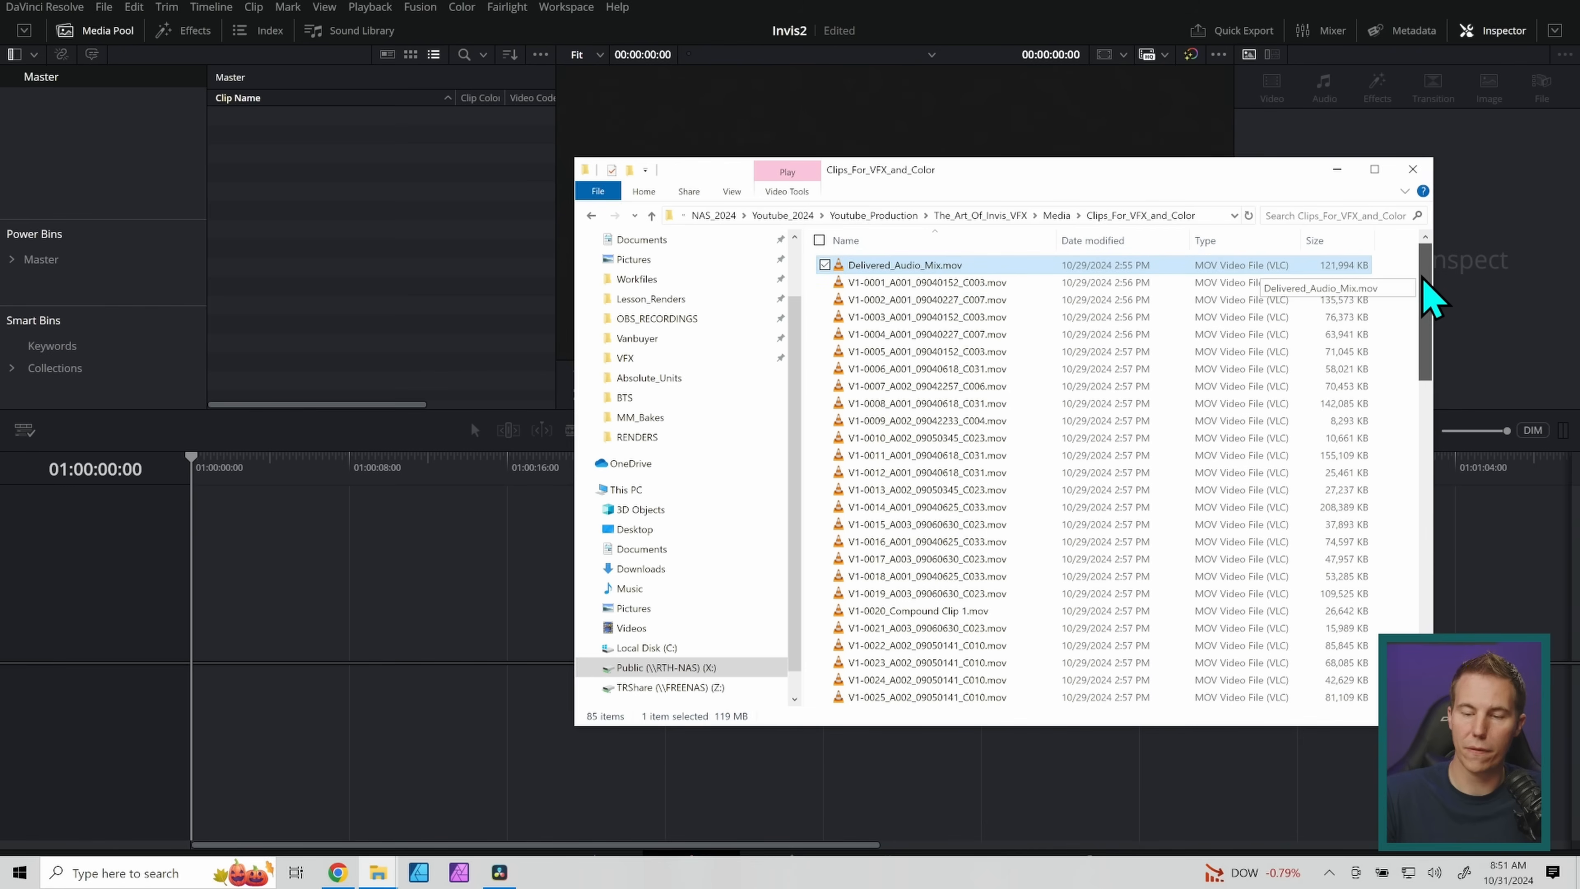
- Import all files from the Clips_For_VFX_and_Color folder, including Delivered_Audio_Mix.mov, into the Master bin
scroll(1420, 398, down, 5)
drag(1420, 404, 1389, 625)
scroll(900, 300, up, 20)
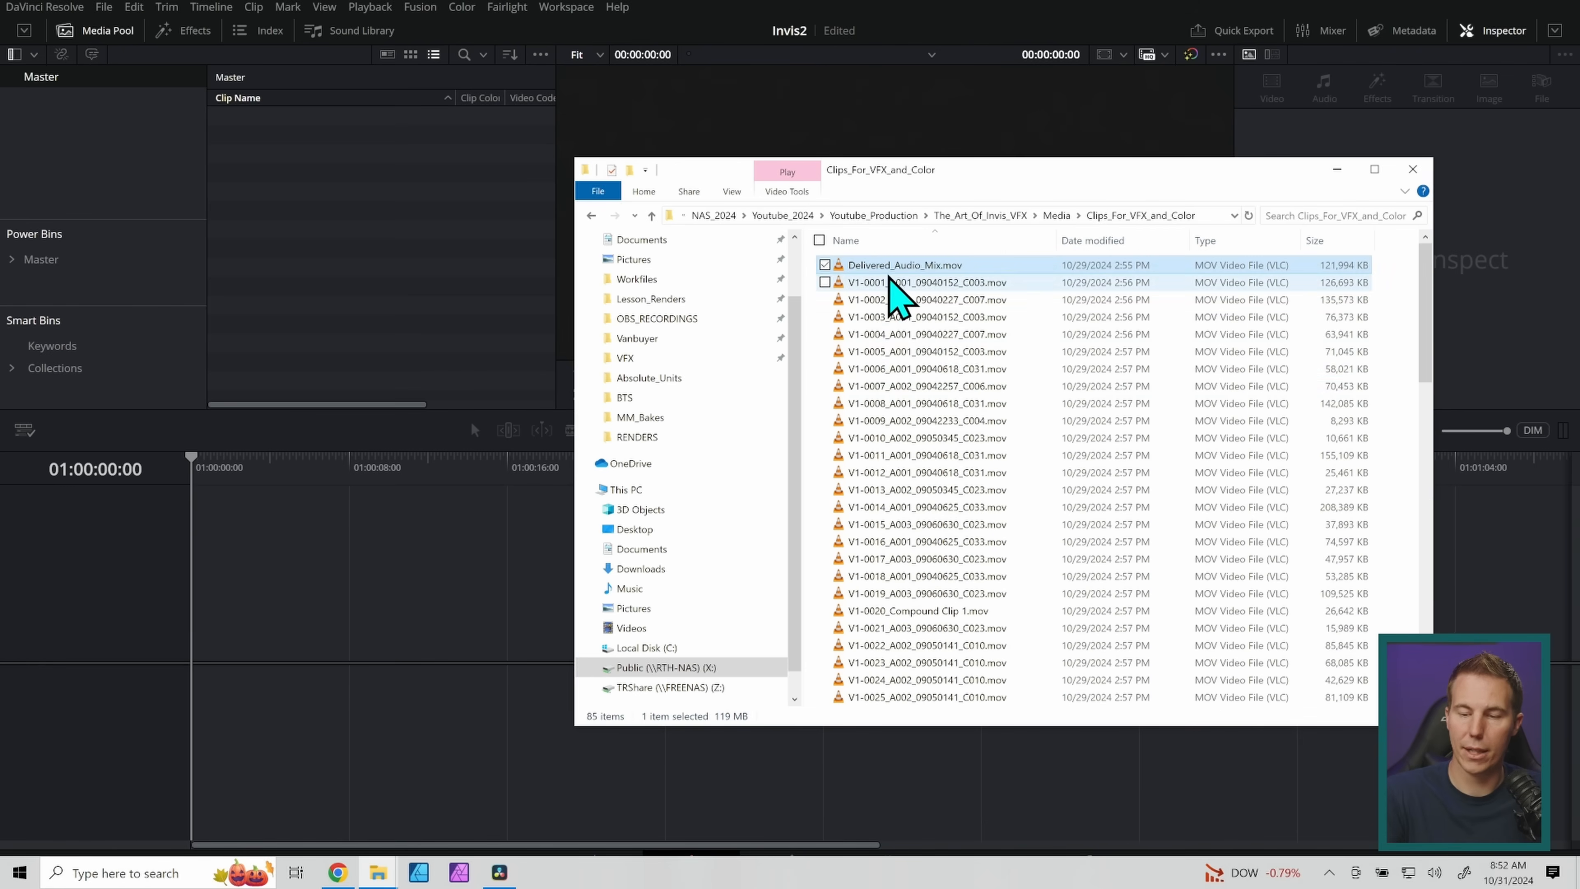
drag(1421, 305, 1417, 367)
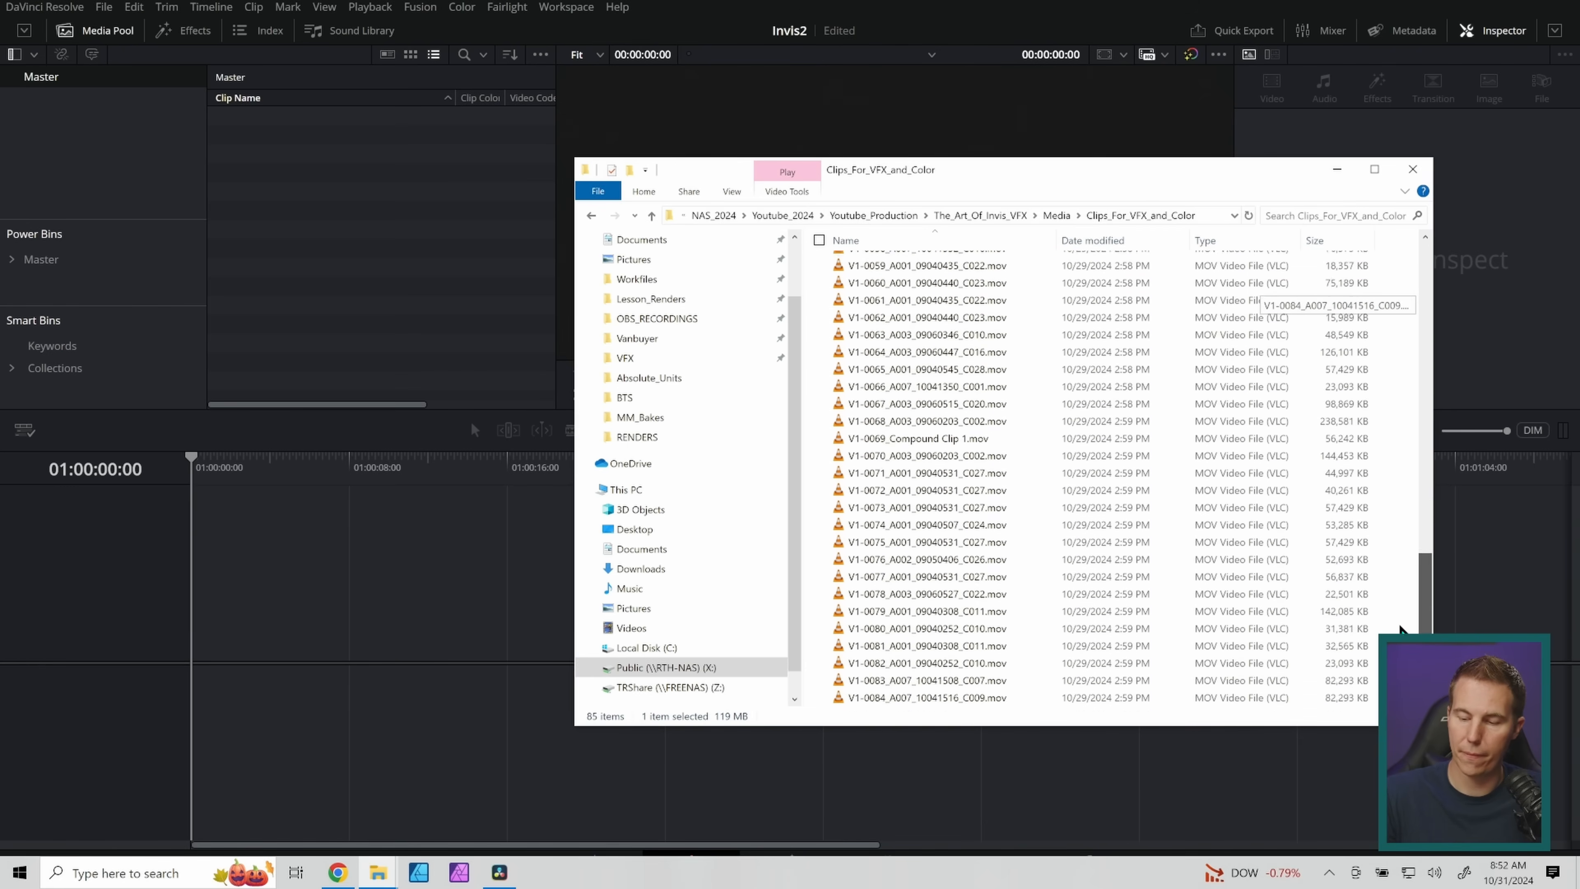
key(ctrl+a)
drag(1428, 599, 1425, 249)
drag(1045, 315, 413, 311)
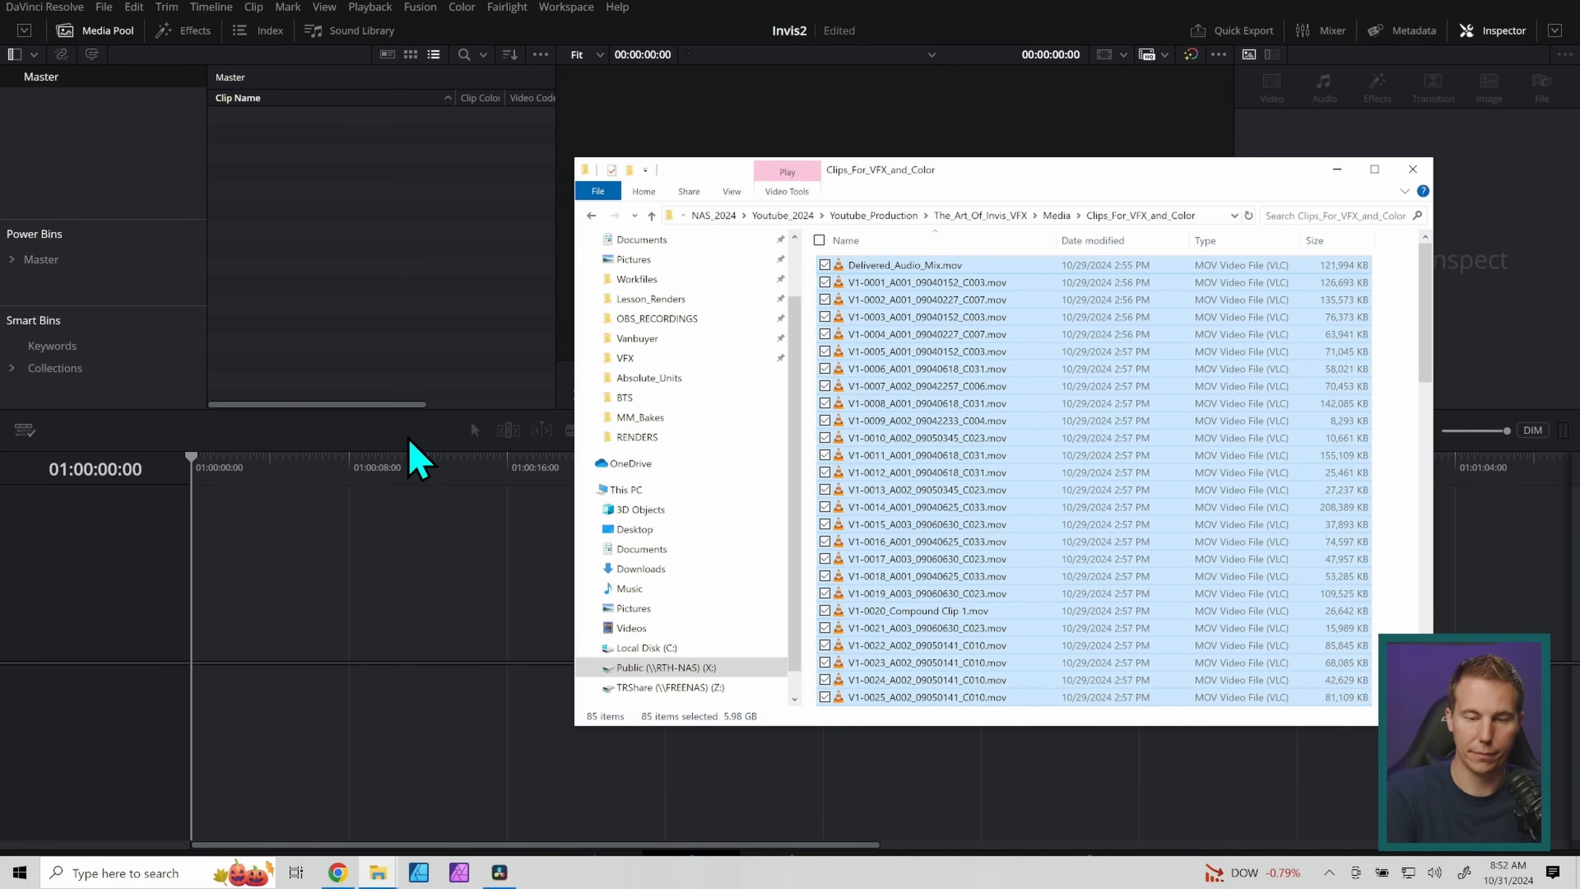
click(412, 452)
mouse_move(549, 126)
mouse_down()
mouse_move(547, 381)
mouse_move(546, 131)
mouse_up()
- Create a new timeline named Timeline 1 from all the video clips, V1-0001 through V1-0084, leaving out the audio mix
click(413, 140)
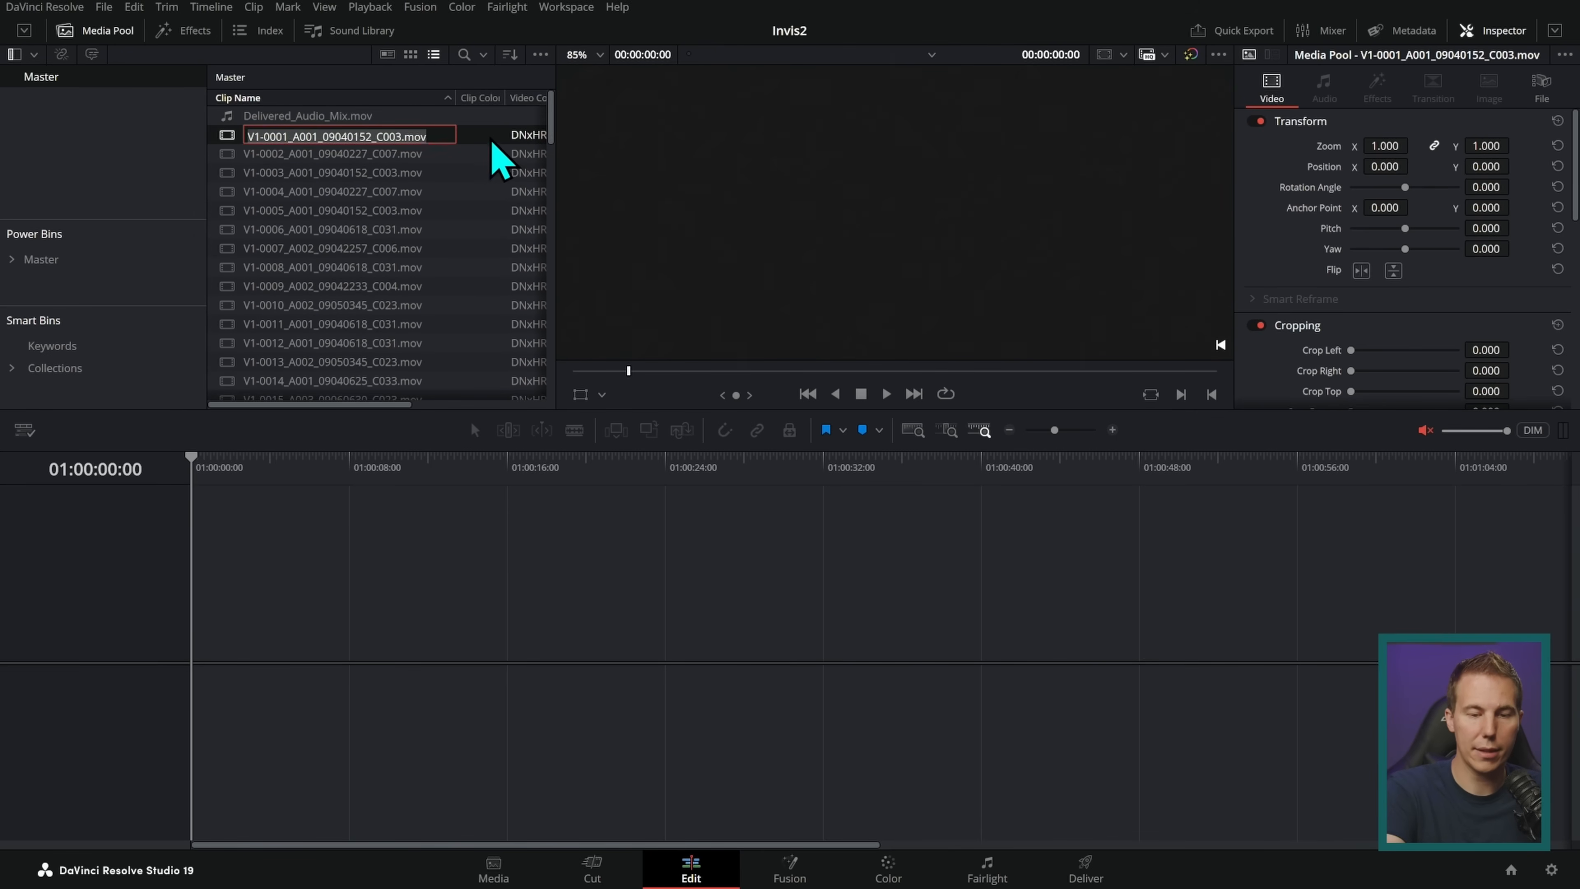
key(Return)
drag(551, 140, 547, 106)
shift+click(418, 387)
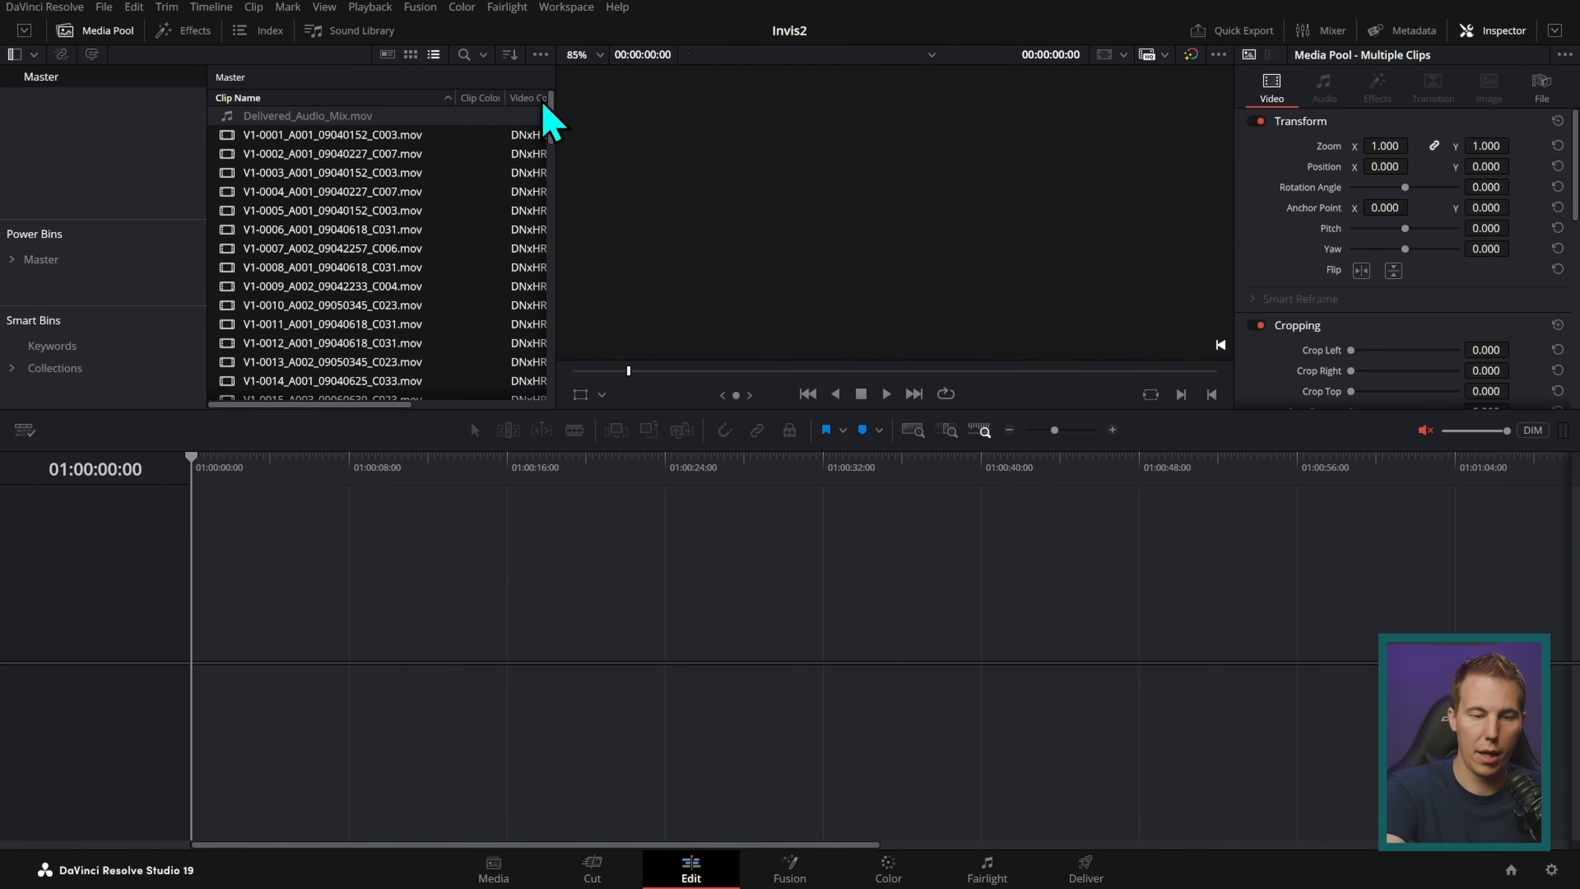
right_click(415, 140)
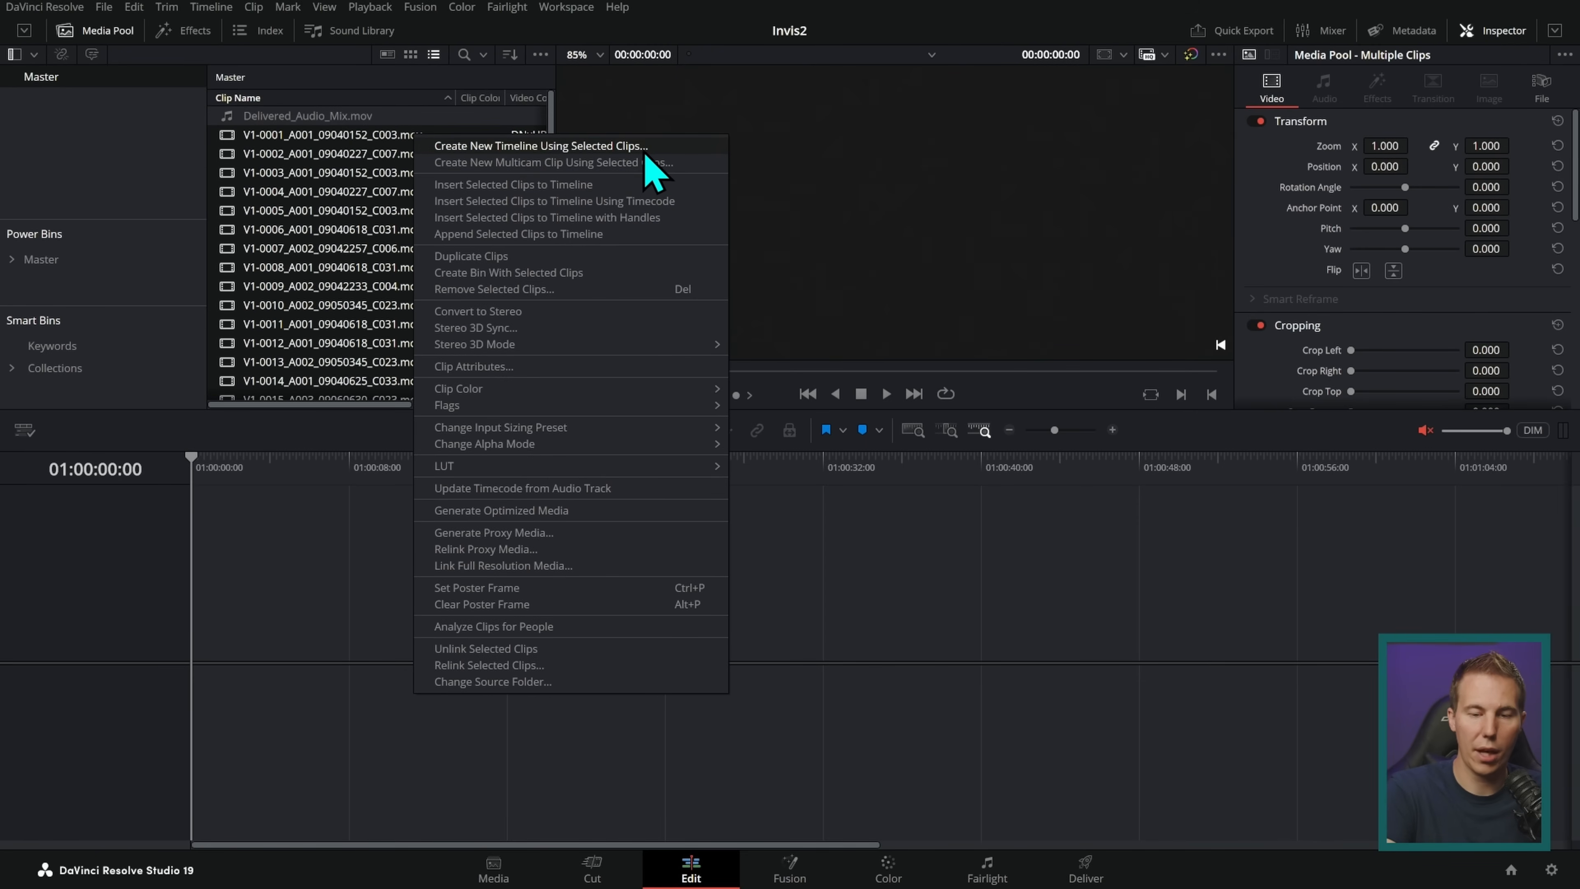
click(653, 146)
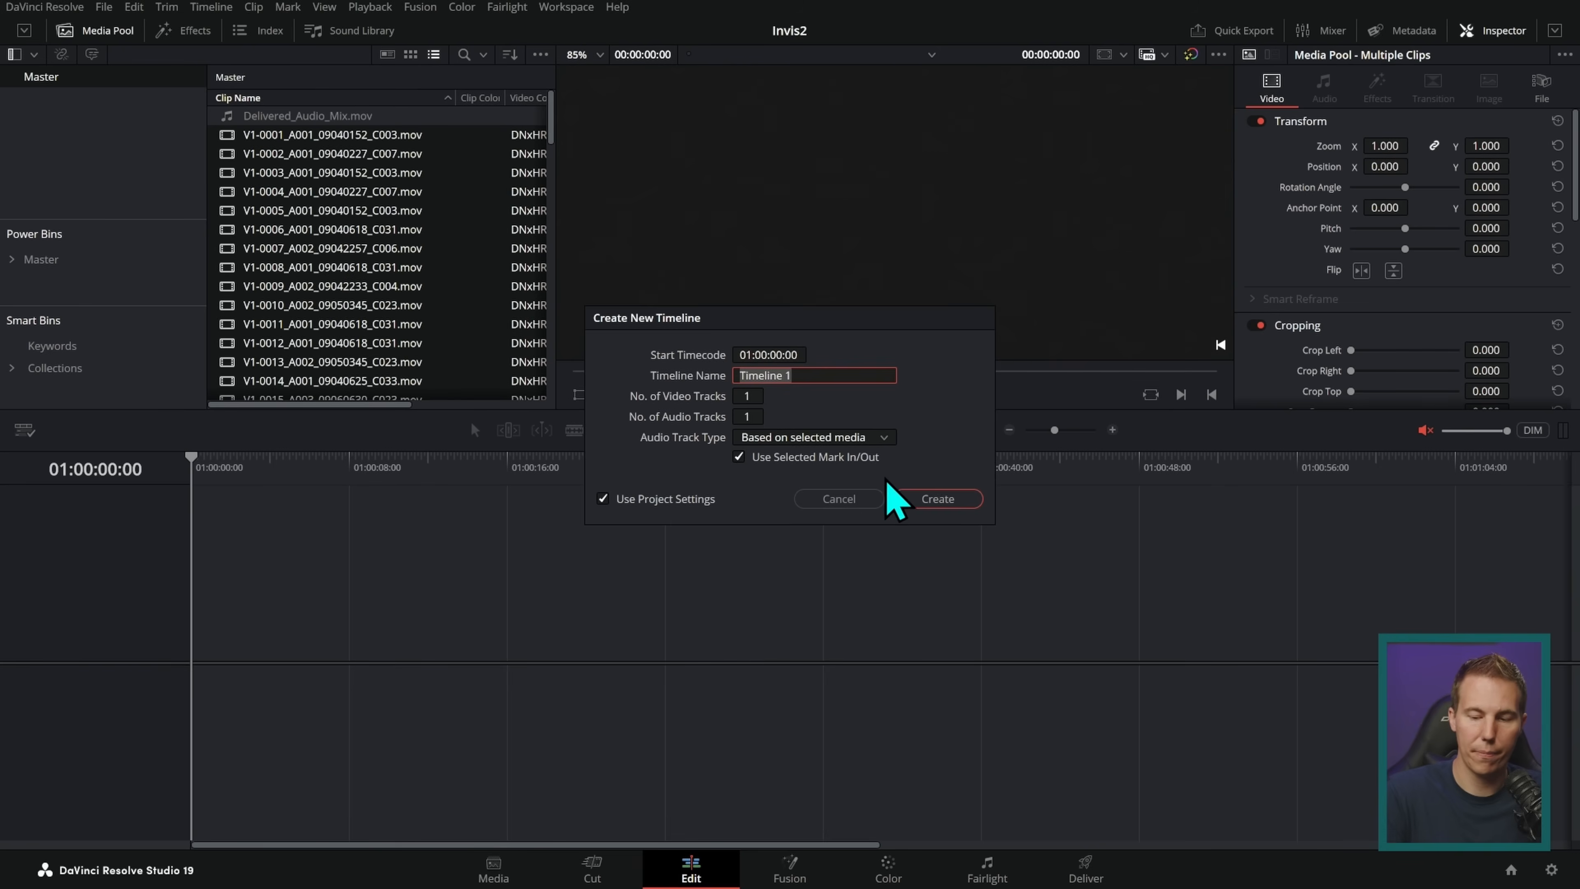
click(933, 498)
- Place Delivered_Audio_Mix.mov on track Audio 1 beneath the video clips, aligned with the start of the timeline
drag(257, 511, 1057, 518)
drag(349, 116, 395, 692)
drag(564, 724, 307, 705)
- Play and scrub through the assembled timeline to check the picture against the audio mix
key(space)
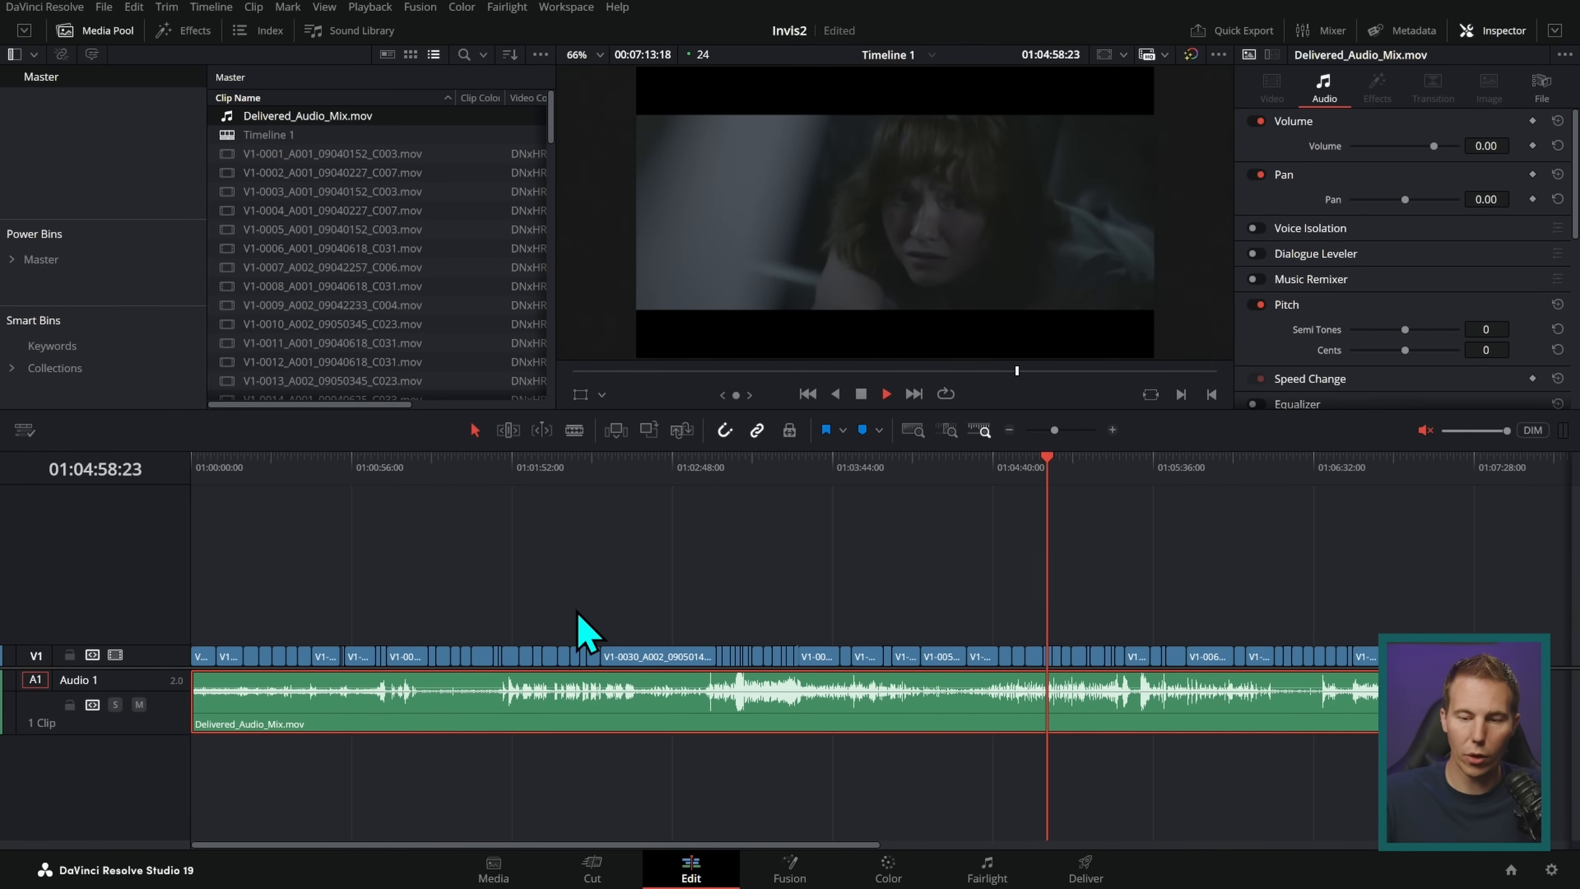
click(1123, 466)
click(1112, 430)
click(1112, 430)
click(922, 488)
drag(923, 488, 1231, 514)
click(1174, 537)
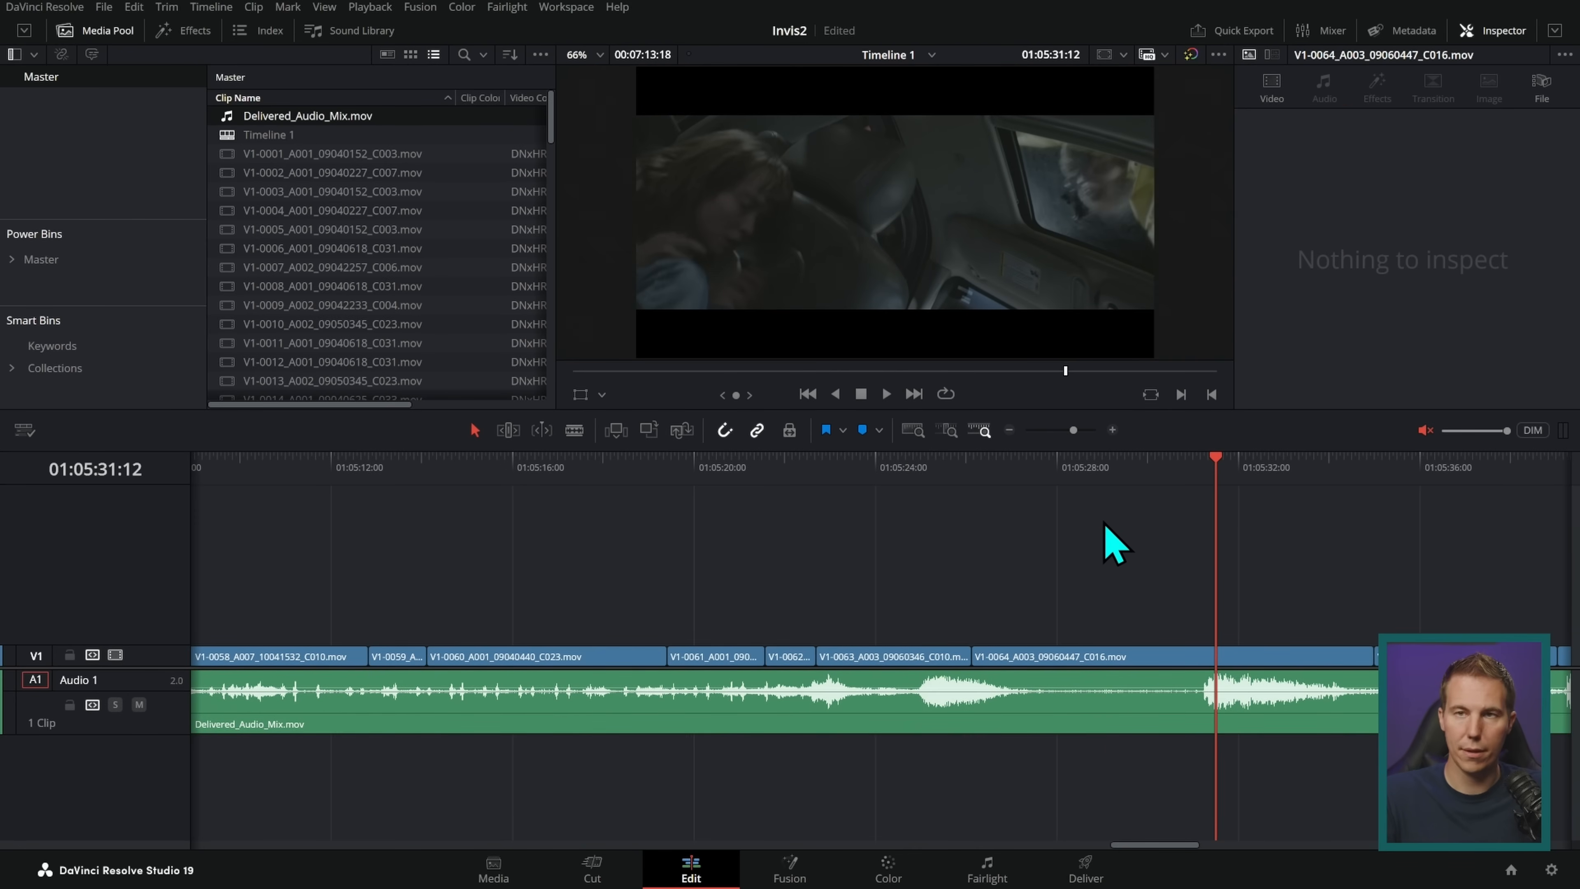
key(shift+z)
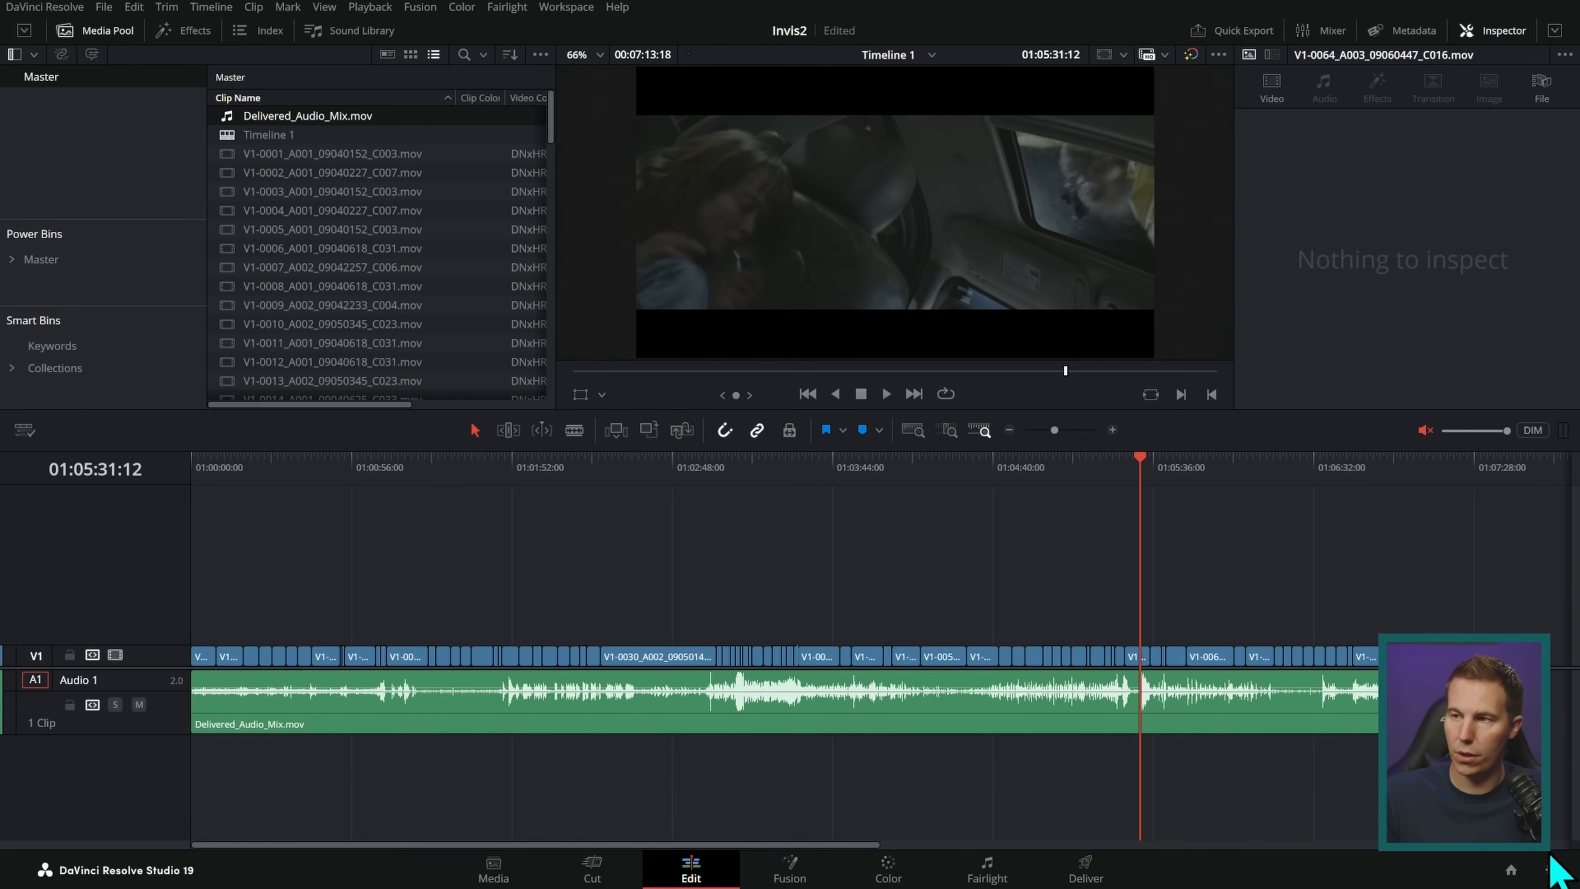
- Set the project's timeline resolution to a custom 1920 x 720
click(1551, 870)
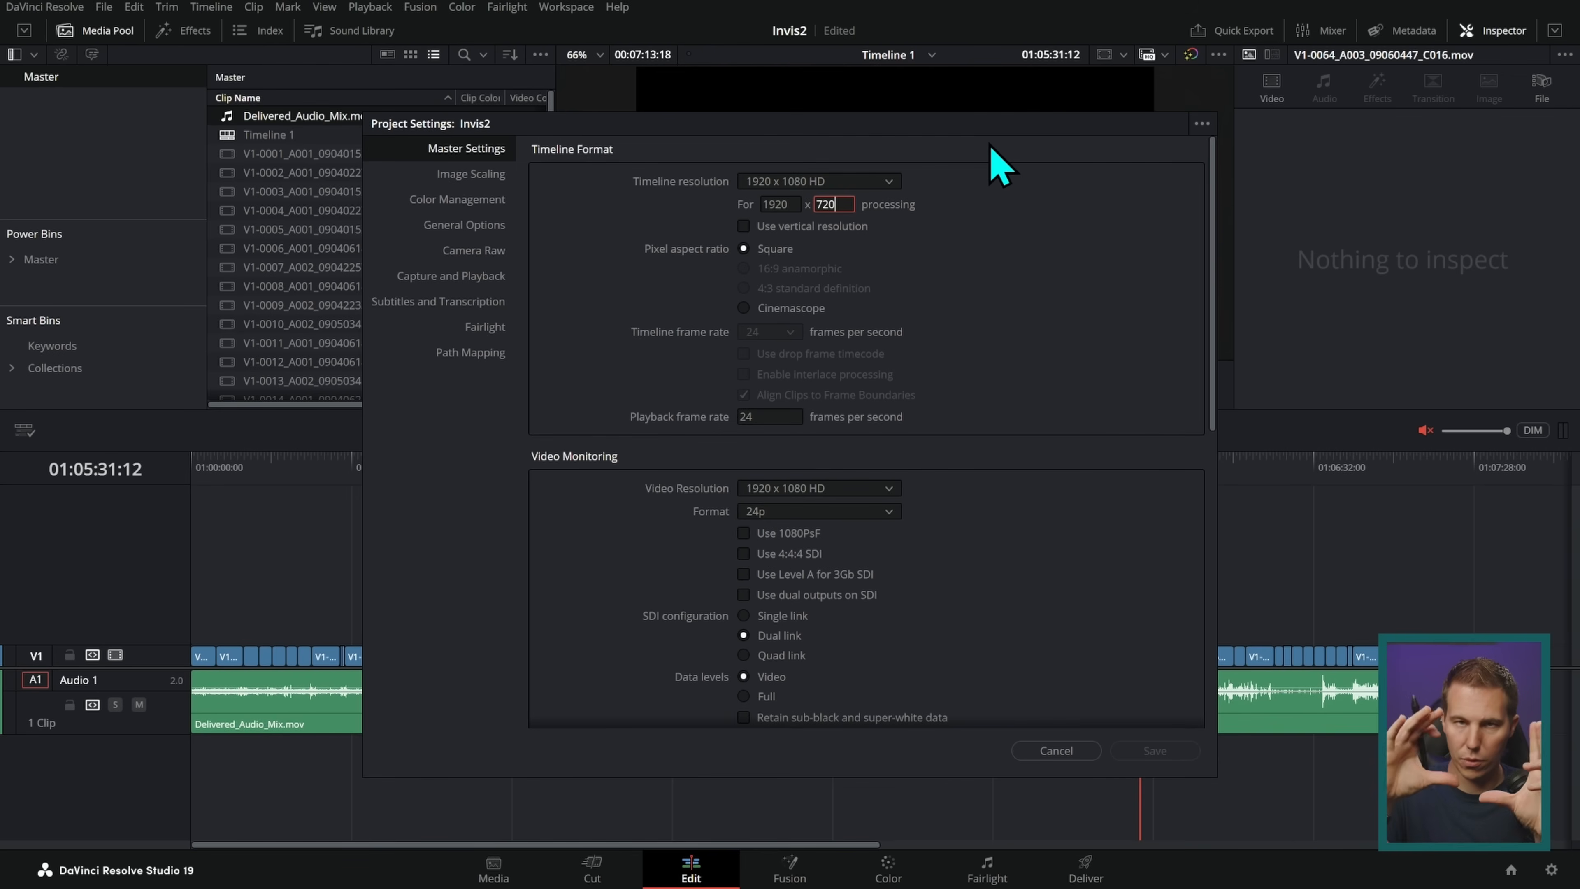
key(Return)
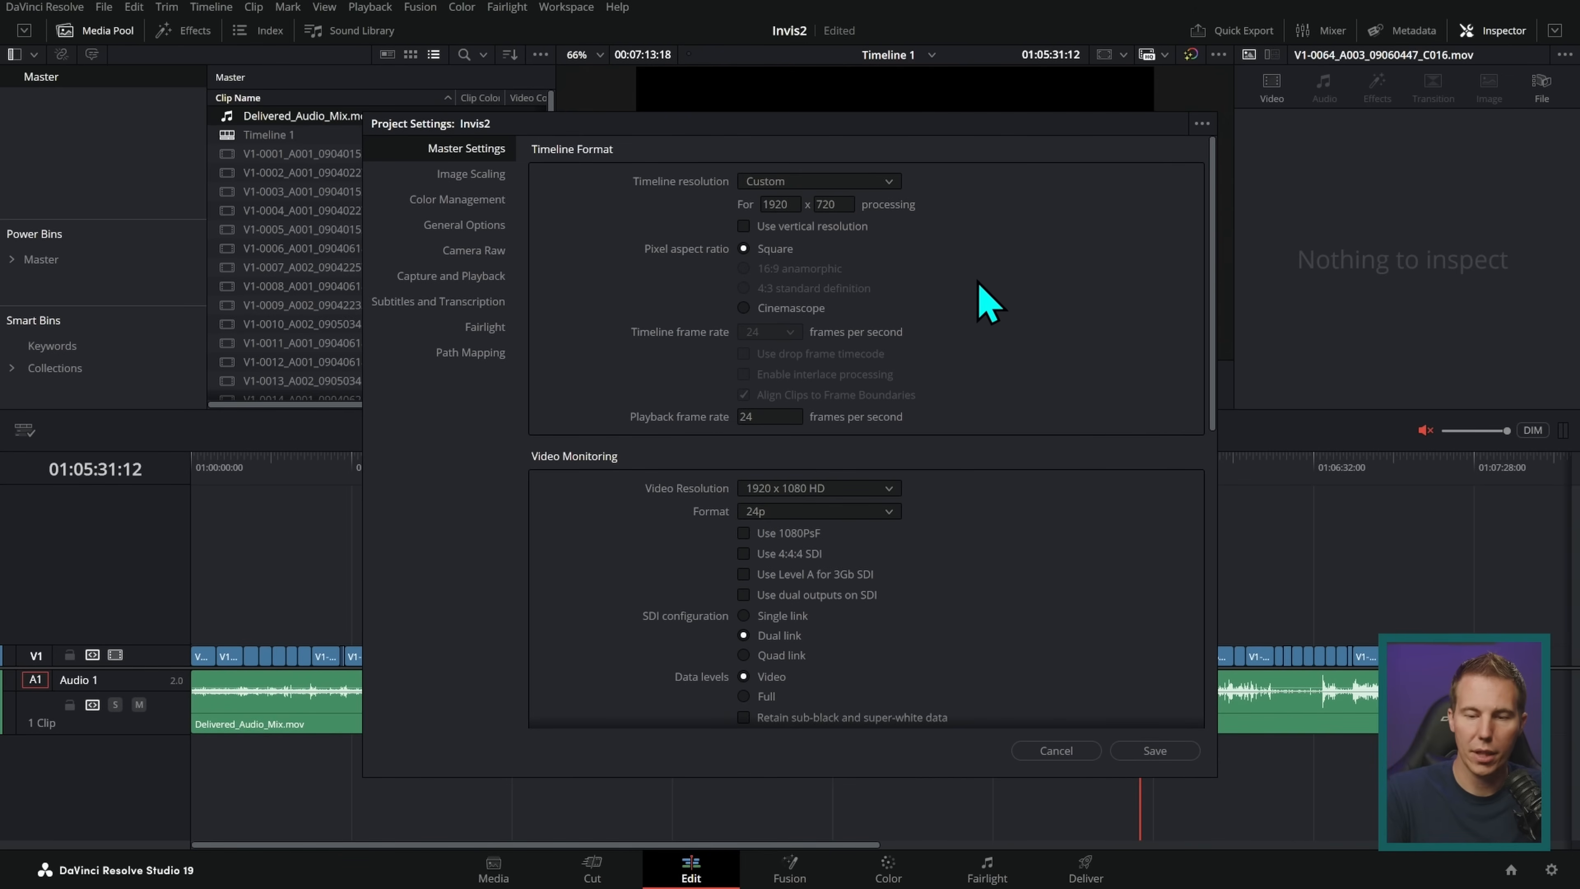
- Set color science to DaVinci YRGB Color Managed, disable automatic color management, choose HDR DaVinci Wide Gamut Intermediate processing, and save the project settings
click(479, 200)
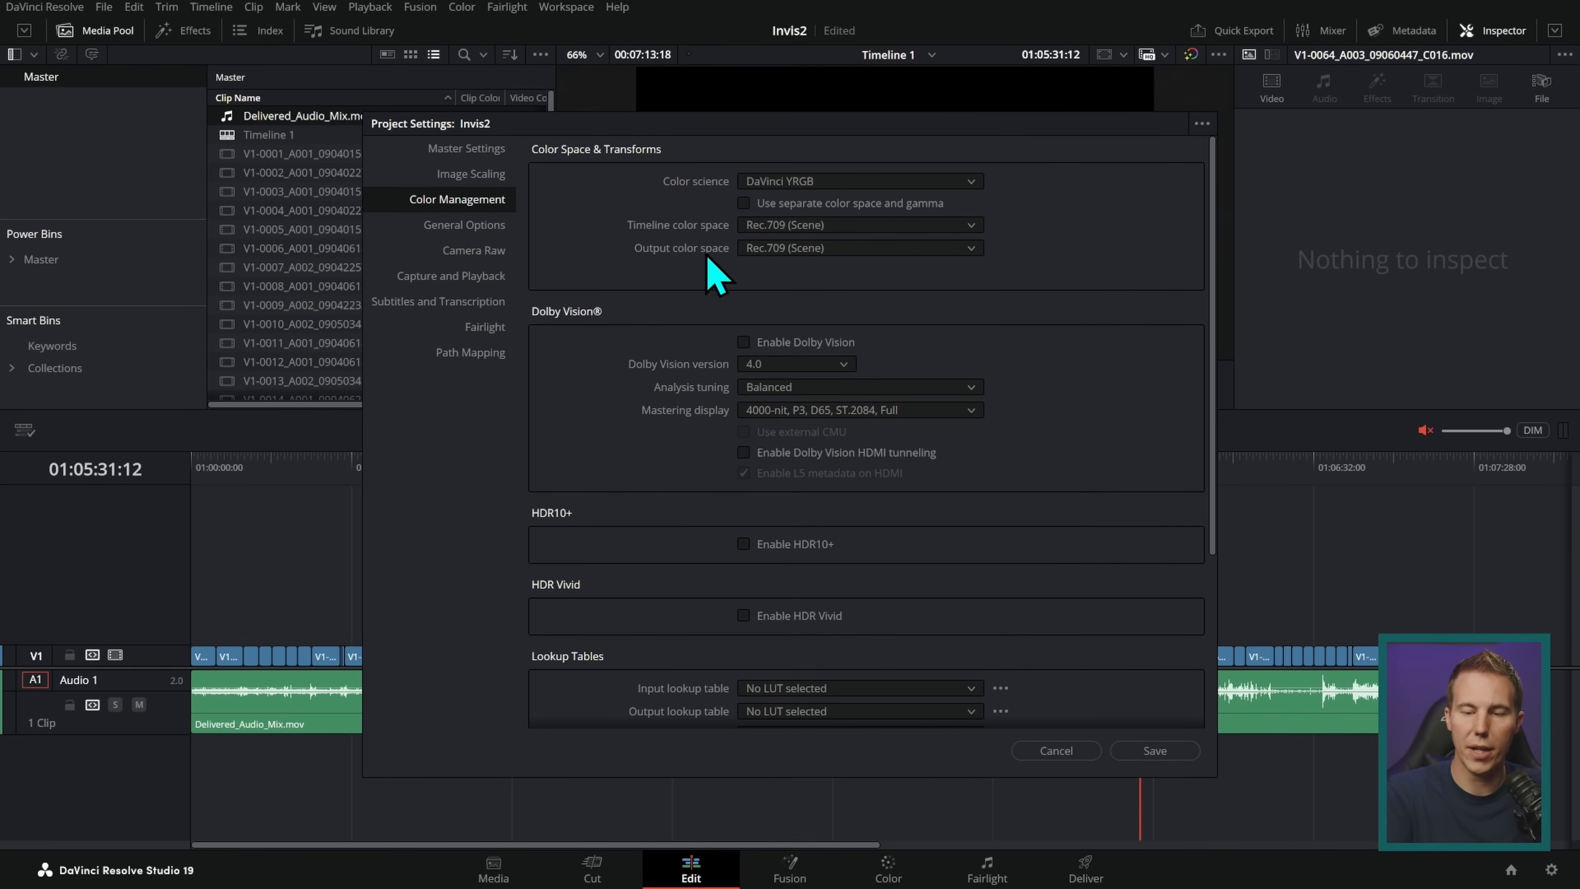
click(836, 181)
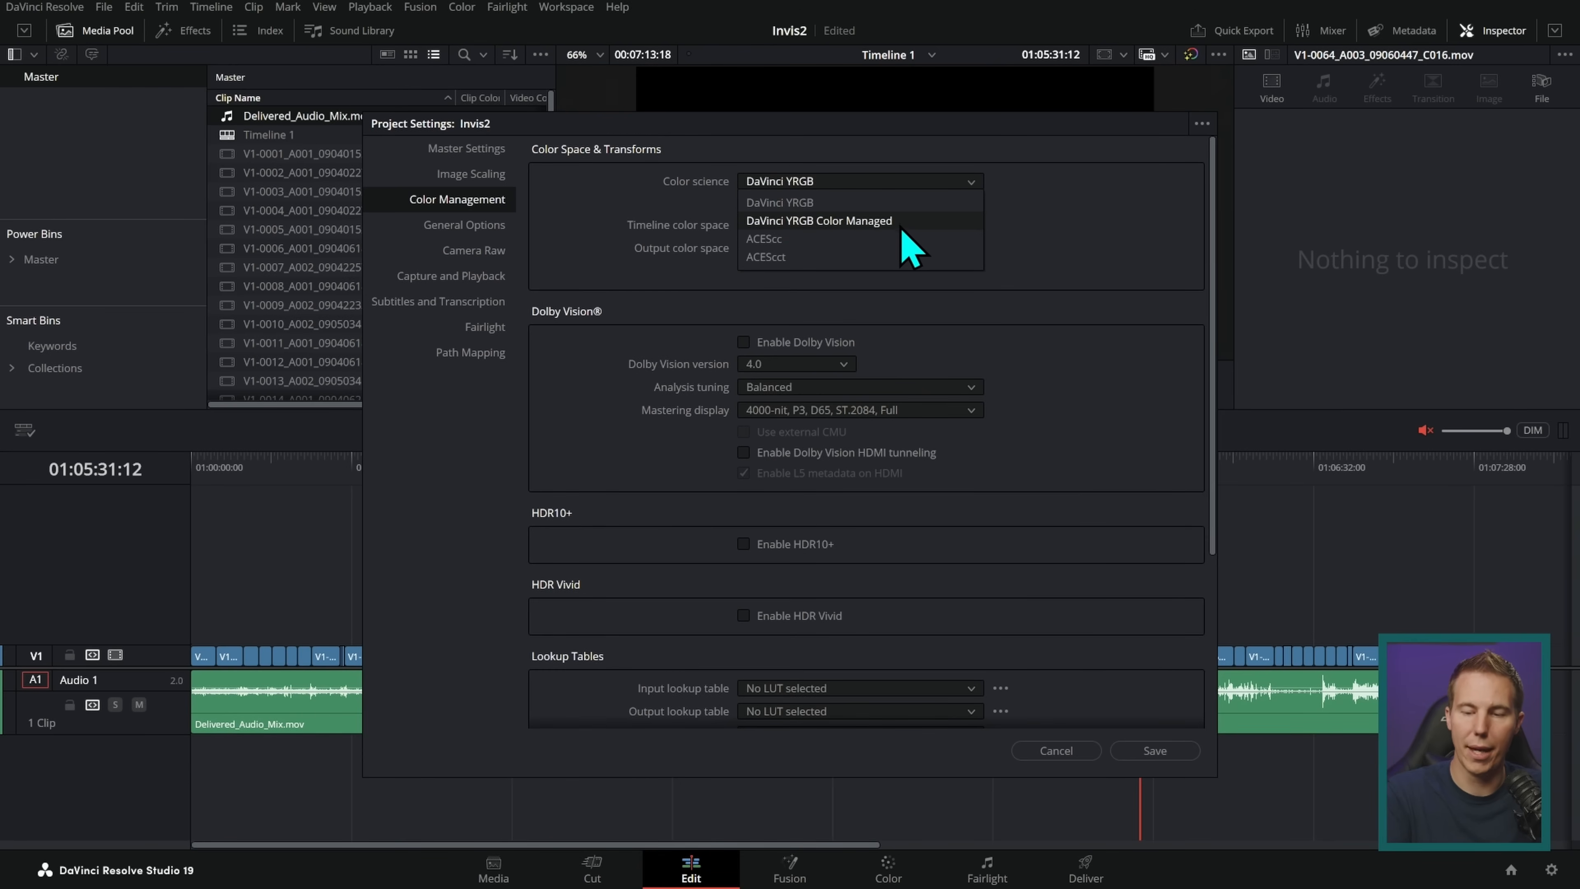
click(819, 221)
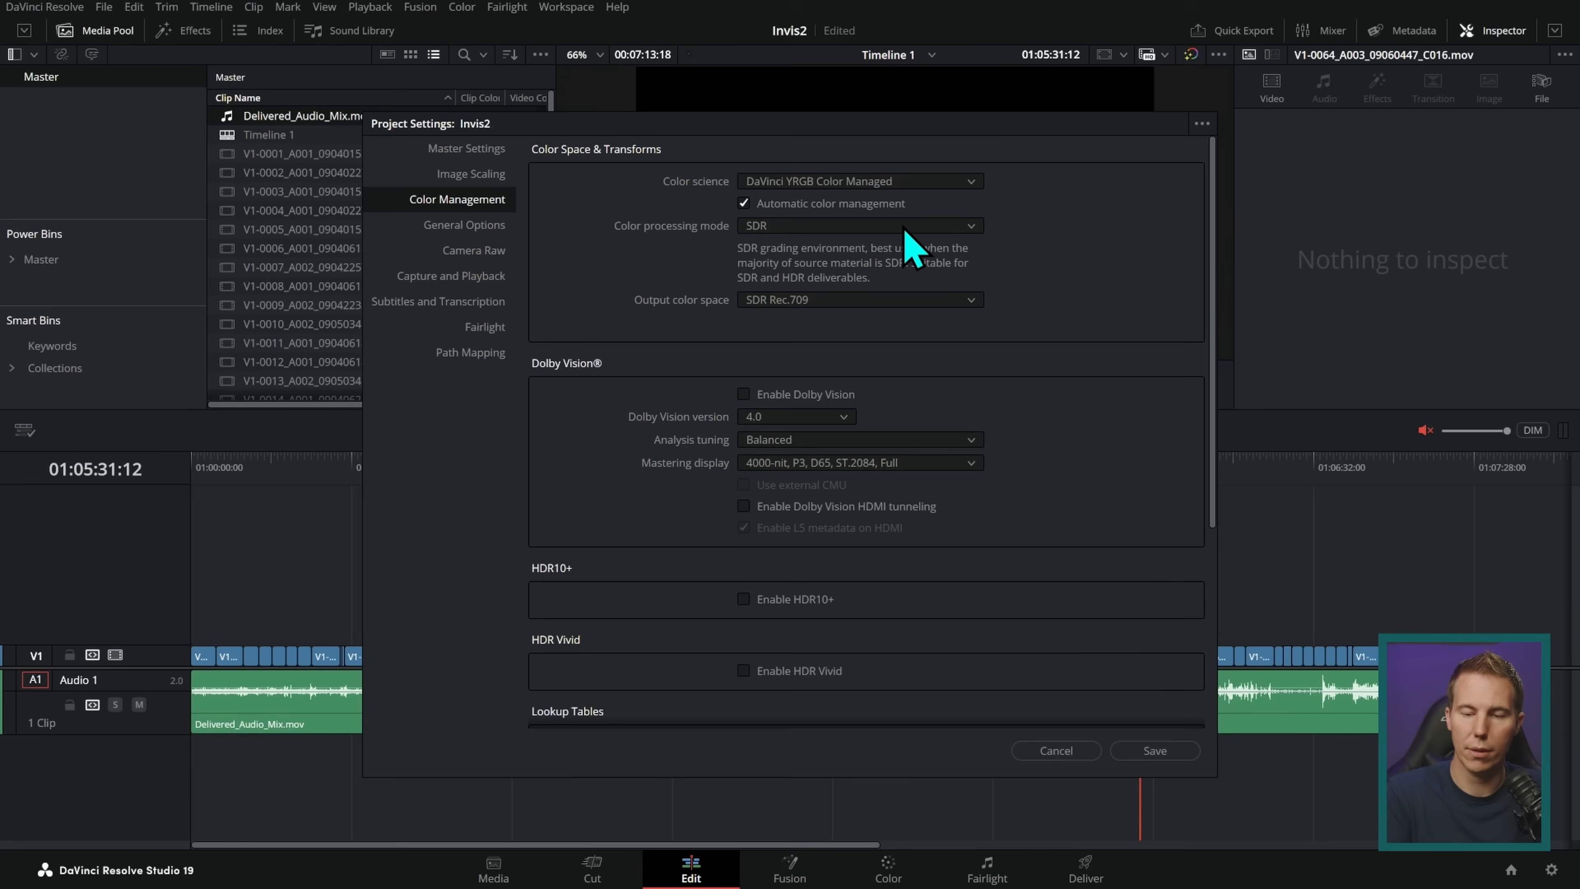
click(744, 204)
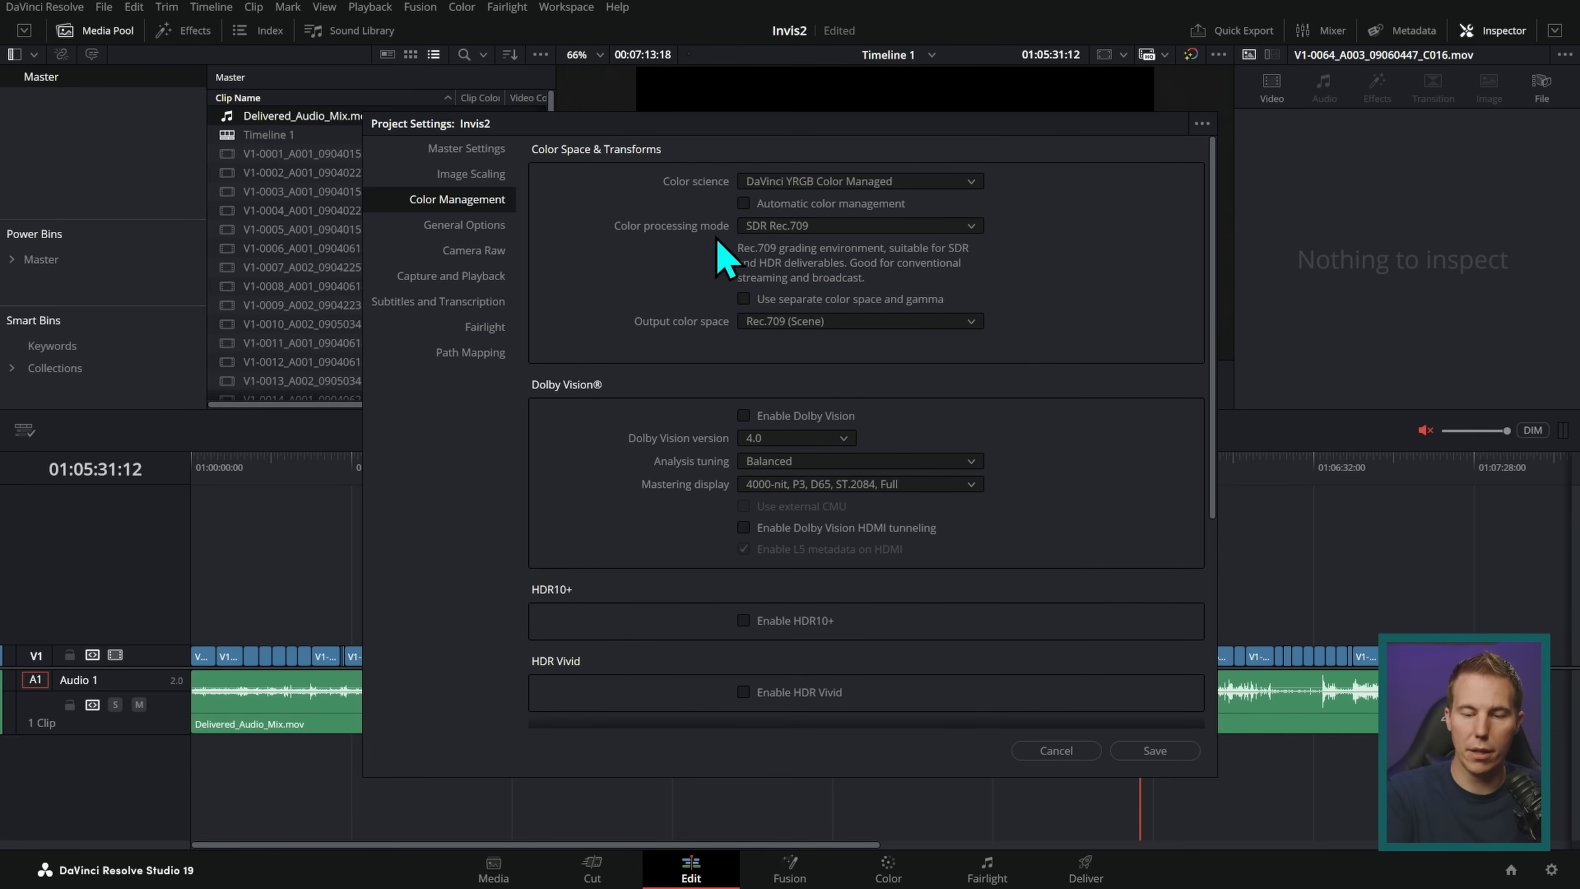
click(874, 226)
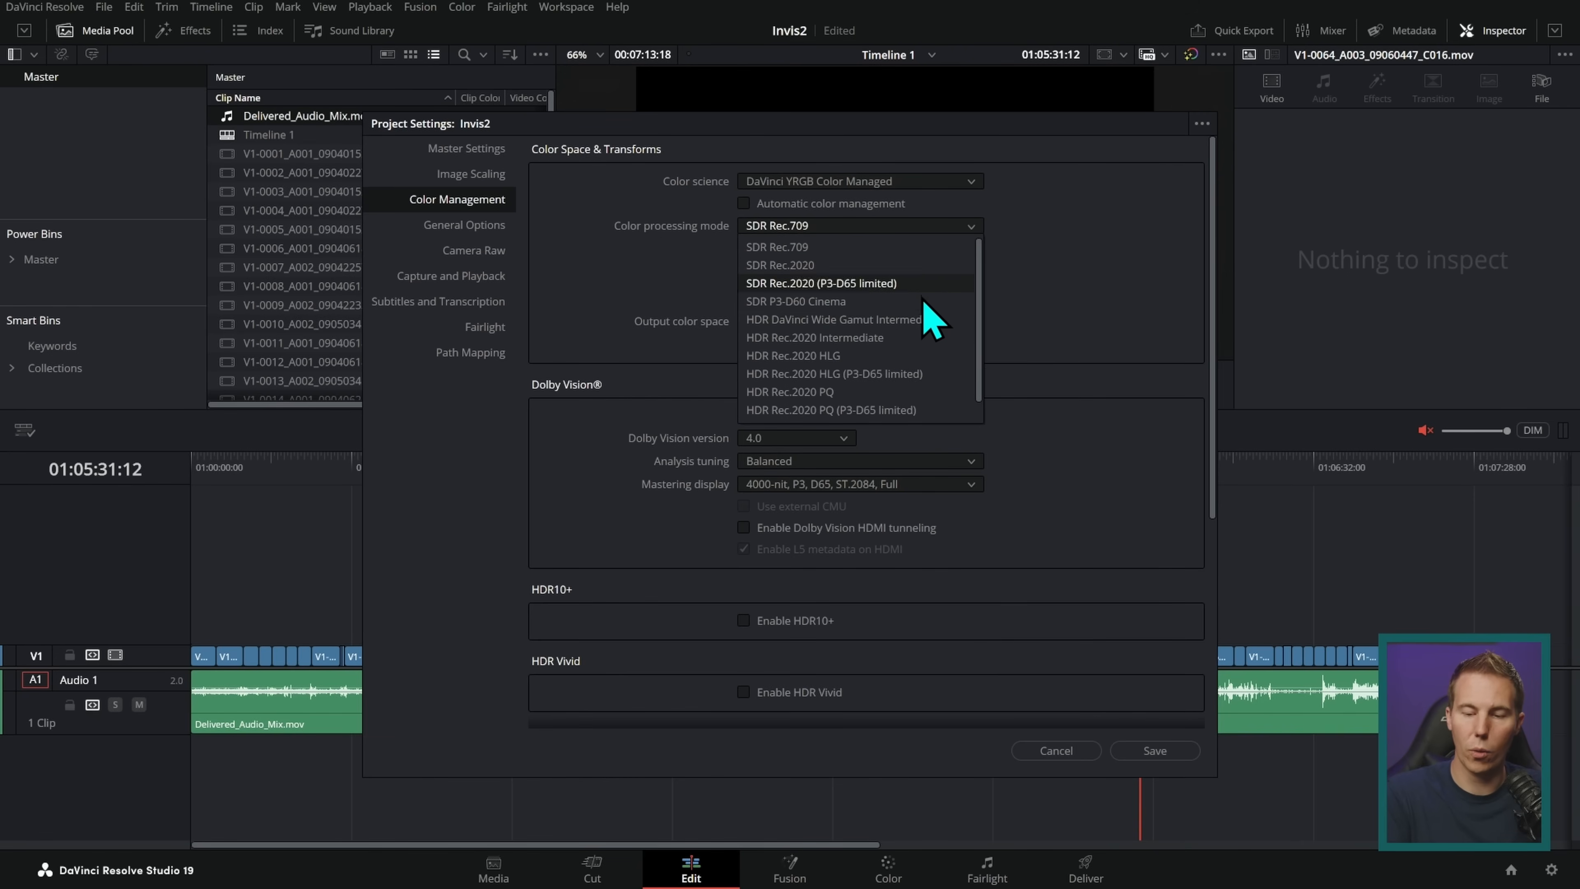
click(949, 326)
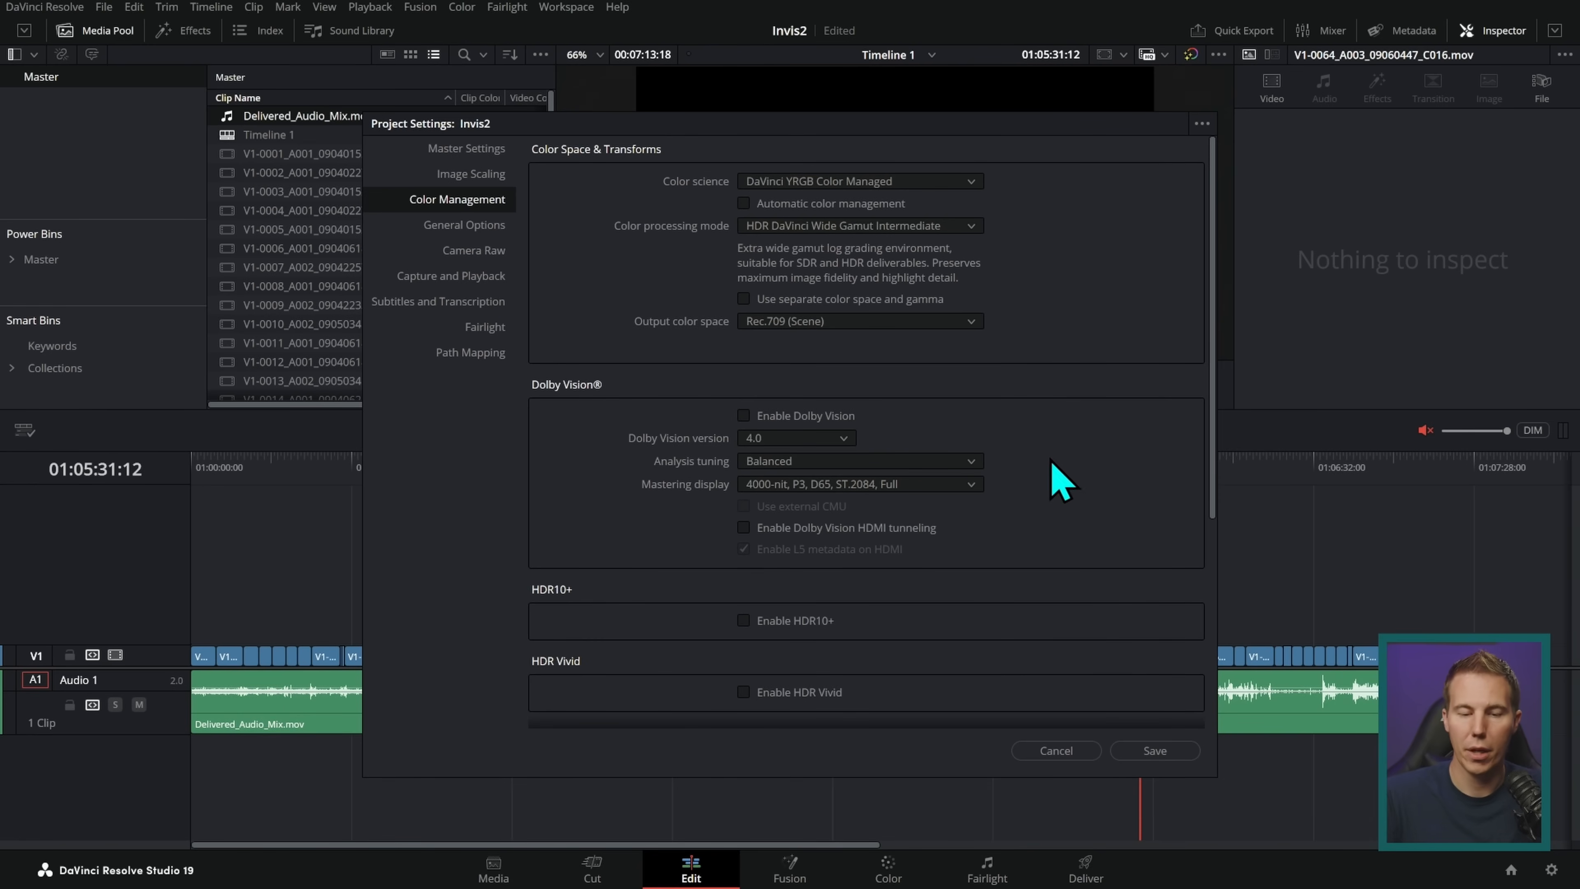
click(486, 149)
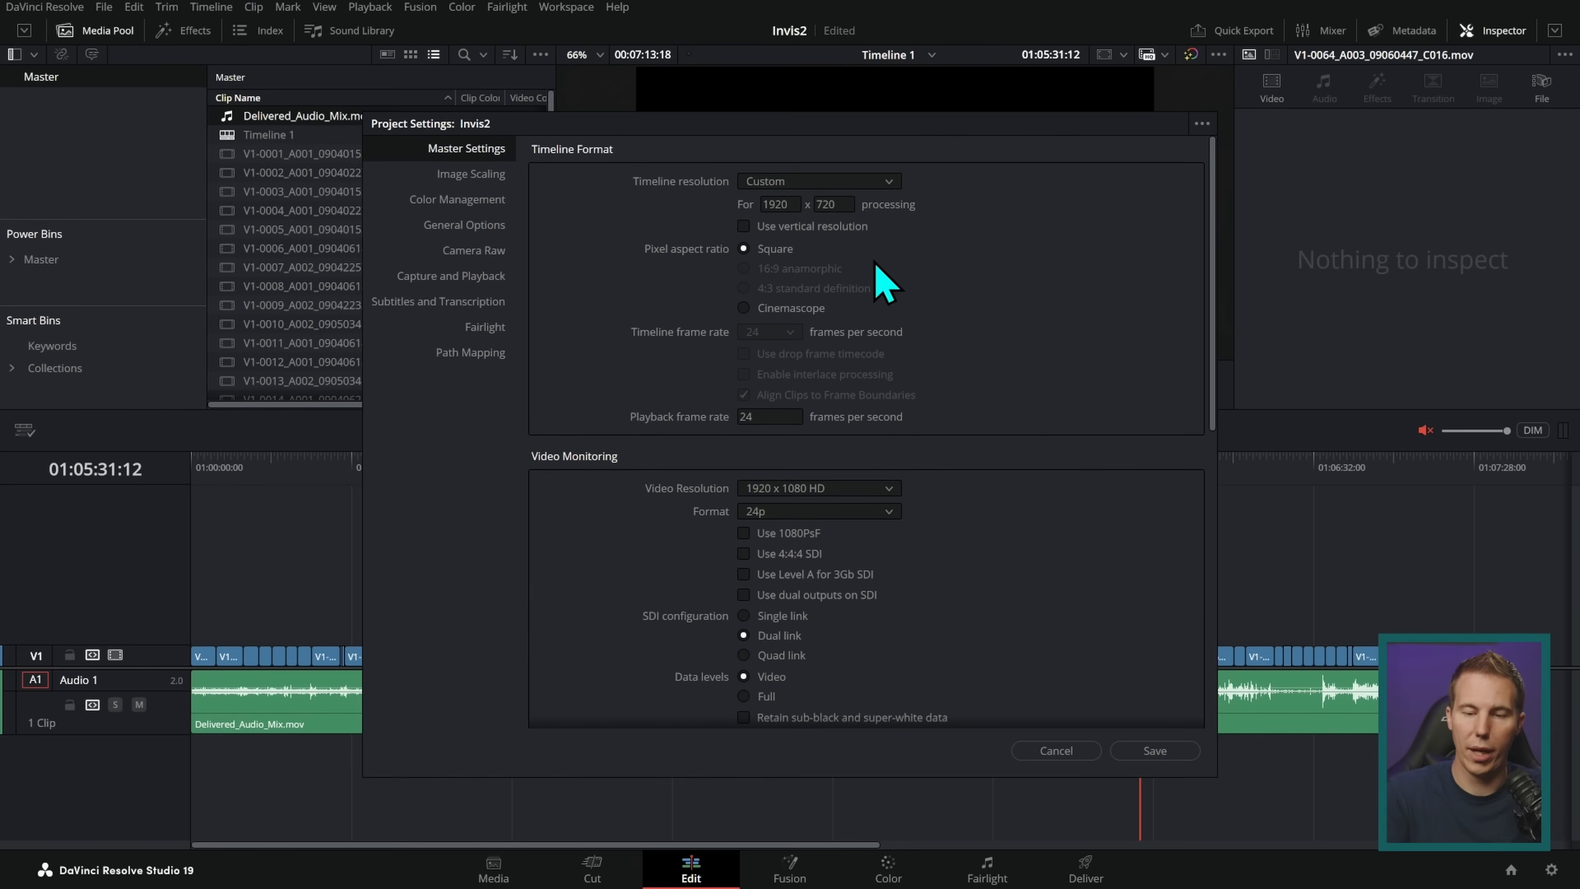
click(476, 202)
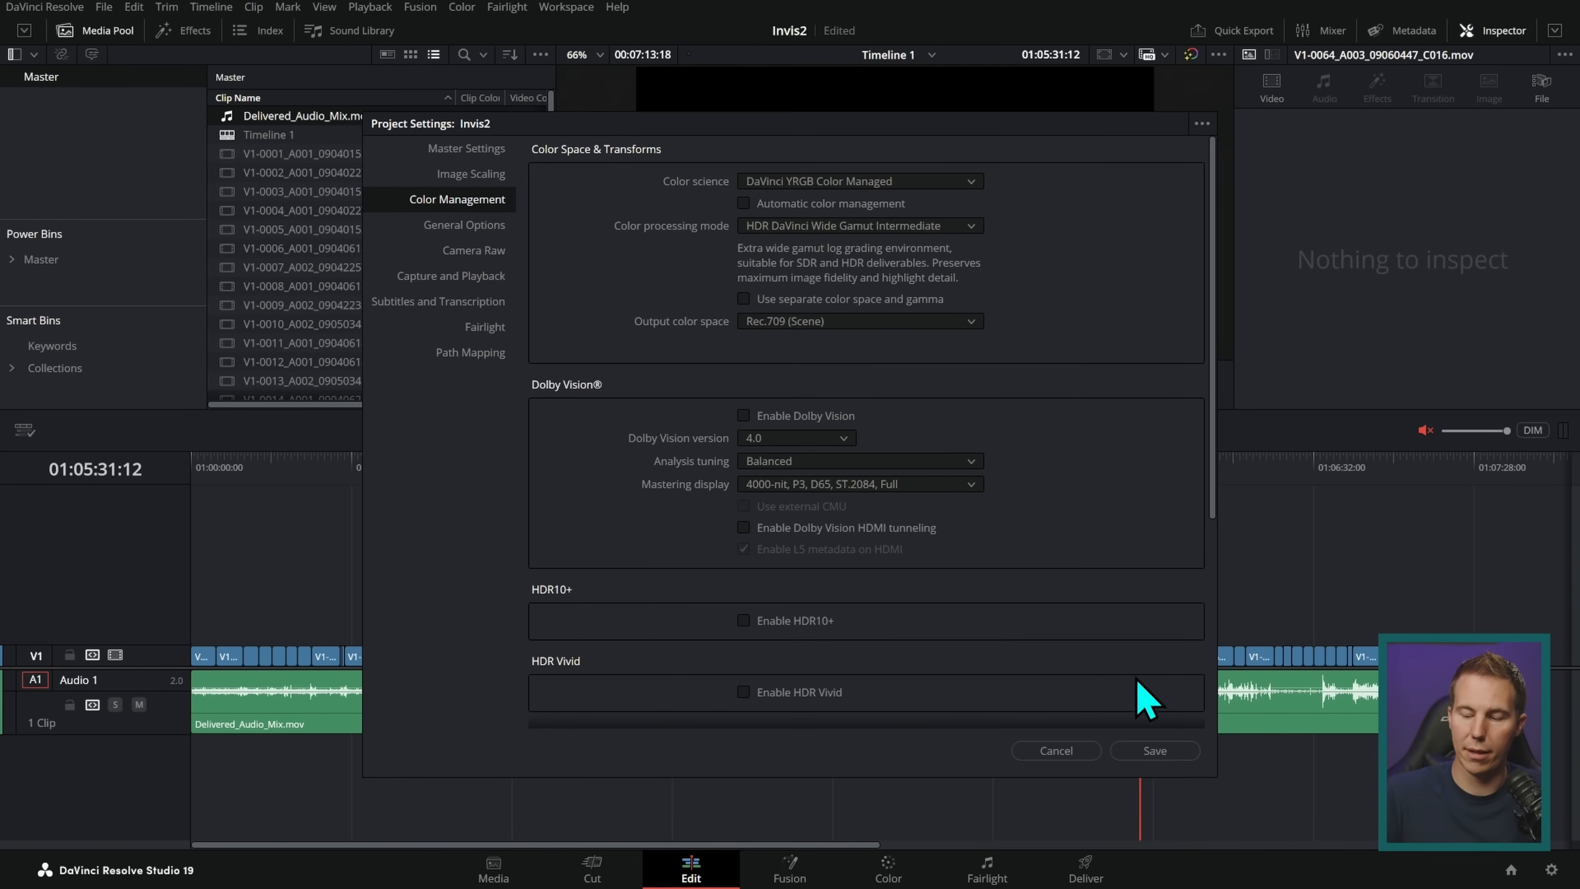
click(1175, 750)
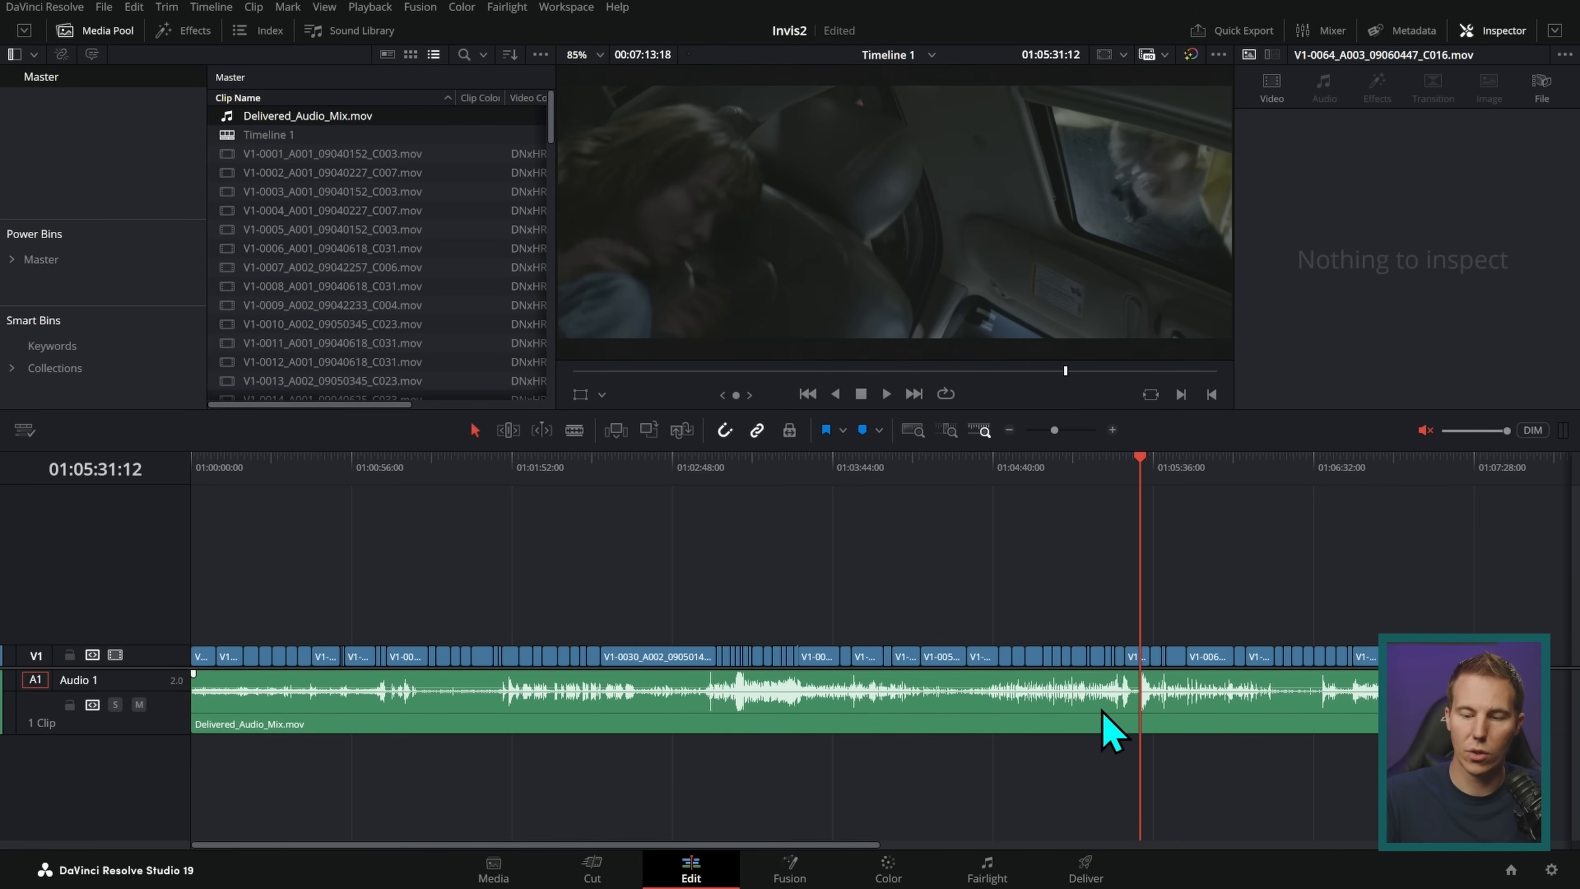
- Assign the Blackmagic Design Film Gen 5 input color space to all video clips in the Master bin and check the picture on the timeline
click(999, 470)
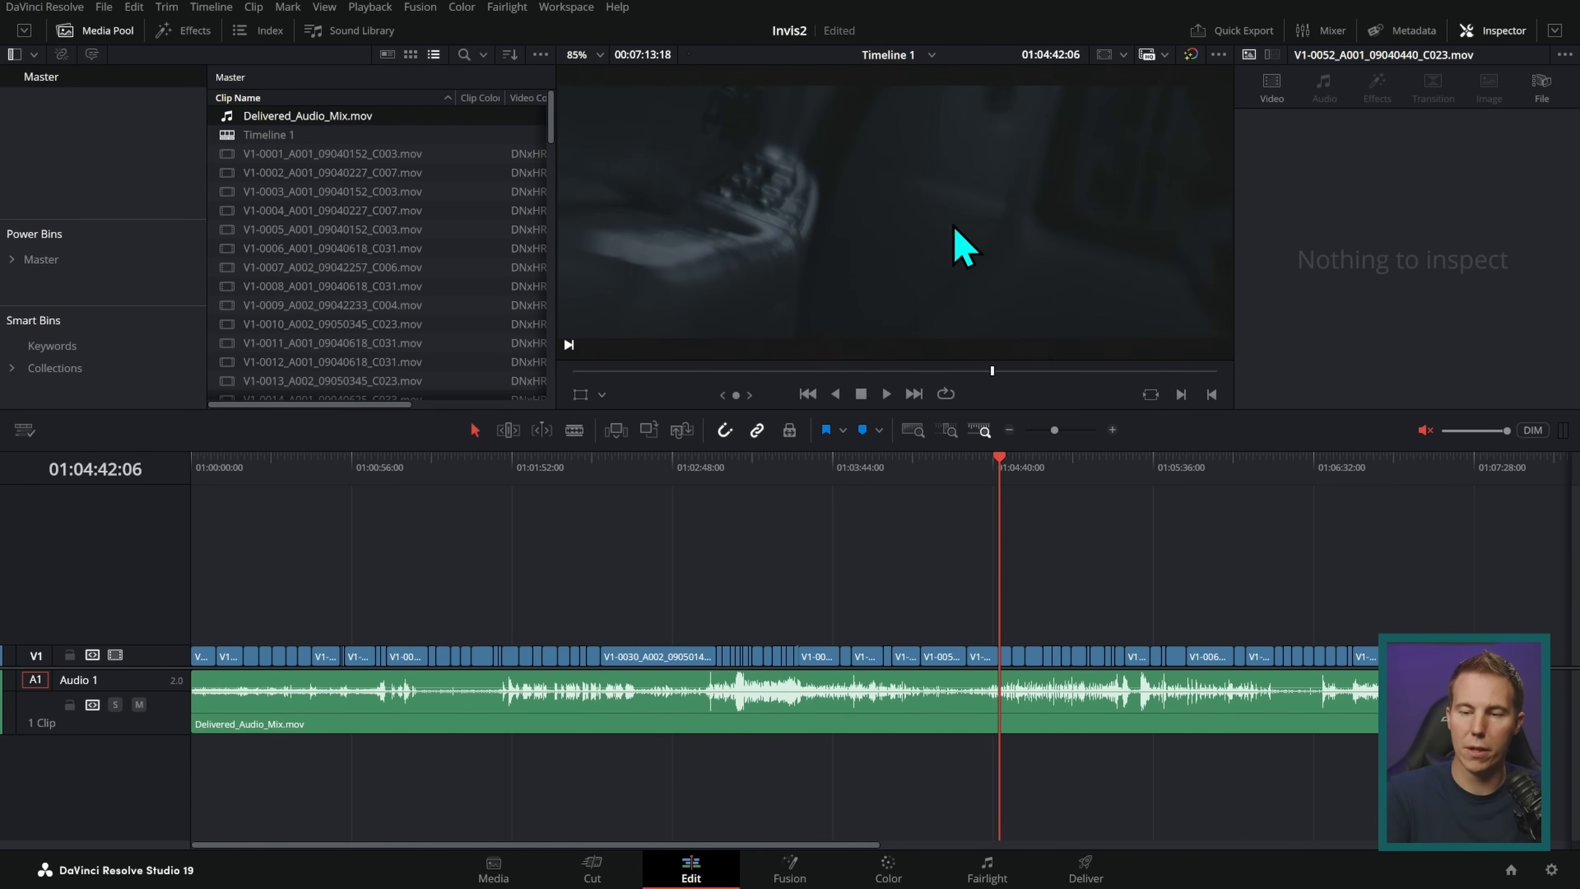
click(434, 158)
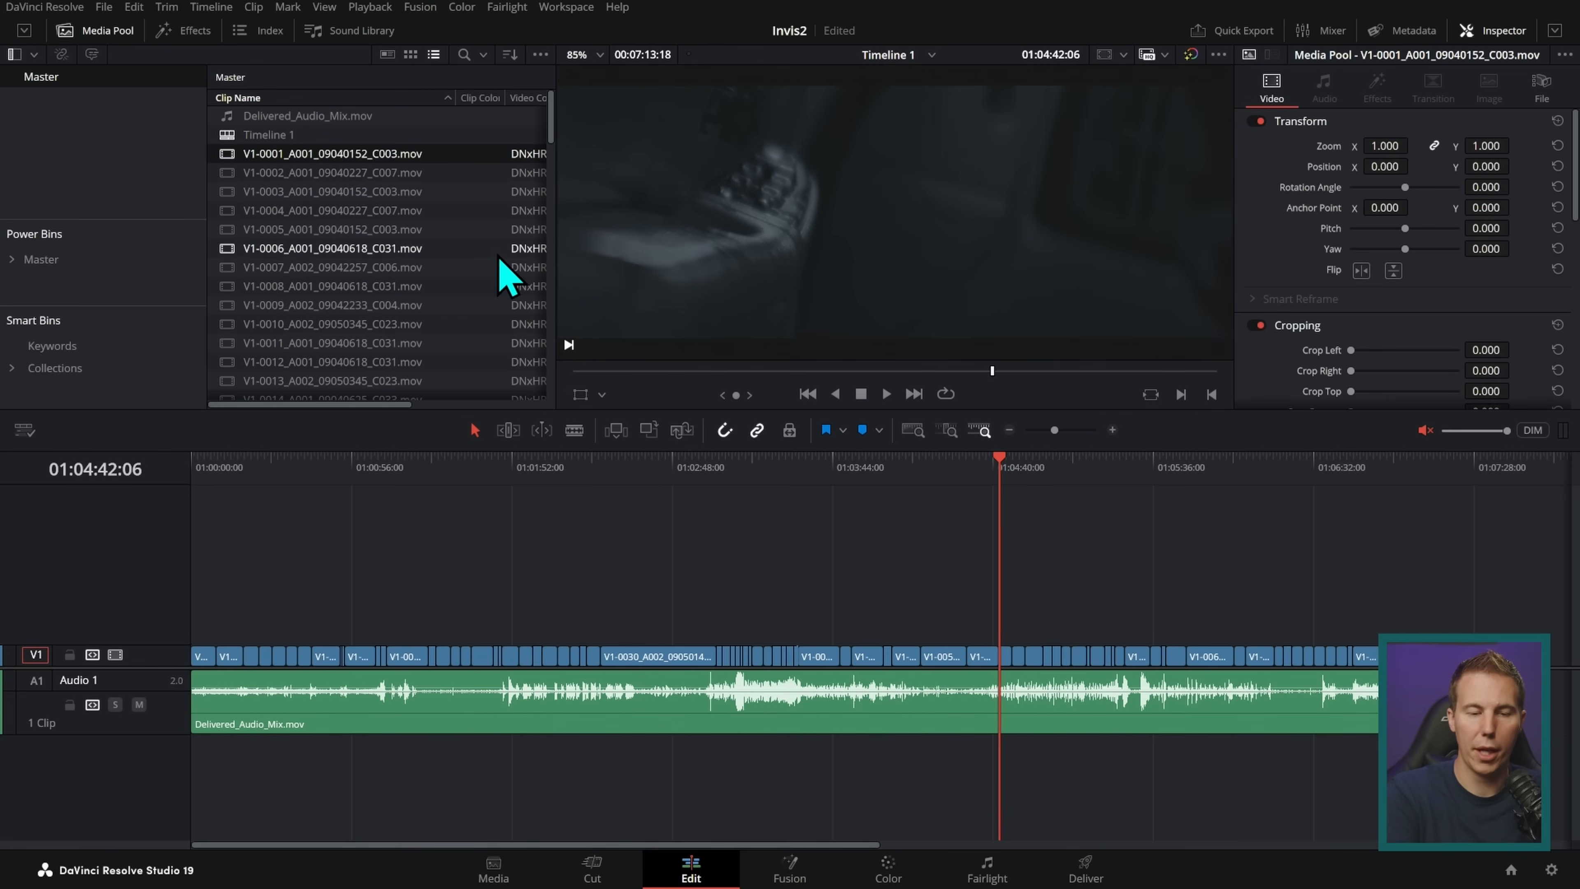
scroll(551, 161, down, 1)
drag(552, 161, 541, 398)
shift+click(464, 385)
right_click(430, 253)
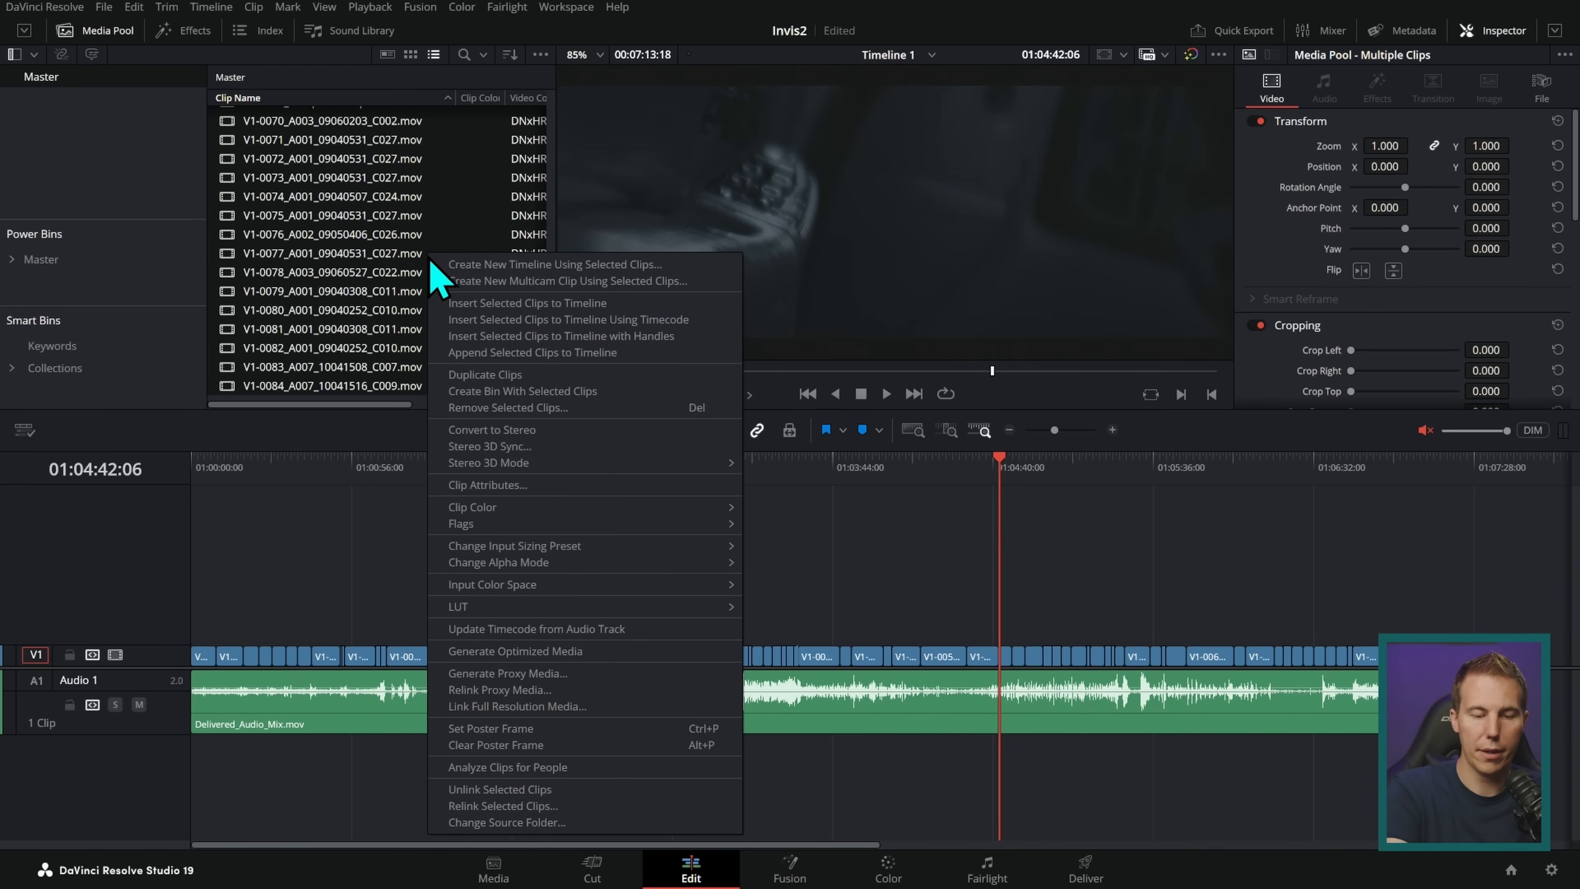
mouse_move(634, 584)
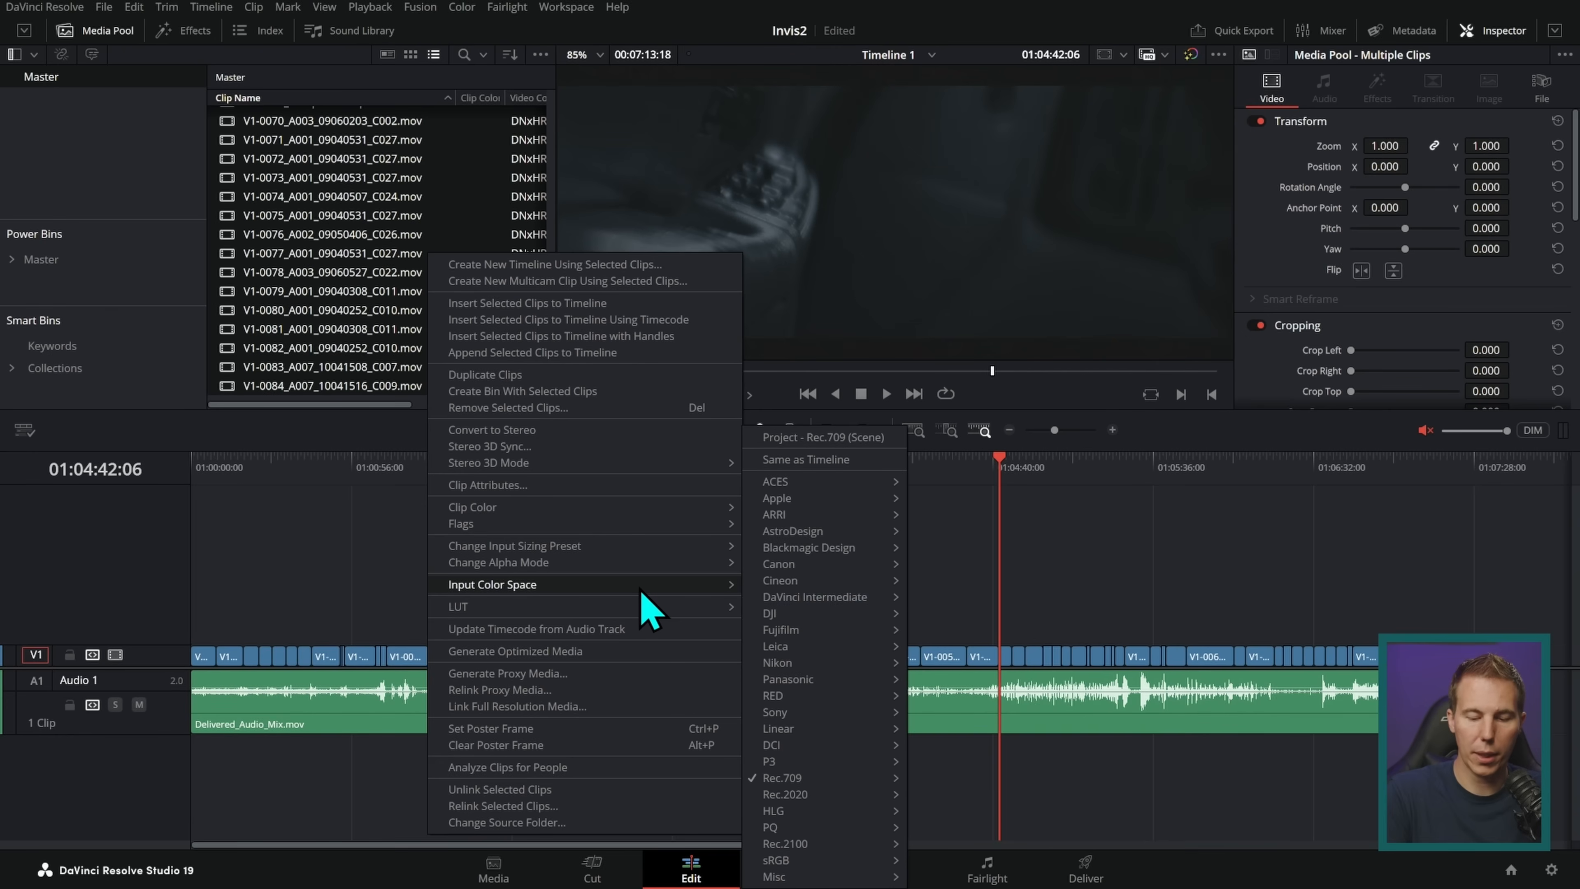
mouse_move(859, 551)
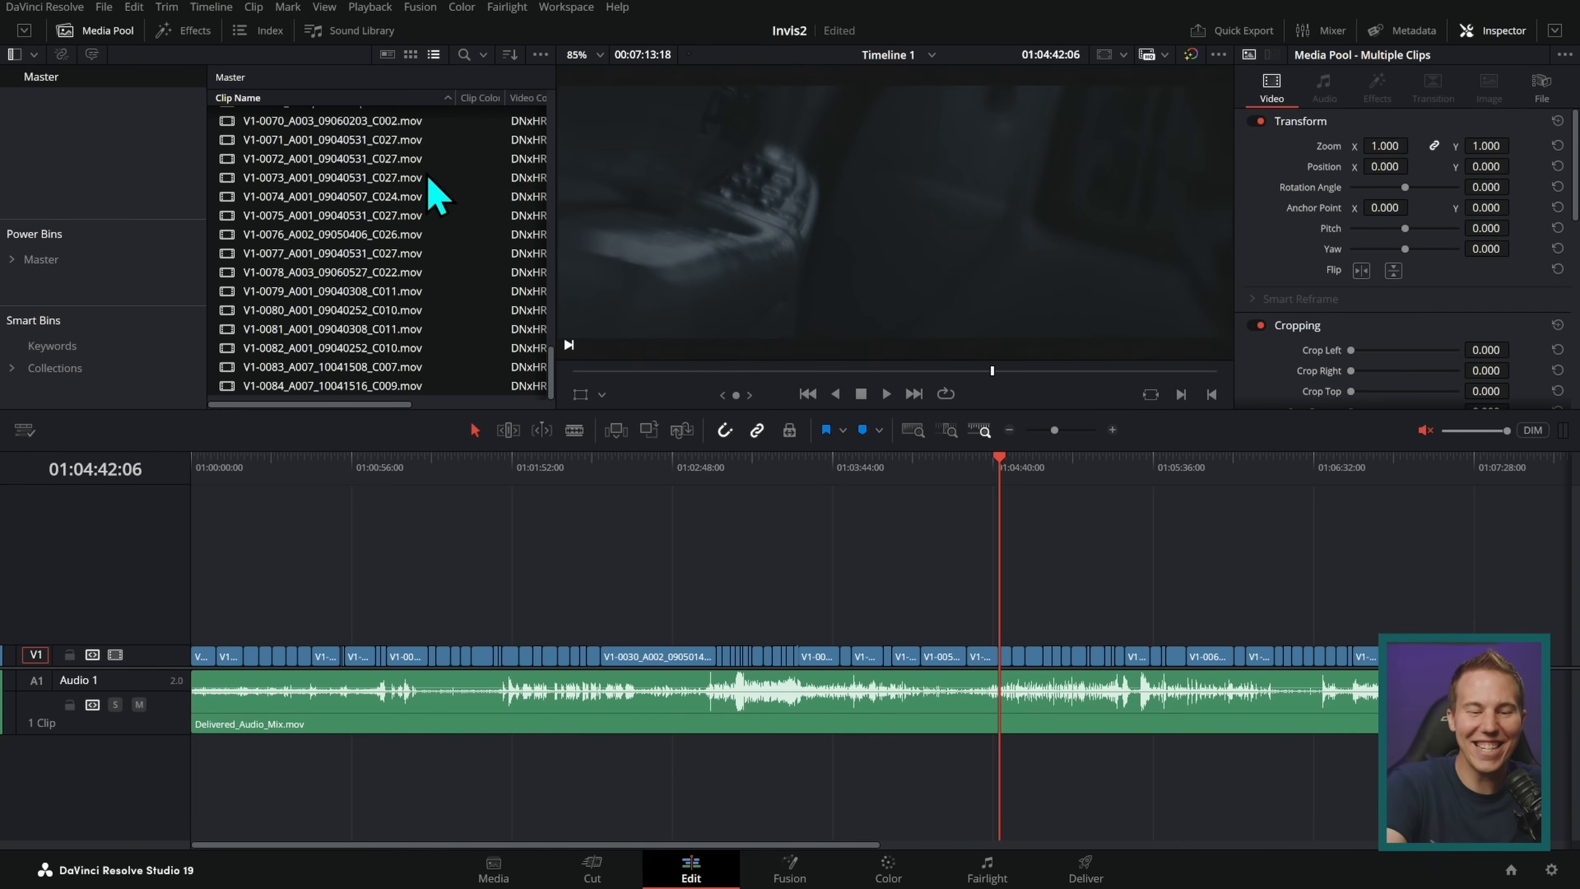
right_click(433, 185)
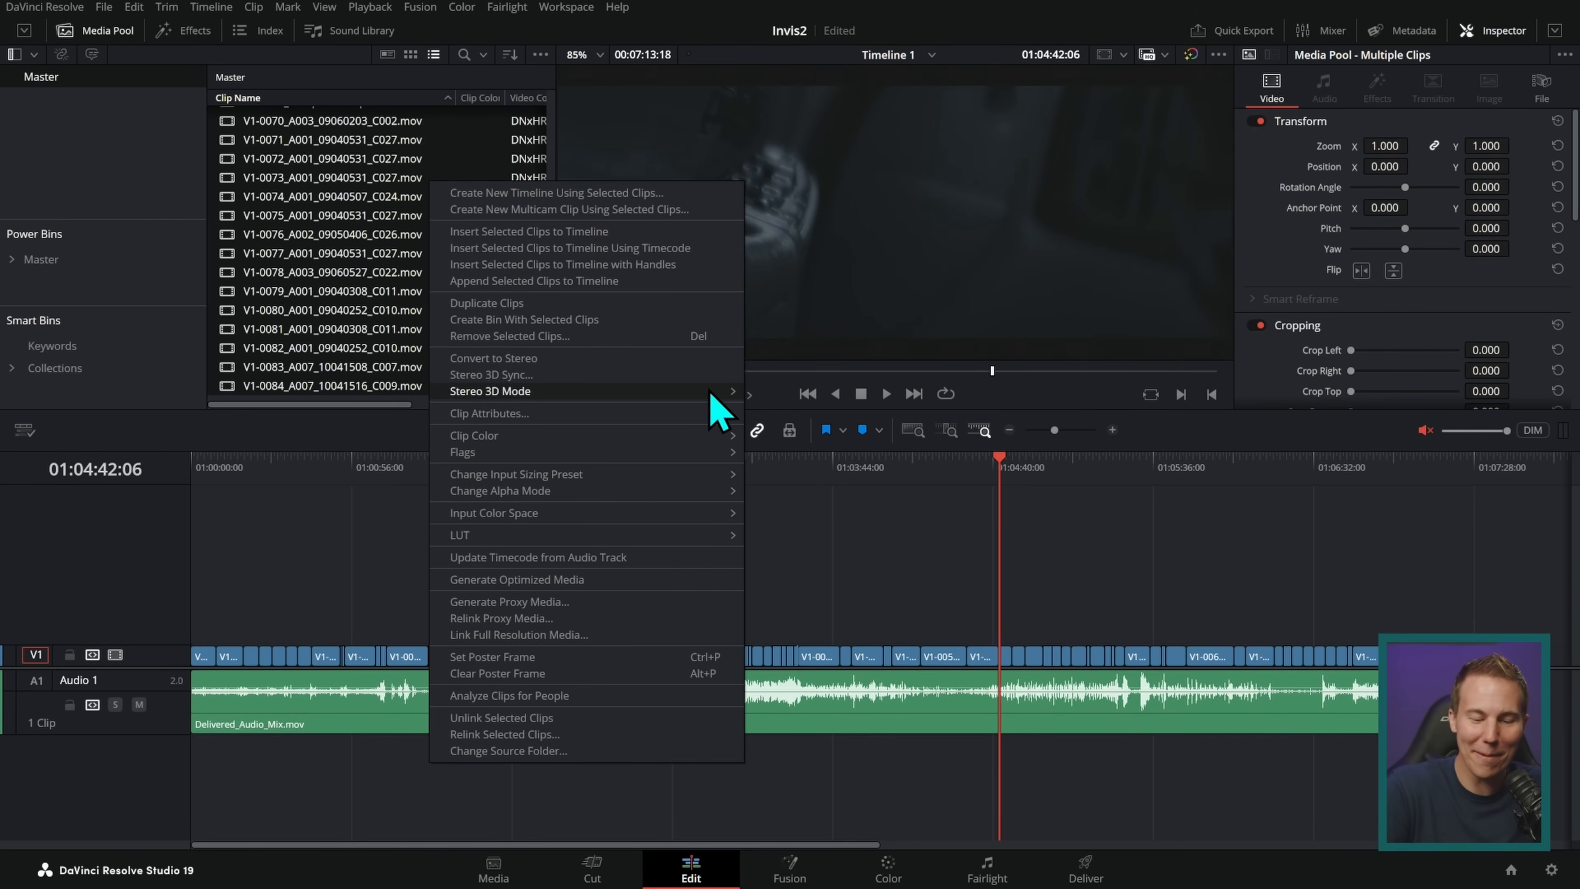
mouse_move(728, 512)
mouse_move(871, 548)
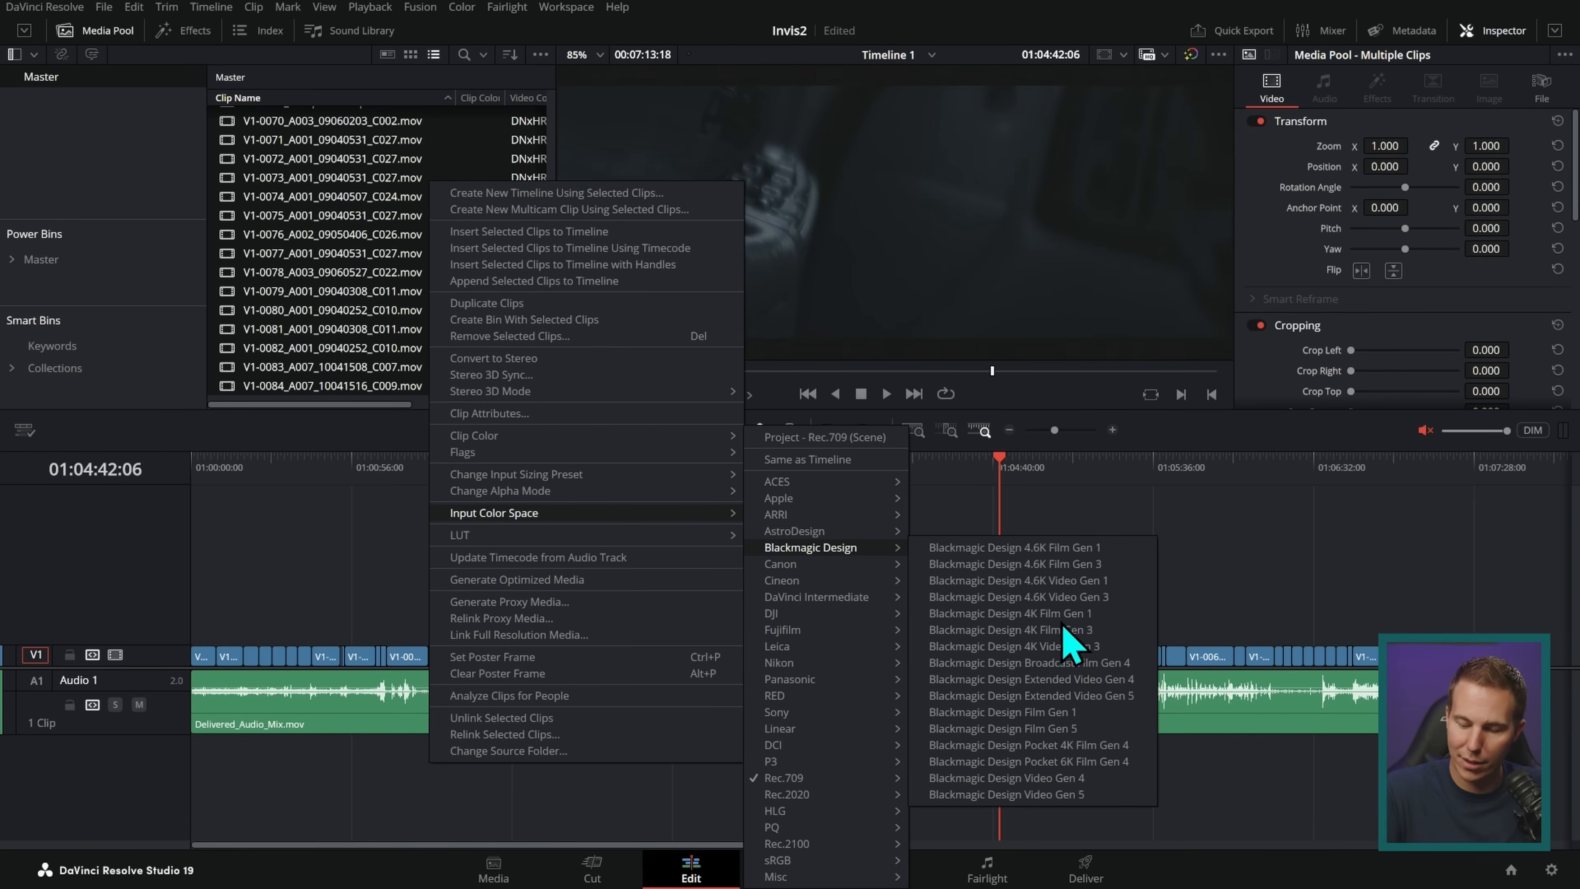
click(1096, 730)
drag(997, 547, 1190, 517)
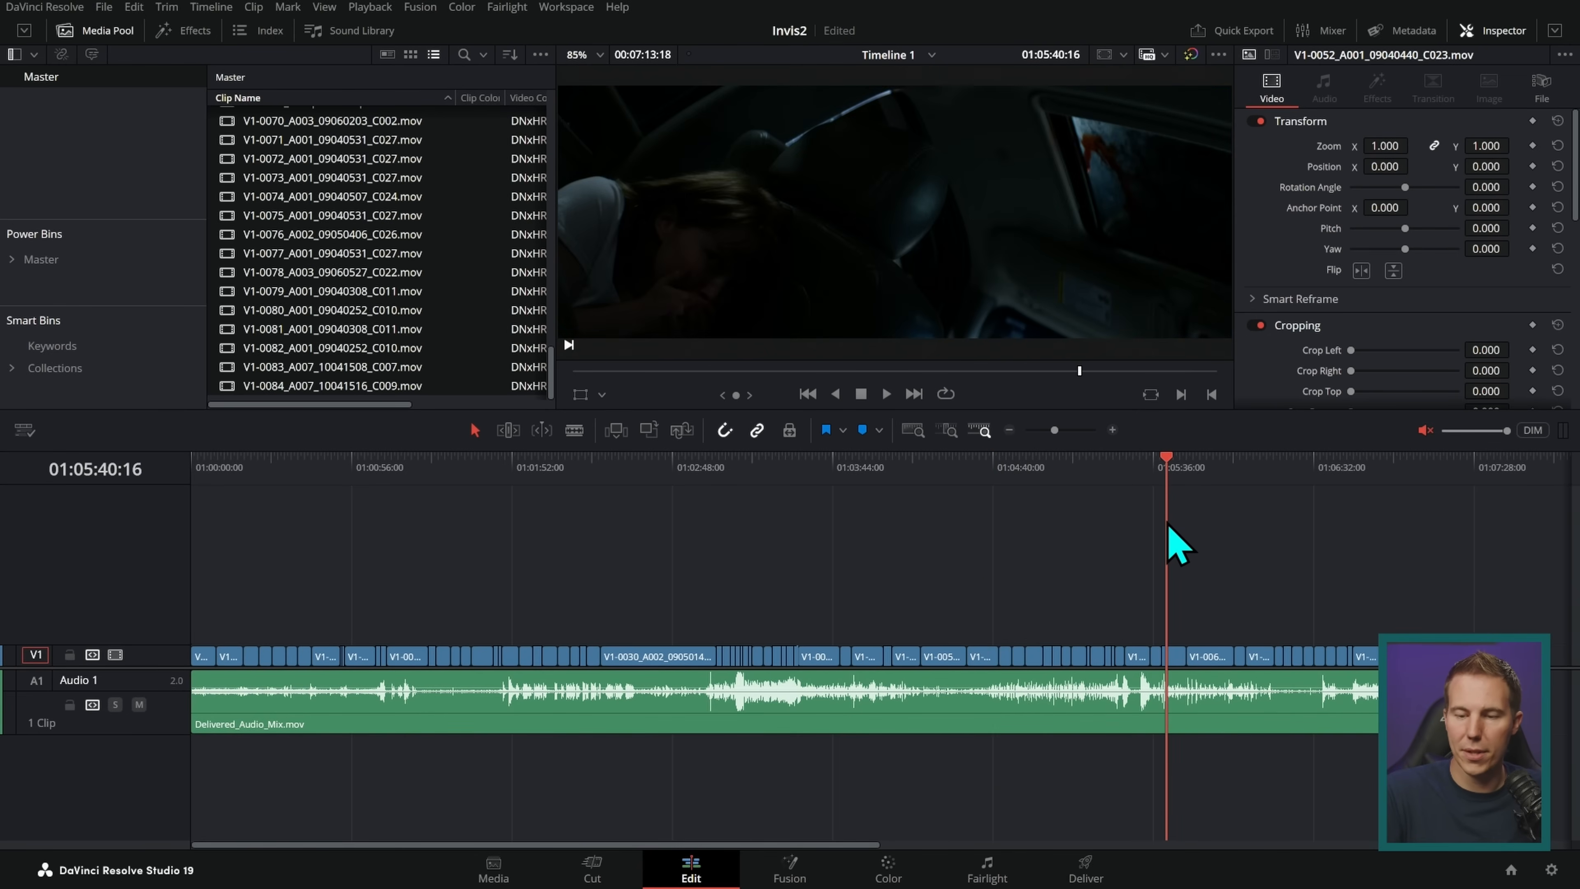
drag(1186, 526, 1080, 548)
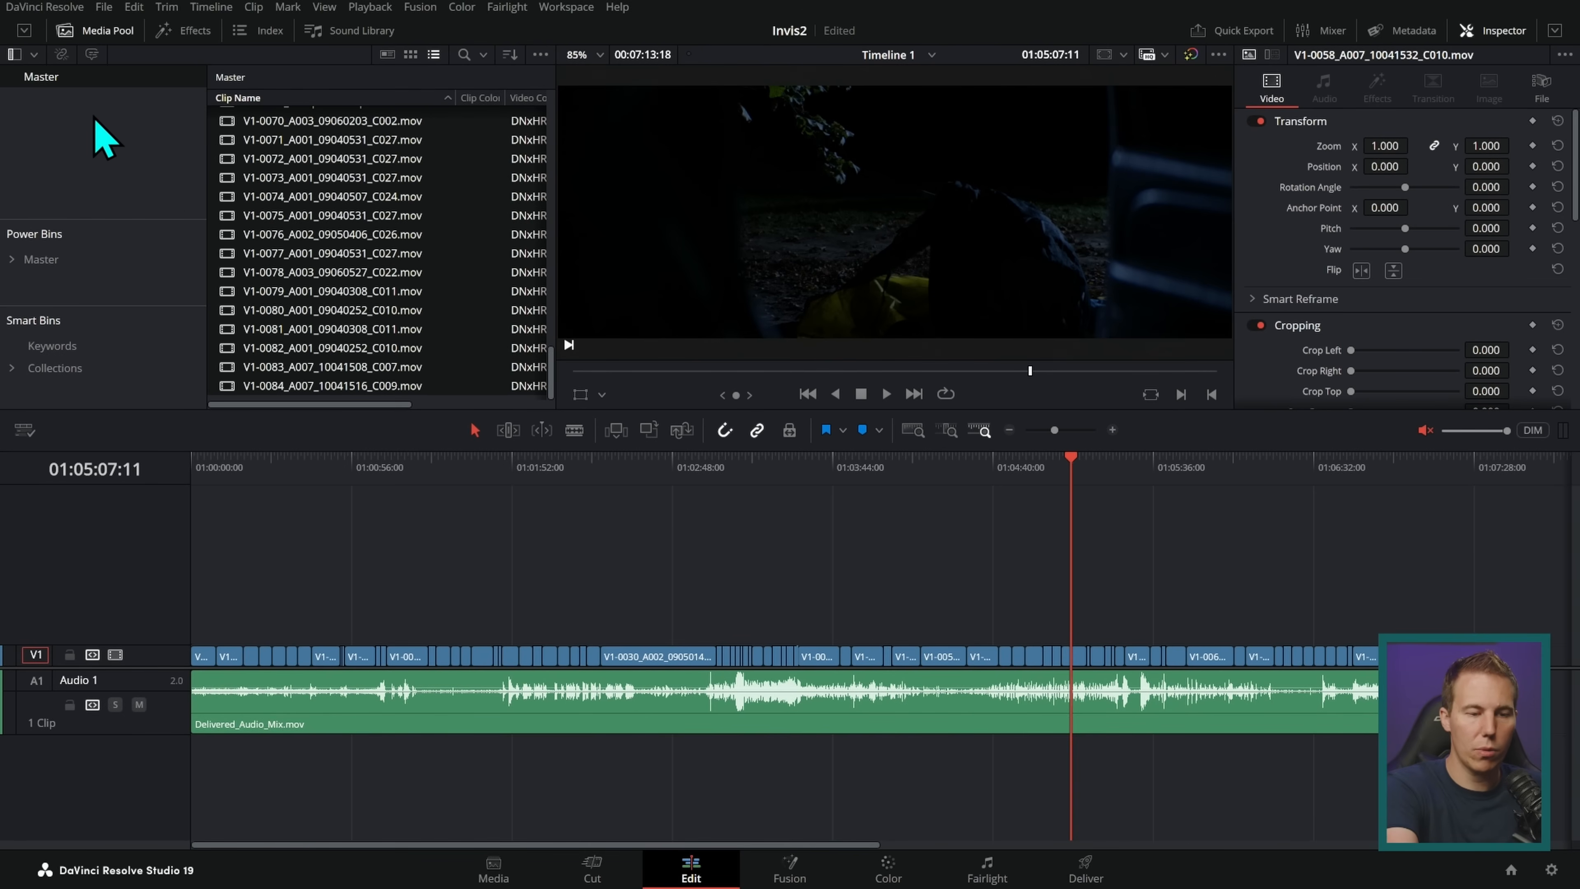
- Create a bin named VFX_Assets under Master and open it
right_click(118, 124)
click(140, 130)
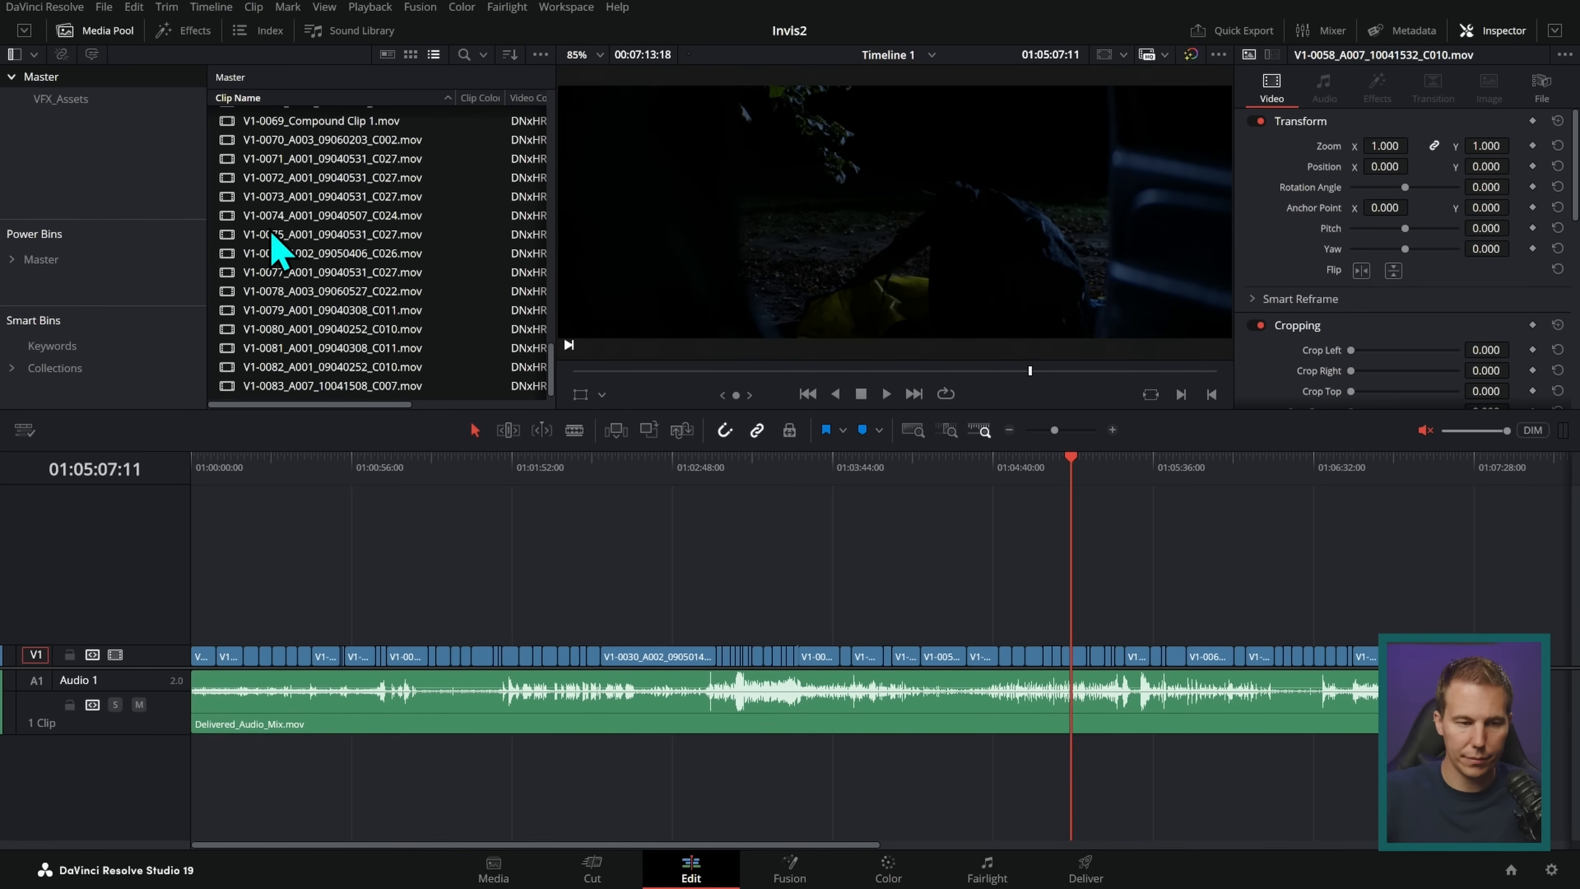
click(74, 101)
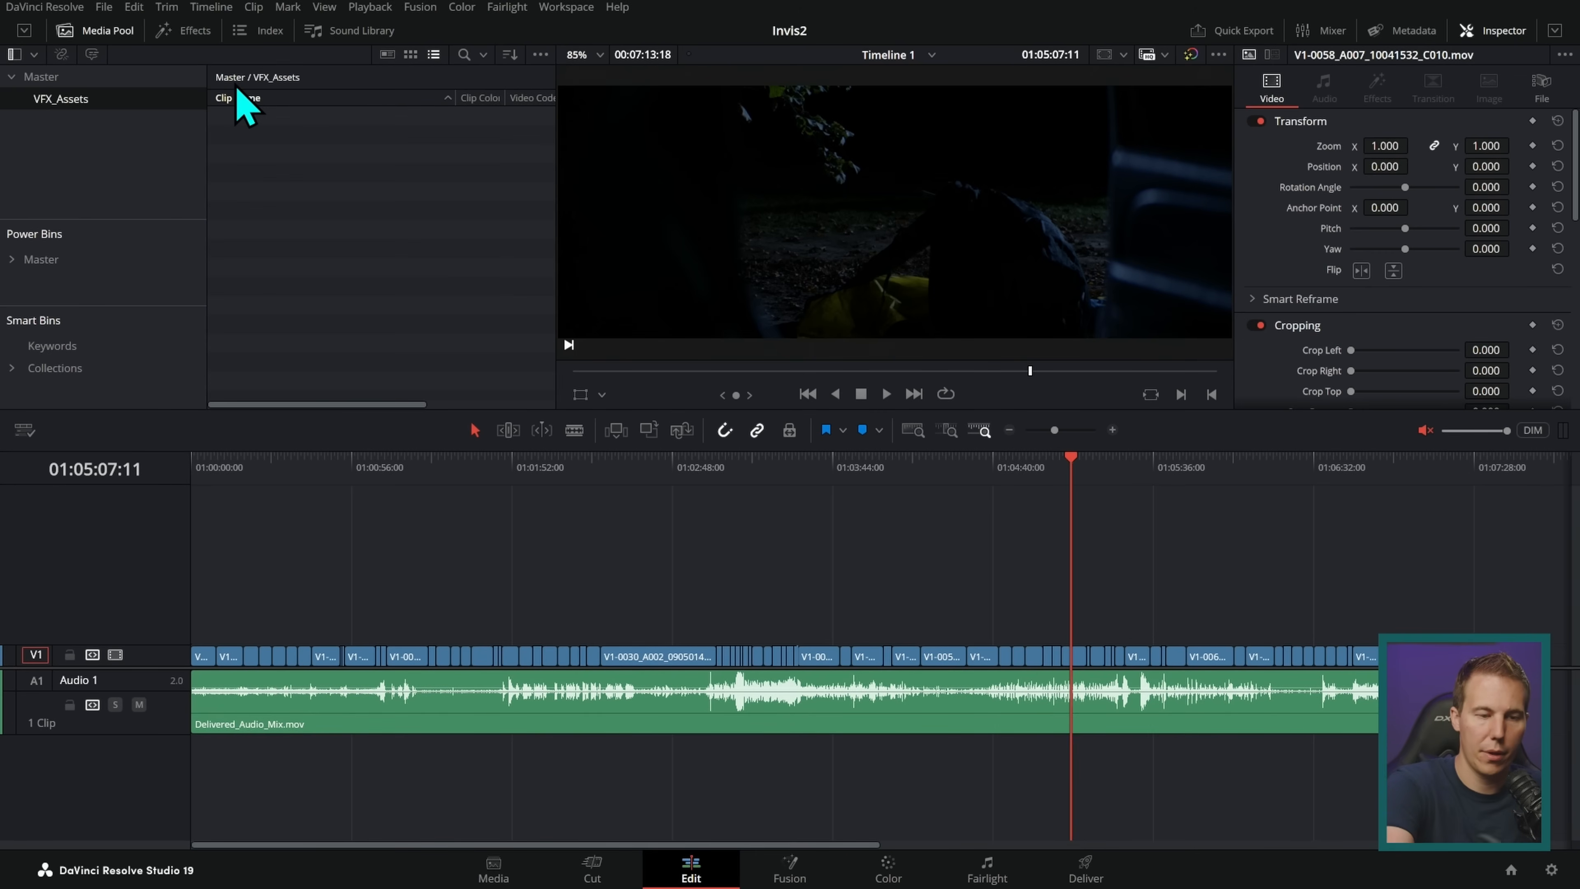
- Import Back_Glass.jpg, Grunge_Dark.jpg, Monster_Still.exr, Phone_Shot.exr and Rain1.mov from the VFX_Assets folder into the VFX_Assets bin
right_click(384, 187)
click(517, 357)
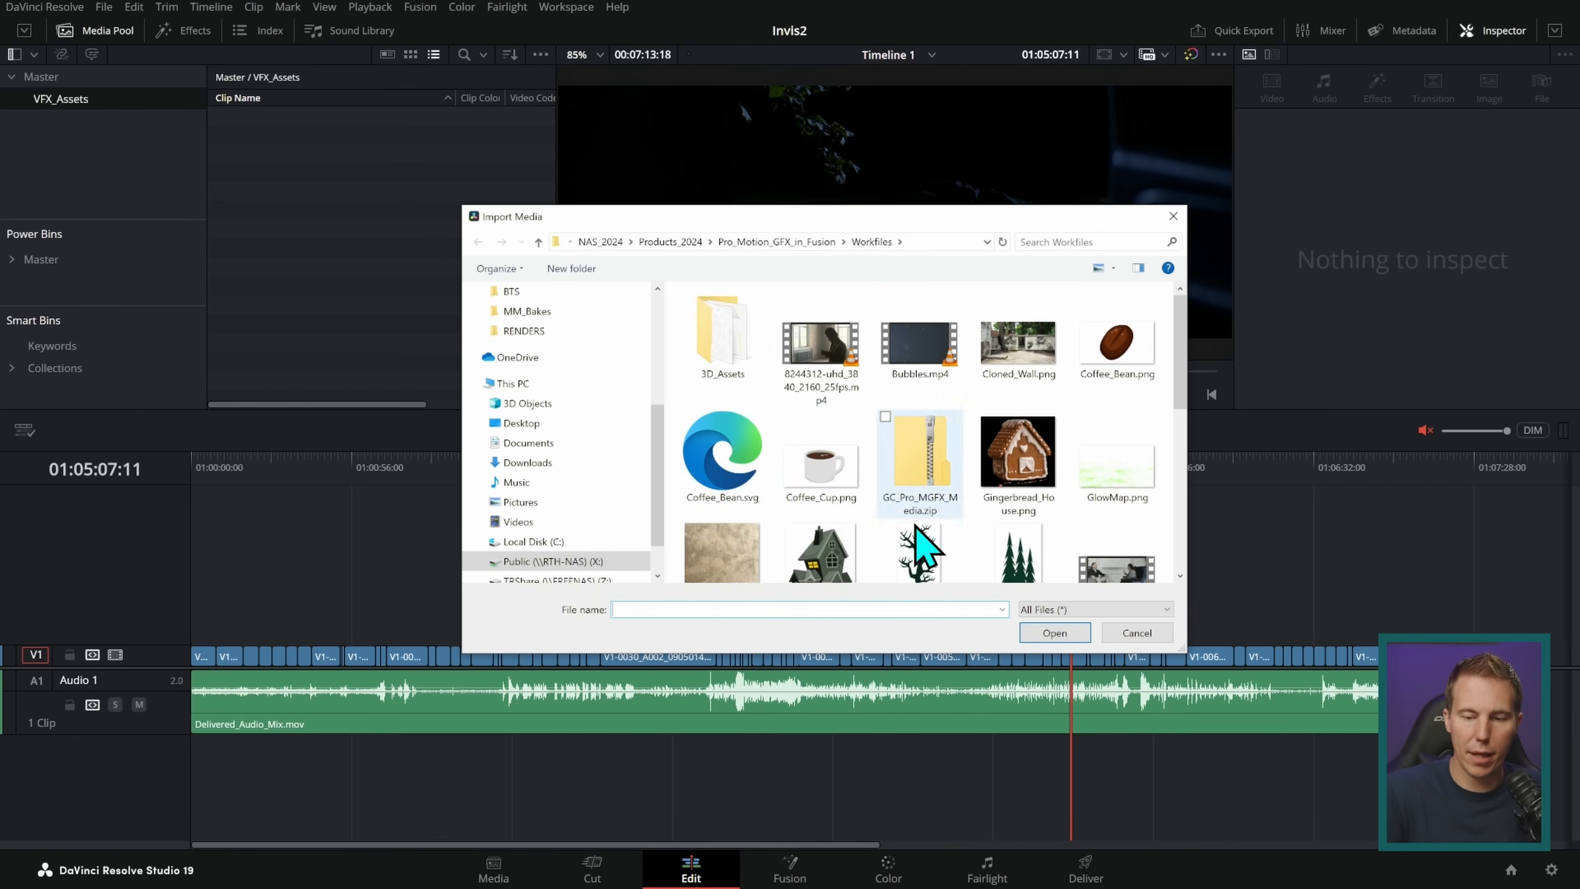
click(592, 333)
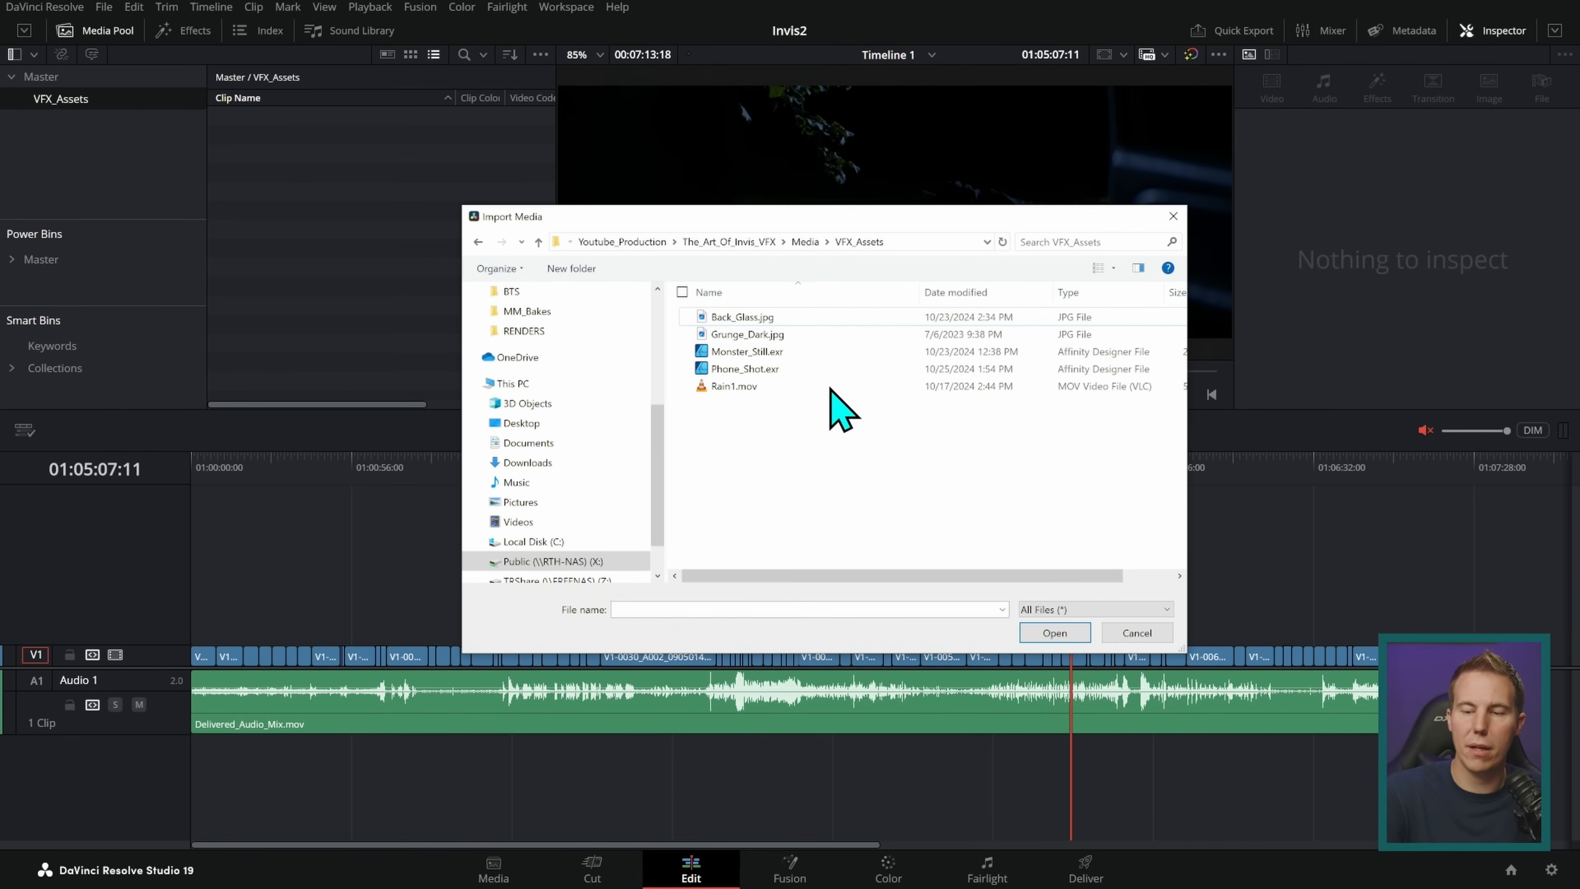
drag(766, 429, 840, 314)
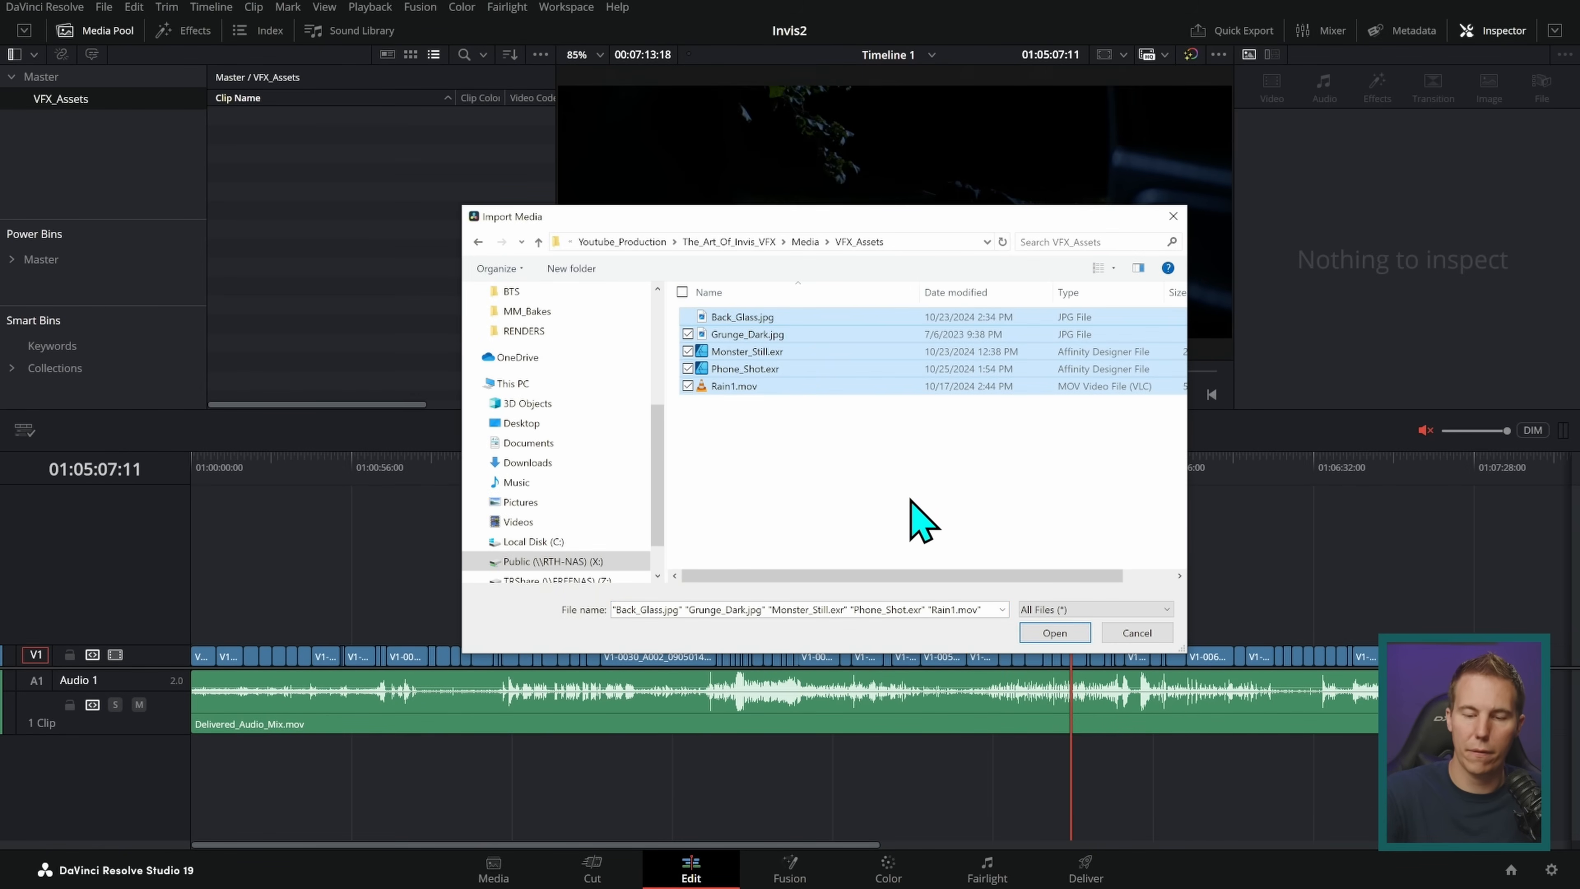
click(1057, 635)
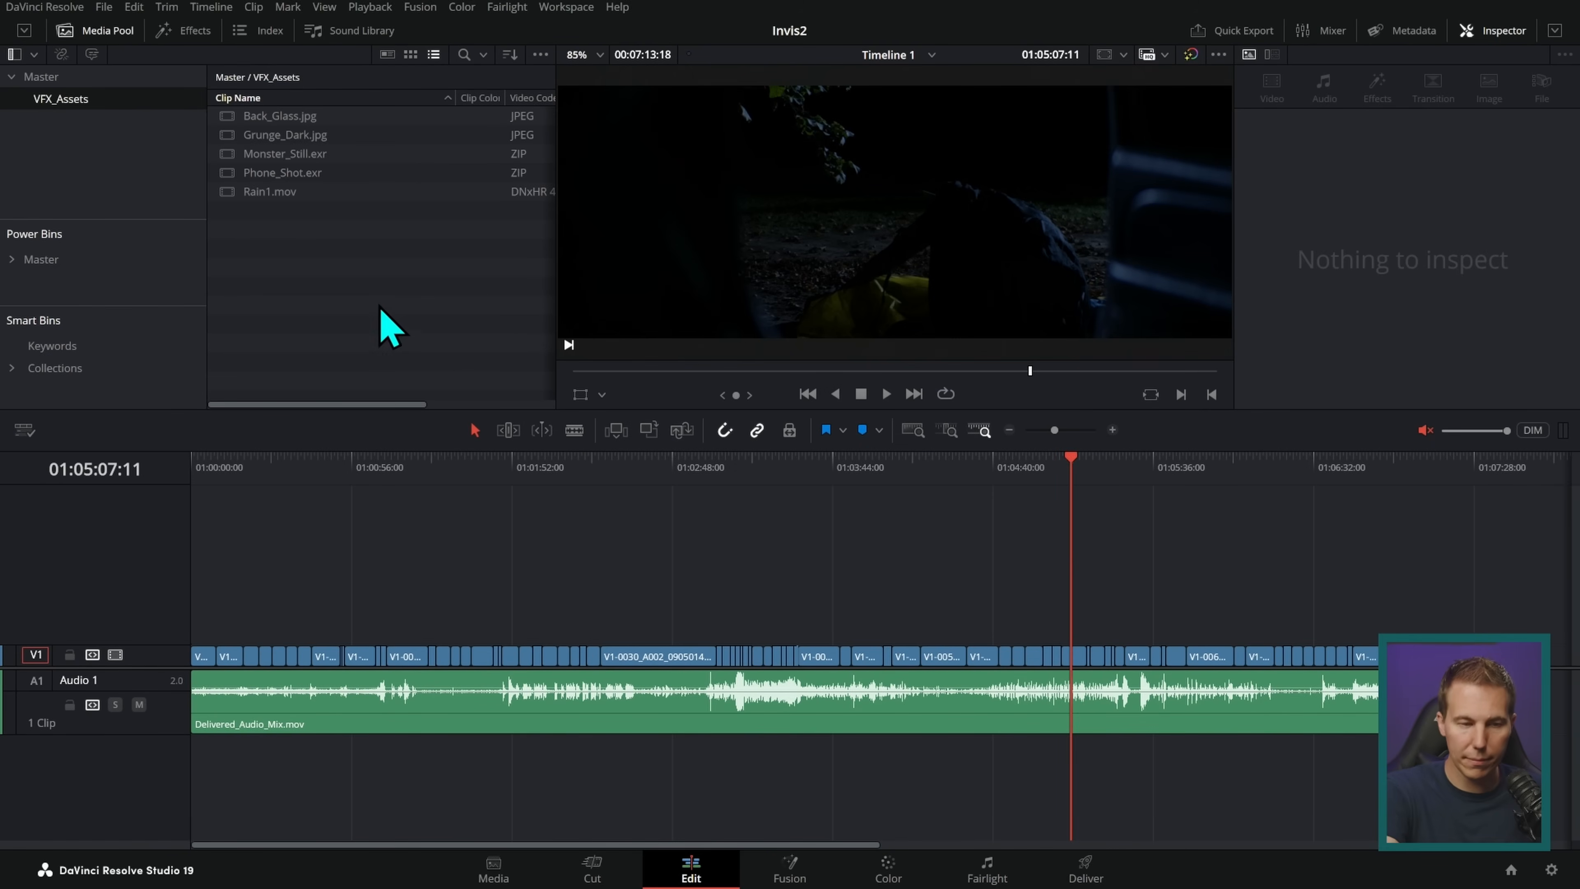
- Create a bin named ActionVFX, move it directly under Master, and open it
right_click(137, 146)
click(163, 155)
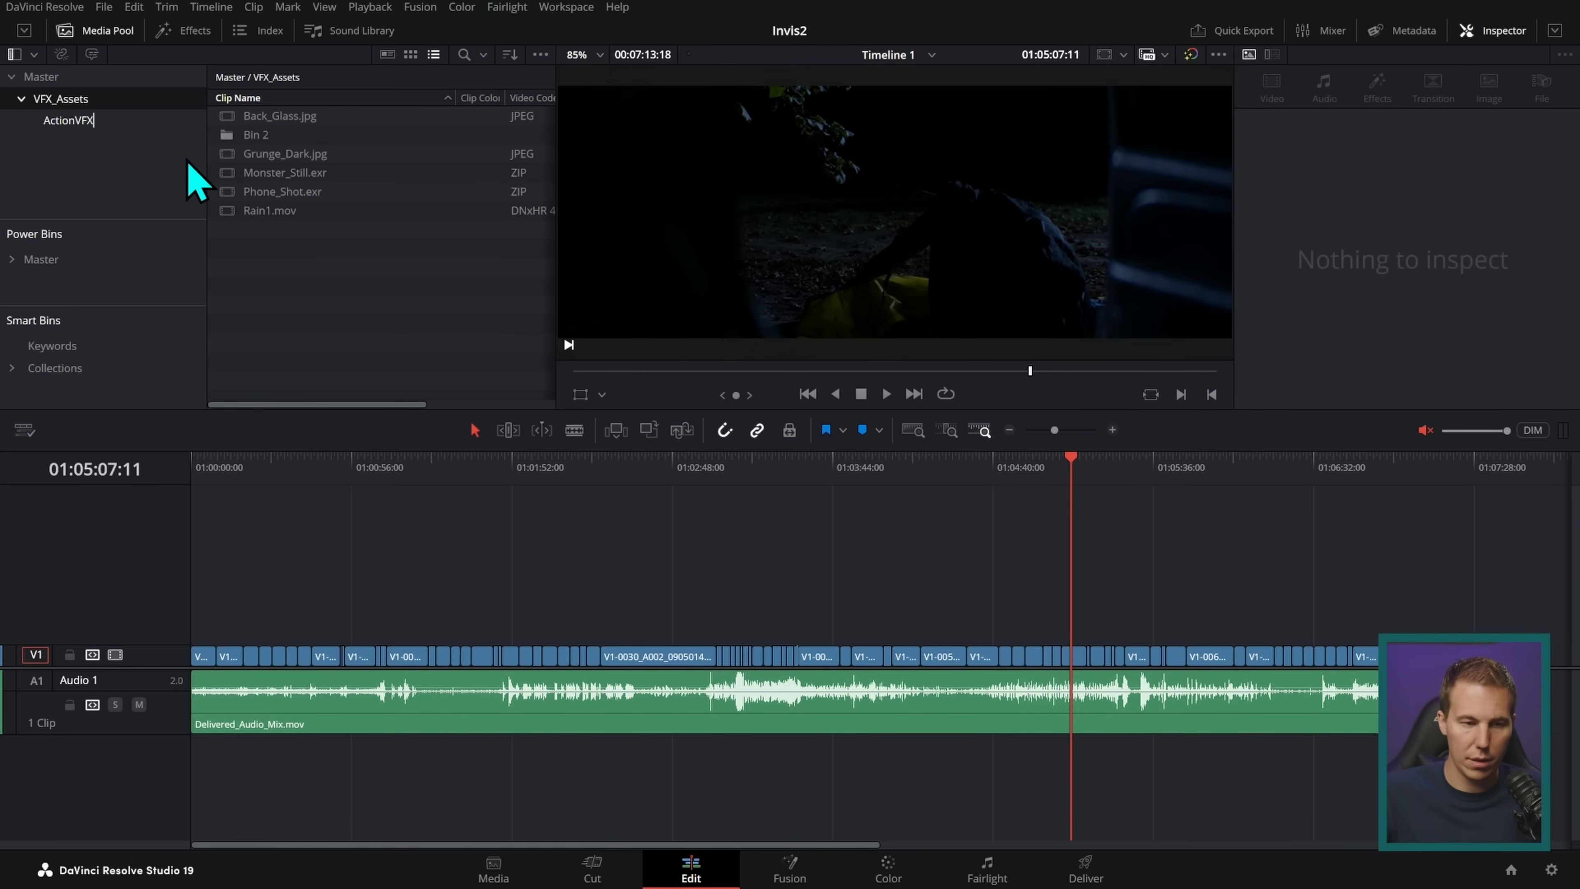
drag(68, 122, 37, 76)
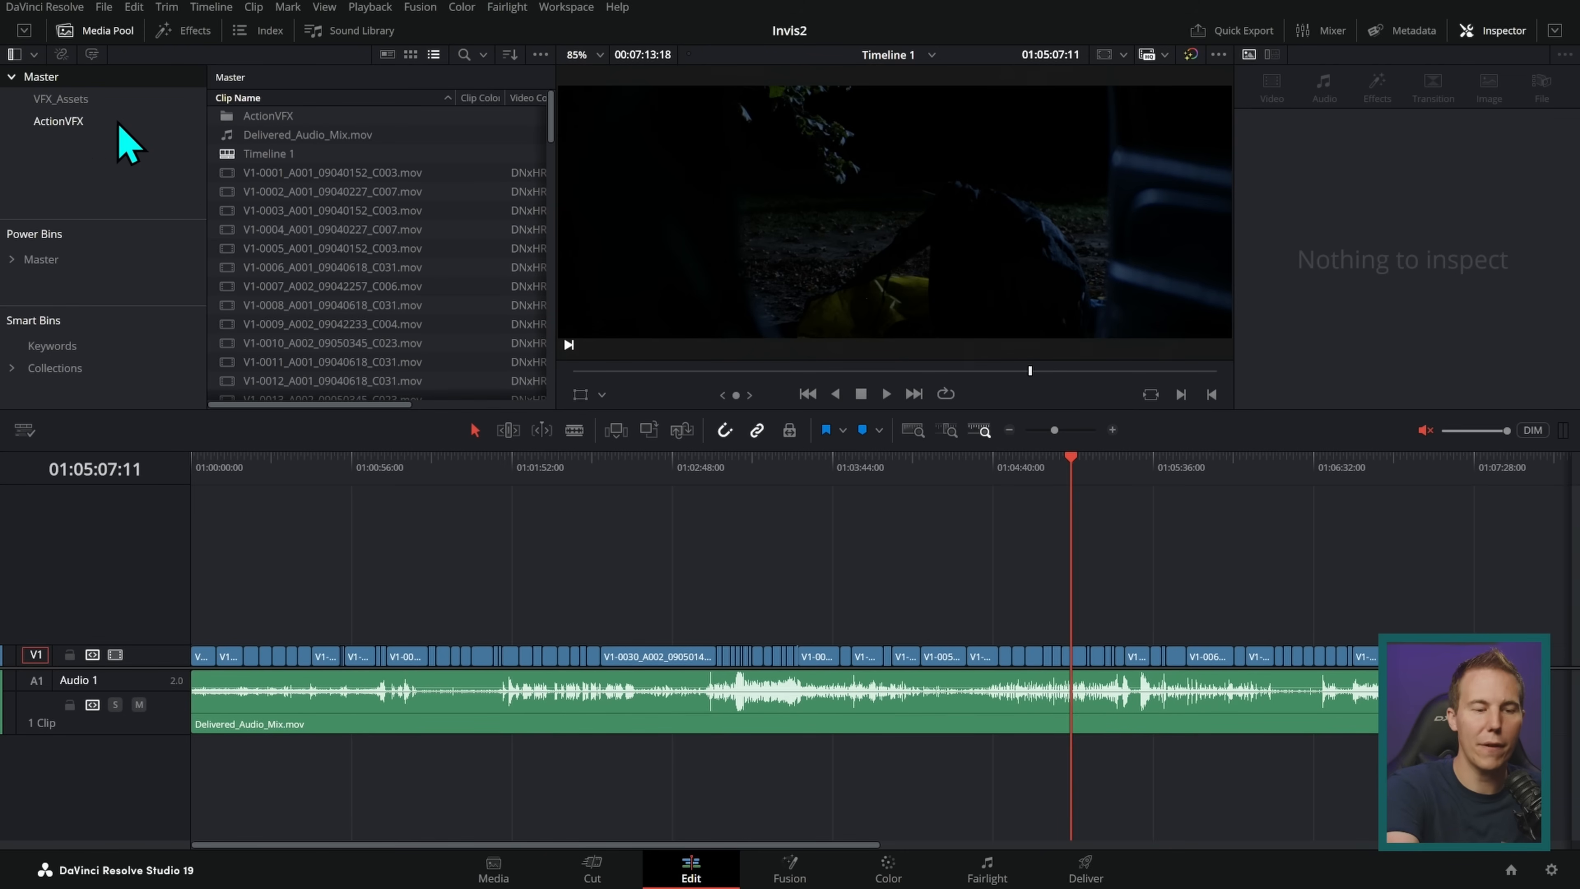
click(77, 120)
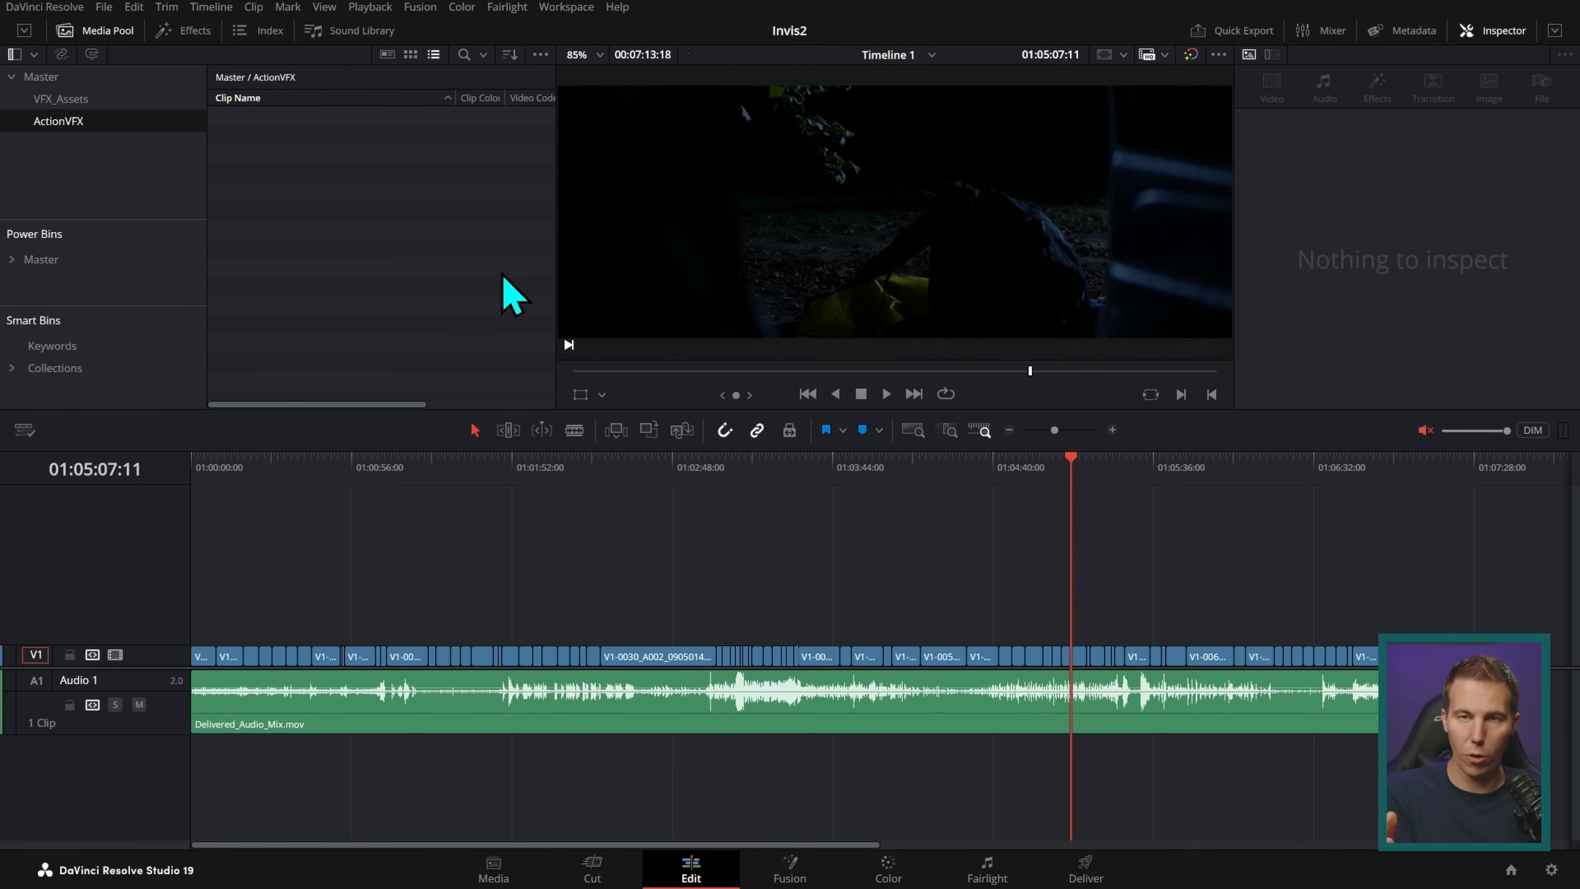
- Import all five clips from the ActionVFX media folder into the ActionVFX bin and return to the Master bin
double_click(424, 236)
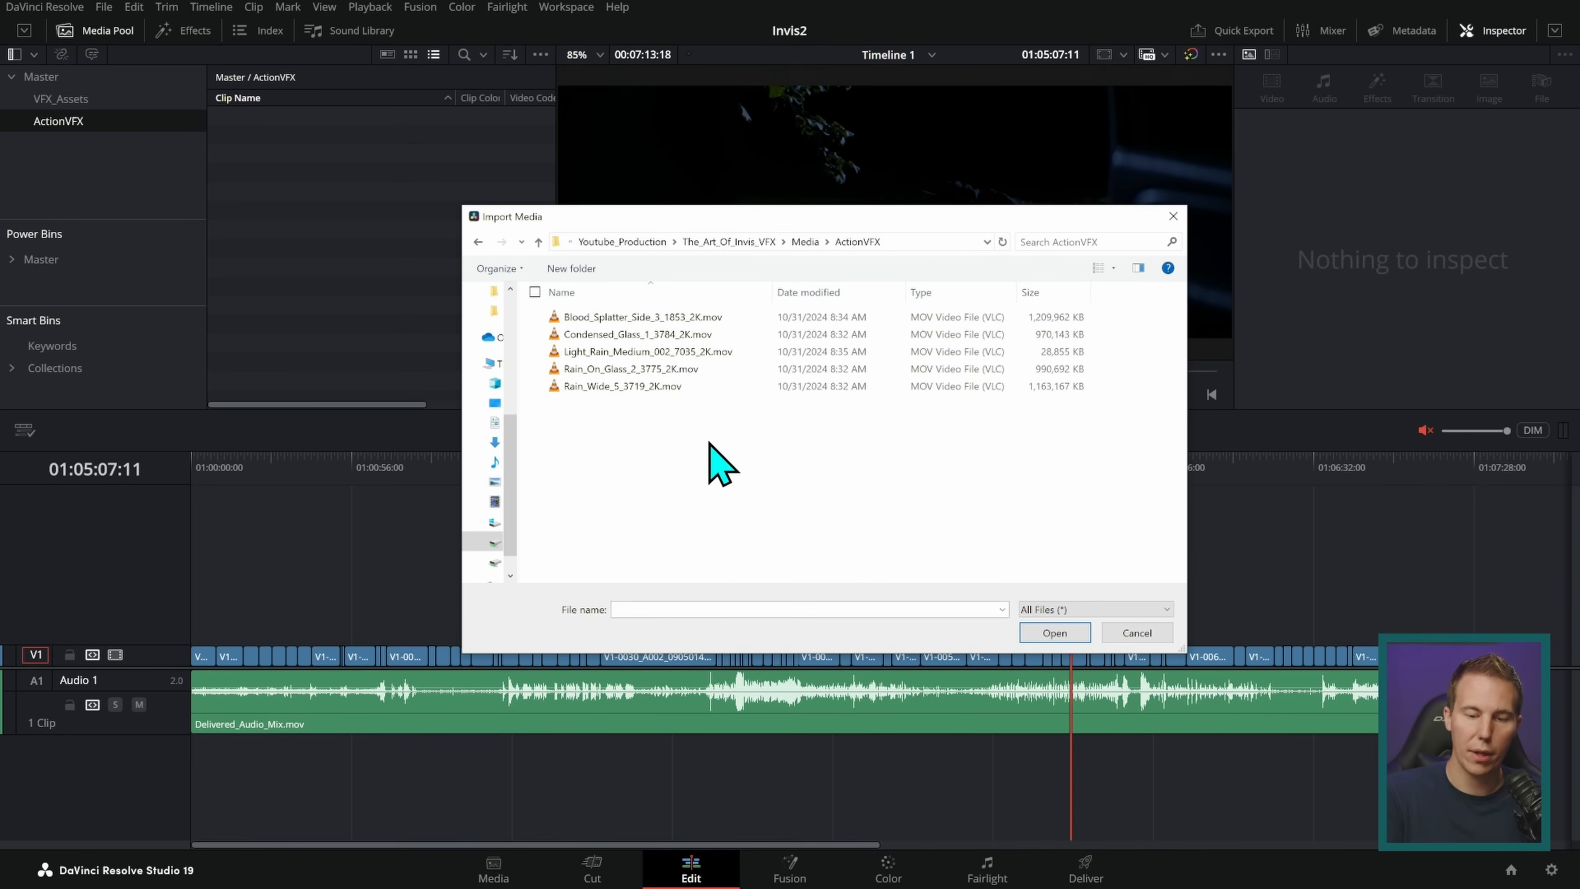
key(ctrl+a)
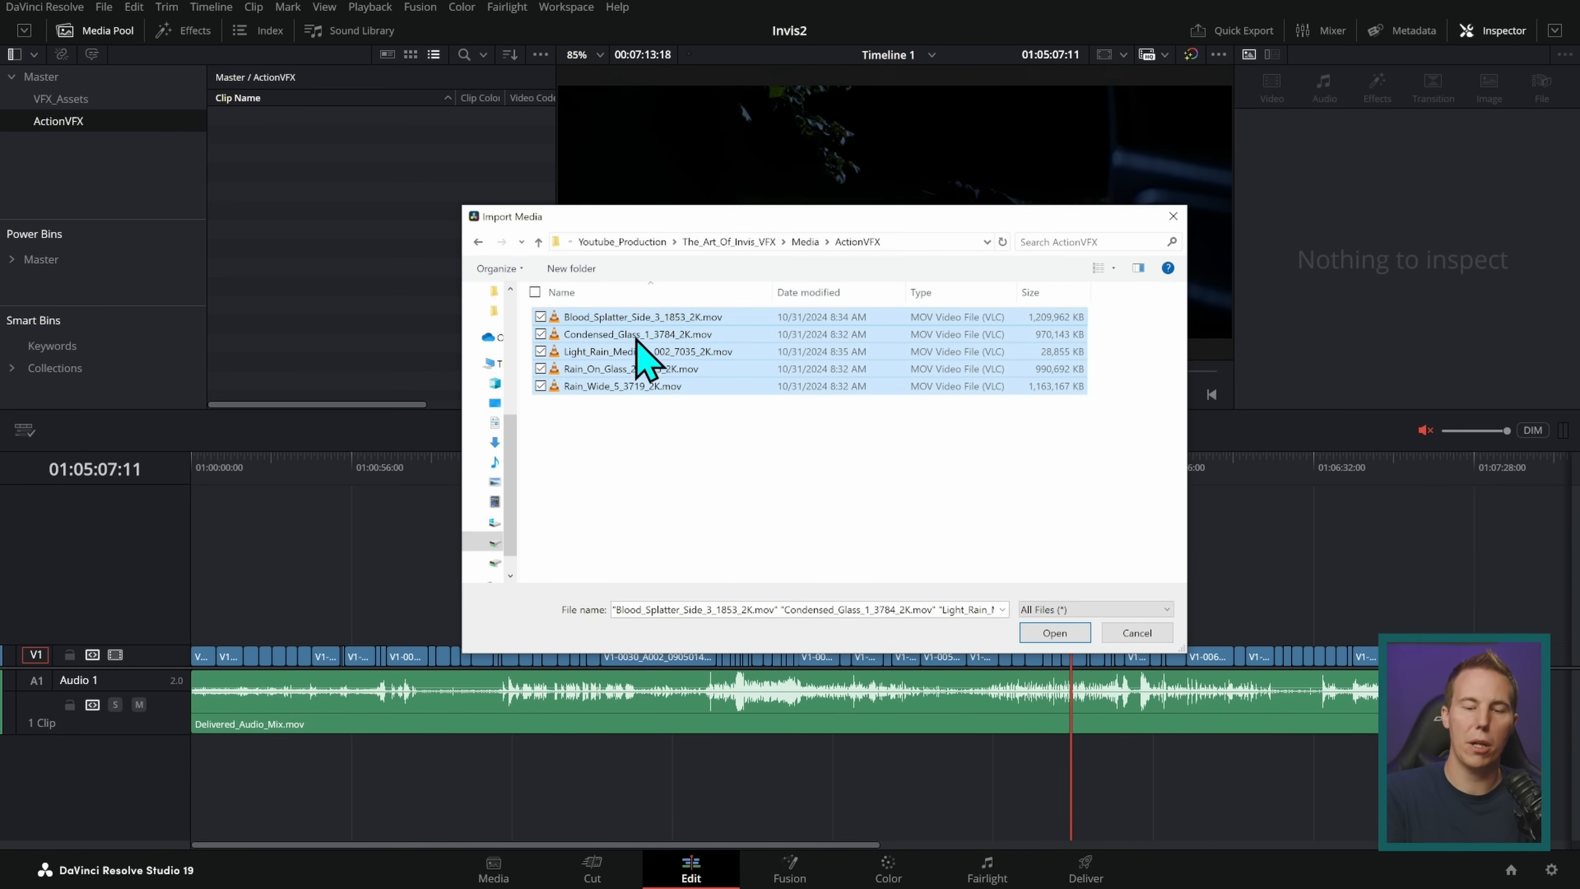
click(1052, 633)
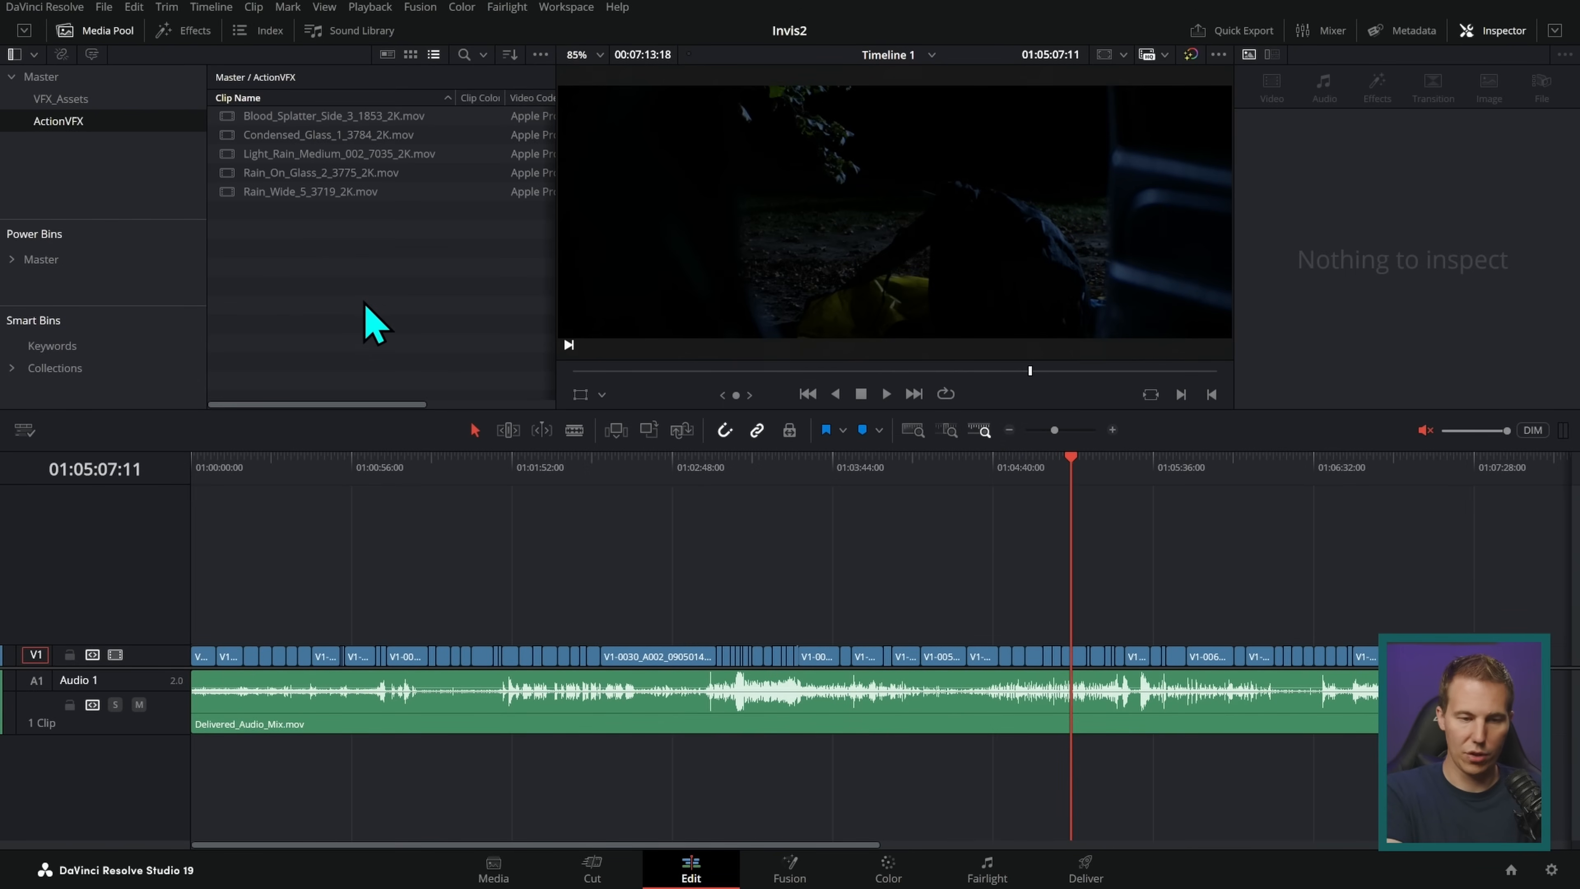
click(127, 77)
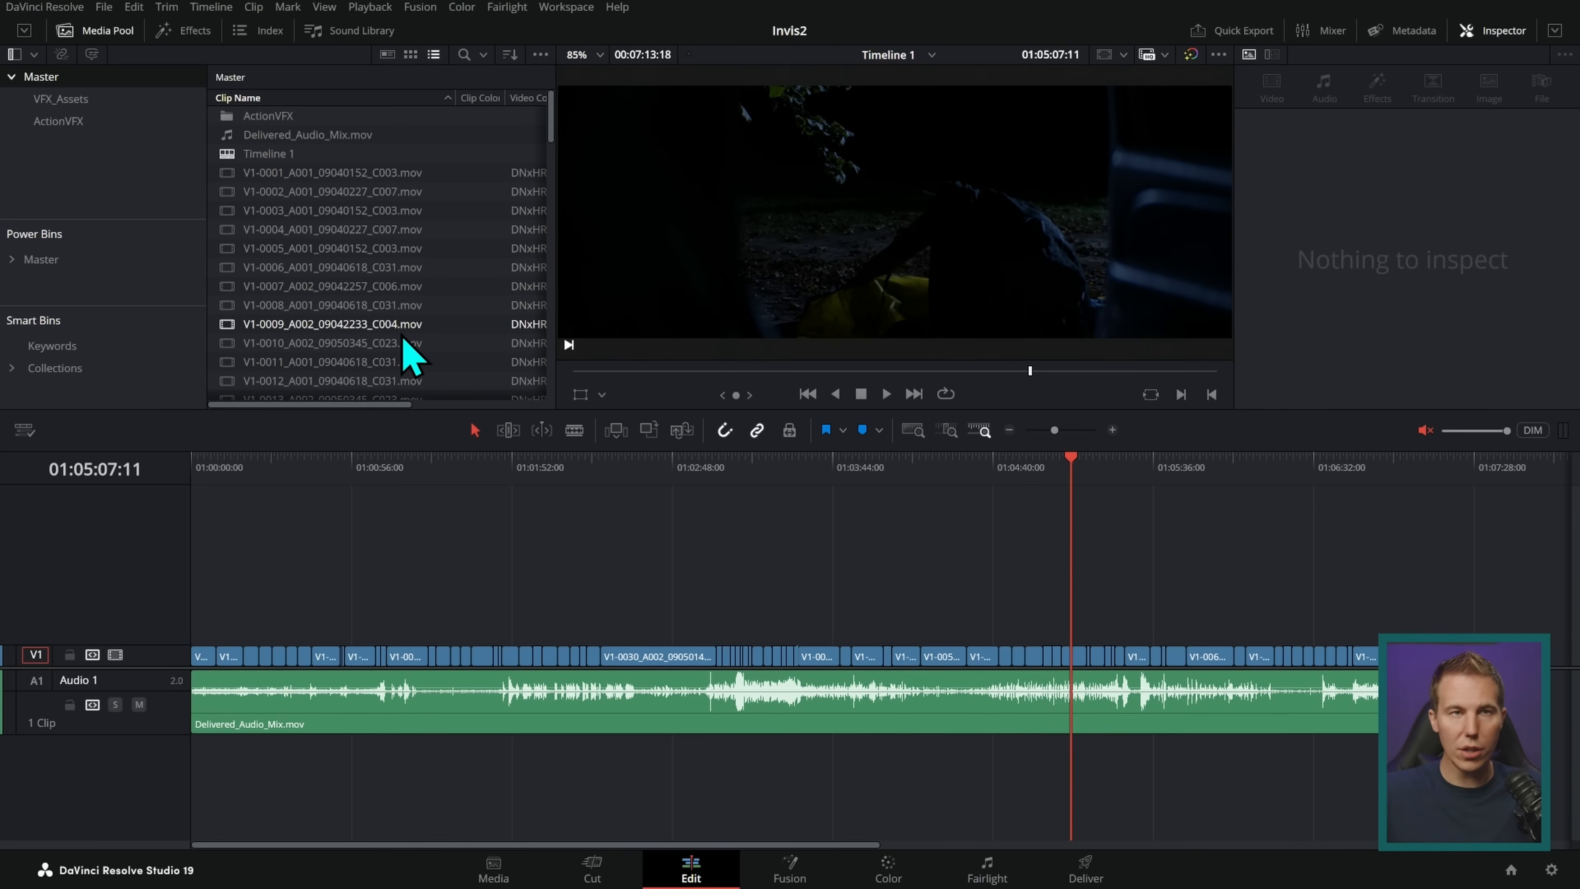
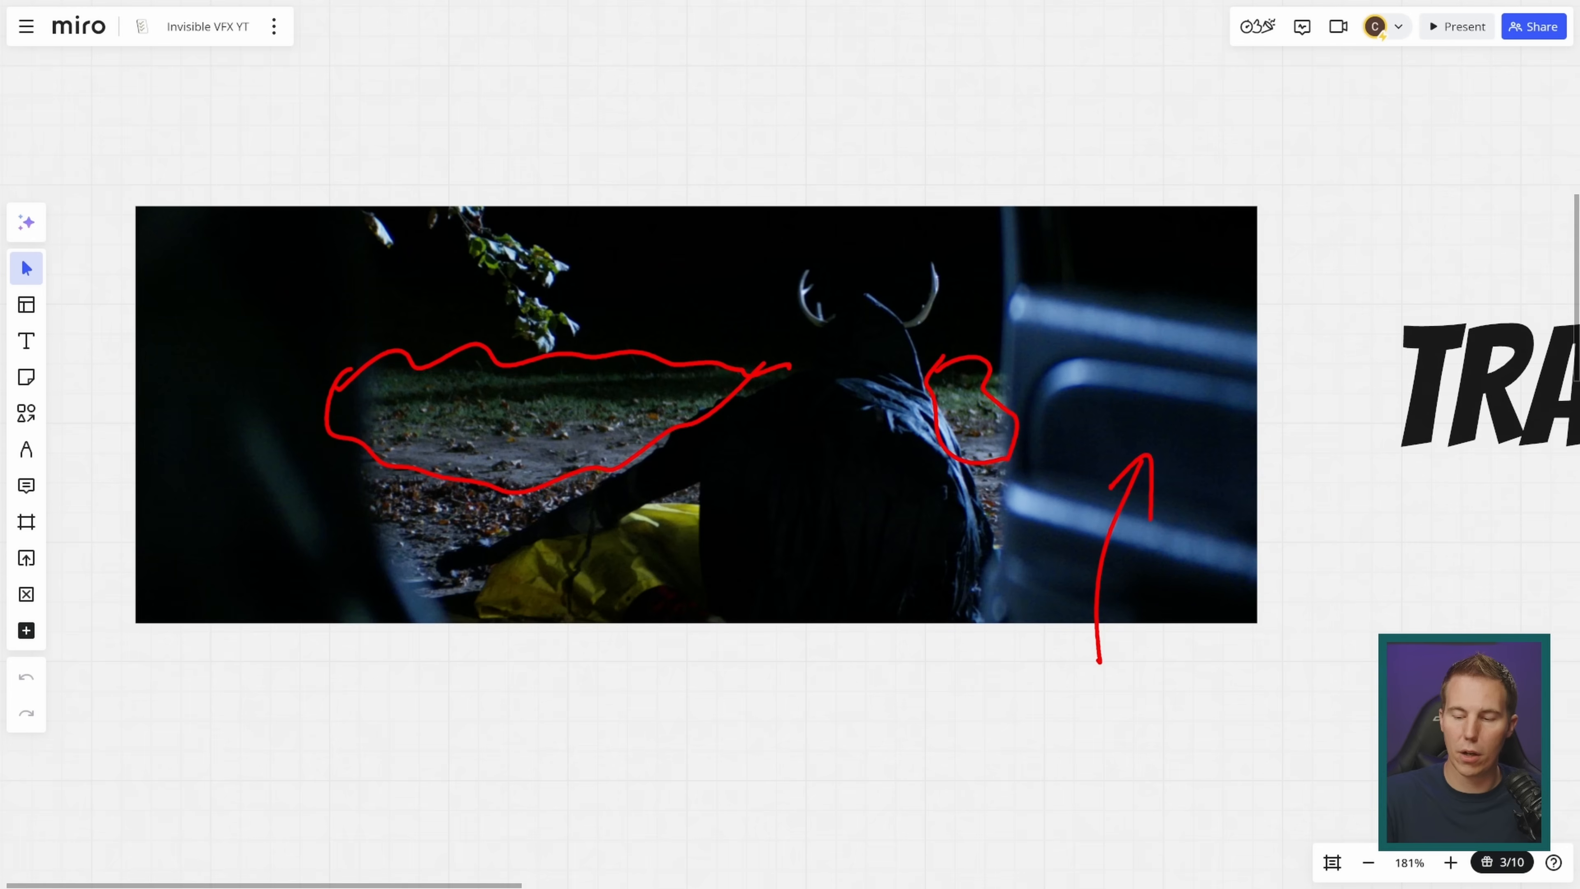
- On the Miro board's monster still, draw red direction arrows beside the van and around the hatched ground area
mouse_move(1026, 565)
mouse_down()
mouse_move(1111, 564)
mouse_move(1180, 595)
mouse_up()
drag(1057, 543, 1083, 586)
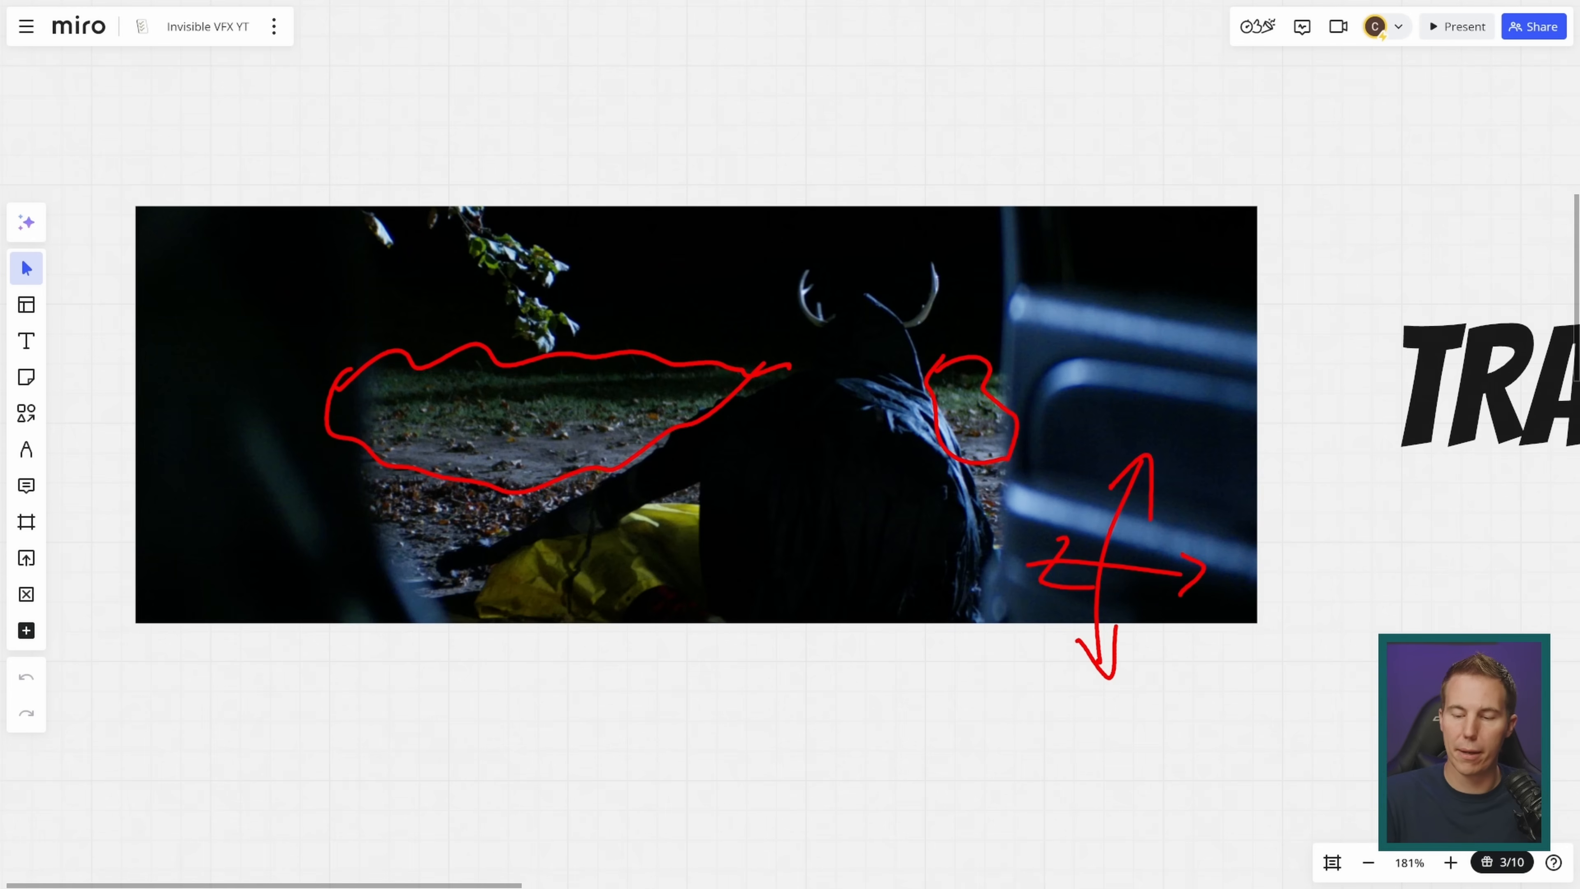
mouse_move(352, 426)
mouse_down()
mouse_move(474, 365)
mouse_move(511, 464)
mouse_move(653, 421)
mouse_move(631, 295)
mouse_move(634, 333)
mouse_up()
drag(528, 473, 515, 558)
mouse_move(503, 539)
mouse_down()
mouse_move(526, 551)
mouse_move(550, 512)
mouse_up()
drag(678, 412, 790, 428)
drag(769, 408, 762, 450)
mouse_move(354, 393)
mouse_down()
mouse_move(279, 392)
mouse_move(303, 371)
mouse_move(307, 413)
mouse_up()
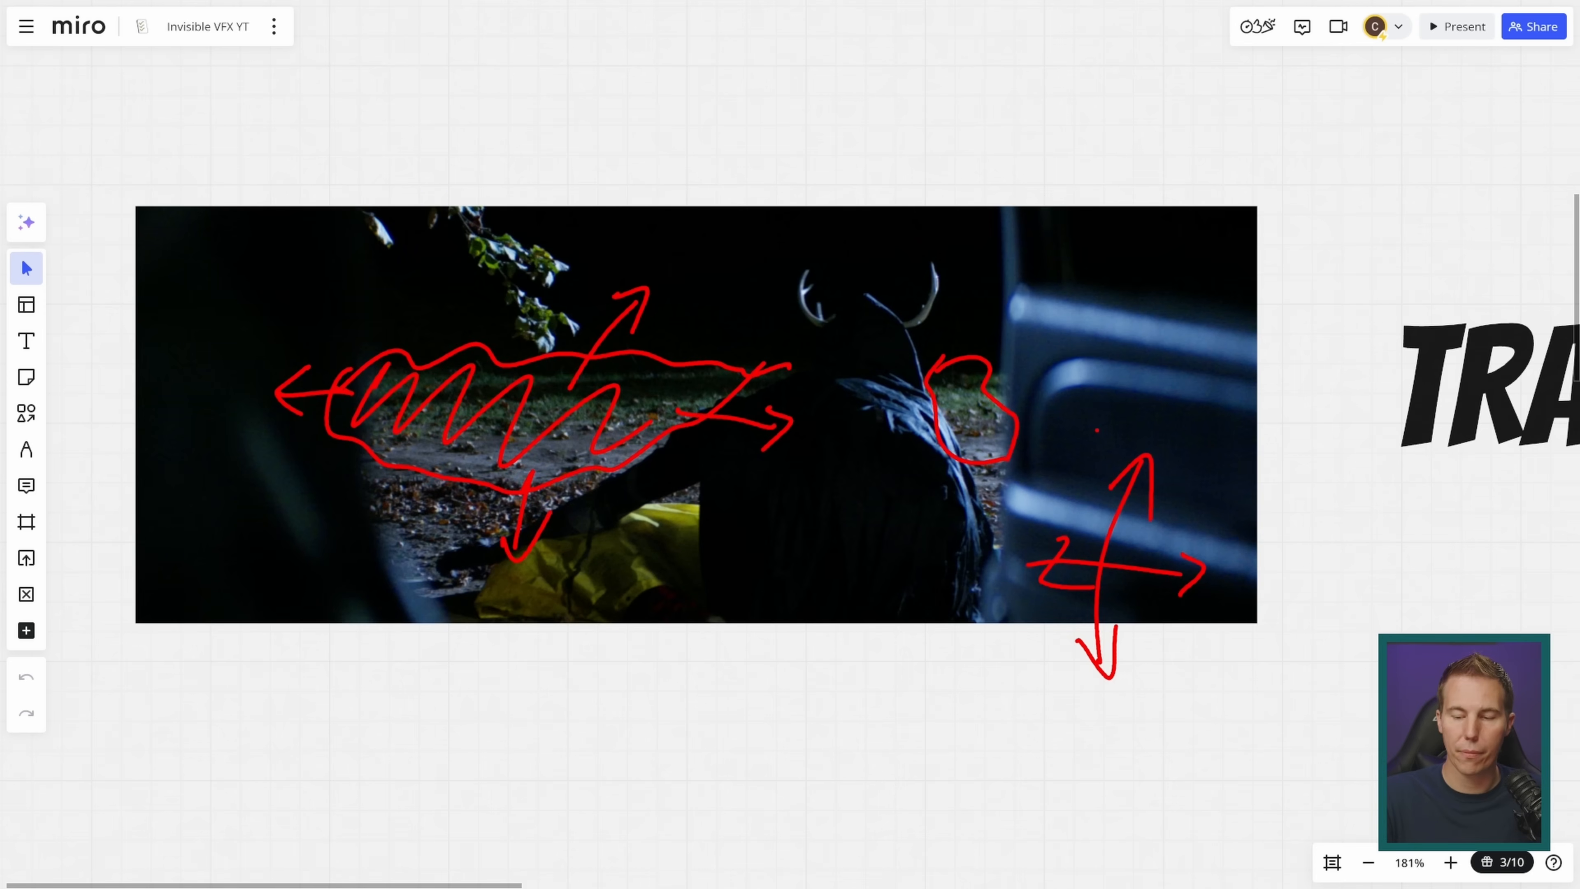
- Box and circle the leaves, the leaf-covered ground and the patch beside the van as tracking features, with motion arrows
mouse_move(591, 297)
mouse_down()
mouse_move(535, 365)
mouse_move(495, 311)
mouse_move(591, 298)
mouse_up()
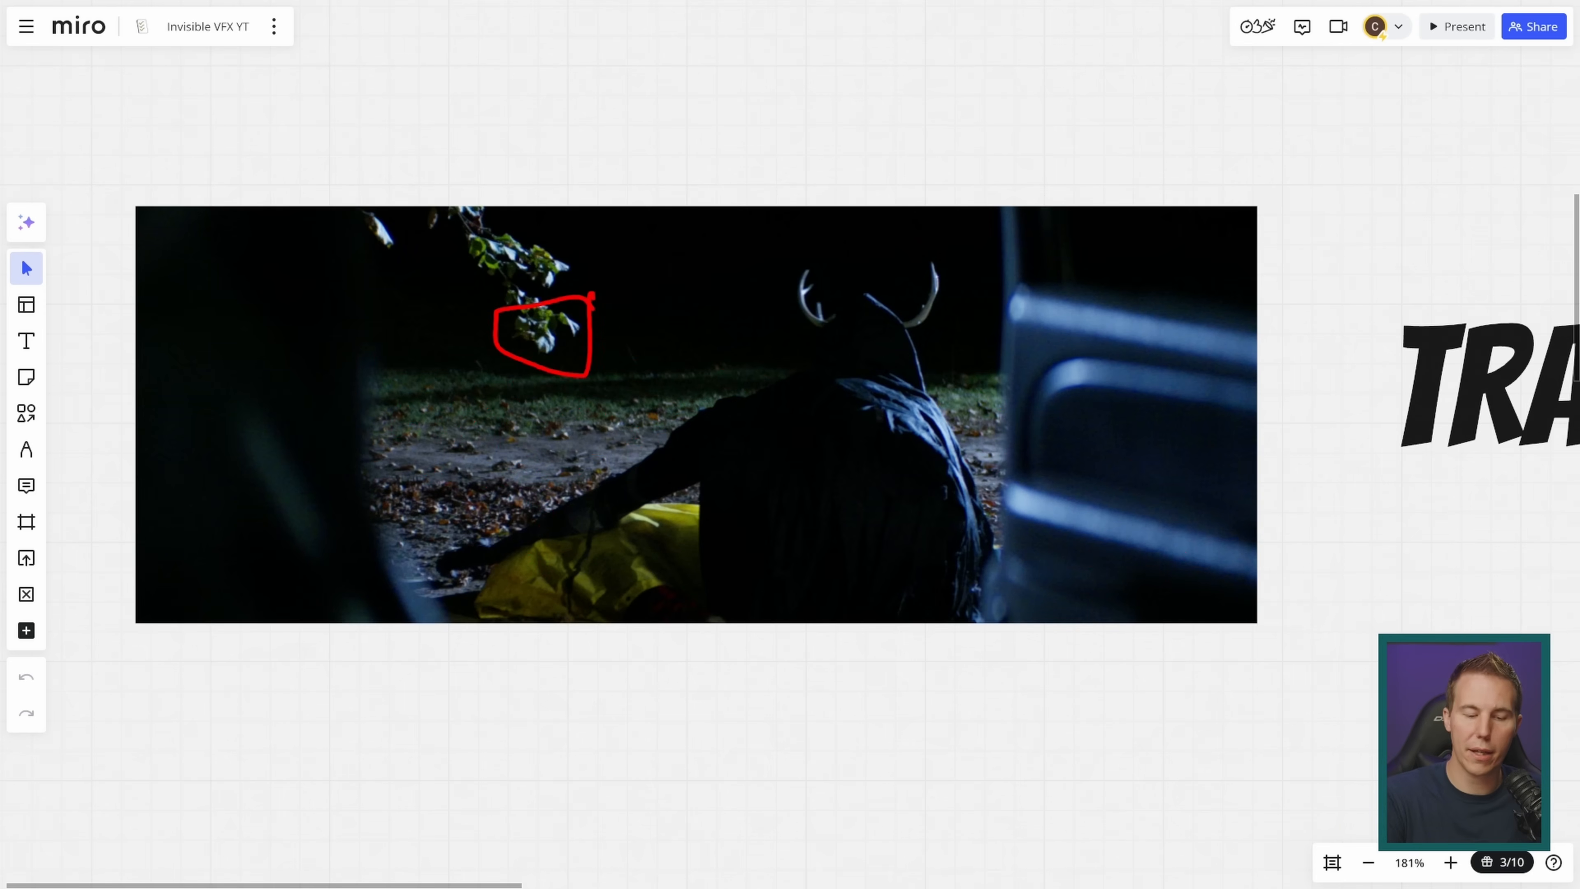
mouse_move(429, 457)
mouse_down()
mouse_move(462, 511)
mouse_move(412, 463)
mouse_up()
mouse_move(970, 402)
mouse_down()
mouse_move(1002, 444)
mouse_move(1021, 392)
mouse_move(960, 397)
mouse_up()
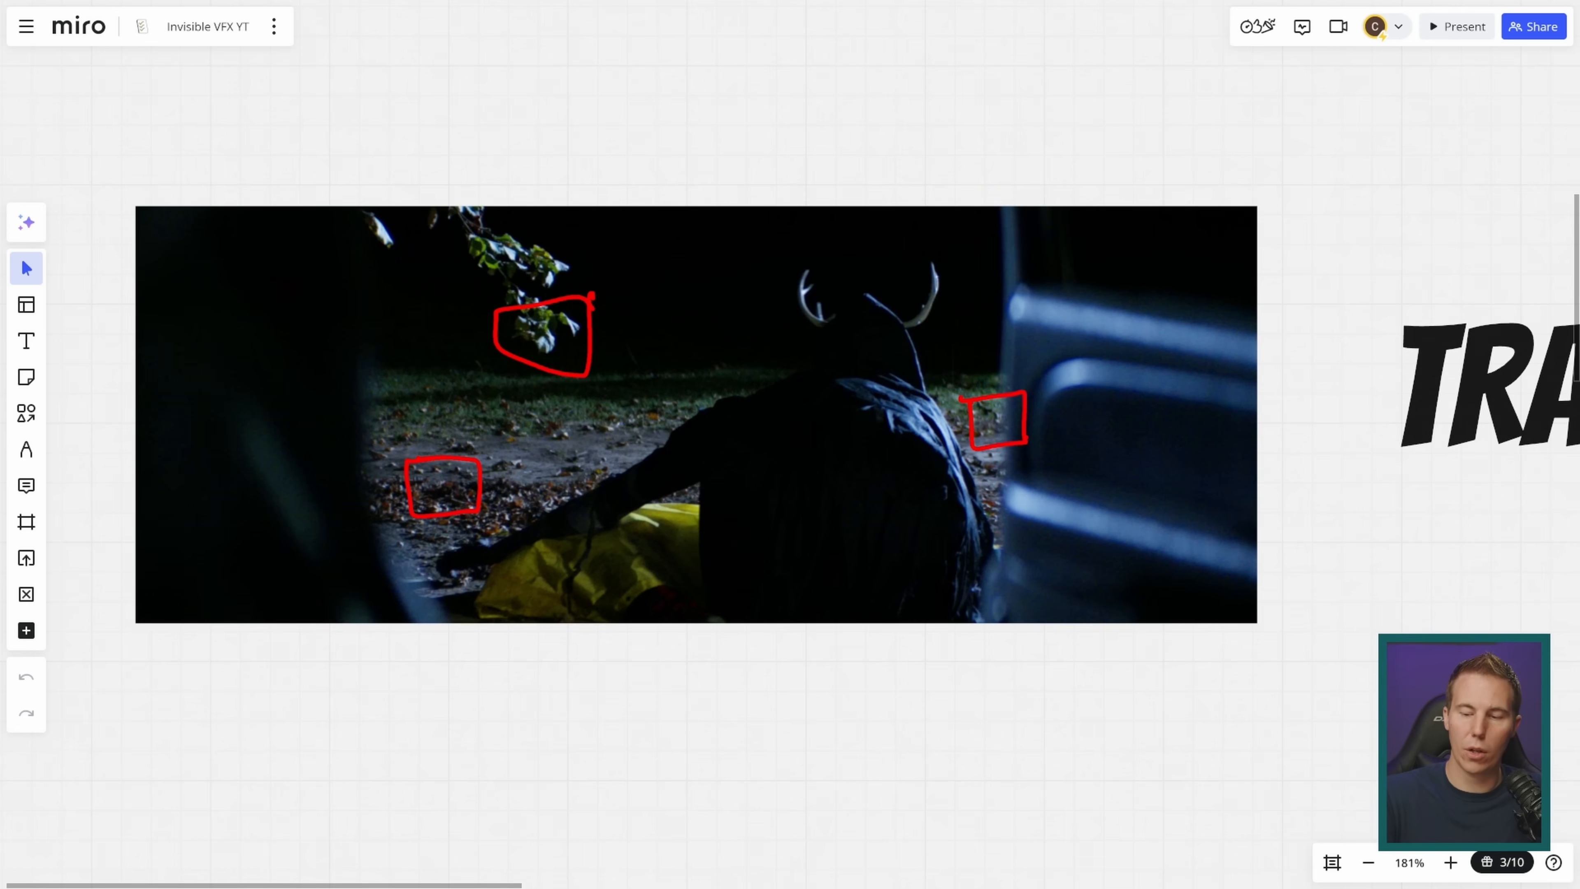
mouse_move(1154, 495)
mouse_down()
mouse_move(1156, 270)
mouse_move(1178, 333)
mouse_up()
drag(1127, 474, 1174, 460)
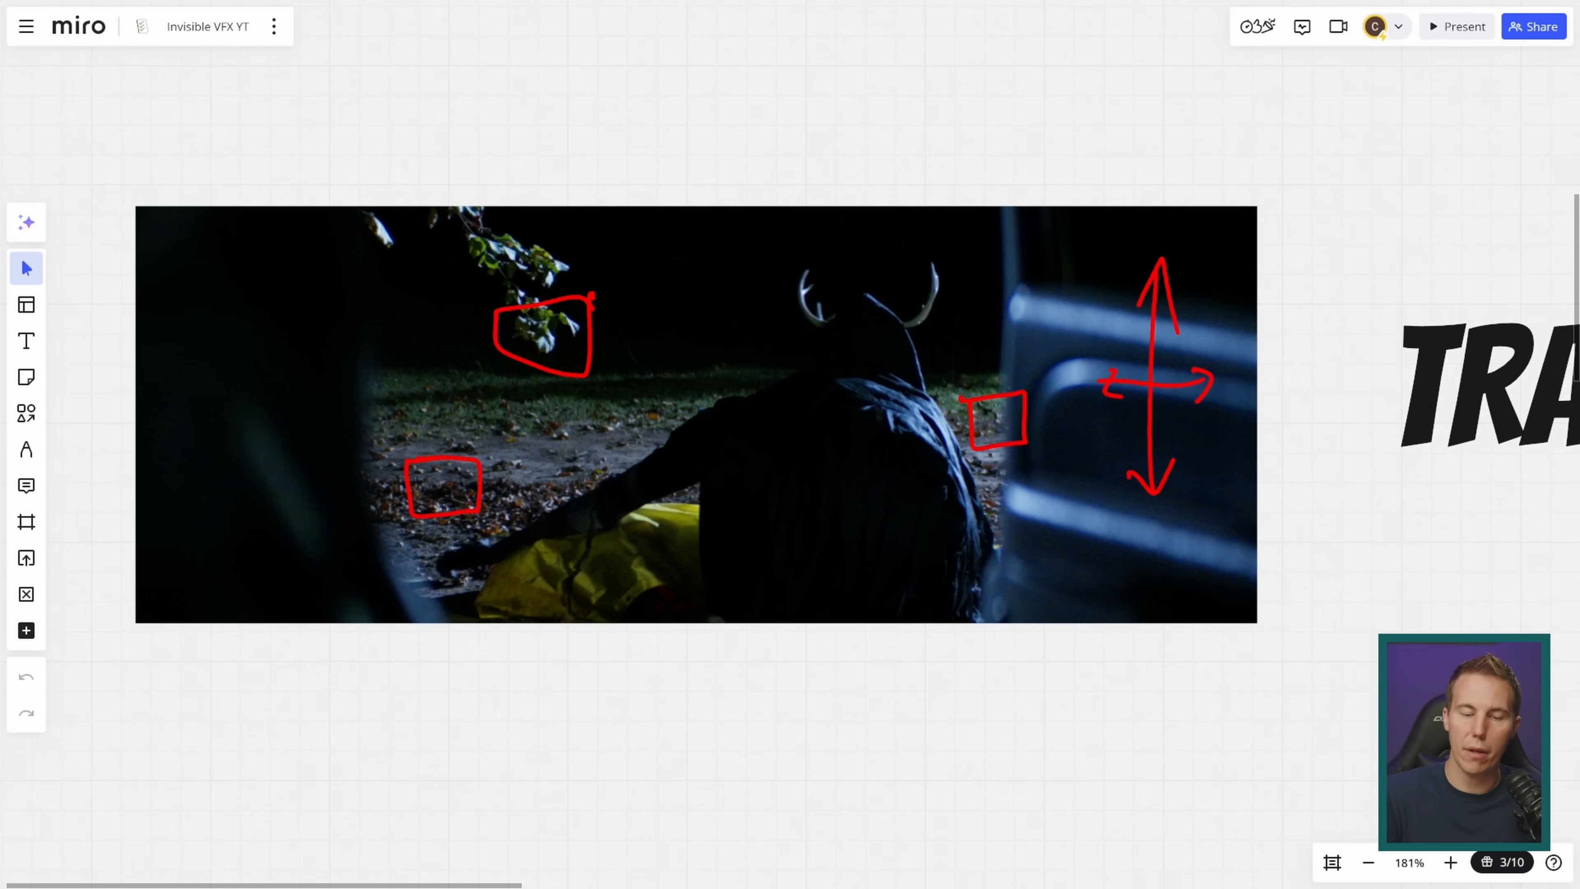
drag(517, 293, 507, 305)
drag(386, 492, 457, 443)
mouse_move(961, 389)
mouse_down()
mouse_move(992, 377)
mouse_move(961, 442)
mouse_move(995, 340)
mouse_move(1006, 366)
mouse_up()
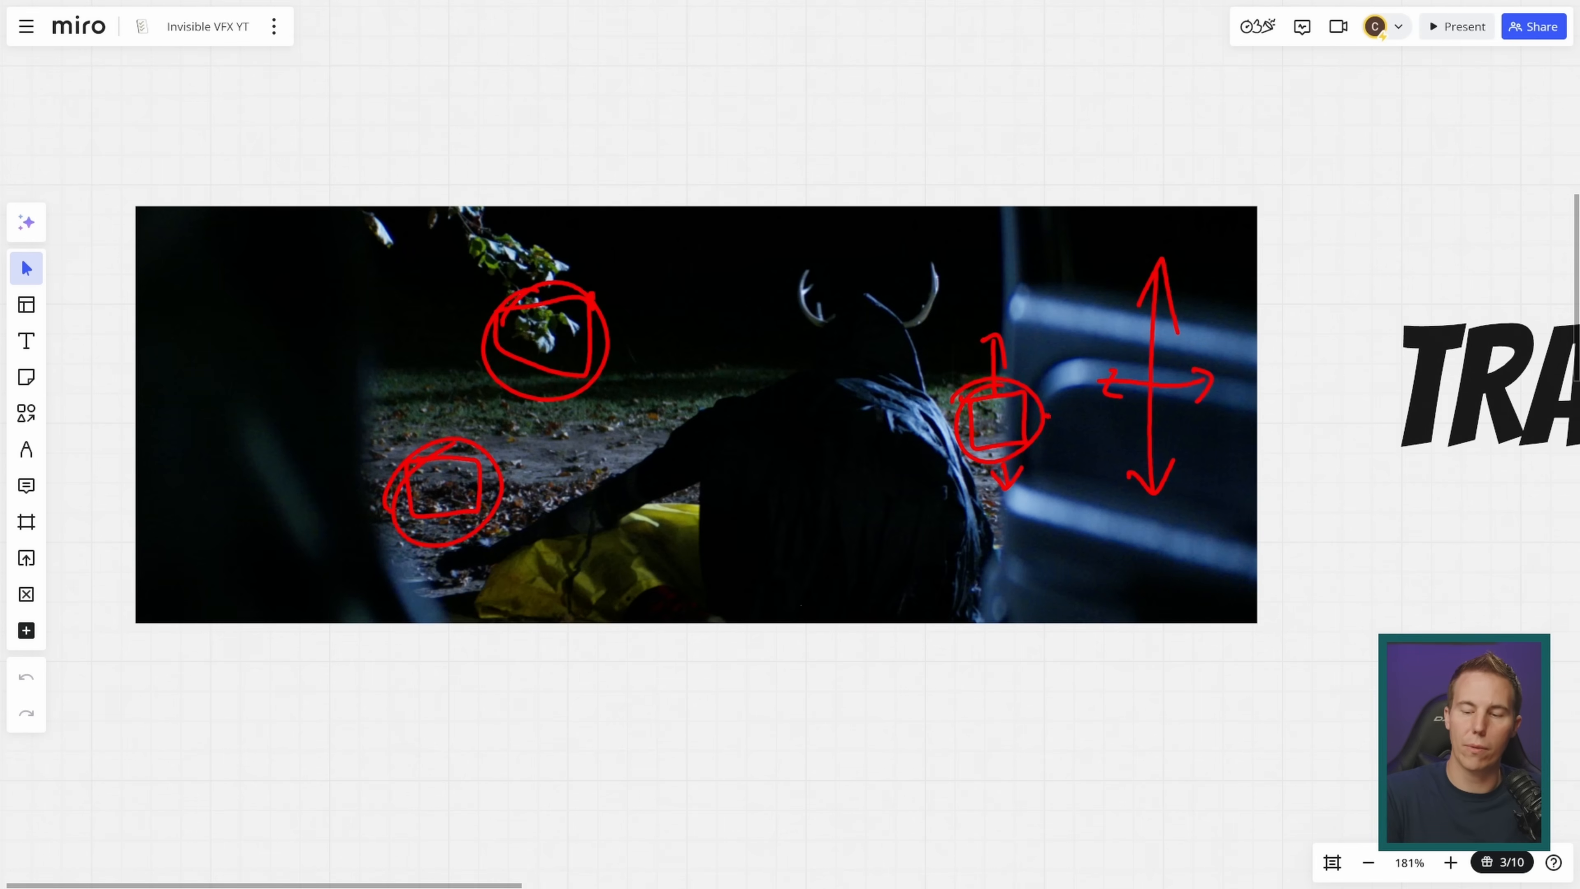
- Mark cross-shaped tracking points on the leaves, the ground and the patch beside the van
mouse_move(537, 276)
mouse_down()
mouse_move(546, 370)
mouse_move(602, 316)
mouse_up()
drag(461, 422, 464, 486)
drag(436, 450, 524, 446)
drag(991, 411, 1040, 406)
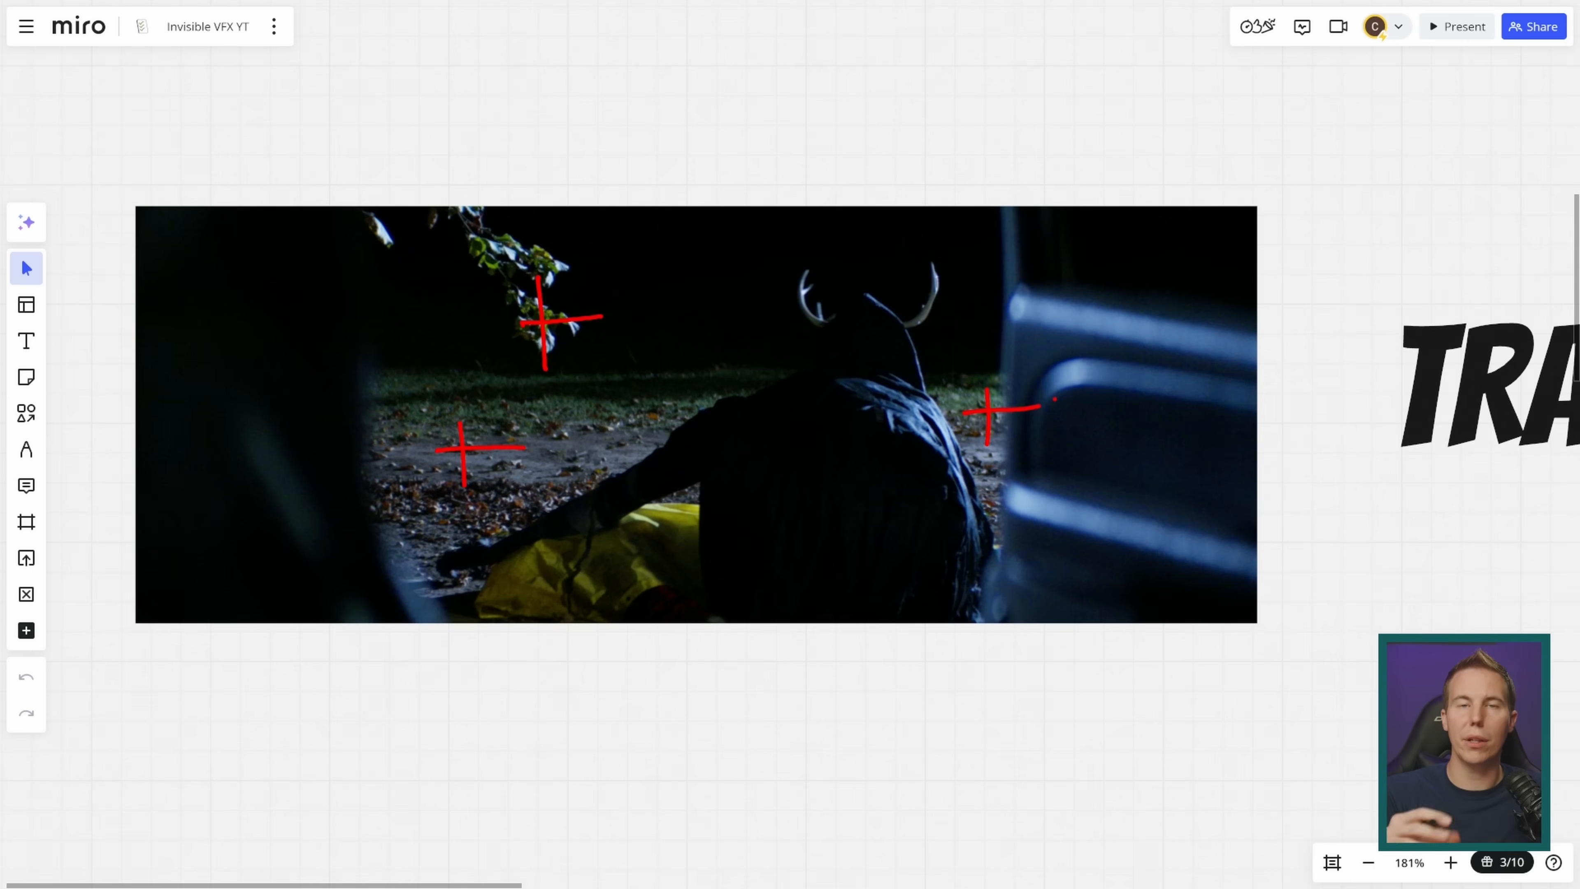
- Outline the large grass area and the small ground patch beside the van as planar tracking regions
mouse_move(395, 390)
mouse_down()
mouse_move(697, 392)
mouse_move(528, 464)
mouse_move(394, 390)
mouse_up()
mouse_move(974, 372)
mouse_down()
mouse_move(986, 442)
mouse_move(985, 374)
mouse_up()
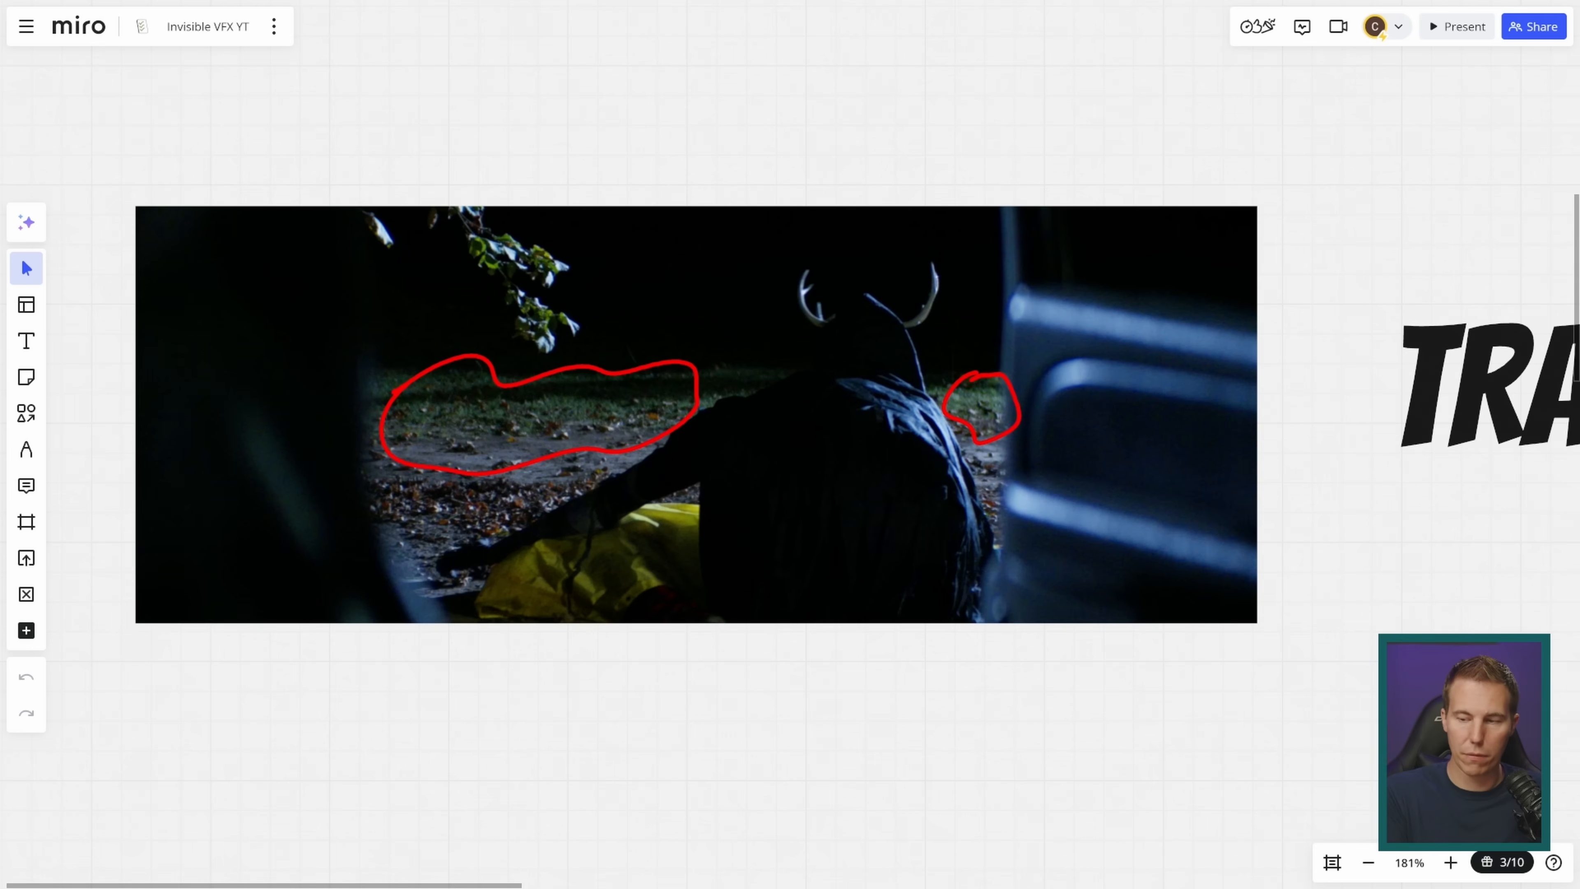
key(shift+0)
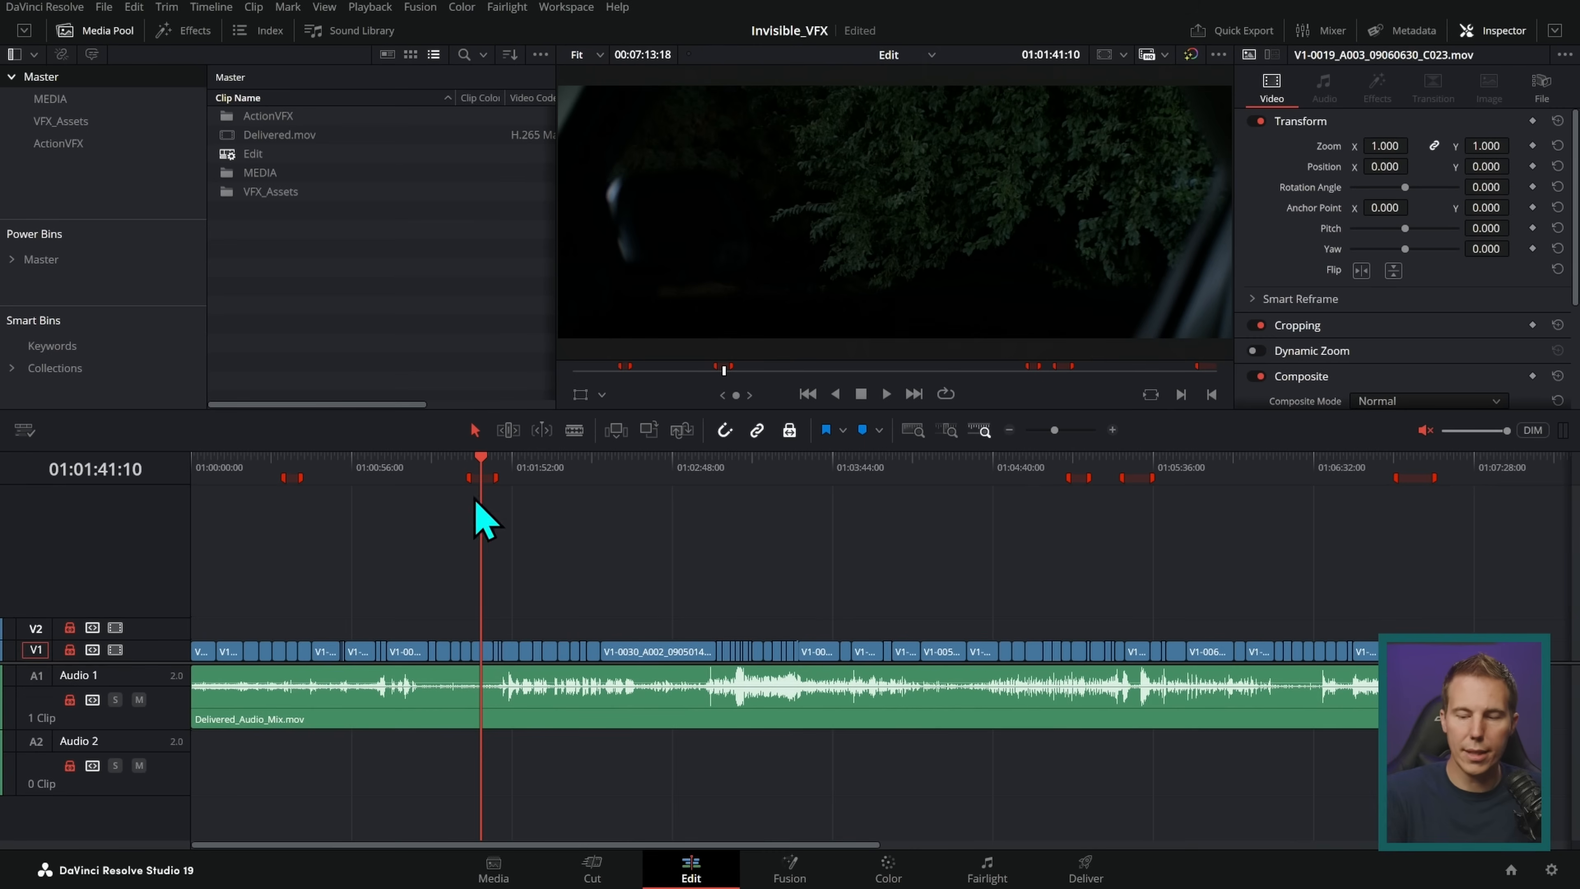
- In DaVinci Resolve, zoom the timeline in on clip V1-0019, move the playhead to 01:01:40:17, and play the shot full screen
click(1112, 430)
click(1112, 430)
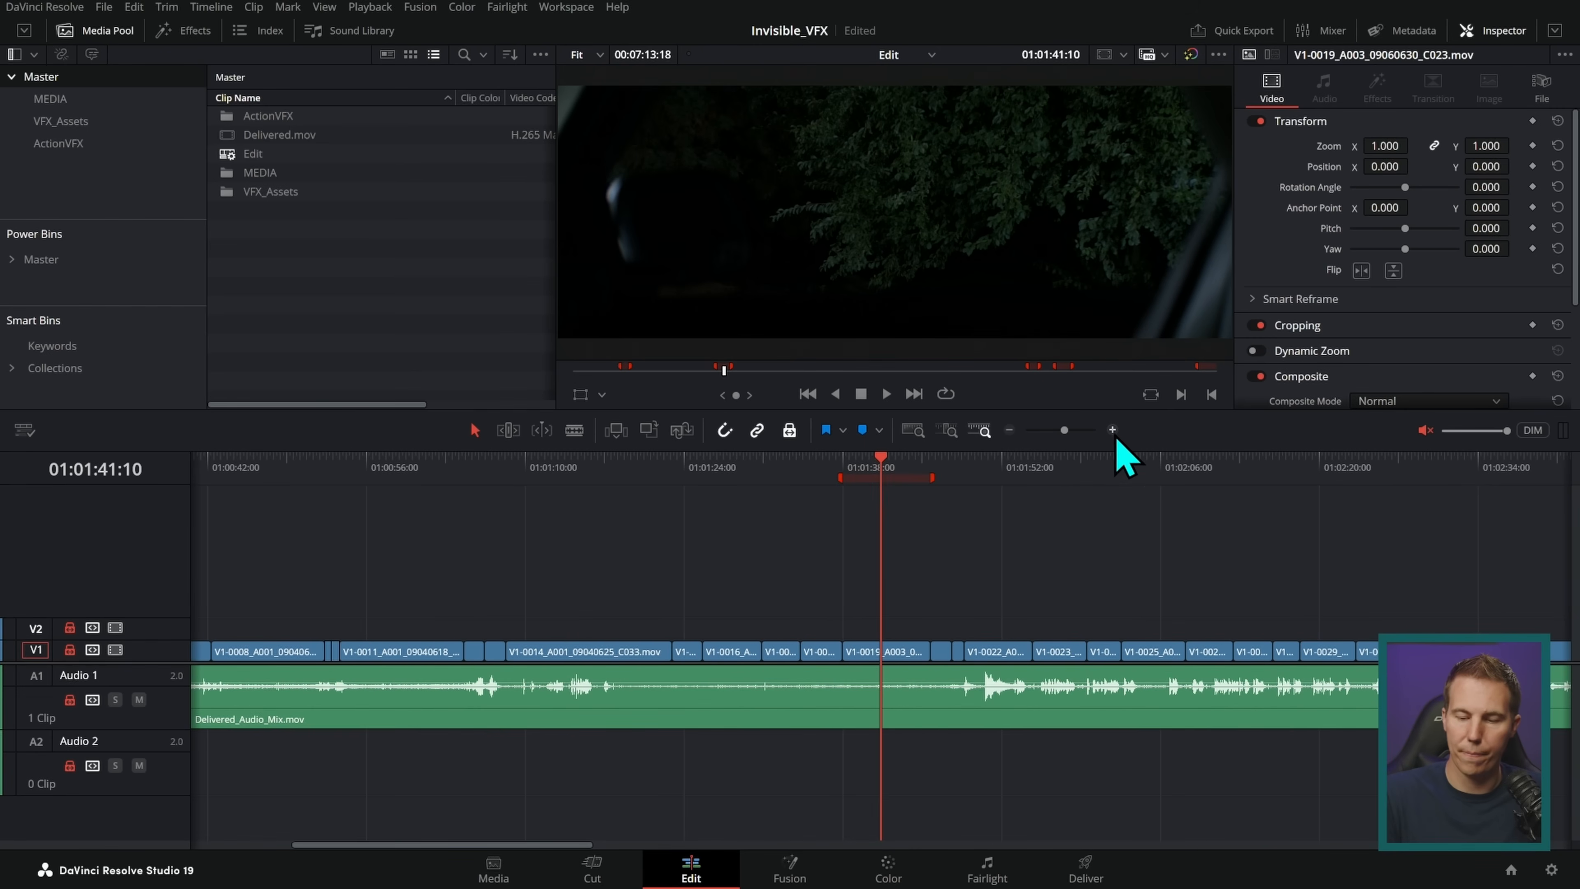
click(1112, 430)
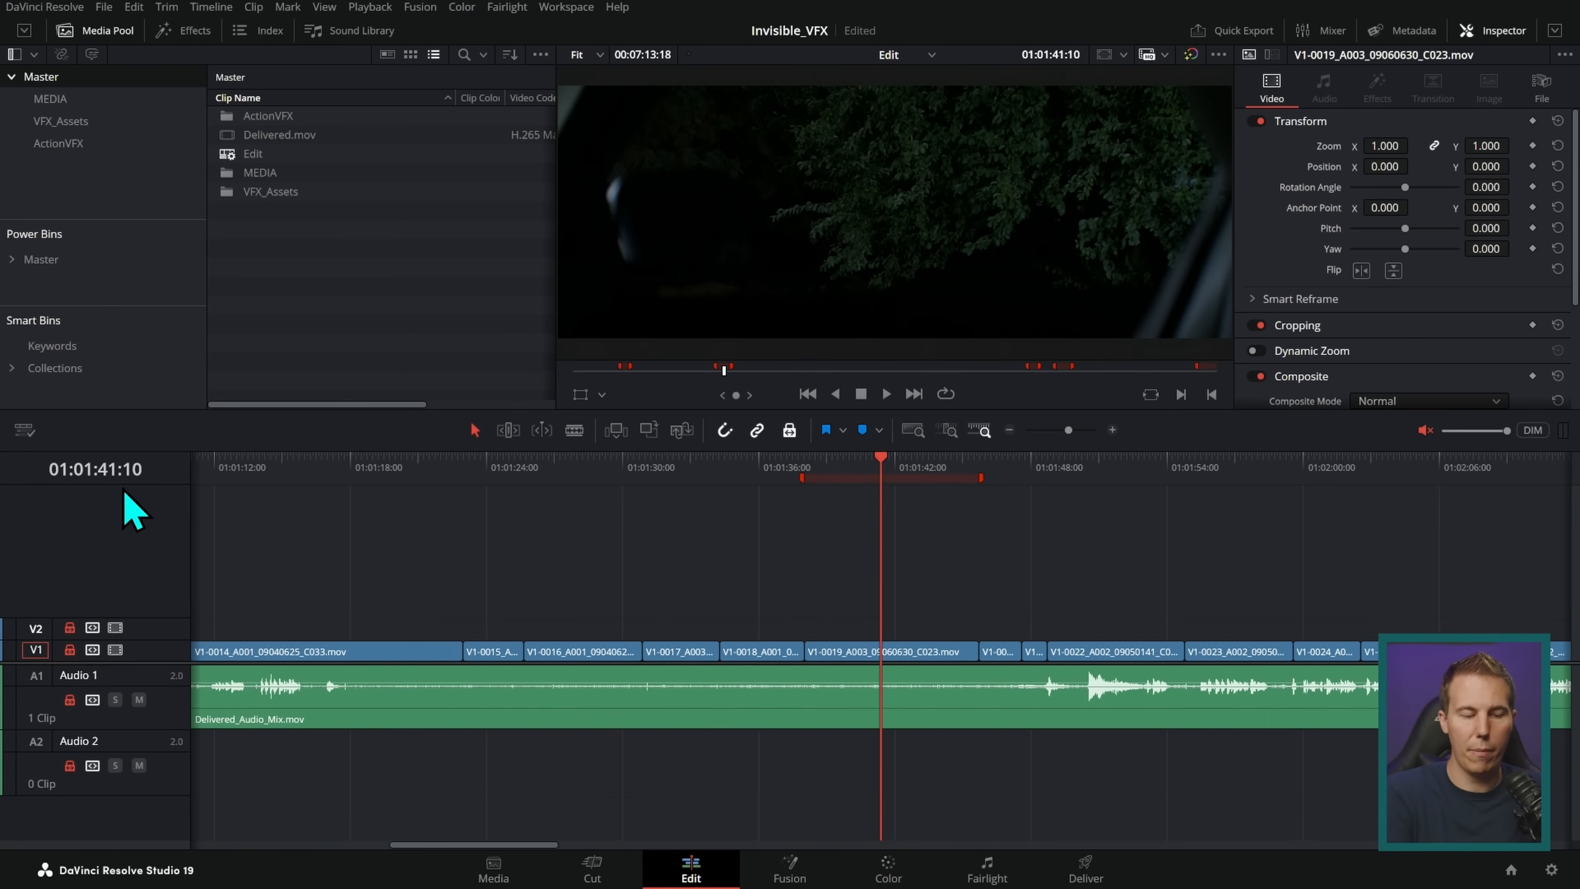
mouse_move(864, 470)
mouse_down()
mouse_move(847, 472)
mouse_move(864, 479)
mouse_up()
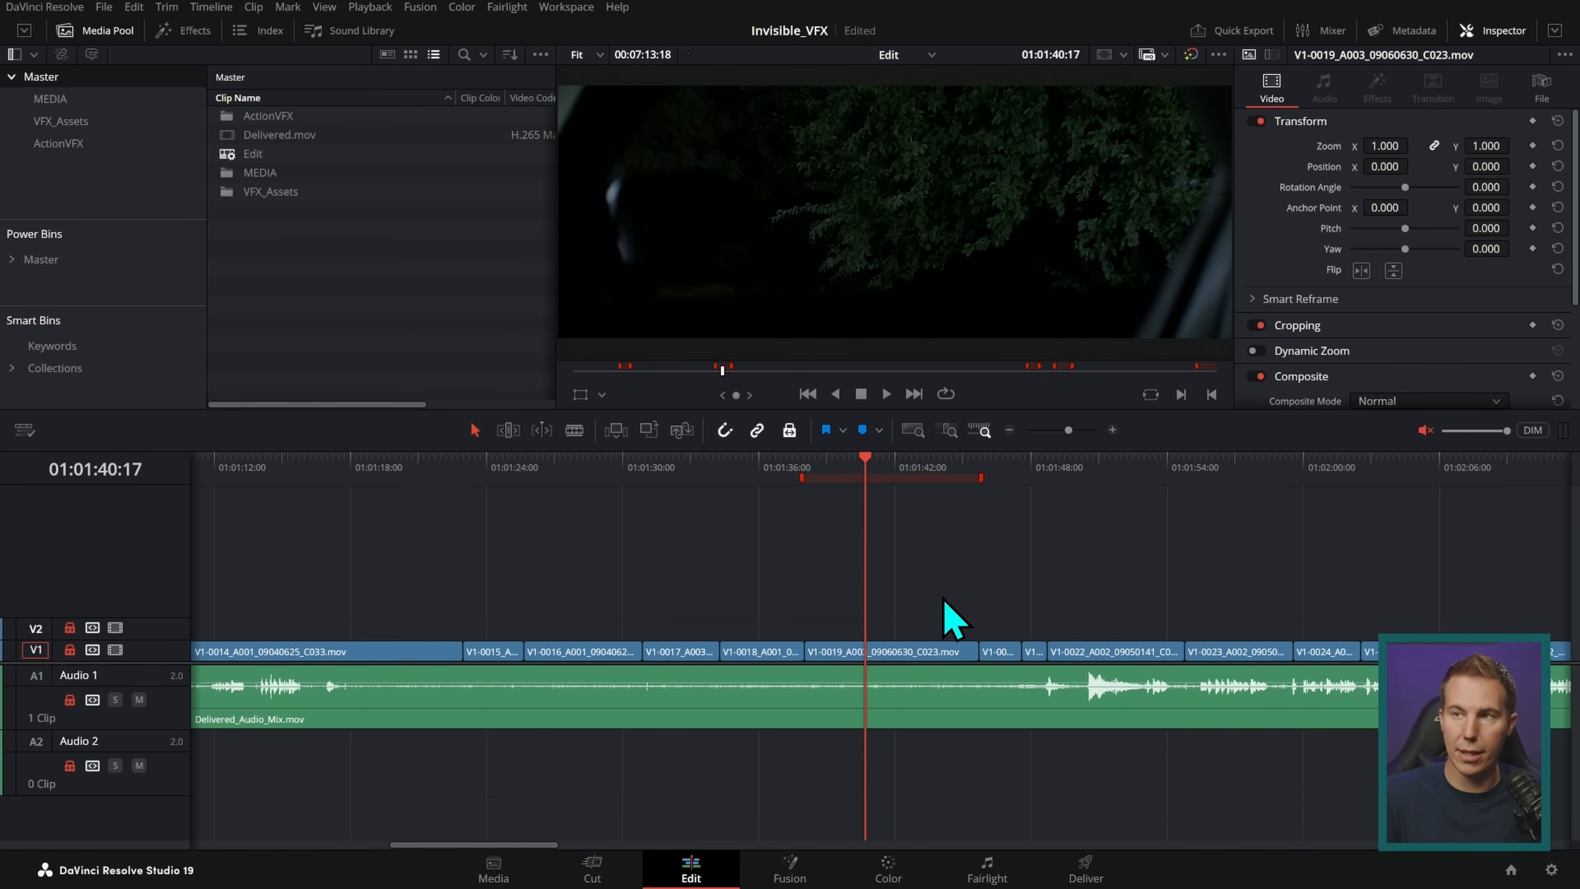
key(p)
key(space)
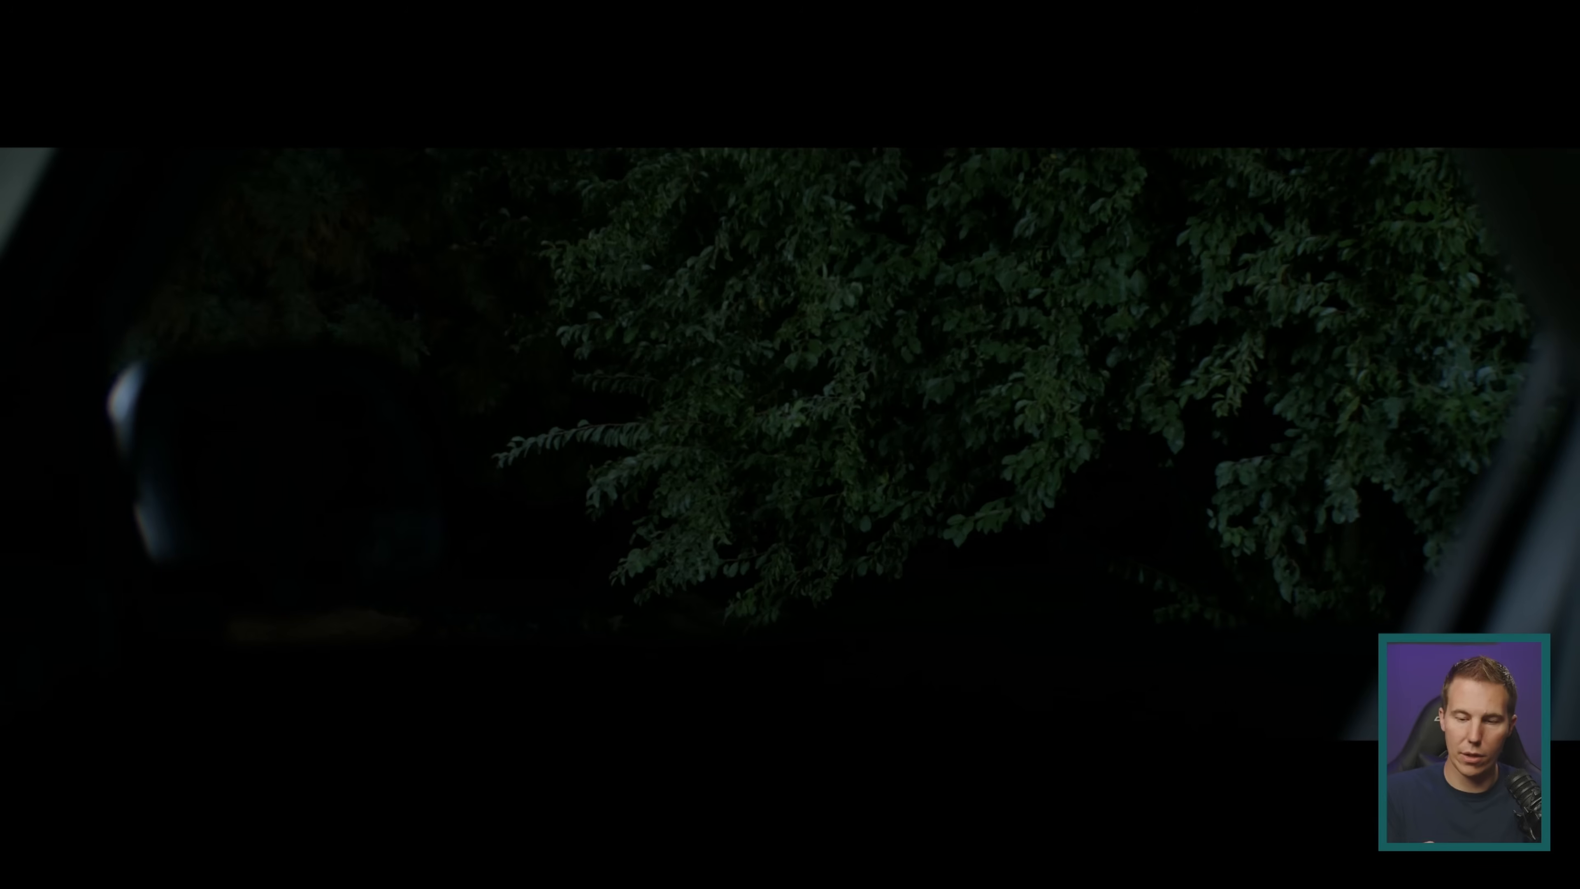
- Outline and hatch the car window opening, write the notes "1 WINDOW DOWN" and "2 NO RAIN" over the shot, and leave full screen
mouse_move(1341, 775)
mouse_down()
mouse_move(1542, 323)
mouse_move(1435, 124)
mouse_move(641, 734)
mouse_move(1366, 758)
mouse_up()
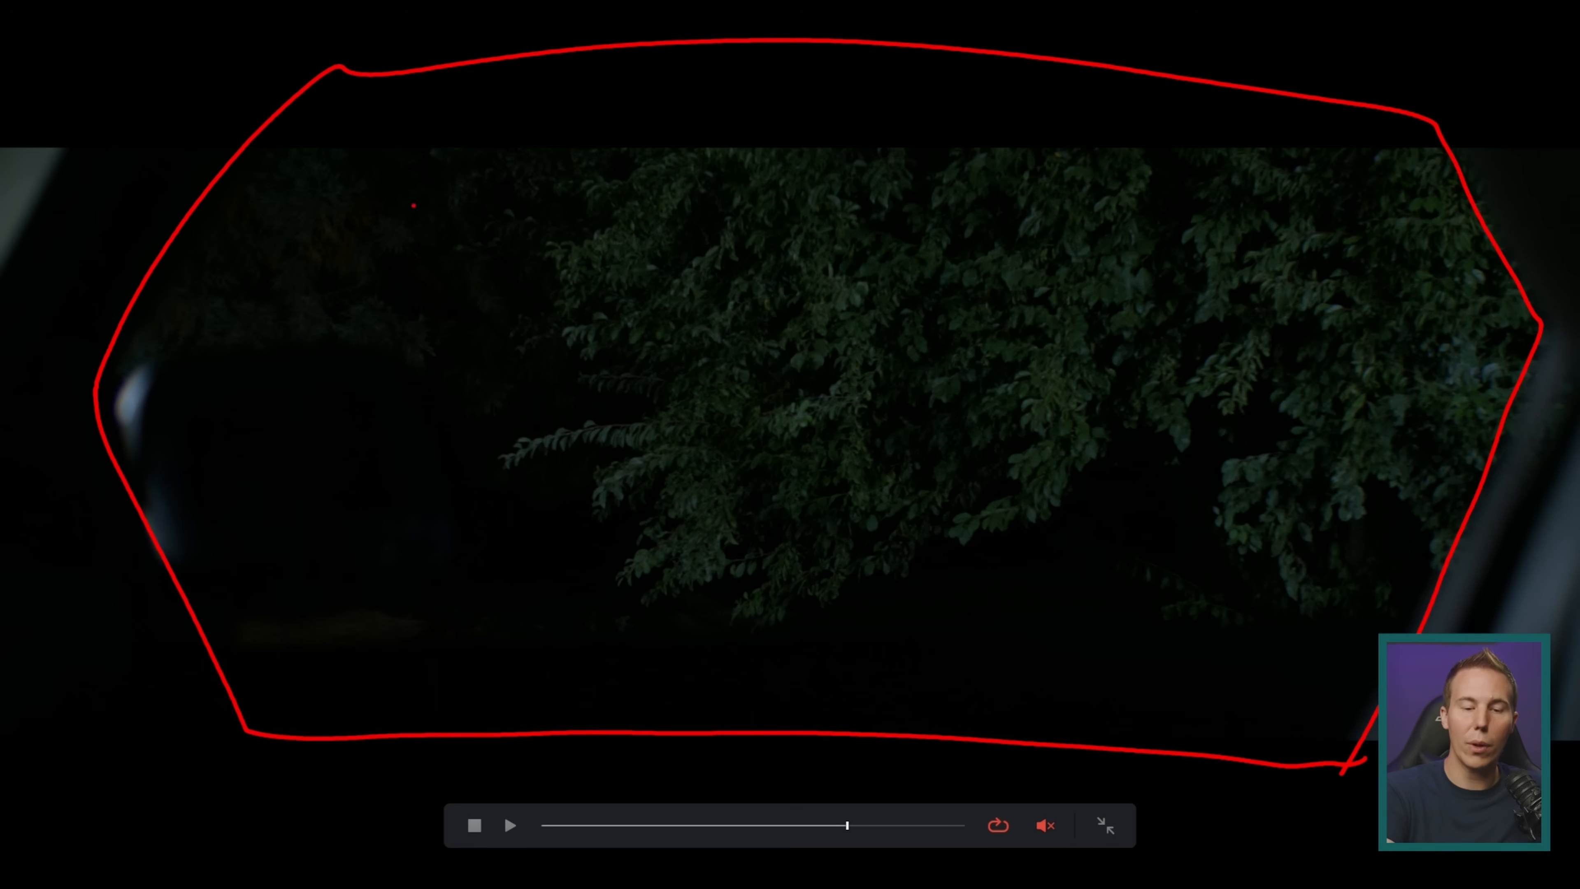
mouse_move(355, 147)
mouse_down()
mouse_move(536, 127)
mouse_move(988, 249)
mouse_move(1226, 702)
mouse_up()
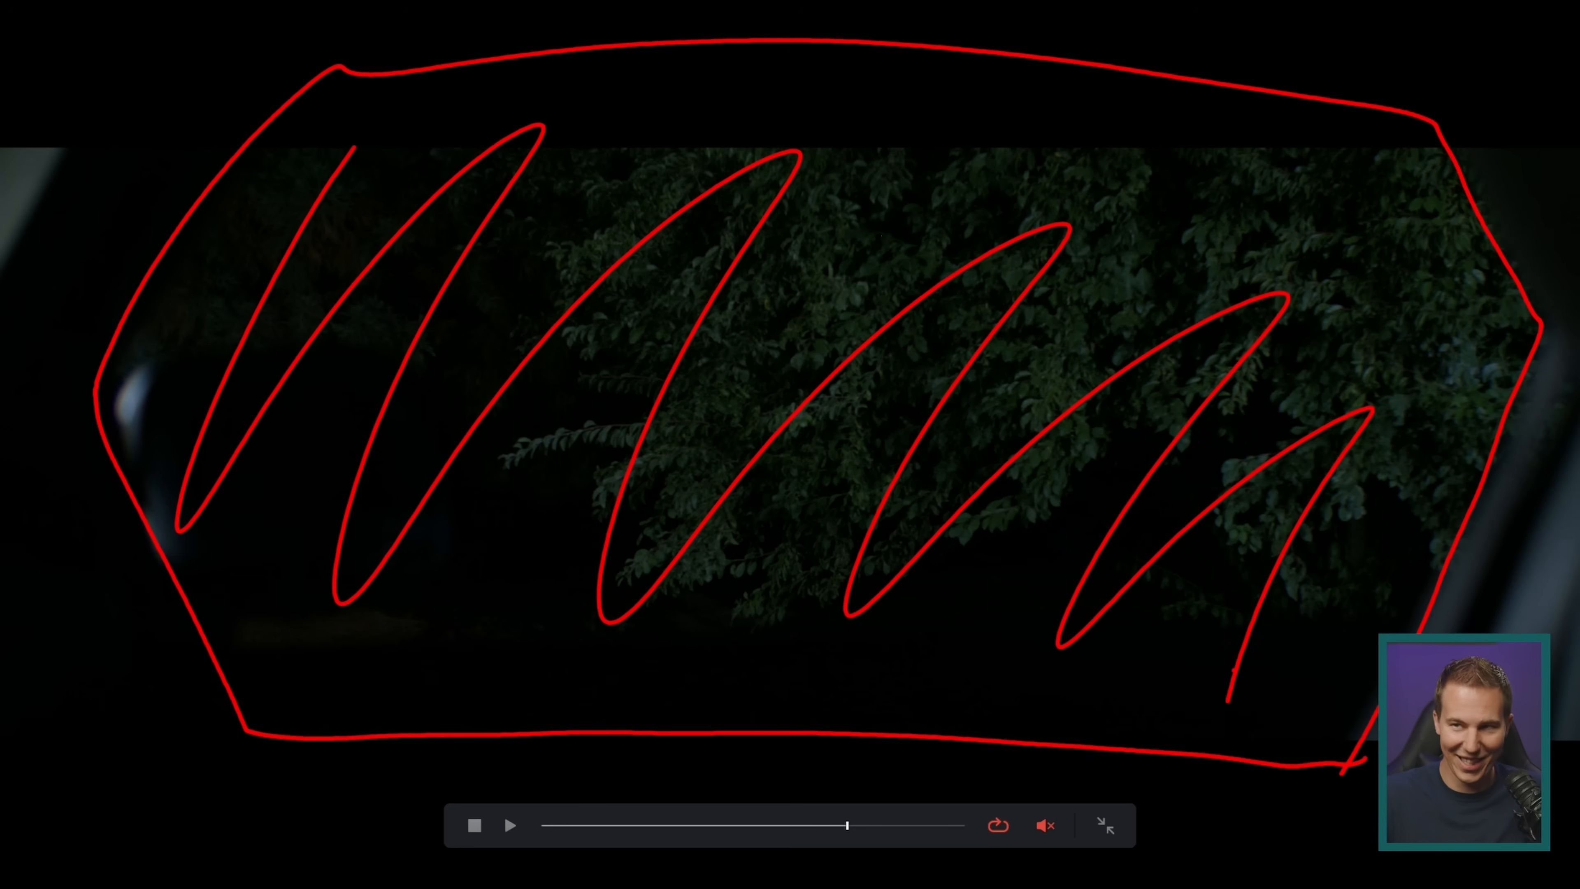
mouse_move(613, 423)
mouse_down()
mouse_move(621, 465)
mouse_move(594, 420)
mouse_move(868, 418)
mouse_up()
drag(936, 398, 1095, 398)
mouse_move(623, 553)
mouse_down()
mouse_move(643, 588)
mouse_move(597, 545)
mouse_up()
mouse_move(724, 538)
mouse_down()
mouse_move(725, 577)
mouse_move(758, 536)
mouse_up()
drag(779, 545, 877, 549)
drag(880, 552, 911, 541)
drag(919, 519, 922, 541)
drag(928, 548, 968, 504)
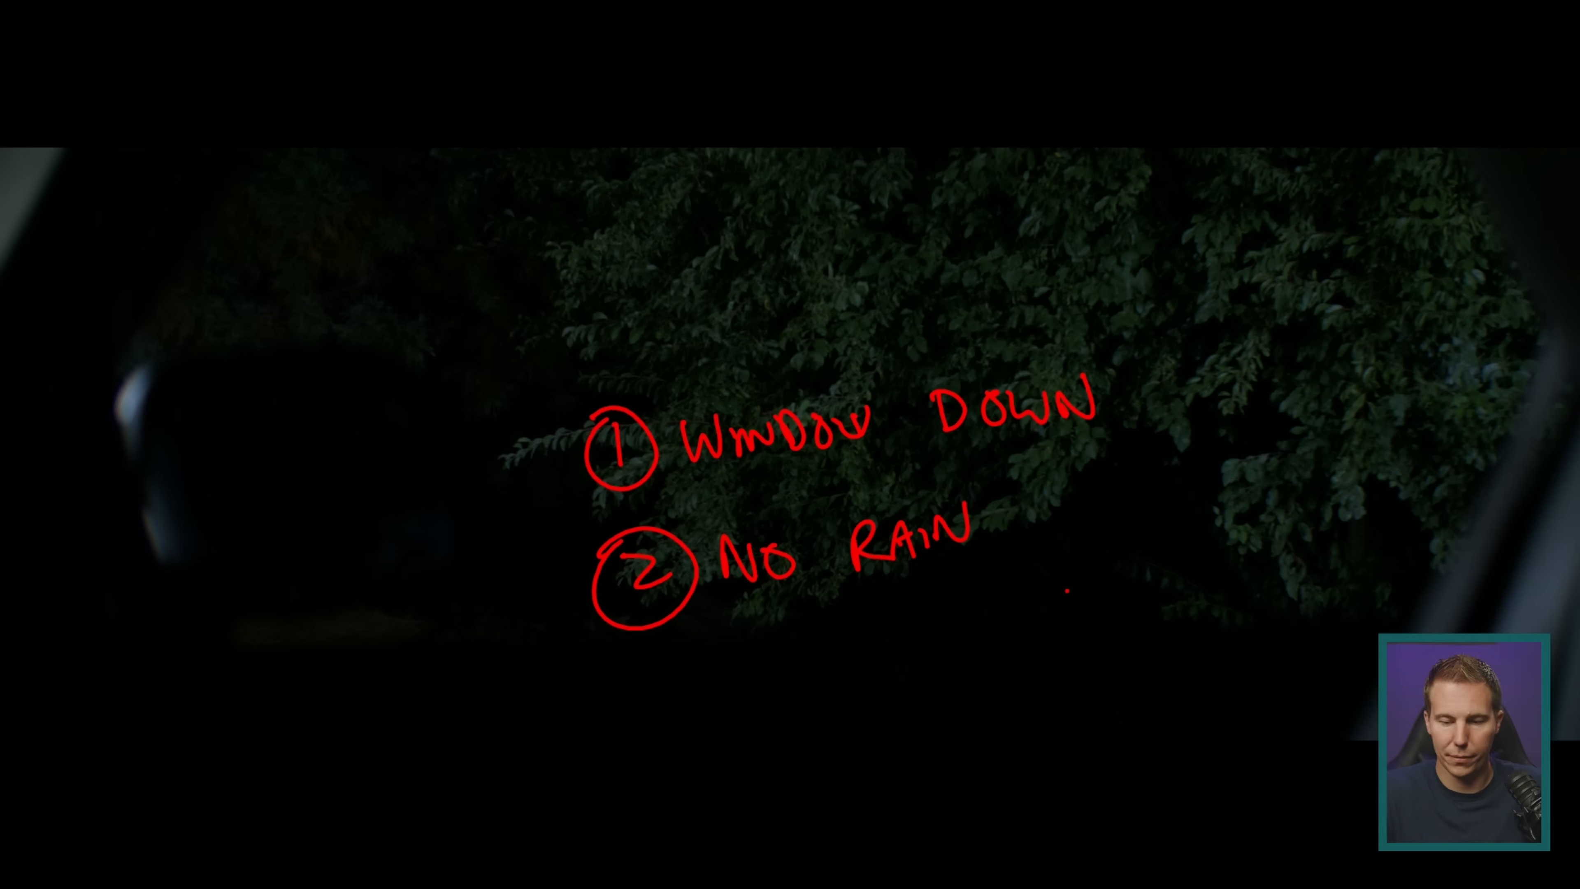
key(Escape)
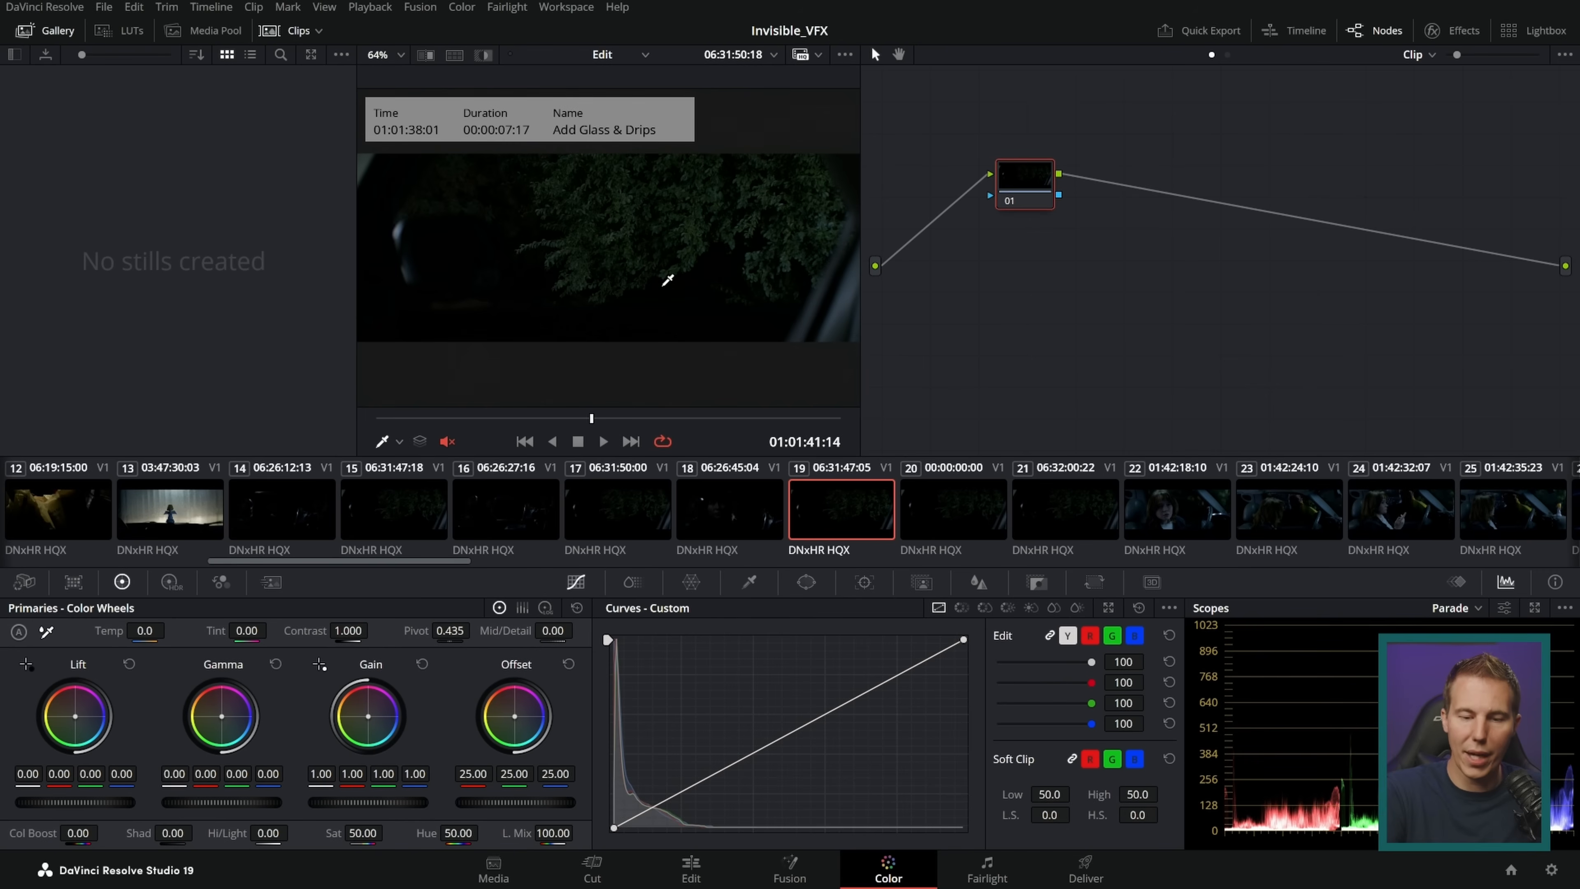
- Return to the Edit page, open the car window clip V1-0019 in Fusion, and widen the gap between MediaIn1 and MediaOut1
click(691, 868)
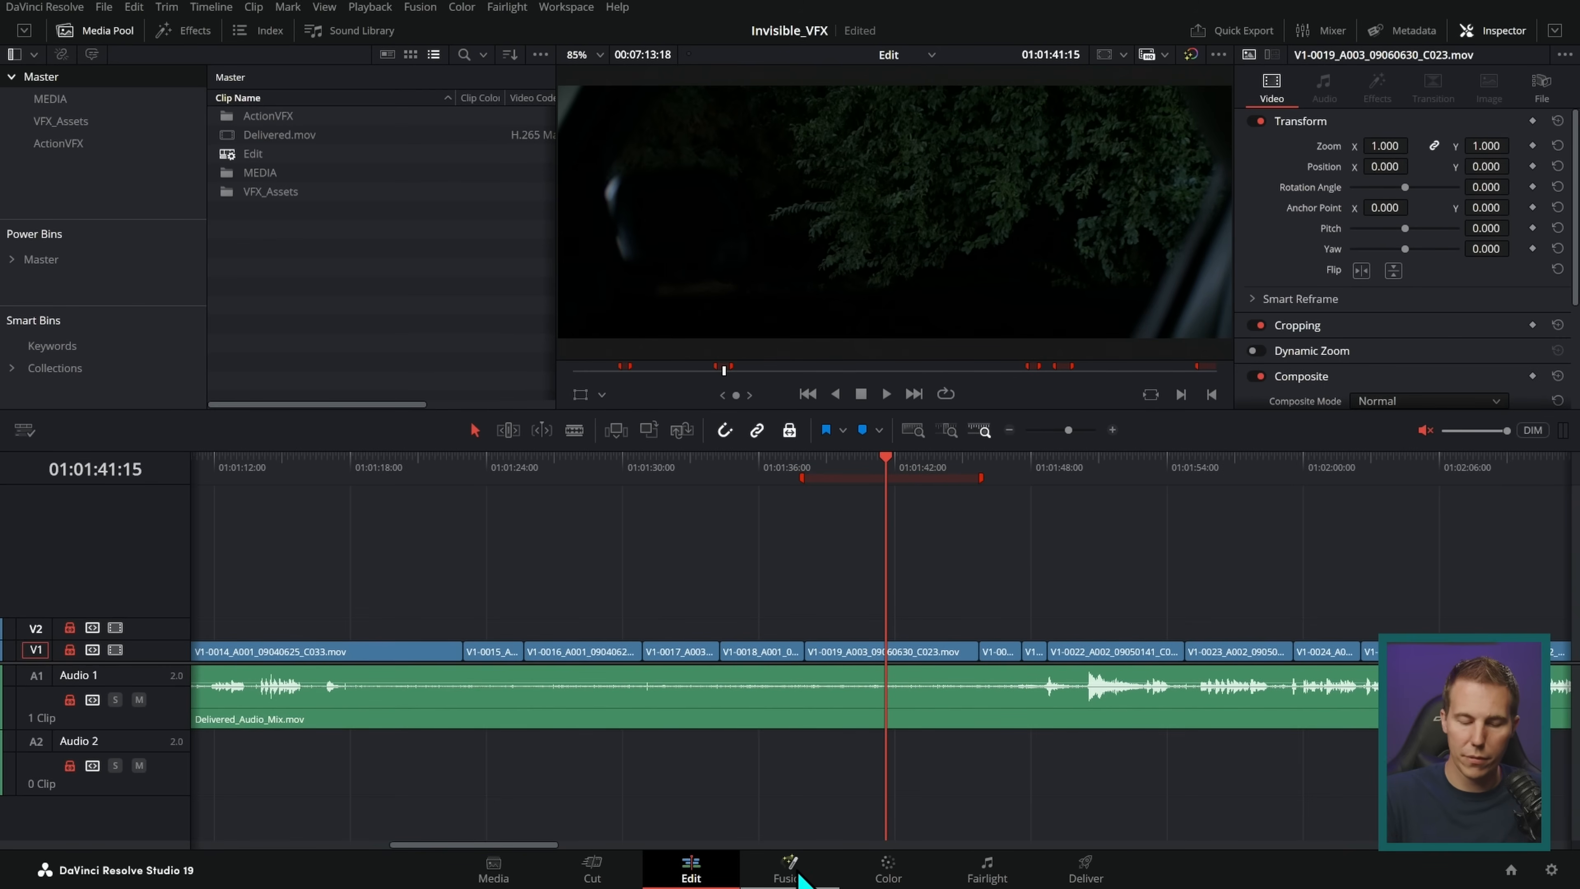
click(797, 871)
drag(783, 663, 1041, 660)
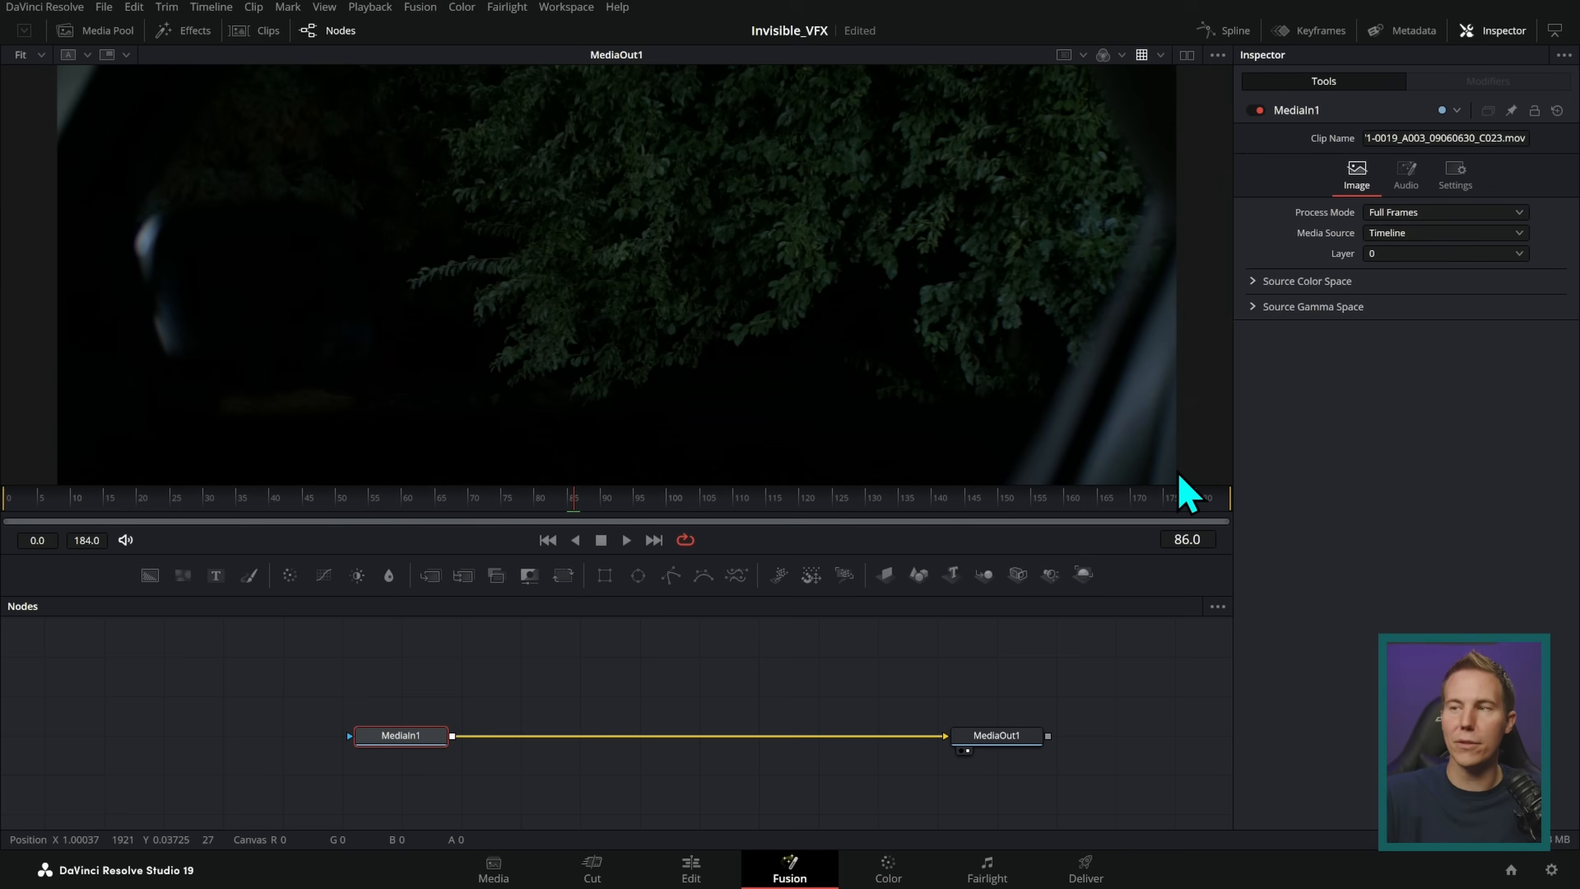
- Show the ActionVFX bin's clips as thumbnails in Fusion's media pool and browse the glass and rain elements
click(112, 30)
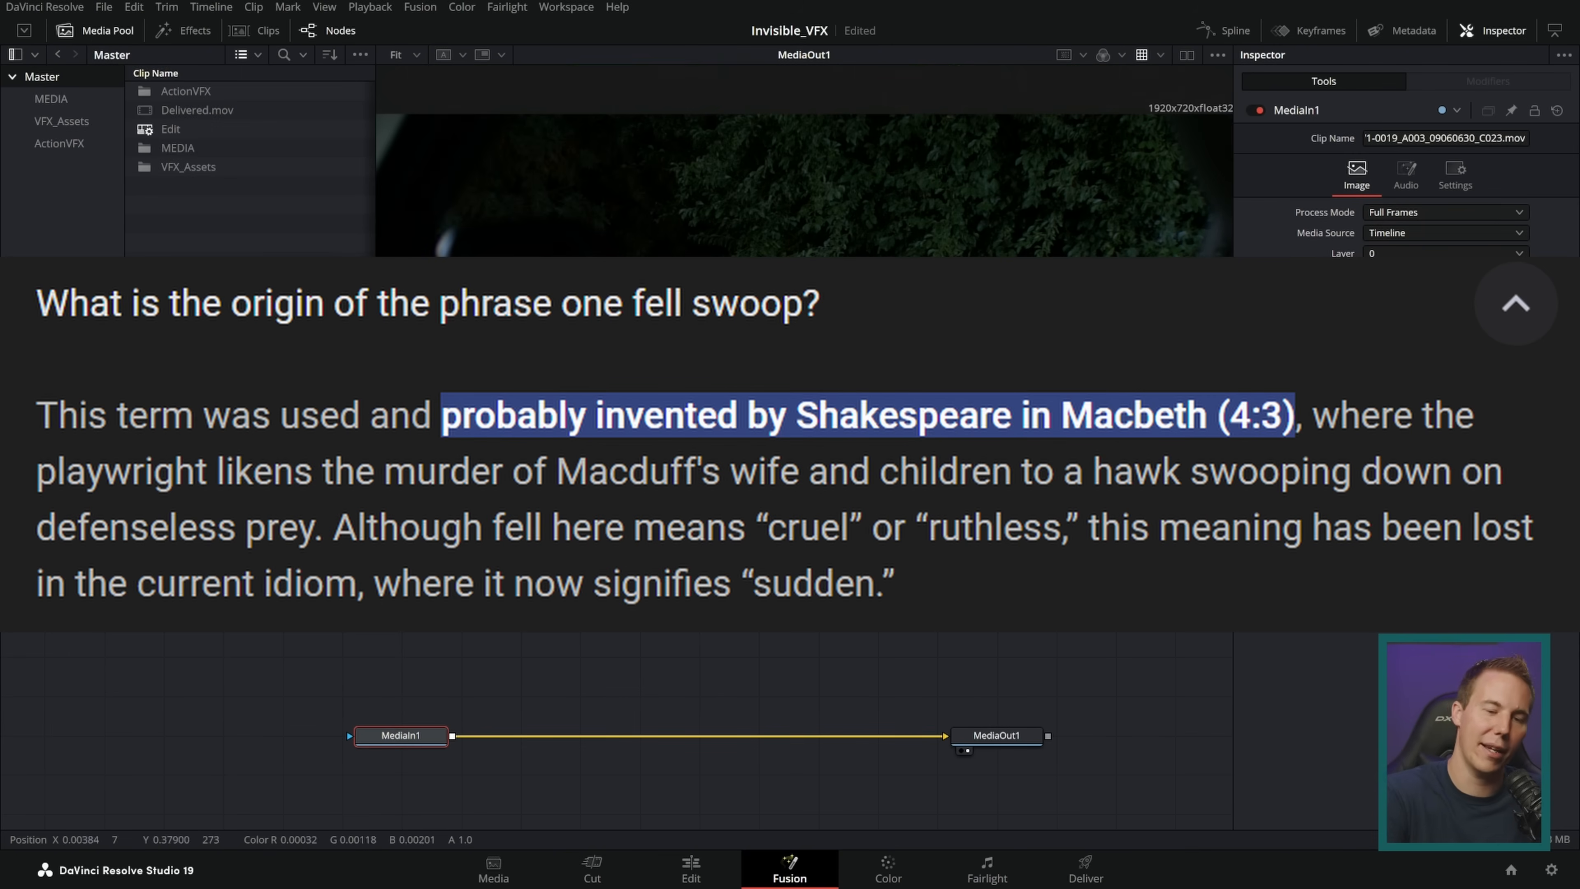
click(112, 145)
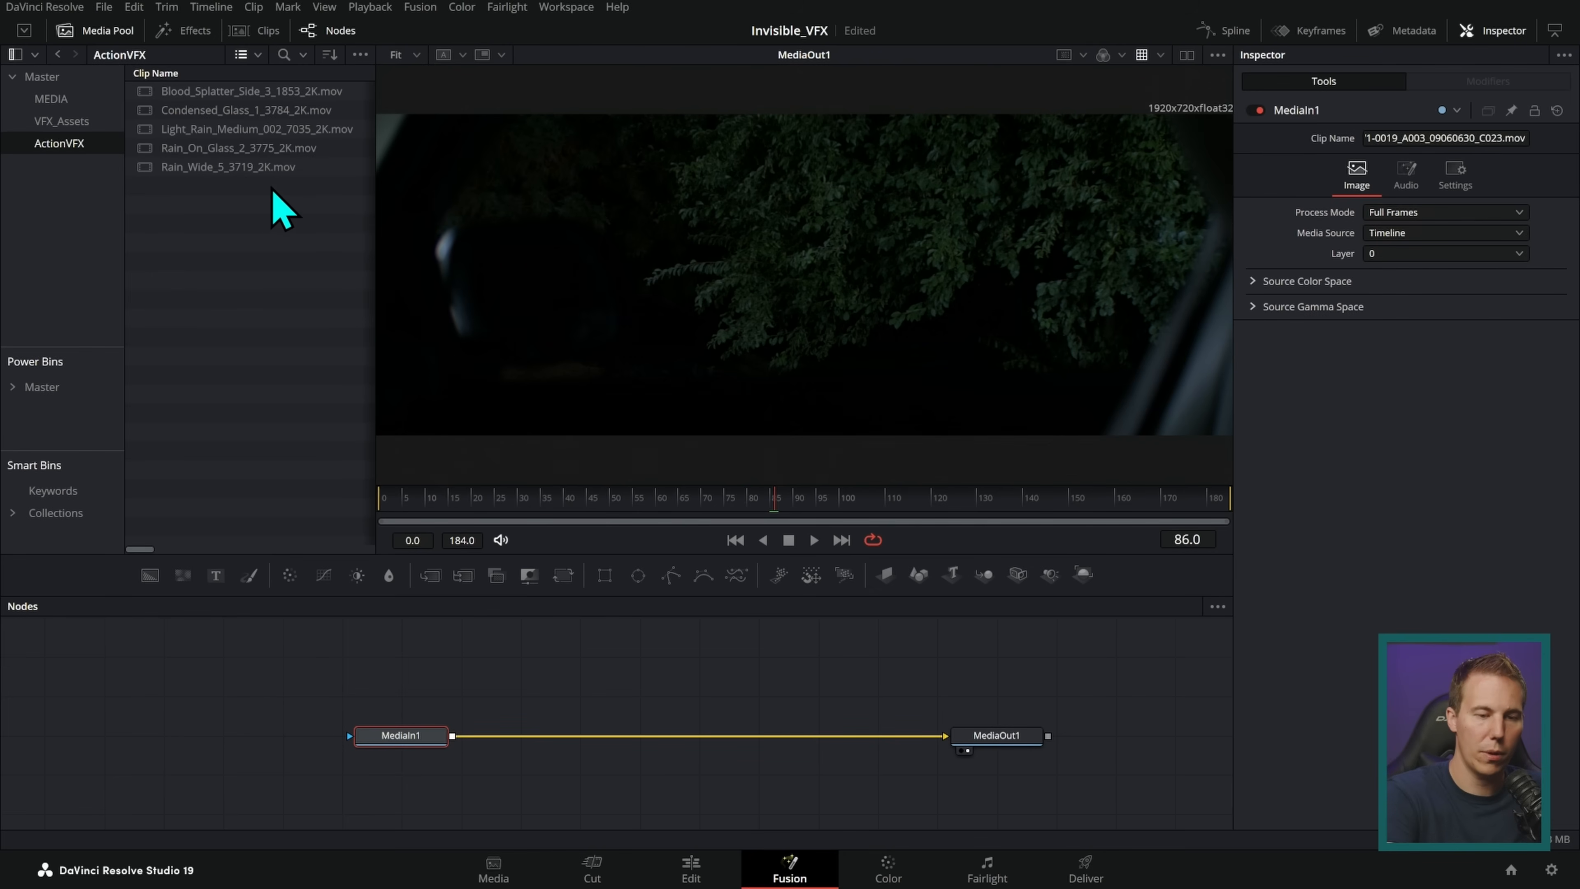
click(257, 55)
click(331, 99)
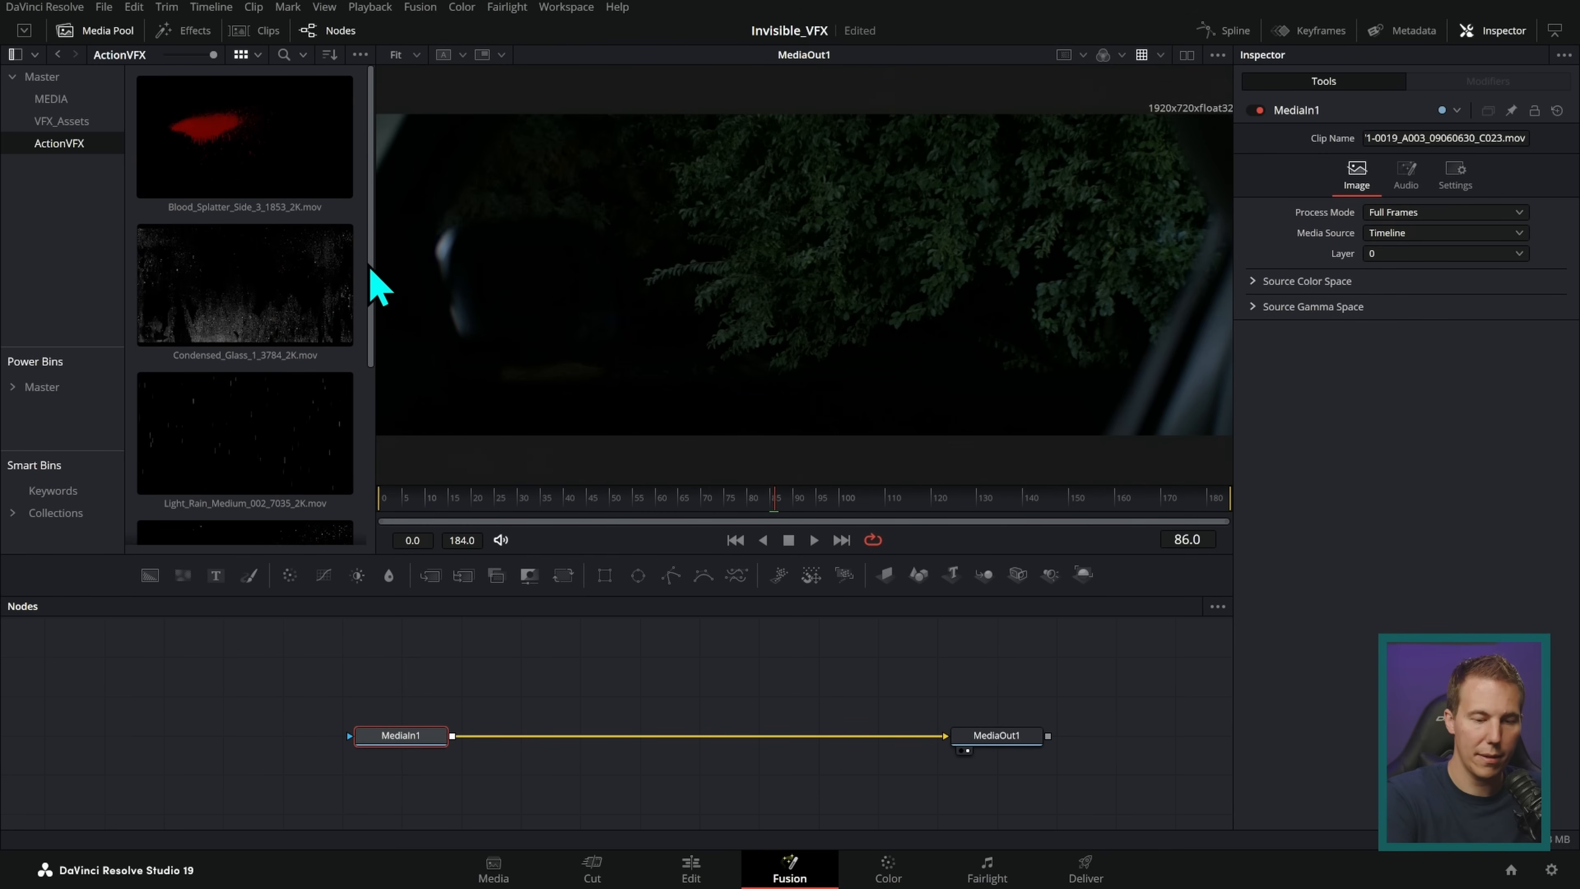
scroll(267, 373, down, 4)
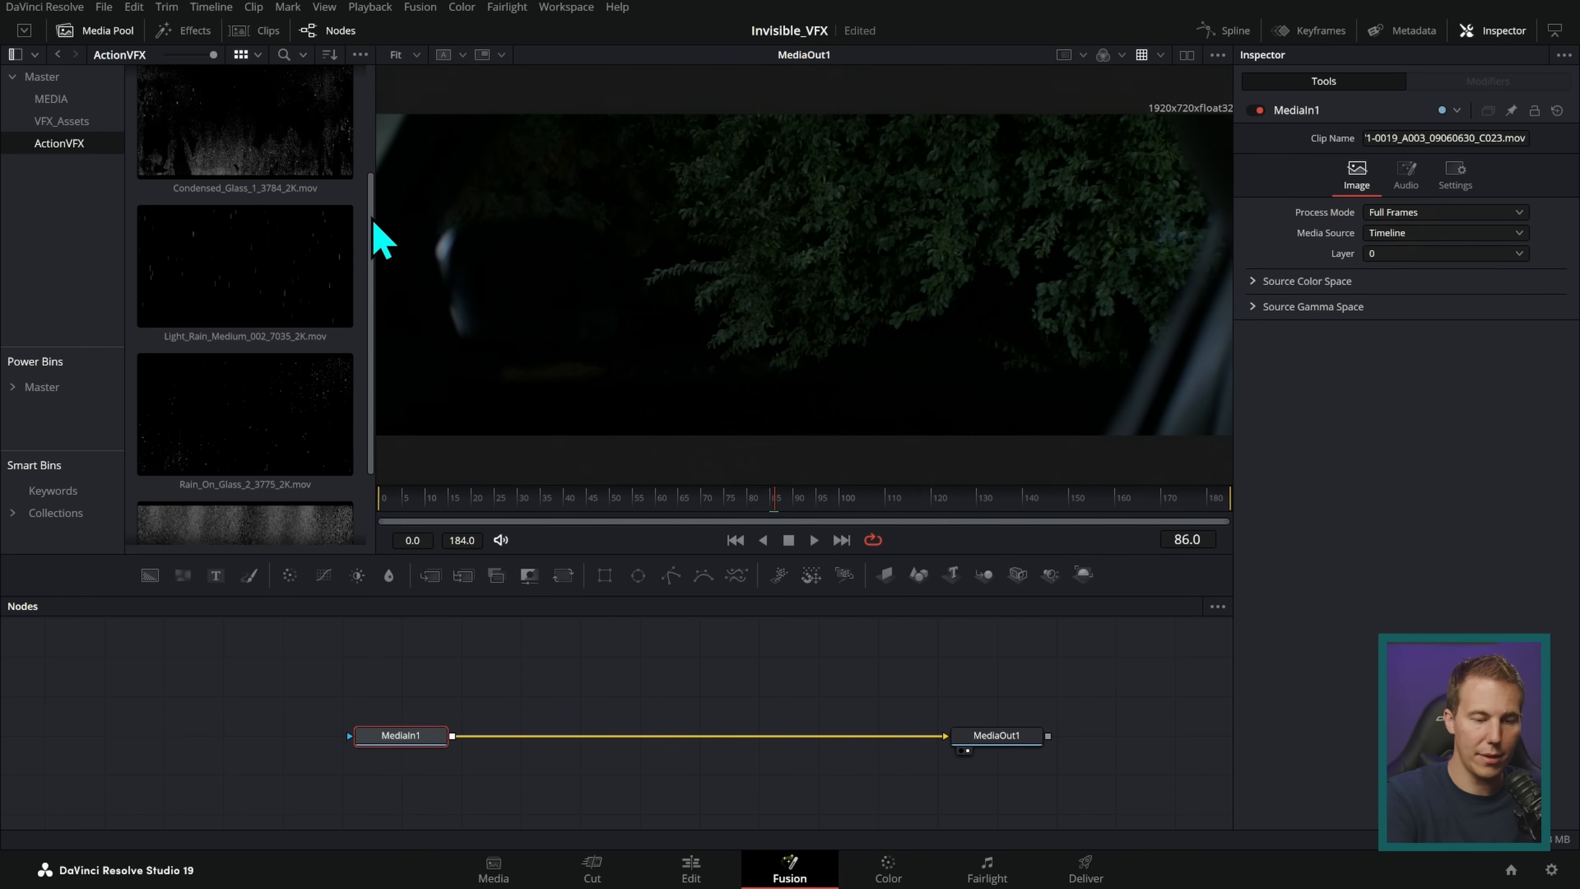
- Add the Condensed_Glass_1_3784_2K.mov clip above the car footage in the node graph and rename its node Condensed_Glass_MI
click(349, 239)
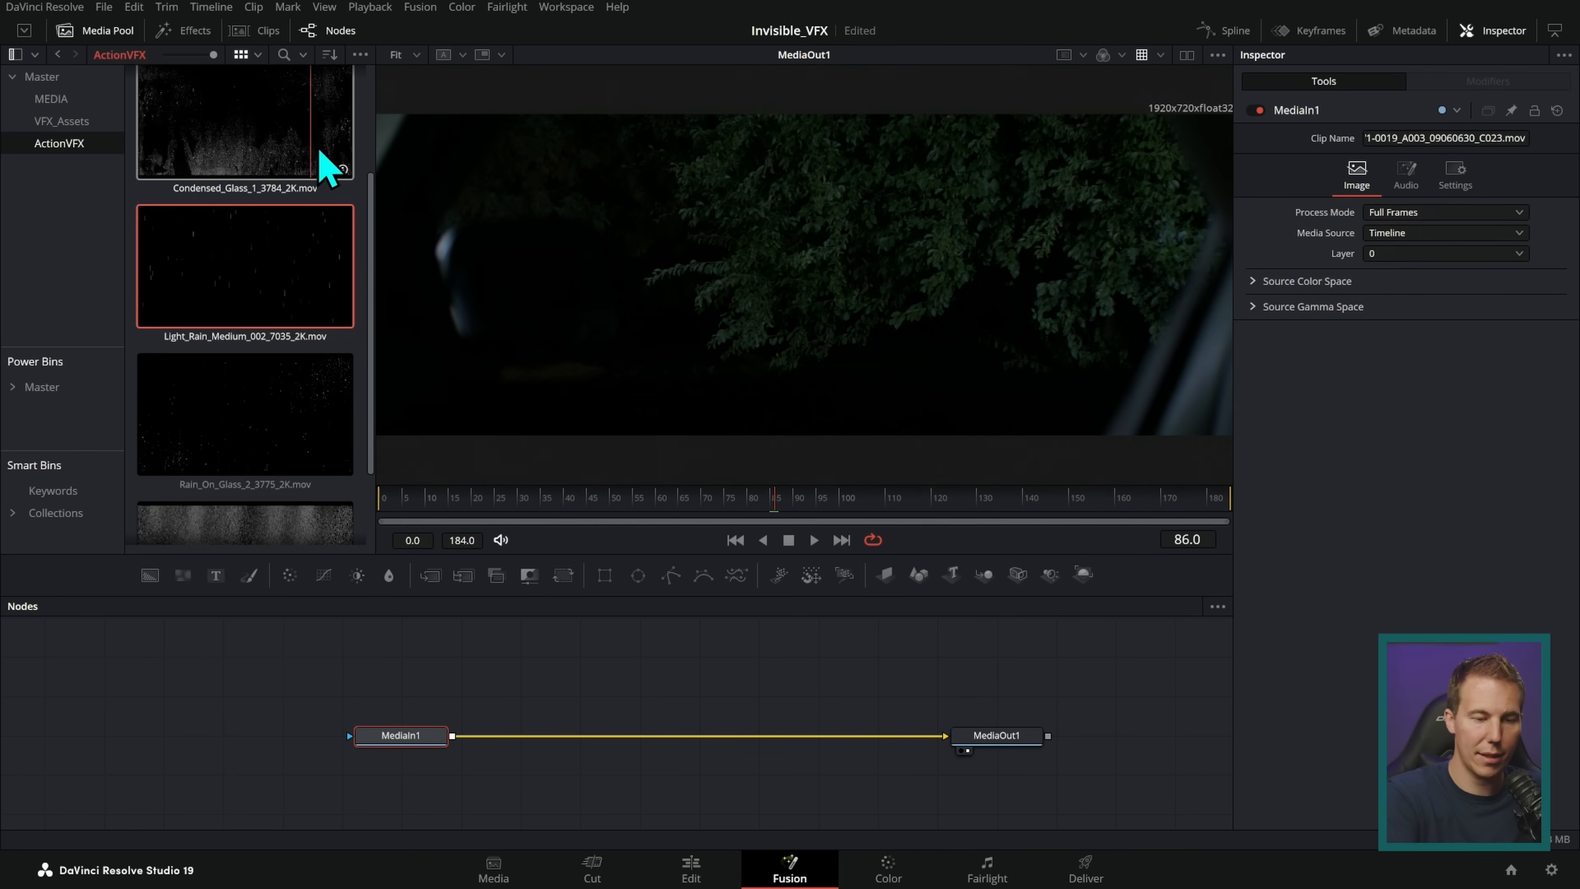
drag(253, 155, 579, 658)
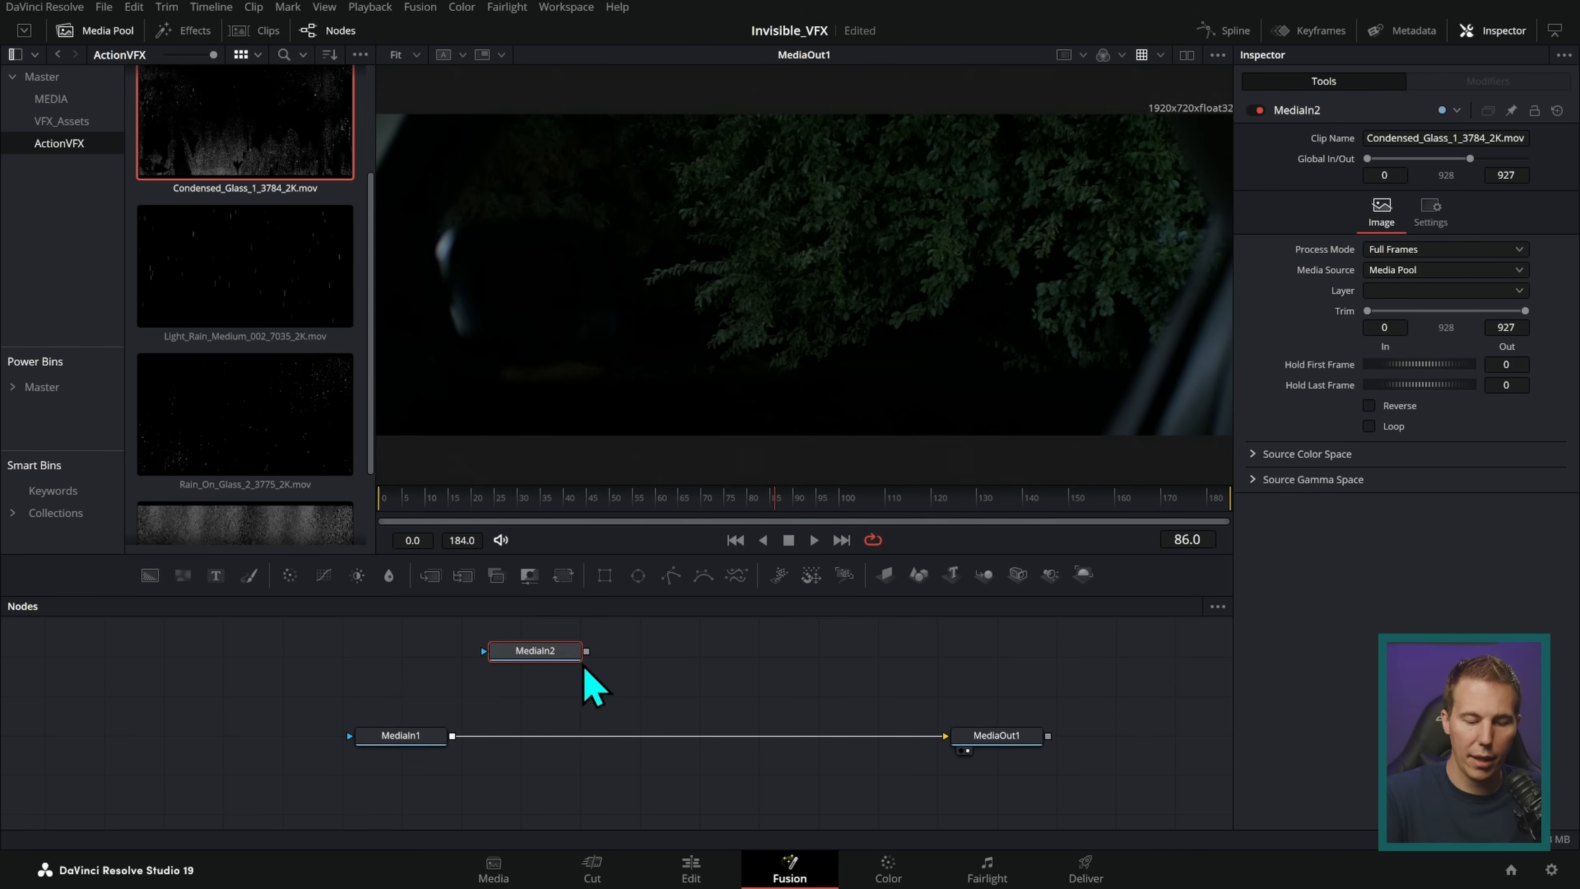
key(F2)
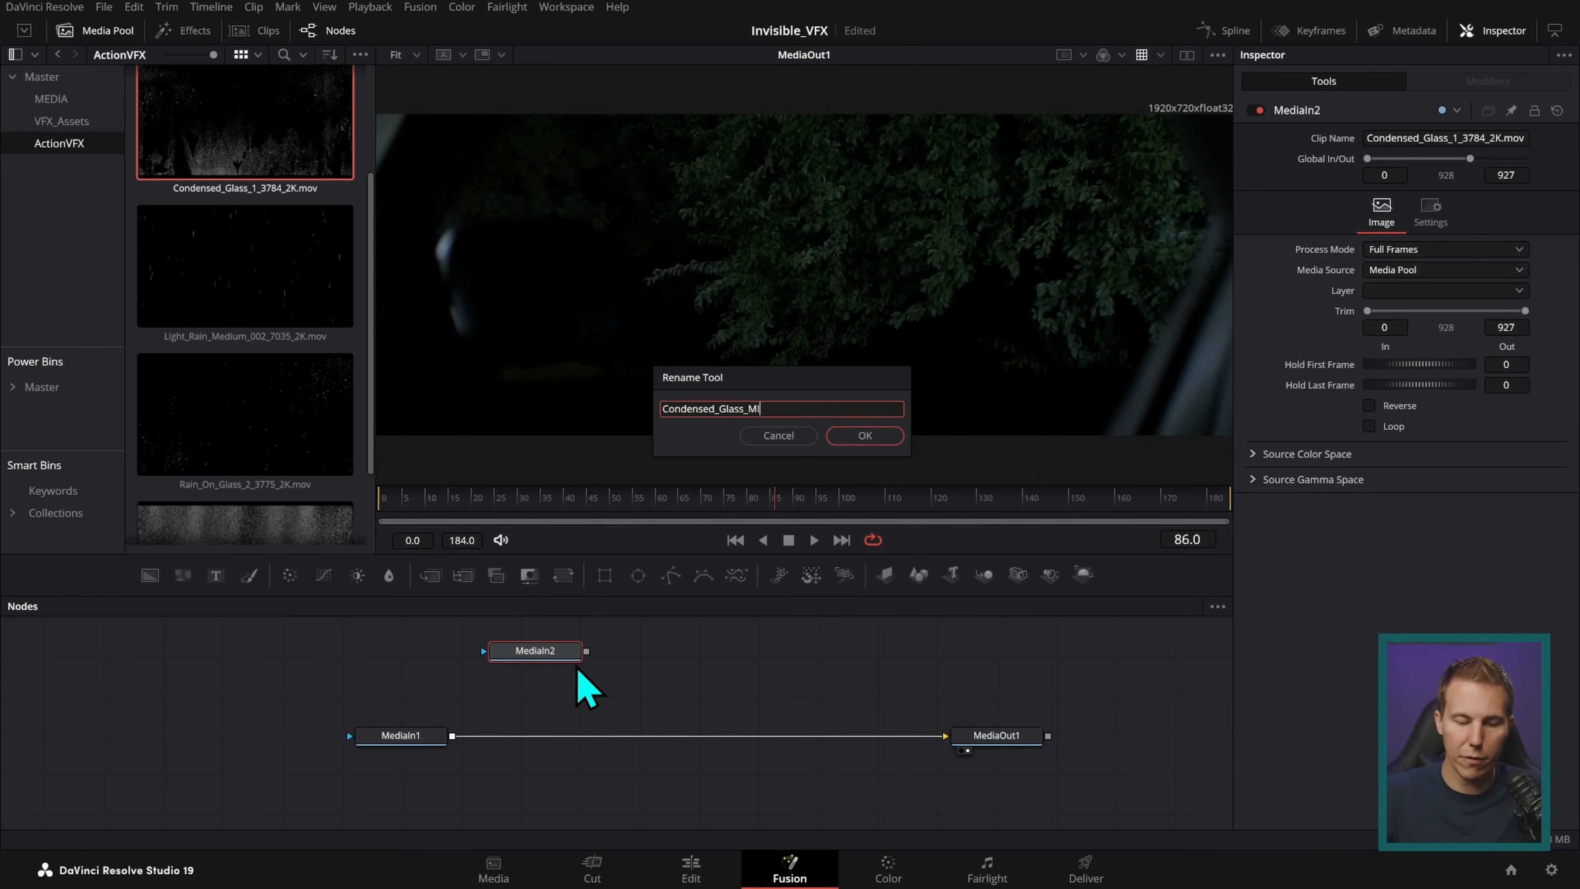
key(Return)
- Rename the MediaIn1 node of the original car window footage as OG_Footage_MI
click(427, 741)
key(F2)
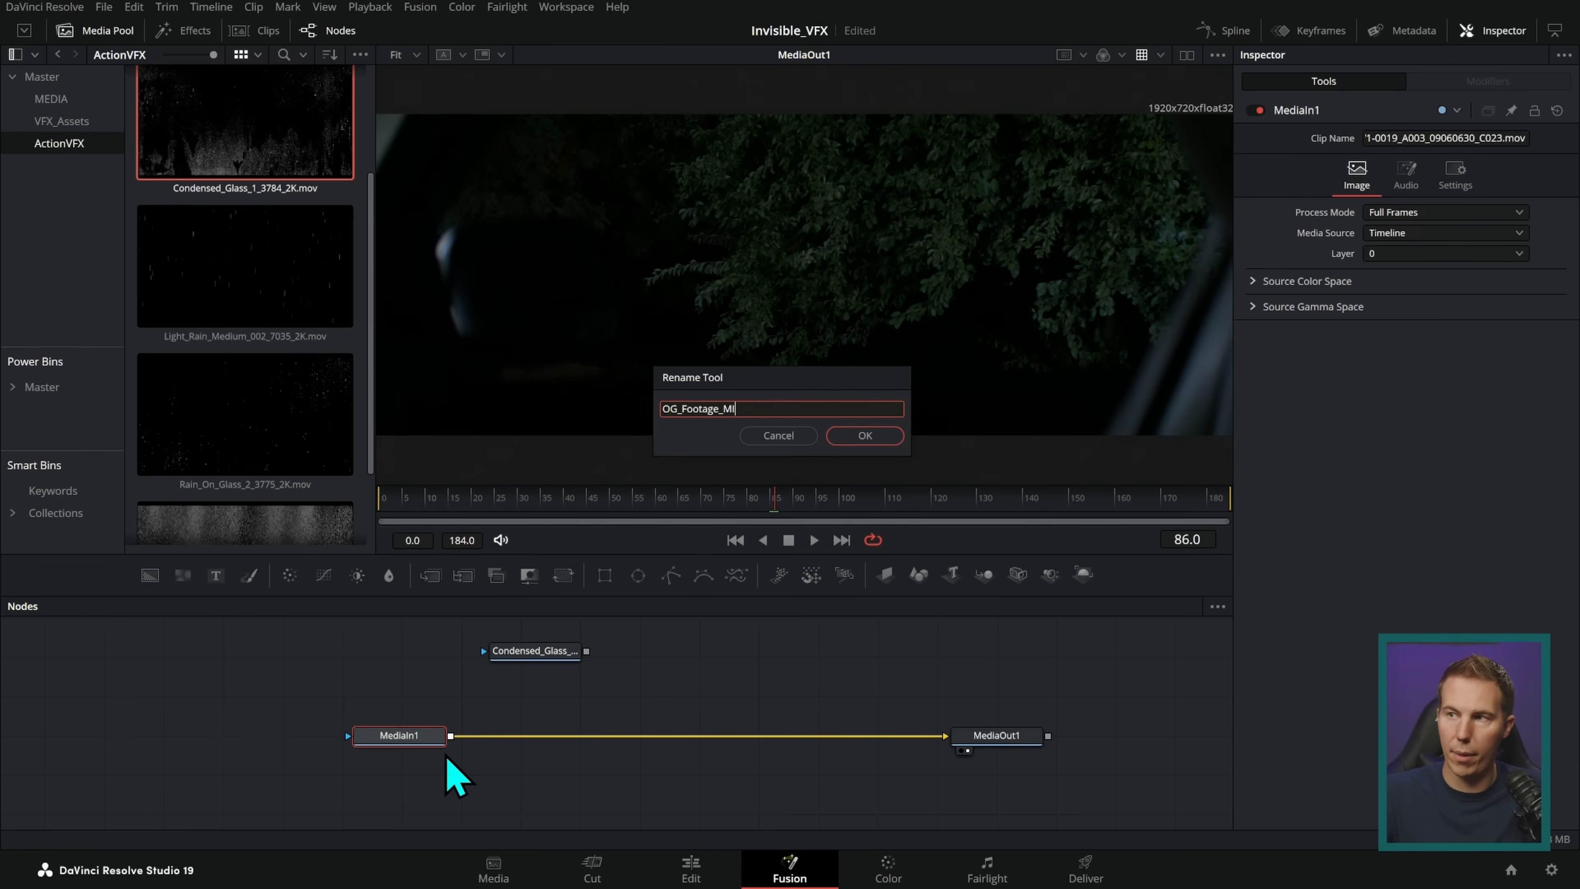
text(OG_Footage_MI)
key(Return)
- Merge Condensed_Glass_MI over OG_Footage_MI and shift the glass slightly, to a center of about 0.498, 0.510
drag(586, 651, 451, 737)
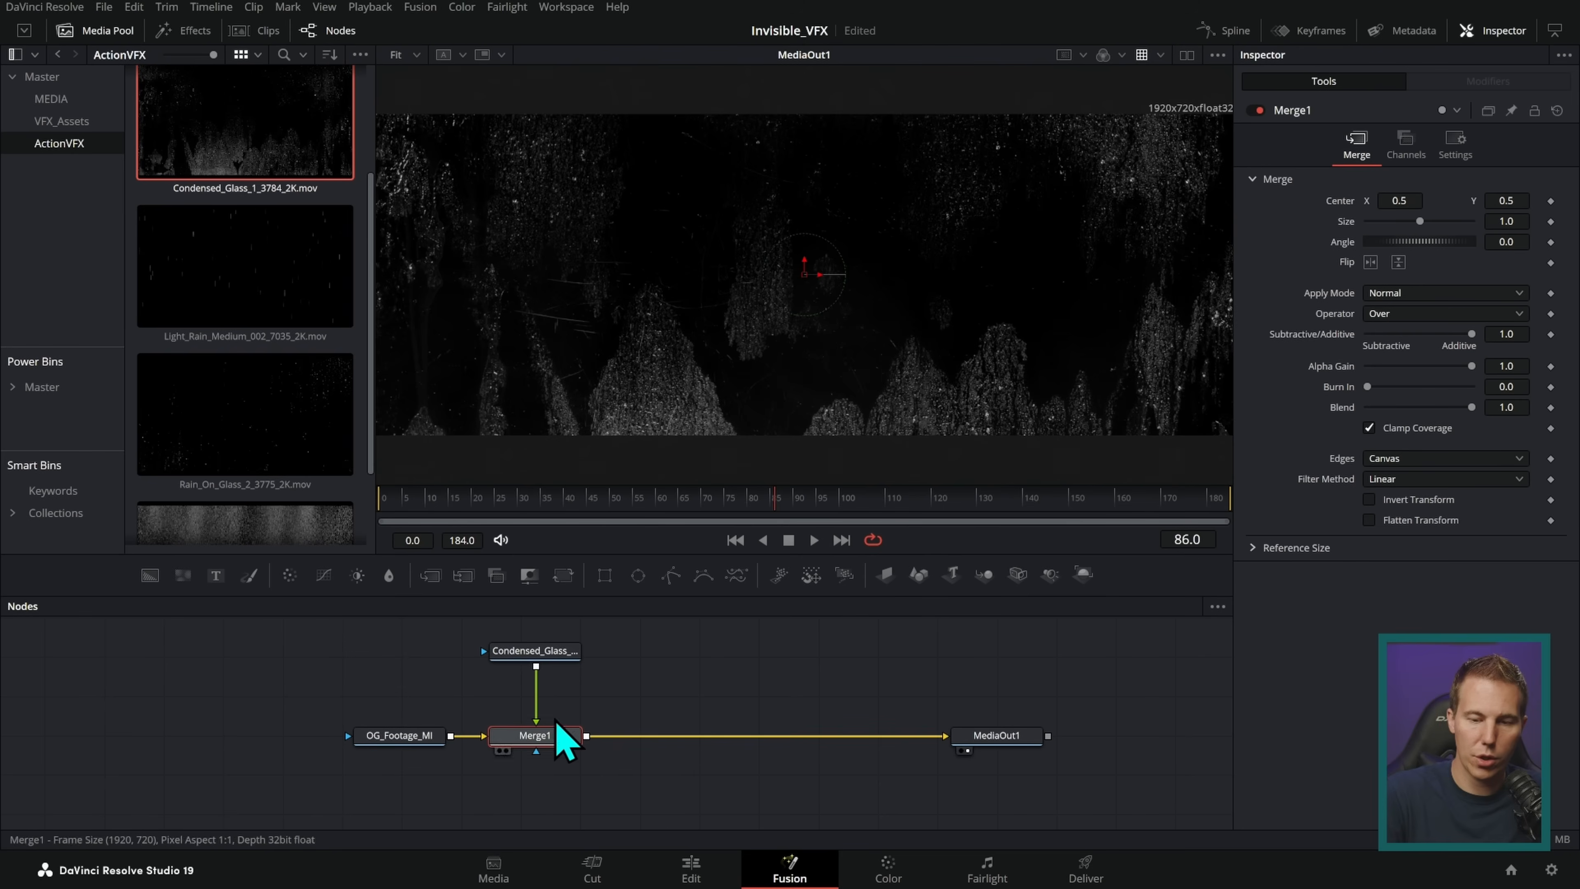
scroll(811, 300, down, 1)
drag(804, 274, 811, 300)
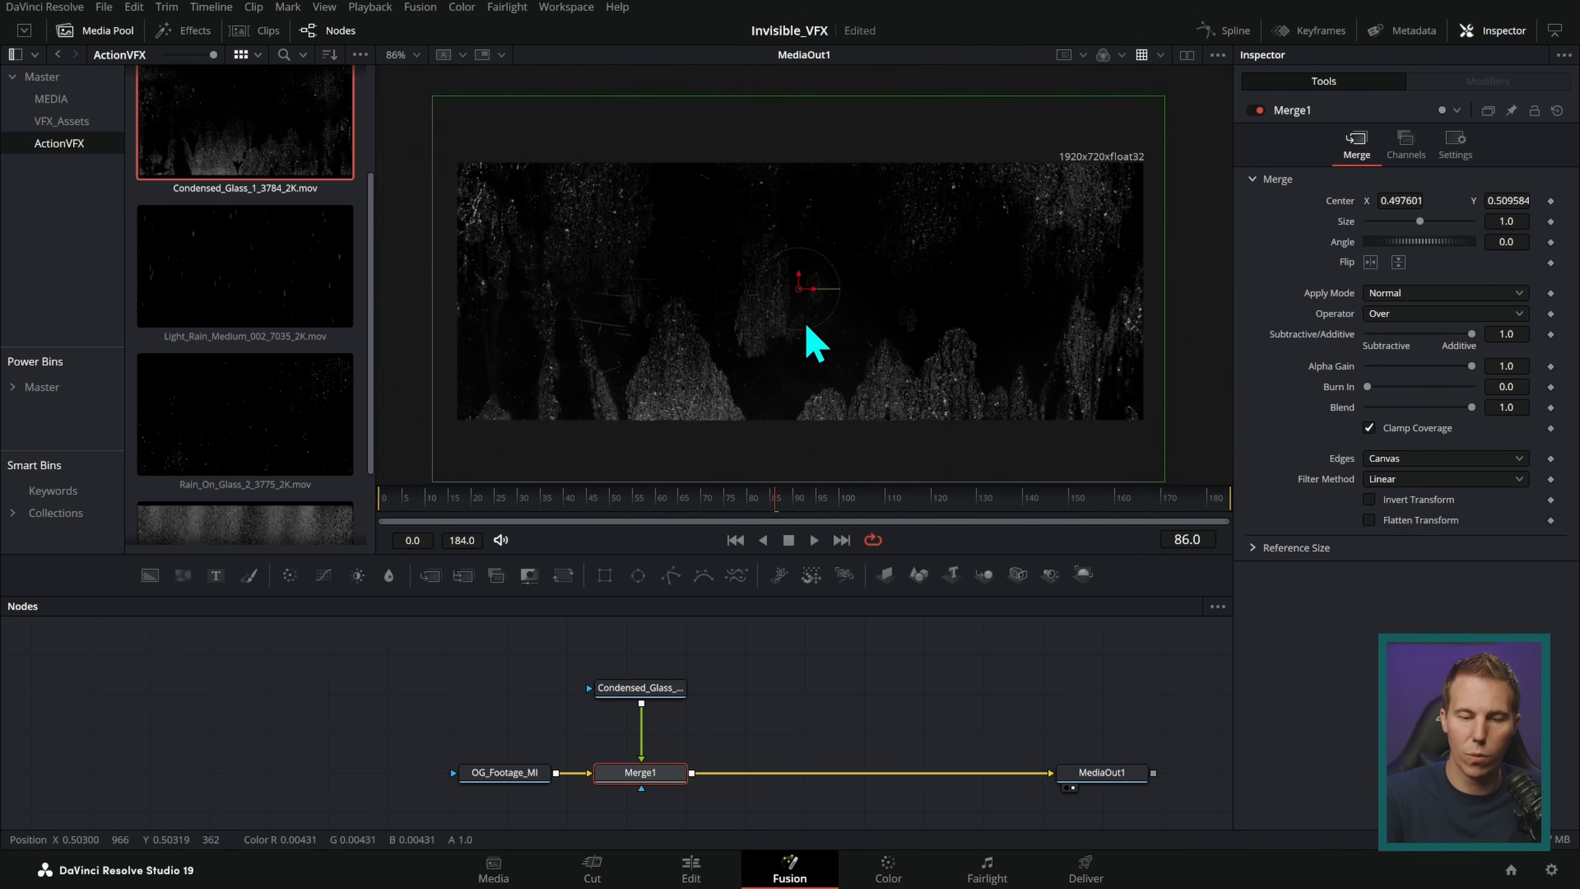
drag(660, 688, 660, 660)
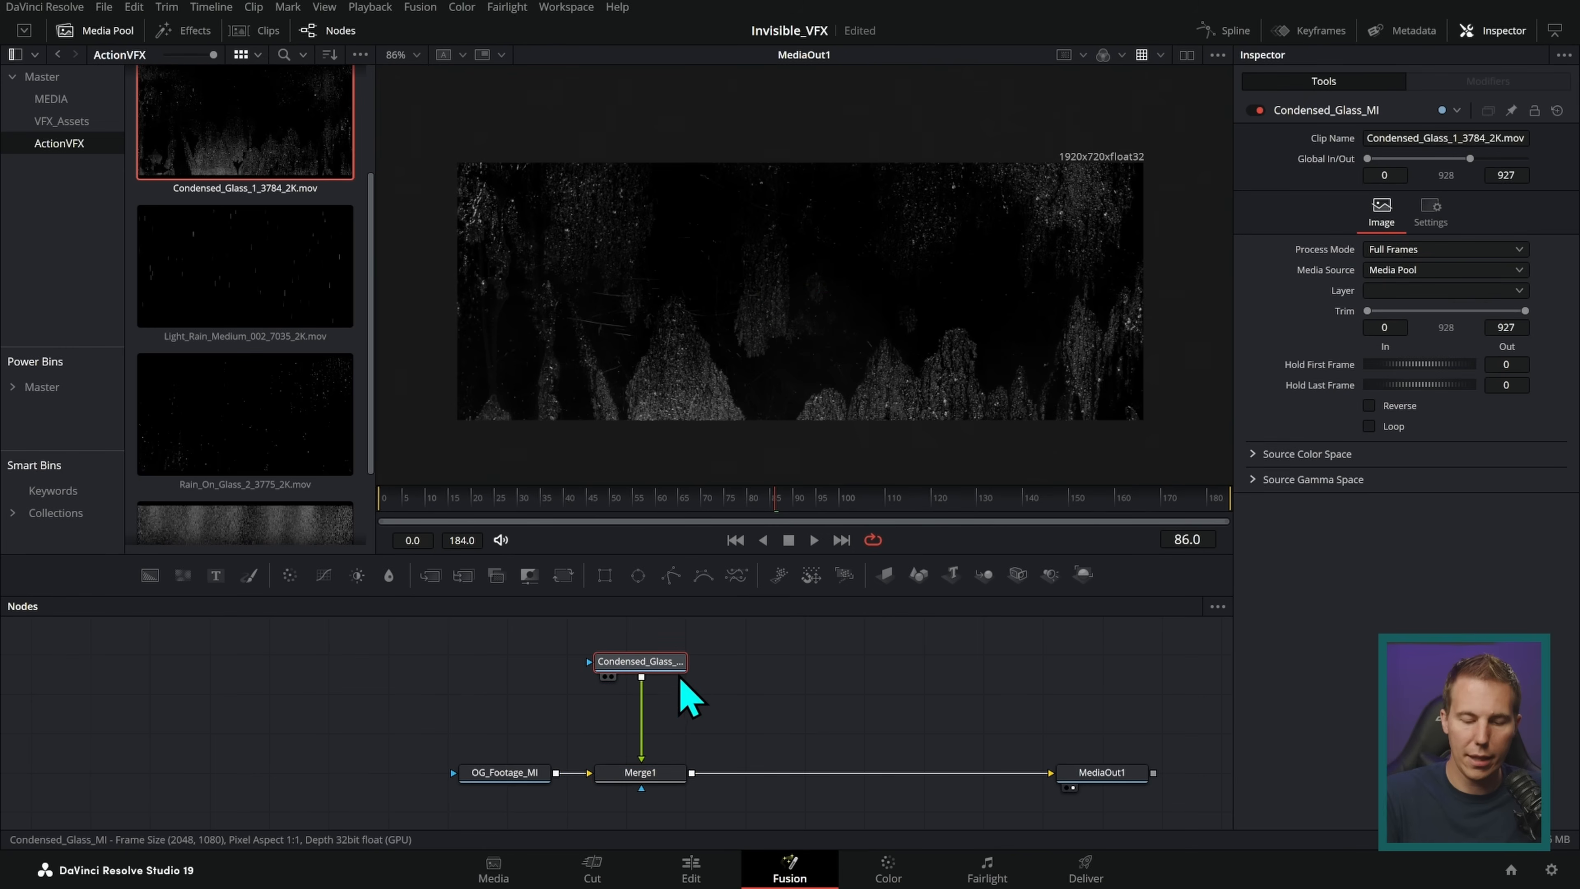
- Set Merge1's apply mode to Screen so the condensed glass blends over the footage
click(674, 774)
drag(733, 740, 755, 682)
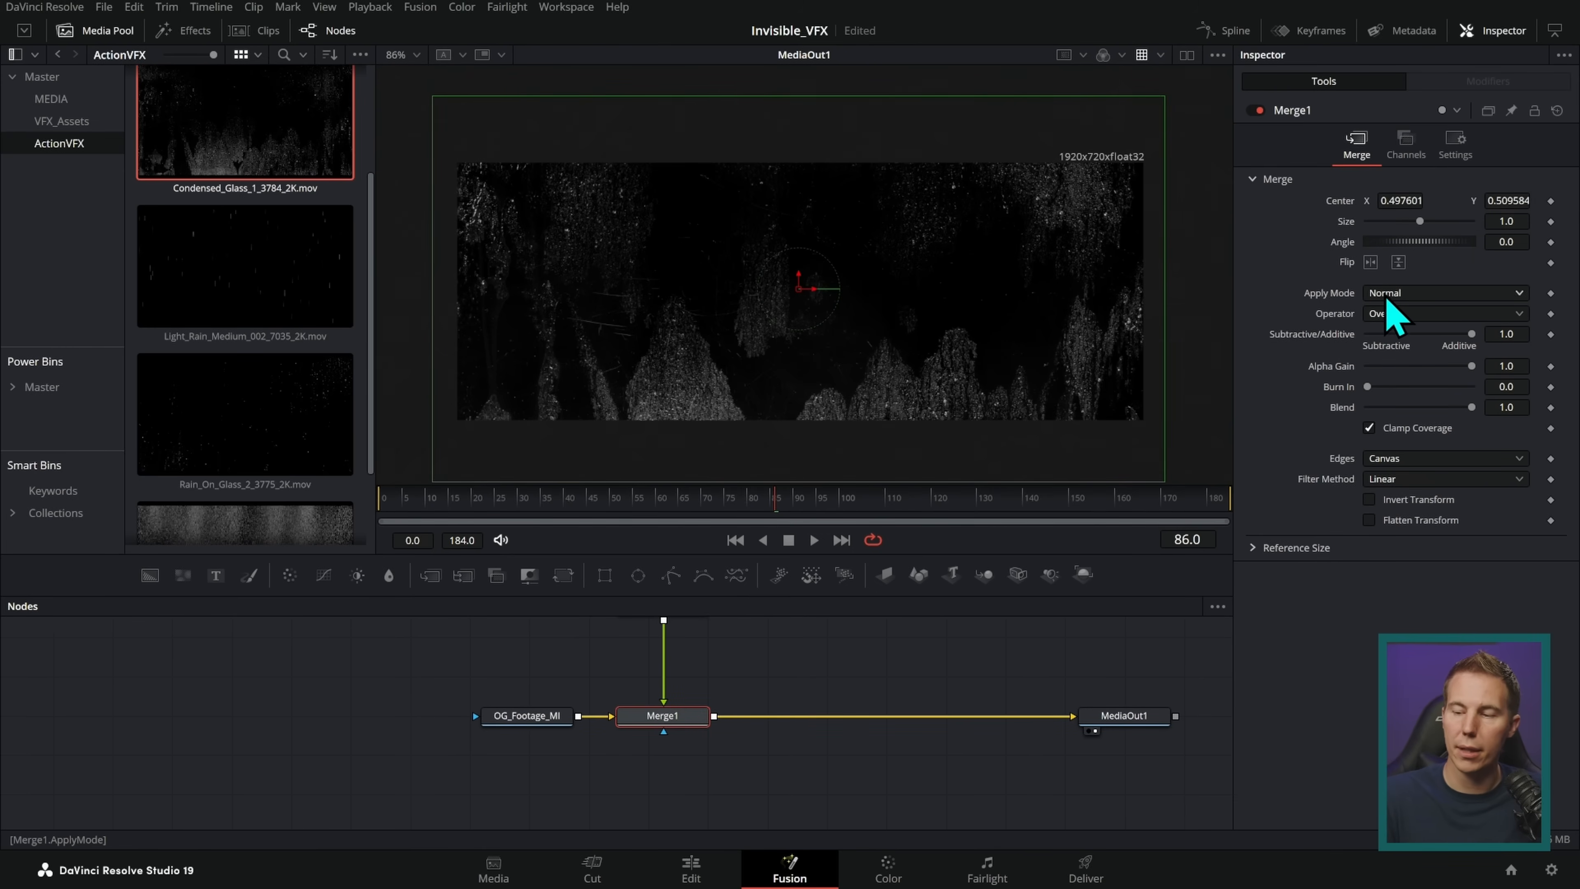
click(1388, 295)
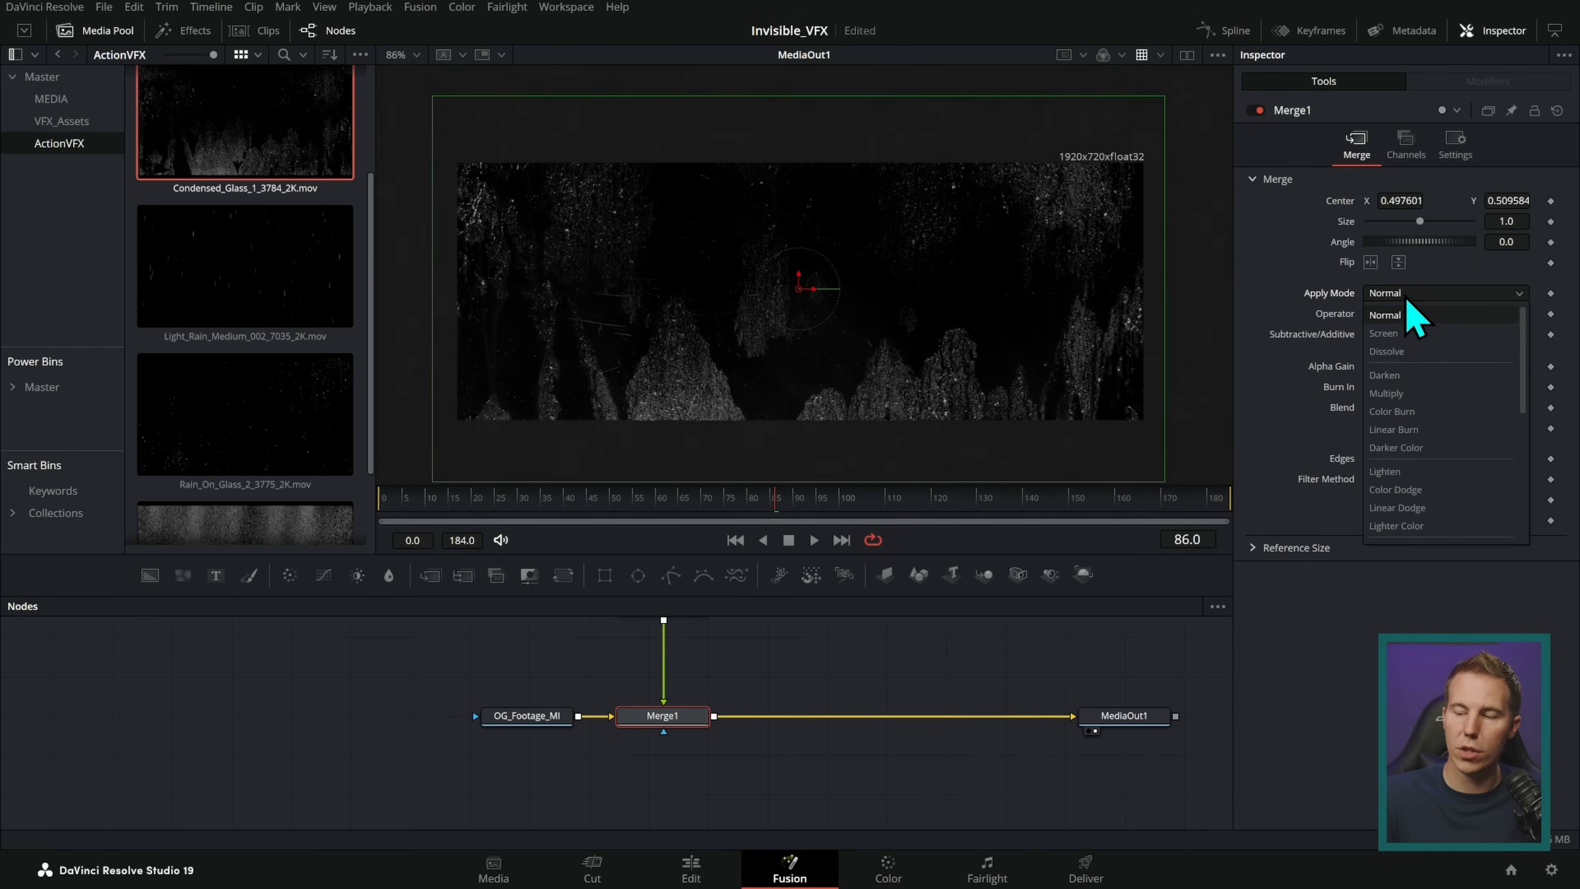
click(1393, 336)
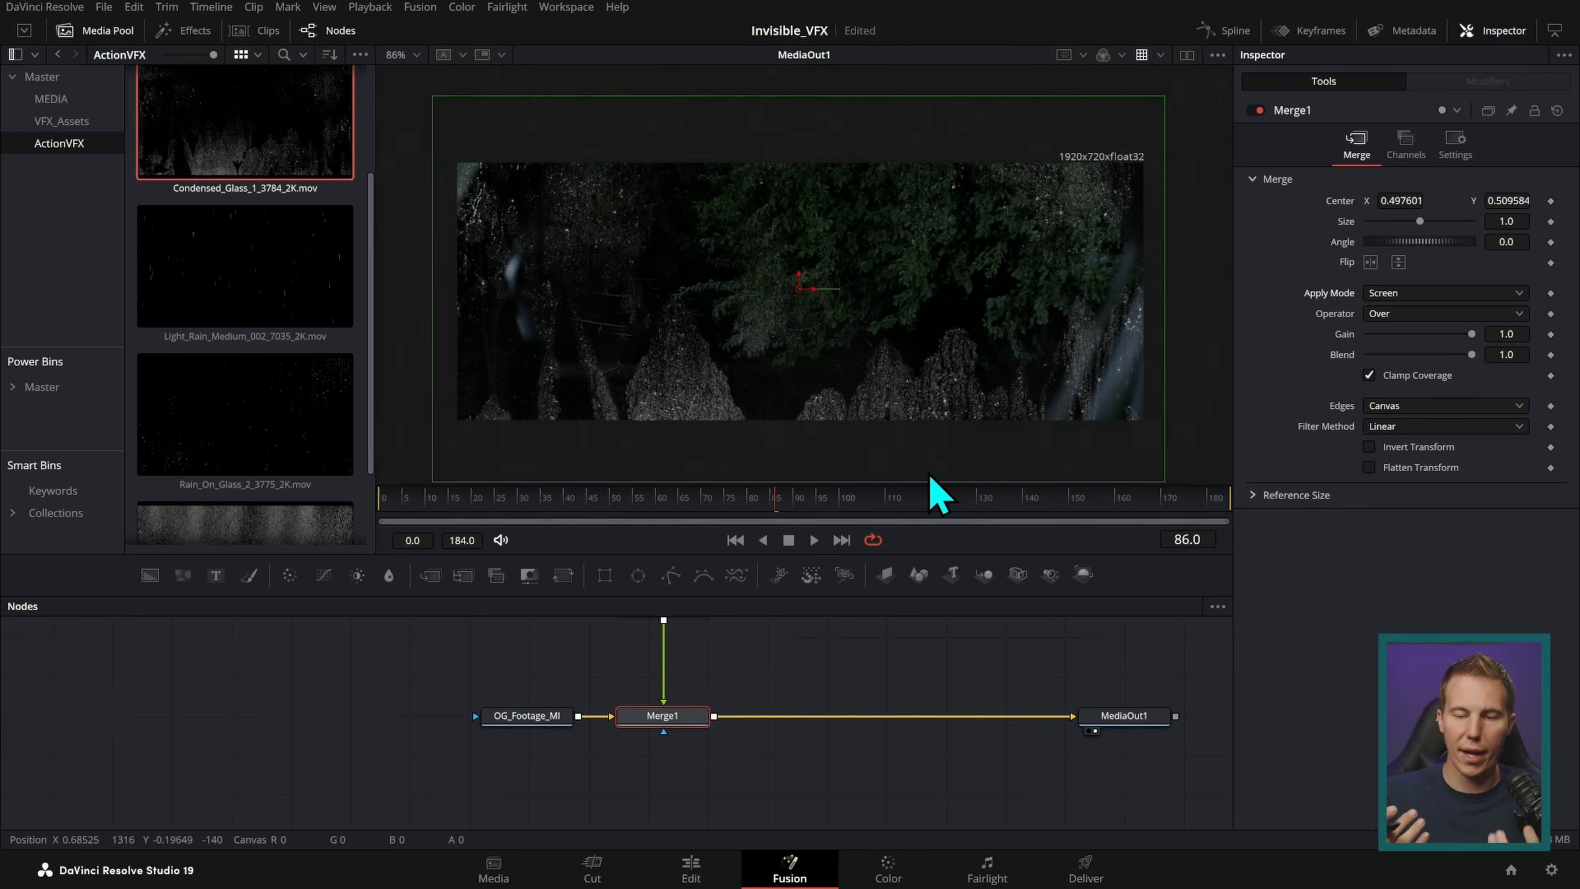
- Play back the composite and examine the condensed glass texture over the trees up close
key(space)
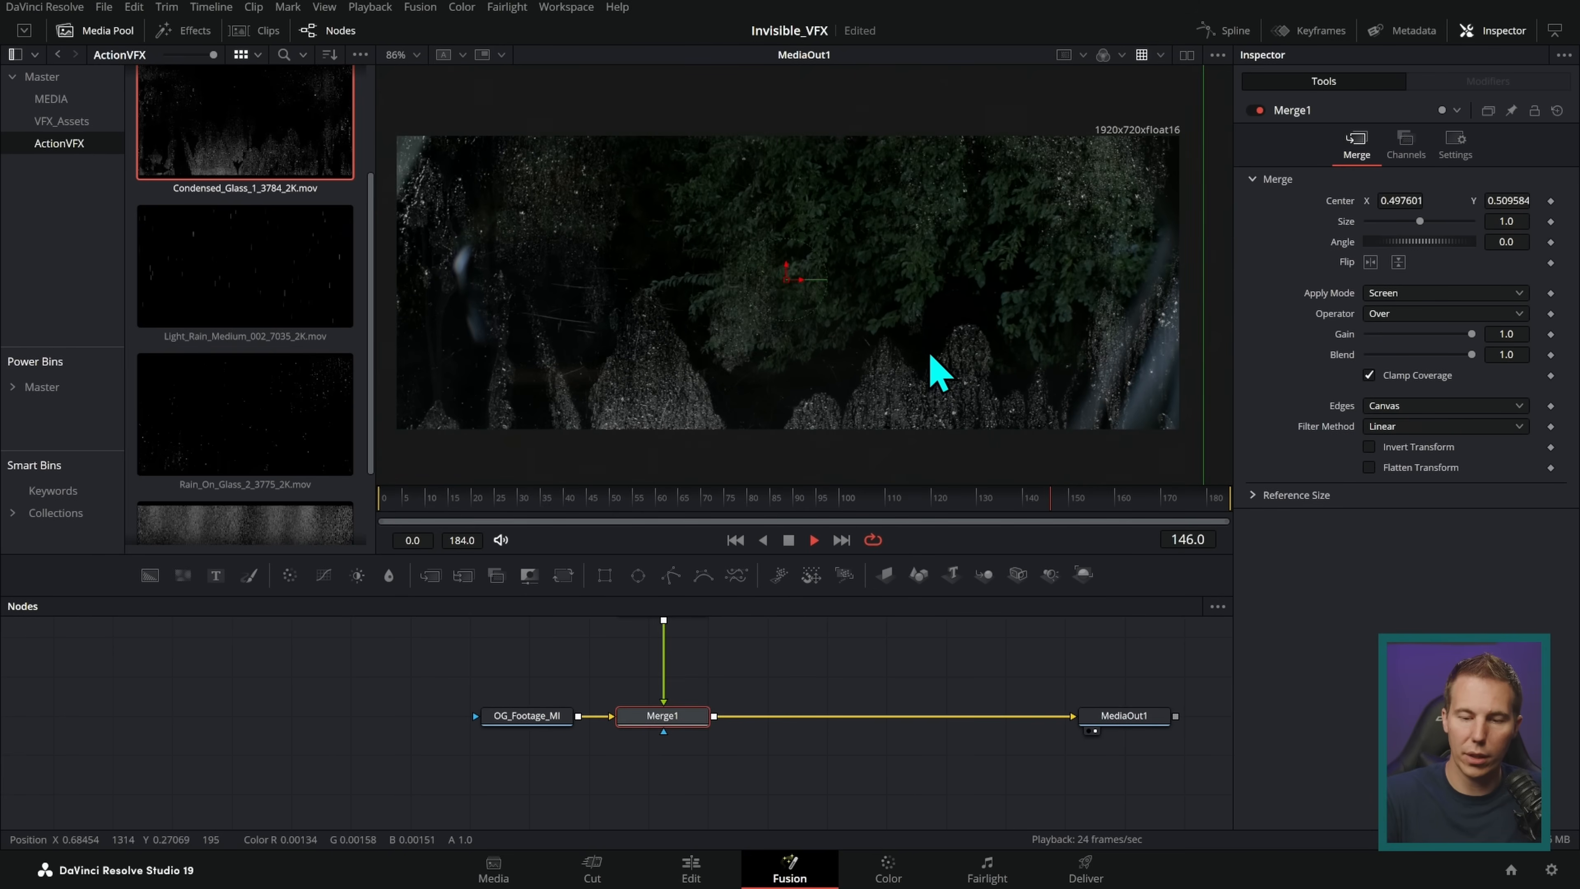
click(788, 539)
scroll(914, 358, up, 2)
scroll(933, 342, up, 5)
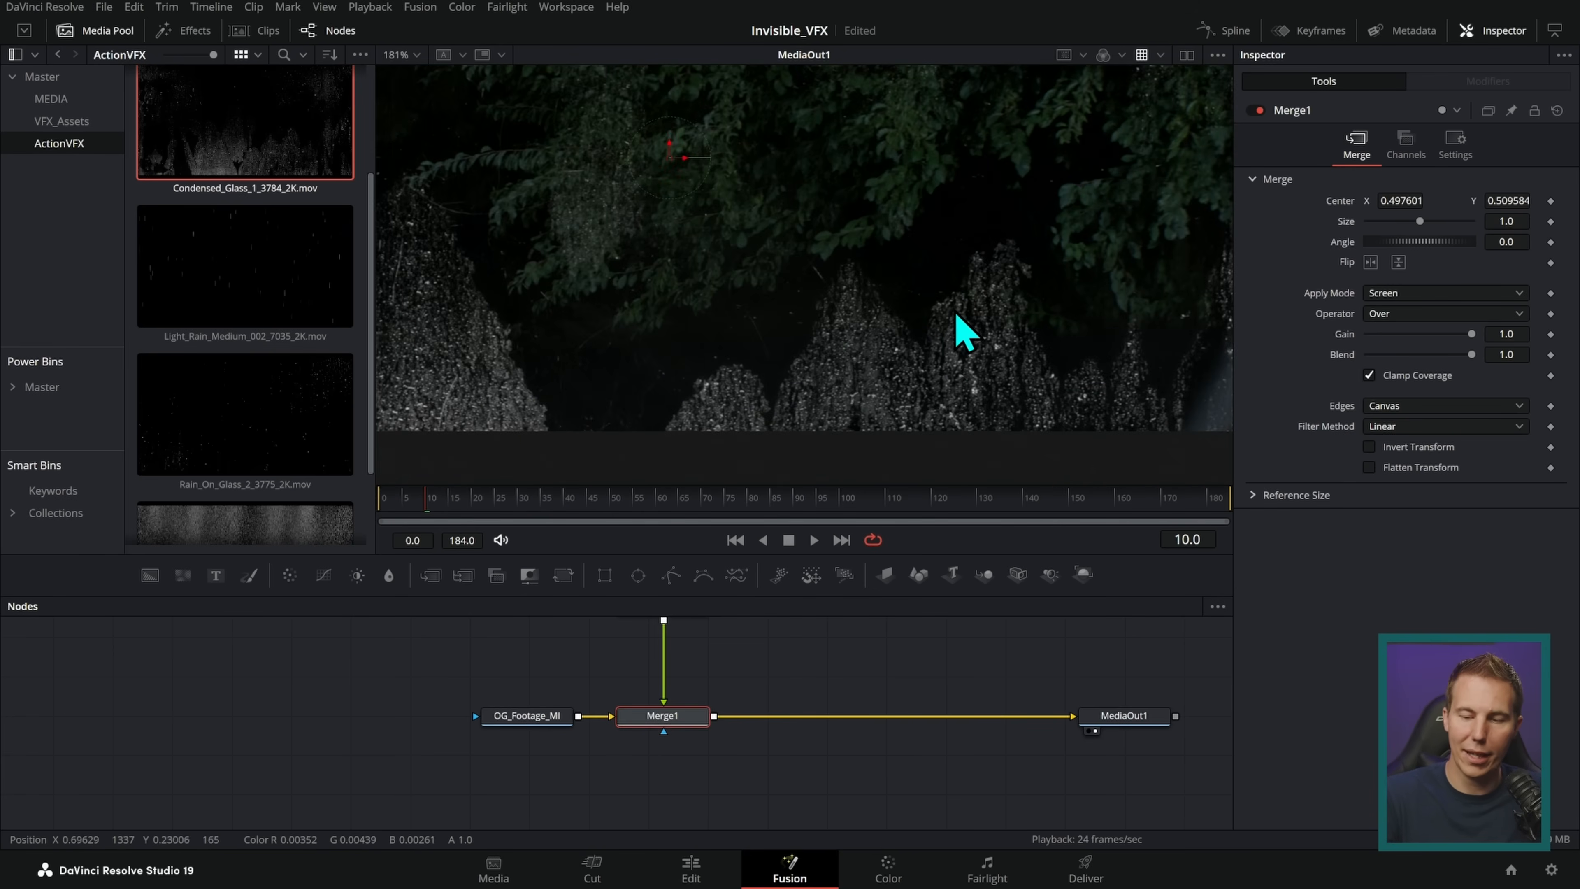
click(812, 540)
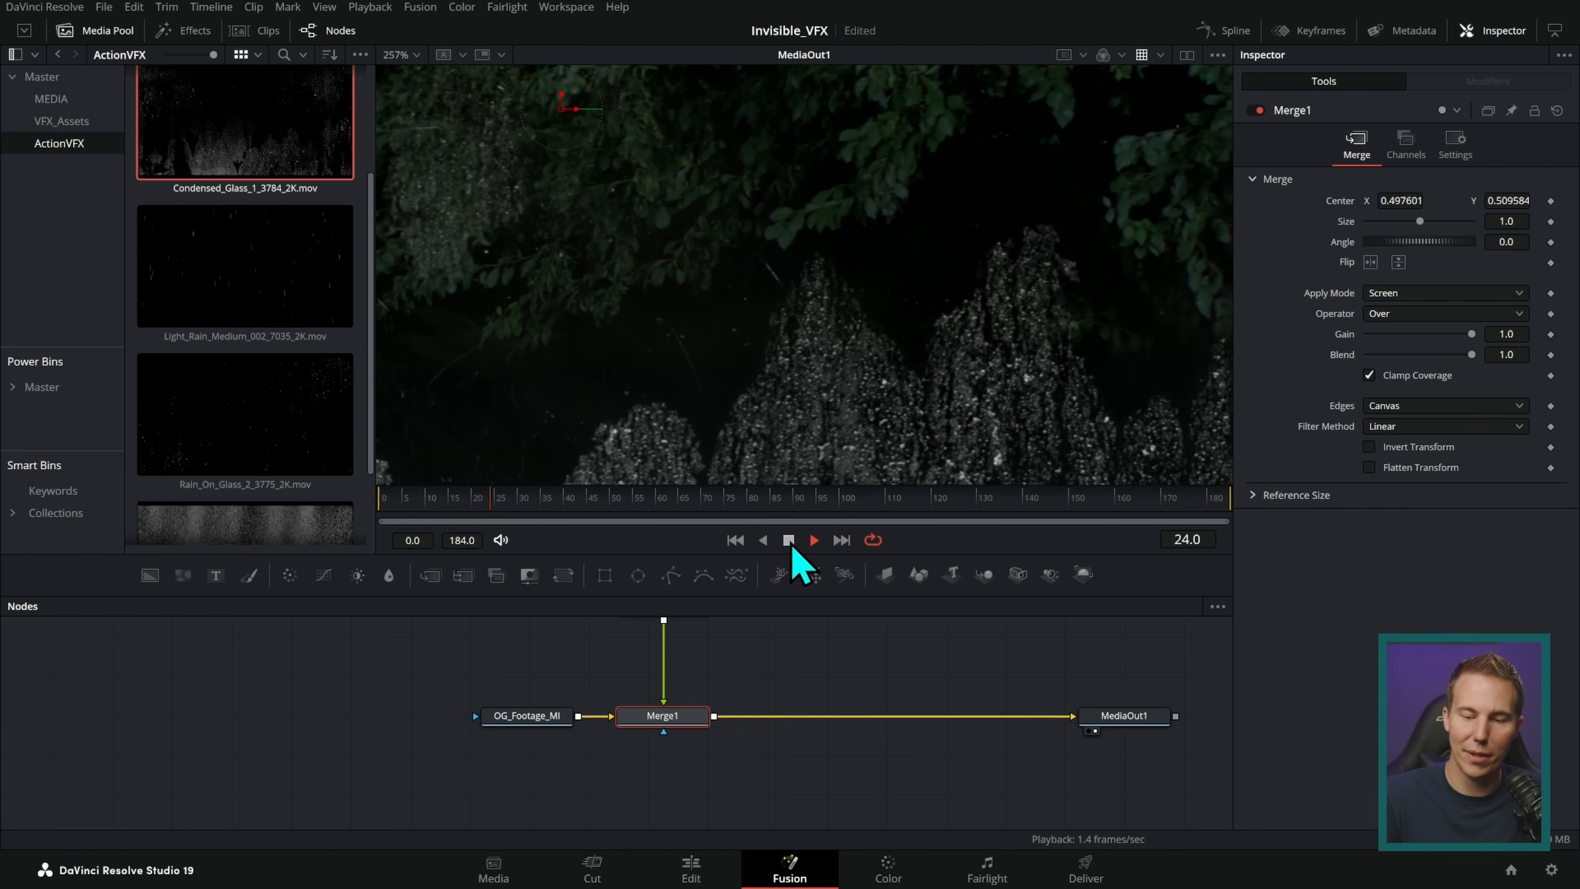
click(788, 539)
- Move OG_Footage_MI farther from Merge1, hide the media pool, and show OG_Footage_MI beside MediaOut1 in dual viewers
drag(760, 638, 959, 681)
drag(751, 766, 629, 769)
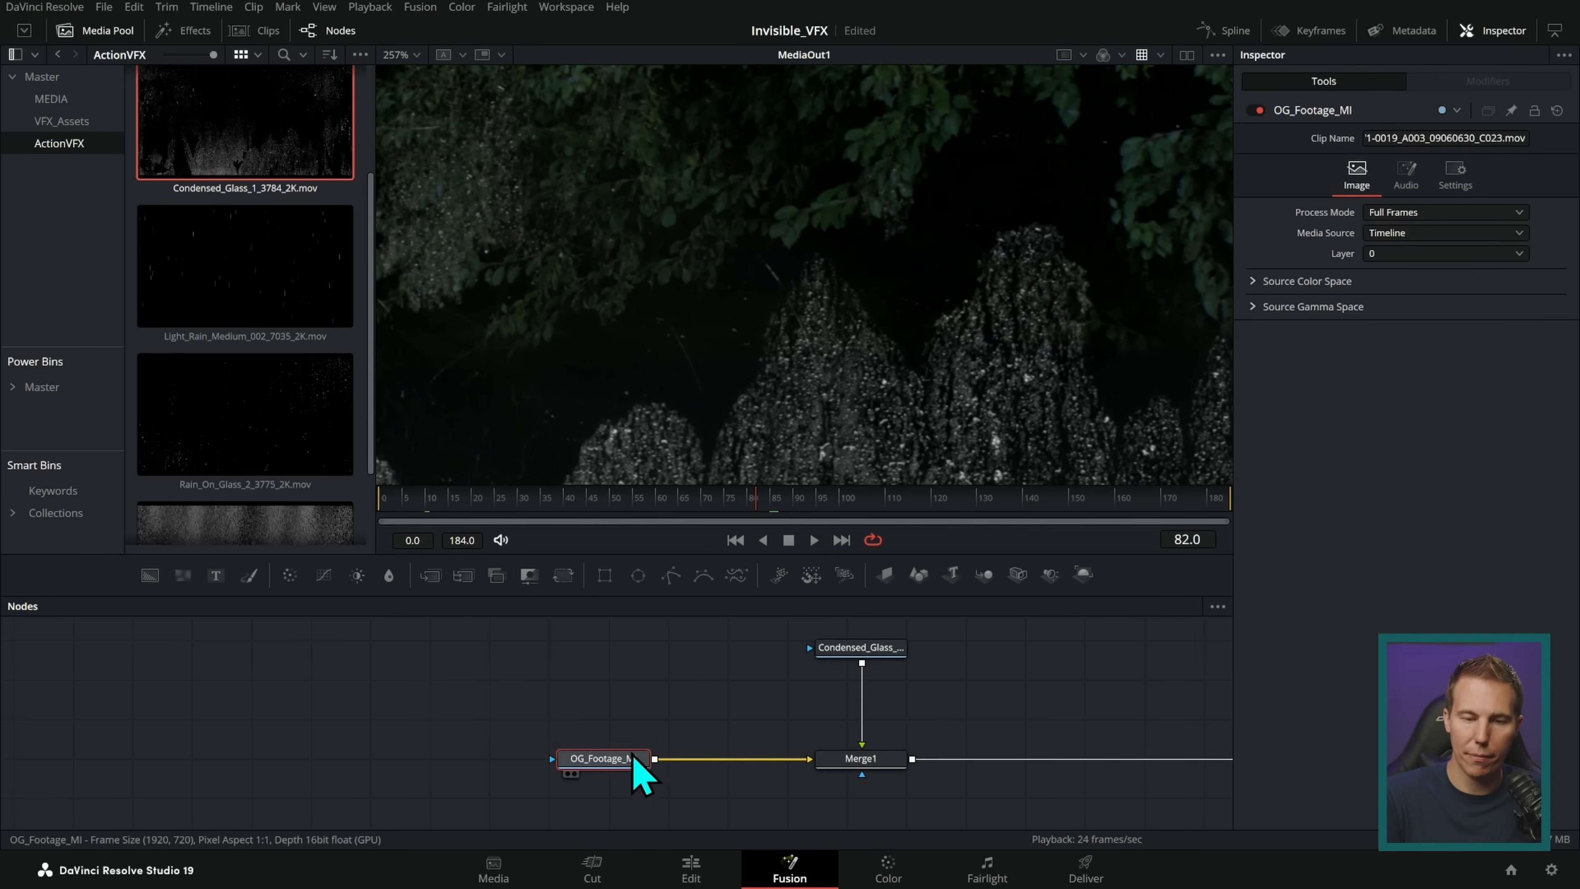
click(100, 30)
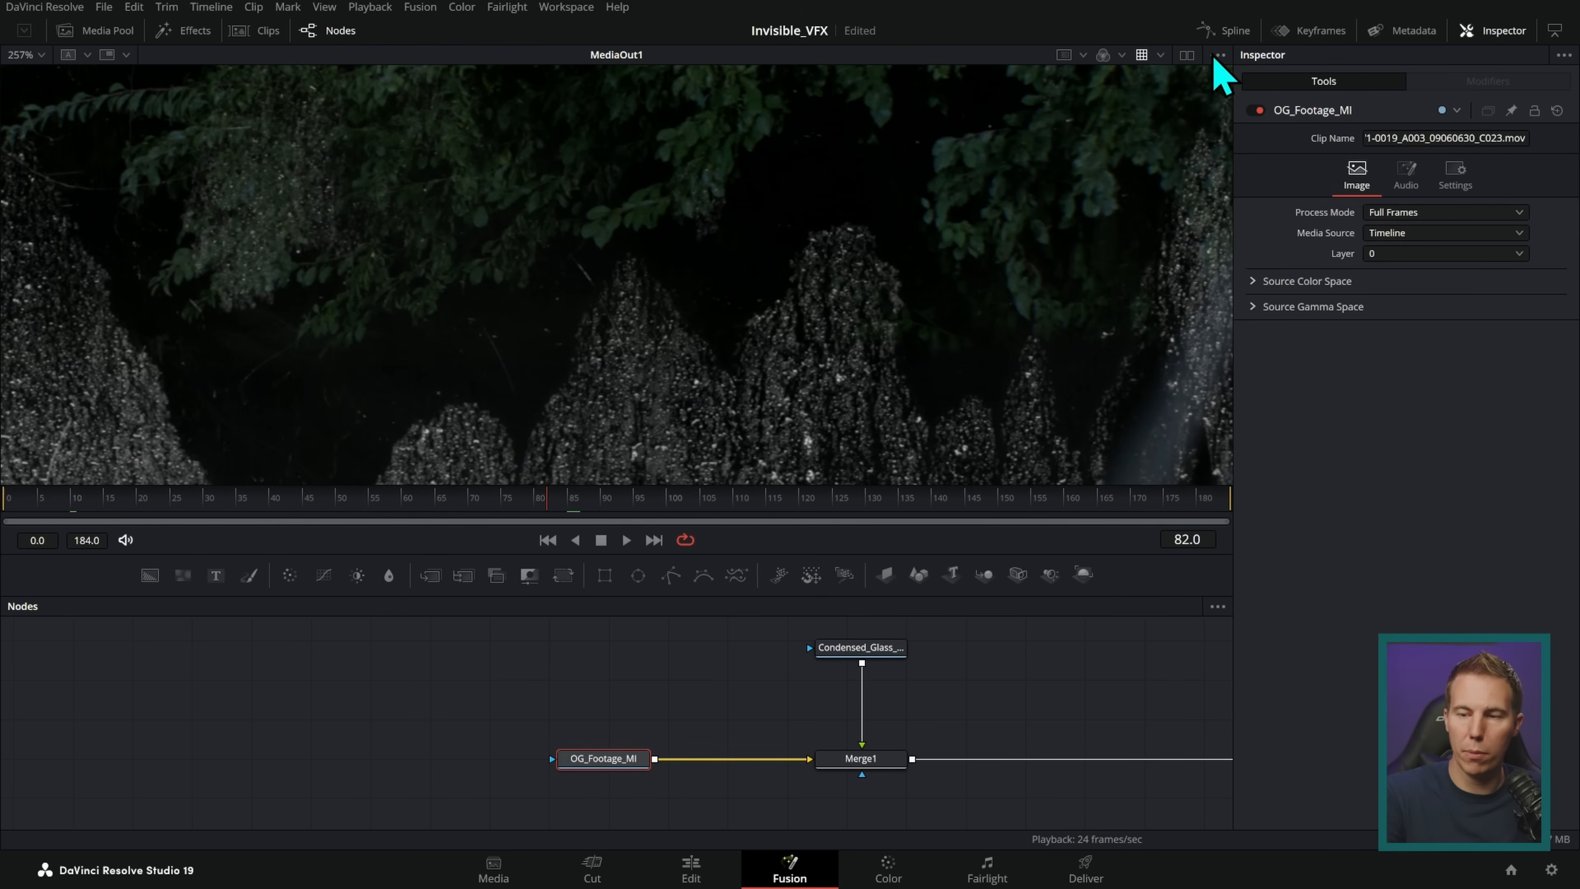
click(1186, 55)
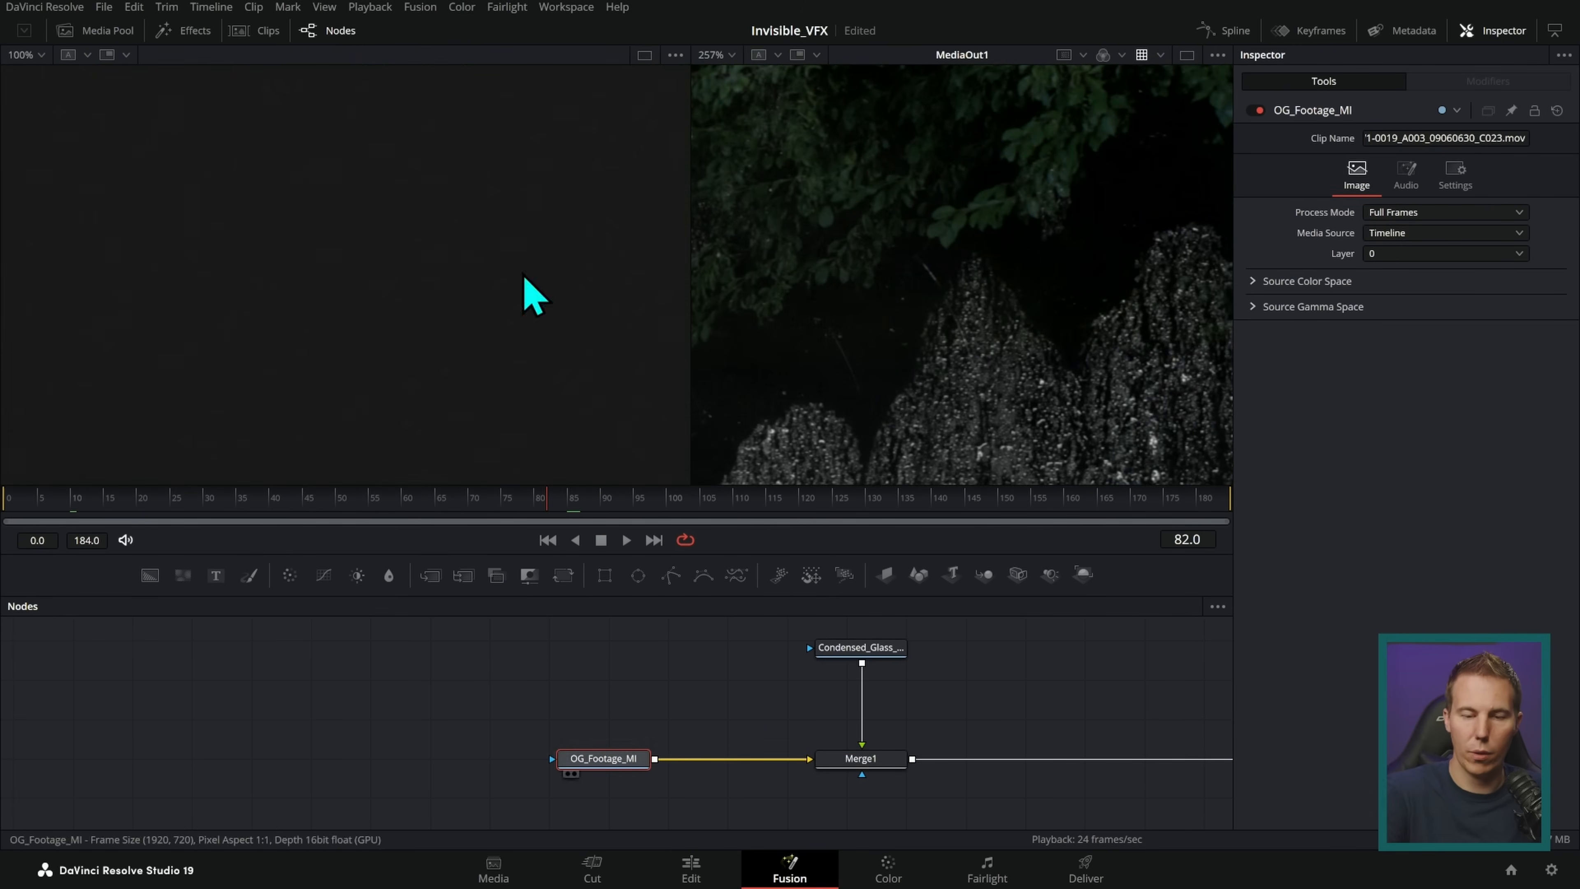
key(1)
drag(689, 286, 667, 291)
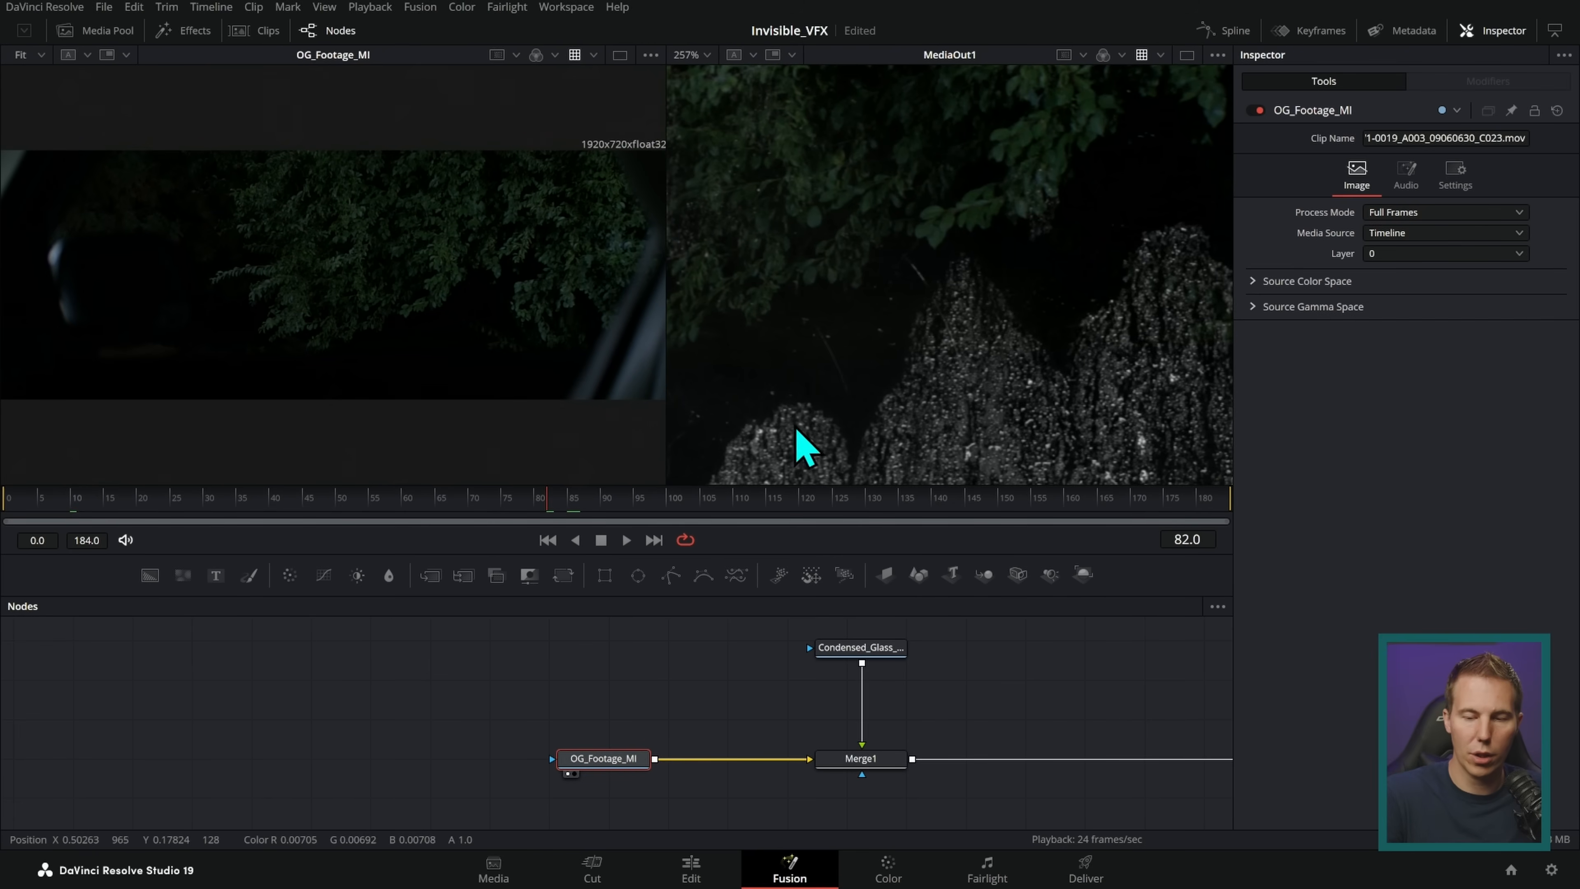
scroll(927, 367, down, 4)
scroll(931, 376, down, 3)
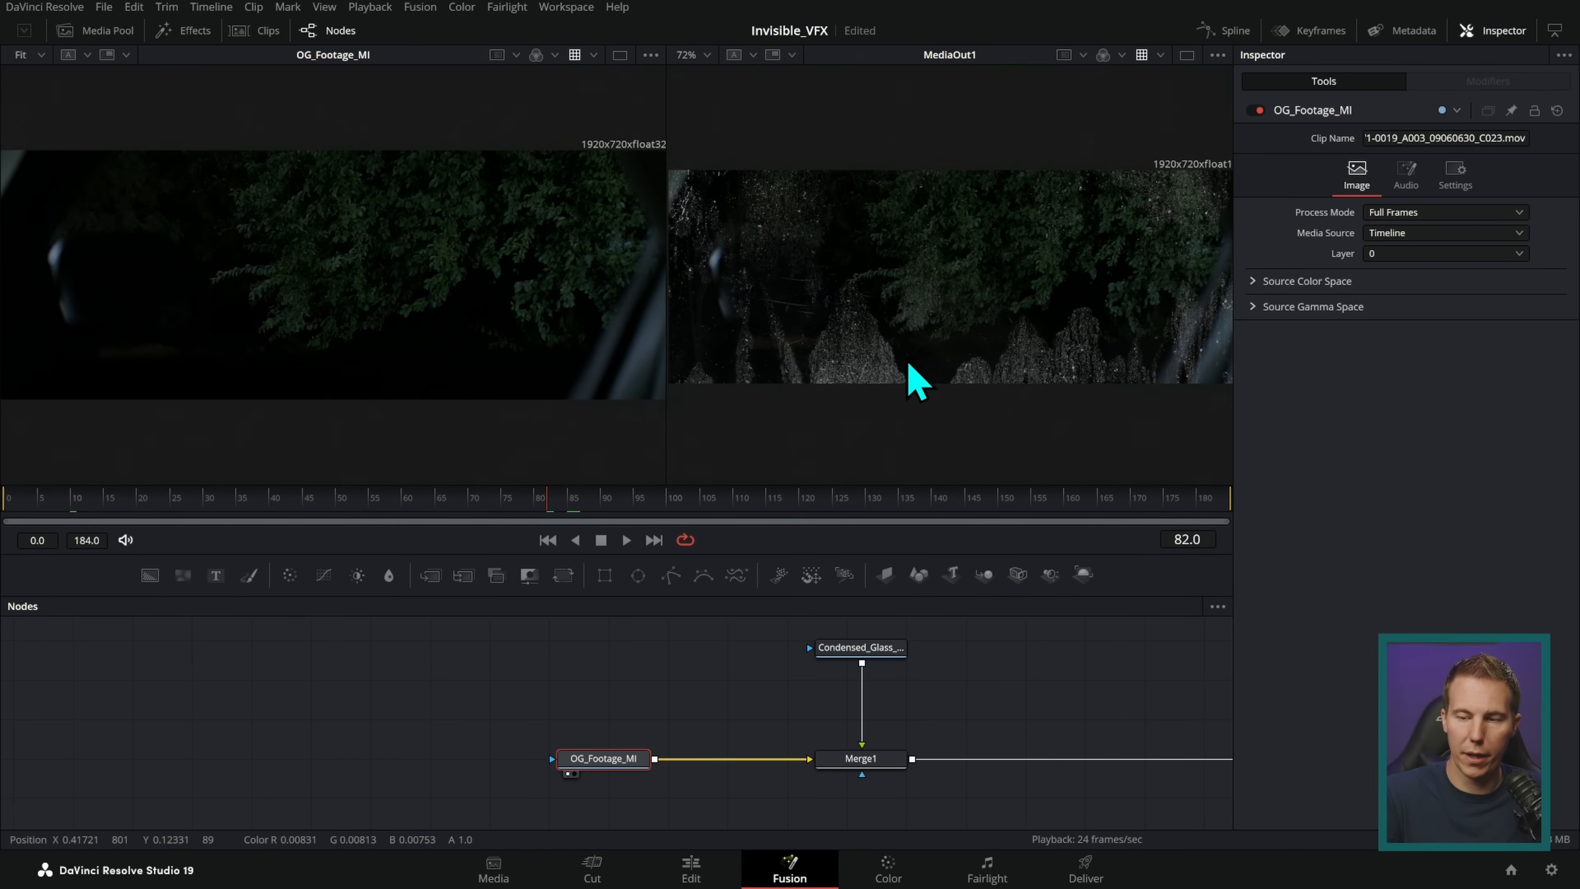
scroll(1036, 360, up, 1)
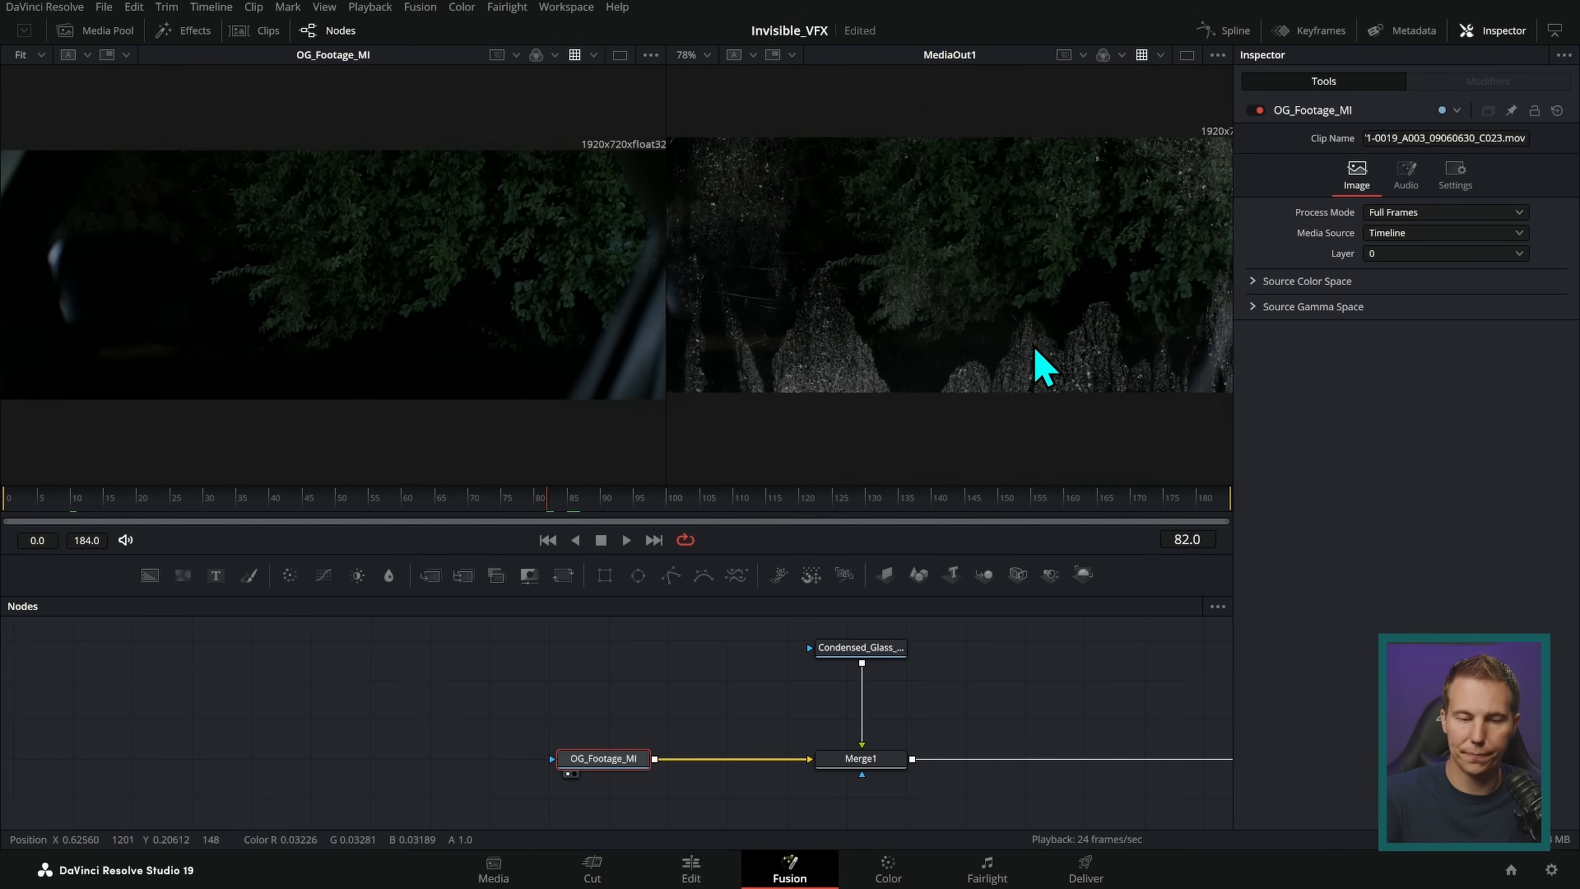
drag(722, 759, 547, 754)
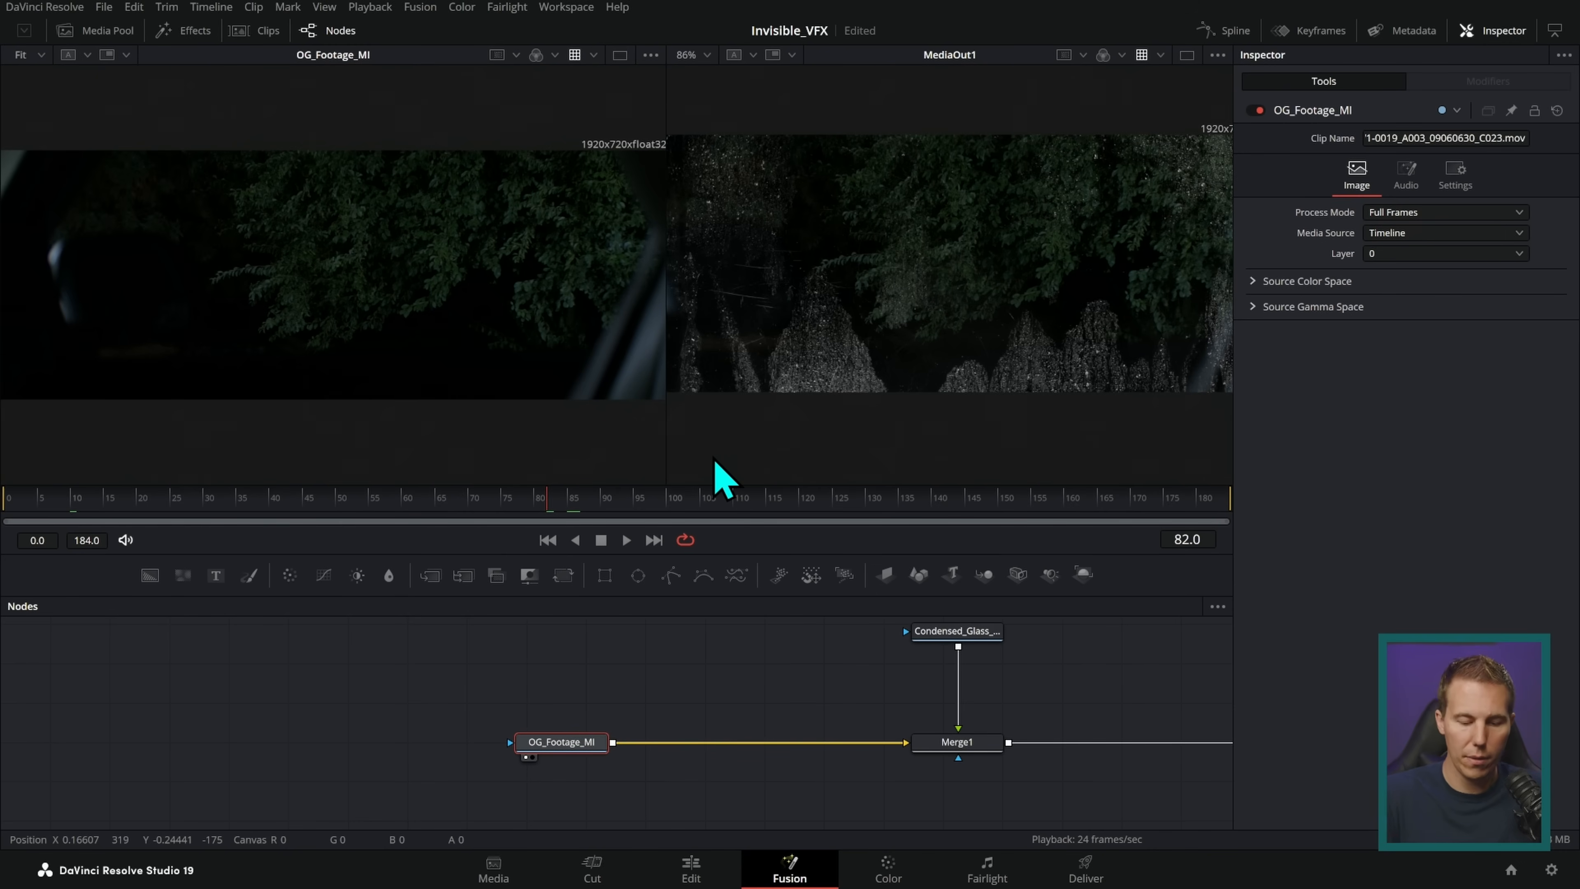
key(shift+space)
text(spol)
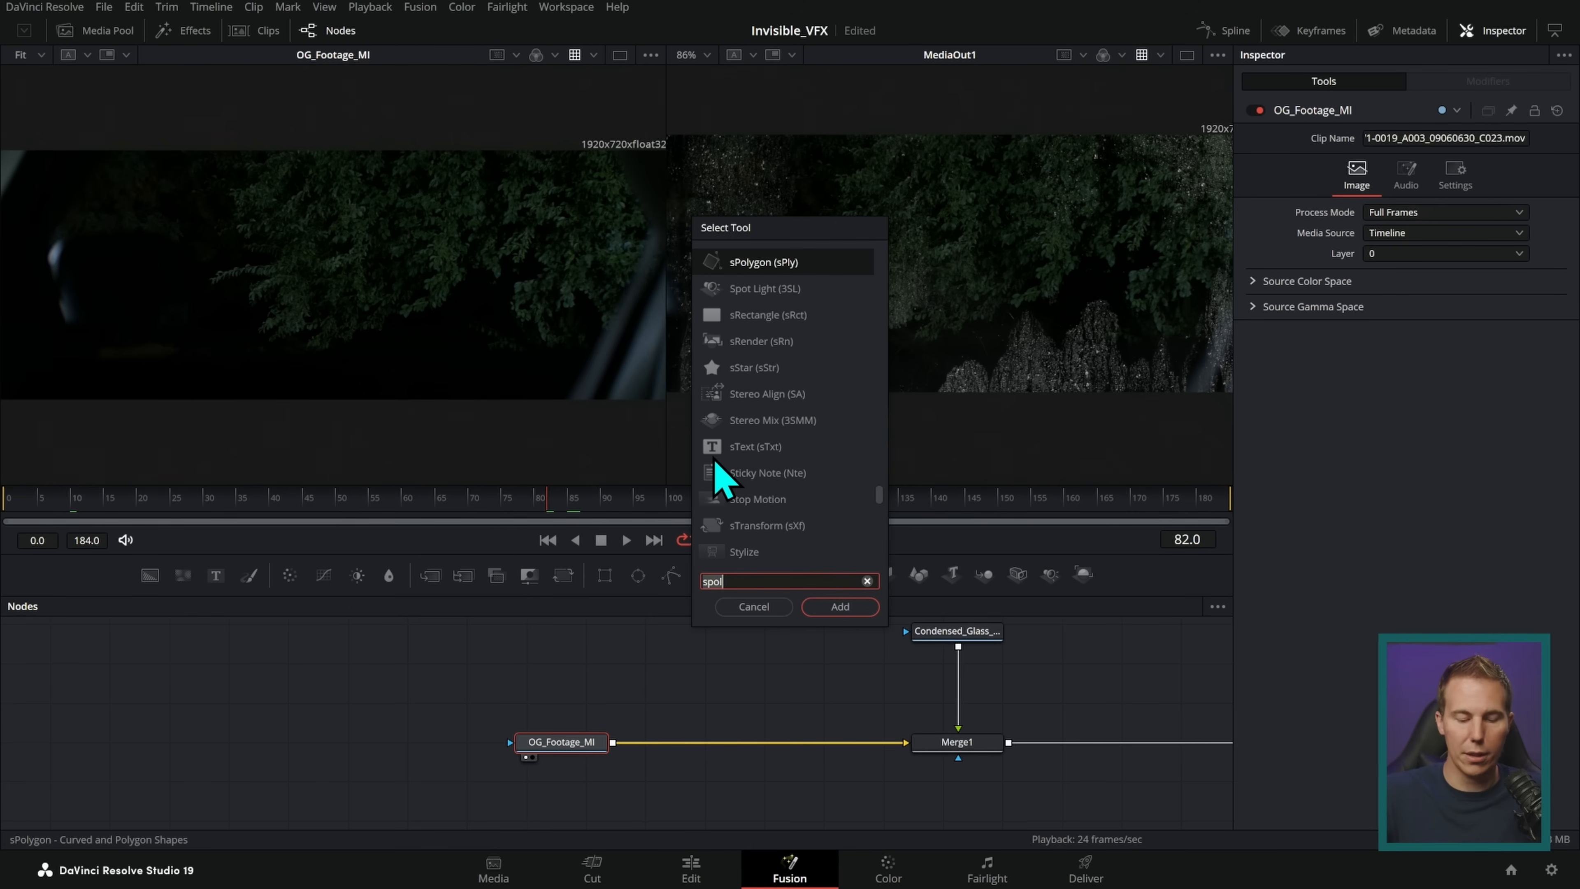
key(Escape)
click(653, 794)
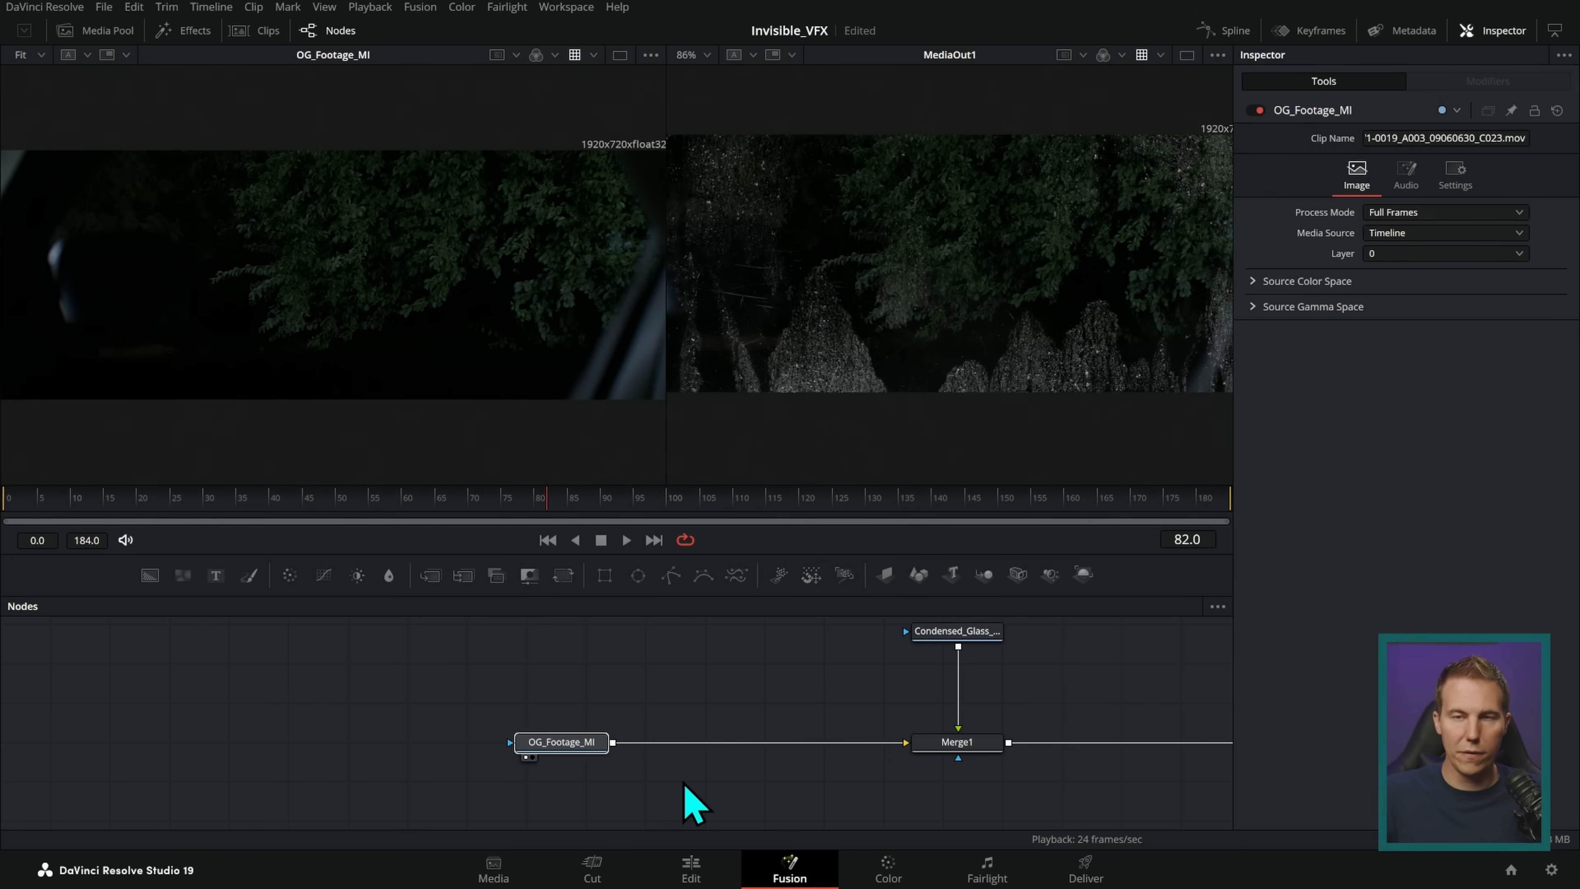
- Add a Planar Tracker node and insert it between OG_Footage_MI and Merge1
key(shift+space)
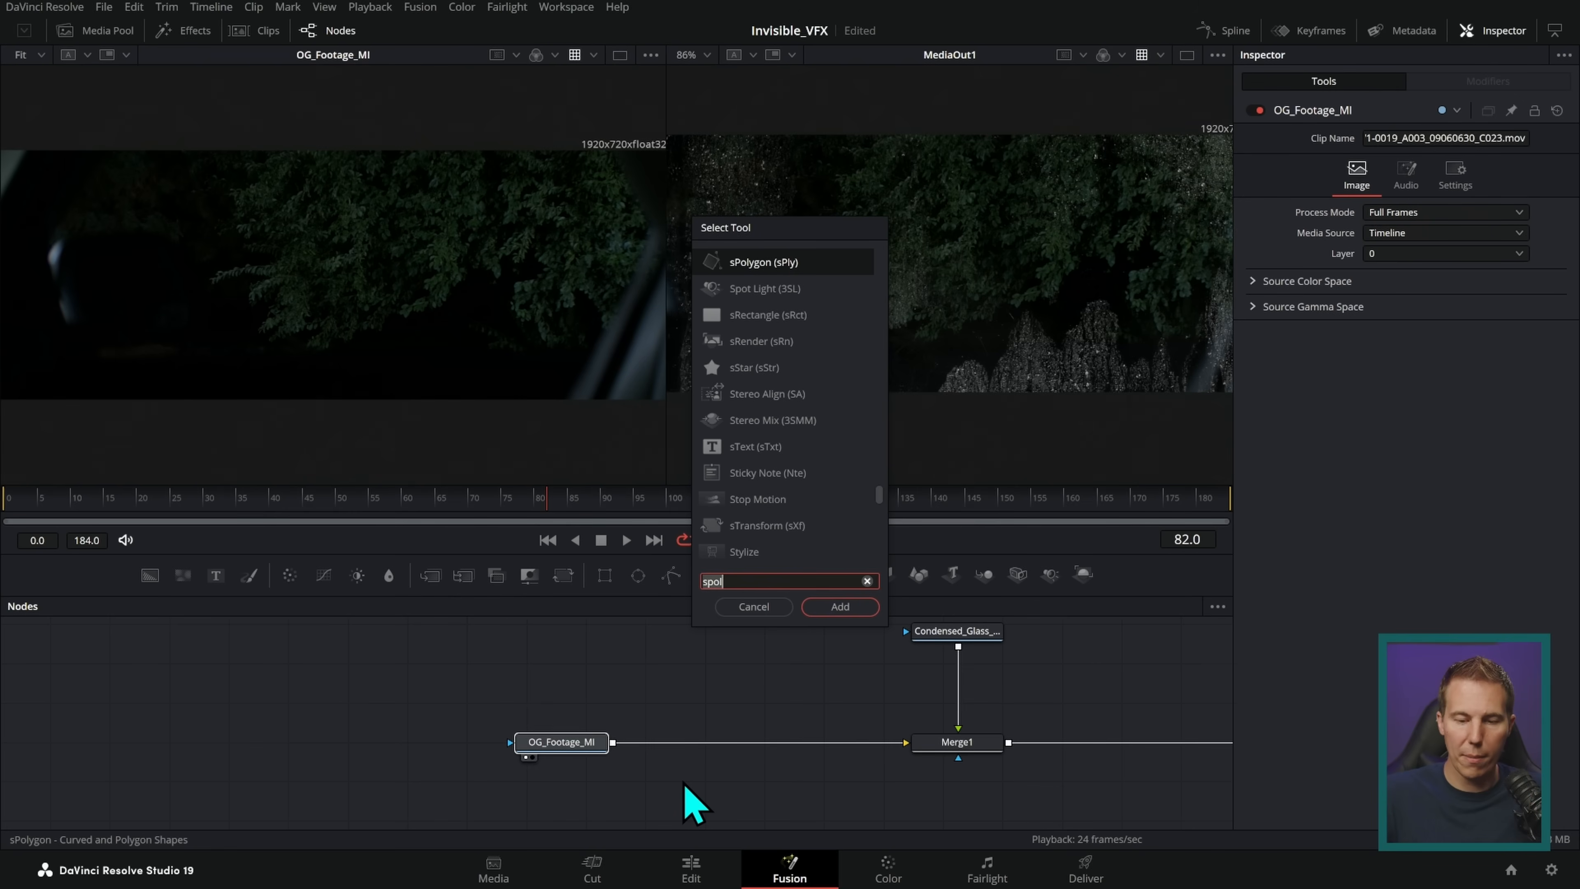
text(planar)
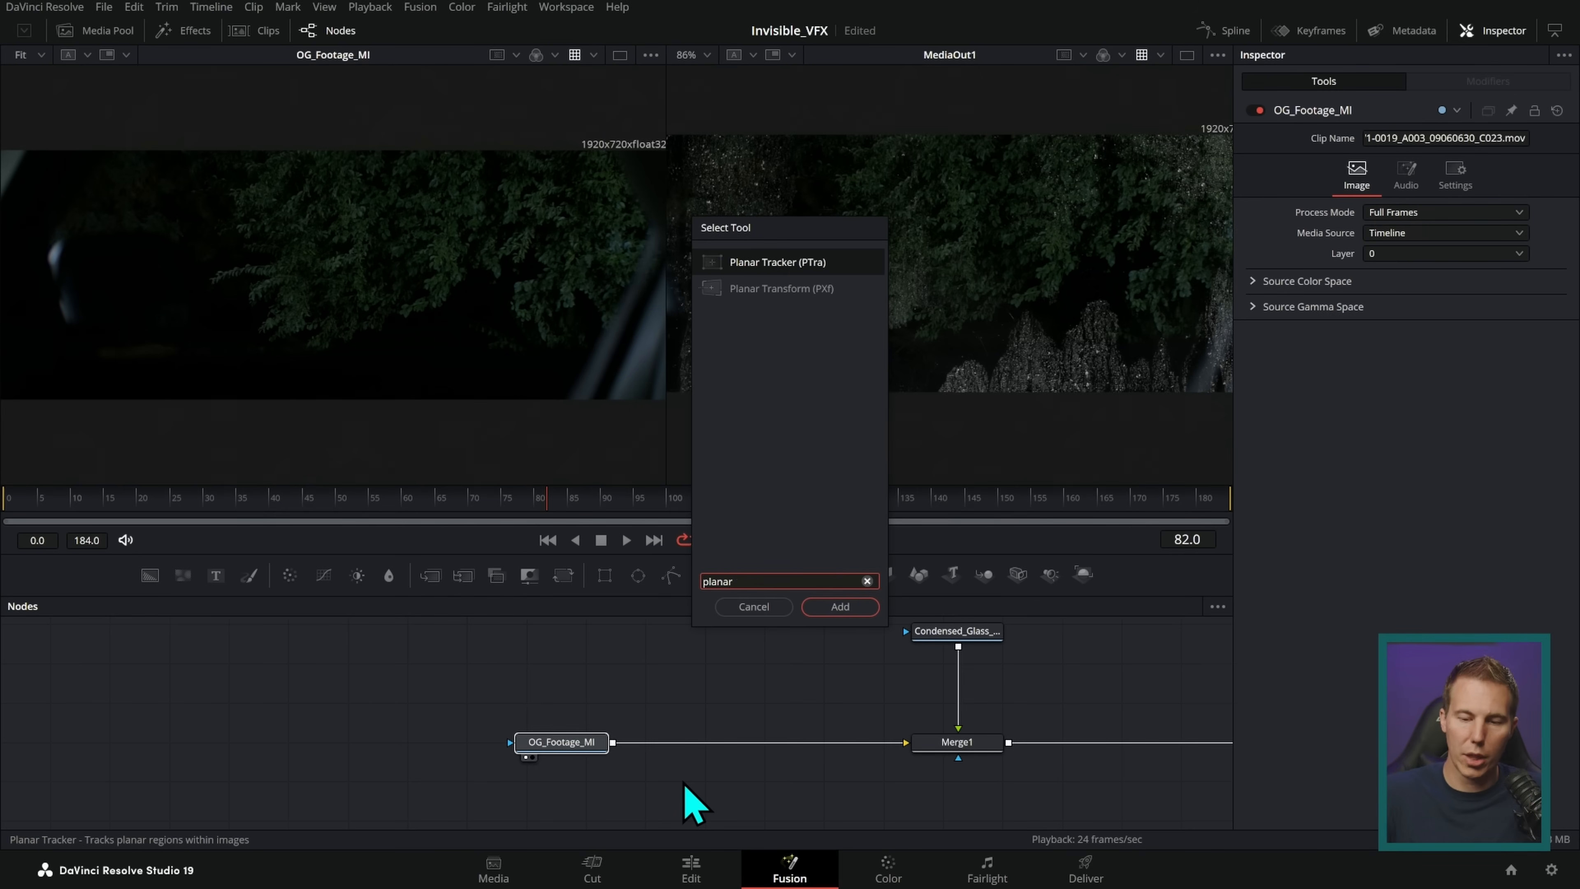
click(841, 607)
drag(638, 696, 772, 743)
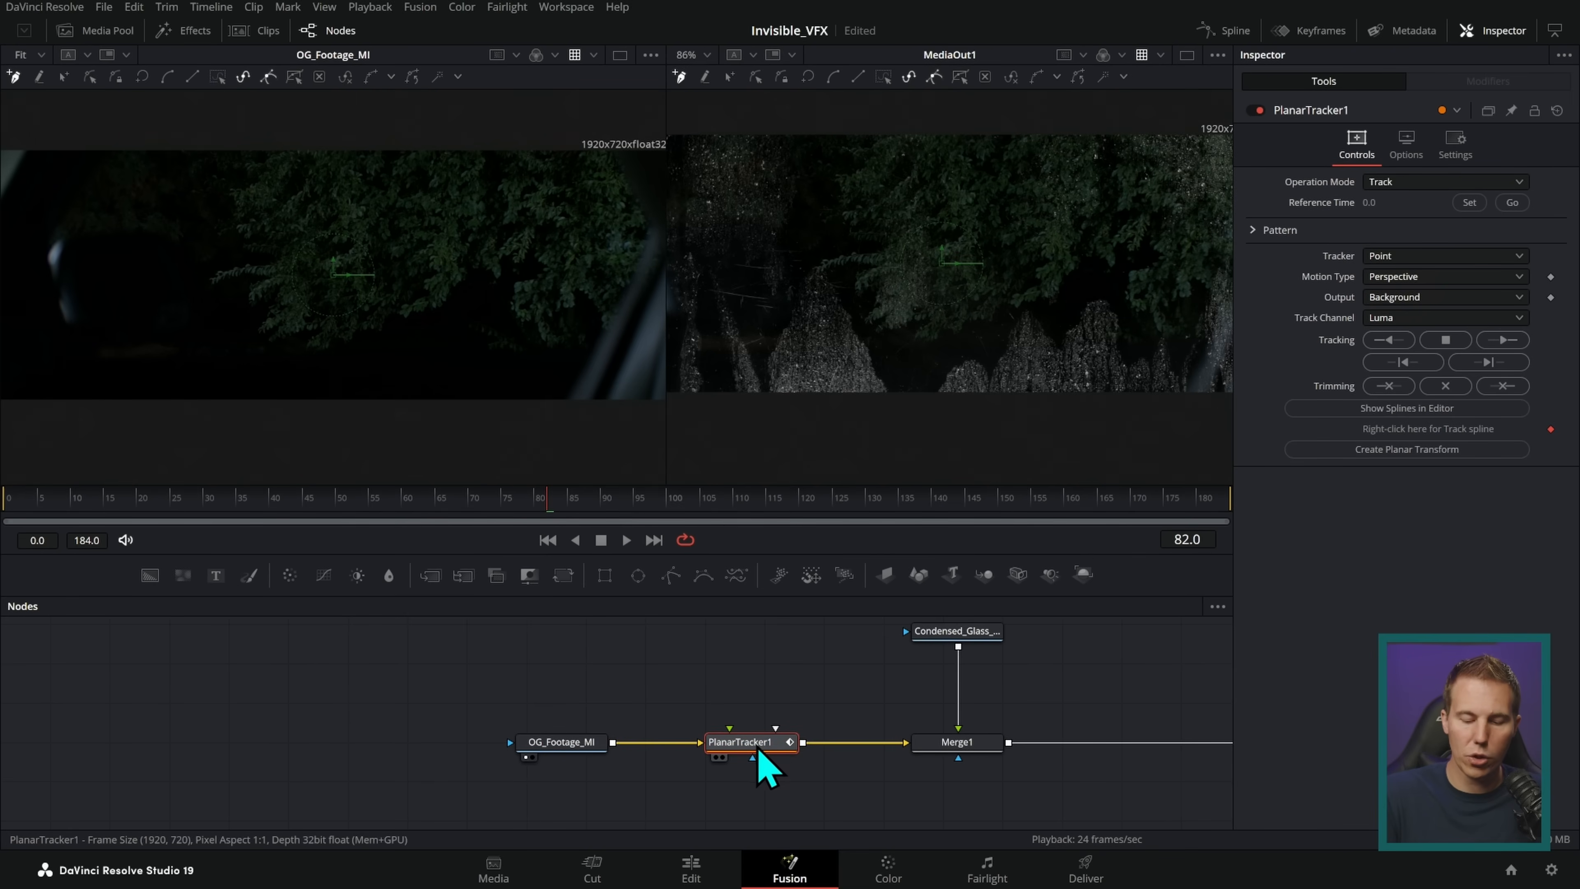
- View PlanarTracker1 in an enlarged first viewer and draw a closed tracking shape around the trees, curved along the door frame
key(1)
drag(665, 314, 885, 325)
scroll(818, 265, down, 2)
click(849, 227)
click(755, 380)
click(377, 336)
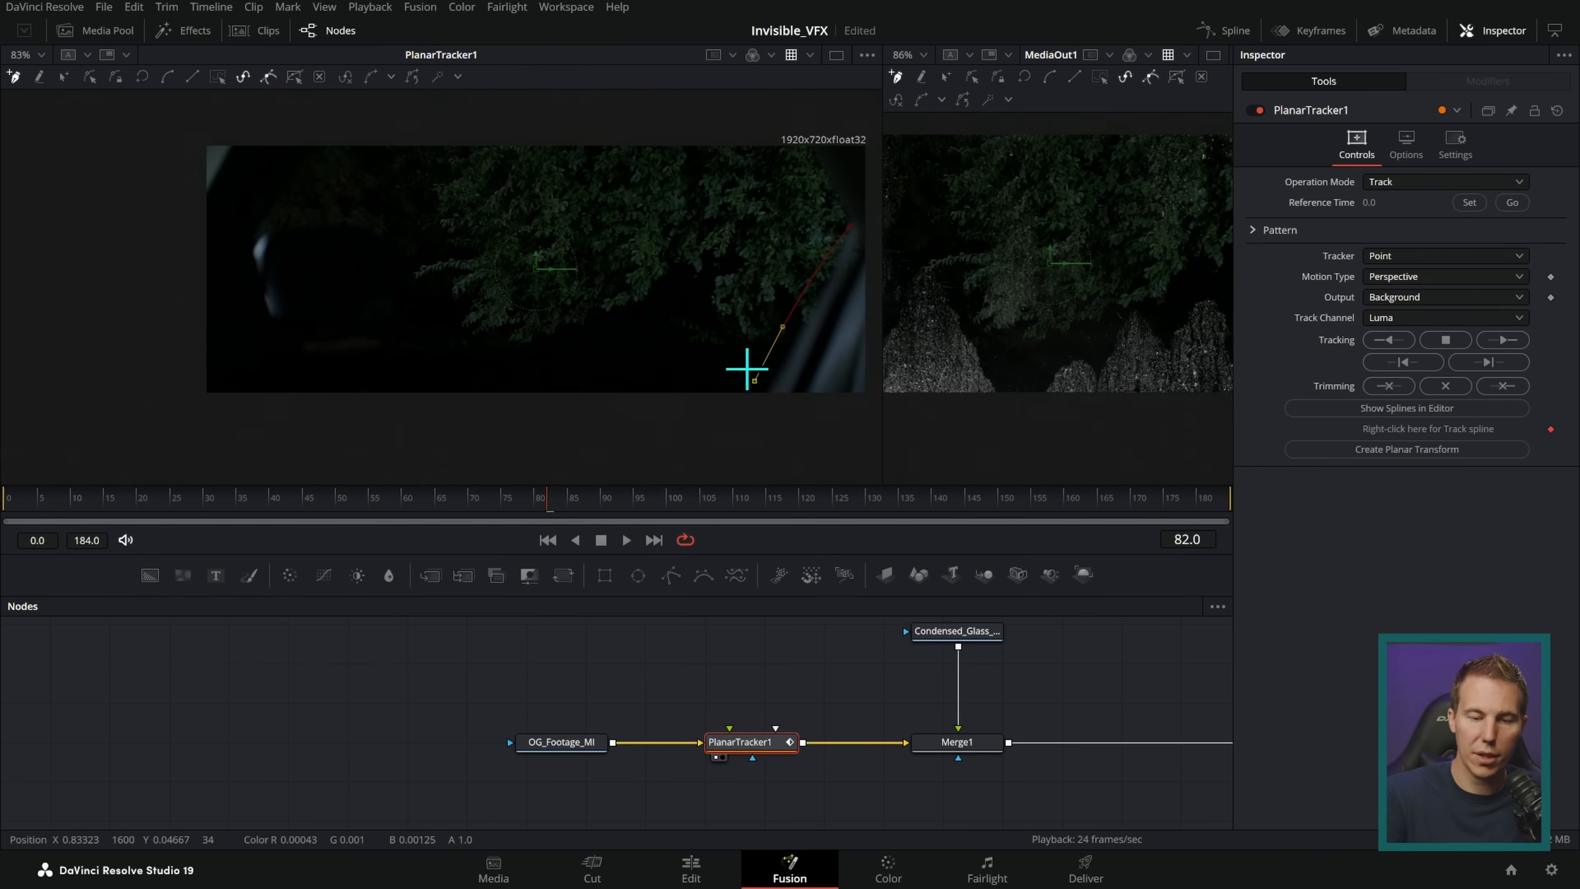
click(385, 127)
click(638, 123)
click(765, 122)
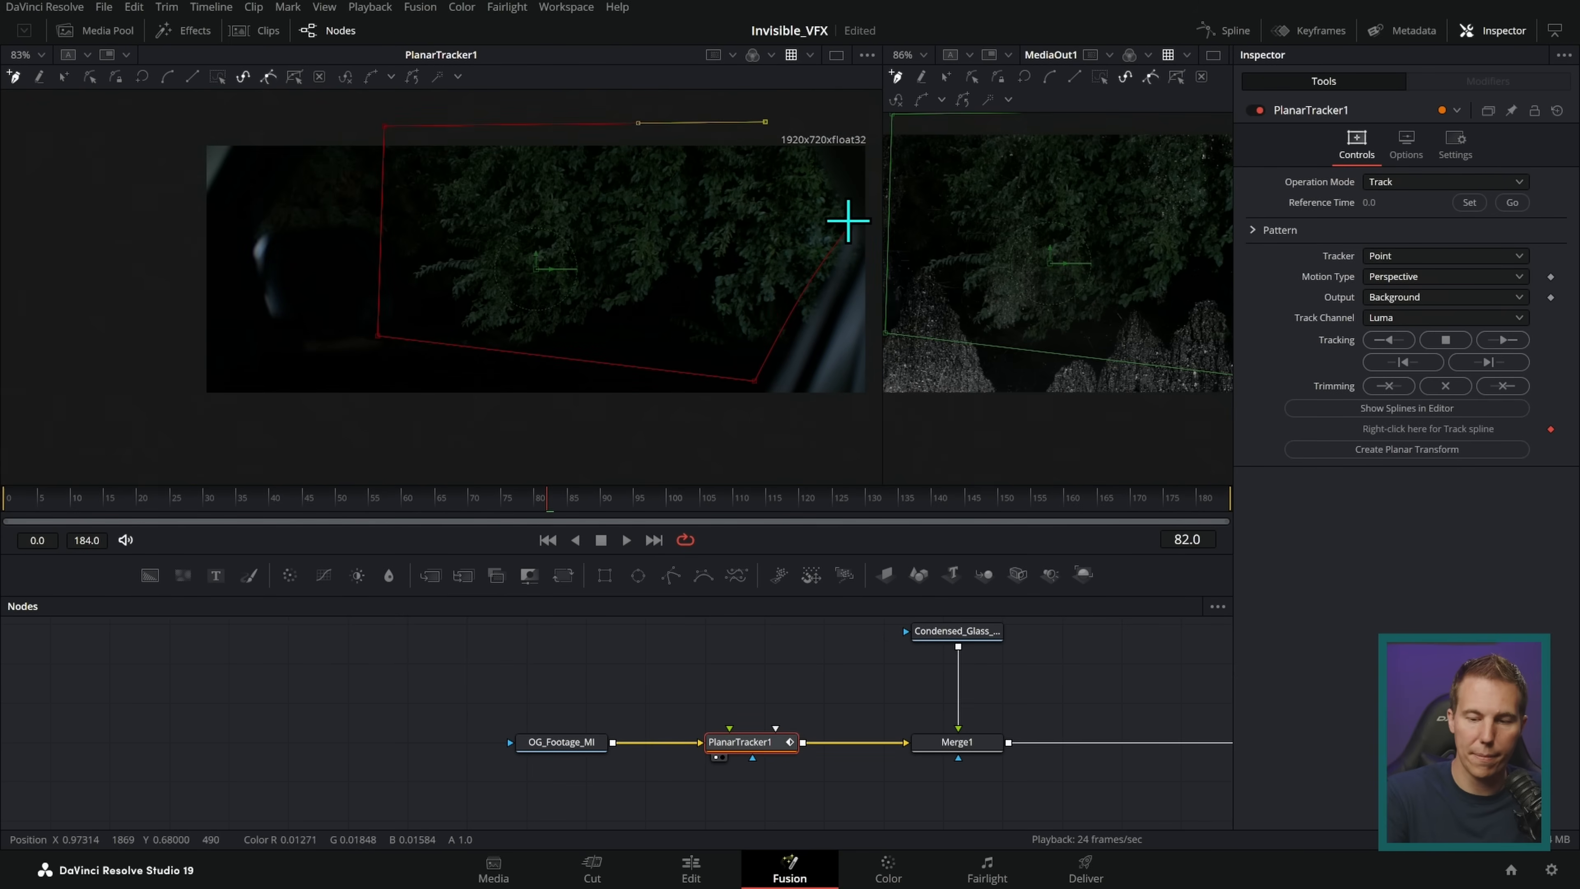
drag(849, 227, 832, 298)
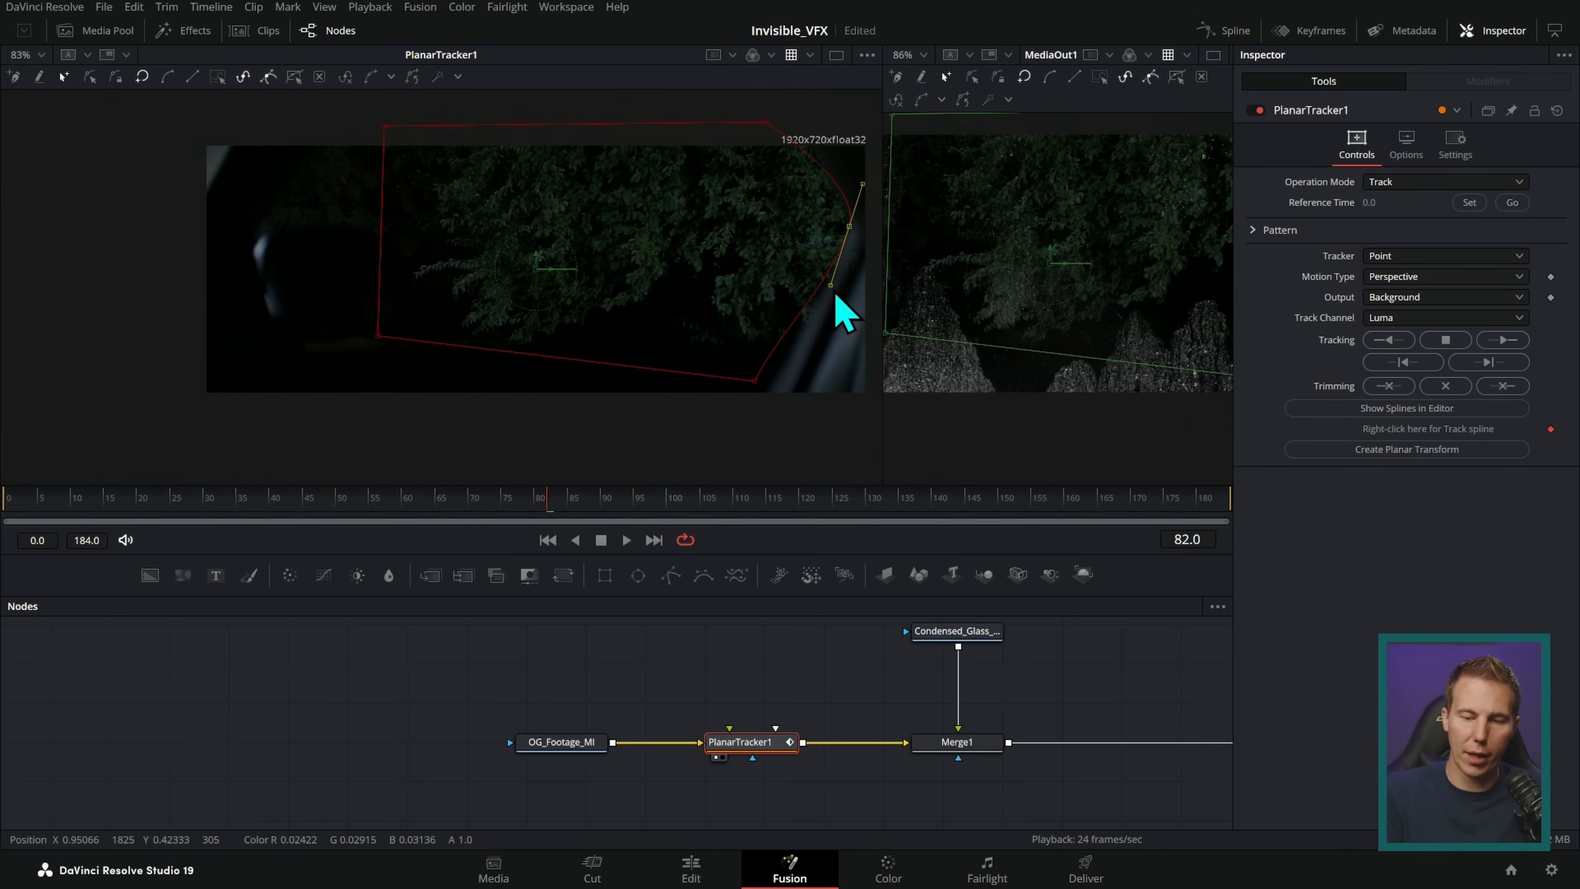
- Extend the two mirror-side corners of the tracking shape past the side mirror to cover the whole window opening
scroll(836, 298, up, 2)
scroll(822, 399, down, 3)
scroll(751, 437, up, 3)
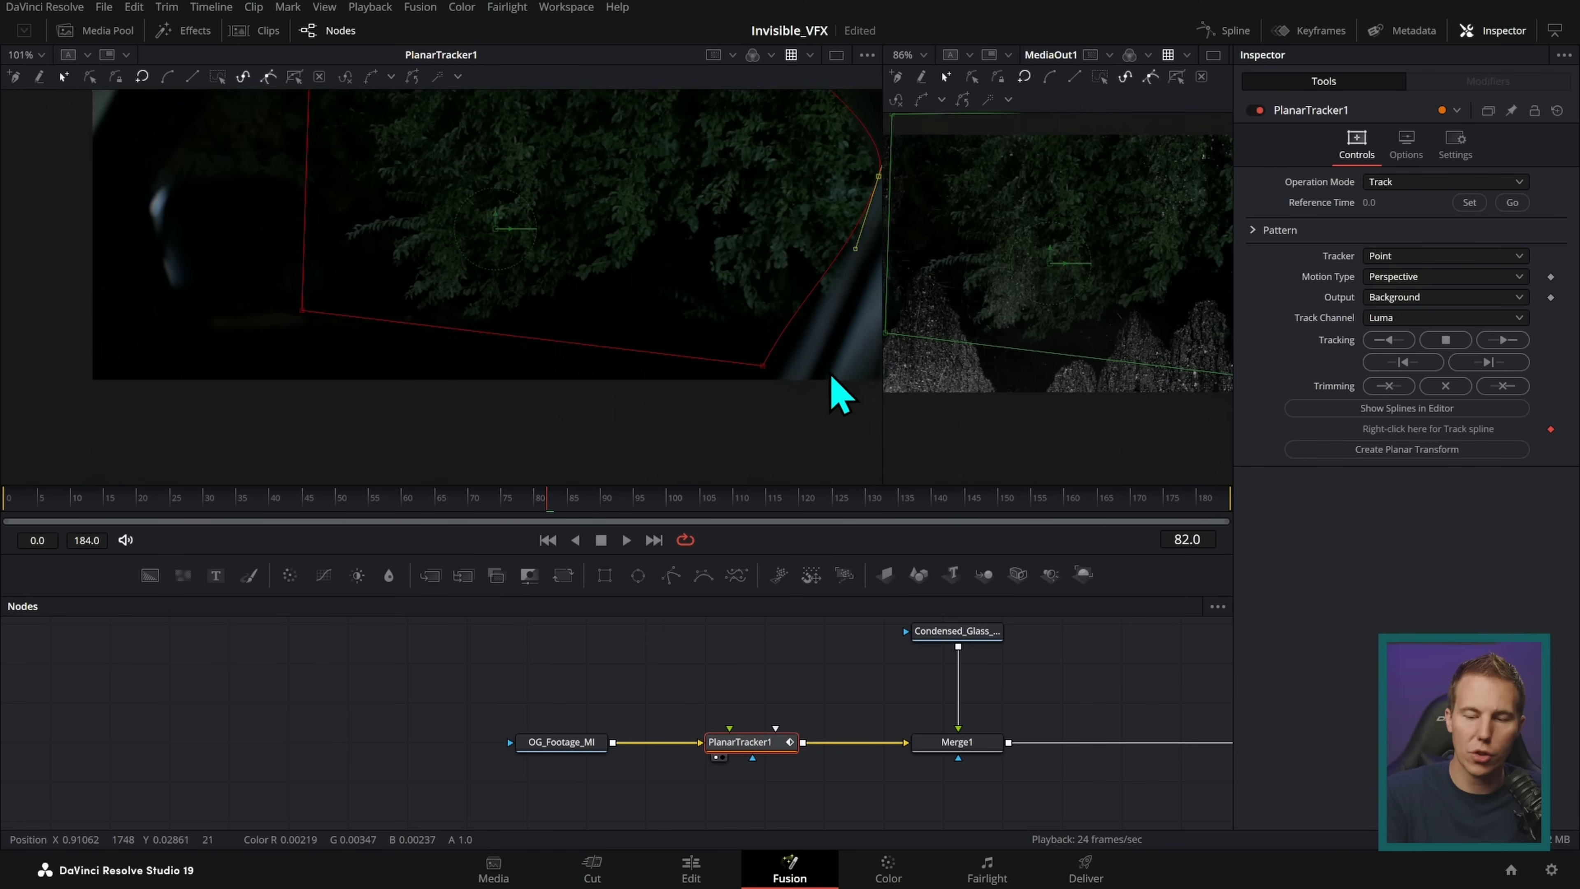
scroll(463, 439, left, 5)
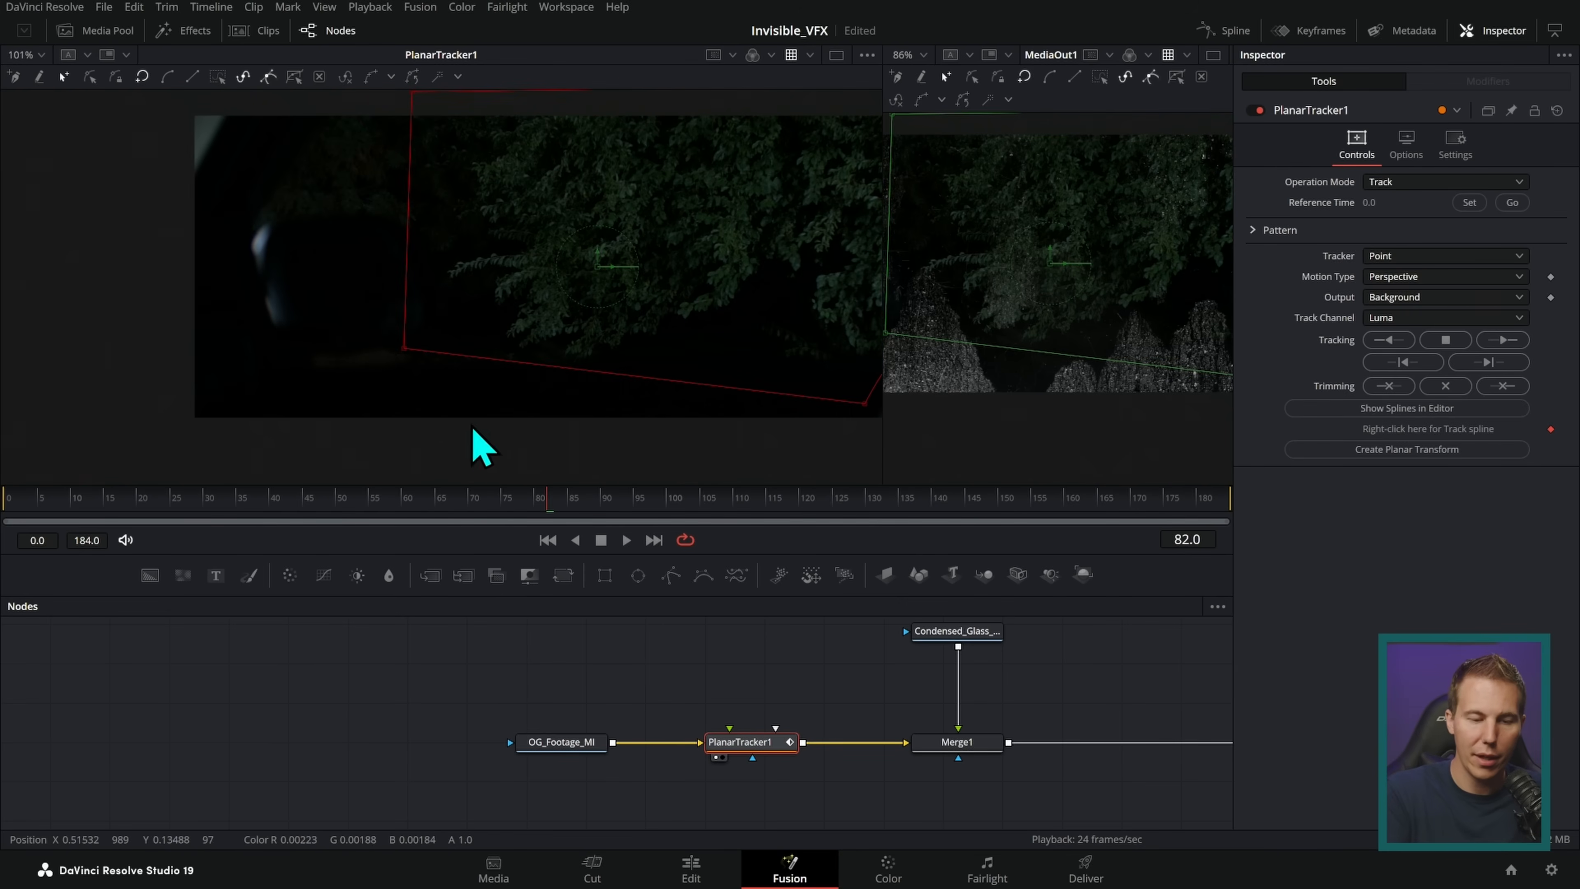
scroll(716, 338, right, 2)
scroll(687, 342, up, 1)
scroll(695, 364, right, 3)
scroll(701, 354, left, 3)
scroll(622, 367, up, 1)
drag(387, 355, 227, 371)
drag(391, 99, 209, 136)
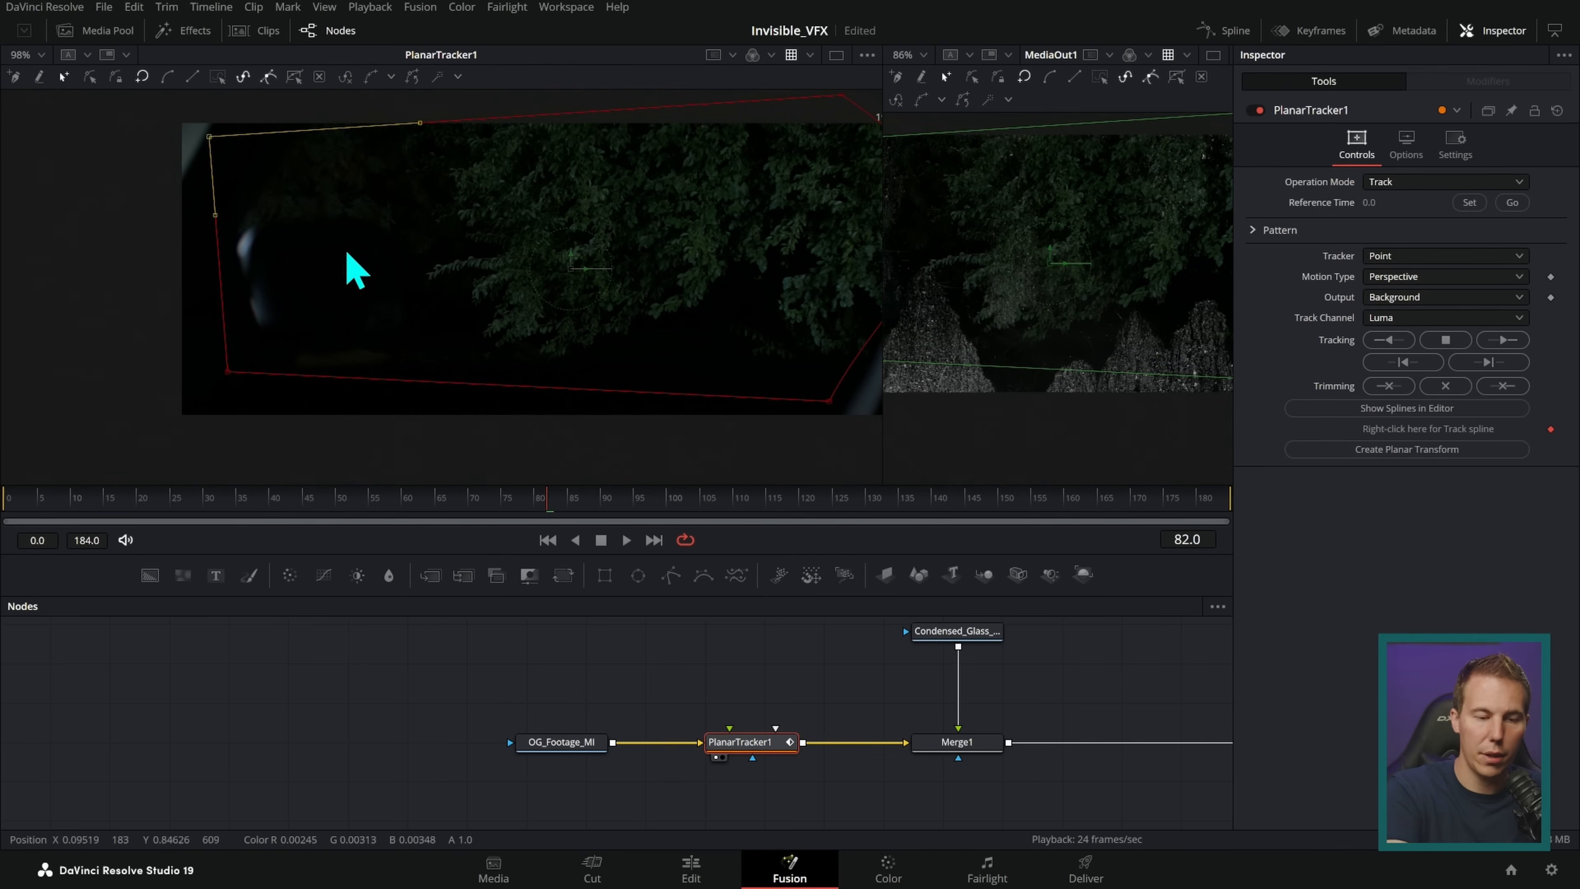
- Set PlanarTracker1's motion type to Translation, Rotation and use frame 82 as its reference time
scroll(600, 325, down, 3)
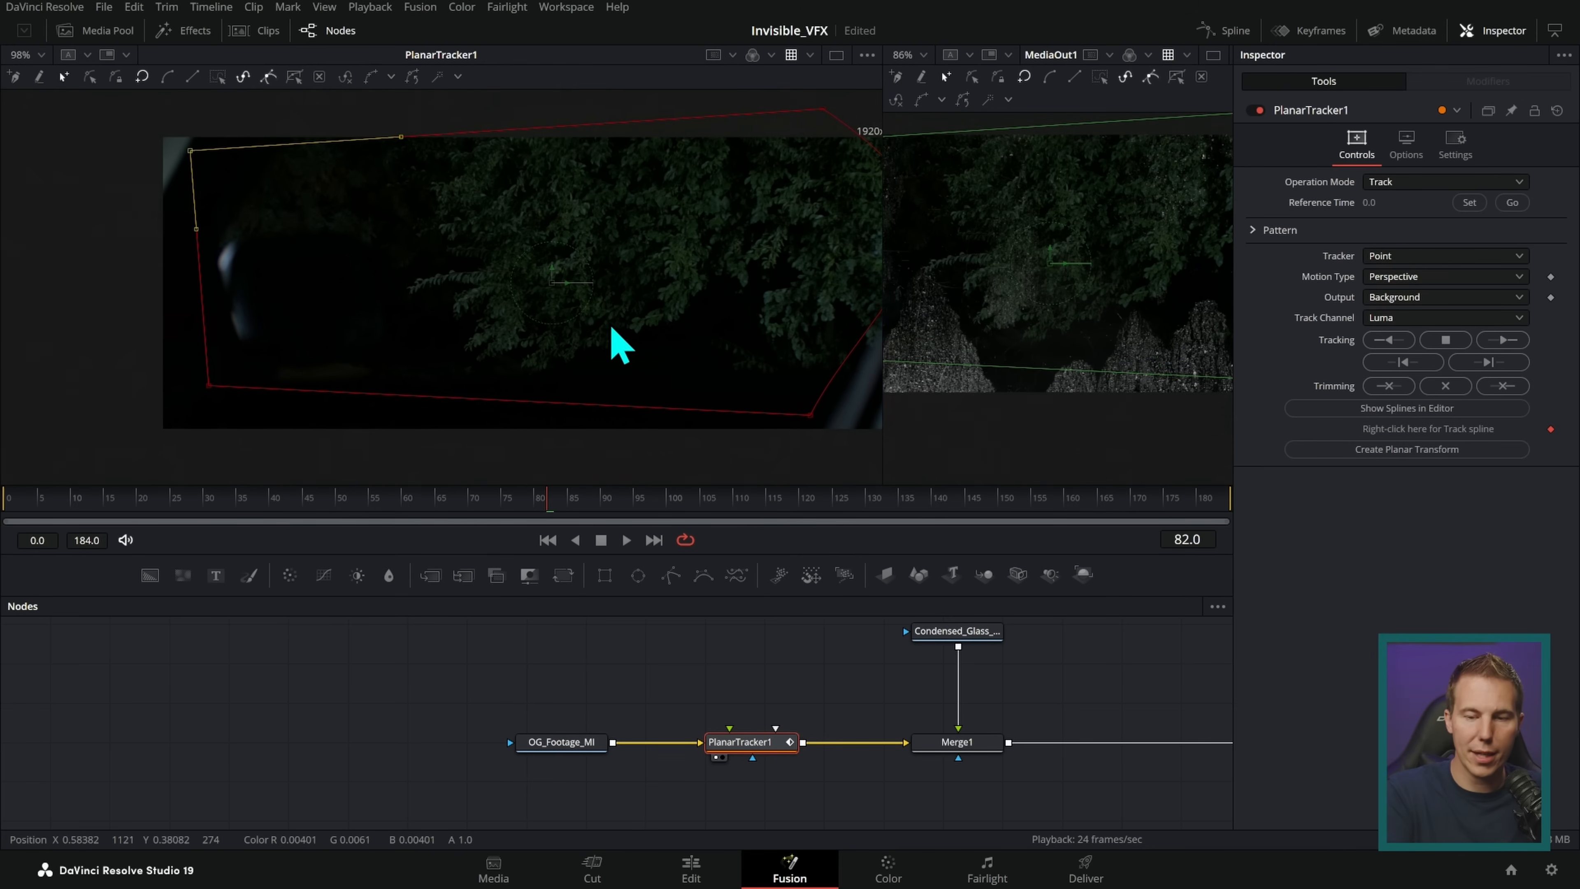
scroll(724, 354, down, 1)
scroll(728, 360, left, 1)
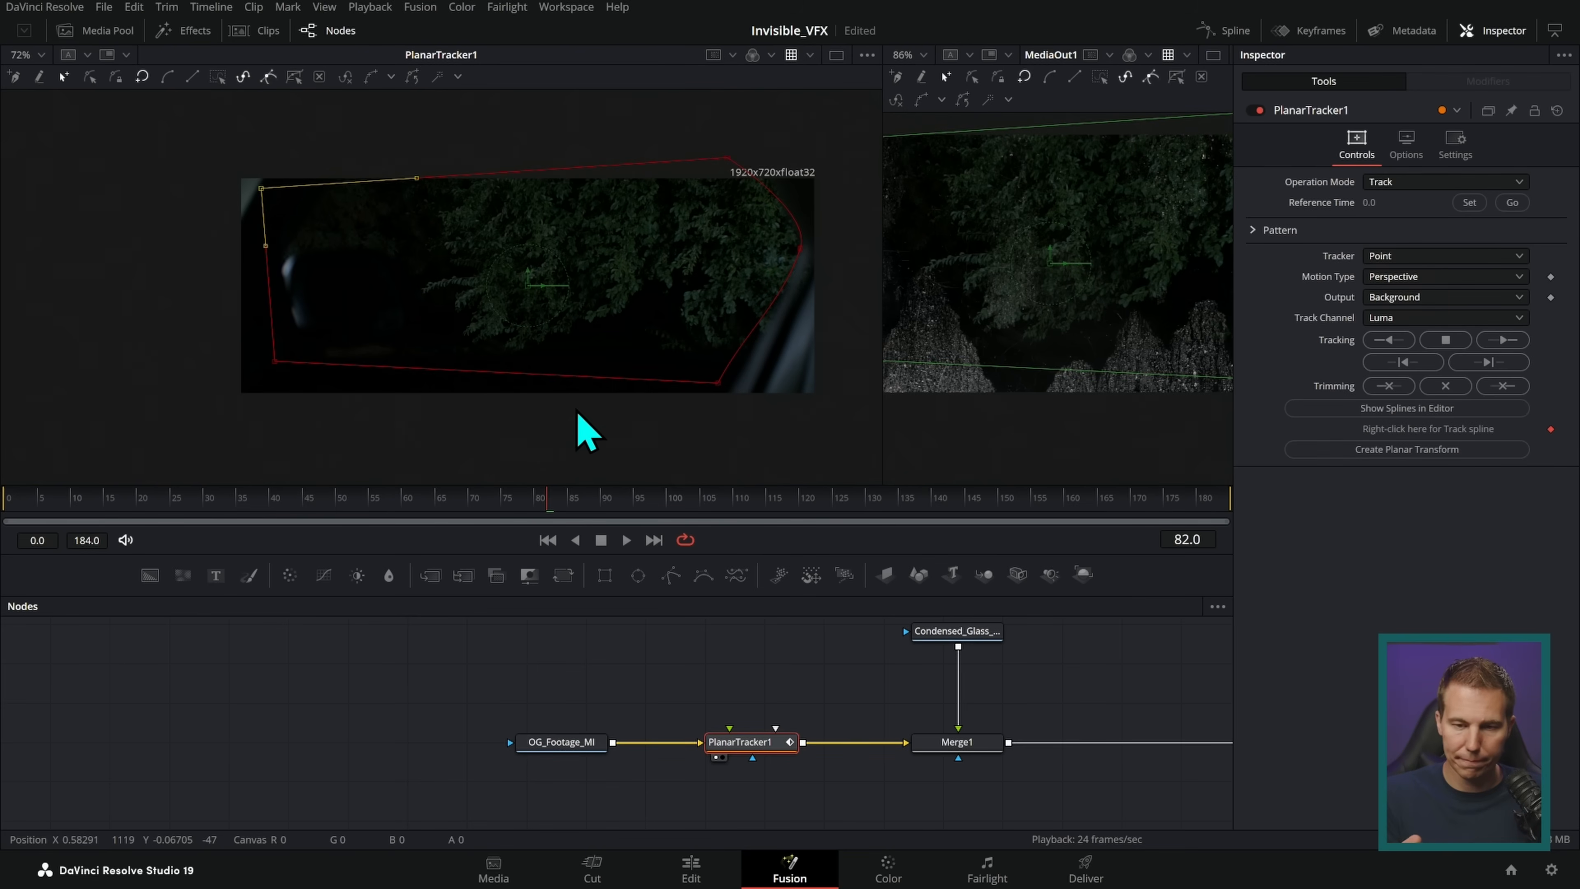
scroll(785, 355, up, 2)
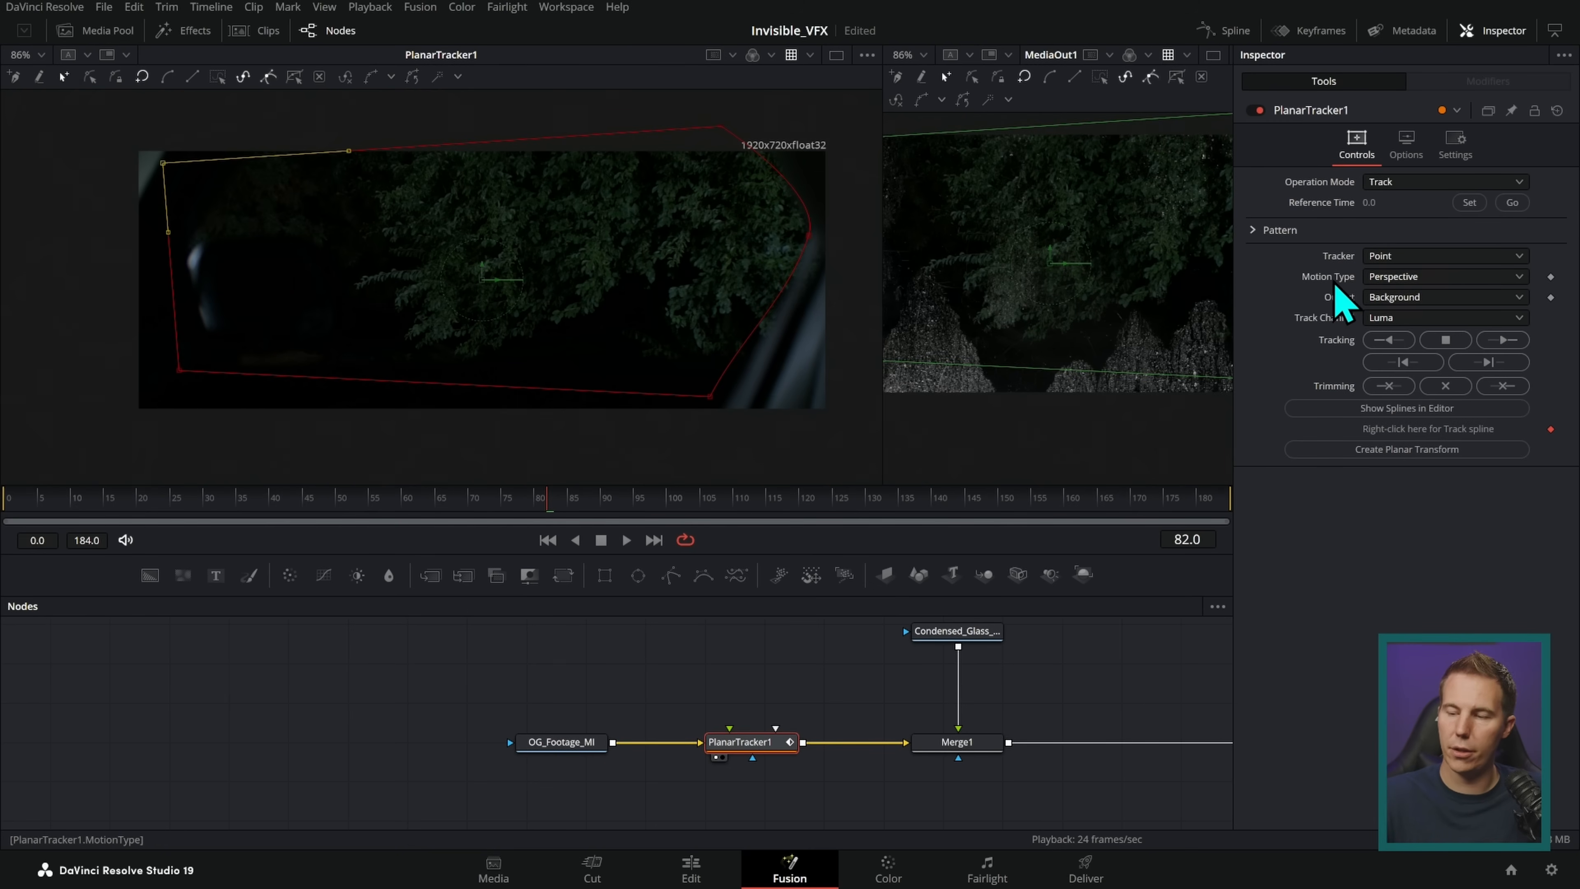
click(1417, 278)
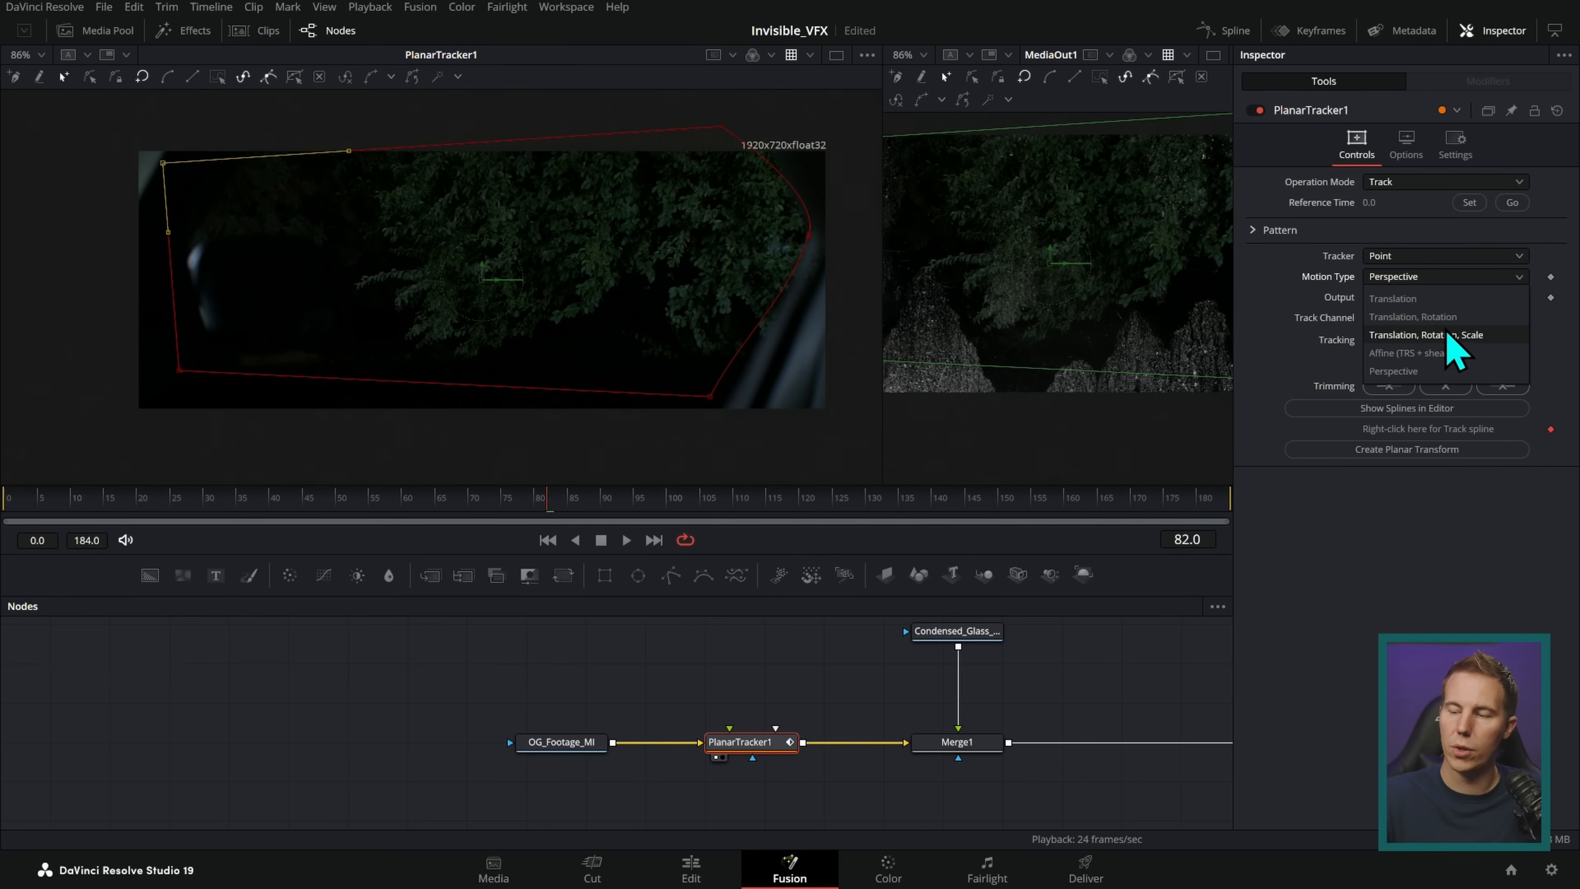
click(1452, 317)
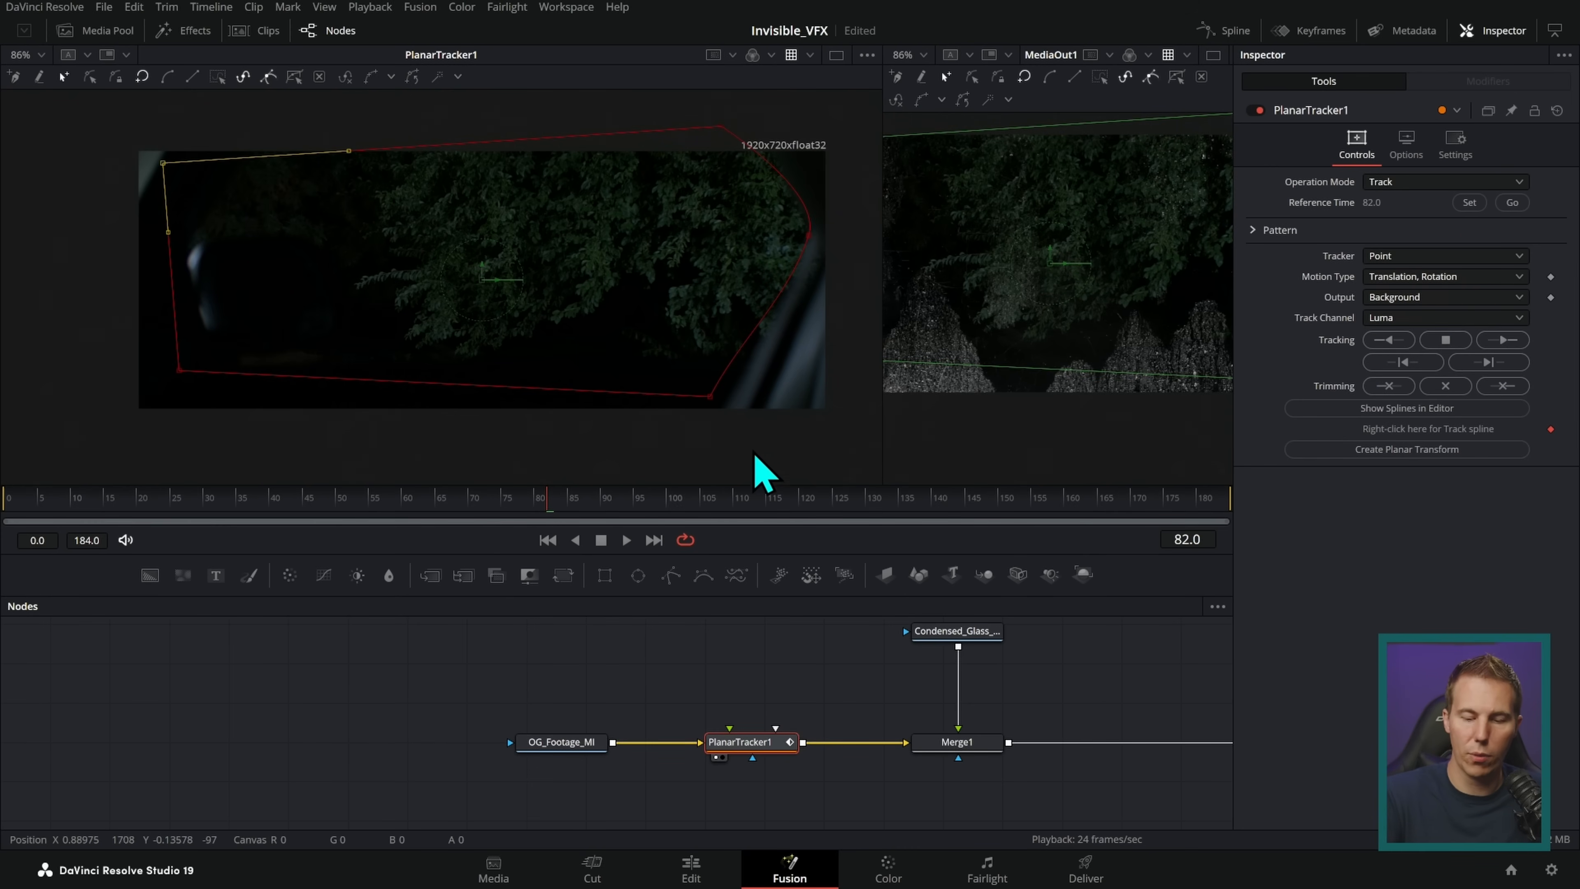
- Track the window shape forward to the last frame, return to the reference frame, and track backward to the start
click(1502, 343)
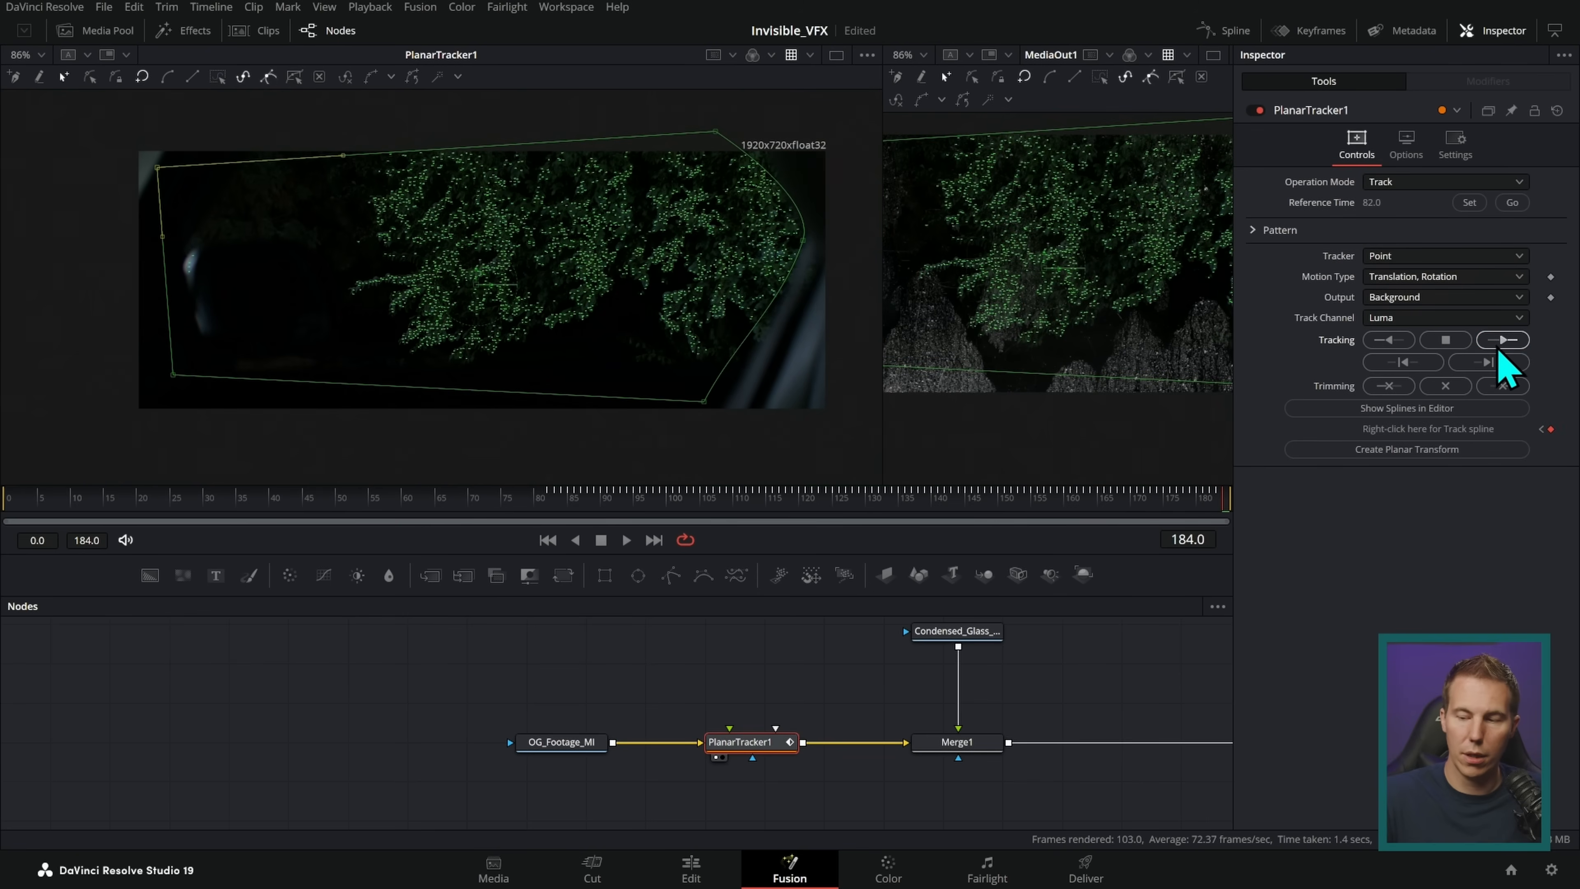
click(1512, 202)
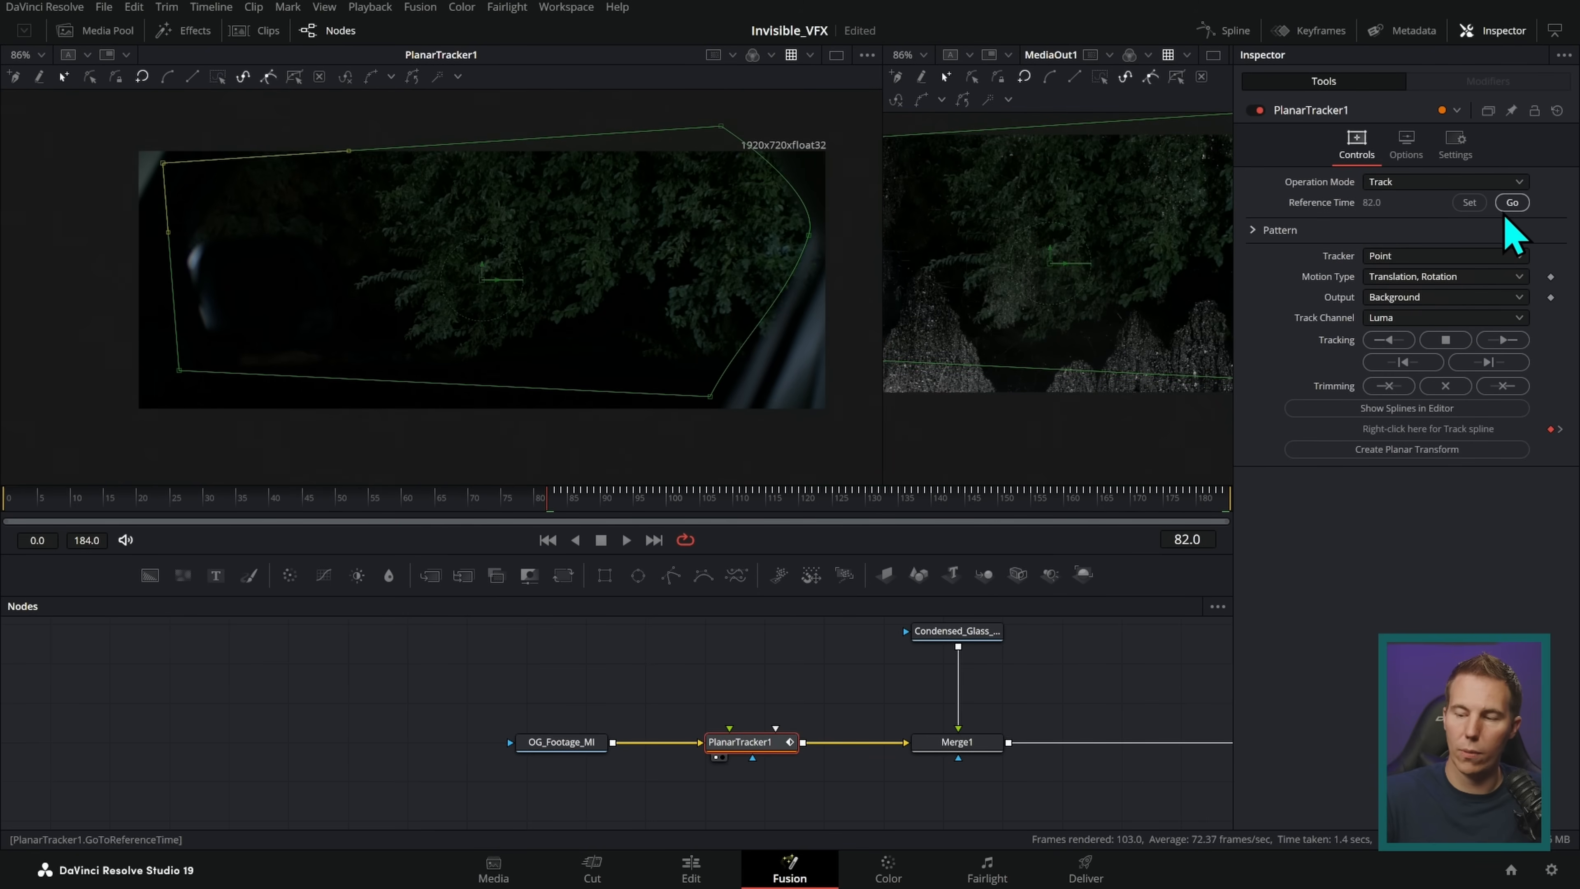
click(1392, 342)
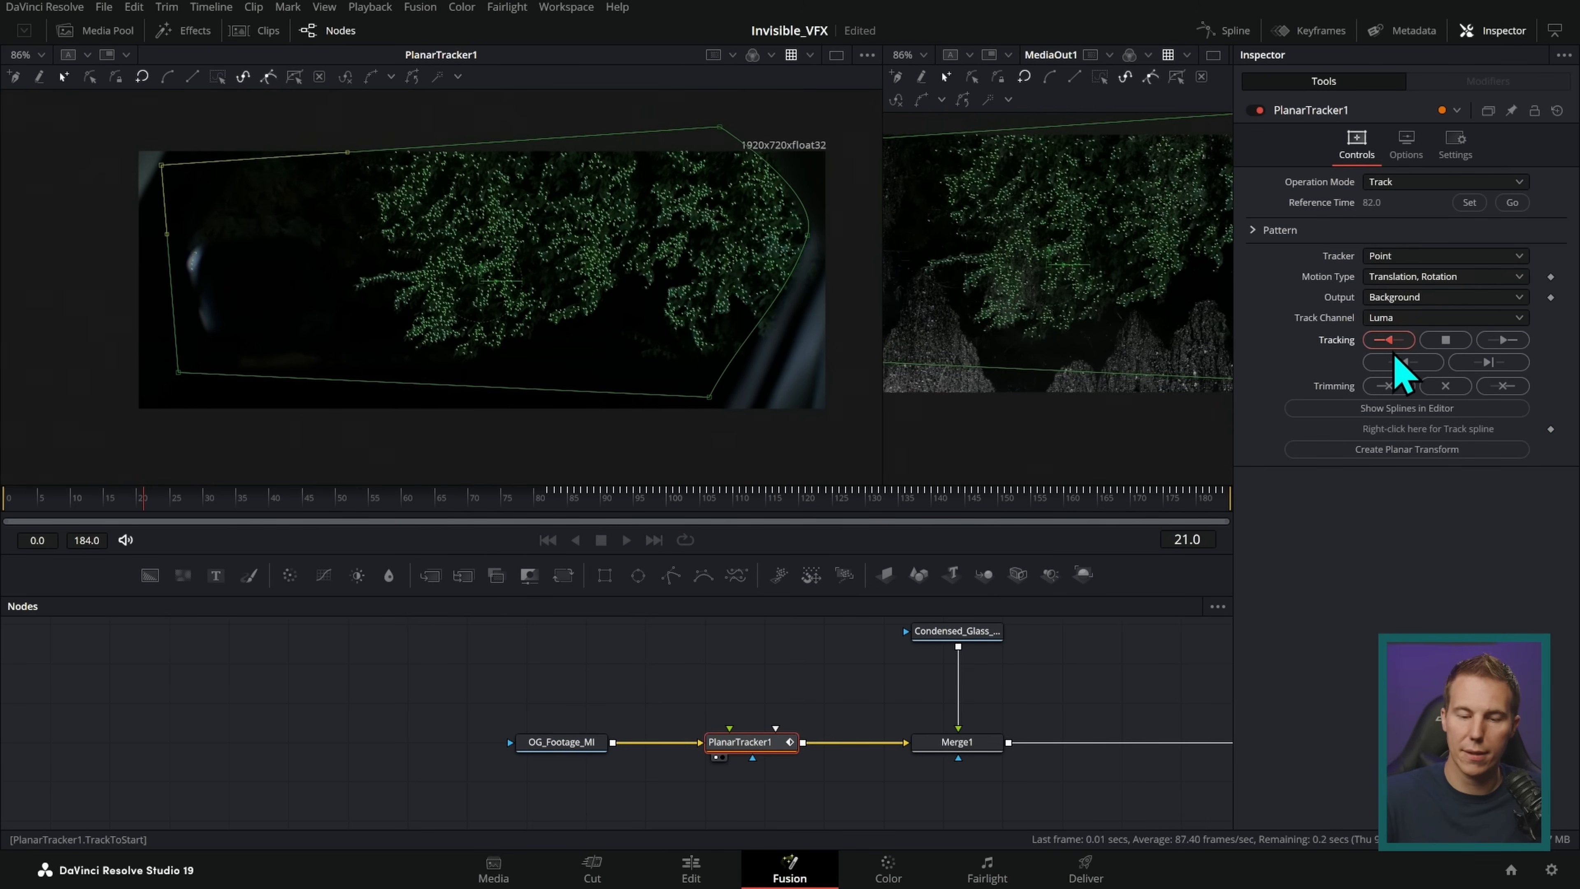
- Examine the generated track points on the foliage up close in the PlanarTracker1 viewer
scroll(772, 283, up, 6)
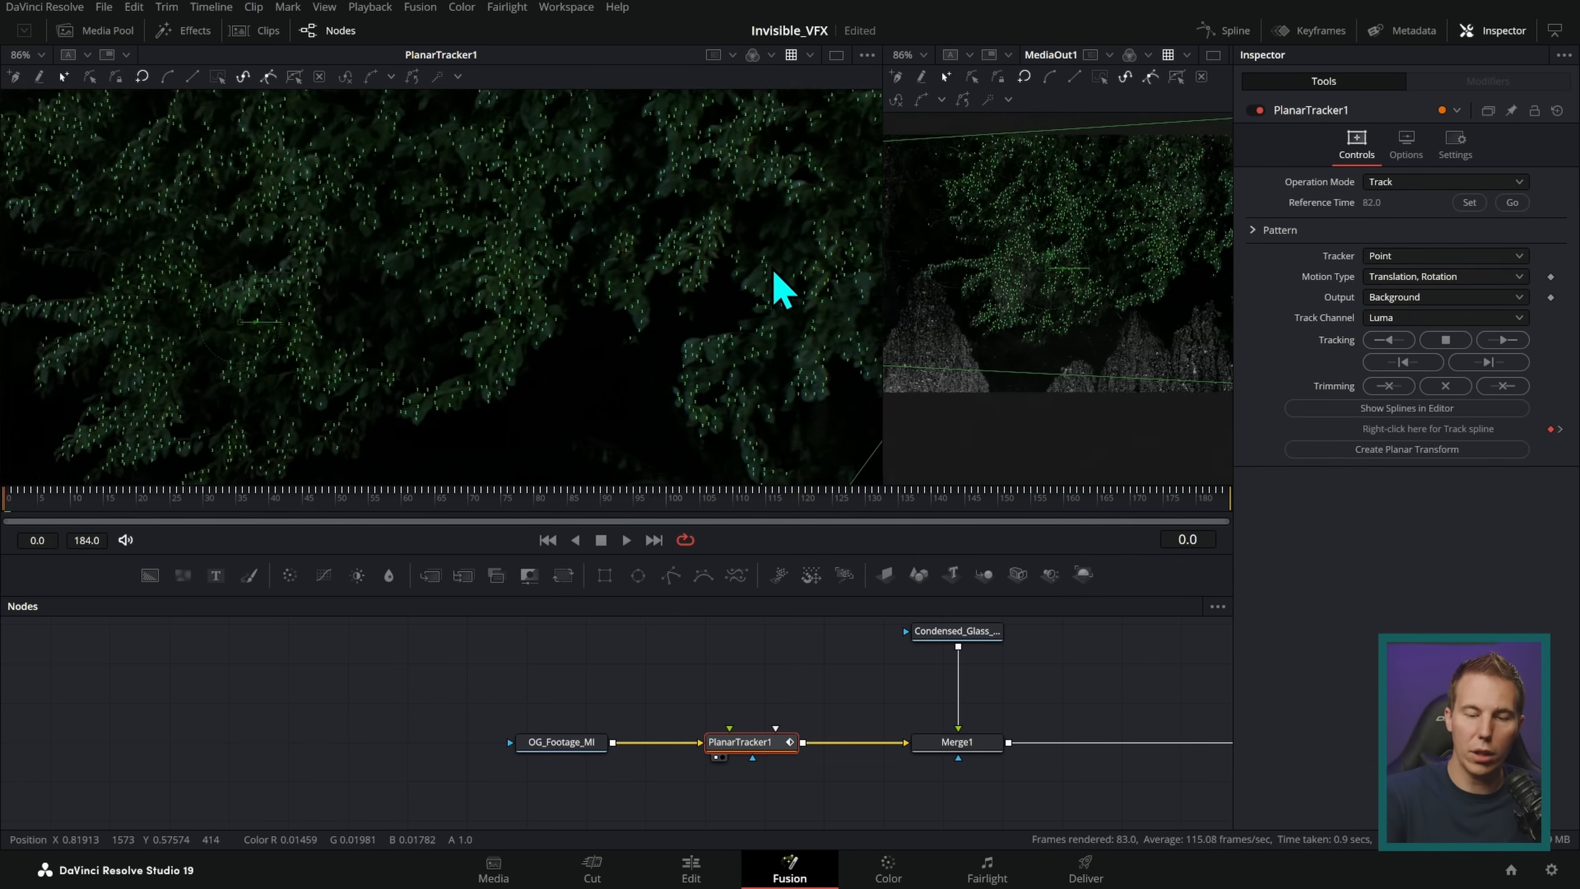
scroll(713, 210, up, 1)
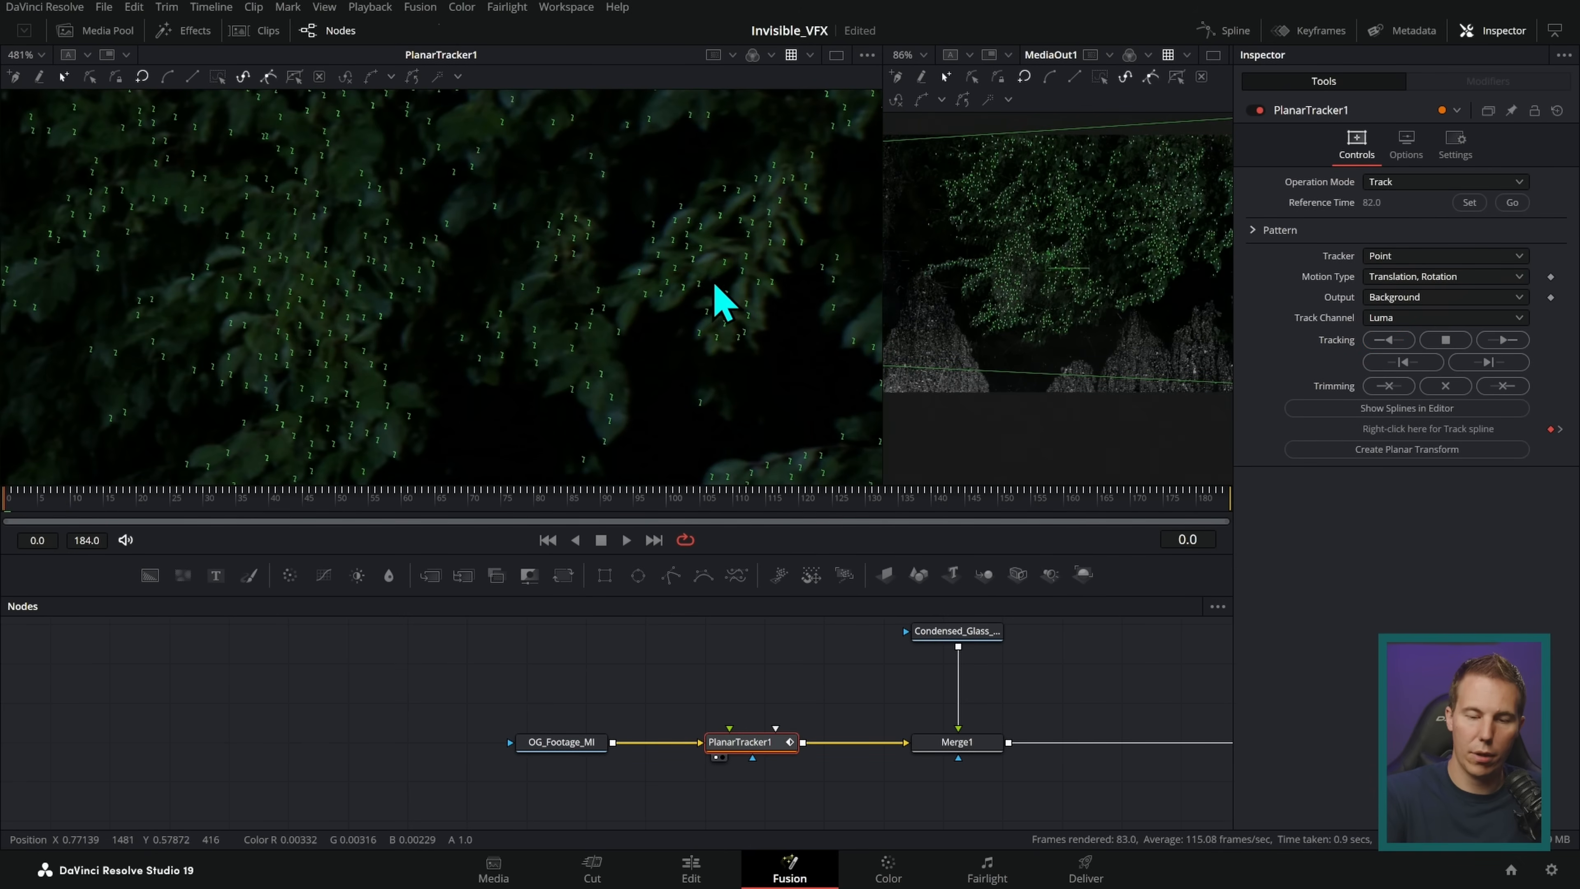
drag(622, 274, 581, 339)
right_click(575, 323)
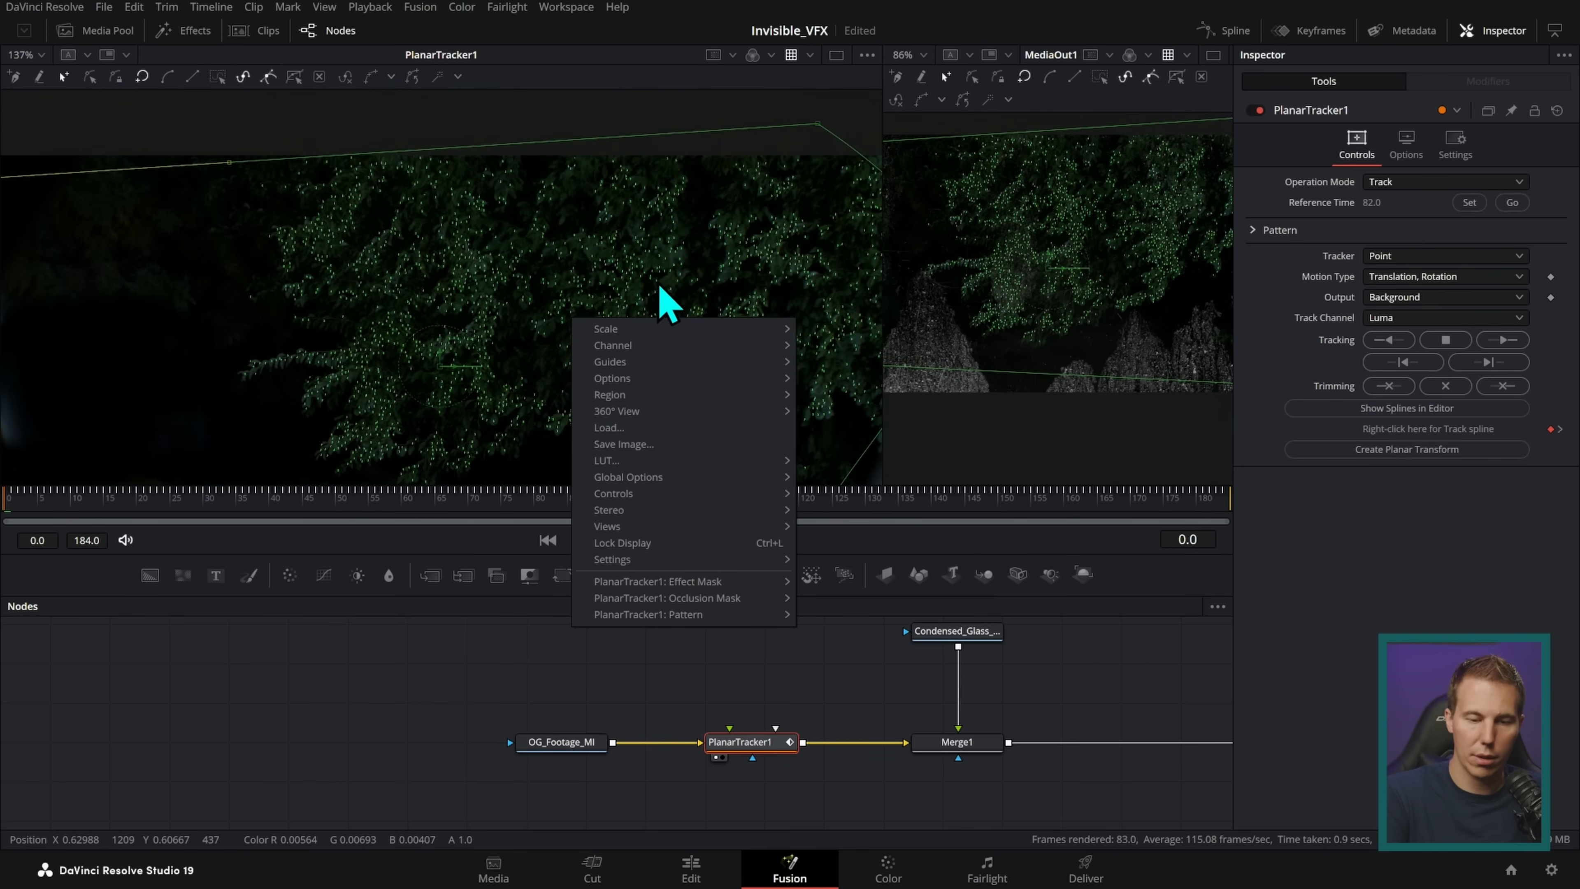
click(713, 197)
scroll(733, 317, down, 3)
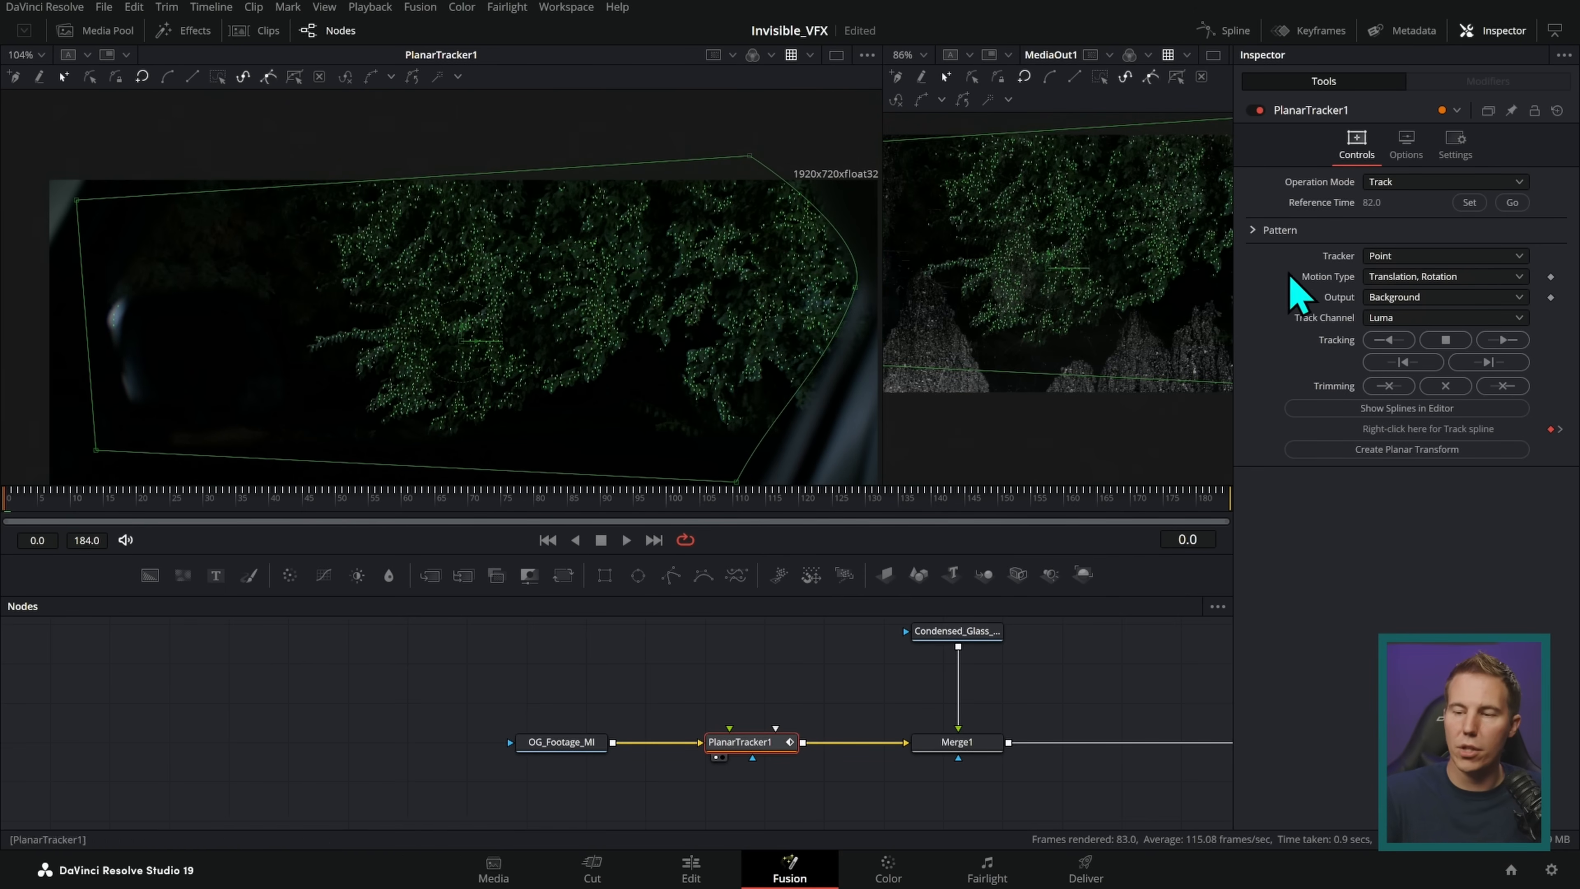
- Switch PlanarTracker1's operation mode to Steady, enlarge its viewer around the door frame, and play the shot back
click(1405, 183)
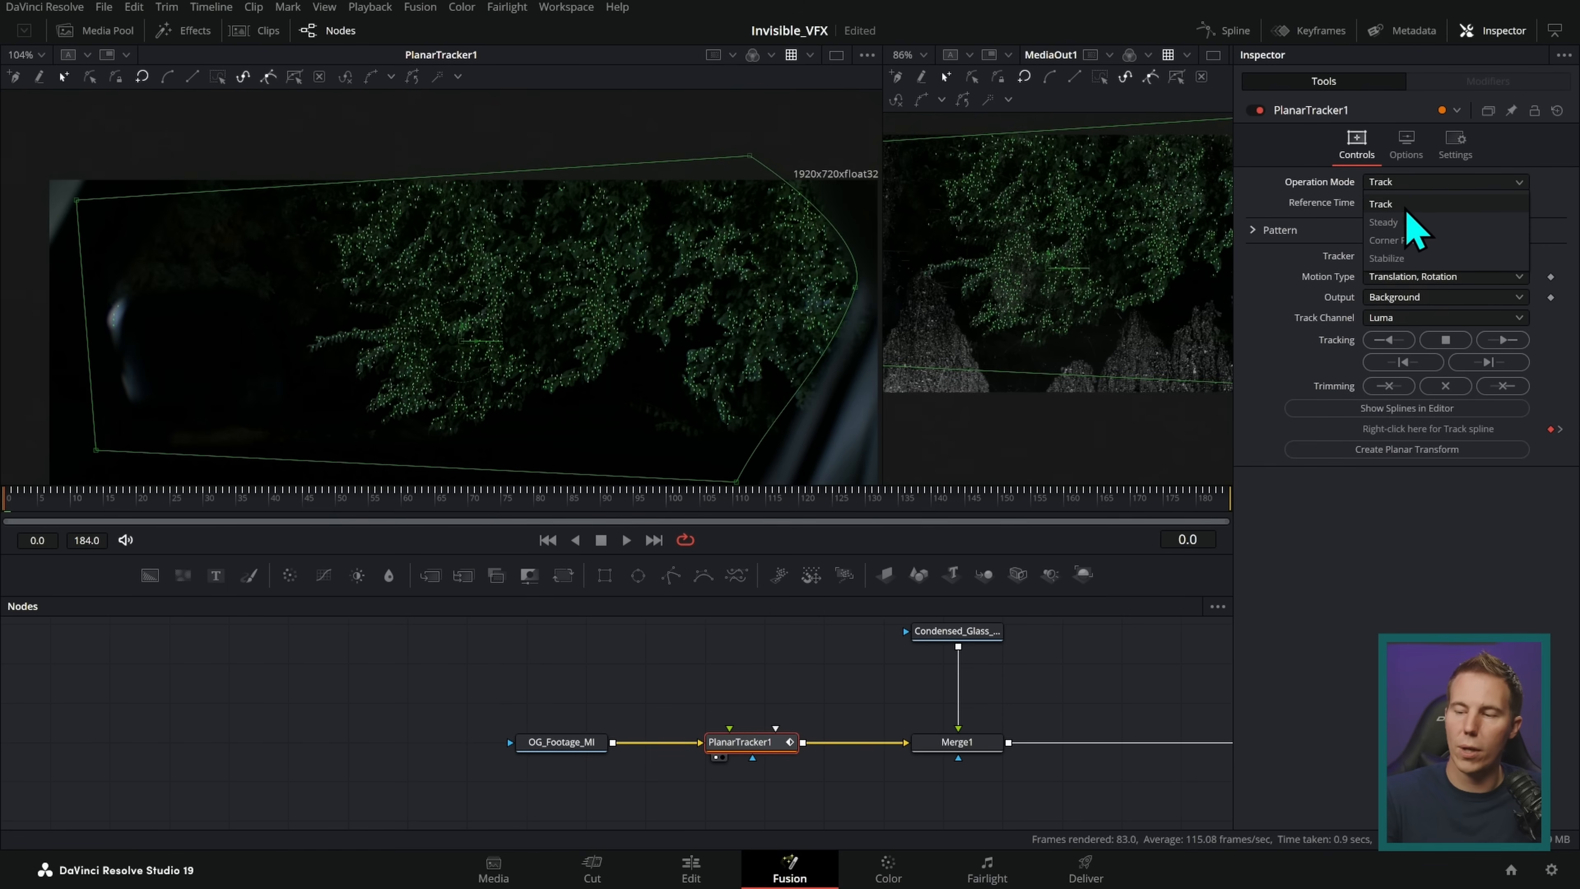
click(1408, 224)
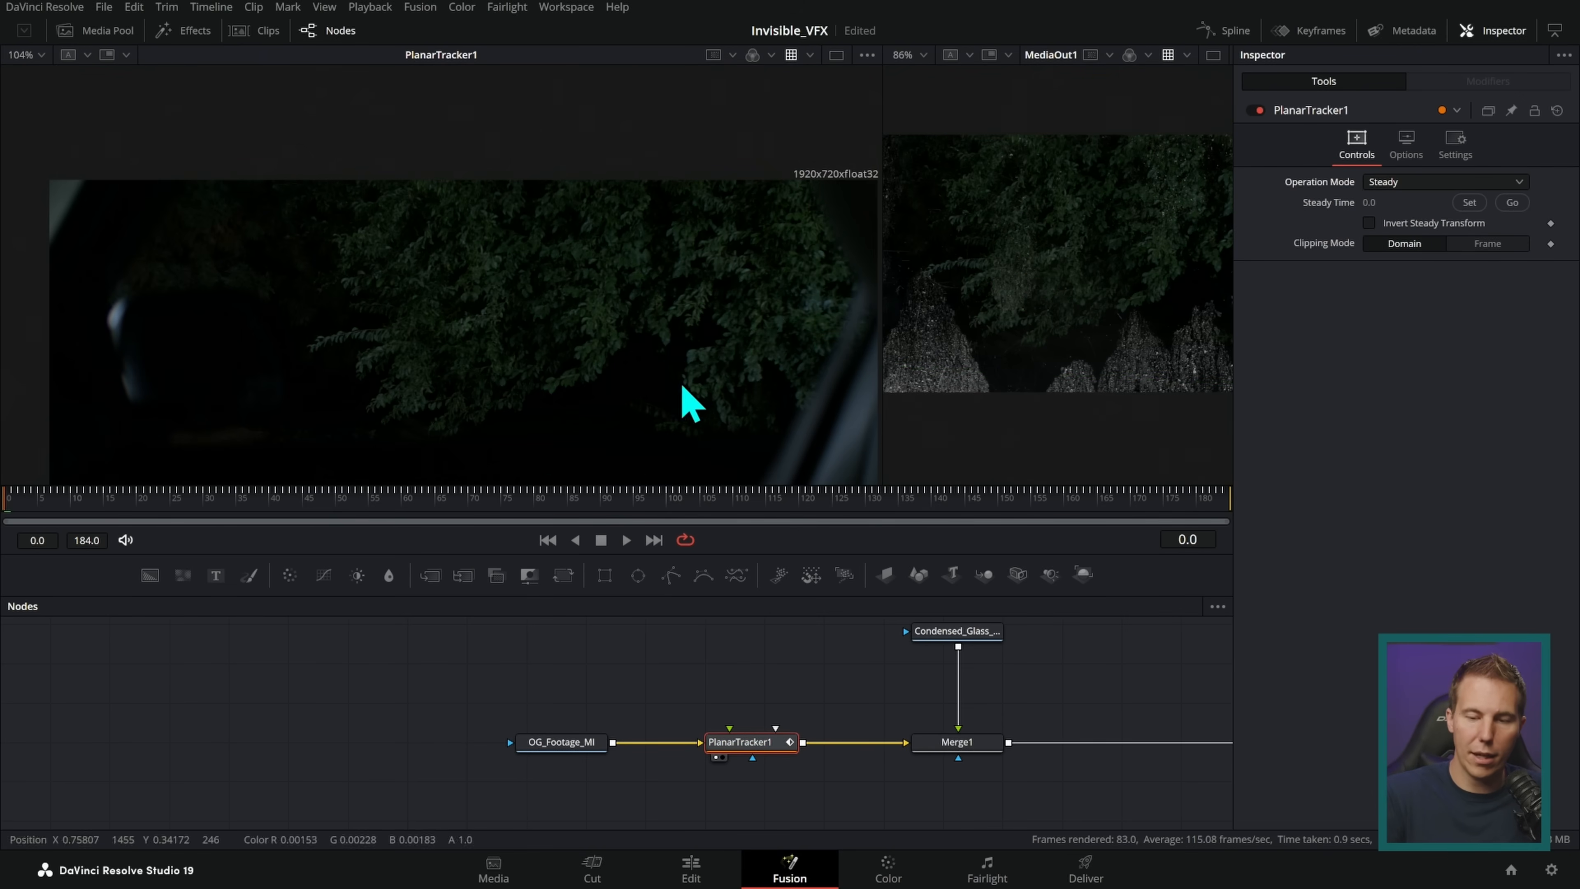
scroll(700, 367, down, 2)
drag(879, 248, 1034, 262)
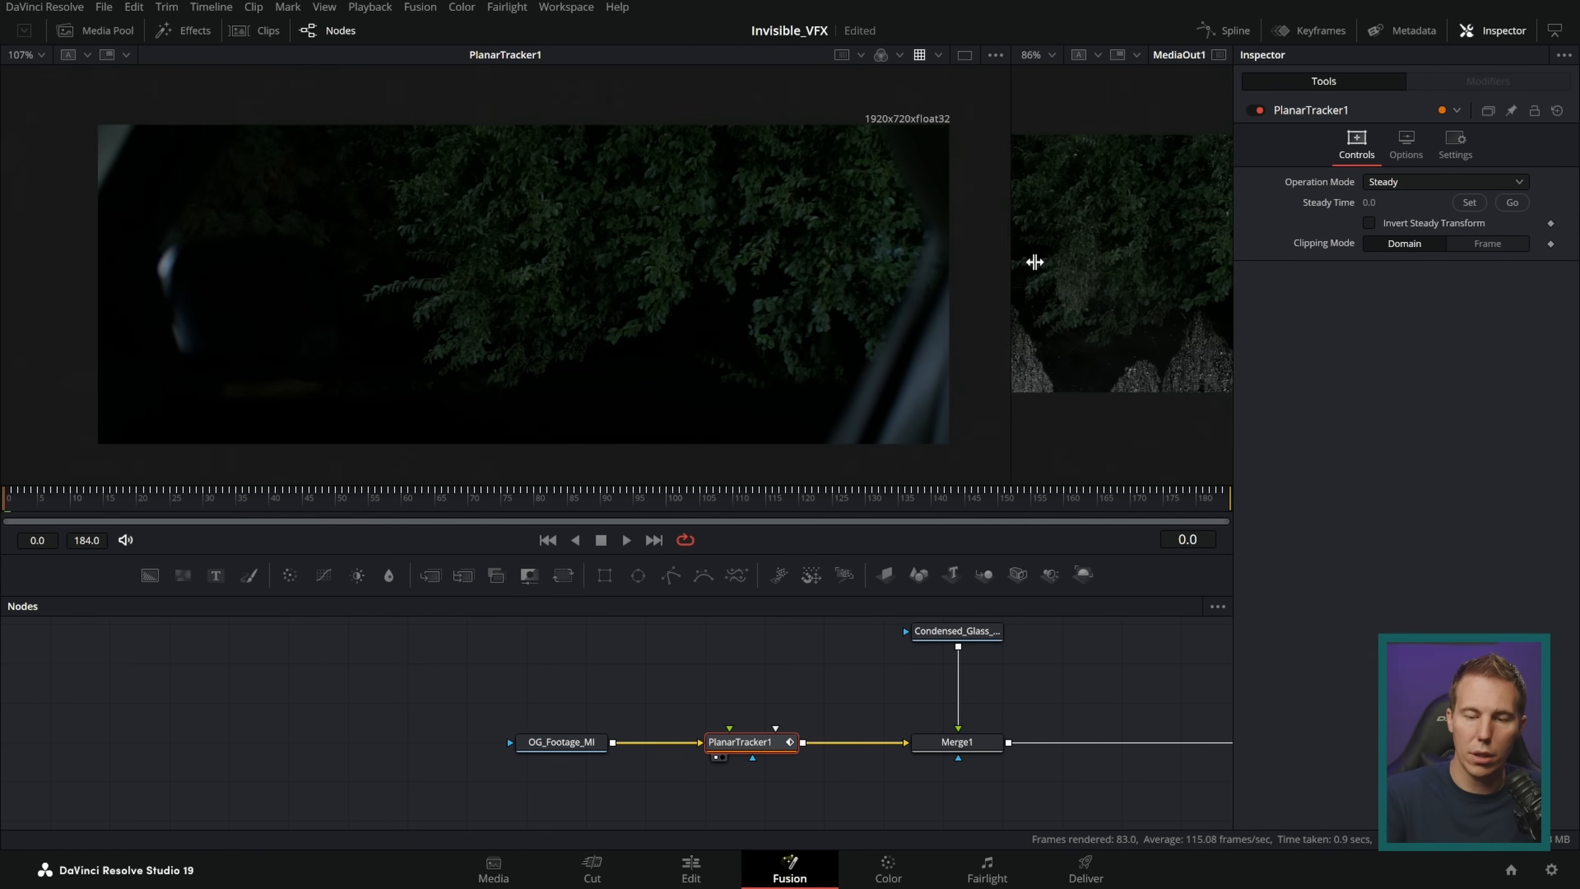
scroll(977, 303, up, 3)
scroll(964, 315, up, 5)
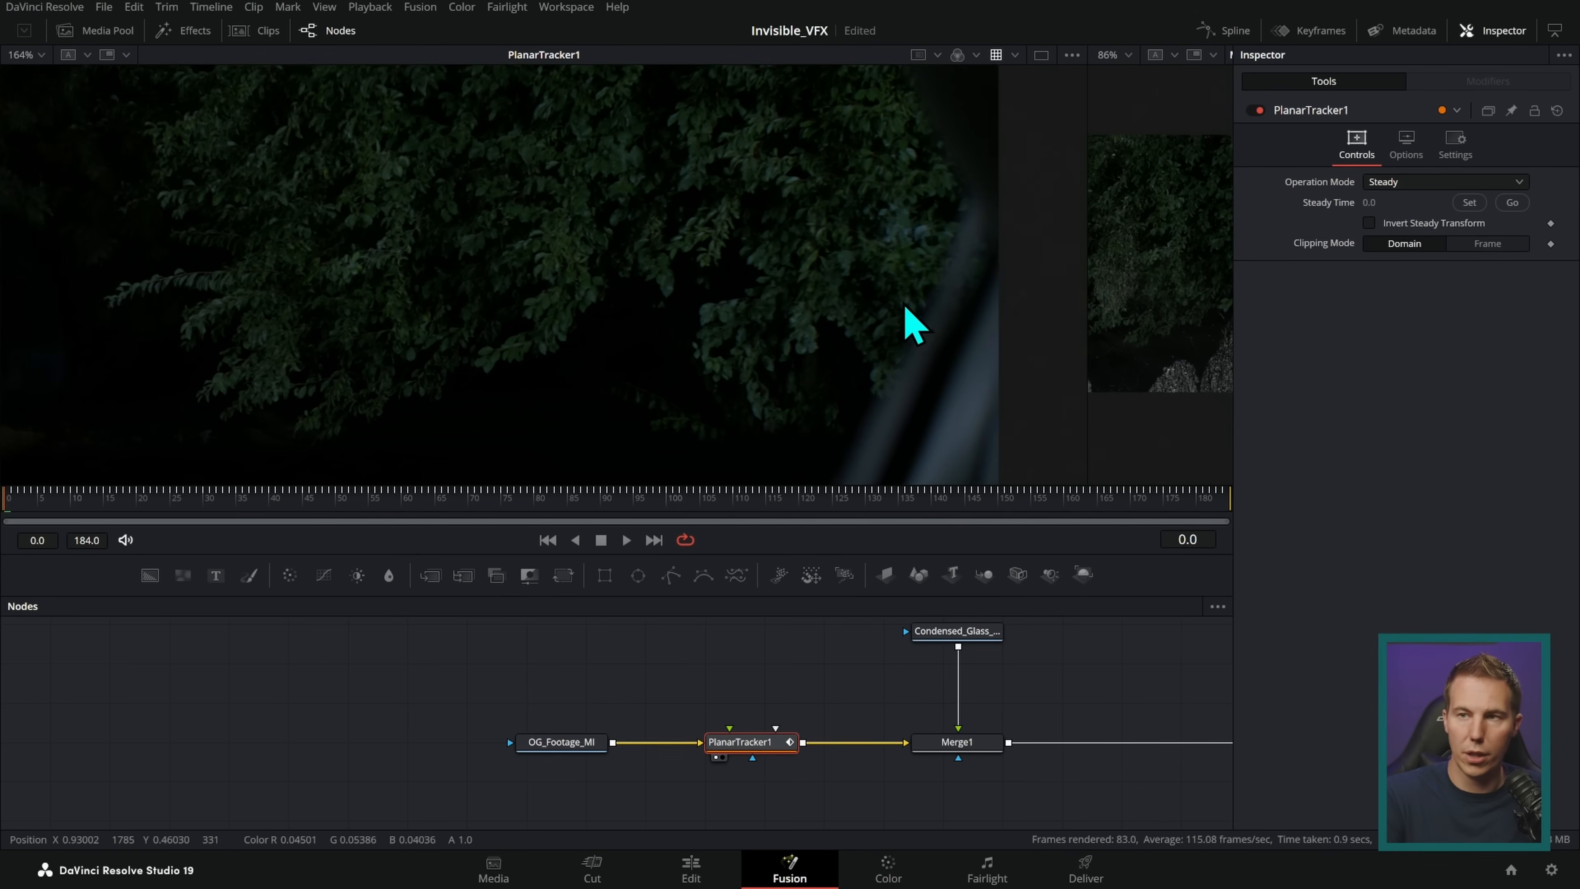
click(626, 539)
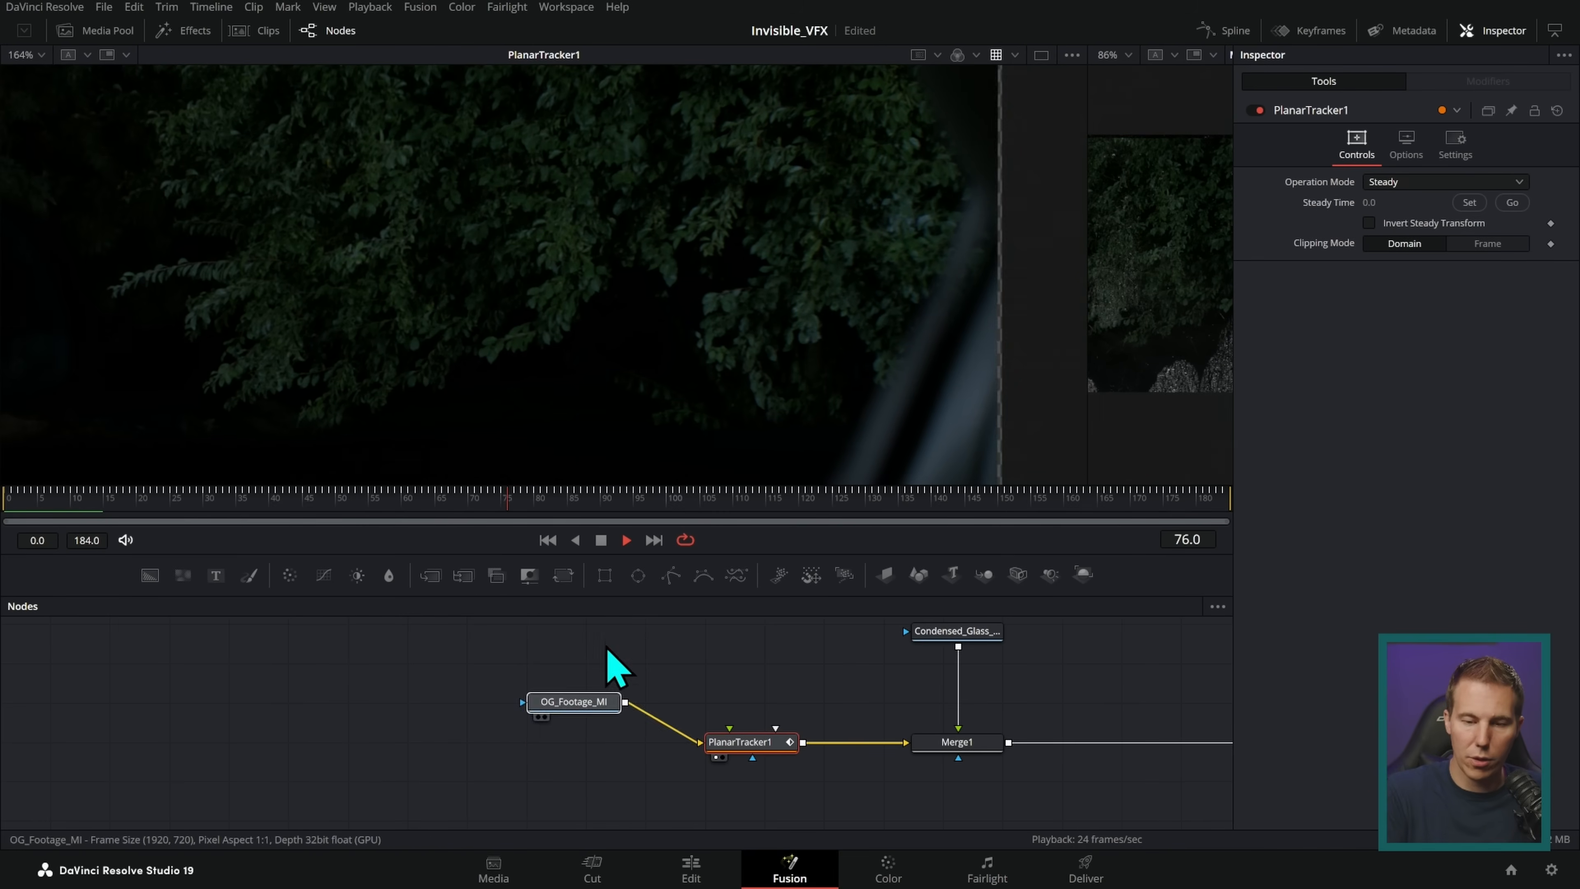
- Compare OG_Footage_MI with PlanarTracker1 in the first viewer, stop playback, and return the operation mode to Track
key(1)
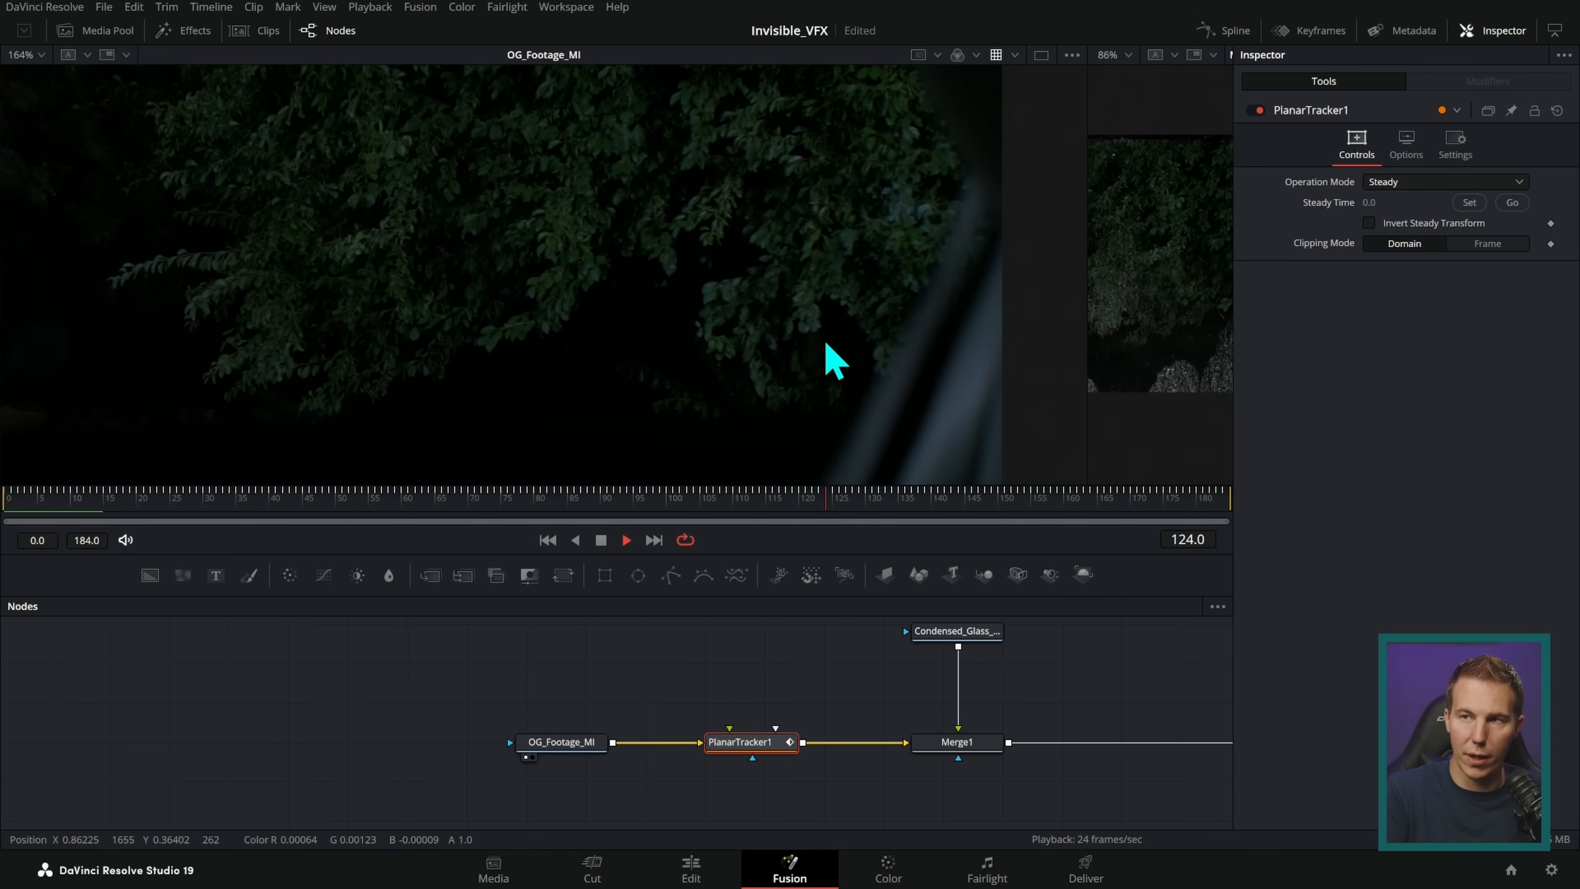
click(603, 542)
key(1)
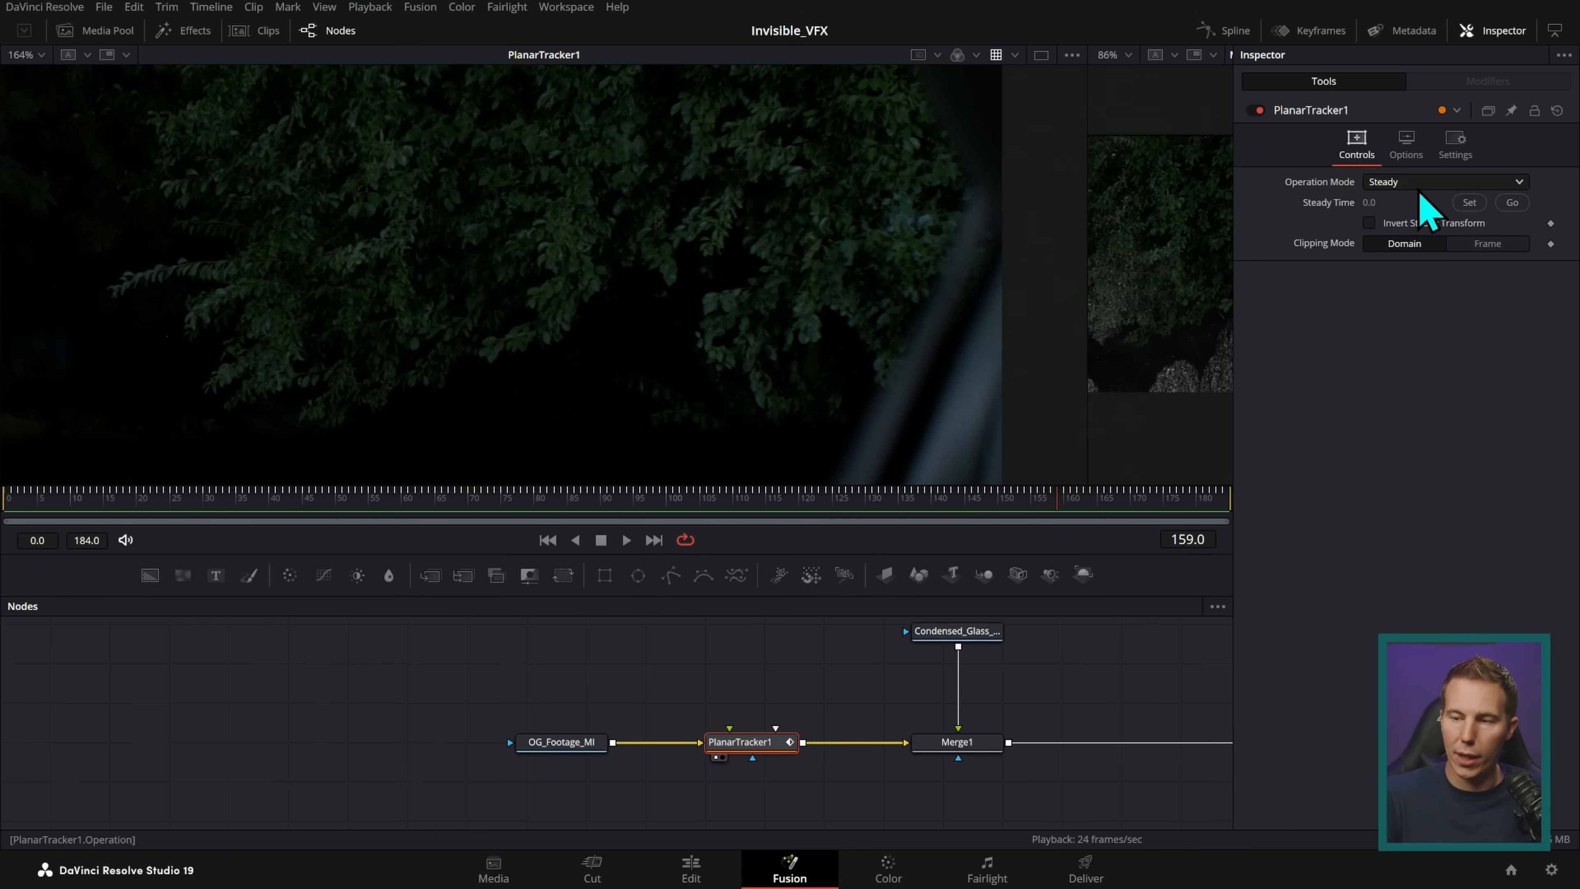
click(1418, 182)
click(1400, 202)
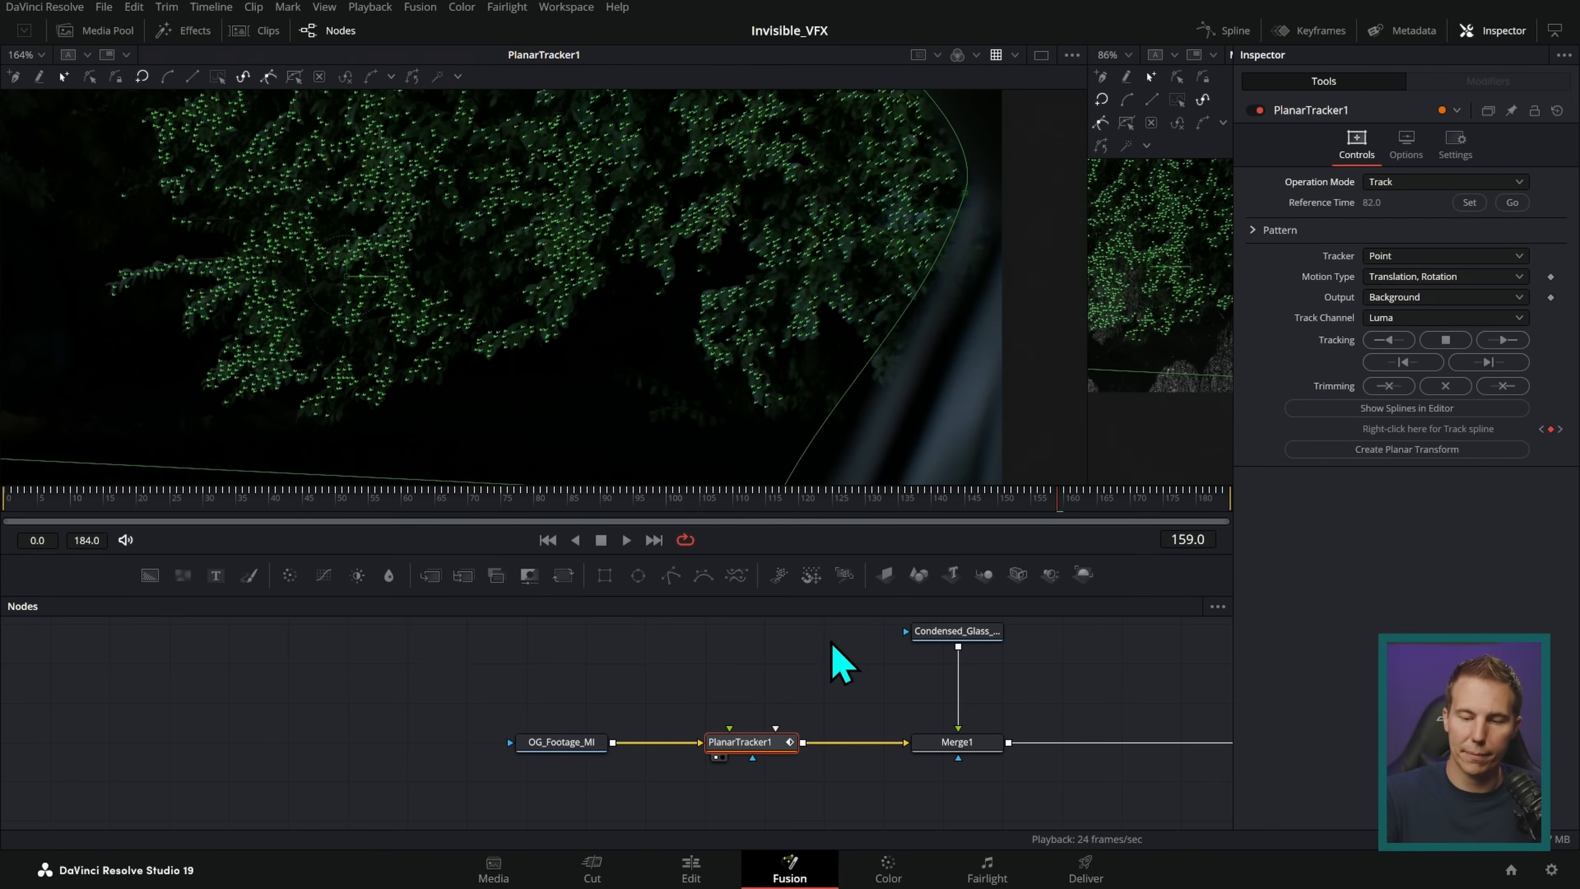
- Create a Planar Transform from PlanarTracker1 and insert it between Condensed_Glass_MI and Merge1
scroll(933, 392, down, 3)
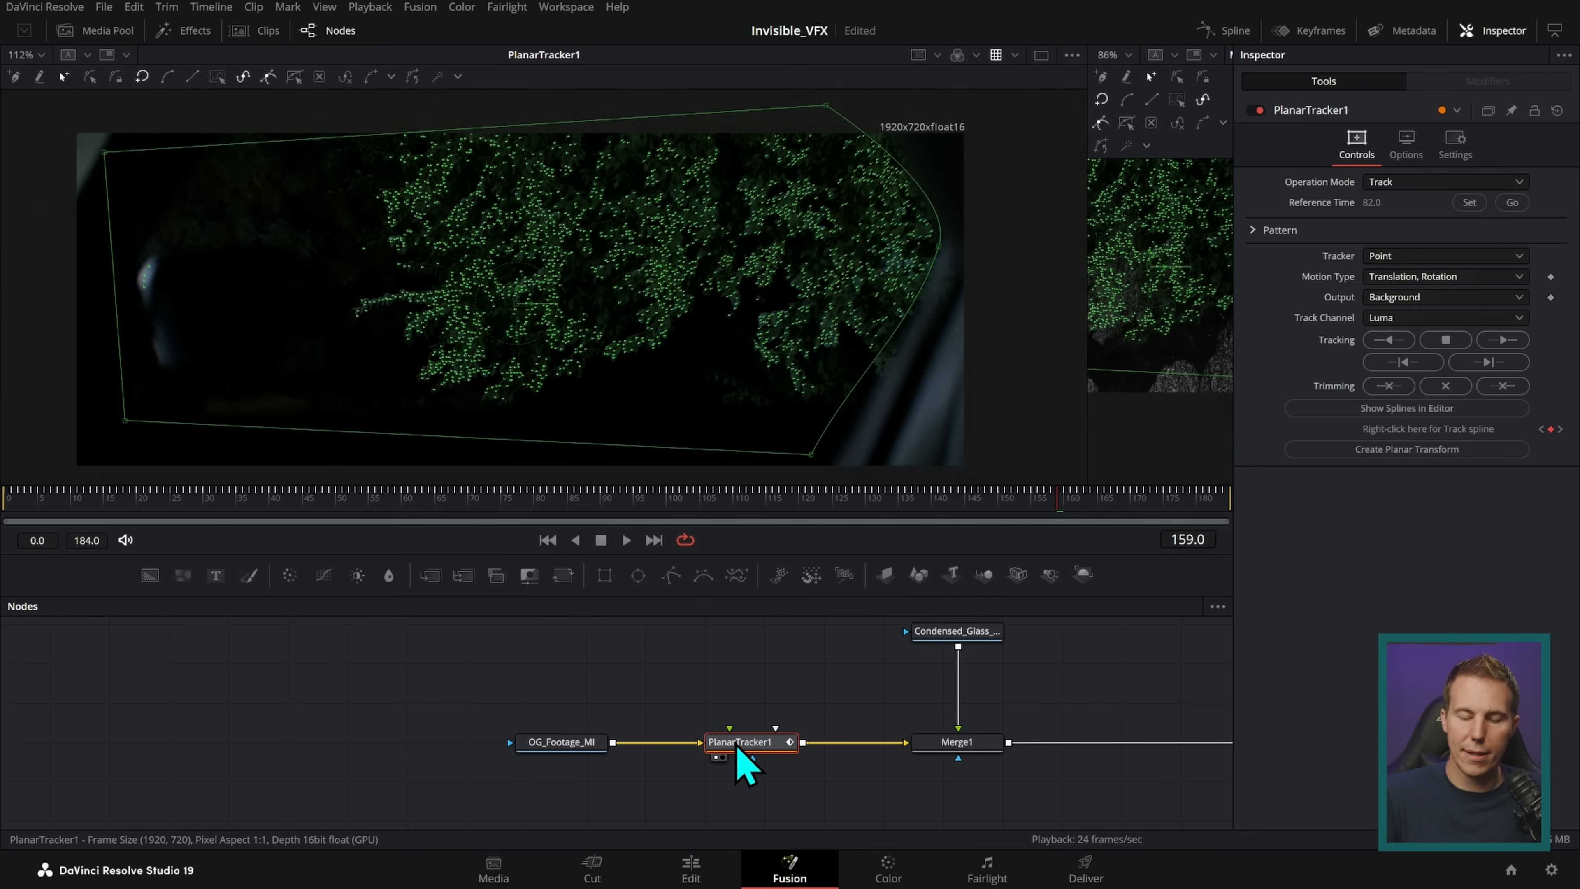
mouse_move(751, 746)
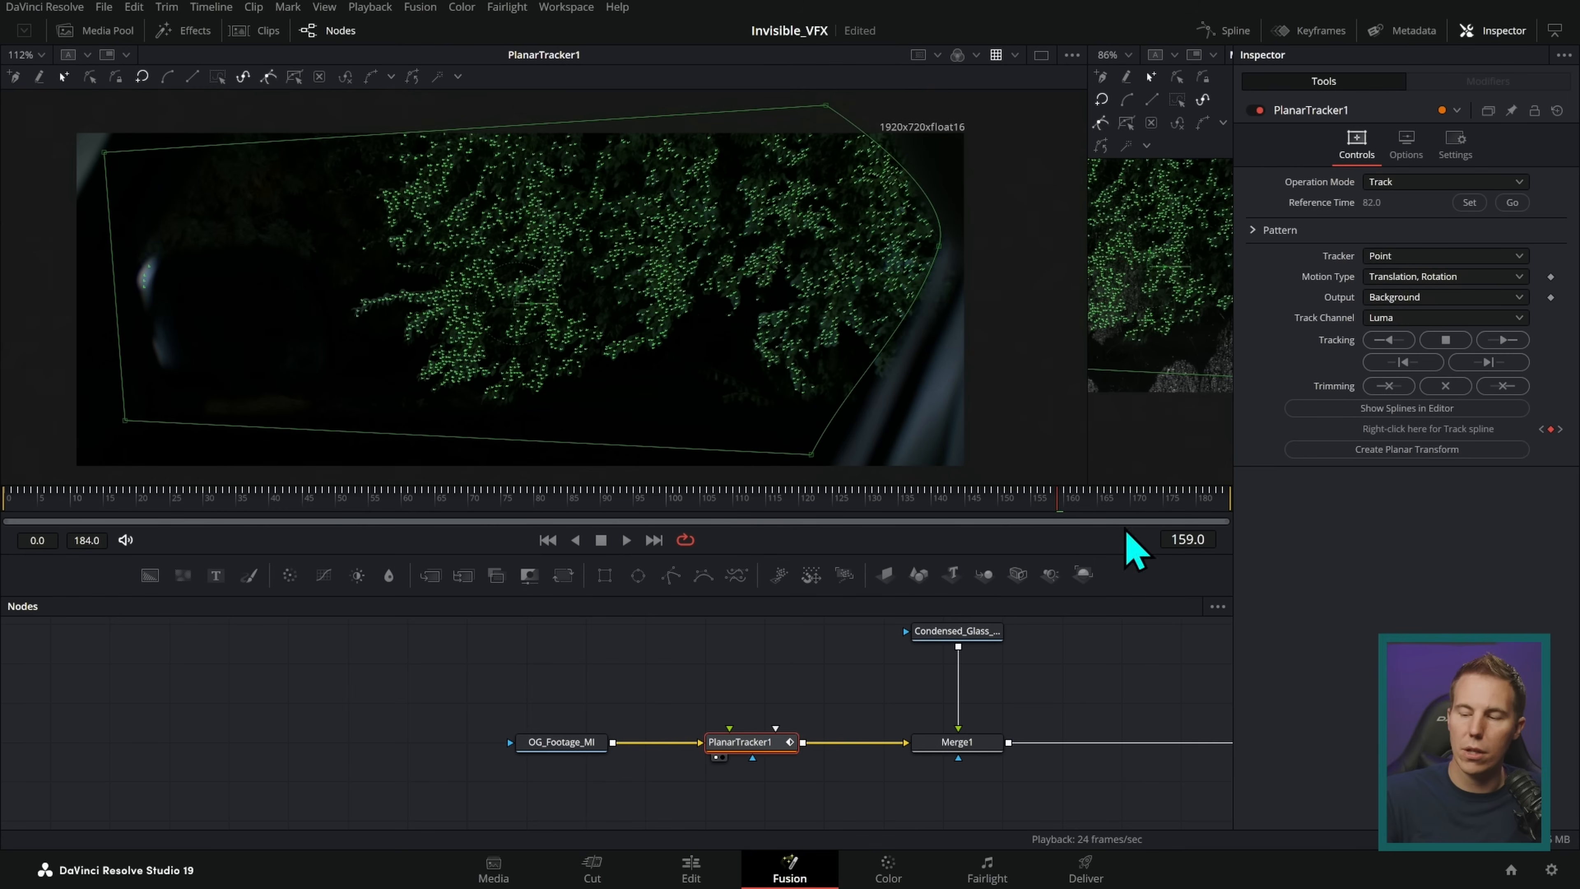
click(1412, 449)
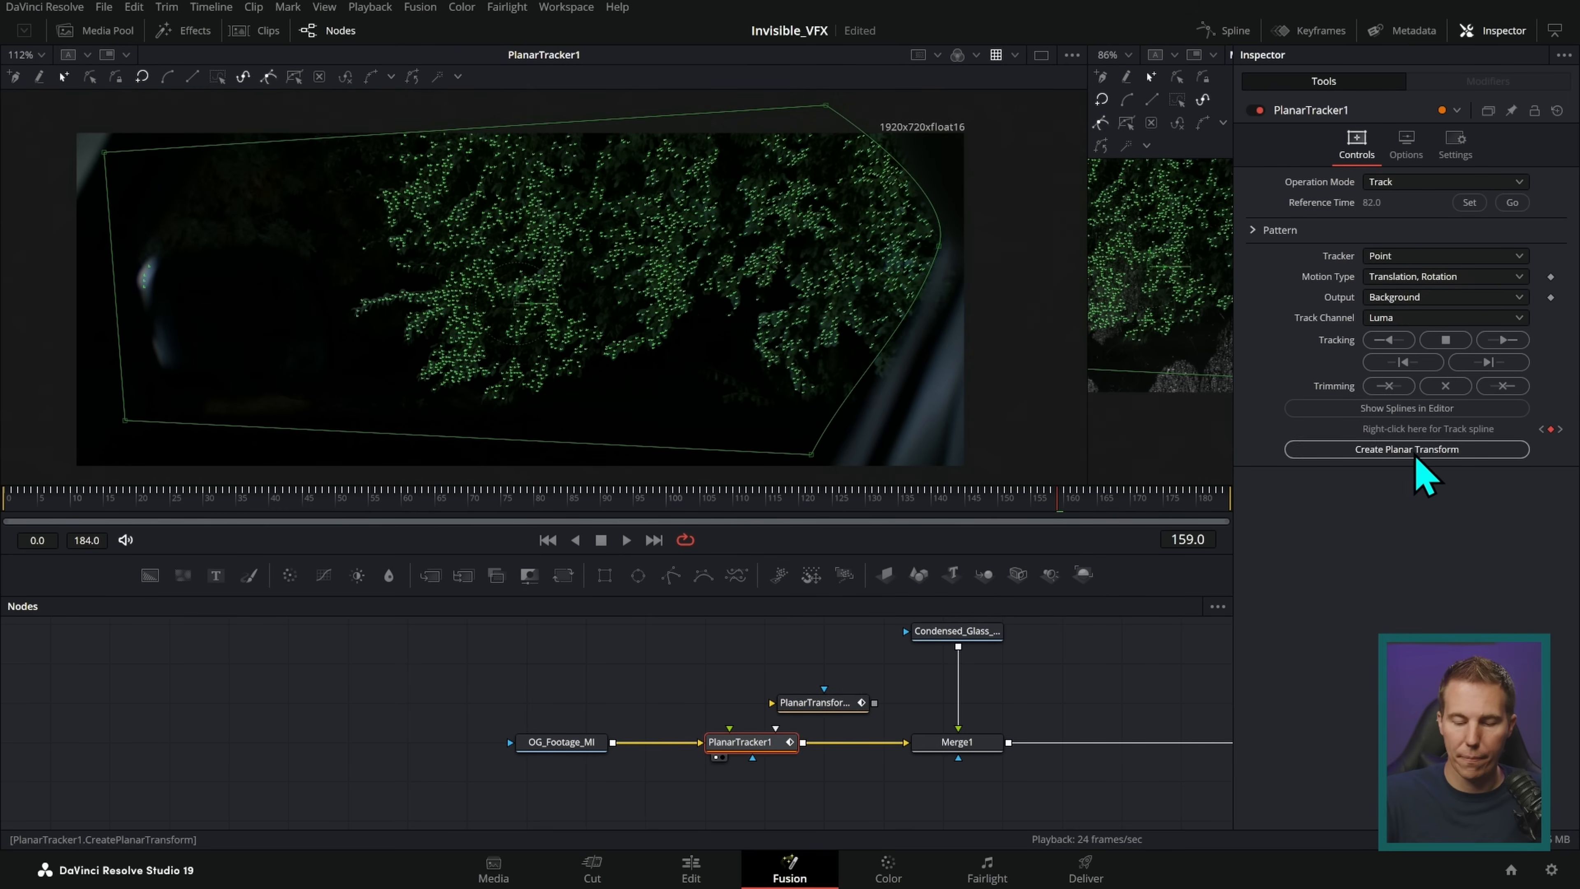
drag(839, 700, 804, 695)
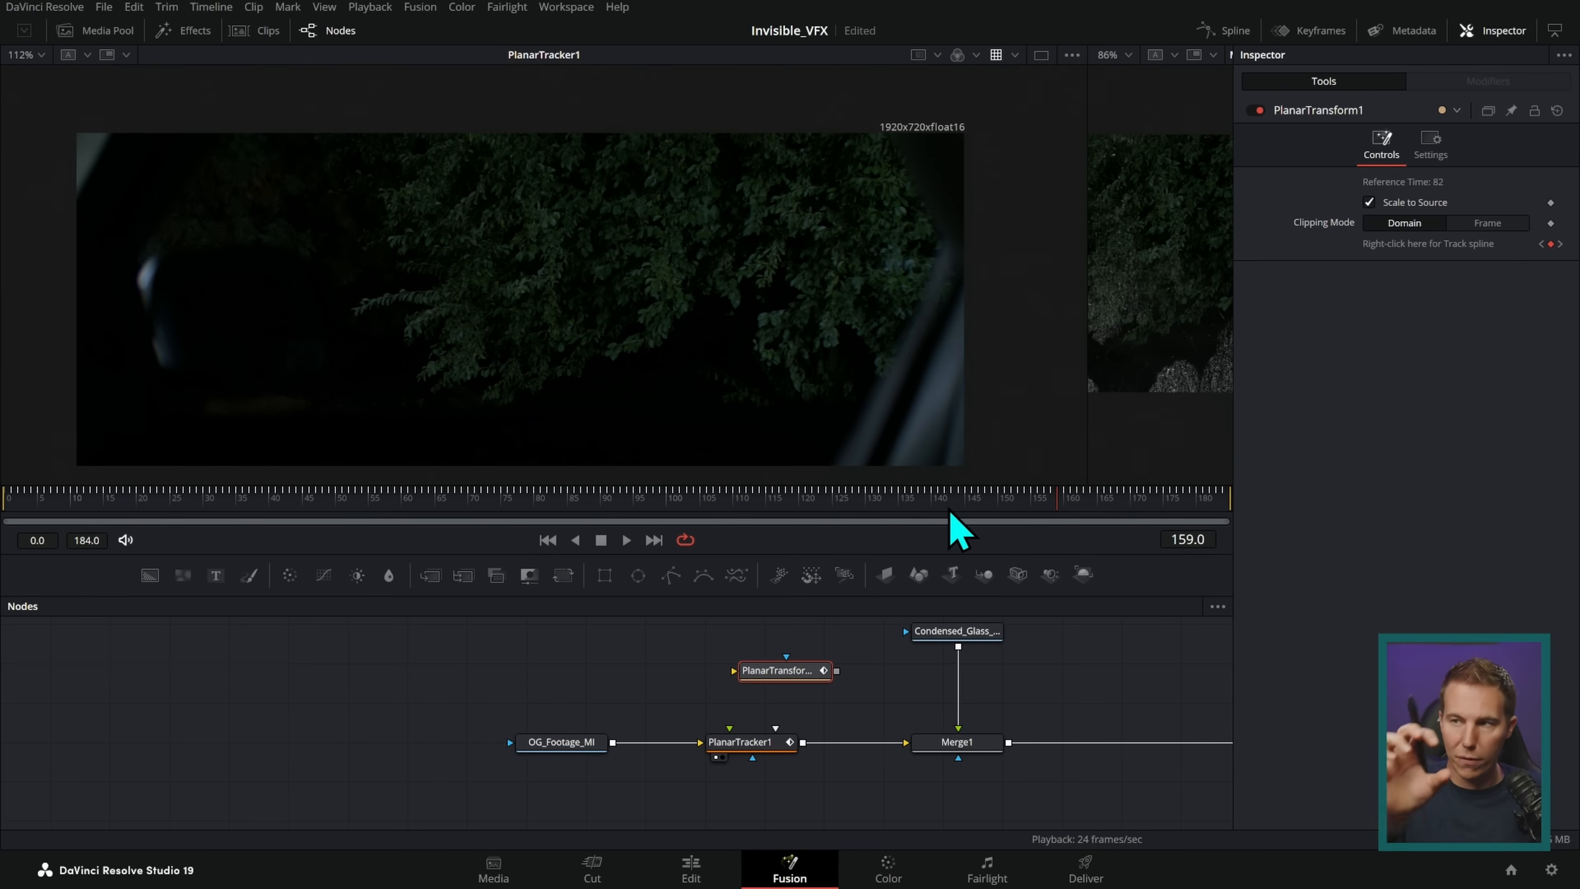
click(836, 639)
- View Condensed_Glass_MI and PlanarTransform1 in the first viewer and play back the transformed glass to check its motion
drag(669, 682, 902, 374)
click(849, 693)
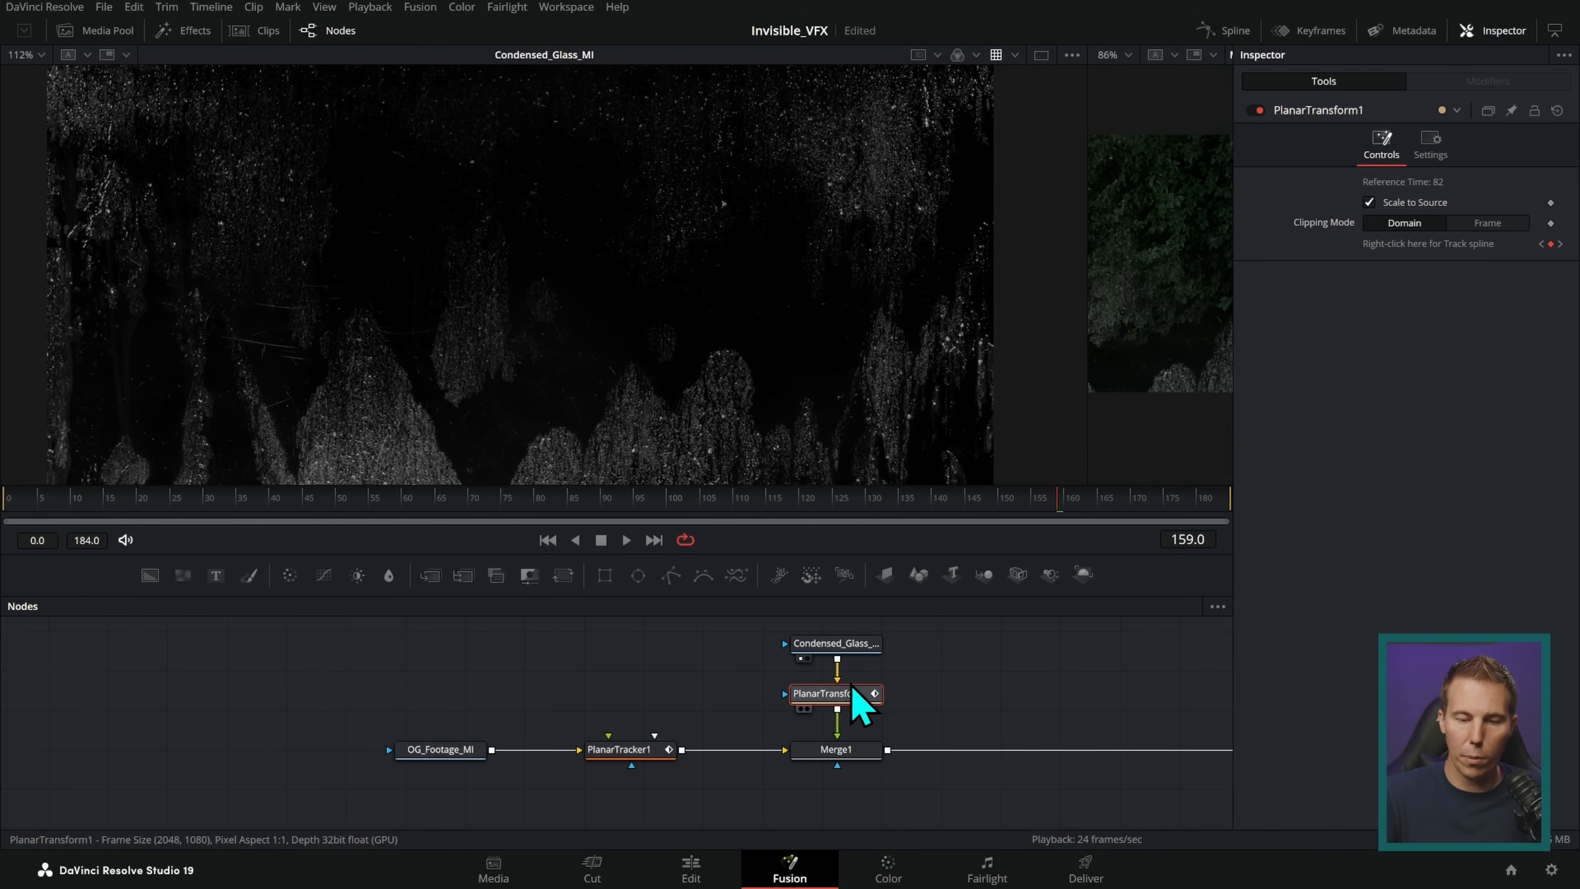
key(1)
click(626, 539)
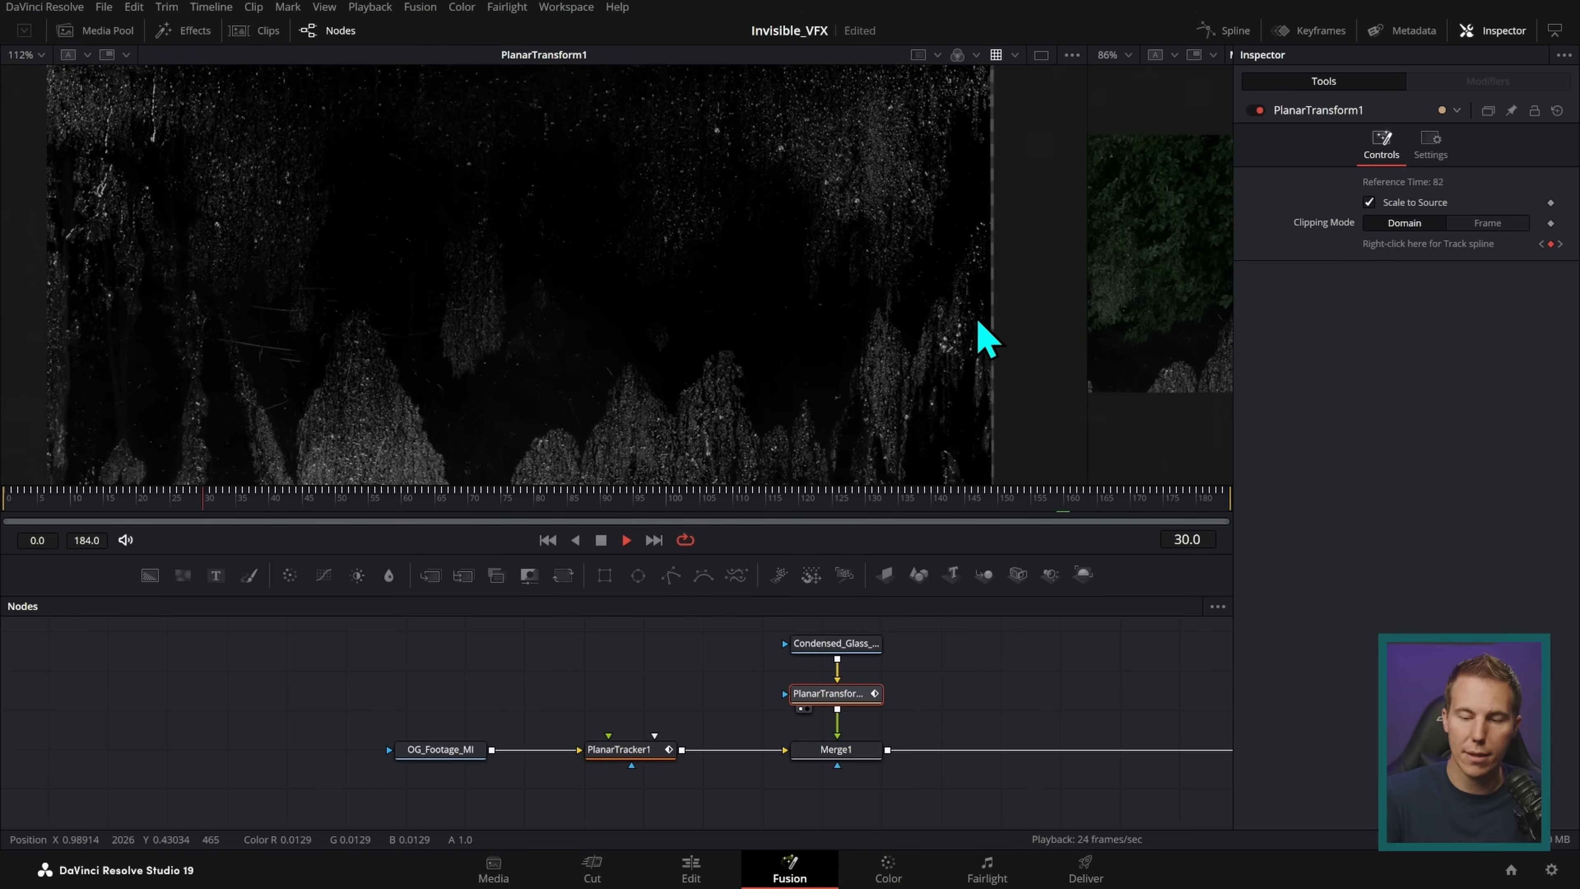
click(626, 541)
- Load Merge1 in the first viewer, enlarge the MediaOut1 viewer, and play back the composited glass on the window
drag(855, 751, 874, 269)
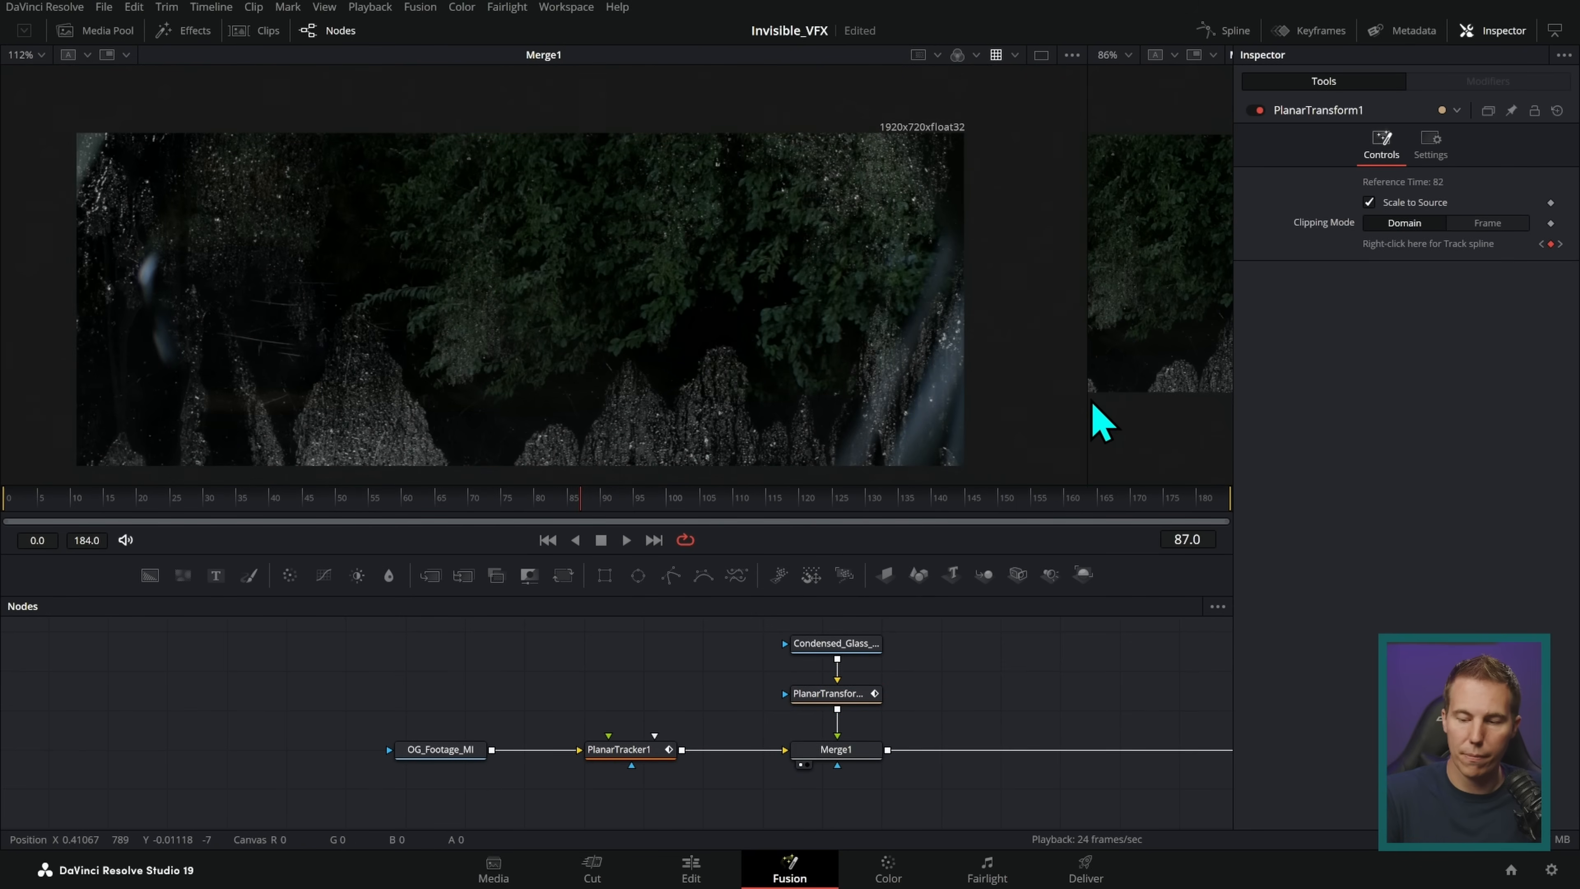
drag(1086, 402, 254, 409)
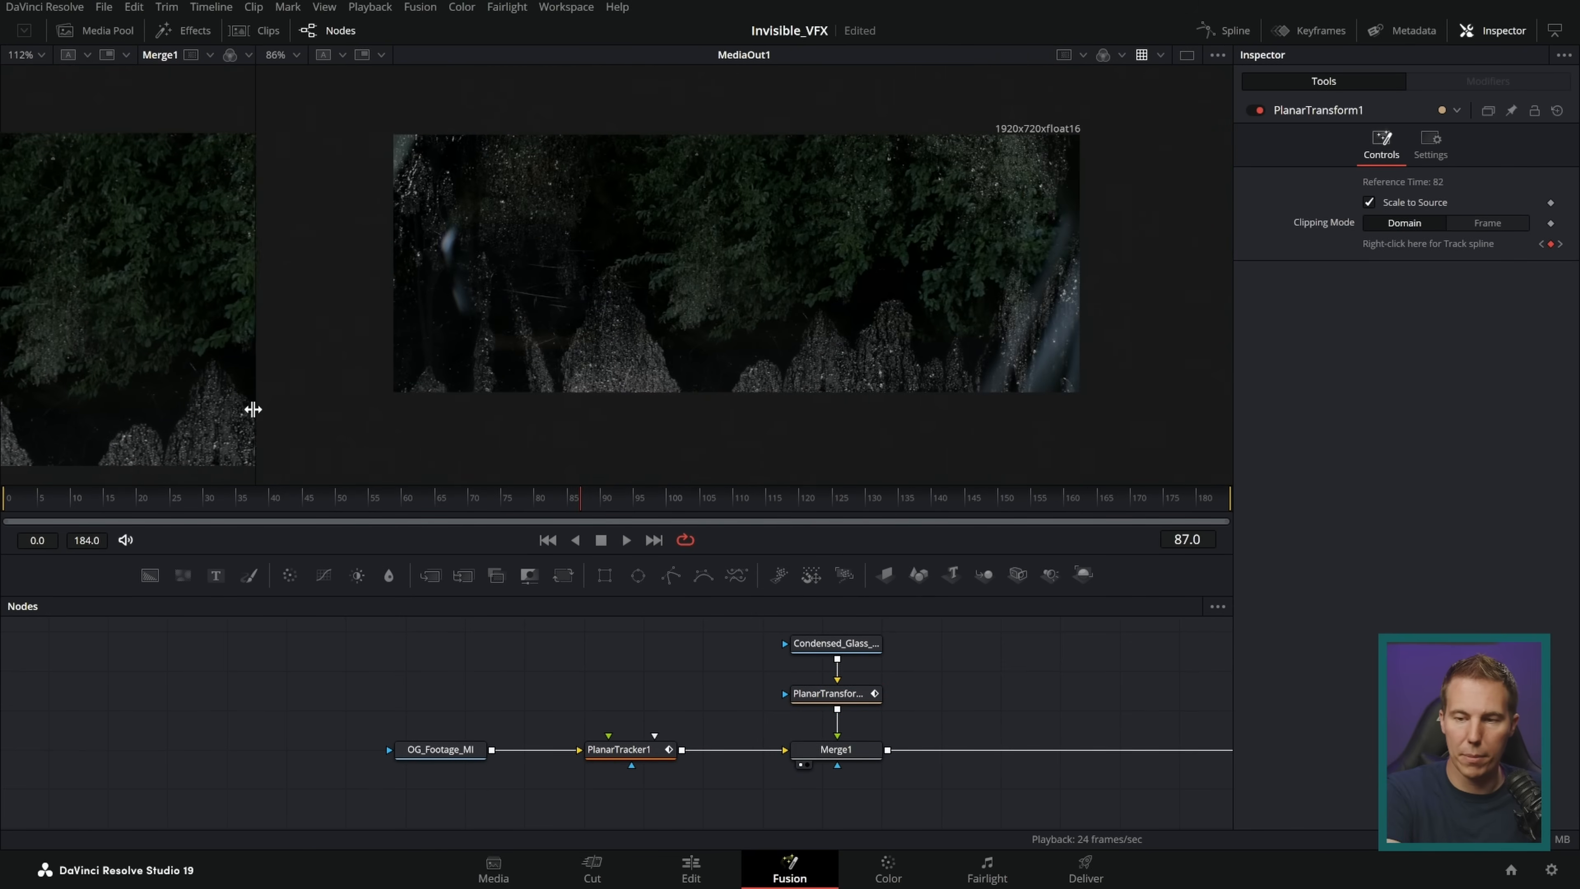
click(836, 643)
click(626, 539)
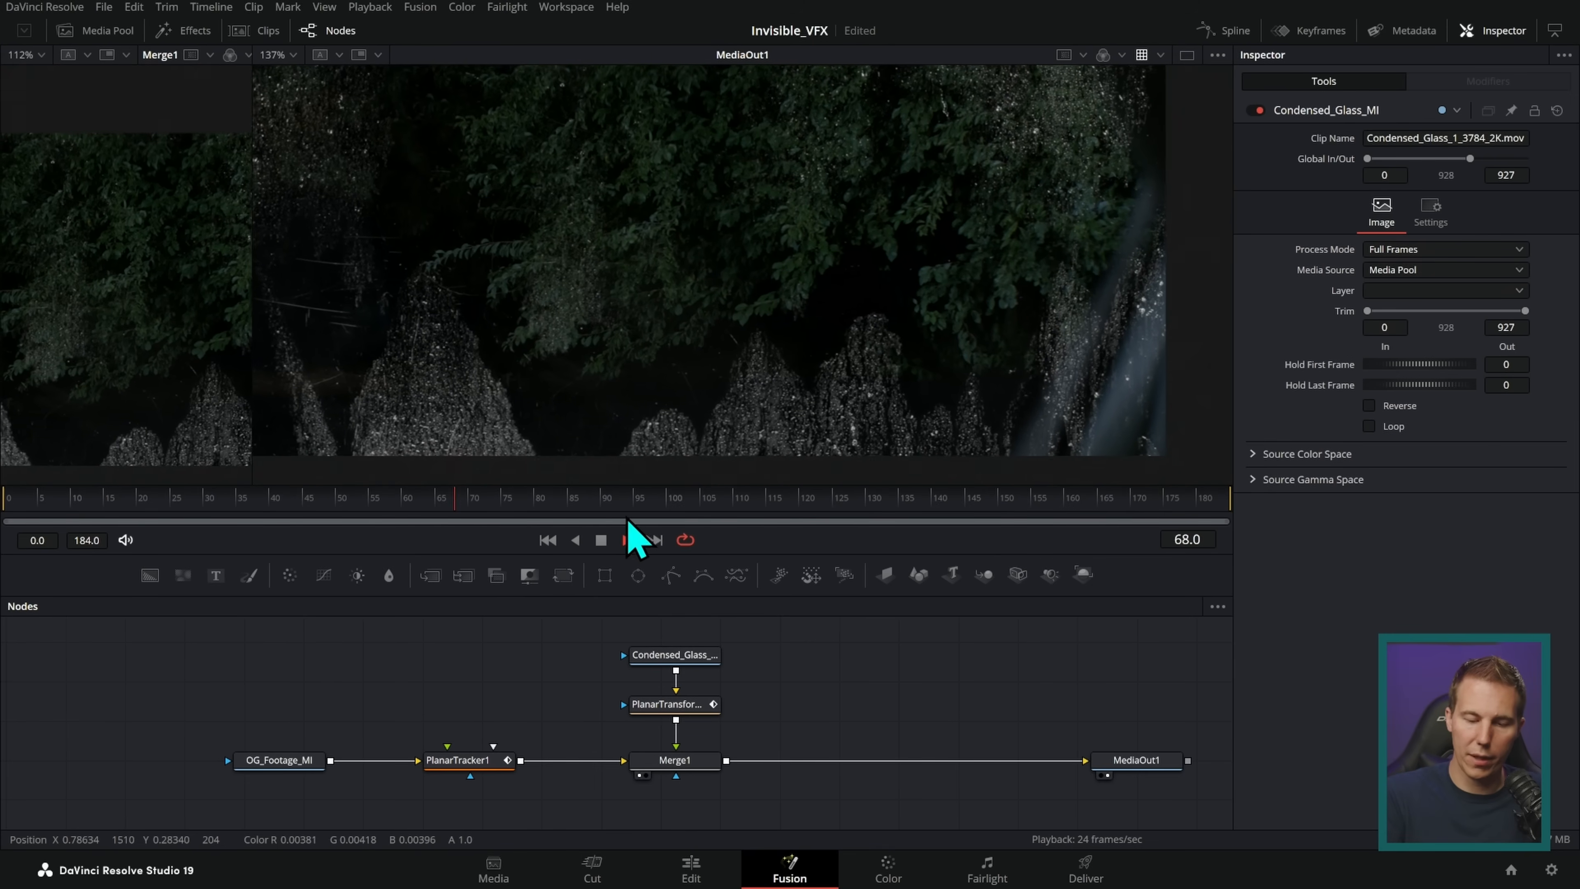
click(600, 539)
key(ctrl+f)
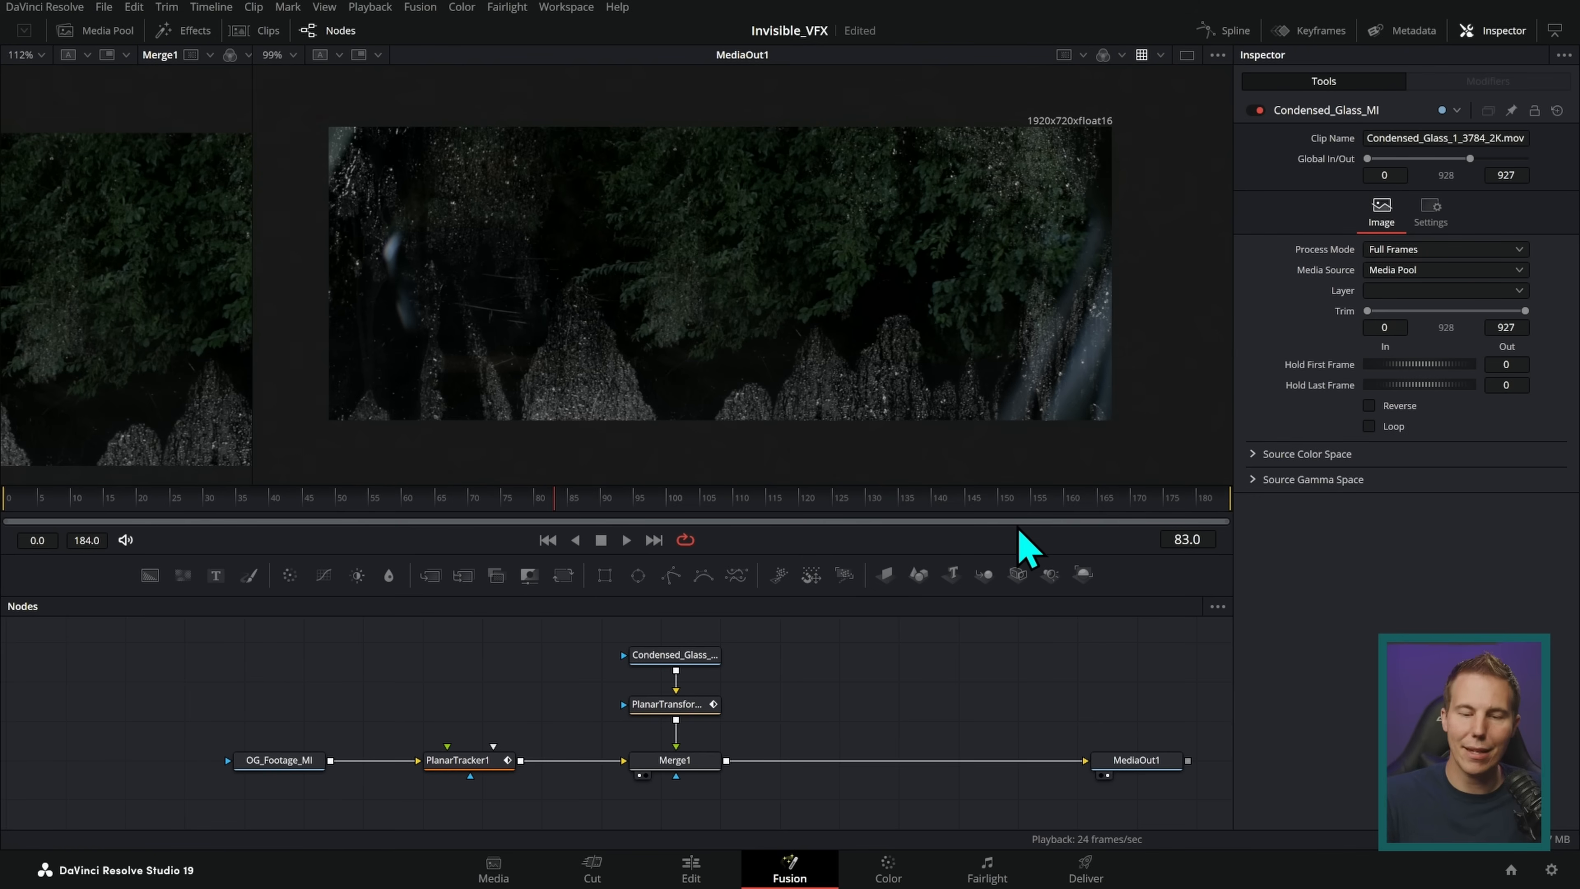
- Switch to the Color page and review the composited clip in full-screen playback
click(889, 869)
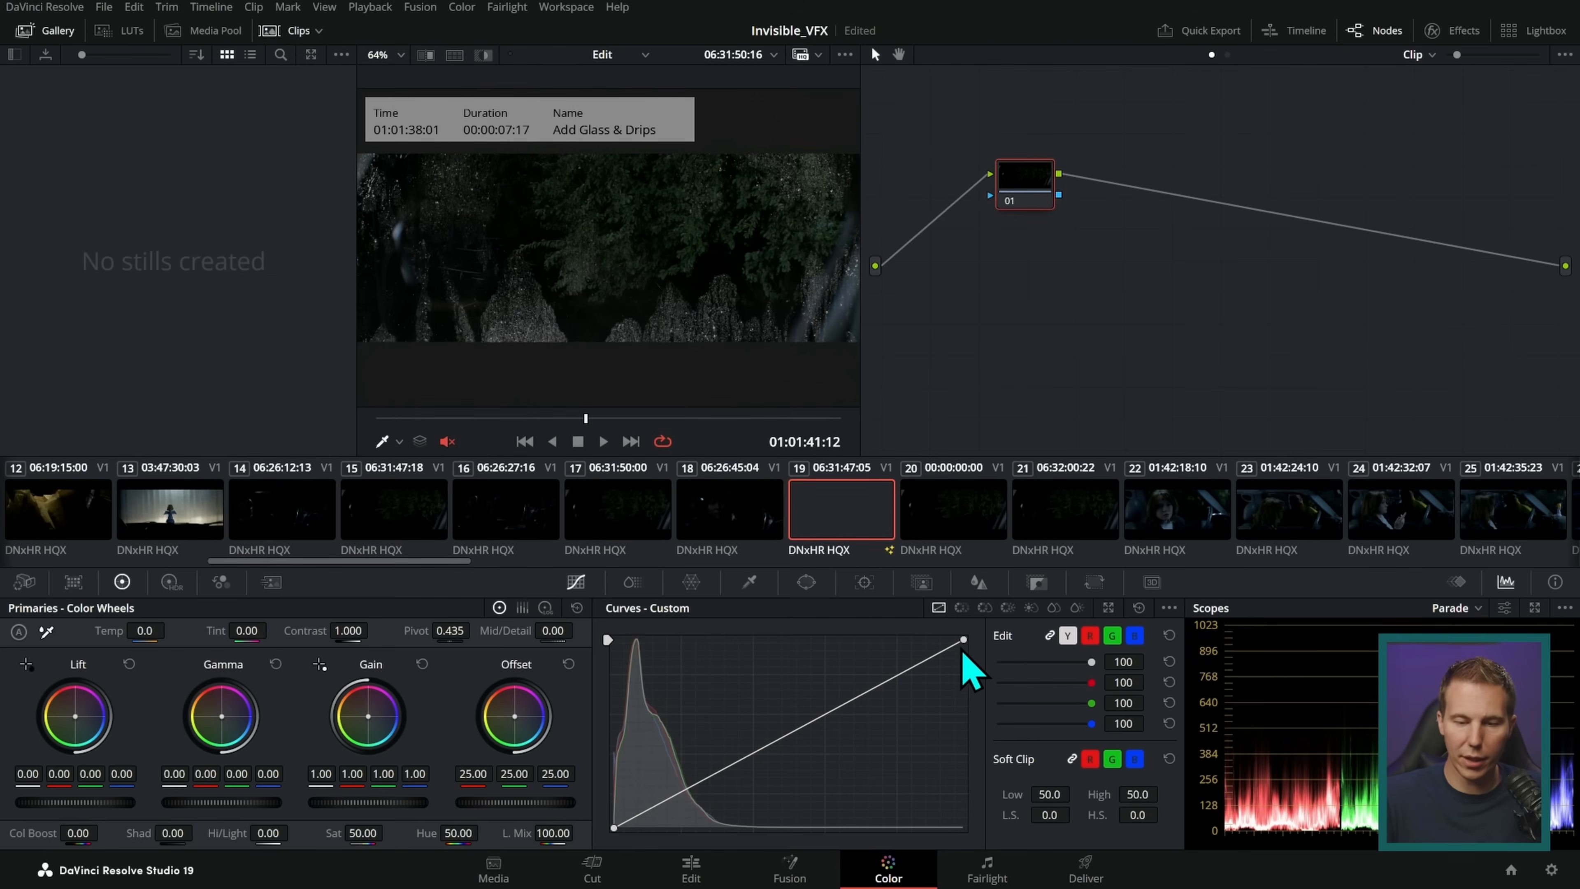
key(ctrl+f)
key(space)
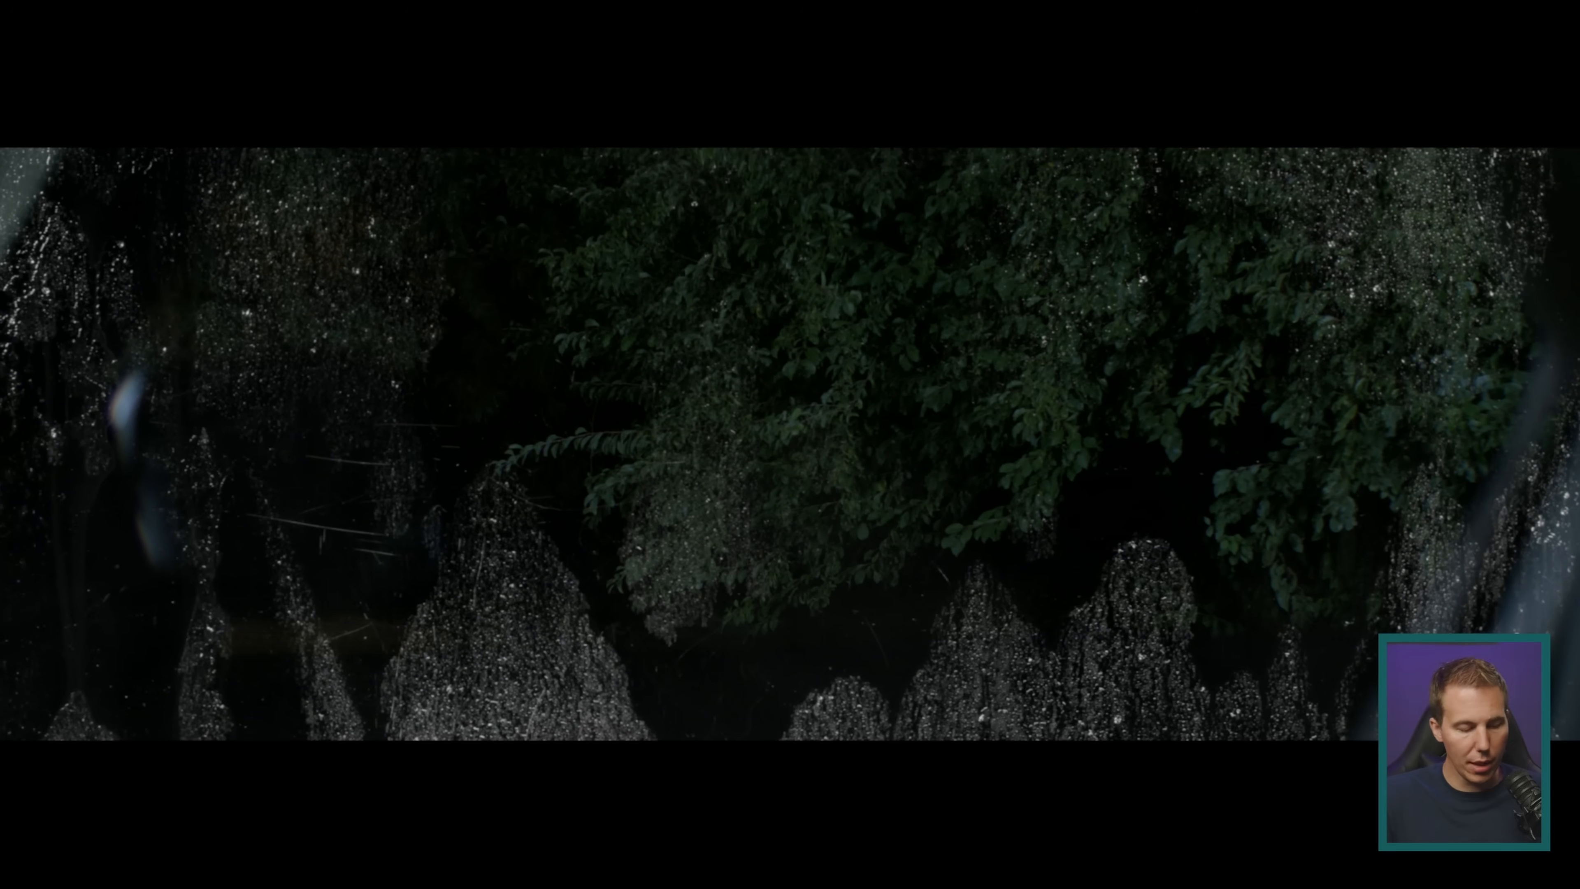
mouse_move(1440, 582)
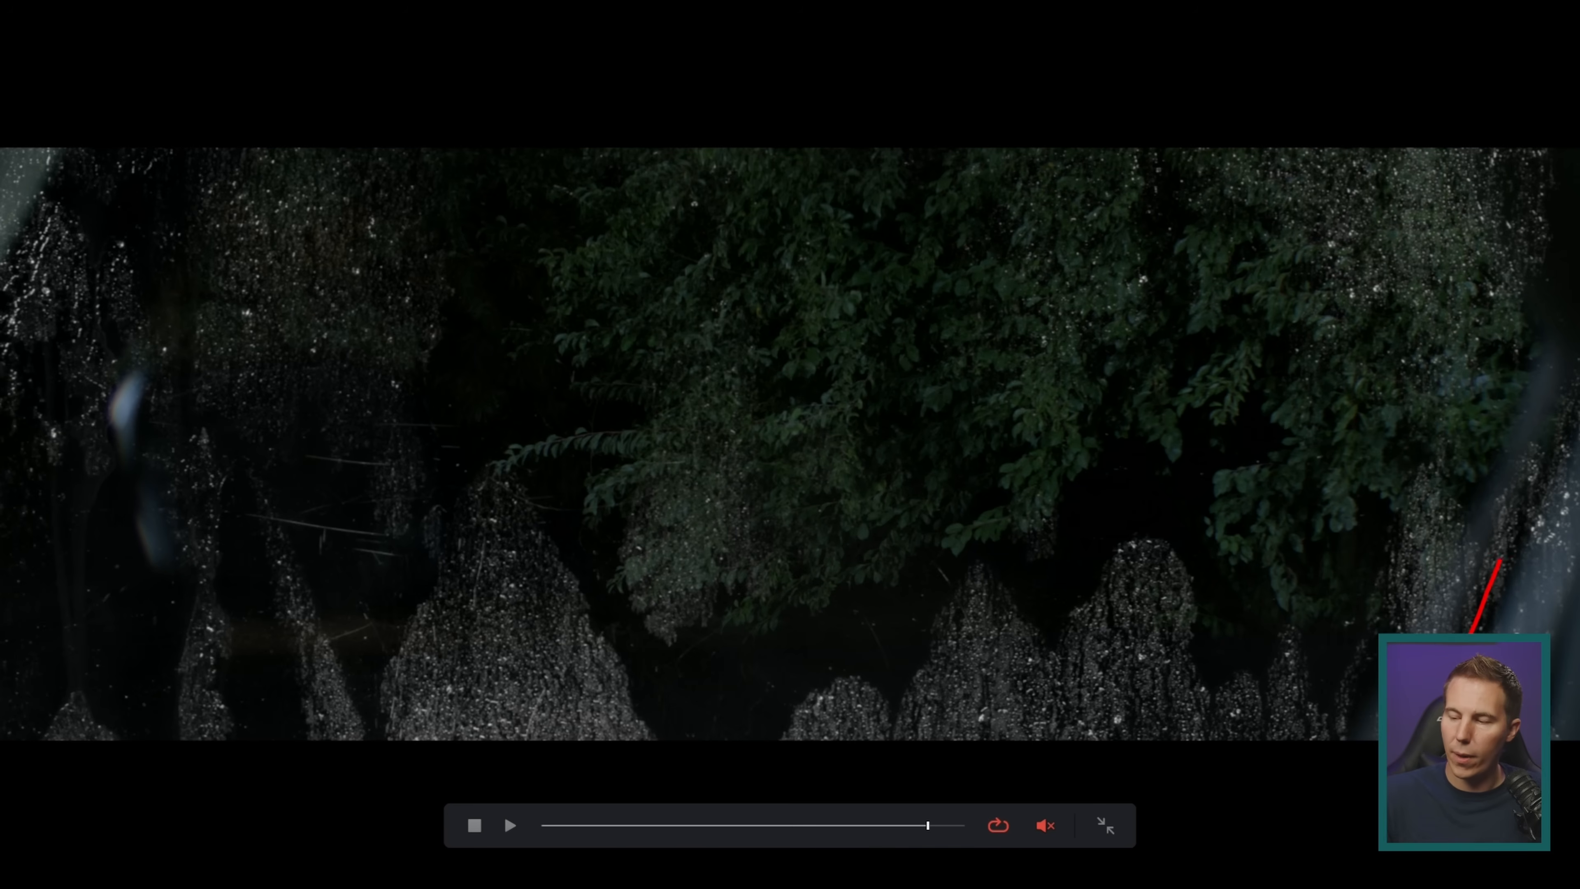
mouse_move(1578, 374)
mouse_down()
mouse_move(335, 49)
mouse_move(160, 145)
mouse_move(3, 336)
mouse_move(89, 619)
mouse_move(209, 772)
mouse_move(748, 766)
mouse_move(1342, 786)
mouse_up()
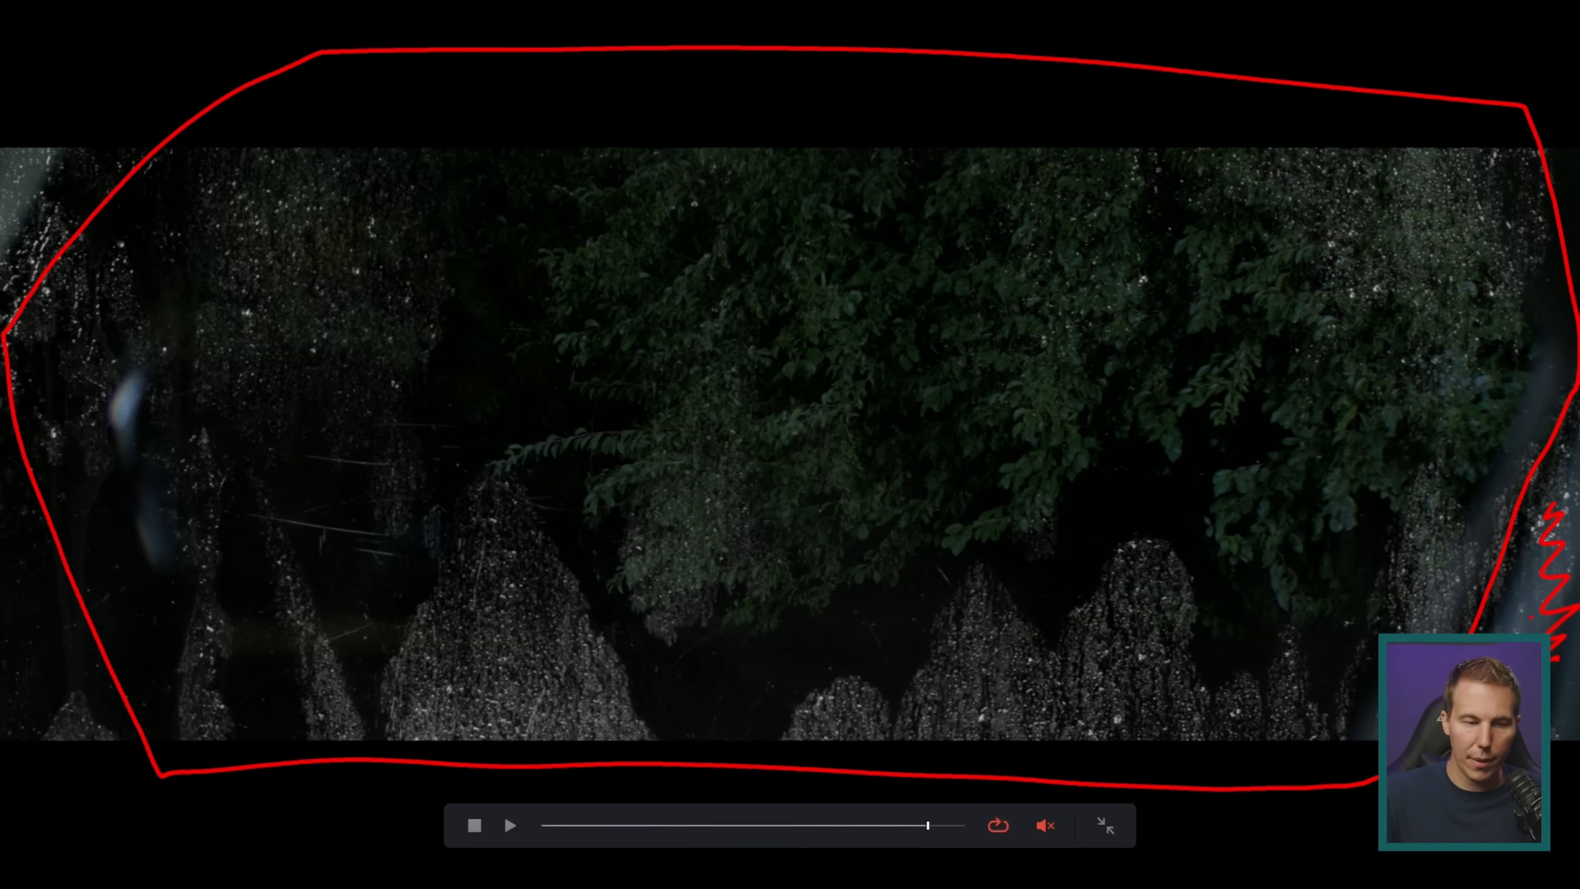
drag(56, 185, 89, 188)
mouse_move(40, 541)
mouse_down()
mouse_move(33, 611)
mouse_move(62, 651)
mouse_up()
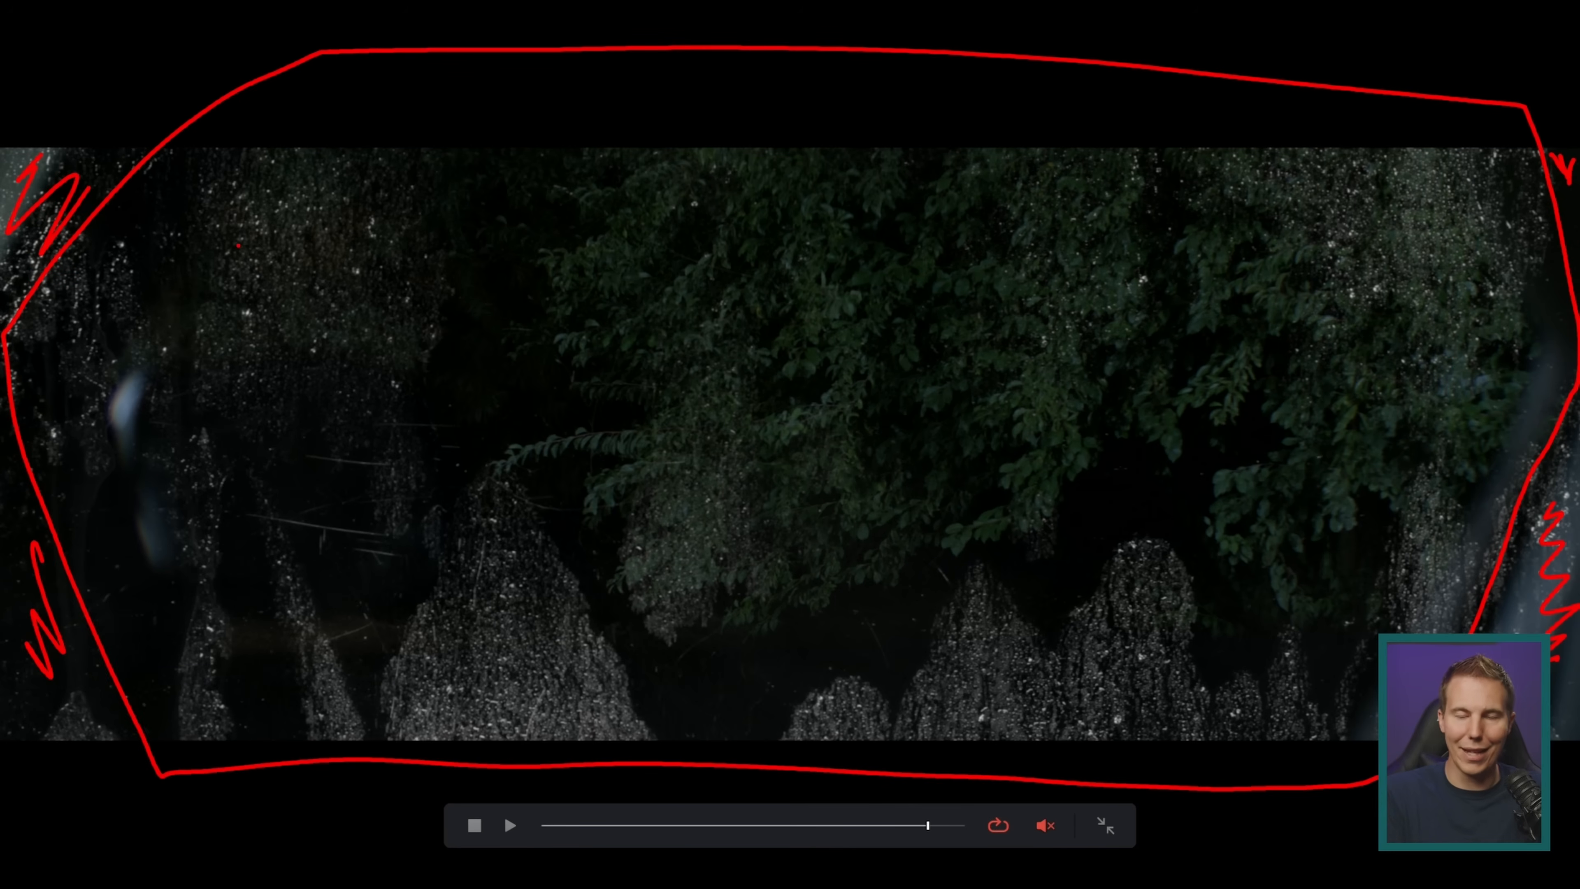
- Review the Masks & Mattes example on the Miro board and return to DaVinci Resolve
key(Escape)
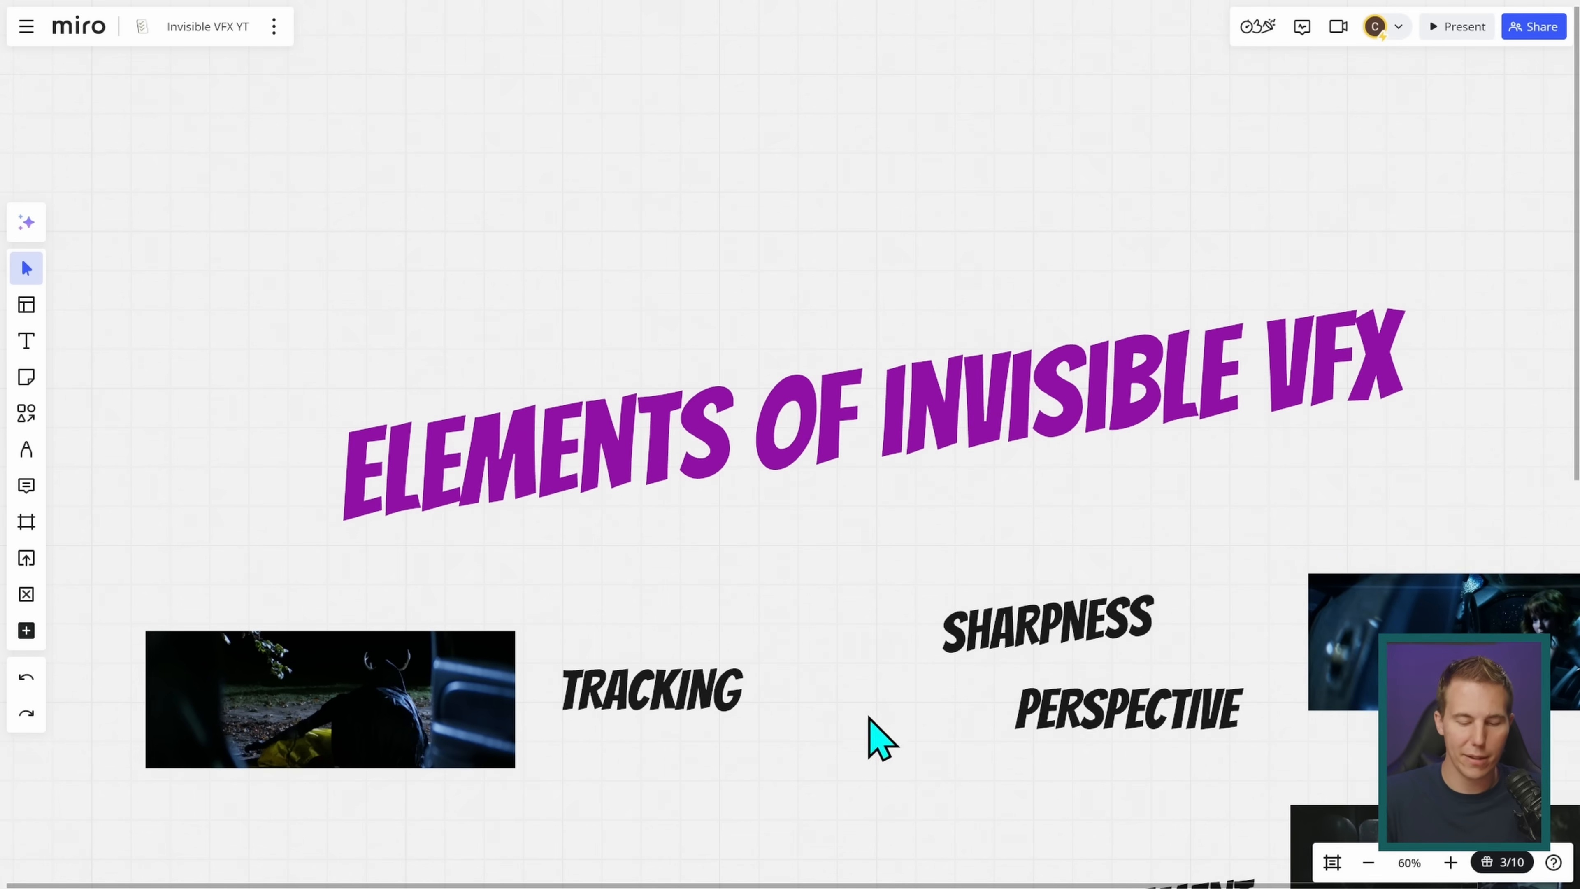
scroll(874, 734, down, 10)
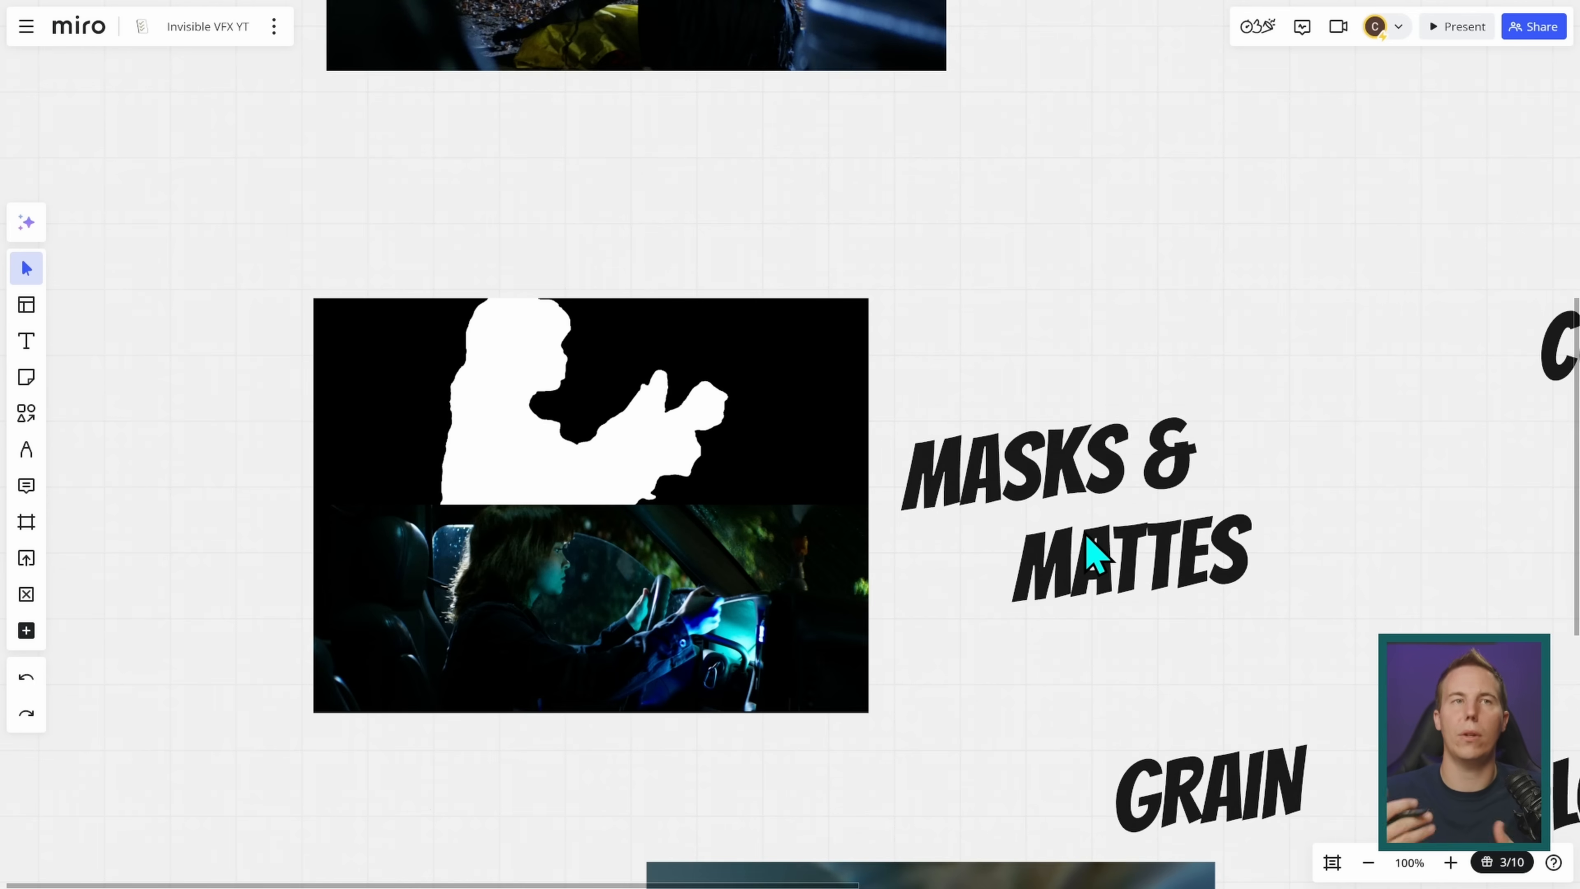
scroll(684, 439, up, 3)
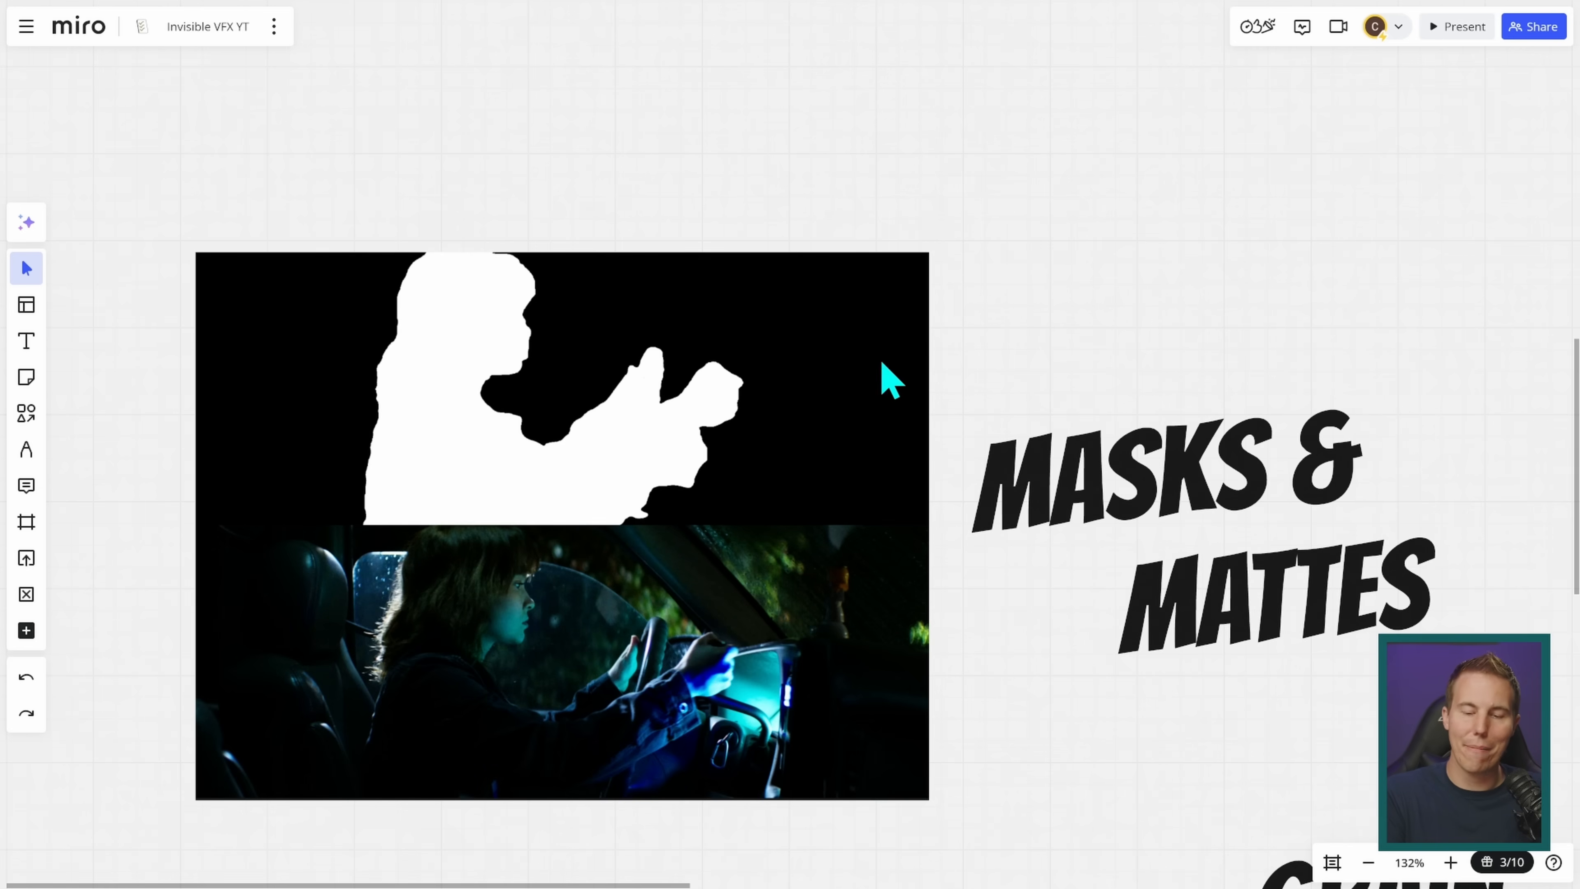
key(alt+Tab)
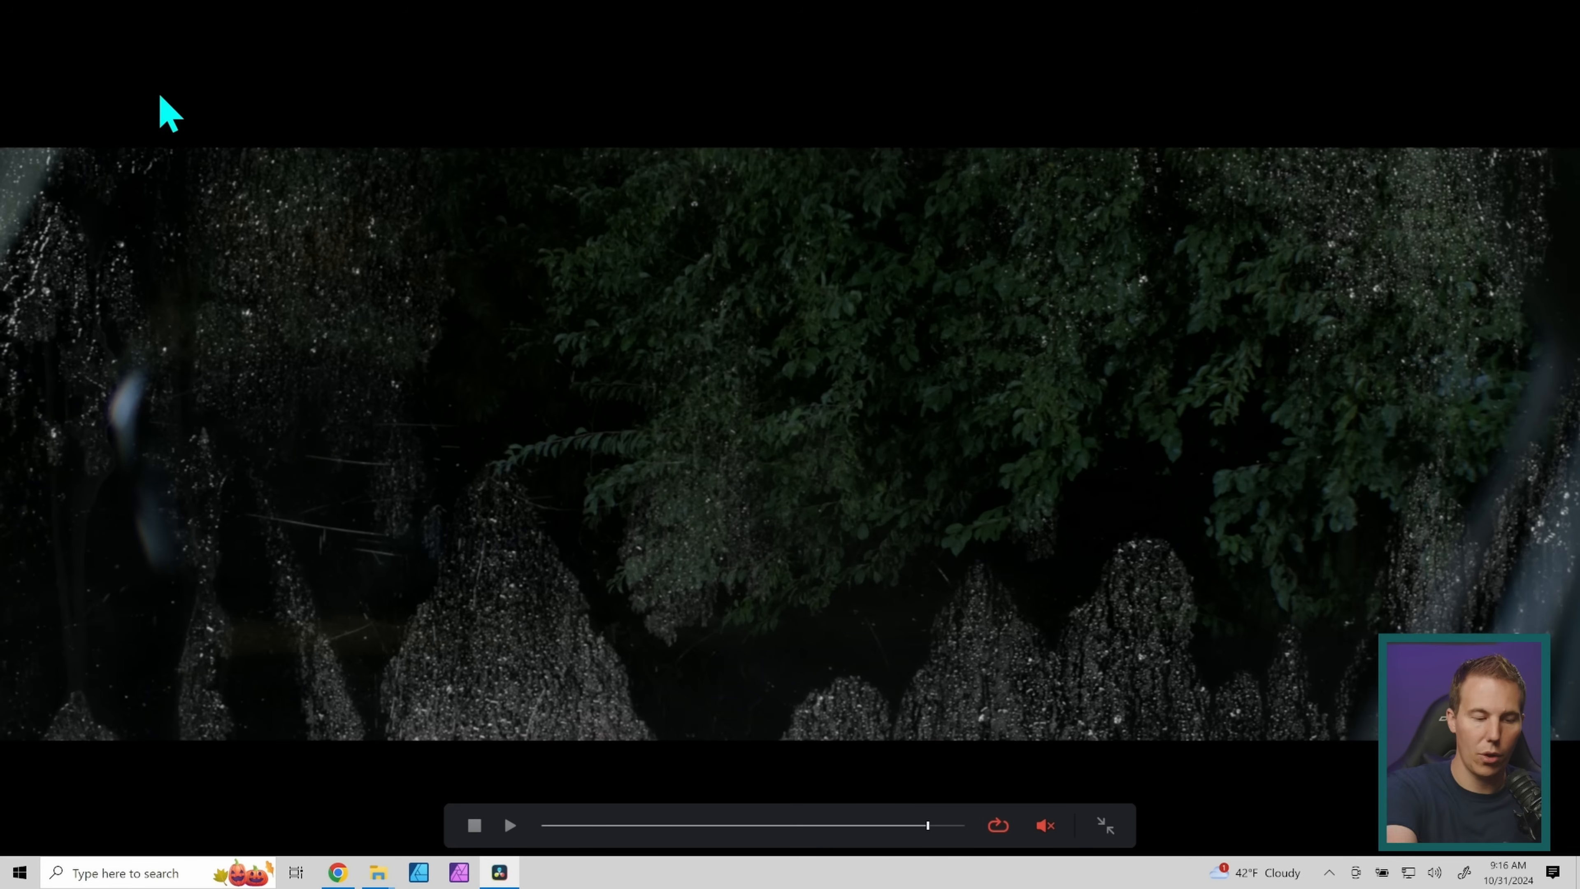
key(alt+Tab)
- Add a Polygon mask connected to Merge1's effect mask input and place its node below Merge1
scroll(939, 691, up, 1)
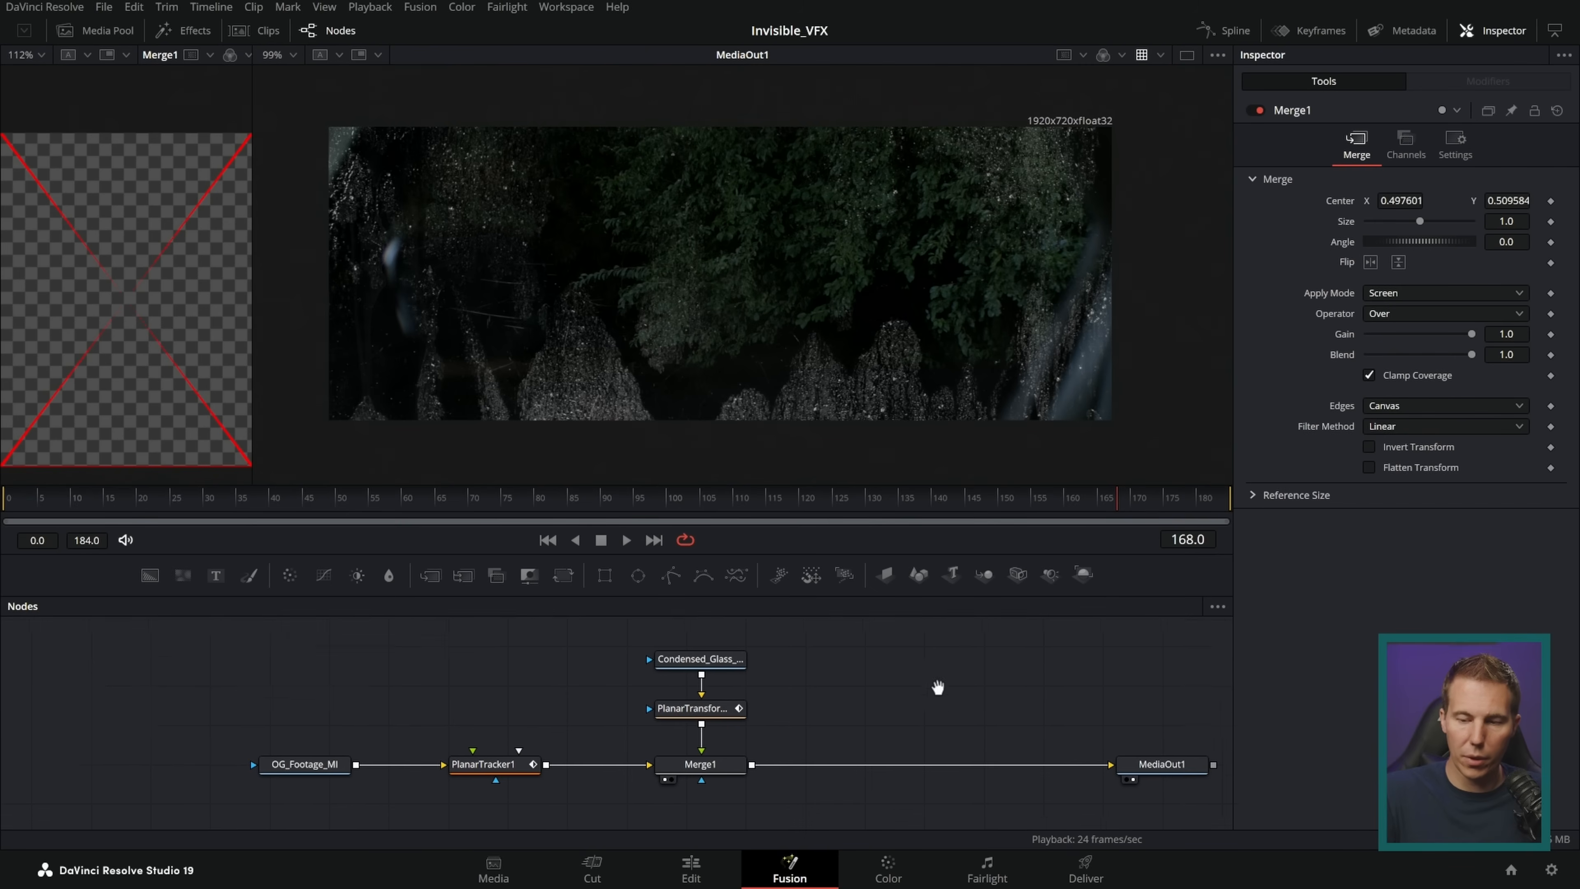
scroll(890, 685, down, 3)
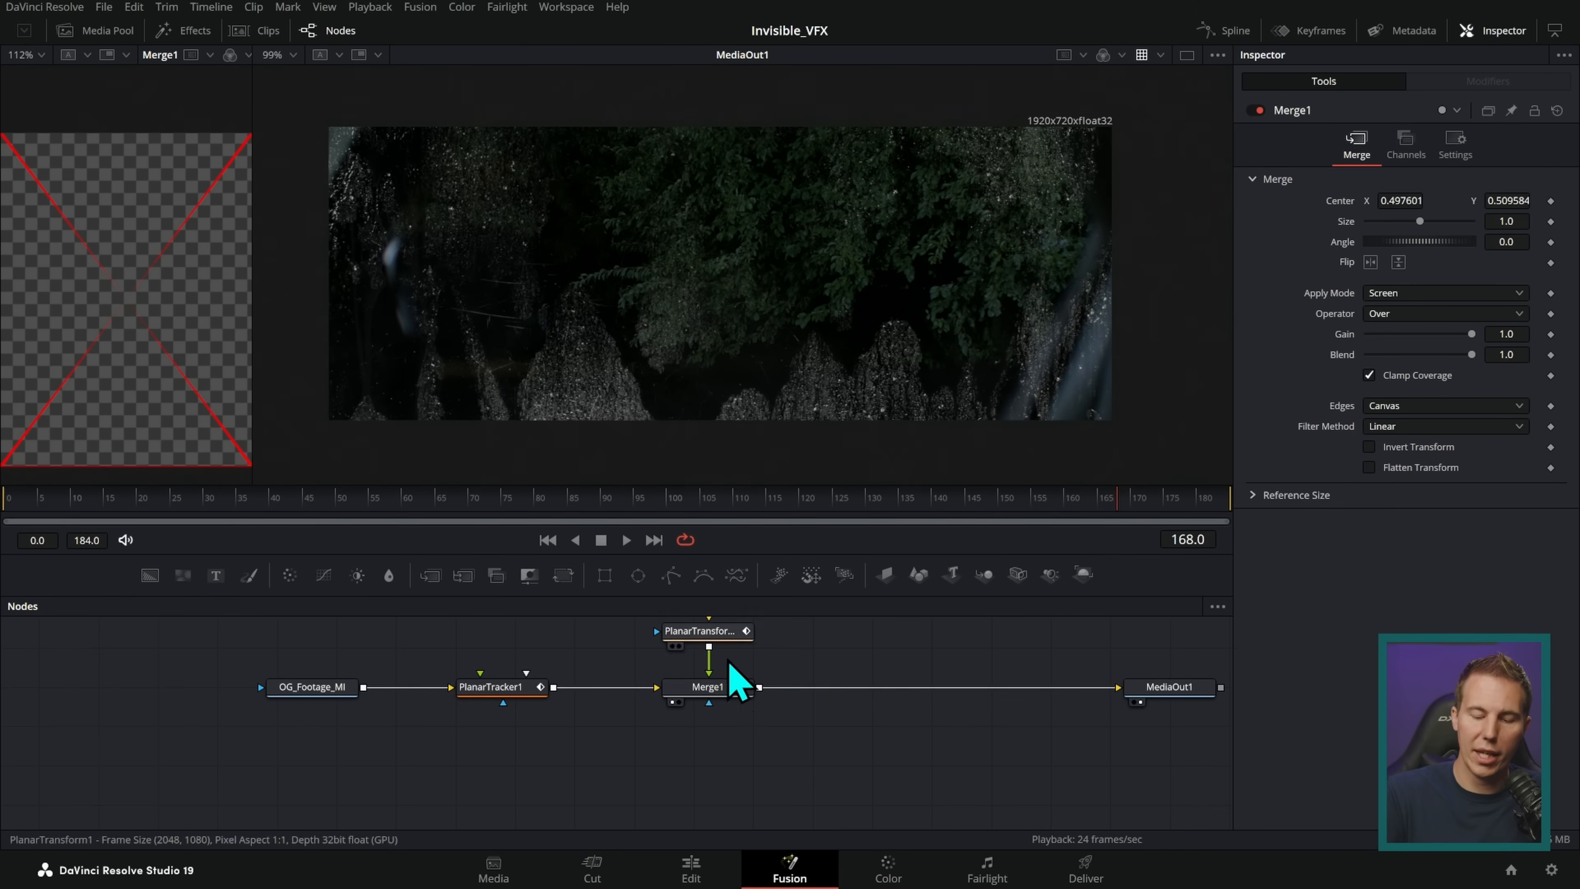
click(737, 691)
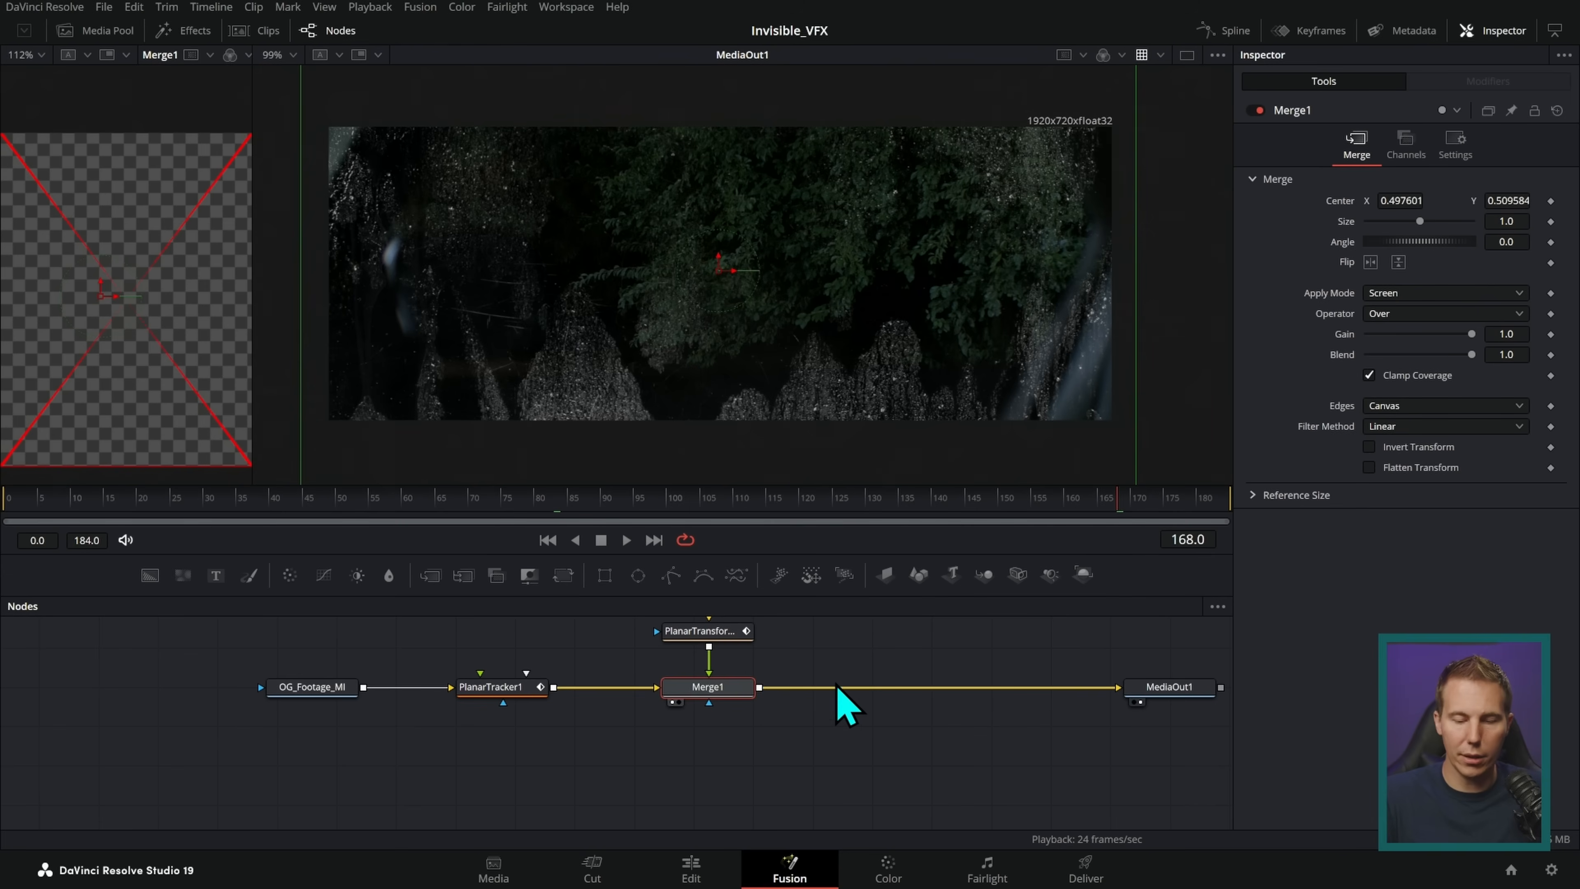
click(647, 631)
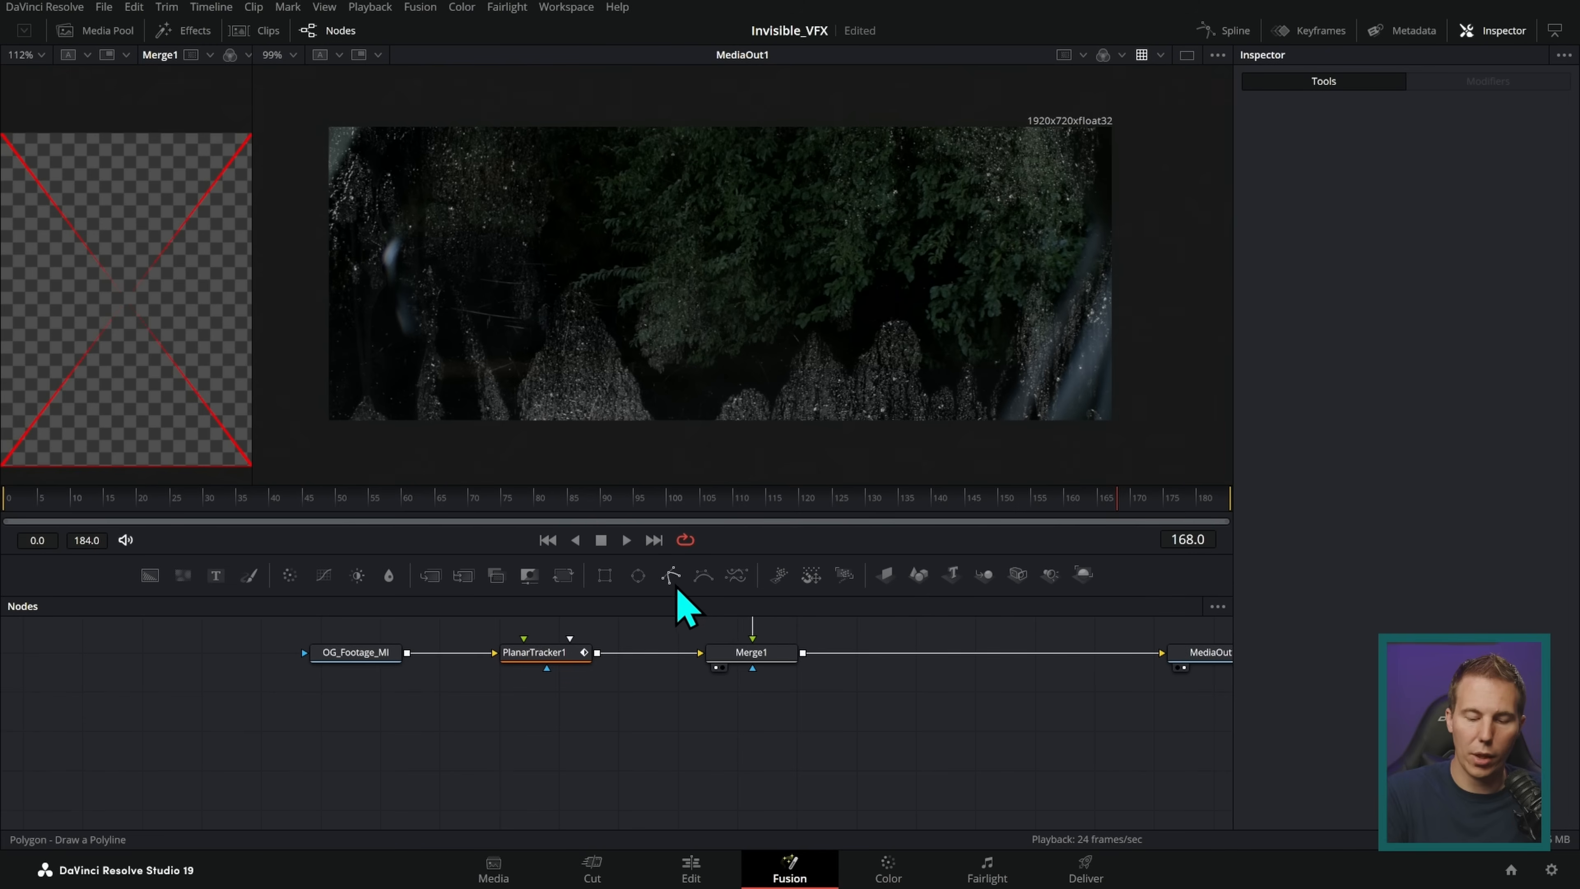
drag(671, 575, 752, 667)
drag(755, 734, 774, 735)
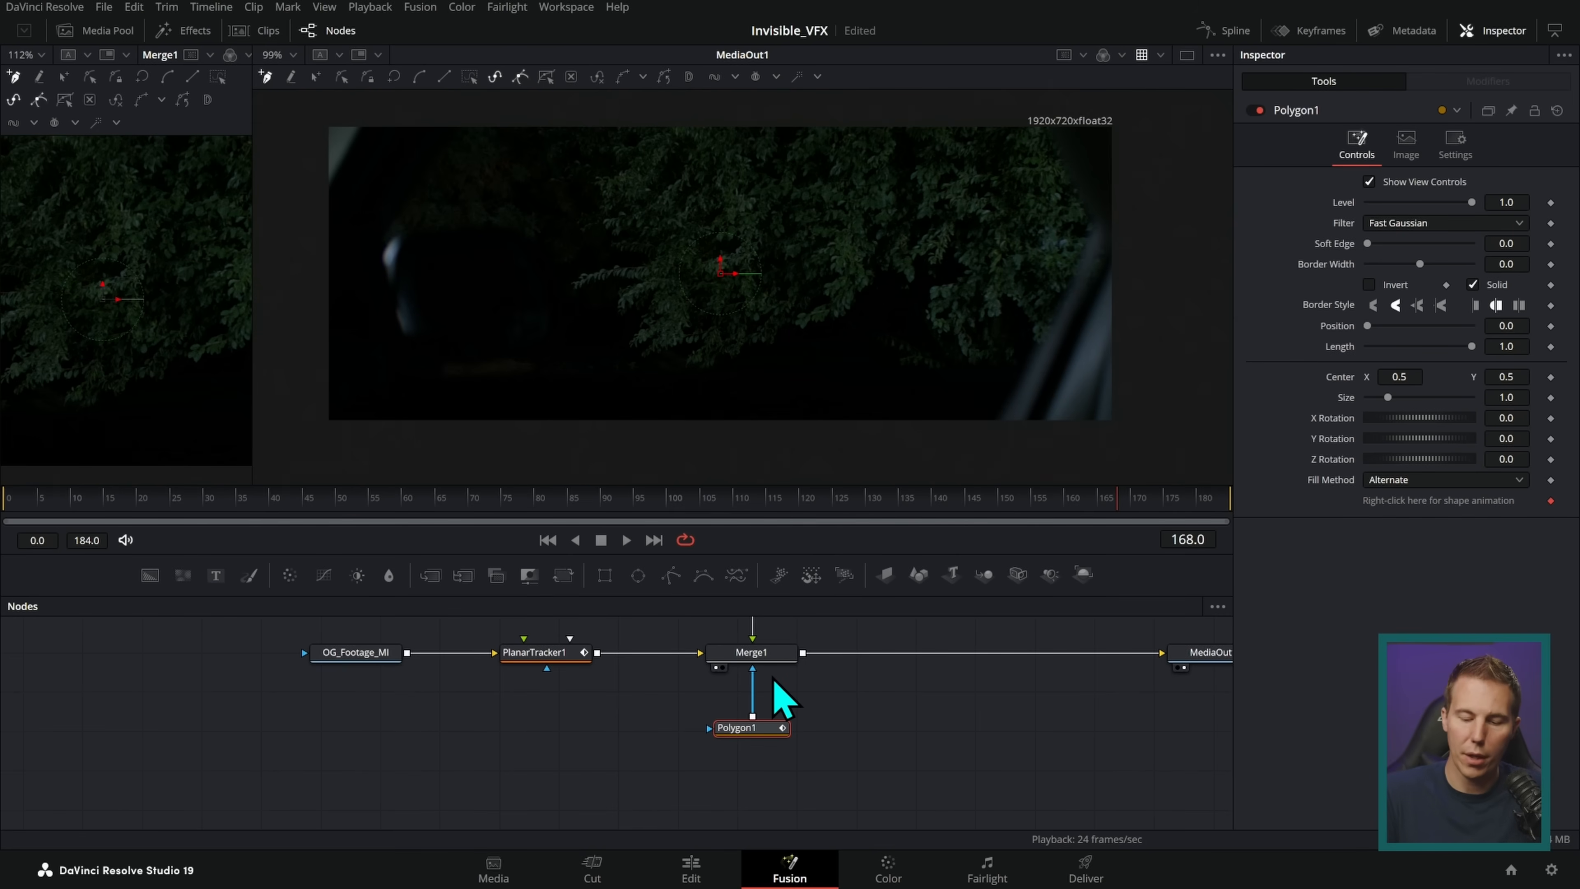
drag(760, 728, 760, 736)
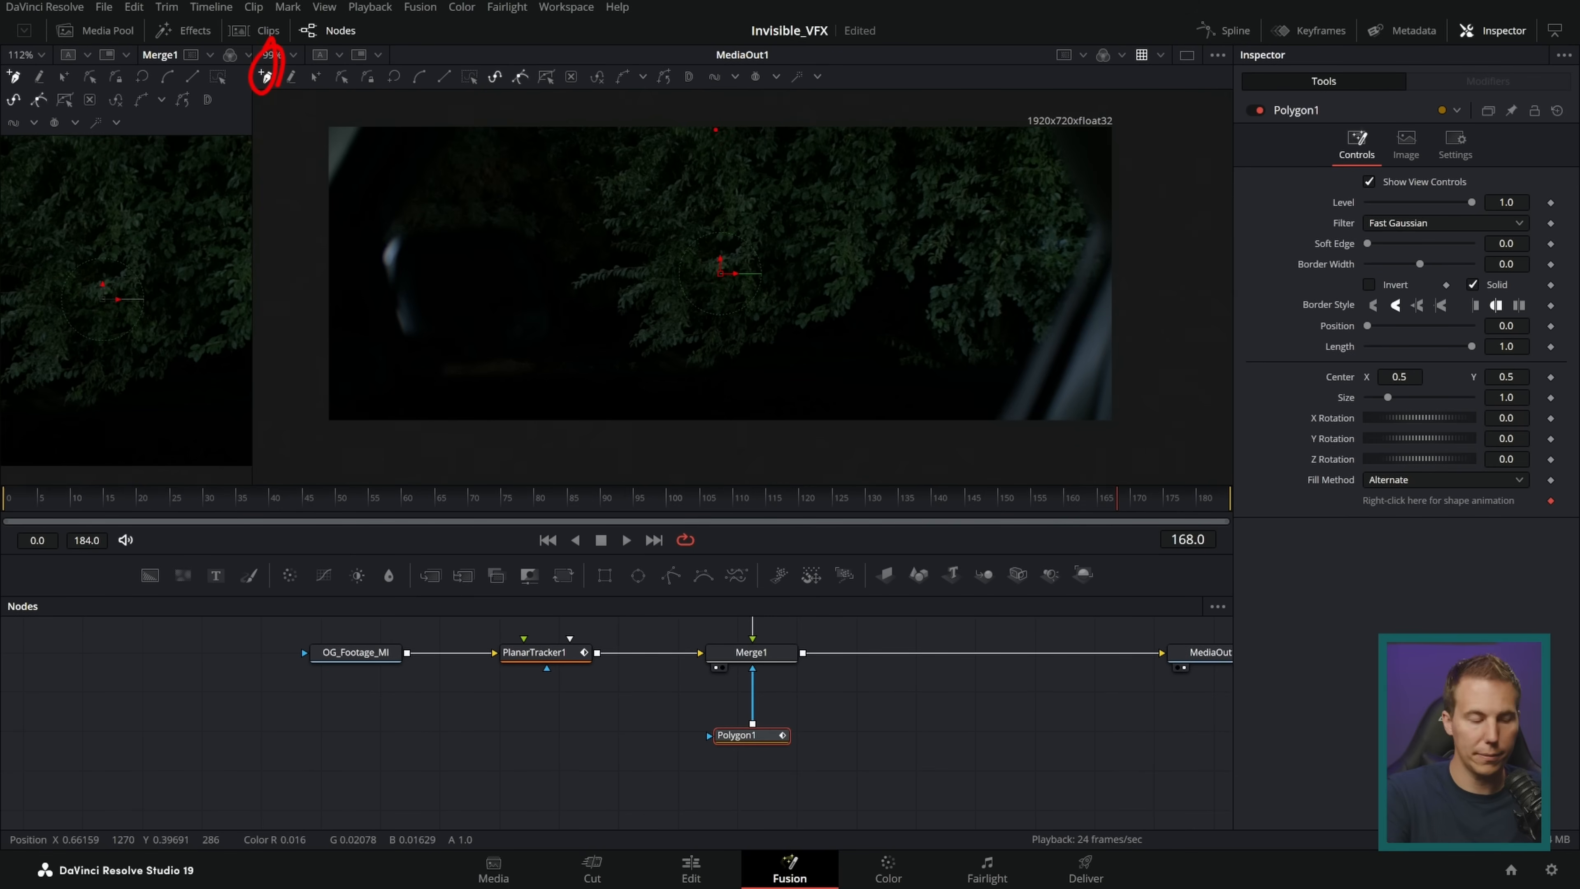
mouse_move(984, 265)
mouse_down()
mouse_move(800, 277)
mouse_move(912, 337)
mouse_move(989, 274)
mouse_up()
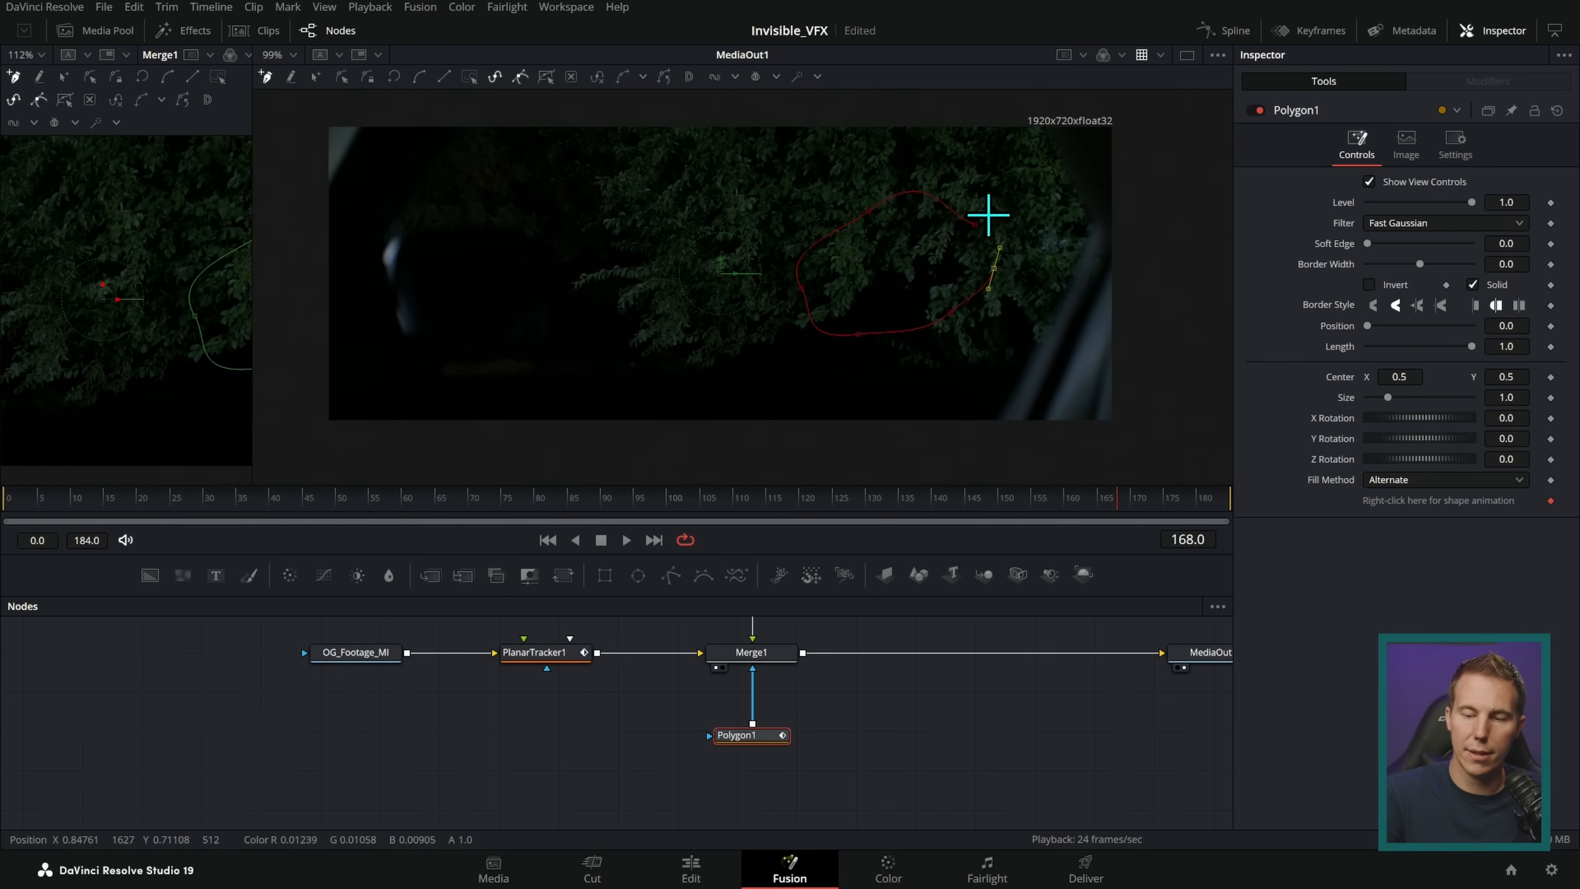
click(980, 225)
key(ctrl+a)
drag(949, 320, 834, 330)
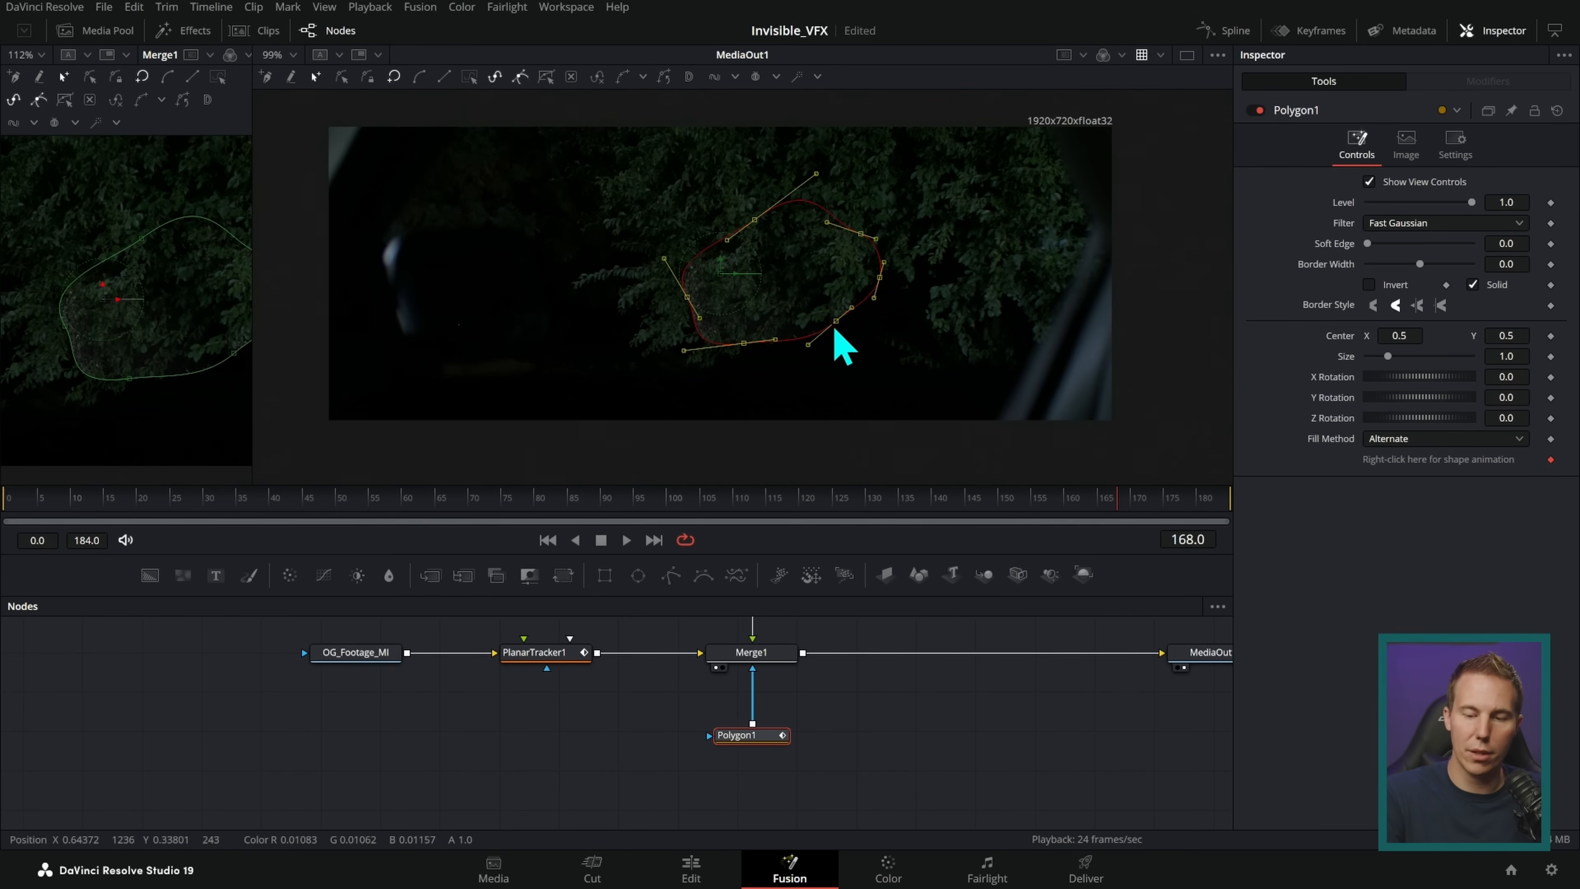
key(Delete)
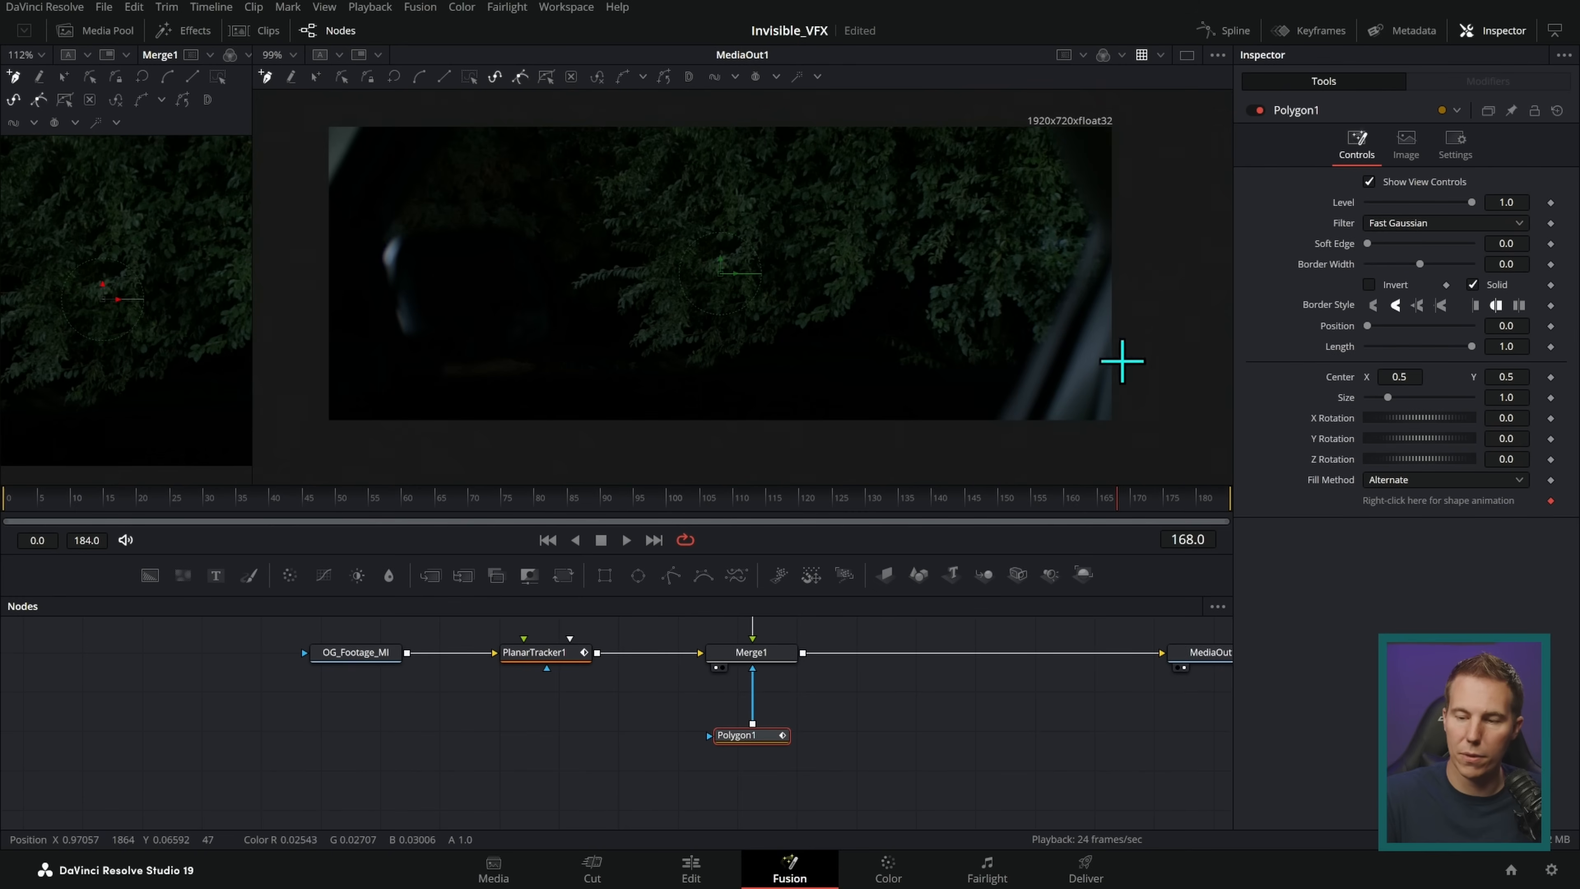
- Draw a closed Polygon1 mask around the car window opening, extending beyond the frame above and below, and lower its bottom-right corner along the window edge
drag(1027, 435, 1105, 435)
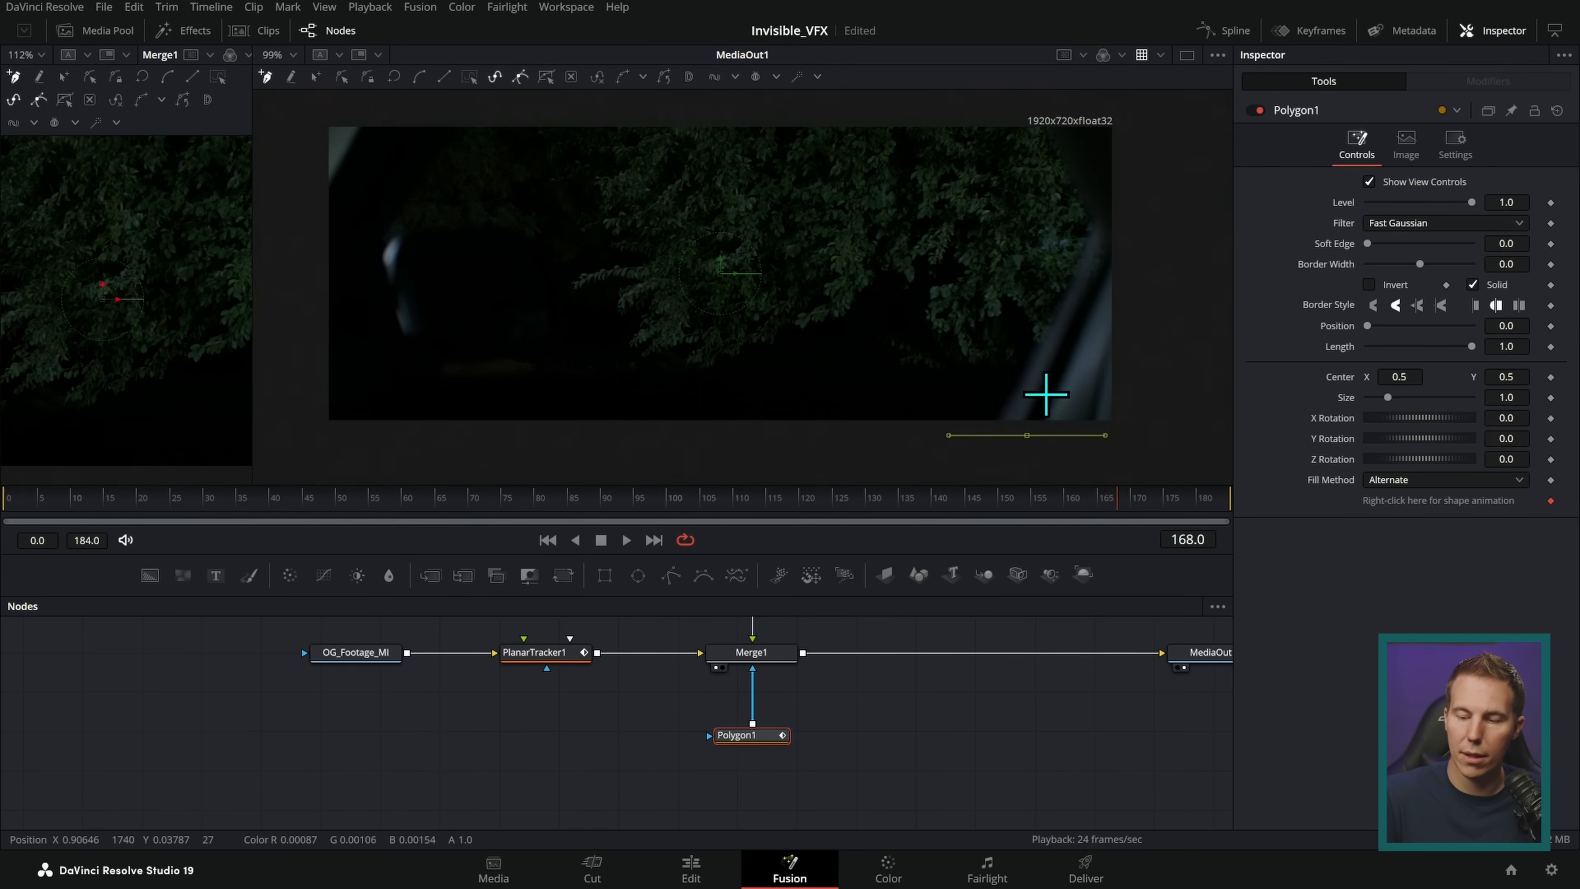
click(1112, 244)
drag(1074, 157, 1067, 115)
drag(716, 134, 493, 130)
click(443, 280)
scroll(628, 268, down, 3)
drag(478, 349, 503, 421)
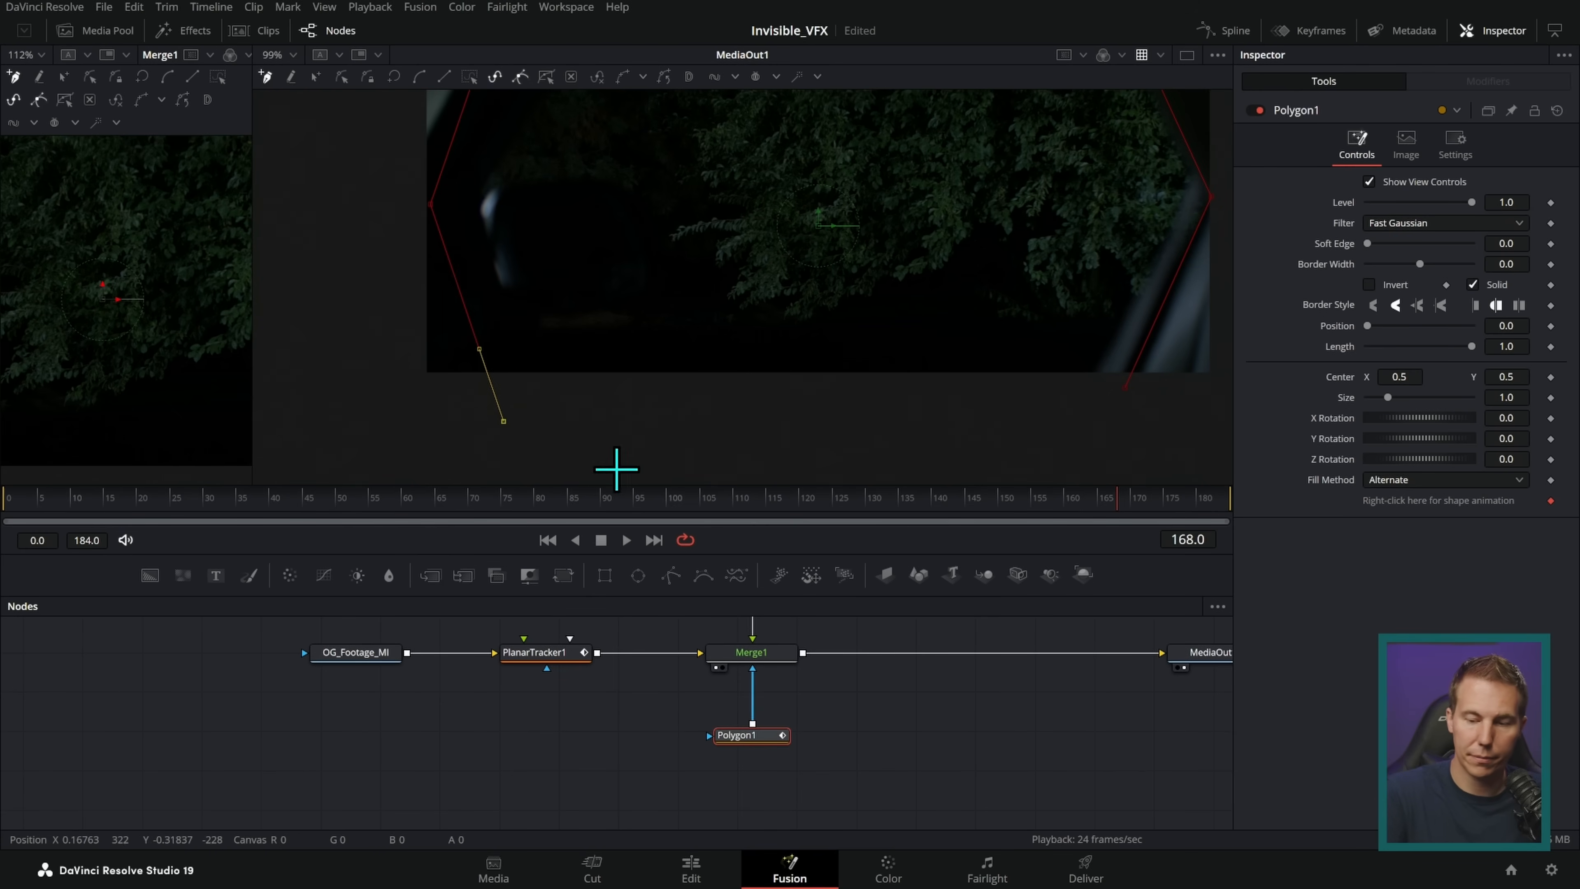
click(1126, 389)
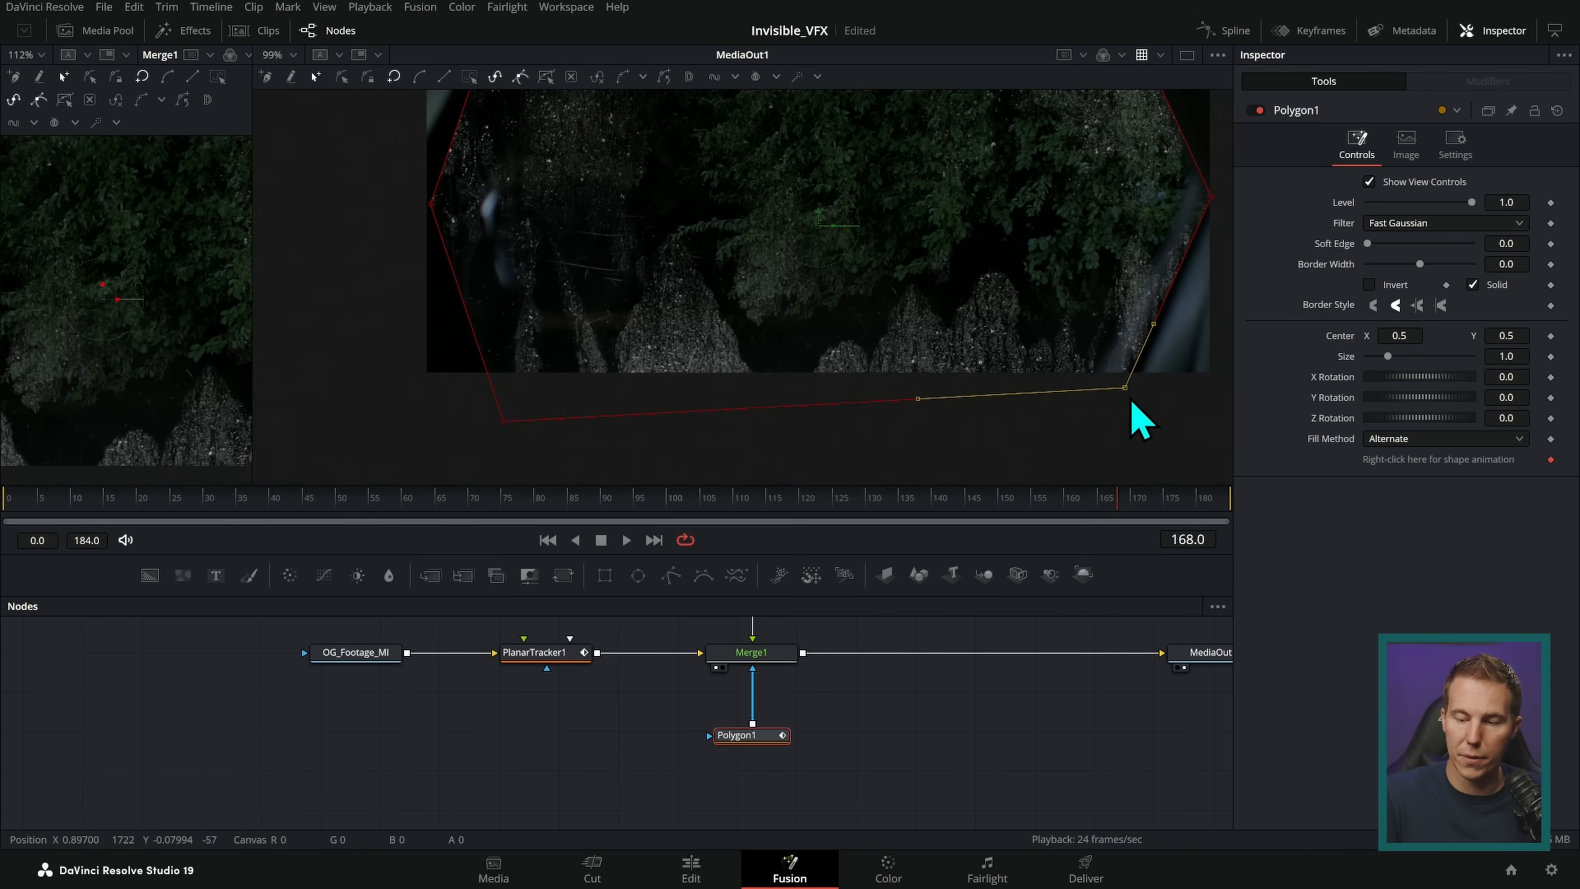
drag(1125, 388, 1111, 432)
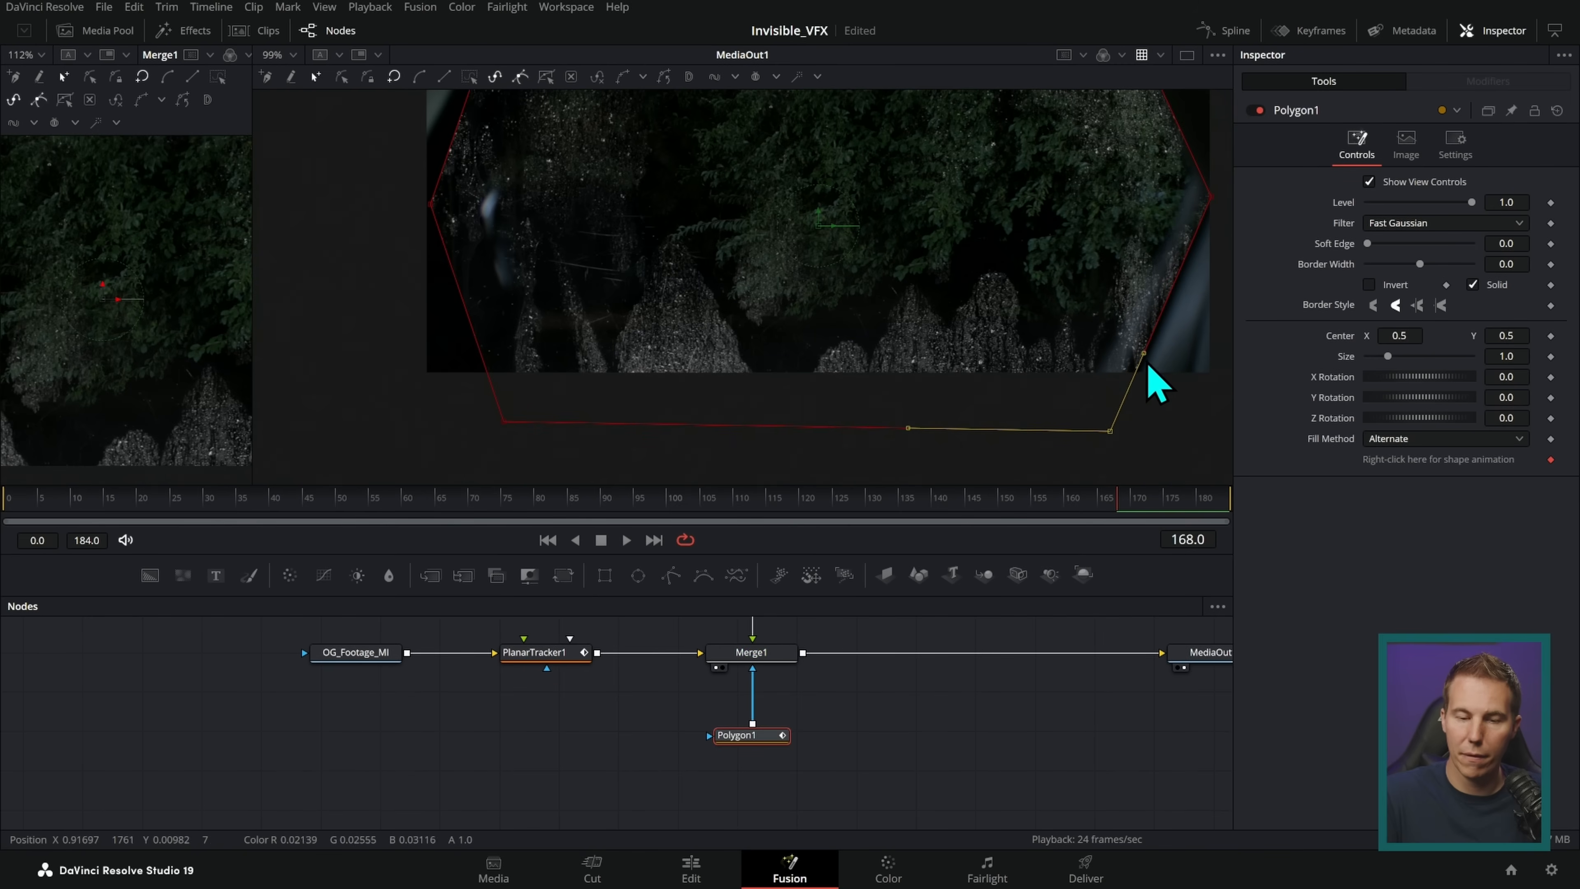
scroll(1060, 398, down, 2)
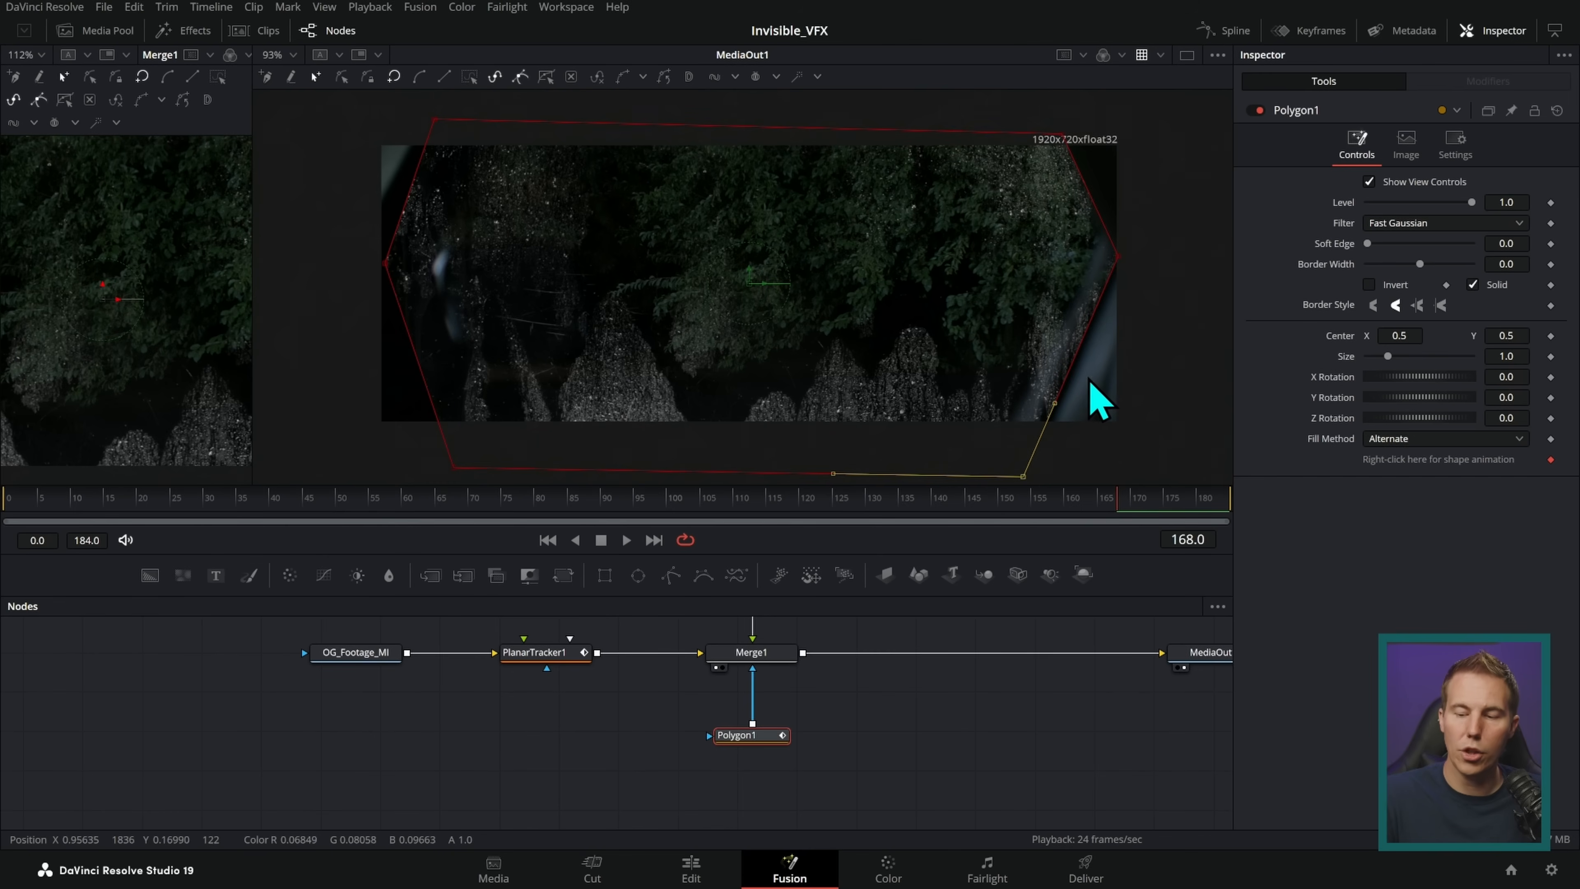
scroll(1126, 414, up, 1)
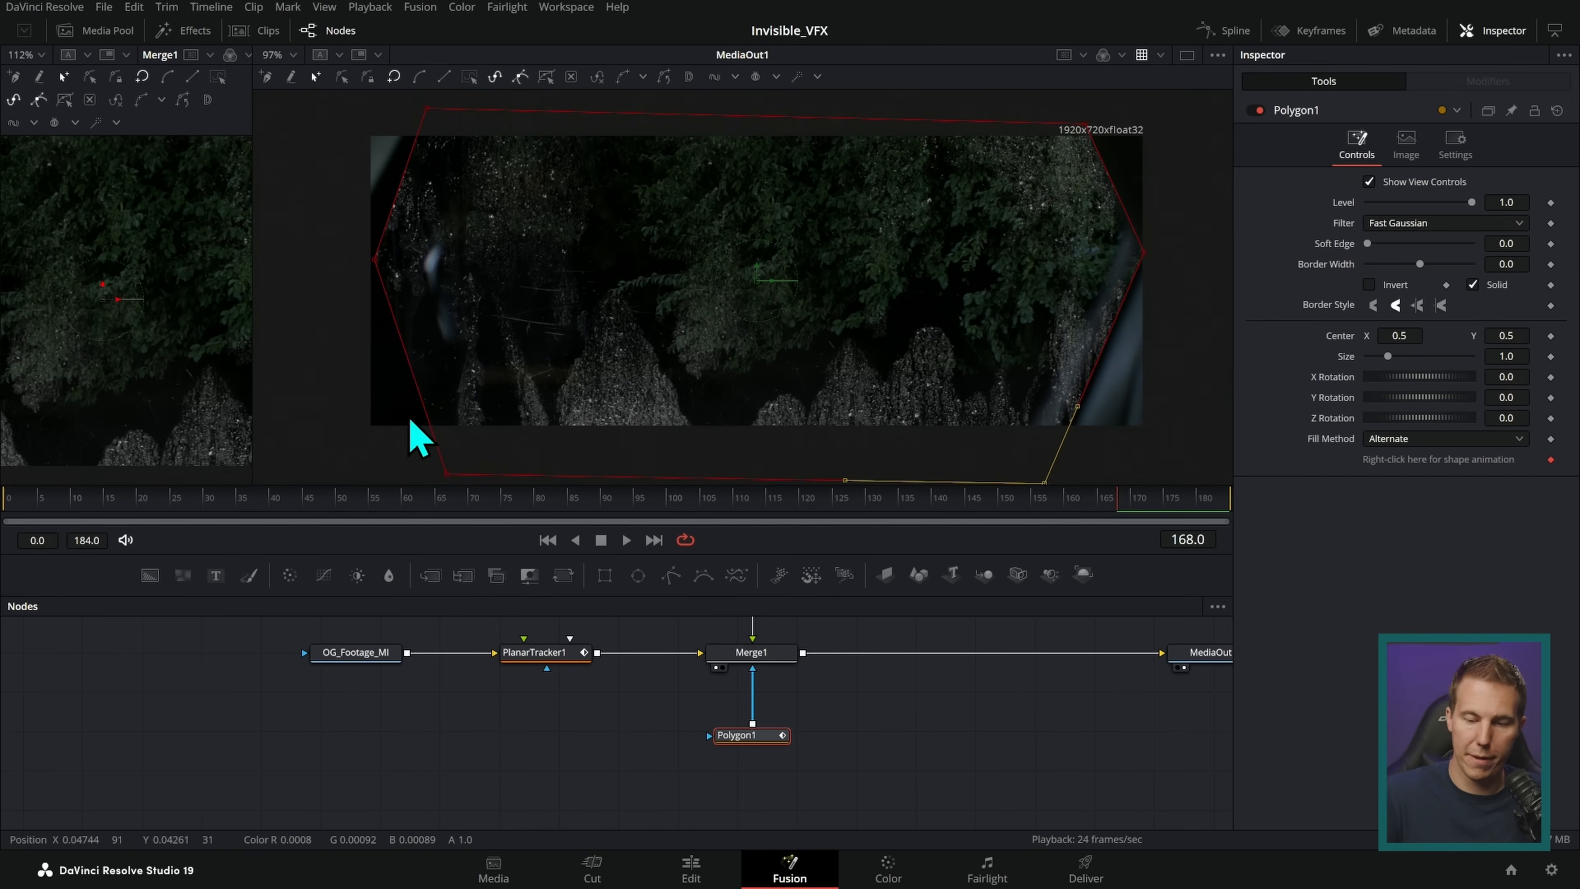
- Move the Polygon1 node further below Merge1 to make room between them
click(839, 734)
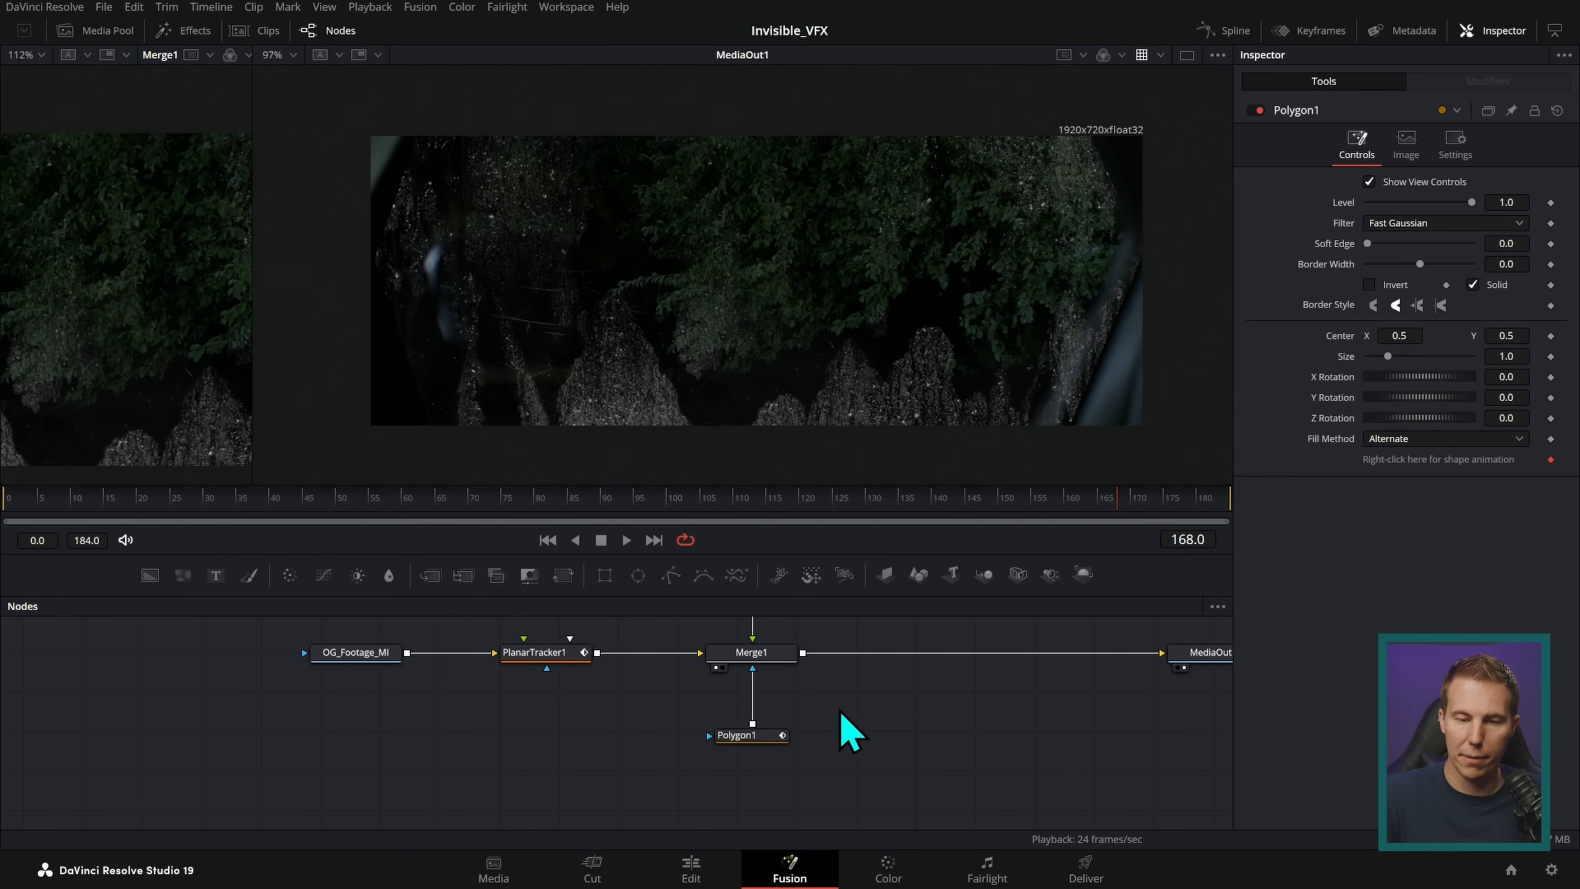
drag(764, 747, 788, 756)
click(848, 722)
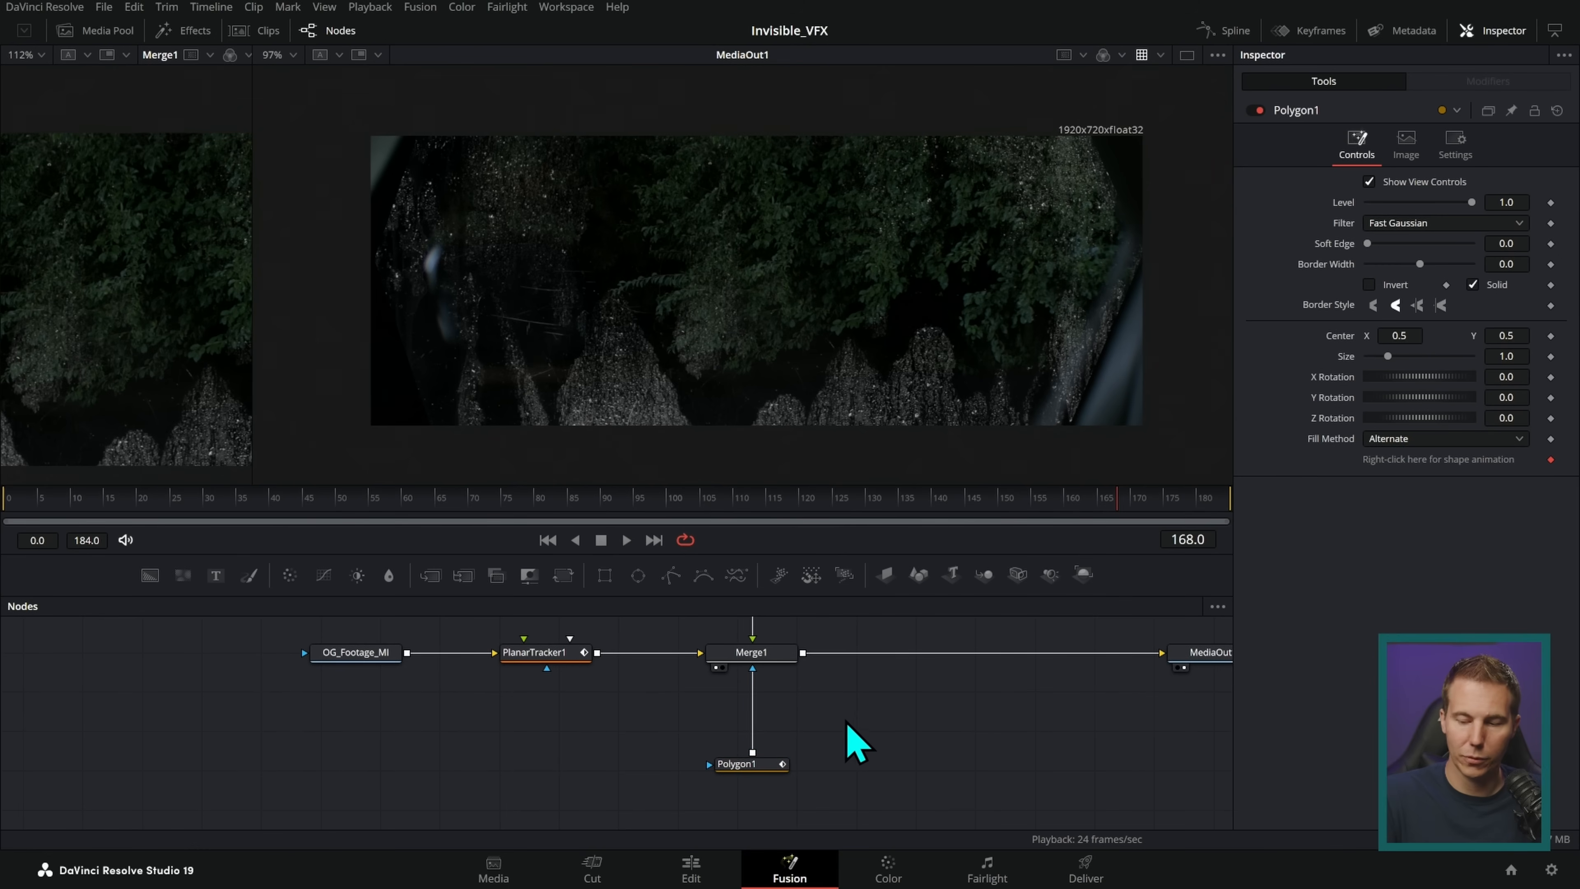
- Play back and scrub the masked composite, checking the mask edge against the moving right window frame up close
click(627, 541)
scroll(1202, 399, up, 2)
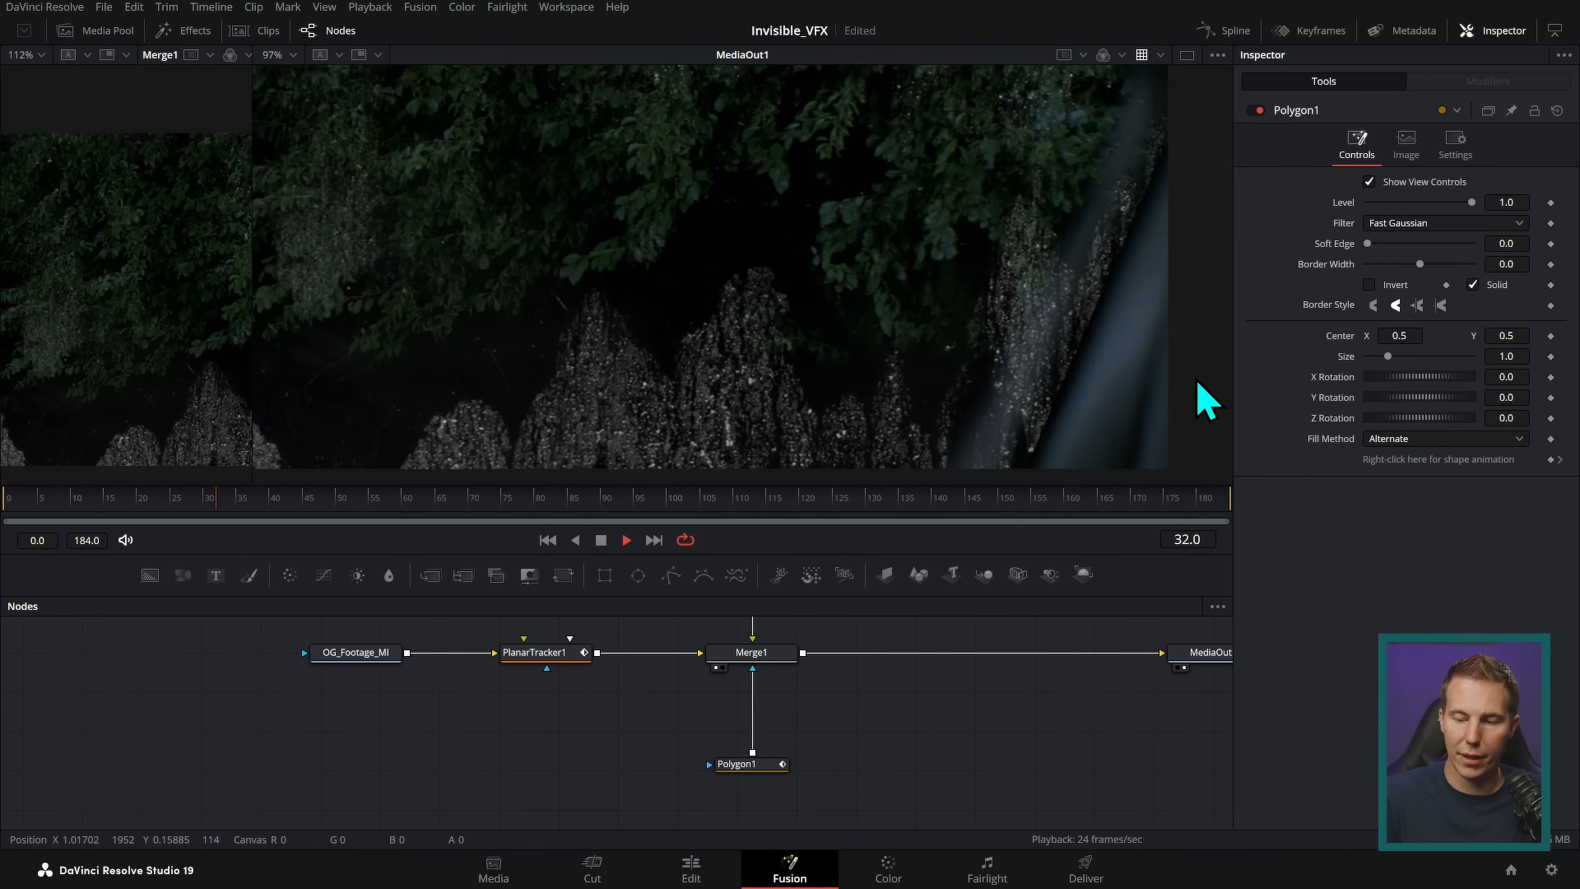
scroll(1086, 367, up, 5)
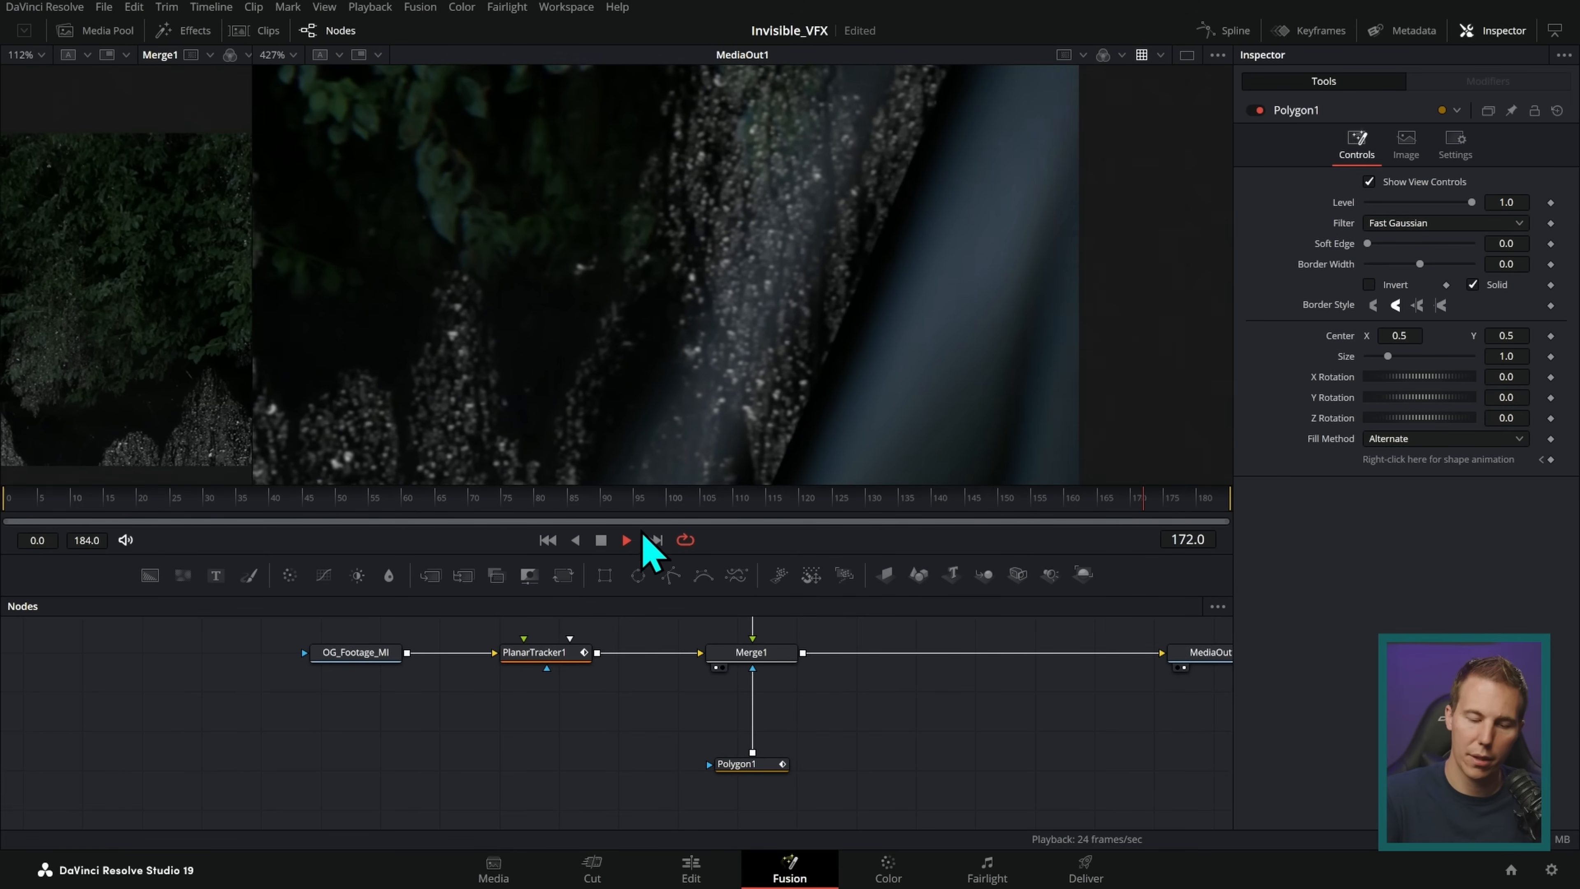
click(601, 540)
drag(953, 512, 706, 519)
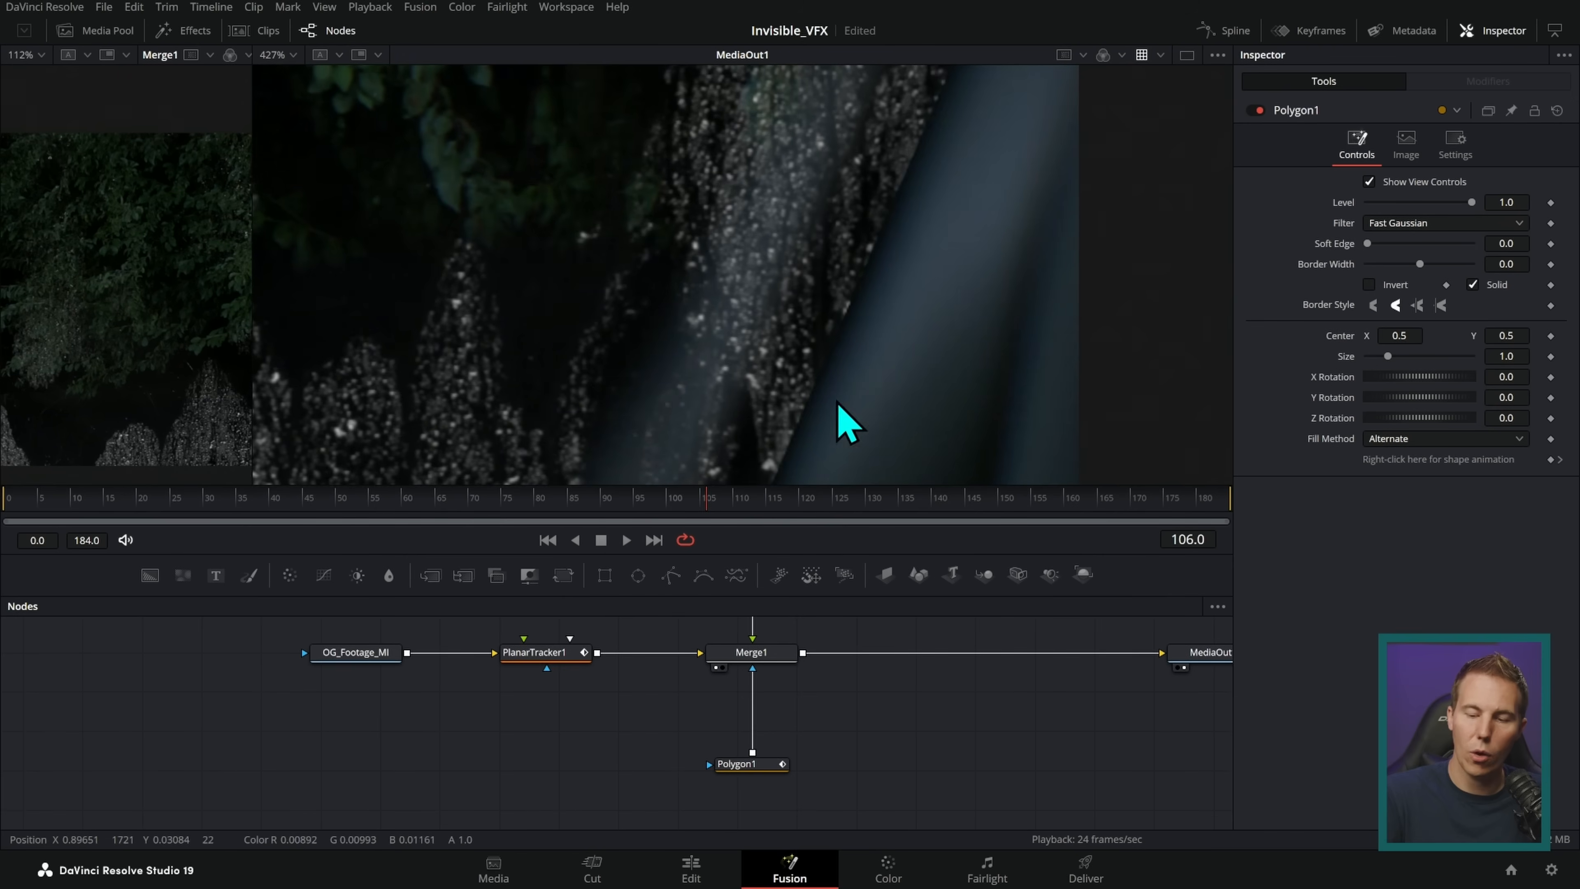
scroll(896, 401, down, 5)
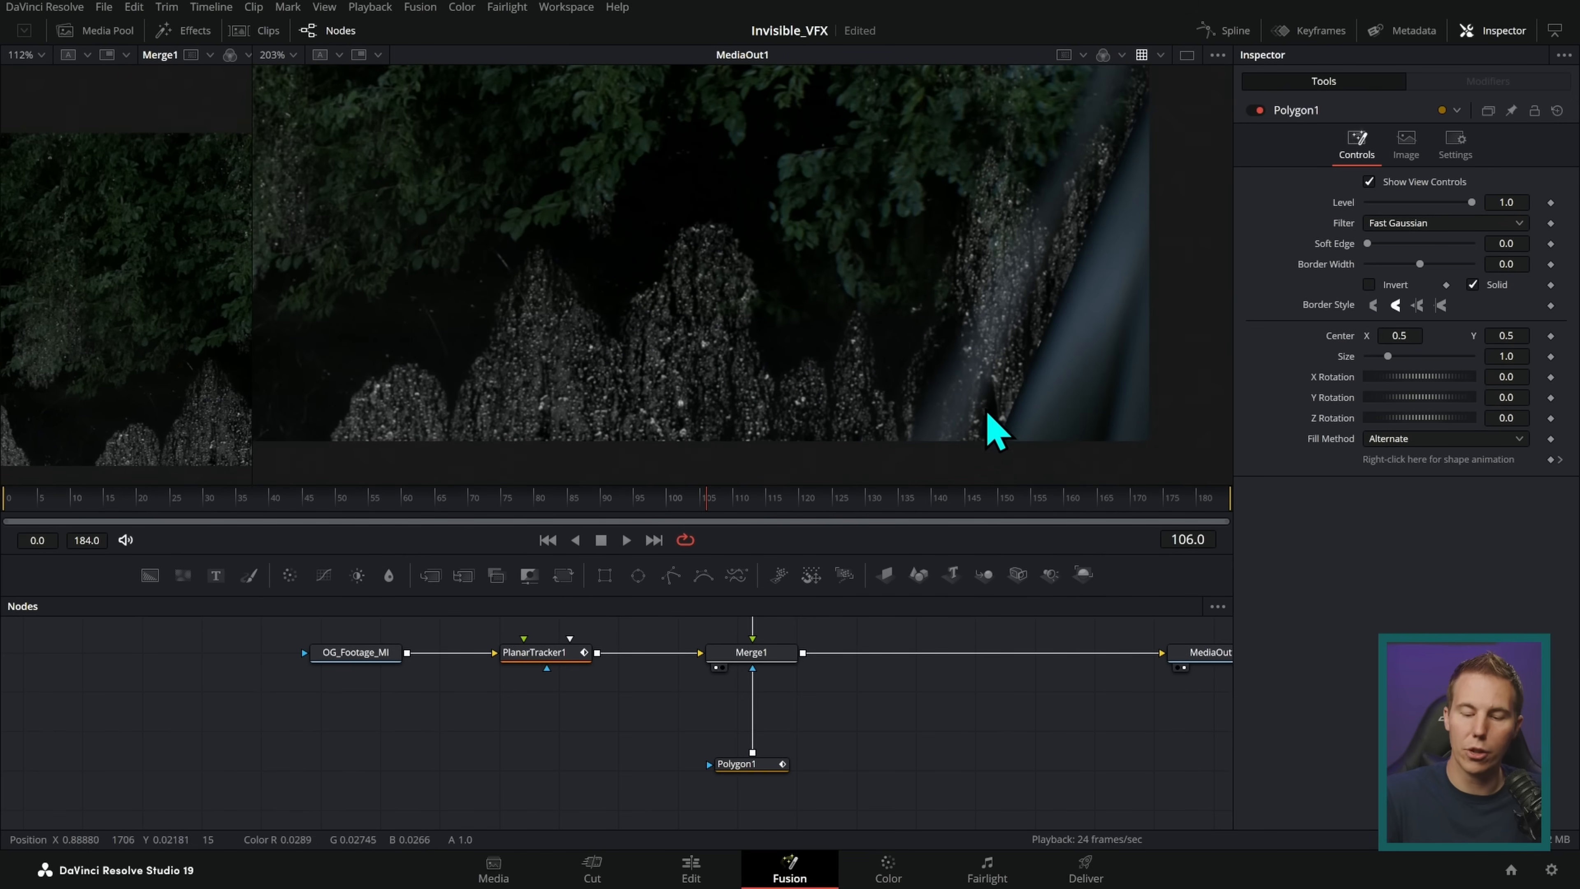
click(762, 767)
drag(839, 521, 771, 520)
- Duplicate PlanarTransform1 and insert the copy between Polygon1 and Merge1's effect mask input
scroll(850, 715, up, 2)
click(777, 678)
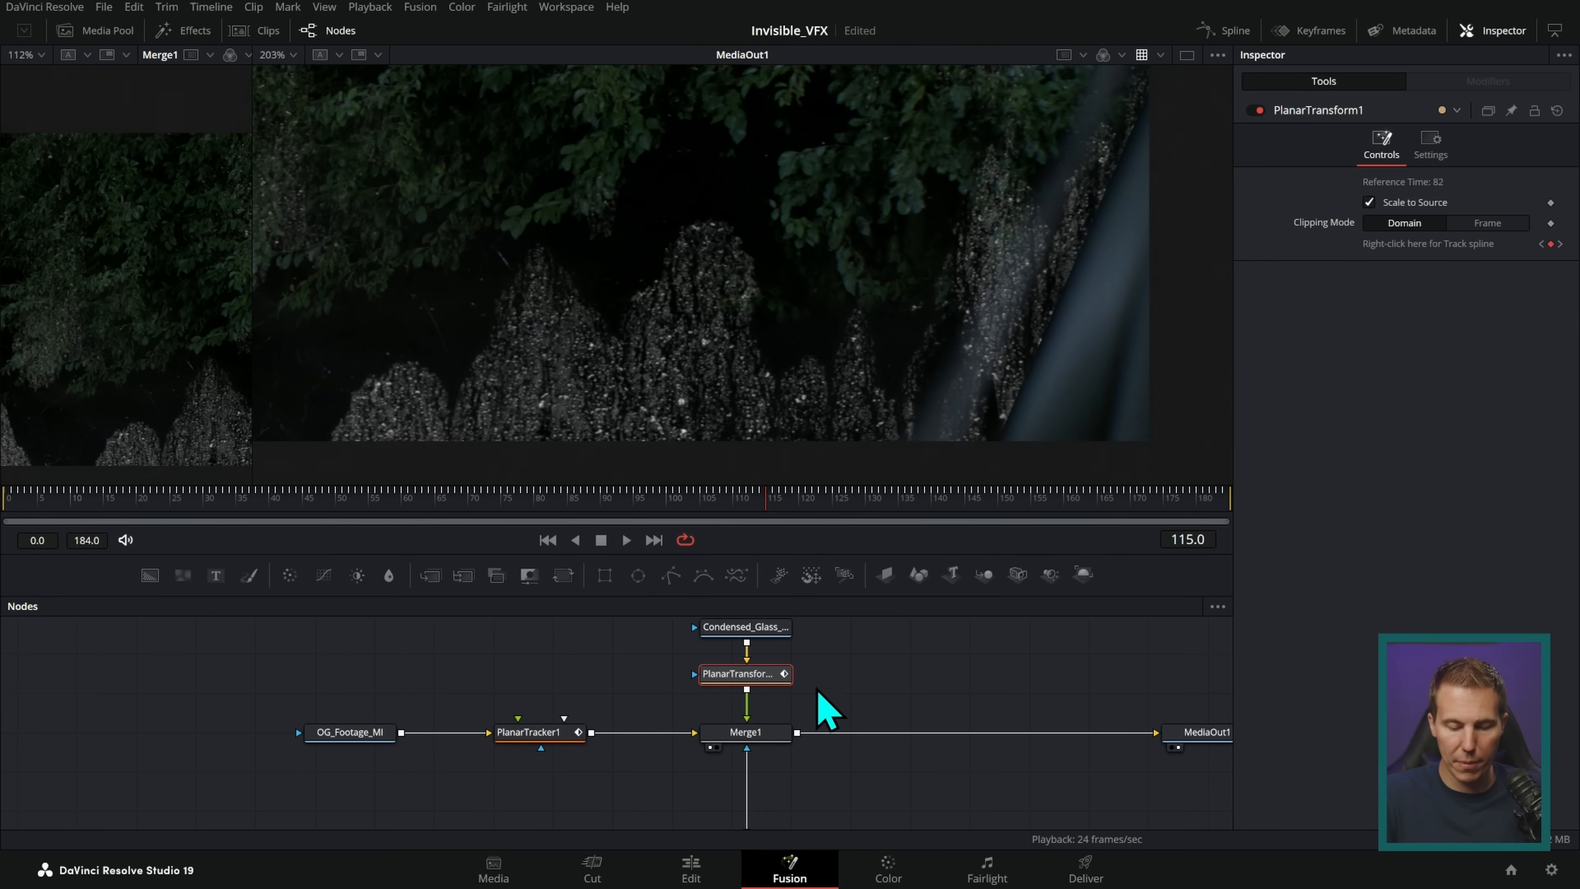
key(ctrl+c)
scroll(827, 710, down, 3)
key(ctrl+v)
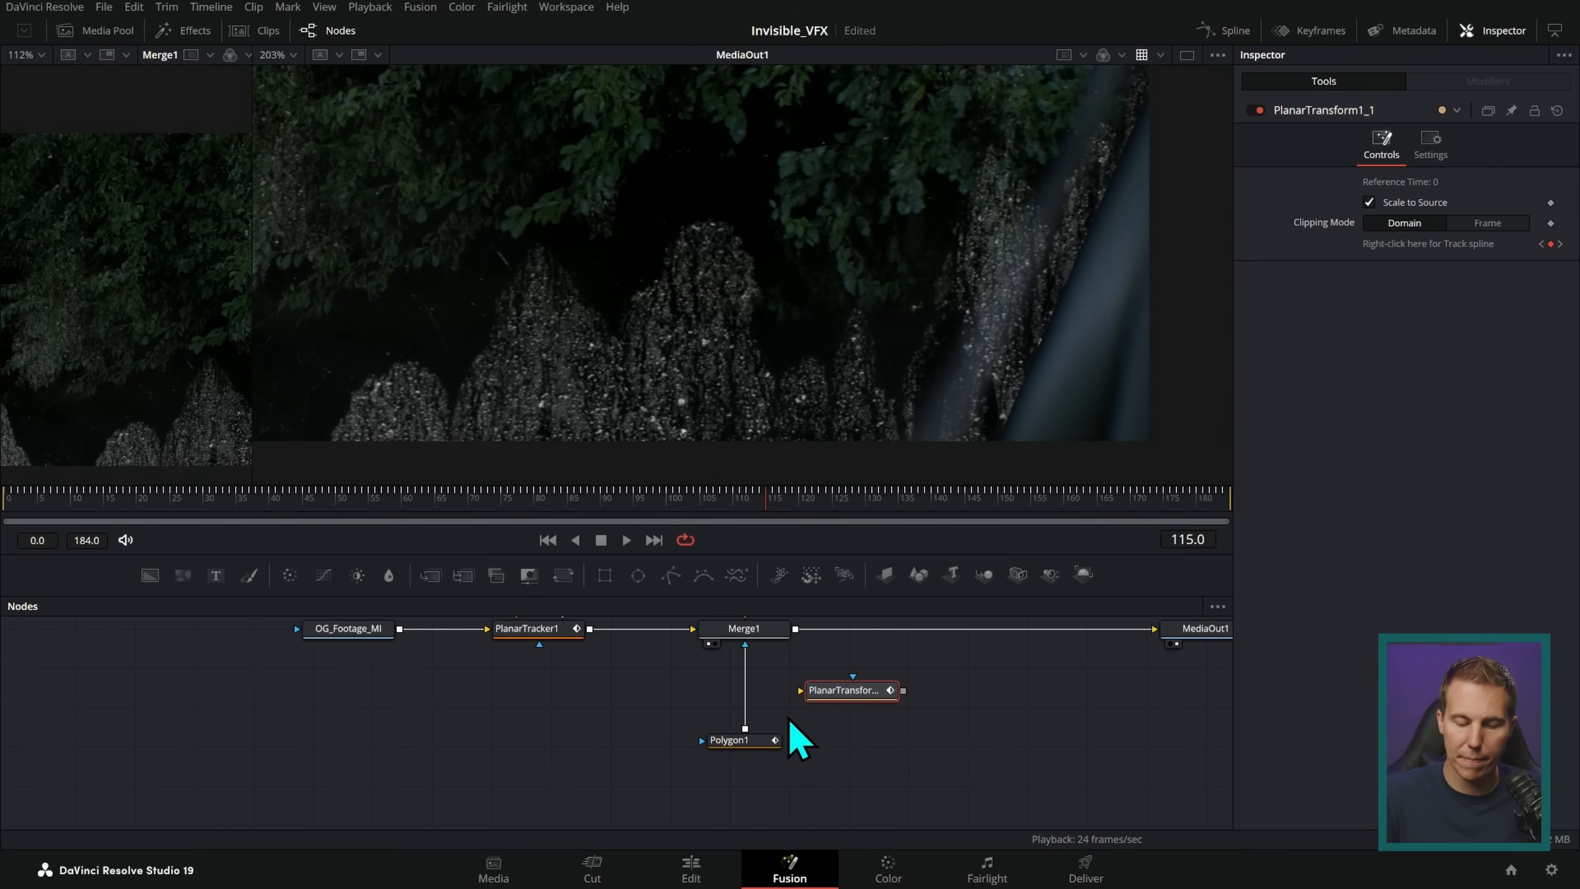
drag(745, 645, 802, 696)
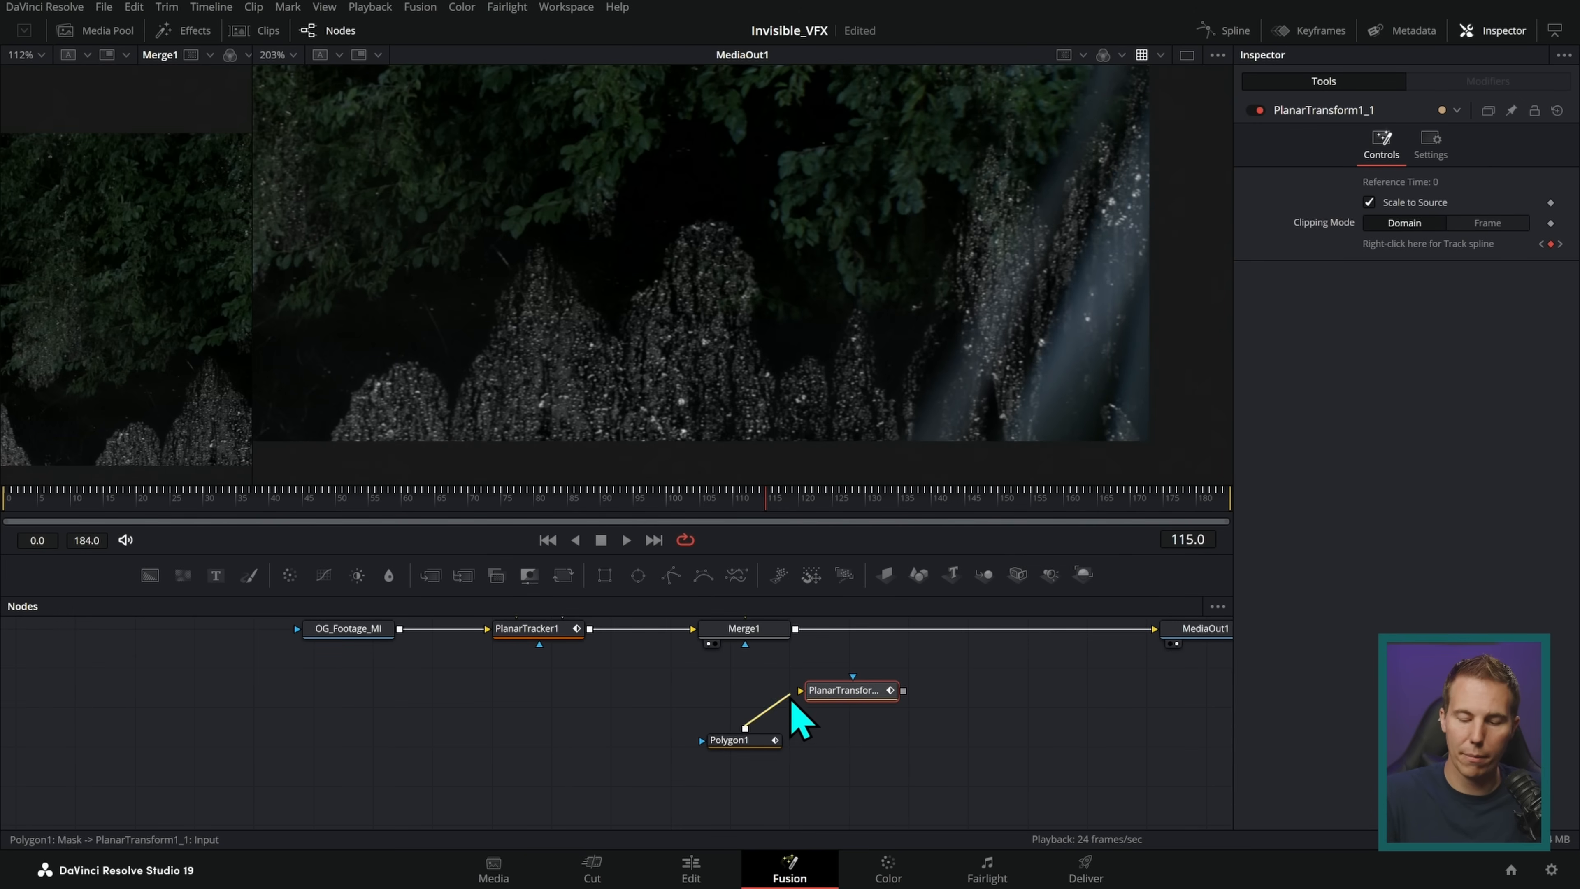
drag(801, 692, 850, 695)
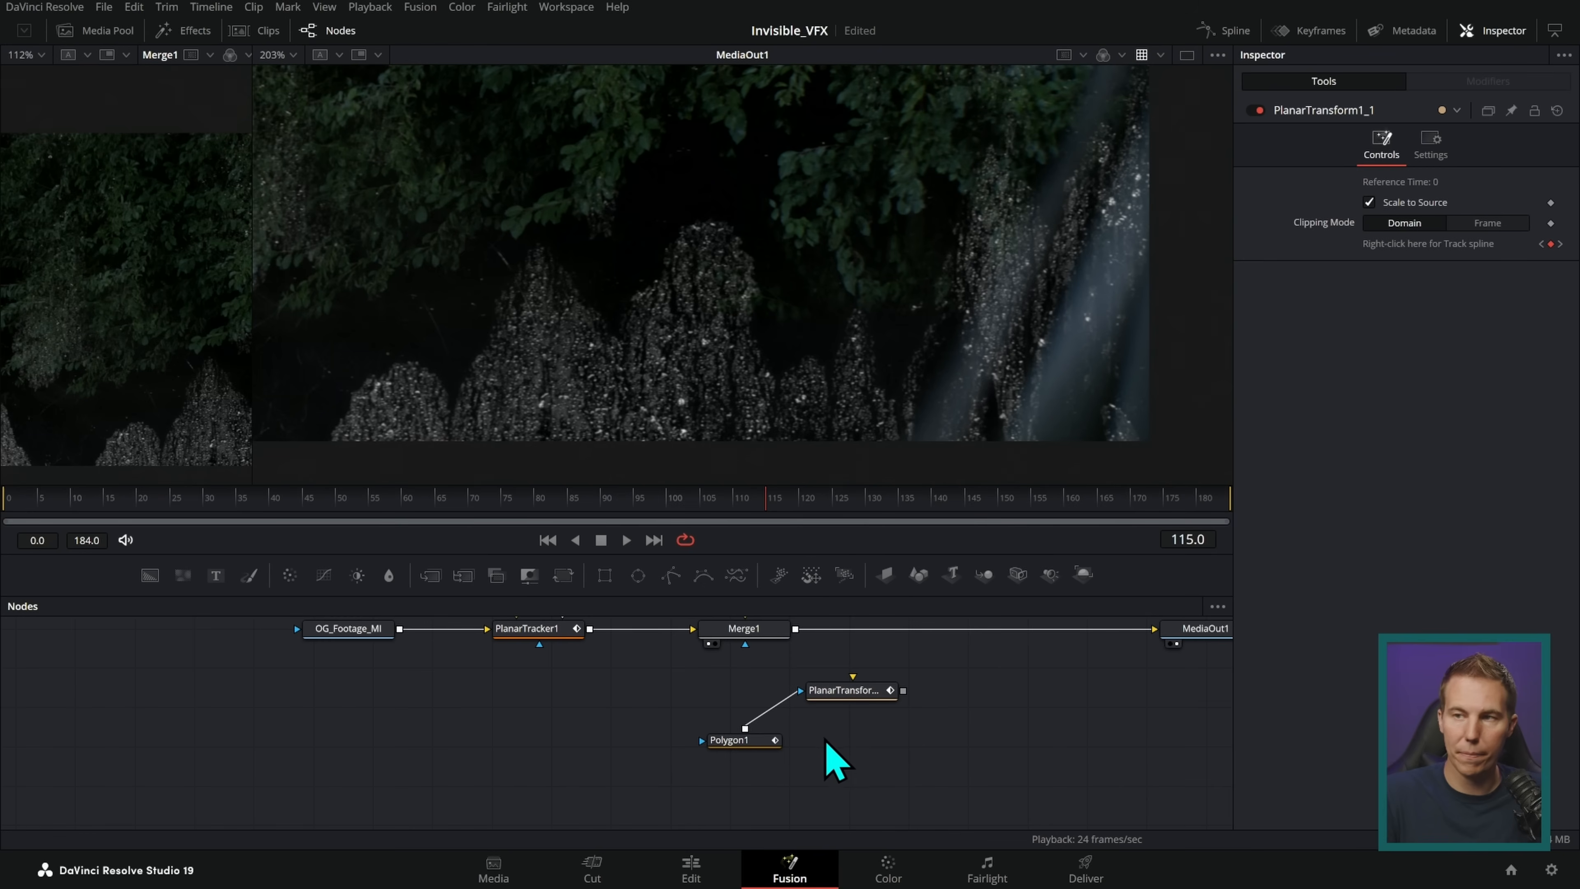
drag(802, 692, 746, 651)
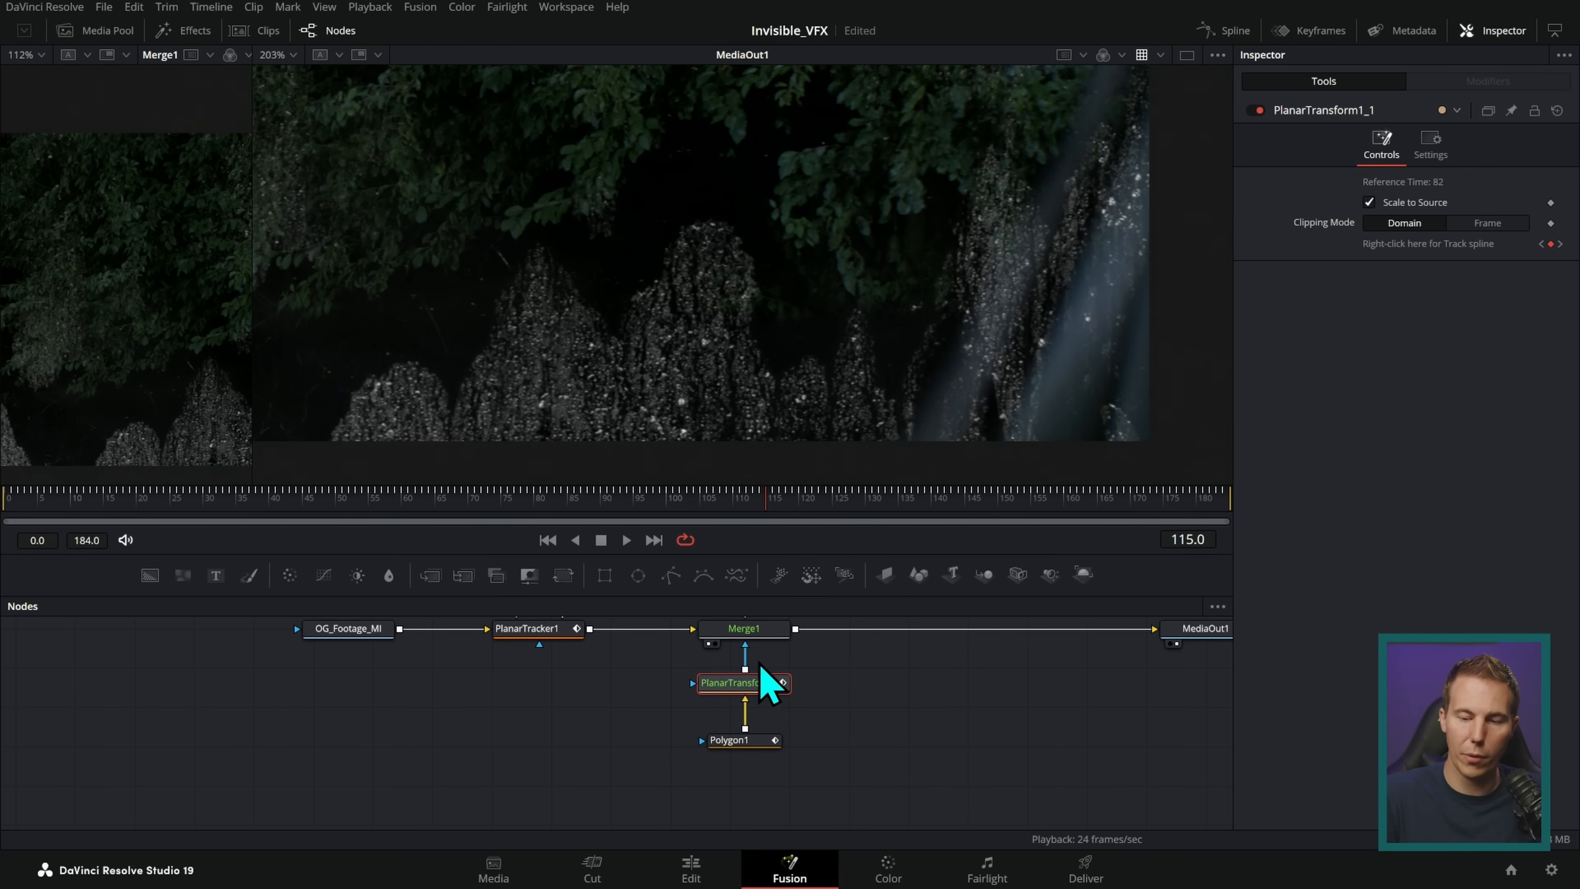
- Play back and scrub the composite to check that the tracked mask follows the window edge across the shot
click(625, 539)
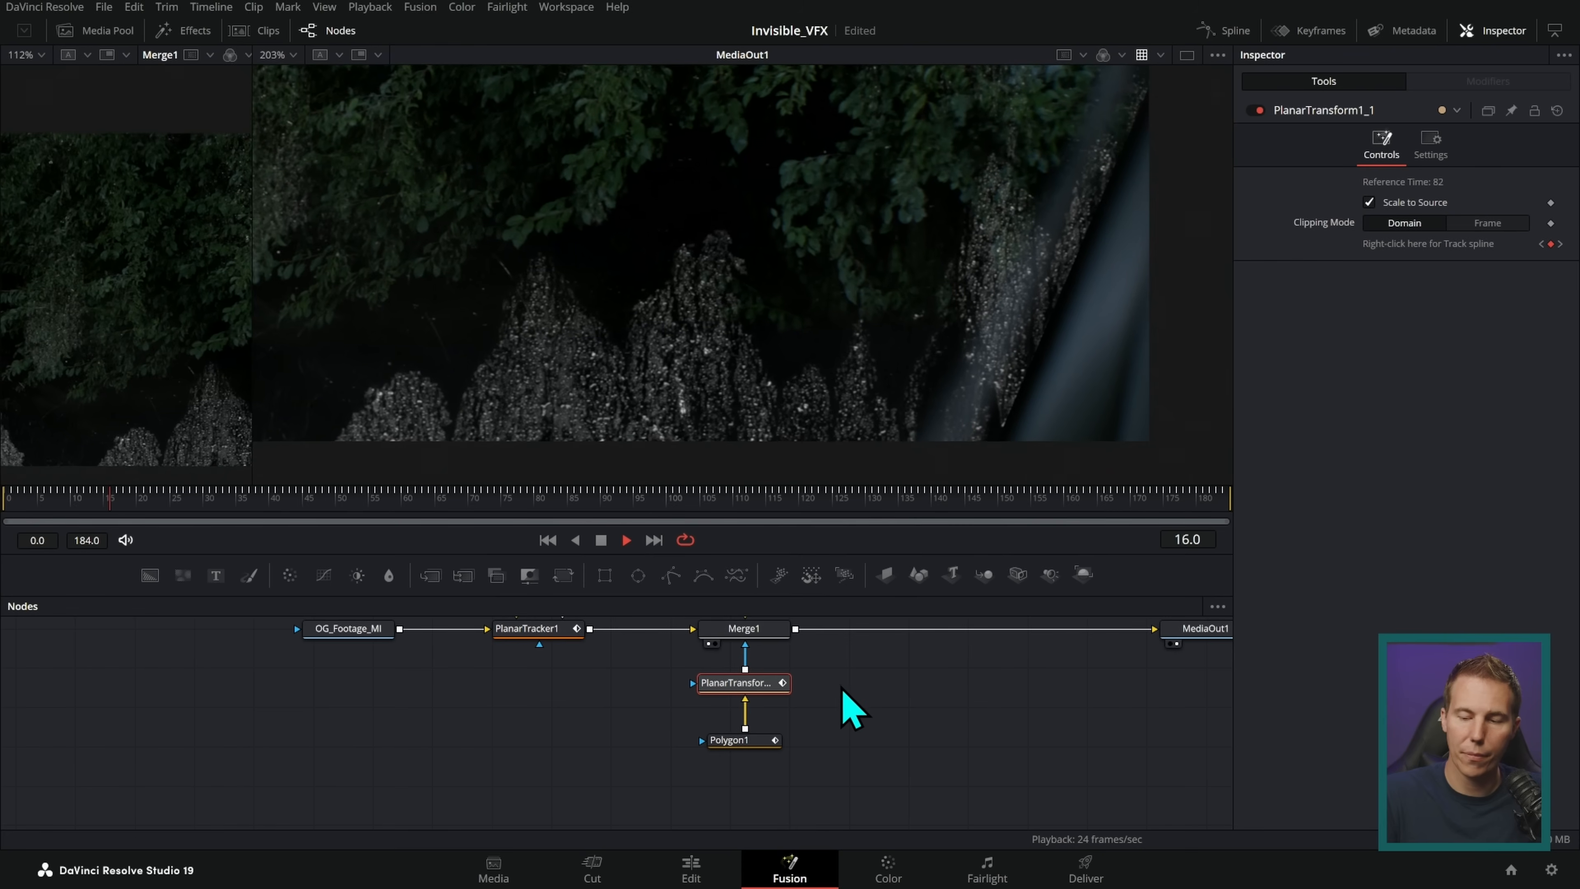
click(600, 540)
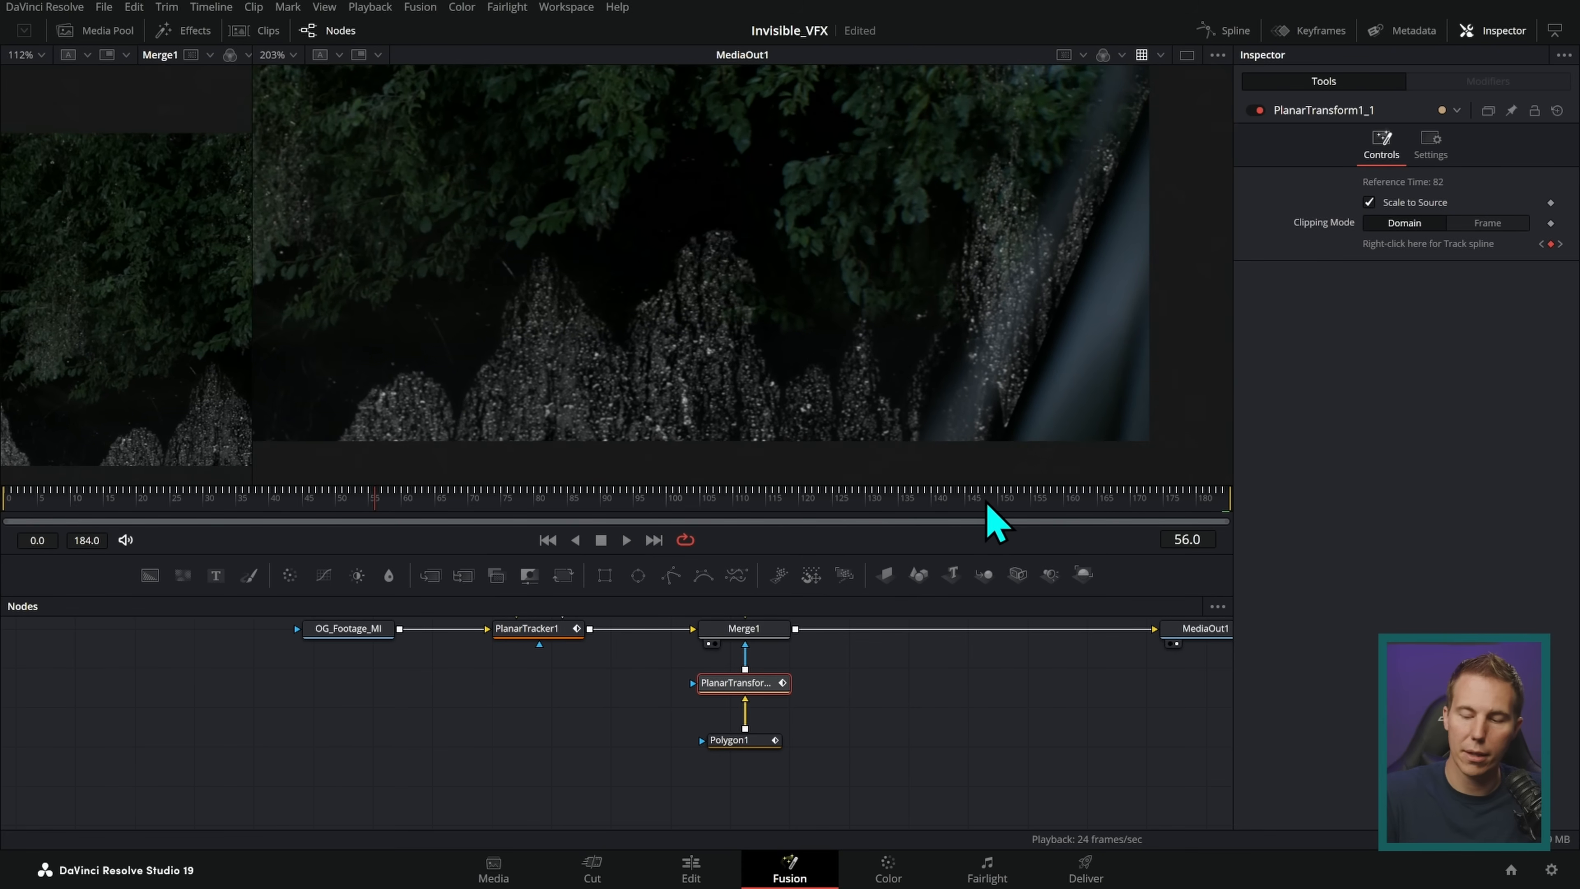
click(1065, 526)
key(shift+z)
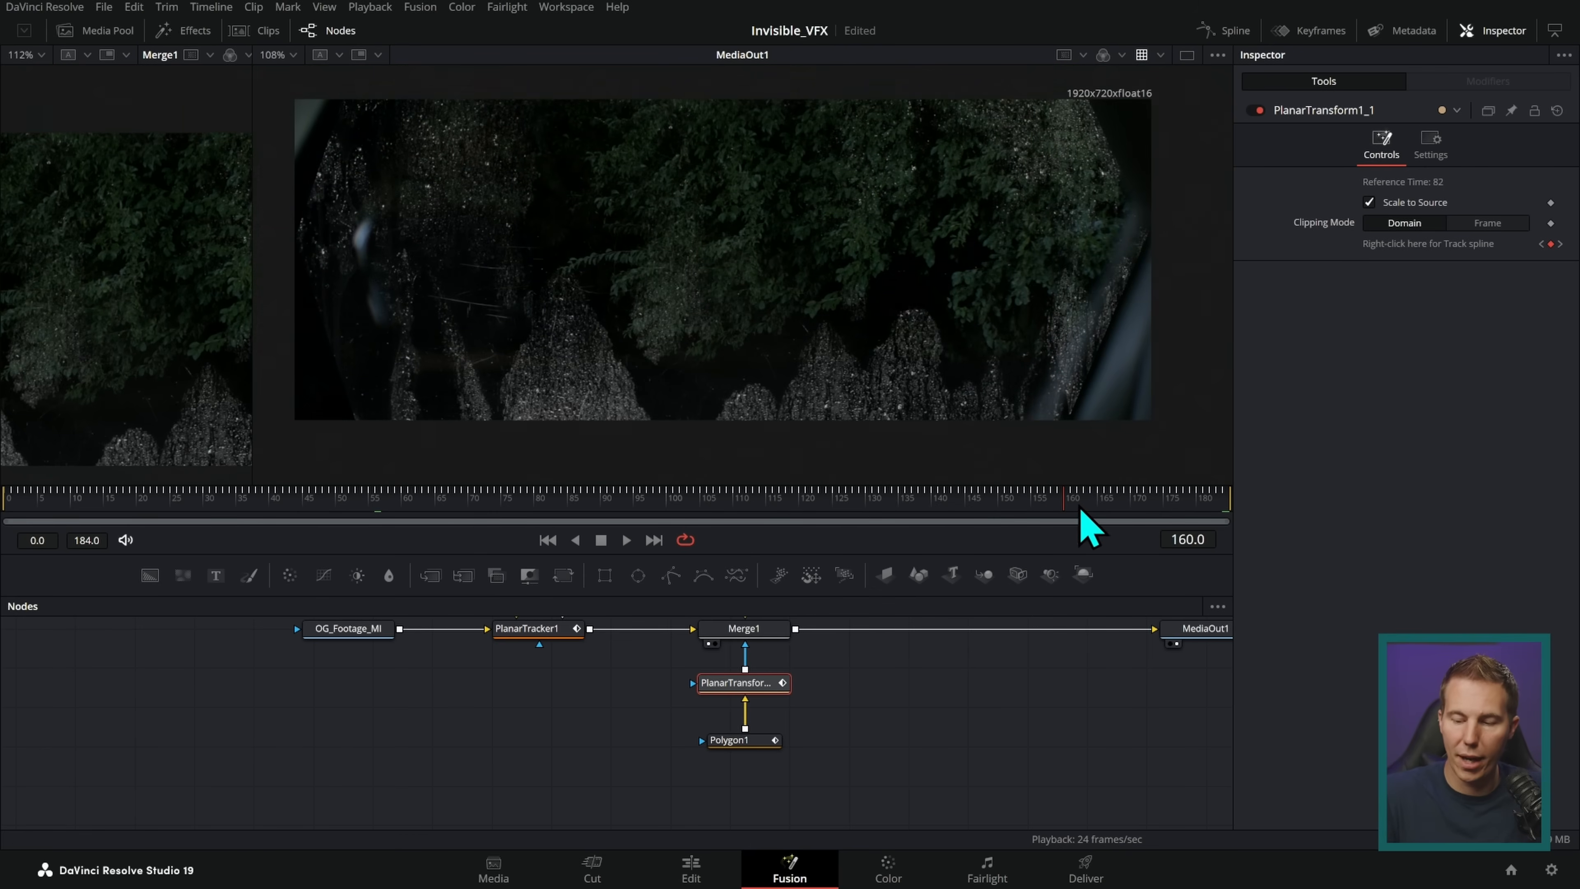
drag(1181, 522, 533, 508)
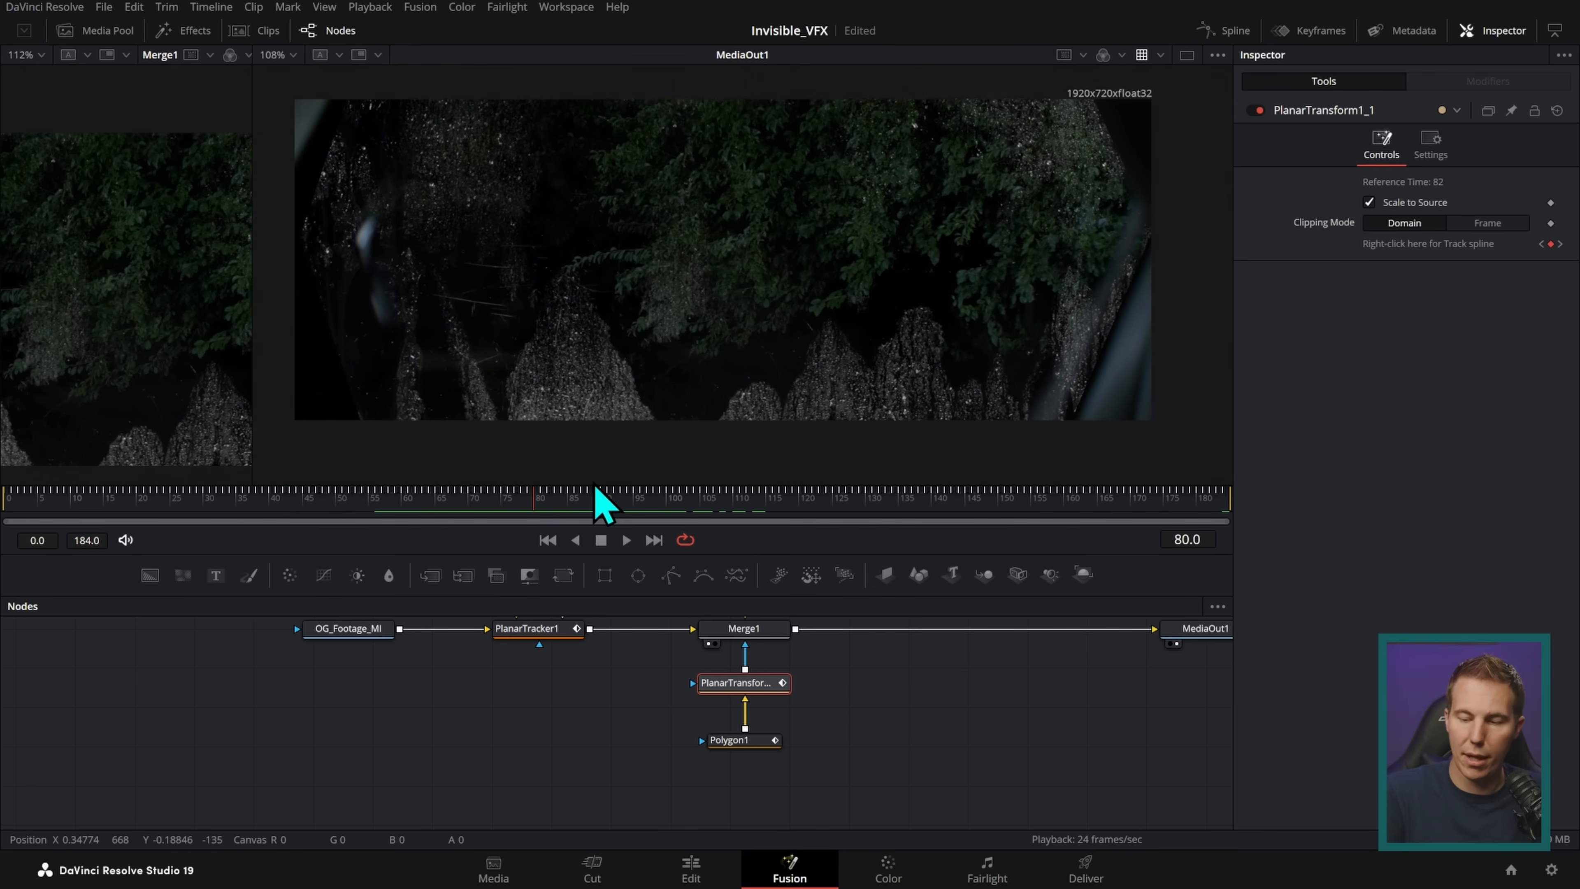
scroll(1068, 388, up, 3)
mouse_move(1036, 516)
mouse_down()
mouse_move(1164, 512)
mouse_move(1022, 529)
mouse_move(1179, 511)
mouse_move(1049, 530)
mouse_up()
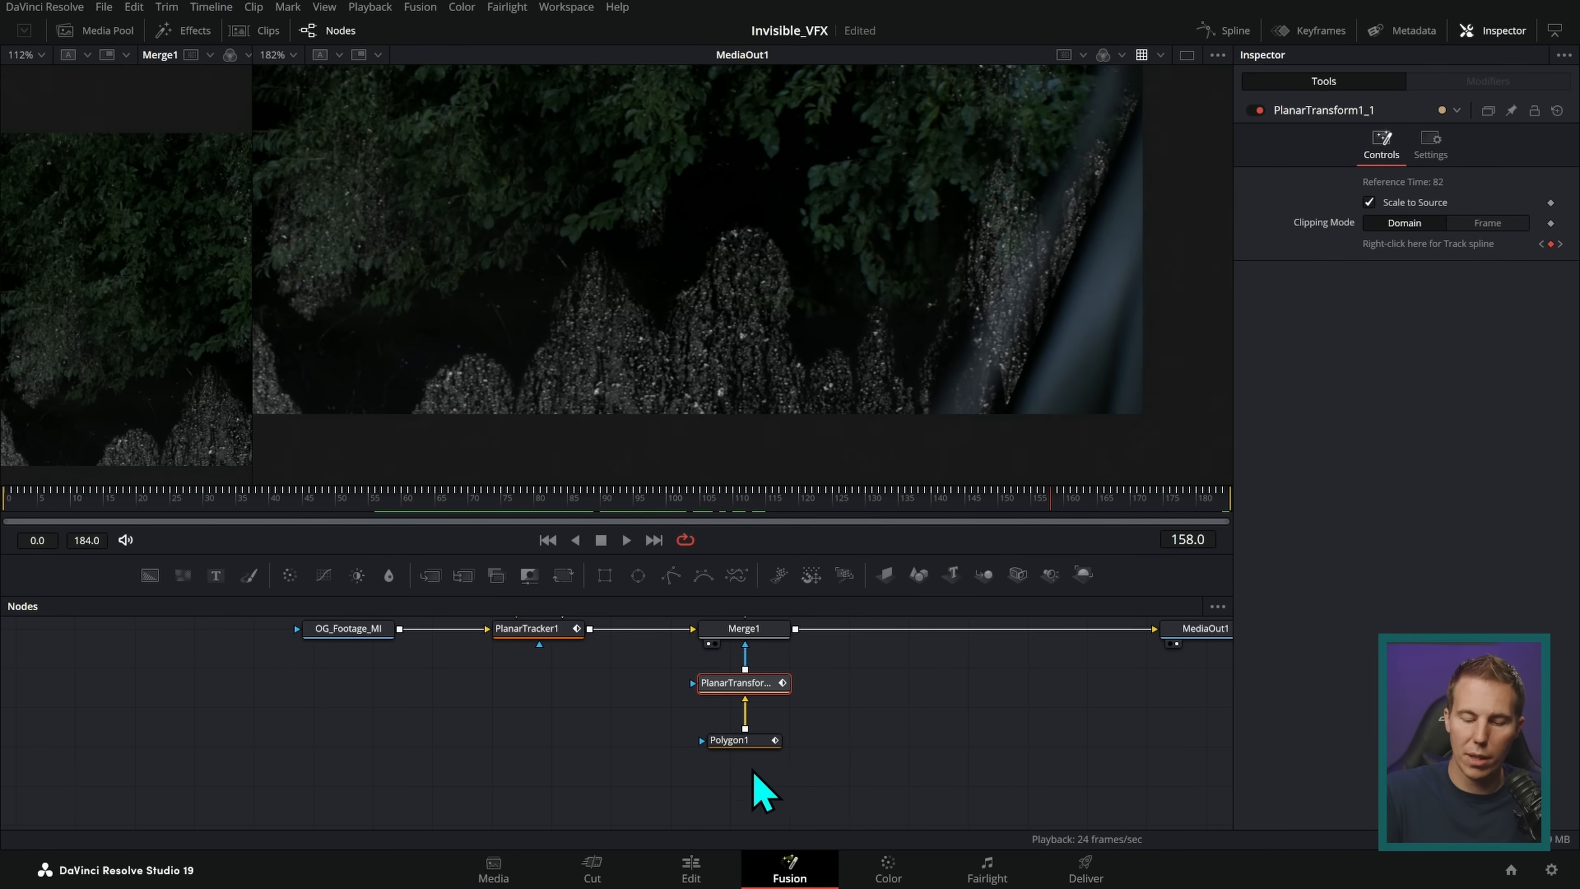
- Soften the Polygon1 mask edge along the right window frame with a Soft Edge of 0.011
click(744, 740)
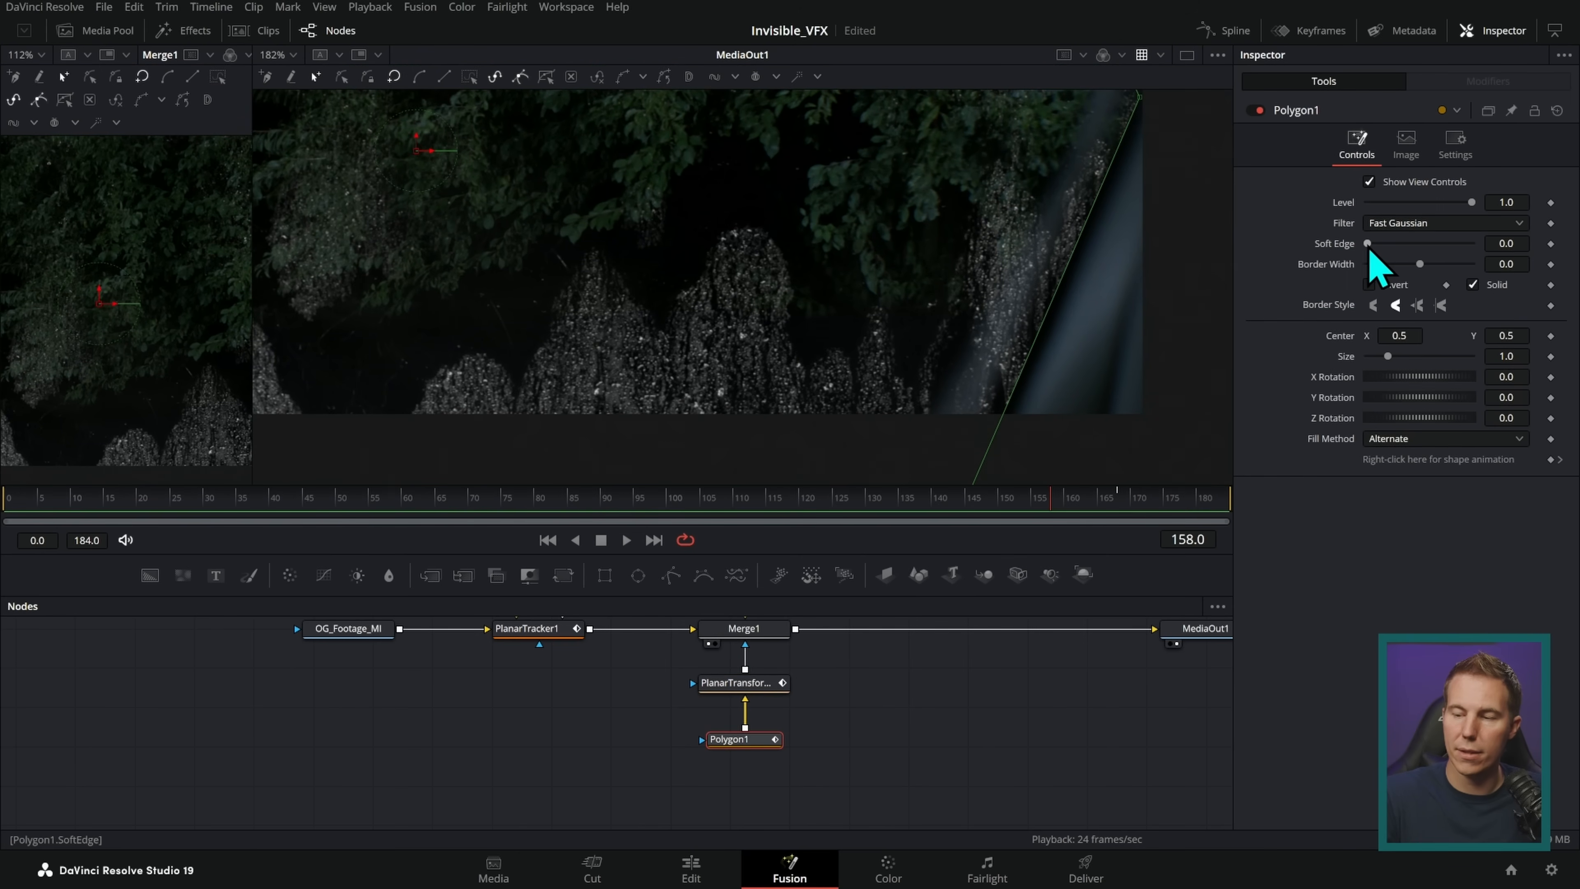
scroll(1093, 367, up, 3)
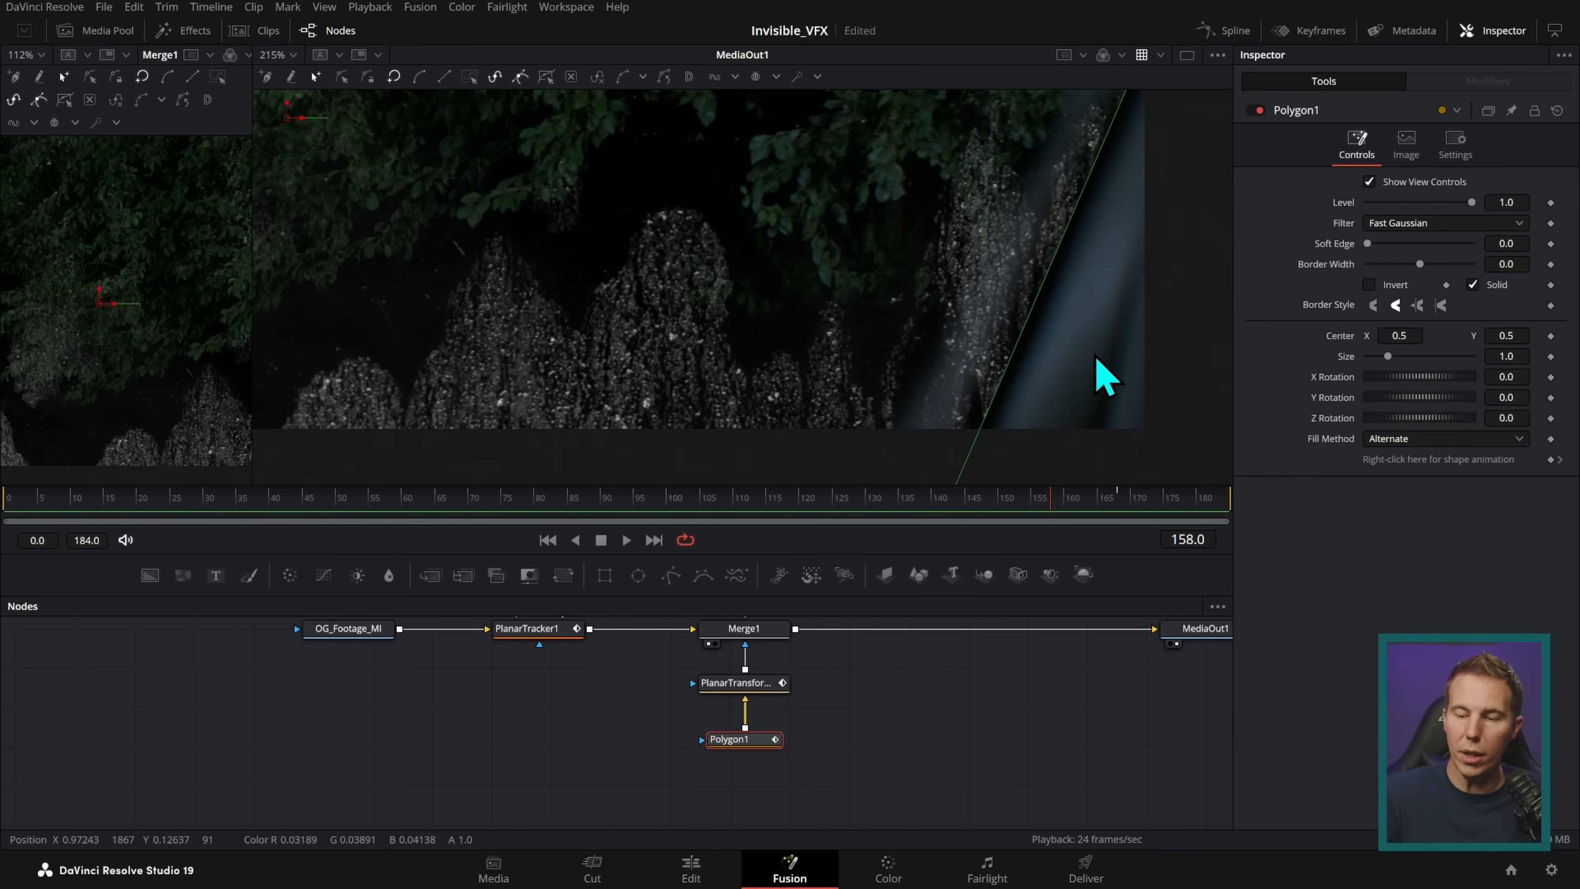
scroll(954, 280, up, 1)
drag(1367, 243, 1373, 250)
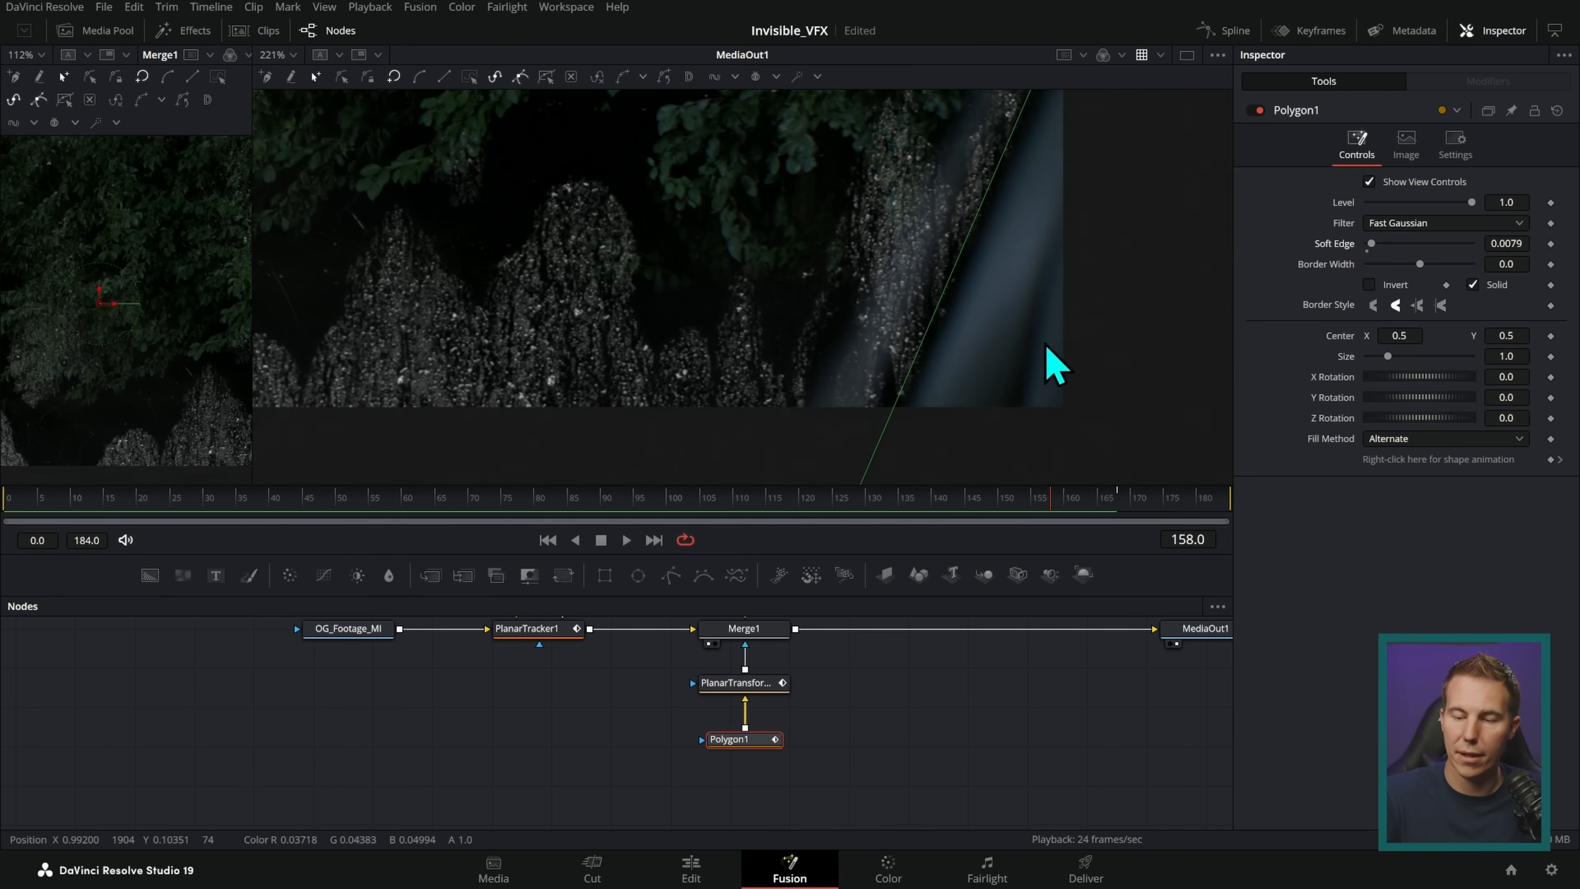
scroll(1032, 355, up, 4)
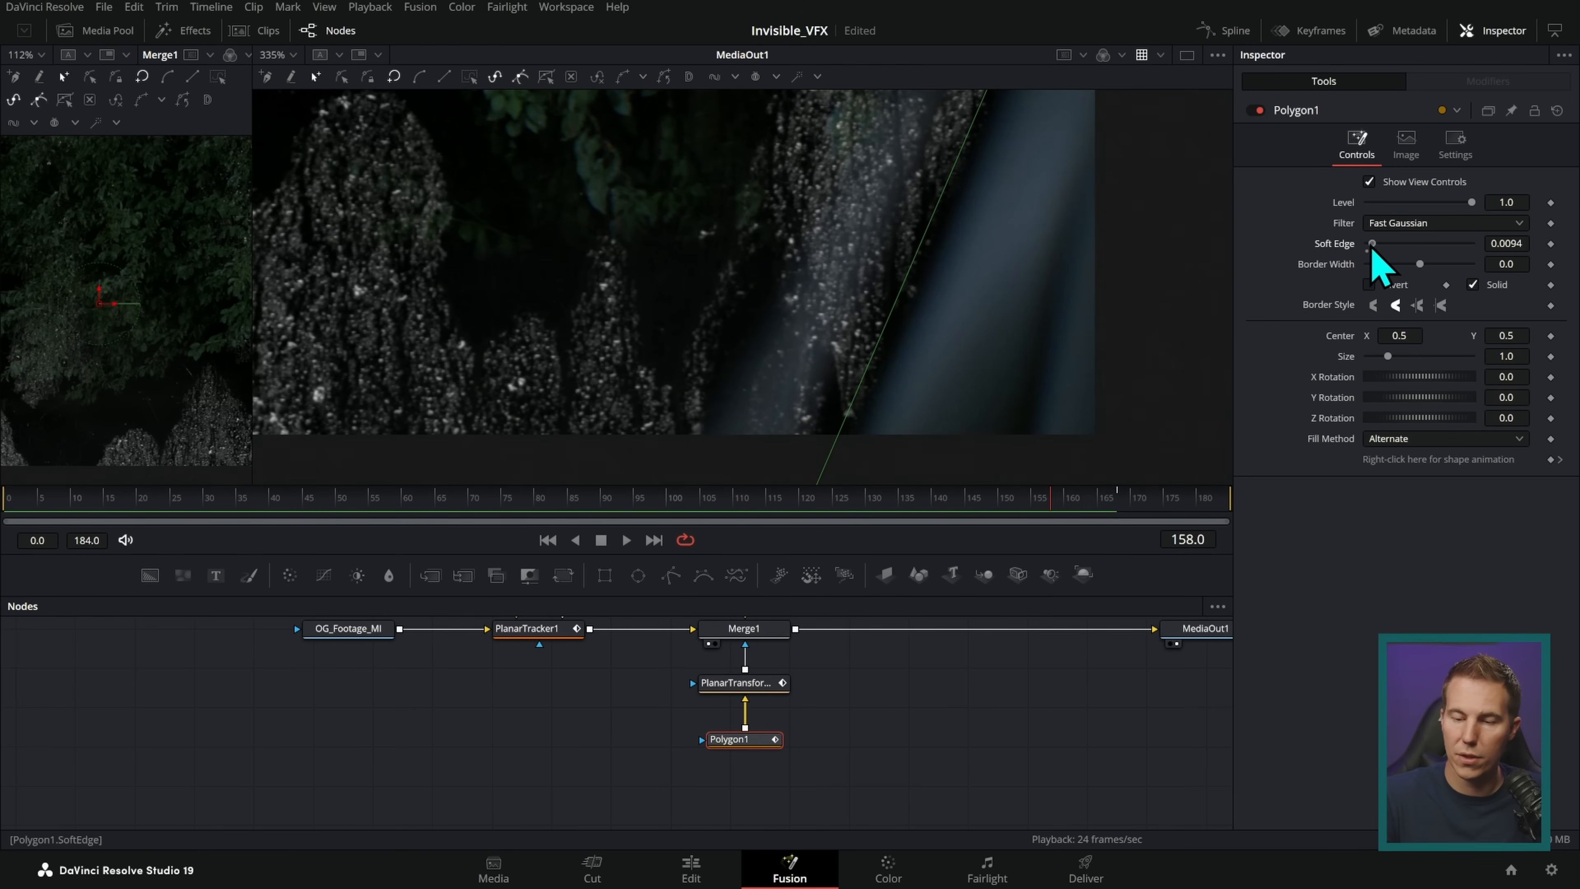
scroll(1120, 342, down, 6)
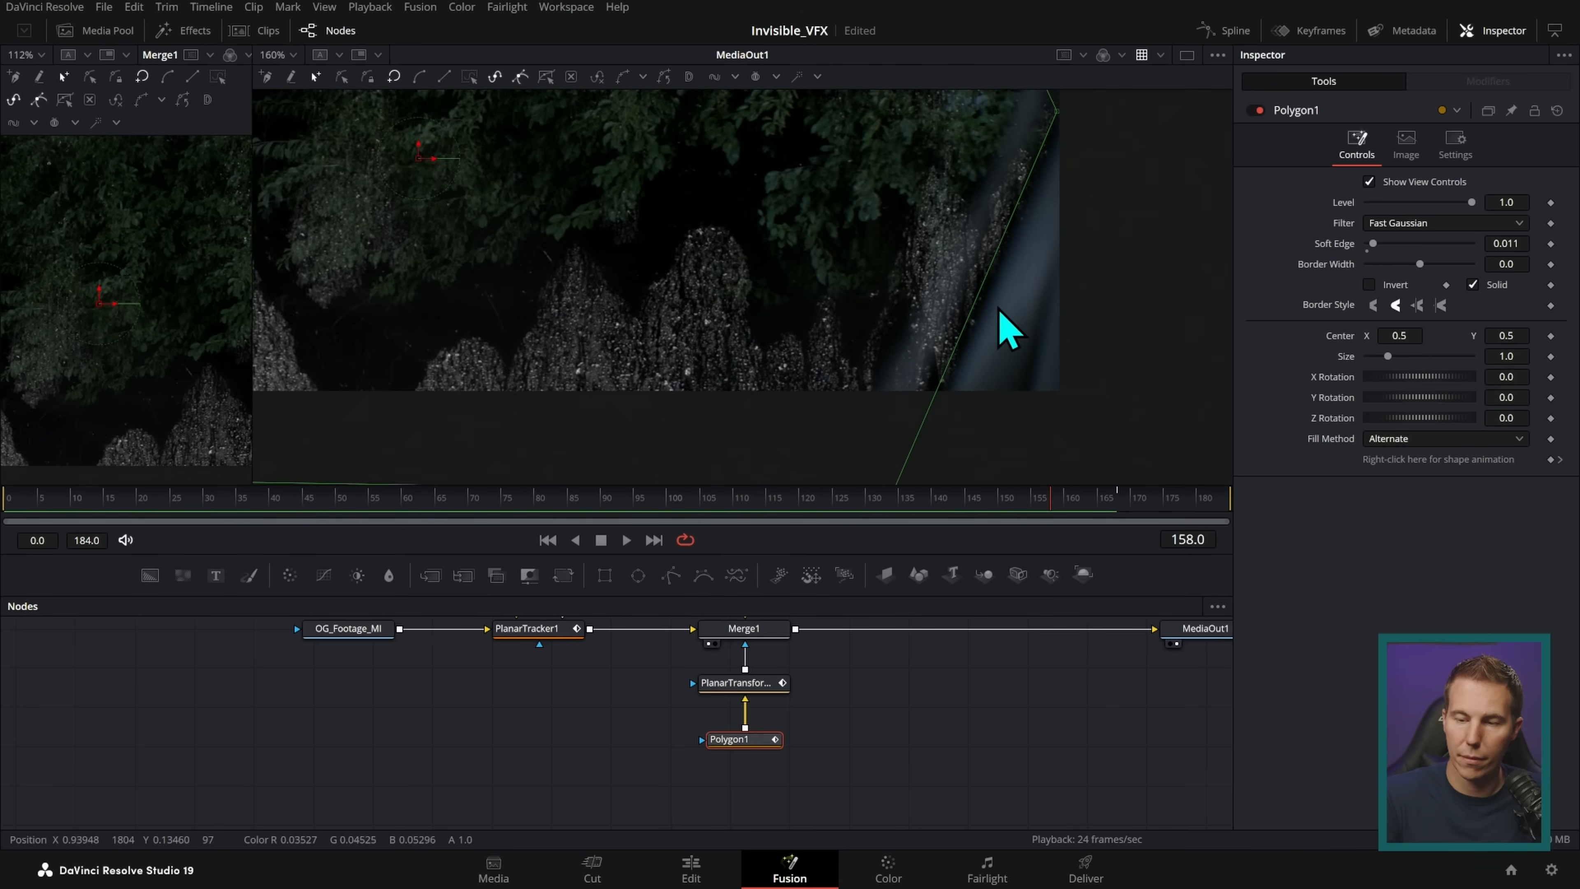
- Pull the mask's upper-left point slightly inward and remove the keyframed shape animation (Polygon1Polyline) from Polygon1
scroll(995, 348, left, 10)
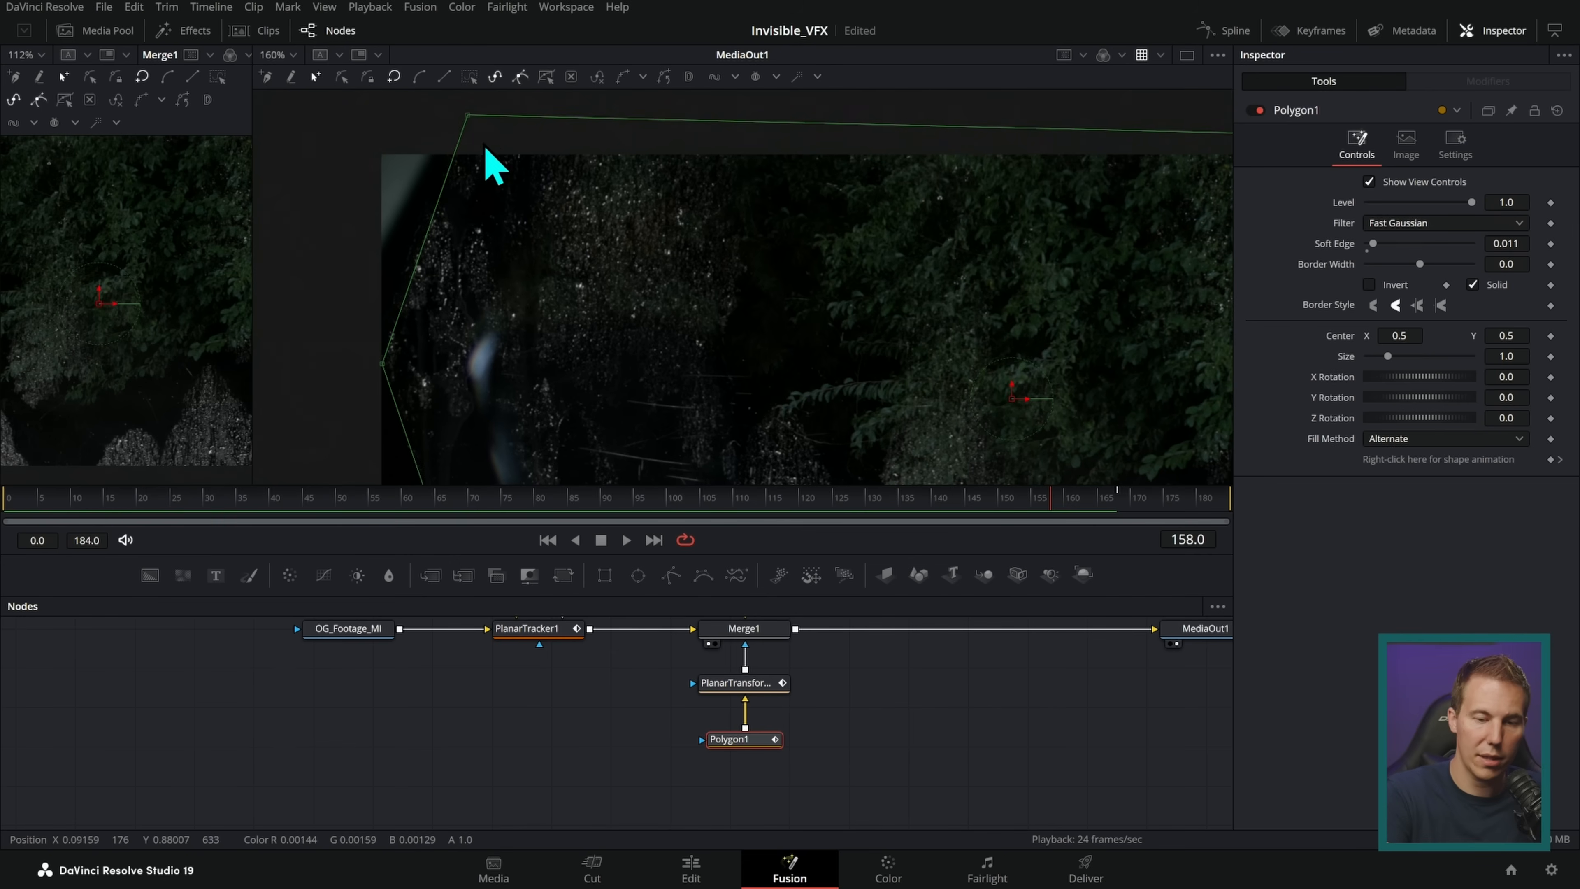
mouse_move(468, 116)
mouse_down()
mouse_move(501, 118)
mouse_move(487, 112)
mouse_up()
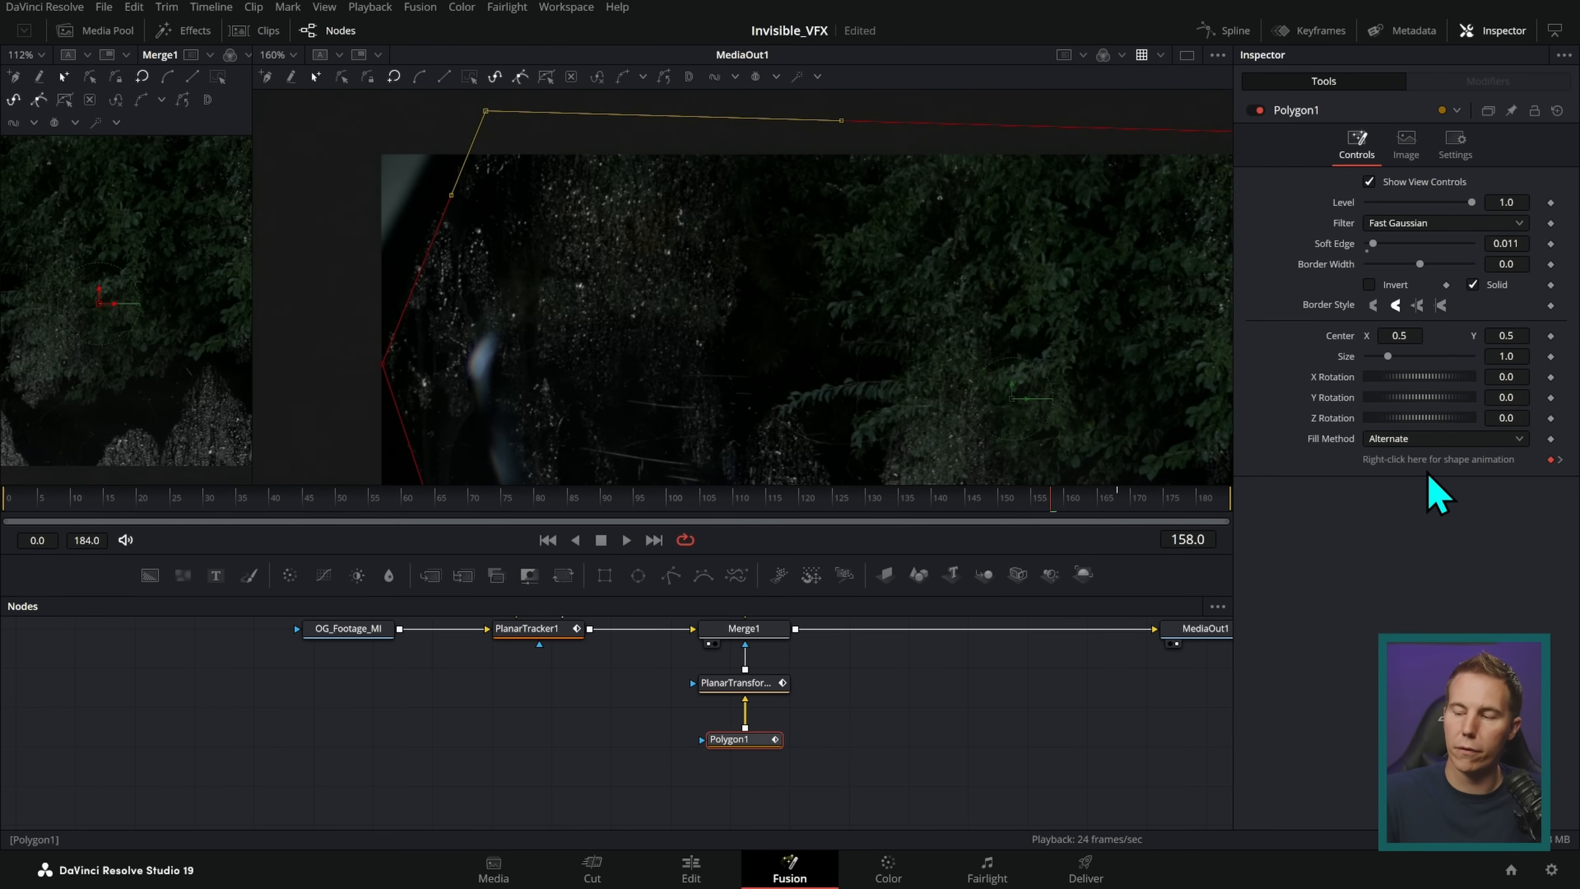
right_click(1409, 462)
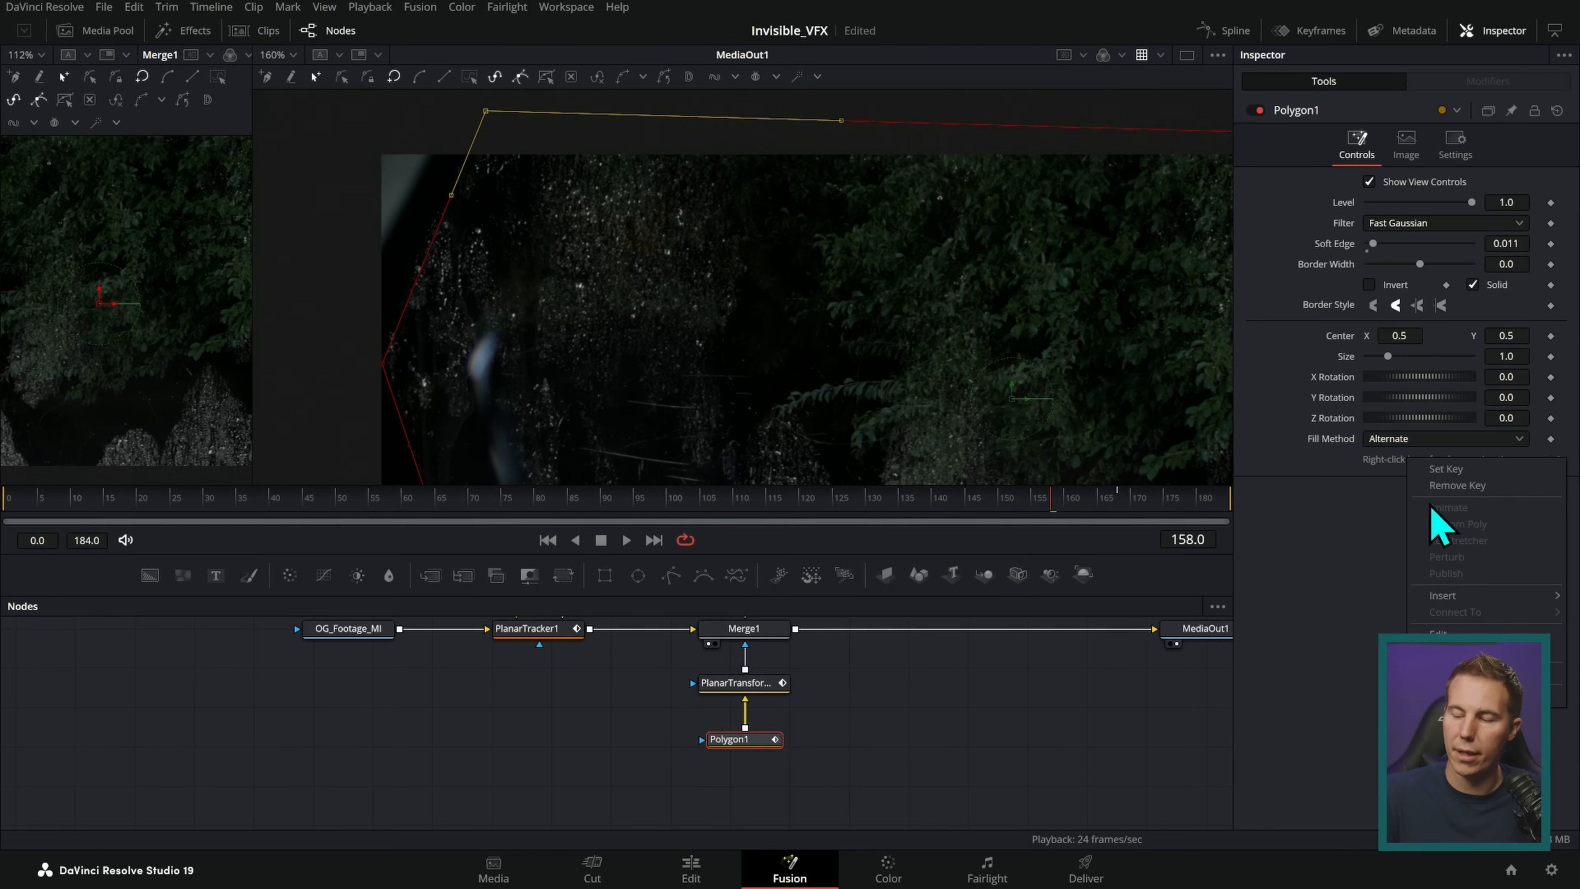
click(1350, 529)
right_click(1421, 462)
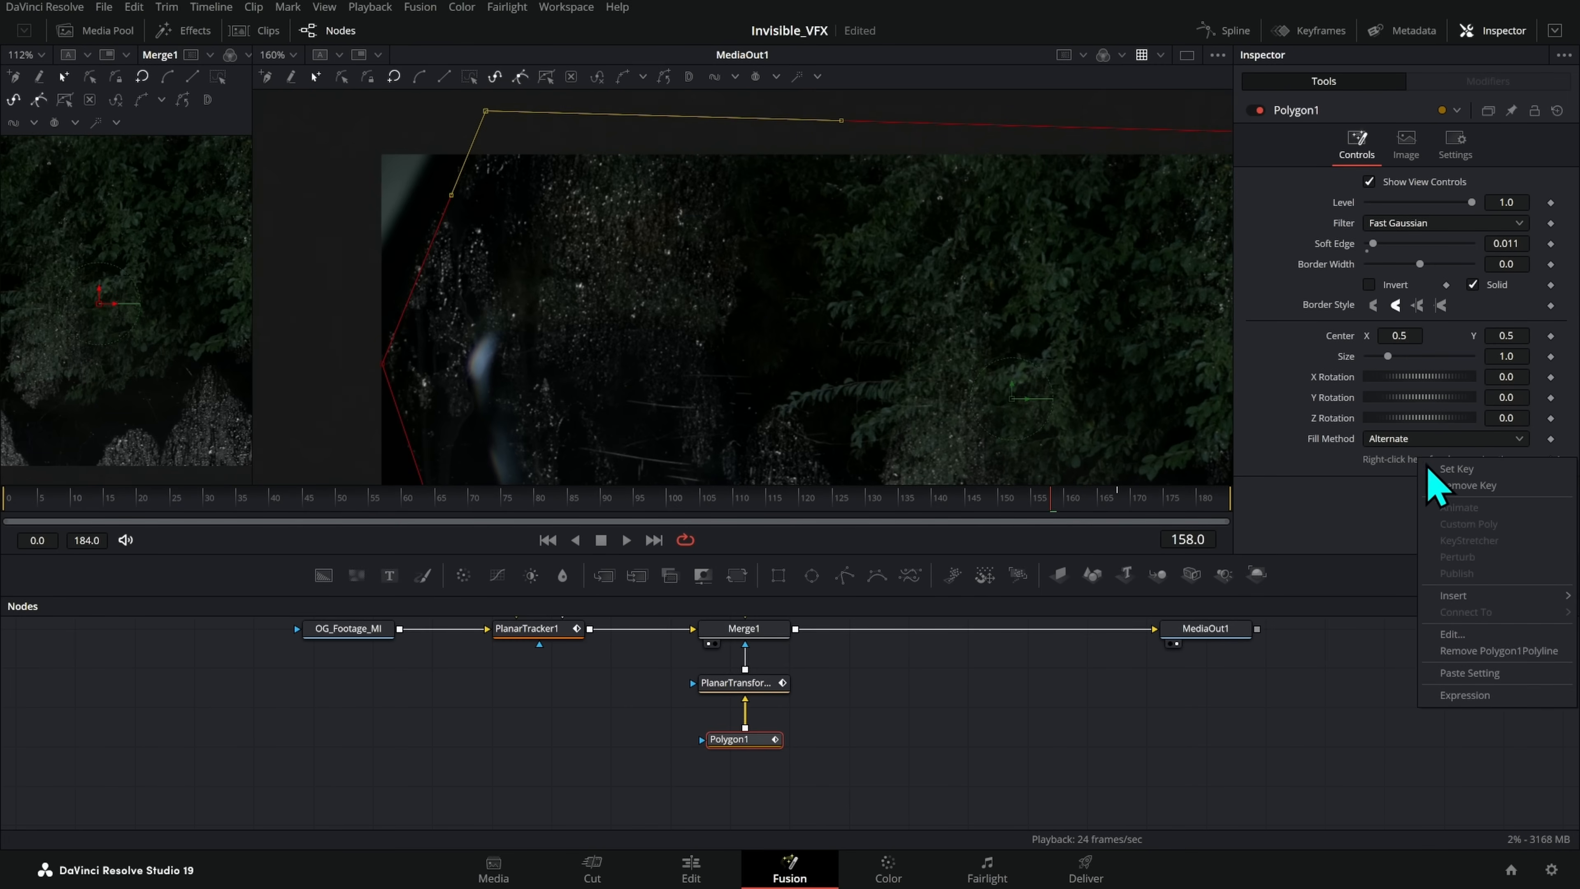
click(1513, 651)
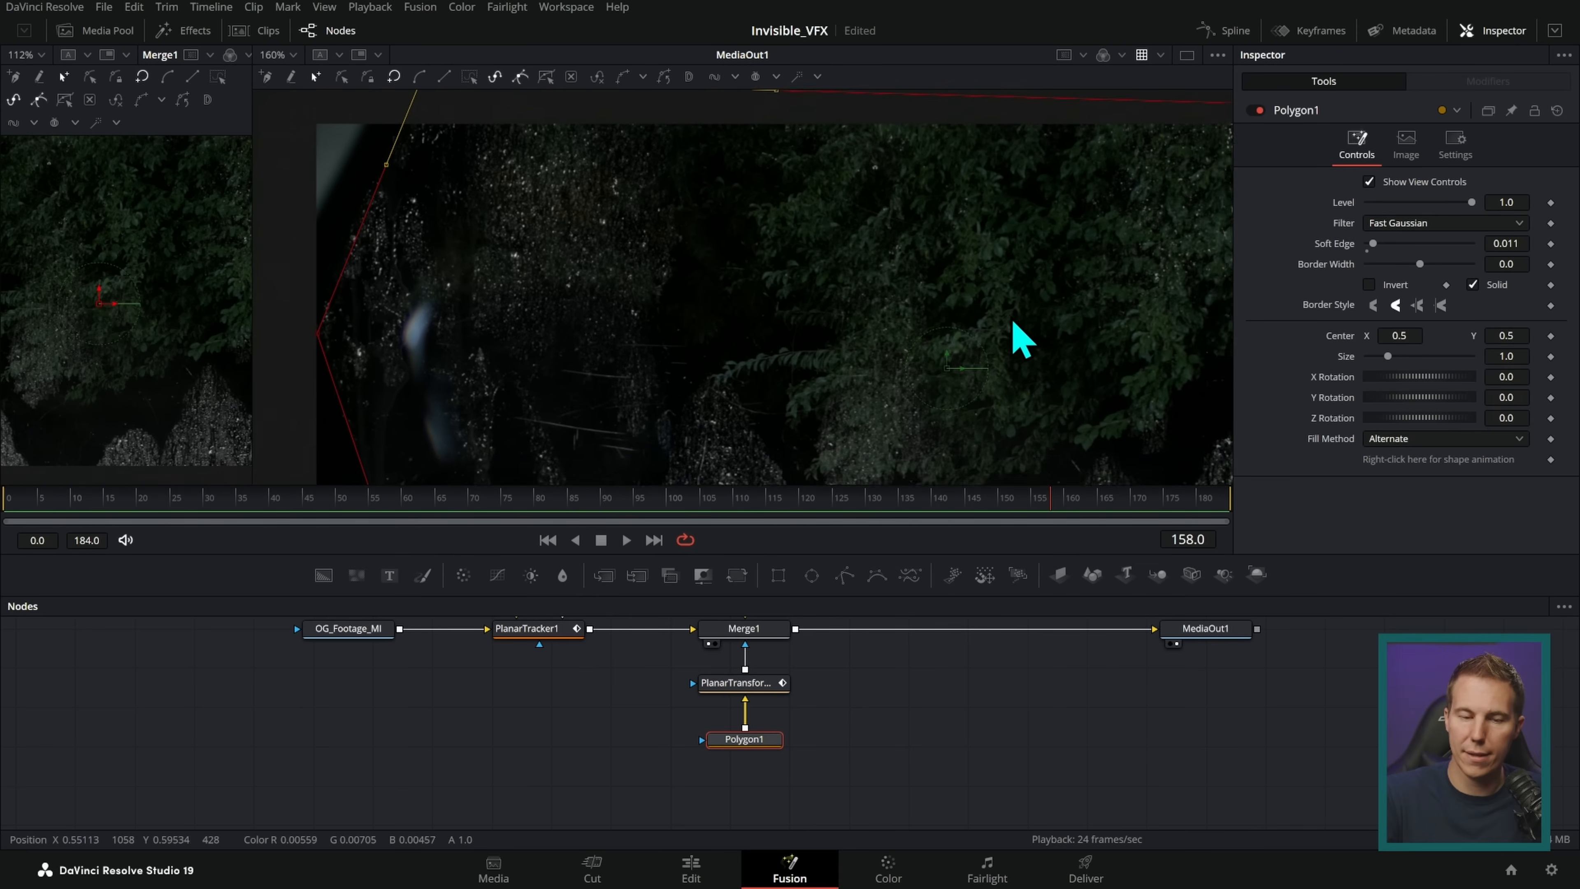
- Play back the whole composite to check the softened, static mask shape against the window frame
scroll(981, 357, down, 4)
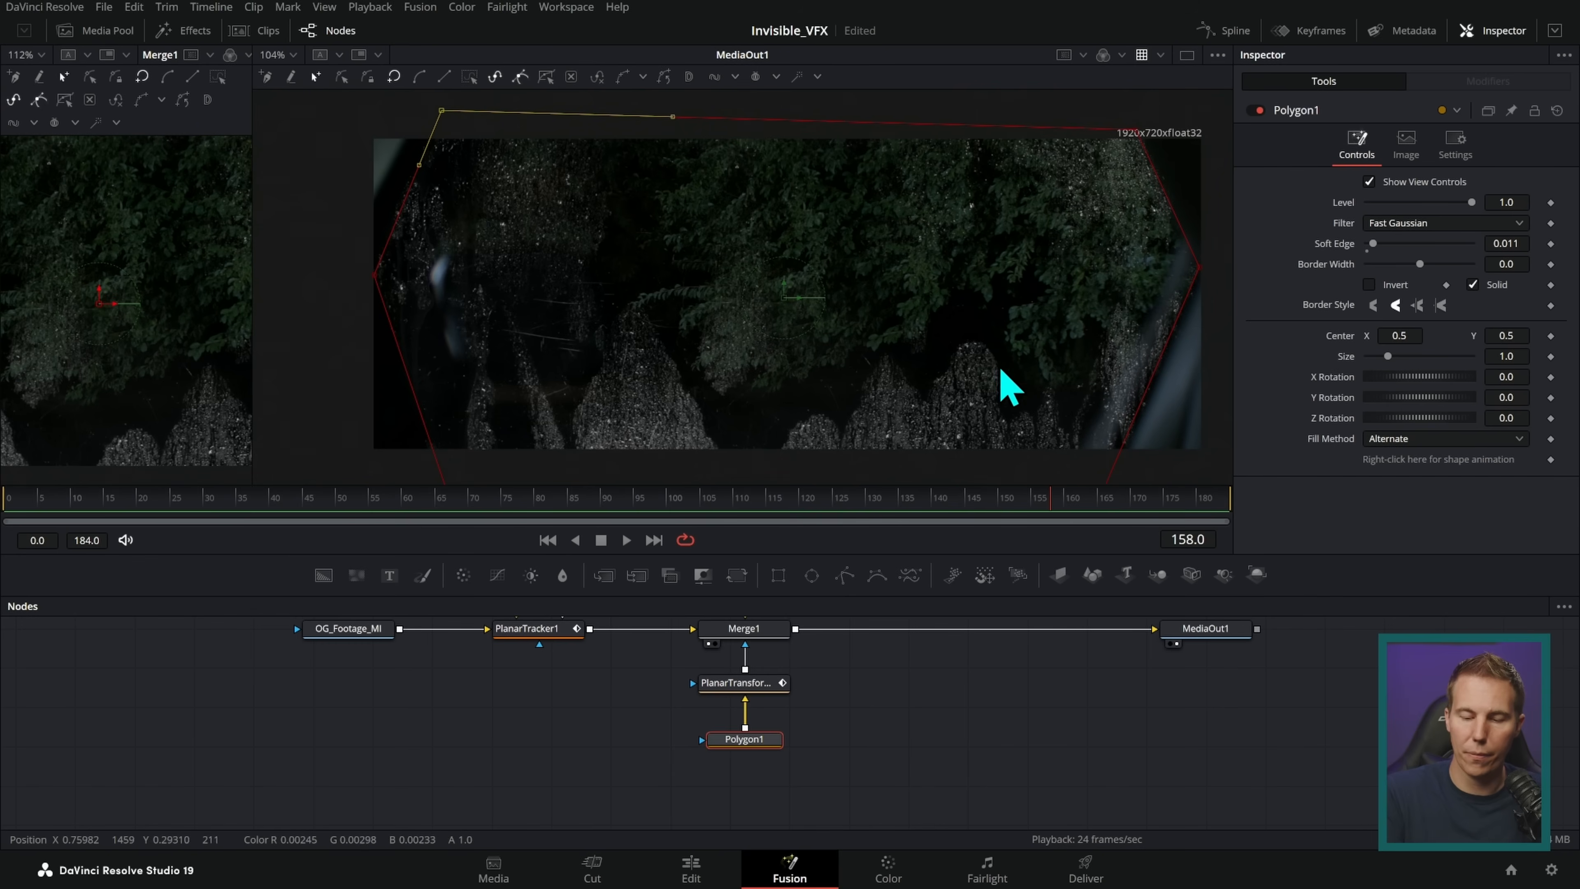
click(876, 691)
key(space)
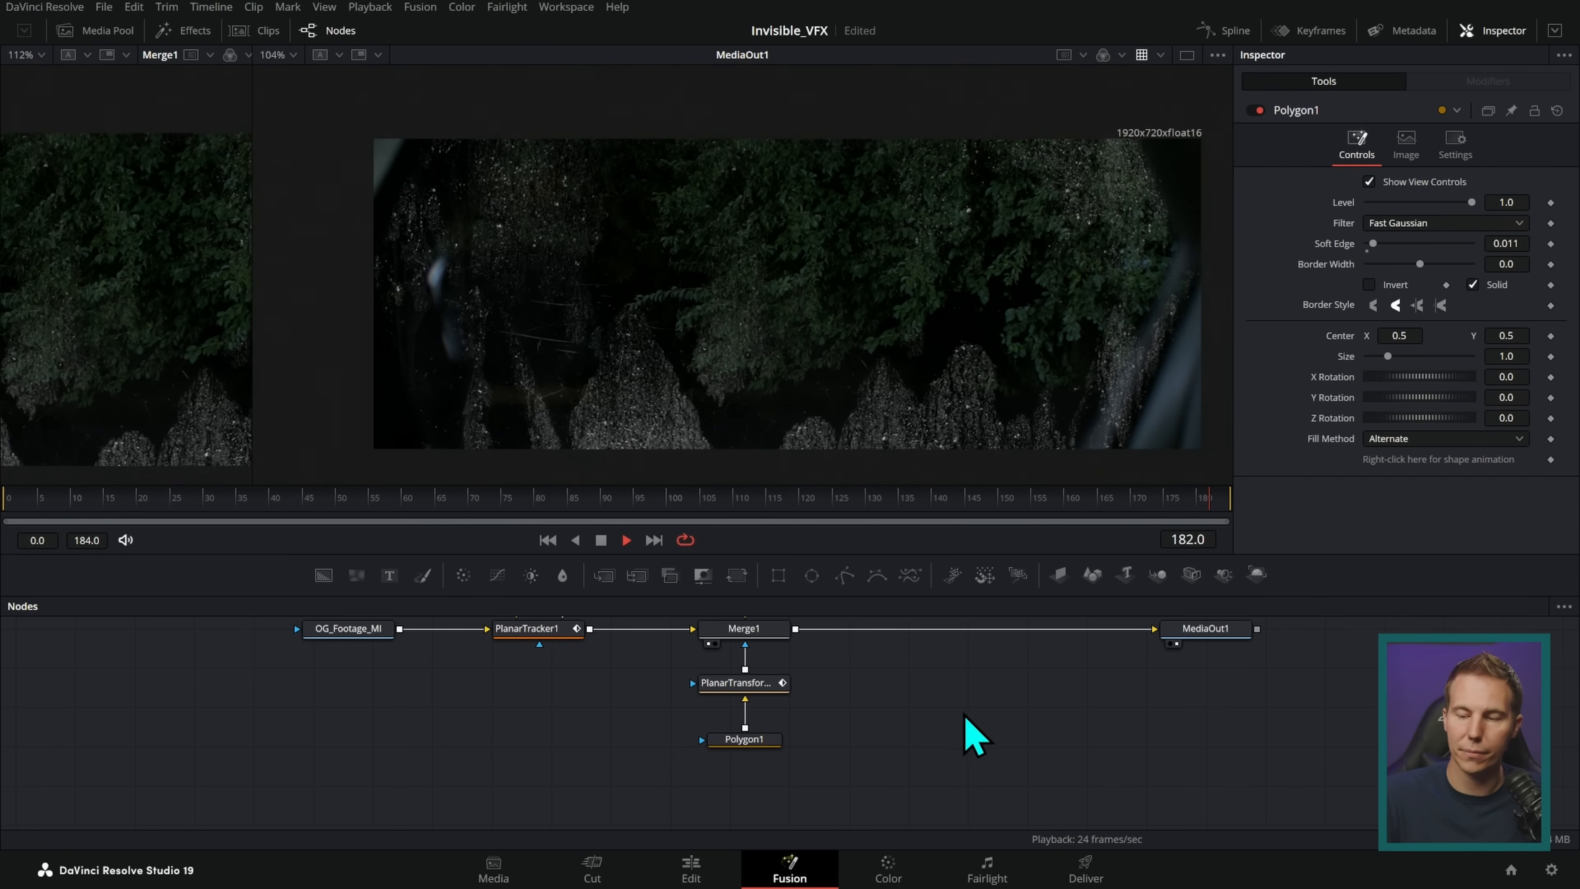
click(602, 539)
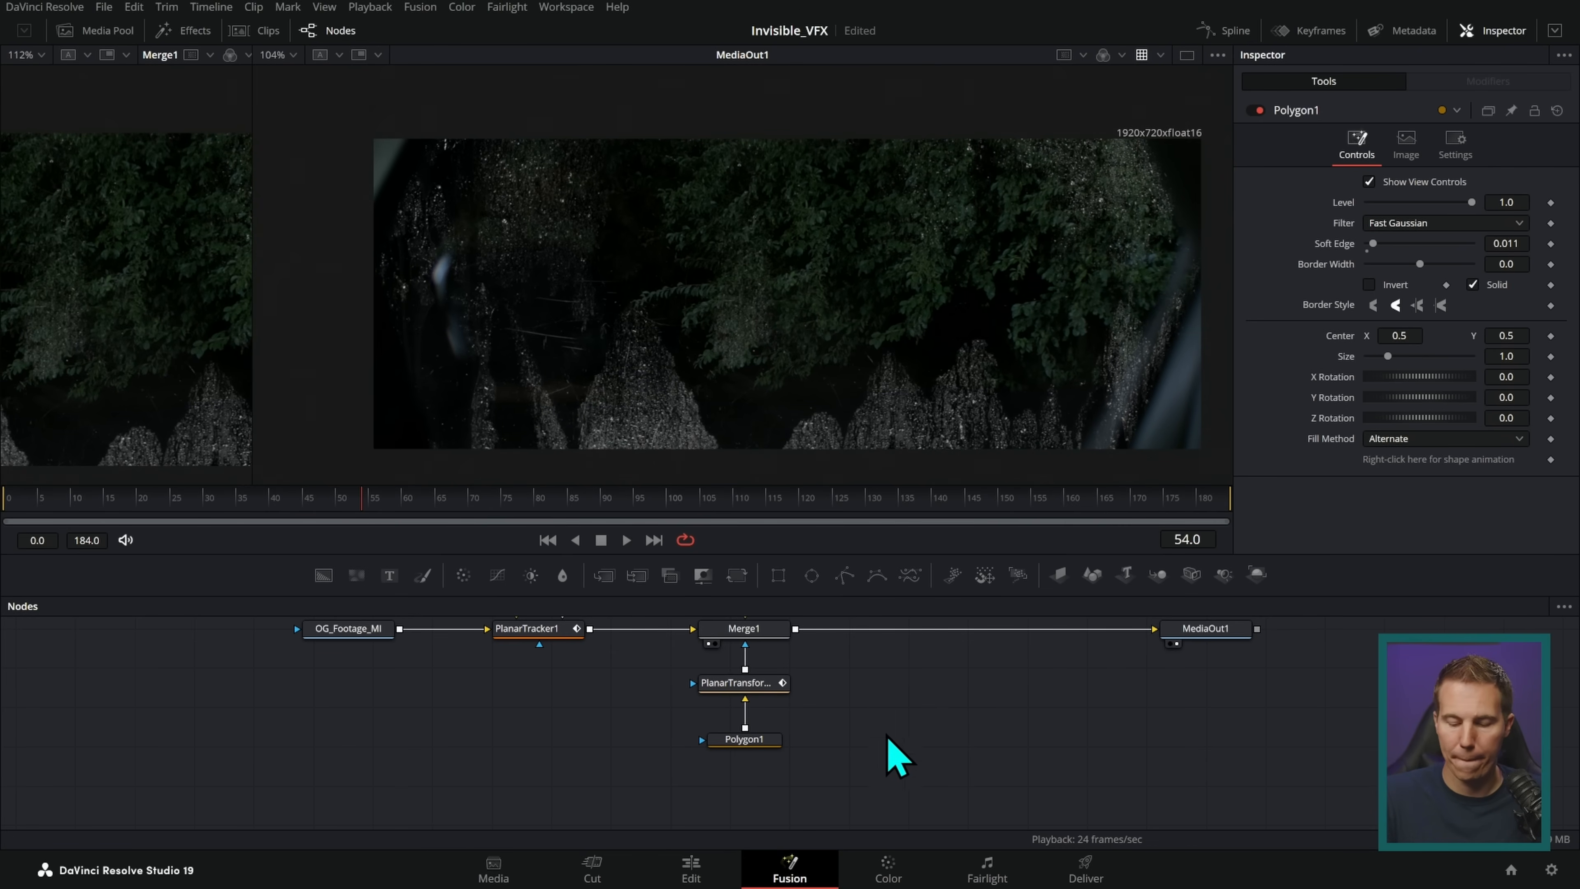
- Examine the composite full screen, comparing the sharpness of the foliage with the blurred window frame edges, and return to the Fusion page
key(ctrl+f)
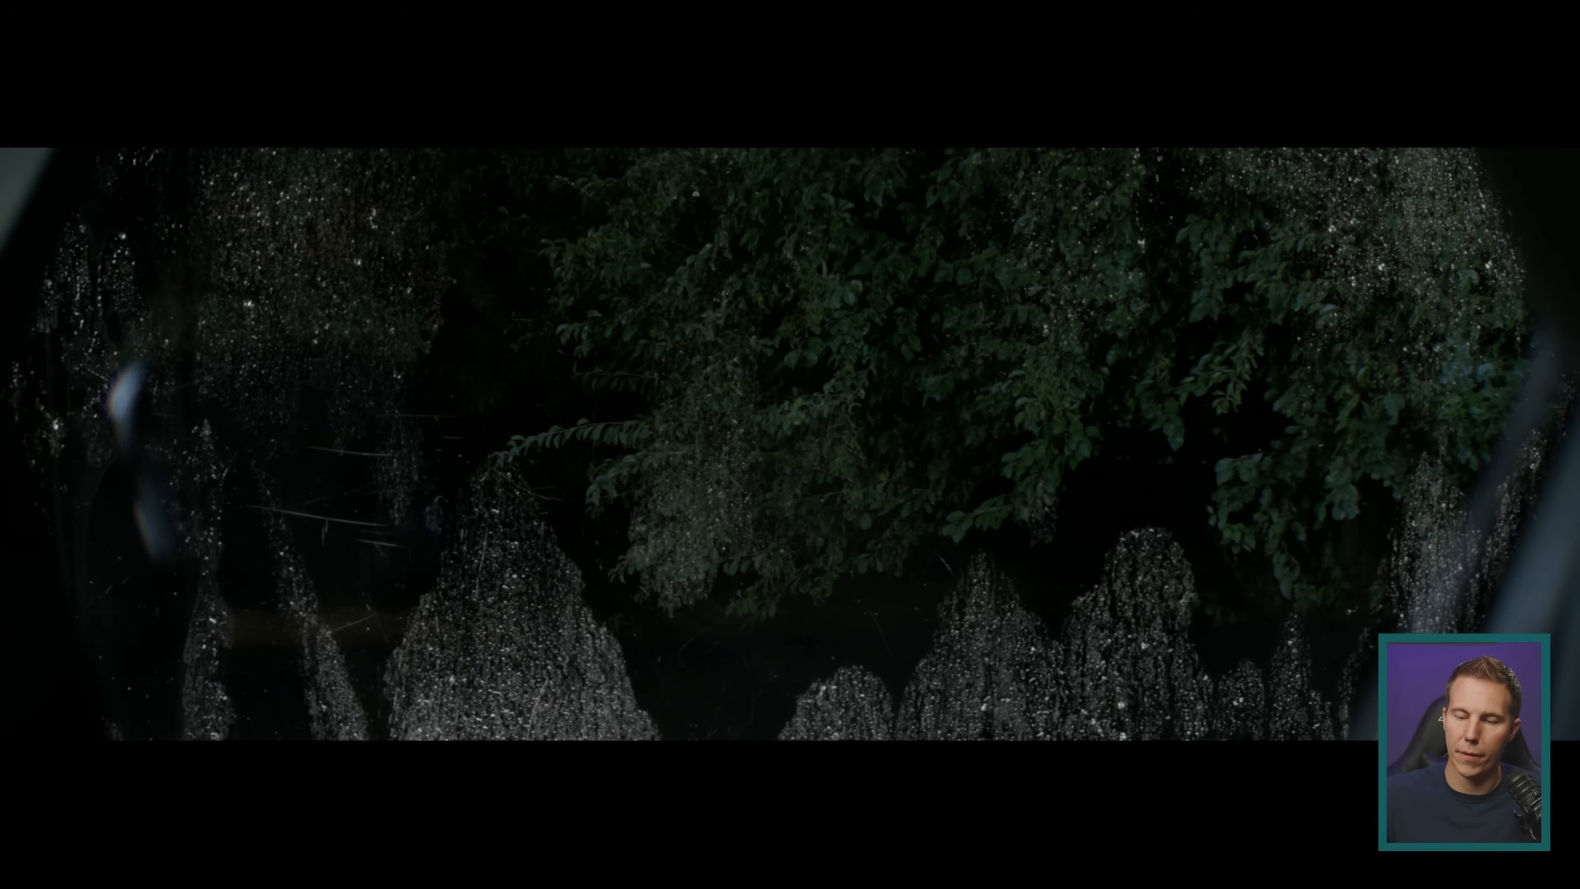
drag(1070, 478, 1108, 434)
mouse_move(1009, 525)
mouse_down()
mouse_move(948, 534)
mouse_move(998, 496)
mouse_up()
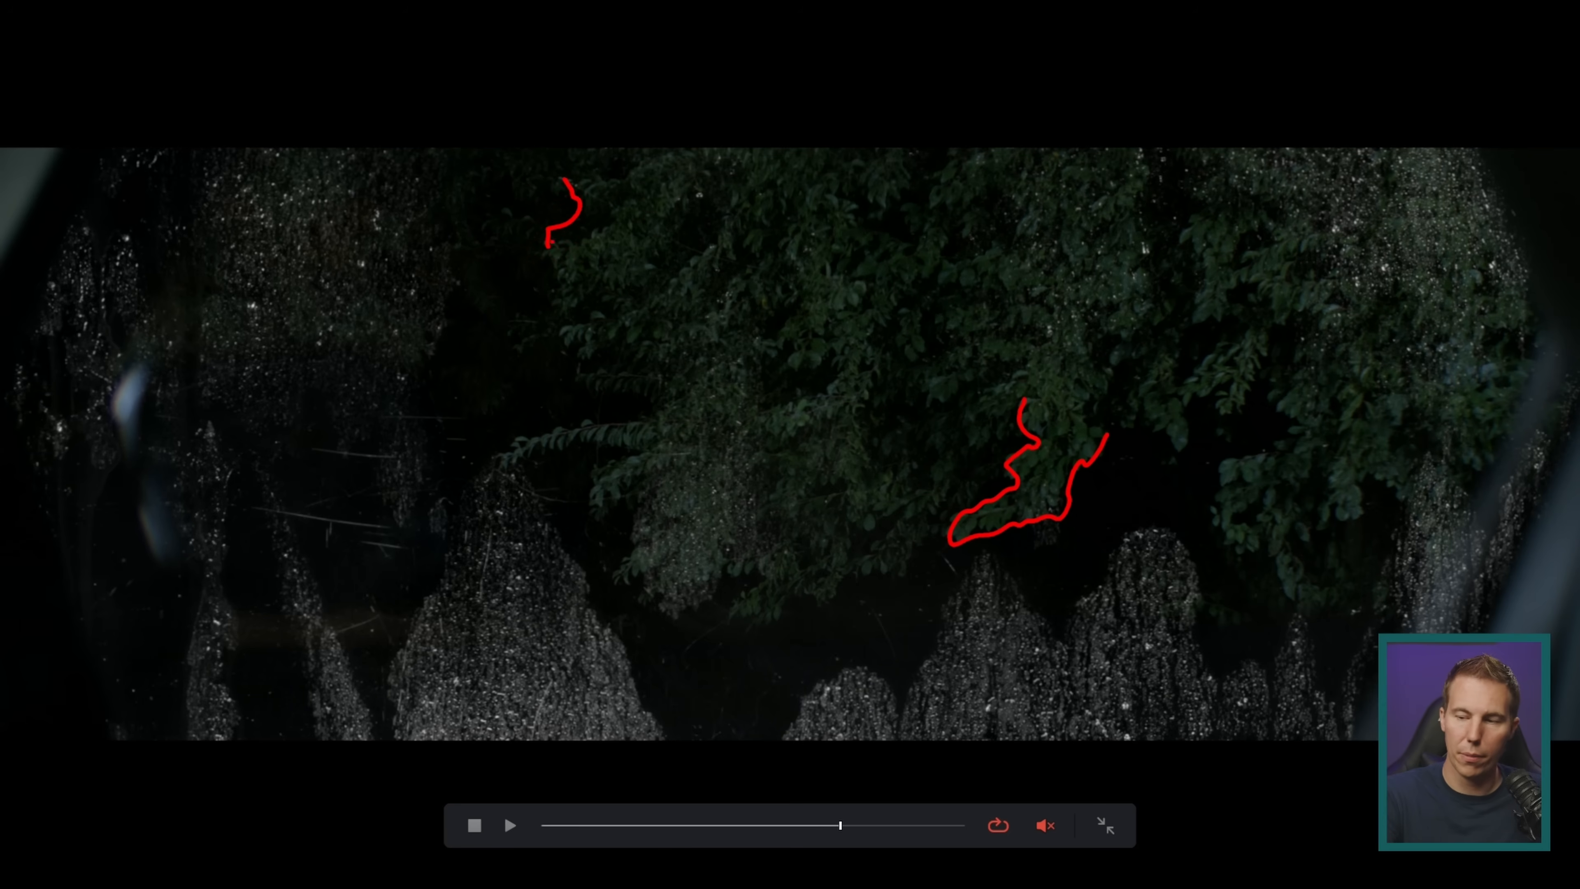
drag(1483, 142, 1570, 266)
mouse_move(1520, 146)
mouse_down()
mouse_move(1565, 215)
mouse_move(1534, 290)
mouse_up()
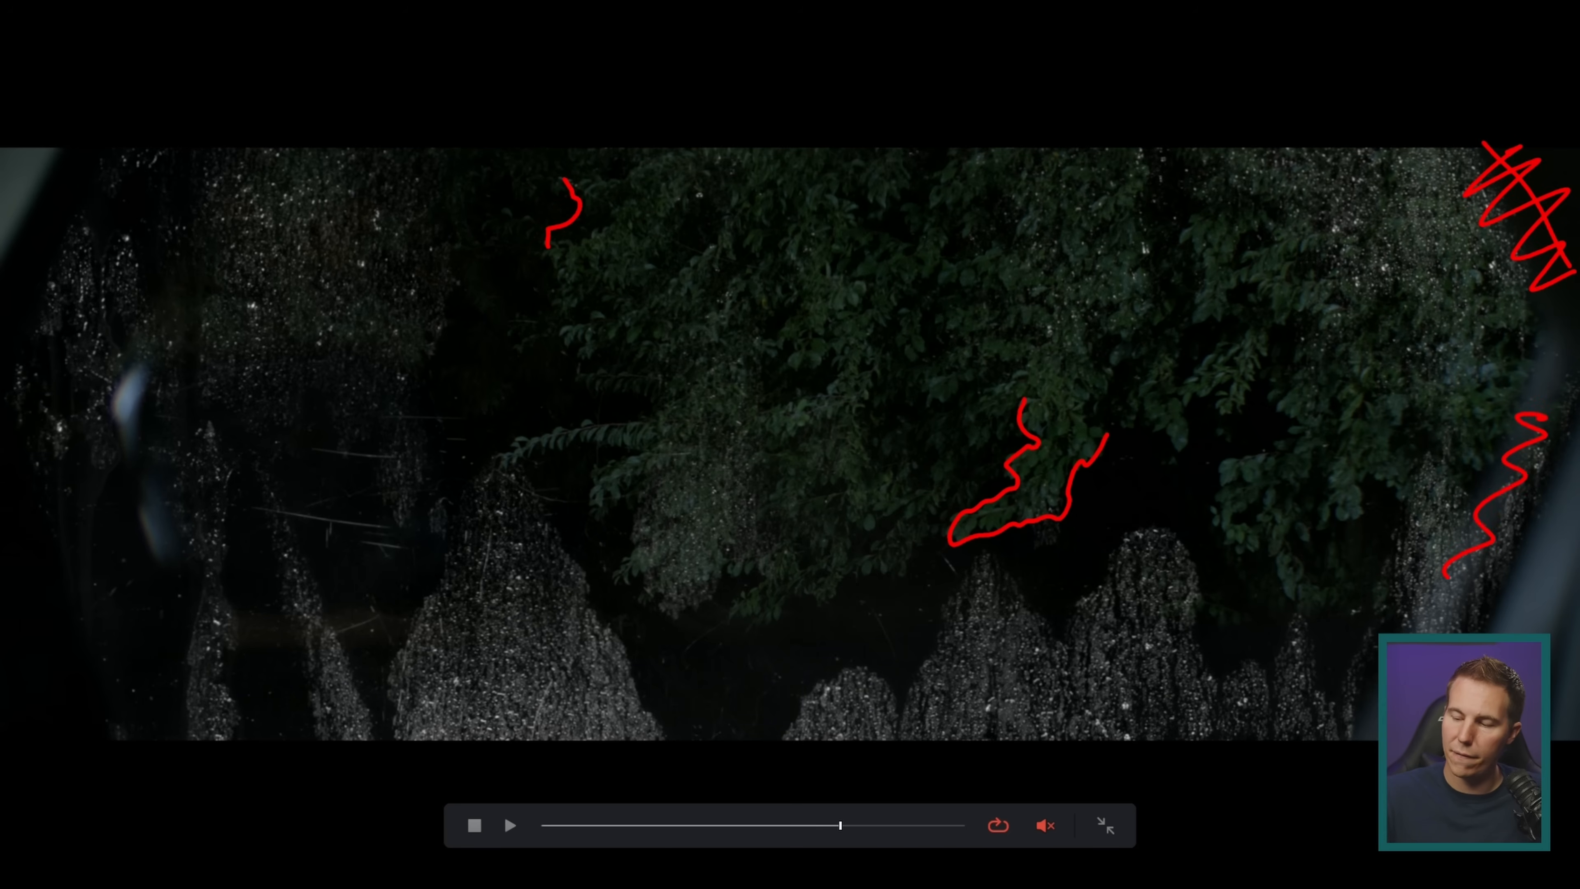
mouse_move(74, 126)
mouse_down()
mouse_move(99, 181)
mouse_move(62, 269)
mouse_up()
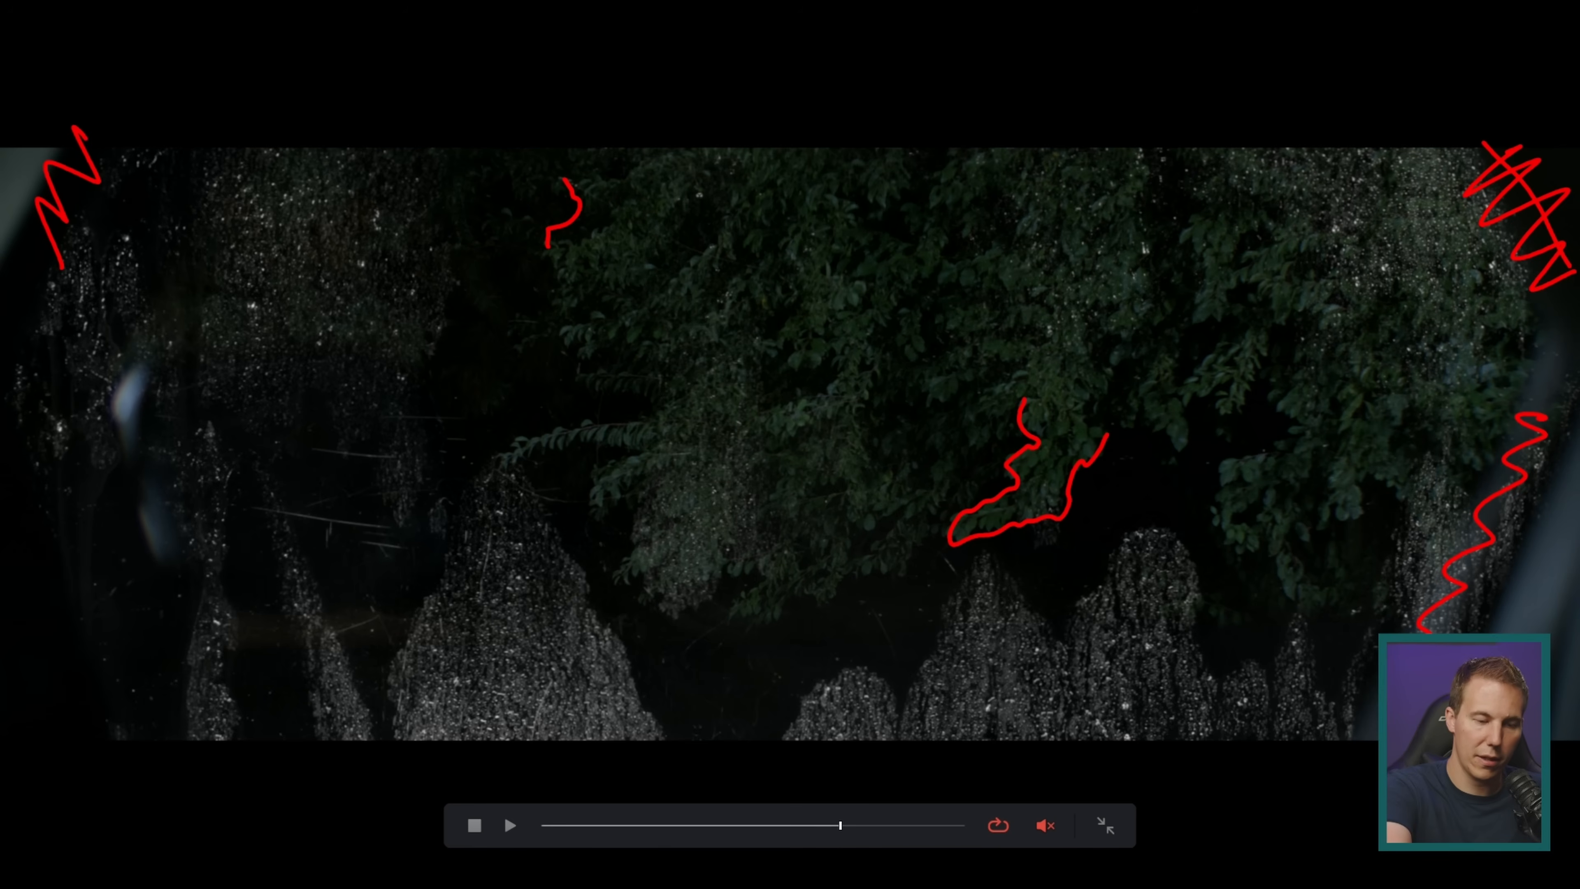
mouse_move(129, 407)
mouse_down()
mouse_move(122, 448)
mouse_move(174, 473)
mouse_move(198, 585)
mouse_up()
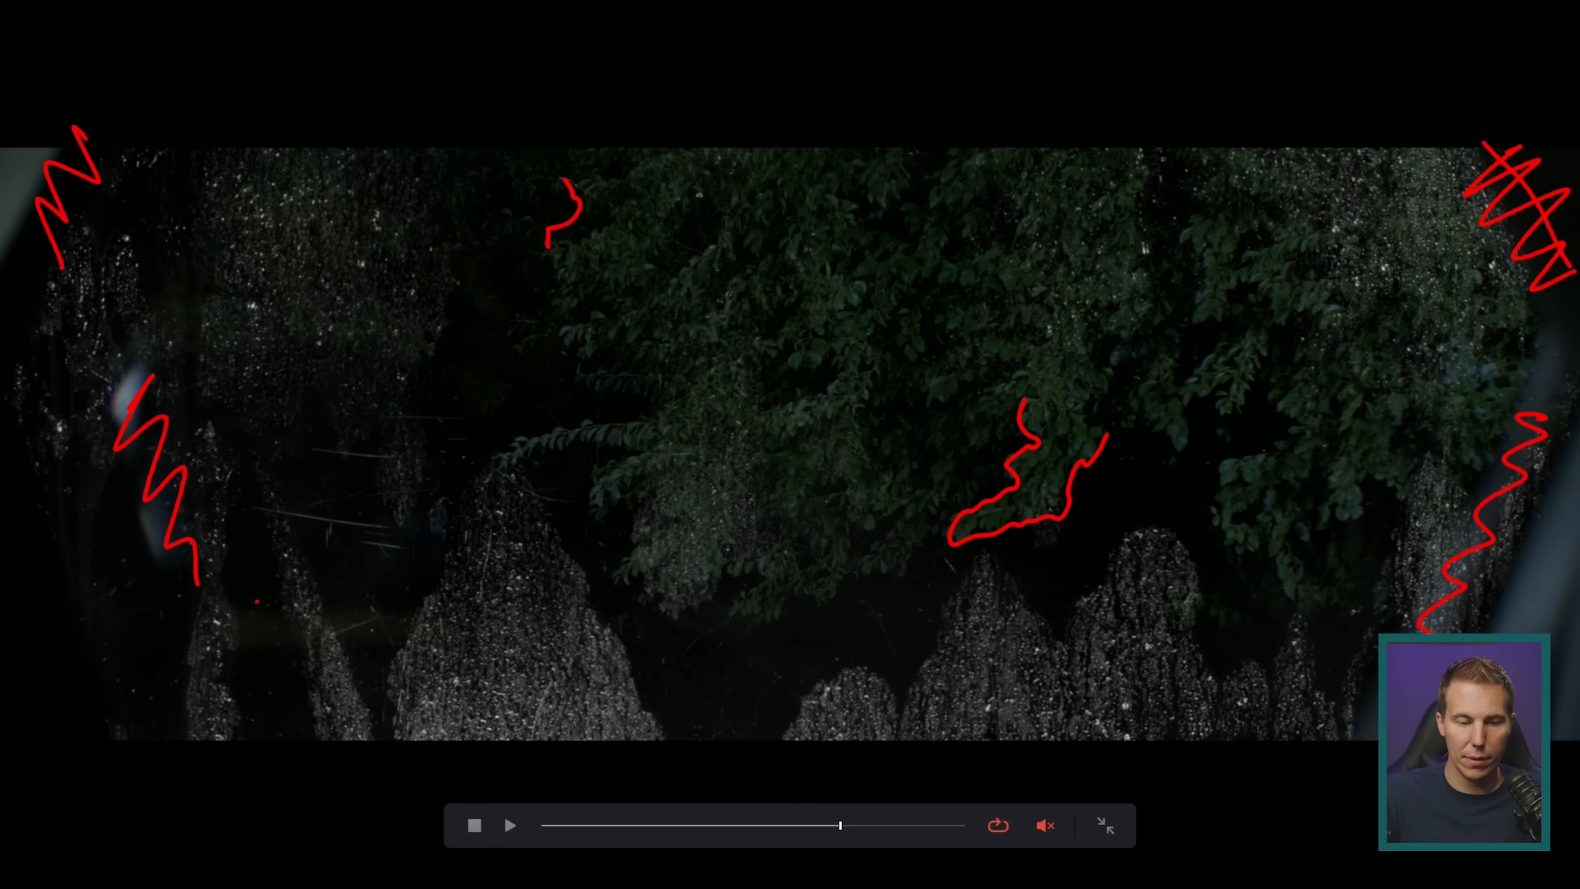
key(Escape)
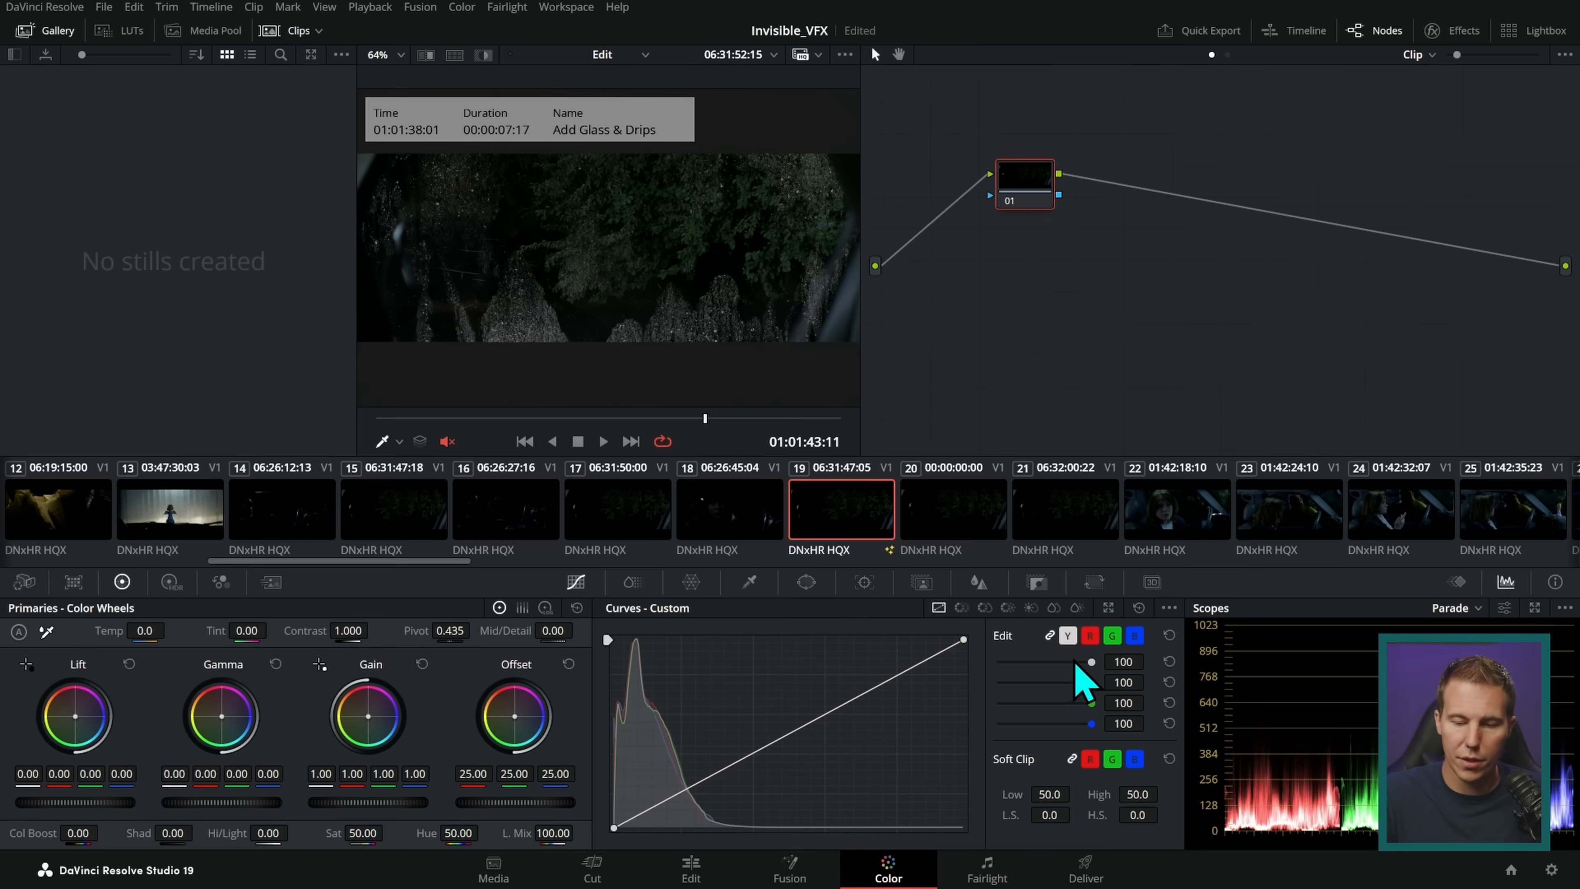
click(789, 868)
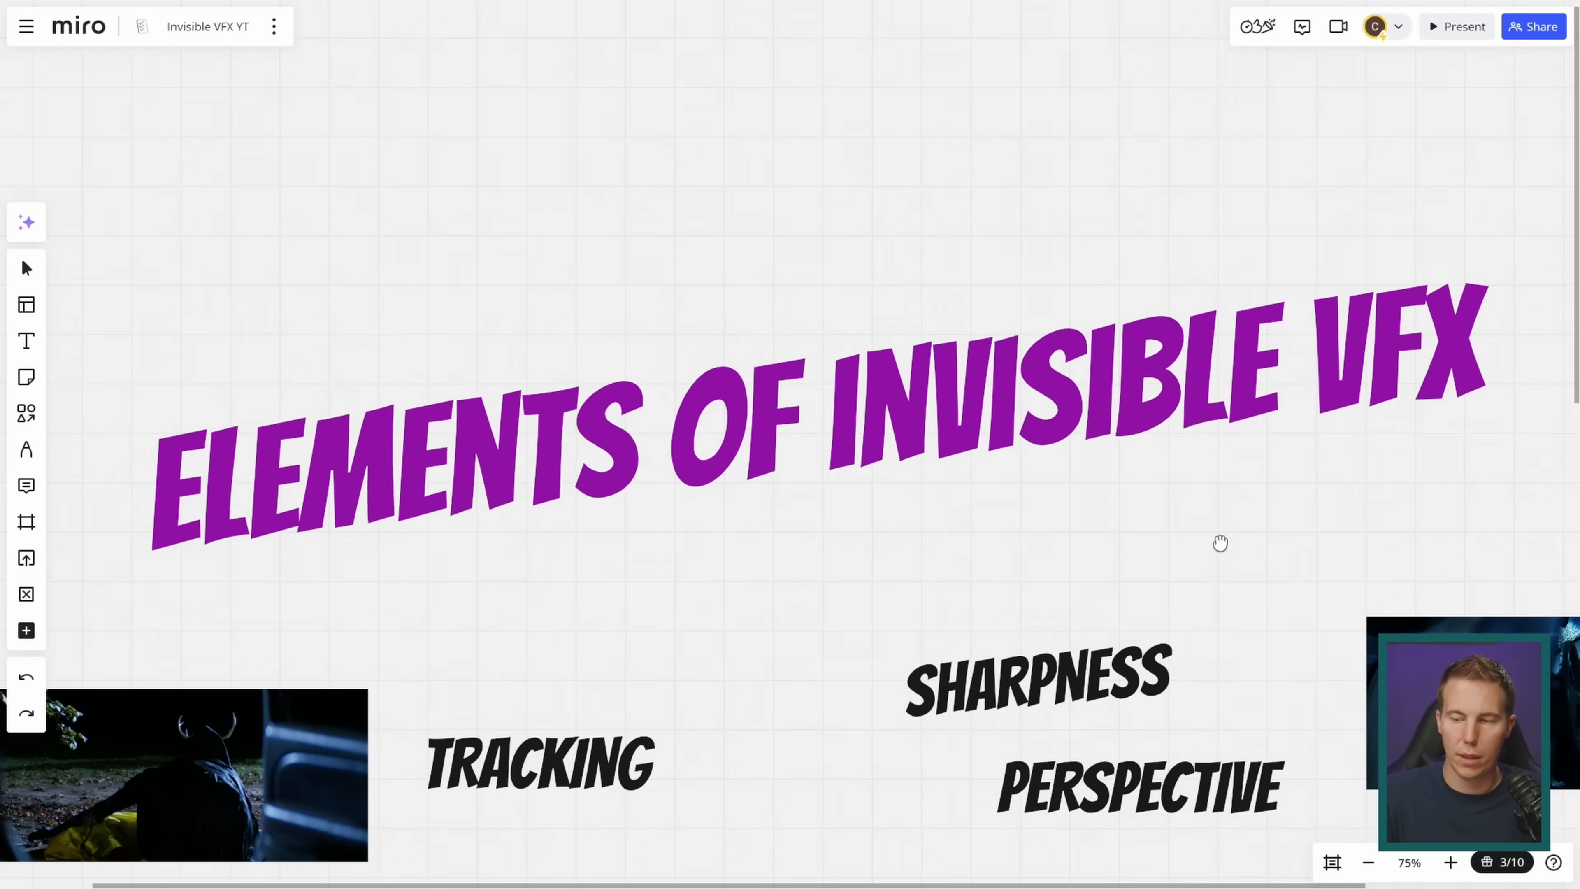
- On the Miro board, examine the Sharpness and Perspective notes and the still of the woman in the car up close
scroll(1264, 487, right, 2)
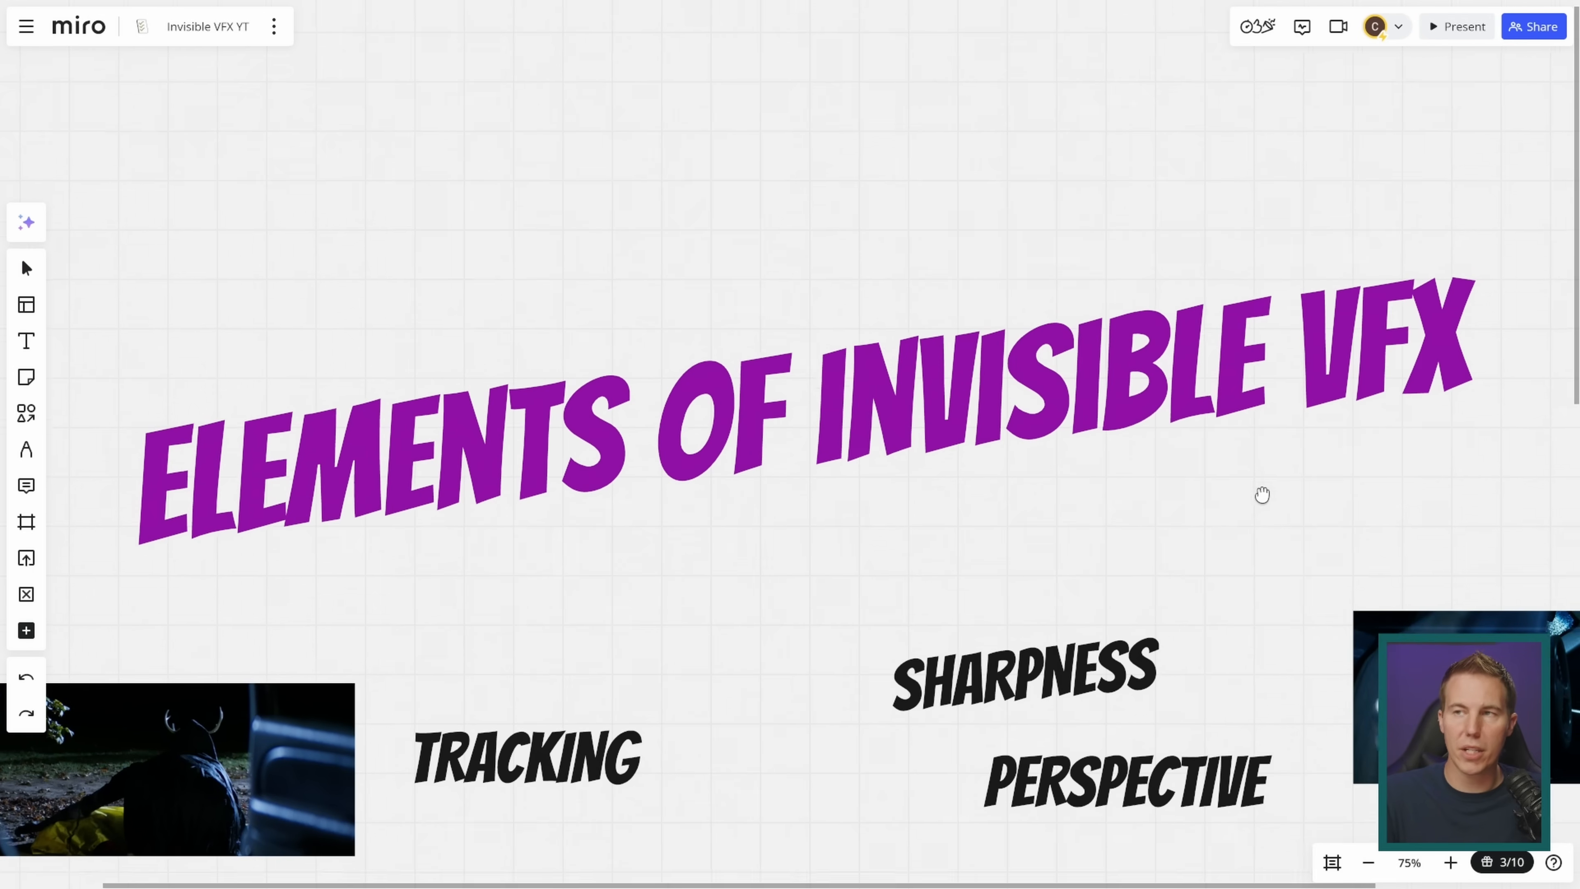
scroll(1257, 483, down, 1)
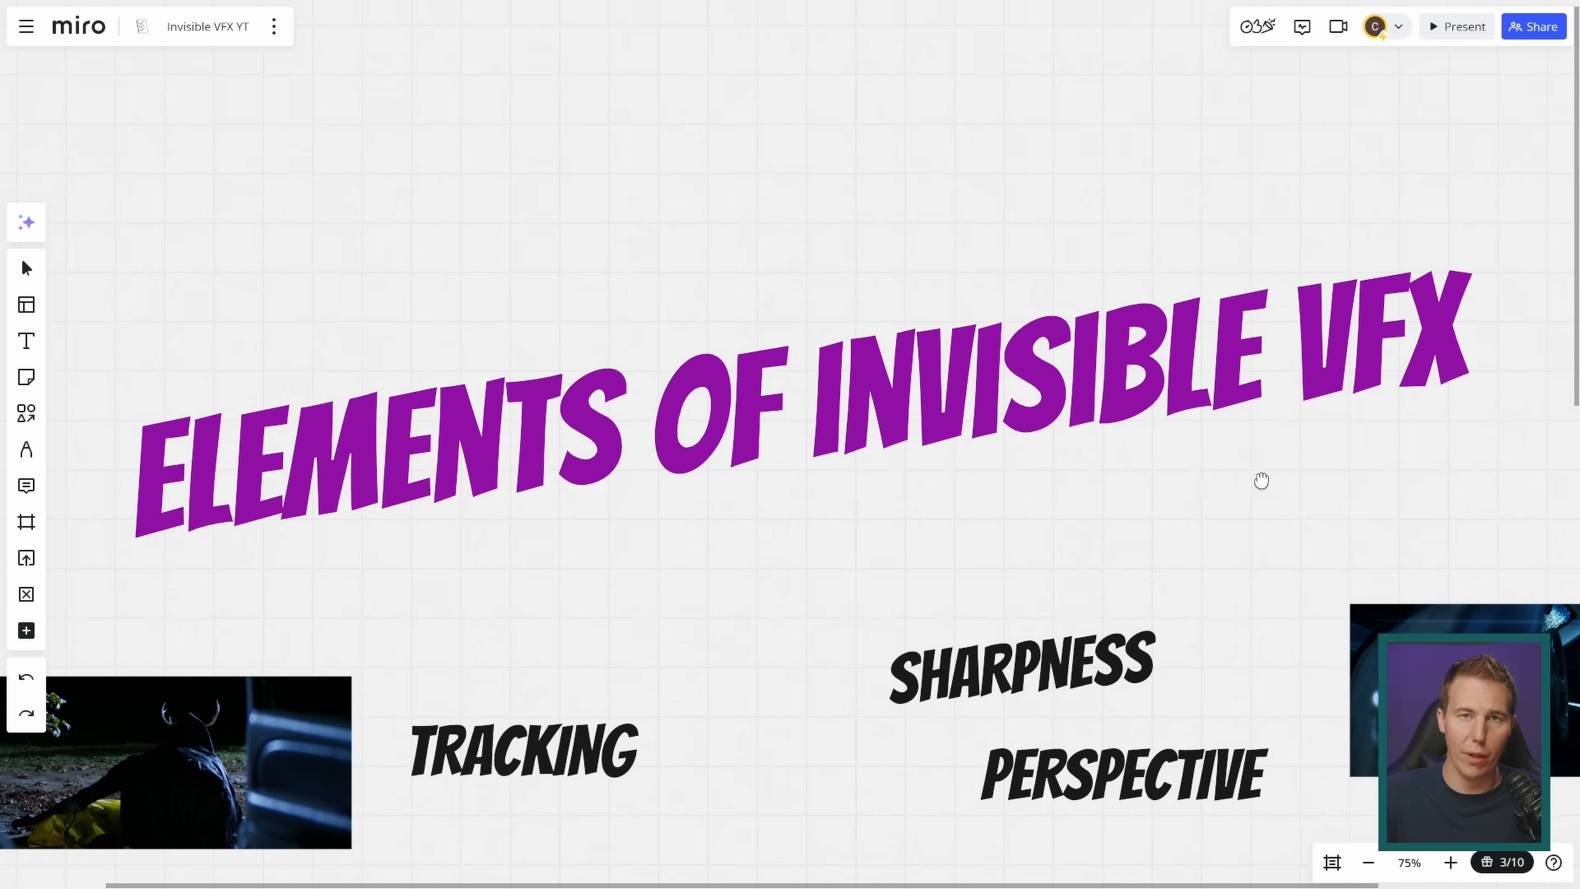
key(v)
scroll(1310, 525, right, 5)
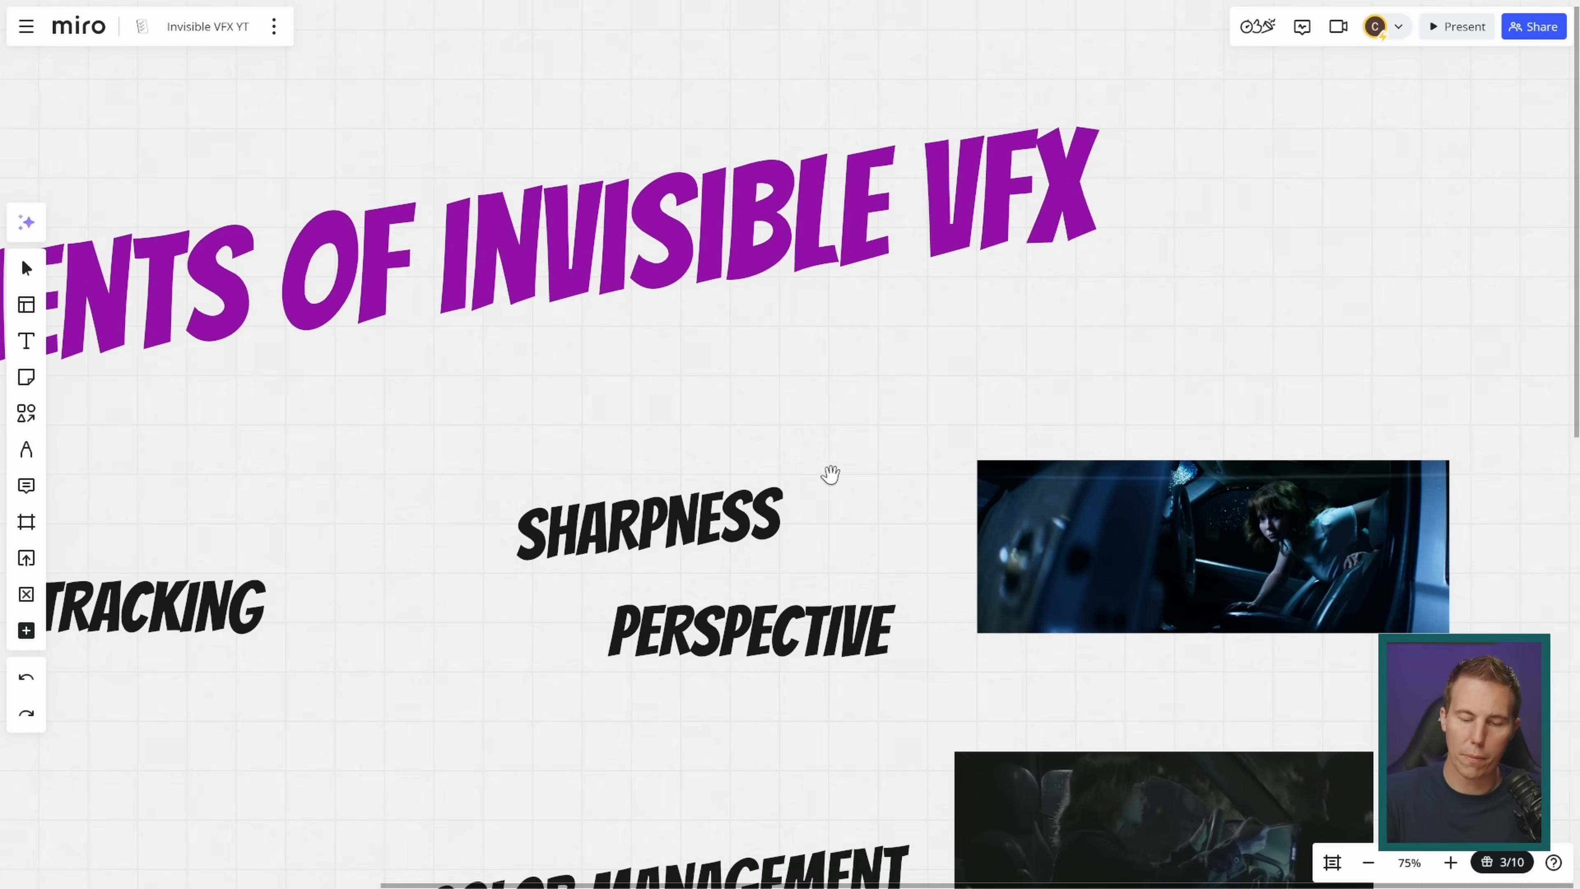
scroll(1144, 554, up, 2)
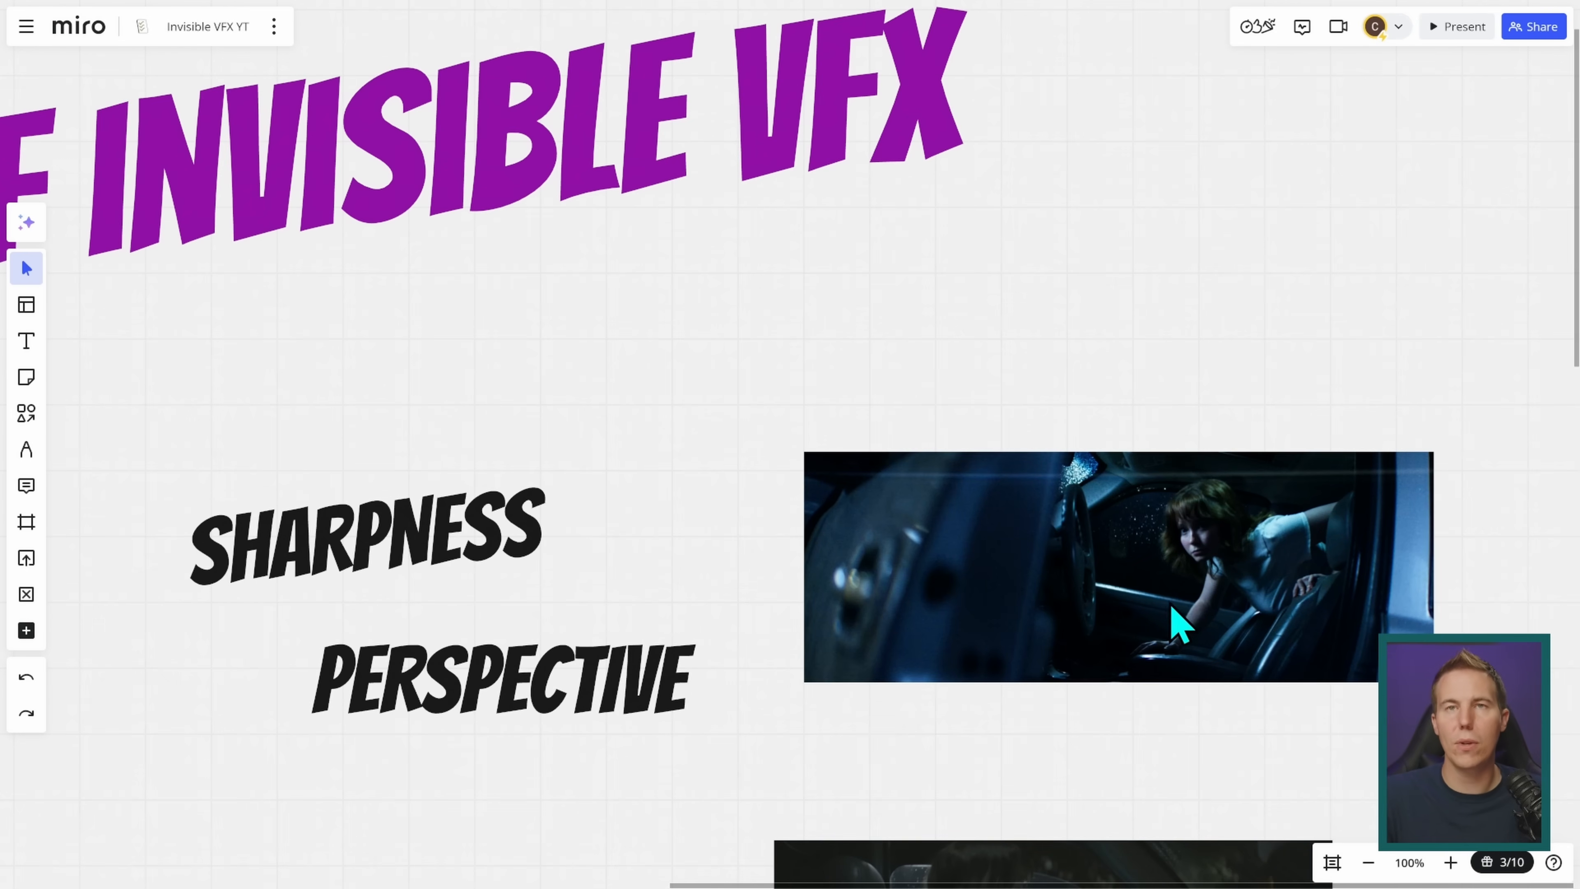
key(h)
drag(1146, 653, 970, 549)
key(v)
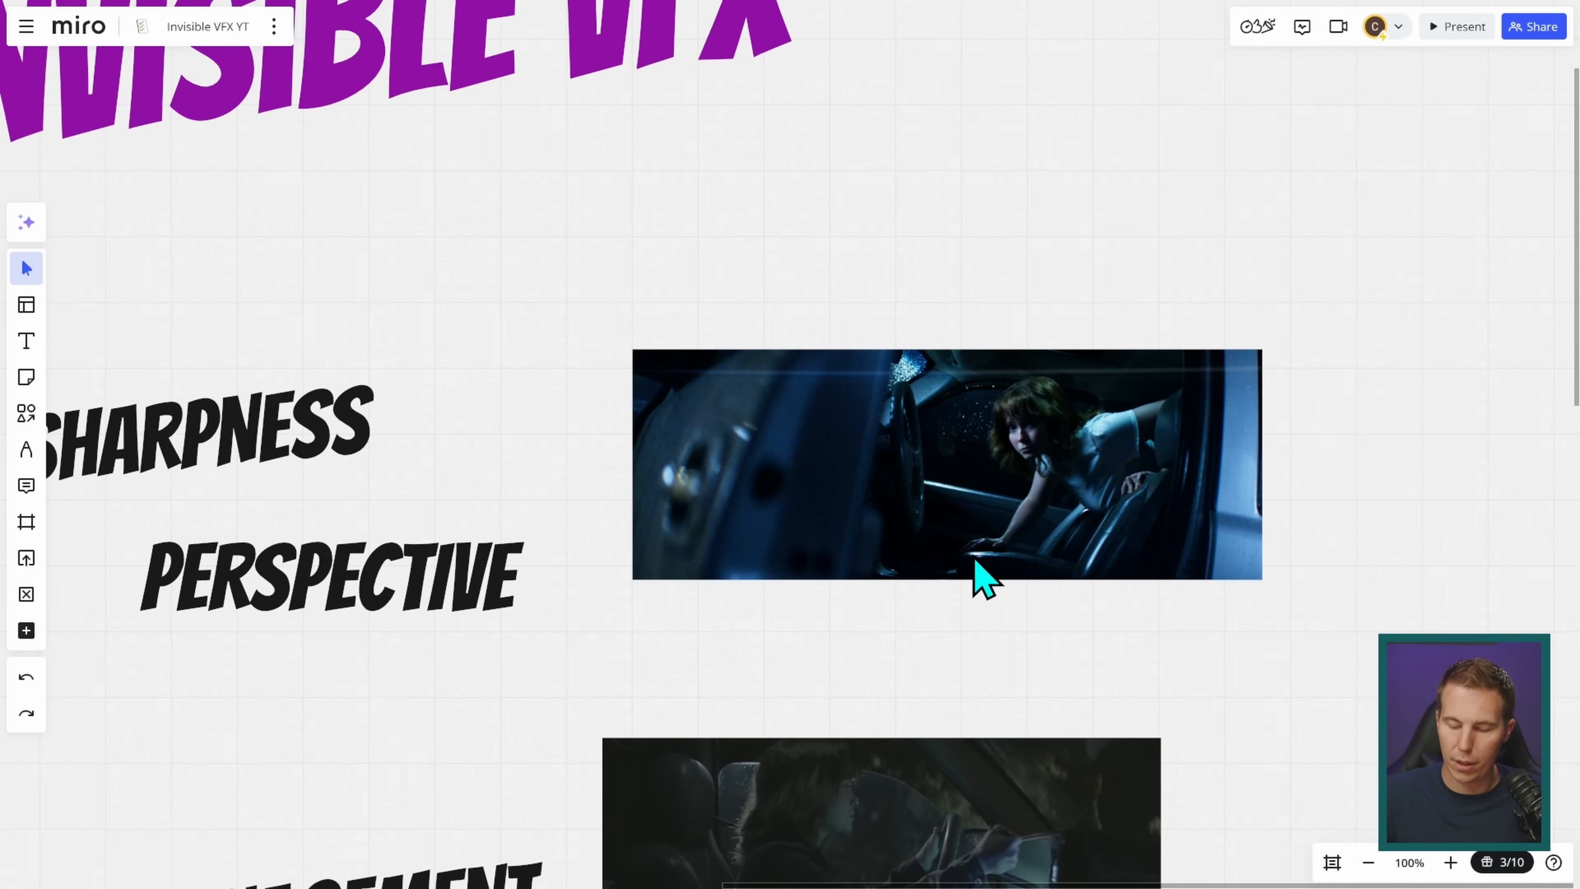
key(ctrl+plus)
key(ctrl+plus)
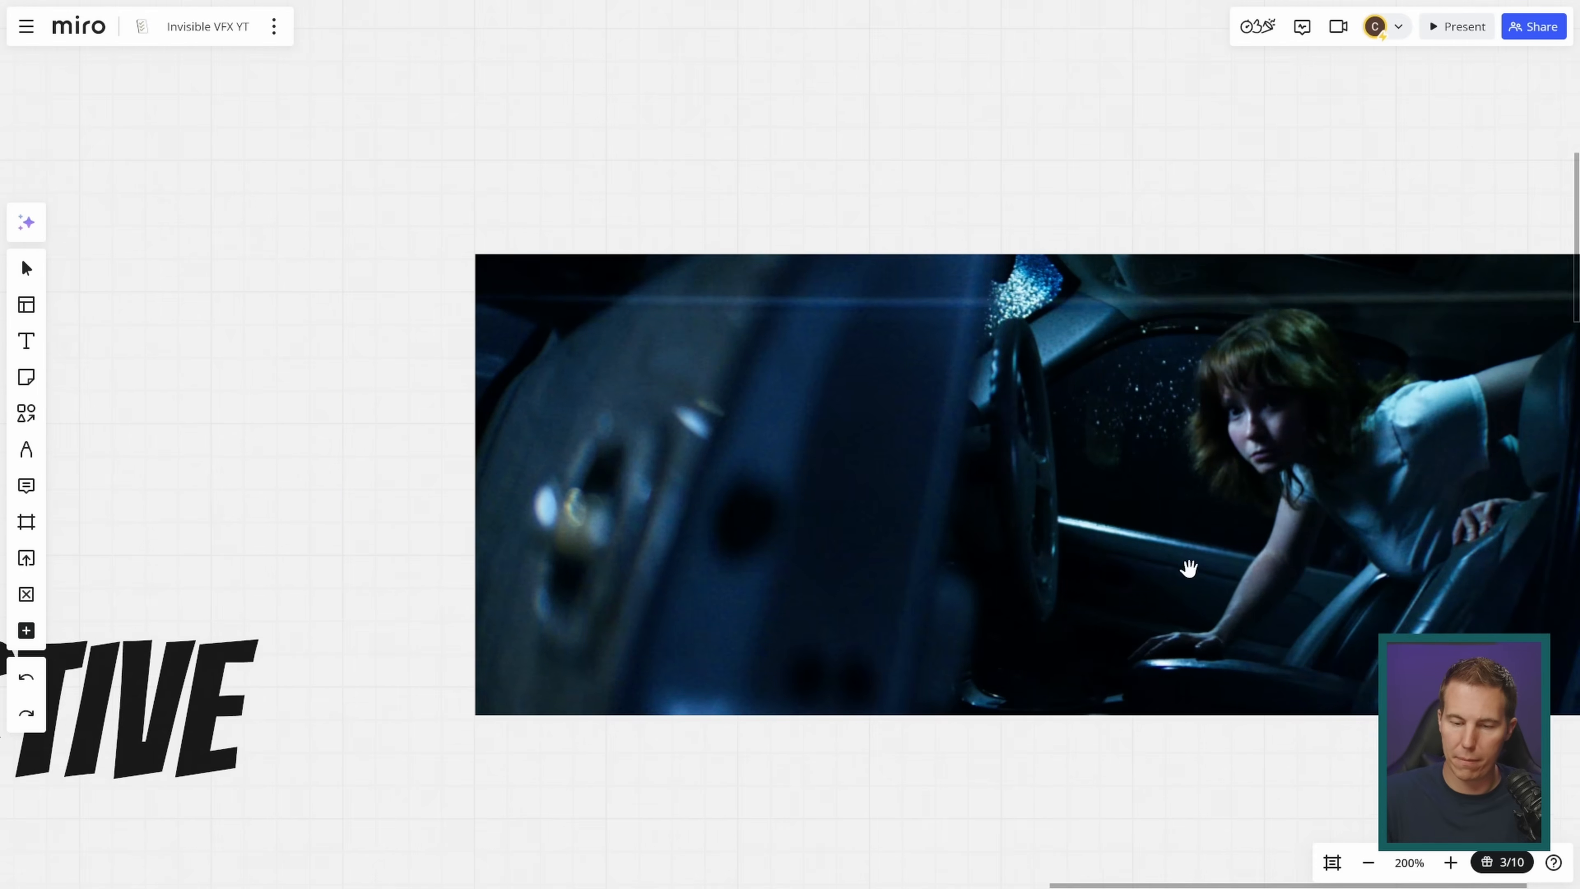
drag(1185, 563, 927, 557)
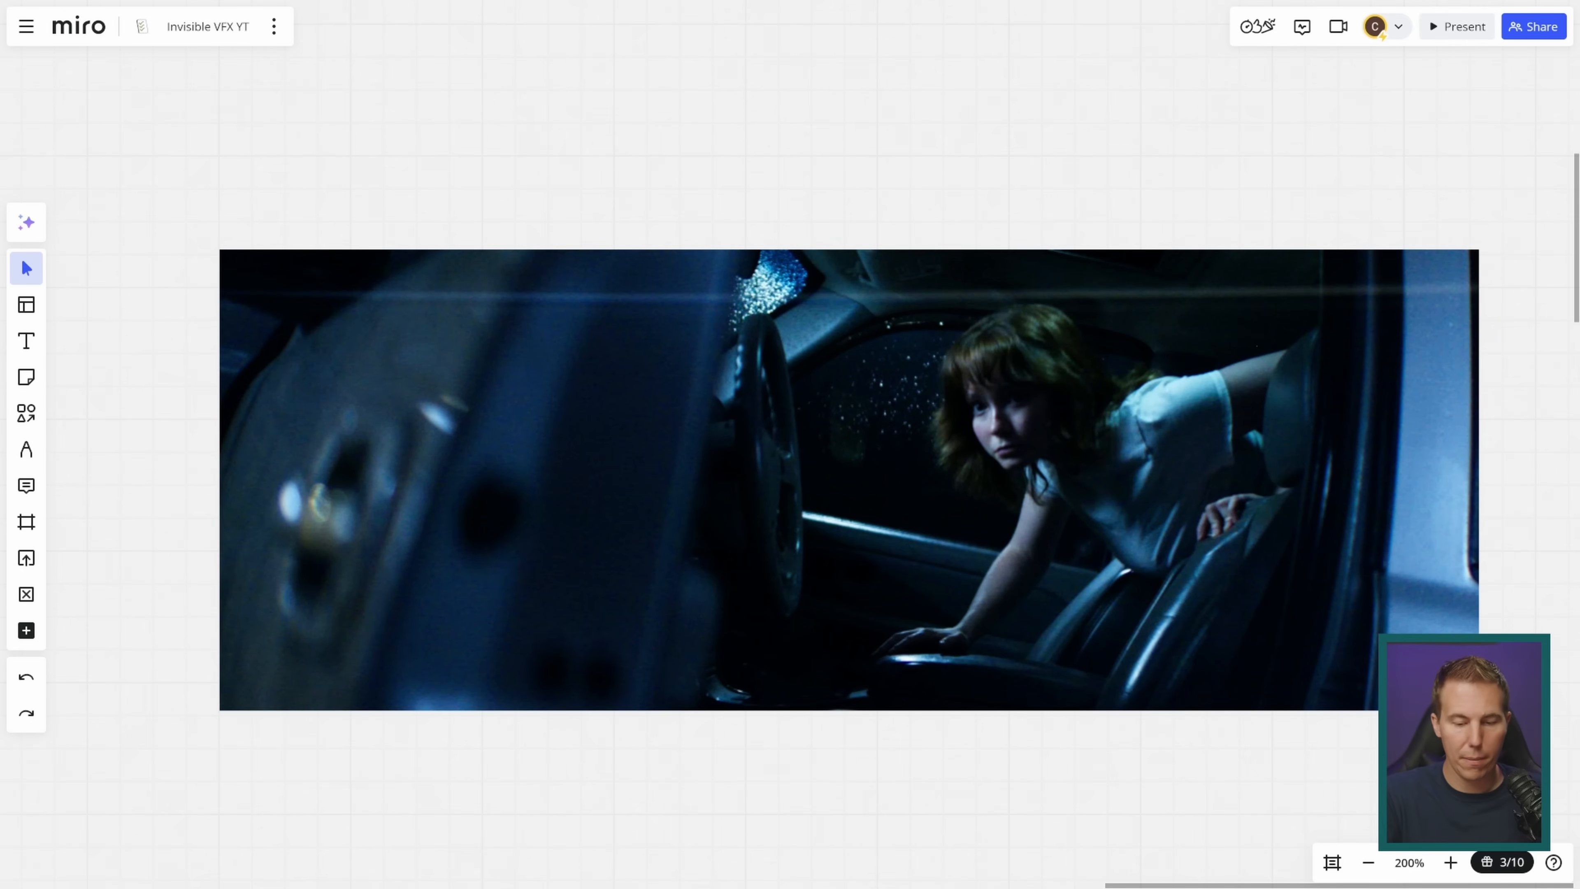
drag(729, 286, 619, 751)
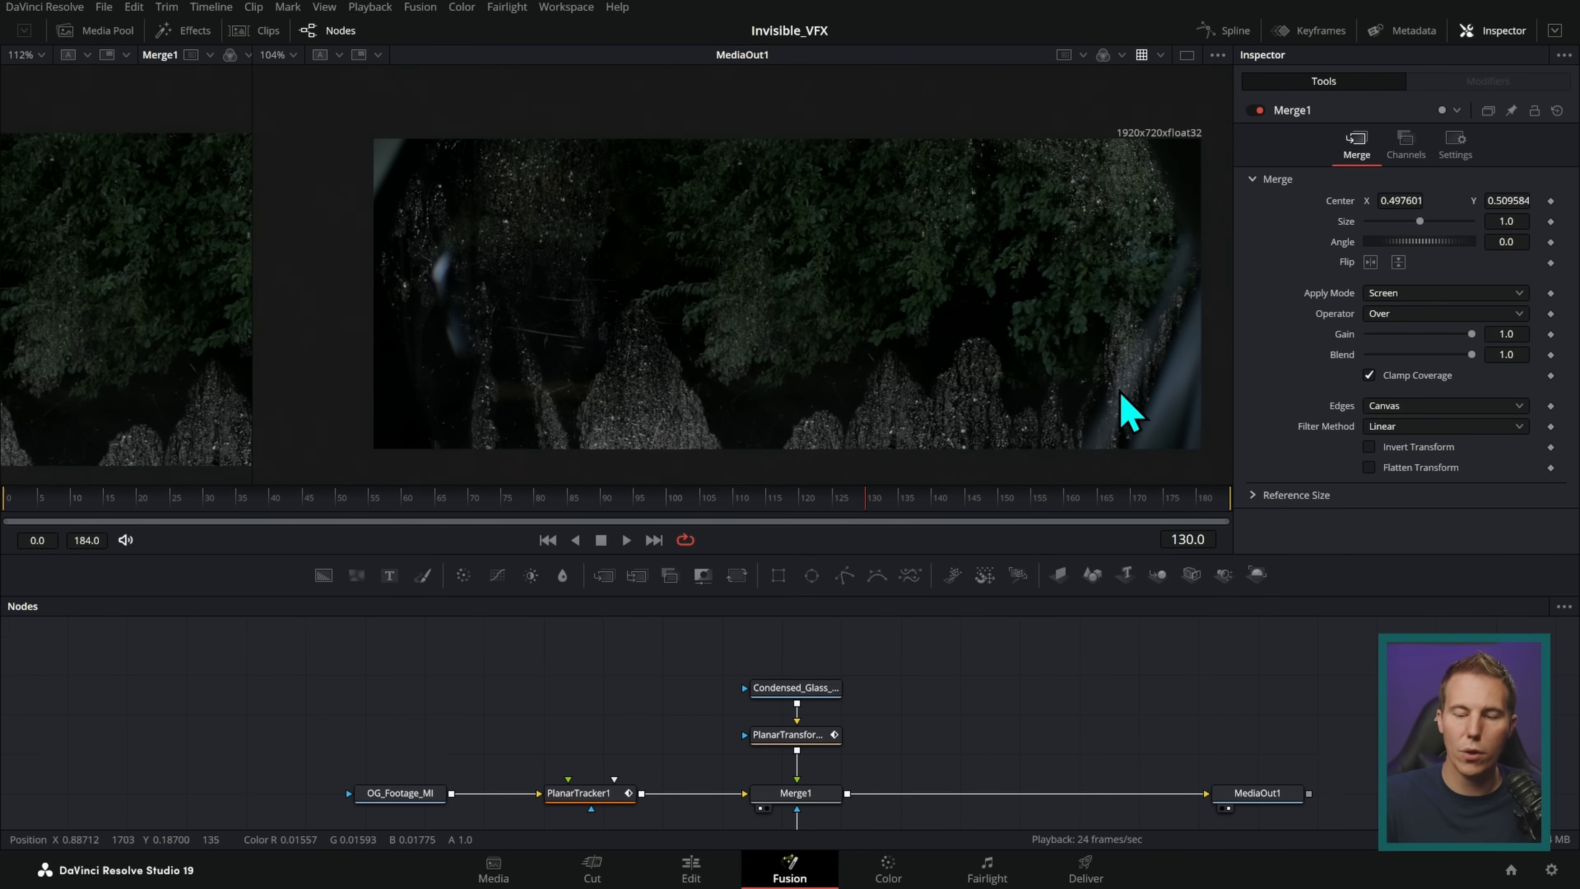
- Try a Blur node between Condensed_Glass and its planar transform, raising the Blur Size to 13.4
drag(835, 688, 834, 647)
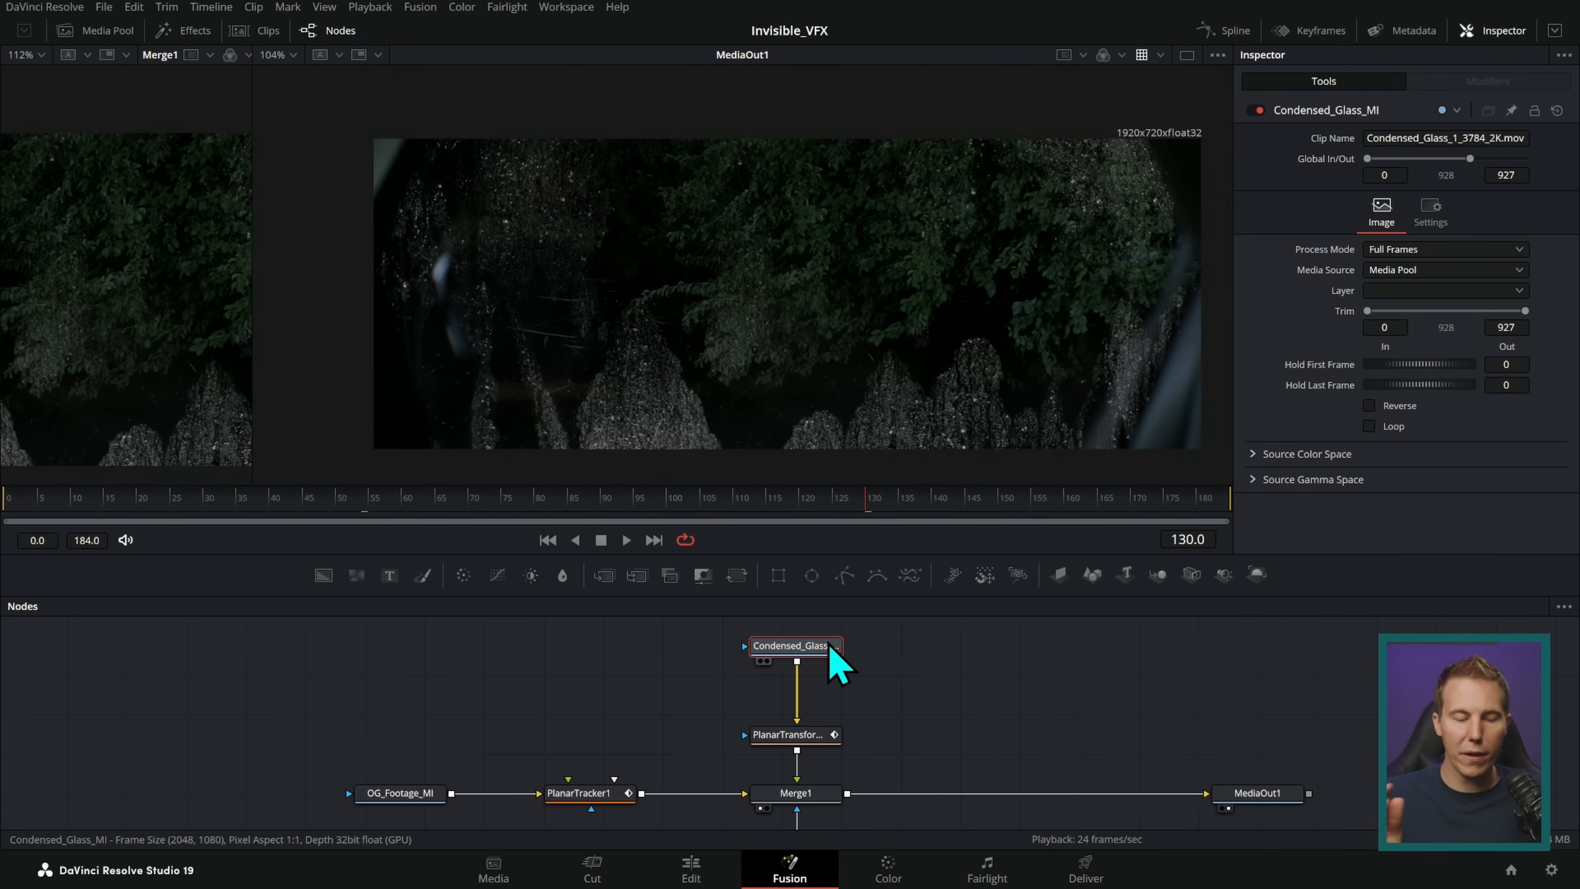
drag(563, 576, 830, 709)
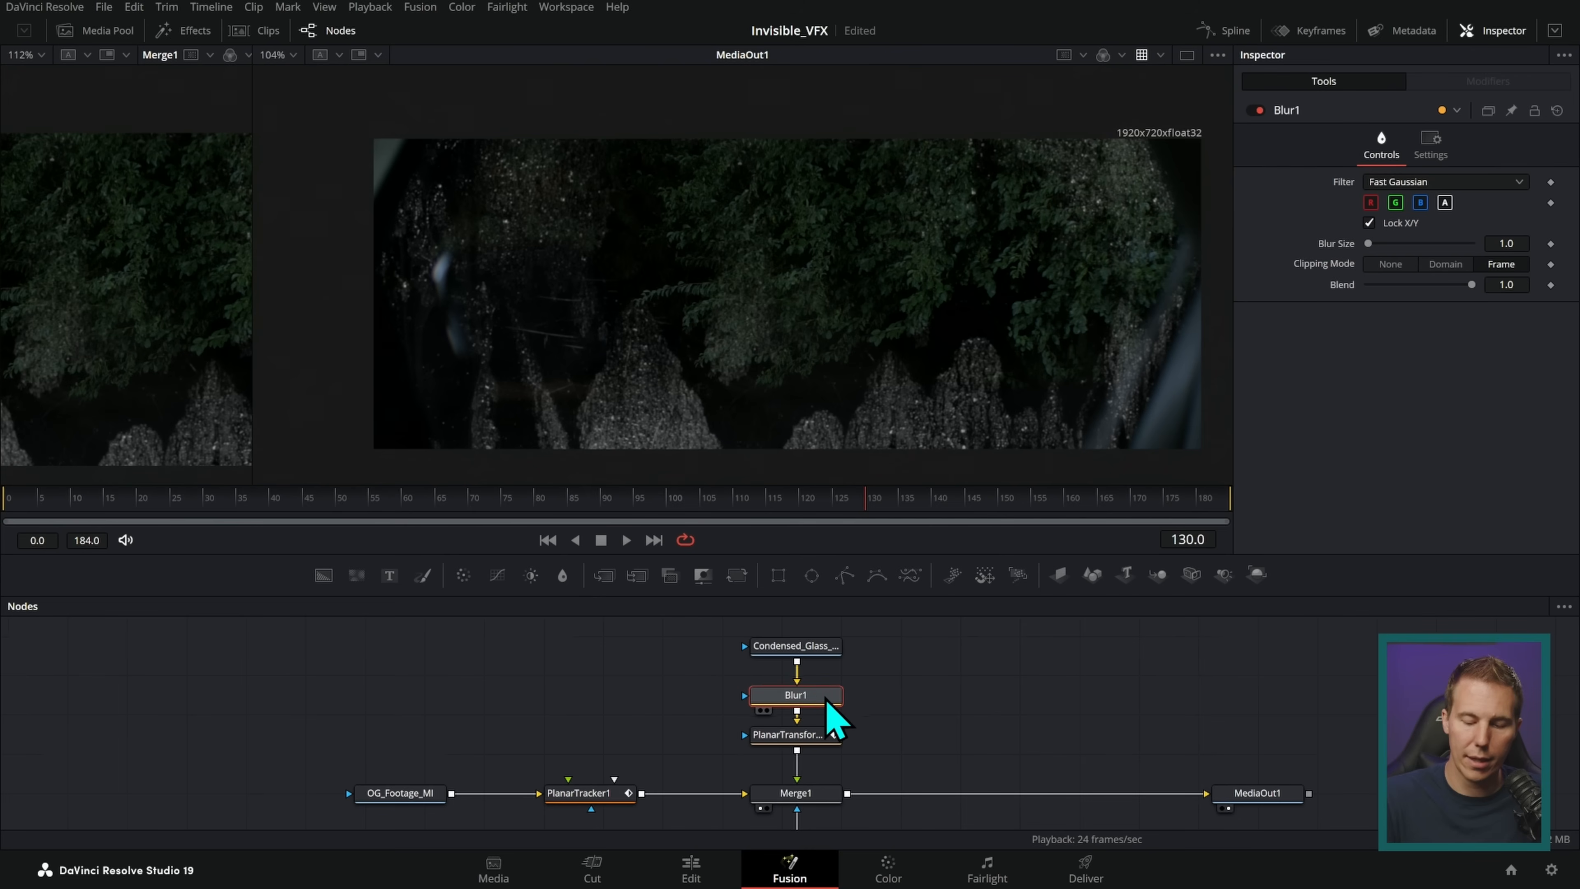
drag(1368, 244, 1375, 250)
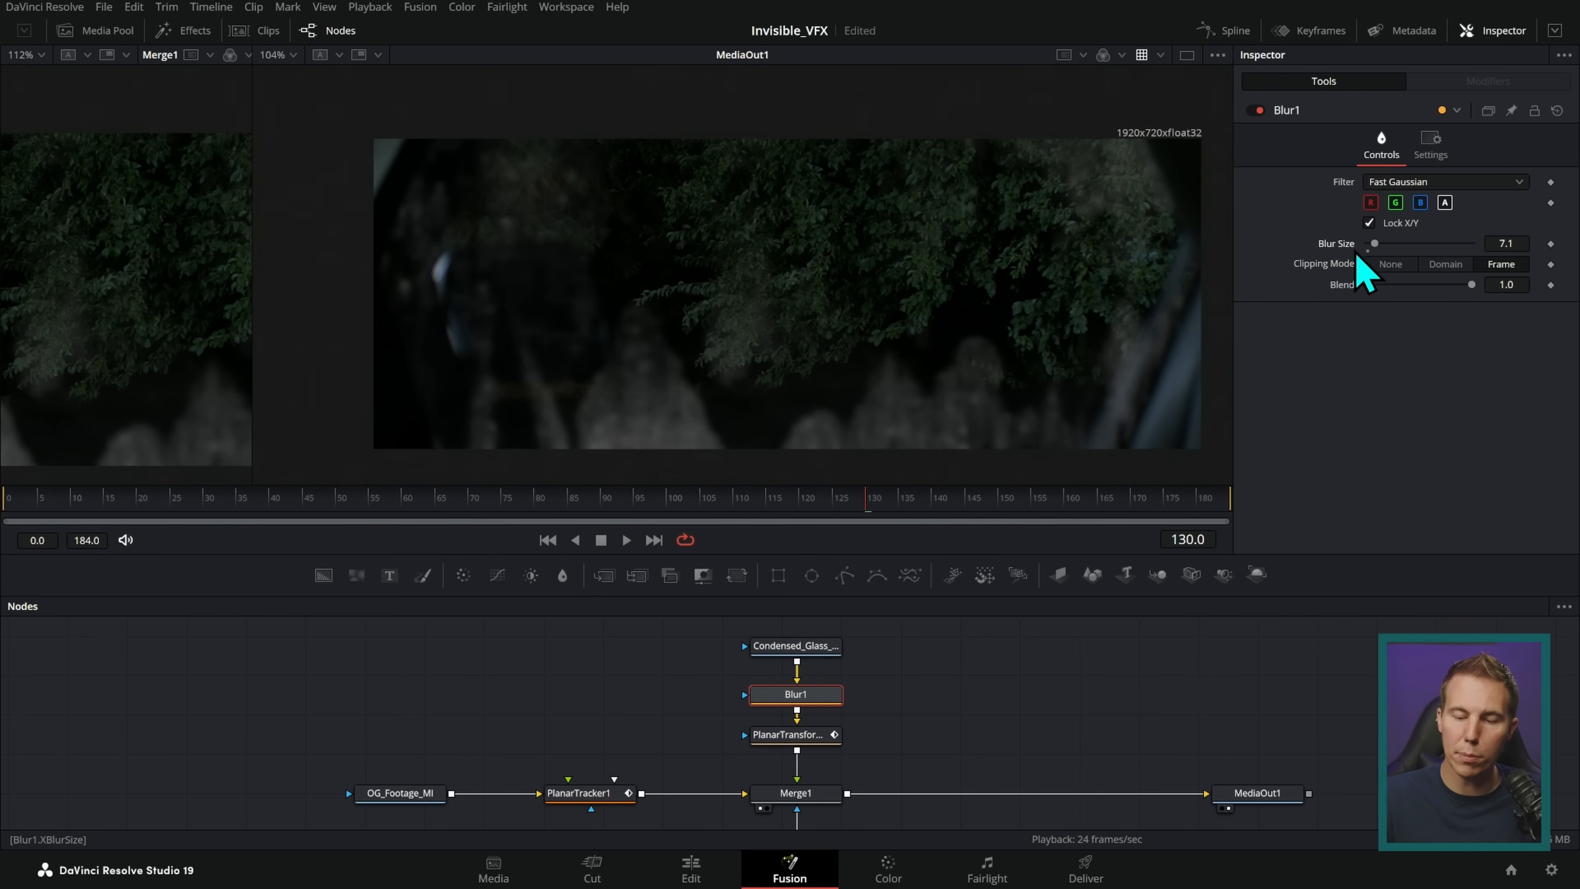
scroll(1065, 356, up, 3)
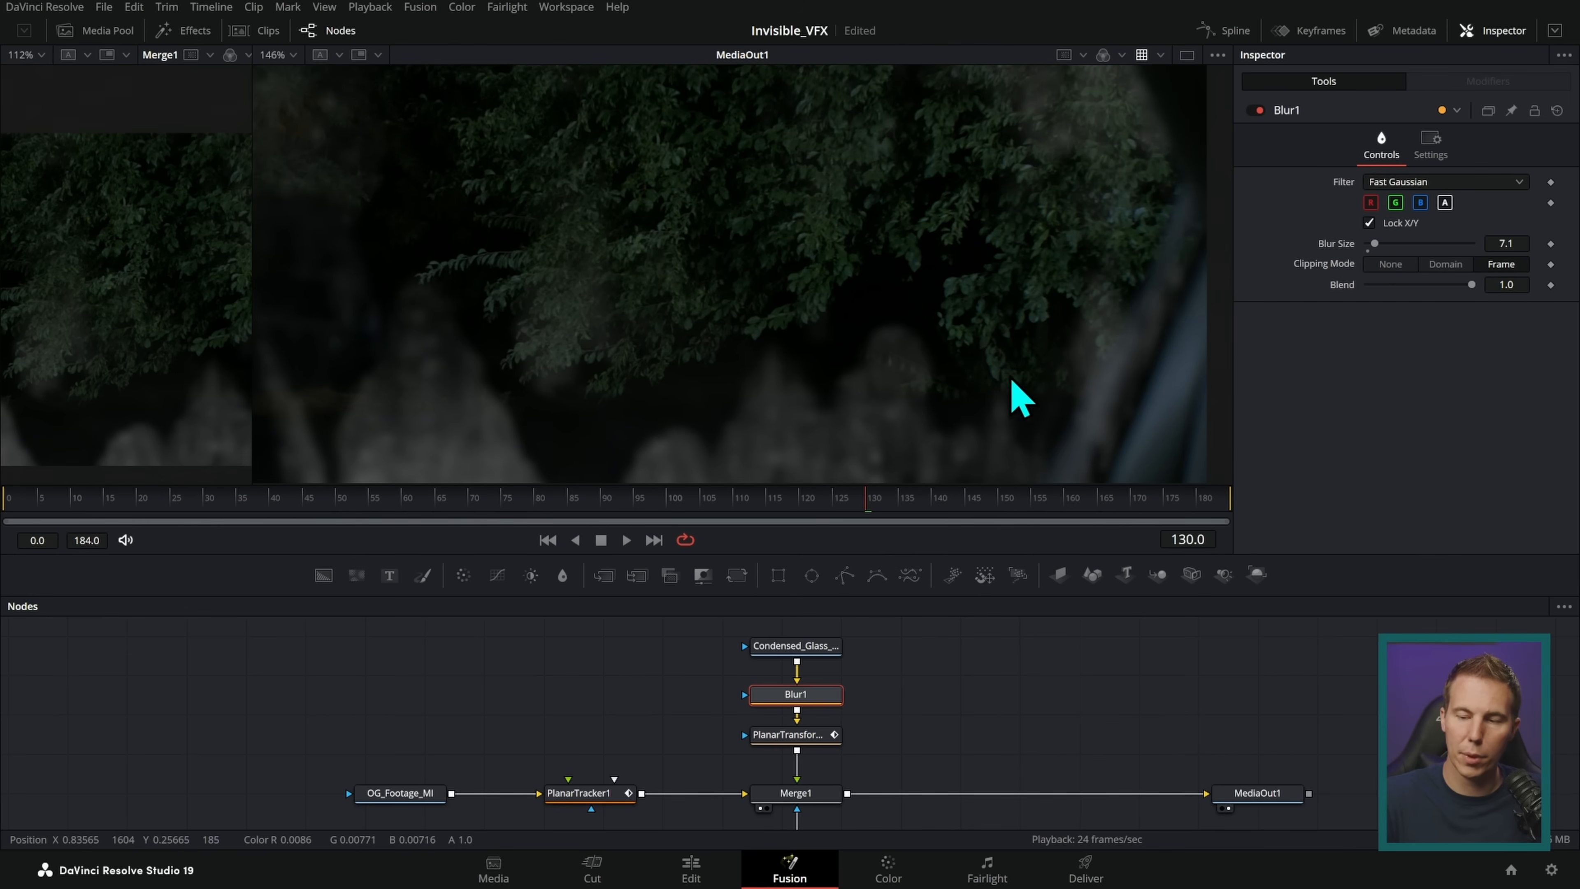
drag(1376, 246, 1377, 254)
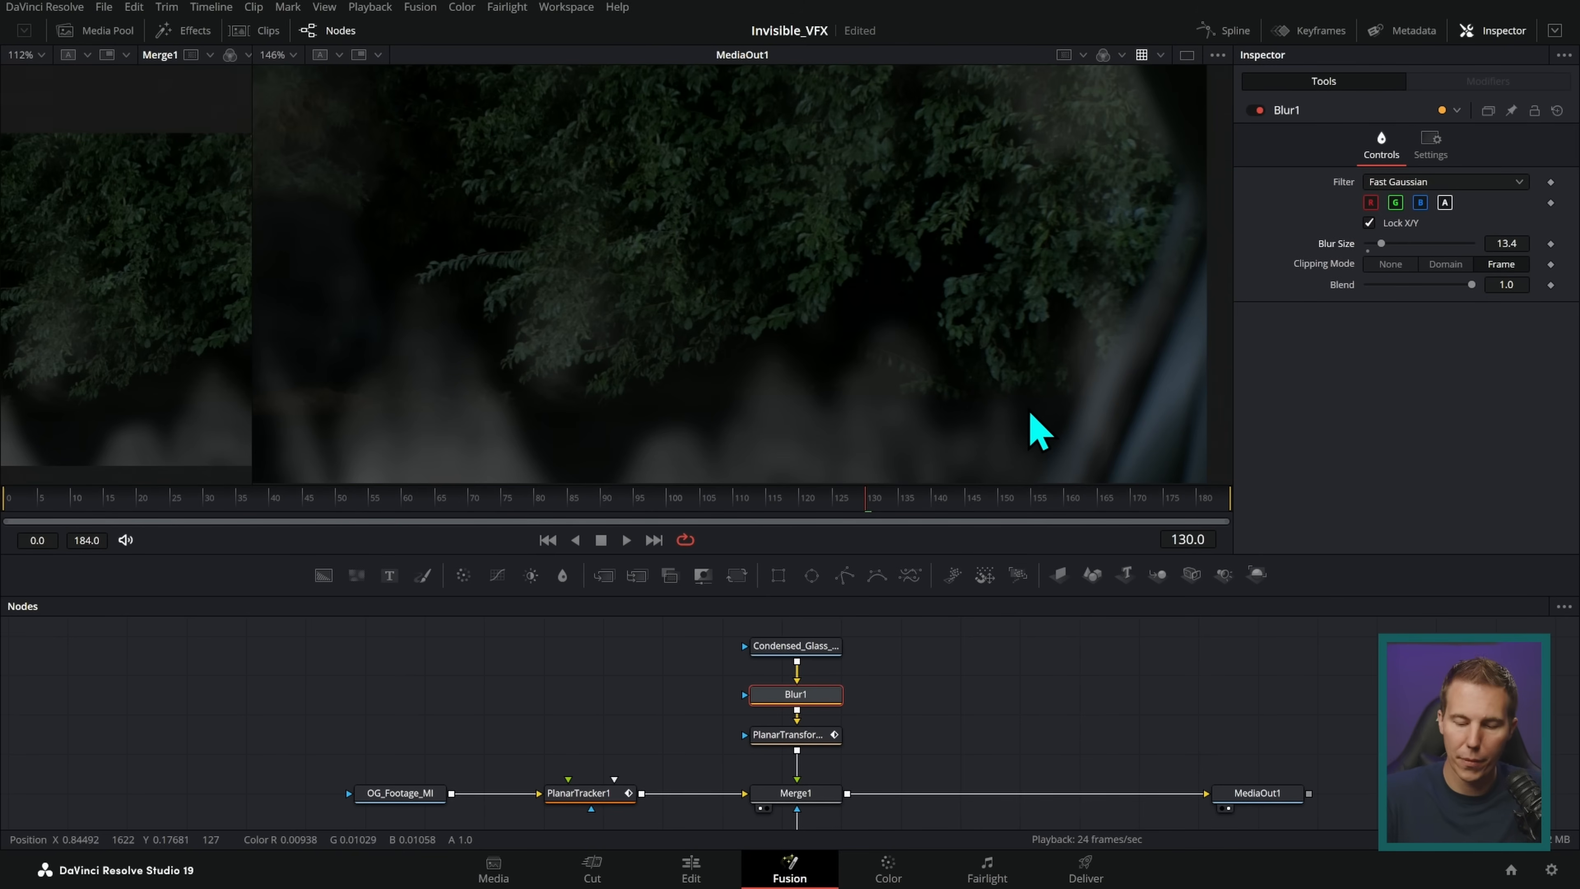
key(Delete)
- Insert a Lens Blur node between Condensed_Glass and its planar transform in place of the regular Blur
key(shift+space)
text(planar)
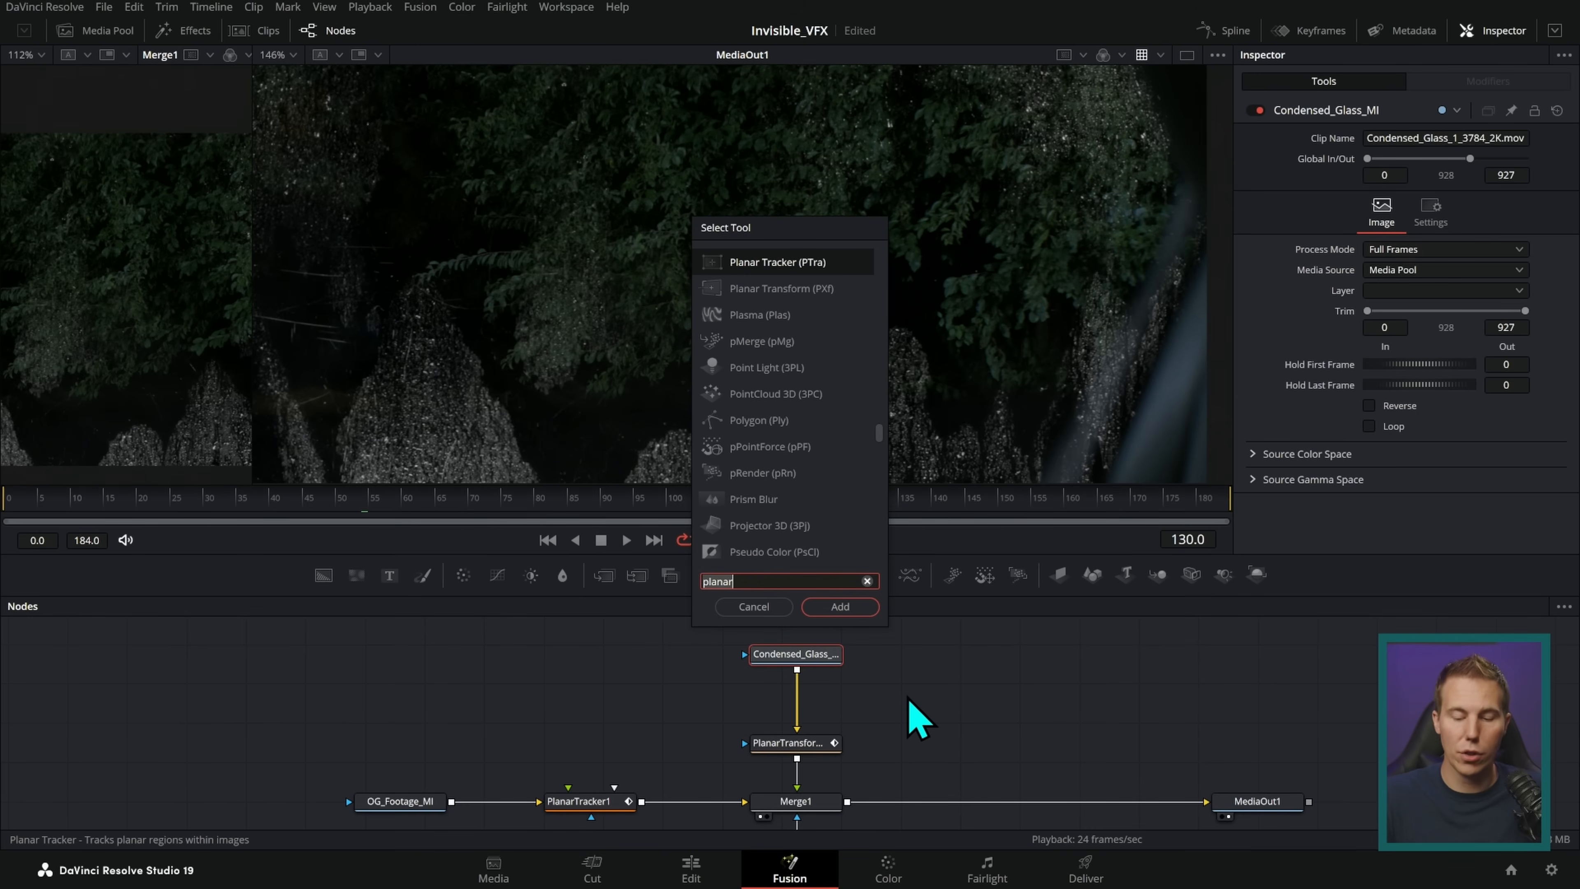
key(ctrl+a)
text(lens)
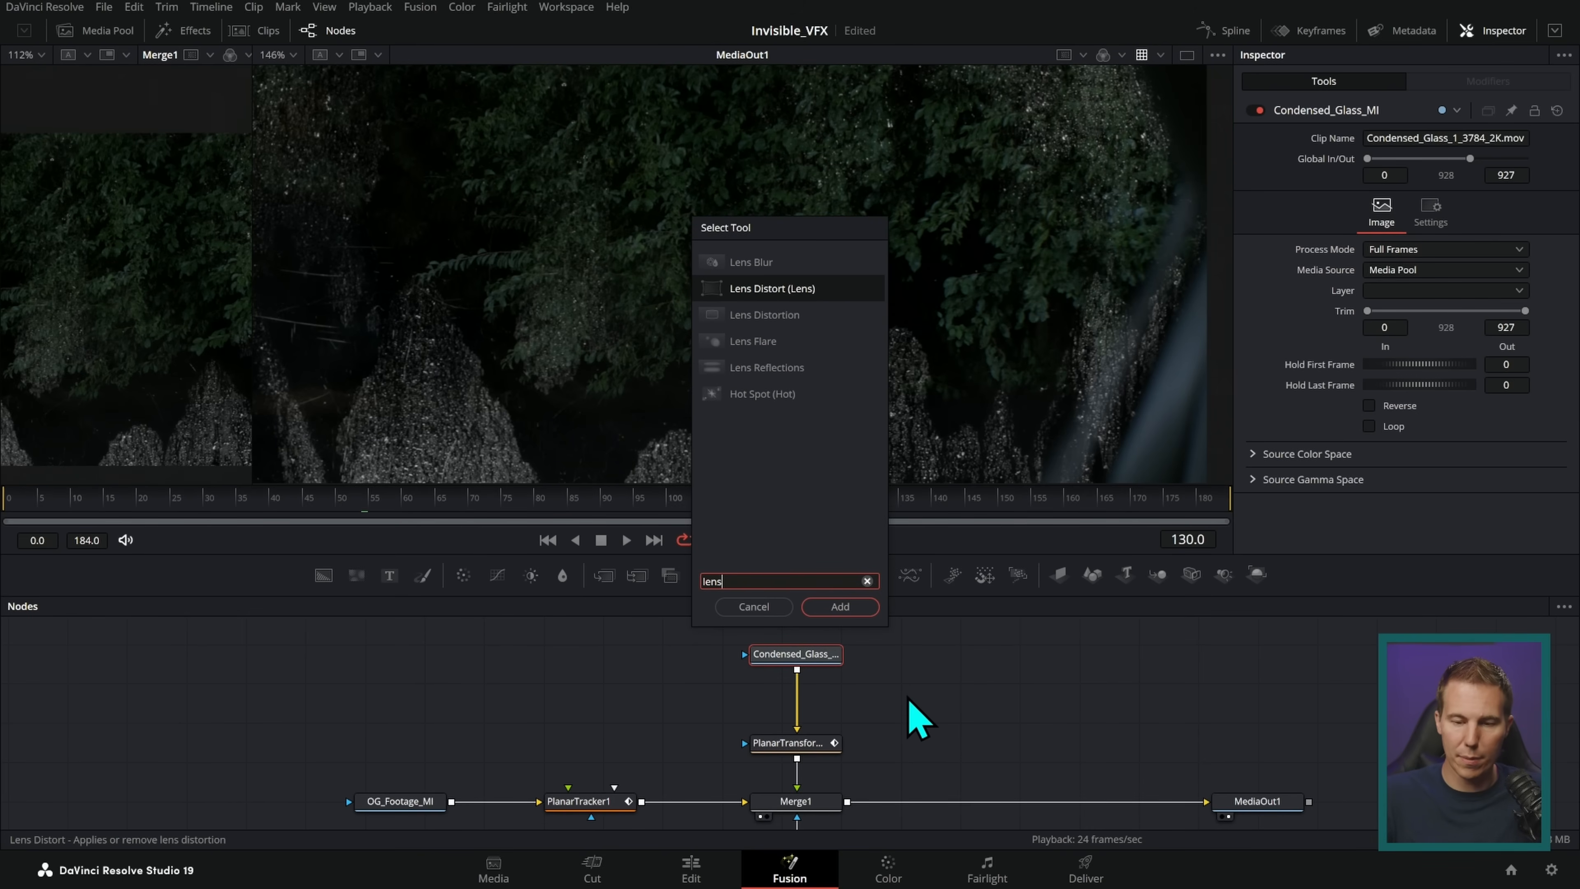
key(Up)
key(Return)
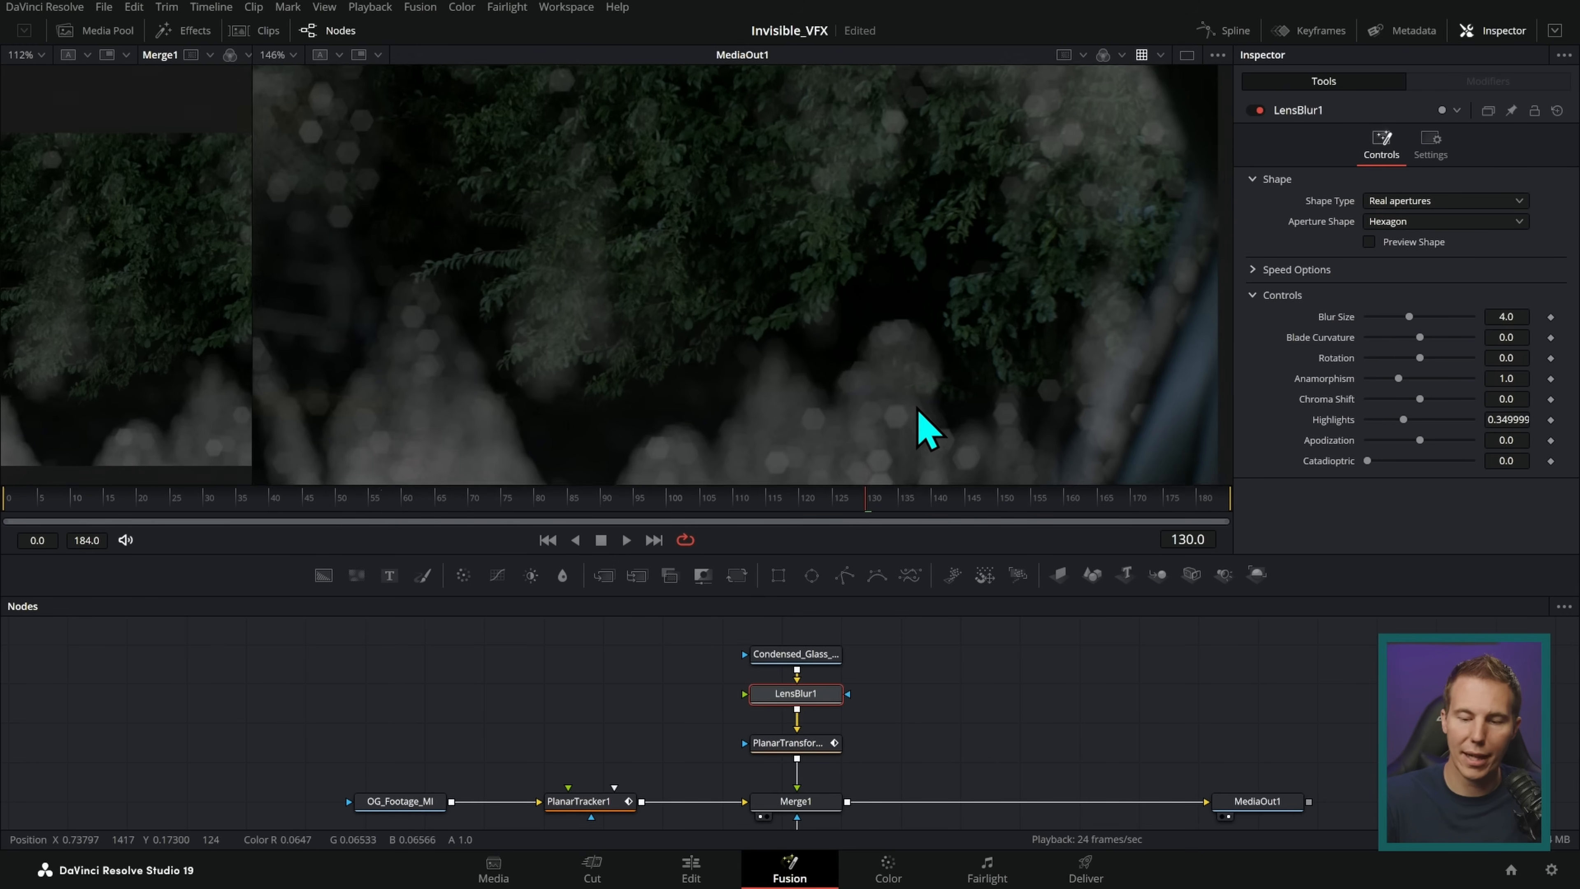
scroll(933, 424, up, 4)
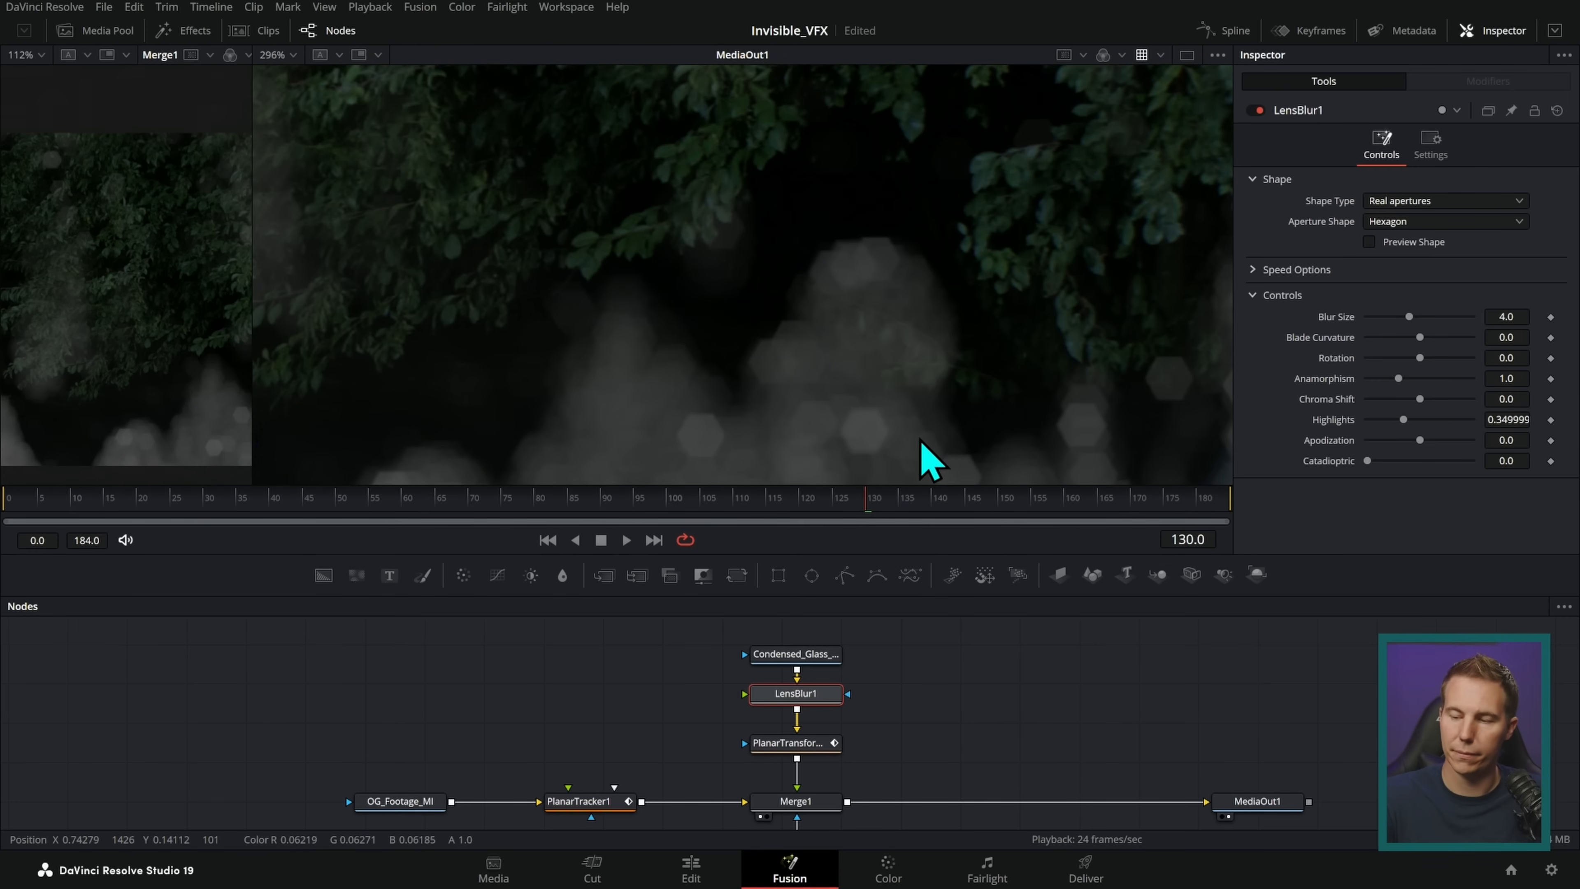
drag(920, 454, 902, 353)
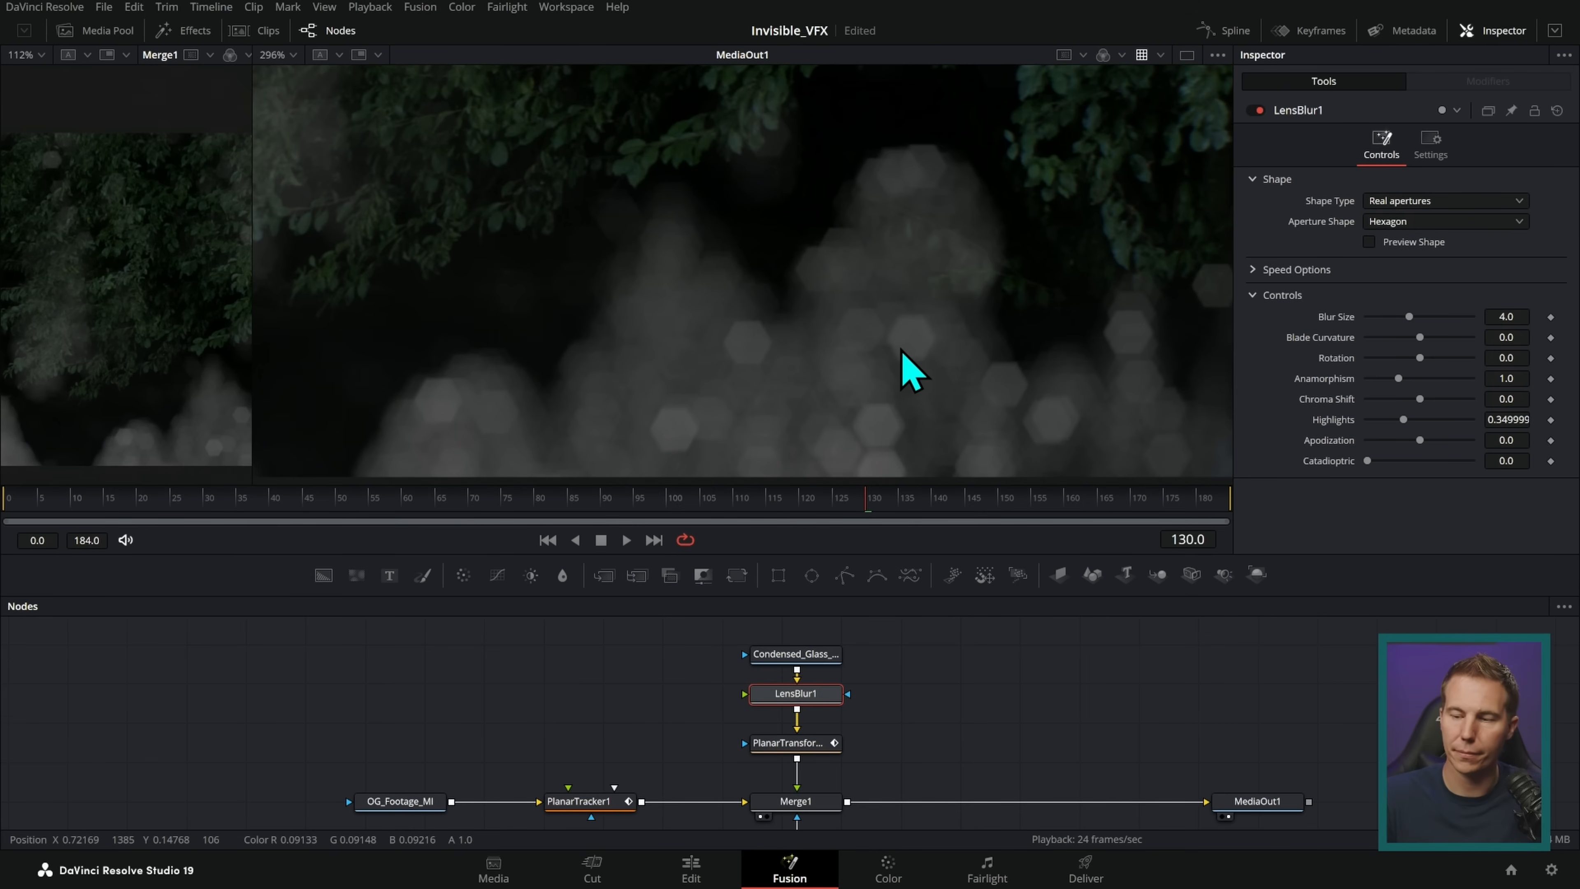
- Examine the shape of the out-of-focus highlights in the Edit page's steering wheel shot full screen, and return to the window composite in Fusion
click(725, 866)
click(1026, 474)
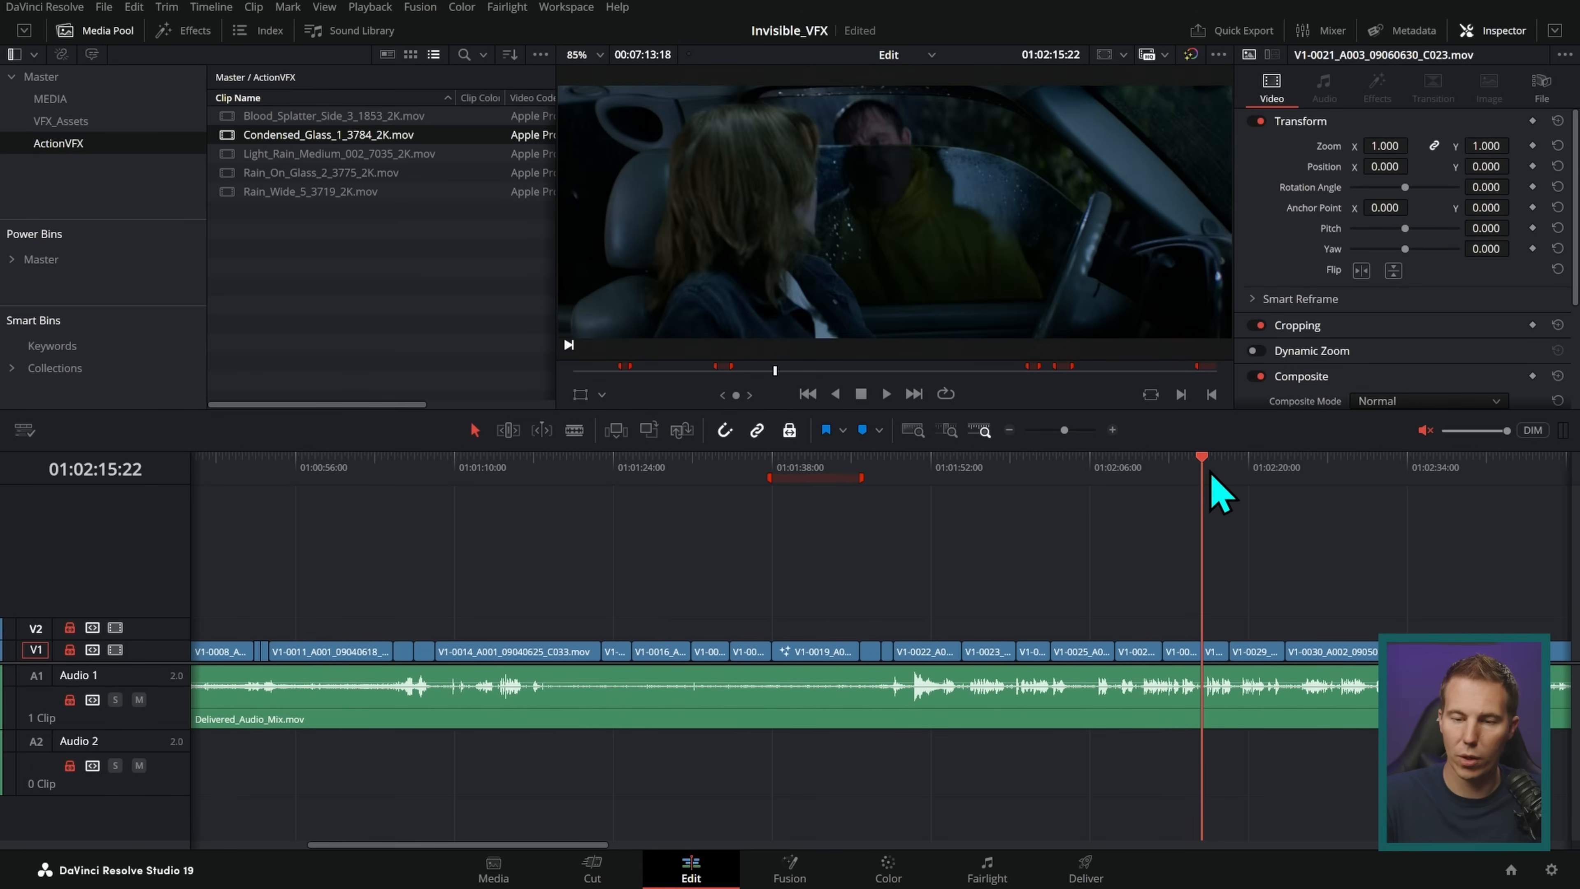
drag(1207, 463, 1321, 459)
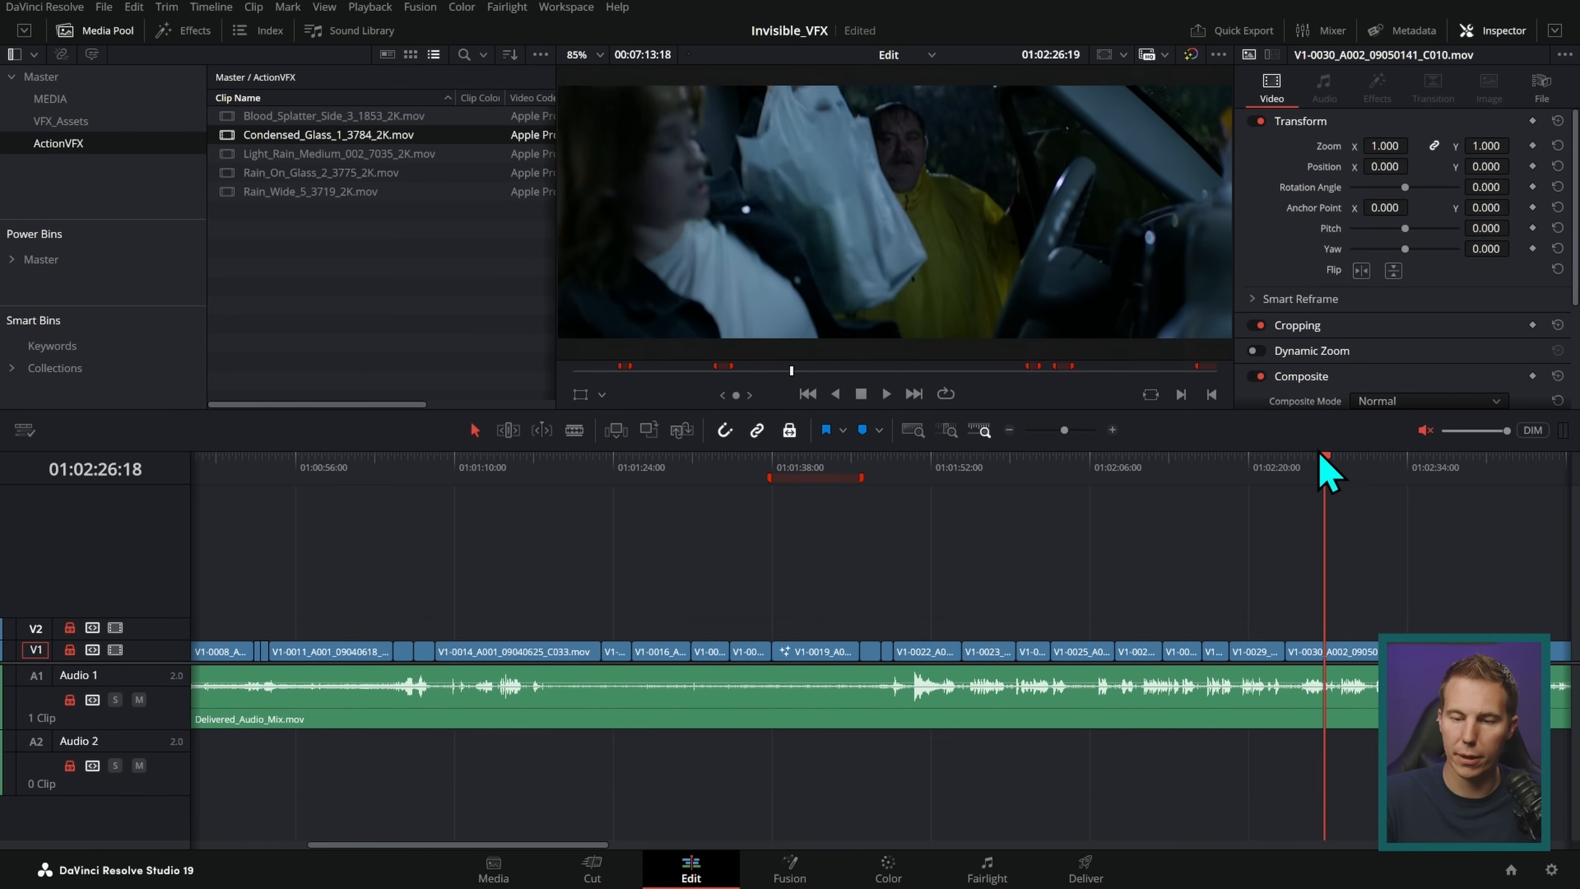
scroll(1189, 557, right, 5)
drag(1171, 498, 1198, 493)
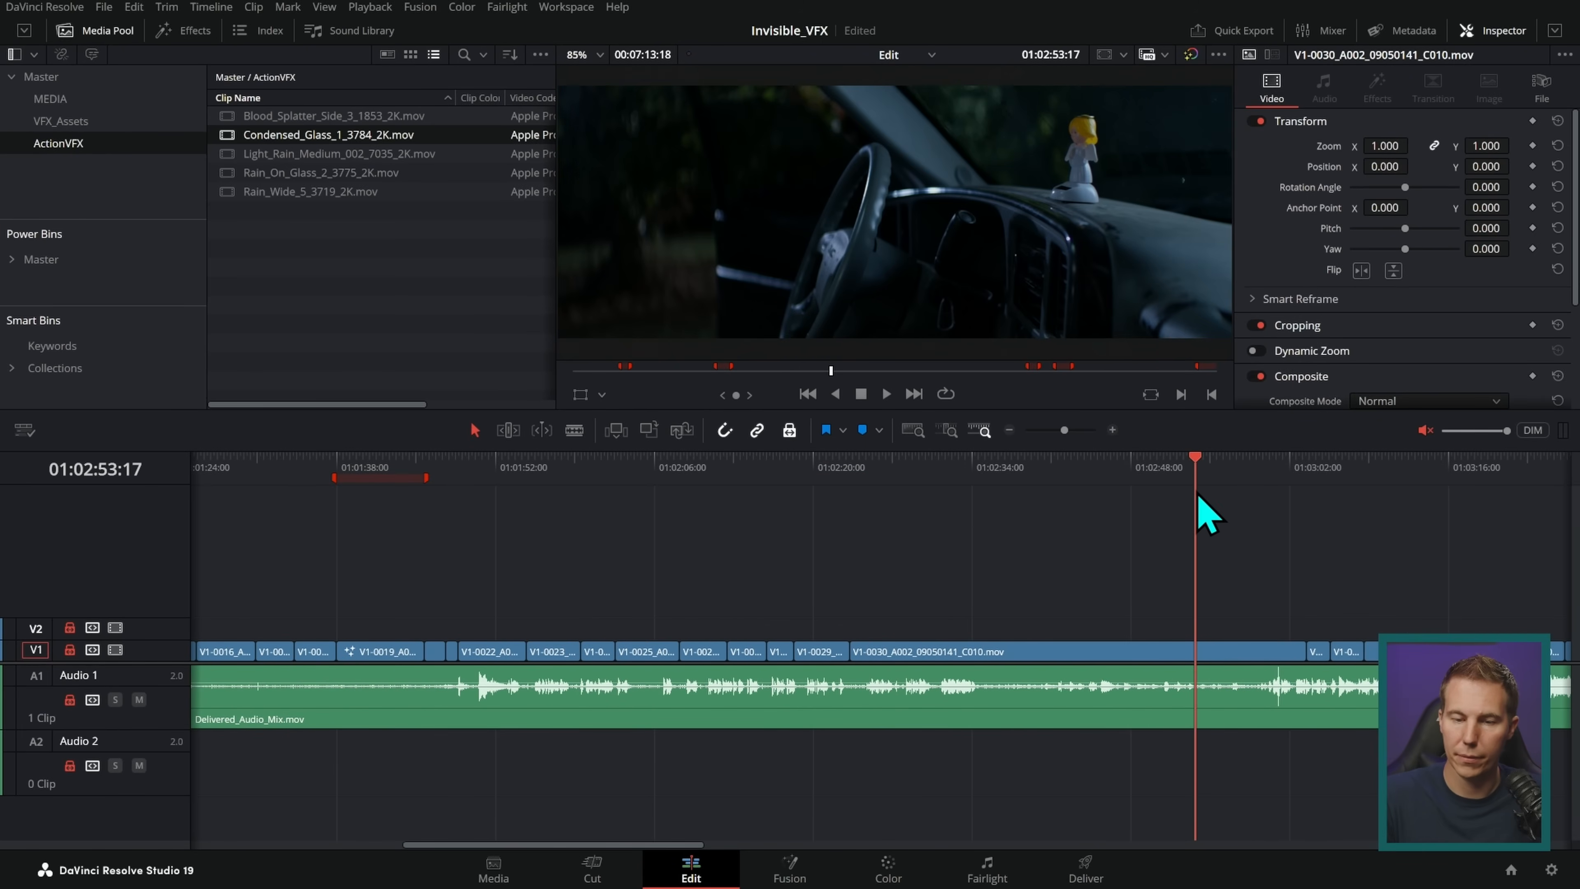
key(ctrl+f)
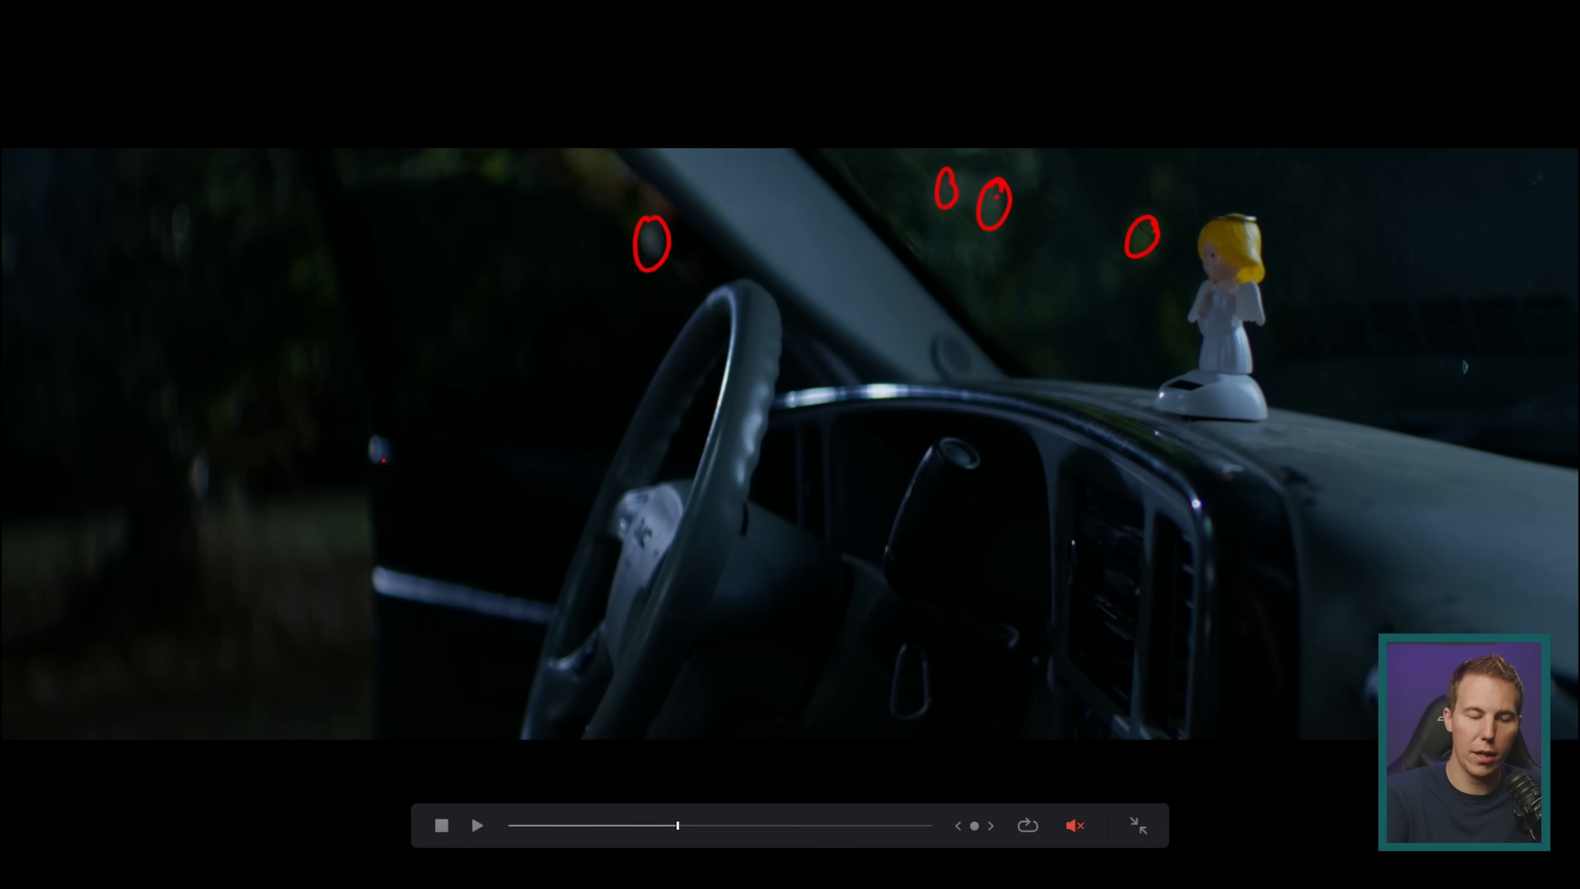
mouse_move(567, 359)
mouse_down()
mouse_move(530, 442)
mouse_move(588, 372)
mouse_move(551, 357)
mouse_up()
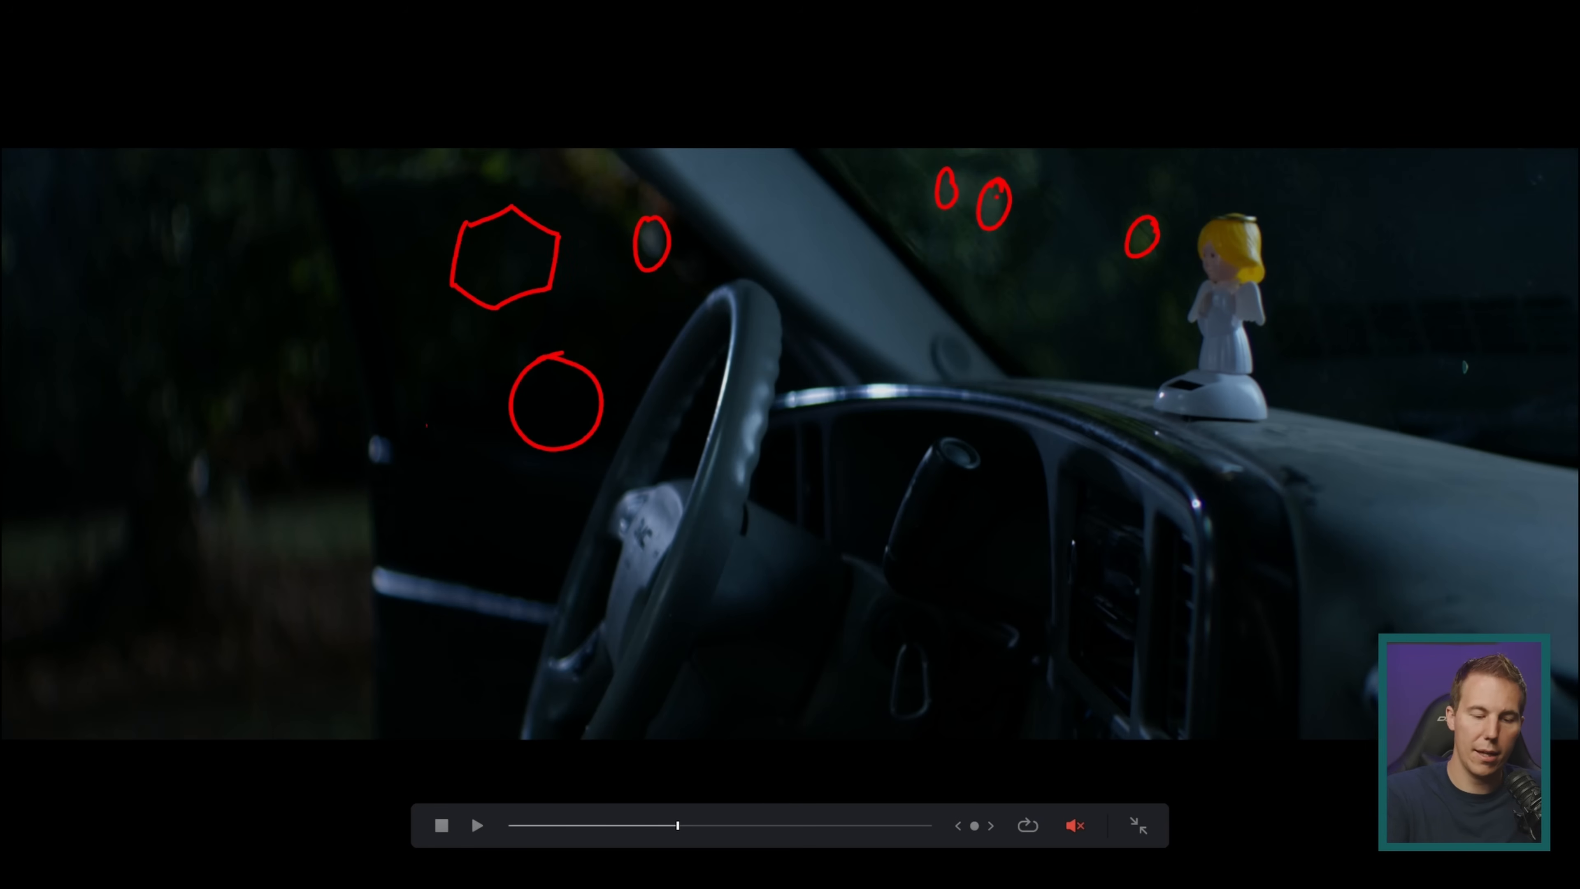
mouse_move(463, 477)
mouse_down()
mouse_move(458, 443)
mouse_move(437, 472)
mouse_move(469, 483)
mouse_move(444, 510)
mouse_up()
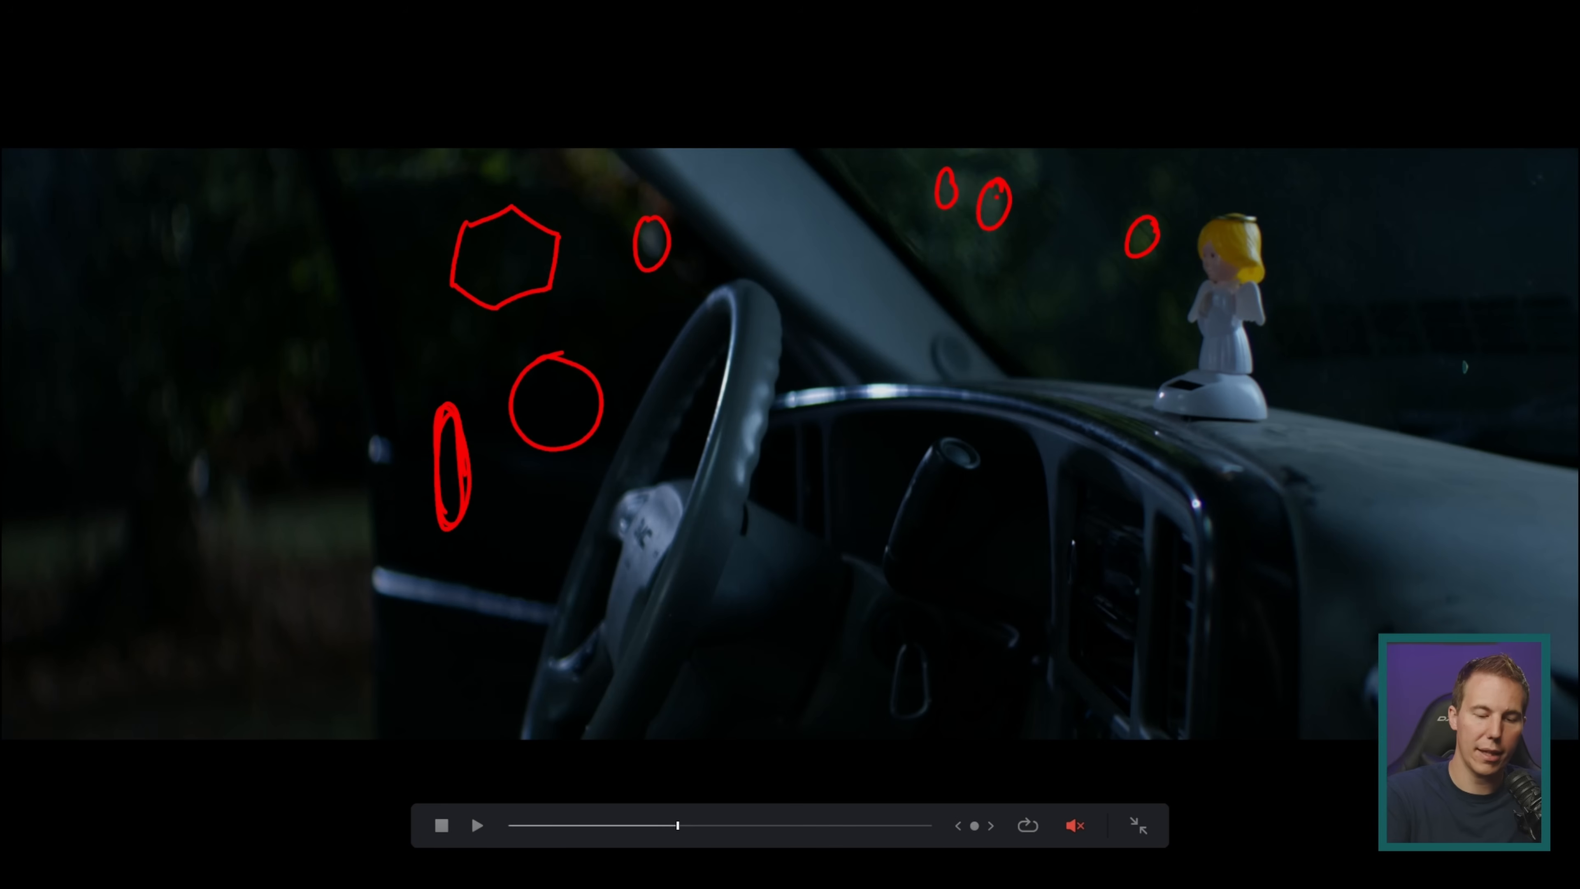
key(Escape)
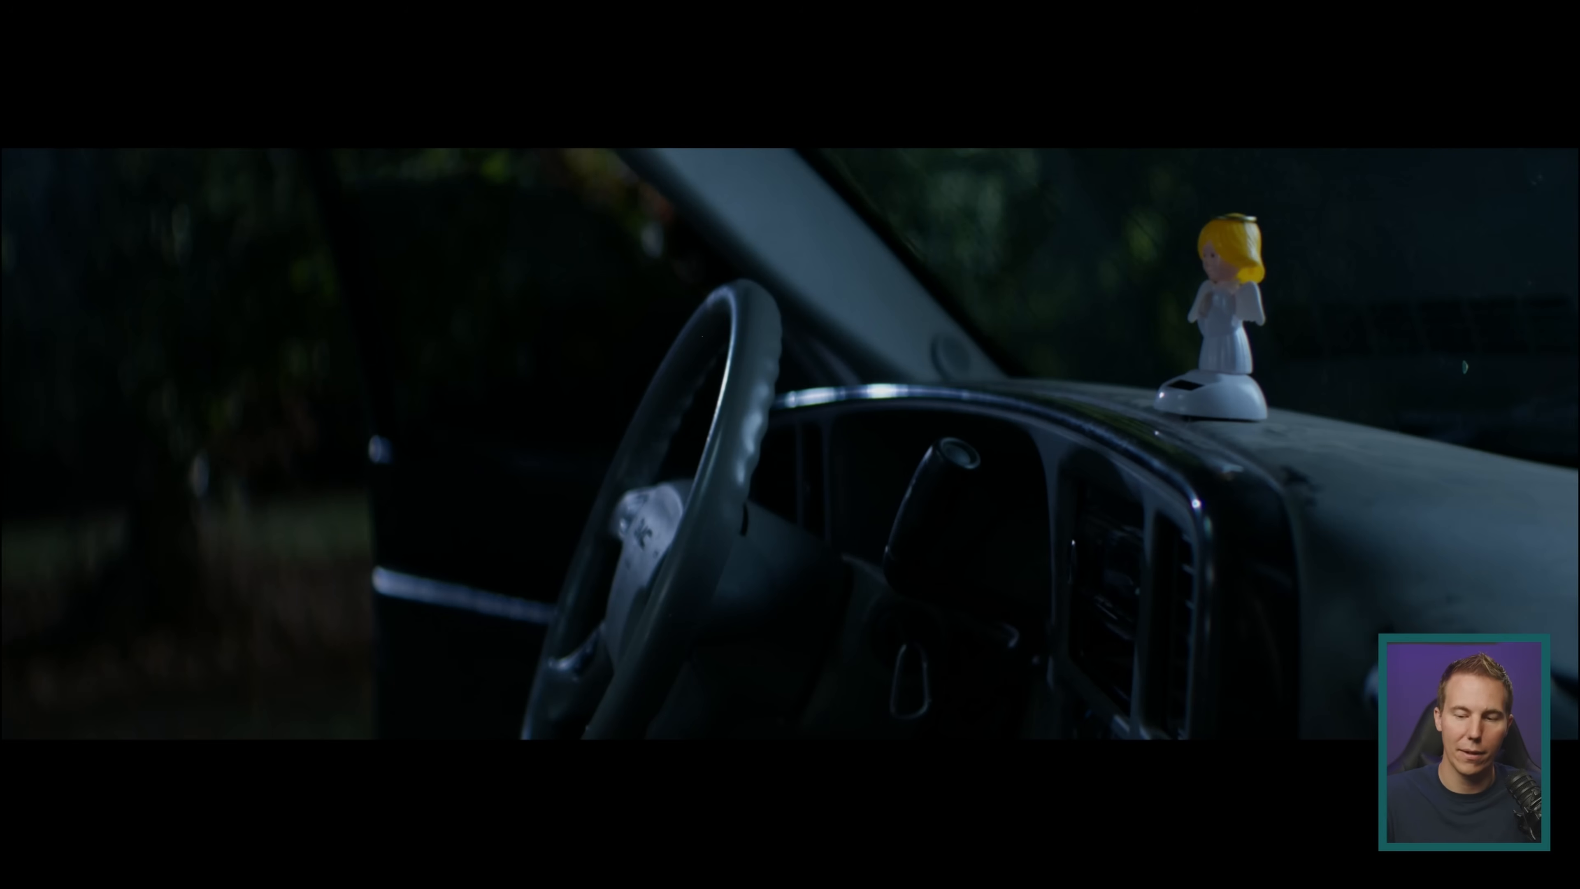
mouse_move(625, 359)
mouse_down()
mouse_move(601, 250)
mouse_move(528, 433)
mouse_move(632, 300)
mouse_move(536, 363)
mouse_move(624, 345)
mouse_up()
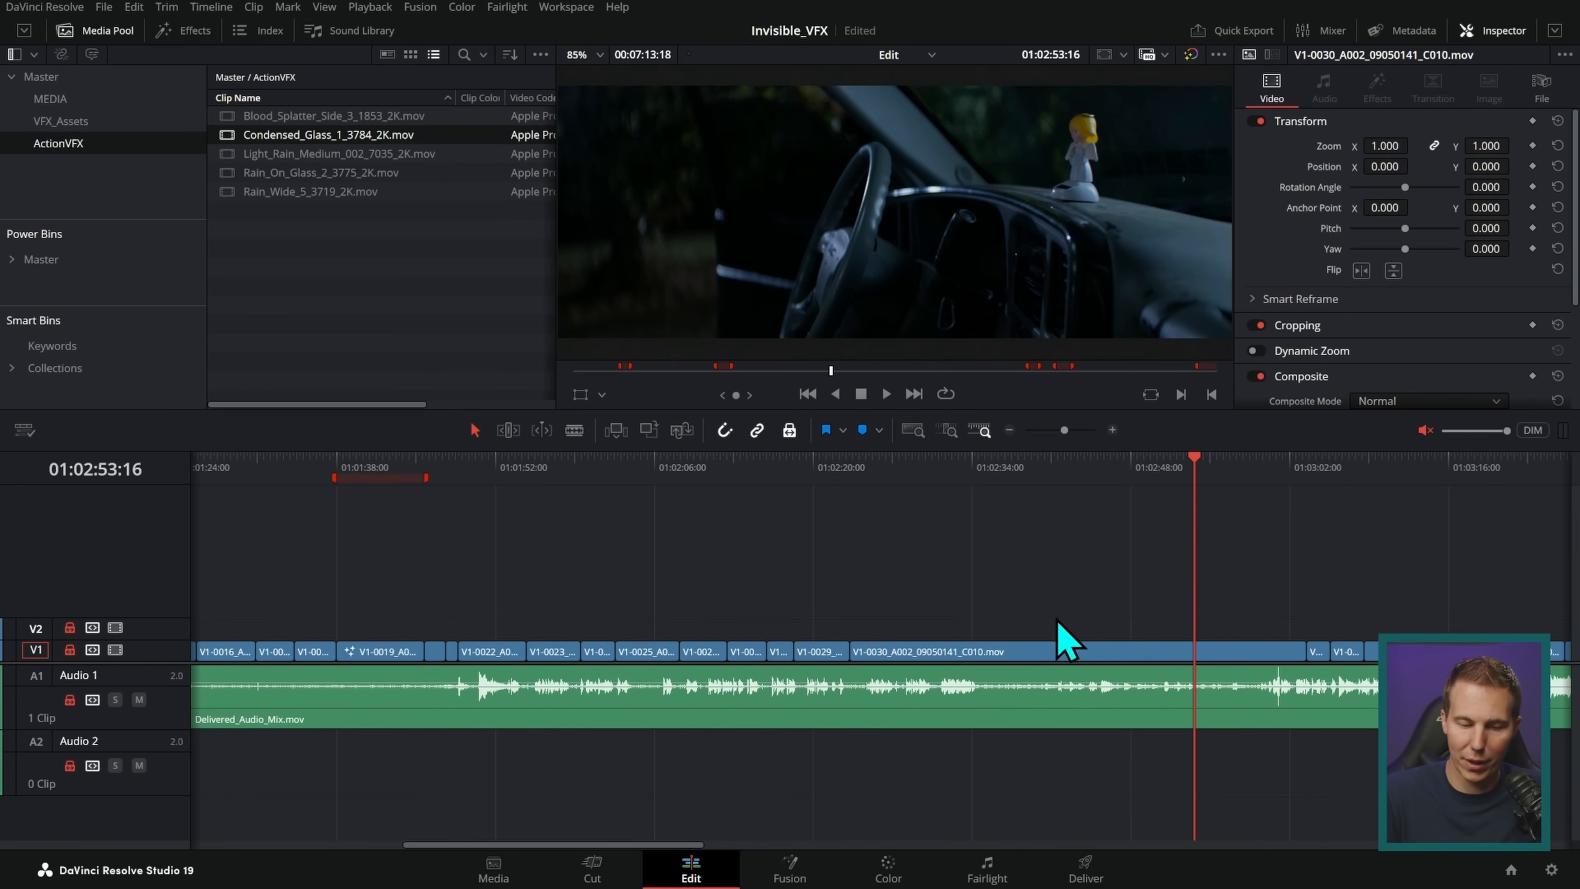
click(382, 473)
click(790, 868)
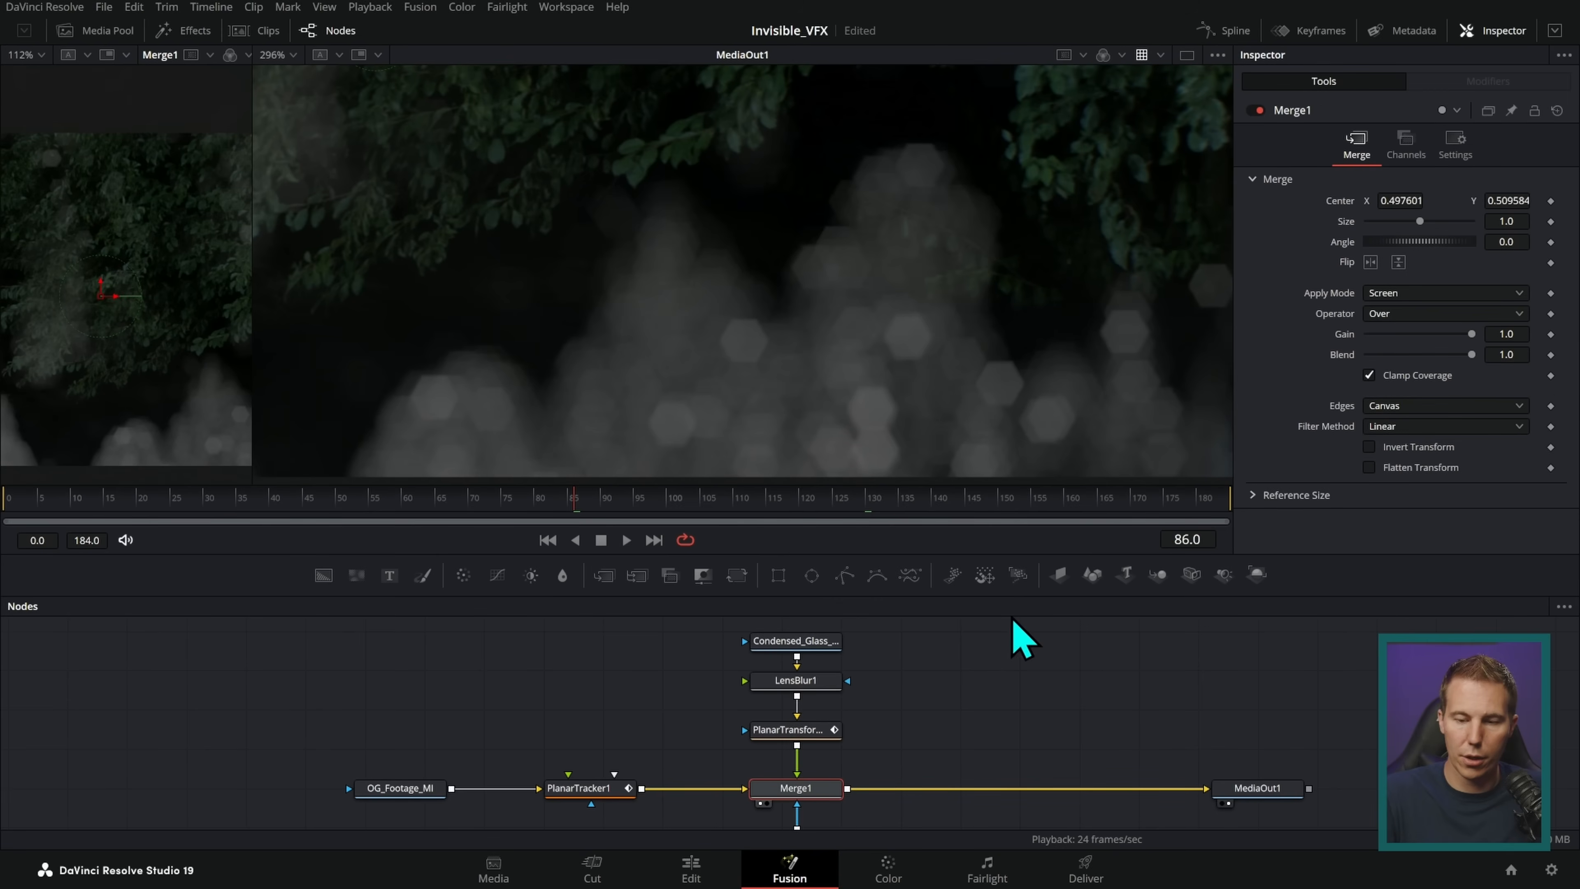
- Set the Lens Blur's Aperture Shape to Octagon with Blade Curvature 1.0, comparing it with Hexagon
click(811, 683)
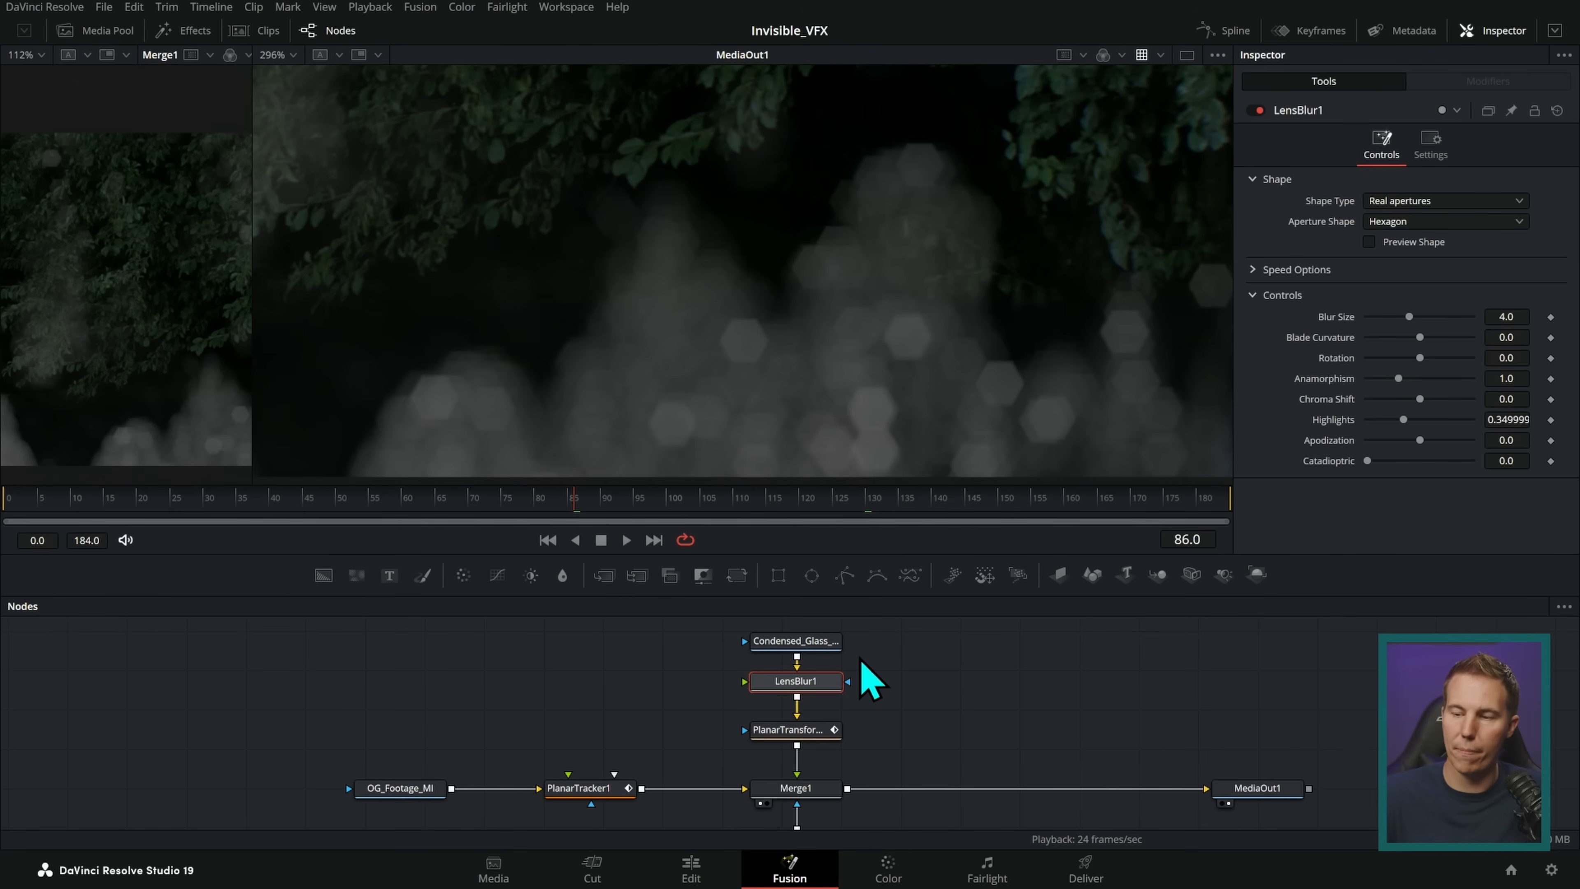
click(1406, 227)
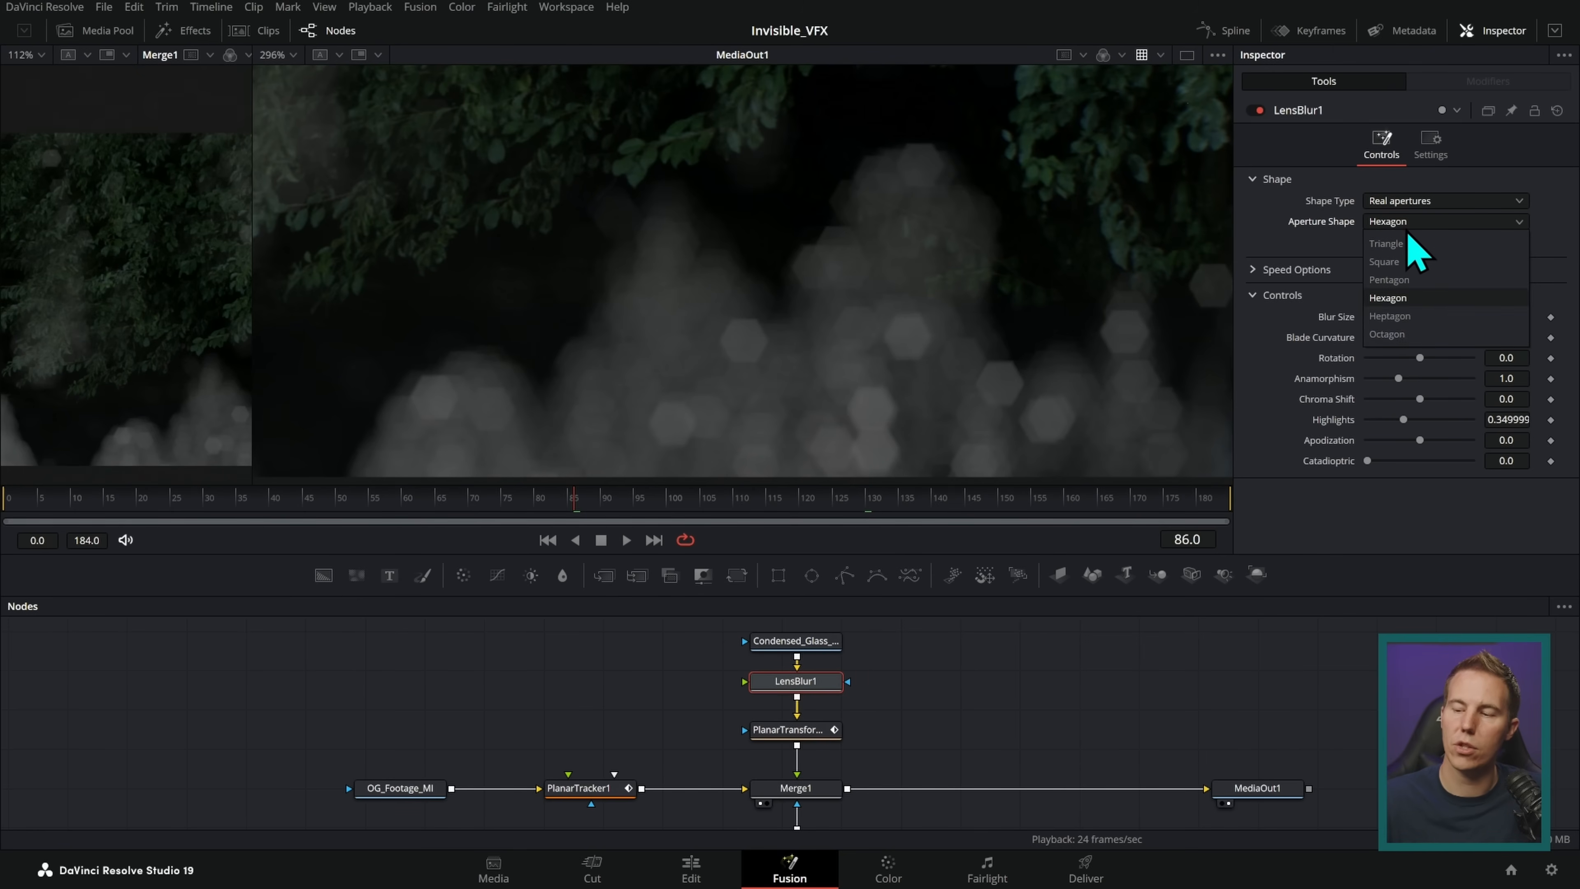
click(1410, 336)
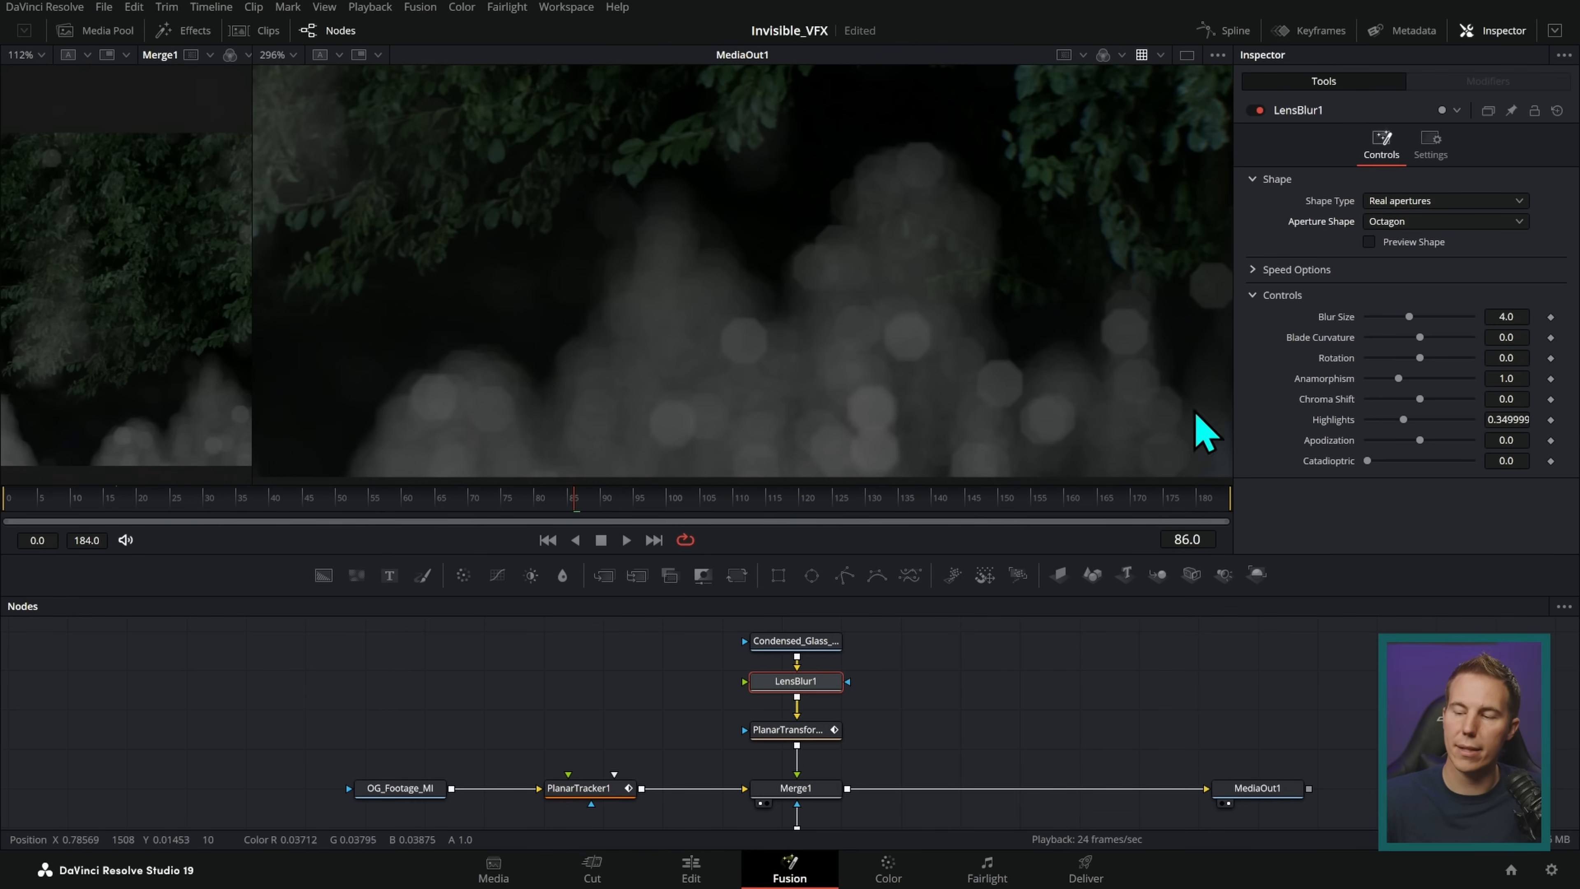
drag(1419, 338, 1548, 331)
click(1454, 223)
click(1438, 299)
click(1491, 224)
click(1441, 335)
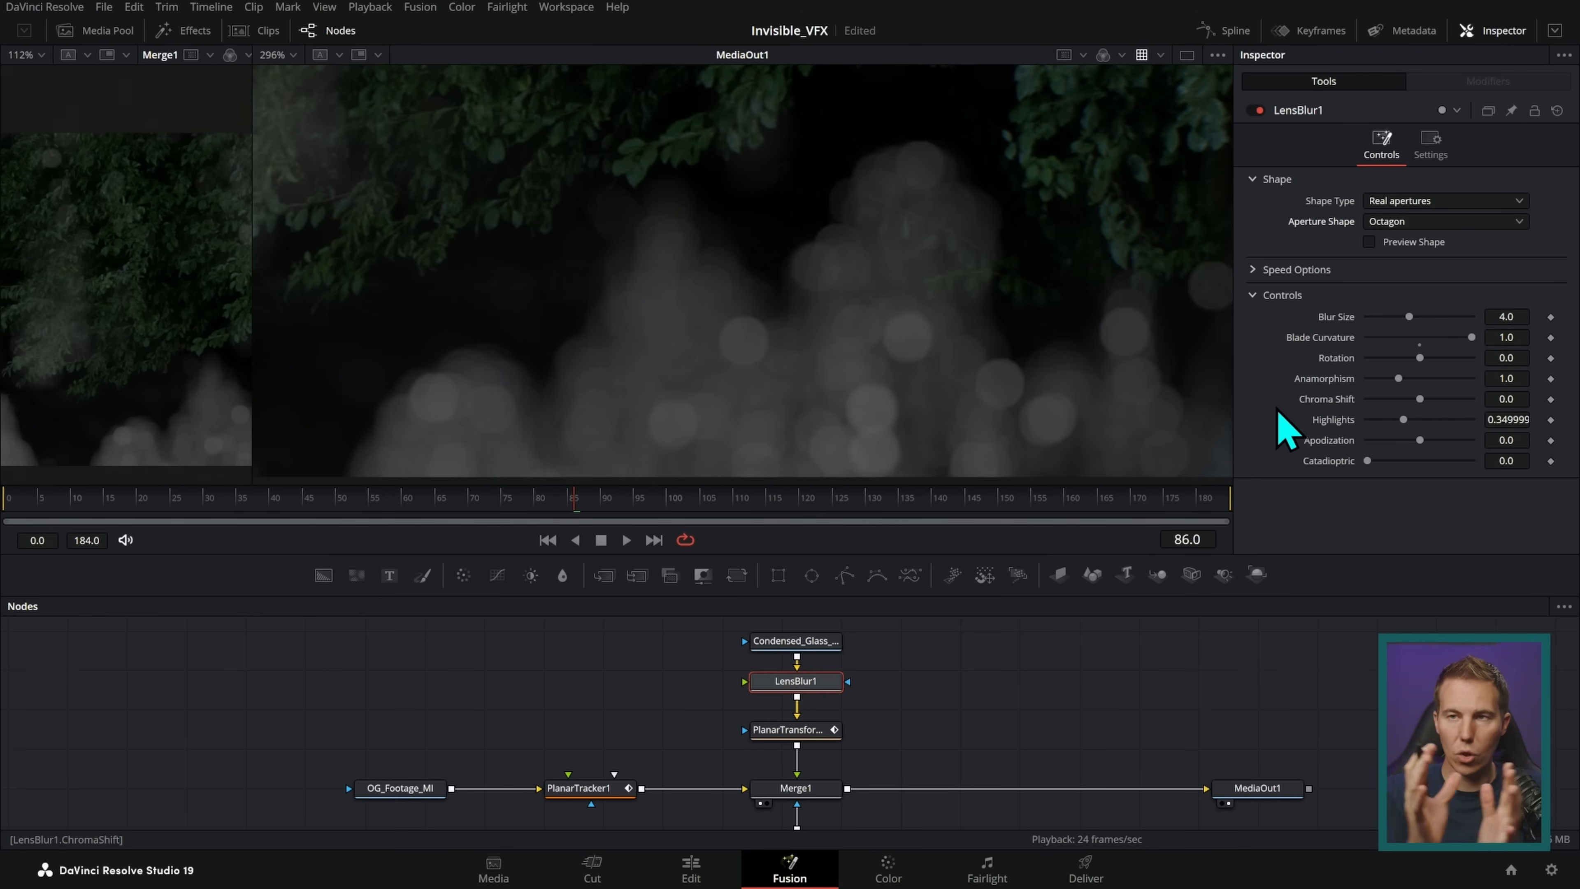
- Try Lens Blur Anamorphism values of 0.642 and 1.5, and settle on 0.667 for vertically stretched bokeh
mouse_move(1398, 386)
mouse_down()
mouse_move(1416, 390)
mouse_move(1381, 394)
mouse_move(1384, 407)
mouse_up()
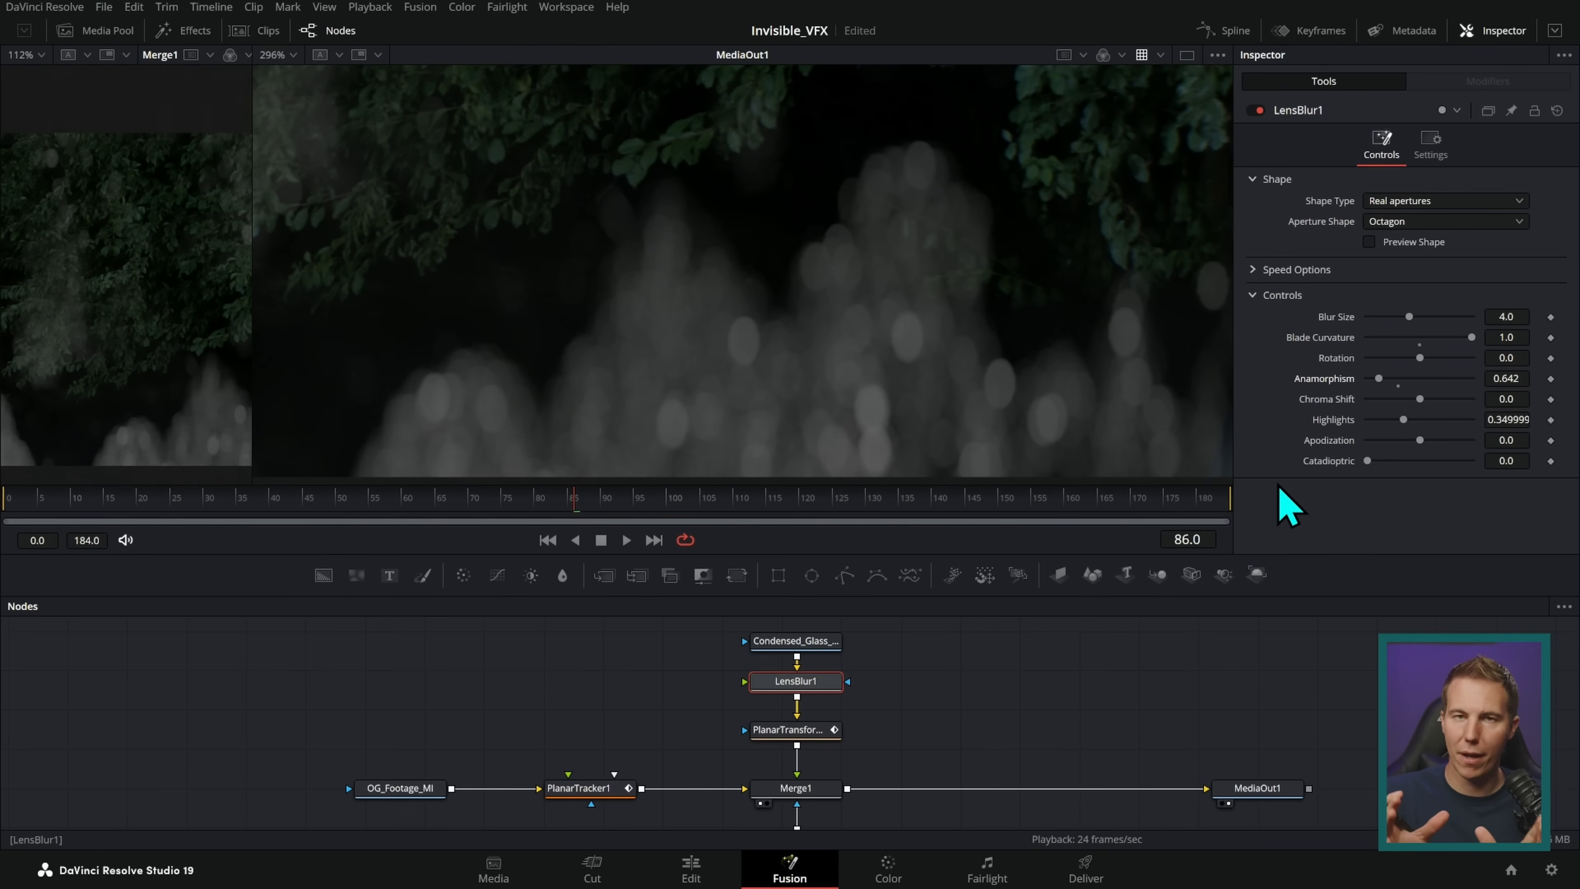
click(1504, 378)
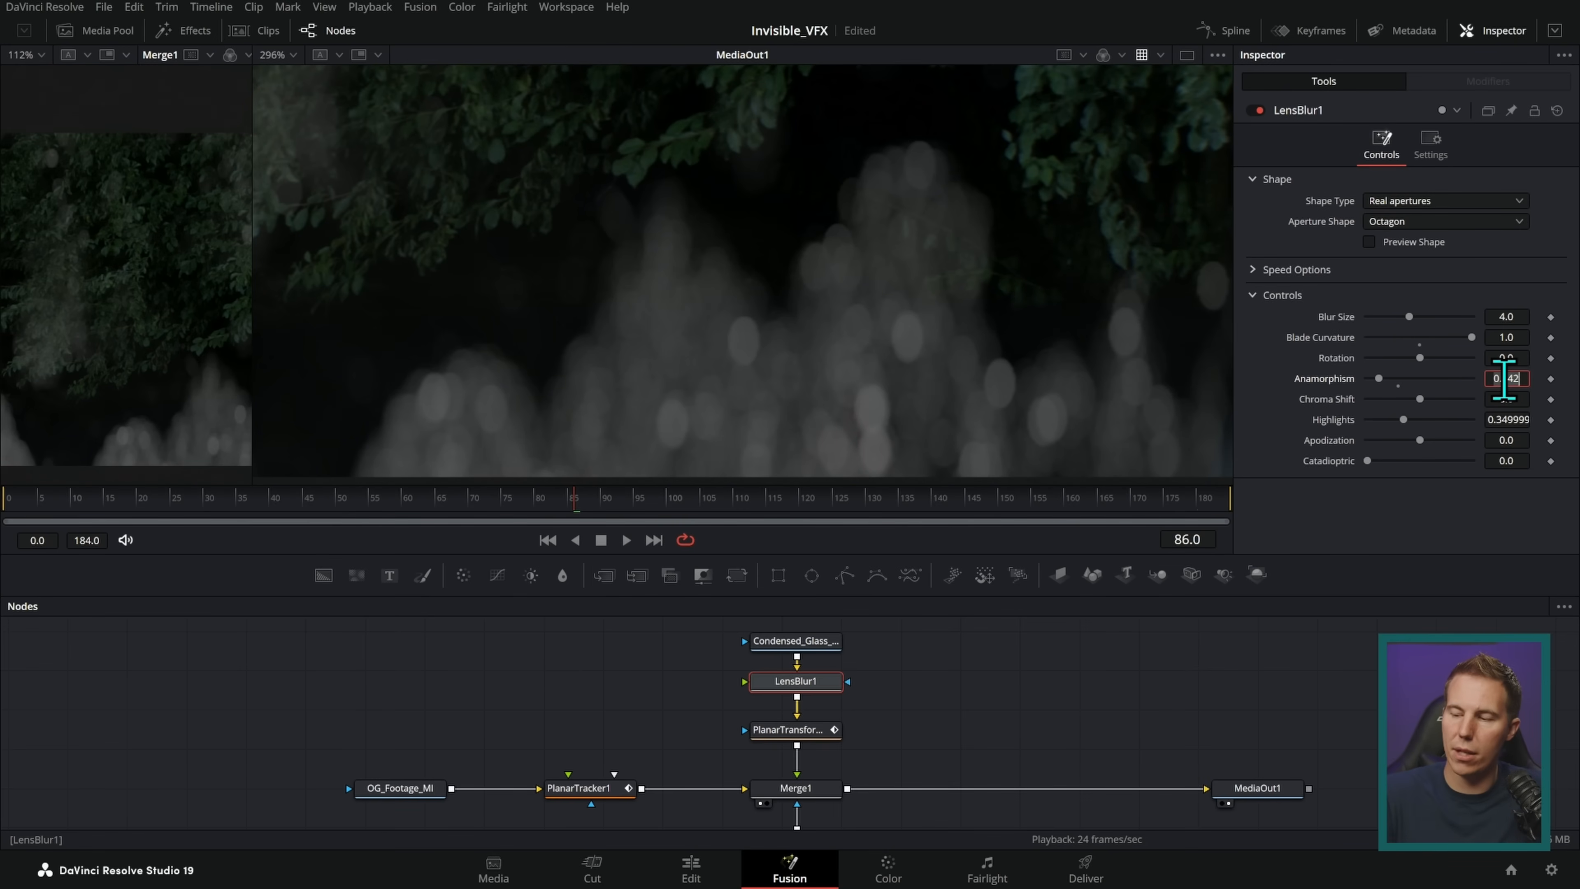
text(0.5)
key(Tab)
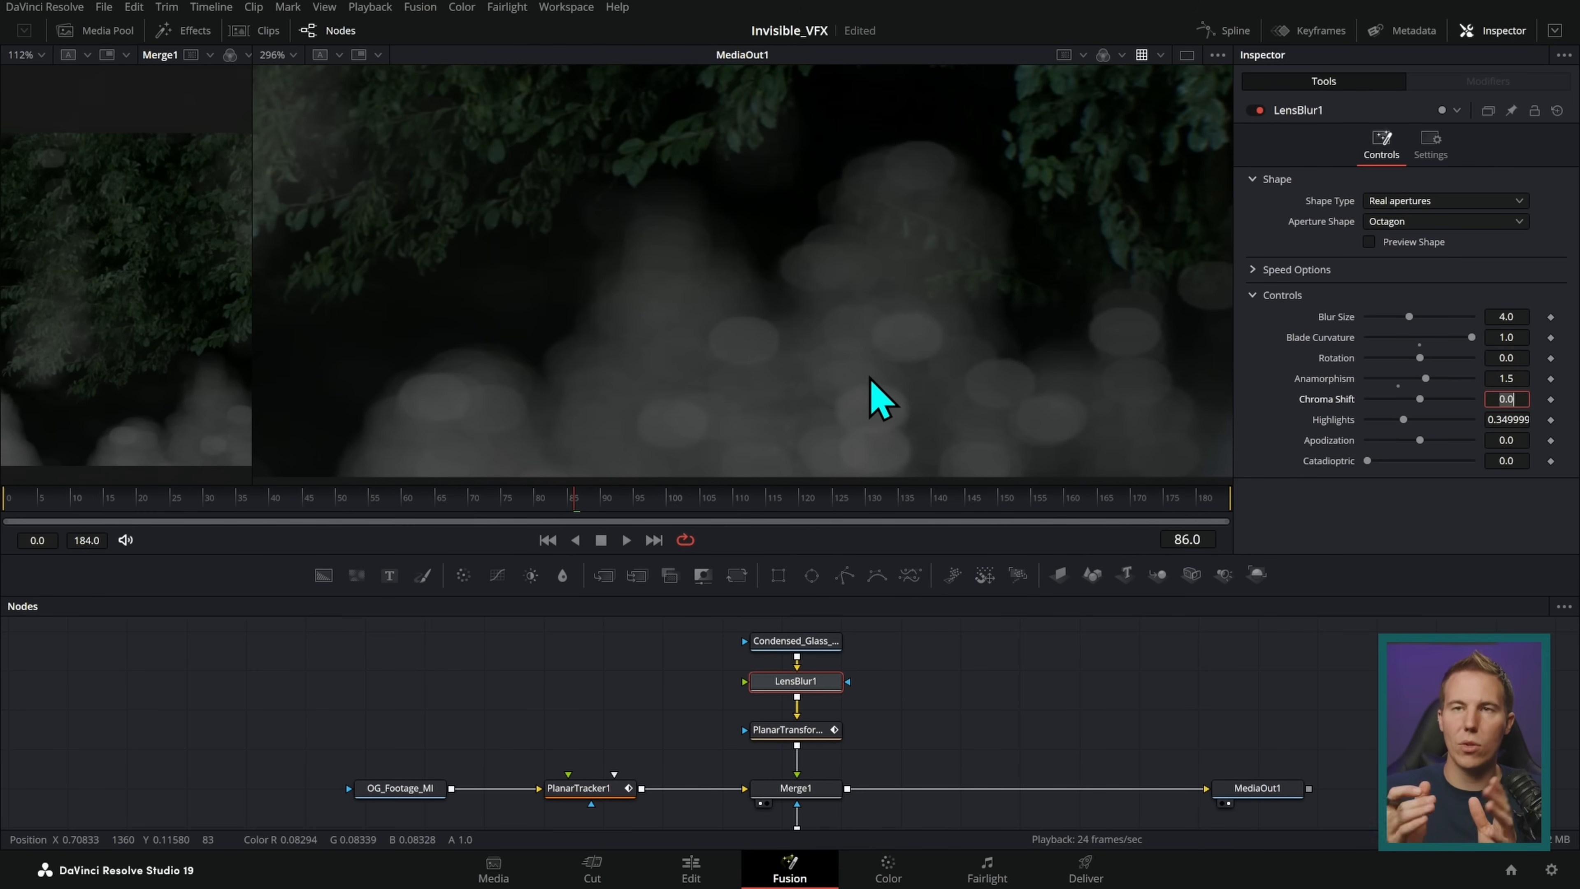
key(shift+Tab)
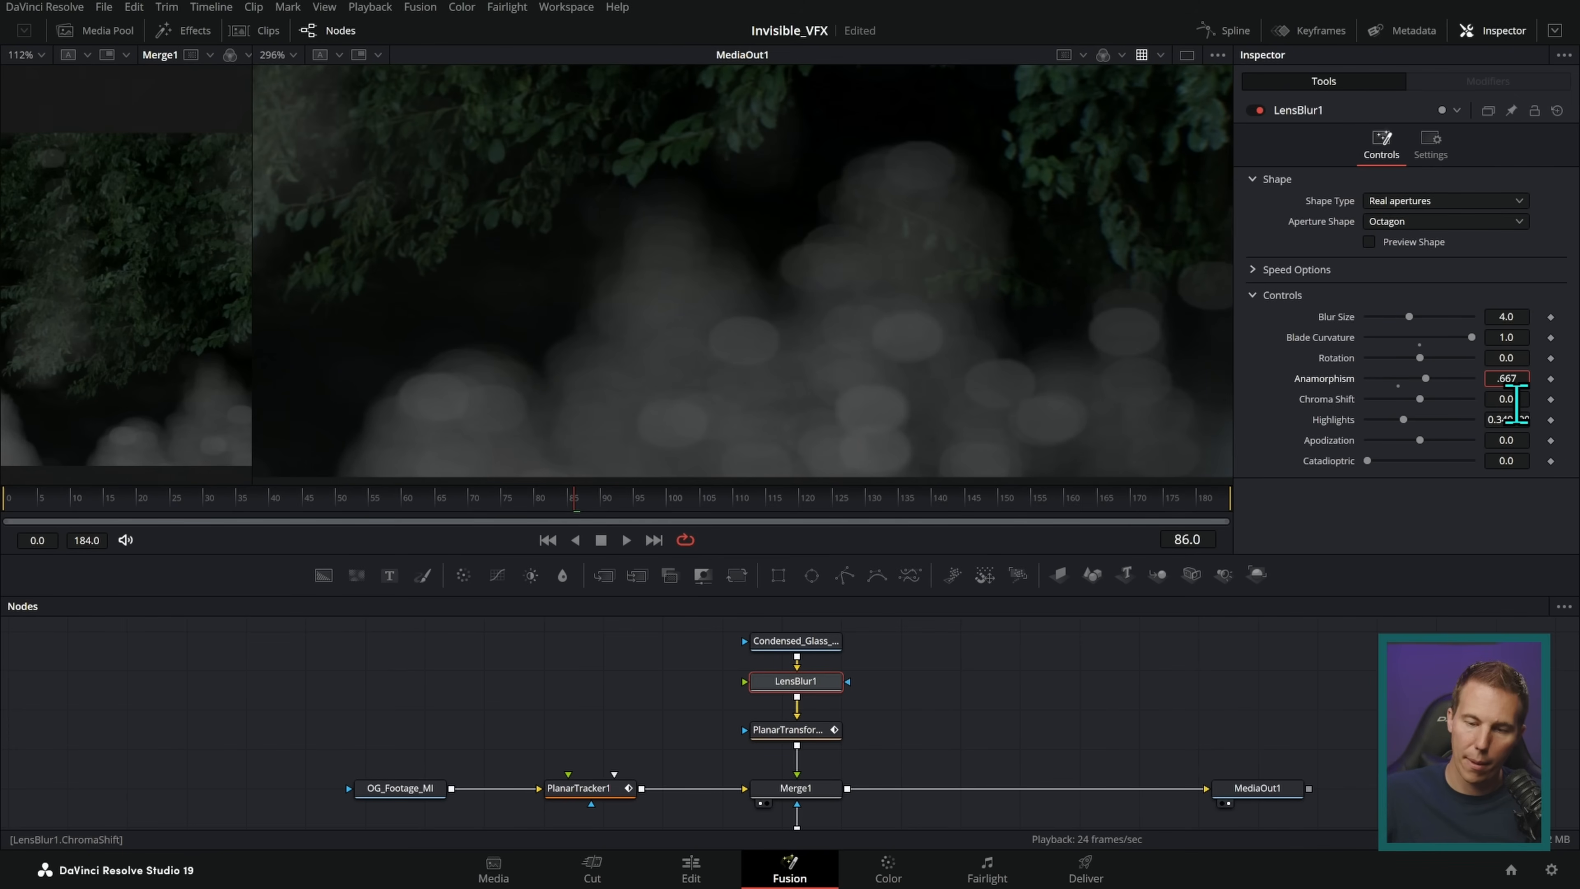
key(Tab)
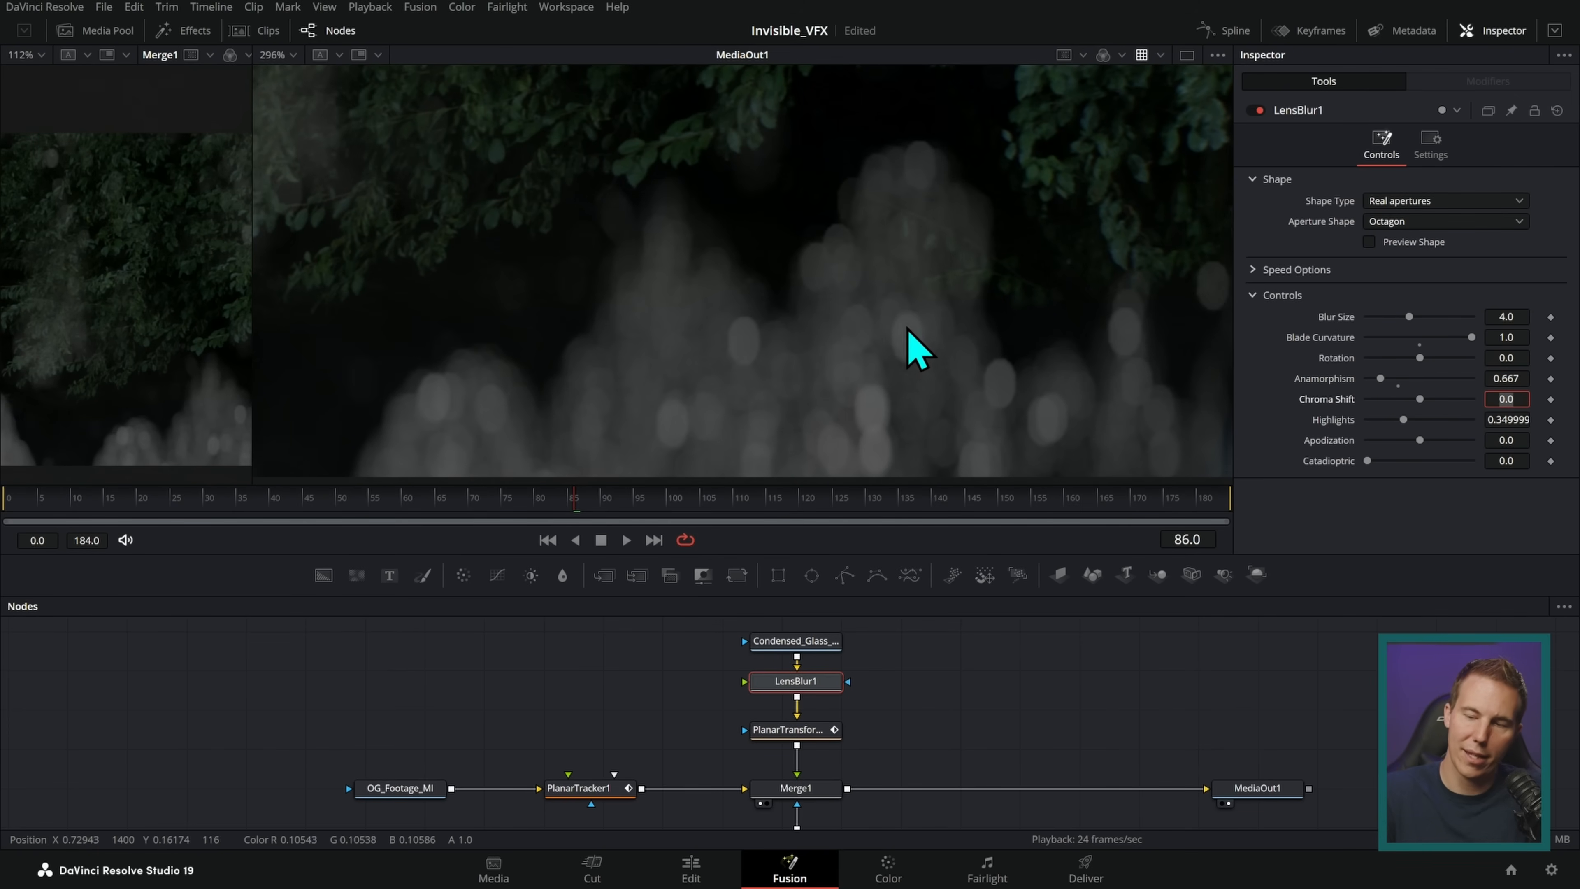
- Reduce the Lens Blur's Blur Size to 3.31, compare the glass with the window frame, and play back the composite
scroll(995, 387, down, 1)
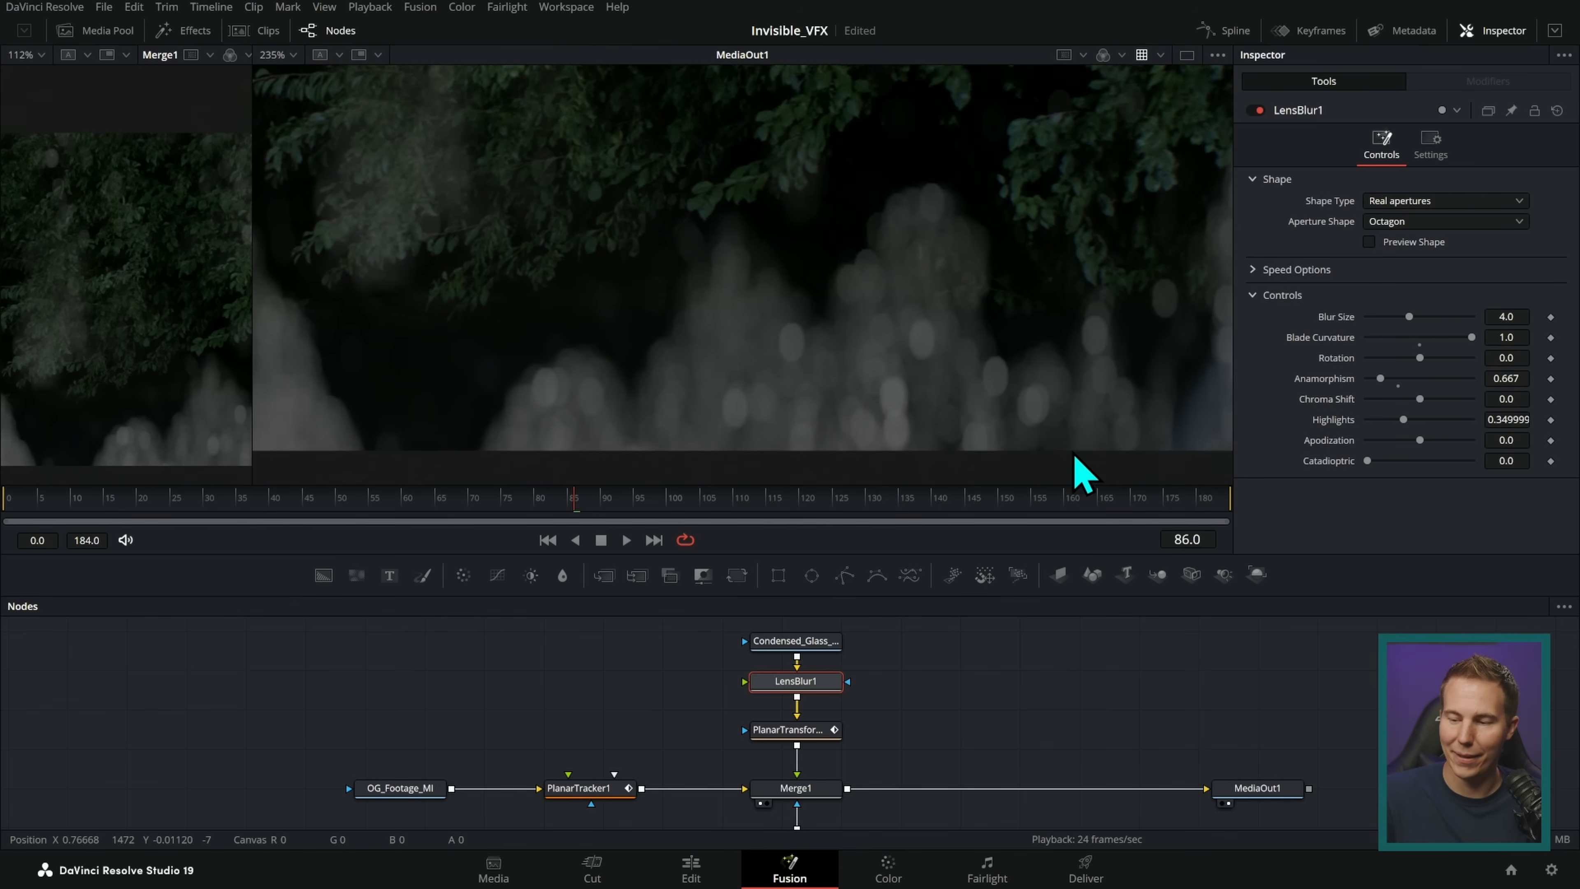
scroll(1057, 399, down, 1)
scroll(1020, 431, up, 3)
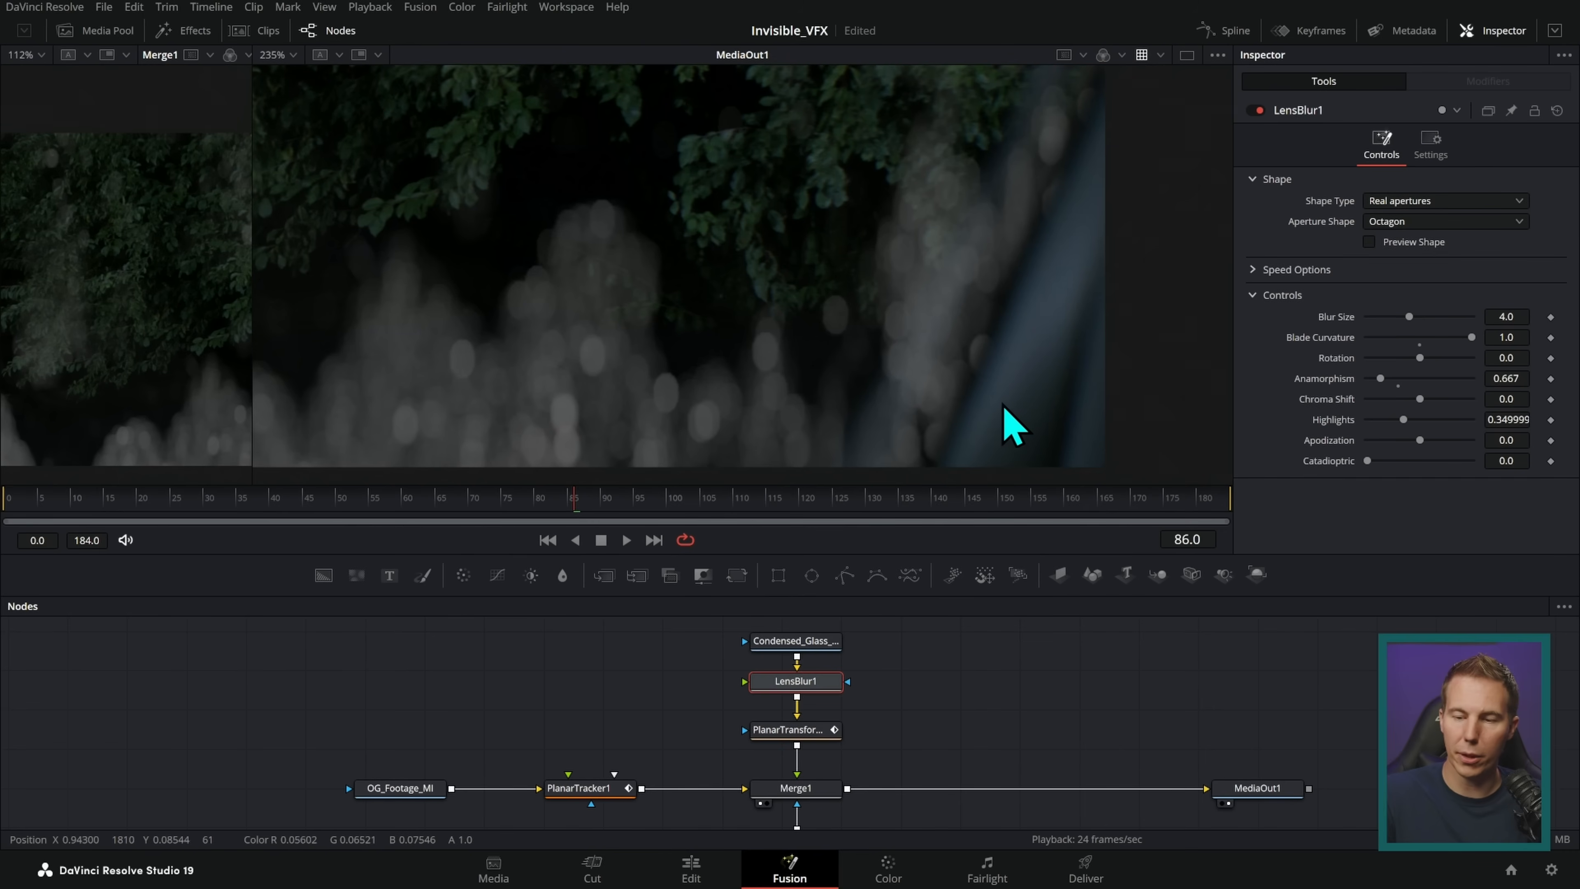
mouse_move(1407, 319)
mouse_down()
mouse_move(1374, 328)
mouse_move(1408, 323)
mouse_up()
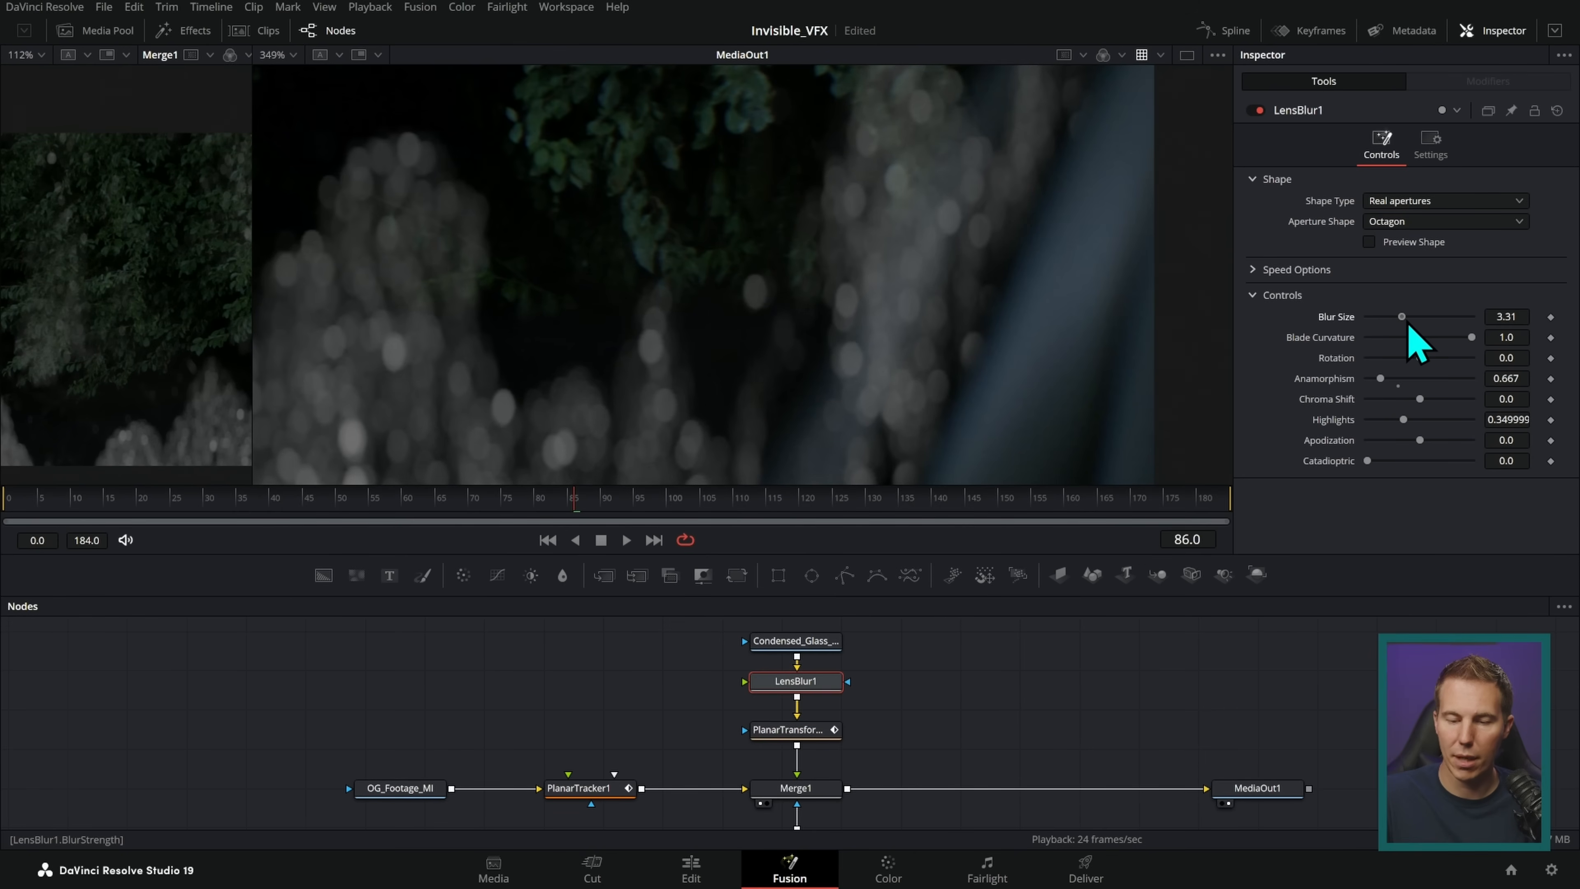
scroll(1082, 402, down, 5)
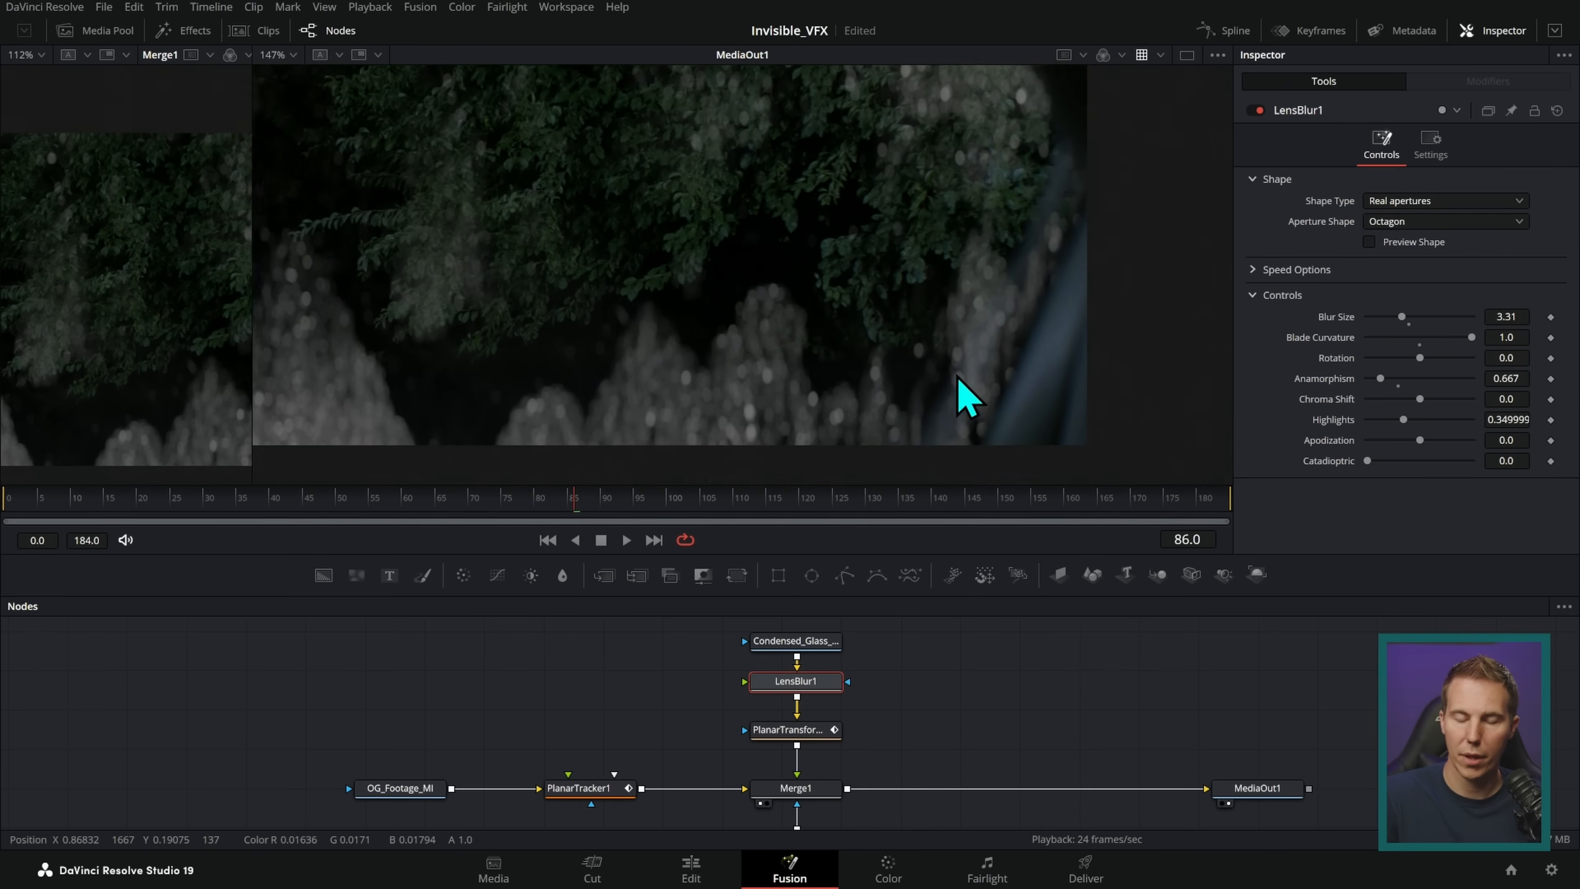
scroll(967, 399, down, 1)
drag(1069, 417, 1132, 398)
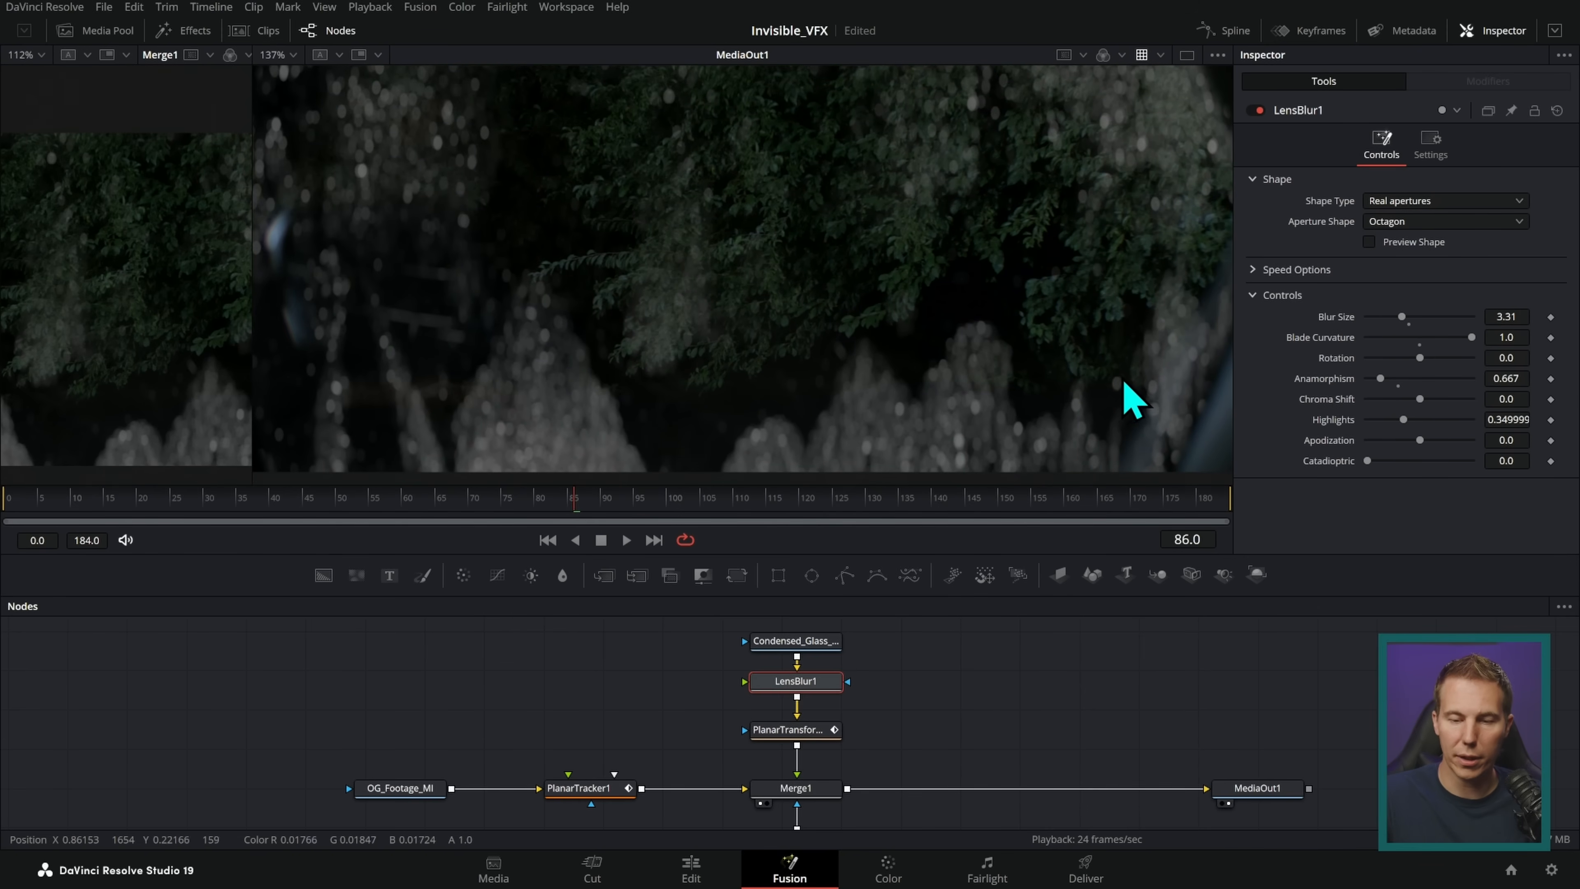
scroll(1097, 414, up, 3)
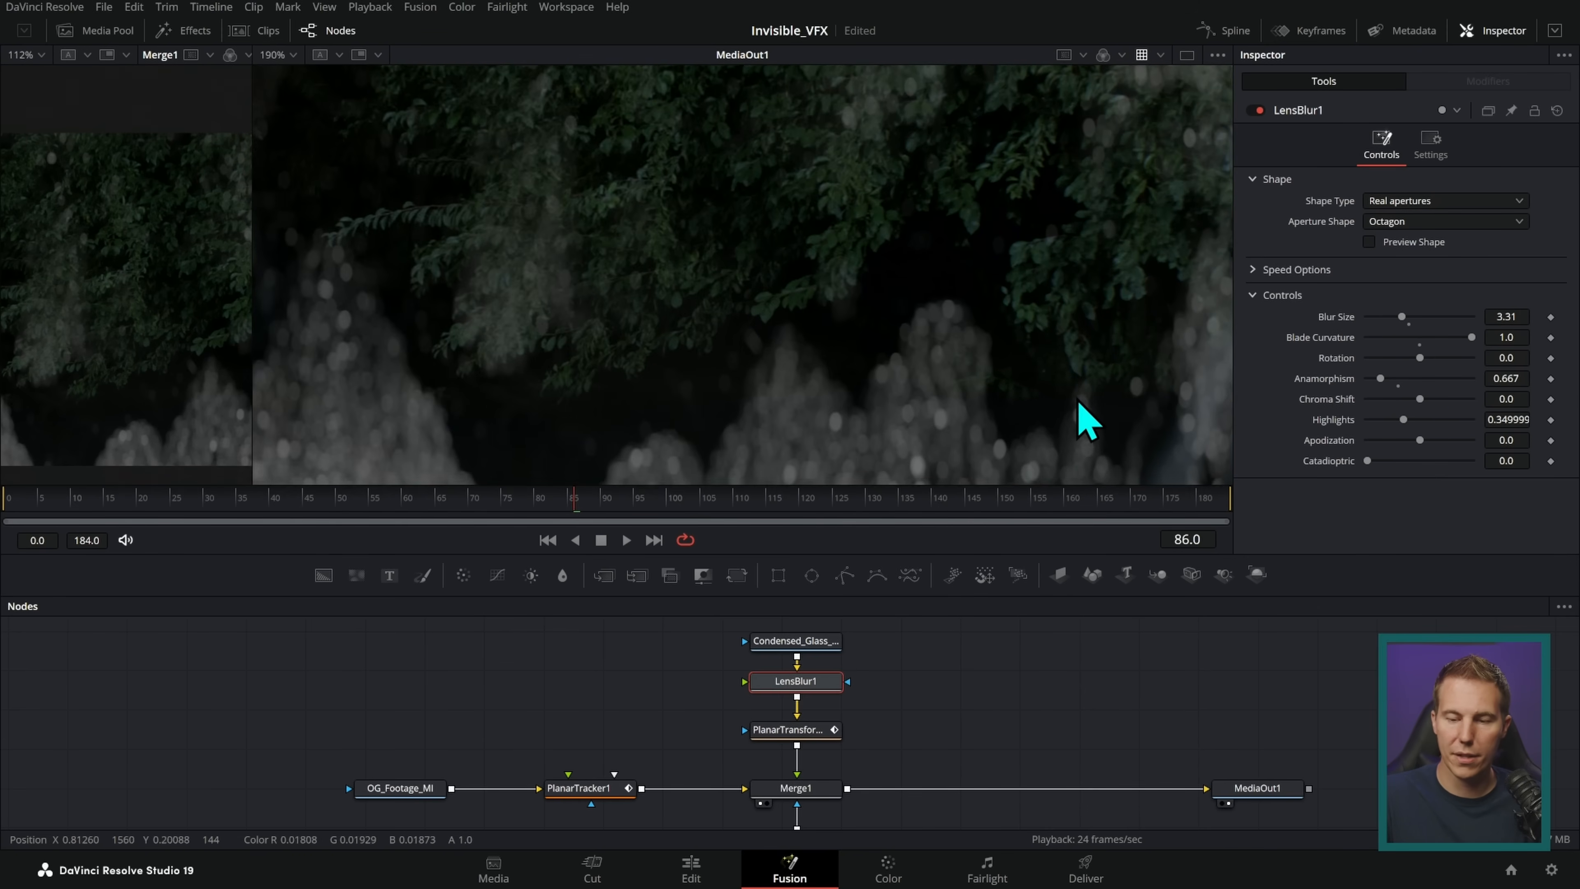
scroll(1057, 423, down, 1)
scroll(1058, 416, down, 1)
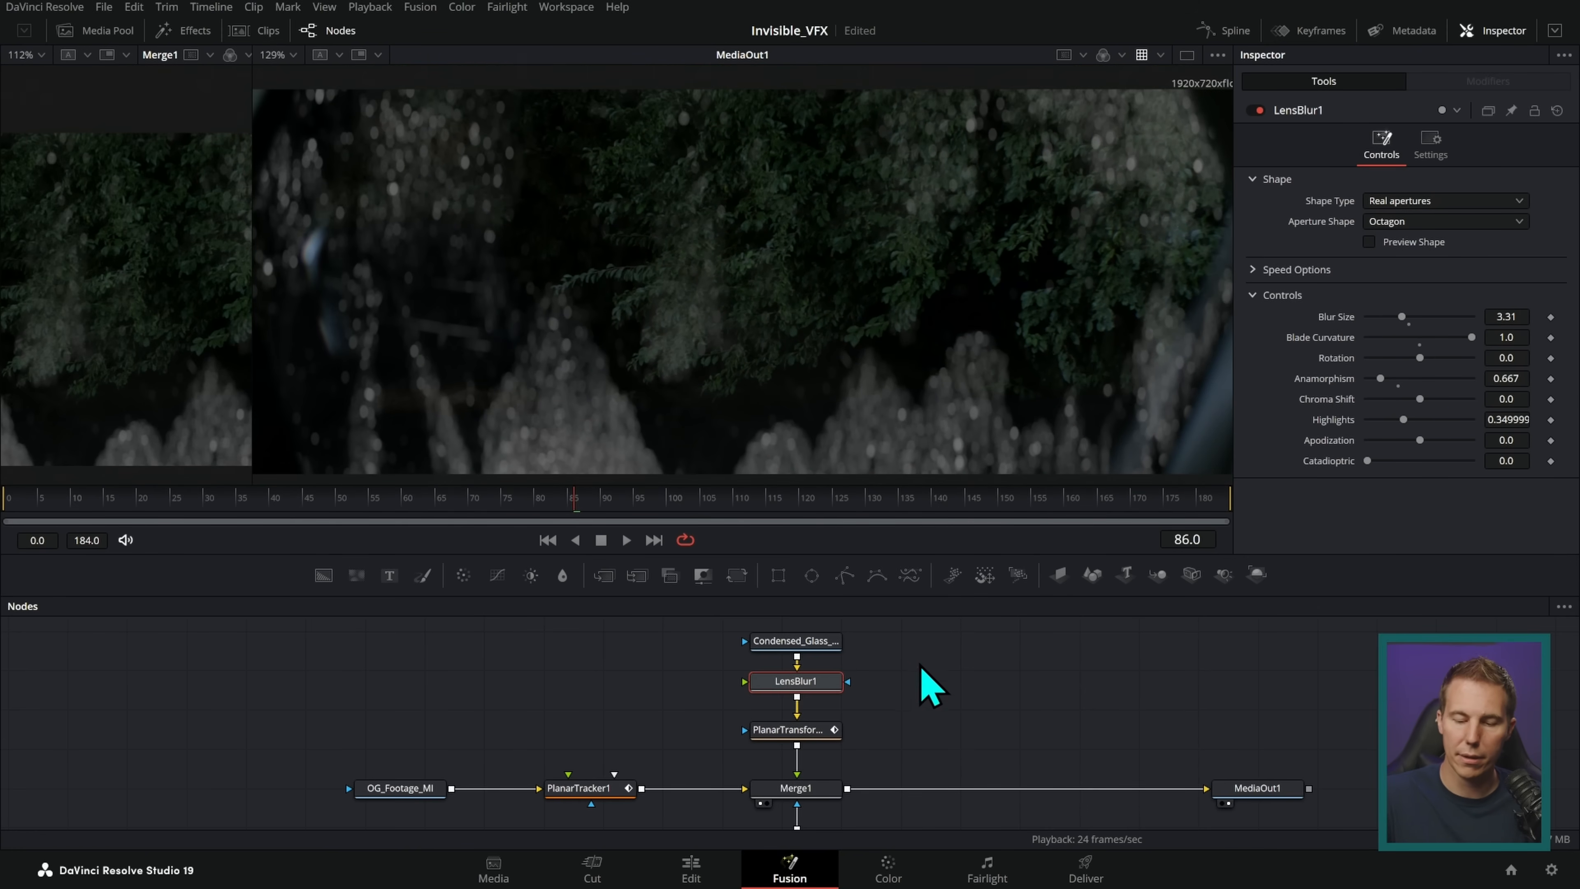
click(626, 540)
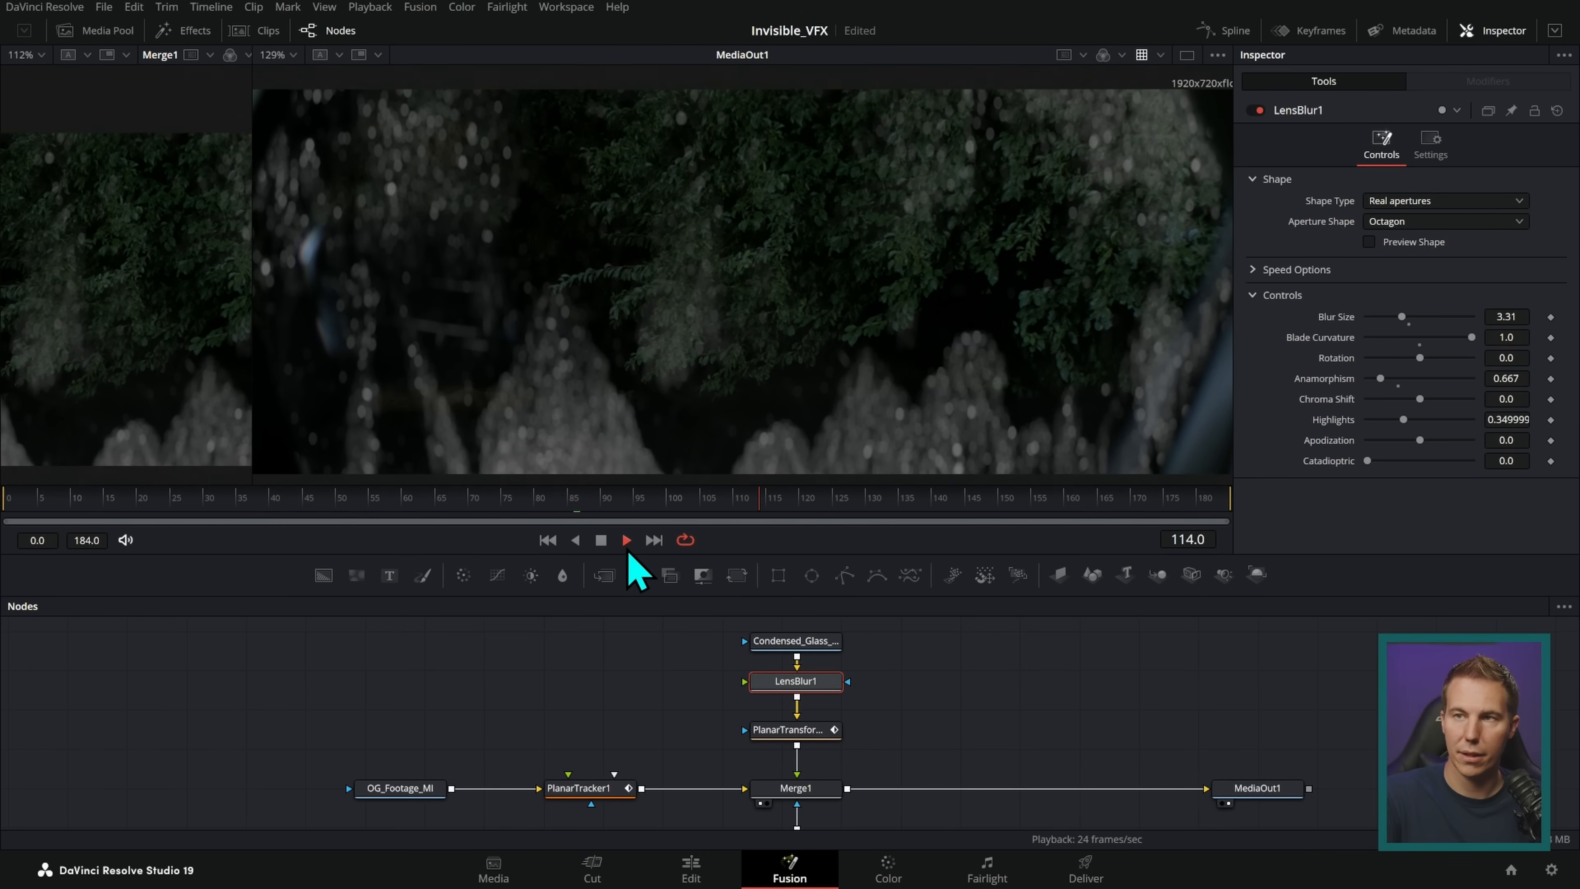
click(601, 539)
- On the Miro board, look over the Color Matching and Color Management notes with their car stills
scroll(1048, 392, down, 1)
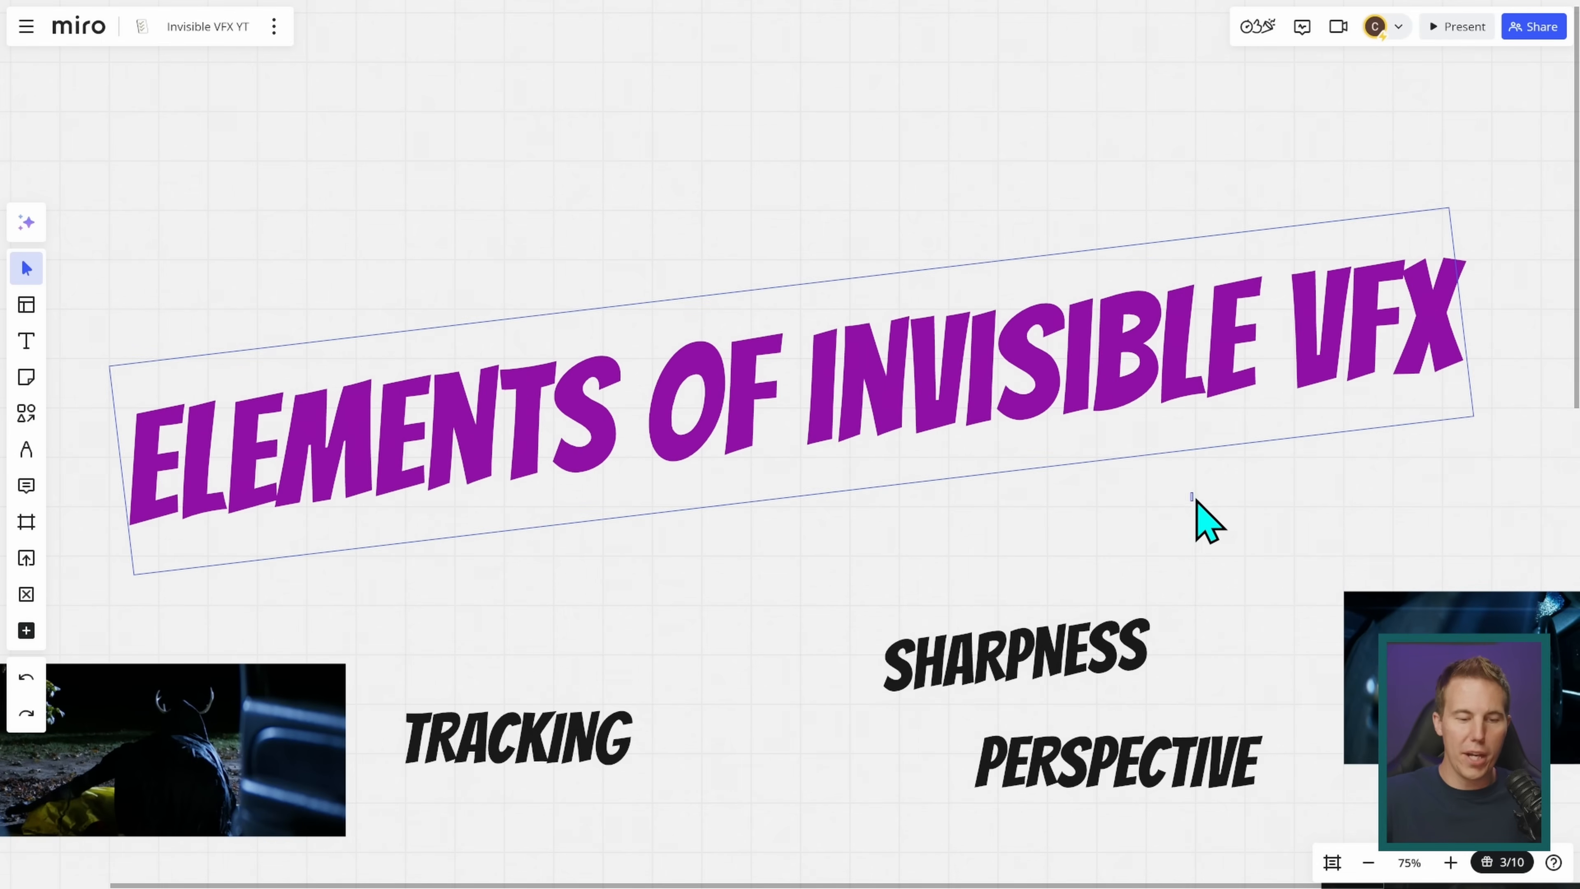
drag(1248, 512, 1240, 501)
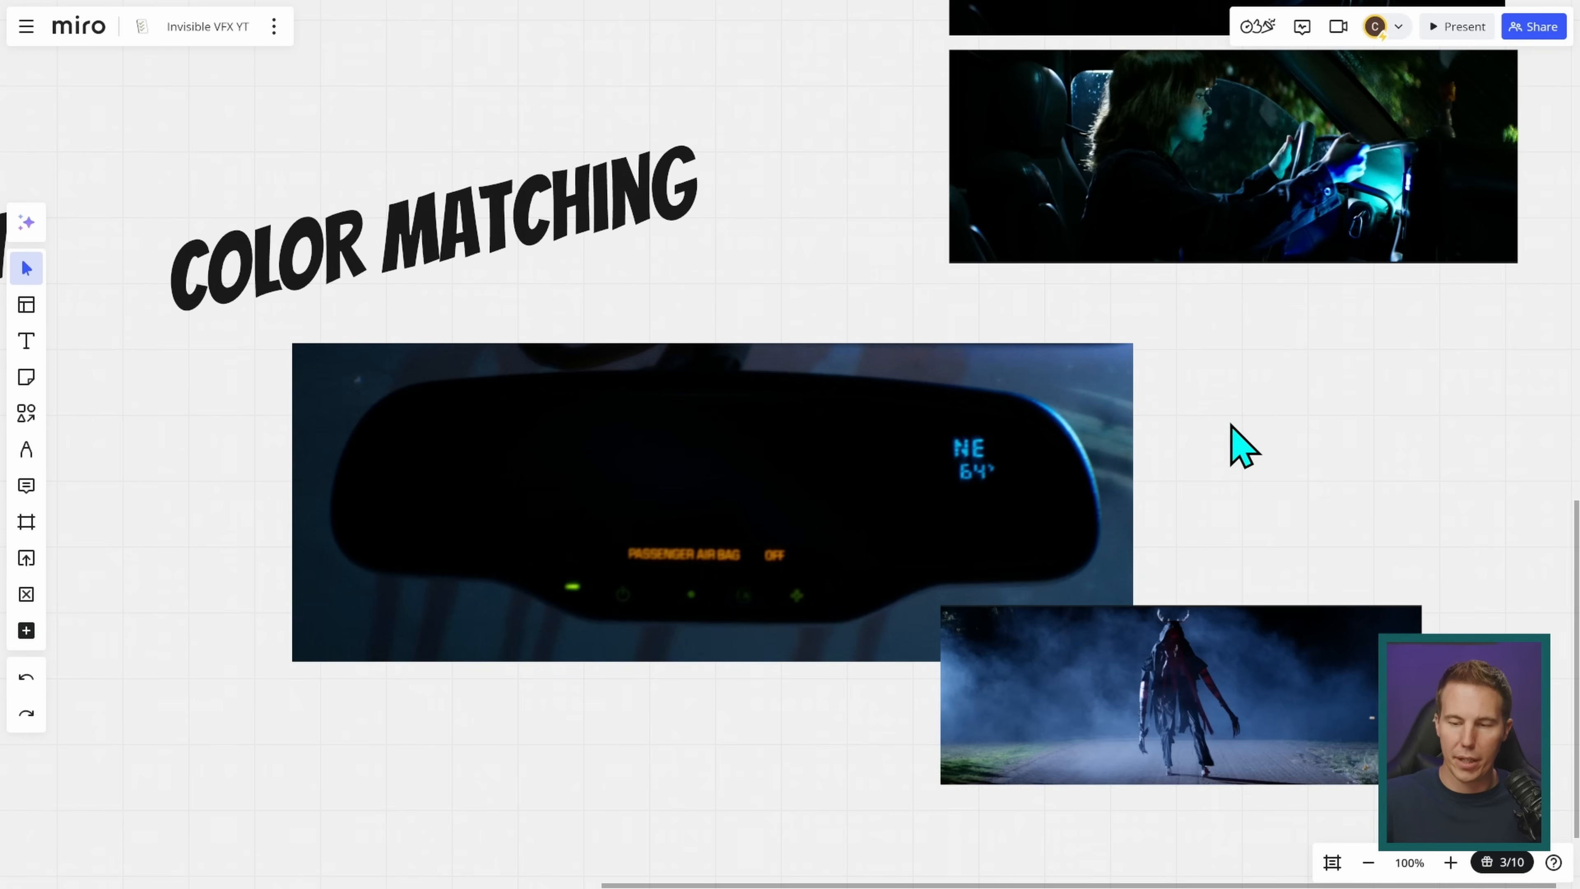
drag(1228, 431, 1190, 577)
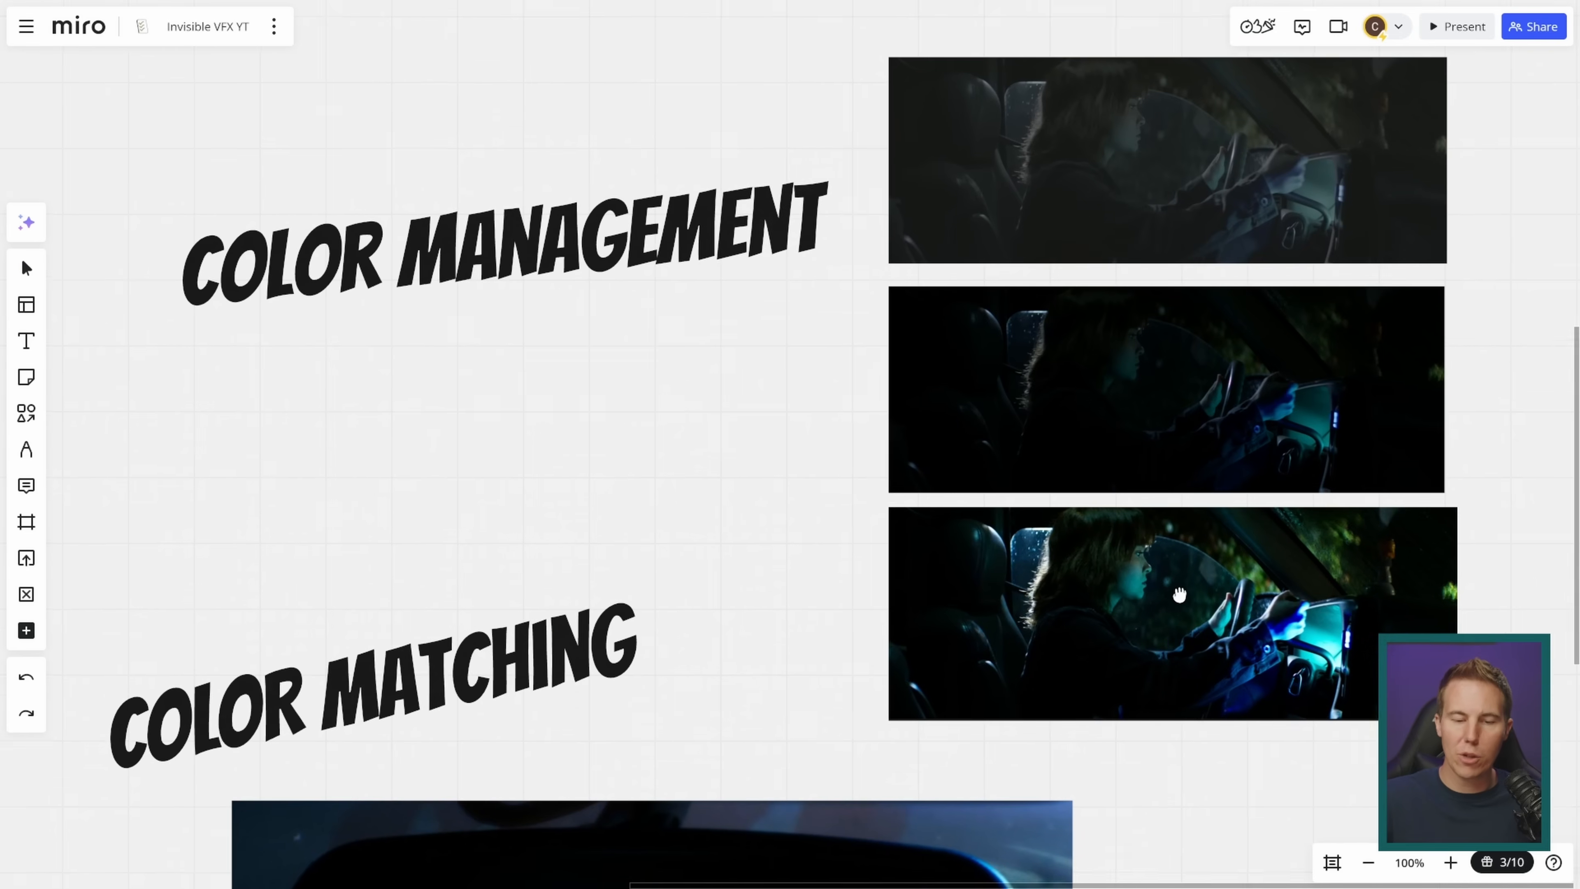
drag(1174, 600, 1287, 575)
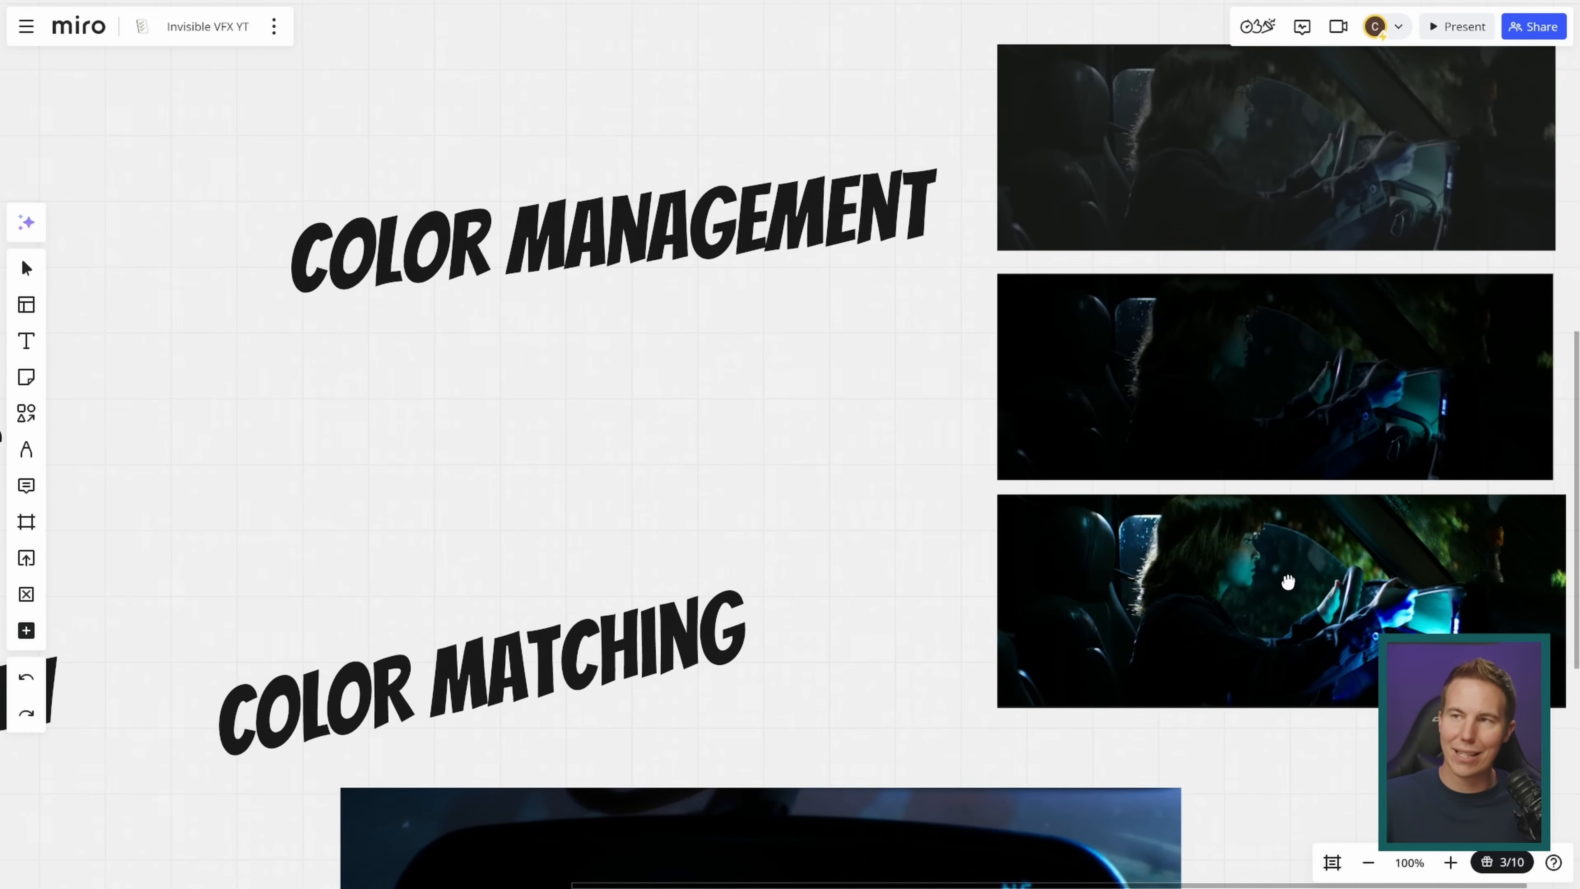
- Examine the rear-view mirror still with its inset creature shot beneath the Color Matching note on the Miro board
key(v)
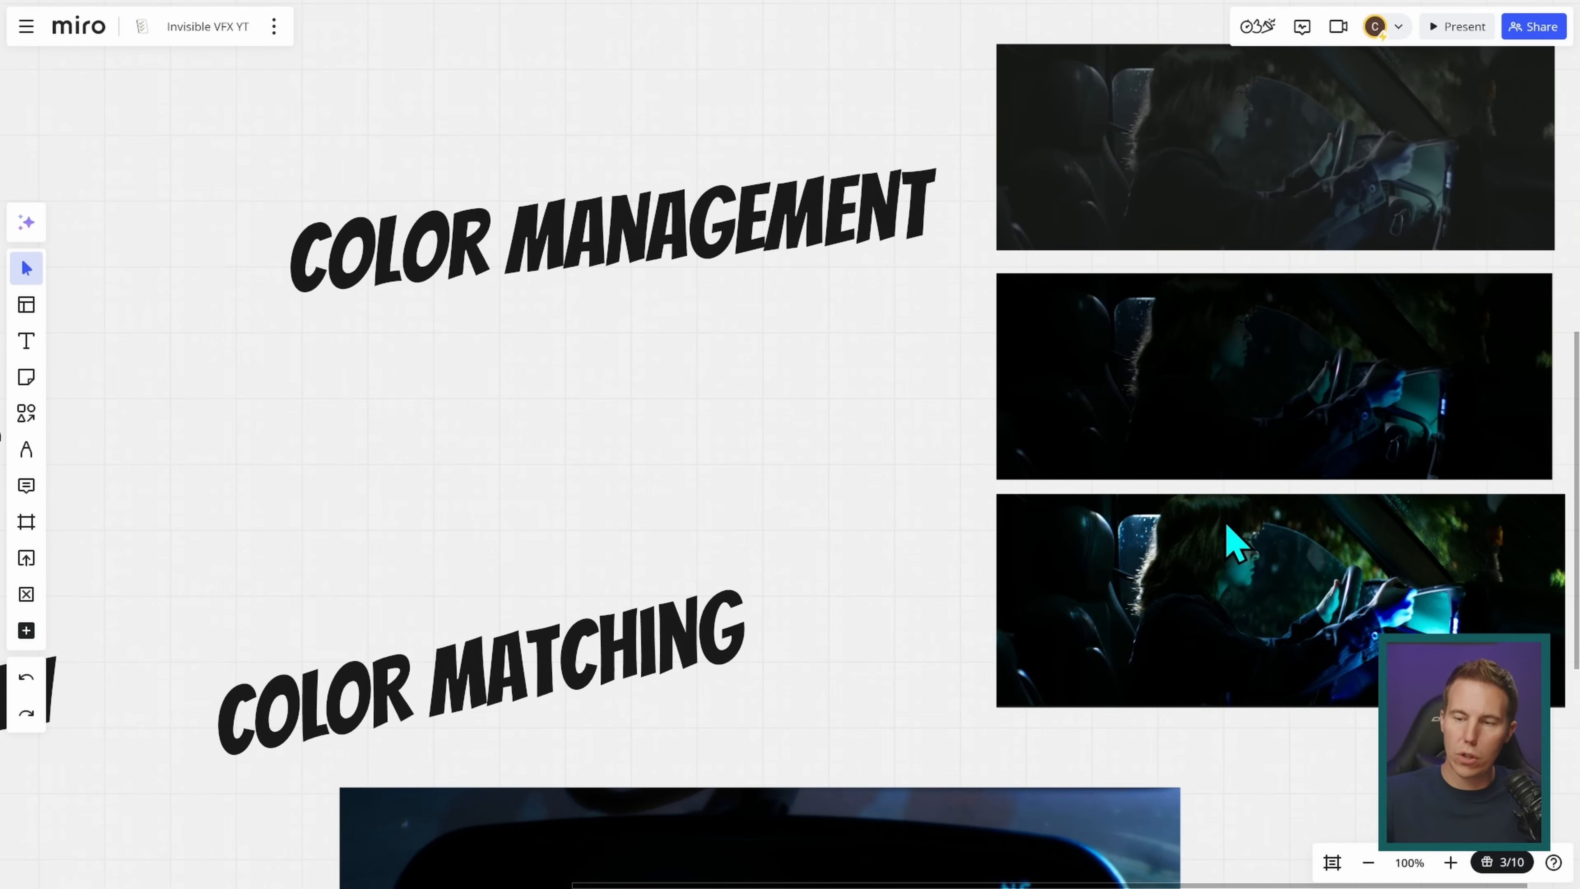
scroll(1234, 542, down, 5)
drag(1193, 744, 911, 616)
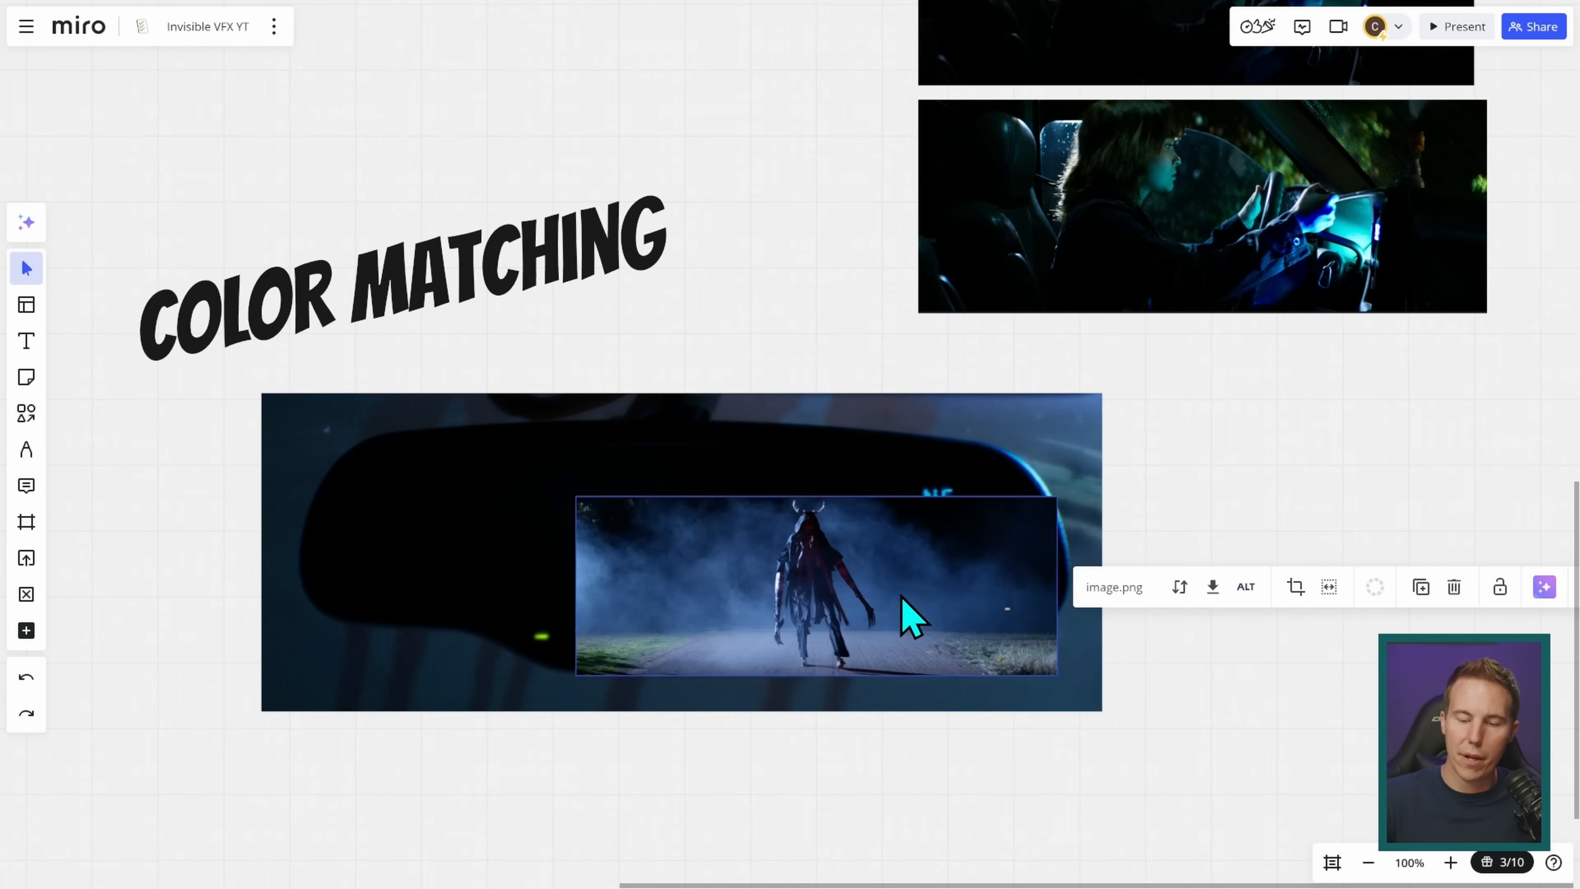
click(1147, 547)
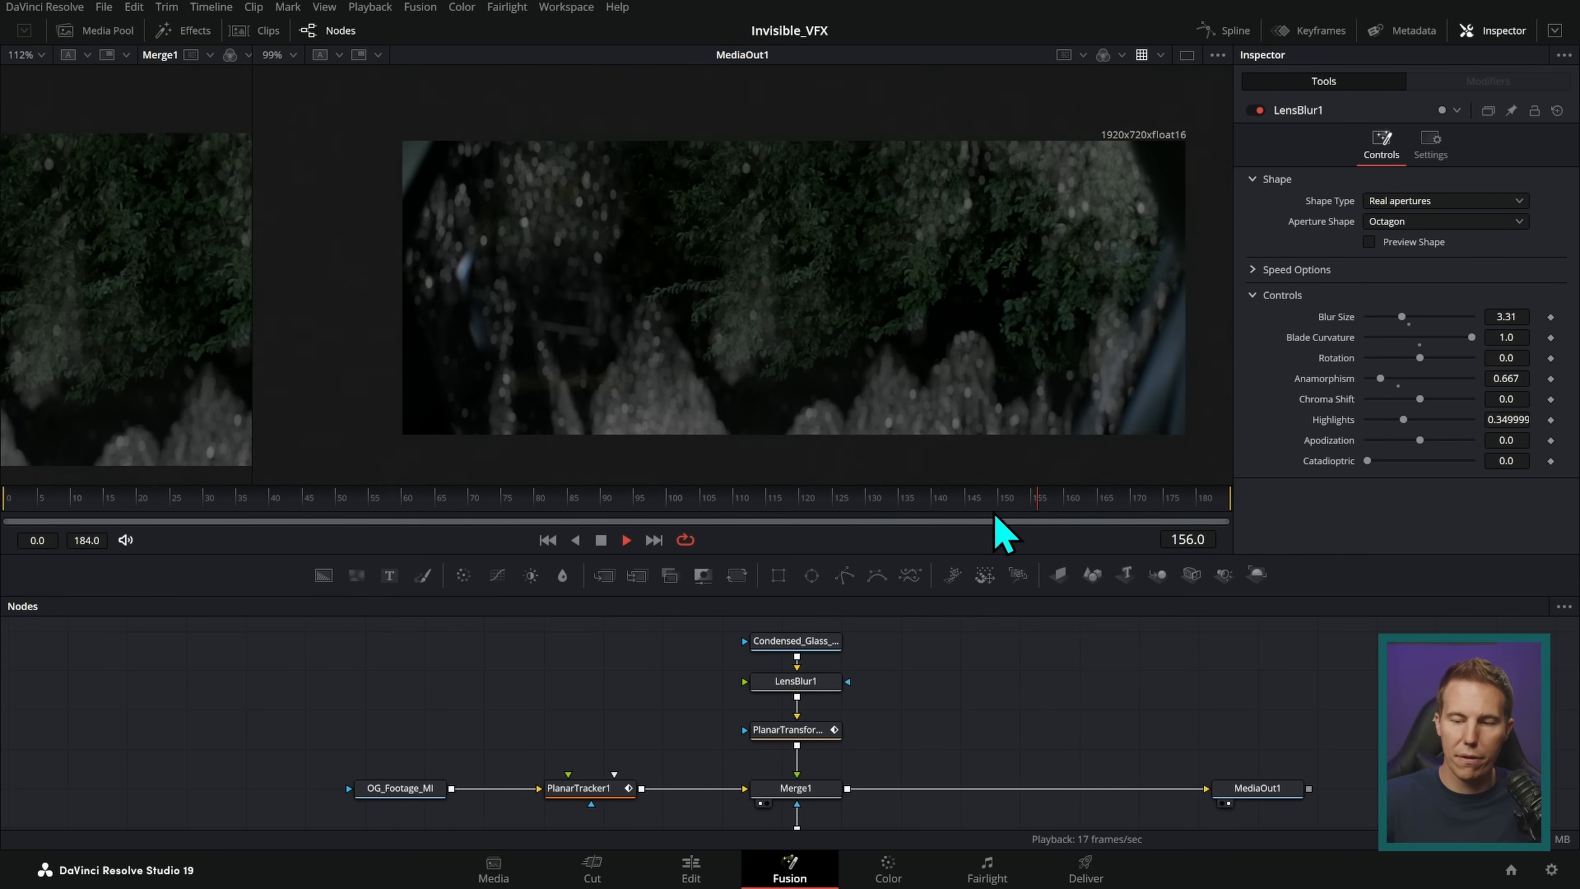
- In DaVinci Resolve, stop playback and compare the Condensed_Glass clip, the original footage and the MediaOut1 composite up close for colour and brightness differences
key(space)
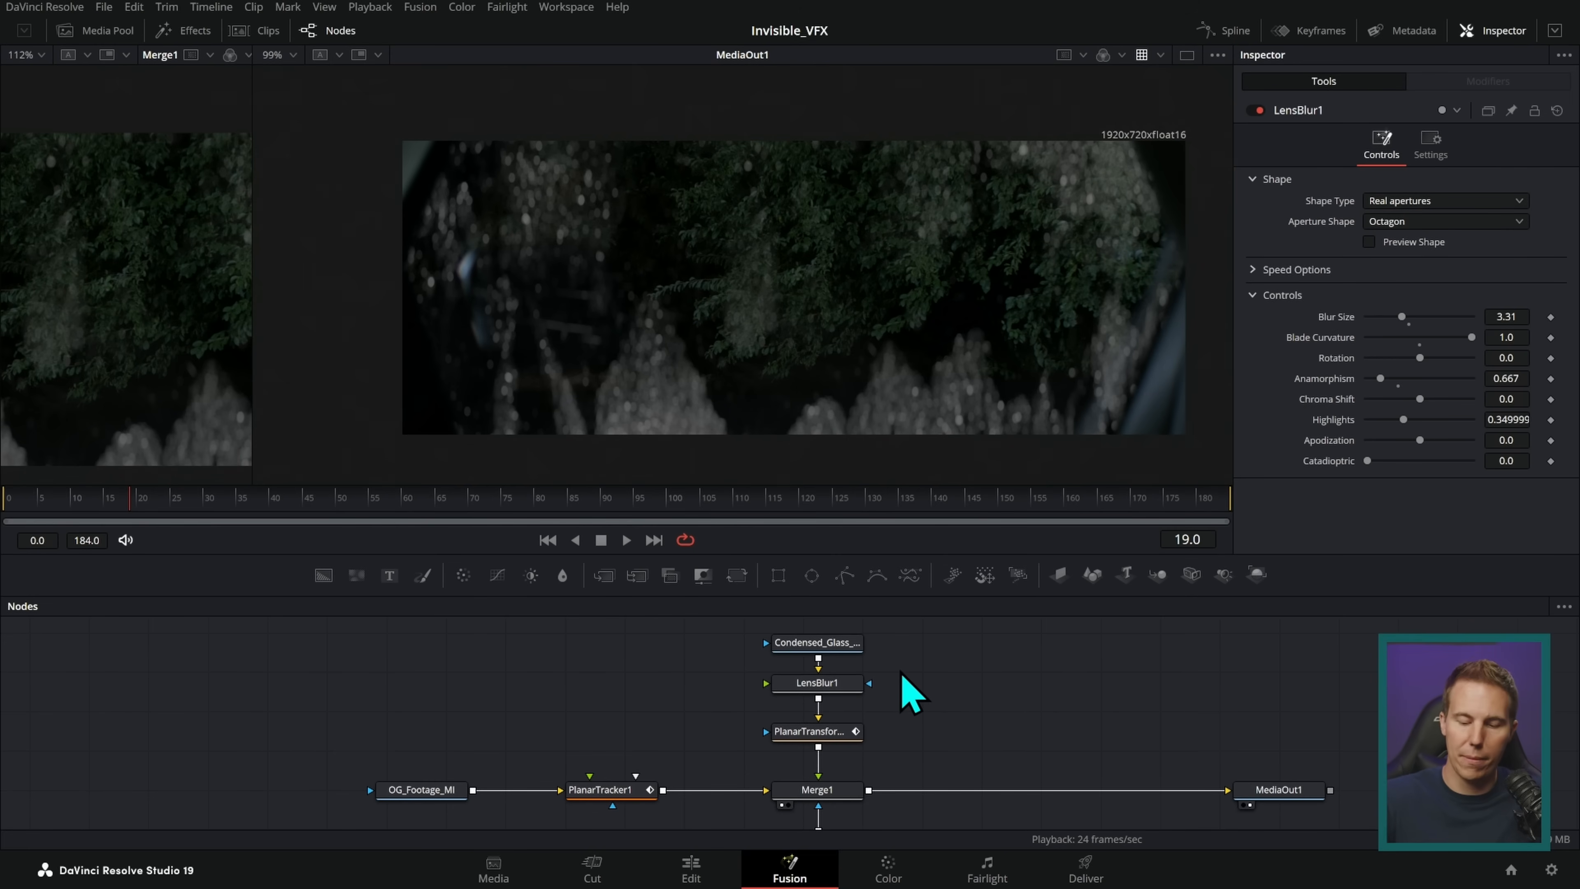
key(2)
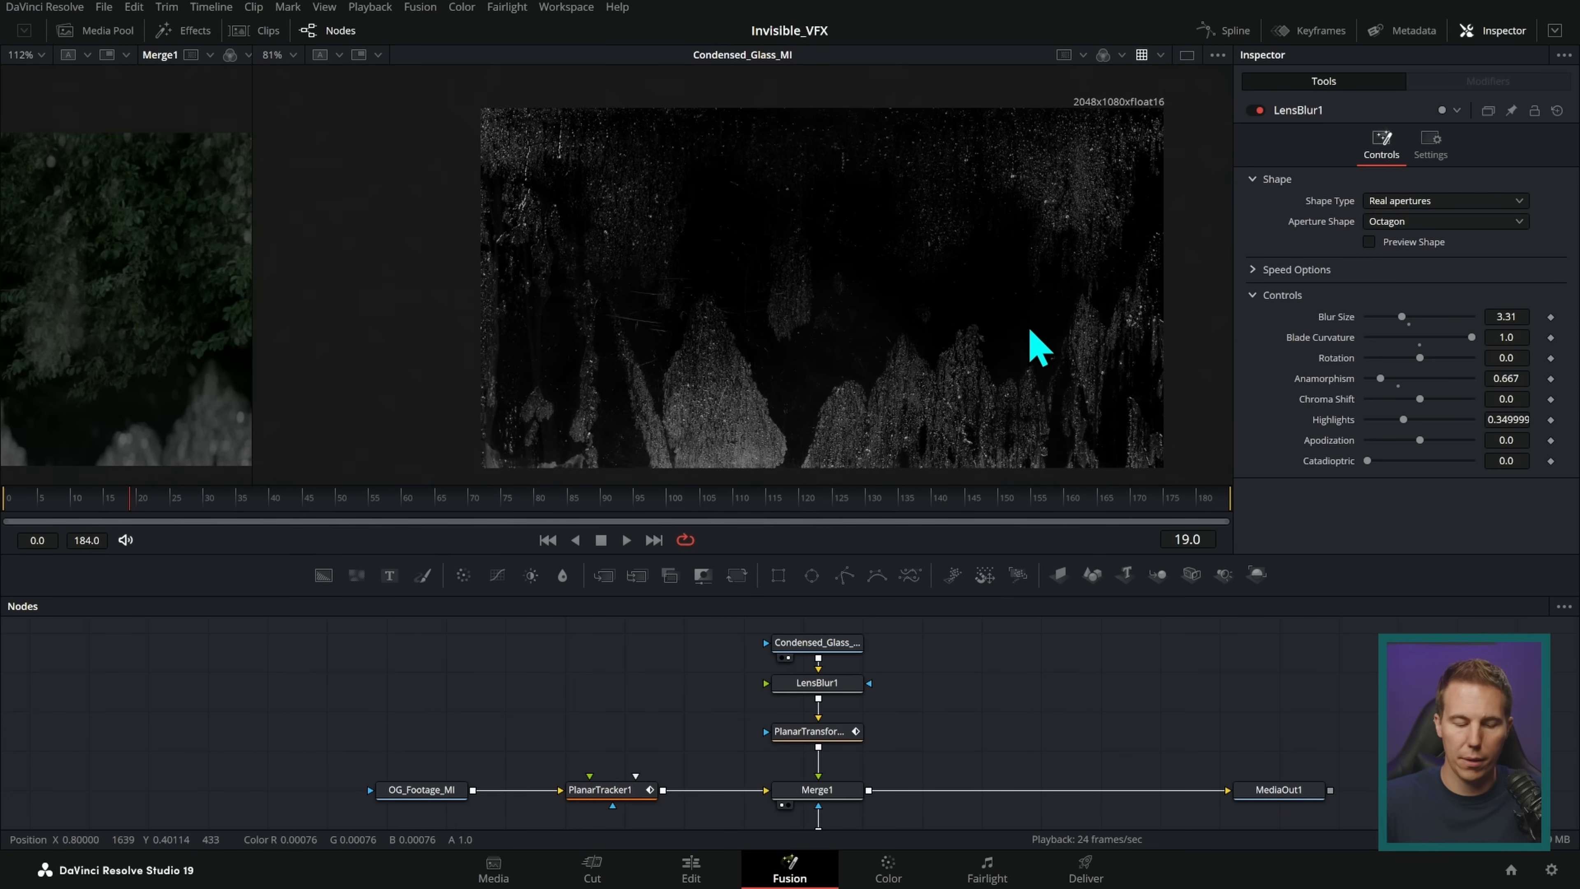
key(1)
scroll(969, 317, up, 2)
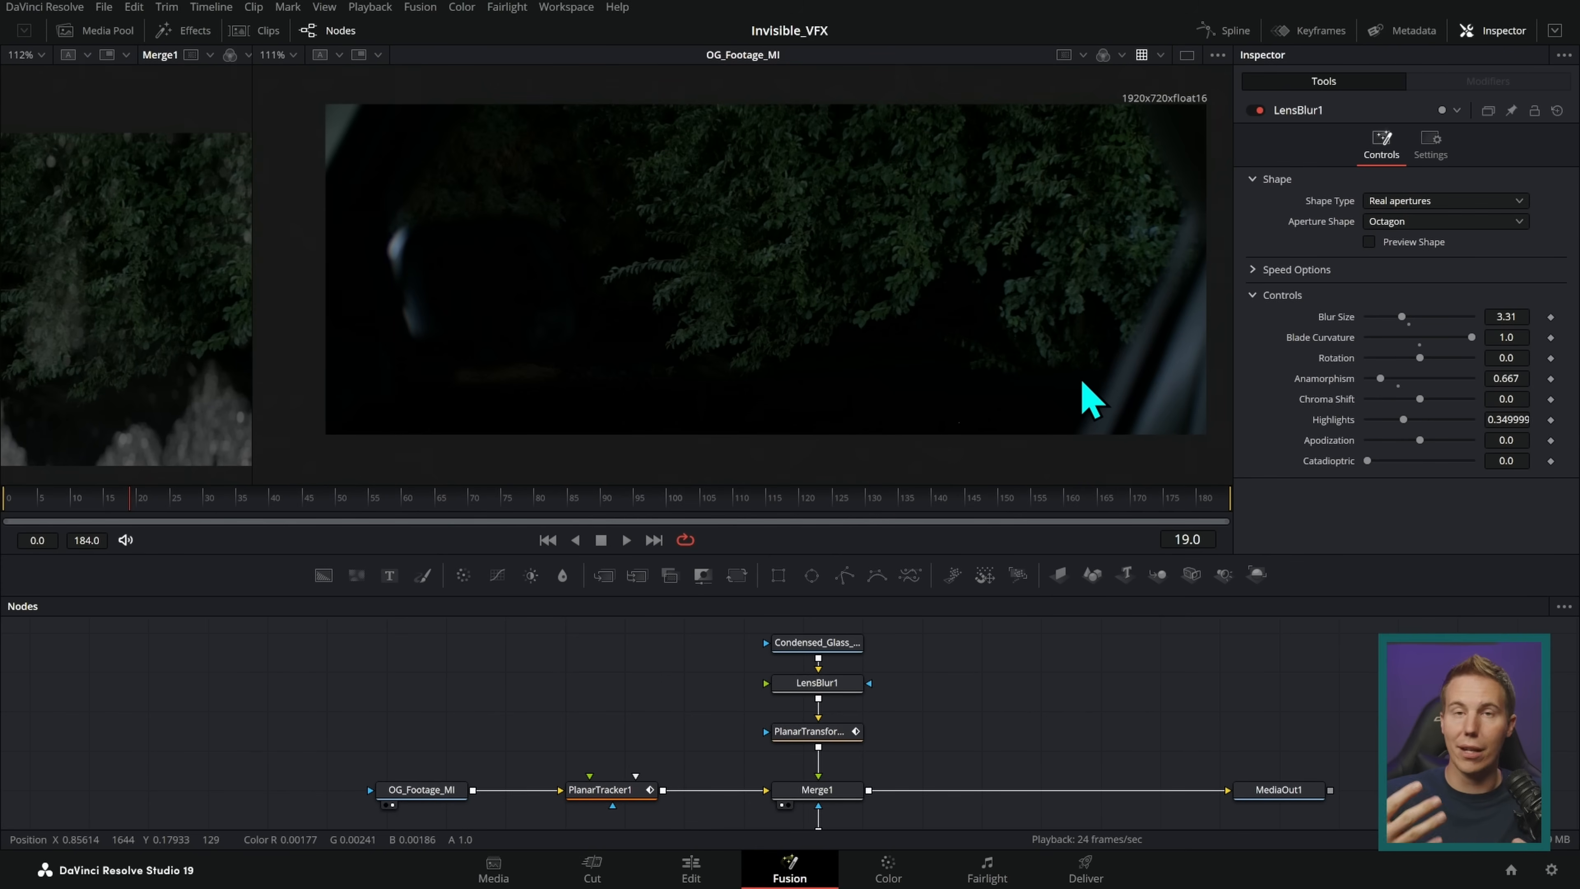
drag(955, 556, 930, 638)
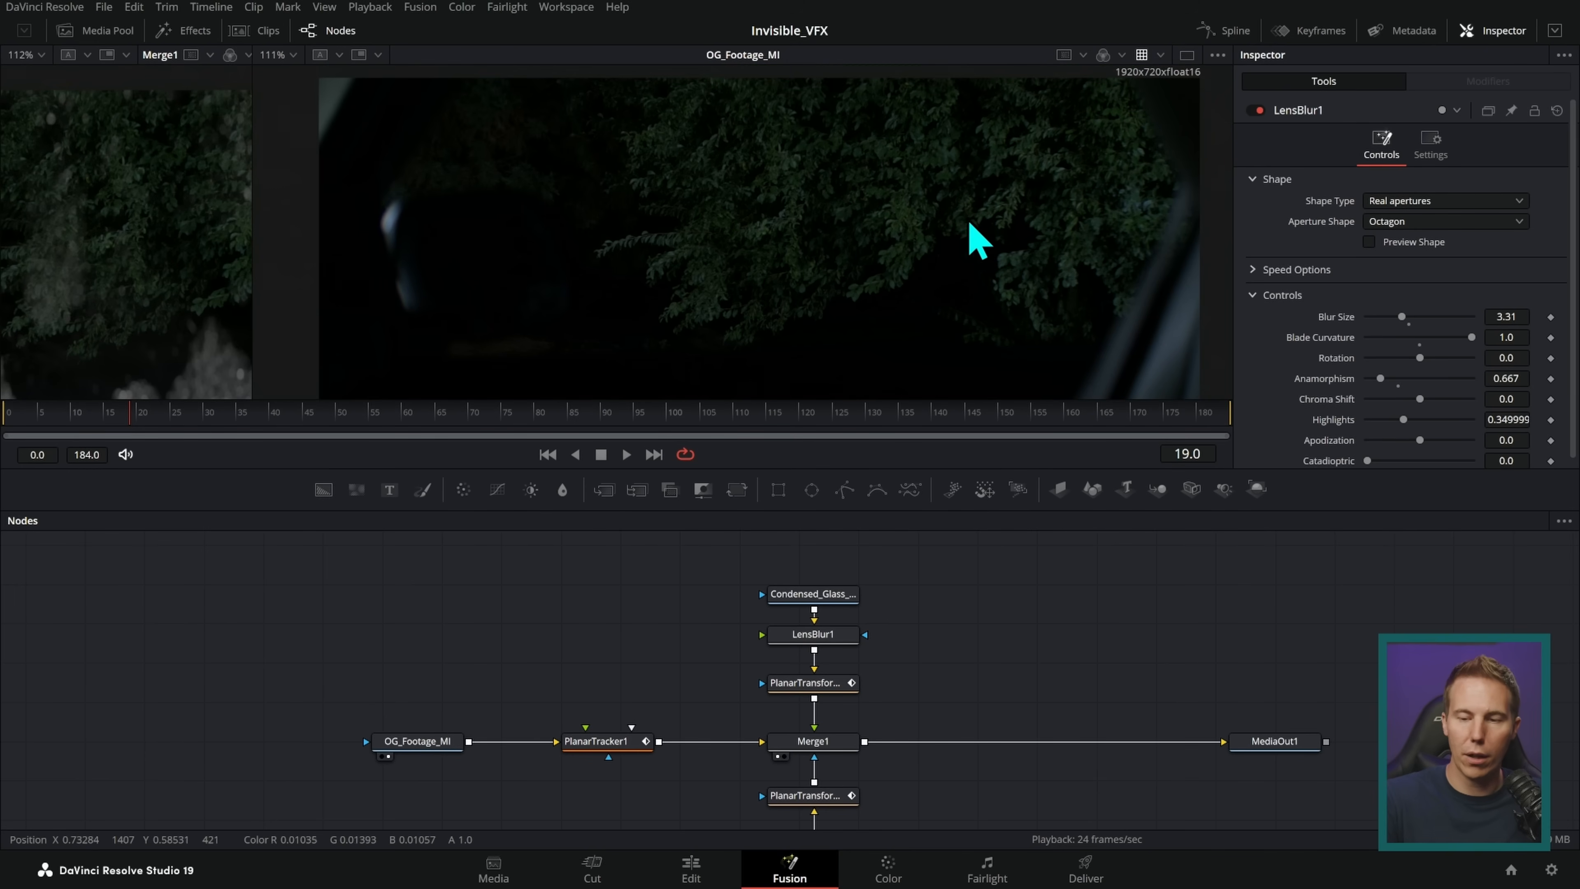
click(785, 608)
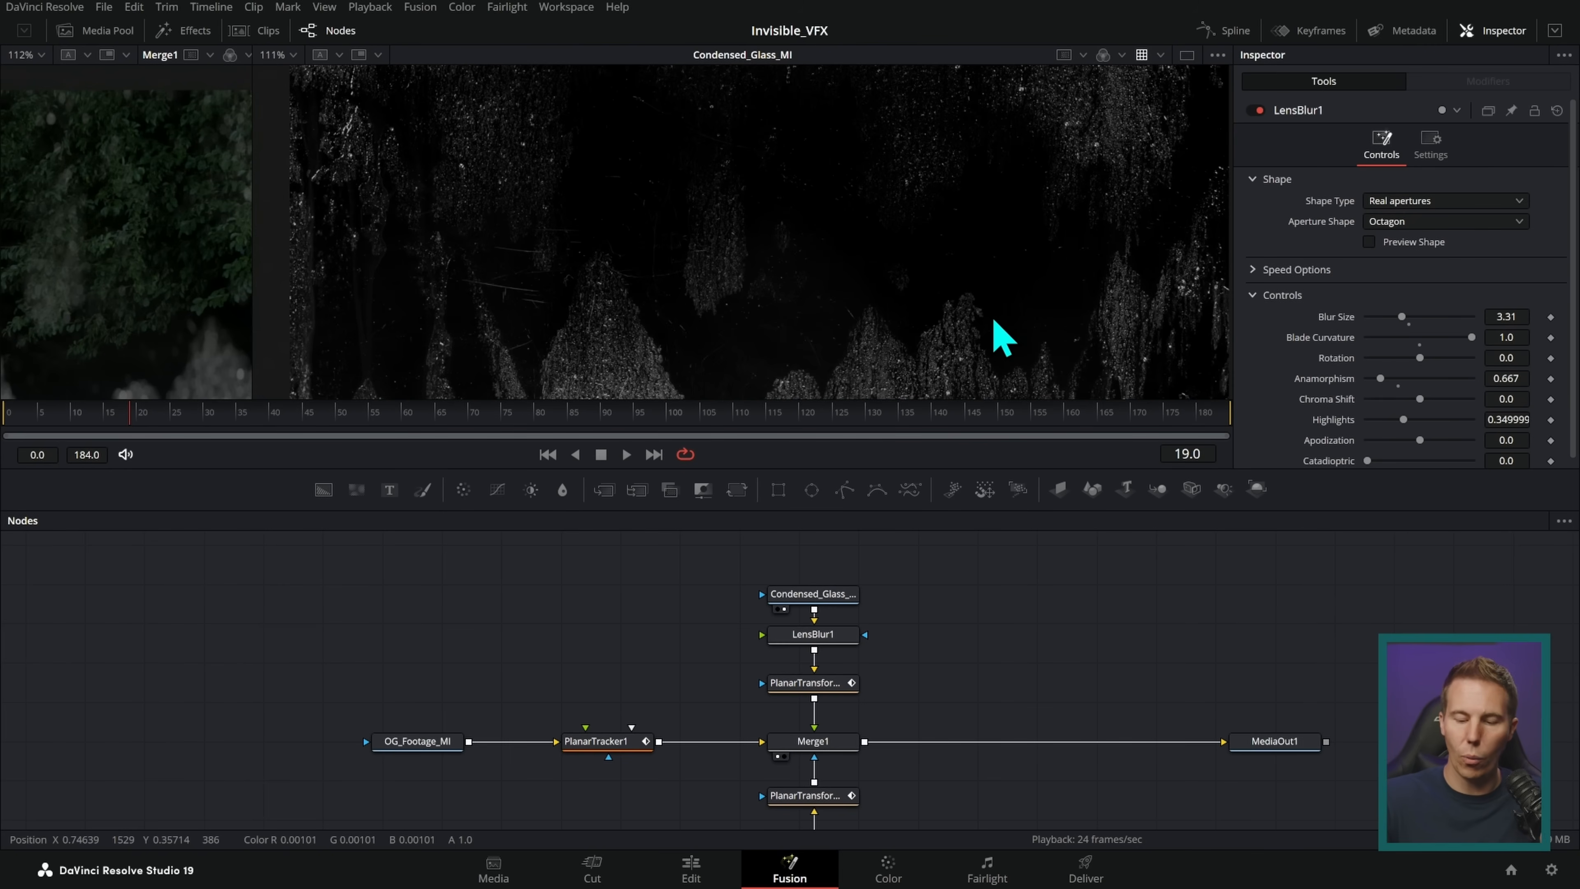
click(1244, 756)
scroll(1048, 345, down, 3)
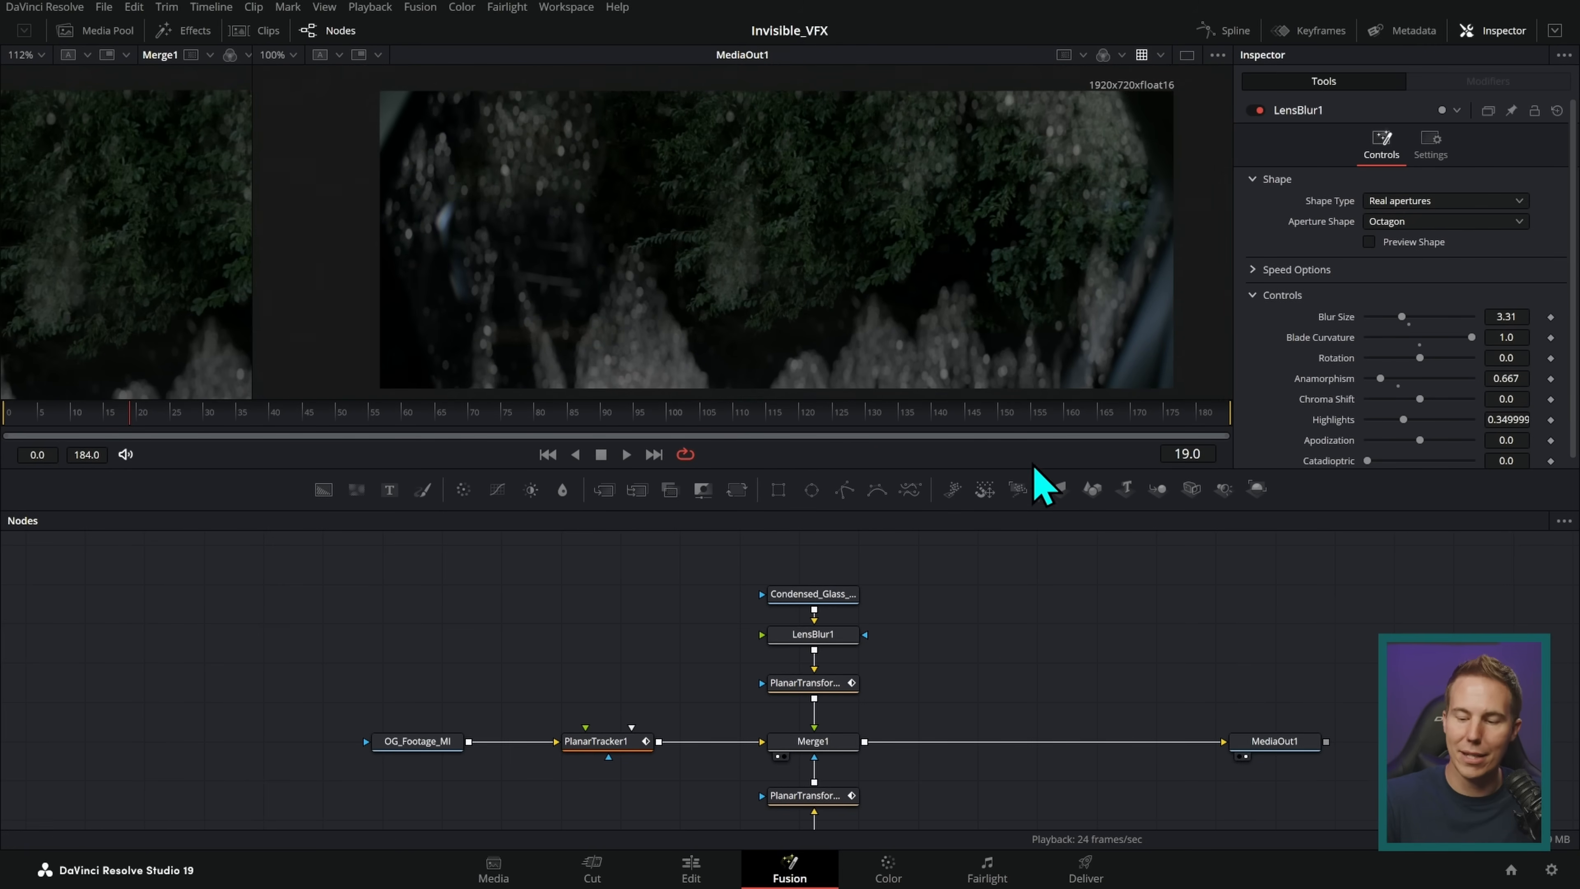
drag(1037, 473, 1036, 552)
scroll(1065, 391, up, 4)
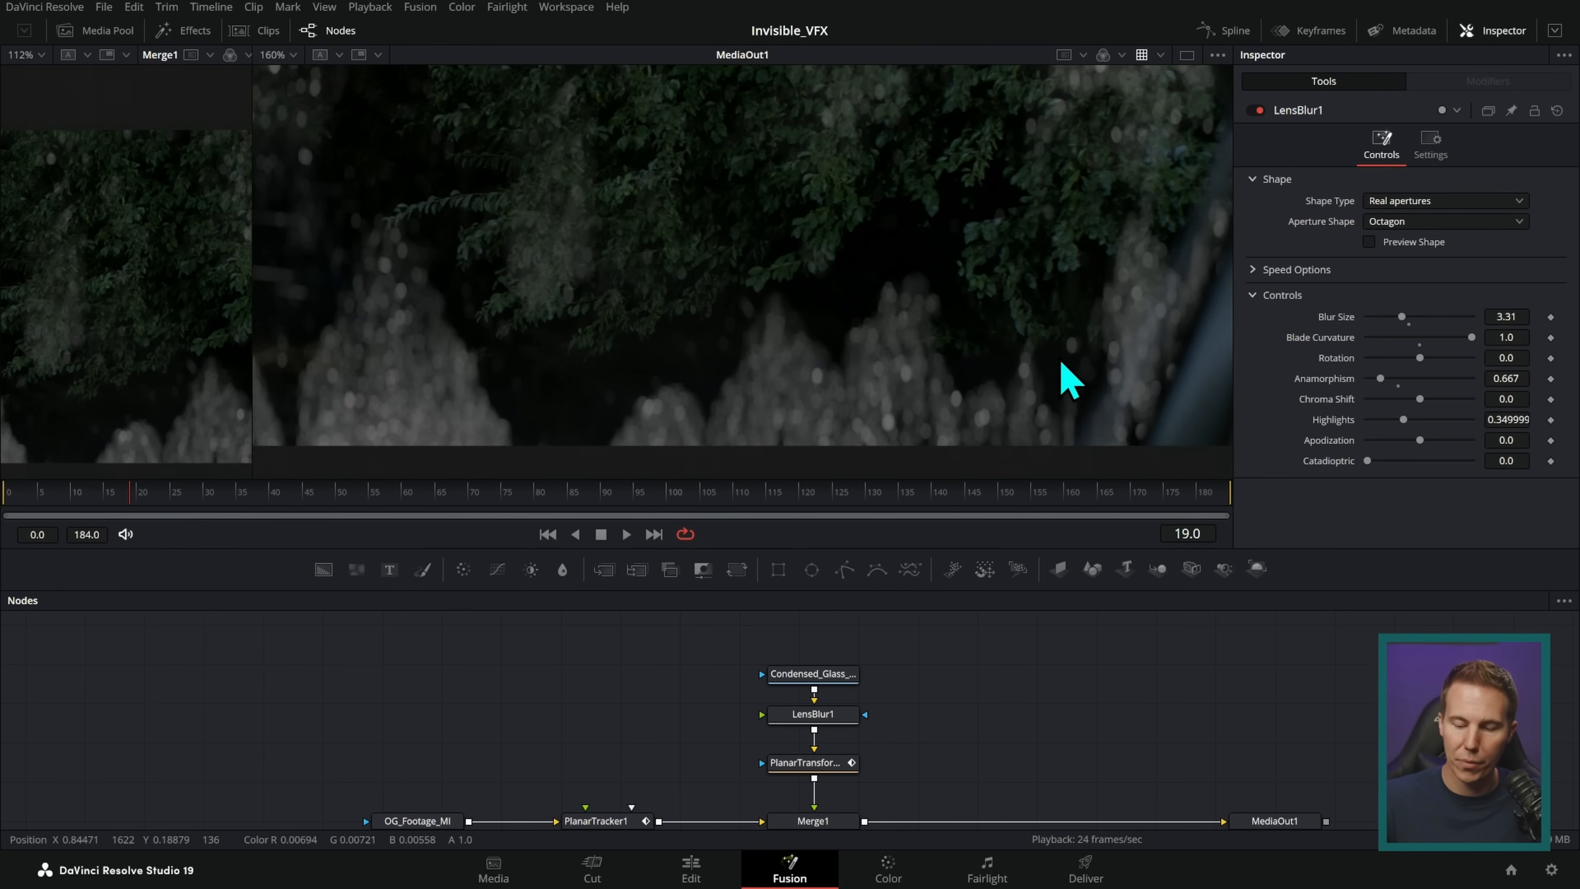
drag(1023, 547, 1022, 491)
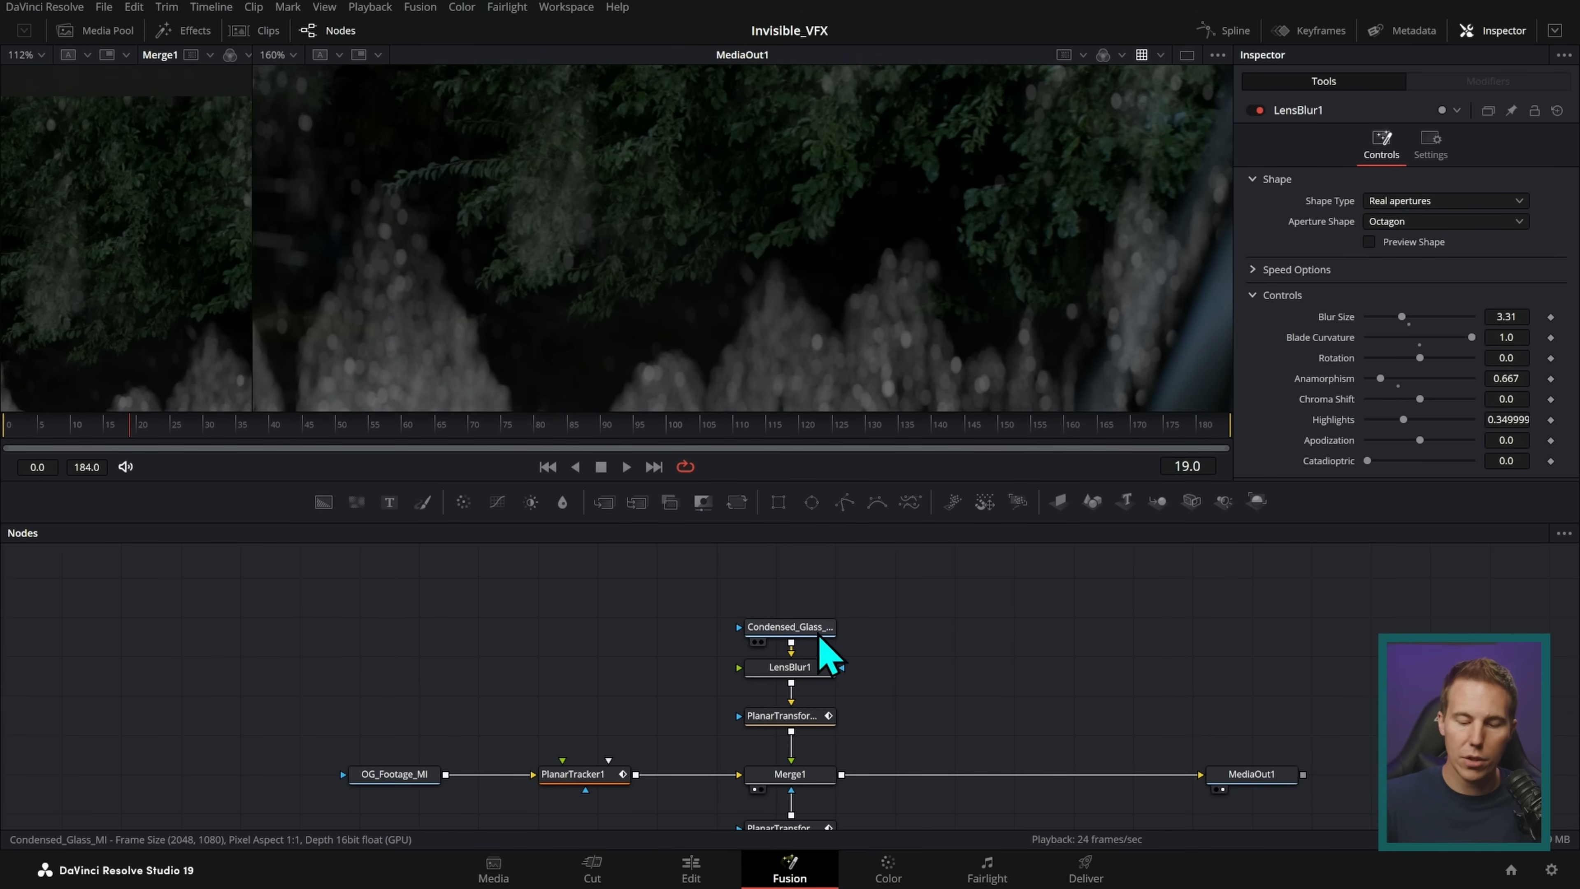
- Move the Condensed_Glass node up and insert a Color Corrector between it and LensBlur1
drag(818, 633, 820, 581)
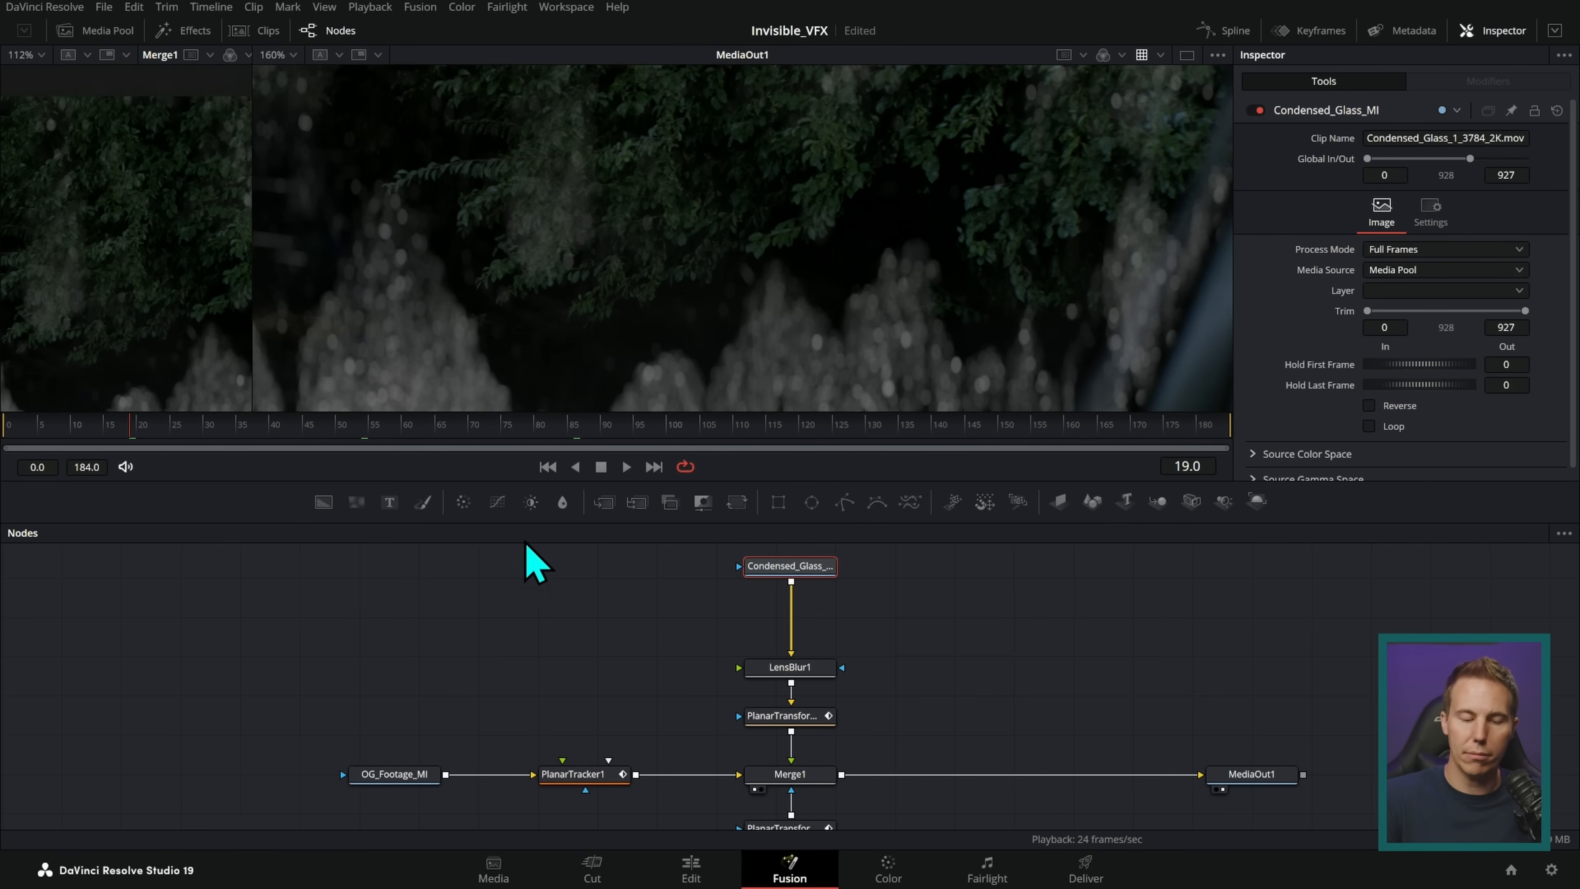
drag(464, 502, 792, 630)
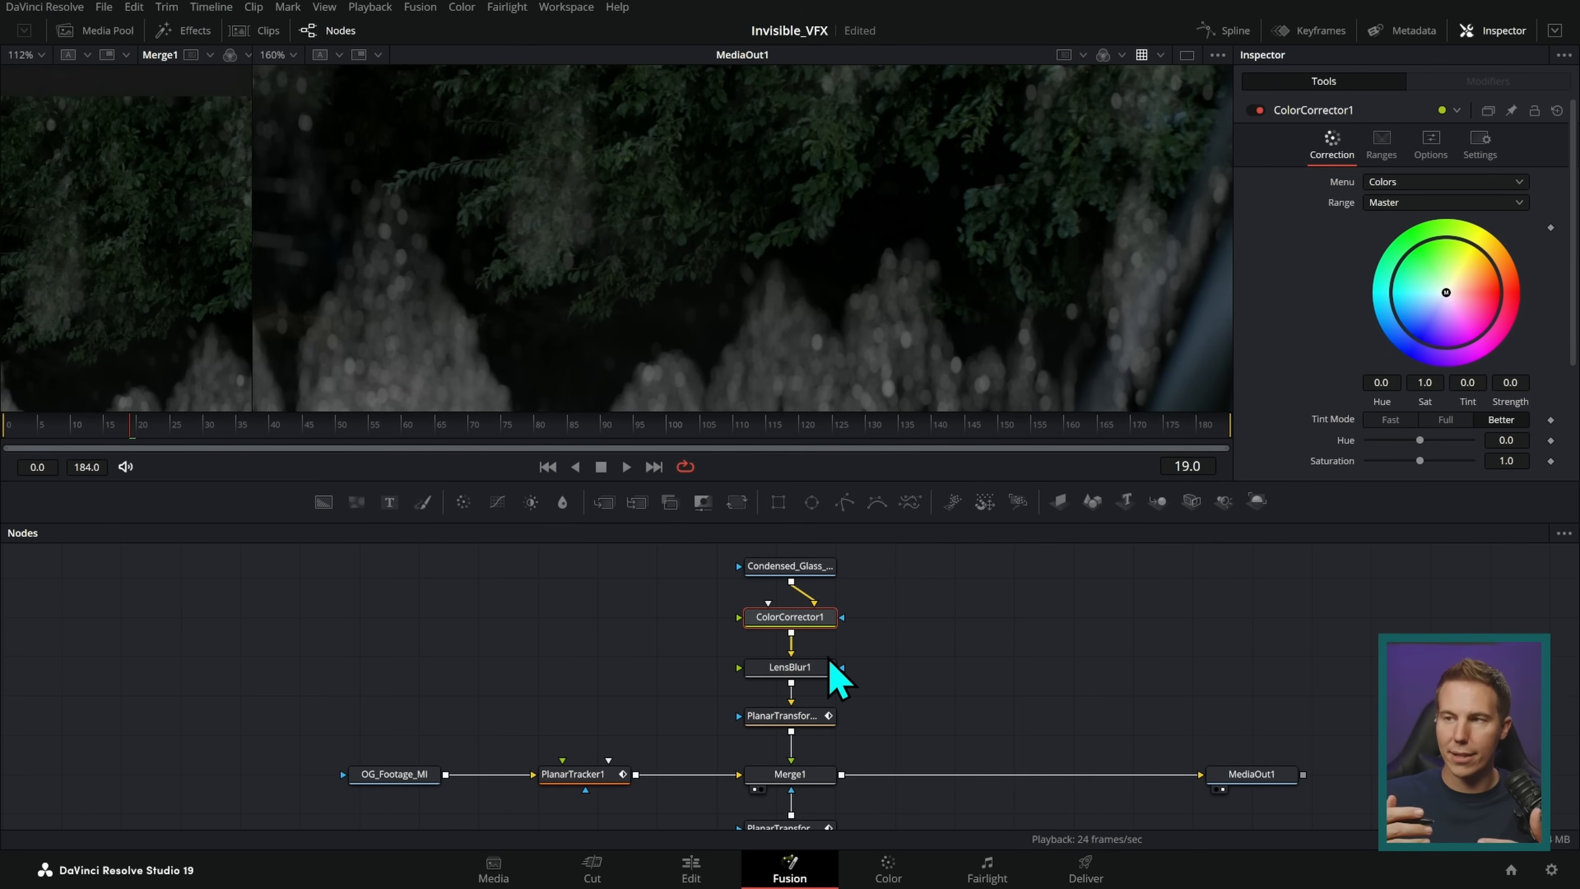
click(818, 566)
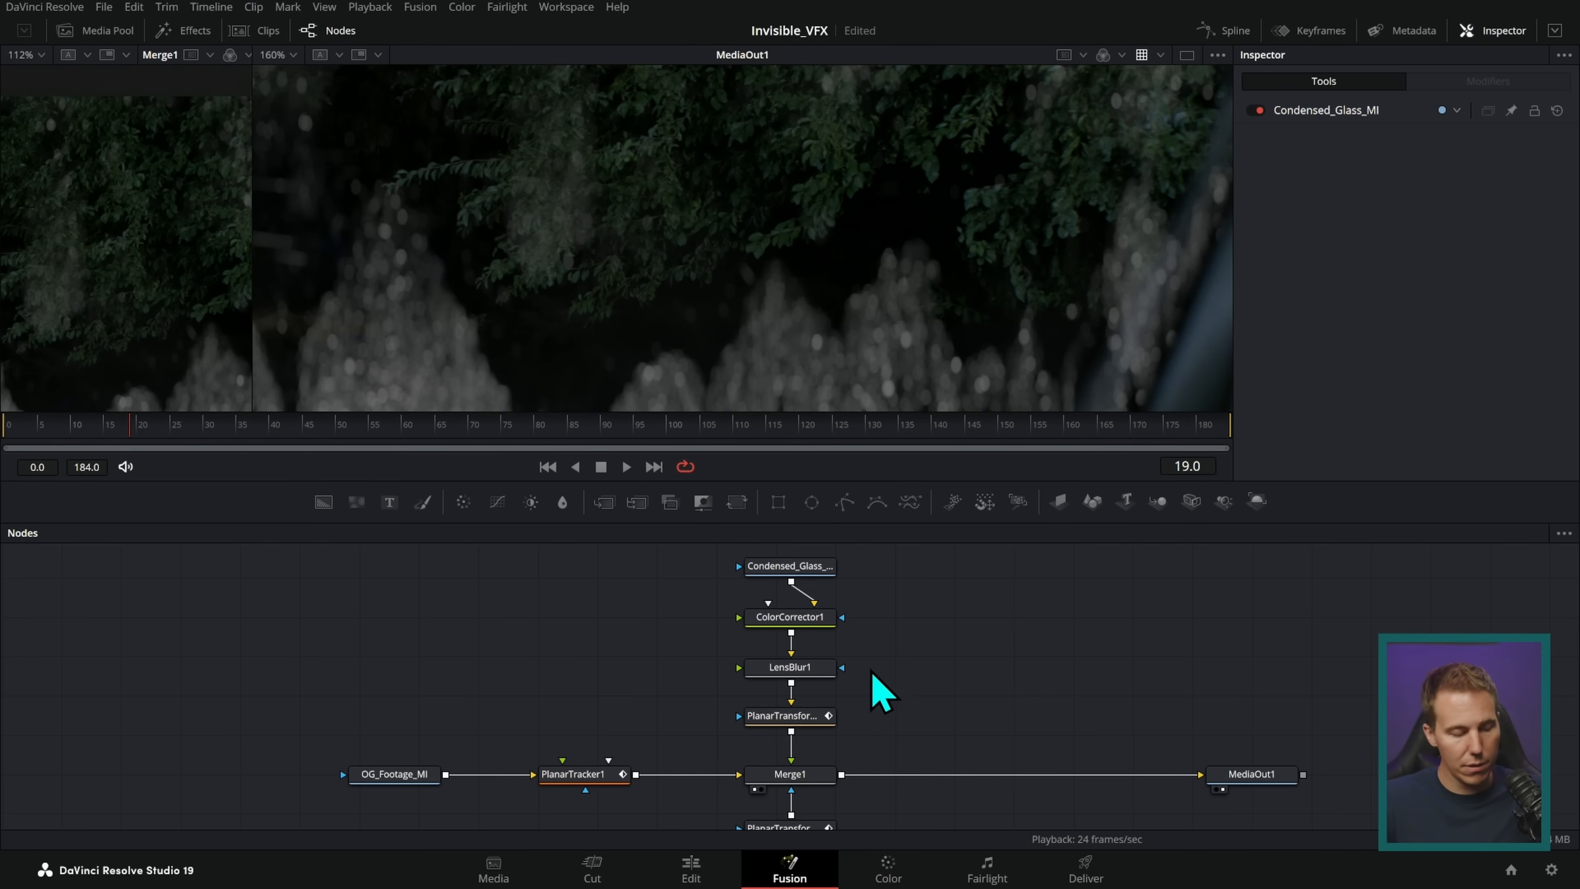
key(Escape)
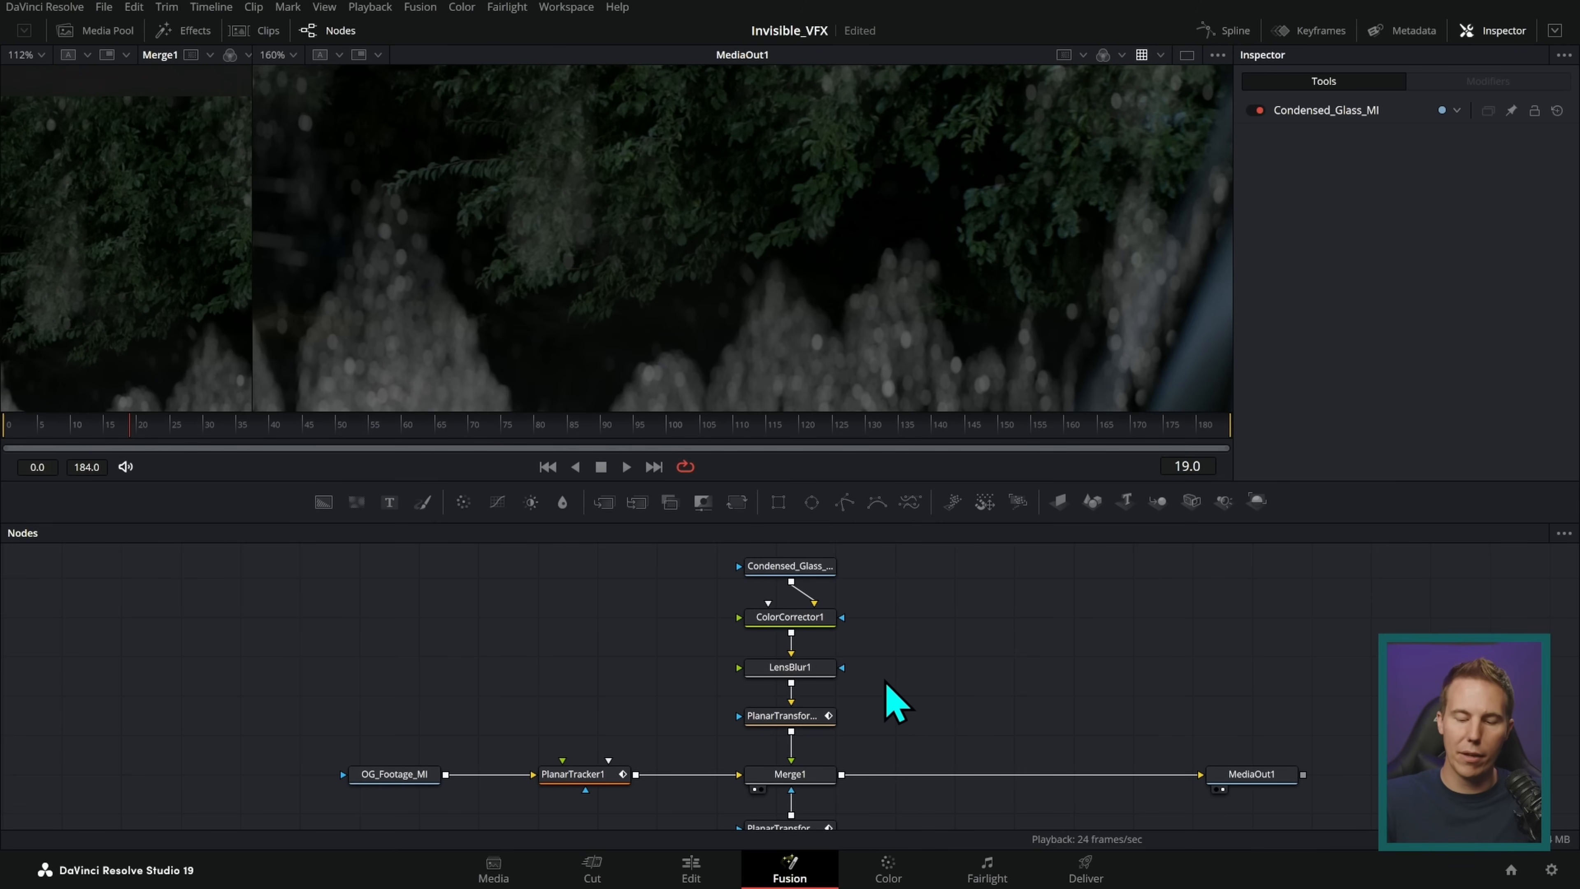
key(ctrl+2)
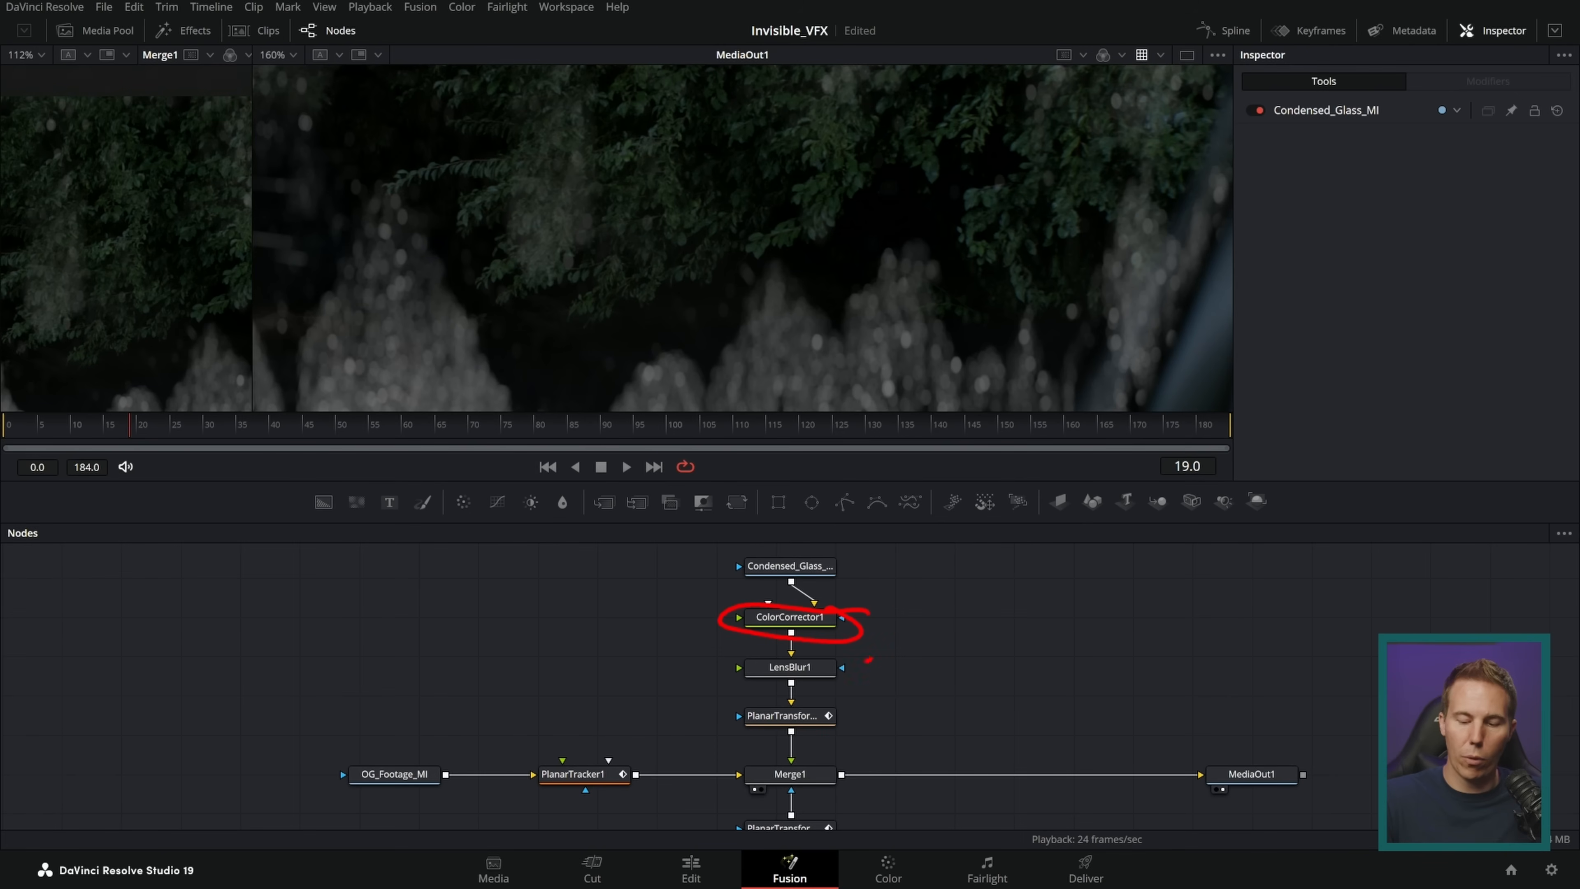
key(Escape)
- Tint the glass blue-cyan in ColorCorrector1 with Tint -0.4404 and Strength 0.2109, and compare the composite with the correction disabled and enabled
click(830, 620)
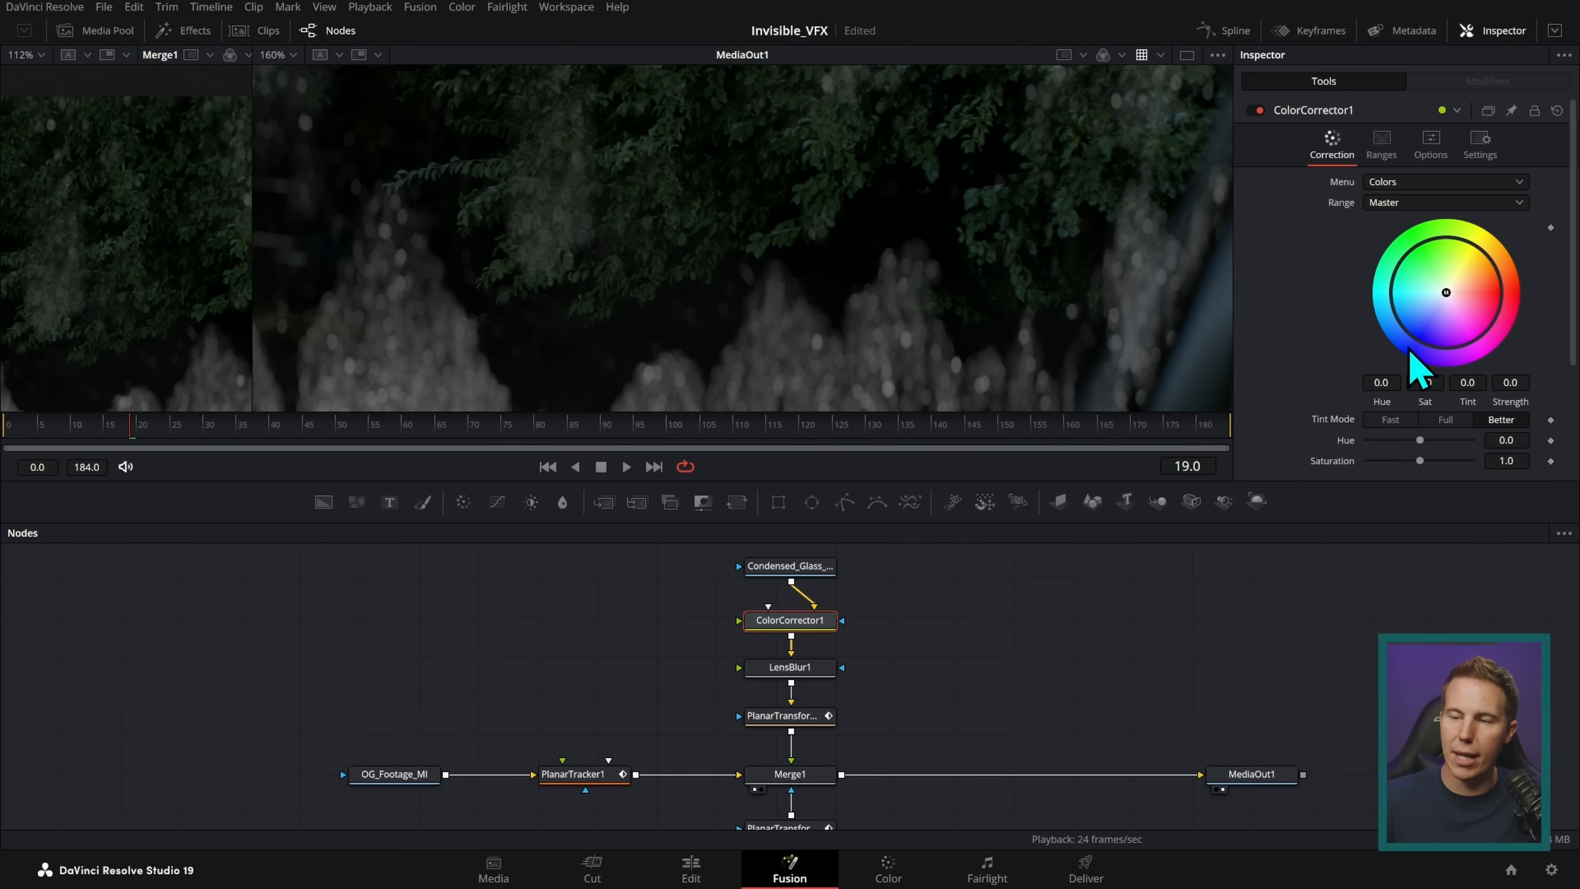
drag(1446, 293, 1391, 316)
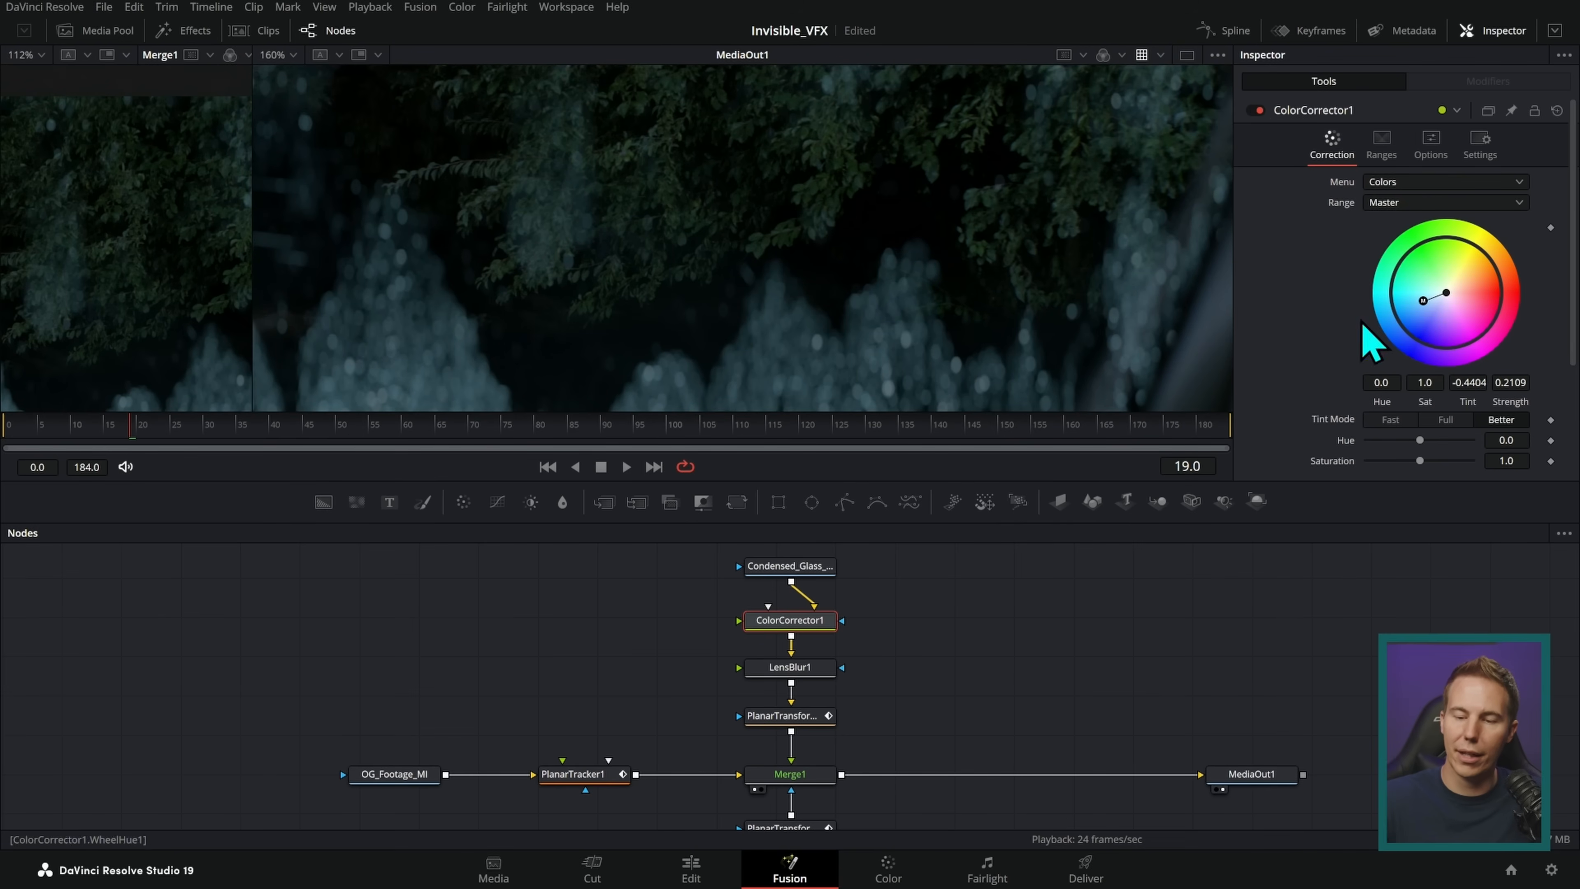
scroll(1095, 361, down, 2)
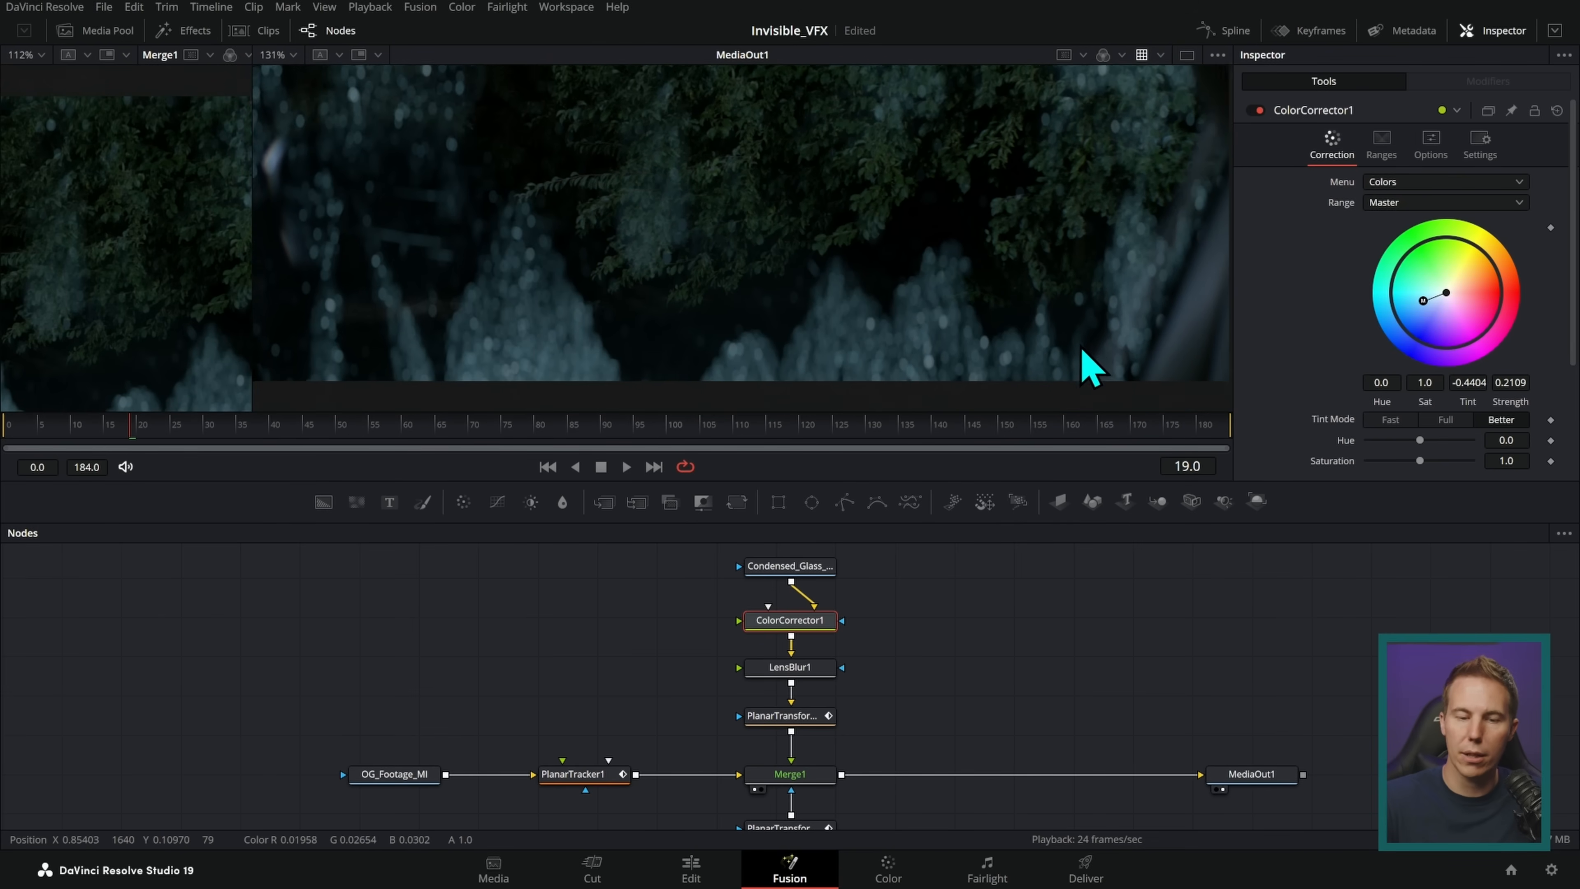
click(1253, 111)
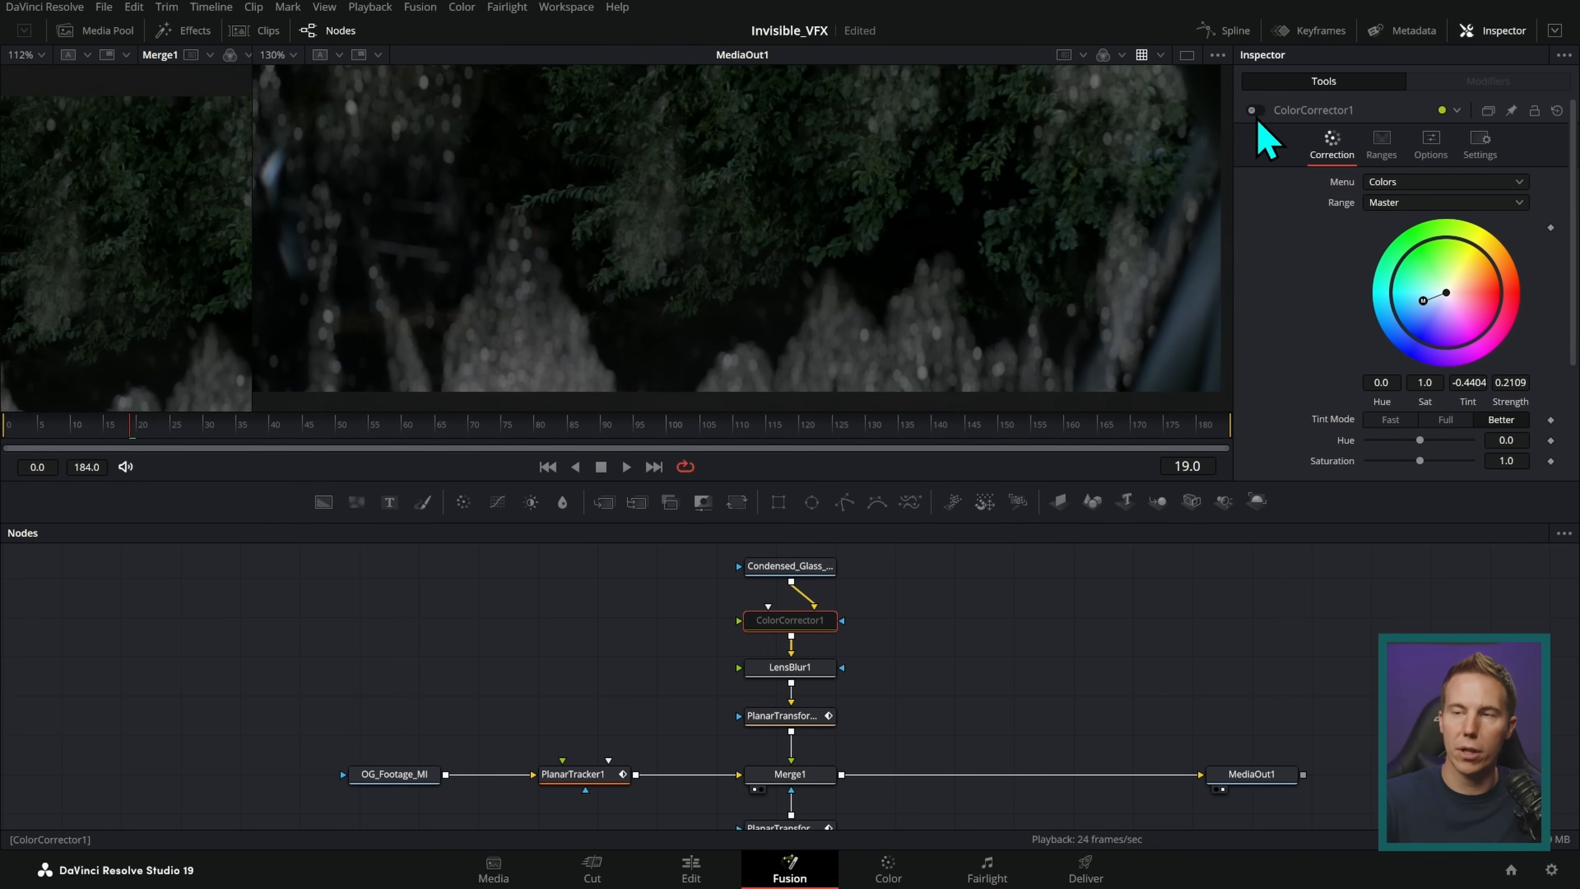
click(1253, 111)
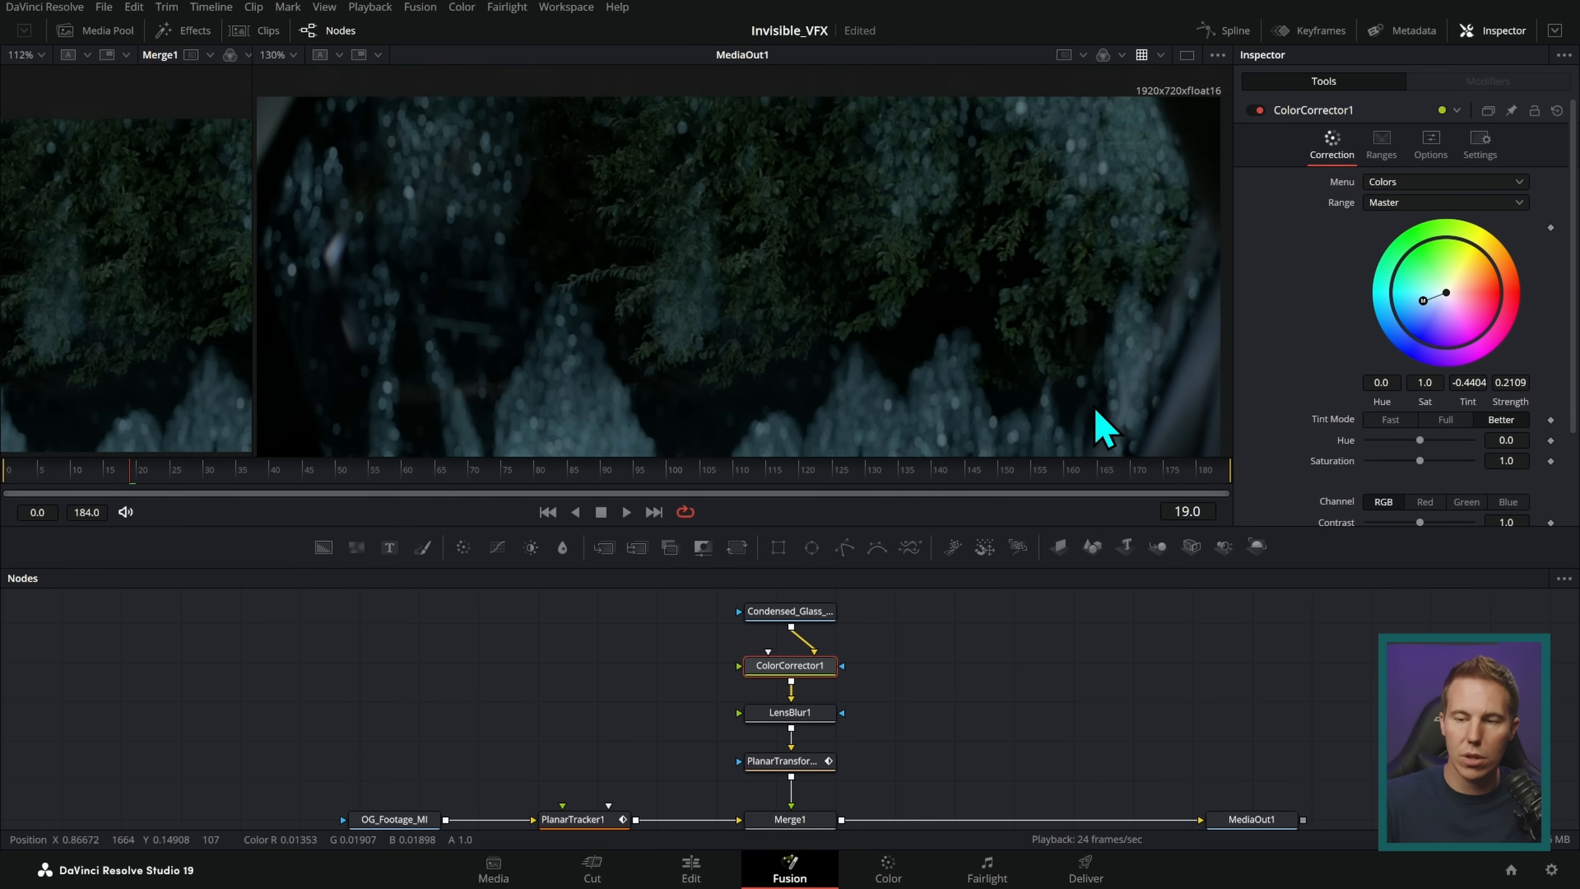
click(989, 638)
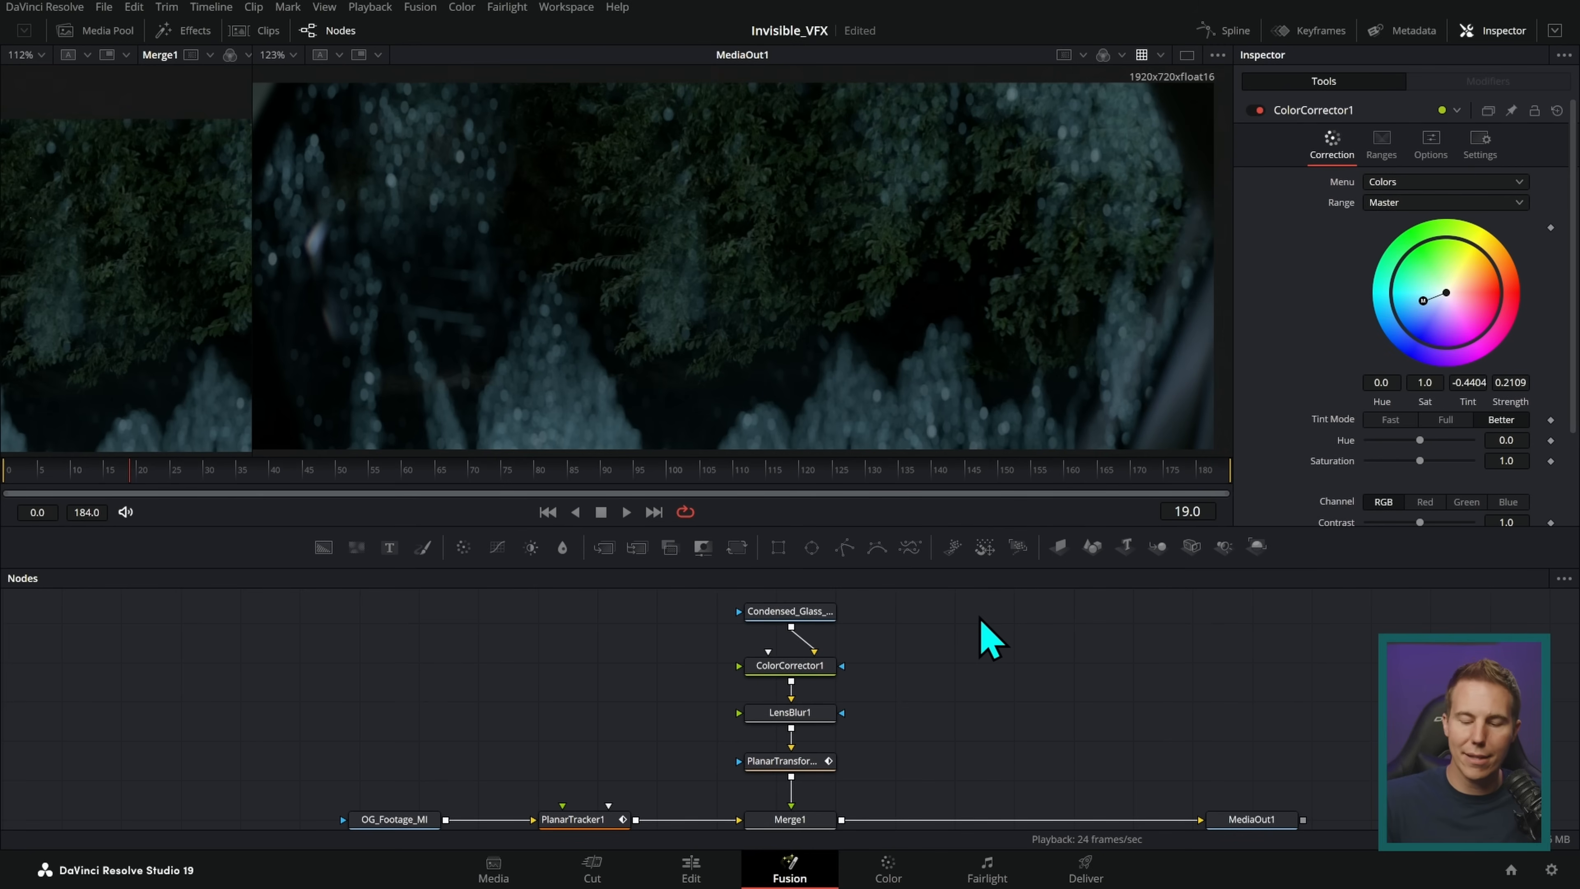
- Try Merge1 Blend values of 0.0, 0.268 and 0.252, play back the composite, and undo the Blend changes
drag(945, 720, 939, 632)
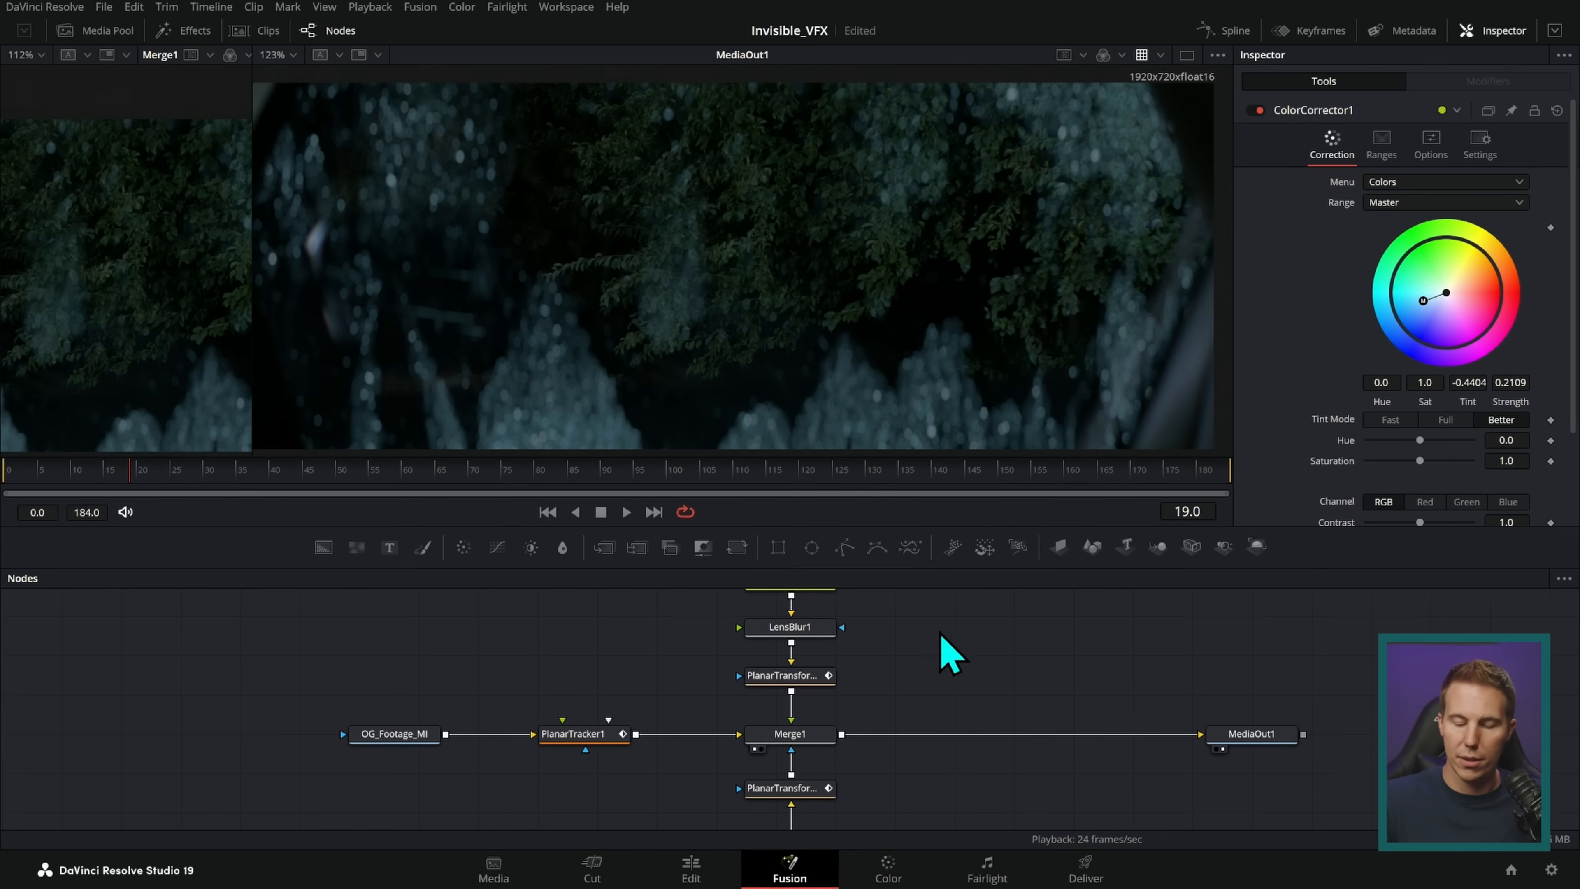
click(808, 738)
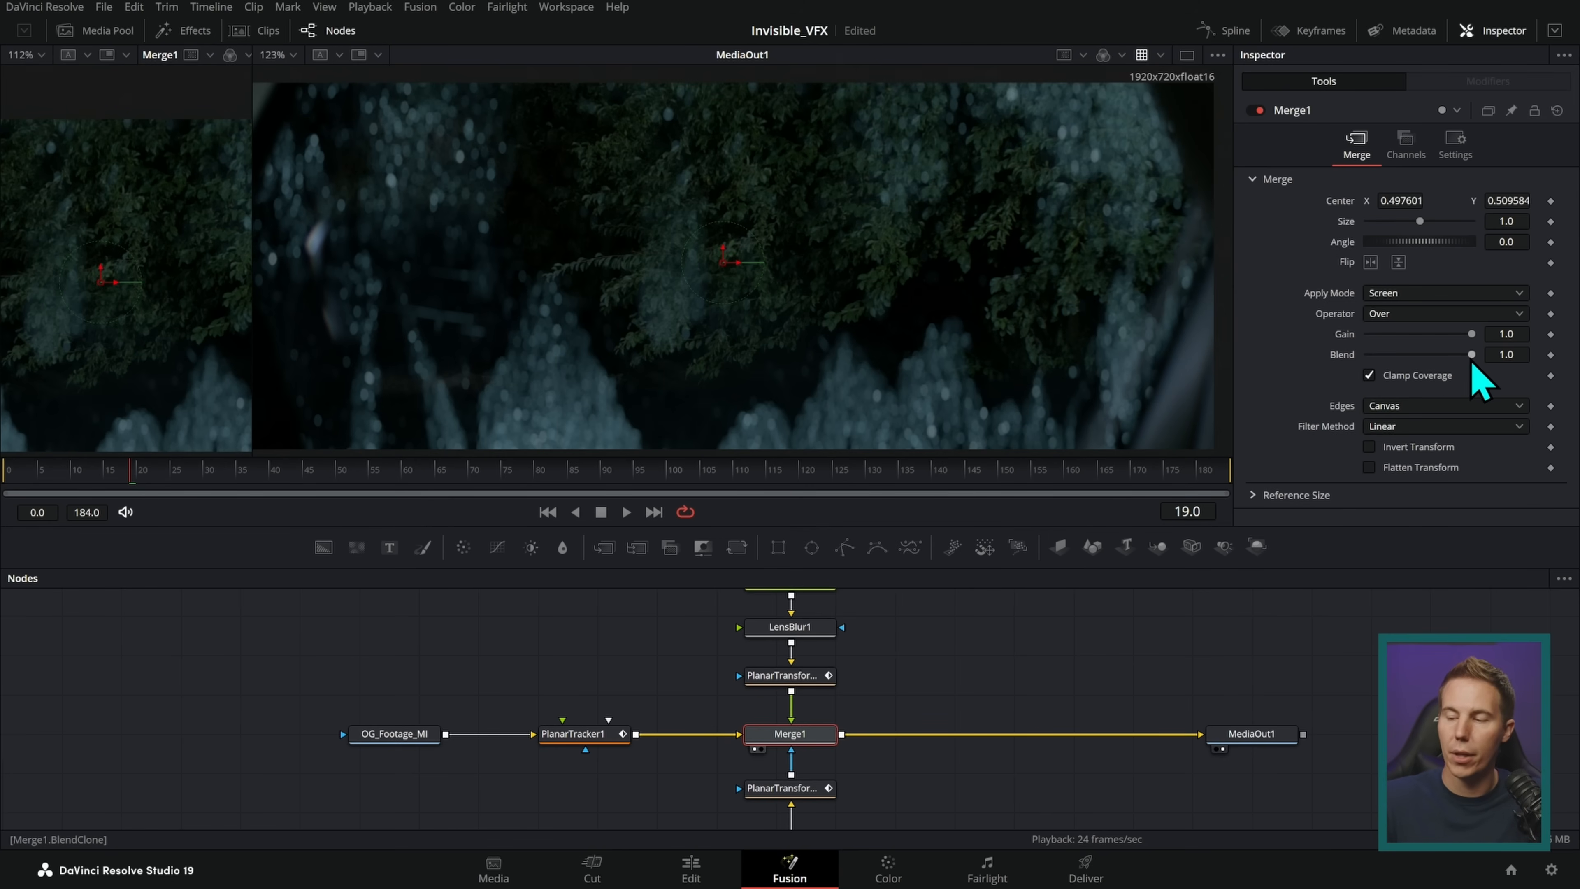
drag(1471, 354, 1352, 377)
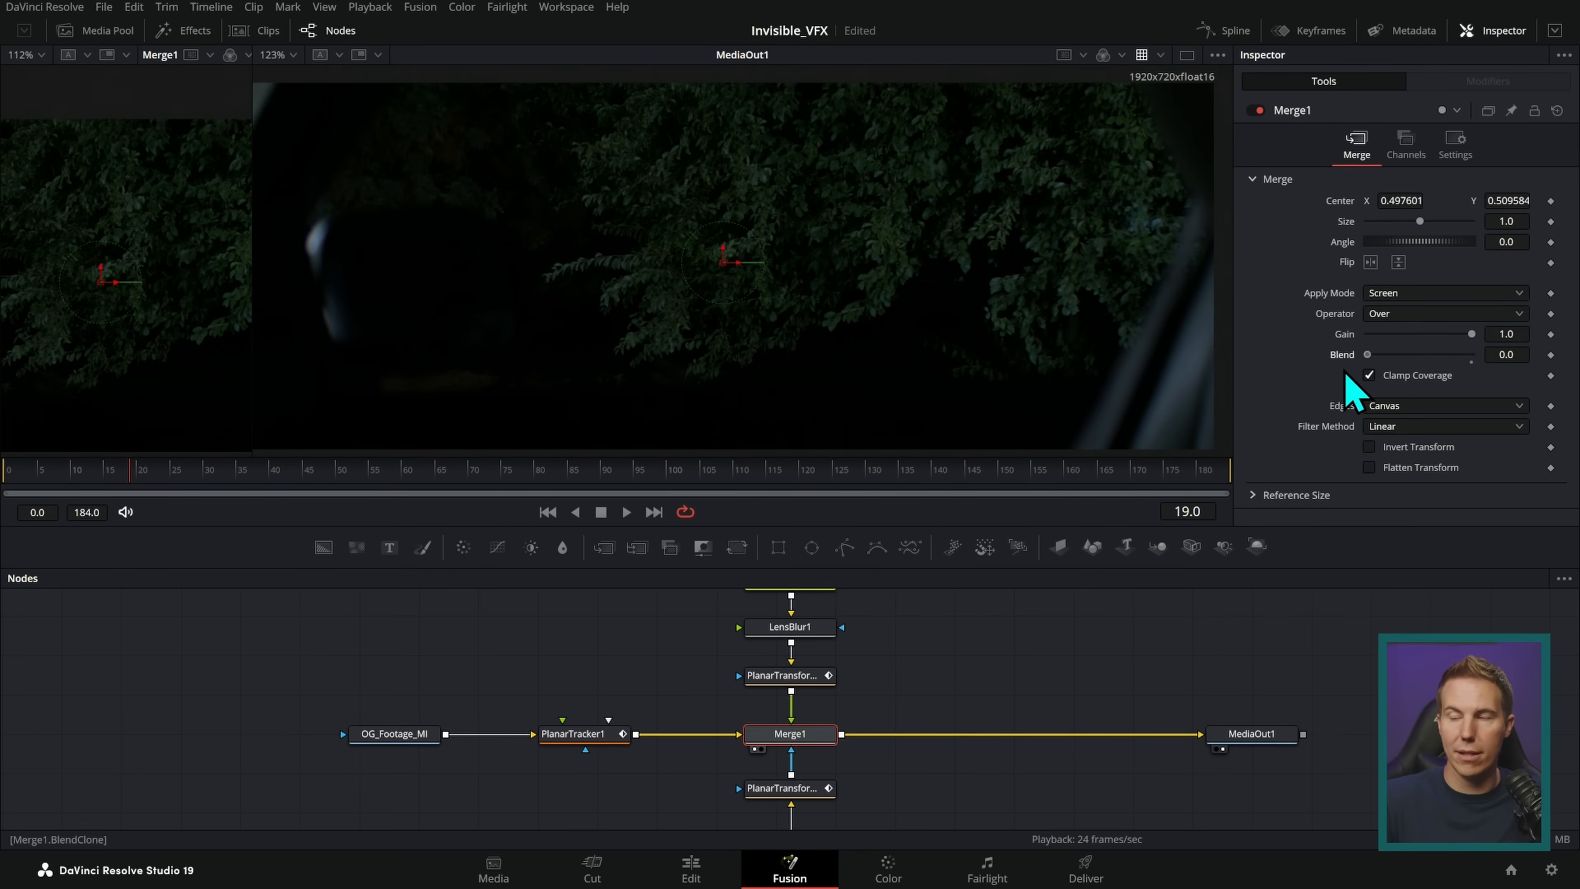
drag(1356, 370, 1389, 367)
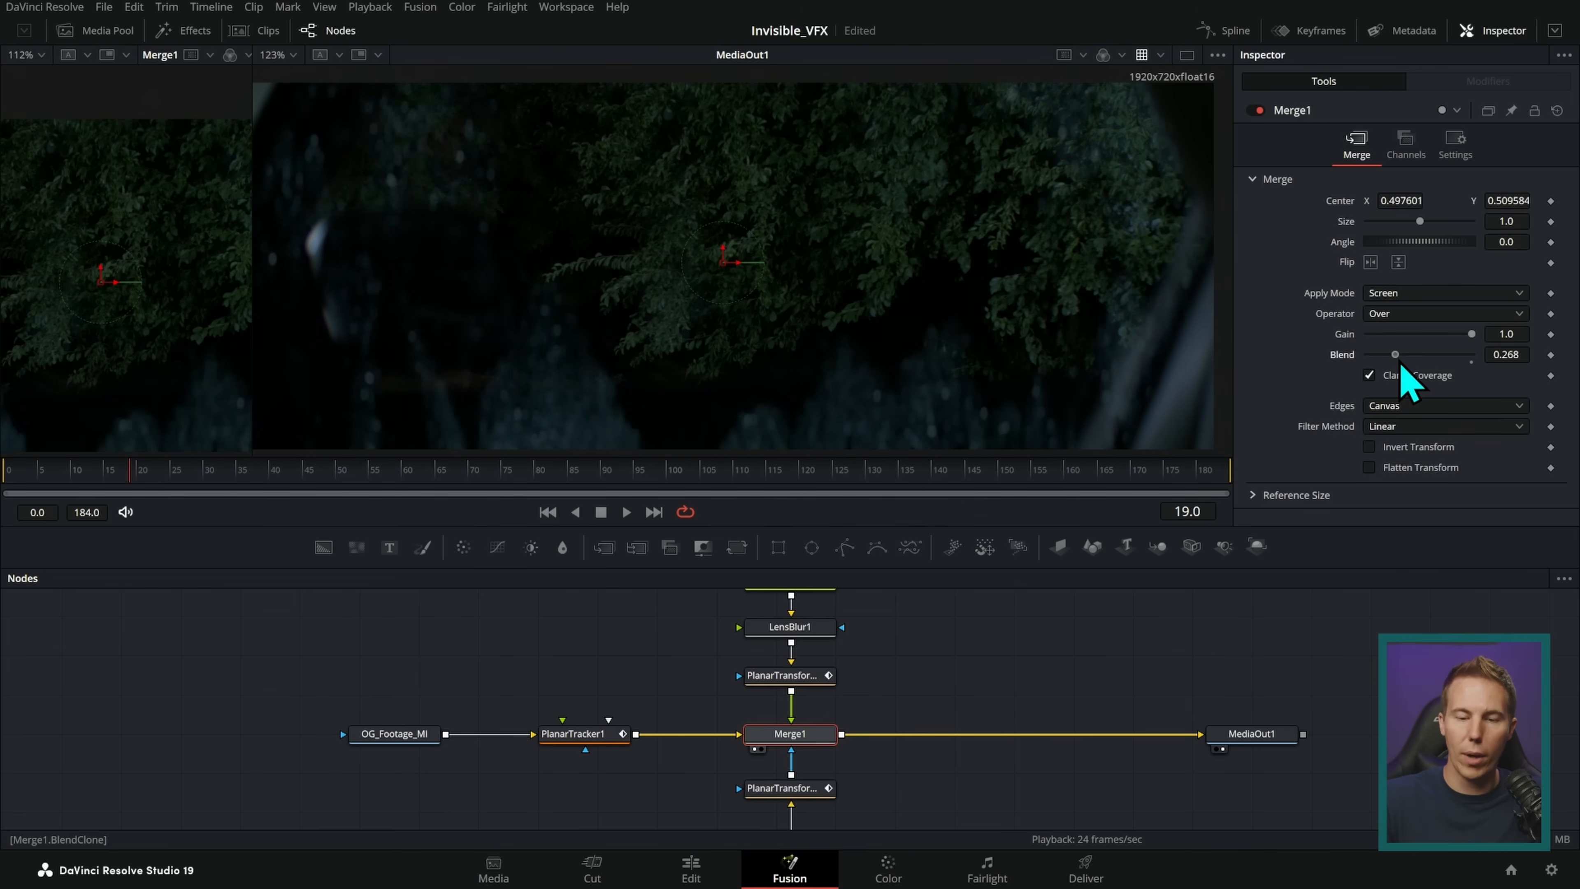
drag(1403, 367, 1331, 374)
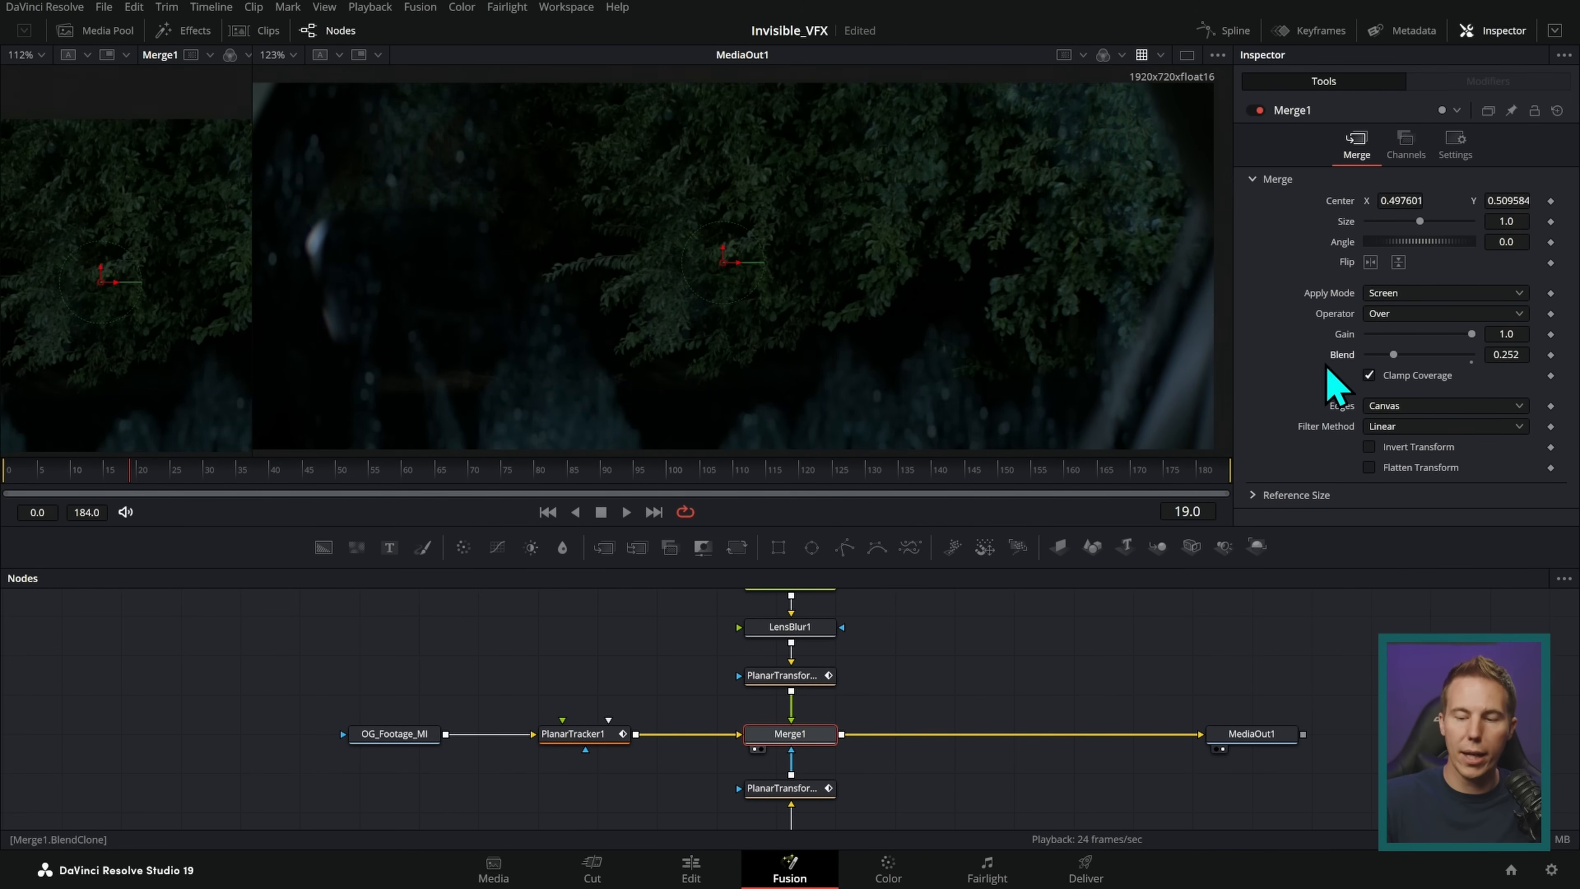
click(658, 495)
click(601, 511)
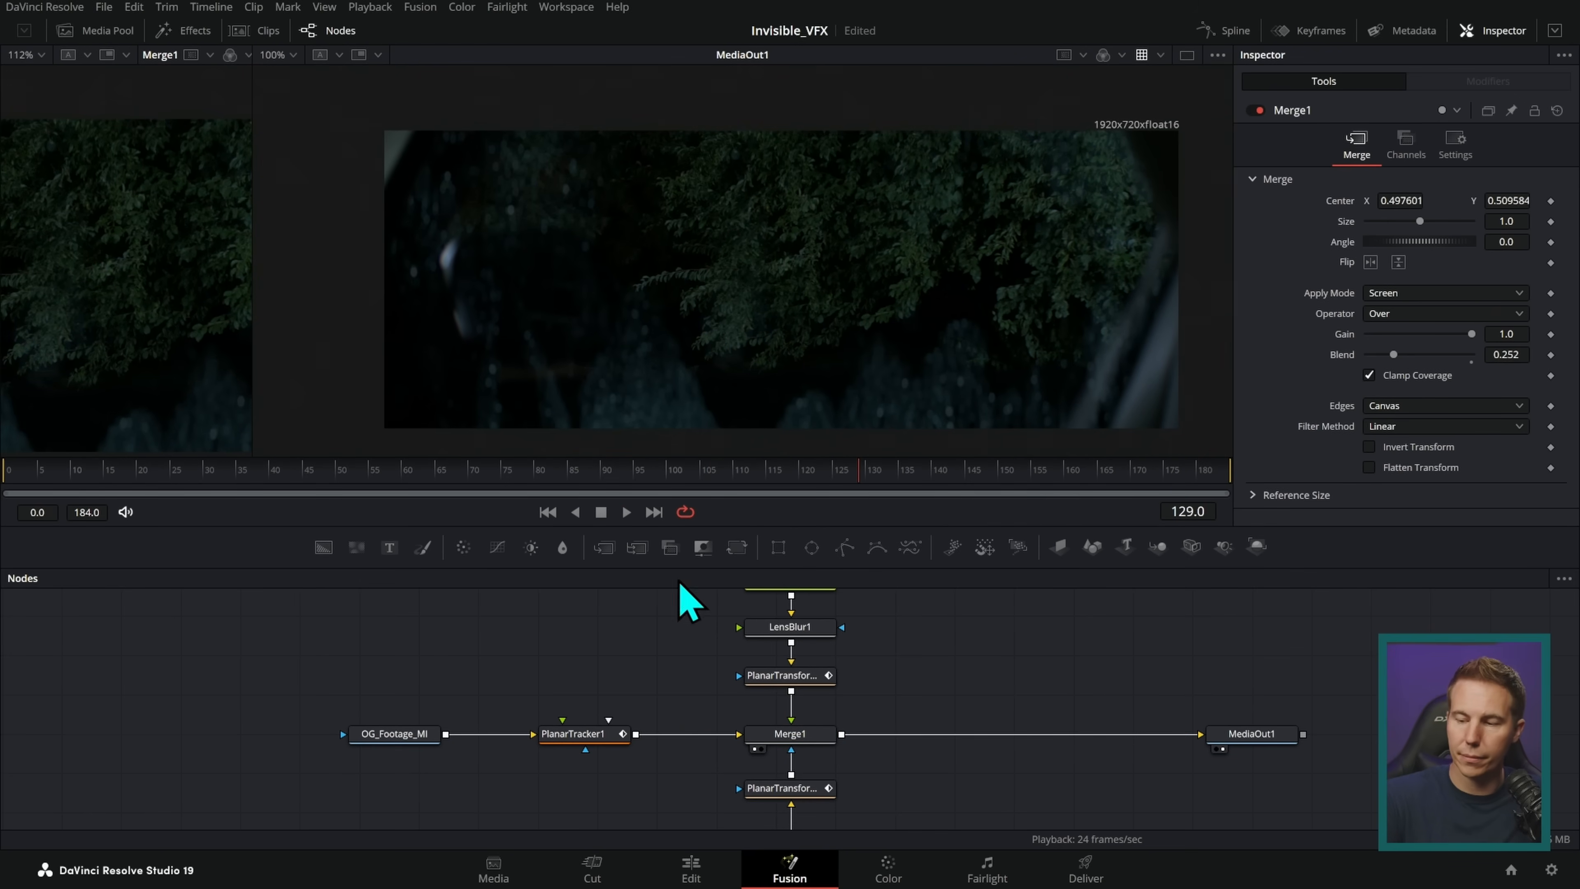
key(ctrl+z)
key(ctrl+z)
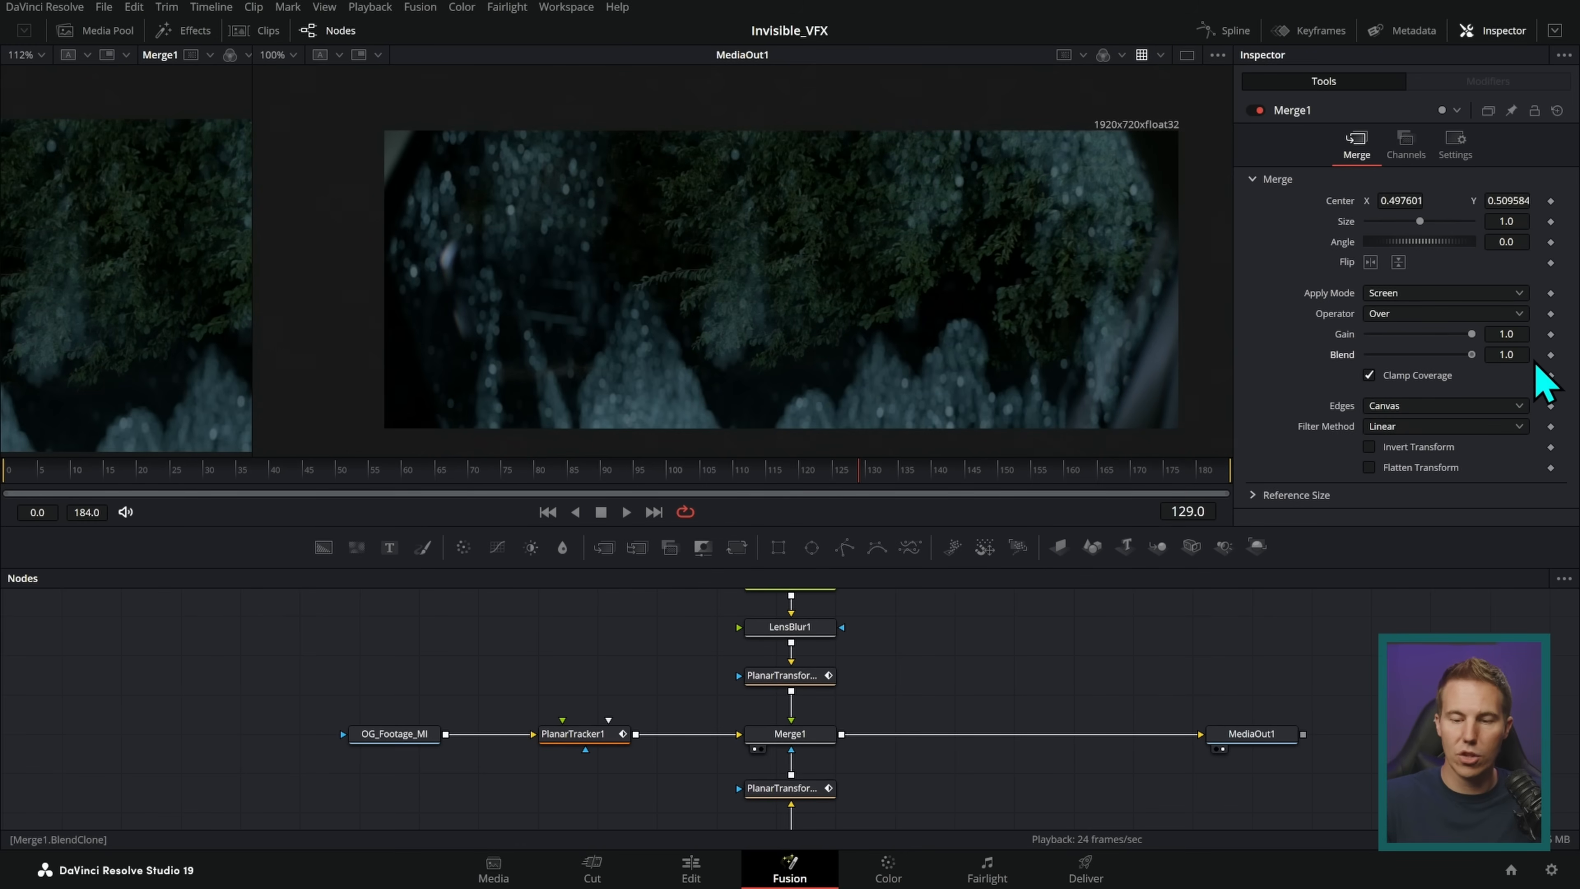
- Set Merge1's Blend to 0.394 and play back the composite
drag(1463, 365, 1409, 368)
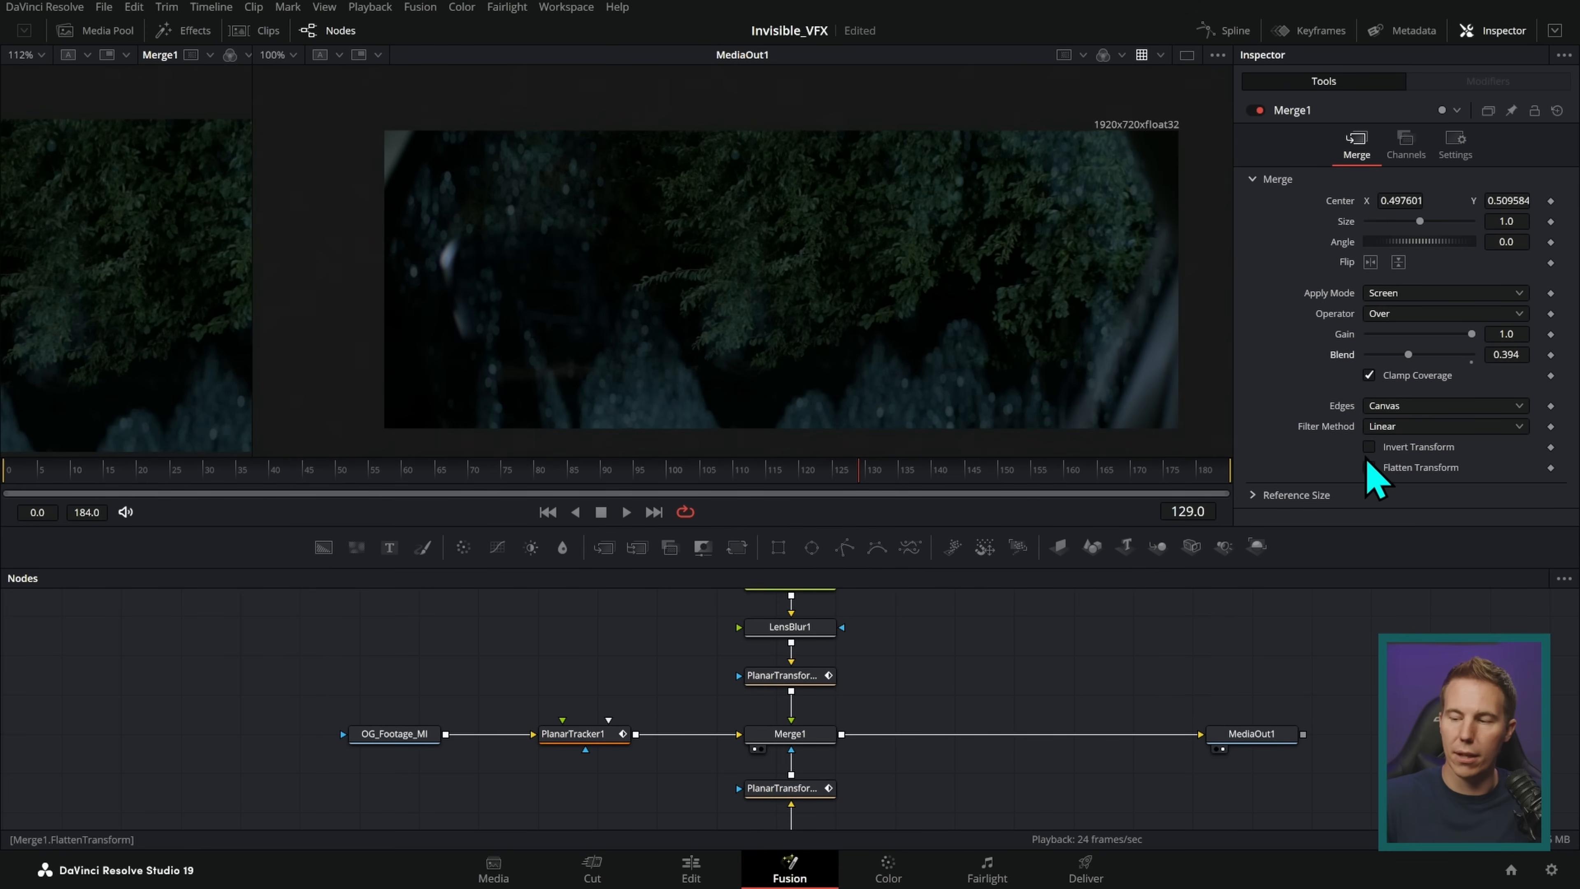
click(625, 511)
click(601, 511)
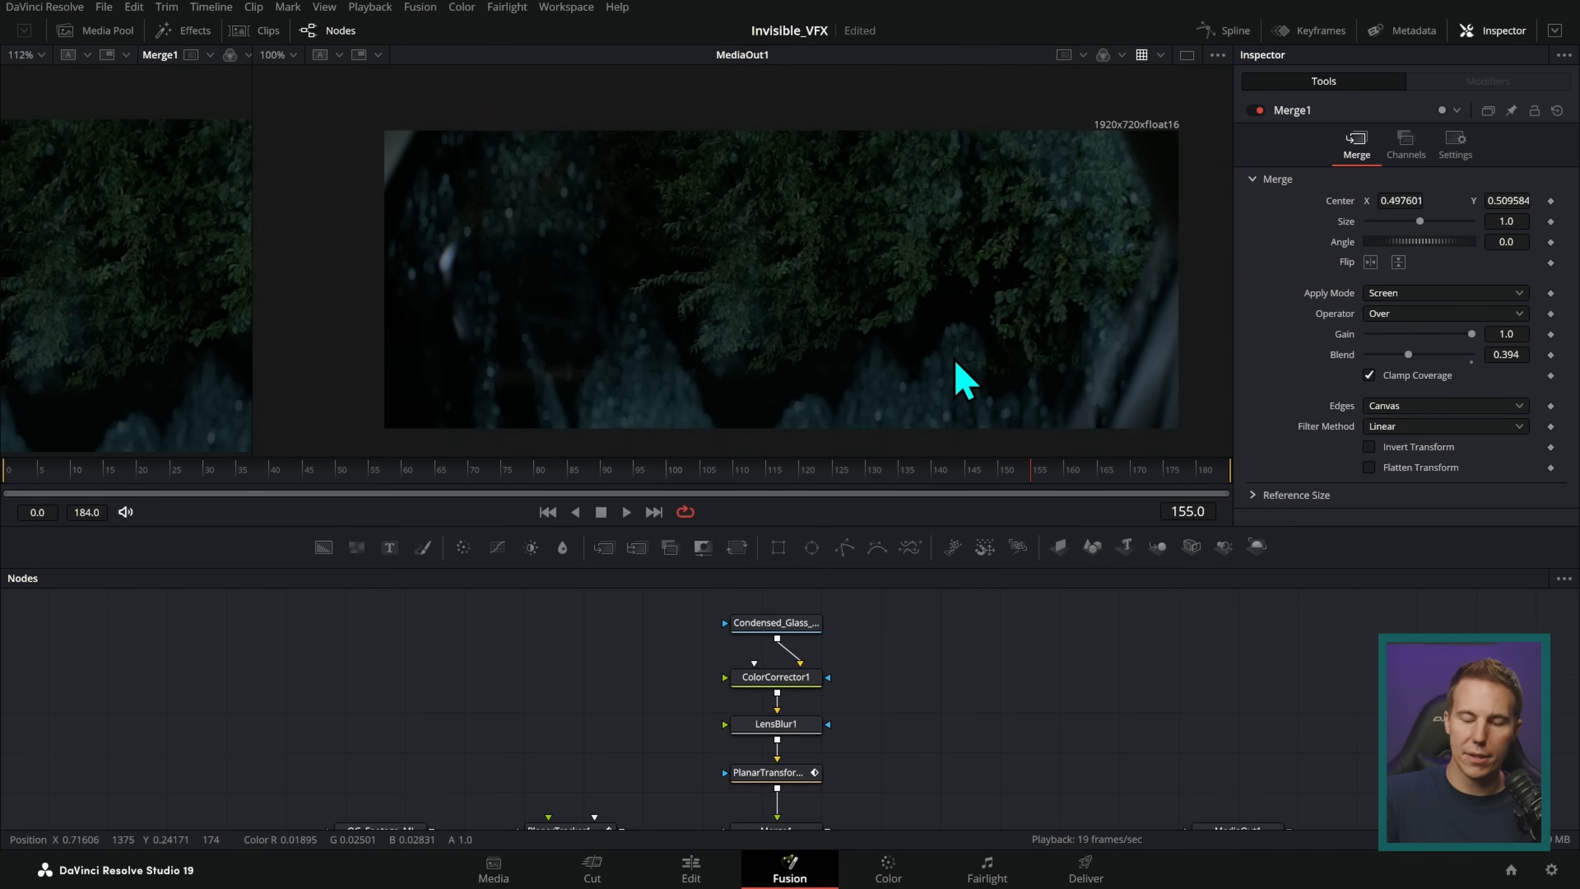
- View the Condensed_Glass clip beside the composite and scrub to frame 124 to examine the original glass texture
click(749, 624)
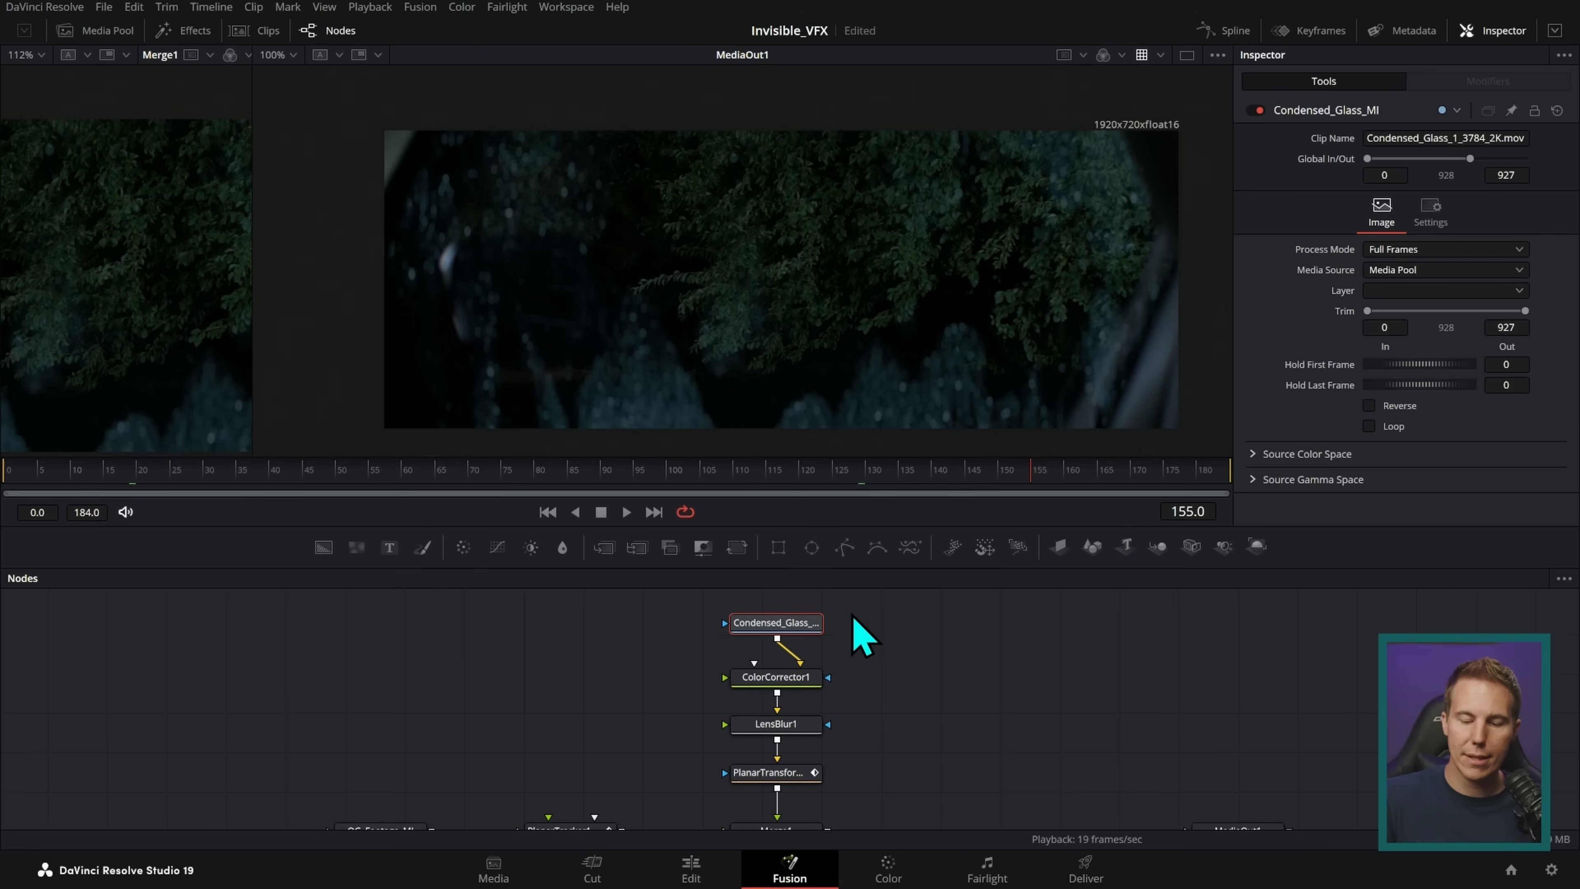
drag(781, 625, 722, 383)
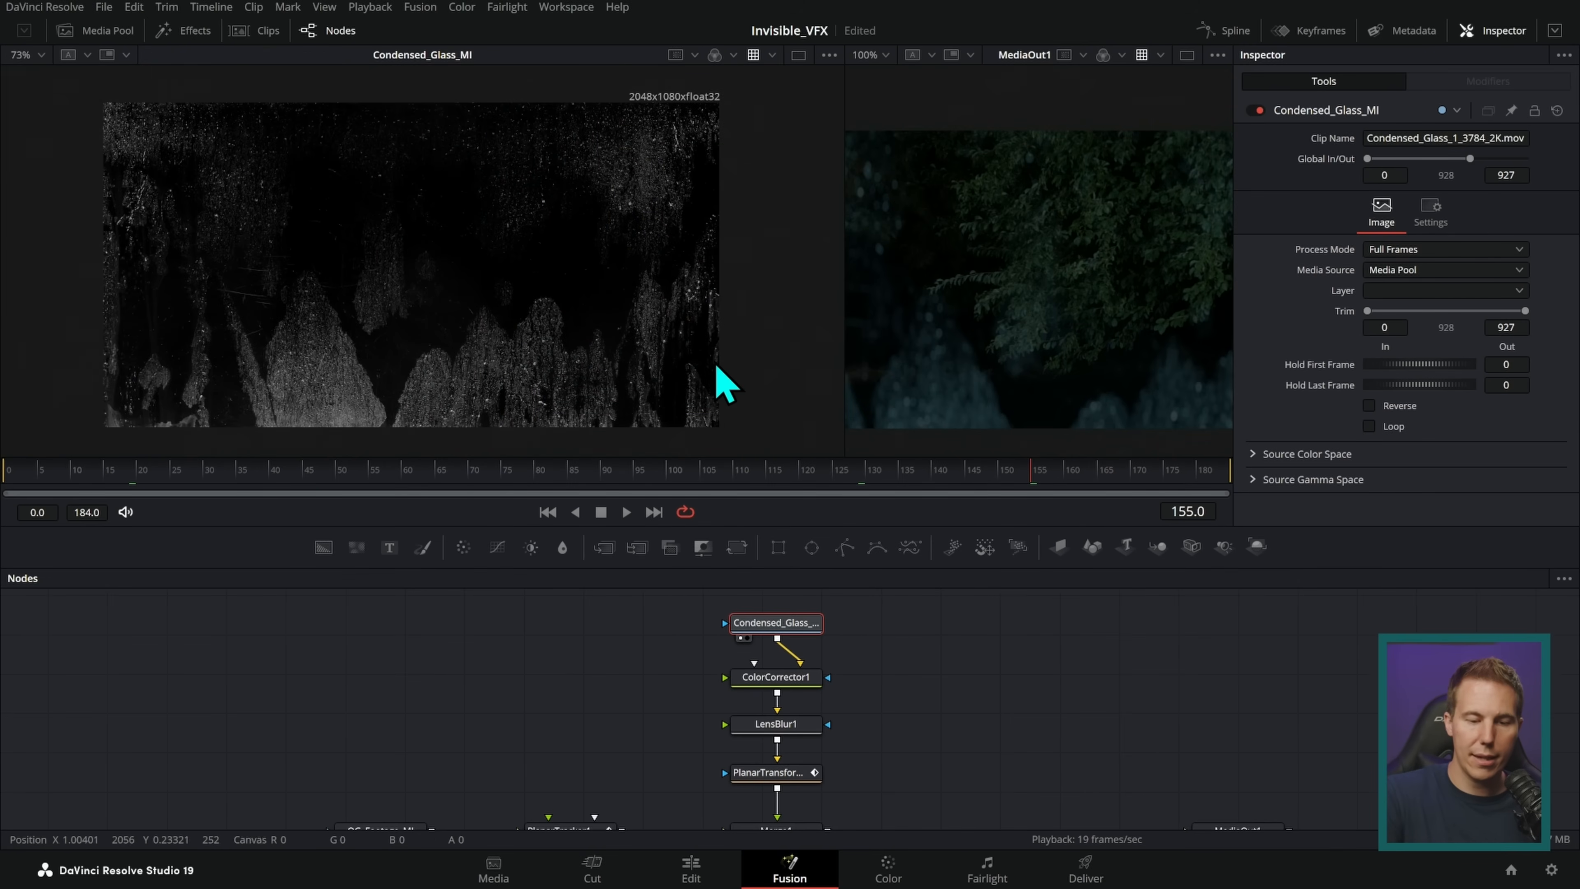
drag(520, 481, 827, 492)
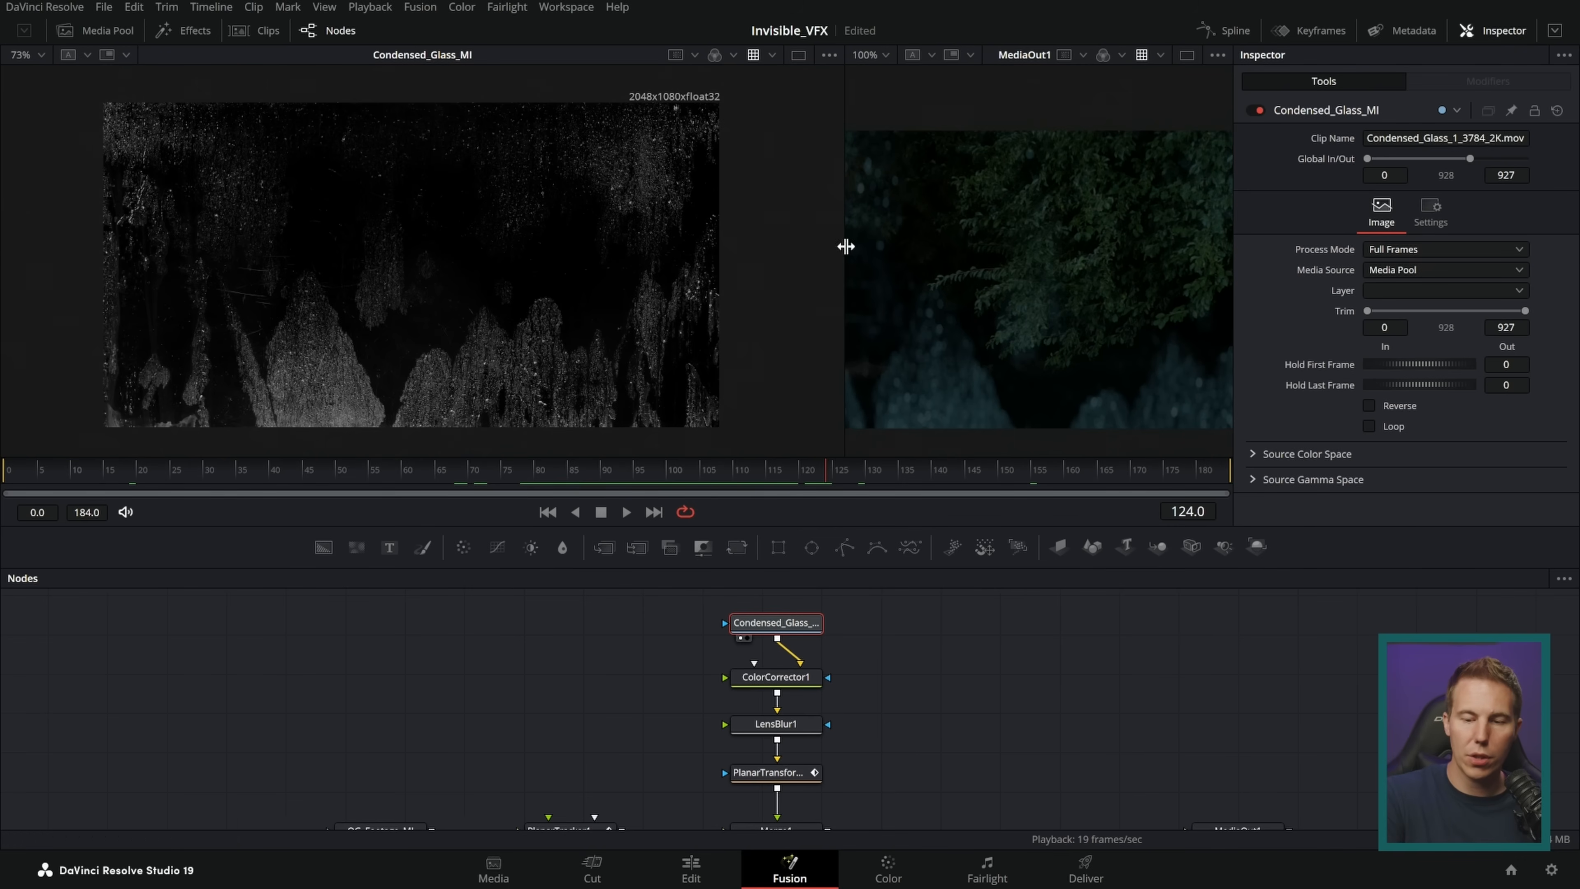
mouse_move(493, 125)
mouse_down()
mouse_move(529, 290)
mouse_move(554, 136)
mouse_up()
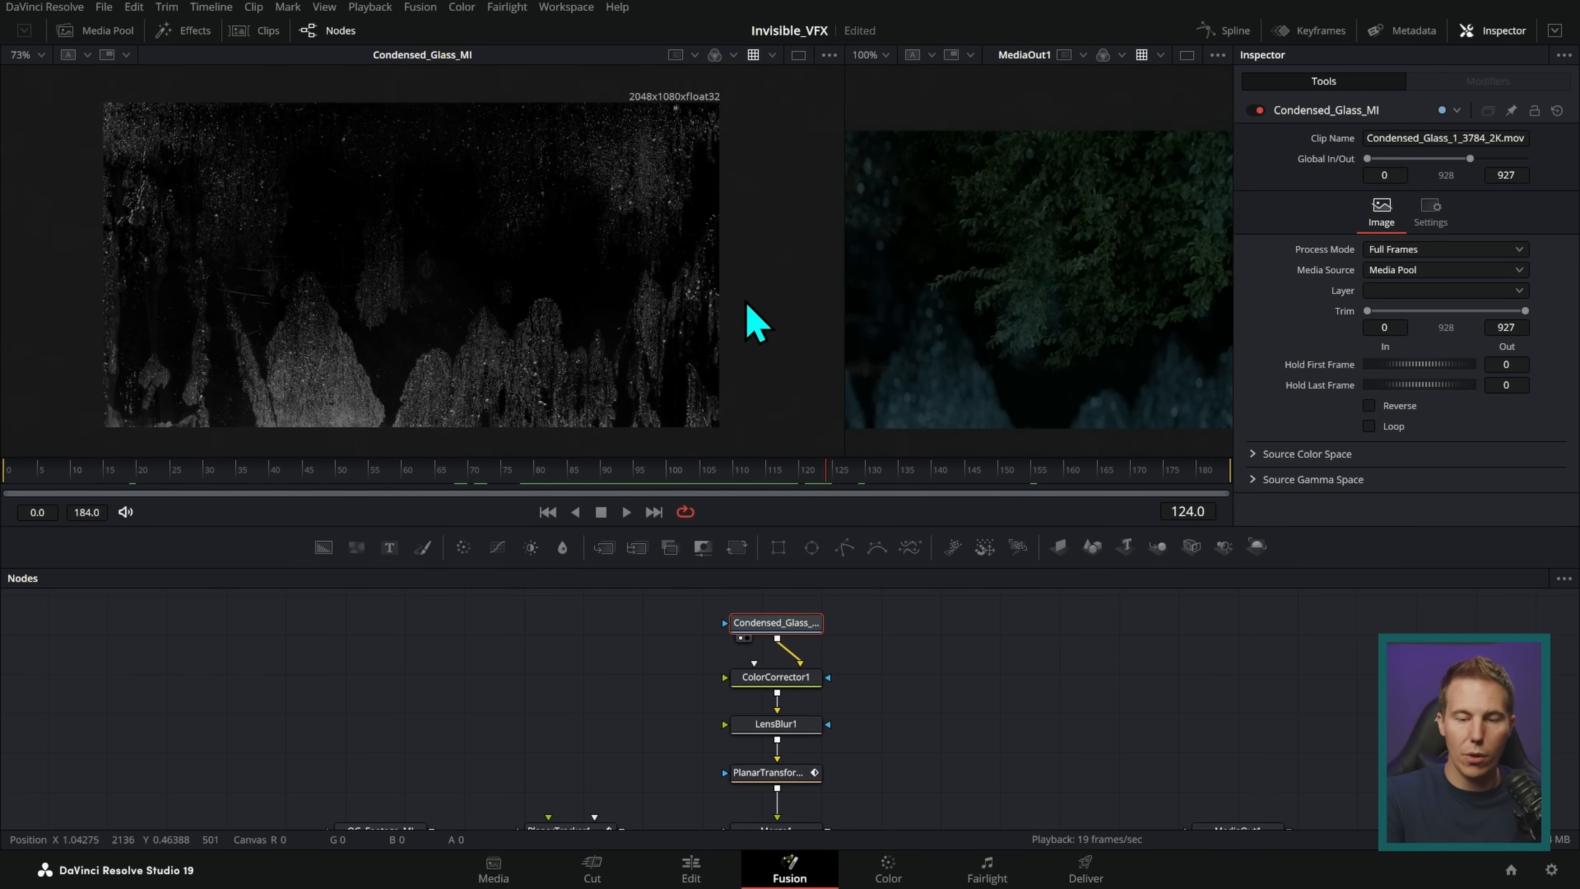
- Enlarge the MediaOut1 viewer, space out the upper nodes, and add a Transform node between LensBlur1 and PlanarTransform1
drag(845, 282, 317, 311)
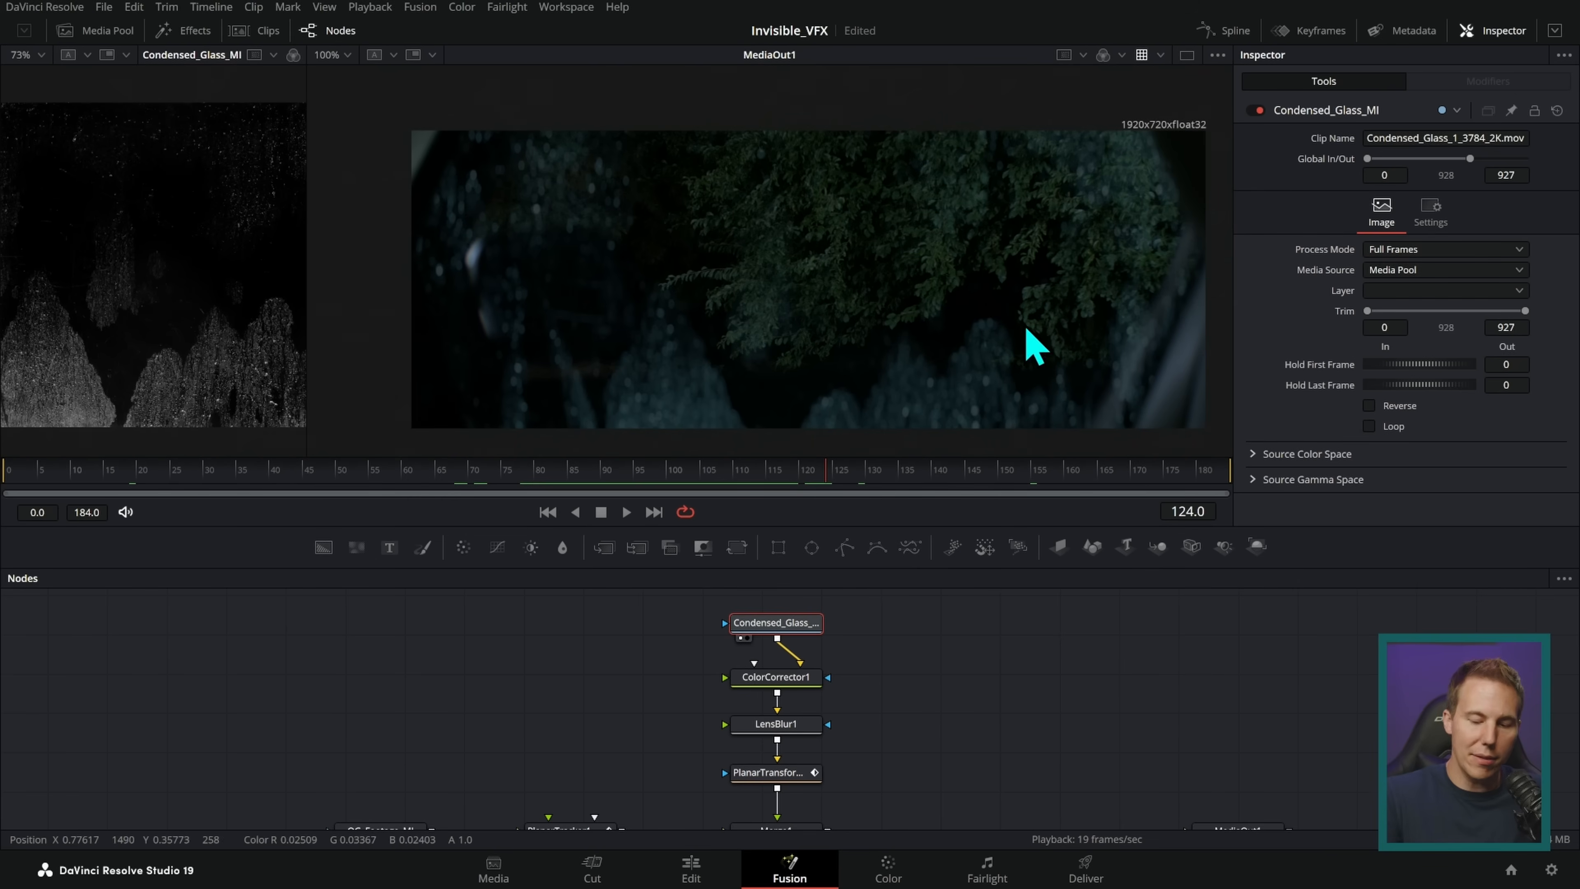
click(908, 654)
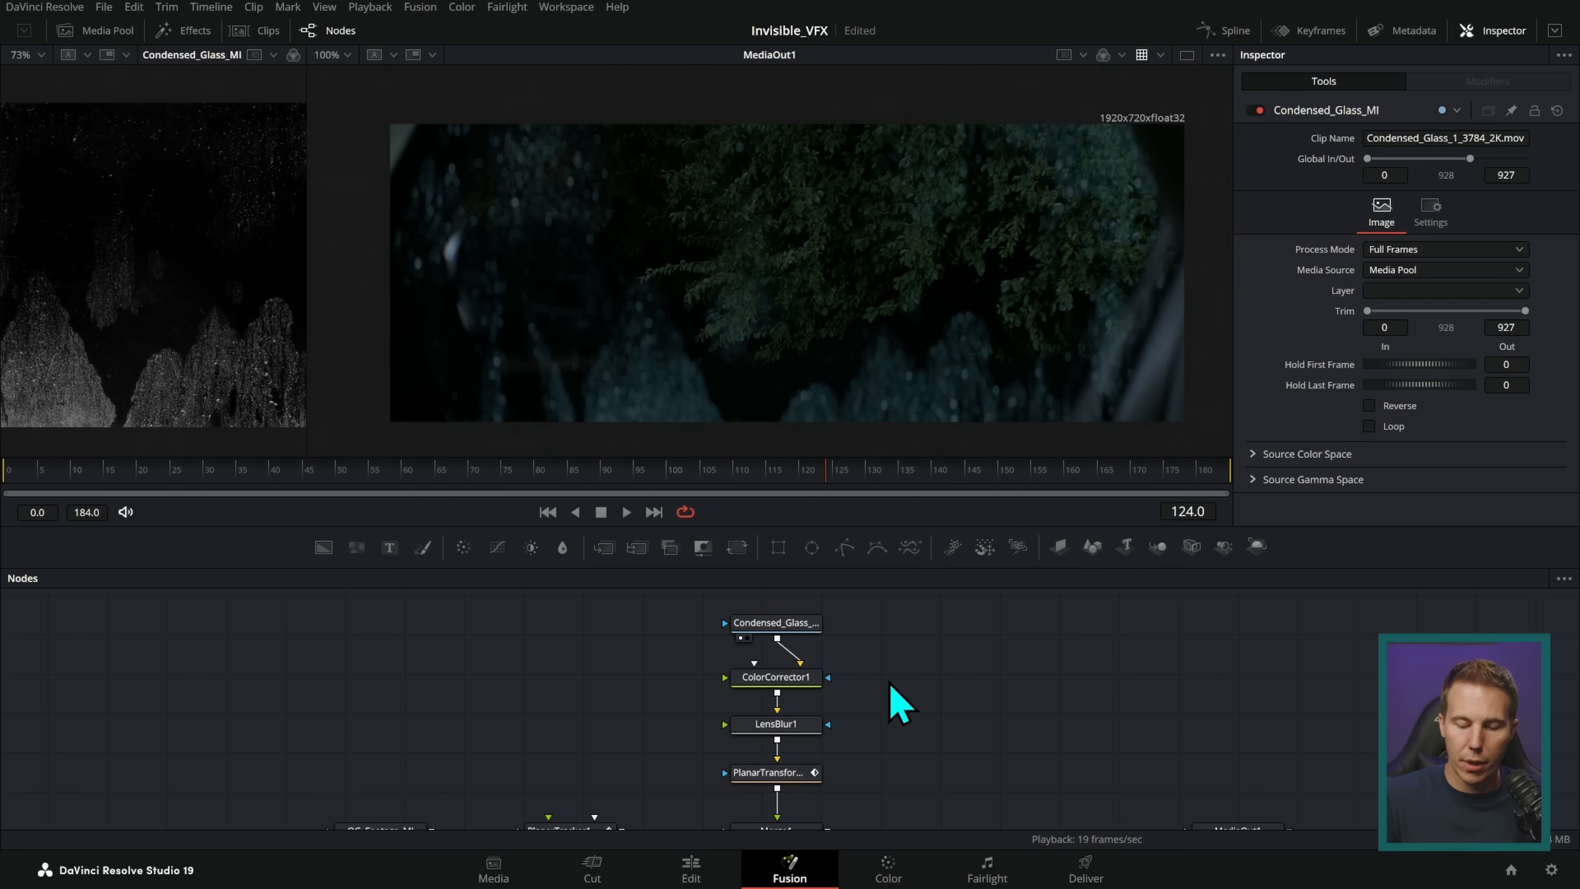
drag(878, 622, 807, 701)
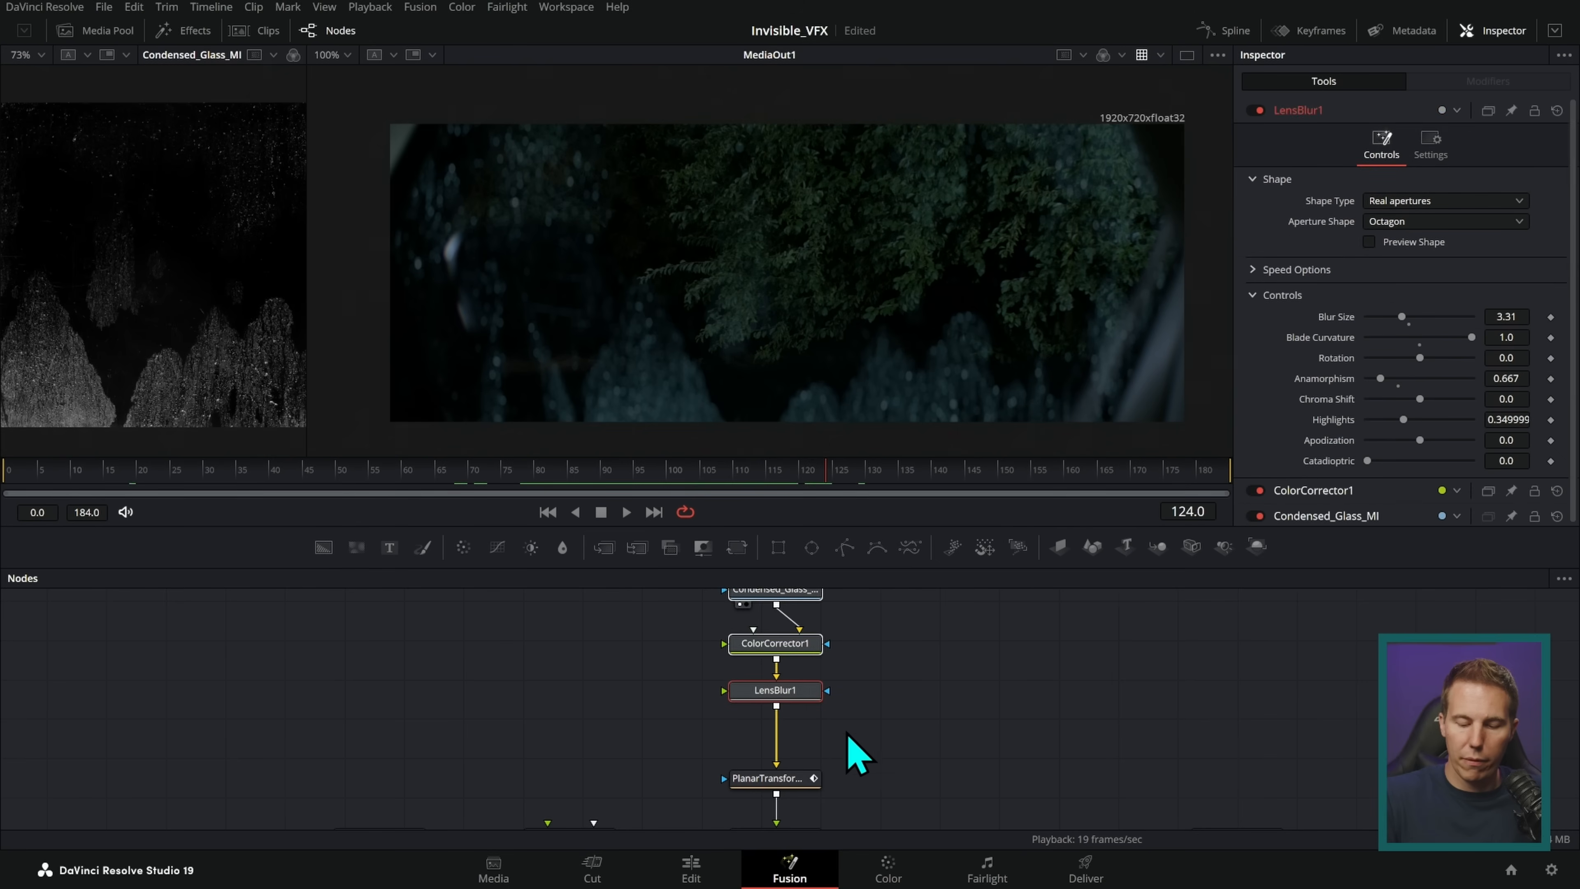
click(802, 697)
key(shift+space)
text(x)
key(Return)
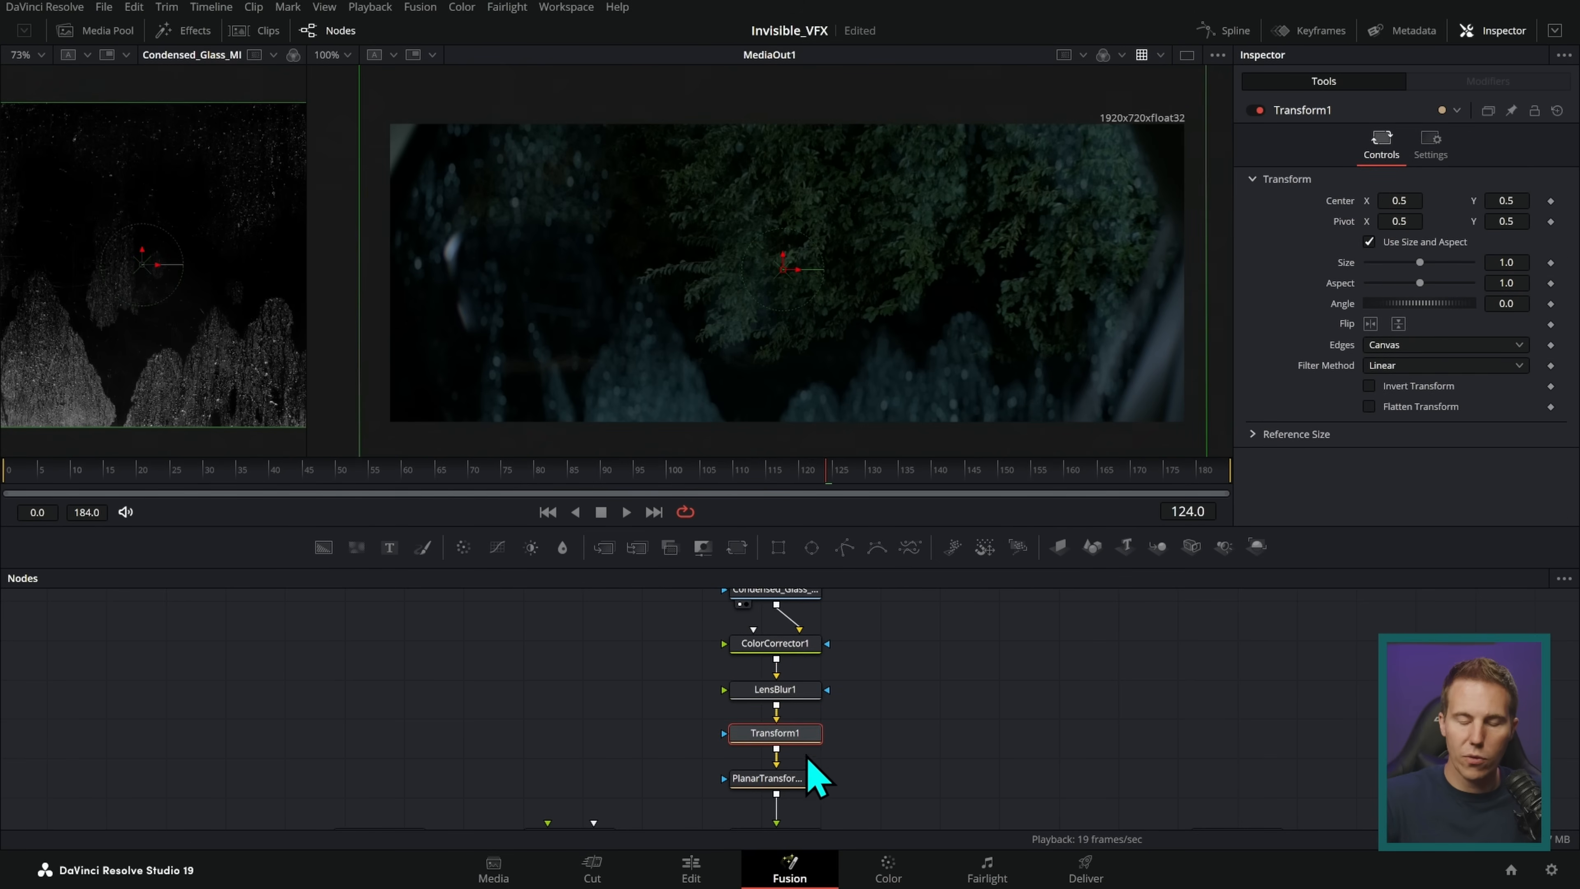
- Scale the glass to Size 1.89 in Transform1 and move its Center to X 0.073171, Y 0.028878
mouse_move(820, 767)
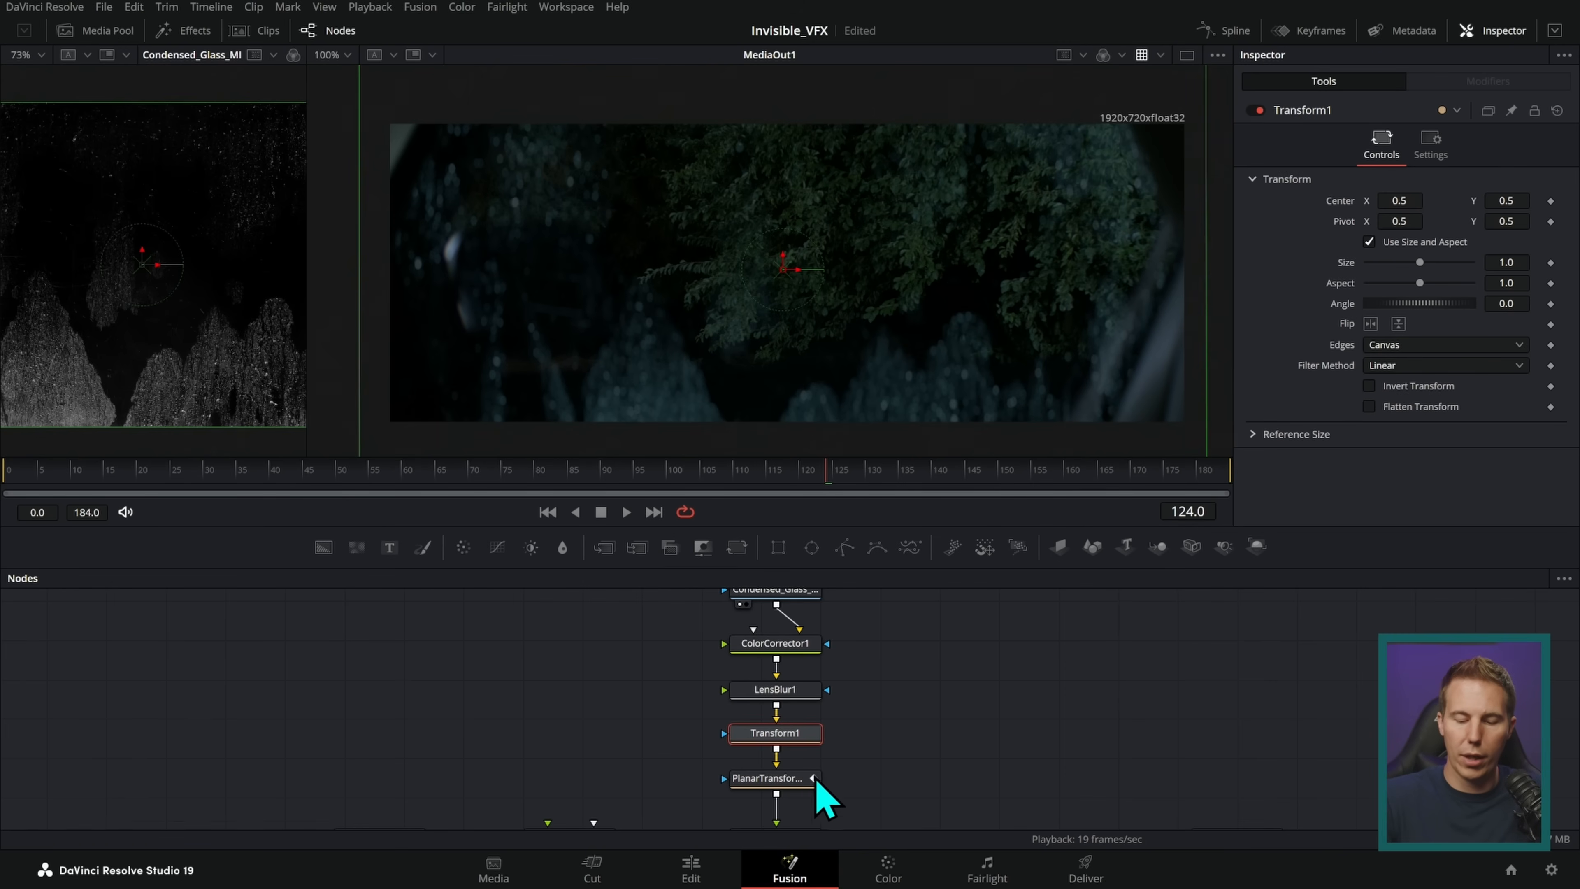
scroll(857, 719, down, 1)
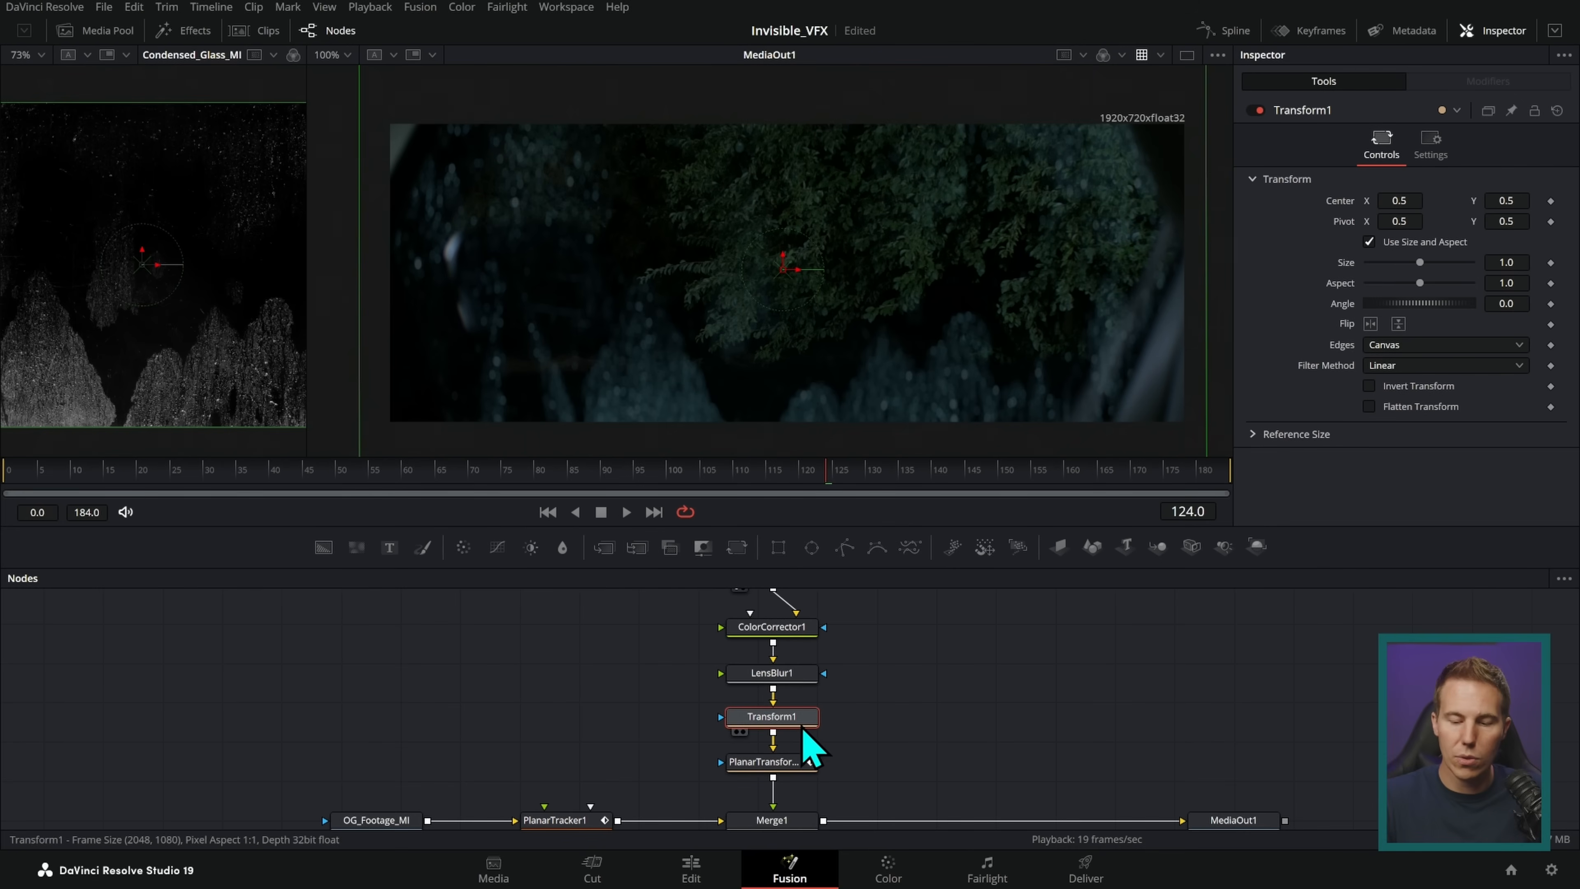
drag(1421, 263, 1431, 264)
drag(784, 266, 684, 448)
drag(678, 543, 427, 501)
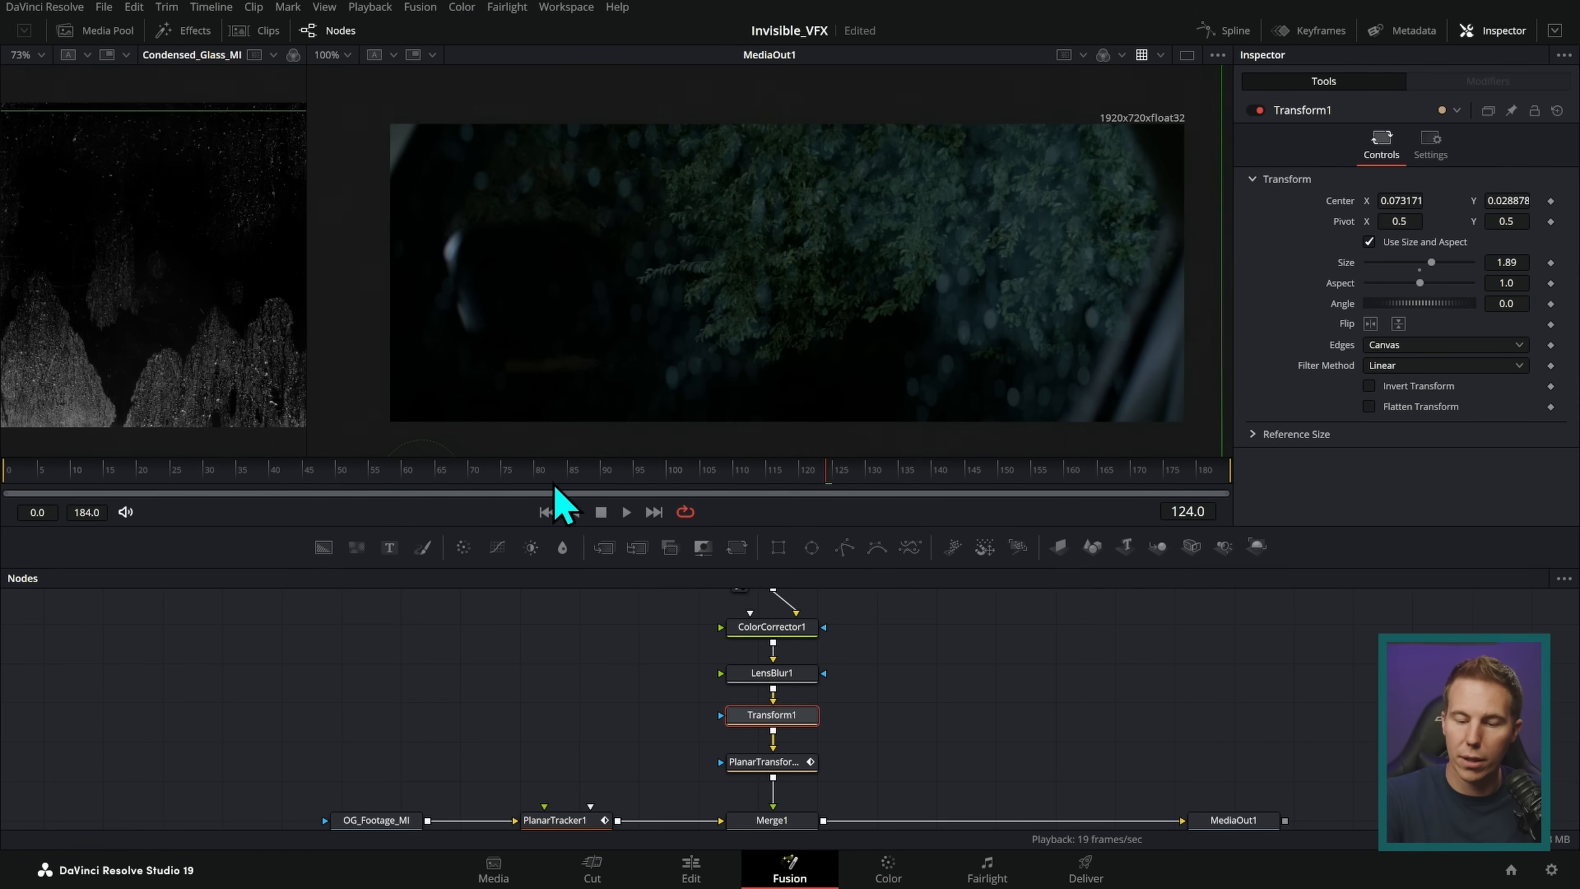
- Set LensBlur1's Blur Size to 2.88 and play back the composite
scroll(877, 660, up, 2)
click(803, 696)
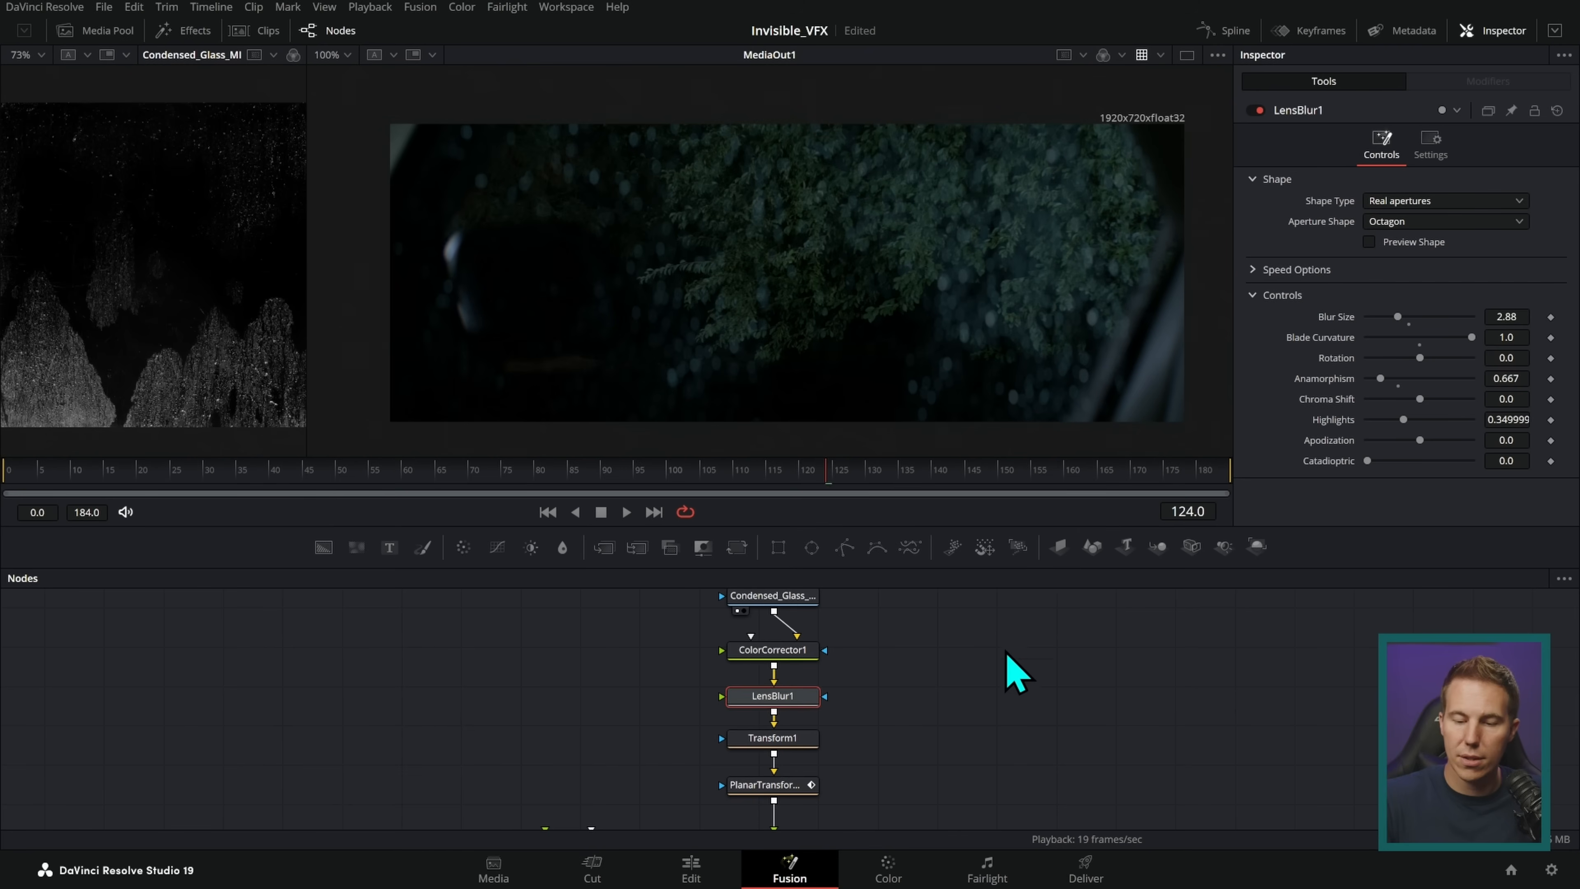
click(626, 511)
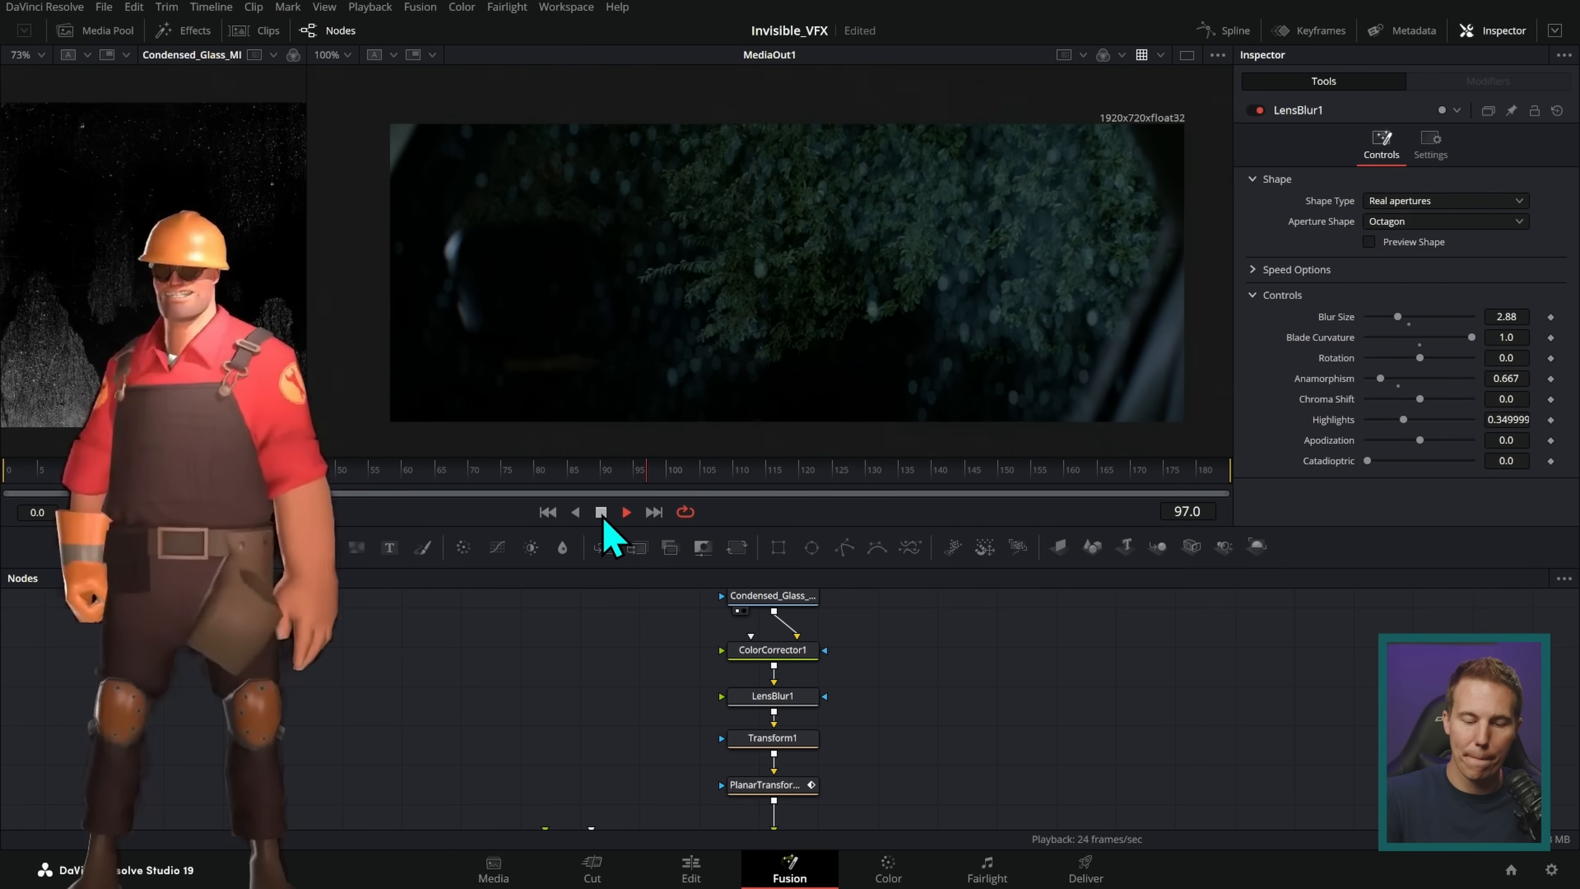
click(601, 513)
- Enlarge the node graph area, then switch to Miro and look over the Elements of Invisible VFX board
drag(934, 526, 945, 431)
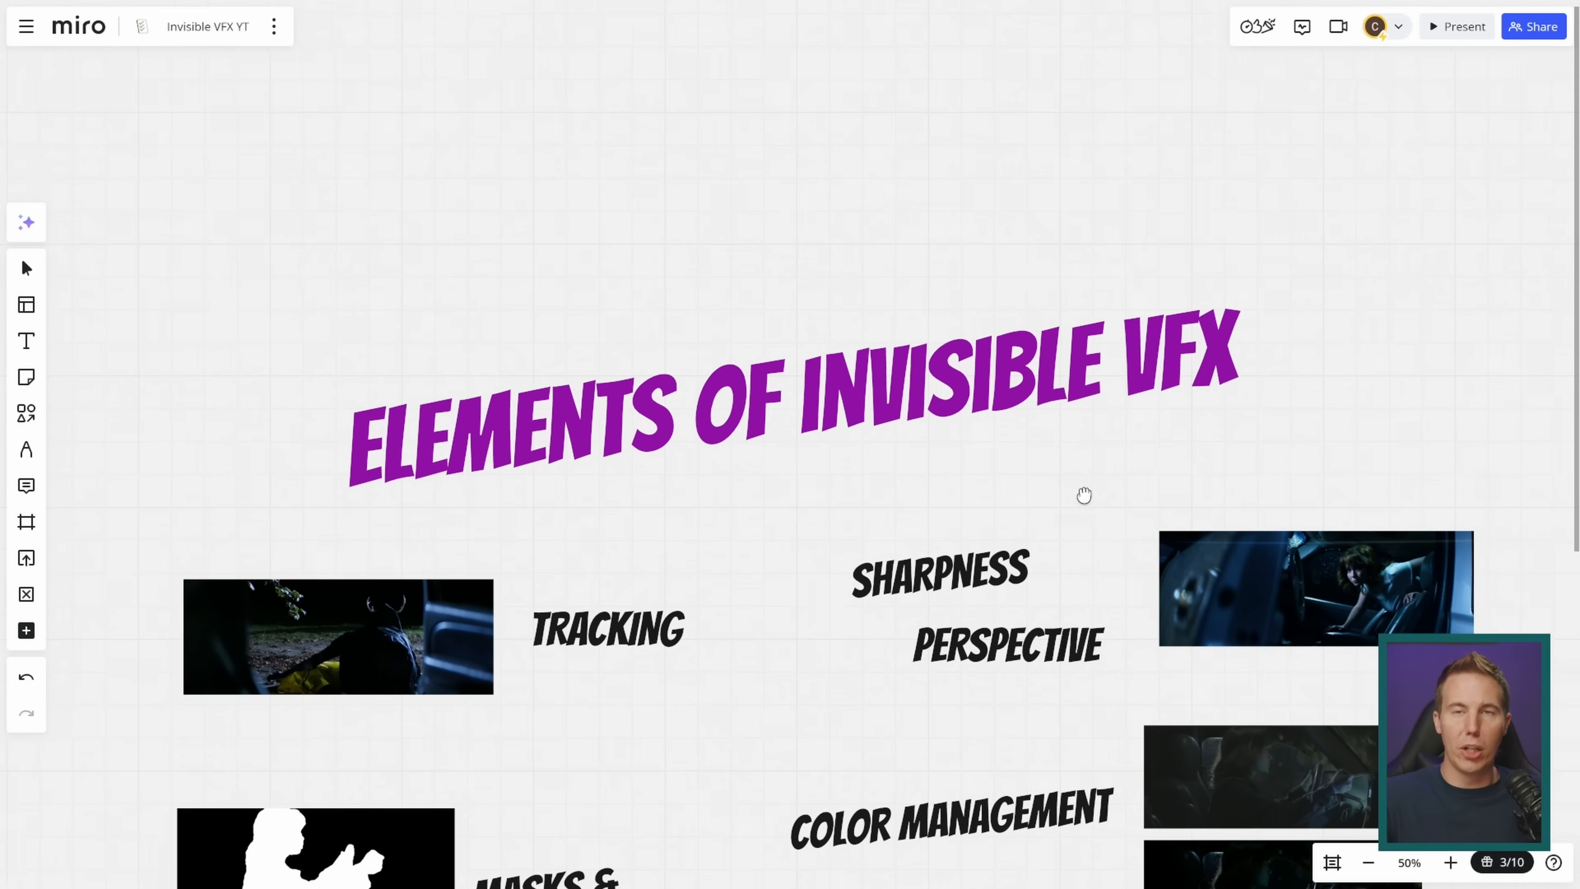
drag(1089, 499, 1093, 501)
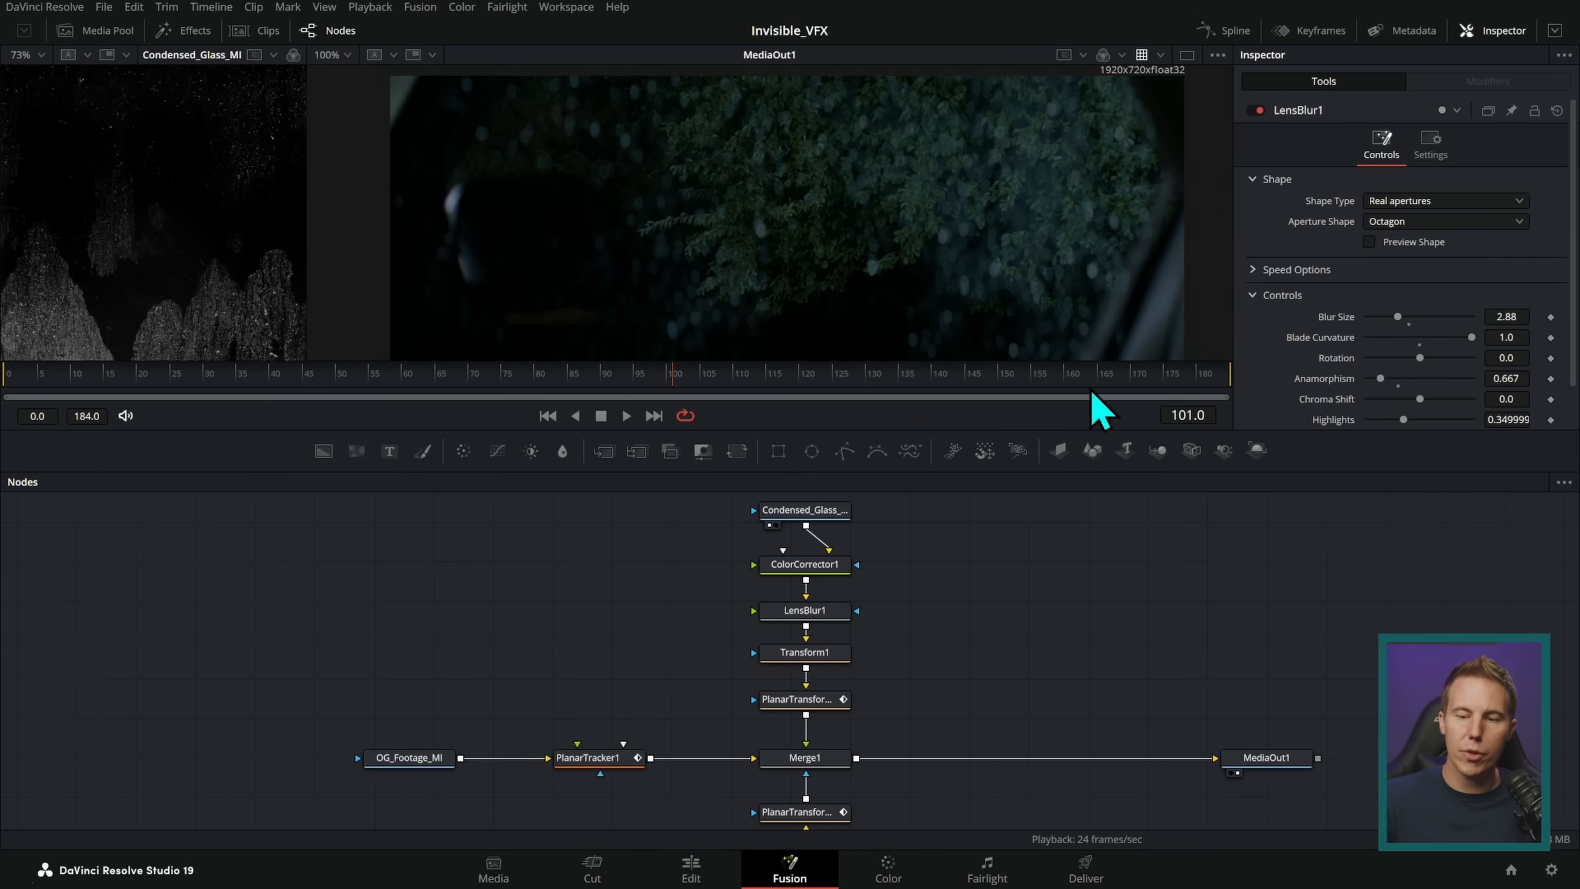
- Switch back to DaVinci Resolve, view OG_Footage_MI and PlanarTracker1, and inspect both PlanarTransform nodes
key(2)
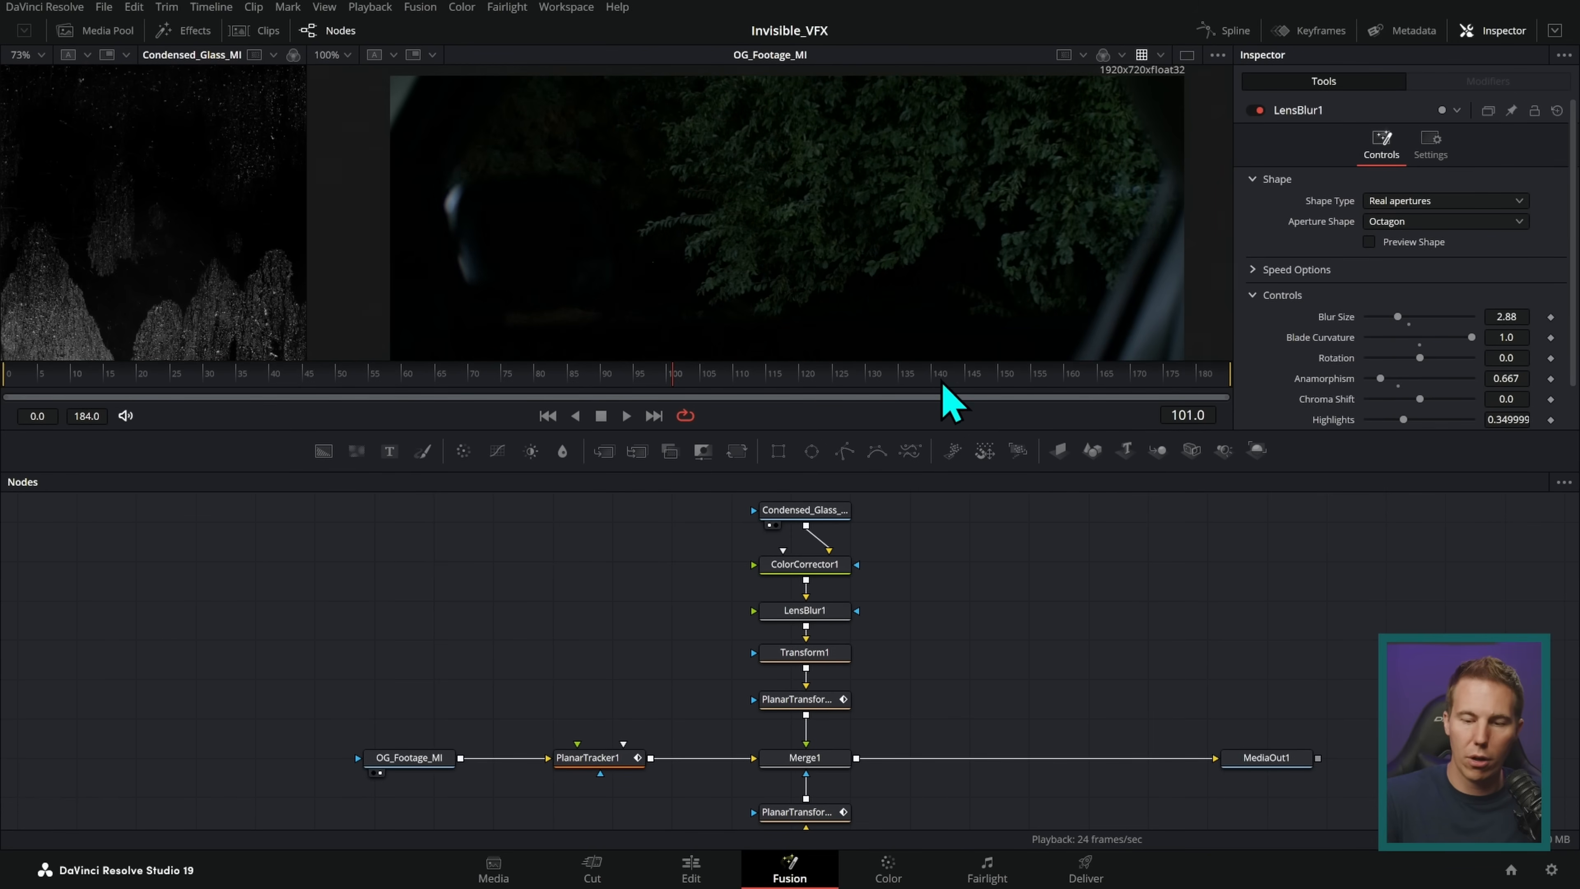
drag(964, 429, 959, 483)
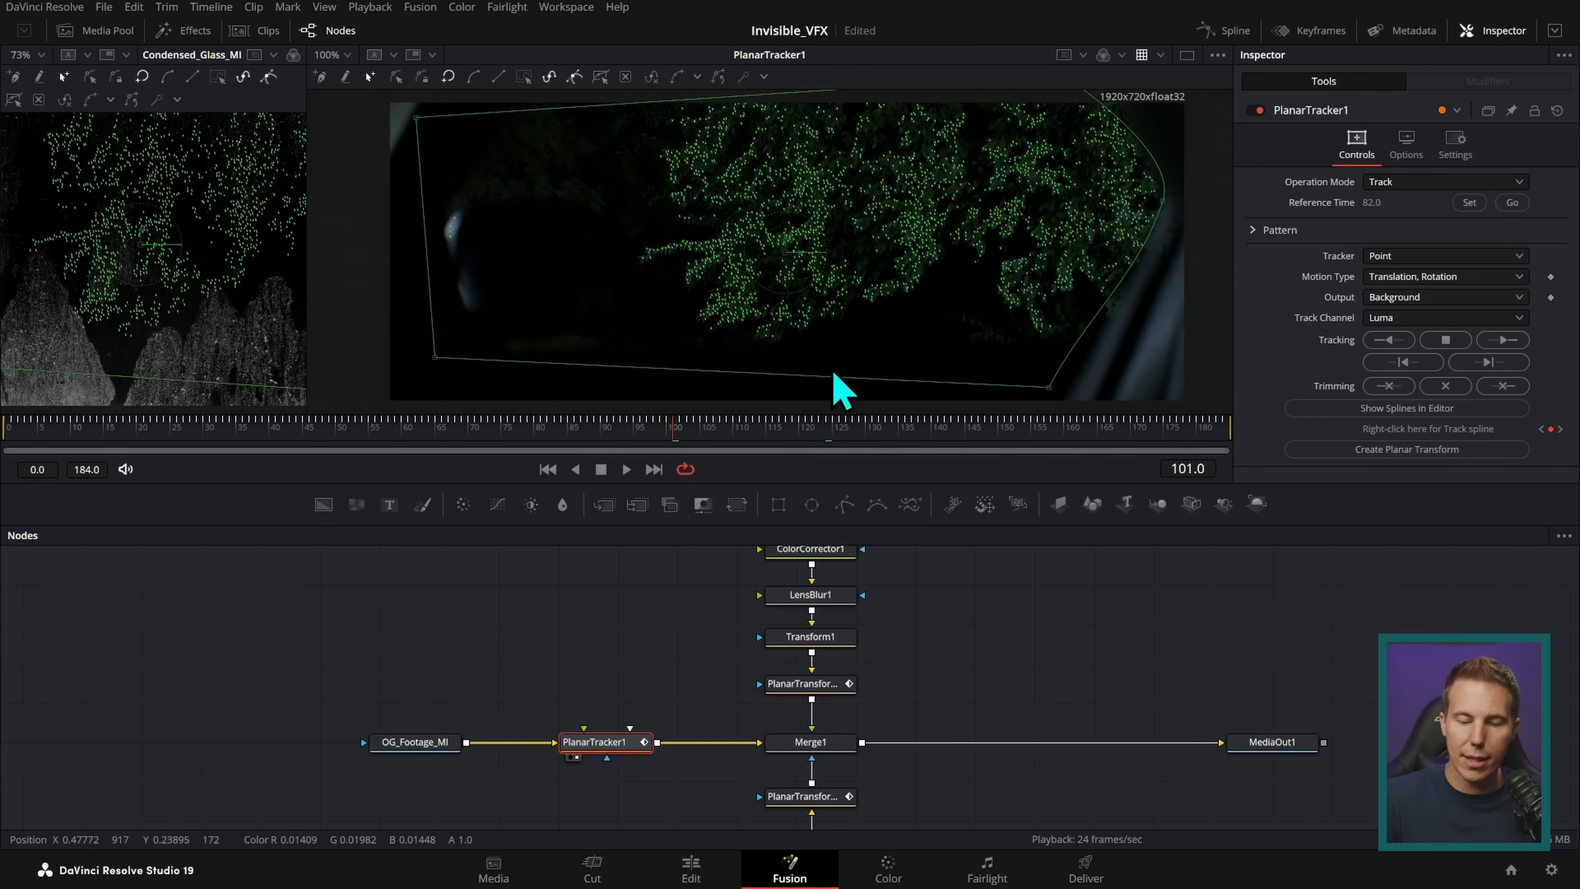
click(808, 696)
scroll(900, 681, down, 3)
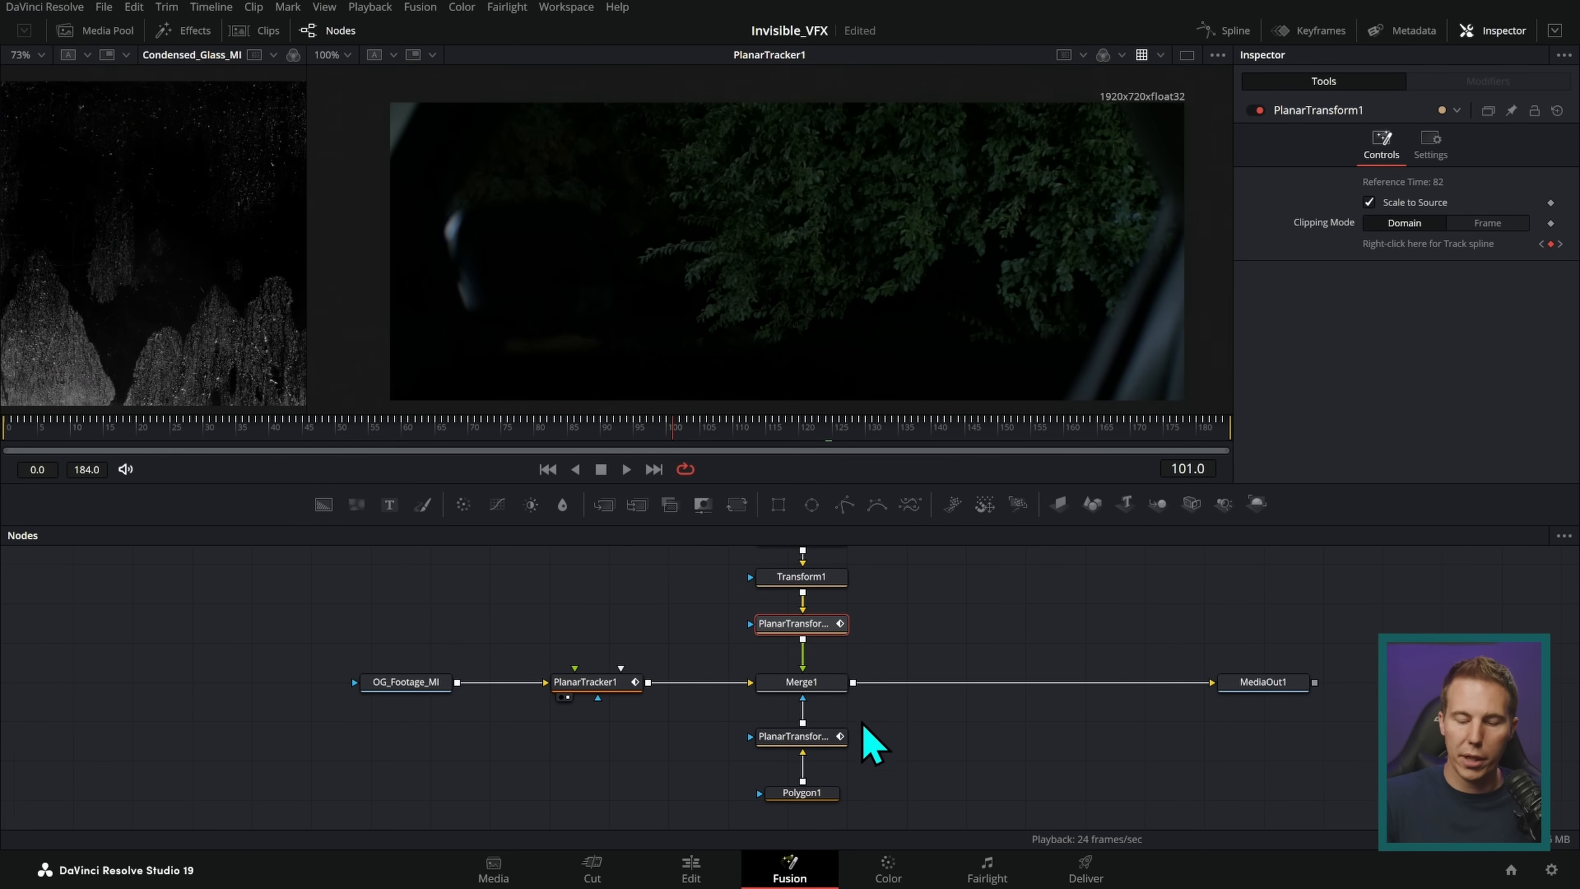
click(843, 742)
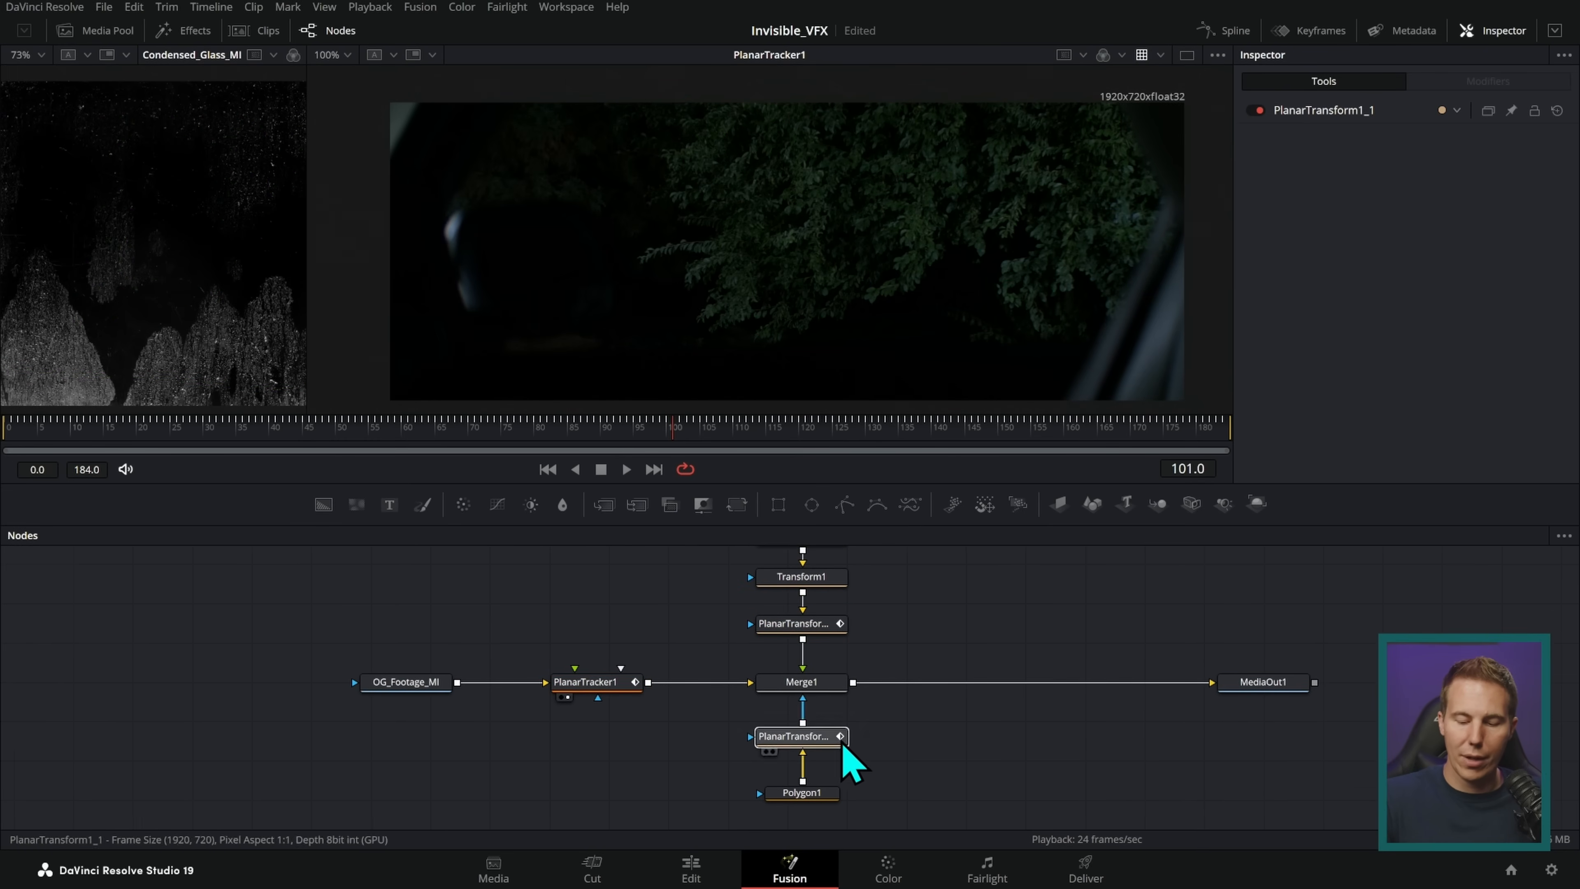
- View the outputs of ColorCorrector1, LensBlur1, Transform1 and PlanarTransform1 in turn, and play back the tracked glass
scroll(945, 607, up, 7)
drag(765, 611, 901, 324)
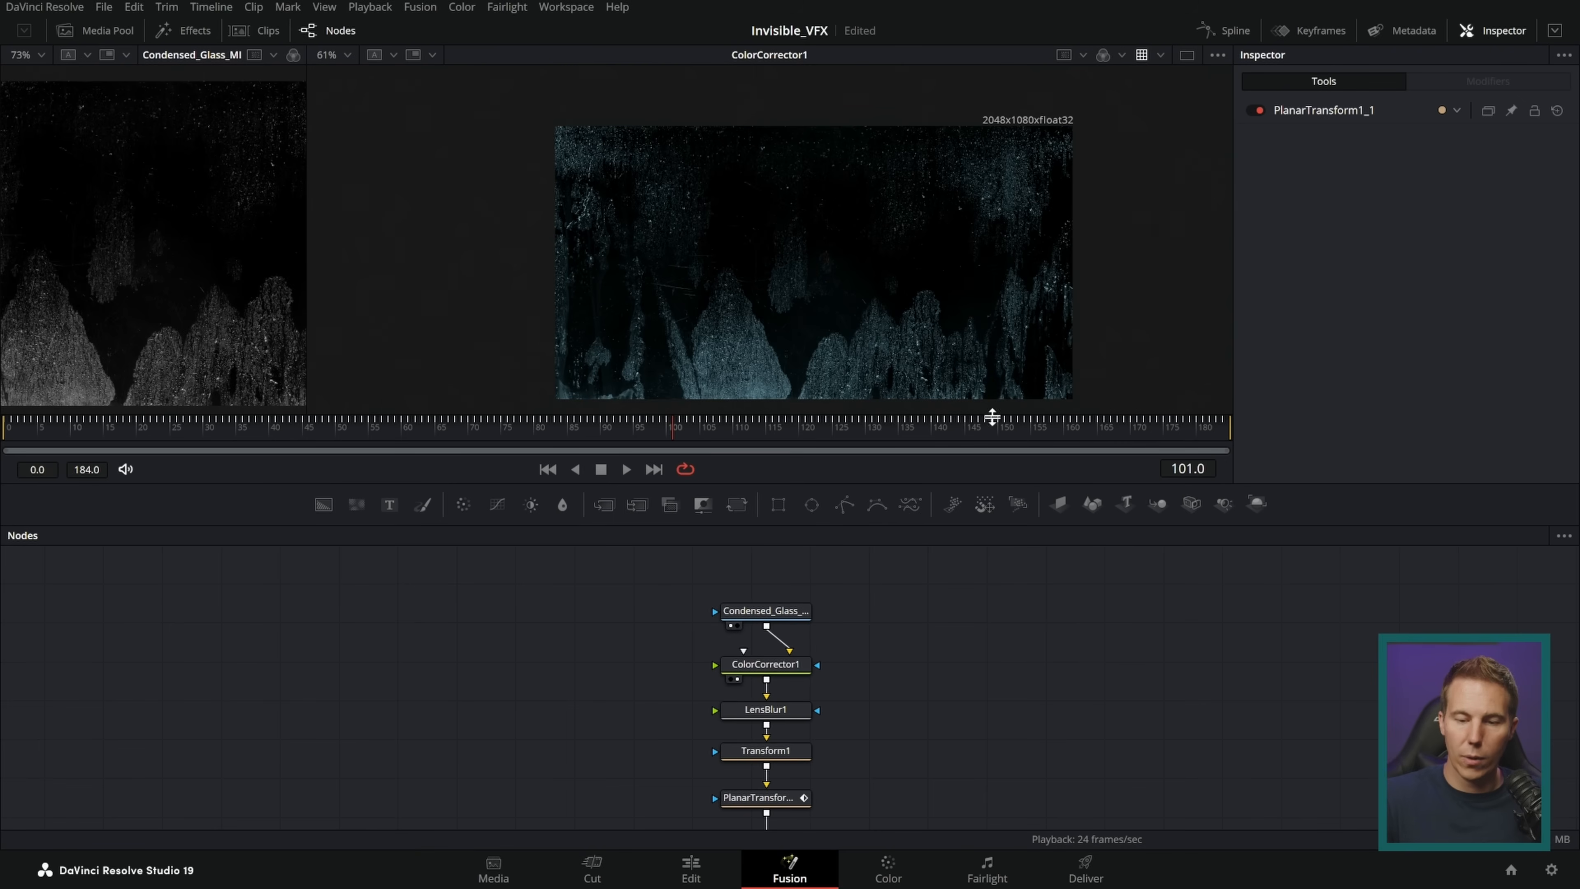
drag(797, 709, 1033, 254)
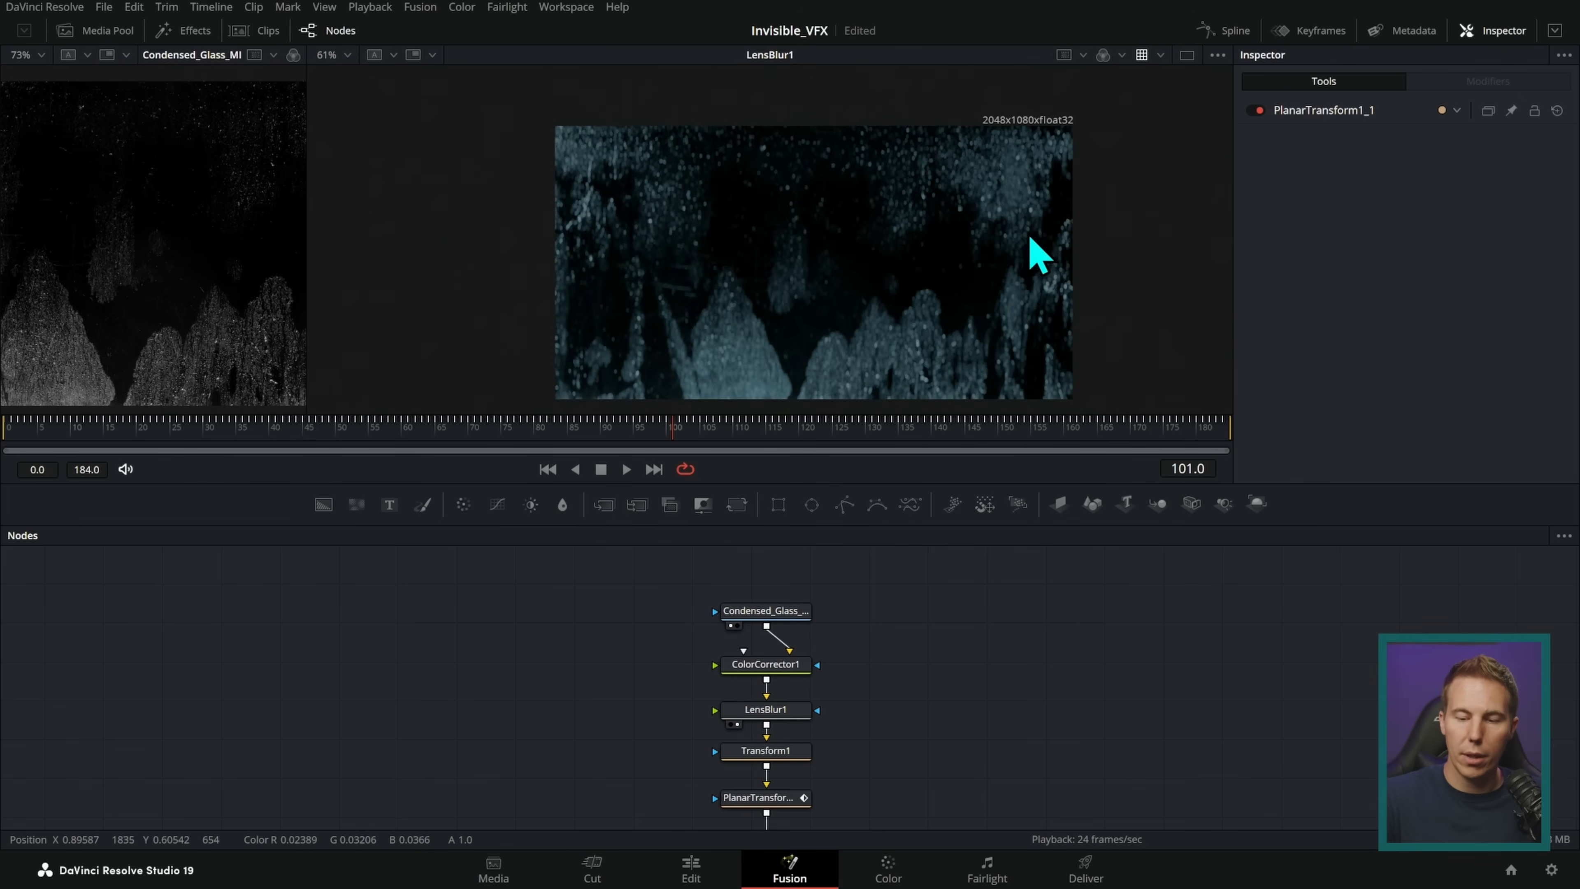
scroll(995, 361, up, 4)
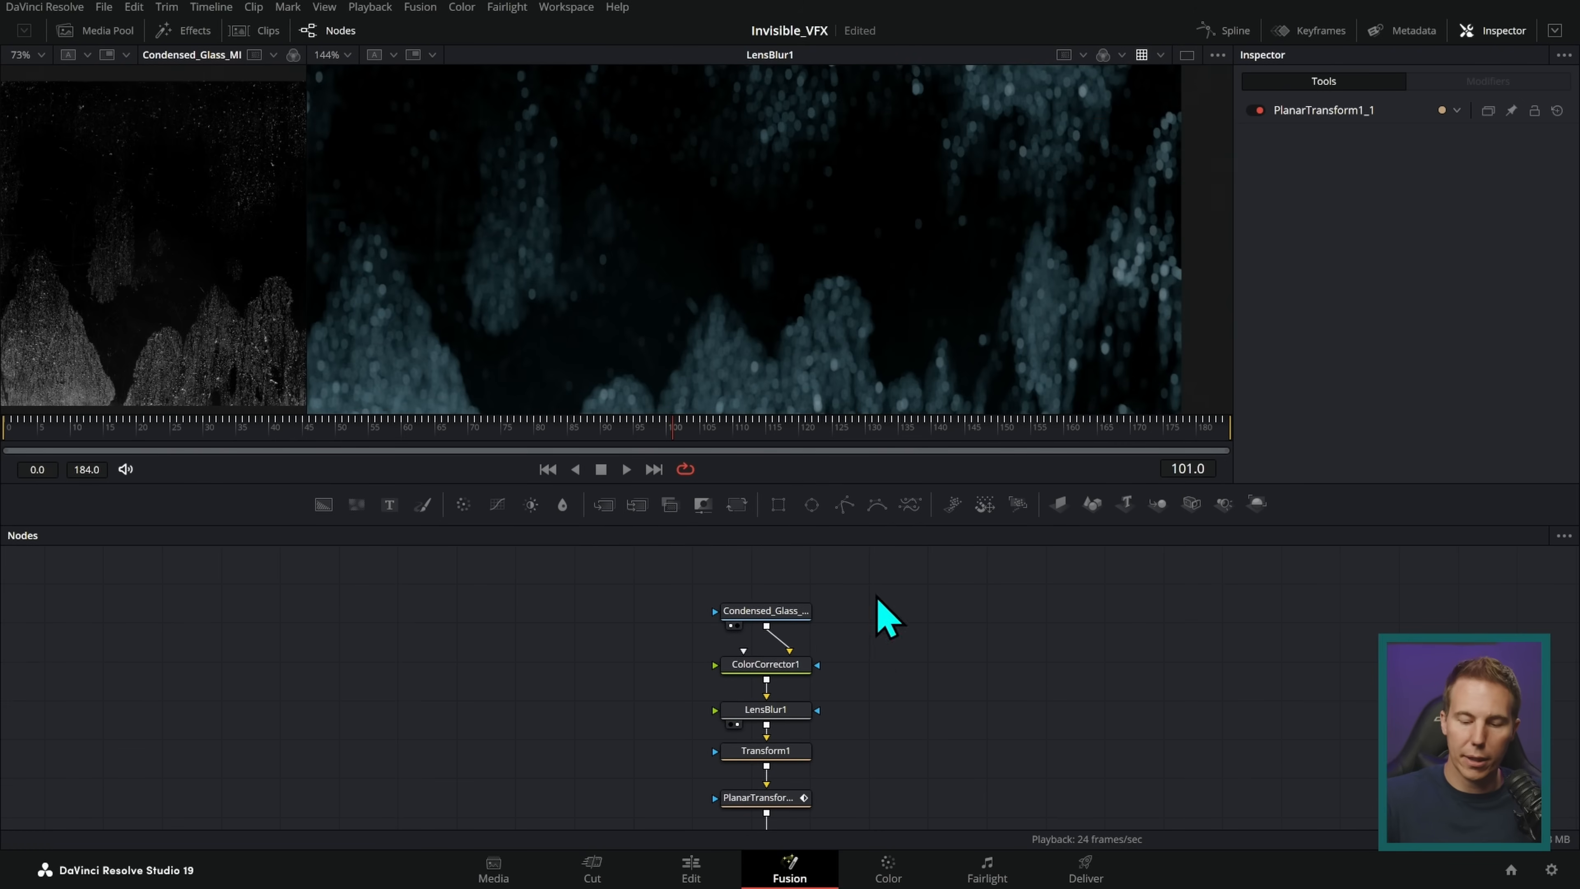
scroll(882, 611, down, 3)
drag(749, 673, 1010, 274)
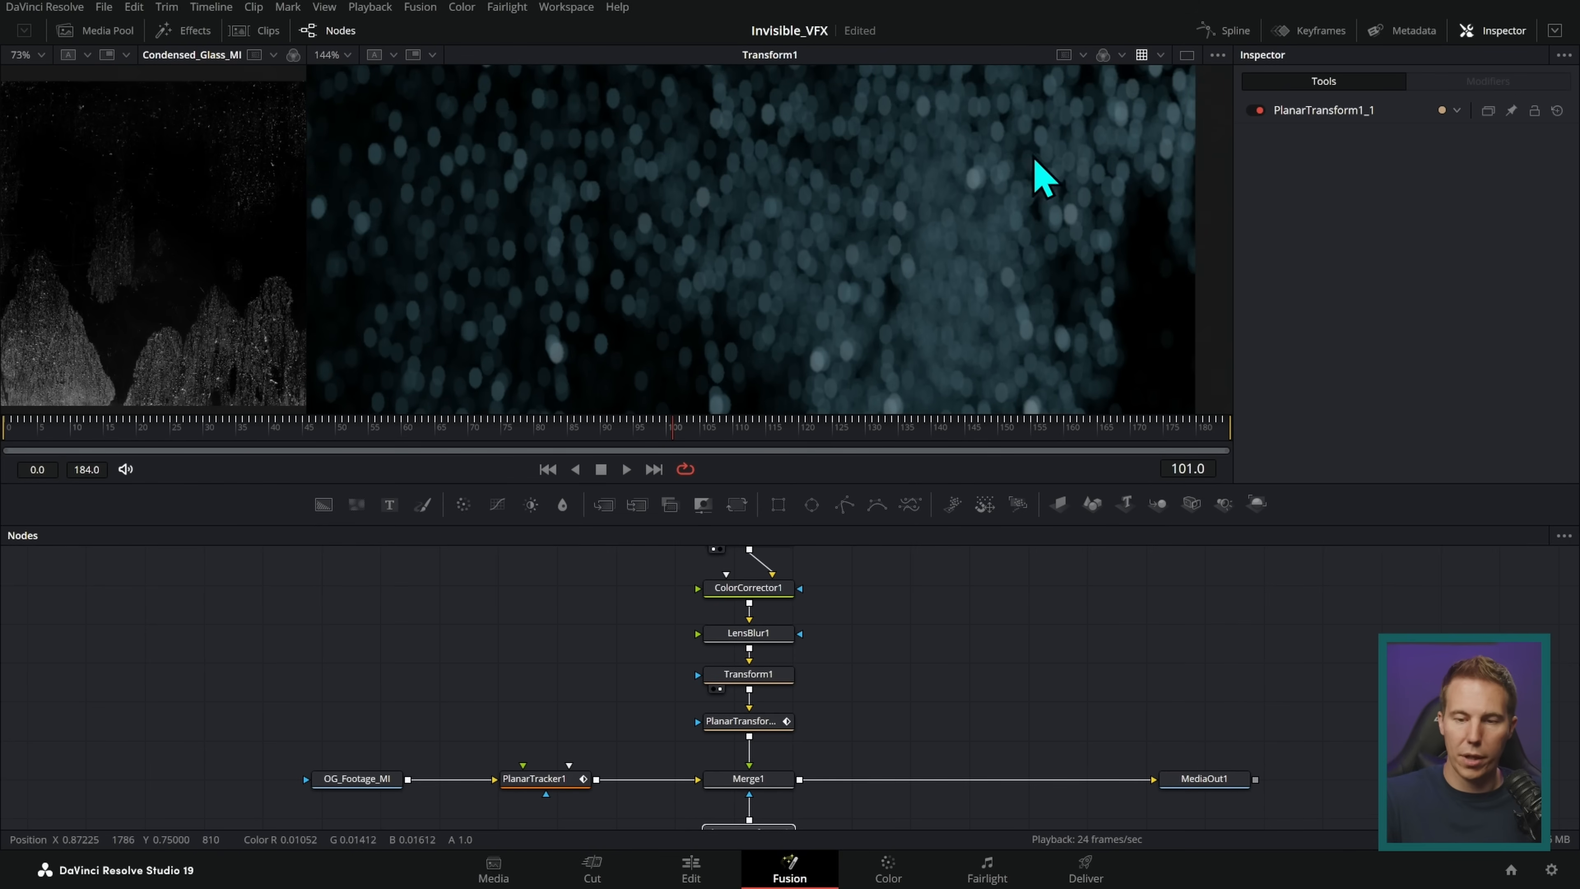
scroll(873, 629, down, 3)
drag(765, 651, 1028, 300)
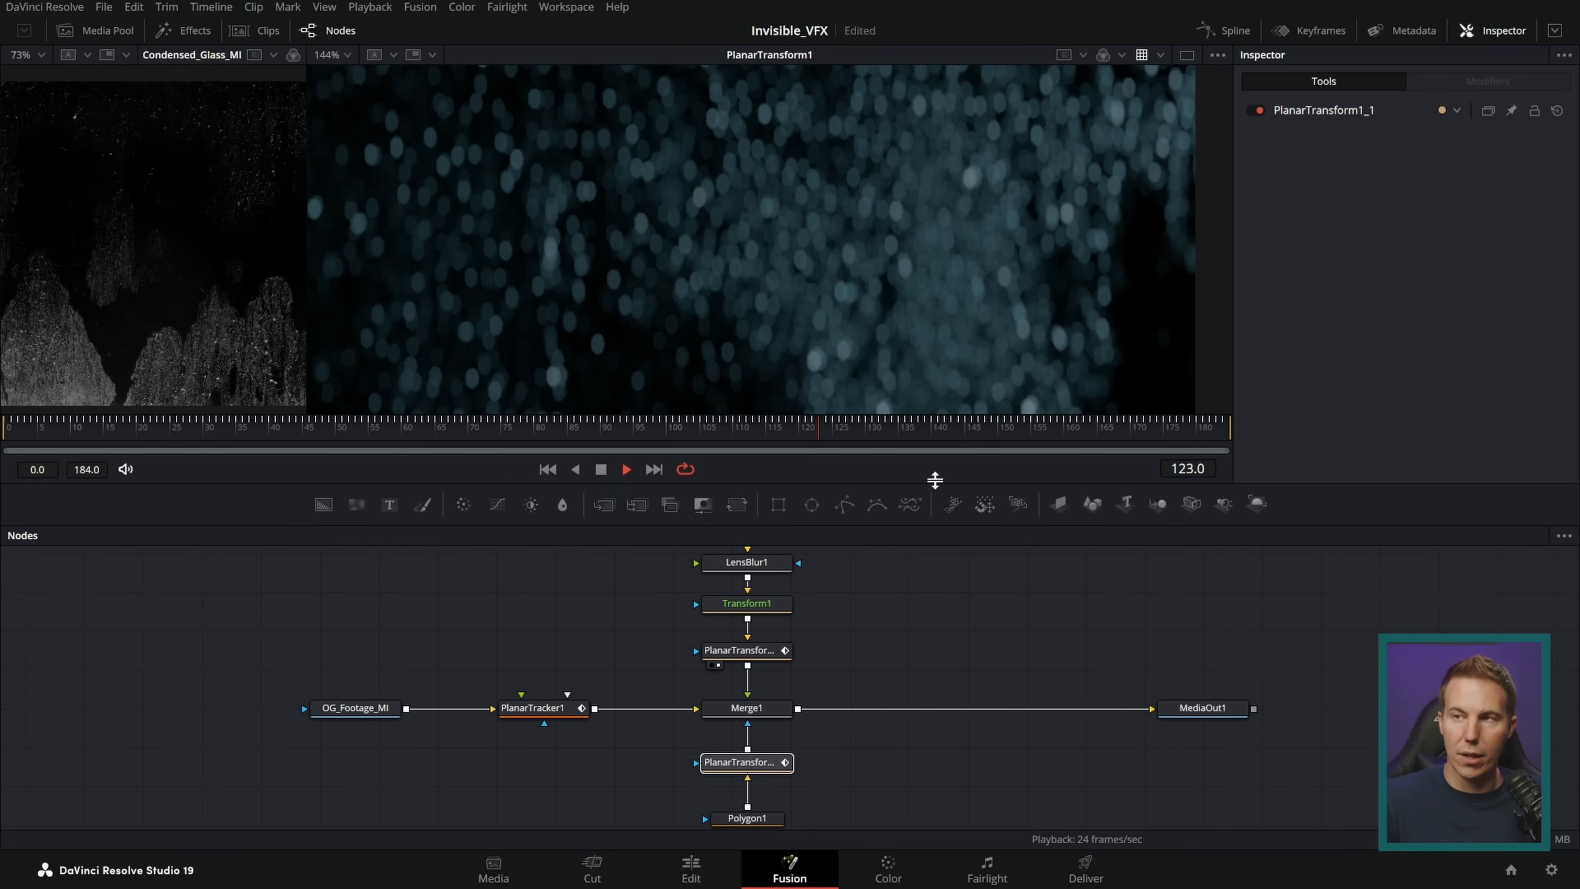
- Disconnect the mask from Merge1, view Merge1's output, and play back the unmasked composite
scroll(862, 605, down, 2)
scroll(862, 605, down, 2)
click(772, 669)
key(2)
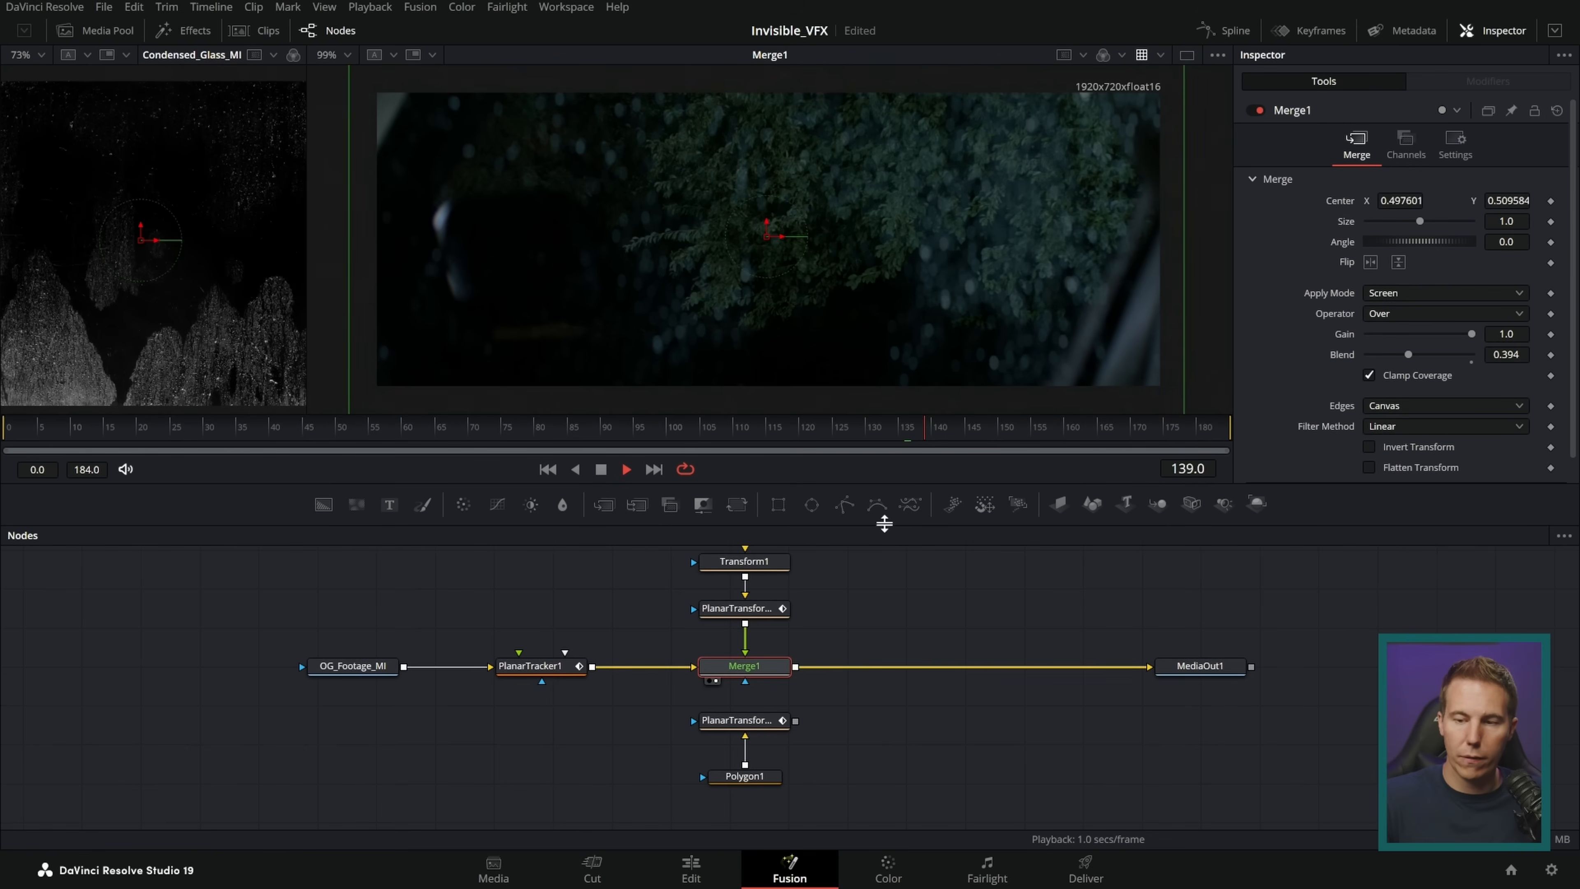
key(space)
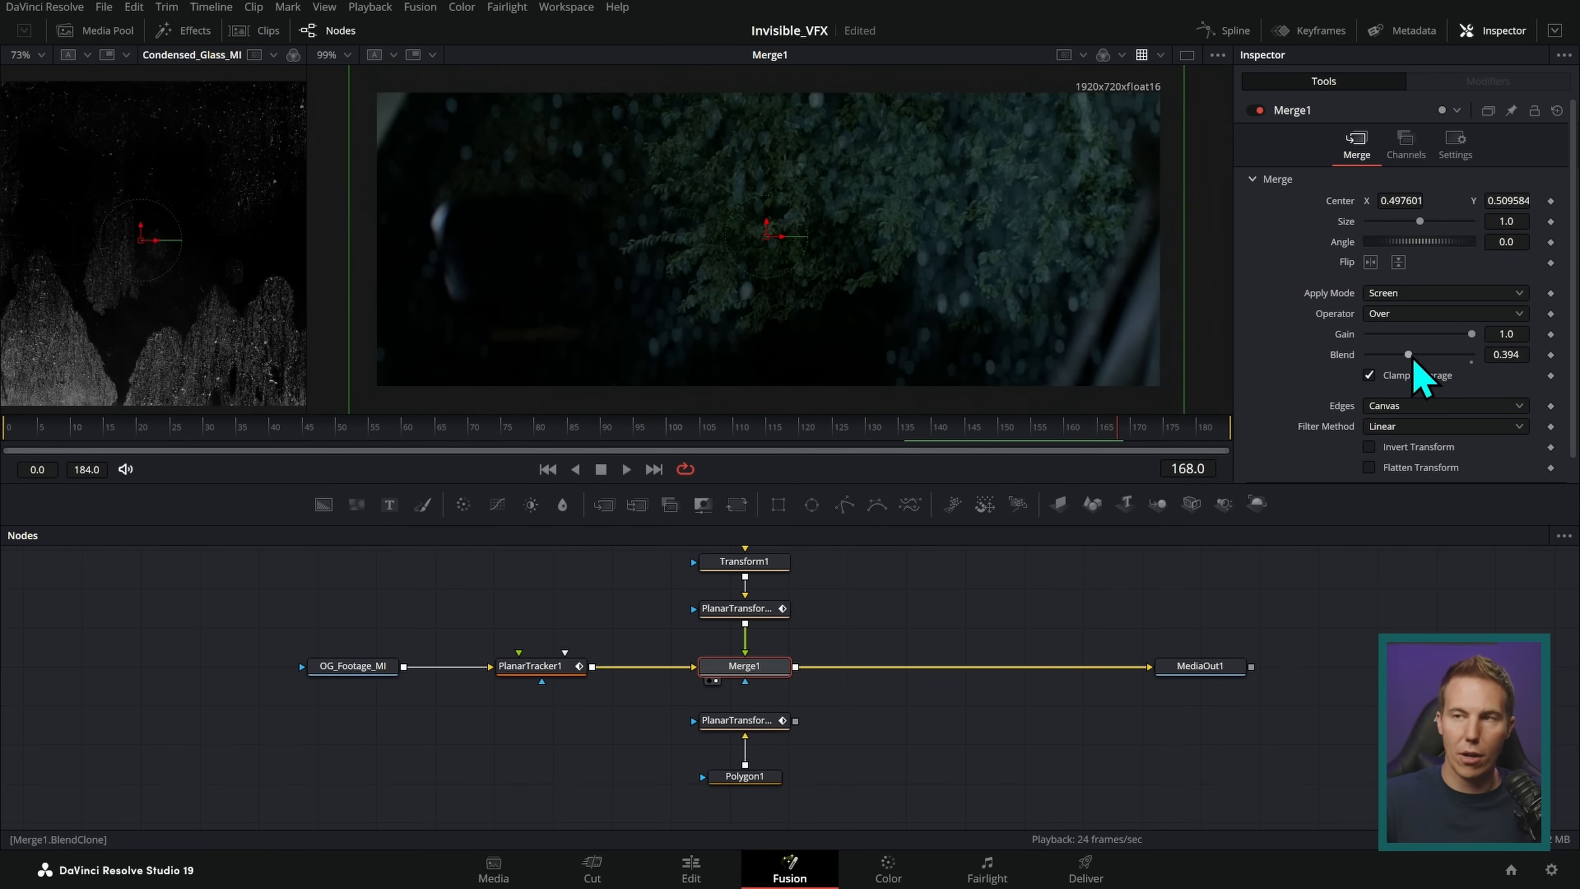
- Inspect the Polygon1 mask shape and play back its tracked matte from PlanarTransform1_1
click(745, 776)
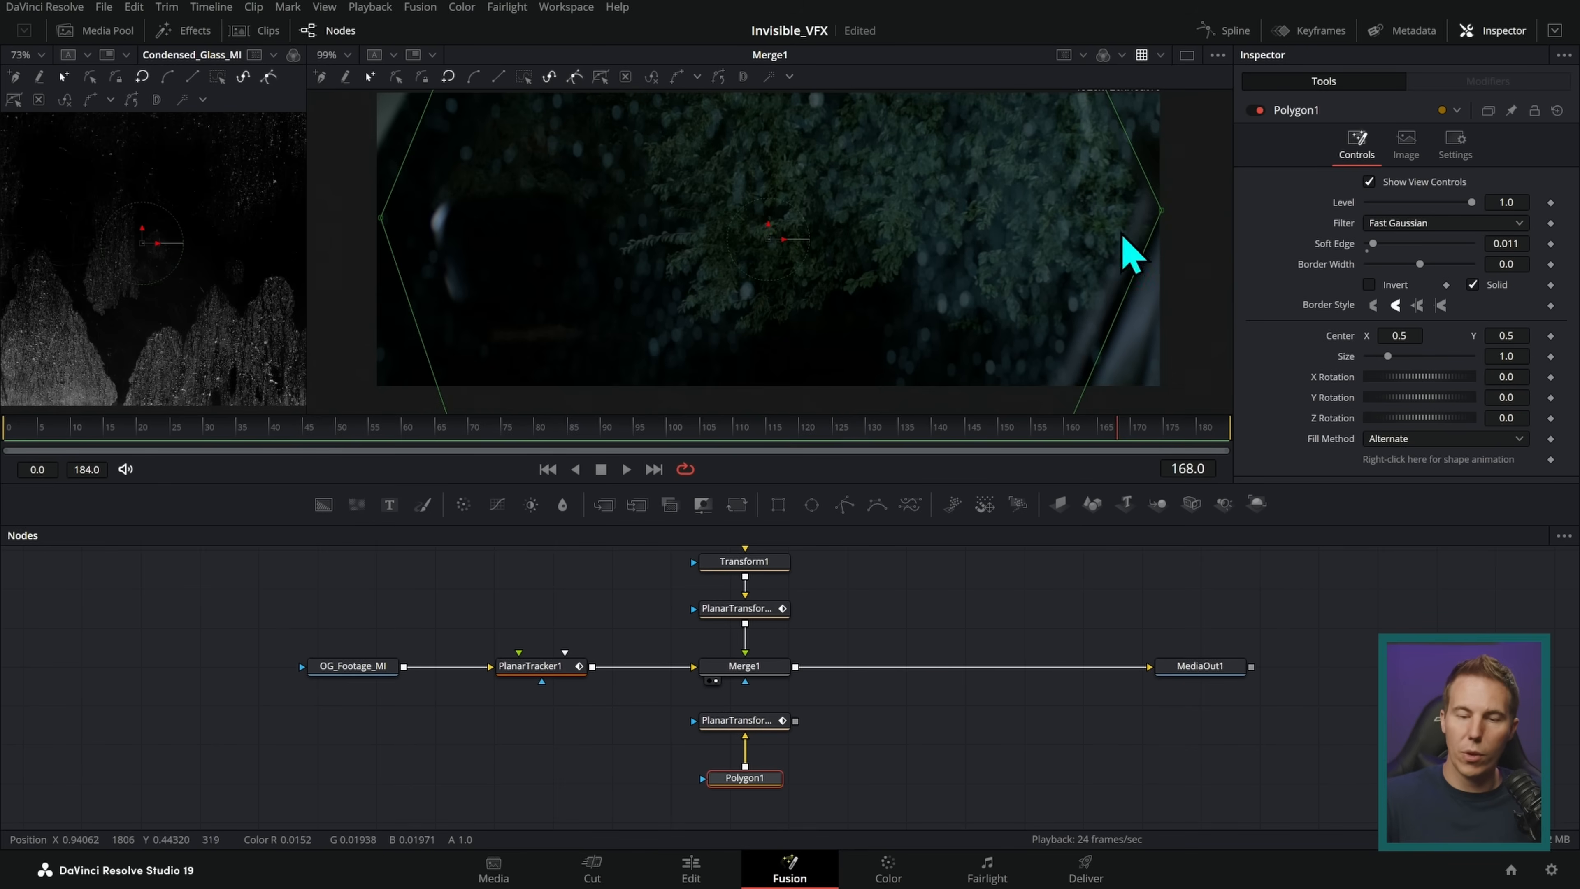
drag(769, 723, 998, 406)
key(space)
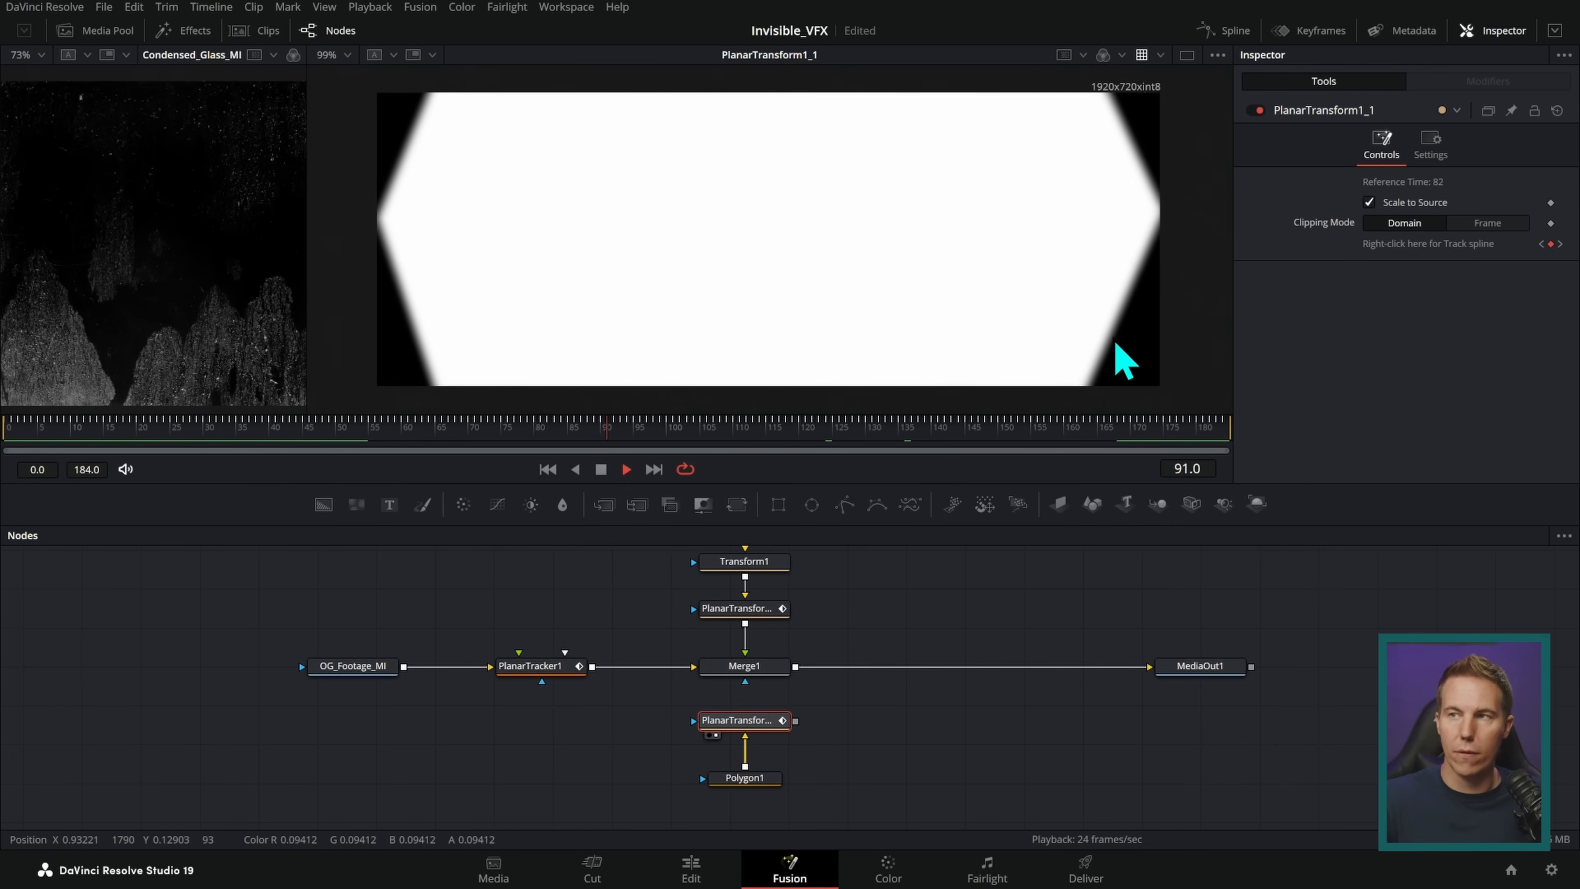
key(space)
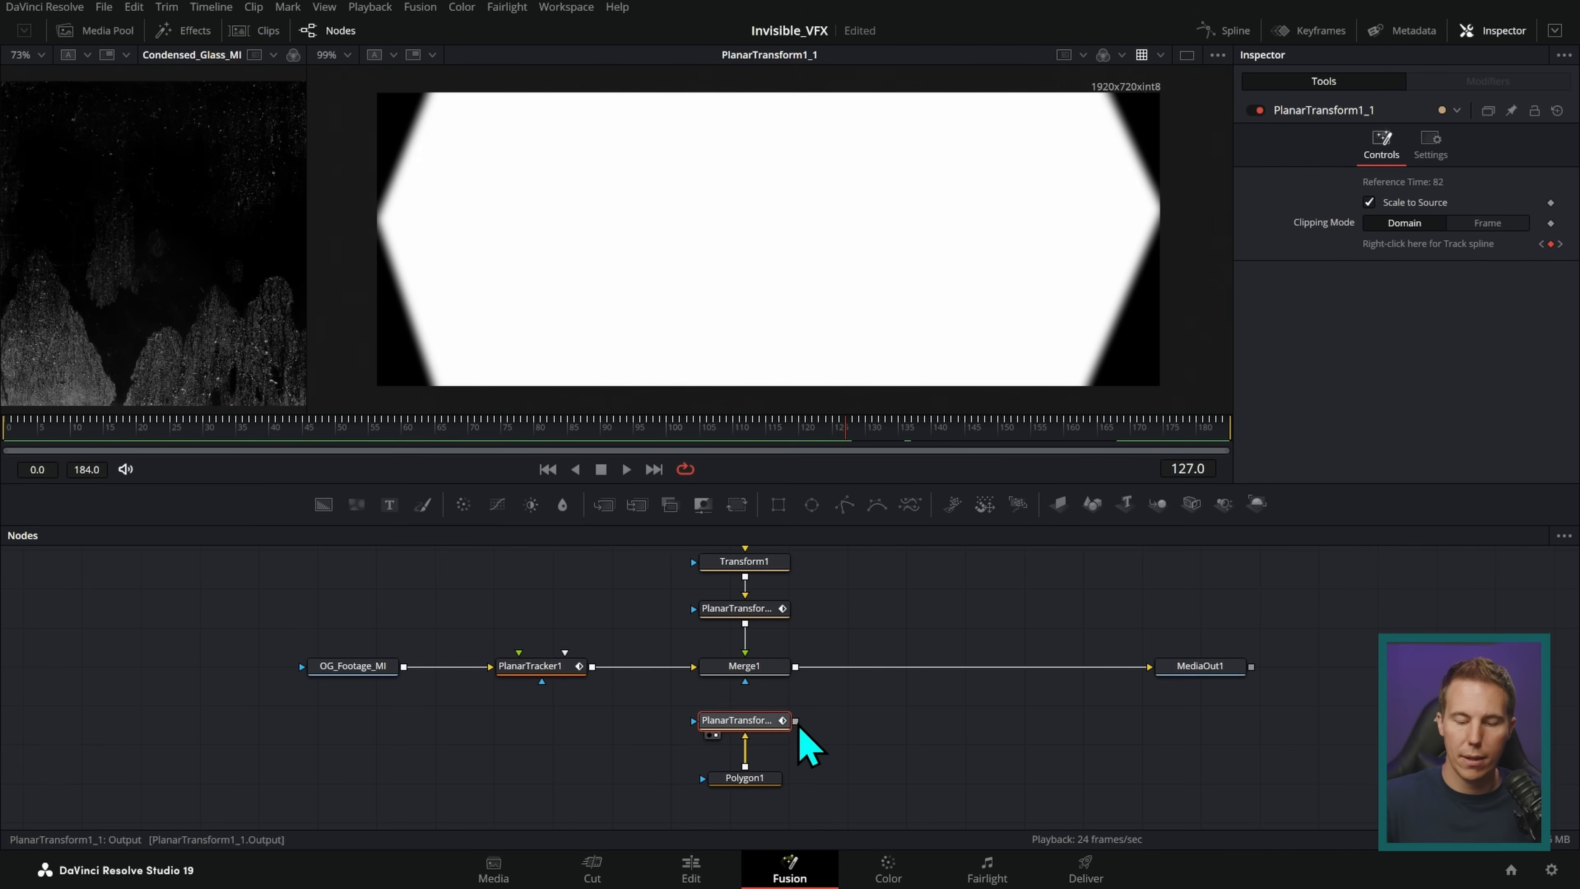
- Connect PlanarTransform1_1 to Merge1's mask input, view MediaOut1, and play back the masked composite
drag(795, 721, 745, 682)
drag(1200, 665, 1111, 336)
key(space)
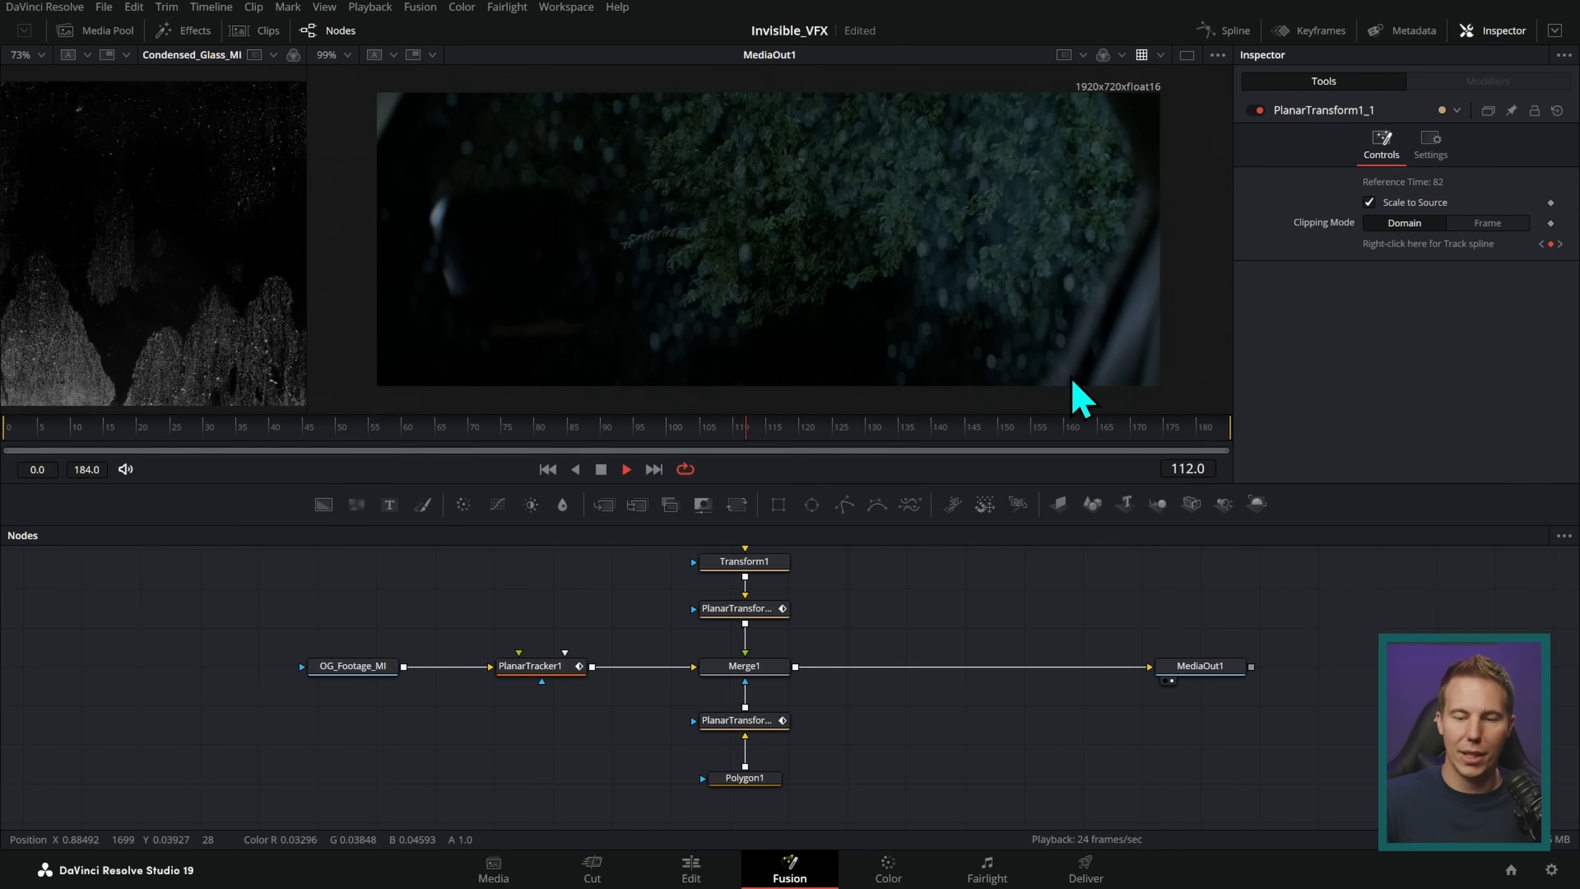
key(space)
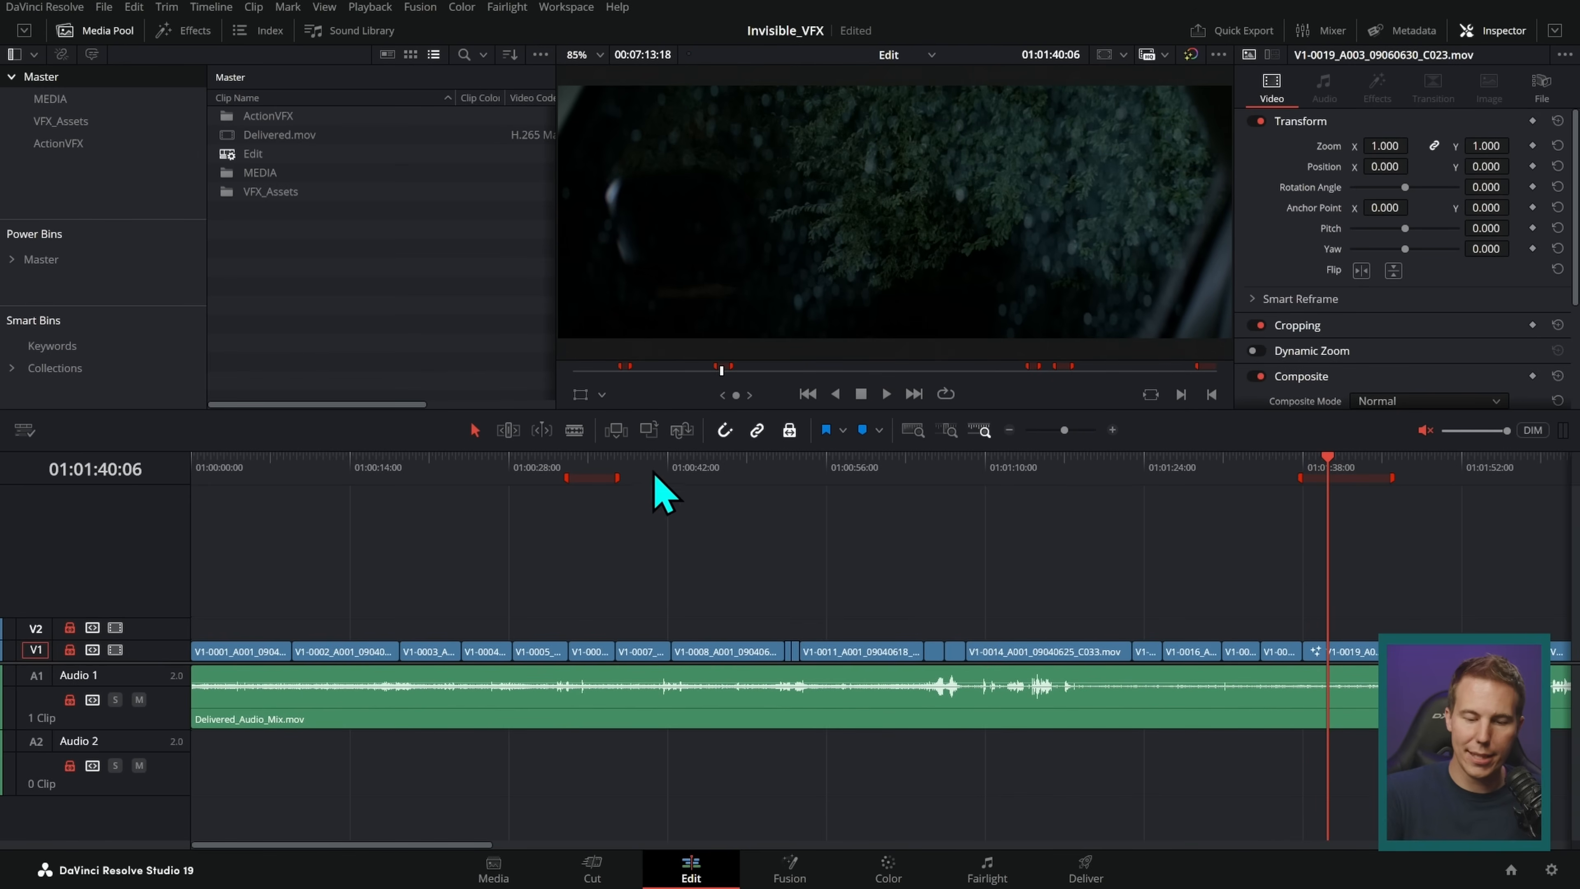
- Go to the antlered-figure shot near 01:05:09 in the edit timeline and play it back full screen
click(586, 468)
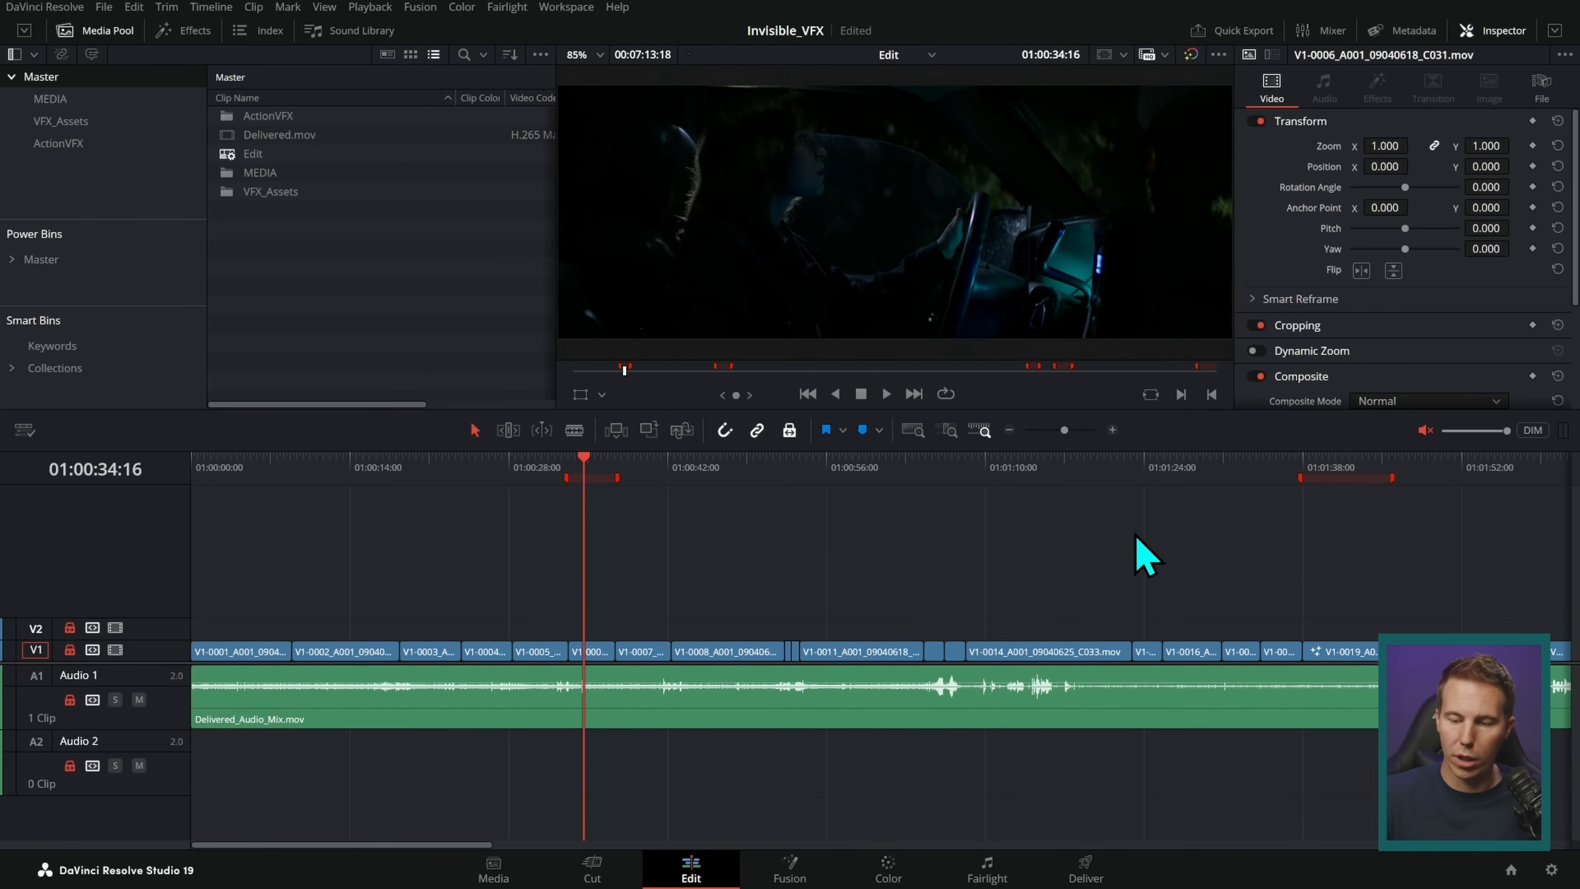
click(1009, 430)
key(ctrl+f)
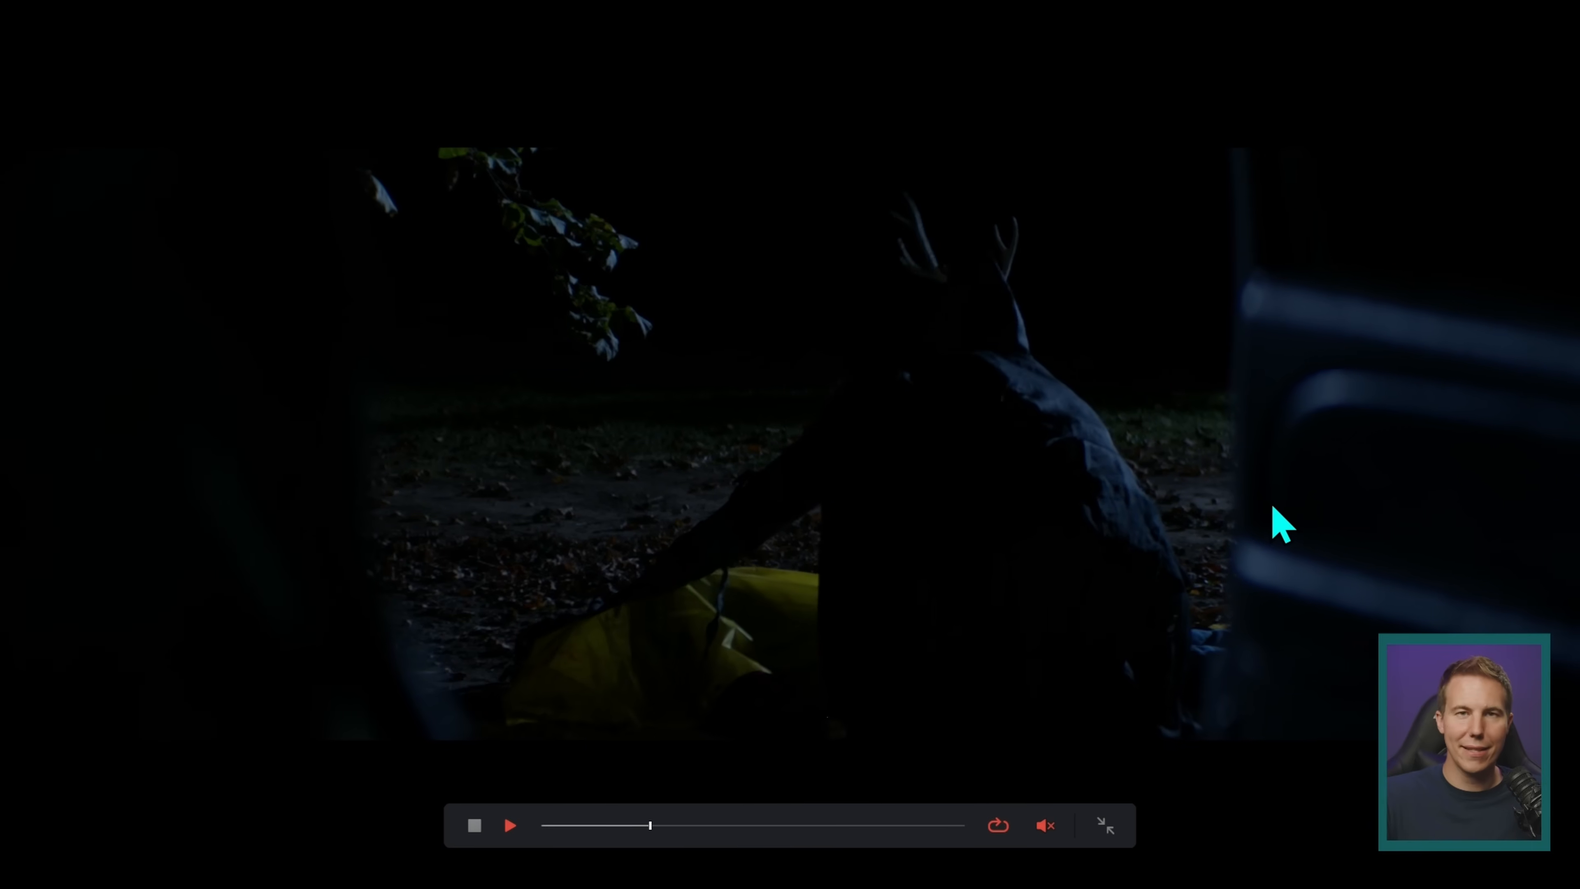
key(space)
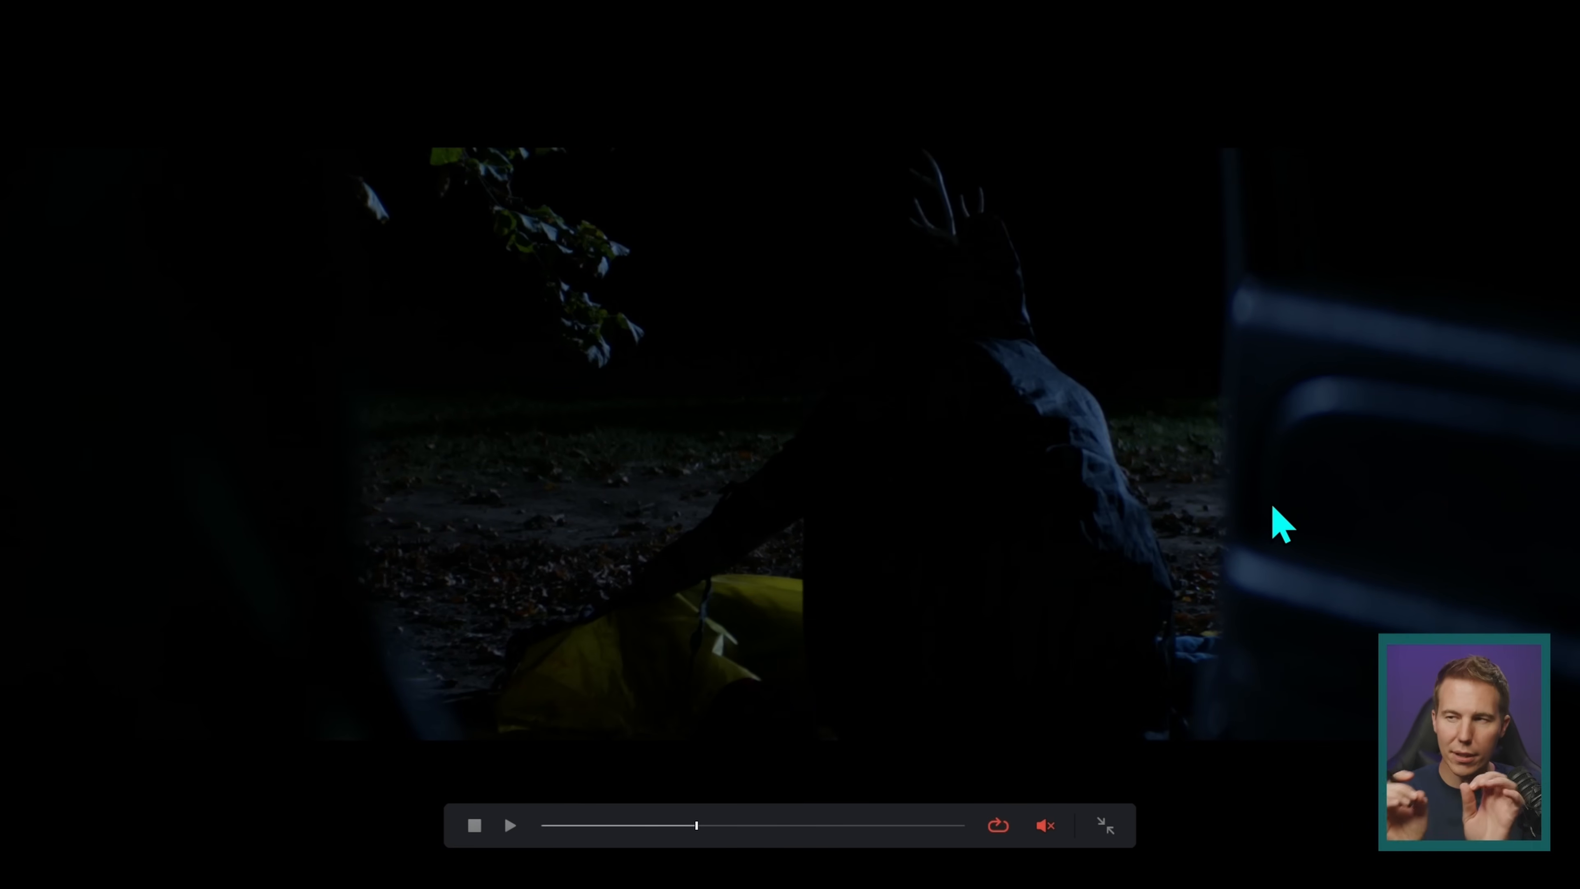
key(Escape)
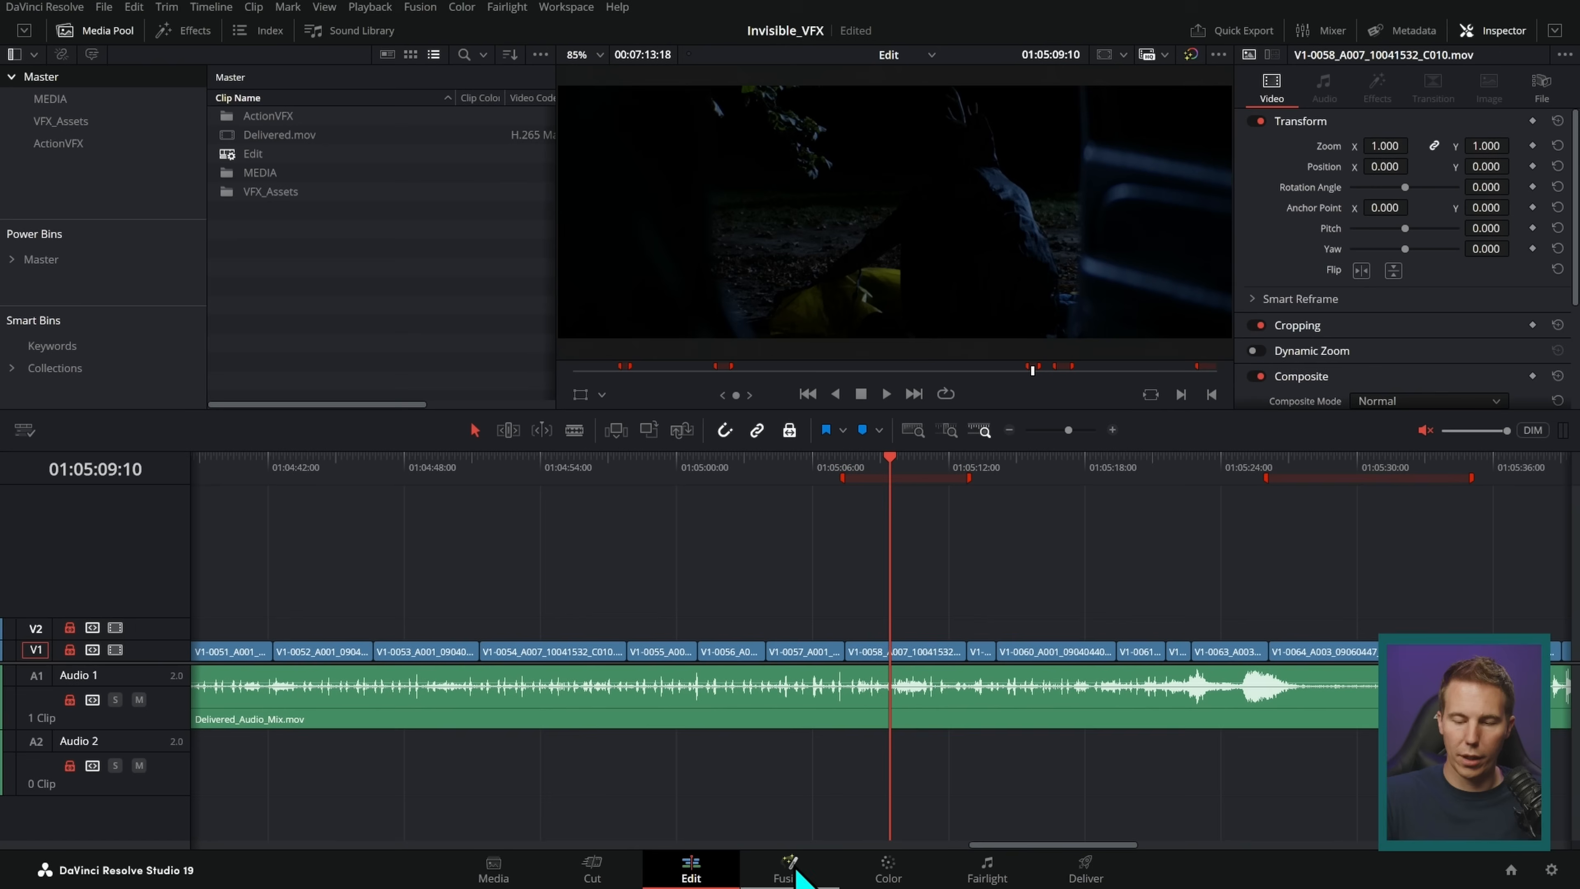
- Open the V1-0058 Add Rain shot's composition in Fusion and hide the page navigation bar
click(1048, 495)
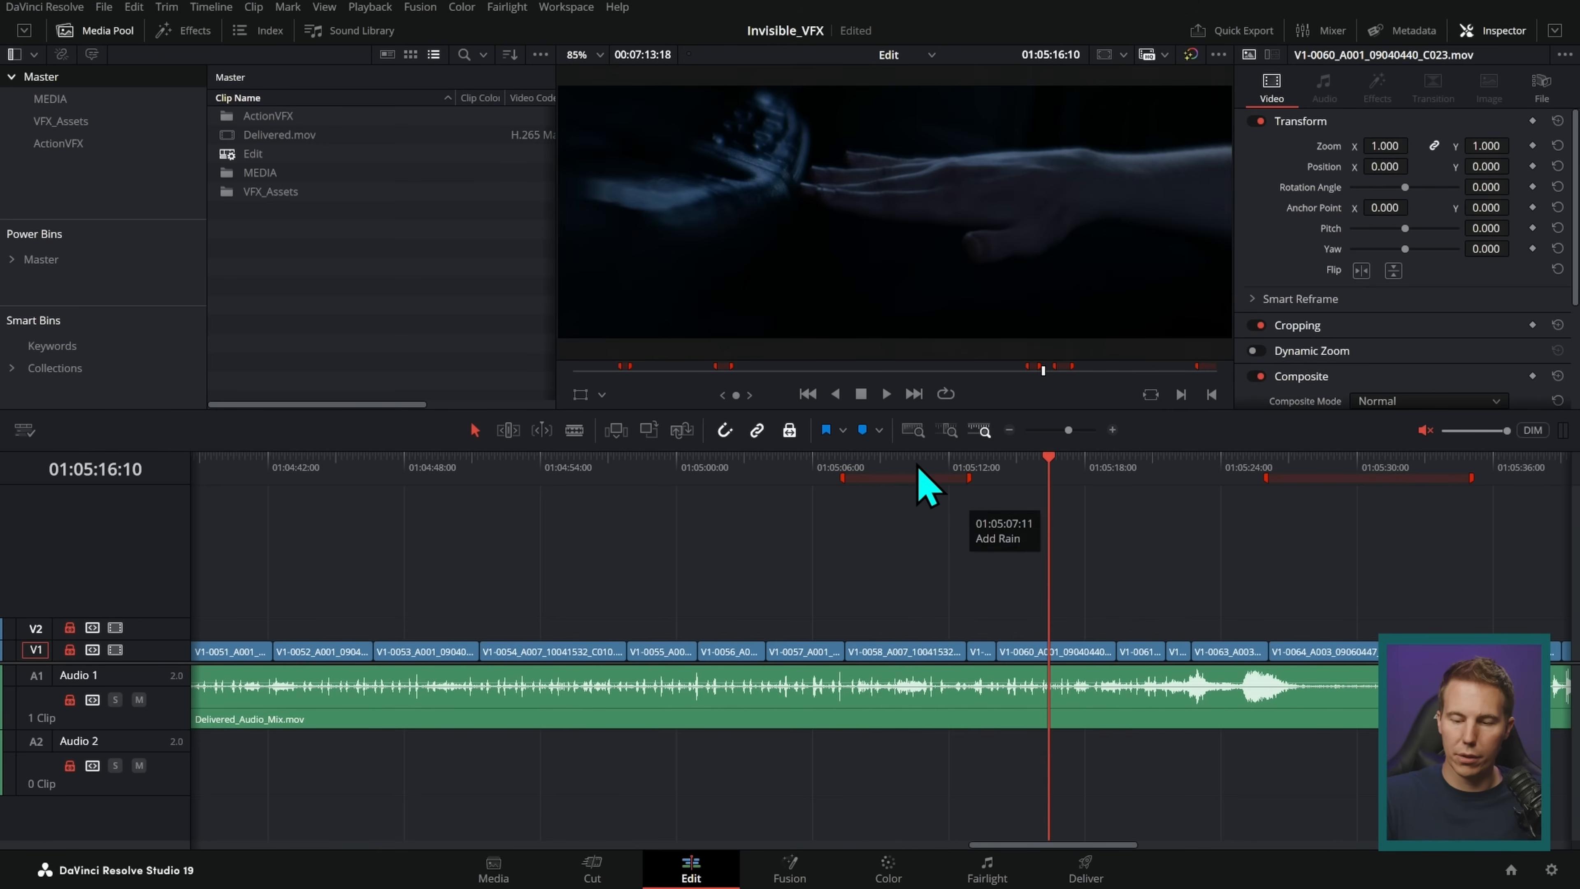
click(934, 477)
key(shift+5)
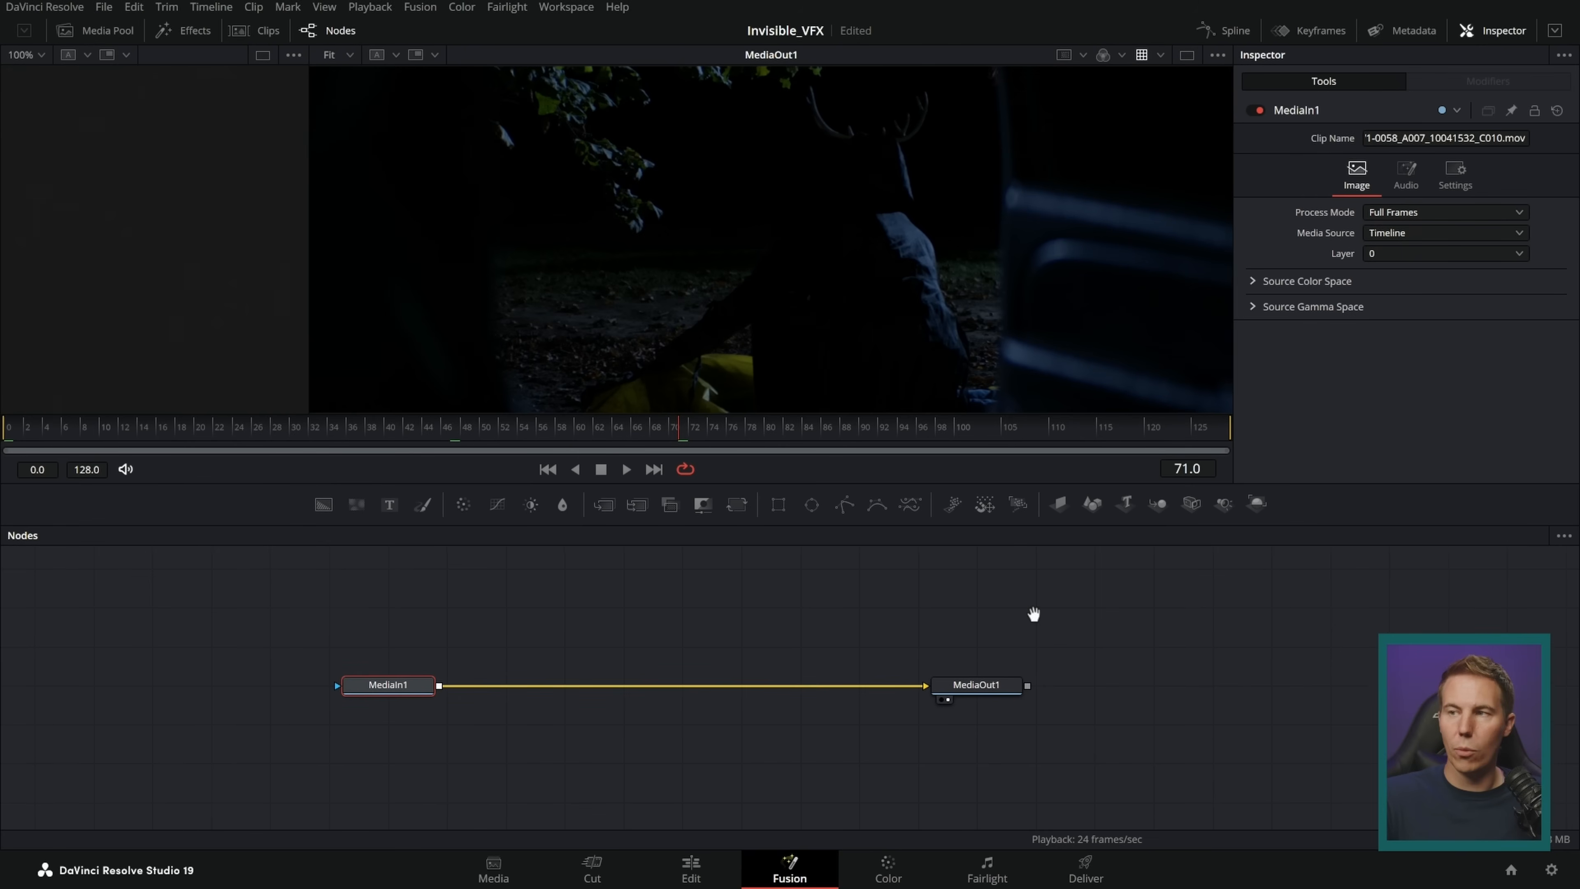
click(566, 7)
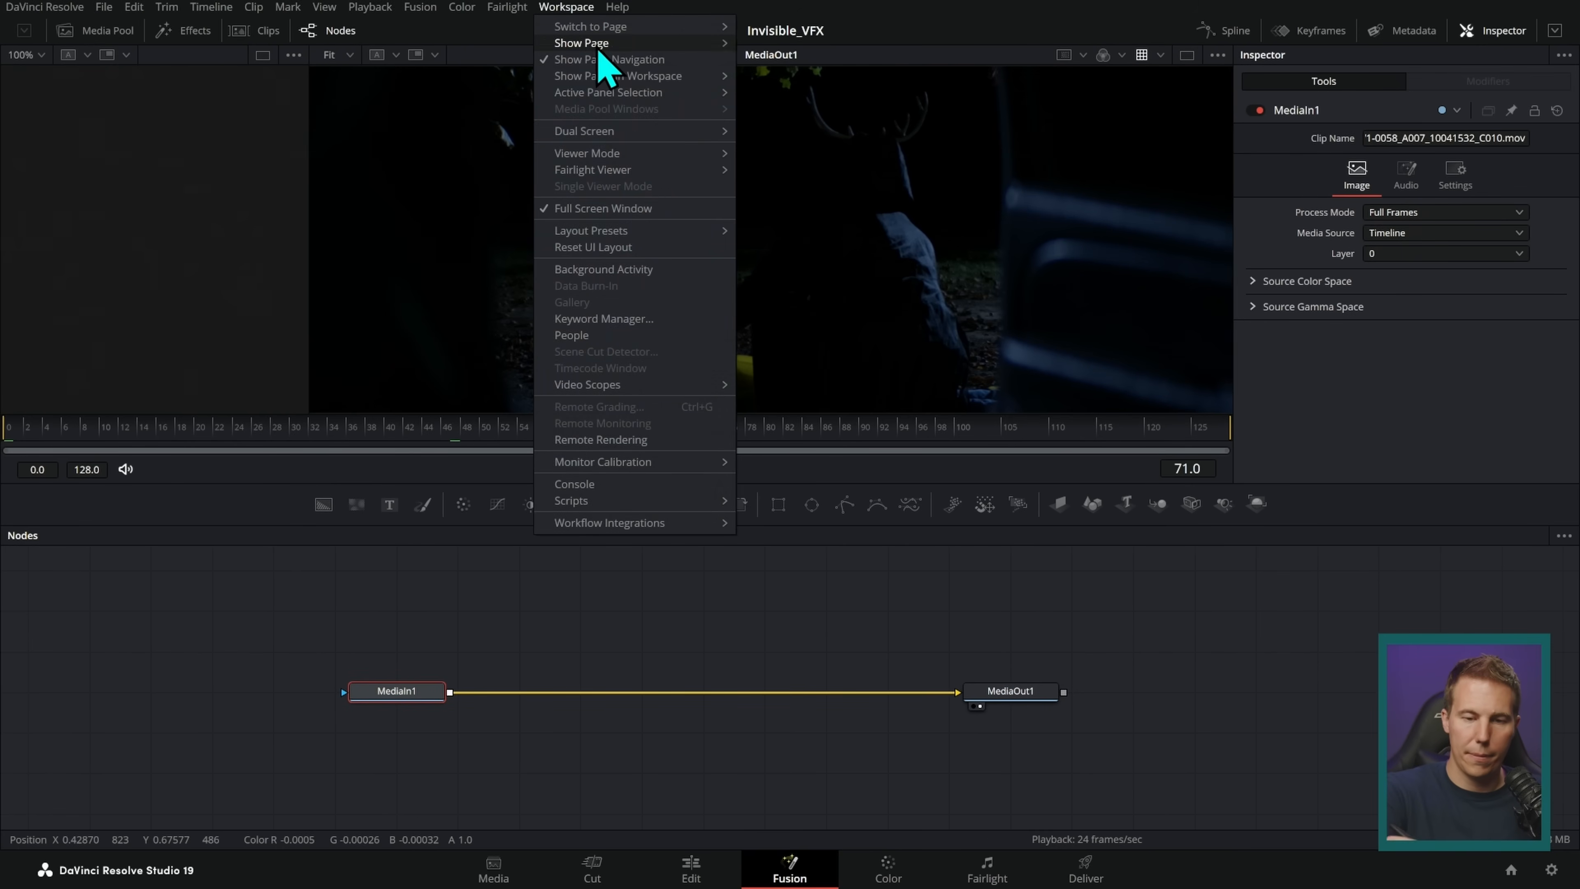
click(625, 61)
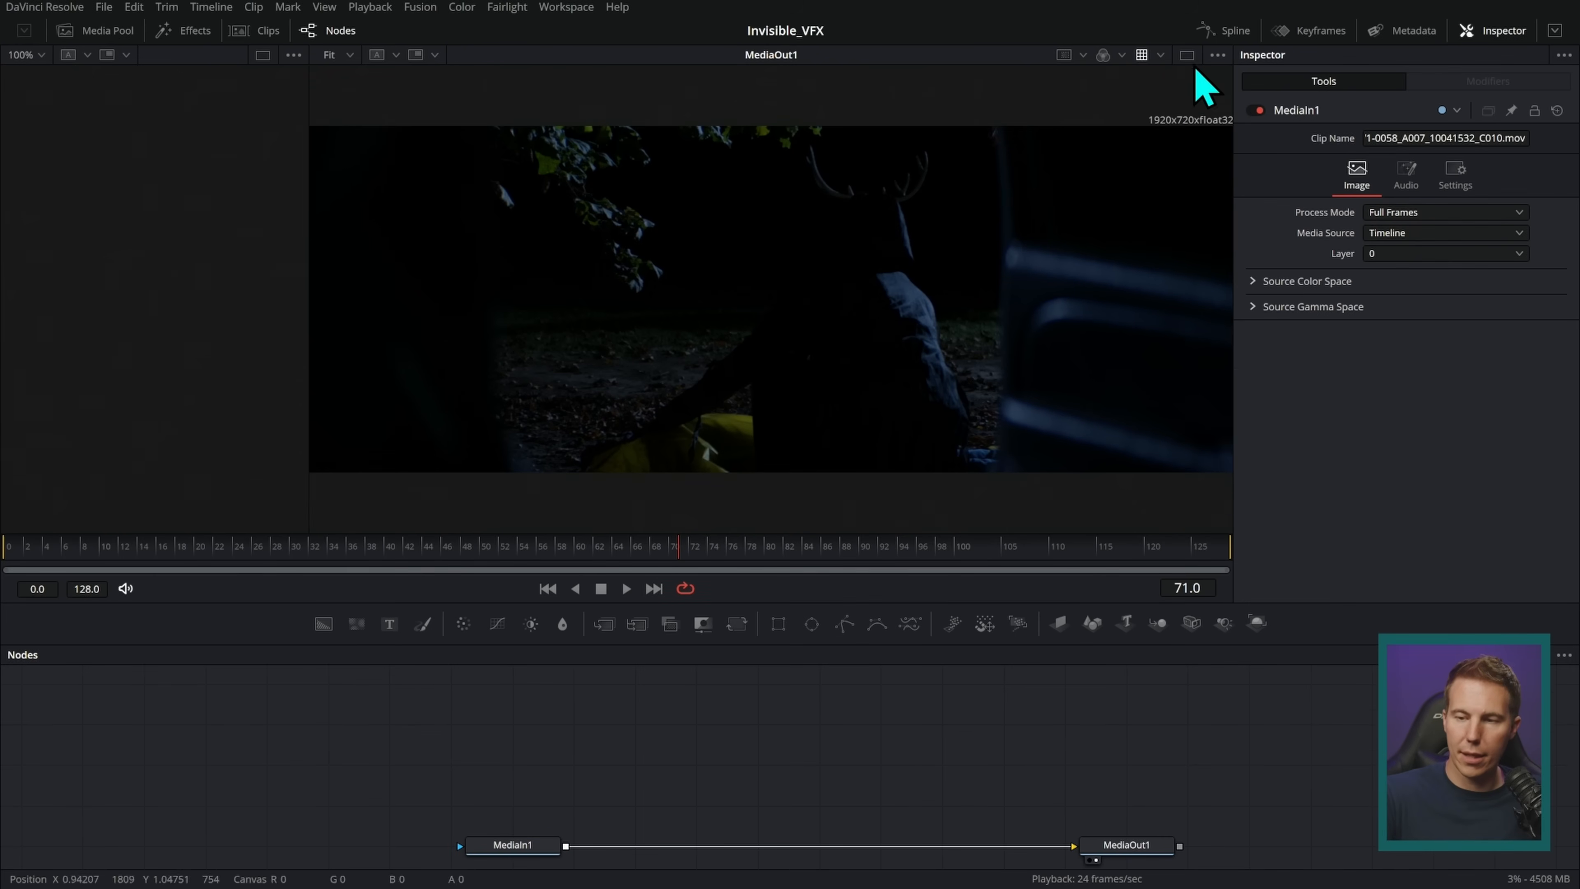
- Switch to a single viewer and play back the original V1-0058 shot
click(1186, 54)
key(space)
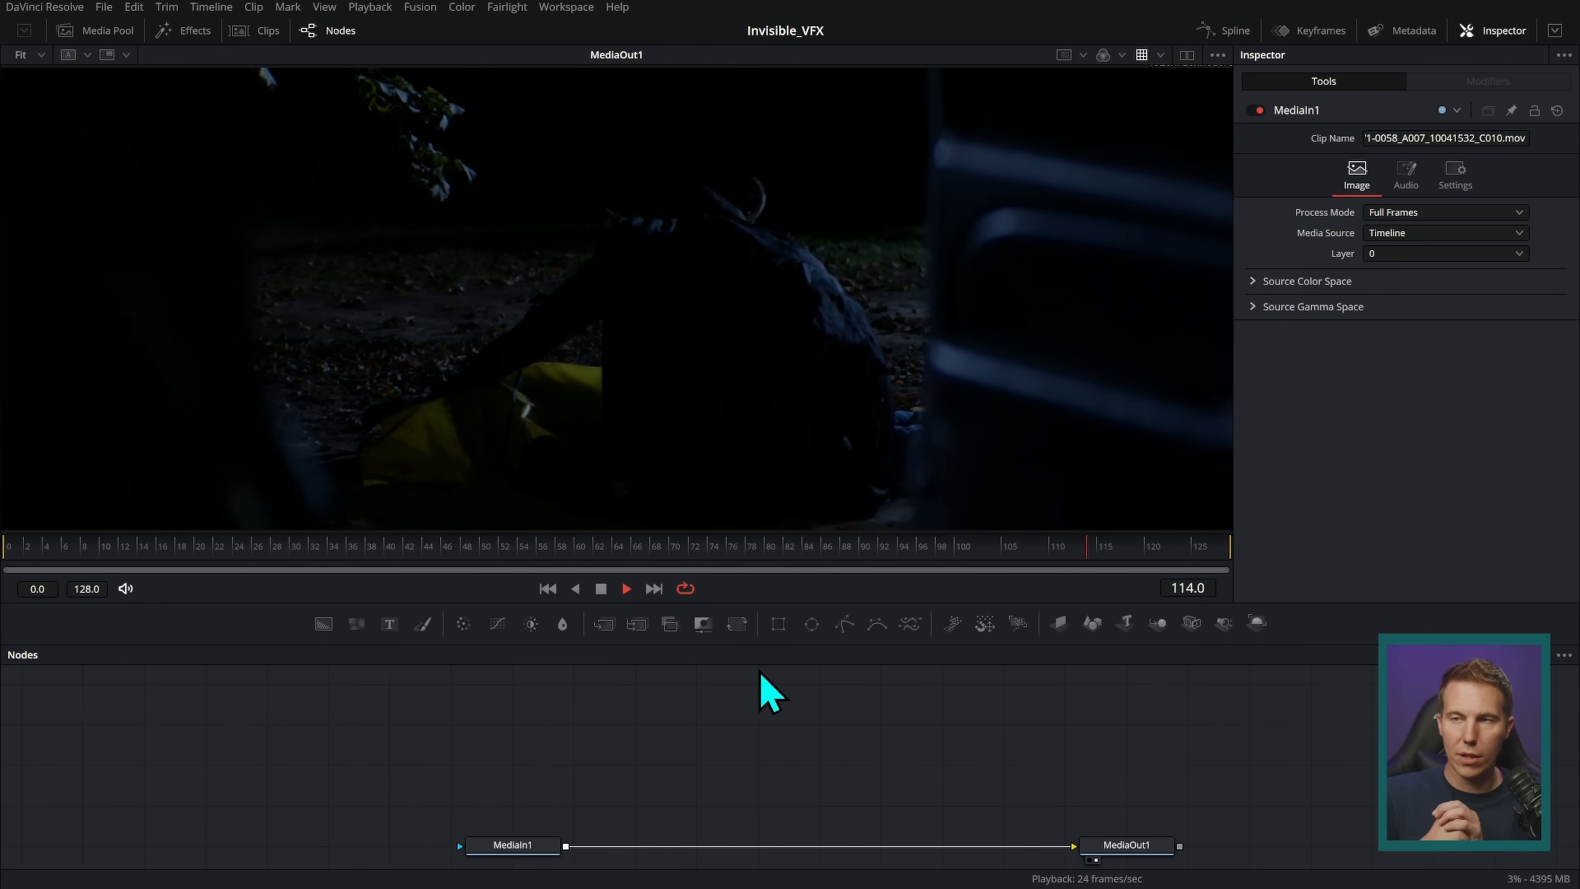
key(space)
- Add a Brightness Contrast node after MediaIn1, set gain to 5.0 and gamma to about 1.19, and play back the brightened shot
click(523, 846)
click(534, 624)
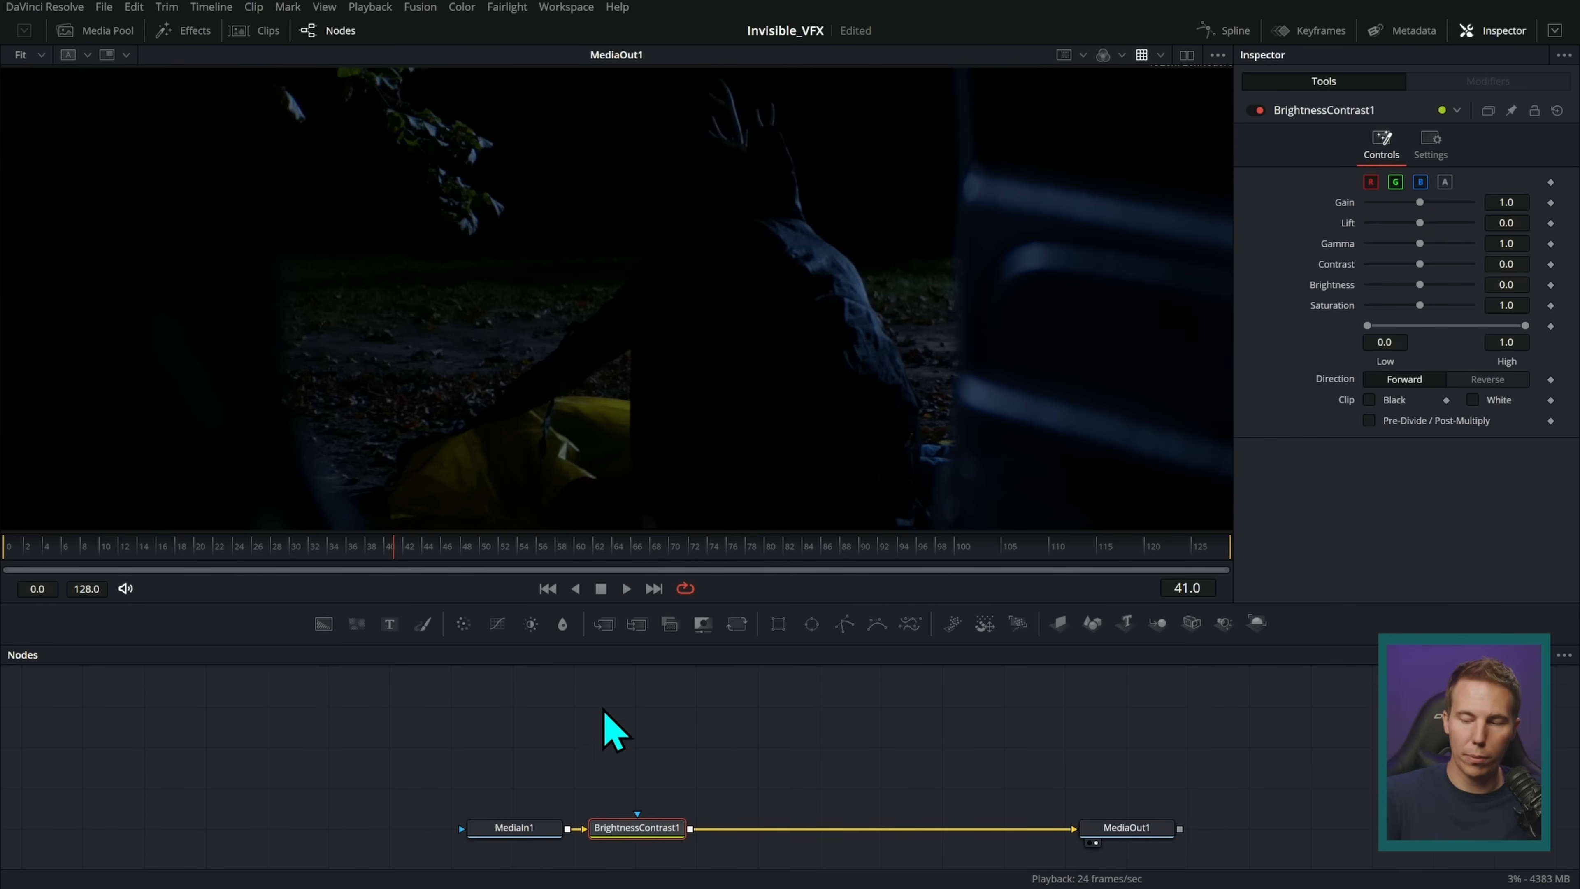
drag(1416, 209, 1461, 210)
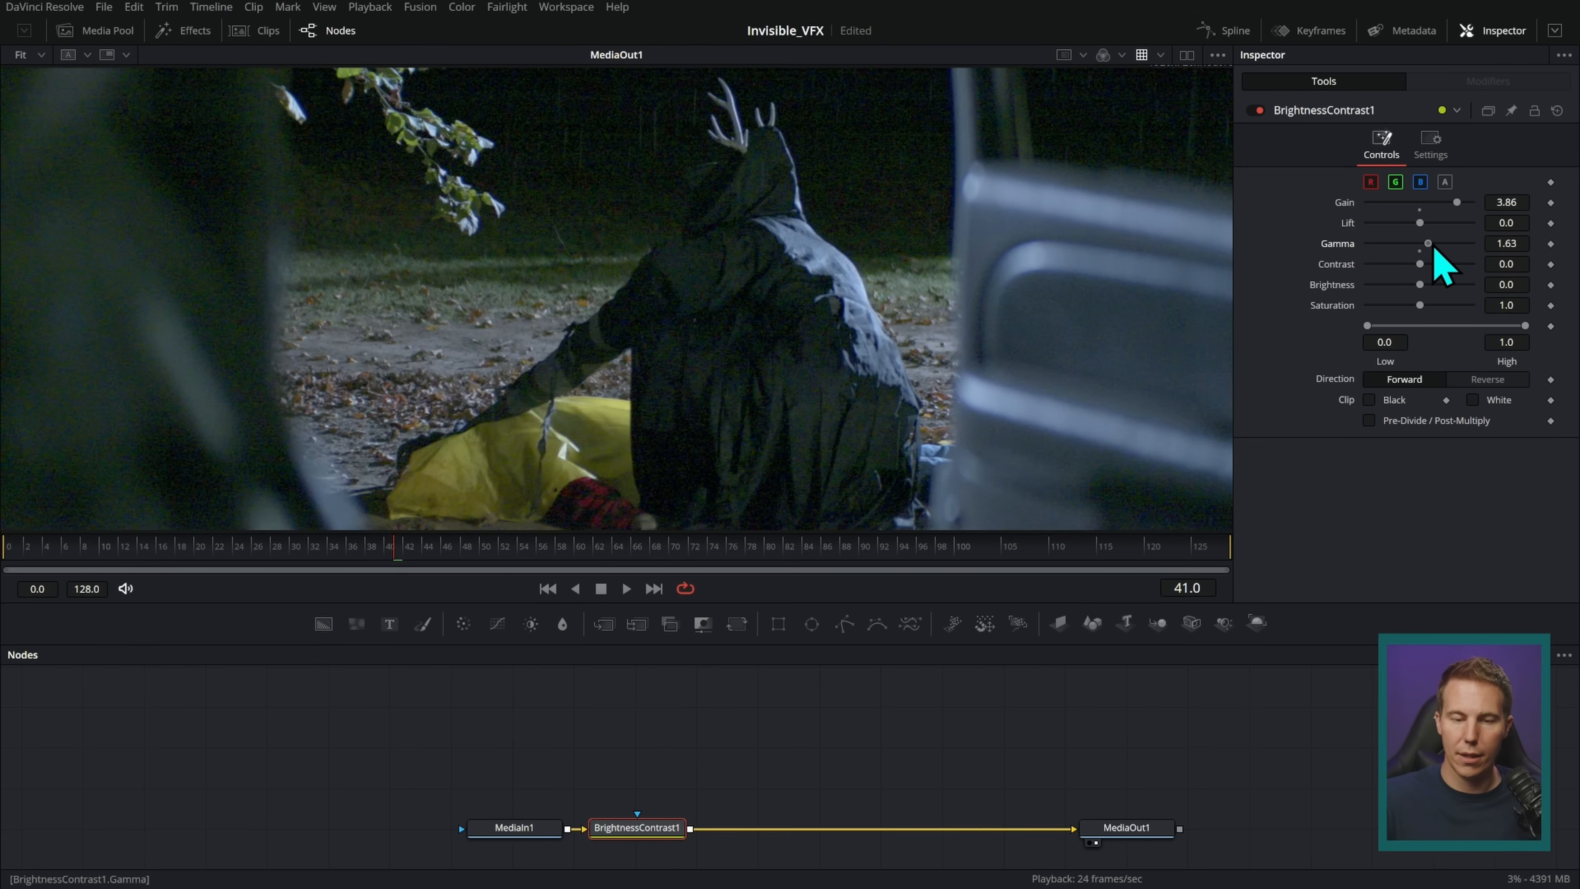
drag(1423, 244, 1490, 204)
click(626, 588)
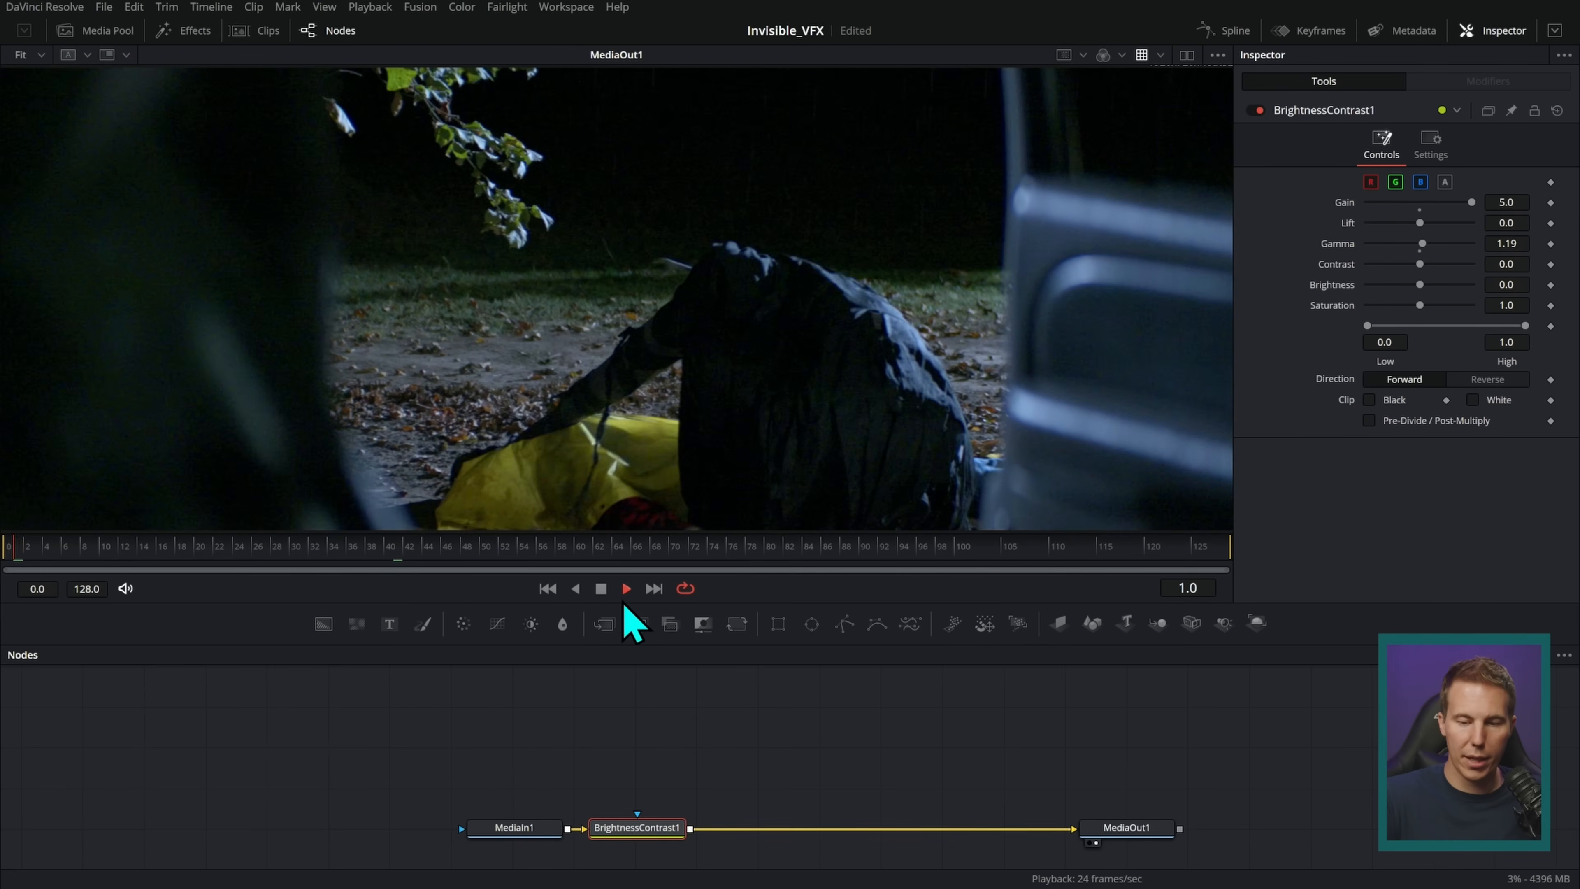
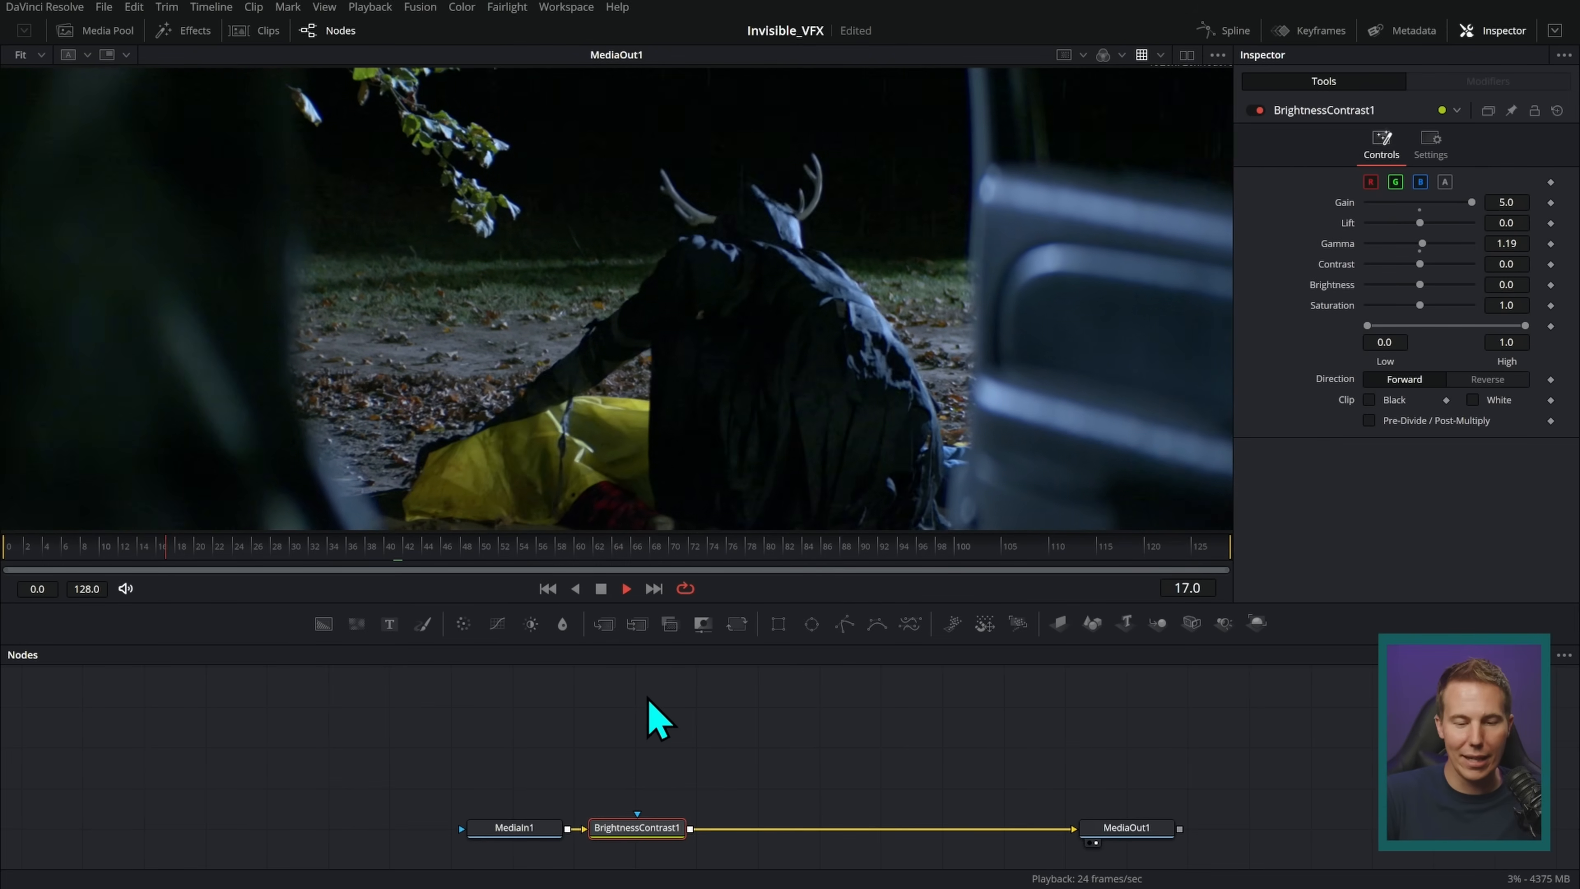
key(space)
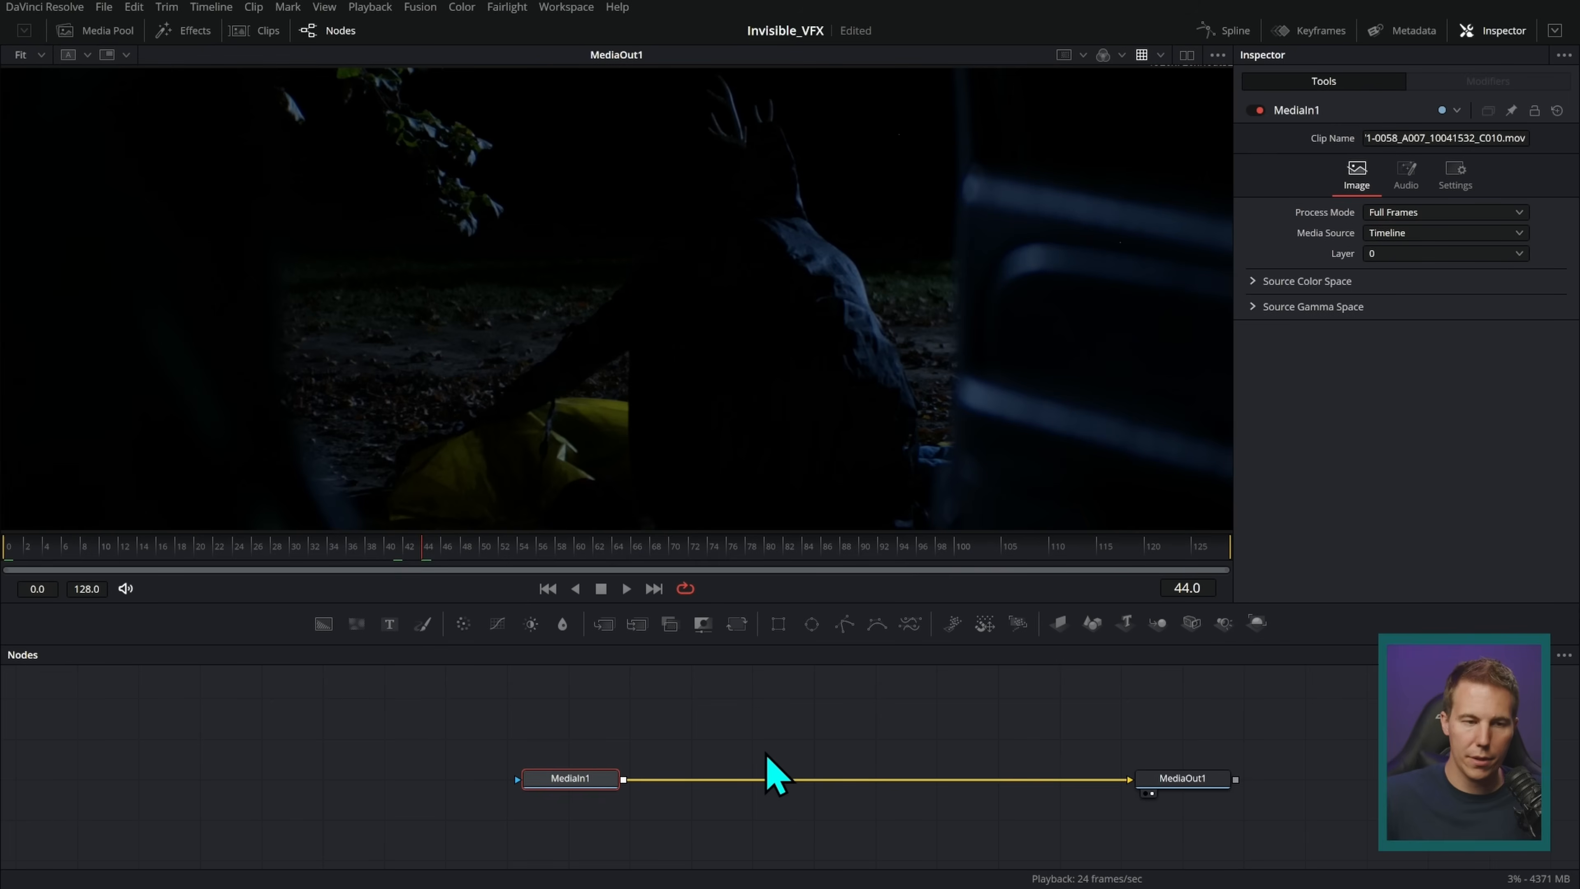
- Add Light_Rain_Medium_002_7035_2K.mov from the ActionVFX bin to the composition, view it and play it back
click(109, 32)
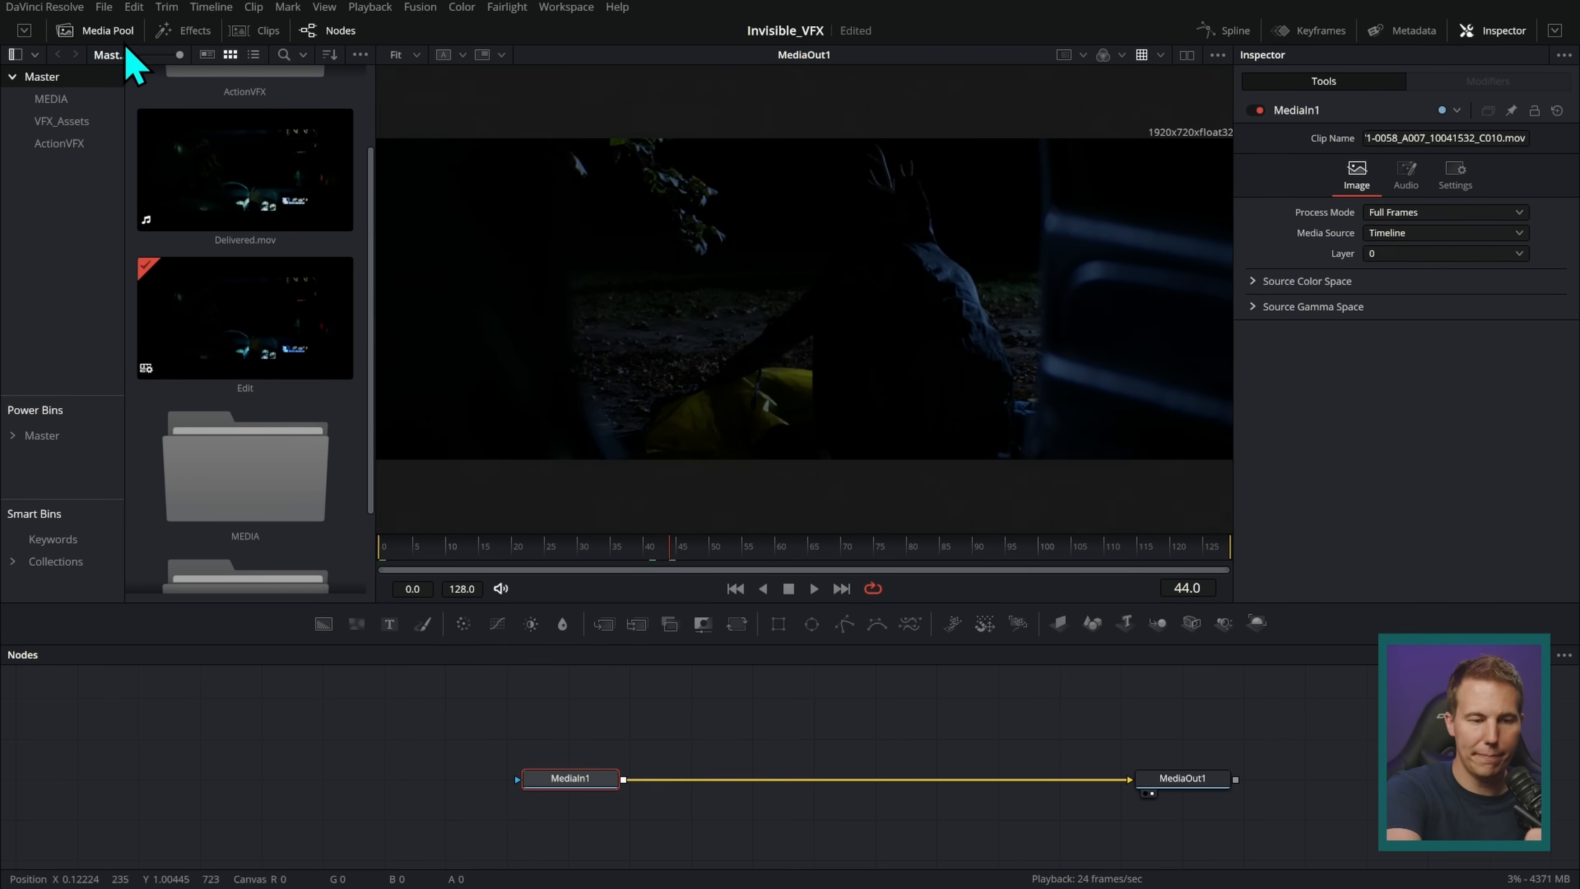
click(68, 122)
click(99, 144)
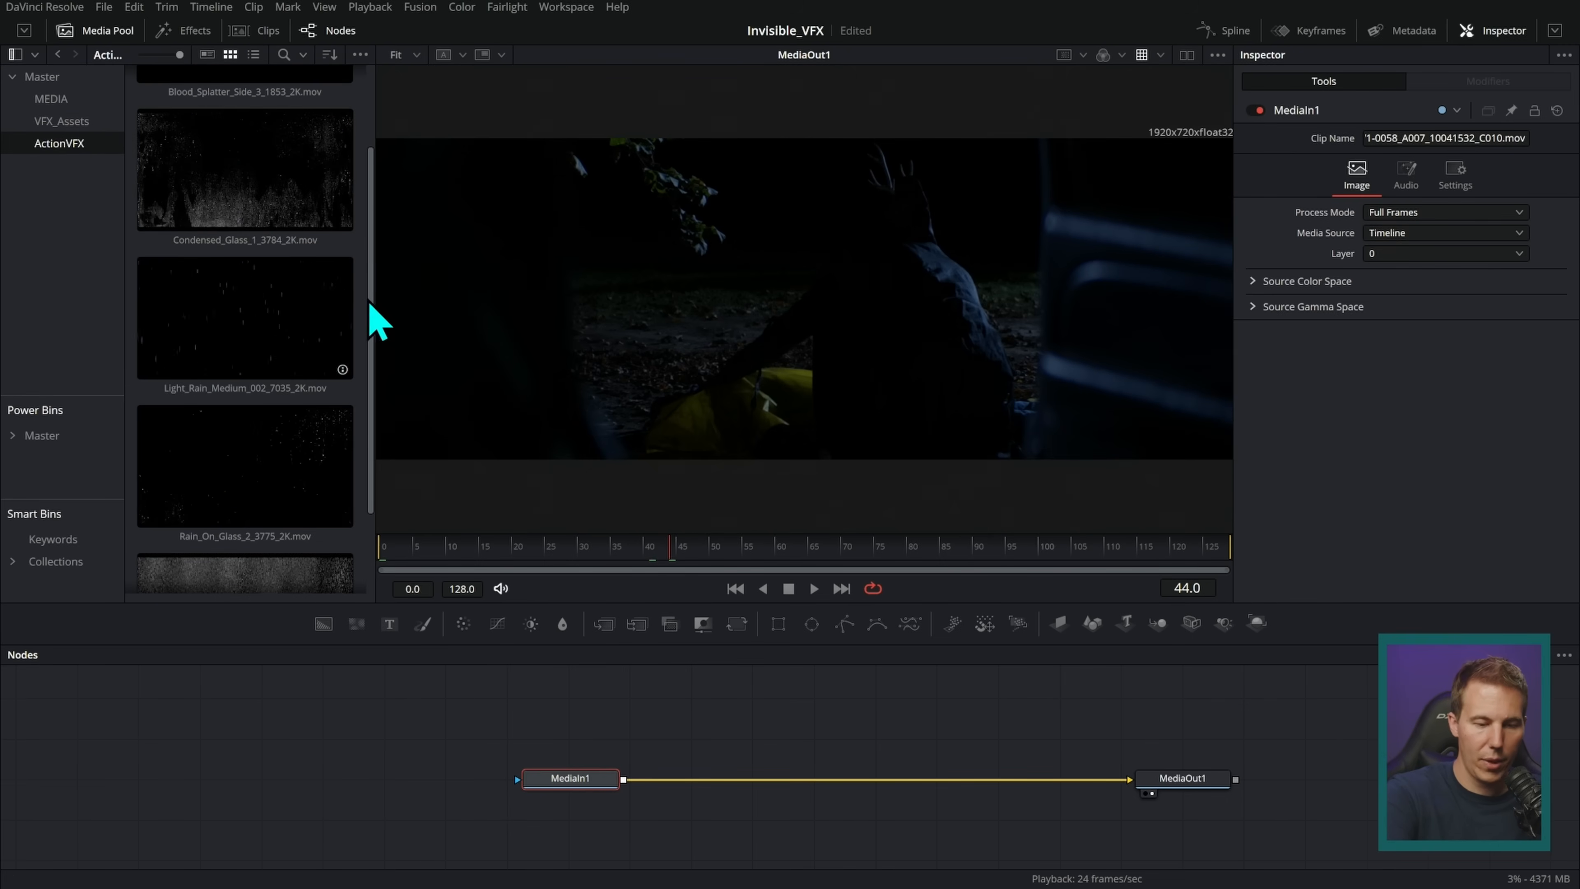
scroll(370, 348, down, 3)
drag(371, 402, 372, 181)
scroll(292, 259, down, 5)
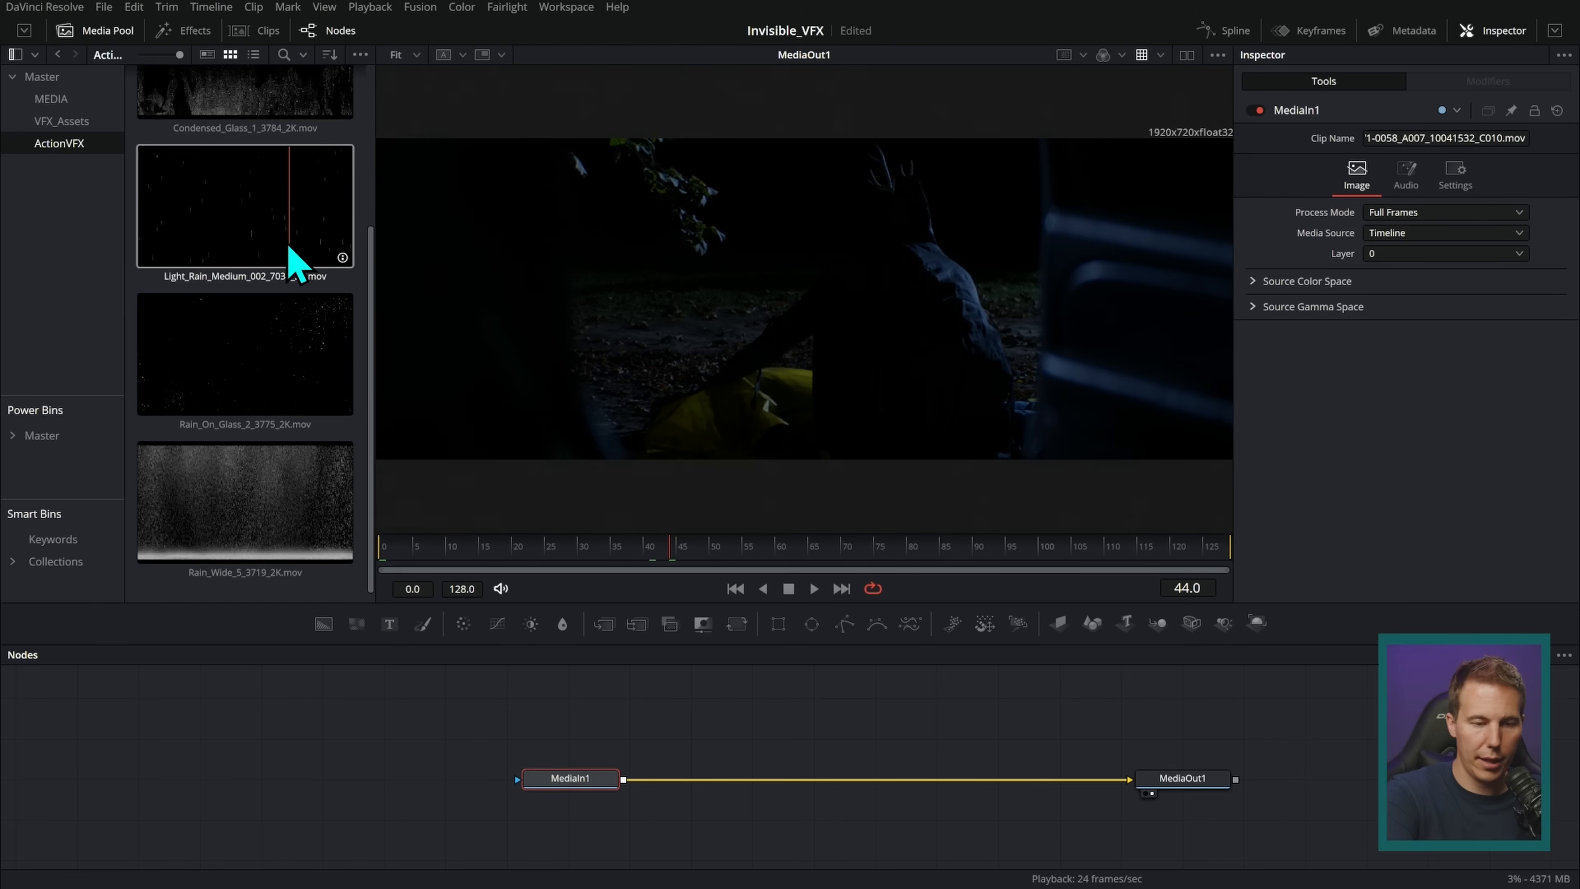
drag(293, 259, 1083, 162)
key(space)
- Add Rain_Wide_5_3719_2K.mov to the composition and compare its playback with the light rain clip
click(292, 538)
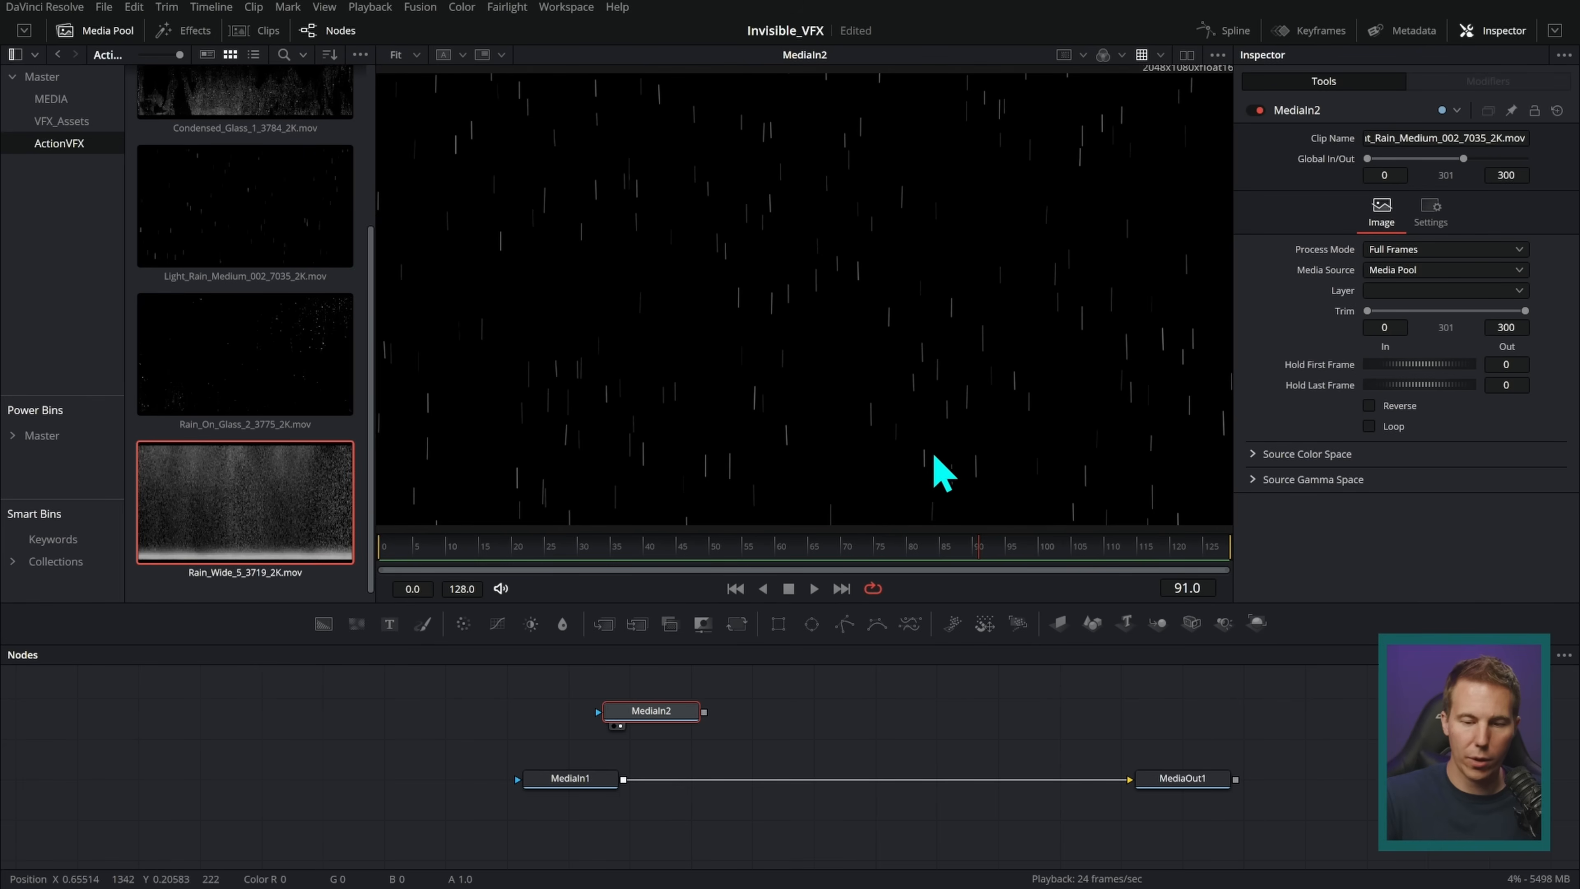
drag(507, 630, 921, 492)
key(space)
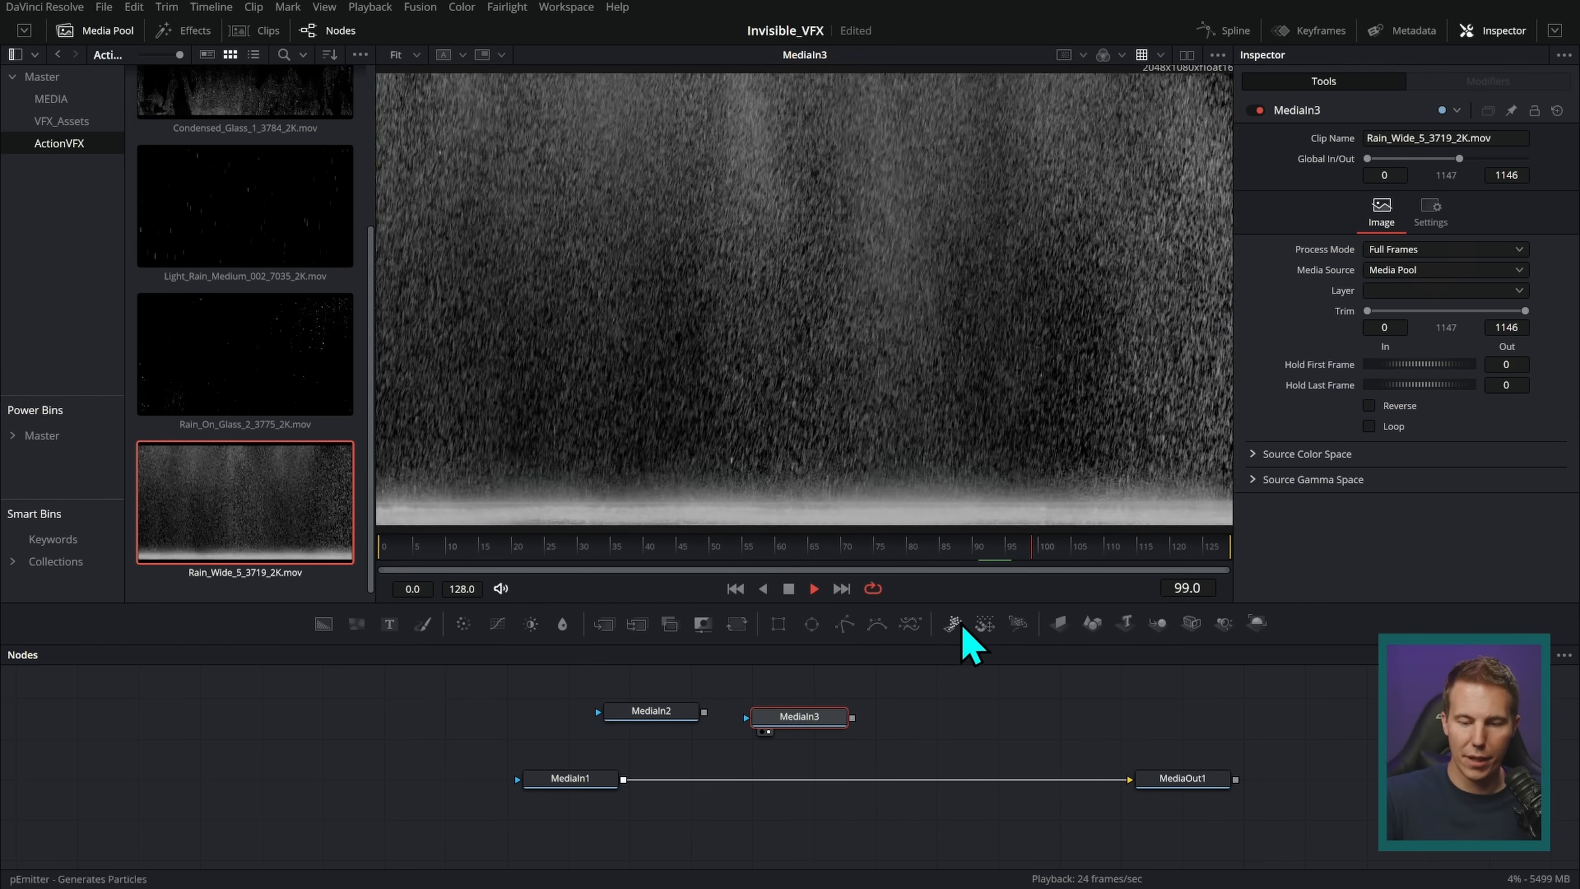
click(653, 710)
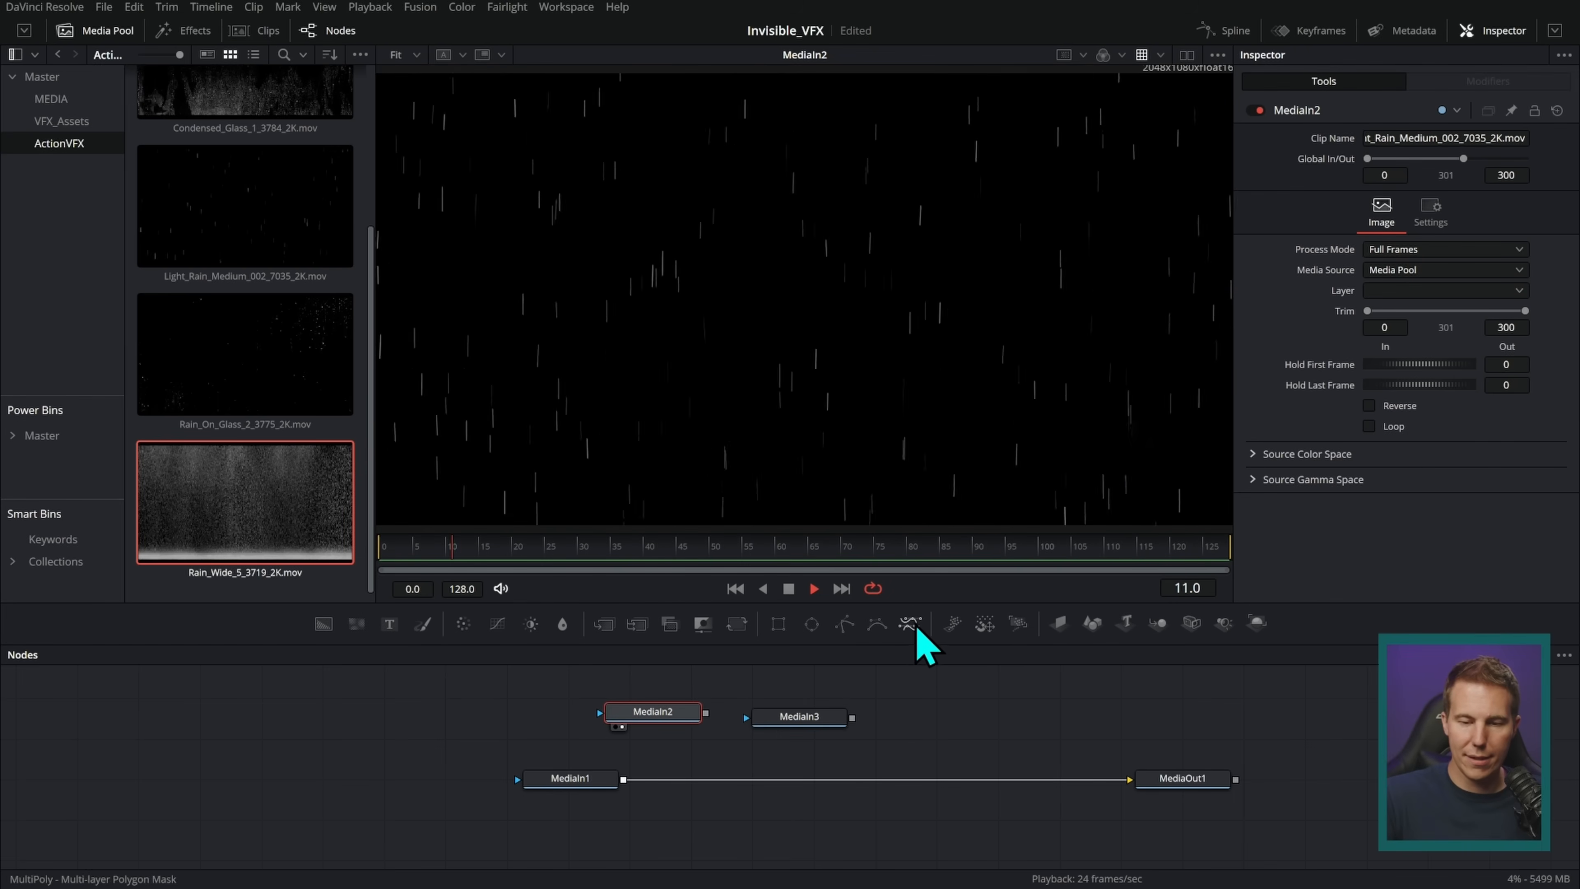
key(space)
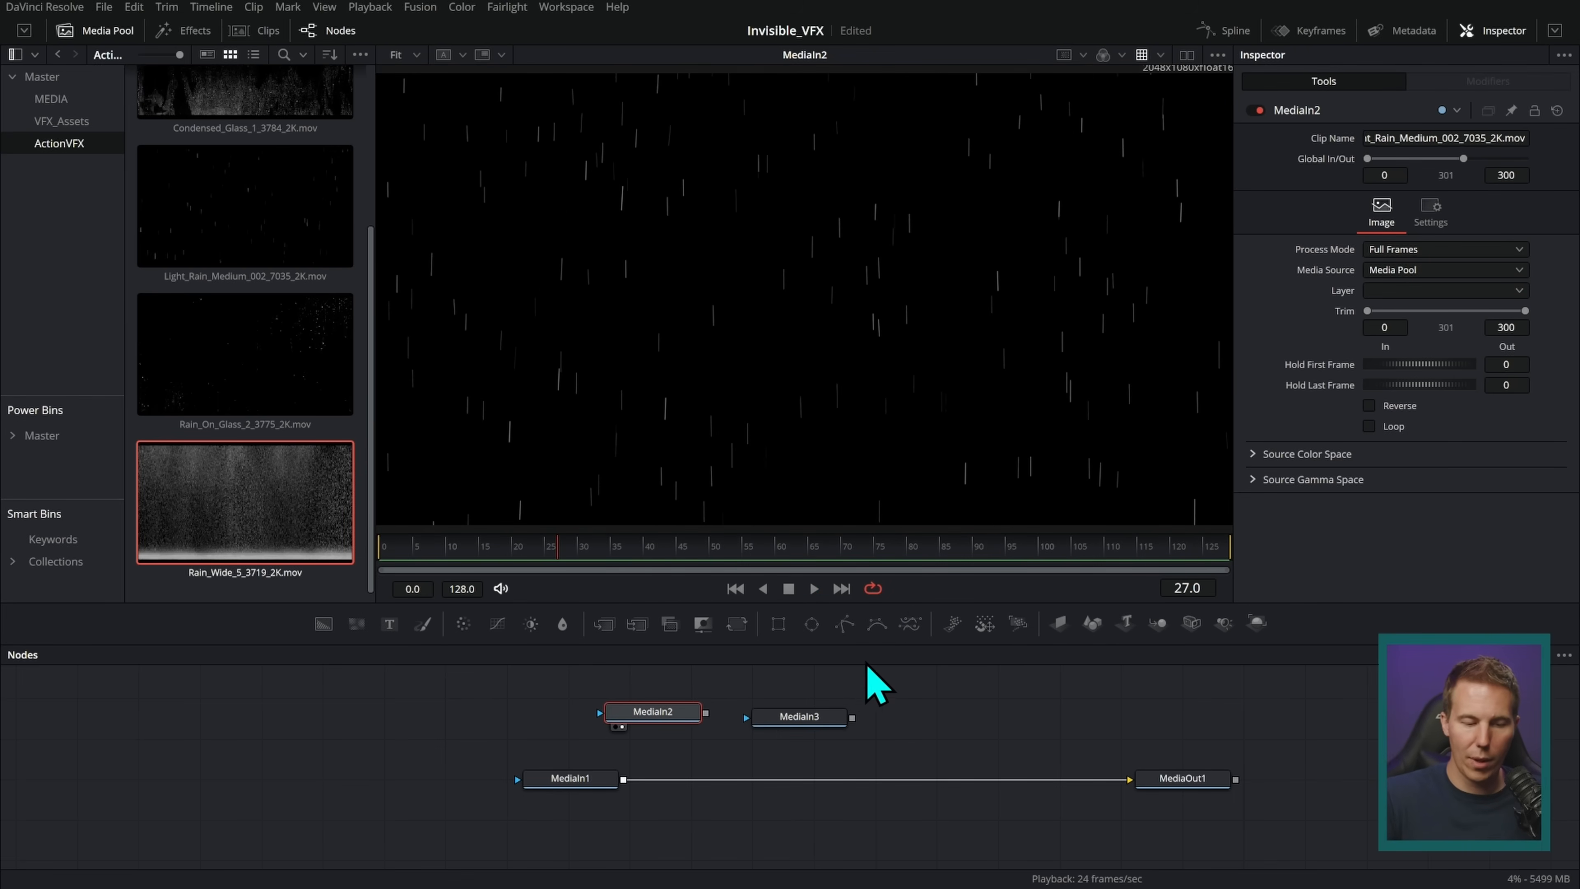
- Delete the wide rain clip's node and play back the light rain clip
click(837, 716)
key(Delete)
click(804, 551)
key(space)
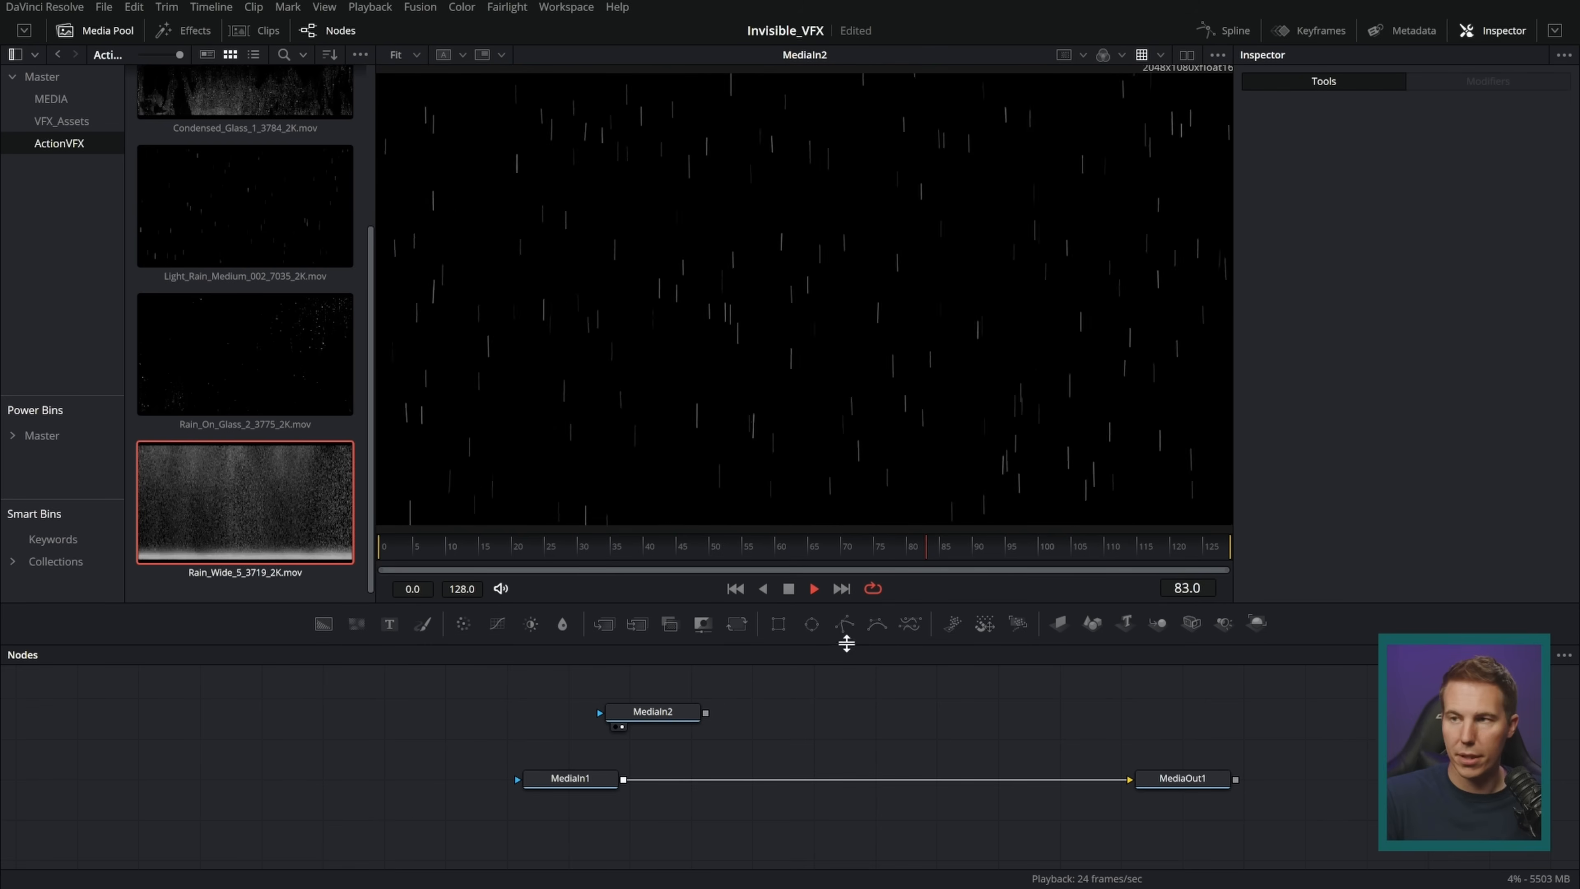
- Move the light rain node above the main node line, rename it Rain_MI, and rename the original footage node OG_MI
drag(697, 718, 732, 704)
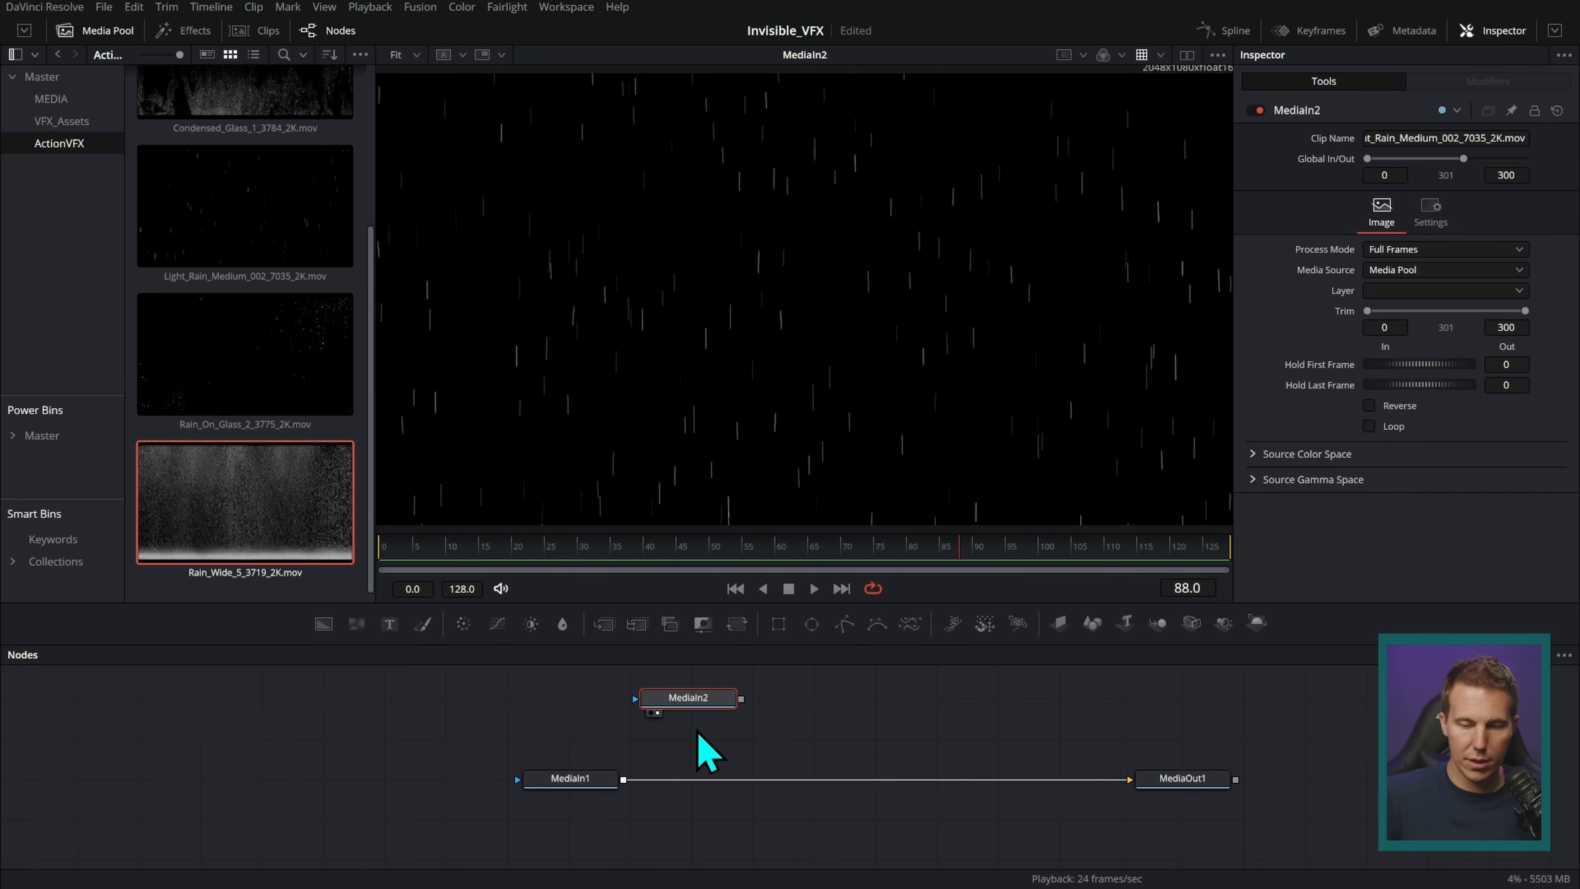
key(F2)
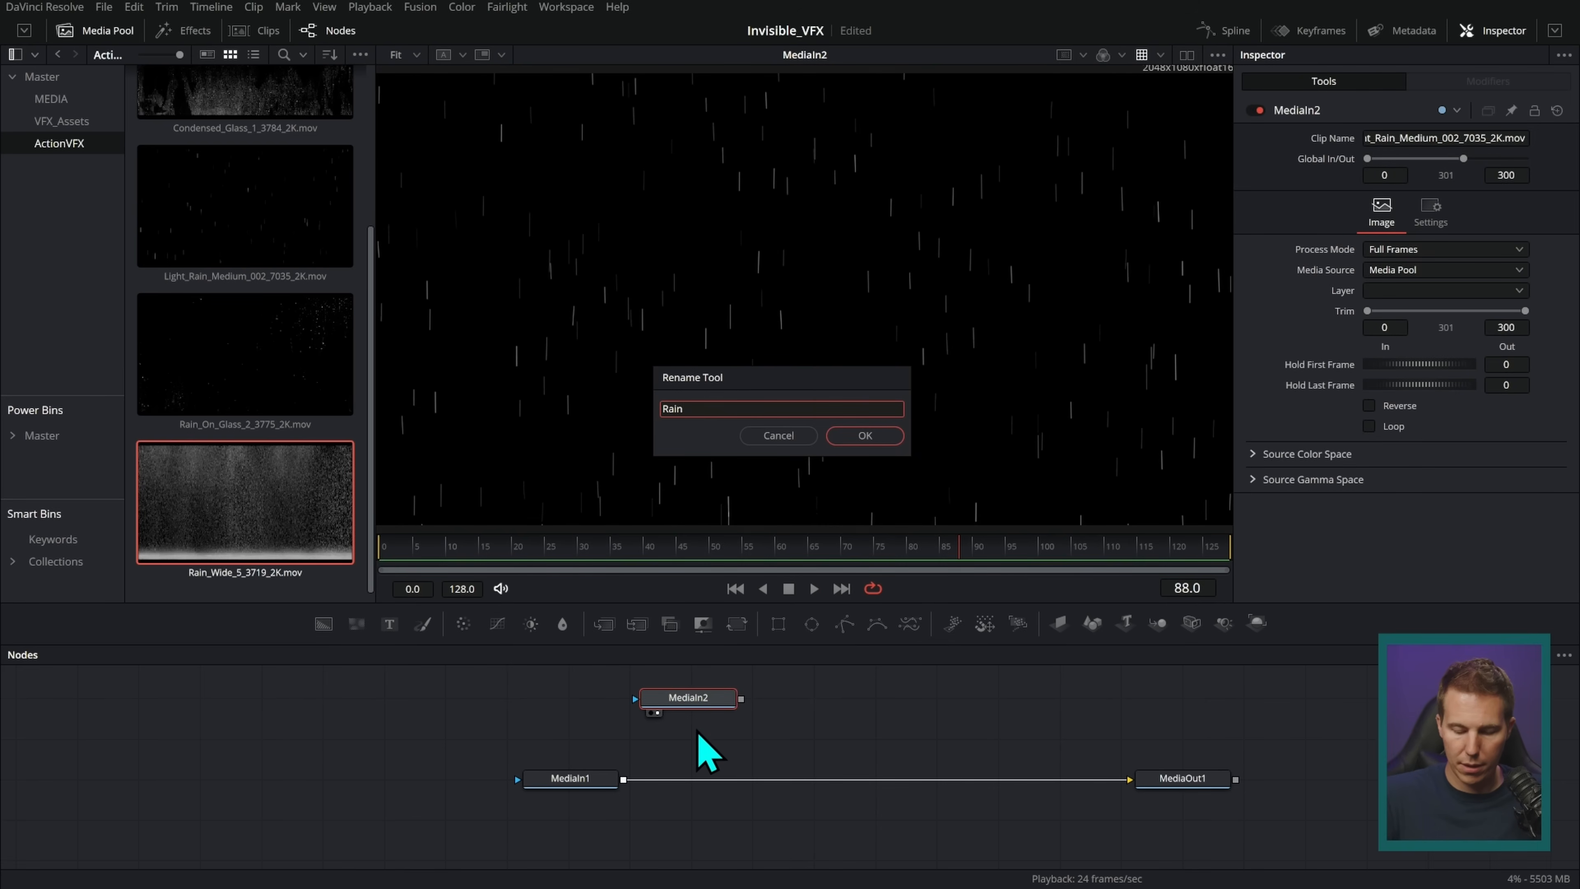
text(Rain_MI)
key(Return)
click(594, 780)
key(F2)
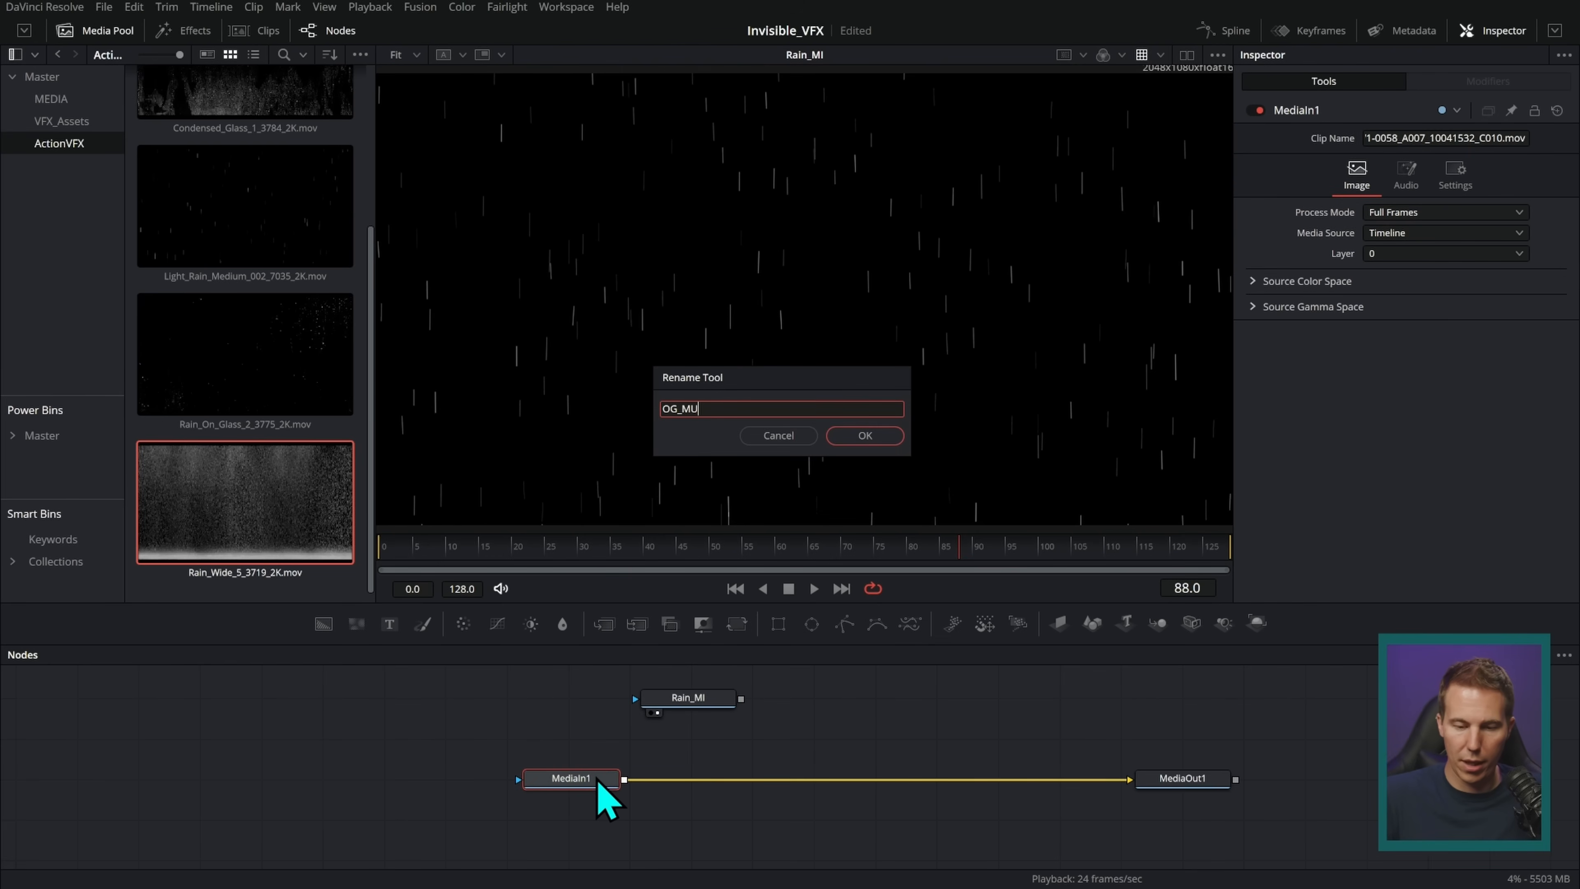
key(Return)
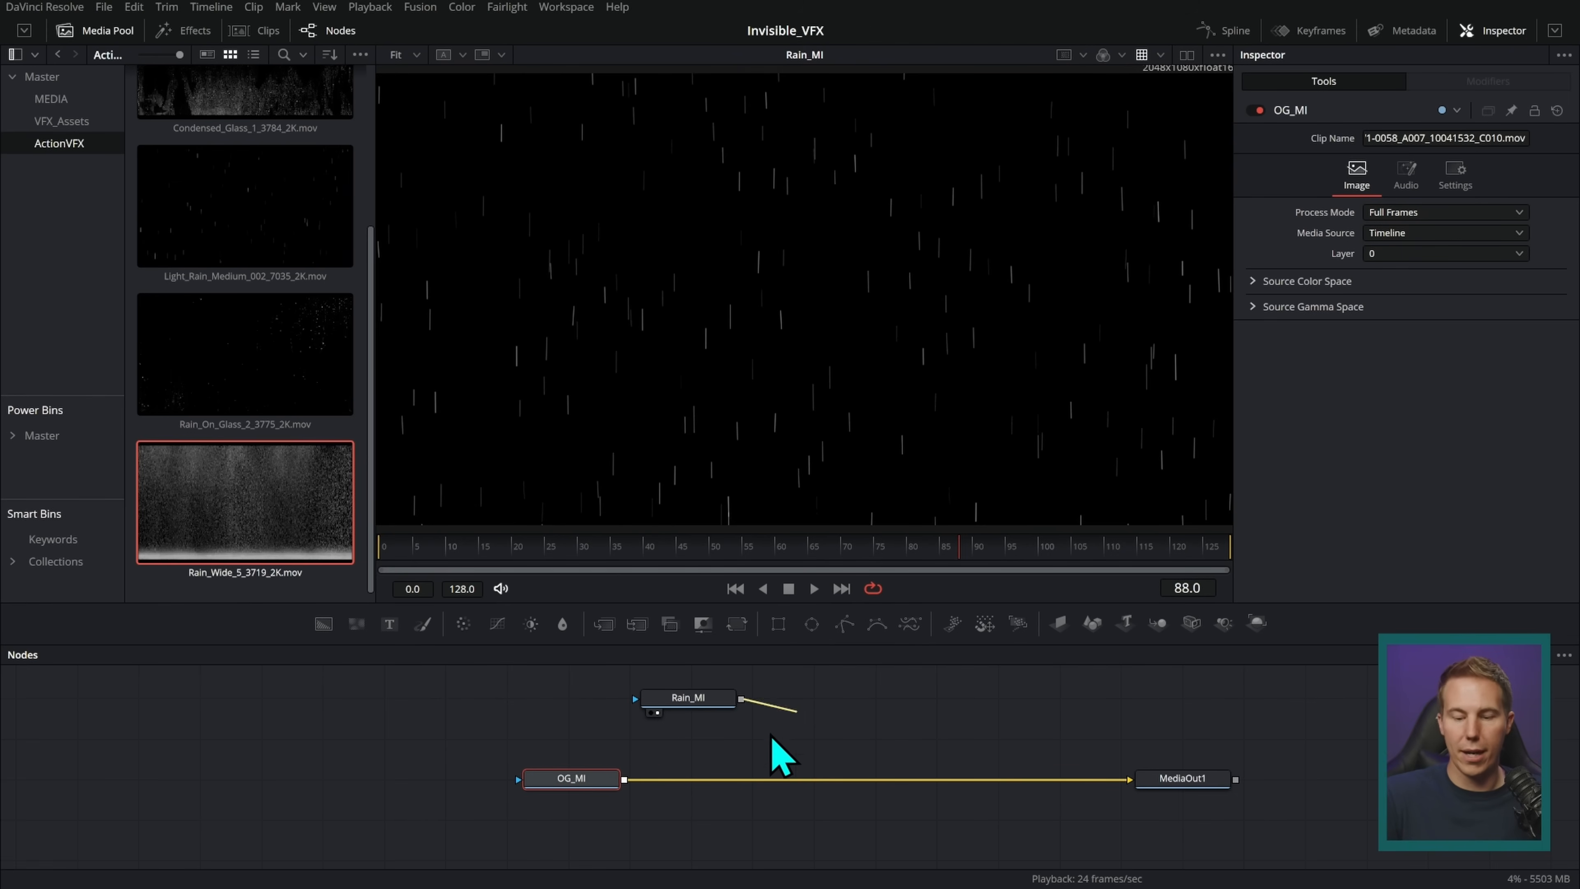
- Merge Rain_MI over OG_MI with the rain node placed above the merge, and set the merge's apply mode to Screen
drag(639, 785, 627, 786)
drag(768, 675, 886, 806)
drag(874, 695, 877, 711)
click(890, 777)
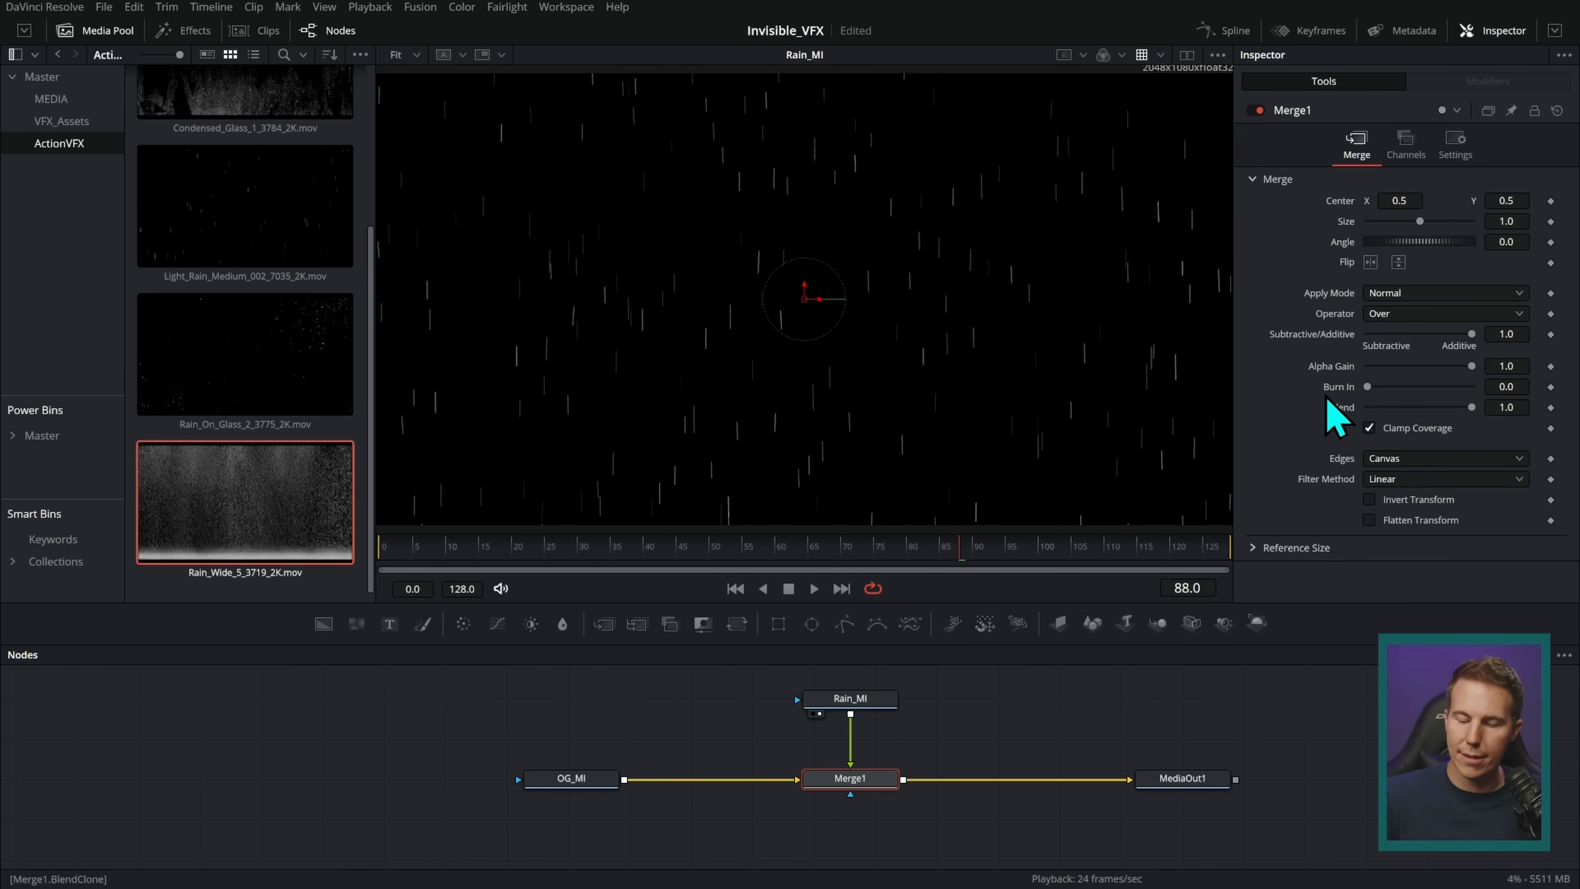
click(1431, 293)
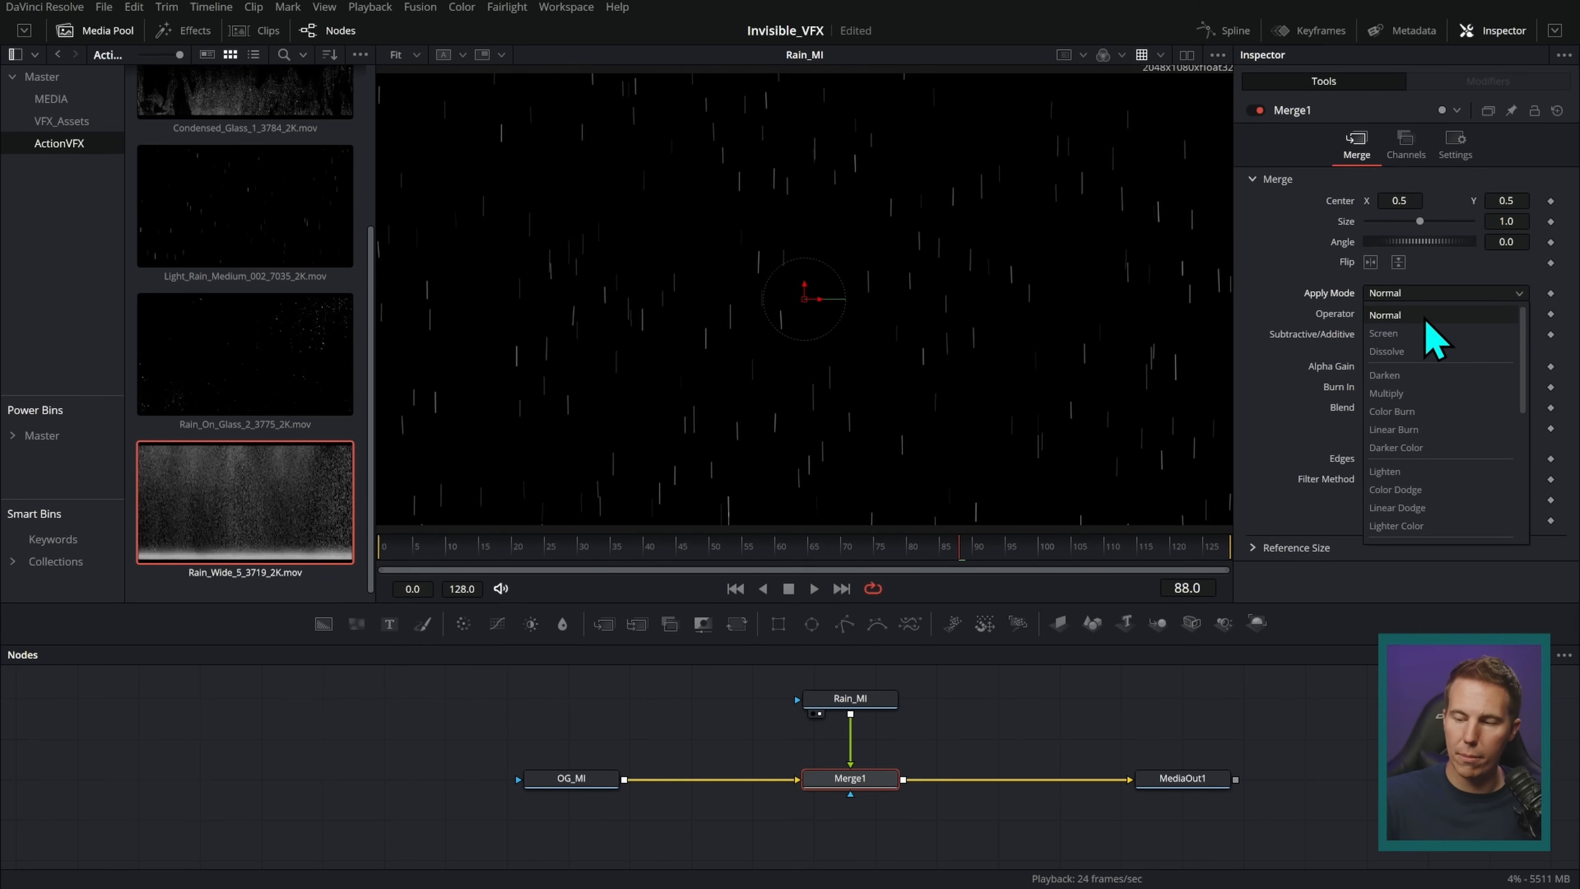
click(1424, 335)
- View MediaOut1, play back the rain composite, and hide the media pool to enlarge the viewer
drag(1184, 768, 1129, 367)
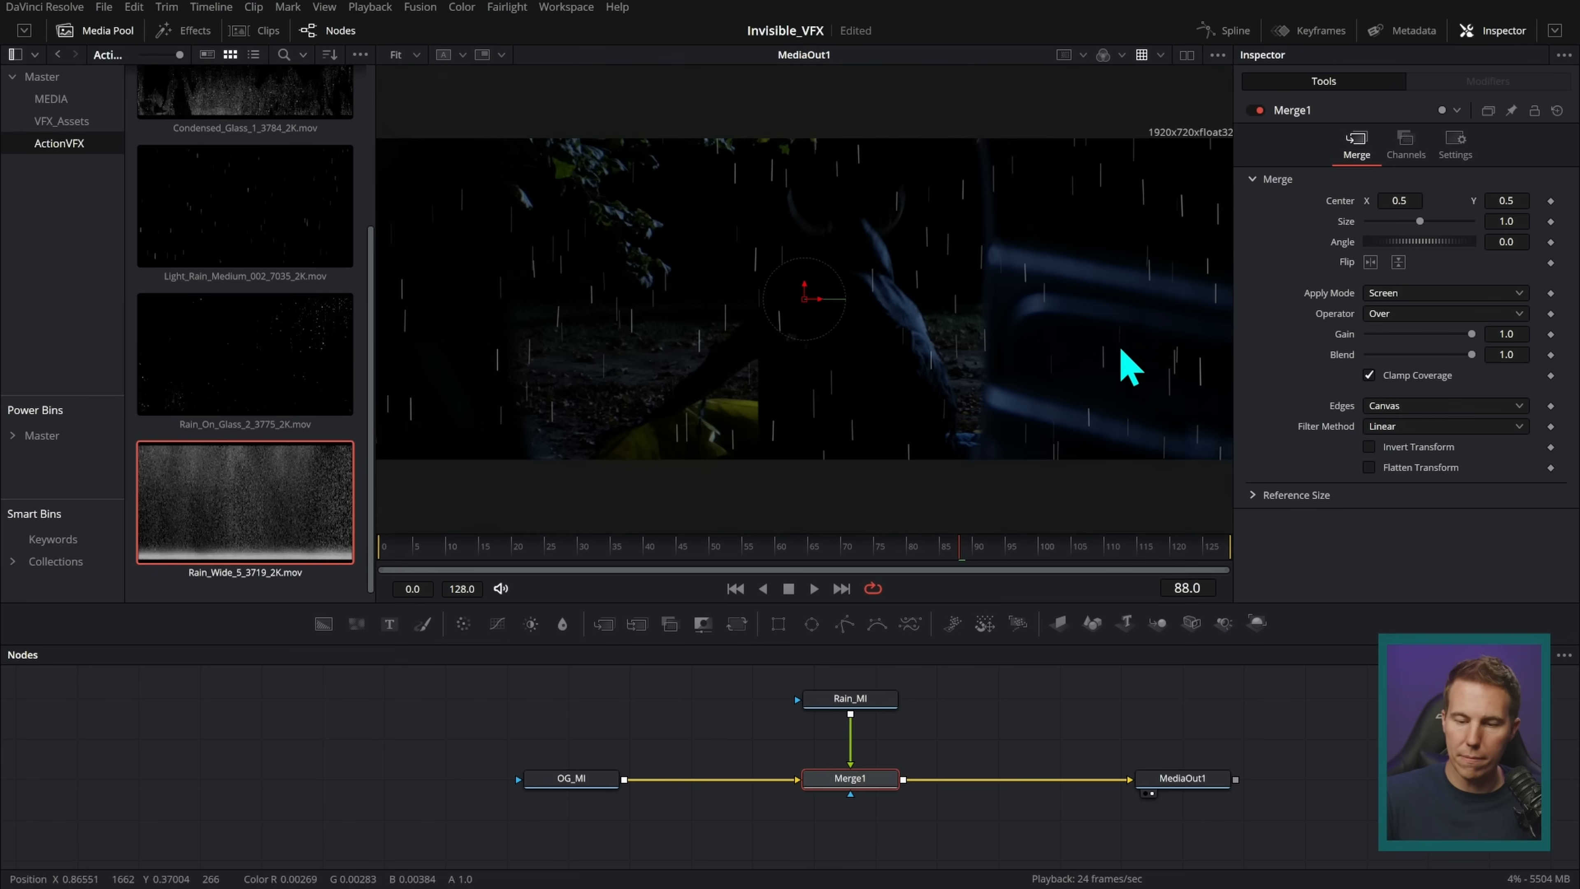
click(813, 588)
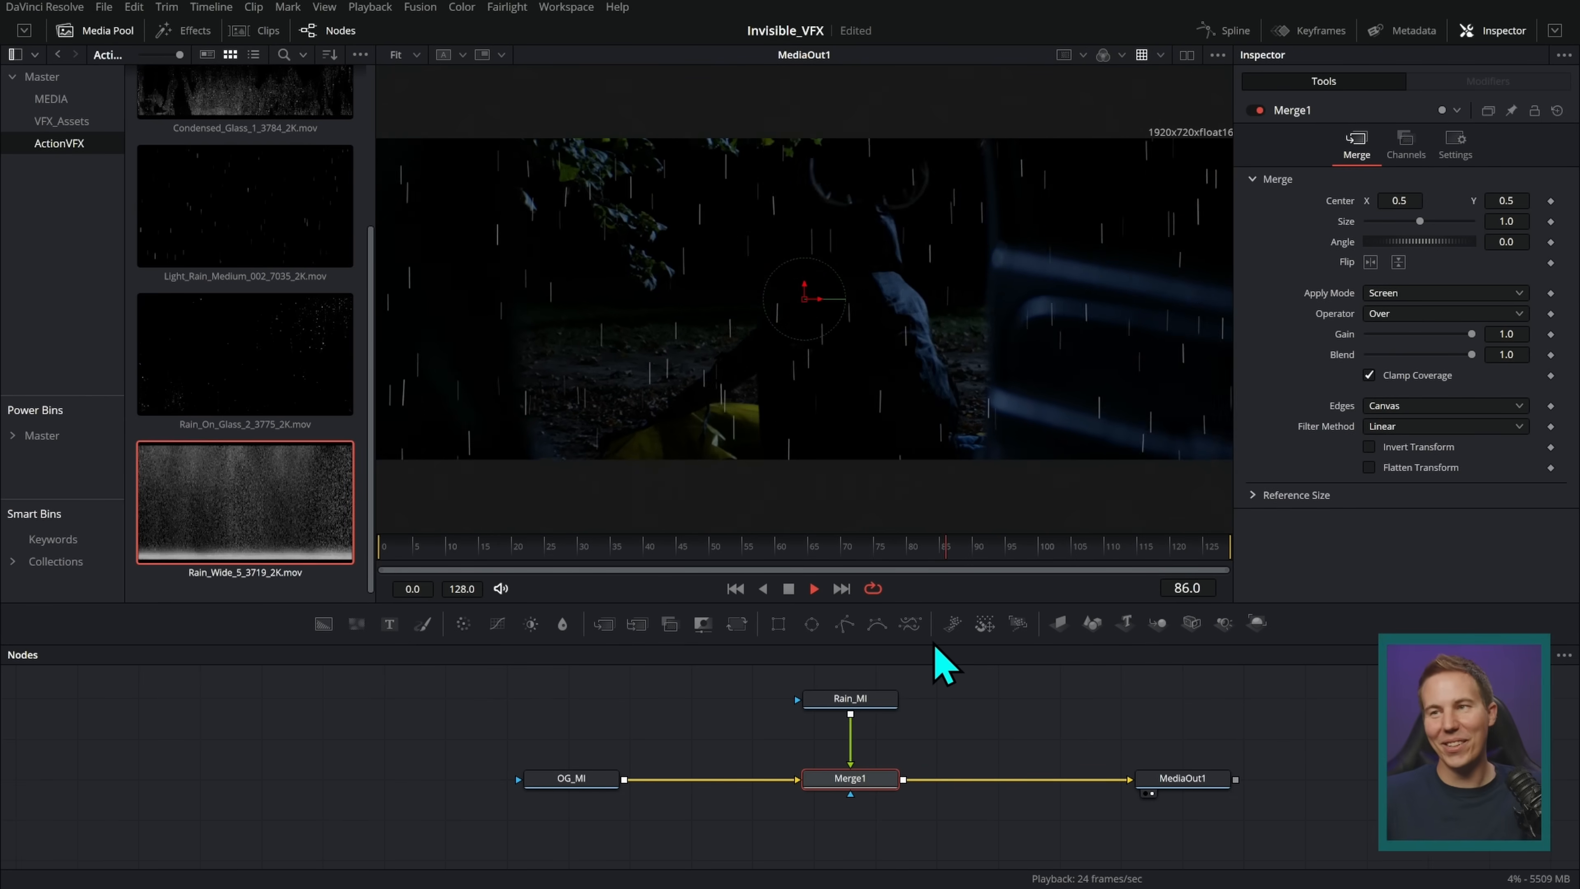
click(1026, 732)
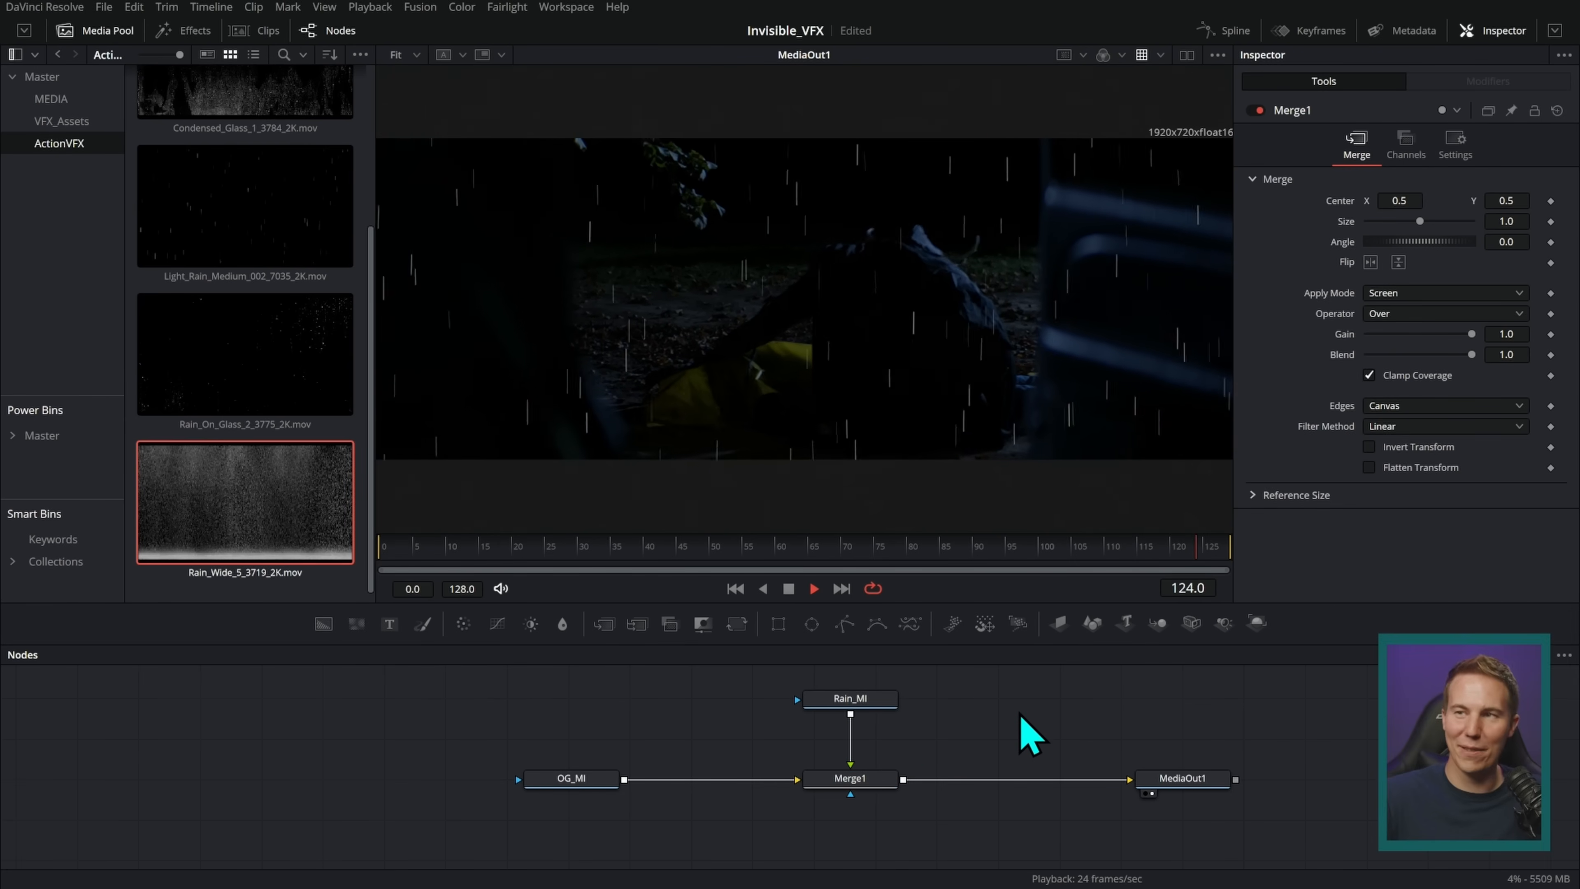
key(ctrl+shift+1)
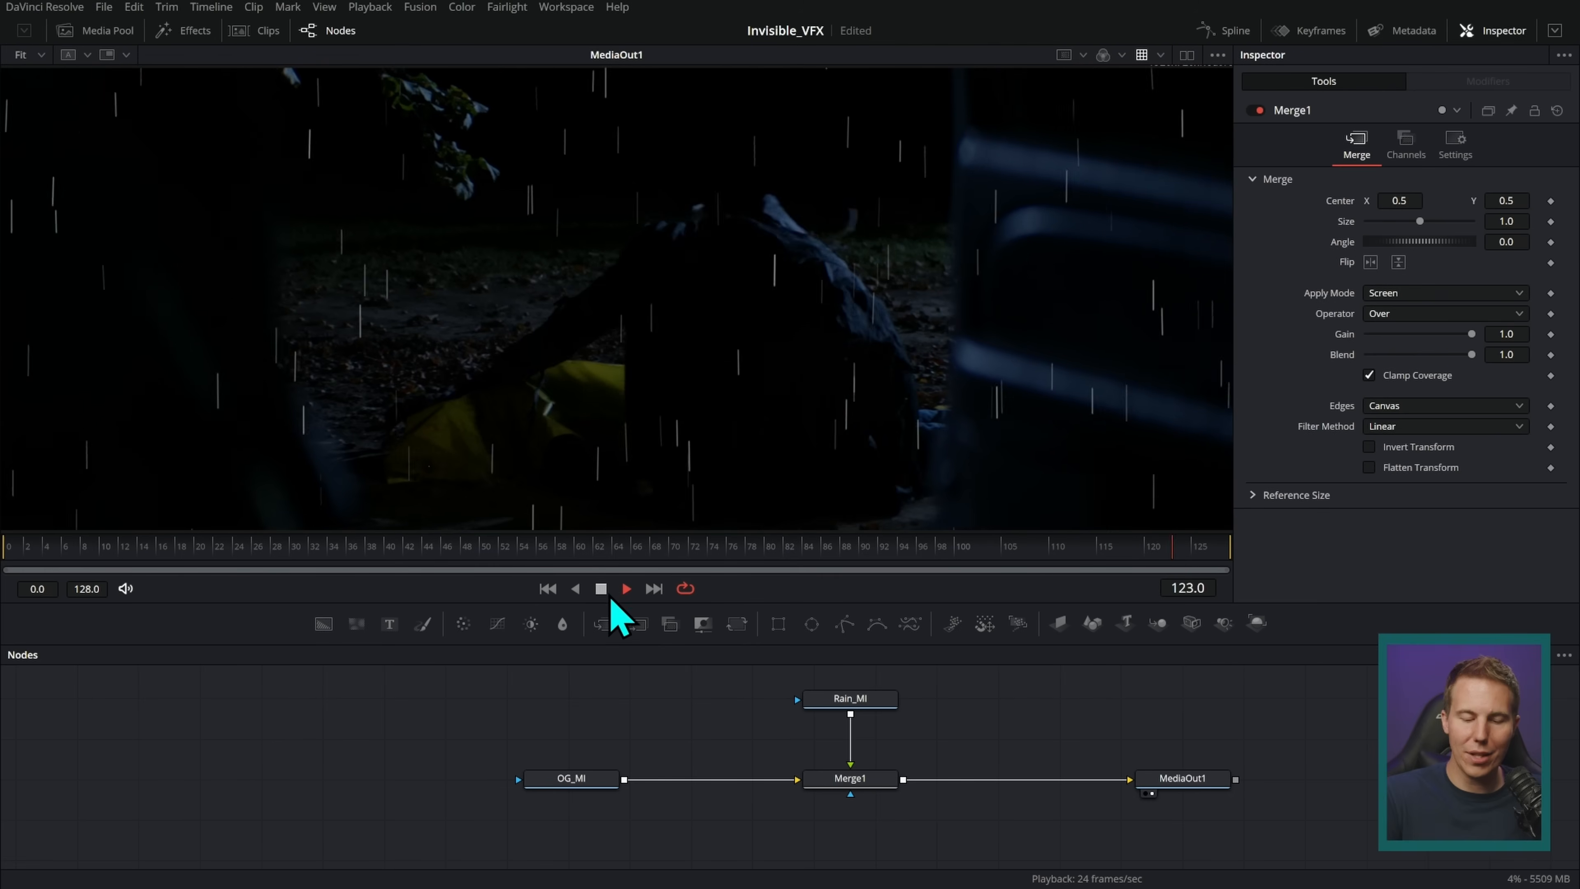
- Stop playback, view the OG_MI clip on its own and add a BrightnessContrast node directly after it
key(space)
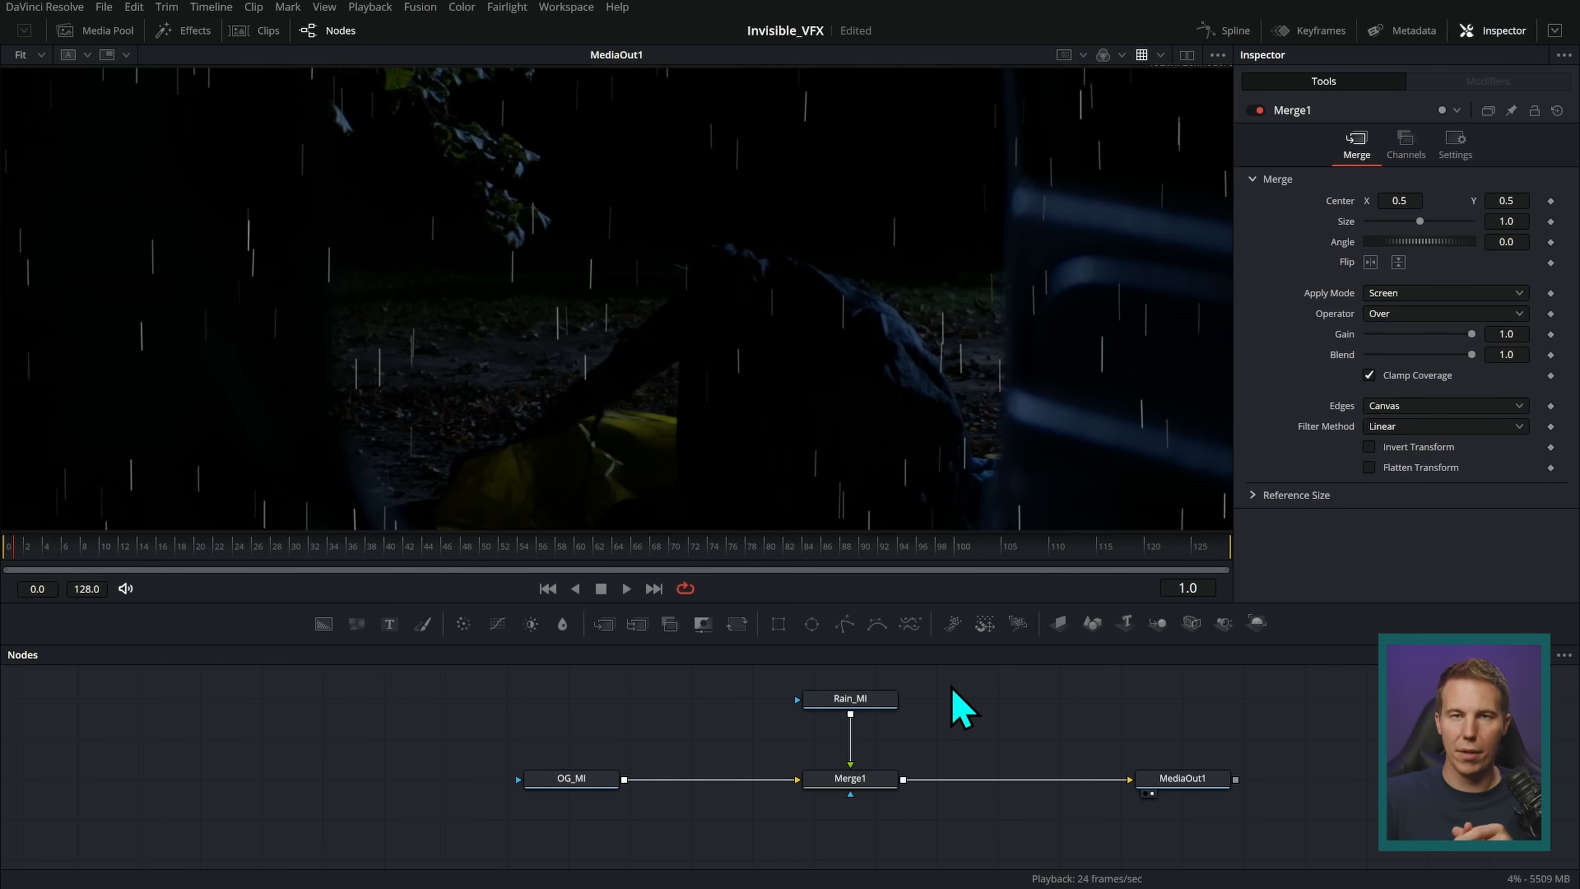
drag(628, 784, 923, 386)
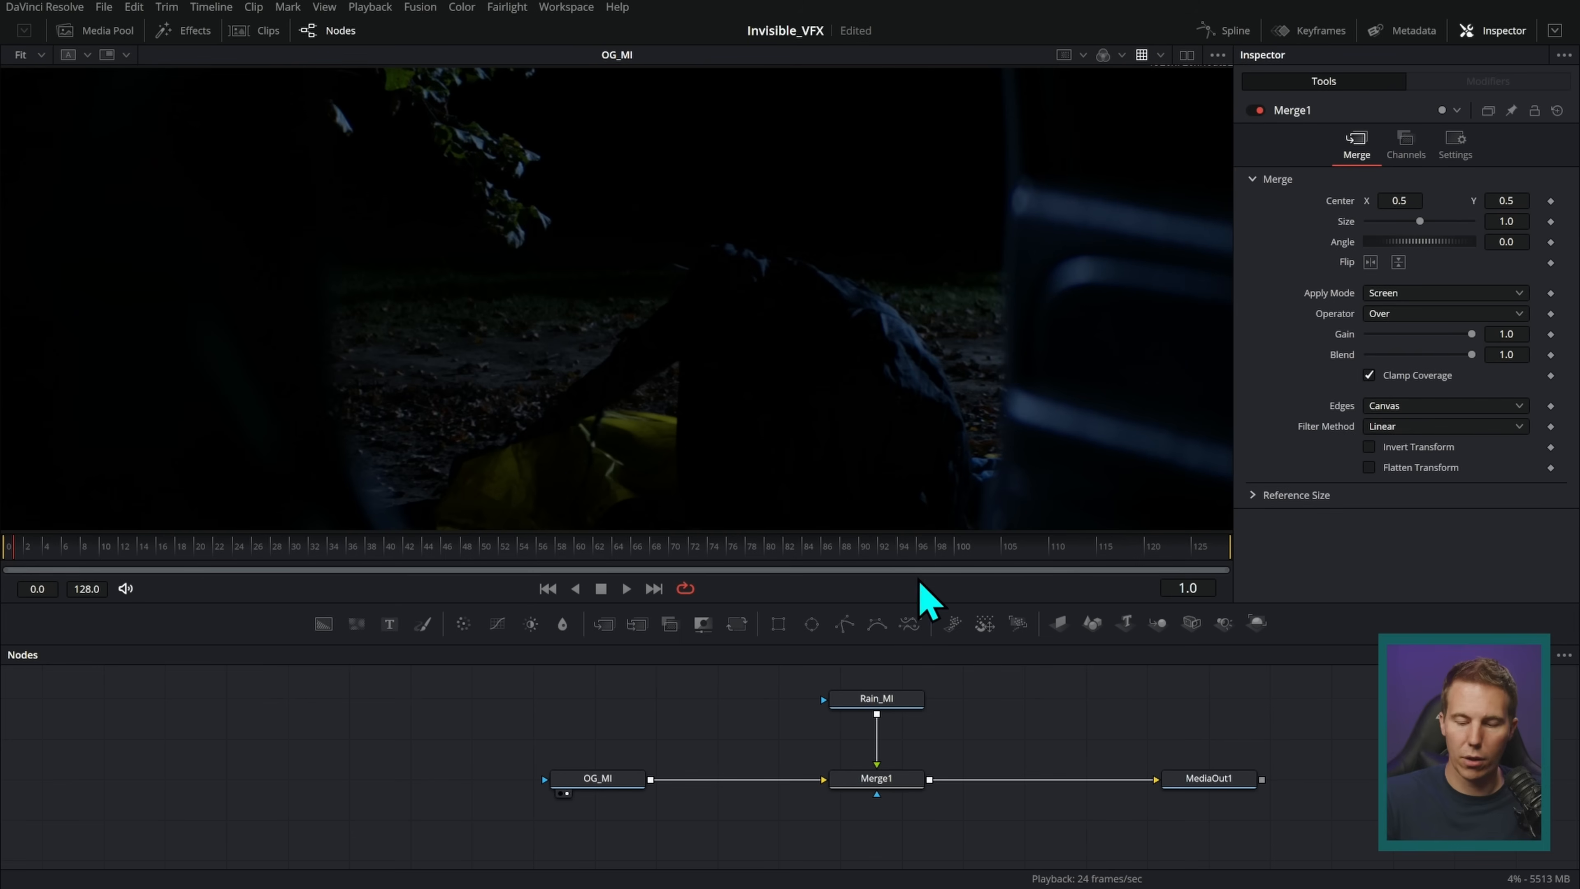
scroll(744, 736, left, 2)
drag(681, 784, 575, 793)
click(531, 624)
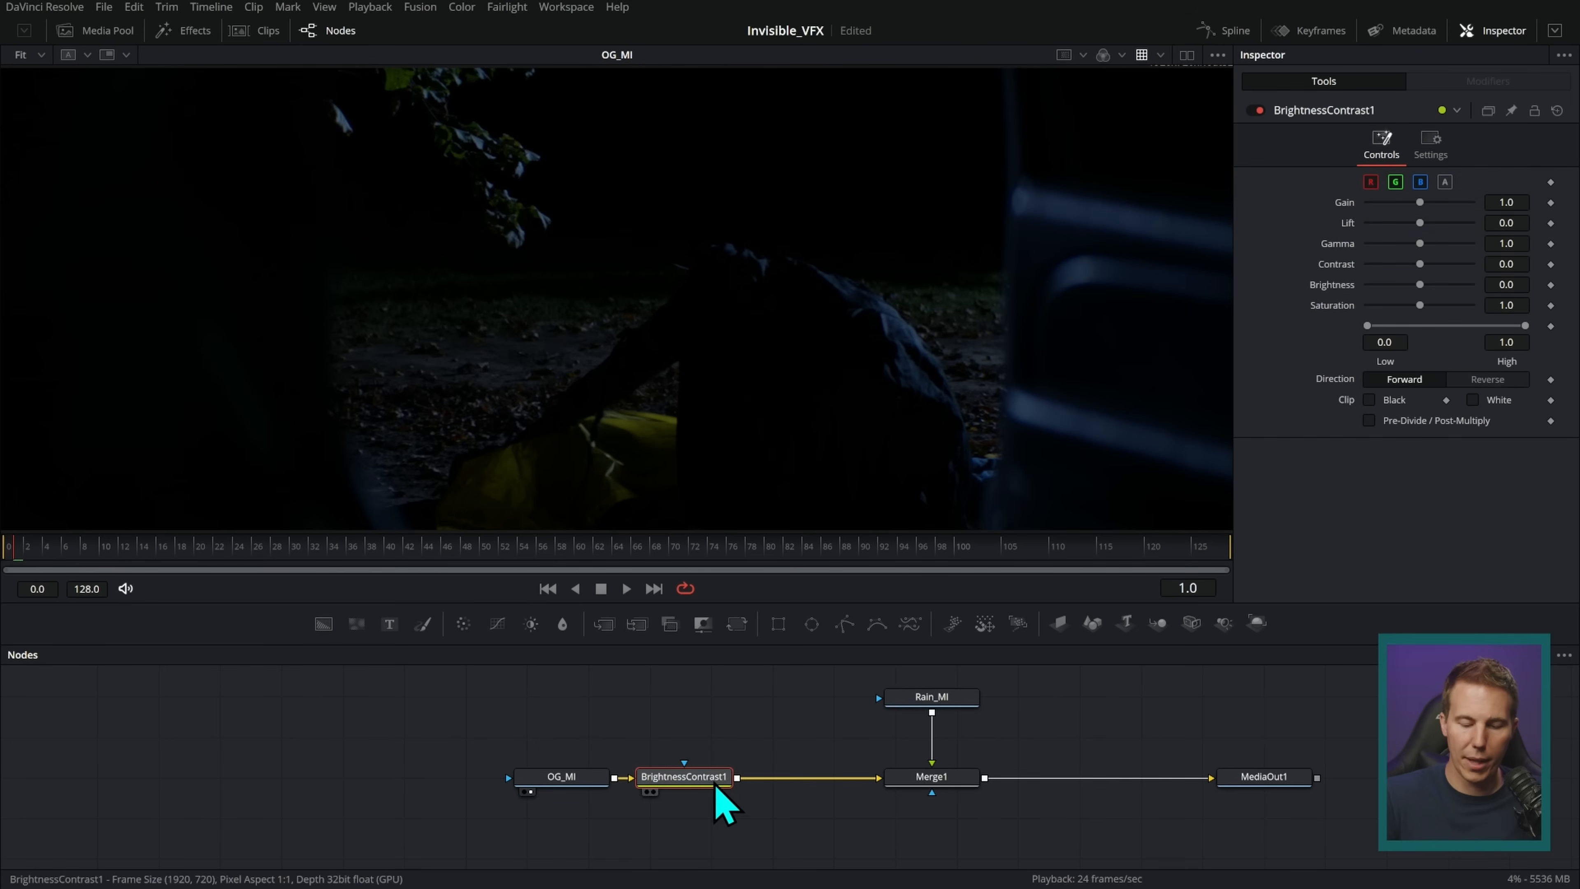
- View the BrightnessContrast1 output and brighten the dark footage with gain 3.92 and gamma 1.51
drag(705, 781, 1170, 333)
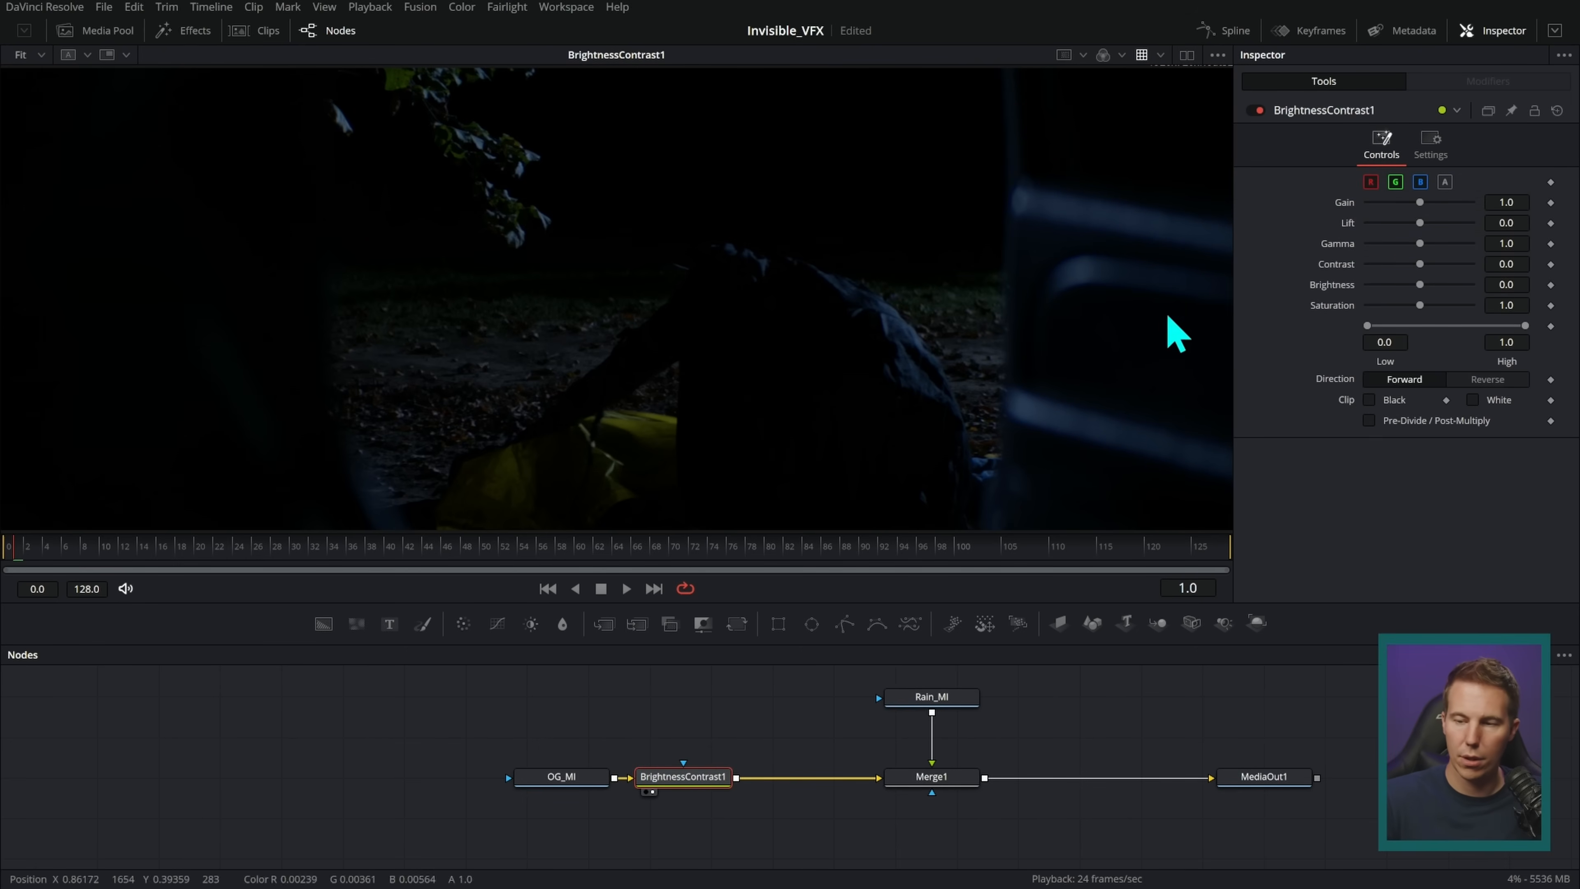
drag(1420, 202, 1429, 247)
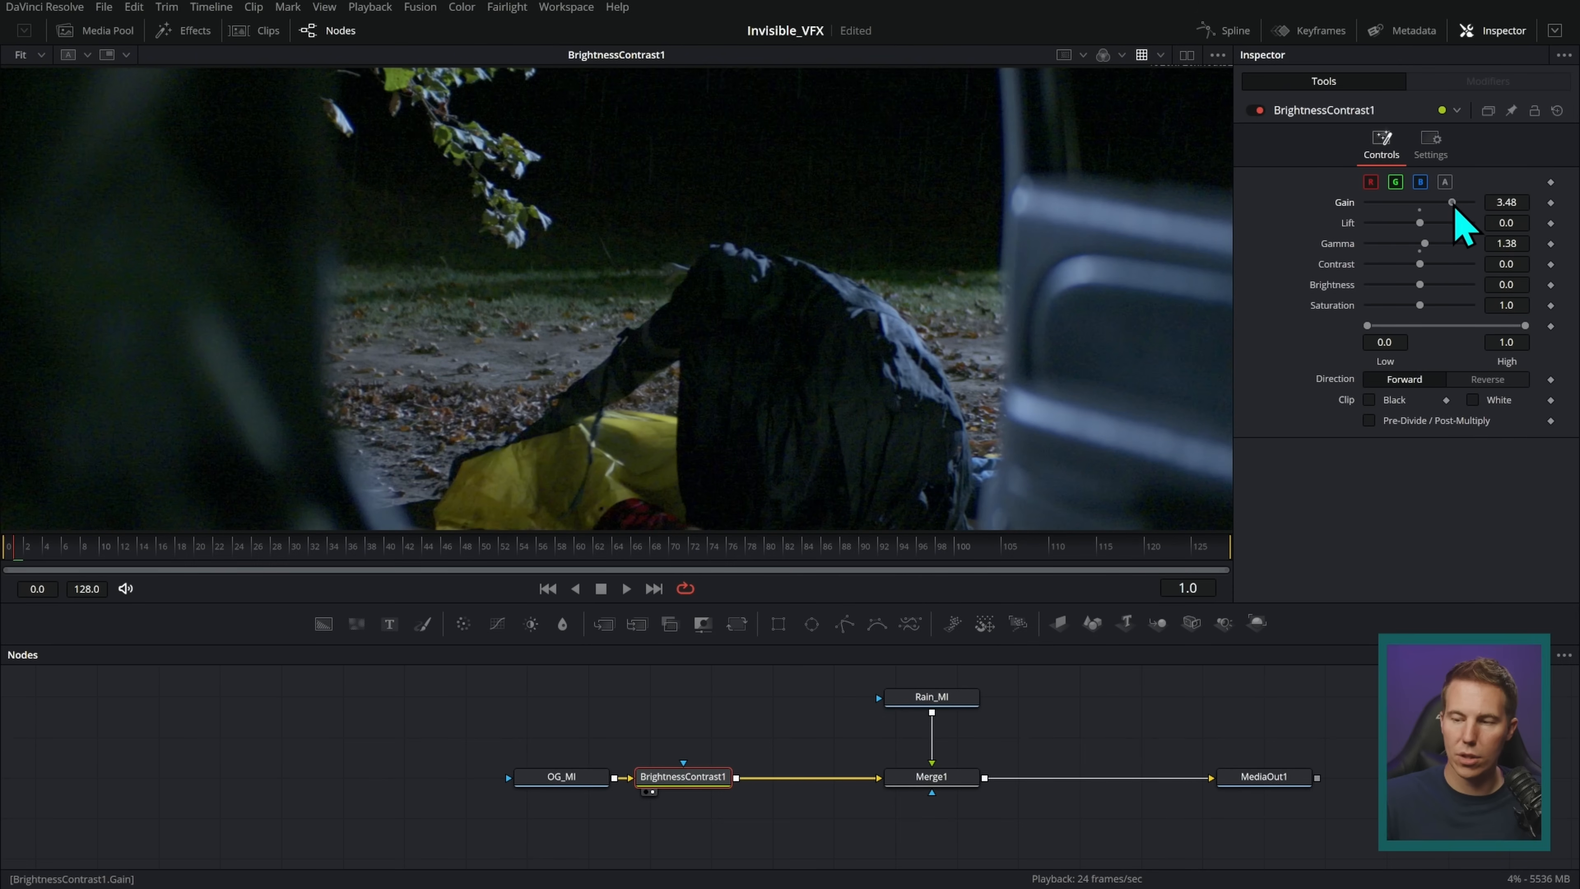
drag(1424, 247, 1427, 251)
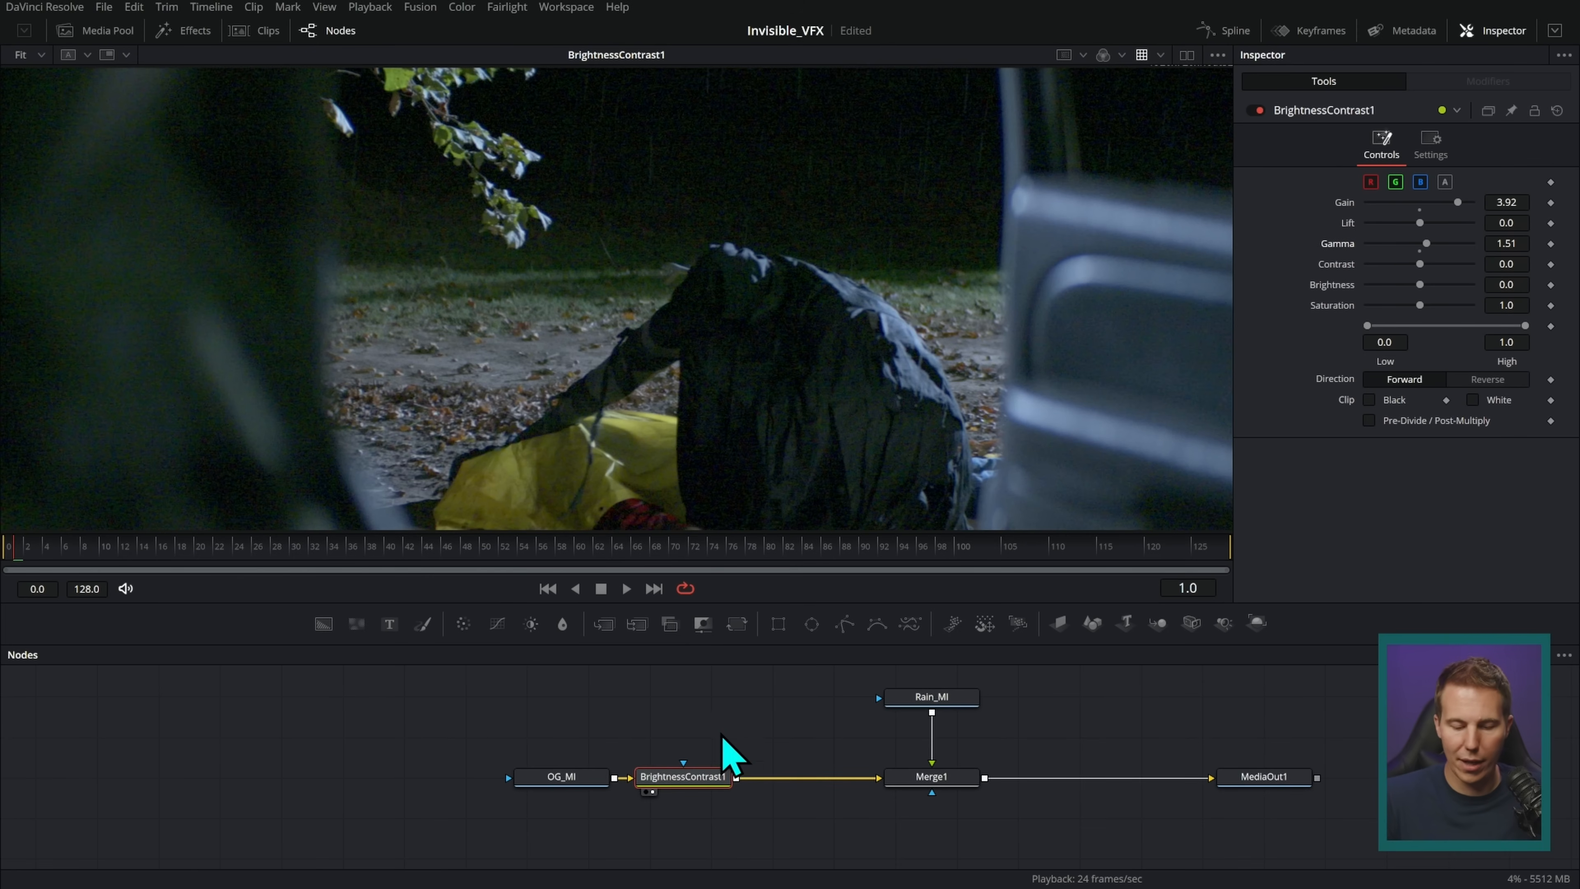
- Move OG_MI and BrightnessContrast1 away from Merge1 and add a Planar Tracker after BrightnessContrast1
drag(723, 751, 576, 772)
click(572, 778)
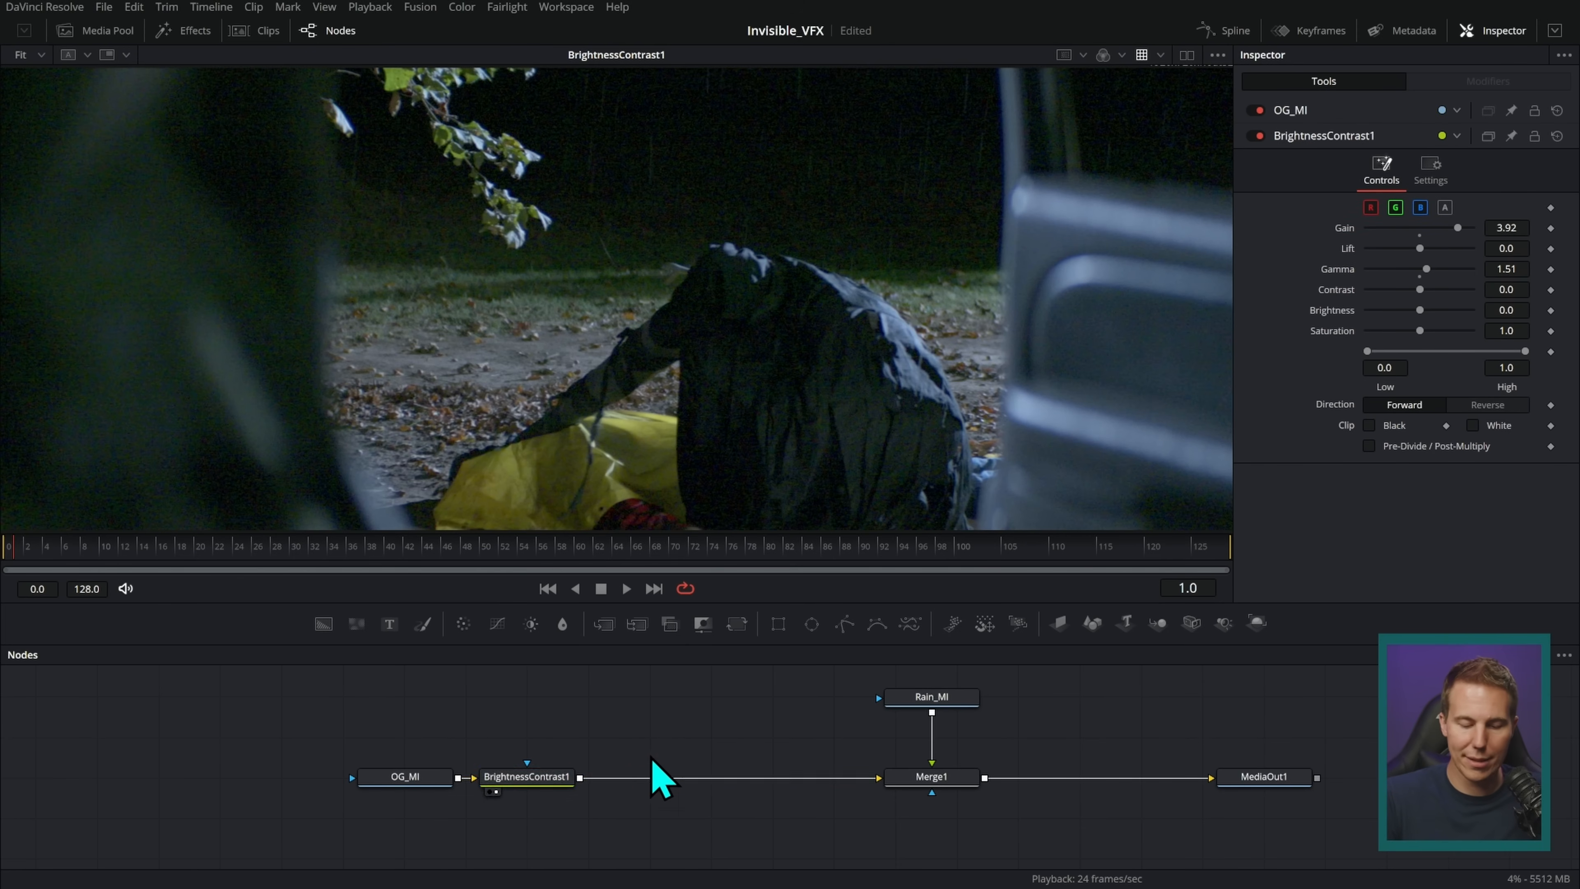
key(shift+space)
text(plan)
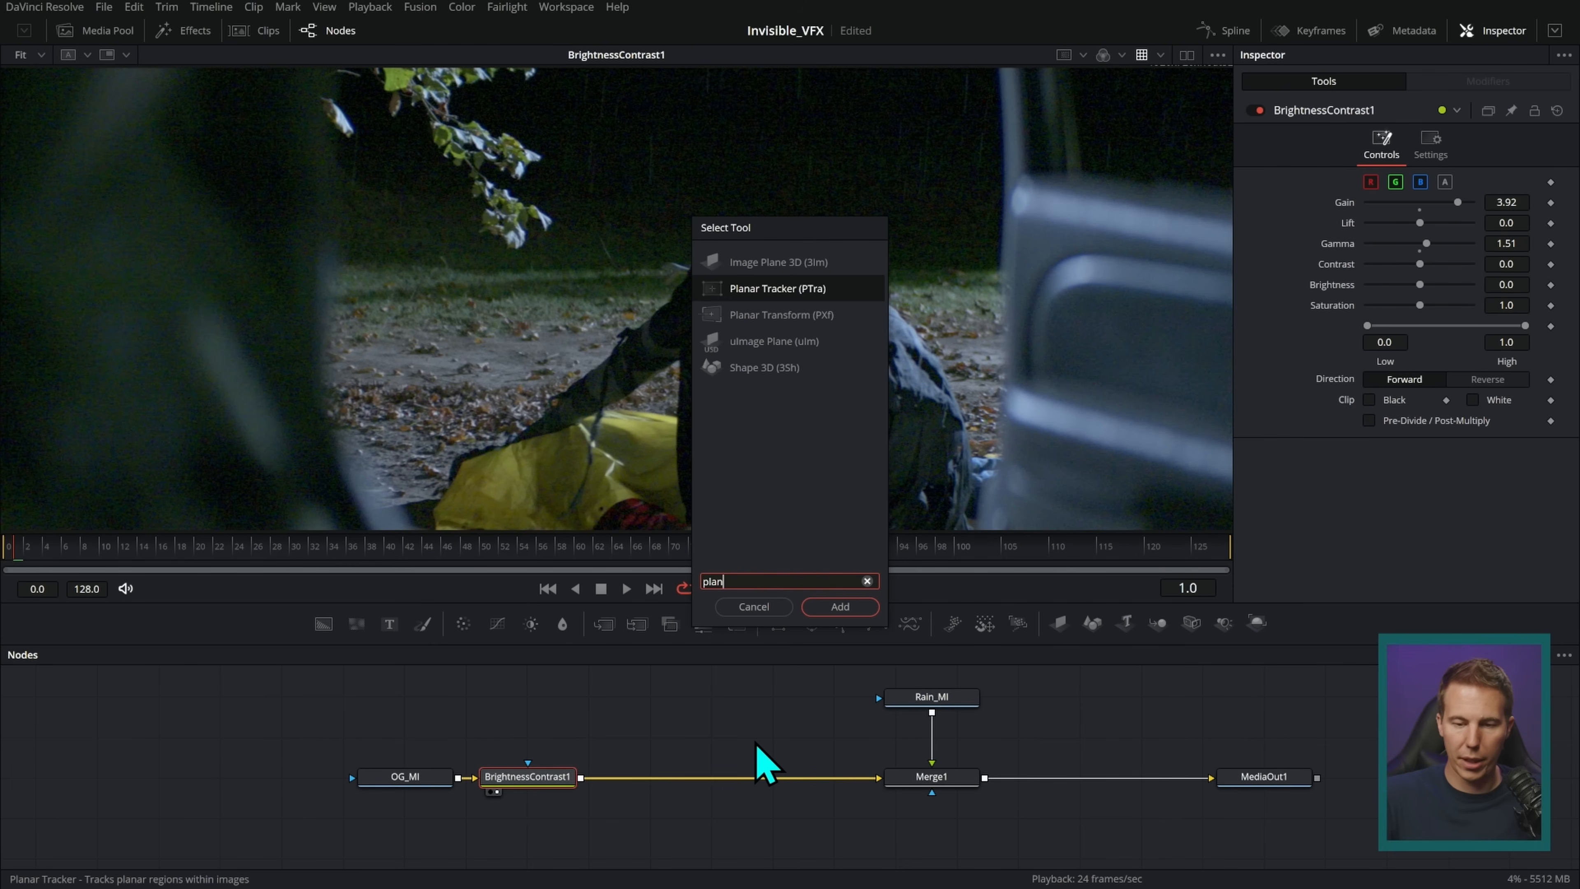
key(Return)
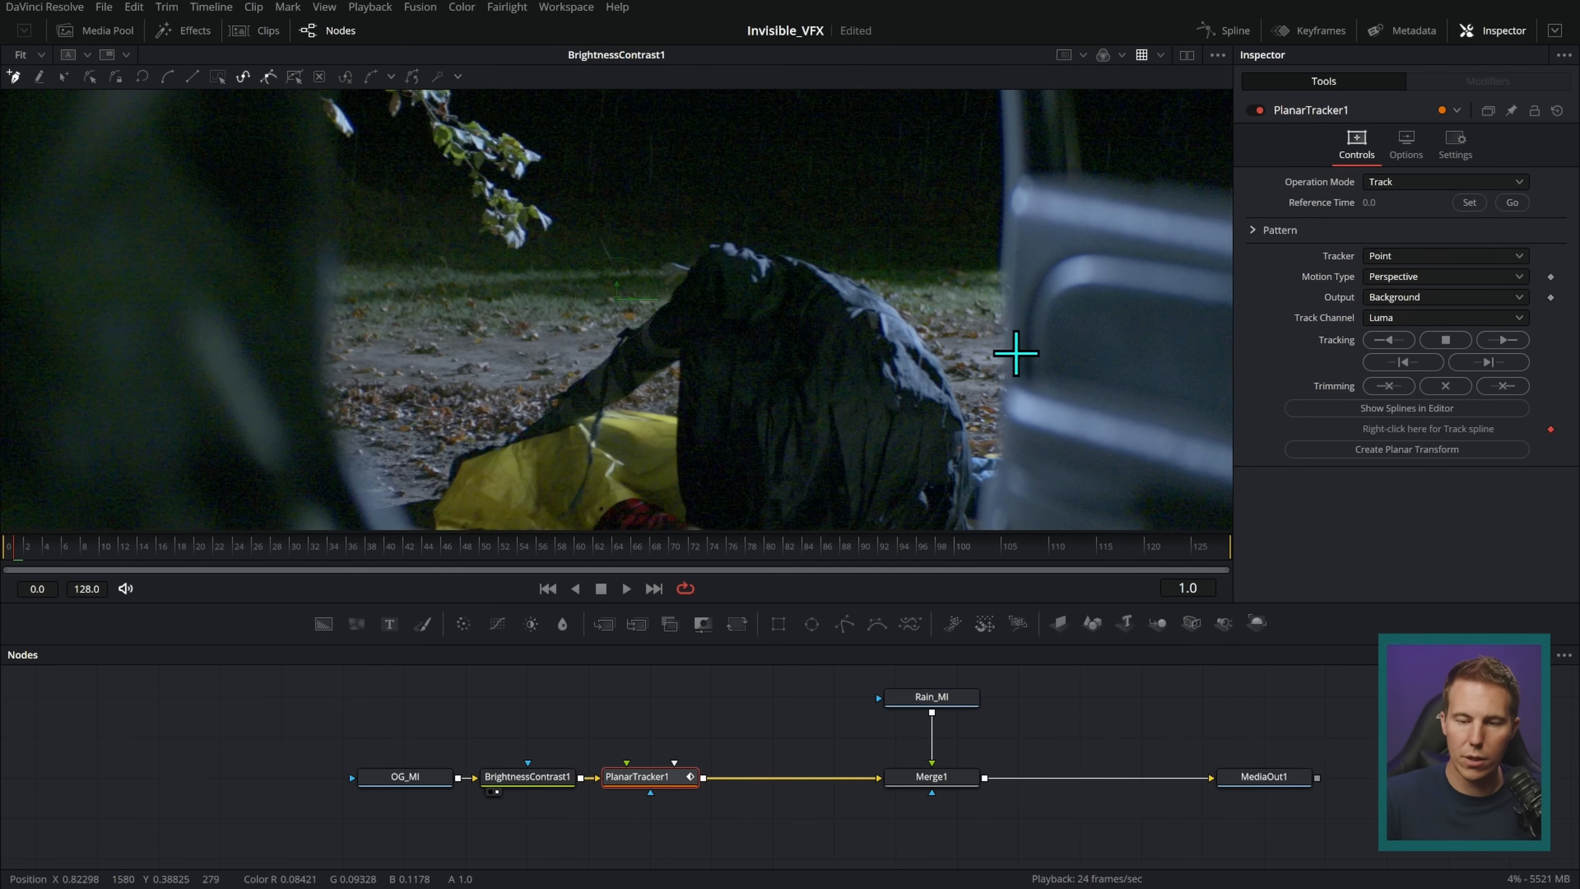
- Draw a closed tracking shape around the whole frame that excludes the crouching figure and the yellow bundle
key(ctrl+1)
drag(1040, 386, 963, 341)
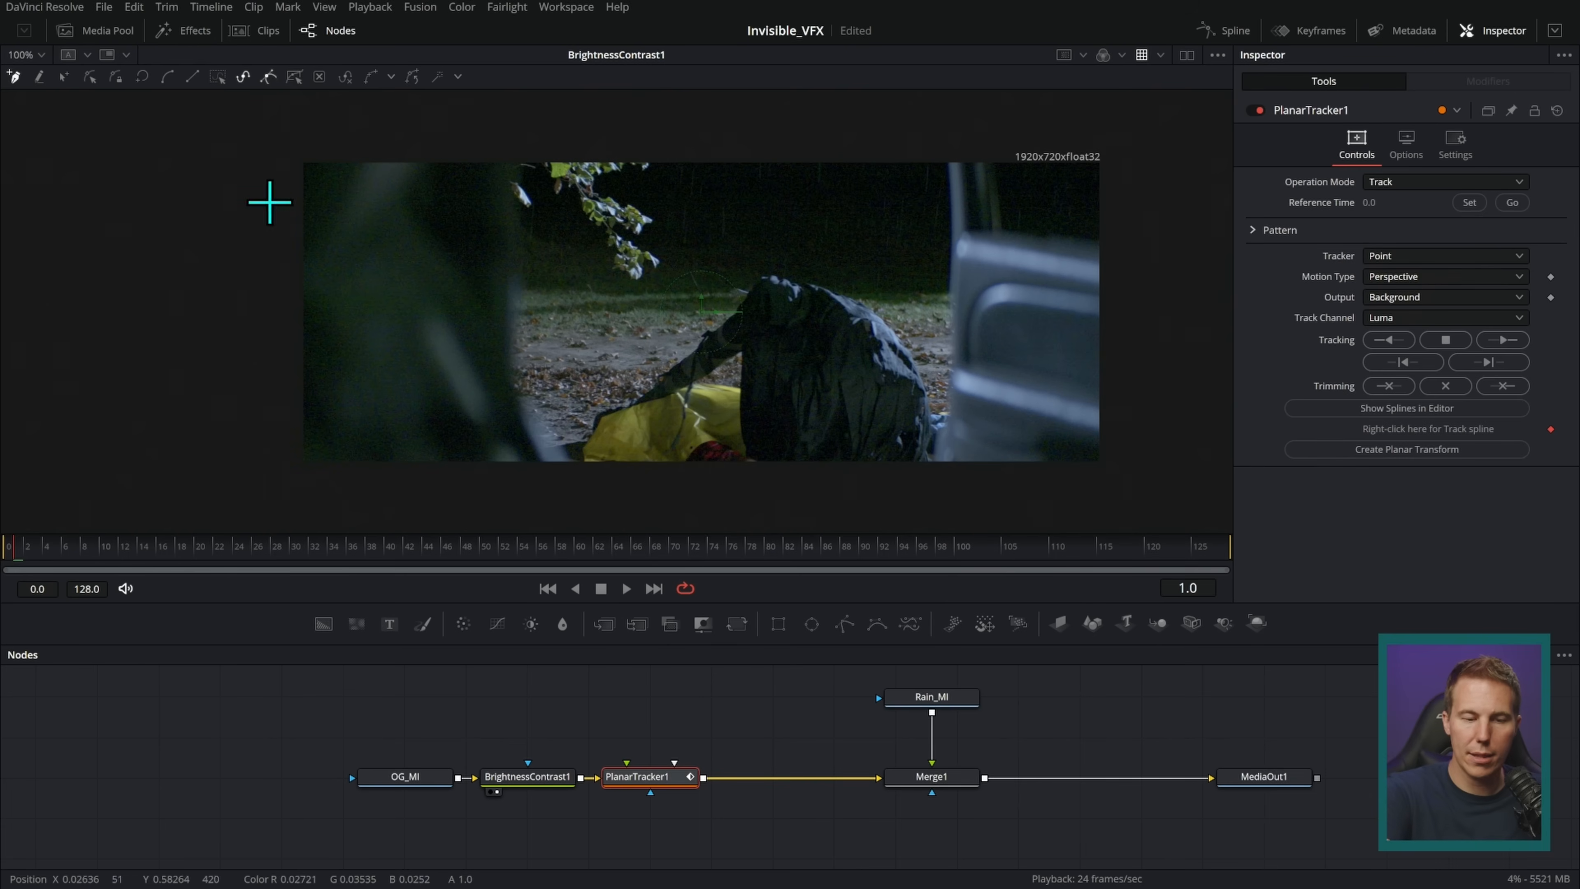
click(588, 498)
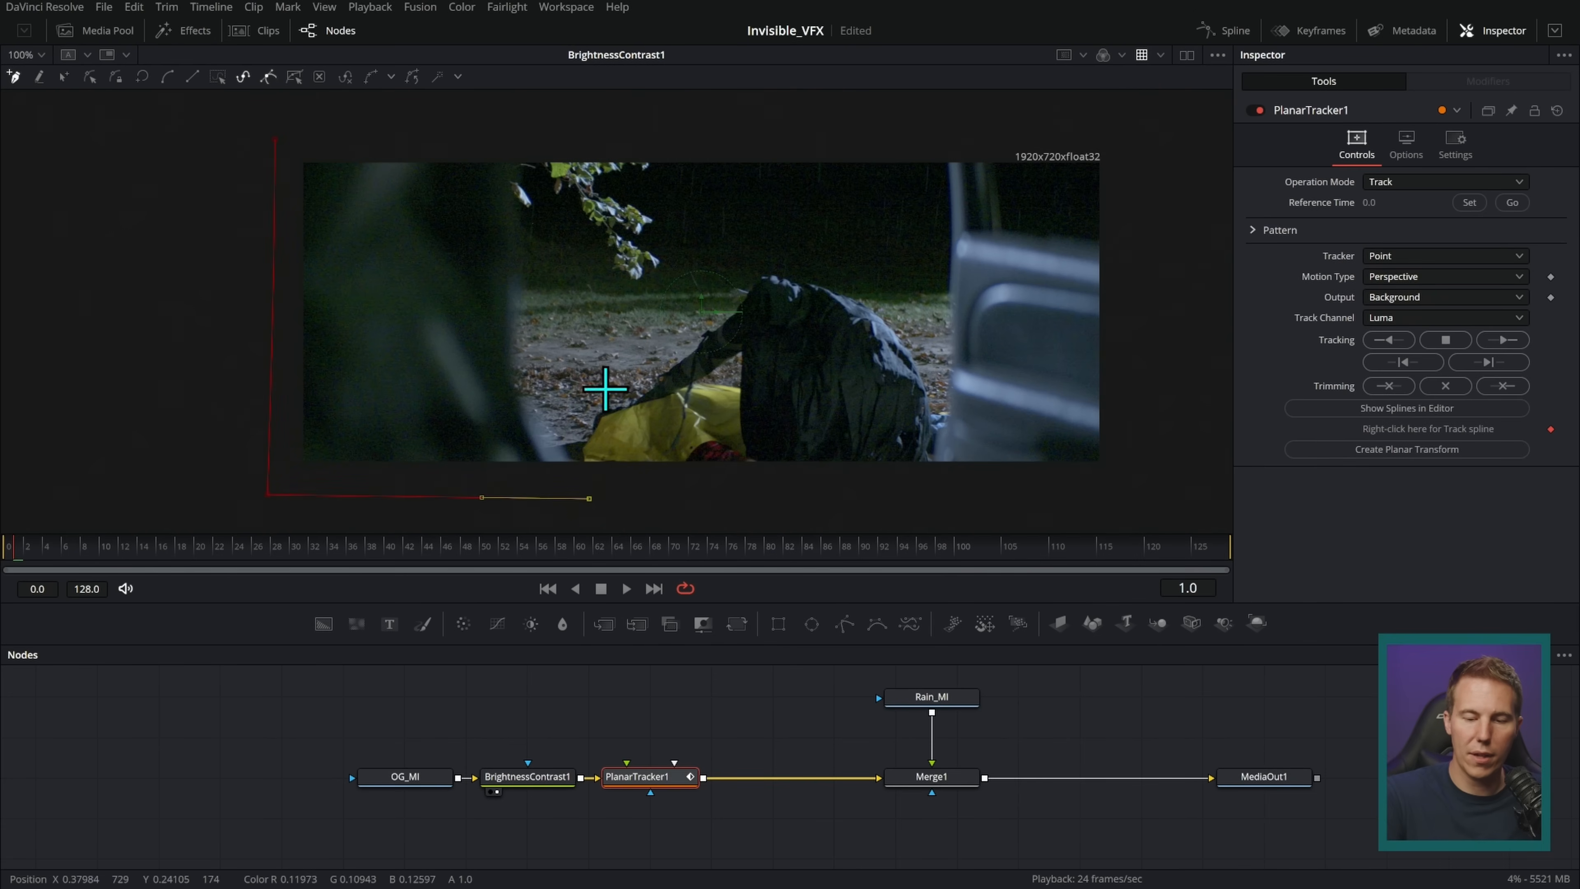
click(907, 317)
click(946, 386)
click(939, 484)
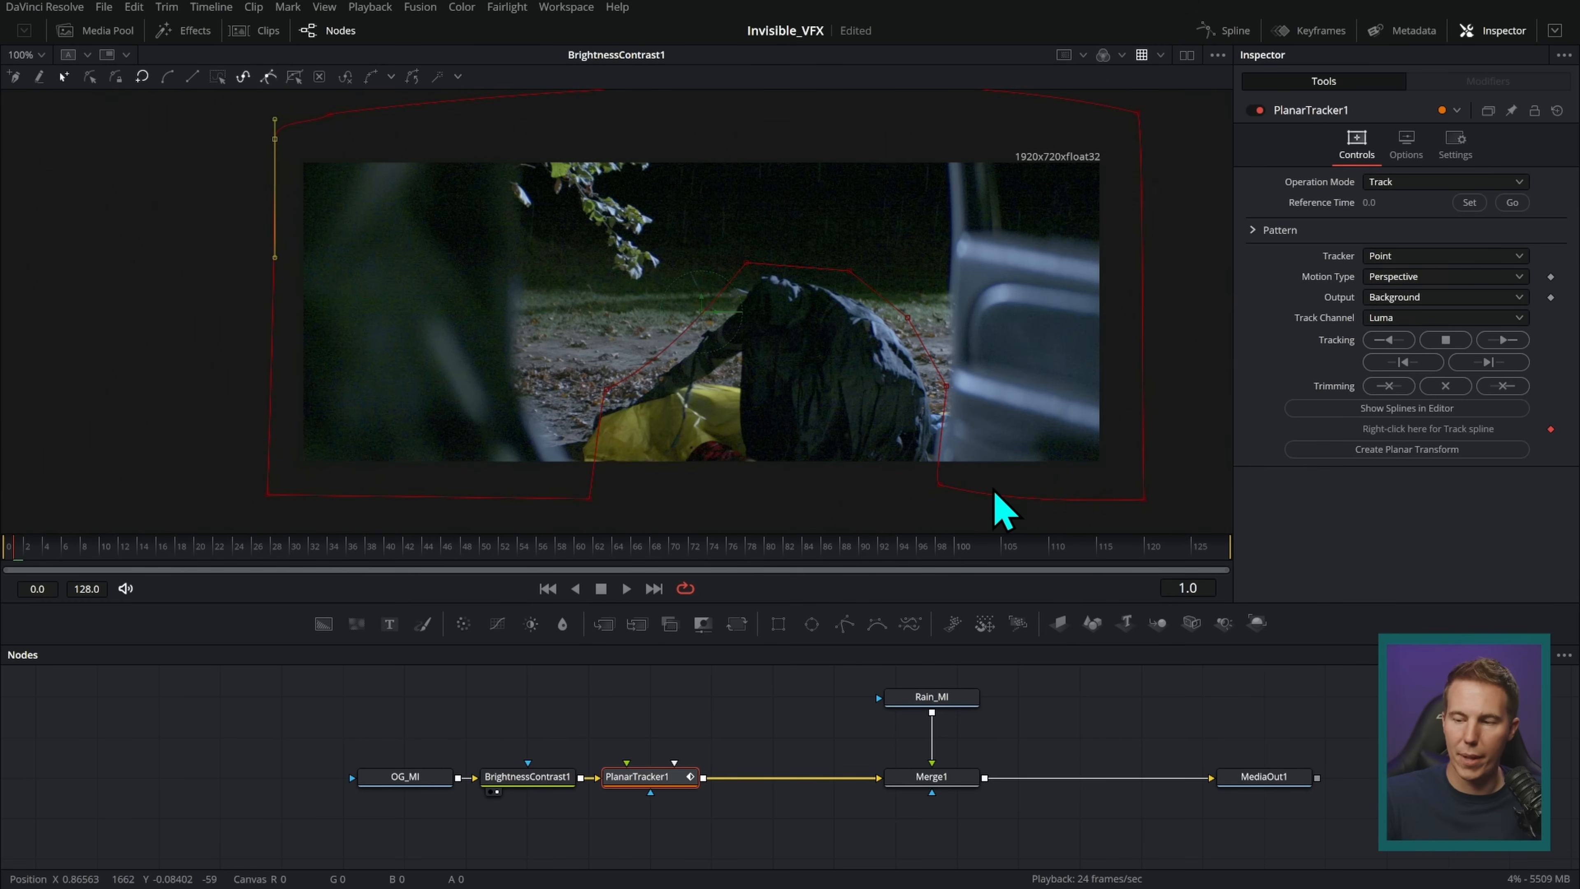
- Set the planar tracker's motion type to Translation, Rotation, set frame 1 as reference time, and track forward and backward from it
click(1429, 282)
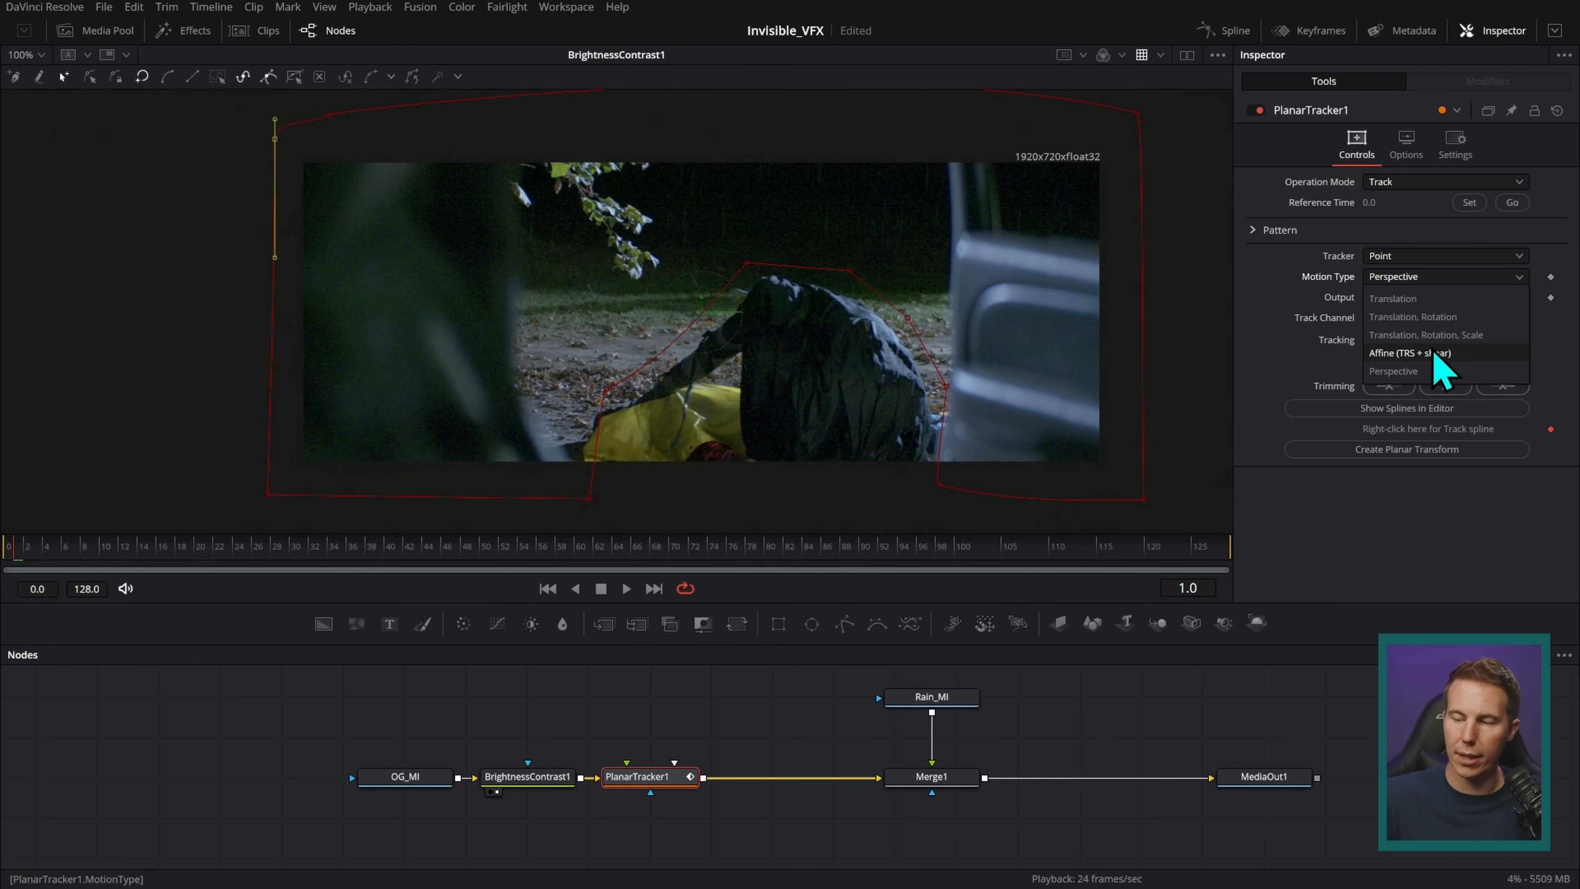
click(1439, 319)
click(1472, 202)
click(1505, 340)
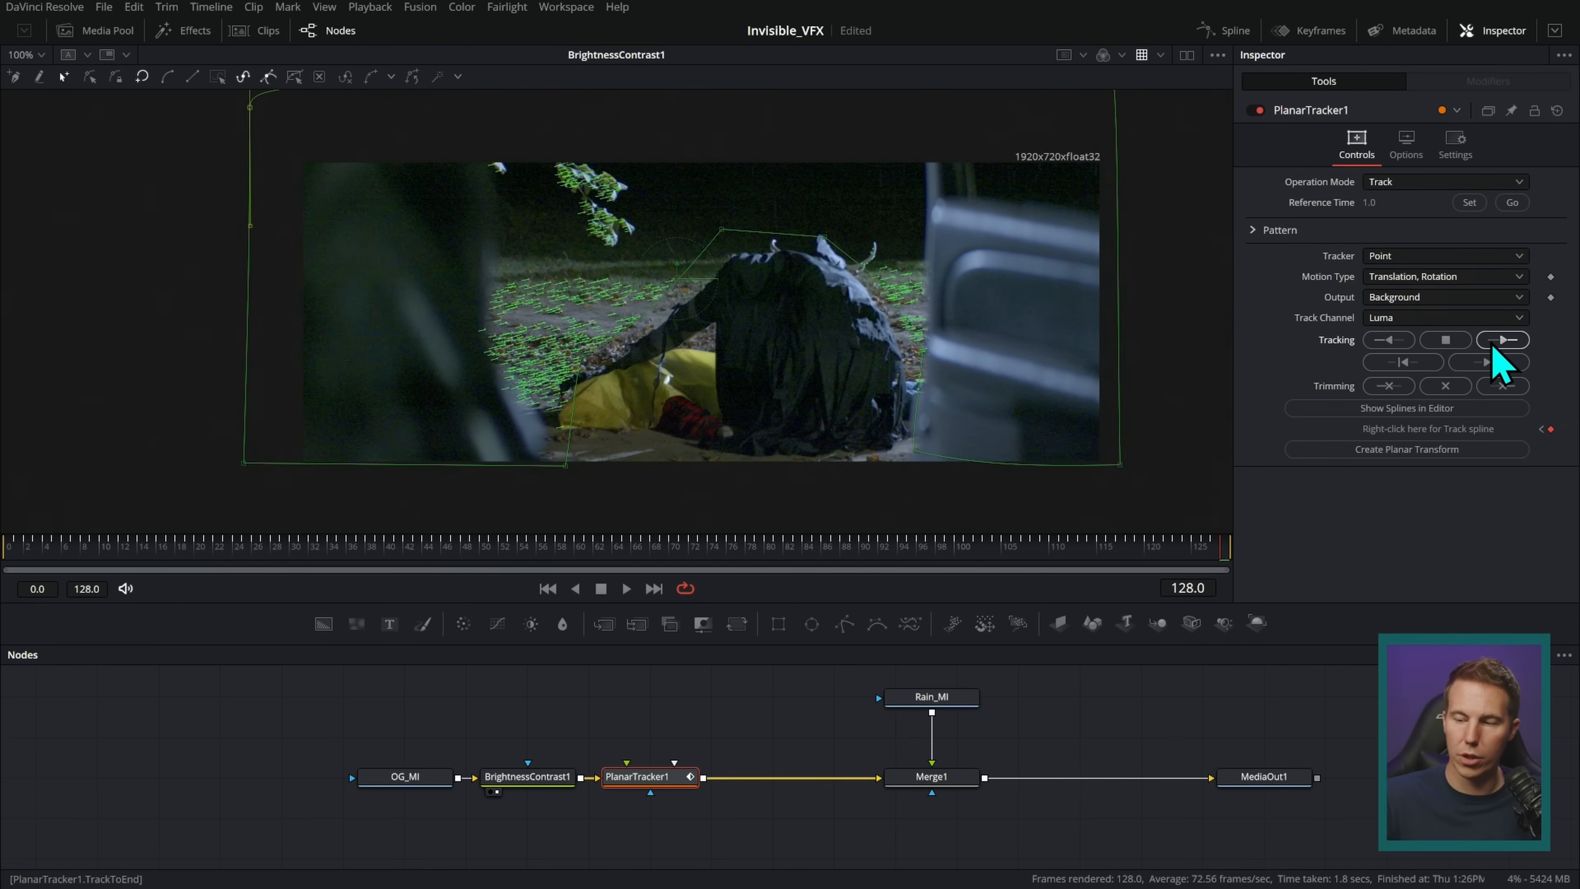
click(1512, 203)
click(1388, 340)
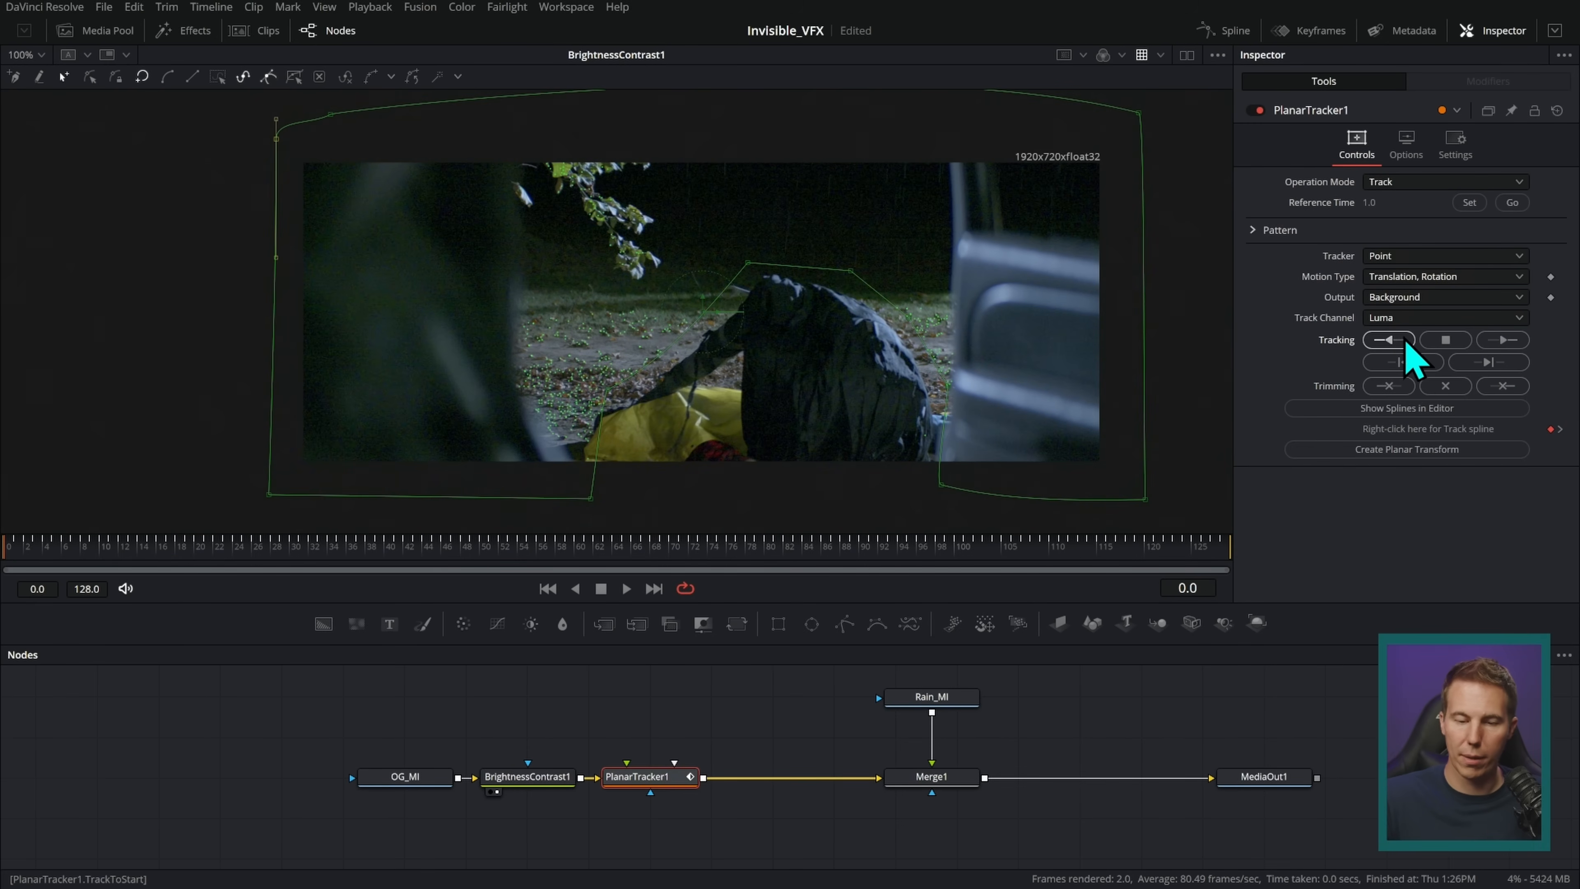
- Check the track by playing it back, previewing PlanarTracker1's output in Steady mode, and returning the operation mode to Track
click(627, 589)
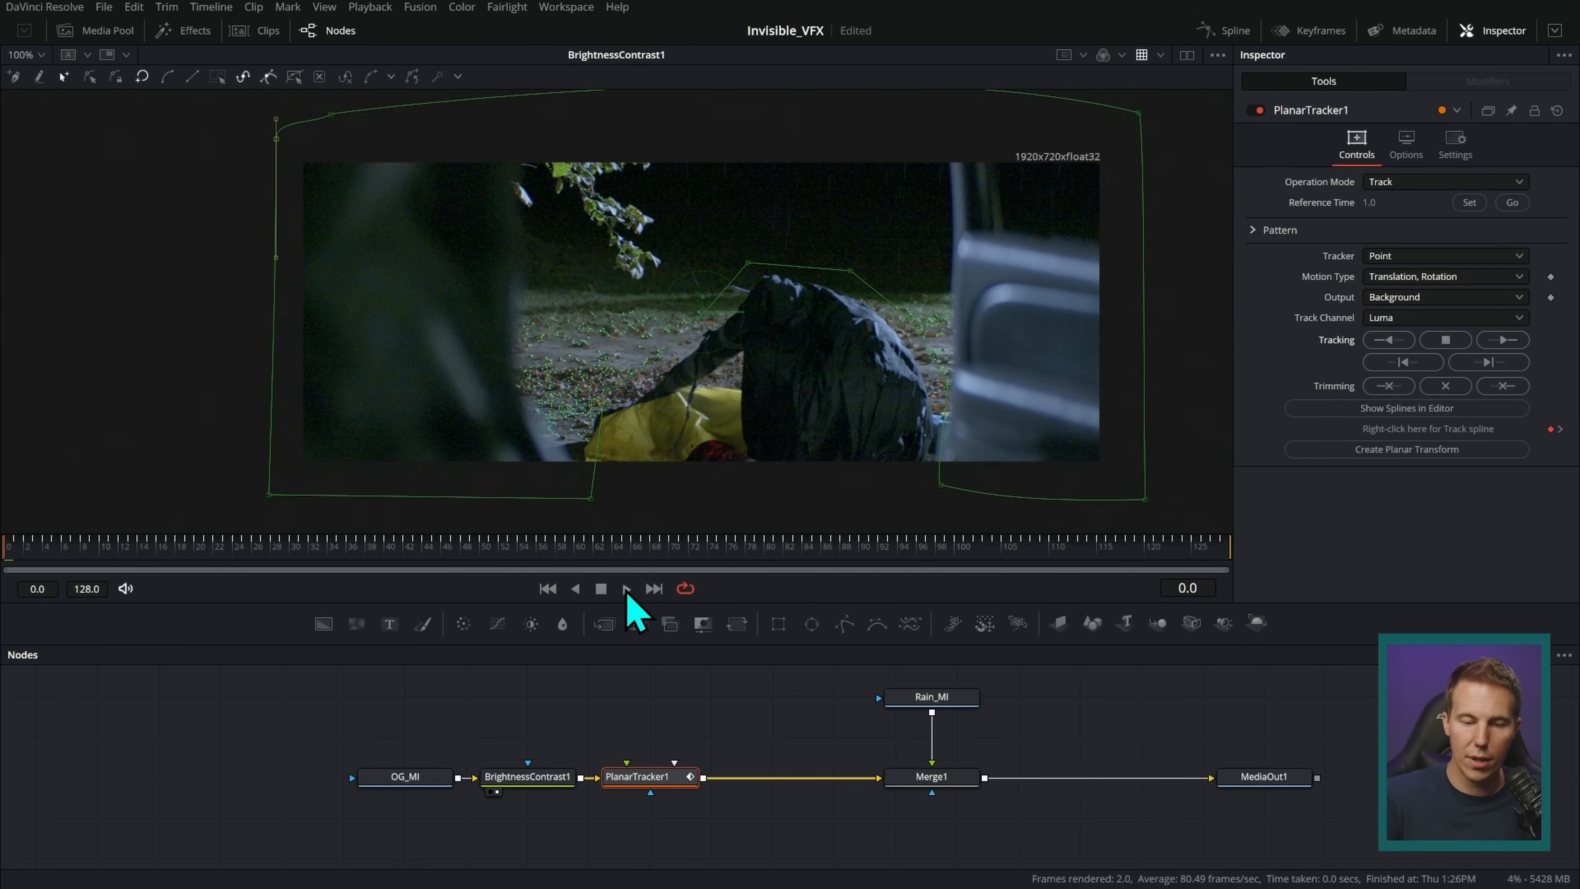
click(600, 588)
click(1405, 183)
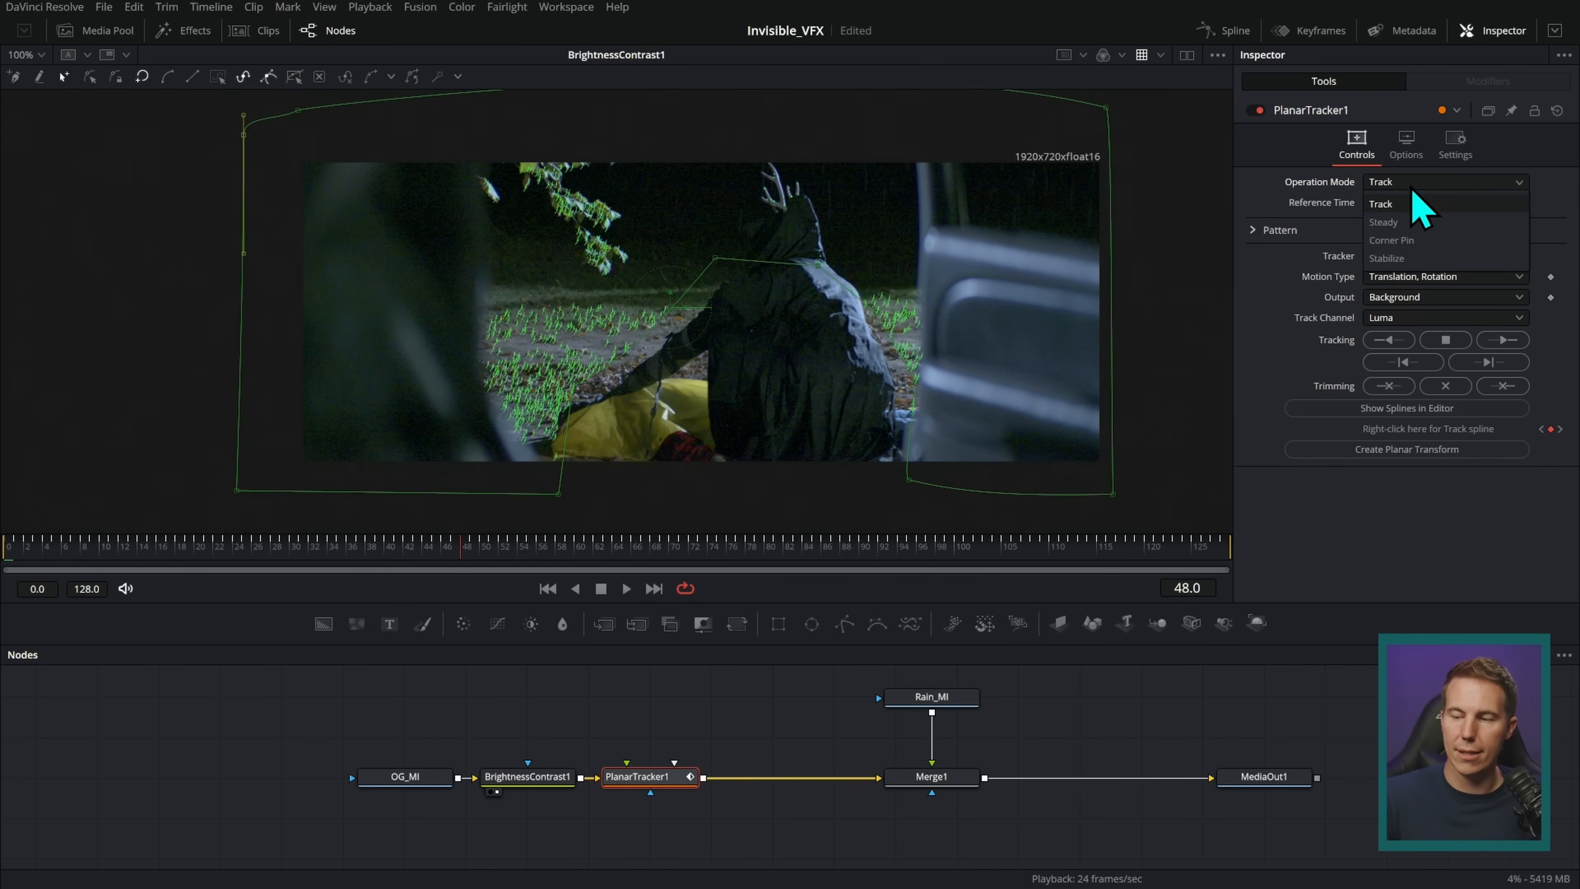
click(1405, 219)
click(627, 589)
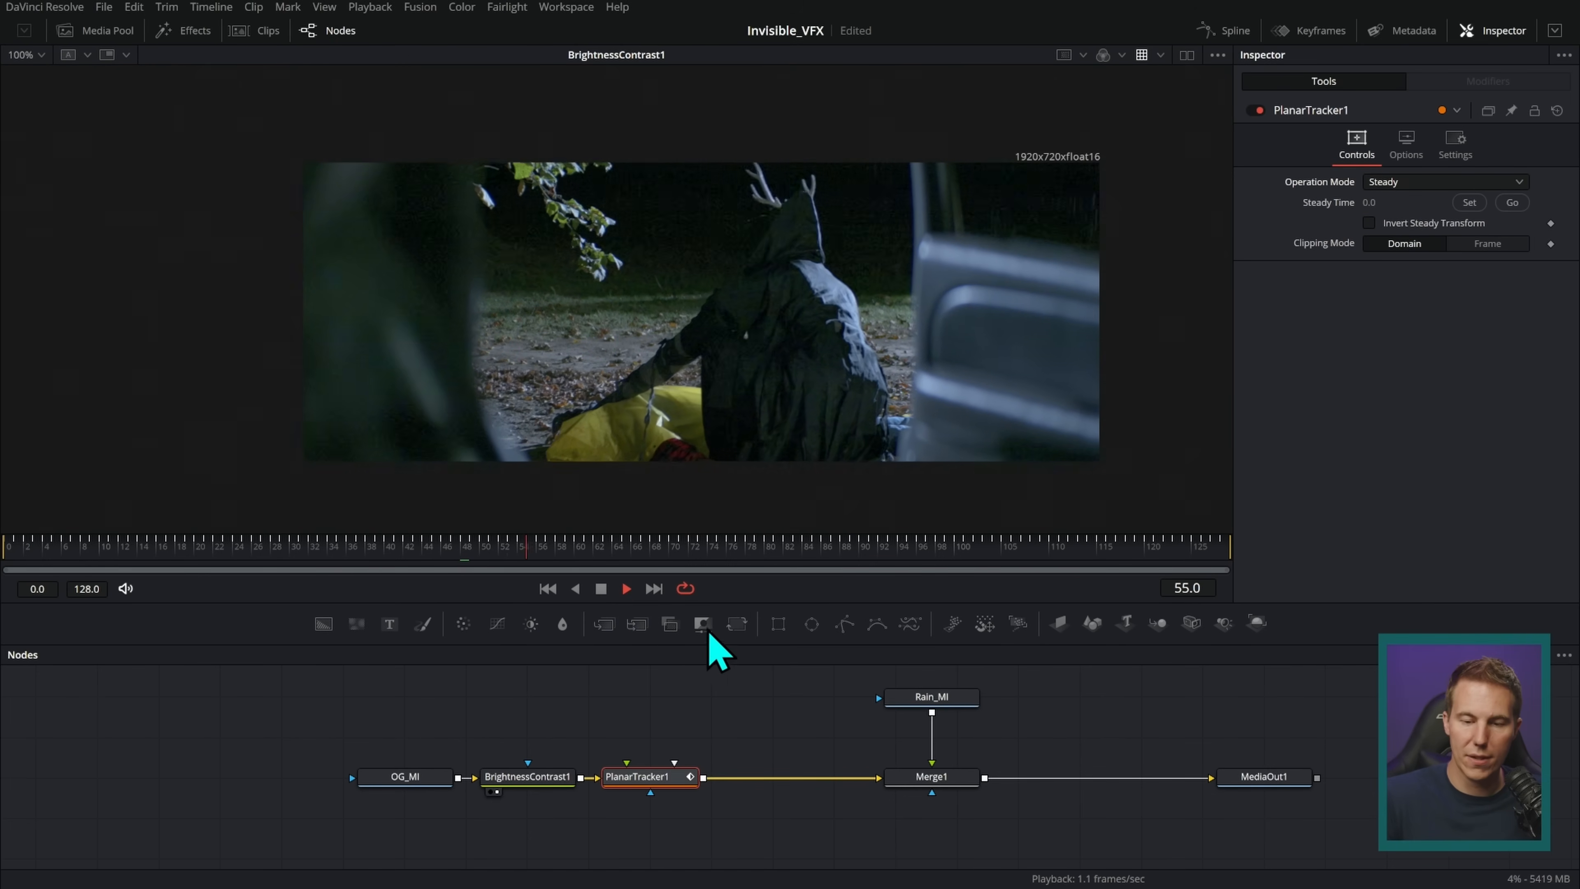
click(601, 588)
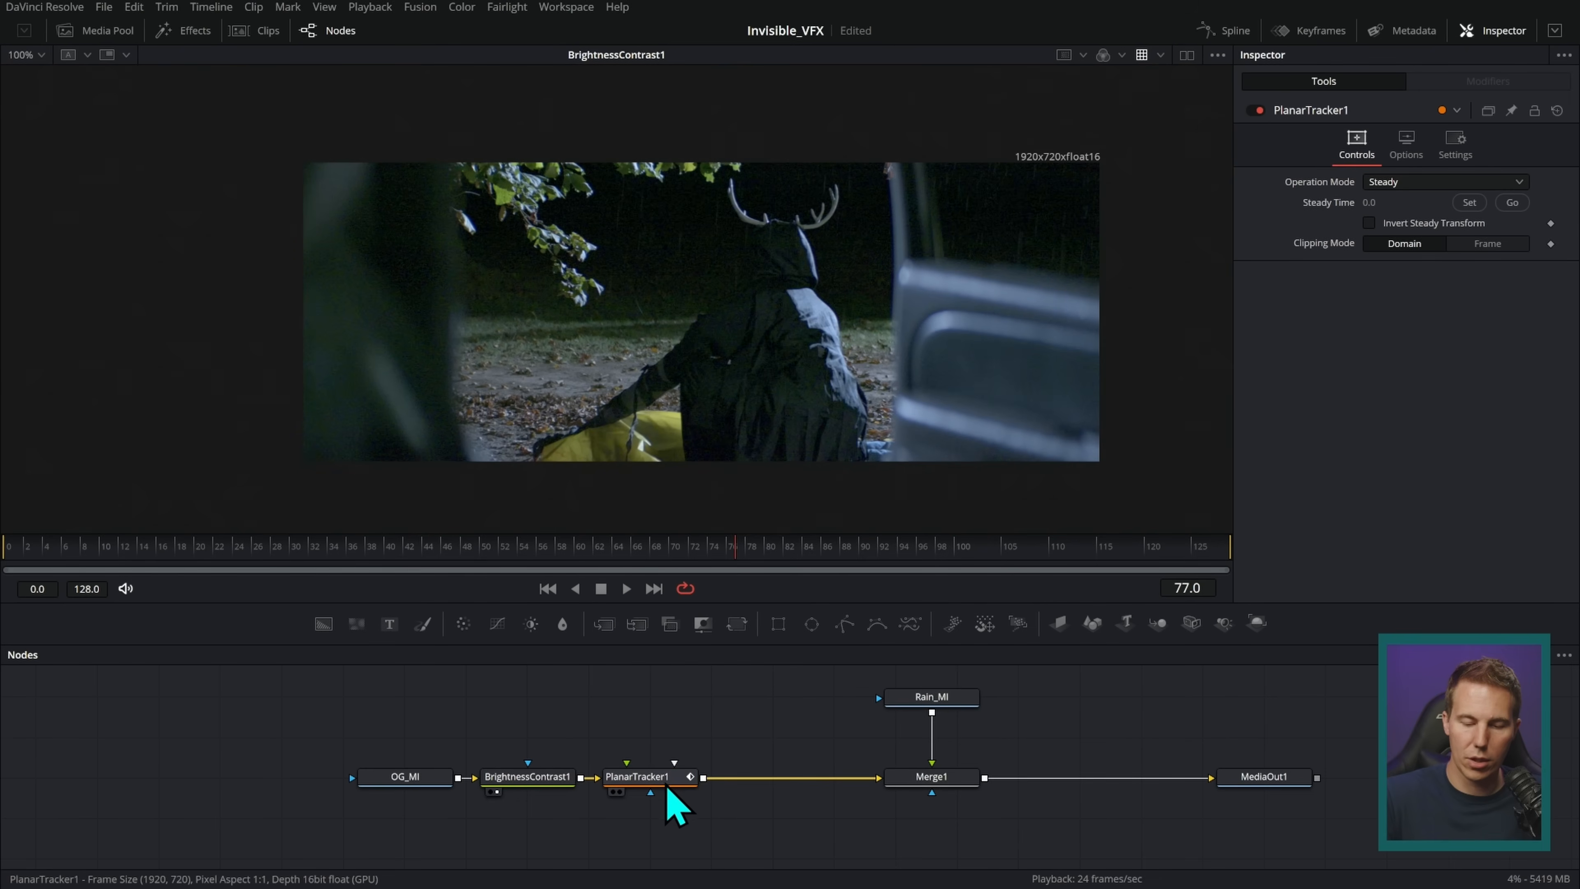
drag(663, 786, 908, 358)
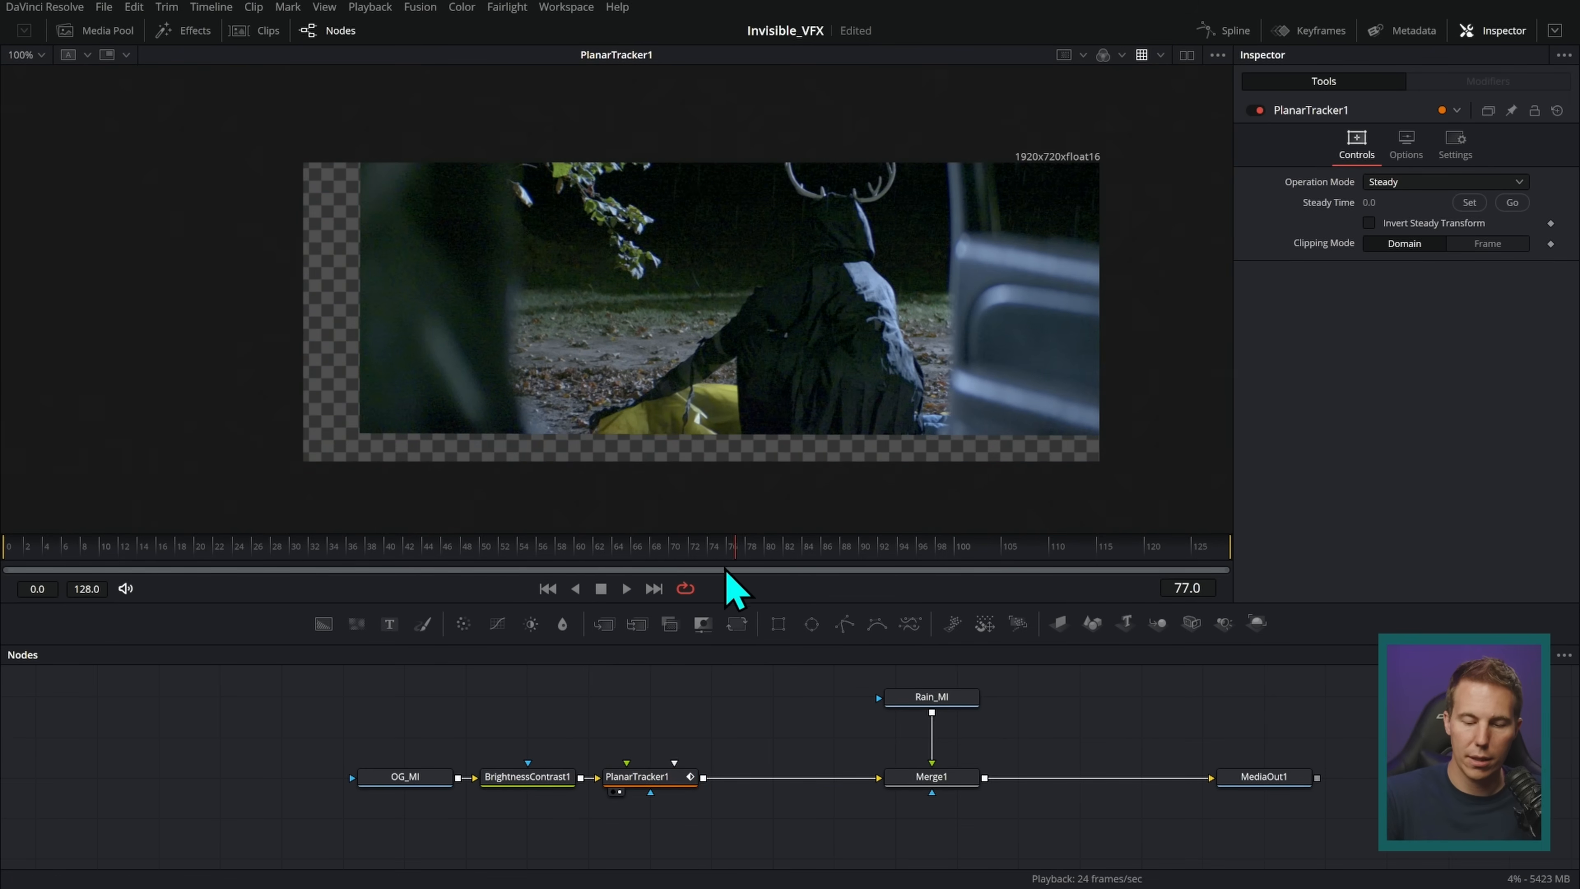
click(628, 590)
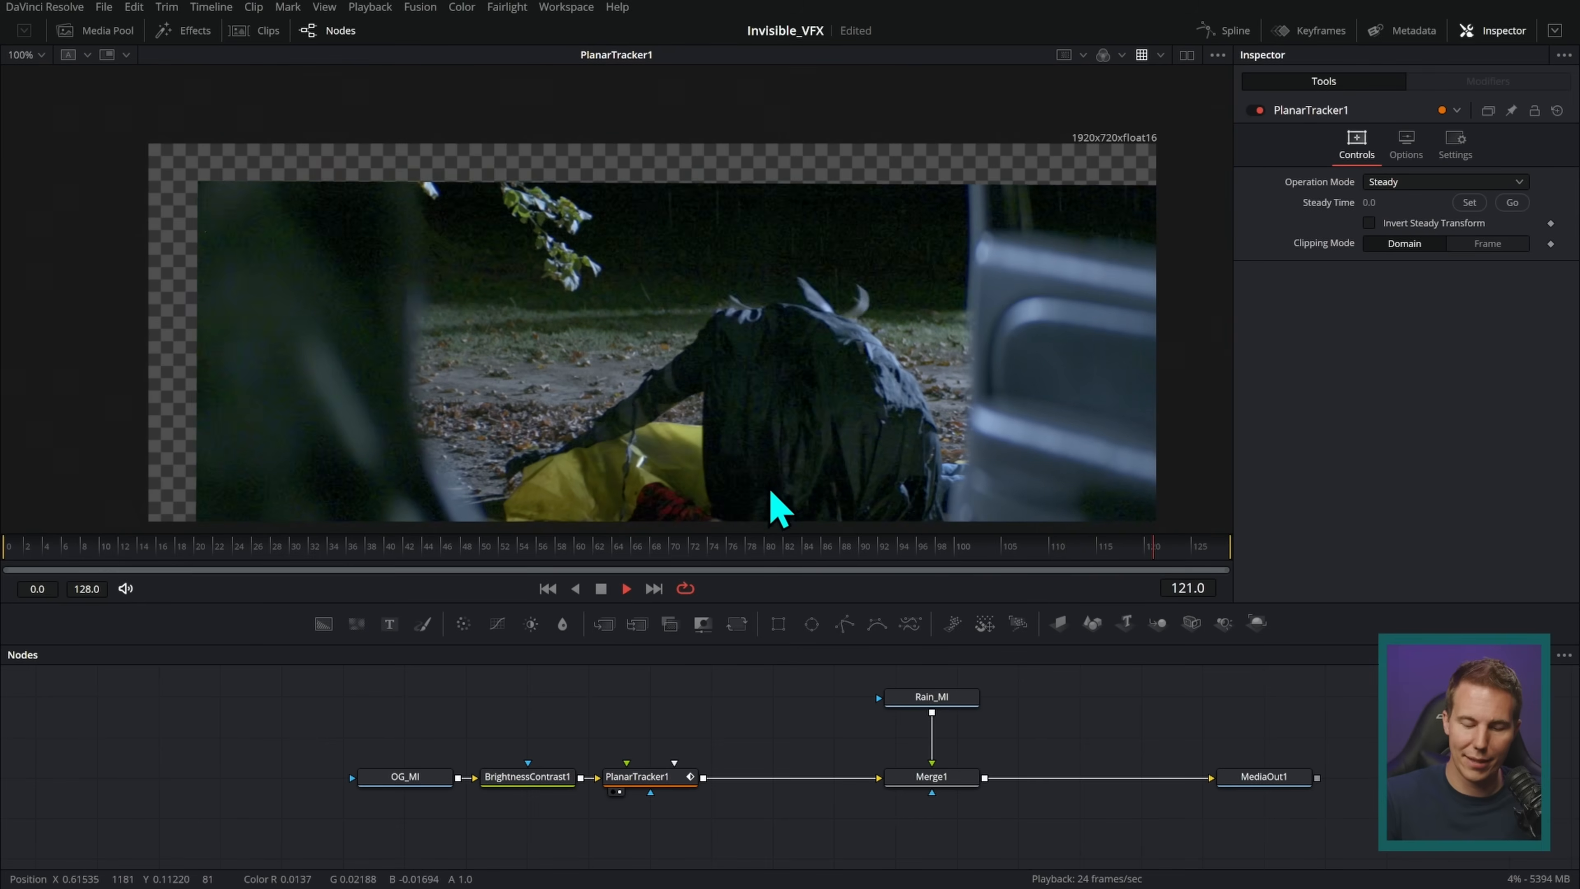
drag(661, 778, 663, 778)
key(space)
click(1414, 182)
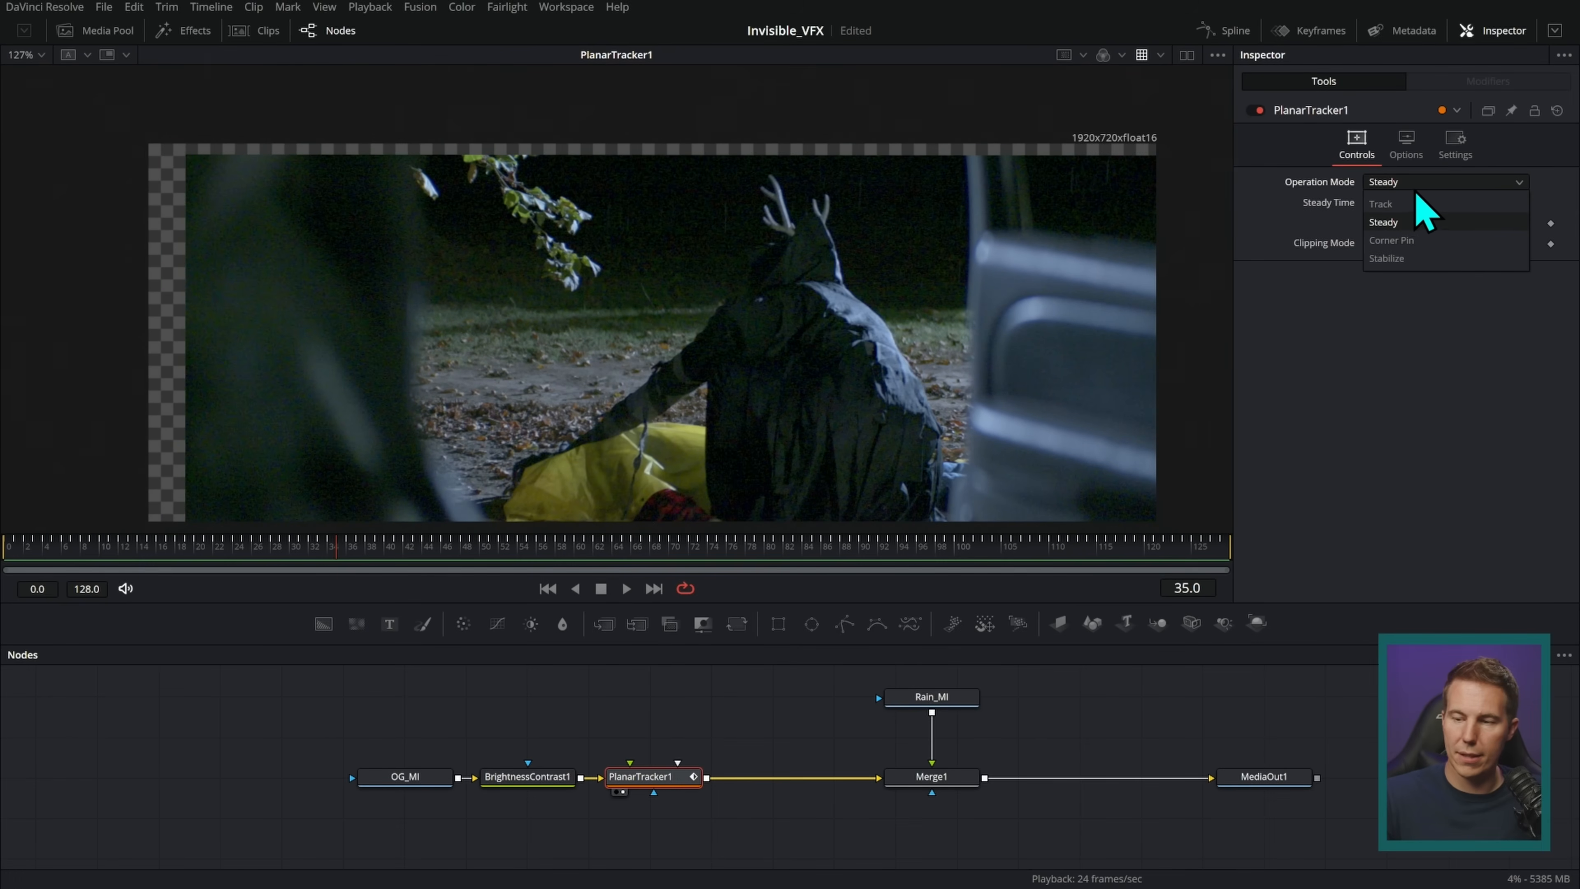
click(1408, 205)
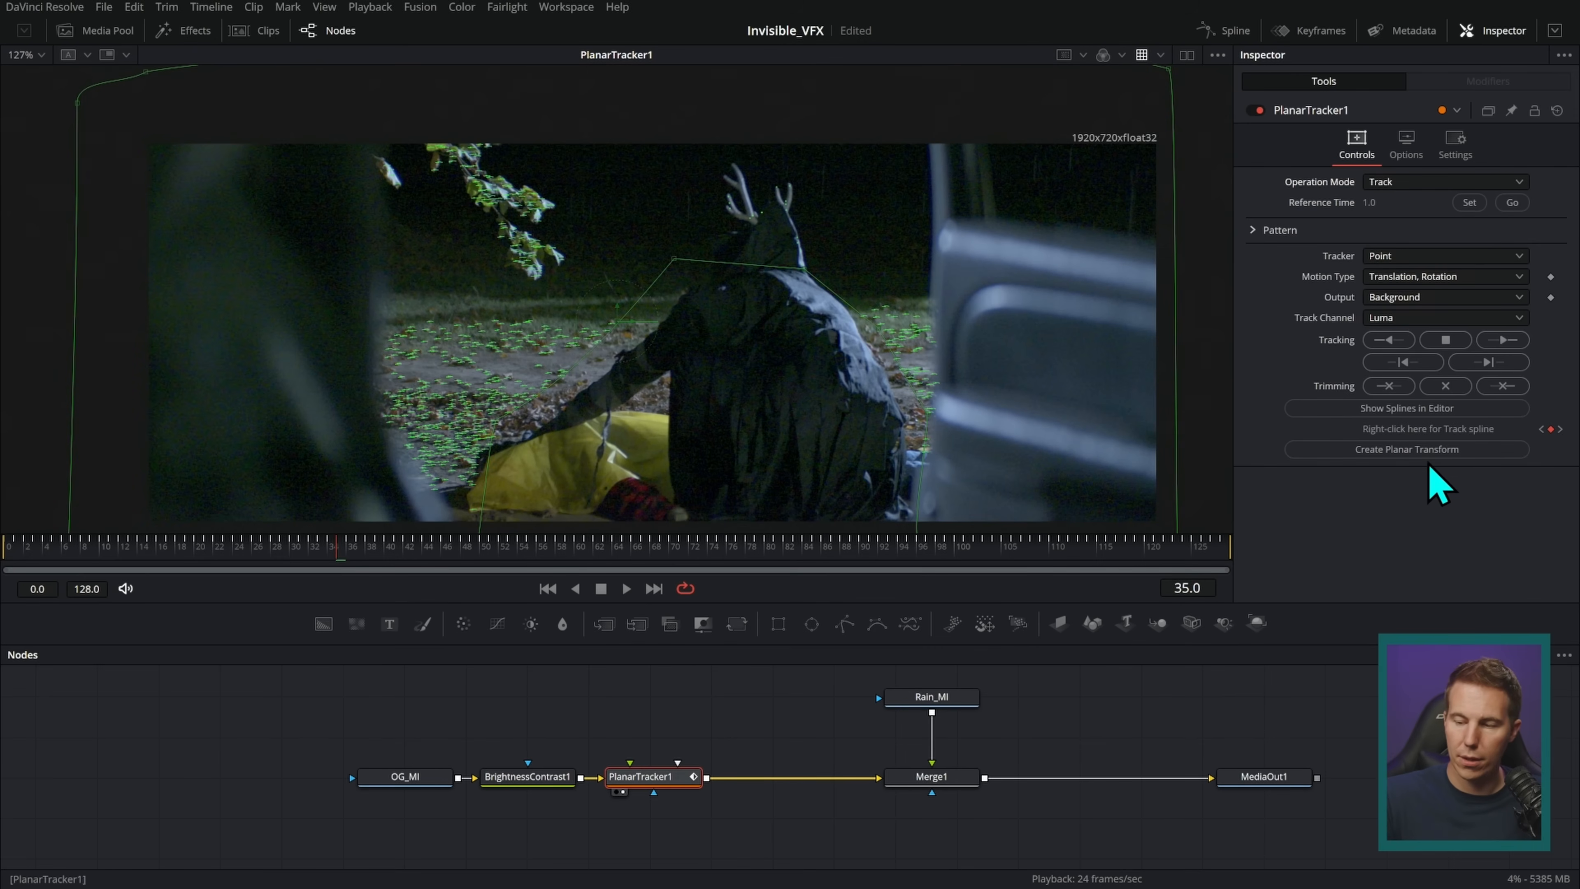
- Create a Planar Transform from the track and pull BrightnessContrast1 and PlanarTracker1 out of the main node flow
click(1434, 451)
drag(672, 738, 783, 710)
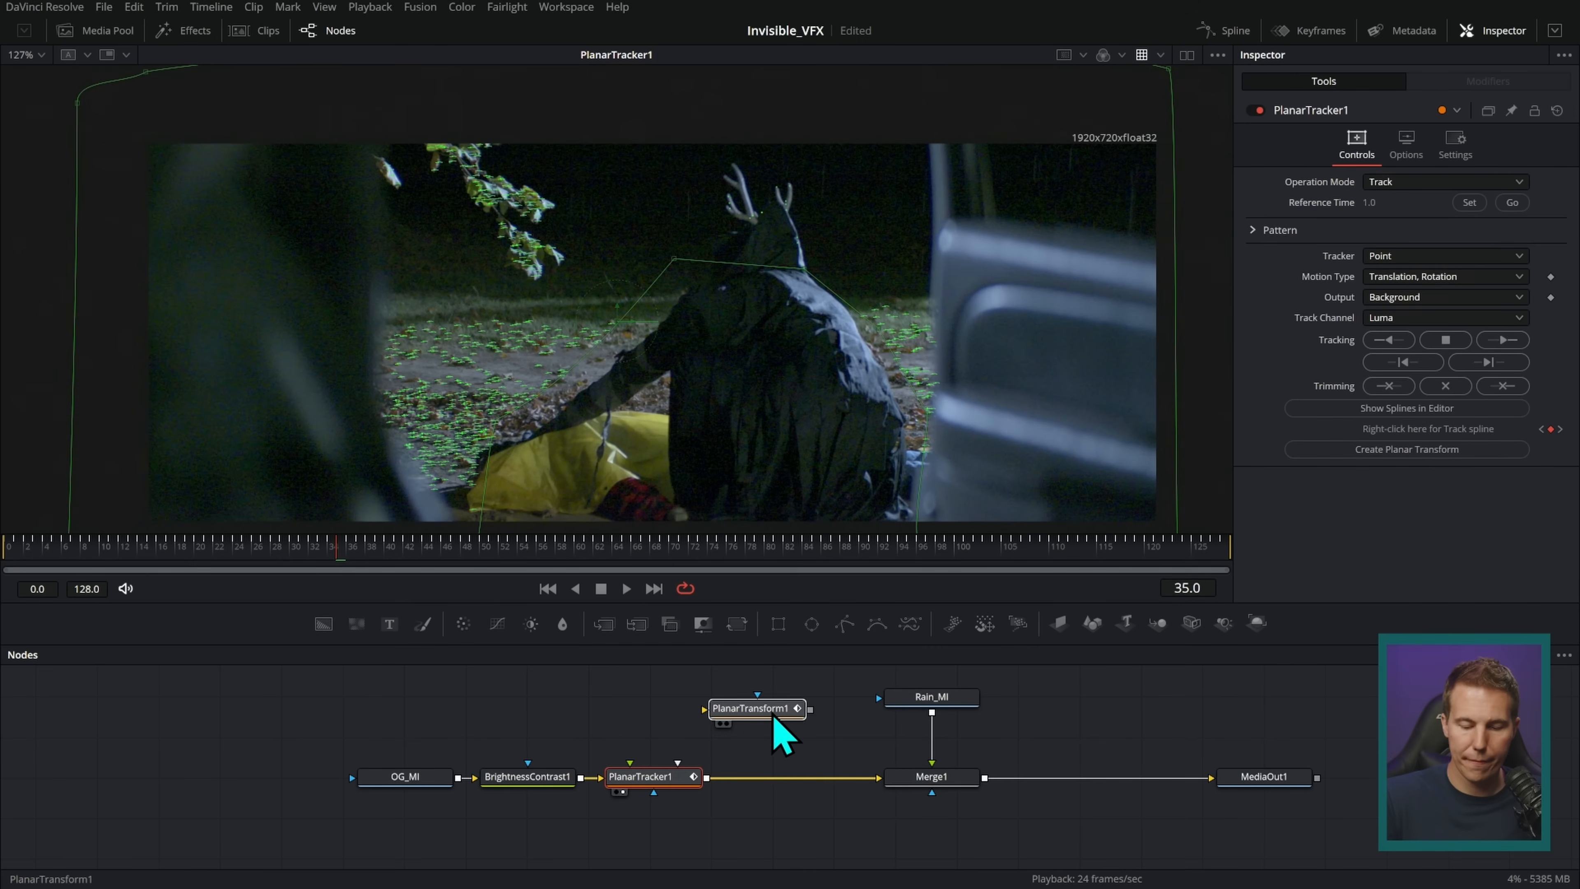
drag(653, 748, 602, 716)
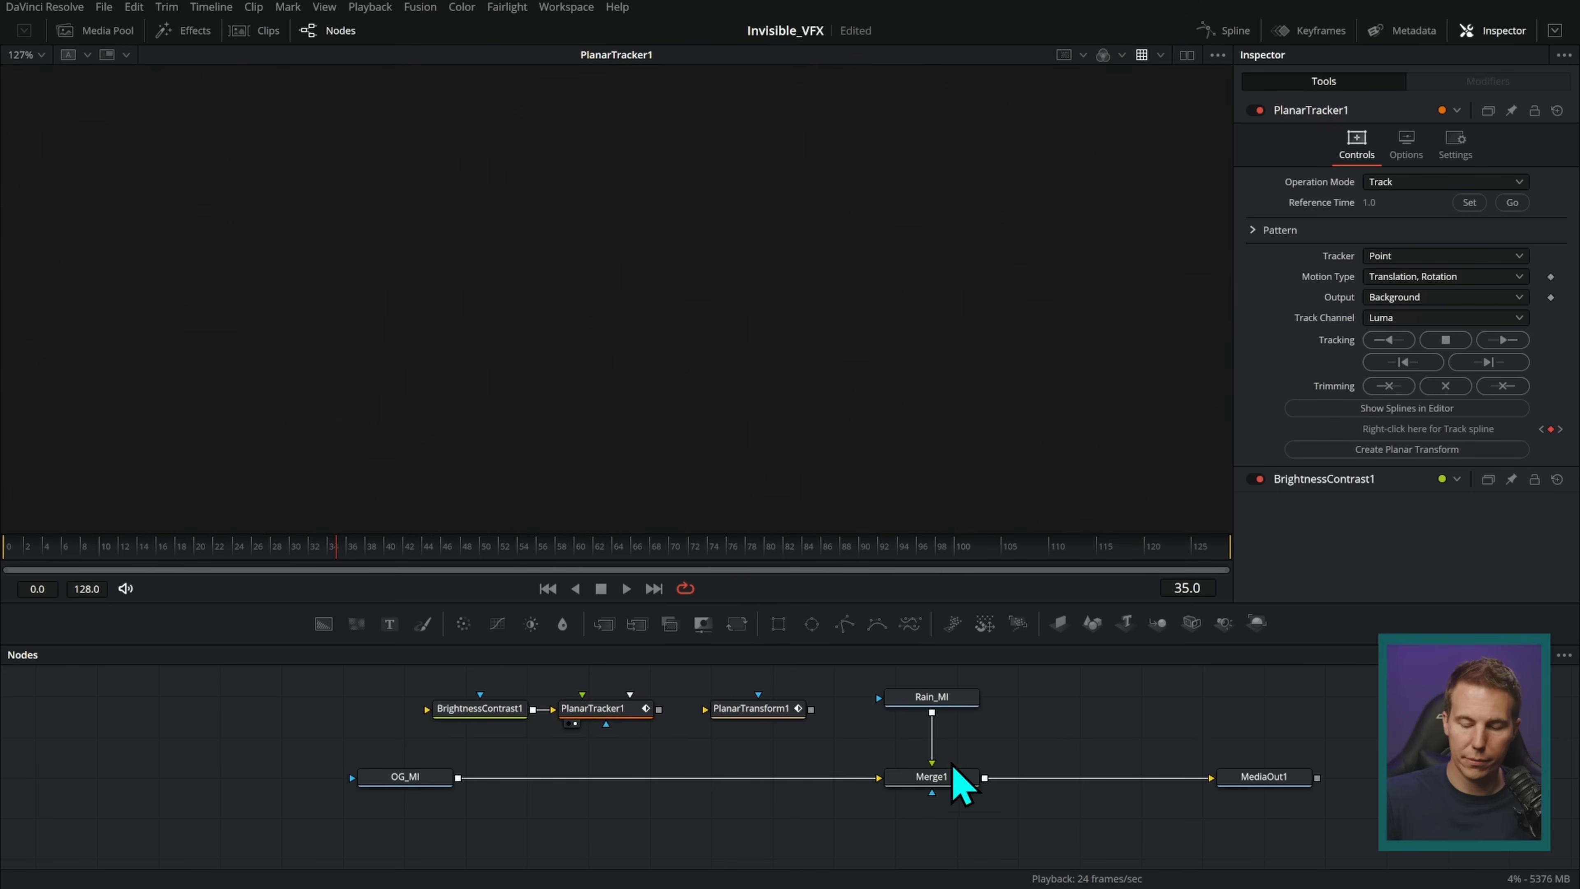
- View the MediaOut1 result and insert PlanarTransform1 between Rain_MI and Merge1
key(1)
drag(961, 698, 867, 702)
drag(661, 758, 844, 778)
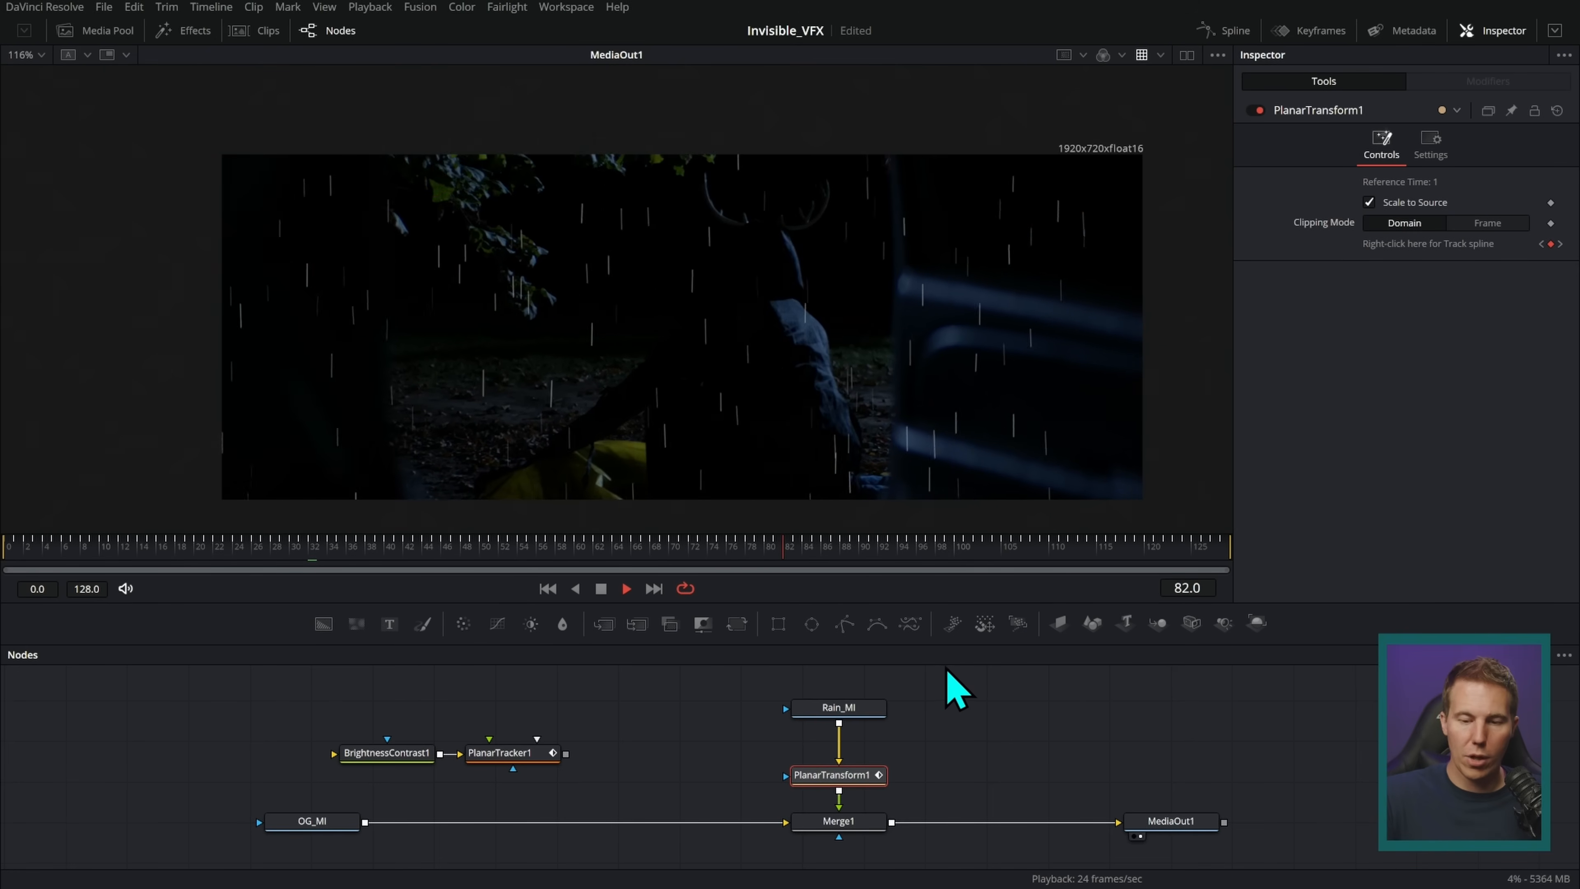
- Play back the composite and examine how the rain follows the camera motion, looking over the Planar Transform and Merge nodes
key(space)
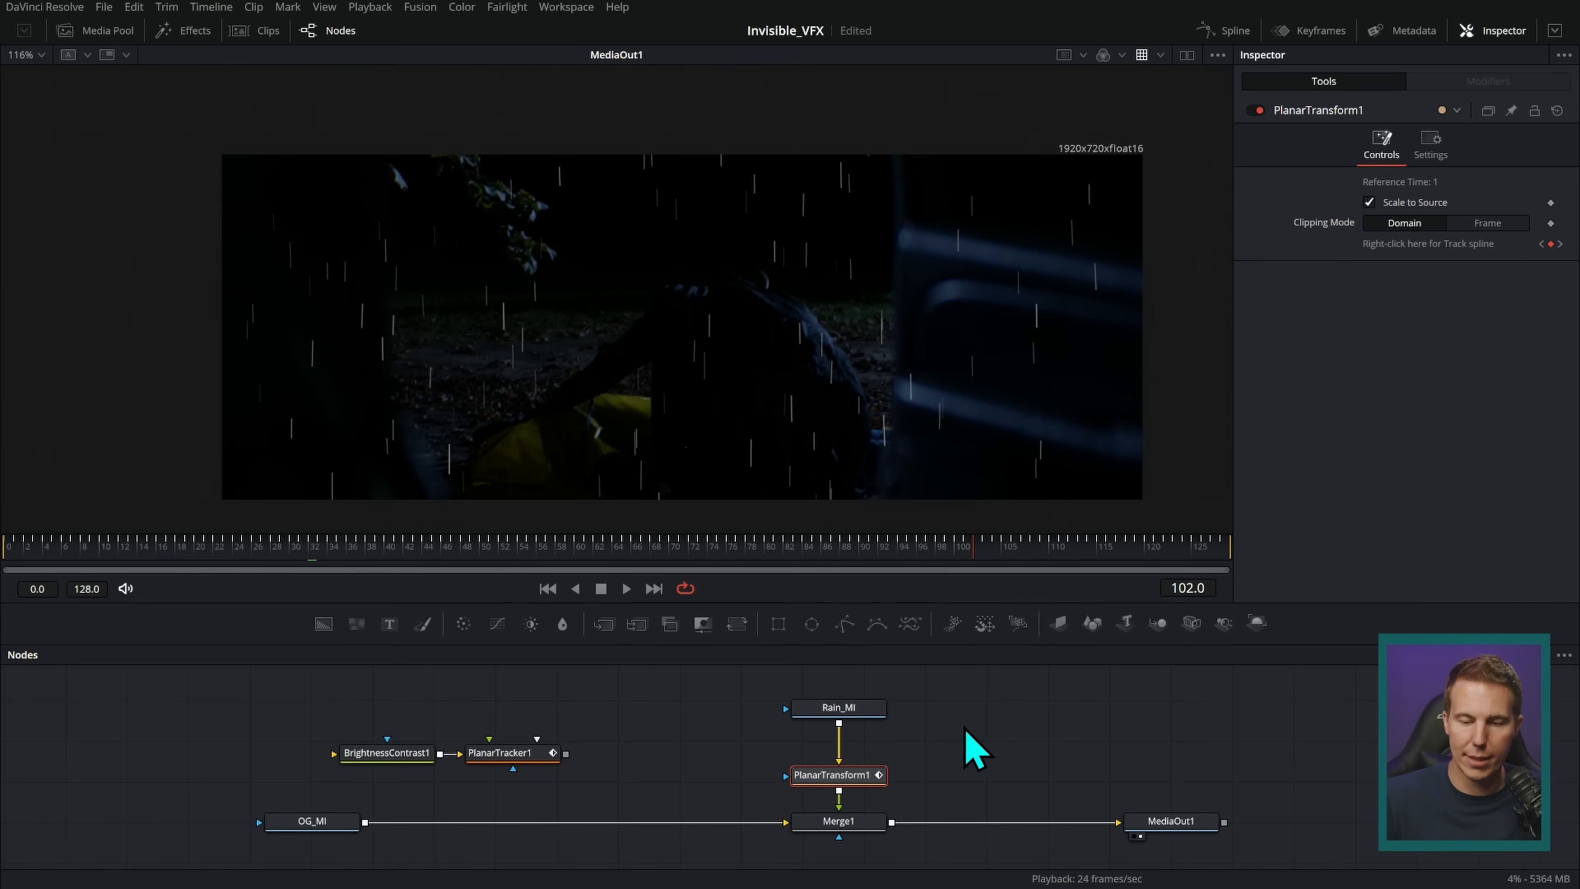
click(932, 713)
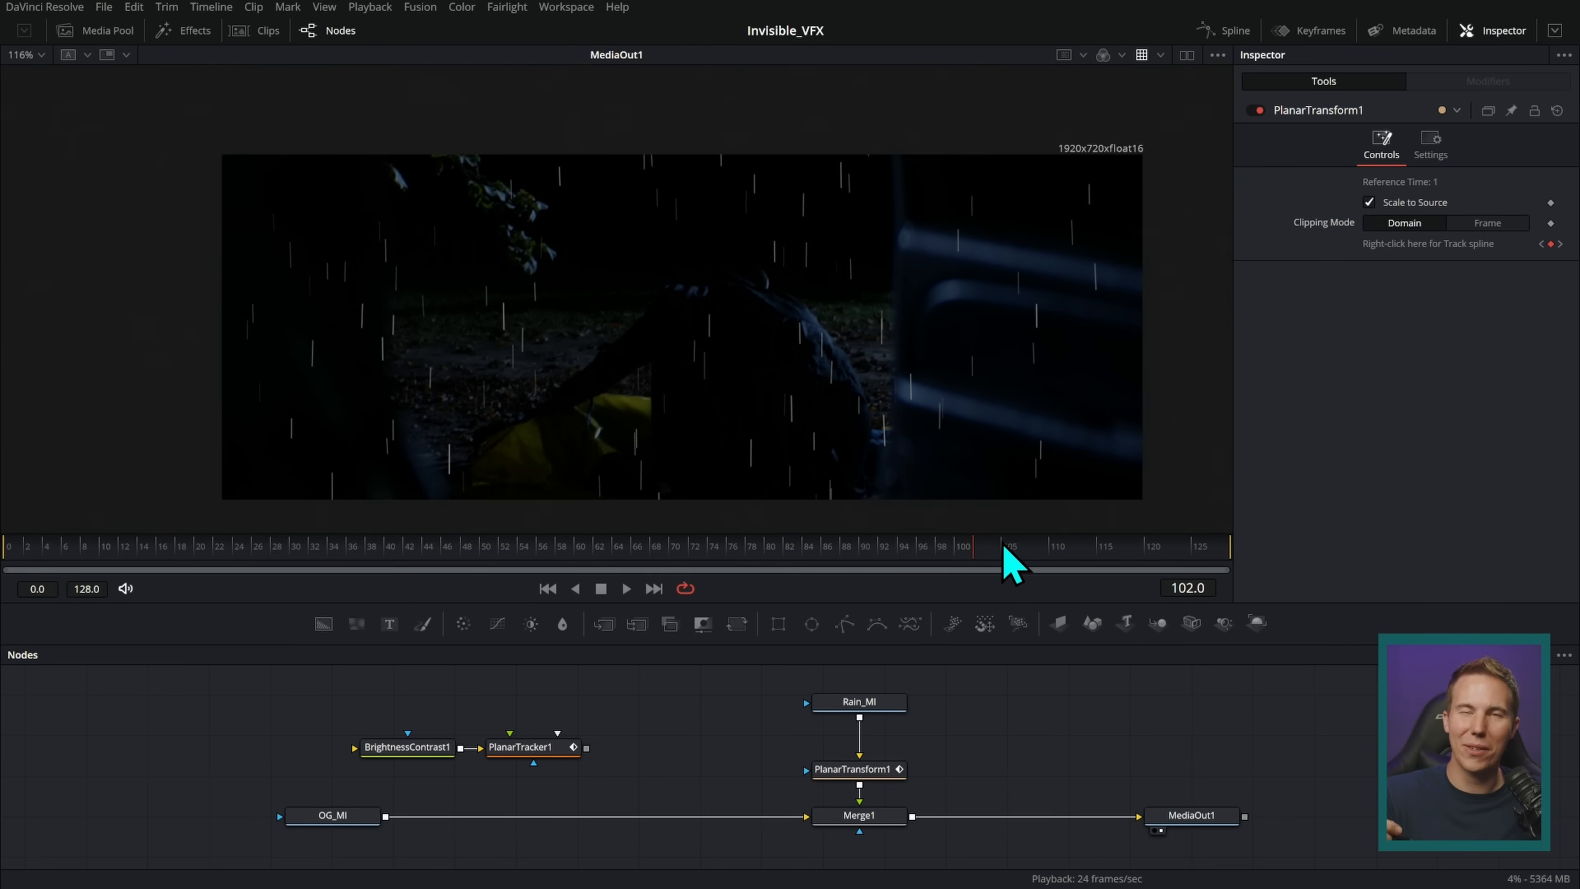
key(space)
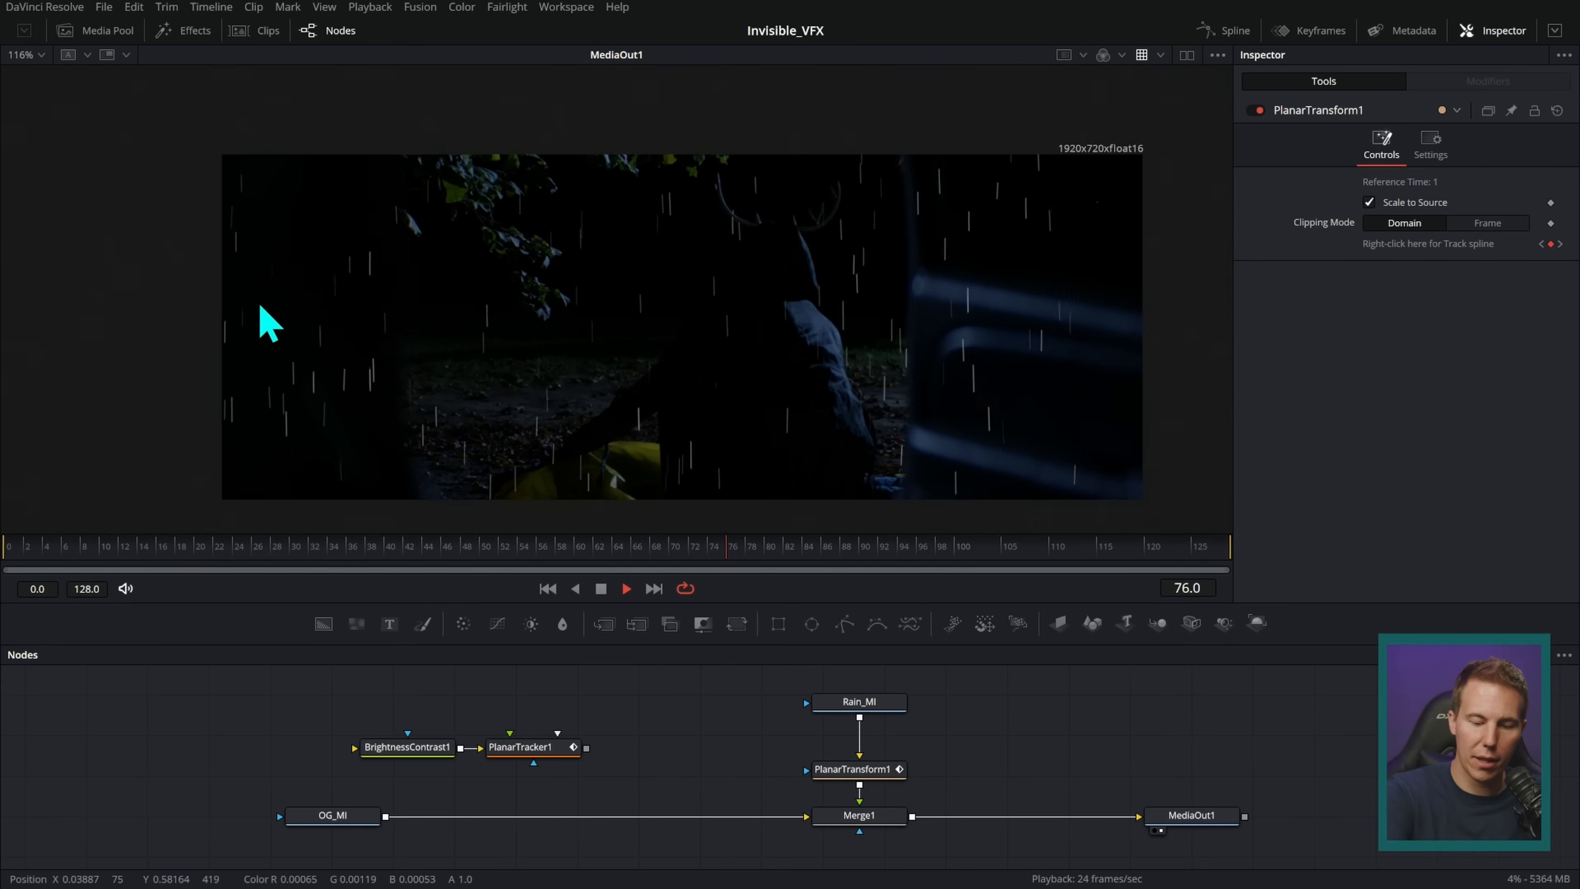
click(871, 702)
key(space)
click(882, 768)
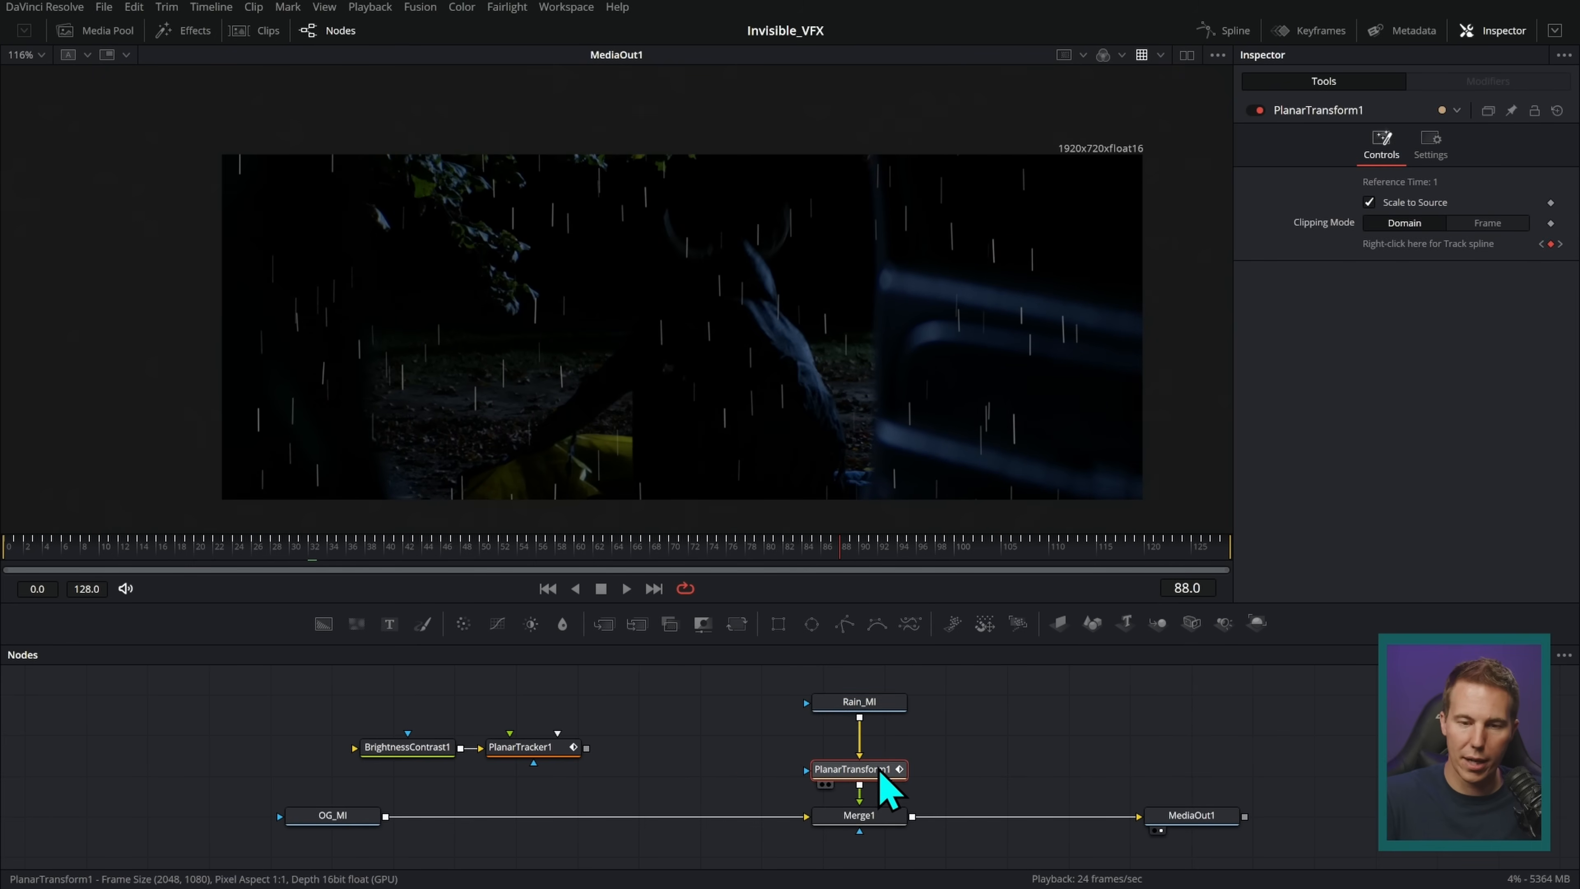
click(871, 815)
key(space)
key(space)
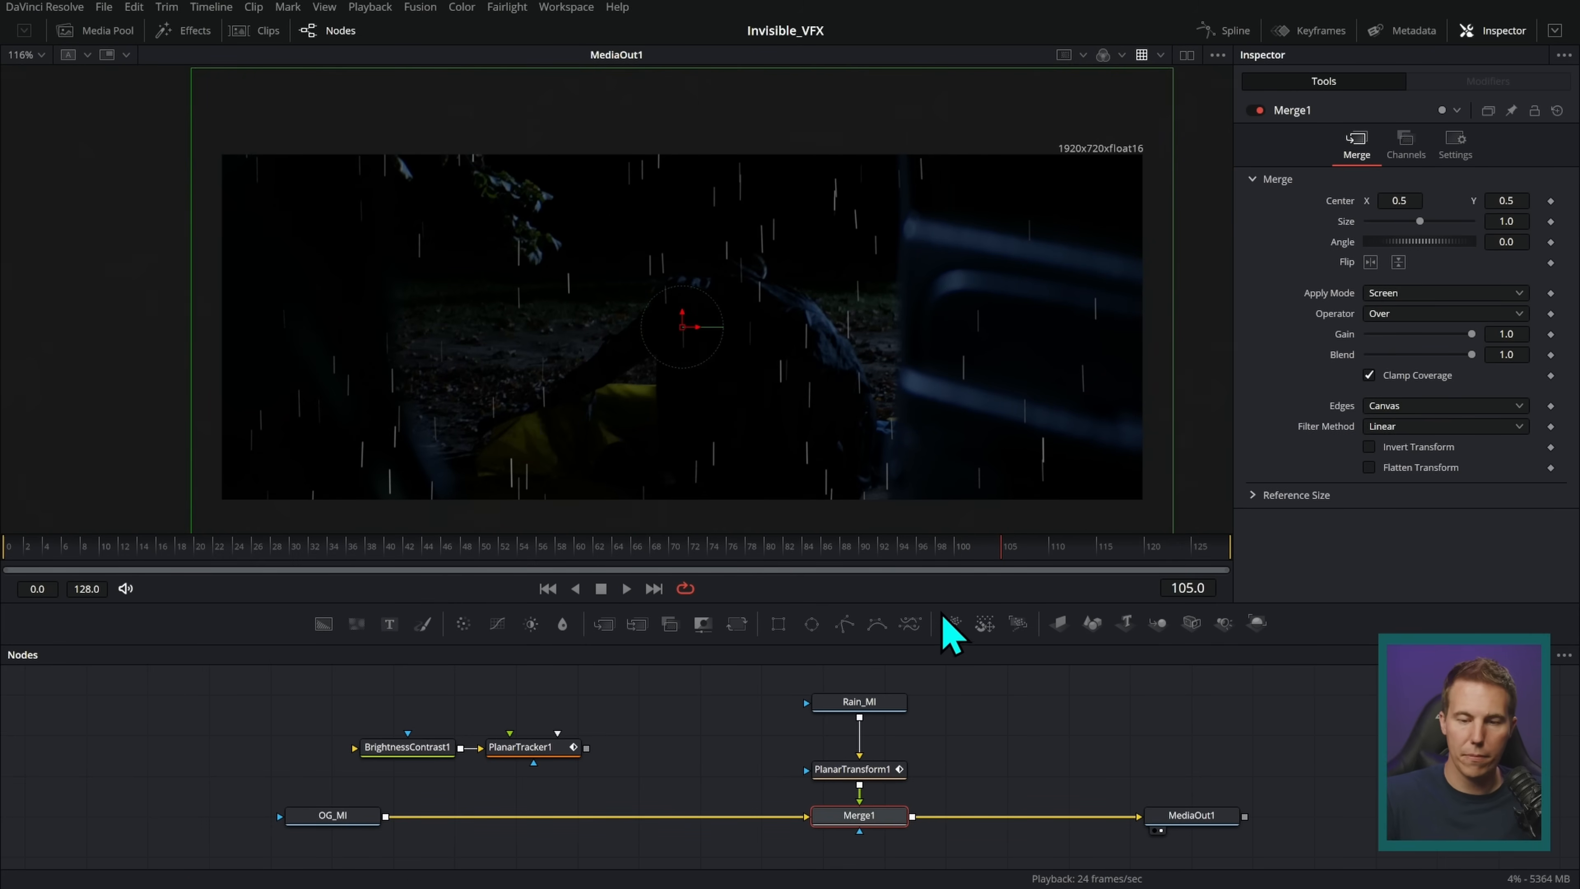
key(space)
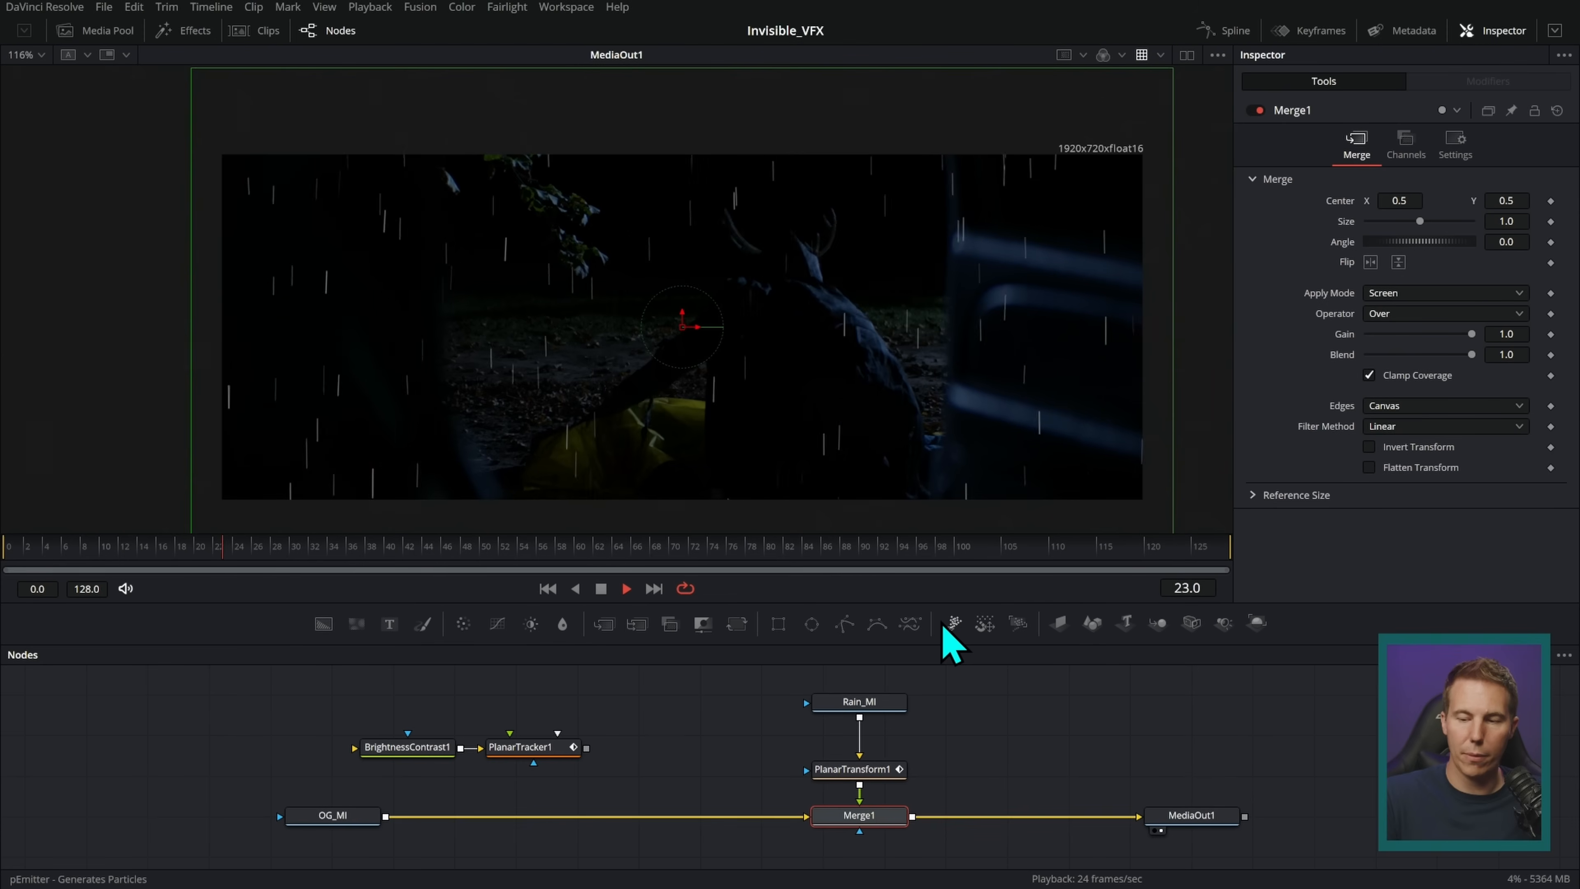
key(space)
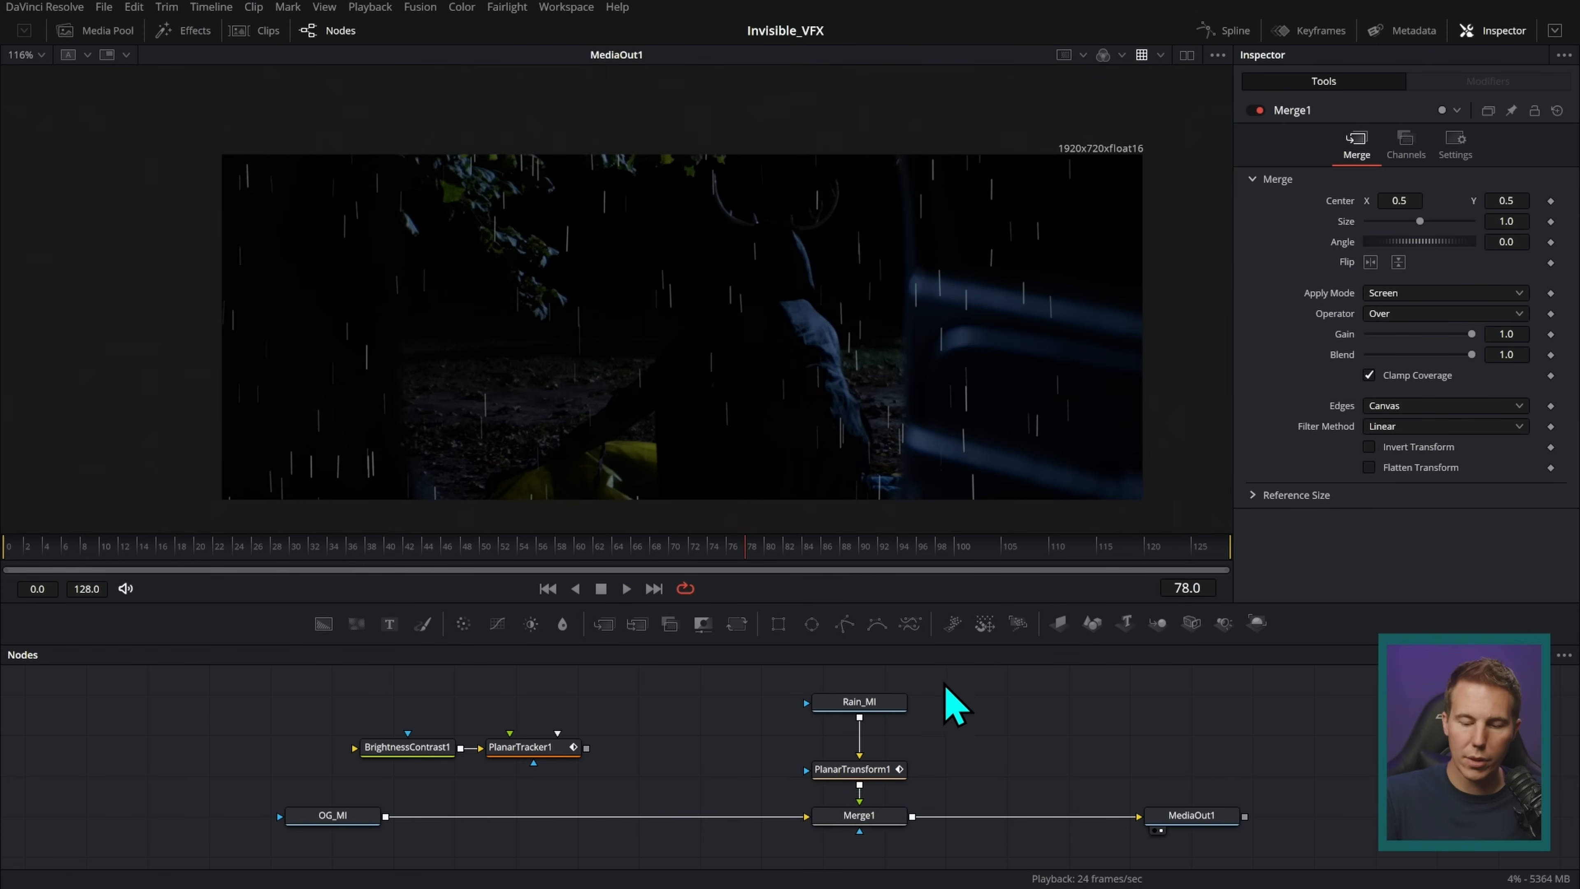
- Move Rain_MI further above PlanarTransform1 to make room between them, and inspect the rain streaks up close
scroll(944, 705, up, 2)
drag(882, 729, 883, 690)
click(883, 691)
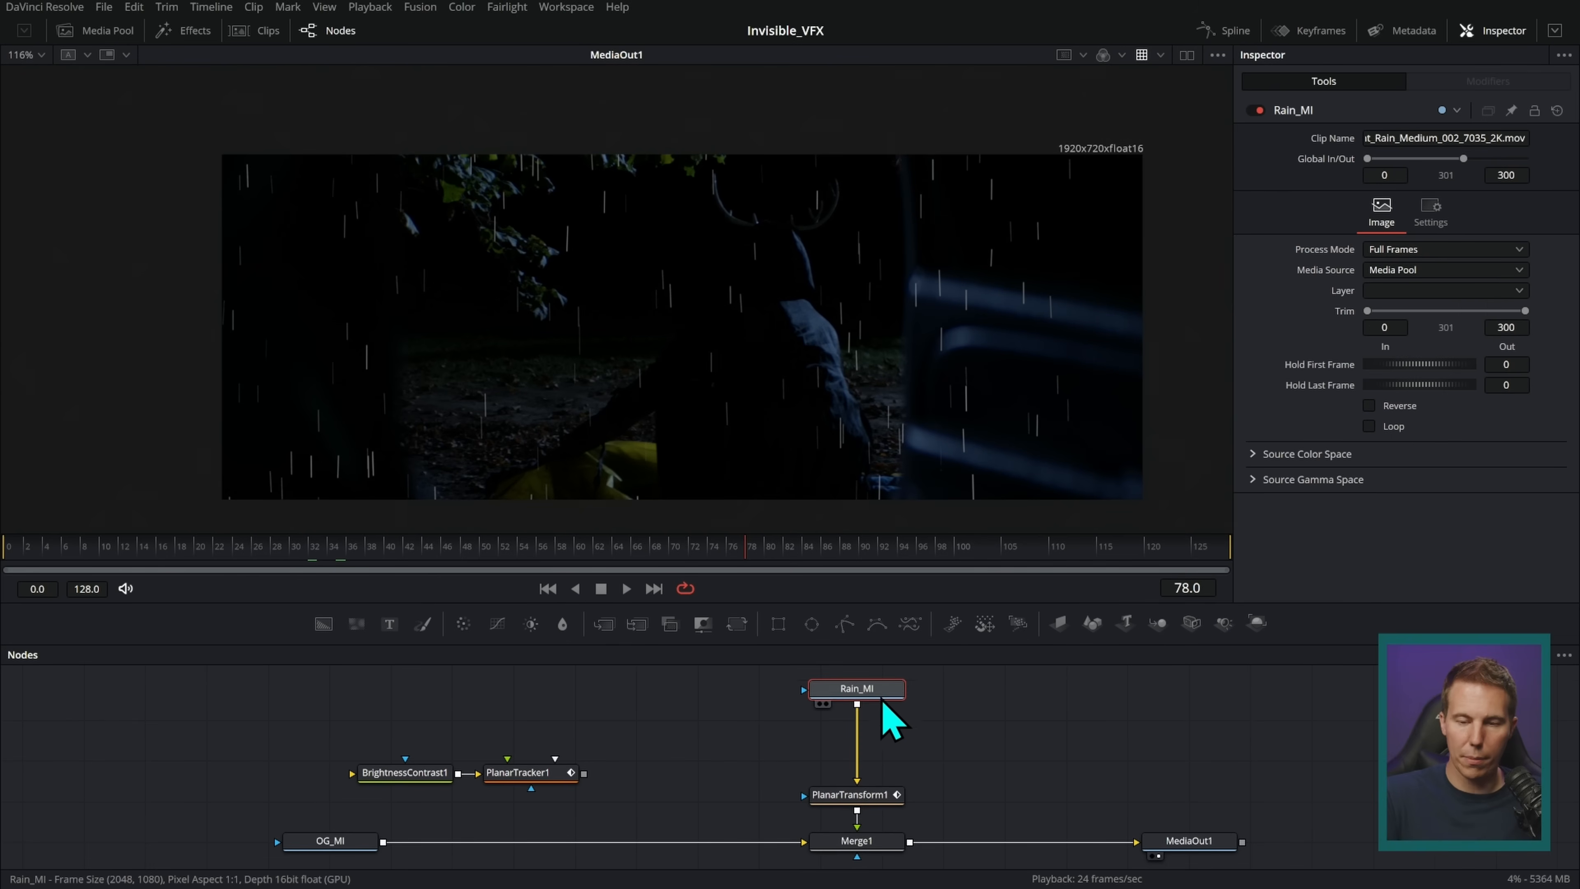
scroll(846, 335, up, 3)
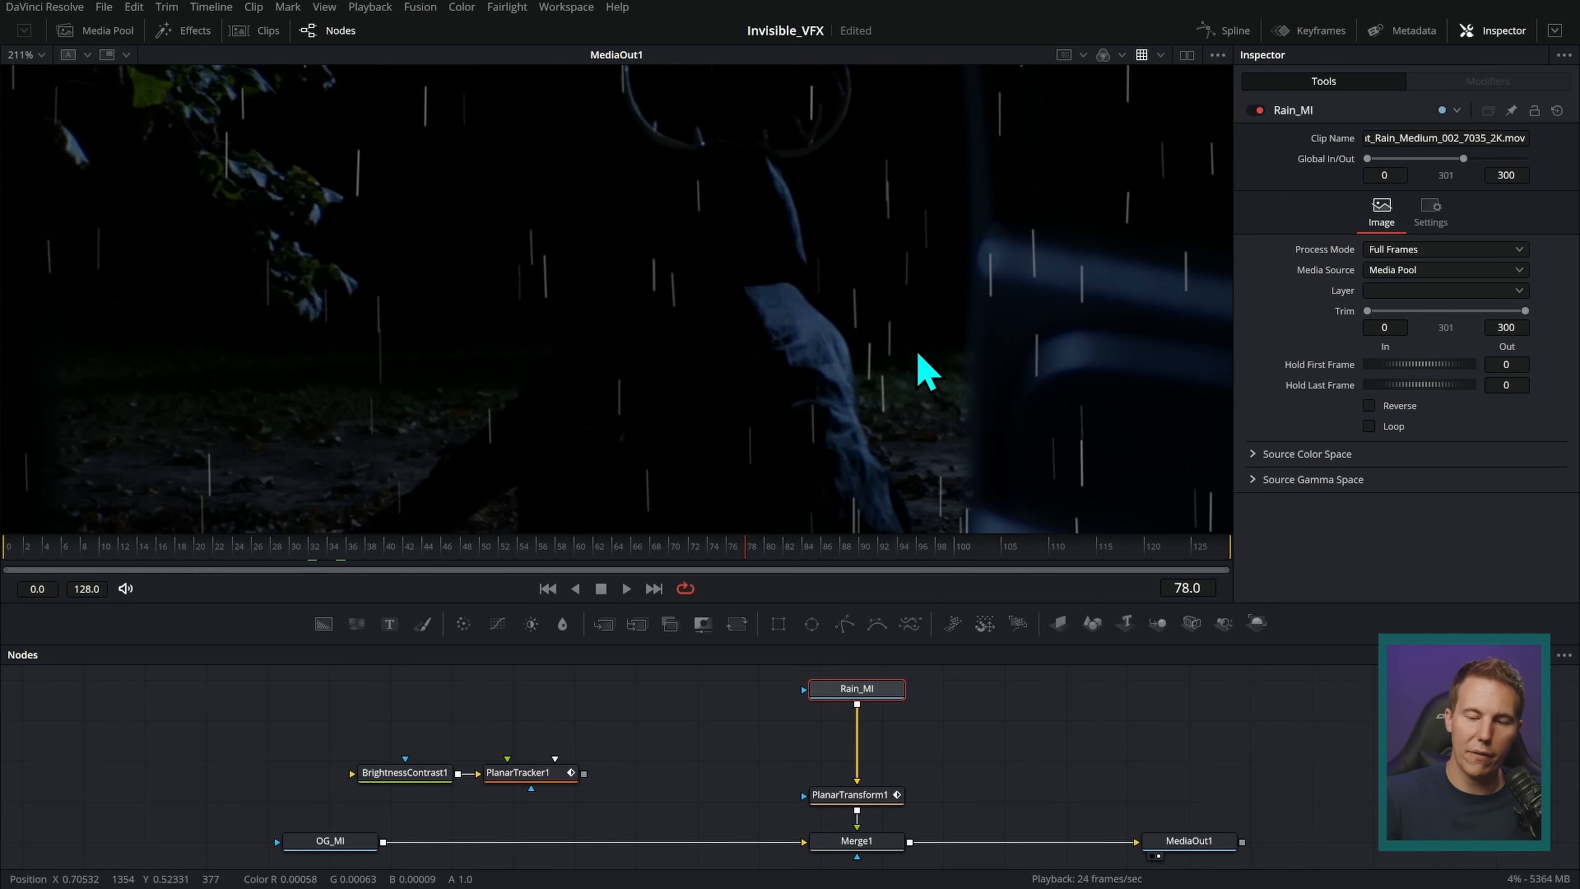
- Add a Lens Blur node right after Rain_MI to defocus the rain streaks
scroll(936, 341, up, 5)
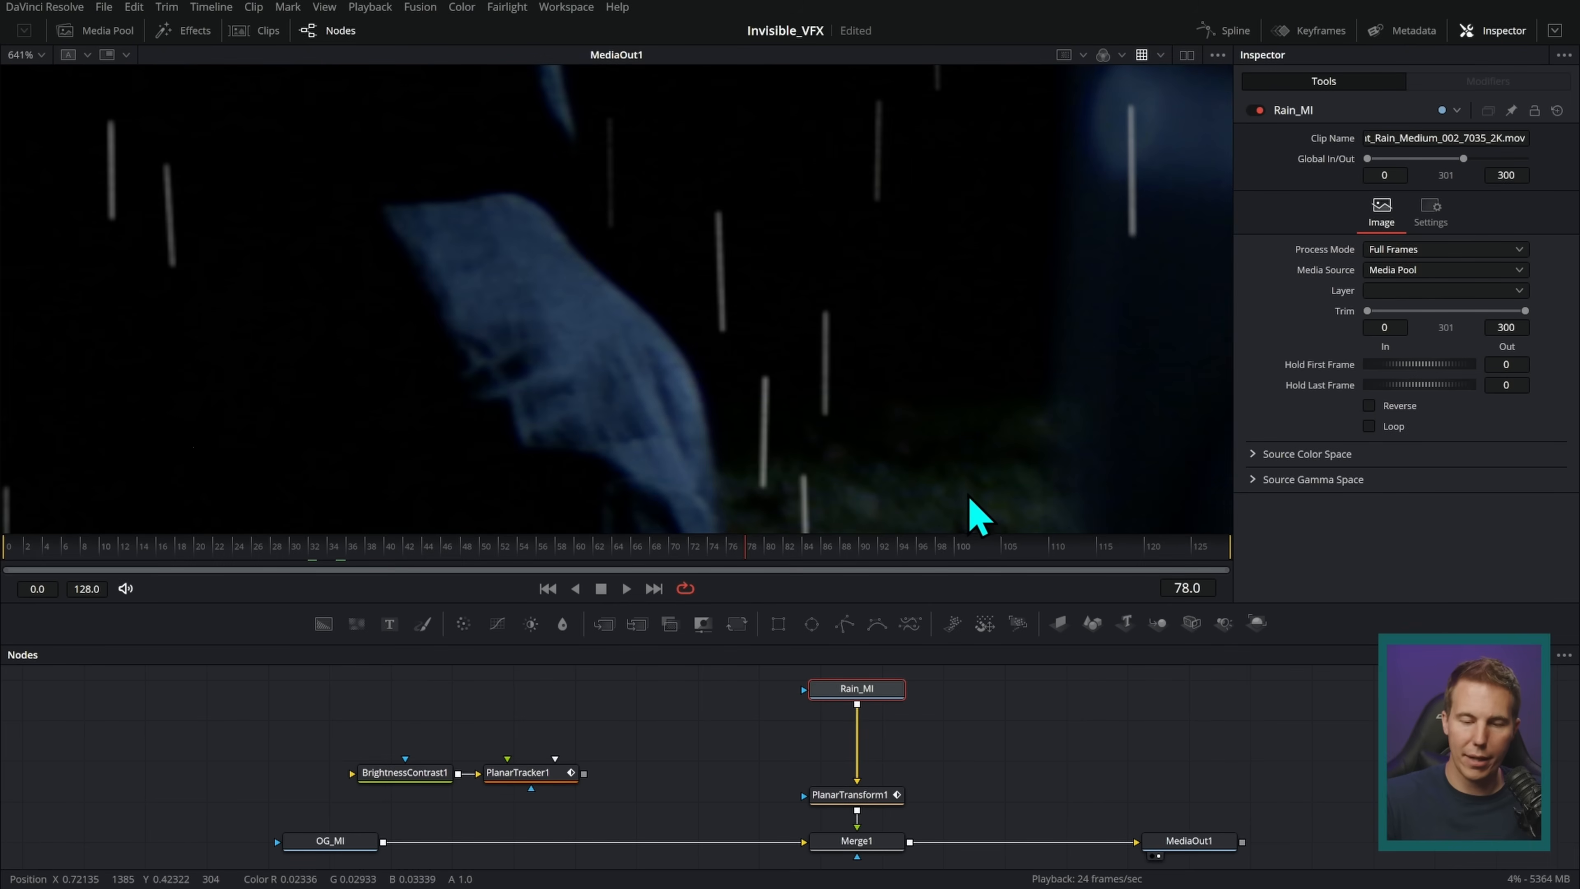
key(shift+space)
text(lens)
key(Up)
key(Return)
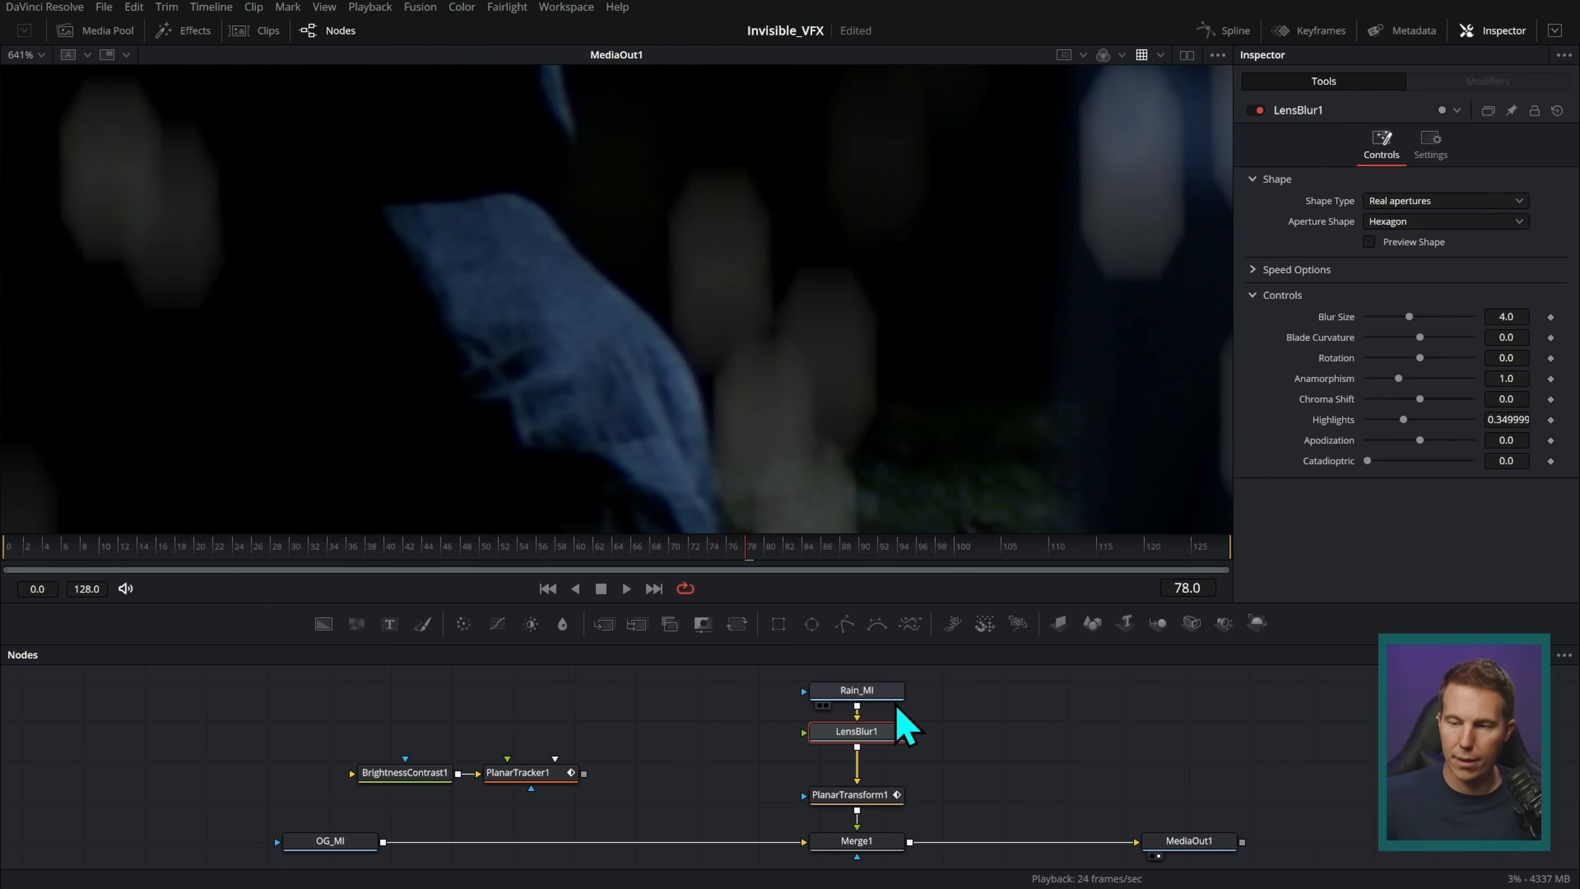
- Shape the rain's lens blur with an Octagon aperture, Blade Curvature 1.0 and Anamorphism of about 0.667
click(1437, 221)
click(1430, 339)
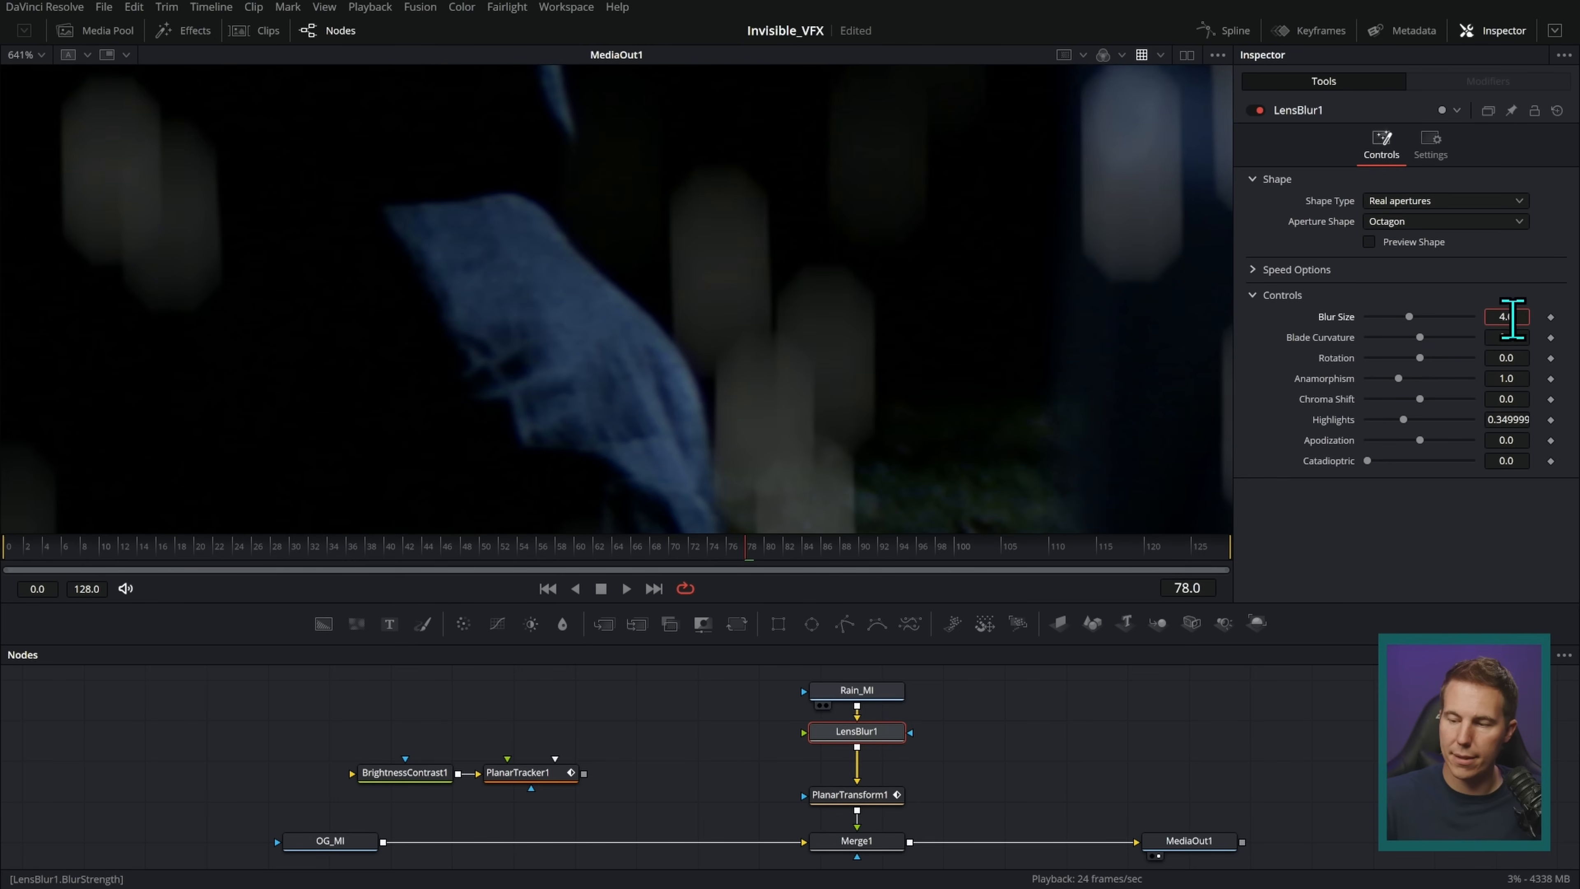
drag(1485, 341, 1489, 343)
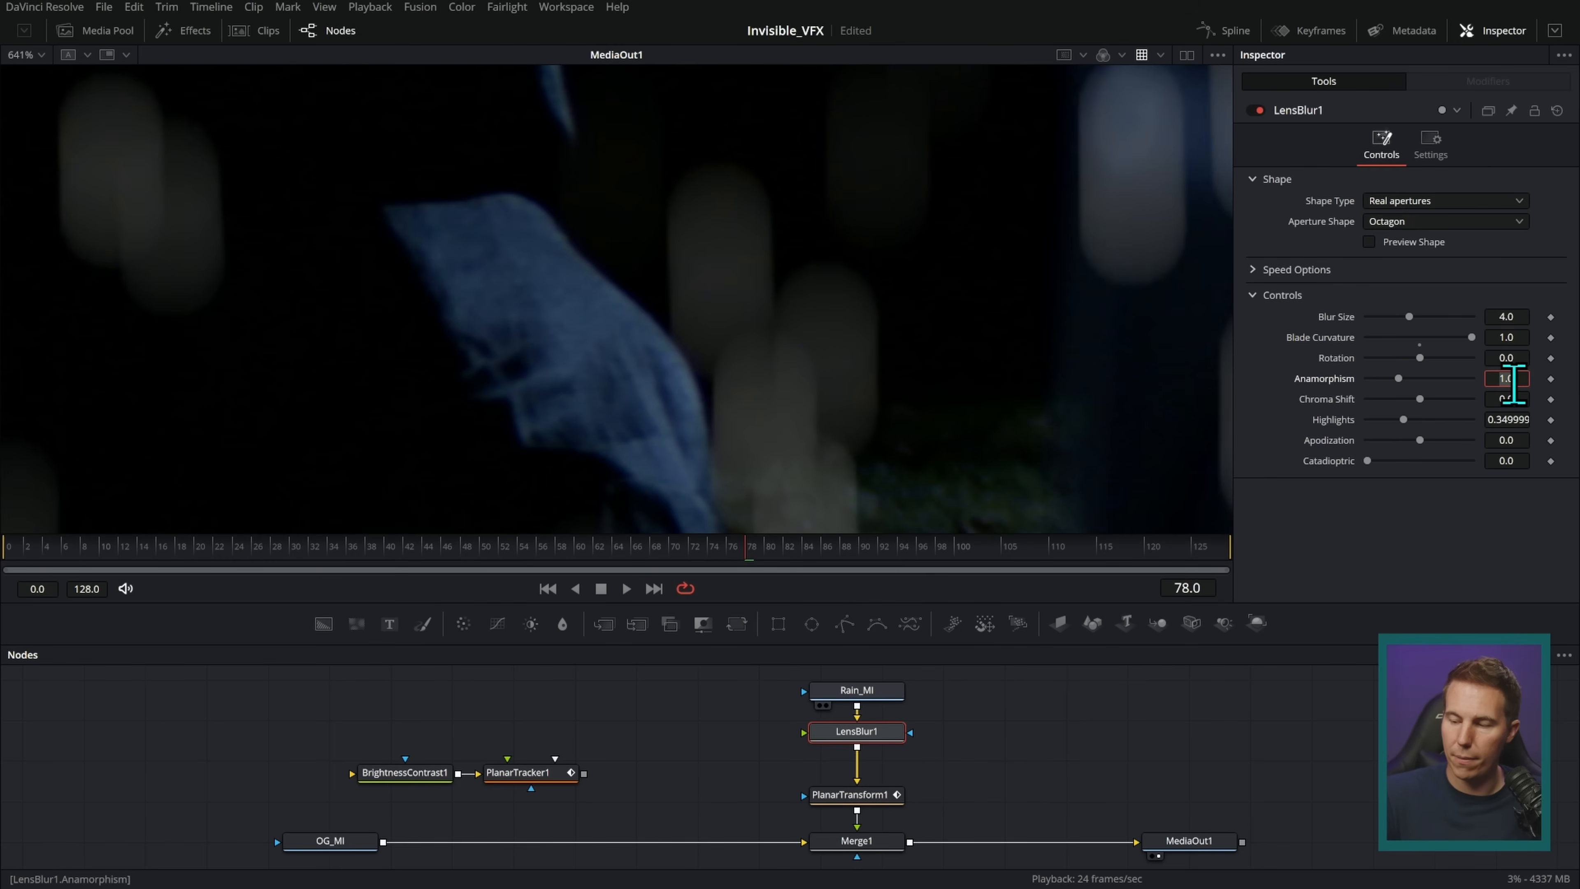
key(Return)
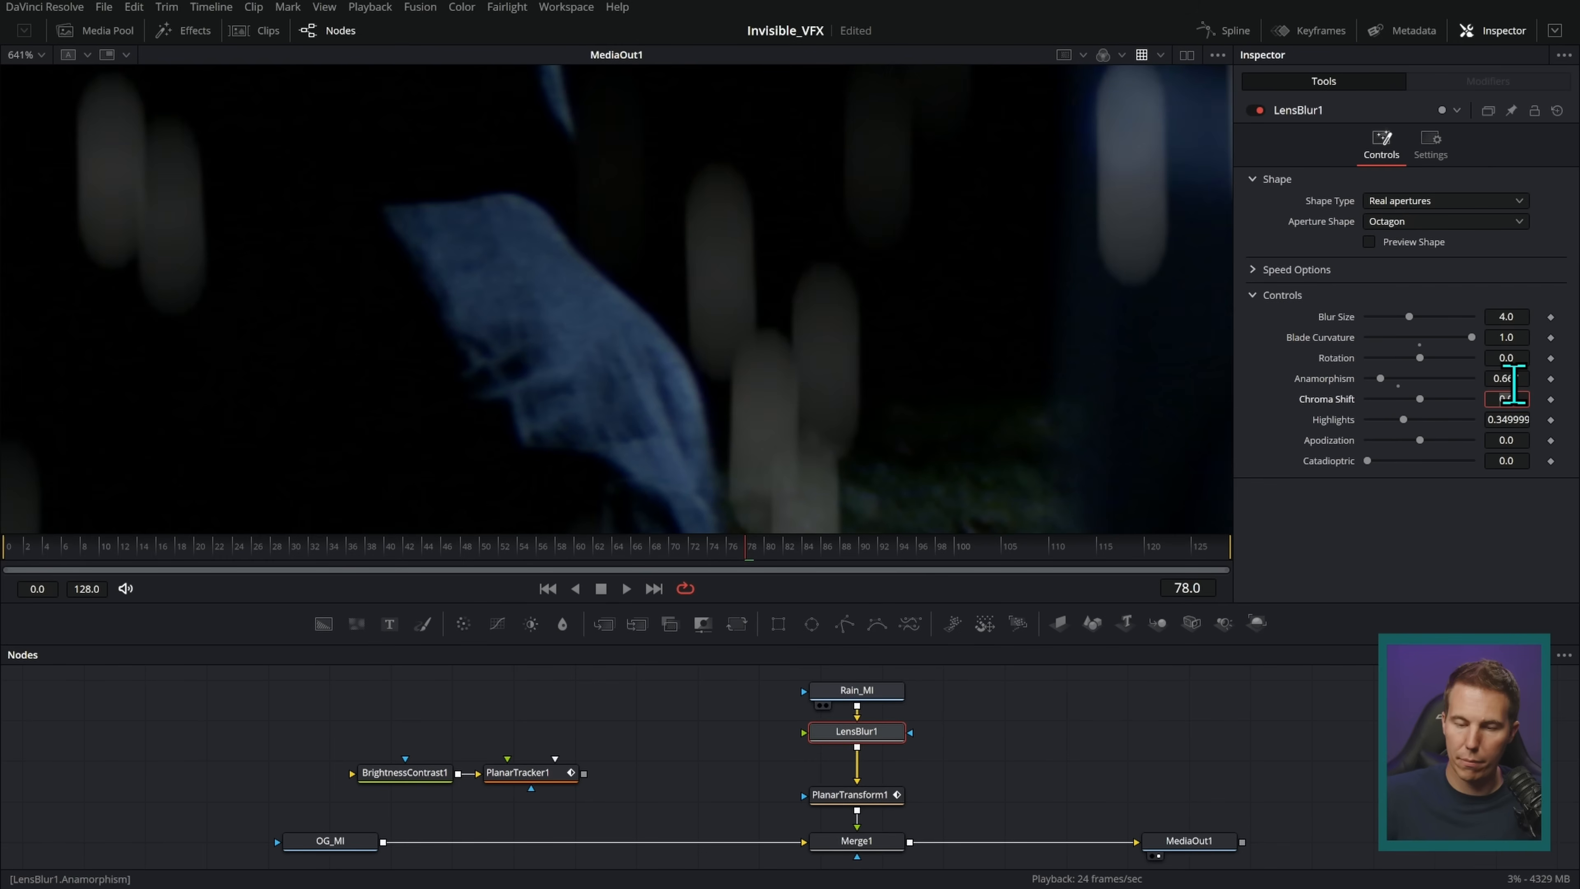
- Reduce the lens blur's Blur Size to about 2.68 and play back the shot to check the rain
scroll(1095, 386, down, 6)
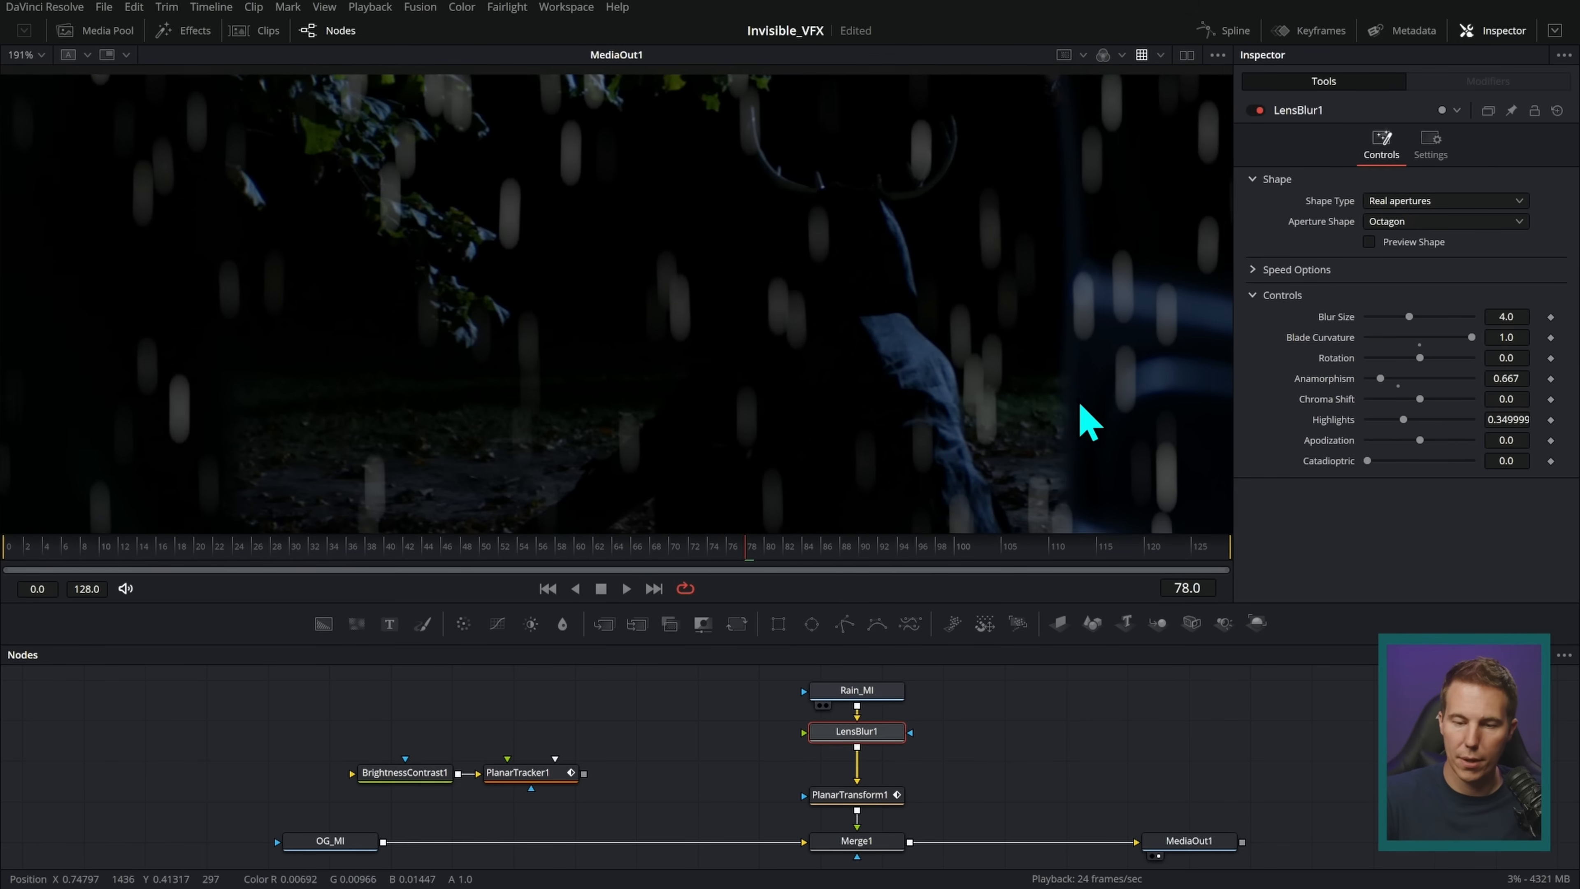
scroll(920, 352, down, 1)
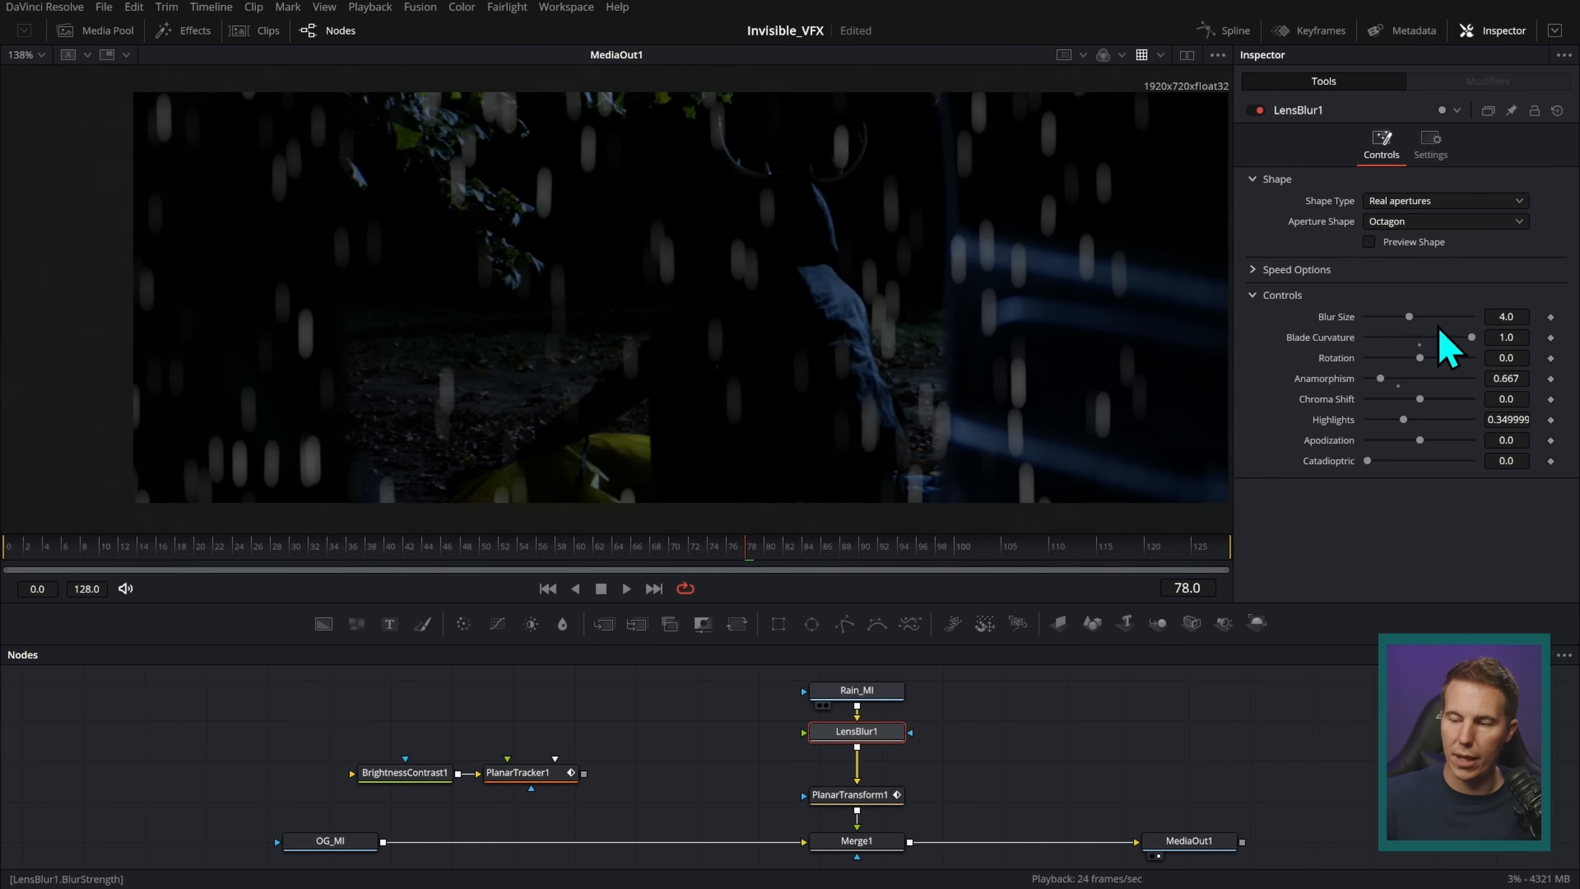
drag(1396, 326, 1392, 326)
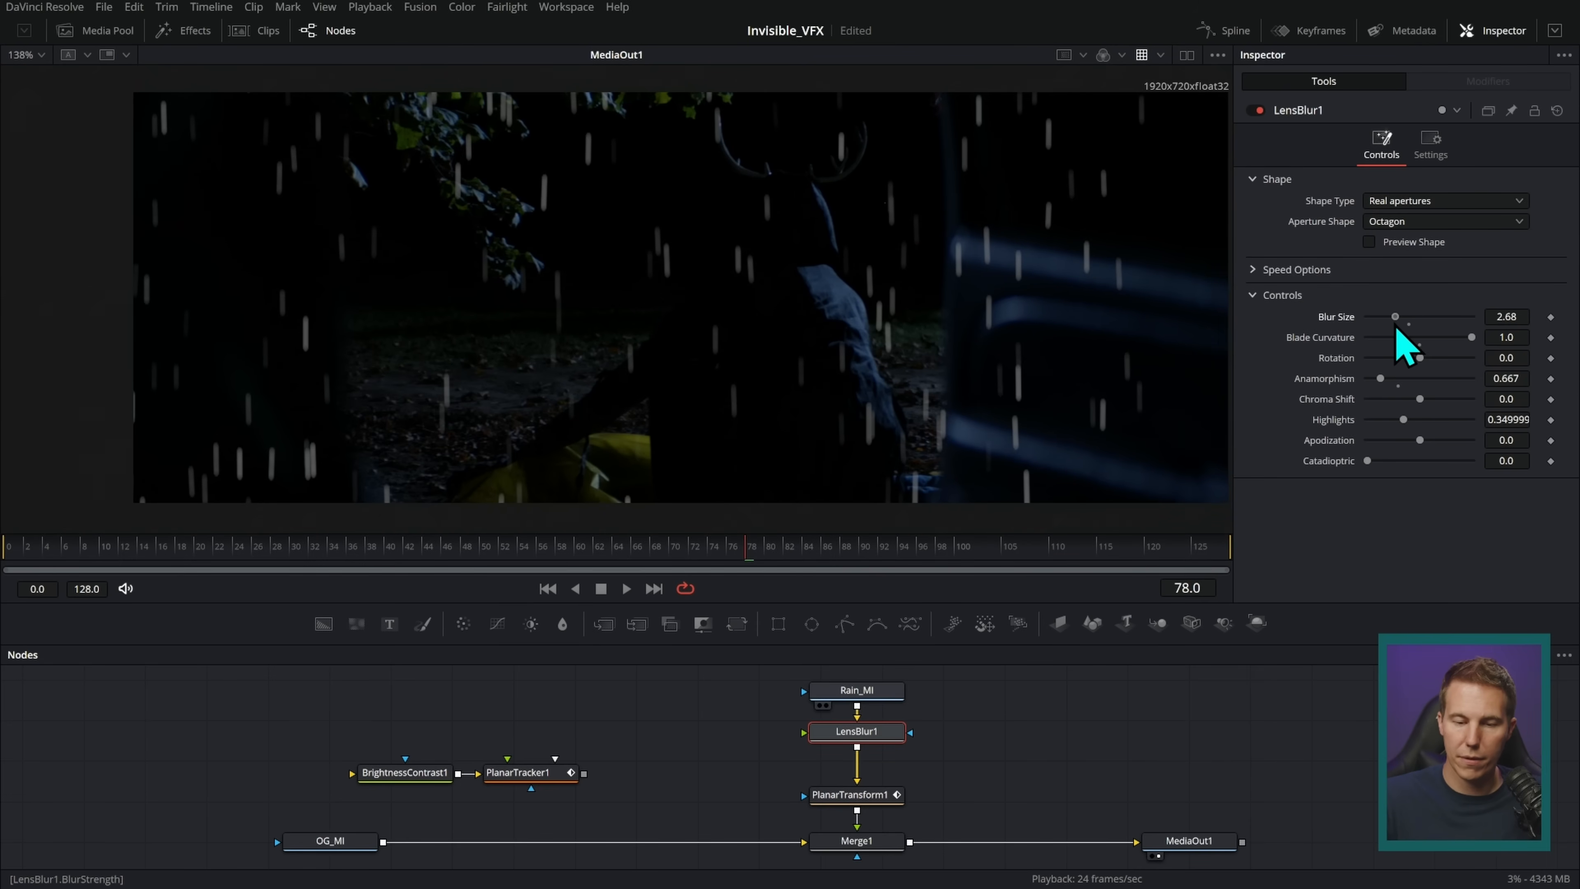
key(space)
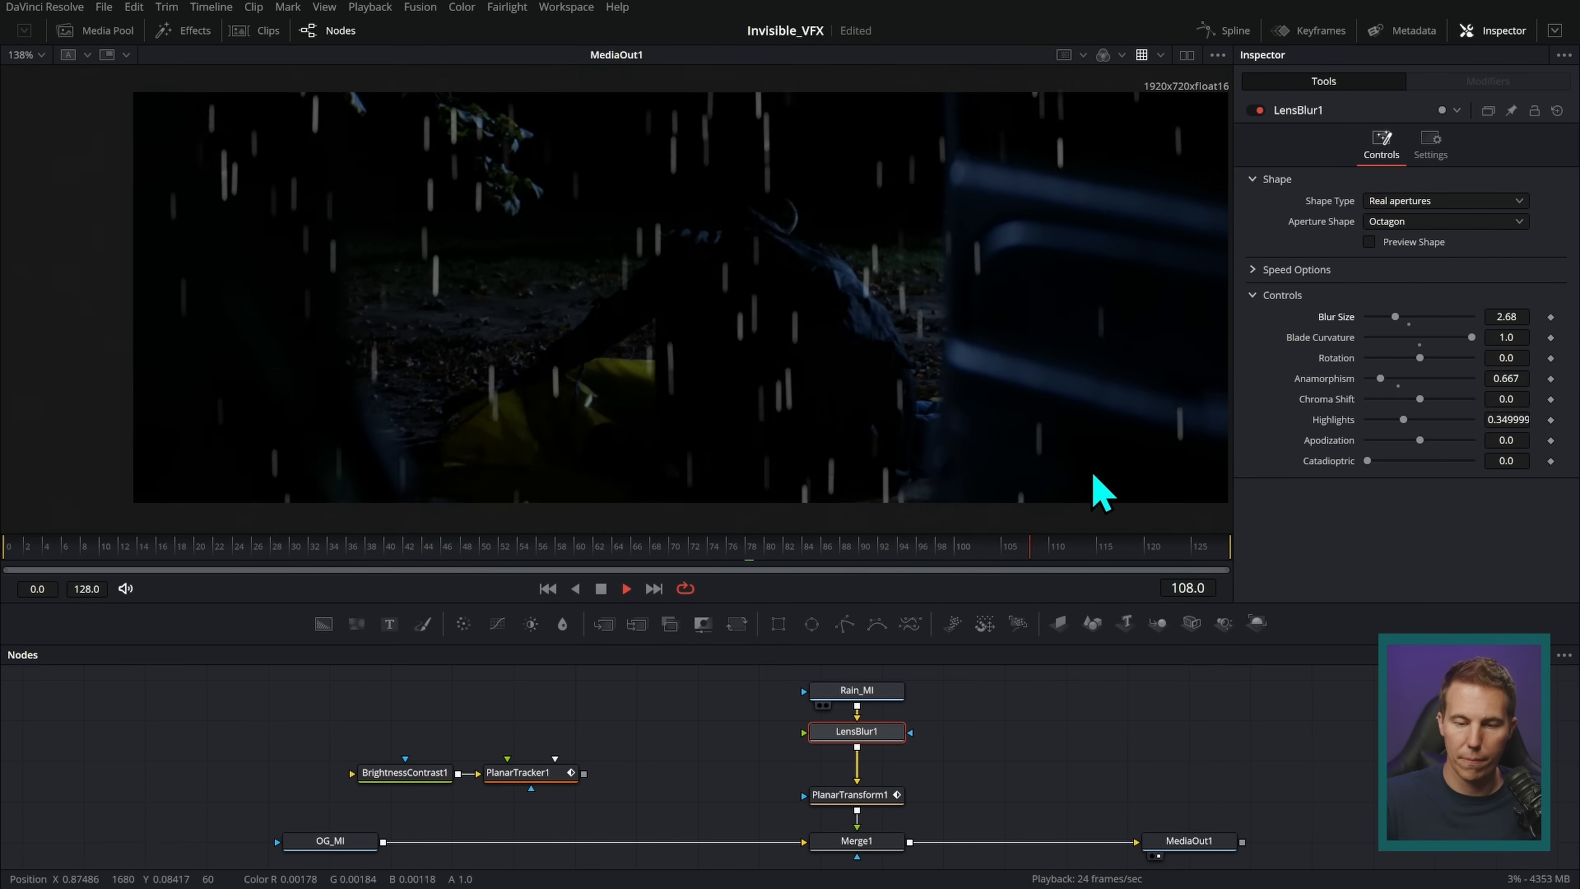
key(space)
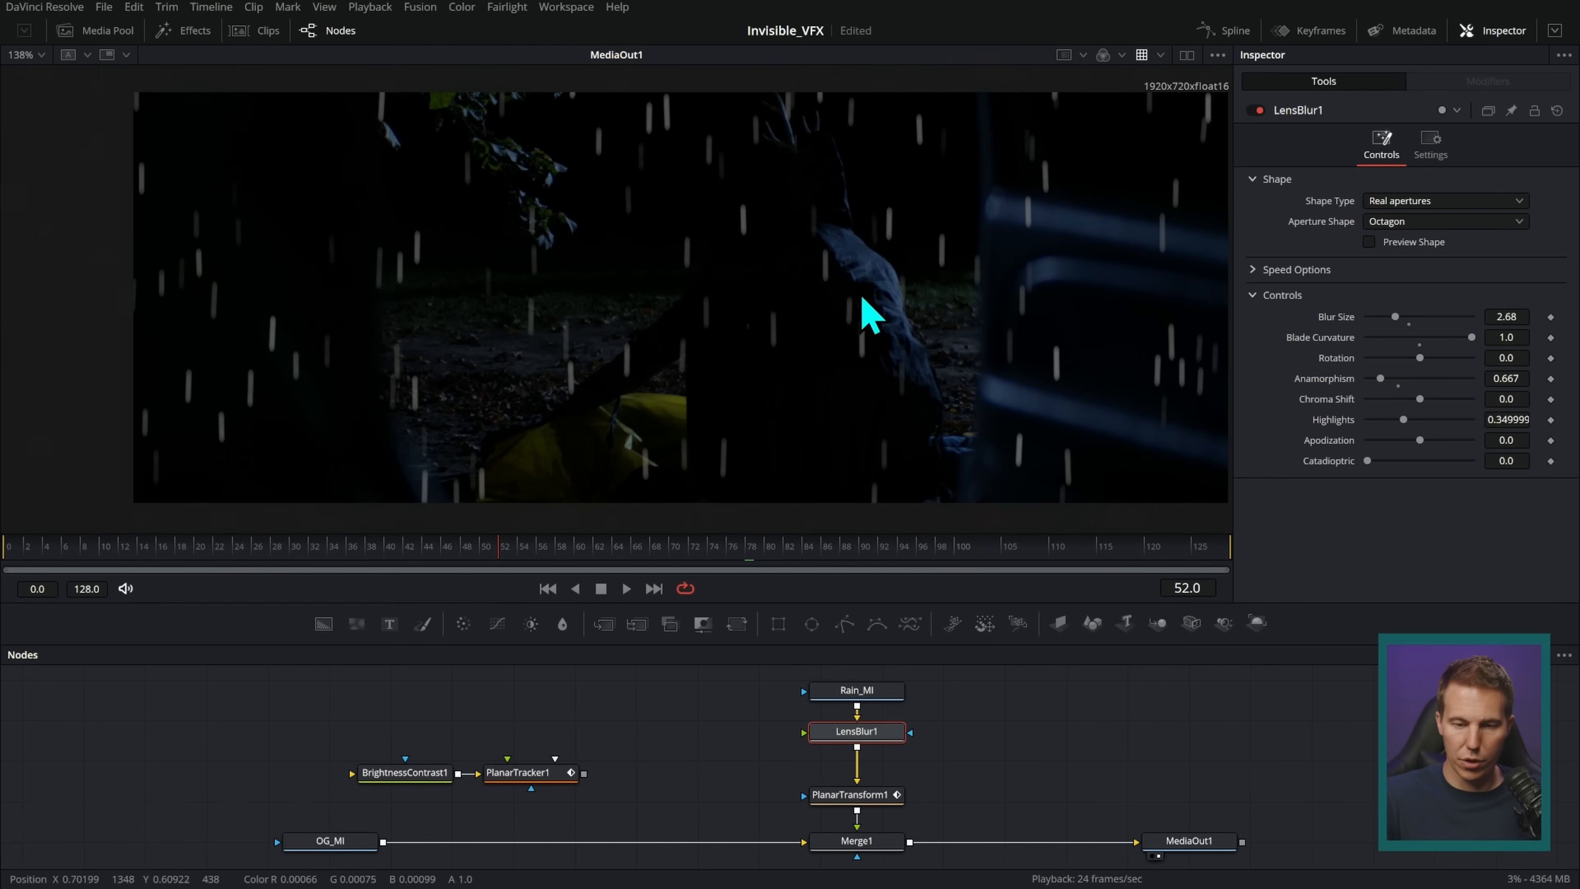
- Add a Transform after LensBlur1, set Size about 1.51, Angle about 7.07 and Center about 0.52, 0.60, and play back the result
key(shift+space)
text(x)
key(Return)
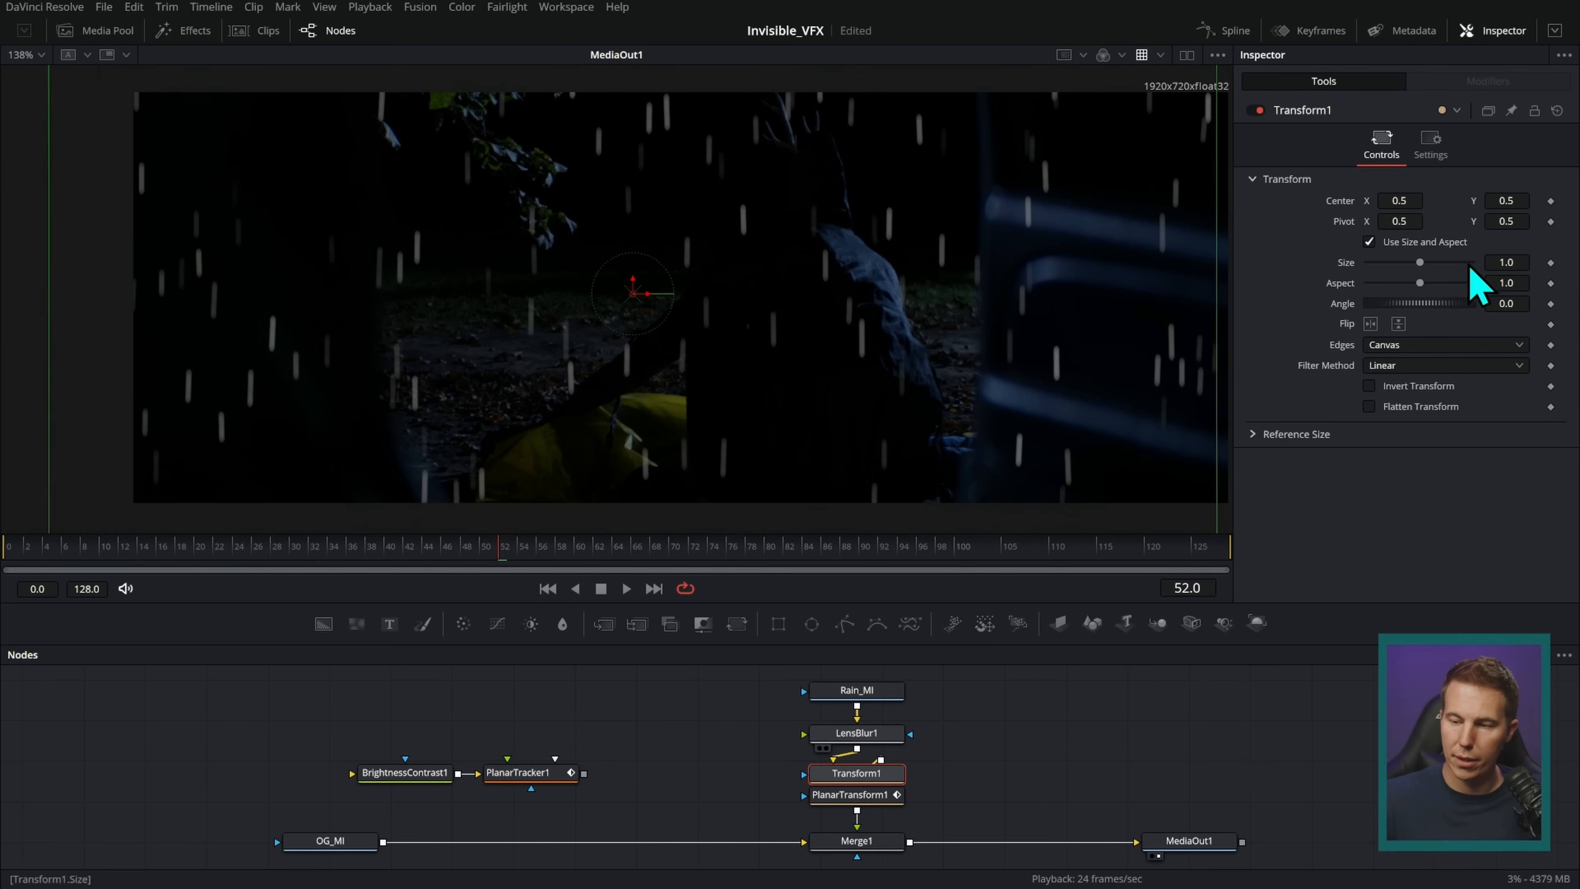
scroll(1509, 262, up, 5)
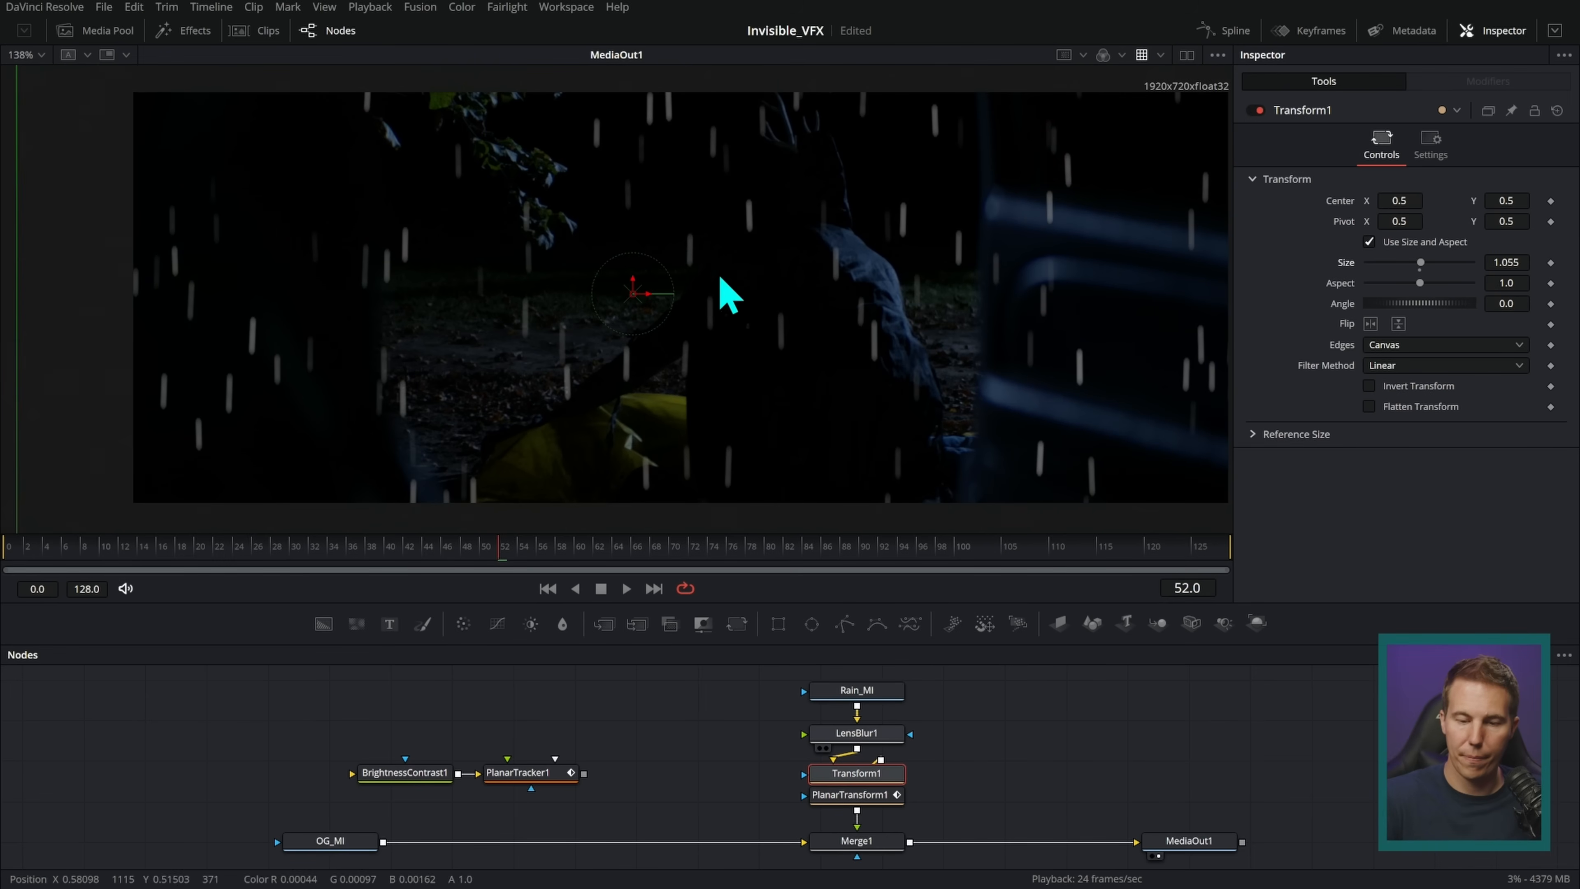
drag(1421, 262, 1427, 262)
drag(671, 285, 655, 243)
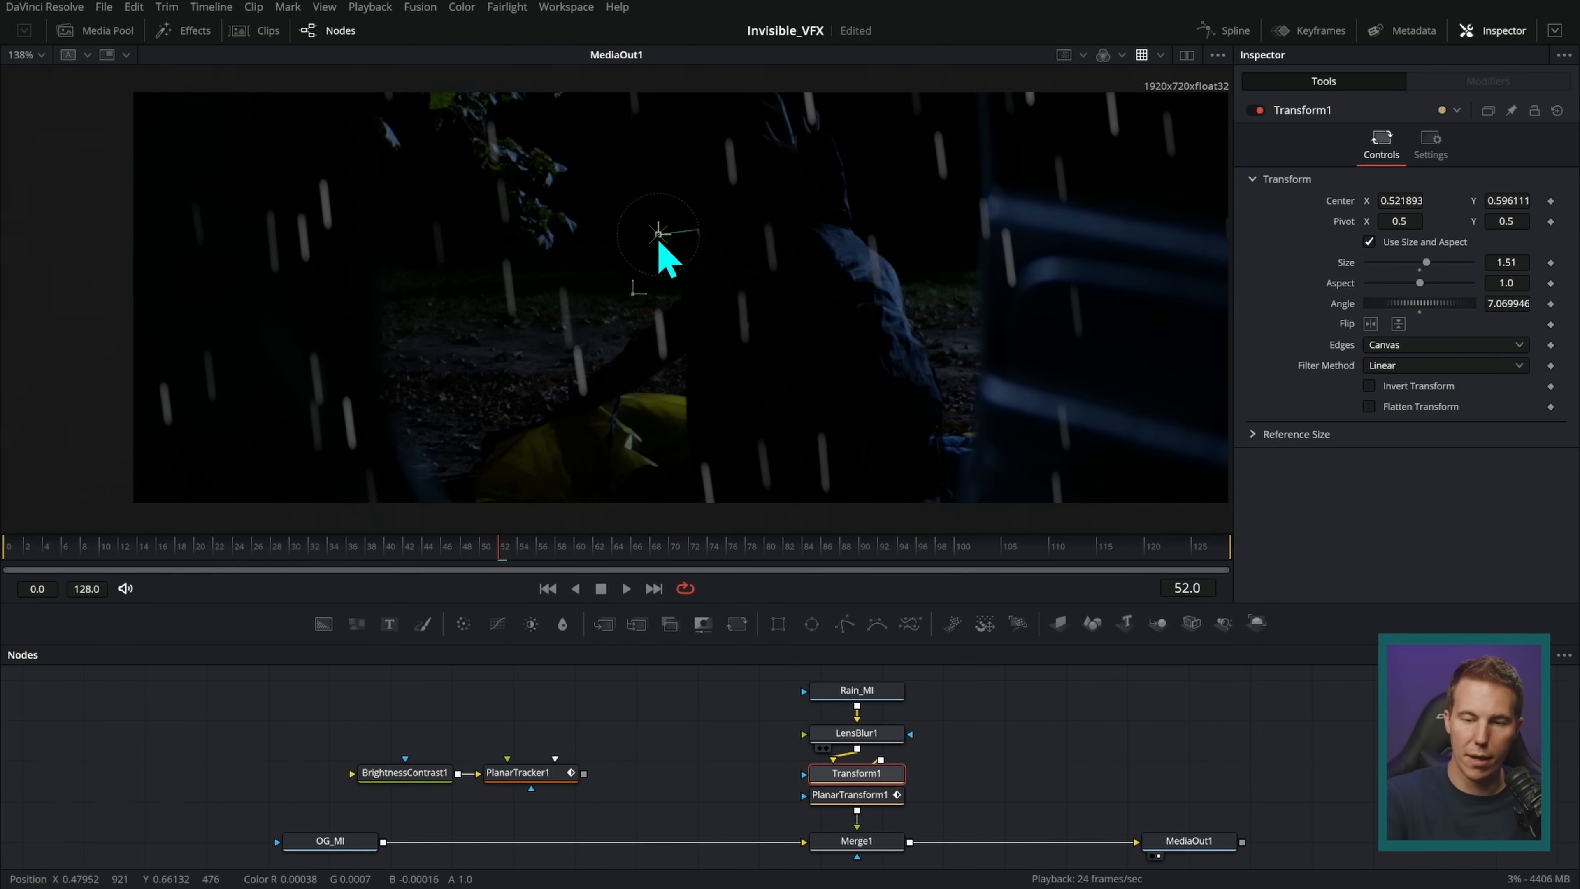
key(space)
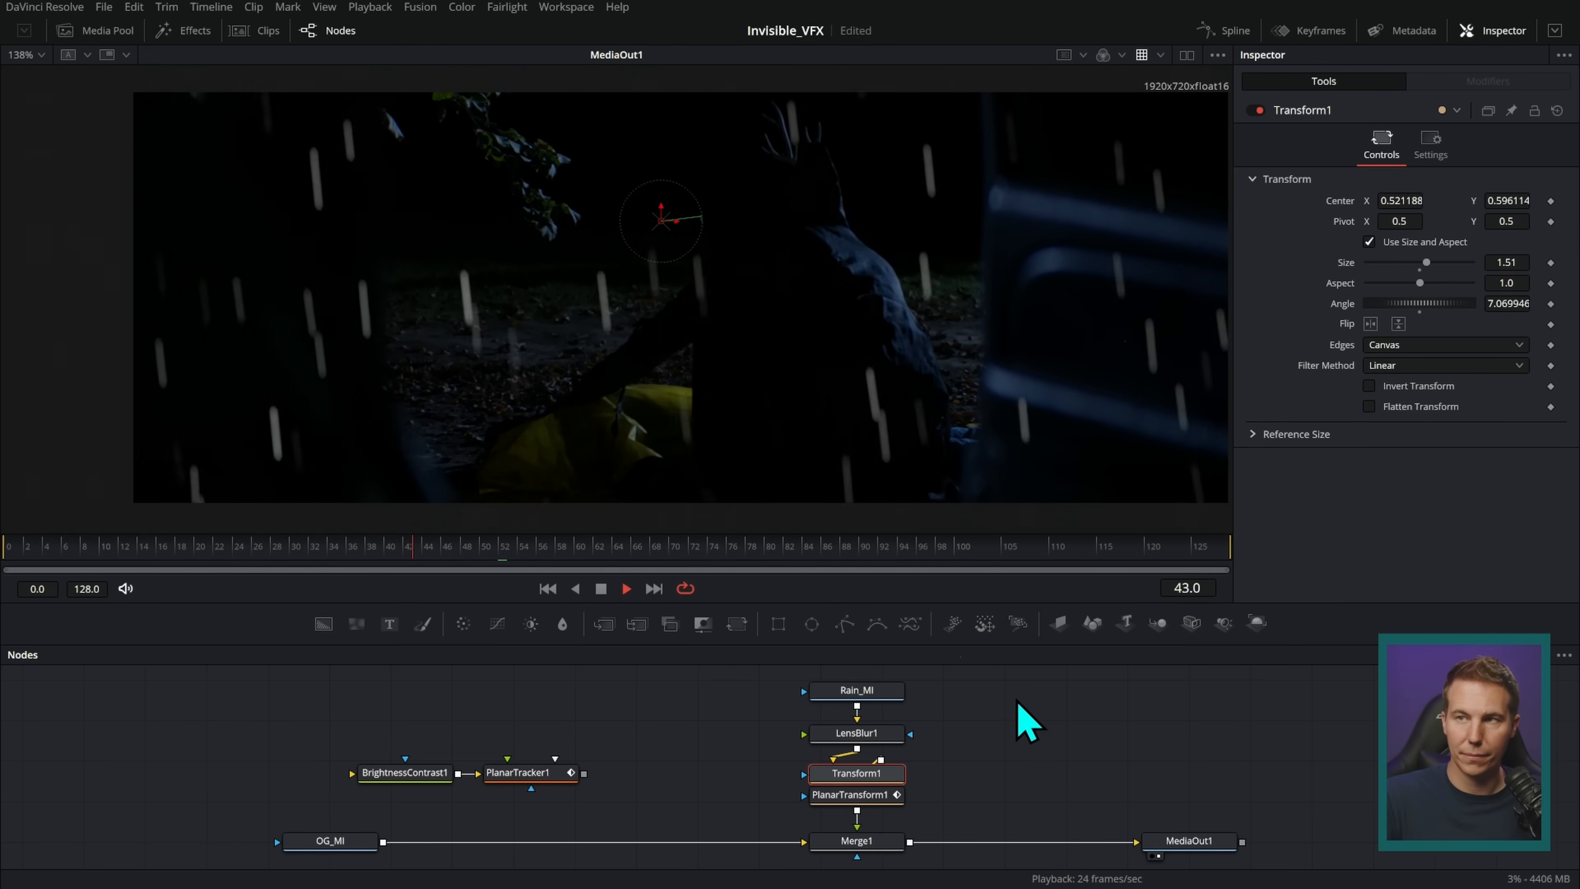
key(space)
- Insert a Color Corrector between Rain_MI and LensBlur1 and tint the rain blue, with Tint about 0.584 and Strength about 0.18
drag(932, 678, 960, 789)
drag(886, 741, 888, 700)
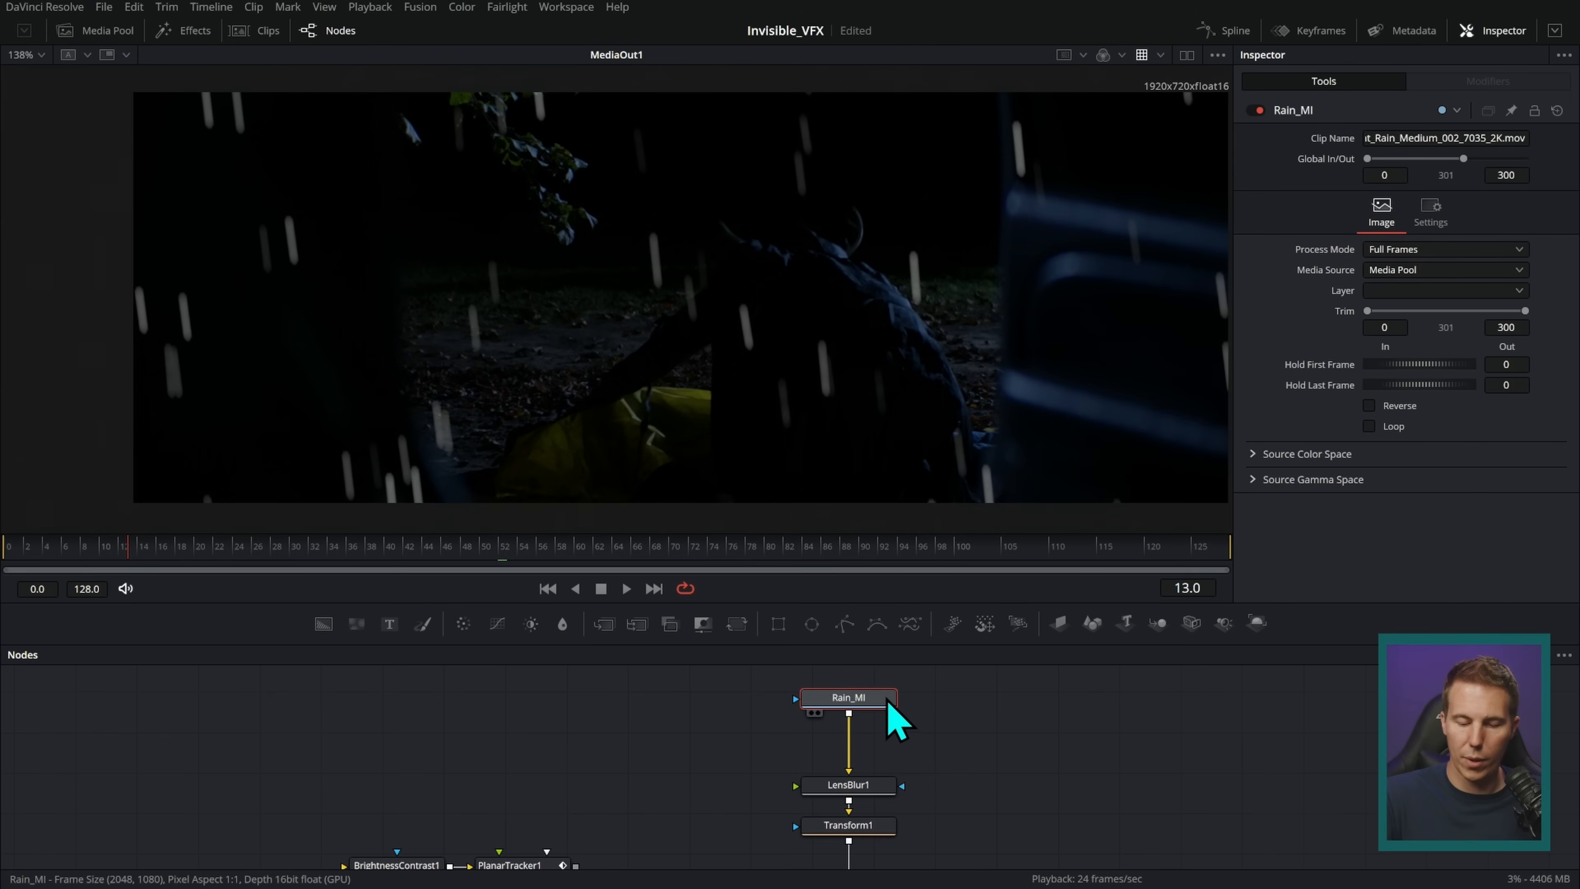
click(471, 631)
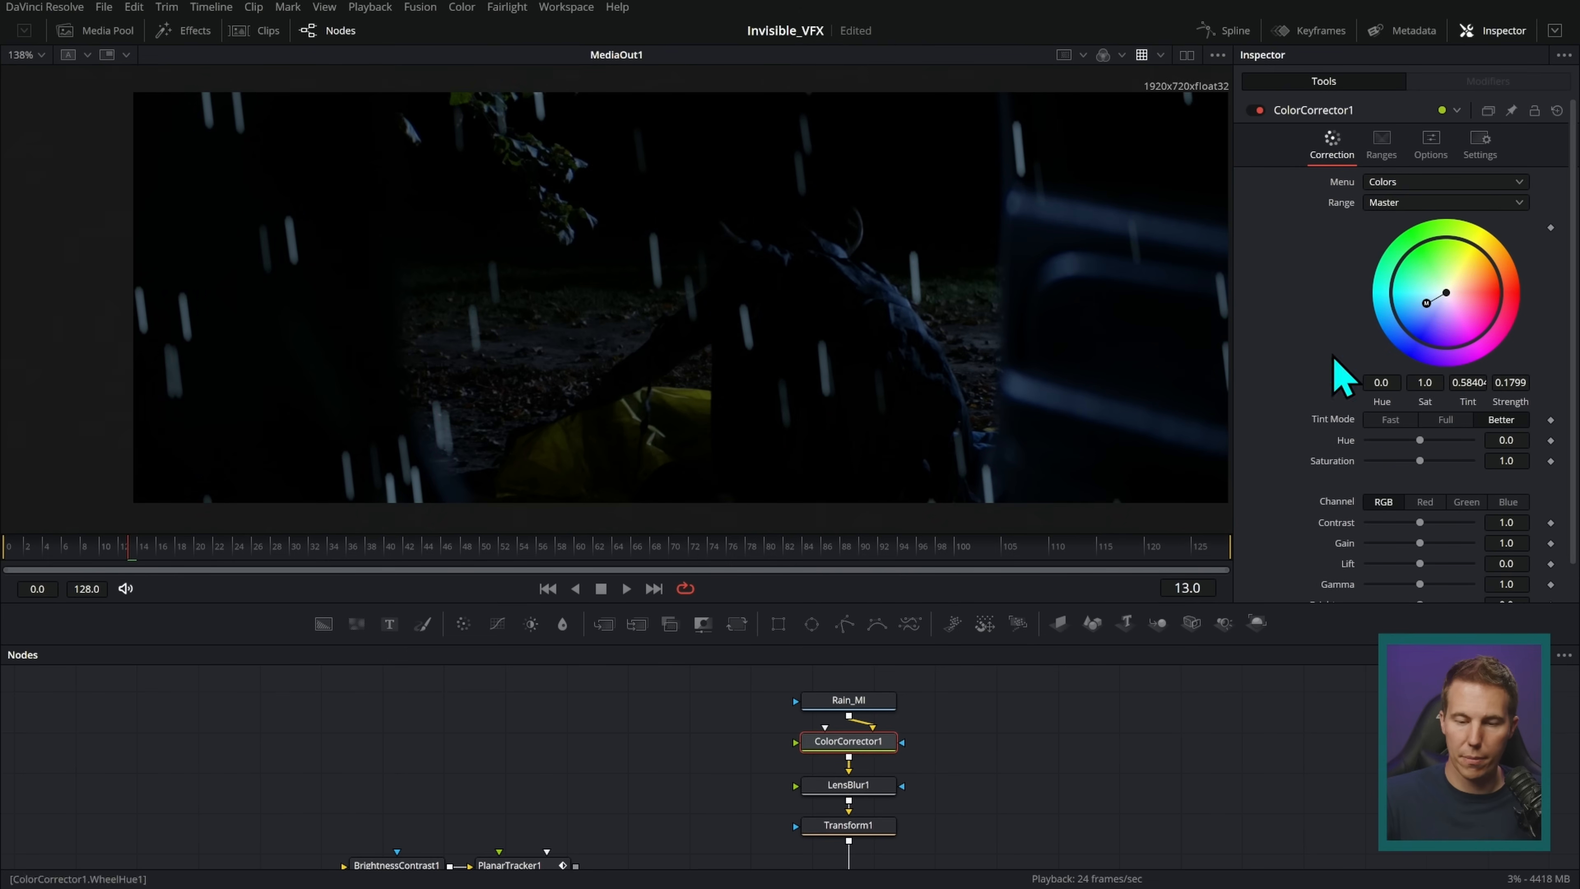
- Add a Polygon mask below Merge1, remove its shape animation and connect it to the merge's effect mask input
scroll(989, 742, down, 3)
scroll(1026, 374, down, 2)
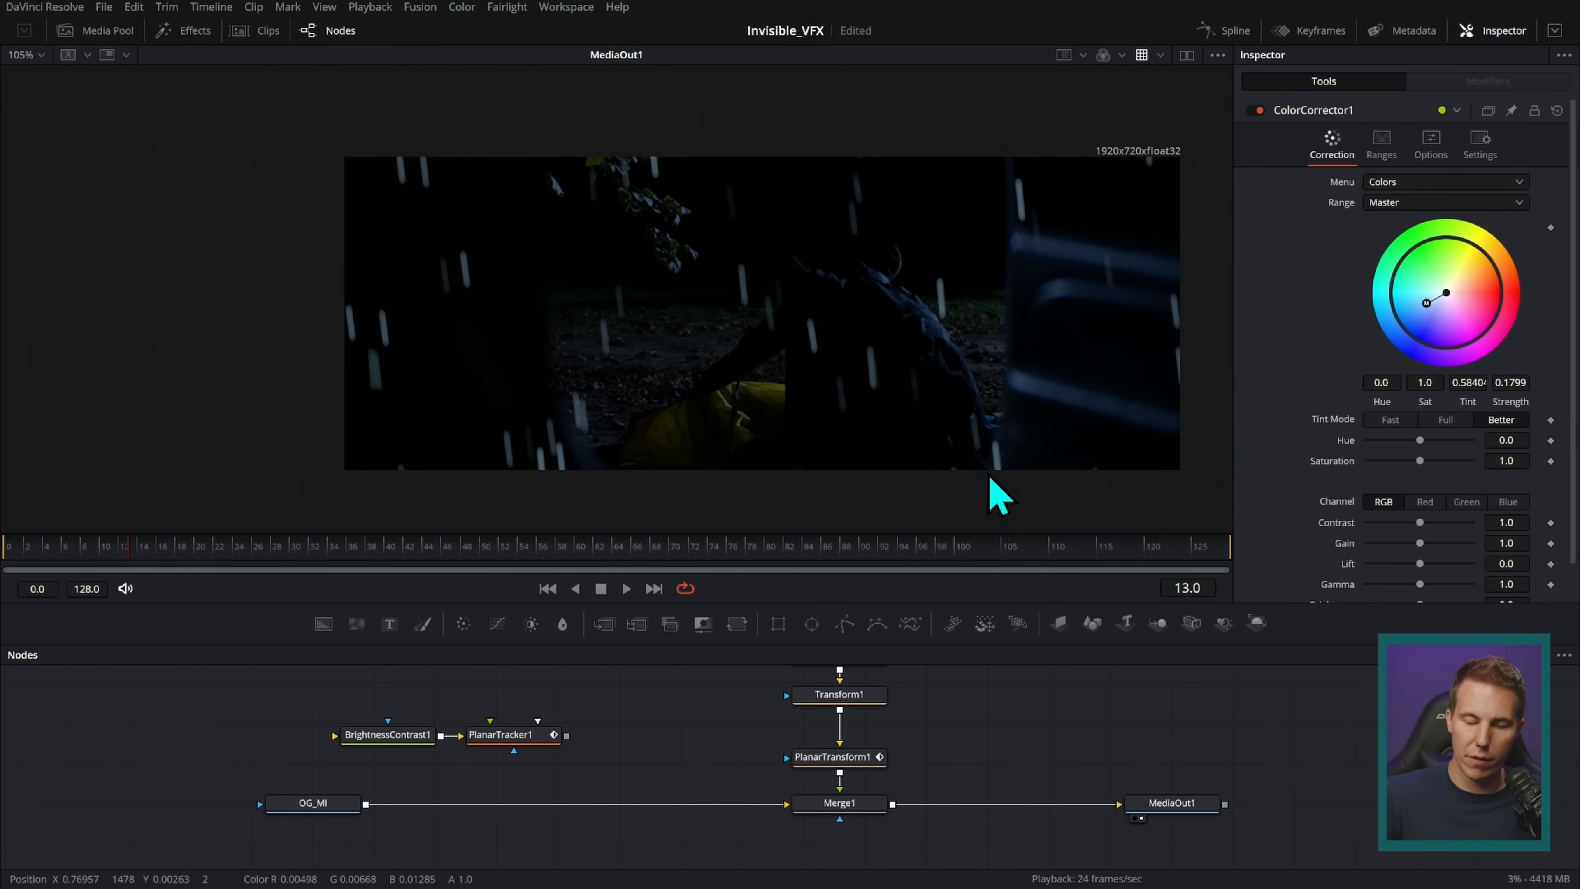
scroll(962, 740, down, 3)
drag(930, 777, 923, 777)
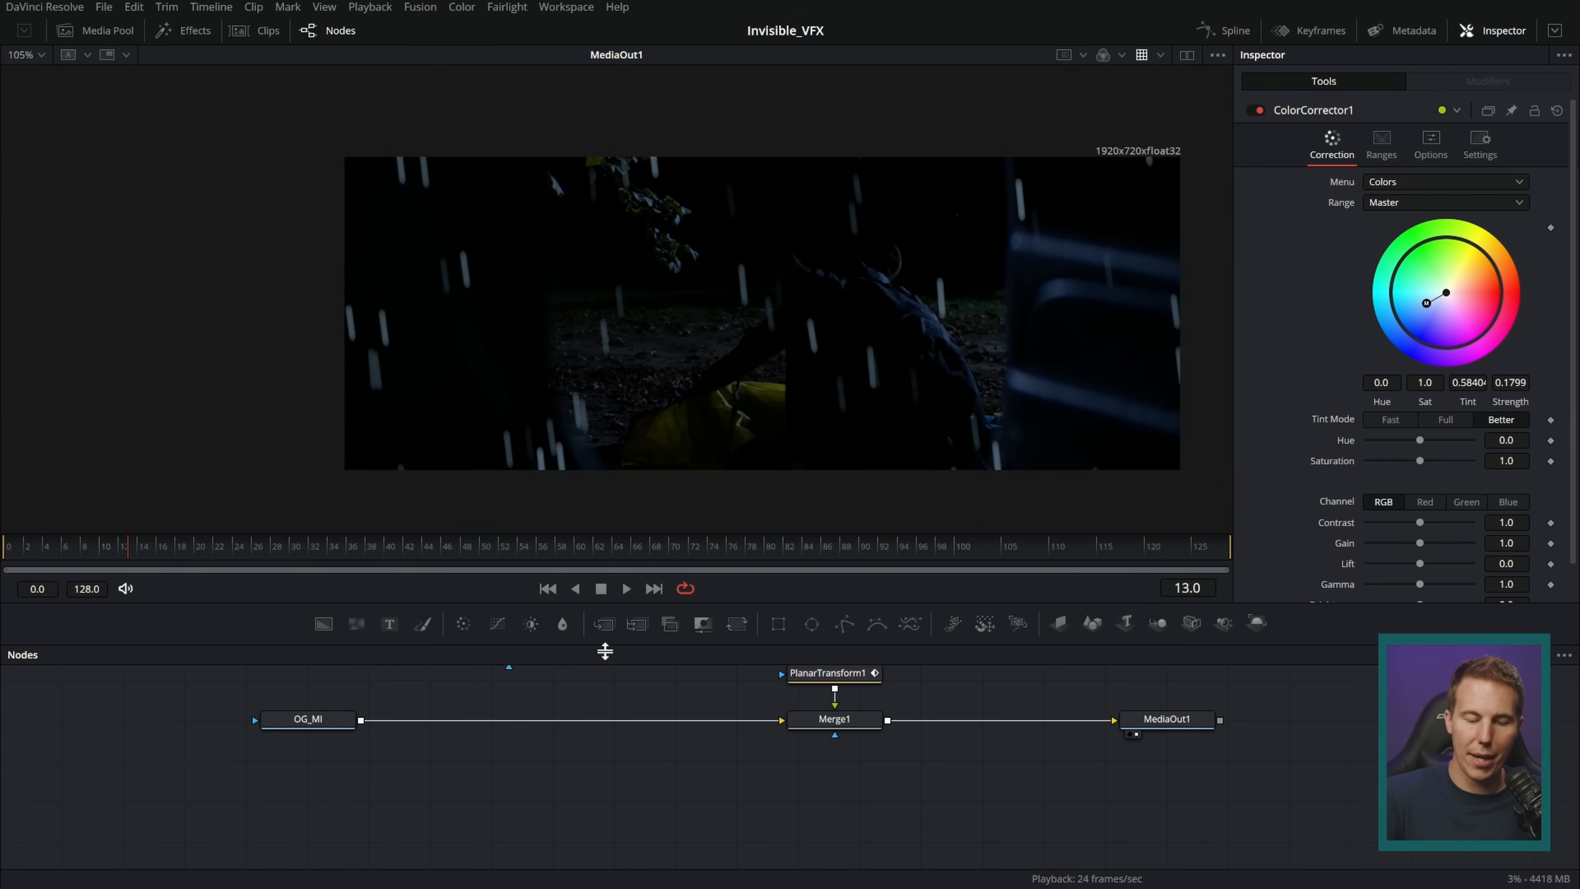
click(845, 789)
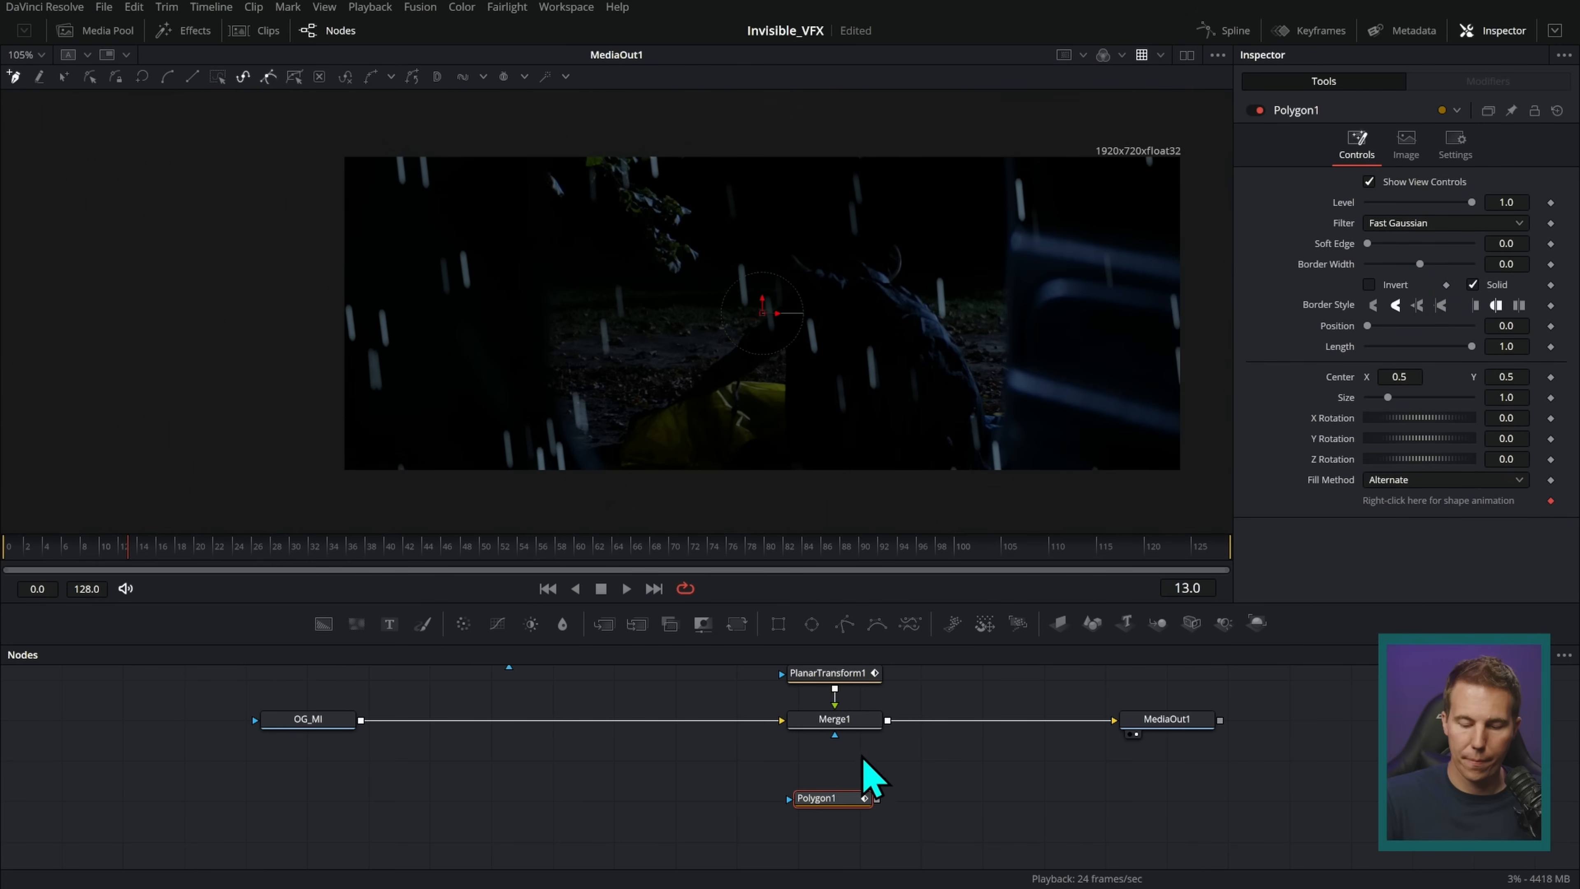
right_click(1443, 502)
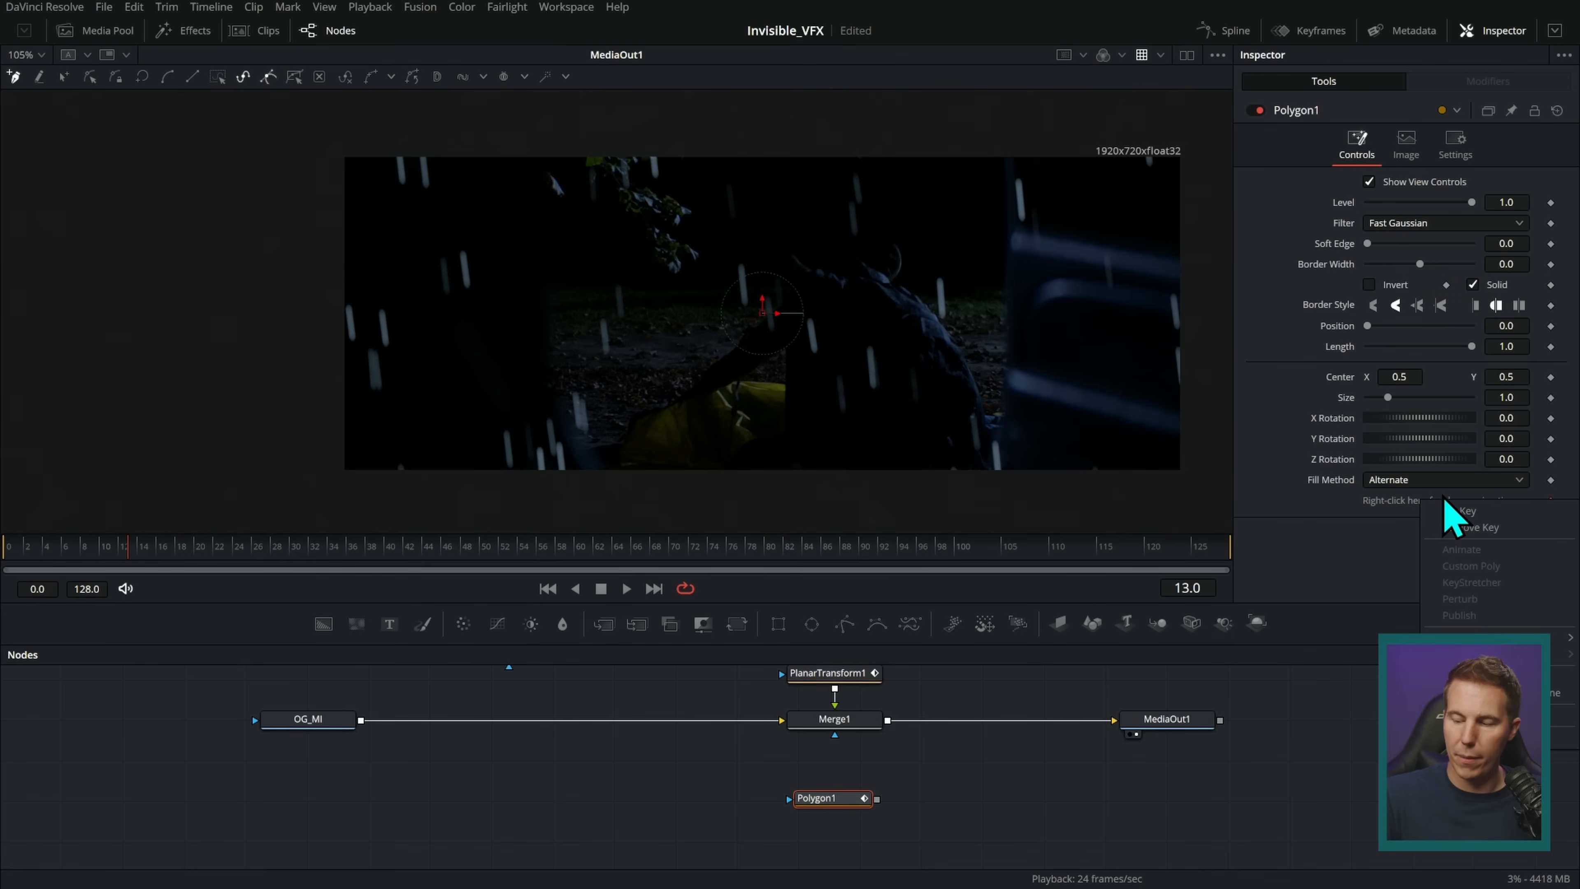
click(1458, 510)
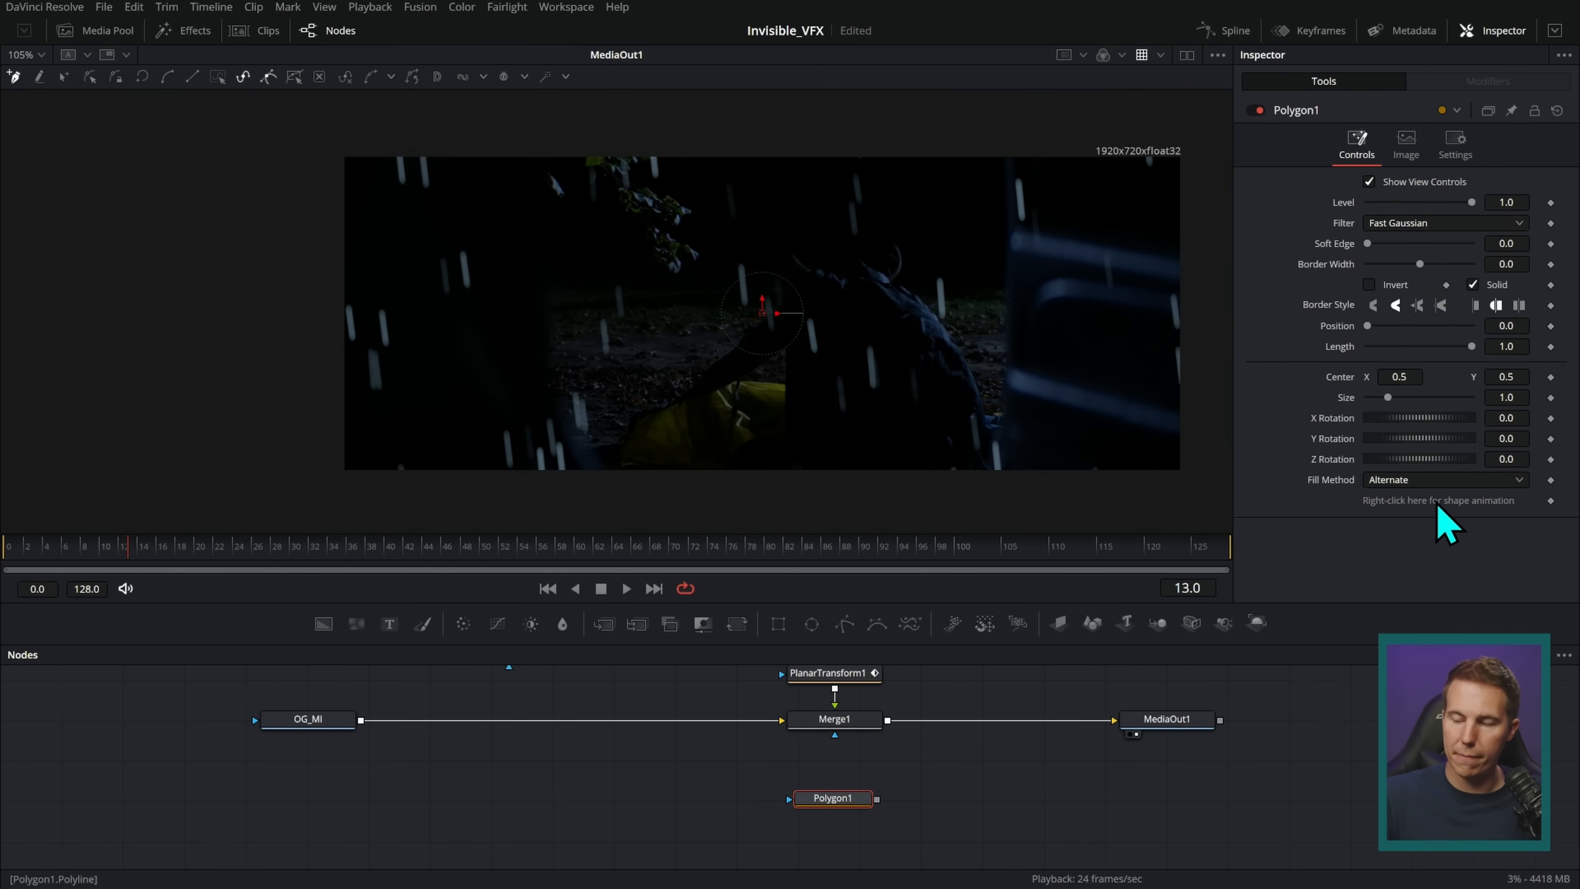
drag(877, 798, 837, 728)
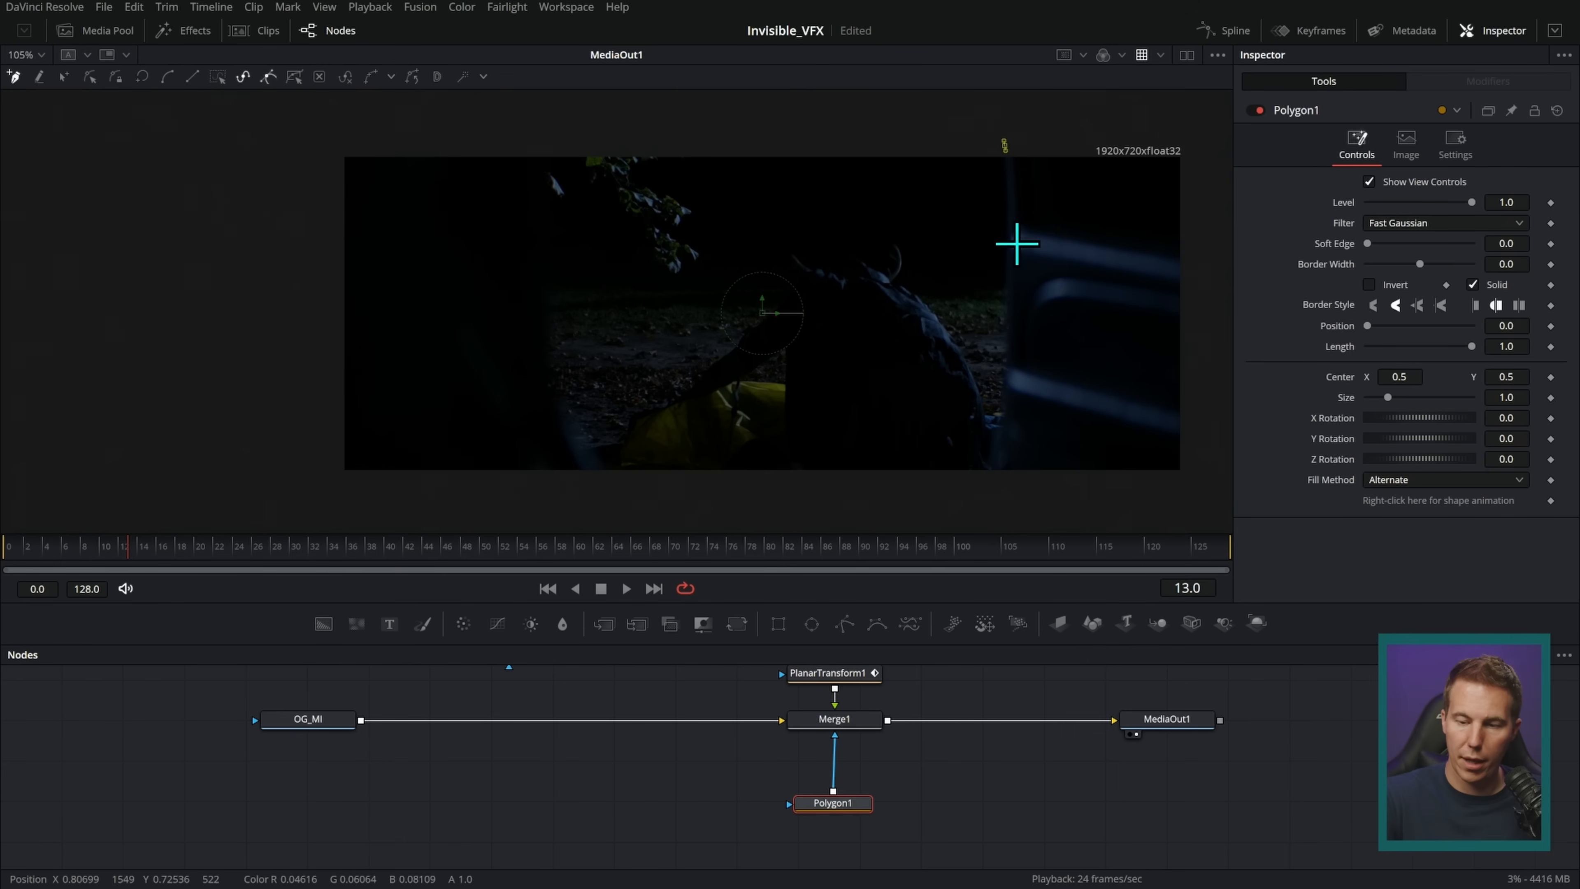
- Draw a closed mask around the outdoor opening, excluding the blue frame, set its Soft Edge to about 0.0252 and nudge its edge points inward
click(736, 488)
click(606, 486)
click(527, 230)
click(520, 170)
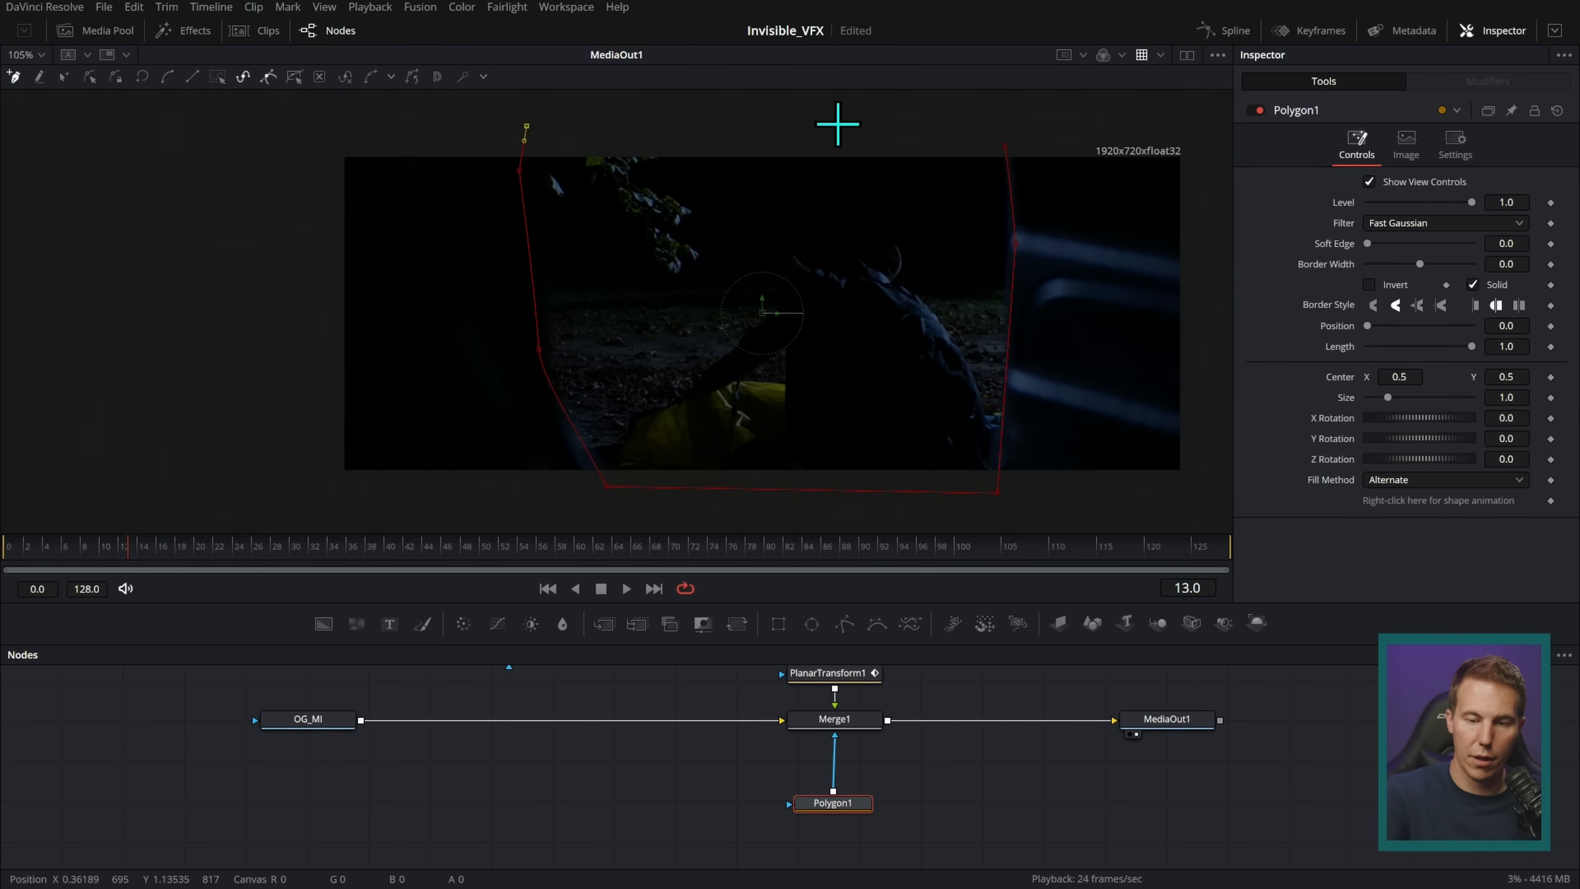
click(1008, 151)
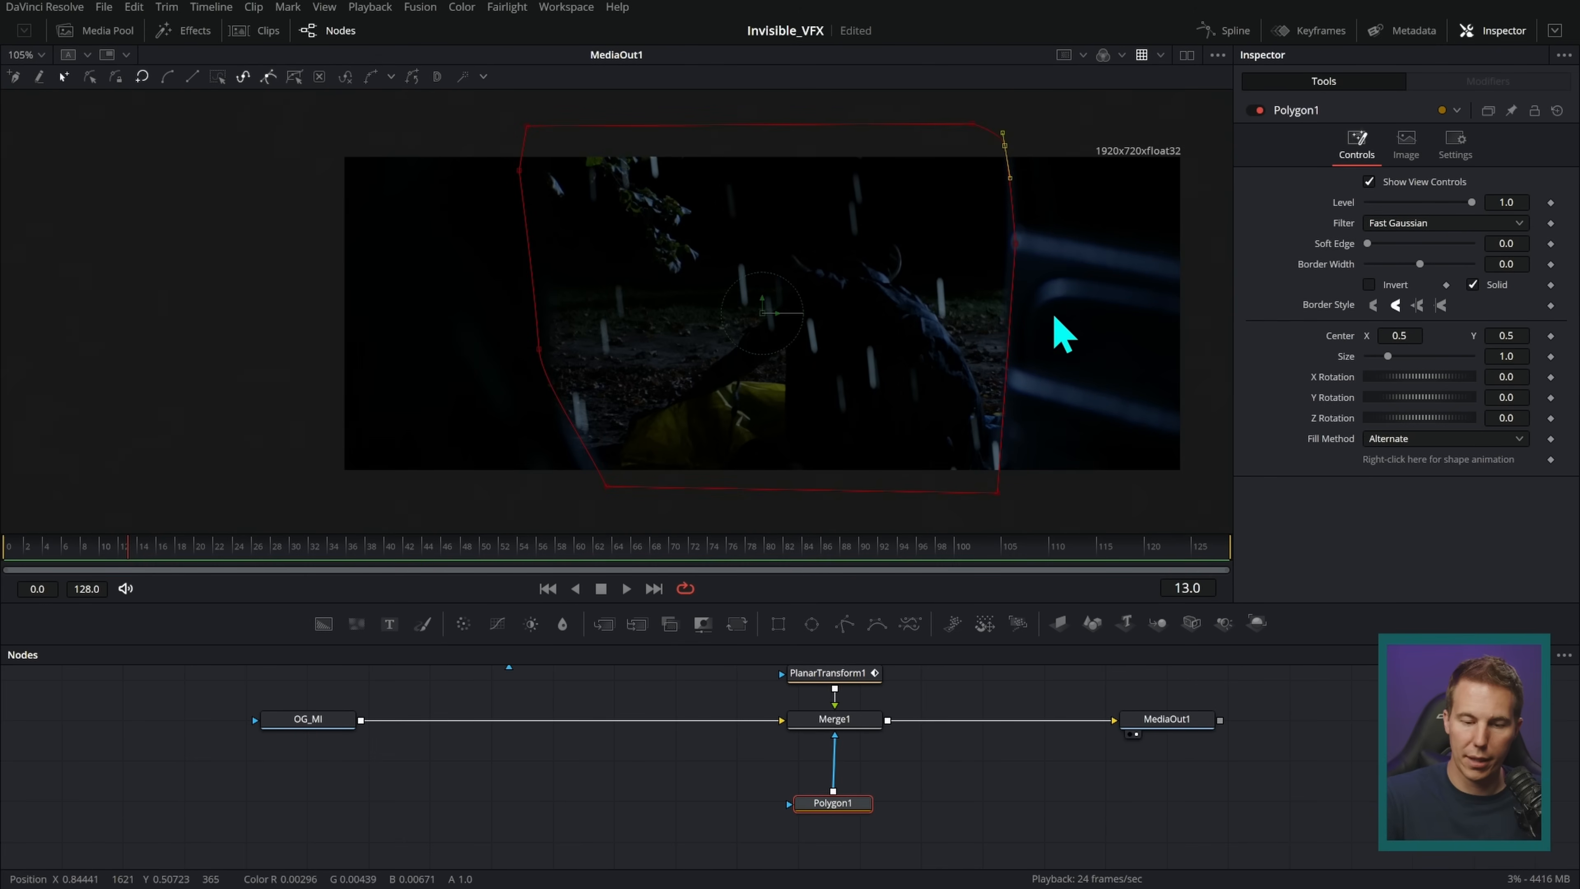
drag(1379, 244, 1380, 244)
drag(1081, 111, 947, 535)
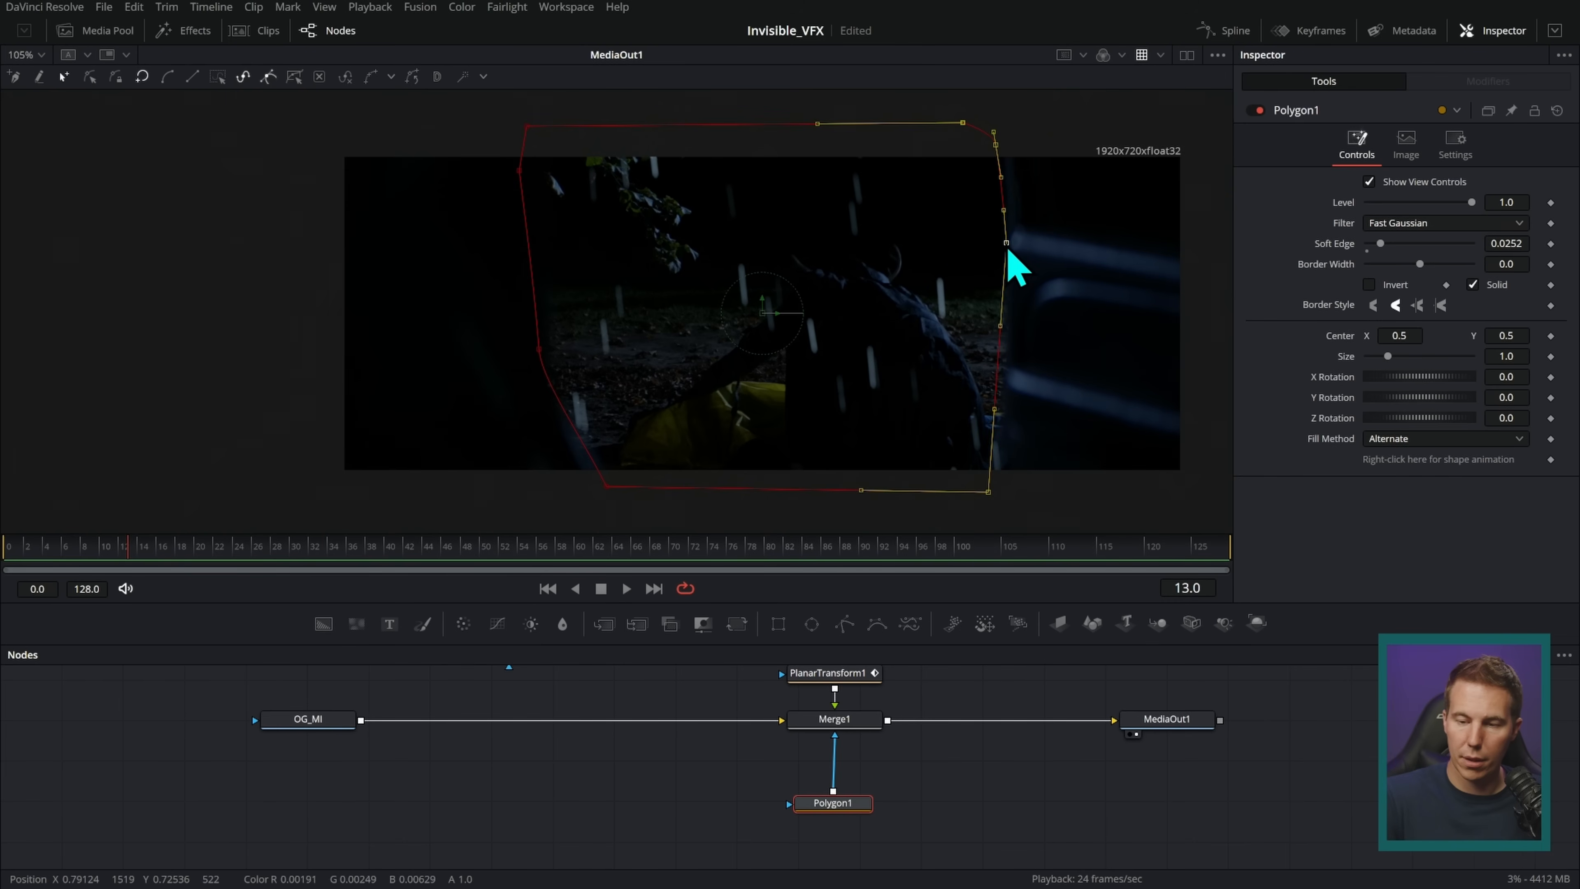
- Copy PlanarTransform1 and insert the copy between Polygon1 and Merge1
click(837, 676)
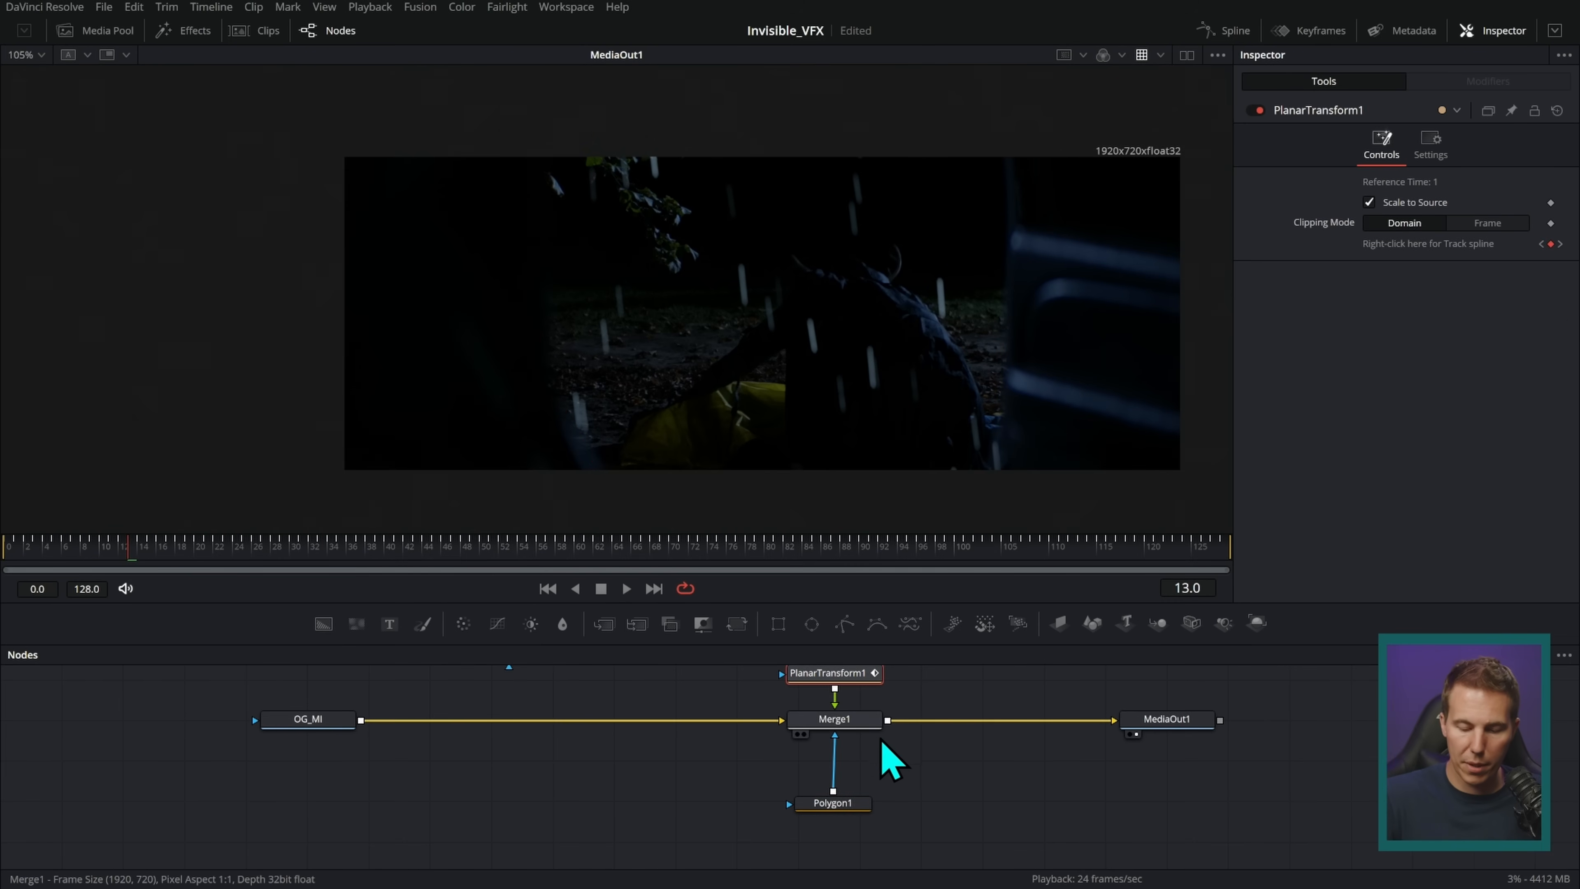
click(836, 804)
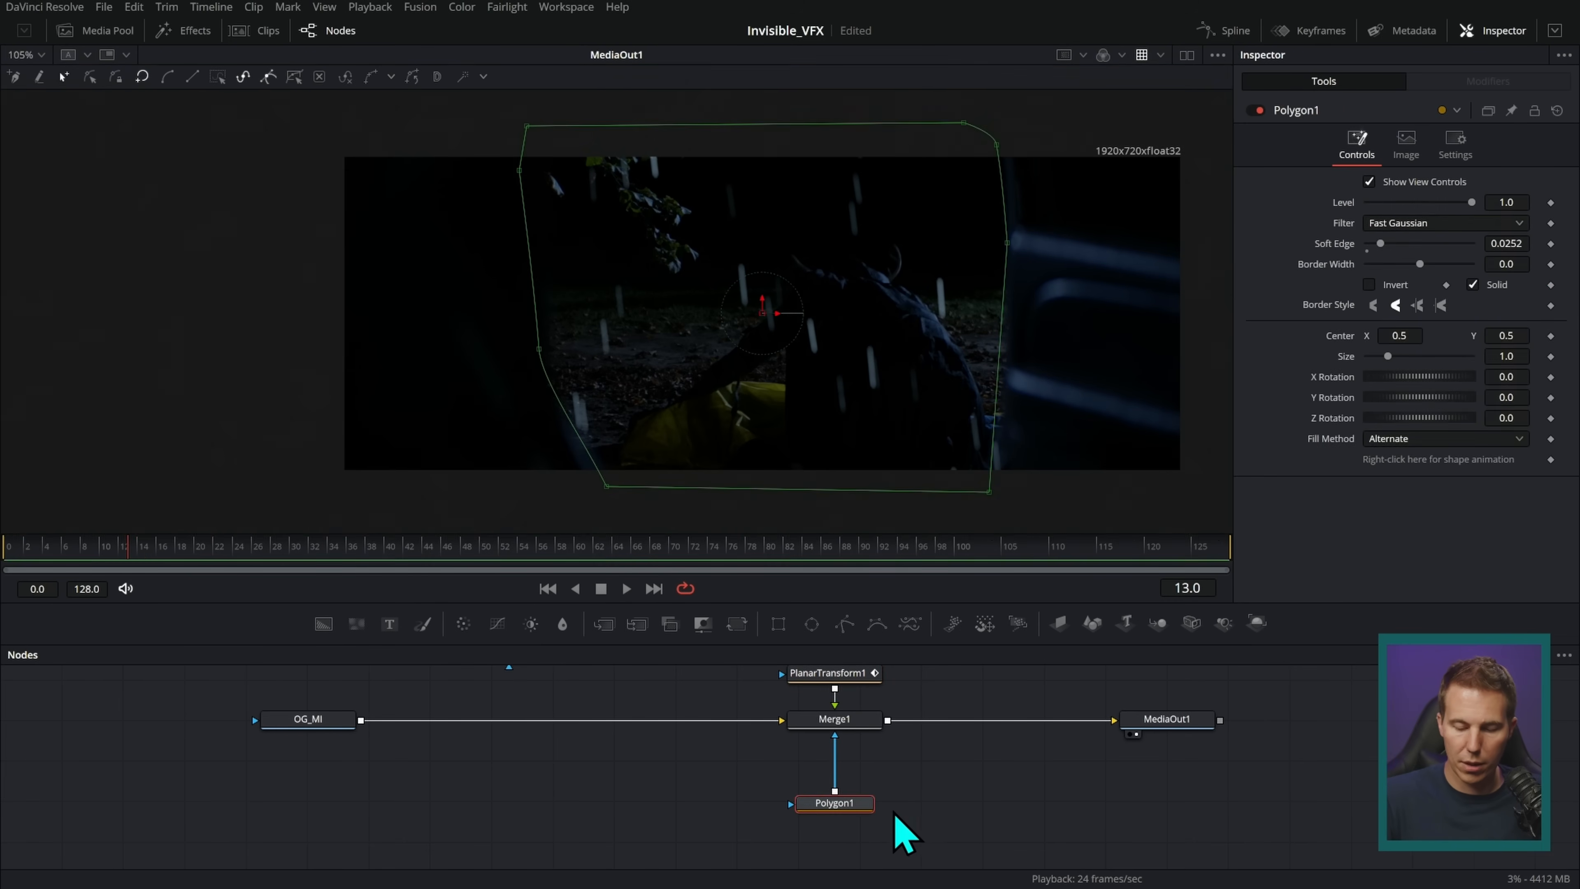
key(ctrl+v)
drag(842, 800, 830, 767)
click(941, 790)
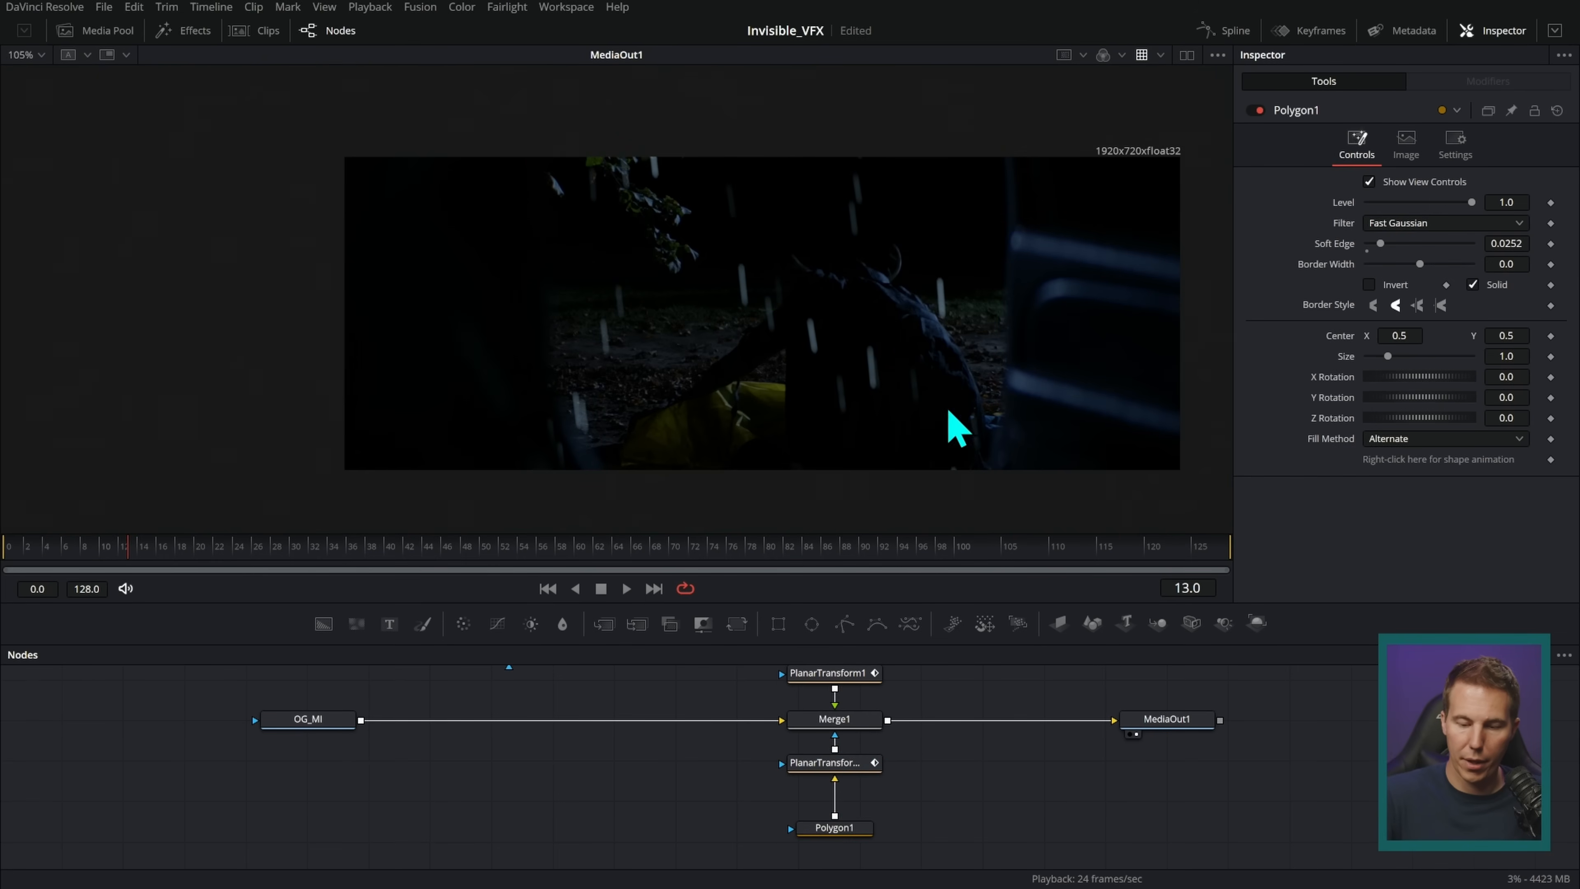
- Shift the Polygon1 mask shape back into line with the opening's edges and play back the tracked mask
click(849, 825)
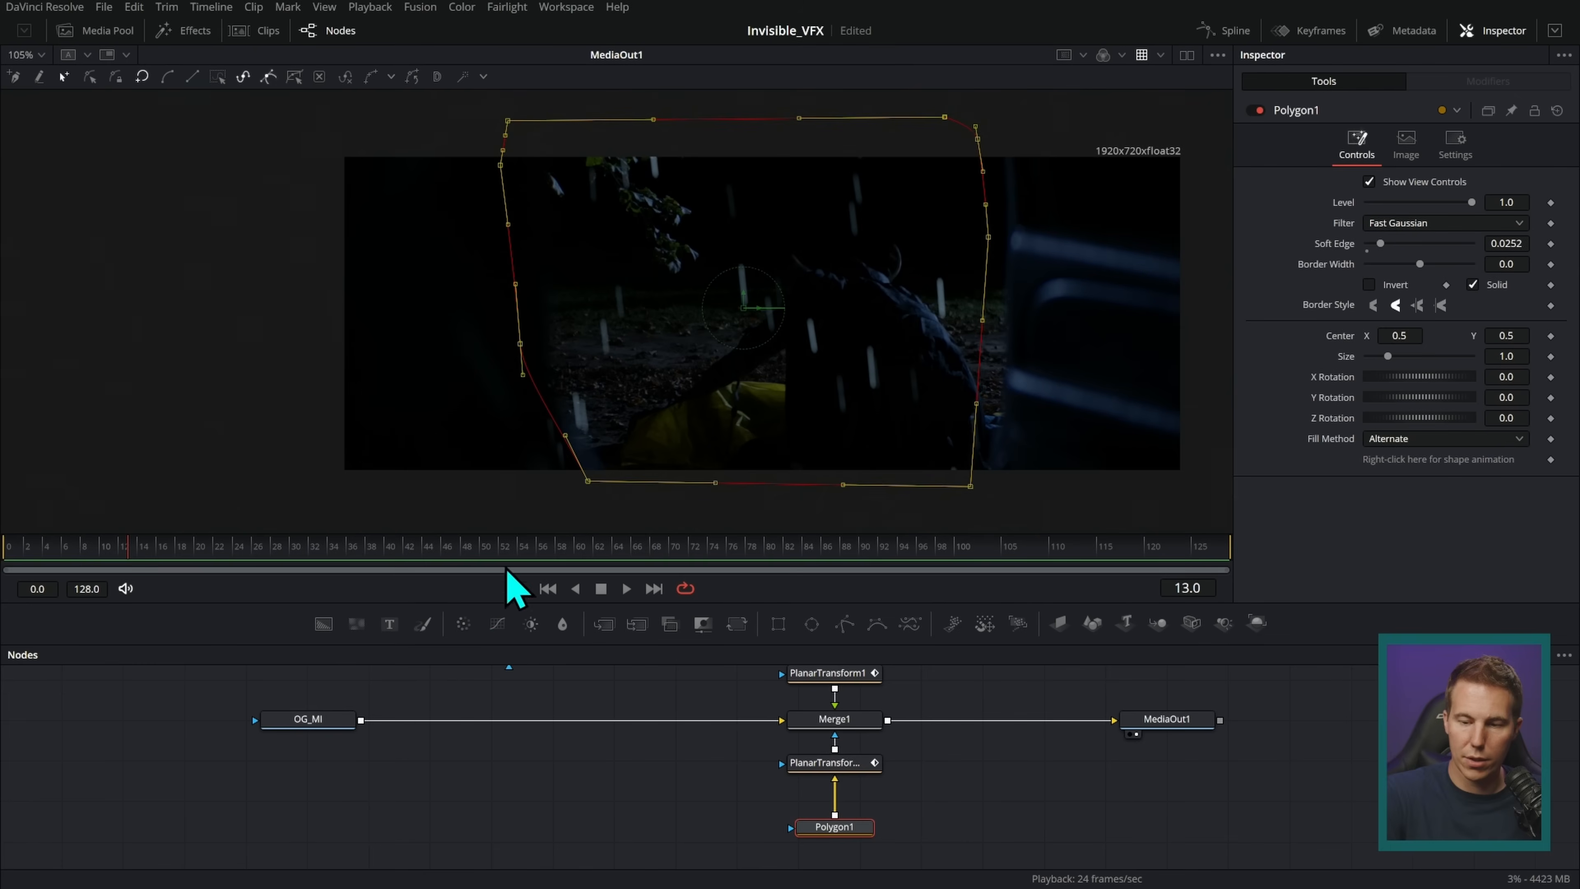
drag(990, 246, 1016, 252)
click(1029, 830)
key(space)
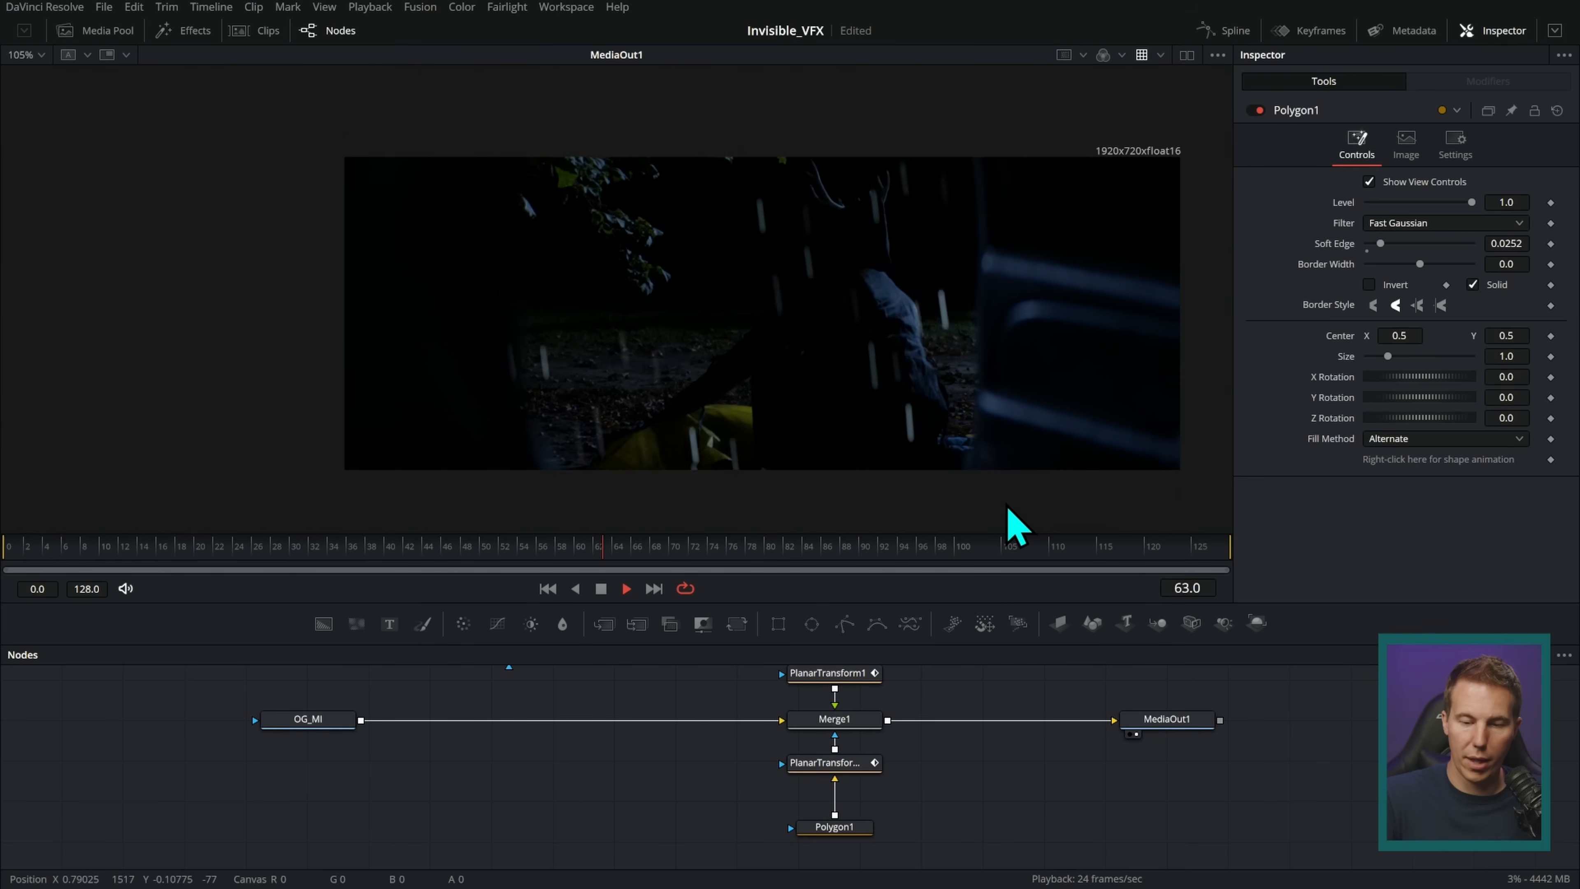
key(space)
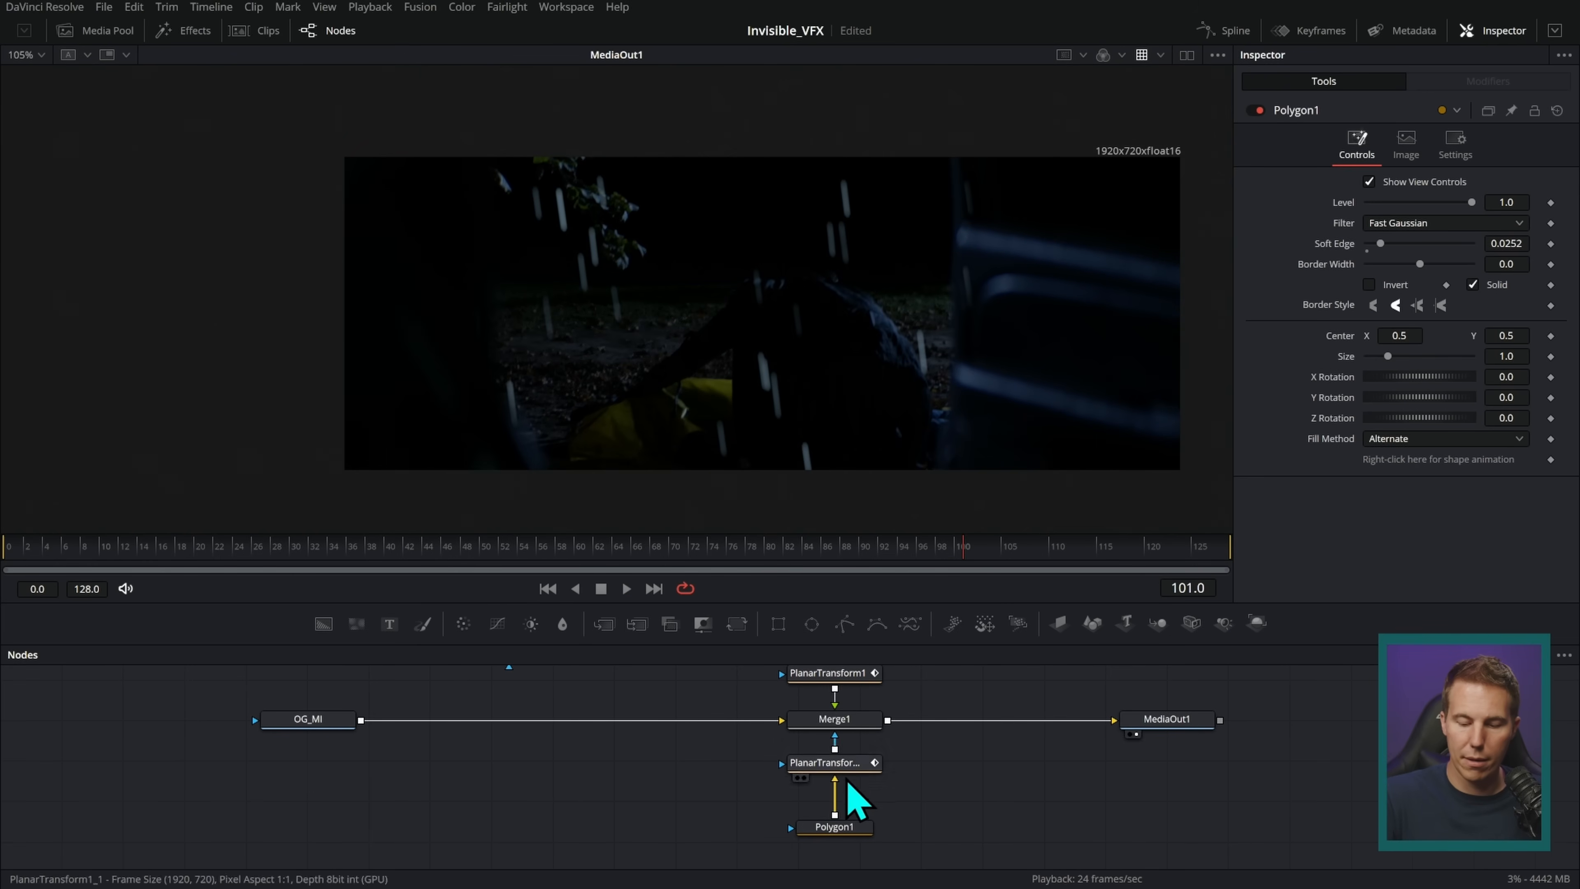
- Scrub through the shot with the Polygon1 outline shown and play it back to check how the mask follows the opening
click(861, 826)
drag(985, 550, 483, 565)
click(946, 722)
key(space)
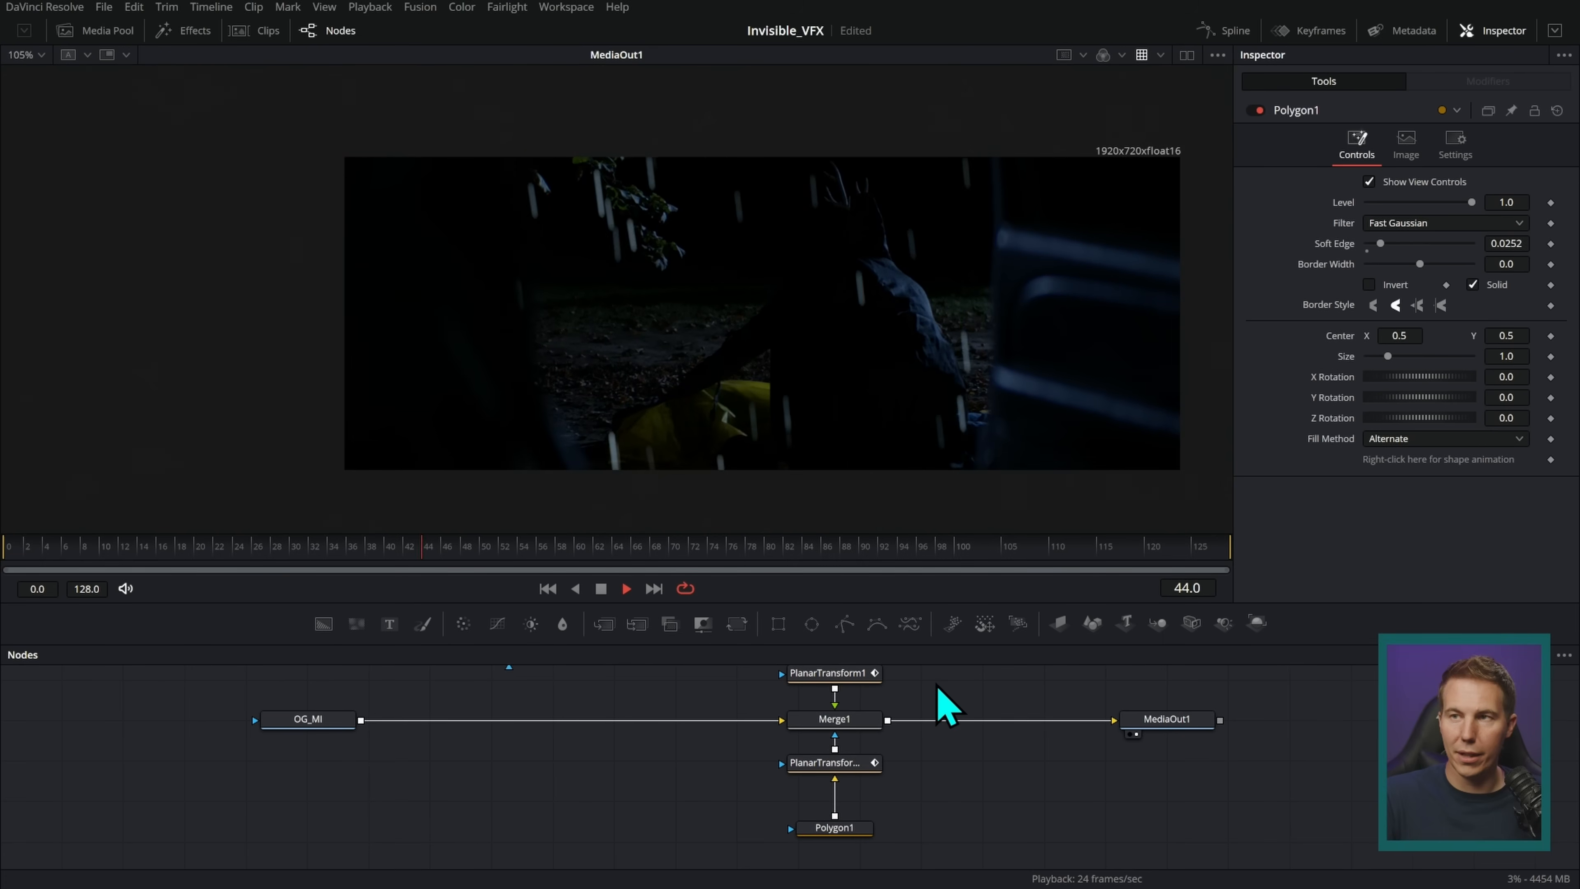
key(space)
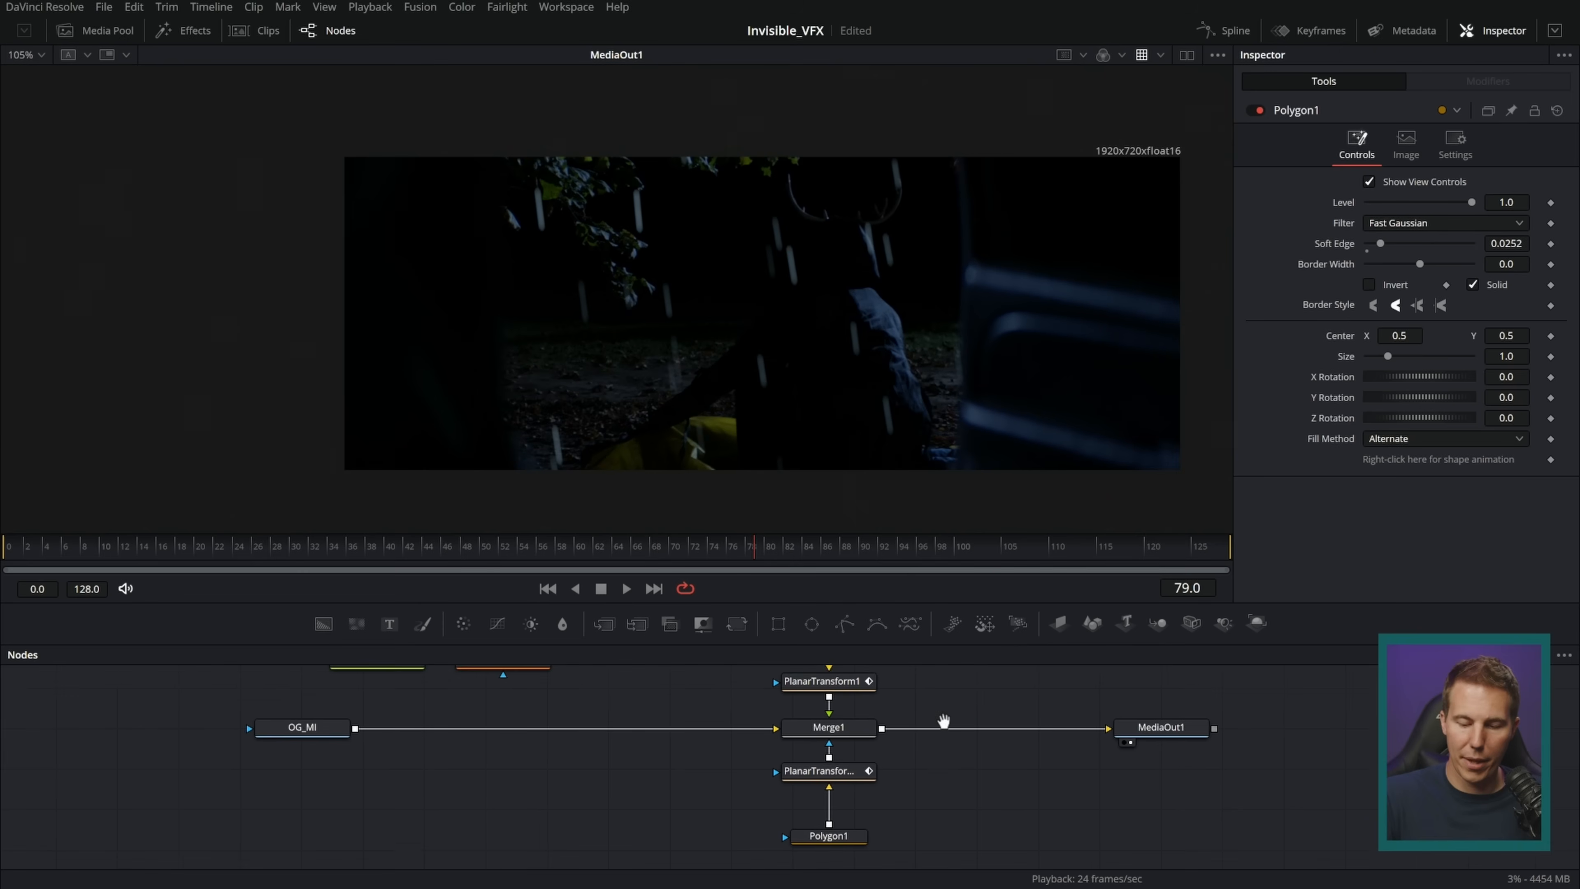
- Lower Merge1's Blend to about 0.236 to make the rain subtler and play back the composite
click(834, 718)
drag(1470, 357, 1361, 366)
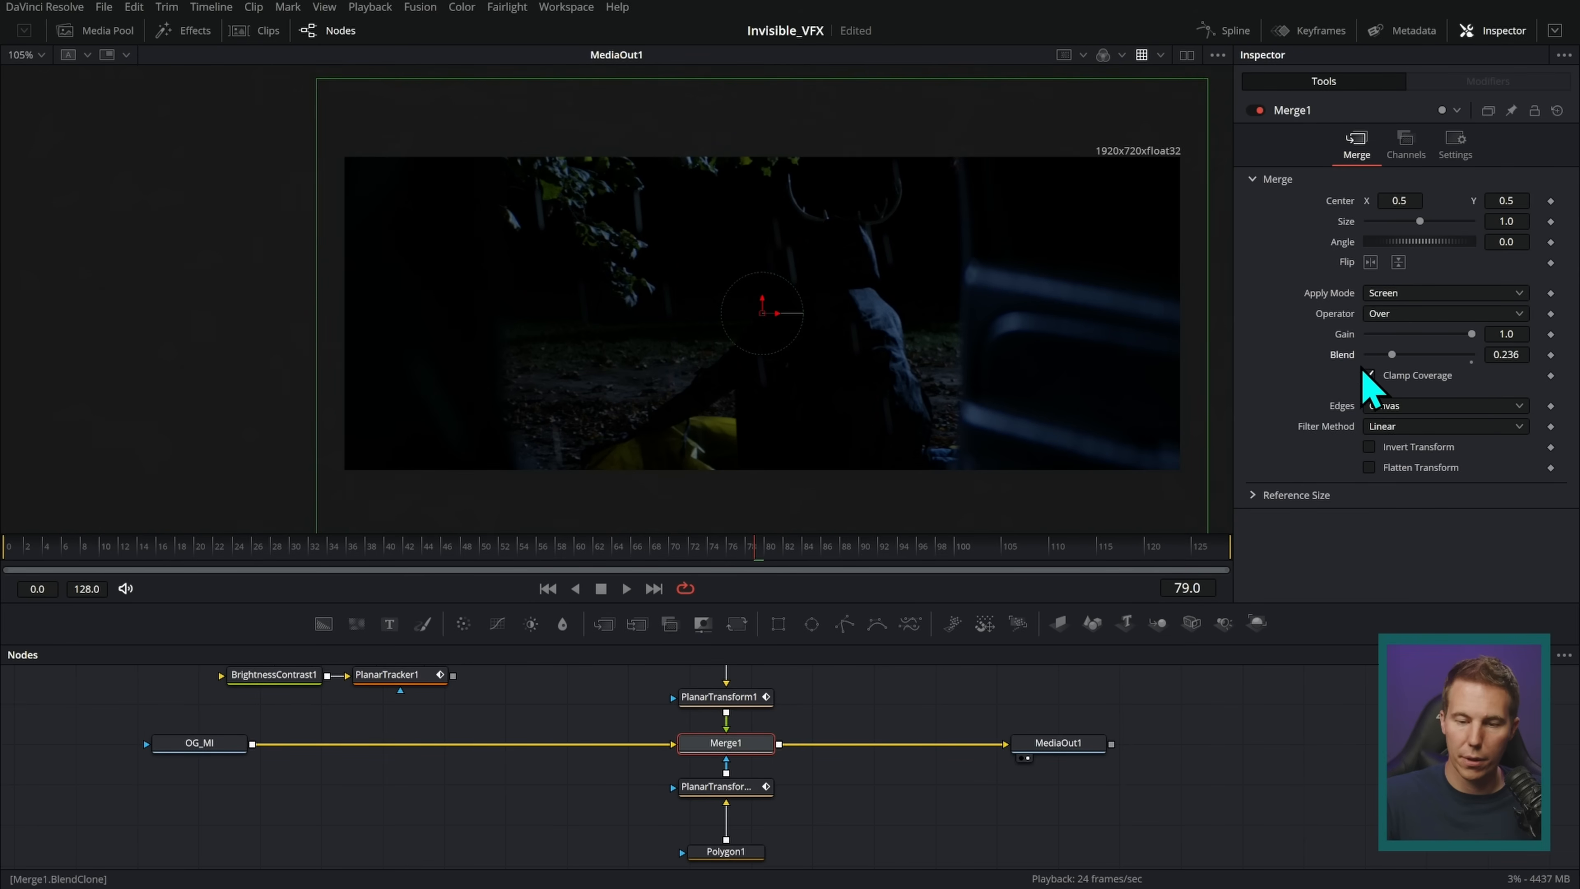
key(space)
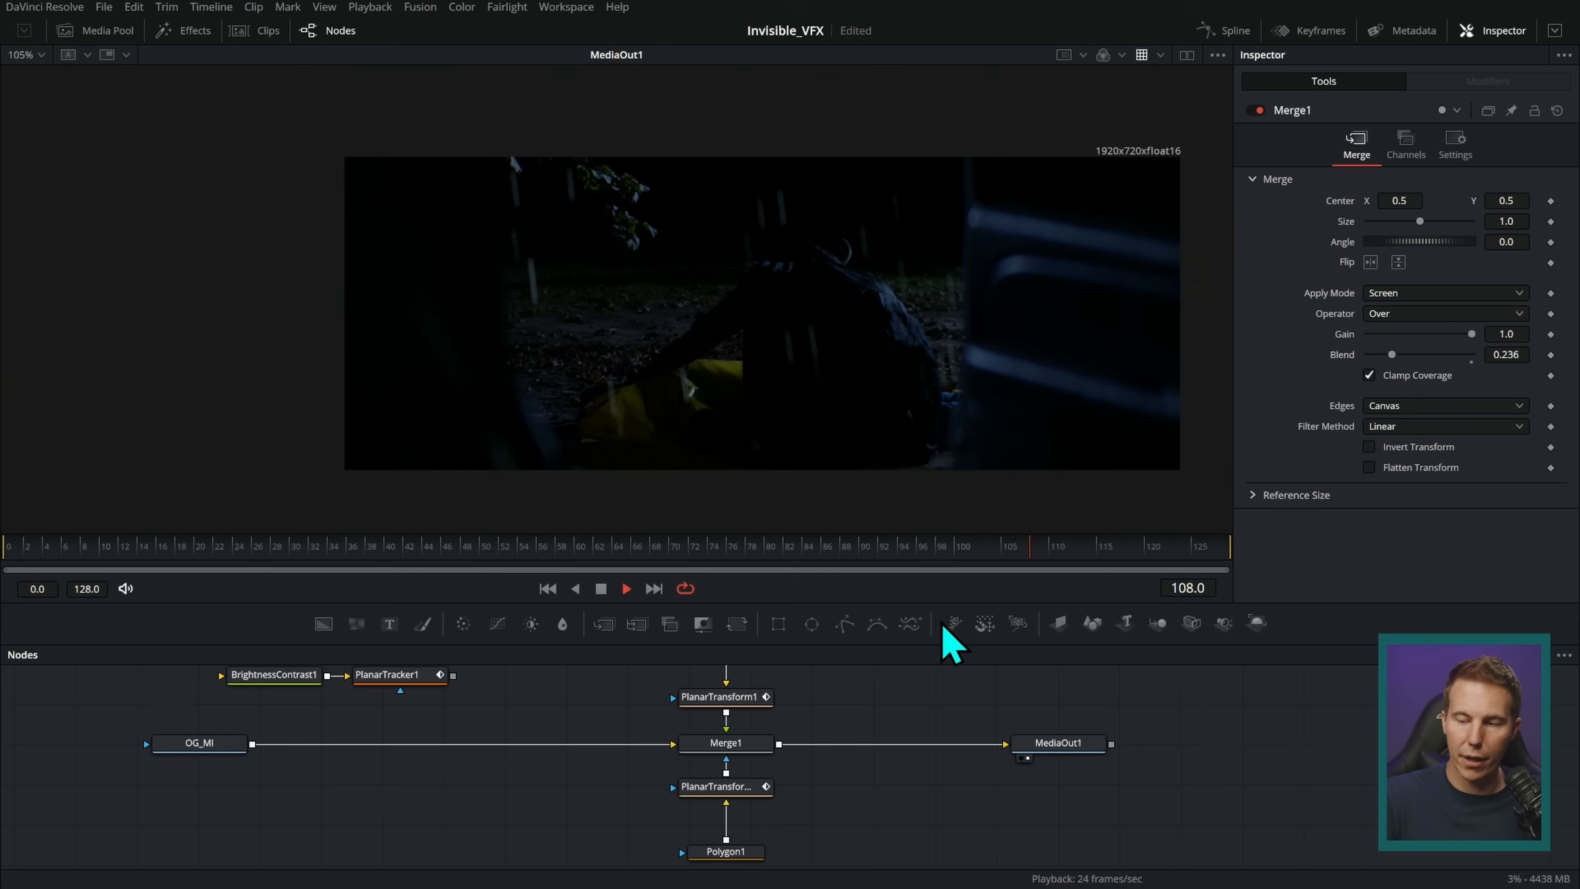
- Lower Merge1's Blend to 0.165 to make the rain fainter and play back the composite
key(space)
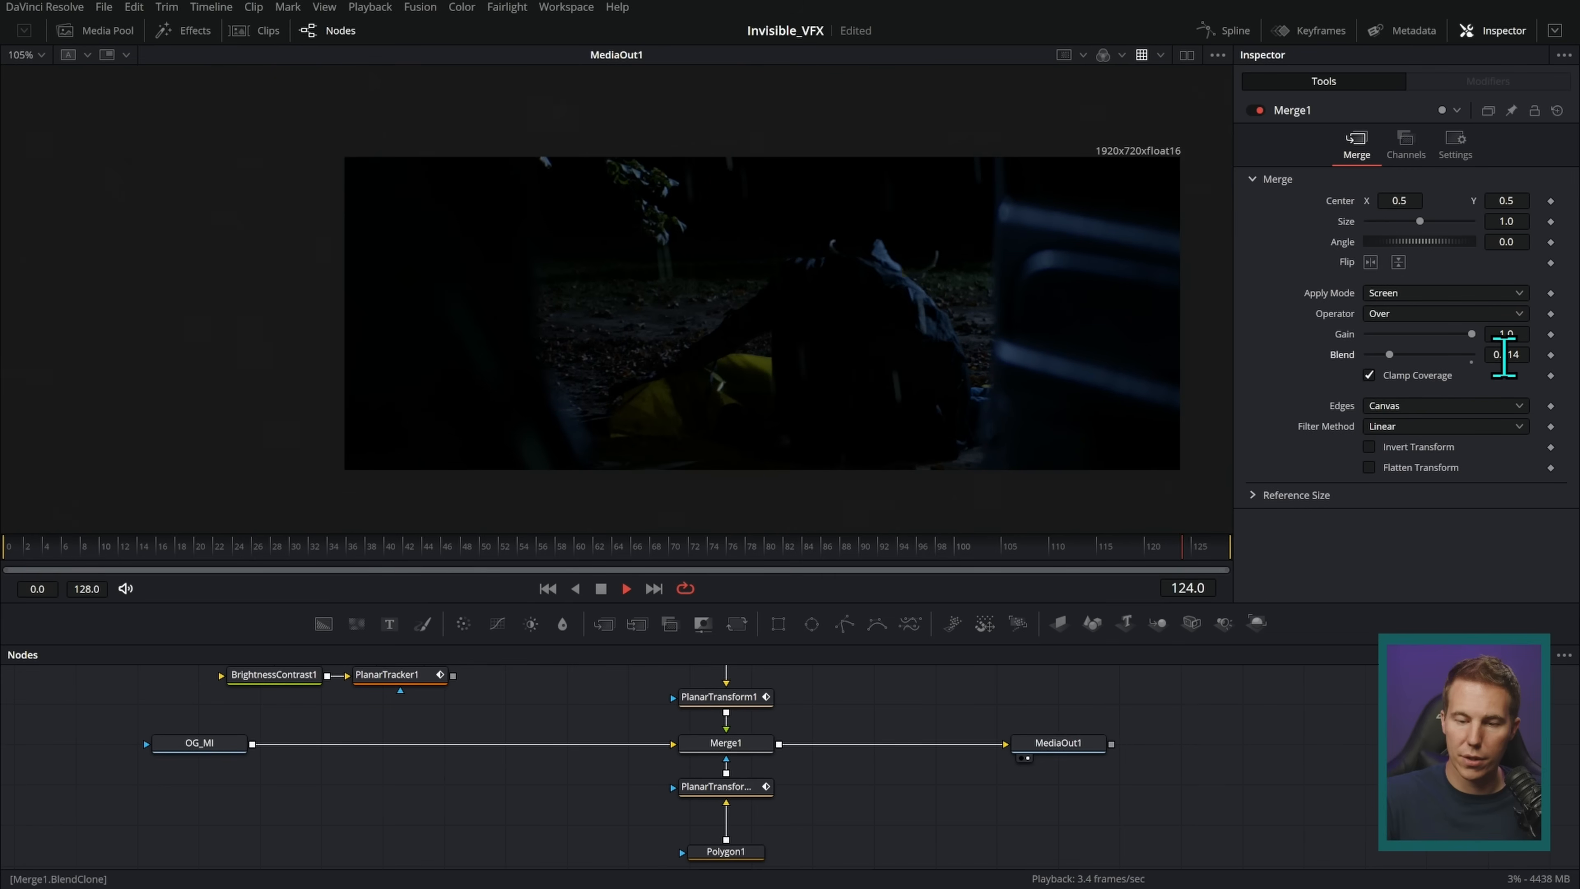
drag(1506, 355, 1480, 392)
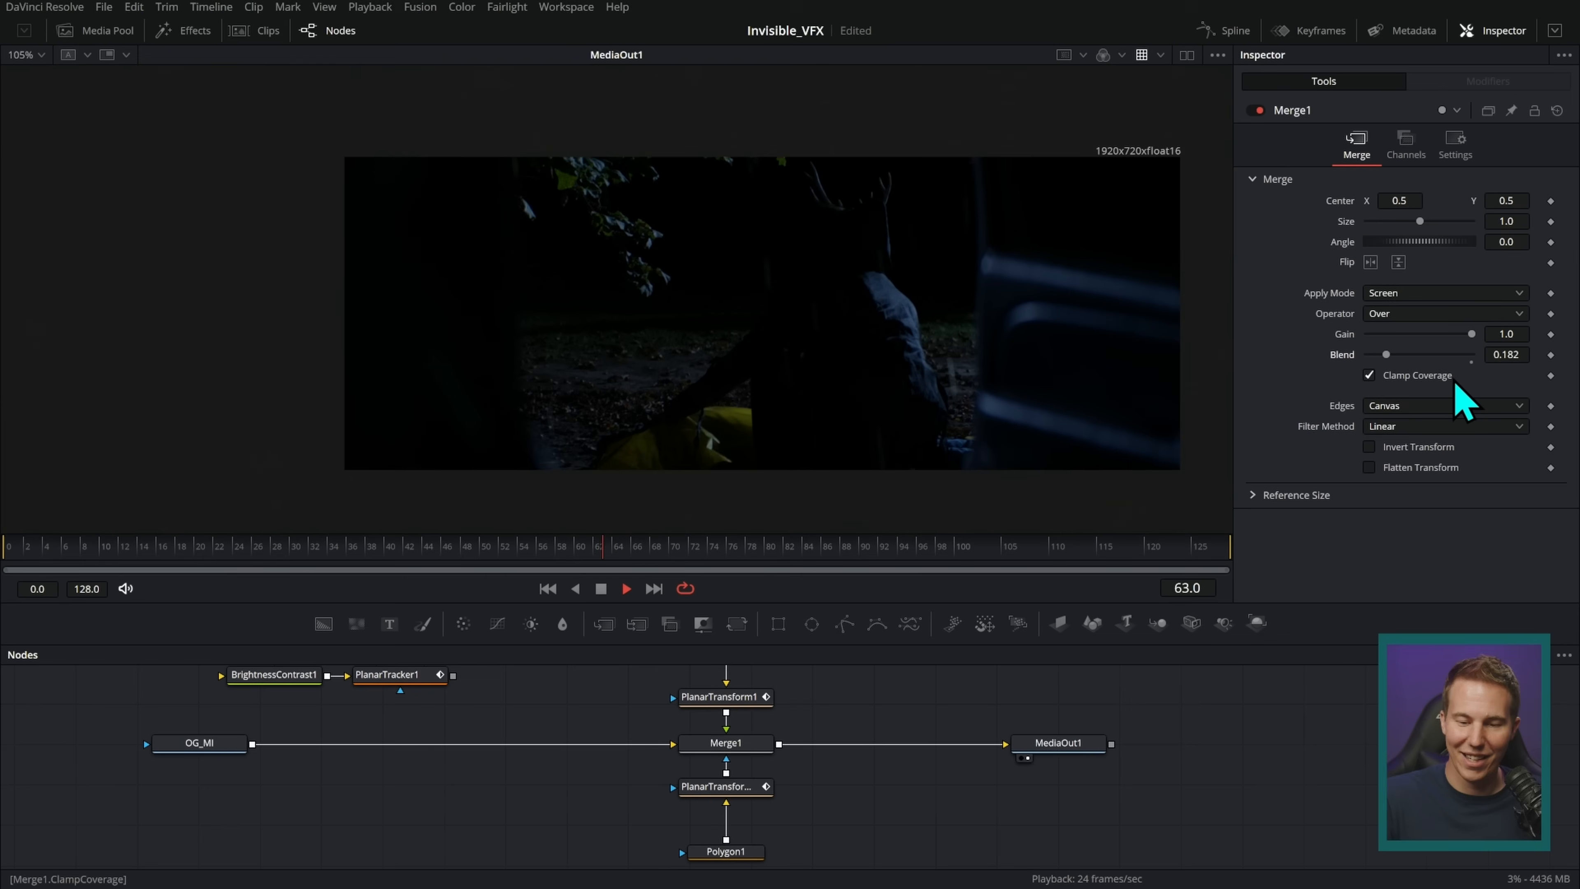
key(space)
key(space)
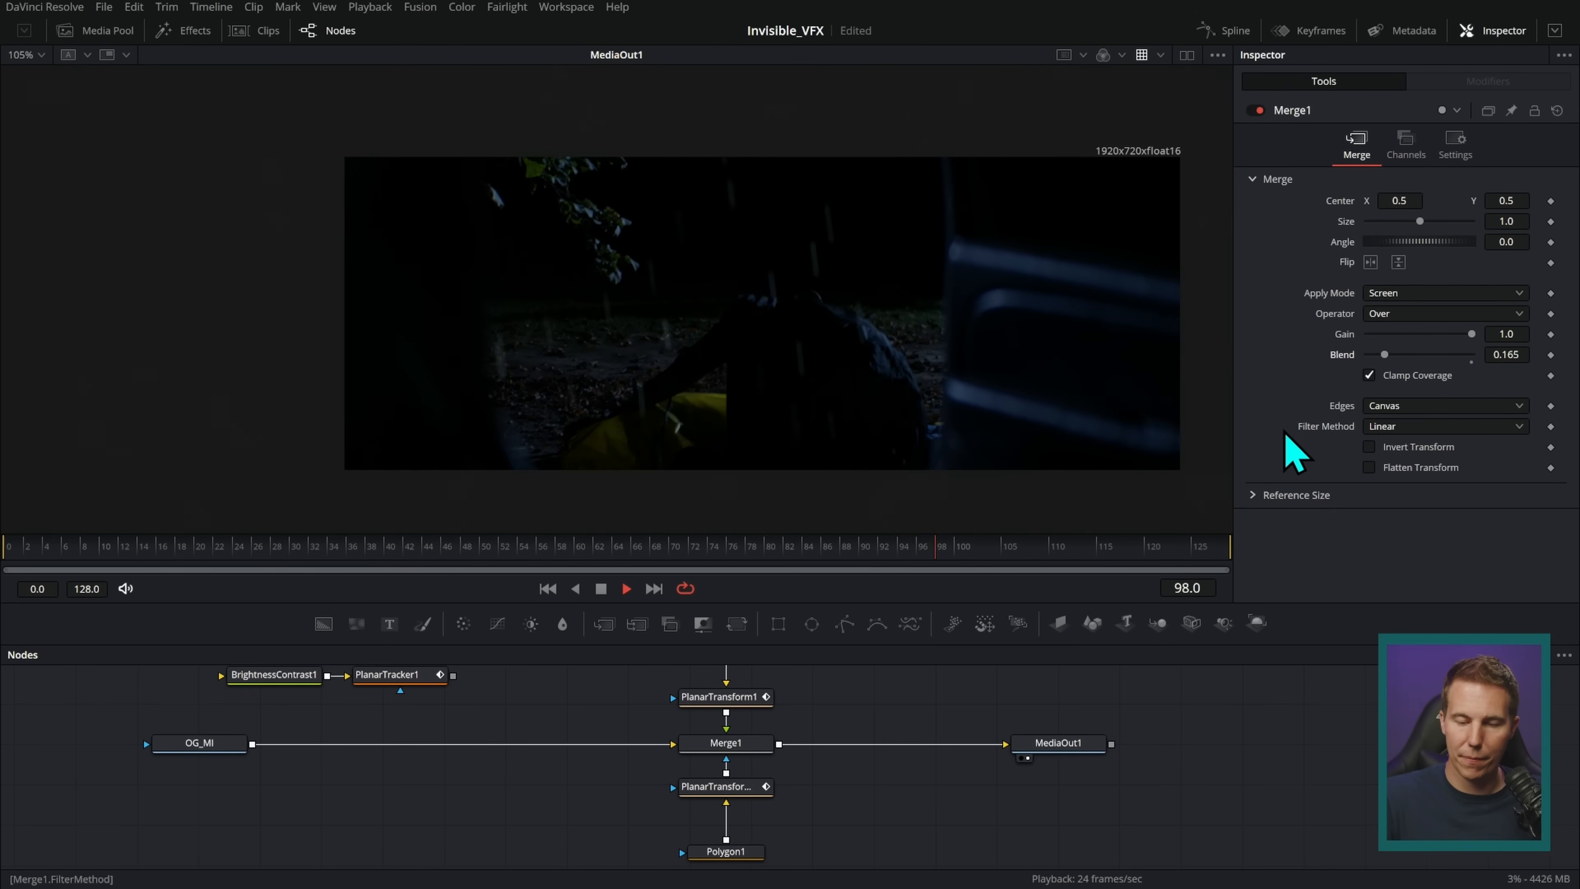
key(space)
- Move the BrightnessContrast1 and PlanarTracker1 pair aside, add a Fast Noise node above the OG_MI connection, and save the project
drag(892, 699, 938, 730)
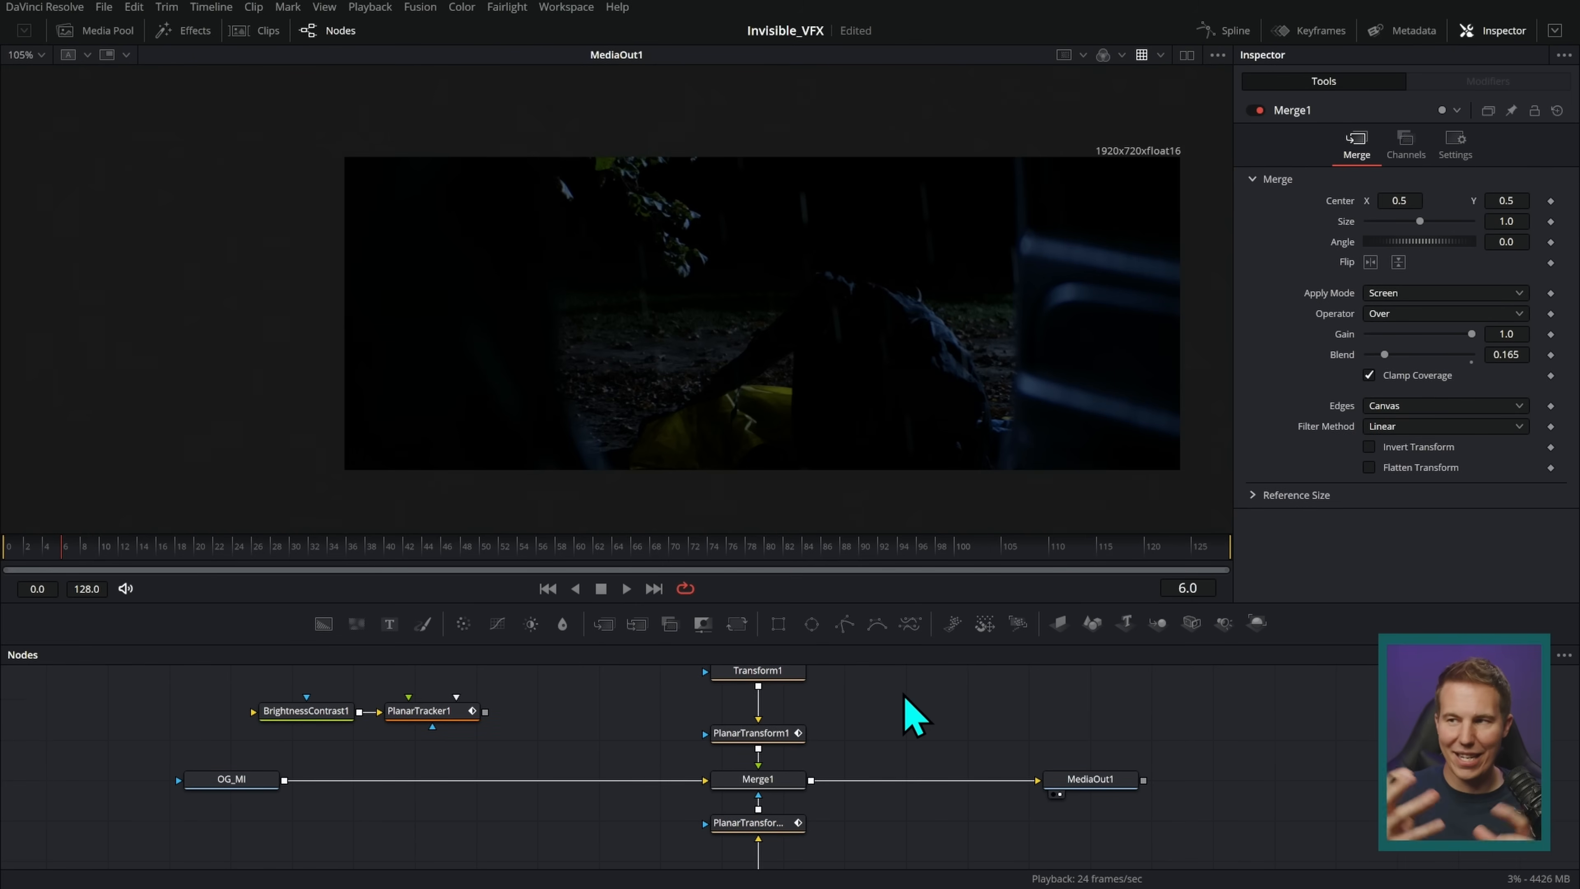
drag(631, 680, 398, 750)
drag(545, 735, 328, 706)
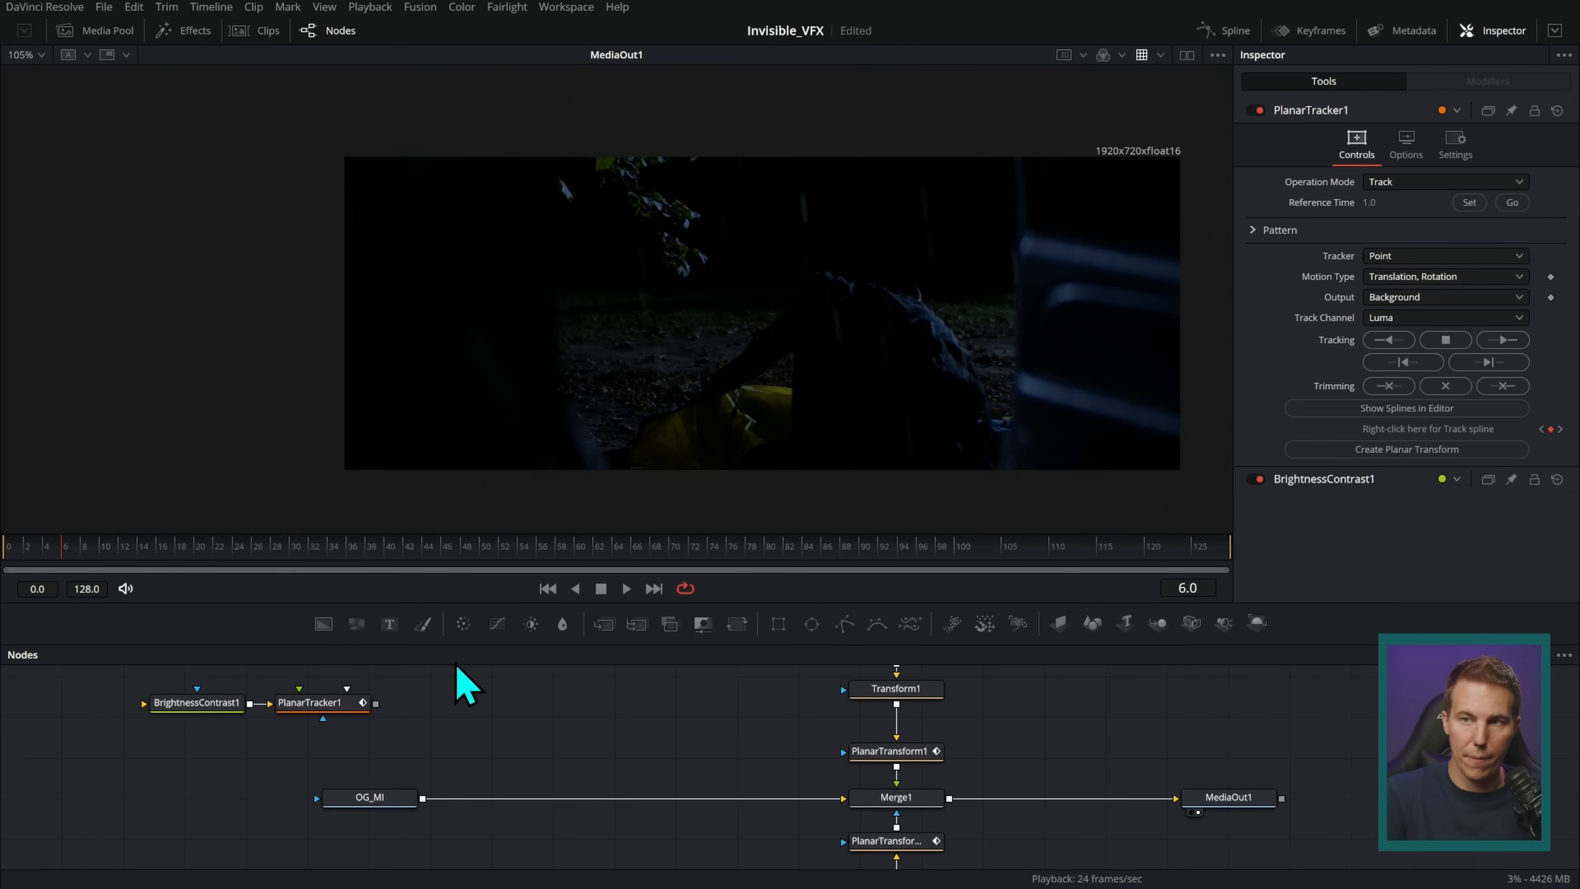
drag(368, 641, 723, 712)
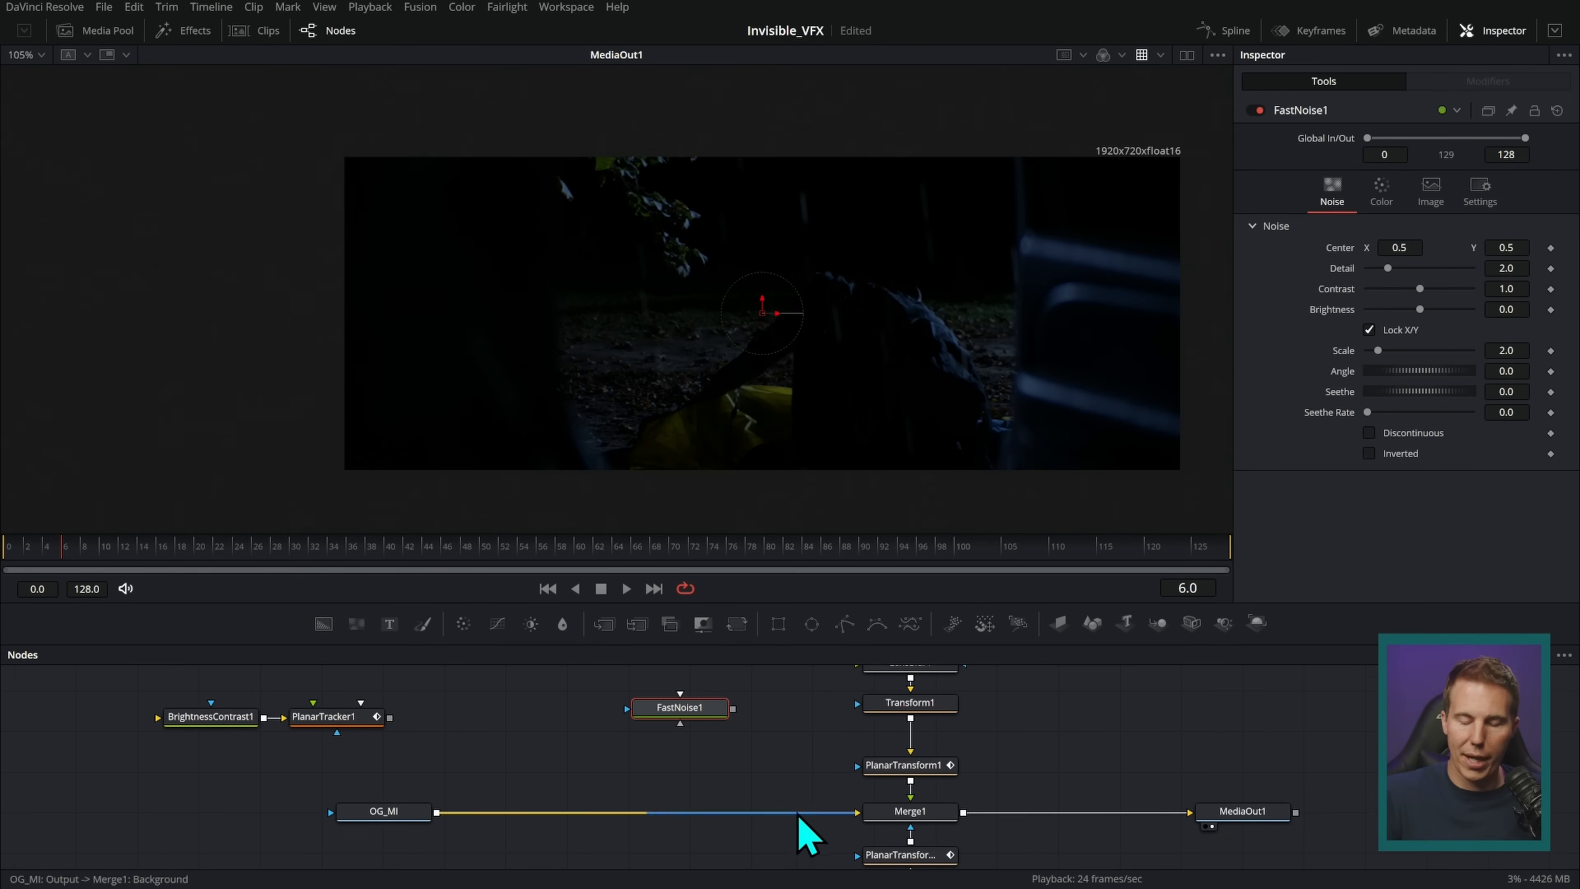
key(ctrl+s)
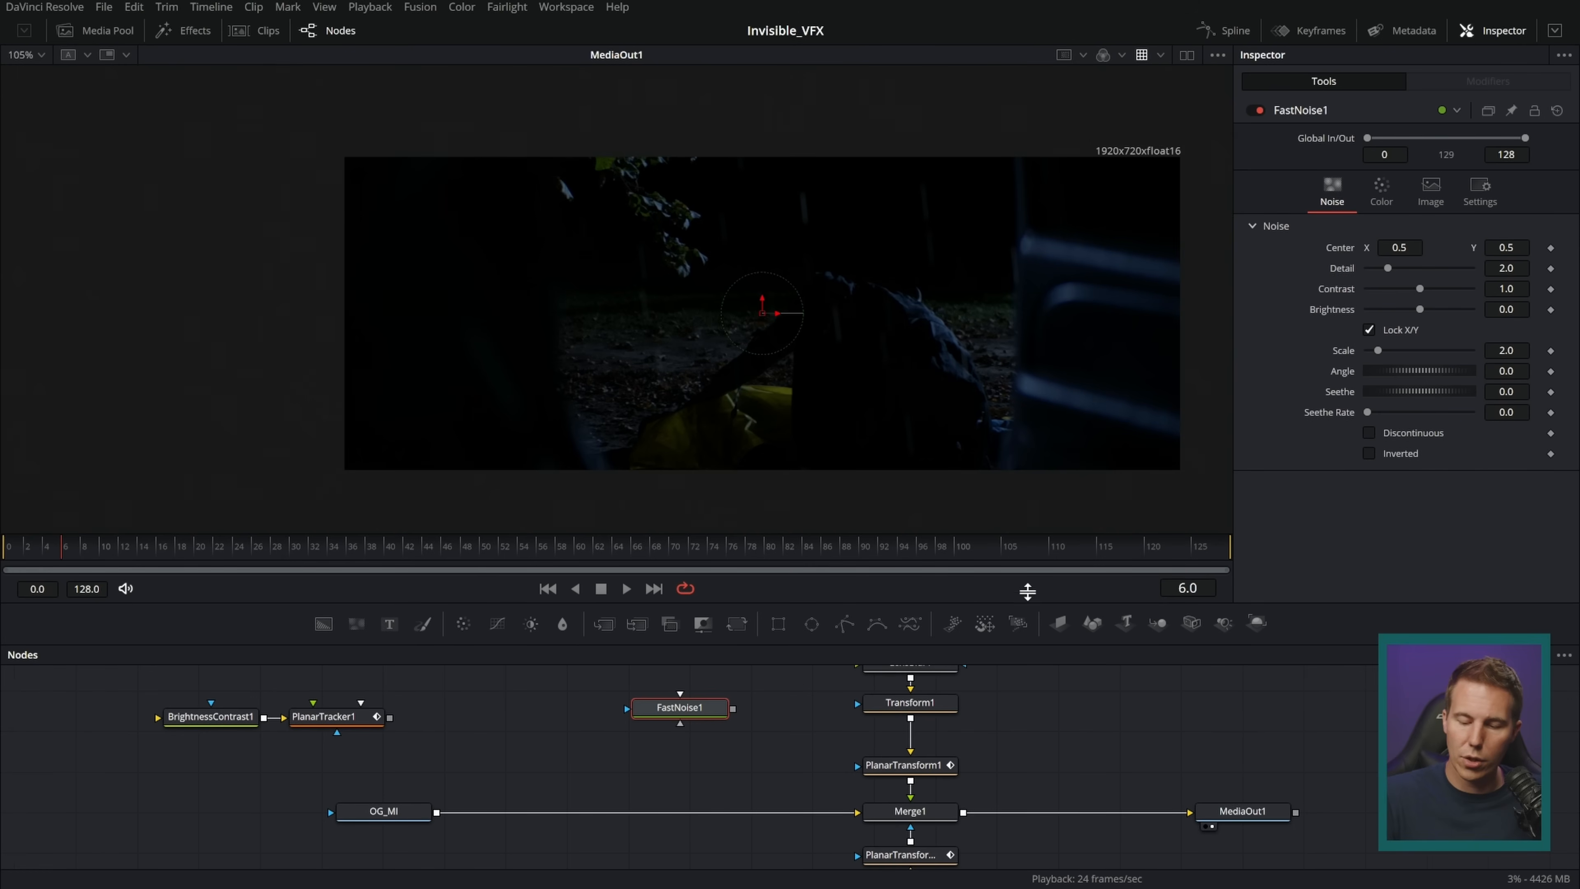
- Shift the rain nodes aside, insert a Merge node between Transform1 and PlanarTransform1, and connect FastNoise1 as its foreground
drag(1029, 599, 1029, 523)
drag(1057, 635, 1016, 748)
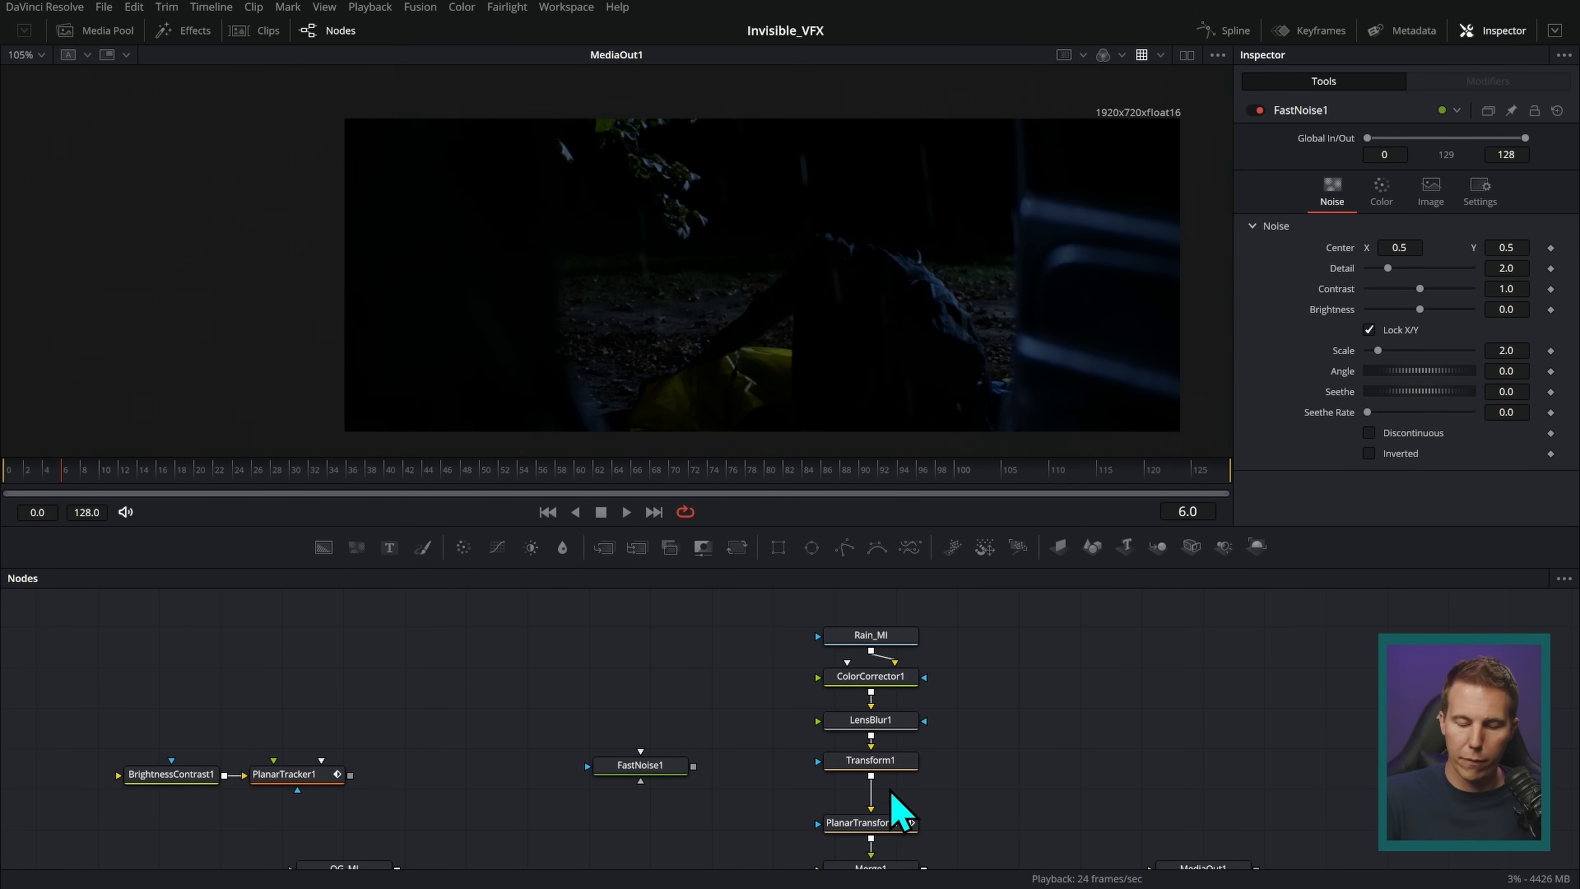
scroll(891, 821, down, 3)
scroll(934, 751, up, 3)
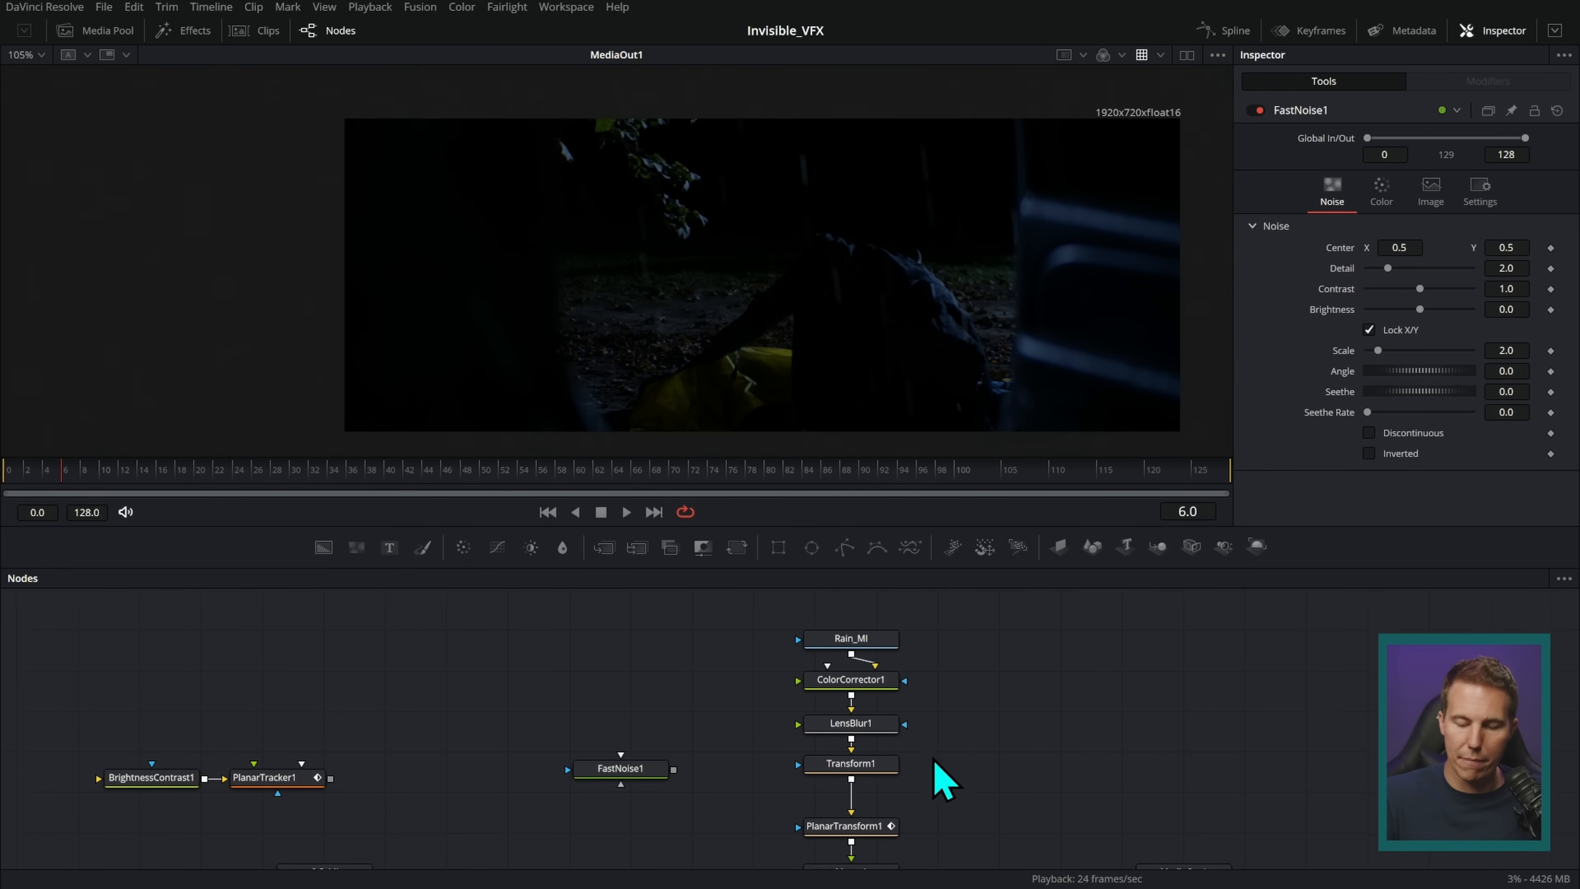
drag(930, 601, 732, 715)
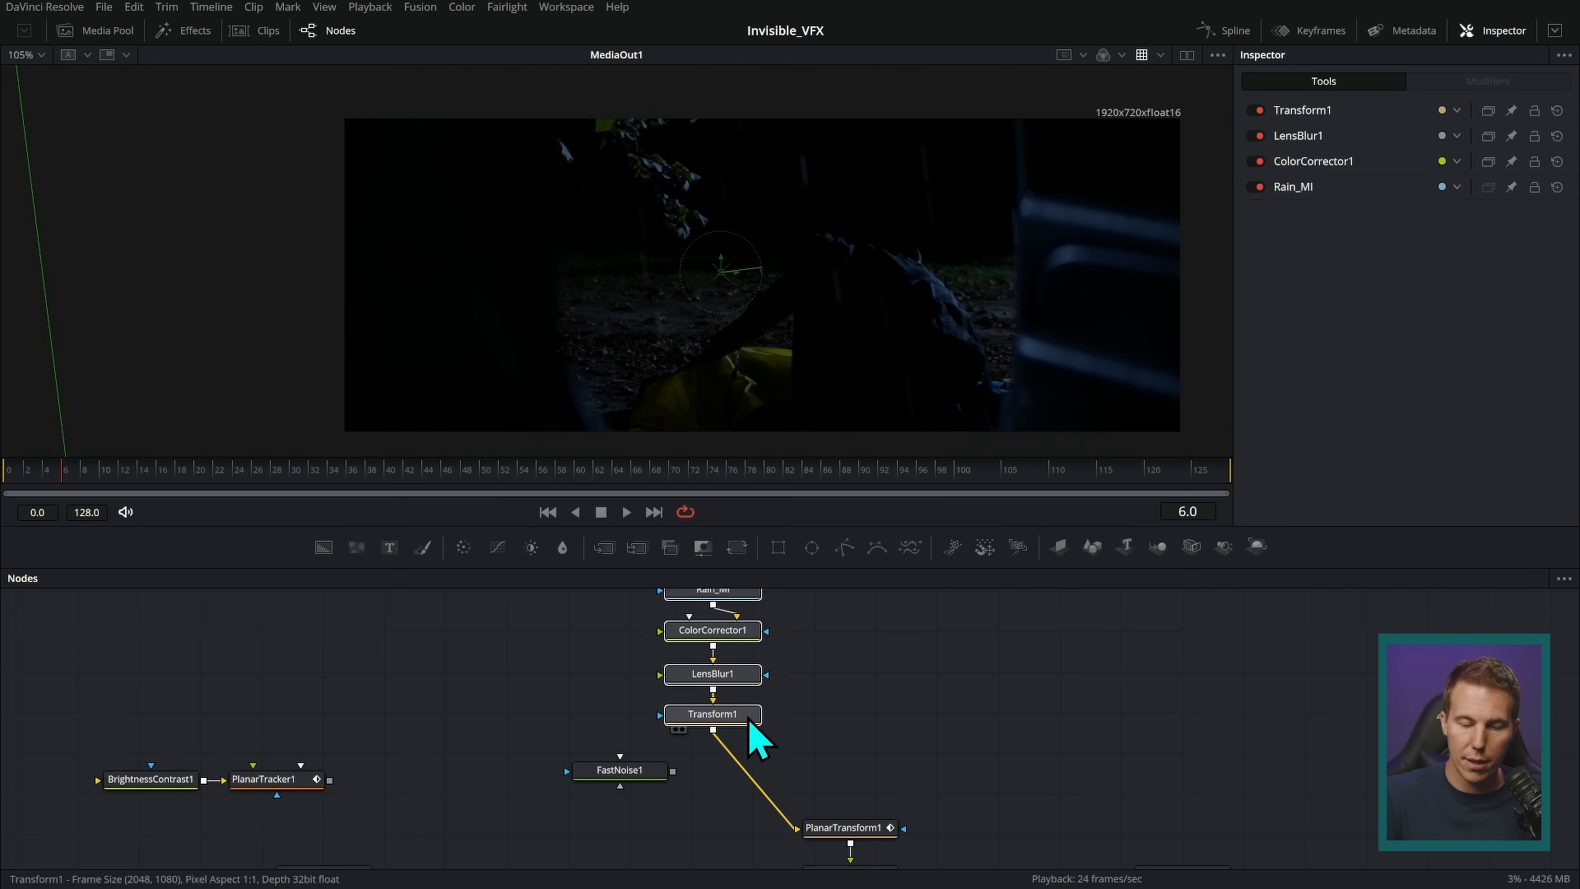
drag(603, 548, 834, 741)
drag(619, 770, 865, 734)
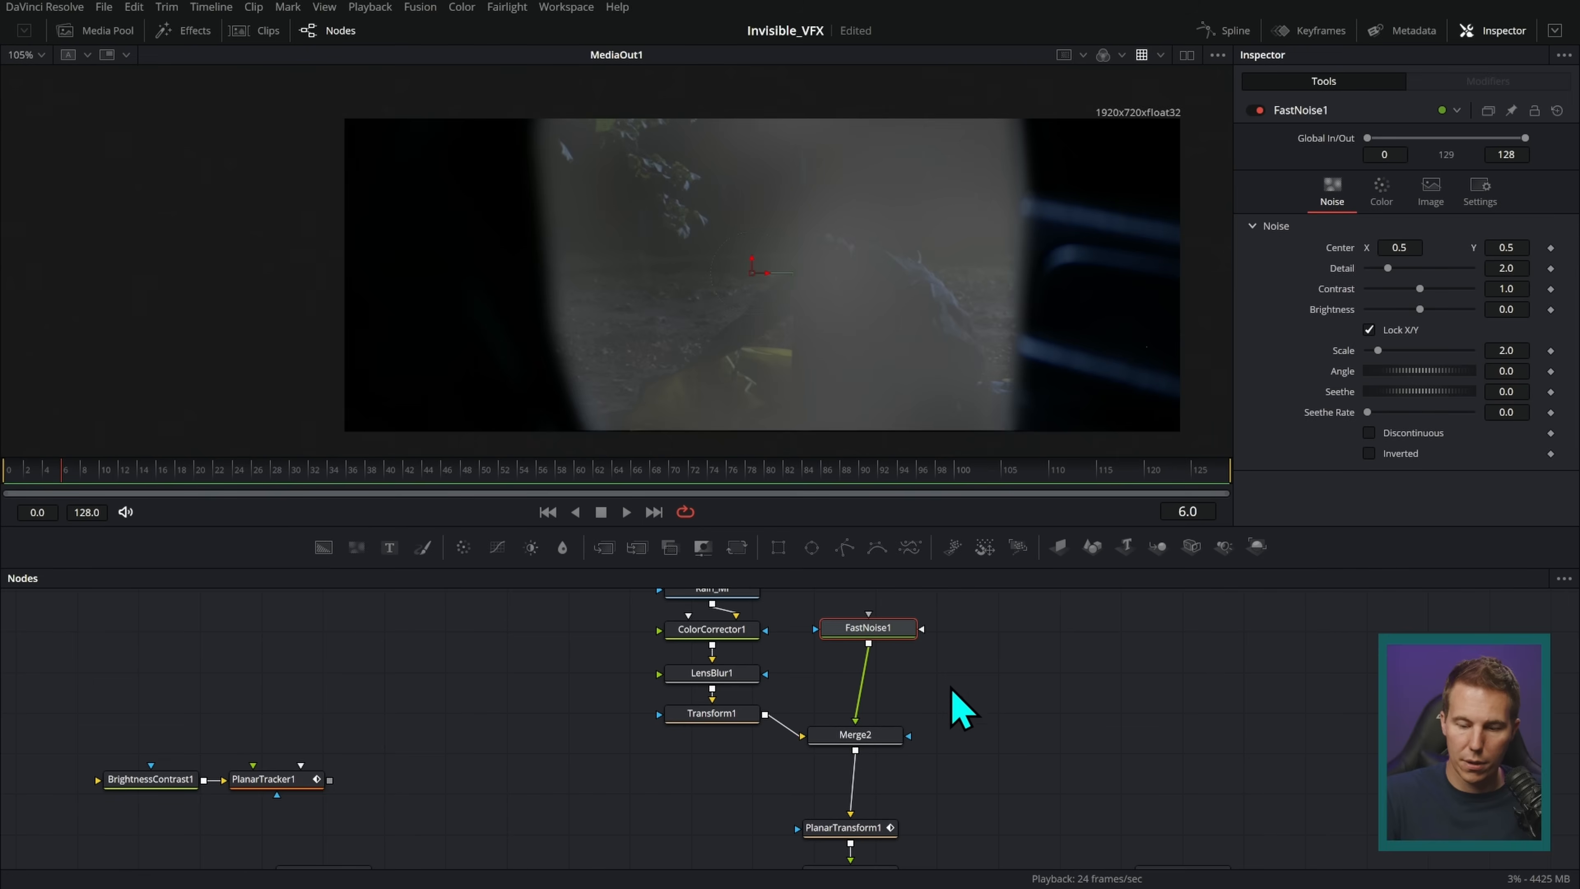
- Set FastNoise1's Detail to 10 and Scale to 8.98, viewing the noise in a narrow second viewer beside the composite
drag(840, 626, 841, 626)
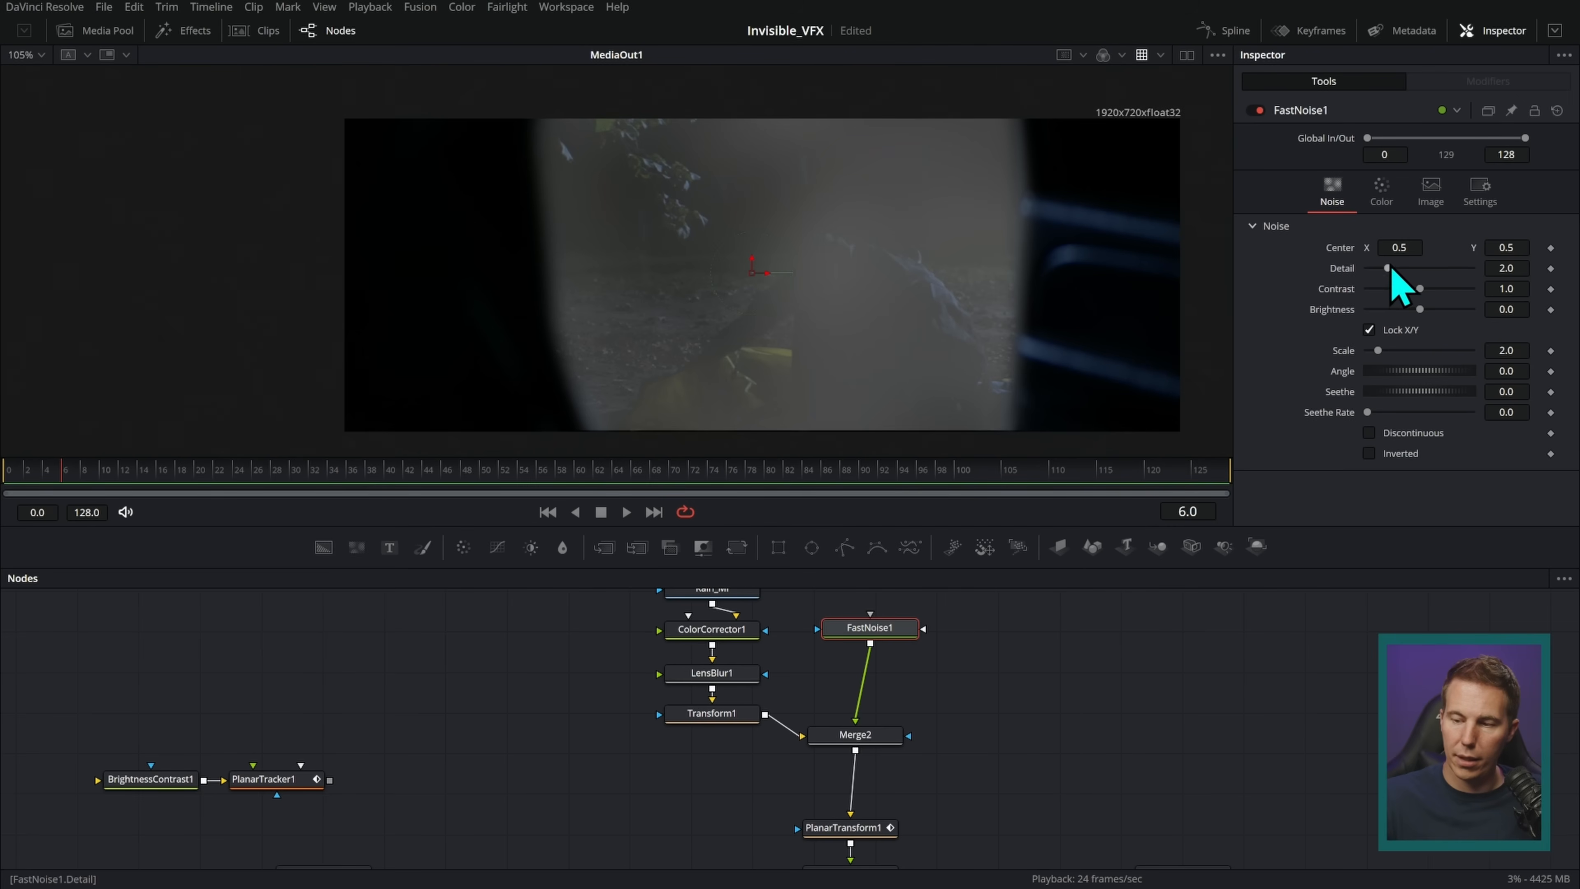
drag(1425, 275, 1466, 273)
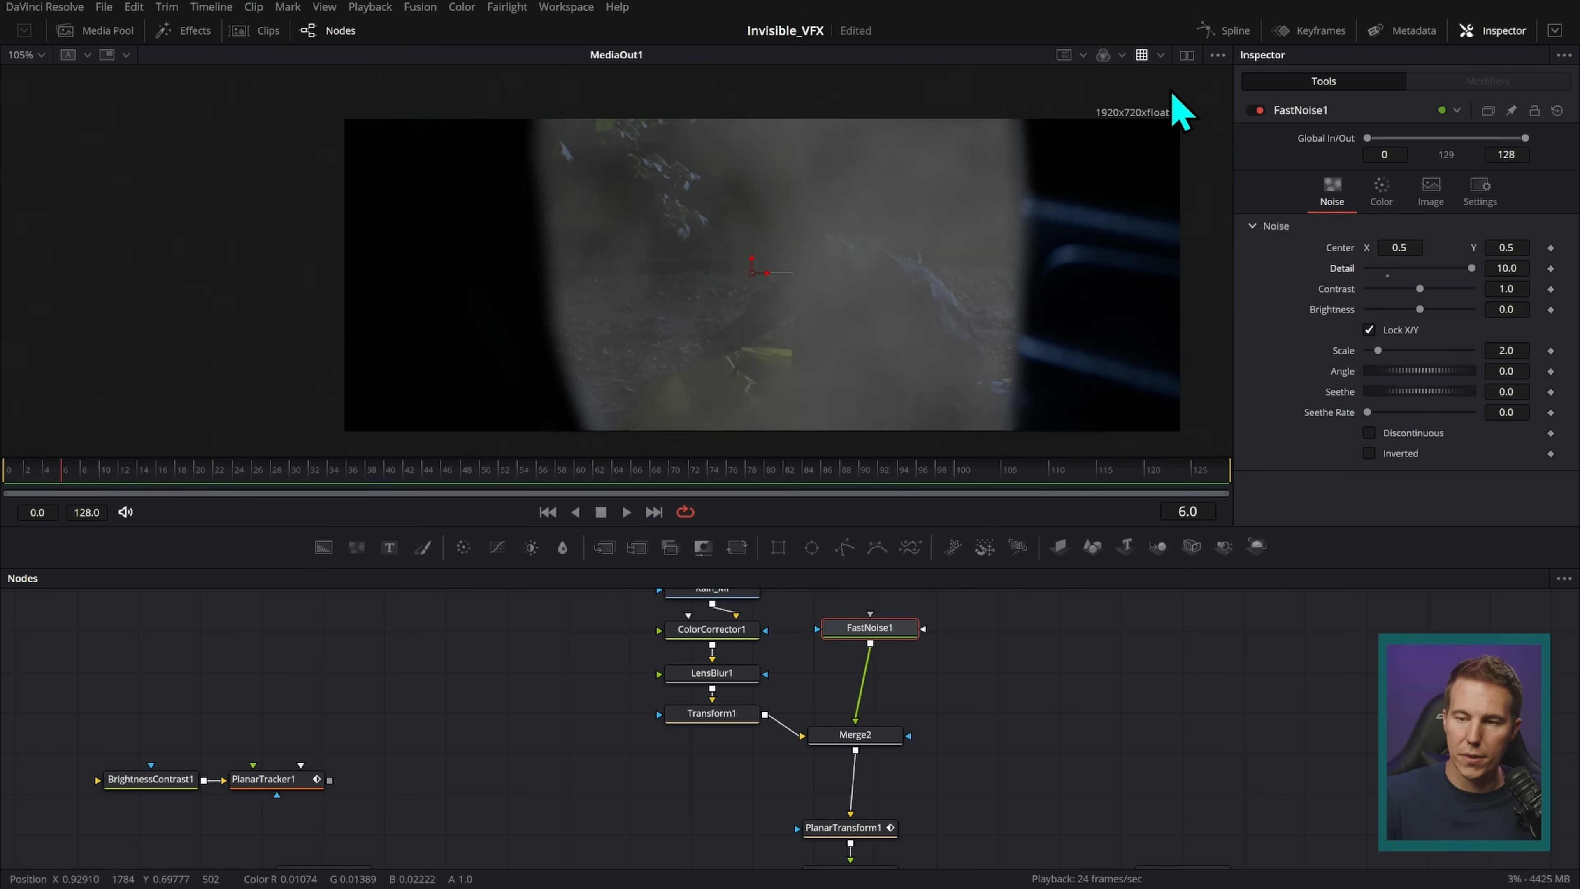
click(1187, 55)
drag(896, 630, 592, 297)
drag(1378, 350, 1434, 352)
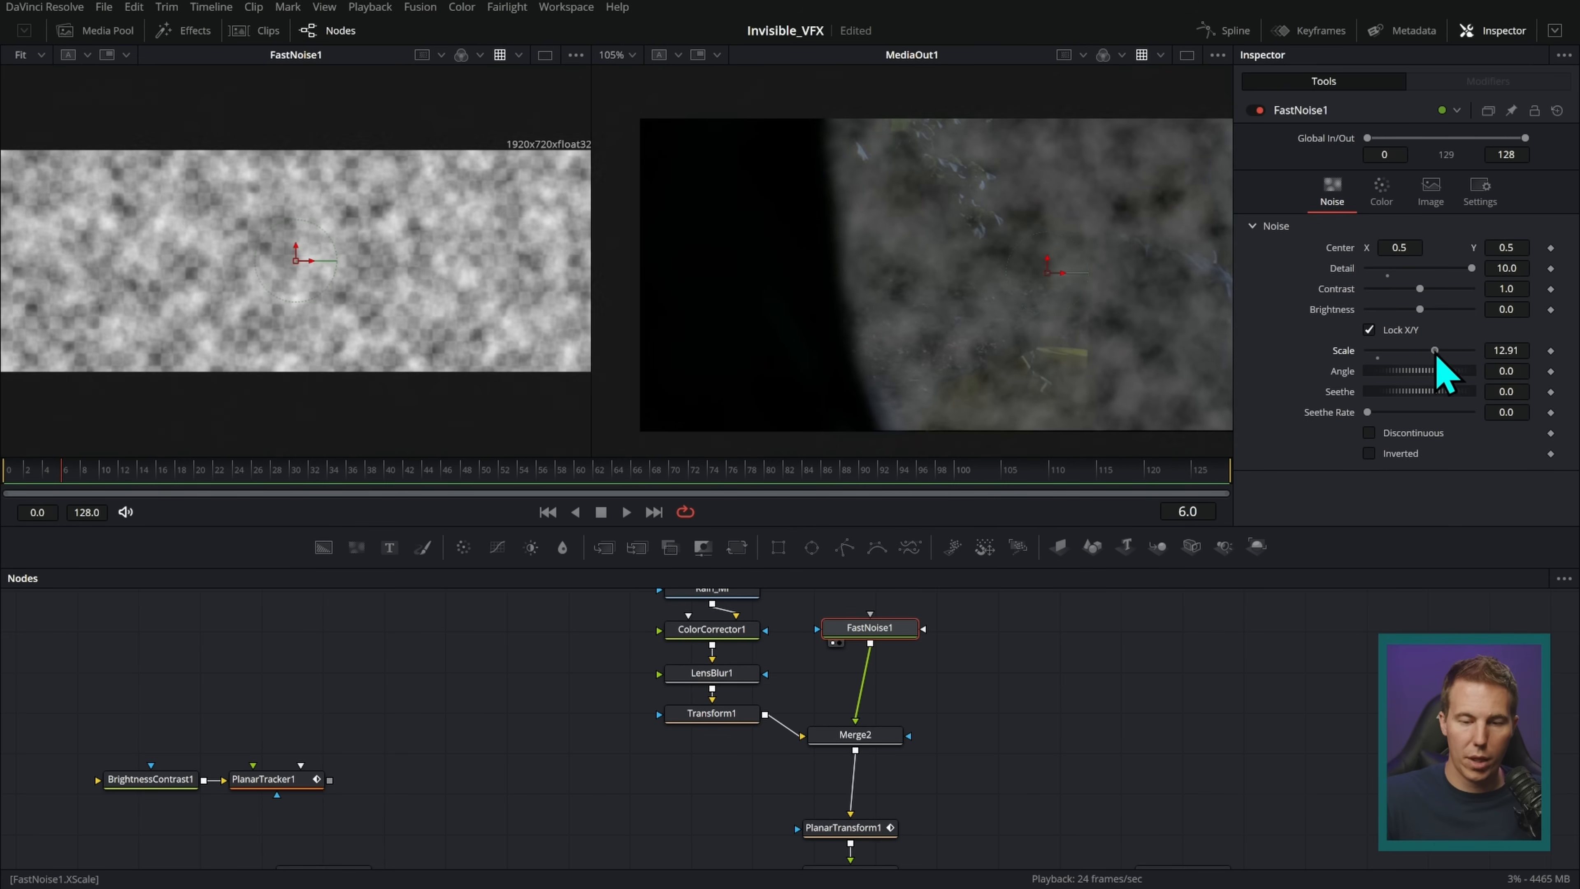
drag(590, 388, 412, 424)
scroll(1074, 317, up, 2)
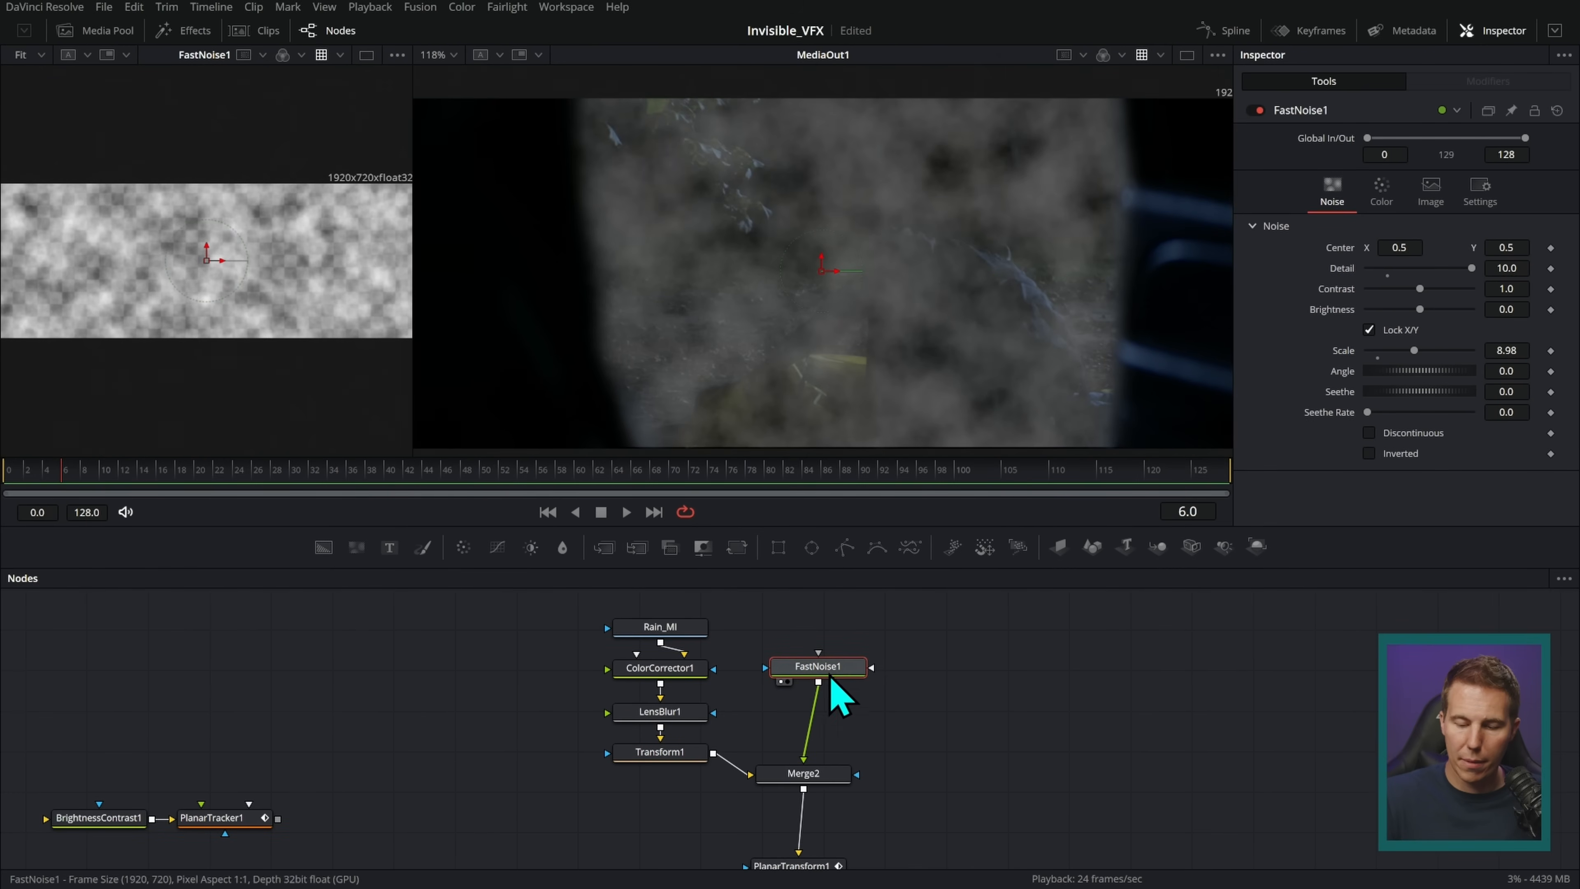
- Mask FastNoise1 with a closed Polygon shape around the upper part of the opening and set its Soft Edge to 0.1386
drag(845, 547, 821, 685)
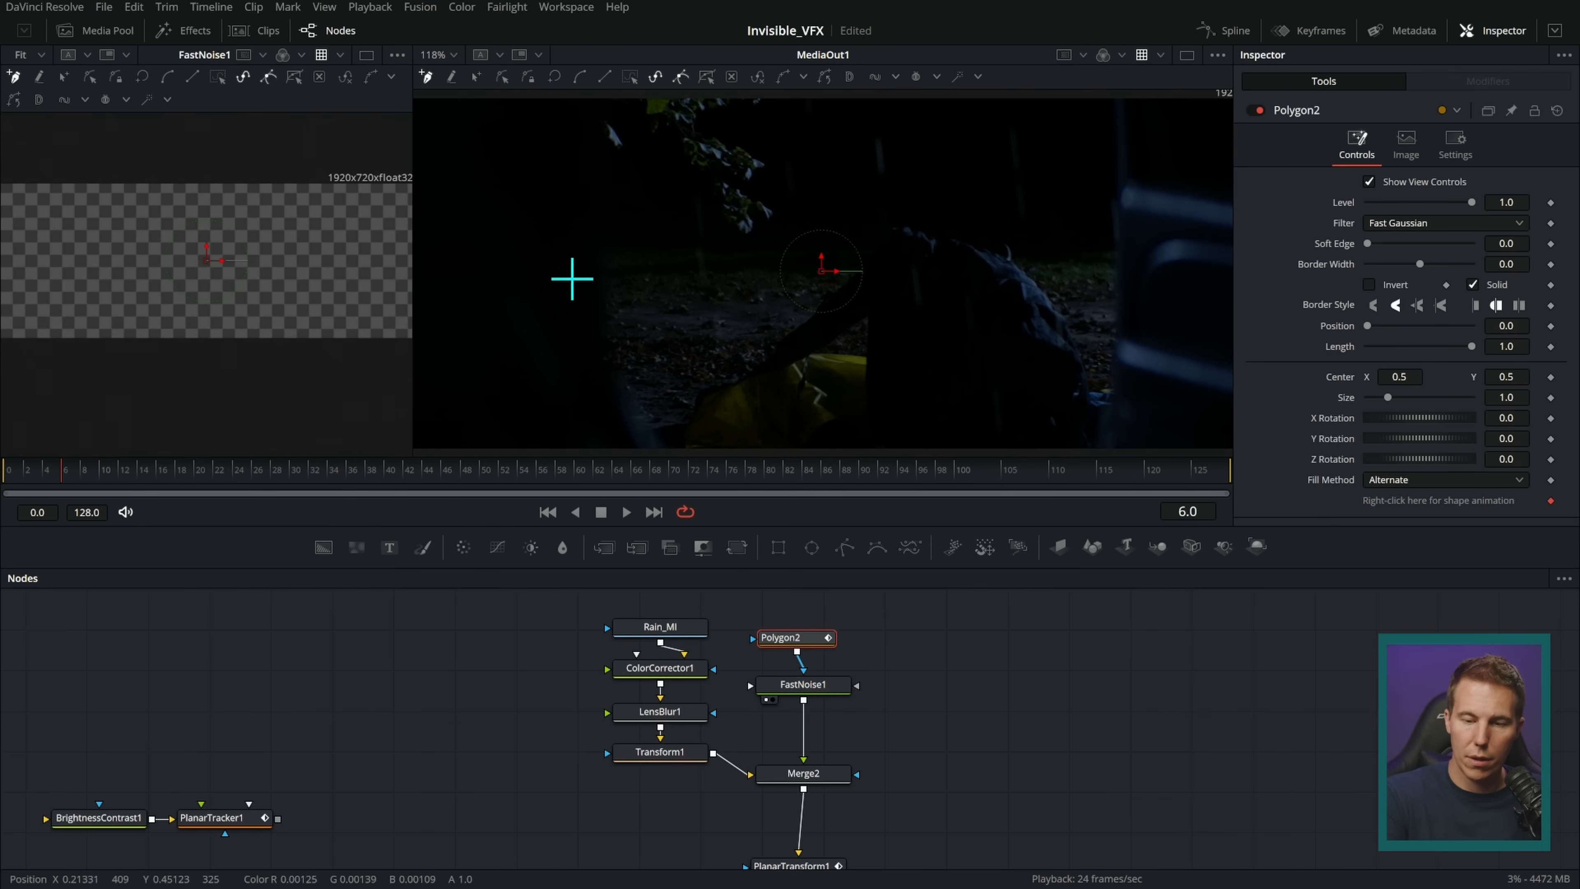
scroll(1110, 162, up, 3)
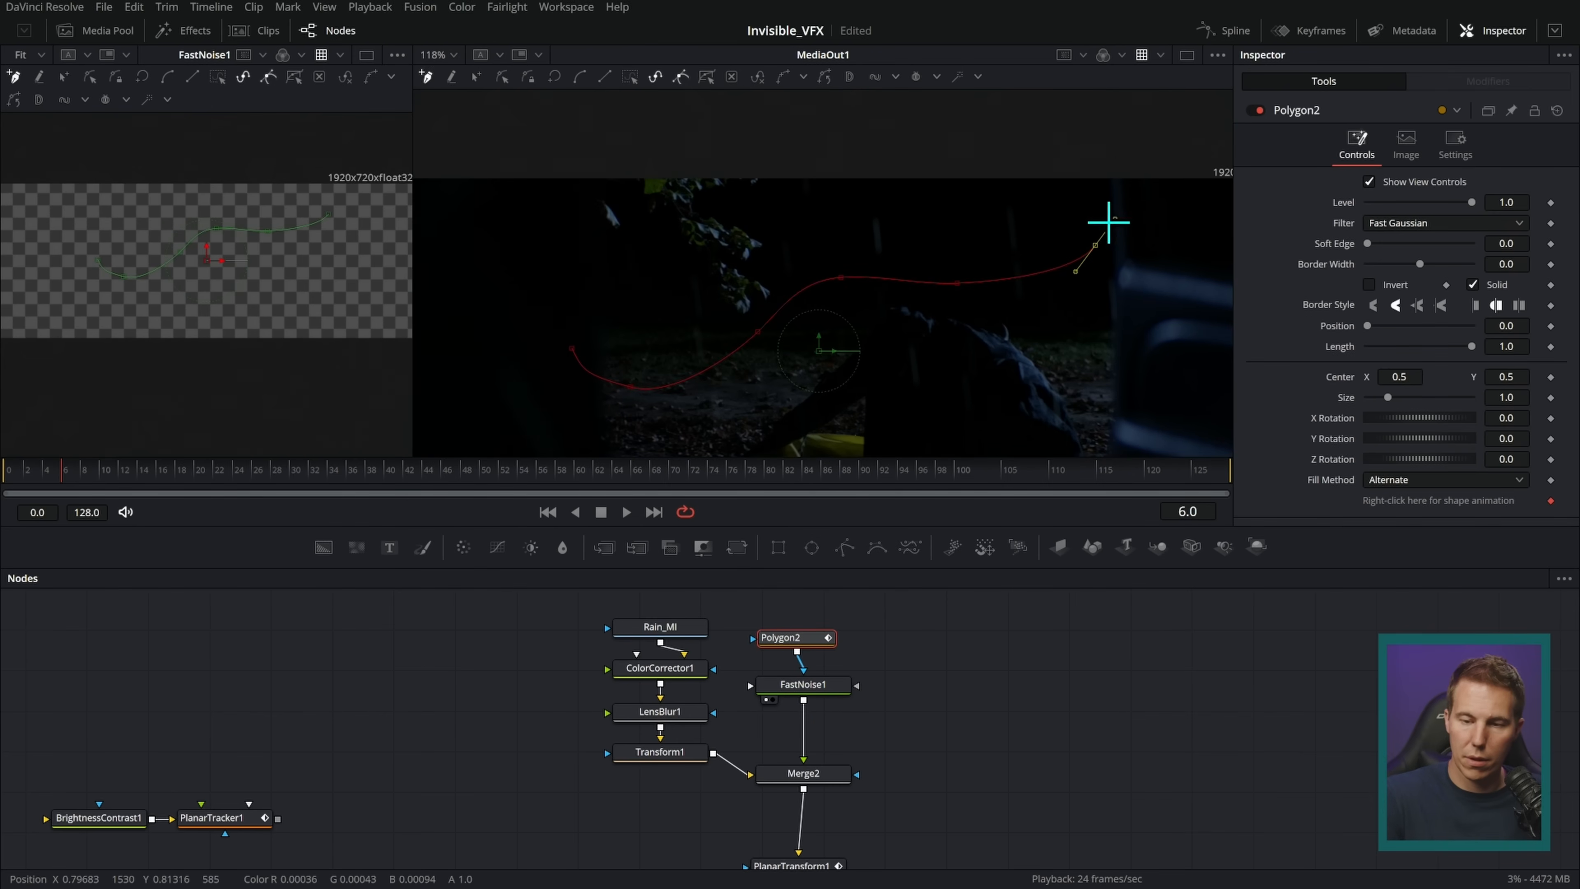
click(763, 132)
drag(579, 131, 534, 167)
click(569, 341)
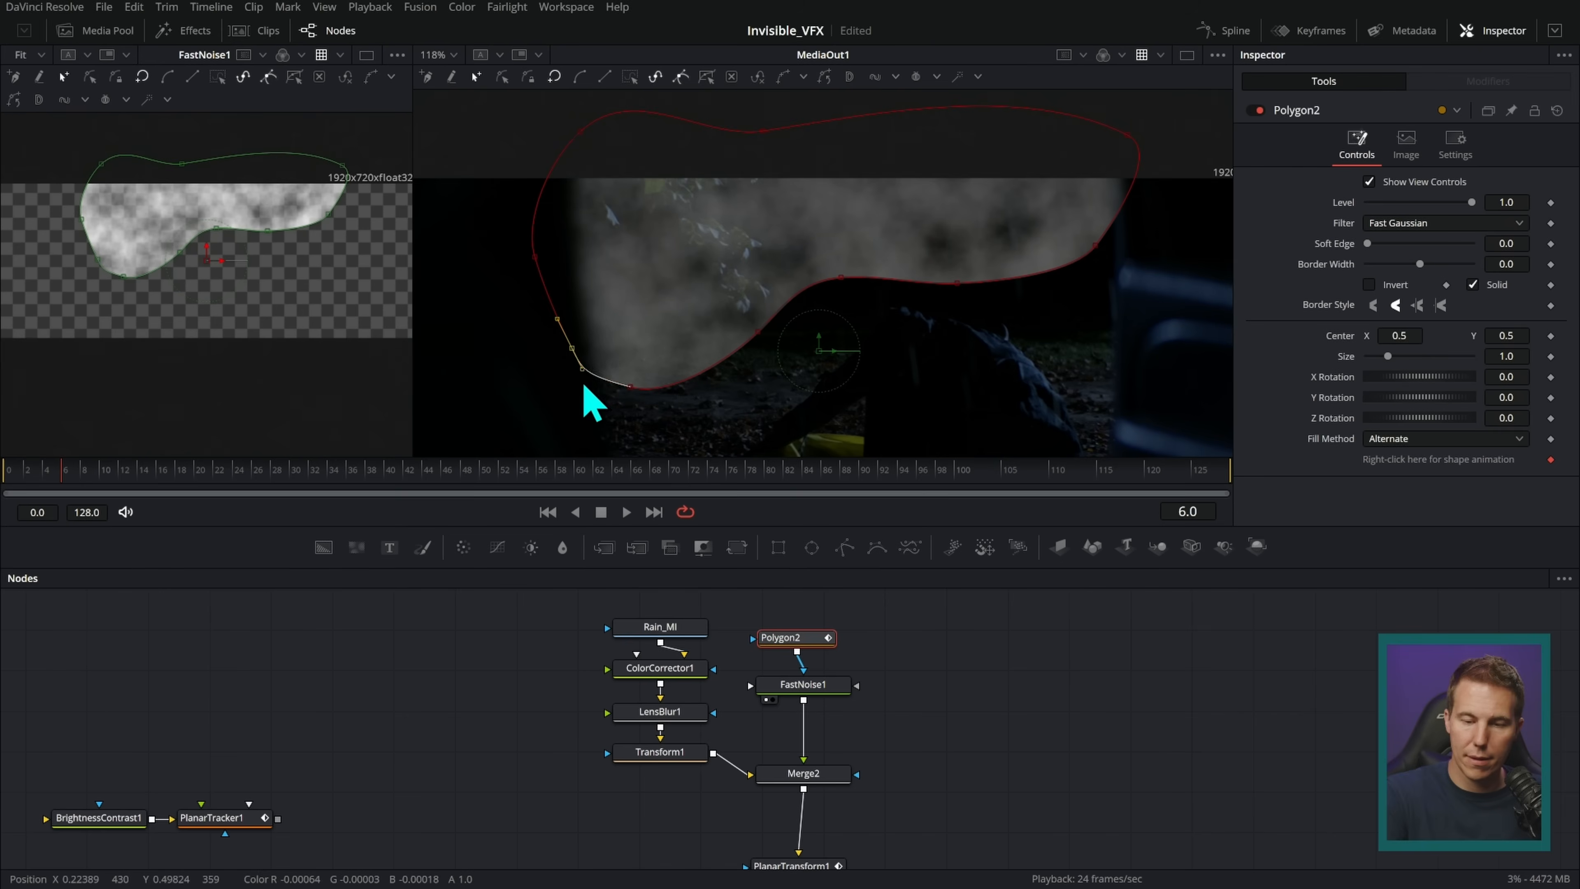
drag(1373, 250, 1417, 255)
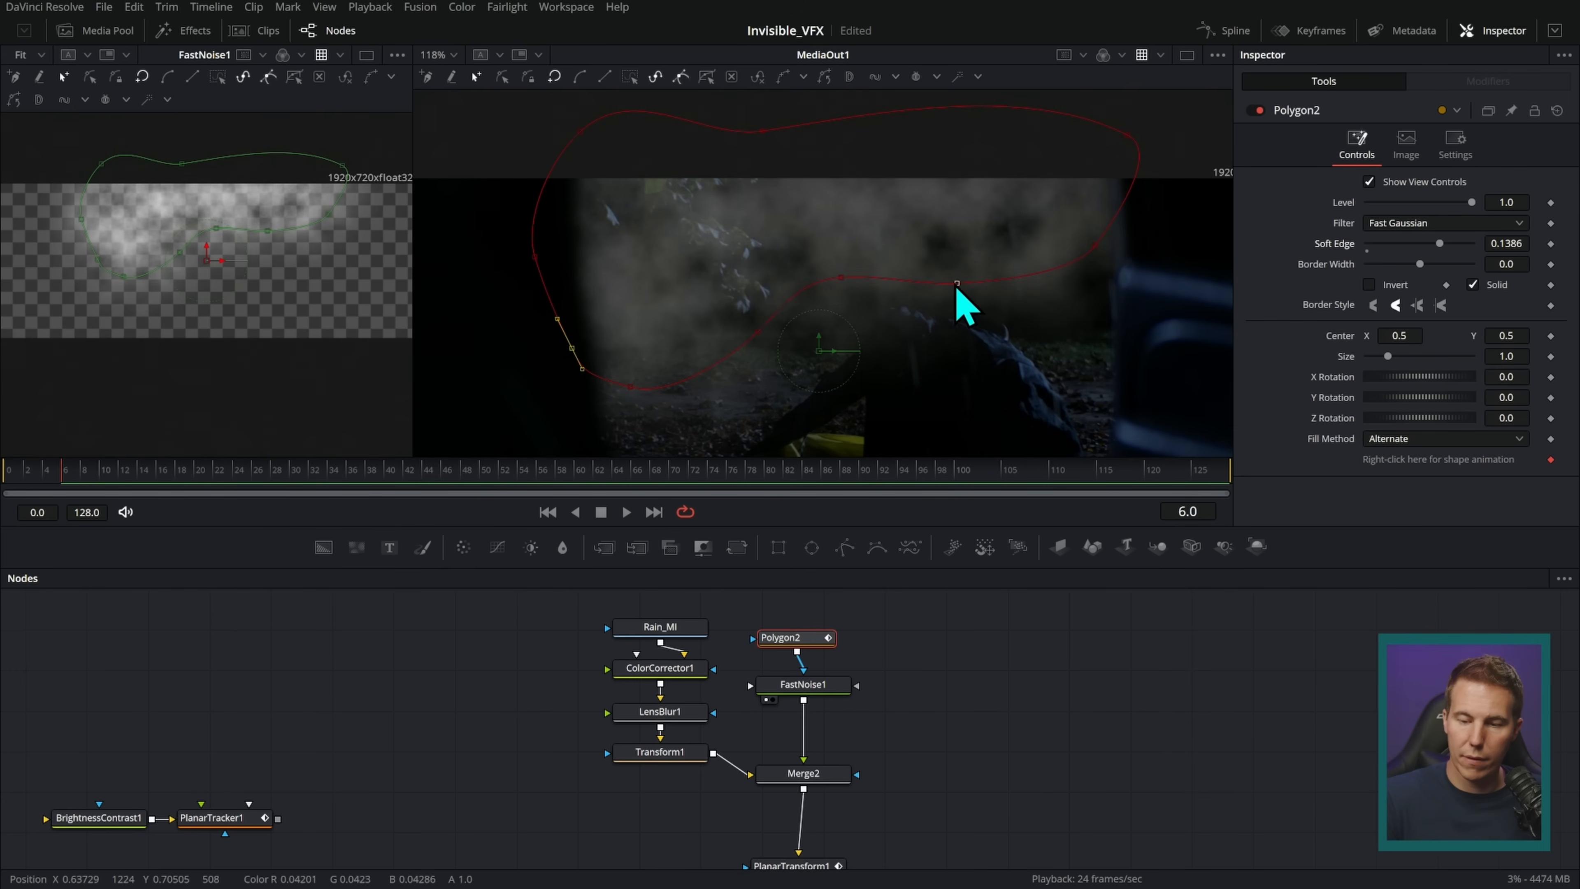
- Reshape Polygon2's lower edge into uneven lobes and gaps so the fog reads as irregular wisps
drag(956, 283, 953, 172)
drag(752, 257, 712, 183)
click(635, 311)
drag(1045, 232, 1081, 399)
scroll(1114, 314, down, 3)
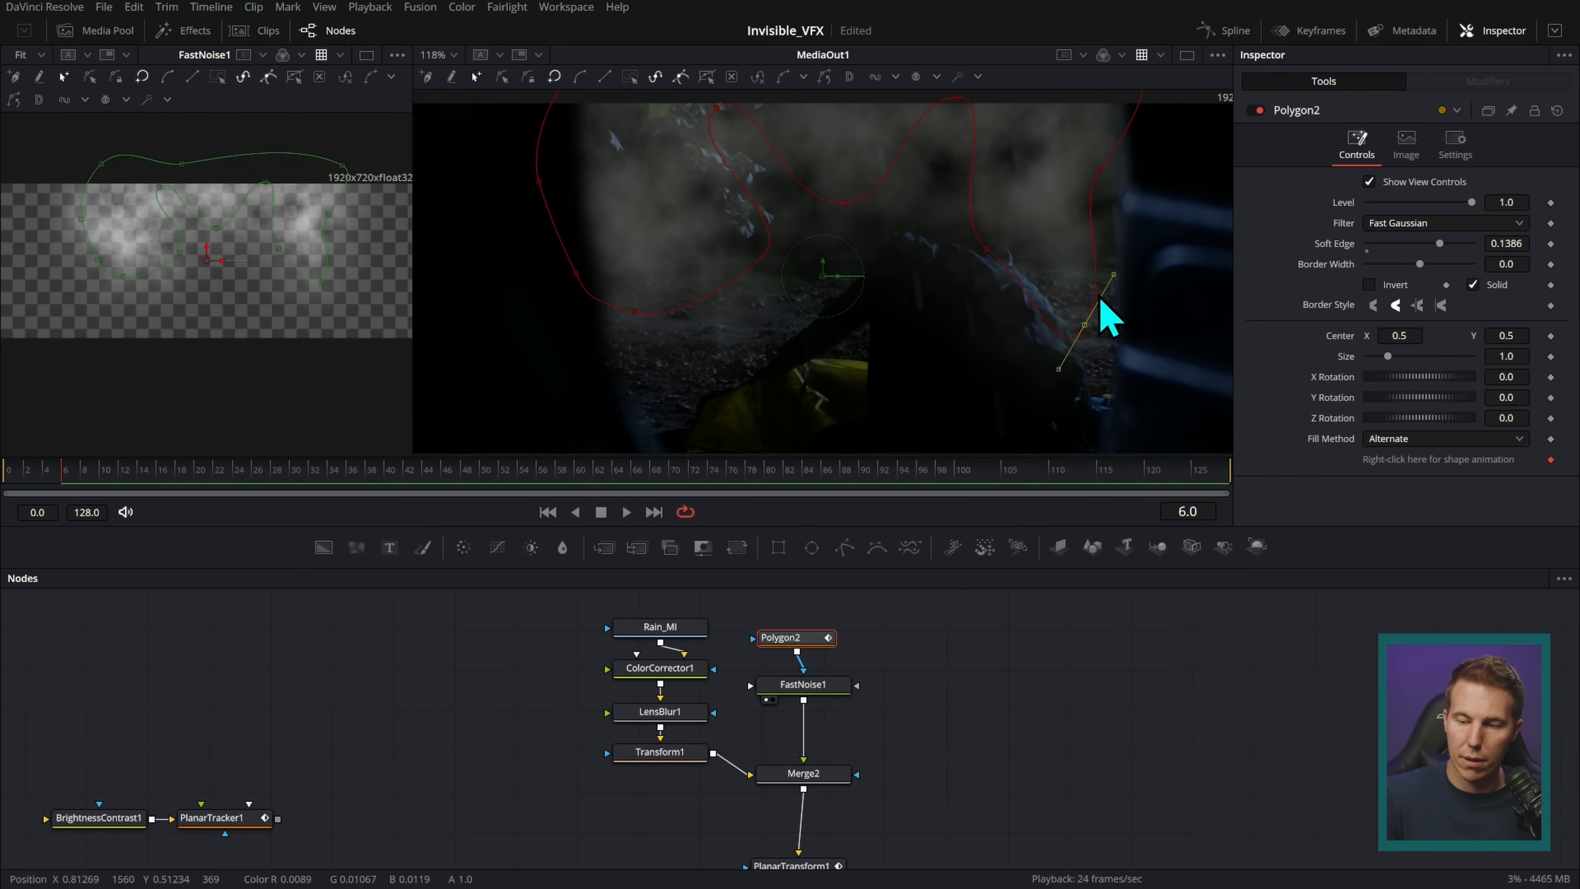
mouse_move(1096, 255)
mouse_down()
mouse_move(1055, 283)
mouse_move(1067, 249)
mouse_up()
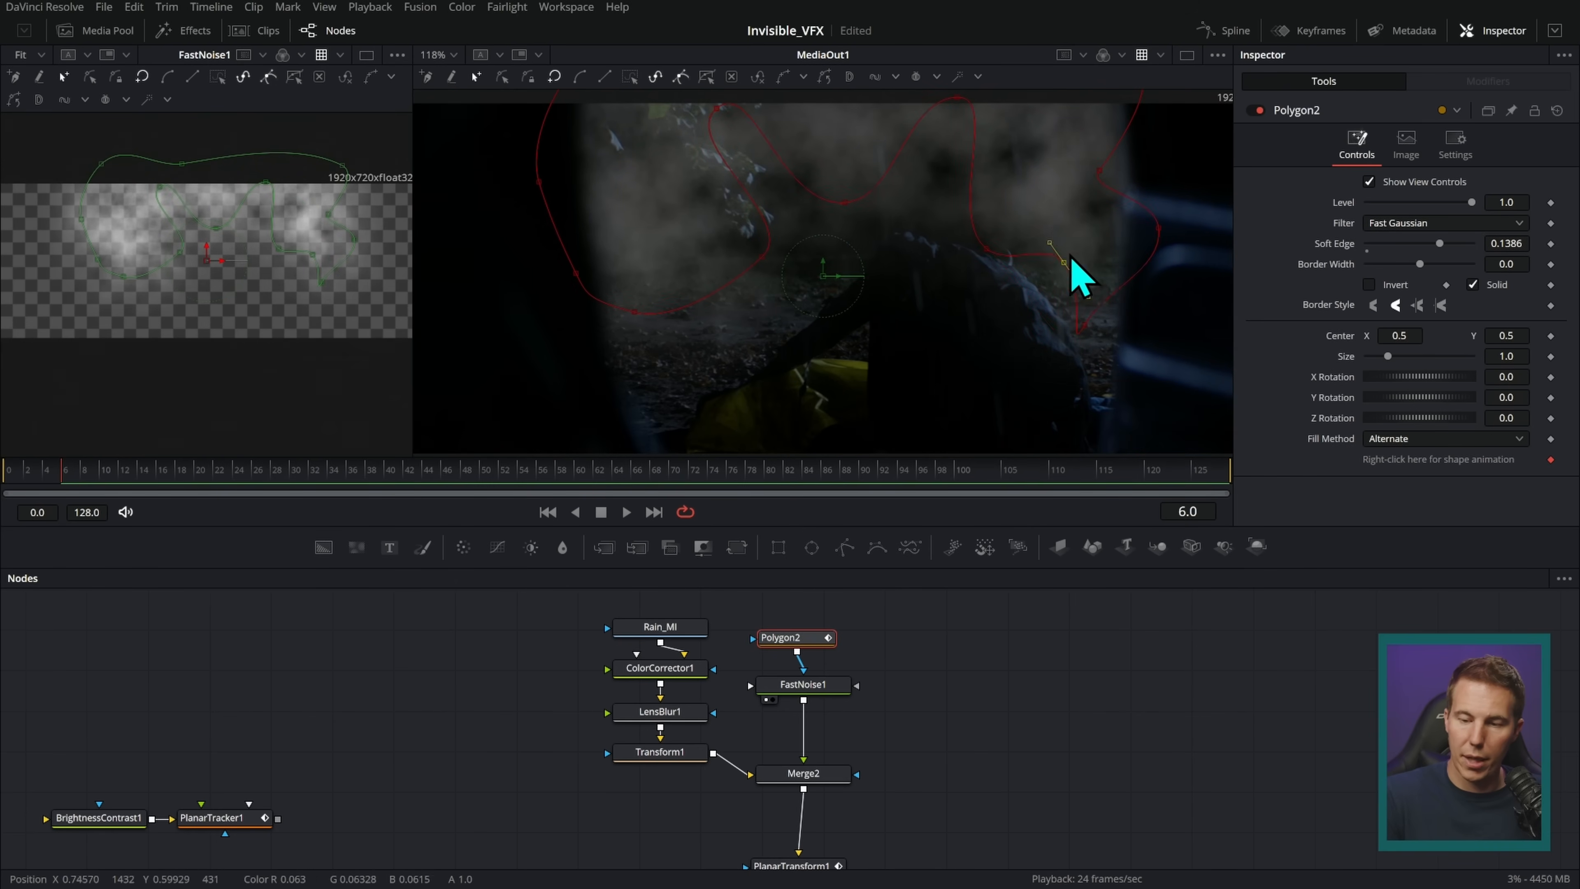
drag(845, 202, 847, 126)
drag(677, 297, 664, 198)
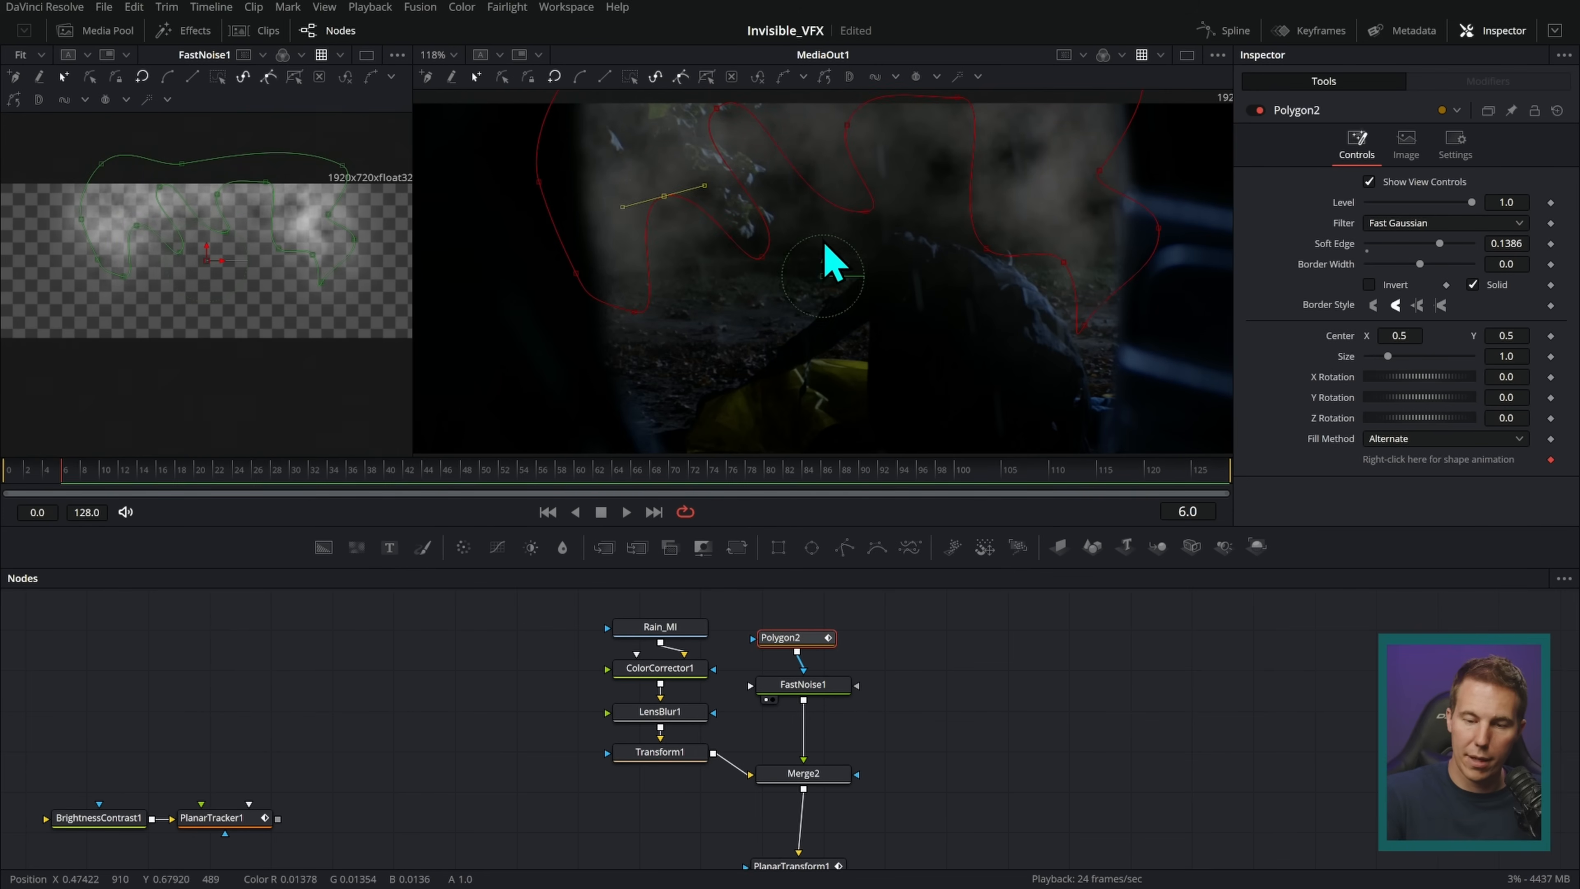
- Reduce Polygon2's Soft Edge to 0.126
scroll(952, 293, down, 3)
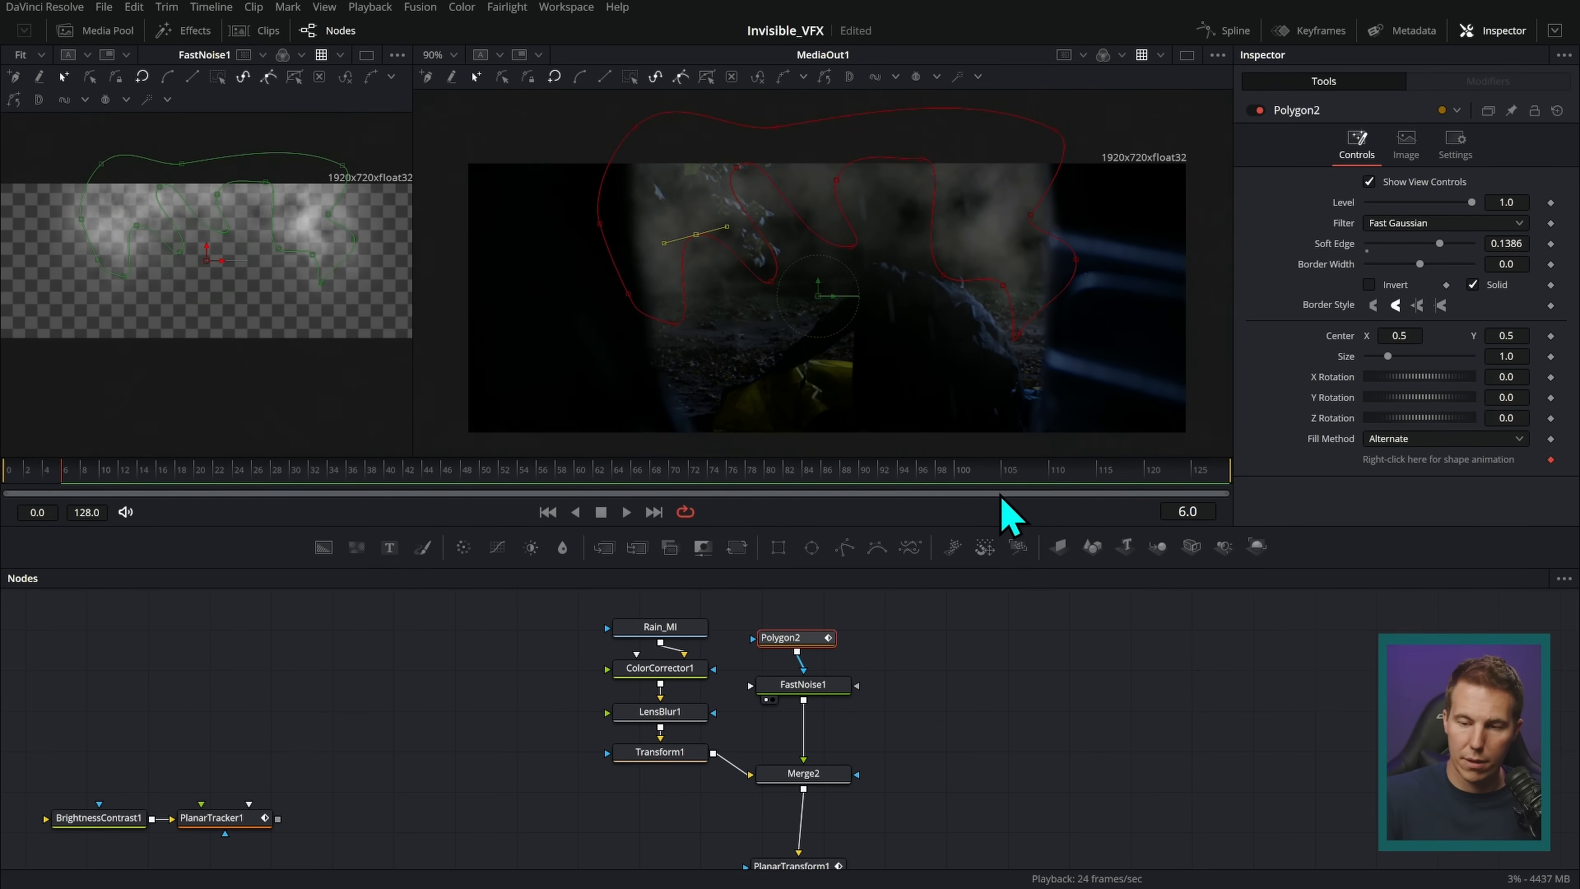
click(1004, 218)
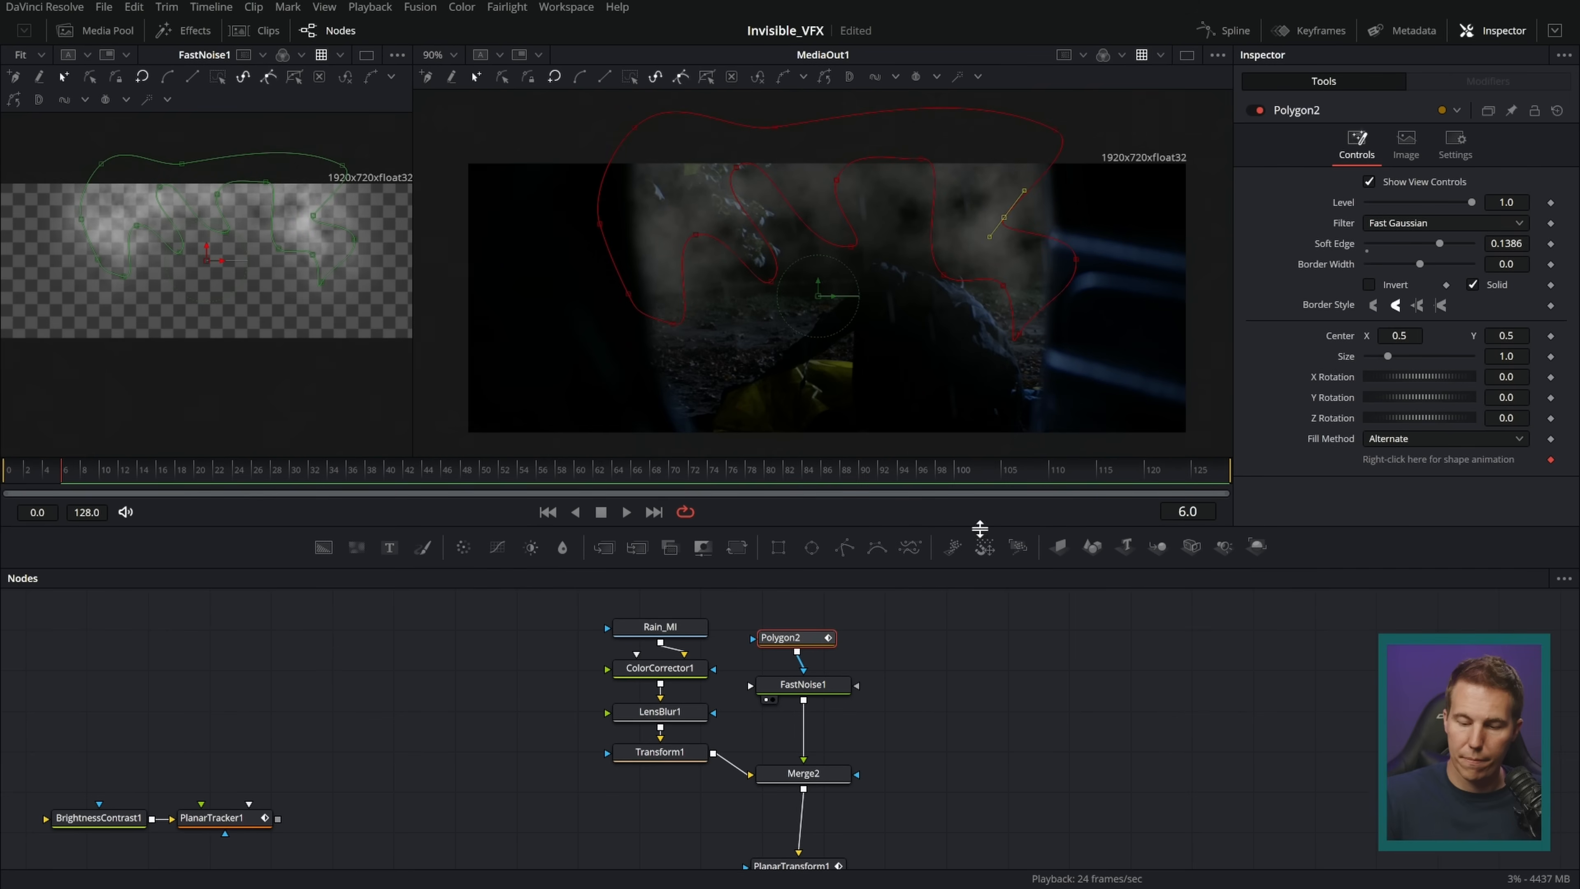
drag(1439, 243, 1412, 244)
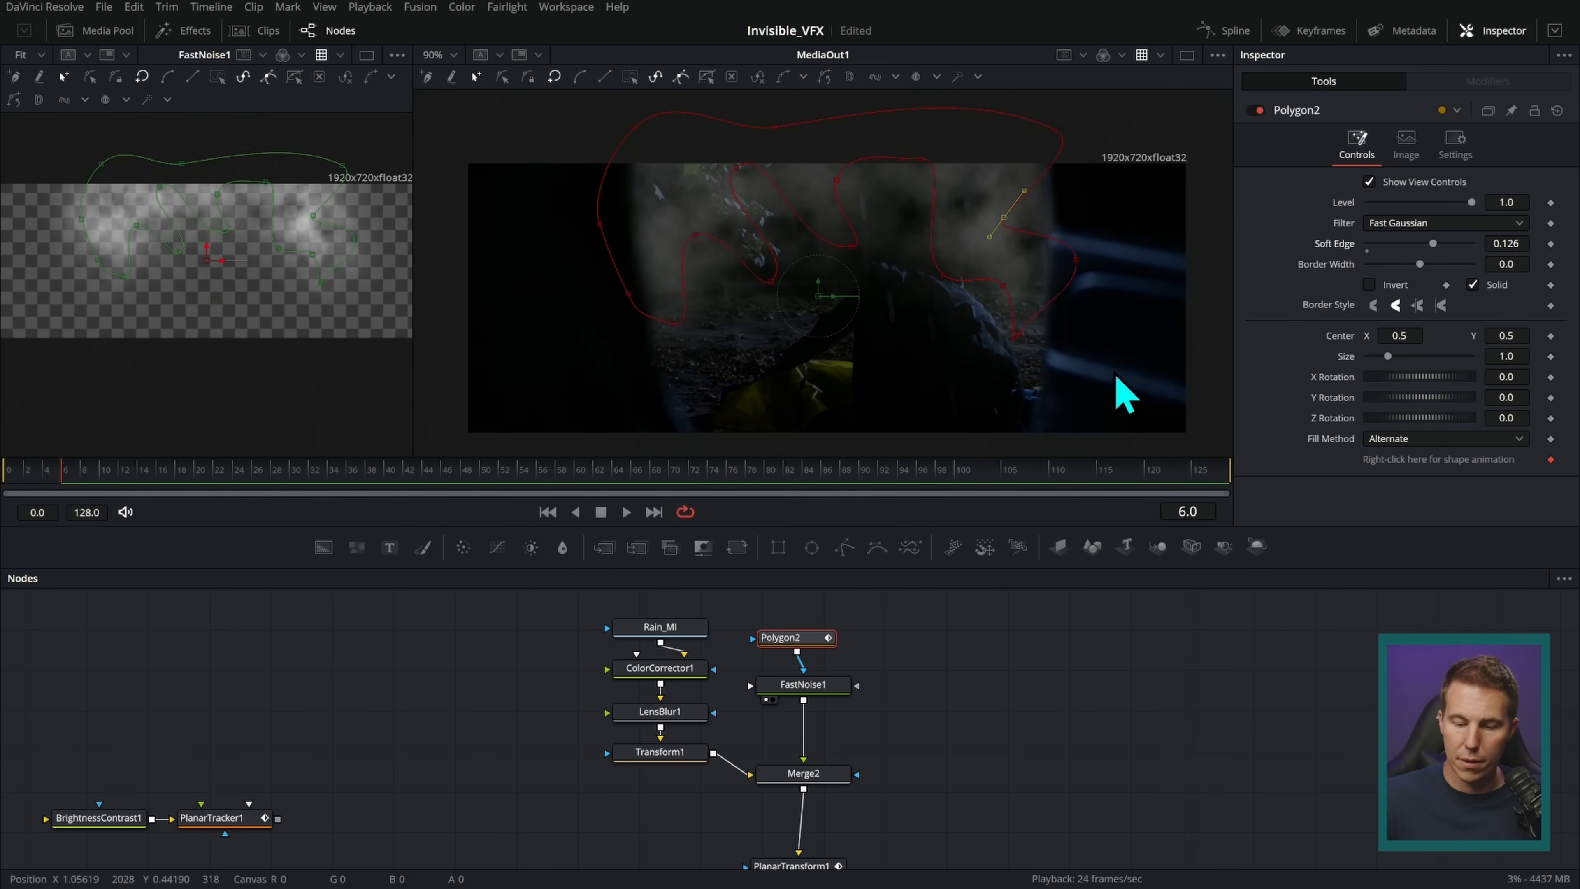
scroll(1070, 373, up, 2)
- Tint FastNoise1's Color 2 light blue with Red 0.717, Green 0.858 and Blue 1.0
click(836, 685)
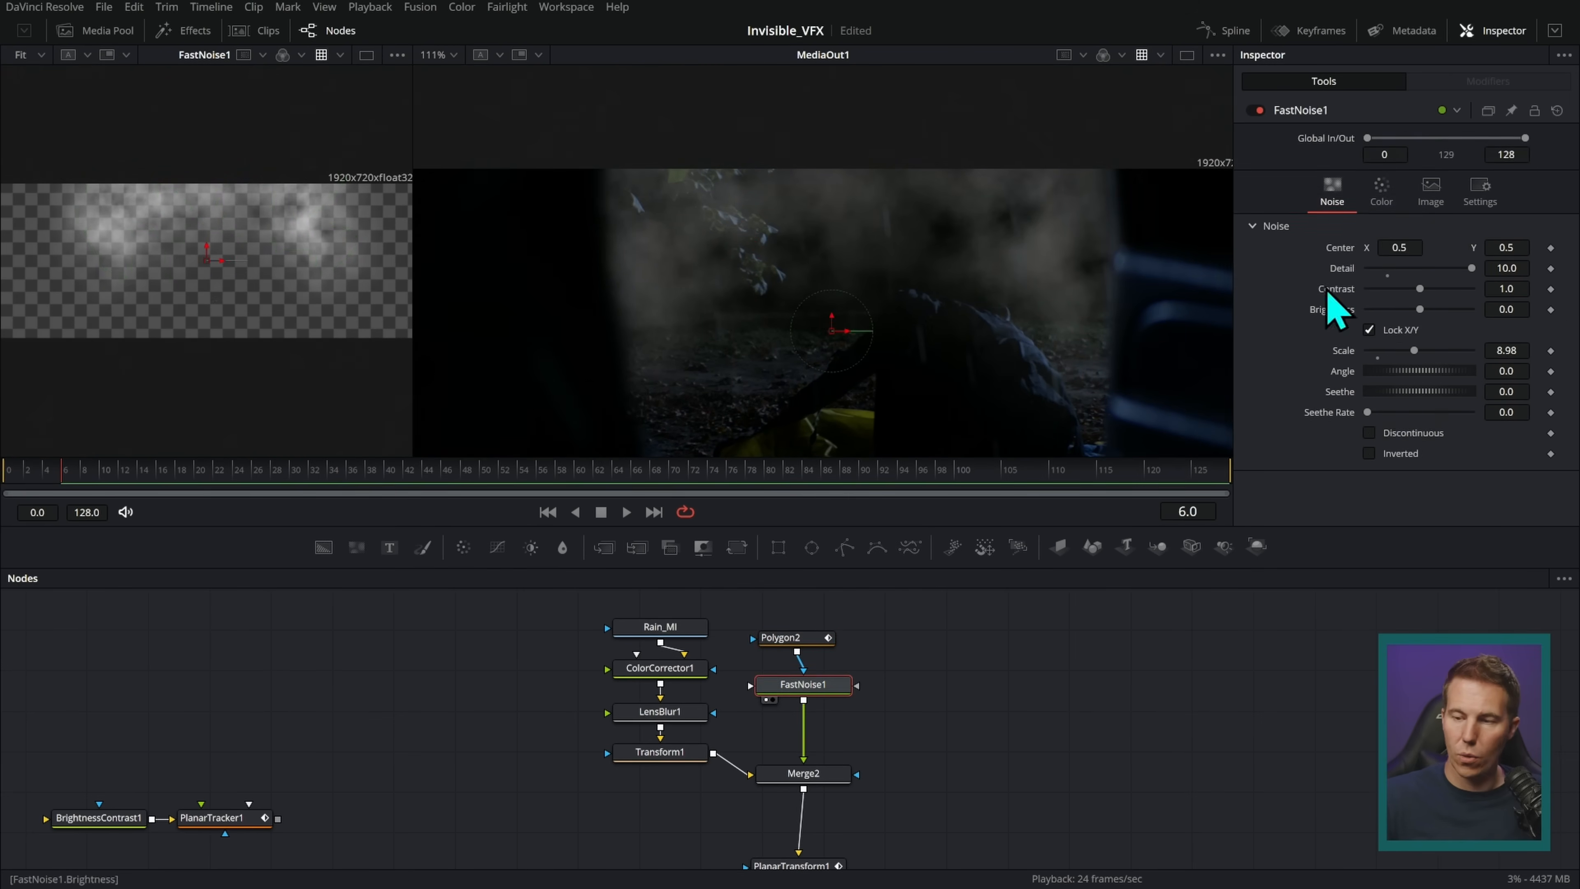
click(1380, 193)
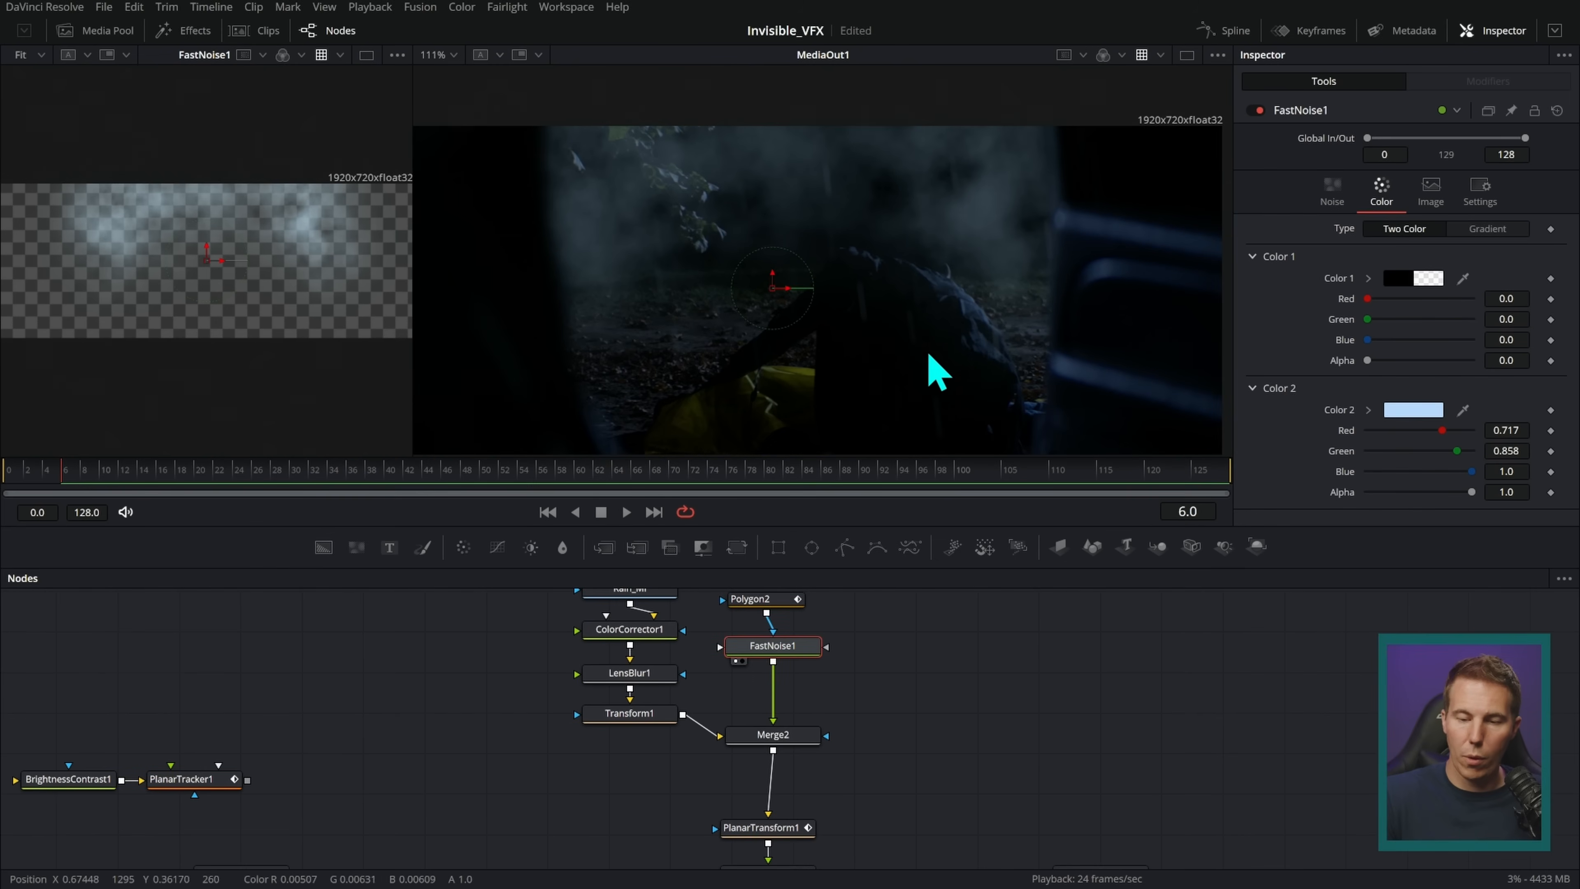
scroll(1012, 405, up, 1)
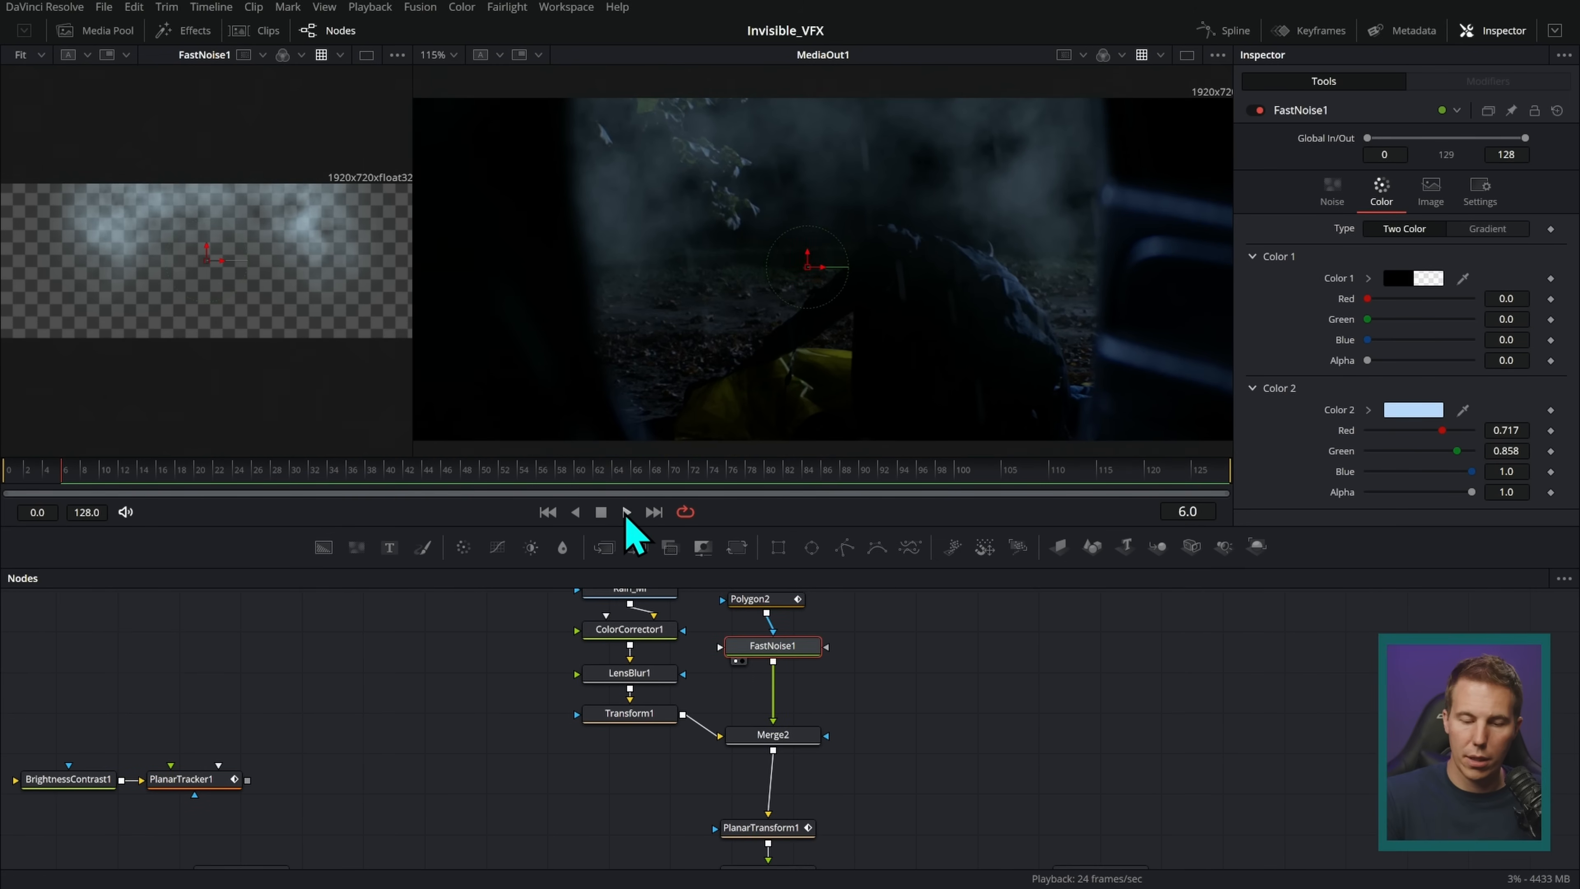
- Play back the fog composite and inspect the noise layer's upper edge around frame 76
click(626, 514)
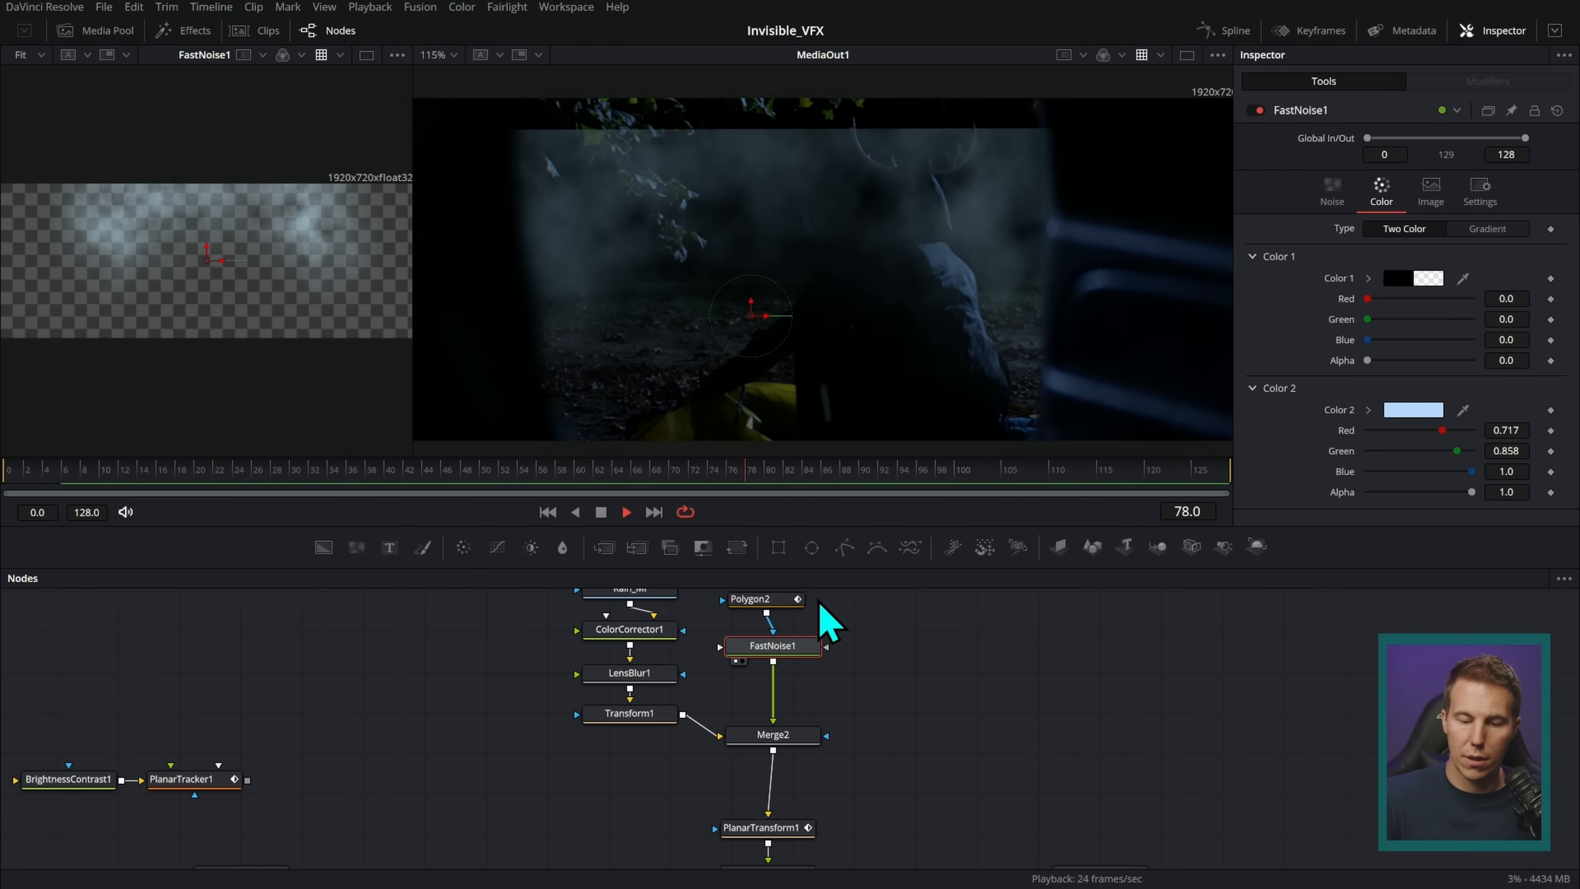
click(601, 511)
drag(871, 479, 738, 481)
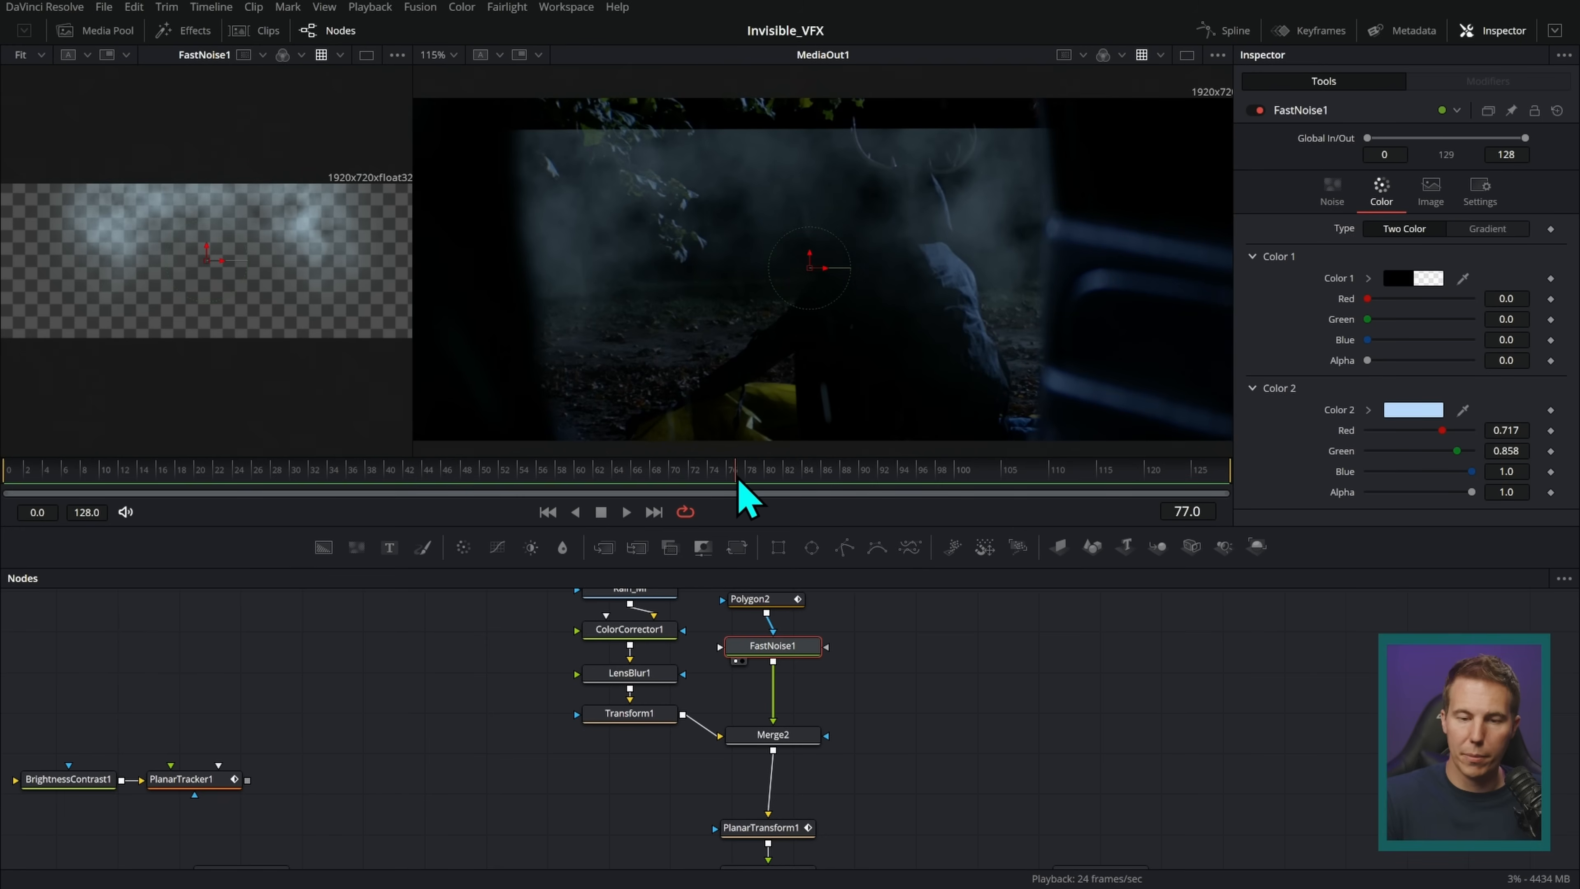
key(Left)
scroll(889, 274, up, 2)
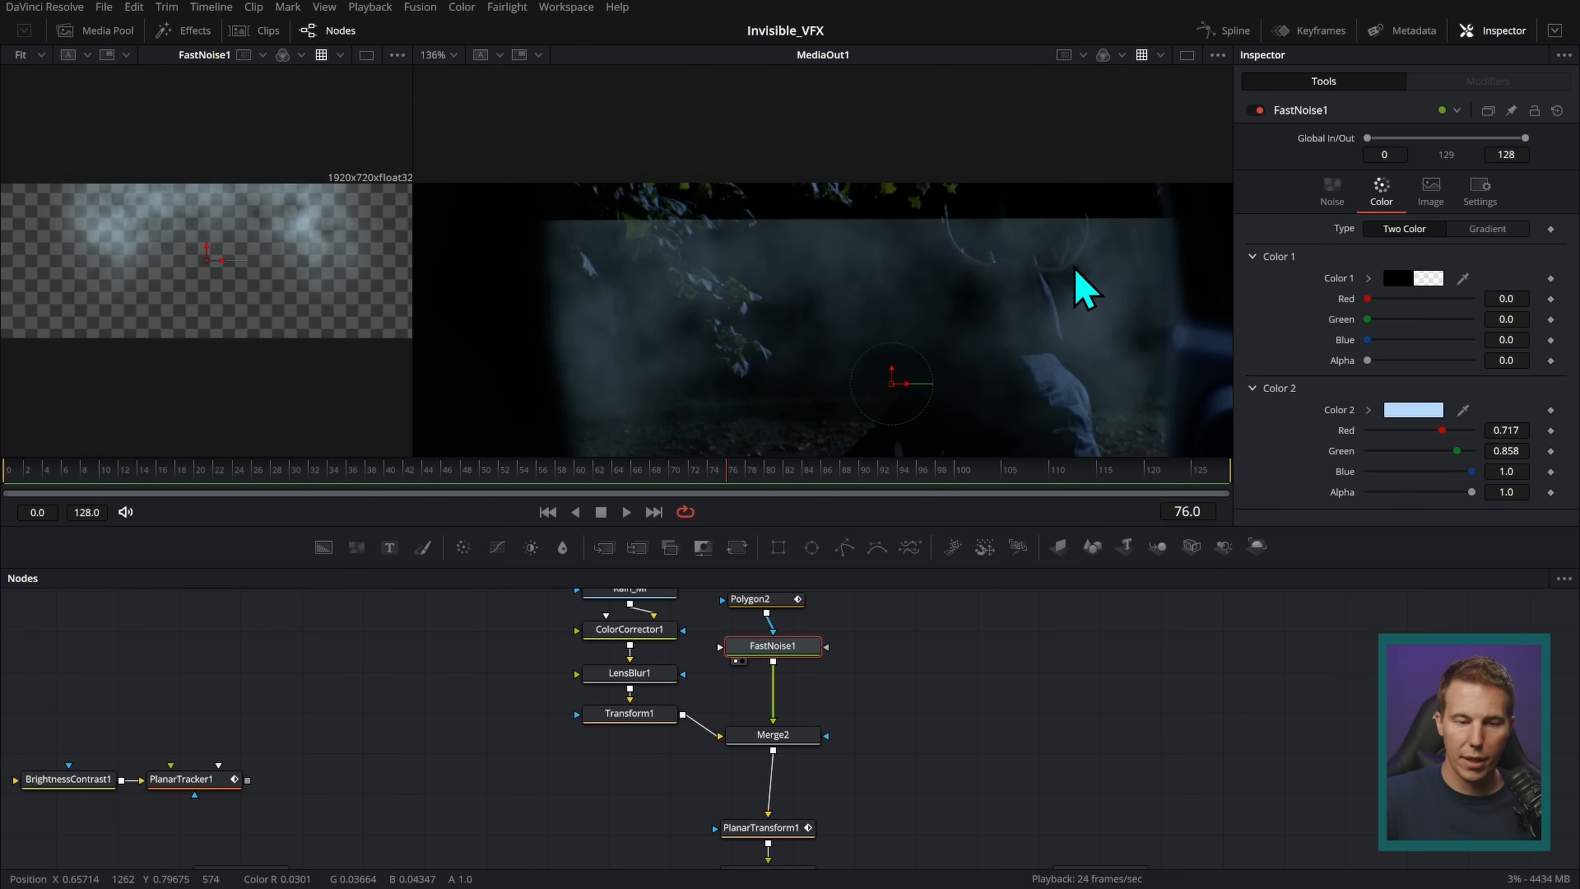
scroll(1014, 262, down, 2)
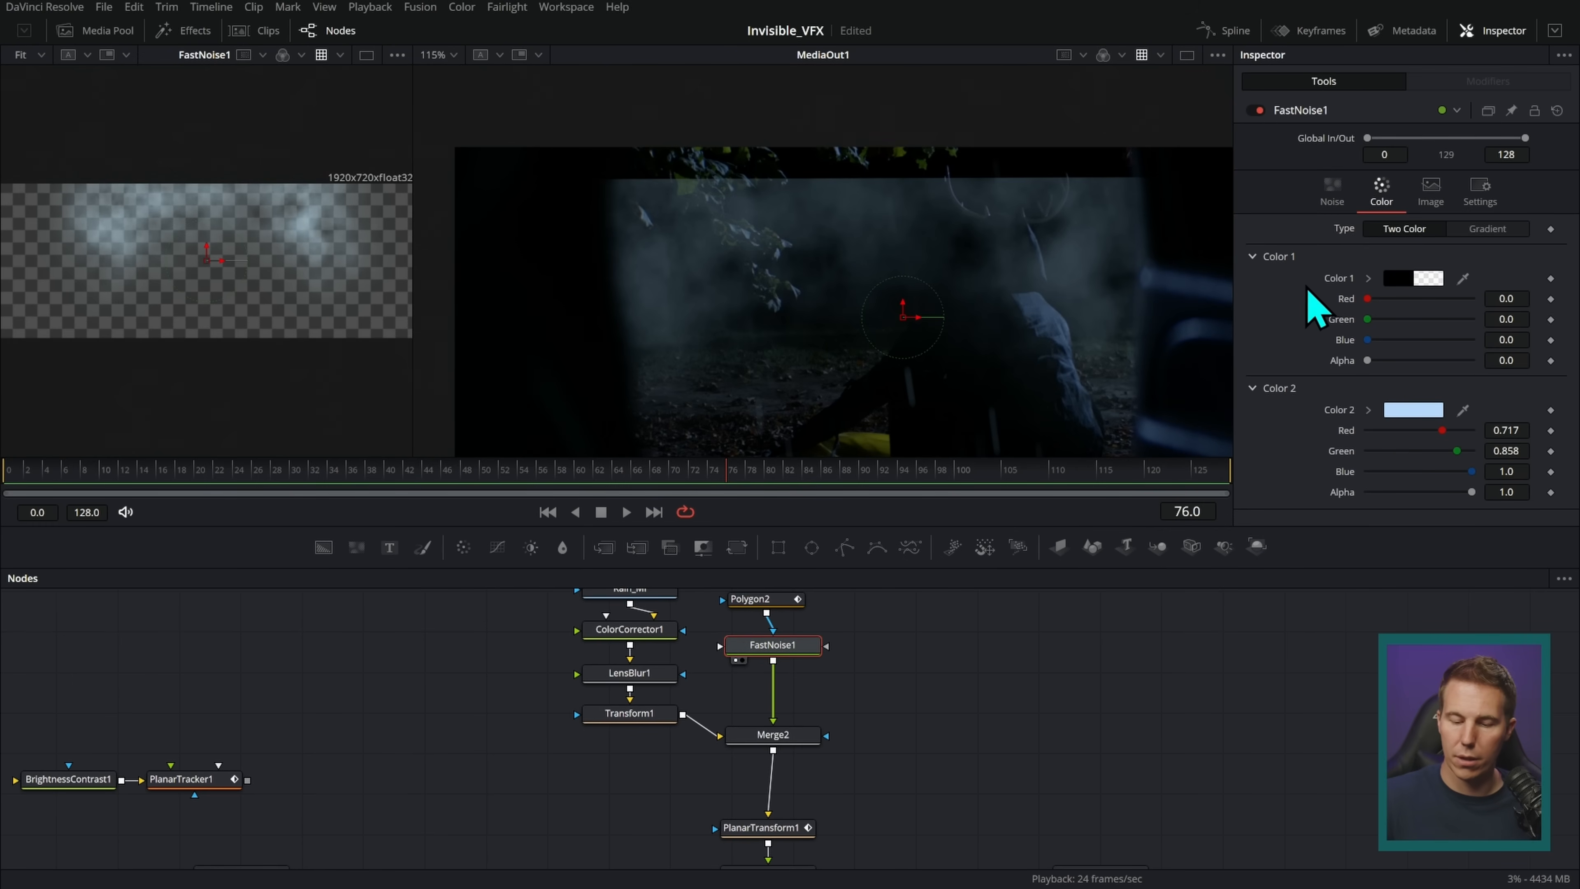
- Turn off Auto Resolution for FastNoise1, increase its image height so the fog covers the frame top, and select Polygon2
click(1431, 192)
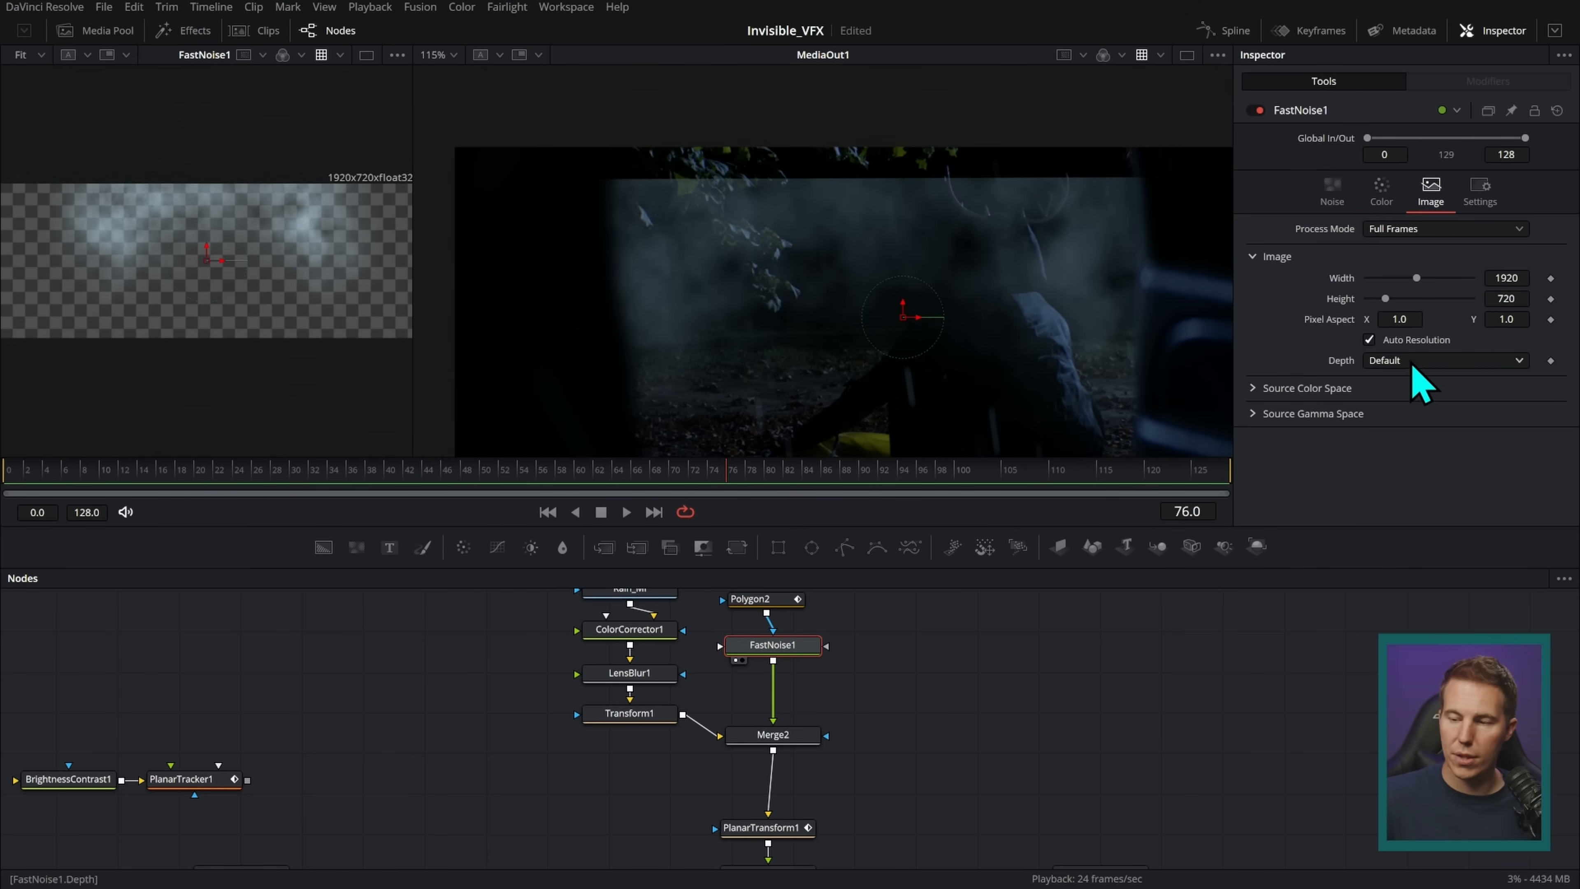
click(1369, 340)
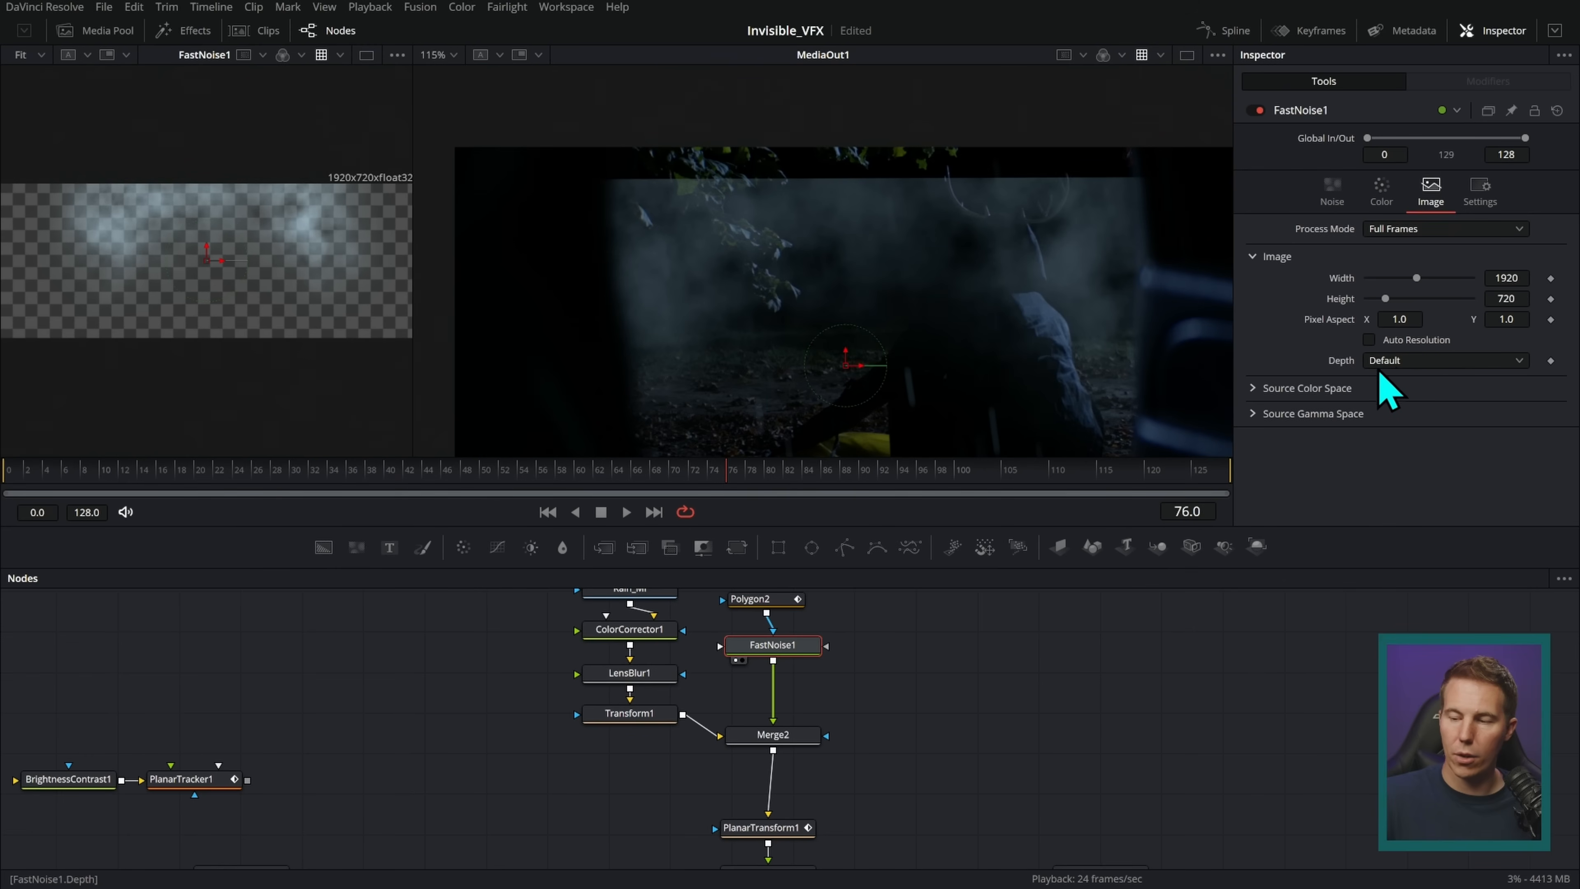
drag(1386, 298, 1393, 299)
drag(1400, 309, 1418, 309)
drag(774, 601, 780, 602)
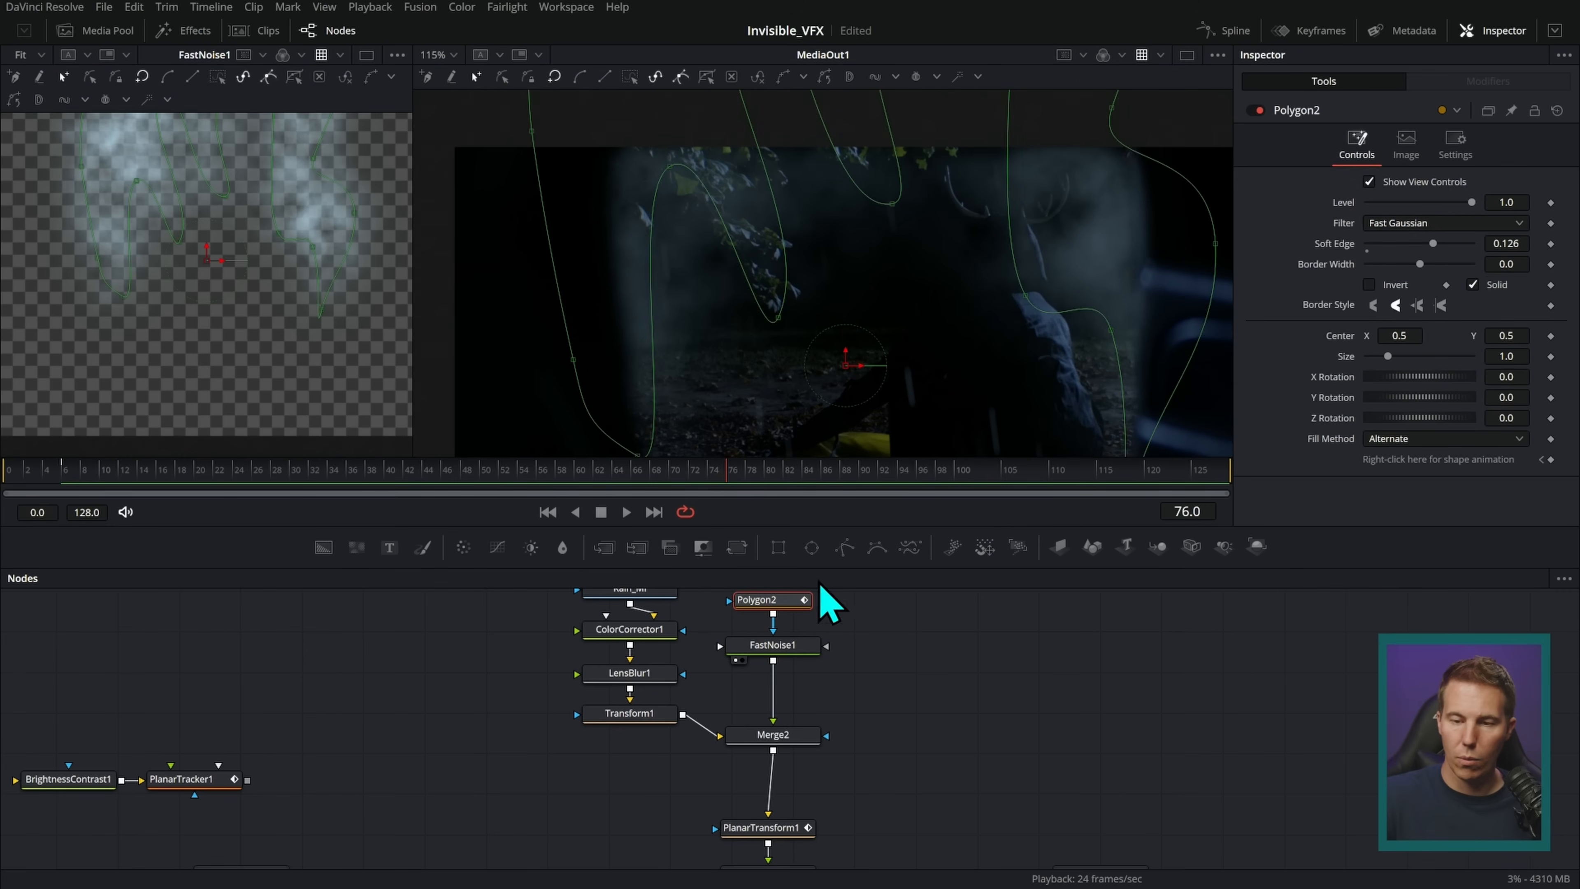
- Select all of Polygon2's points at frame 76 and squash the mask downward to a lower height with the Shape Box
scroll(998, 353, down, 5)
scroll(1026, 349, up, 2)
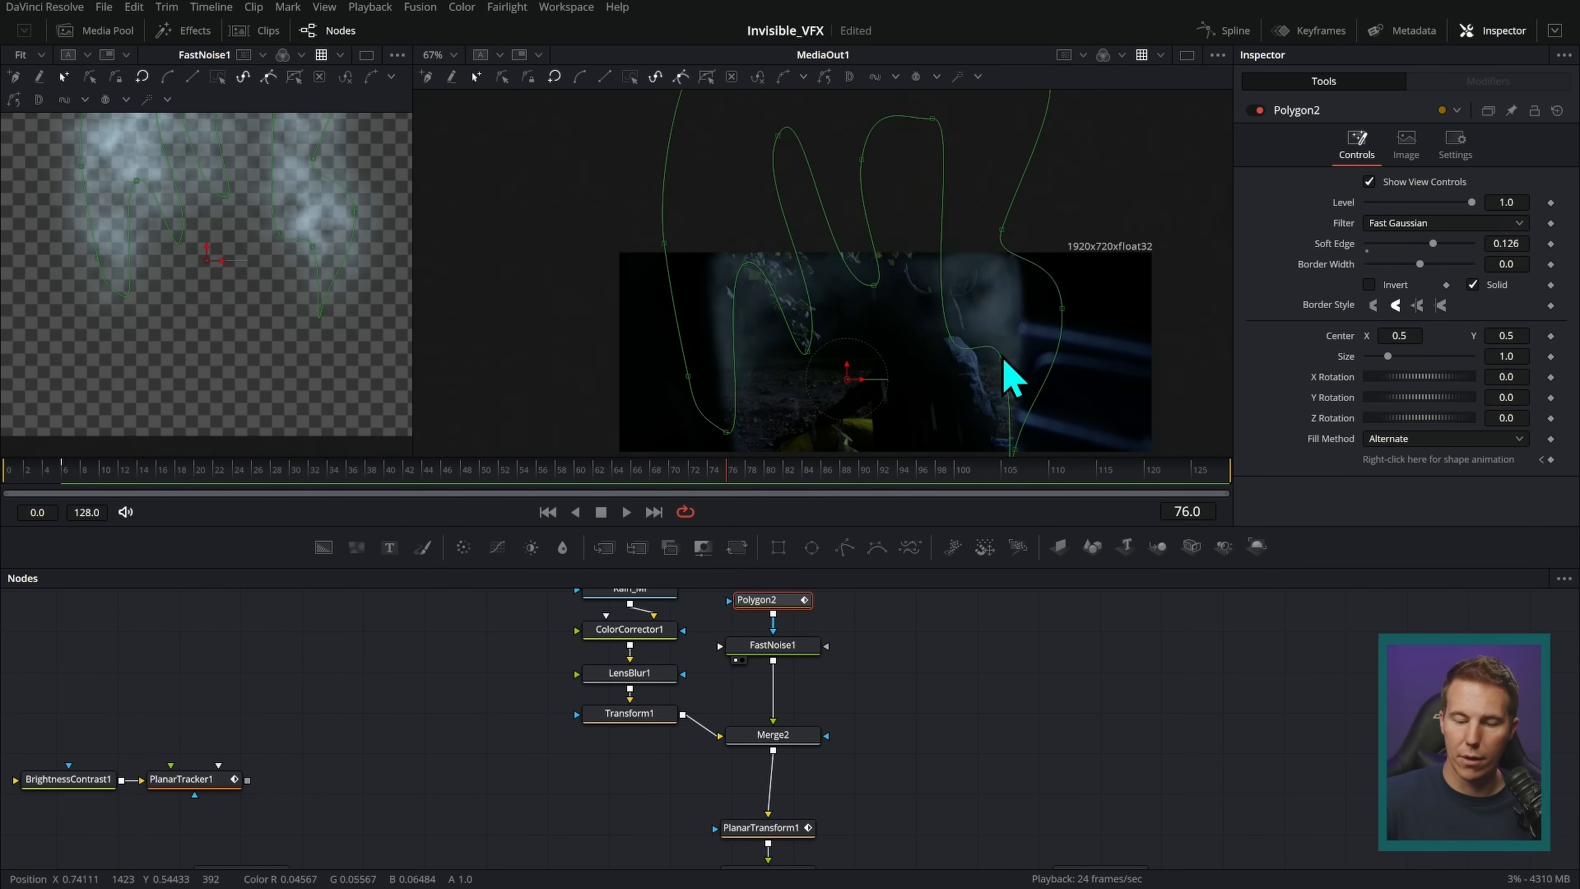
drag(1145, 102, 687, 451)
scroll(1051, 265, down, 2)
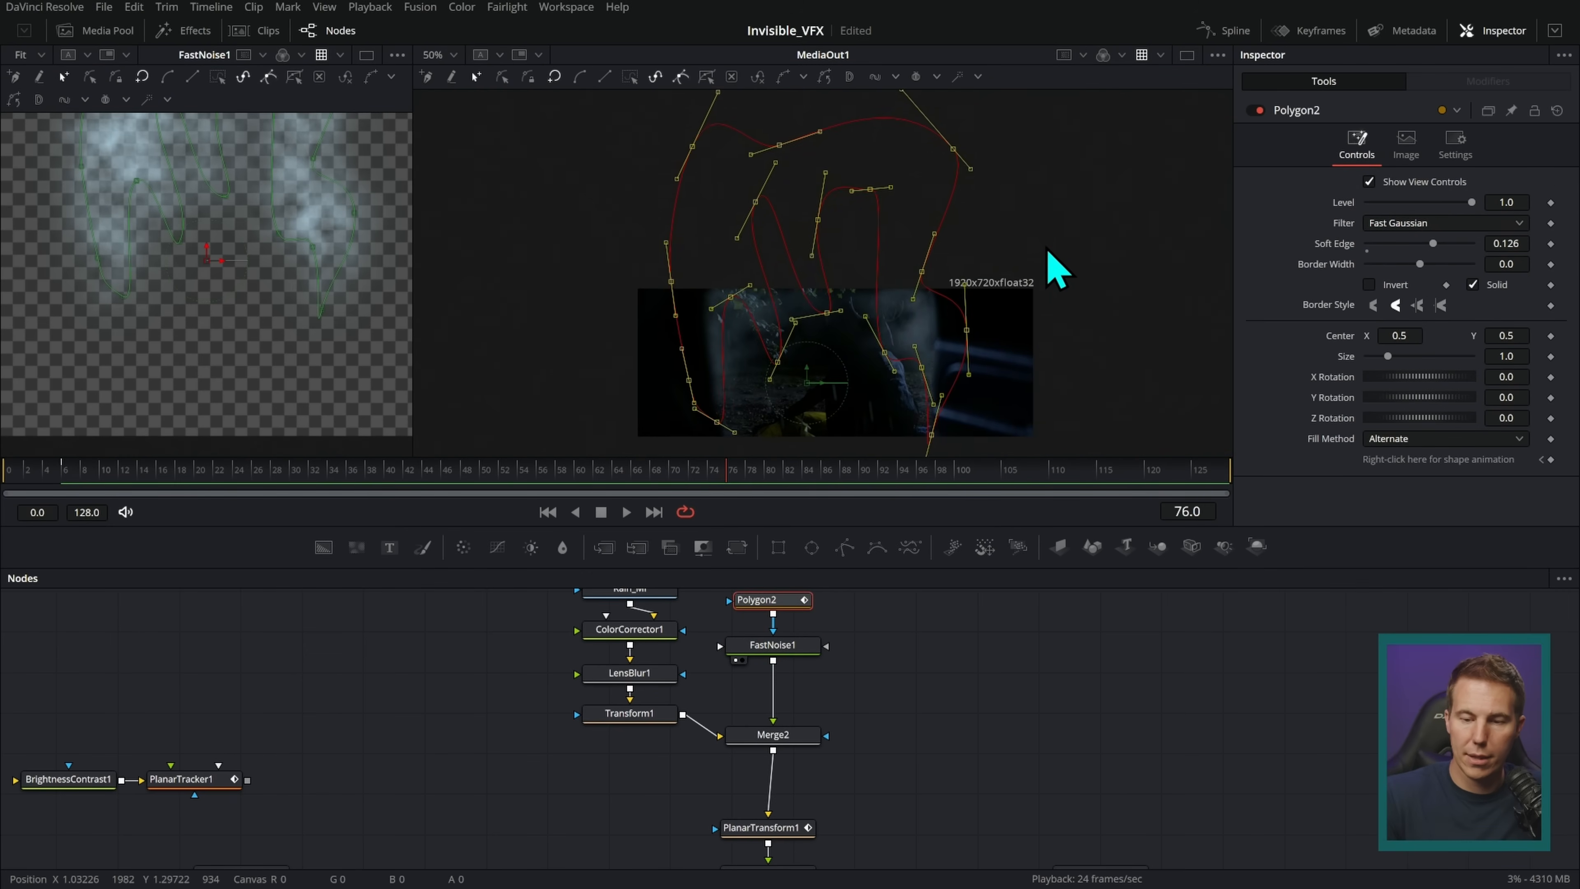
scroll(1036, 280, up, 2)
scroll(1040, 289, down, 3)
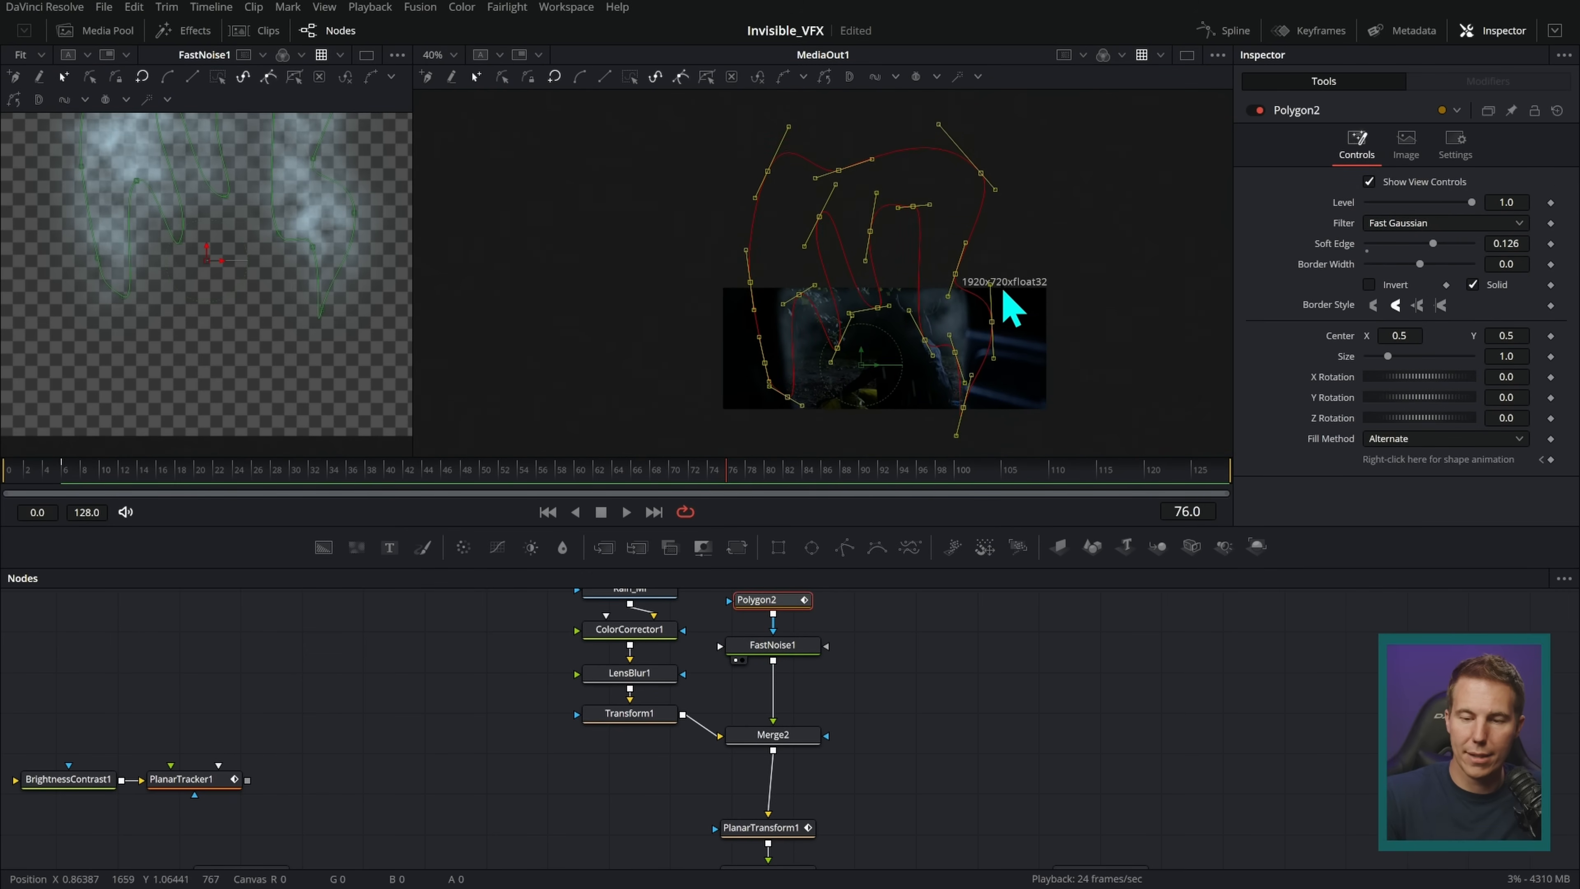
click(707, 79)
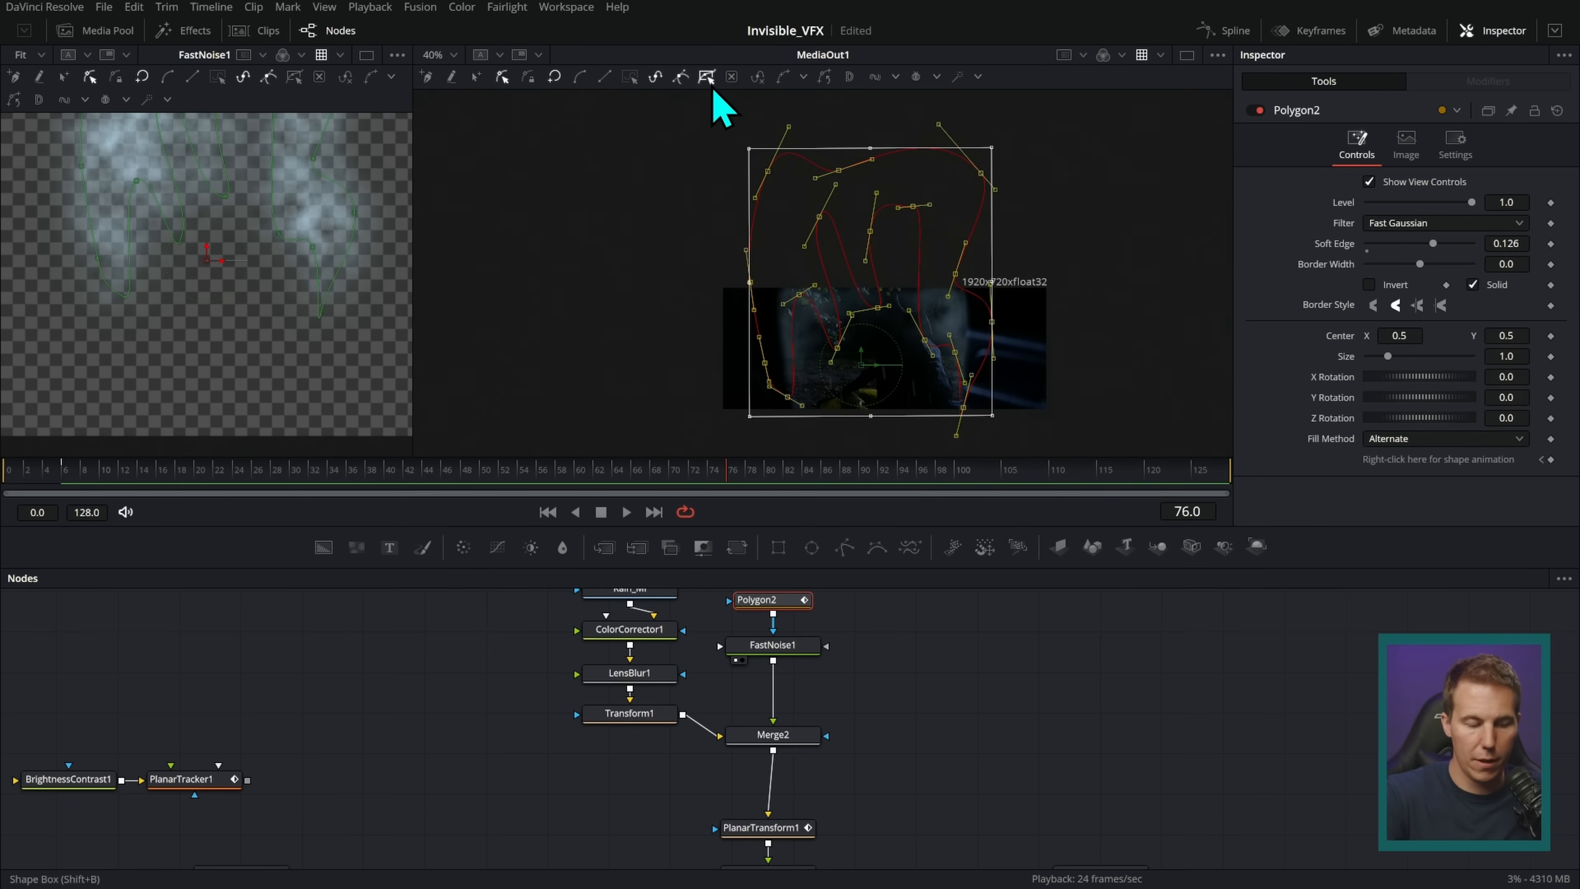
drag(873, 152, 884, 315)
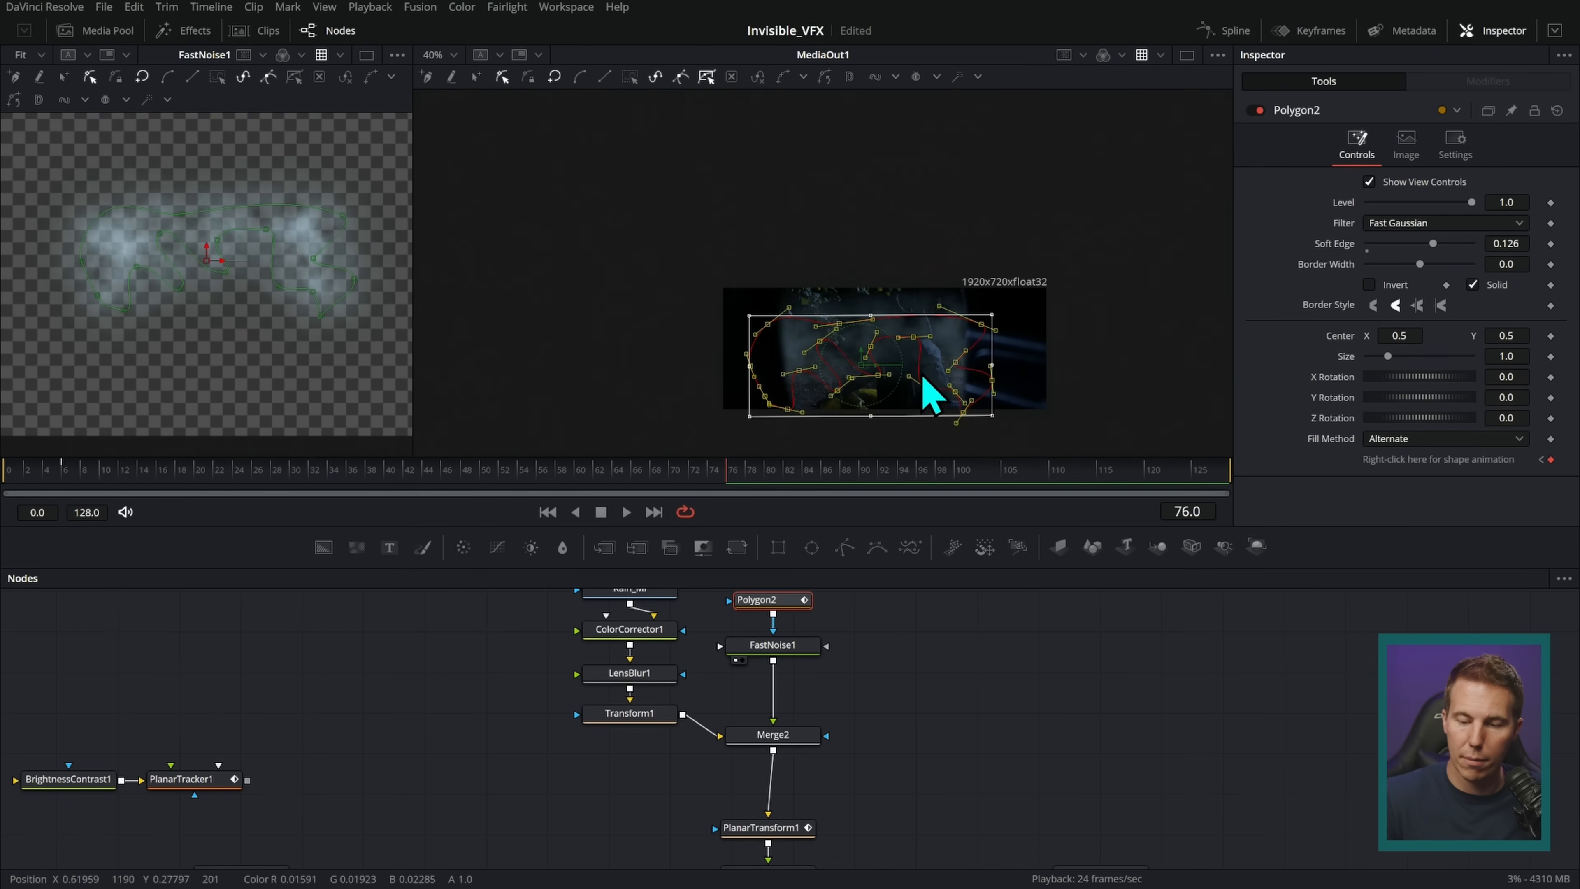
- Shrink Polygon2's shape further, position it over the upper part of the shot at frame 76, and turn off the Shape Box
drag(993, 416, 977, 355)
mouse_move(762, 269)
mouse_down()
mouse_move(776, 295)
mouse_move(783, 279)
mouse_up()
scroll(977, 348, up, 5)
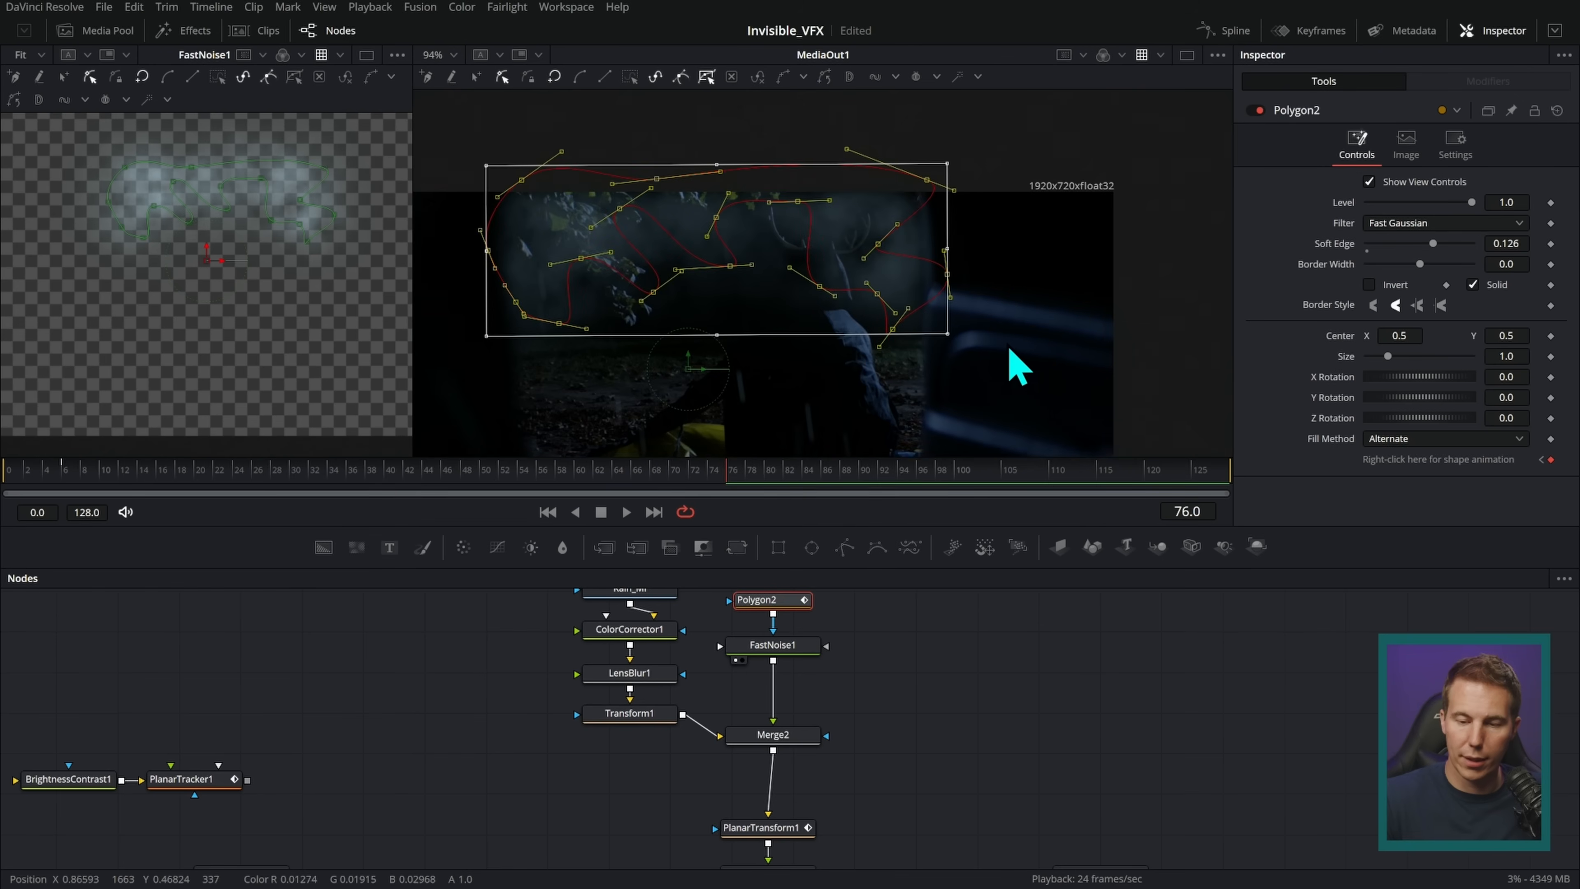
drag(1014, 374, 1083, 353)
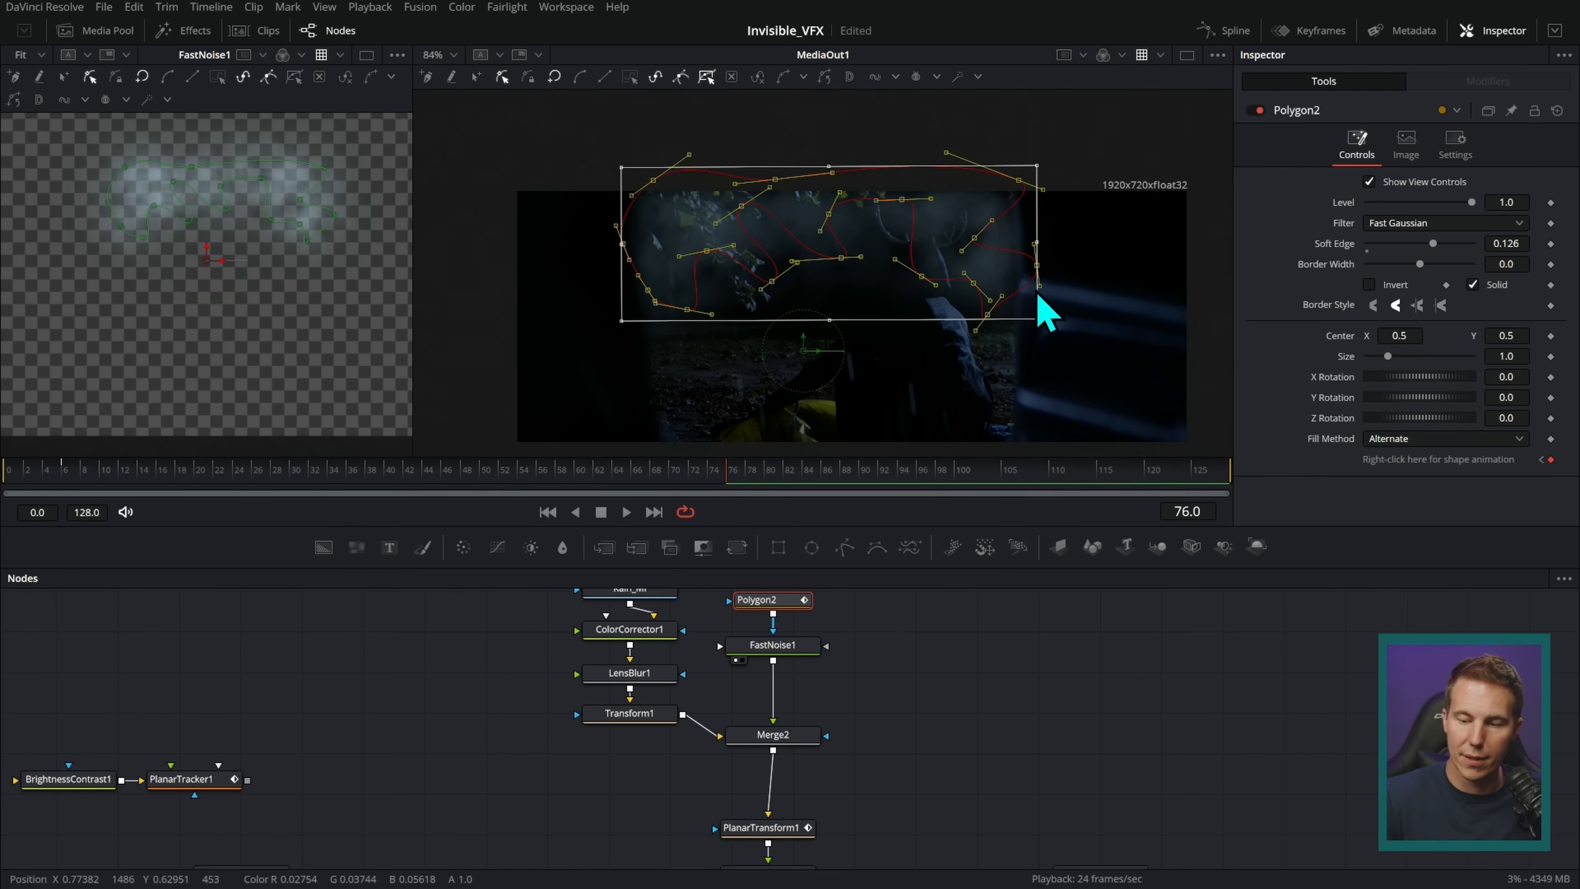
drag(1028, 325, 1043, 361)
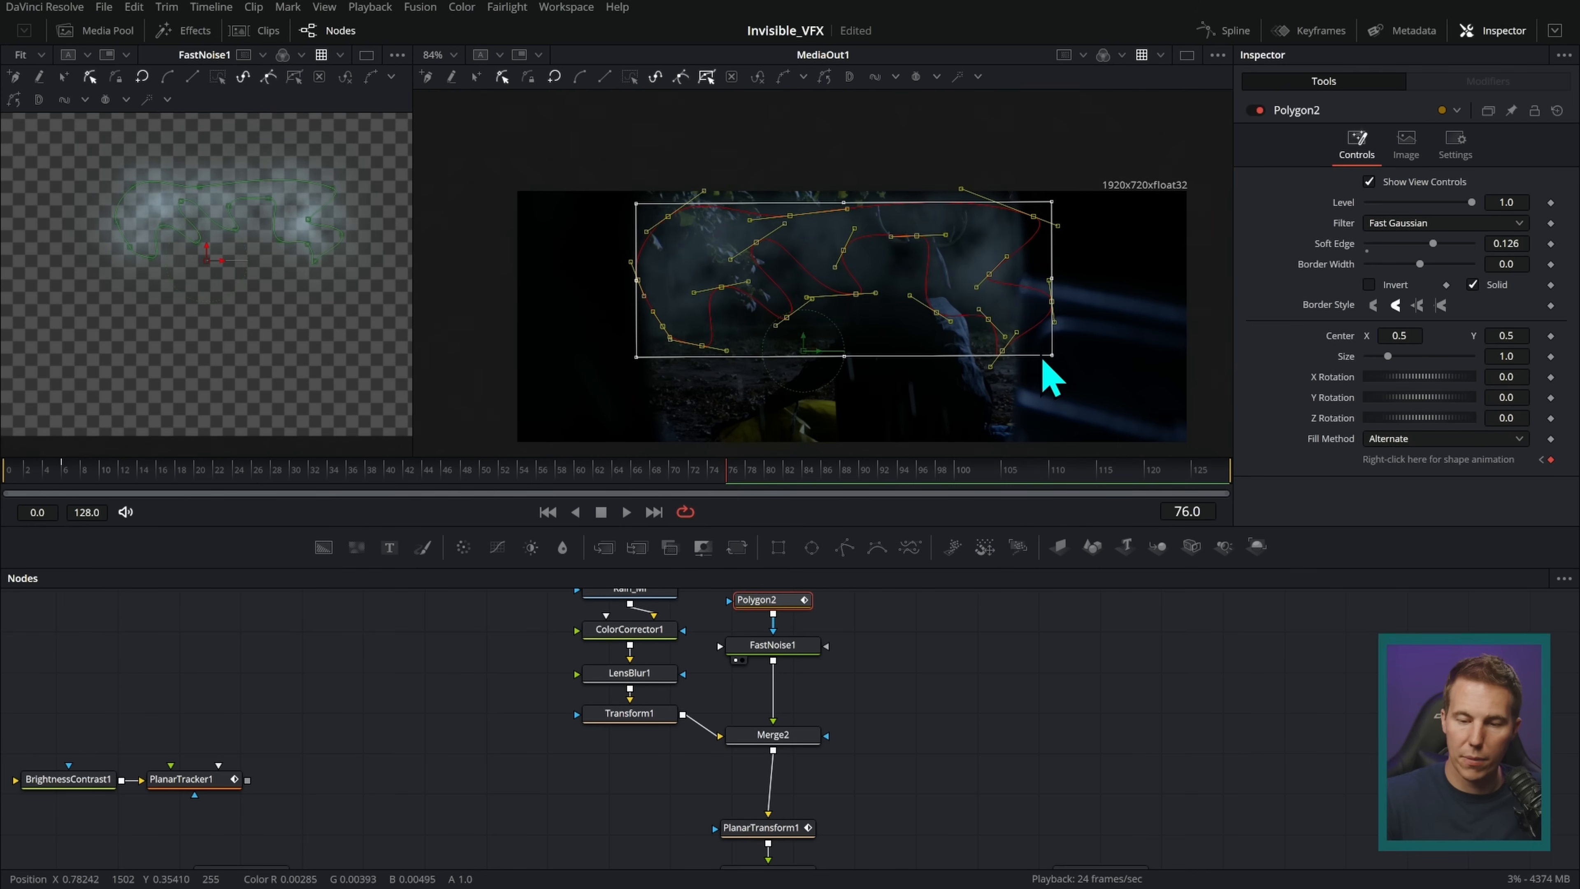
click(706, 77)
click(907, 657)
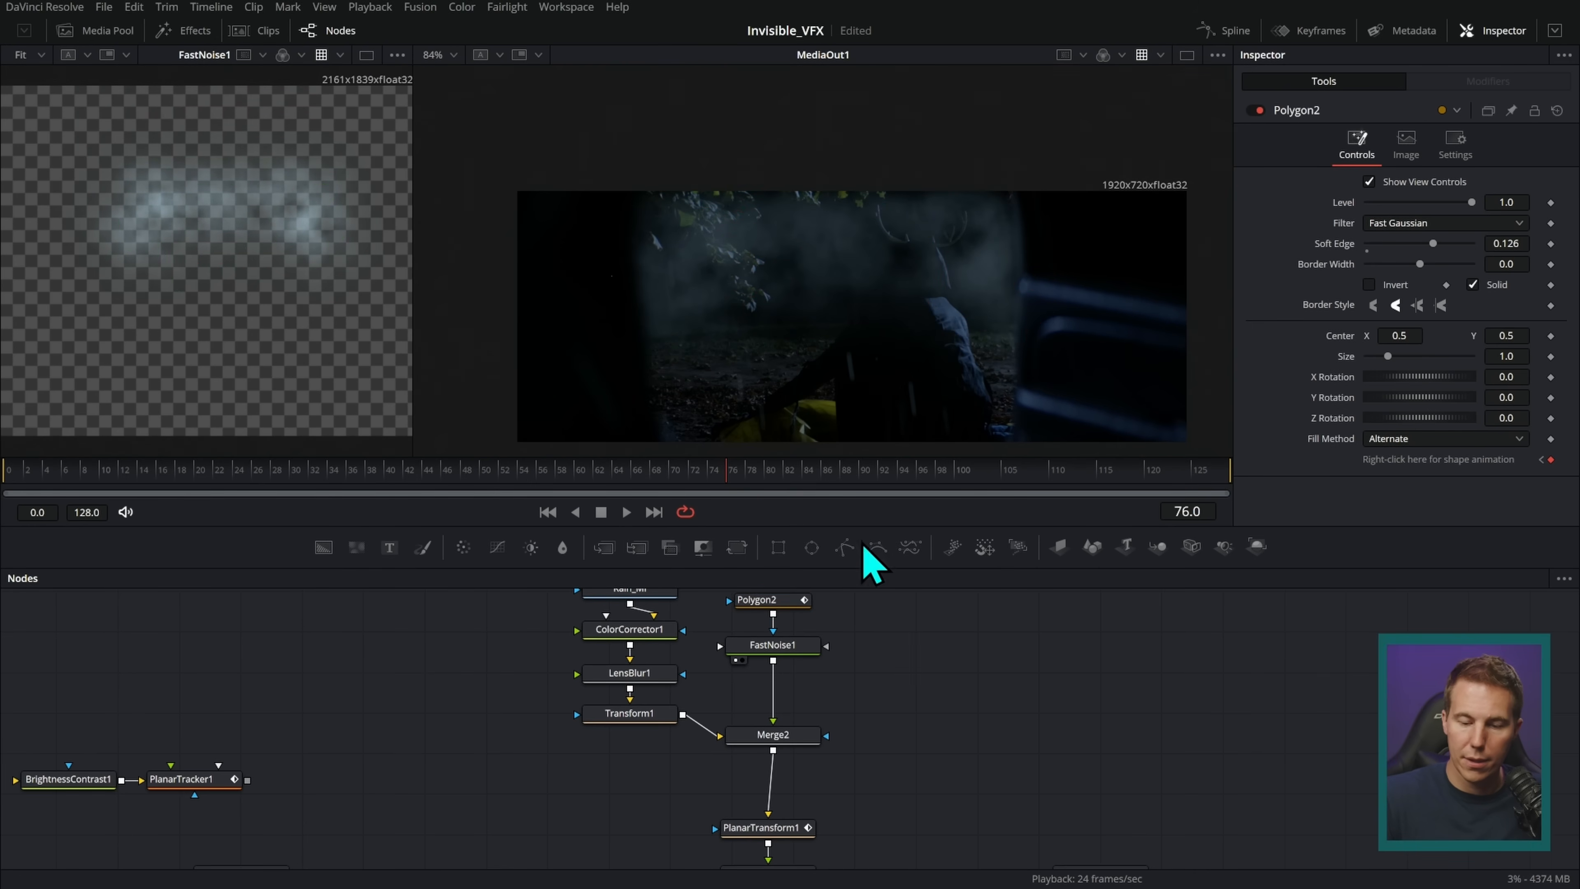
- Play back the composite to check the reshaped fog mask and stop at frame 33
click(628, 513)
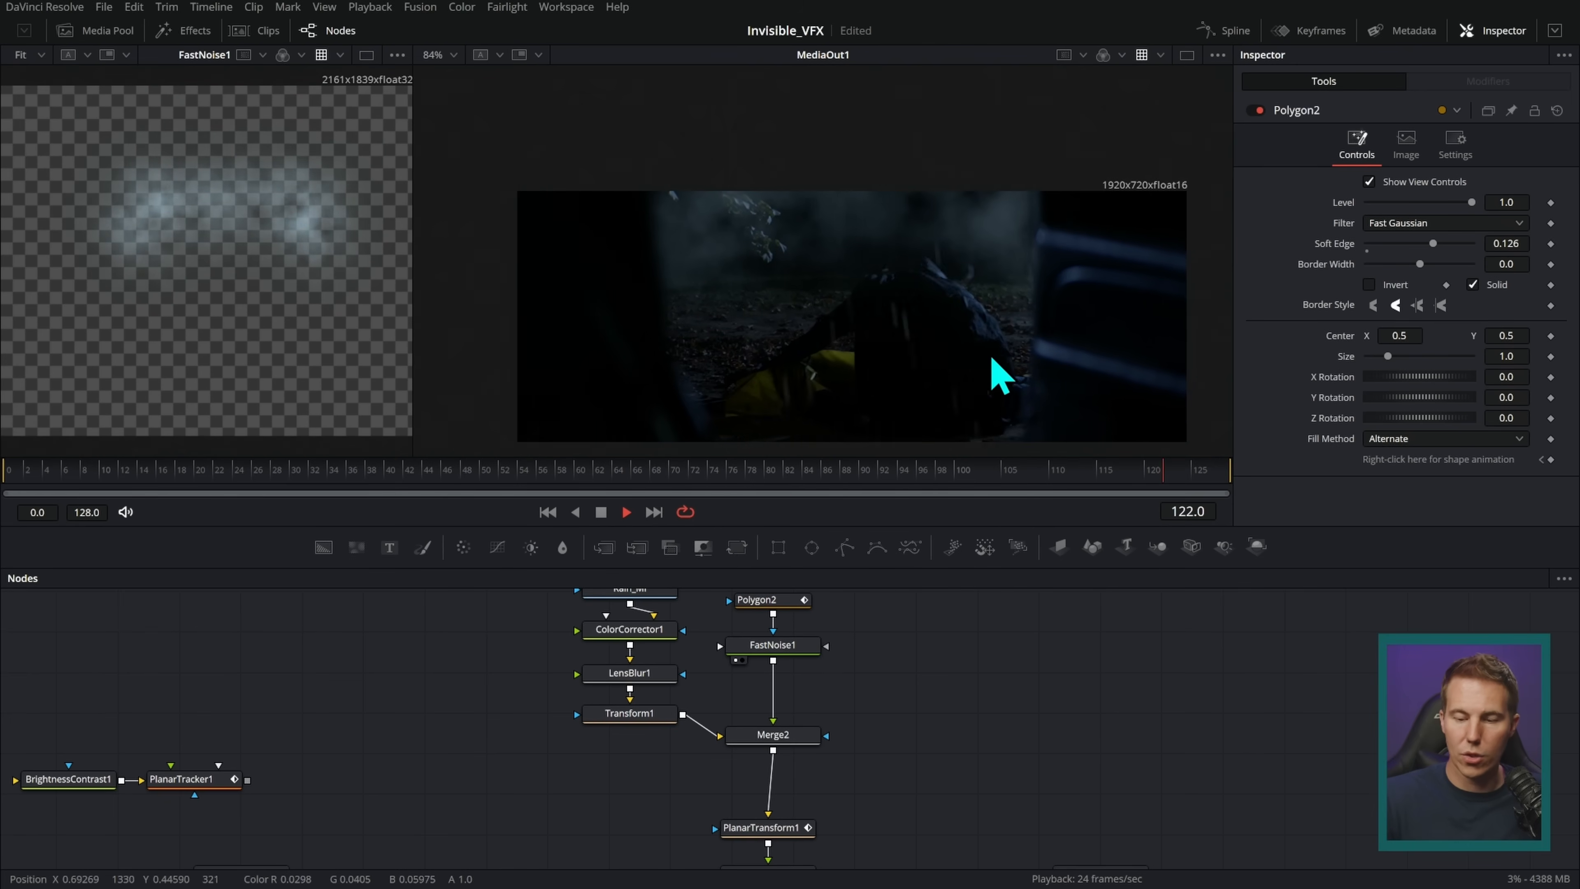
scroll(1020, 361, up, 1)
scroll(969, 431, up, 1)
key(space)
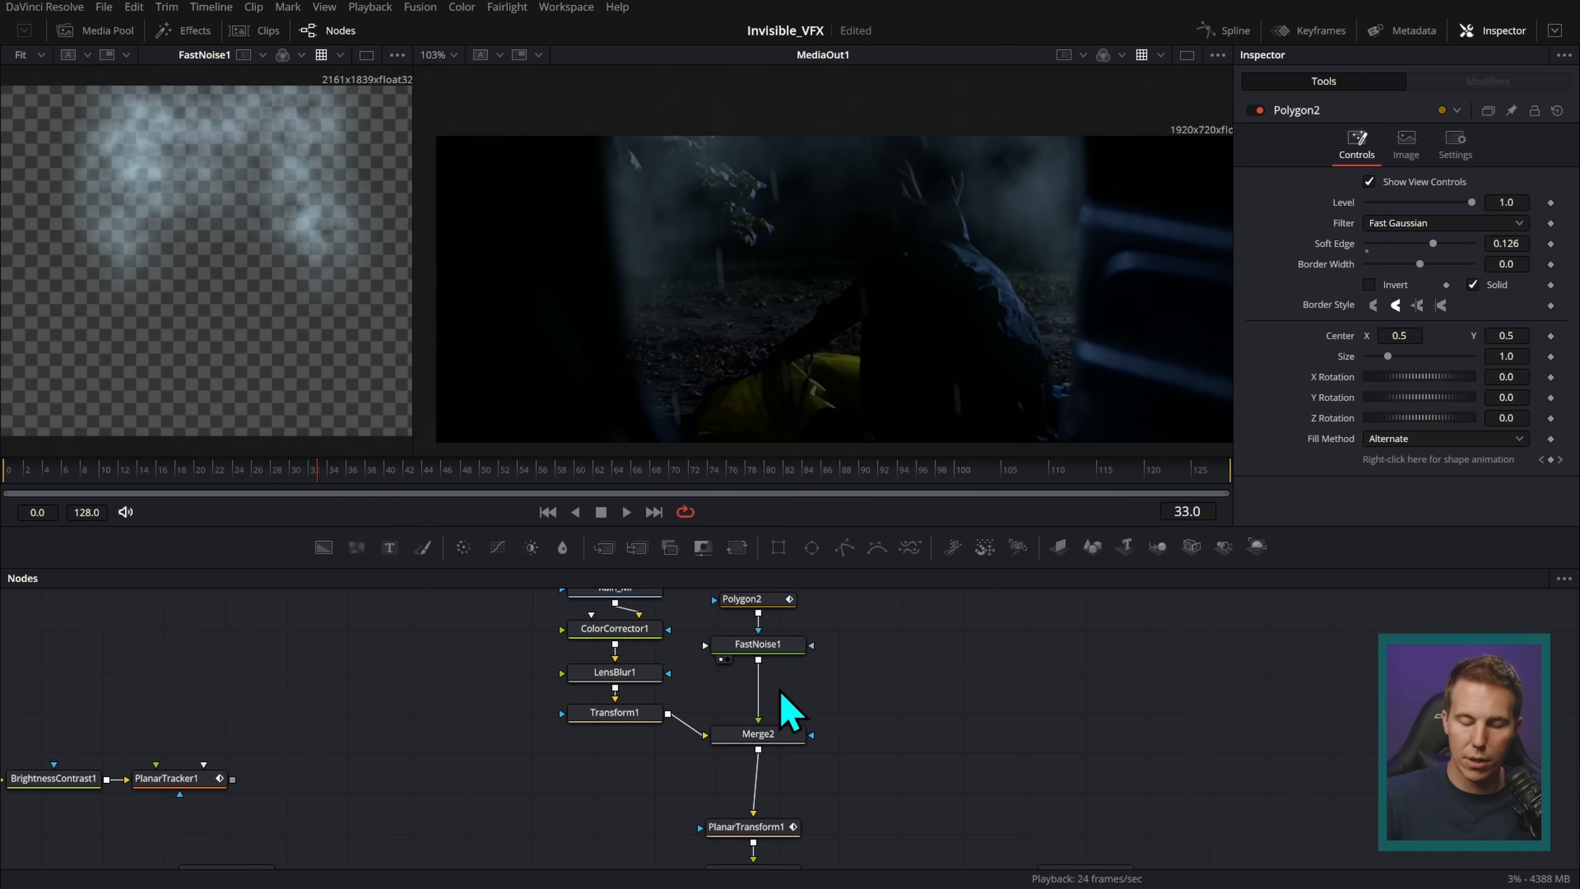
- Lower Merge2's Blend to 0.276 and play back the fainter fog up to frame 106
click(778, 738)
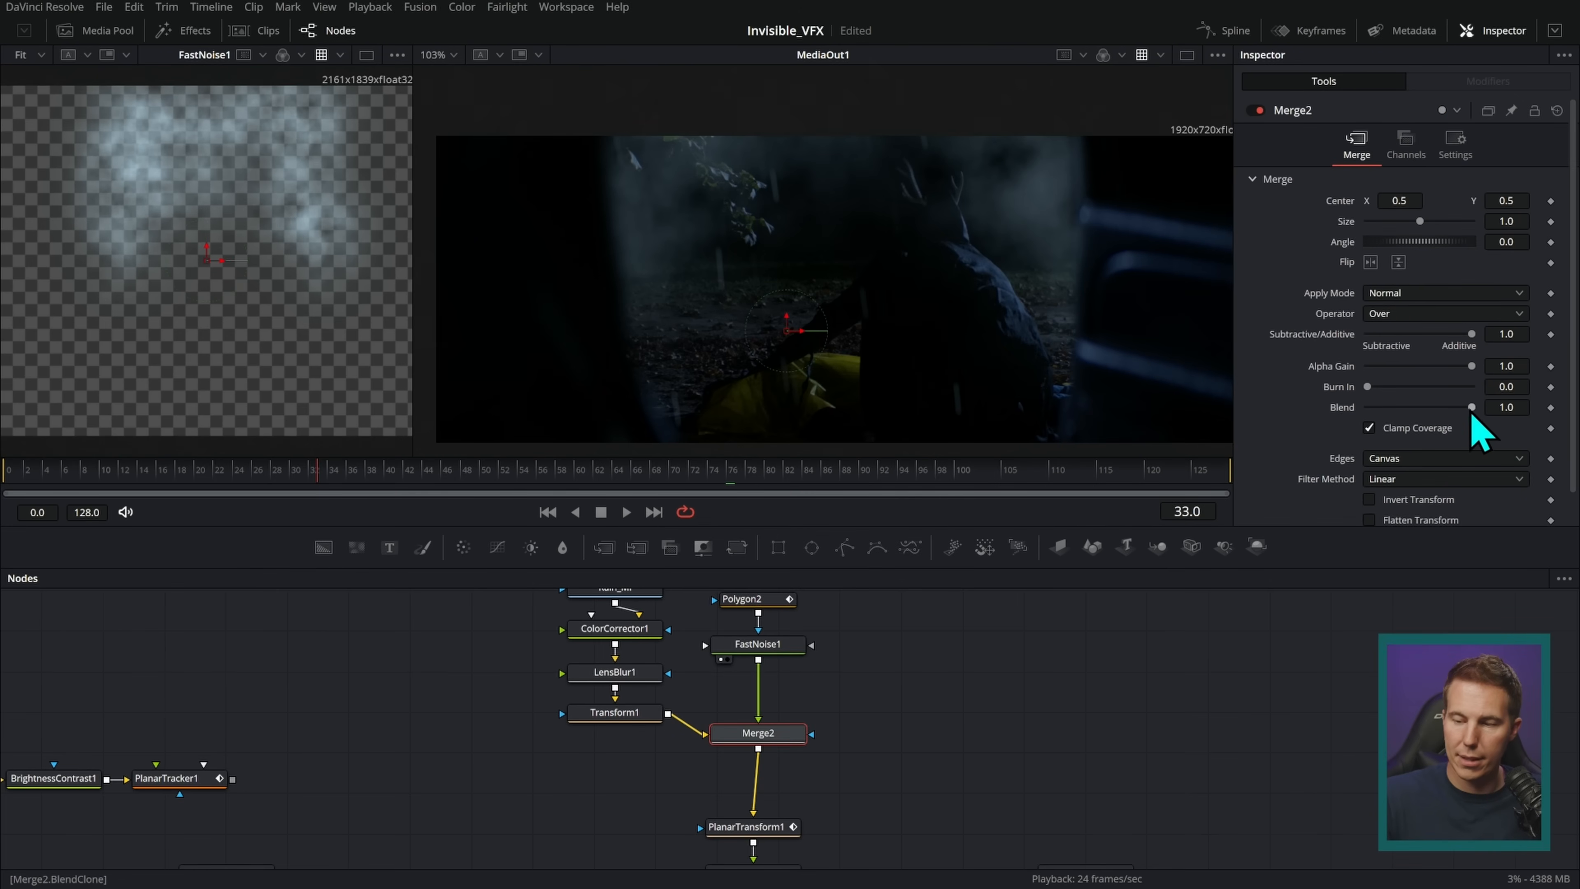
drag(1472, 418, 1394, 426)
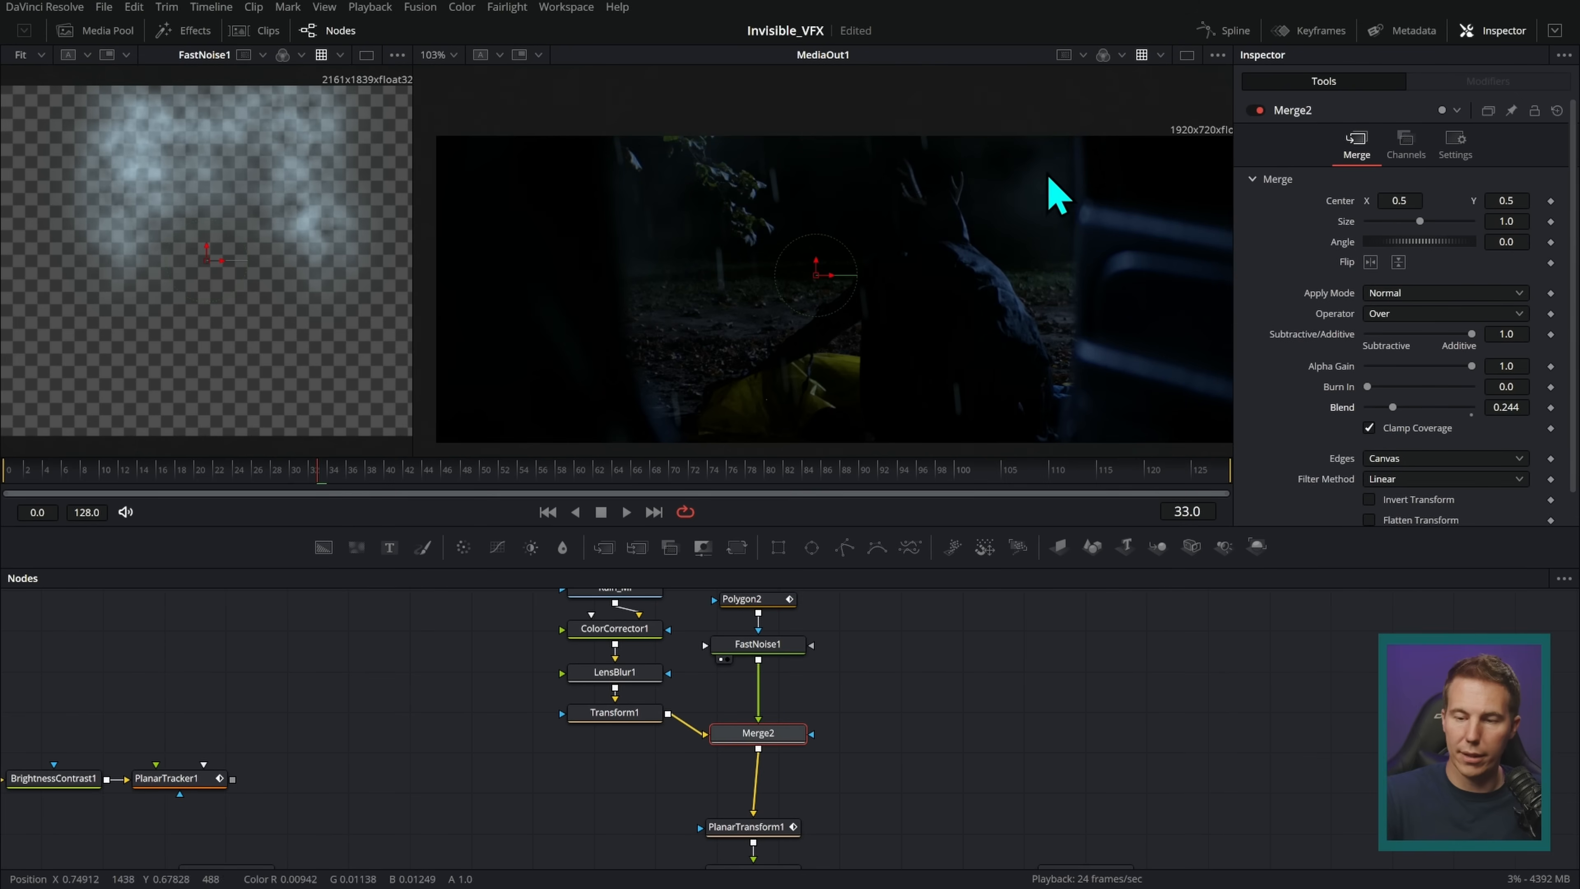
drag(1392, 408, 1396, 408)
scroll(1044, 353, up, 1)
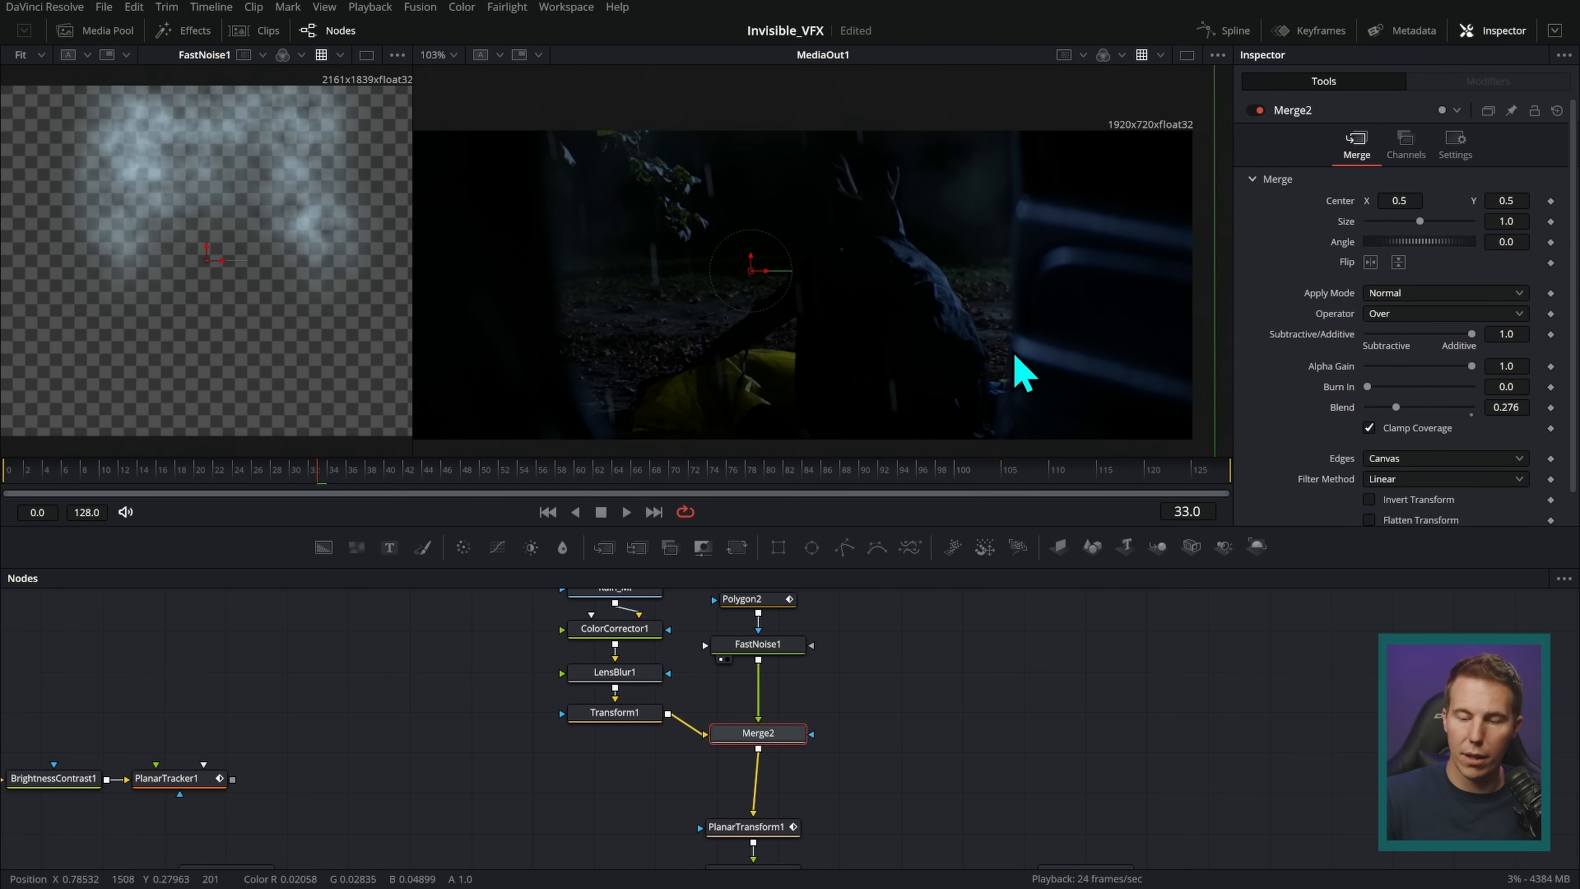
click(625, 513)
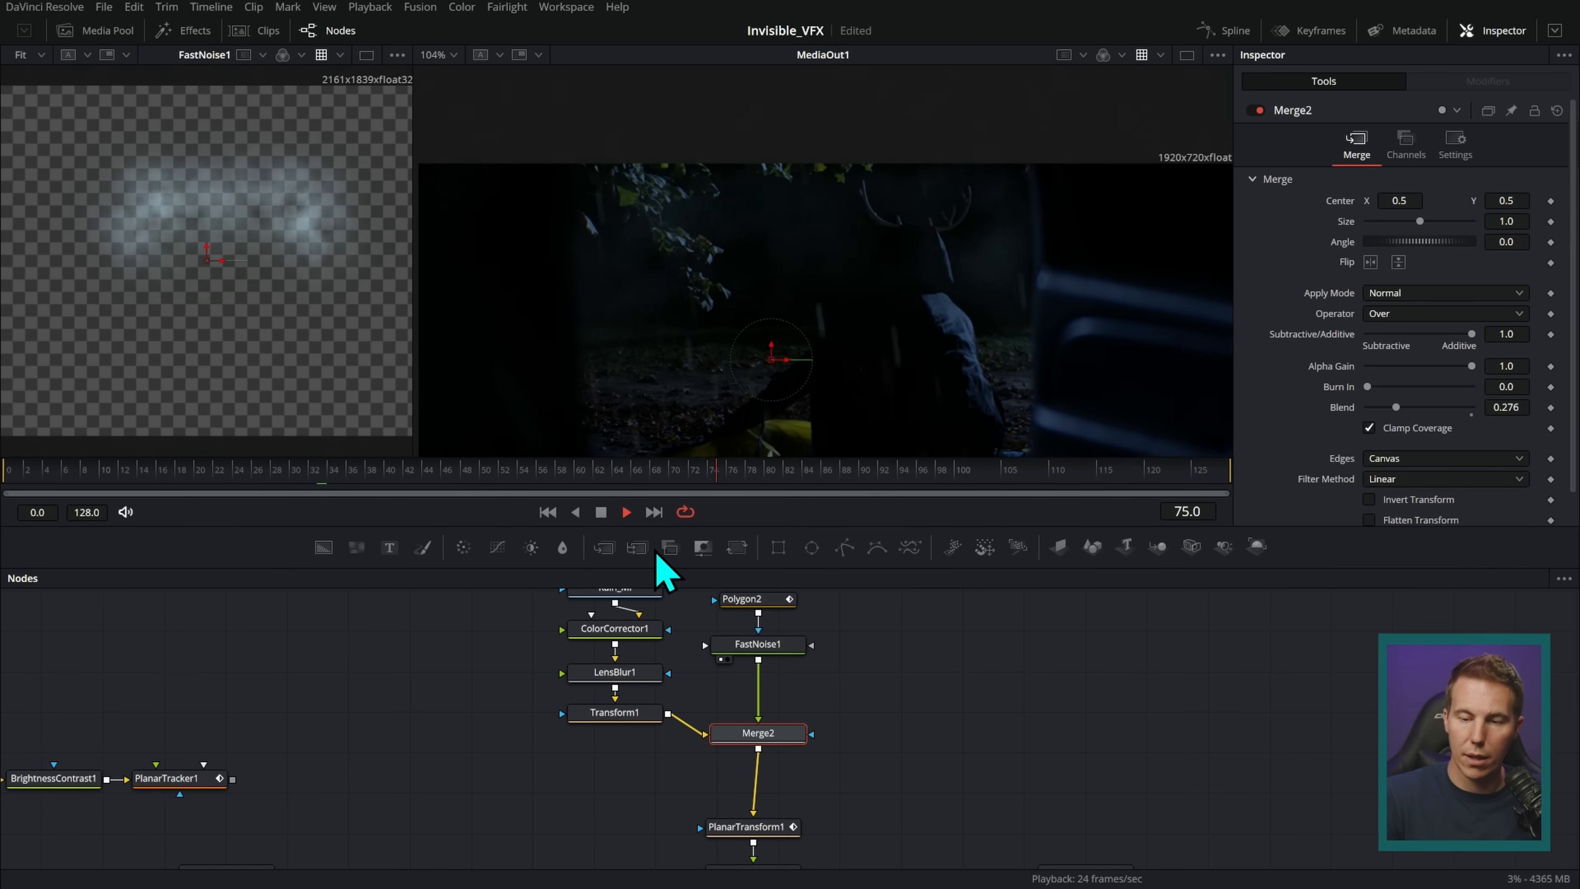
click(603, 512)
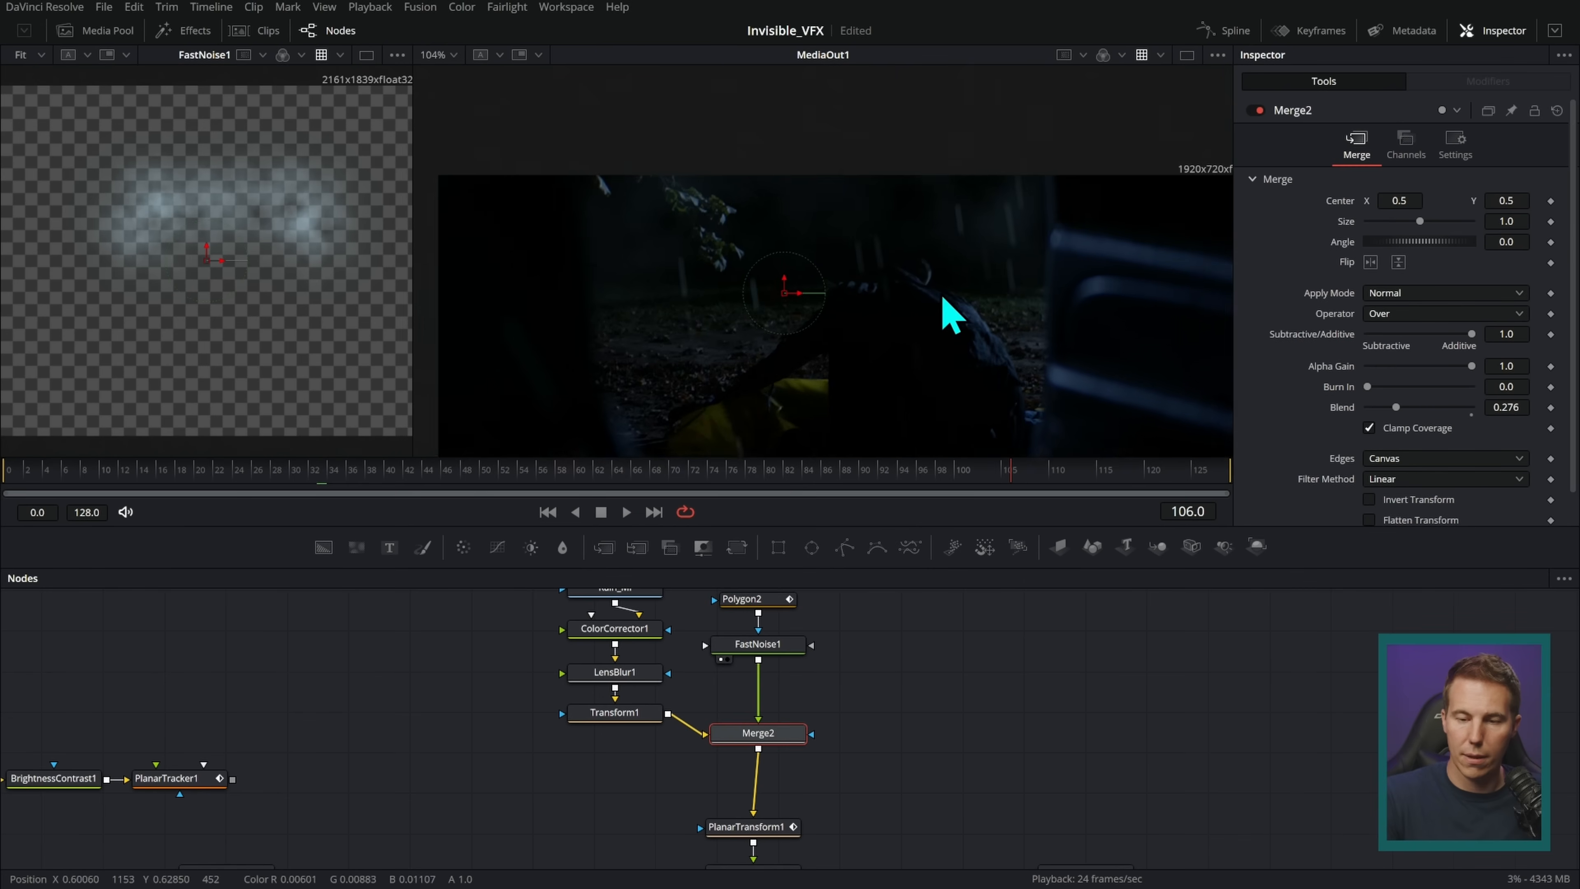
- Raise Merge2's Blend to 1.0 so the fog shows at full strength
scroll(946, 311, up, 4)
drag(1396, 407, 1516, 381)
scroll(1034, 339, down, 3)
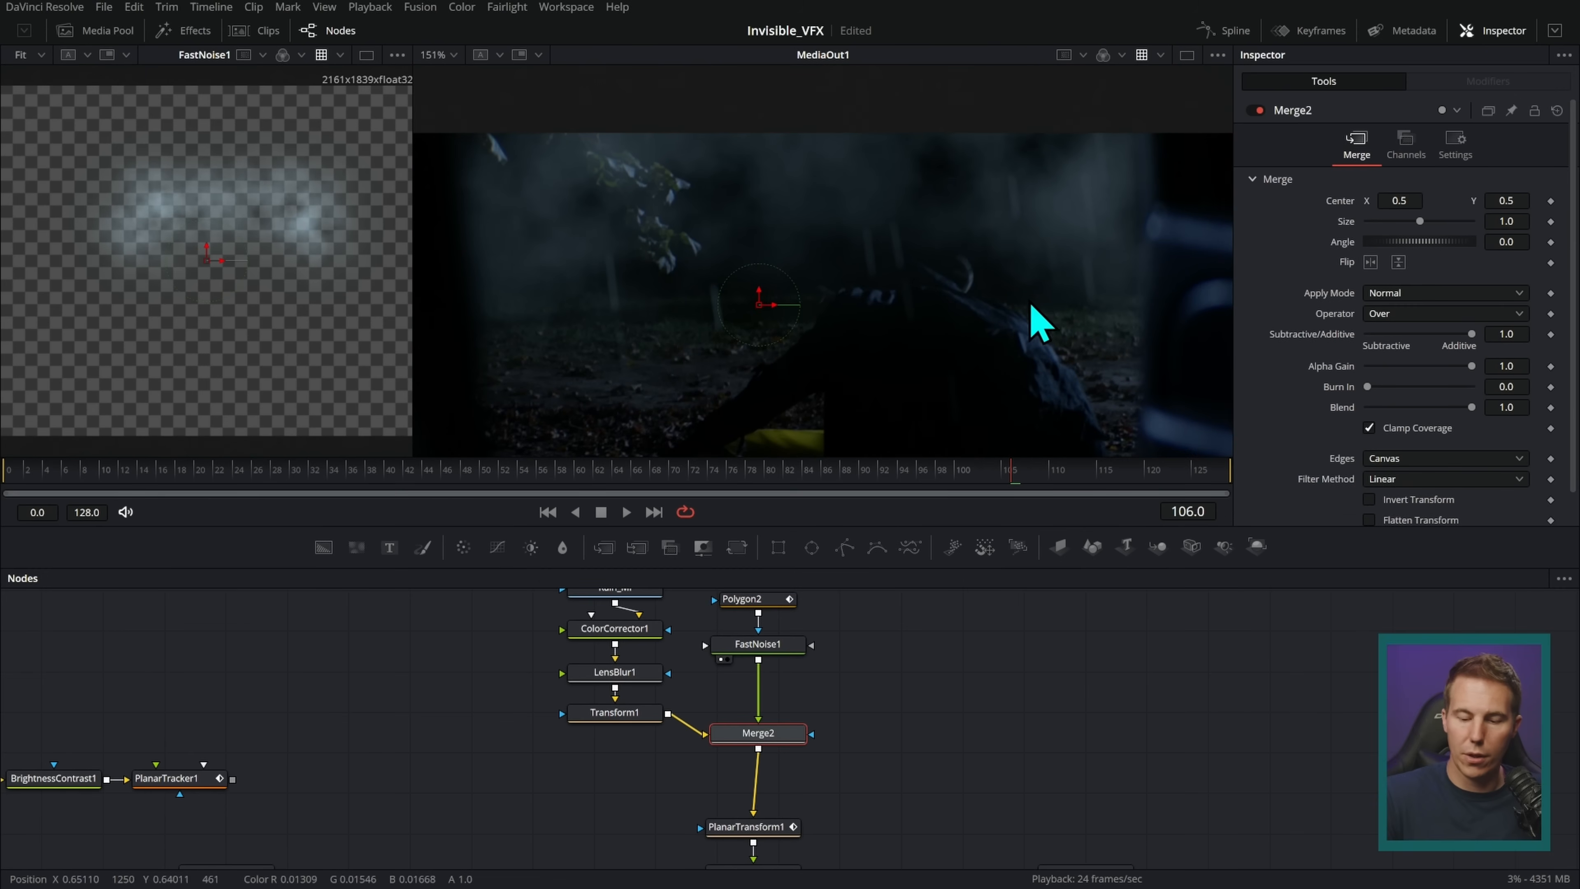
- Set FastNoise1's Seethe to 0.101 and Seethe Rate to 0.062, checking the fog's motion during playback
click(786, 646)
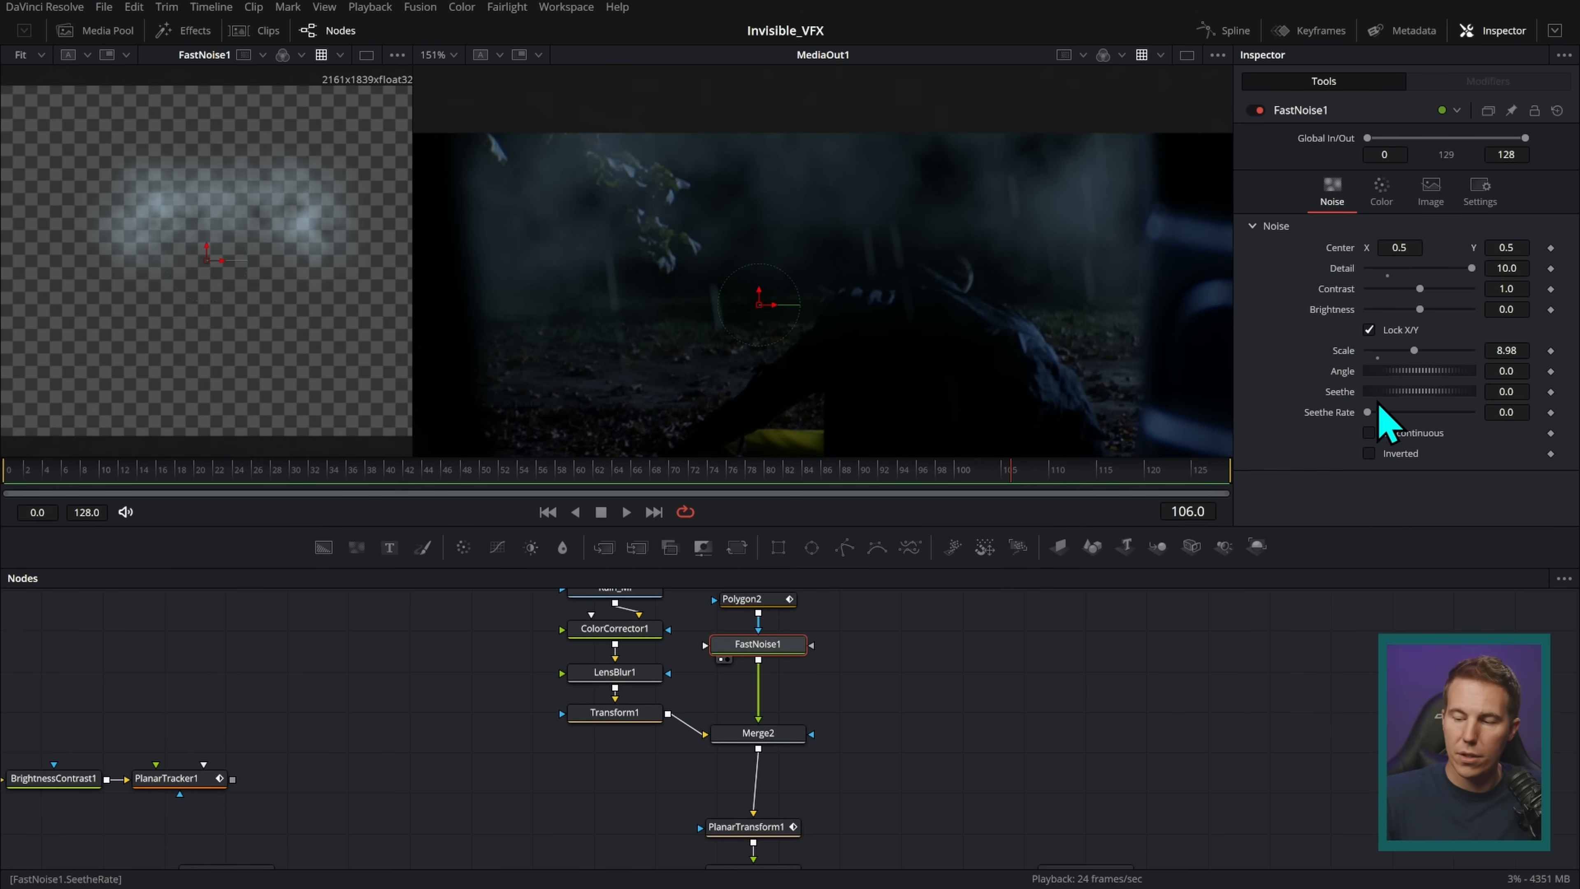
mouse_move(1403, 396)
mouse_down()
mouse_move(1421, 398)
mouse_move(1385, 401)
mouse_move(1435, 395)
mouse_move(1415, 402)
mouse_up()
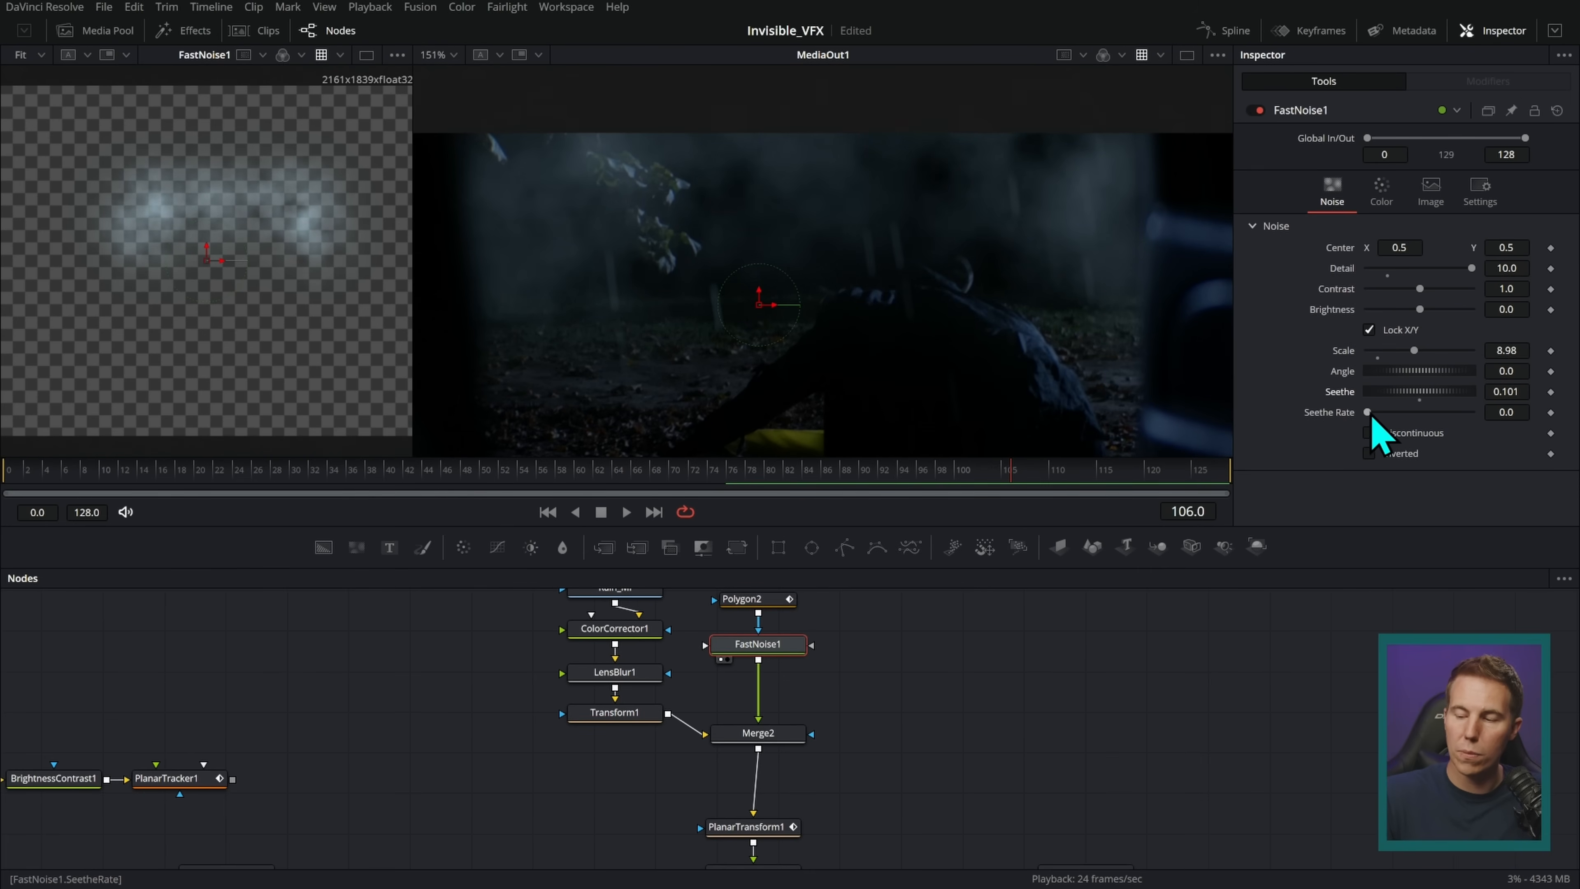
drag(1369, 416, 1372, 418)
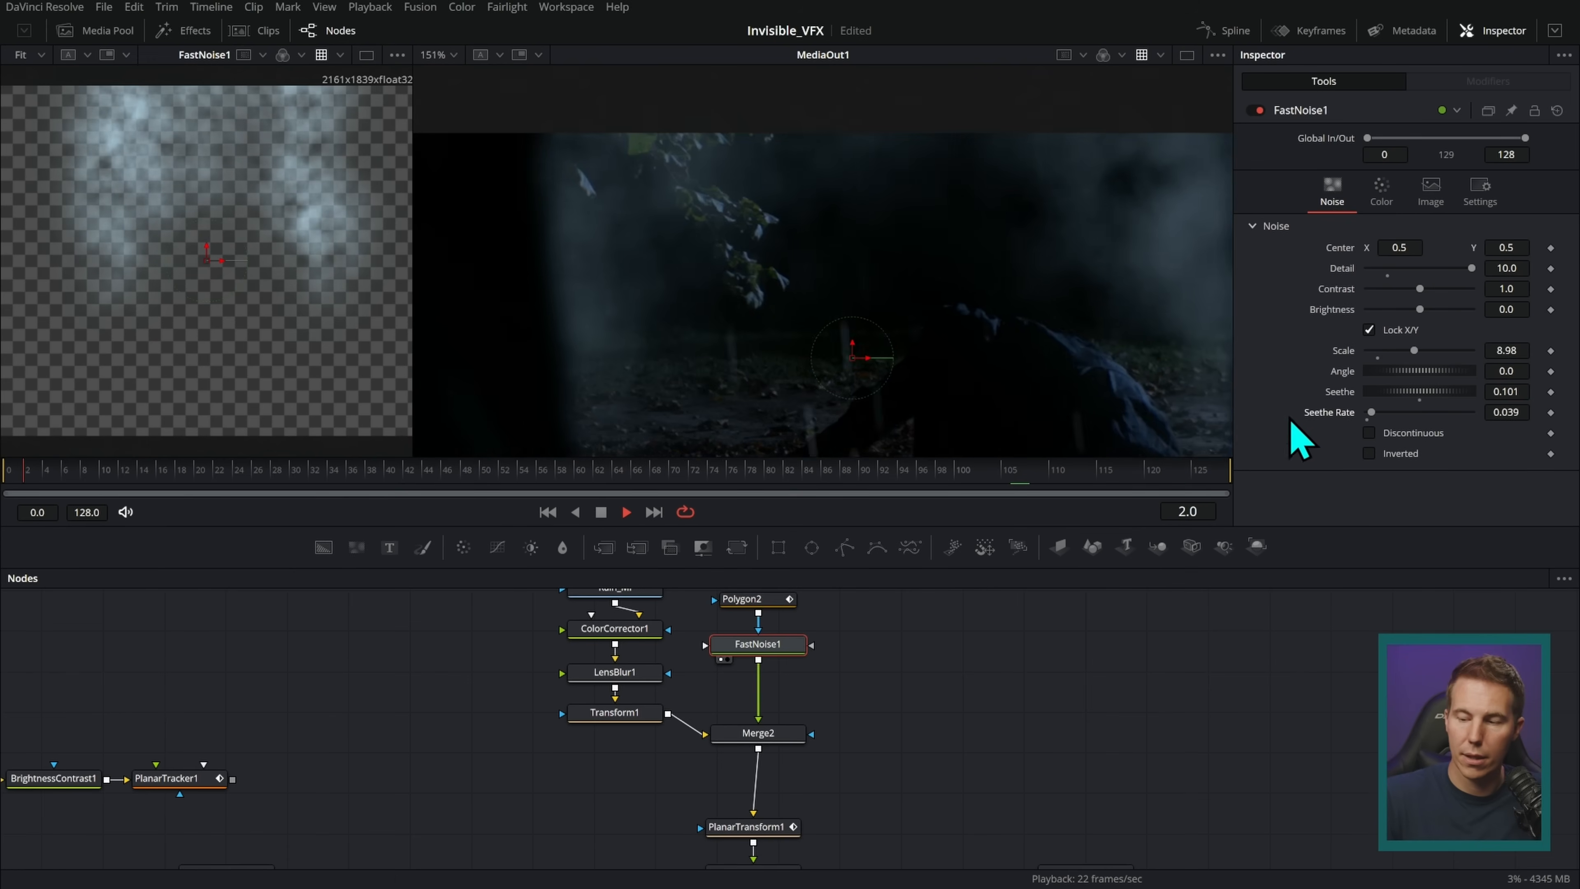
drag(1372, 413, 1375, 408)
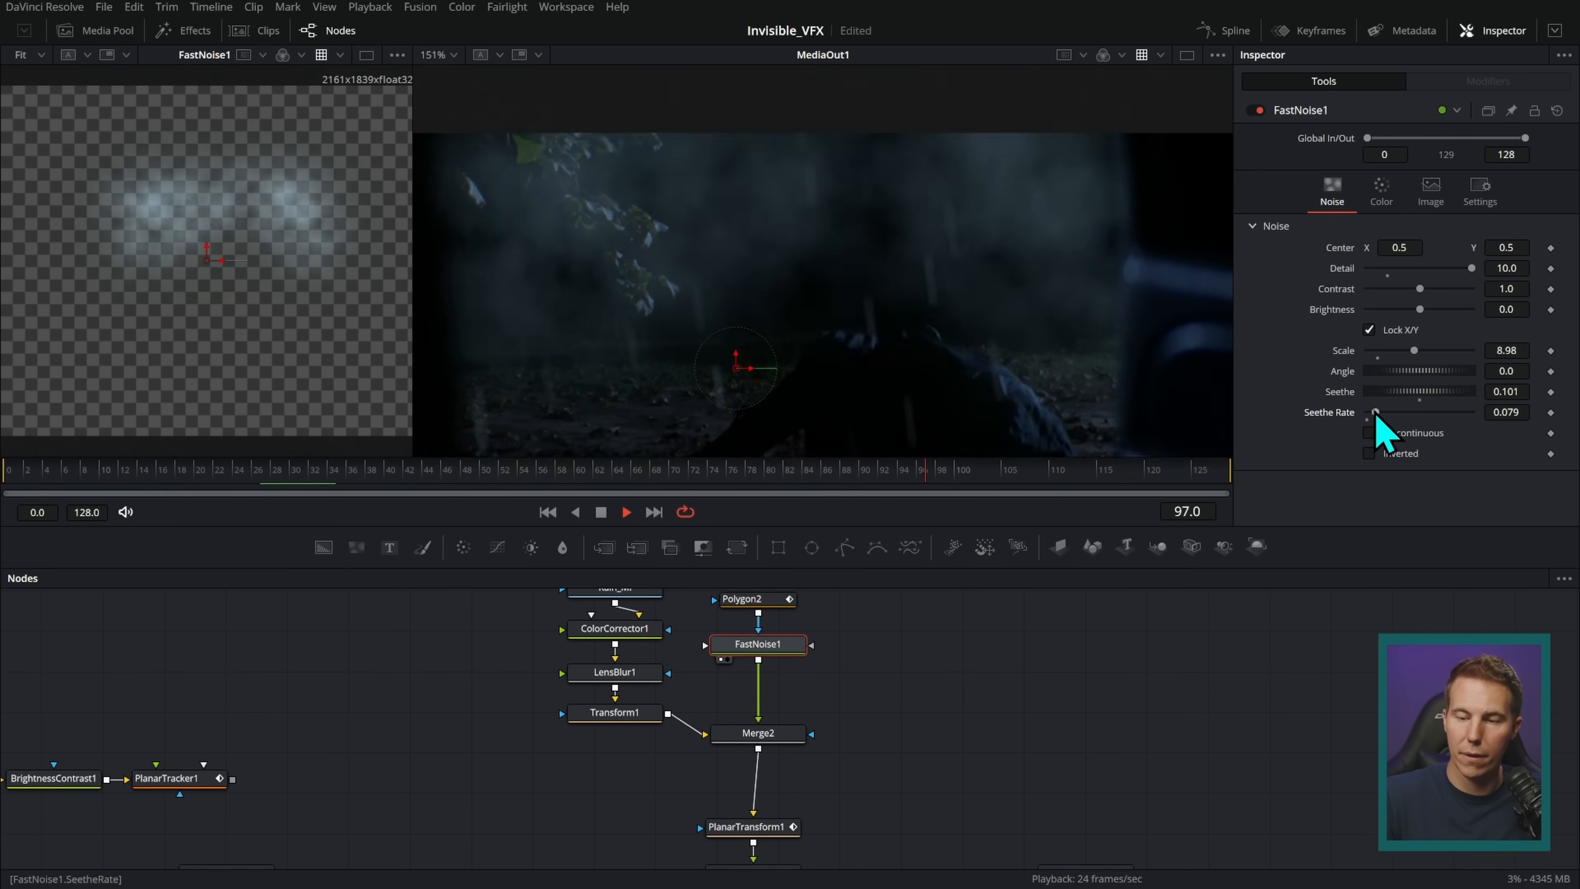
drag(1505, 415, 1496, 415)
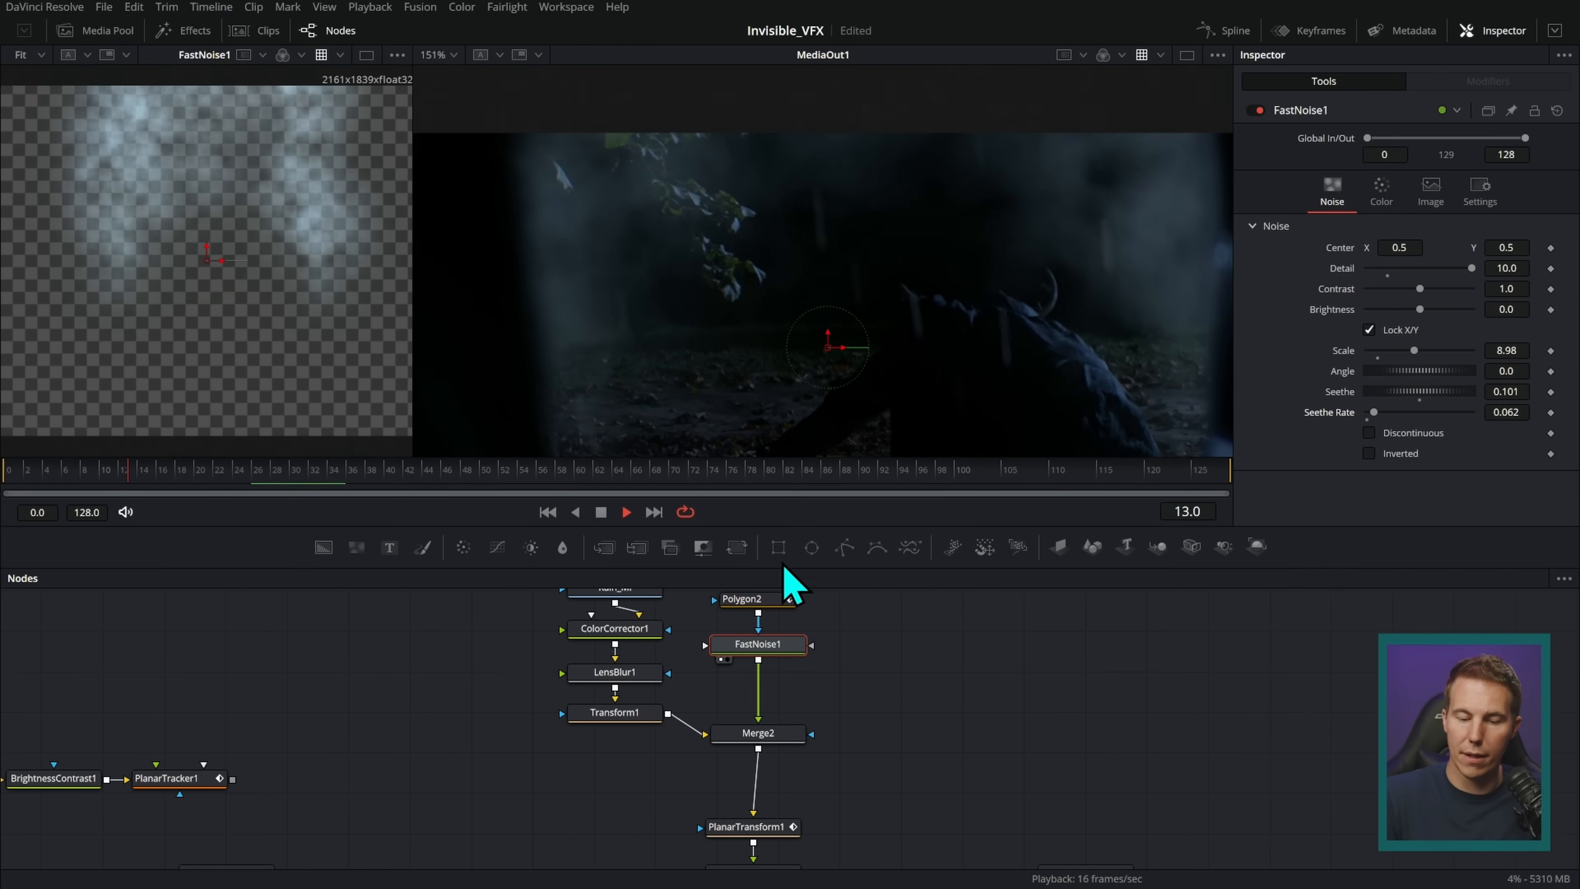
click(600, 512)
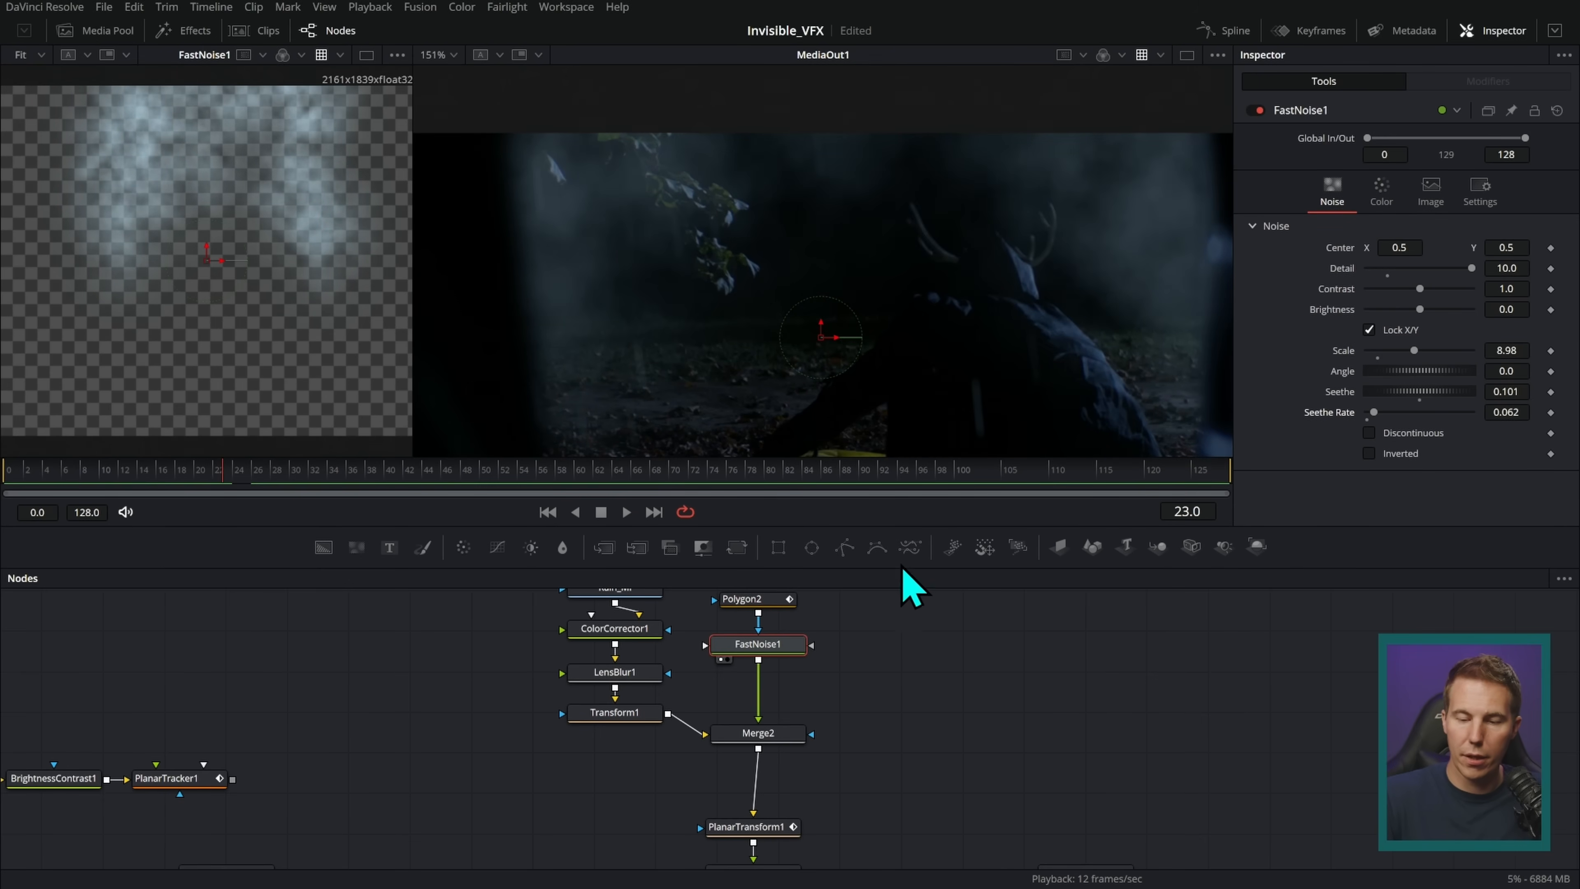
- Keyframe FastNoise1's Center X from 0.454 at frame 0 to 0.502 at frame 128 so the fog drifts sideways
drag(163, 480, 4, 488)
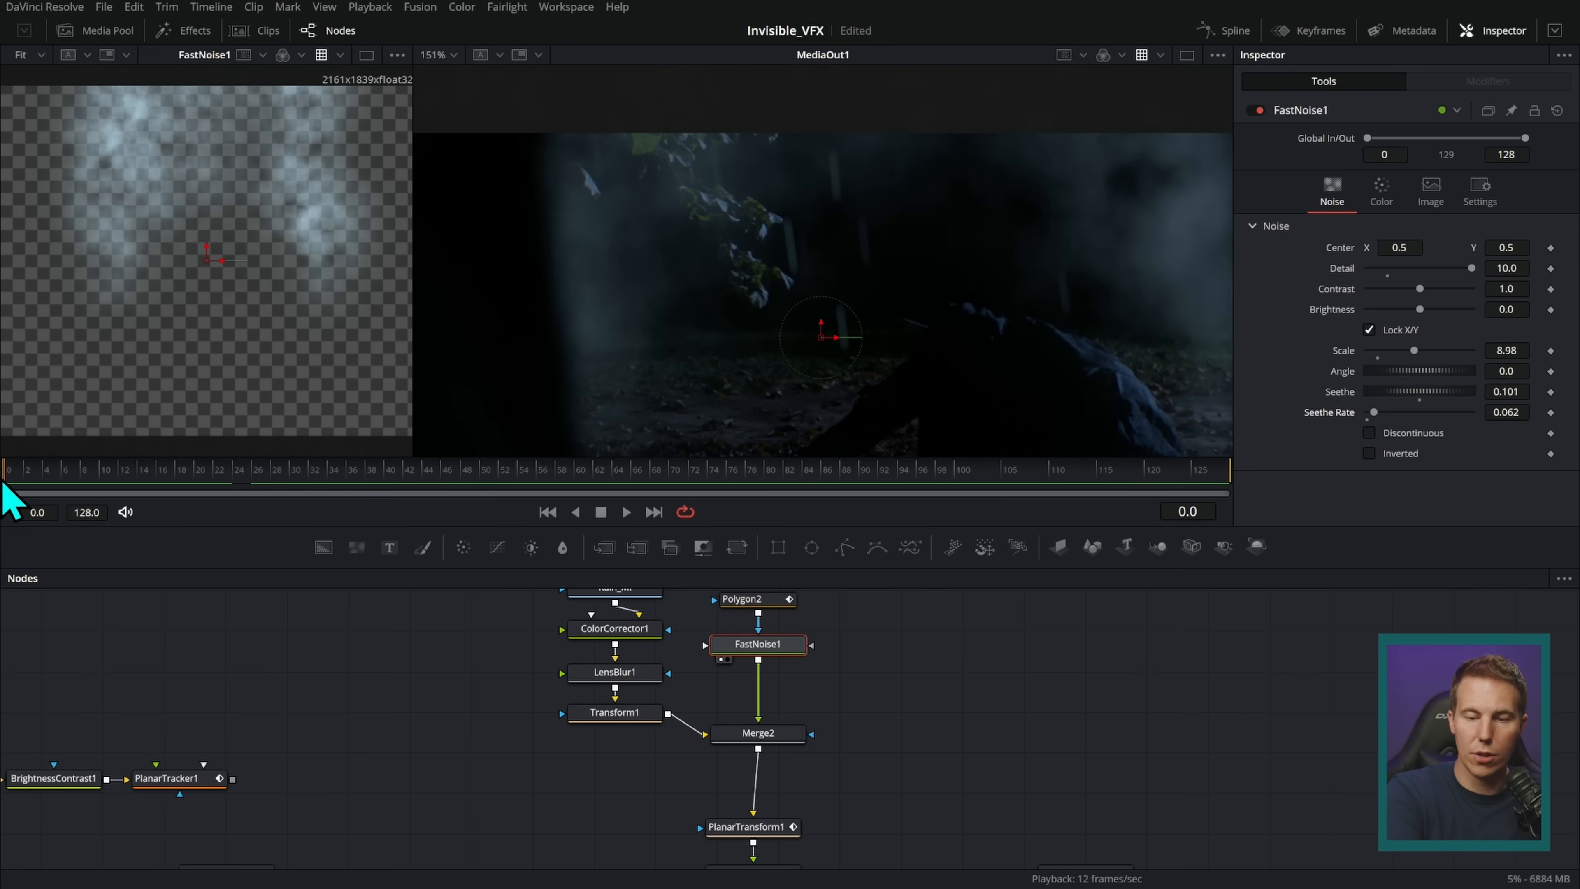
drag(821, 336, 831, 357)
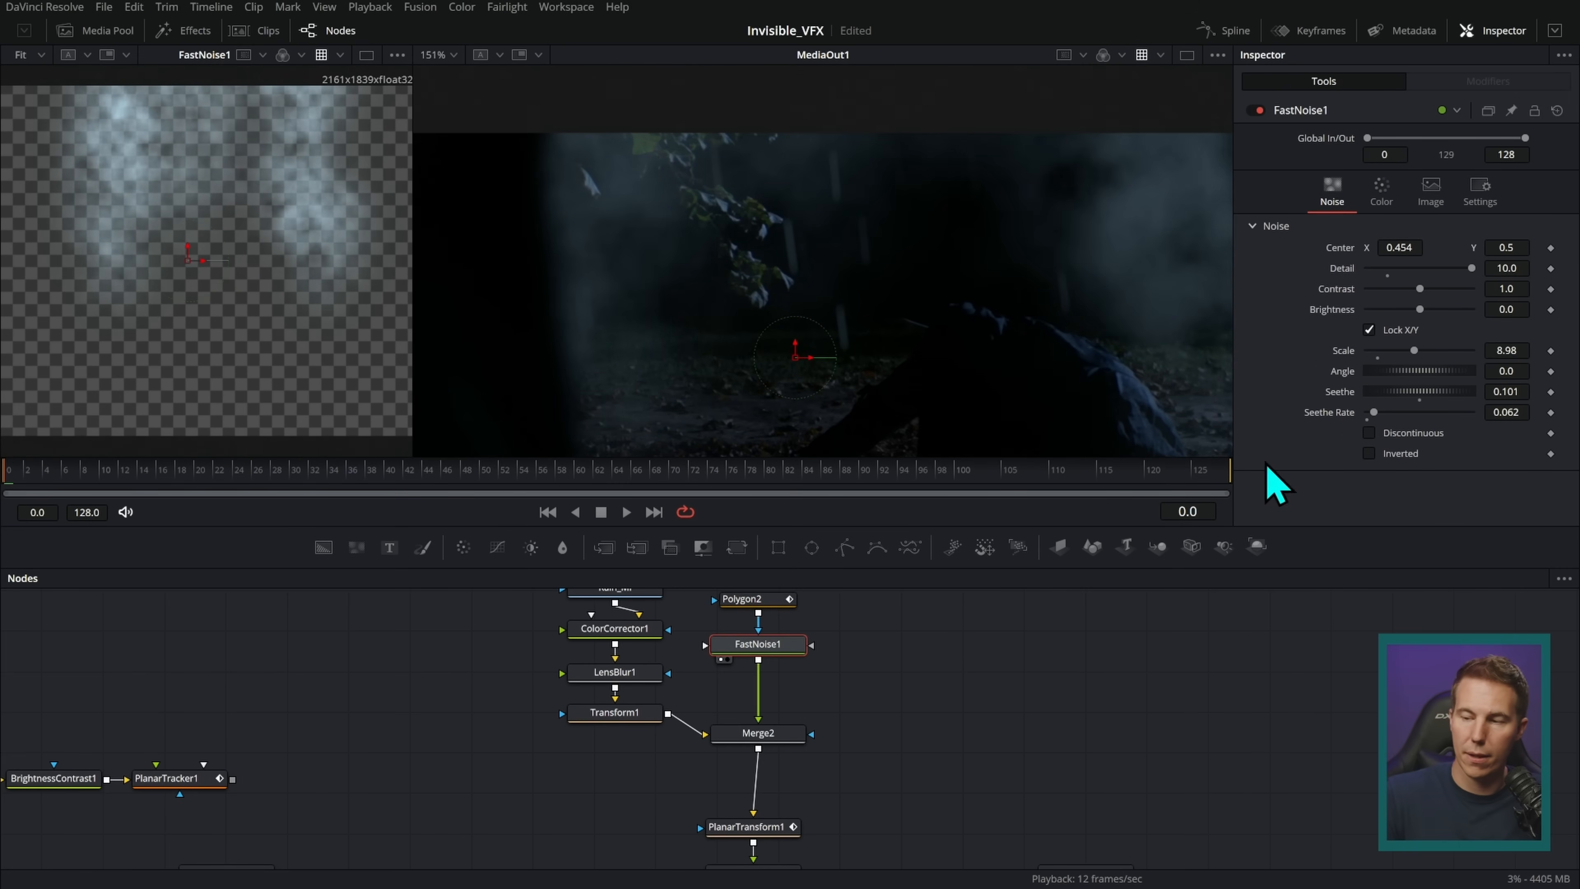
click(1551, 247)
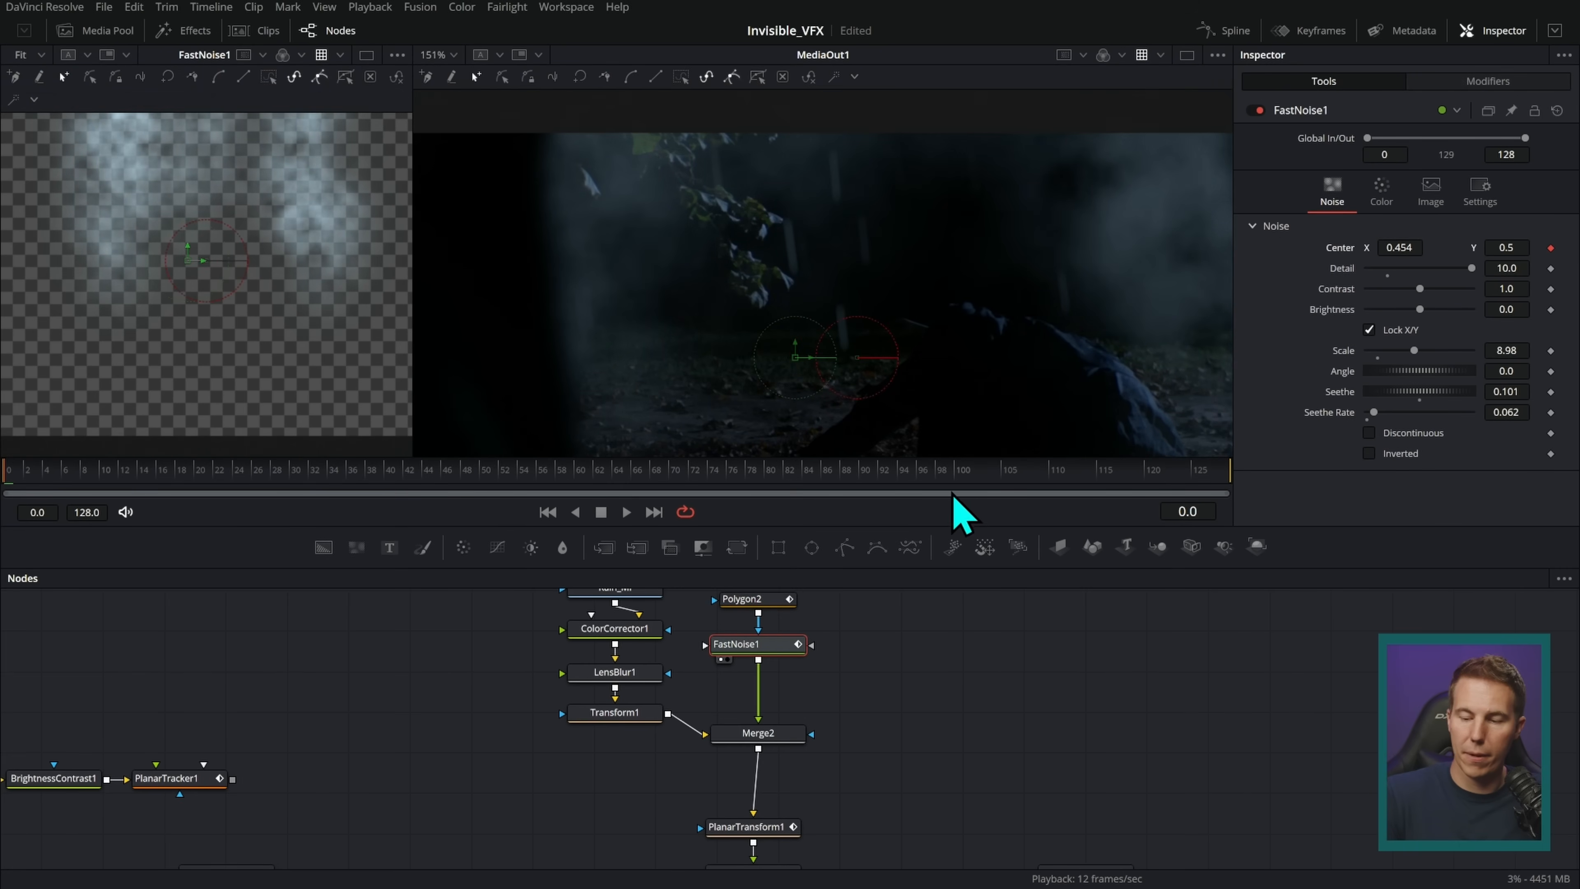
drag(1111, 489, 1424, 448)
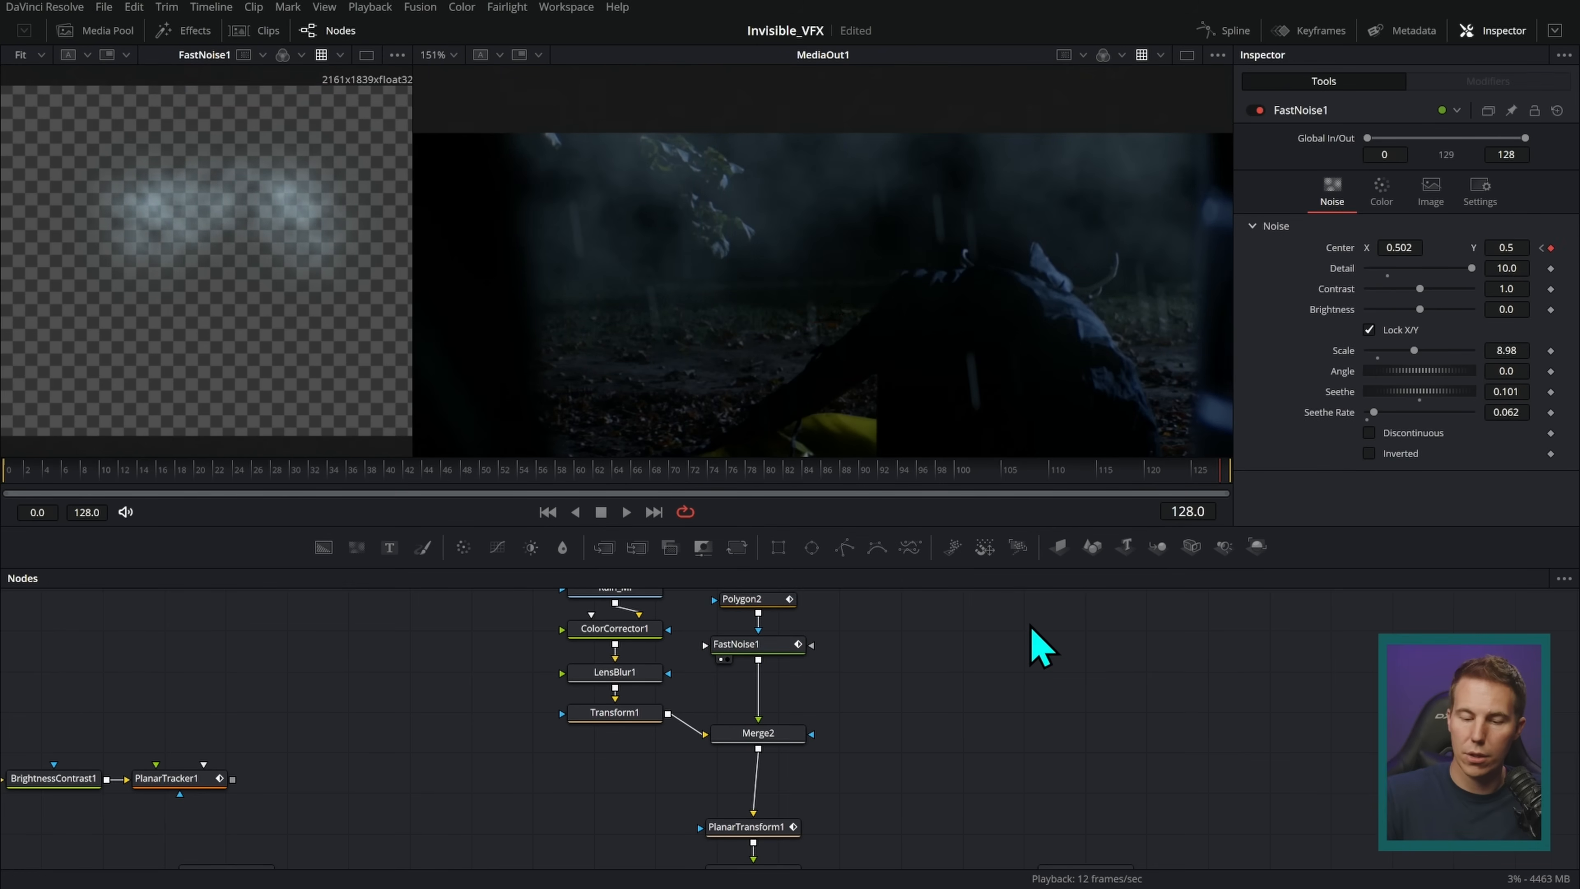
- Play the composite from the start to review the drifting fog and stop at frame 74
click(548, 511)
click(626, 512)
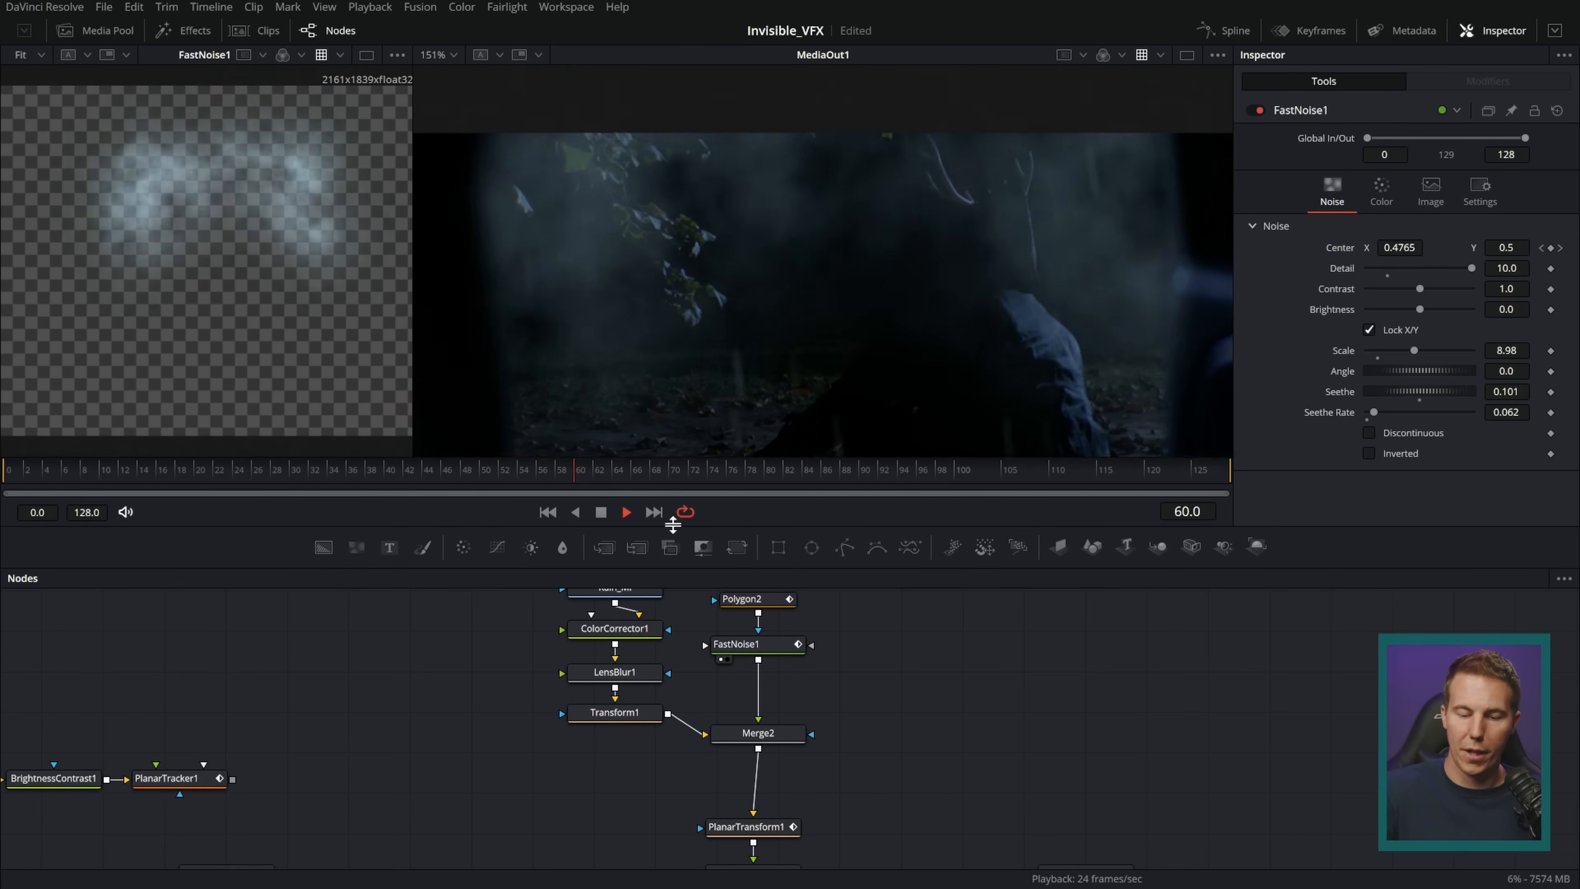
click(602, 513)
- Move Polygon2's middle inner points upward at frame 74 to open a gap in the fog around the antlered figure
scroll(910, 685, up, 2)
click(747, 599)
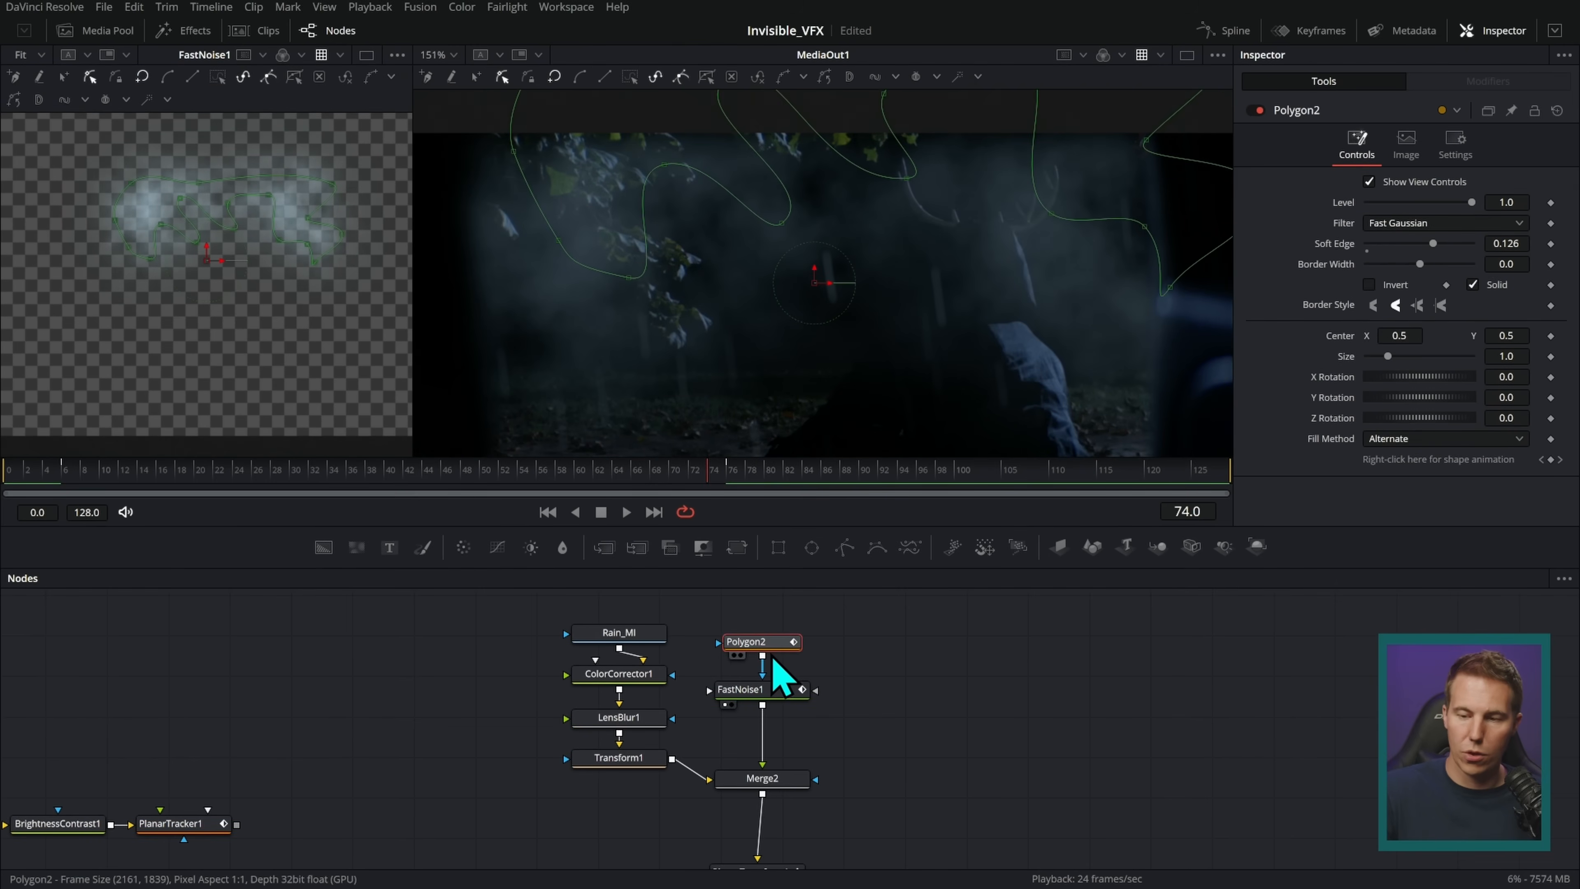
scroll(1048, 396, down, 4)
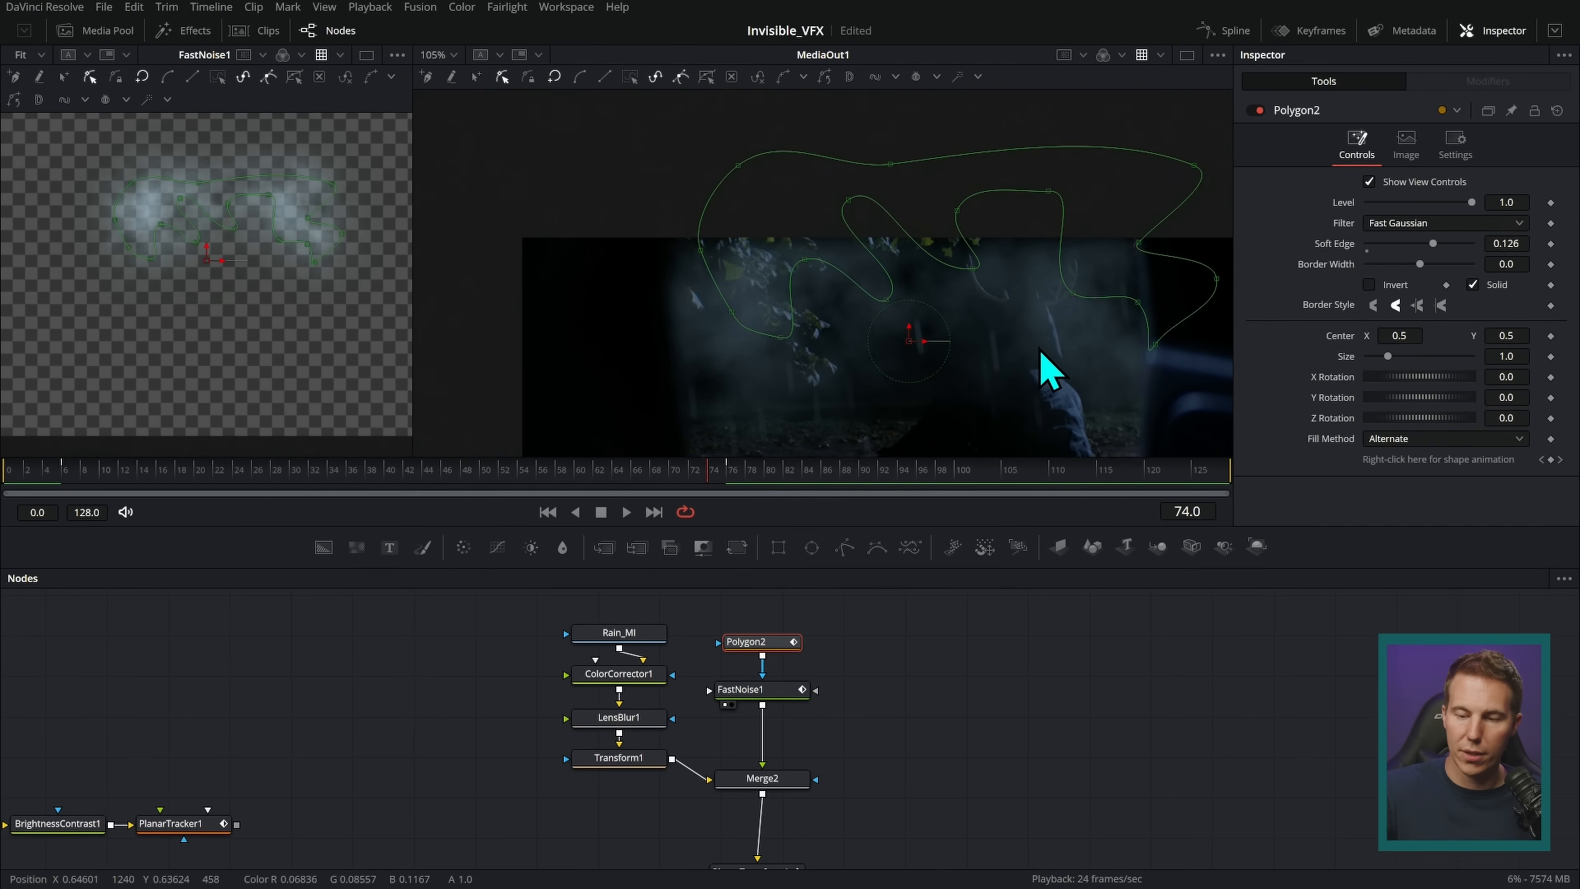
drag(1027, 160, 874, 283)
mouse_move(982, 173)
mouse_down()
mouse_move(994, 149)
mouse_move(996, 218)
mouse_up()
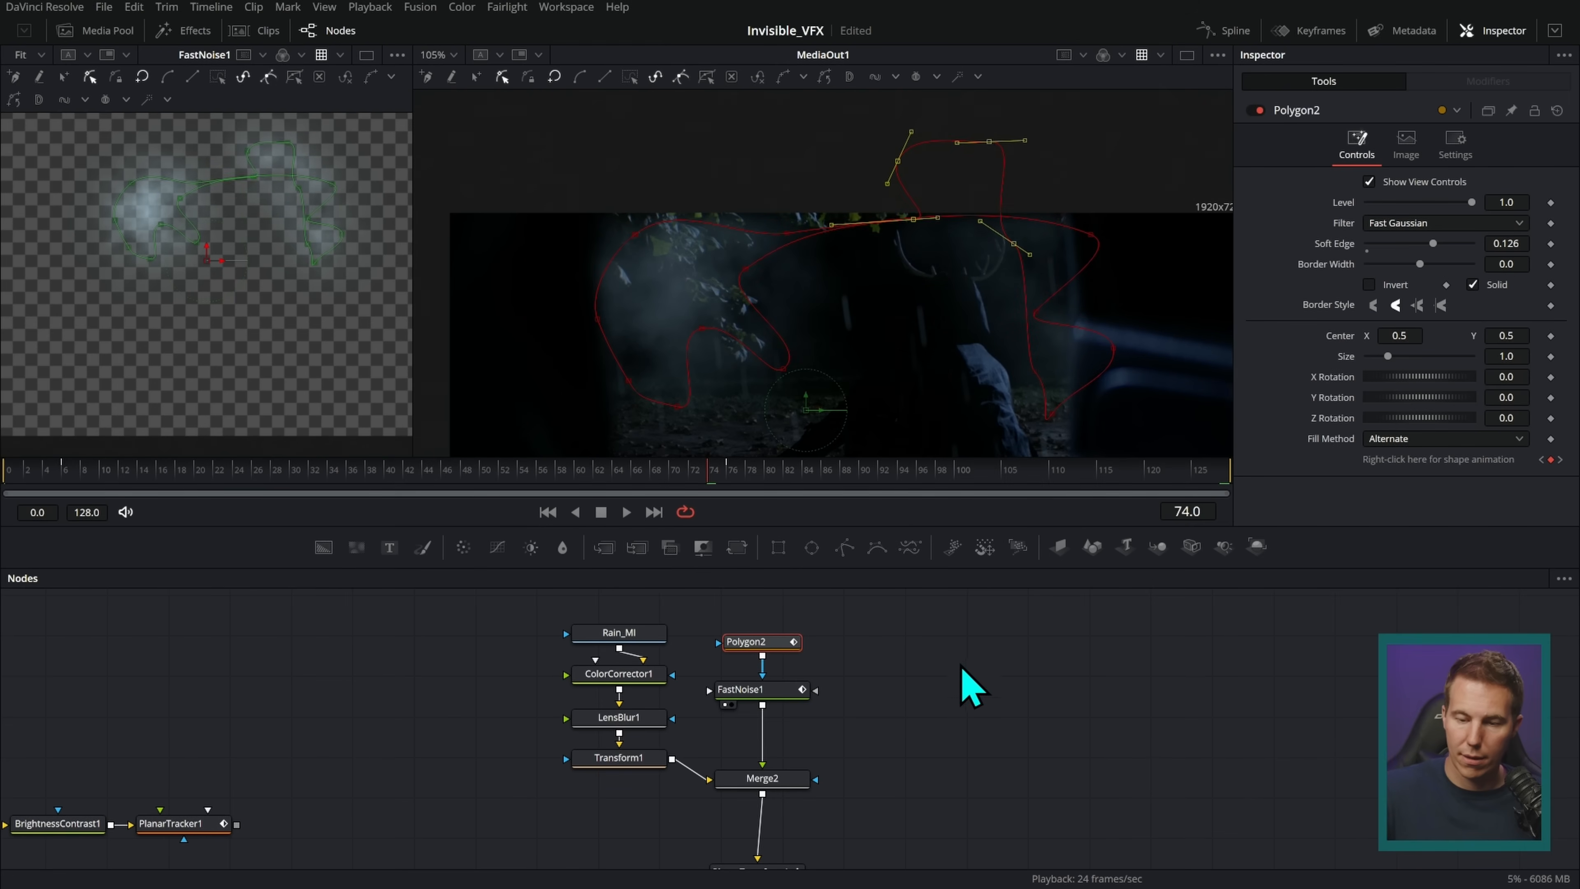
click(961, 683)
scroll(1044, 311, down, 2)
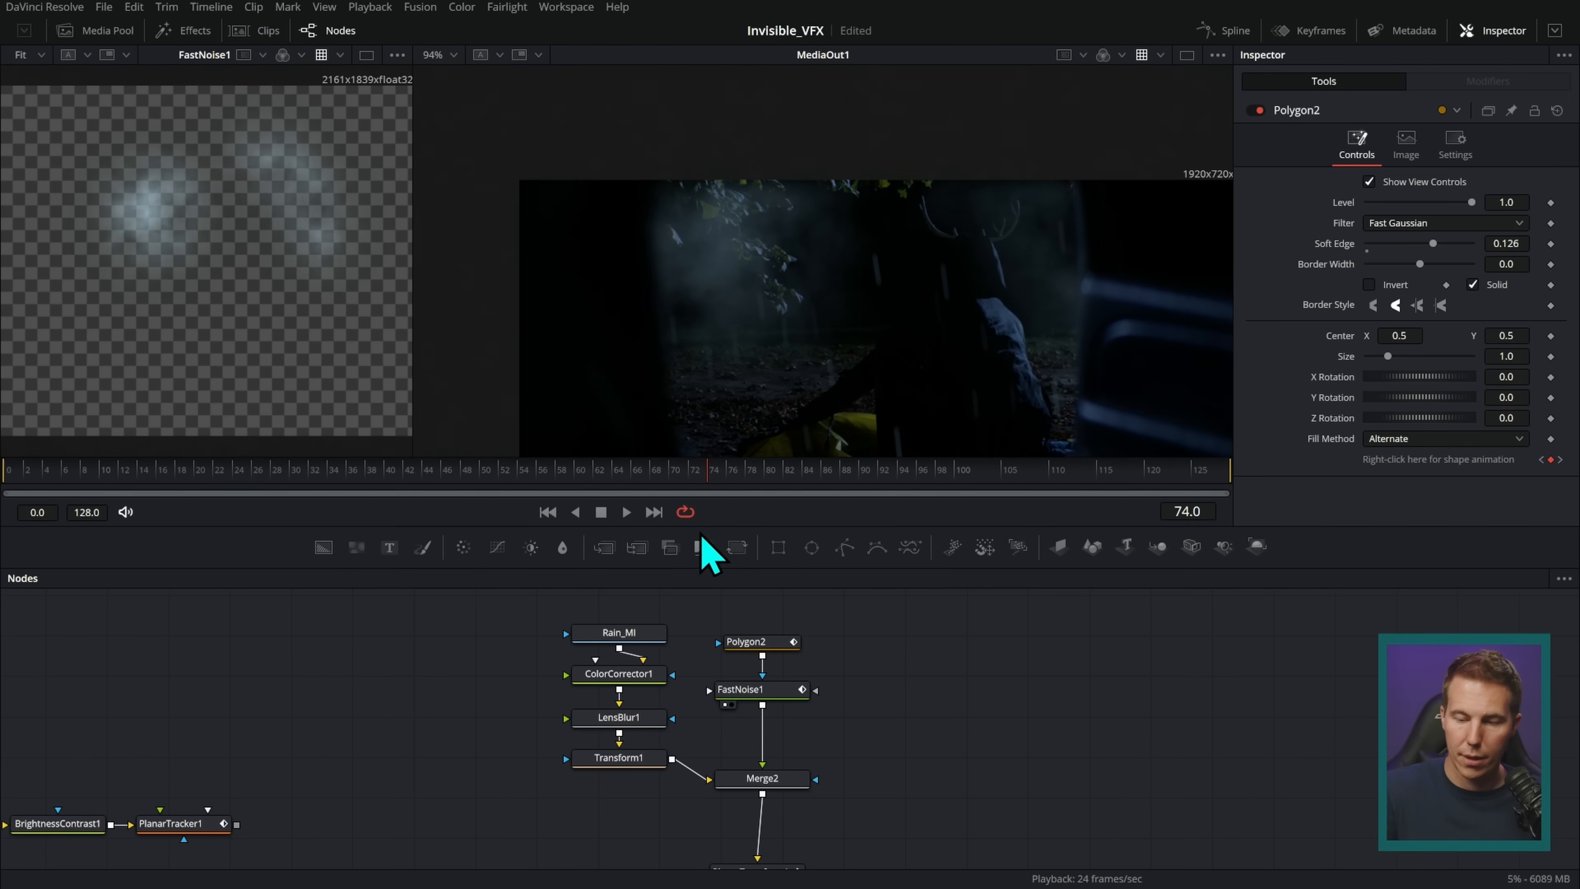
- Set Merge2's Blend to 0.26 for subtler fog and deselect the node
scroll(889, 660, down, 3)
click(753, 708)
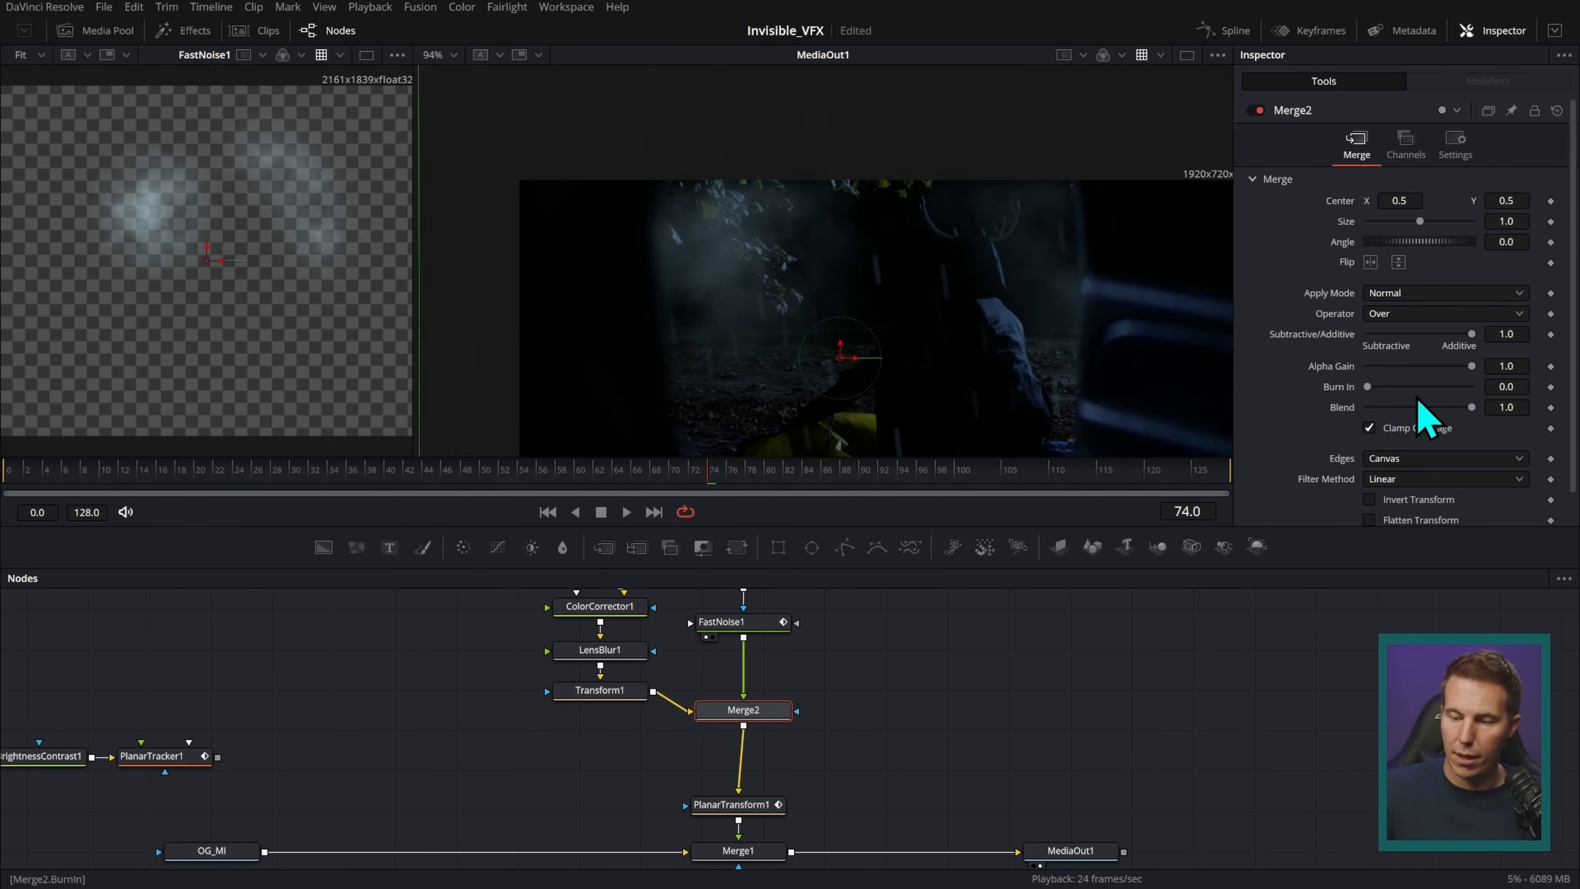
drag(1472, 408, 1370, 407)
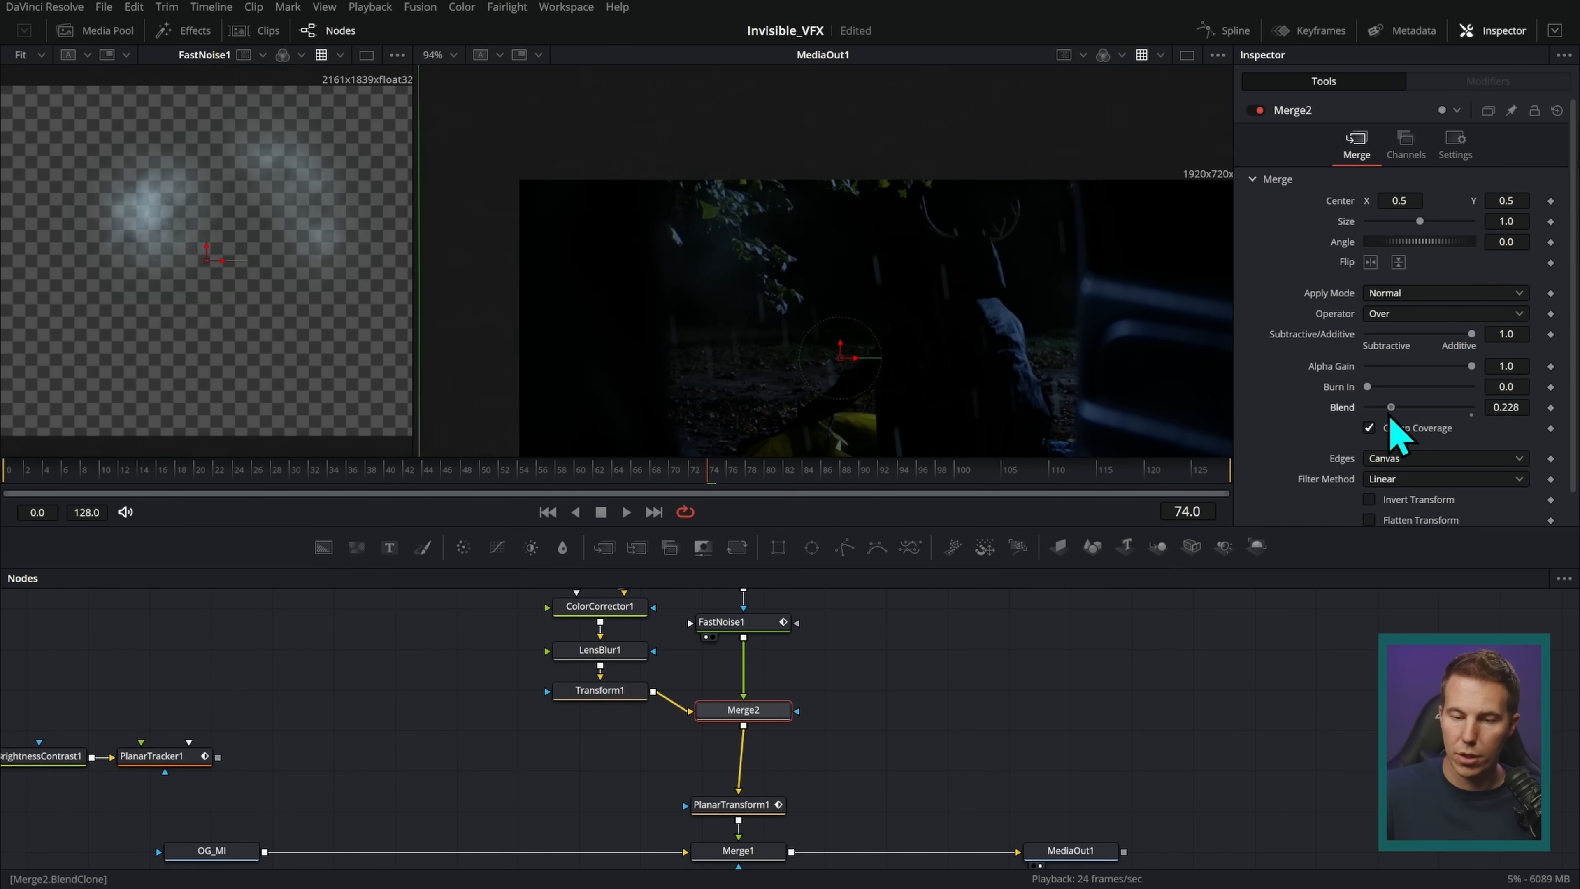
click(970, 659)
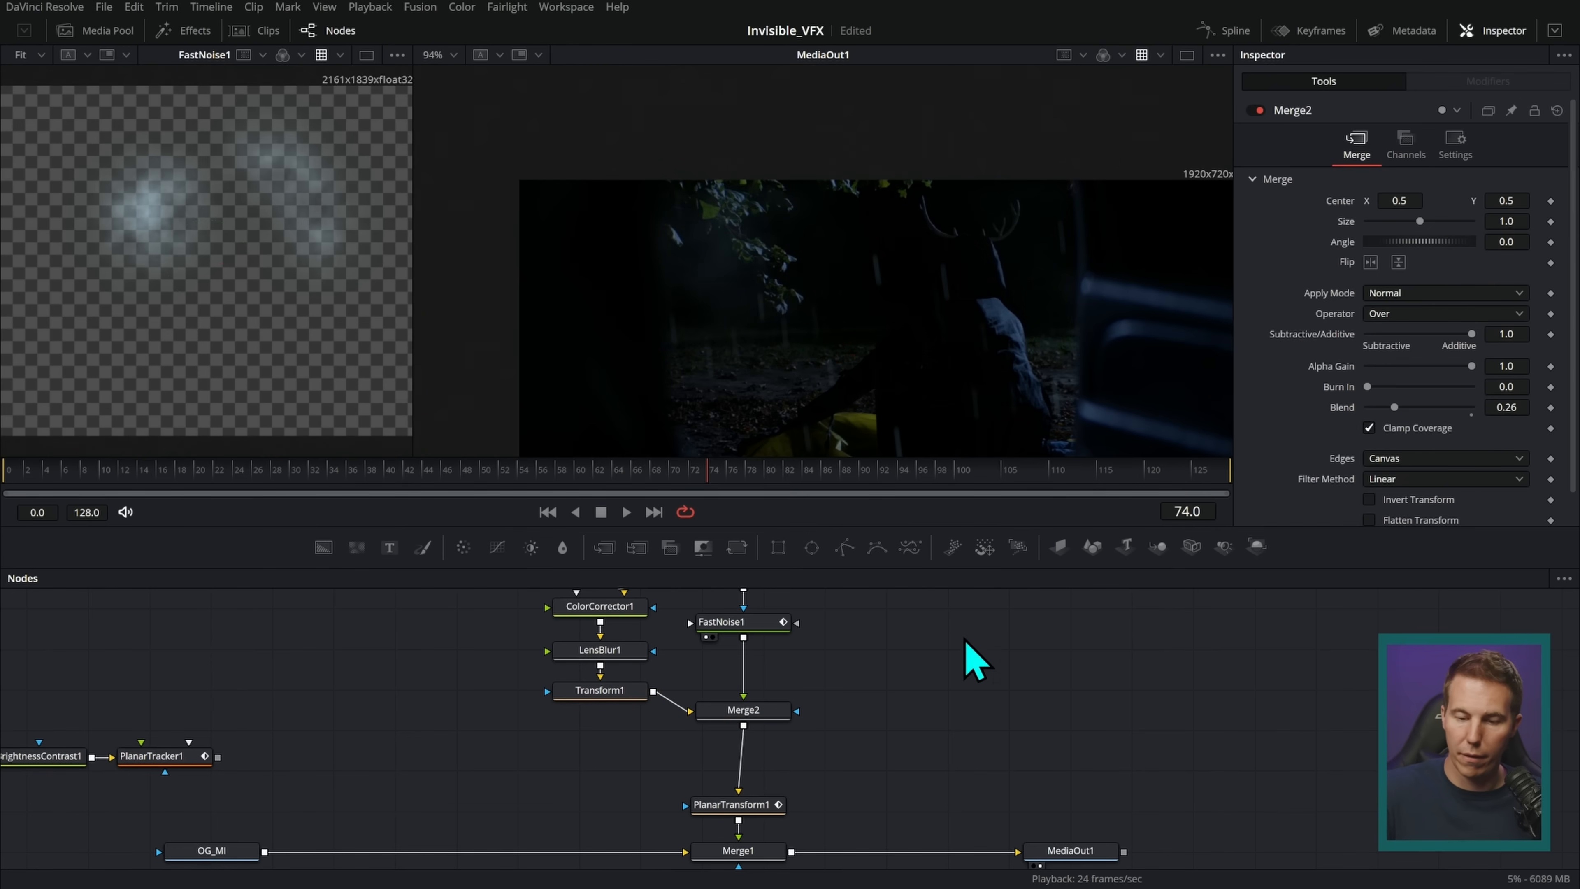
- Play the composite to review the subtler fog and stop at frame 45
click(627, 513)
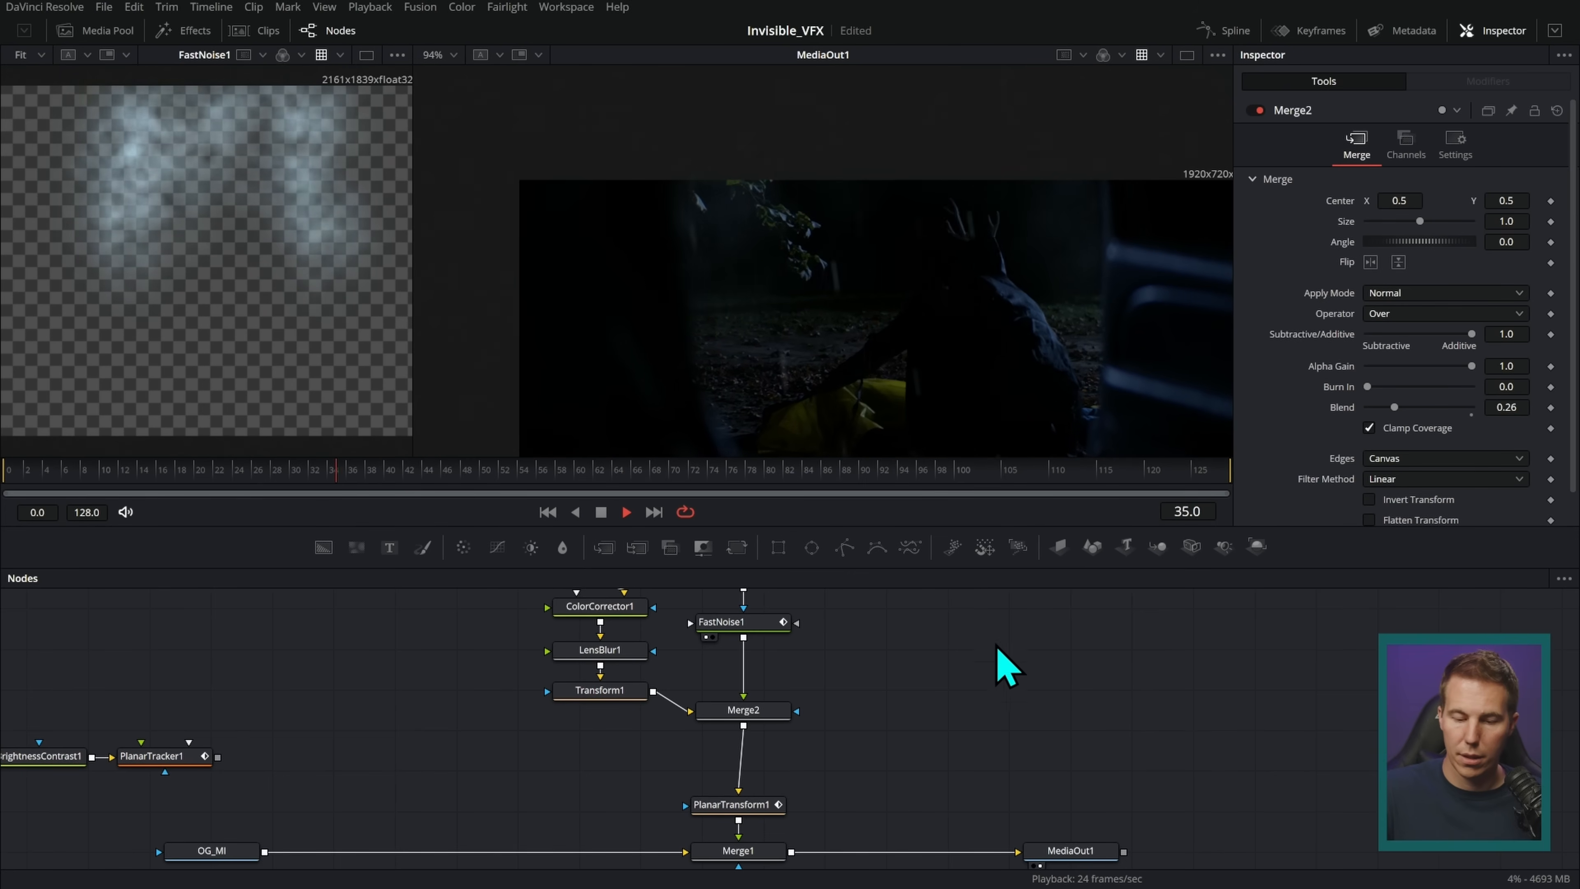
key(space)
scroll(882, 716, up, 3)
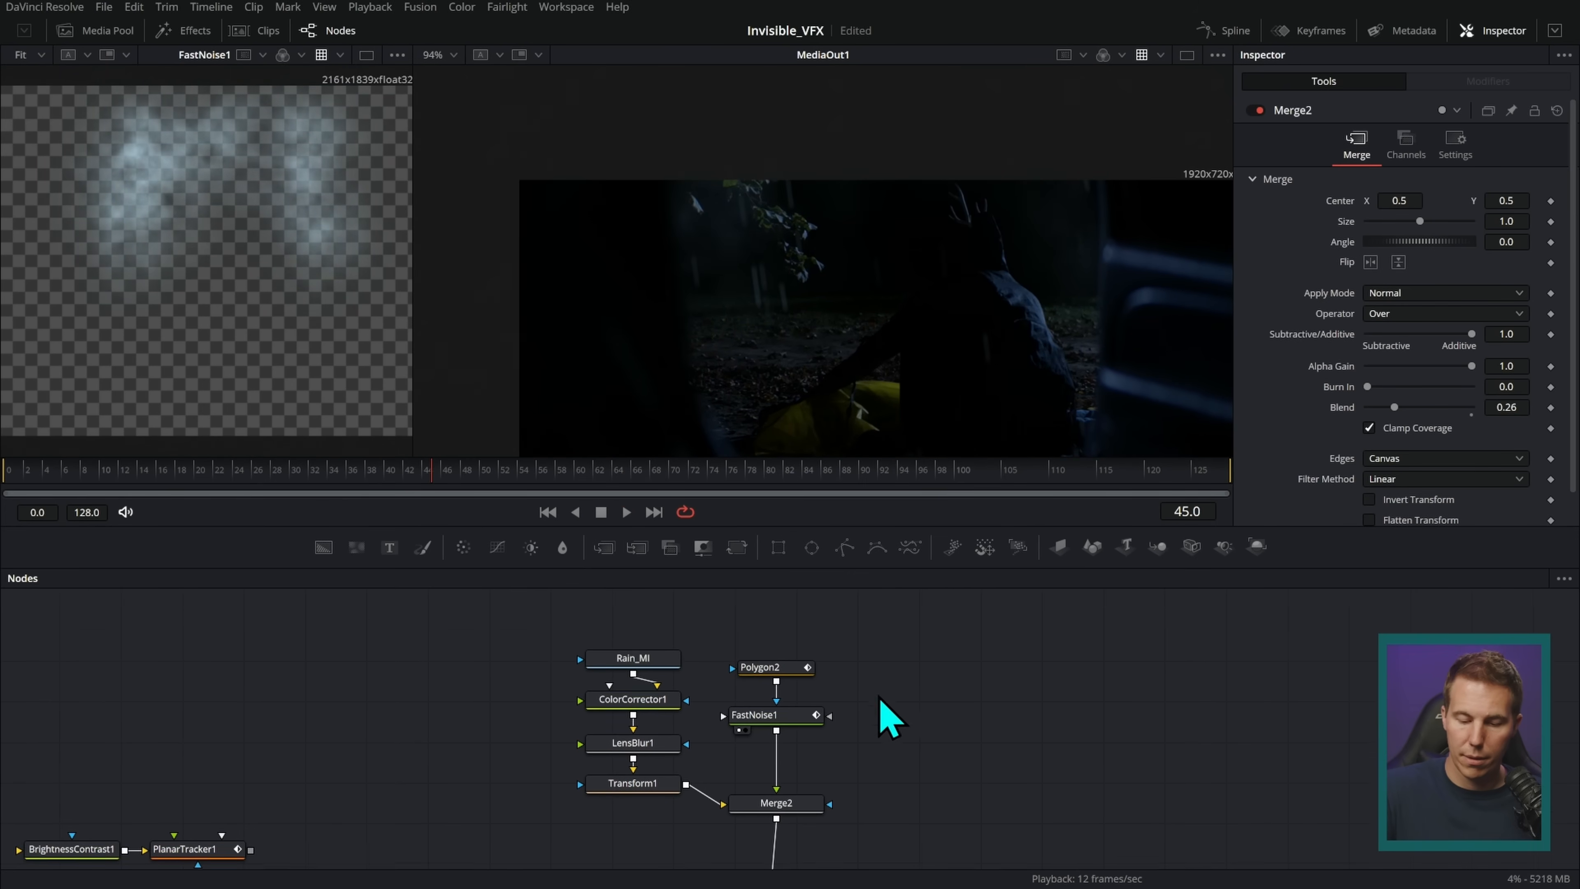
- Go to frame 74 and remove the shape animation from Polygon2 so the fog mask stays static
click(785, 667)
click(731, 472)
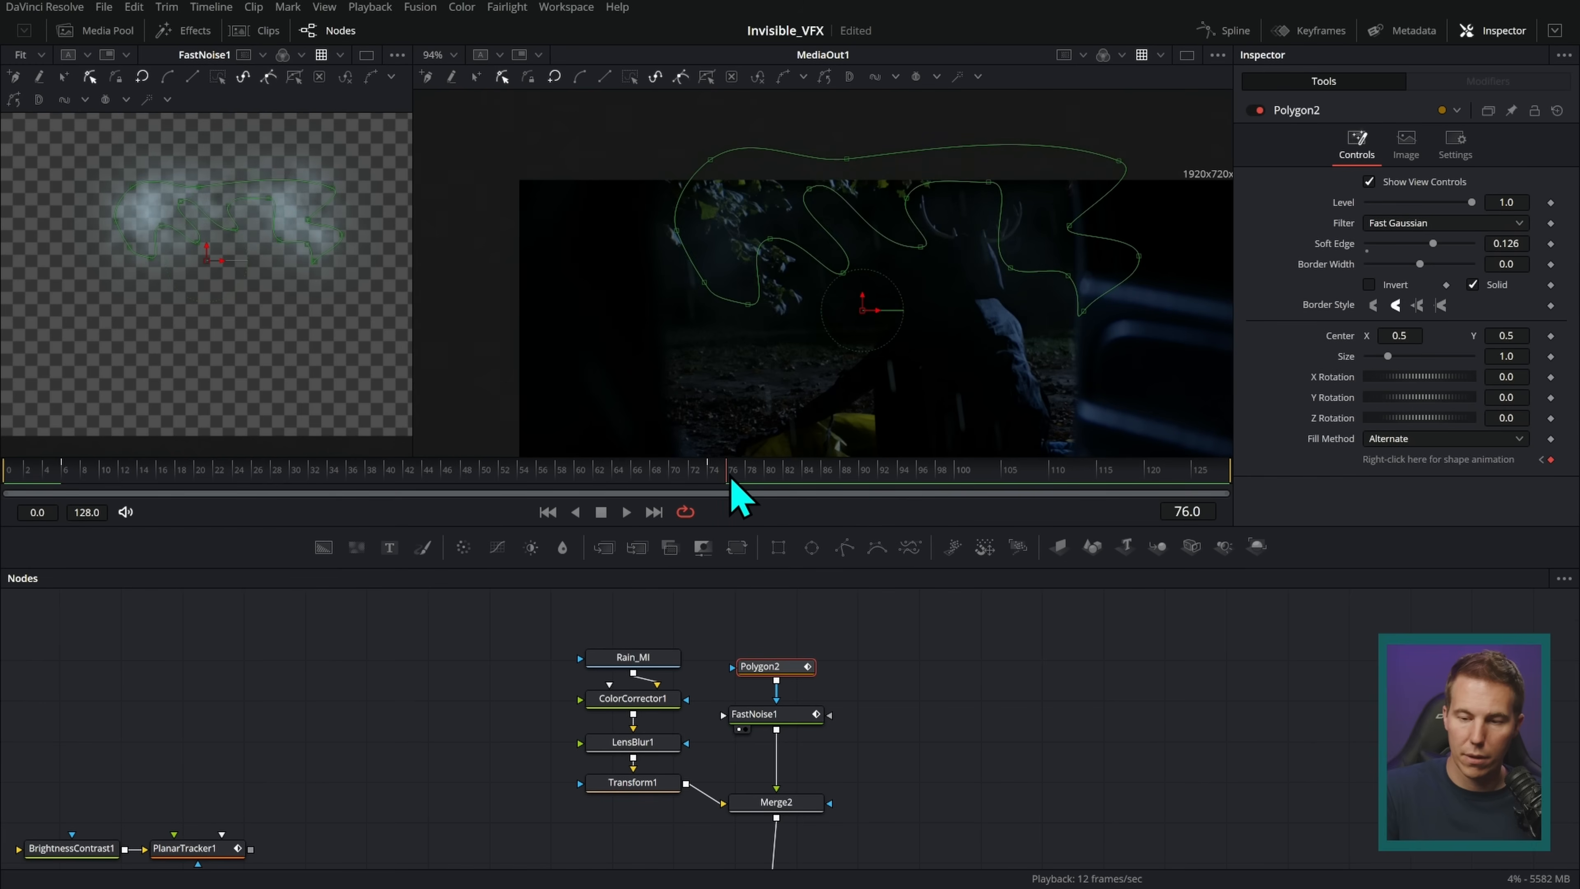
key(Left)
key(Left)
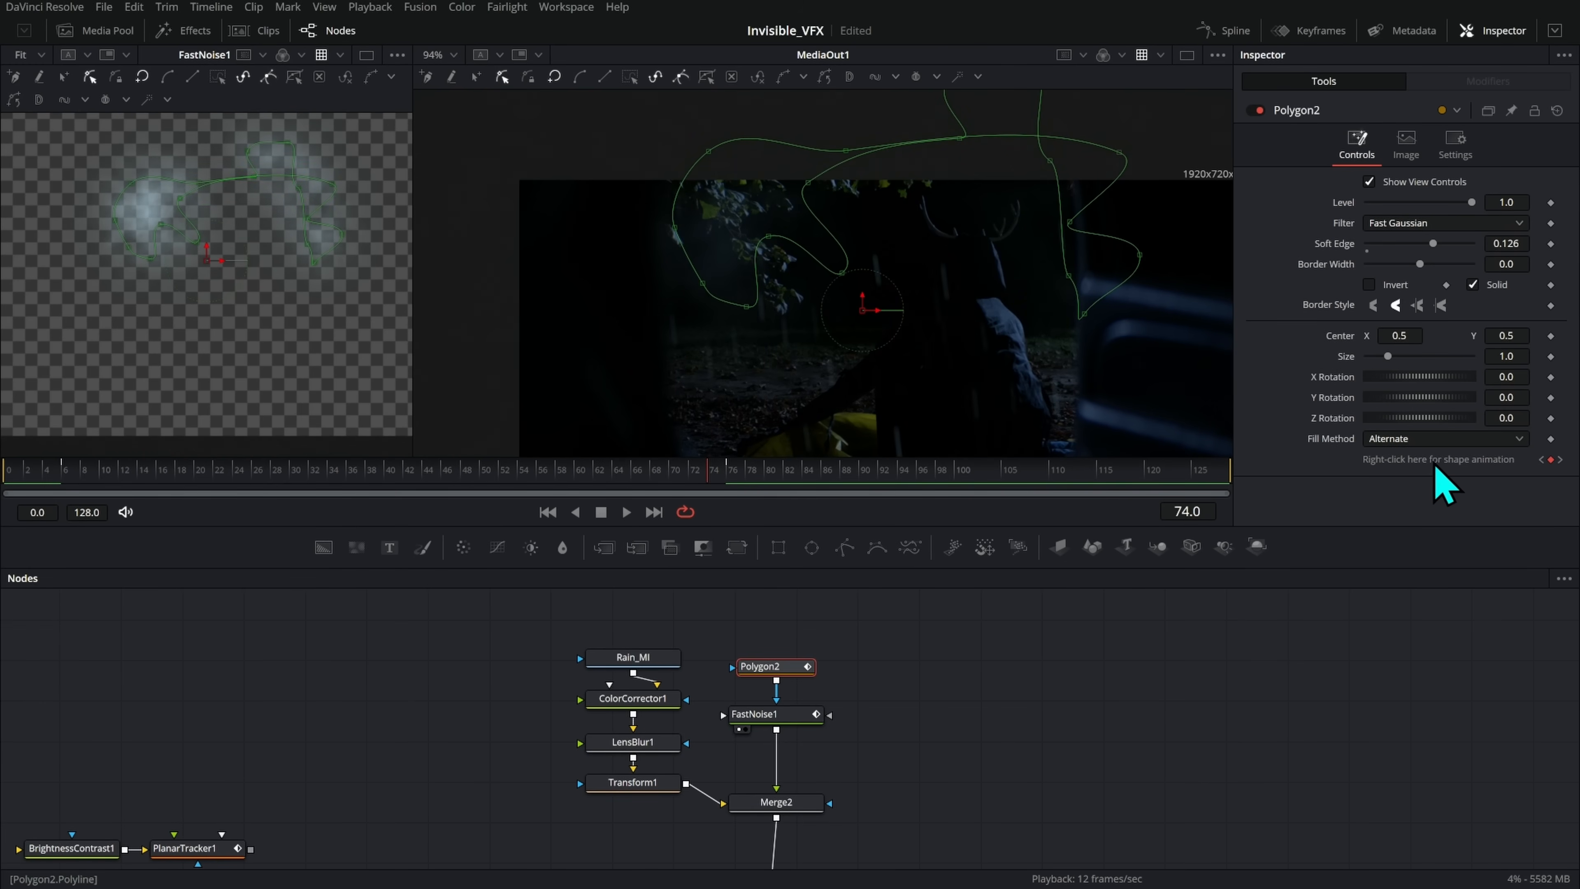
right_click(1448, 461)
click(1511, 658)
- At frame 79, move Polygon2's raised middle points back down around the antlered figure and deselect the mask
drag(705, 477, 758, 495)
drag(1036, 115, 877, 236)
drag(1019, 209, 1019, 291)
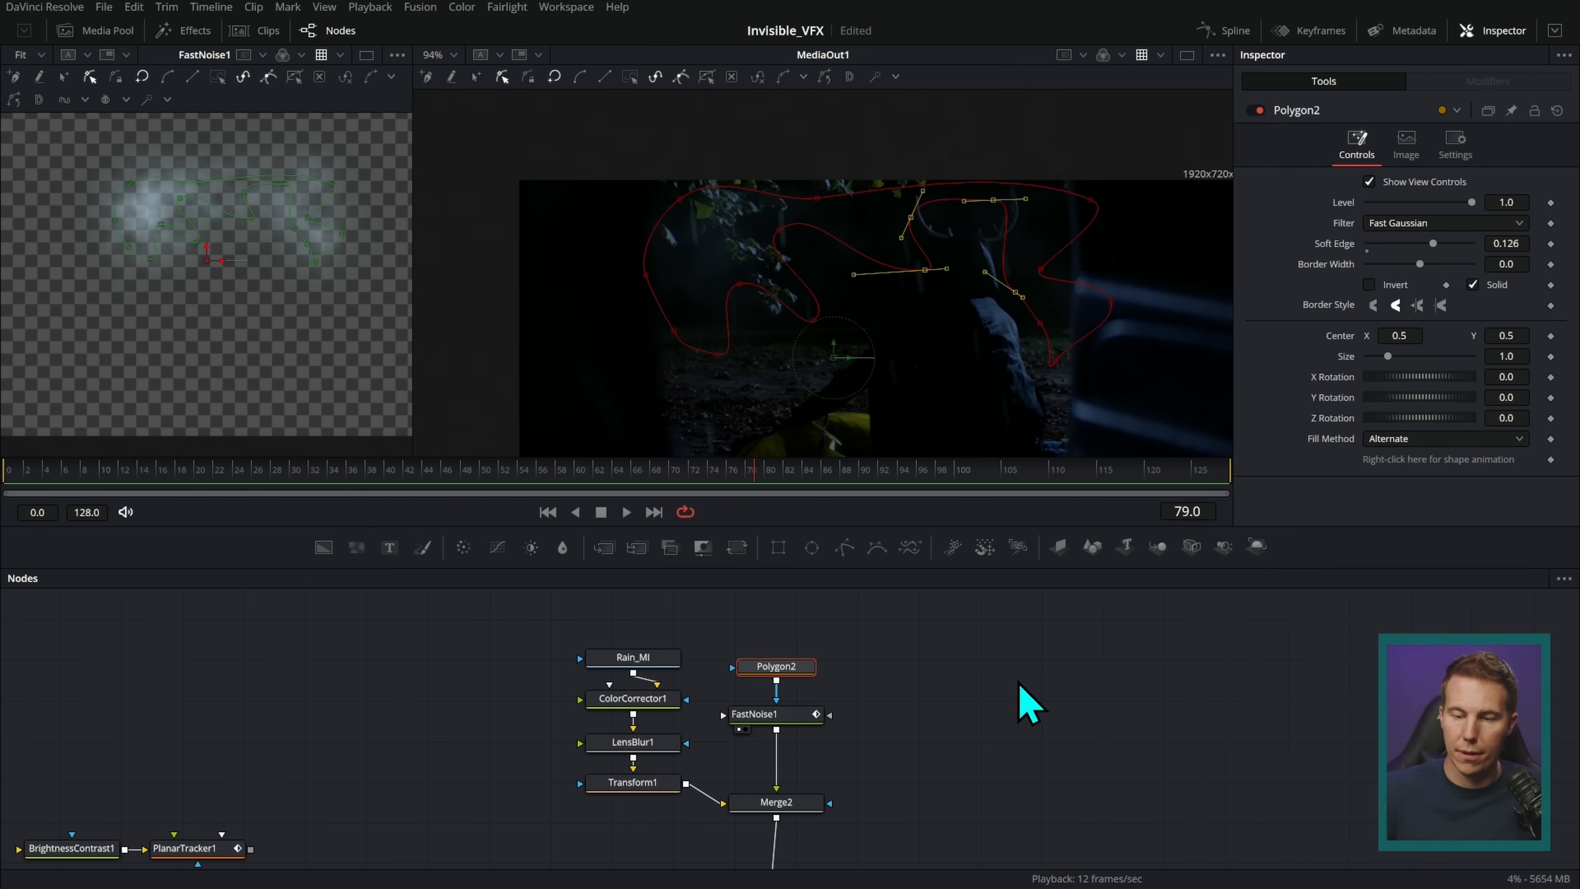
click(998, 681)
scroll(979, 386, up, 1)
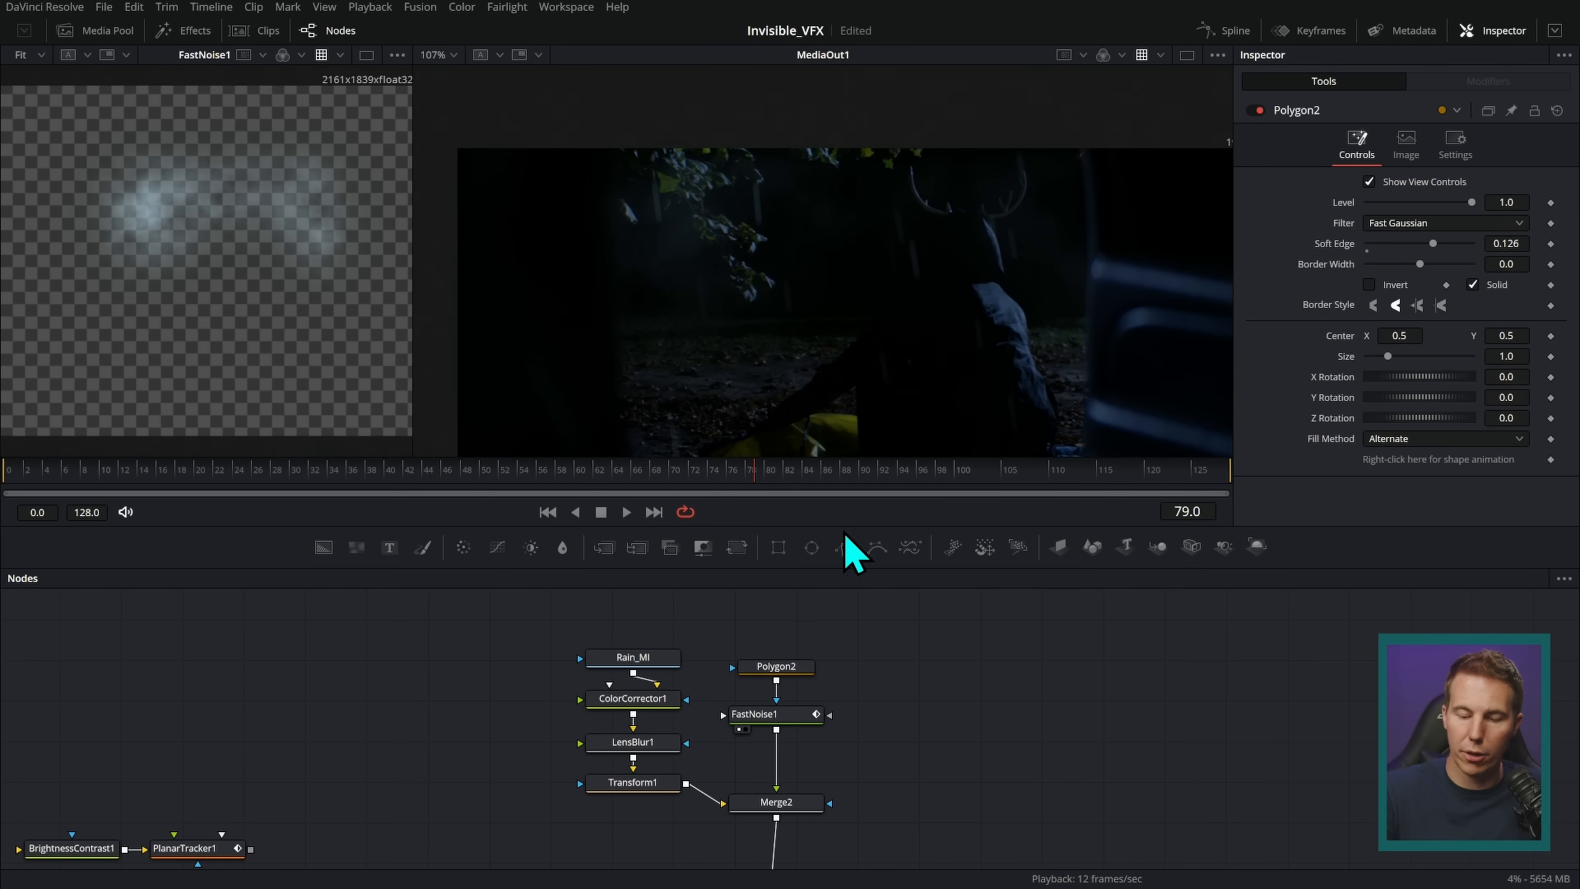
- Raise Merge2's Blend to 0.433 for stronger fog and deselect the node
click(800, 666)
click(793, 798)
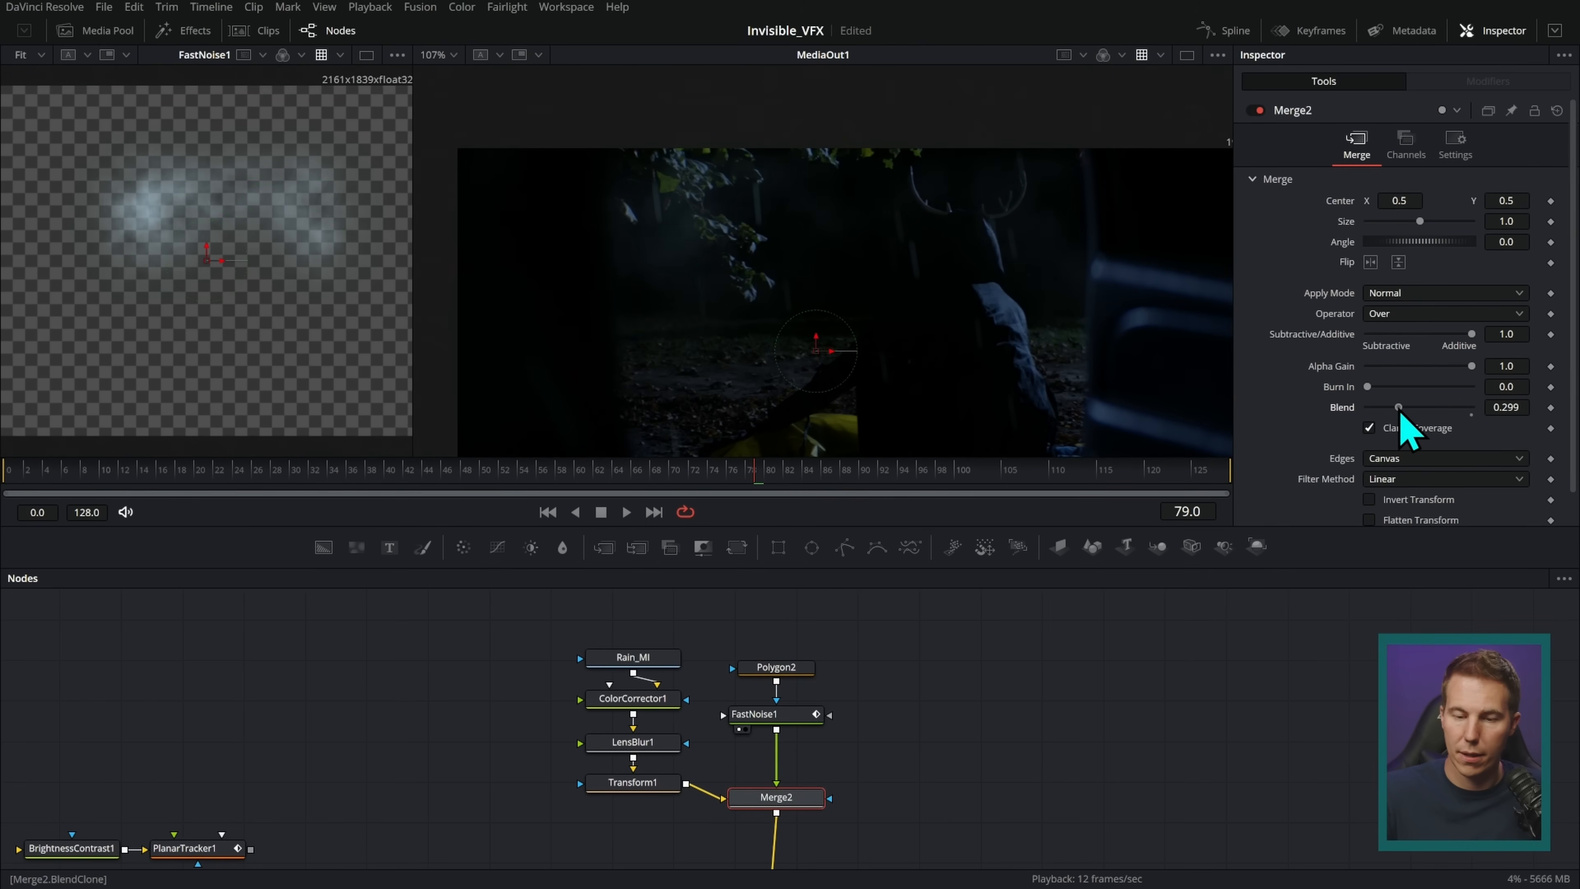
click(995, 638)
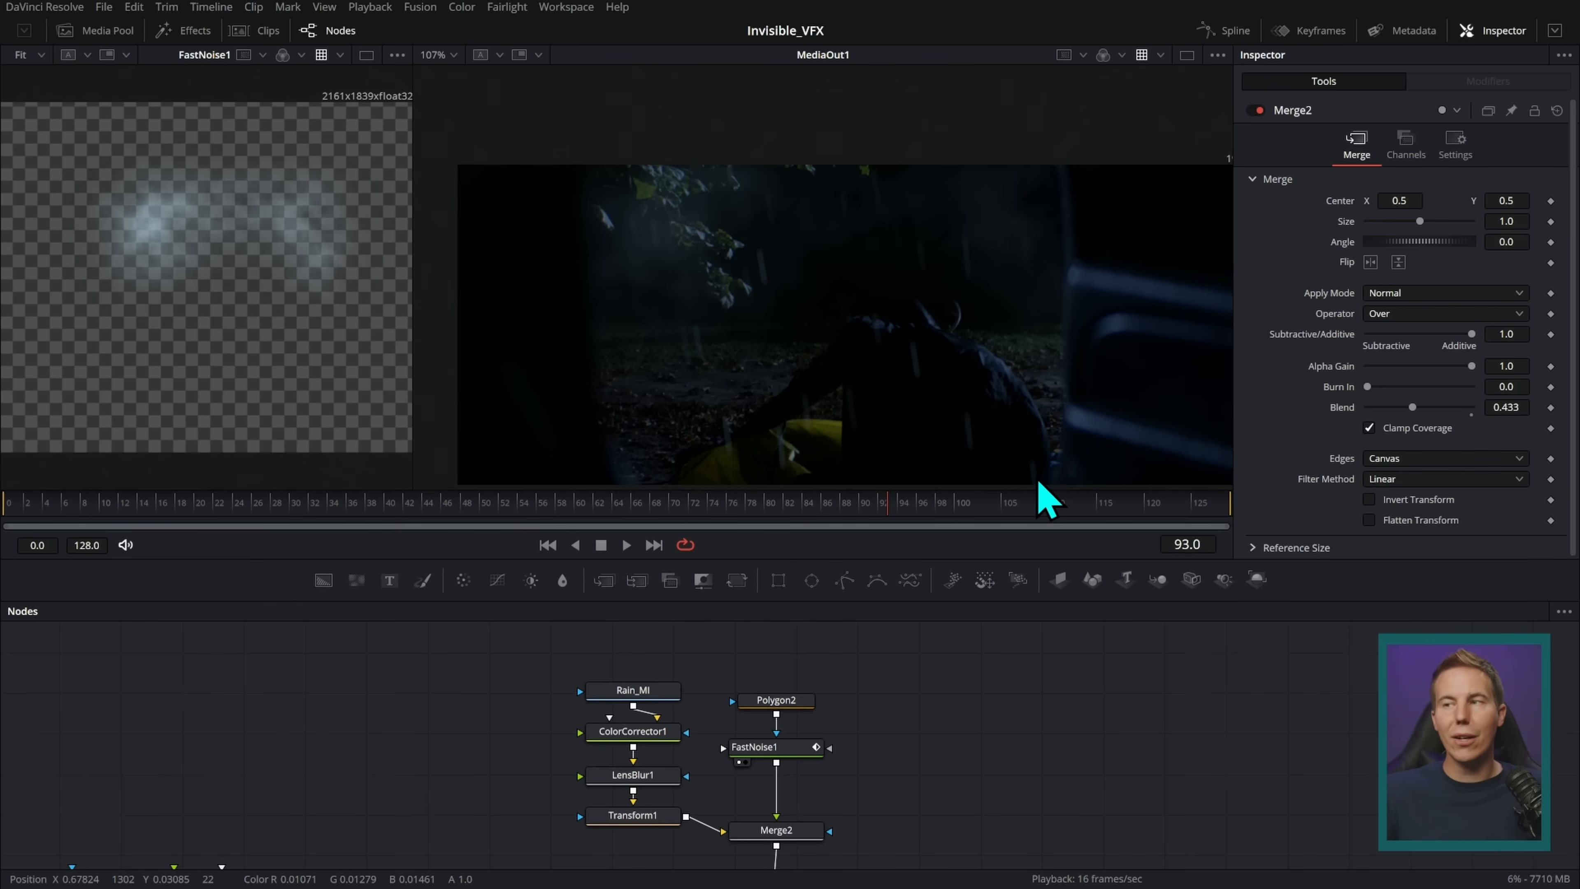
- Move the Rain_MI, ColorCorrector1, LensBlur1 and Transform1 nodes away from Merge2 to make room for another rain layer
scroll(974, 645, down, 5)
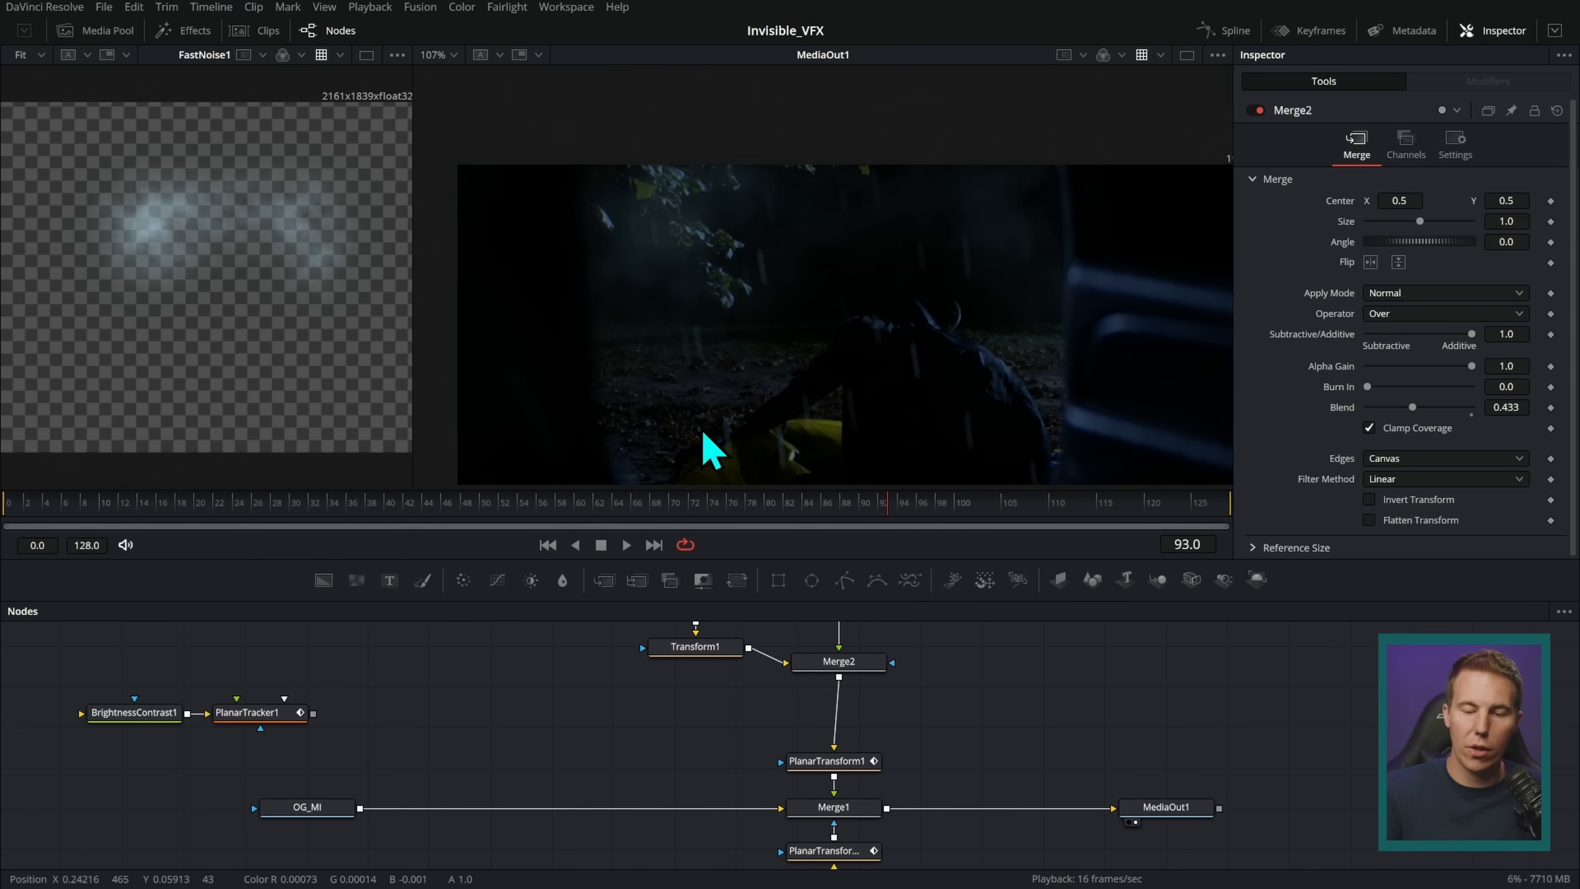
scroll(933, 722, up, 4)
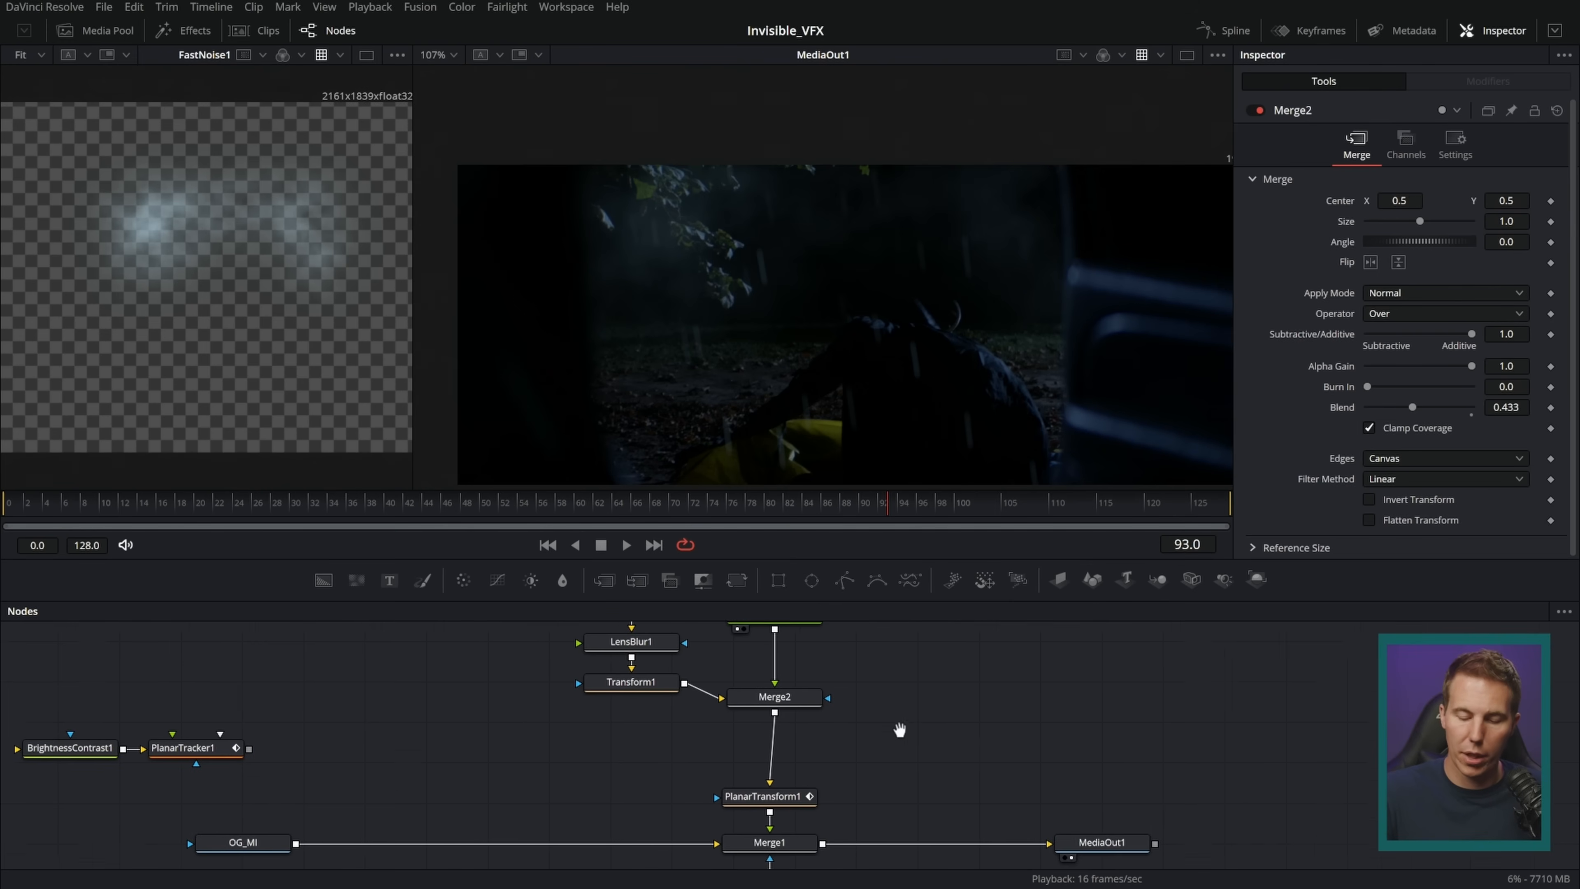
scroll(958, 738, left, 3)
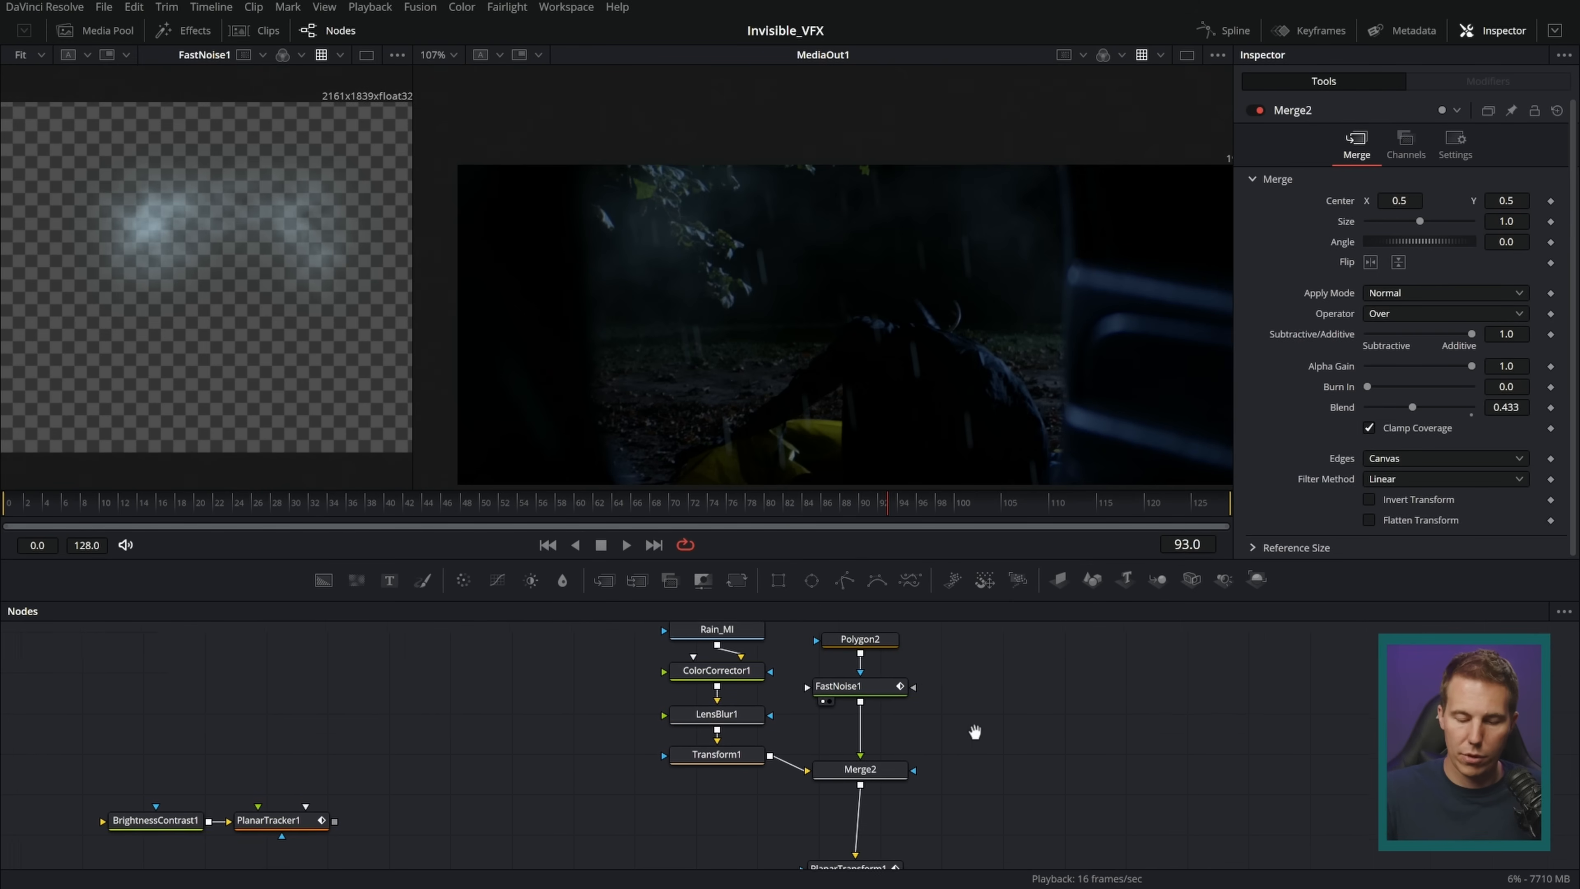
drag(856, 629, 551, 796)
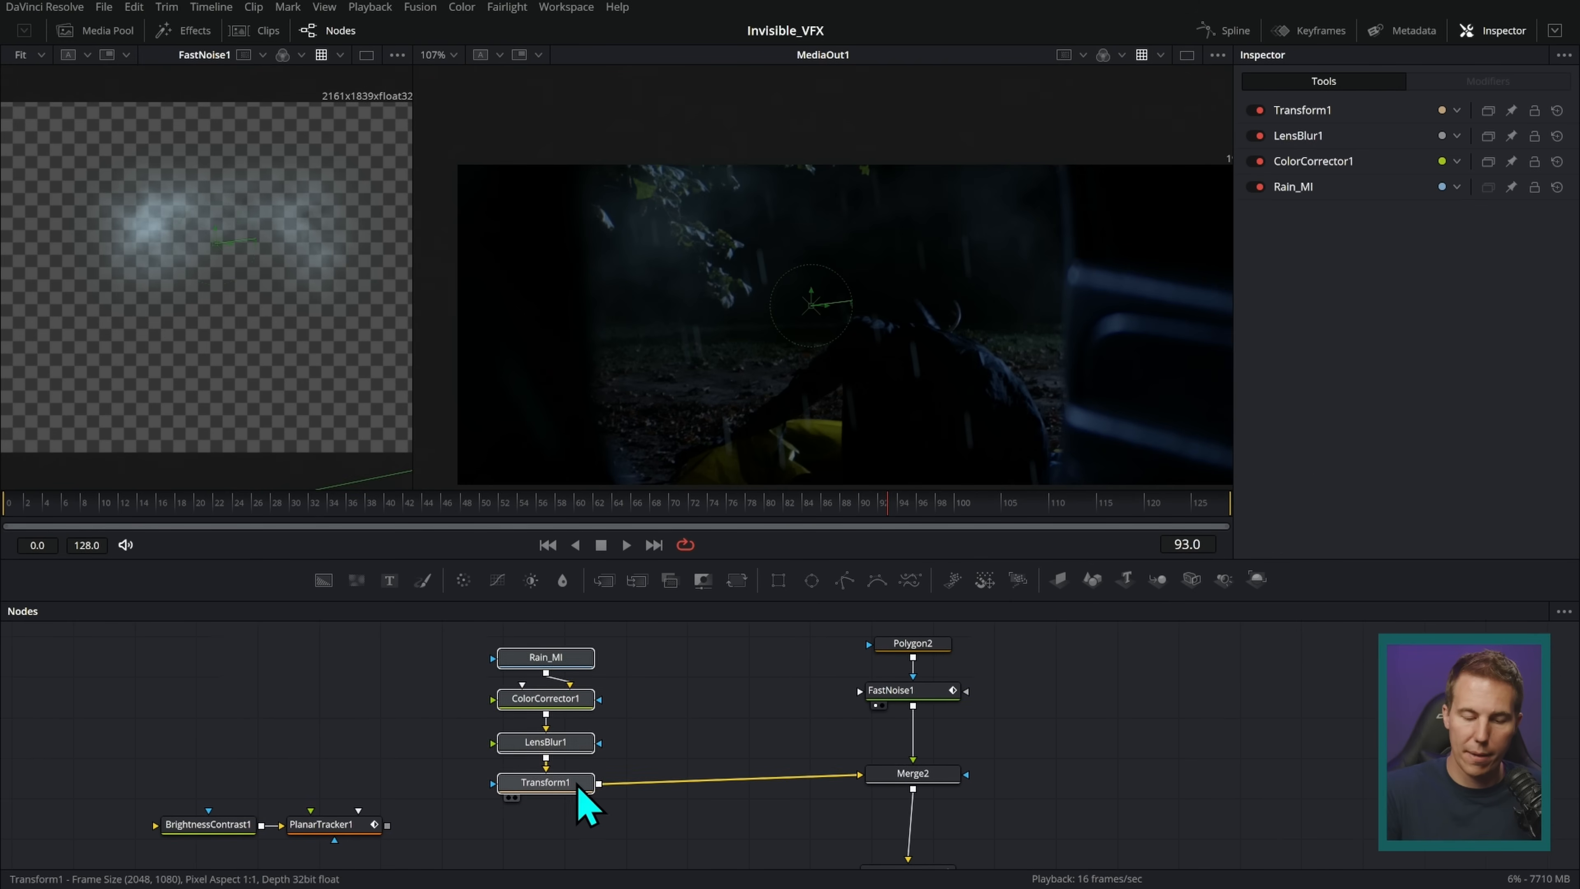
- Feed LensBlur1 into a second Transform, merge it over Transform1 ahead of Merge2, and show LensBlur1 in the first viewer
drag(727, 726, 680, 822)
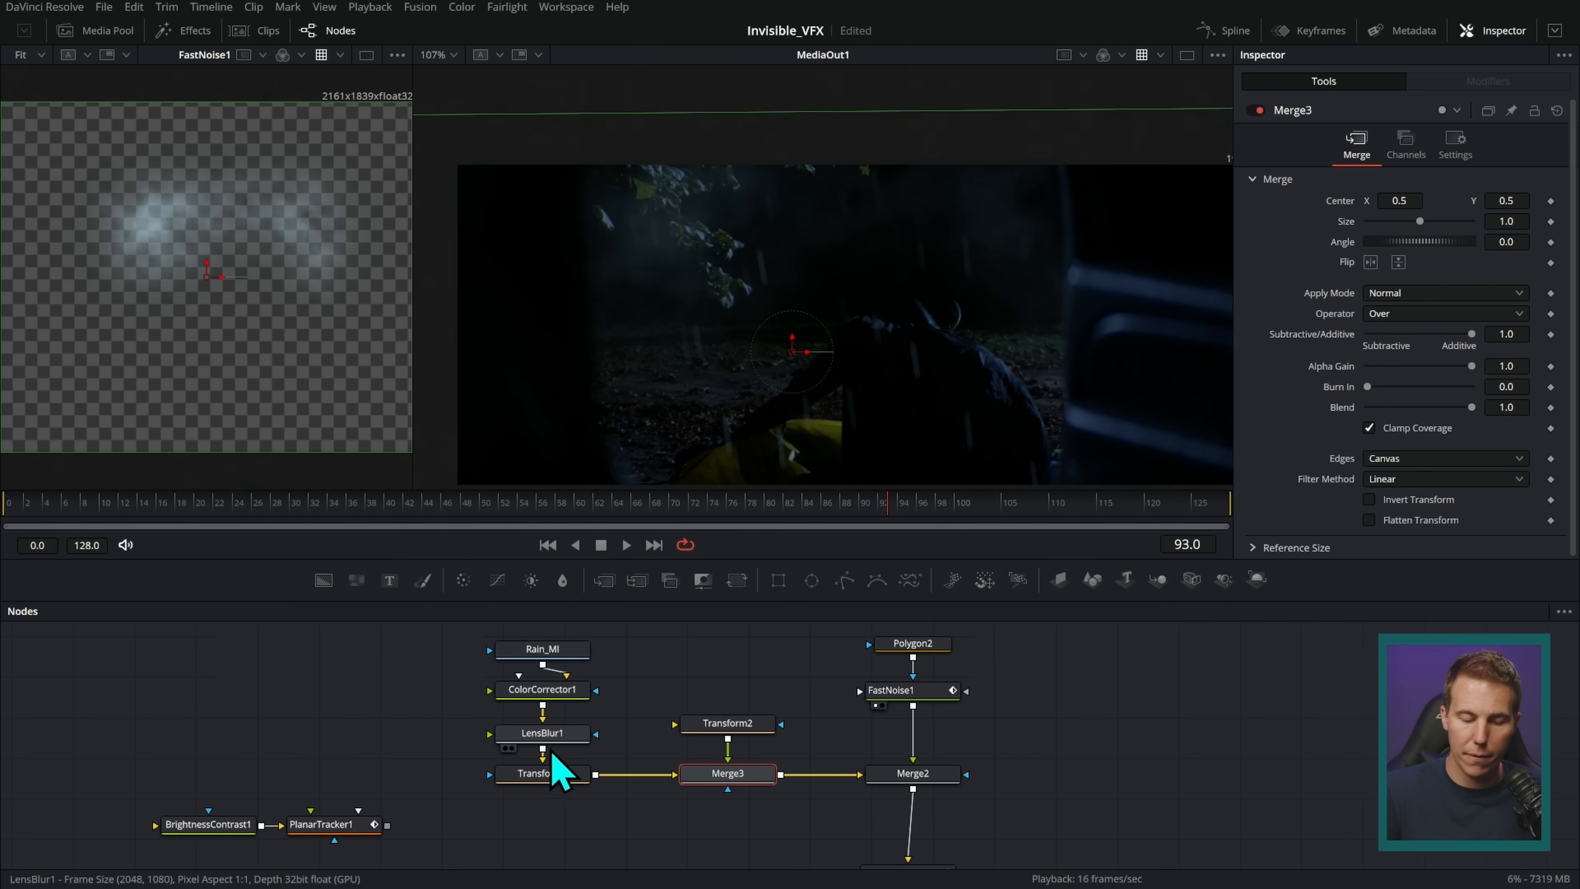
drag(612, 641, 575, 684)
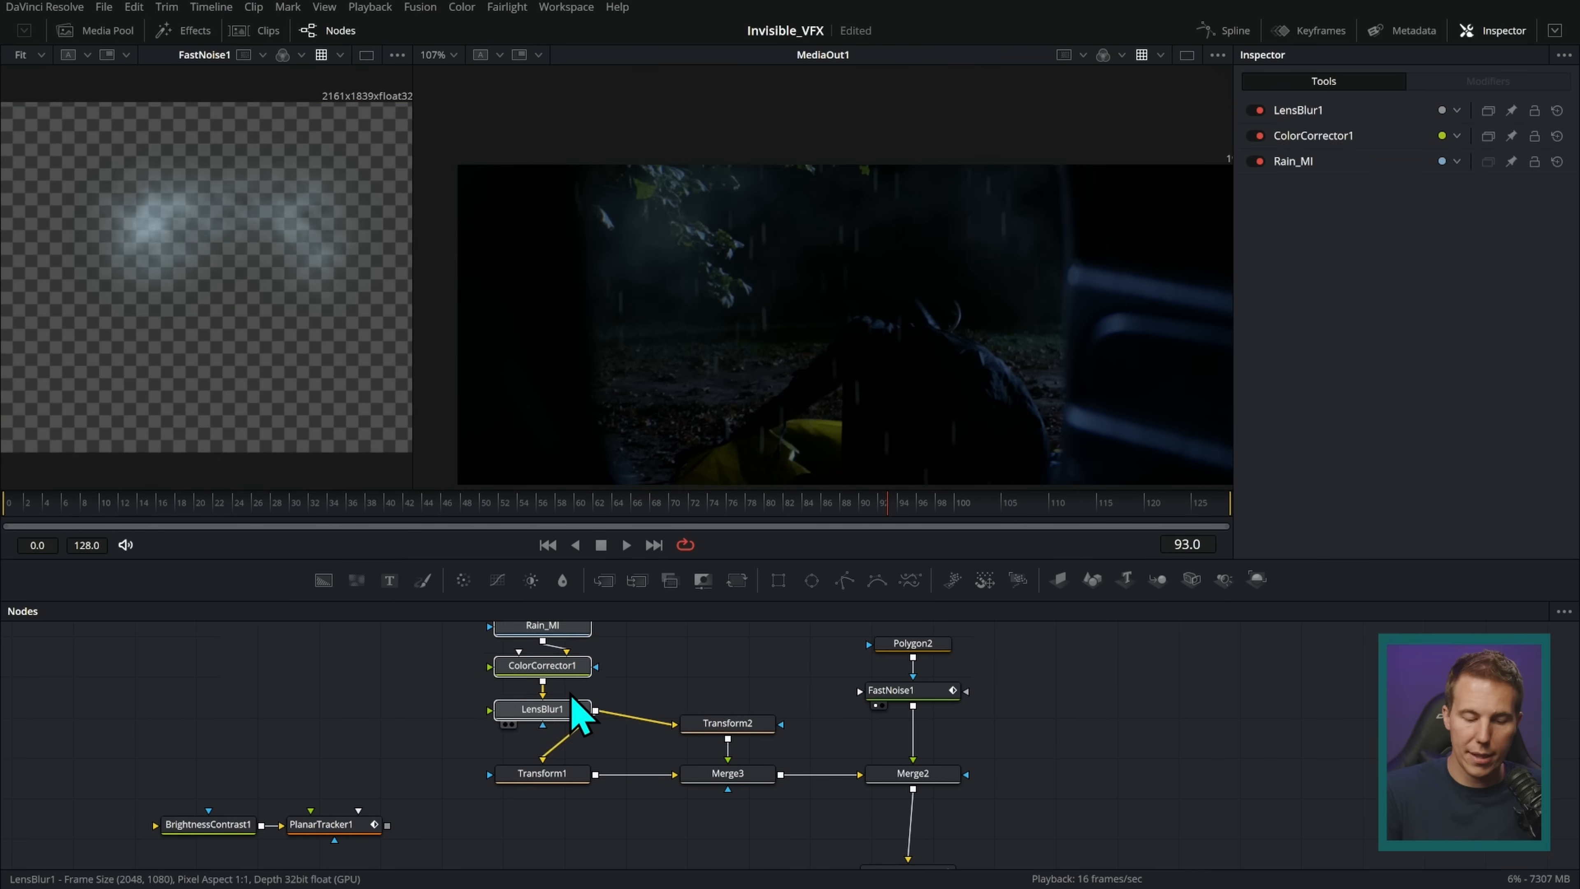
key(1)
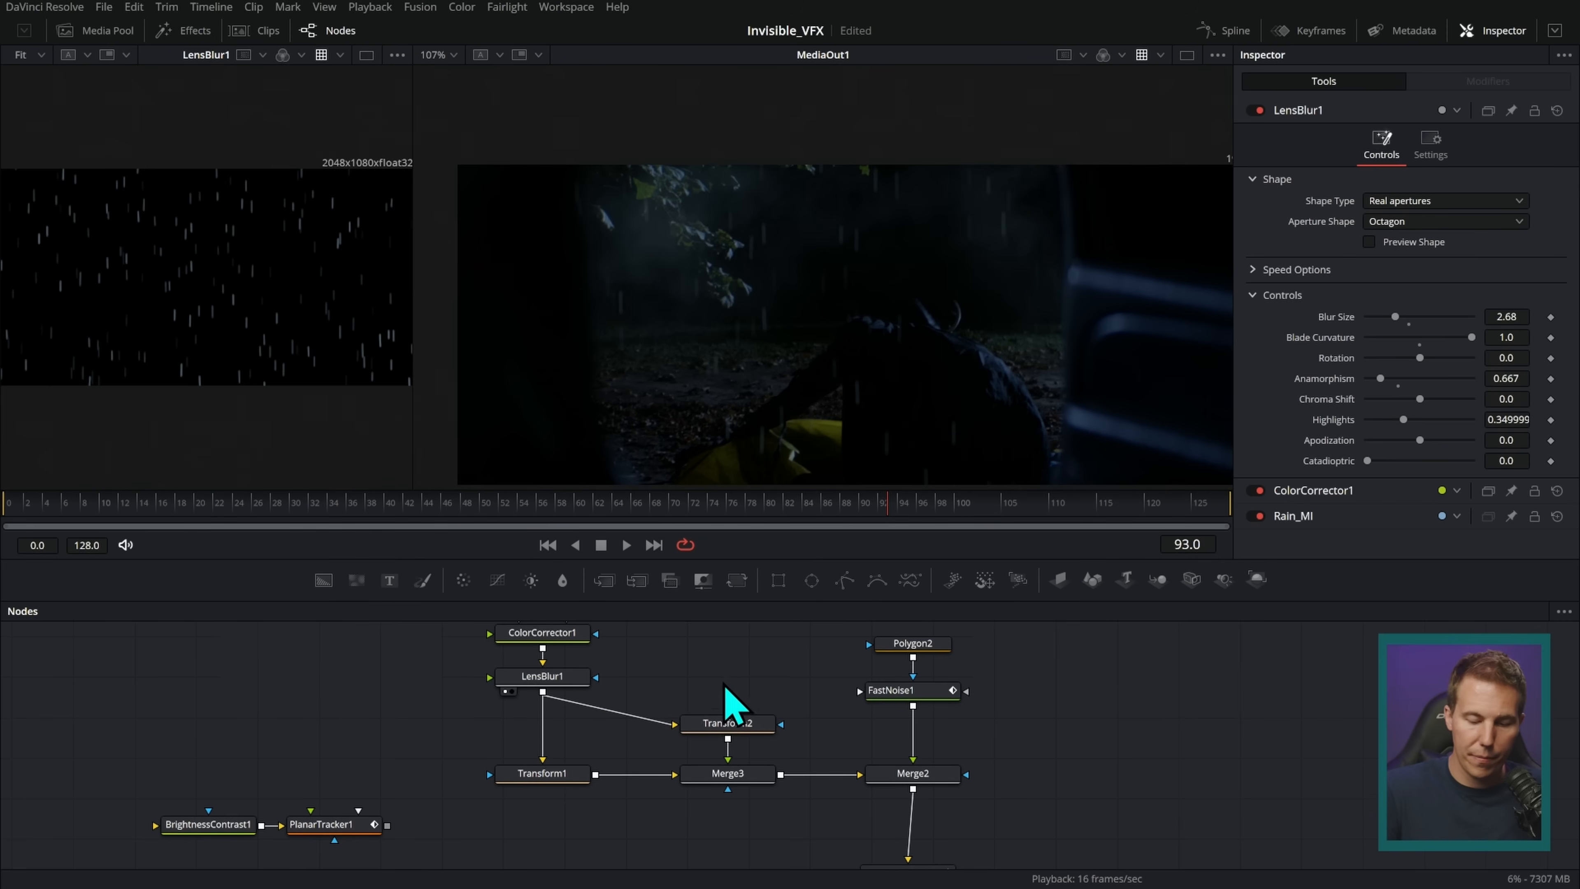
- Set Transform2's Size to 2.02, its center to about 0.574, 0.619 and its Angle to about 9.39
click(730, 722)
drag(1419, 262, 1432, 263)
drag(792, 358, 899, 282)
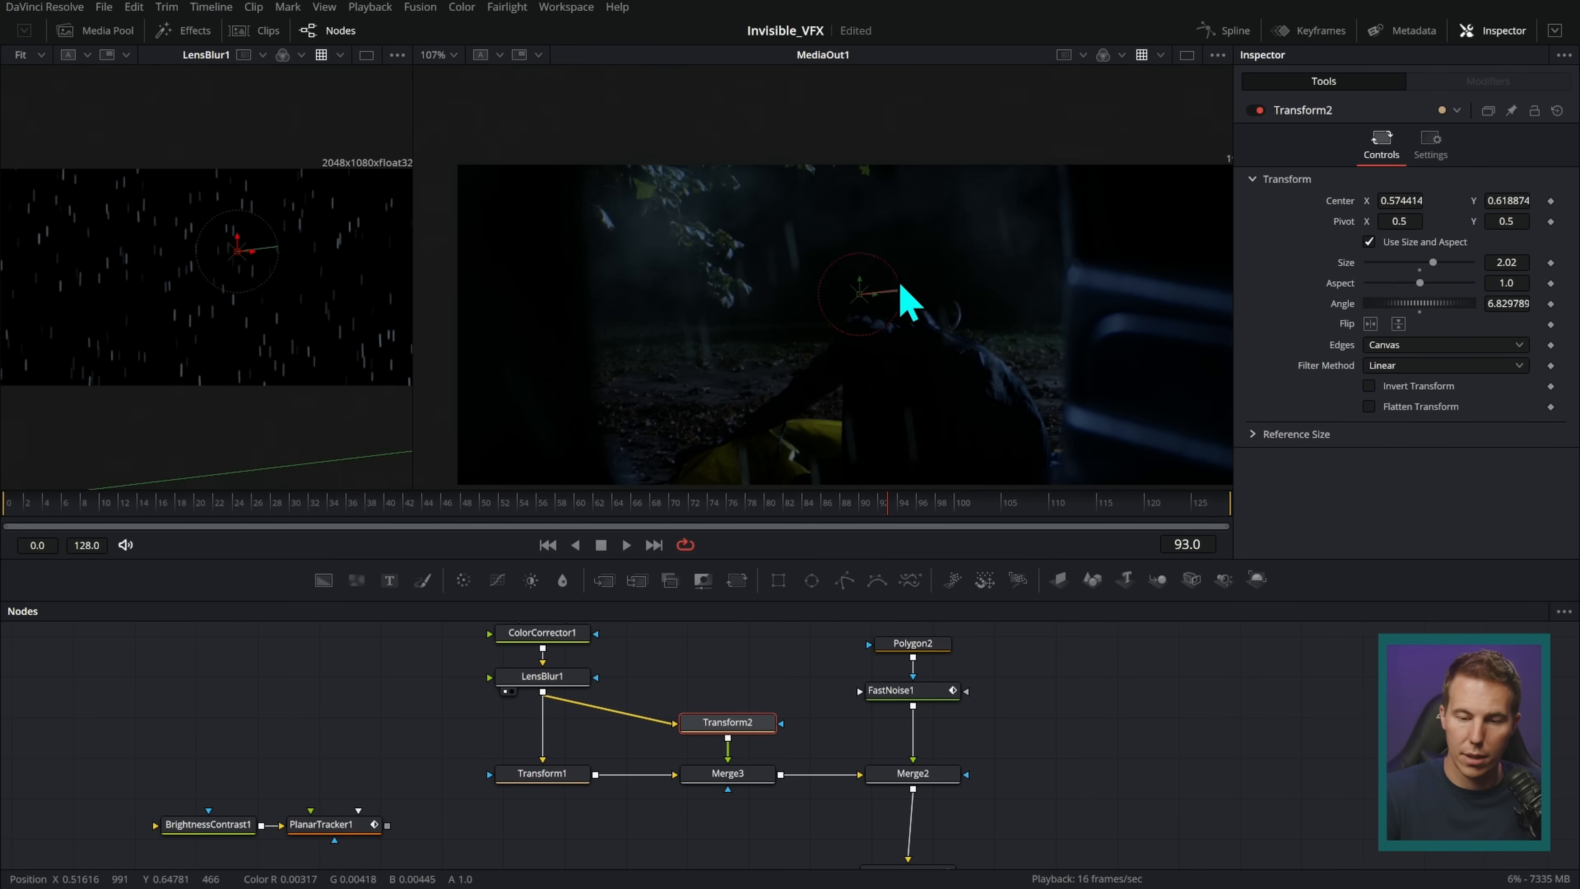
drag(899, 284, 886, 299)
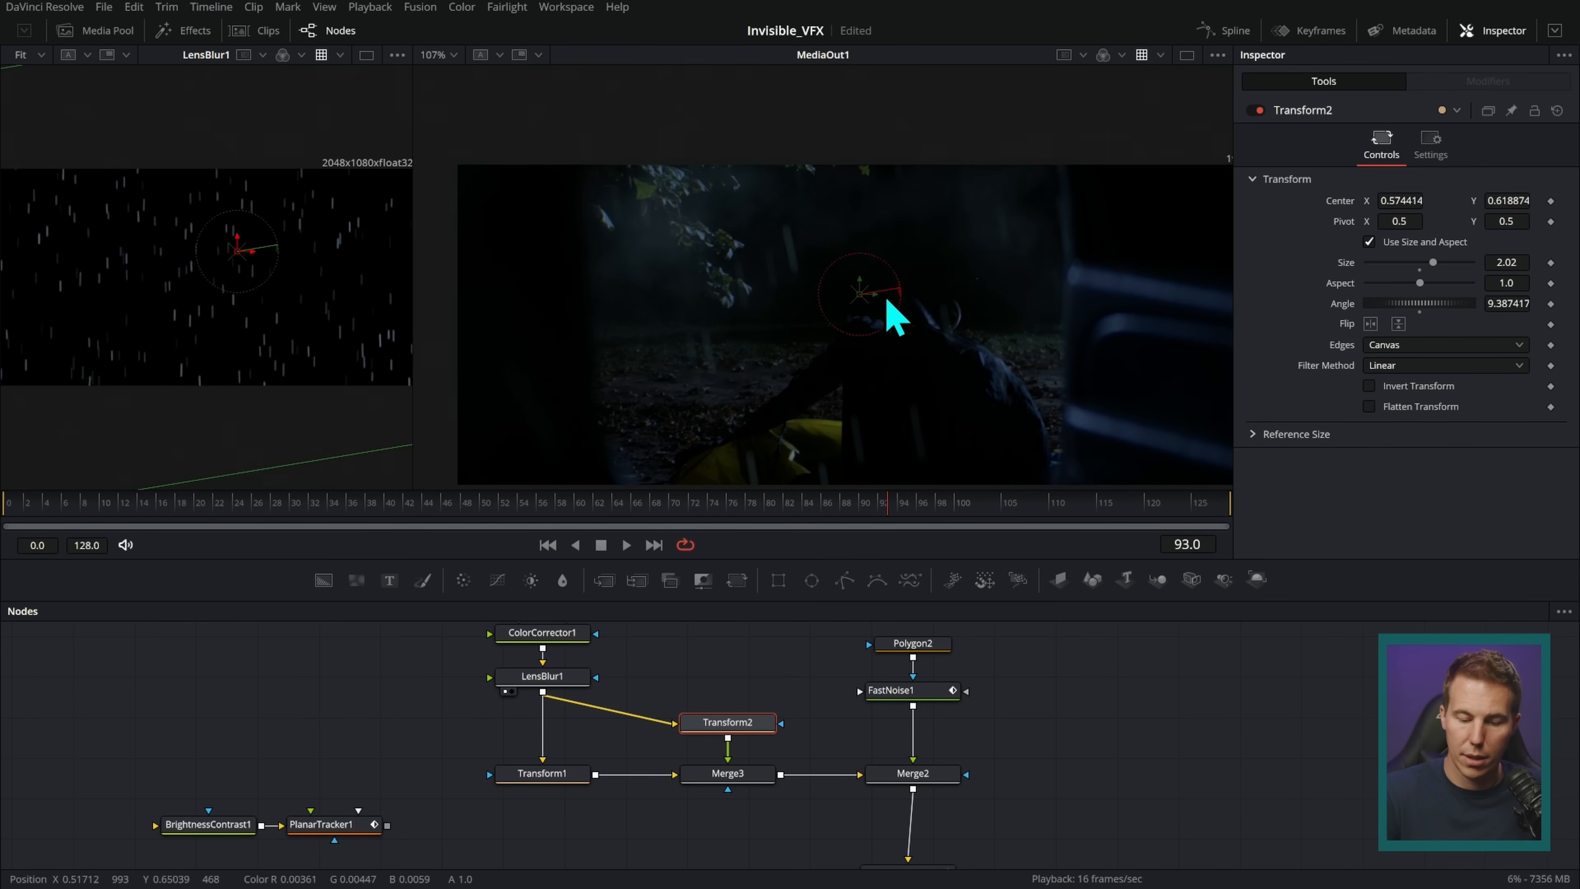
- Reposition the Transform1 rain layer to a center of about 0.519, 0.577
click(579, 783)
drag(824, 311, 810, 318)
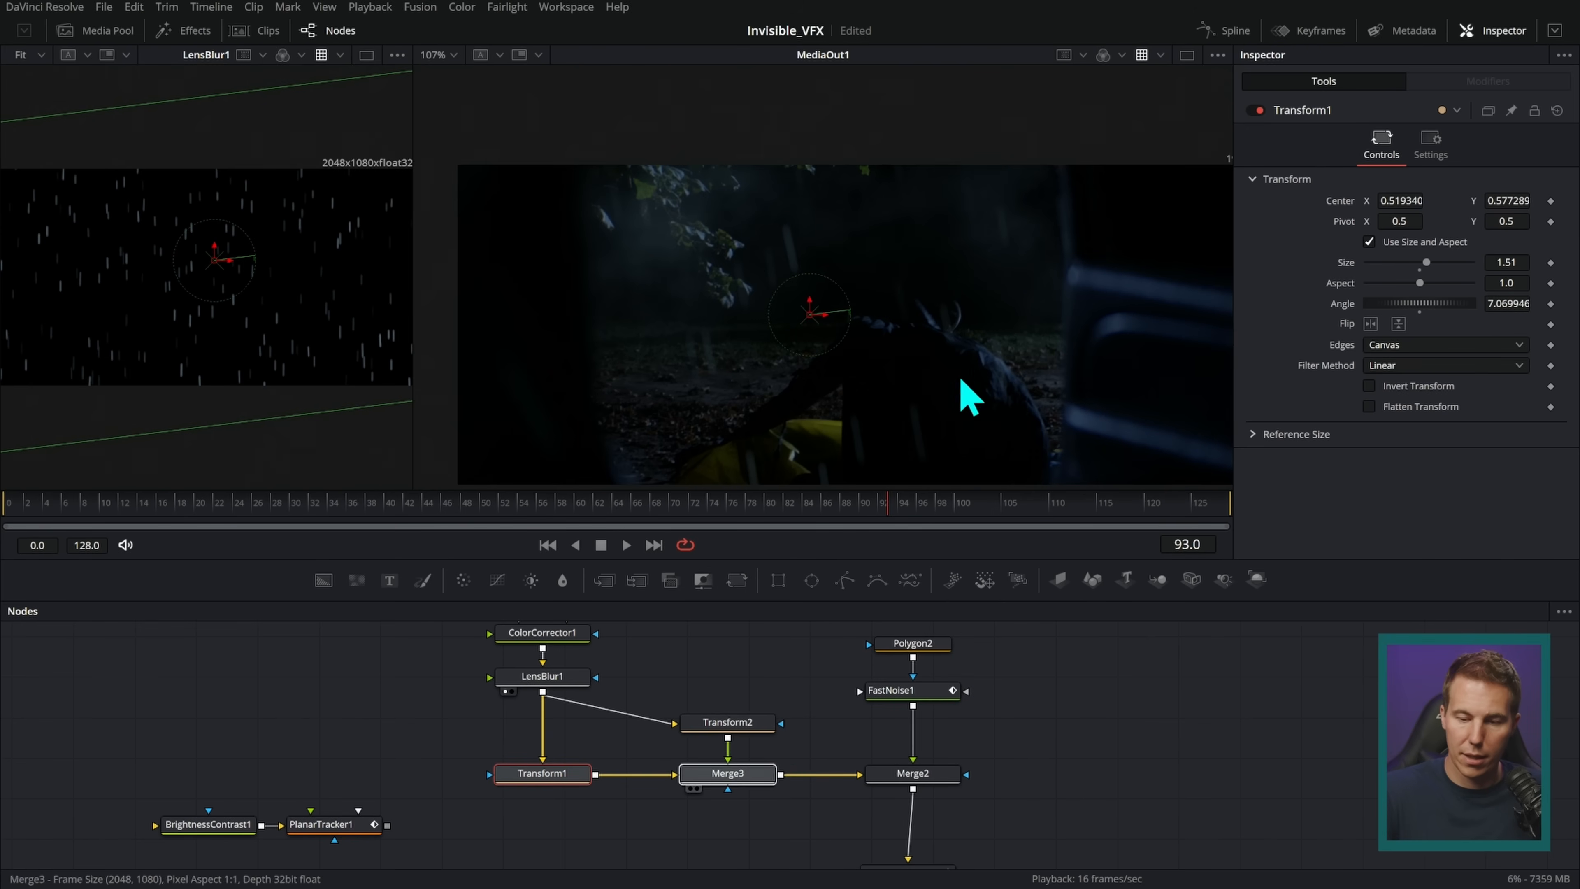
drag(930, 448, 946, 444)
- View Merge3 in the second viewer and set its Apply Mode to Screen so both rain layers show
click(741, 773)
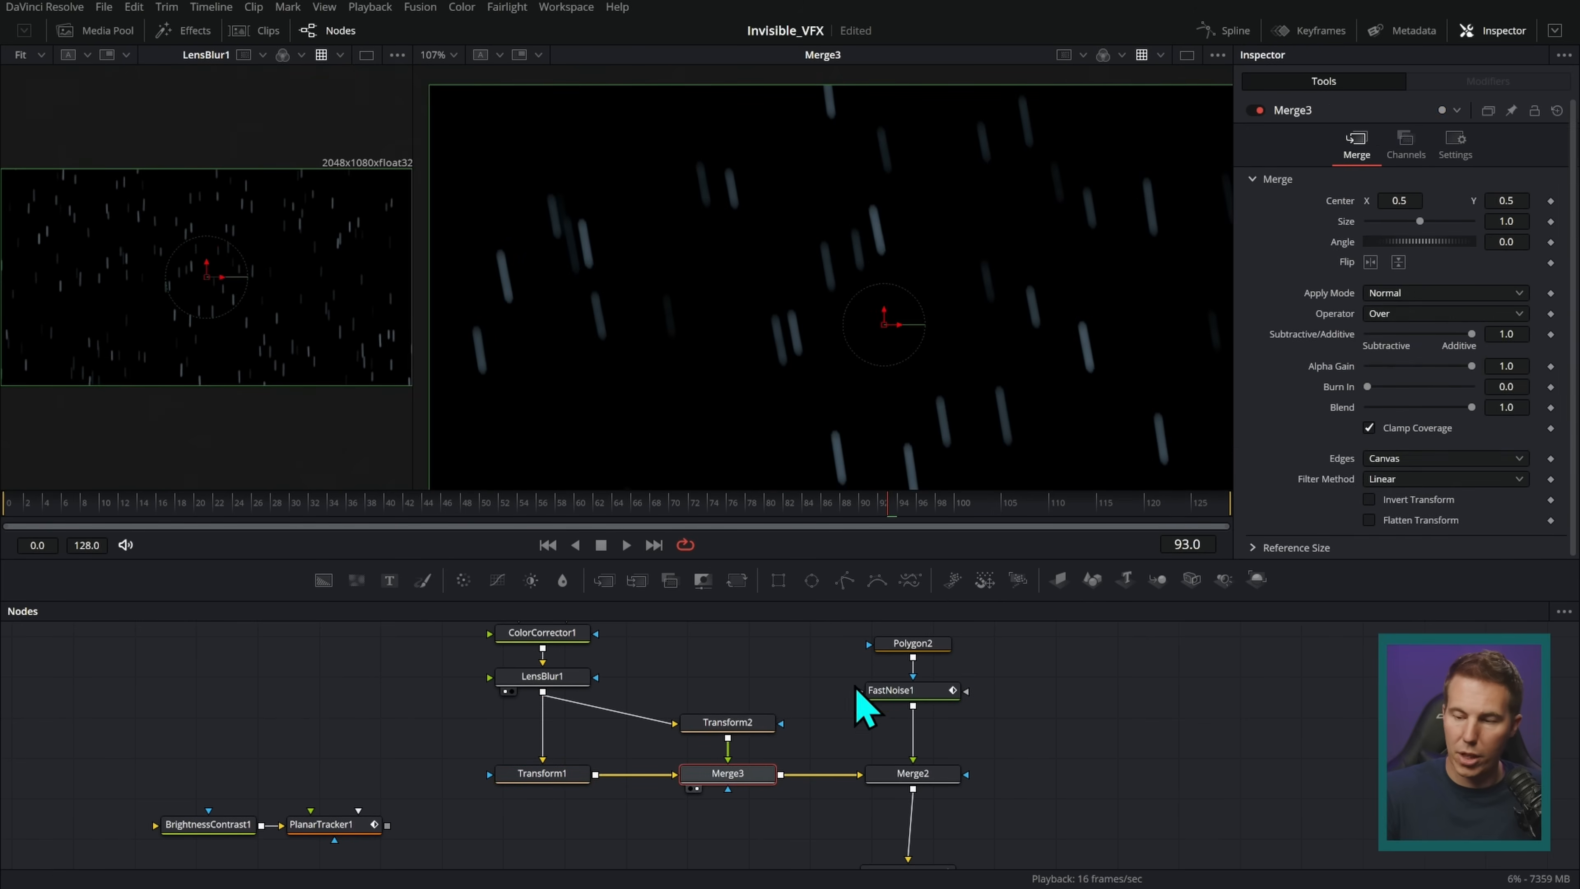
click(1437, 293)
click(1338, 324)
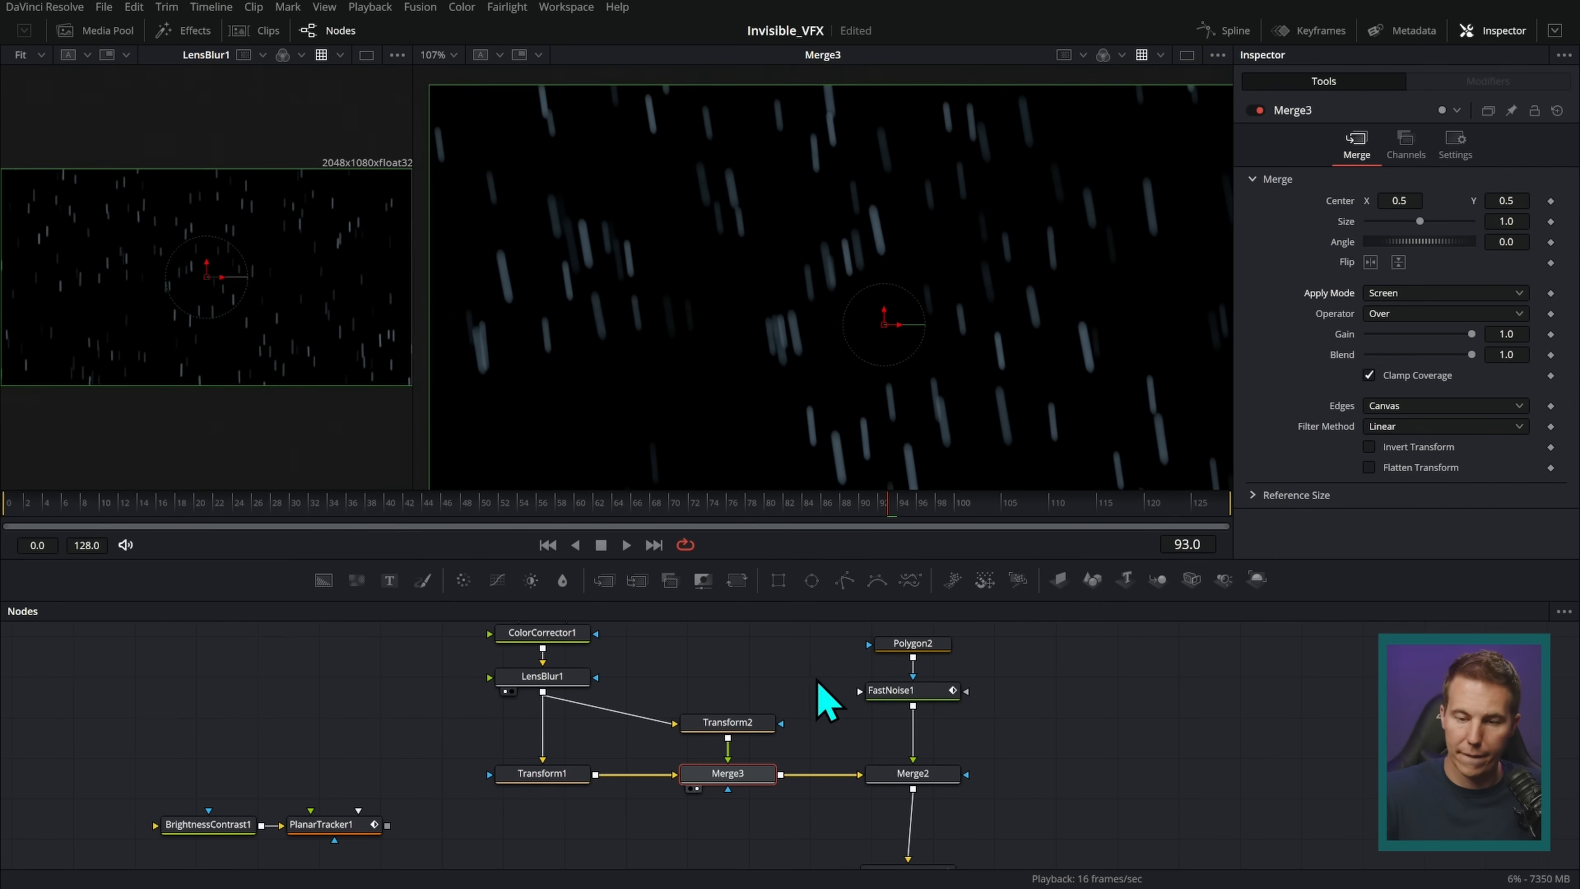
drag(886, 333, 889, 353)
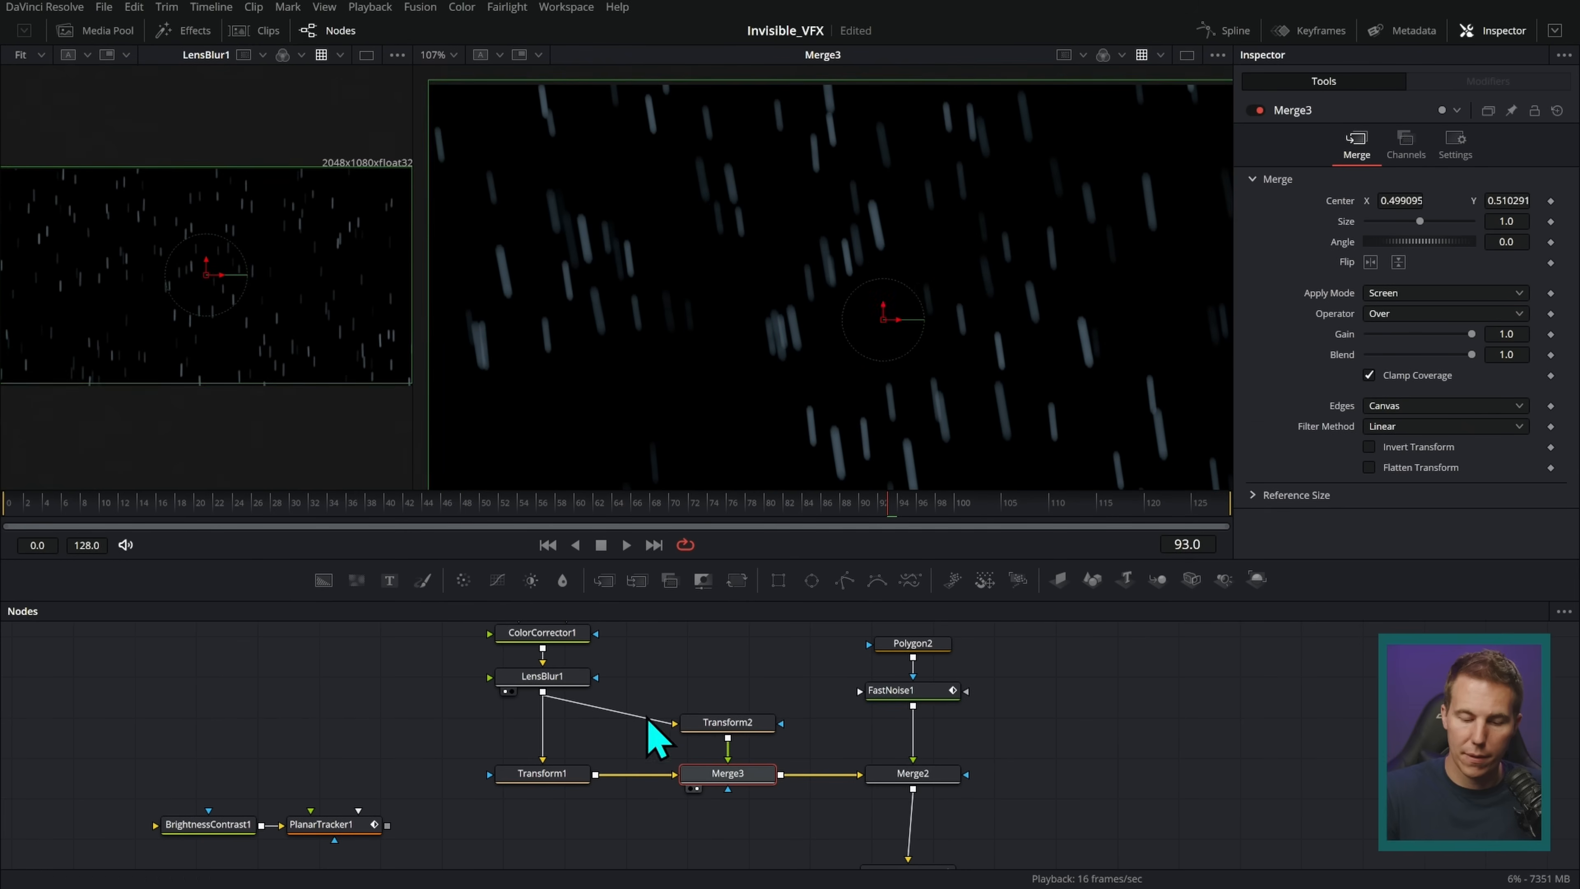
- Set Transform1's Size to 1.38, its center to about 0.319, 0.528 and its Angle to about 5.29
click(542, 774)
drag(1425, 264, 1404, 274)
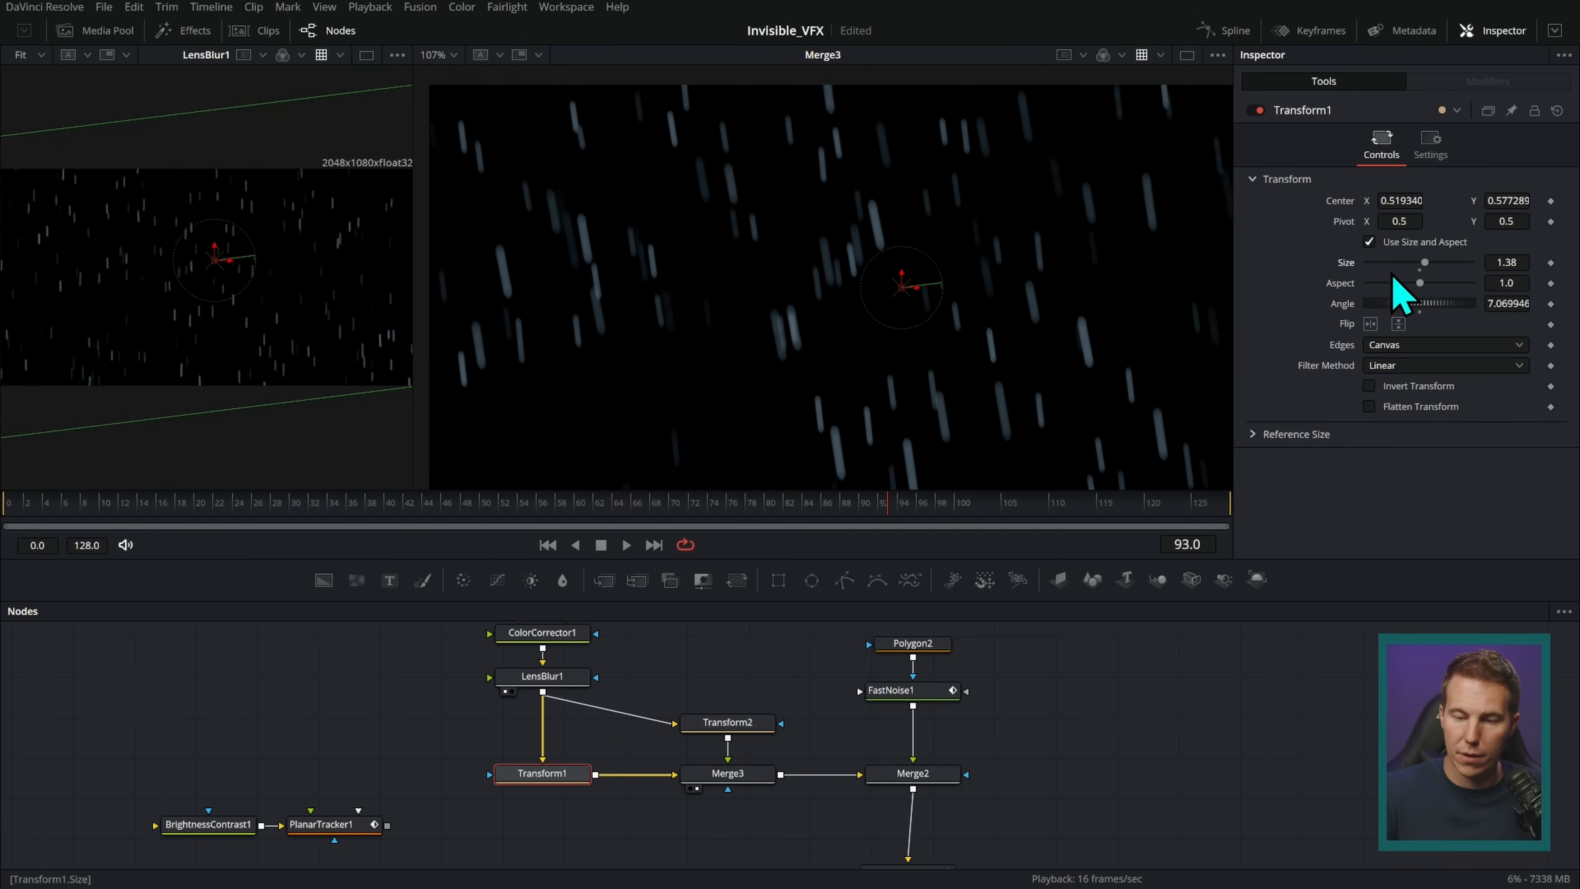
drag(943, 282, 721, 309)
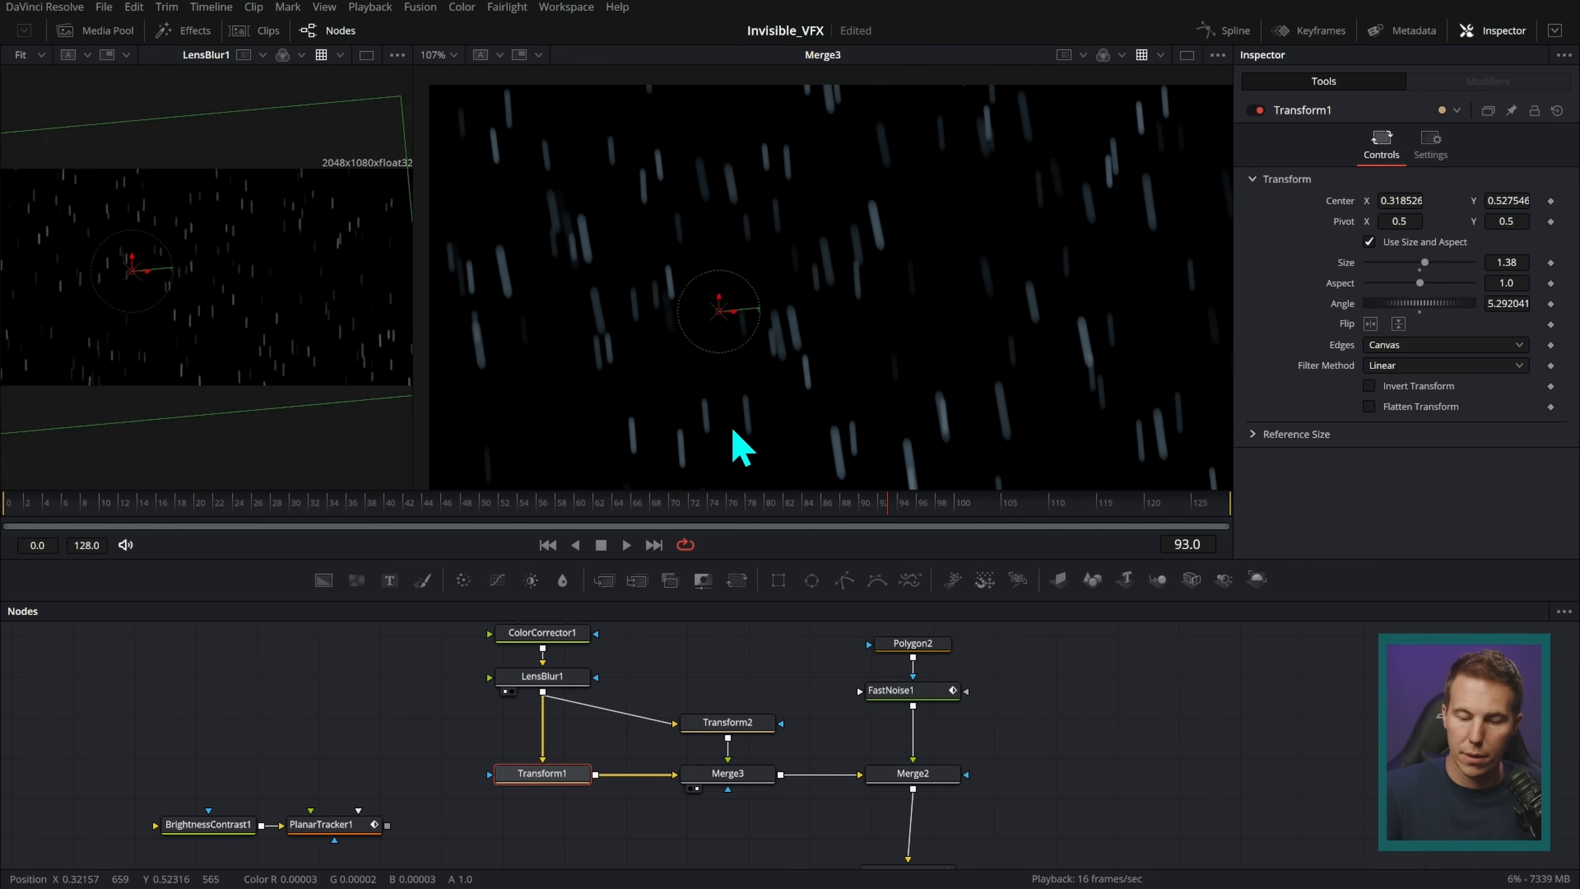
- Play the combined rain layers from Merge3 and stop at frame 13
click(764, 663)
click(627, 546)
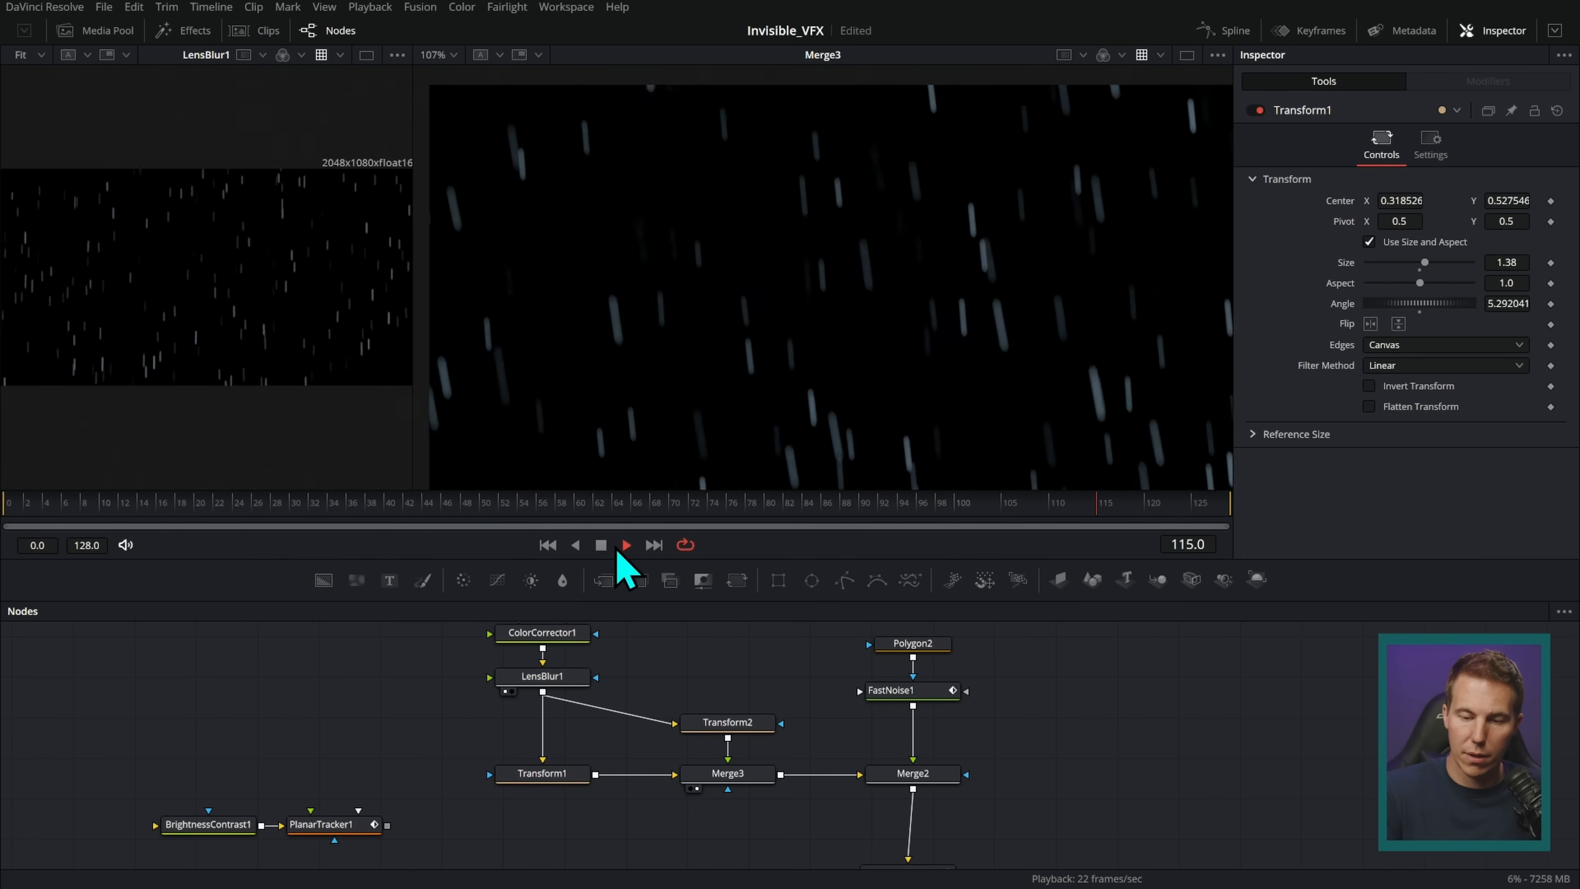
click(602, 547)
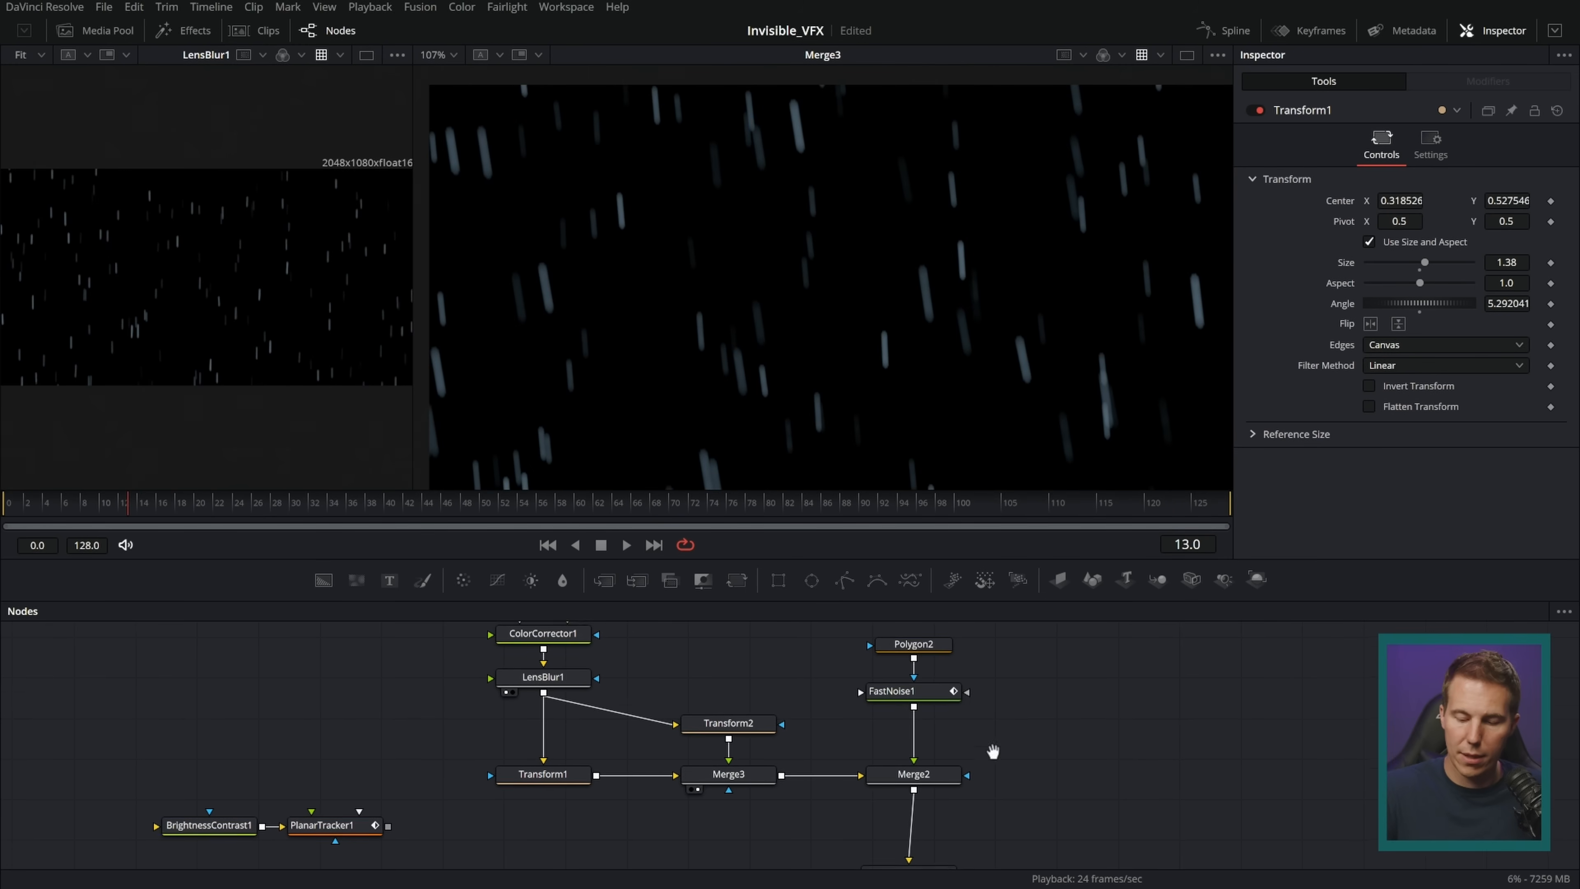
- View MediaOut1, play the full composite to check the layered rain, and stop at frame 39
scroll(986, 715, down, 3)
drag(1176, 768, 1044, 304)
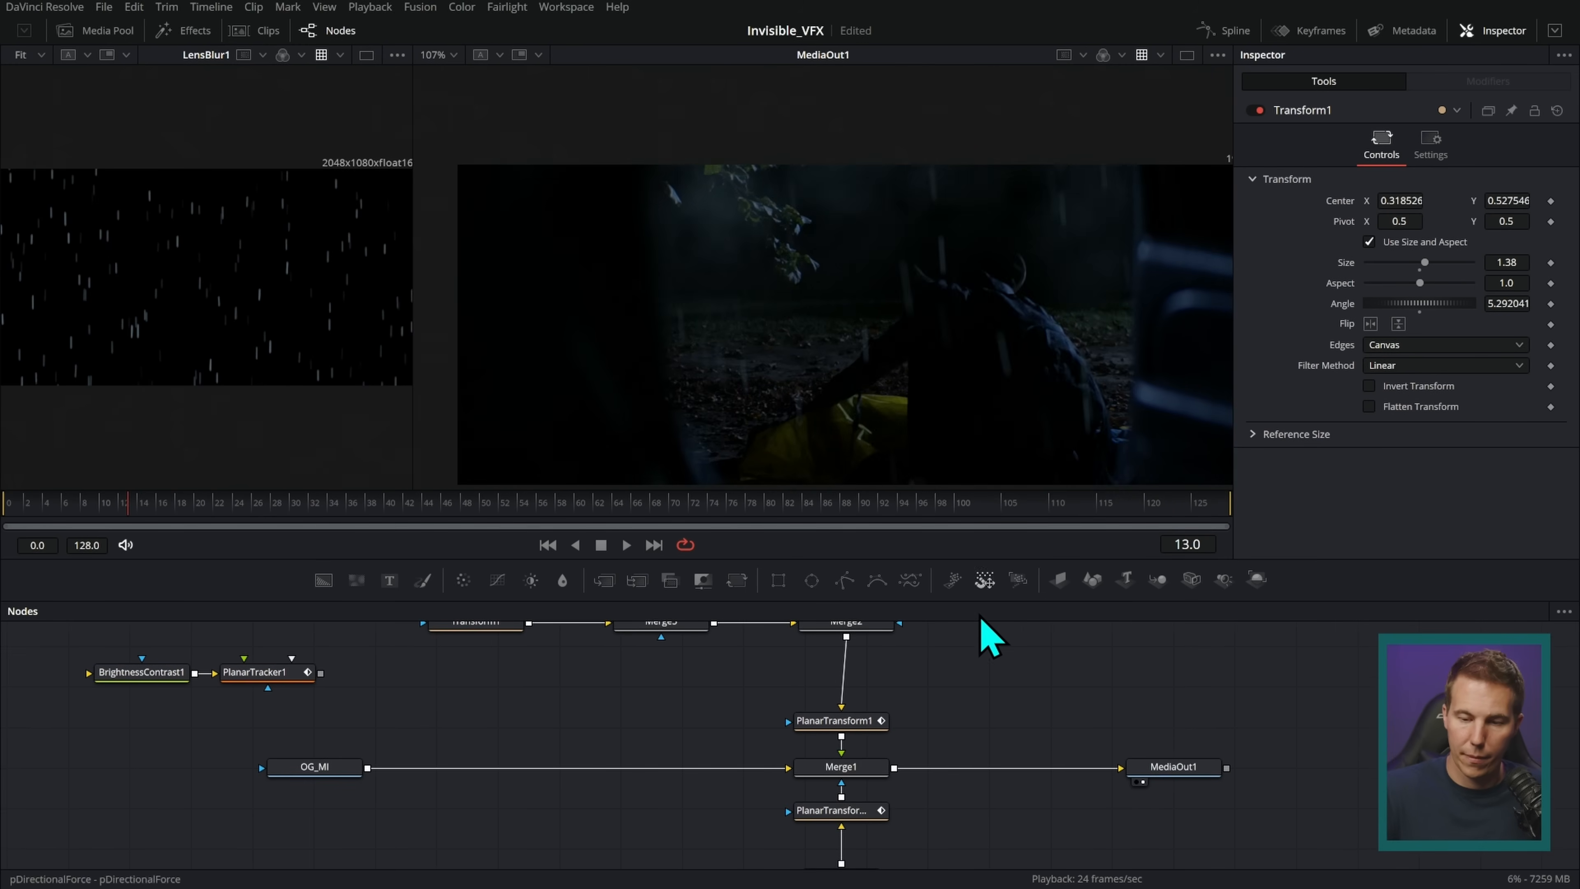
key(space)
scroll(987, 653, up, 2)
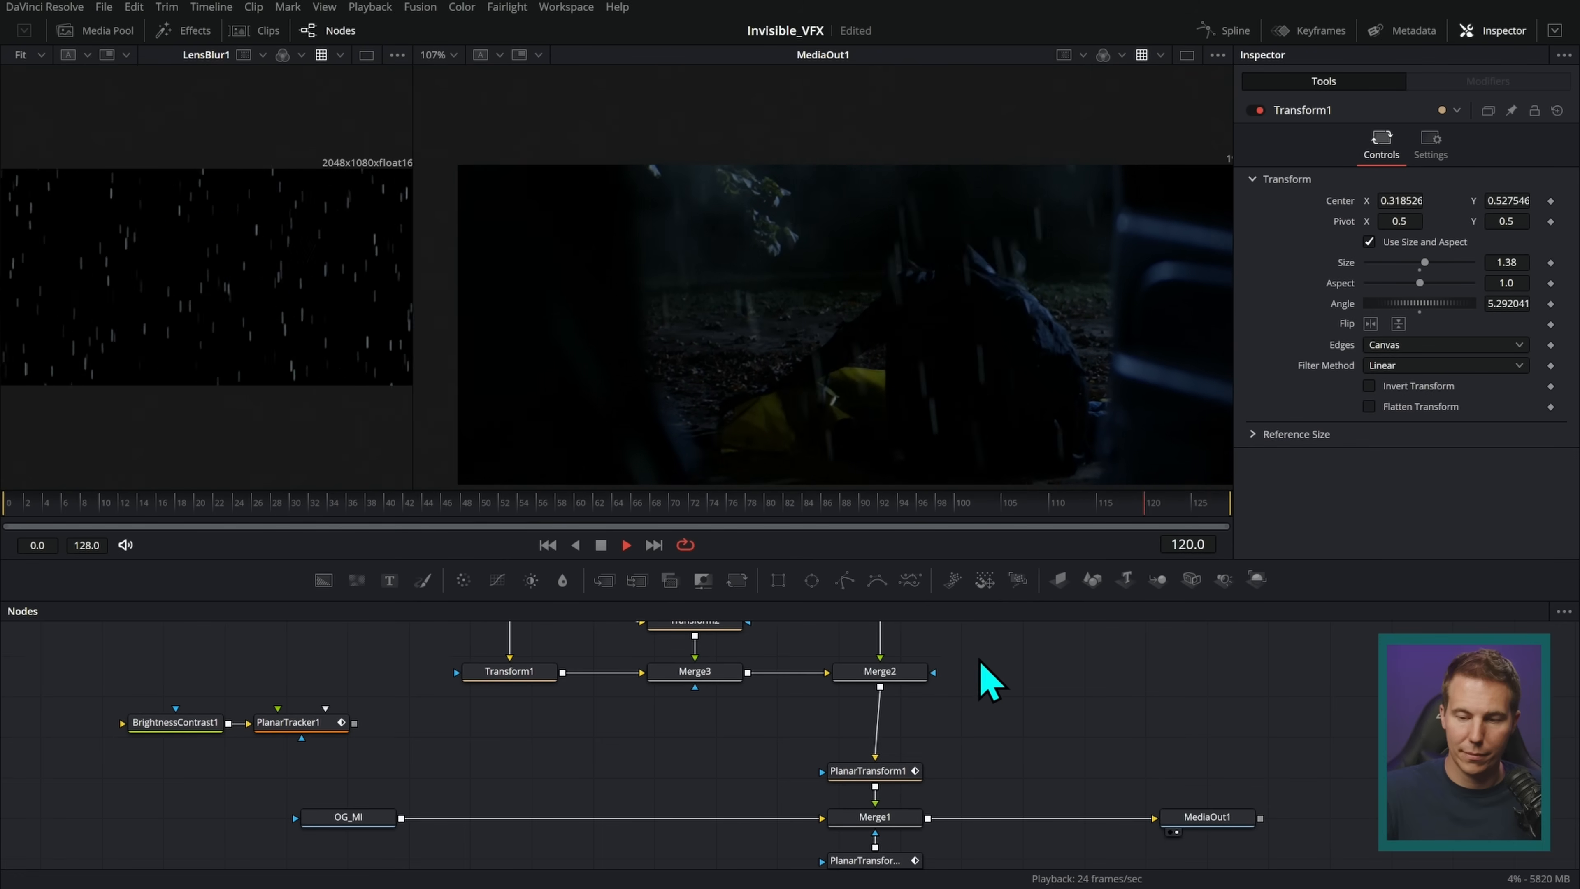
click(600, 544)
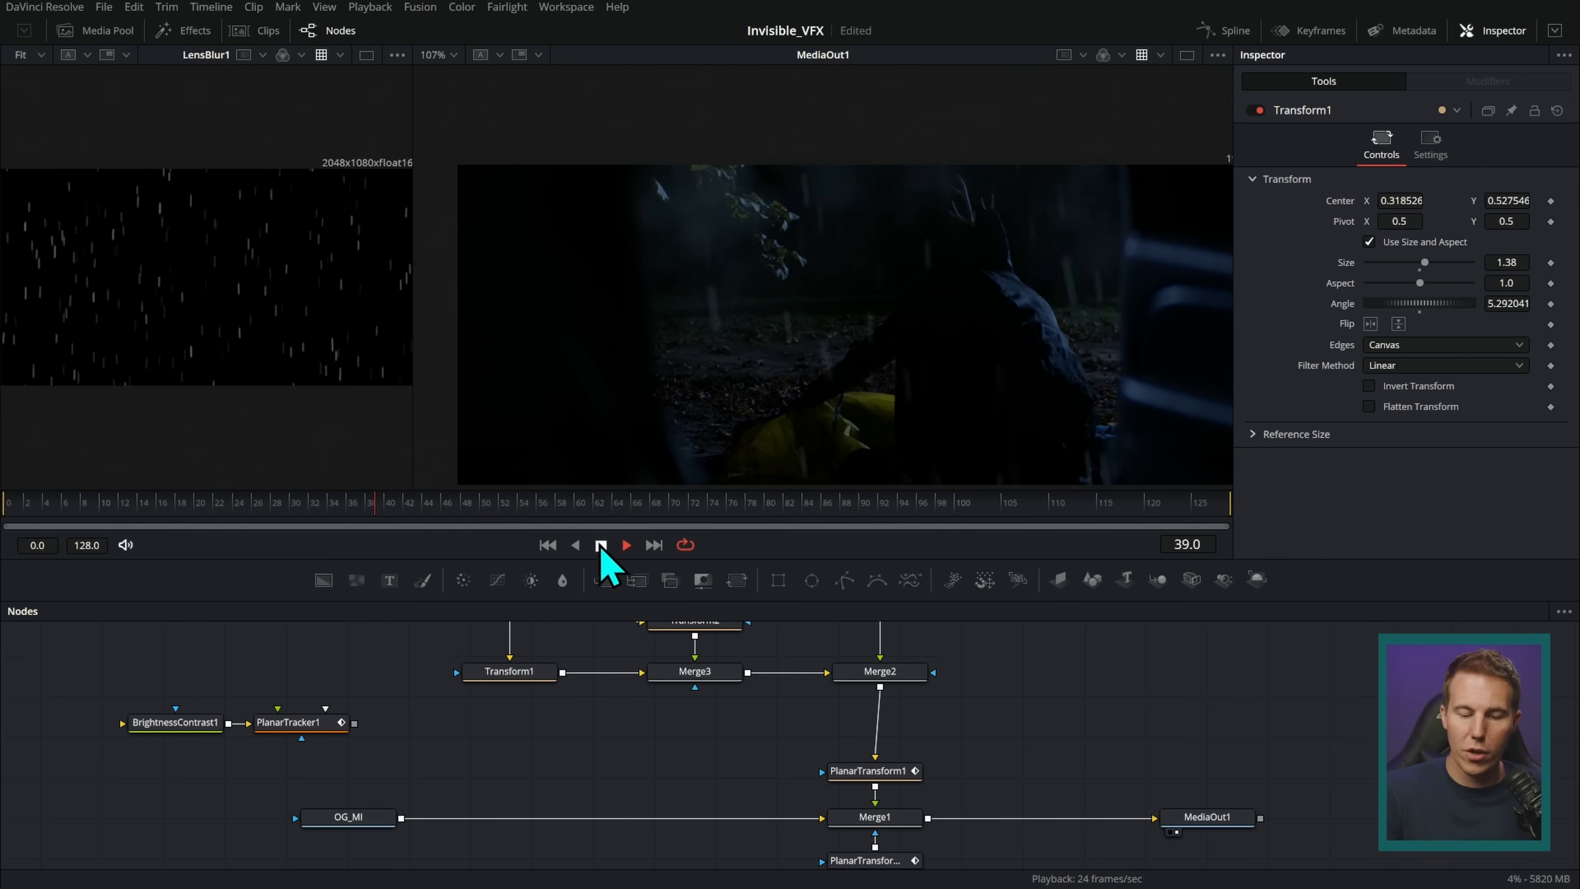
- Enlarge the viewing area, show only MediaOut1 in a single viewer, and examine the rain around the figure up close
drag(882, 558, 881, 647)
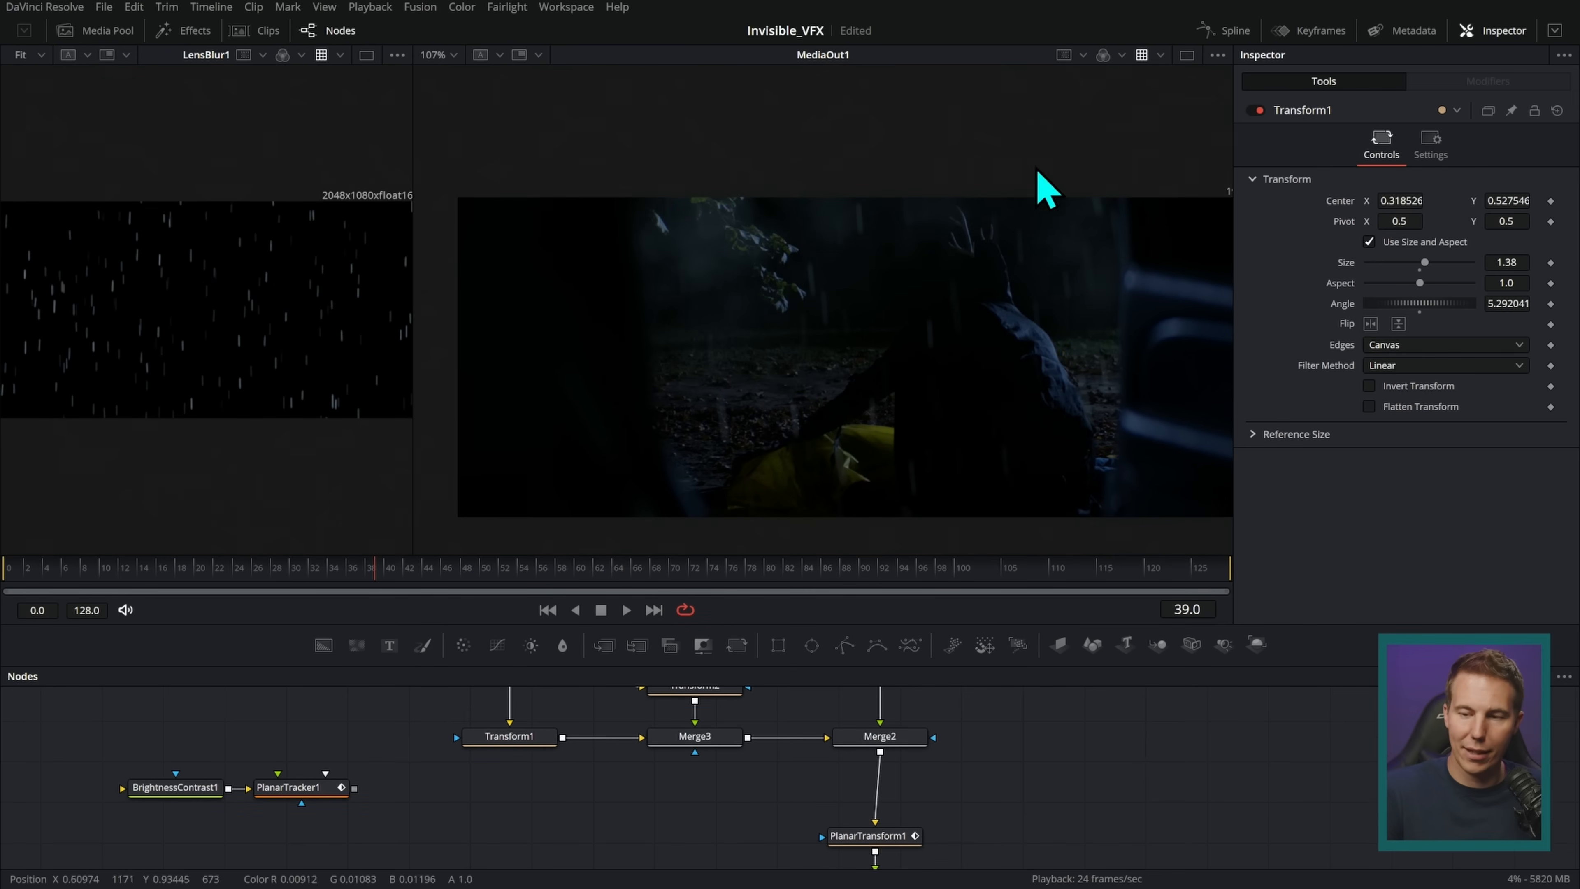
click(1187, 55)
scroll(963, 416, up, 5)
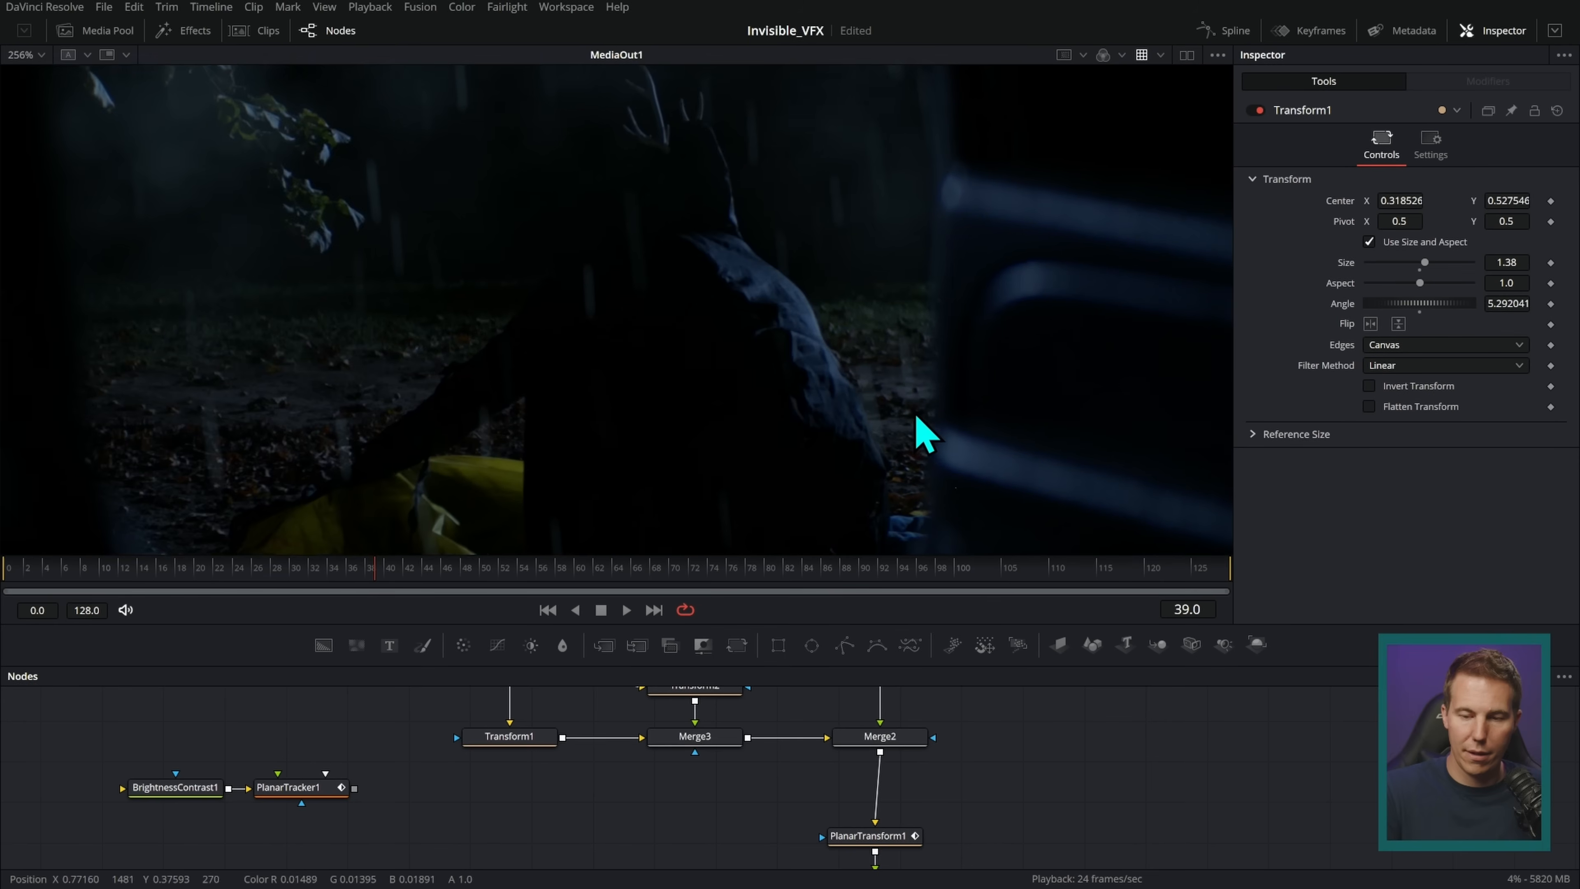
scroll(910, 439, down, 2)
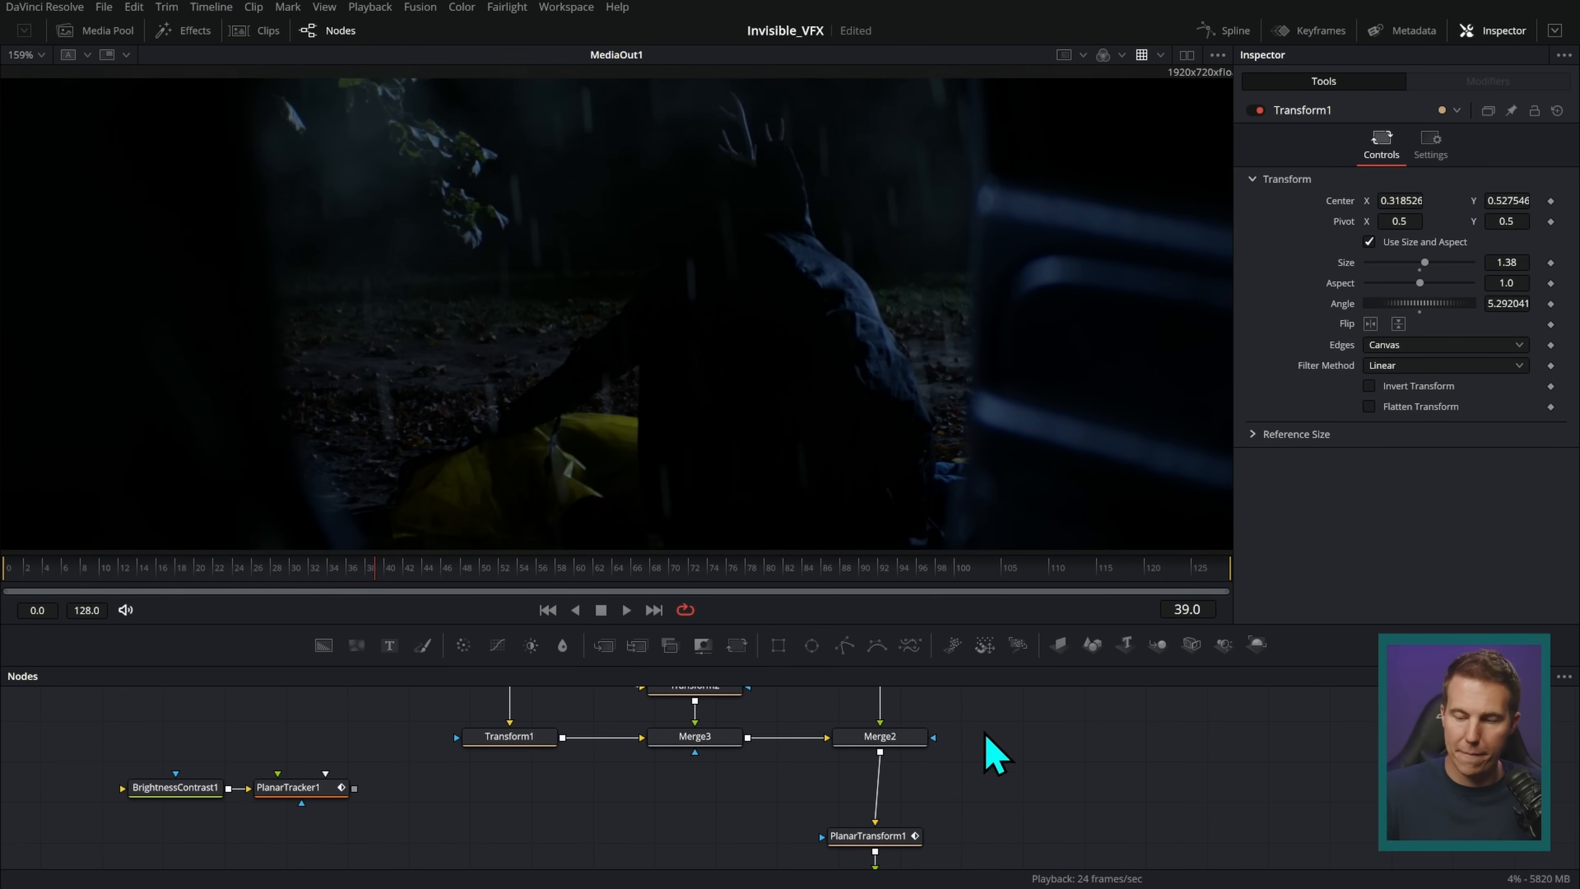
- At frame 105, add the Rain_Wide_5_3719_2K.mov clip from the ActionVFX bin as a new node and view it
click(1001, 567)
click(115, 31)
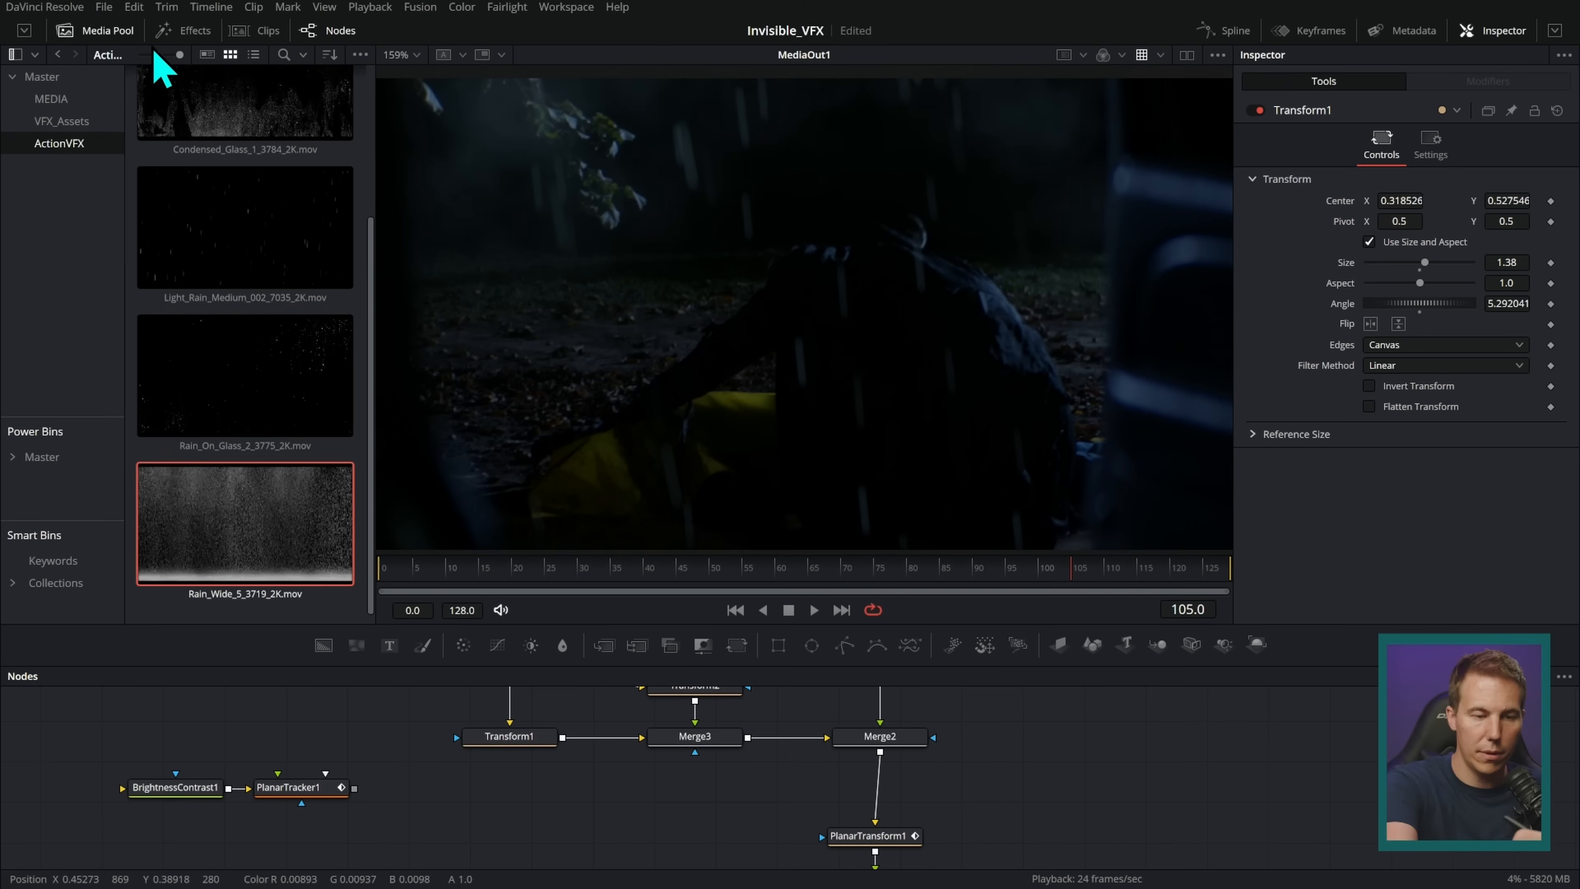
drag(272, 537, 942, 413)
click(99, 30)
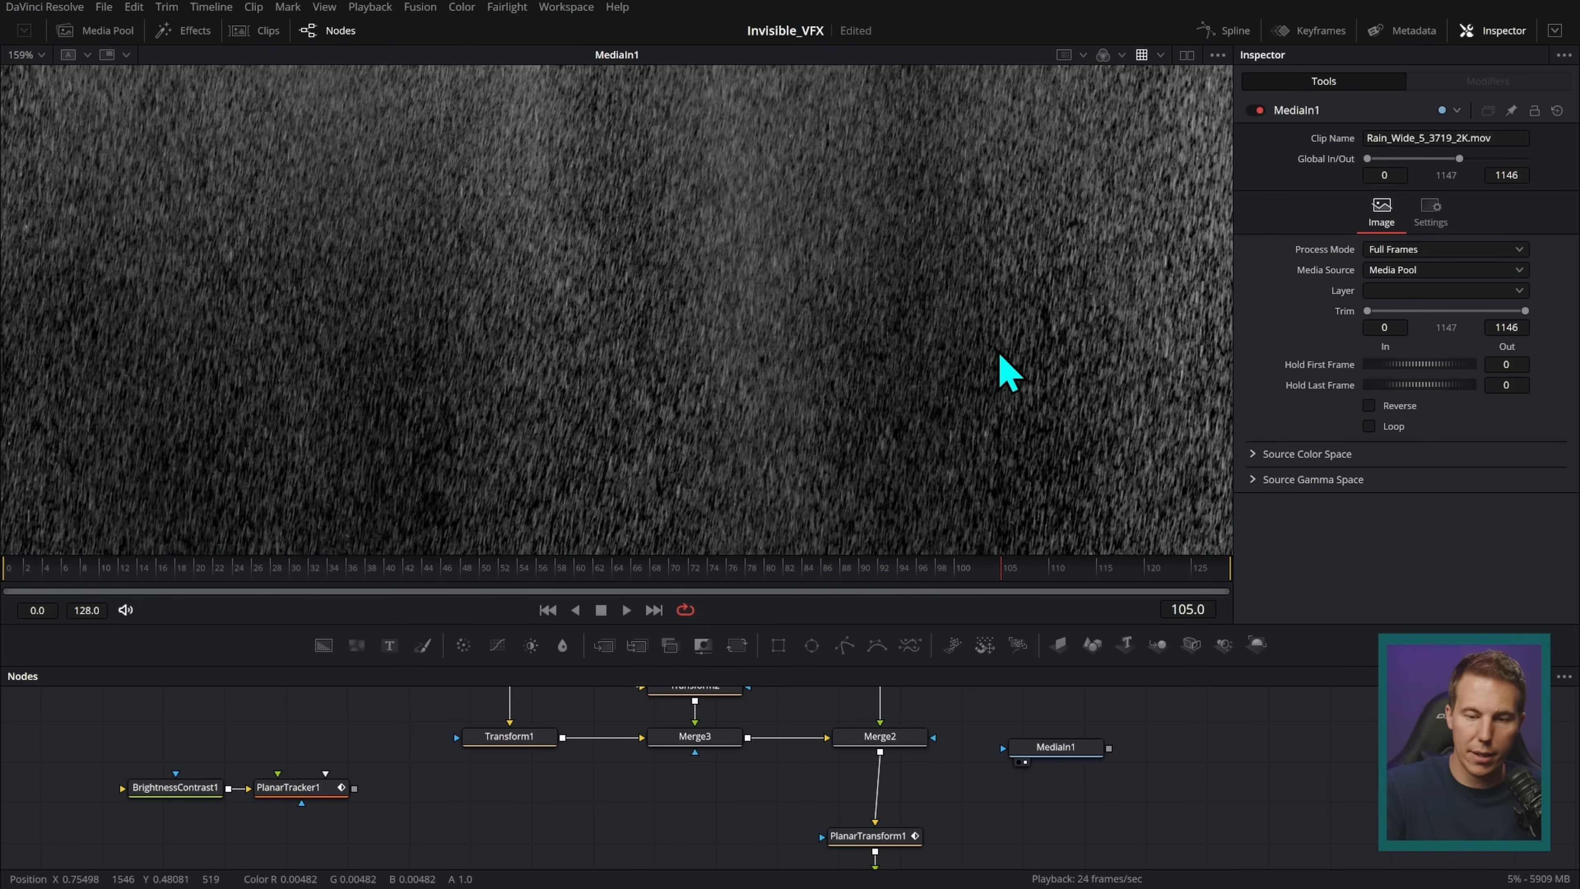
- Fit the wide rain clip in the viewer, play it to frame 103, and enlarge the node area
key(ctrl+f)
key(space)
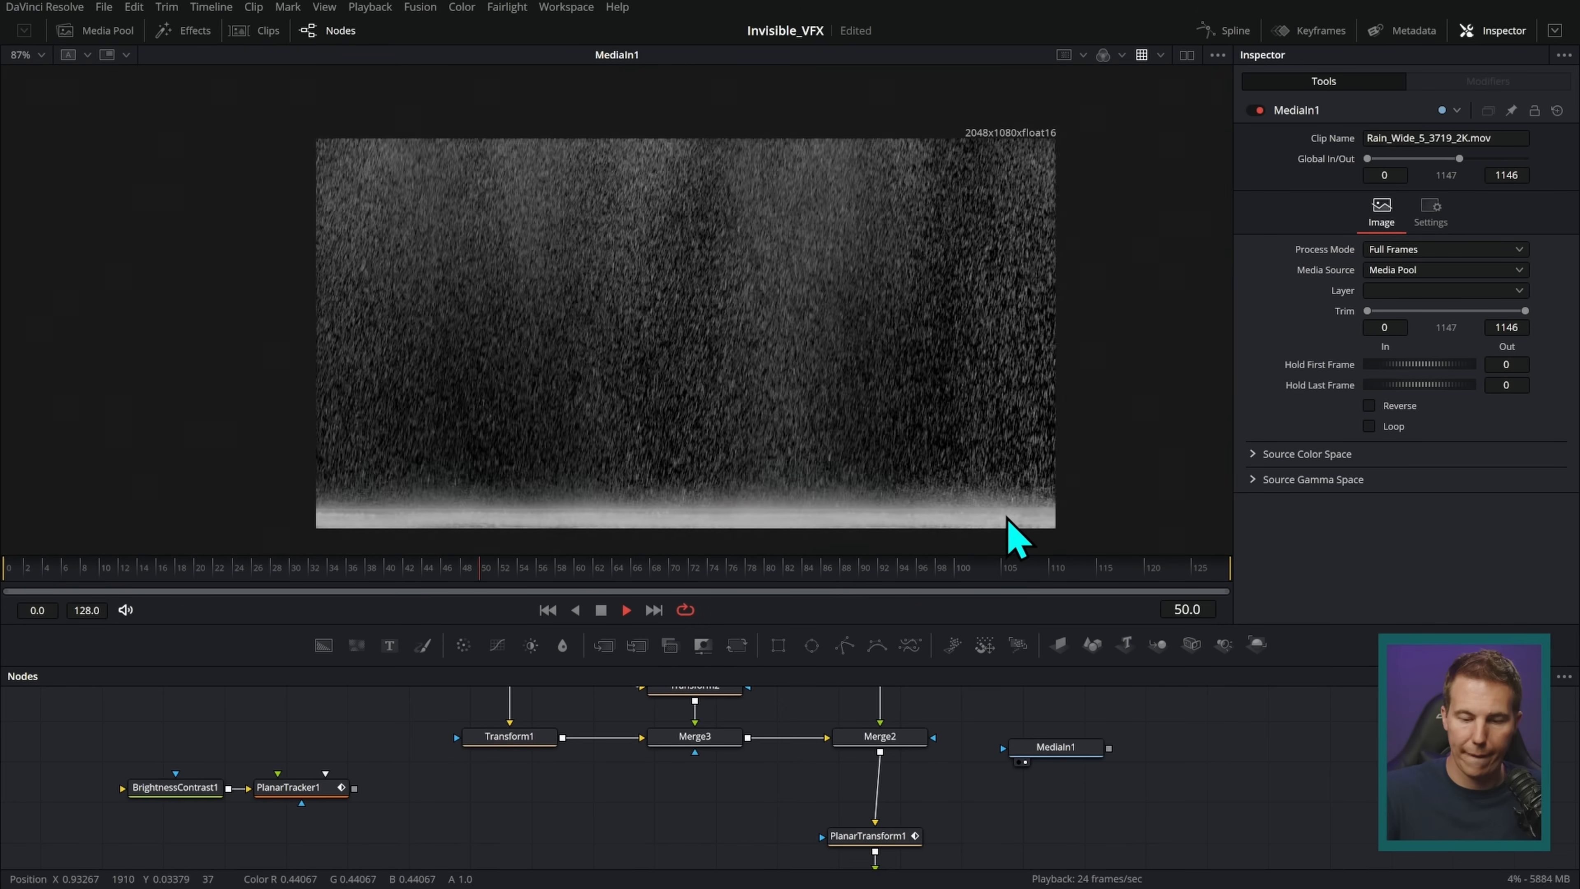
drag(1093, 624, 1098, 449)
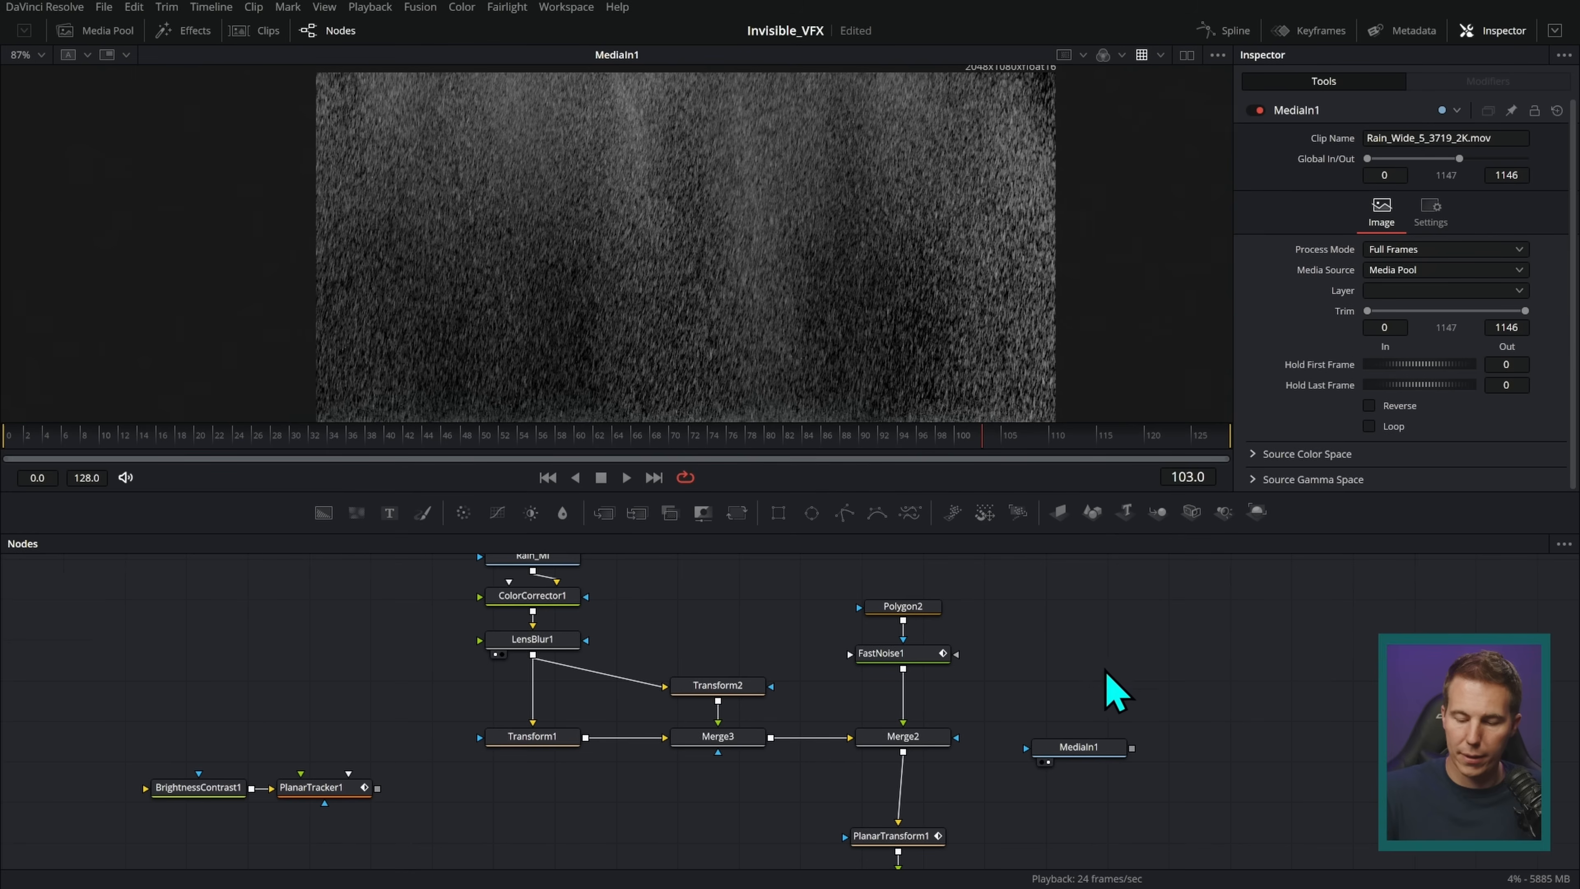
- Merge the wide rain clip into the stream between Merge2 and the planar transform with apply mode Screen, and view the new merge
drag(1095, 582, 635, 828)
scroll(1058, 730, down, 3)
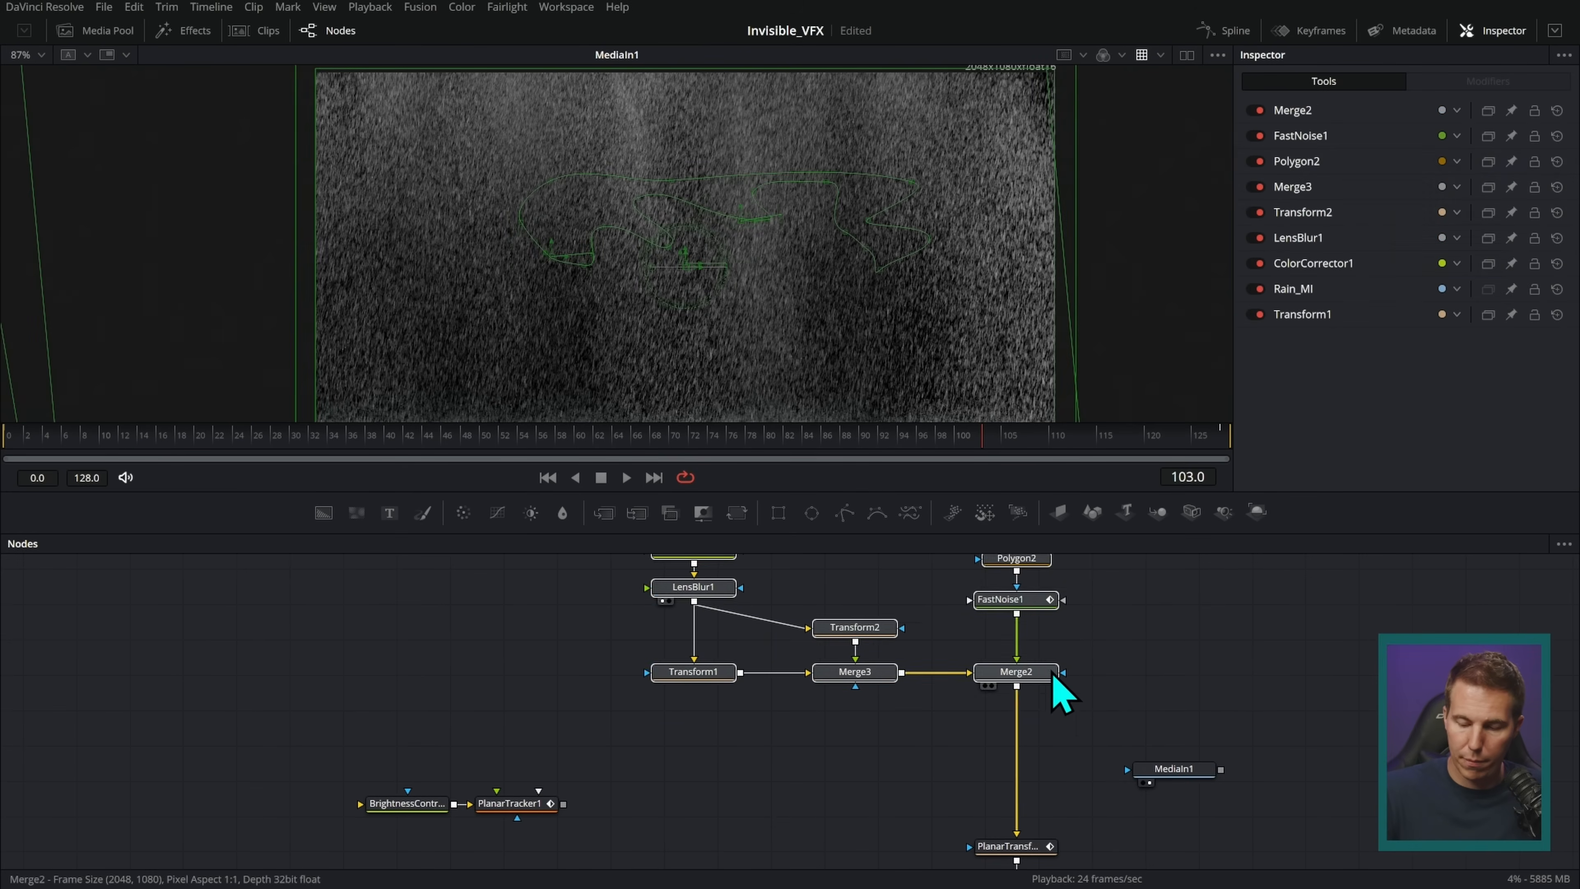
click(1034, 673)
drag(1192, 772, 865, 776)
drag(1029, 776, 1022, 847)
drag(1045, 738, 1045, 775)
click(1413, 298)
click(1423, 330)
key(1)
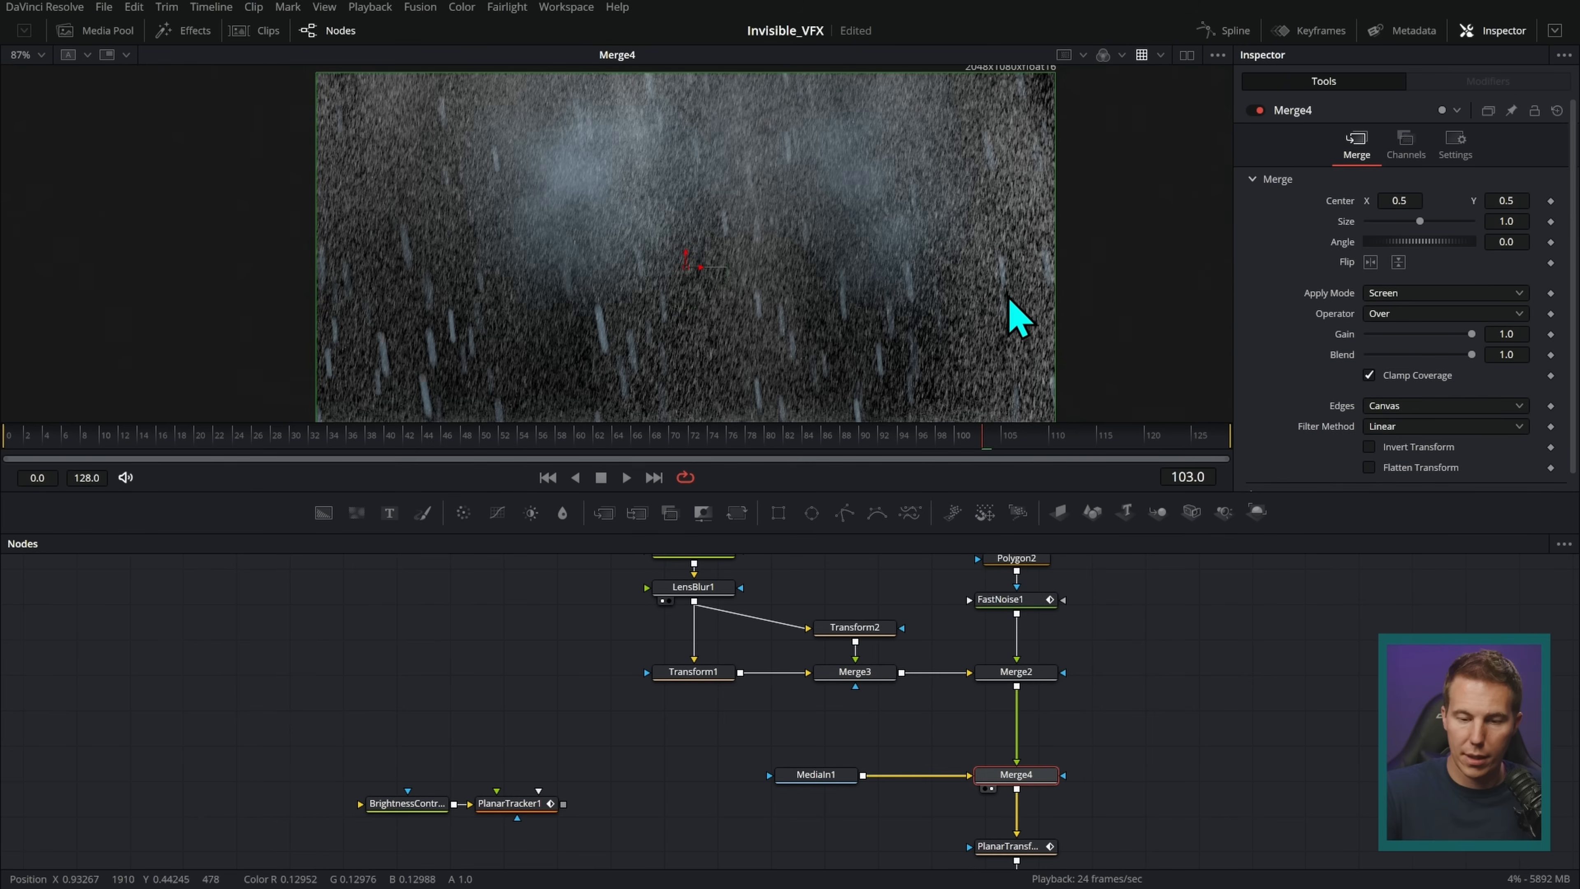
- Add a Transform node between the wide rain clip and its merge
drag(956, 349, 971, 292)
click(803, 775)
key(shift+space)
text(transform)
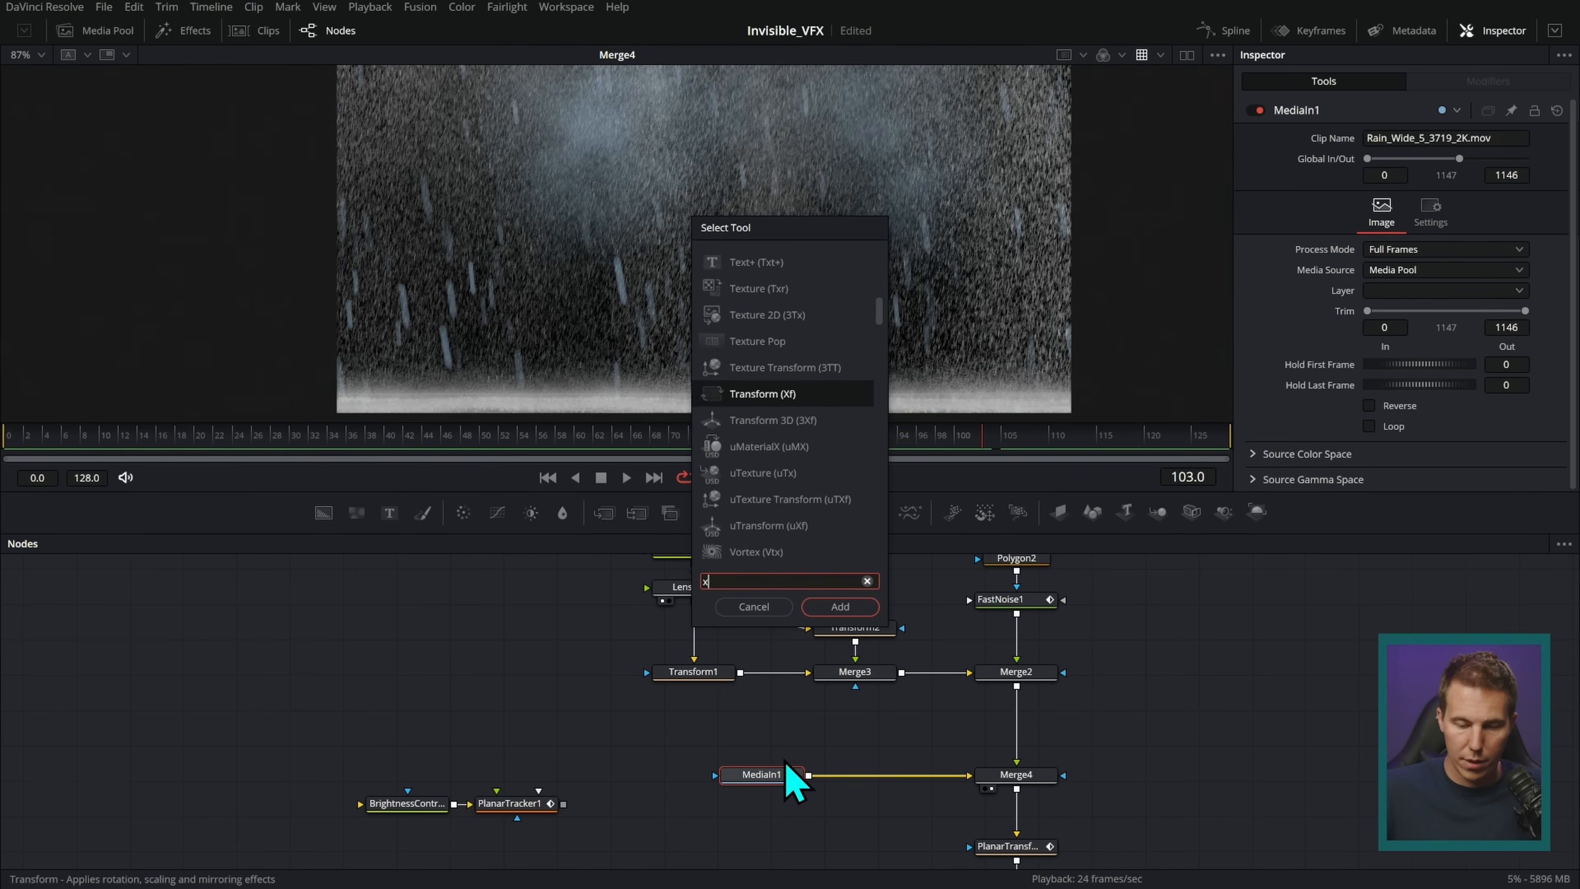
key(Return)
- Rename the wide rain clip's MediaIn1 node as Big_Rain_MI
click(764, 775)
key(F2)
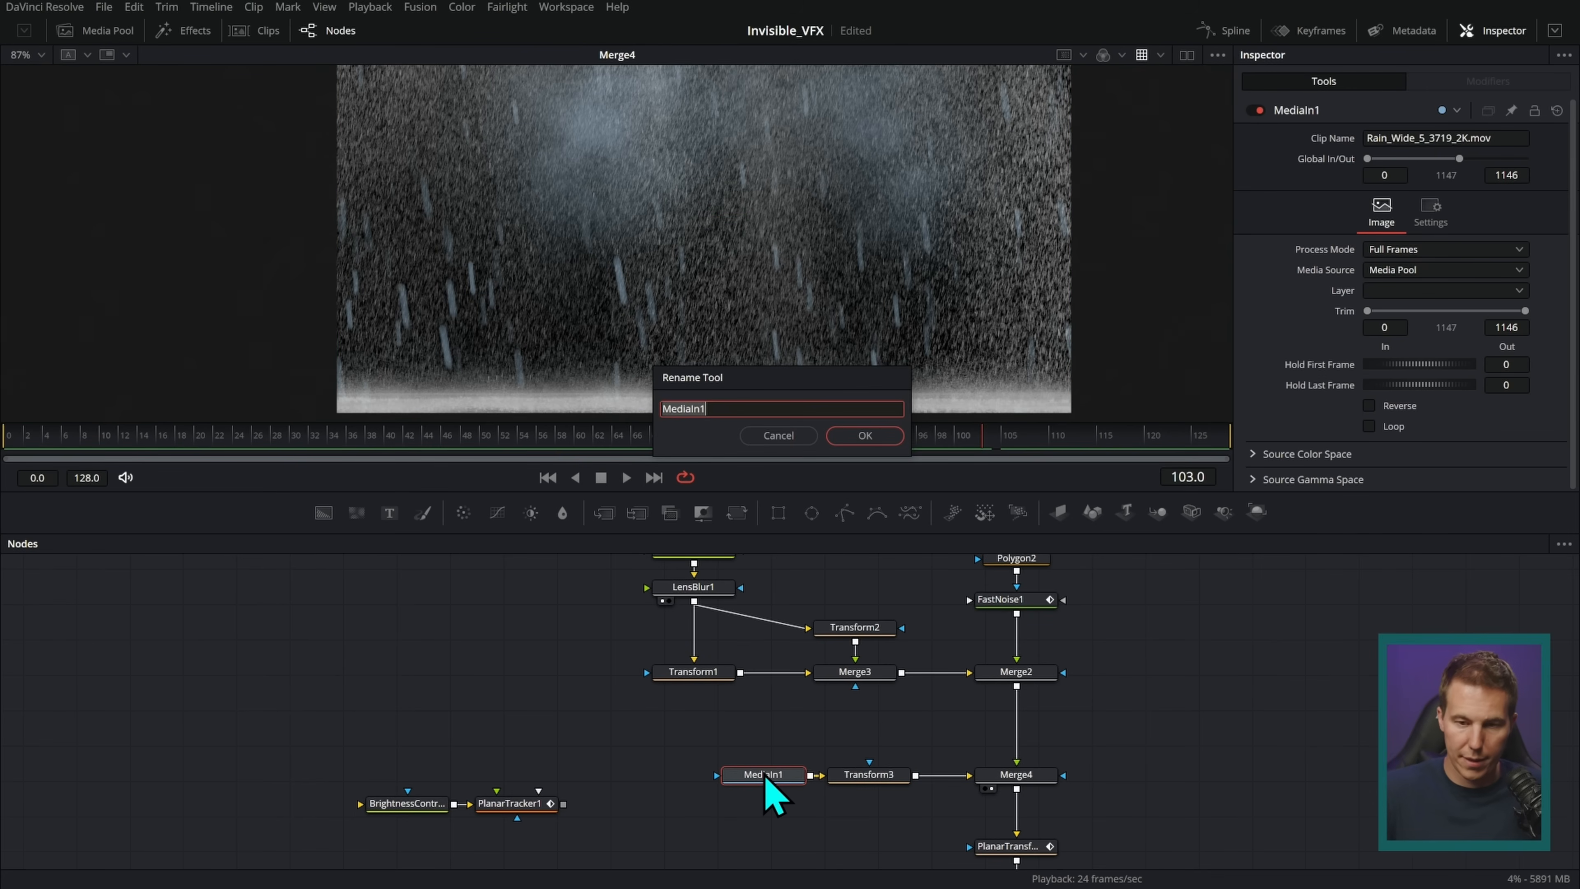
text(Big_Rai)
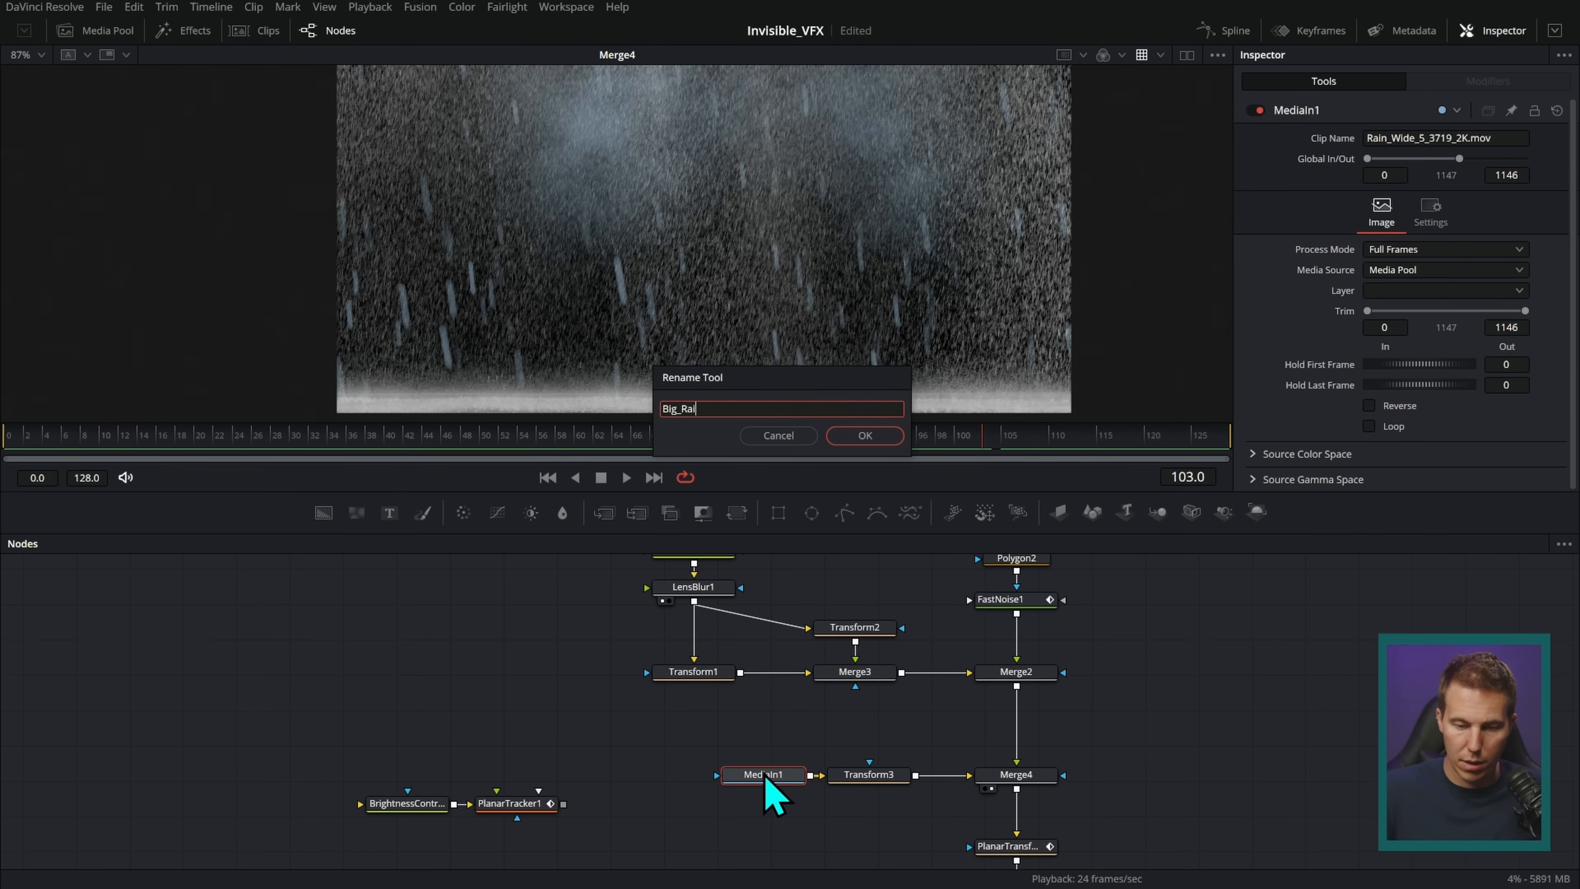
text(n_MI)
key(Return)
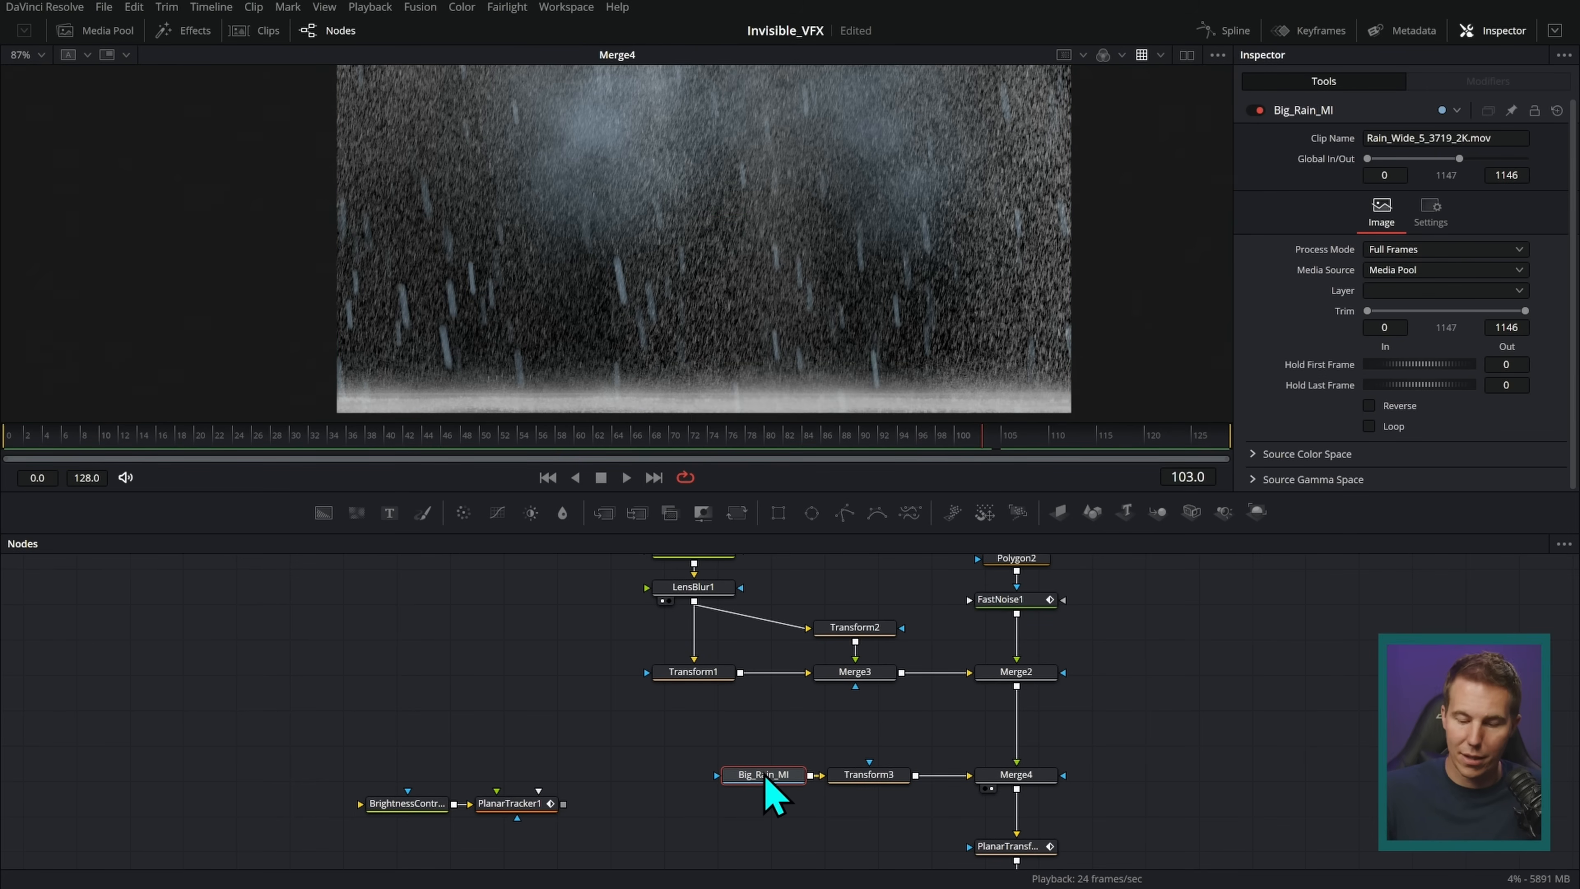
- Set the size of Transform3 on the wide rain to 3.16 and view MediaOut1 around the figure
click(869, 774)
drag(1419, 262, 1447, 262)
scroll(1032, 598, down, 2)
scroll(1033, 597, right, 3)
drag(1152, 786, 977, 283)
scroll(924, 283, up, 3)
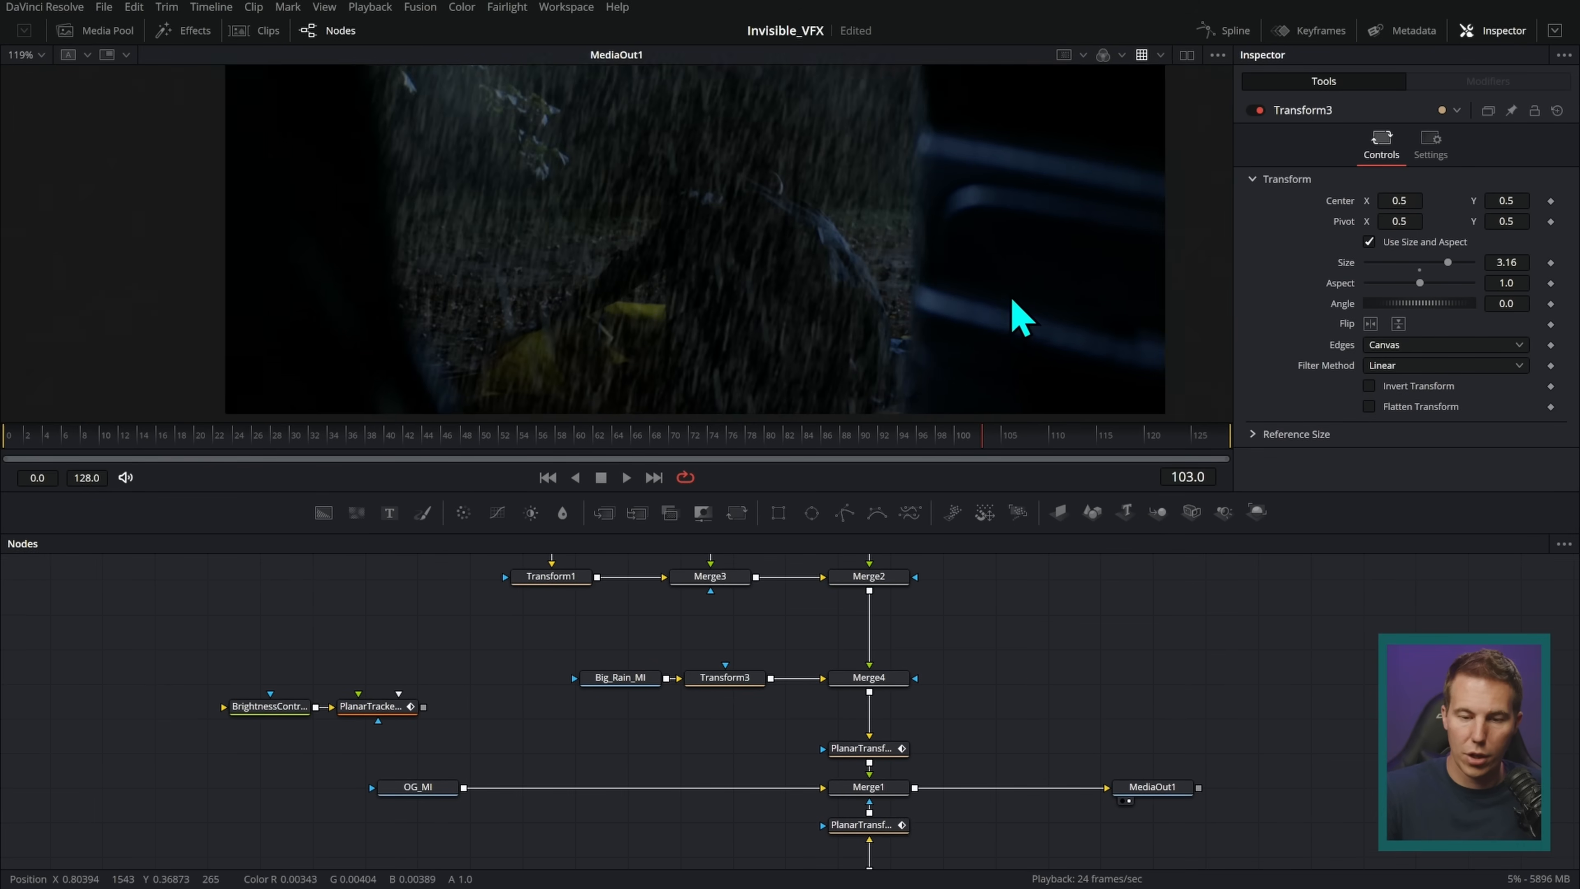
- Scale the wide rain to 2.33 in Transform3 and shift it upward so that its lower edge falls near the frame's bottom
scroll(1020, 317, down, 1)
click(622, 679)
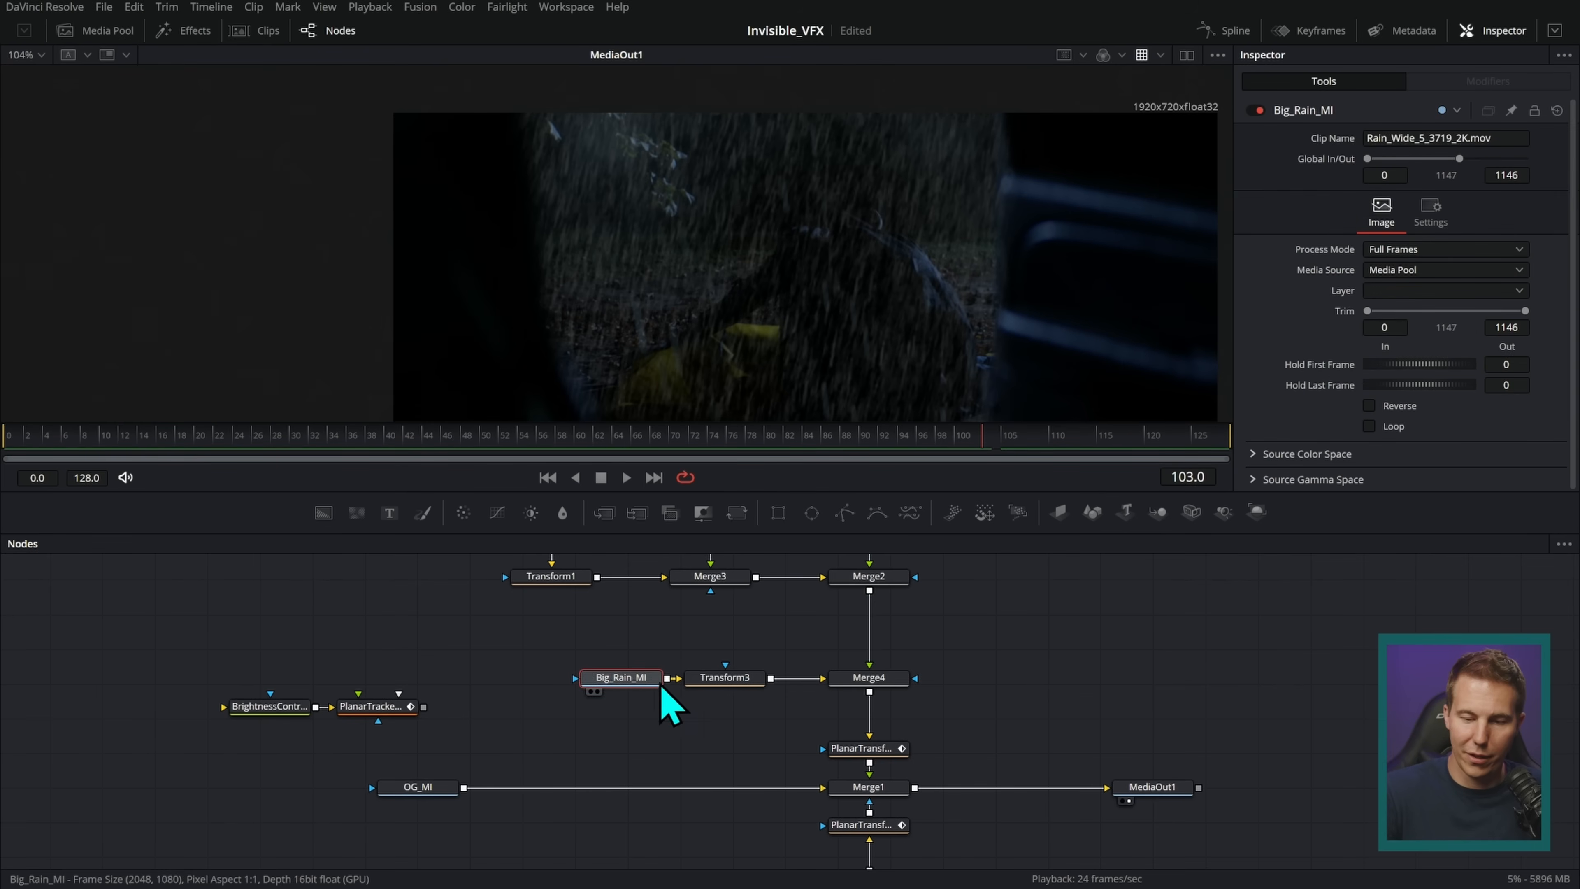
click(735, 684)
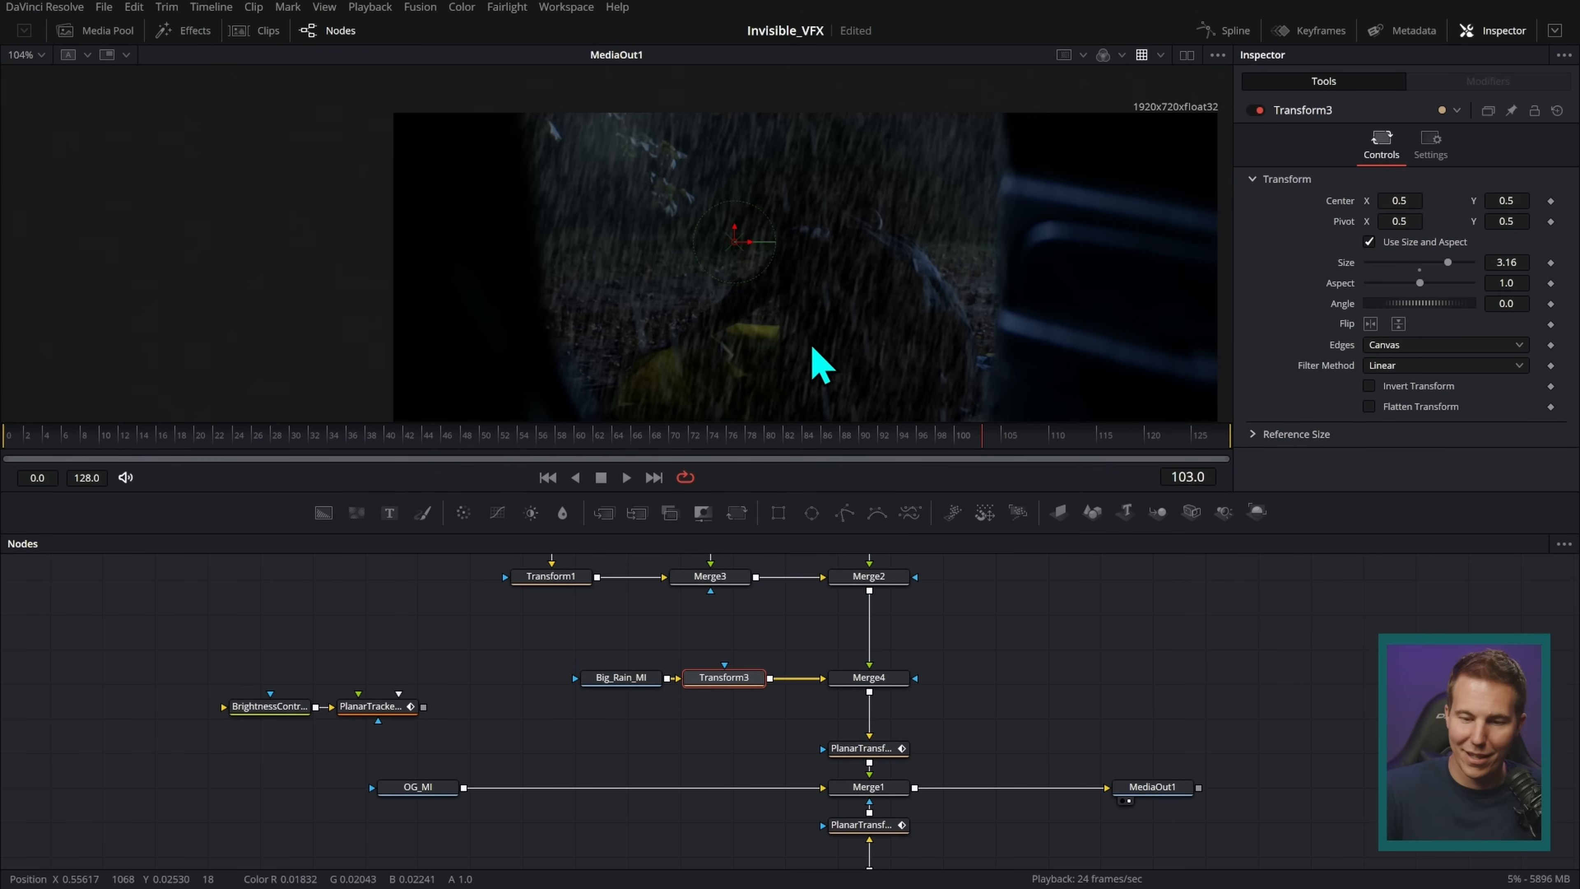
drag(734, 248, 758, 148)
scroll(995, 293, down, 4)
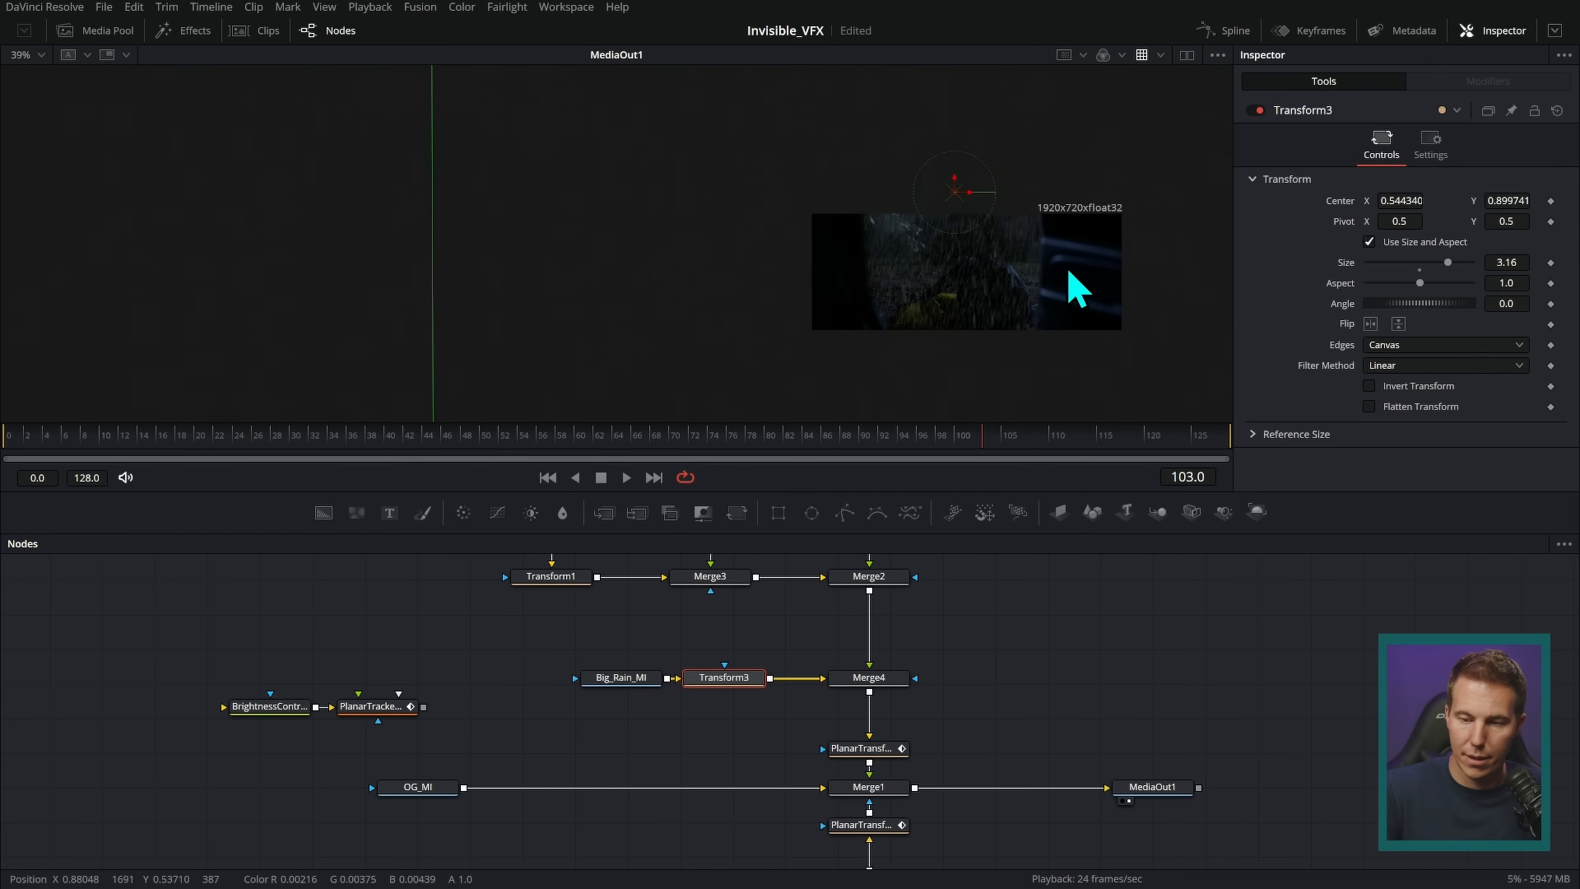
scroll(1076, 283, right, 2)
drag(783, 182, 791, 87)
drag(1447, 278, 1415, 268)
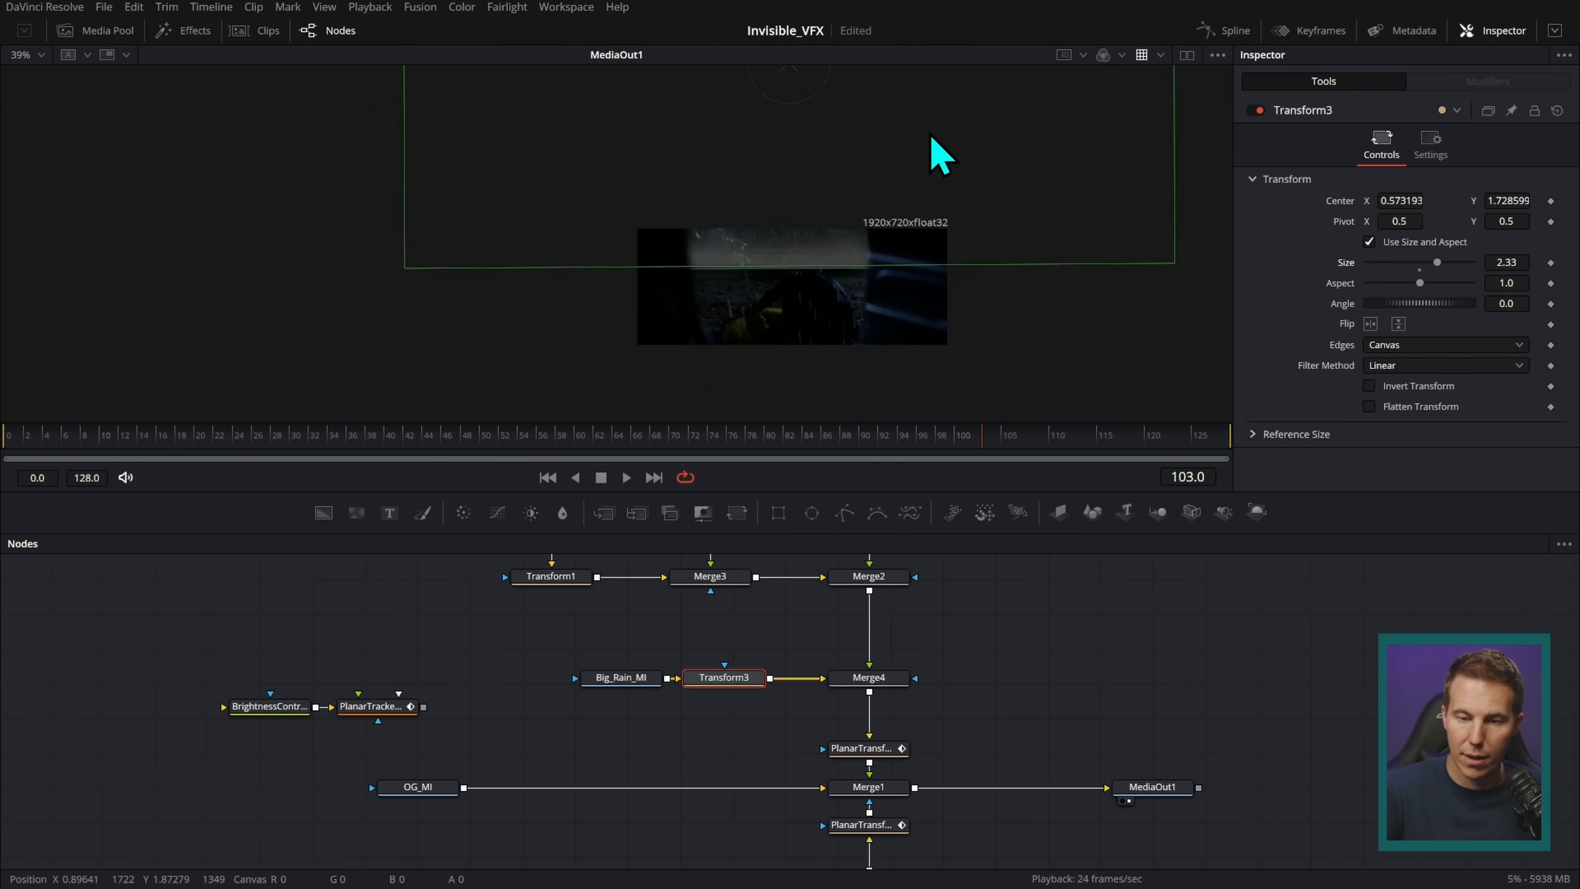
drag(939, 155, 902, 207)
drag(752, 129, 709, 180)
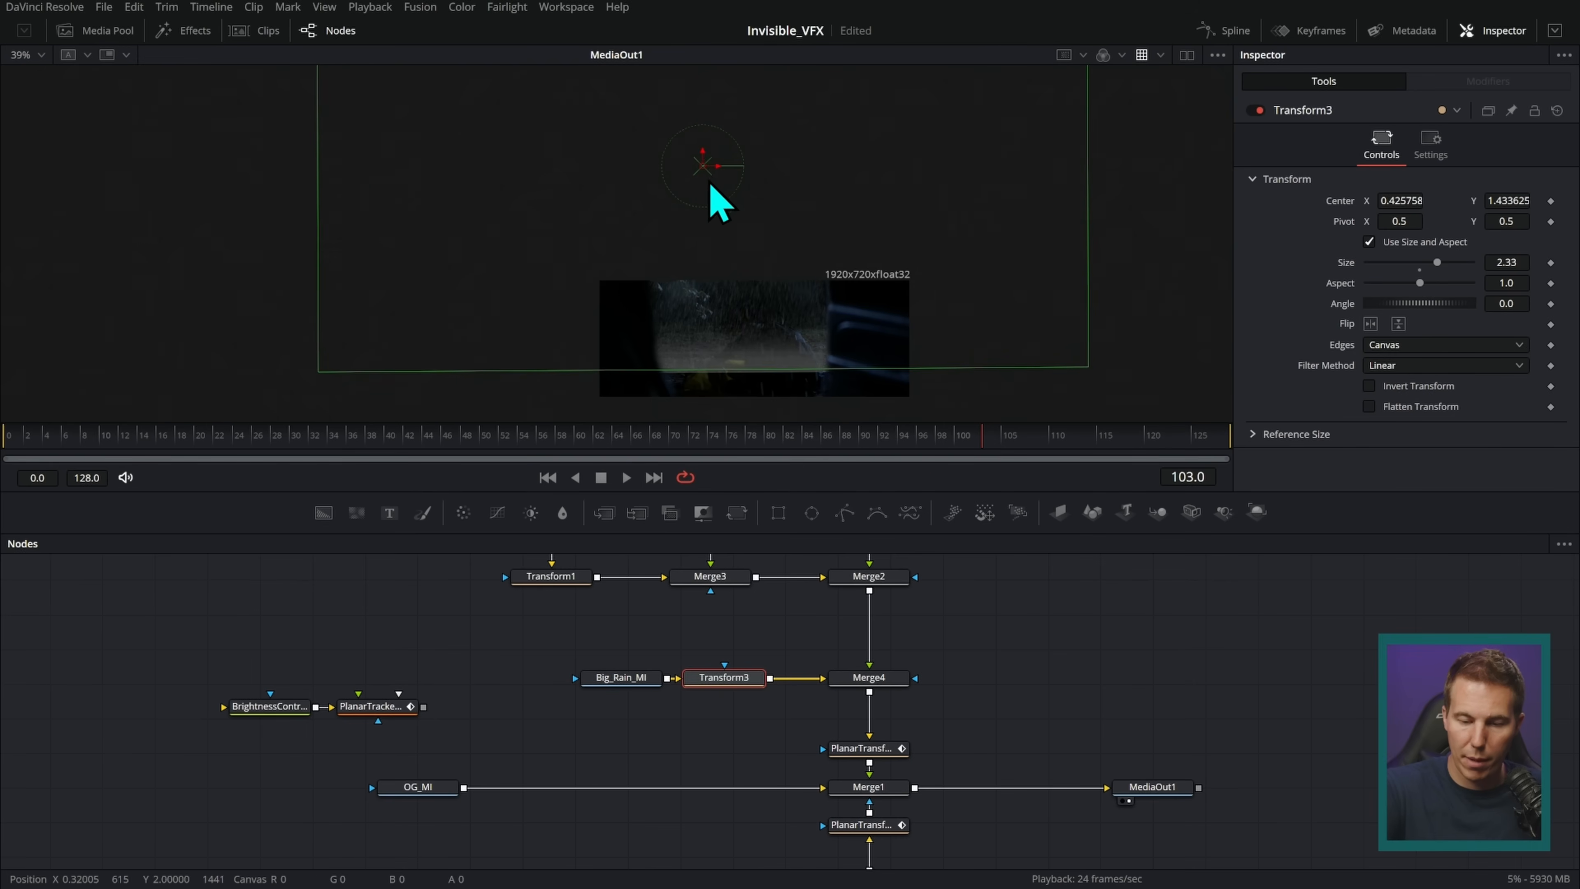
scroll(875, 389, up, 3)
drag(698, 90, 706, 133)
scroll(961, 259, up, 2)
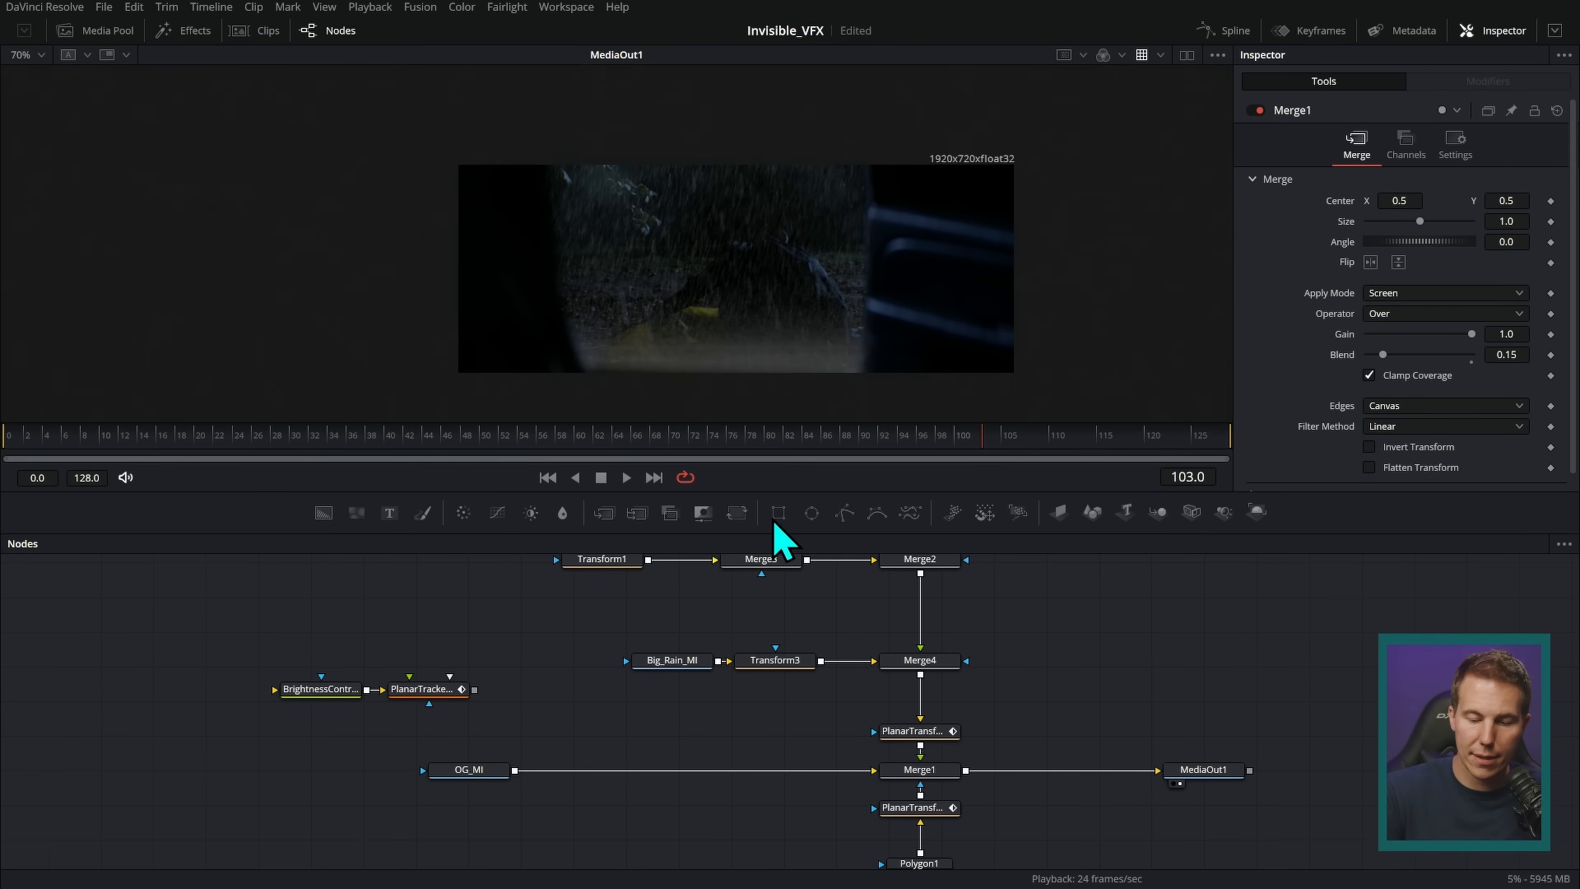
- Mask Big_Rain_MI with a rectangle of height about 0.68, centered at about 0.55, 0.51, with a soft edge of 0.0835
click(567, 664)
drag(641, 681, 647, 663)
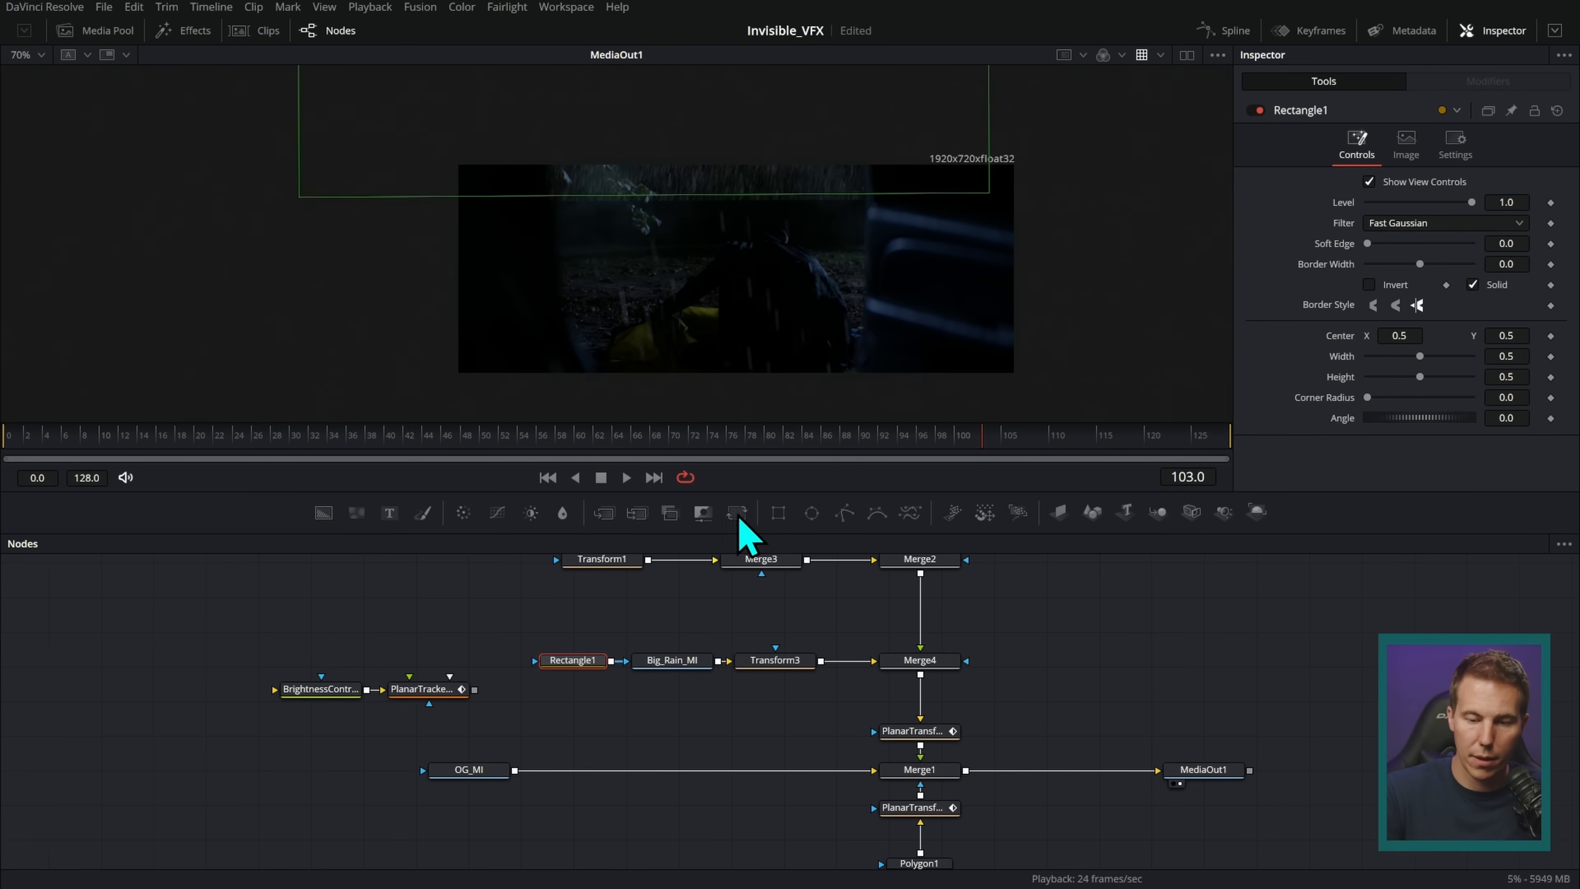
mouse_move(833, 212)
mouse_down()
mouse_move(840, 240)
mouse_move(805, 227)
mouse_up()
scroll(882, 275, up, 2)
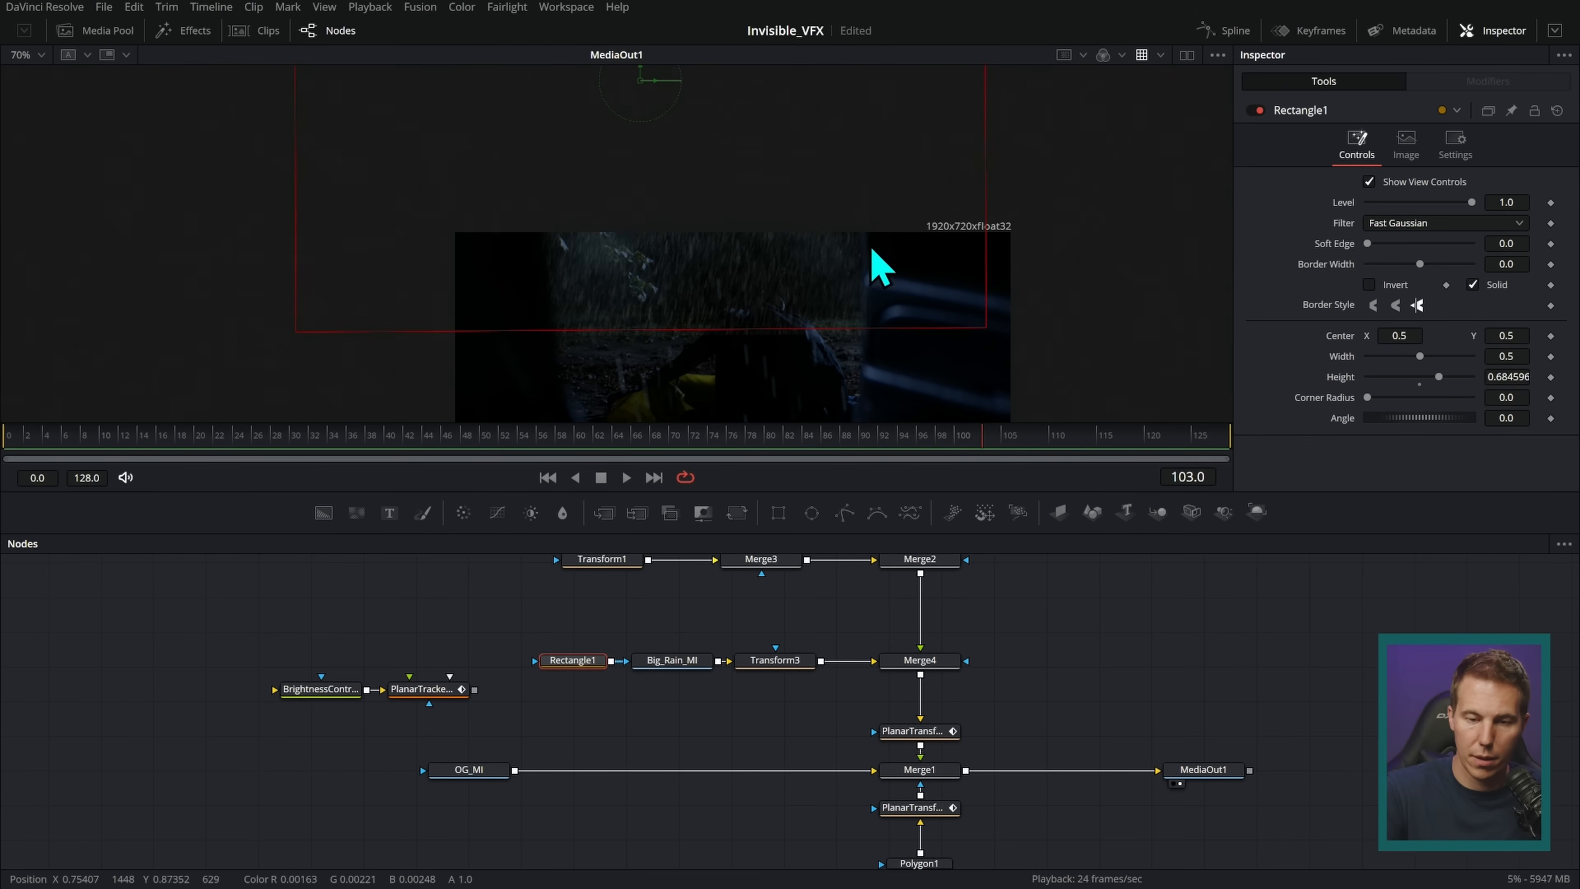
drag(652, 106, 728, 62)
scroll(888, 248, down, 2)
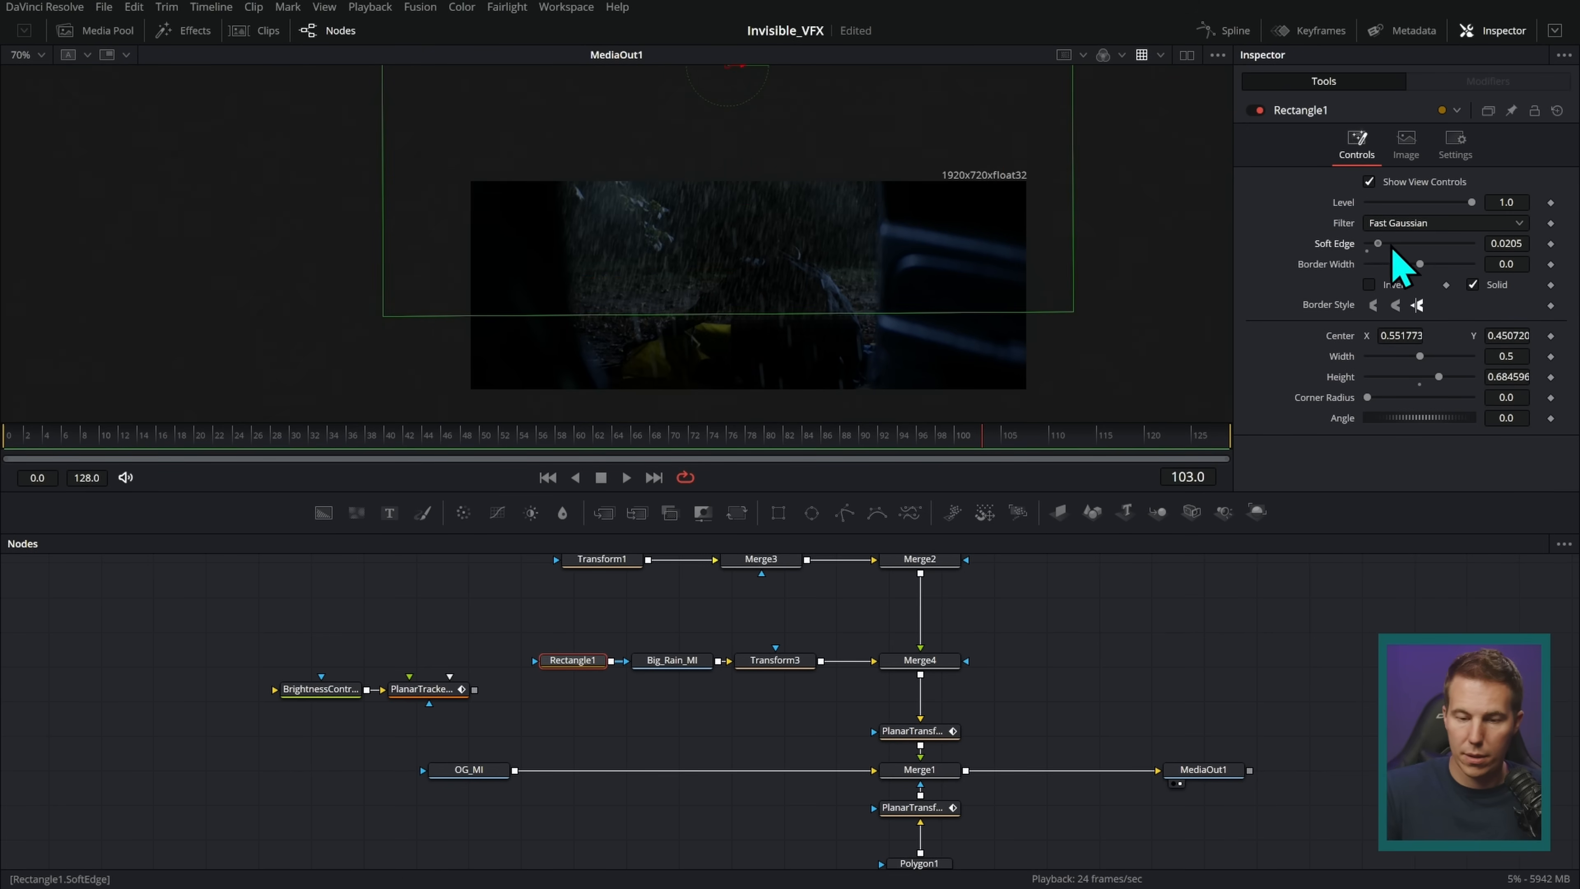
scroll(921, 217, down, 2)
drag(769, 115, 771, 81)
- Play the composite to check the masked wide rain, enlarge the viewer area, and stop at frame 10
click(1033, 624)
key(space)
scroll(910, 343, up, 3)
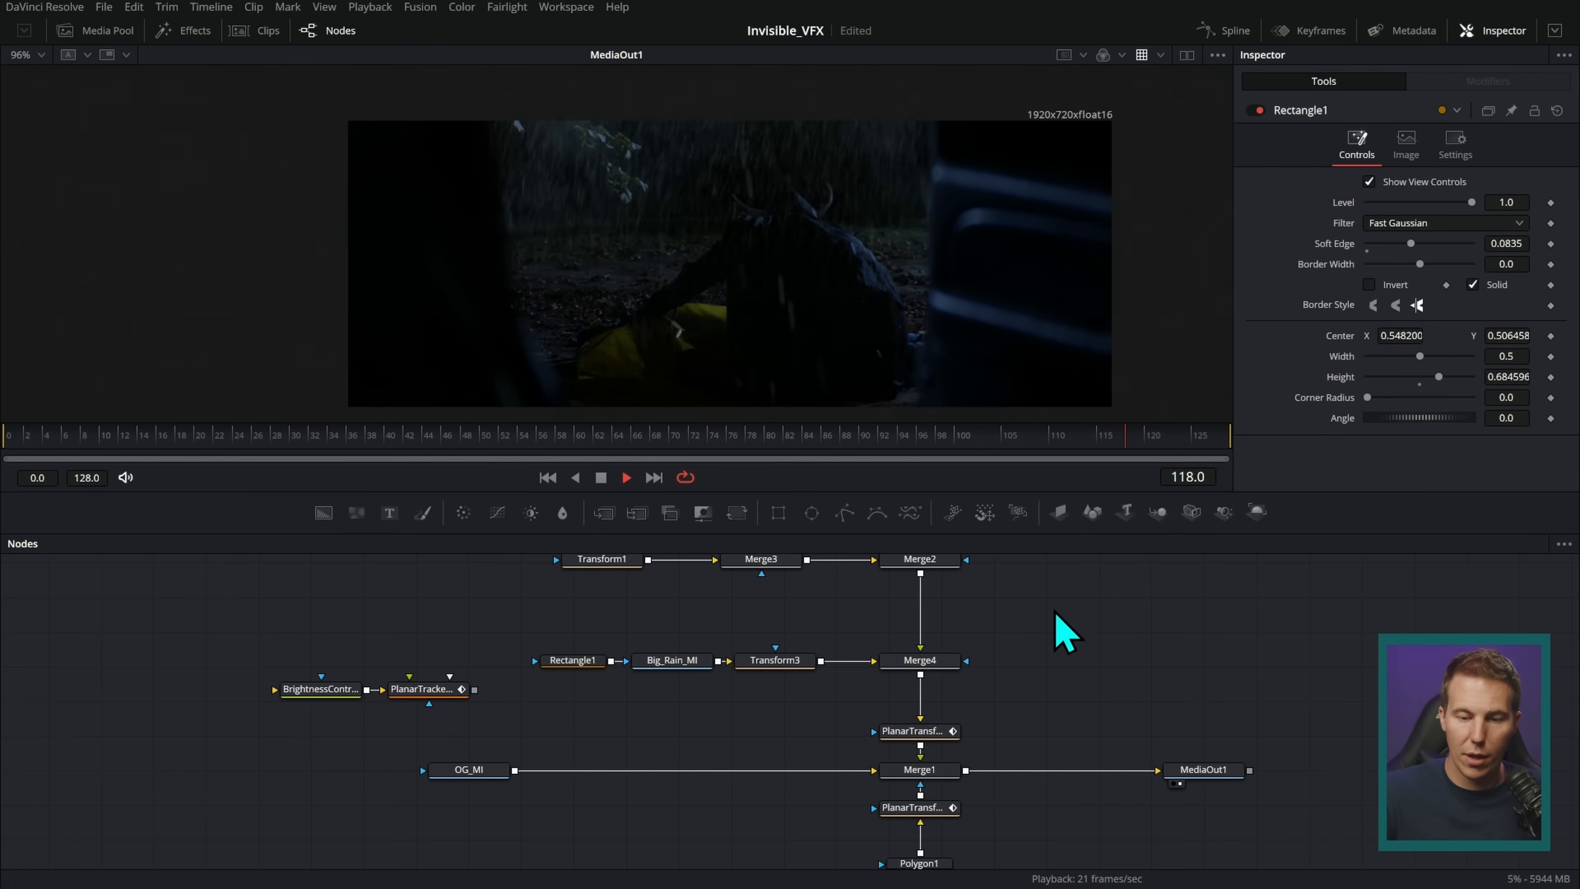
key(space)
scroll(1020, 323, up, 3)
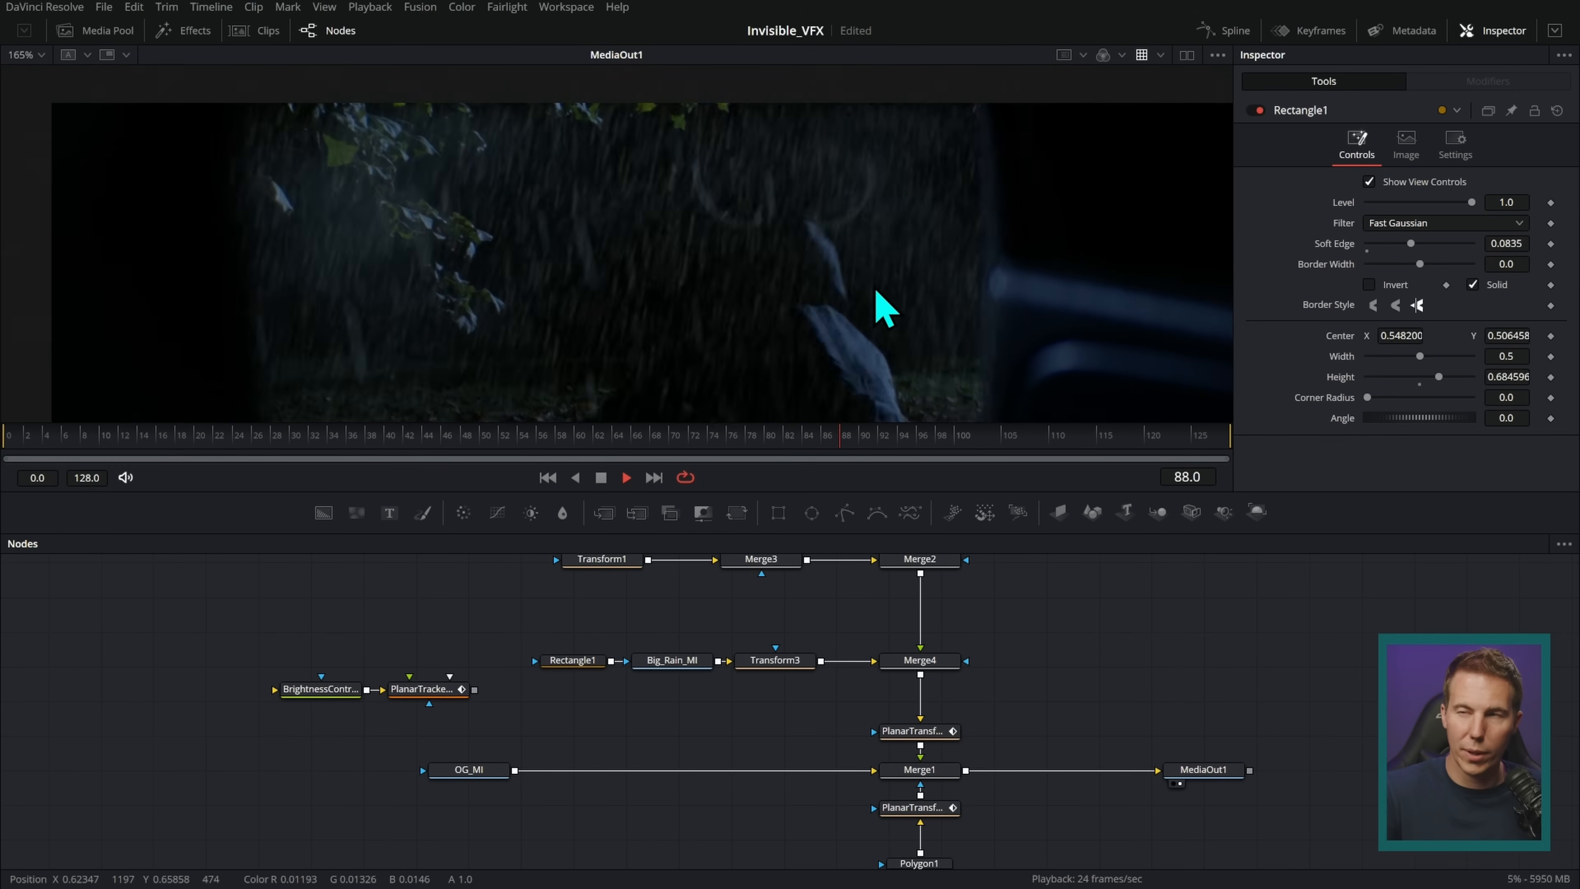
key(space)
drag(1013, 491, 1010, 583)
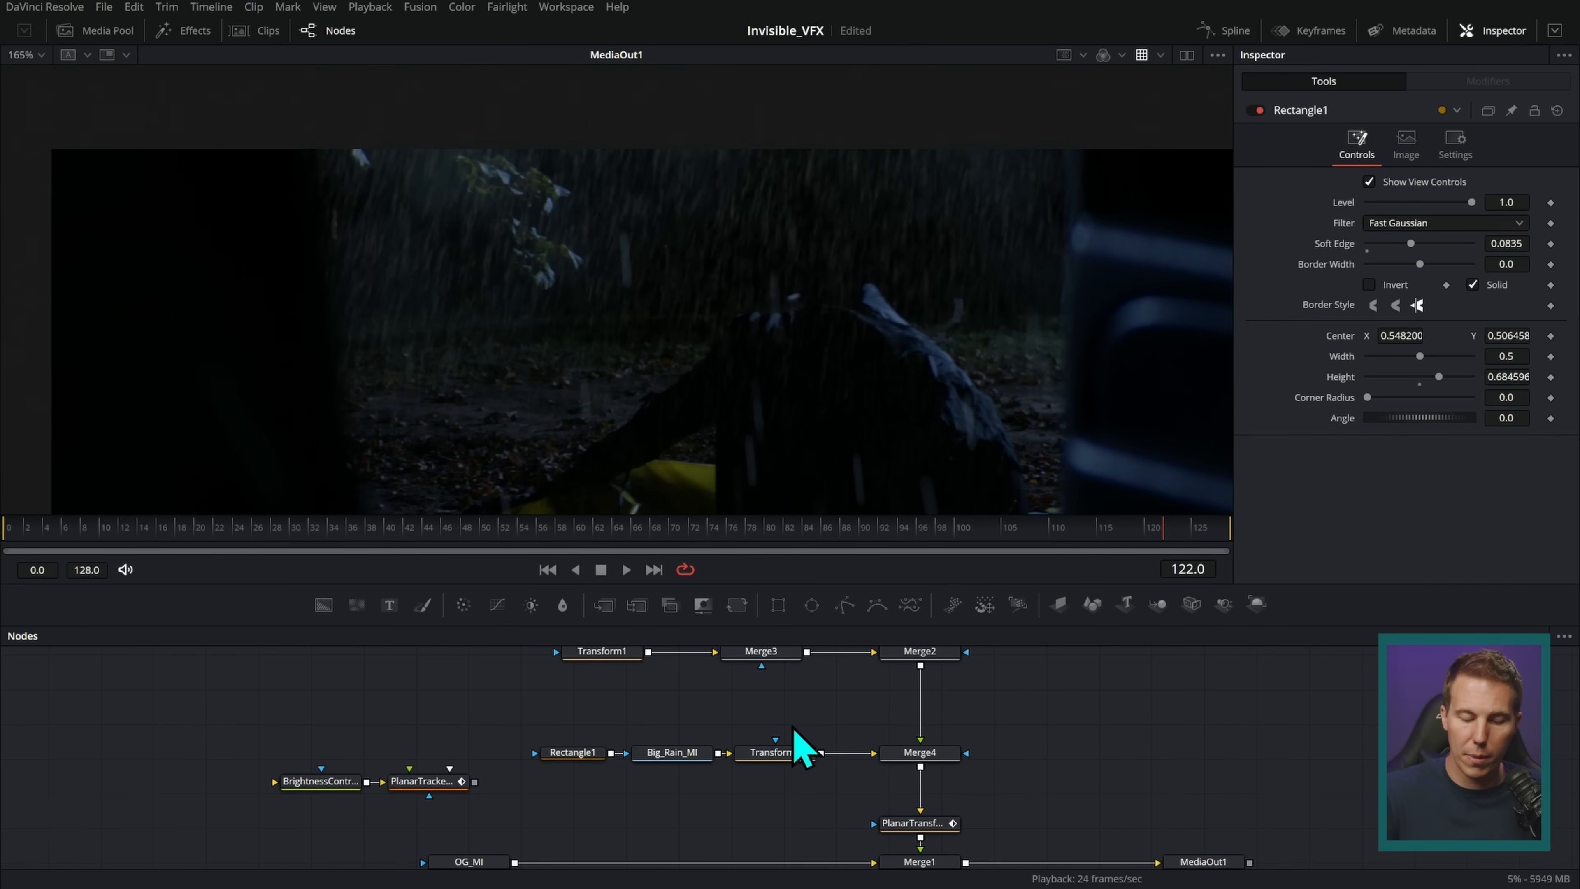
key(space)
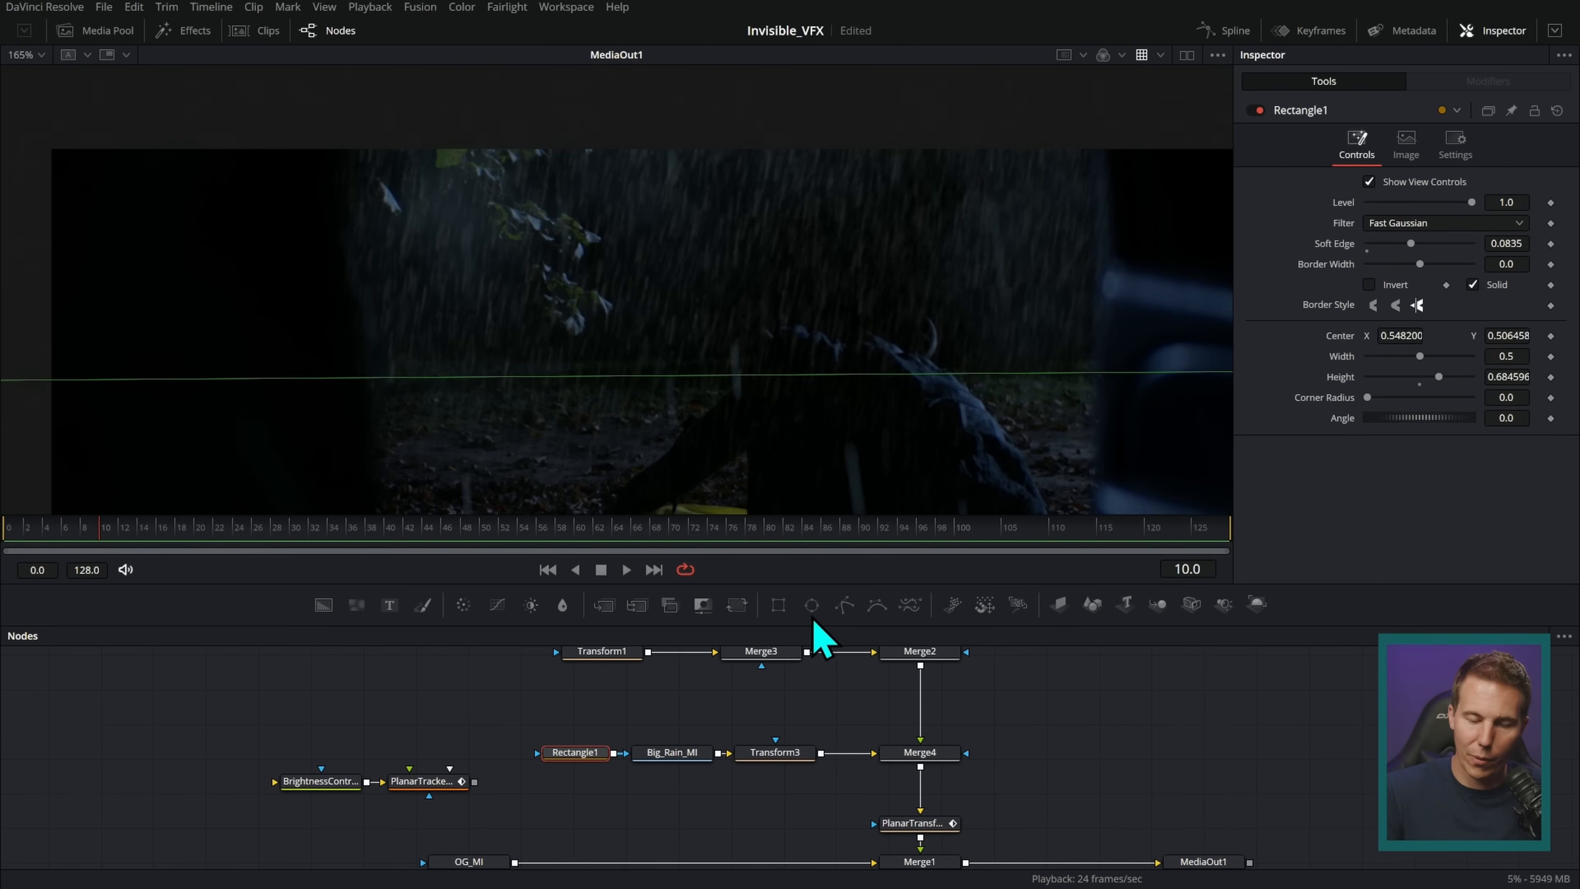
- Replace Big_Rain_MI's rectangle mask with a closed polygon around the leafy branch and dark background beside the figure, with a soft edge of 0.1181
scroll(746, 731, left, 5)
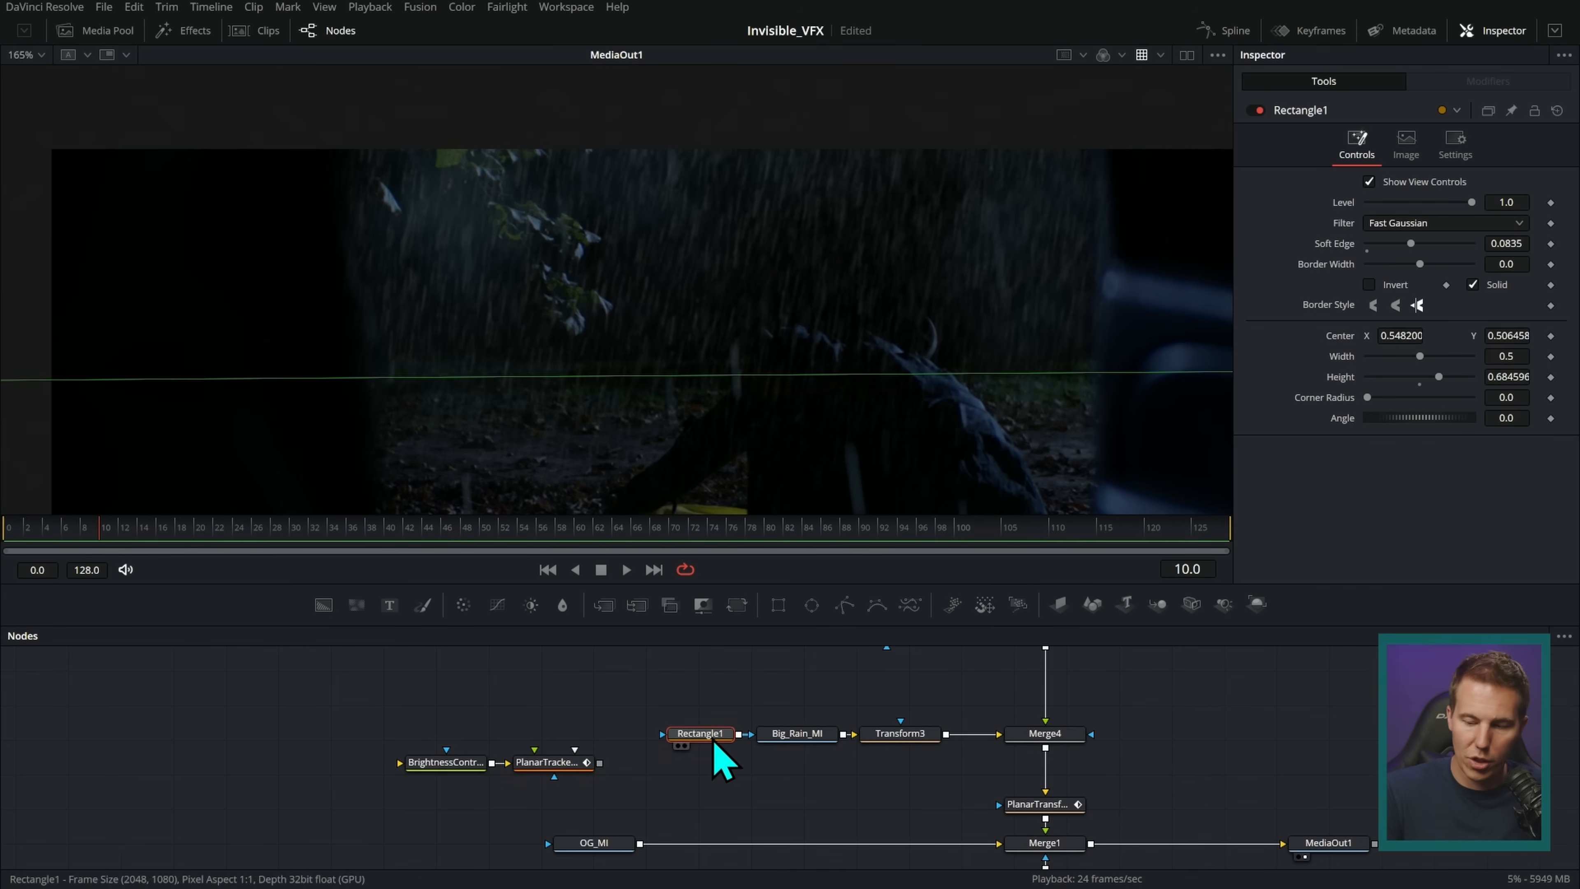
key(ctrl+z)
key(ctrl+z)
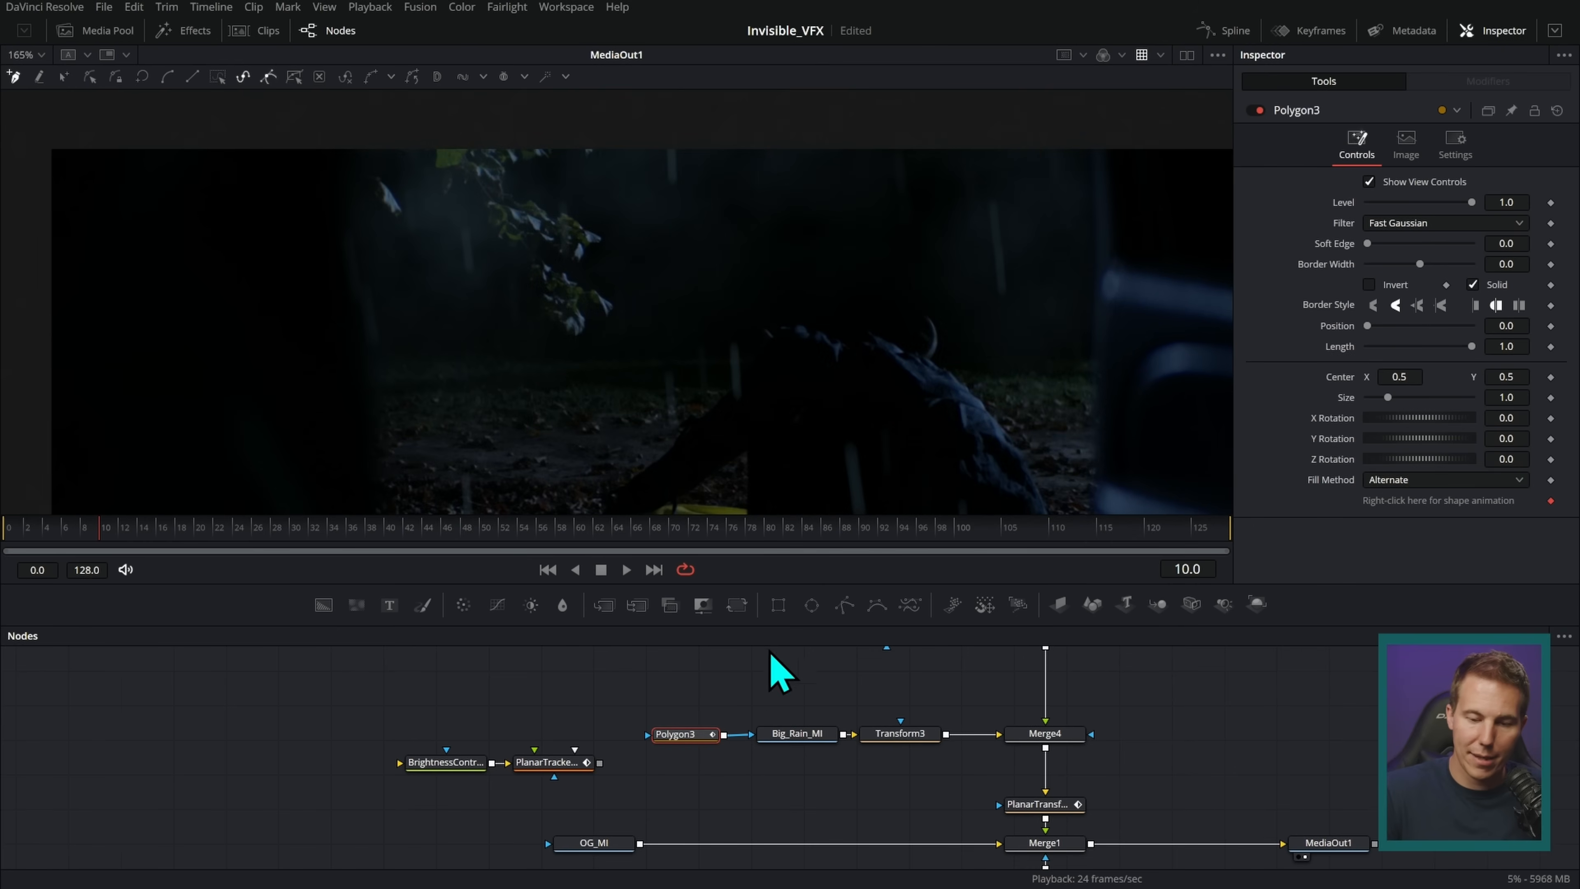
scroll(338, 399, down, 2)
click(679, 129)
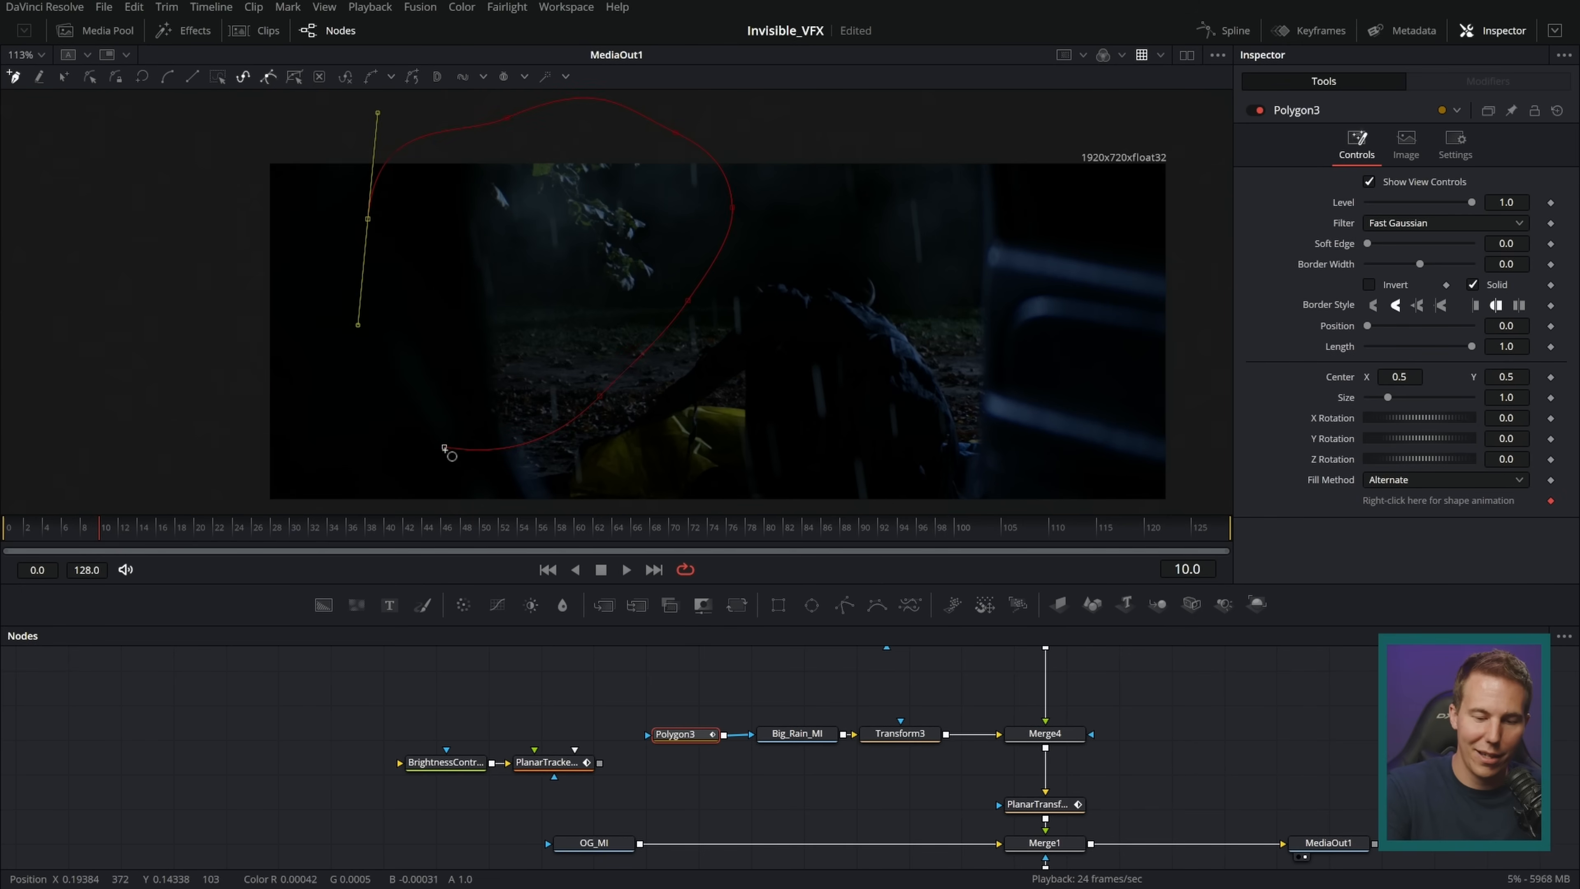
click(444, 448)
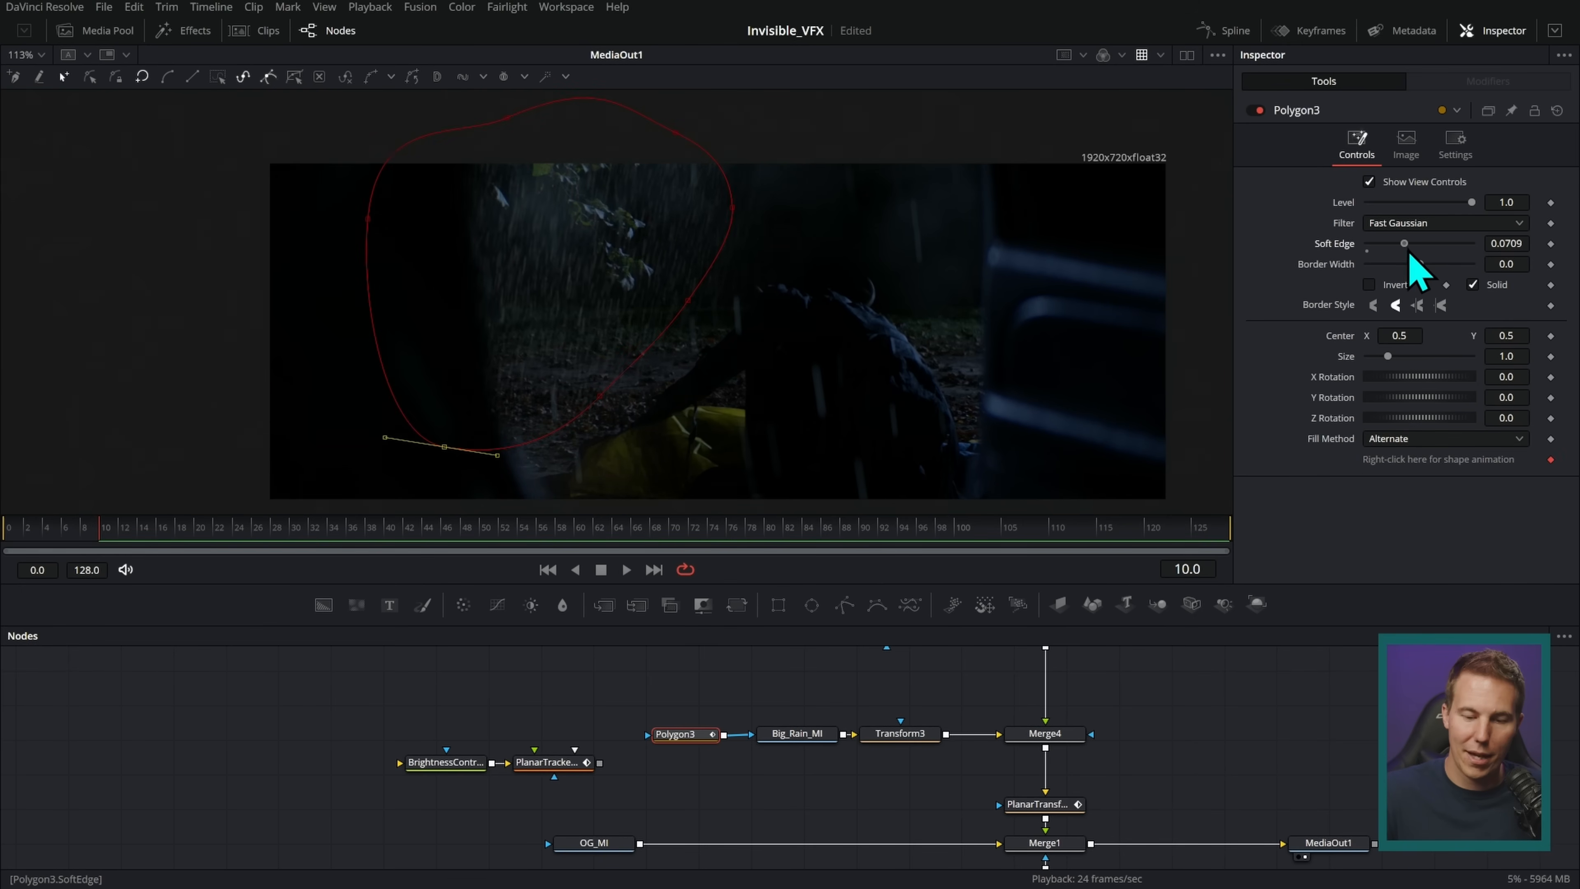
- Play the composite to check the polygon-masked wide rain, and stop at frame 9
key(space)
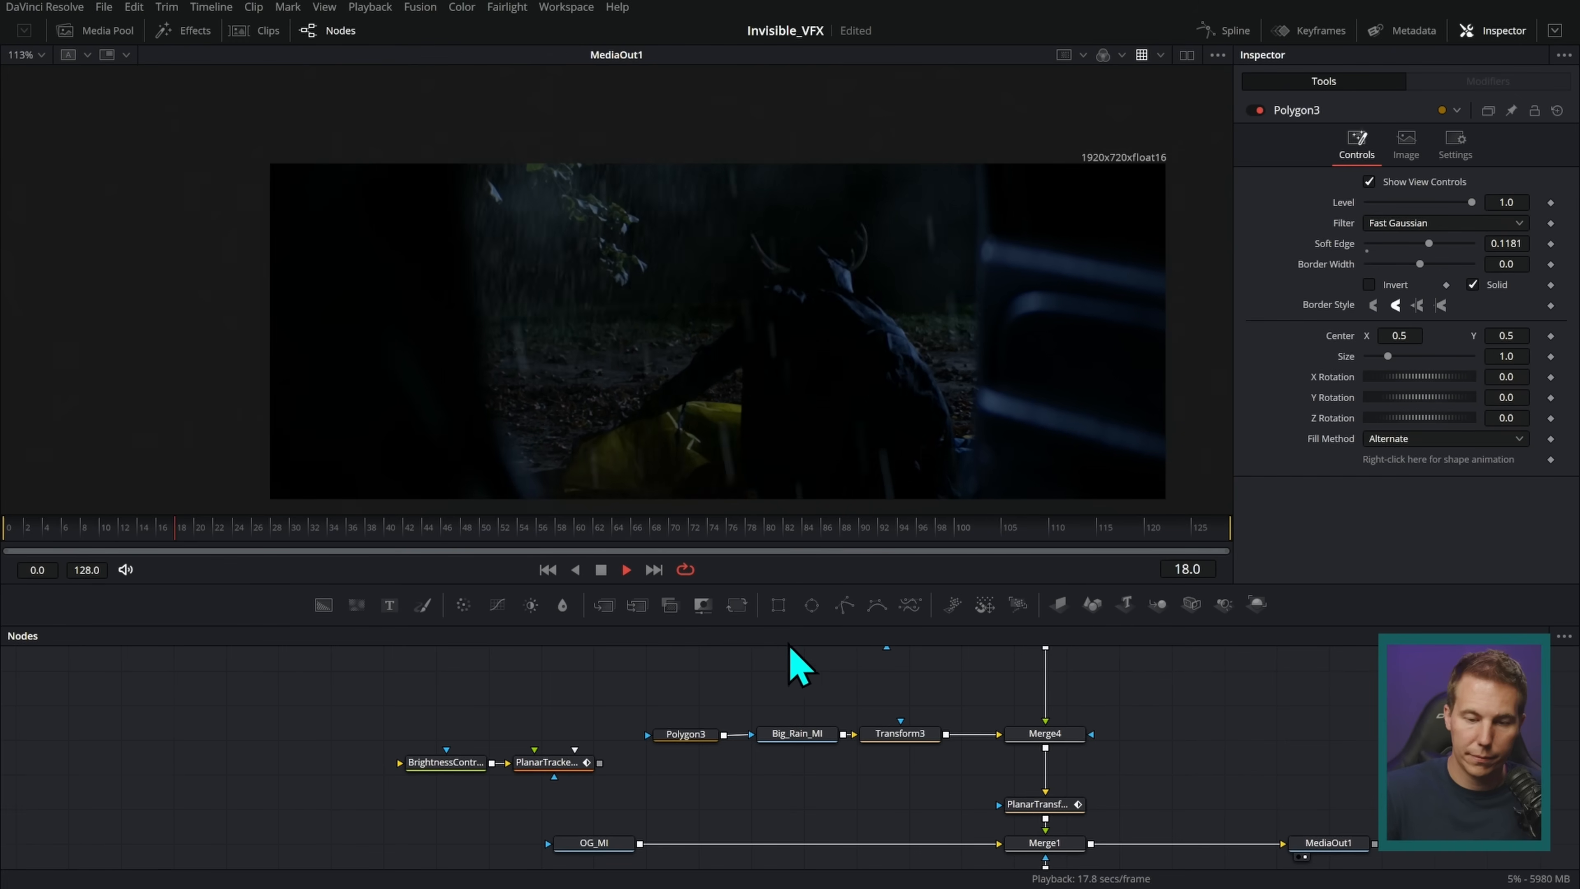
key(space)
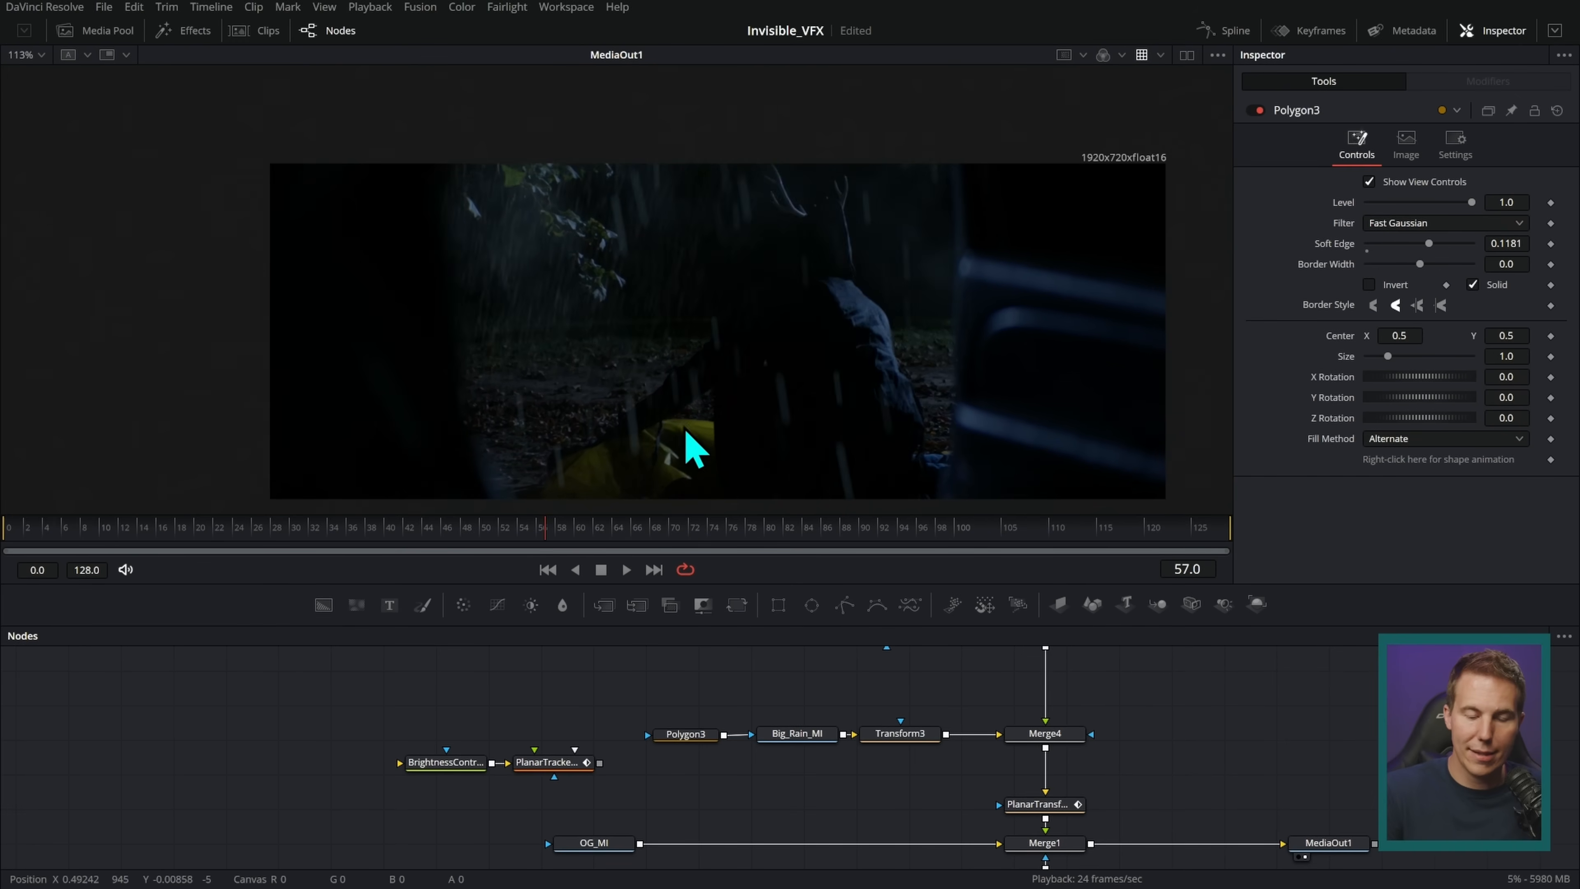
key(space)
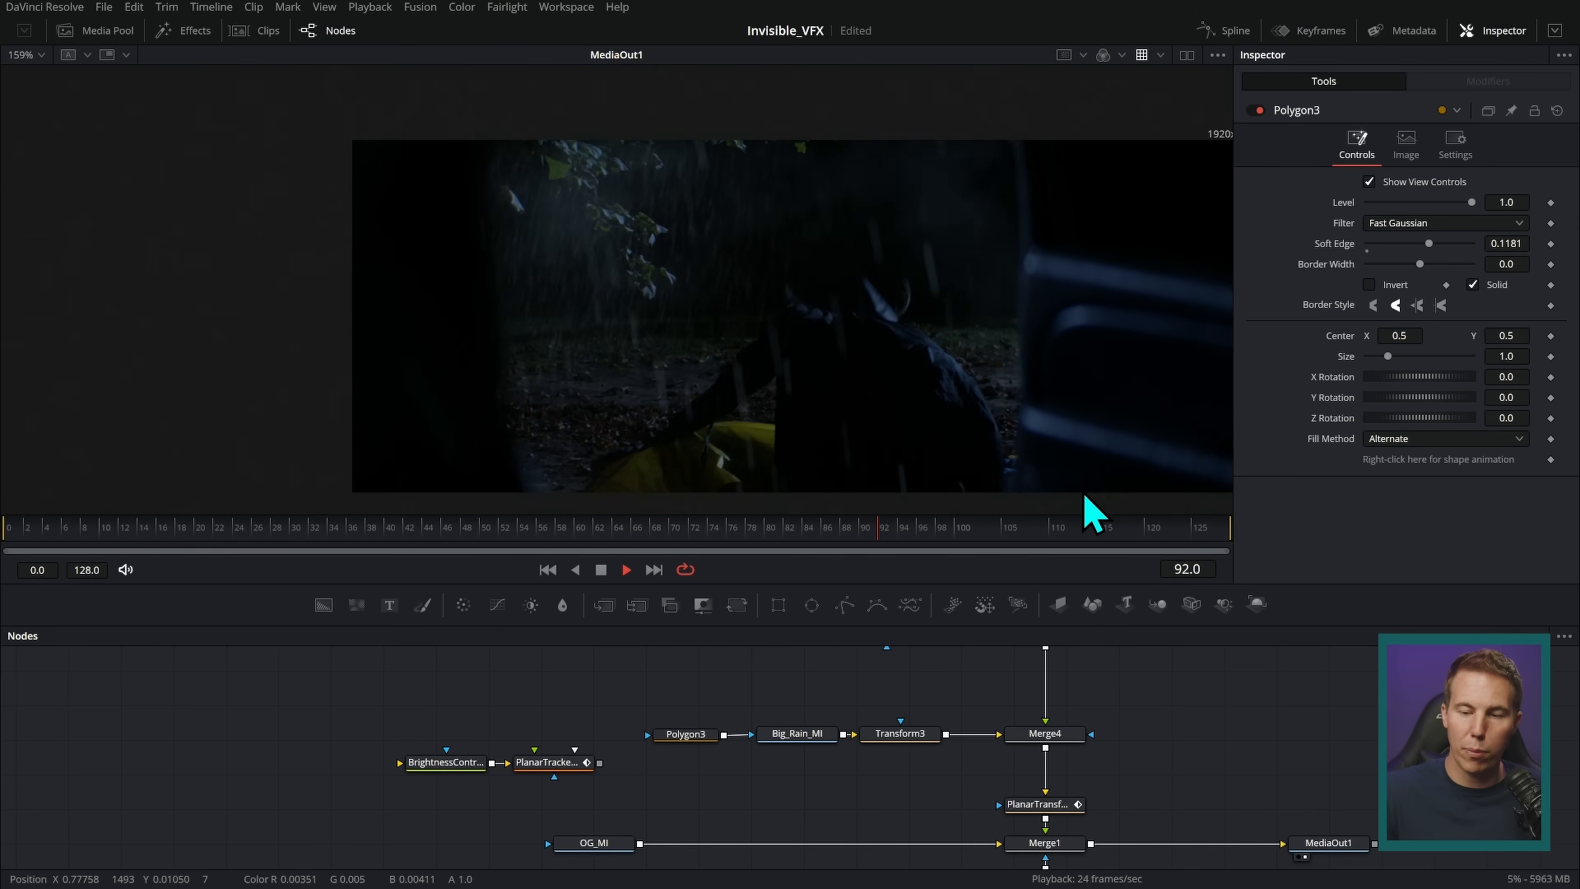
key(space)
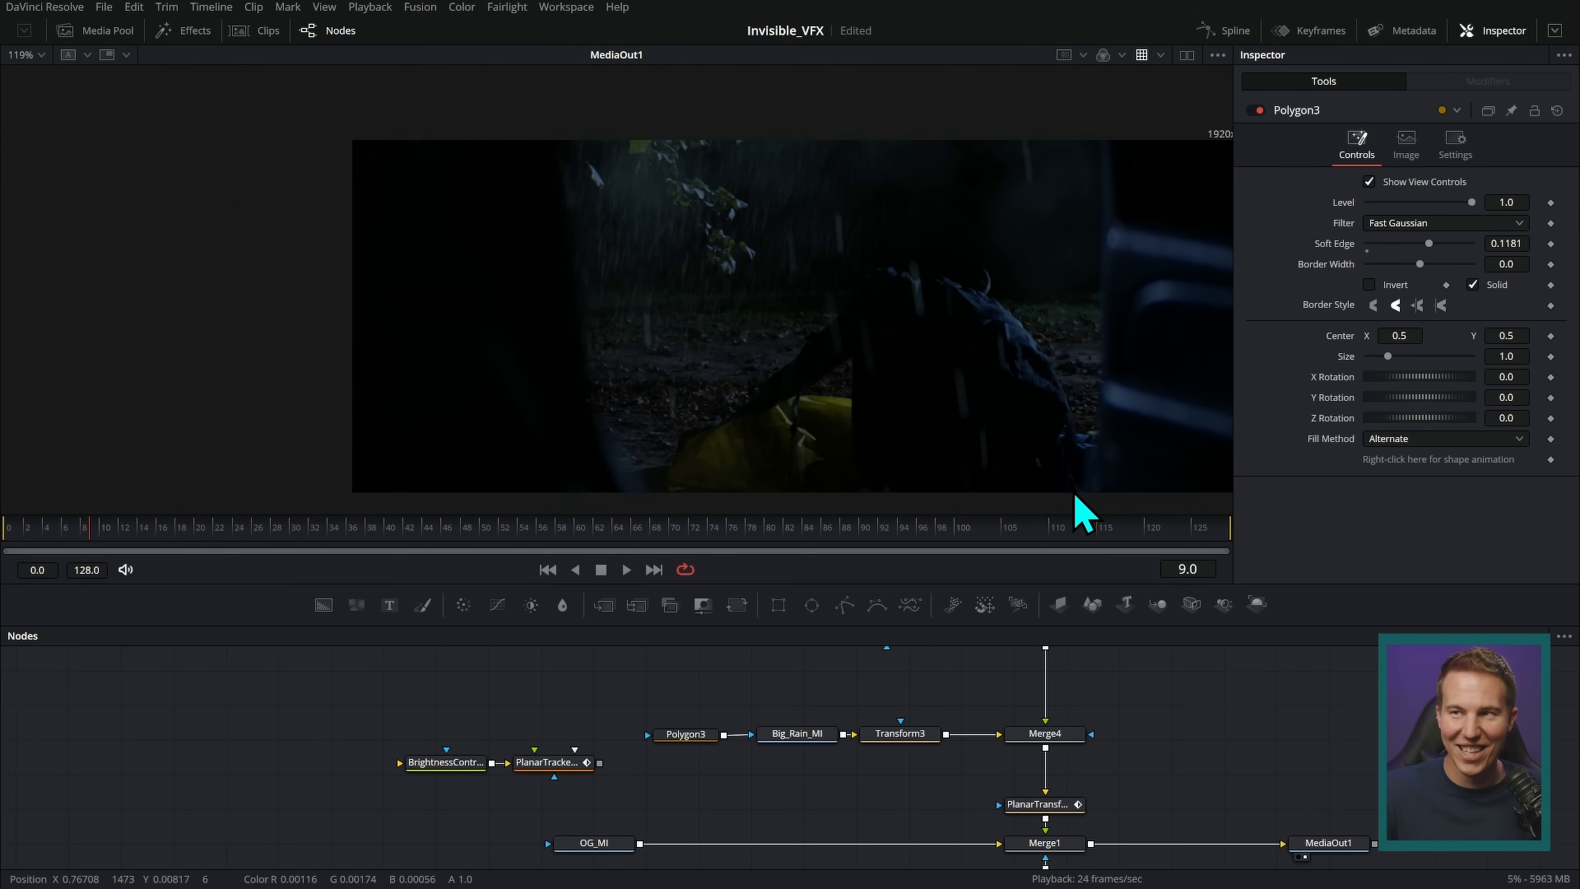
scroll(933, 436, down, 2)
scroll(933, 436, up, 1)
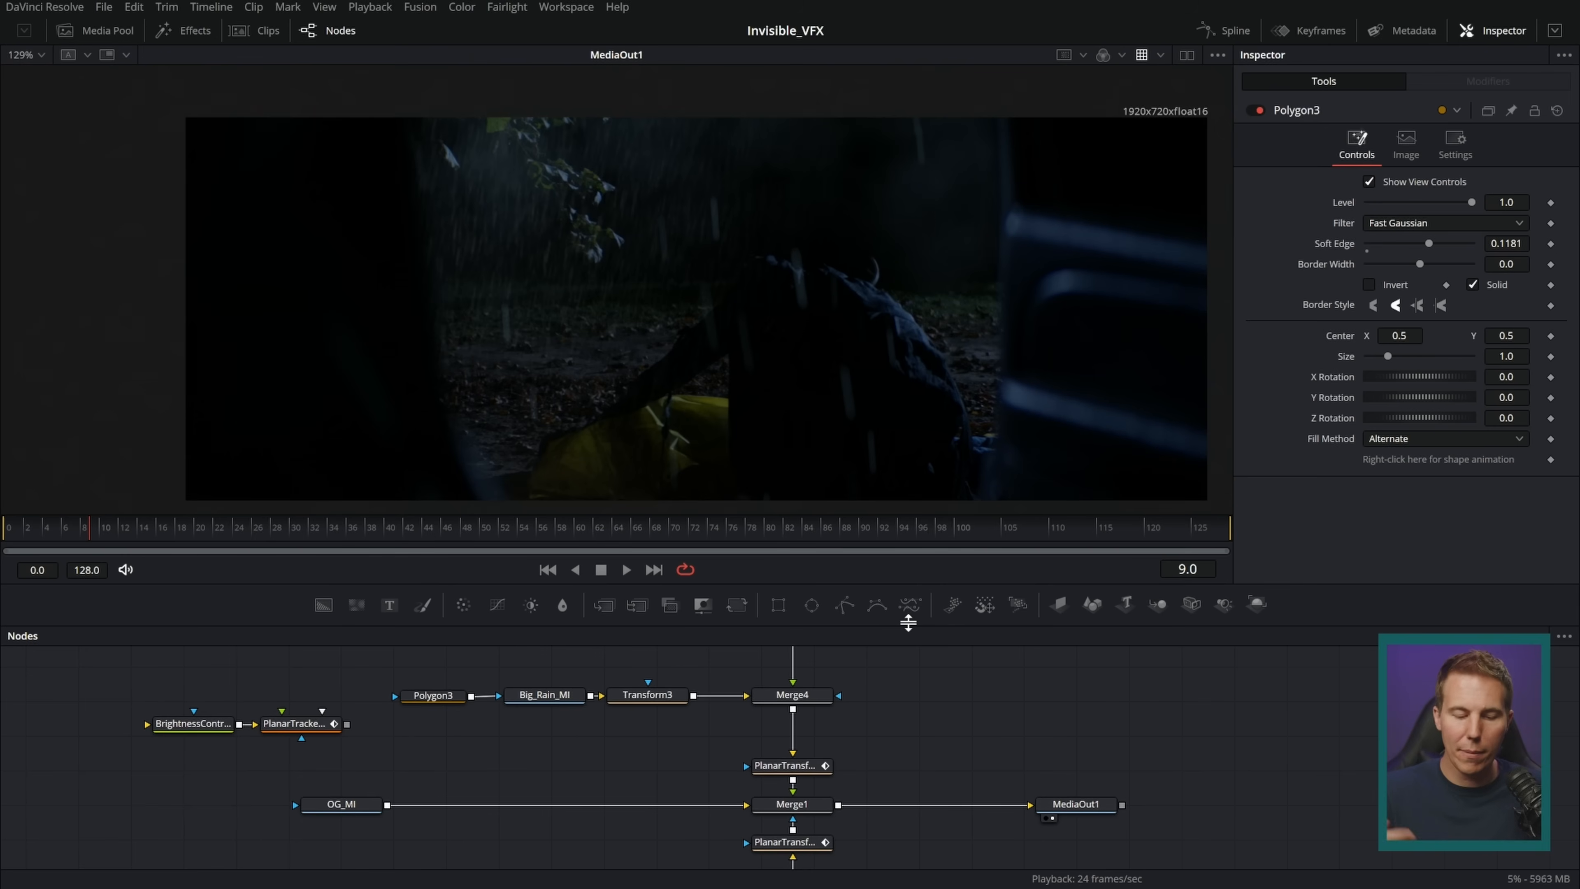
- View the original plate OG_MI, the brightened BrightnessContrast1 output and the PlanarTracker1 result in turn
drag(434, 797, 855, 453)
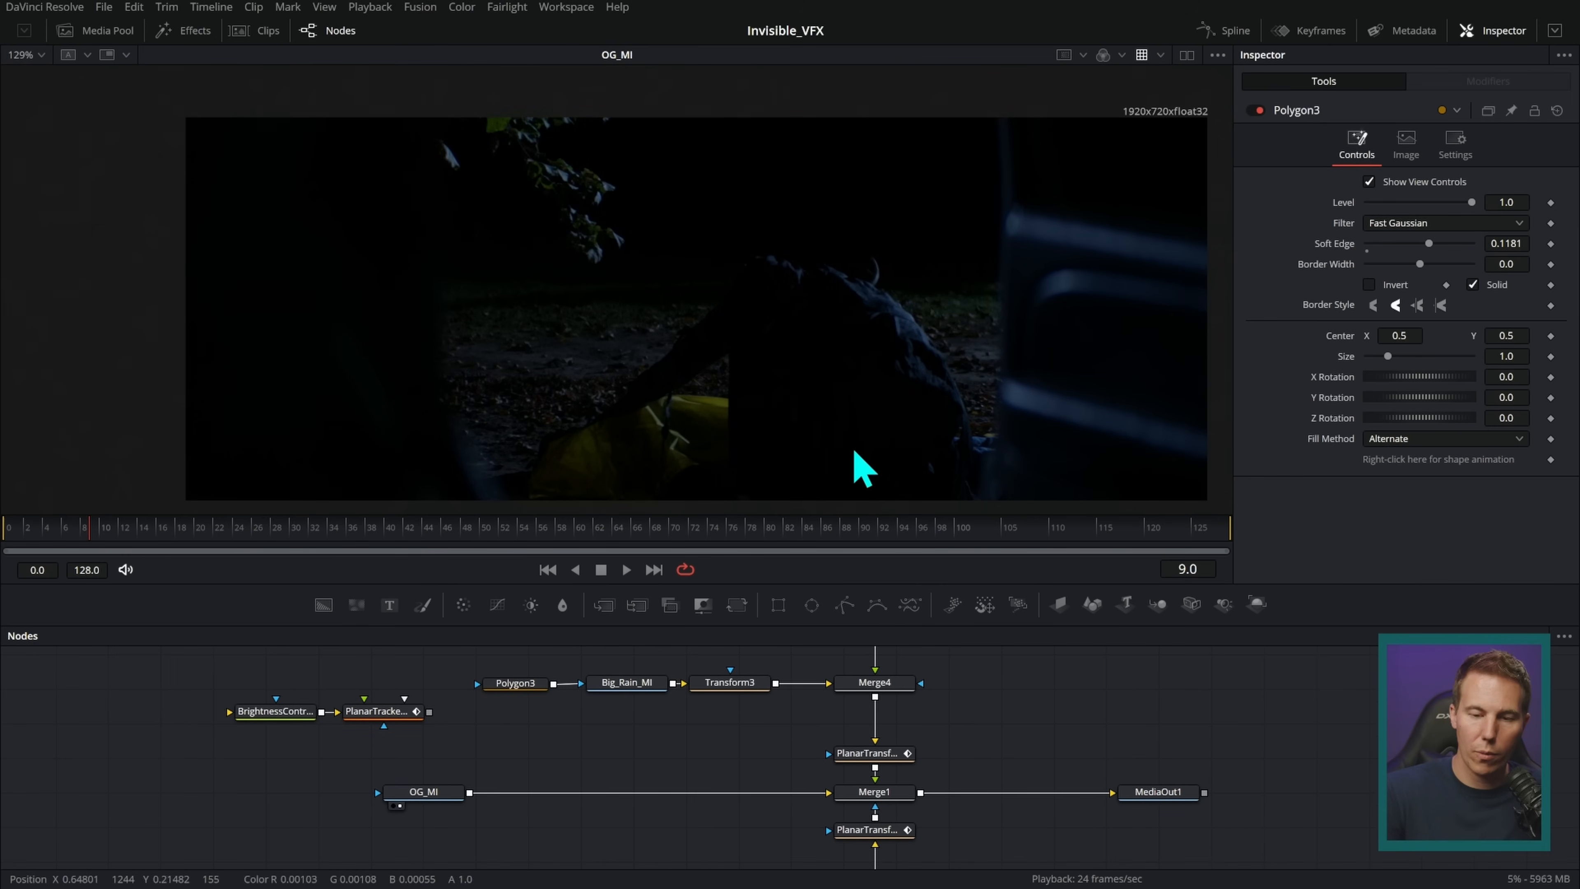
drag(283, 743, 292, 742)
key(1)
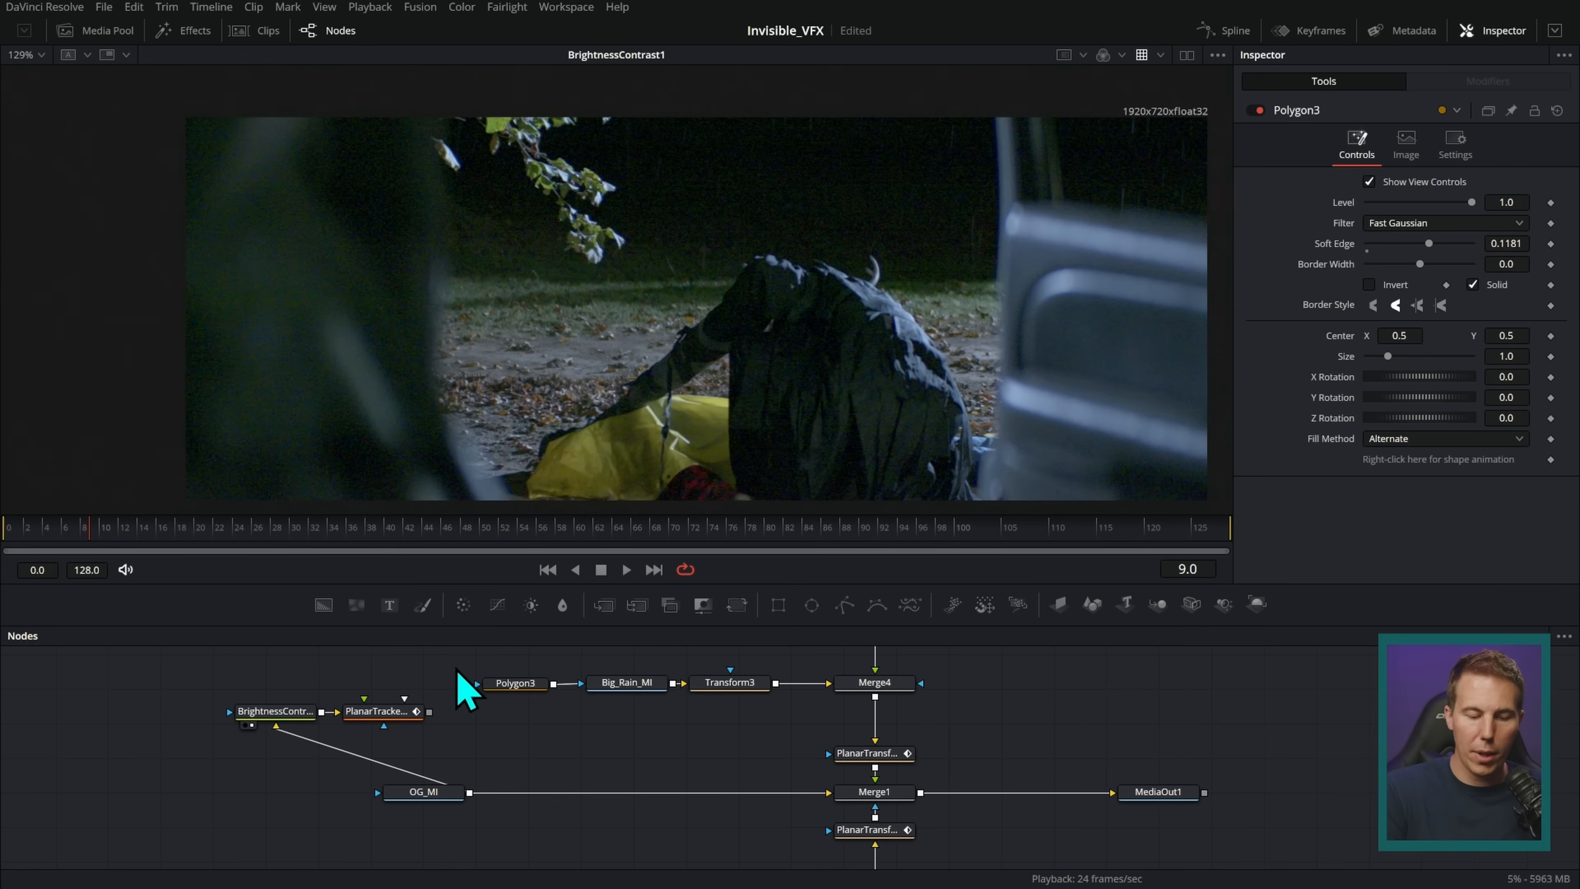
click(404, 722)
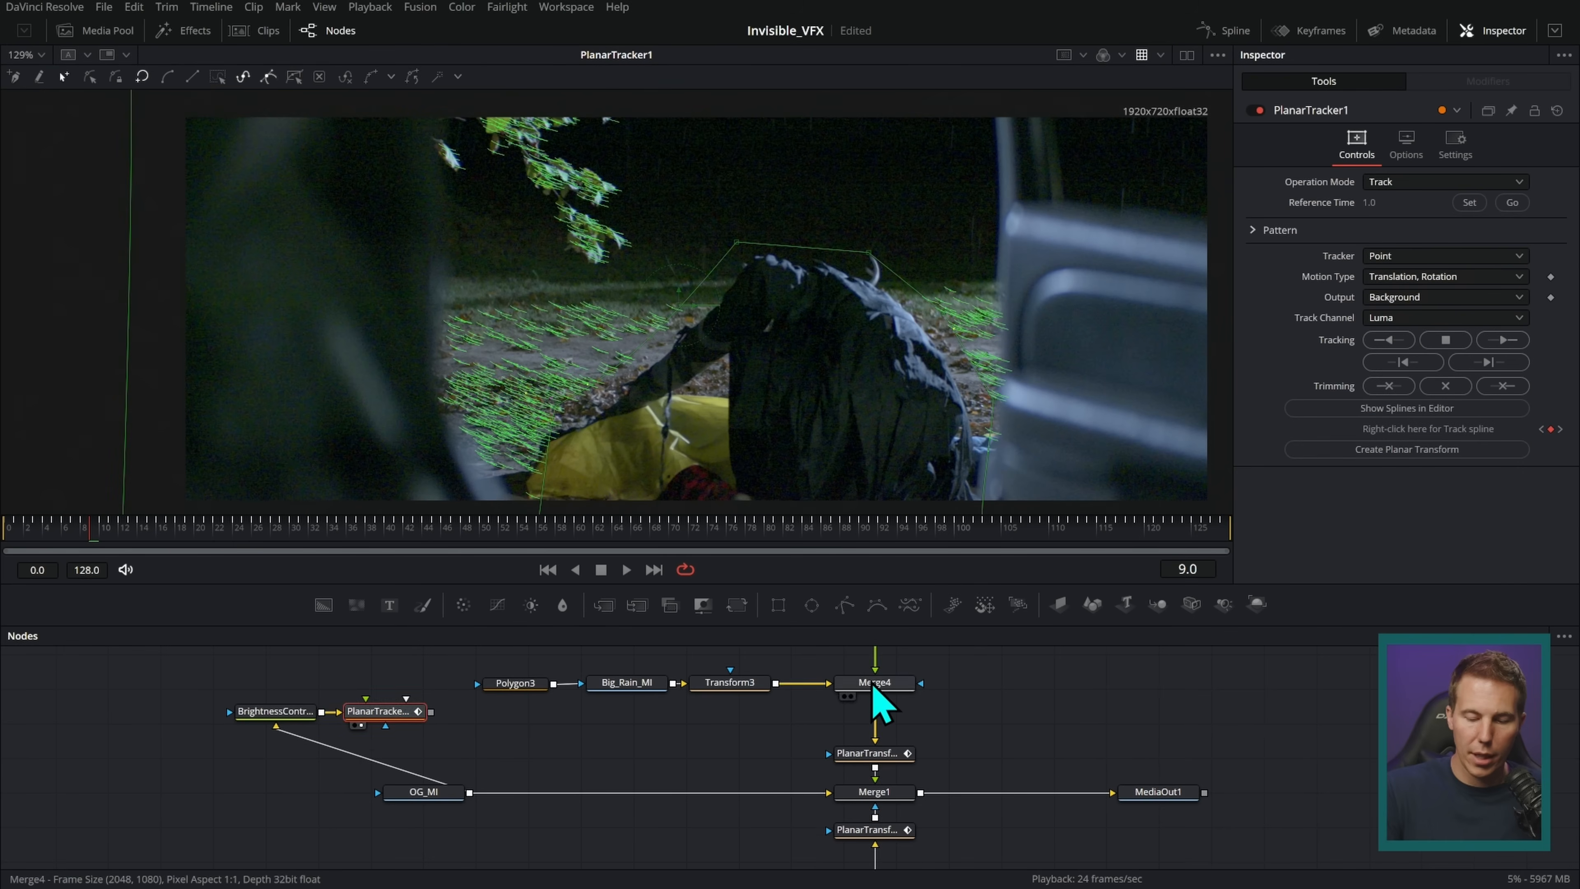
- Play the raw Rain_MI clip, and view Big_Rain_MI without its polygon mask at frame 37
drag(881, 687, 830, 778)
scroll(877, 772, up, 6)
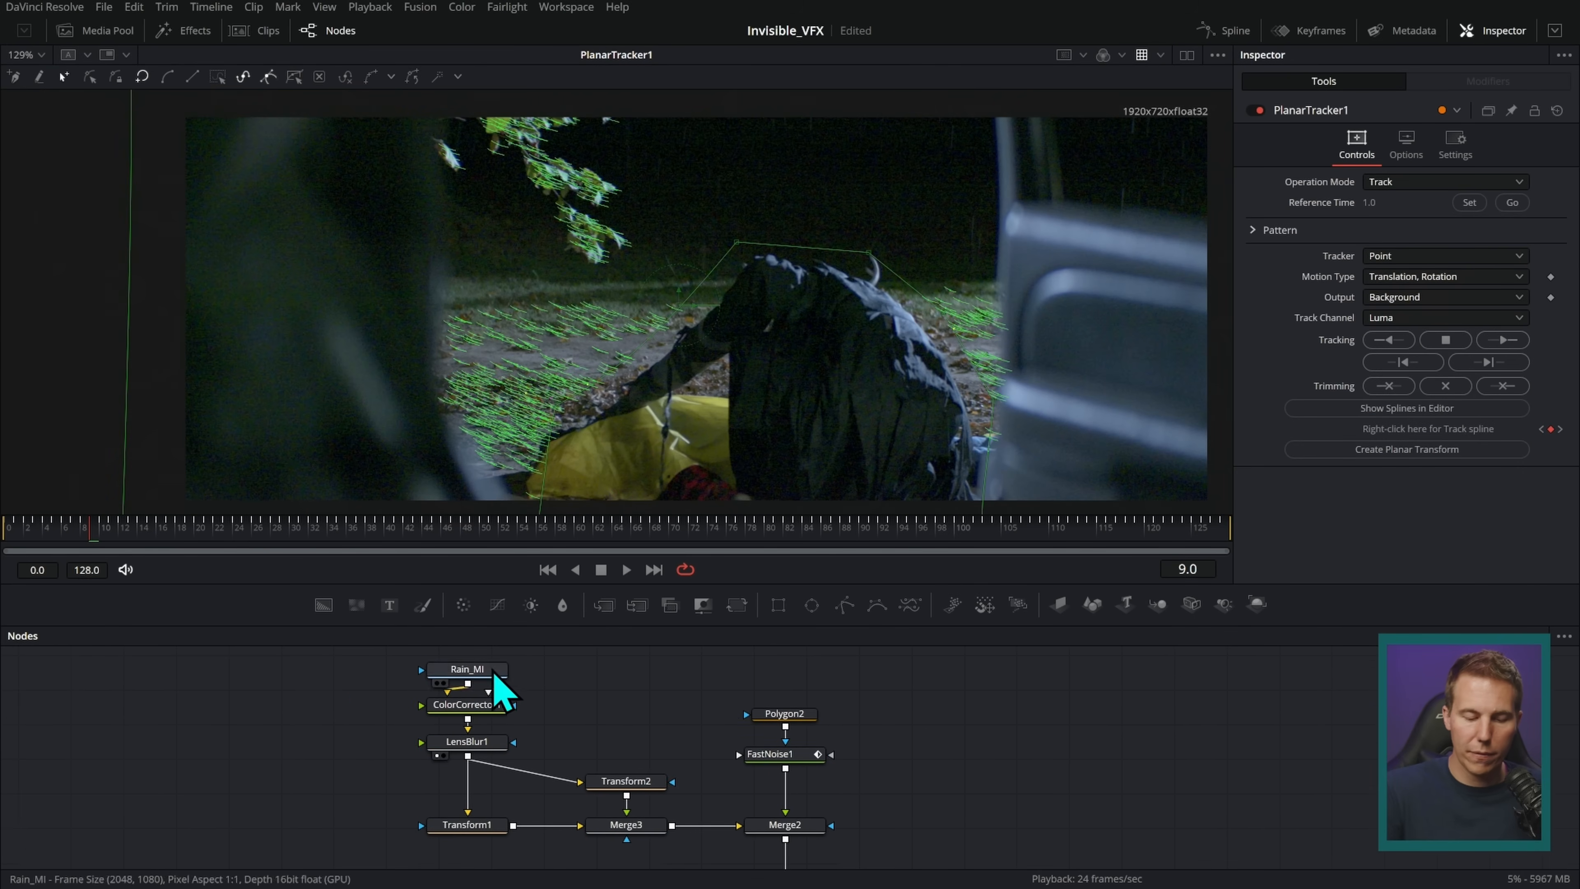
drag(484, 668, 622, 436)
click(624, 570)
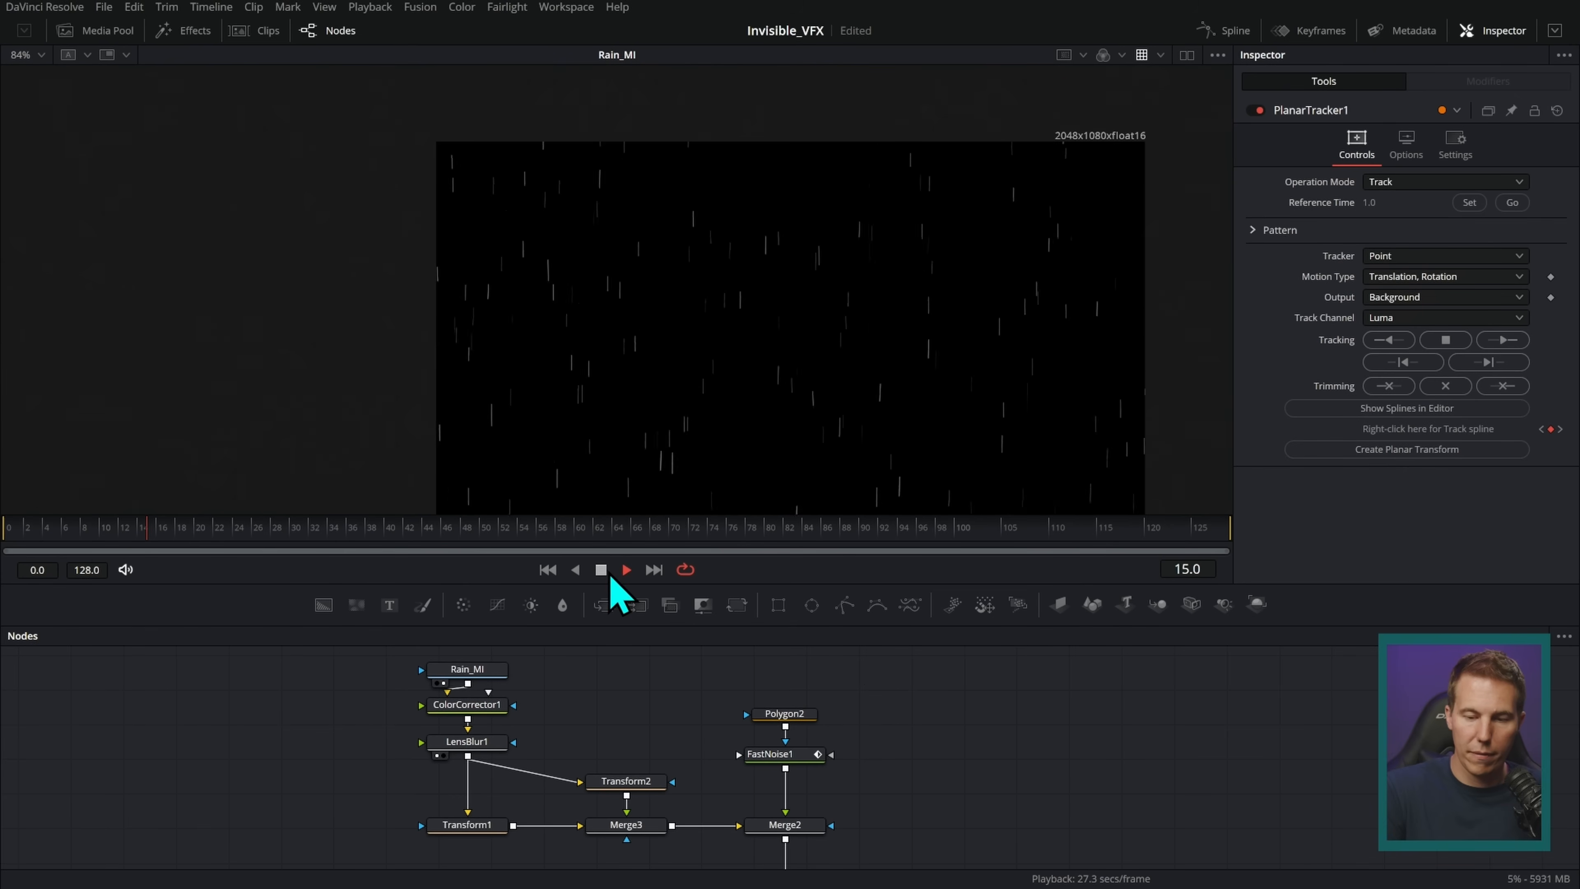
scroll(808, 685, down, 3)
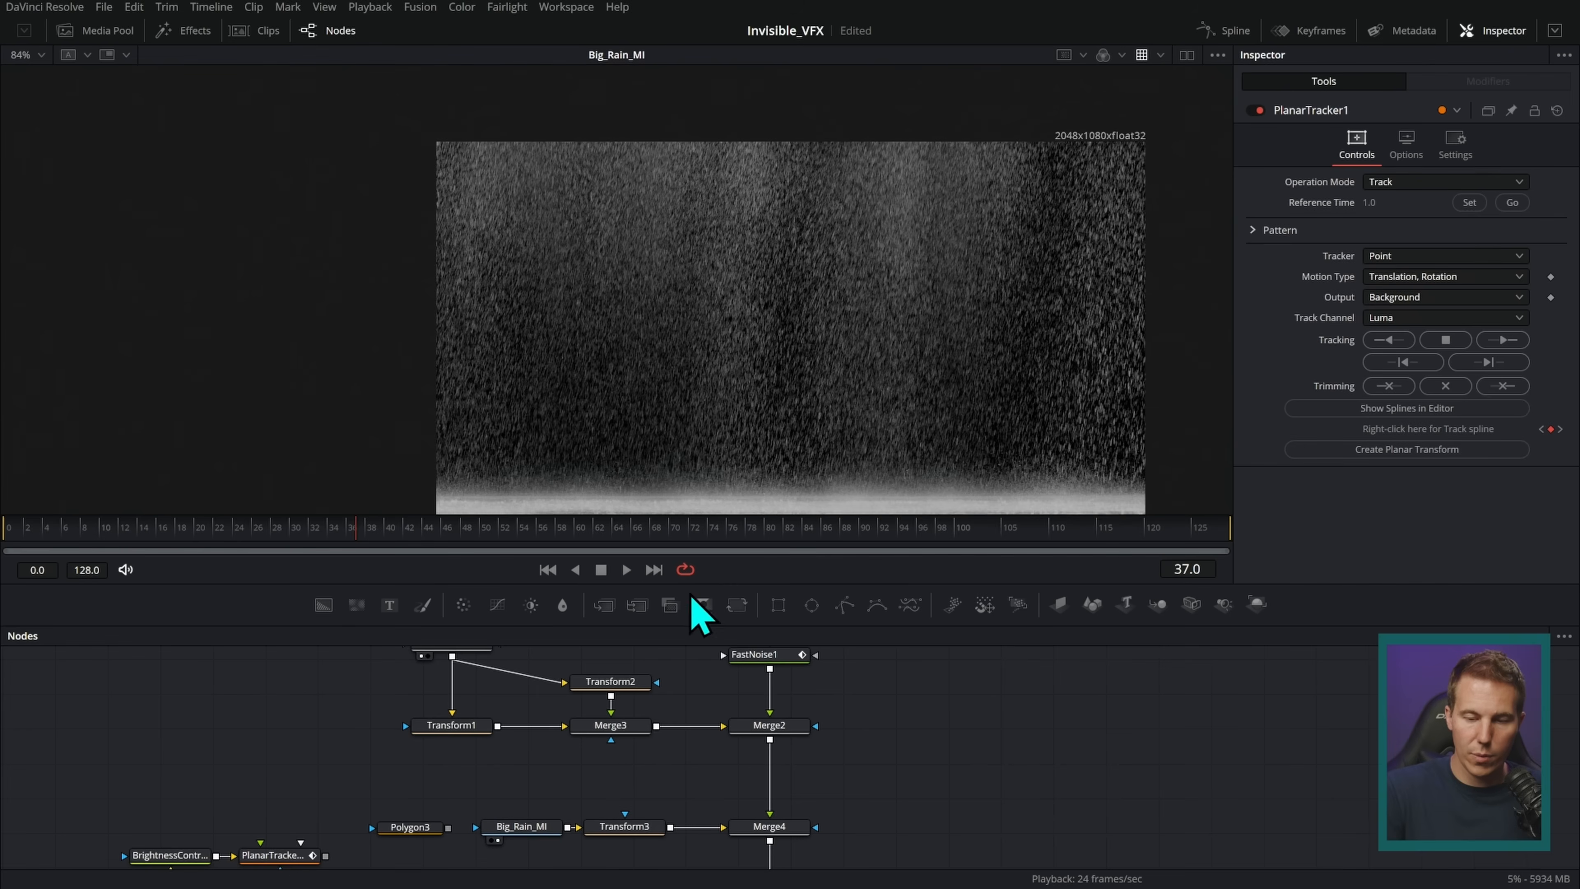
- Play the unmasked Big_Rain_MI, and reconnect Polygon3 as its mask while viewing the rain and fog at Merge4
key(space)
key(space)
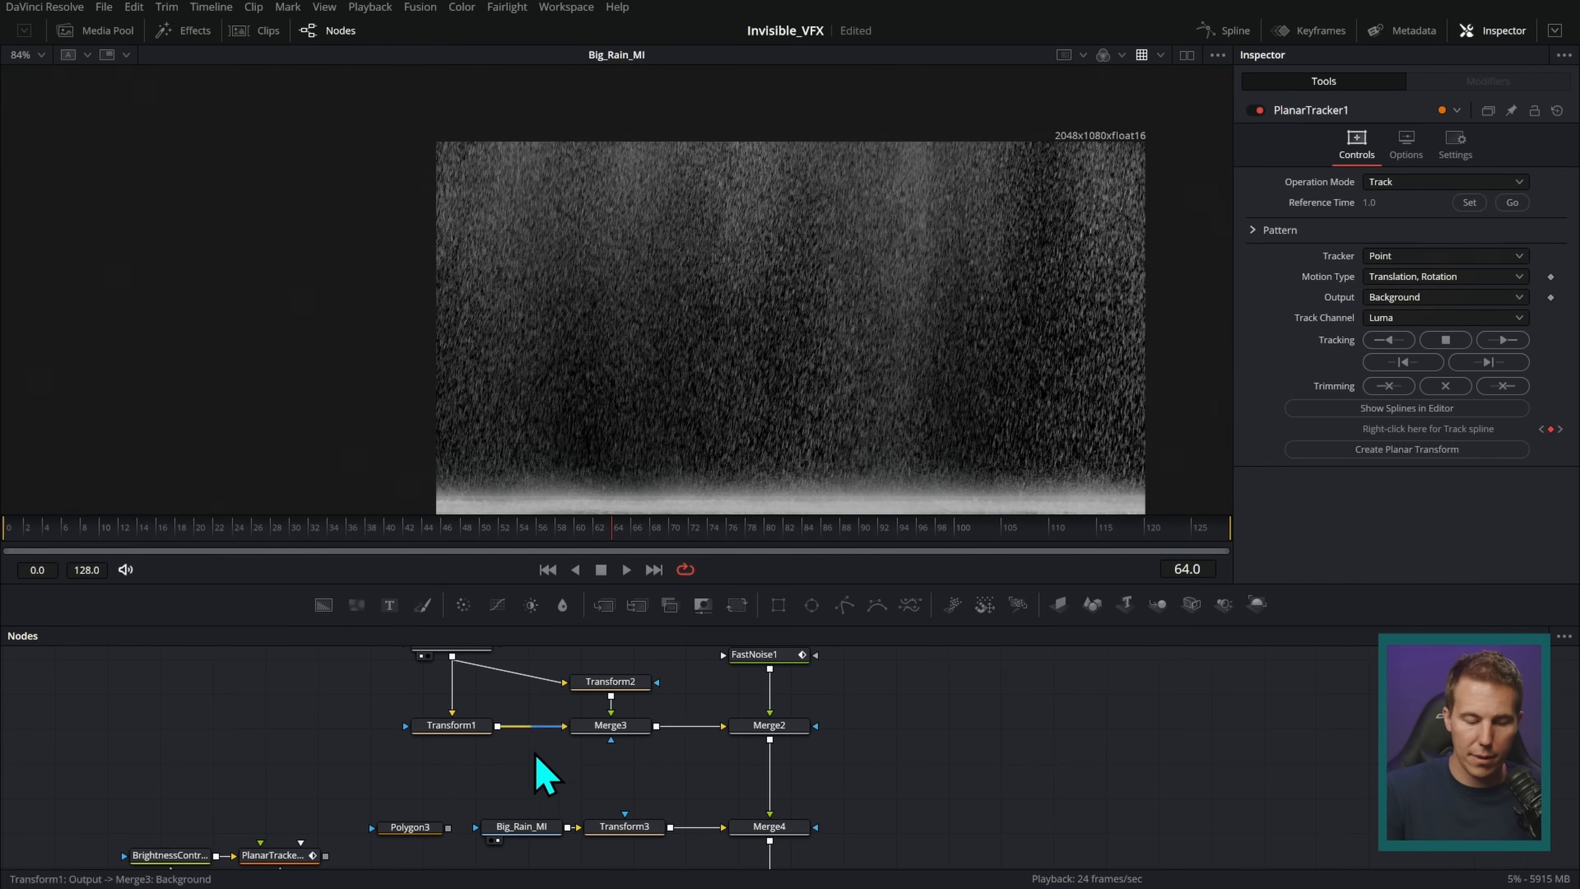
scroll(747, 747, down, 2)
key(1)
key(space)
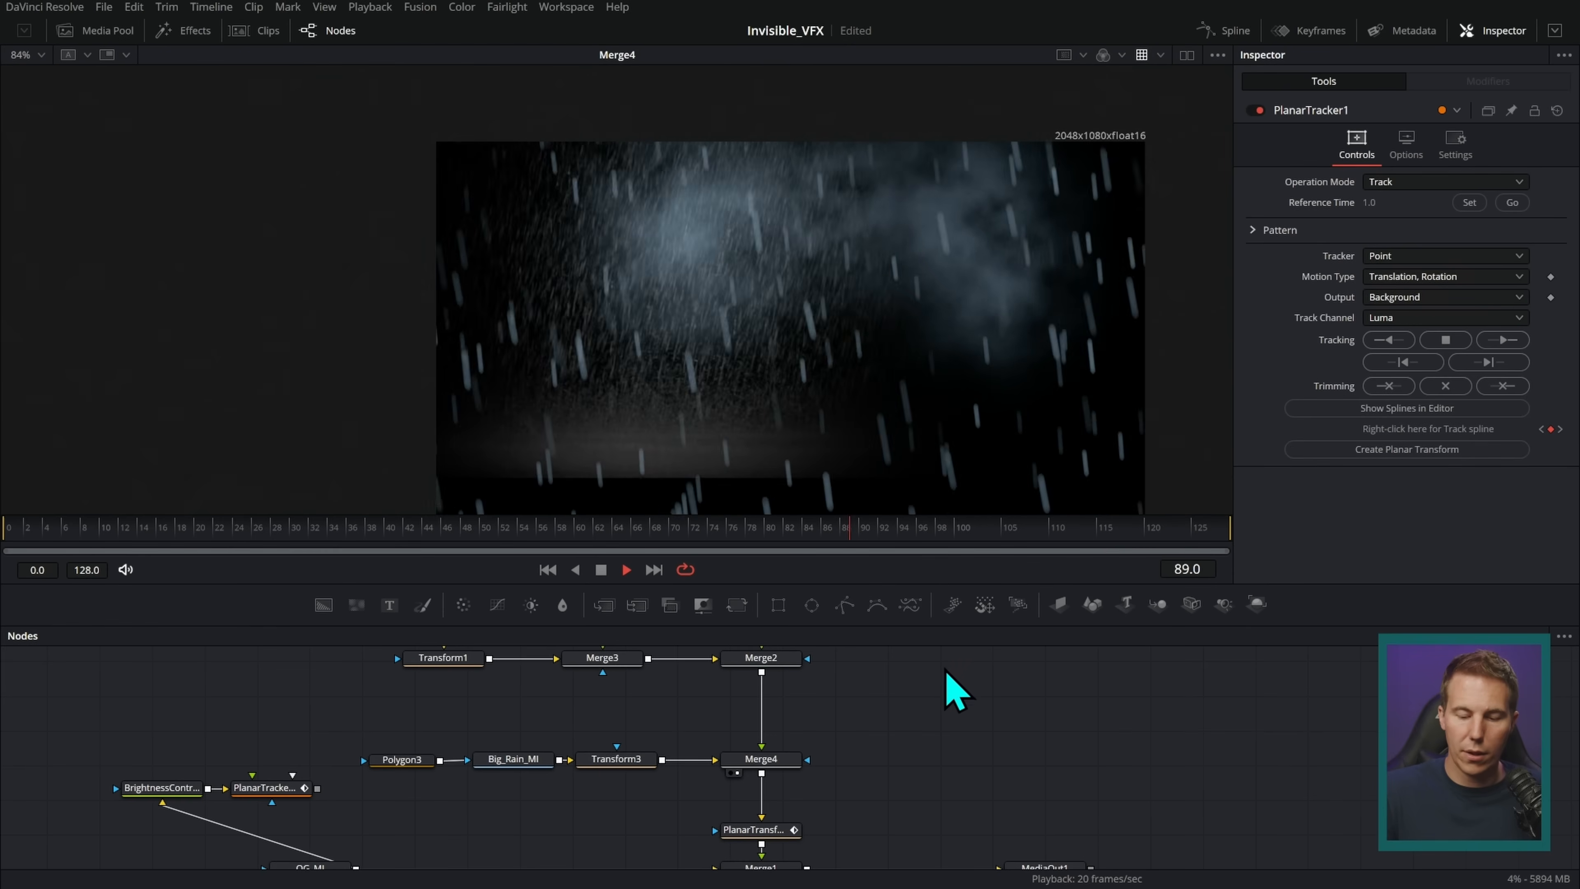
- View the FastNoise1 fog, the Merge4 rain layers, their PlanarTransform1 output and the Merge1 composite in turn
drag(896, 673, 818, 741)
key(1)
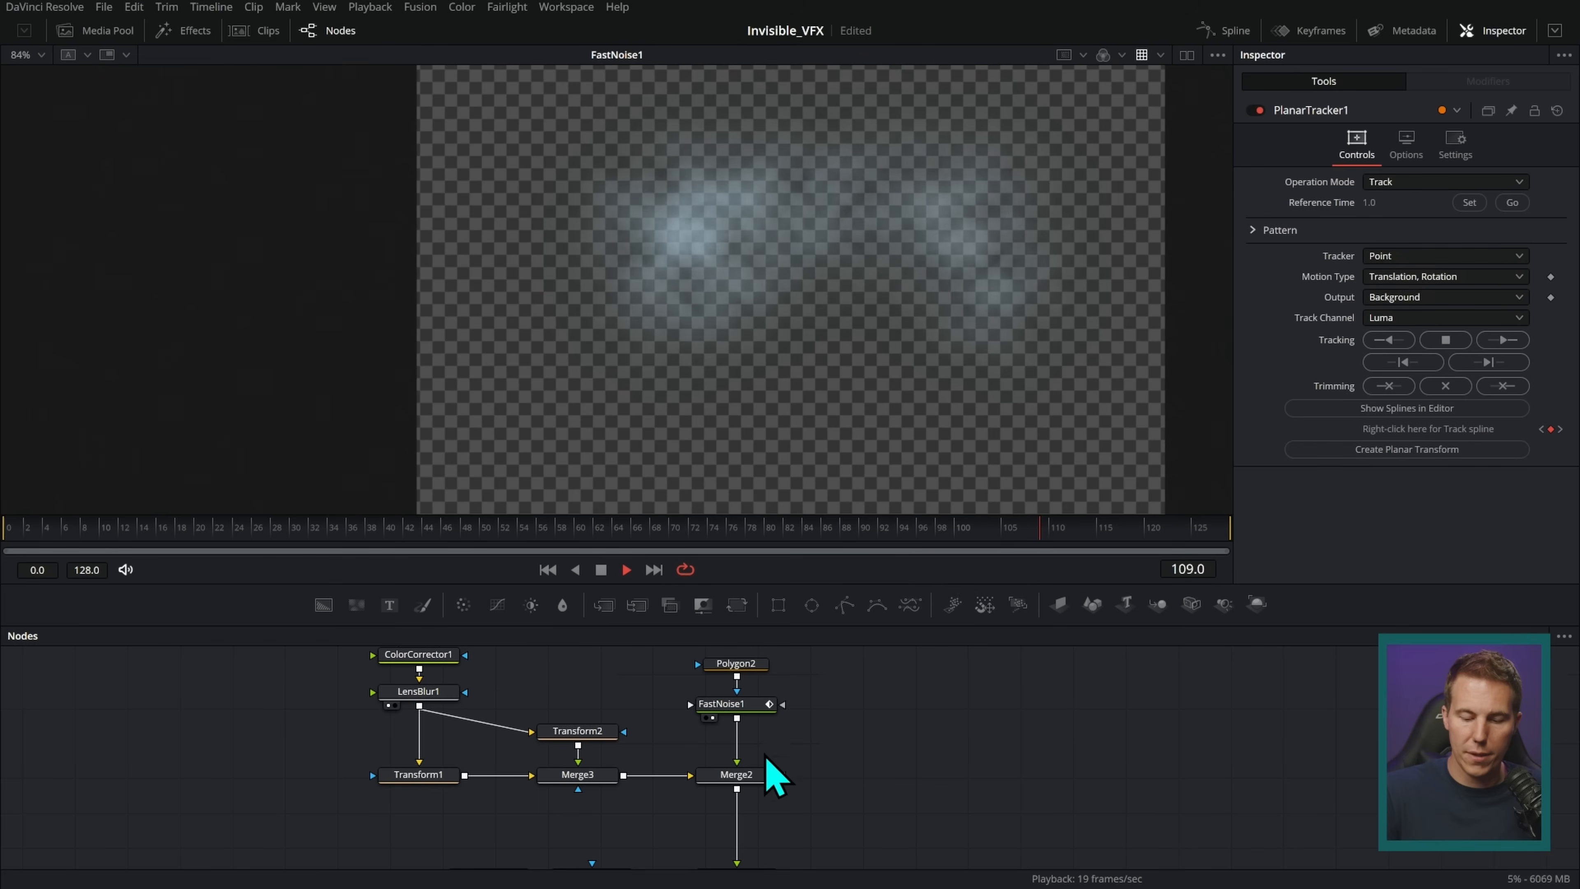
key(1)
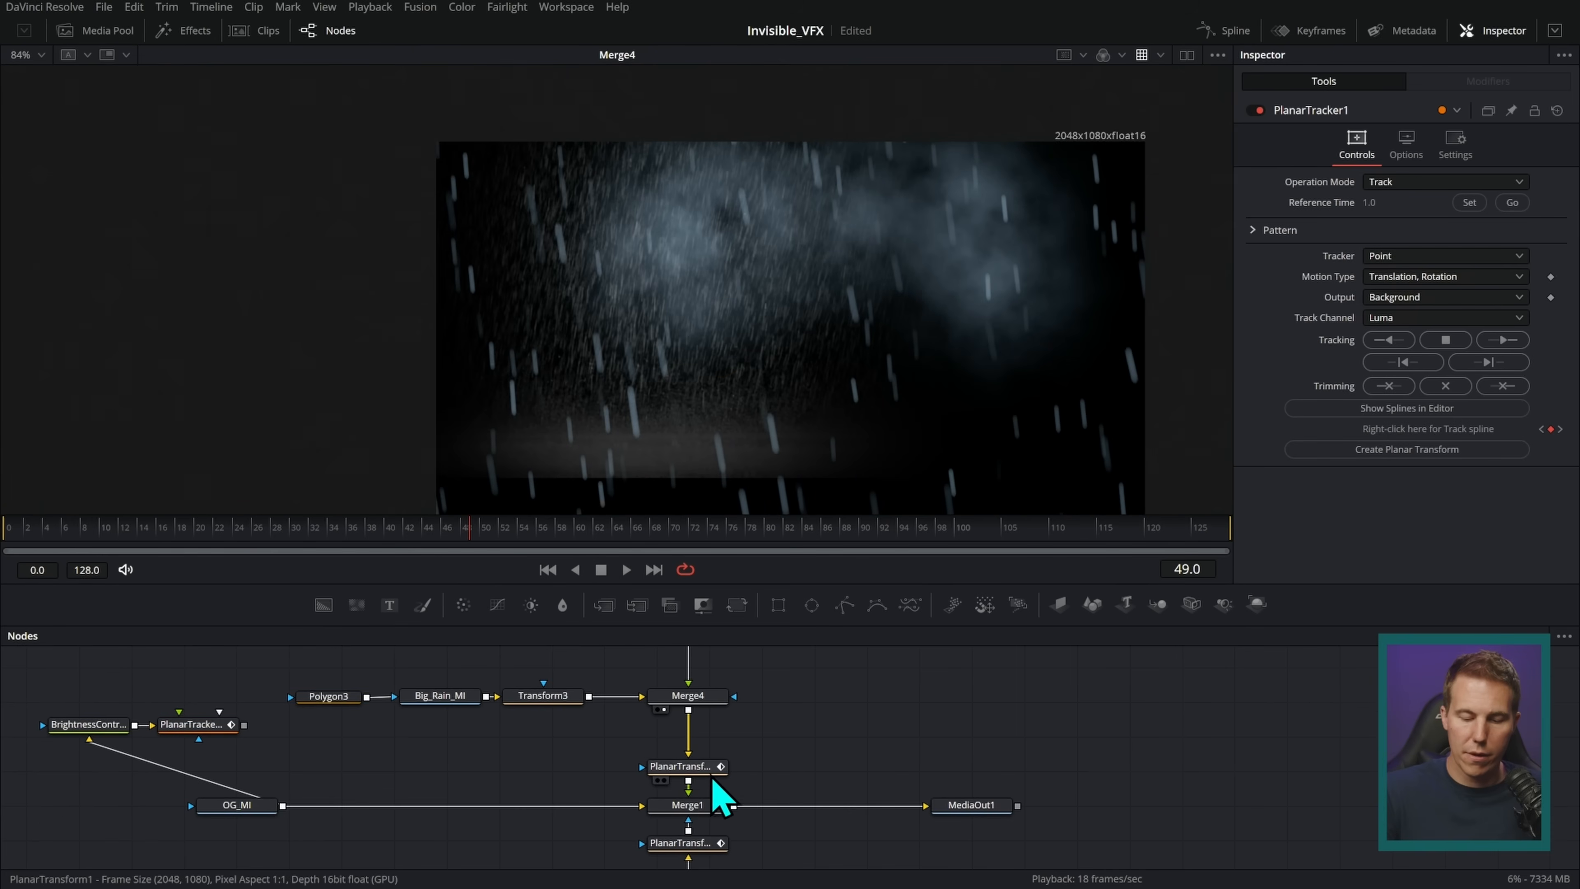
drag(714, 780, 945, 399)
key(space)
drag(715, 822, 1005, 378)
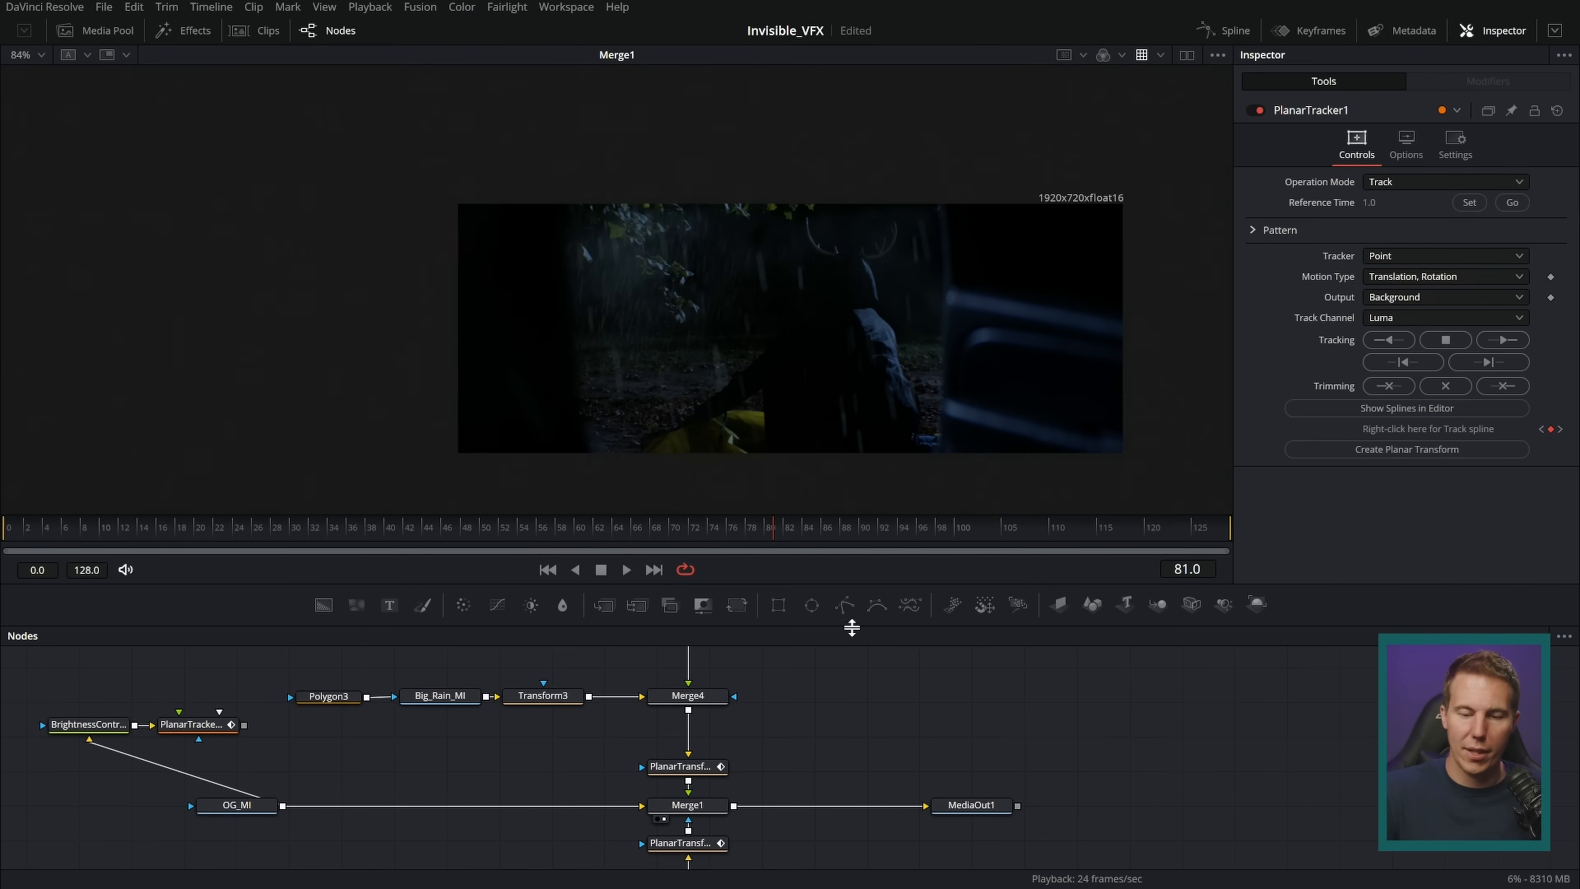
- Play the finished Merge1 composite up close to check how the rain and fog blend with the plate
scroll(805, 377, up, 4)
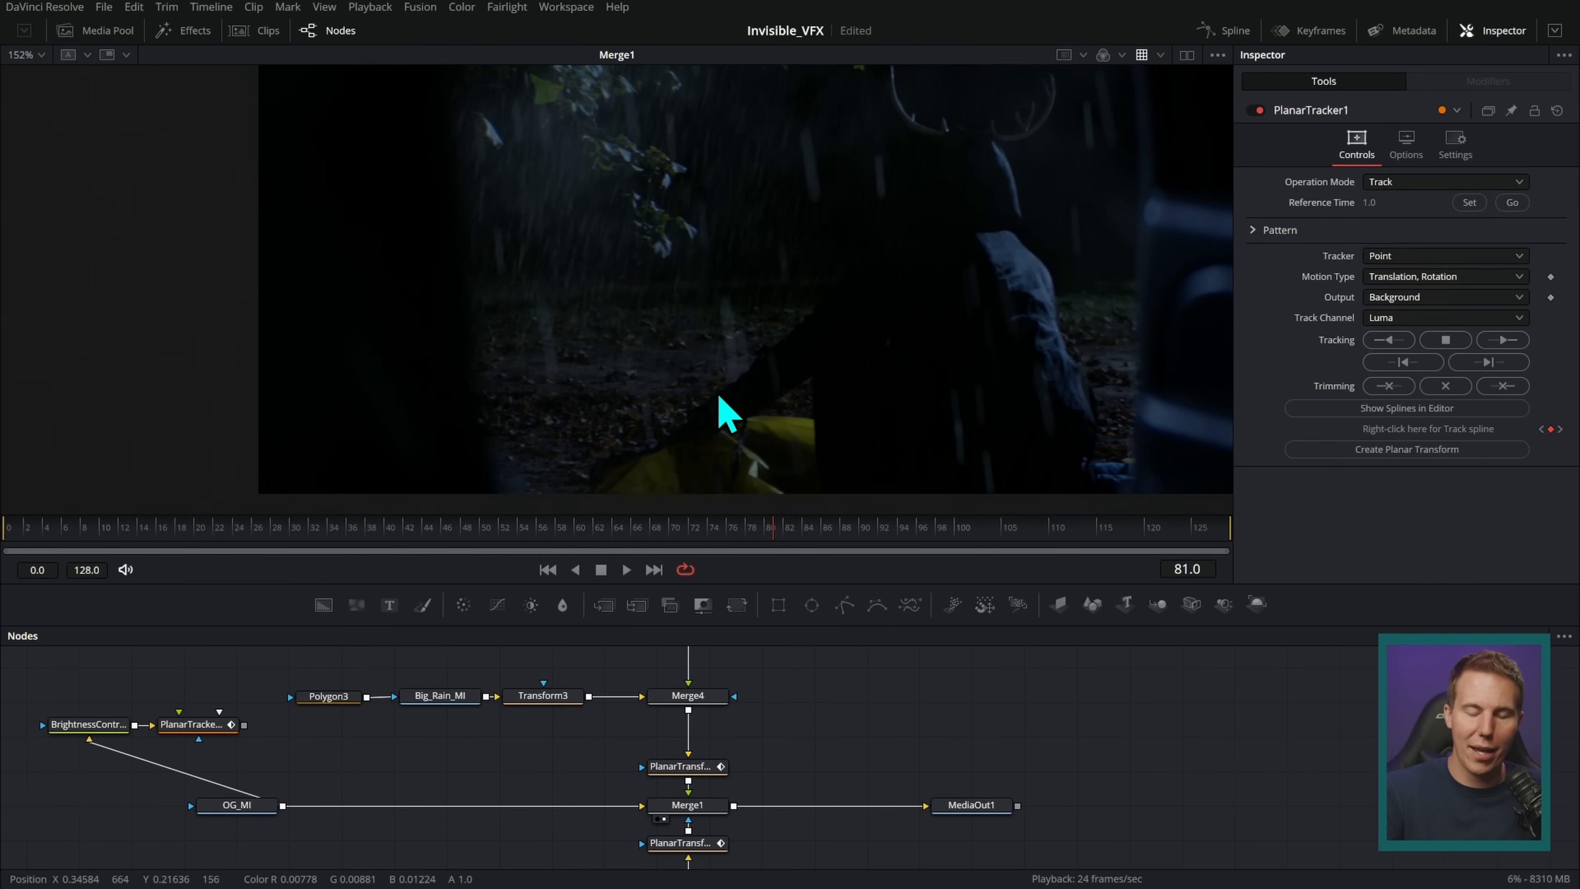
key(space)
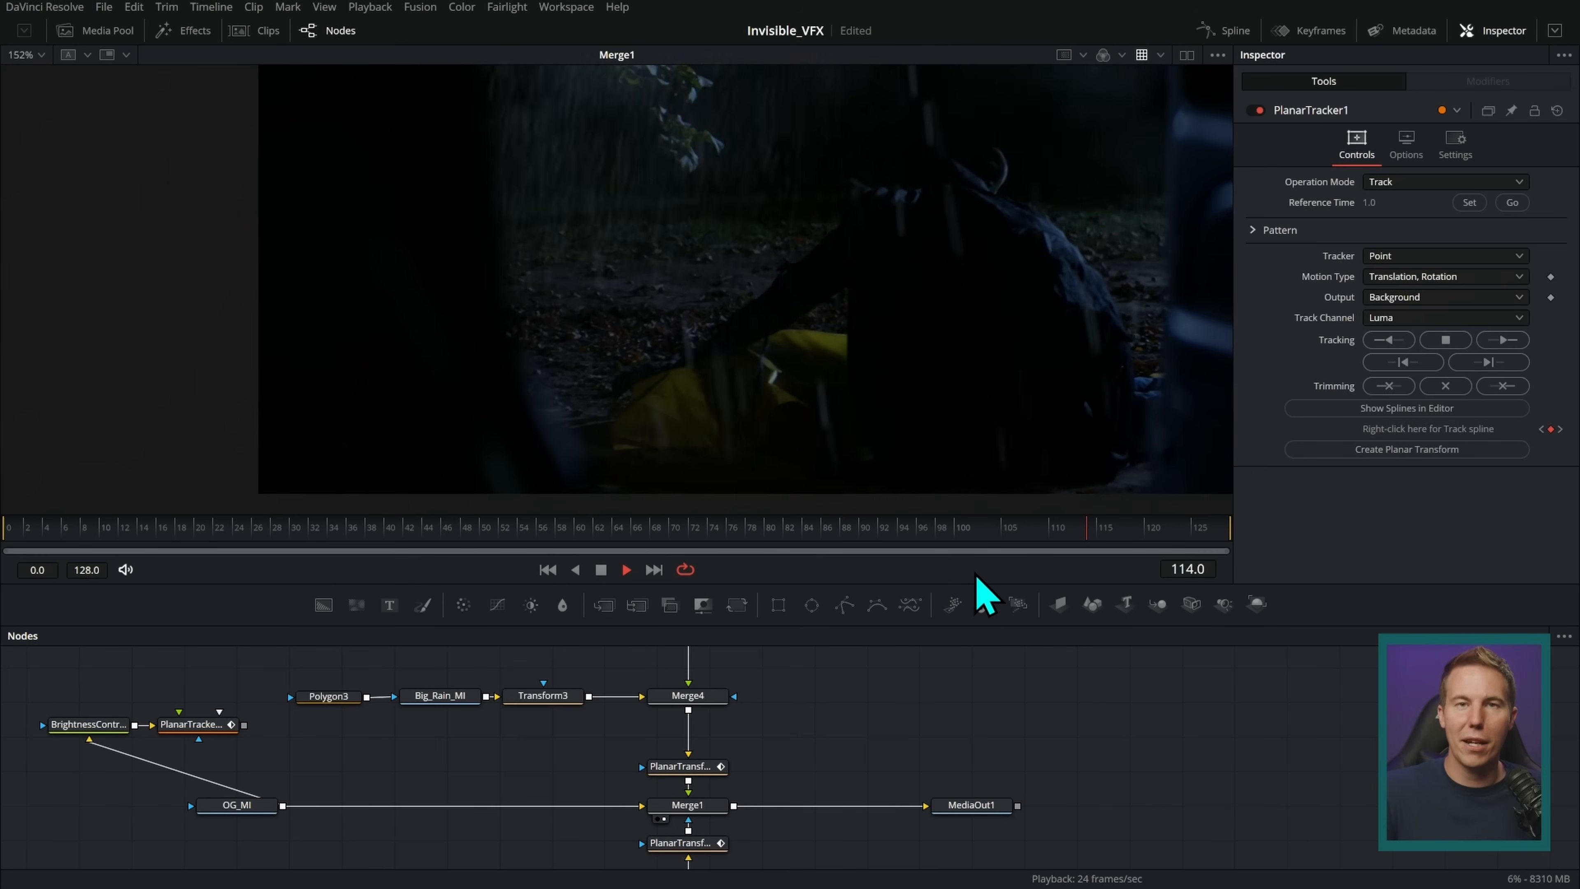
key(space)
scroll(995, 398, down, 2)
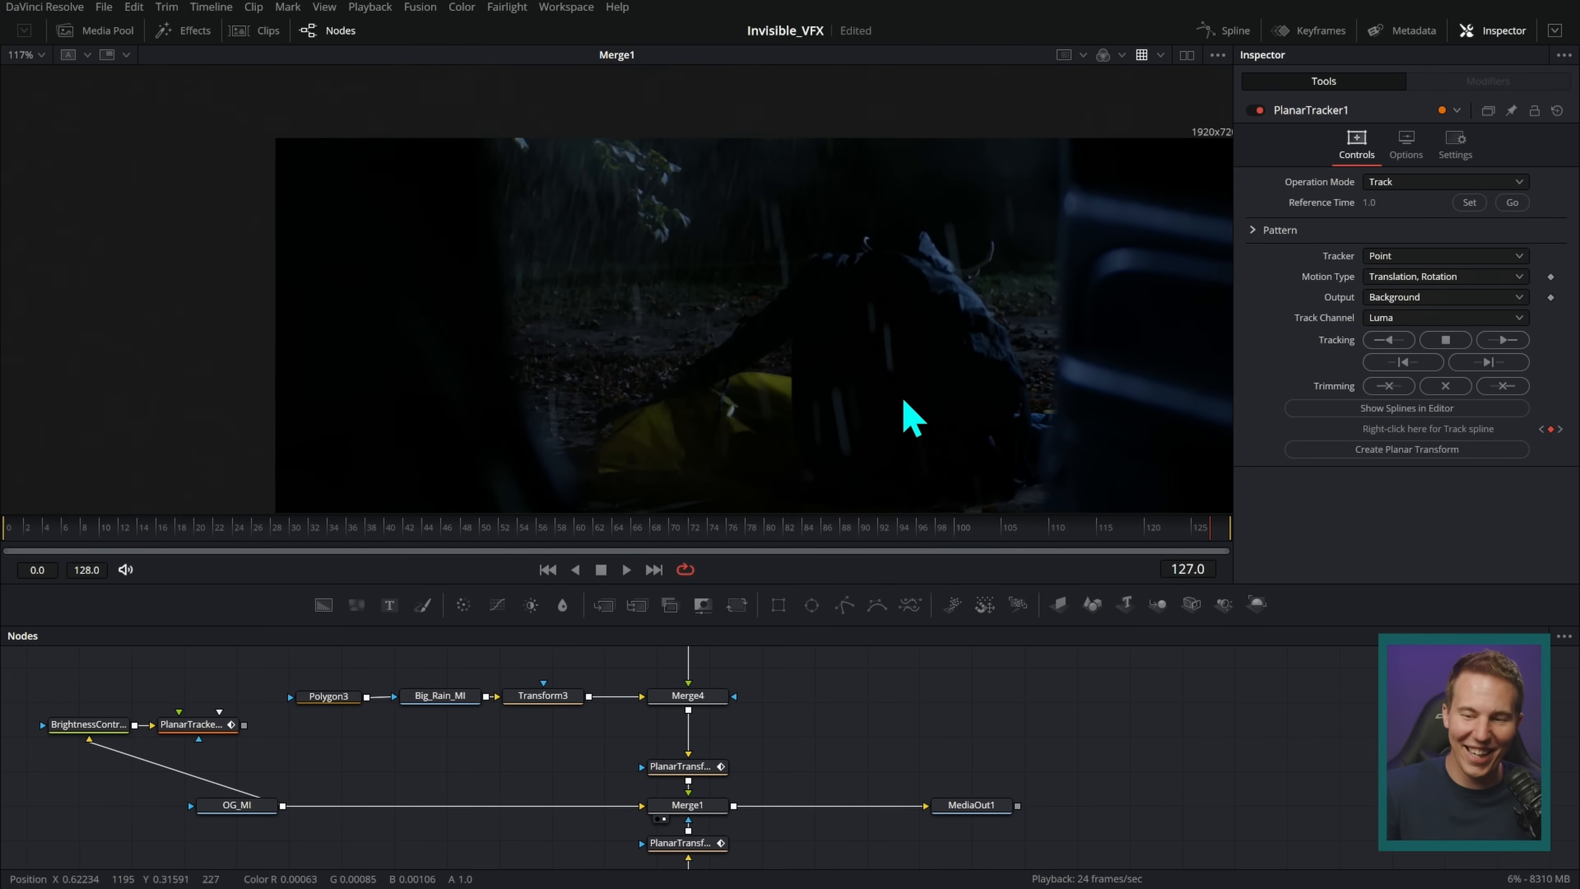
scroll(939, 416, up, 1)
key(space)
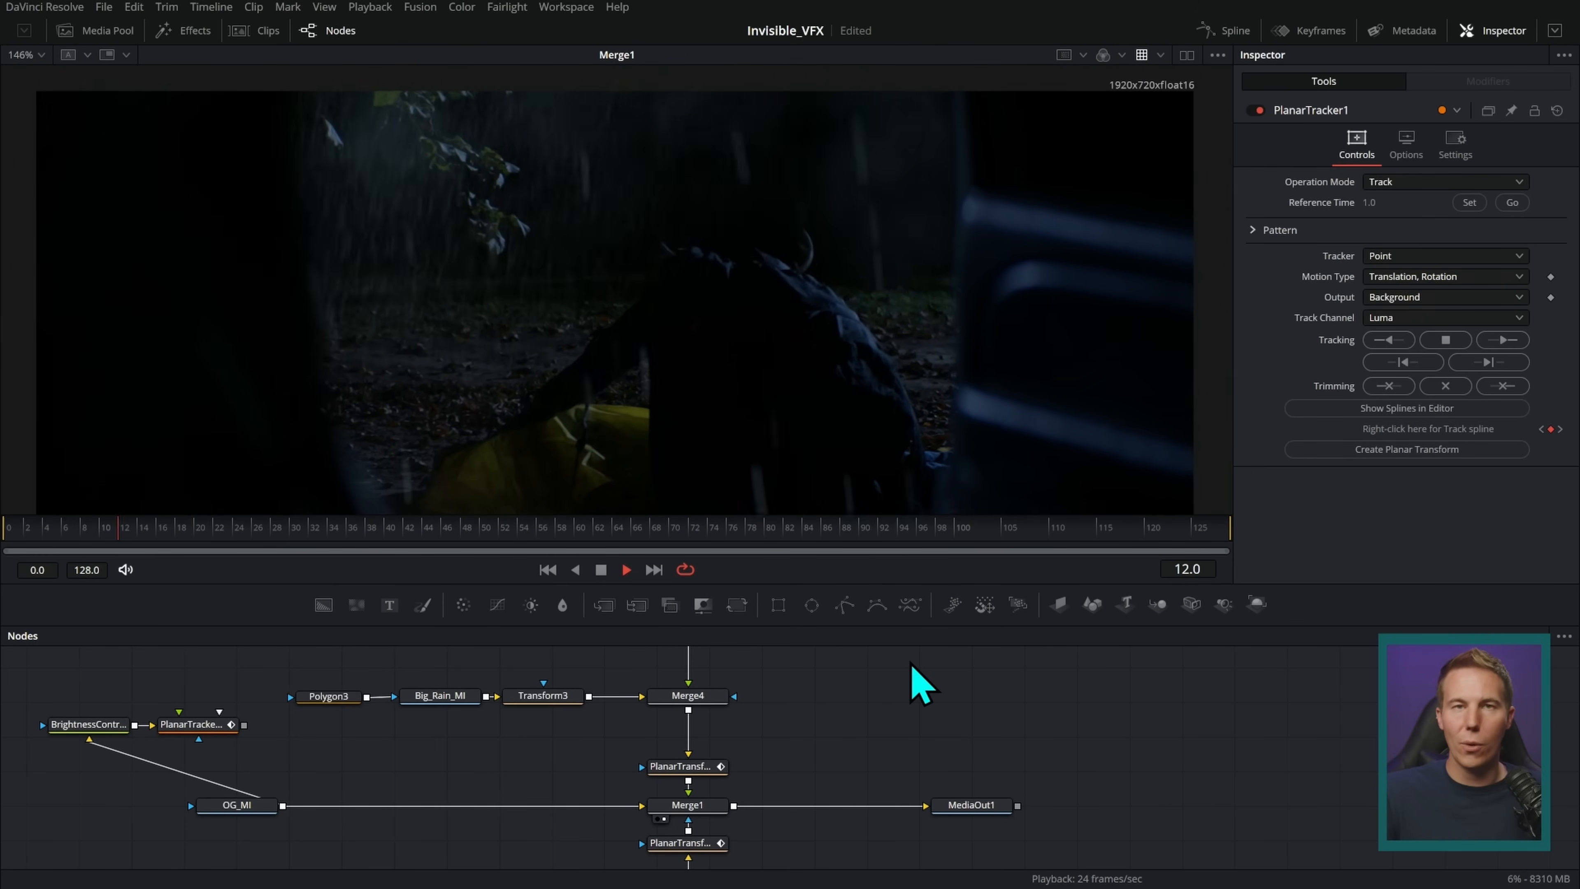
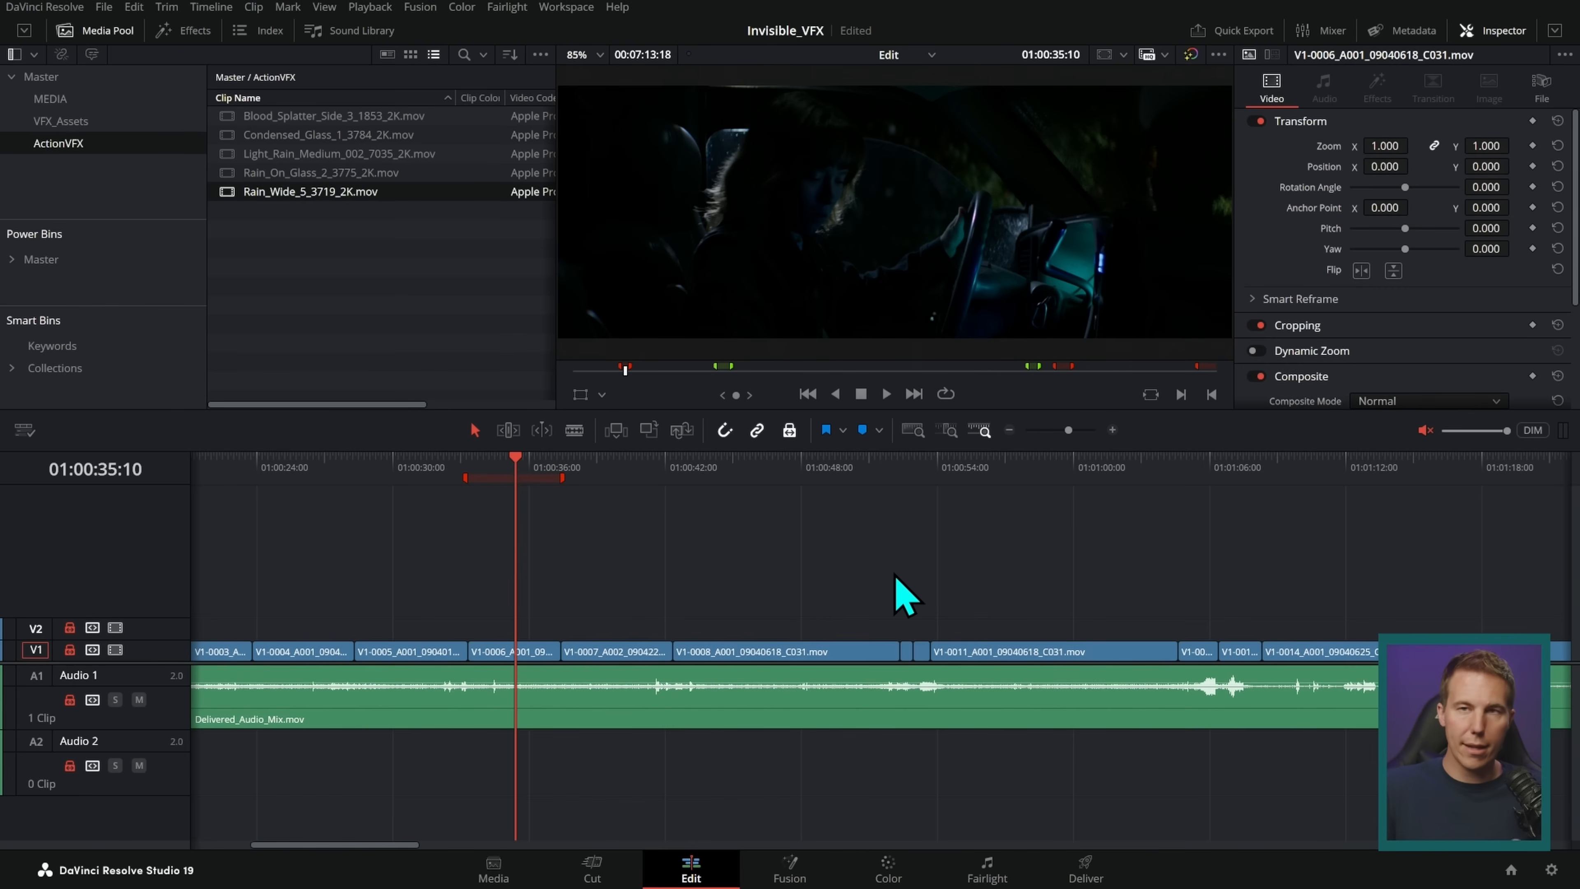
- Open the car interior clip V1-0006_A001_09040618_C031.mov from the edit timeline in Fusion
click(1112, 429)
click(924, 653)
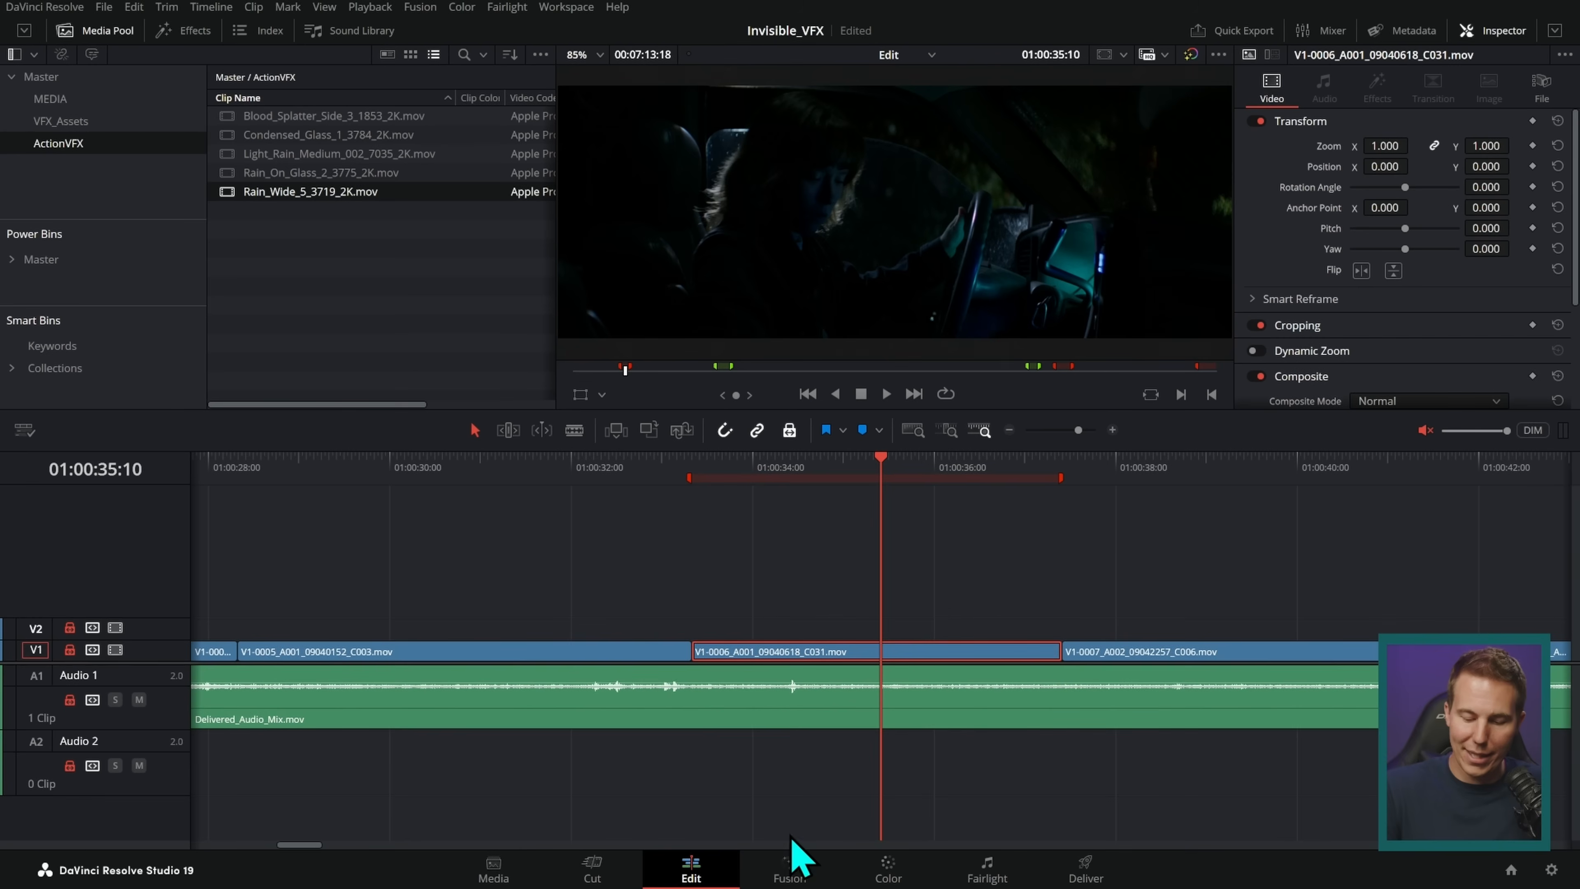
click(790, 866)
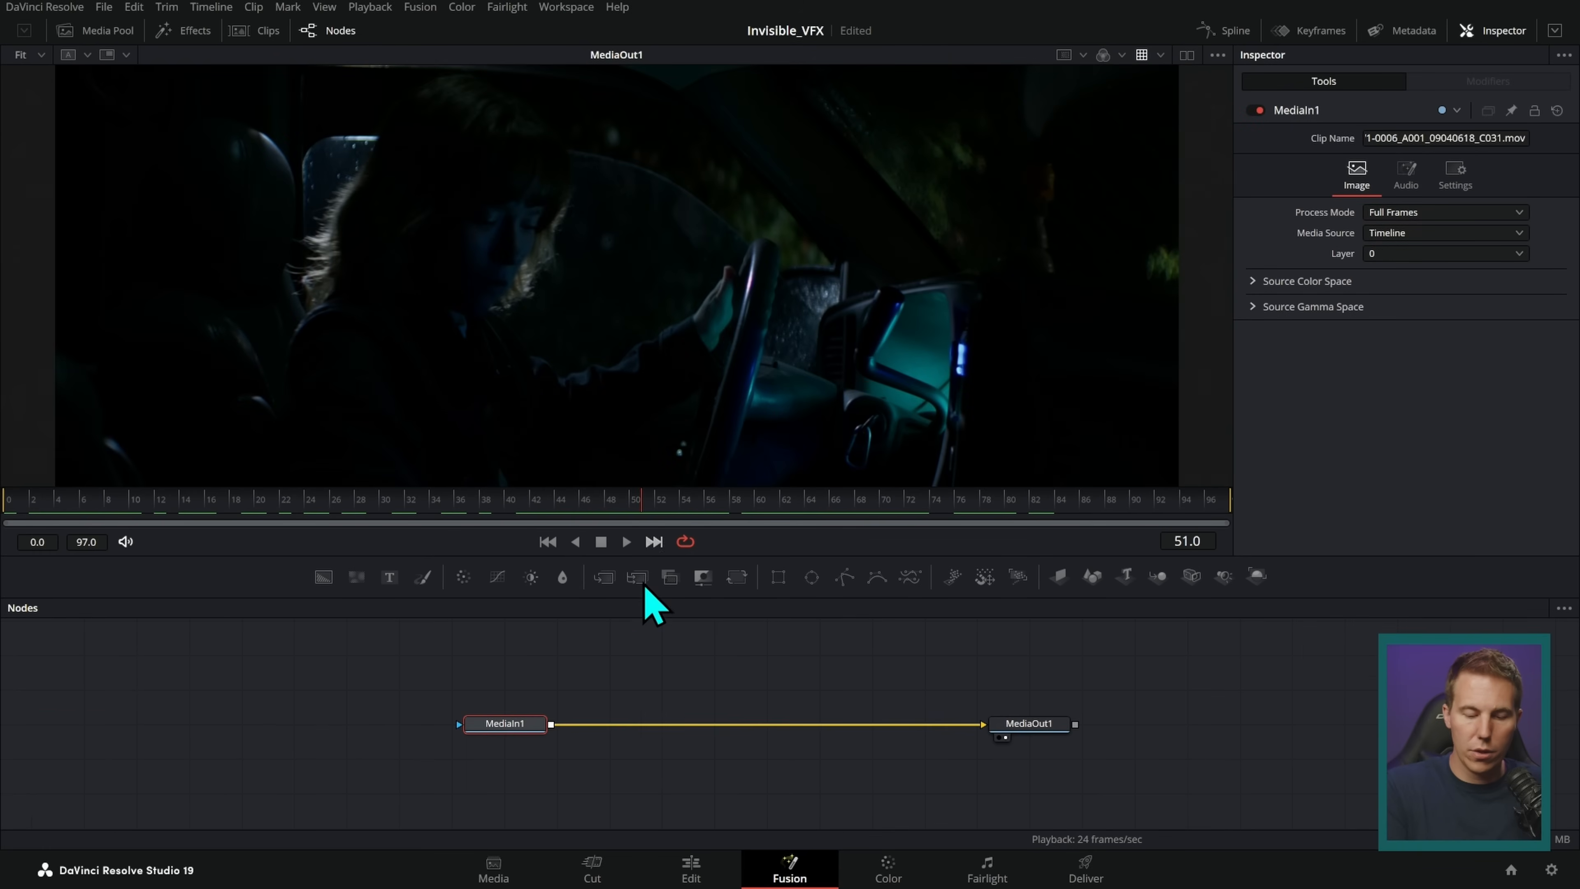
- Add a Brightness Contrast node after MediaIn1 with Gain at 5.0, and view its brightened output
click(531, 577)
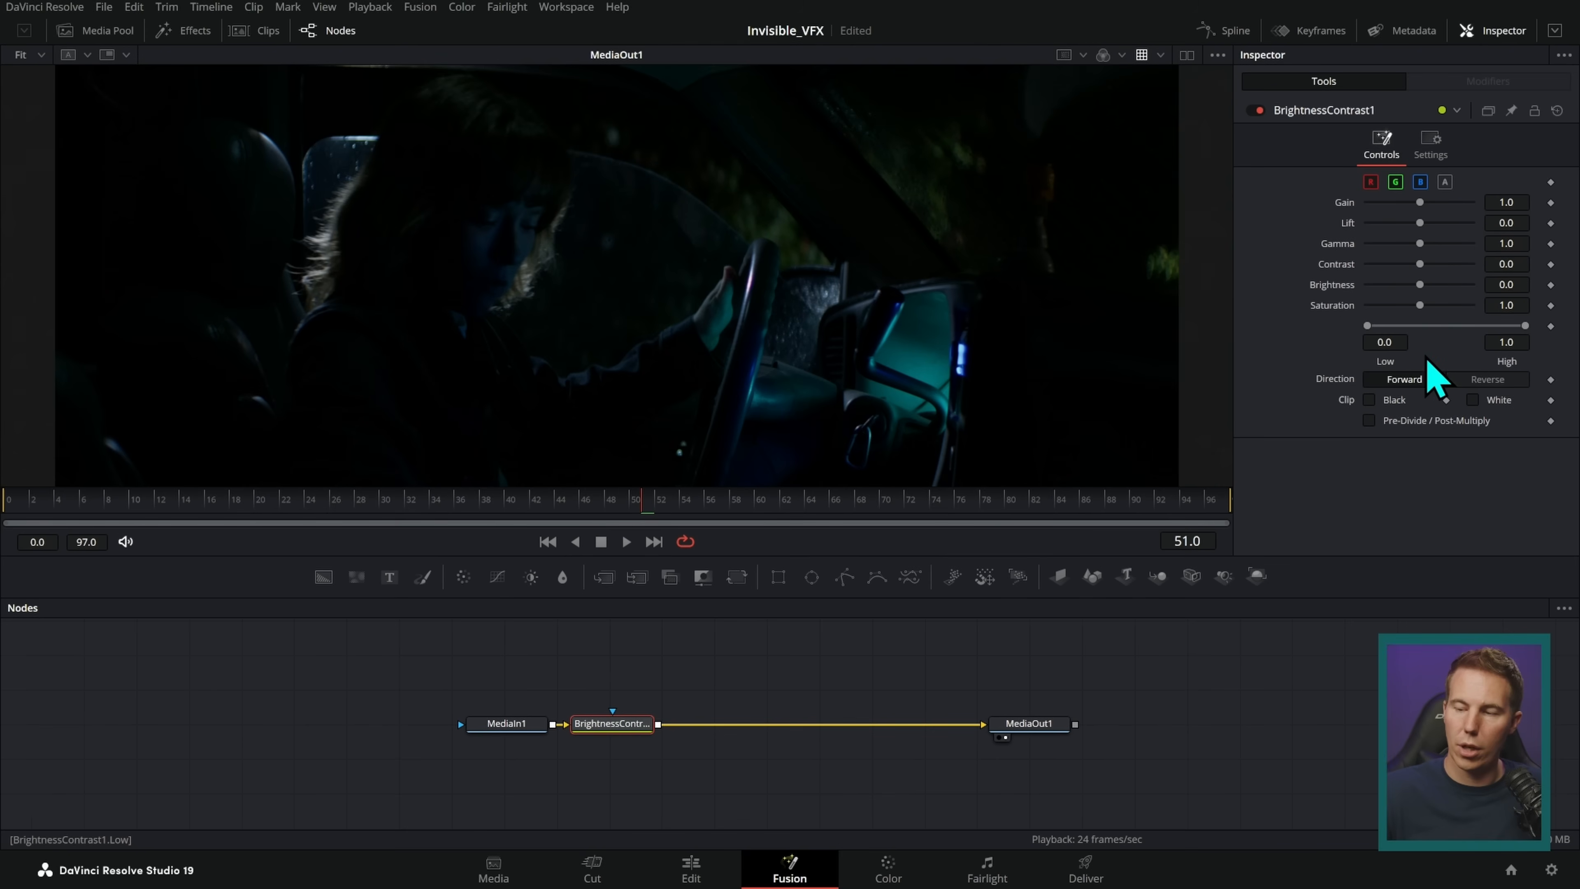
drag(1420, 202, 1460, 215)
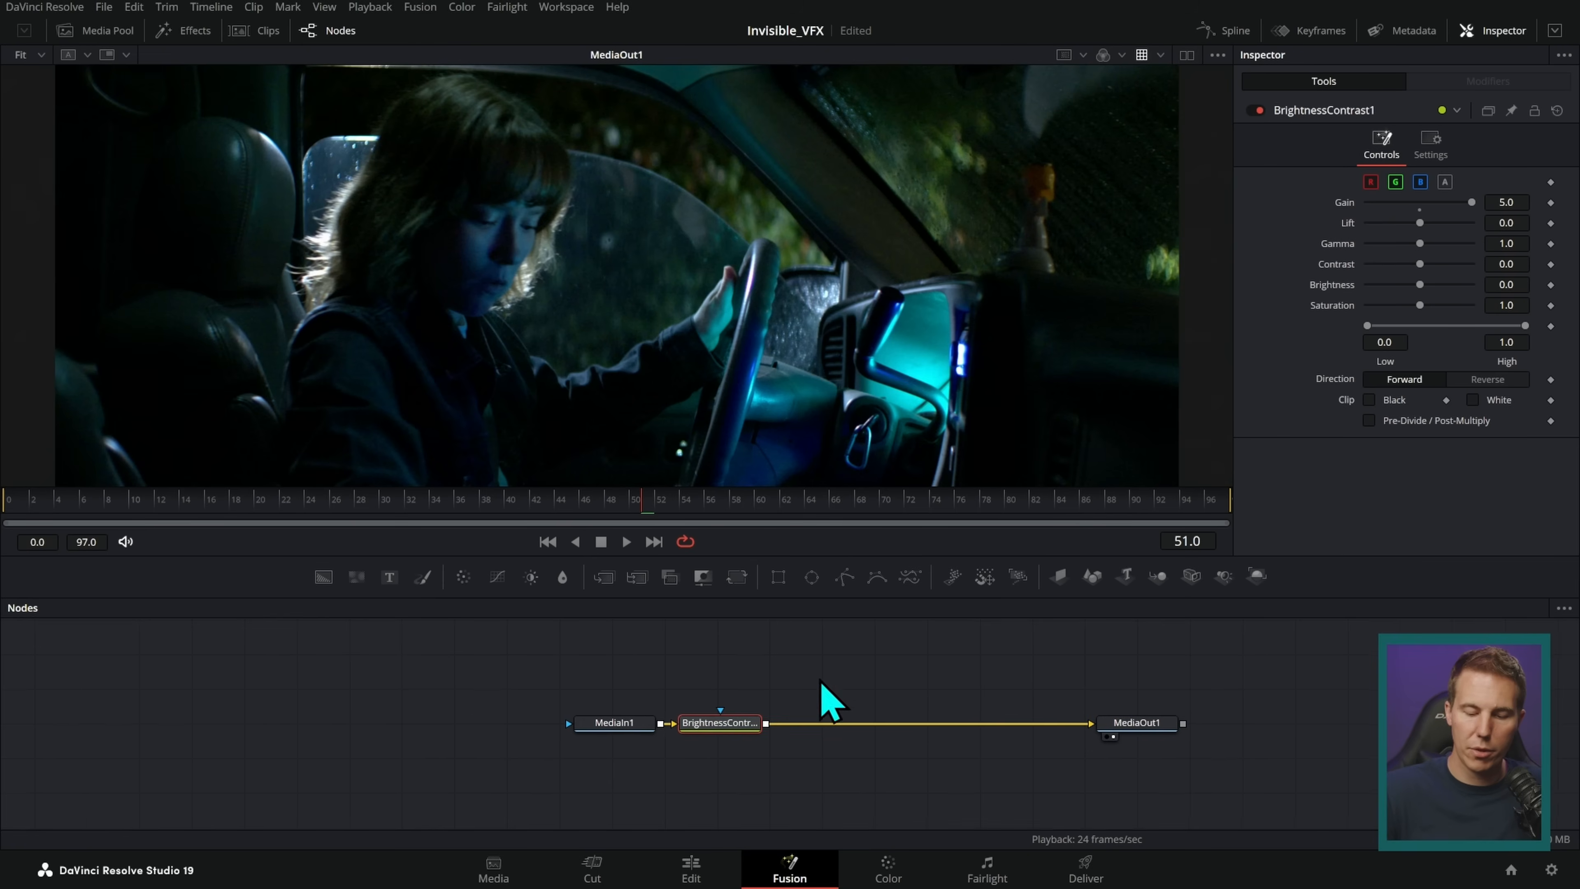
drag(647, 722, 498, 747)
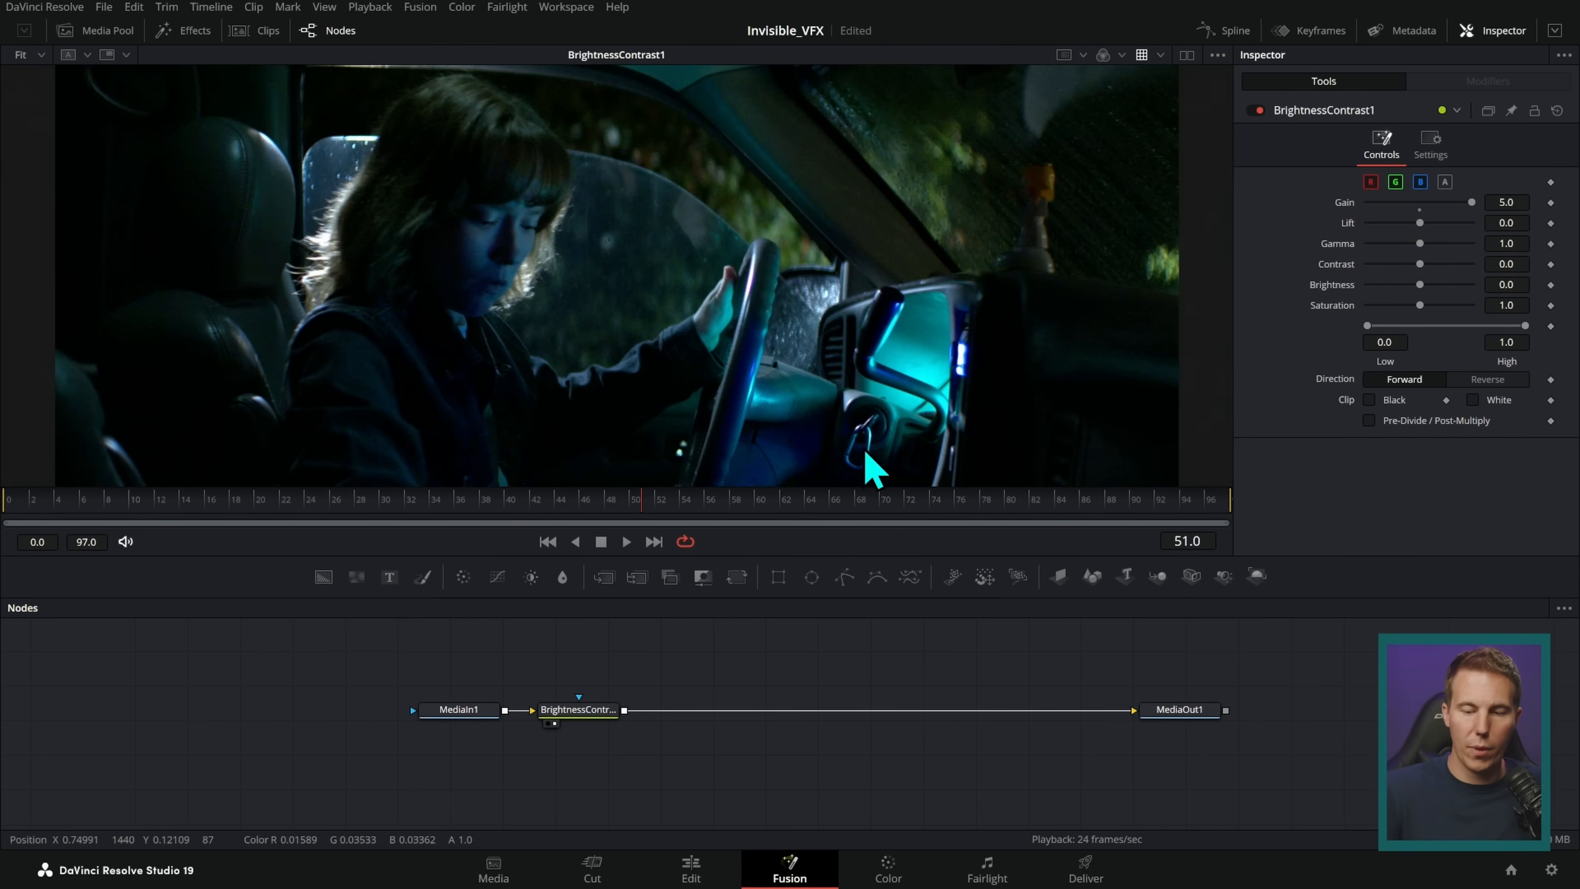
scroll(977, 436, down, 2)
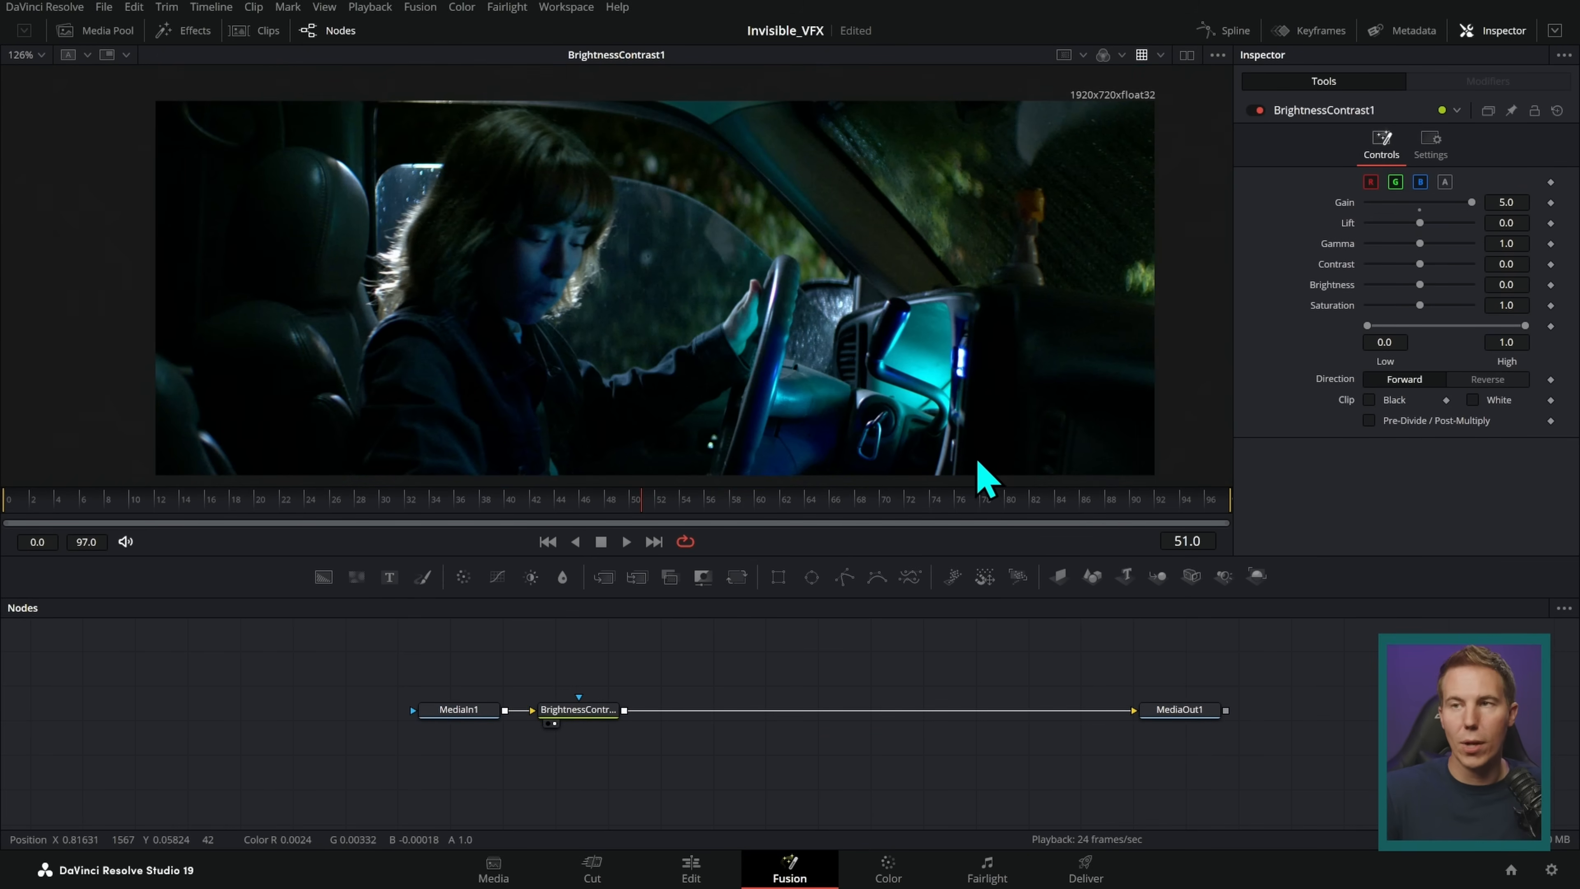
- Scrub and play the brightened car interior shot to examine the window, the windshield and the driver's movement
drag(766, 498, 841, 564)
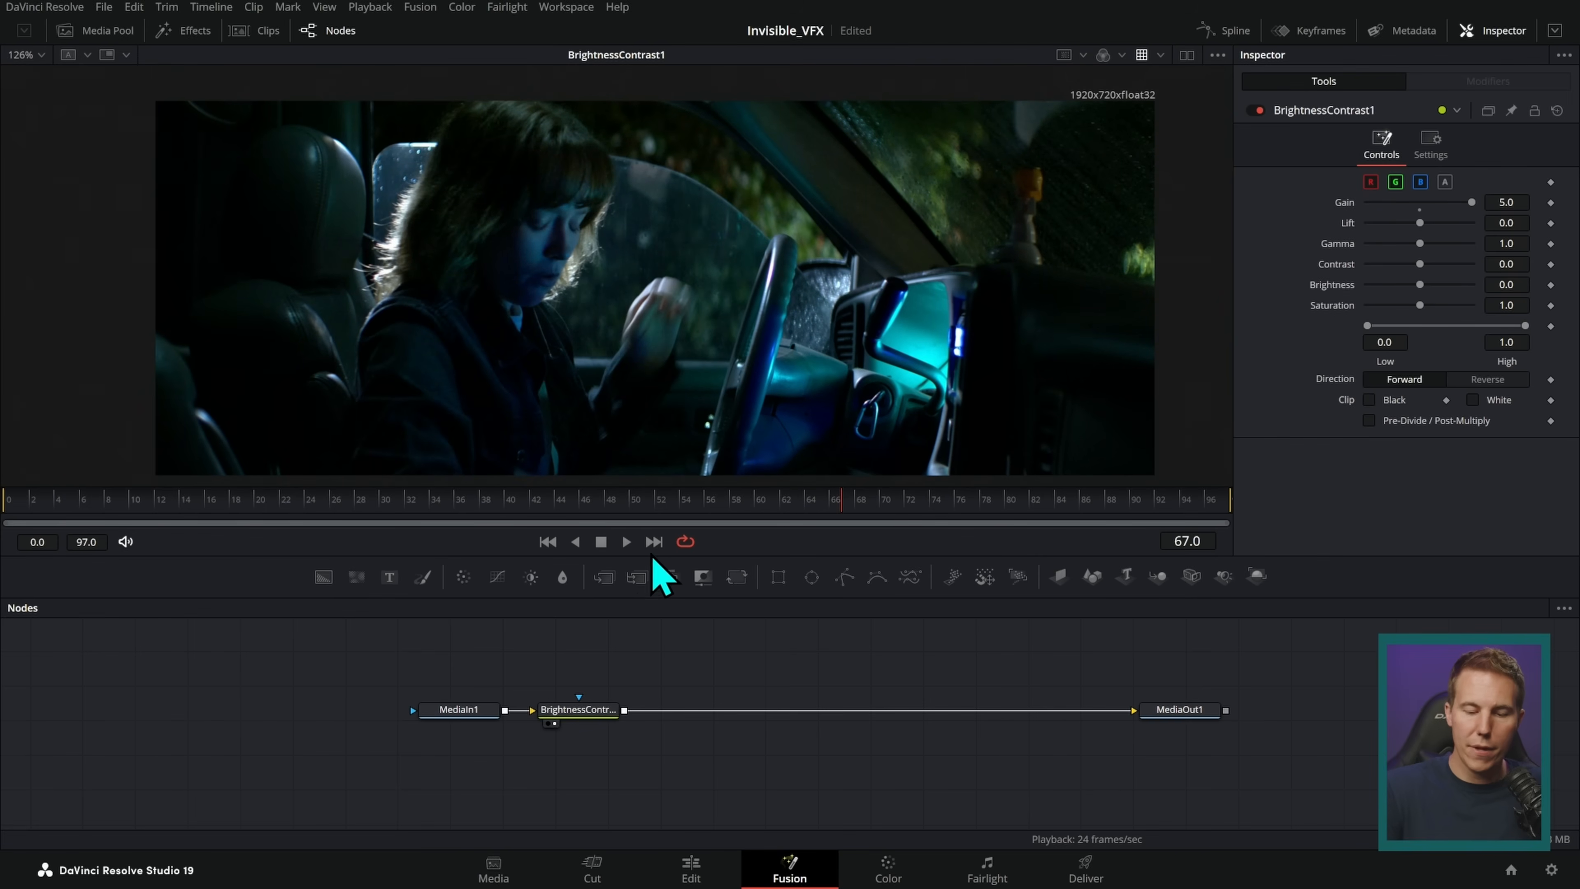
click(625, 542)
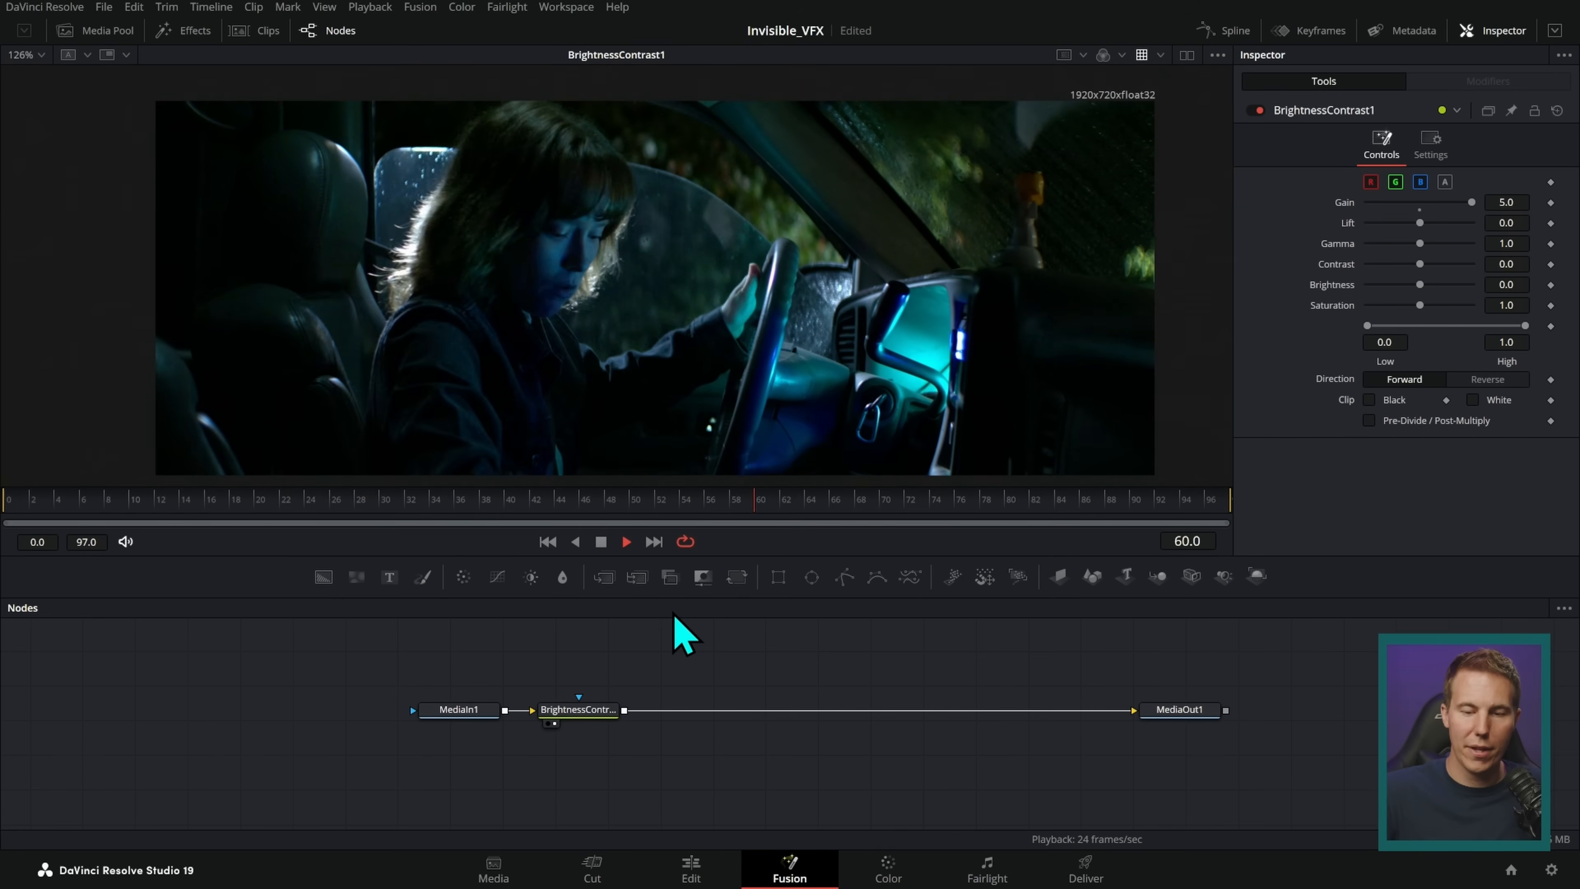
key(space)
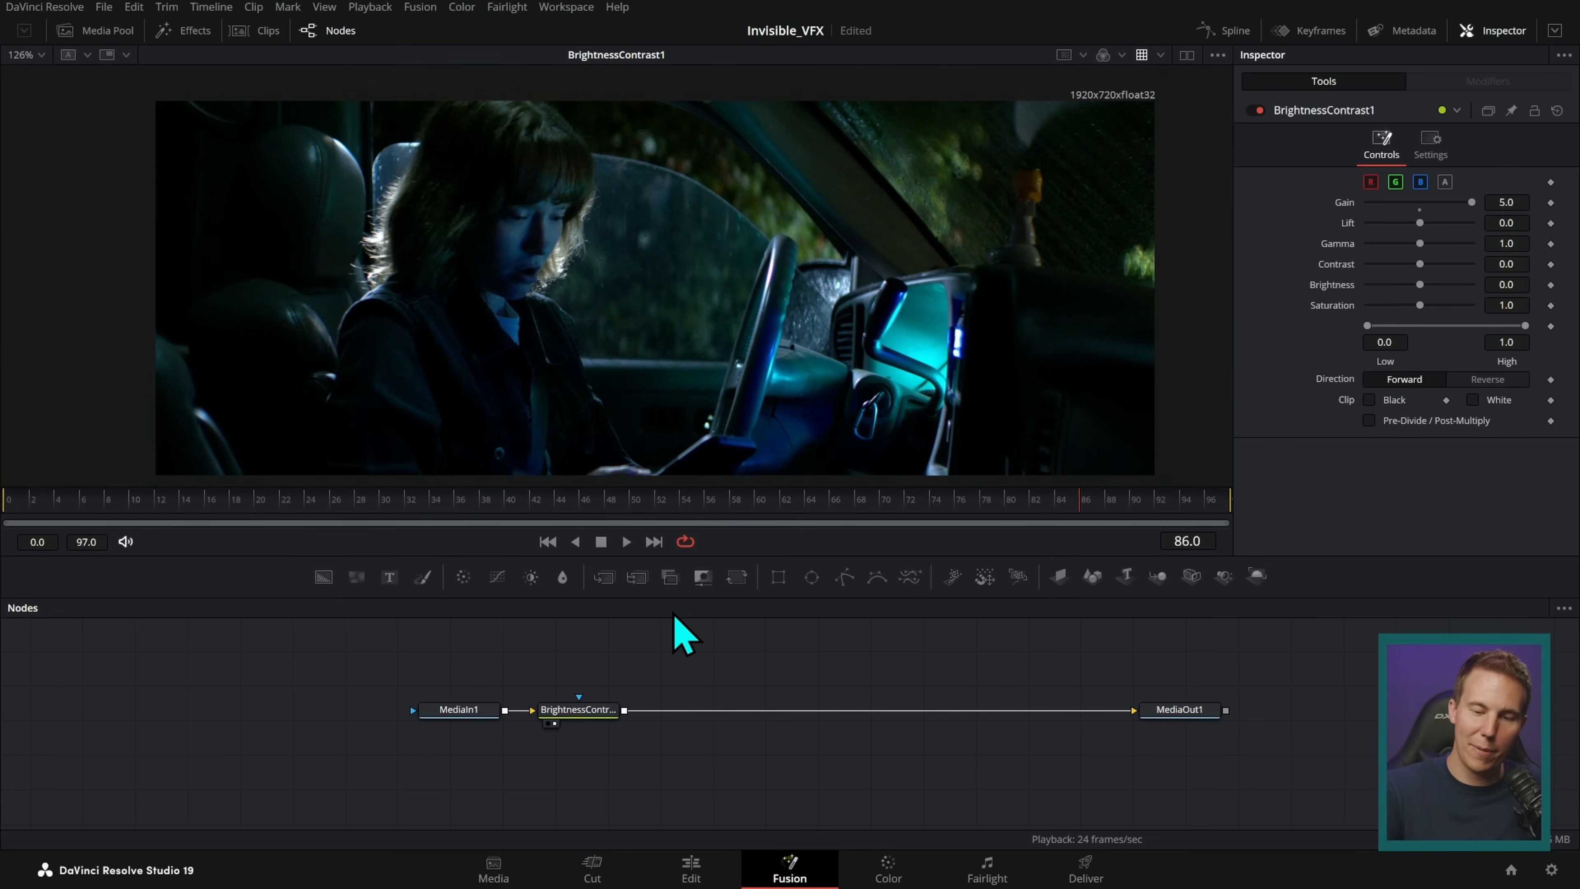
key(space)
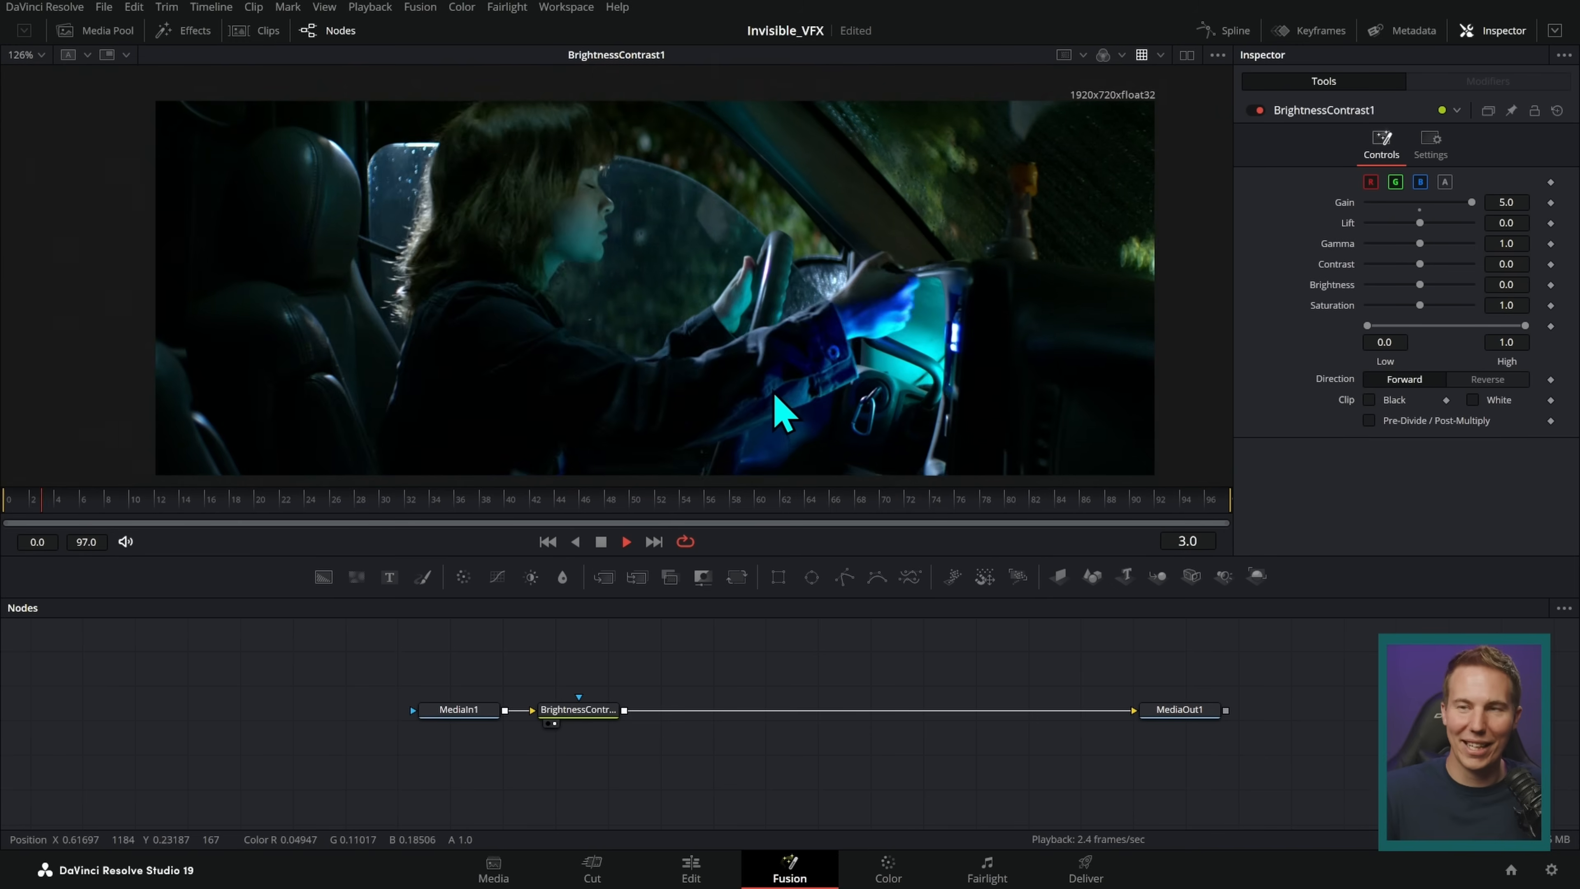
key(space)
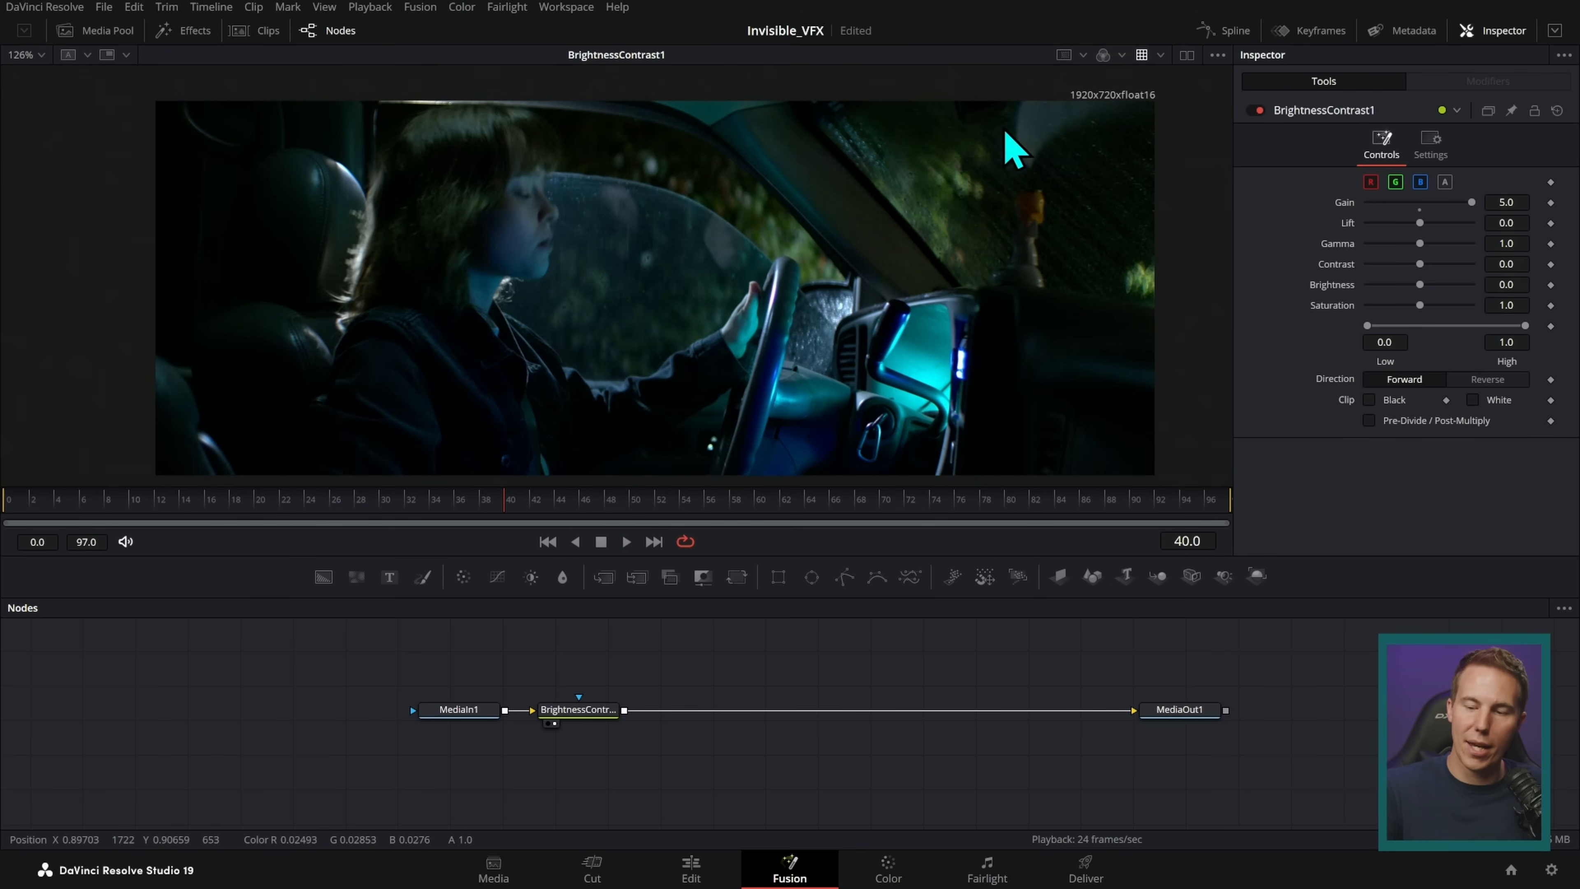
key(space)
key(space)
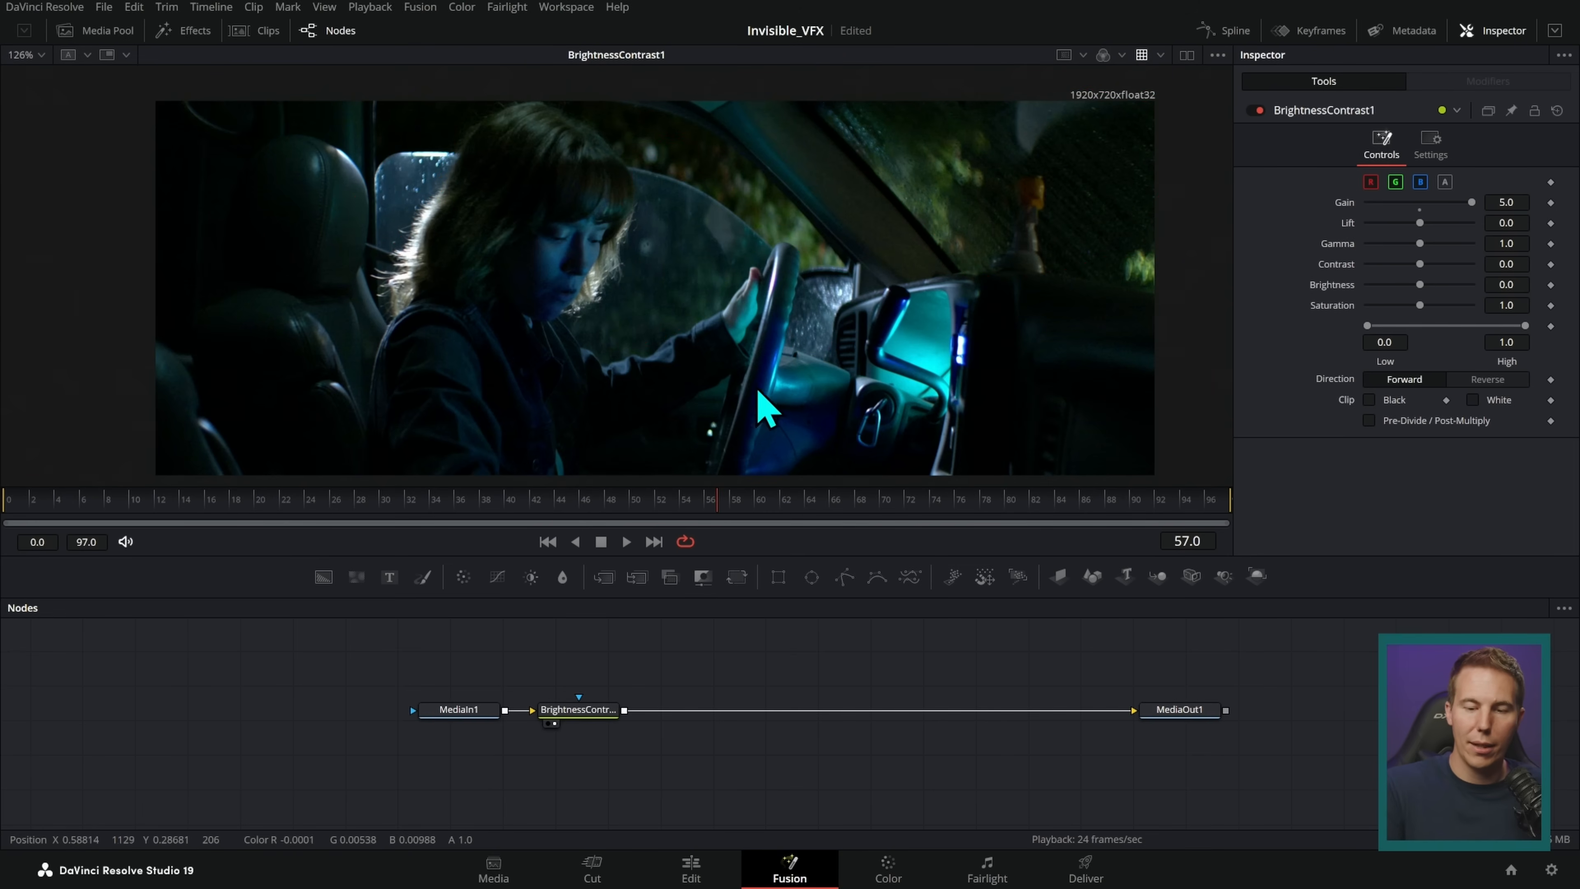
key(space)
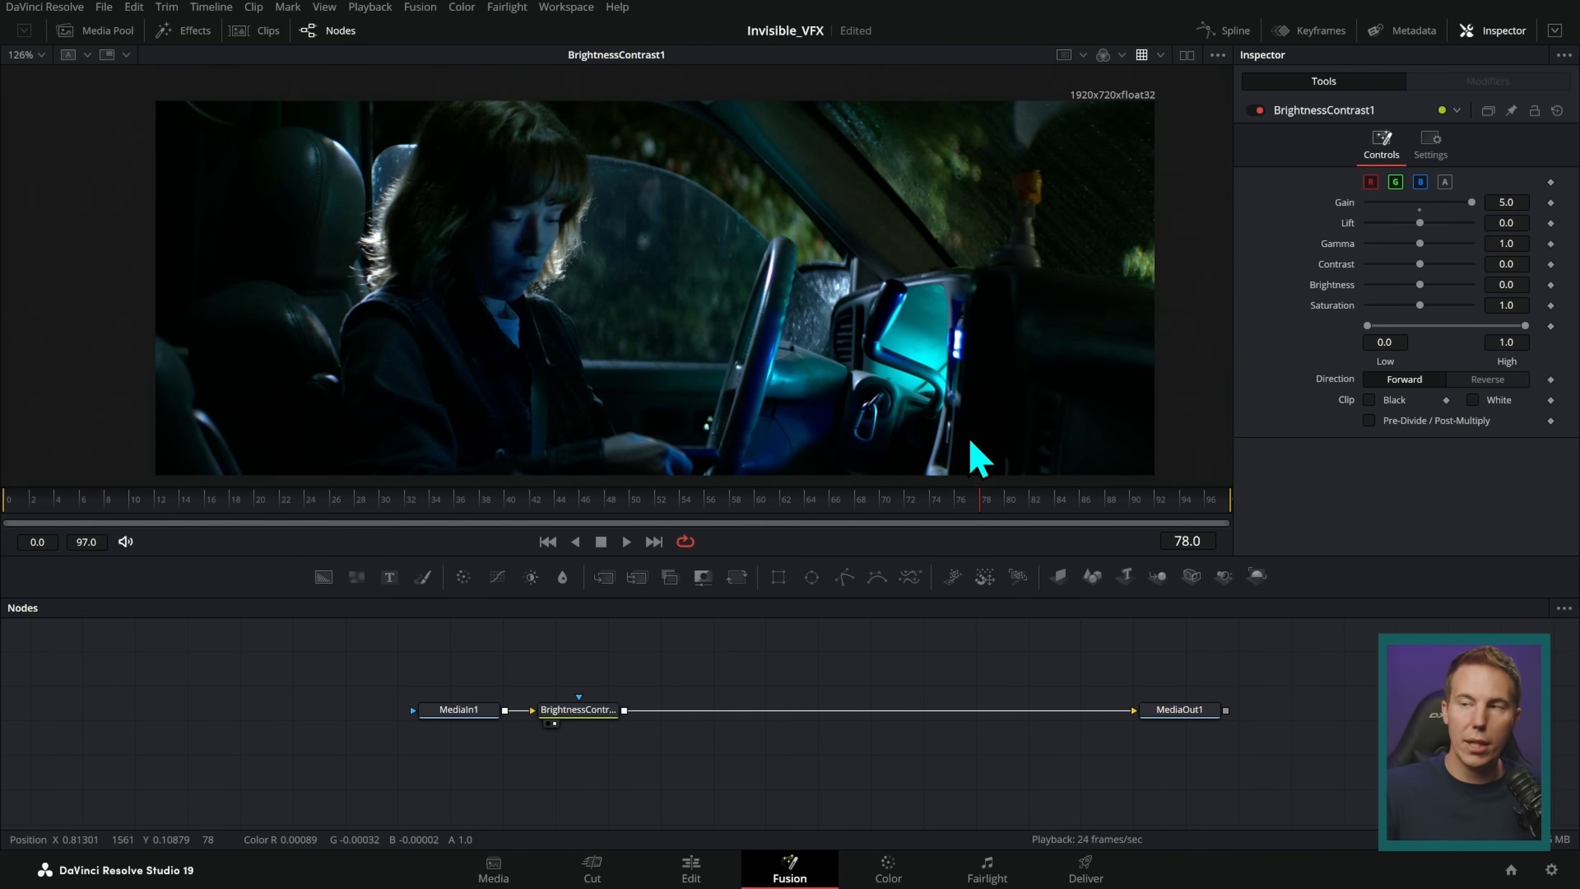
- Enlarge the viewer and replay the brightened shot to examine the camera motion, stopping at frame 45
scroll(826, 687, up, 1)
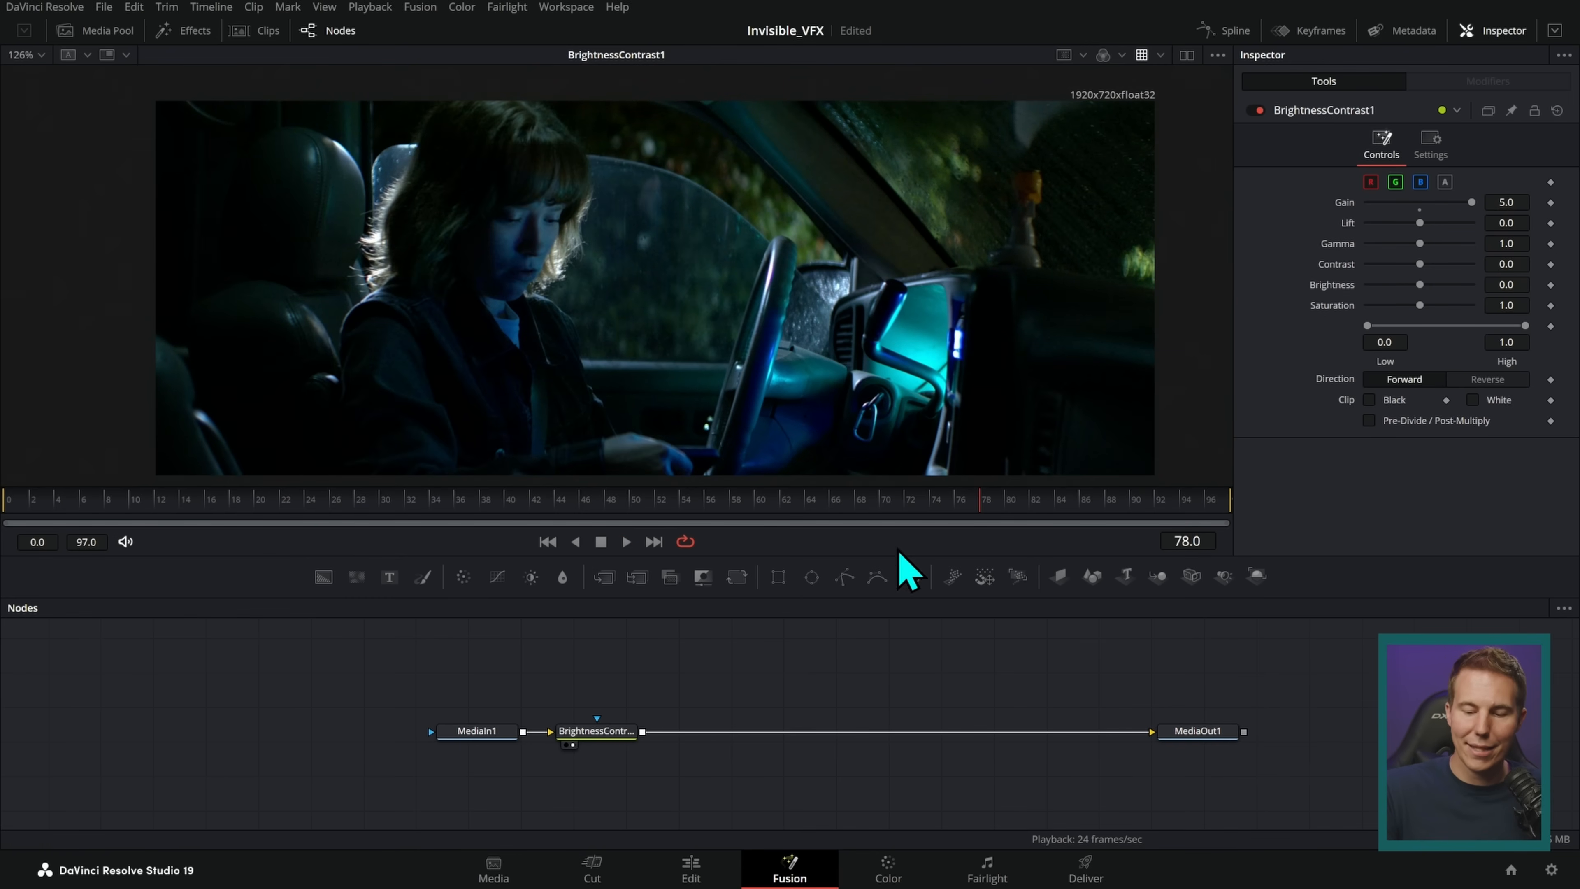
drag(890, 553, 889, 578)
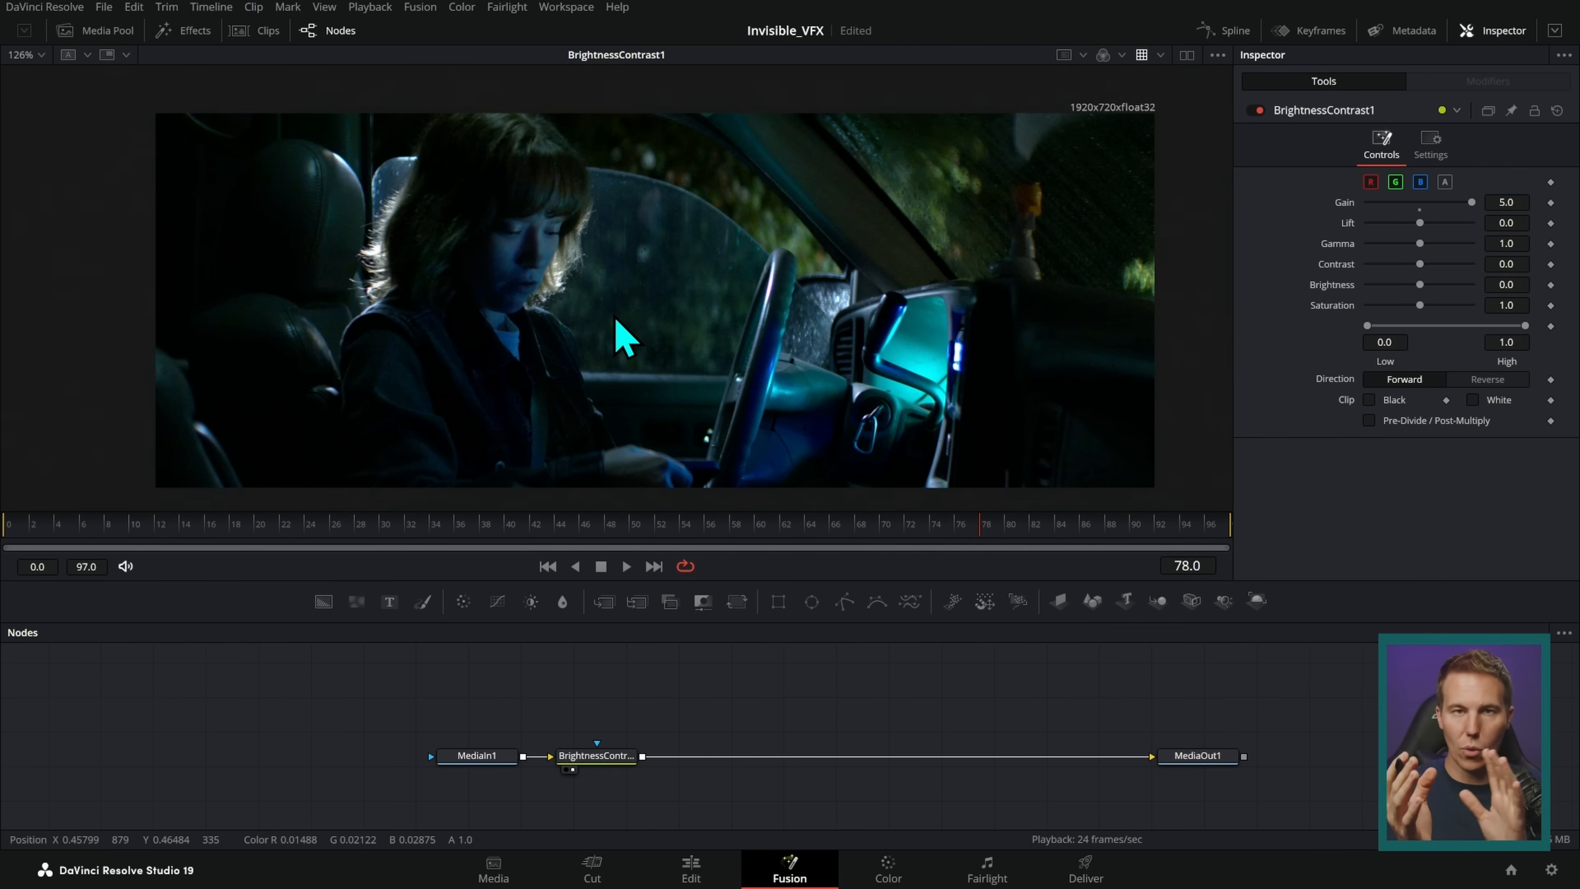
key(space)
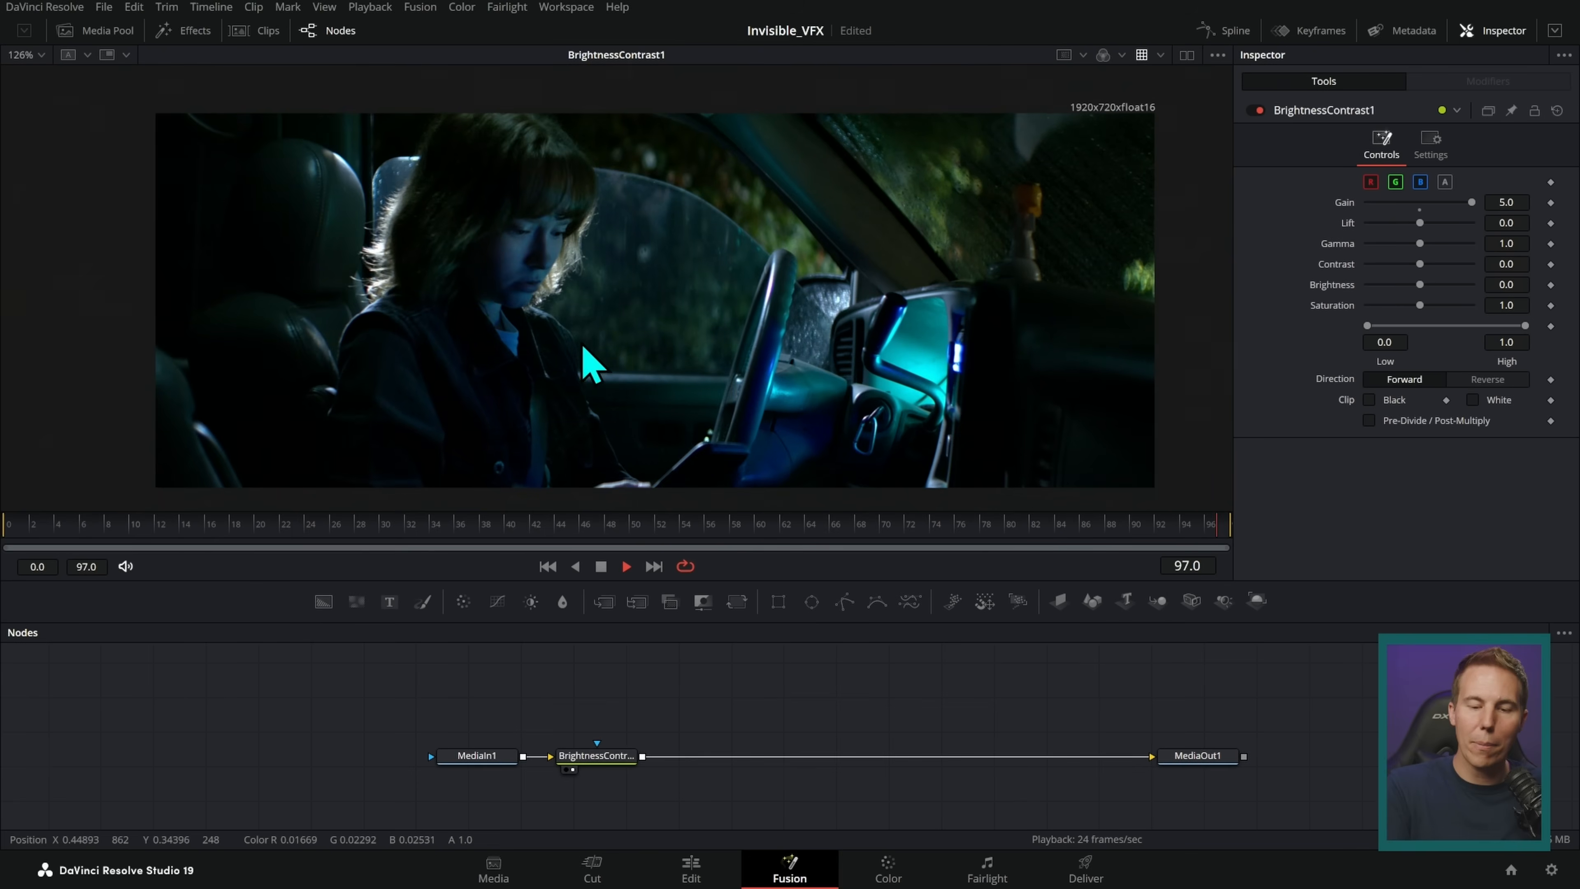
key(space)
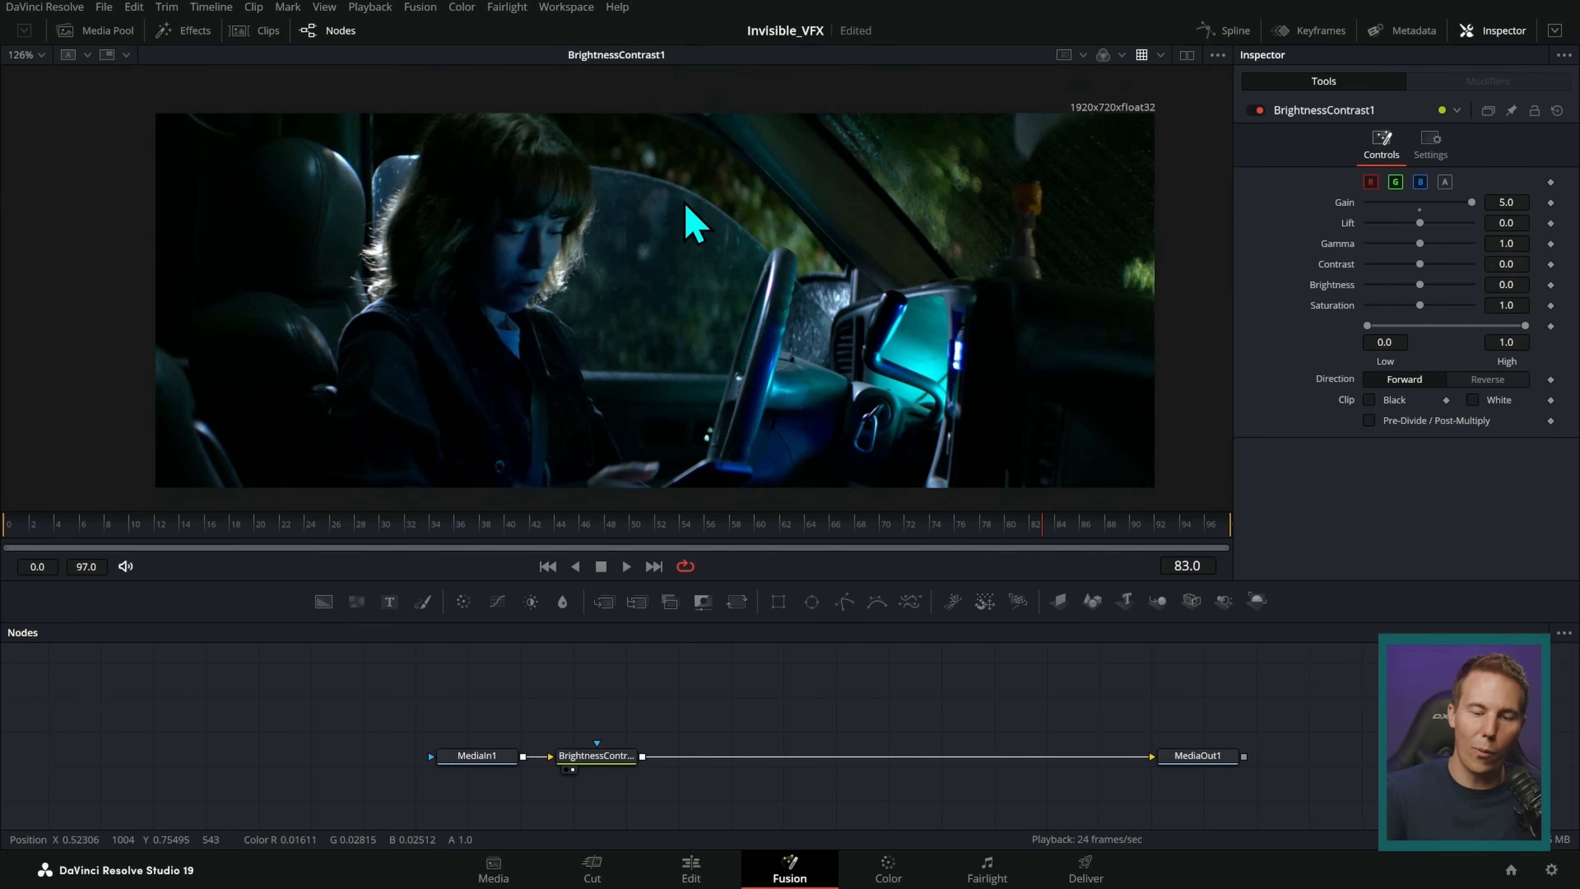
key(space)
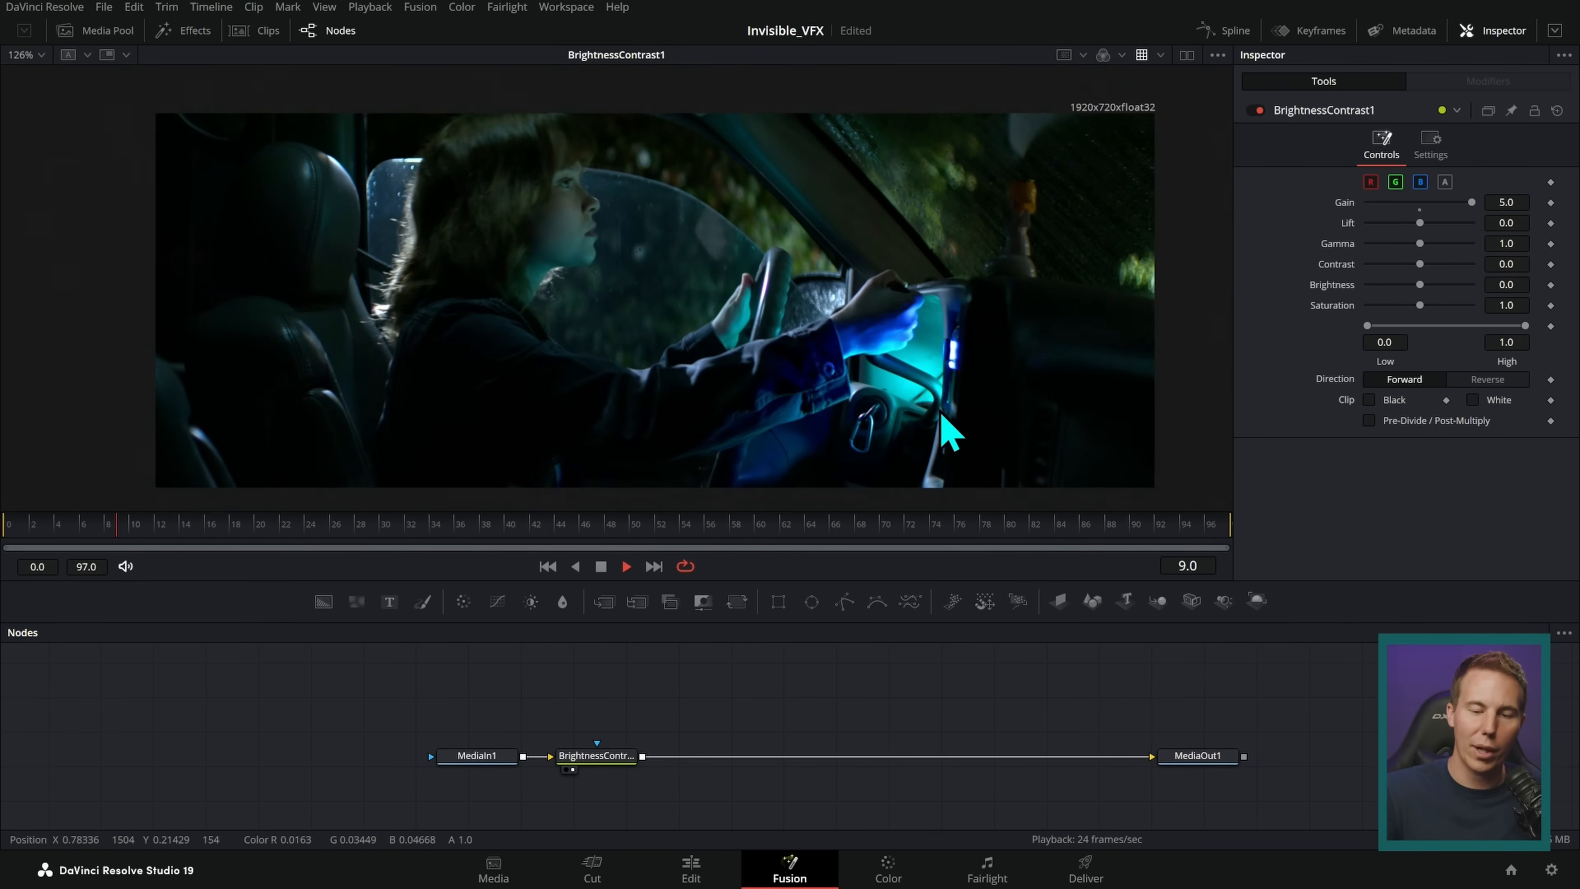
key(space)
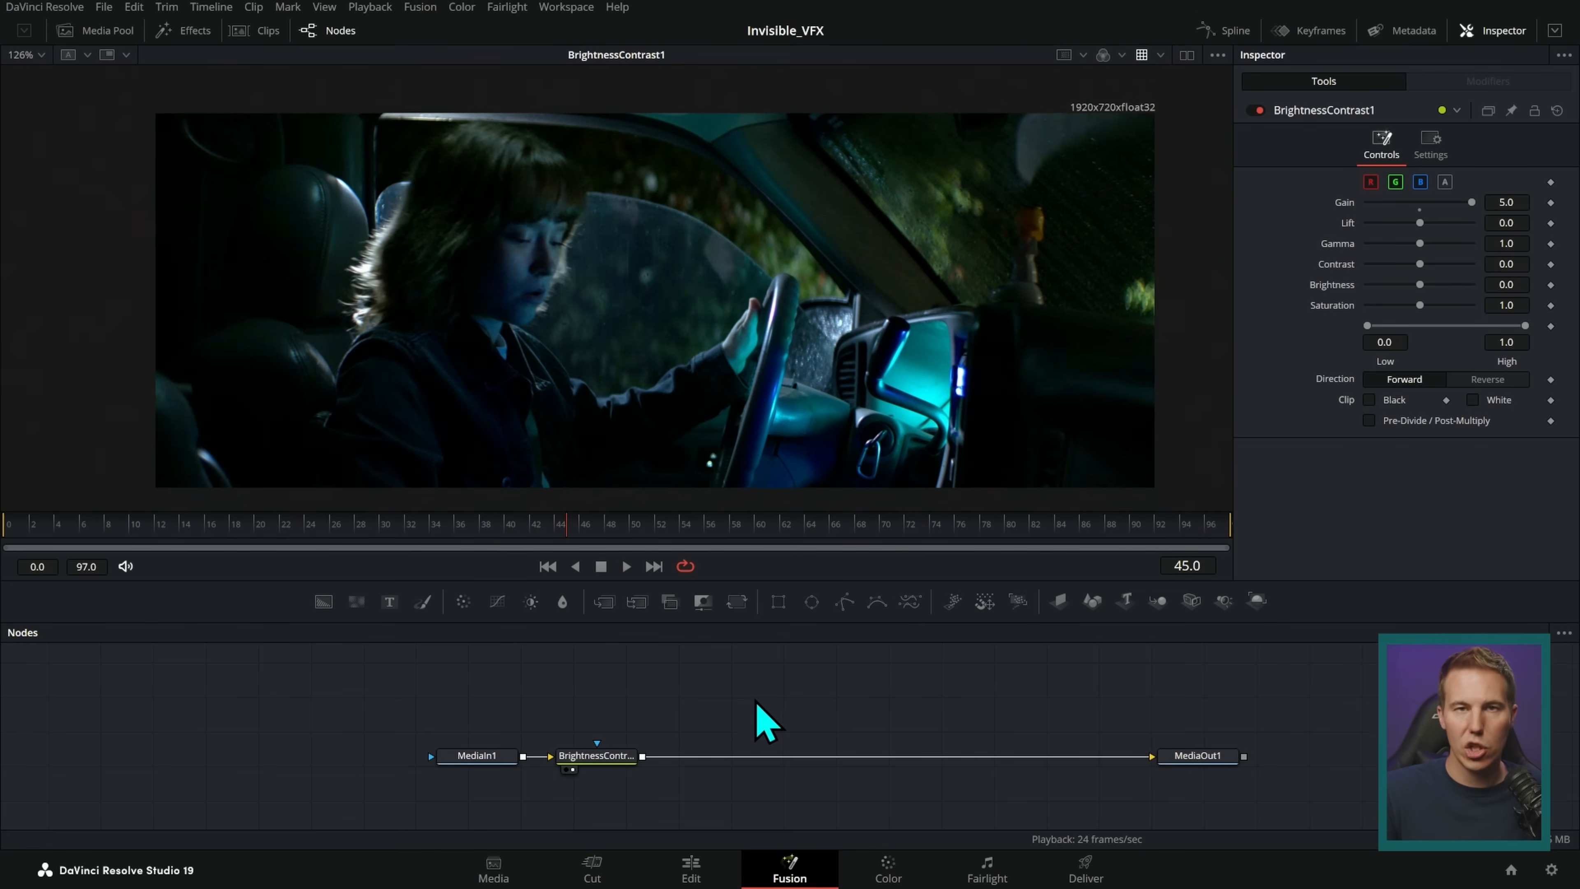
- Add a Planar Tracker after BrightnessContrast1 and view its output
click(624, 756)
key(shift+space)
text(xf)
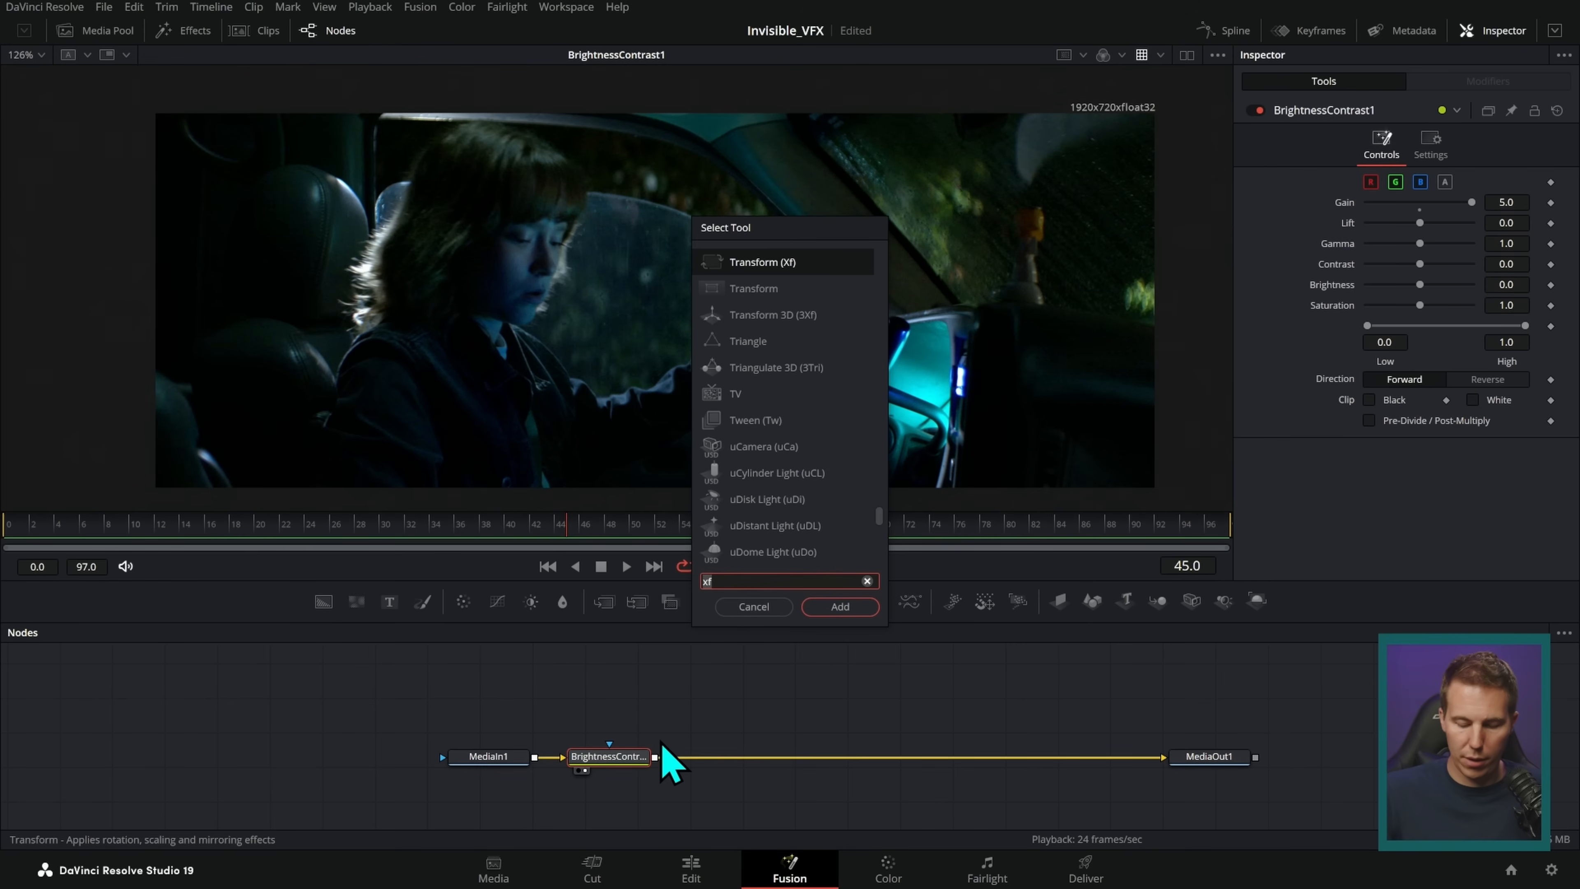
key(BackSpace)
key(BackSpace)
text(pla)
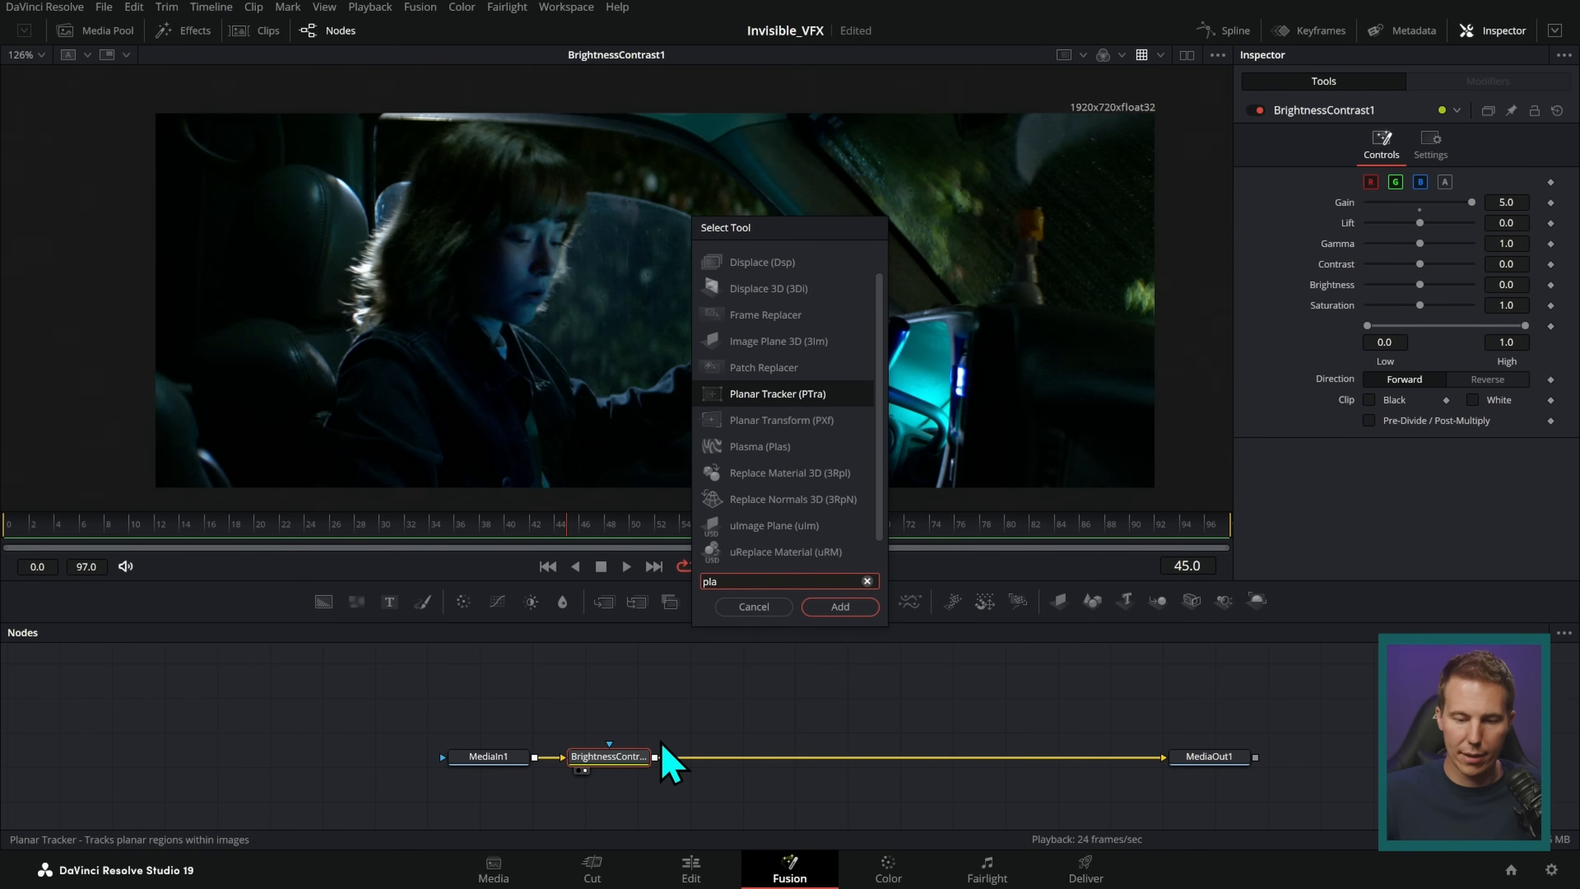
key(Return)
key(1)
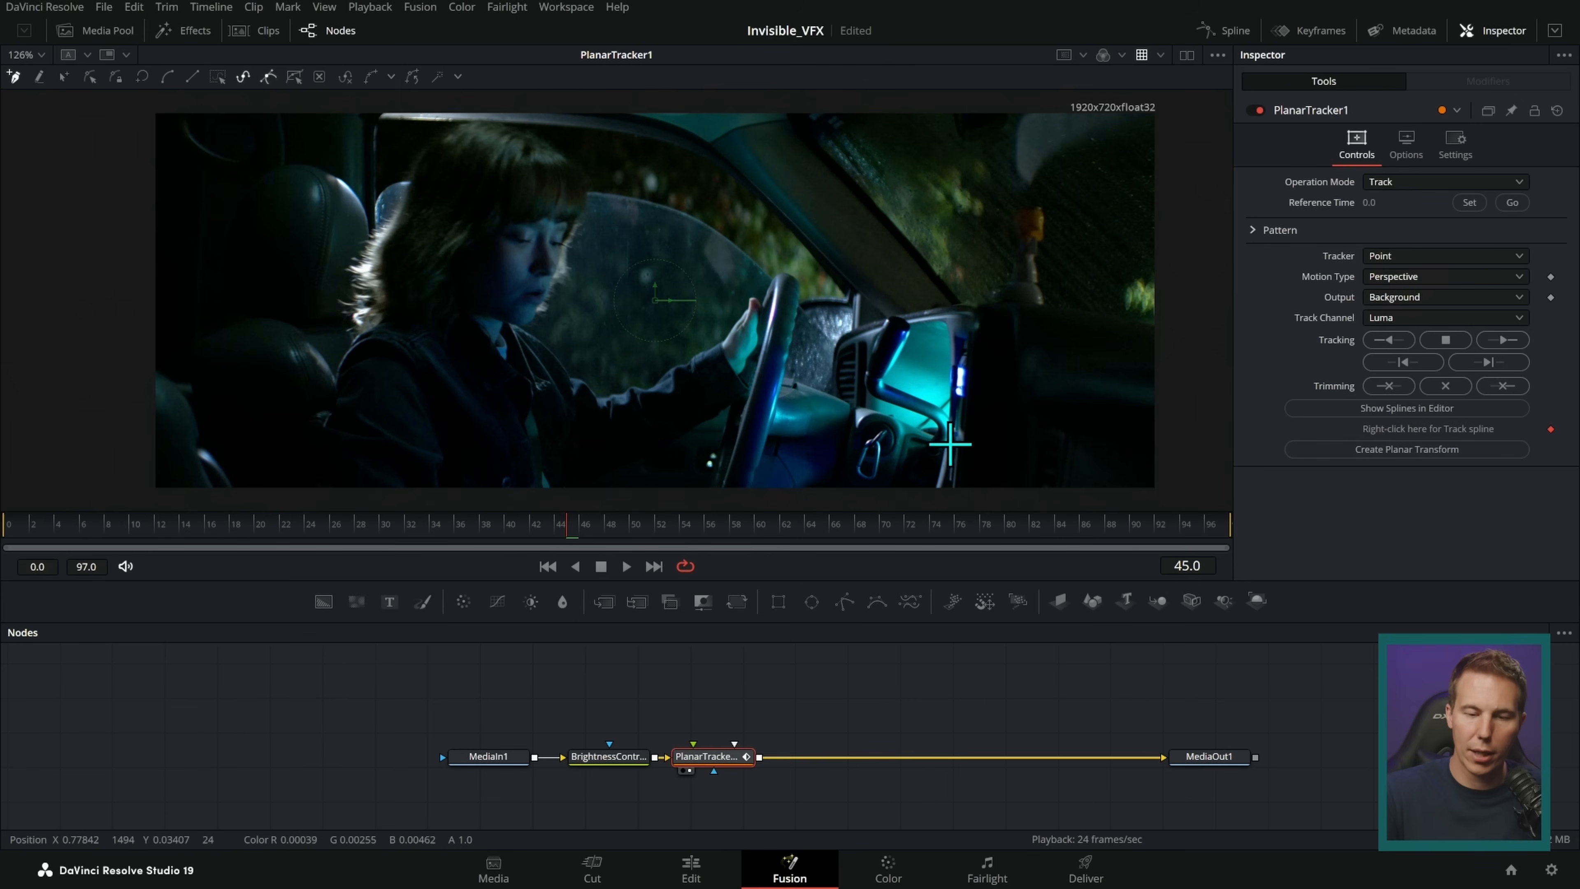
- Draw a closed tracking shape around the car interior beyond the frame edges, leaving out the driver and her side window
click(284, 464)
click(708, 501)
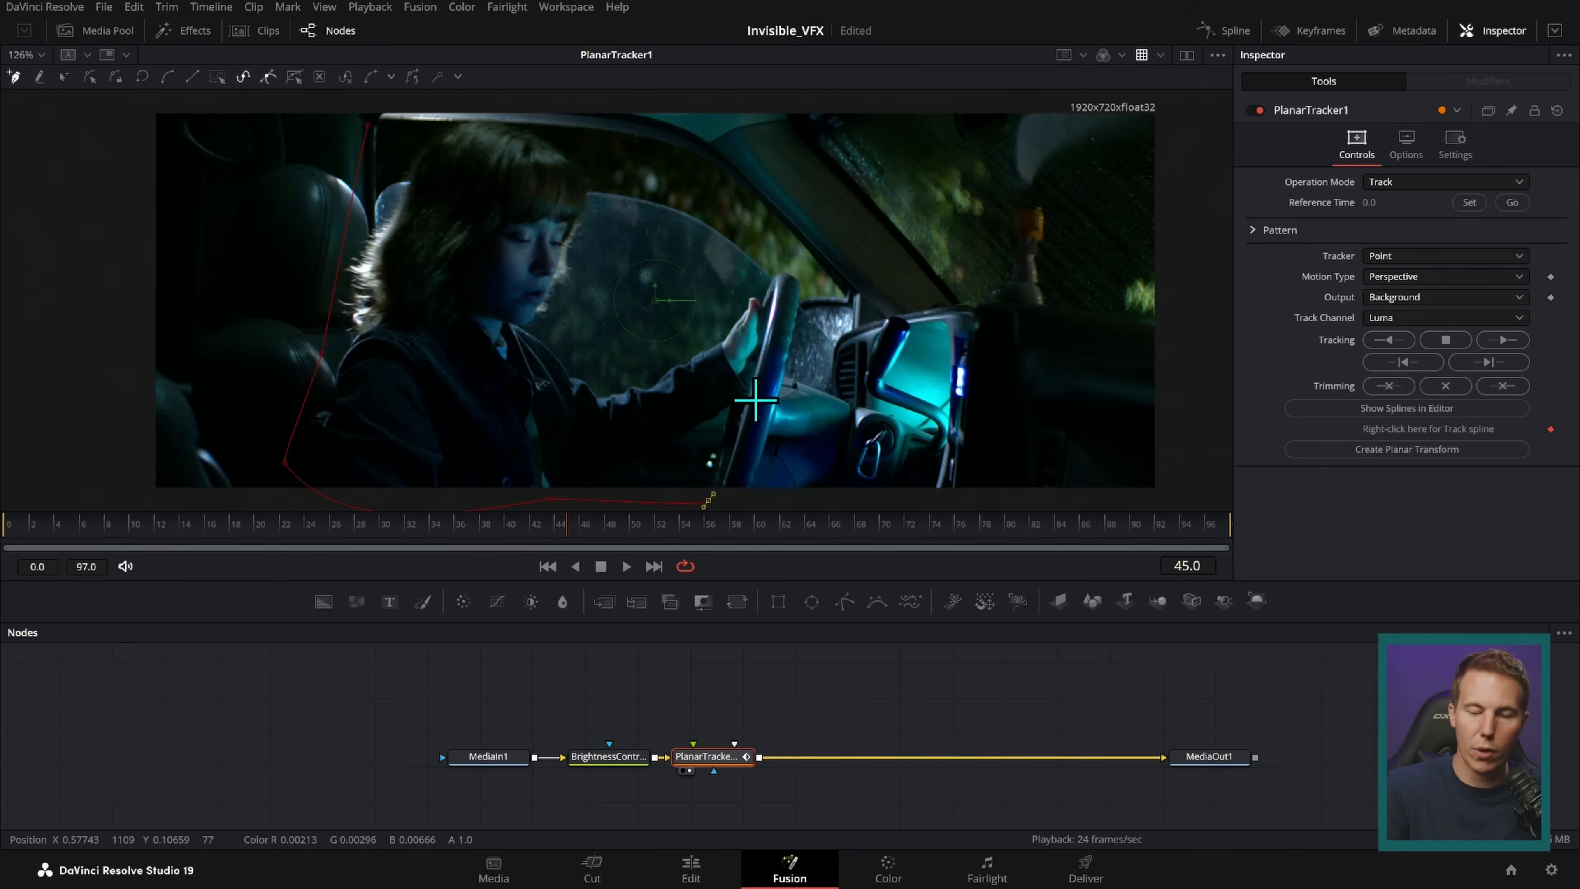
click(724, 125)
scroll(1030, 281, down, 2)
click(1059, 163)
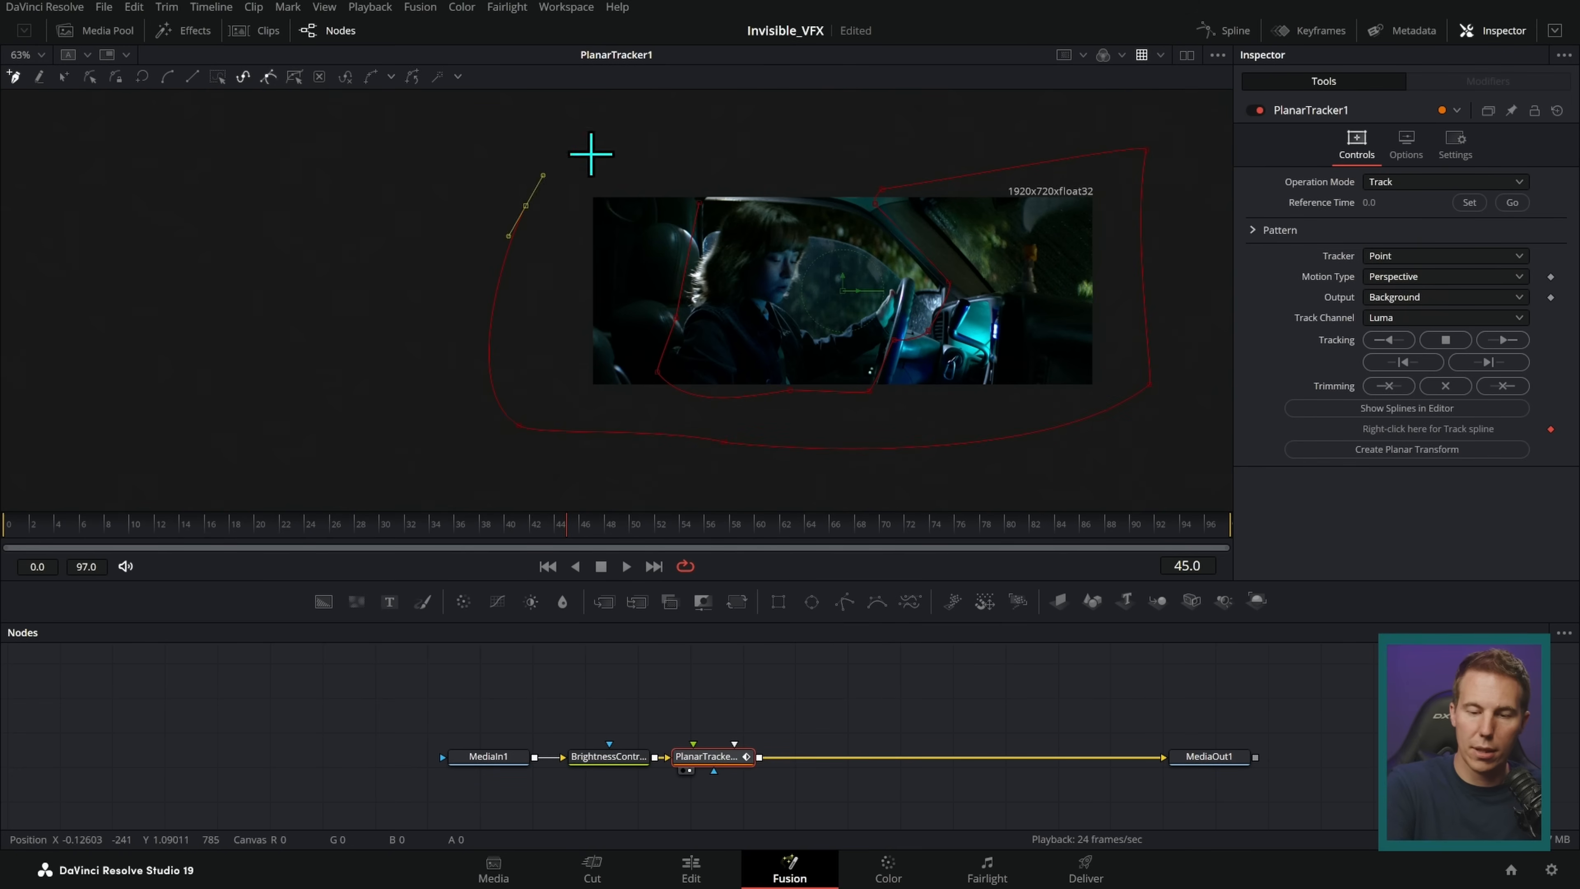
scroll(1057, 280, up, 3)
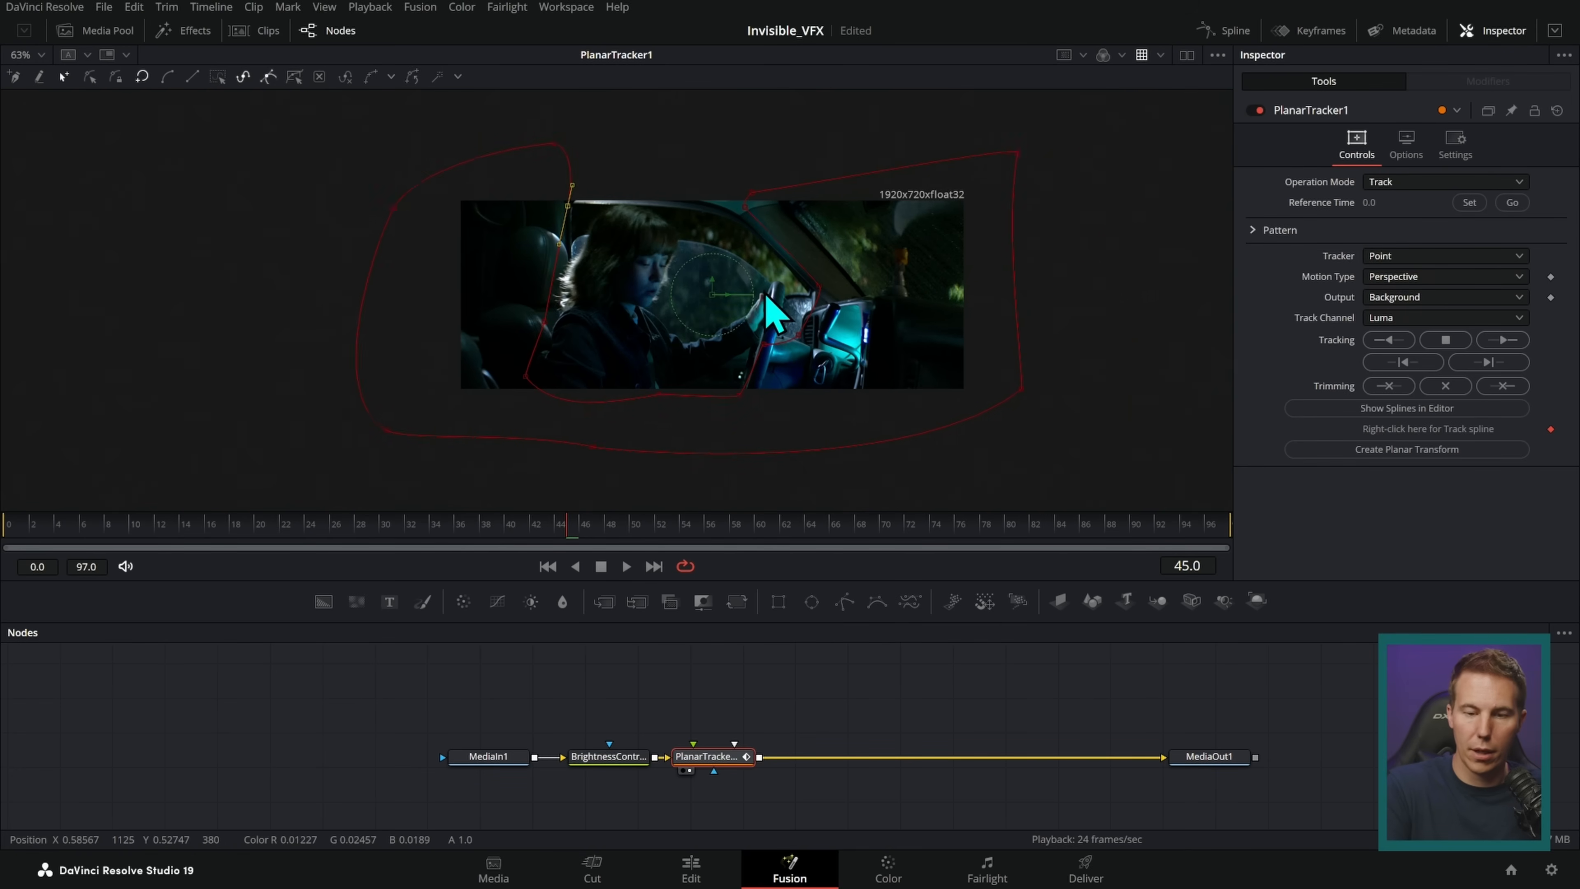
- Set the planar tracker's motion type to Translation, Rotation, Scale and its reference time to frame 45
click(1427, 278)
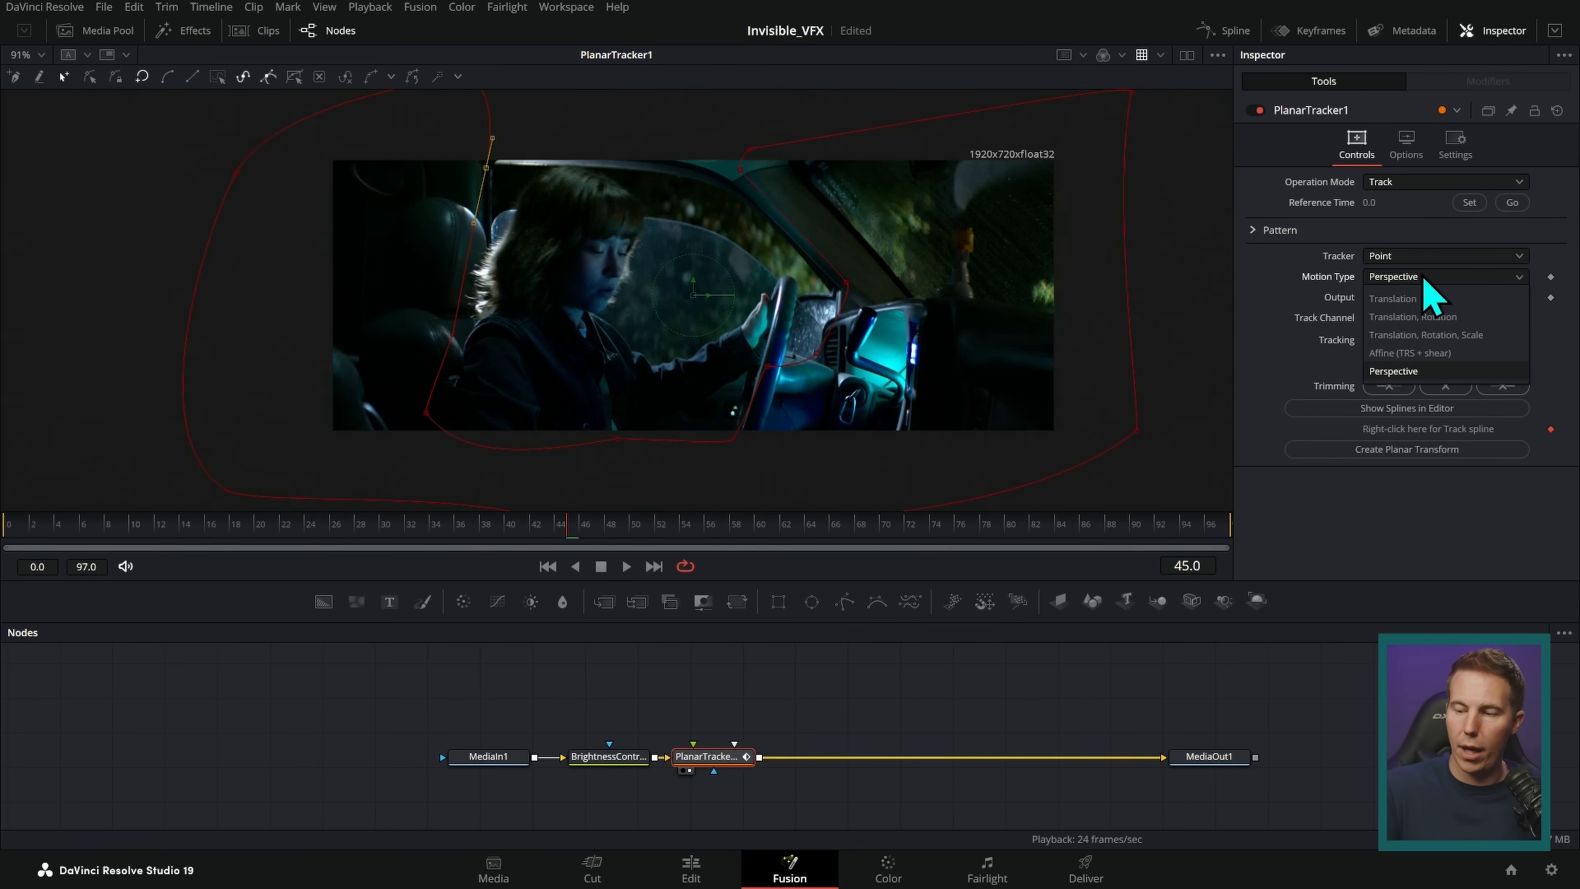
click(1448, 338)
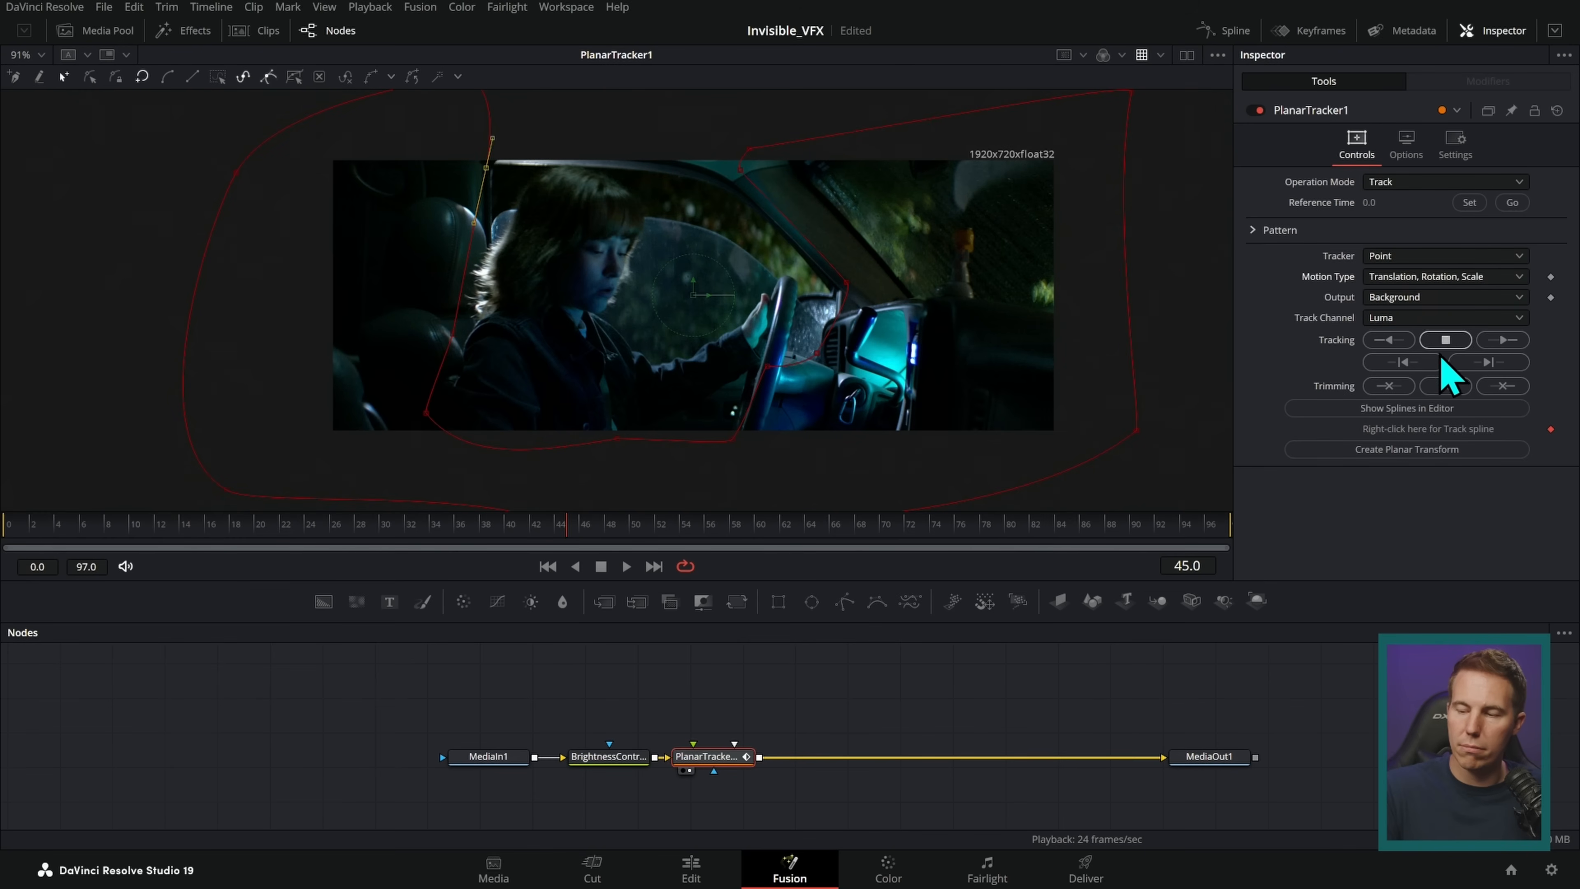
click(1470, 206)
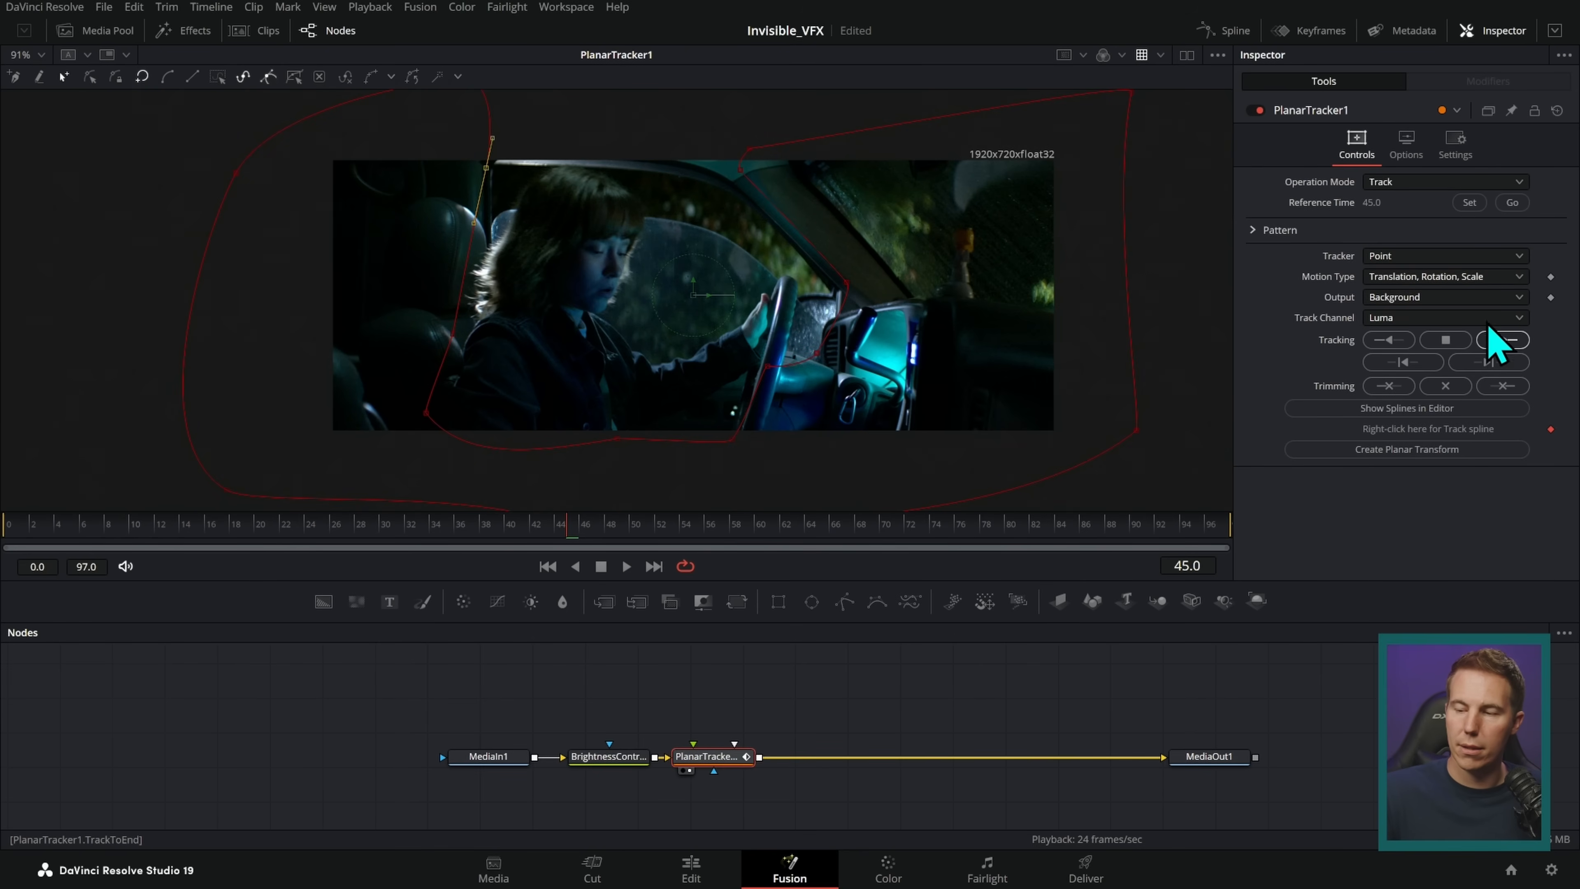
- Track the car interior shape from frame 45 to the end and back to the start, and scrub through the result
click(1506, 343)
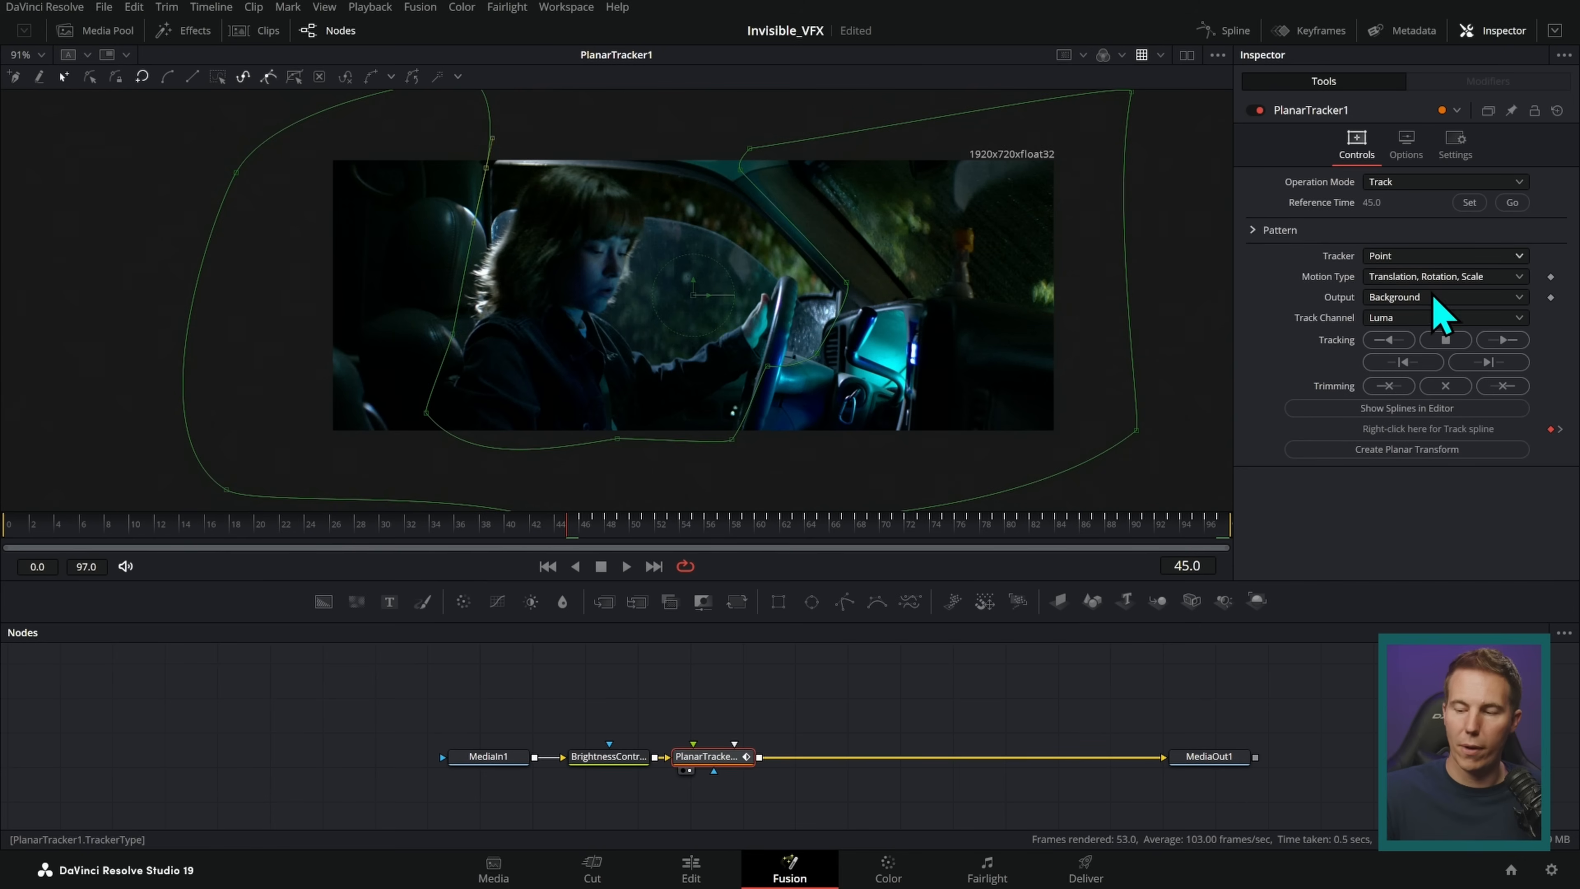
click(1403, 340)
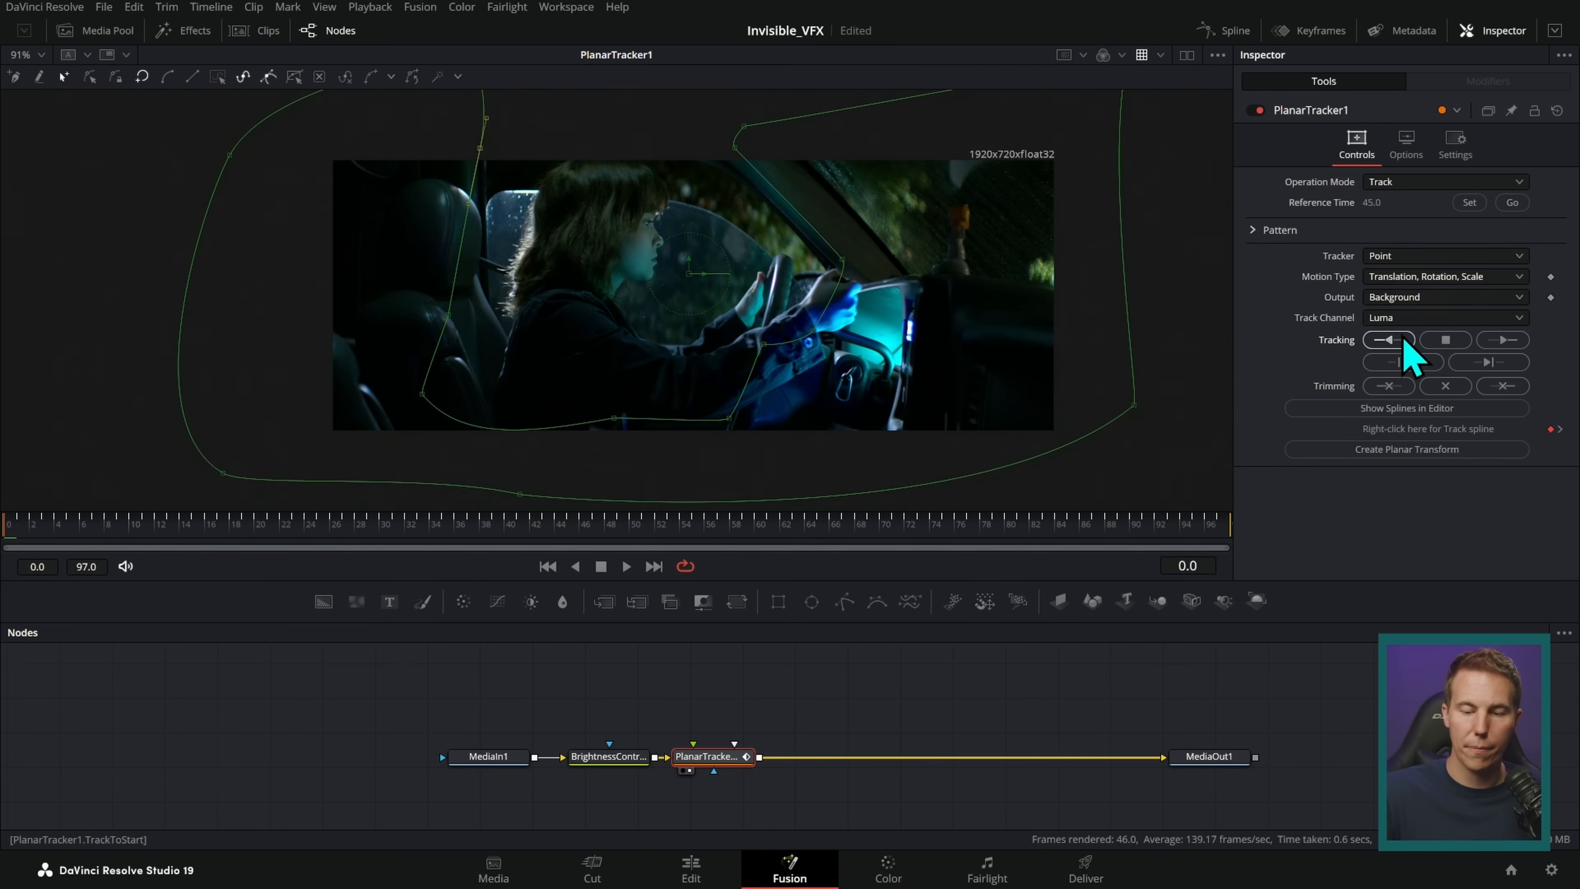
drag(798, 537, 760, 537)
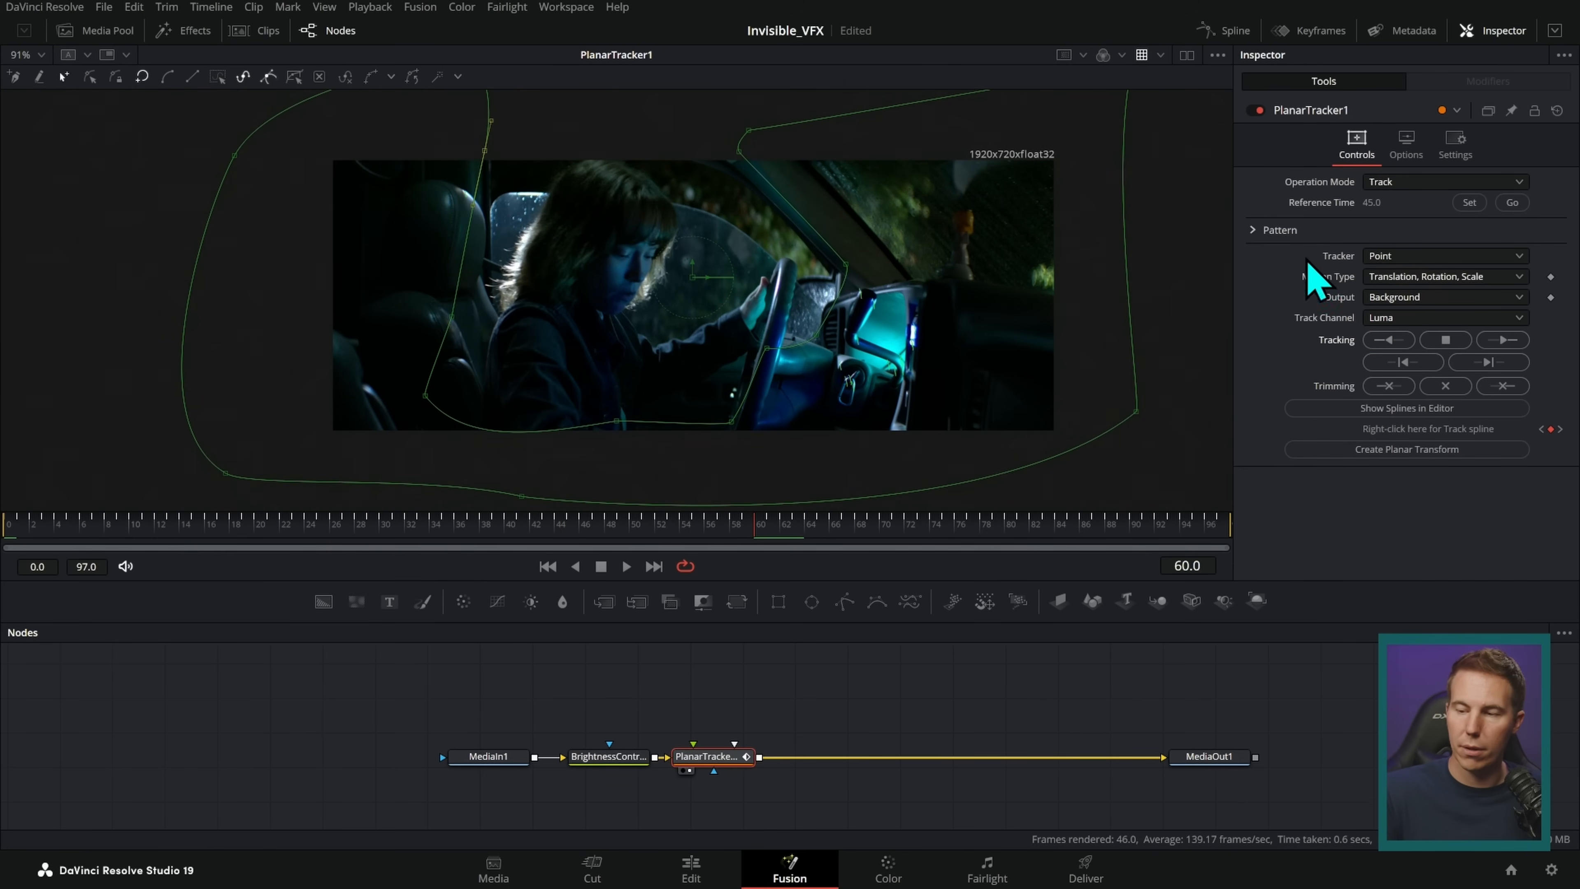
- Switch the tracker's operation mode to Steady and play the stabilized shot to check the track's quality
click(1430, 181)
click(1393, 222)
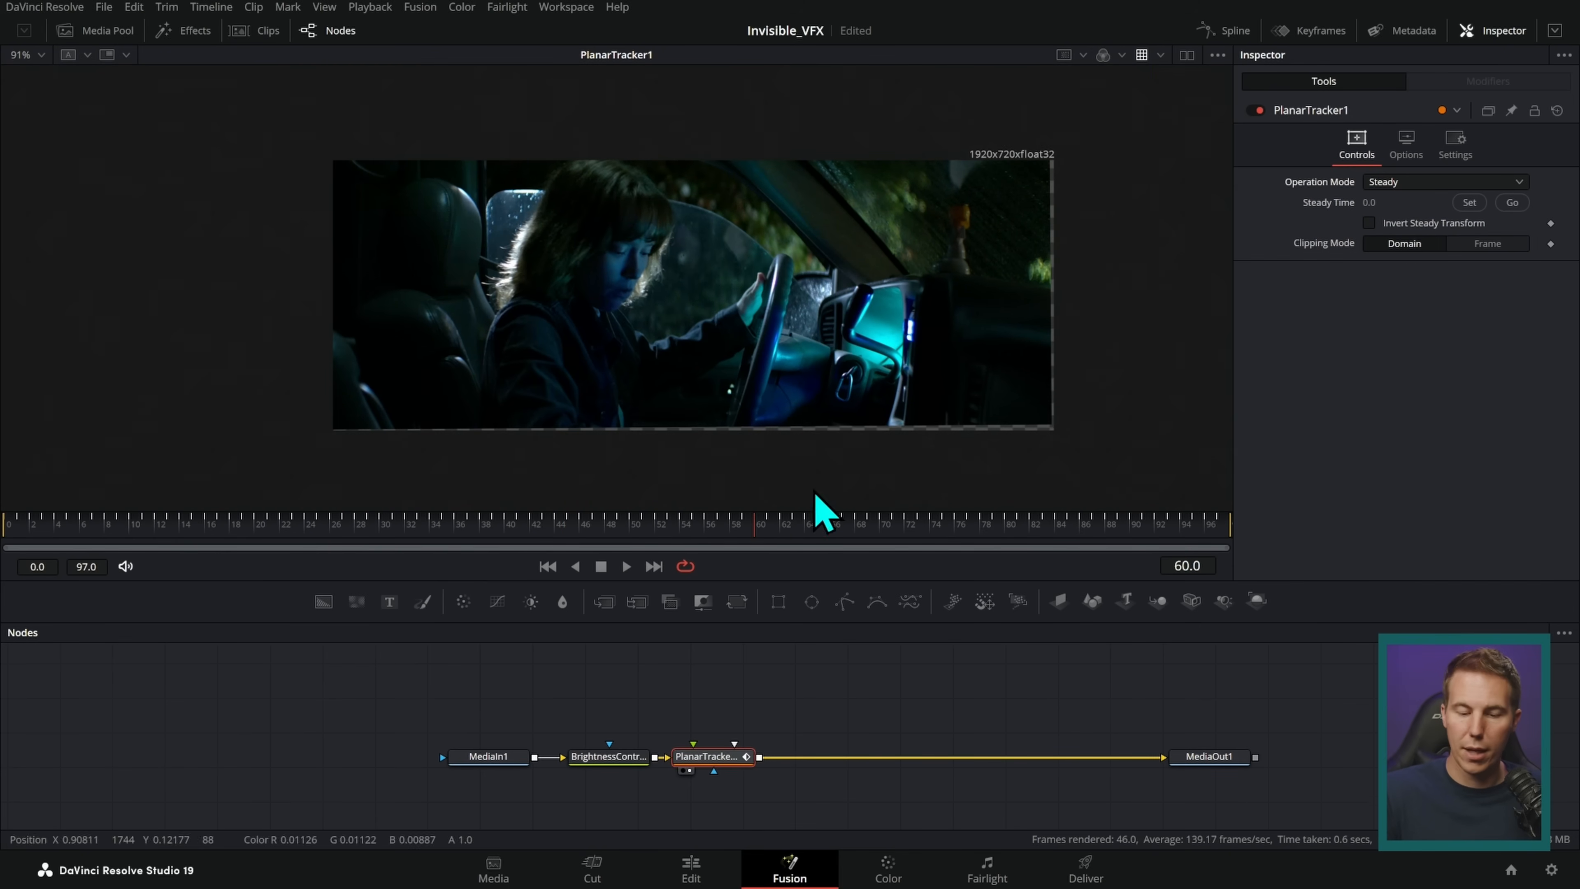
click(626, 566)
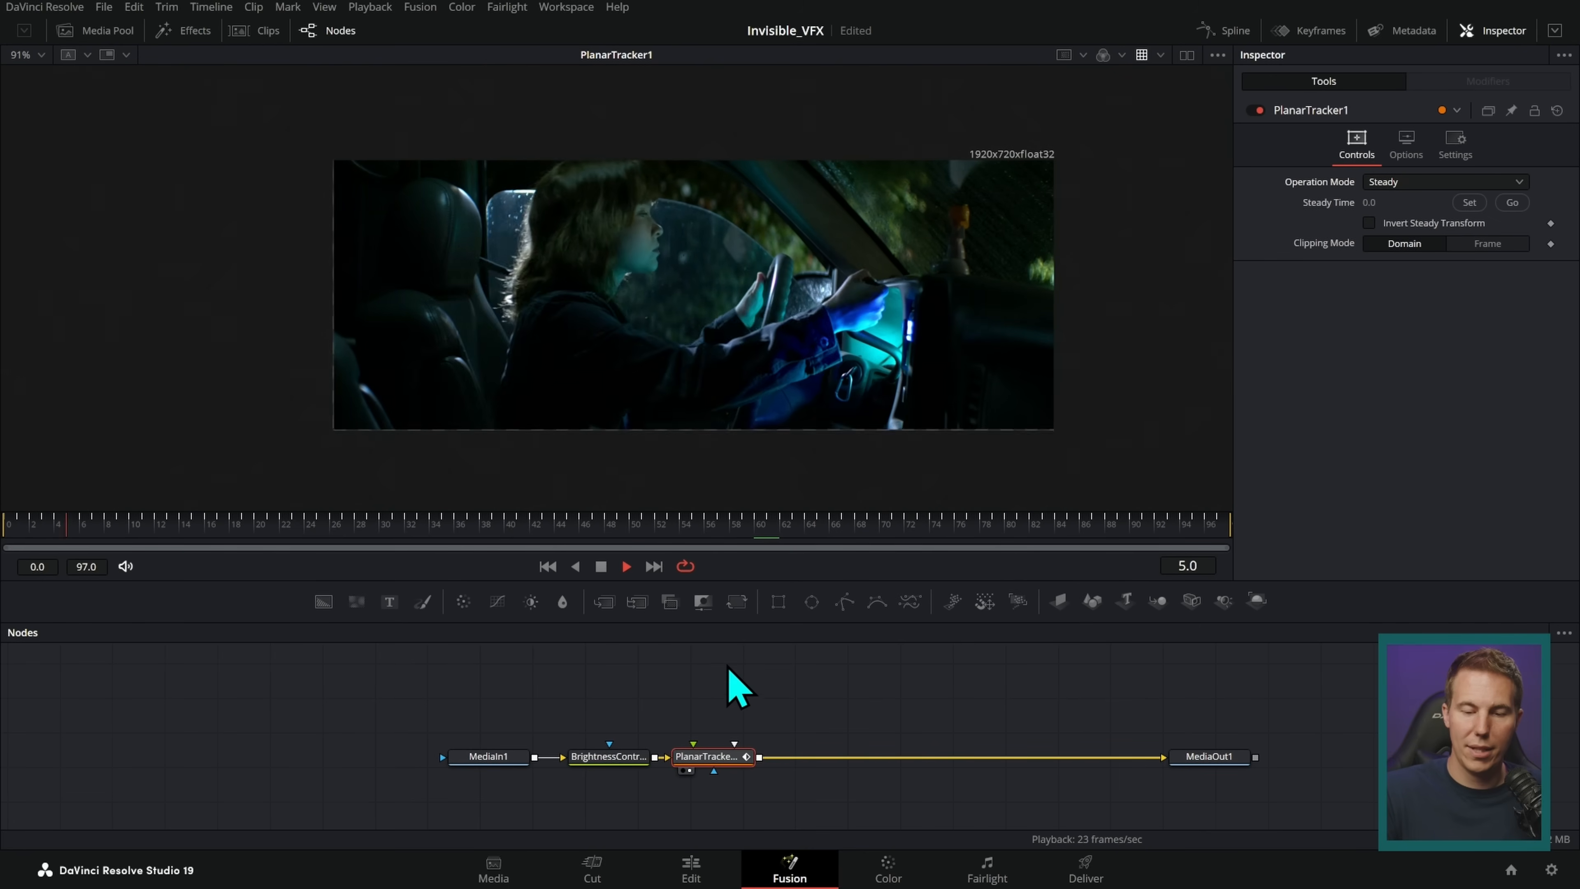
key(space)
- Return the tracker's operation mode to Track and create a Planar Transform from it
click(1443, 182)
click(1406, 202)
click(1331, 450)
- Detach the Planar Tracker from the node chain and park it beside MediaIn1, leaving BrightnessContrast1 connected to MediaOut1
drag(640, 734, 791, 677)
click(715, 757)
drag(715, 757, 404, 710)
drag(778, 676, 745, 704)
drag(855, 688, 818, 685)
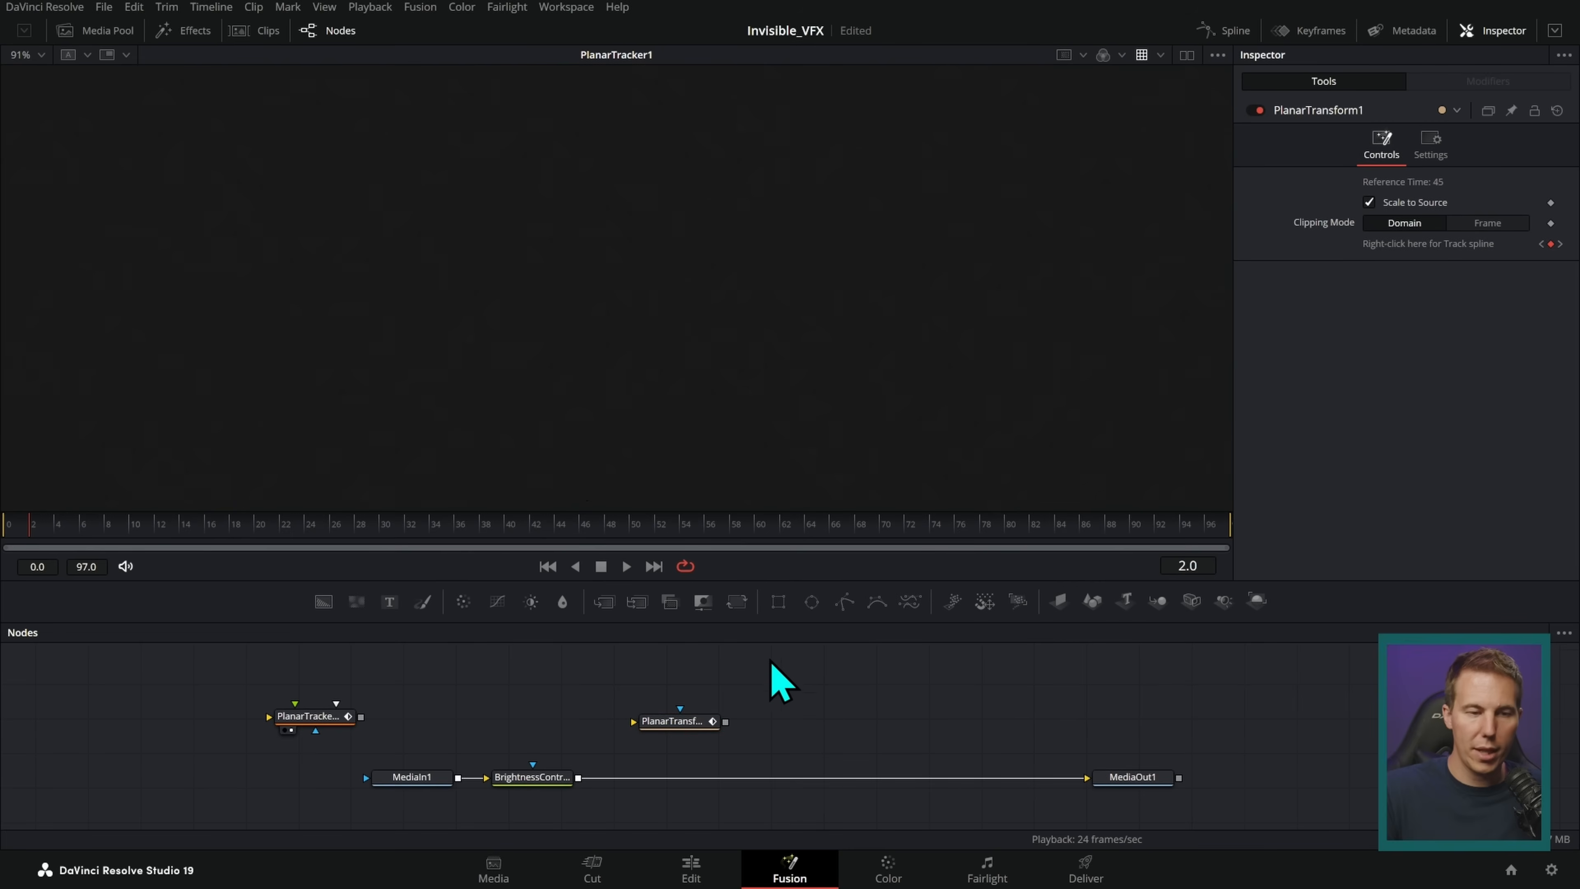
- Bring Rain1.mov from the VFX_Assets bin into the composition as a new node and play it in the viewer
click(106, 31)
scroll(321, 325, down, 2)
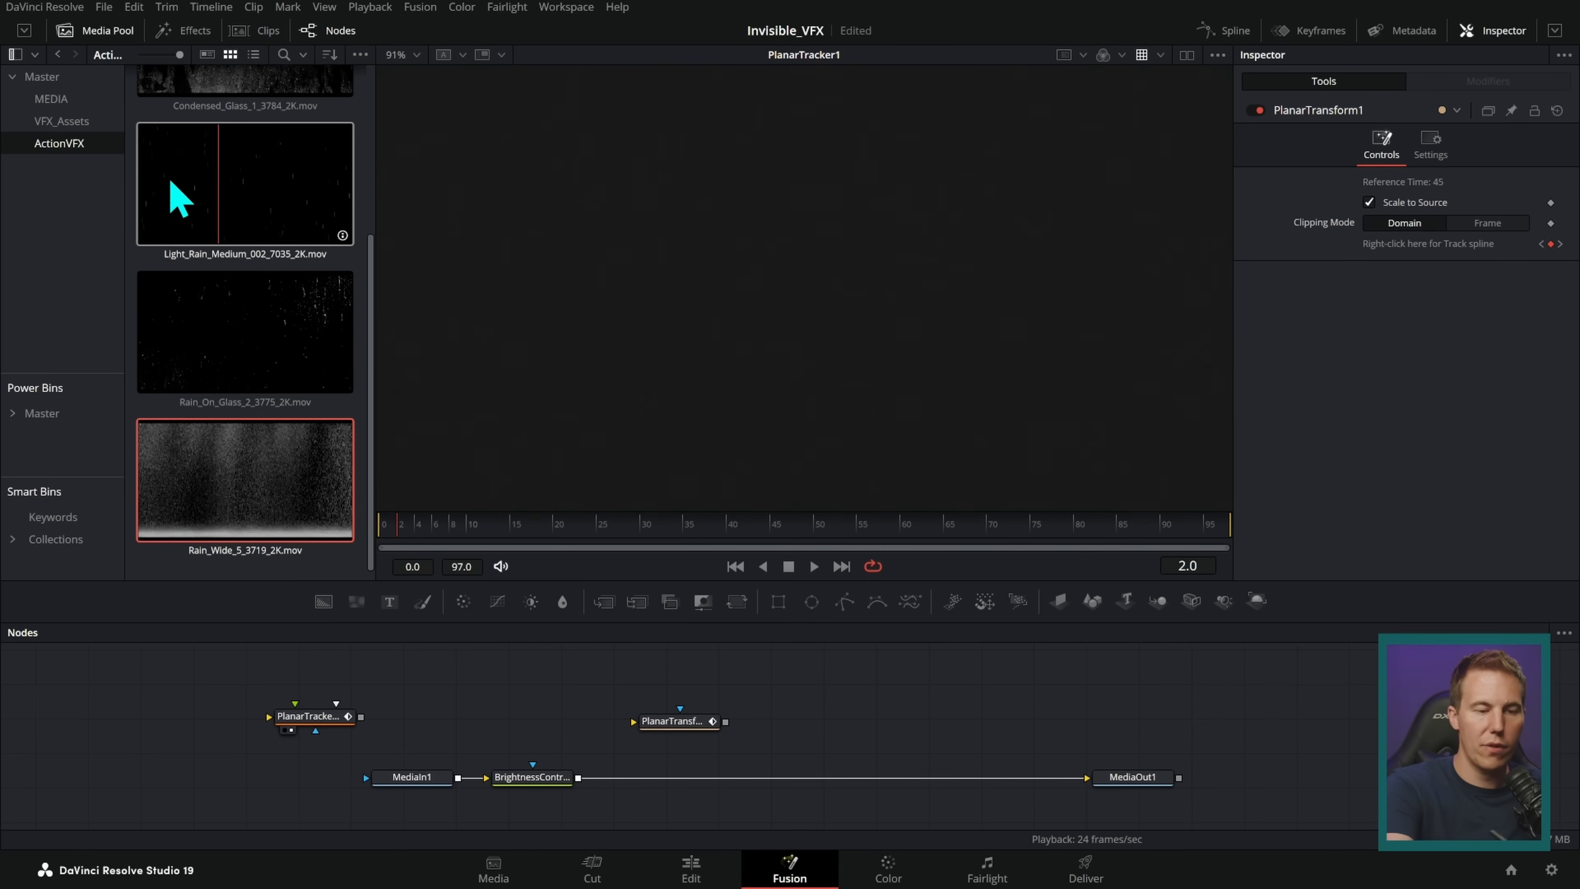
click(66, 122)
scroll(373, 314, up, 1)
scroll(379, 312, down, 1)
drag(336, 498, 977, 459)
key(space)
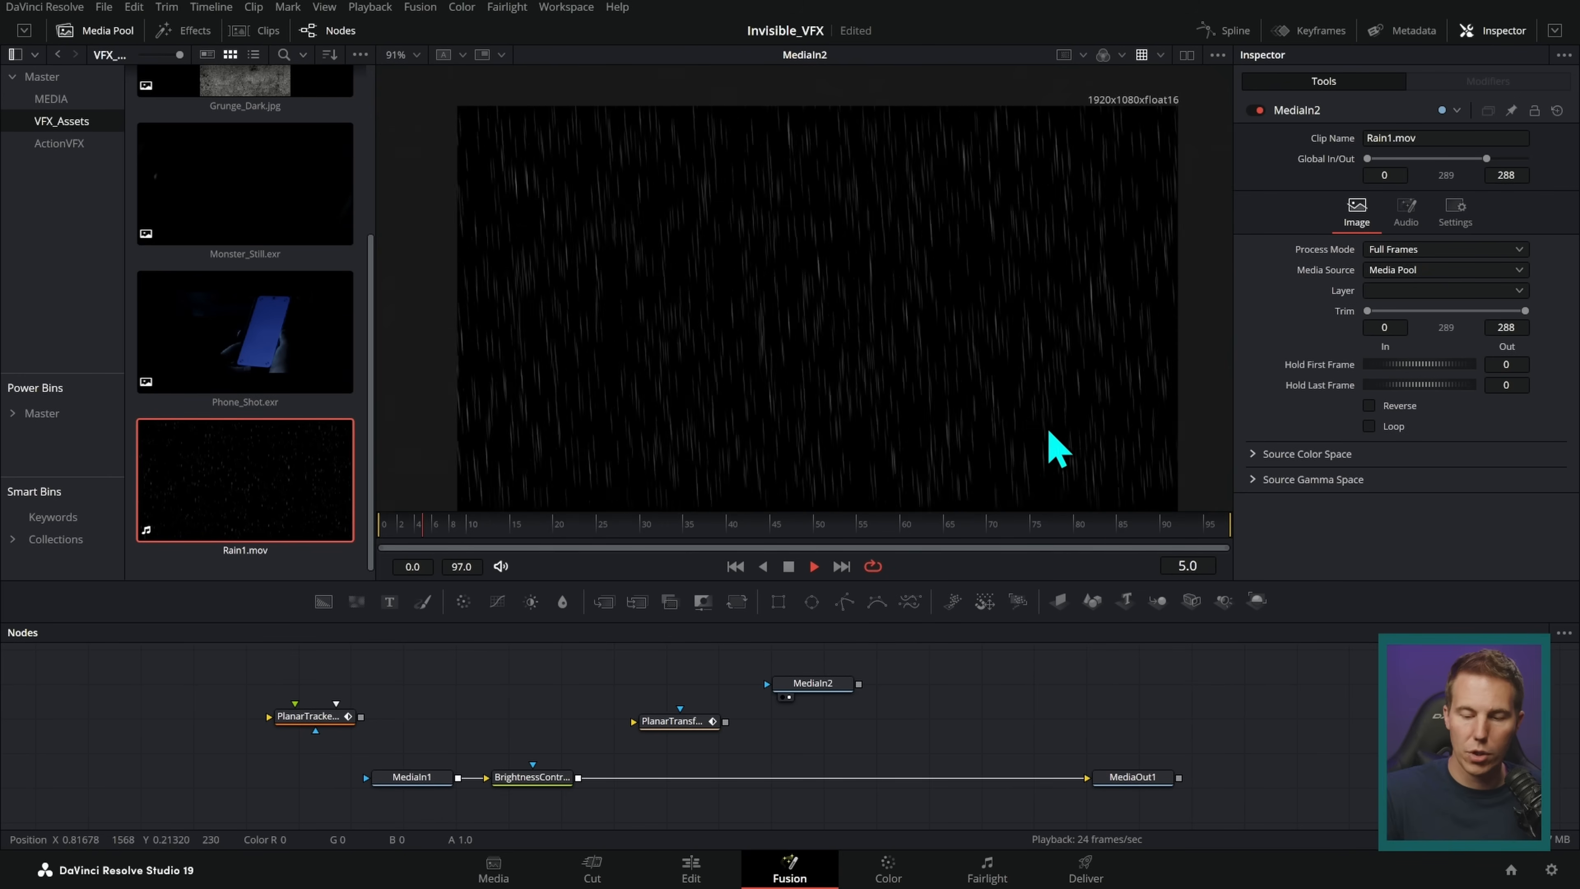
key(space)
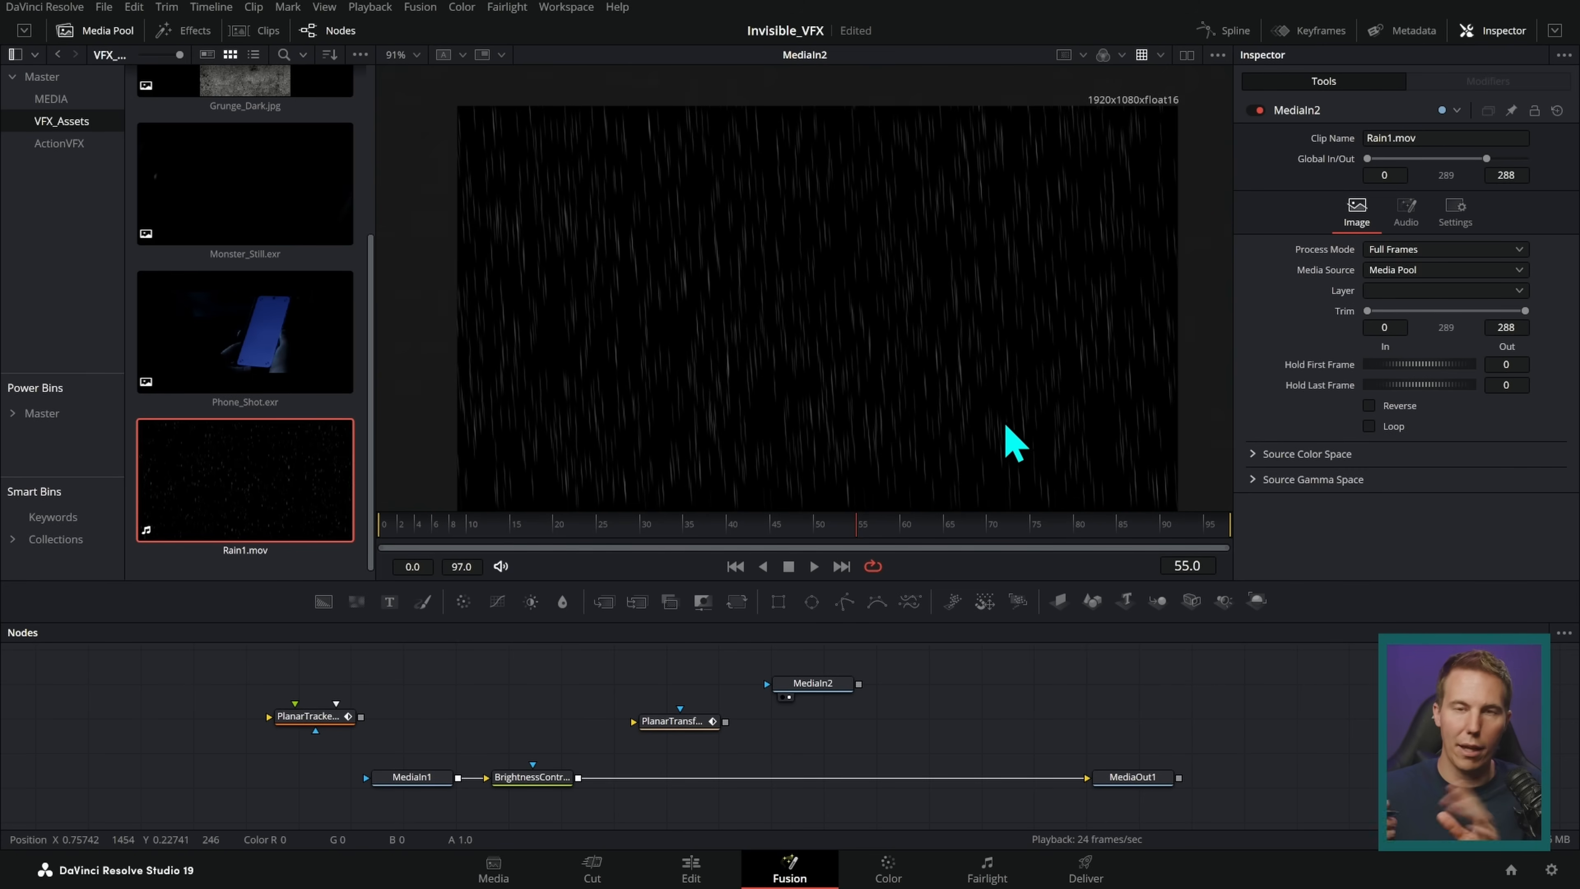
key(space)
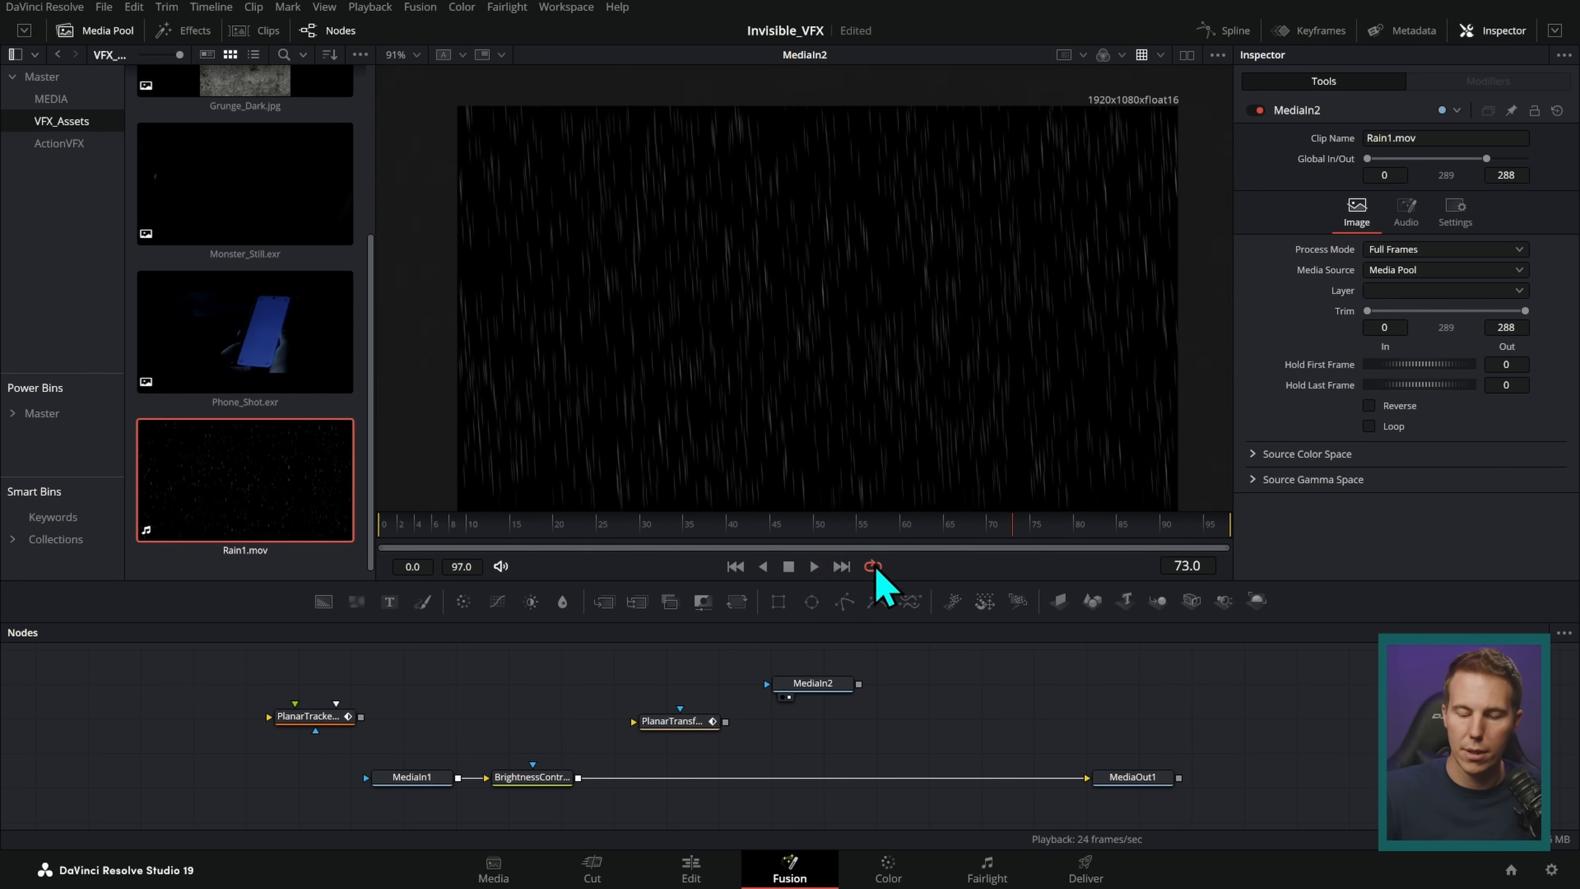
- Move the Planar Transform aside and rename the rain footage node as Rain_MI
drag(659, 717, 597, 674)
click(821, 684)
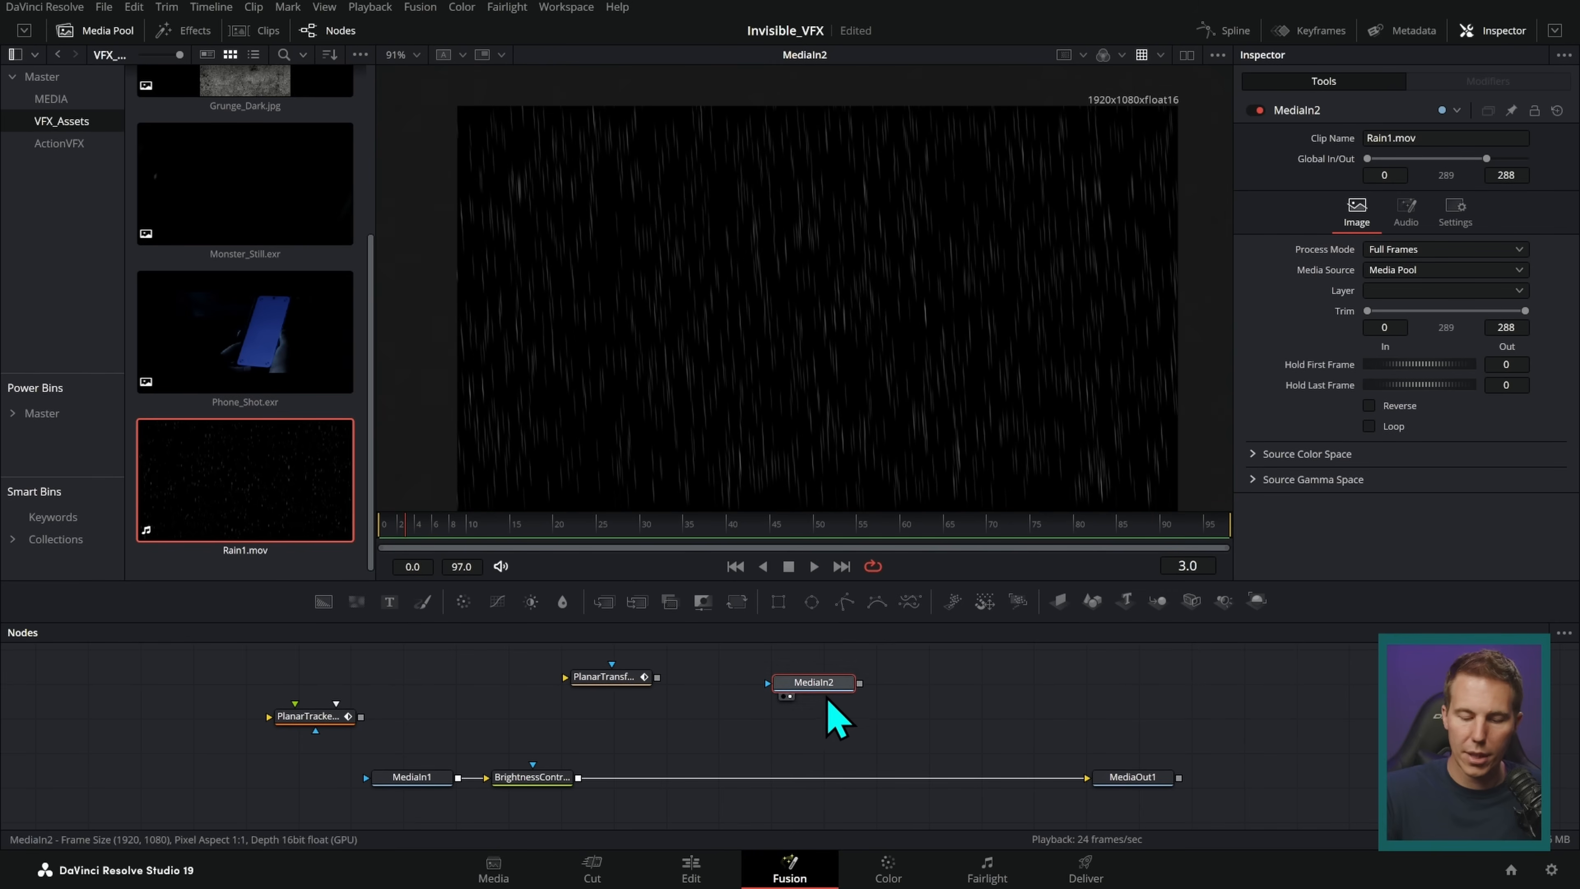
key(F2)
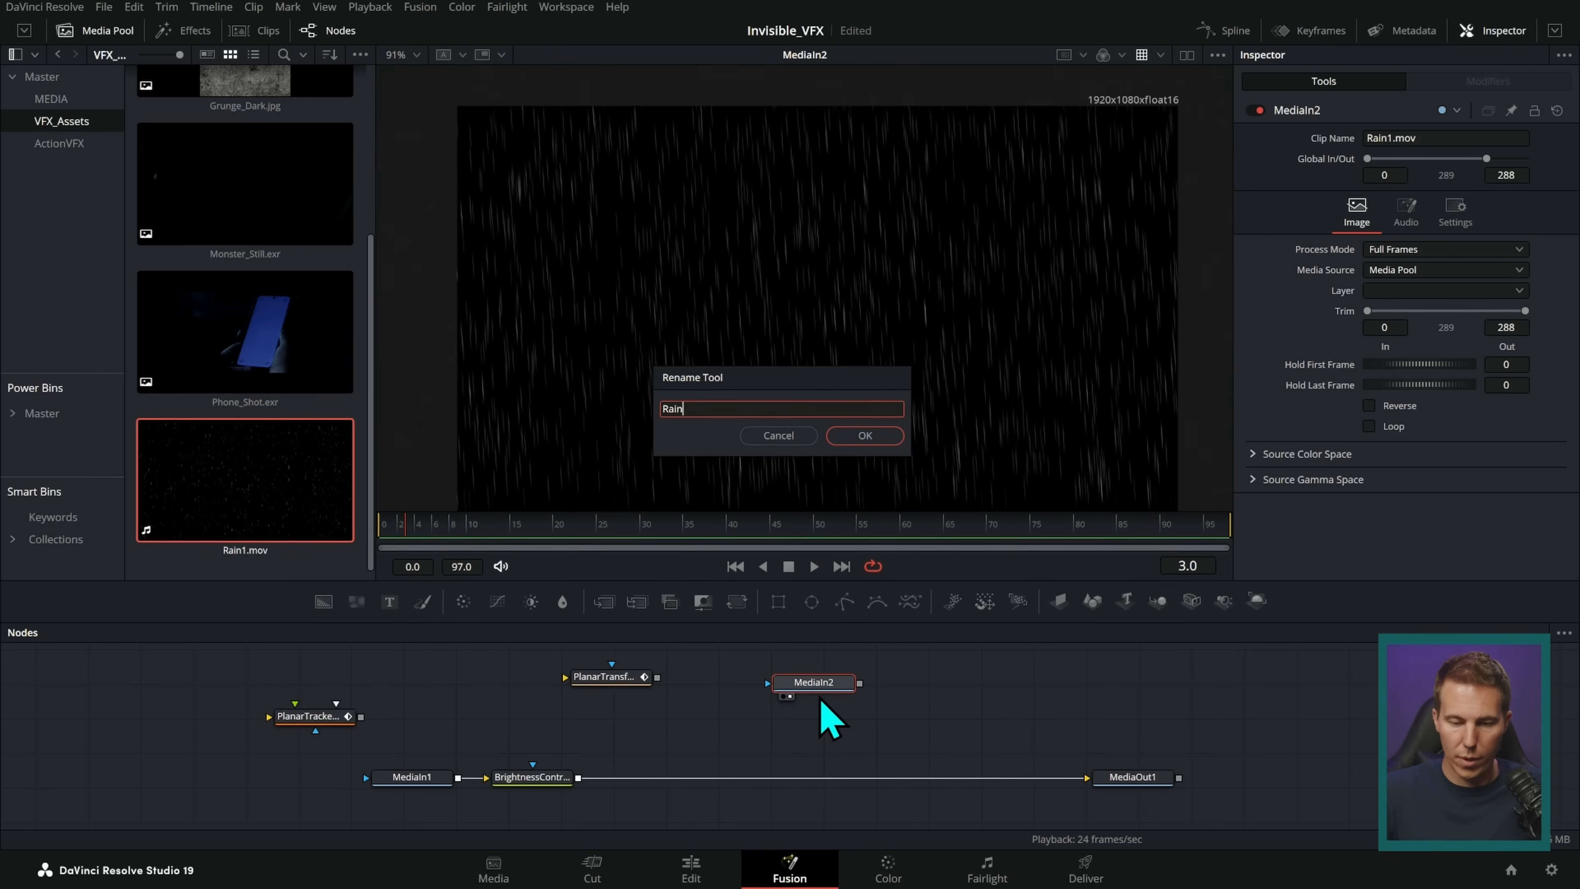
key(Return)
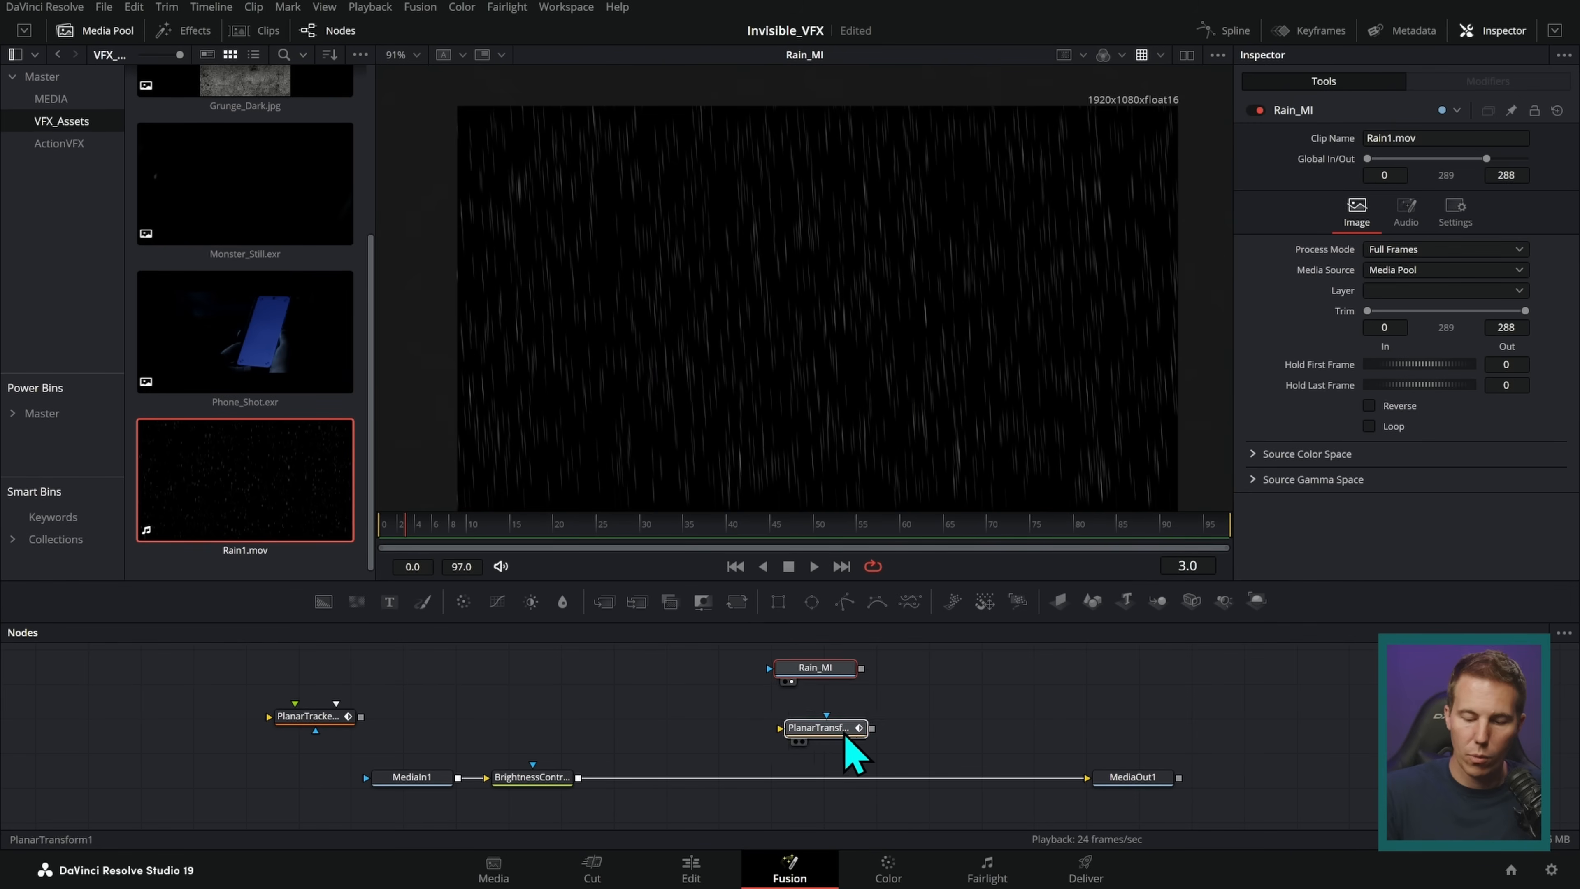
- Feed Rain_MI through the Planar Transform and merge it over the BrightnessContrast1 output, lining up the nodes
click(852, 723)
drag(888, 725, 582, 787)
drag(847, 672, 878, 692)
click(871, 780)
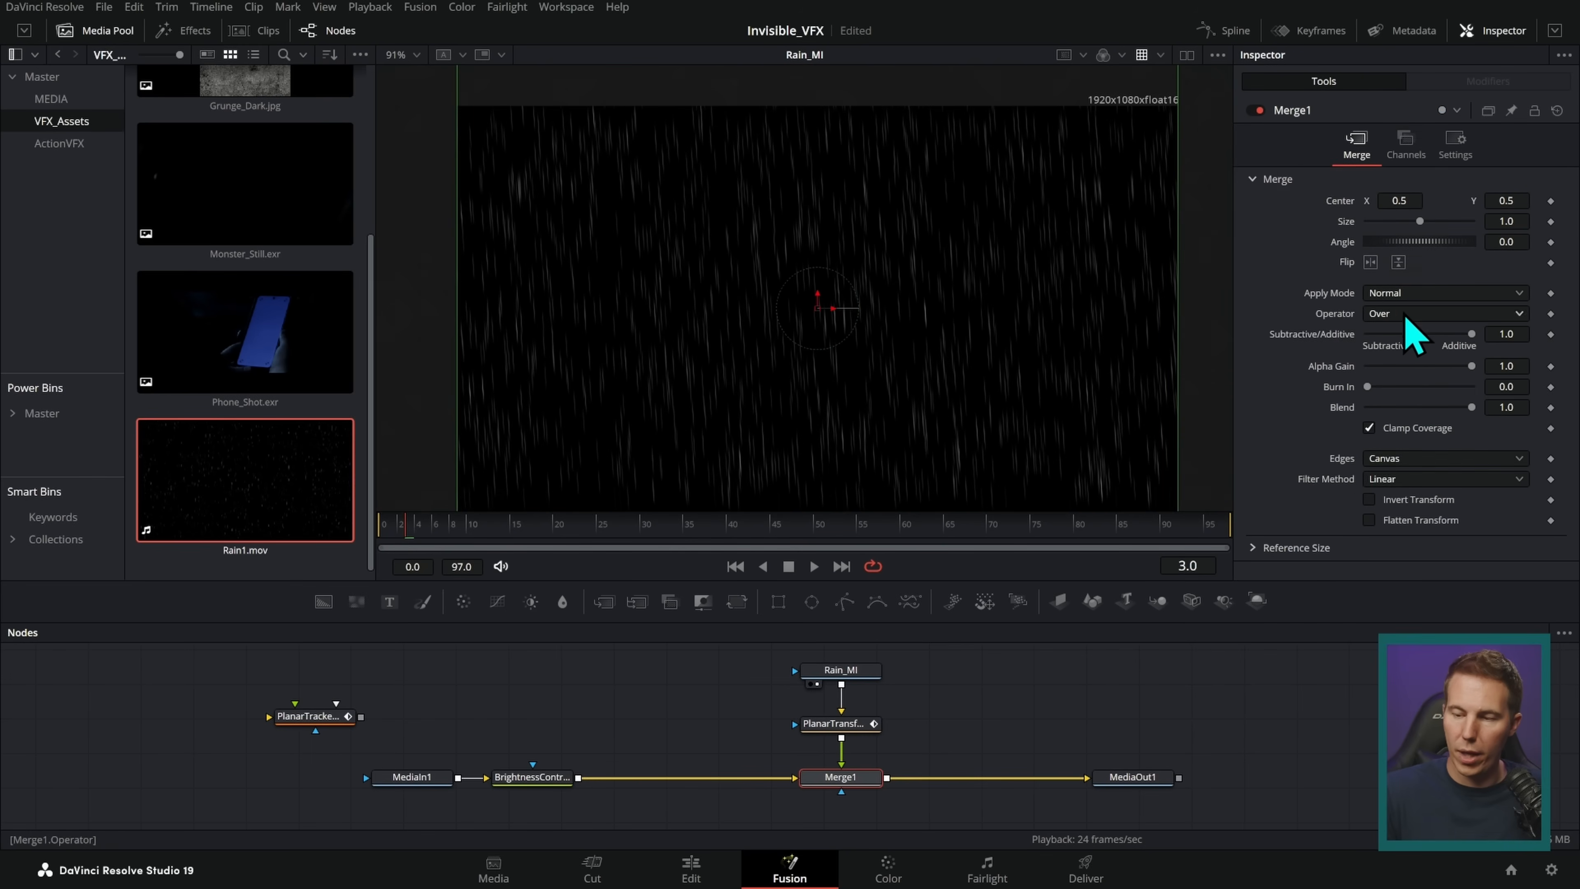
- Set Merge1's apply mode to Screen and play the MediaOut1 result with the rain
click(1414, 293)
click(1410, 348)
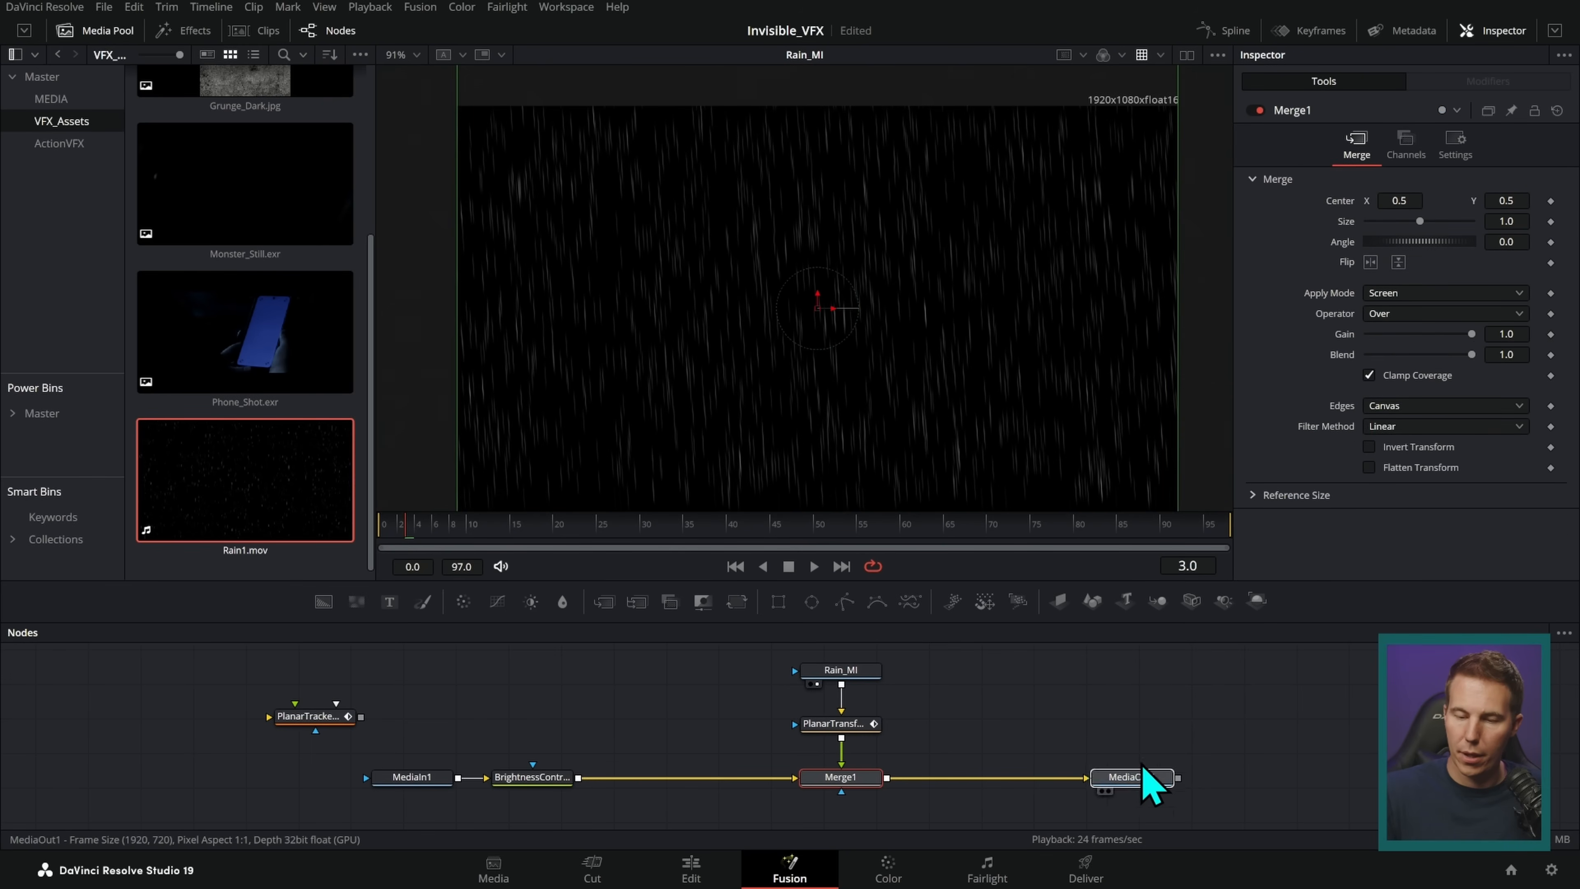
click(1105, 791)
key(space)
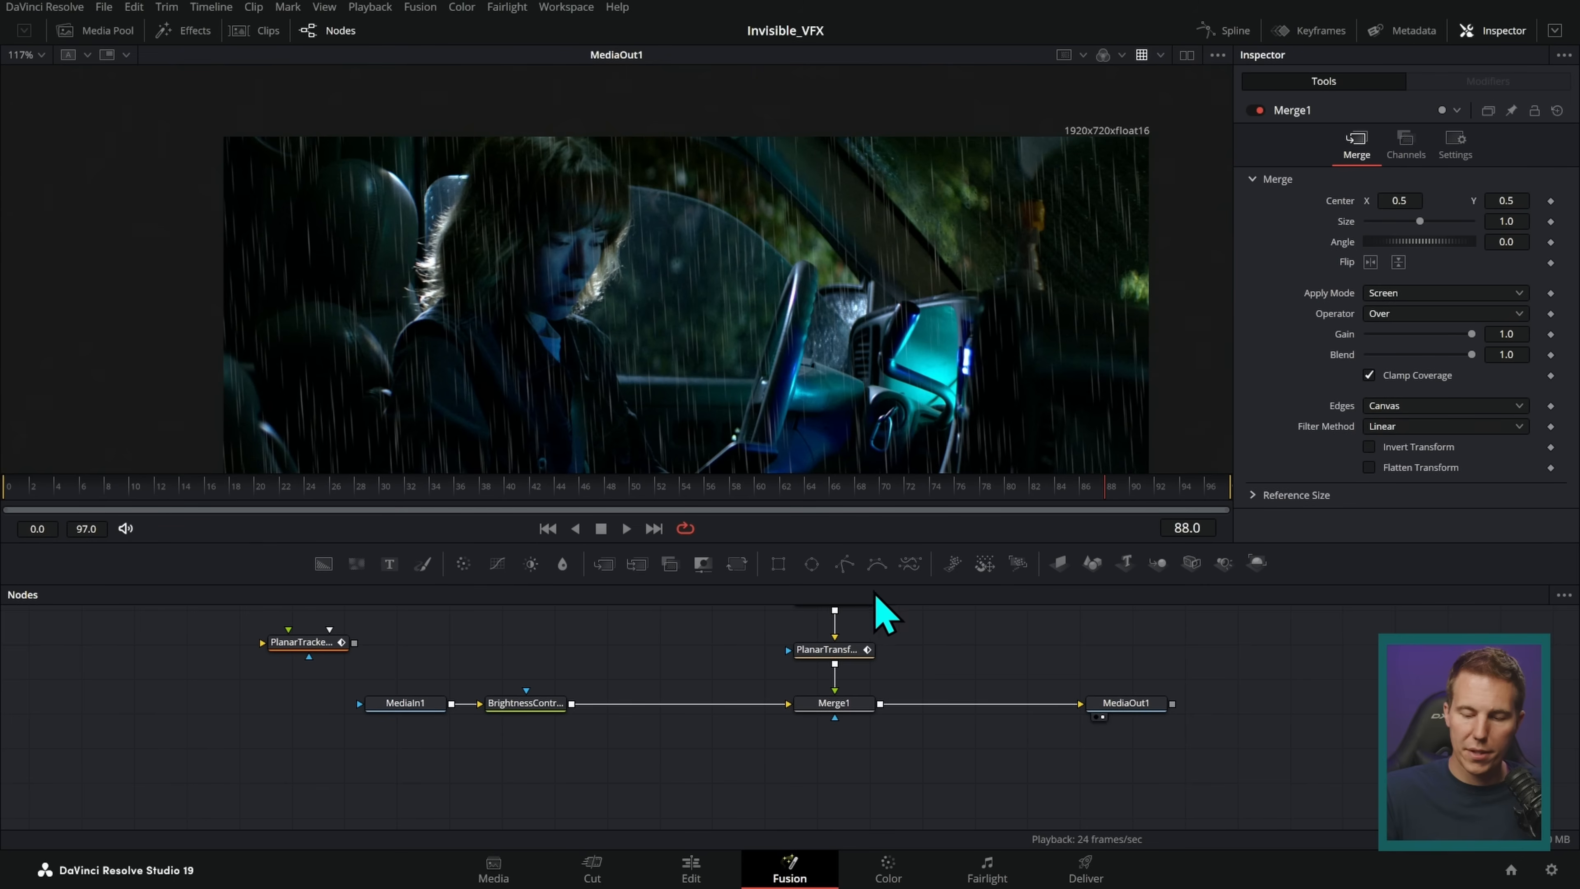
- Add a Polygon mask to Merge1 and insert a pasted copy of the Planar Transform between the mask and the merge
drag(844, 563, 862, 599)
drag(827, 775, 839, 713)
click(828, 650)
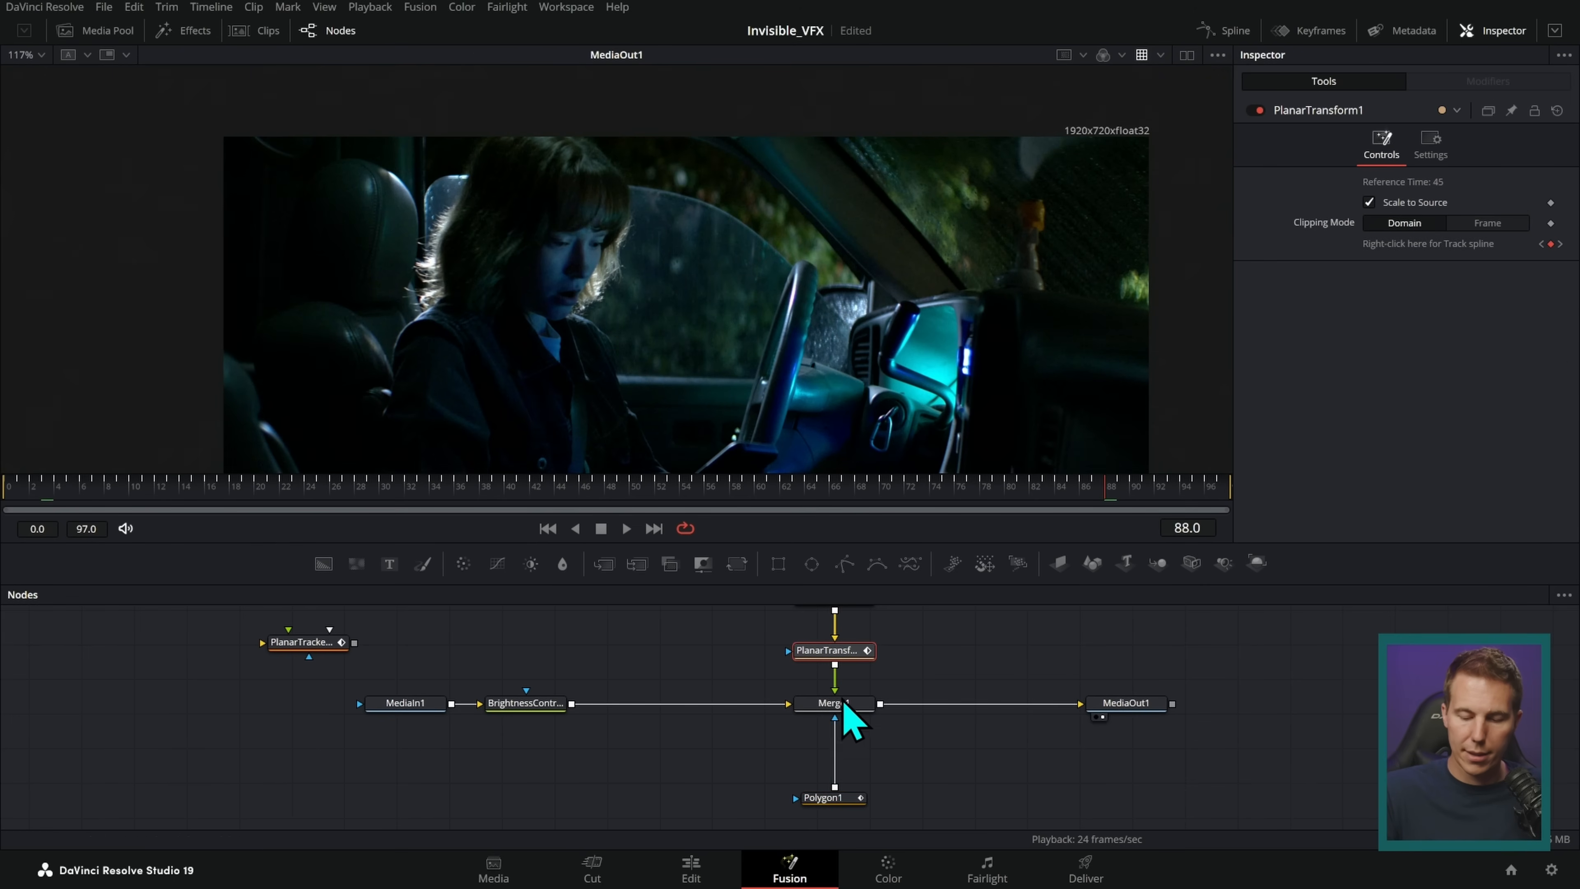
click(837, 798)
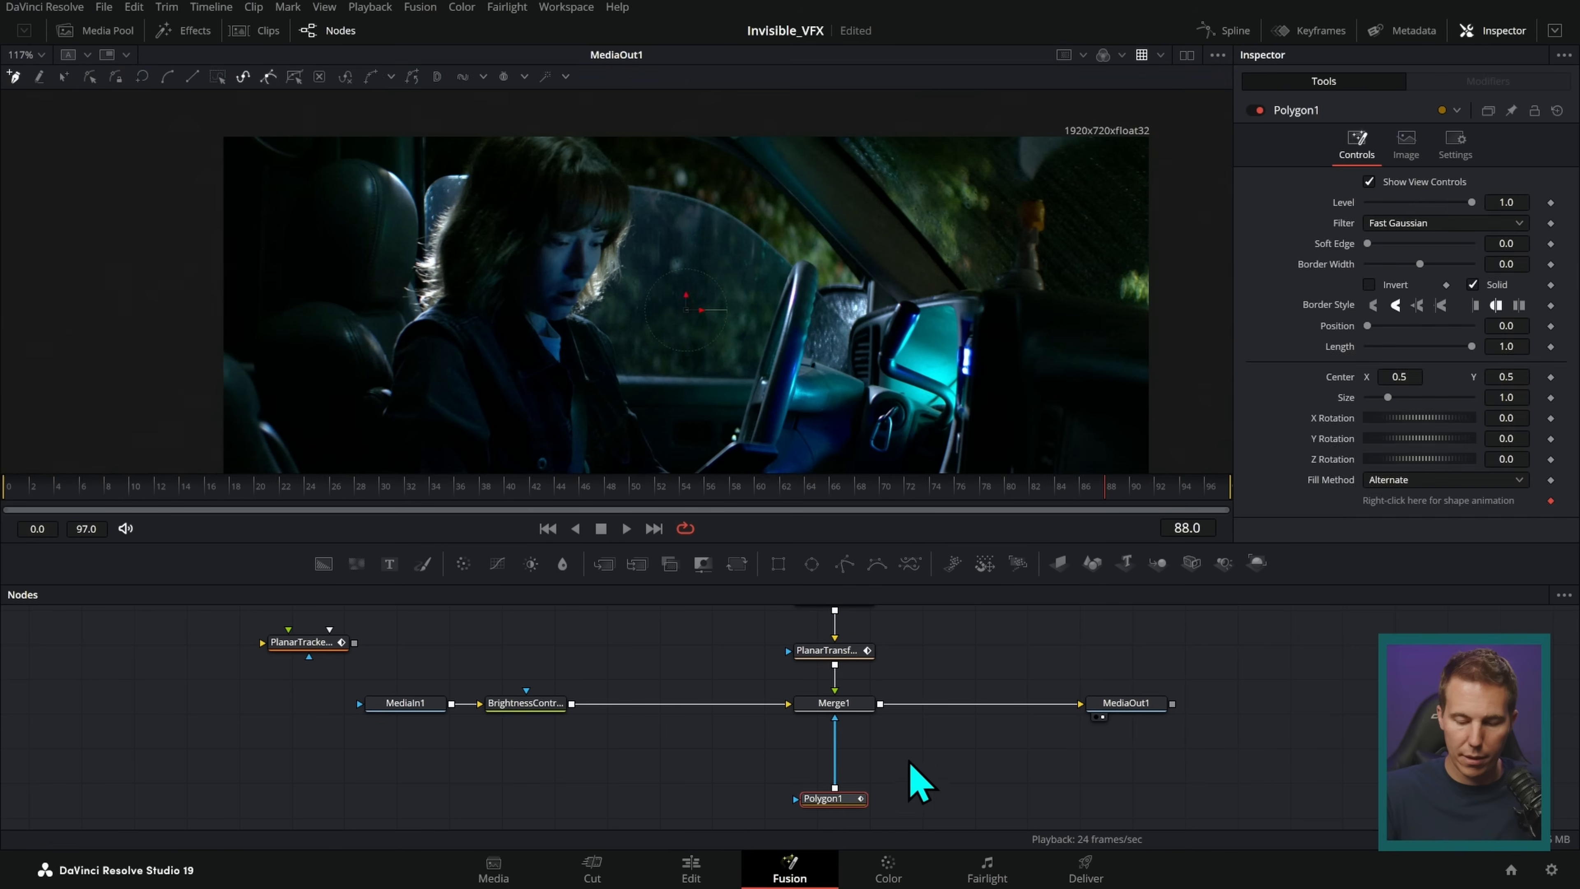
key(ctrl+v)
drag(847, 785, 835, 717)
drag(895, 761, 827, 756)
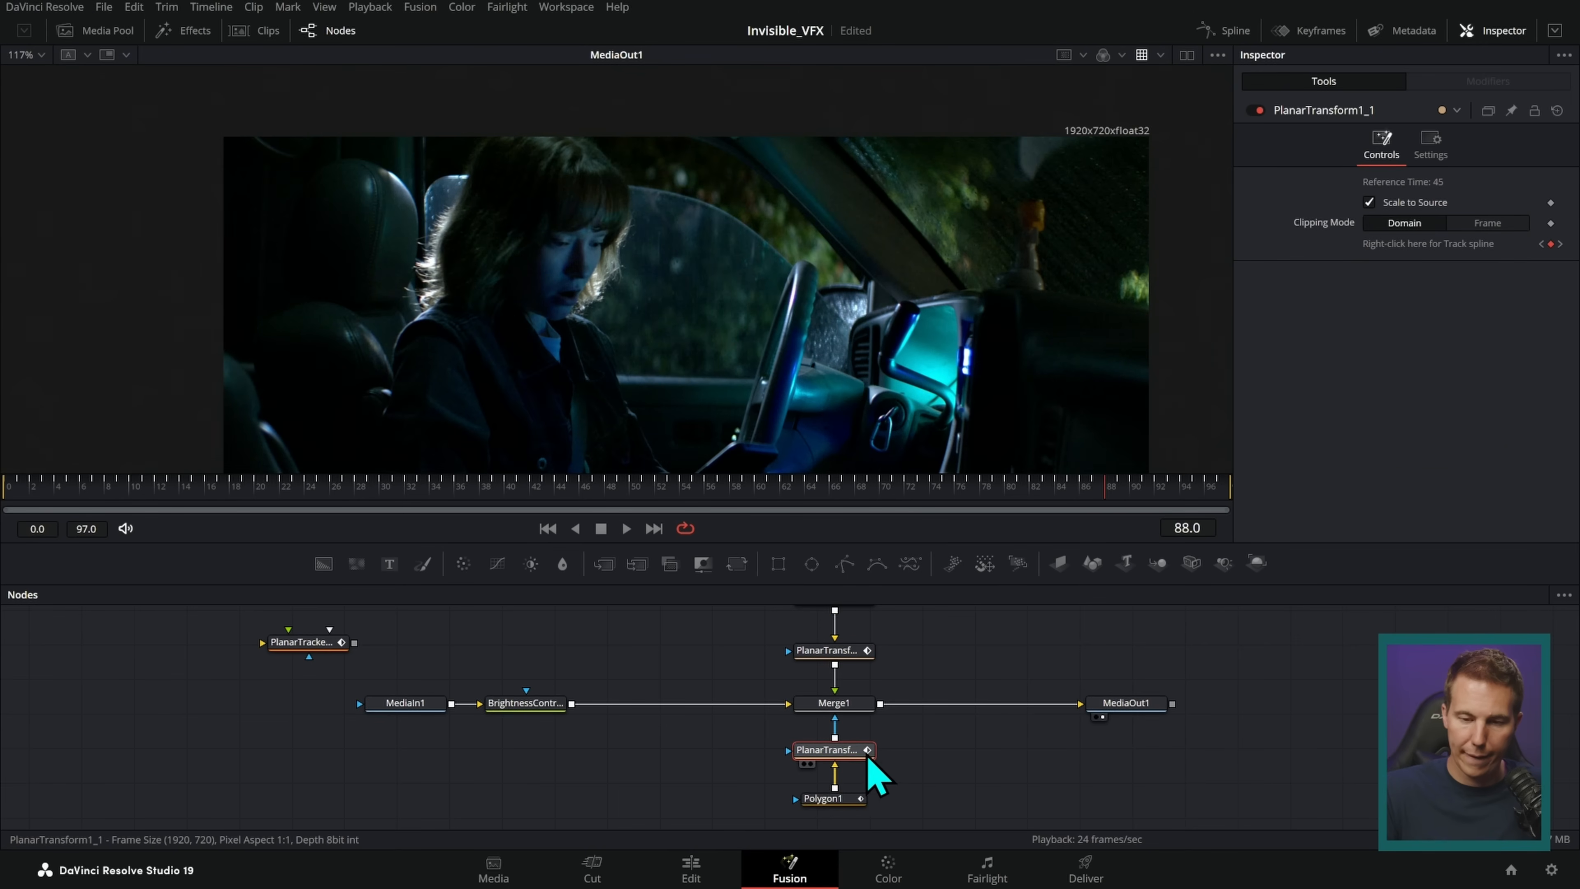
- Draw a closed polygon mask around the driver and her side window, following the steering wheel, and adjust its corners behind her
click(837, 799)
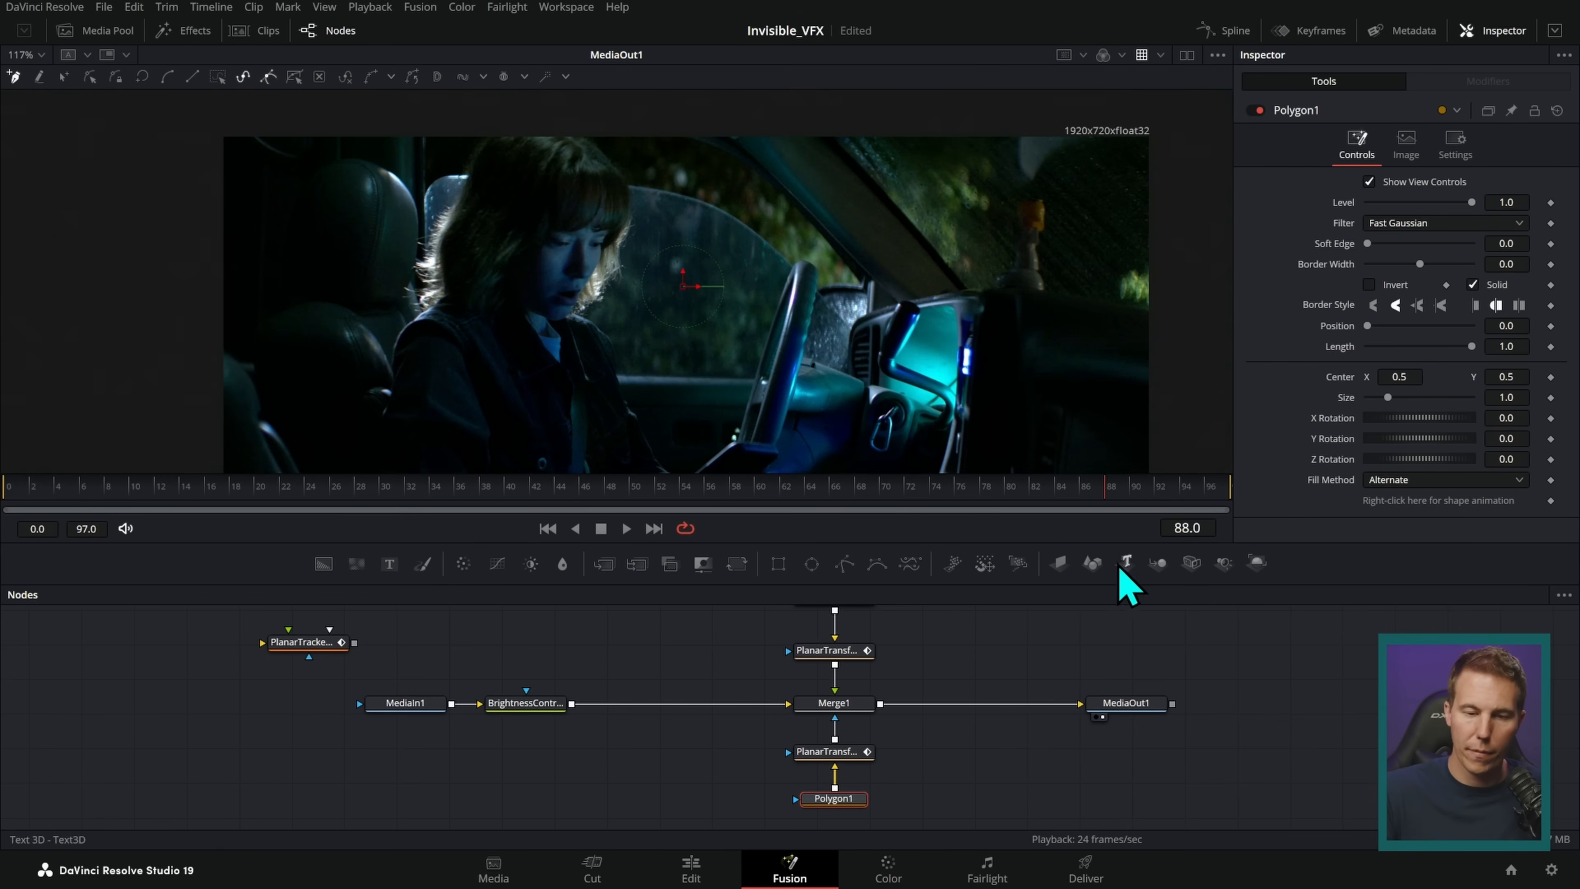
click(863, 284)
drag(722, 150, 679, 141)
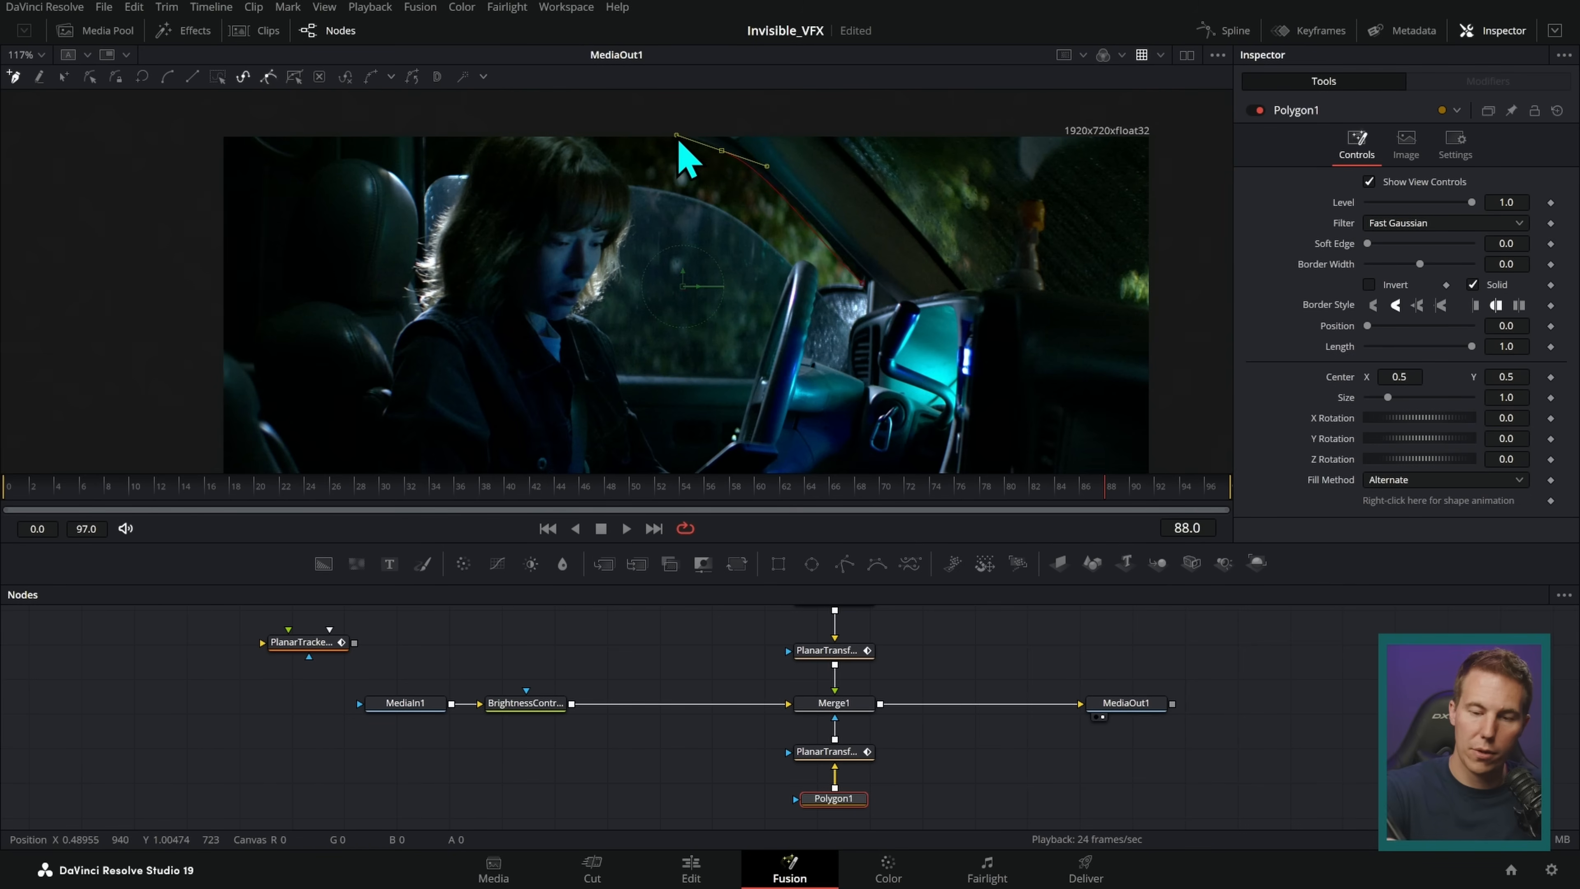
drag(531, 123, 434, 128)
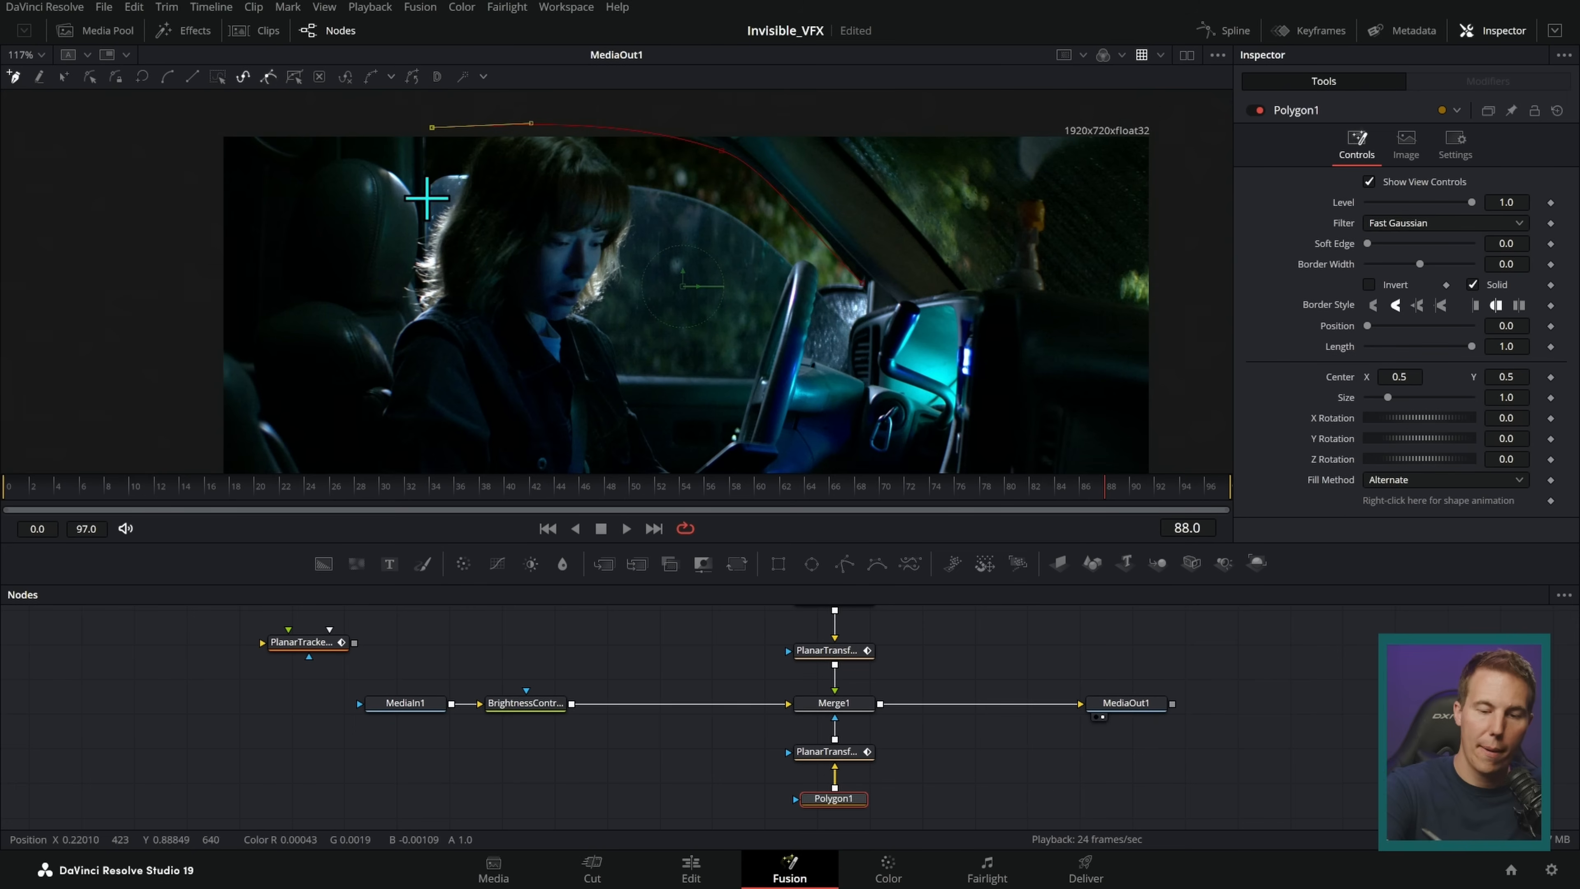
click(433, 384)
click(757, 377)
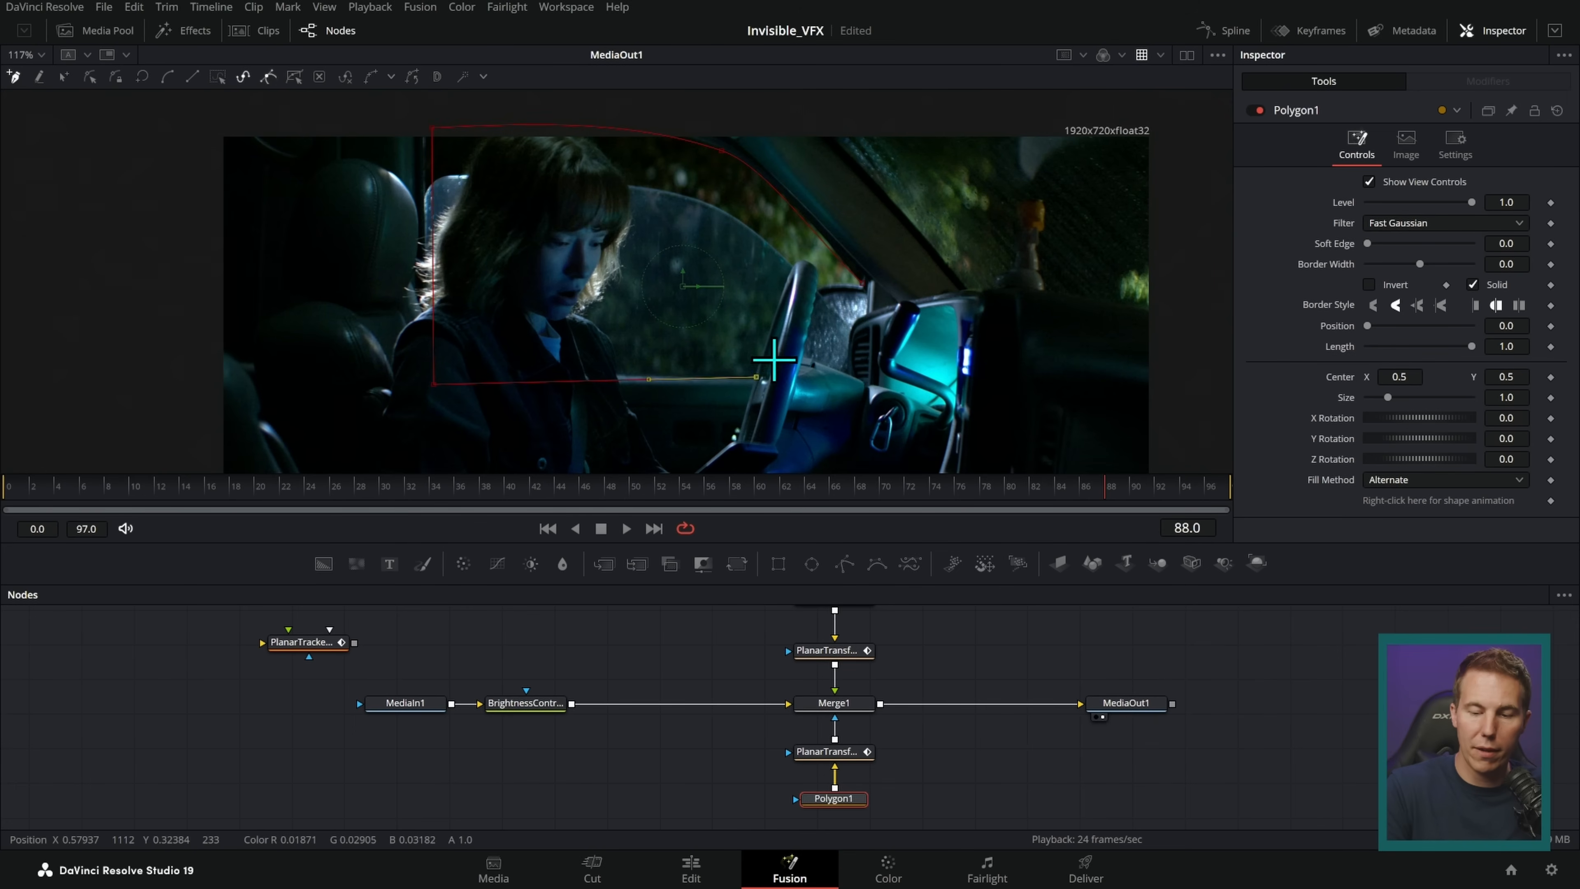
click(802, 260)
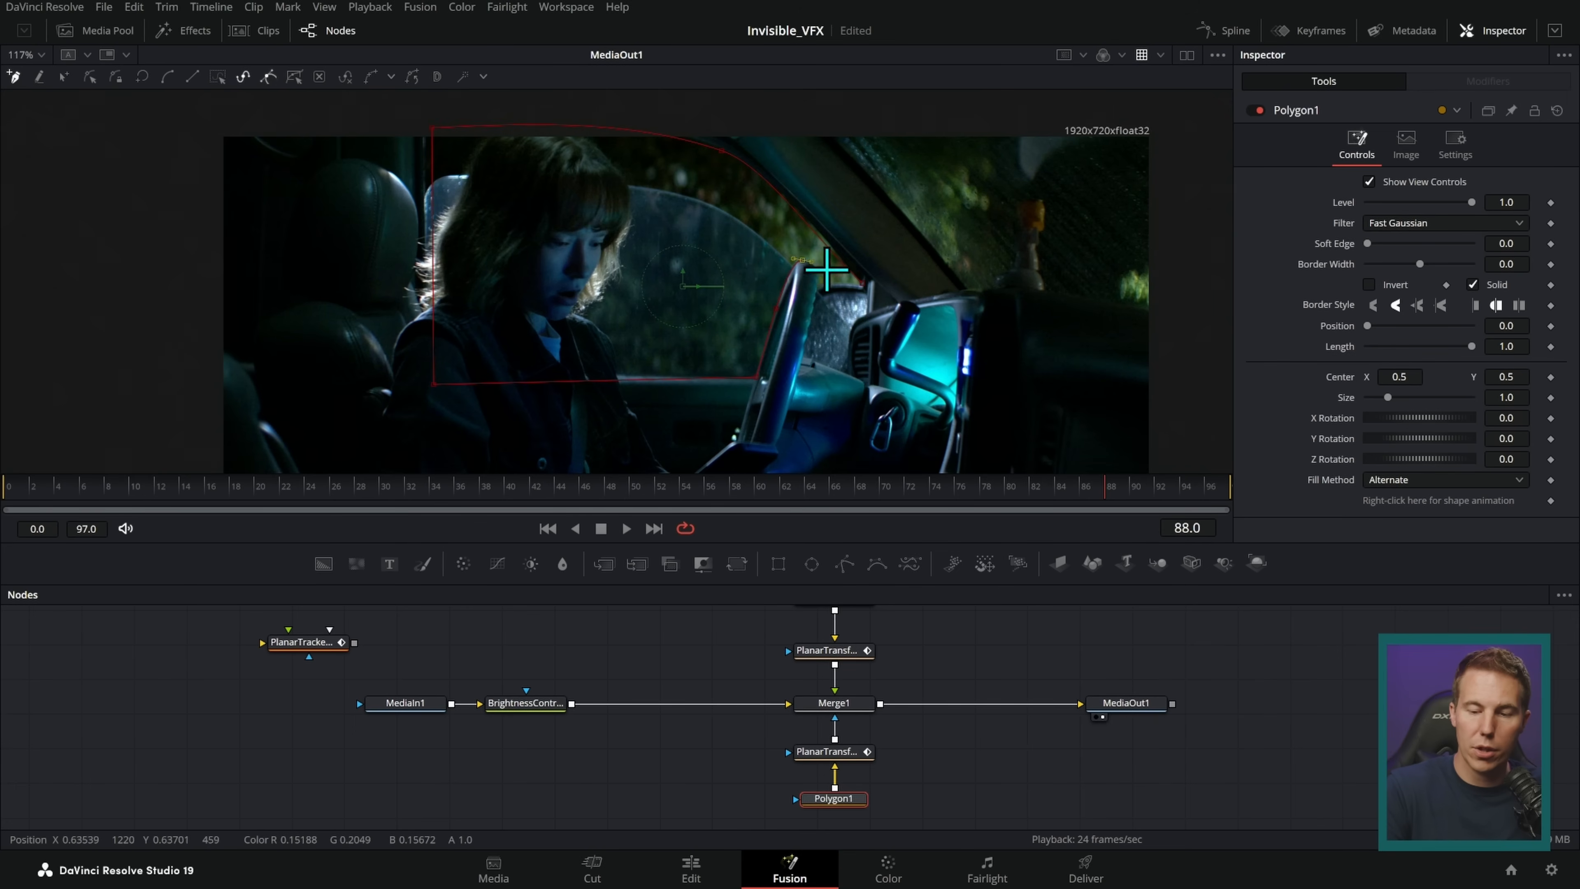
drag(824, 284, 829, 325)
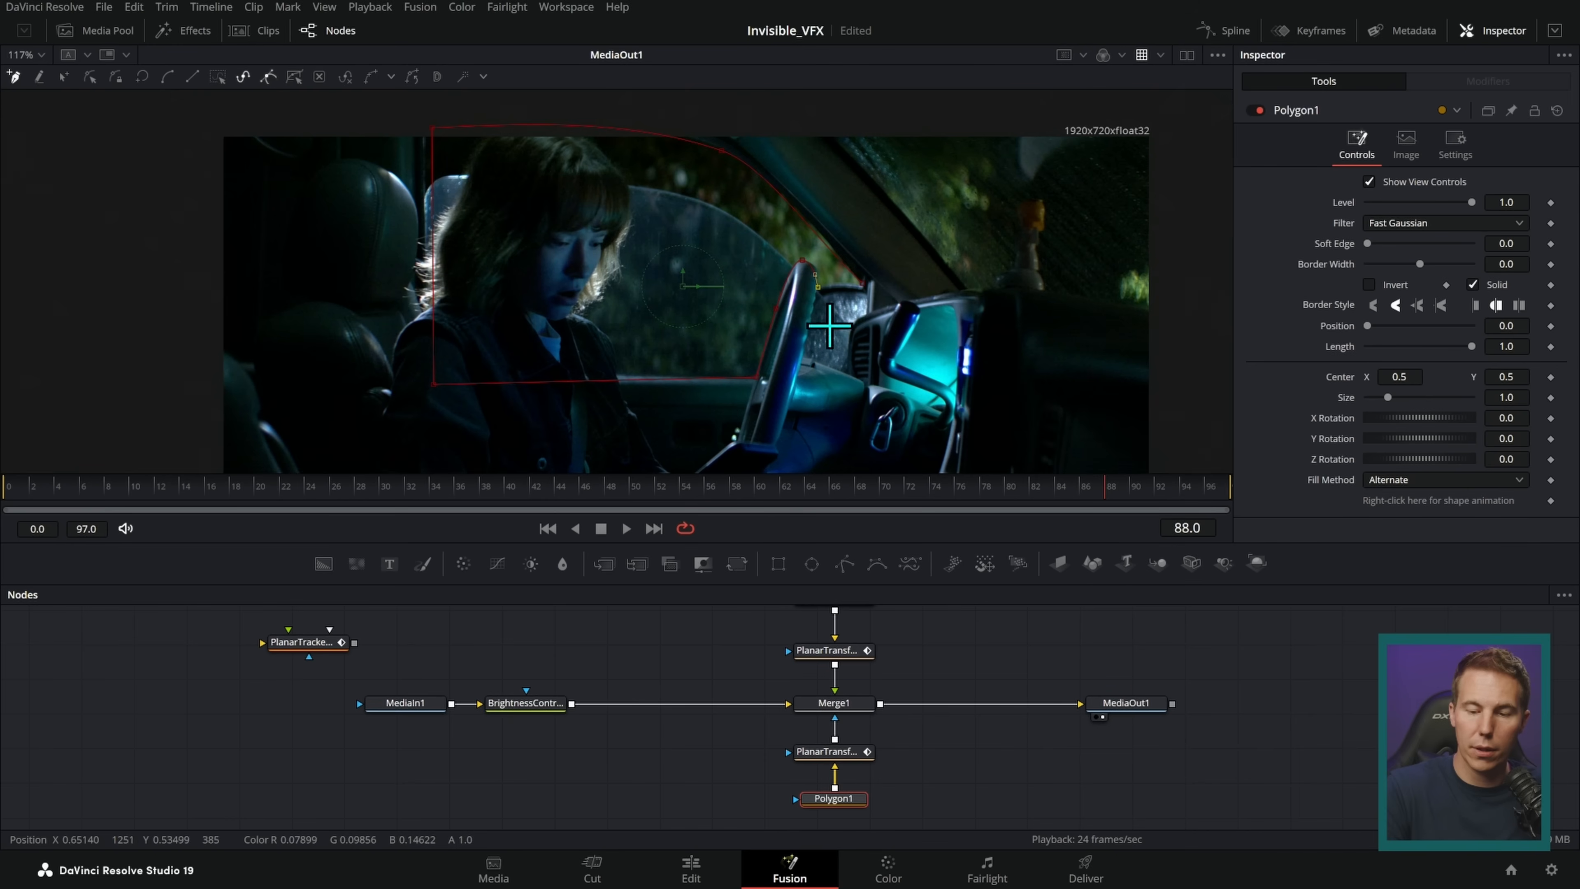
click(864, 285)
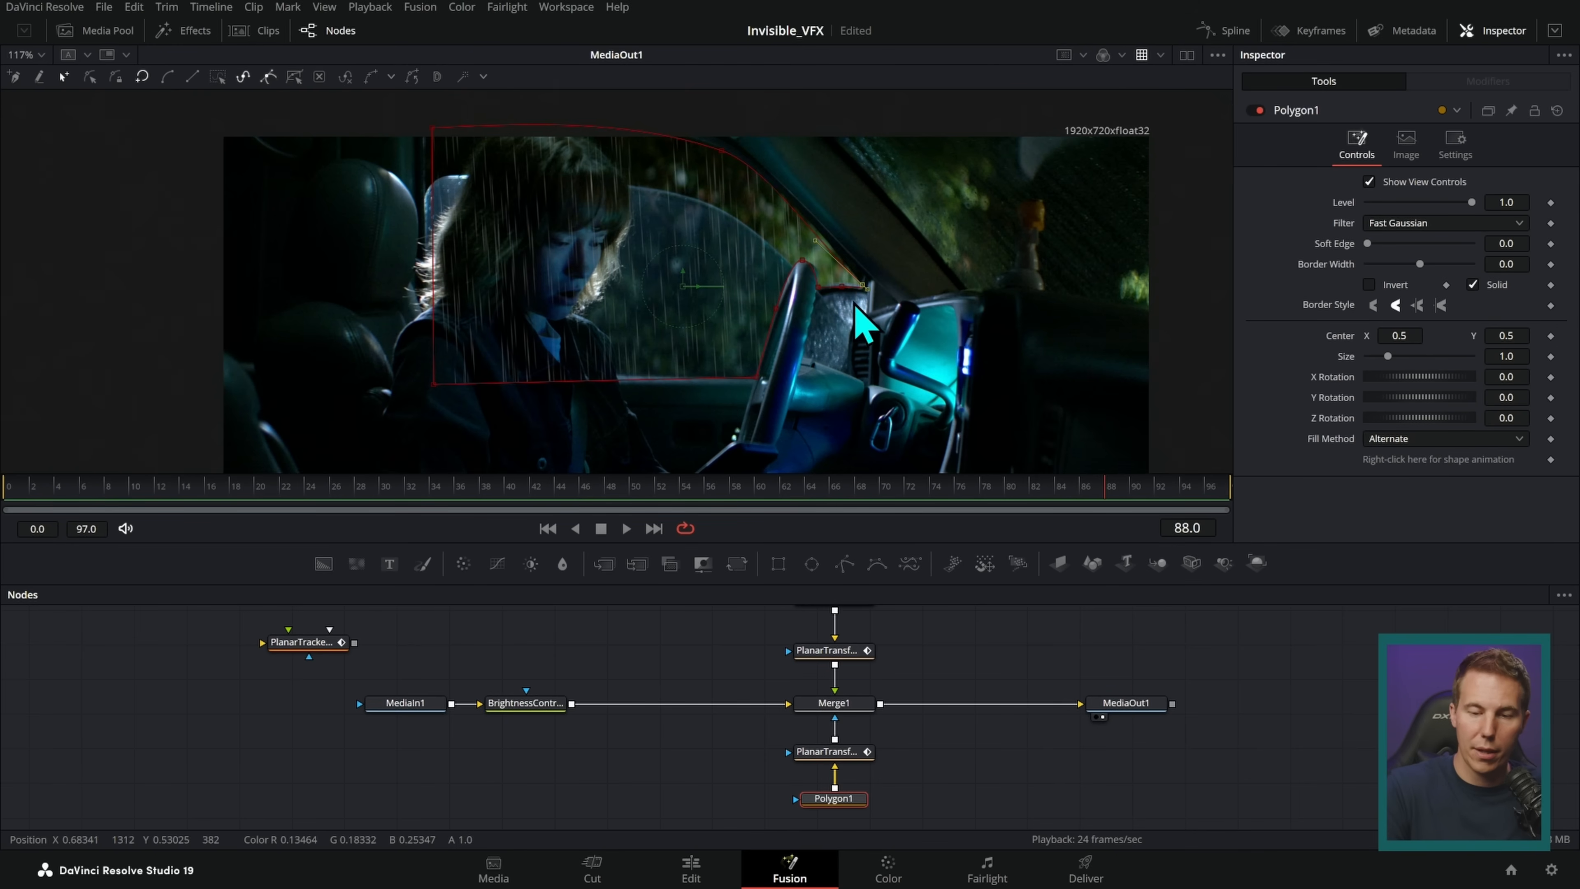
drag(434, 384, 428, 372)
drag(433, 128, 428, 127)
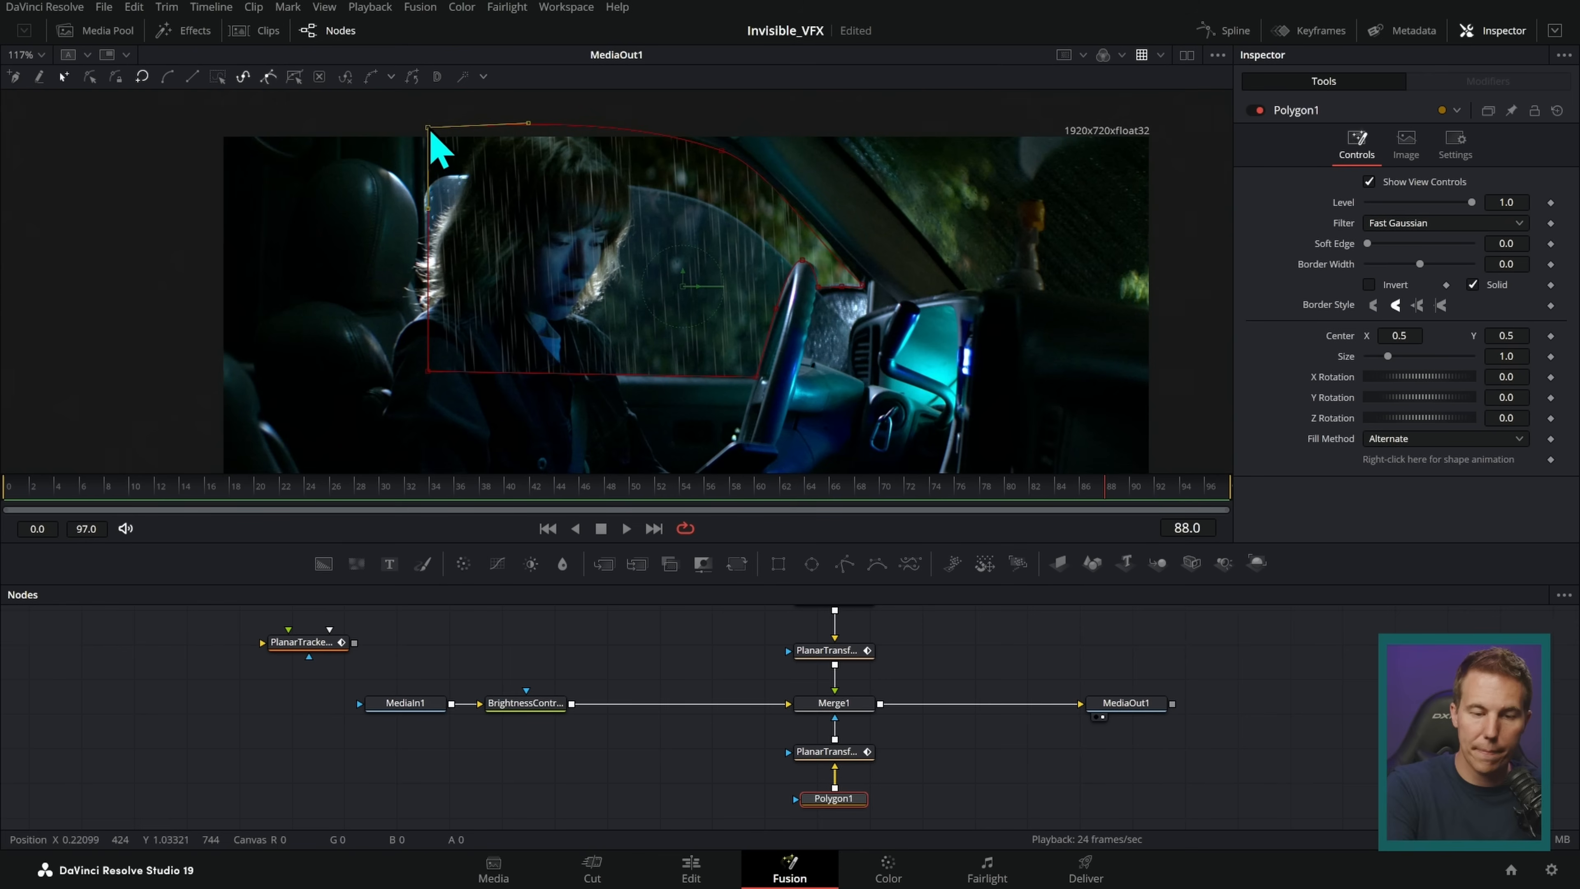
- Play the composite to check how the masked rain follows the side window, and inspect the mask's Planar Transform and BrightnessContrast1
click(715, 675)
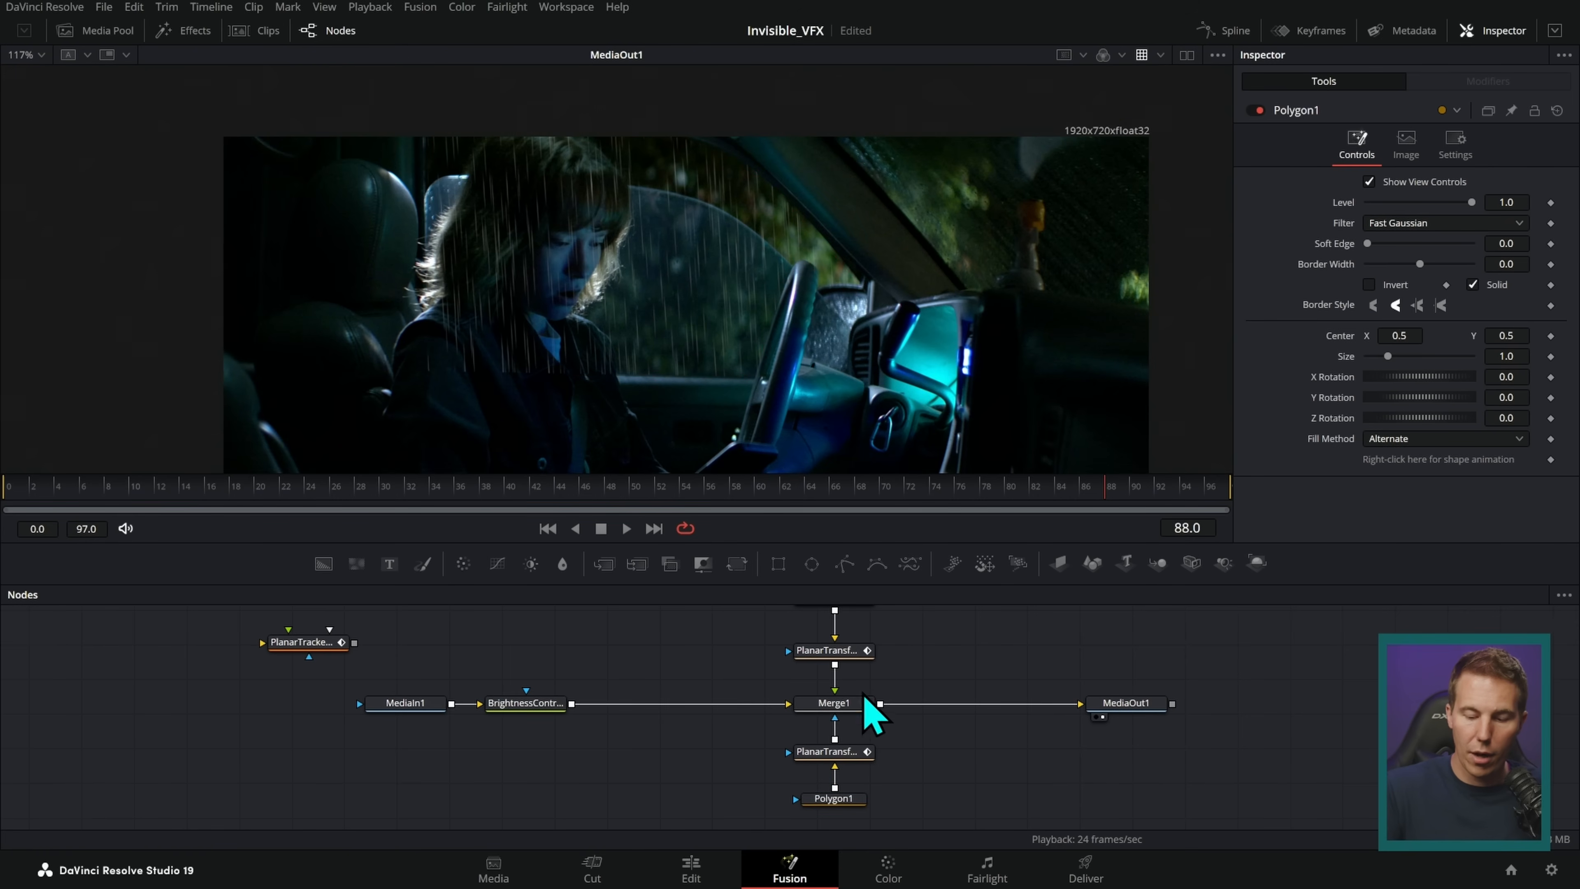
click(851, 797)
click(947, 633)
click(626, 529)
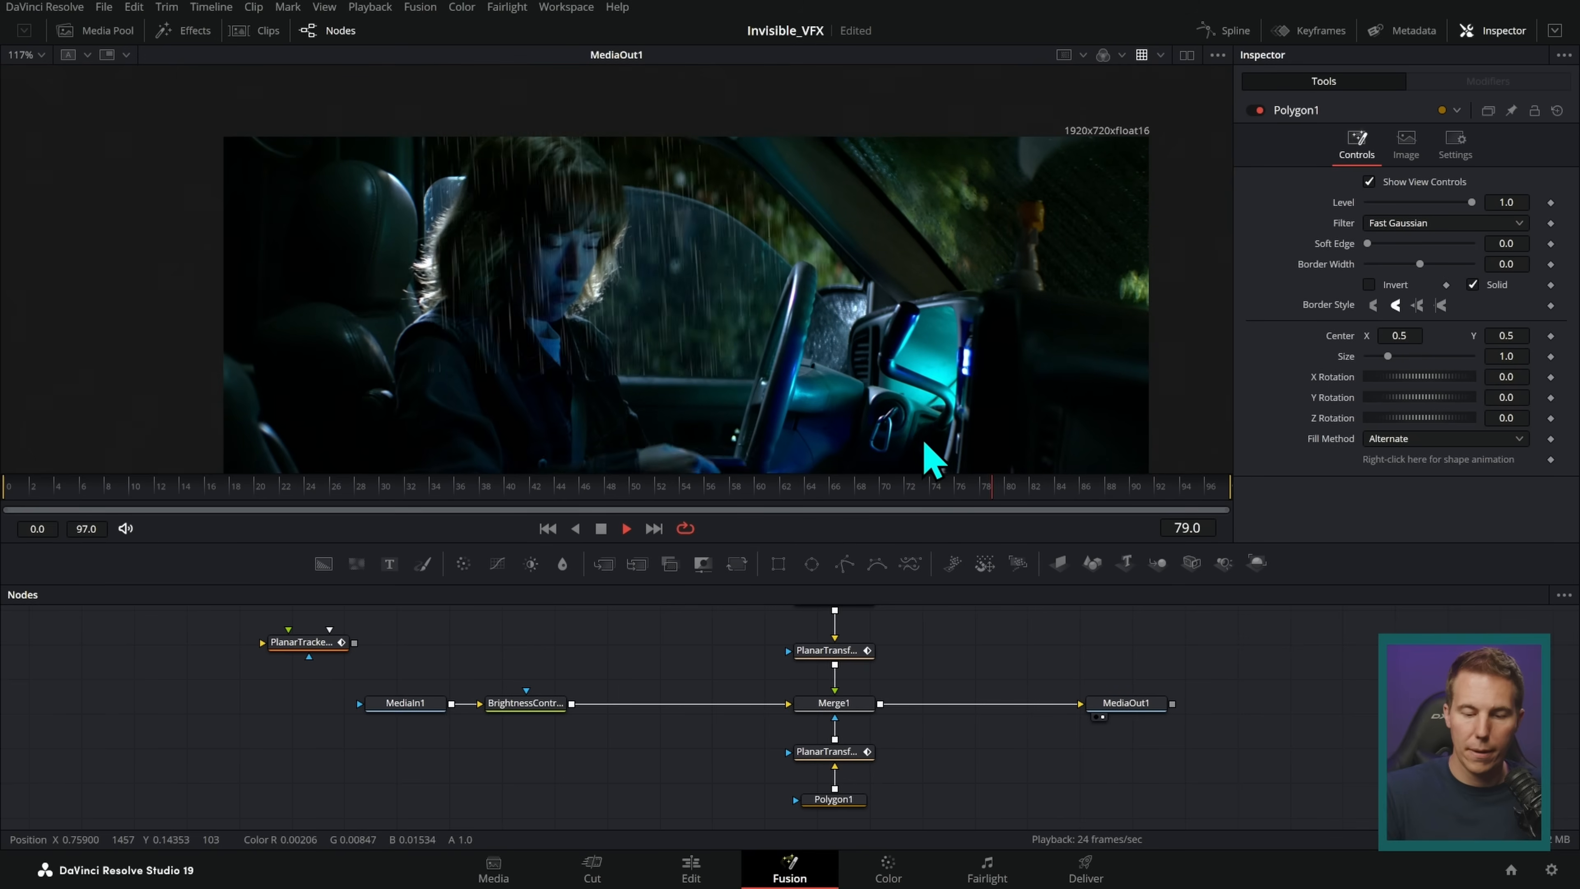
click(601, 529)
click(844, 753)
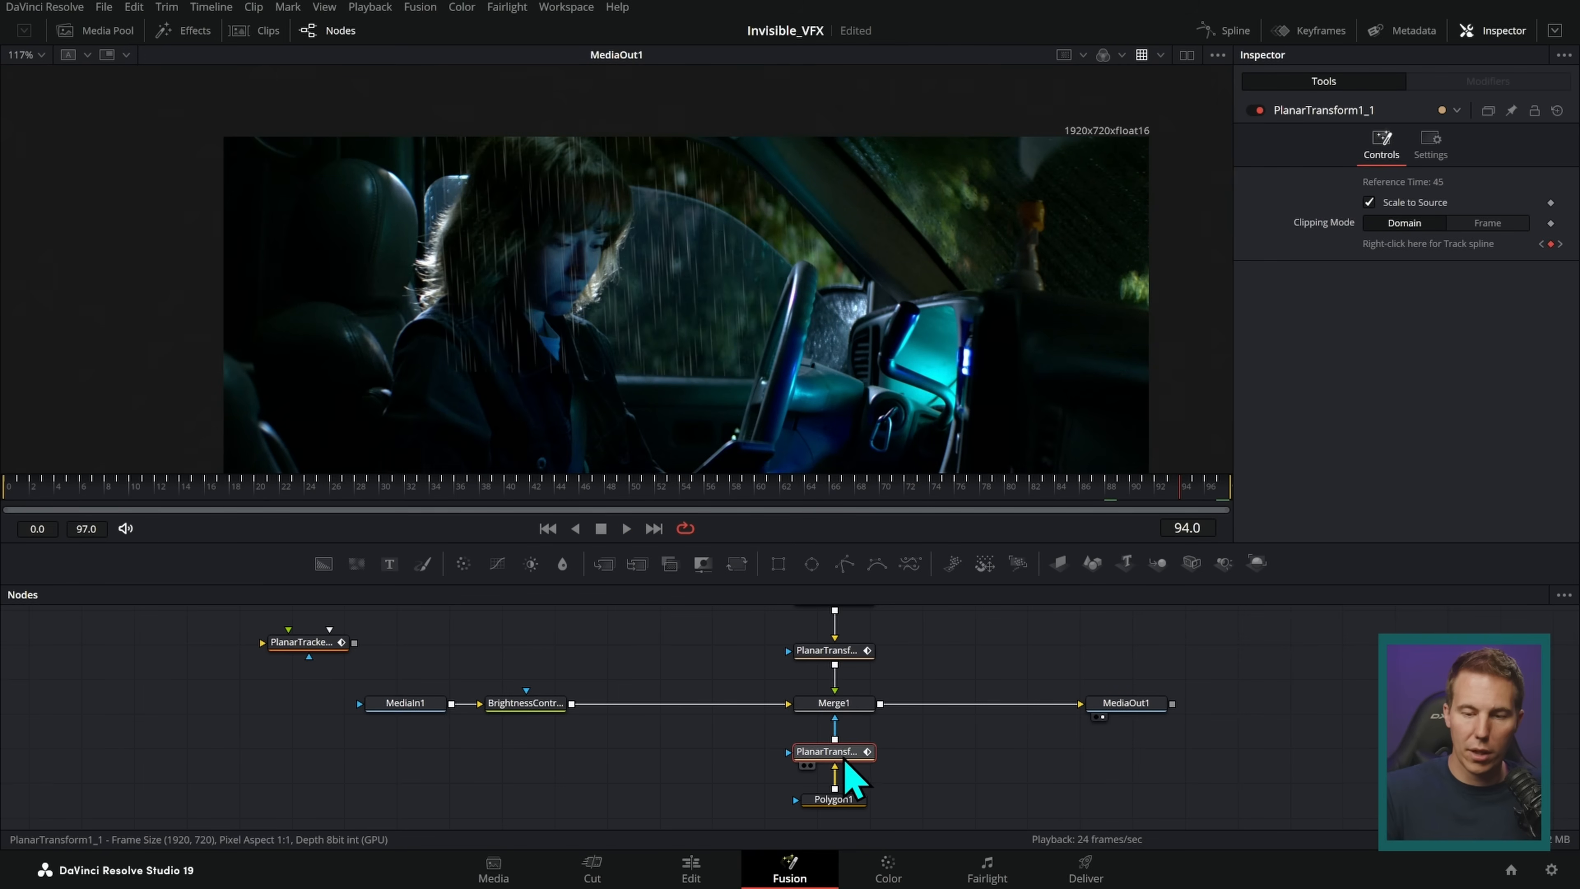
click(554, 706)
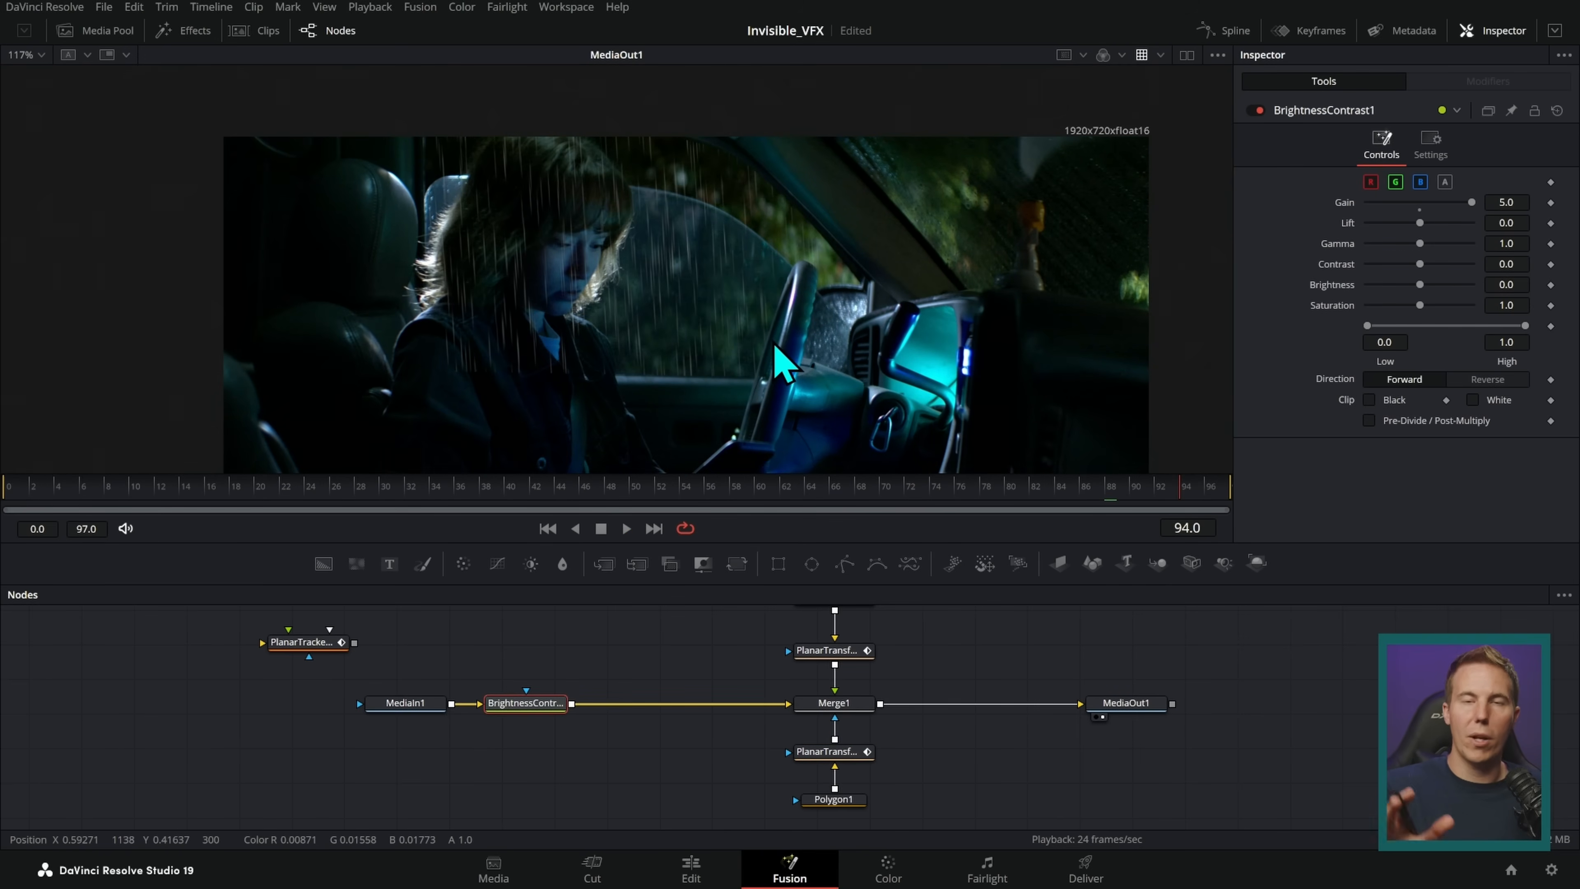
scroll(888, 659, up, 1)
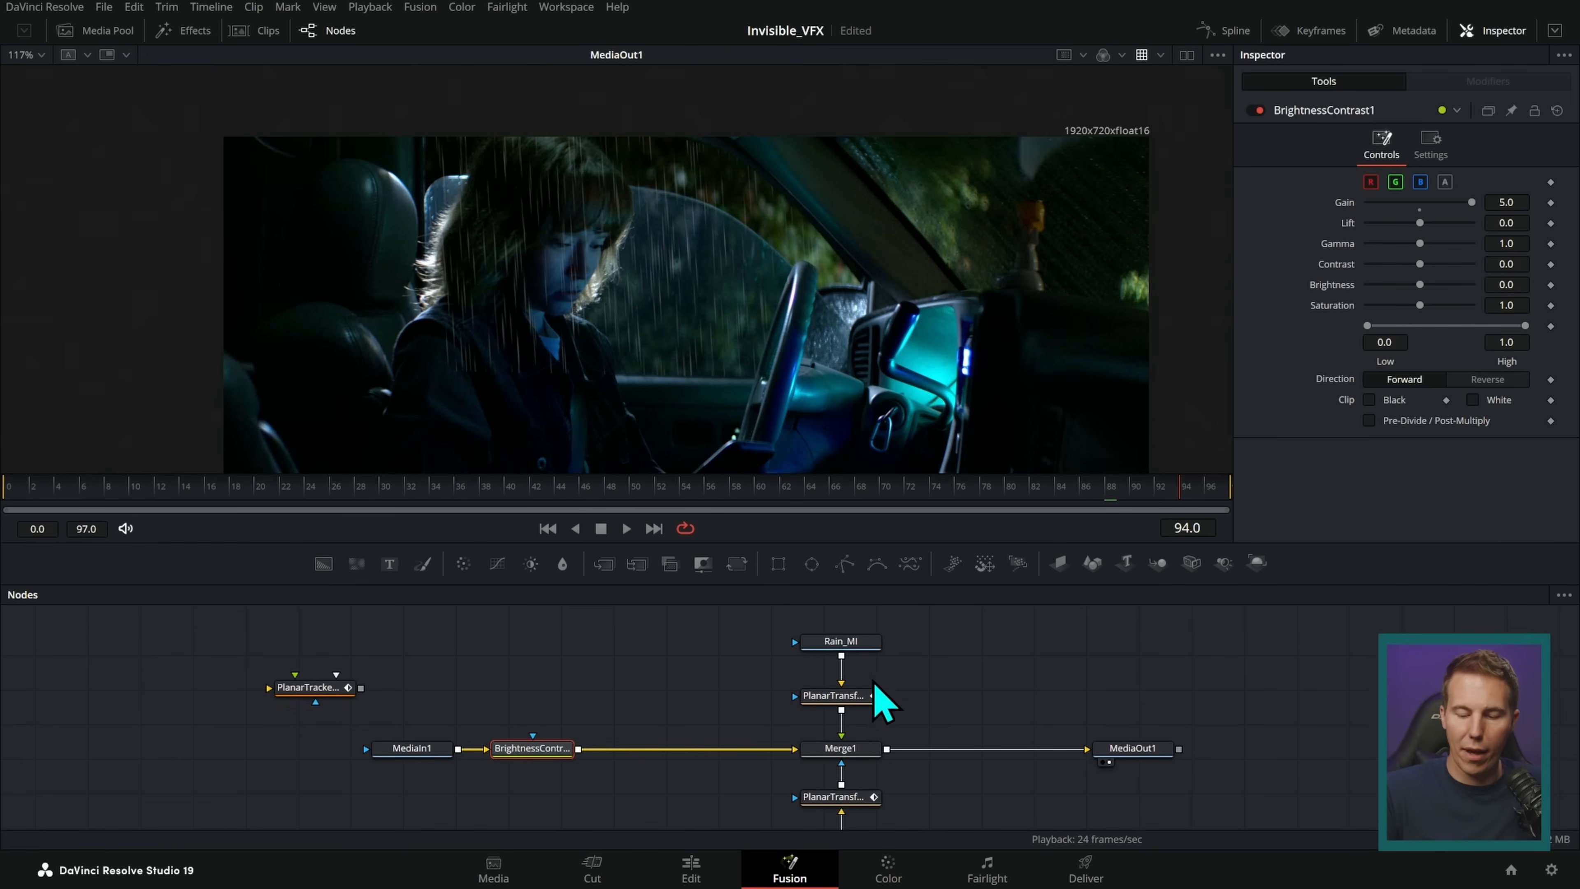
- View the rain clip, the Polygon1 mask and its Planar Transform output in turn, playing the tracked mask, and return to MediaOut1
drag(870, 644, 892, 482)
scroll(890, 716, down, 2)
drag(827, 772, 952, 370)
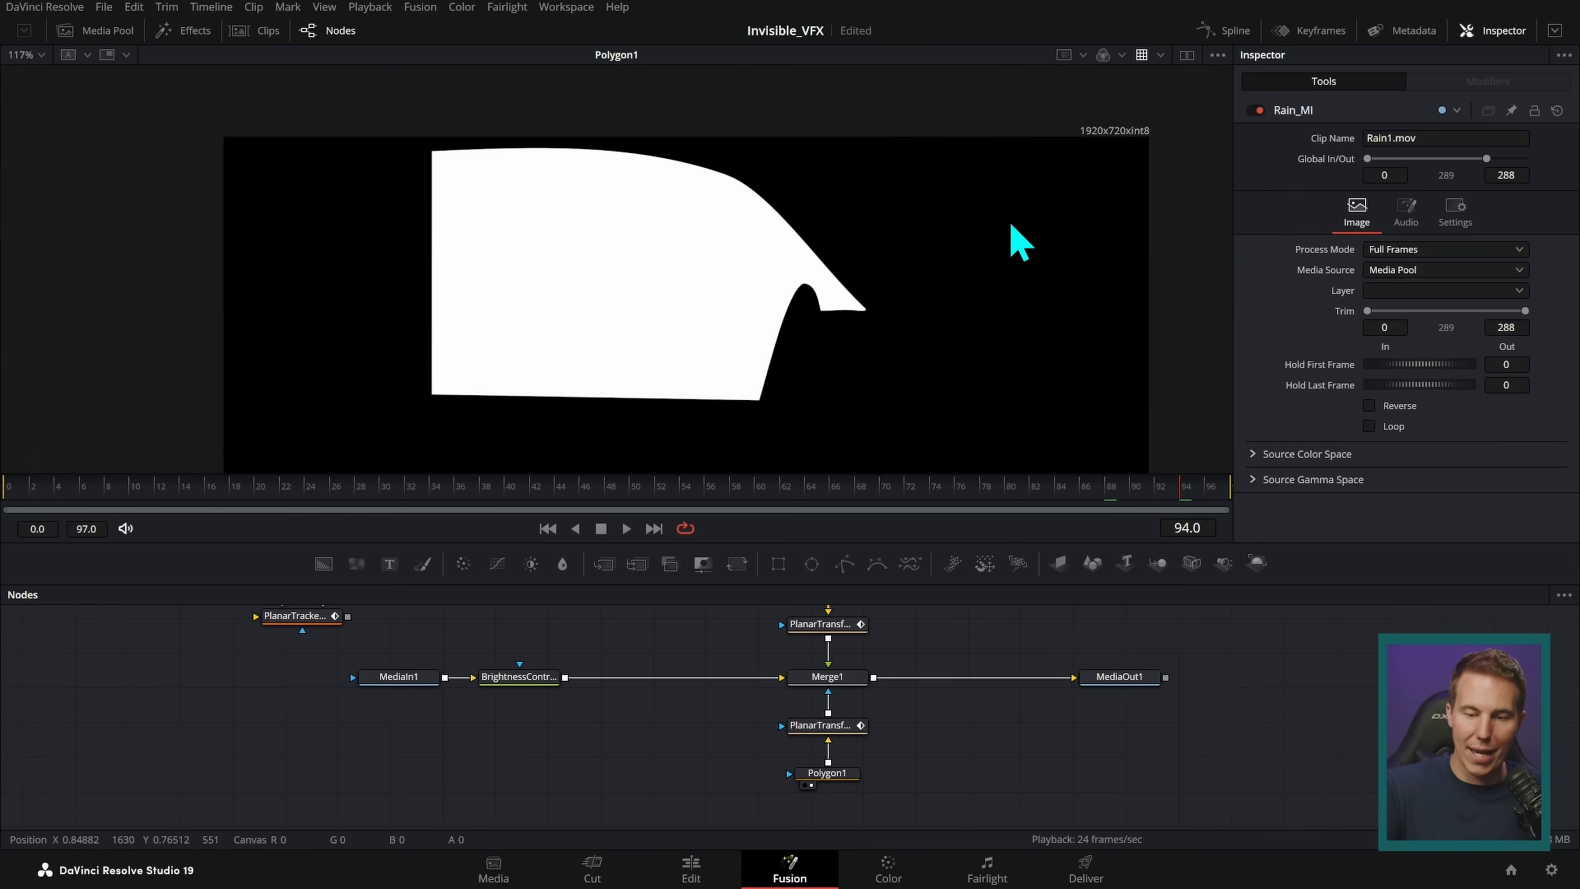
drag(832, 726, 980, 353)
key(space)
key(space)
drag(1113, 676, 1031, 342)
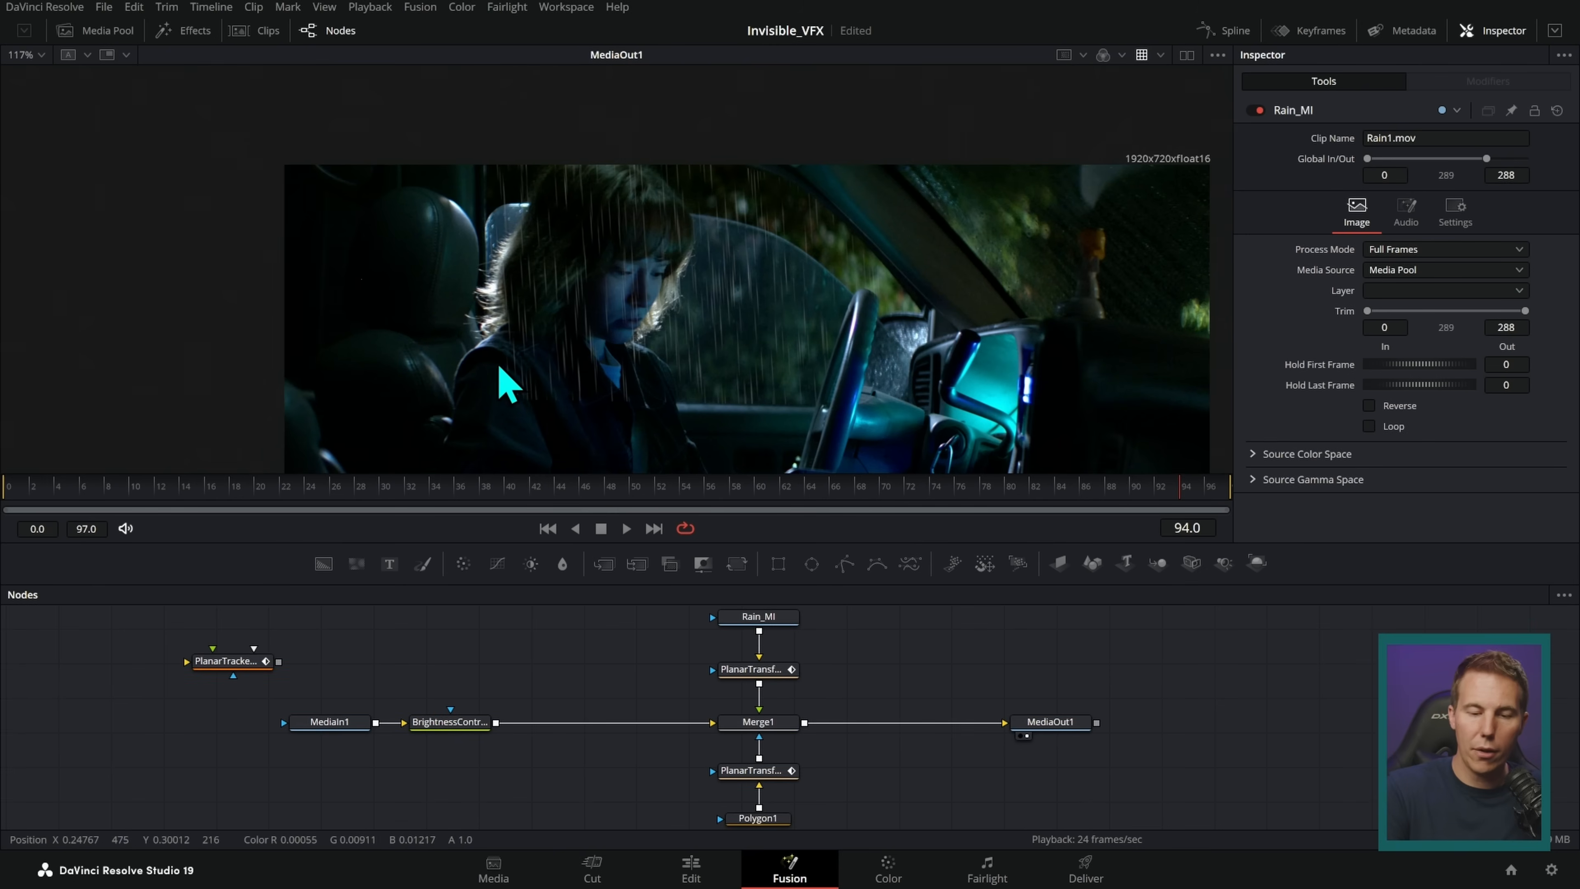
- Step and scrub through the MediaOut1 result to examine where the rain falls over the driver
key(Left)
key(Left)
key(Left)
key(Left)
scroll(858, 429, up, 1)
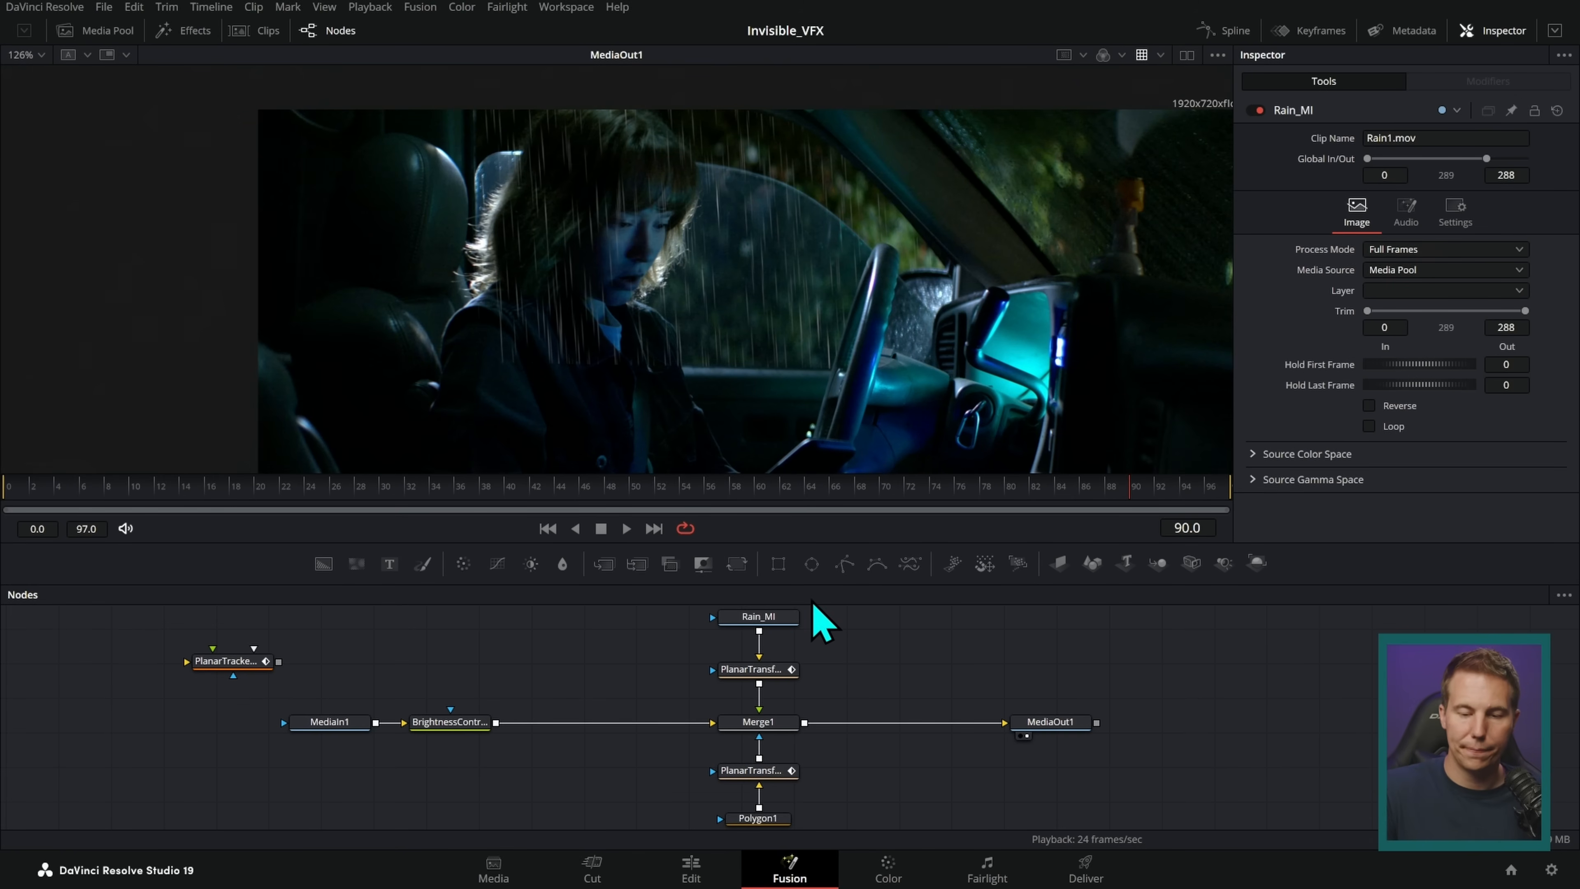
drag(1073, 491, 1138, 495)
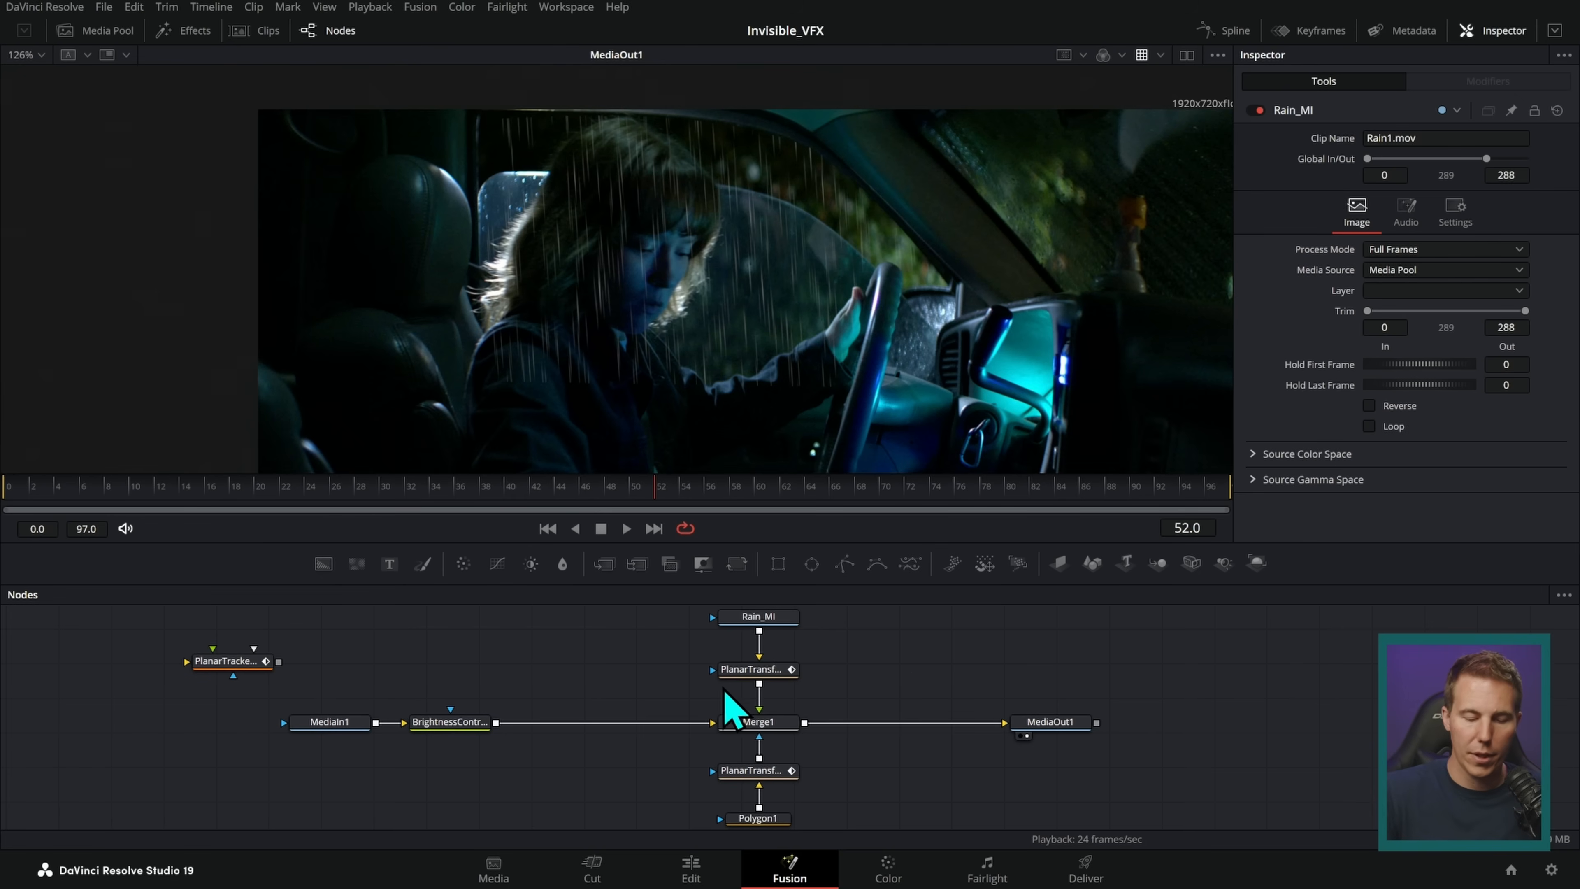
- Add a Magic Mask node fed by BrightnessContrast1 and show it in the viewer
scroll(723, 678, left, 4)
key(shift+space)
text(pla)
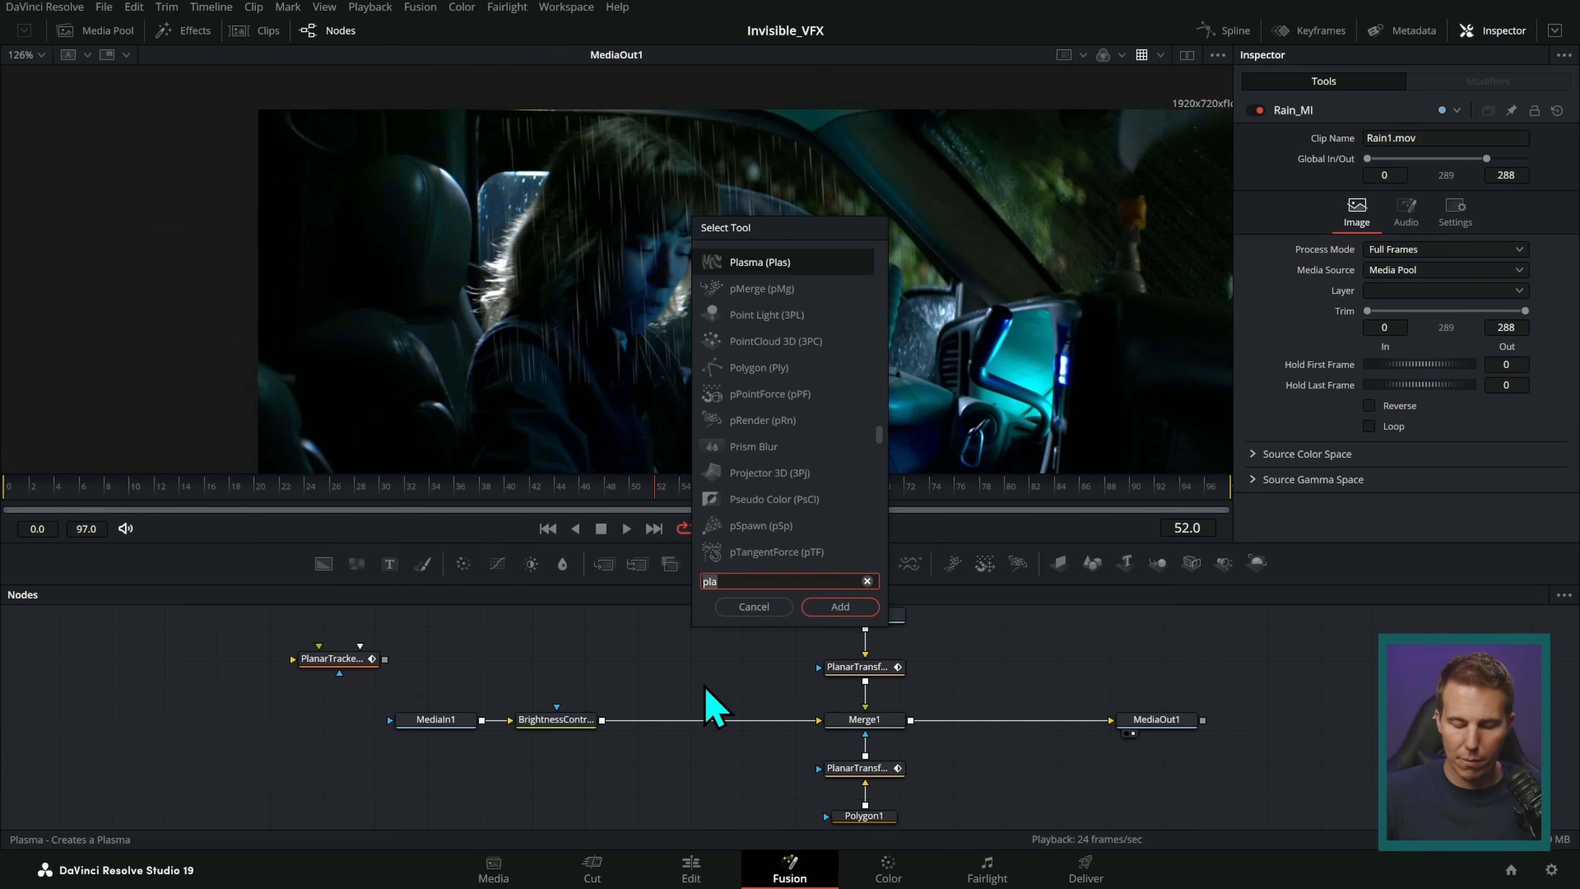
key(BackSpace)
key(BackSpace)
key(BackSpace)
text(magi)
key(Return)
drag(602, 719, 715, 659)
key(1)
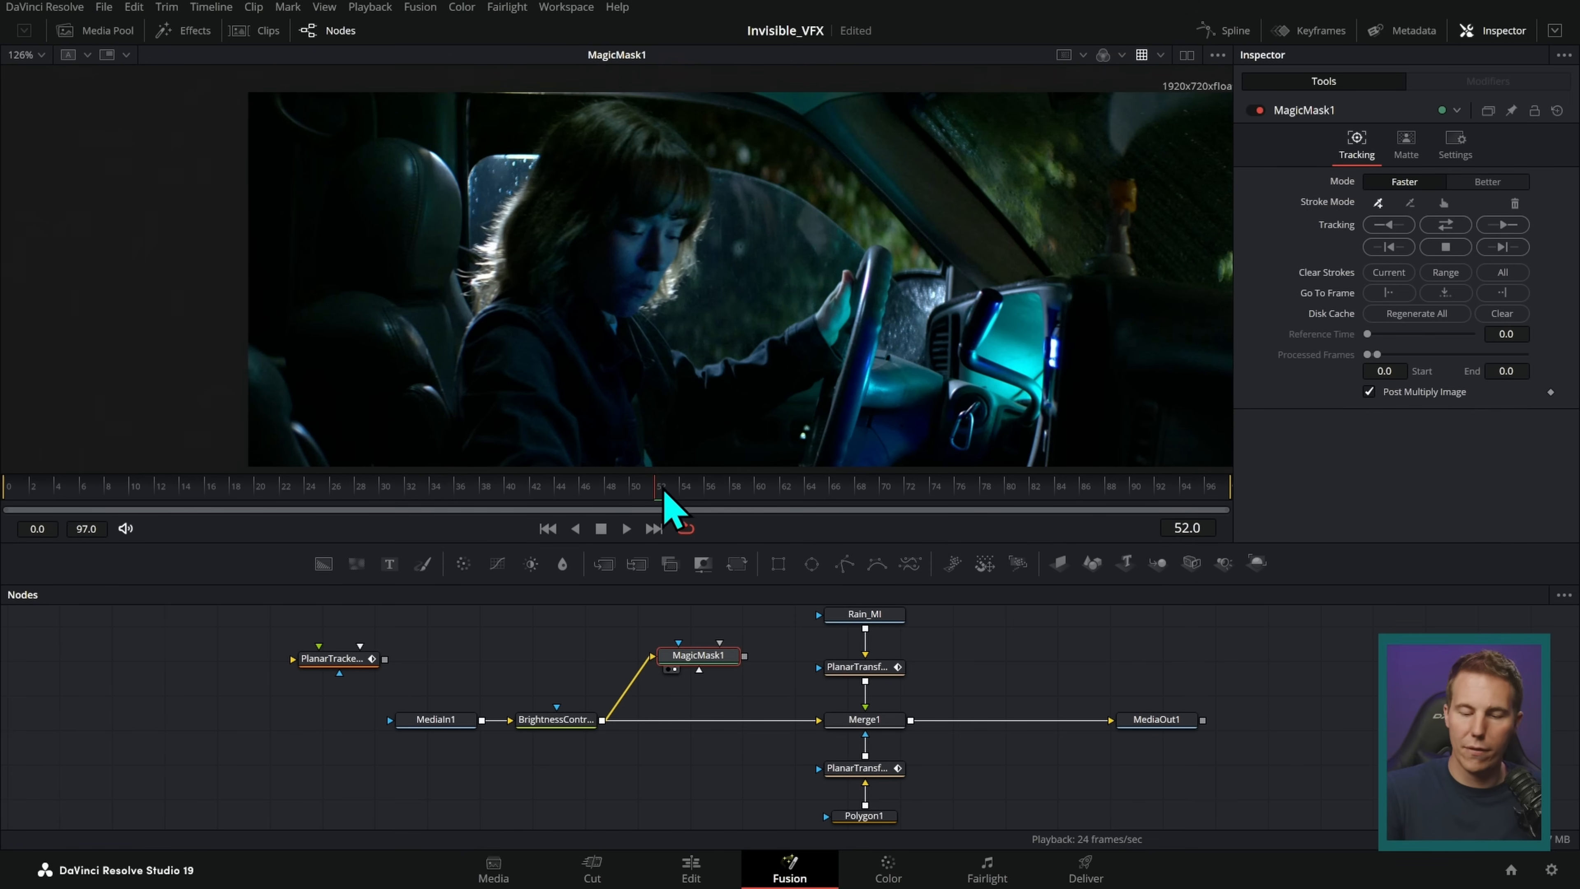
- Mark the driver and her arm with Magic Mask strokes at frame 52, exclude the window with subtract strokes, and track in both directions
mouse_move(578, 156)
mouse_down()
mouse_move(622, 156)
mouse_move(629, 216)
mouse_move(592, 291)
mouse_move(531, 345)
mouse_move(591, 386)
mouse_move(669, 391)
mouse_up()
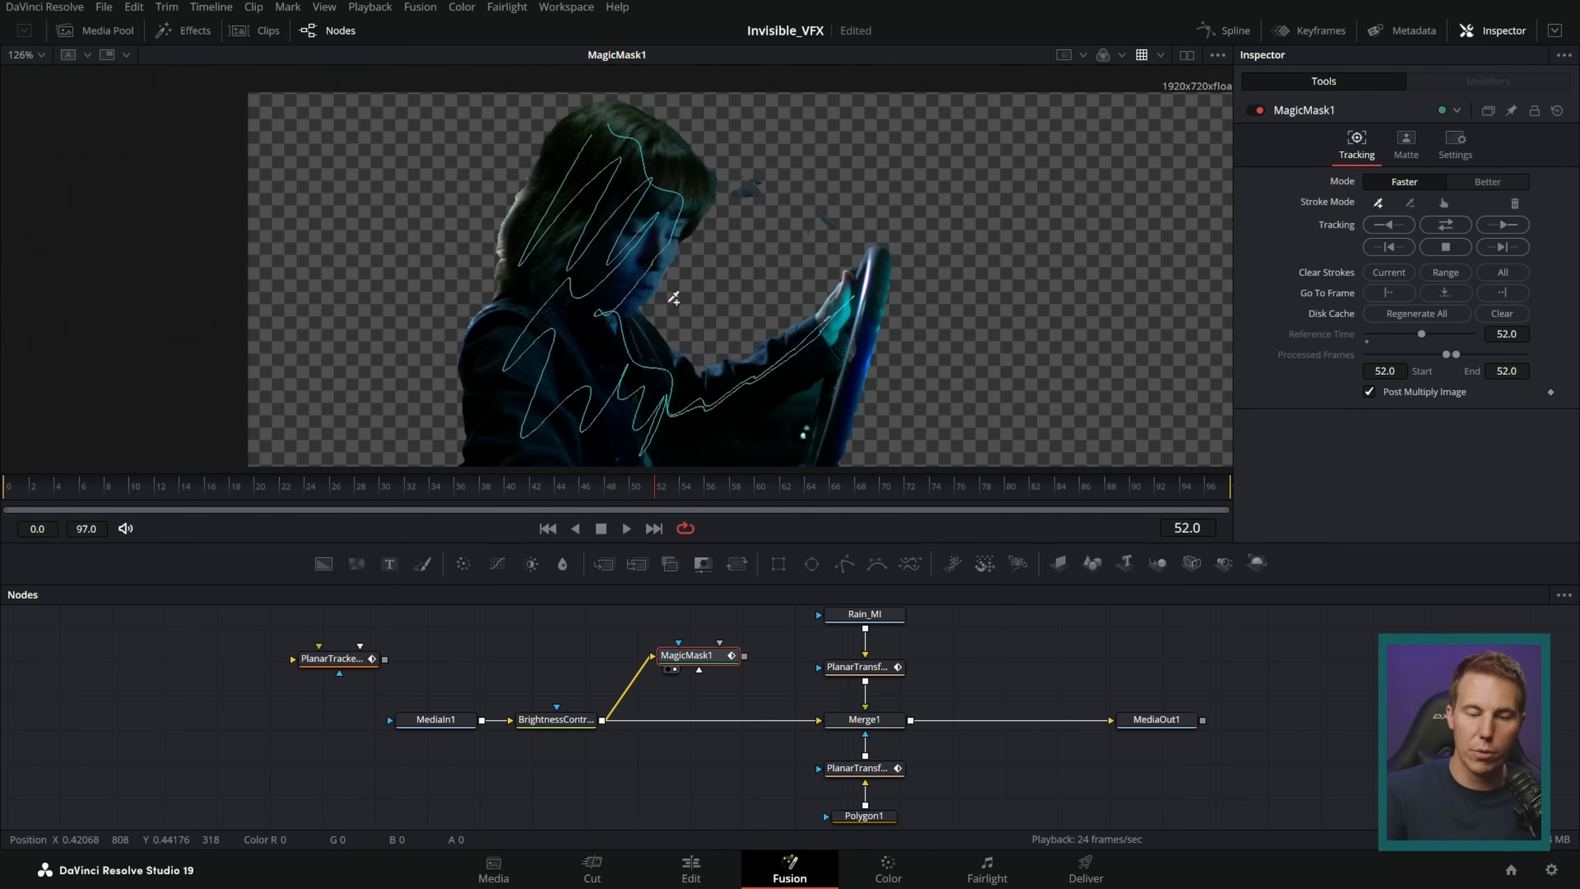
drag(681, 235, 664, 301)
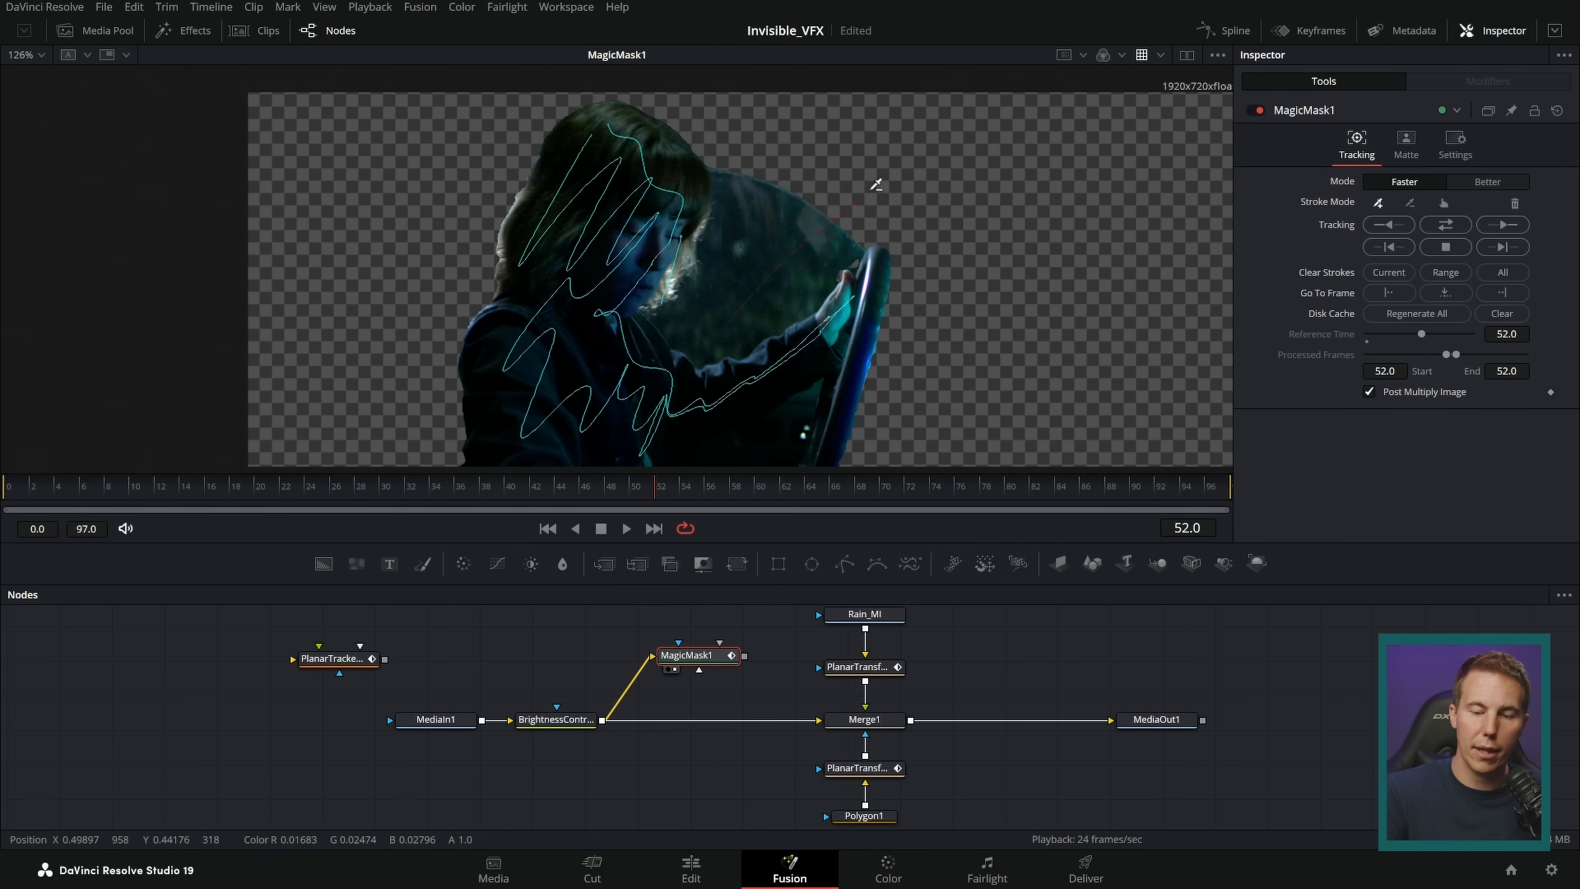
drag(715, 263, 675, 323)
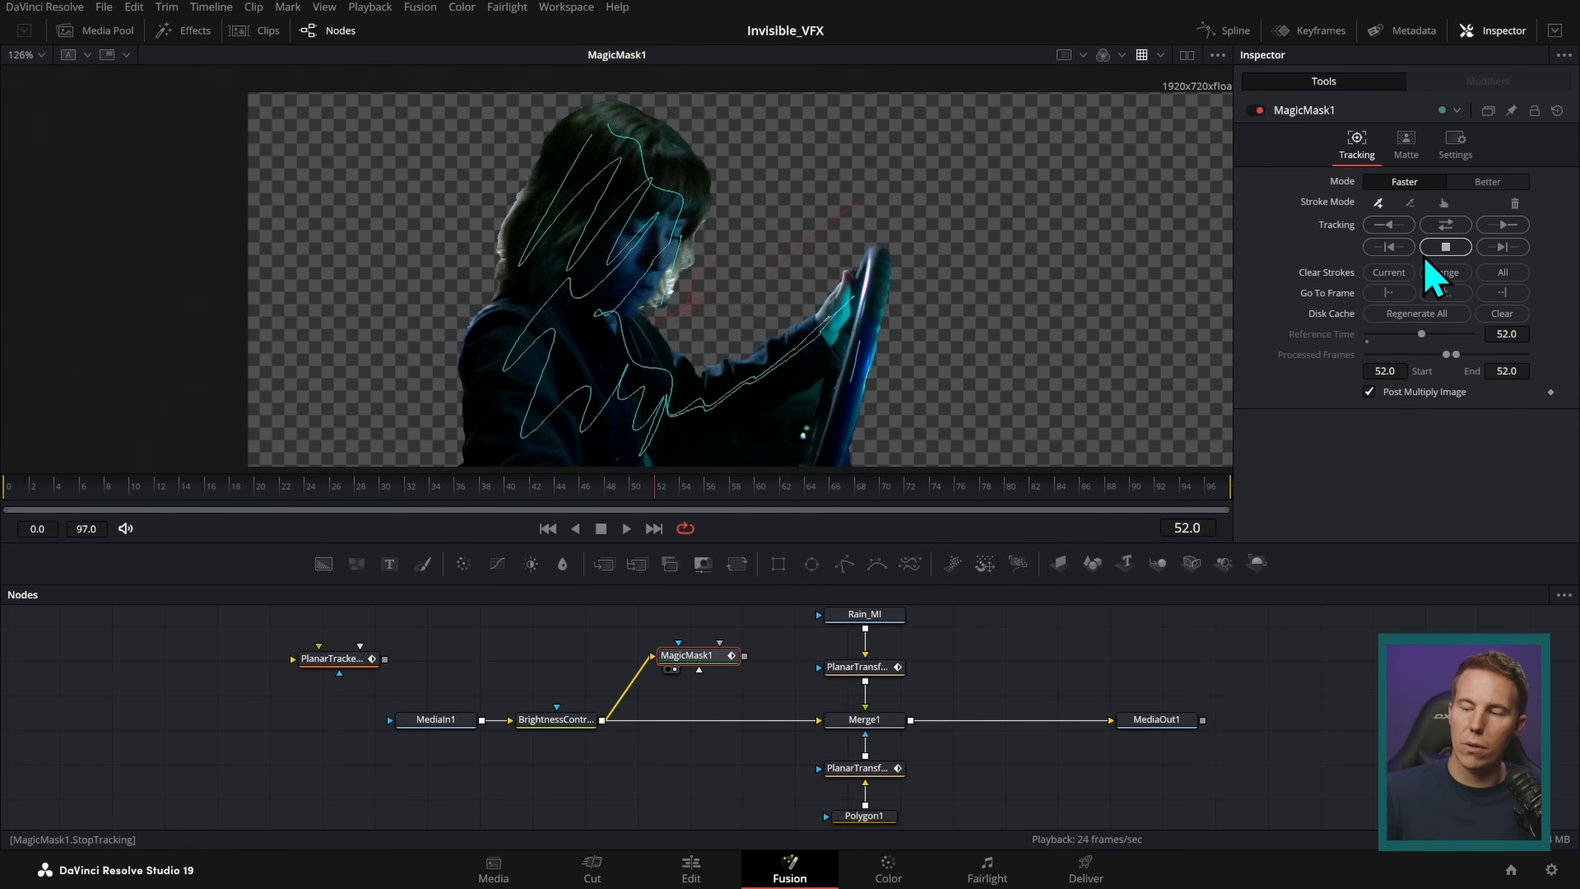
click(1446, 228)
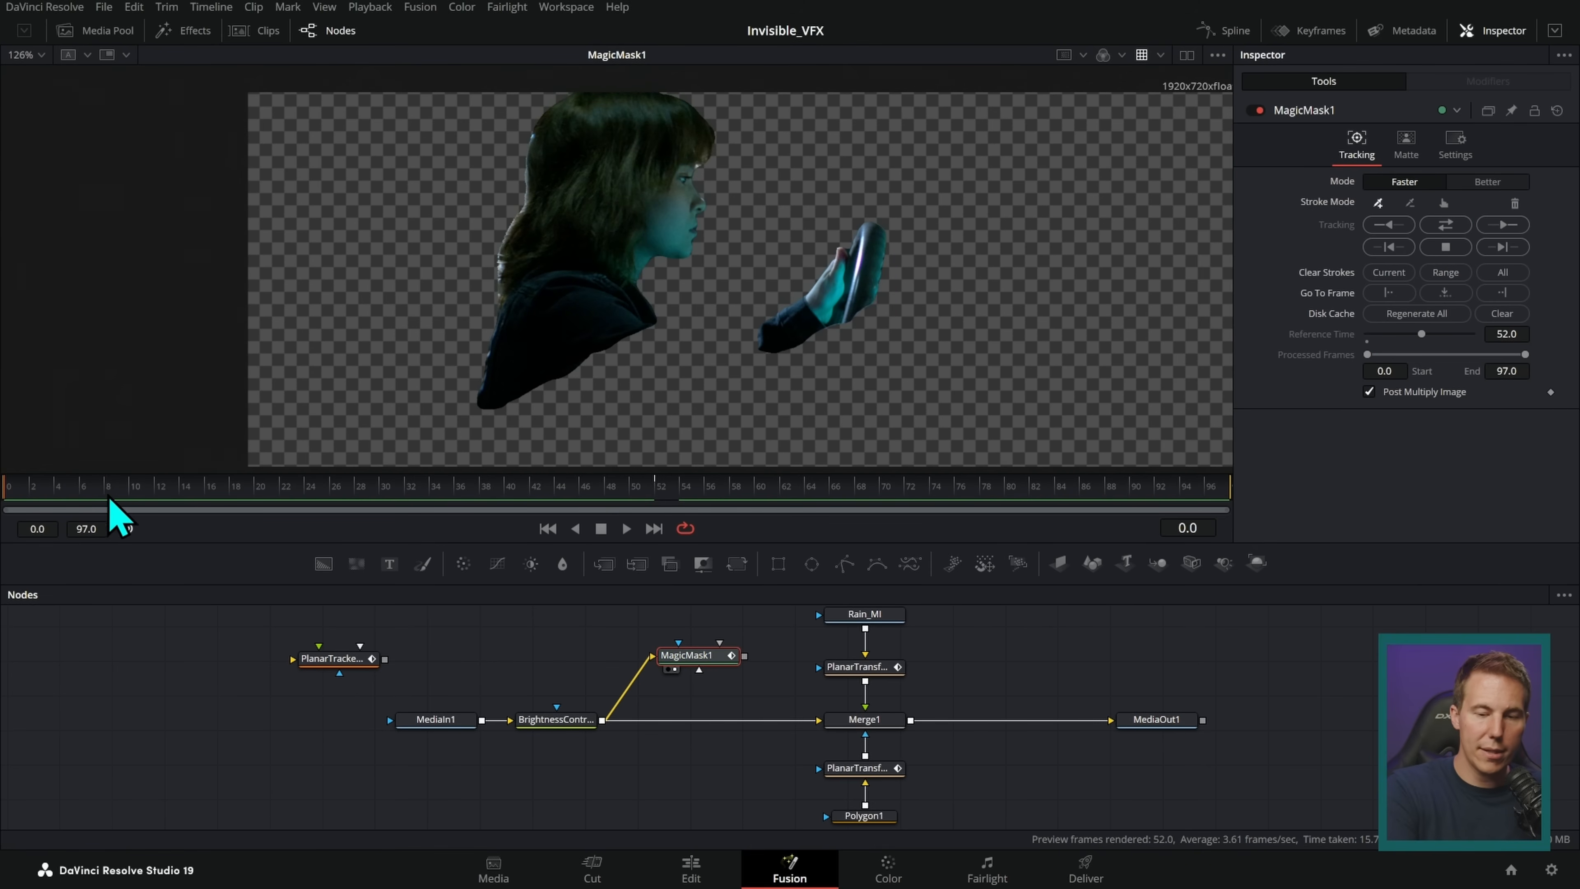
- Play and scrub the tracked Magic Mask, and step from frame 34 to frame 52 to check the driver's cutout
key(space)
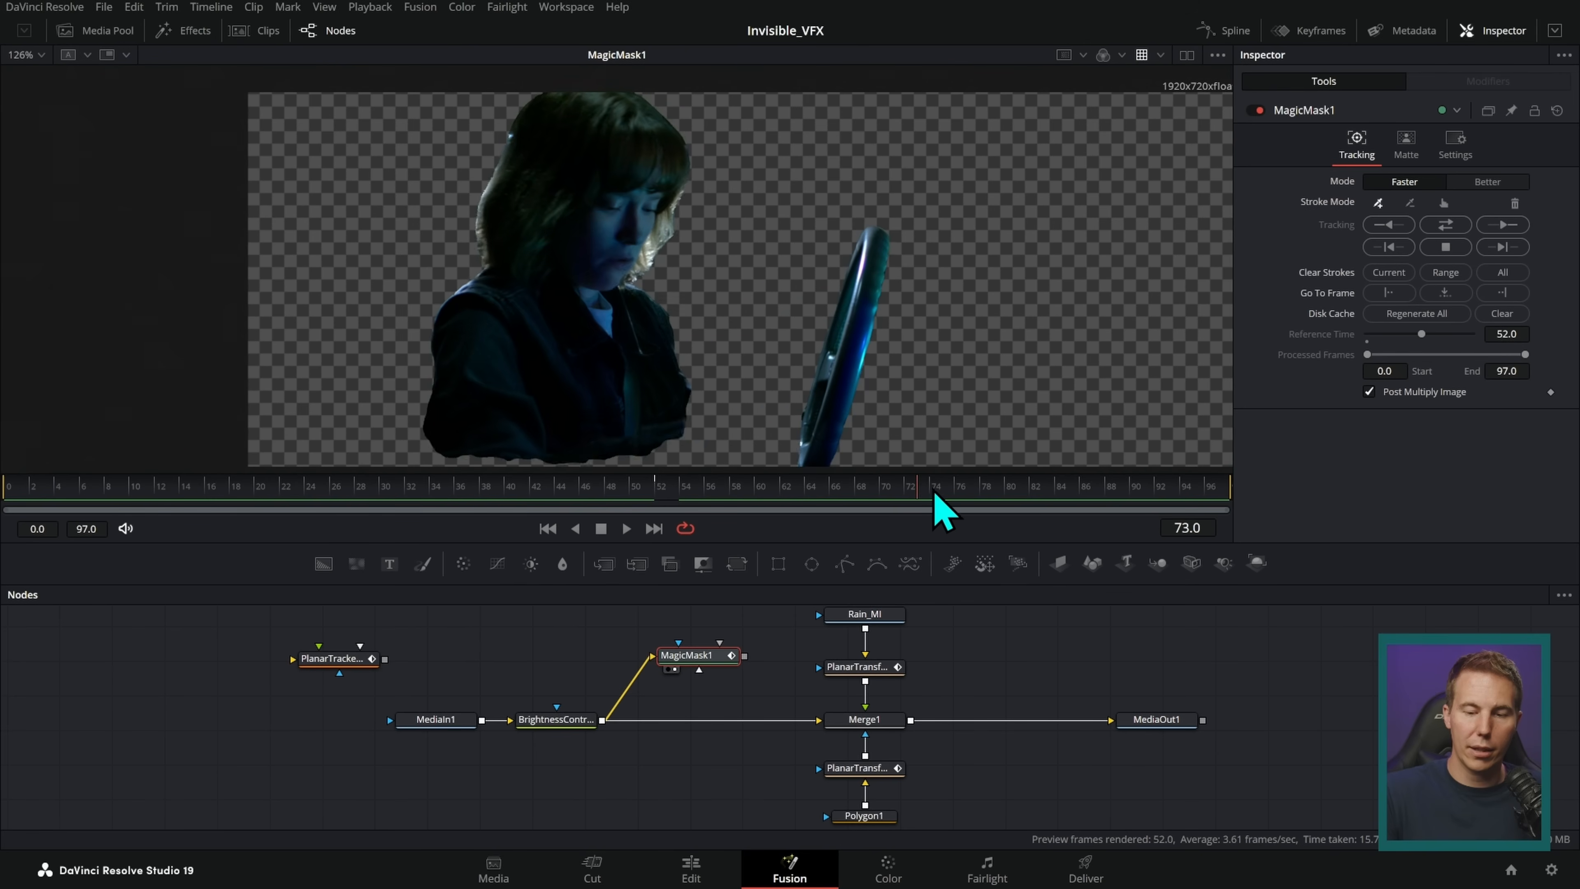
drag(1134, 495, 434, 508)
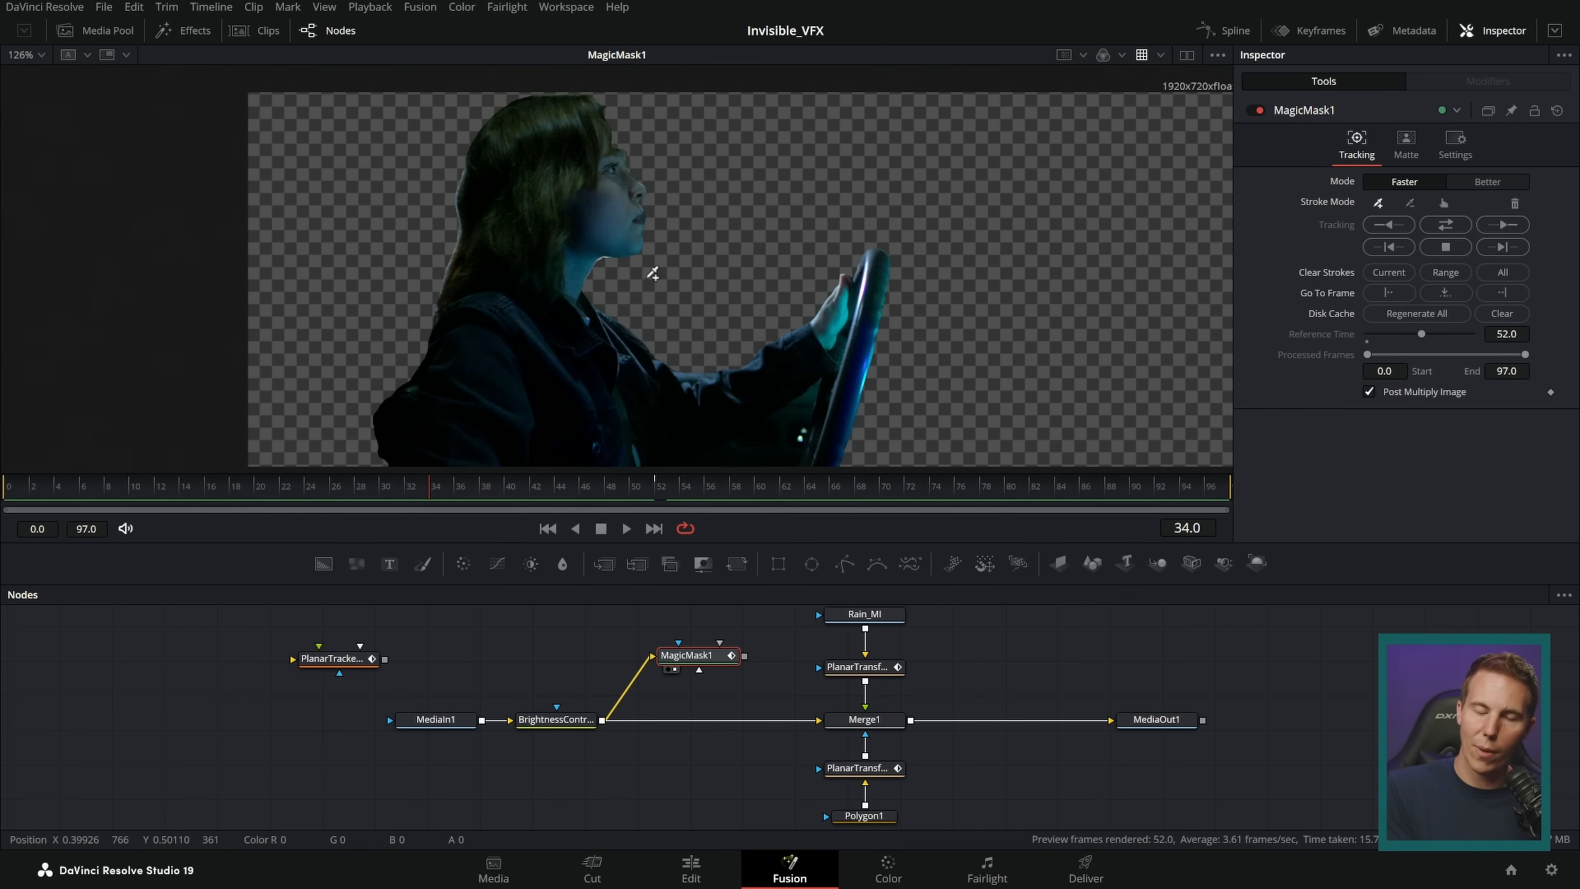
key(Right)
key(Left)
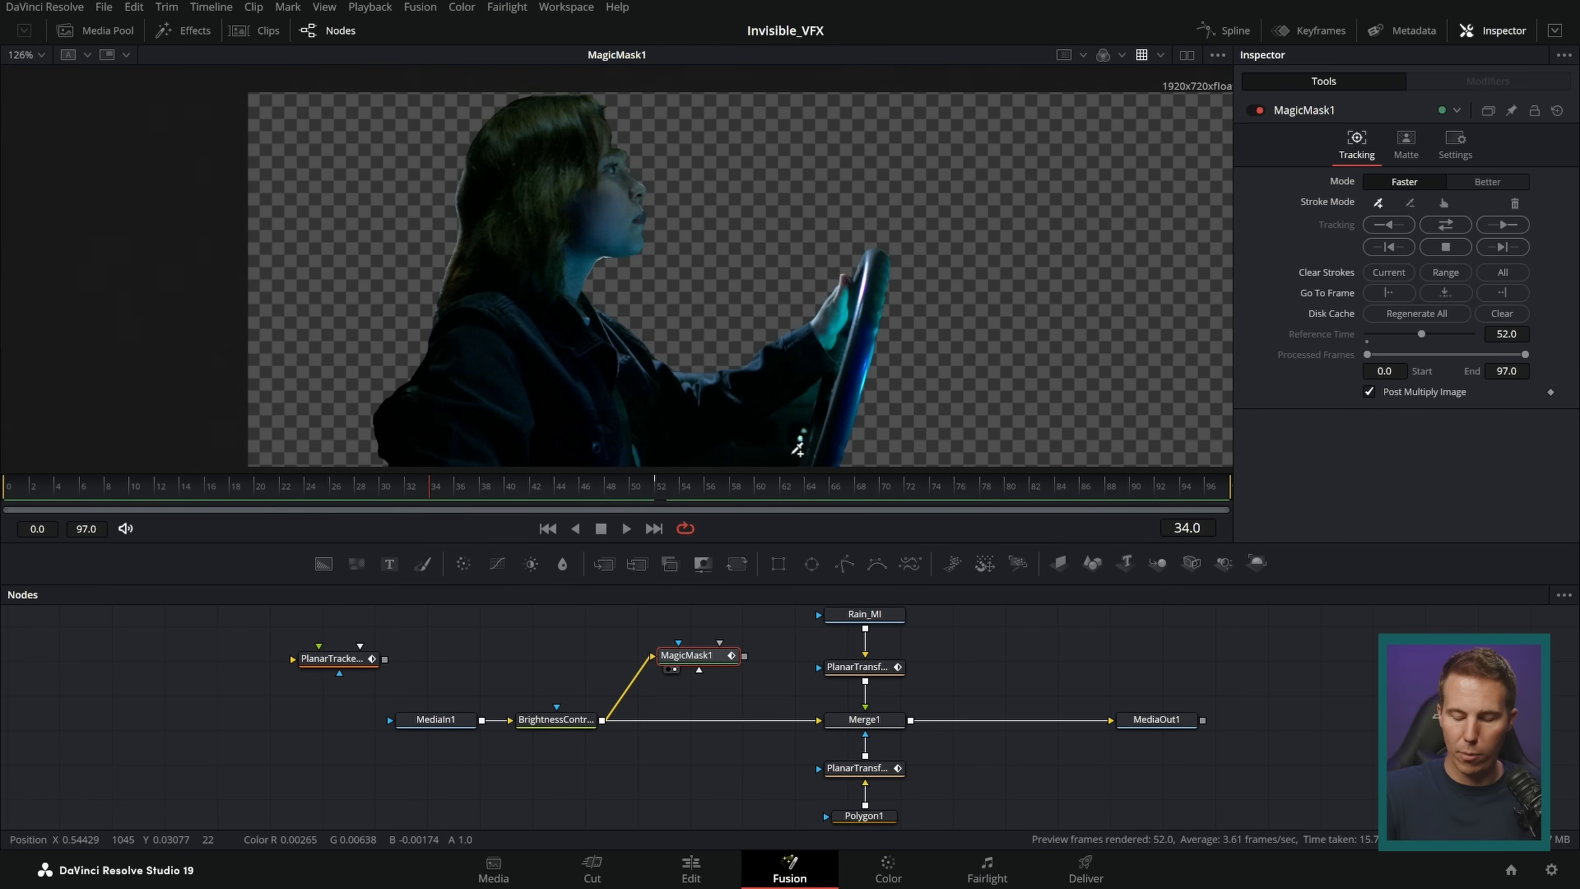
key(Right)
key(Right)
key(Right)
key(Right)
key(Right)
key(Right)
key(Right)
key(Right)
key(Right)
key(Right)
key(Right)
key(Right)
key(Right)
key(Right)
key(Right)
key(Right)
key(Right)
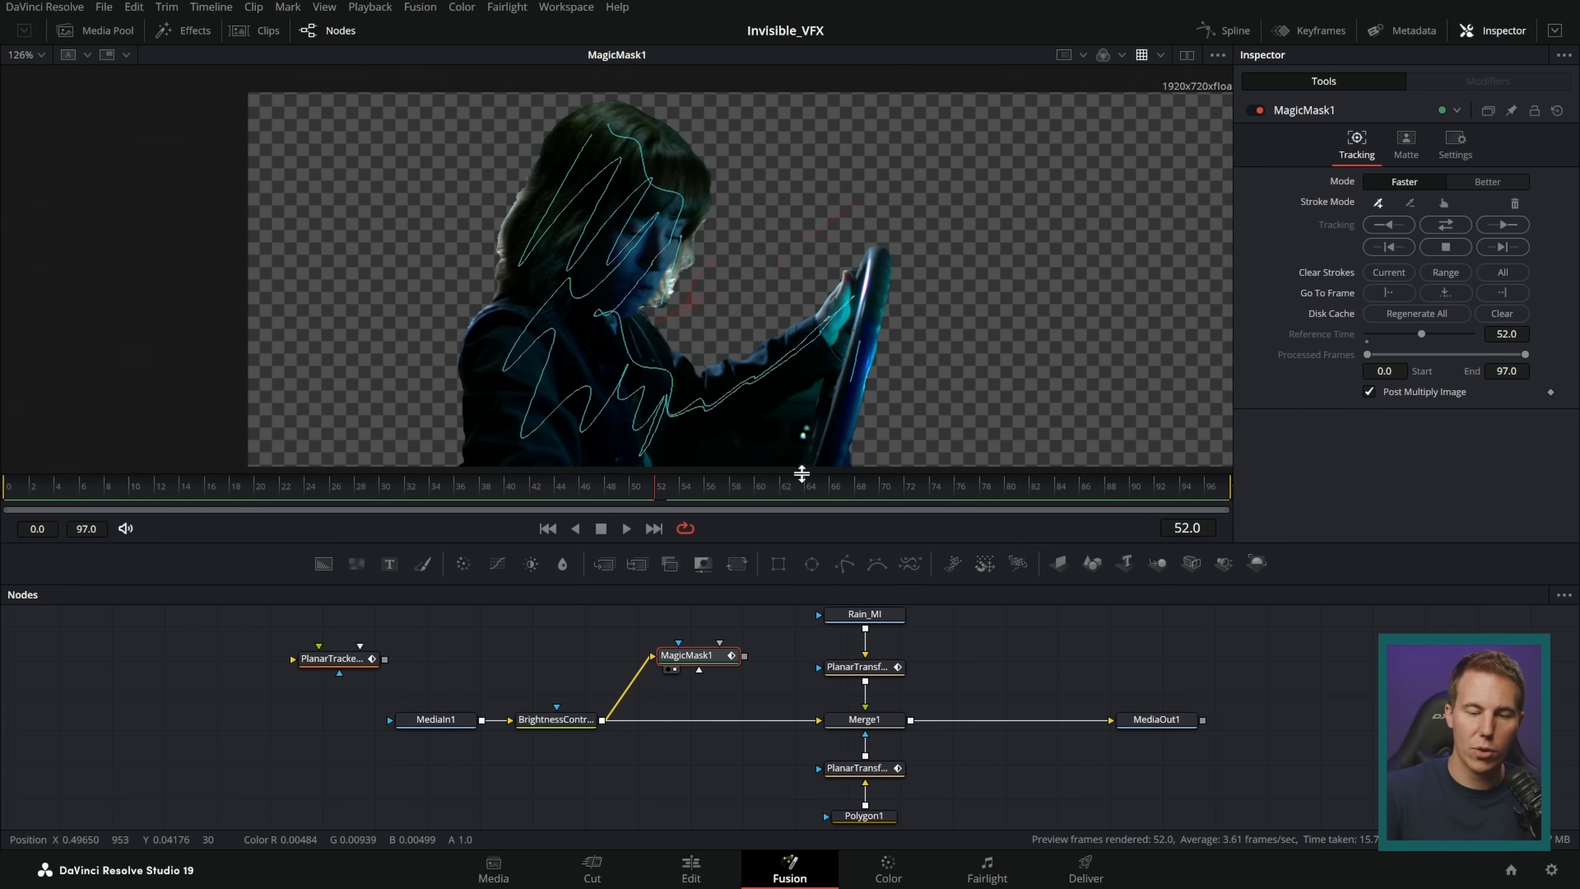
- Step back to frame 39 and add Magic Mask strokes over the driver's fringe and forehead
key(Left)
key(Left)
key(Left)
key(Left)
key(Left)
key(Left)
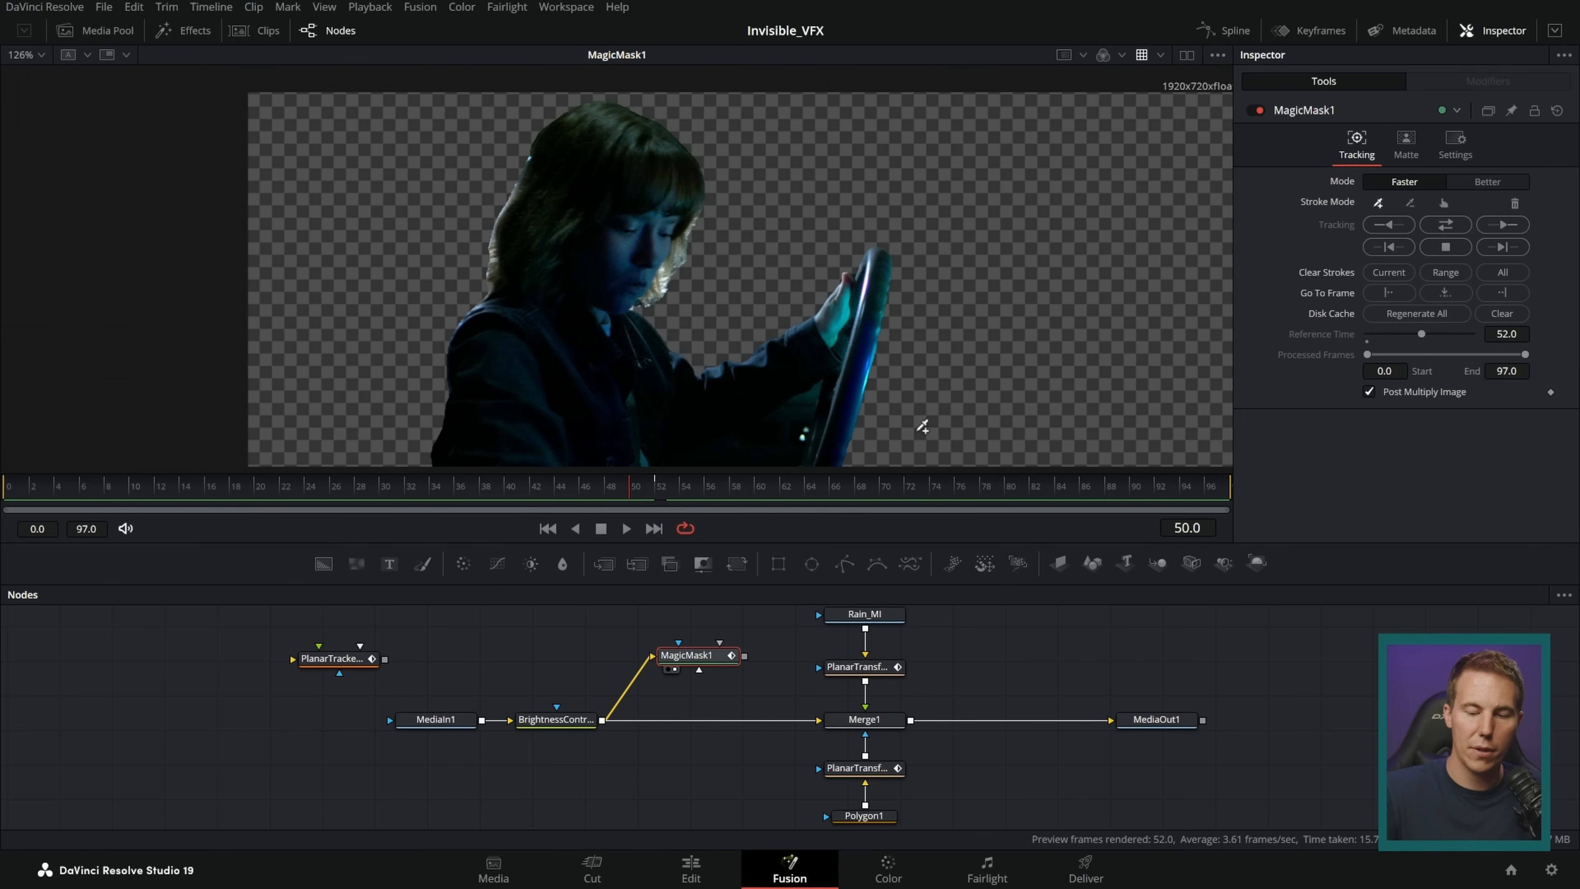
key(Left)
key(Left)
key(Left)
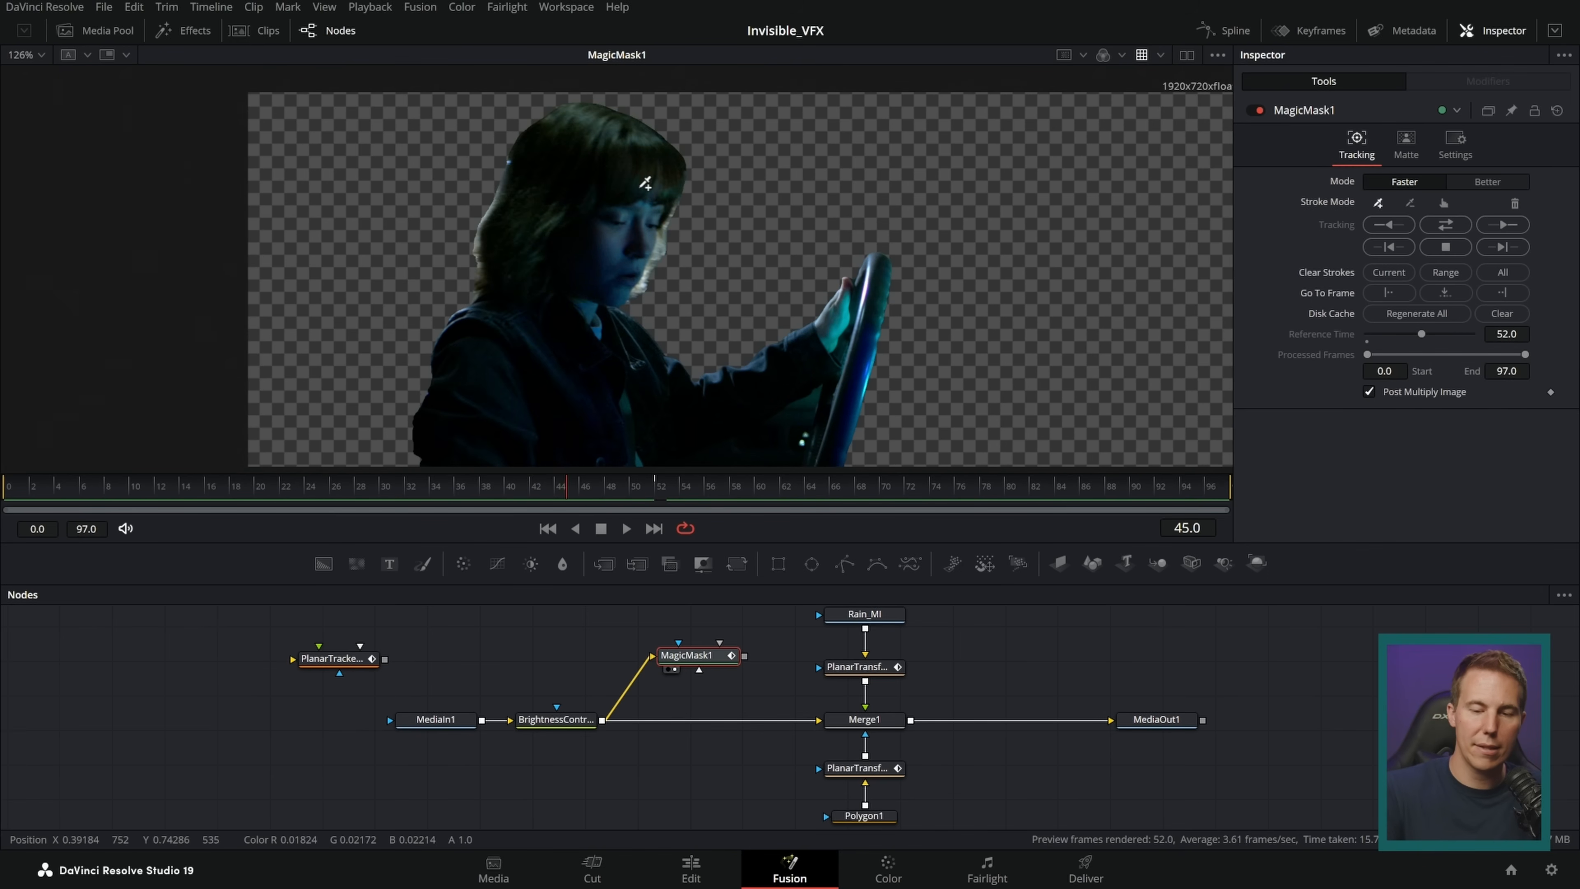
key(Left)
key(Right)
key(Left)
key(Left)
key(Left)
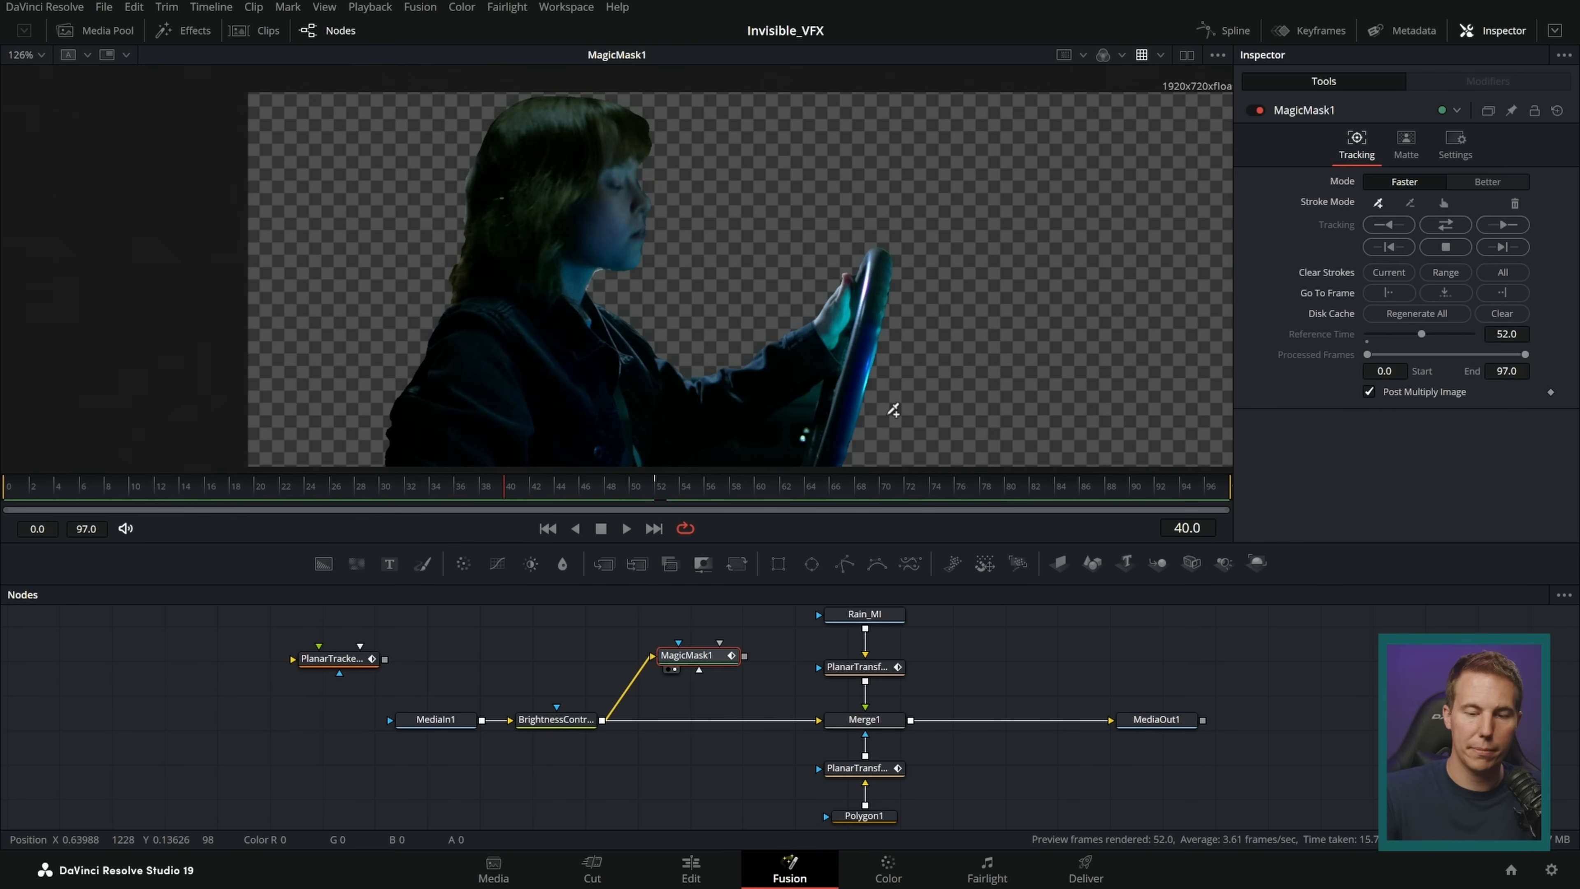
key(Left)
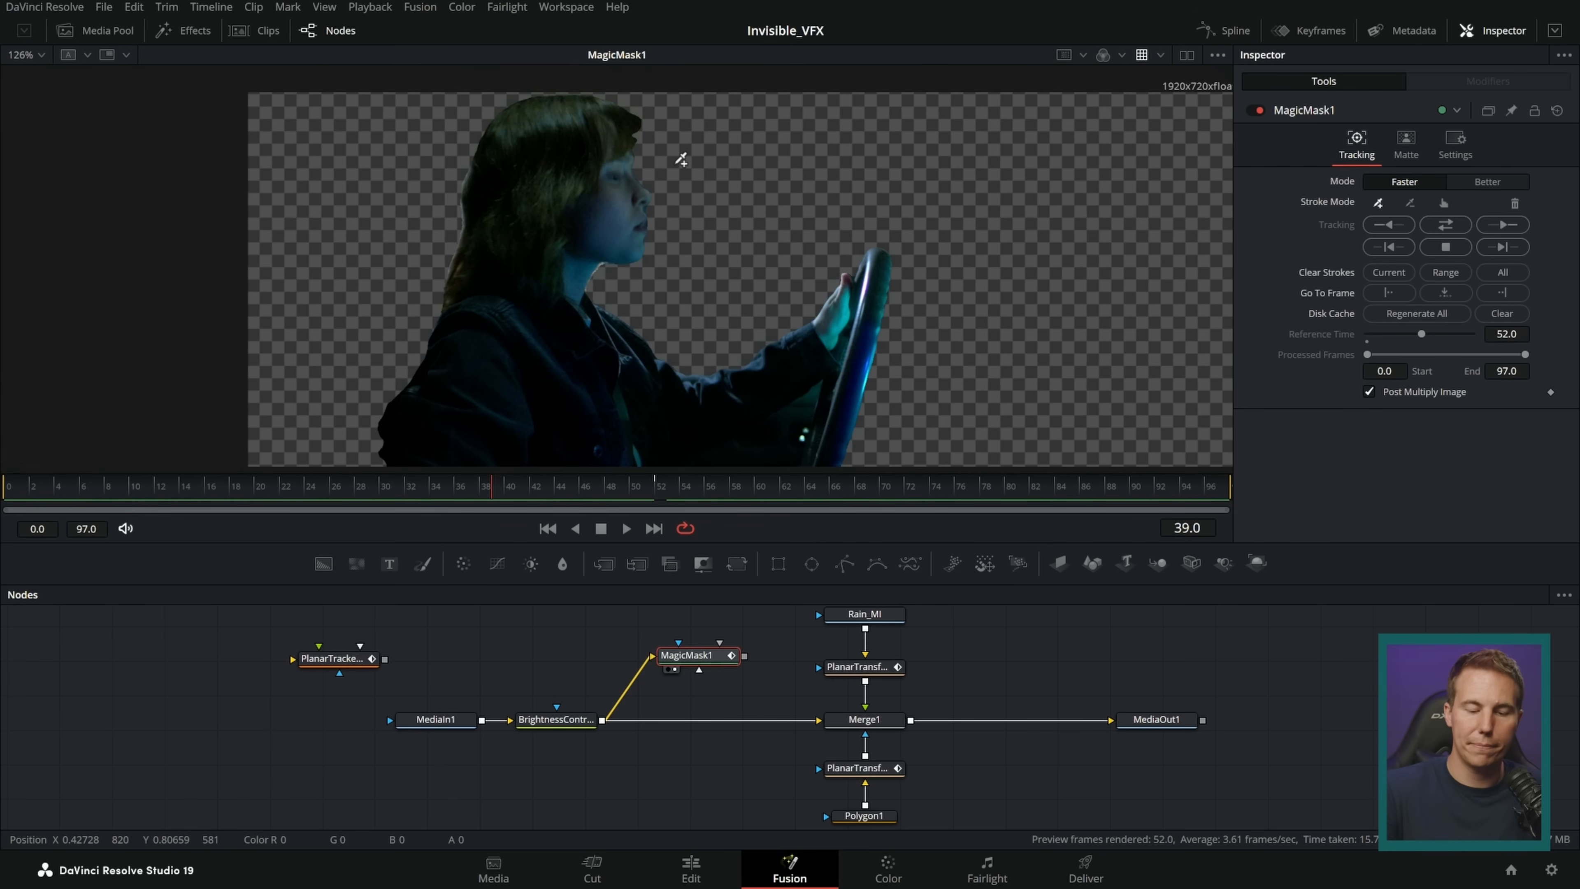
drag(640, 132, 625, 153)
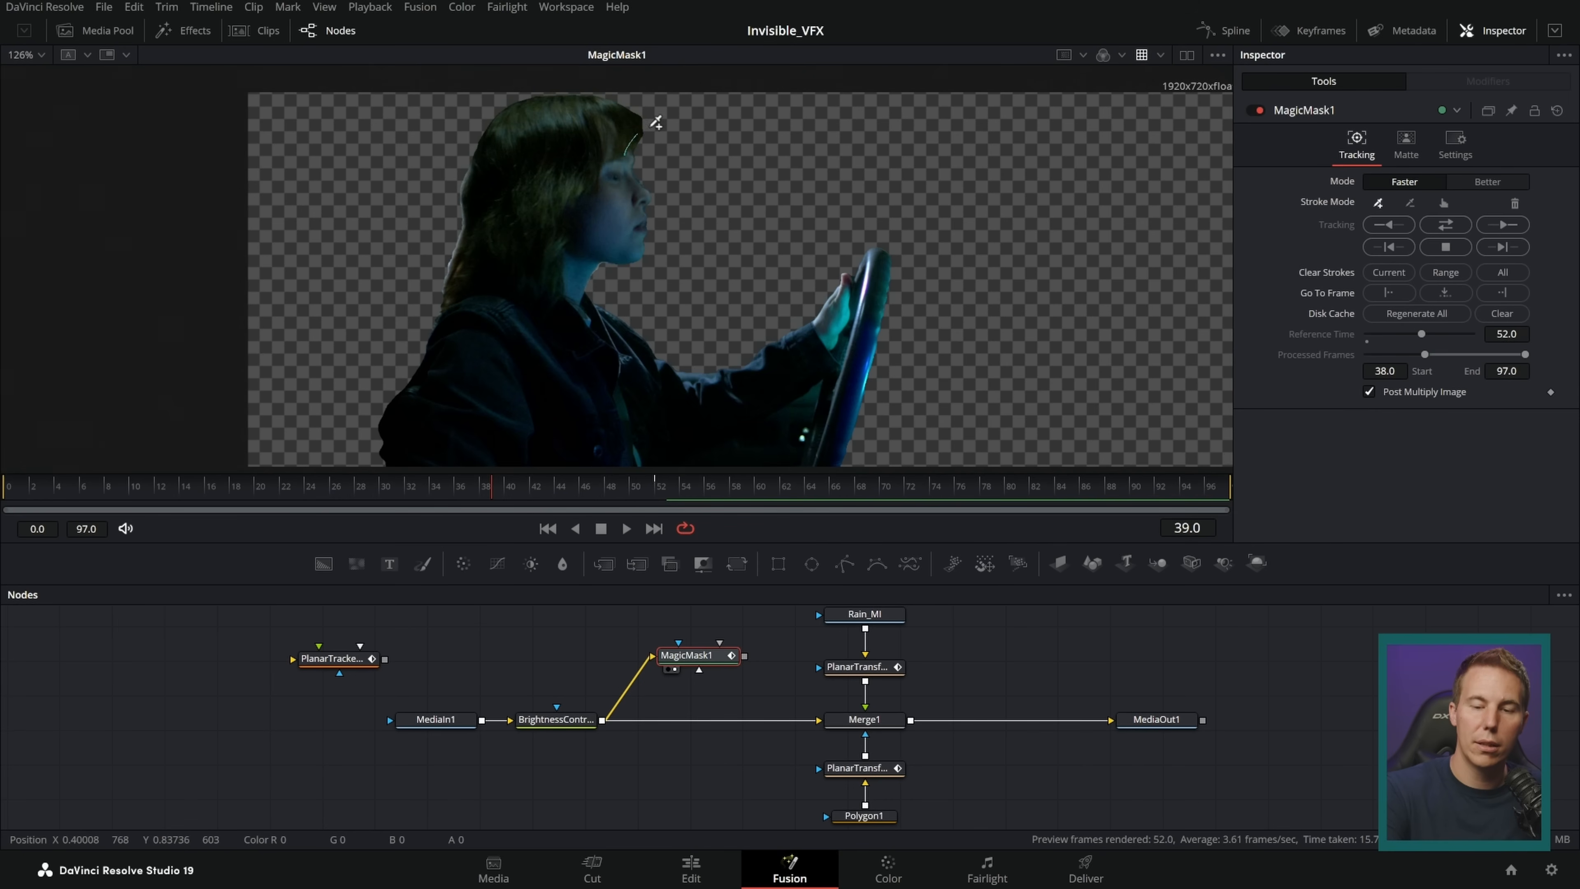
drag(636, 99, 640, 129)
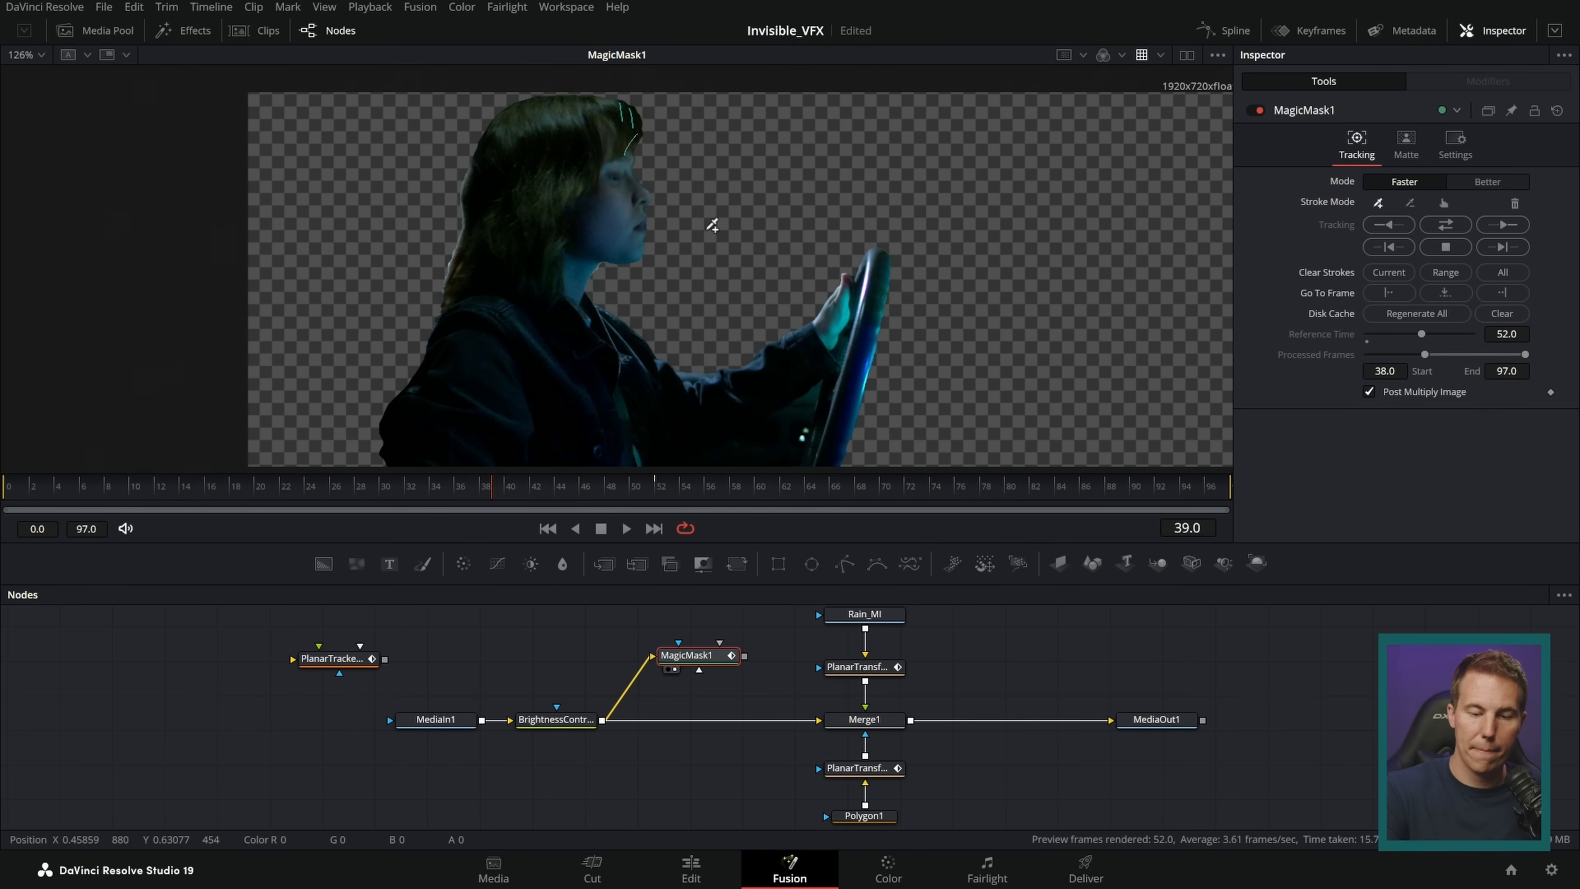
- Compare the MediaIn1 and BrightnessContrast1 images with the Magic Mask cutout at frame 39
click(404, 733)
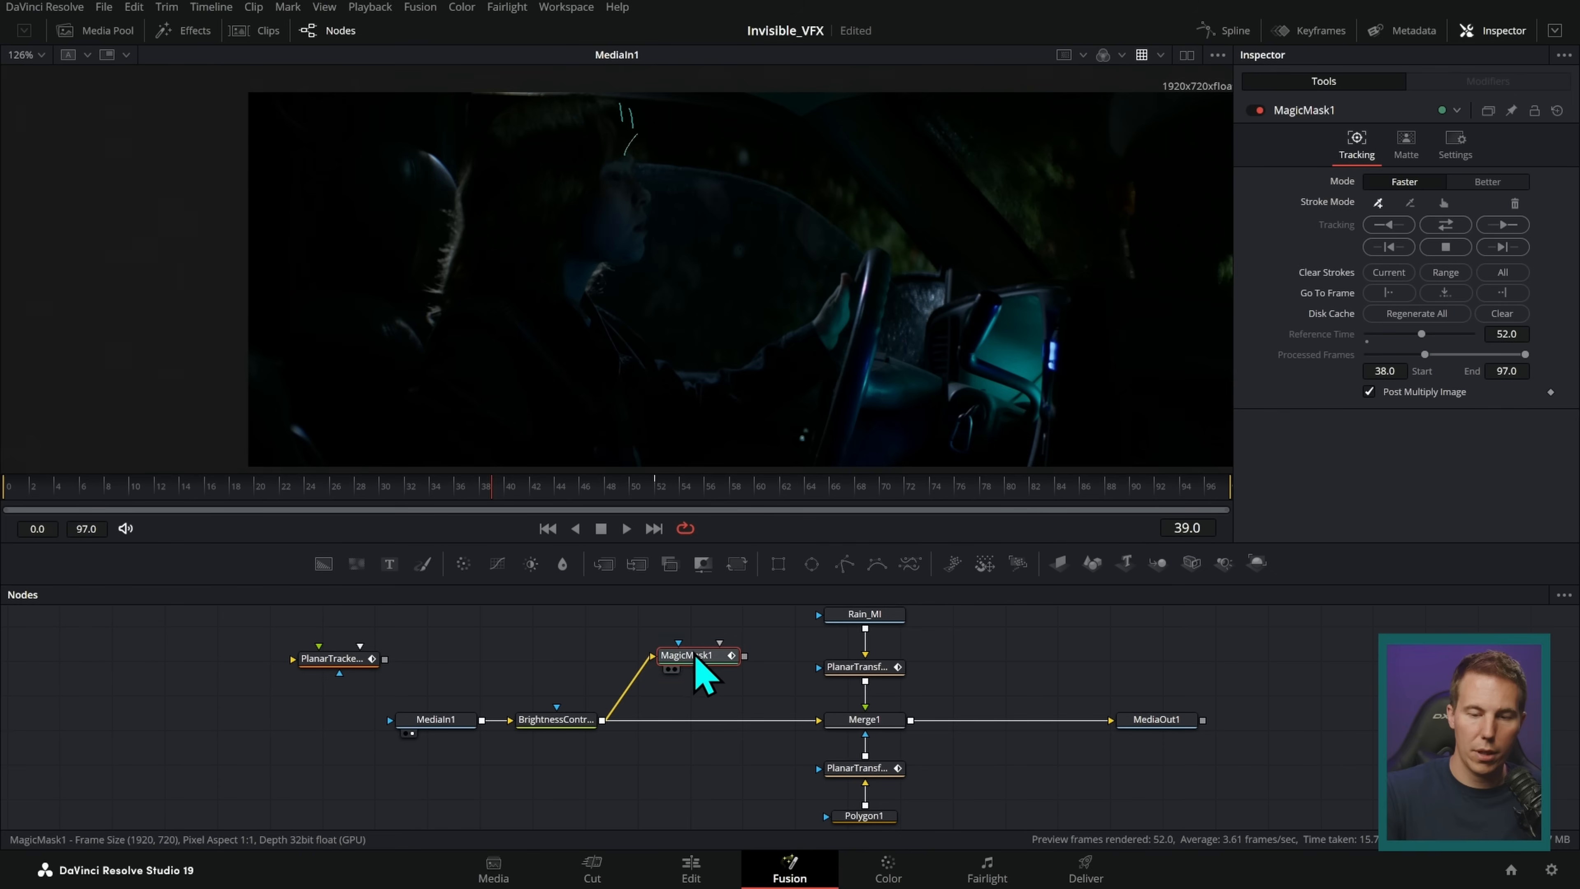
click(664, 668)
click(528, 734)
click(670, 669)
drag(555, 718, 575, 666)
key(ctrl+z)
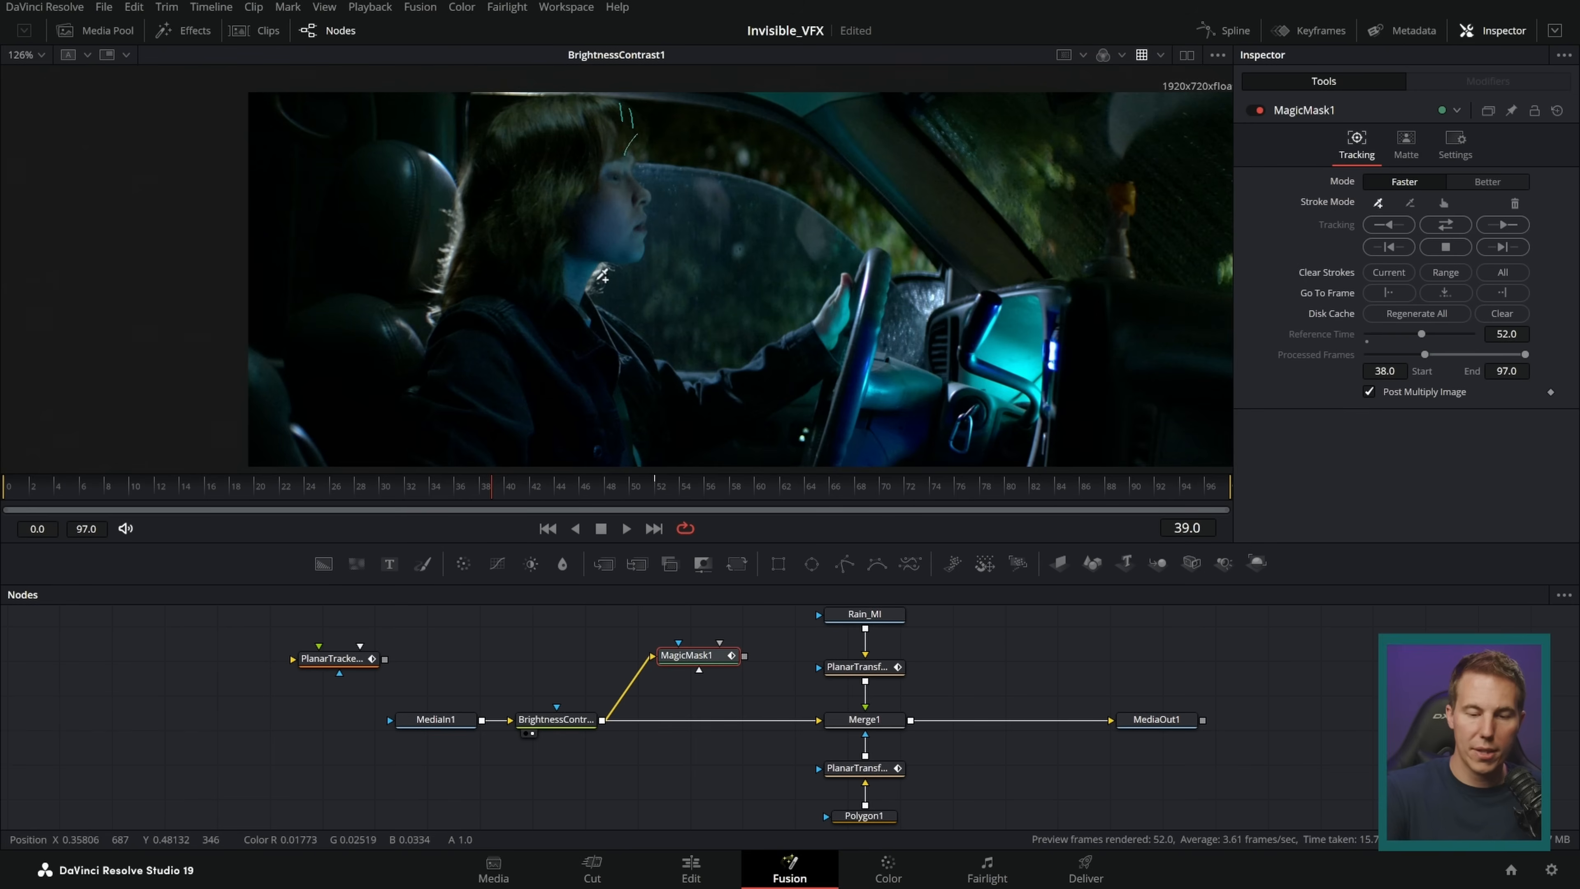
click(671, 669)
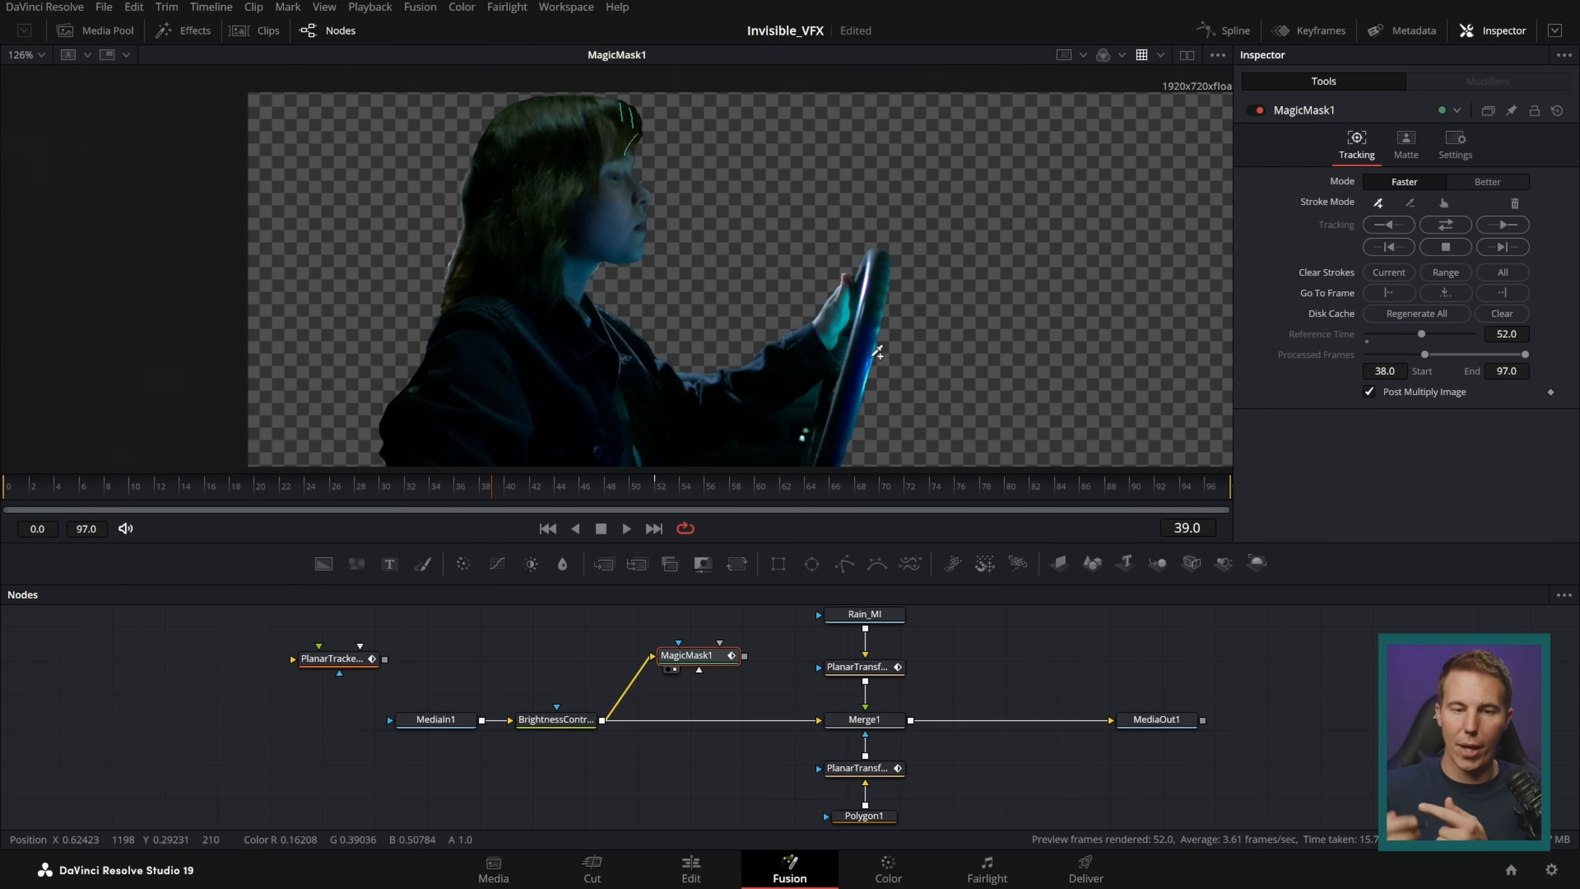
- Track the Magic Mask in reverse from frame 39 and check the frames around the new strokes
mouse_move(509, 493)
mouse_down()
mouse_move(638, 490)
mouse_move(477, 495)
mouse_move(501, 498)
mouse_up()
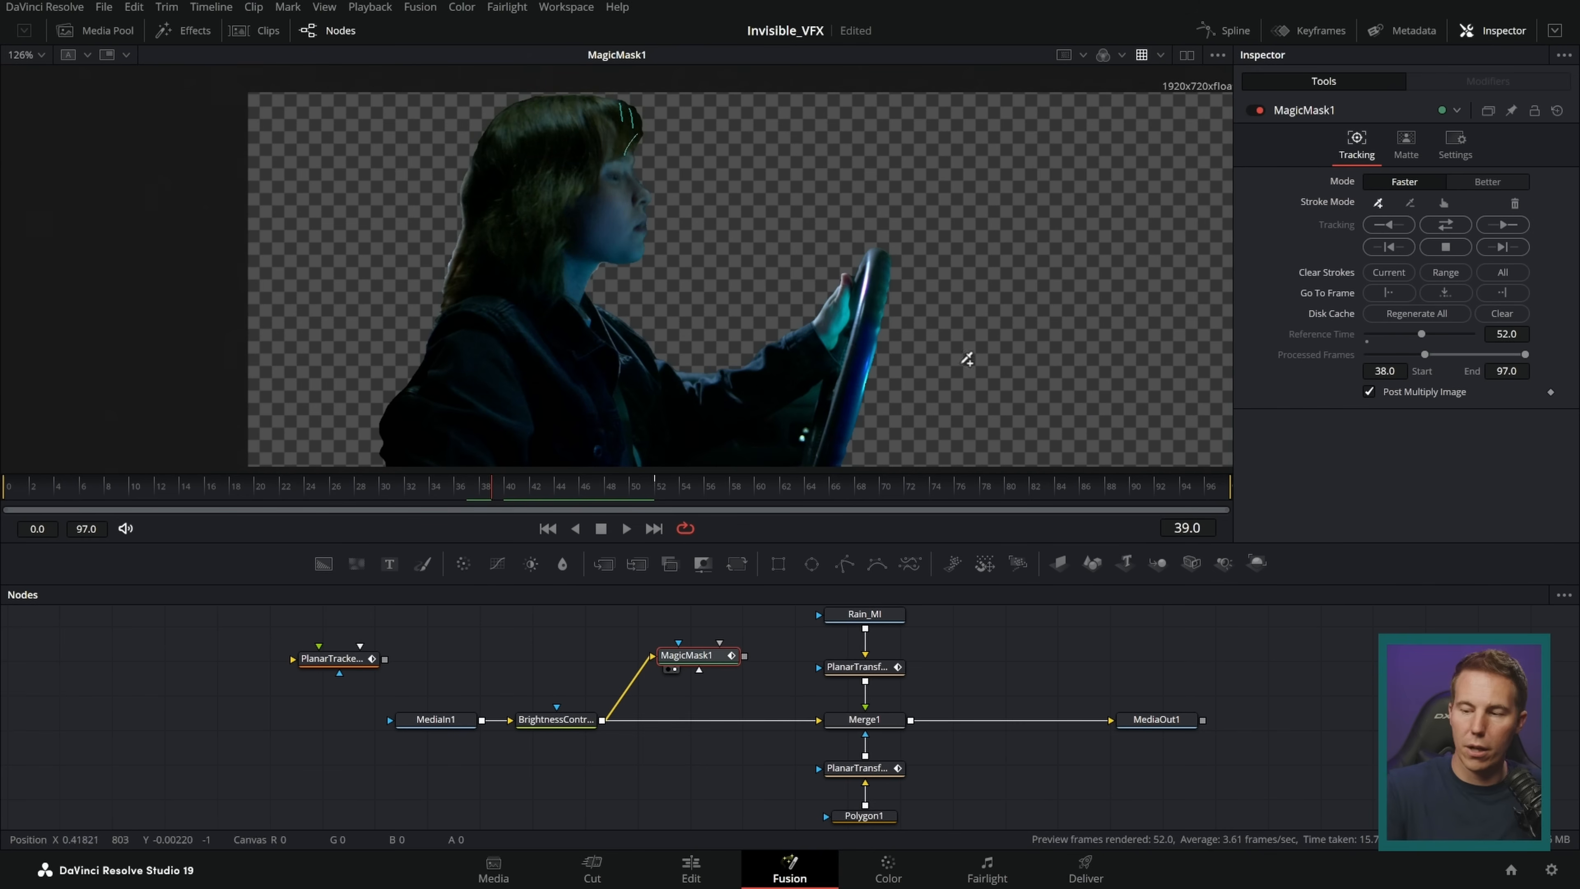
click(1396, 246)
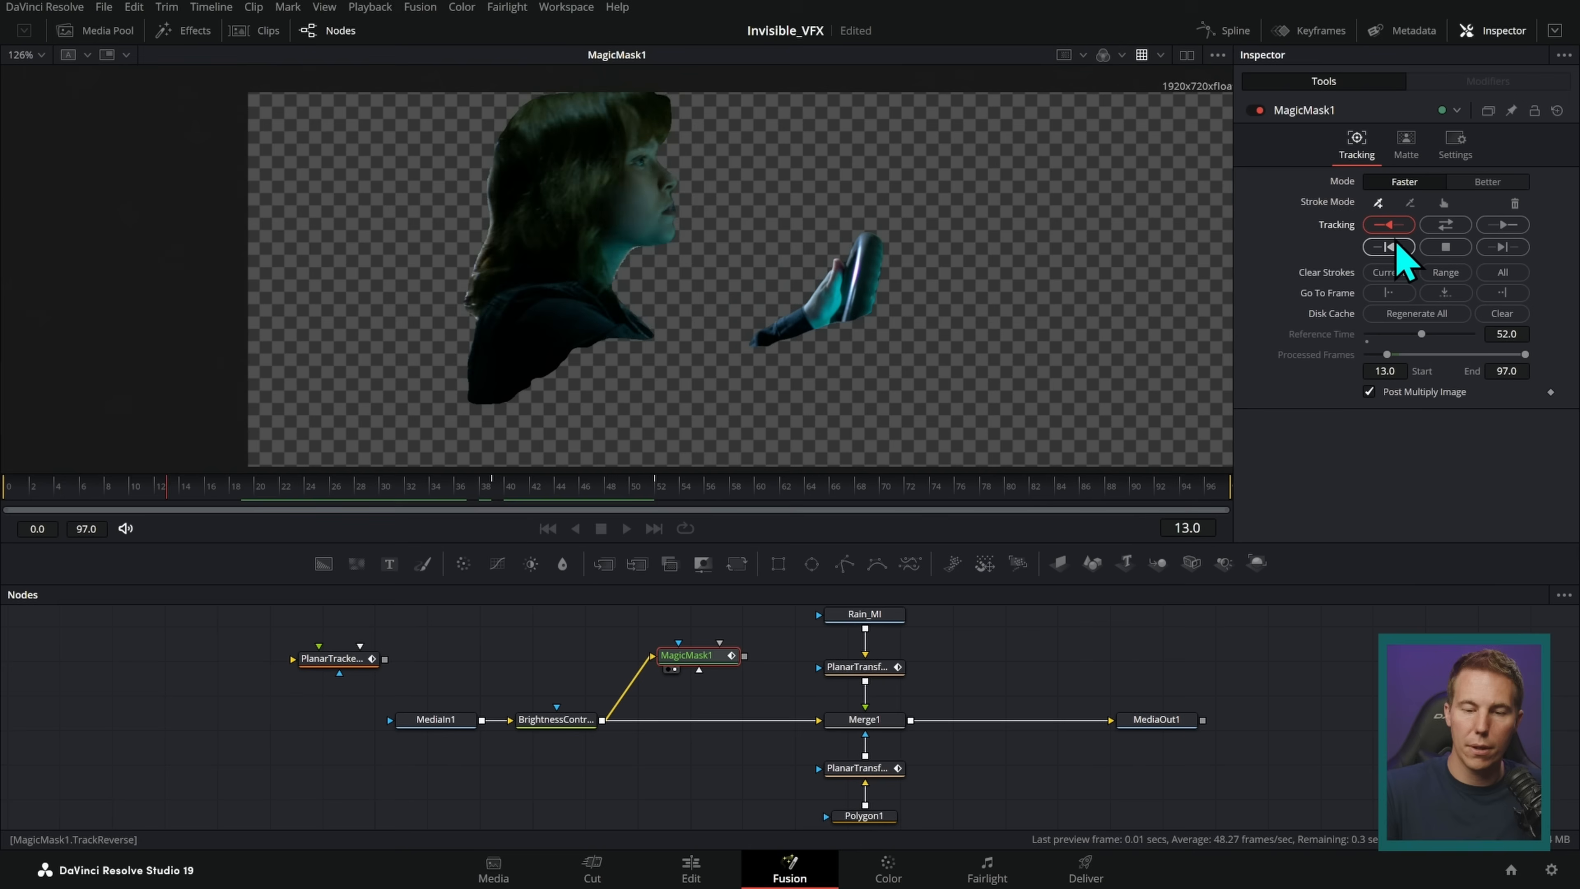
click(500, 496)
key(Left)
key(Left)
key(Left)
key(Left)
key(Left)
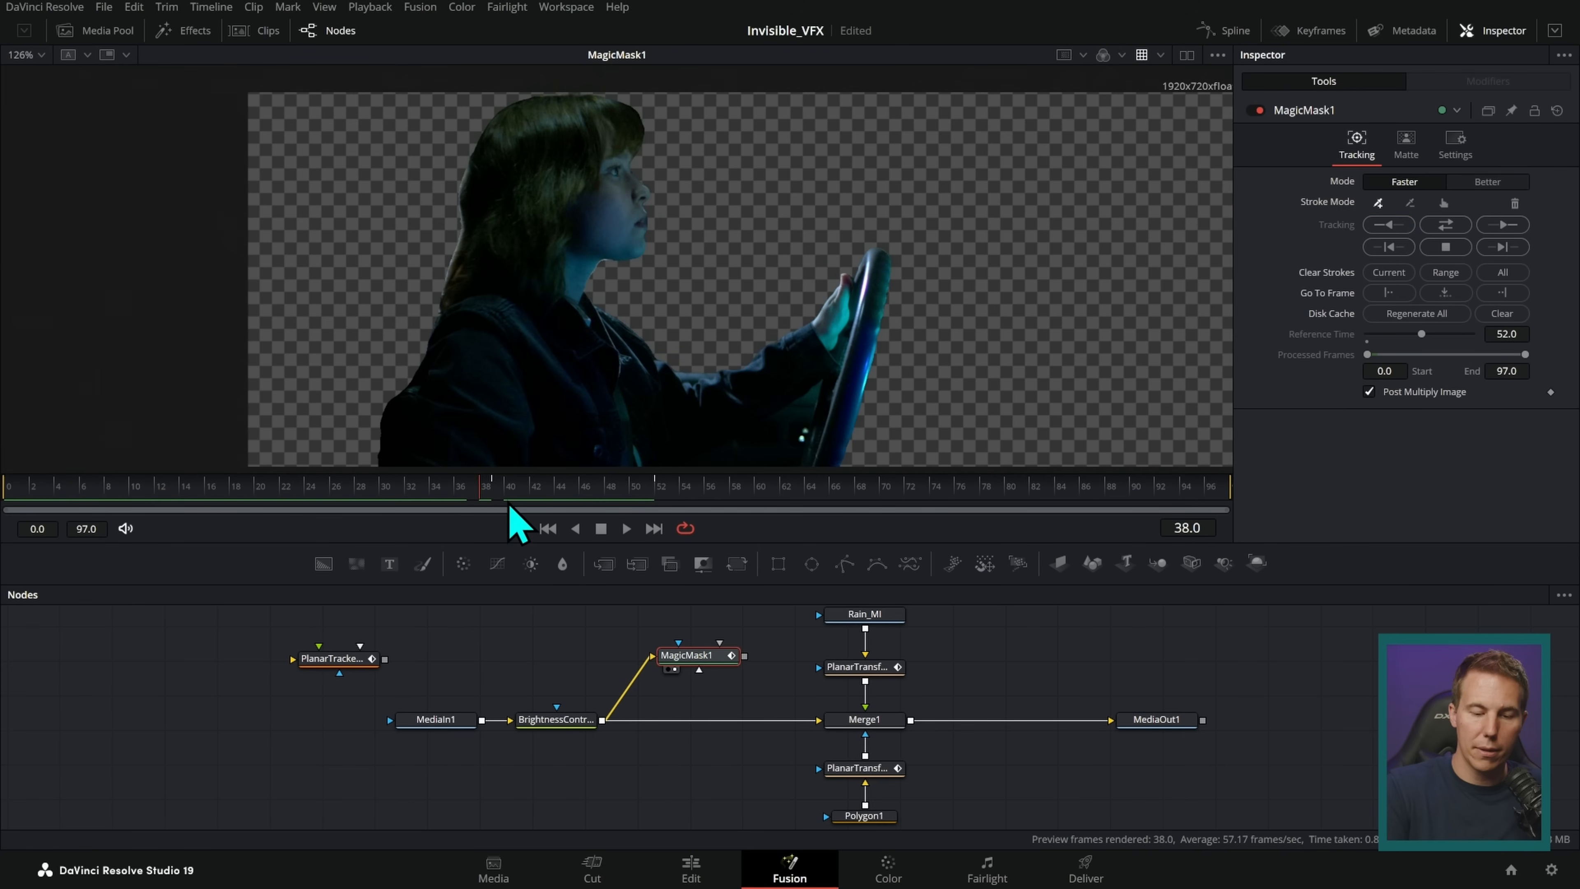
- Step back and forth through the frames down to about frame 26 to examine the mask around the driver's arms and torso
key(Left)
key(Left)
key(Left)
key(Left)
key(Left)
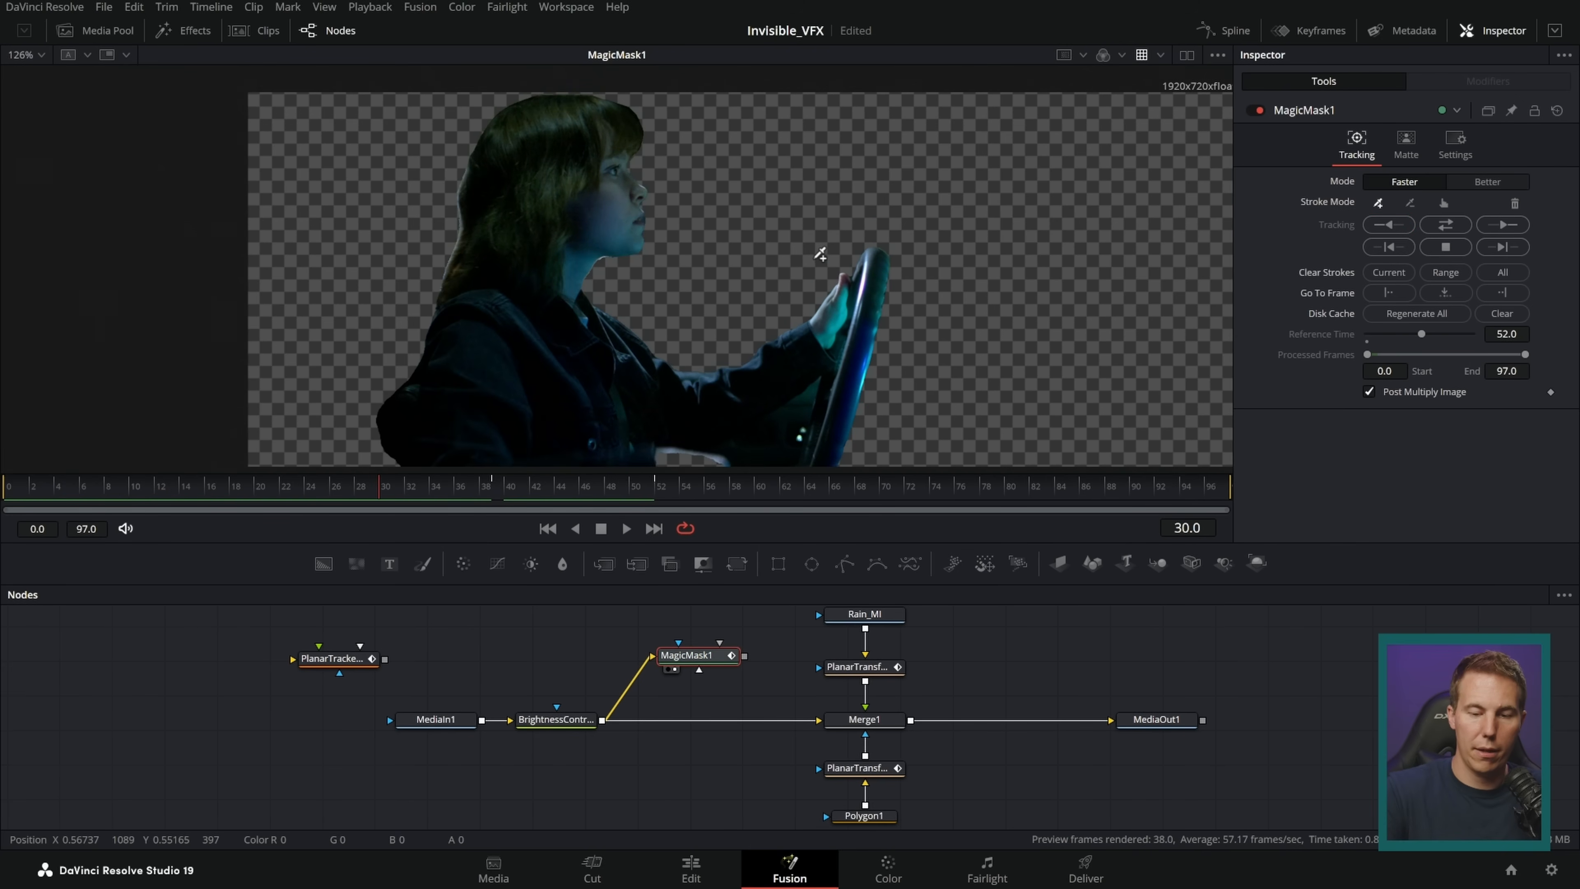
key(Left)
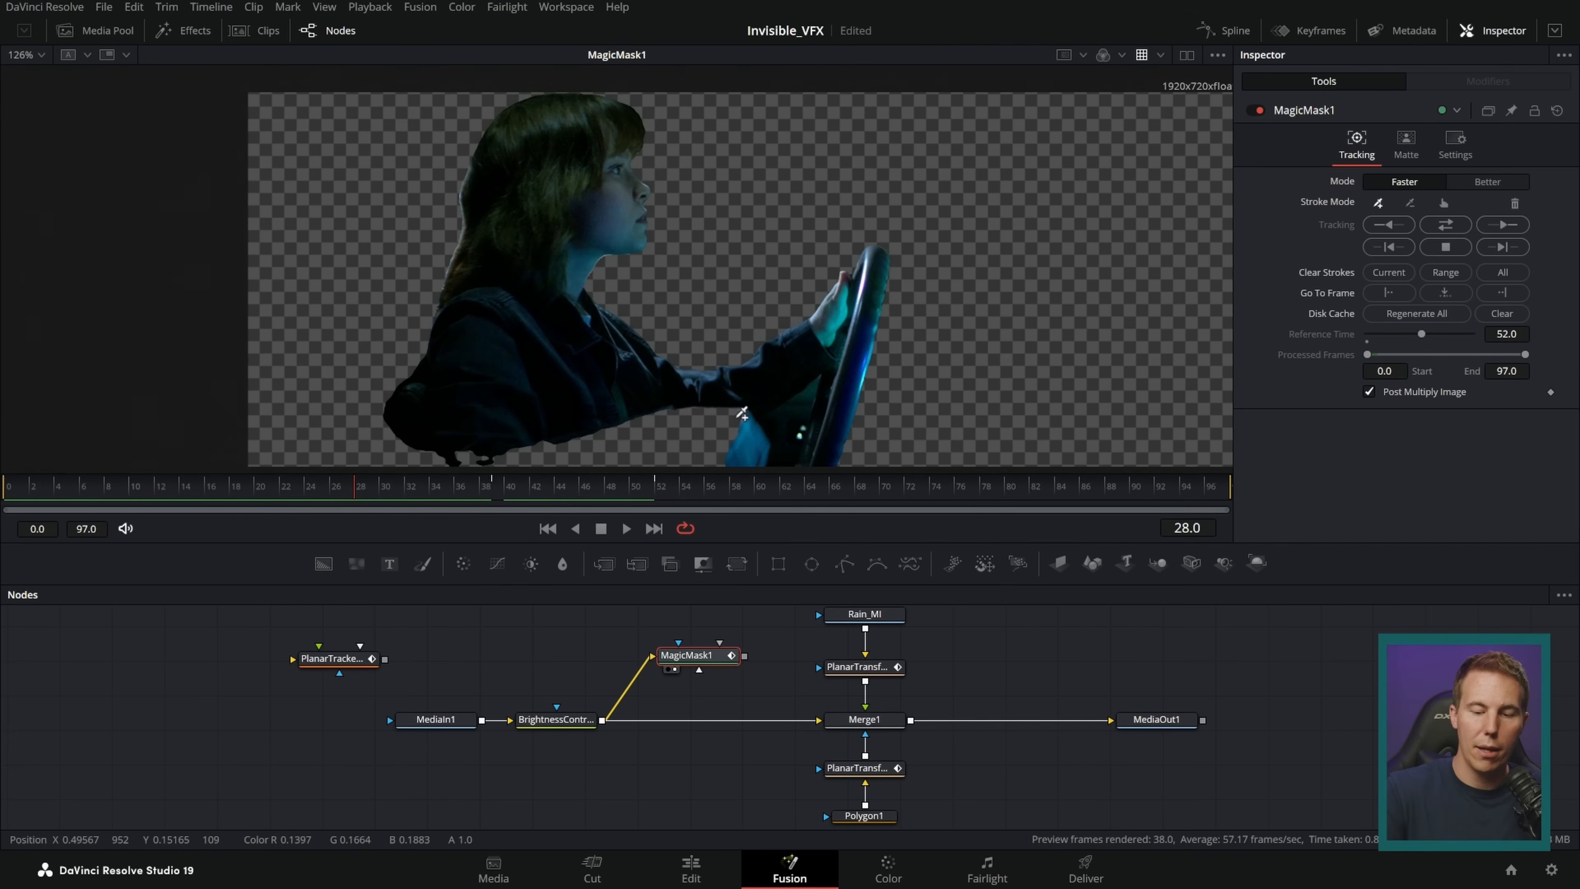
key(Left)
key(Left)
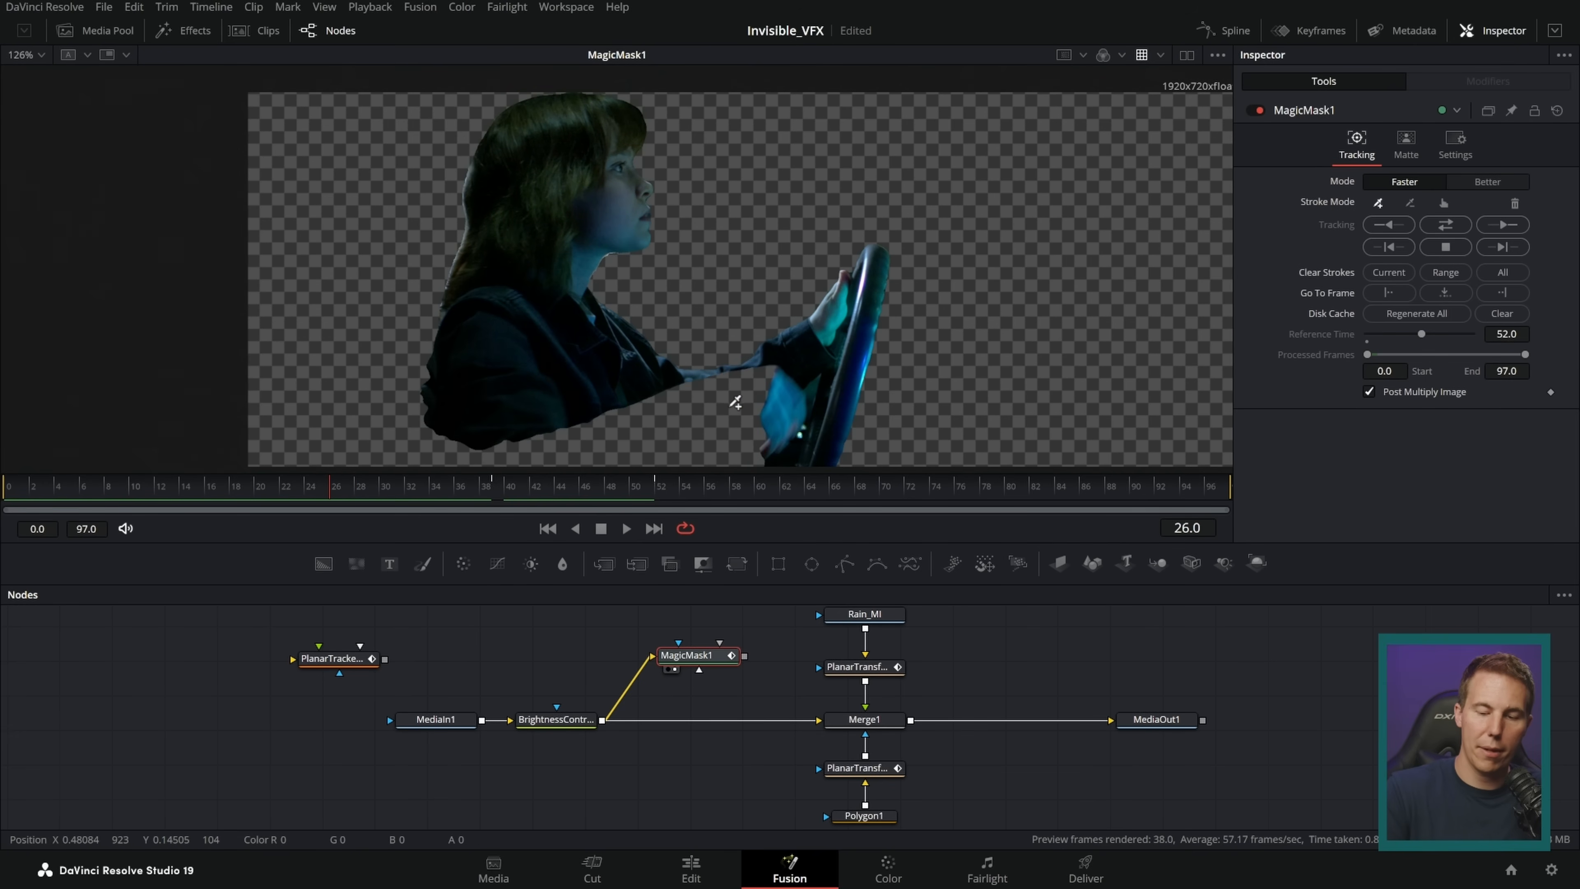
key(Left)
key(Right)
key(Right)
key(Right)
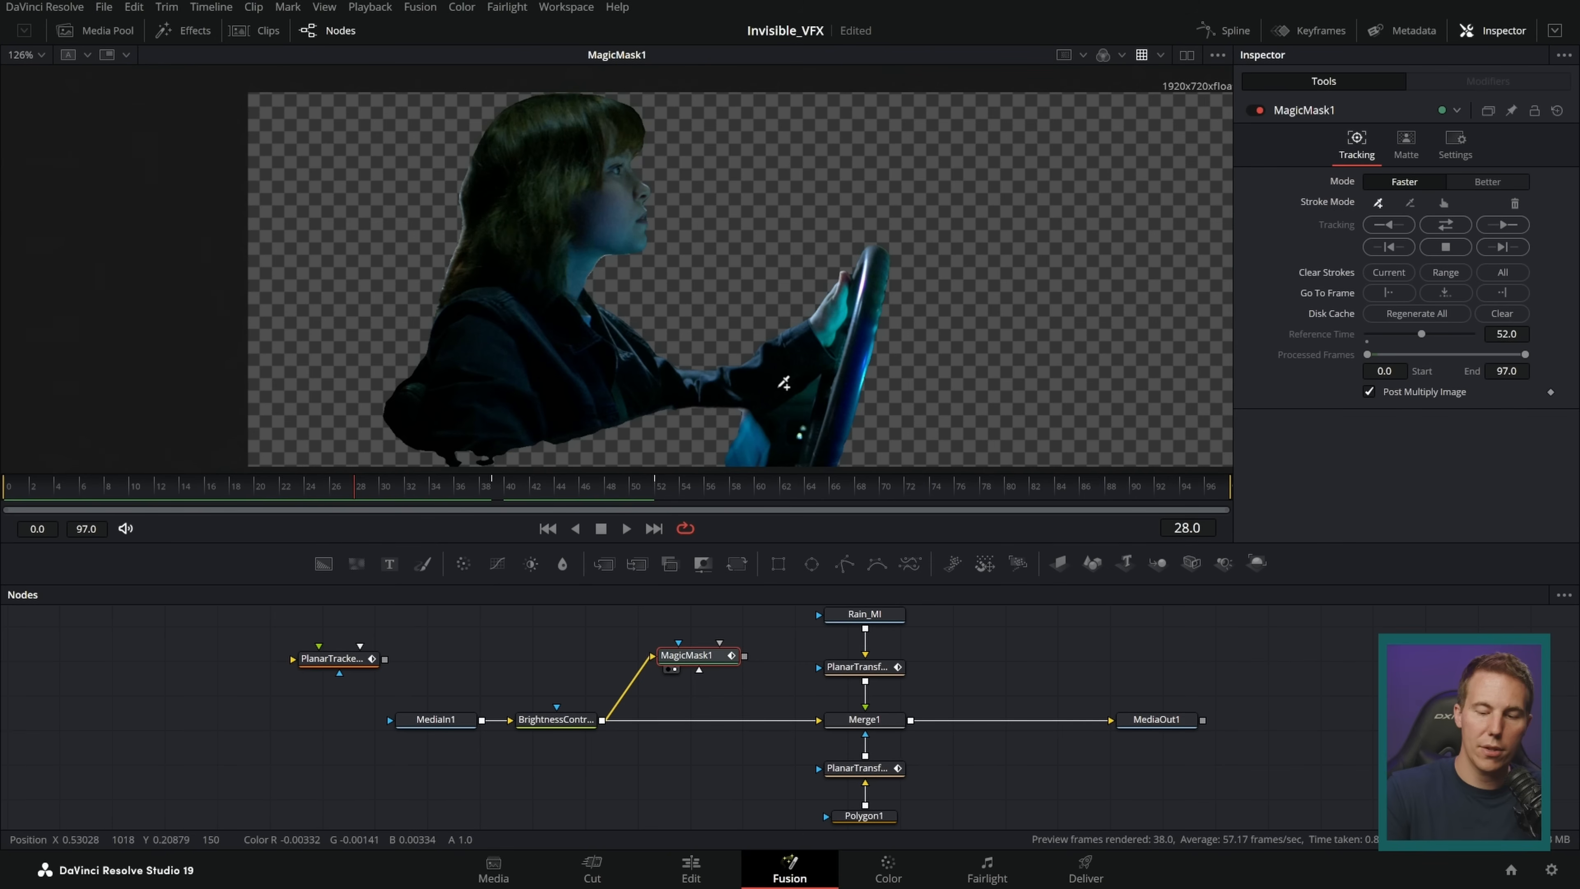
key(Left)
key(Left)
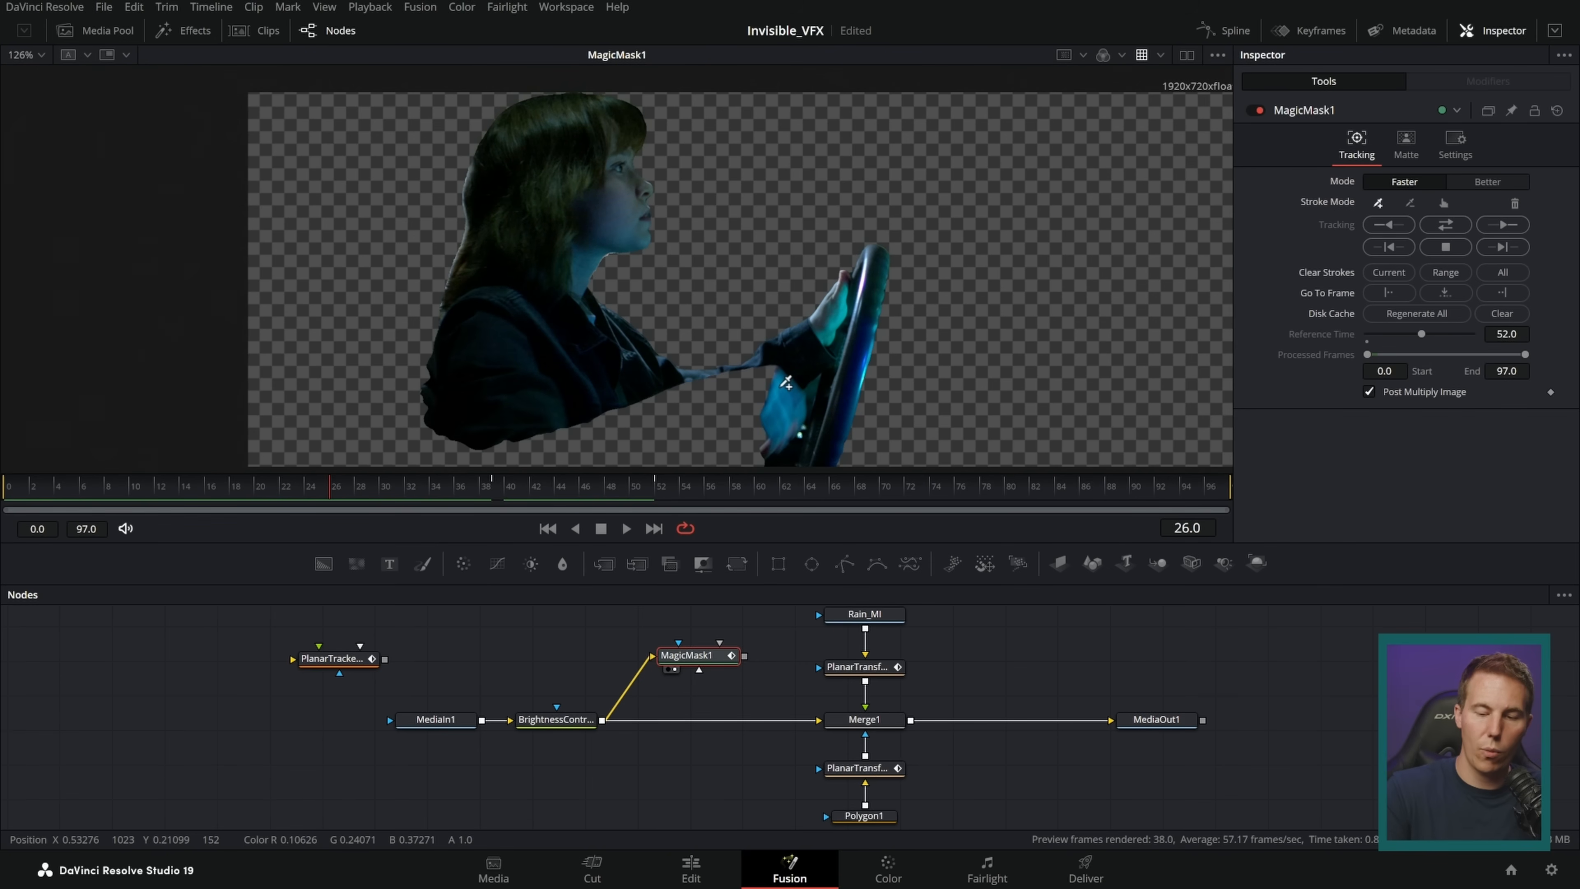
- Compare with the source at frame 26, add Magic Mask strokes over the driver's near arm and lower torso, and track in reverse
click(528, 732)
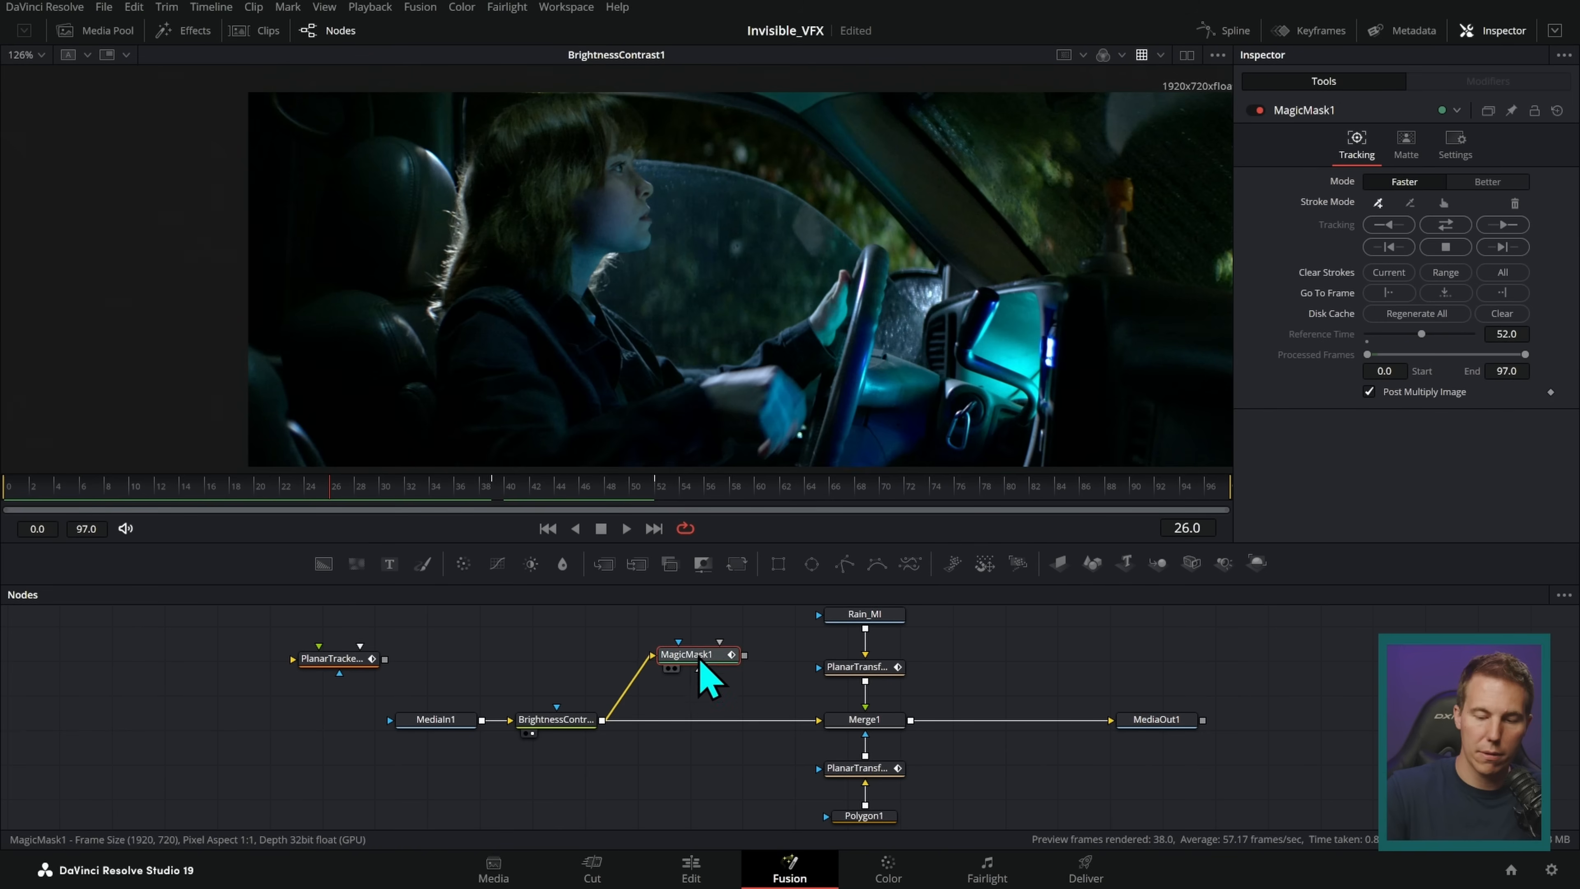
click(671, 669)
mouse_move(758, 390)
mouse_down()
mouse_move(657, 435)
mouse_move(759, 381)
mouse_up()
drag(511, 448, 608, 460)
drag(629, 396, 635, 433)
drag(556, 382, 559, 442)
drag(611, 380, 634, 432)
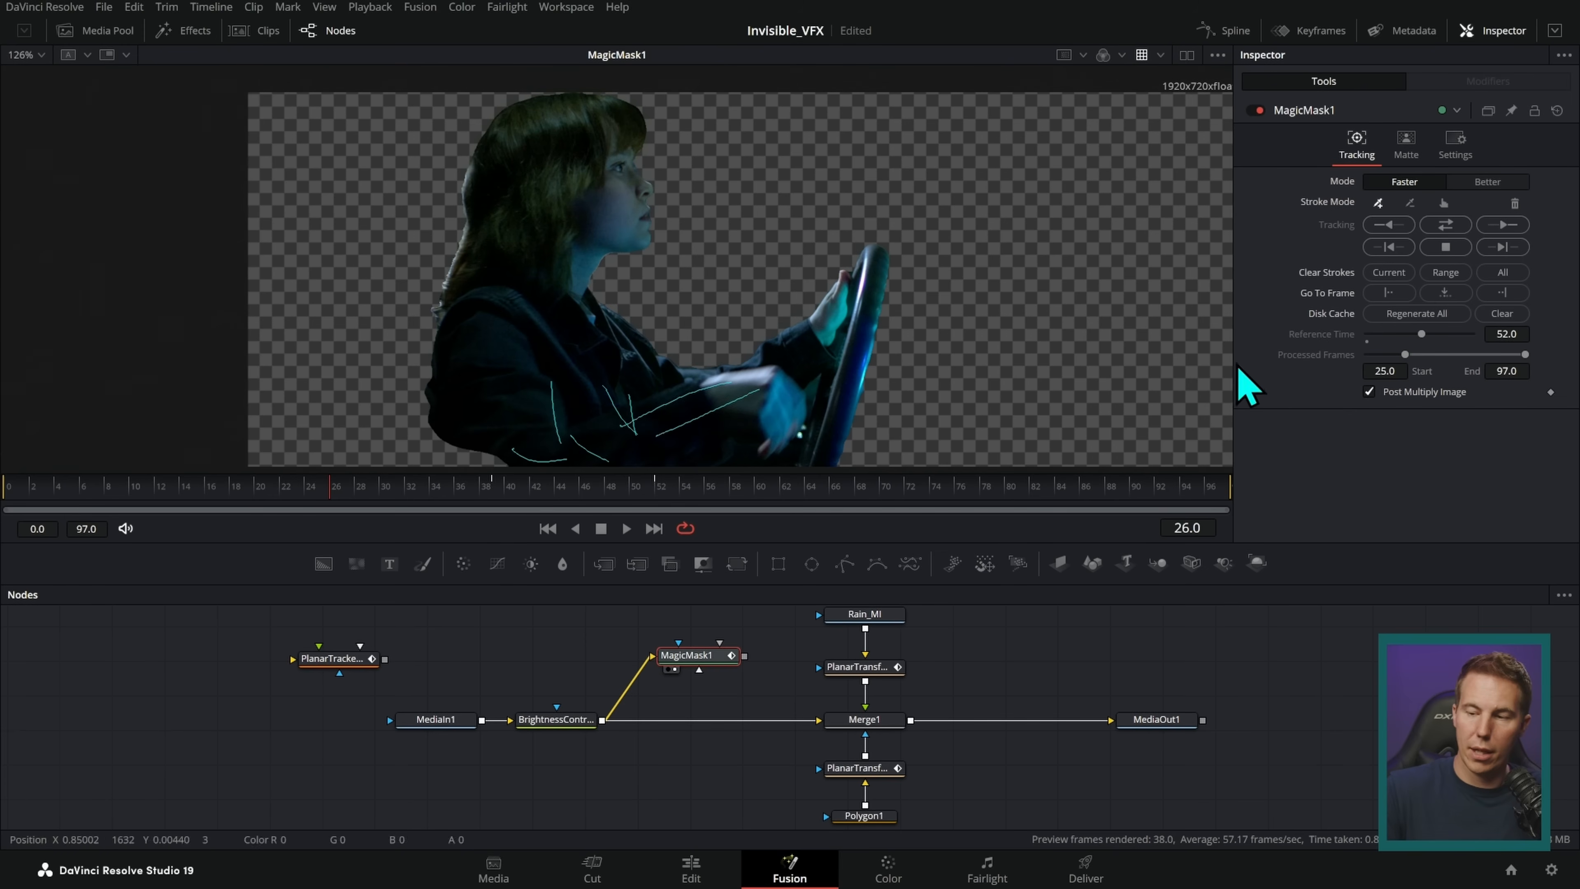
click(1393, 228)
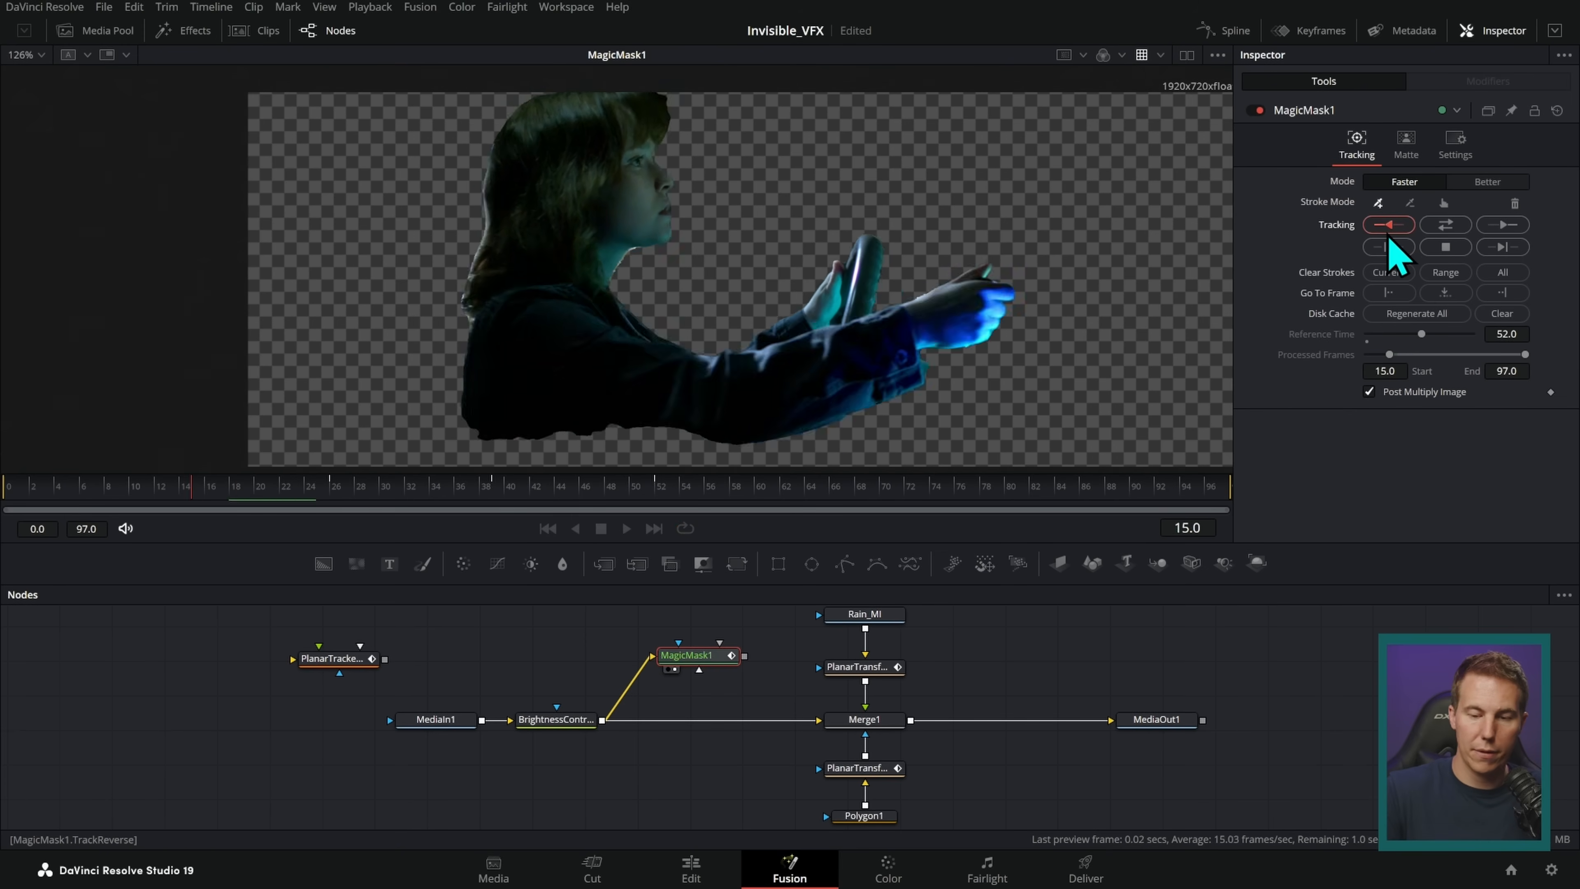
drag(24, 495, 247, 512)
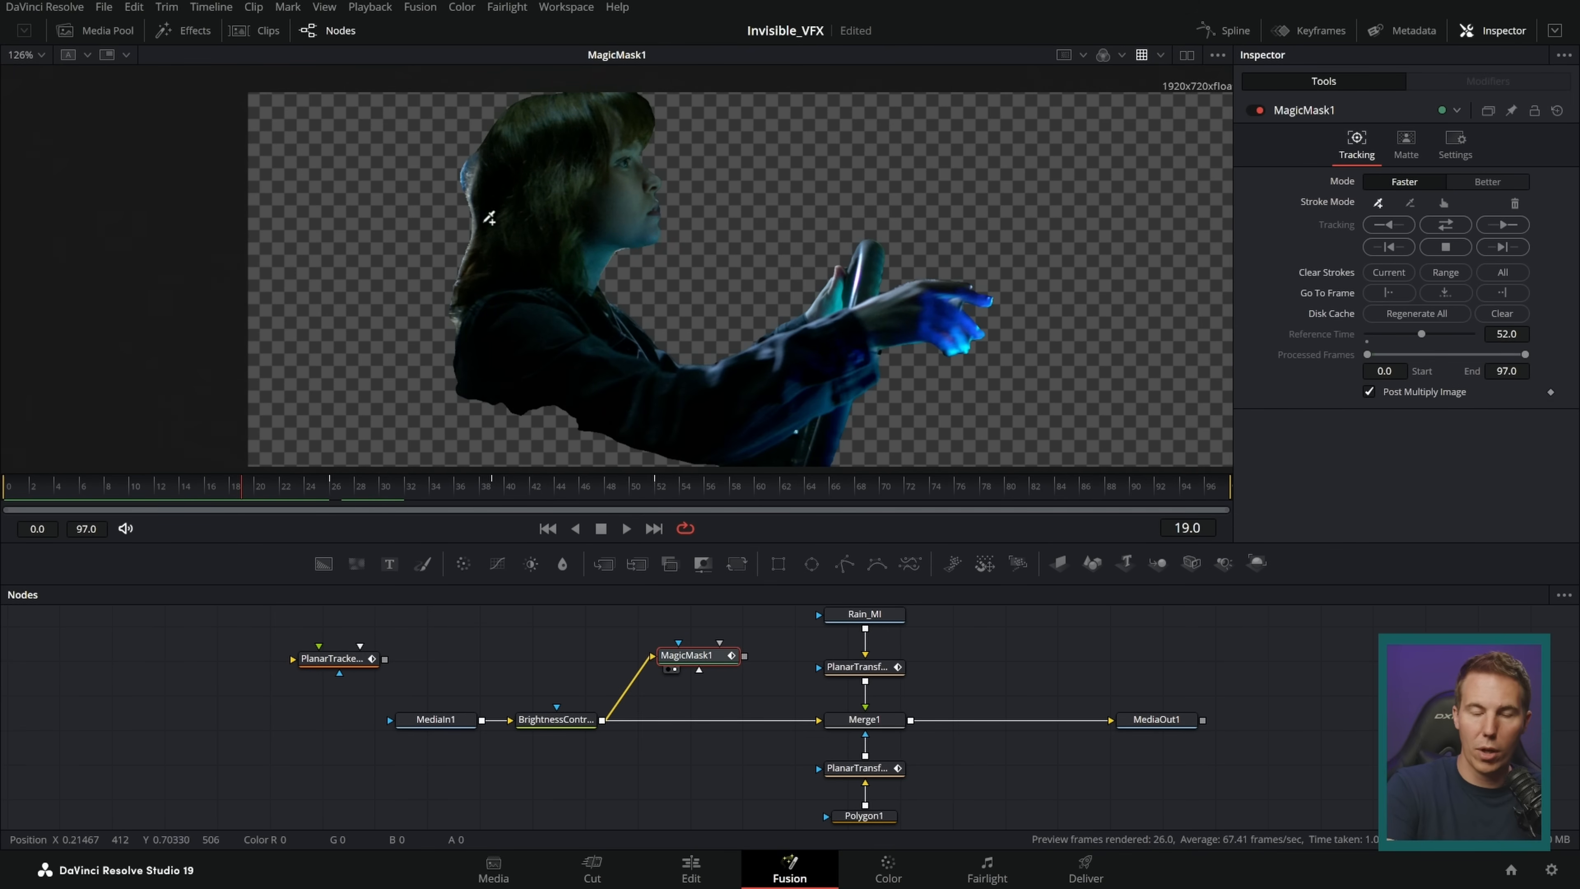
- At frame 66, add a Magic Mask stroke on the driver's raised hand, exclude the gap beside the steering wheel, and track forward
drag(371, 505, 803, 528)
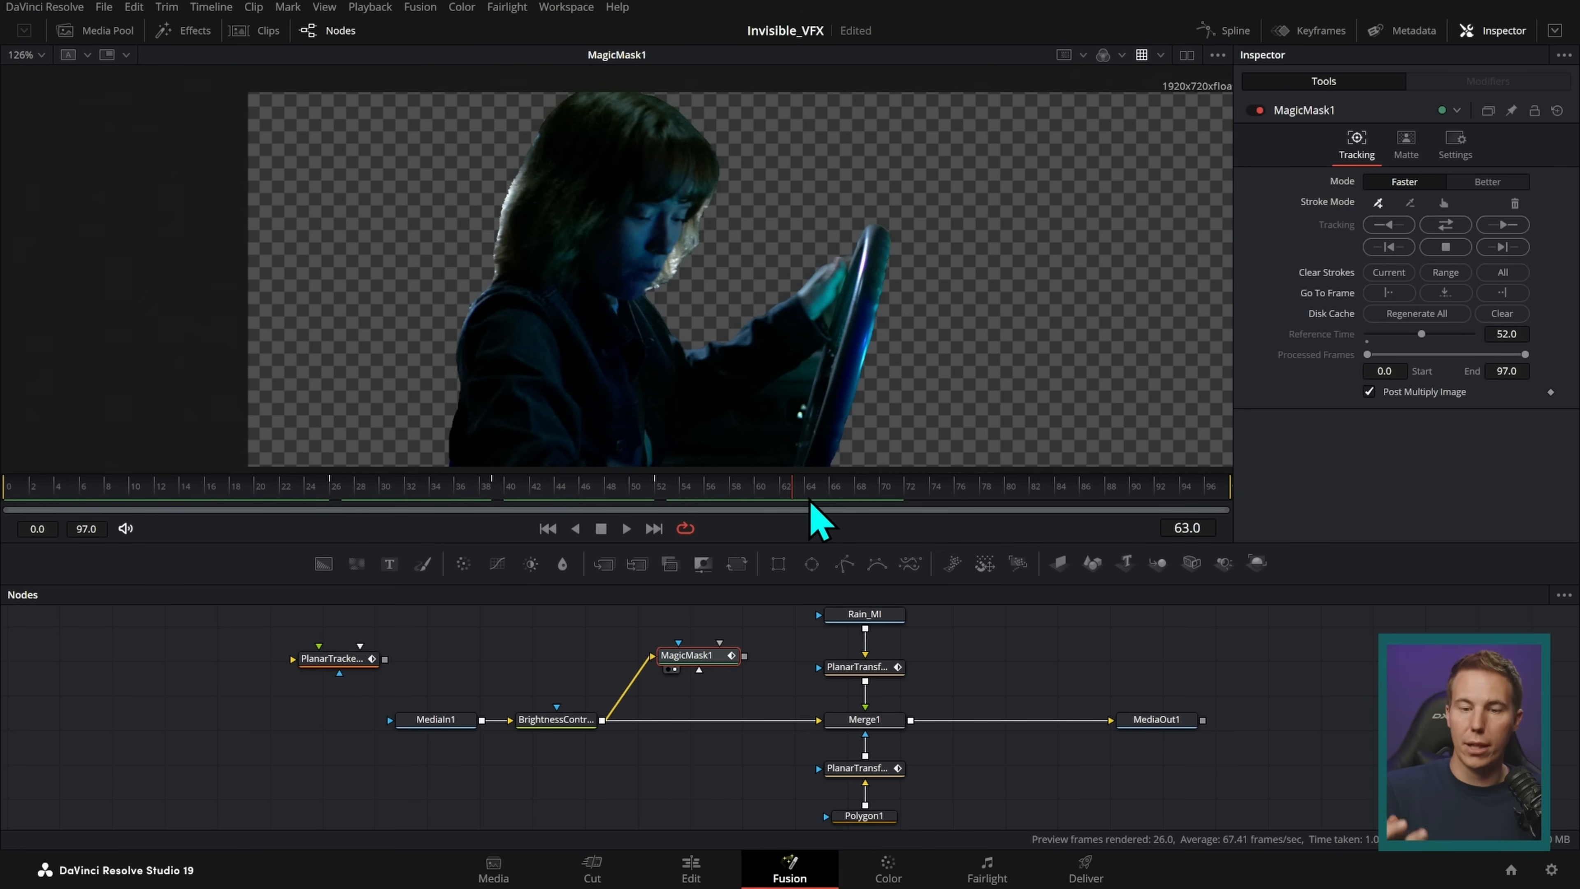
drag(810, 505, 859, 512)
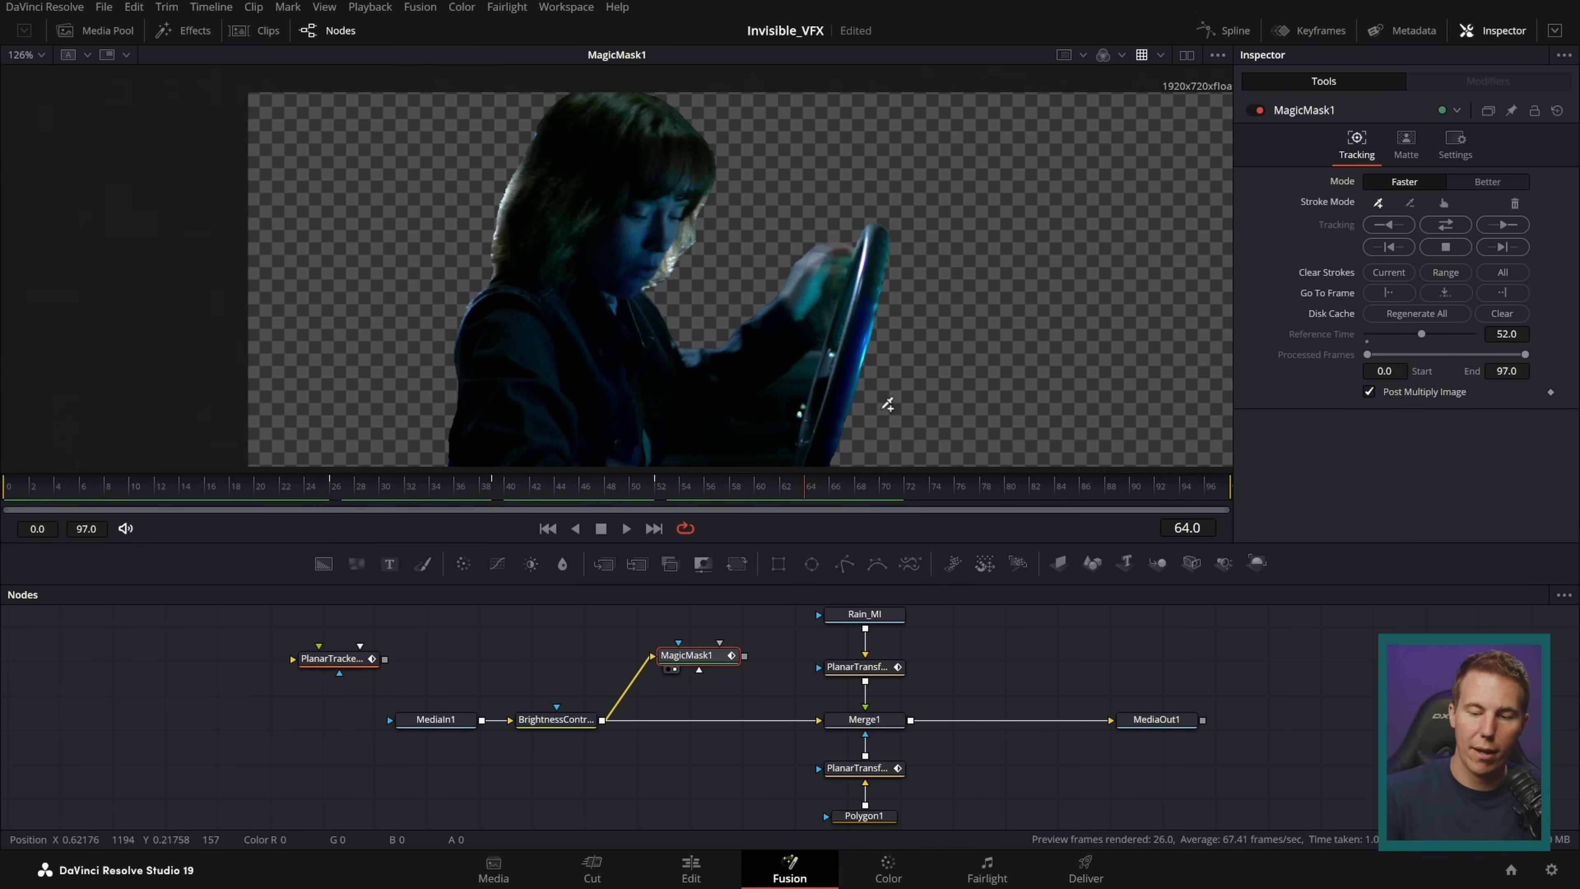
key(Right)
key(Right)
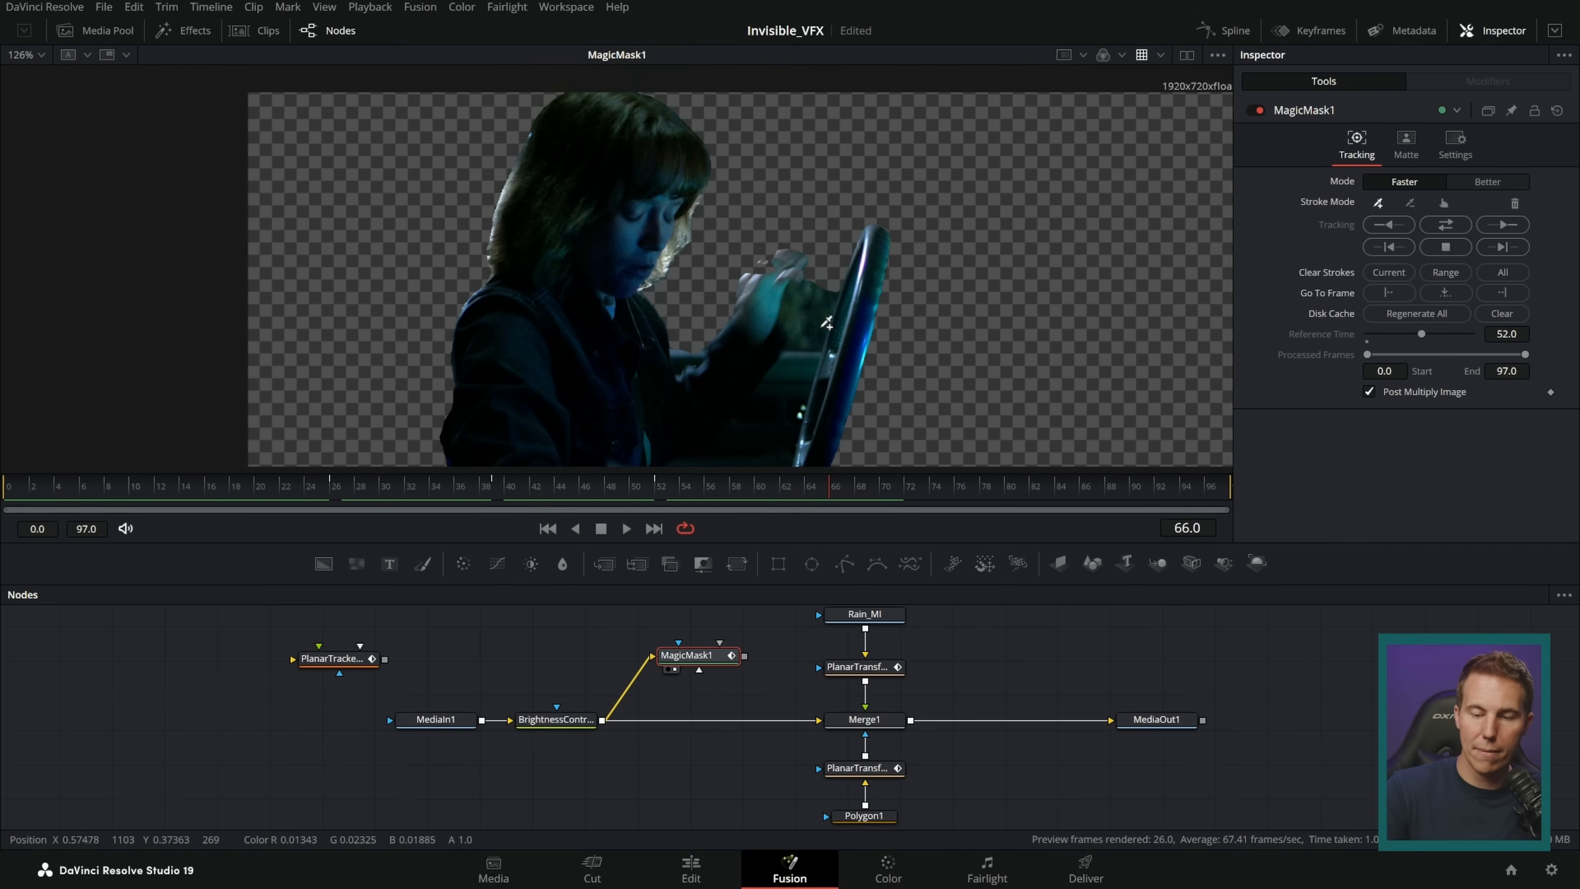
key(Right)
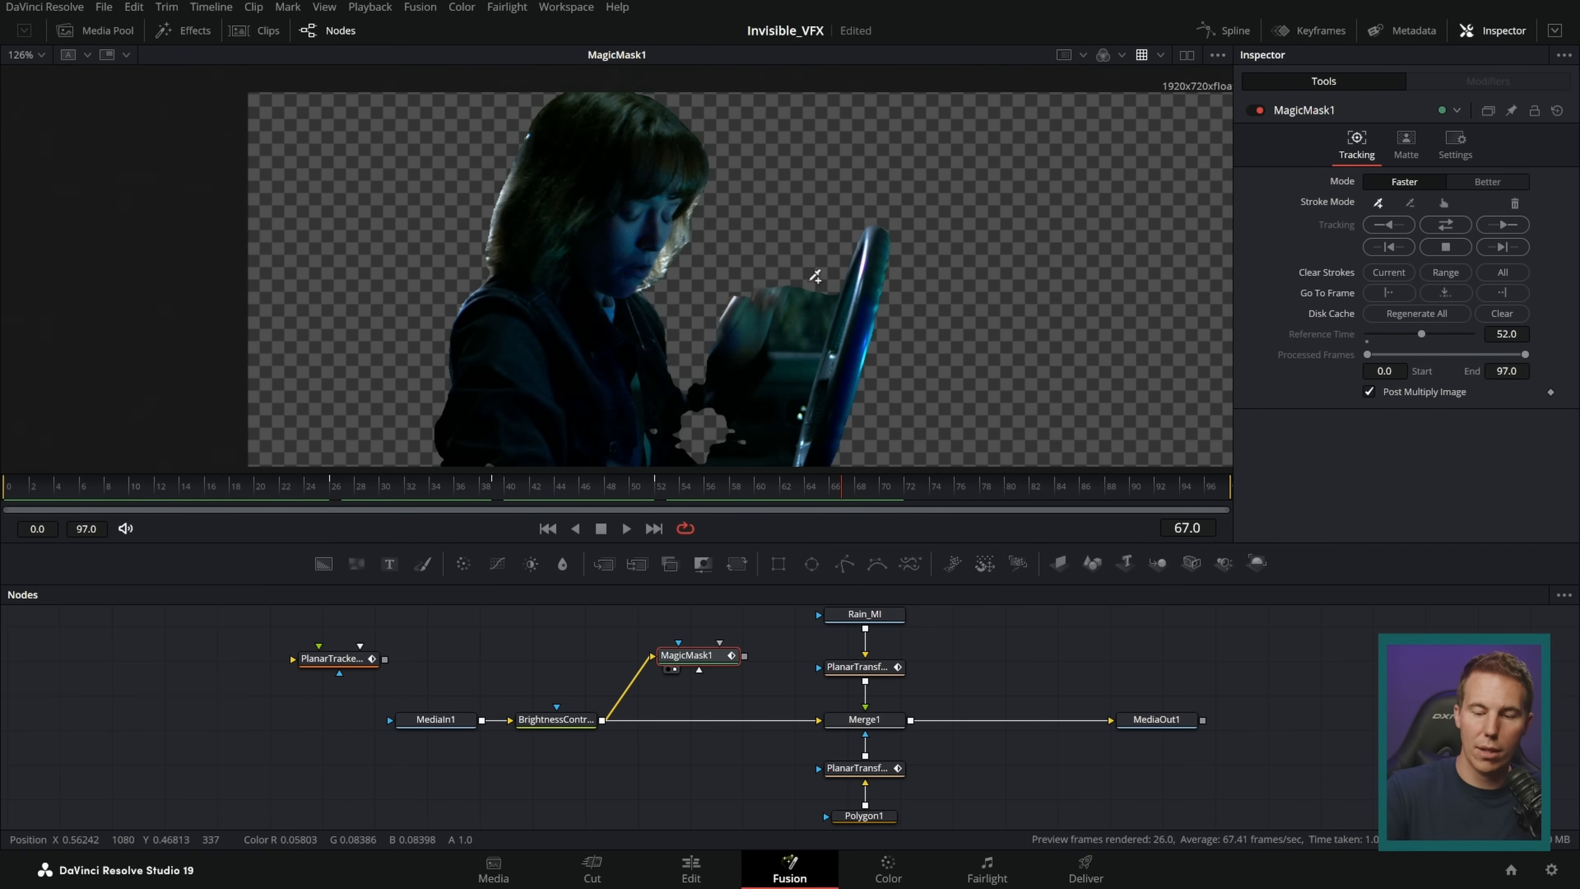
key(Left)
key(Left)
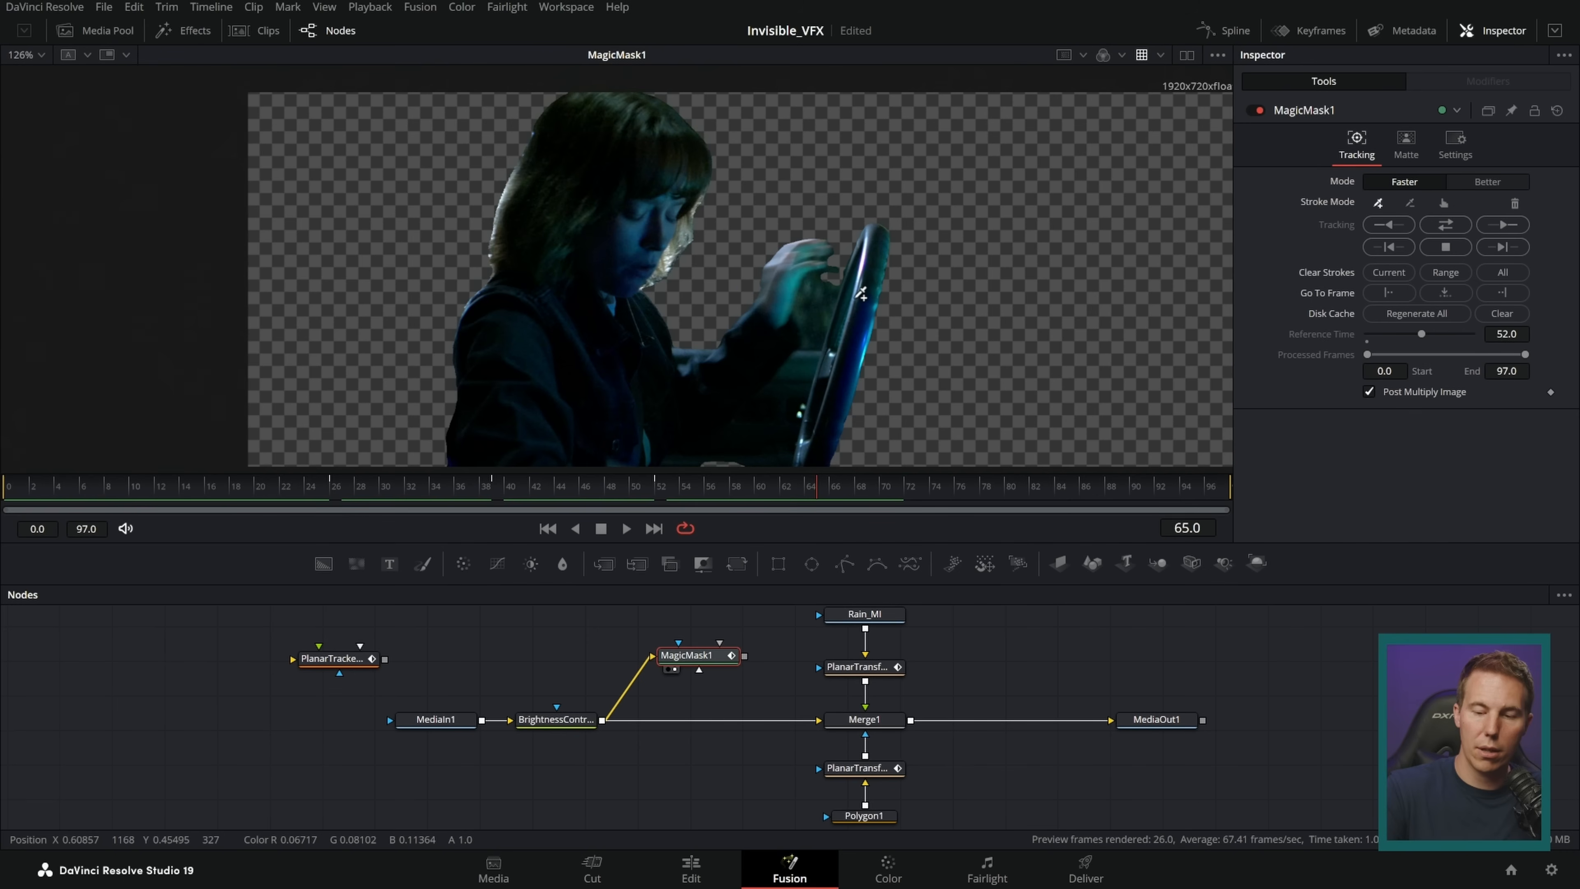
key(Right)
drag(762, 280, 773, 269)
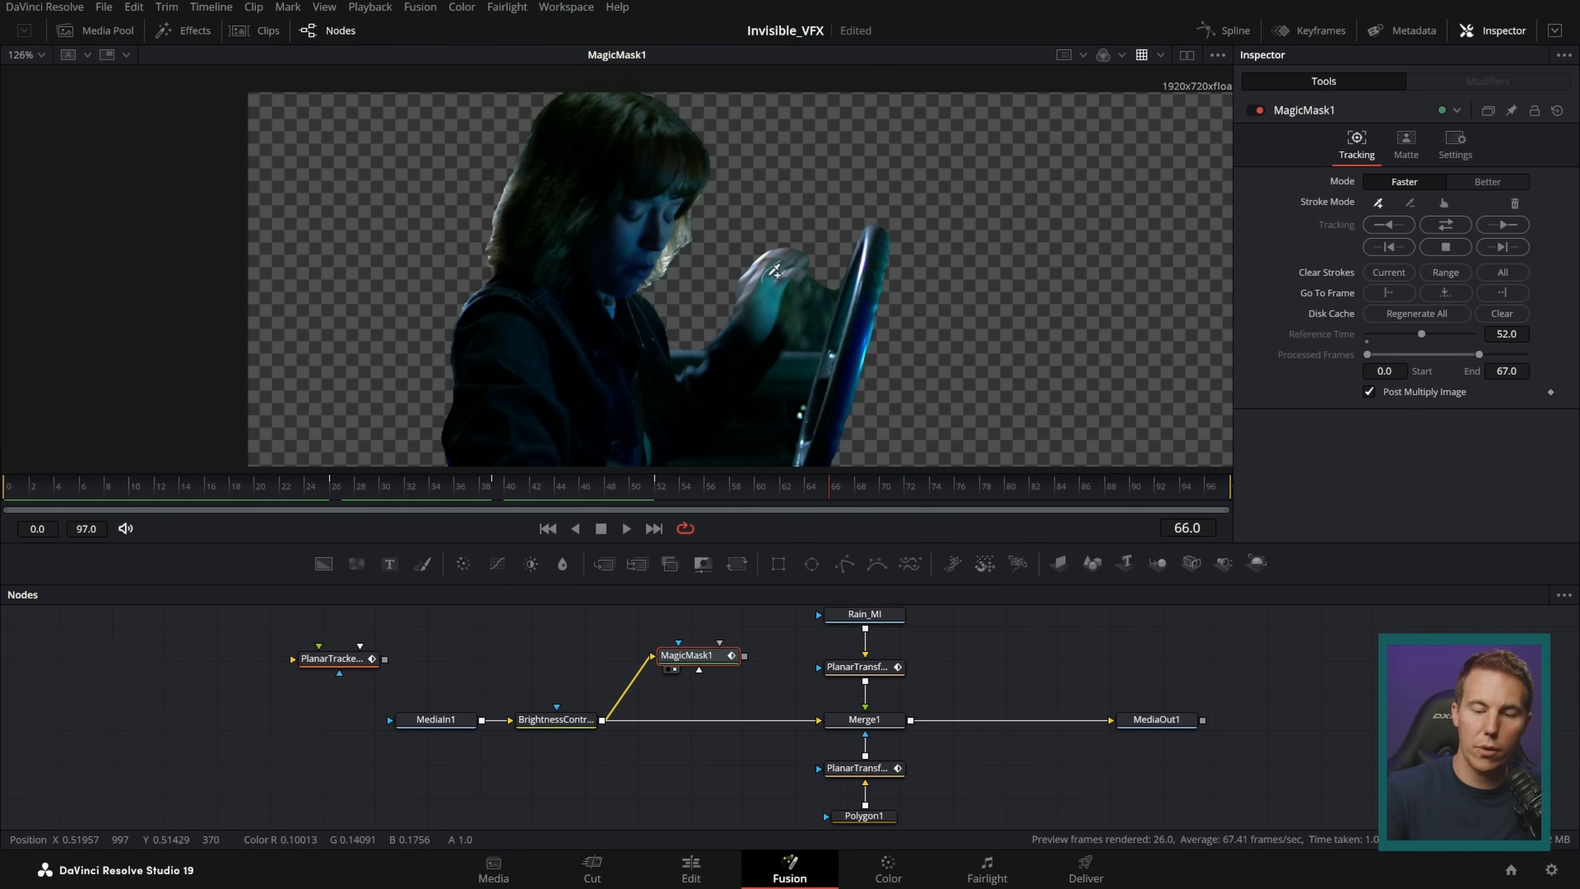
drag(798, 333, 830, 290)
drag(785, 341, 799, 311)
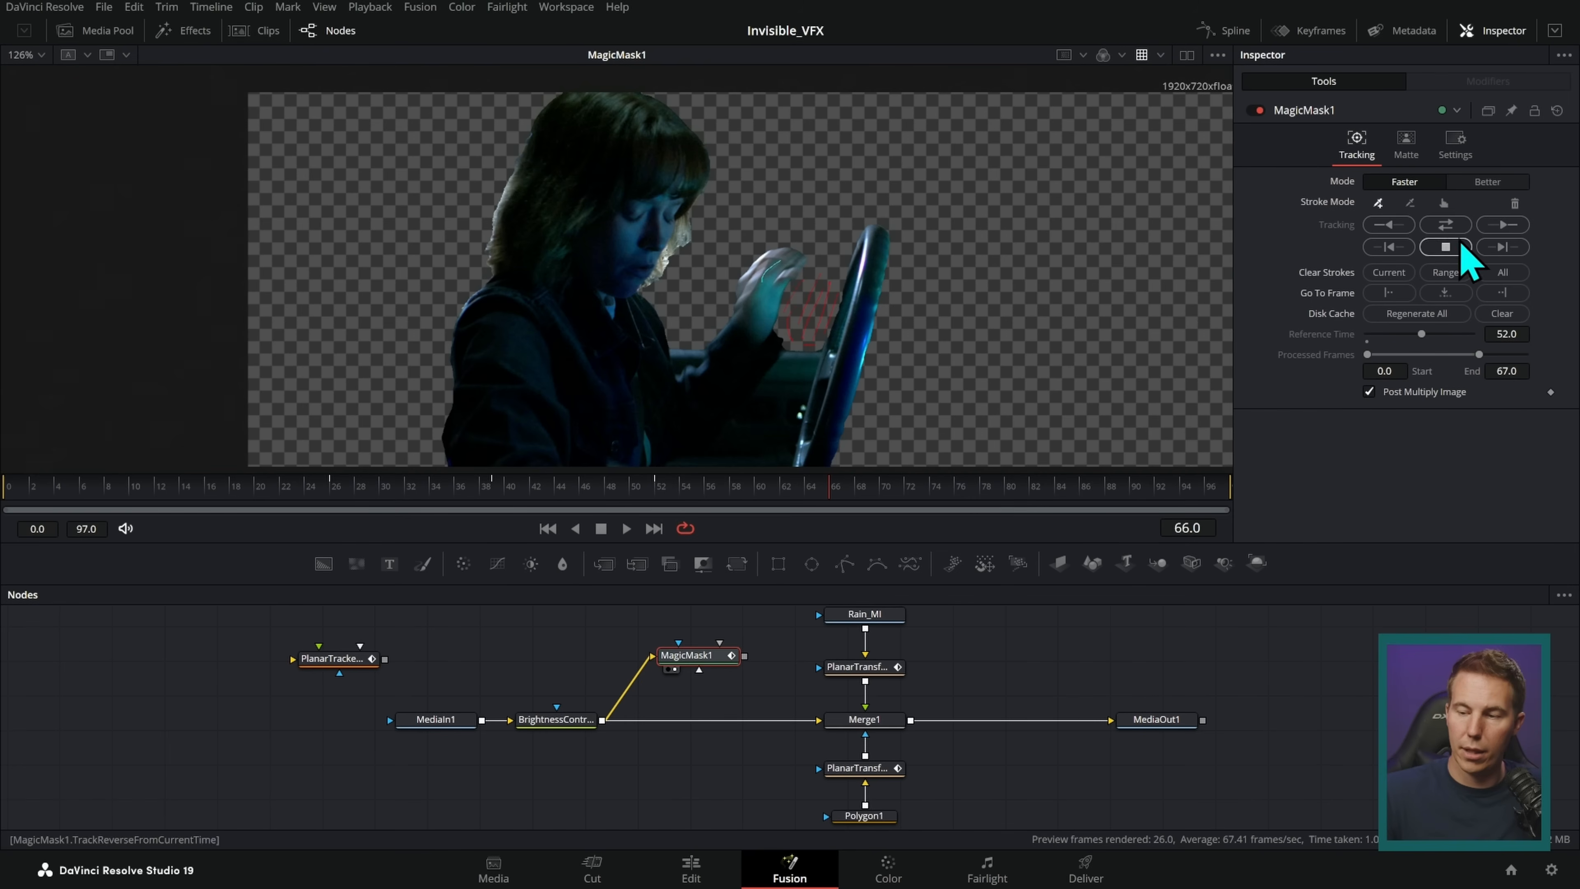
click(1502, 225)
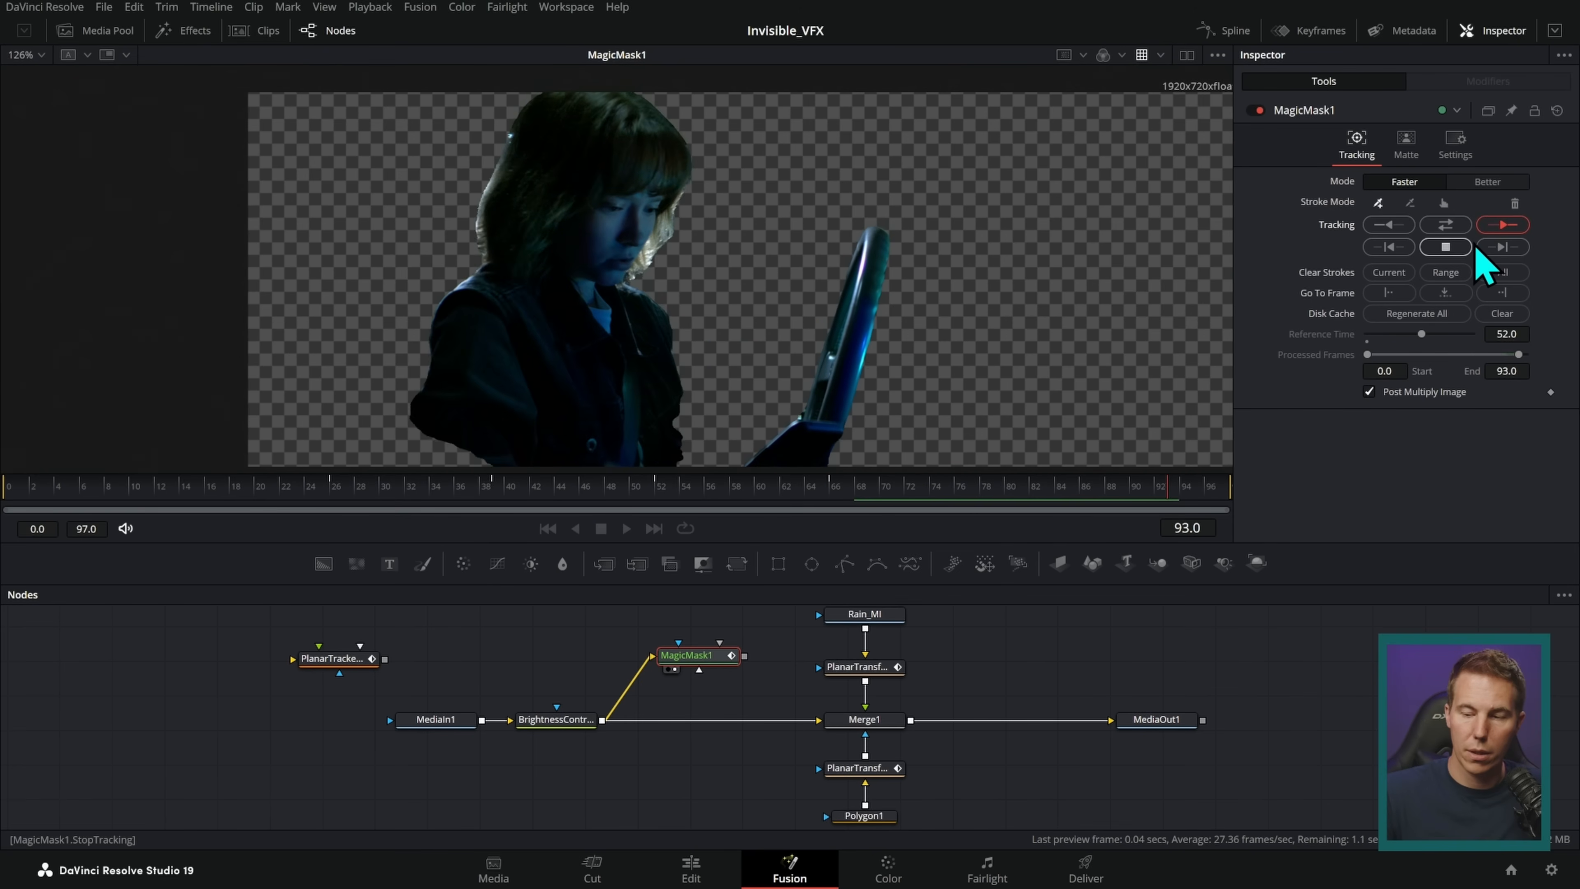
- At frame 68, add a Magic Mask stroke down the driver's sleeve below the raised hand and track forward
mouse_move(851, 500)
mouse_down()
mouse_move(836, 508)
mouse_move(858, 498)
mouse_up()
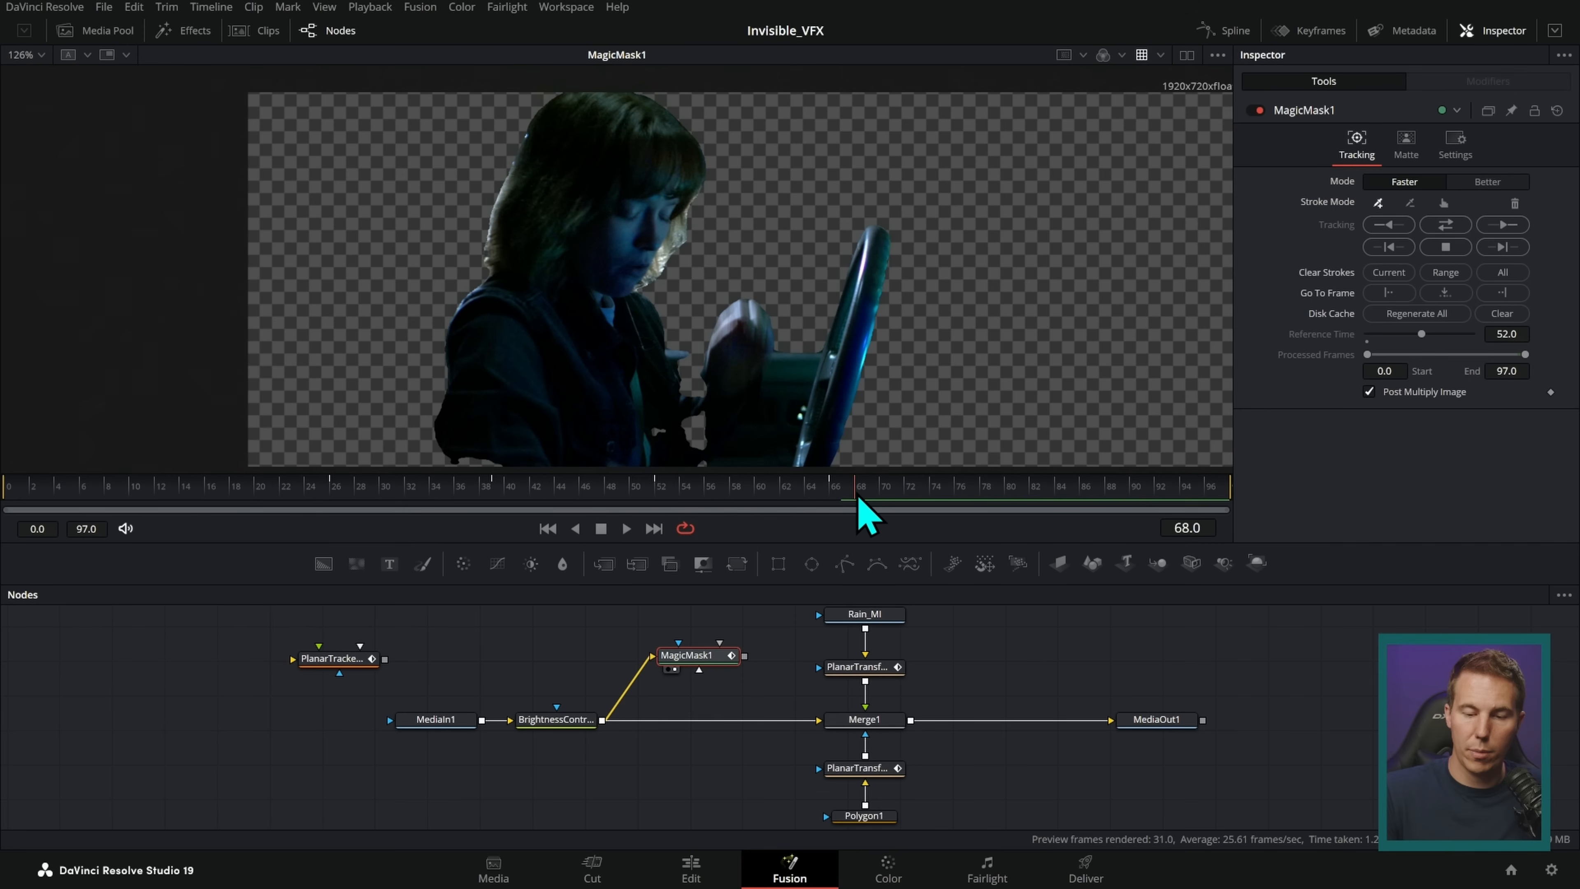
drag(694, 361, 703, 445)
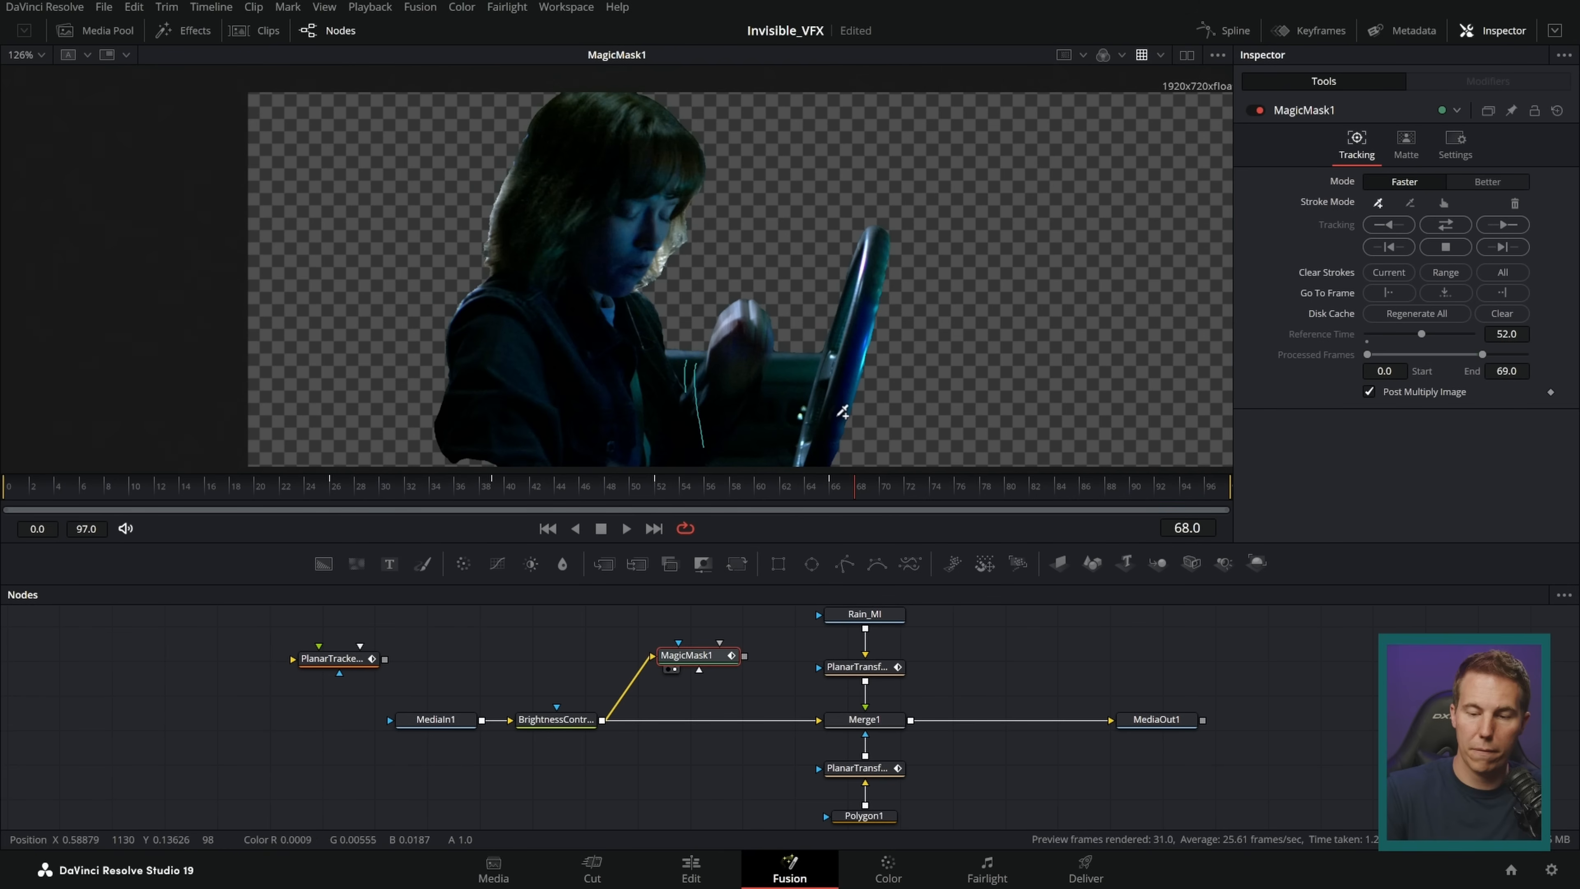
click(1502, 224)
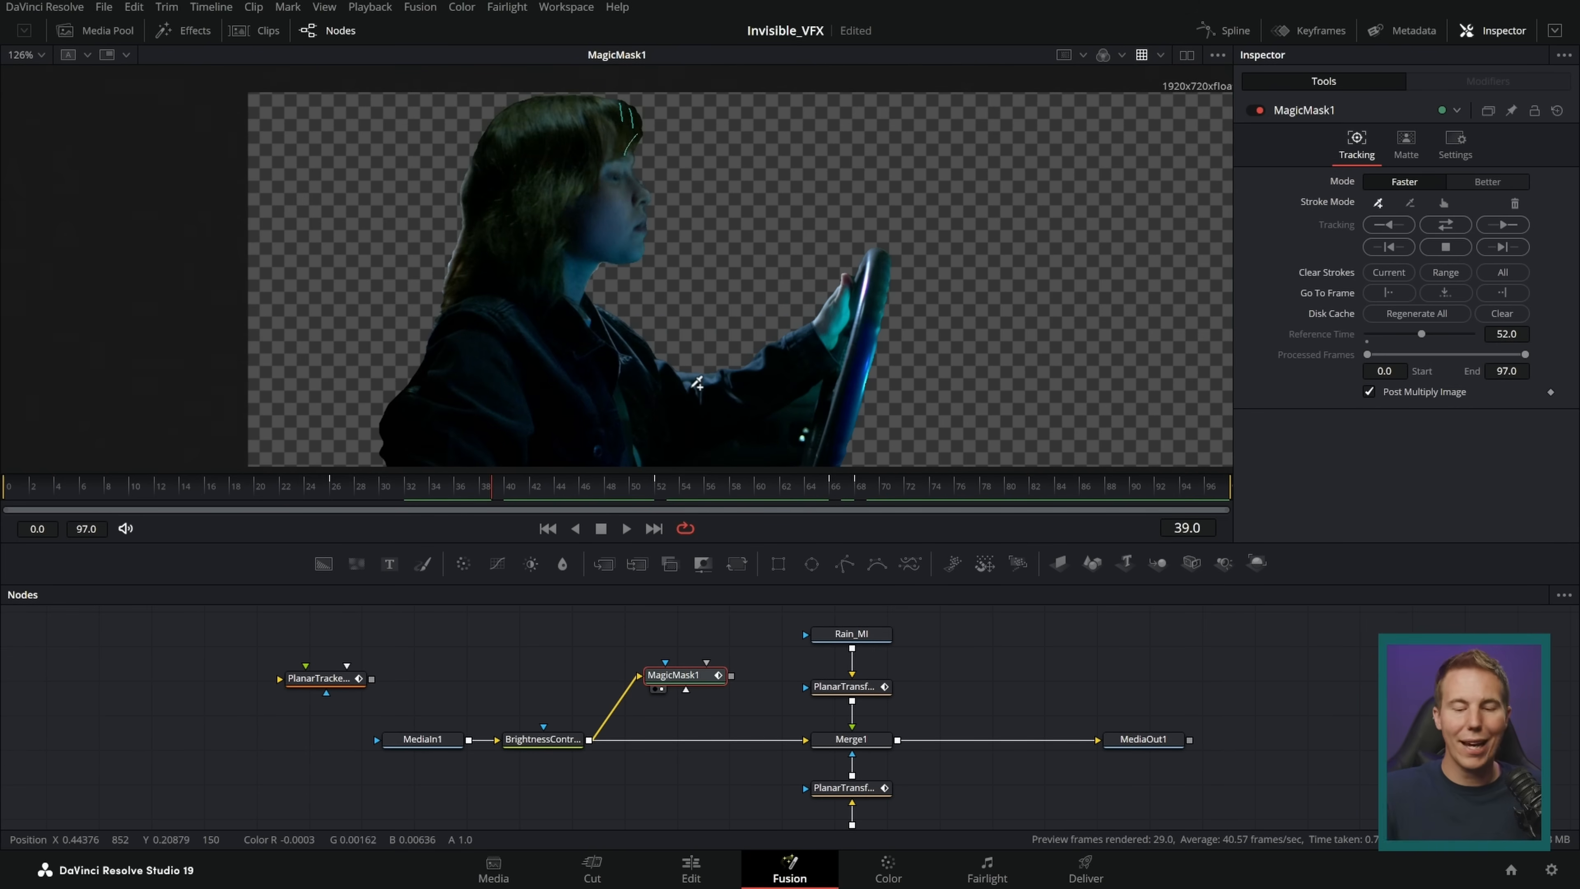
- Show the Magic Mask's alpha channel in the viewer and play the clip to examine the matte
scroll(1040, 390, down, 1)
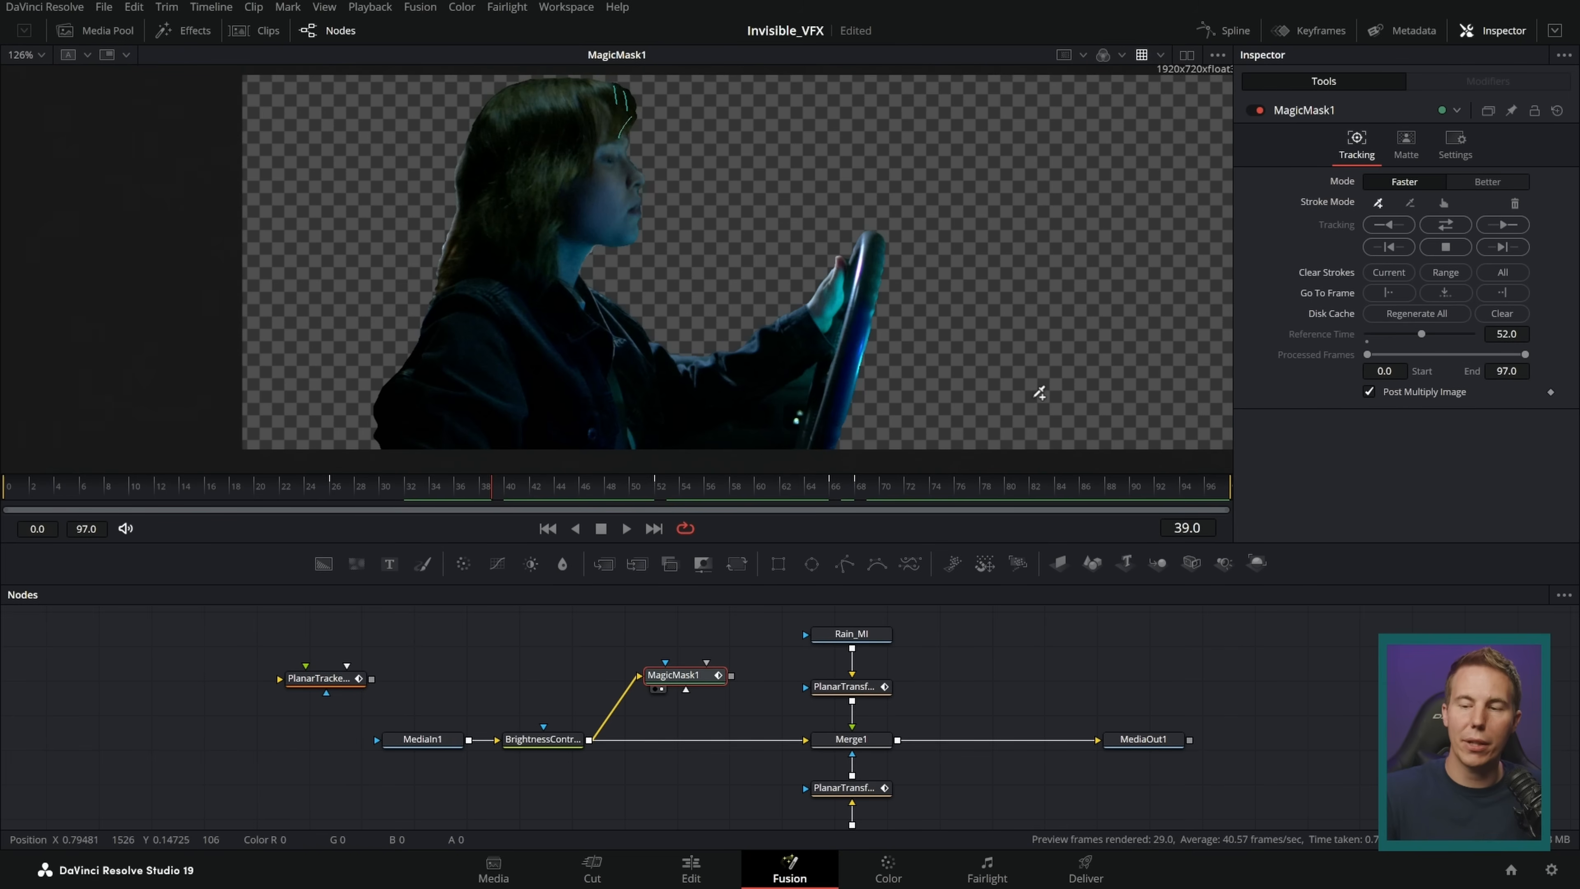
click(1122, 55)
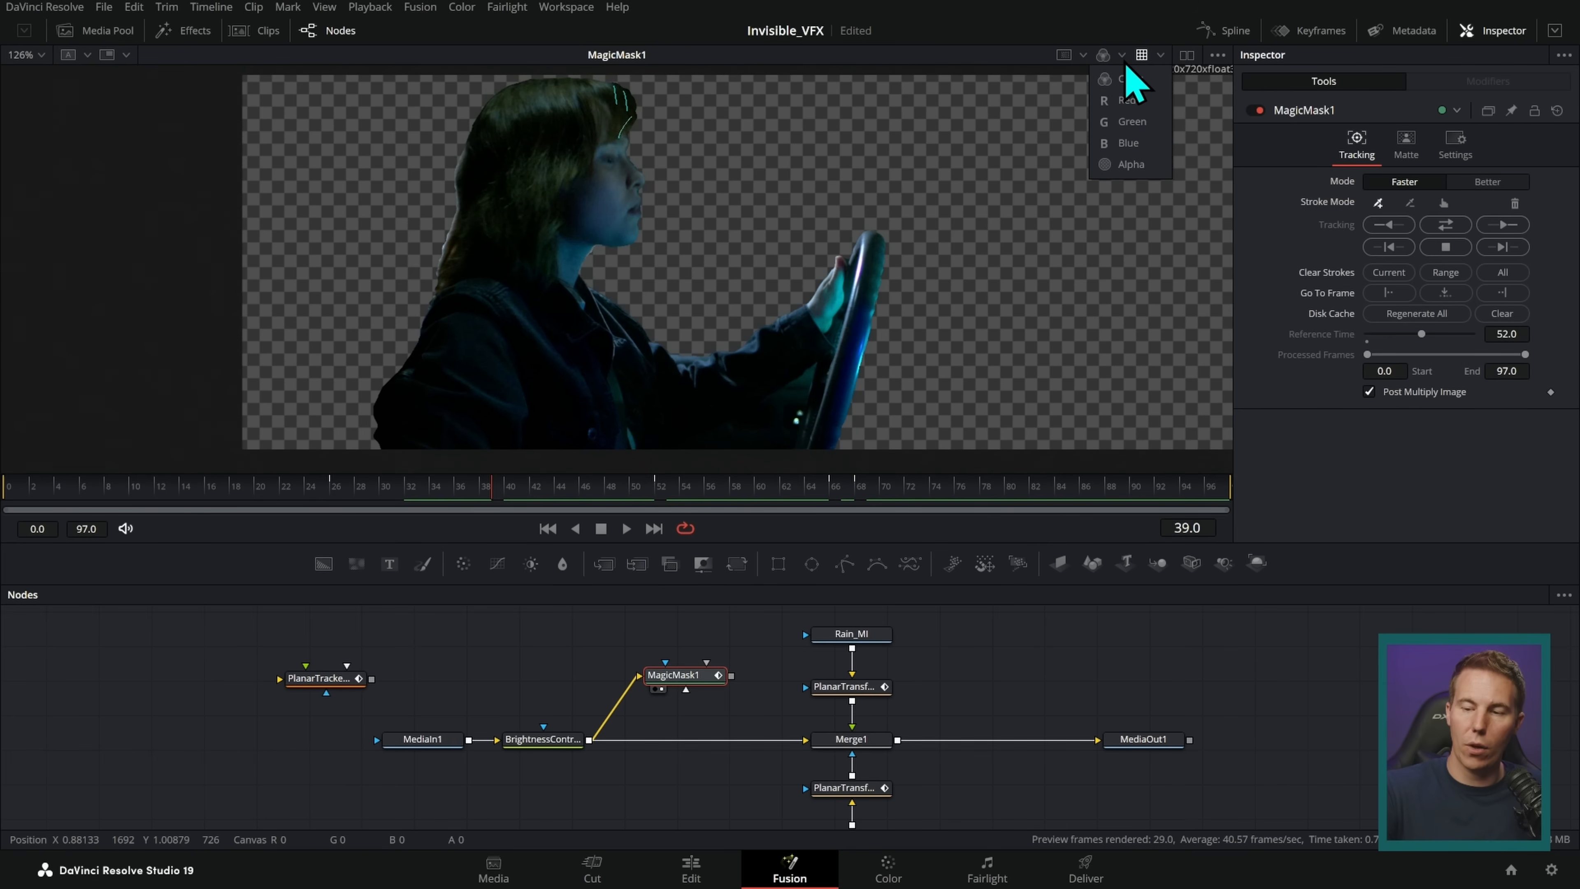
click(1131, 163)
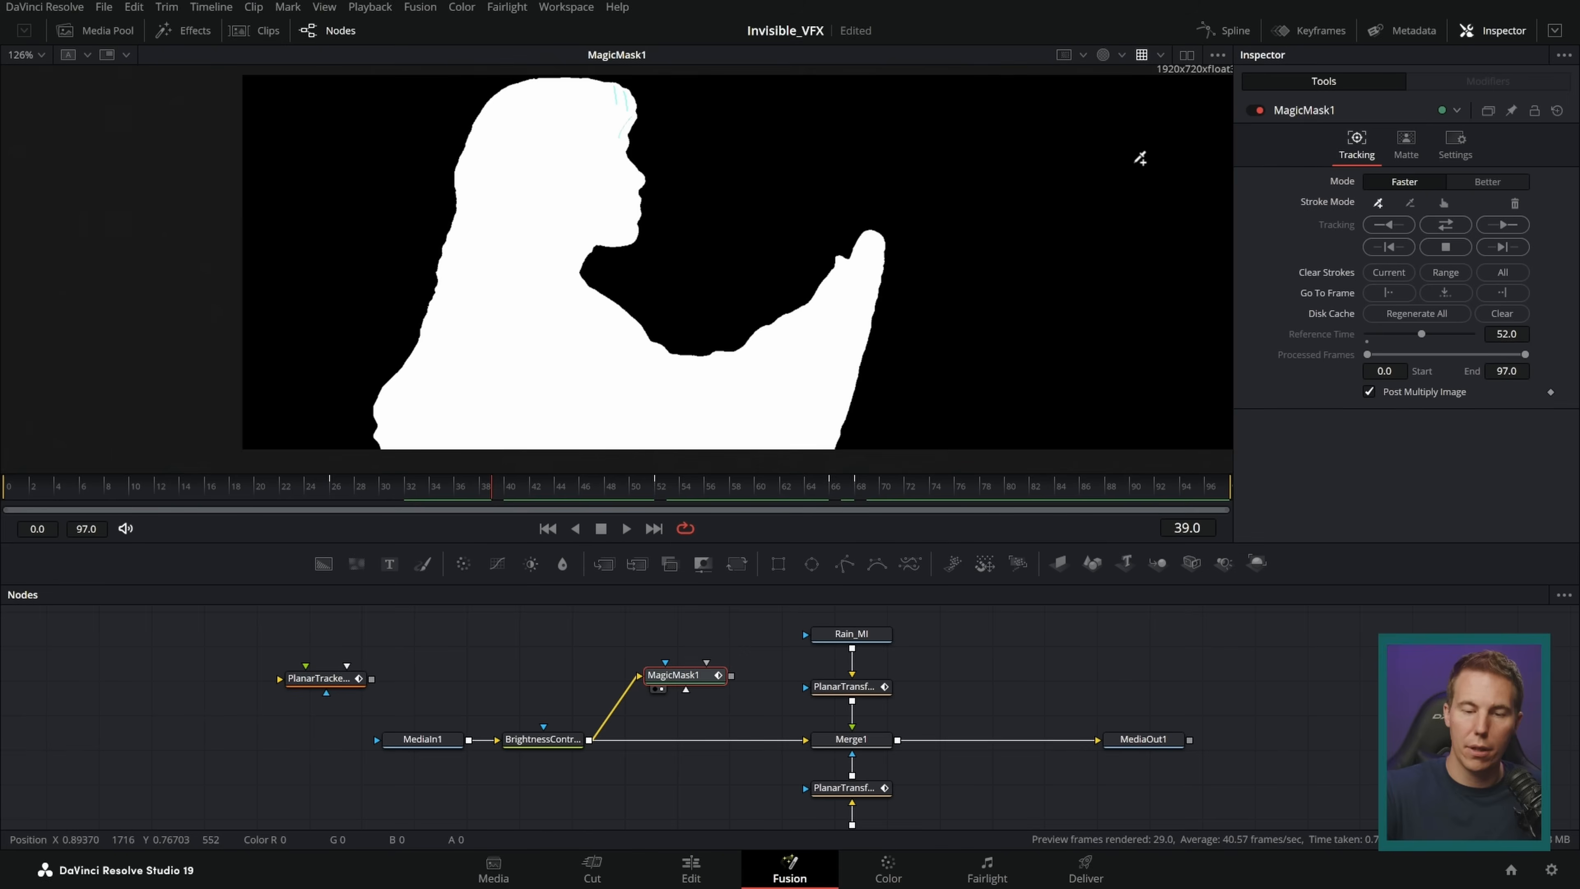
click(626, 528)
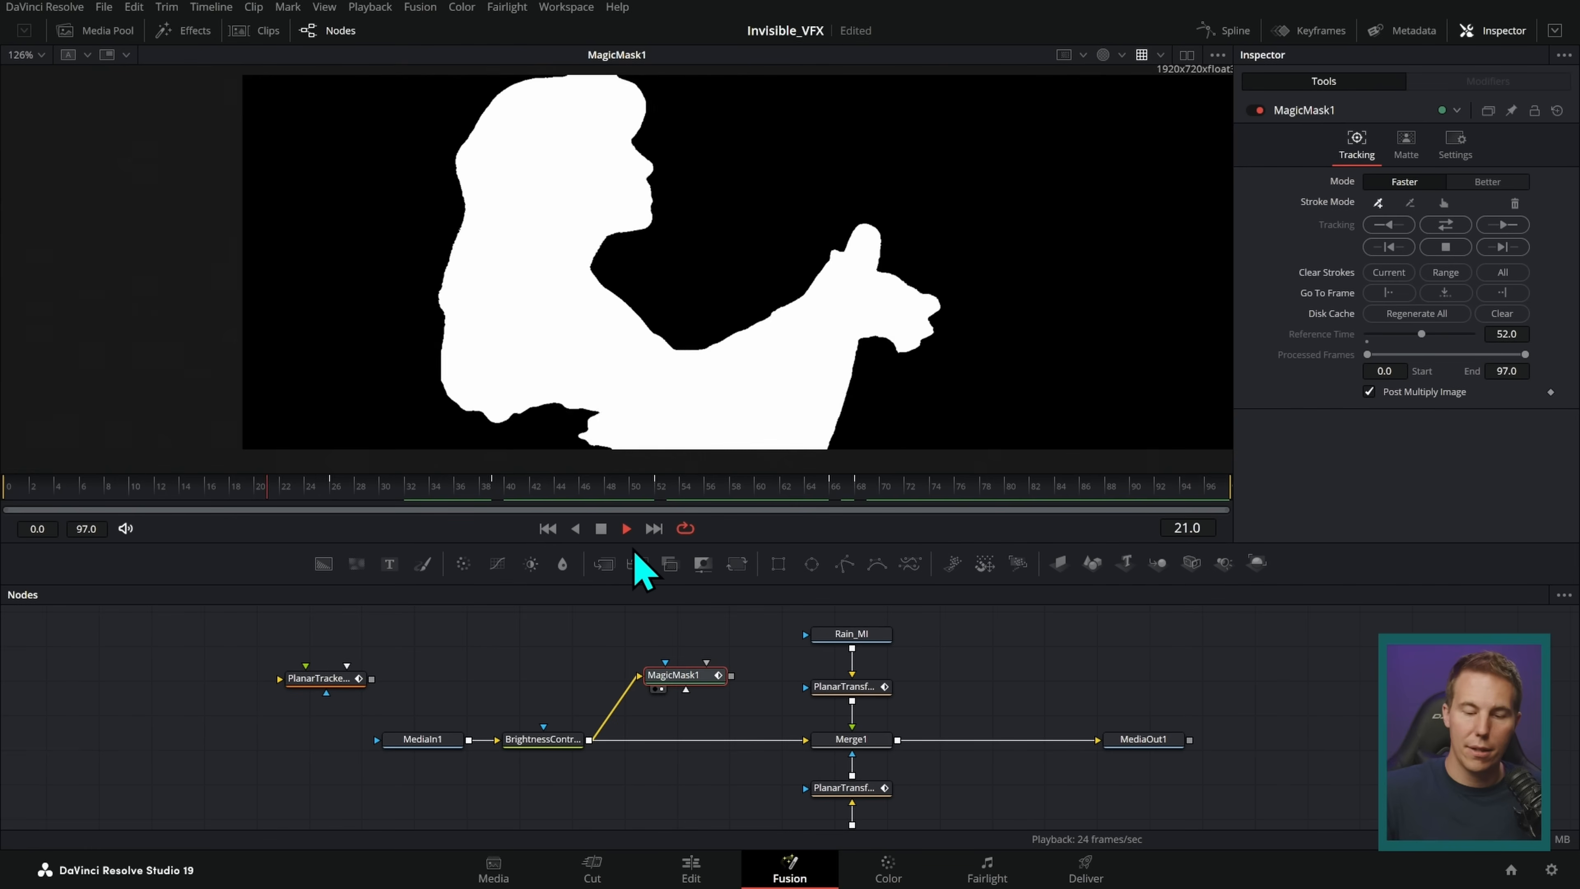
- Stop the mask playback and, on the Miro board, trace the driver's silhouette over the Masks & Mattes reference image
key(space)
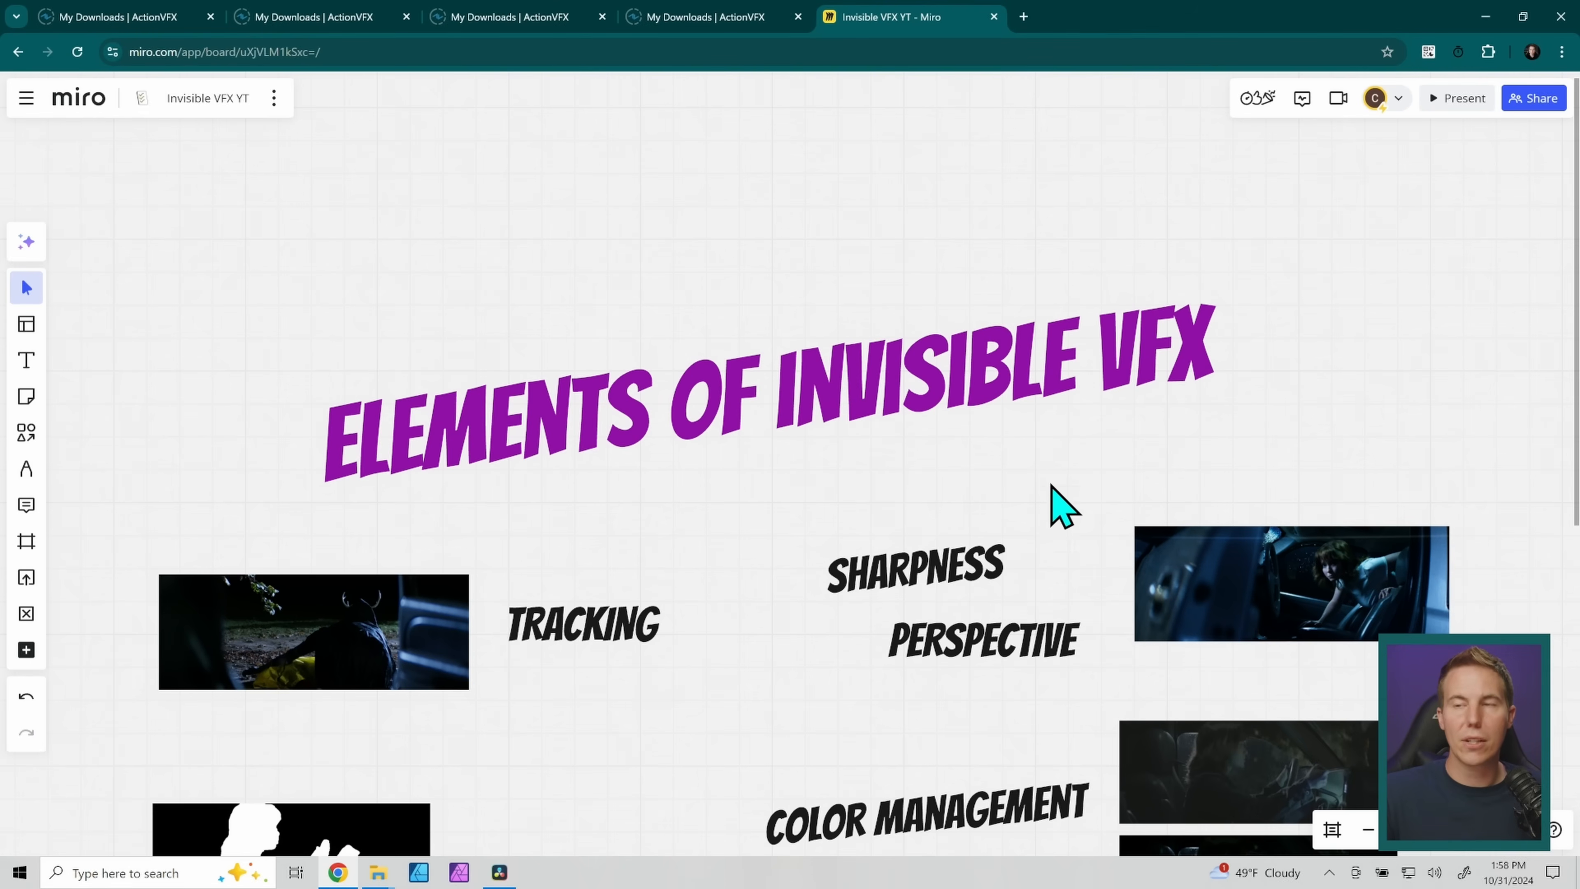
drag(1026, 452, 1097, 444)
scroll(853, 657, down, 5)
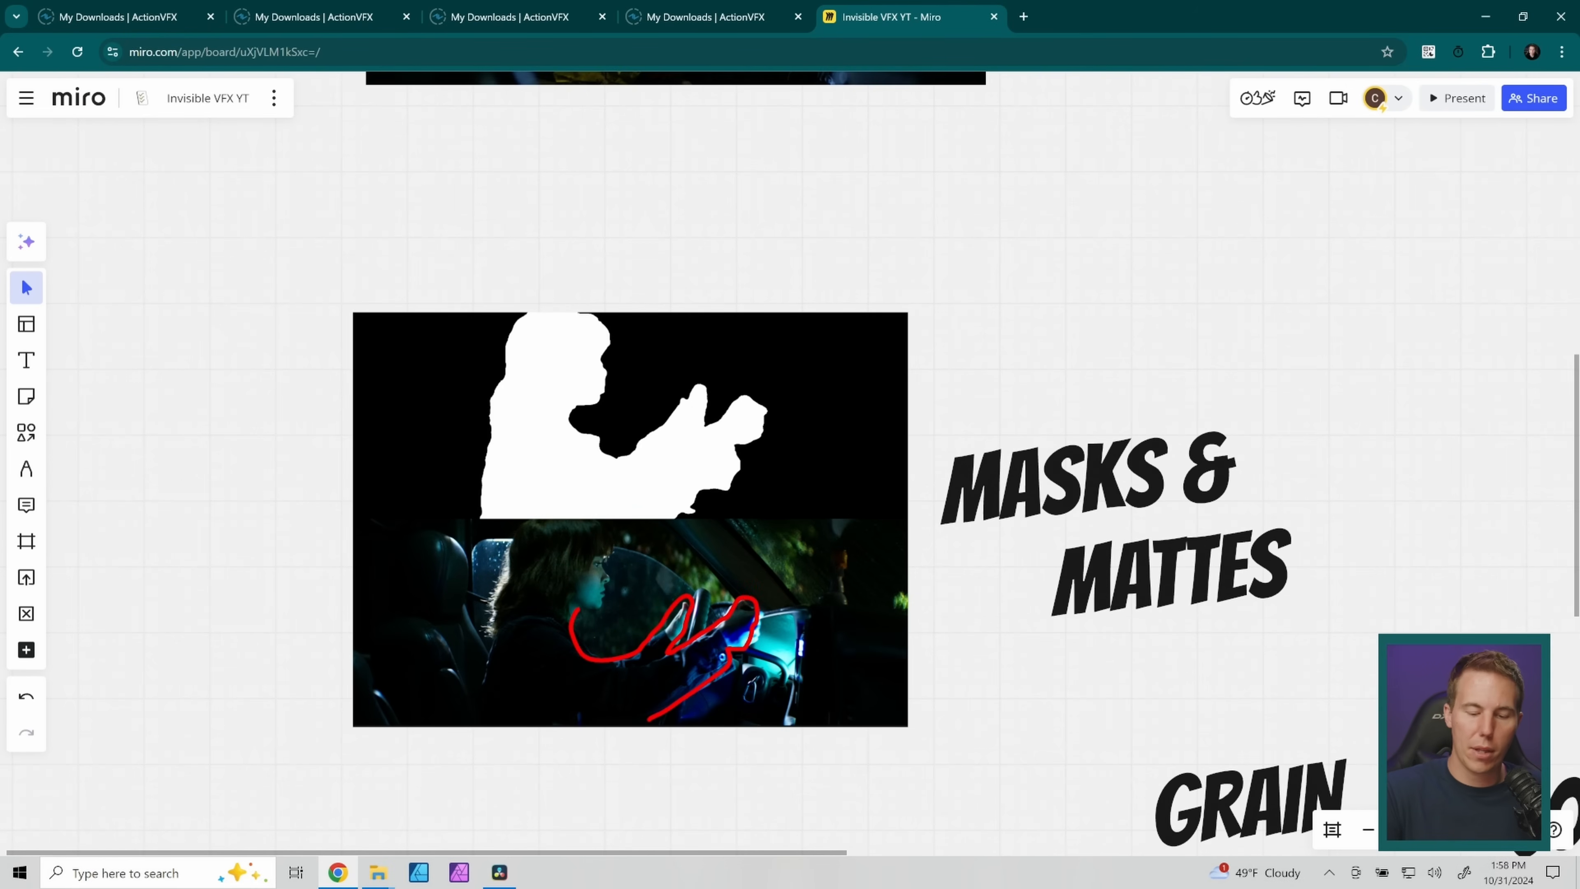
drag(563, 515, 642, 735)
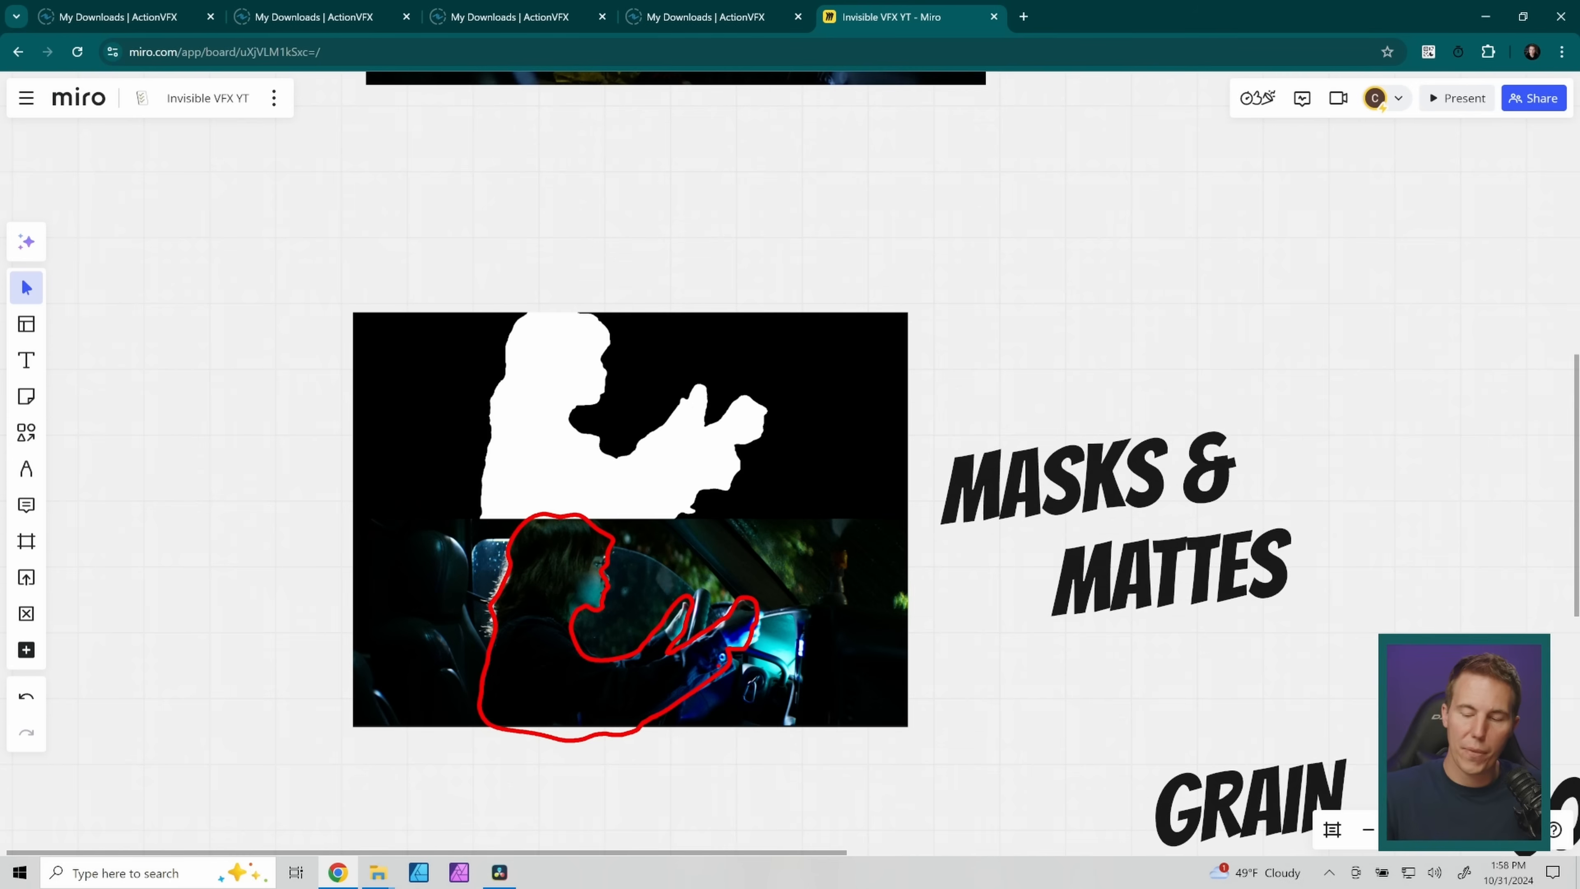
key(Escape)
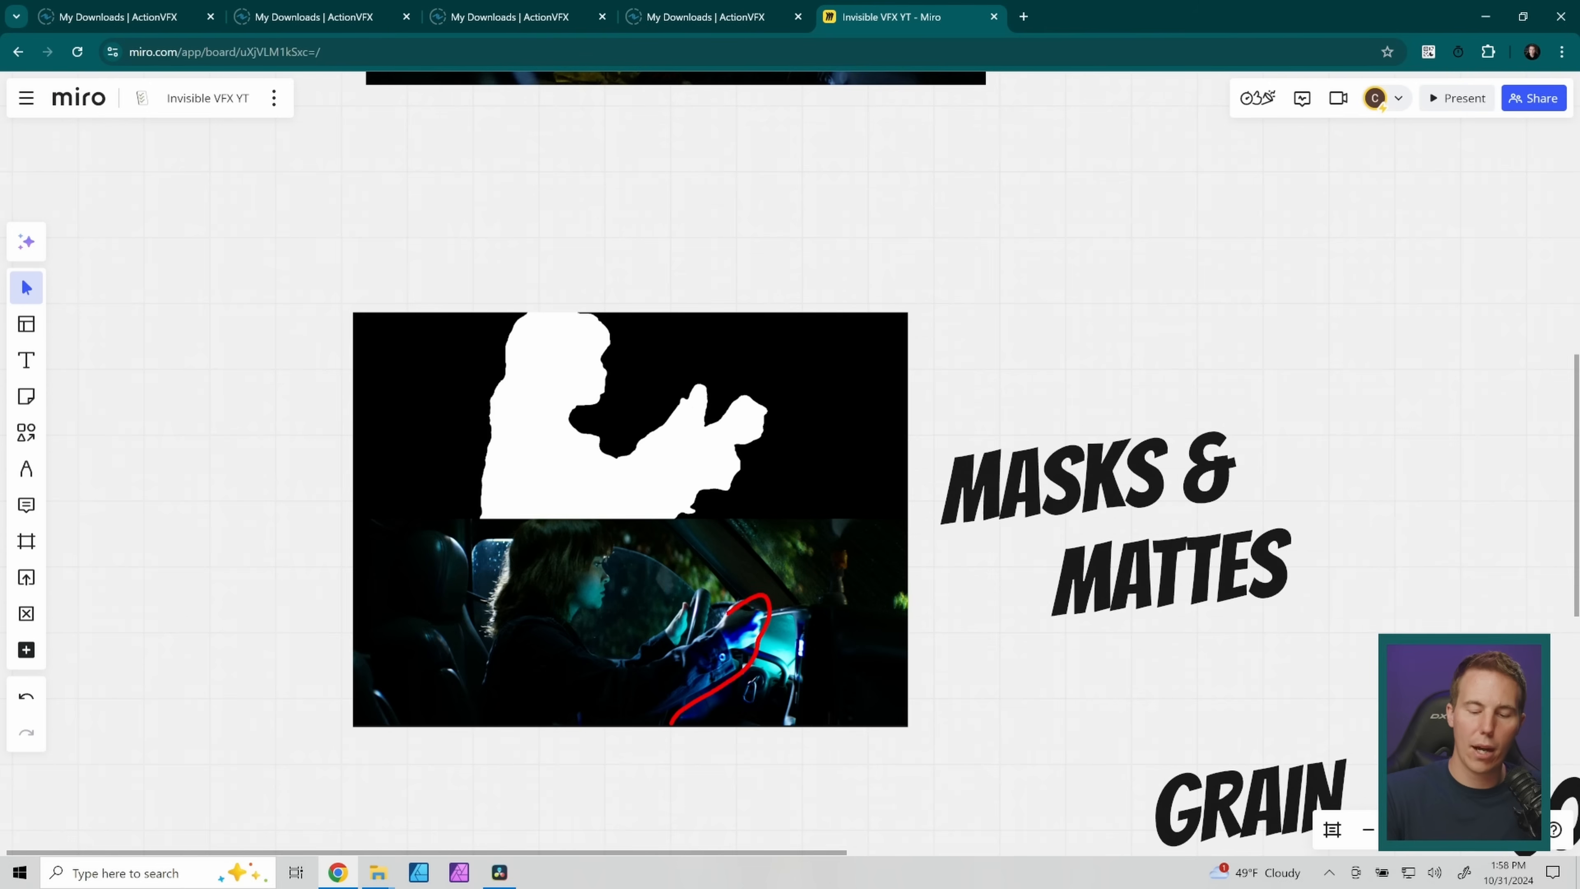
drag(684, 608, 561, 531)
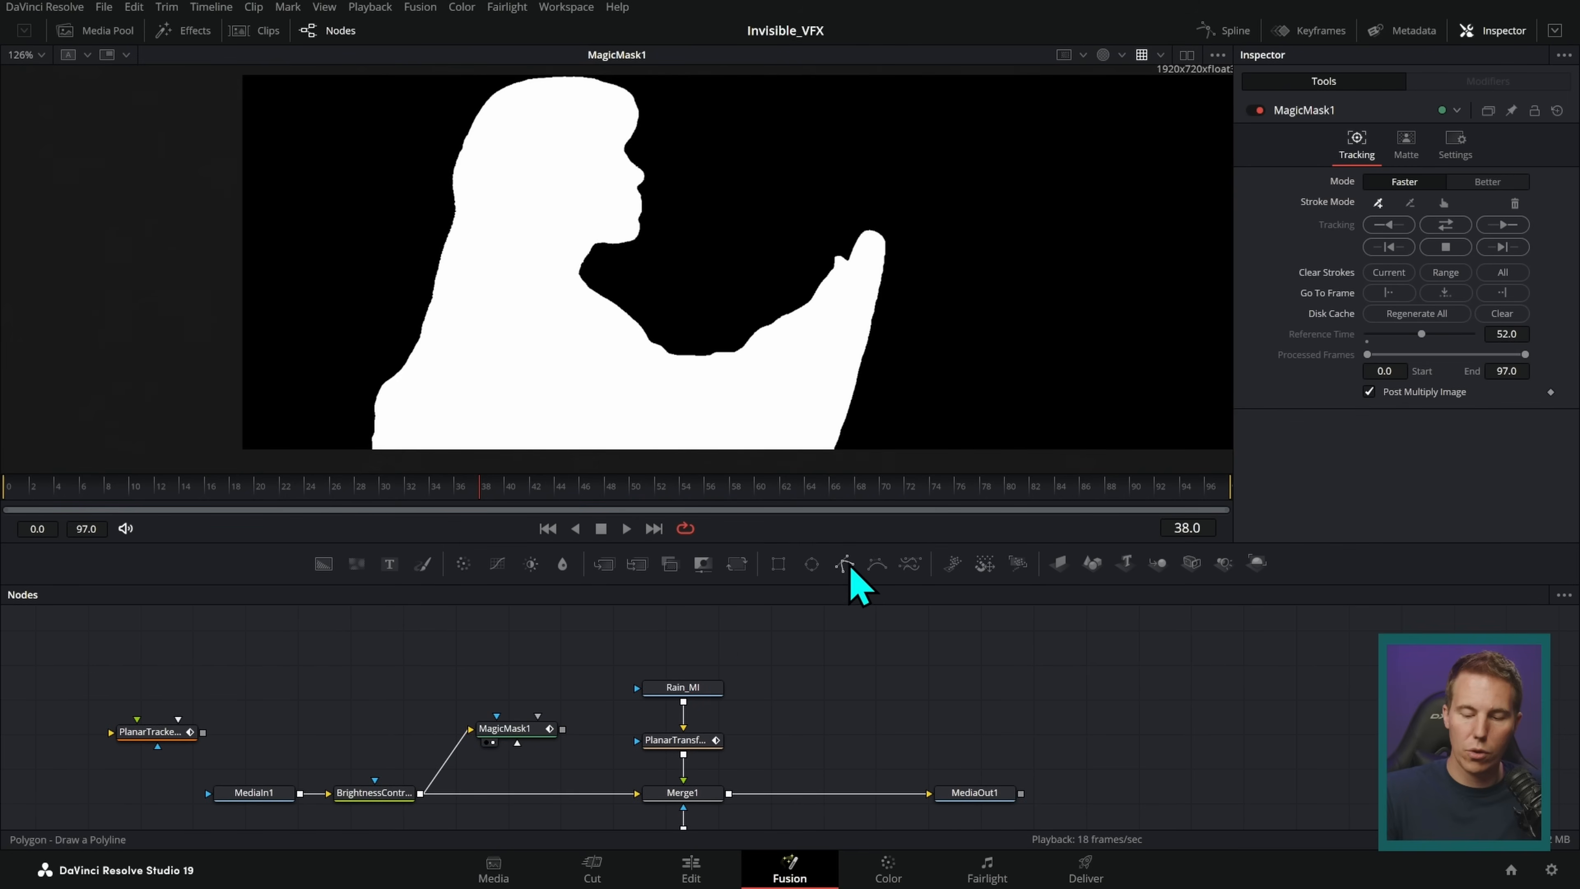
- Draw a closed, curved freeform polygon mask around the area in front of the driver's raised hand
click(845, 563)
click(942, 162)
click(1027, 188)
click(1042, 303)
click(896, 349)
click(831, 278)
click(774, 198)
click(858, 119)
click(942, 162)
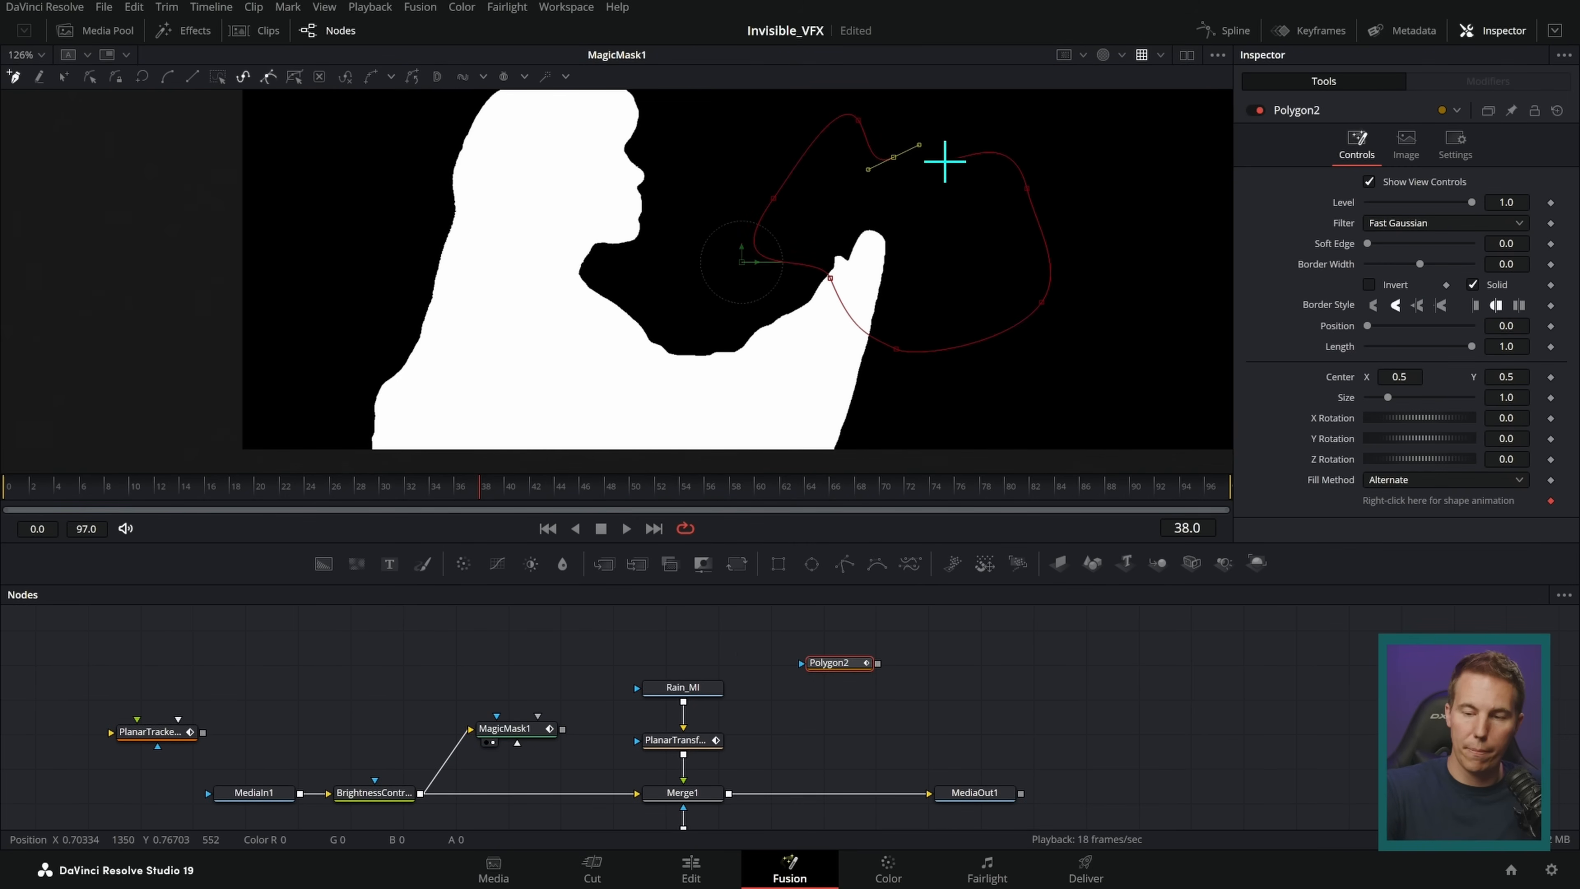
- Display the new polygon mask on its own with the Color channels, and delete it
drag(855, 665, 1059, 157)
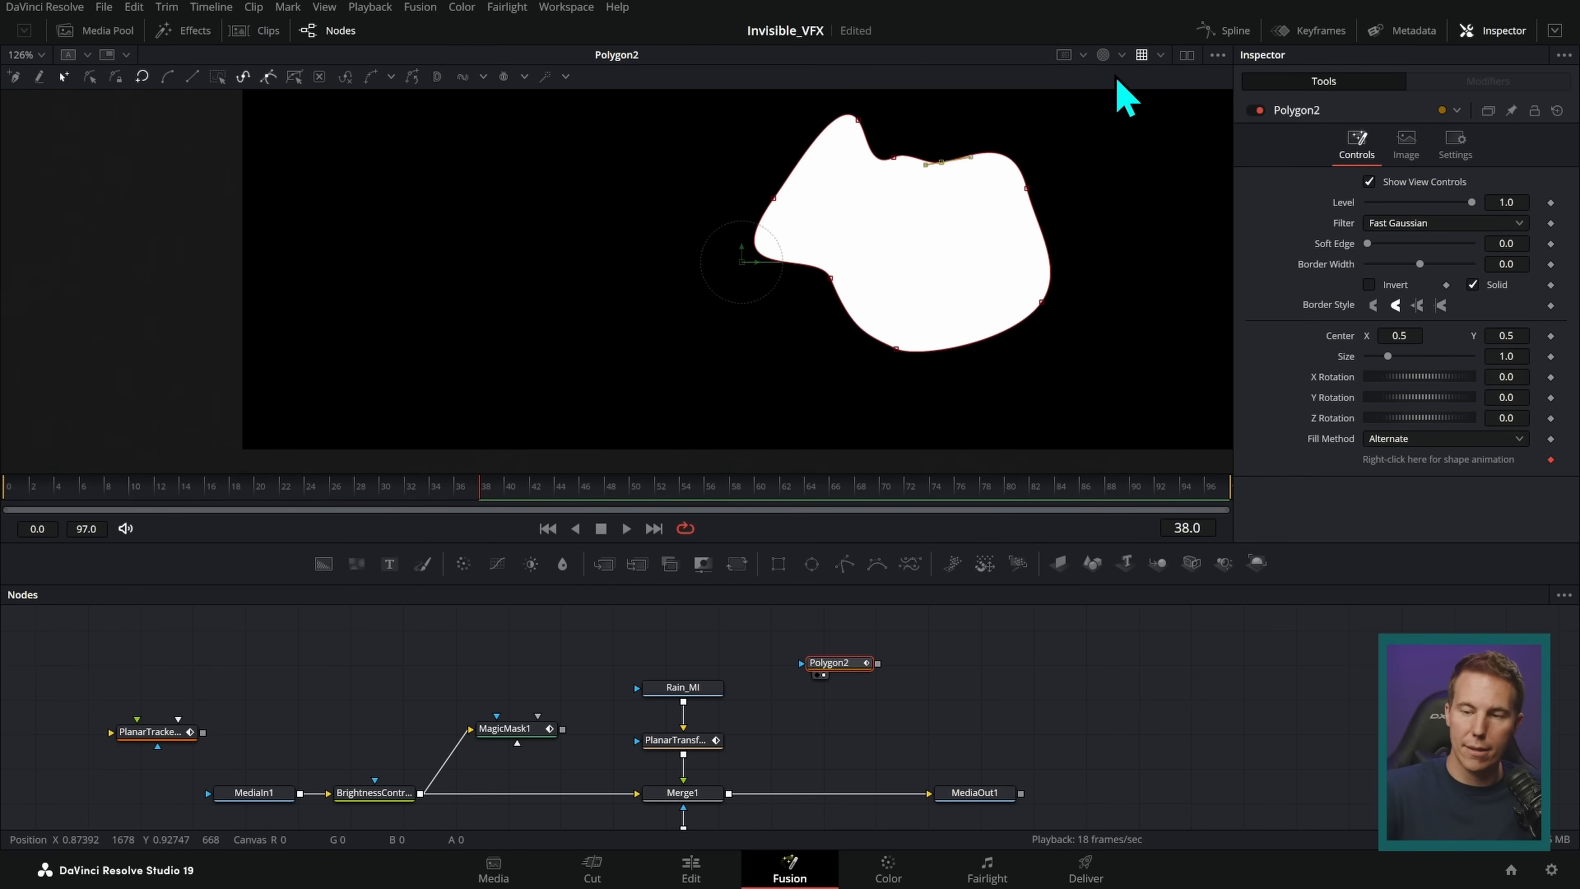
click(1121, 56)
click(1129, 79)
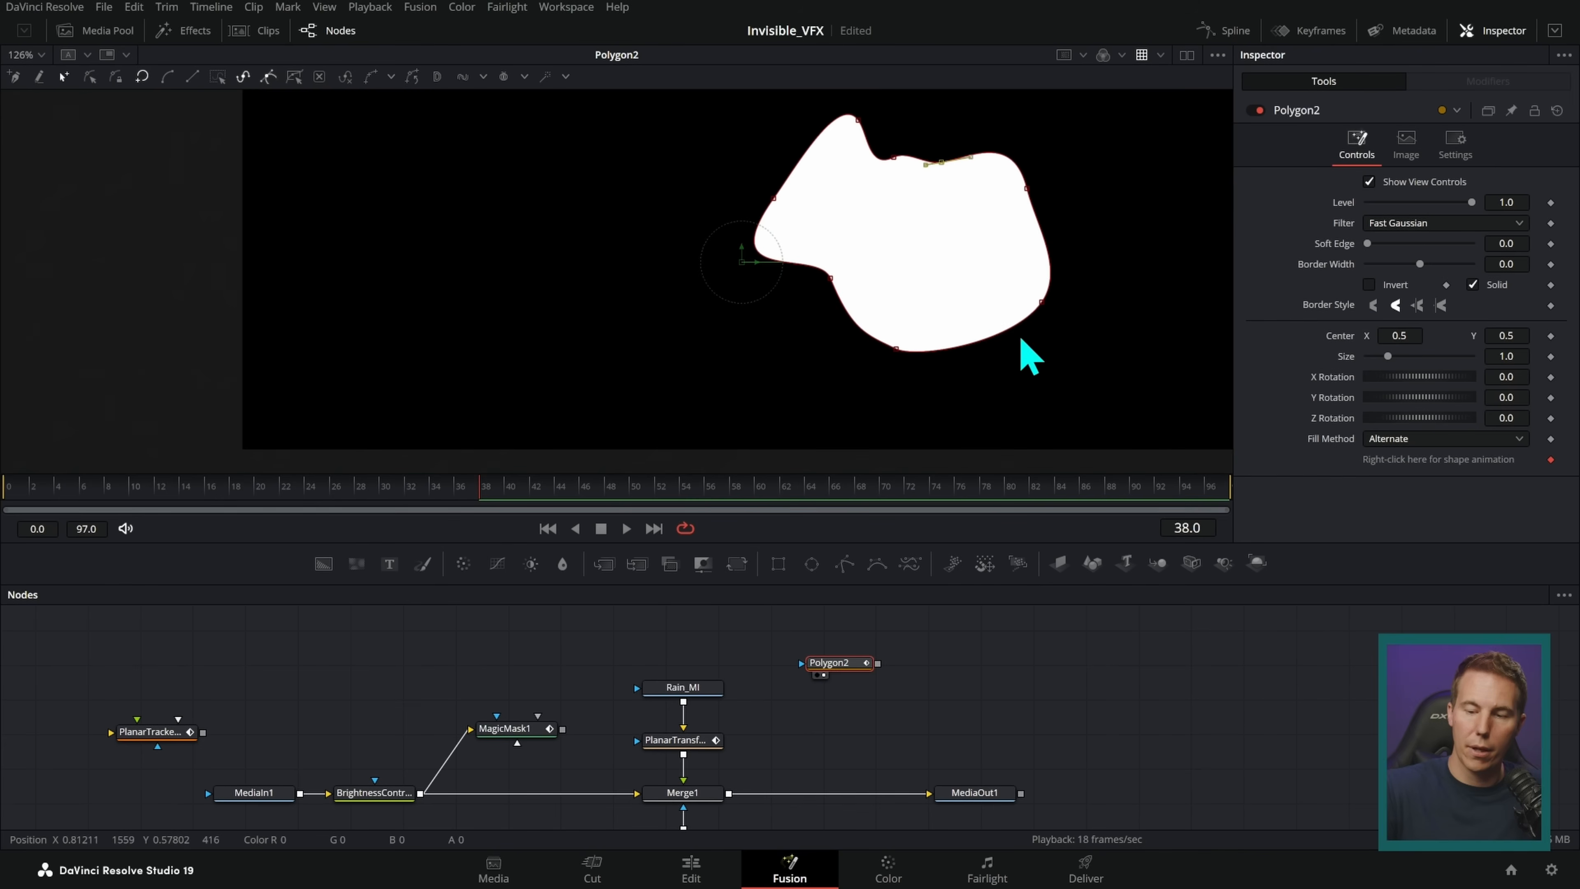
key(ctrl+k)
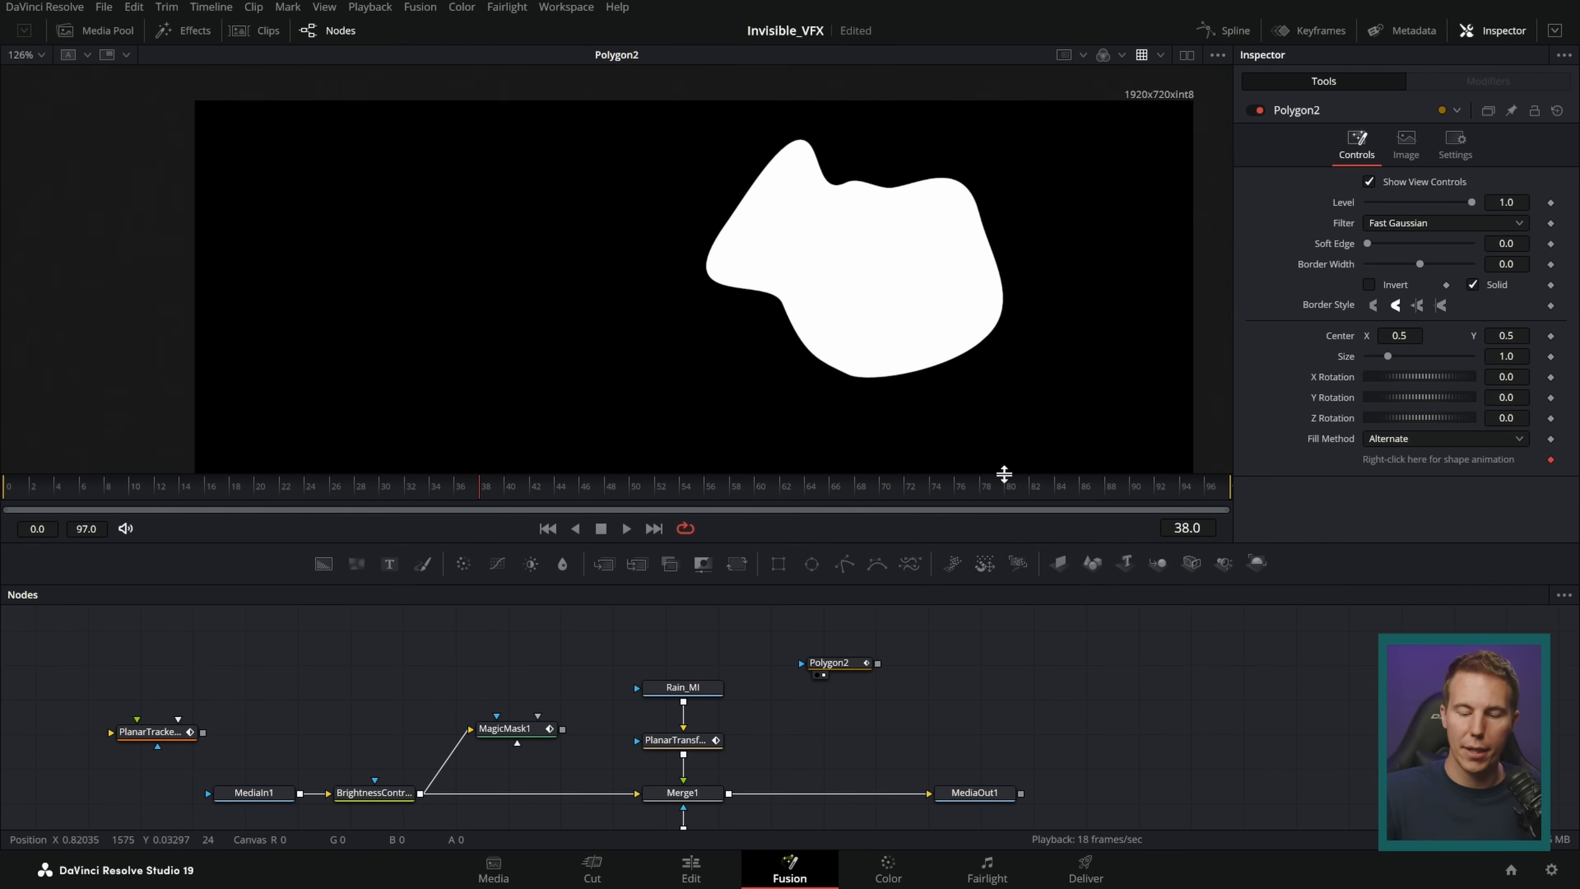
click(861, 662)
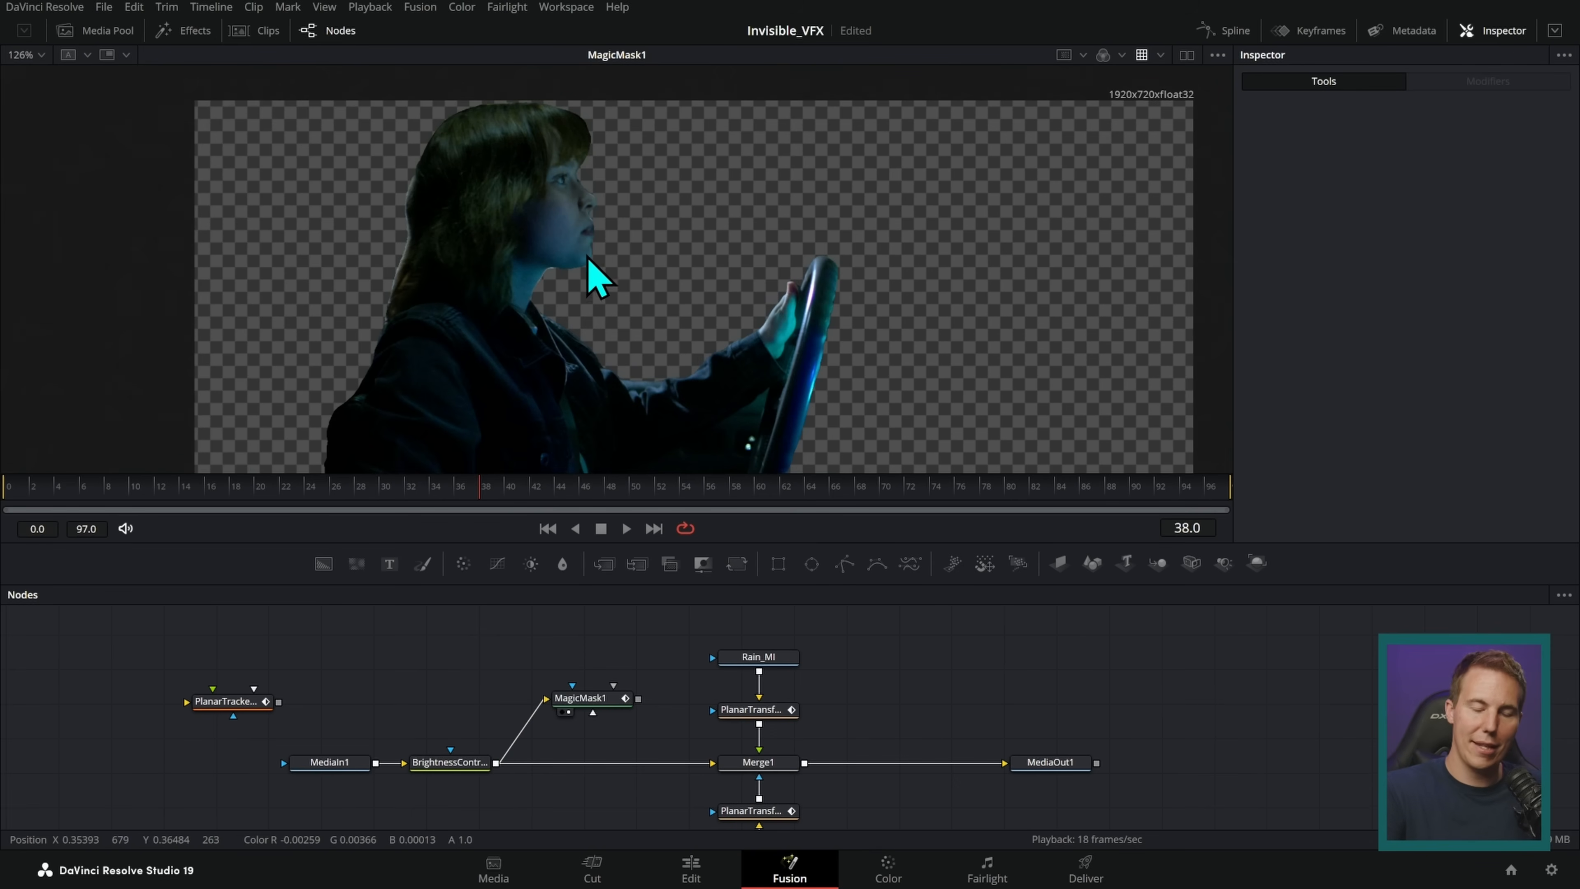
- Using the alpha view, soften the MagicMask1 matte with Blur 2.76 and Erode/Dilate 0.0022, and return to the color view
click(1123, 55)
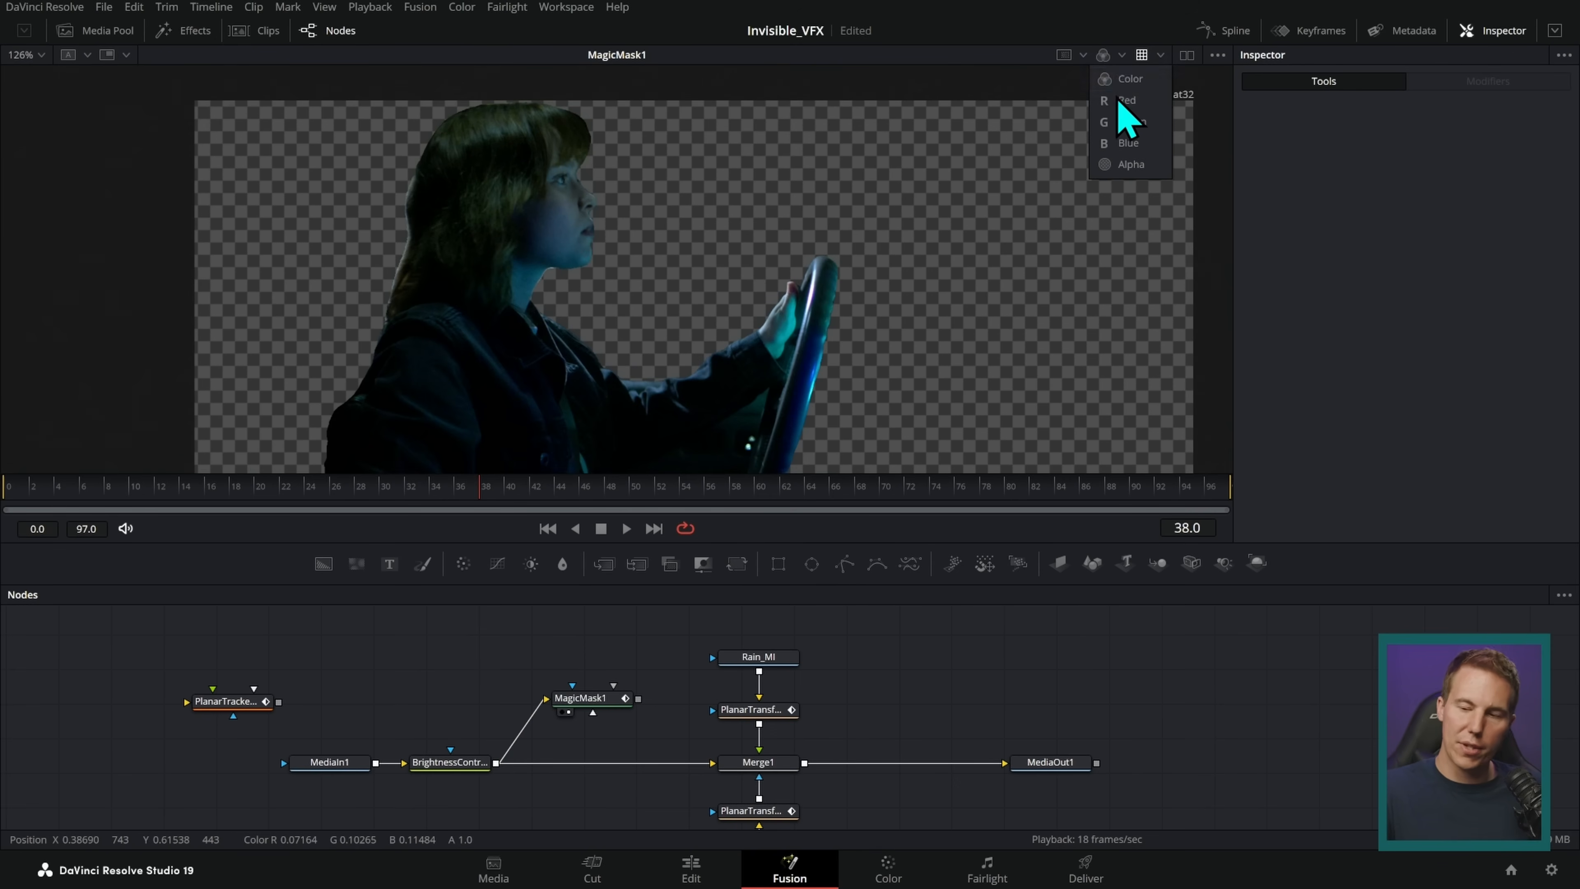
click(1129, 165)
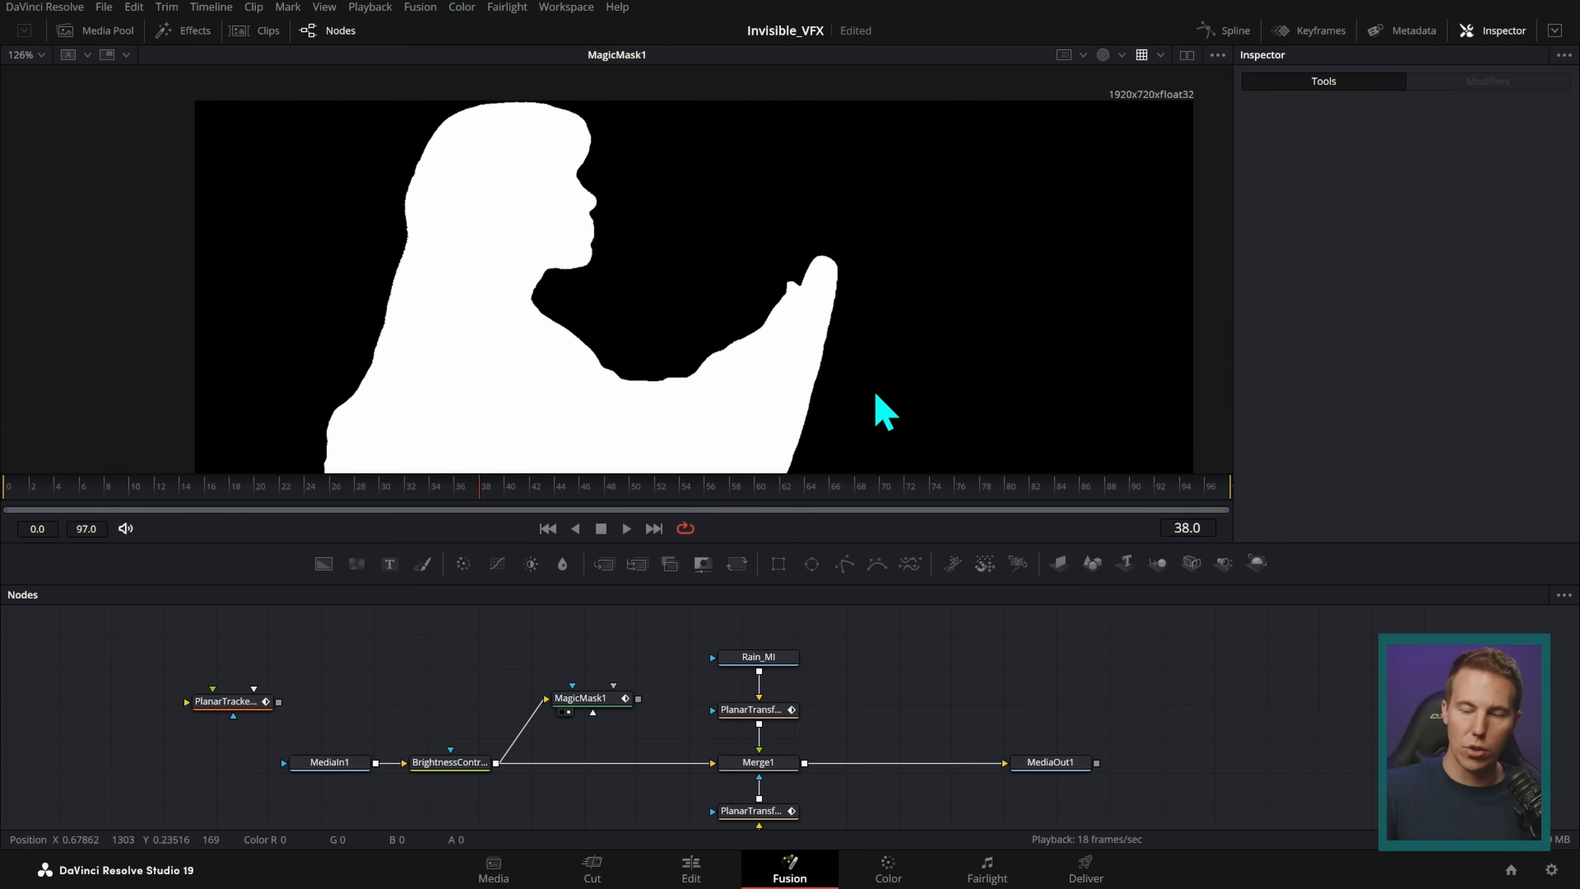
click(603, 698)
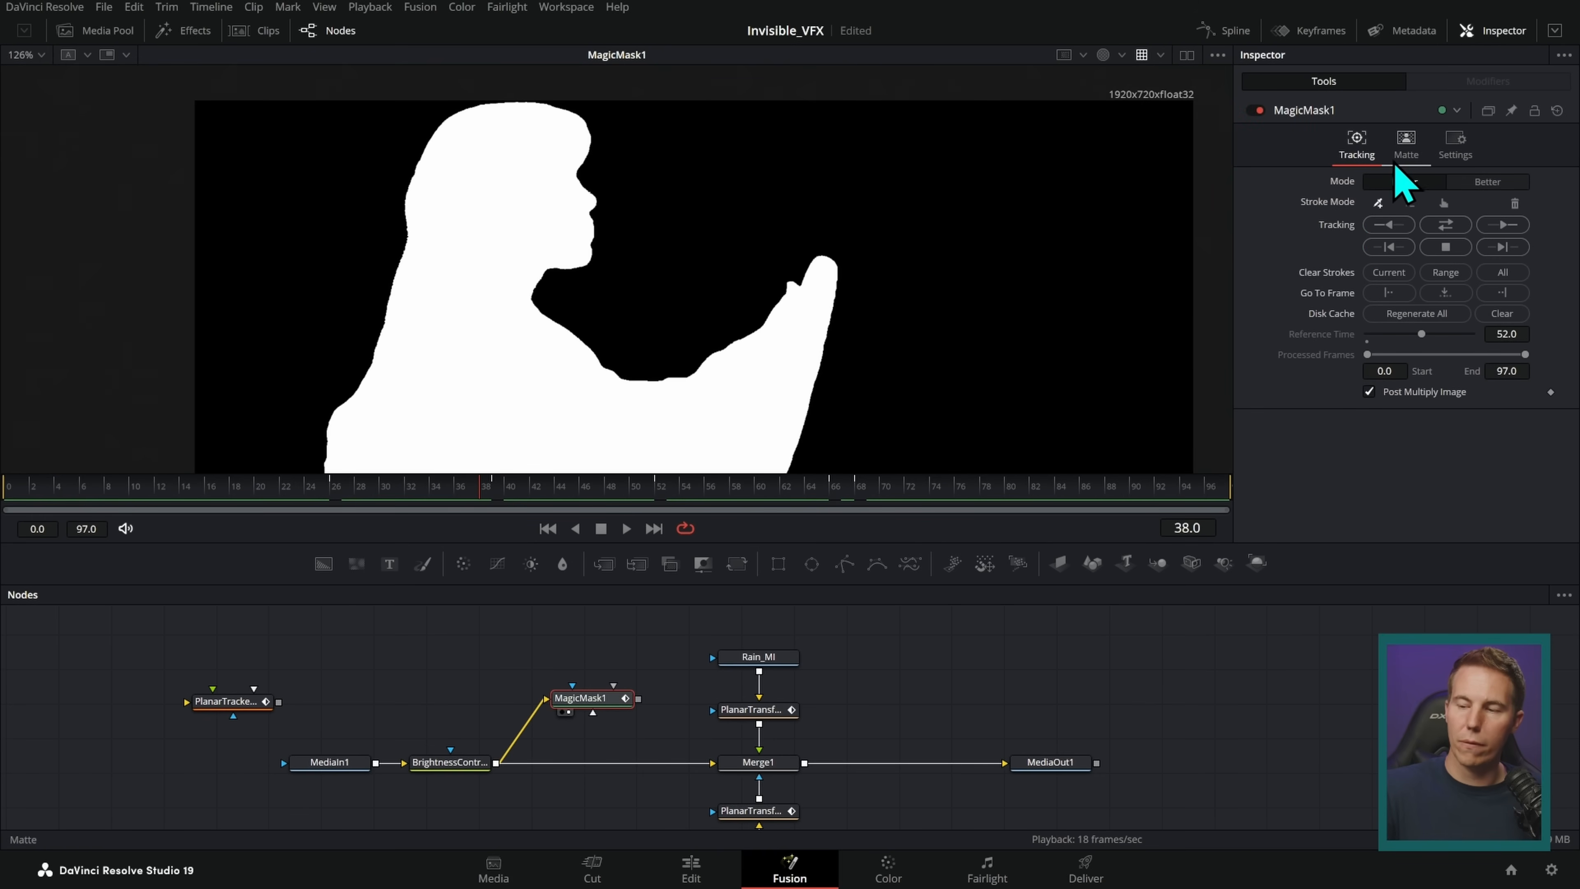
click(1409, 148)
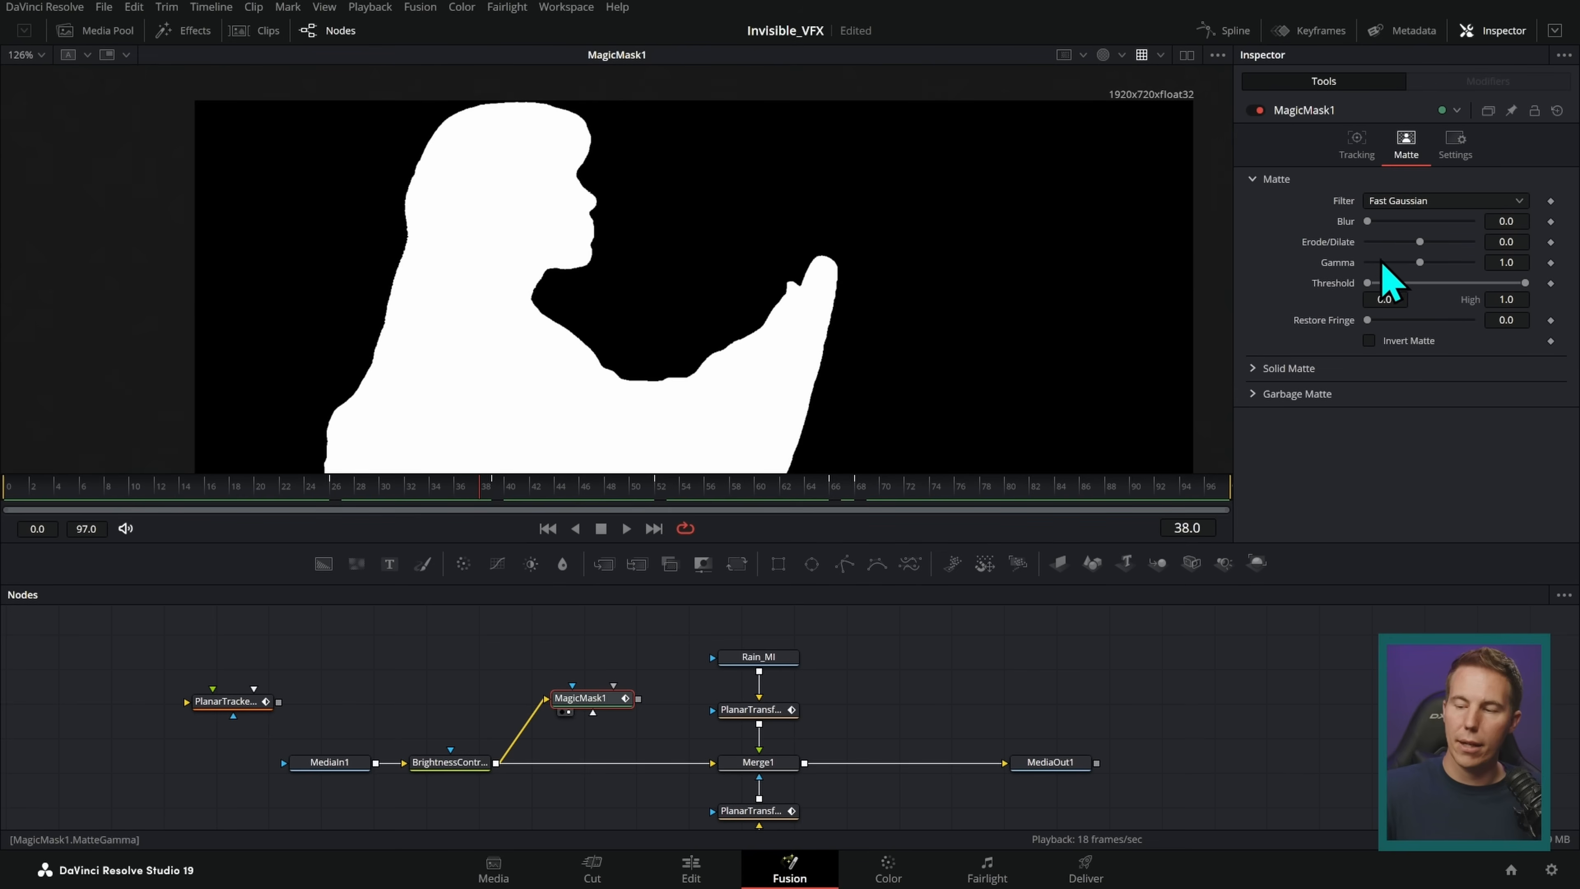
mouse_move(1370, 223)
mouse_down()
mouse_move(1428, 252)
mouse_move(1391, 234)
mouse_up()
click(1424, 243)
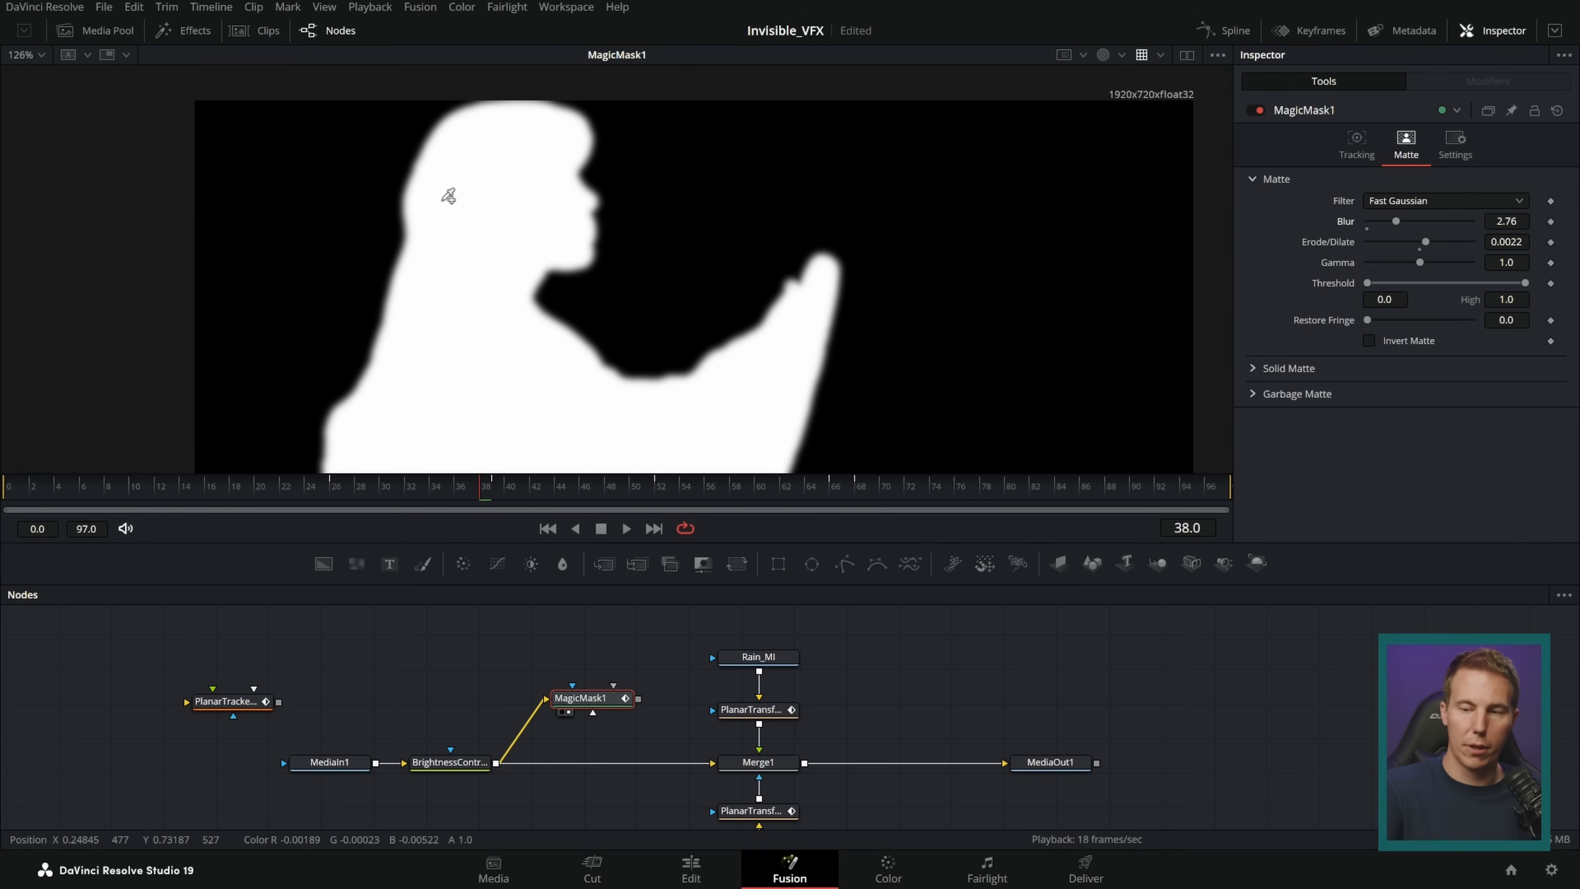
key(c)
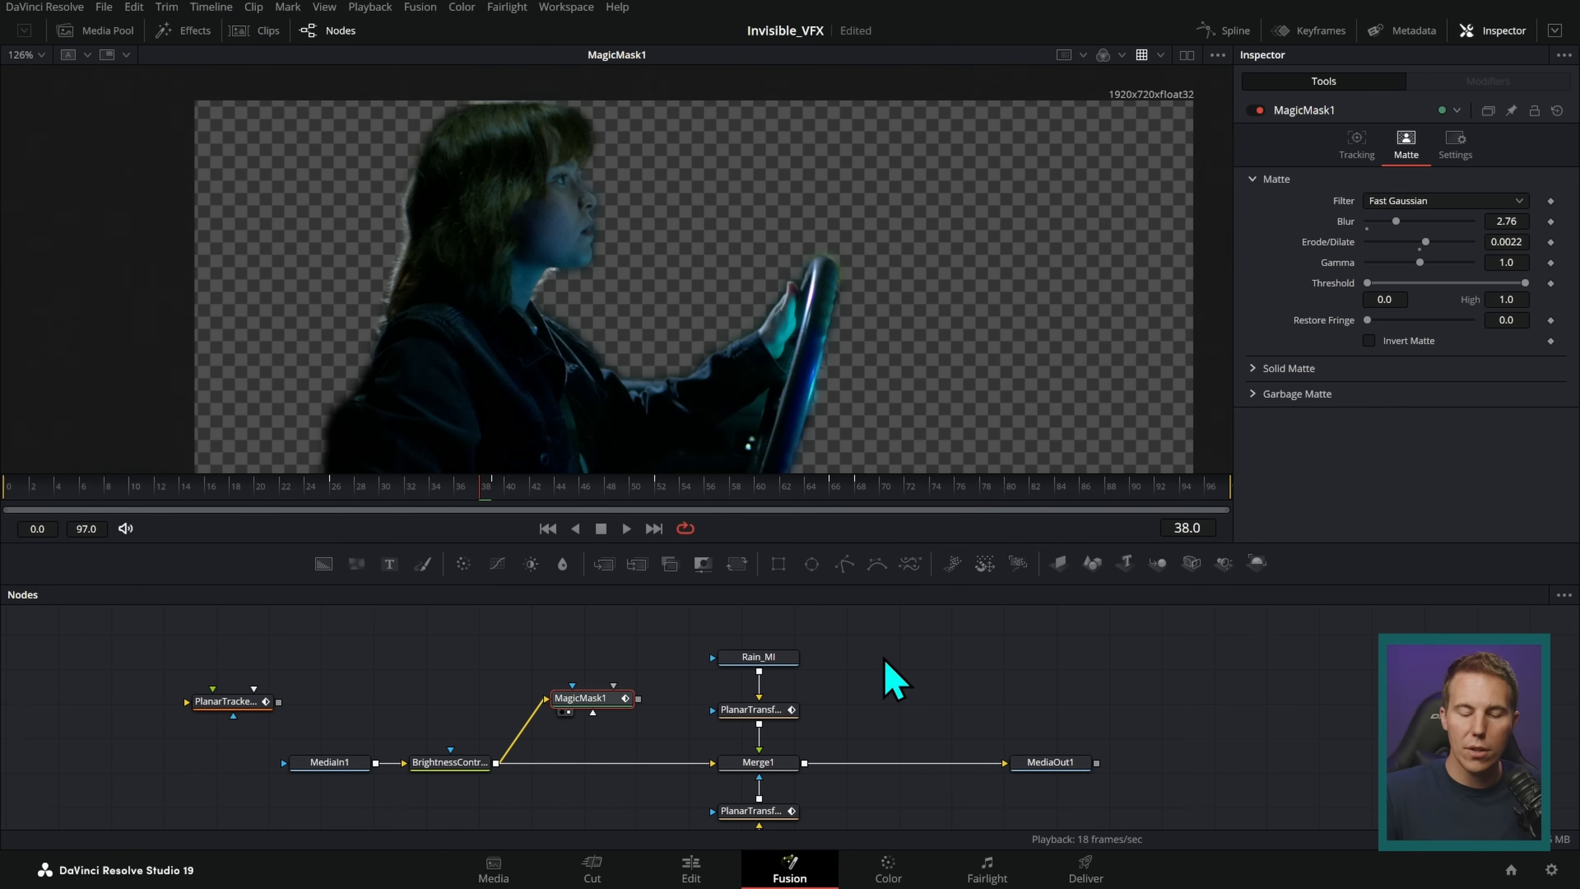
- Move MagicMask1 below the main node line, lower Polygon1 to make room, and display Polygon1 in the viewer
scroll(892, 677, down, 5)
drag(898, 632, 902, 652)
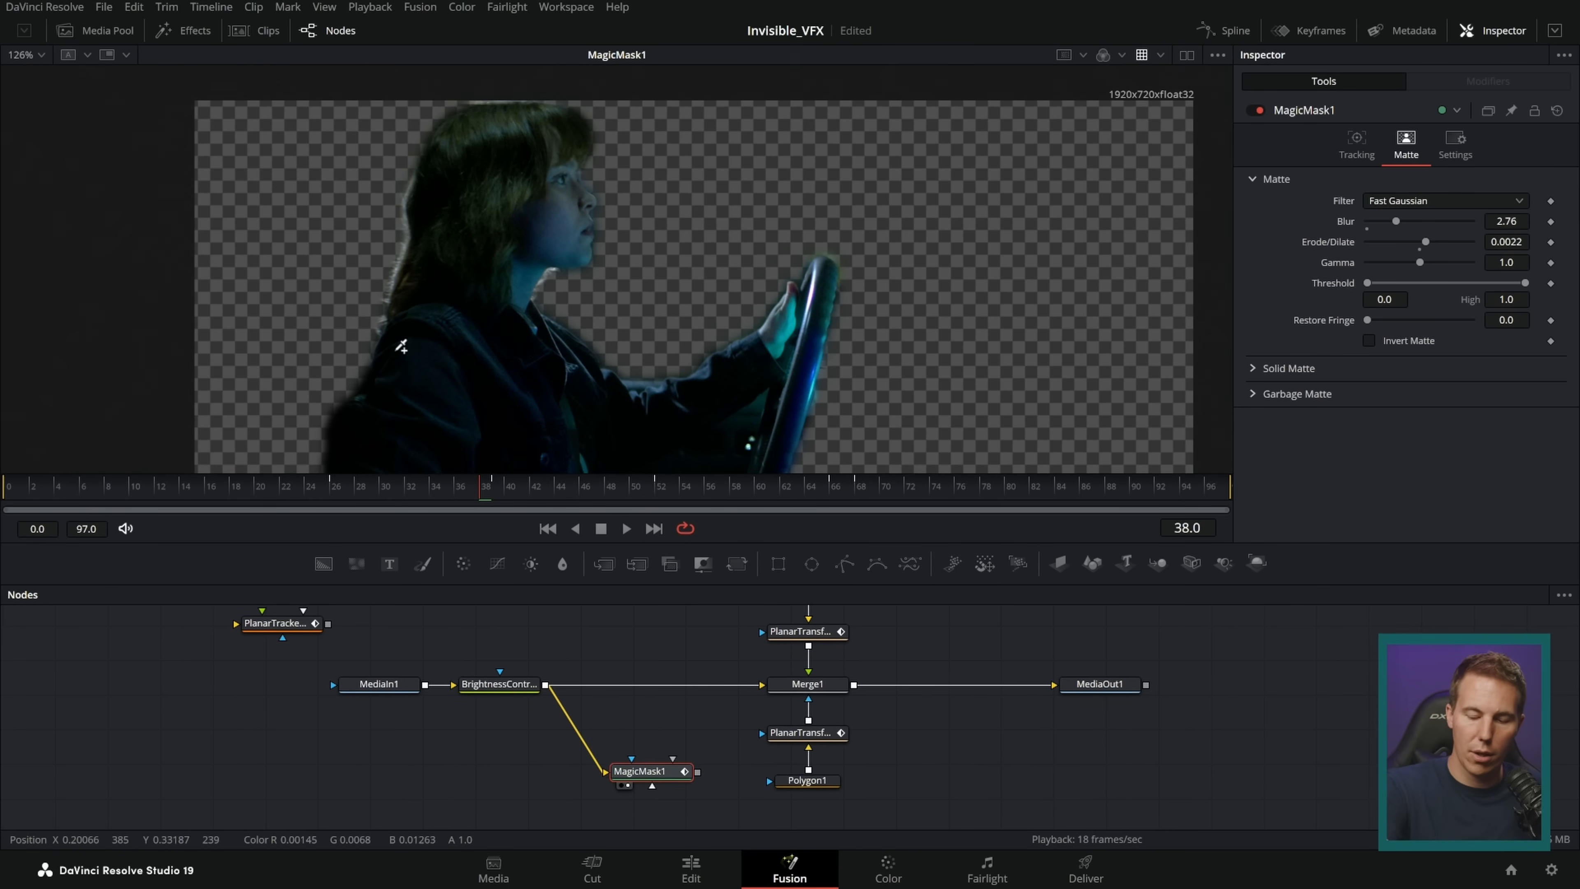
click(787, 792)
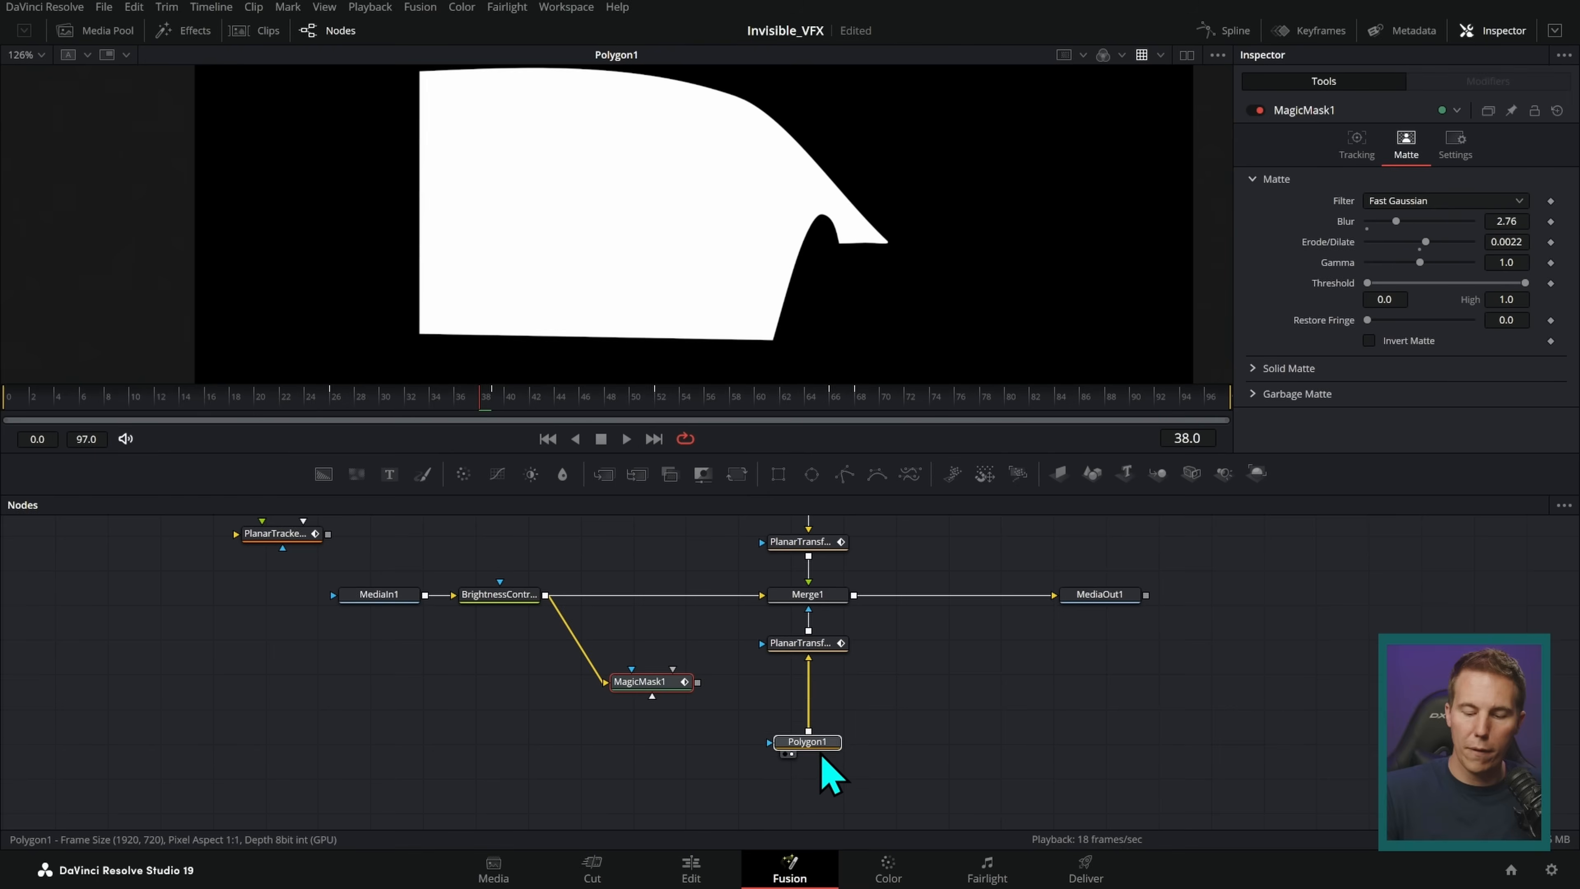
click(815, 754)
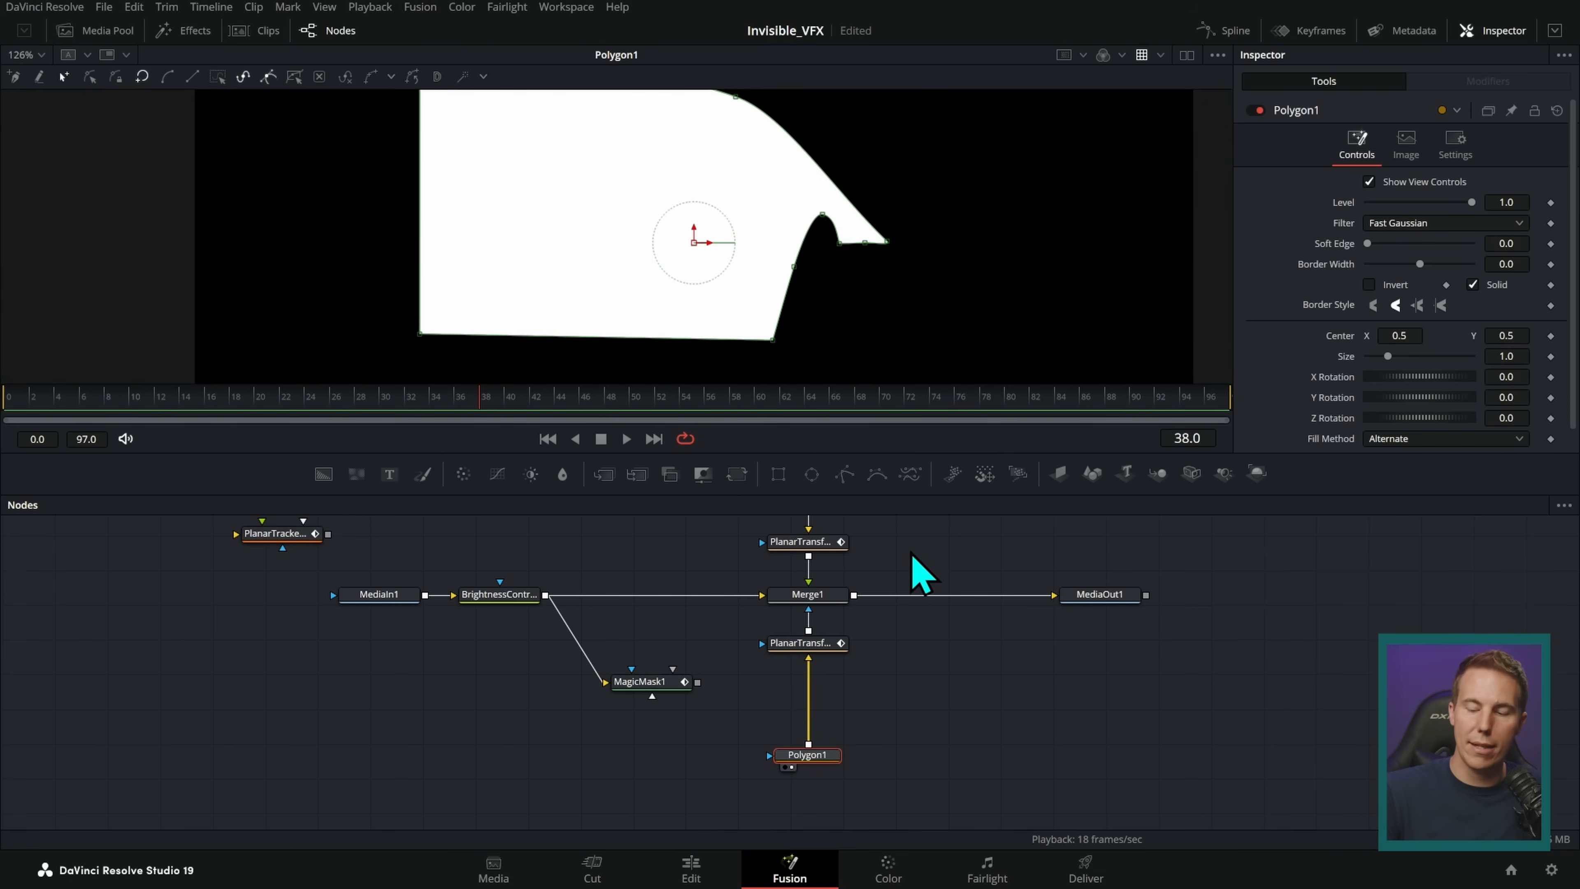
- Insert an ellipse mask after Polygon1, about 0.21 wide and centered near X 0.71, Y 0.56, and display it
drag(833, 498, 824, 708)
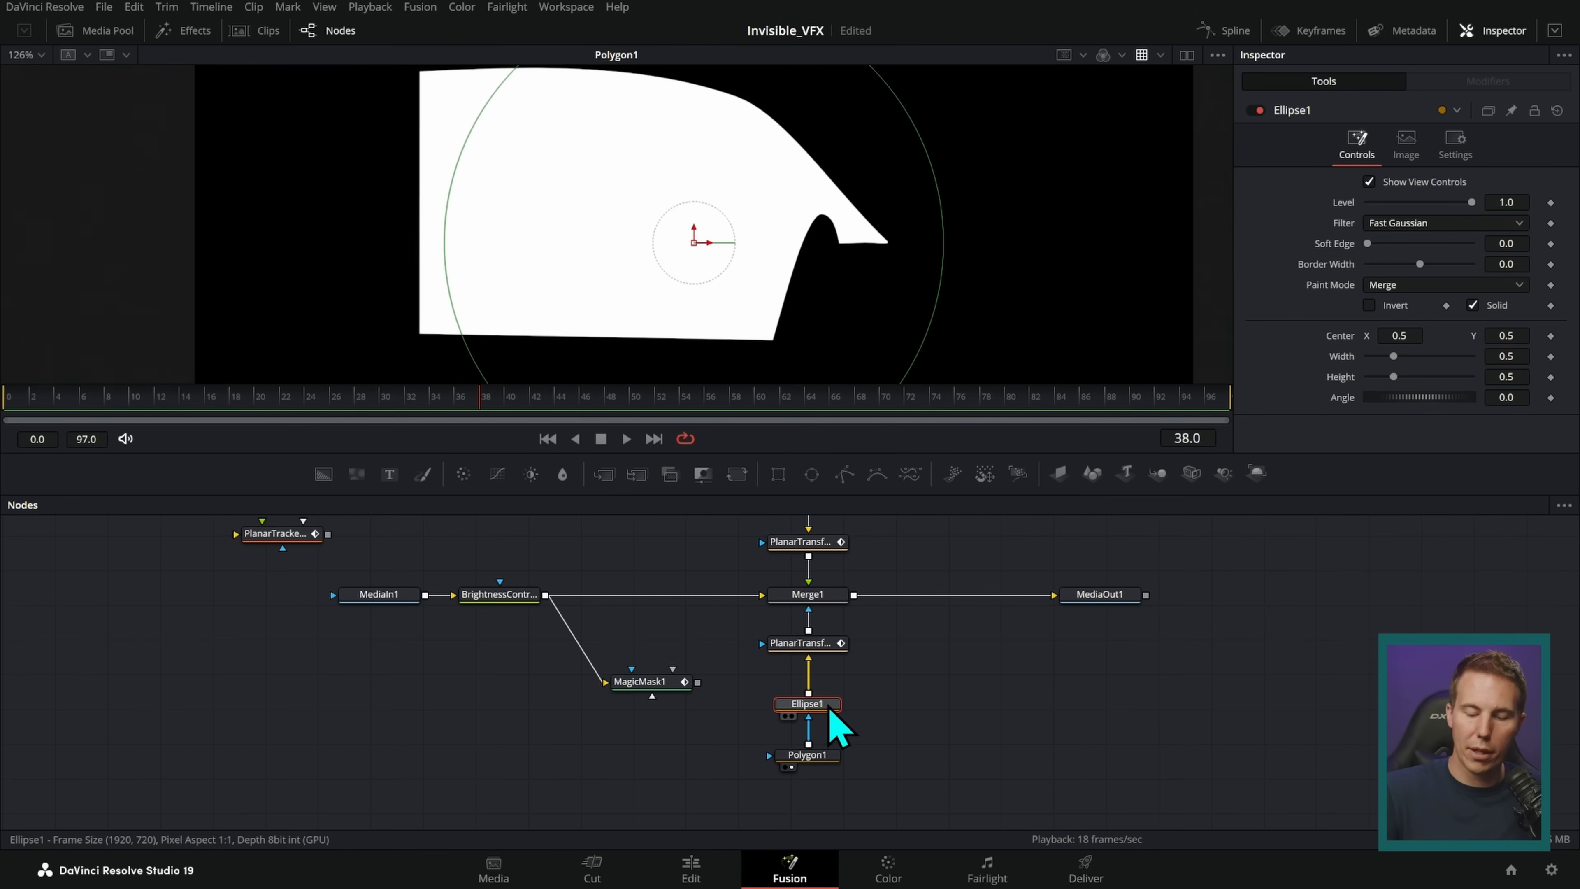
drag(911, 128, 932, 216)
key(1)
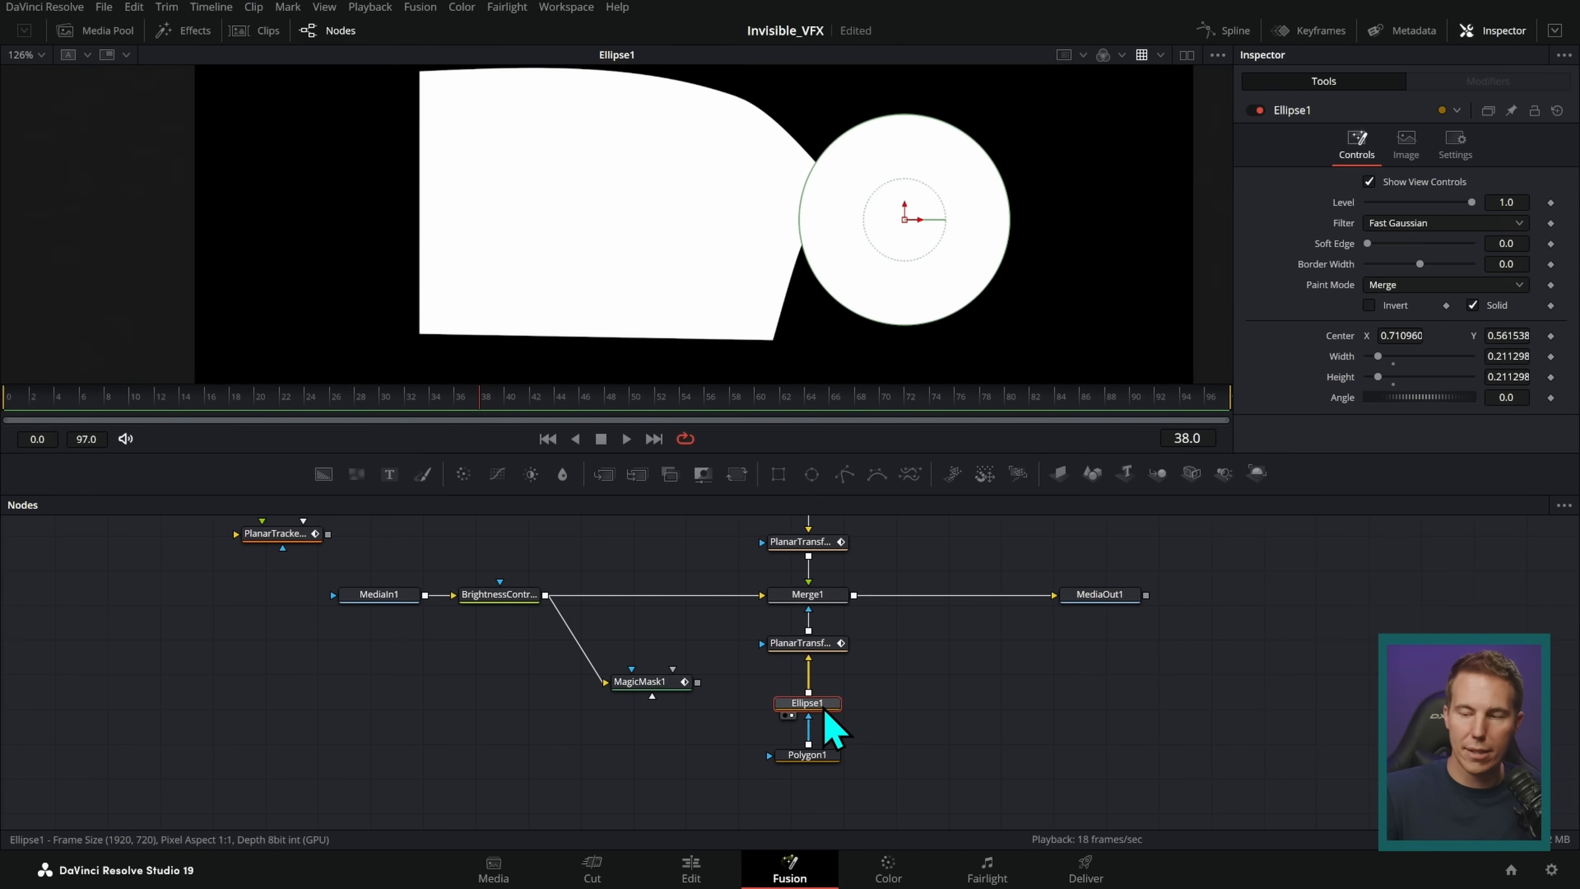
- Set the ellipse's Paint Mode to Subtract, try it over the middle of the polygon shape, and delete the ellipse
click(1389, 286)
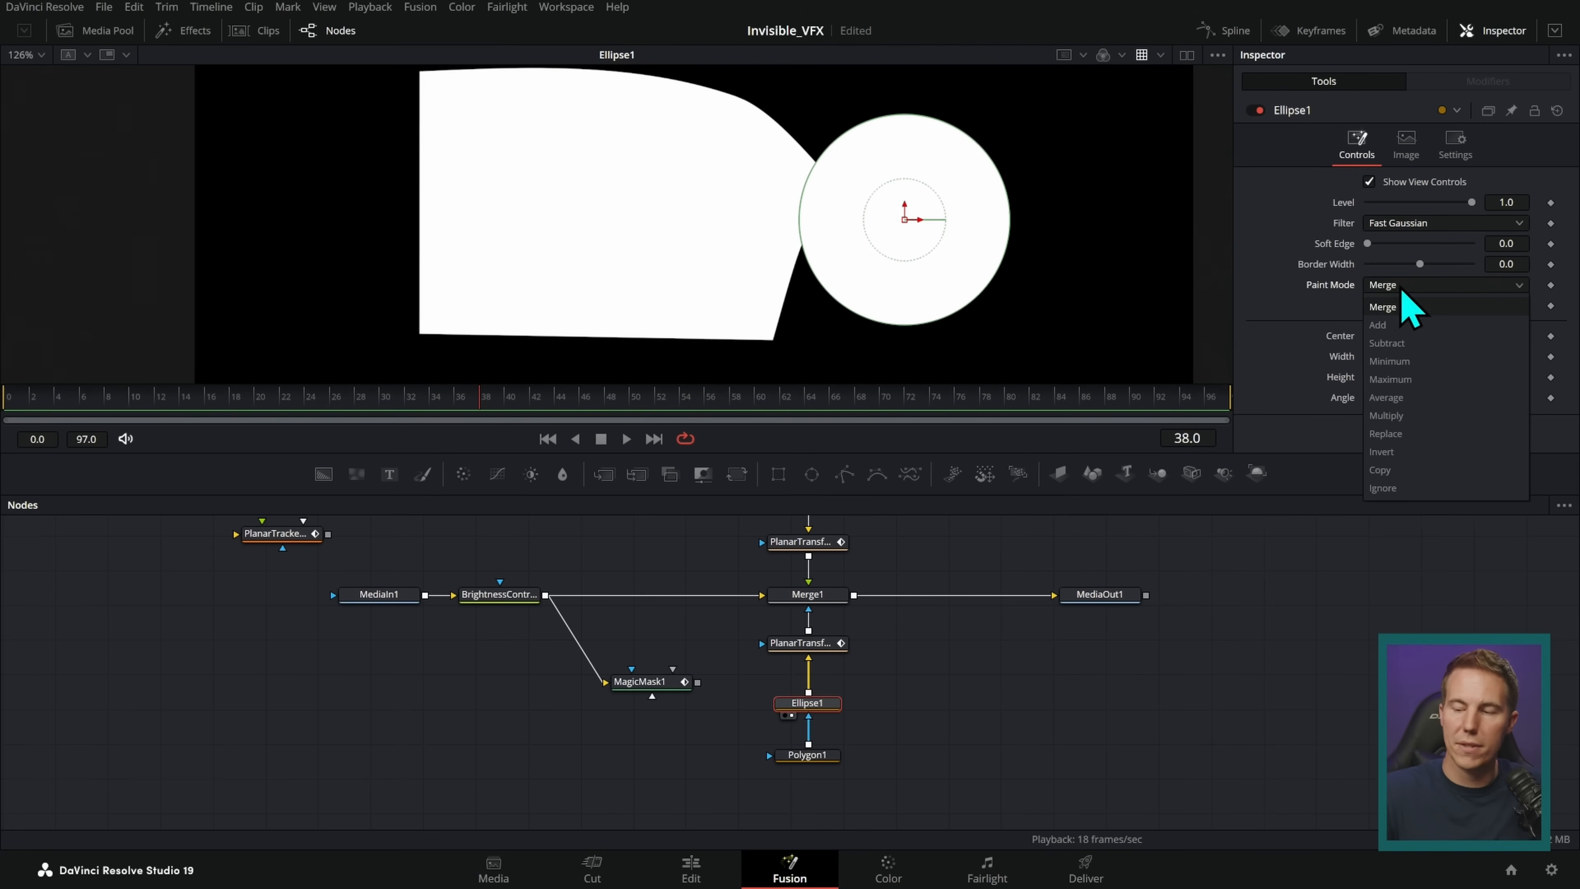
click(1400, 346)
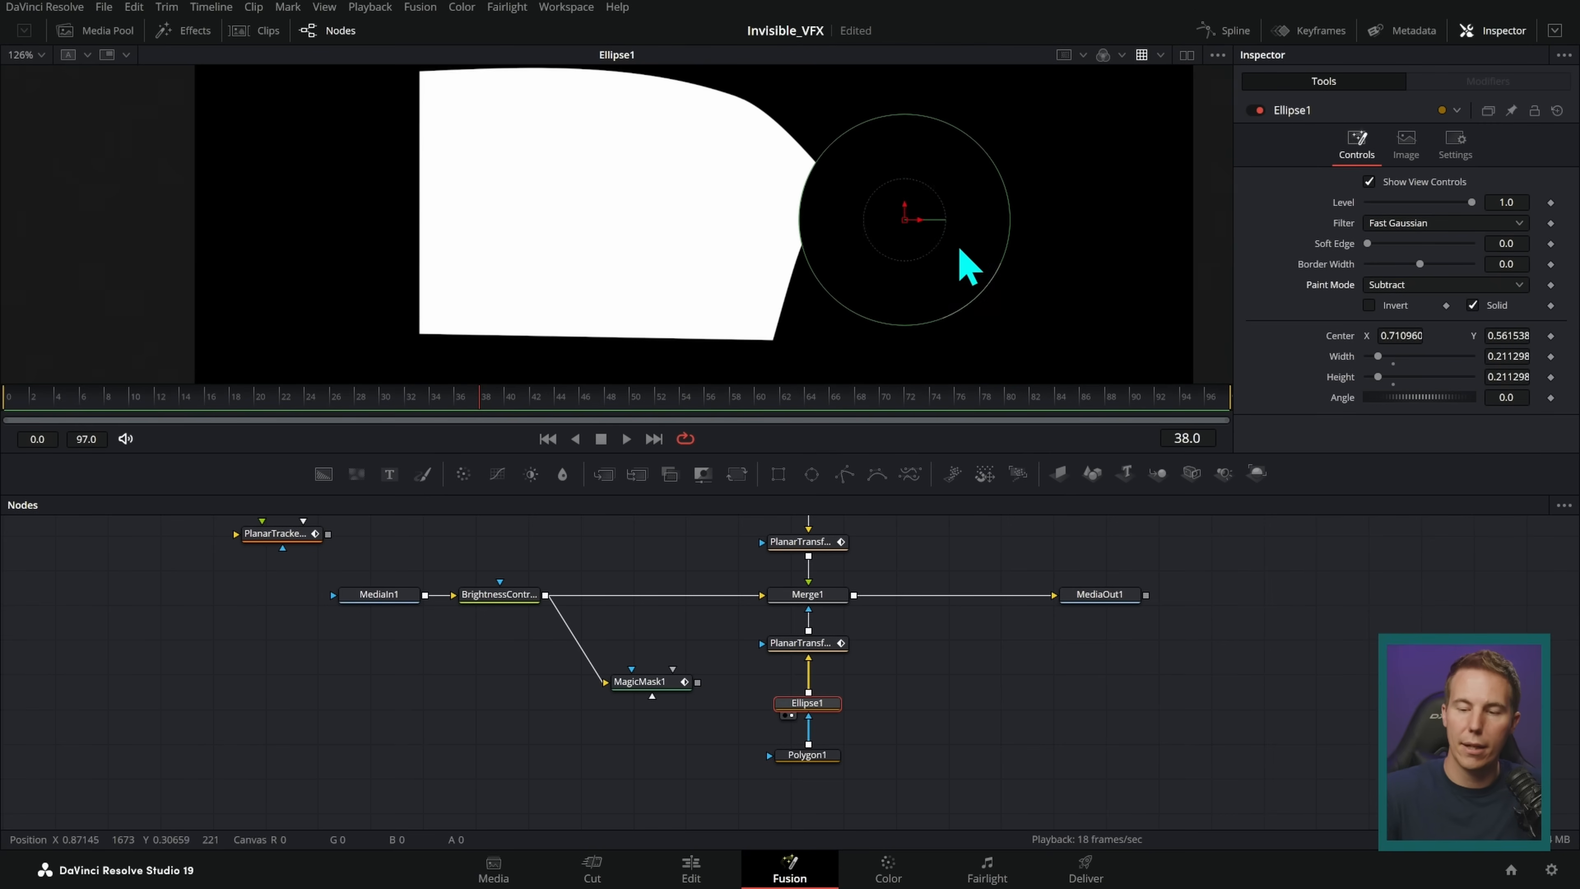
drag(908, 228, 608, 244)
drag(705, 201, 608, 316)
key(Delete)
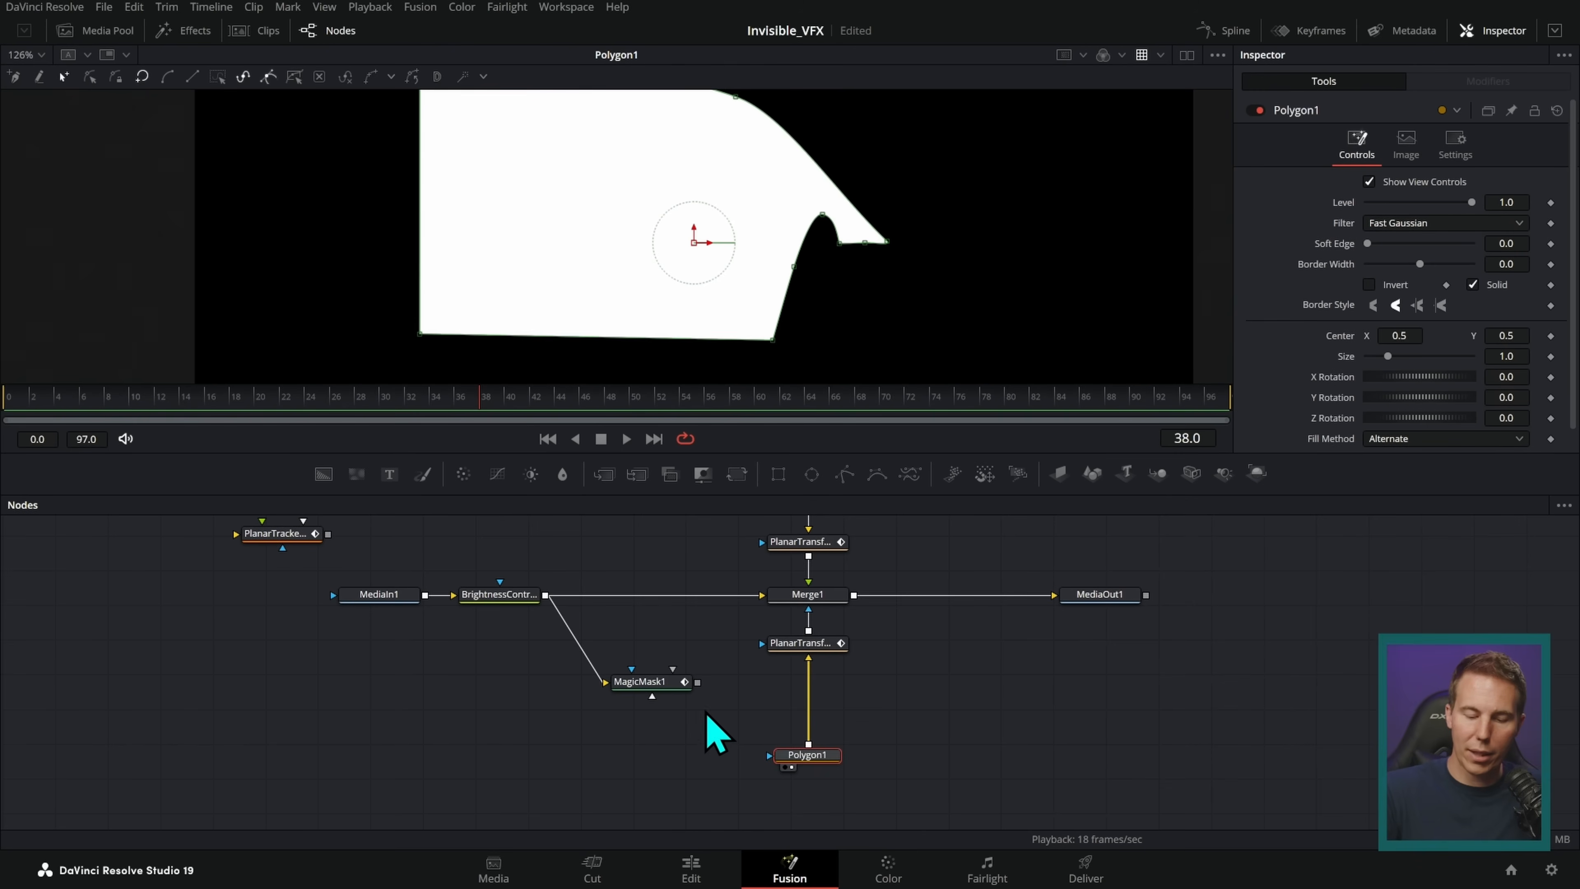
- Compare the MagicMask1 result with the Polygon1 shape in the viewer, checking the magic mask in both Alpha and Color
click(622, 696)
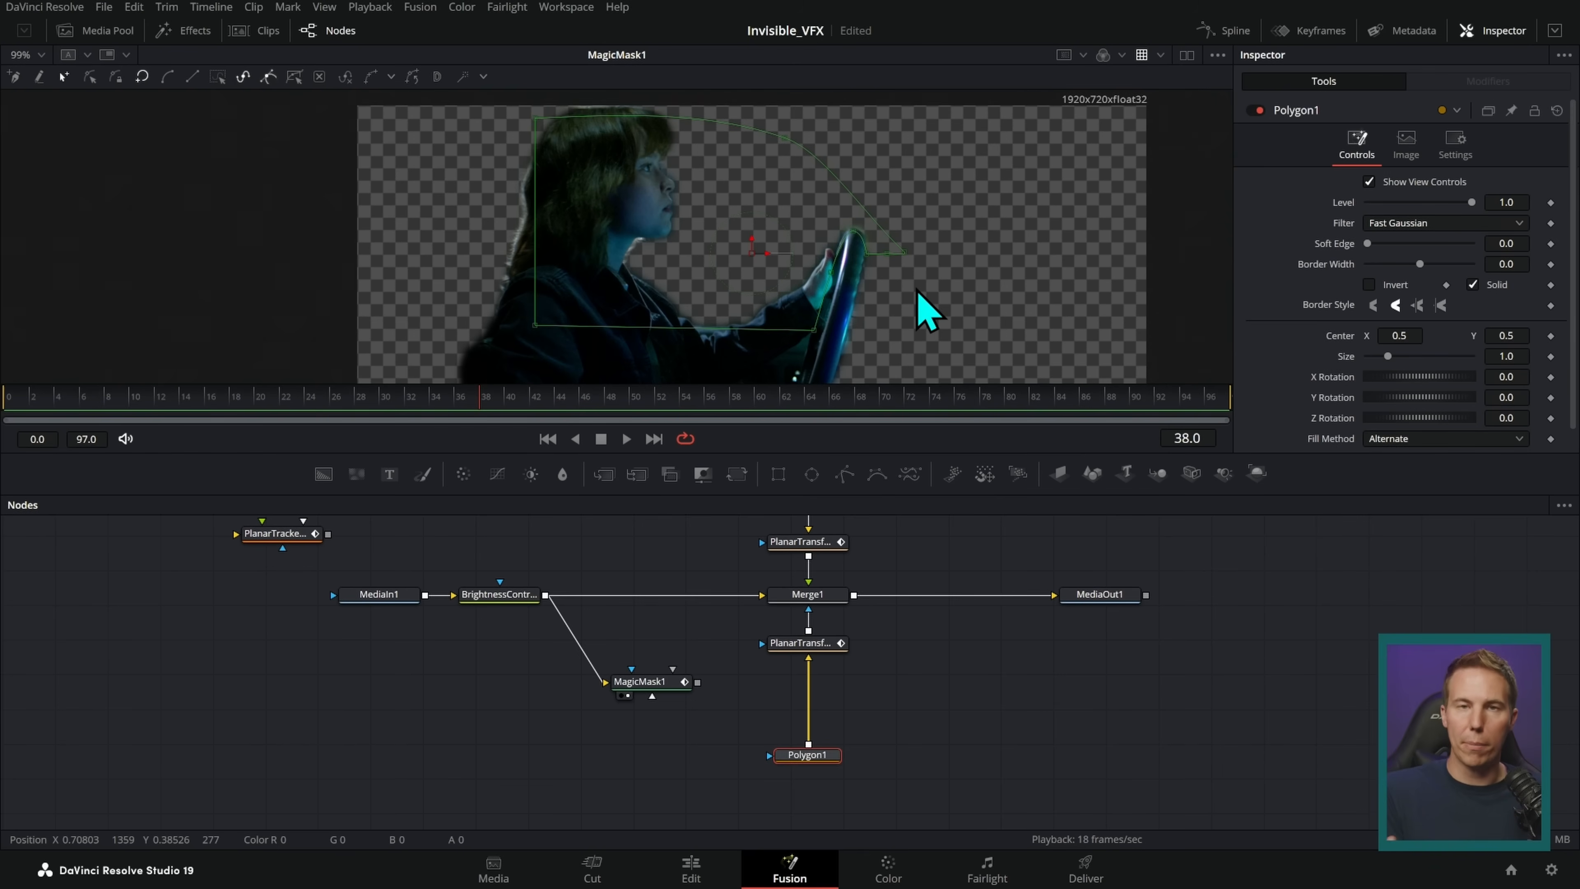
click(823, 686)
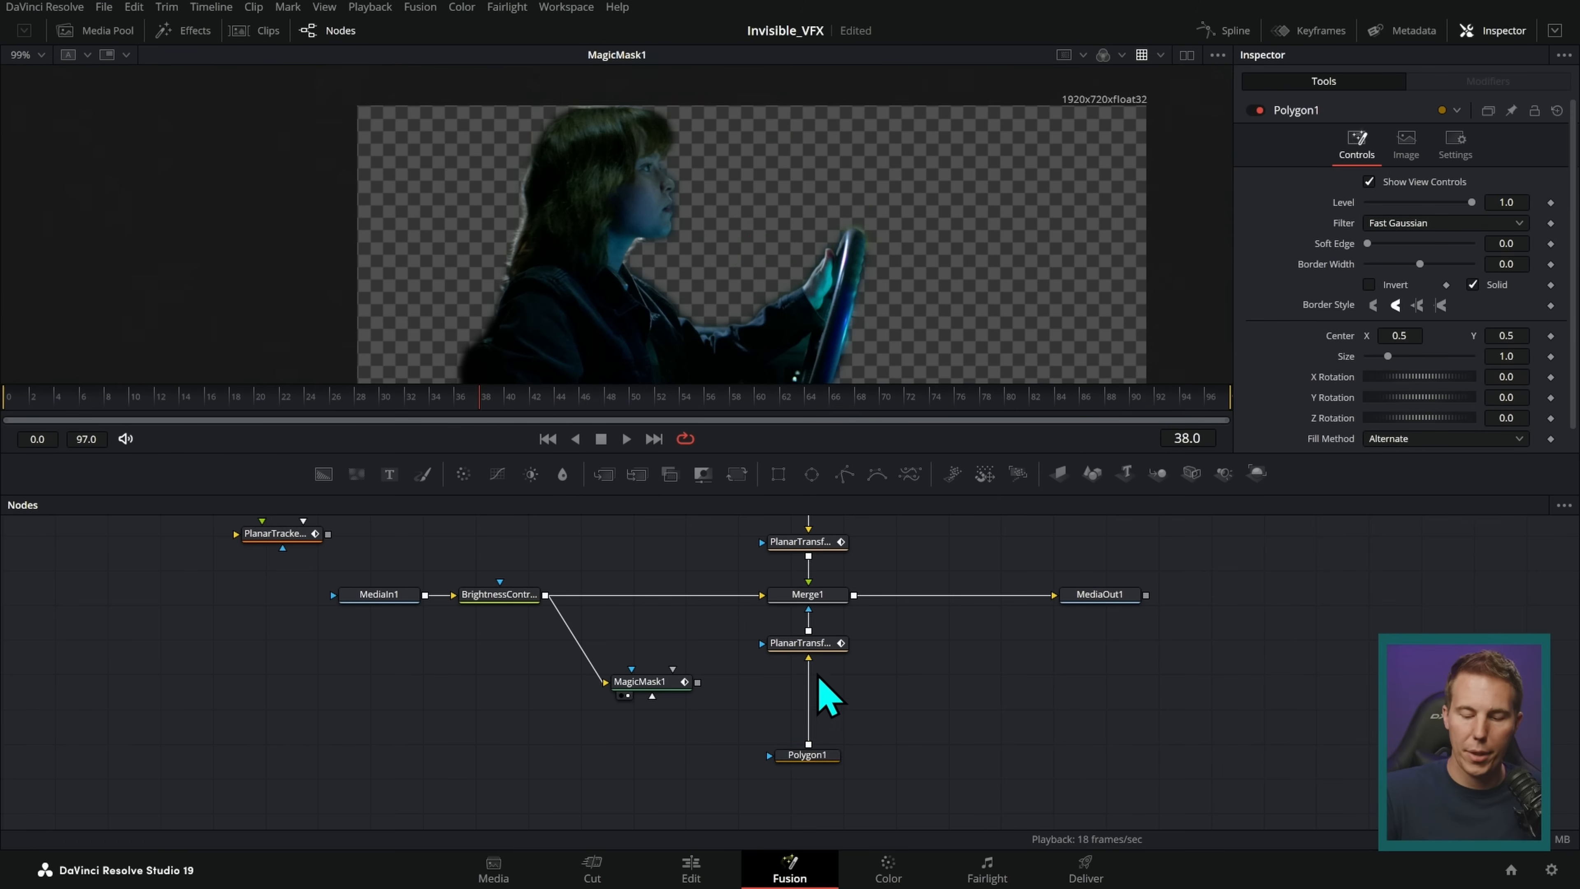
click(823, 760)
key(1)
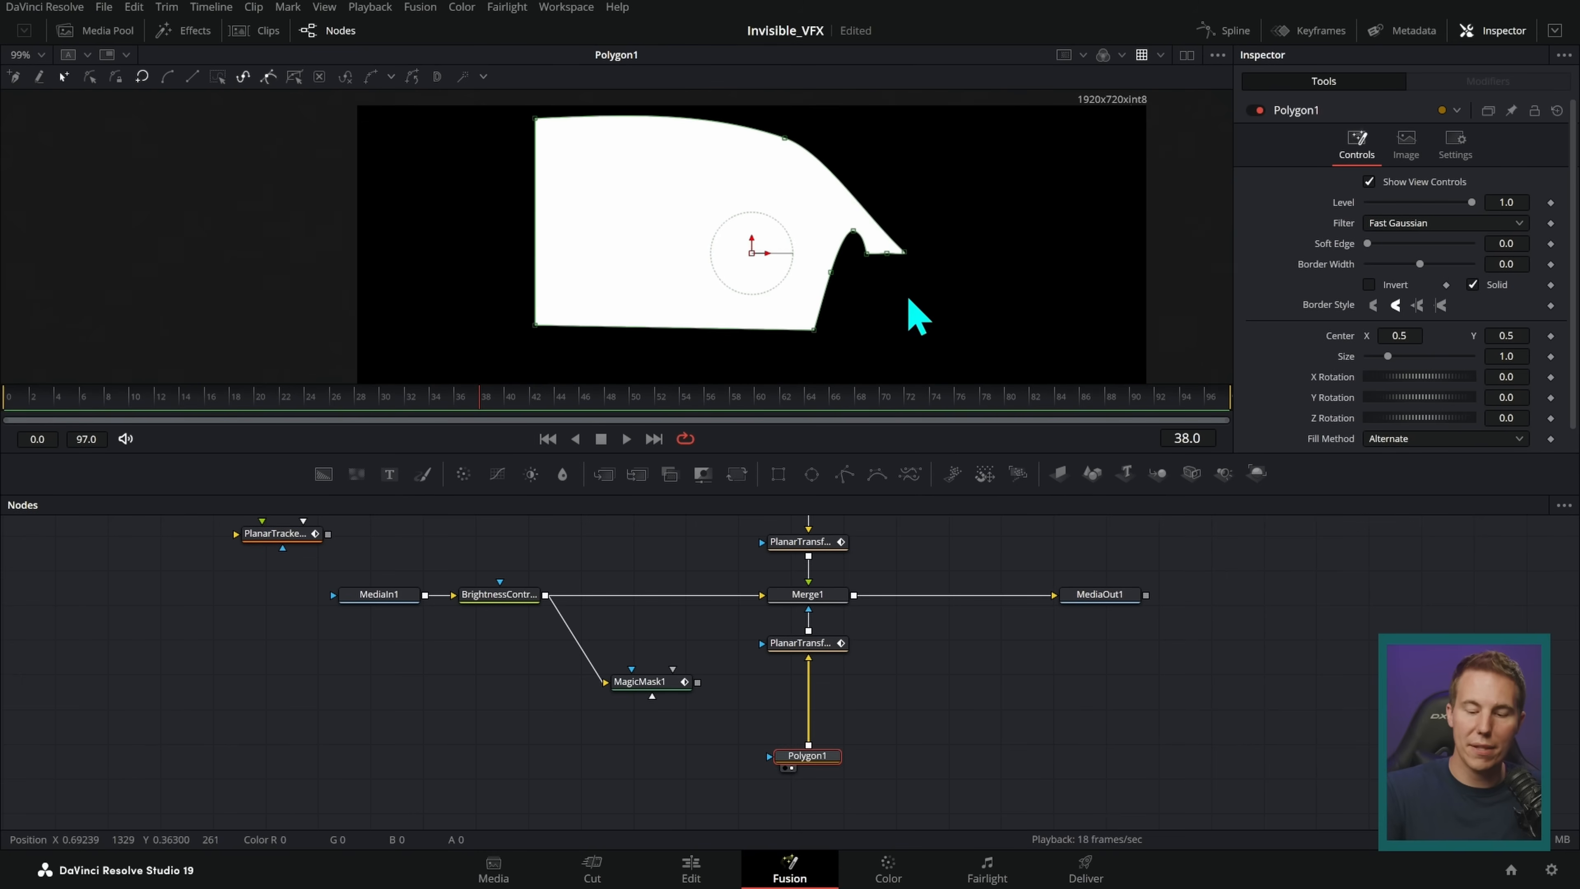
drag(646, 684, 877, 262)
click(1120, 56)
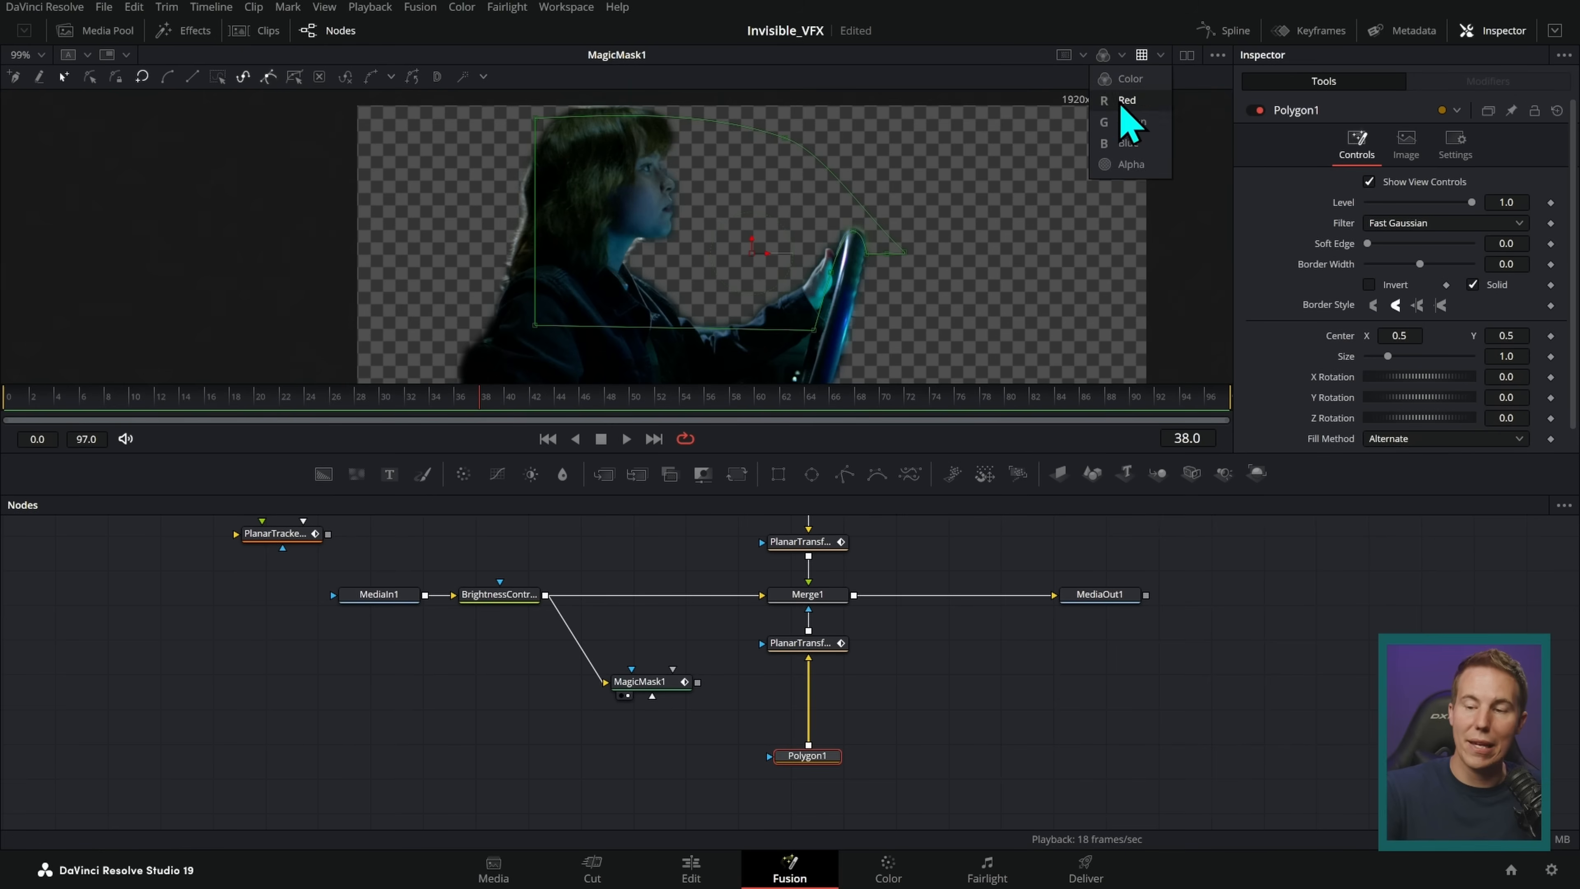
click(1129, 164)
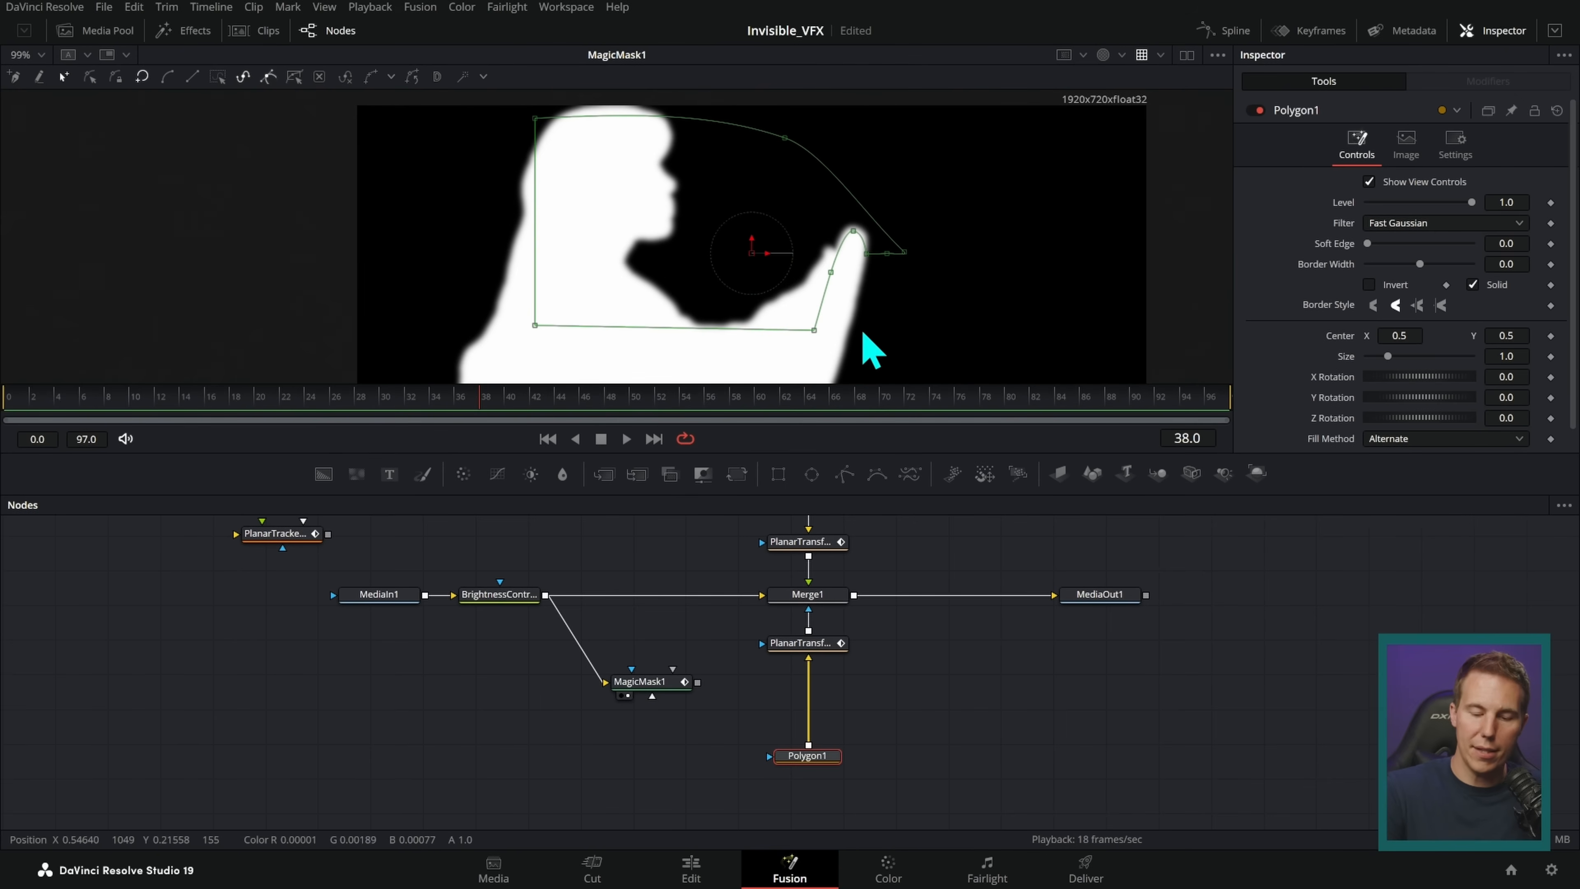
click(1122, 55)
click(1129, 86)
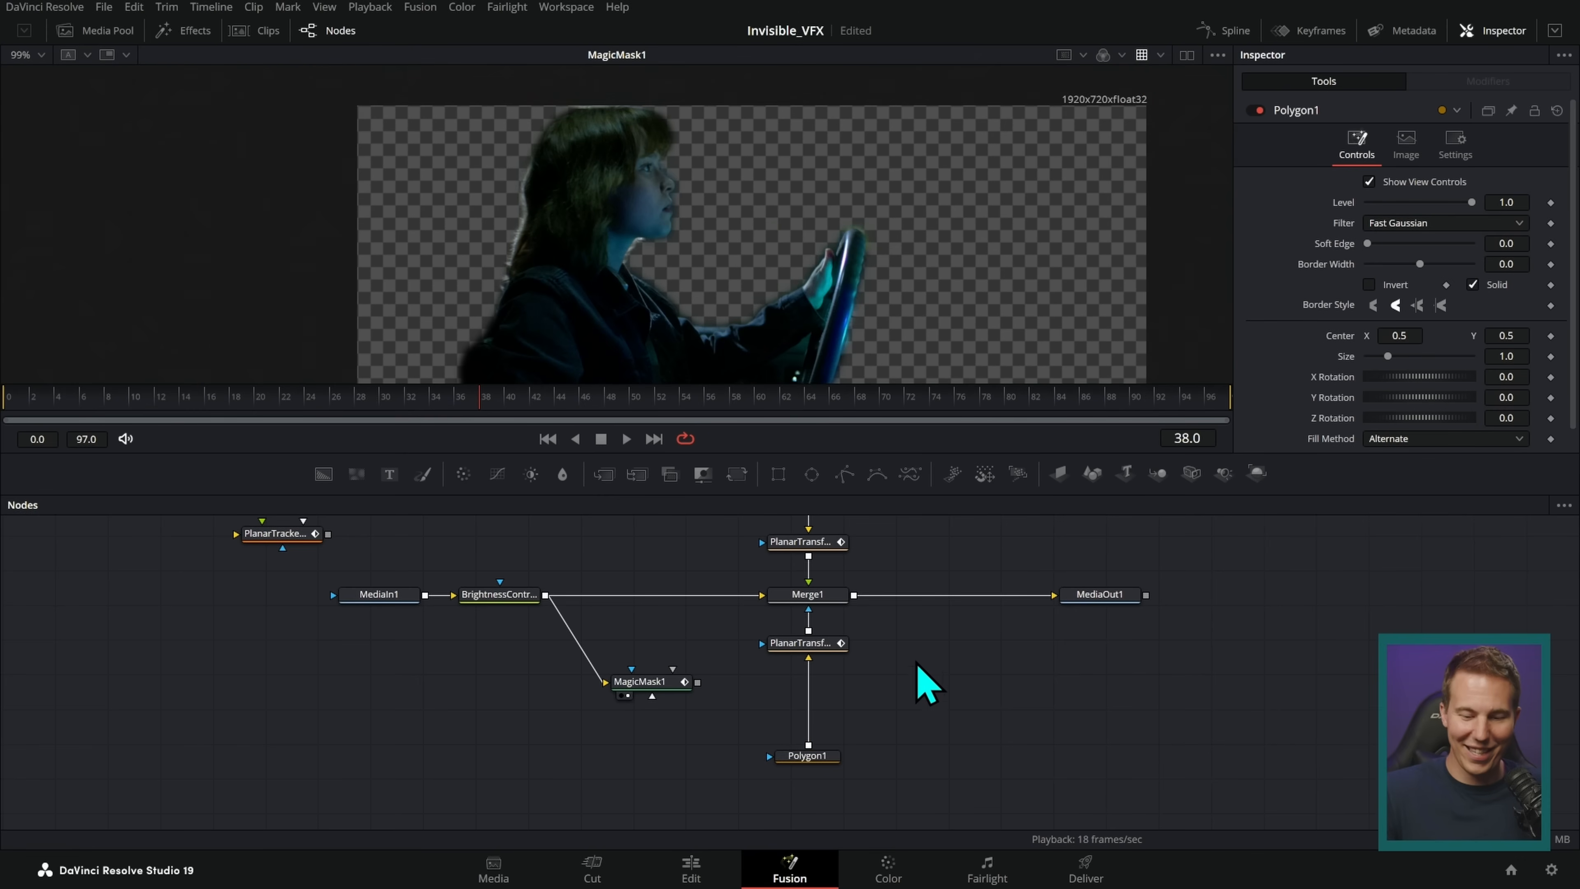
- Add a Matte Control node, reroute Polygon1 from the planar transform into its background input, and display the node
drag(667, 603, 741, 557)
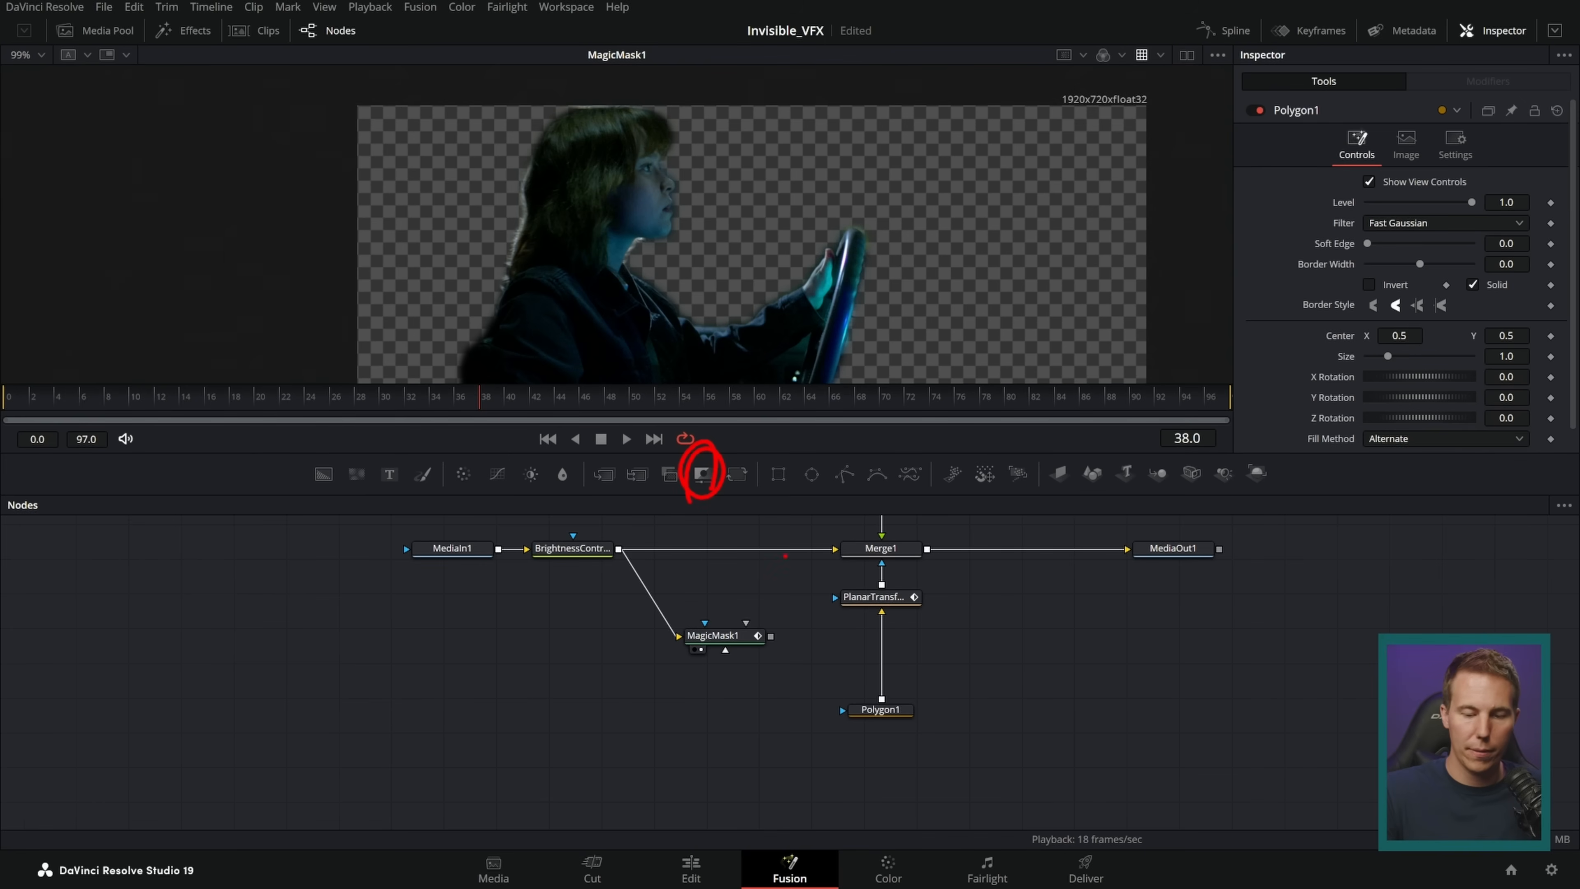
drag(702, 474, 777, 706)
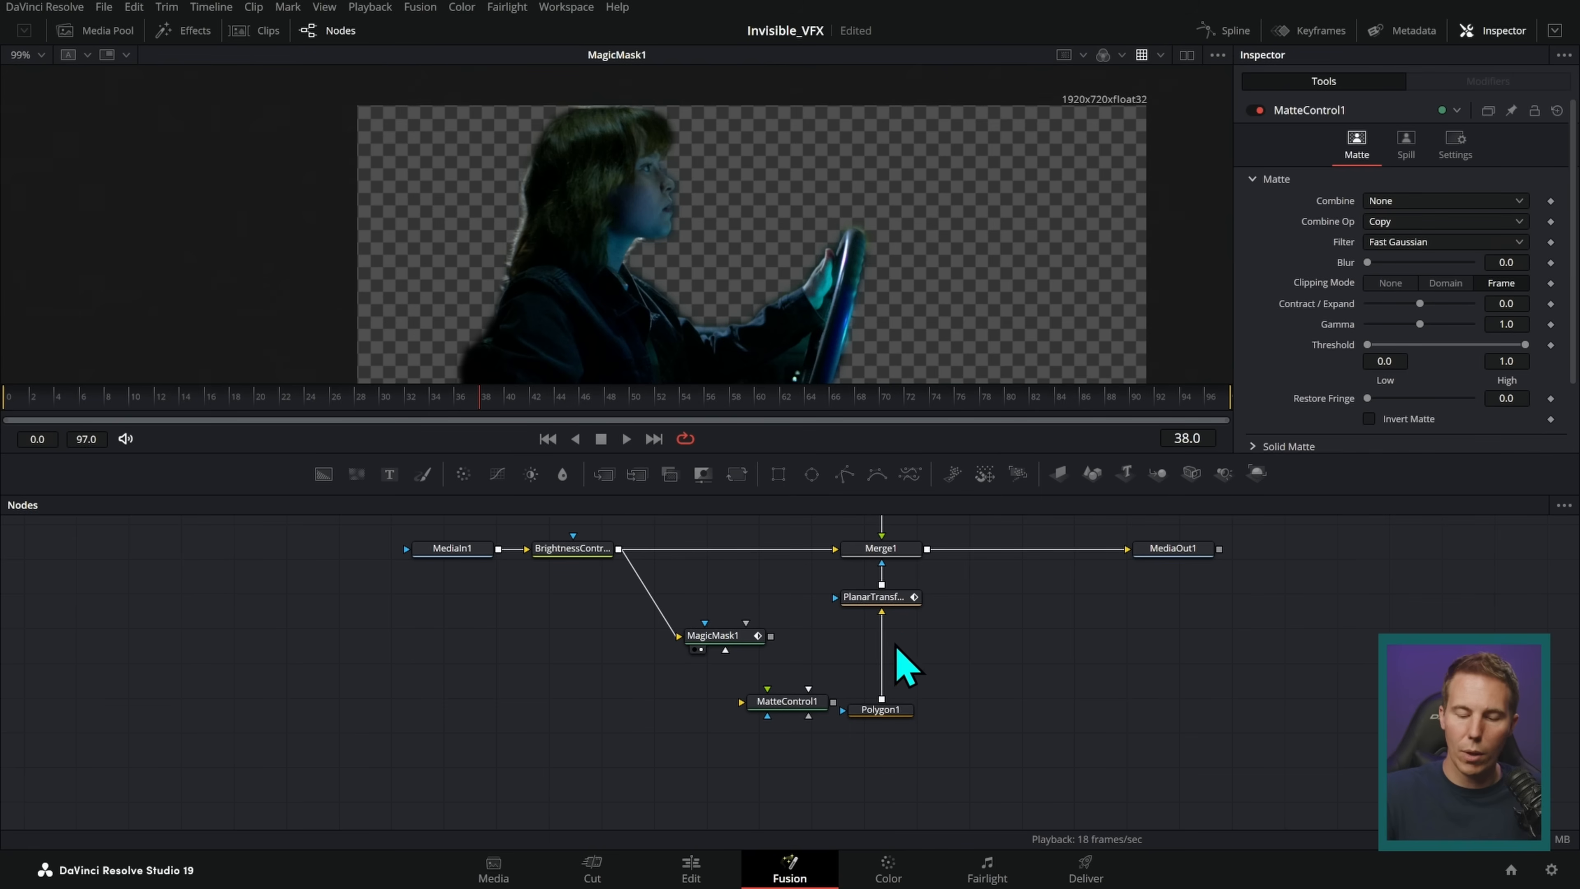
drag(888, 653, 850, 597)
click(811, 712)
drag(862, 493, 993, 283)
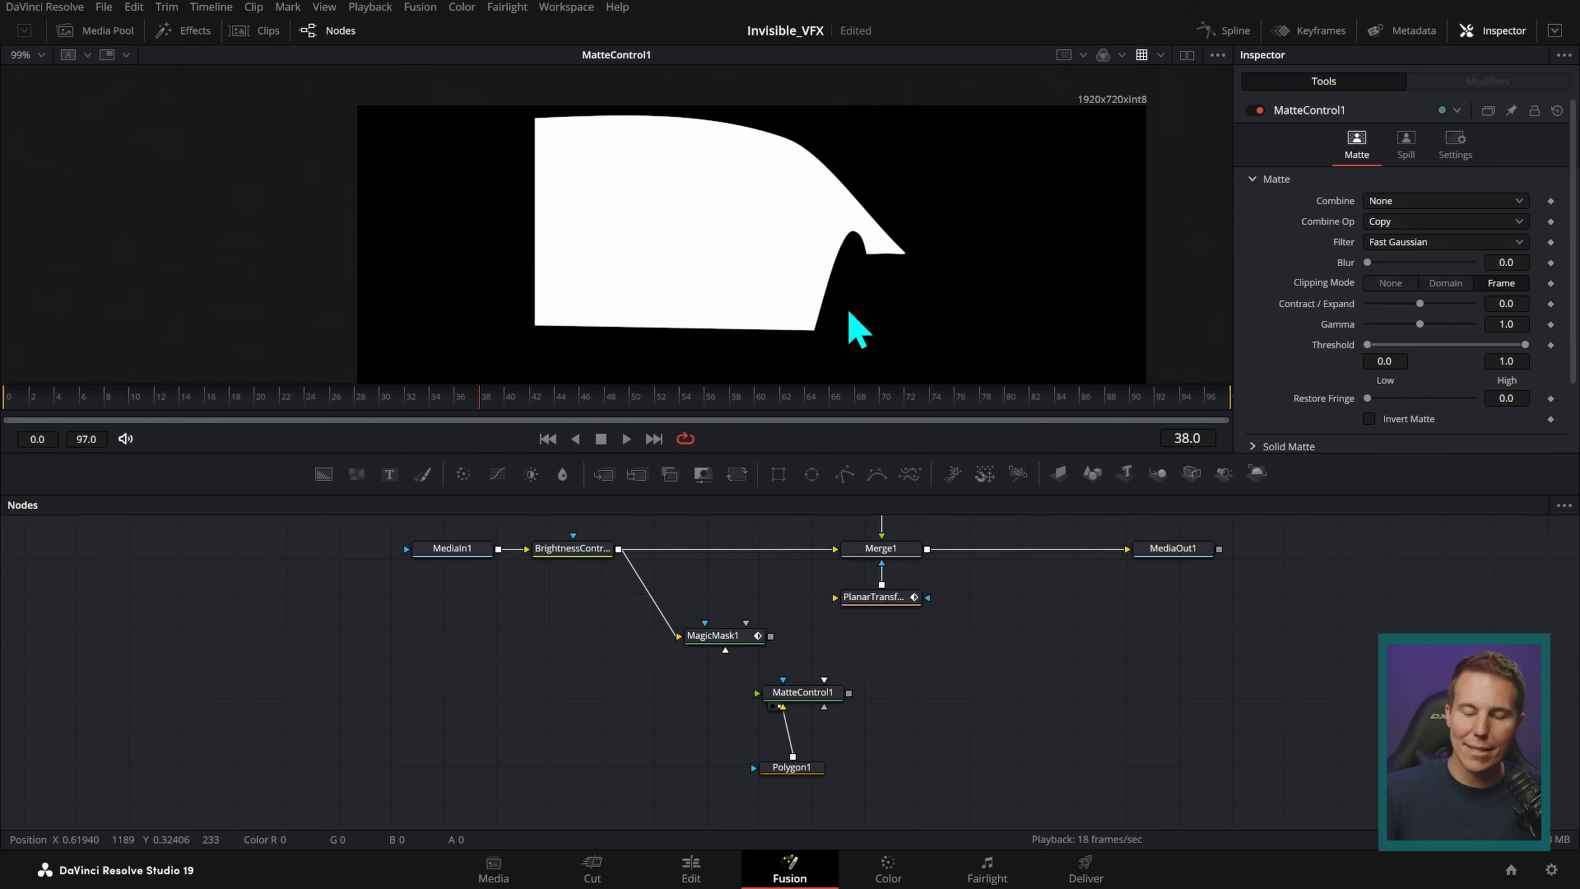
- Connect the MagicMask1 output to the garbage matte input of MatteControl1 to cut the driver out of the window shape
drag(771, 635, 824, 708)
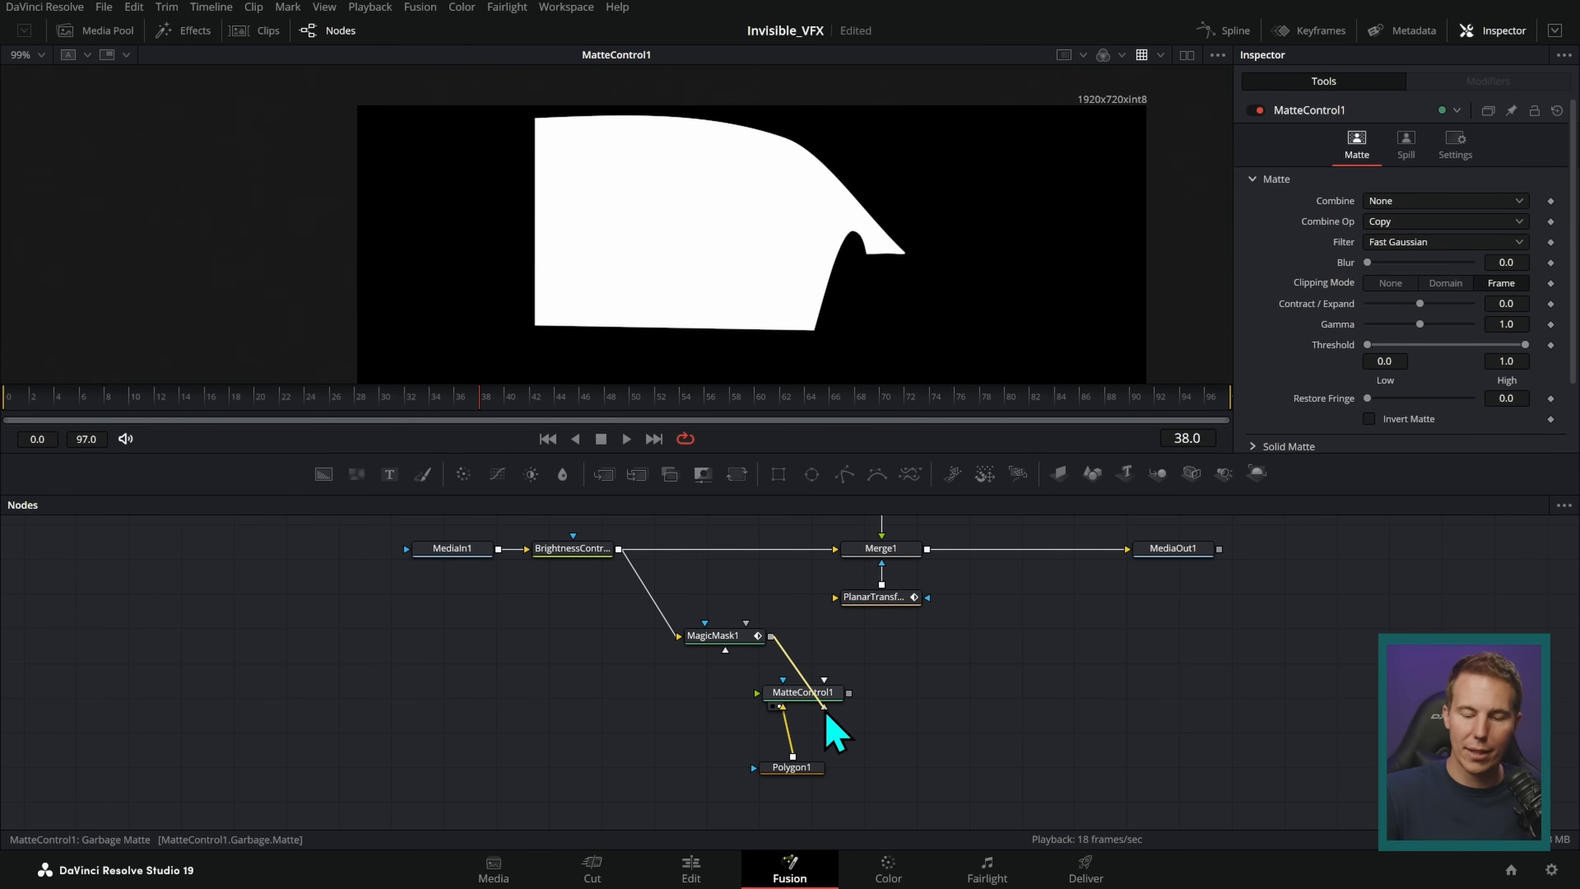
drag(827, 715, 827, 721)
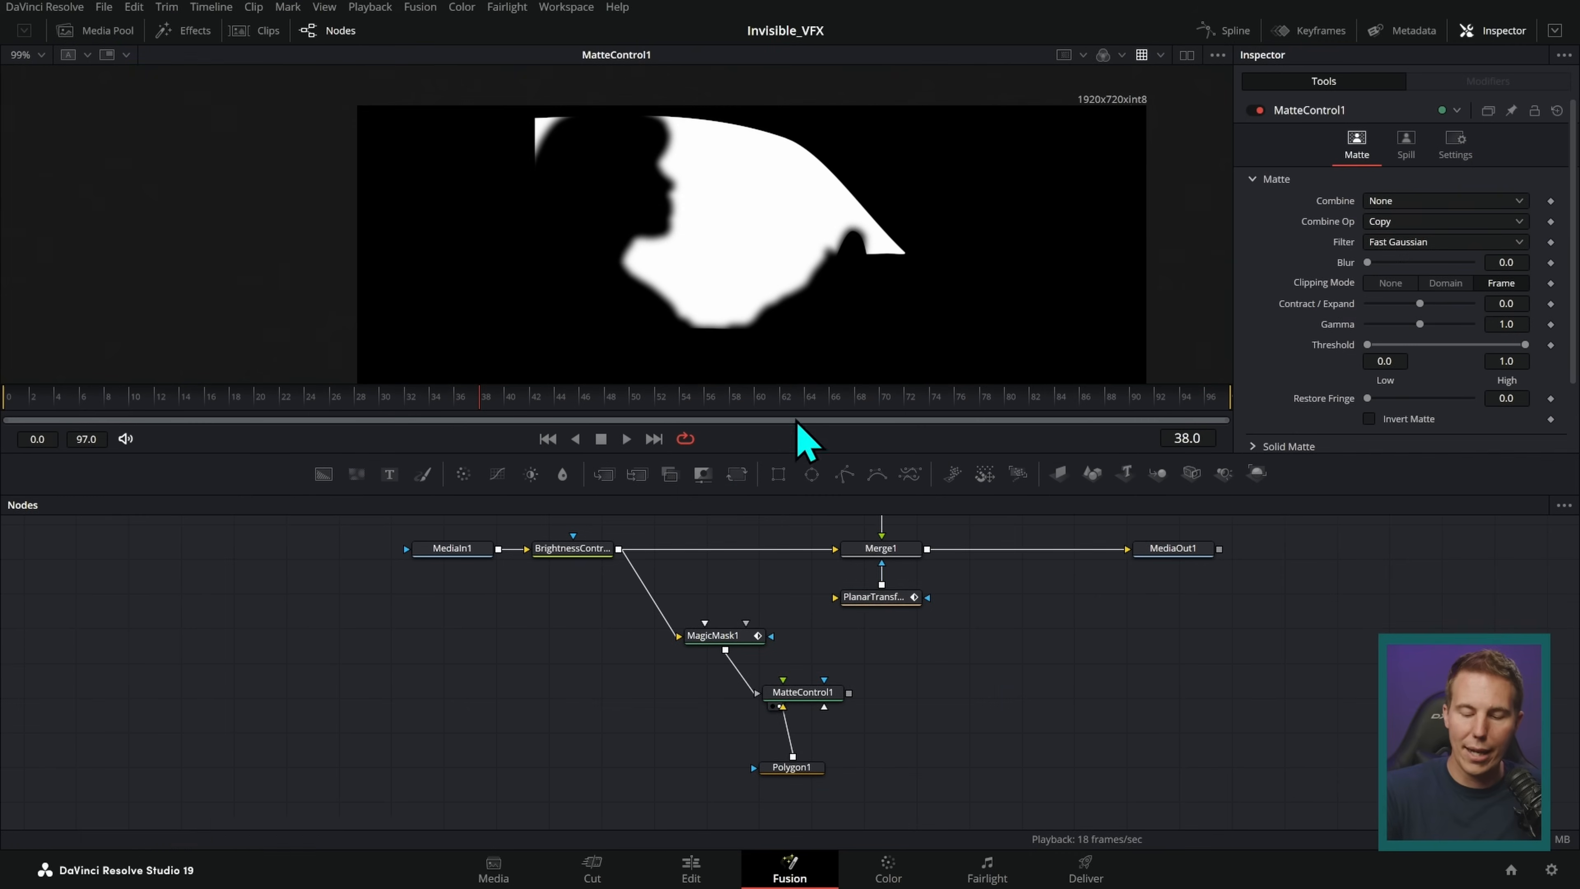
- Place the planar transform between Polygon1 and MatteControl1, and play the matte through to check its tracking
drag(821, 692, 837, 676)
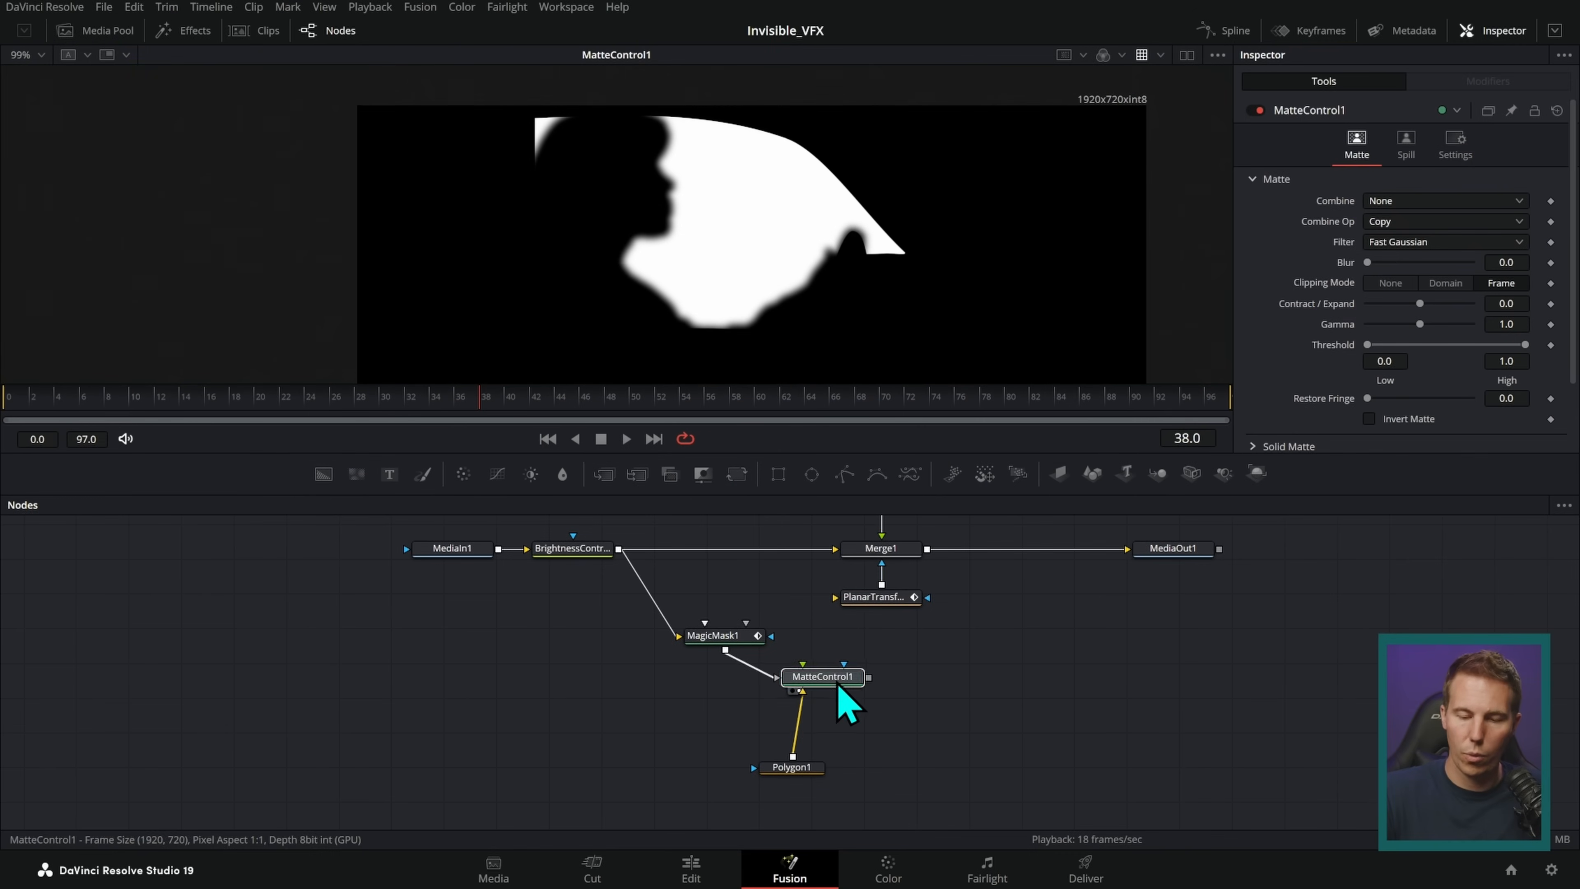
drag(815, 767, 861, 780)
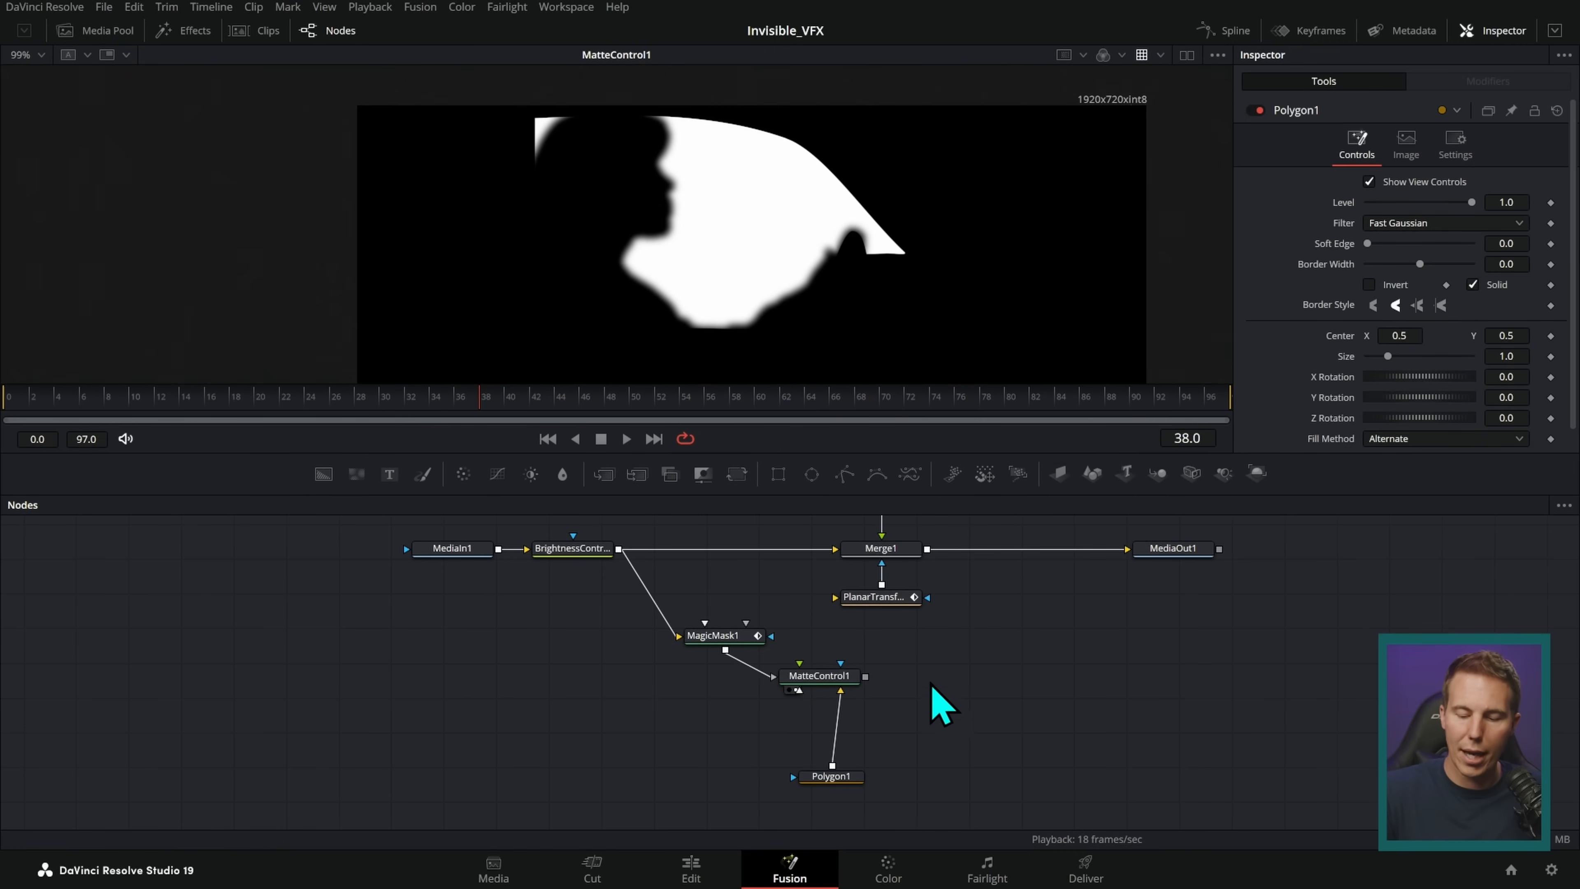
drag(883, 608, 953, 657)
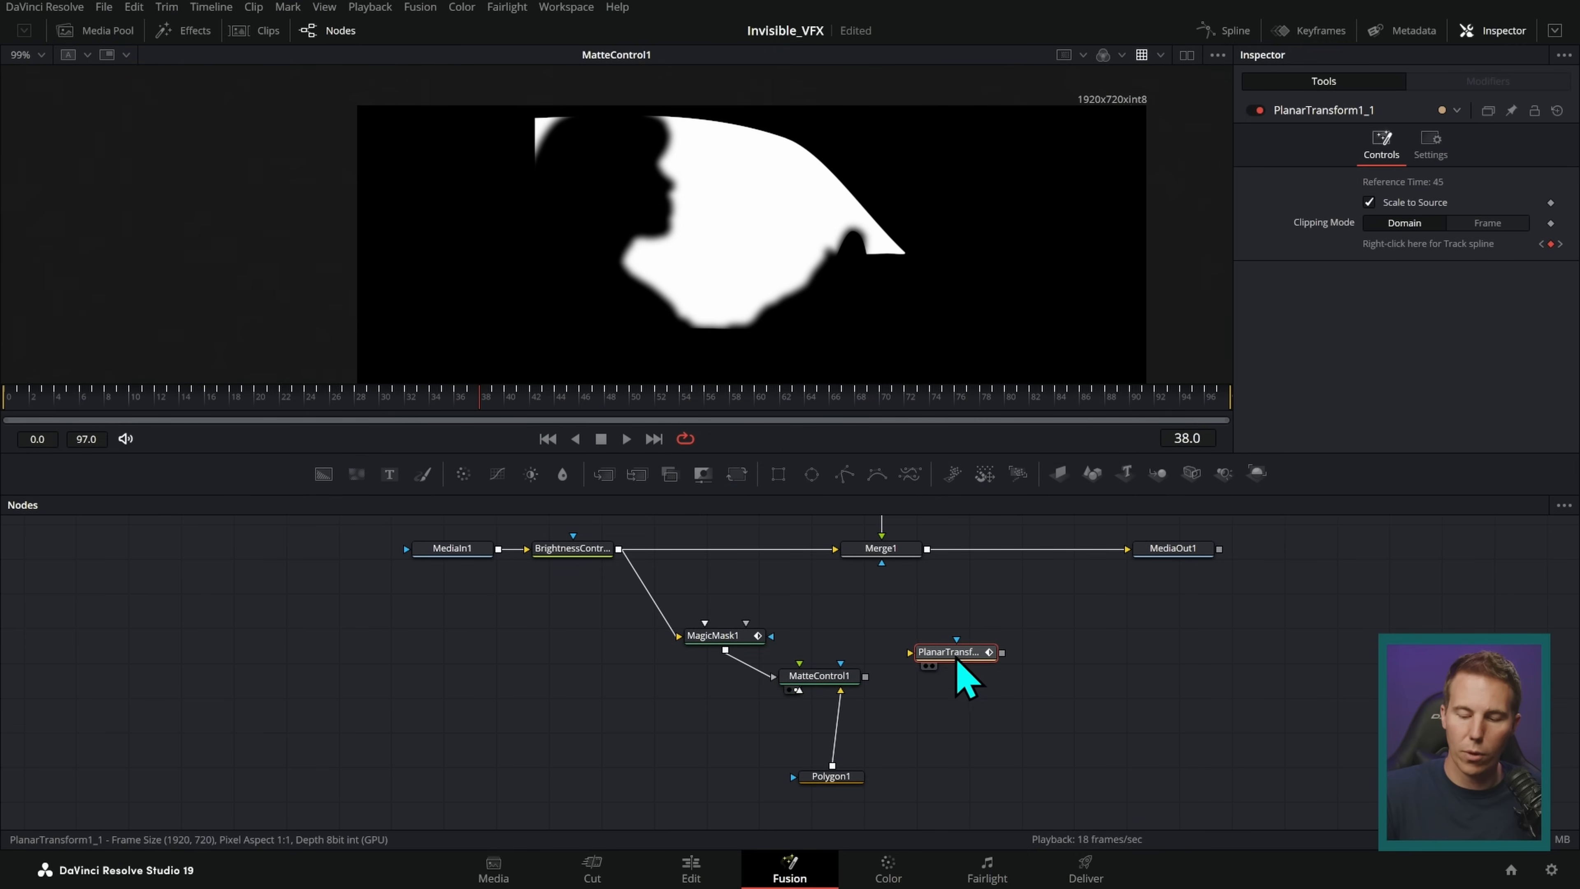
mouse_move(836, 705)
mouse_down()
mouse_move(916, 657)
mouse_move(820, 735)
mouse_move(820, 682)
mouse_up()
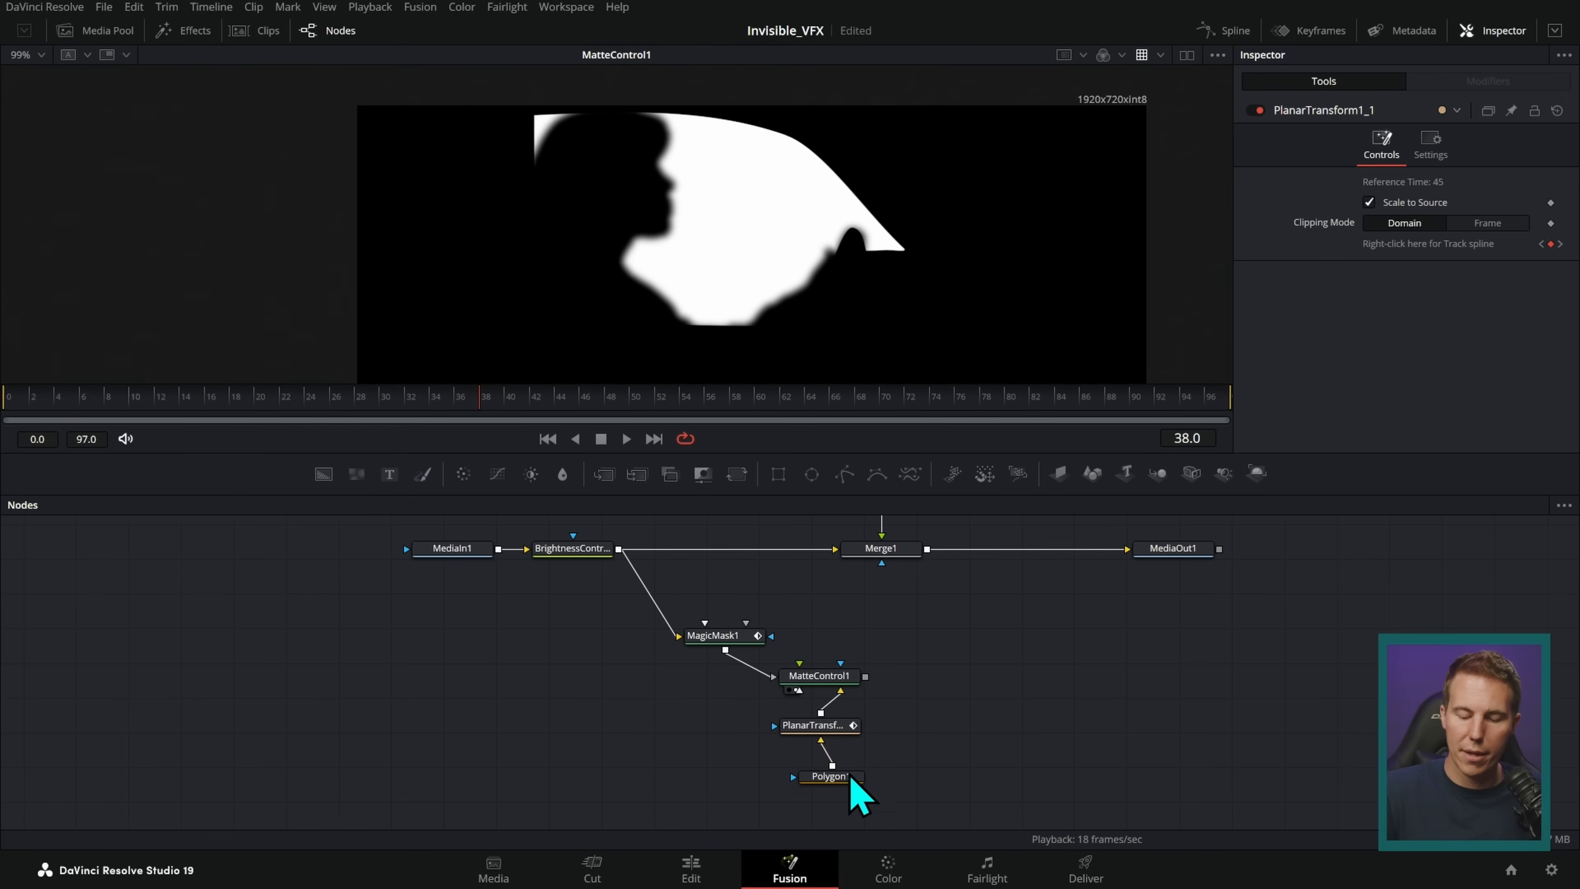
drag(847, 778, 835, 775)
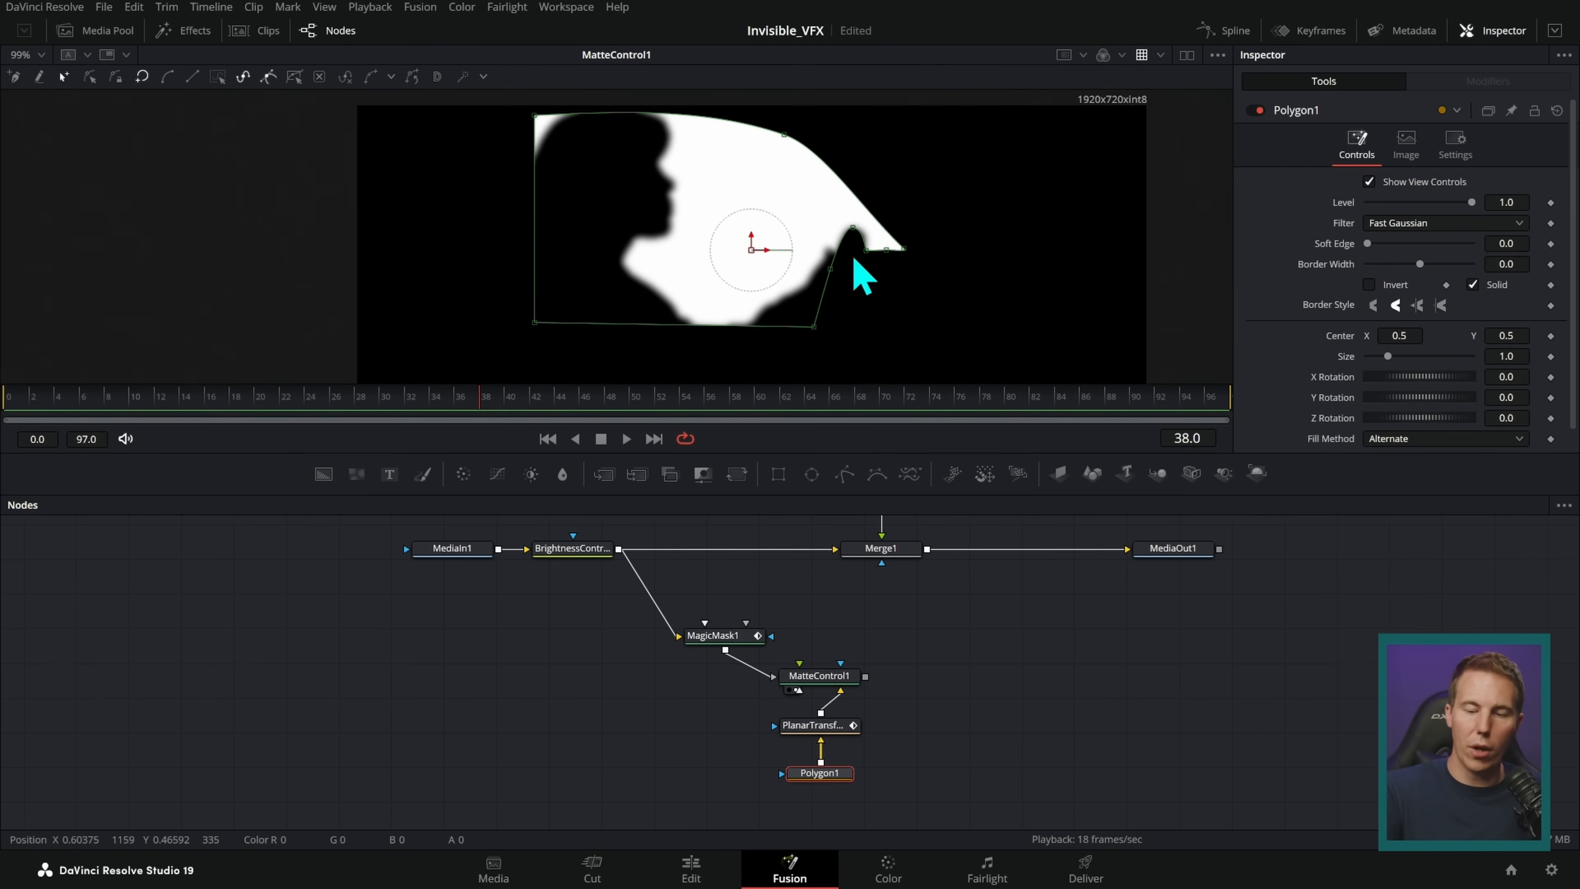
click(702, 374)
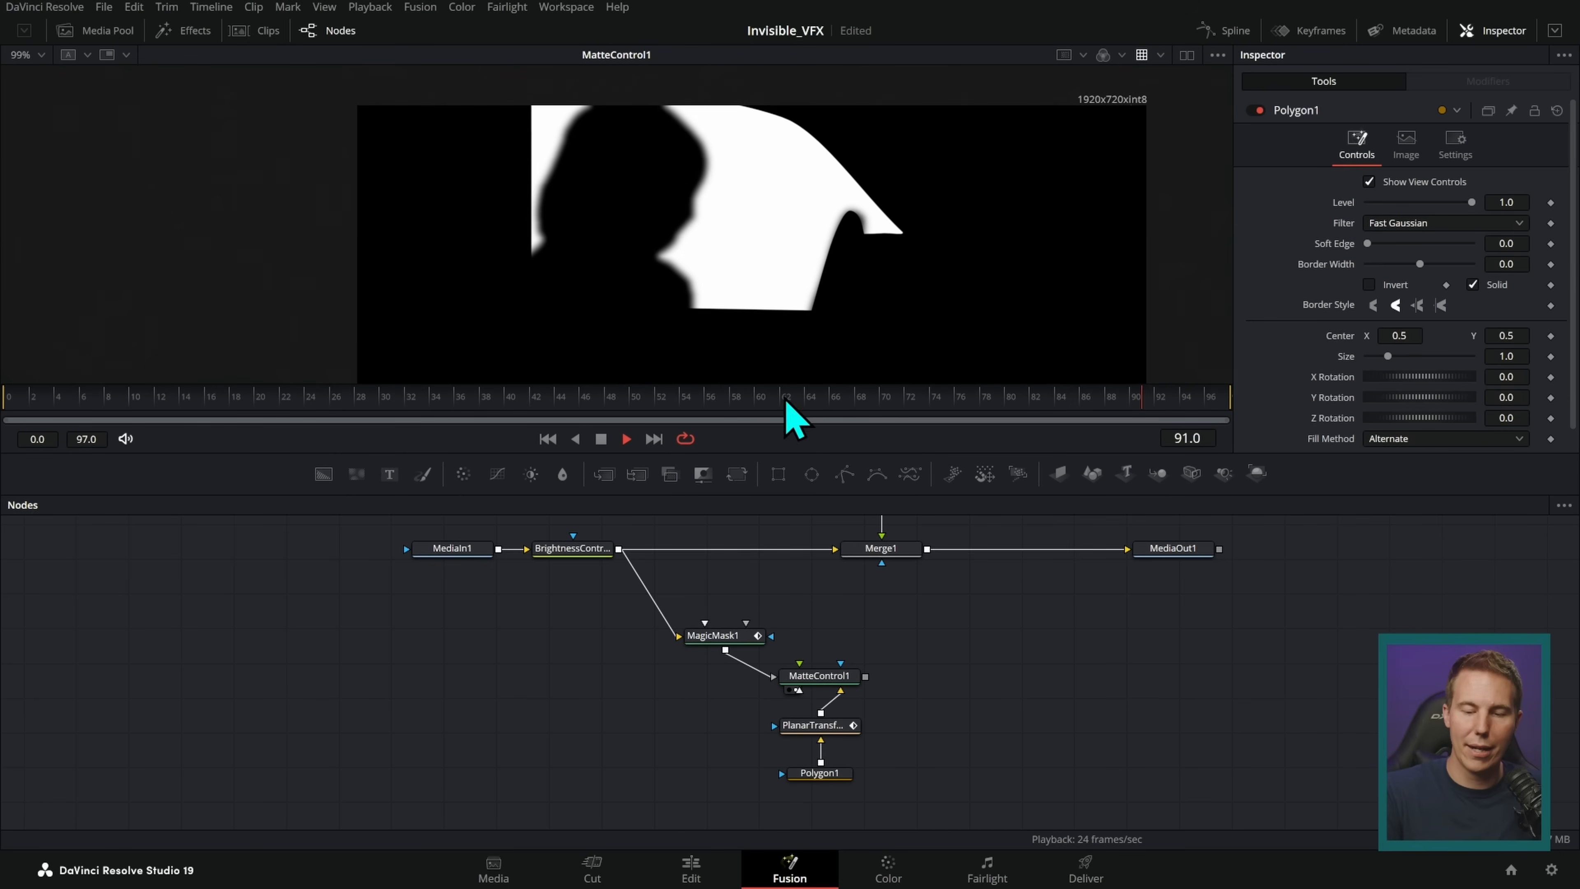
click(599, 440)
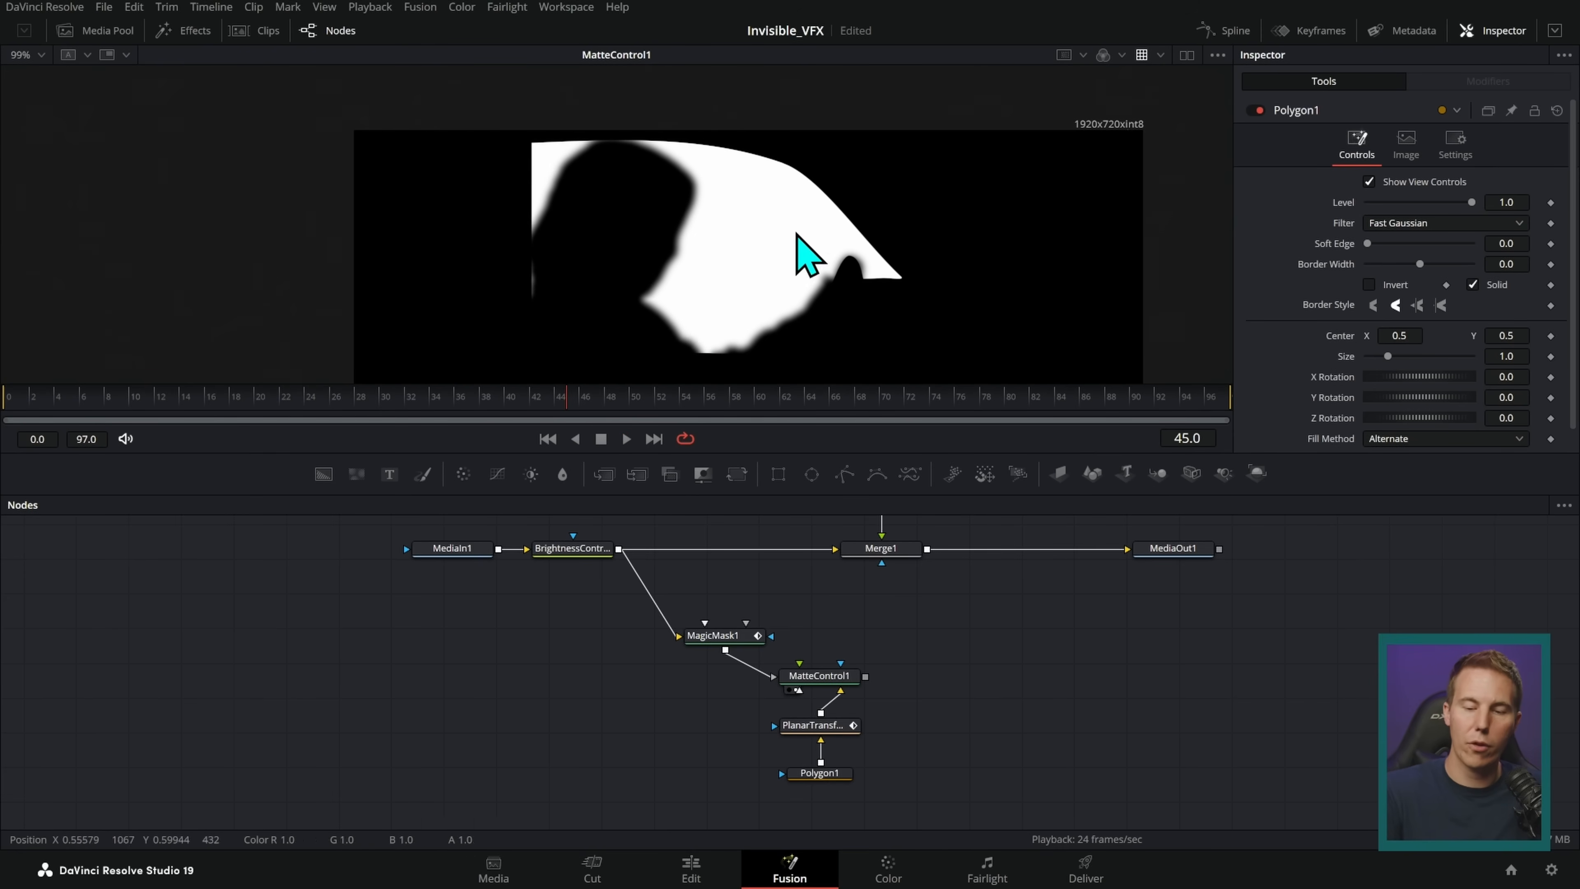
- Connect MatteControl1's output to Merge1's mask input, display Merge1, and play the composite to check the rain behind the driver
drag(865, 677, 924, 557)
key(1)
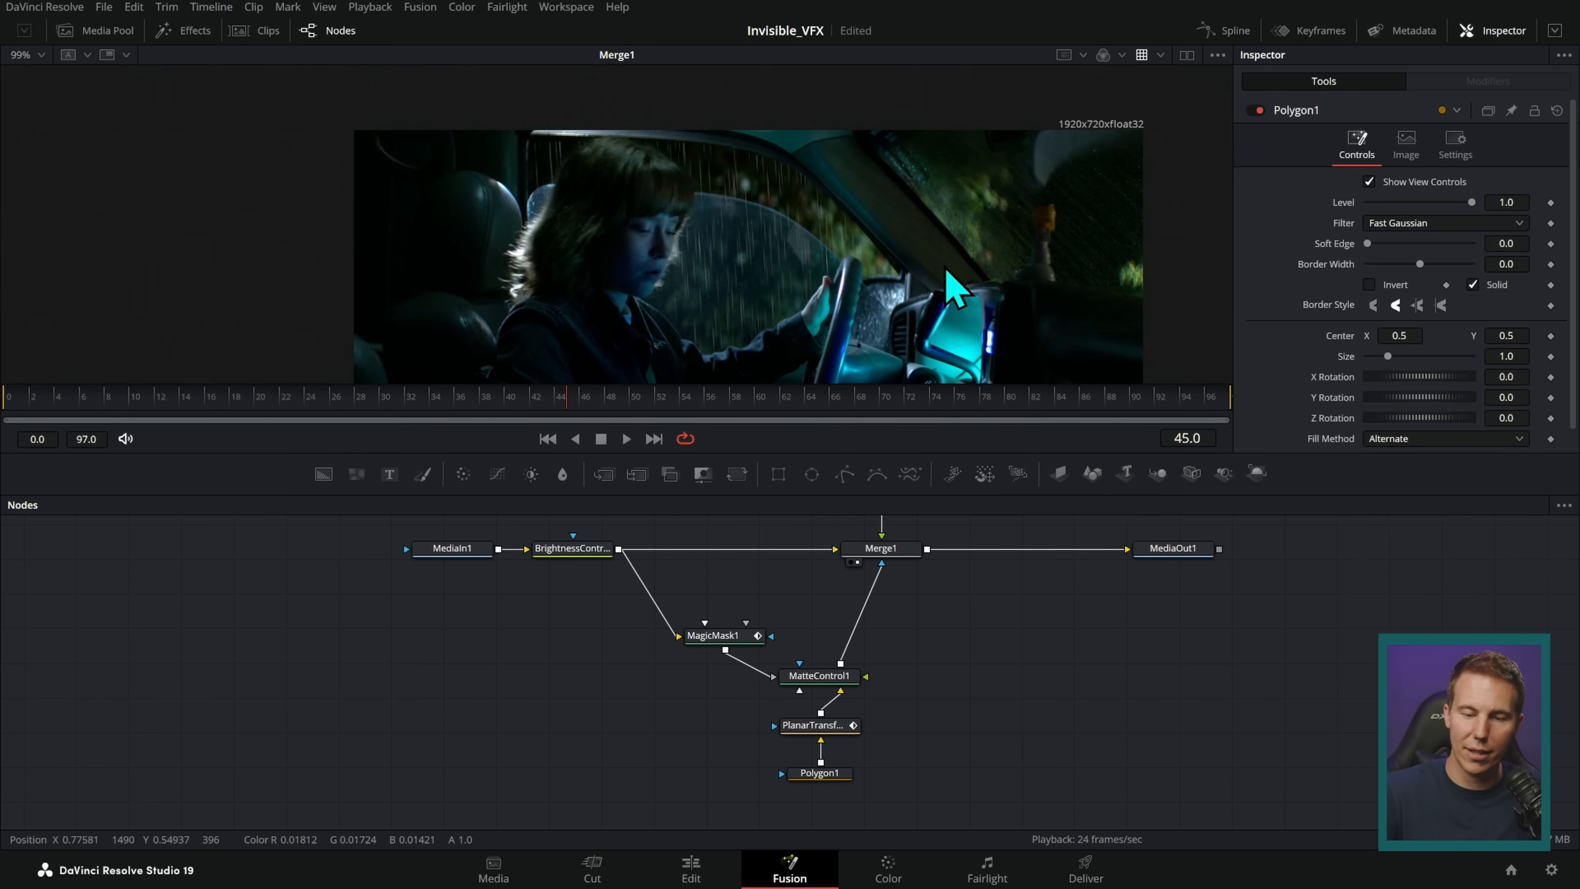
scroll(970, 289, up, 2)
drag(928, 449, 928, 644)
scroll(953, 548, up, 3)
key(space)
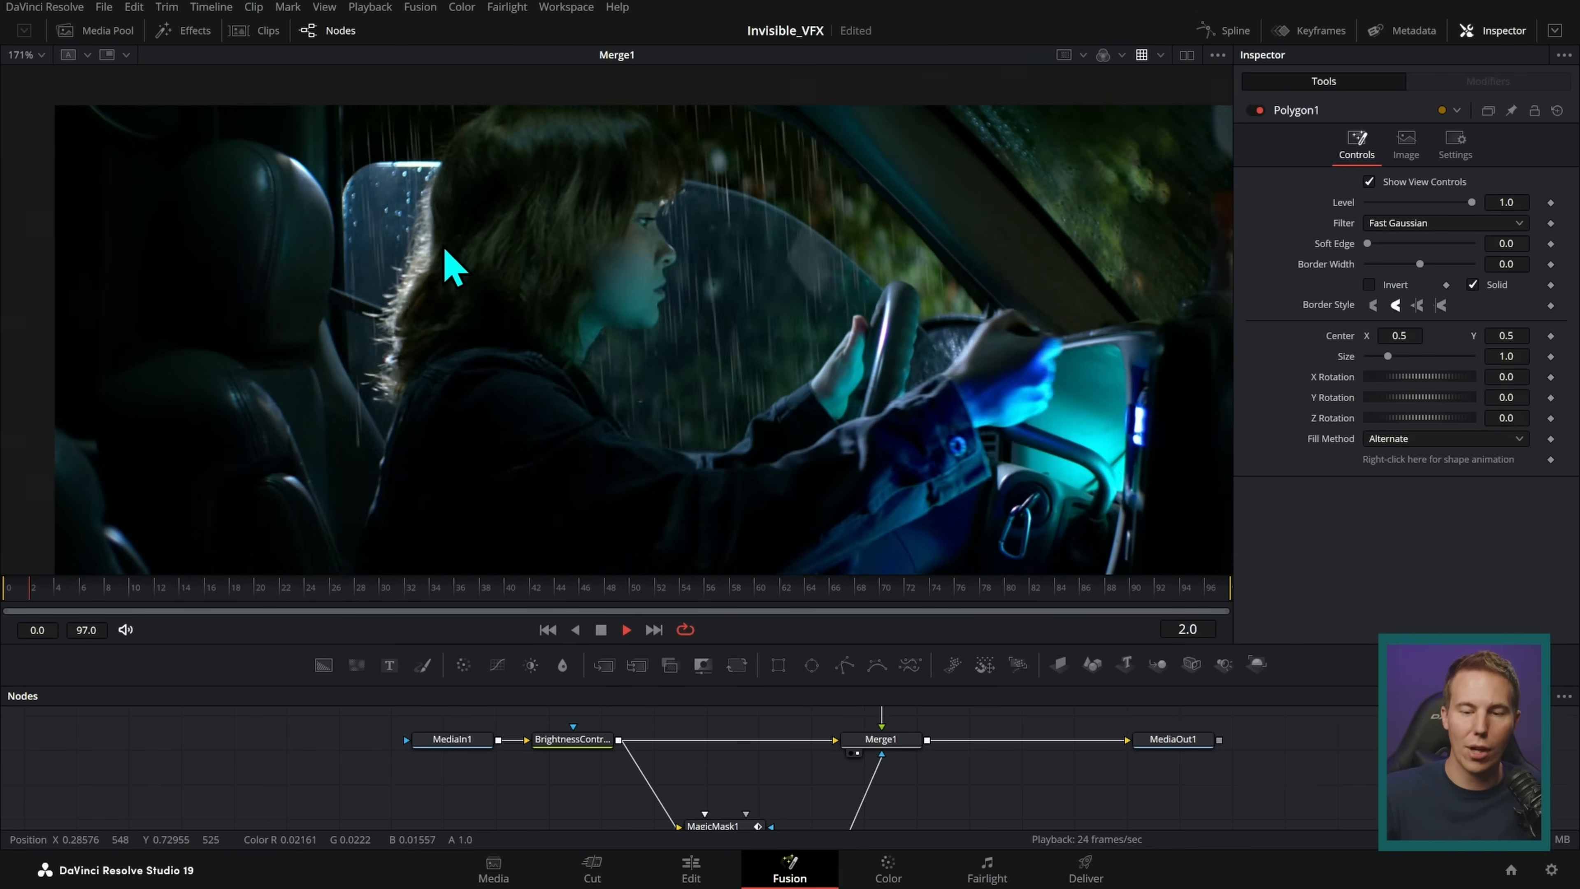
key(space)
scroll(910, 201, up, 5)
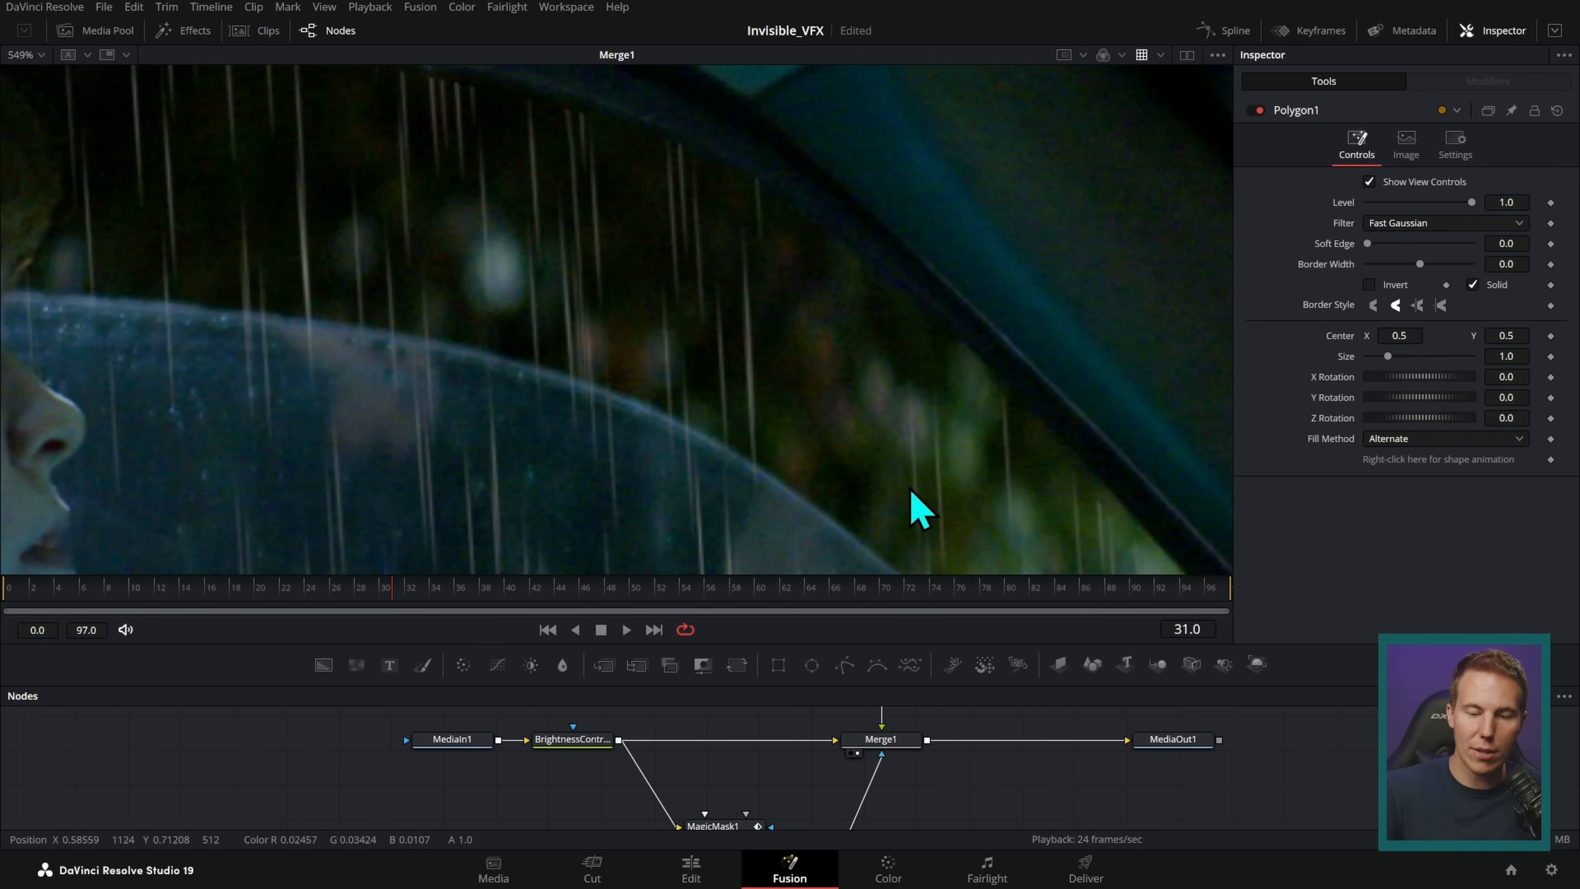
- Select Polygon1, show it in a second viewer beside Merge1, and set both viewers to 400% zoom
drag(945, 685, 945, 554)
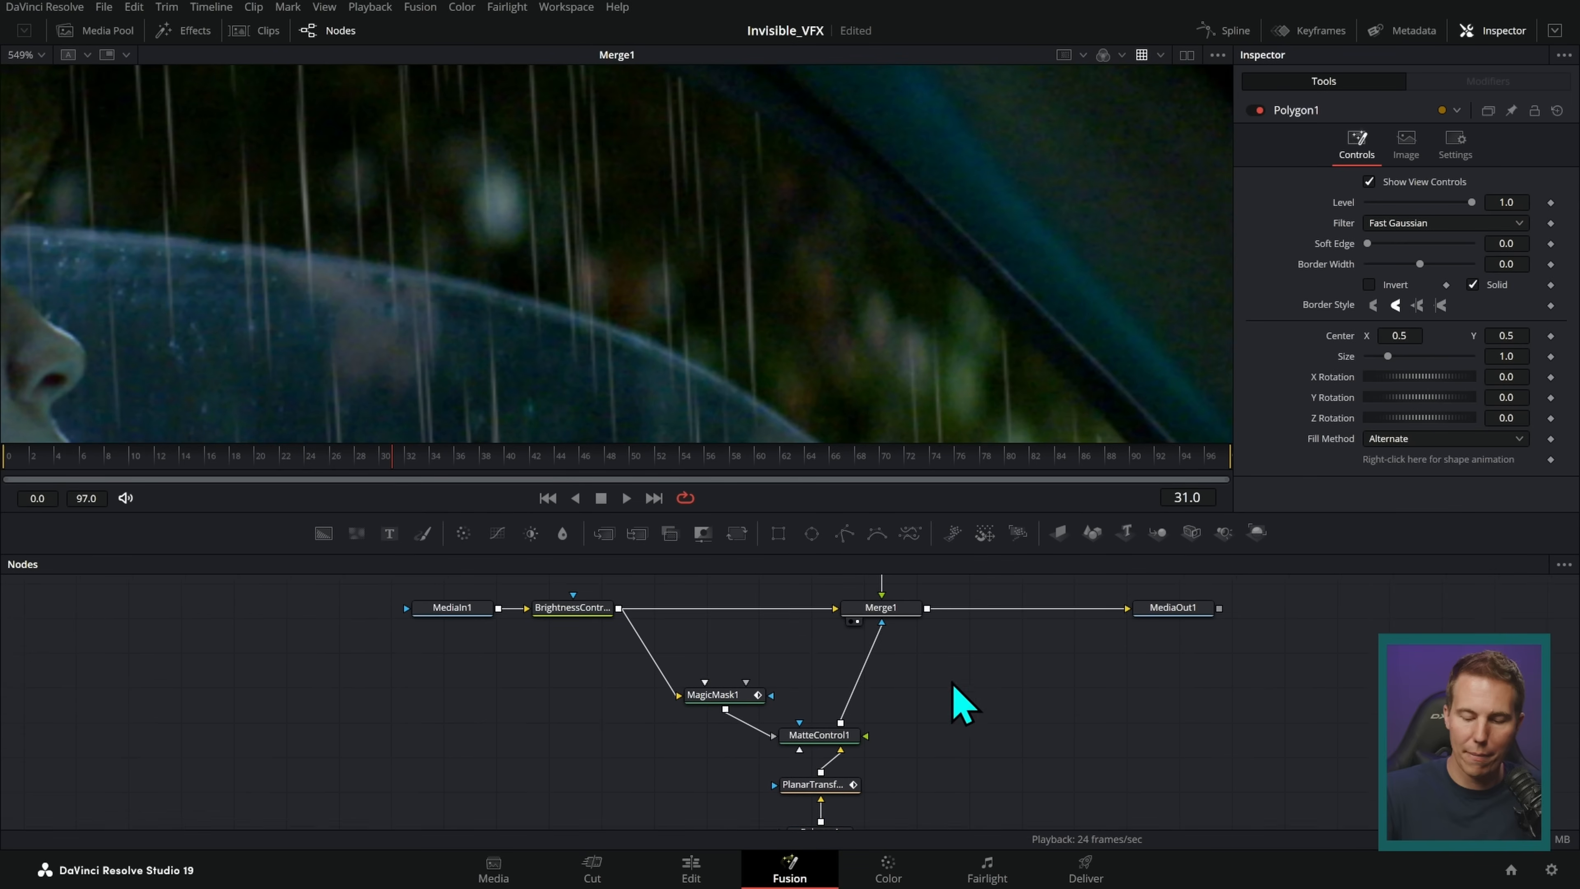
scroll(940, 692, down, 2)
click(836, 769)
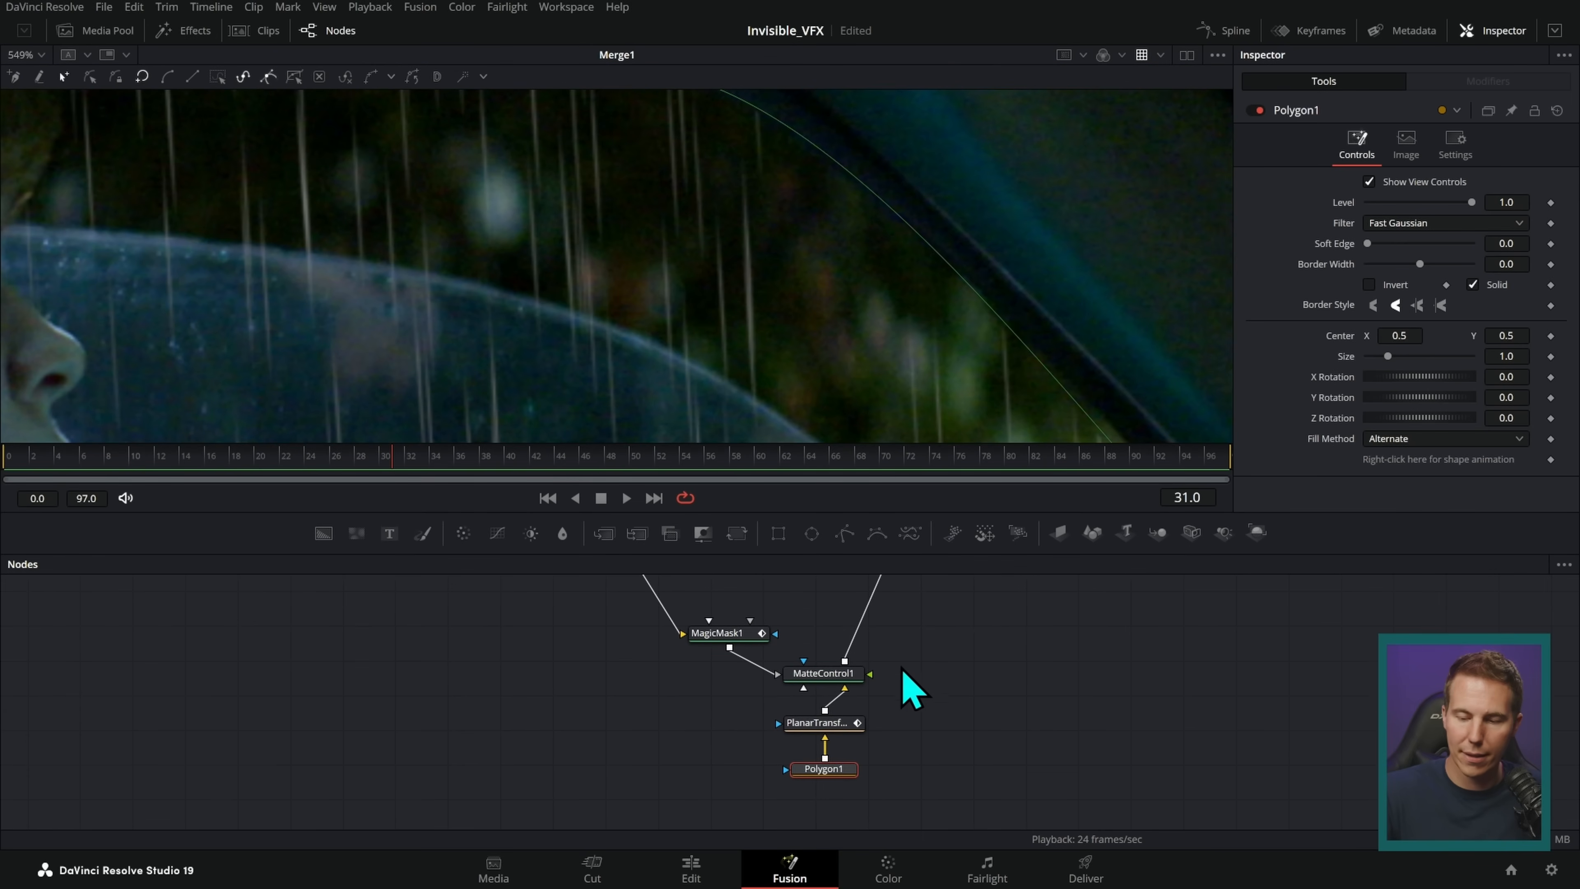
click(1187, 54)
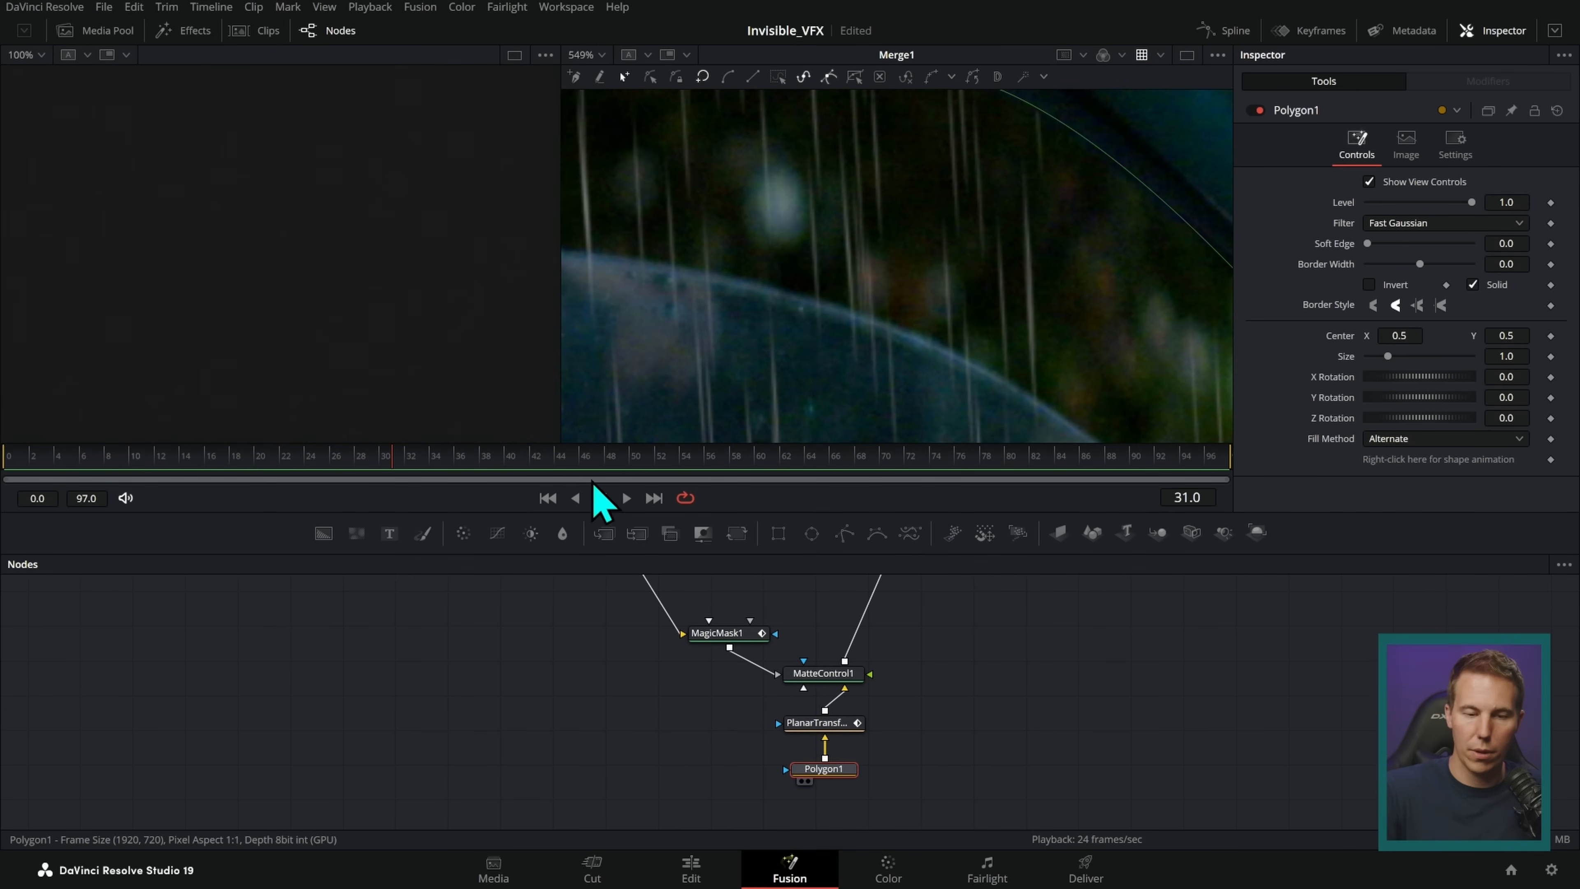
key(1)
click(597, 55)
click(600, 153)
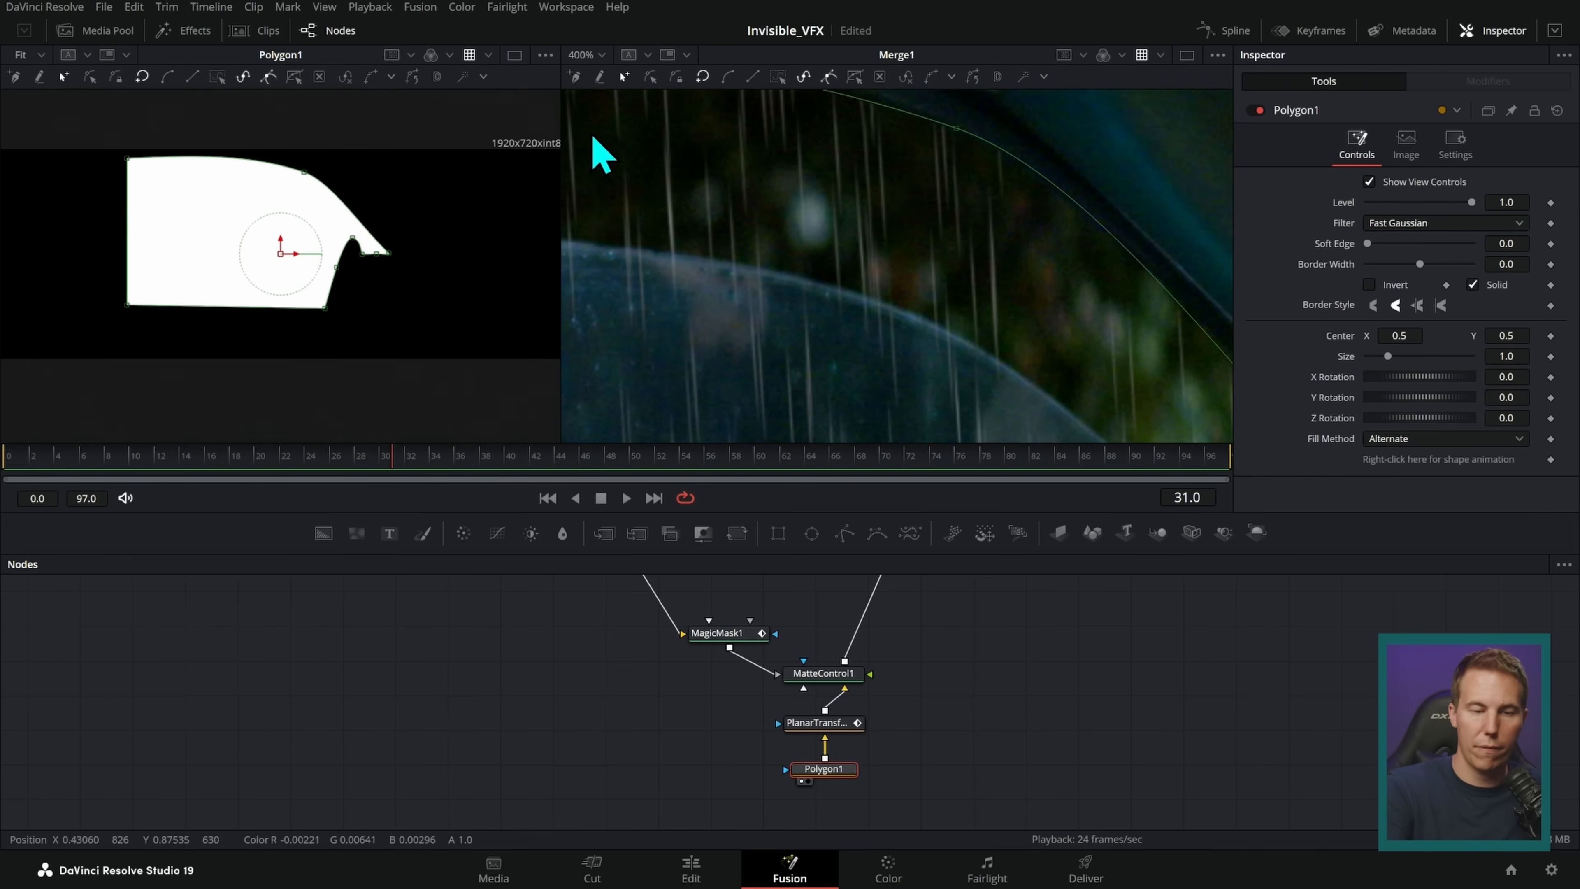
click(41, 56)
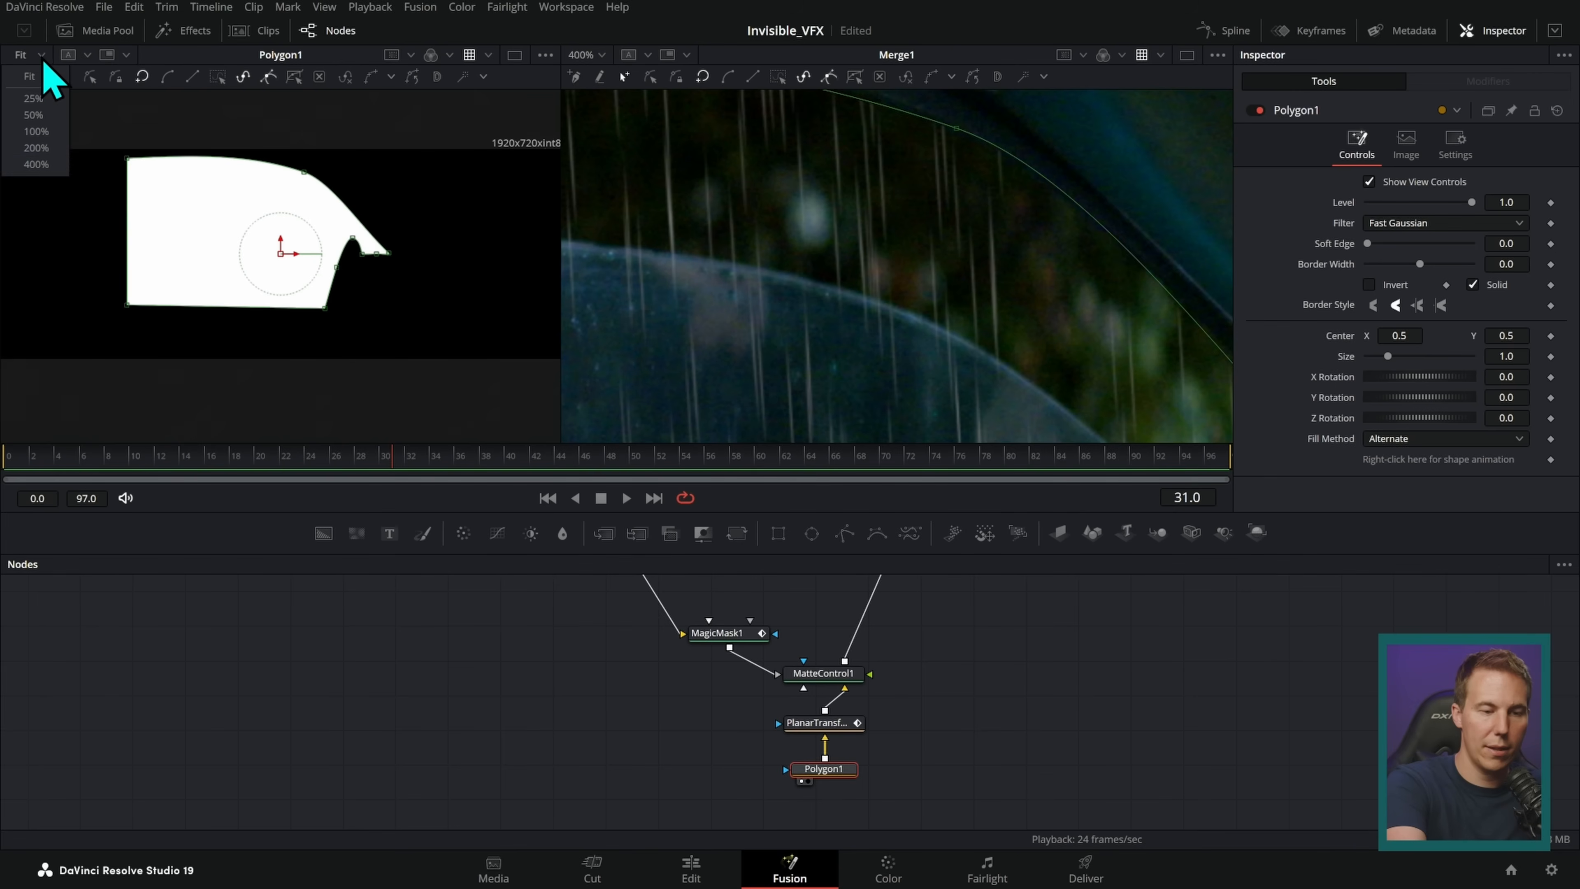
click(62, 166)
- Set Polygon1's Soft Edge to 0.0028 and play the composite in an enlarged Merge1 viewer
drag(1508, 243, 1518, 243)
click(1045, 648)
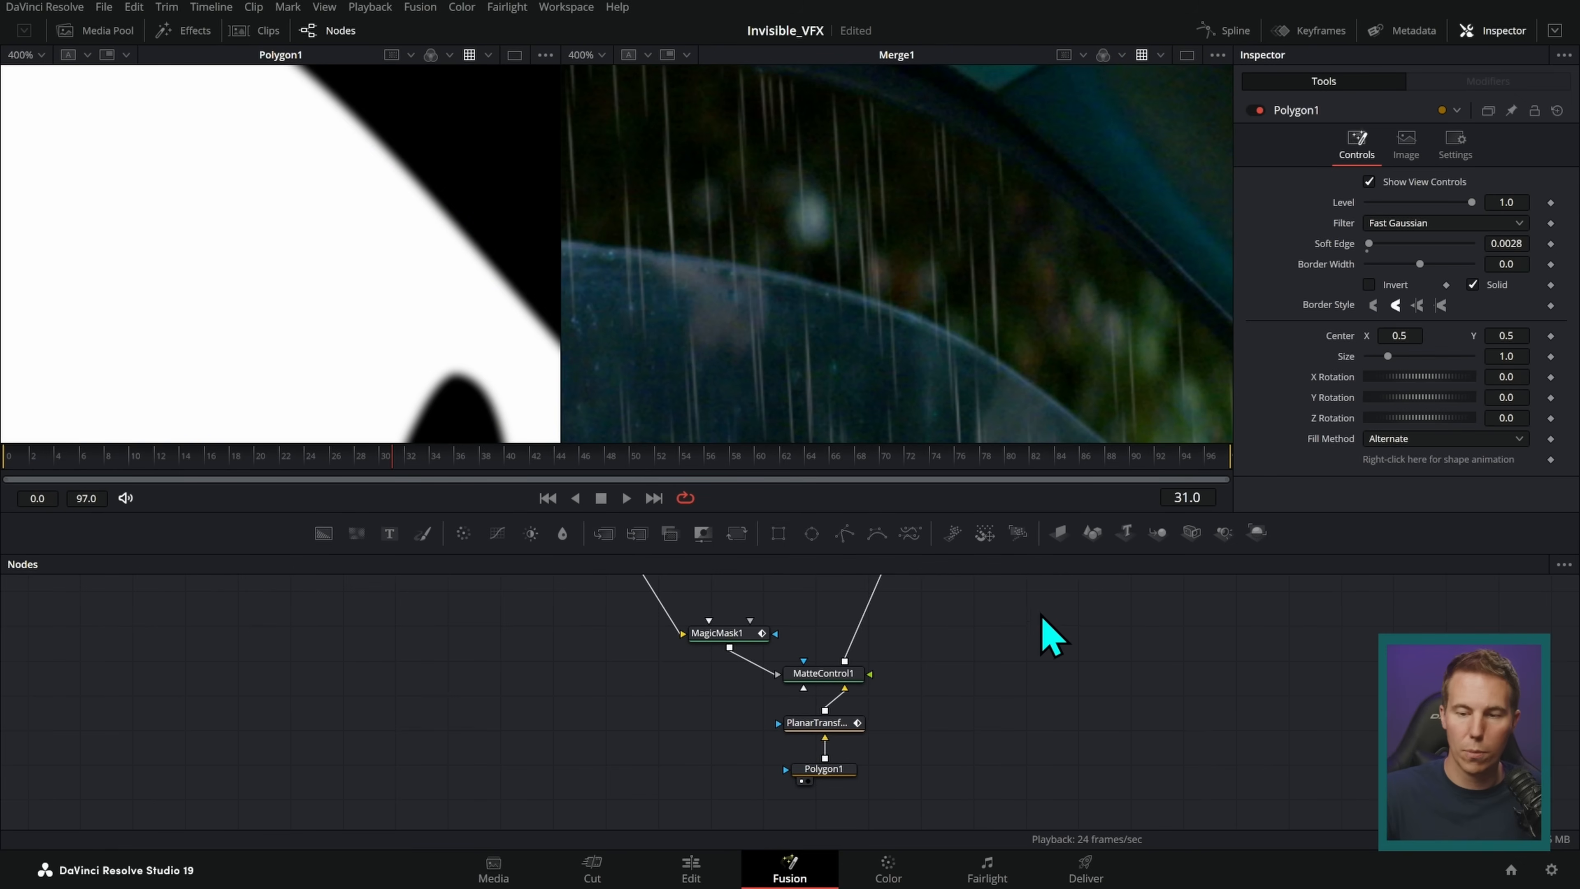
scroll(1115, 335, down, 5)
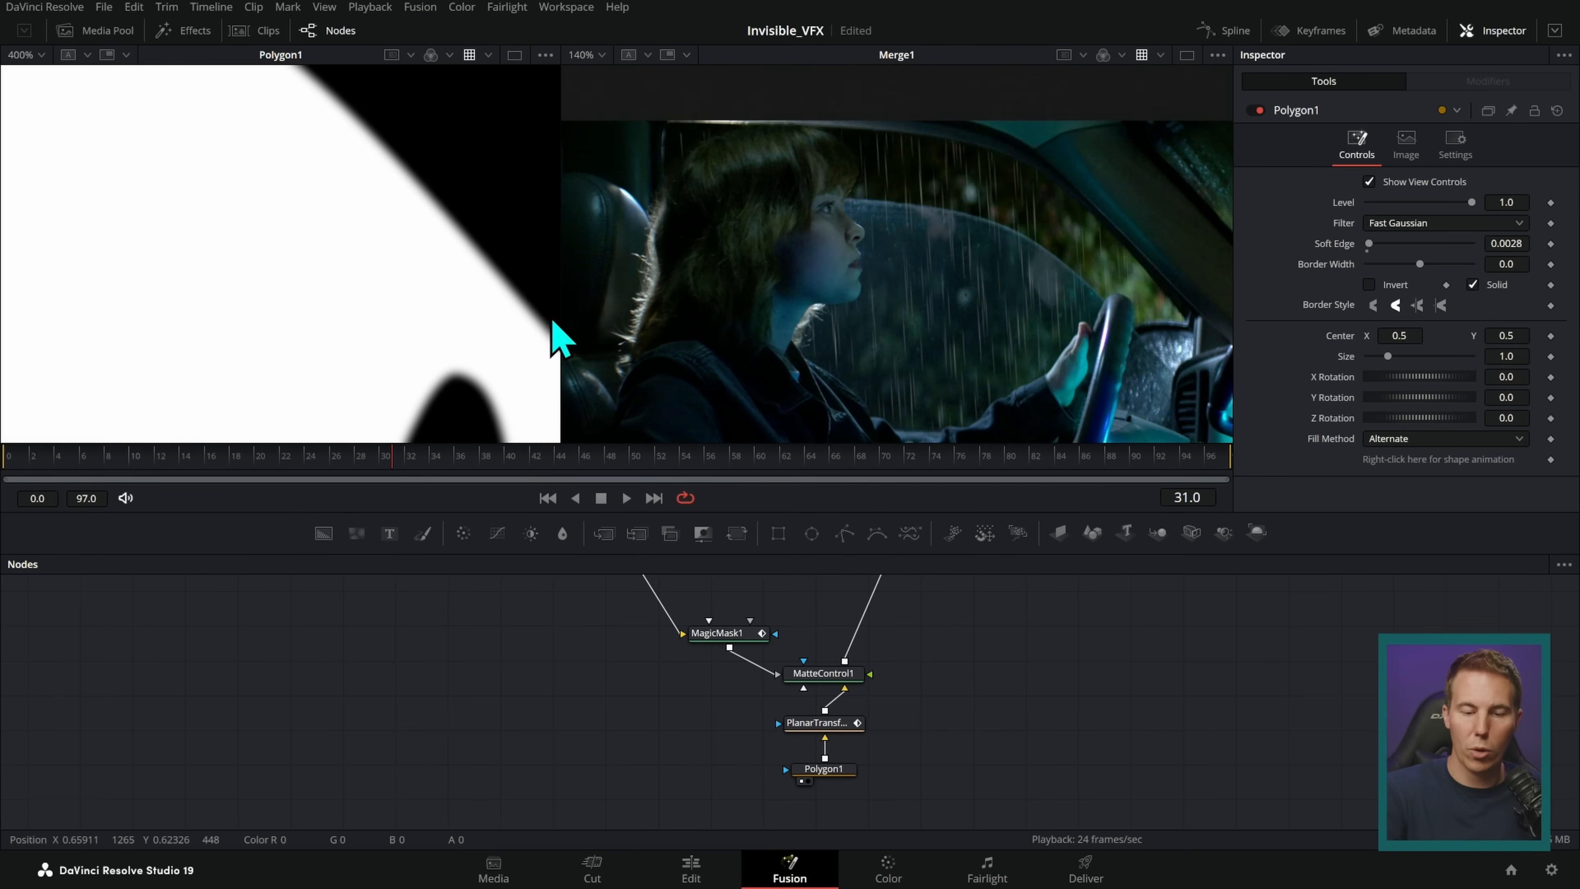
drag(557, 314, 264, 317)
key(space)
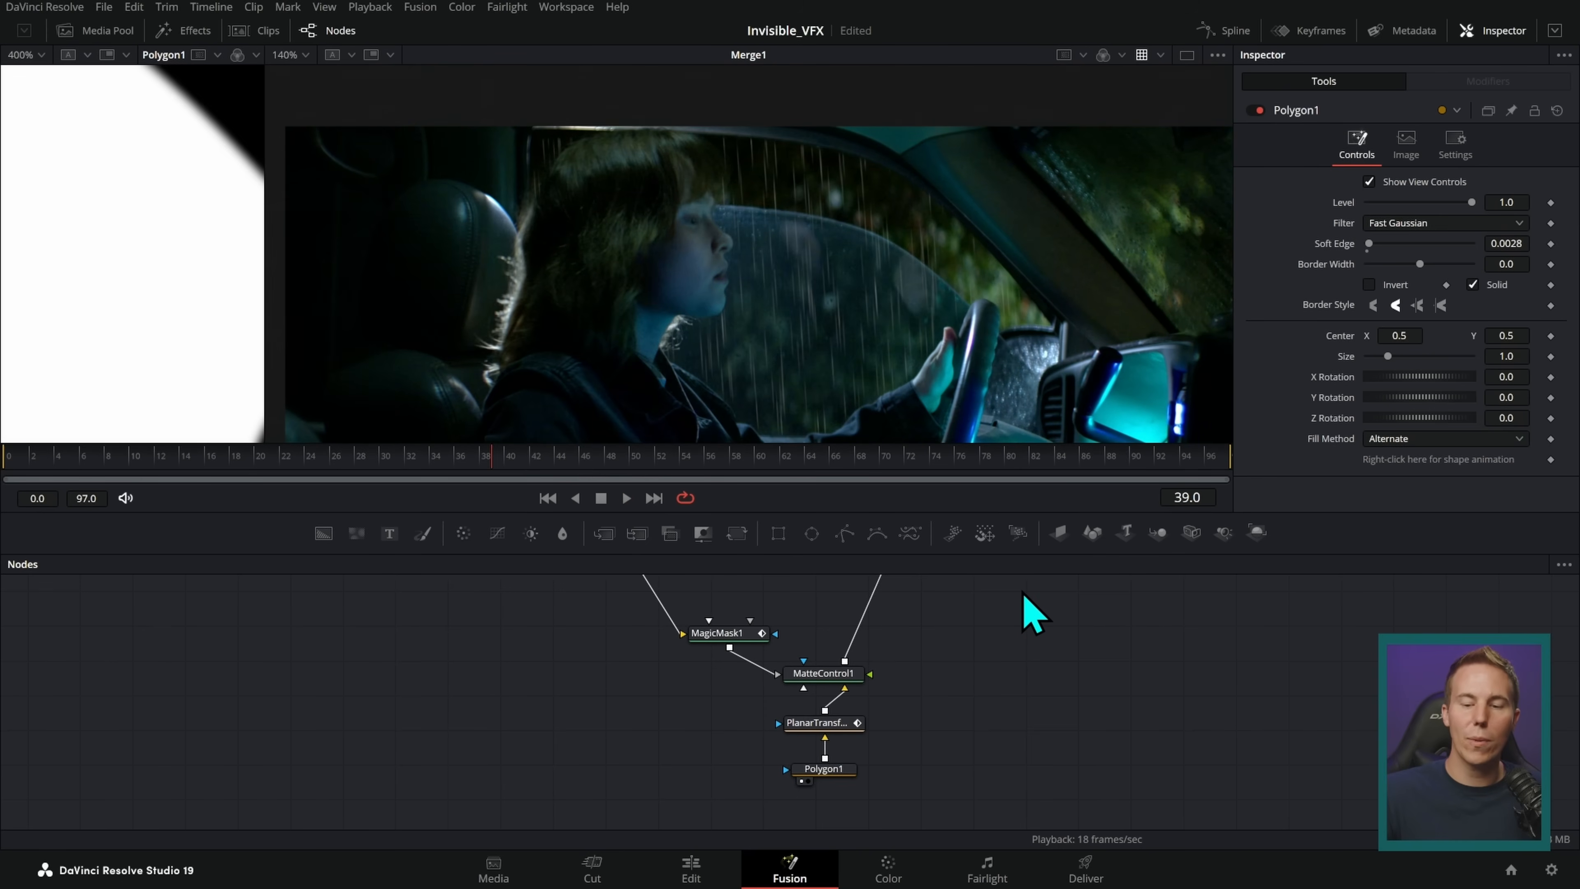
- Add a Color Corrector directly after Rain_MI and tint the rain slightly towards blue, with Tint -0.4295 and Strength 0.103
scroll(1032, 613, up, 3)
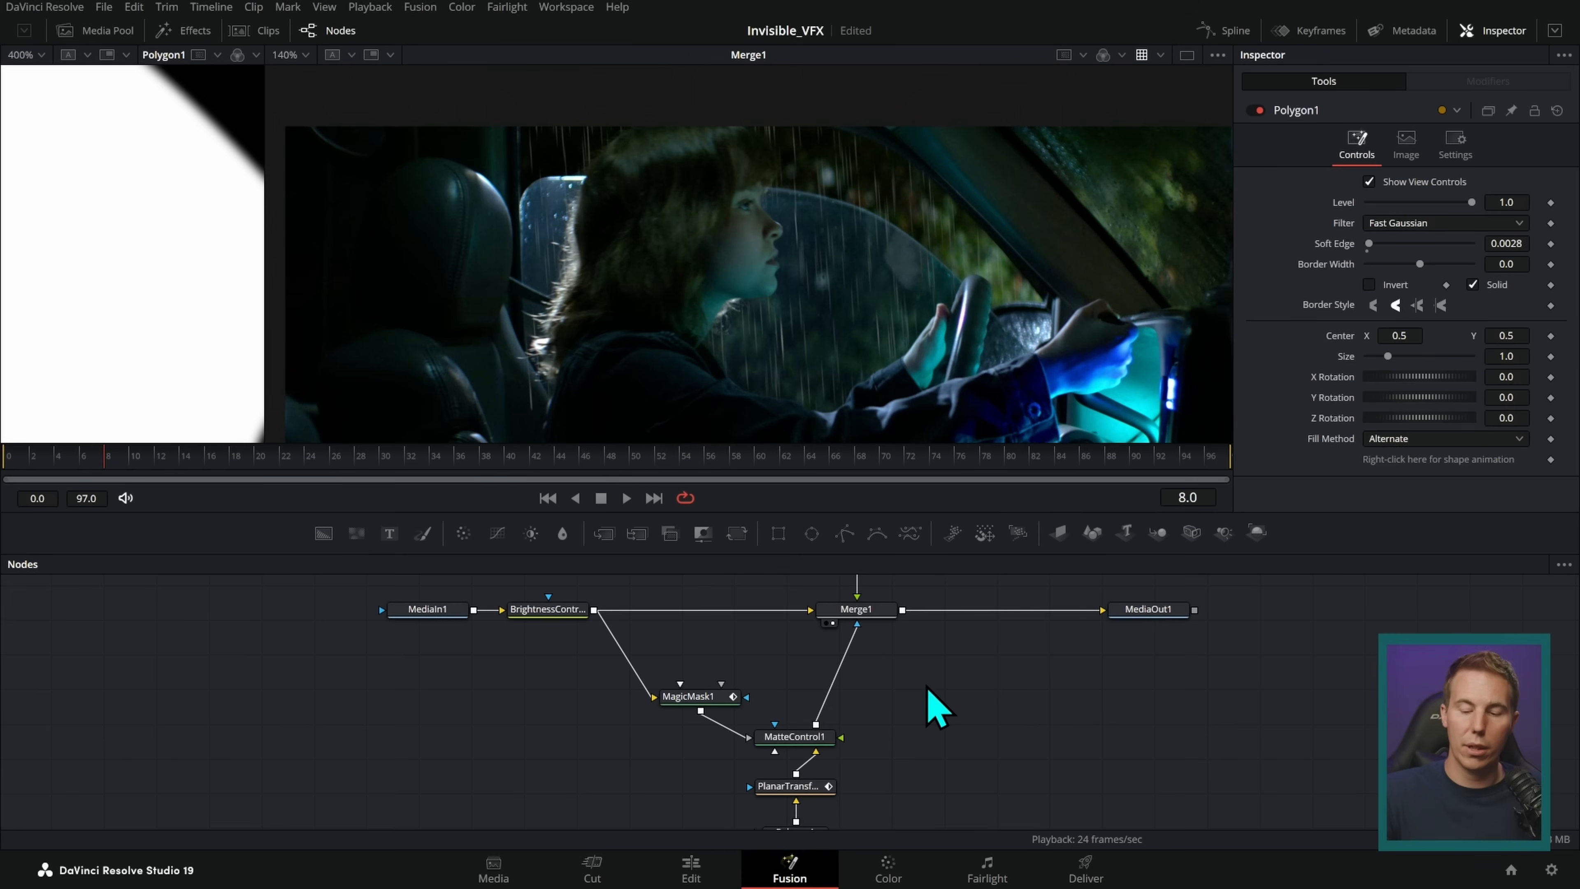
scroll(909, 729, up, 5)
drag(777, 635, 830, 713)
click(834, 697)
drag(791, 653, 790, 588)
click(463, 533)
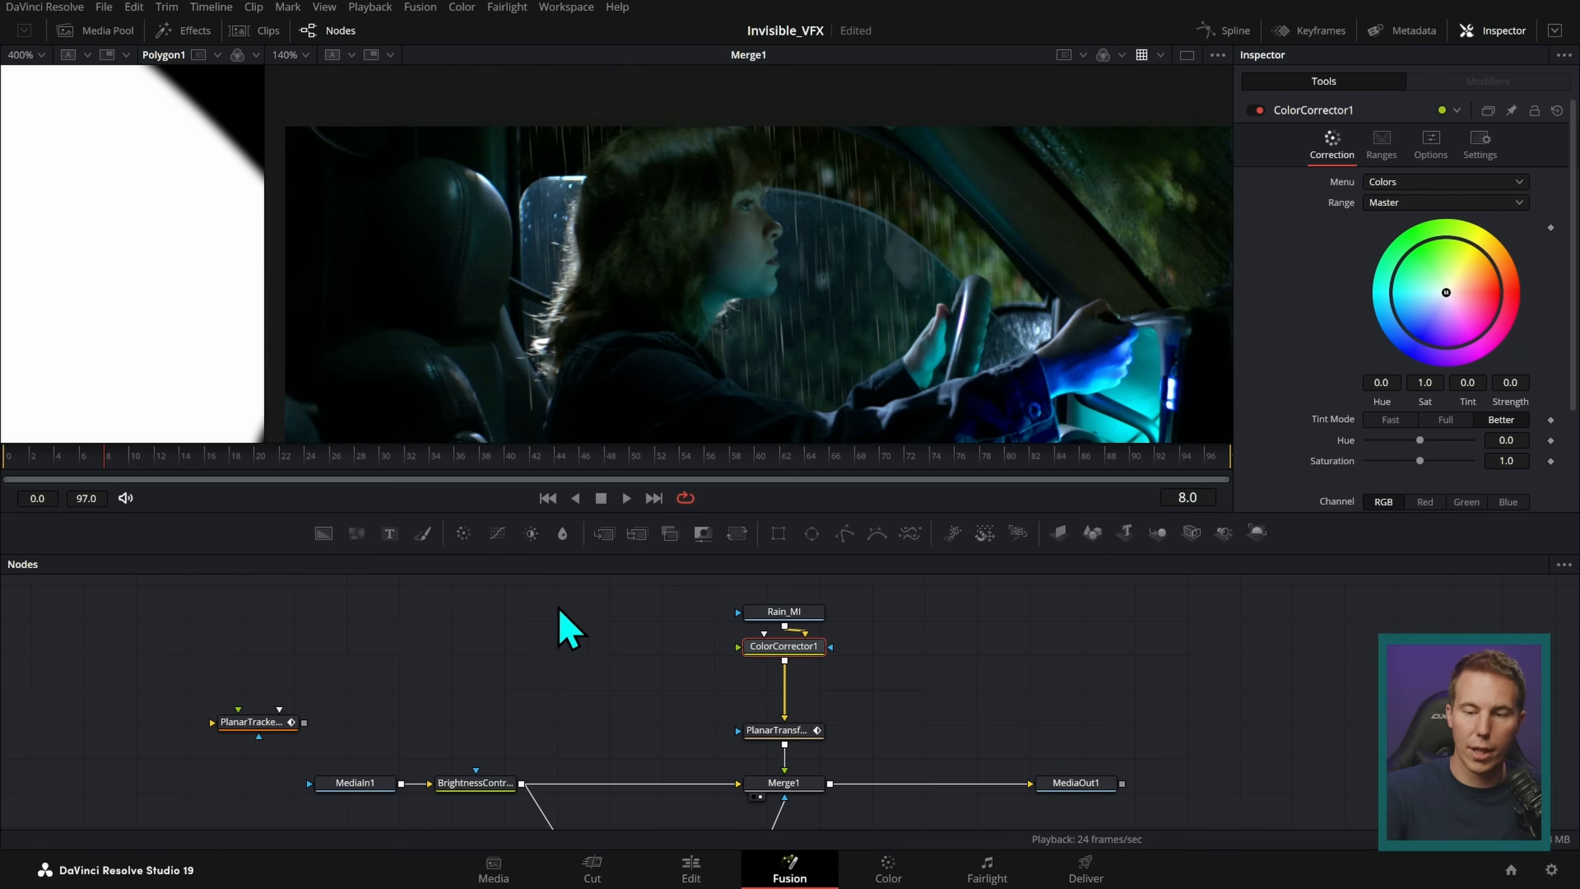
drag(1446, 294, 1435, 305)
- Add a Lens Blur node after ColorCorrector1 in the rain chain
key(shift+space)
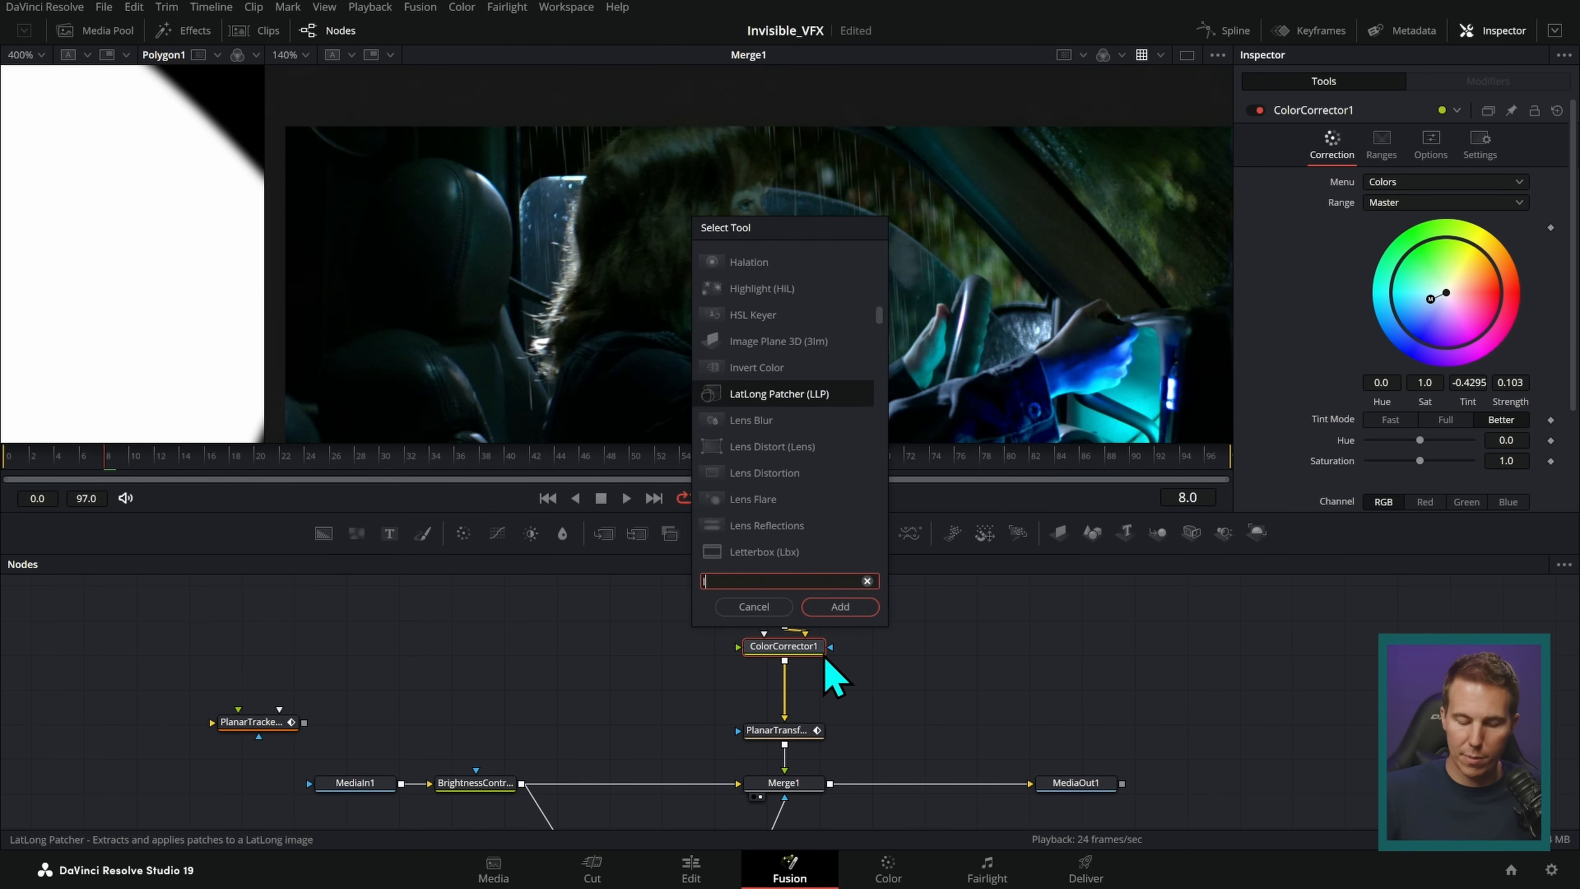
text(lens)
key(Up)
key(Return)
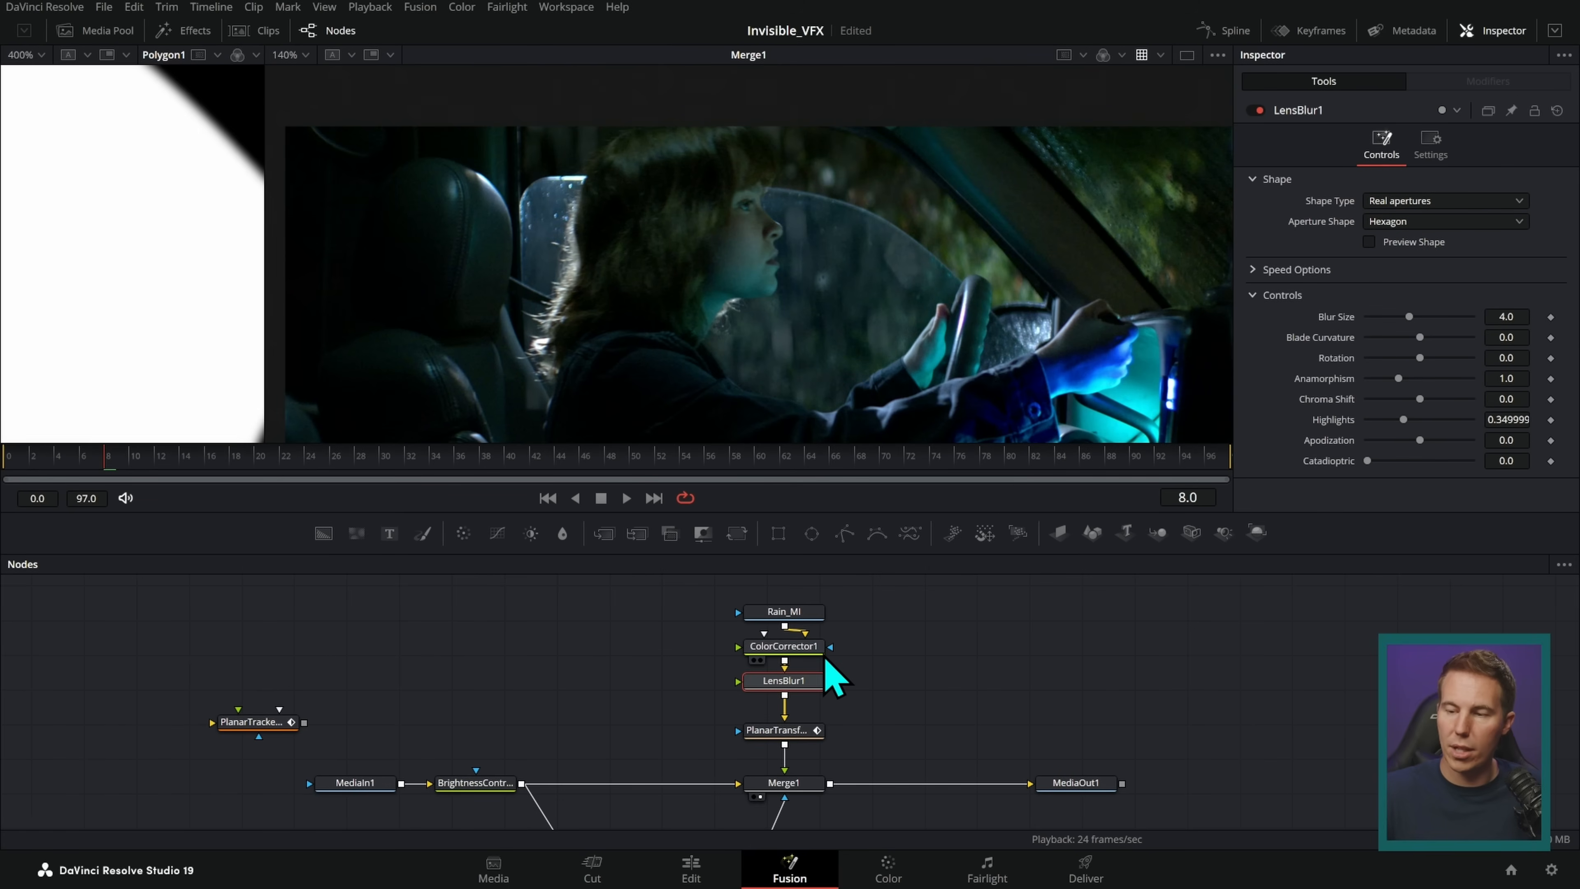
- Set the lens blur's Aperture Shape to Octagon, Blade Curvature to 1.0, and Anamorphism to 0.667
click(1428, 223)
click(1431, 361)
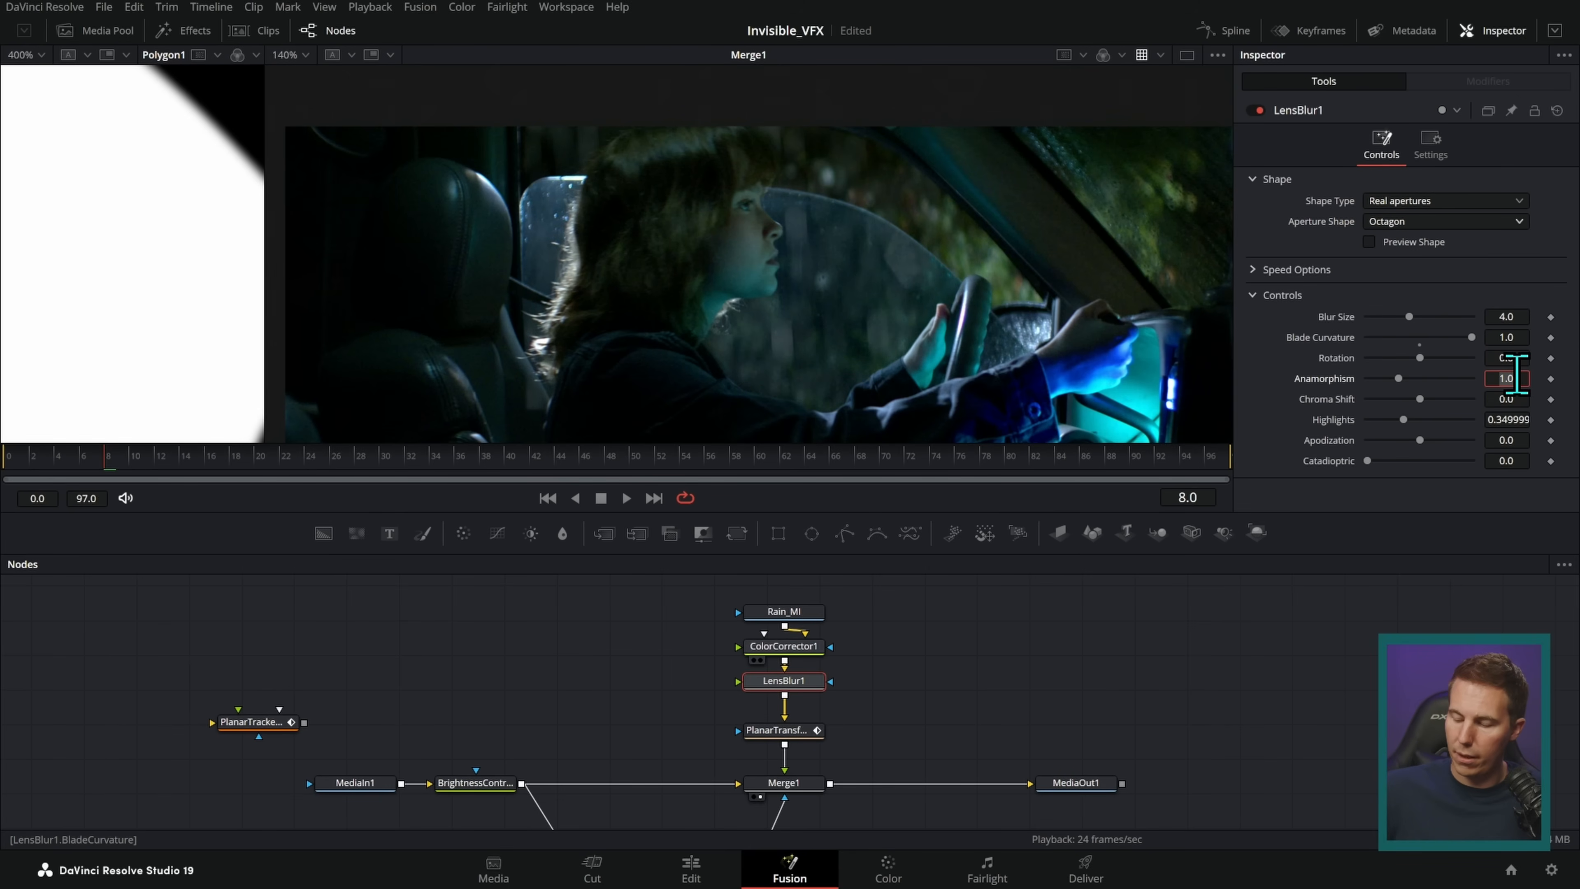
click(1515, 375)
text(.66)
key(Tab)
- Set the lens blur's Blur Size to 3.23 and play the composite to check the softened rain
drag(1409, 316, 1396, 324)
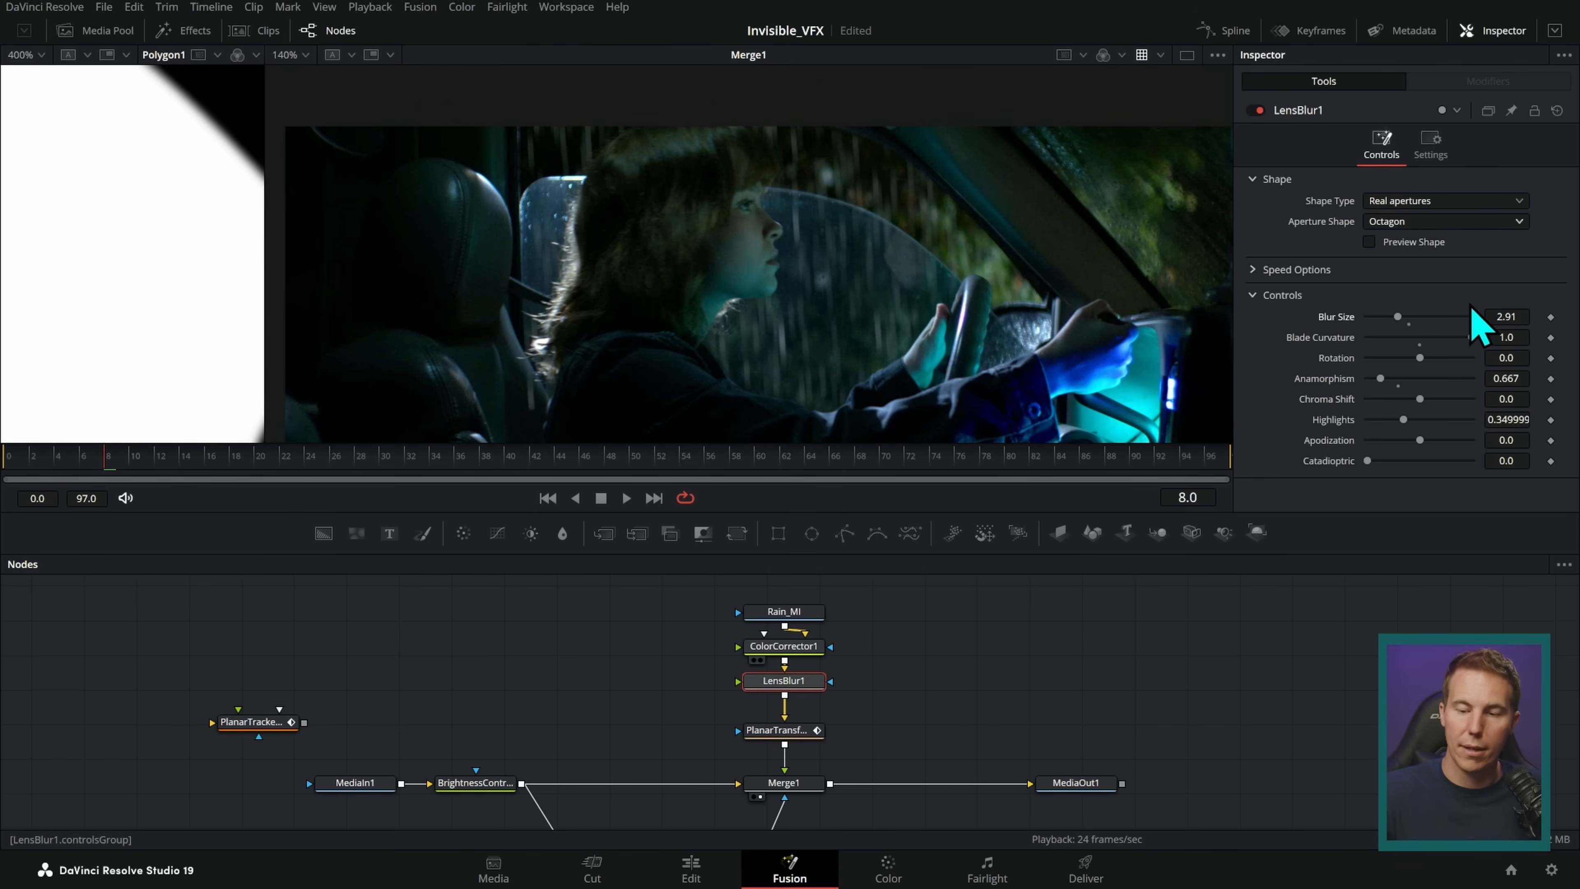
scroll(962, 276, up, 5)
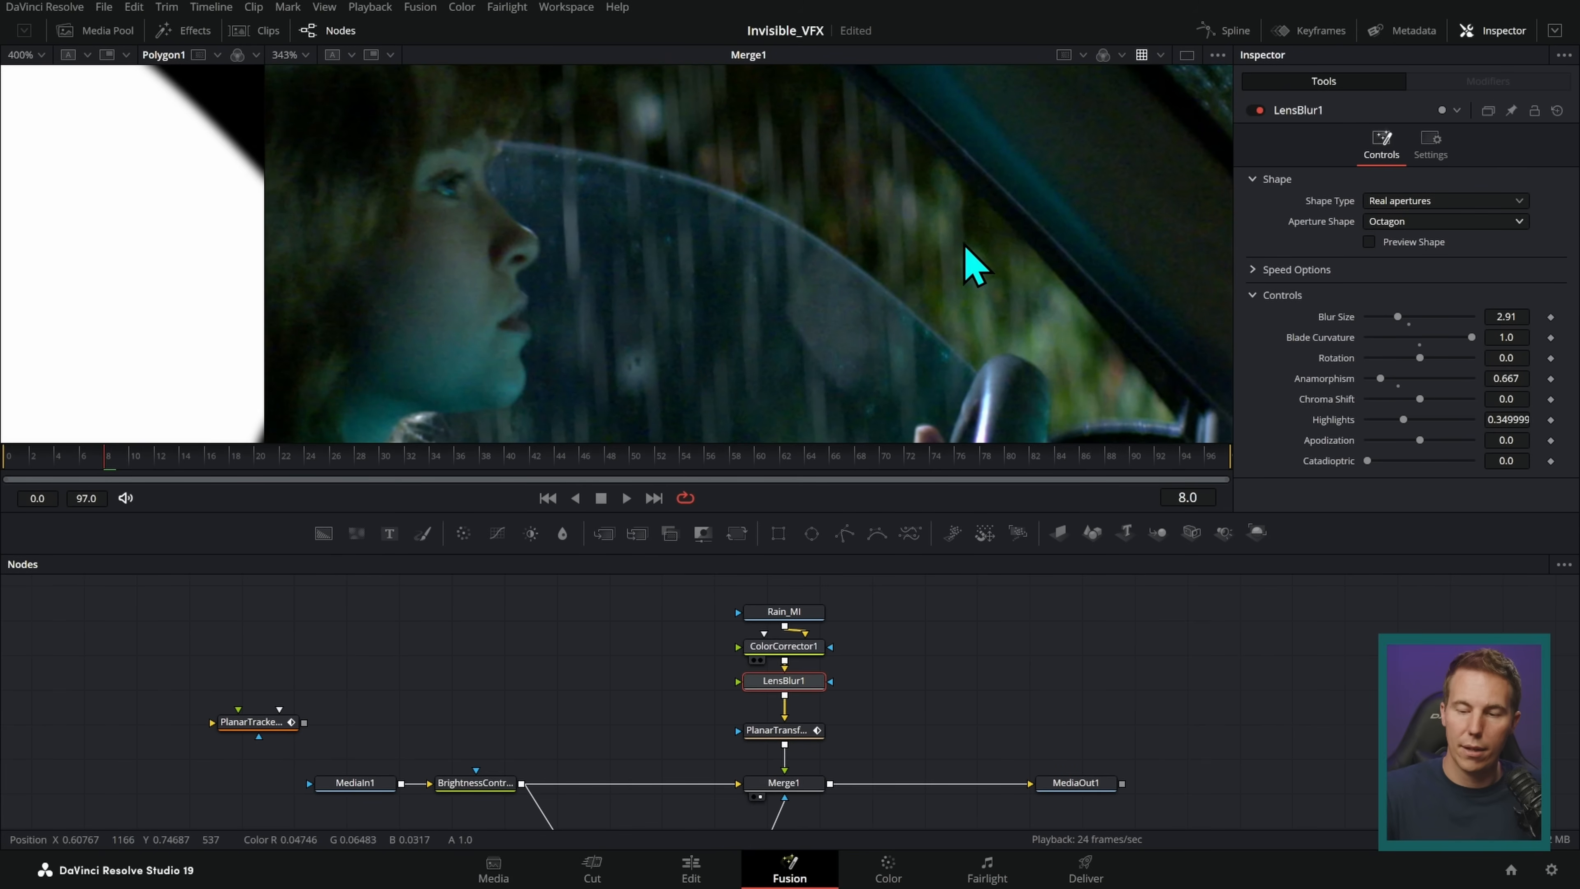
mouse_move(1392, 323)
mouse_down()
mouse_move(1367, 329)
mouse_move(1401, 322)
mouse_up()
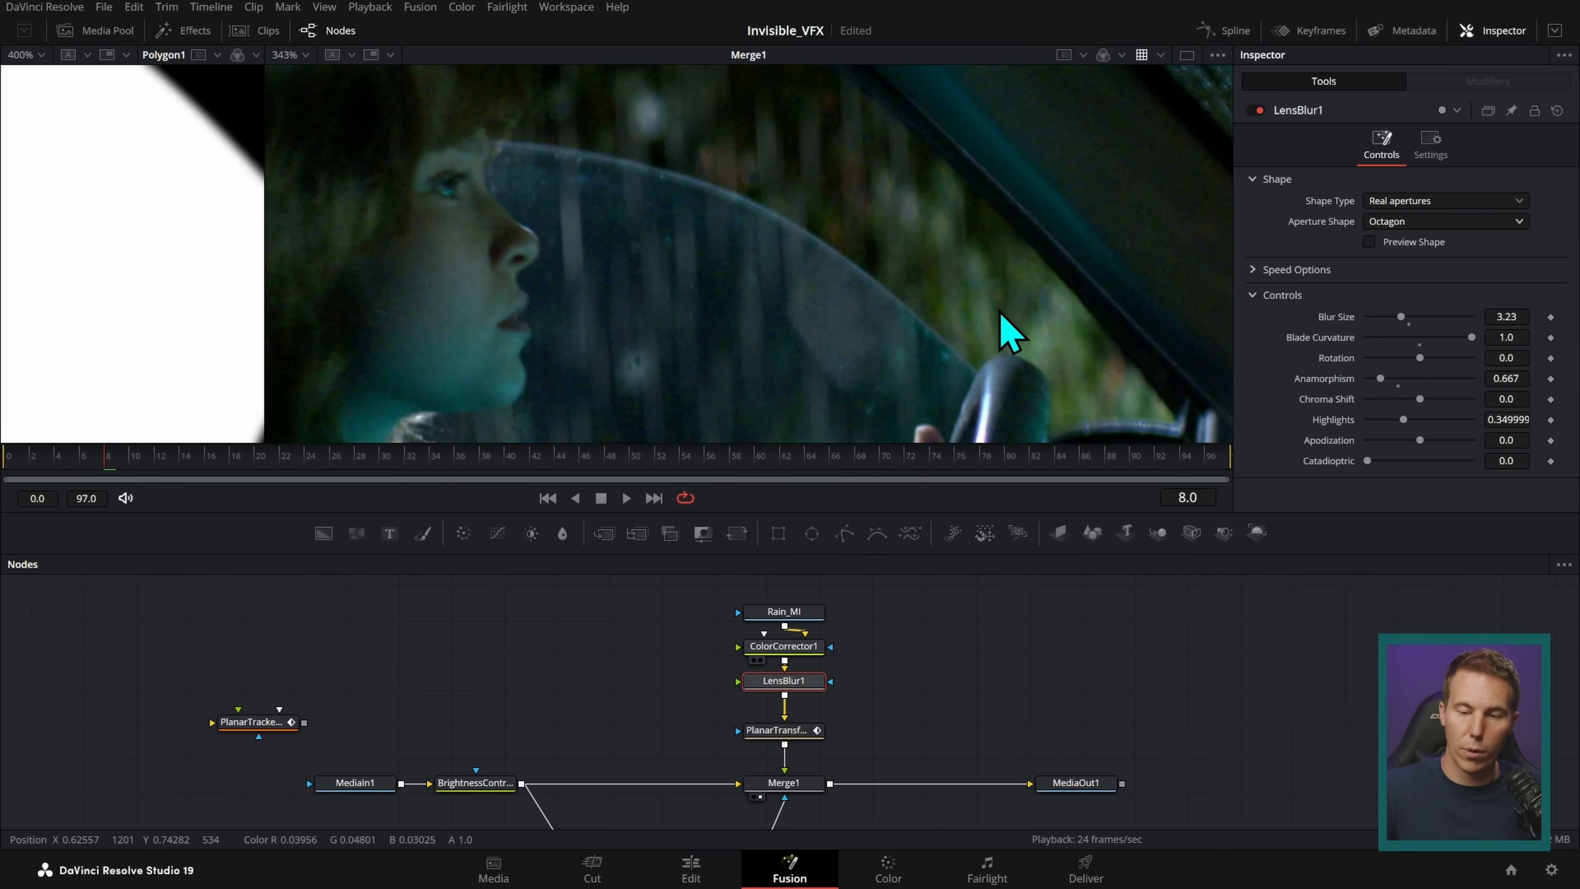
scroll(1005, 336, down, 5)
key(space)
scroll(927, 317, down, 1)
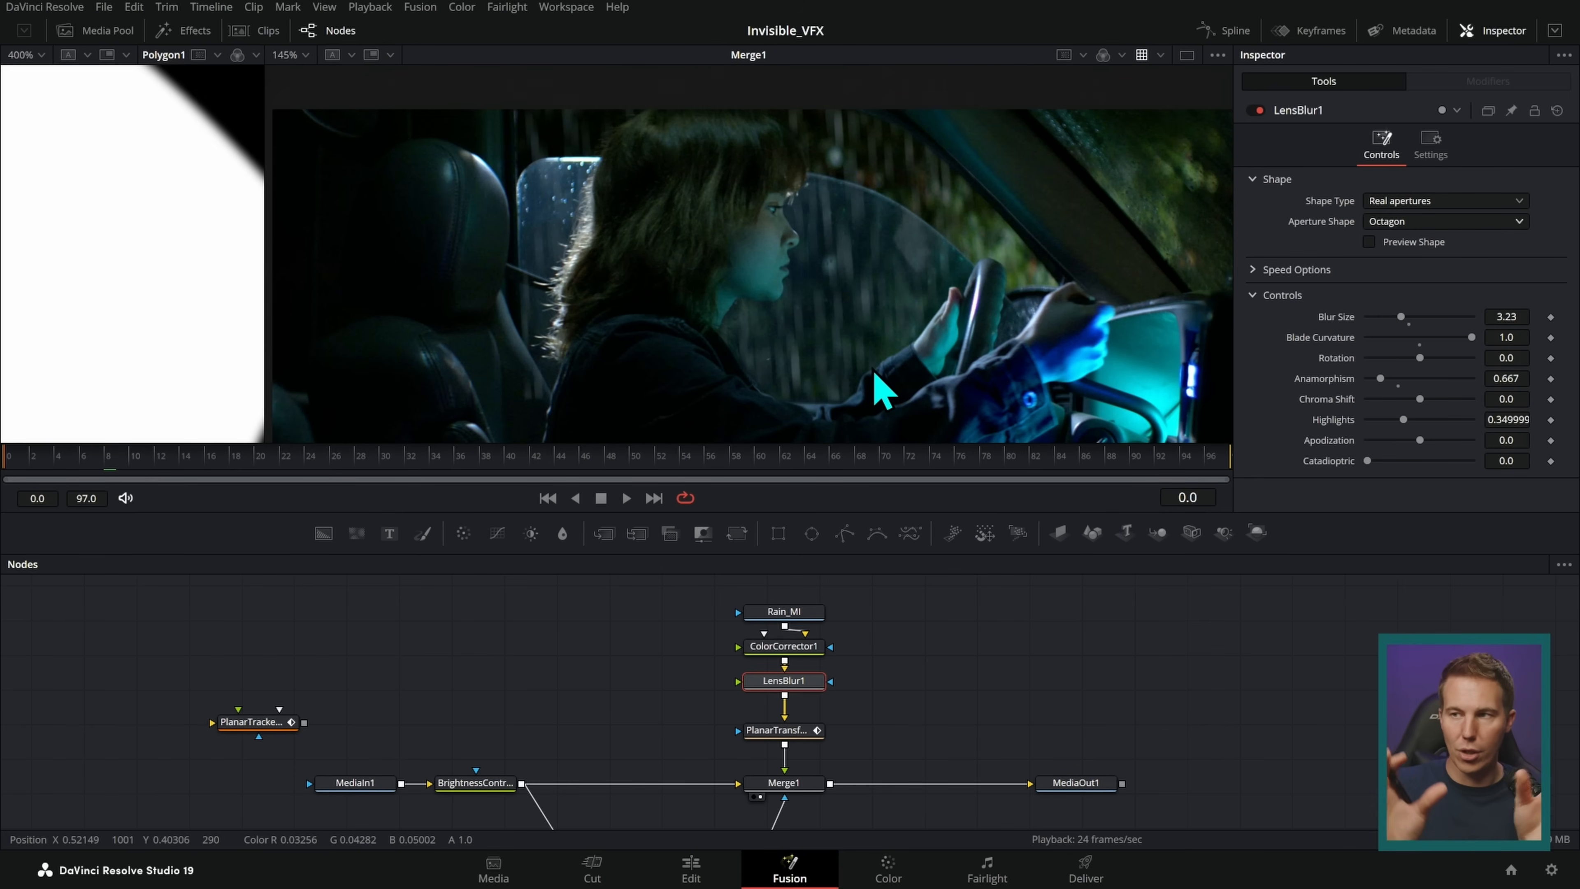
- Add and display a Fast Noise node near the rain chain, with Detail 10, Scale 19.21, and Contrast 5
drag(927, 618, 970, 672)
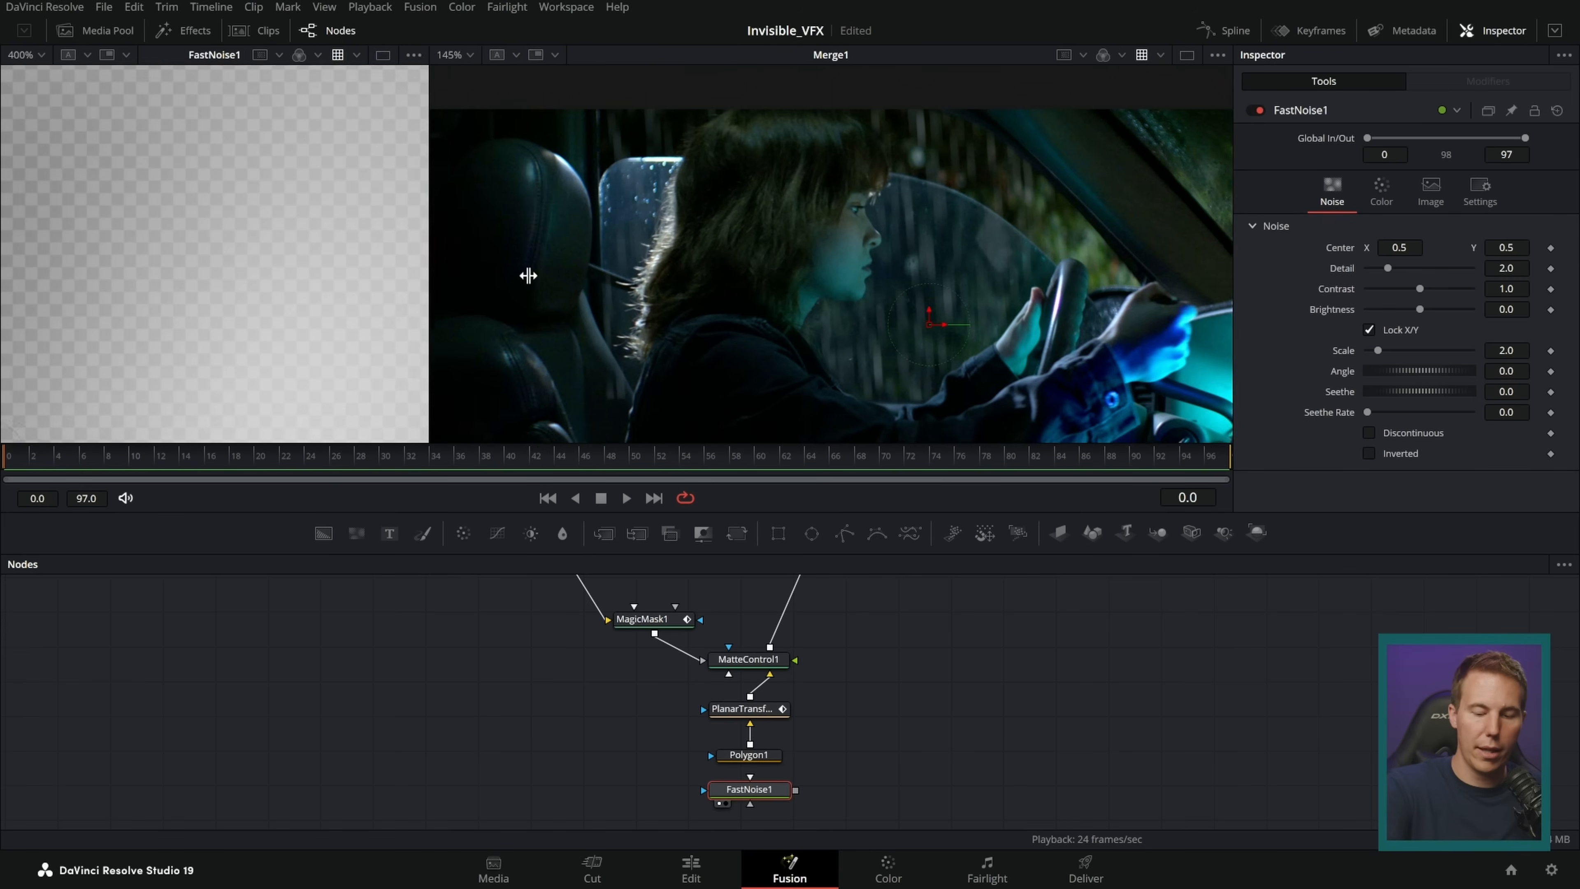
drag(750, 789, 927, 672)
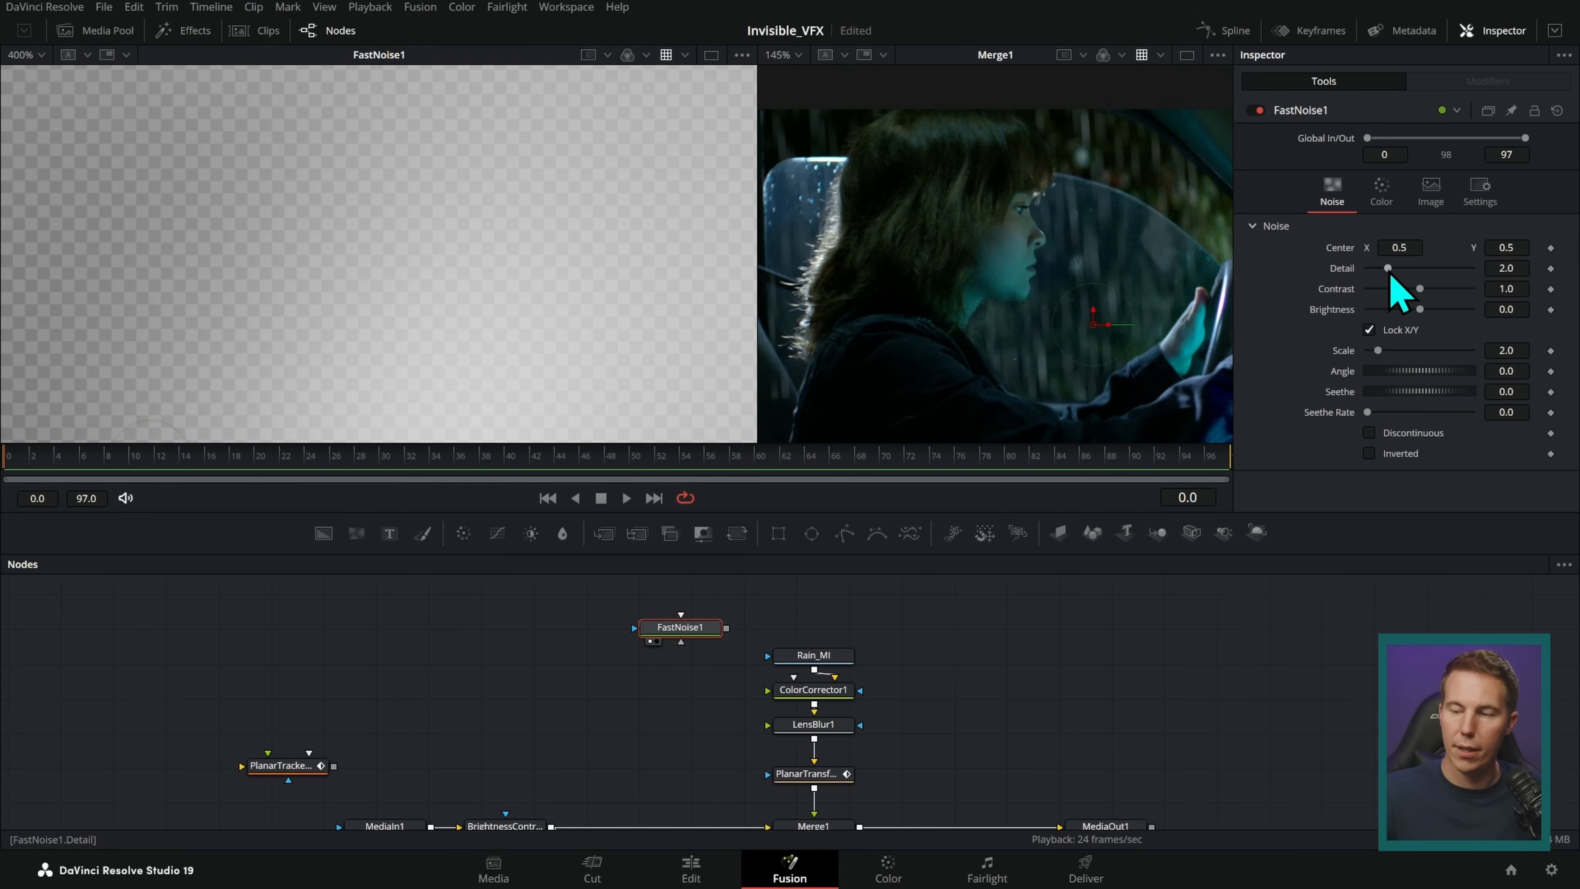
drag(1387, 269, 1466, 268)
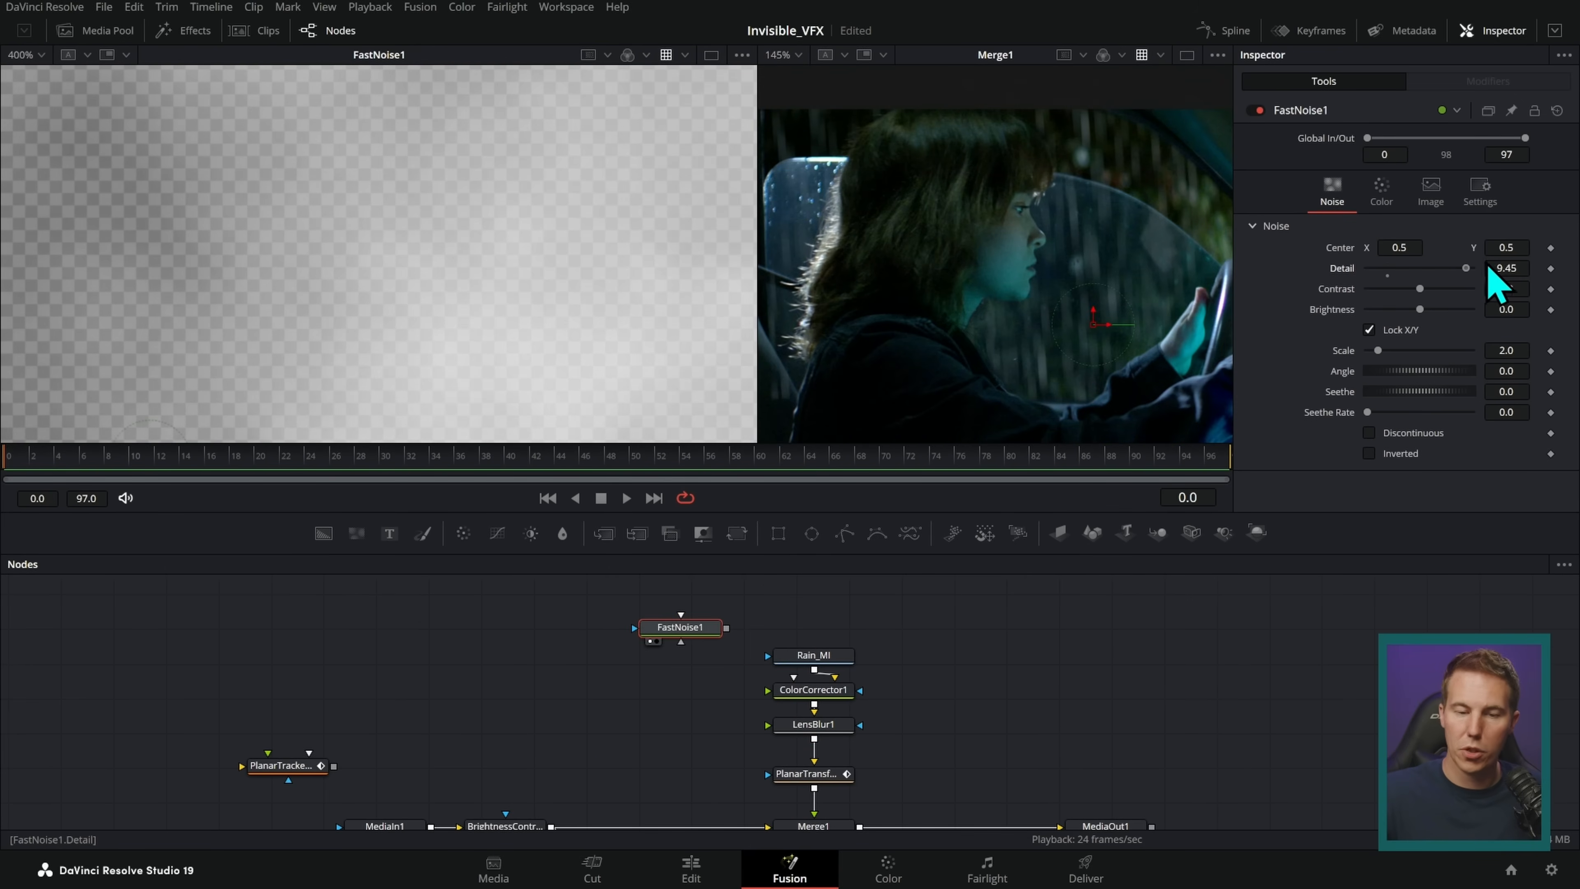
drag(1383, 361, 1469, 374)
drag(1421, 290, 1468, 293)
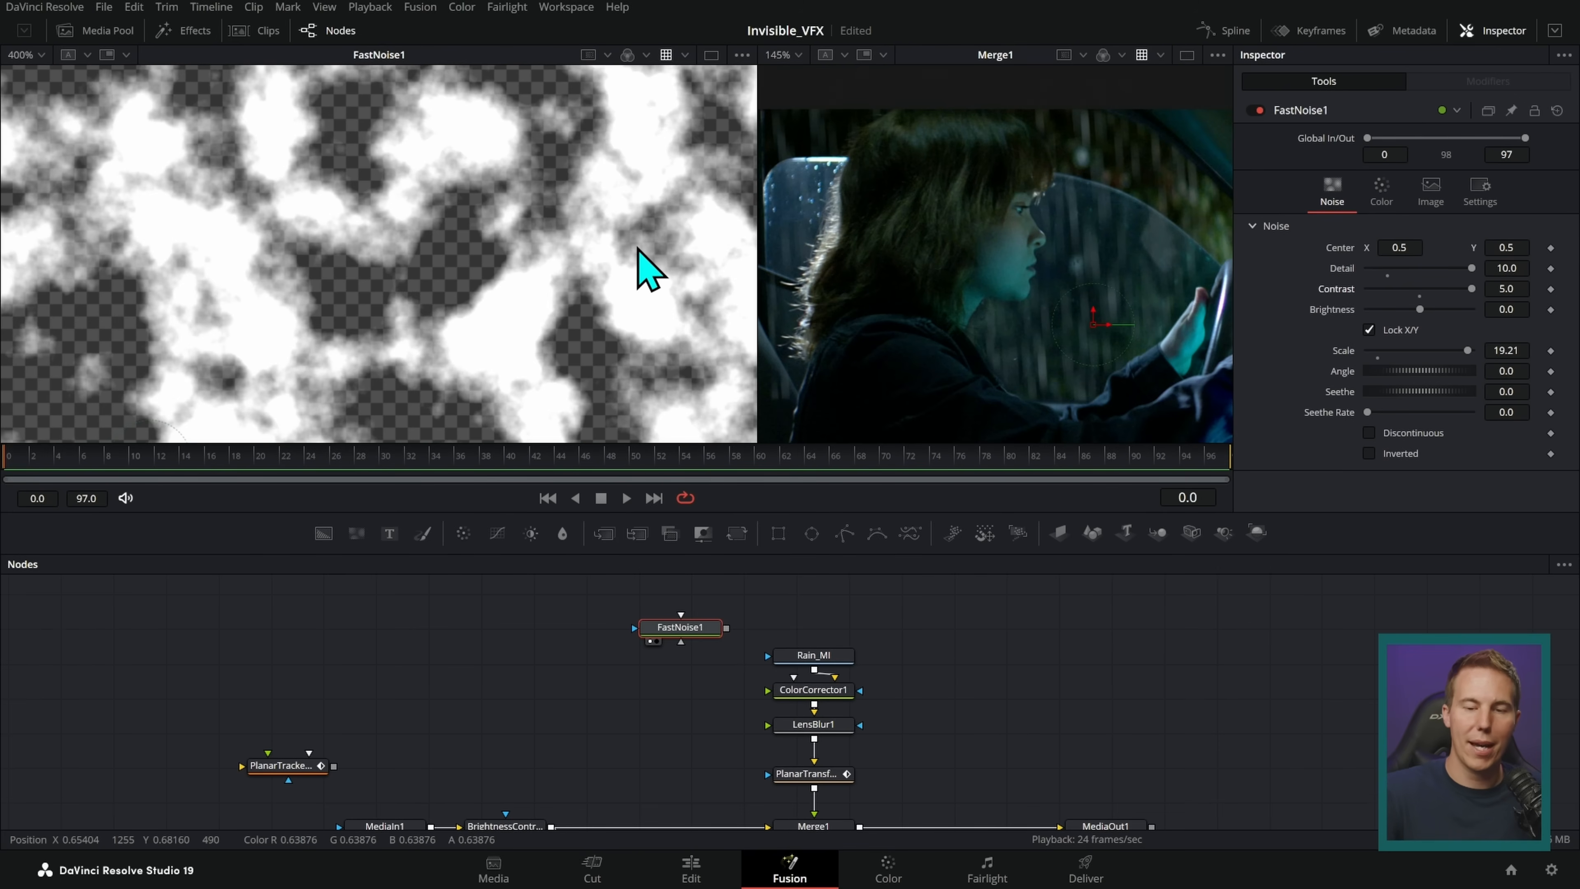
- Compare FastNoise1's Alpha channel with its Color view in the viewer
click(646, 56)
click(671, 168)
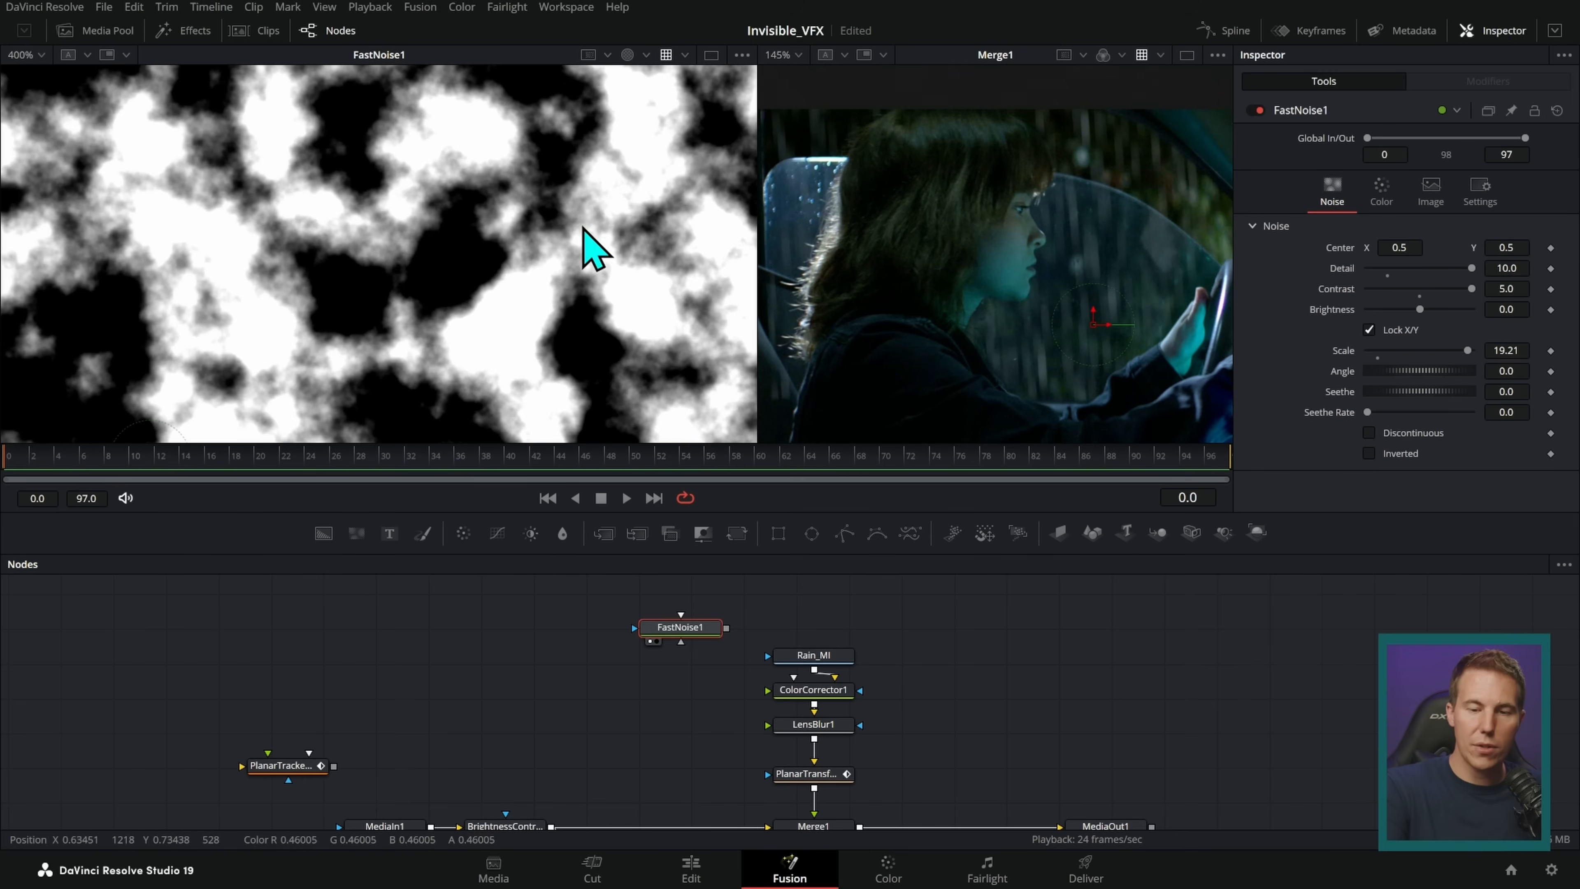
click(646, 56)
click(666, 97)
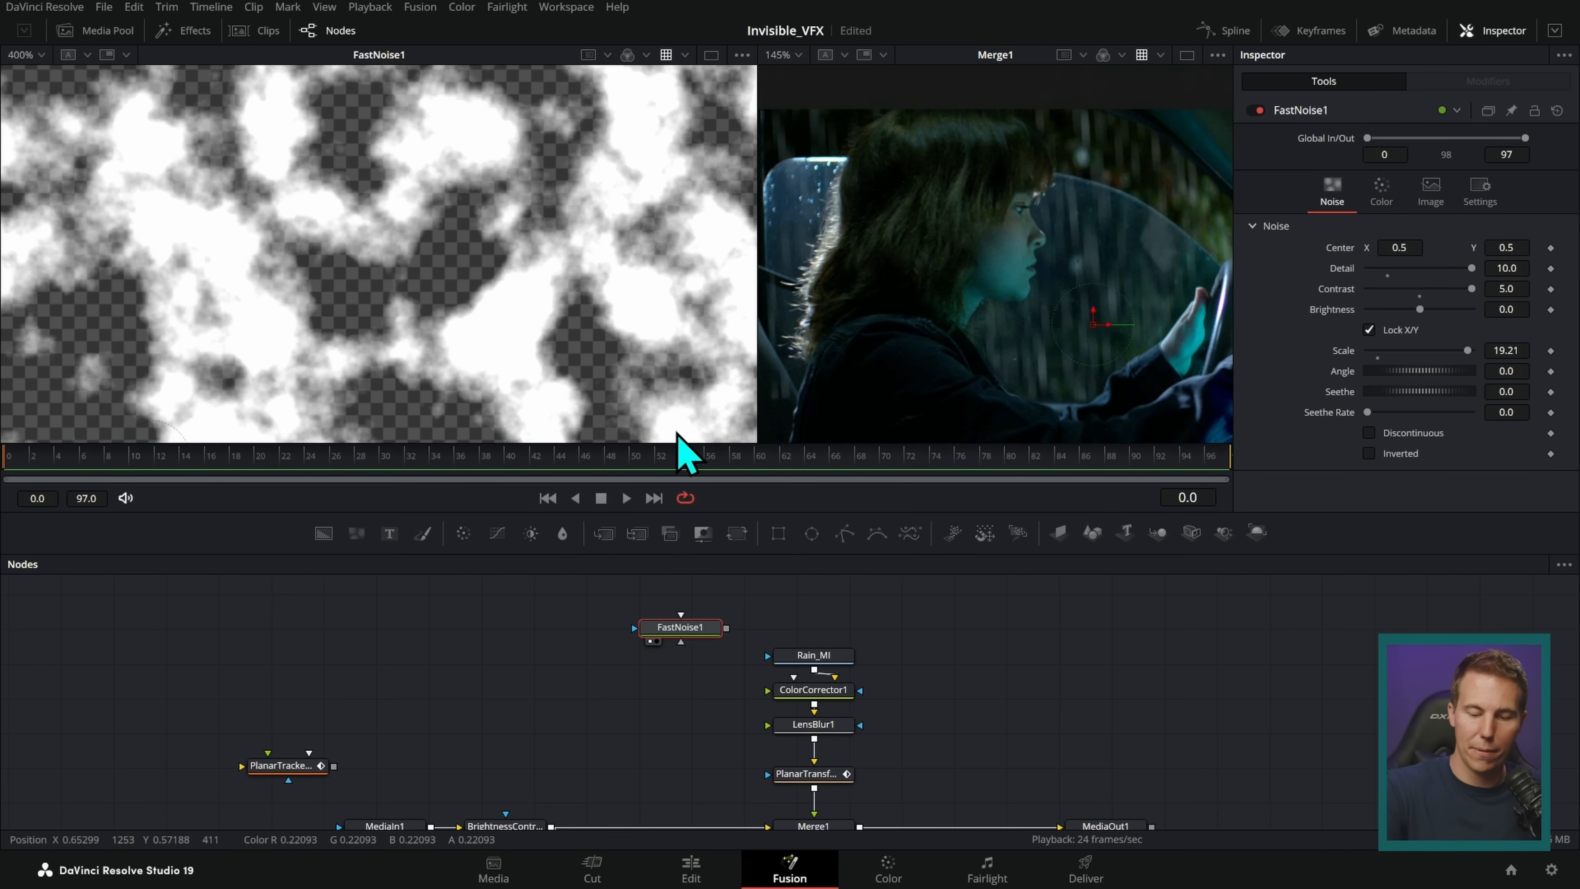
- Place FastNoise1 above Rain_MI, enlarge the Merge1 viewer, and connect the noise output to Rain_MI's effect mask
drag(718, 634, 849, 601)
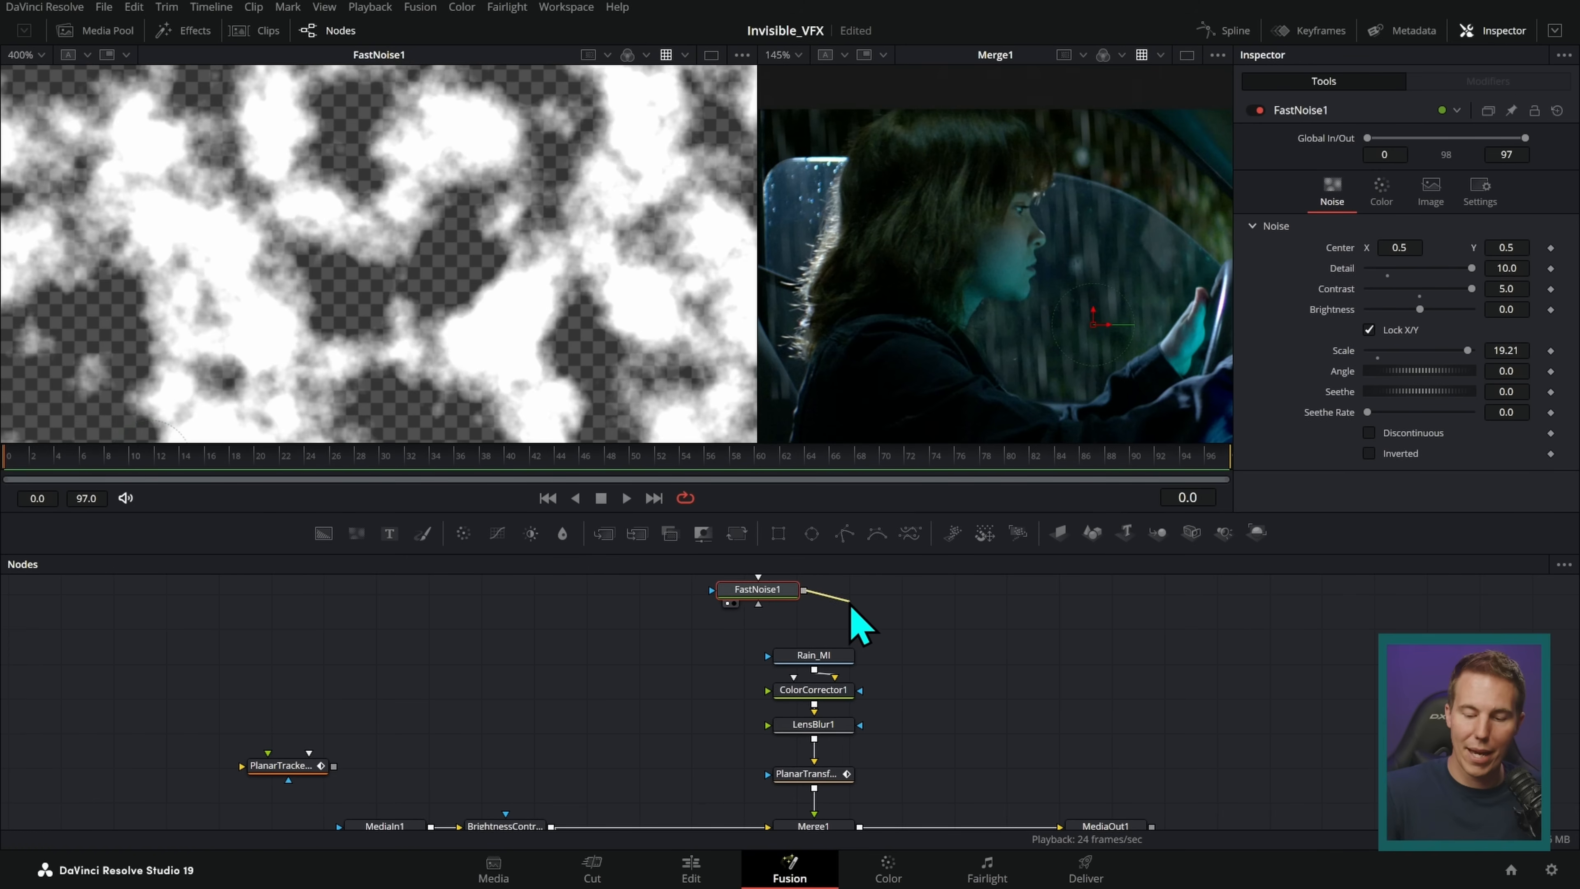
drag(770, 652, 814, 629)
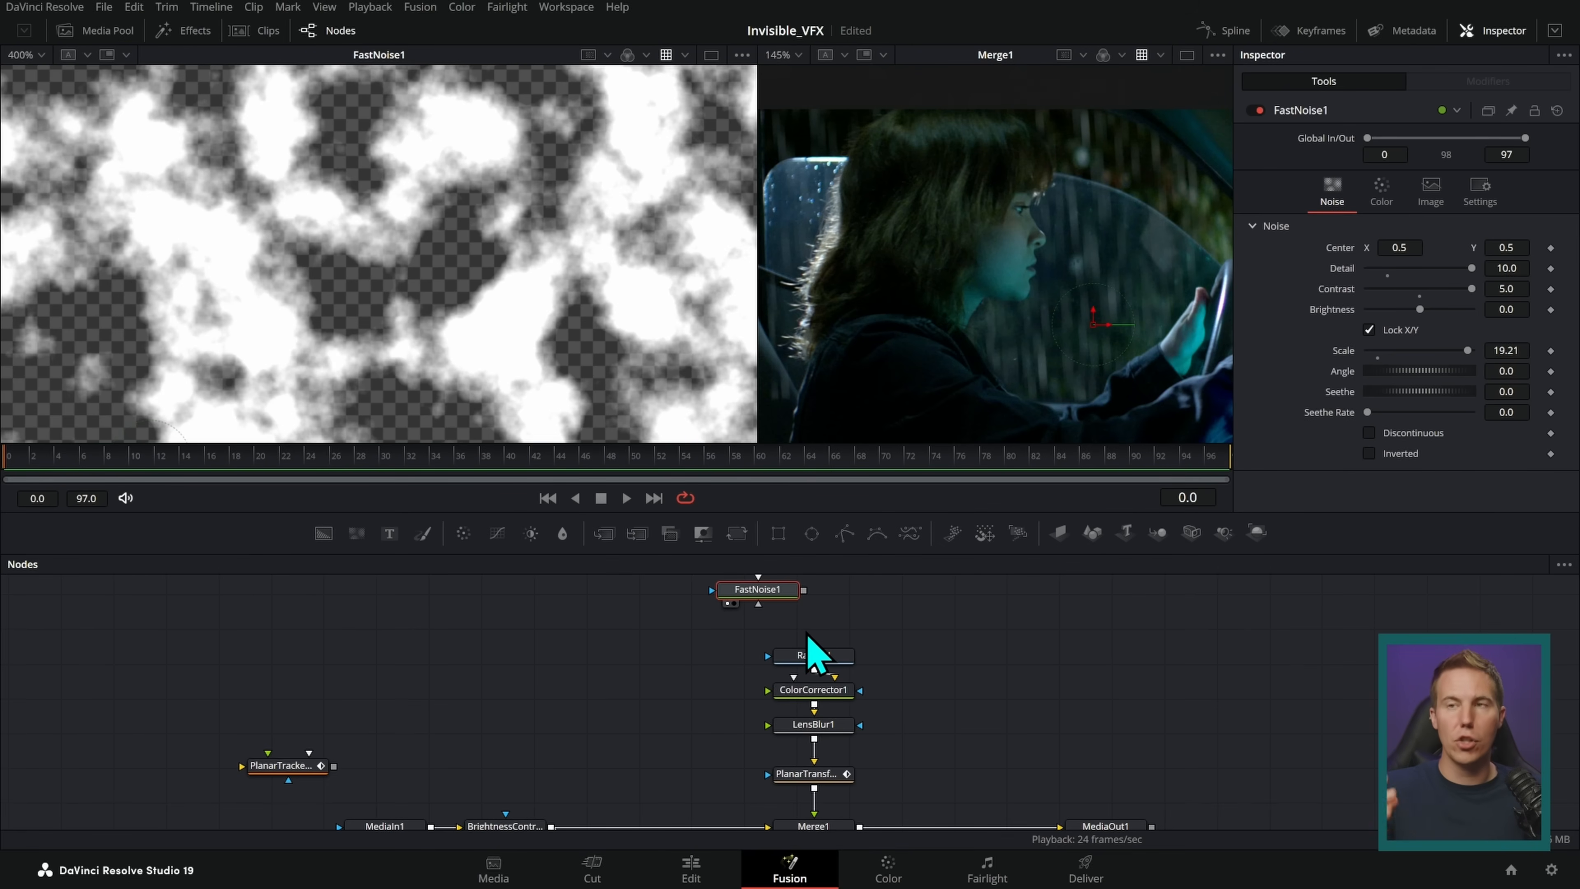
drag(818, 635, 808, 598)
drag(757, 317, 434, 364)
key(ctrl+z)
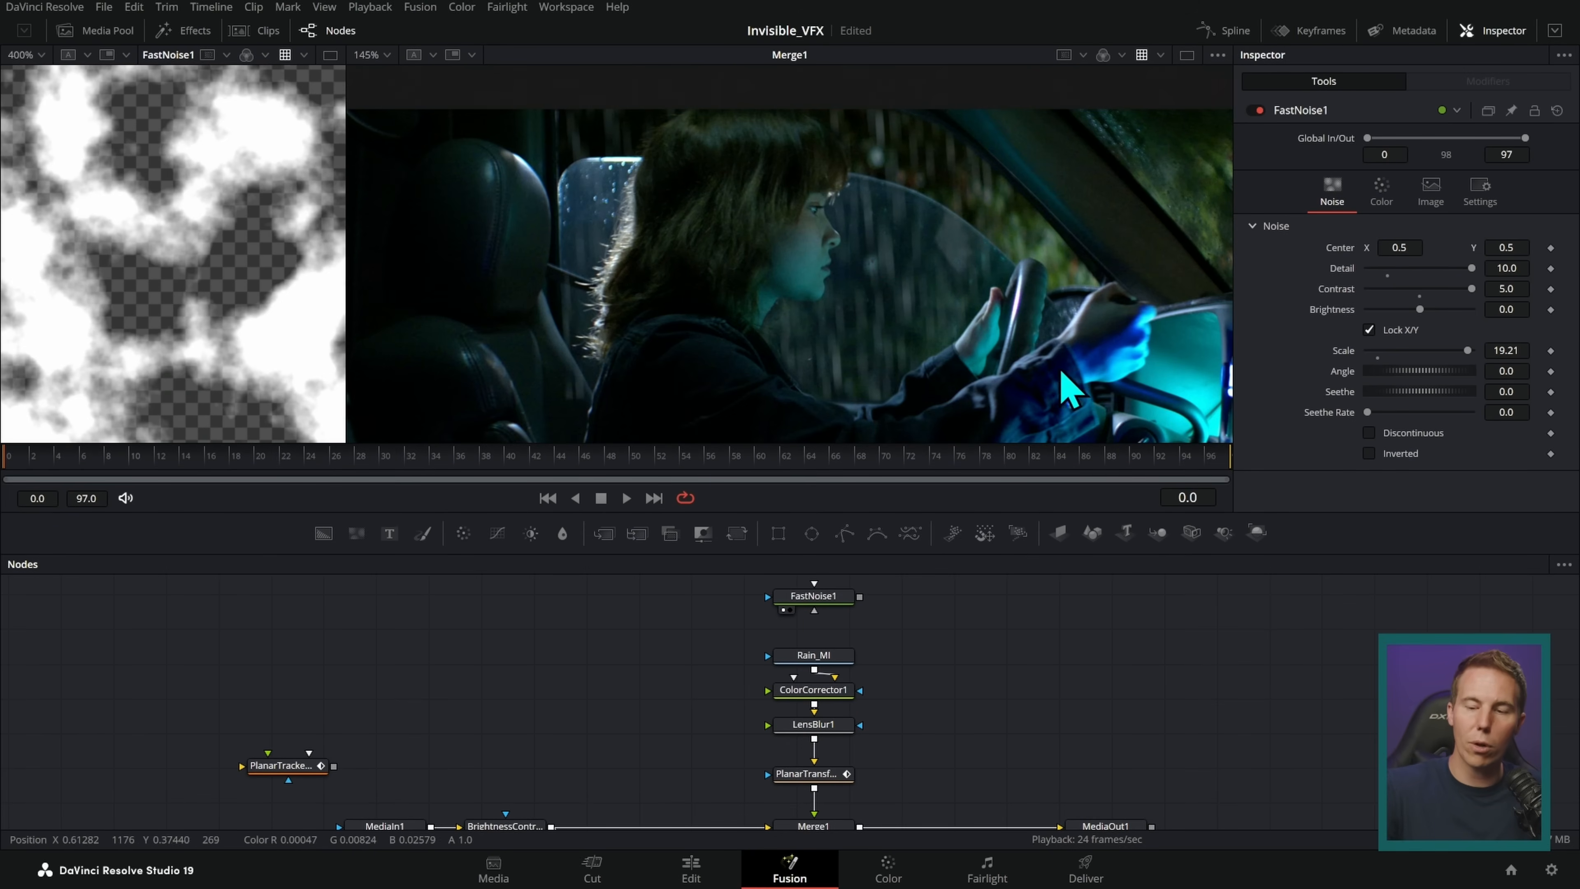
drag(862, 599, 841, 657)
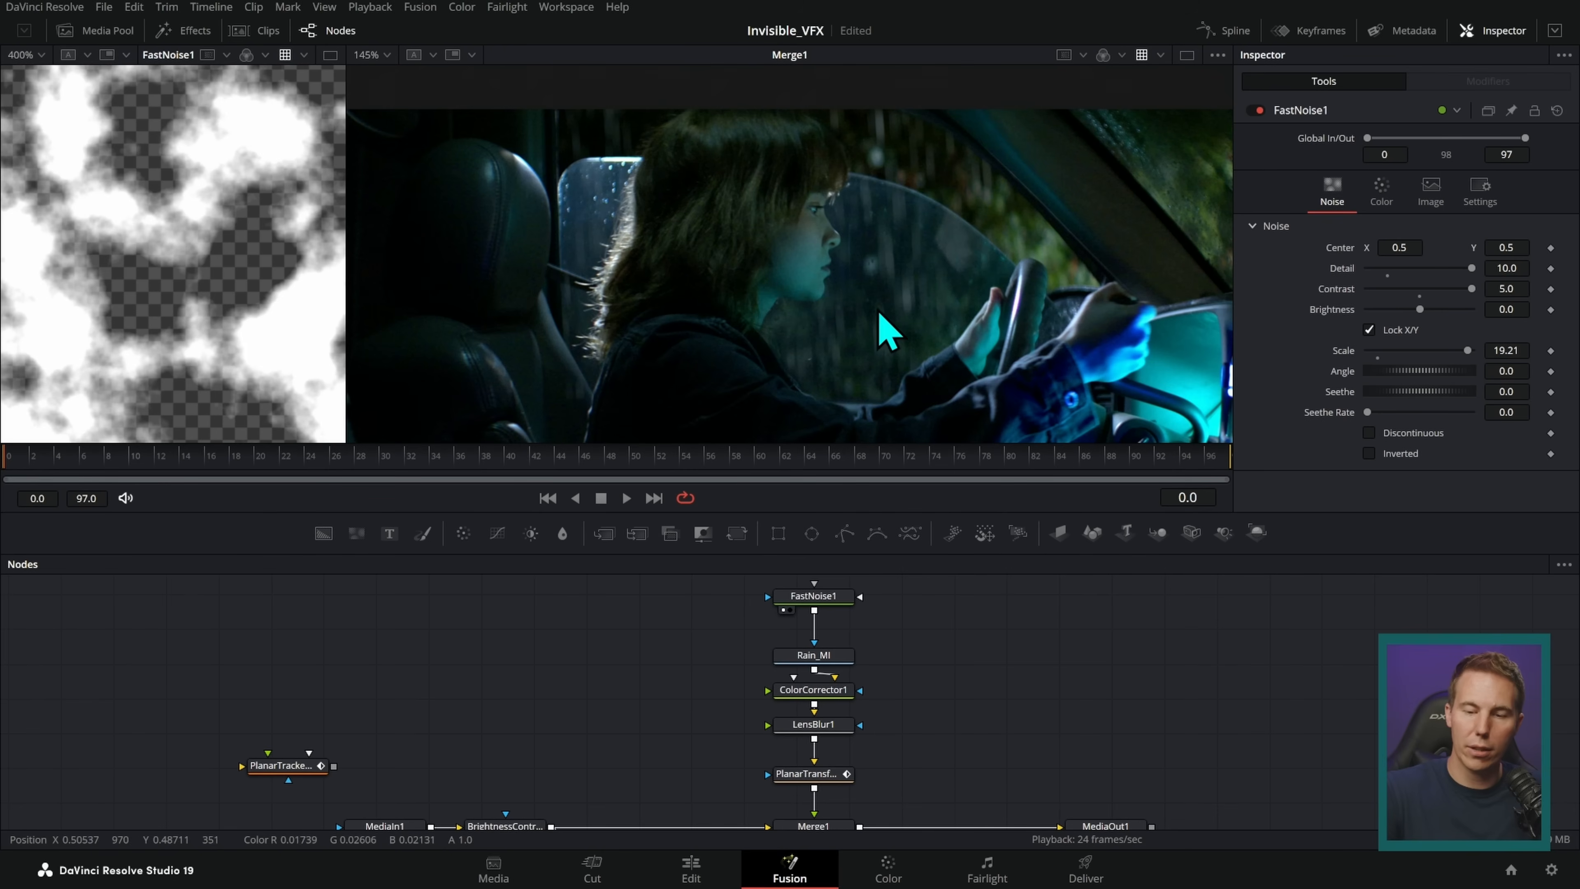
- Set FastNoise1's Scale to 6.3 and Seethe to 0.261, and play the composite to check the rain variation
click(810, 597)
drag(1439, 354, 1404, 352)
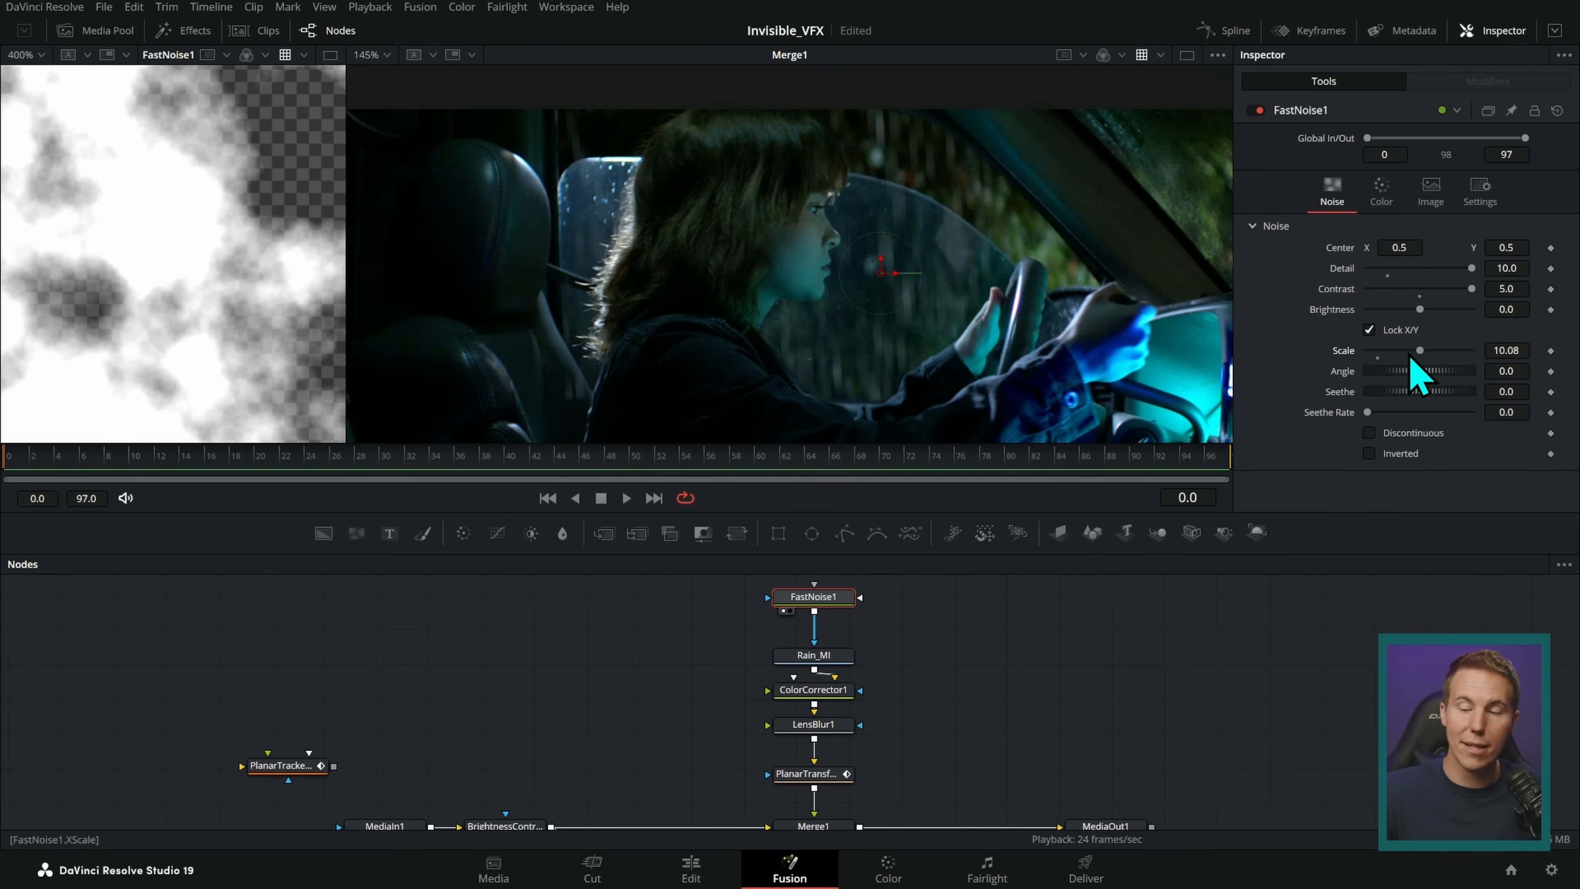
drag(1409, 391, 1421, 397)
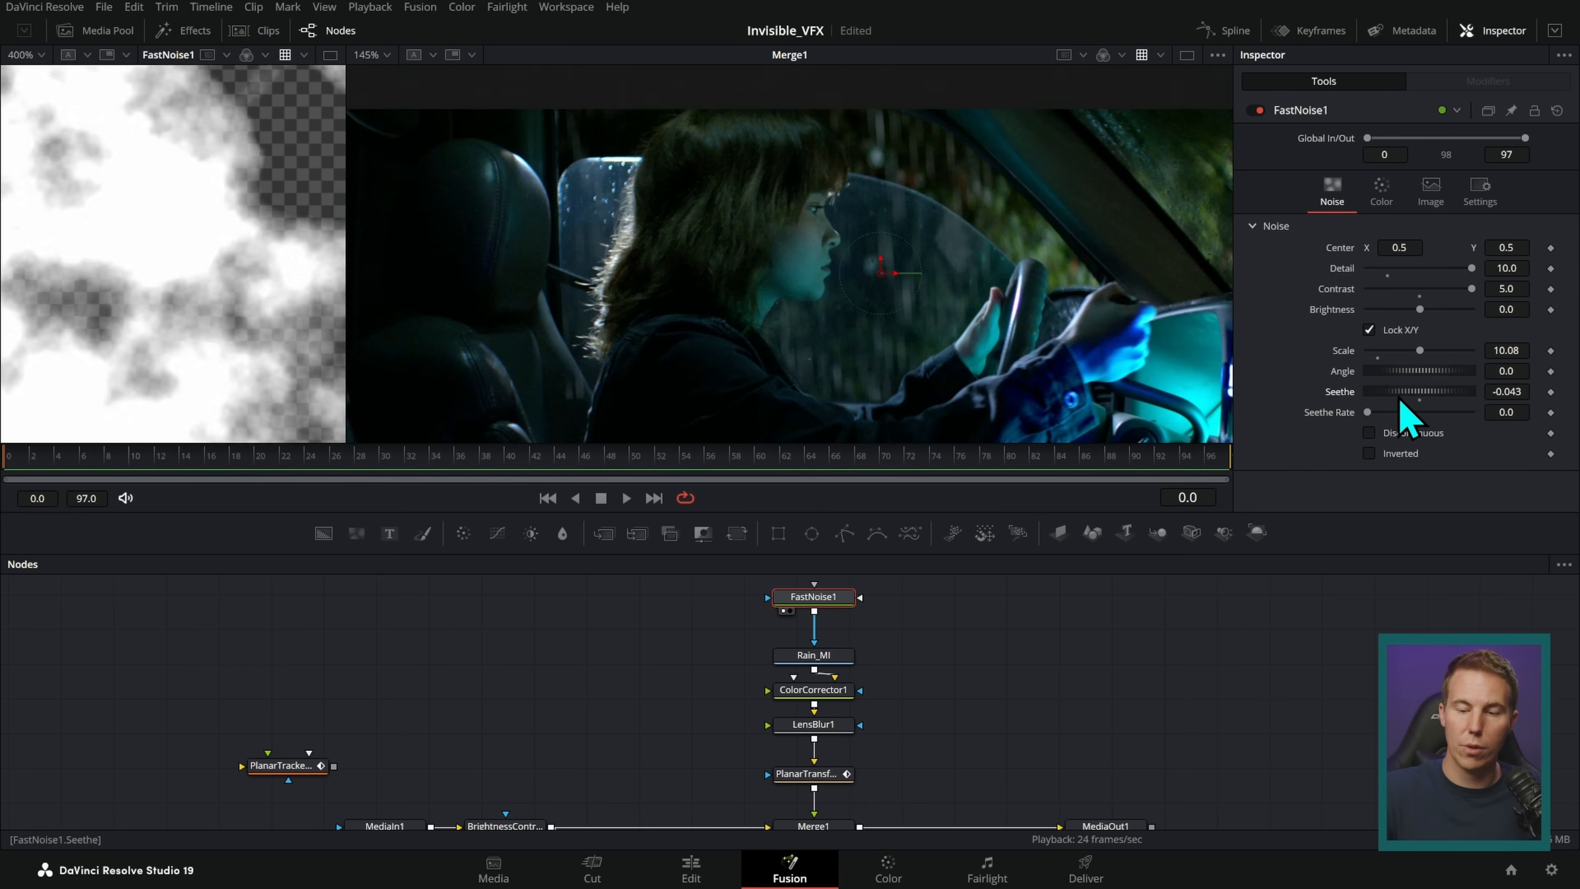
drag(1424, 400, 1430, 389)
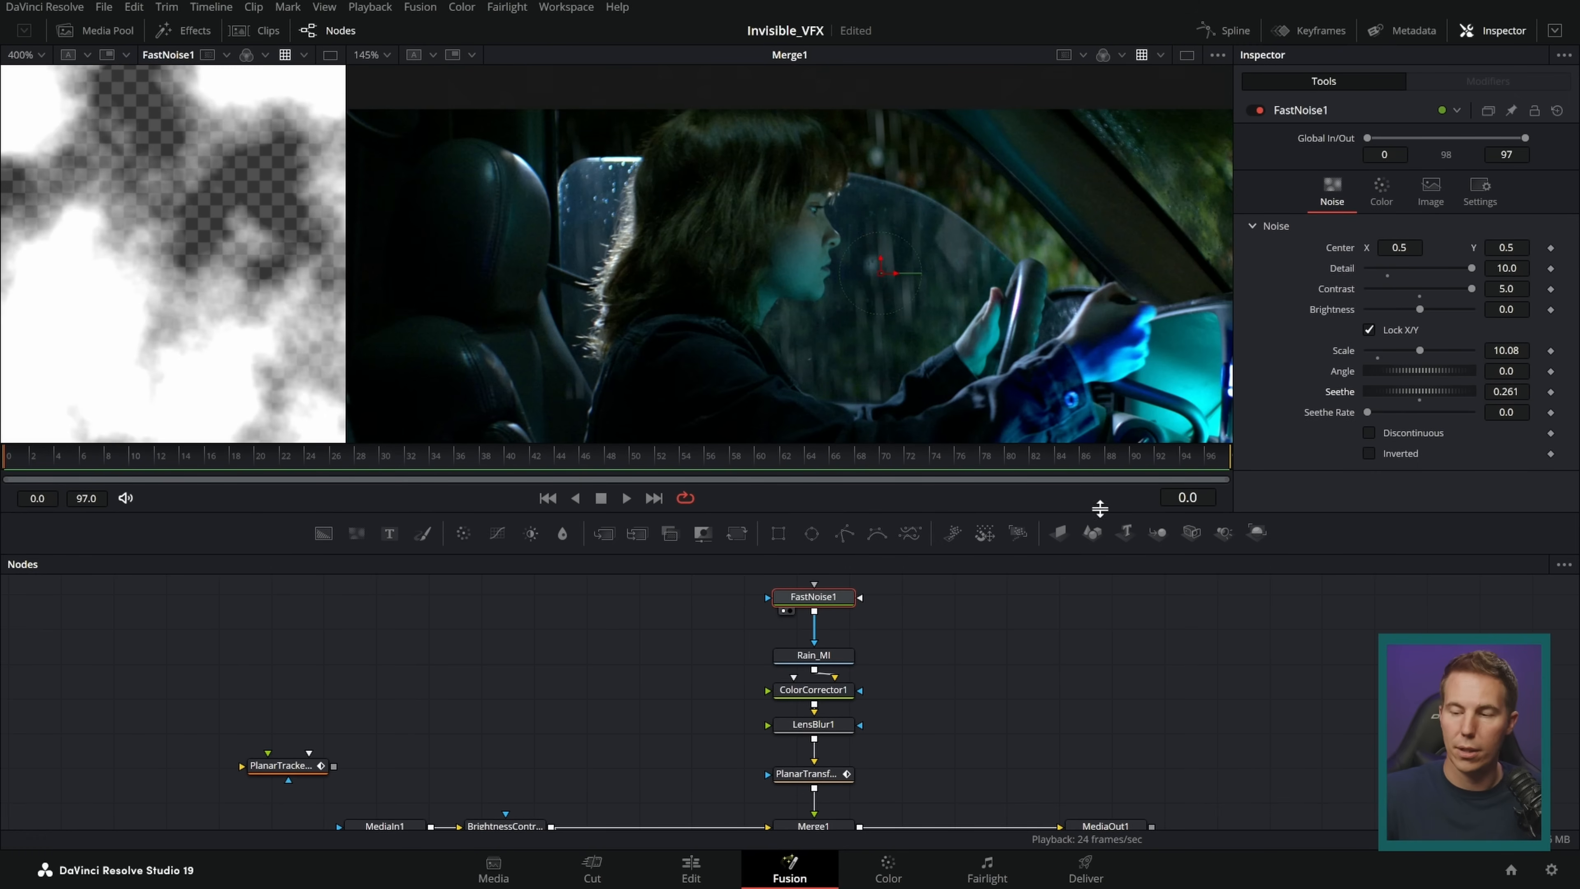
key(space)
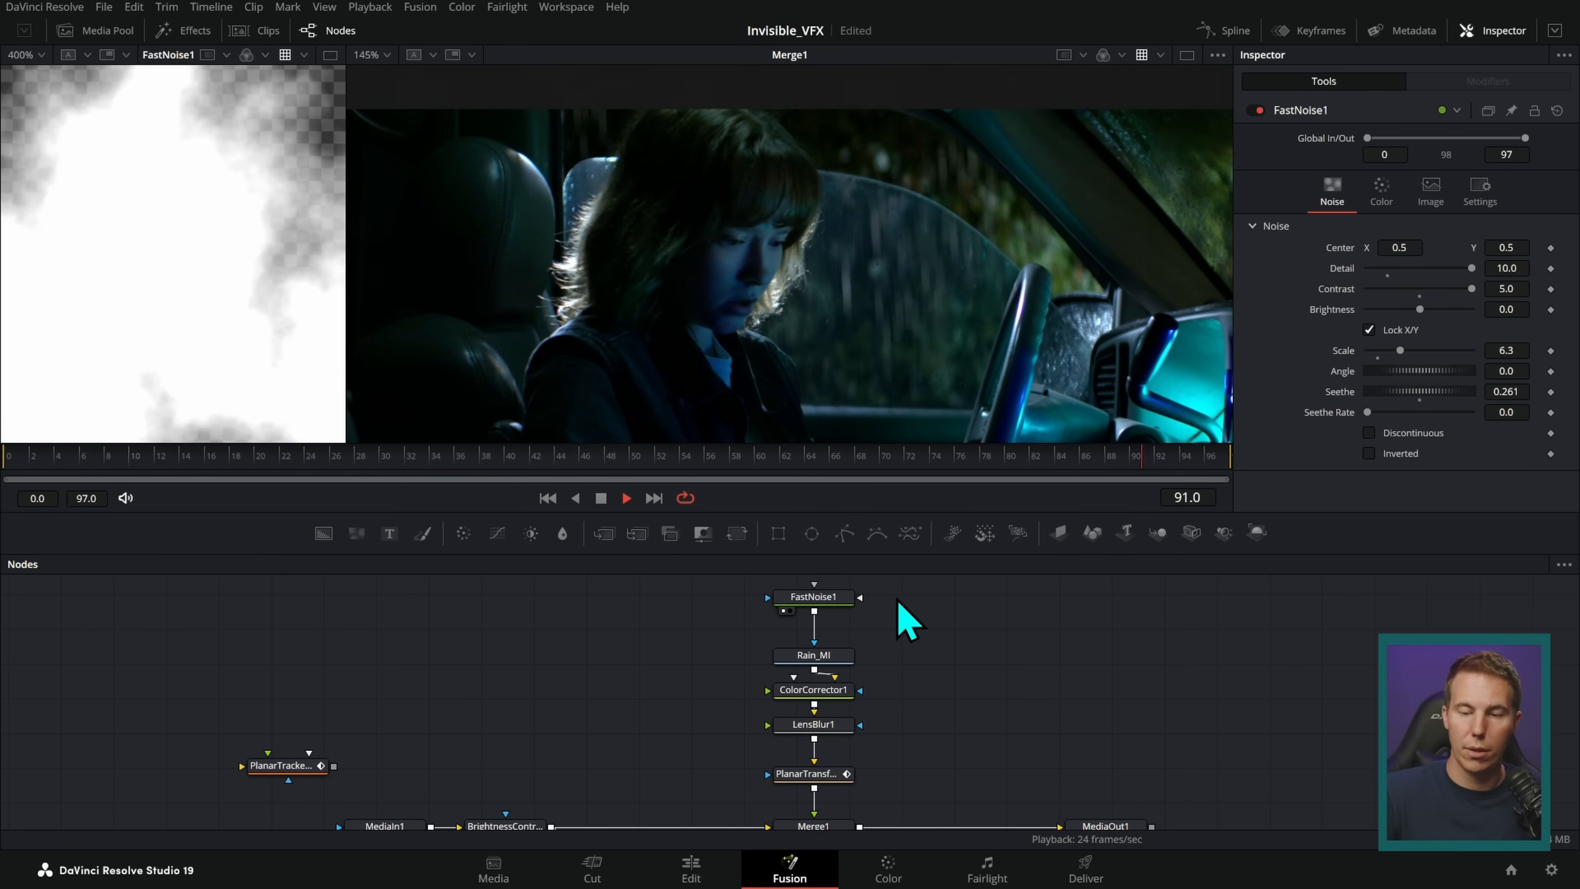
key(space)
- Set FastNoise1's Seethe Rate to 0.08 and play the composite to check the animated rain breakup
drag(1372, 416, 1380, 415)
click(626, 498)
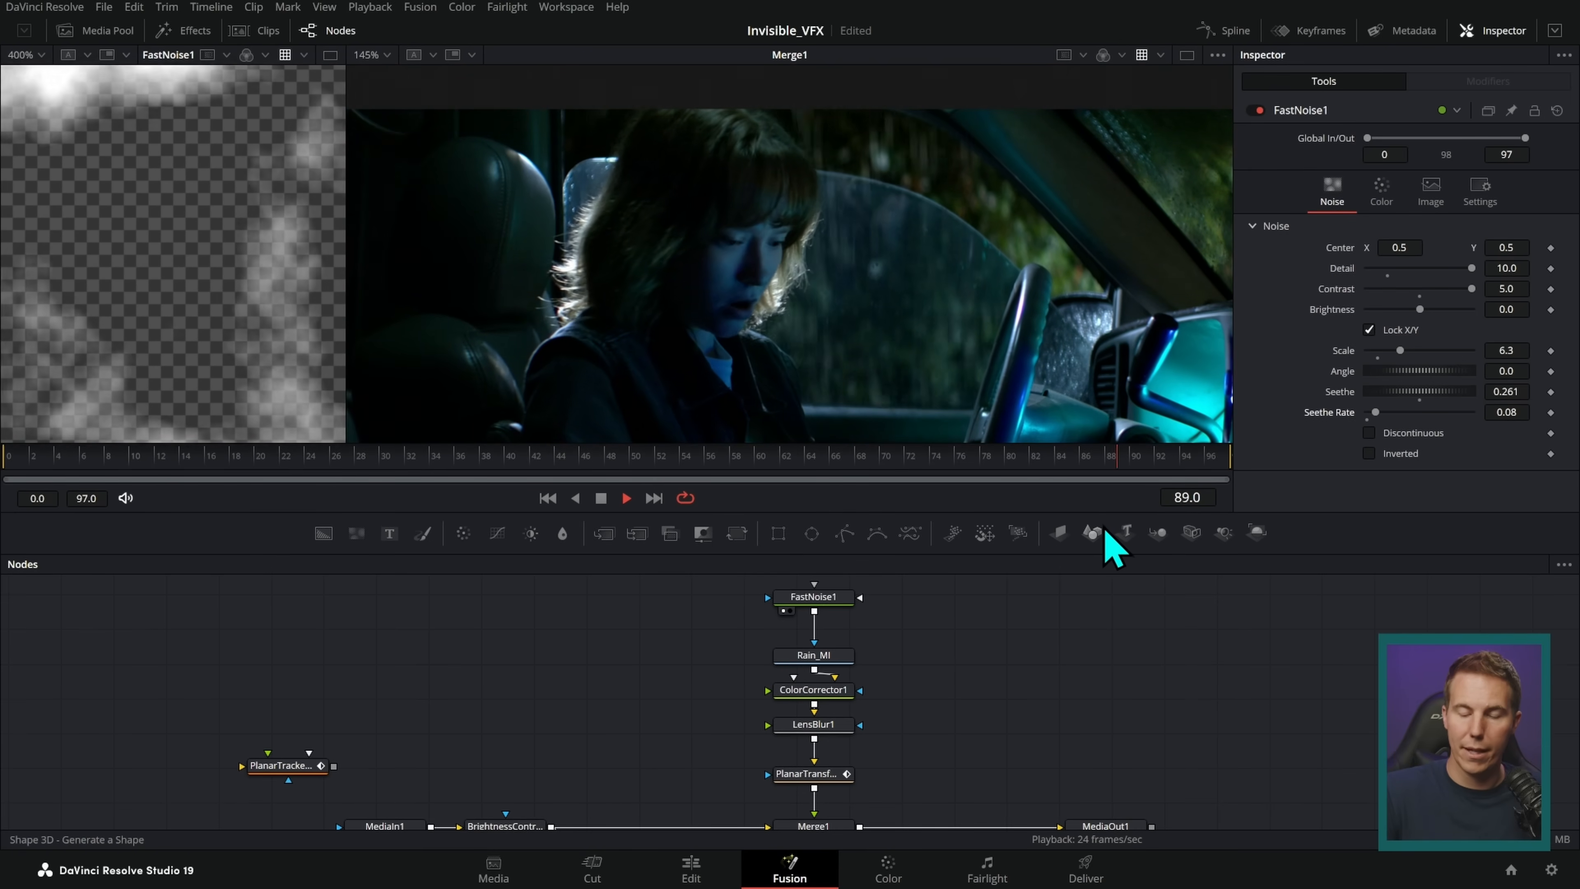
click(602, 499)
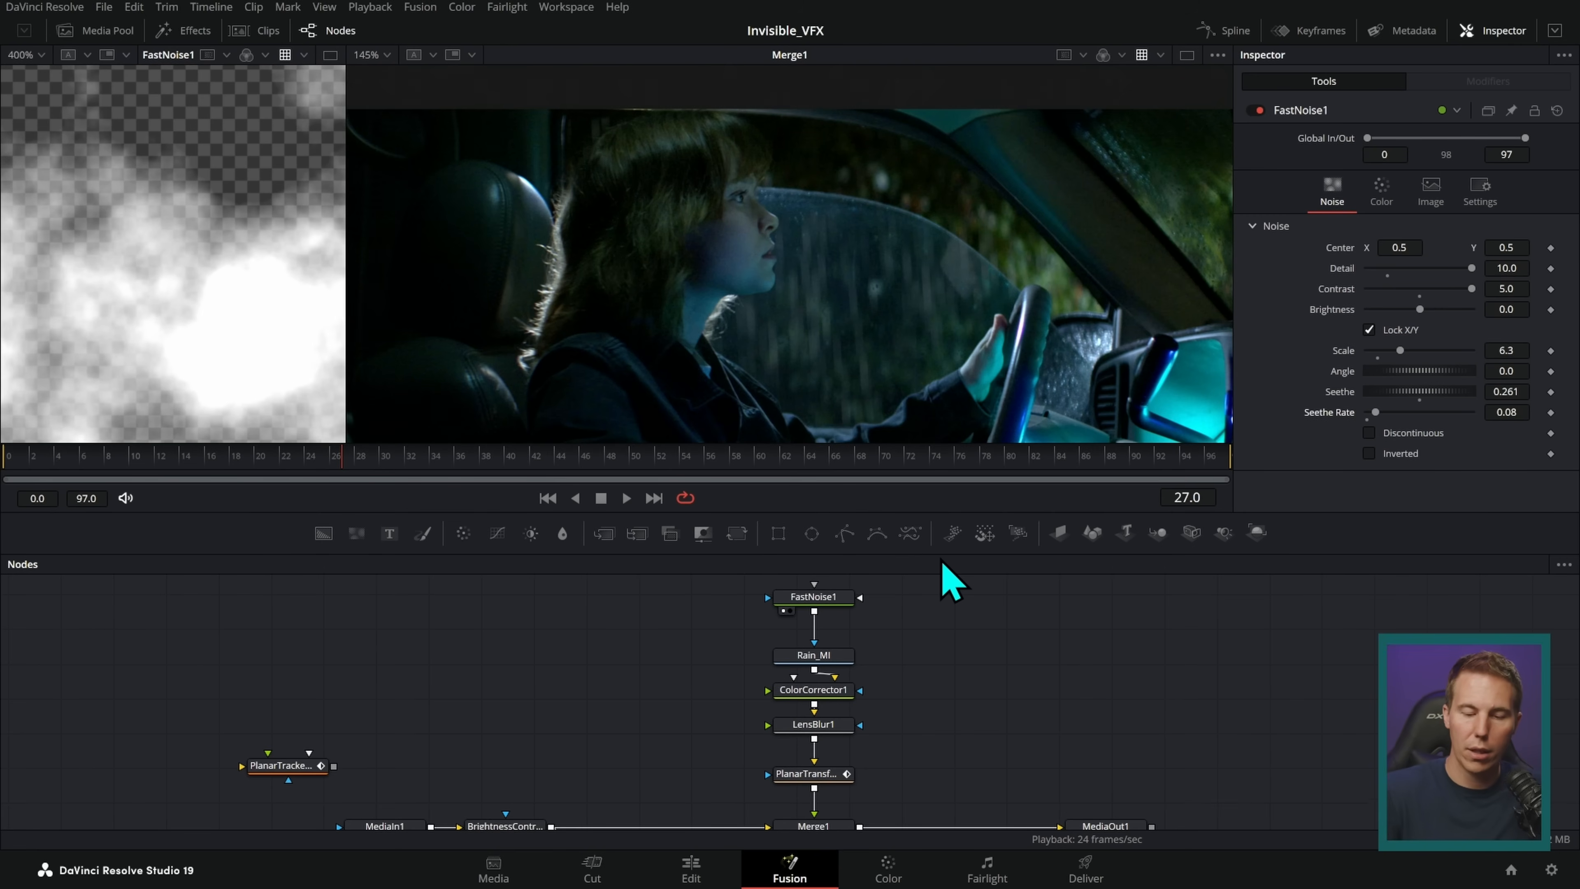
click(625, 498)
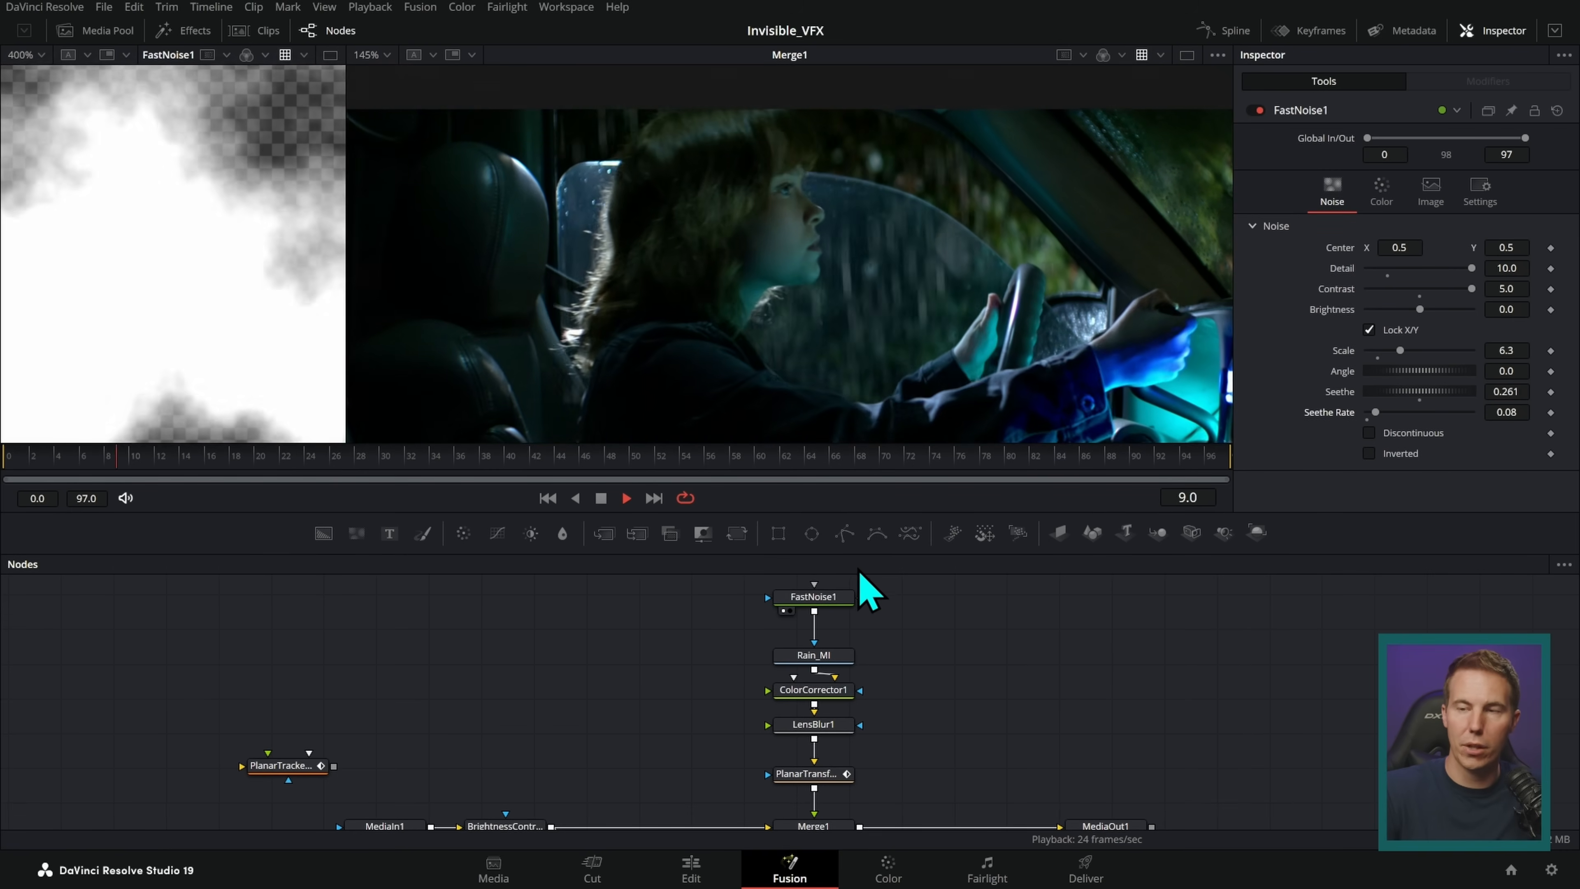
click(601, 498)
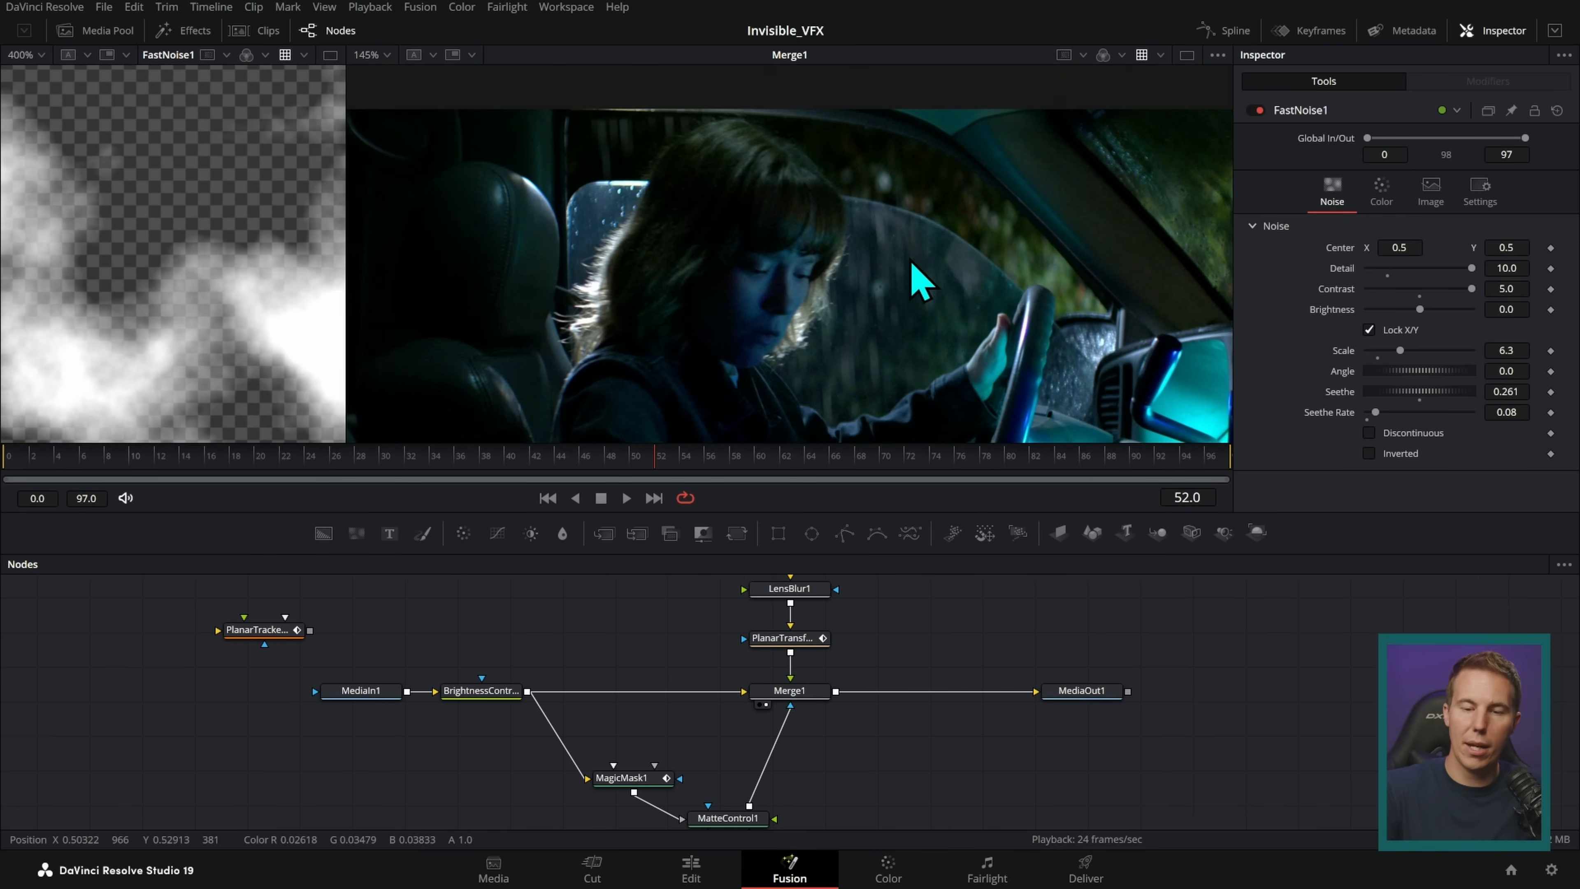
- Reduce Merge1's Blend to 0.402 to make the rain subtler and play the composite
click(814, 692)
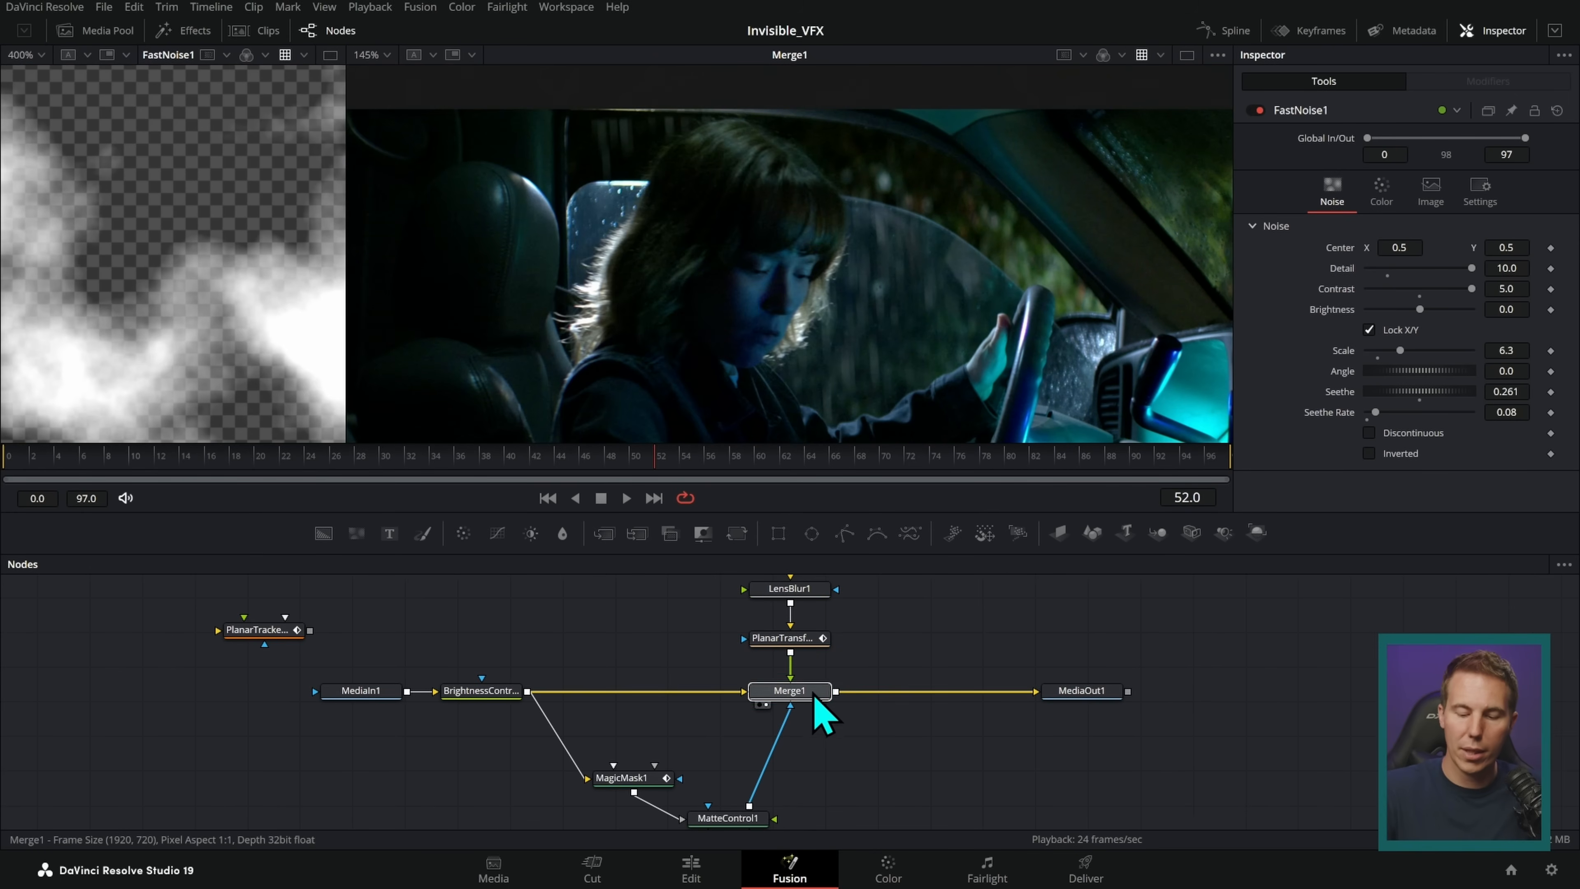
drag(1472, 362, 1312, 374)
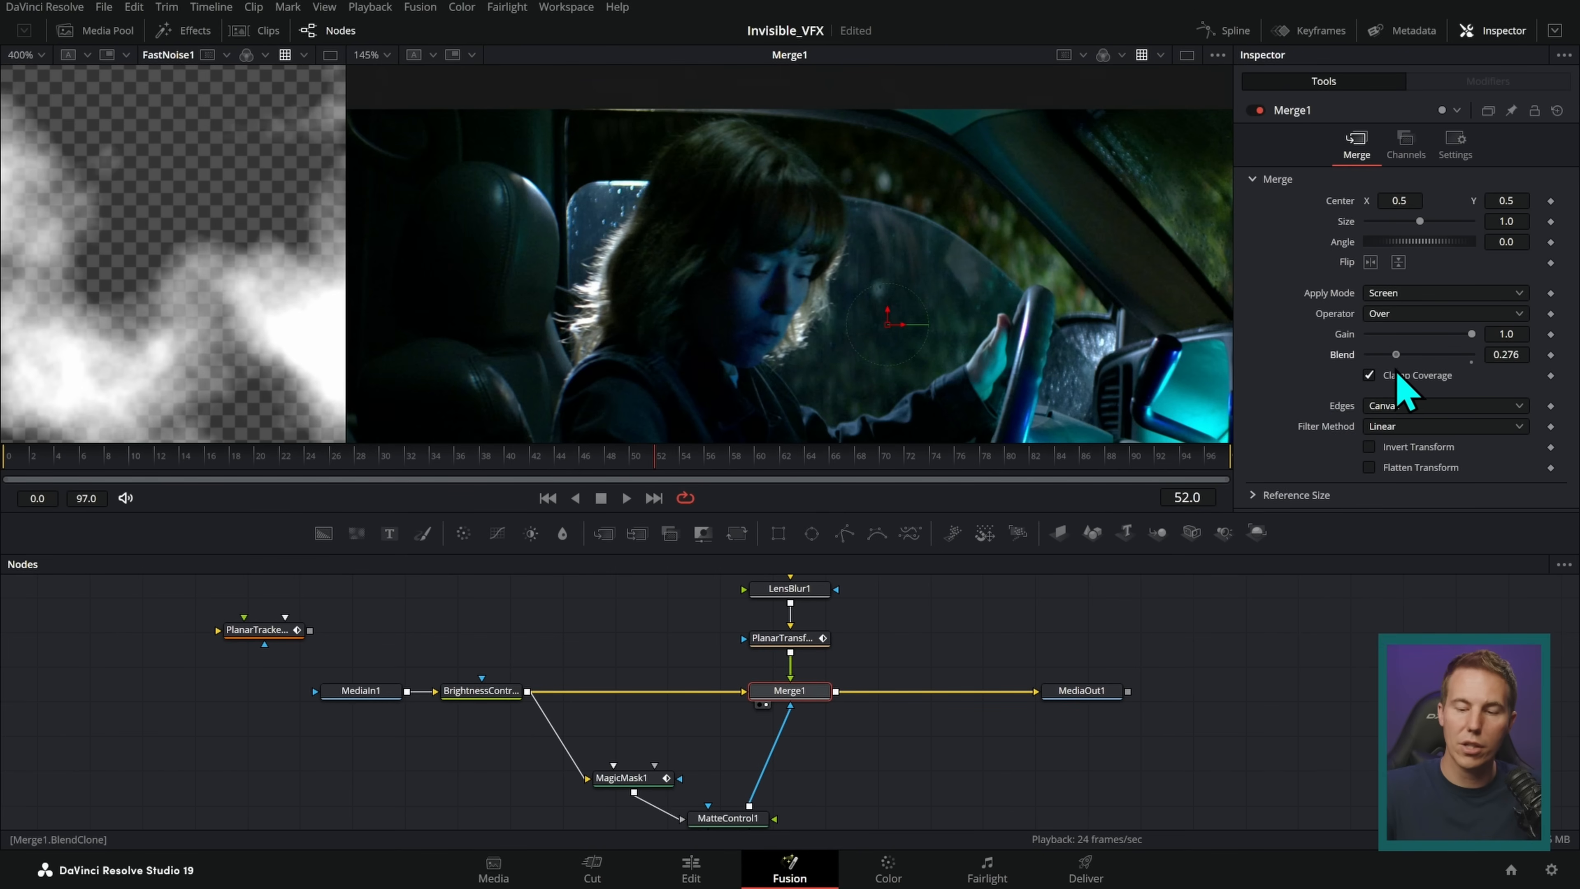
drag(1440, 386, 1394, 366)
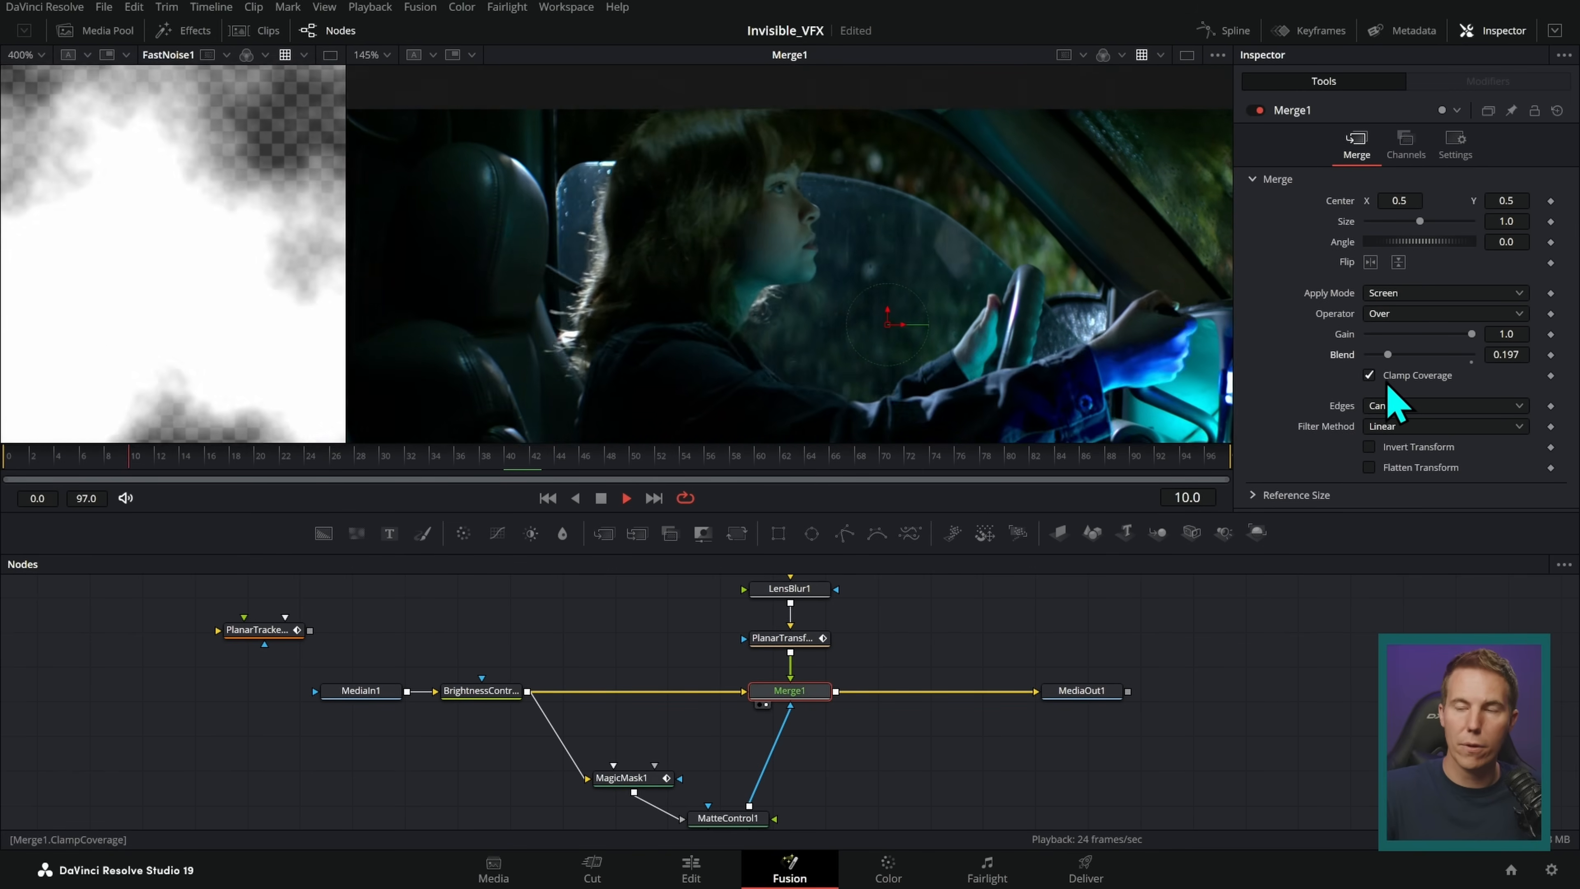
key(space)
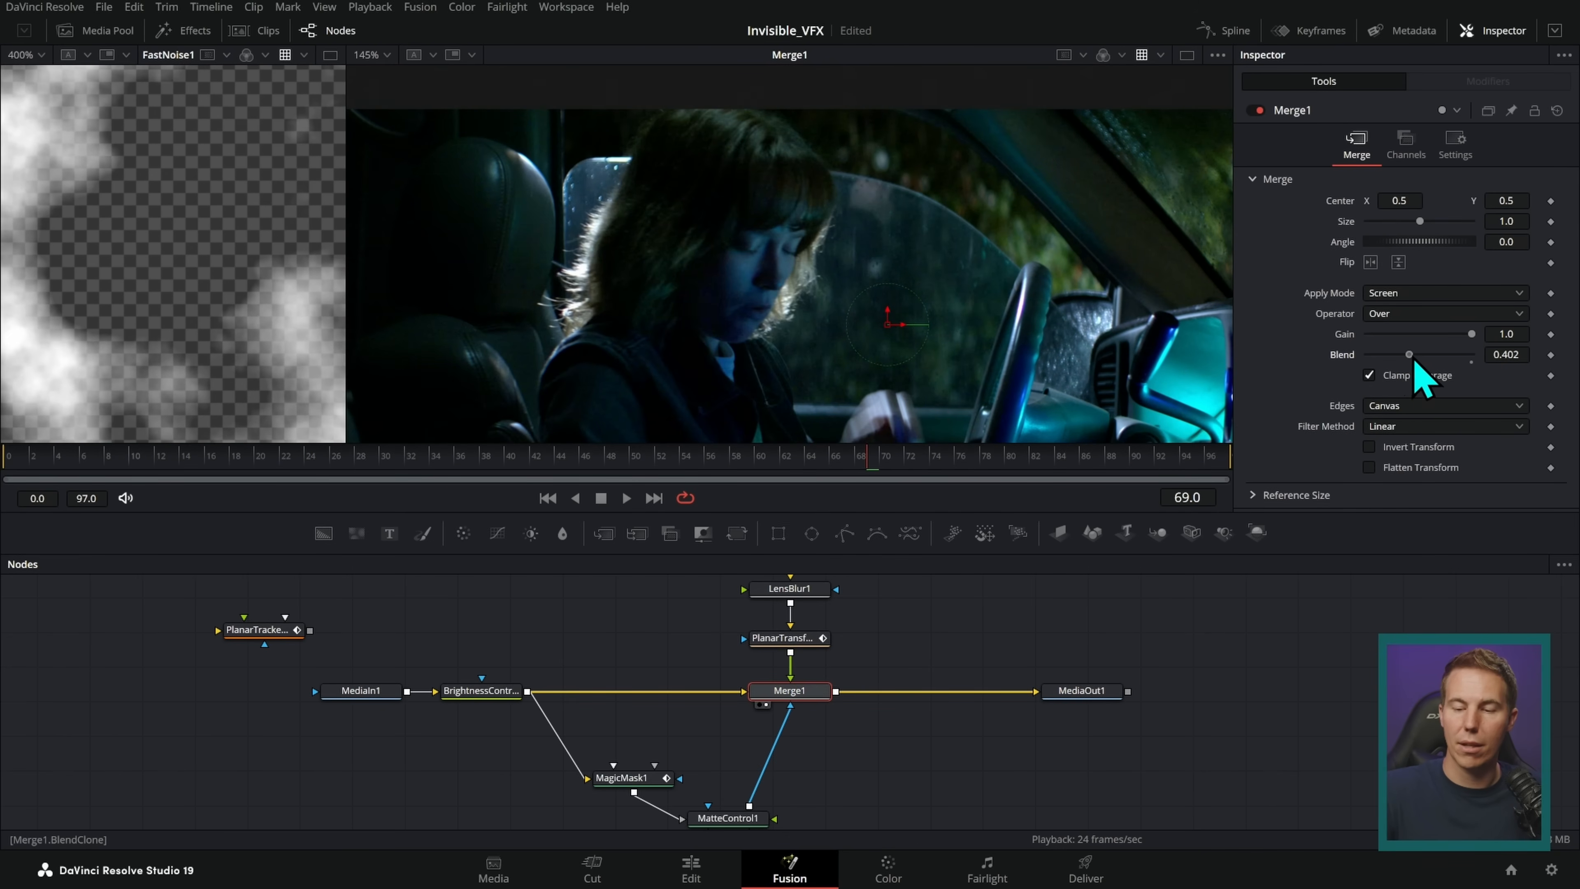
drag(1413, 362, 1415, 362)
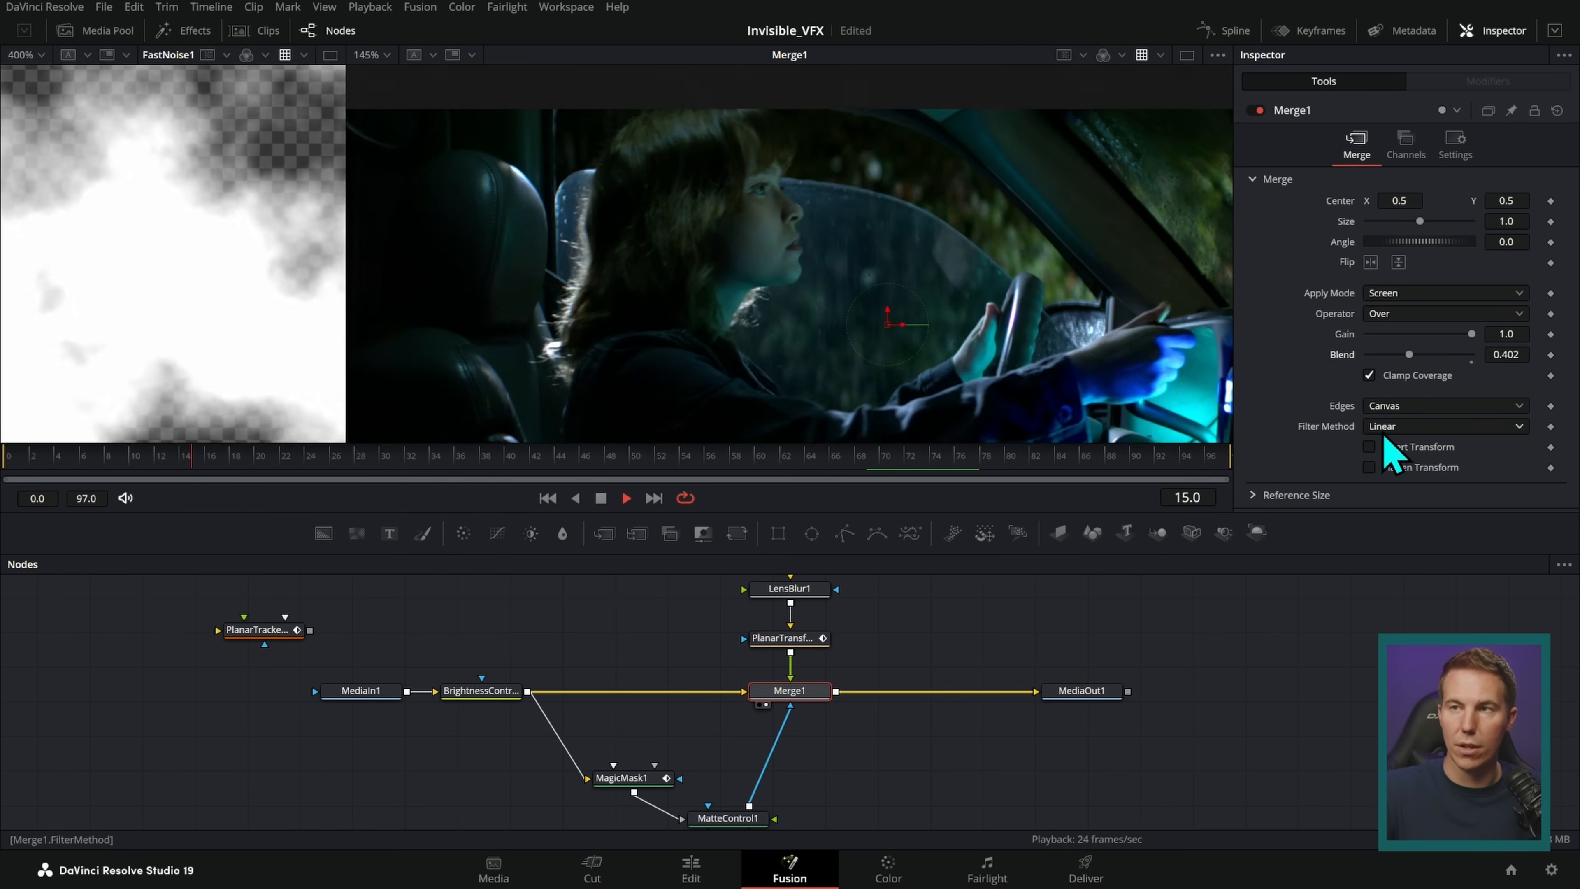
key(space)
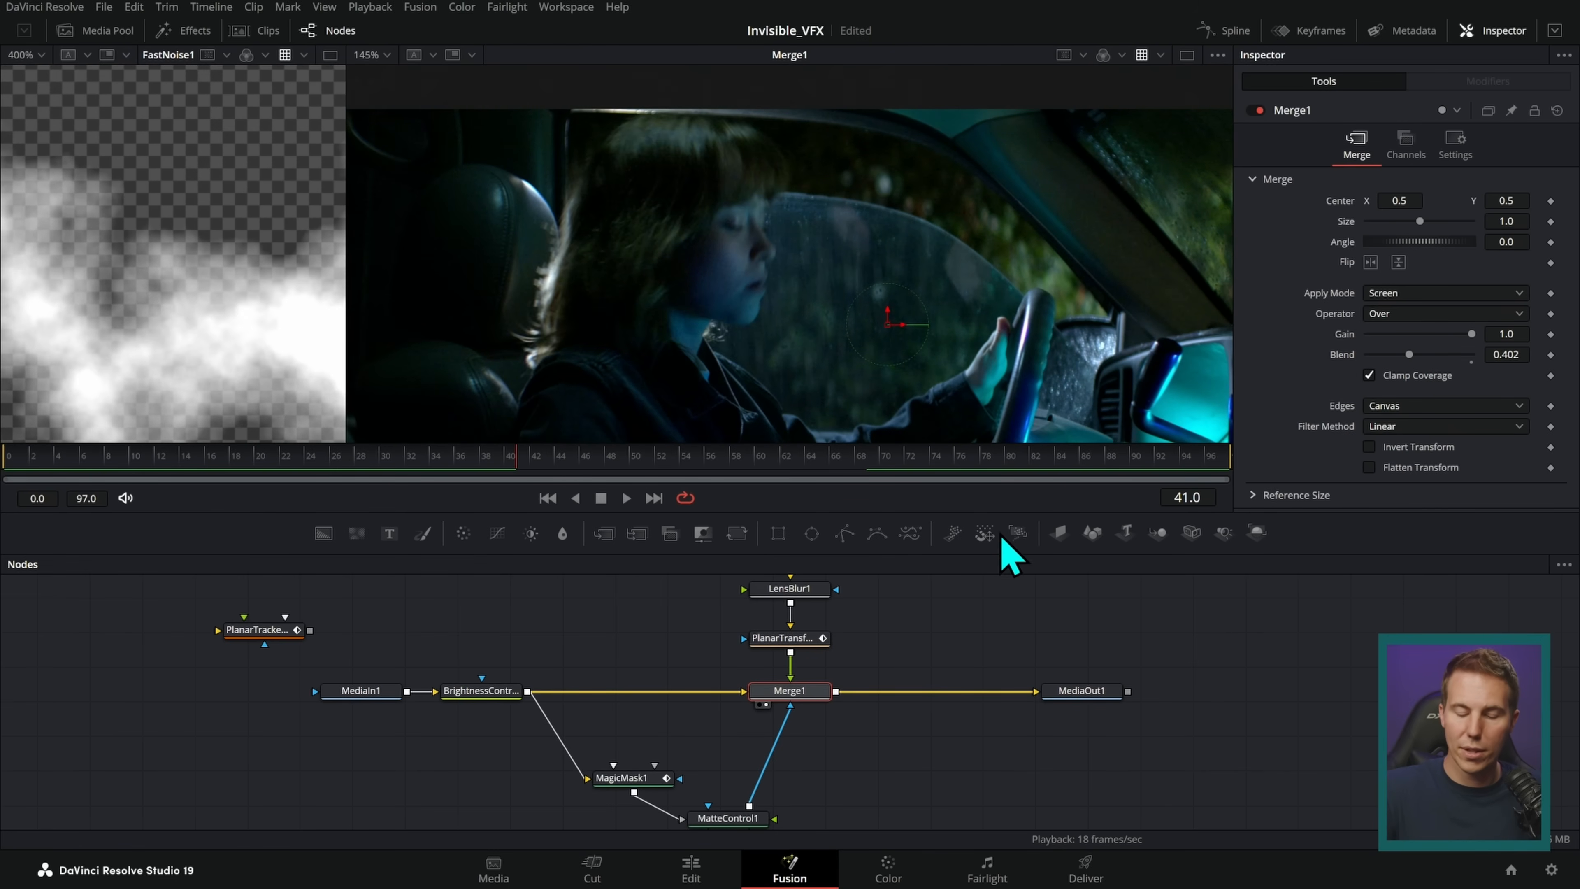
- Switch to the Color page and play the finished rain shot full screen
click(888, 868)
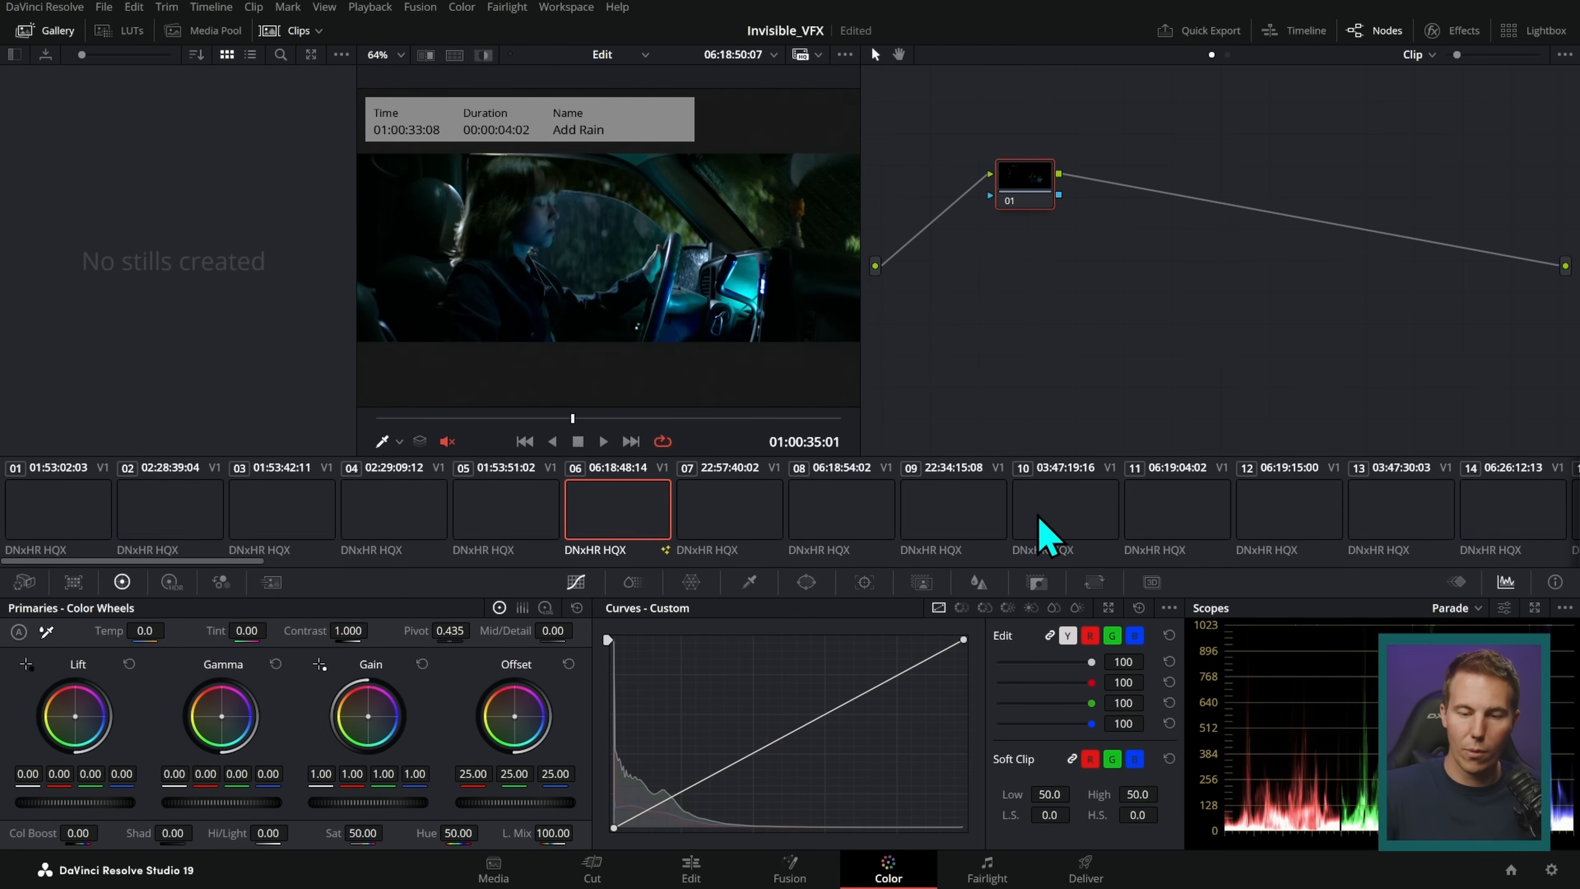
key(ctrl+f)
key(space)
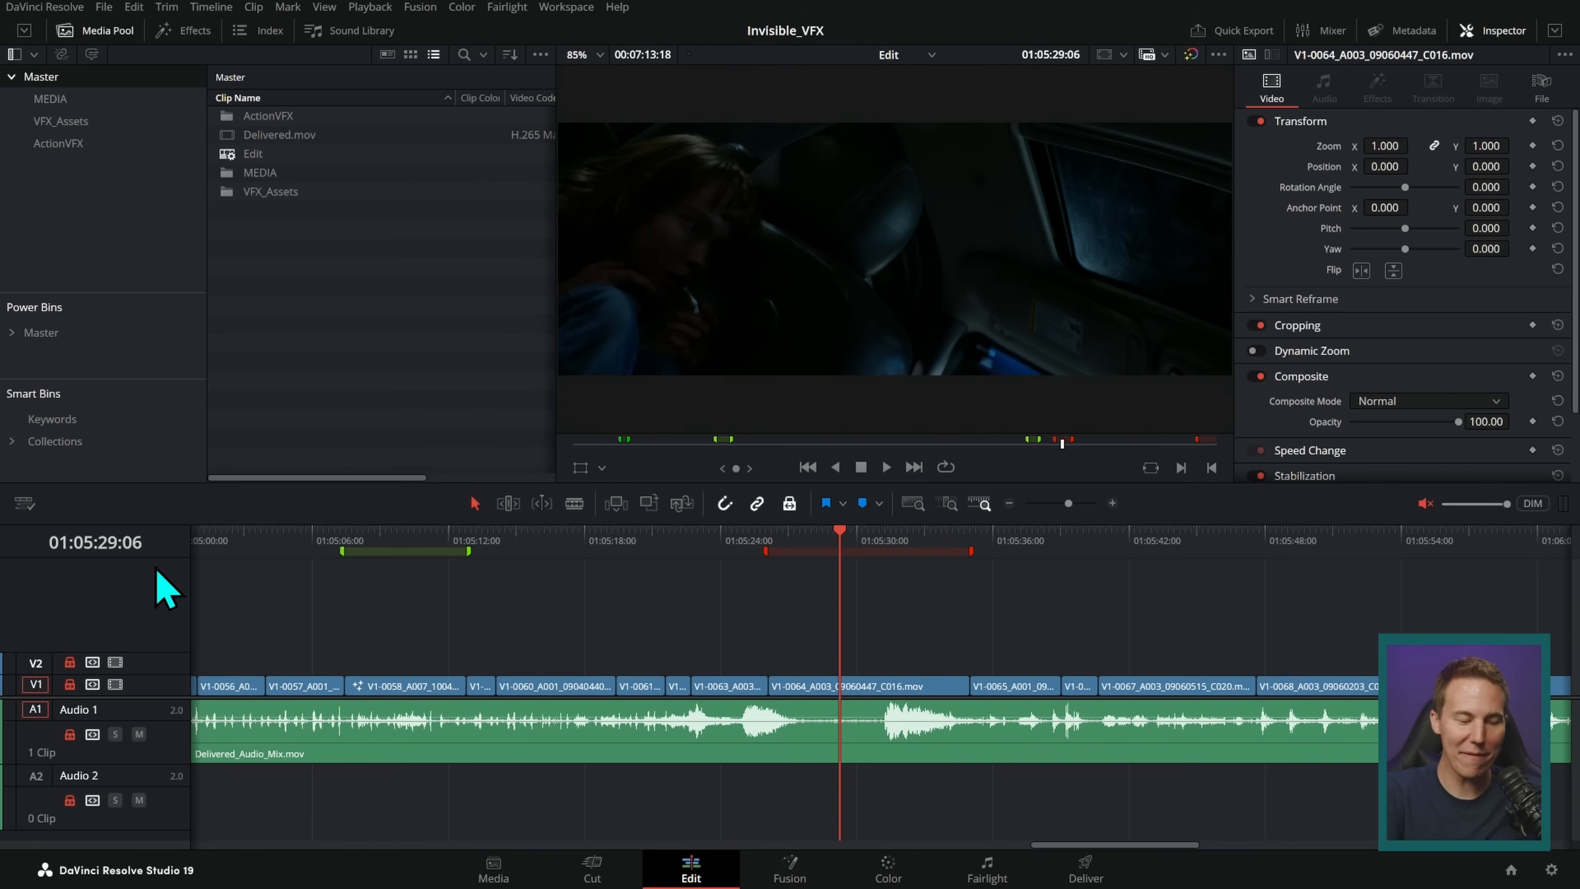
- Review clip V1-0064_A003_09060447_C016.mov full screen from the Edit timeline and open it in Fusion
drag(857, 540, 769, 541)
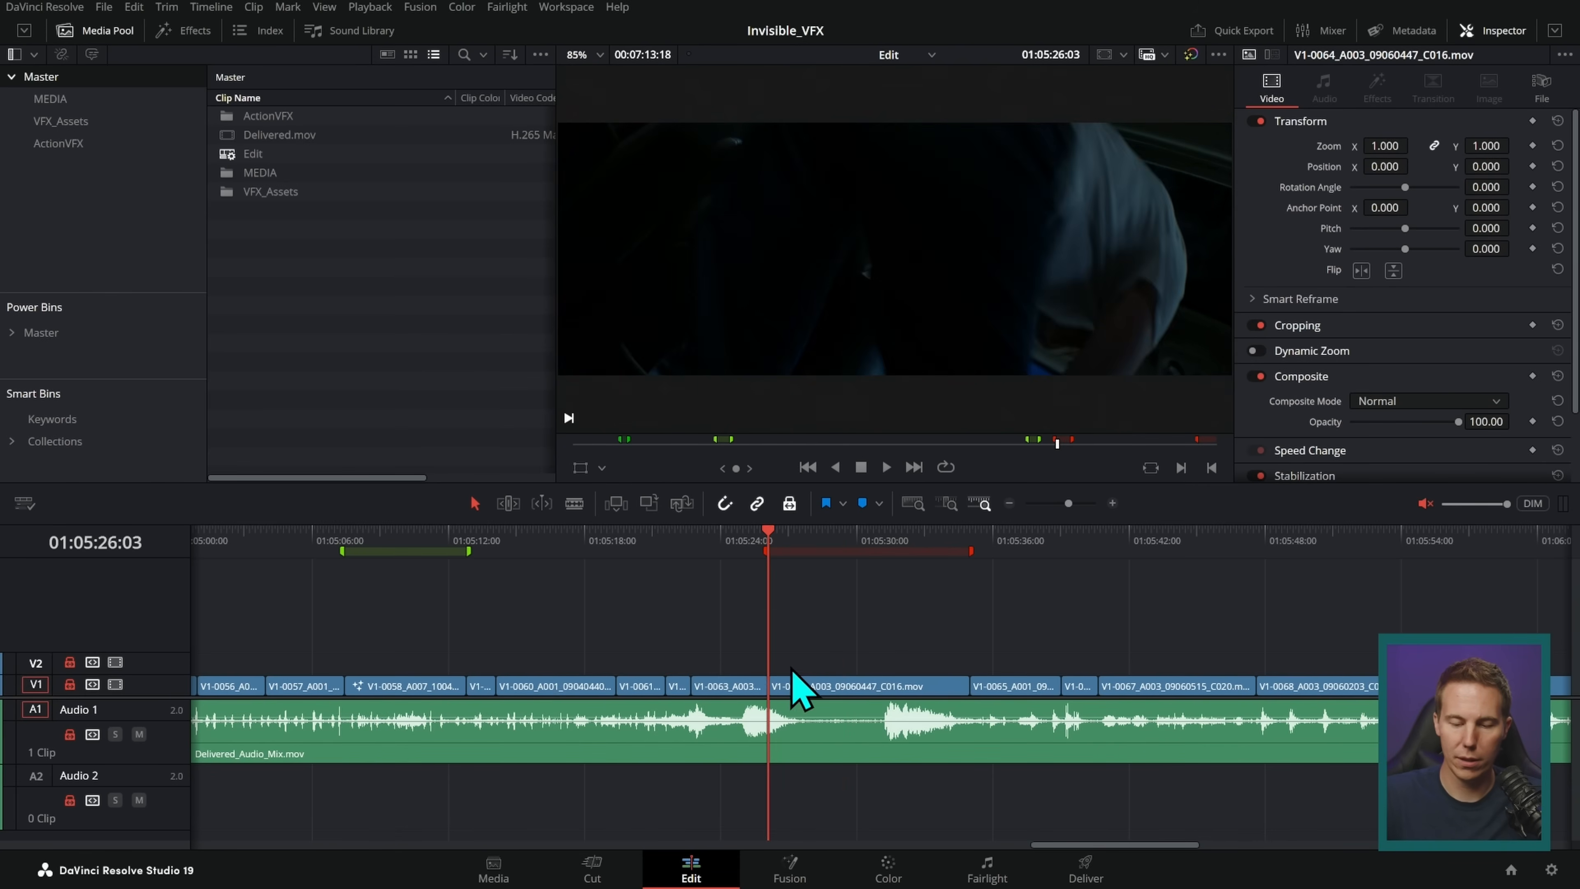
click(802, 542)
key(p)
key(space)
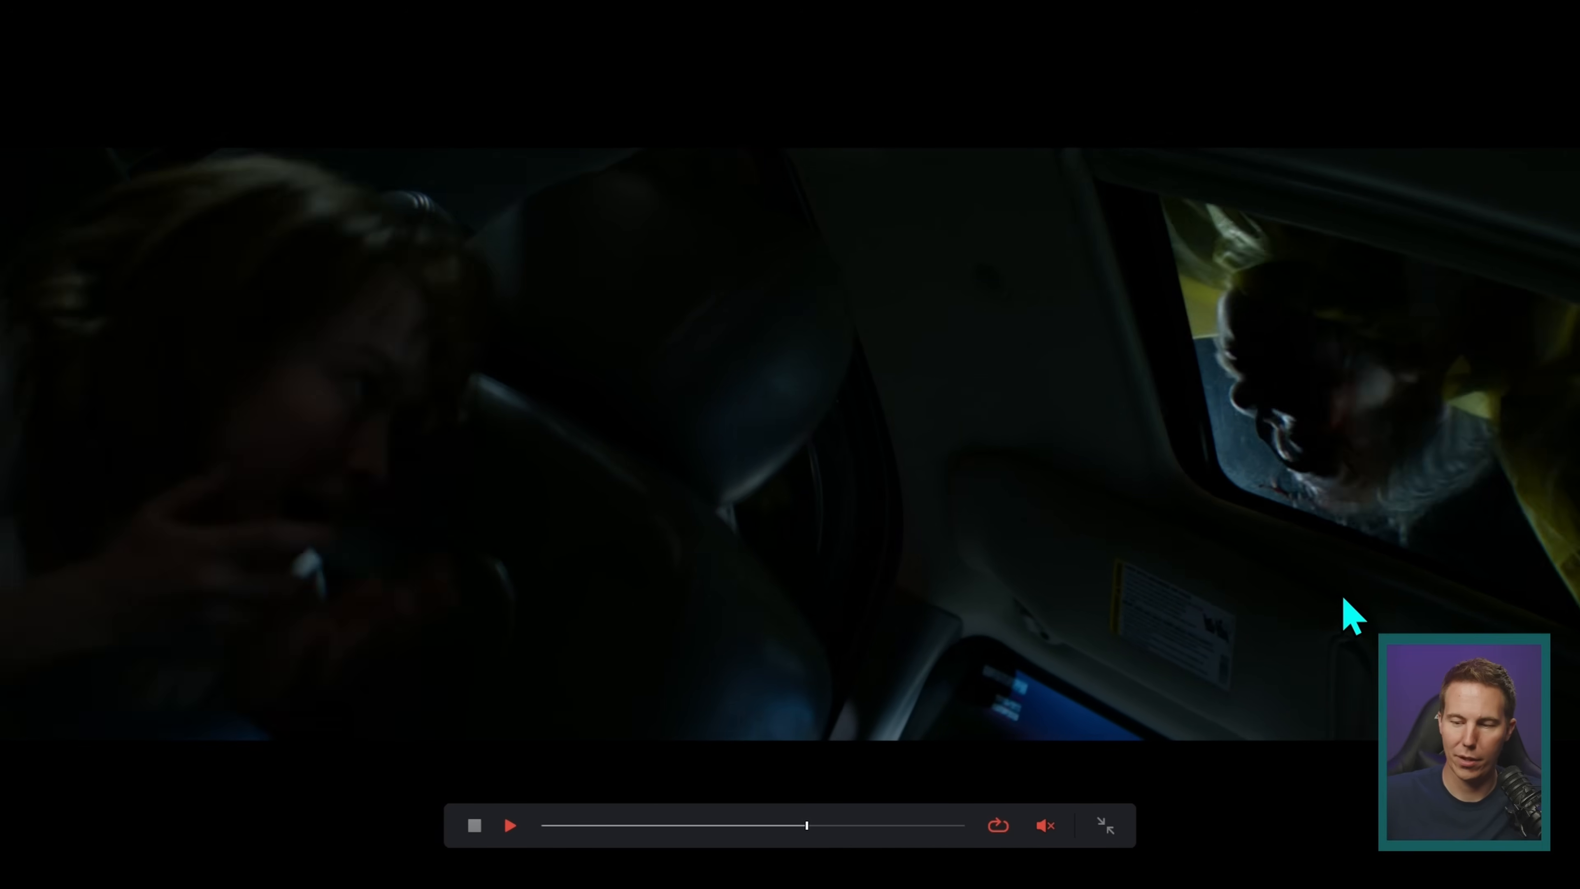
key(space)
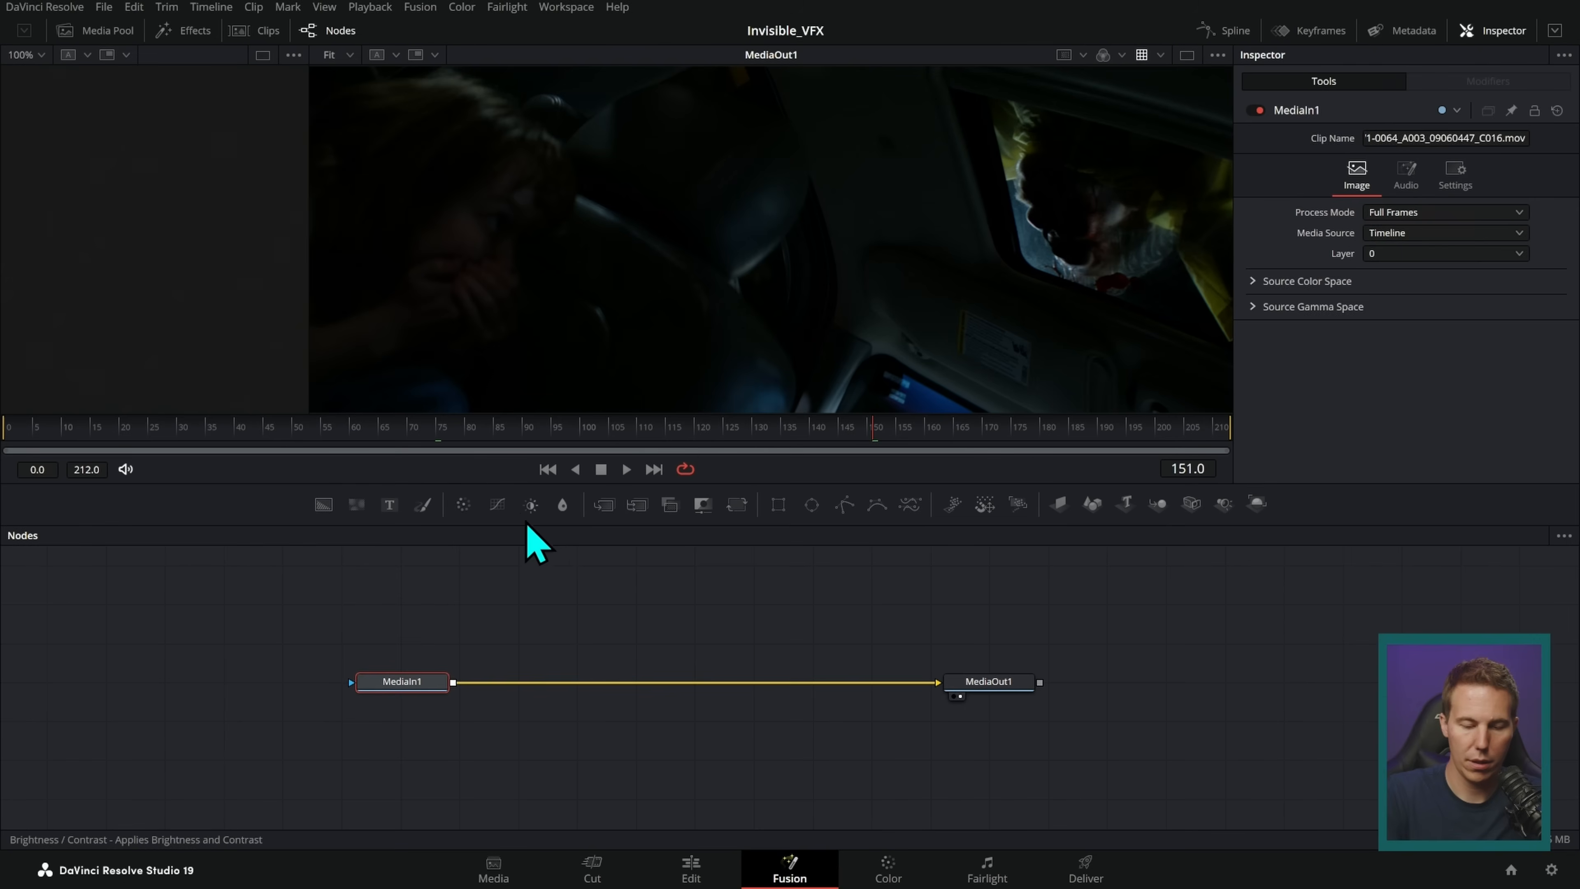
- Add a Brightness Contrast node after MediaIn1, raise its Gain to 4.68, and play the brightened shot full screen
click(531, 504)
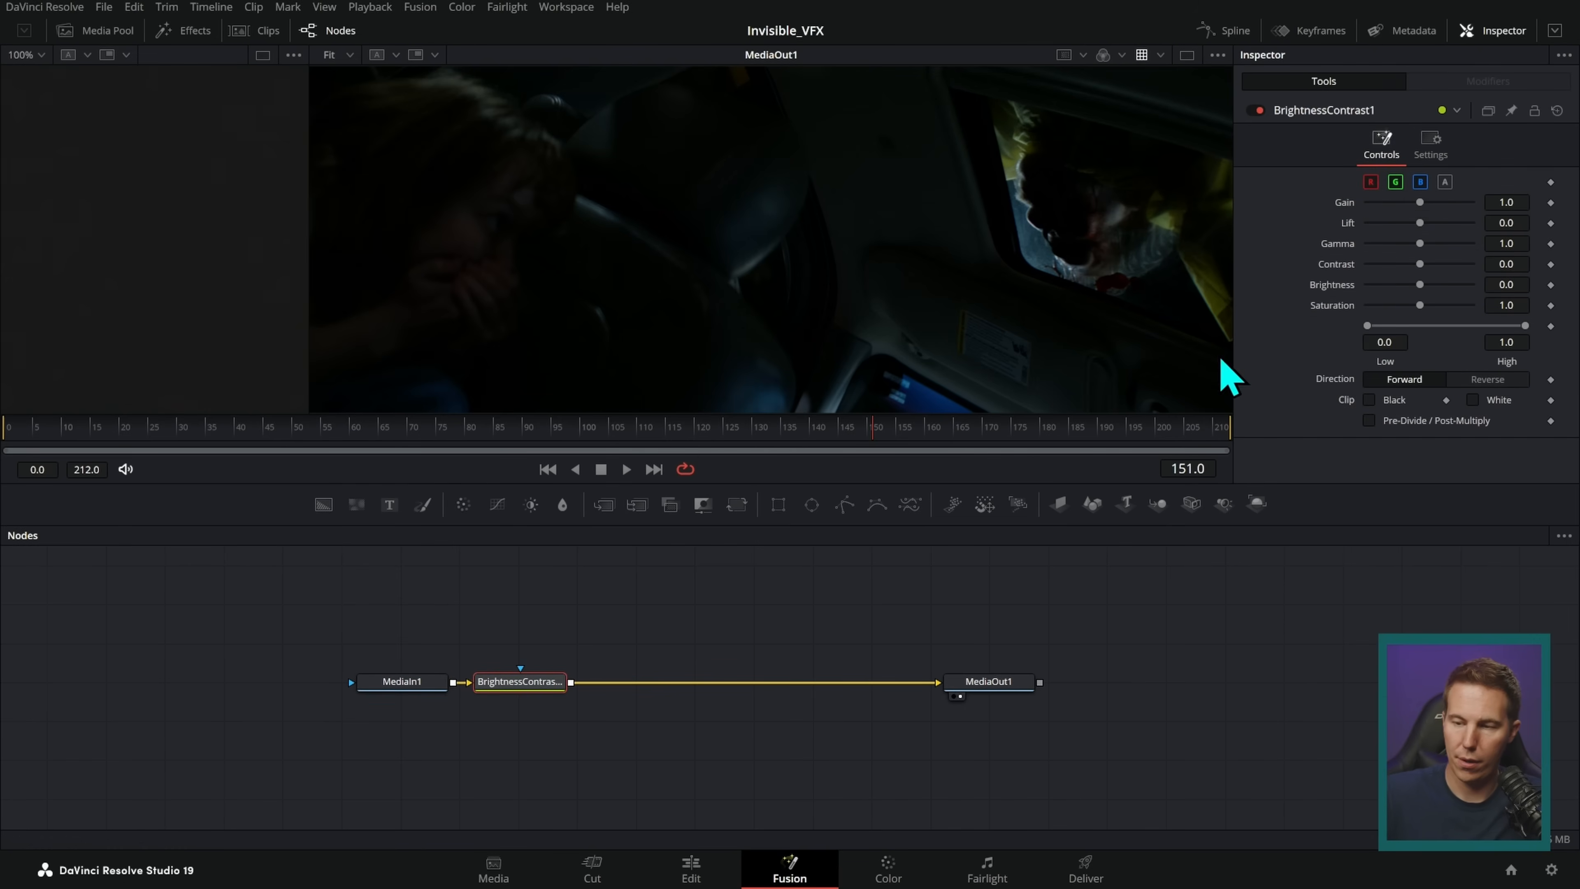
drag(1420, 202, 1470, 211)
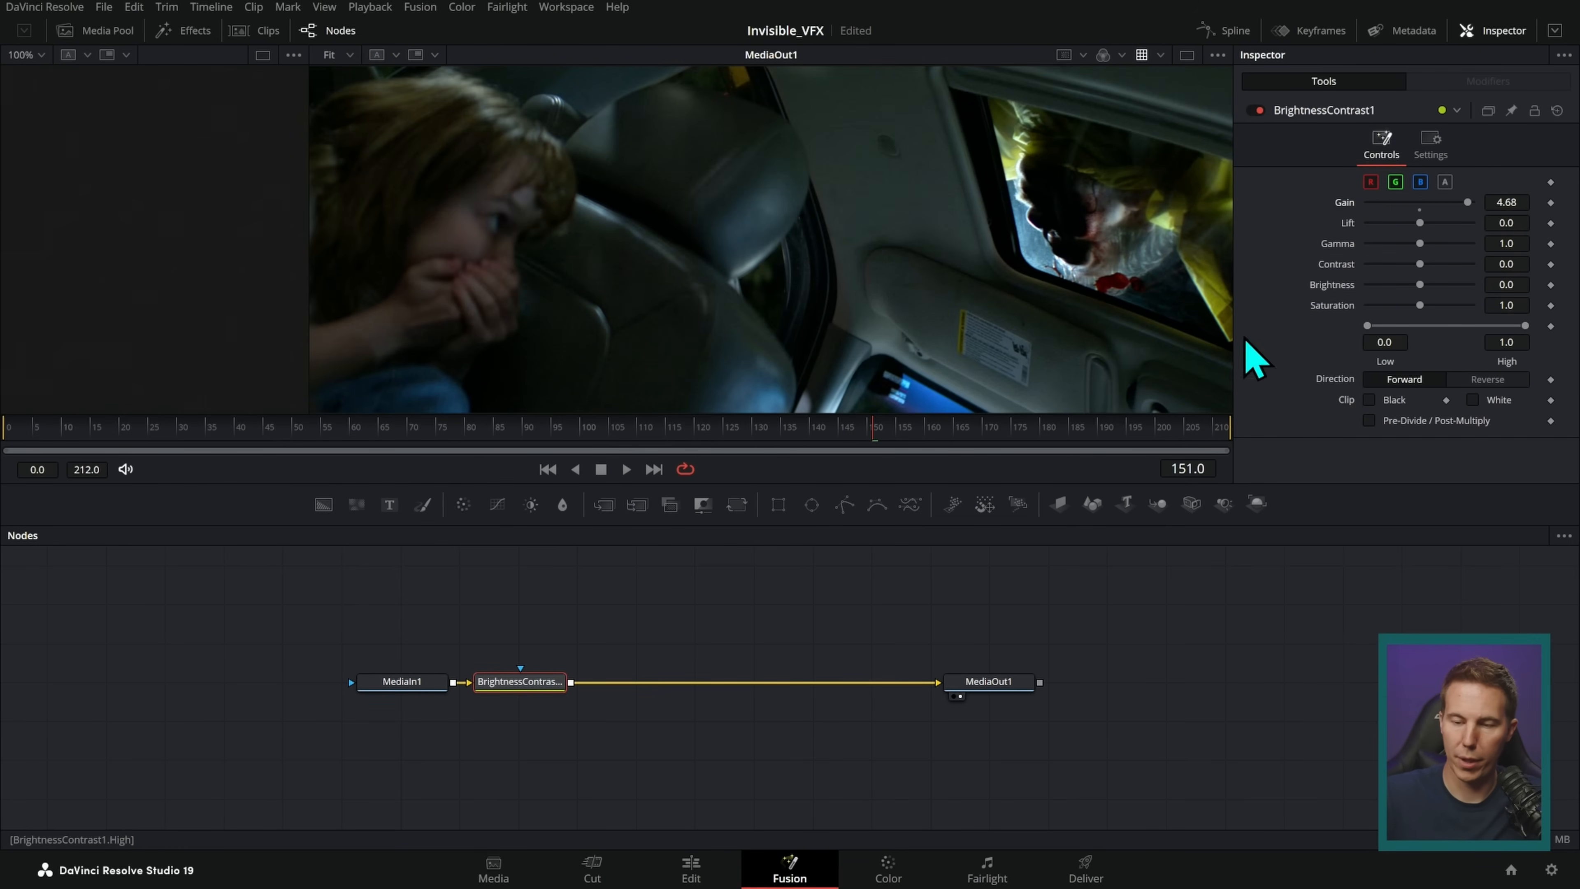
key(ctrl+f)
key(space)
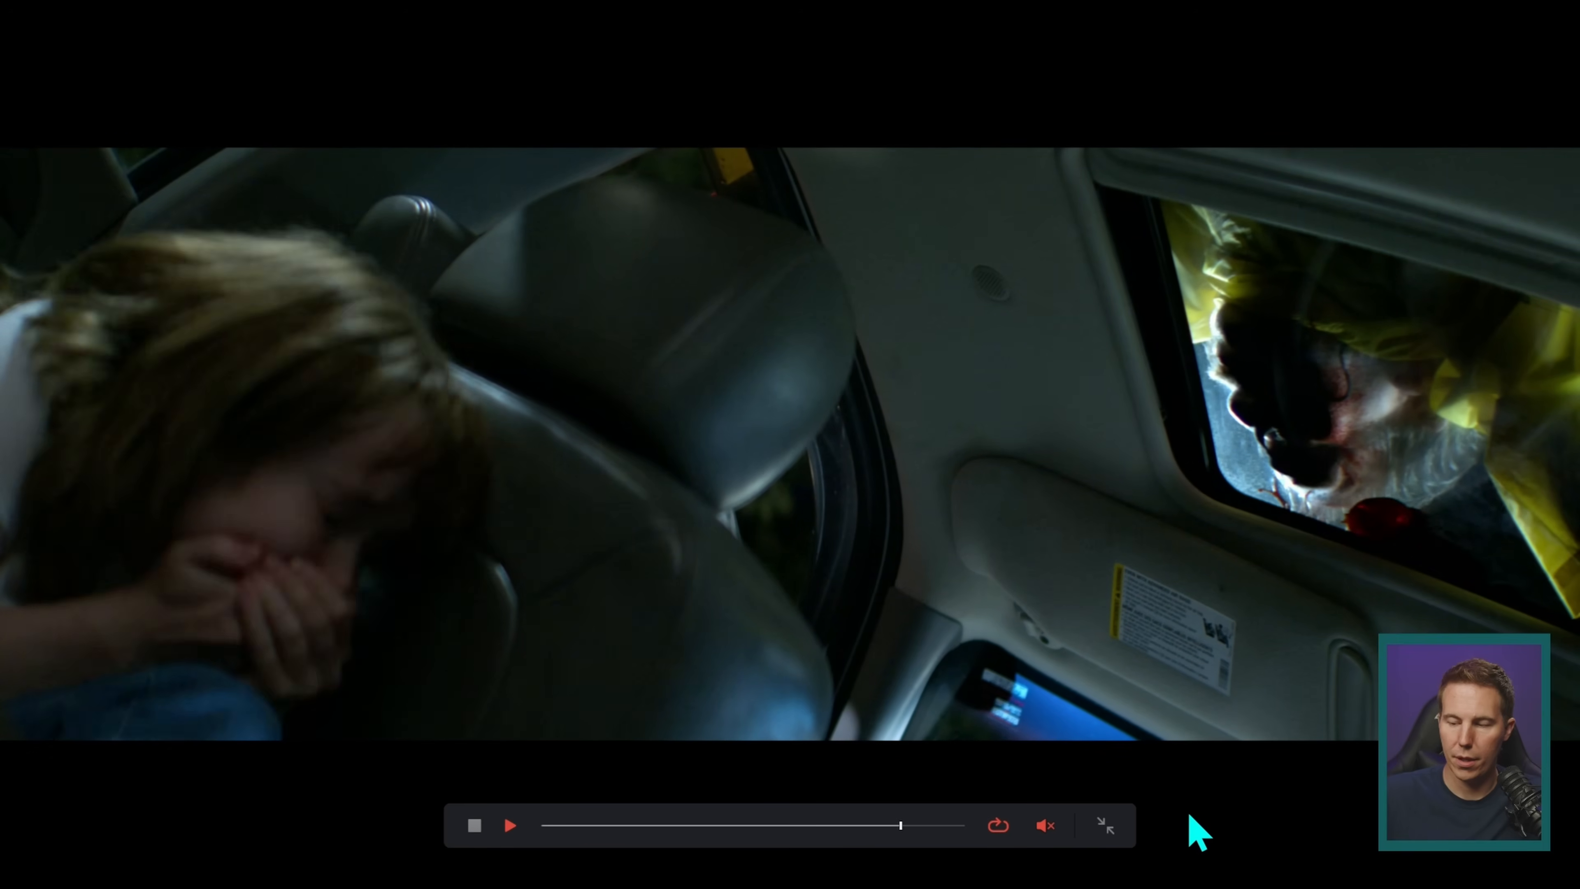
- Play the brightened shot back and forth full screen to examine the figure and the red area behind the sunroof glass
key(space)
key(j)
key(space)
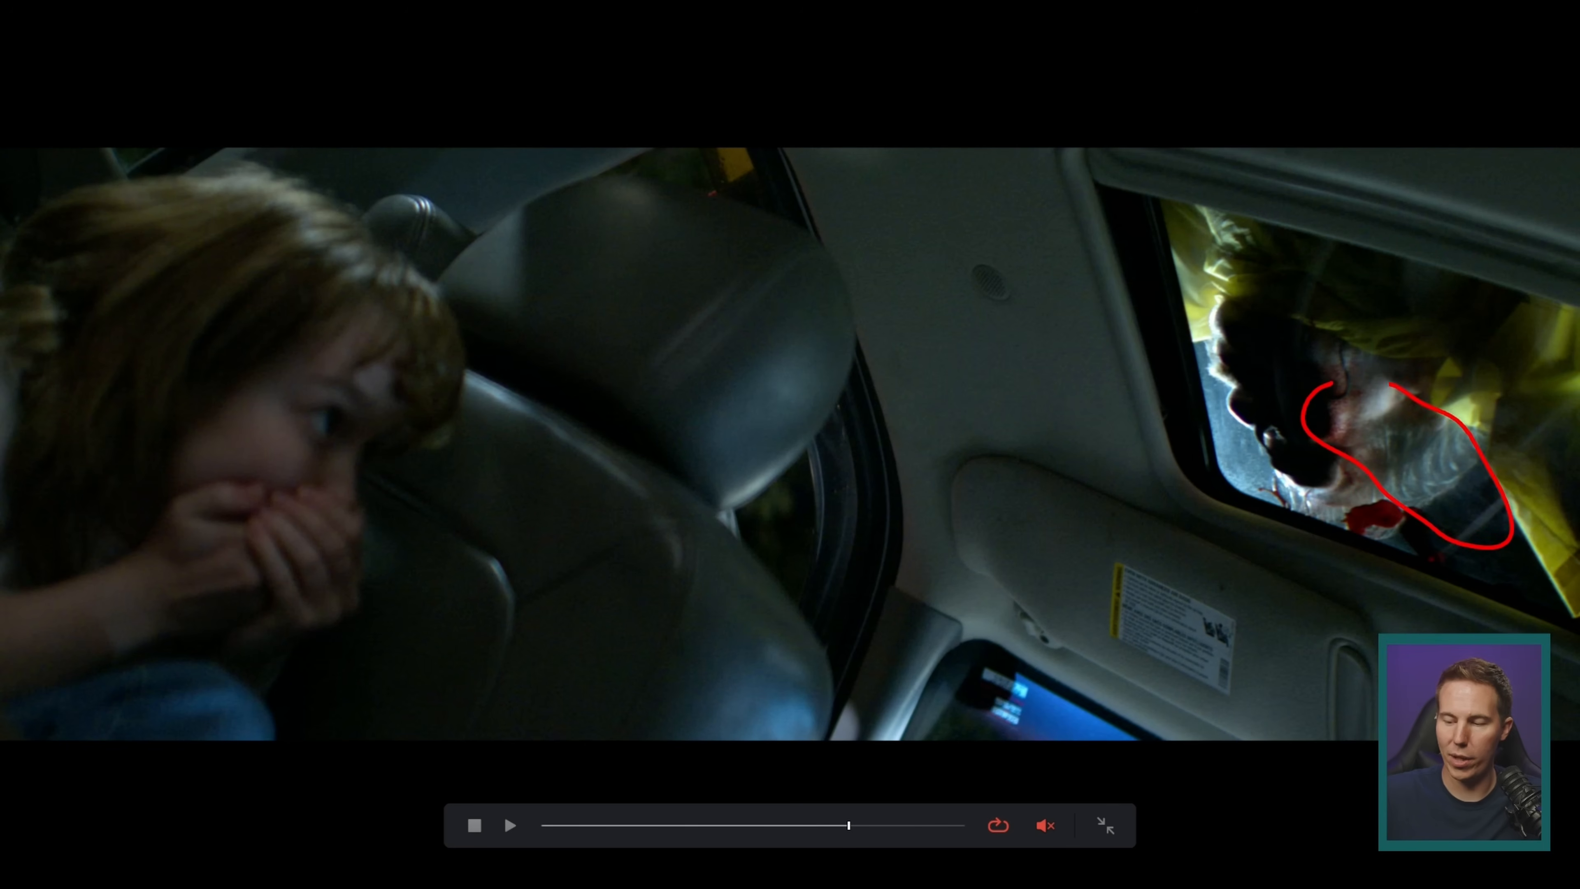
key(j)
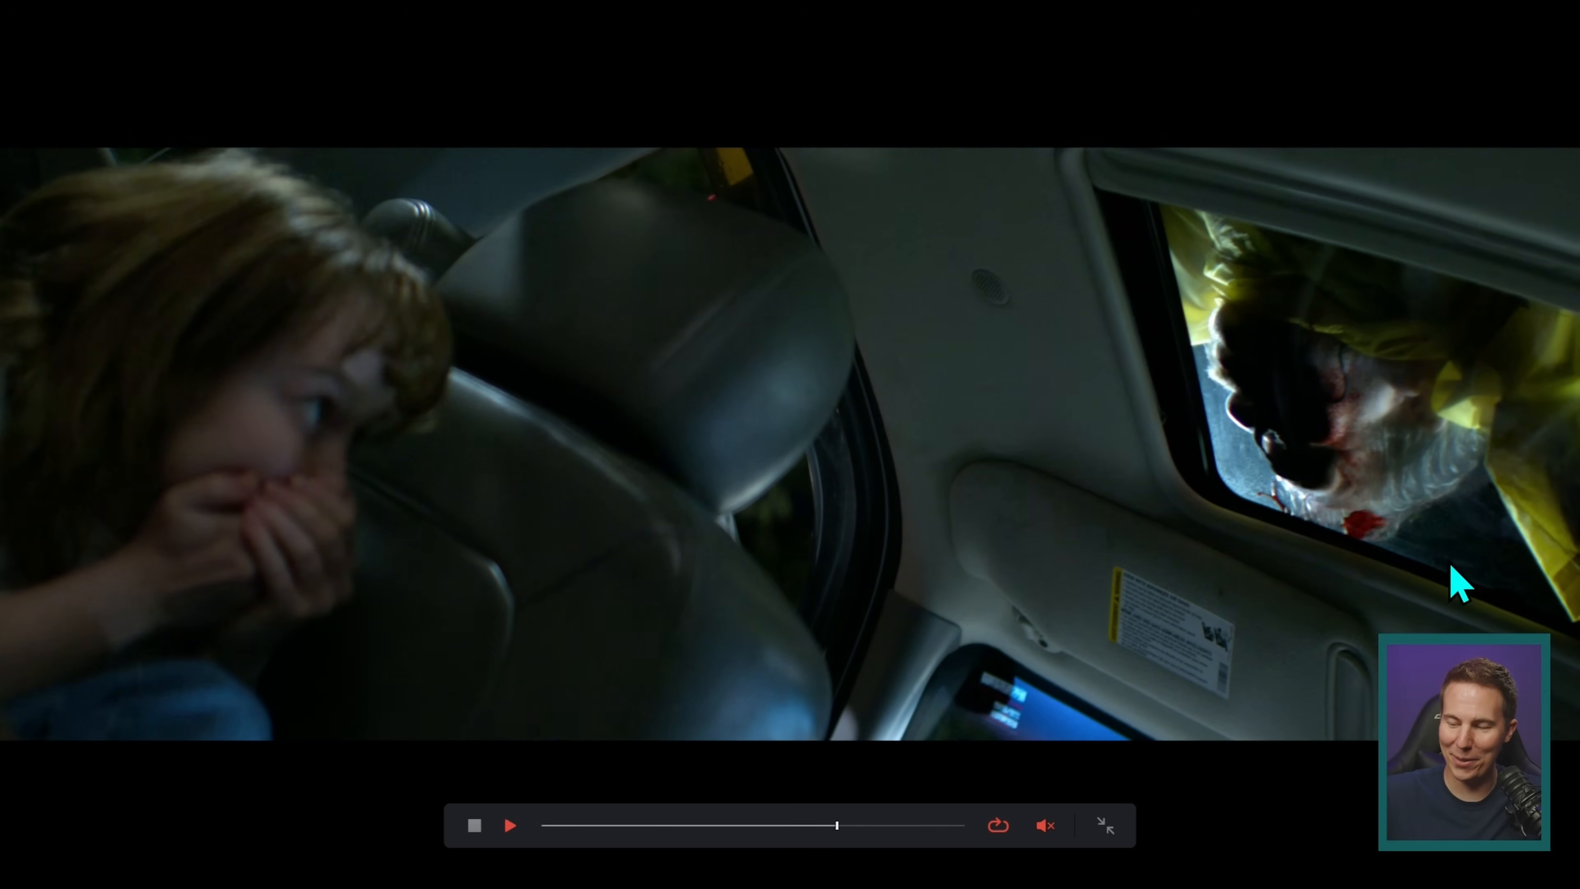
key(space)
key(l)
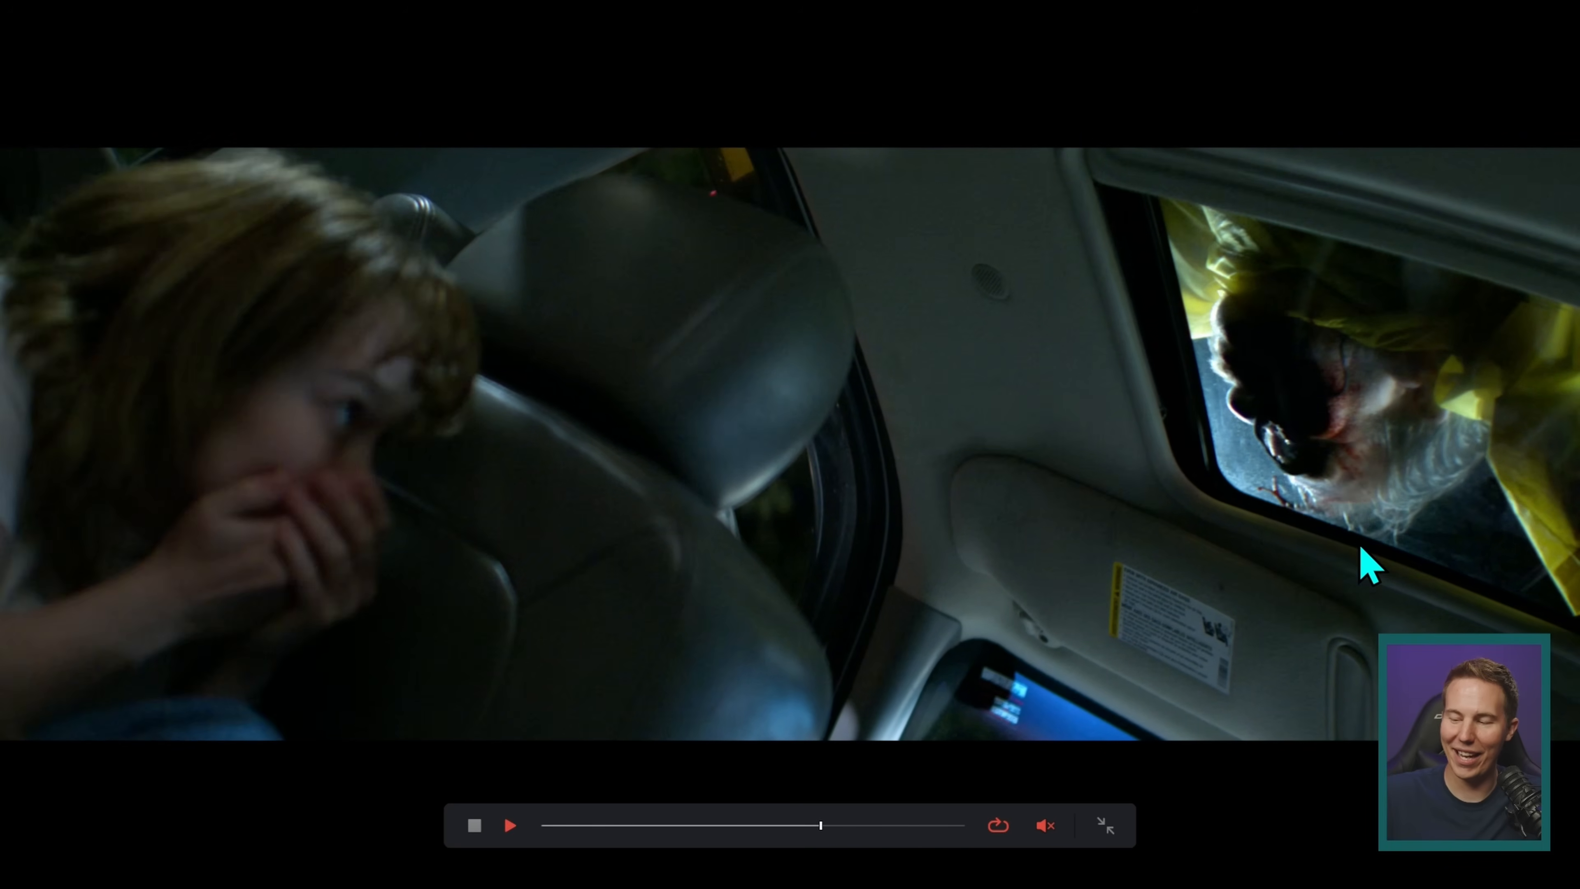
key(space)
key(space)
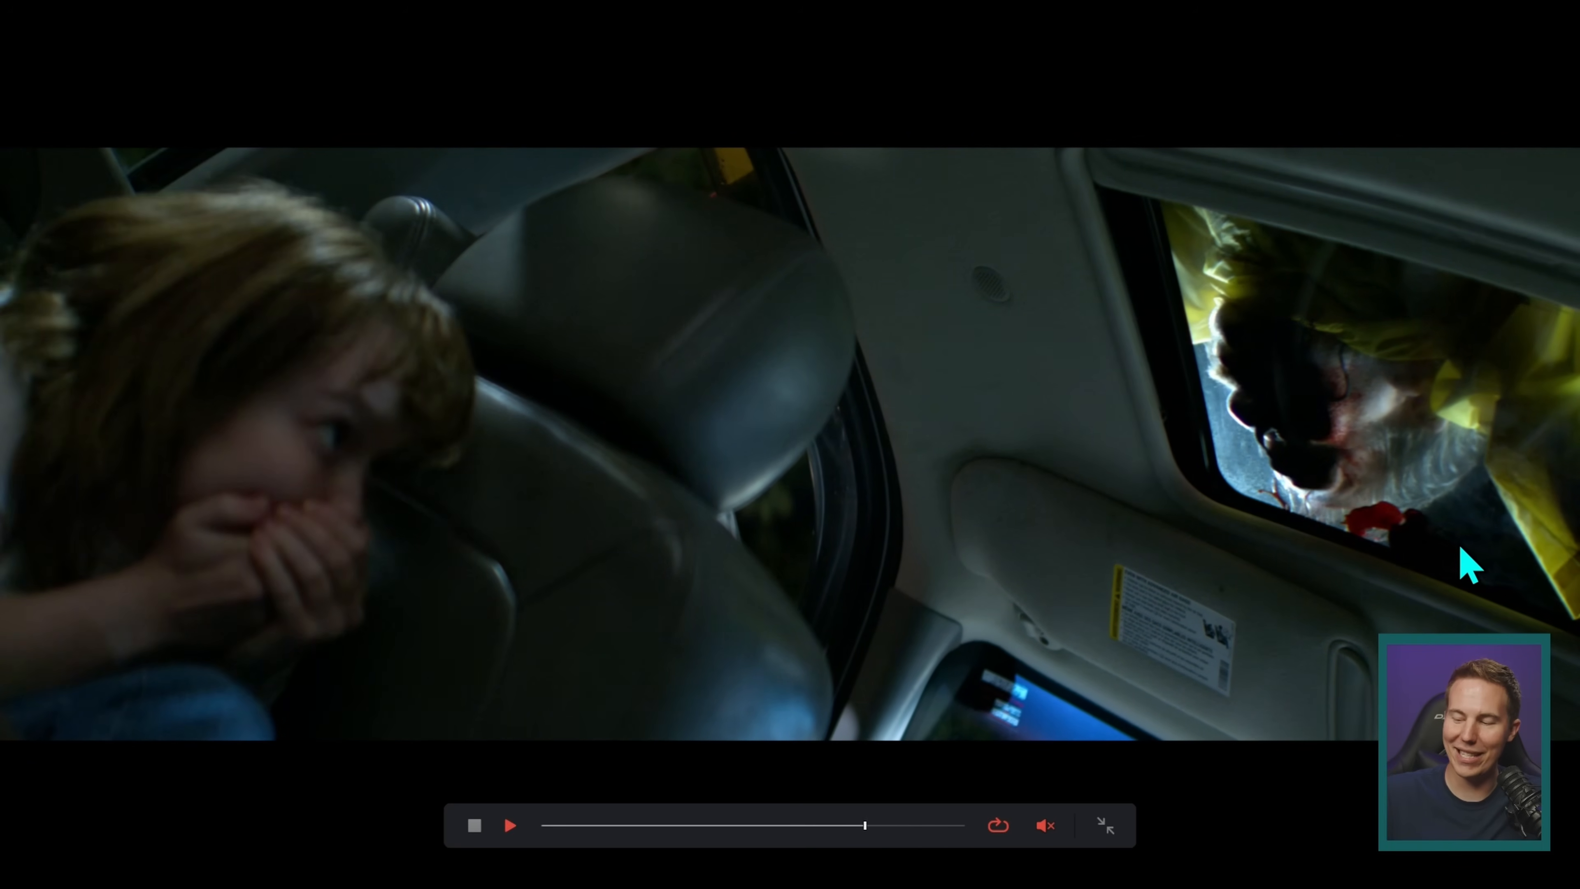
key(space)
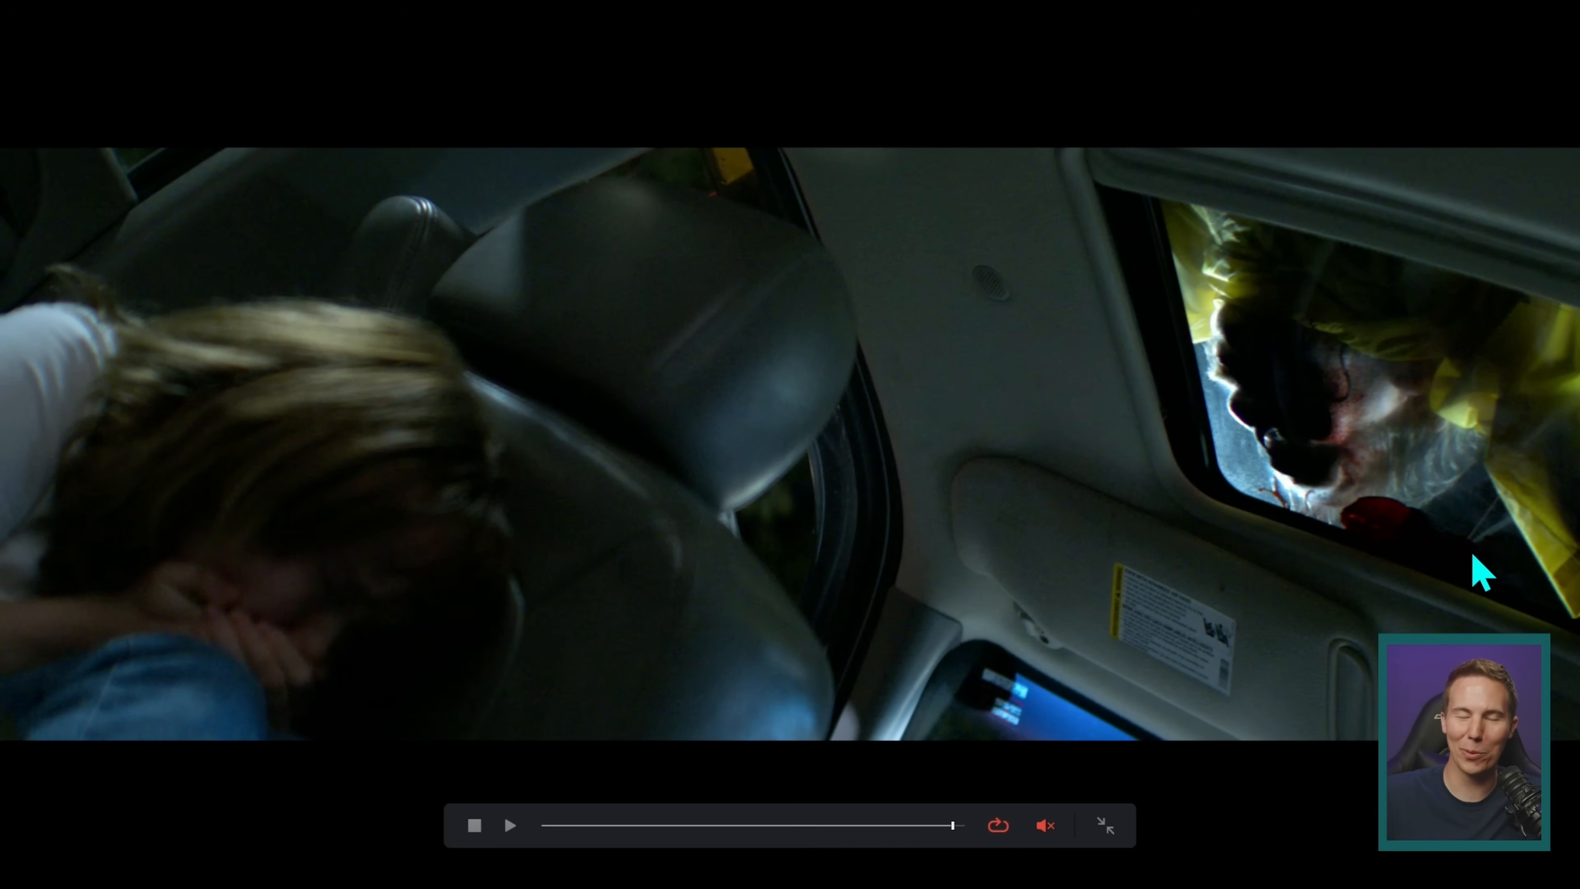
key(space)
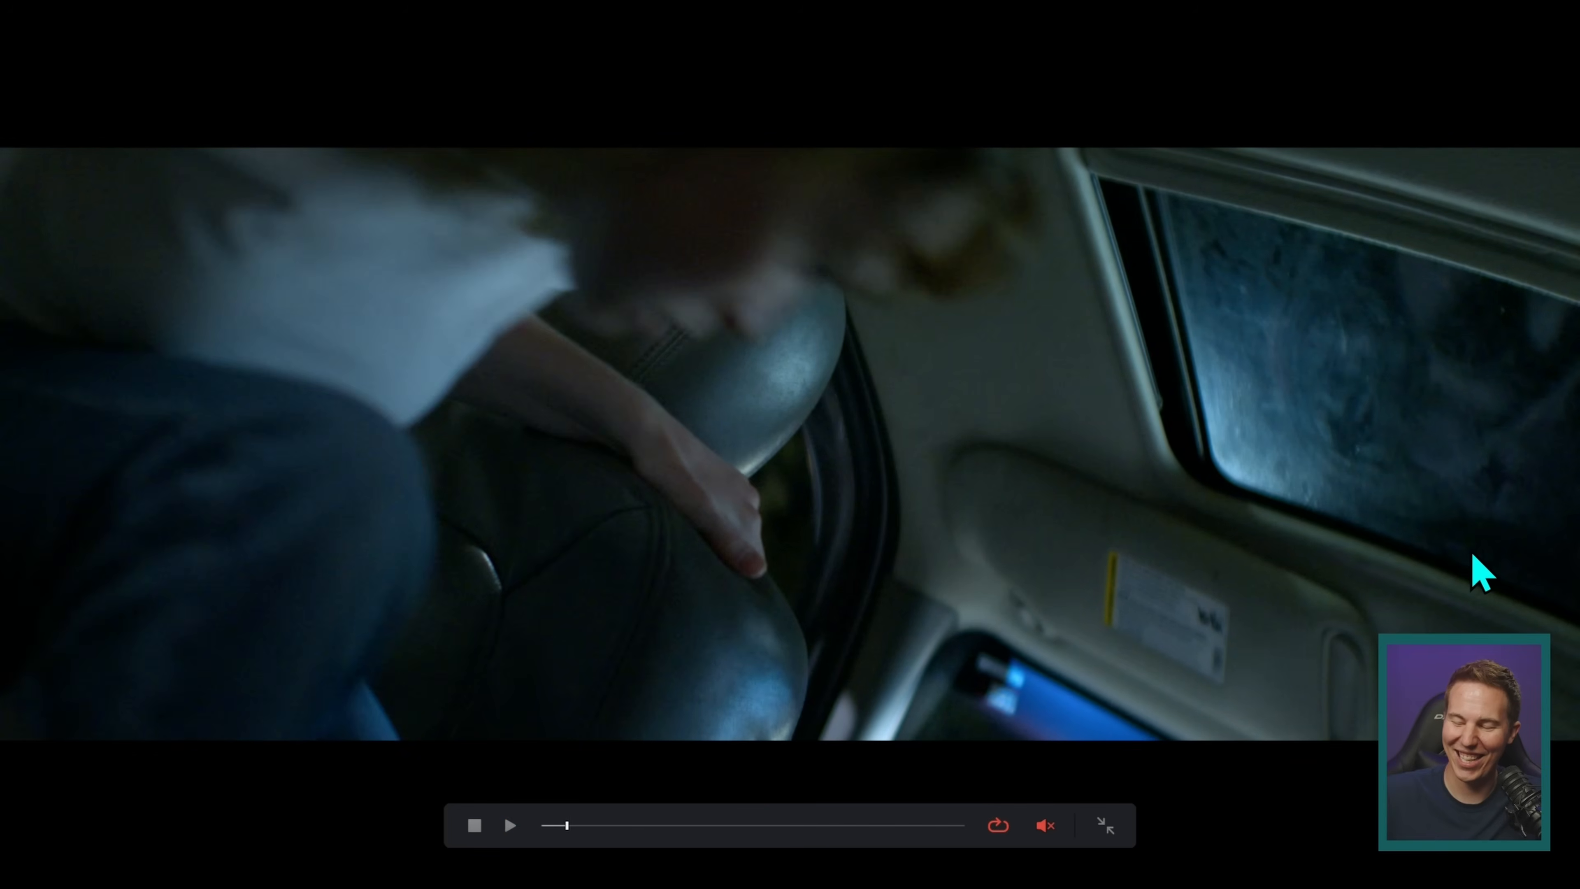
key(space)
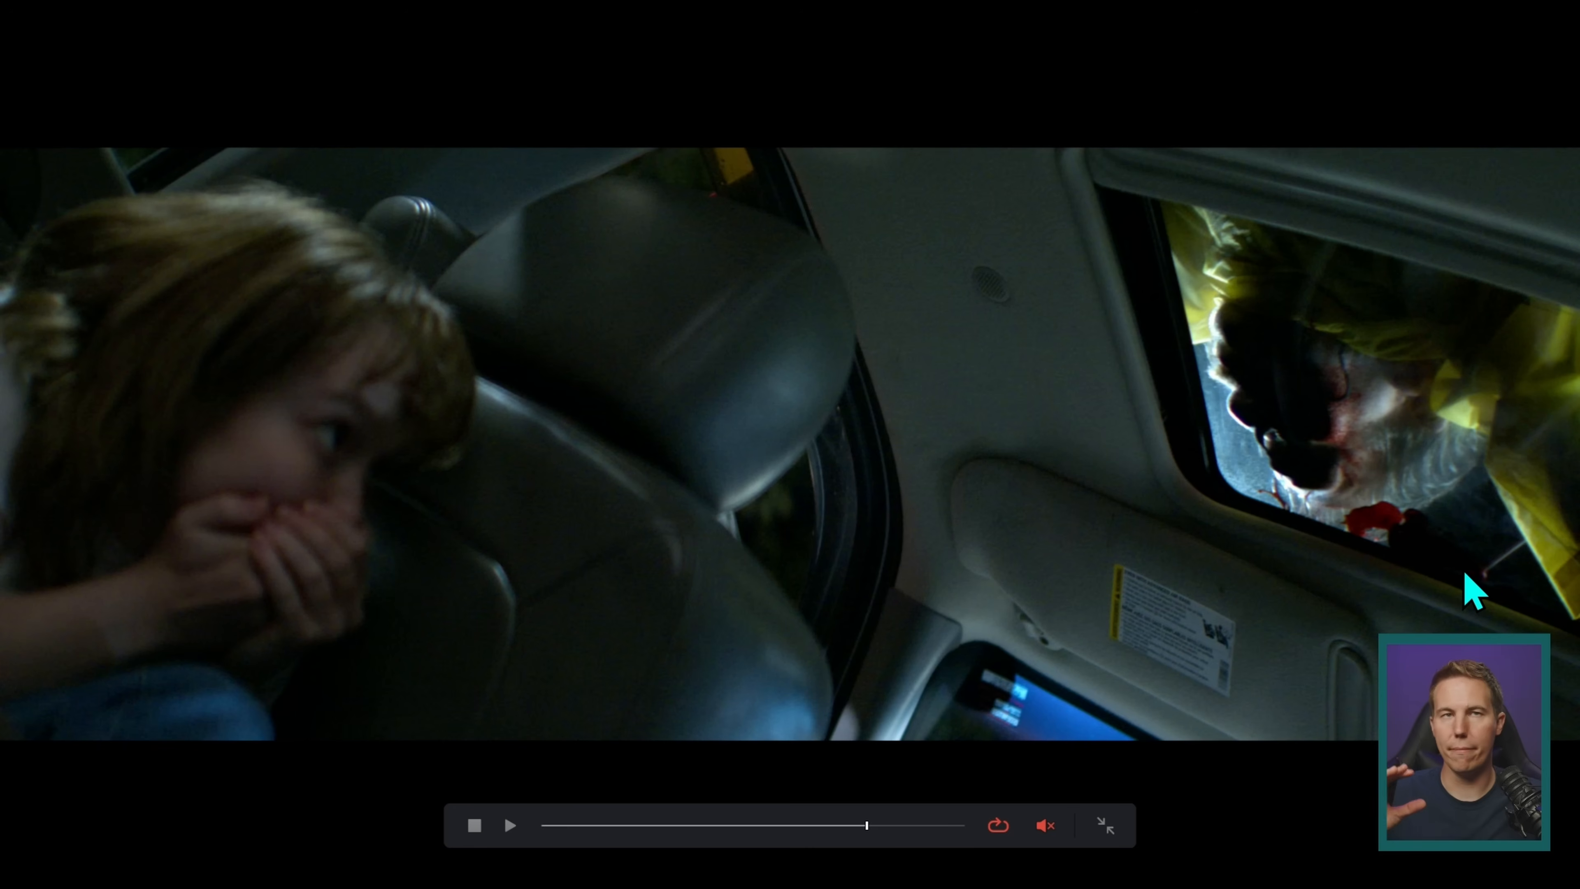
key(j)
key(k)
key(l)
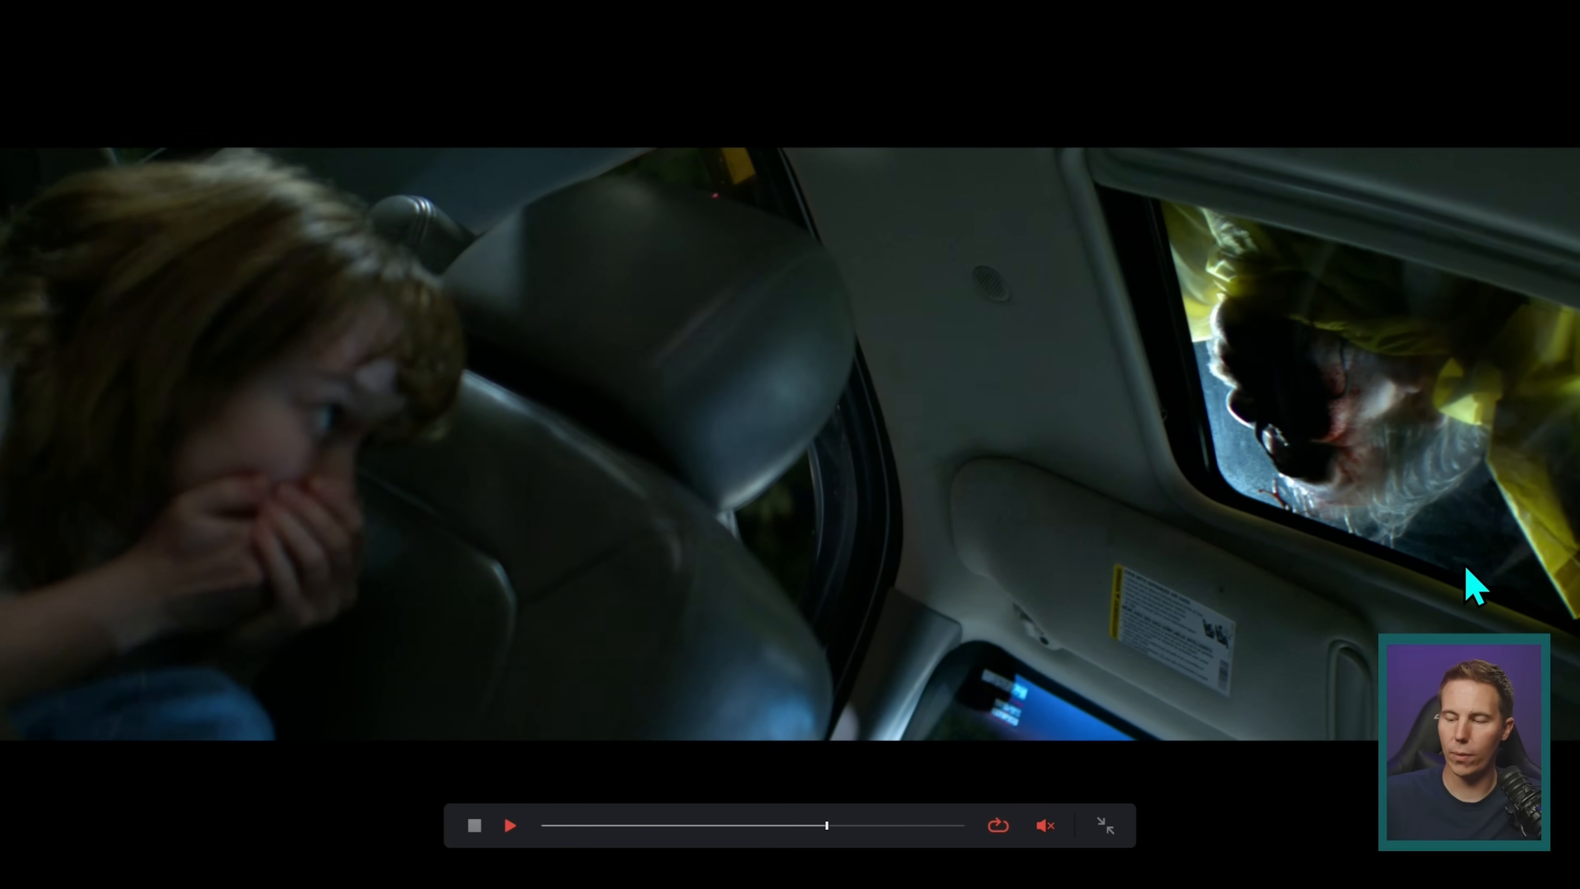
key(k)
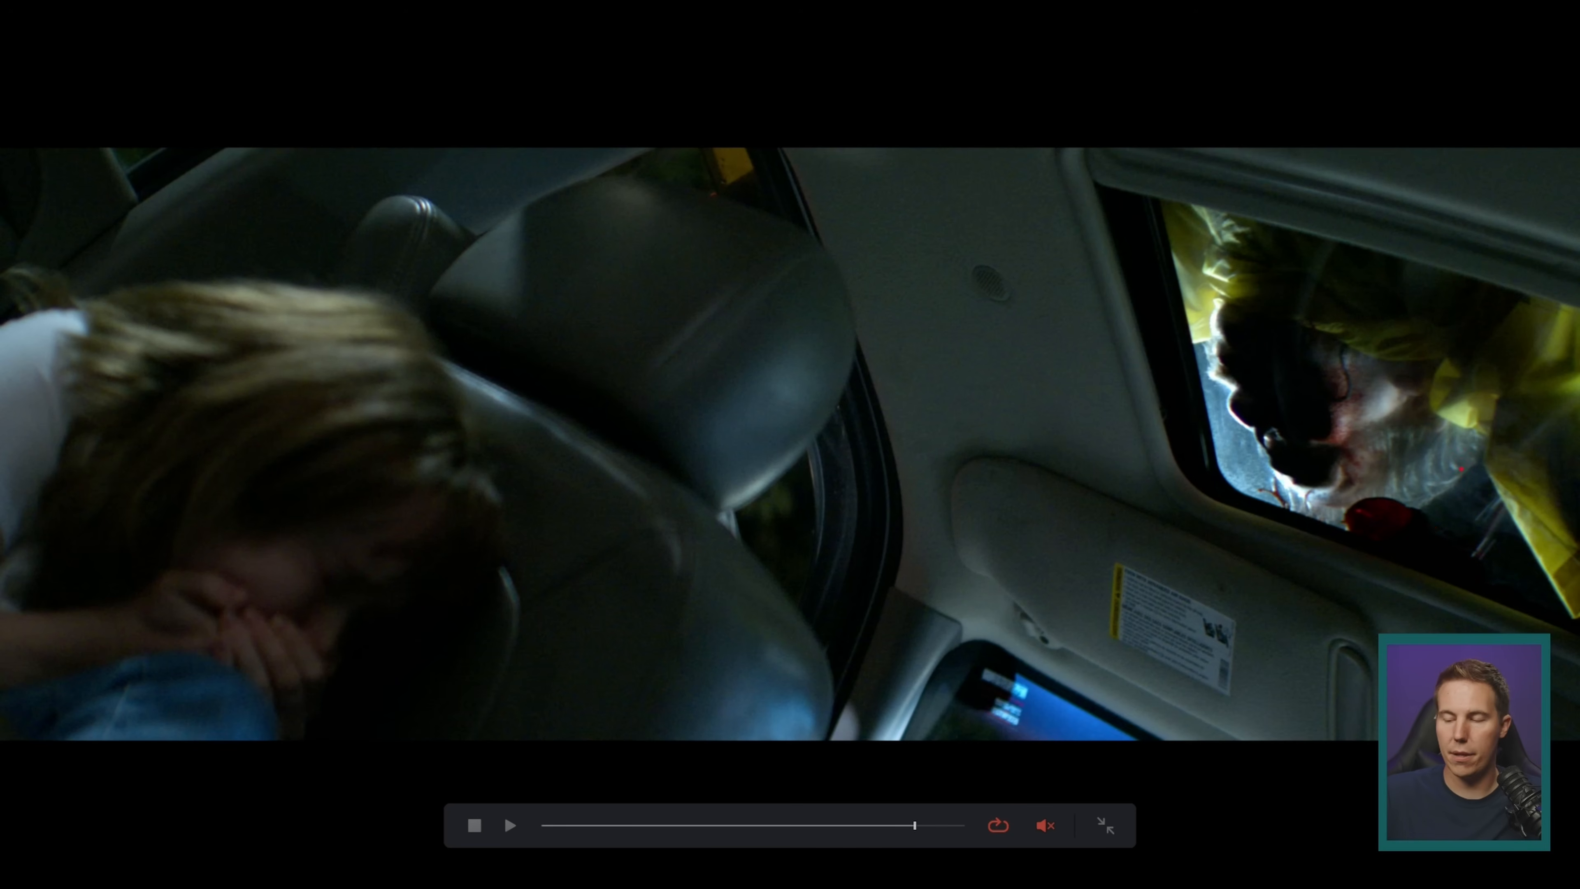
mouse_move(1332, 393)
mouse_down()
mouse_move(1393, 410)
mouse_move(1468, 545)
mouse_move(1324, 485)
mouse_move(1287, 417)
mouse_move(1332, 395)
mouse_up()
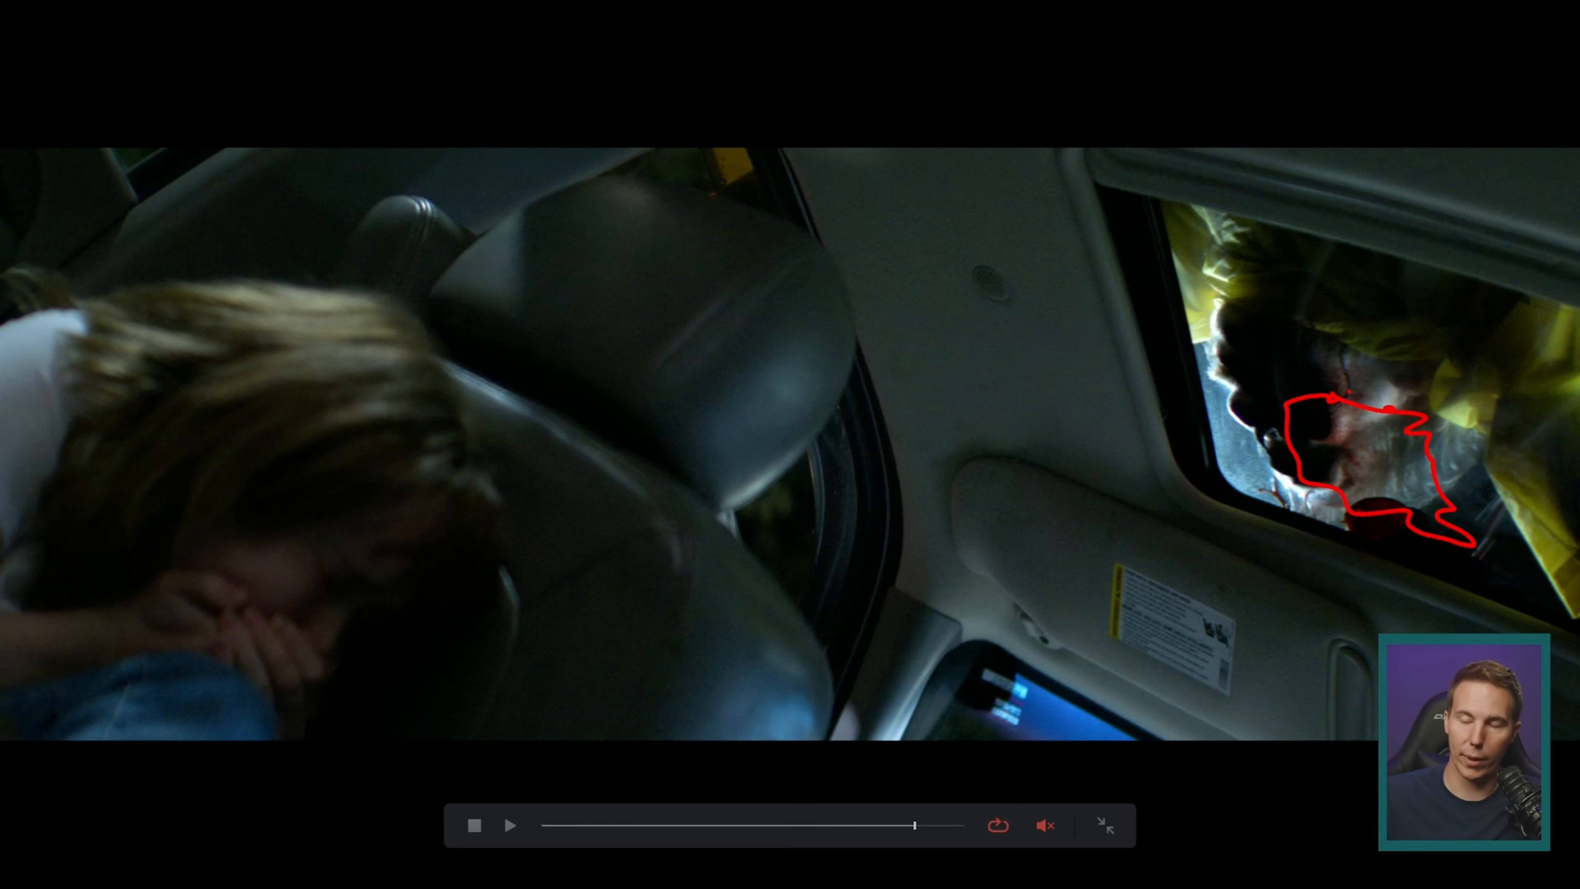
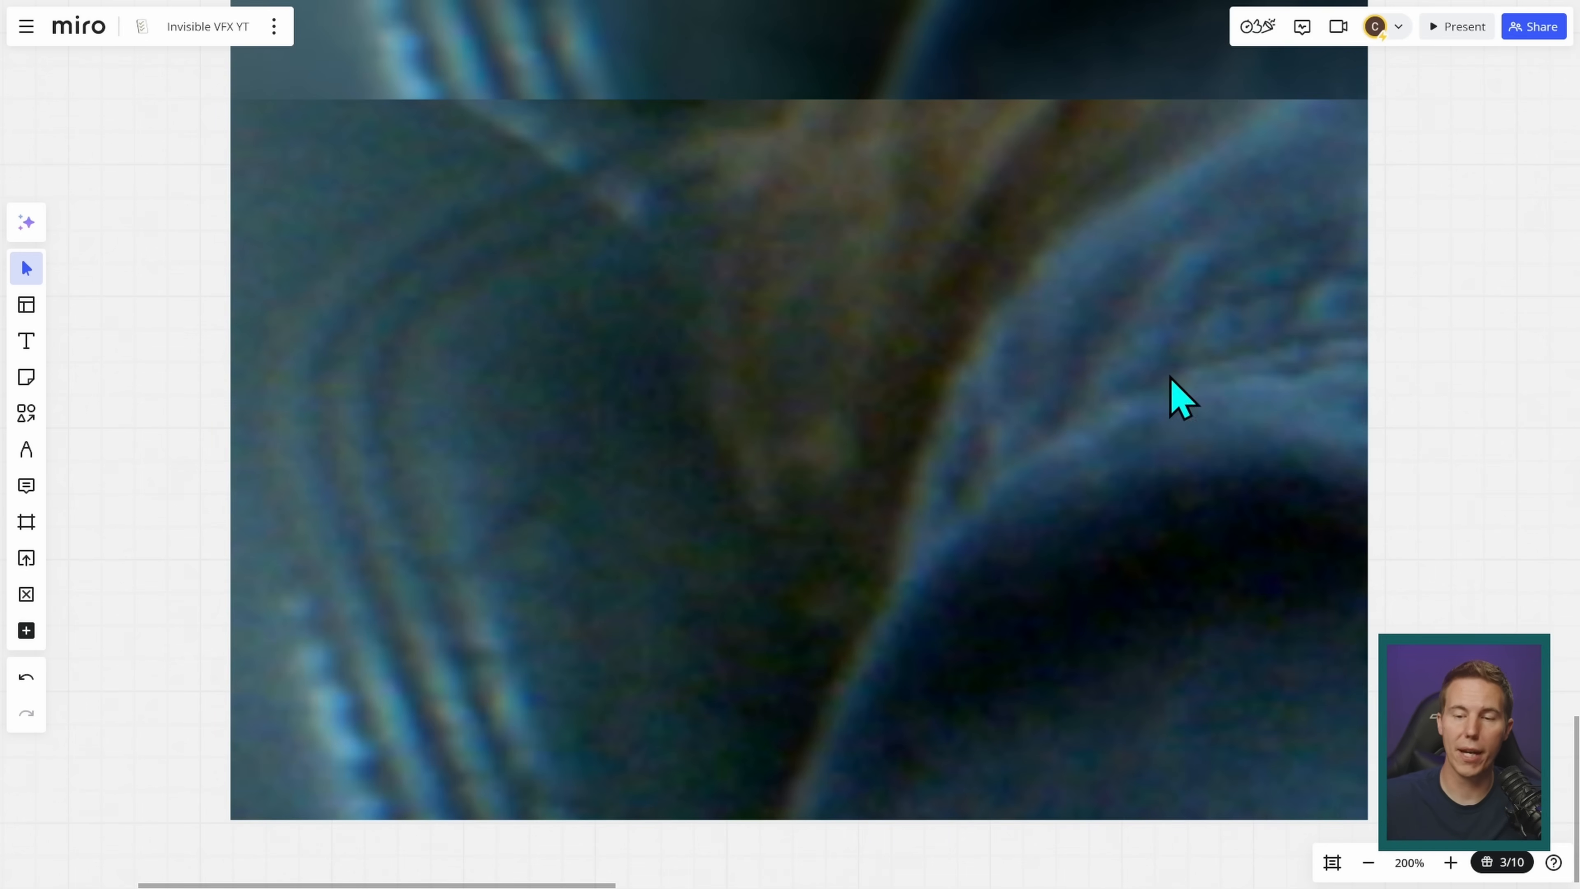
scroll(1146, 229, up, 10)
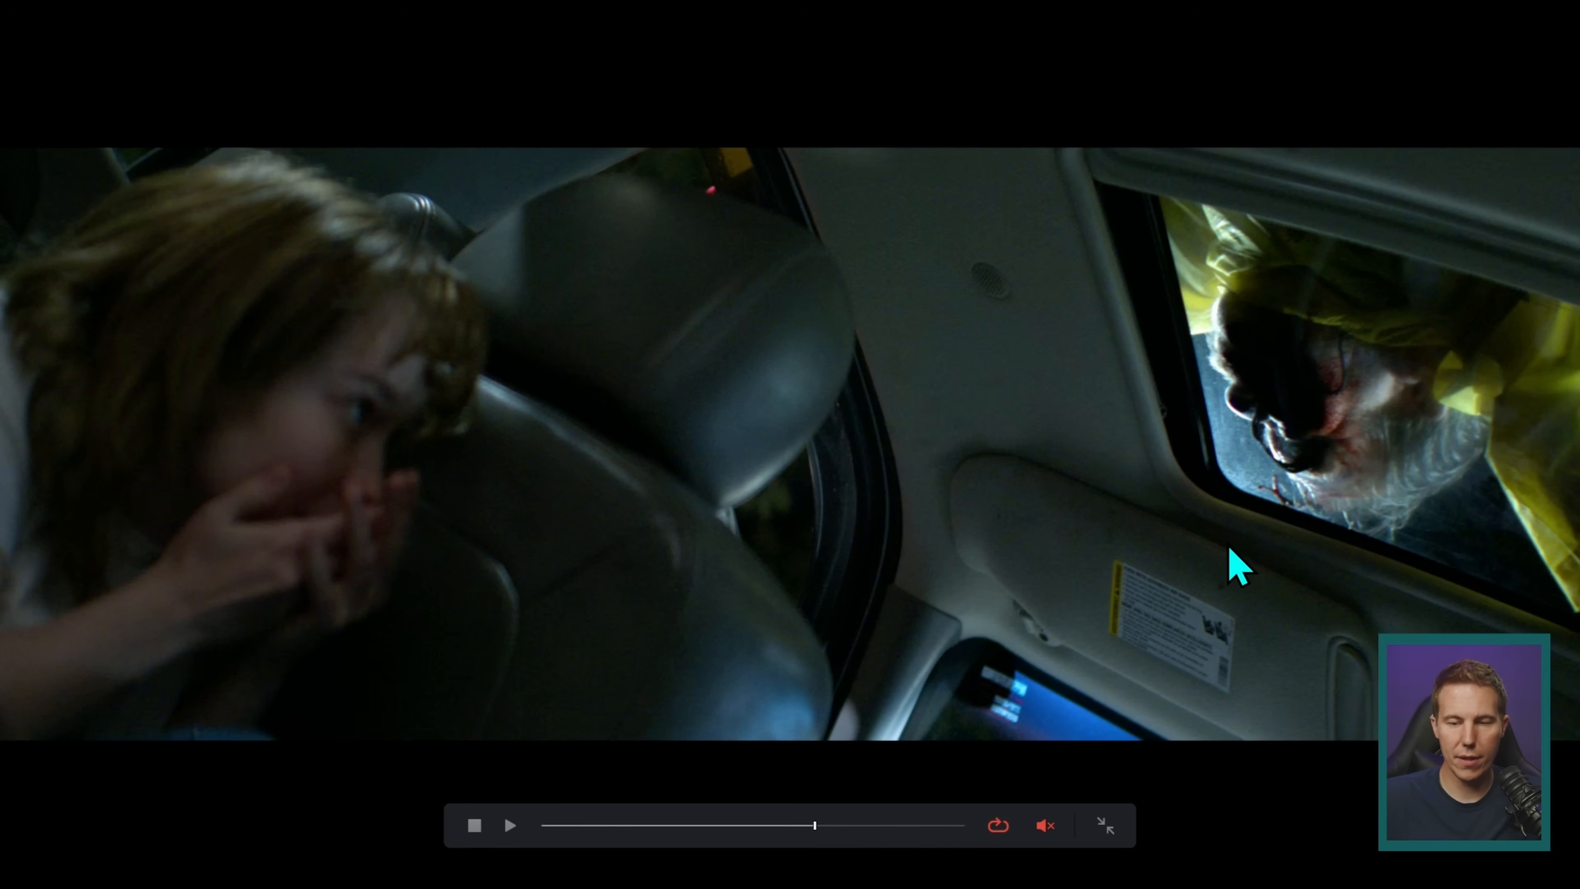
- Leave full screen and play the brightened shot in the Fusion viewer, stopping at frame 149
key(Escape)
click(791, 871)
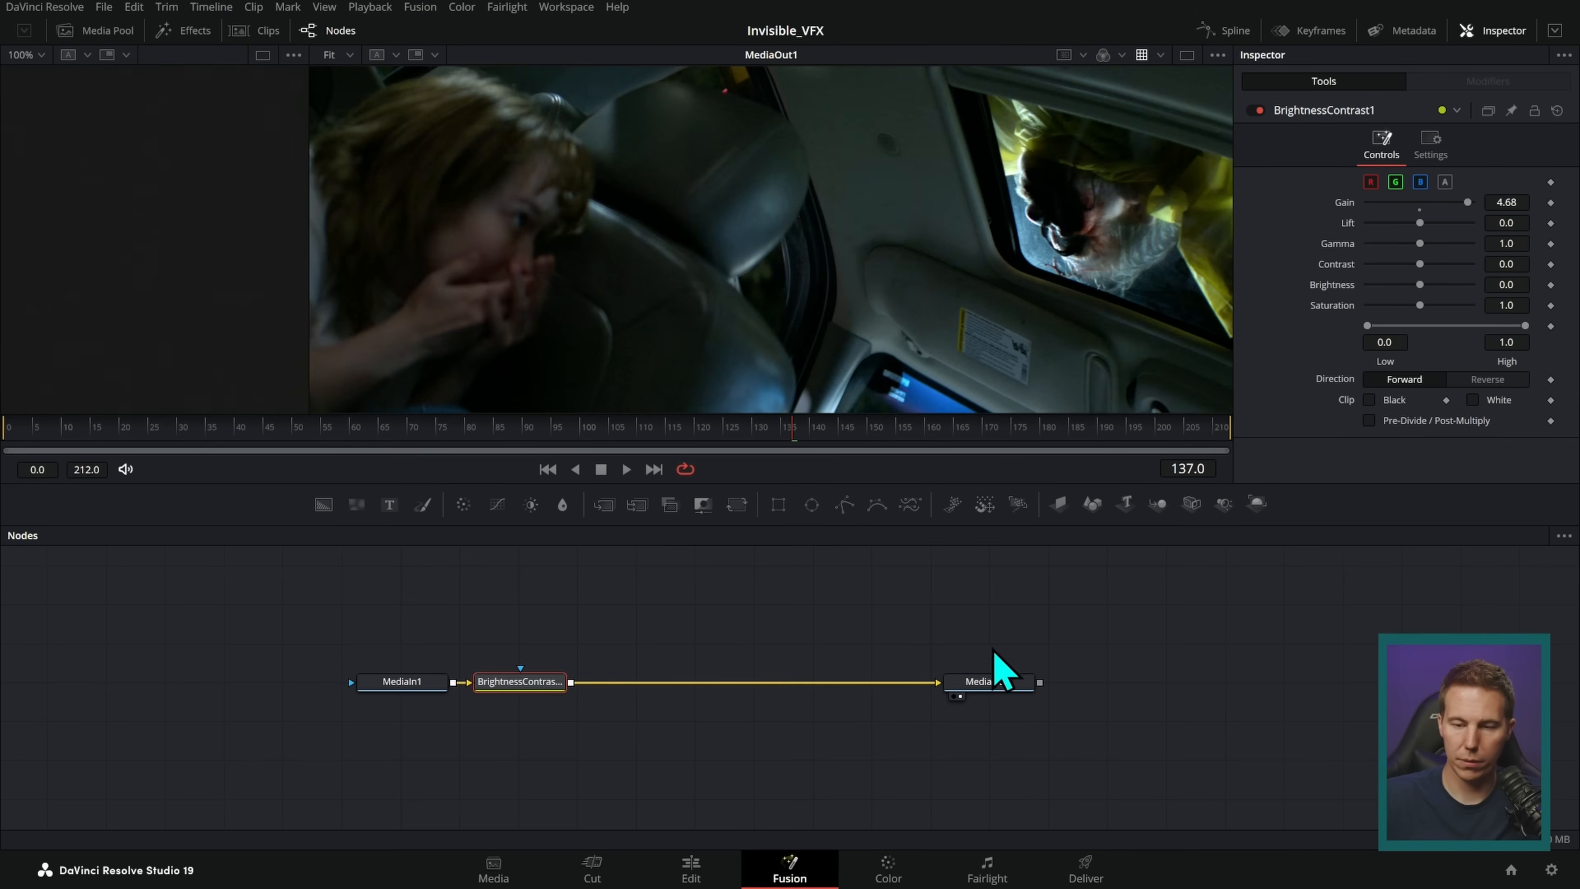
scroll(1097, 282, up, 10)
key(space)
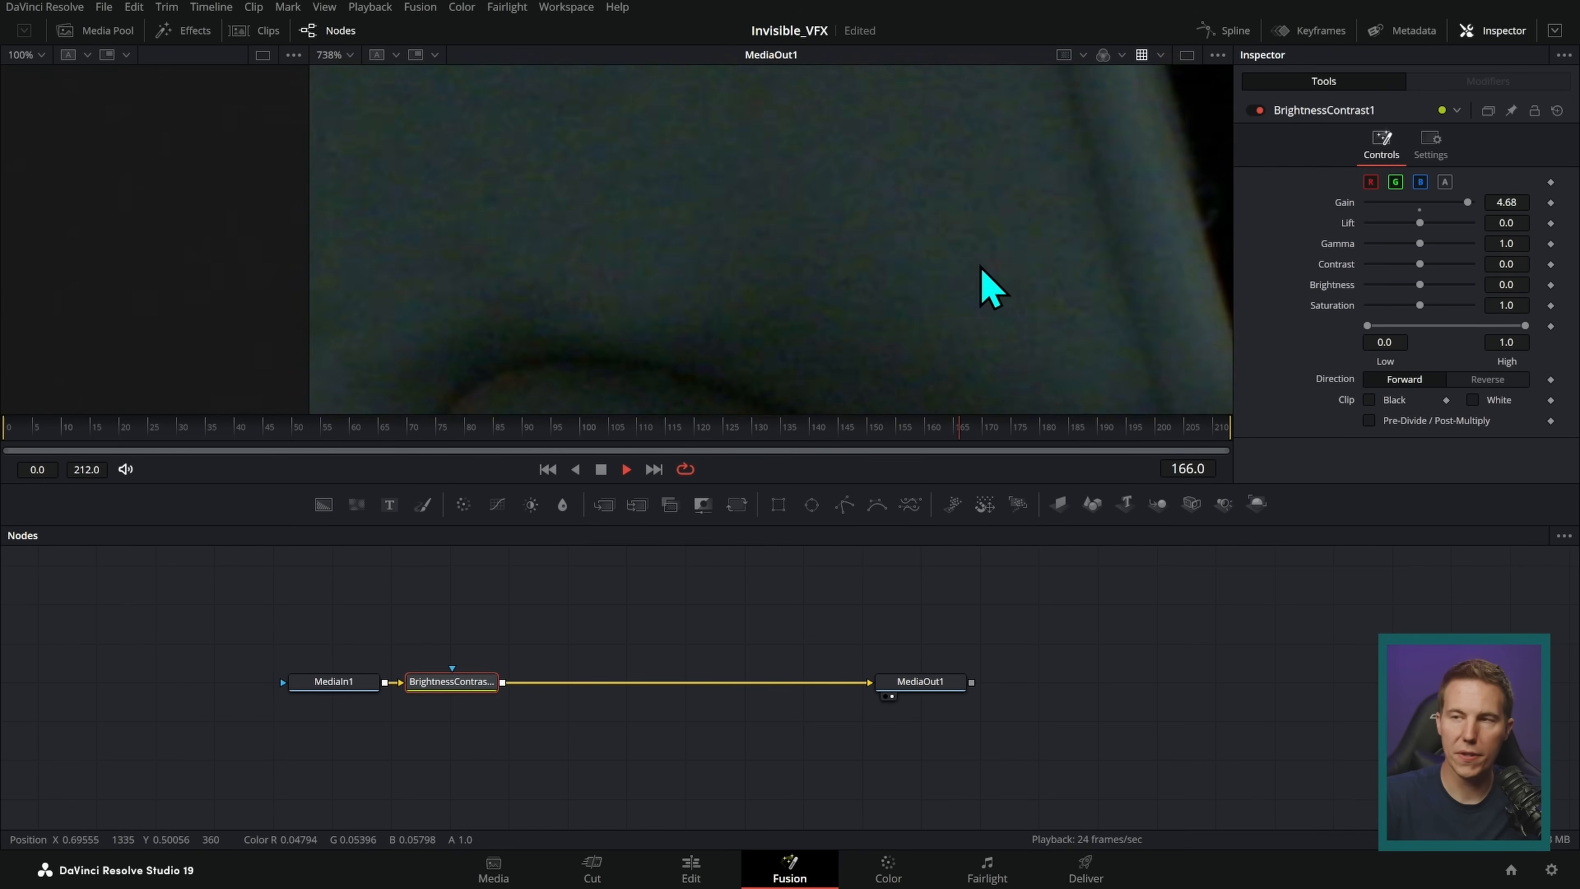
key(space)
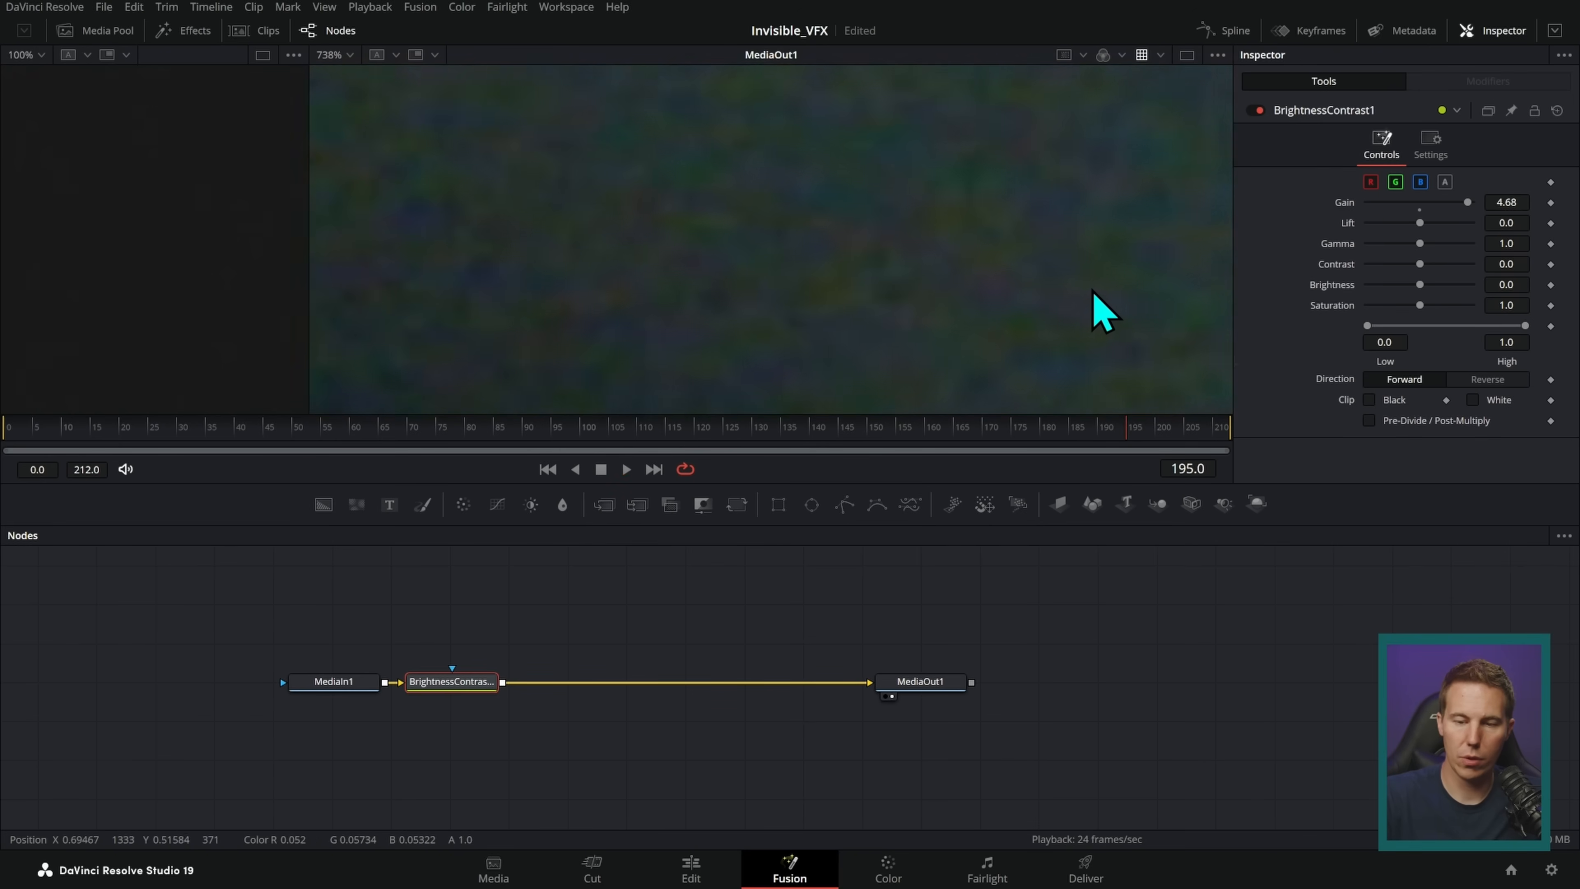
key(space)
scroll(1108, 392, up, 10)
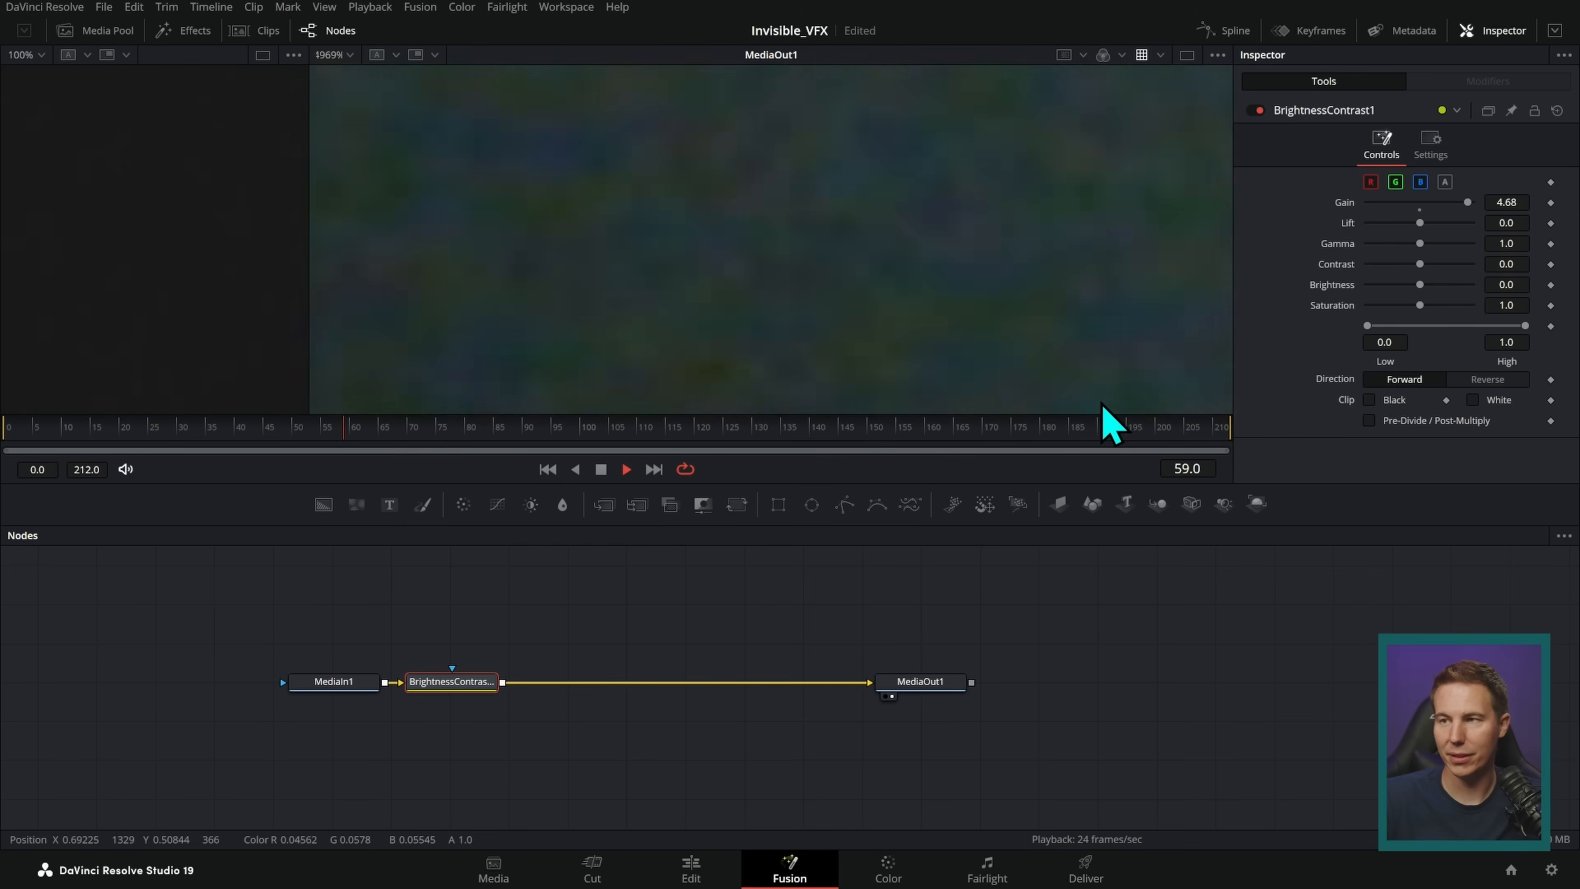
scroll(1108, 423, down, 10)
key(space)
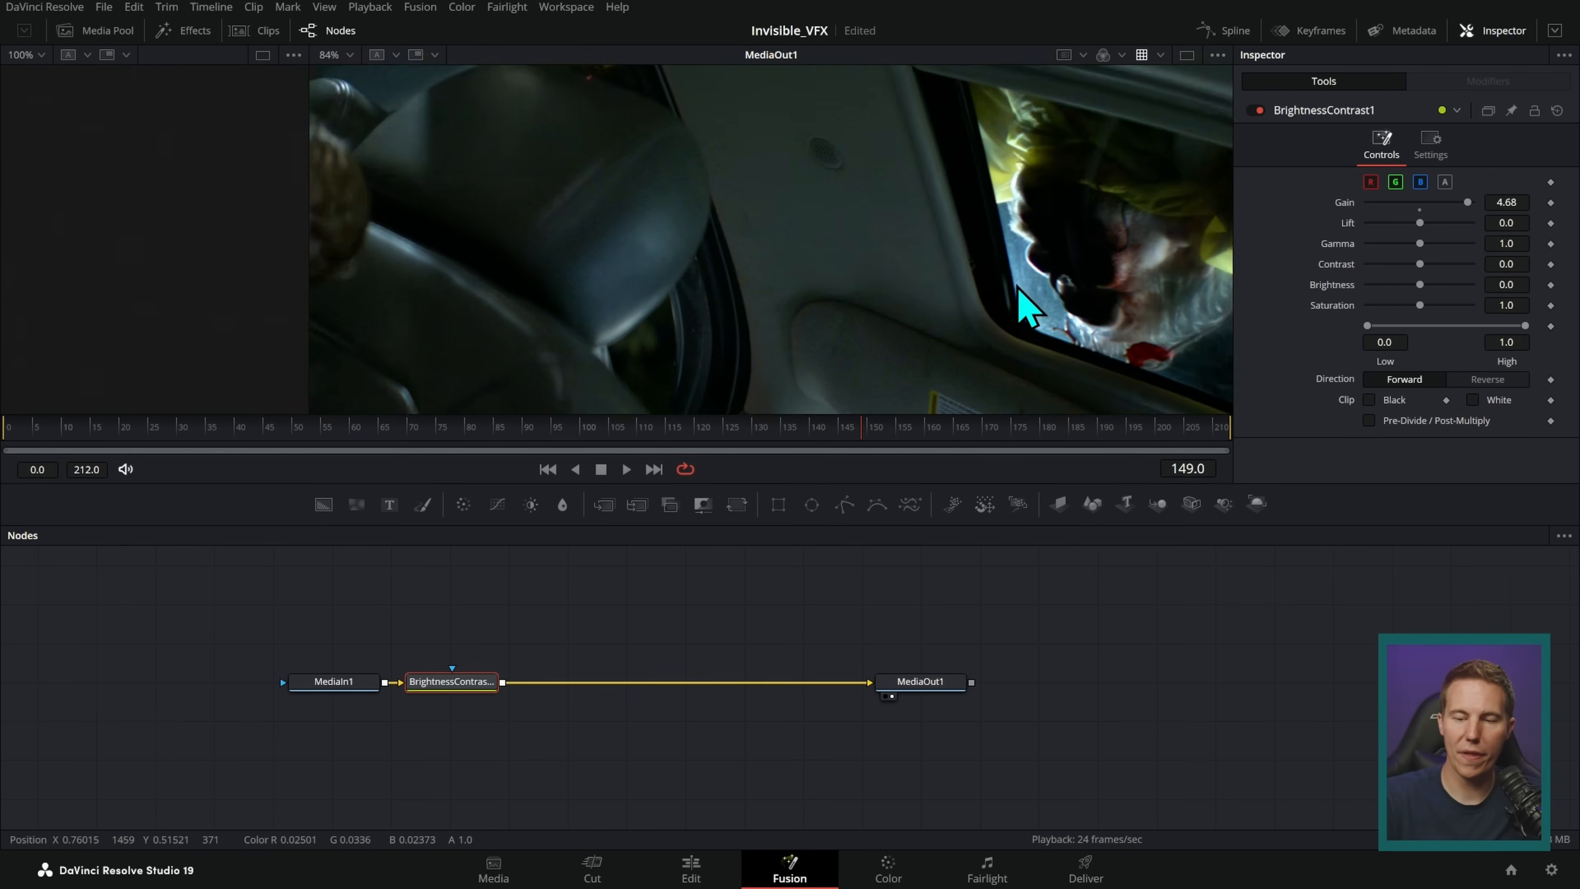
- Enlarge the viewer and examine the figure and red area at the sunroof's lower edge, playing backward to frame 138
scroll(1027, 308, up, 12)
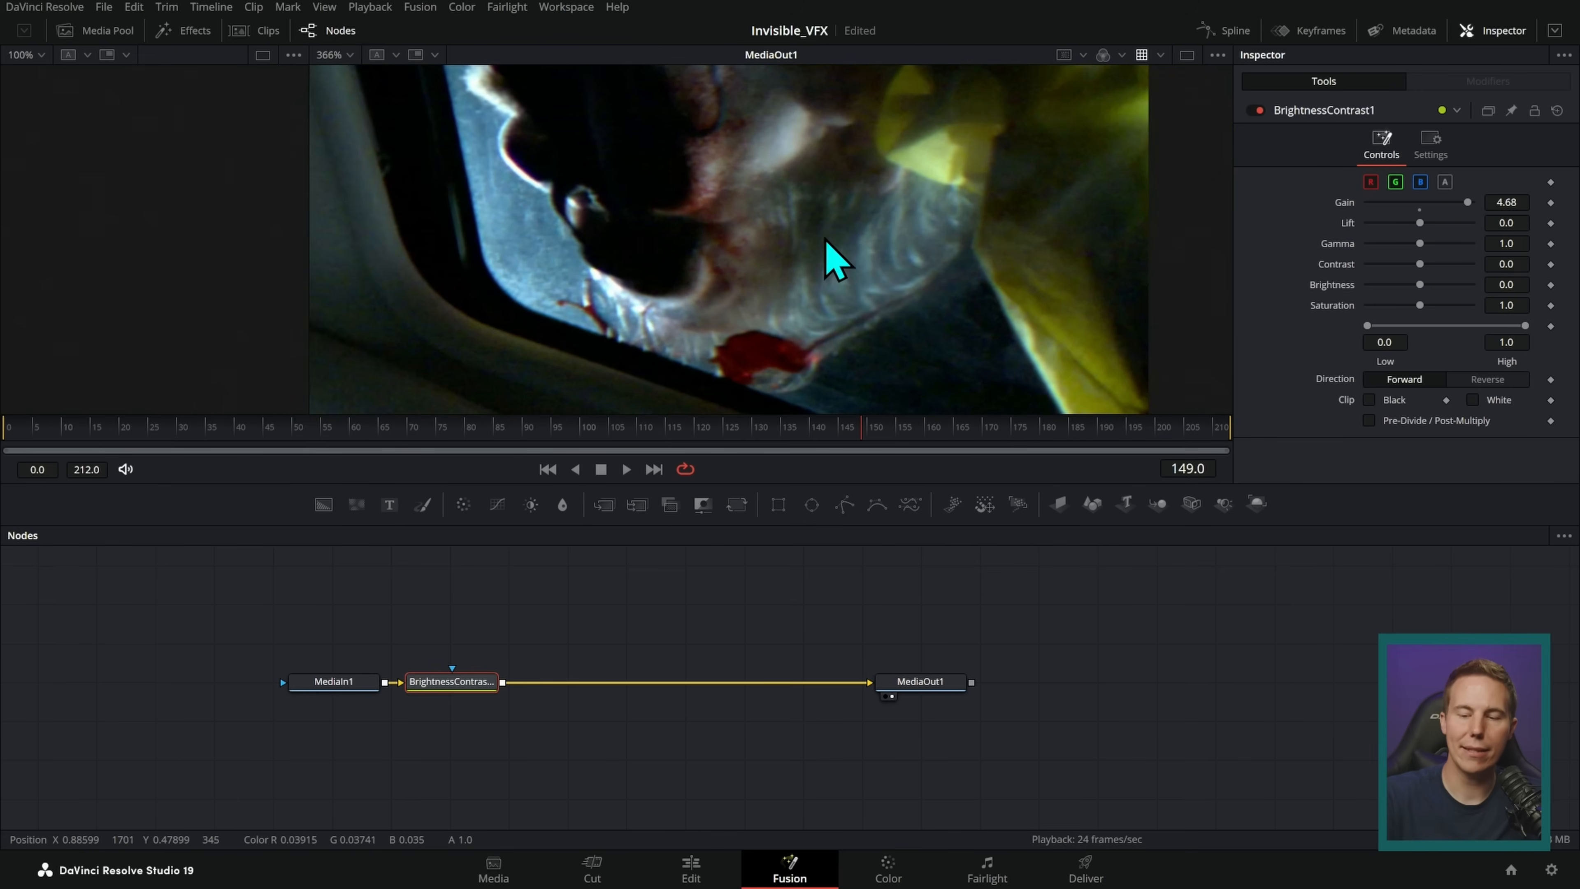
scroll(917, 272, up, 6)
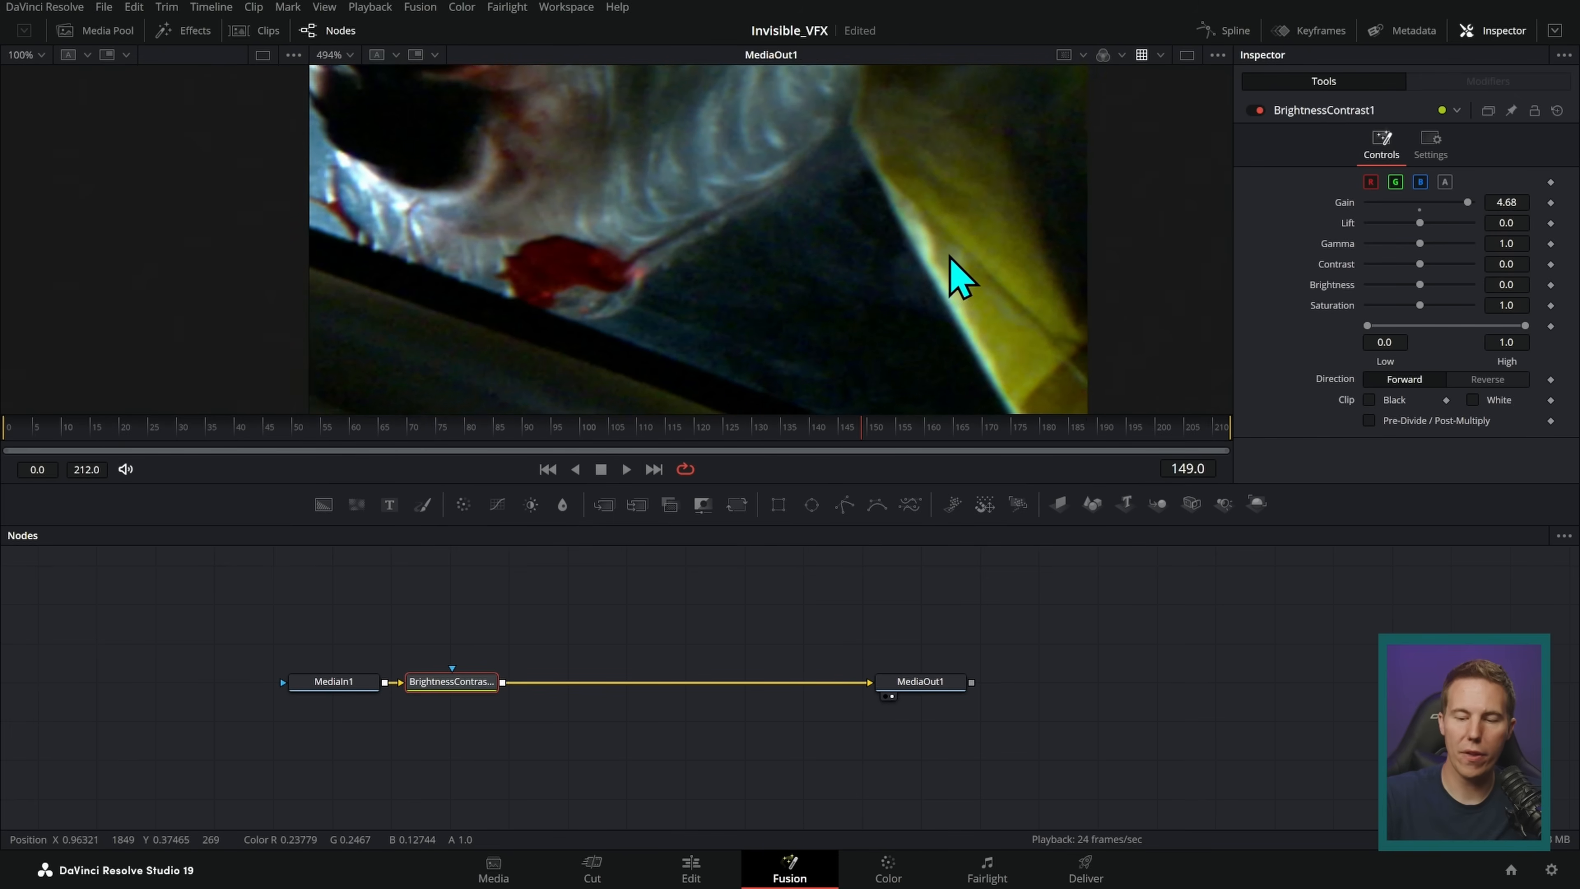
drag(969, 480, 969, 609)
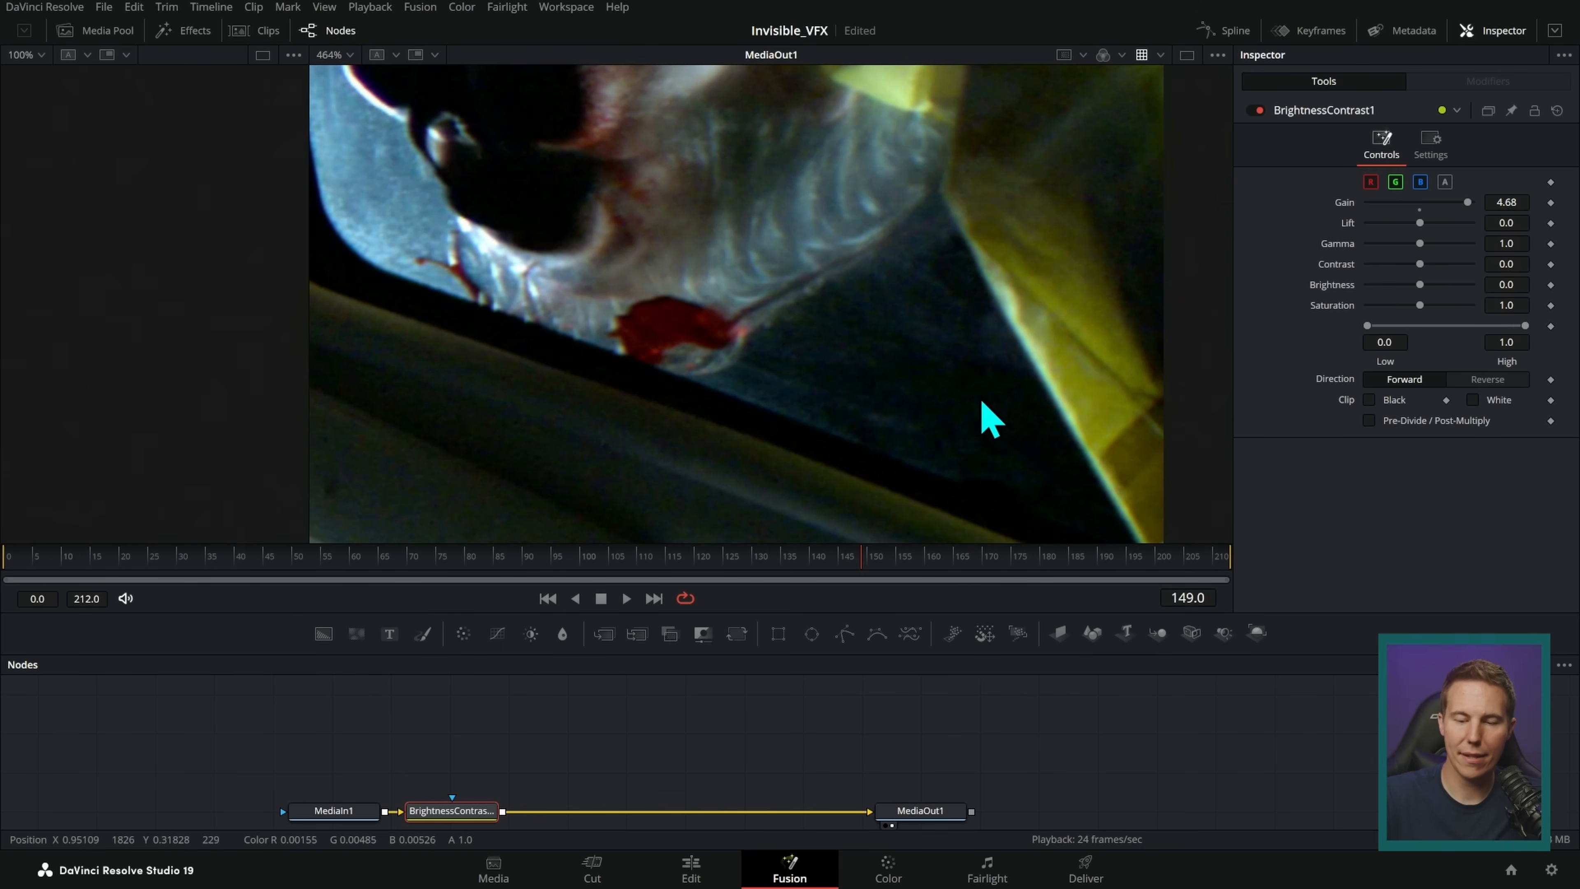
key(j)
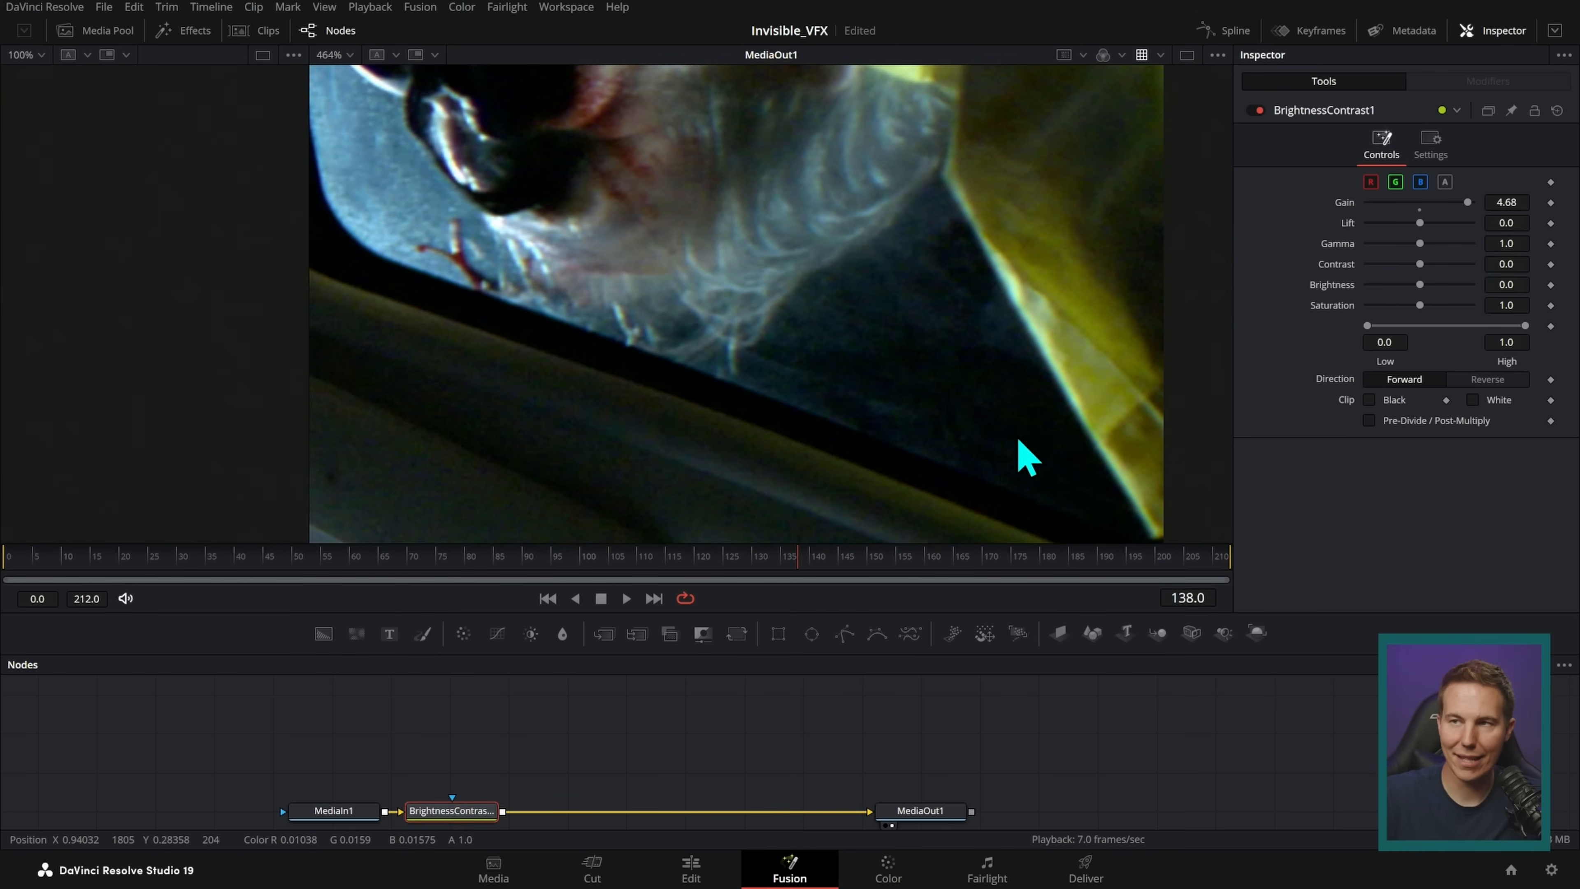
scroll(934, 345, right, 3)
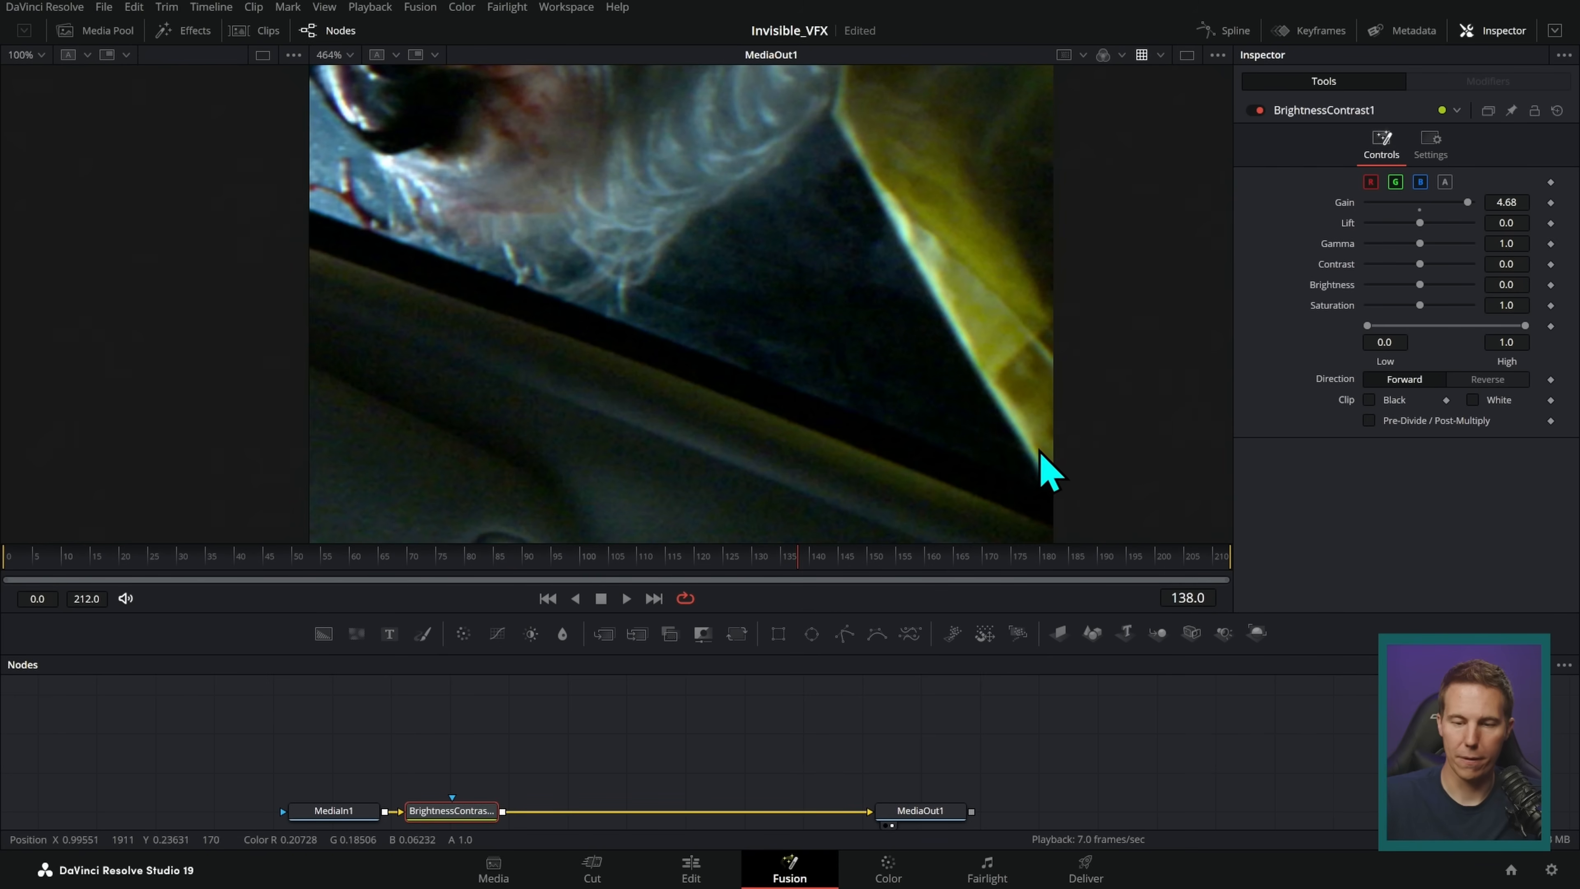
scroll(1049, 473, left, 2)
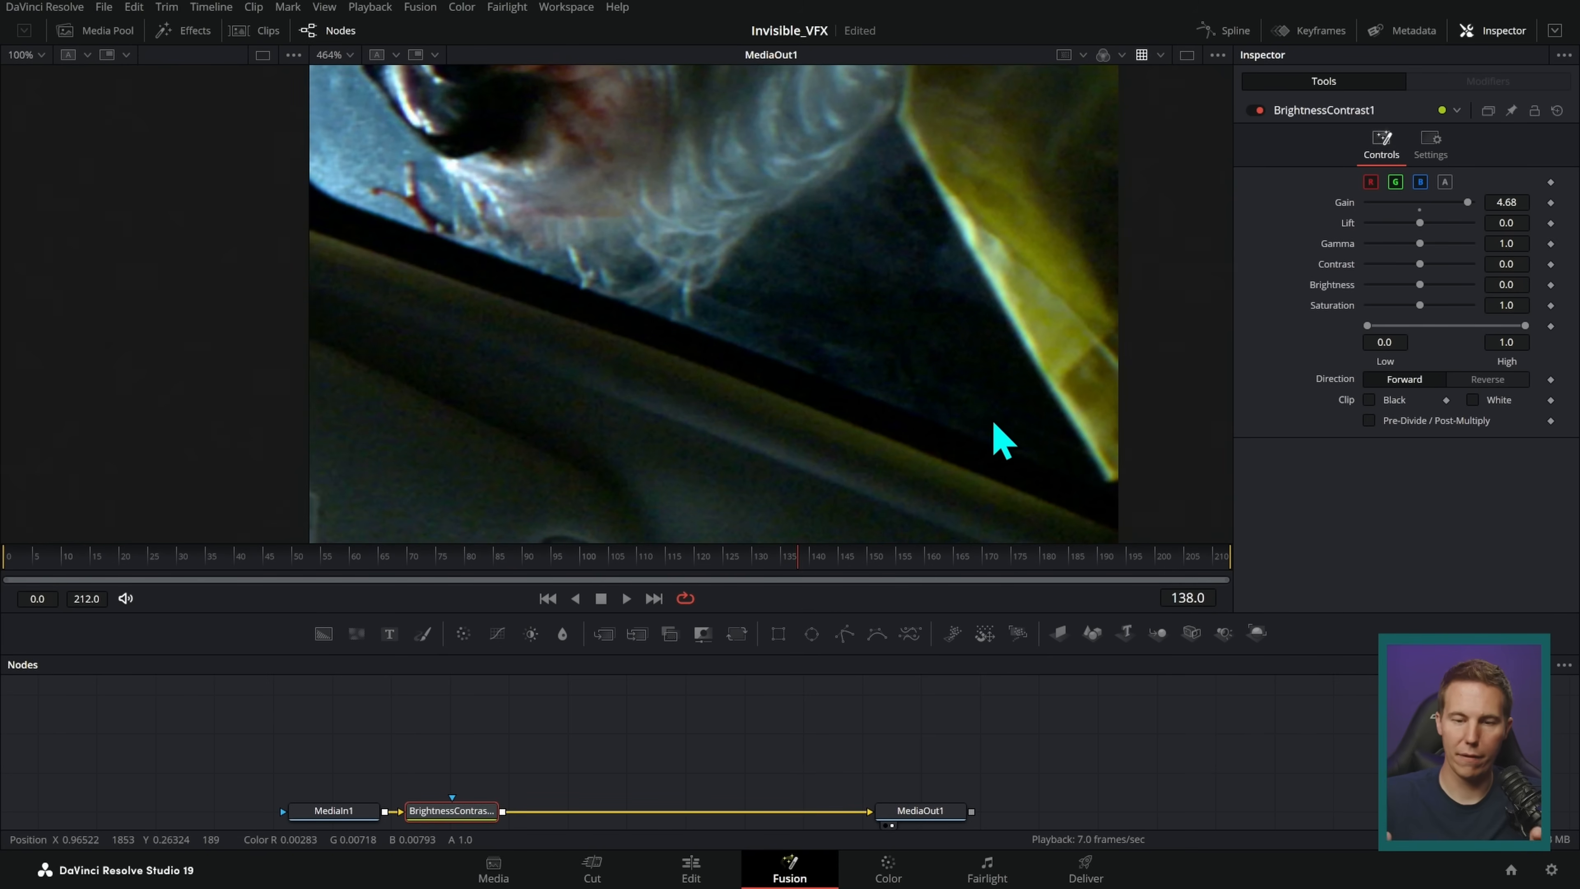
- Switch Fusion to a single viewer framing the whole shot, resize it, and toggle BrightnessContrast1 off and on to compare
drag(973, 608, 993, 487)
scroll(1025, 305, down, 2)
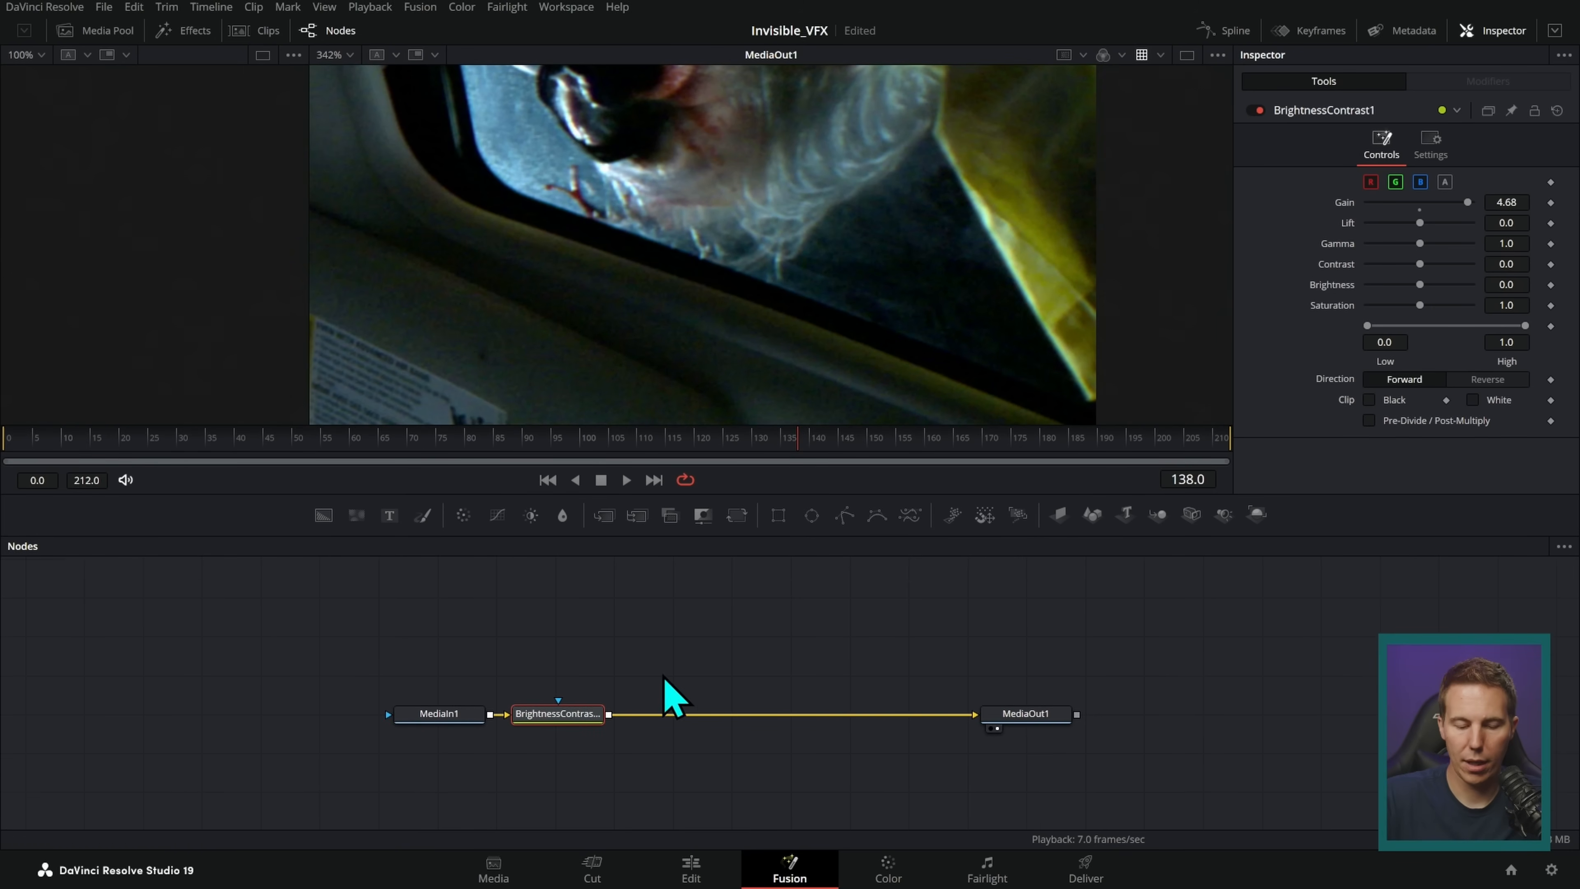
scroll(1051, 416, down, 6)
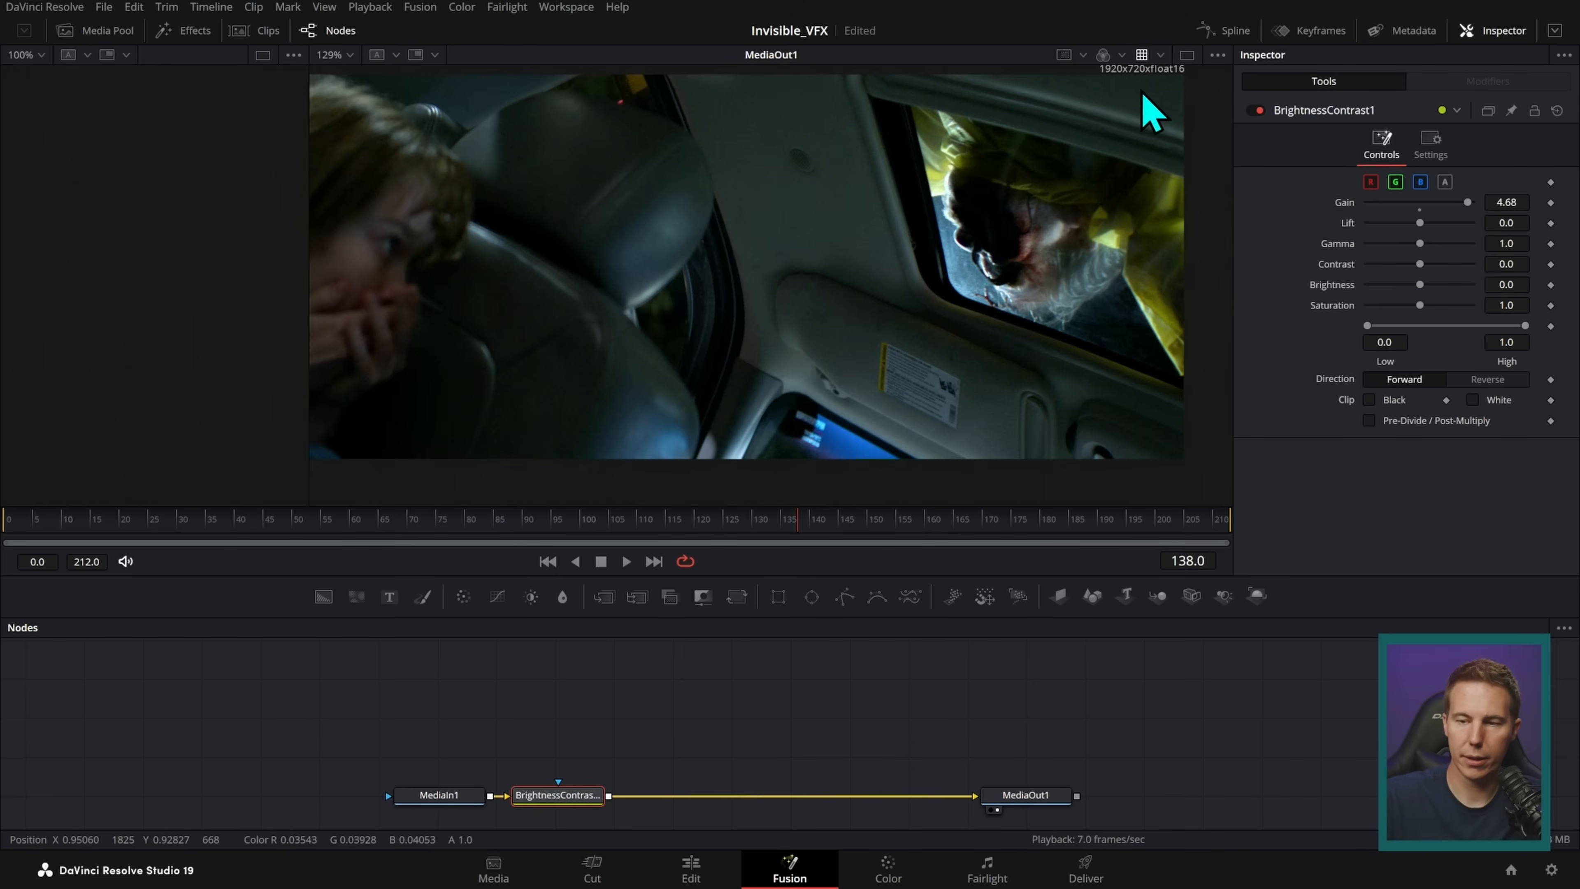
click(1187, 55)
scroll(1126, 373, up, 1)
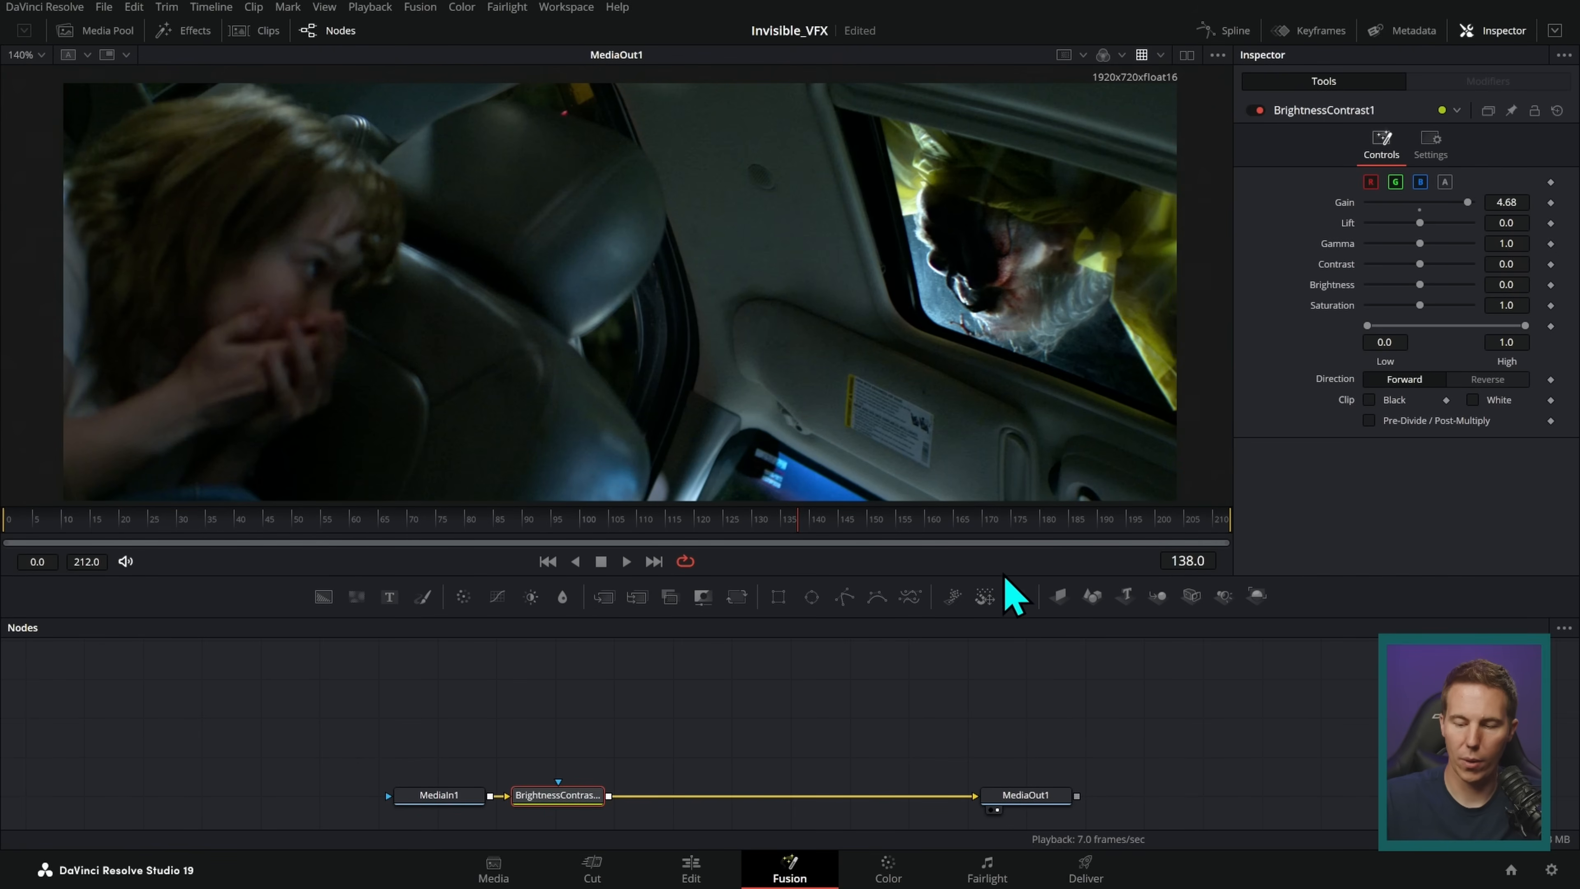
drag(1005, 574, 1005, 538)
key(ctrl+p)
key(ctrl+p)
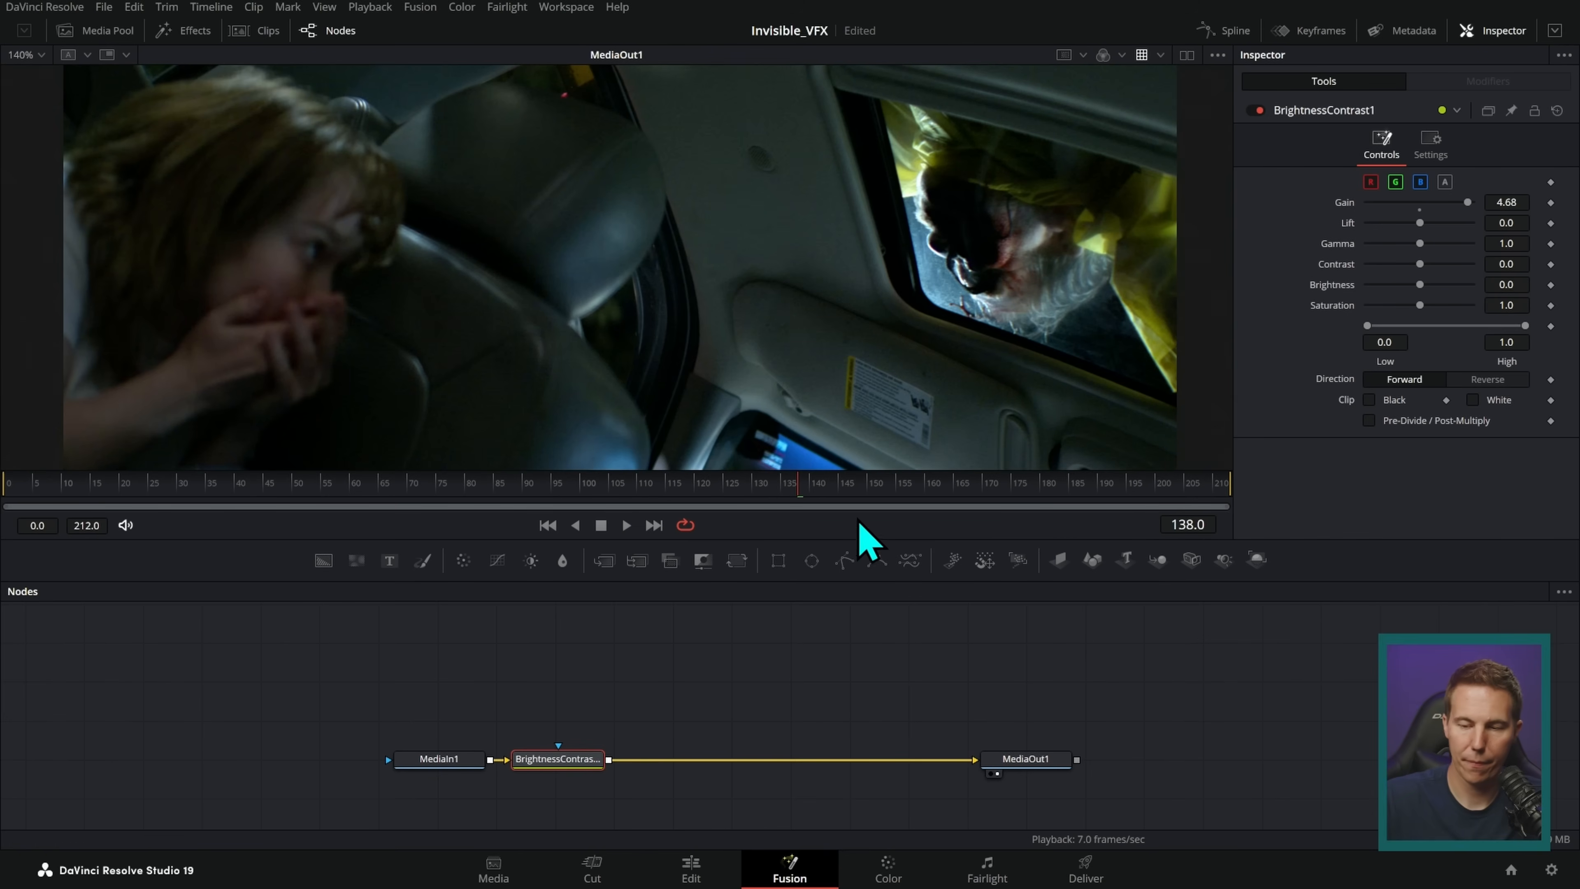
- Add a Planar Tracker node after BrightnessContrast1
key(shift+space)
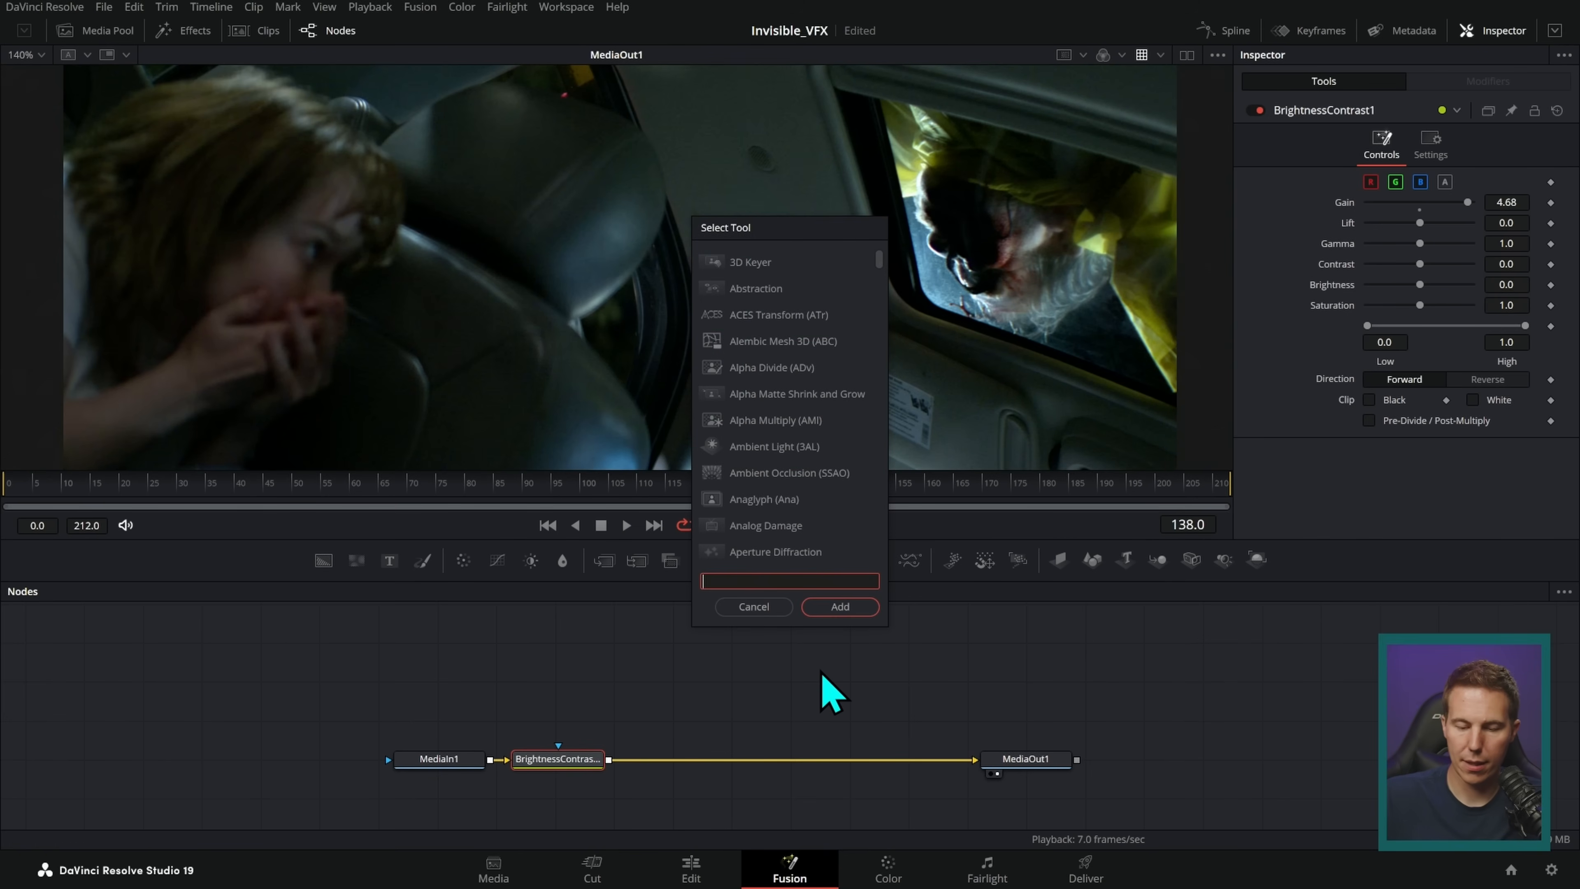
text(pla)
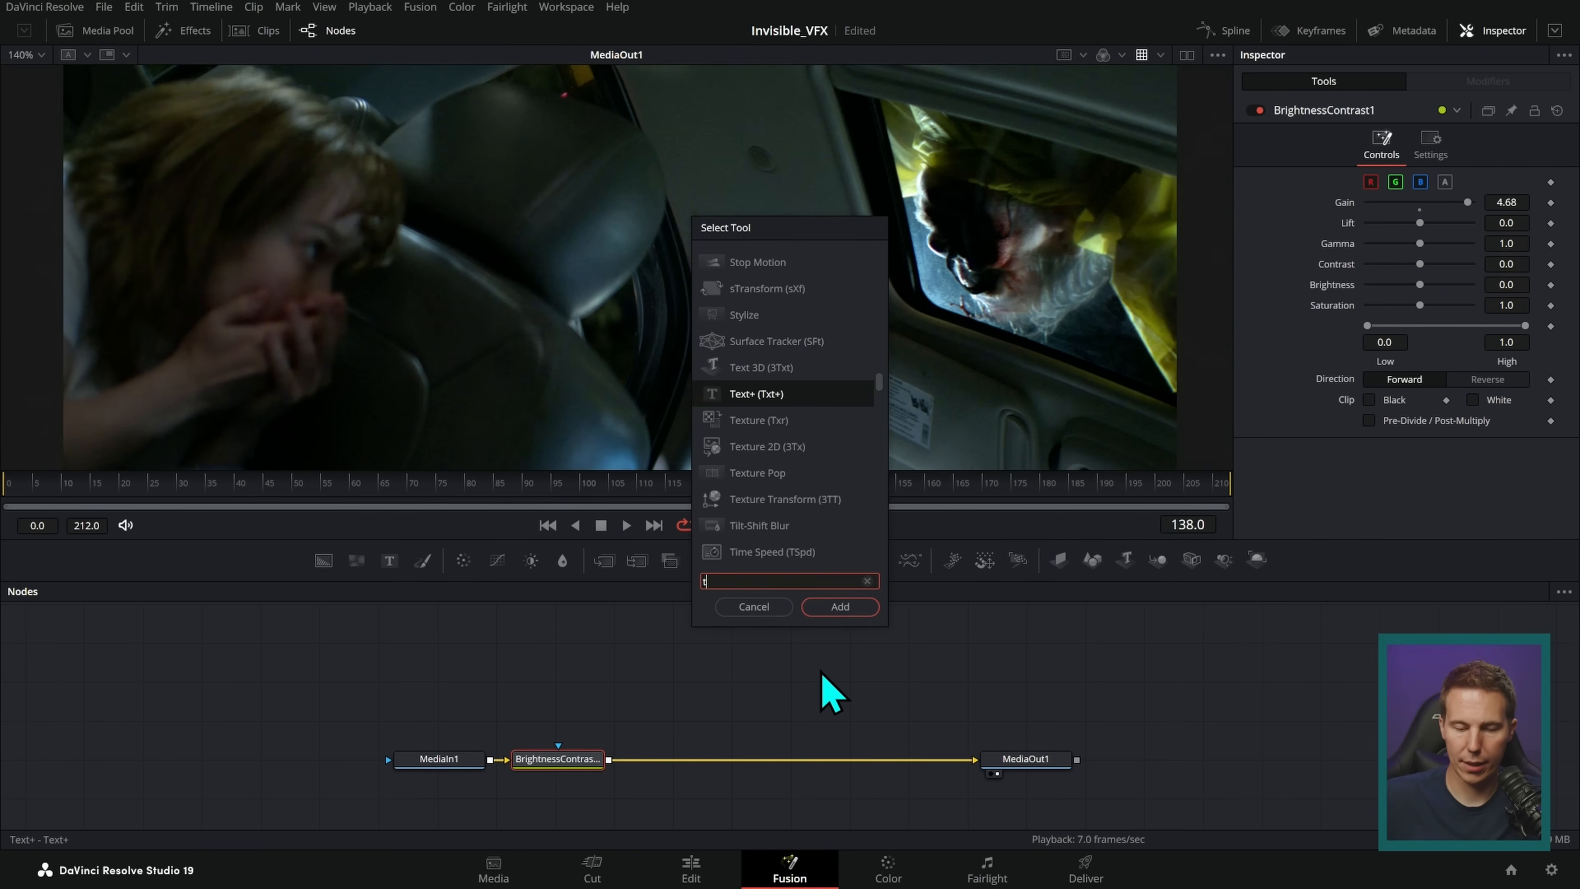
key(Return)
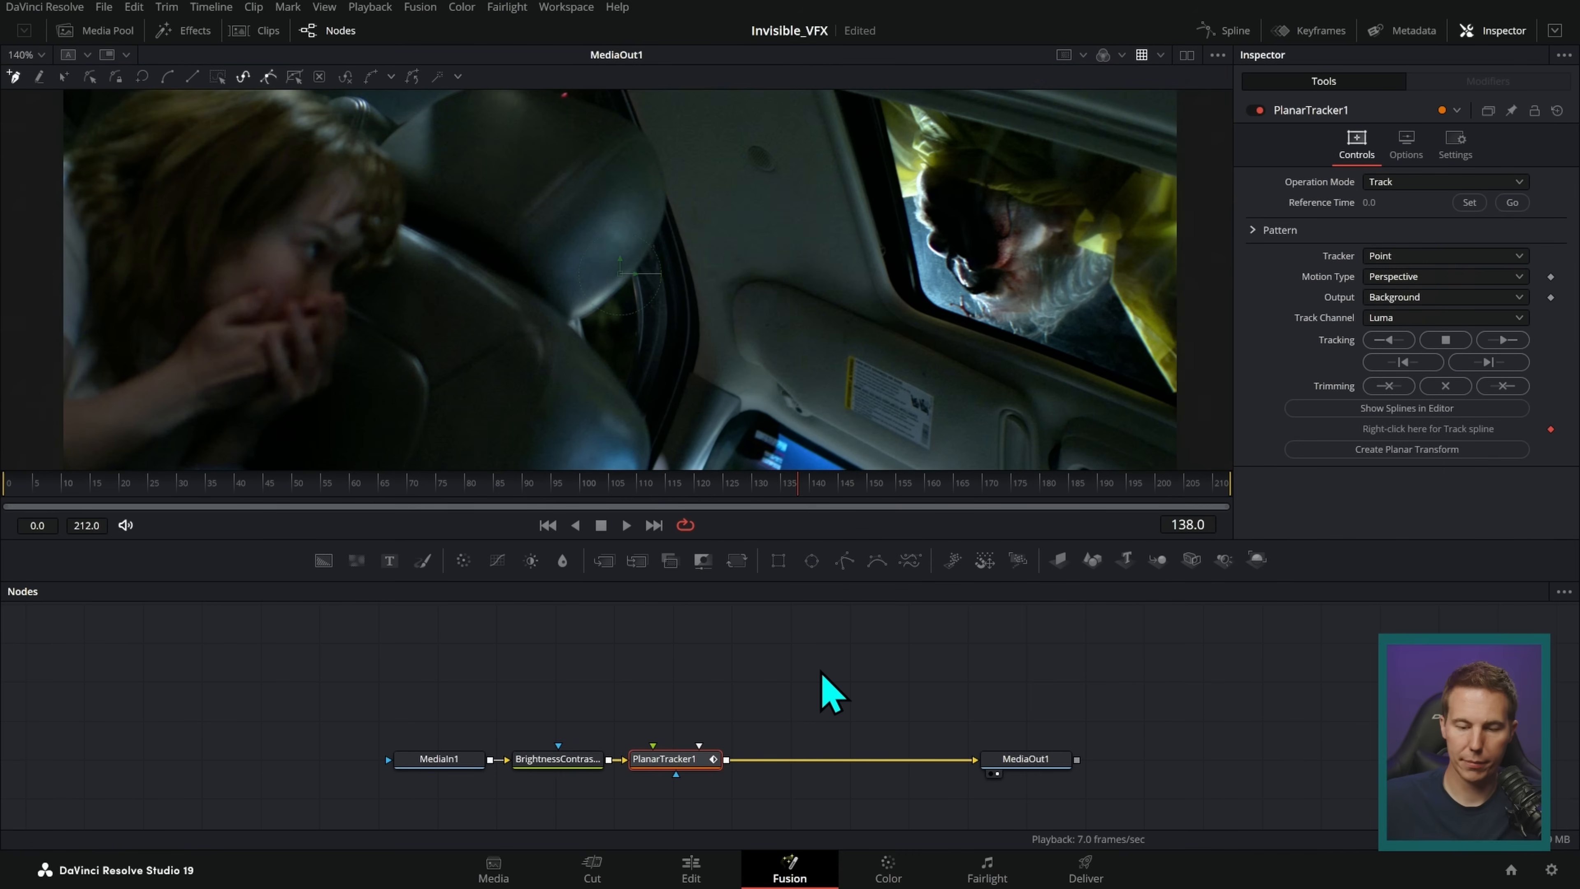
- Play and scrub through the sunroof close-up to examine the motion, stopping at frame 139
scroll(892, 342, up, 5)
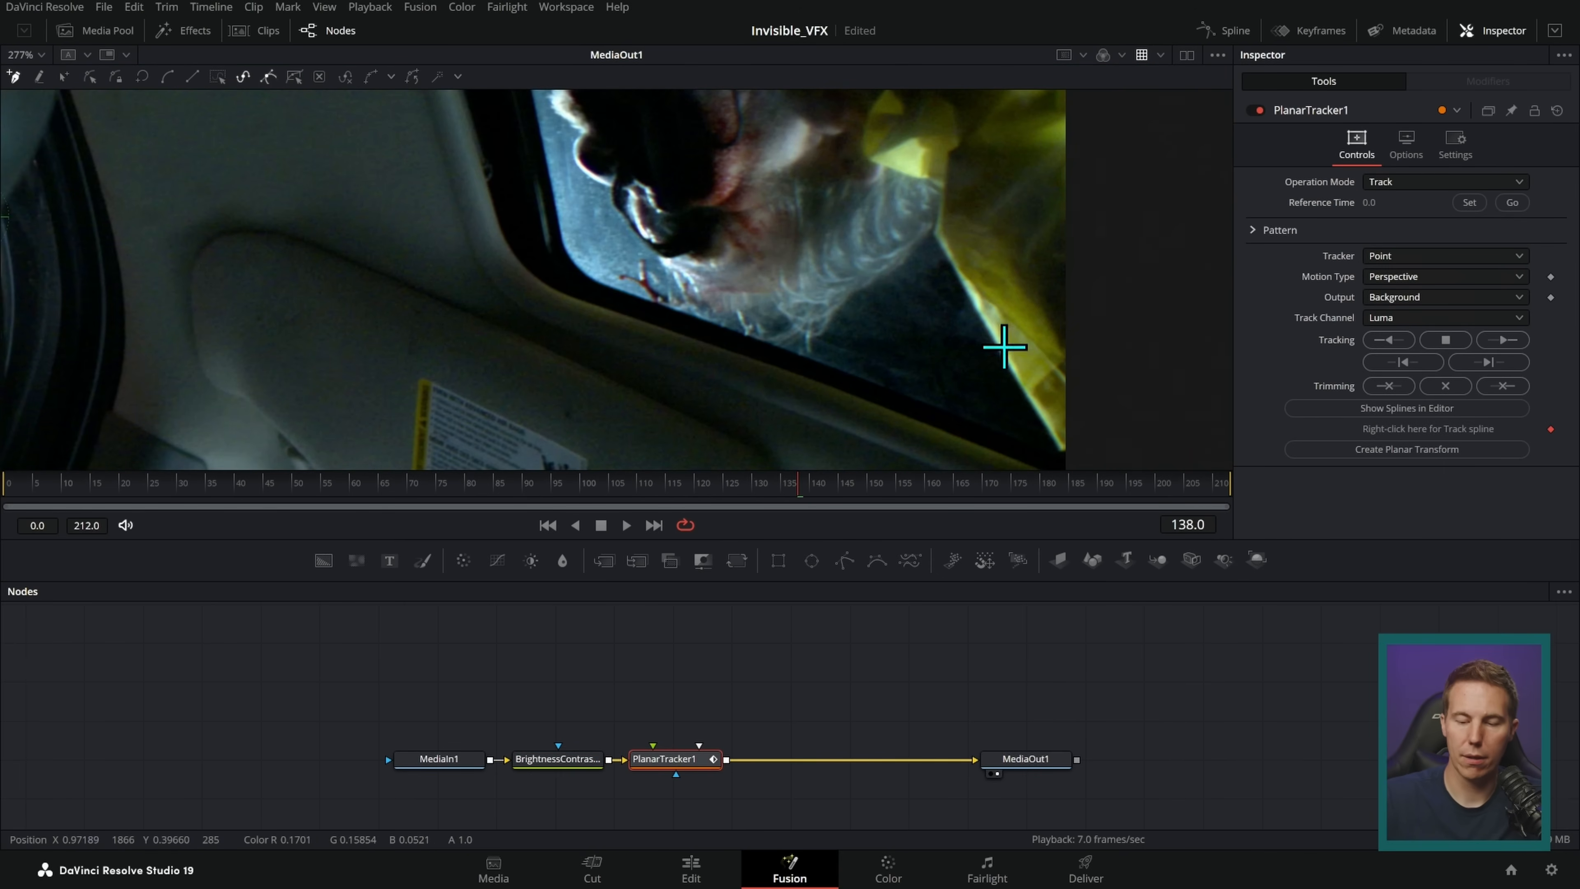
key(space)
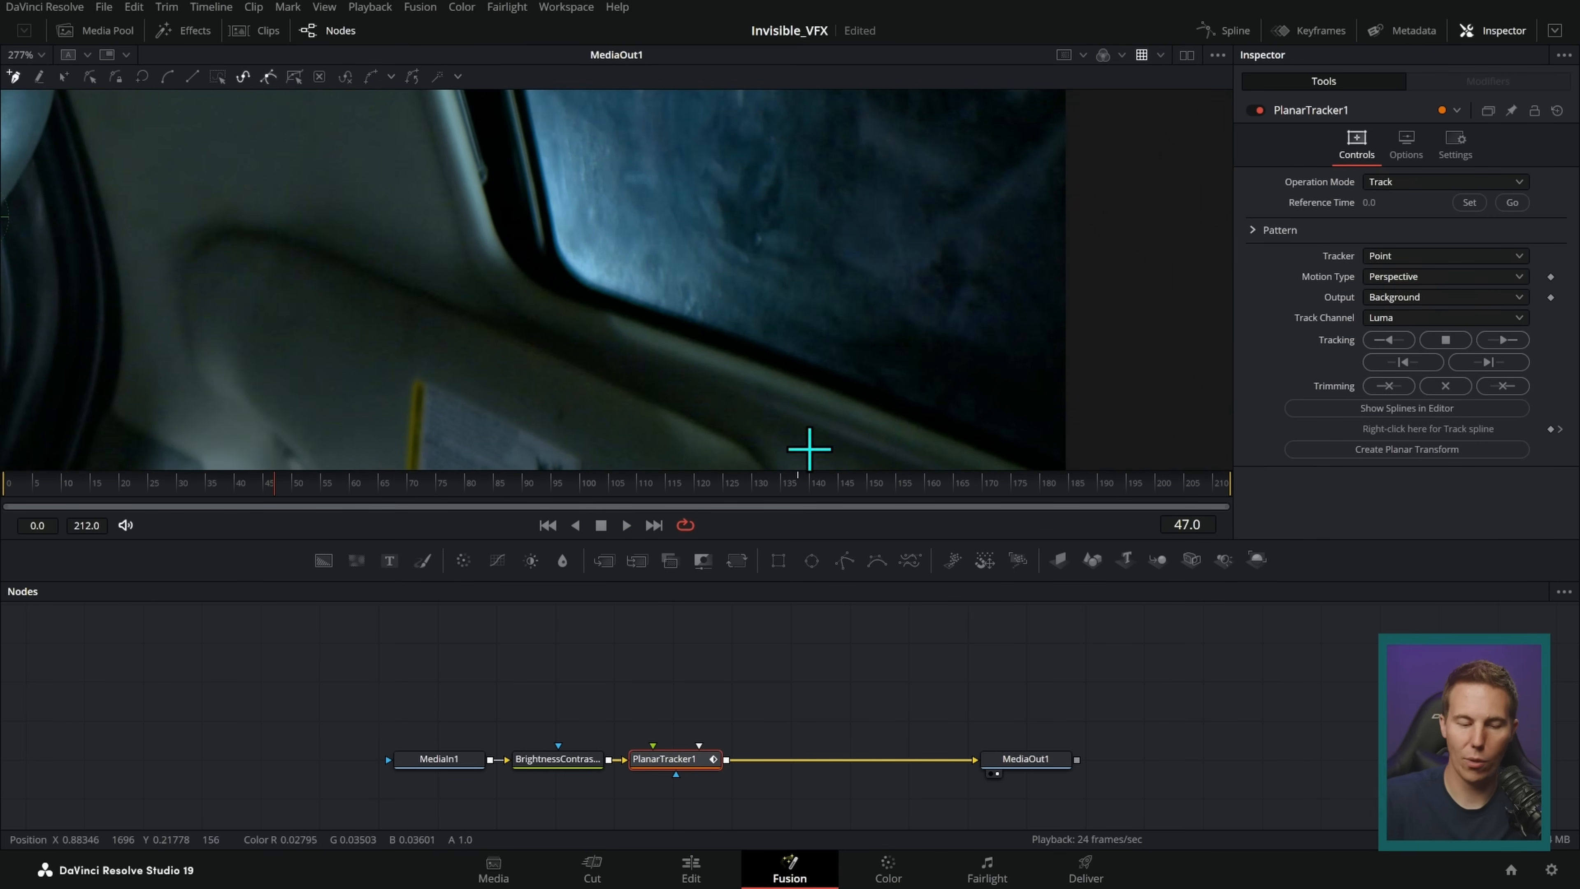
click(32, 488)
drag(30, 490, 816, 495)
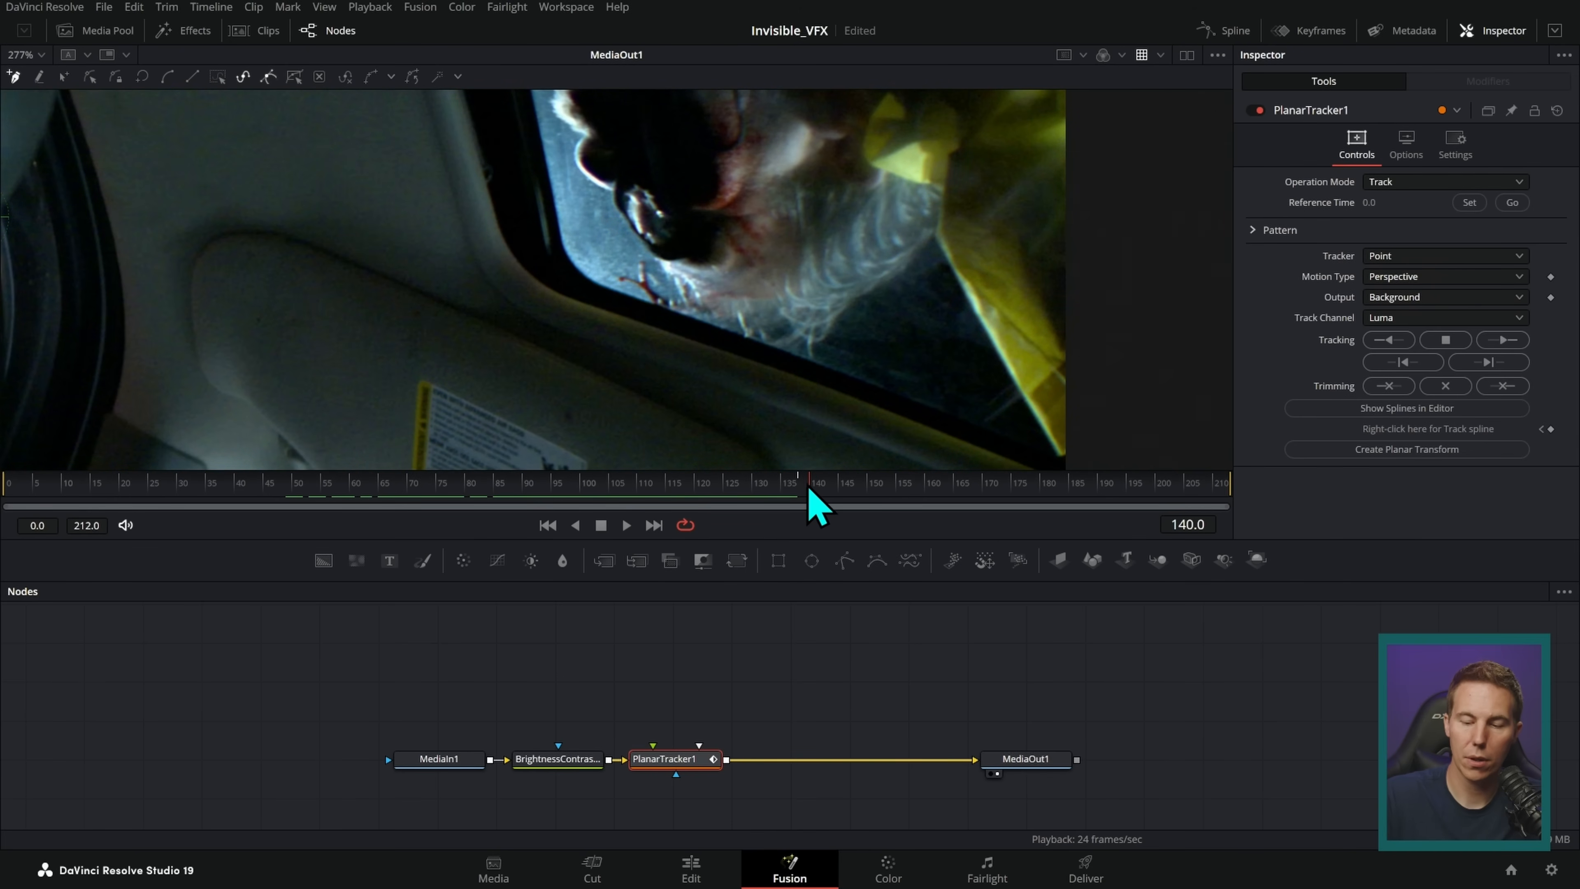
click(807, 496)
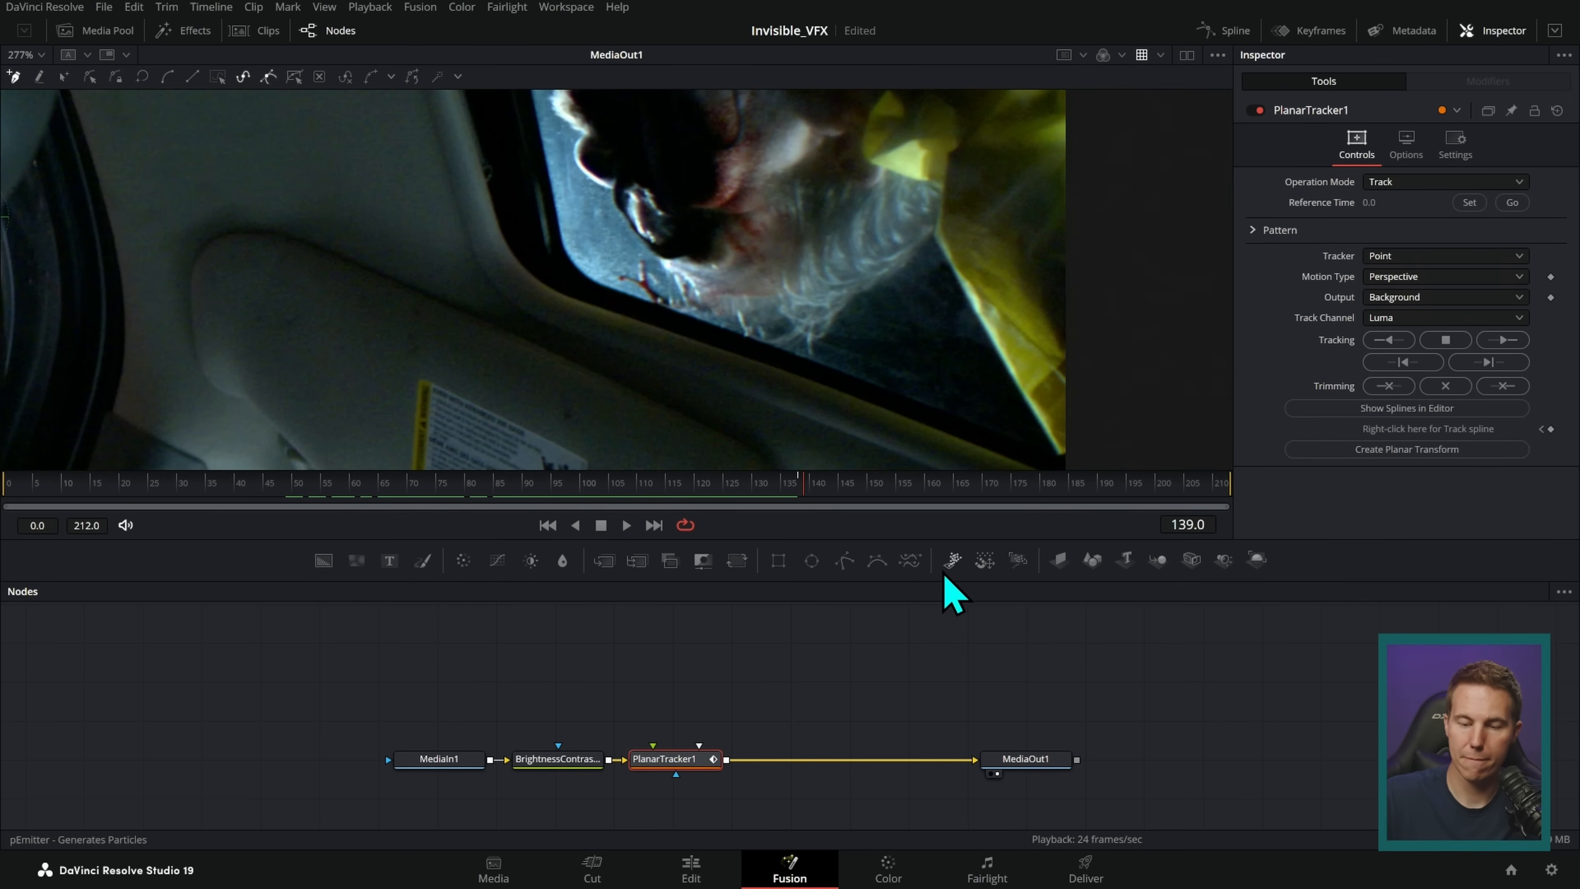
- Draw a closed planar tracking outline at frame 139 around the sunroof's lower edge, sun visor and roof lining, excluding the yellow raincoat
click(1041, 440)
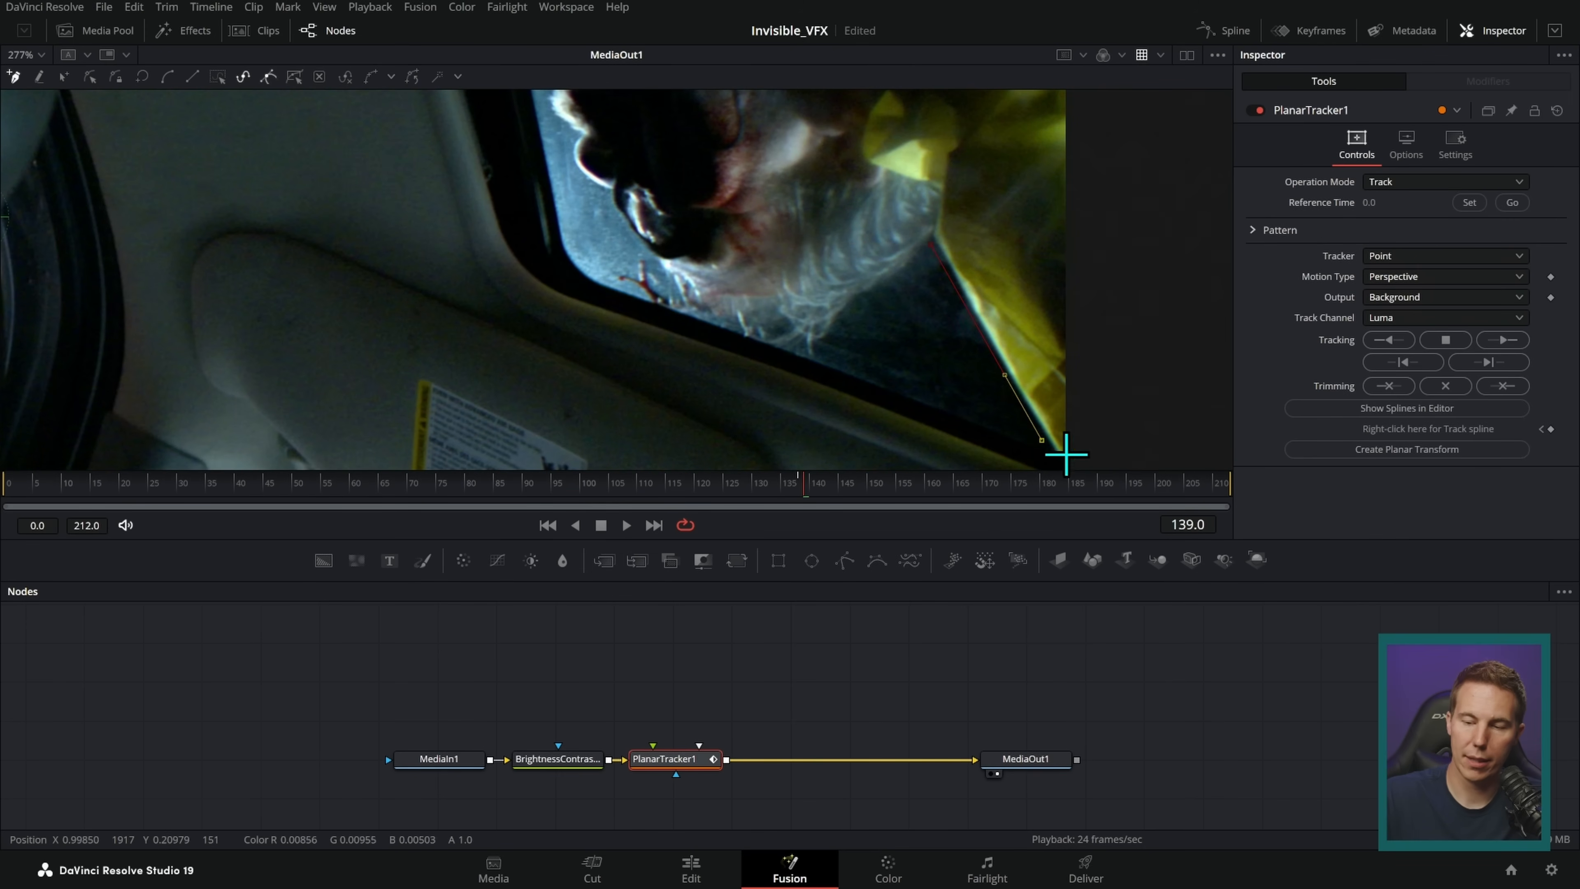
scroll(1057, 373, down, 2)
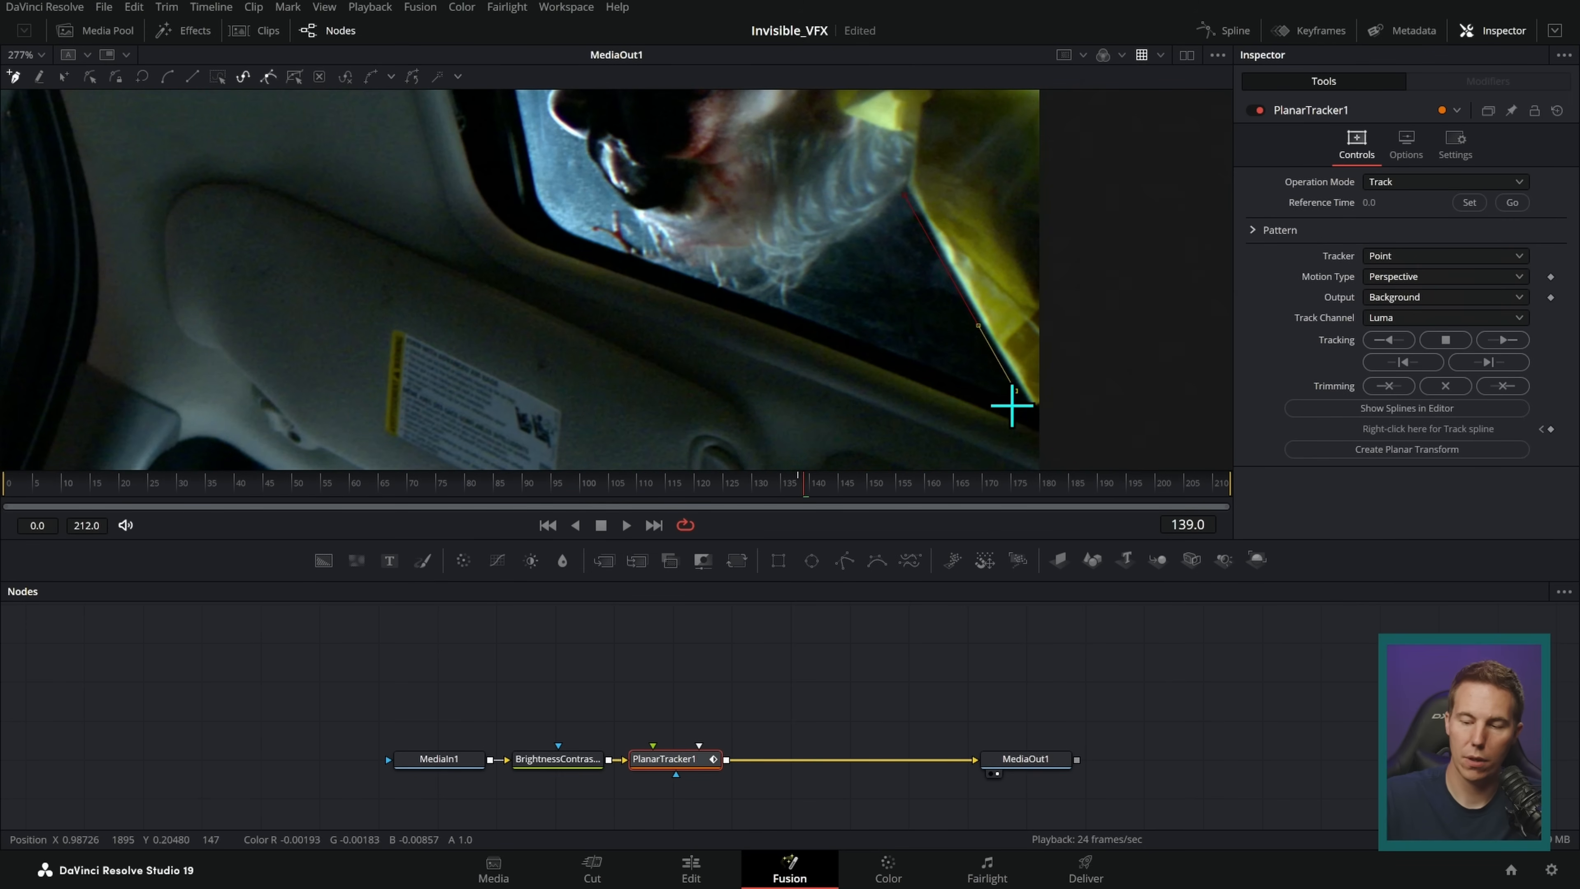
click(778, 312)
click(748, 299)
click(734, 291)
click(825, 201)
click(882, 134)
click(922, 107)
click(851, 100)
click(720, 182)
click(558, 325)
scroll(847, 239, down, 3)
click(628, 290)
click(740, 357)
click(796, 389)
click(974, 421)
click(1050, 317)
click(1067, 294)
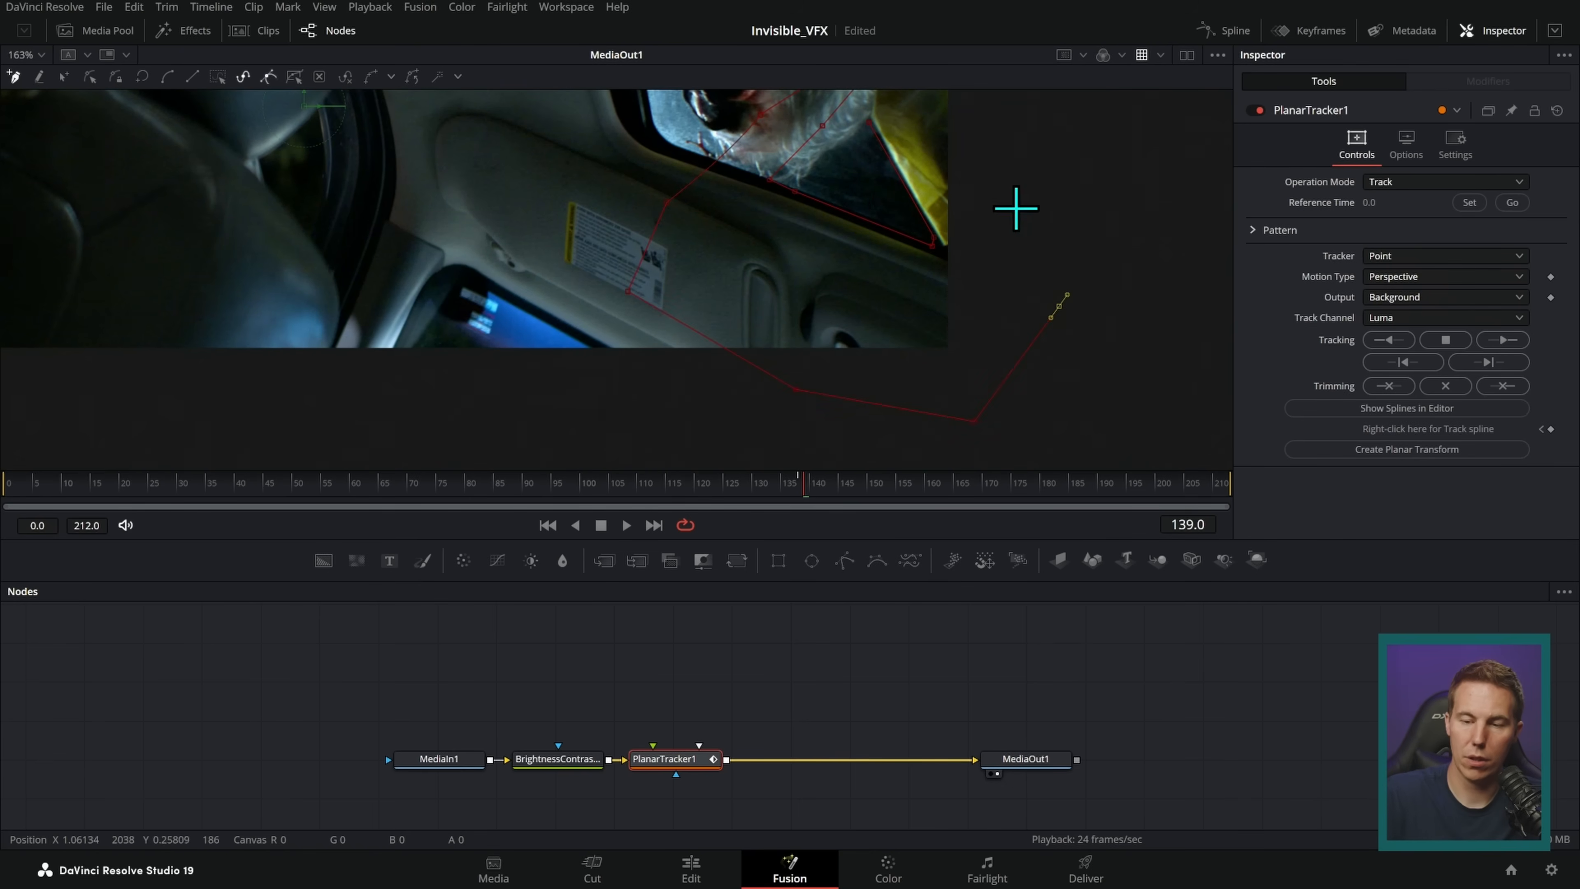
drag(994, 154, 893, 249)
click(868, 211)
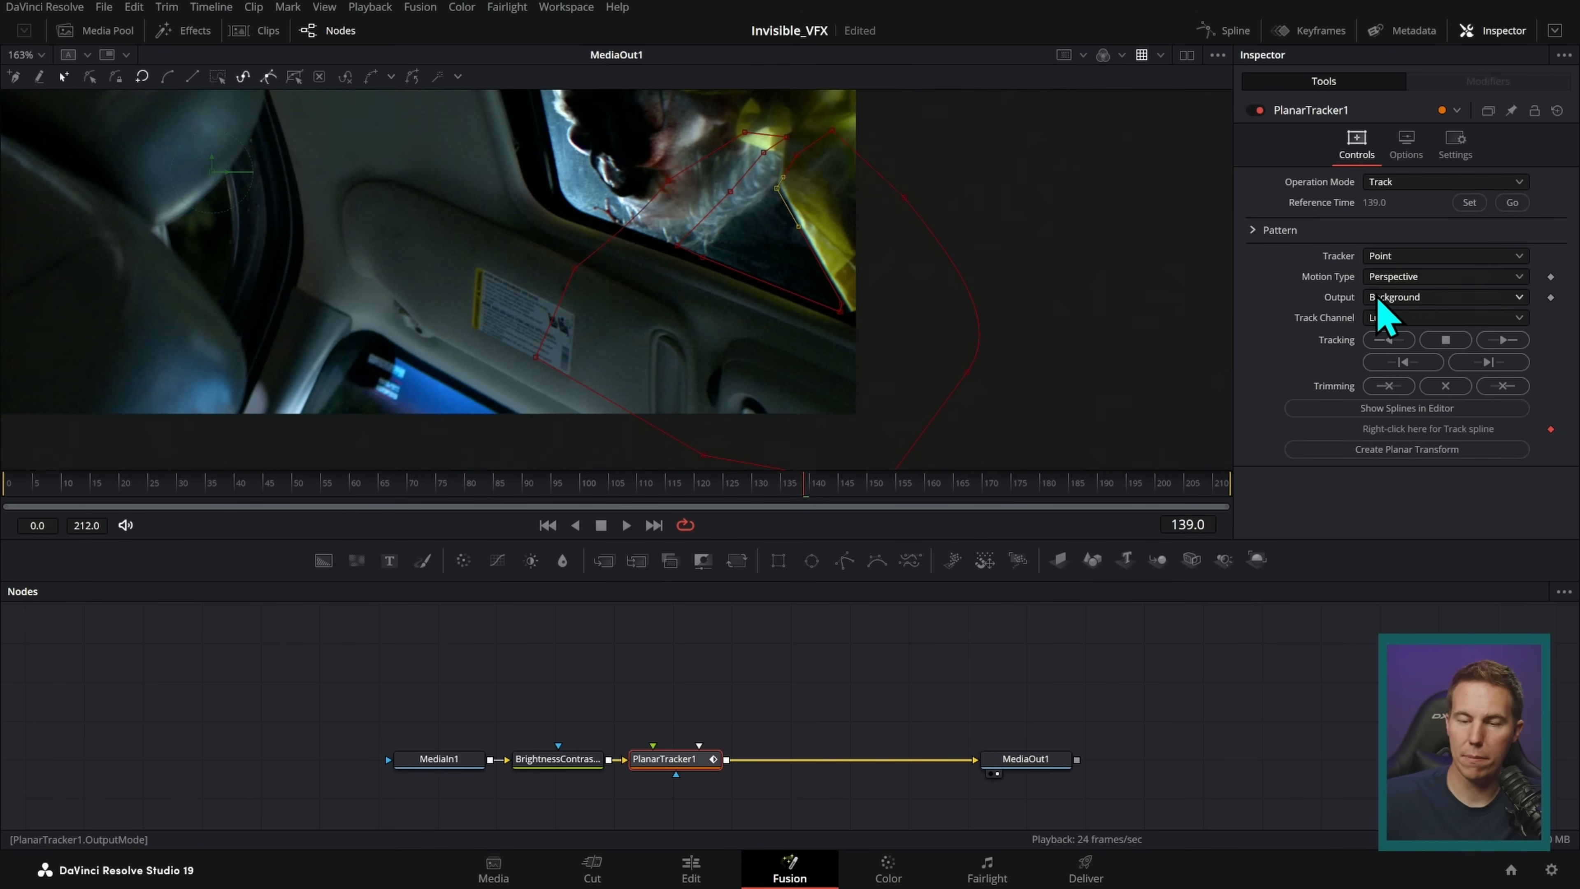
- Set the planar tracker's Motion Type to Translation, Rotation, Scale and track forward to the end of the shot
click(1424, 277)
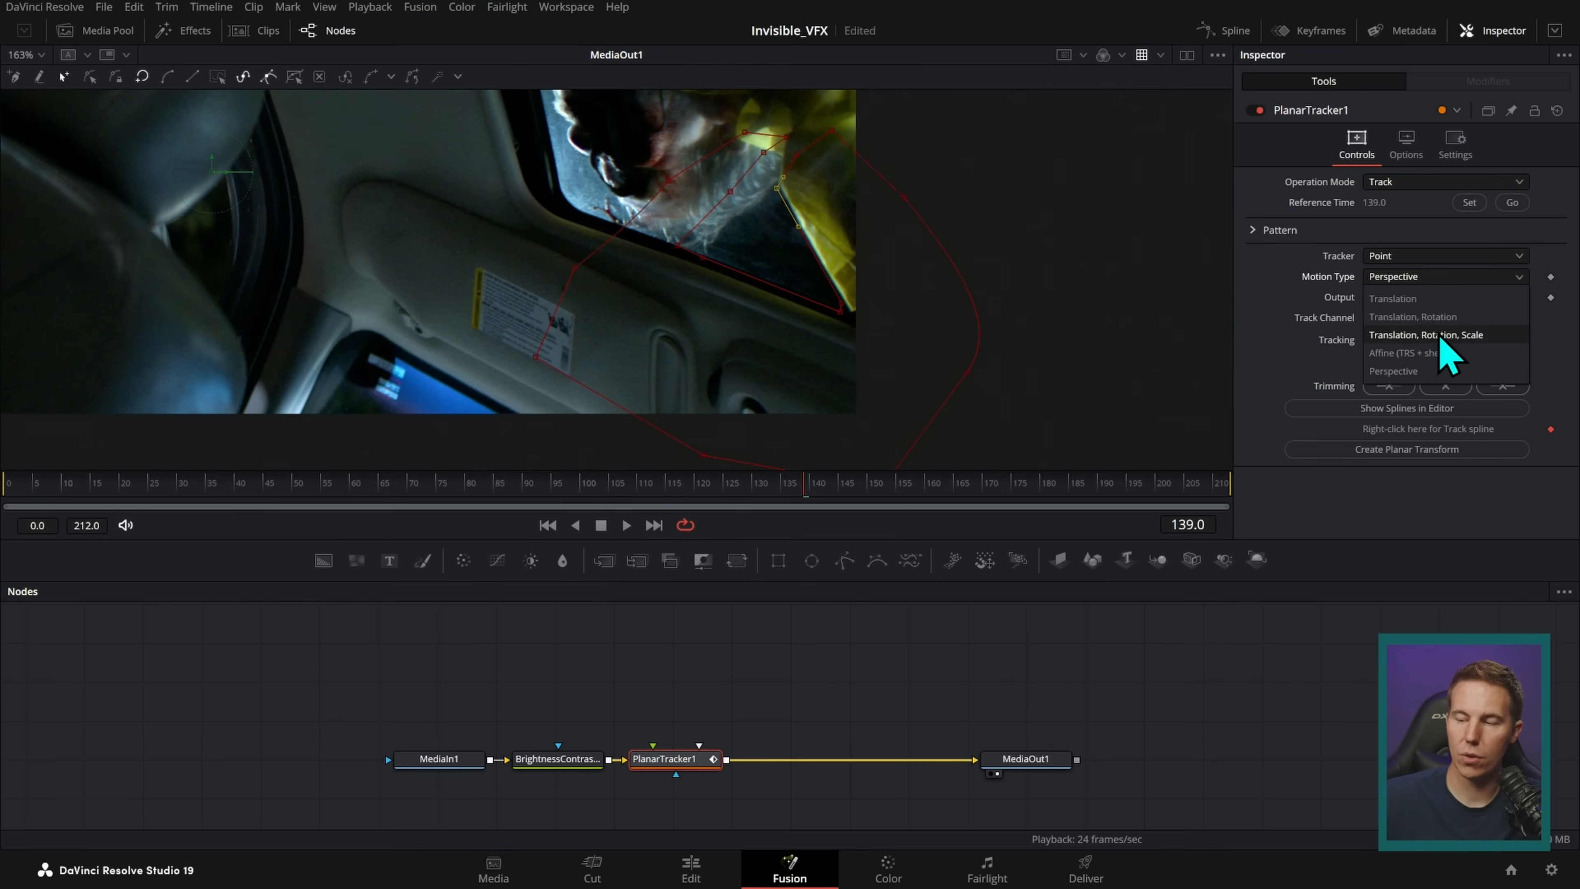
click(1440, 318)
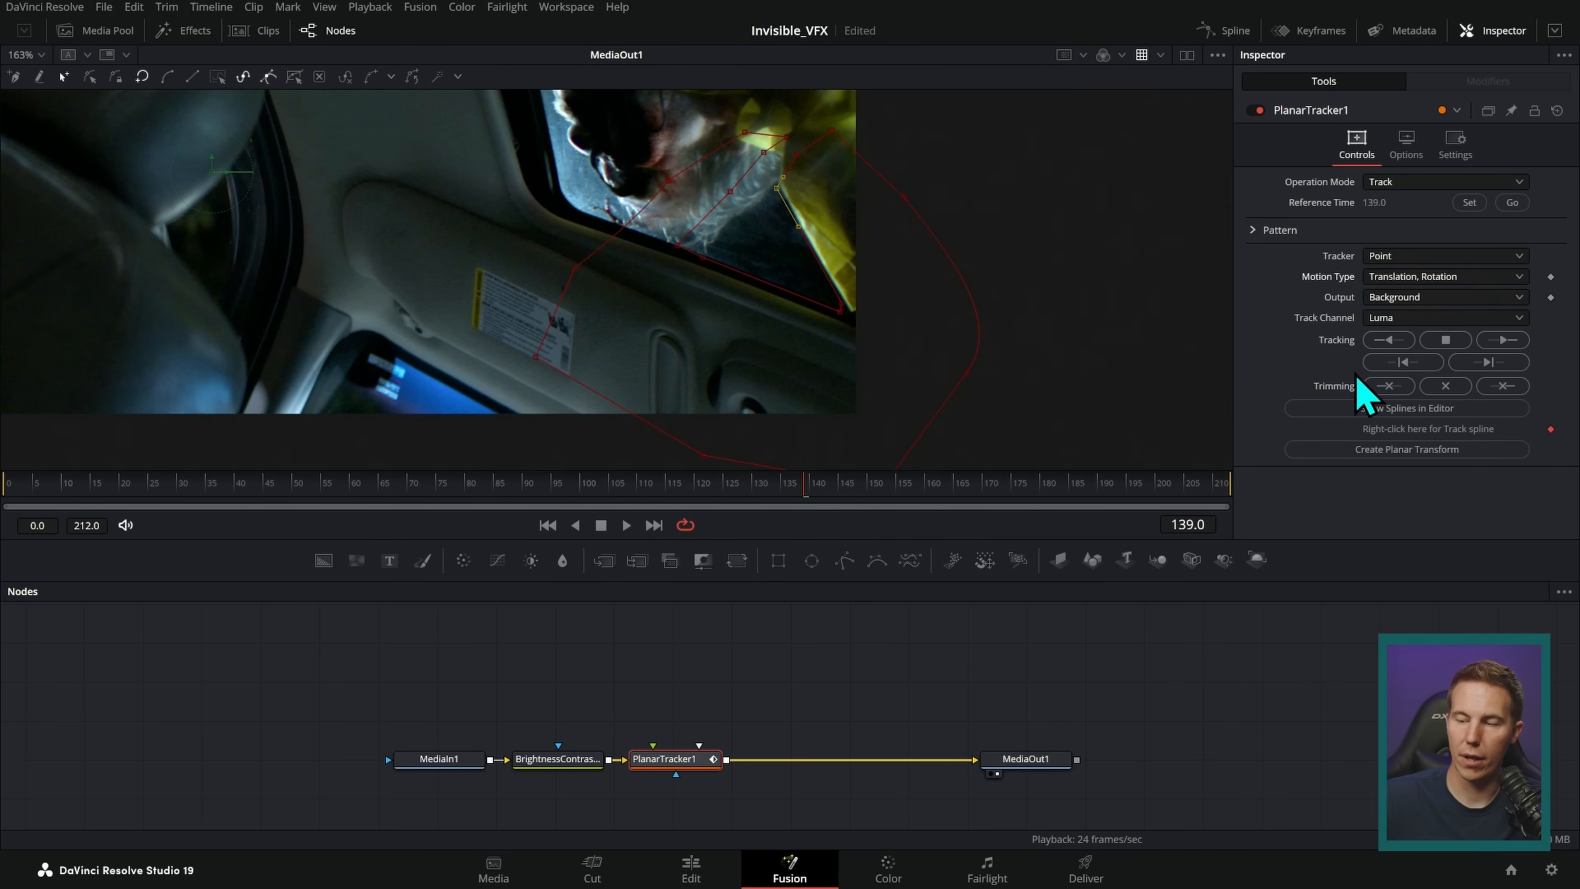
click(1456, 278)
click(1452, 344)
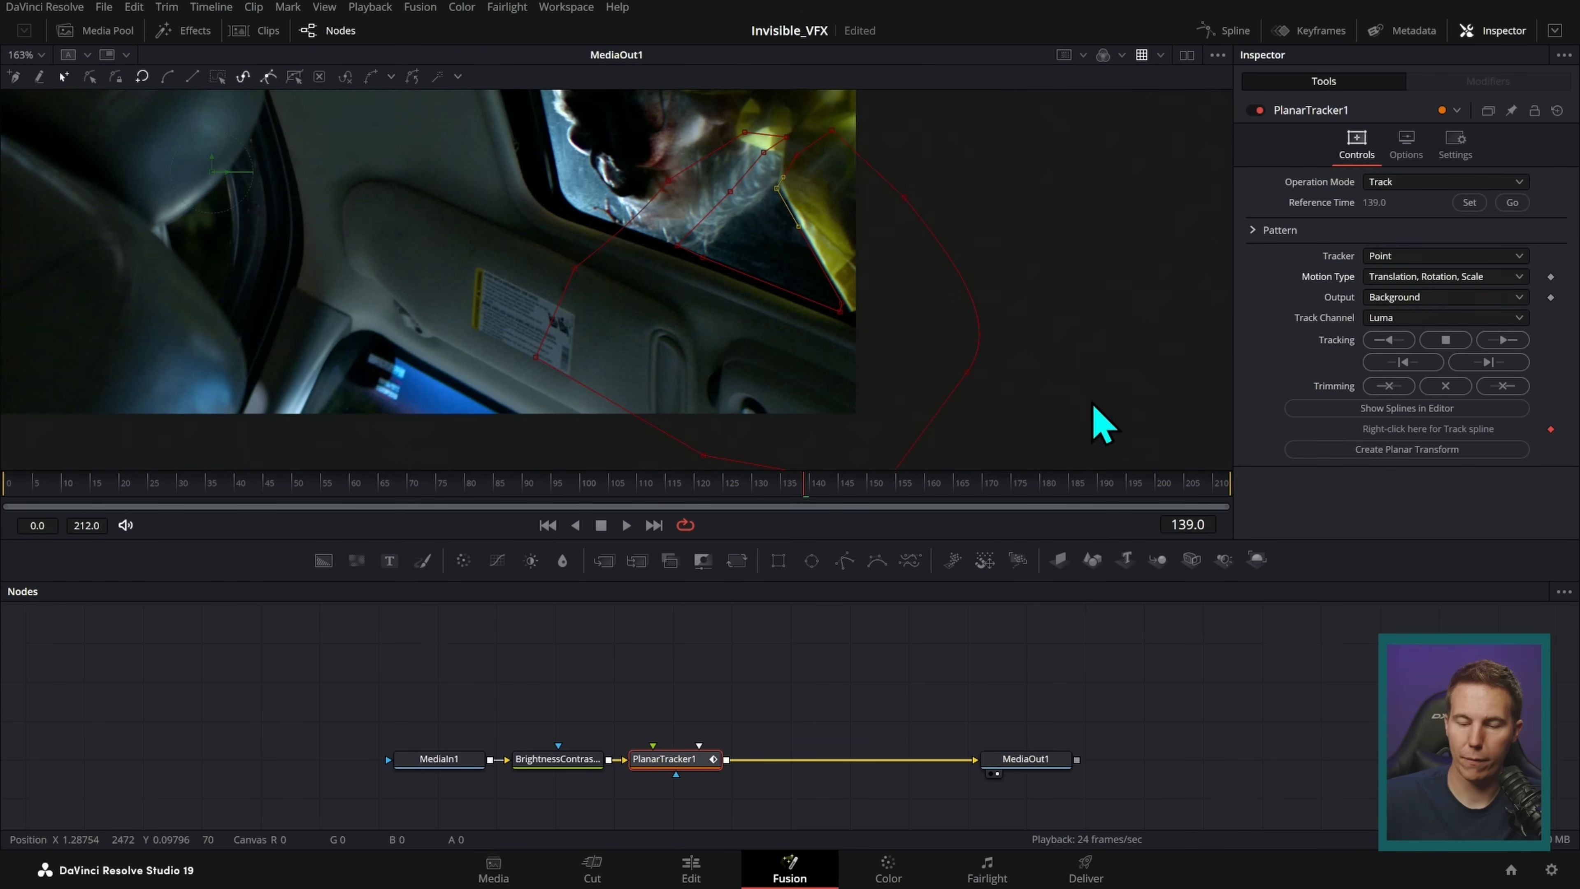
click(1506, 341)
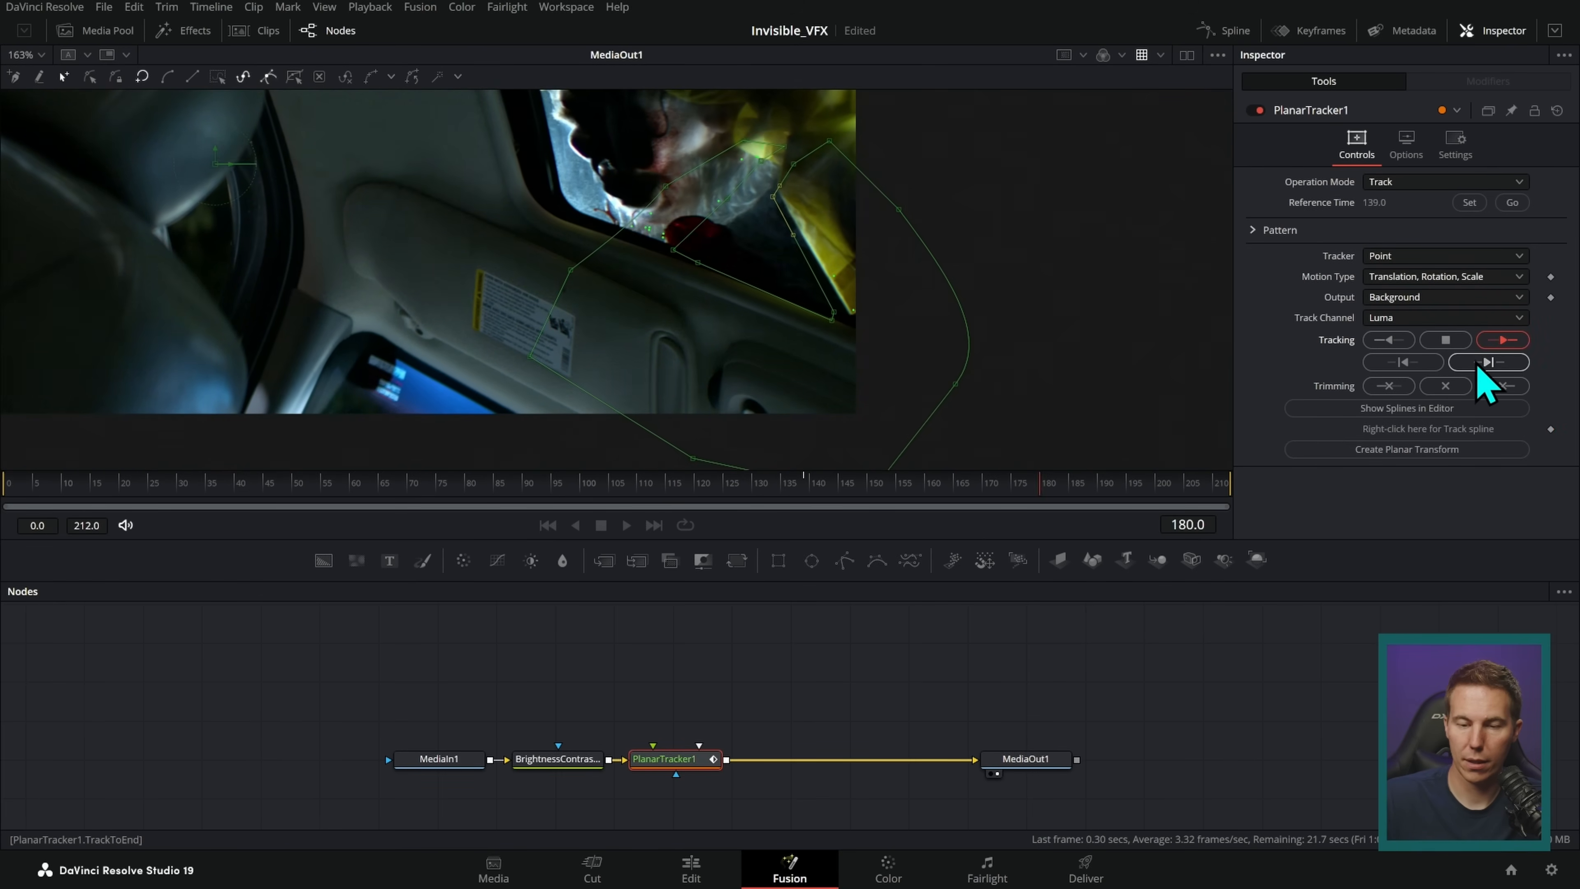
- Scrub through the tracked frames to check the outline, stop at frame 155, and reset PlanarTracker1 to its defaults
drag(1199, 505, 882, 529)
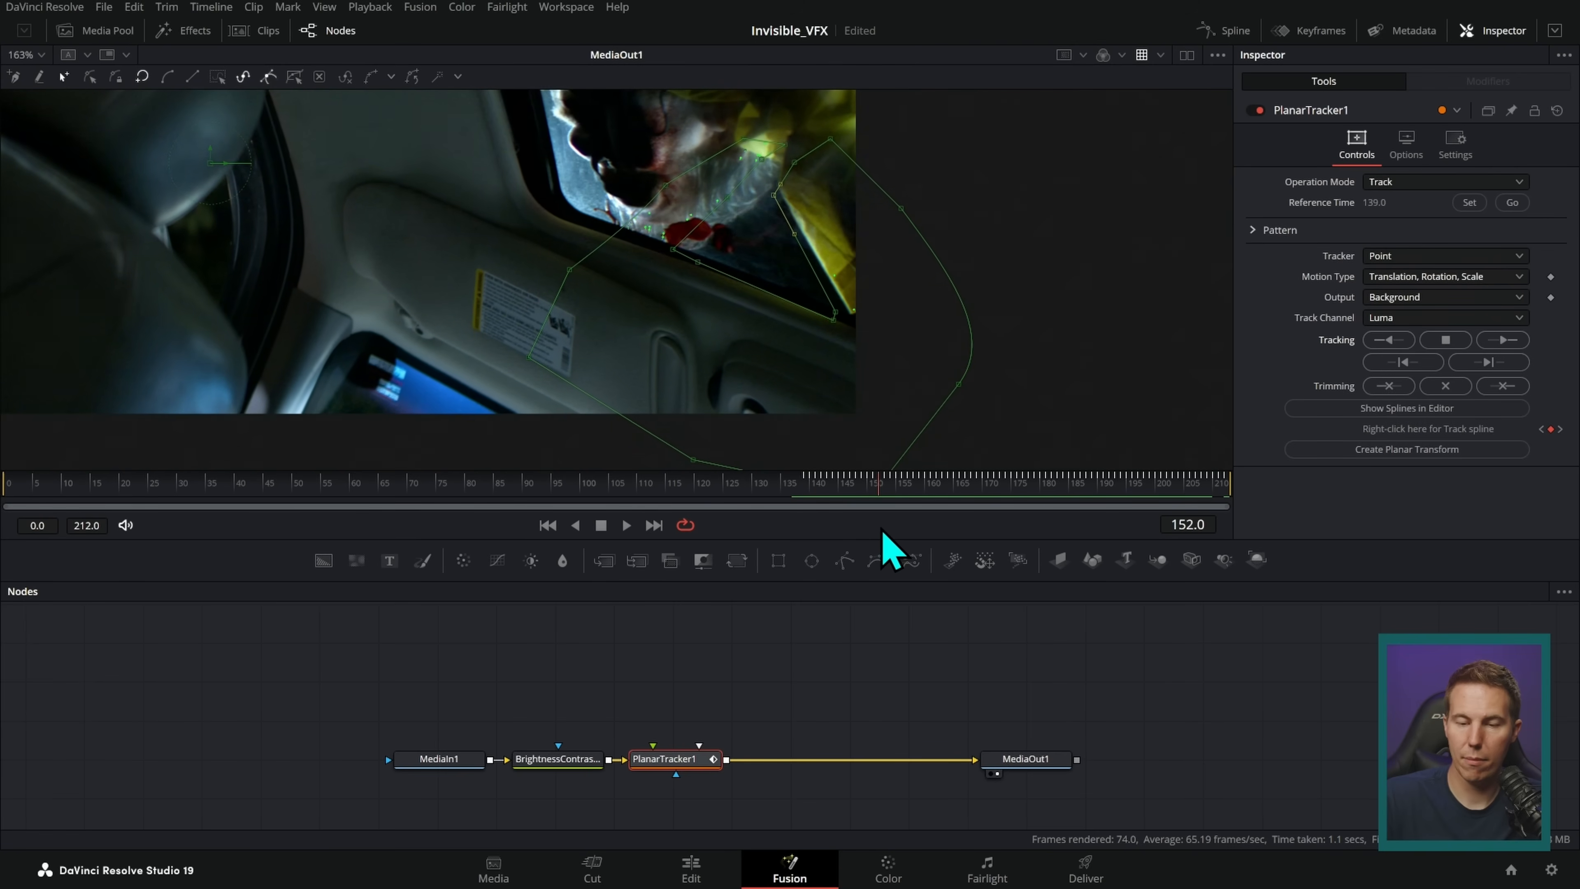
scroll(765, 249, up, 4)
click(867, 491)
mouse_move(866, 491)
mouse_down()
mouse_move(839, 515)
mouse_move(883, 498)
mouse_up()
drag(861, 508, 896, 507)
click(1557, 110)
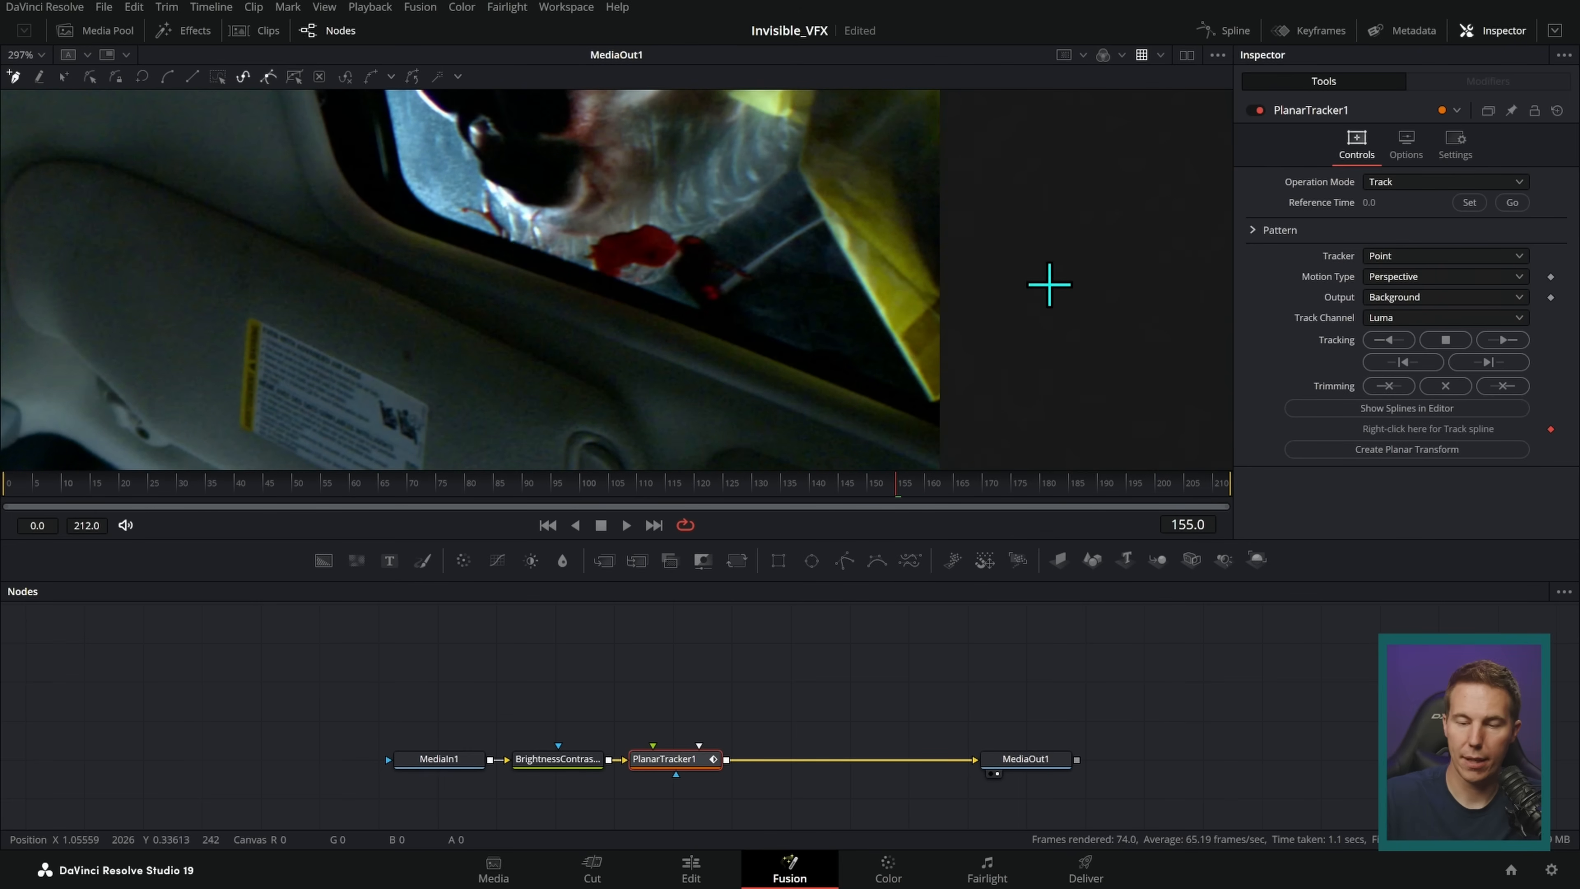
- Draw a closed planar tracking outline at frame 139 along the sunroof's lower edge, around the sun visor, roof lining and yellow raincoat edge
drag(903, 506, 809, 508)
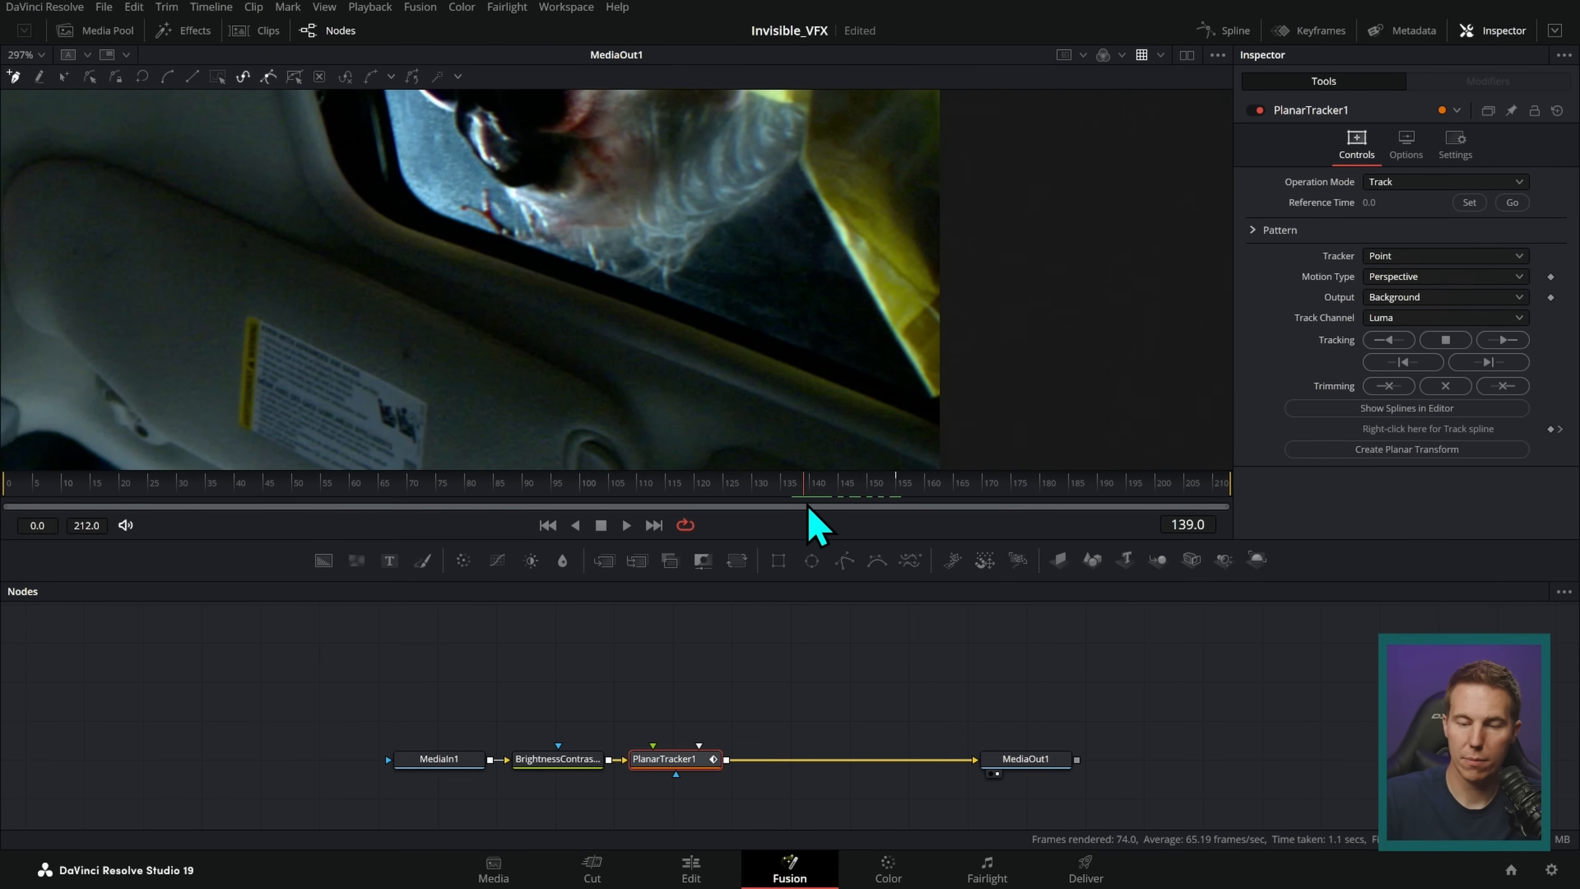
click(793, 154)
click(914, 383)
click(666, 280)
click(584, 266)
click(545, 257)
click(453, 217)
click(407, 197)
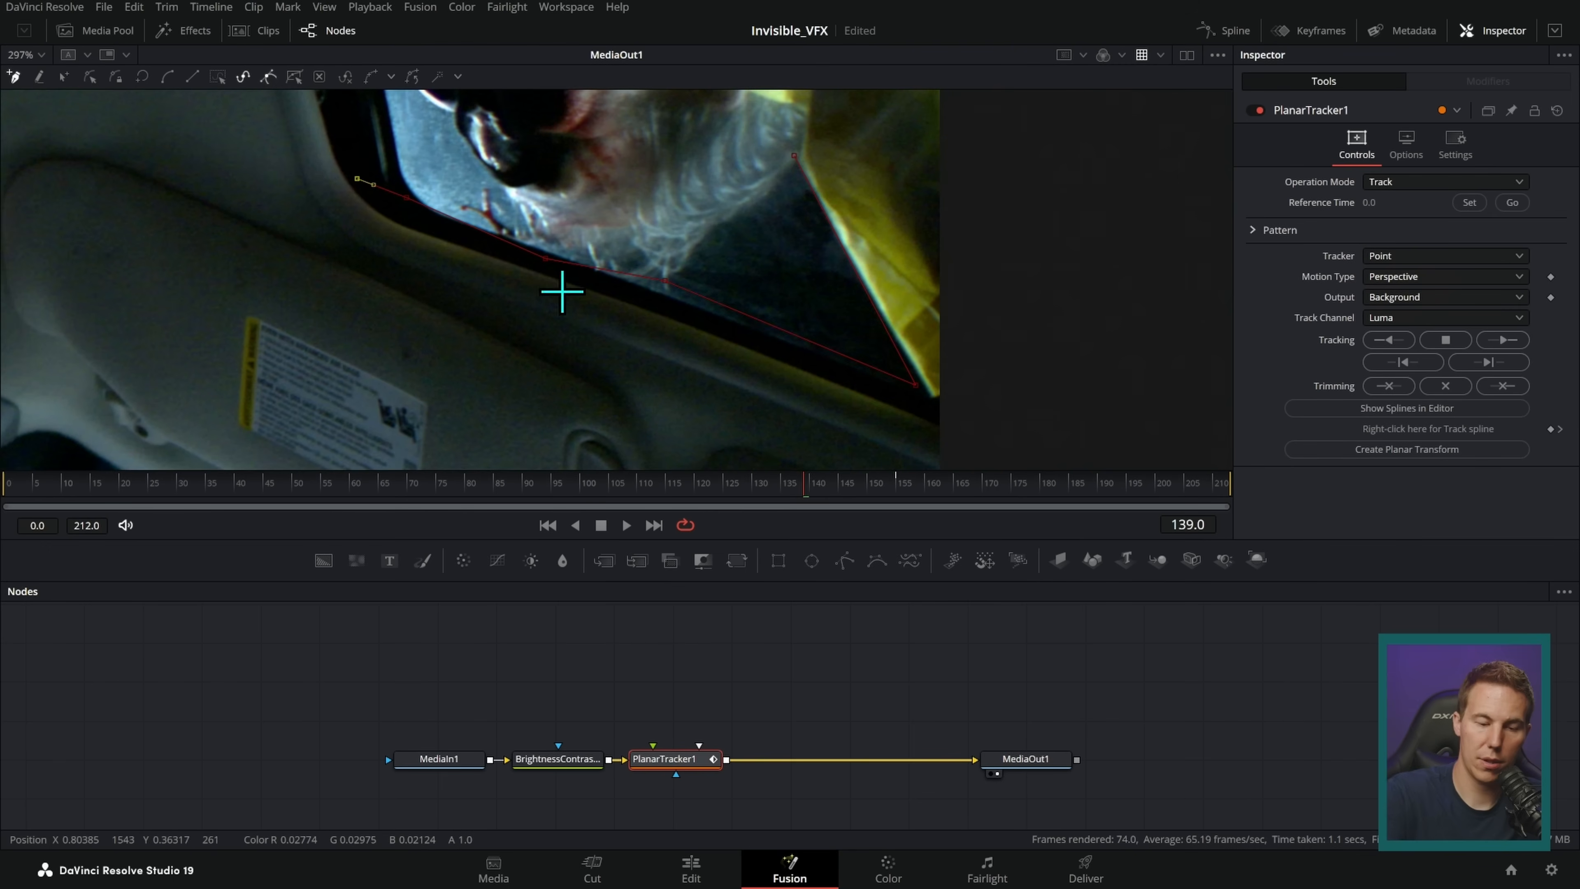
scroll(530, 218, down, 2)
scroll(266, 318, down, 2)
click(357, 330)
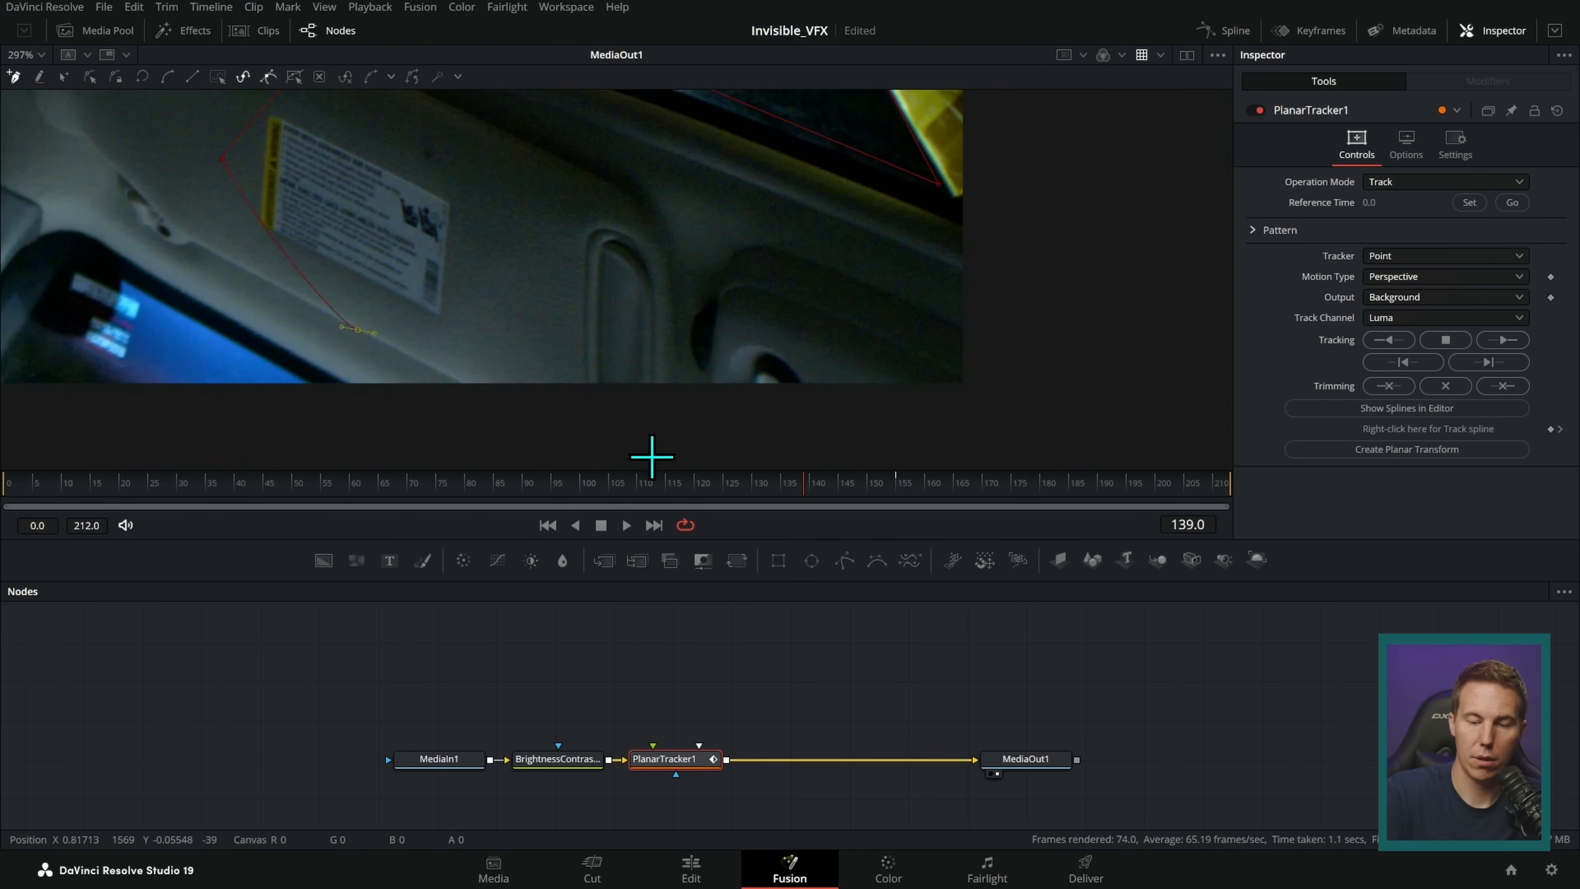
scroll(1026, 249, up, 4)
click(875, 135)
click(812, 128)
click(778, 126)
- Set frame 139 as the reference time, track forward to the end with Perspective motion, and scrub back through the result to frame 147
click(1468, 202)
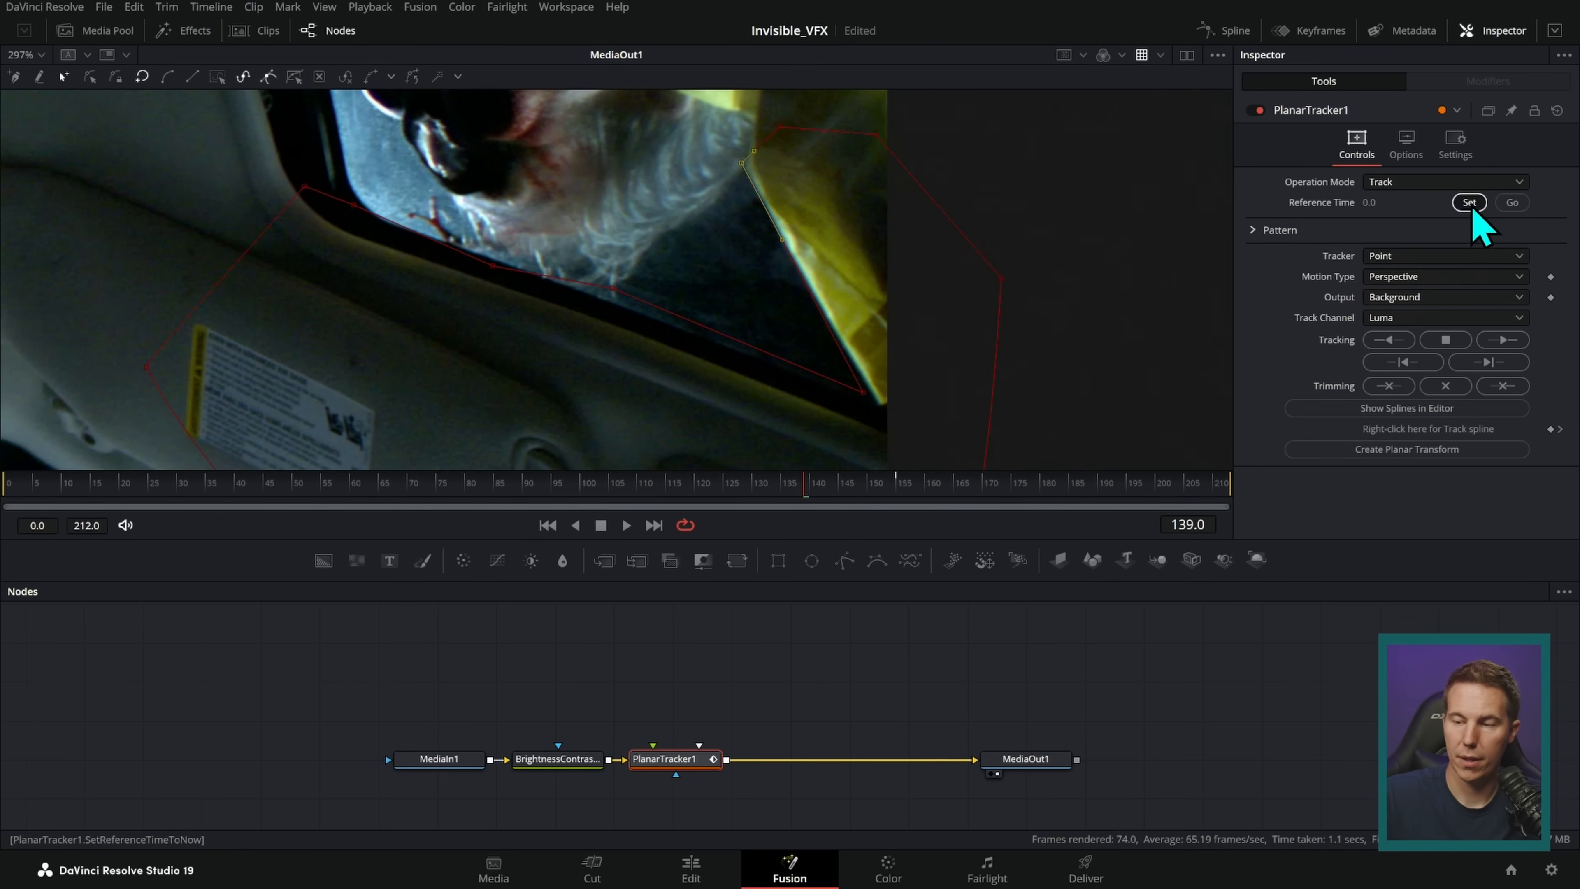
click(1494, 354)
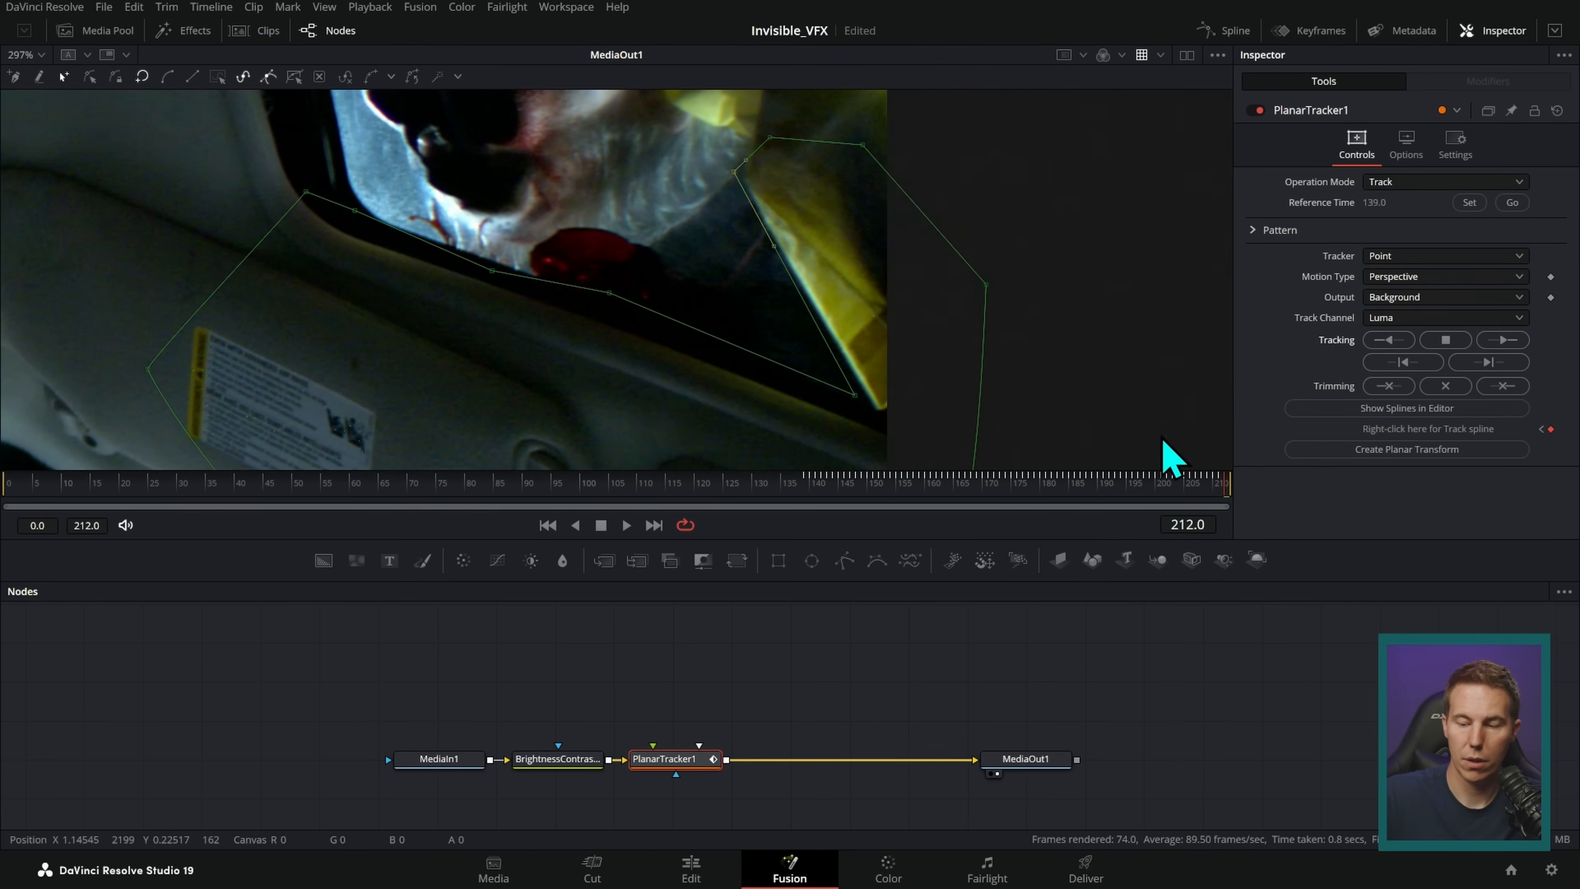
drag(1198, 491, 893, 492)
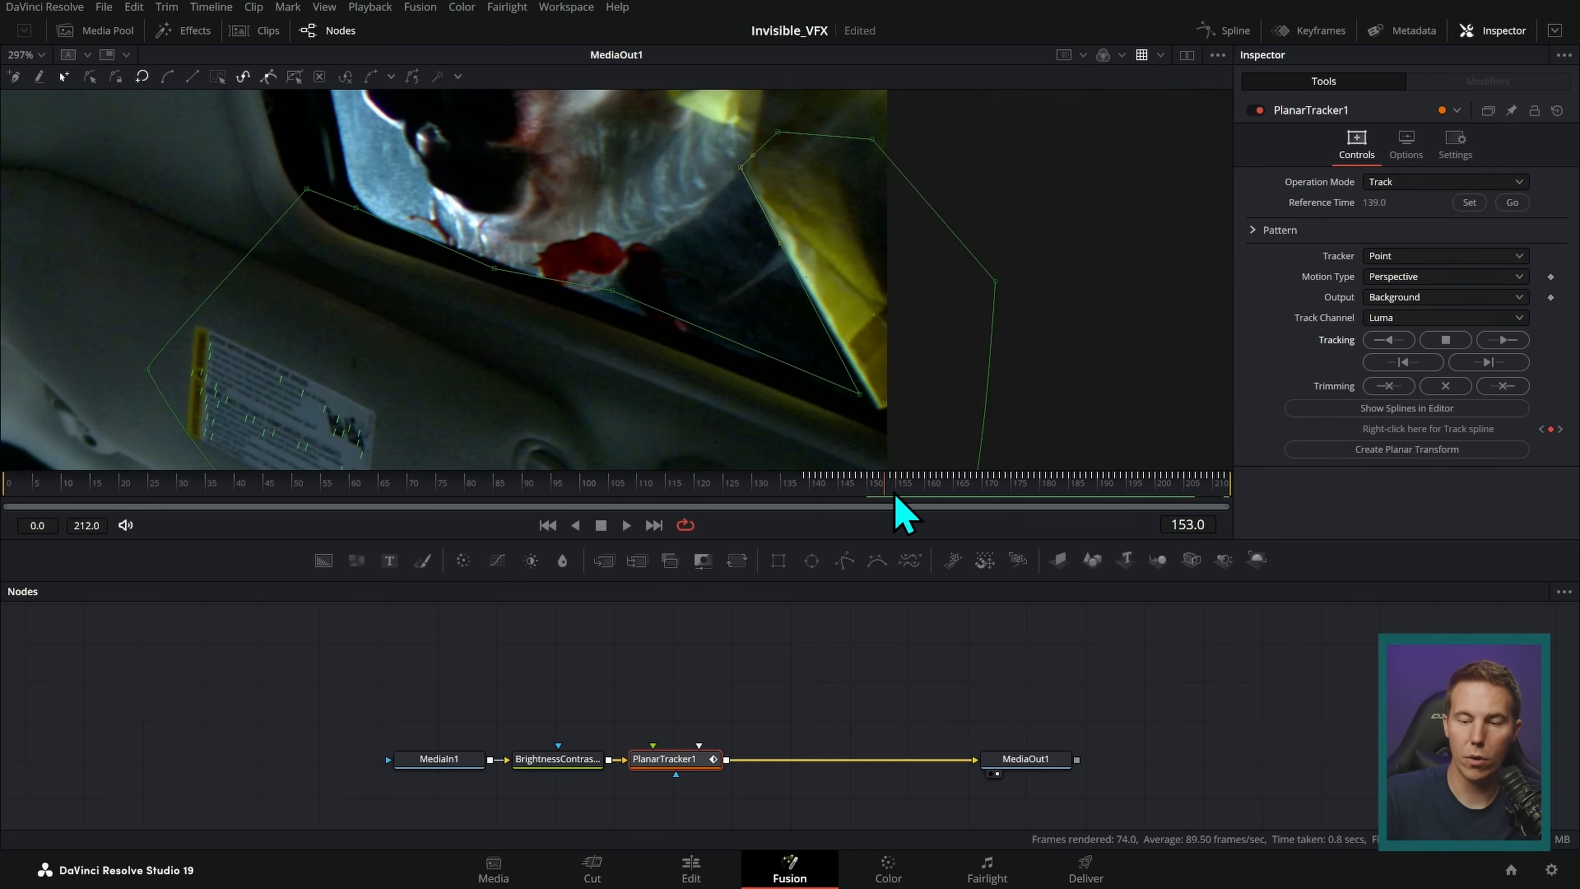
drag(878, 491, 860, 554)
- Check the track in Steady mode by playing and scrubbing the shot to frame 144, and reset PlanarTracker1 to its defaults
click(1399, 183)
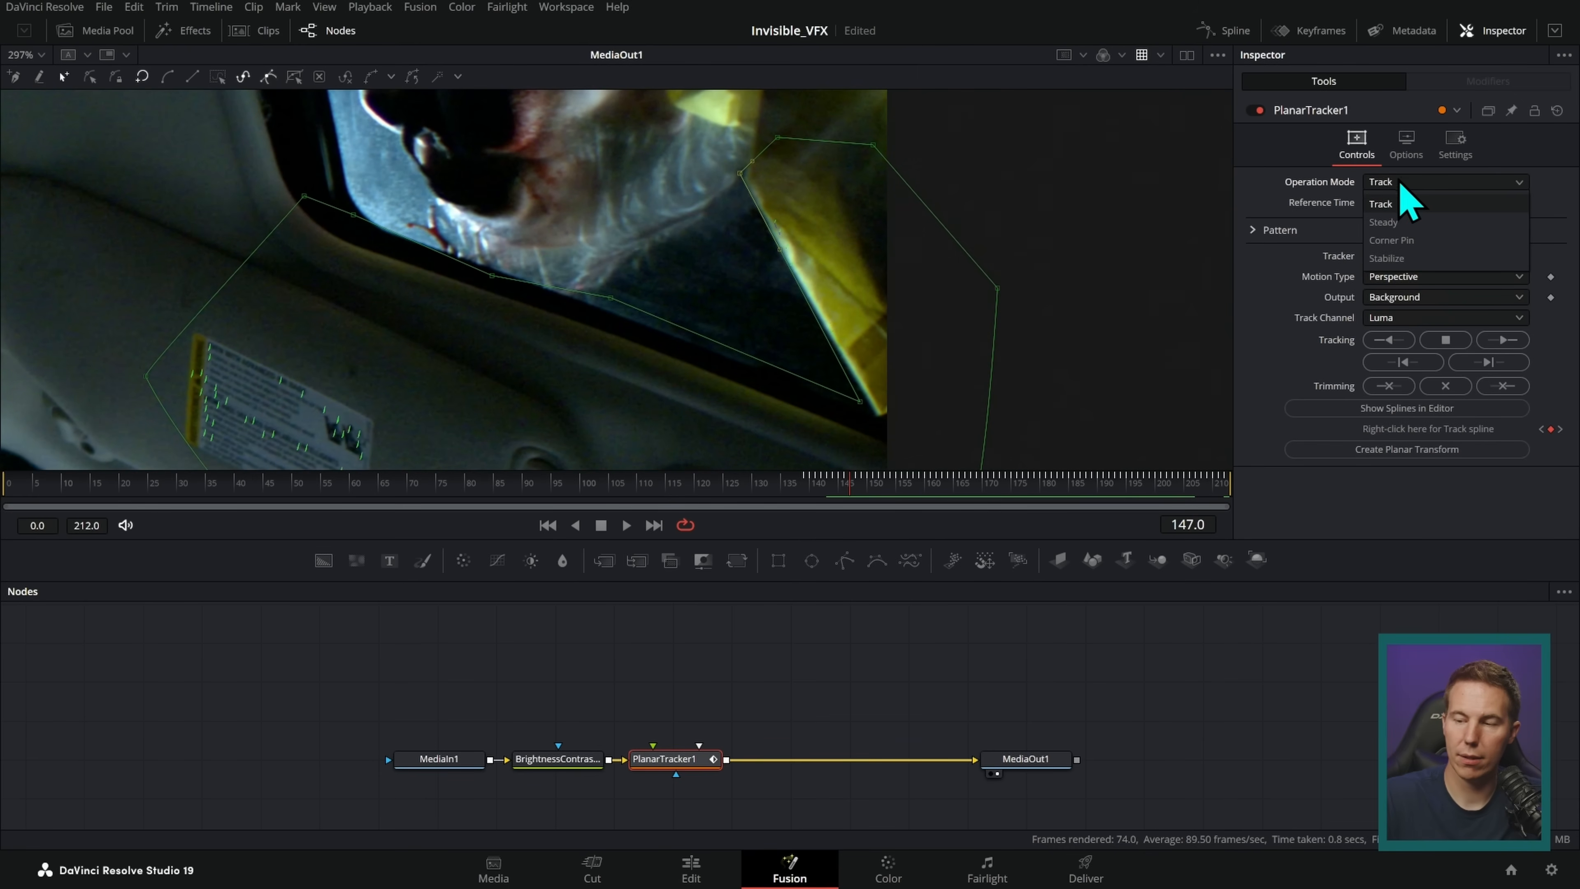
click(1386, 223)
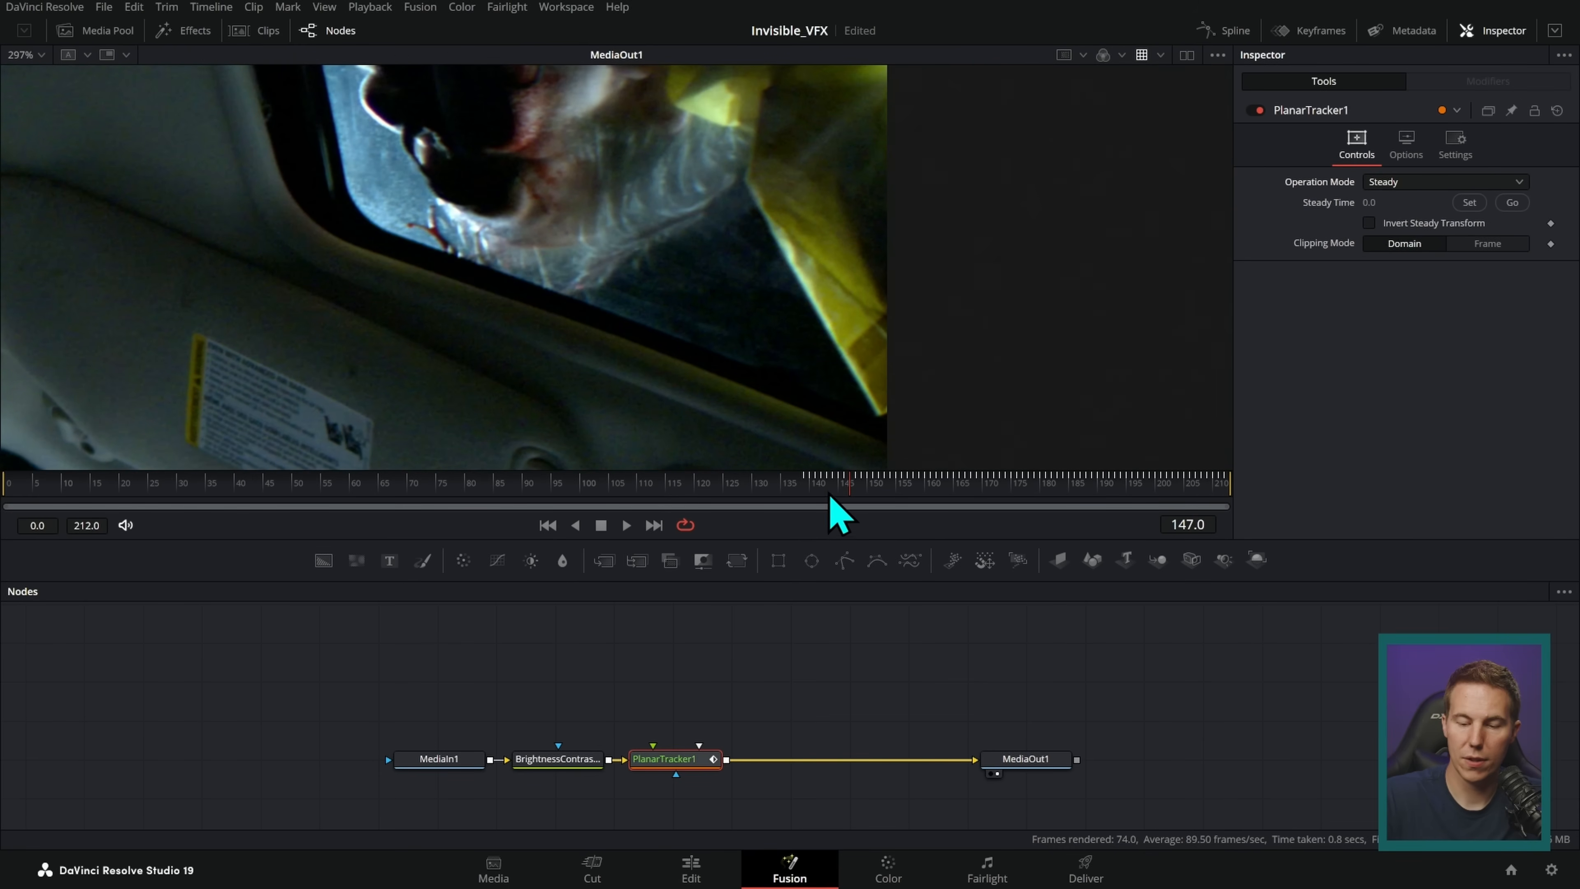
key(space)
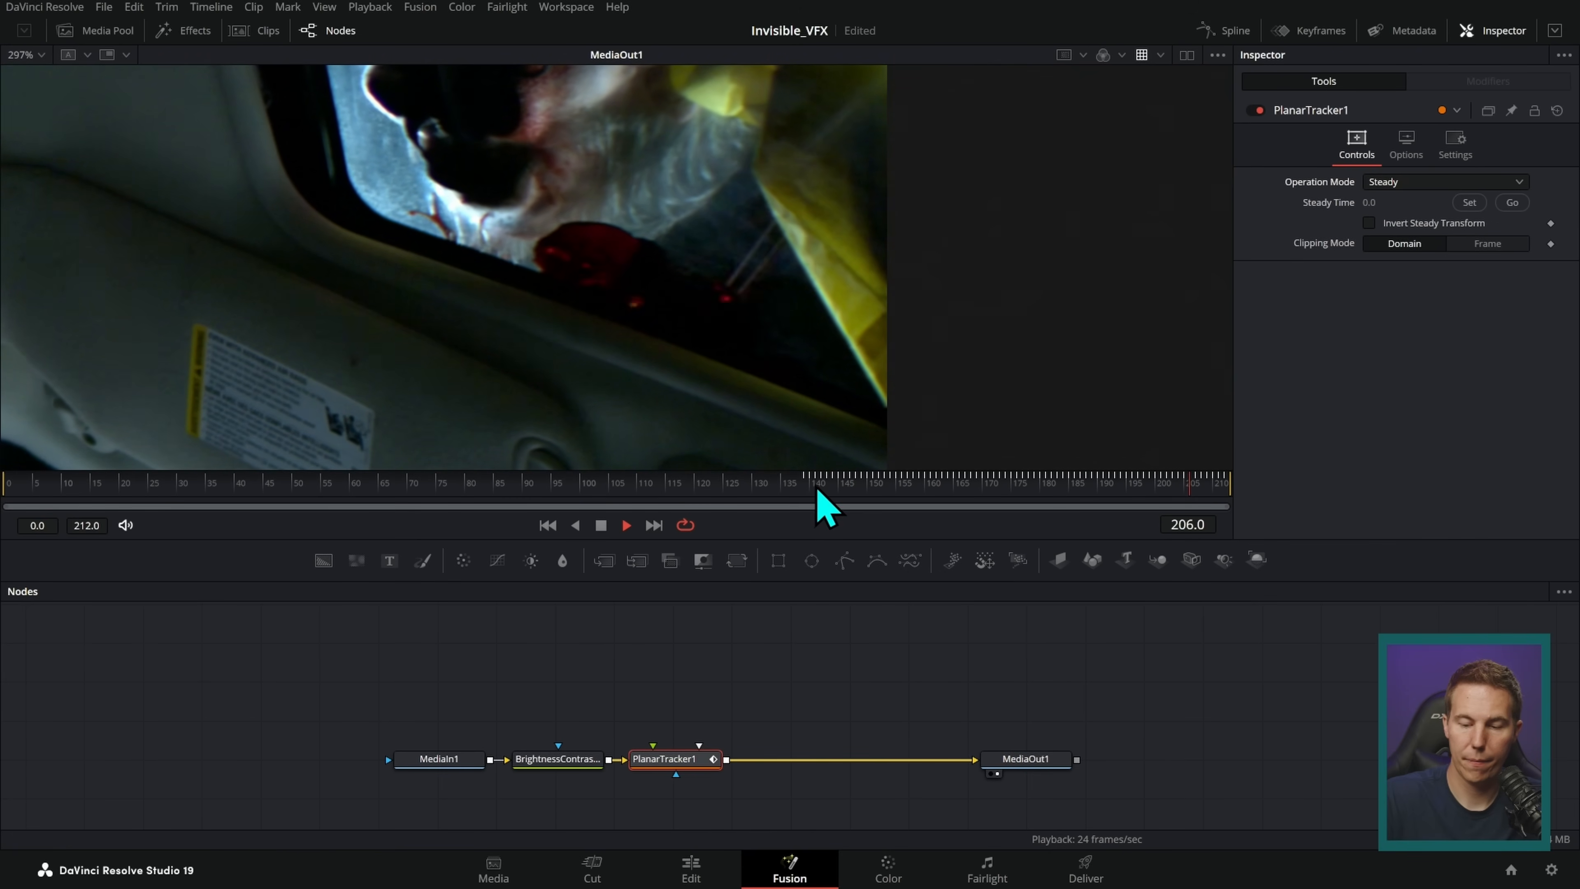
key(space)
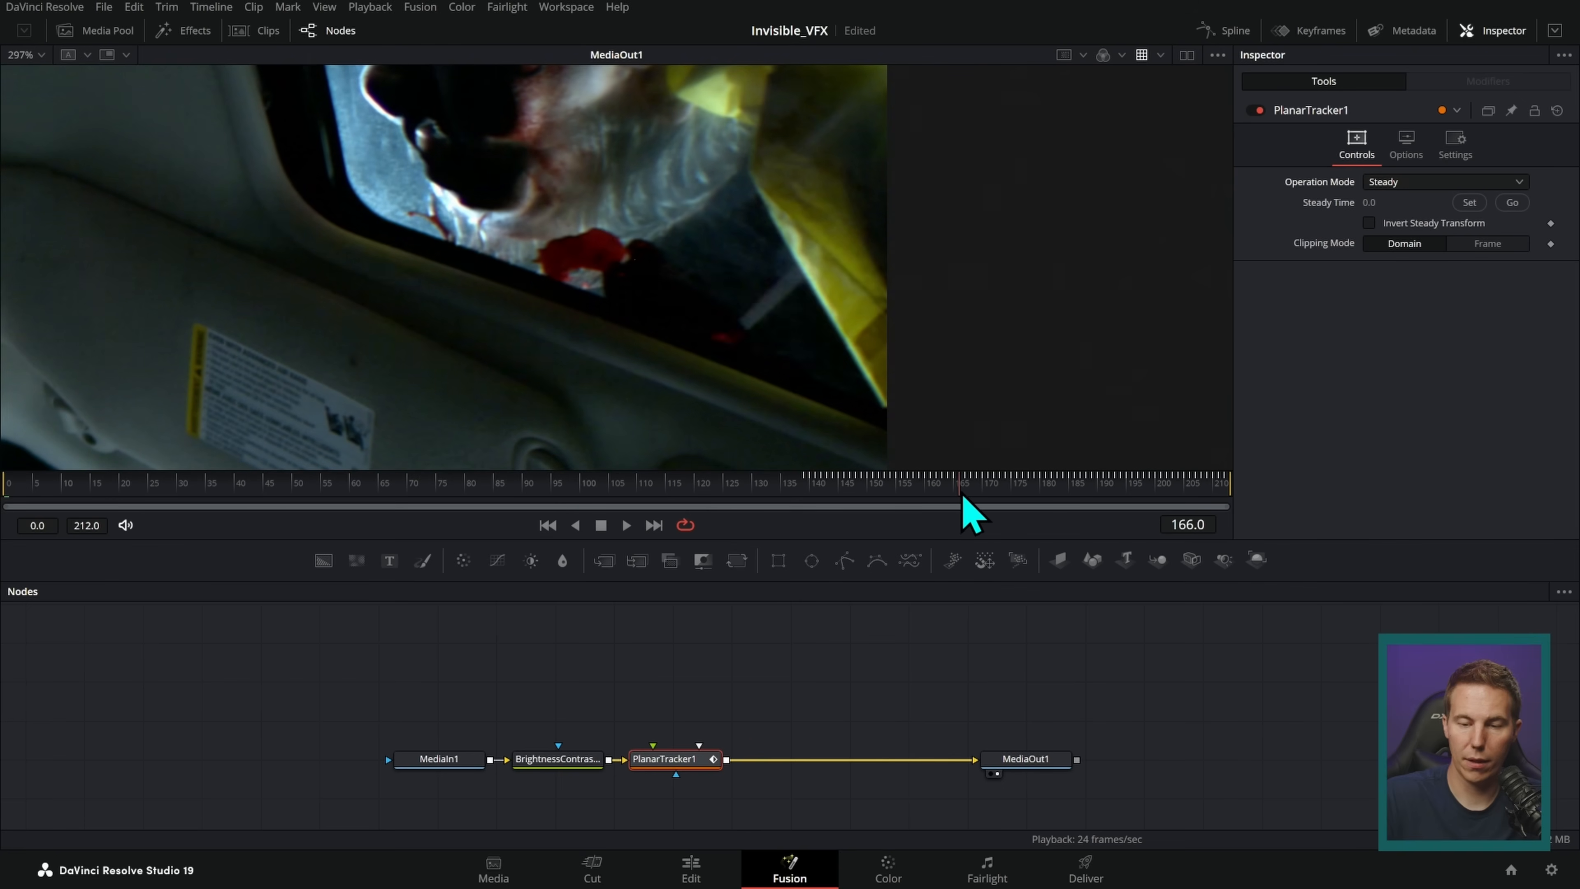
drag(884, 504, 835, 505)
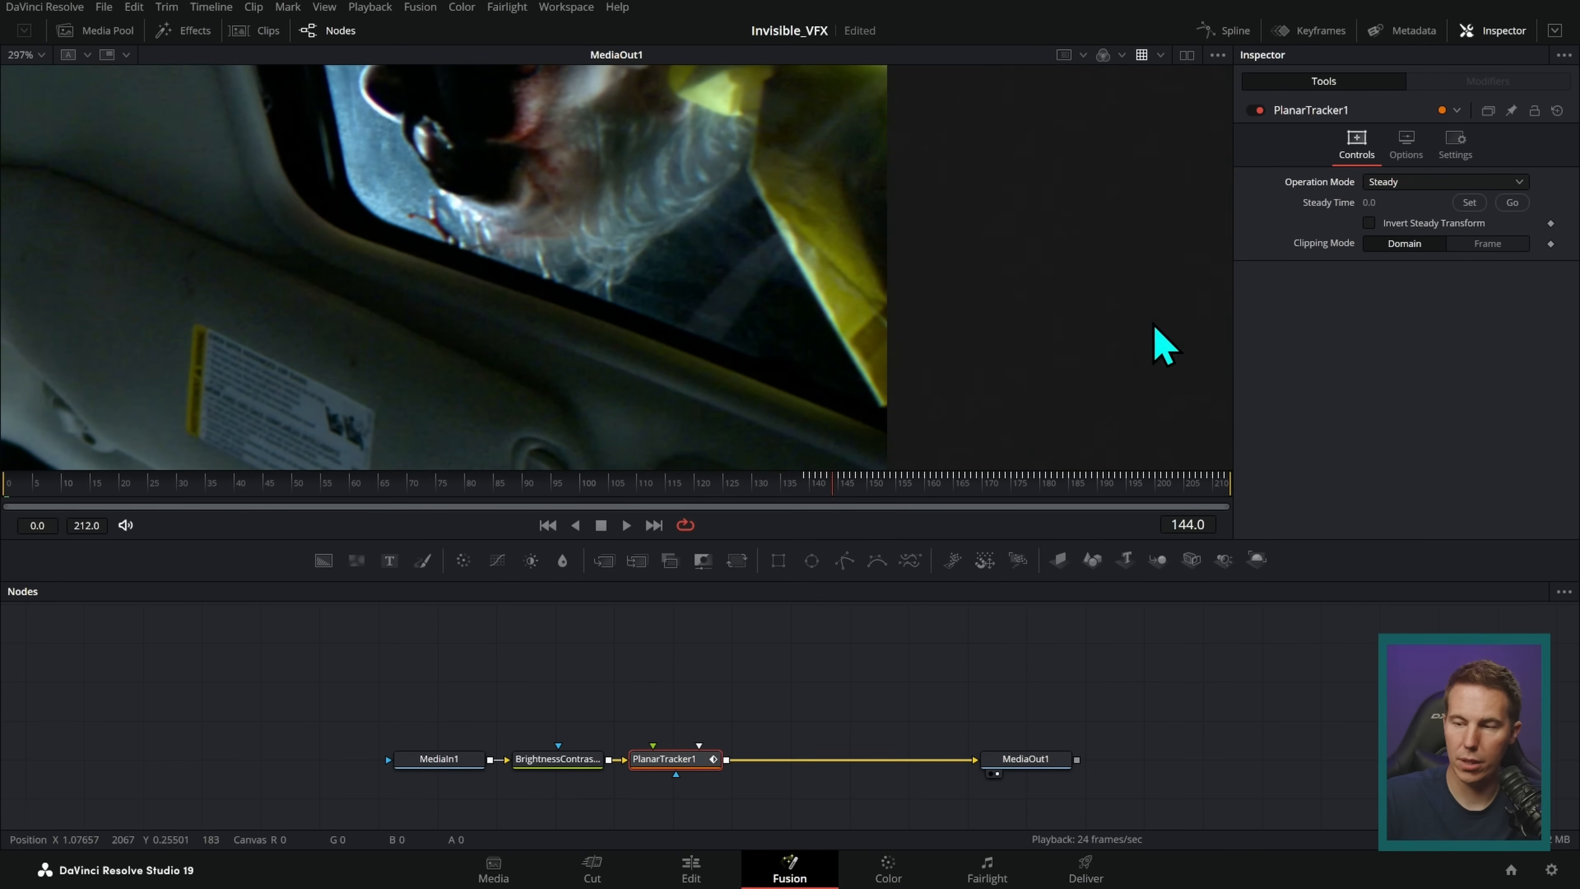
click(1556, 110)
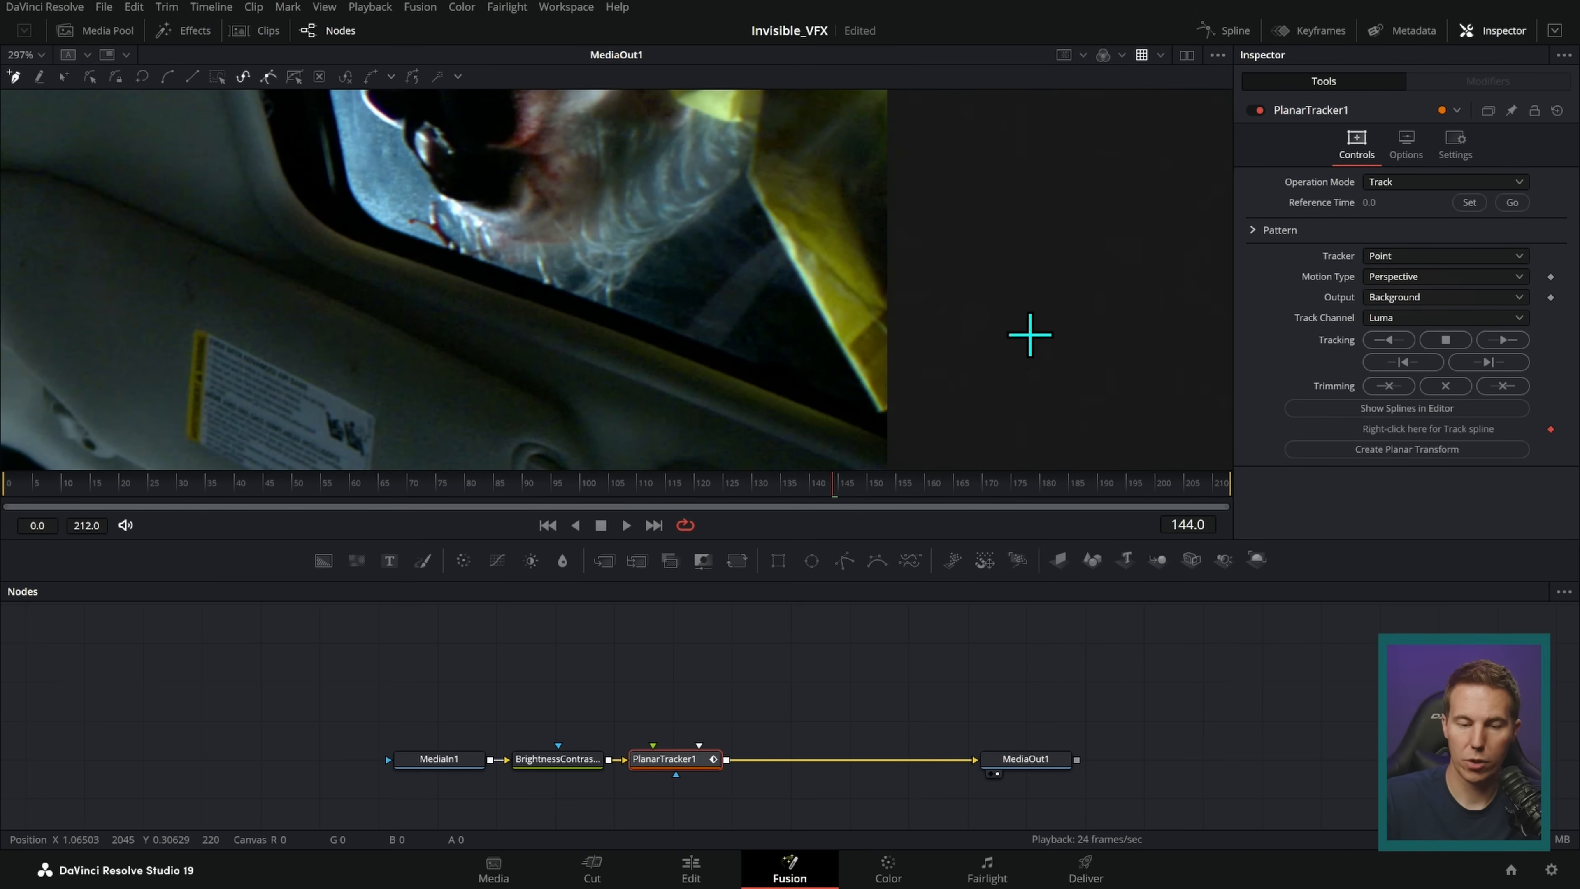
- Draw a closed planar tracking outline at frame 144 around the roof lining and sun visor, keeping the sunroof glass outside
scroll(998, 351, down, 3)
click(946, 389)
click(585, 227)
click(524, 170)
click(494, 142)
click(314, 181)
click(273, 308)
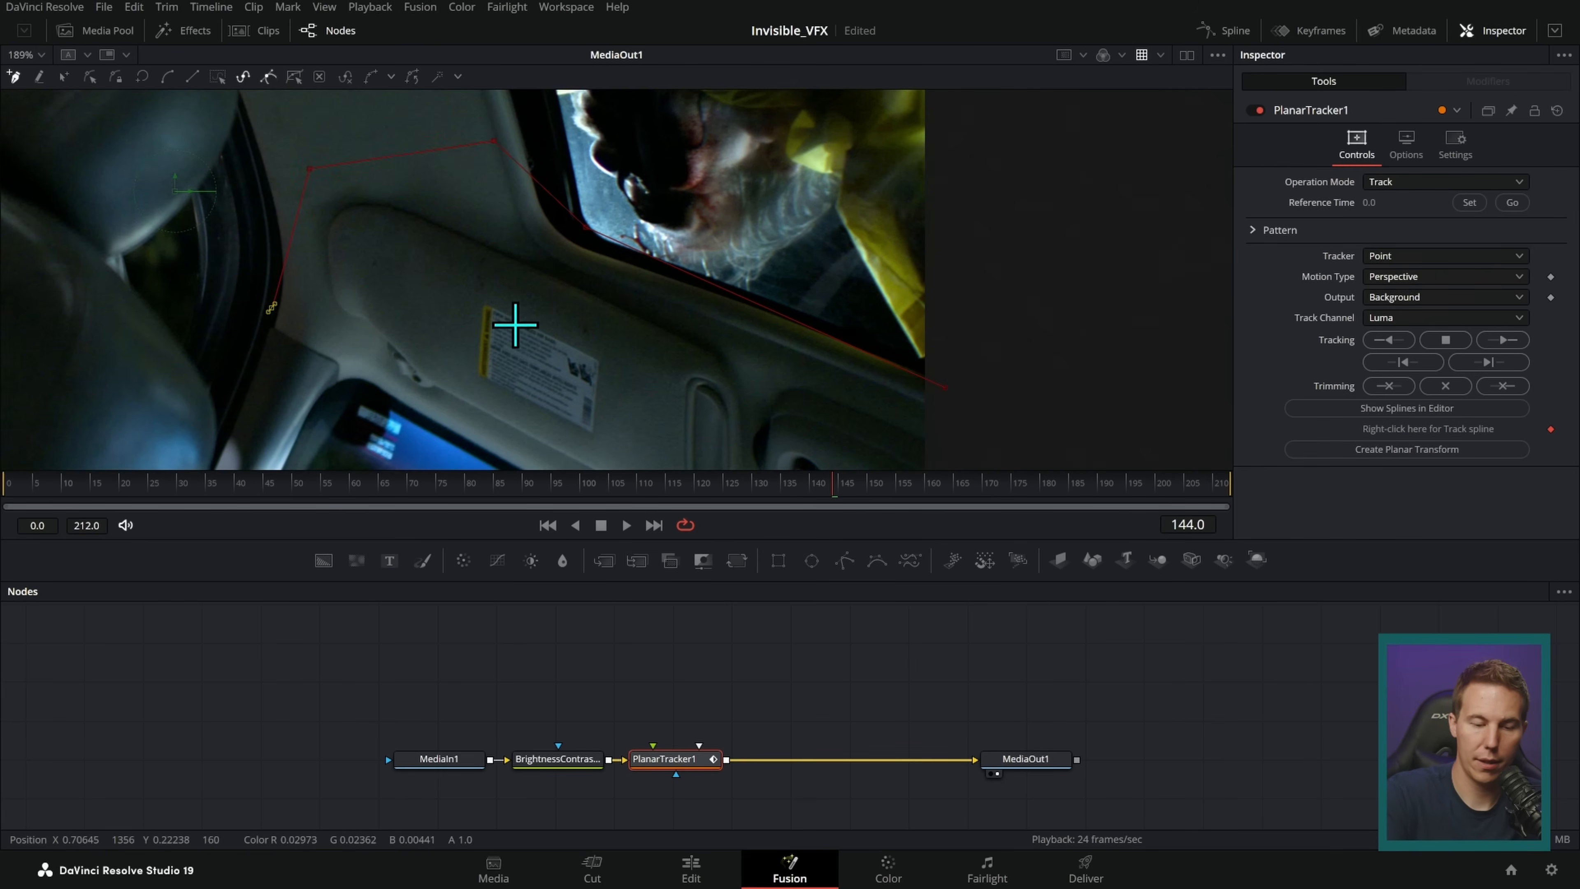
click(339, 269)
click(486, 362)
click(563, 402)
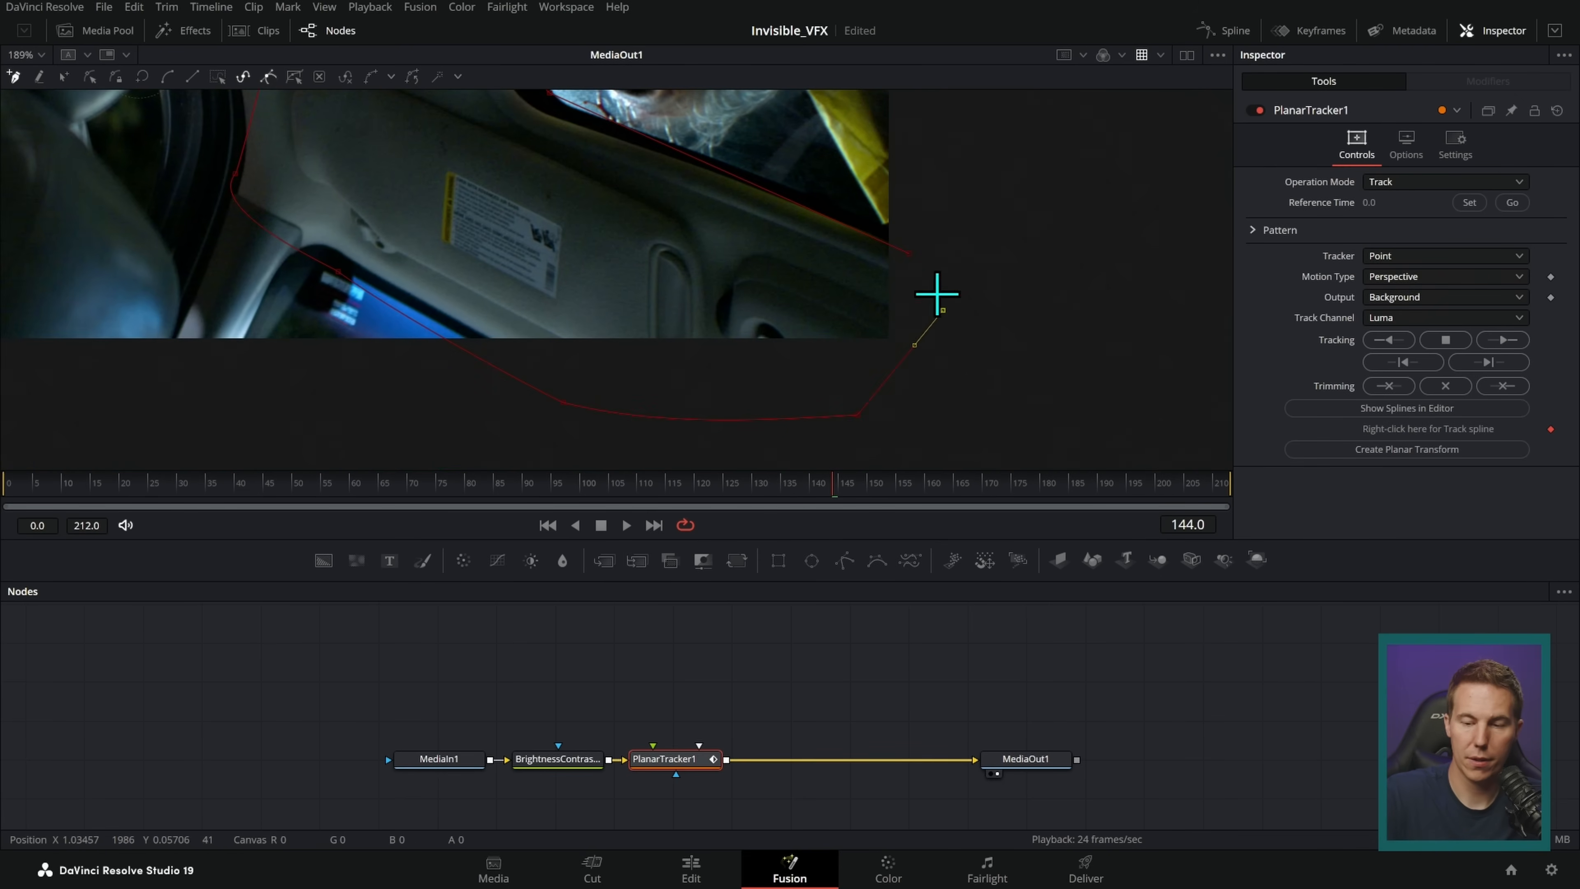
click(910, 255)
scroll(1030, 293, down, 3)
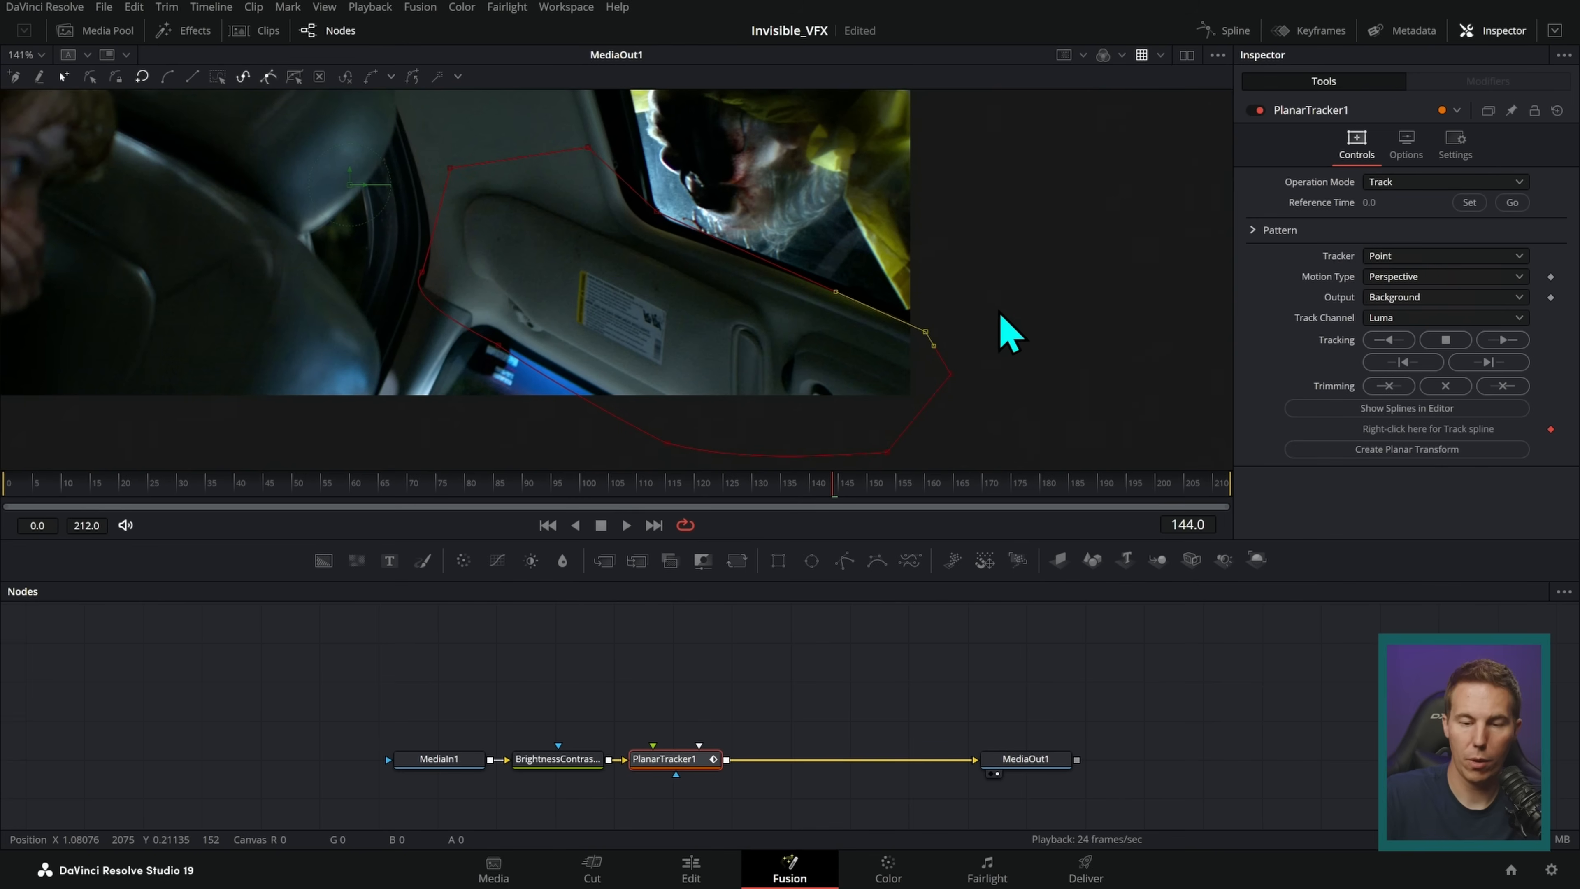
- Set the planar tracker's Motion Type to Translation, Rotation, Scale and its reference time to frame 135
click(1442, 277)
click(1481, 324)
click(1470, 202)
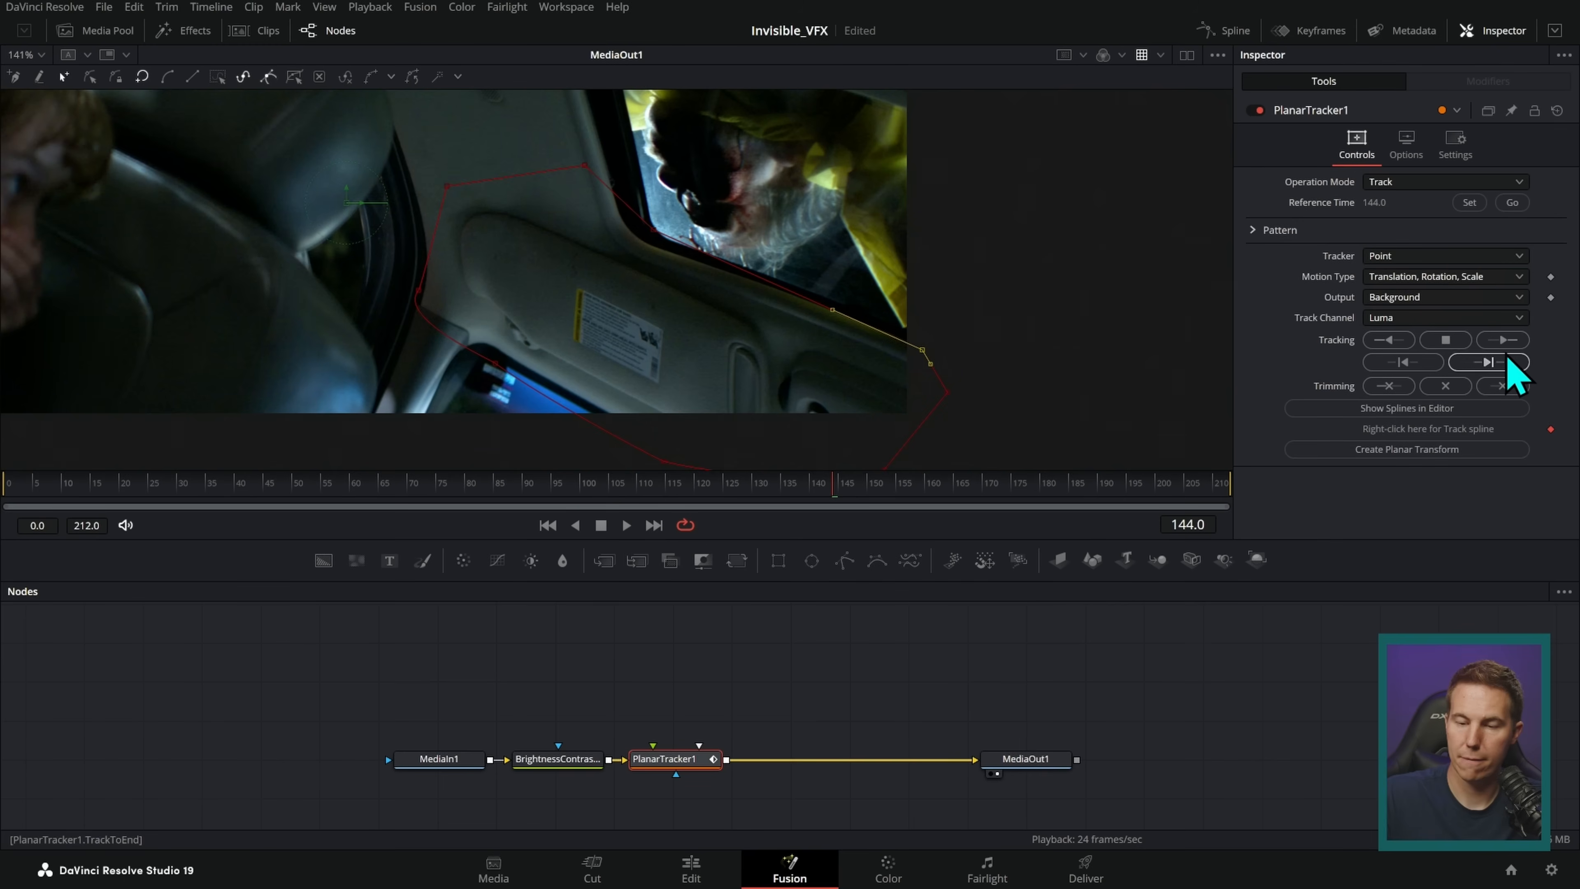
drag(829, 505, 785, 495)
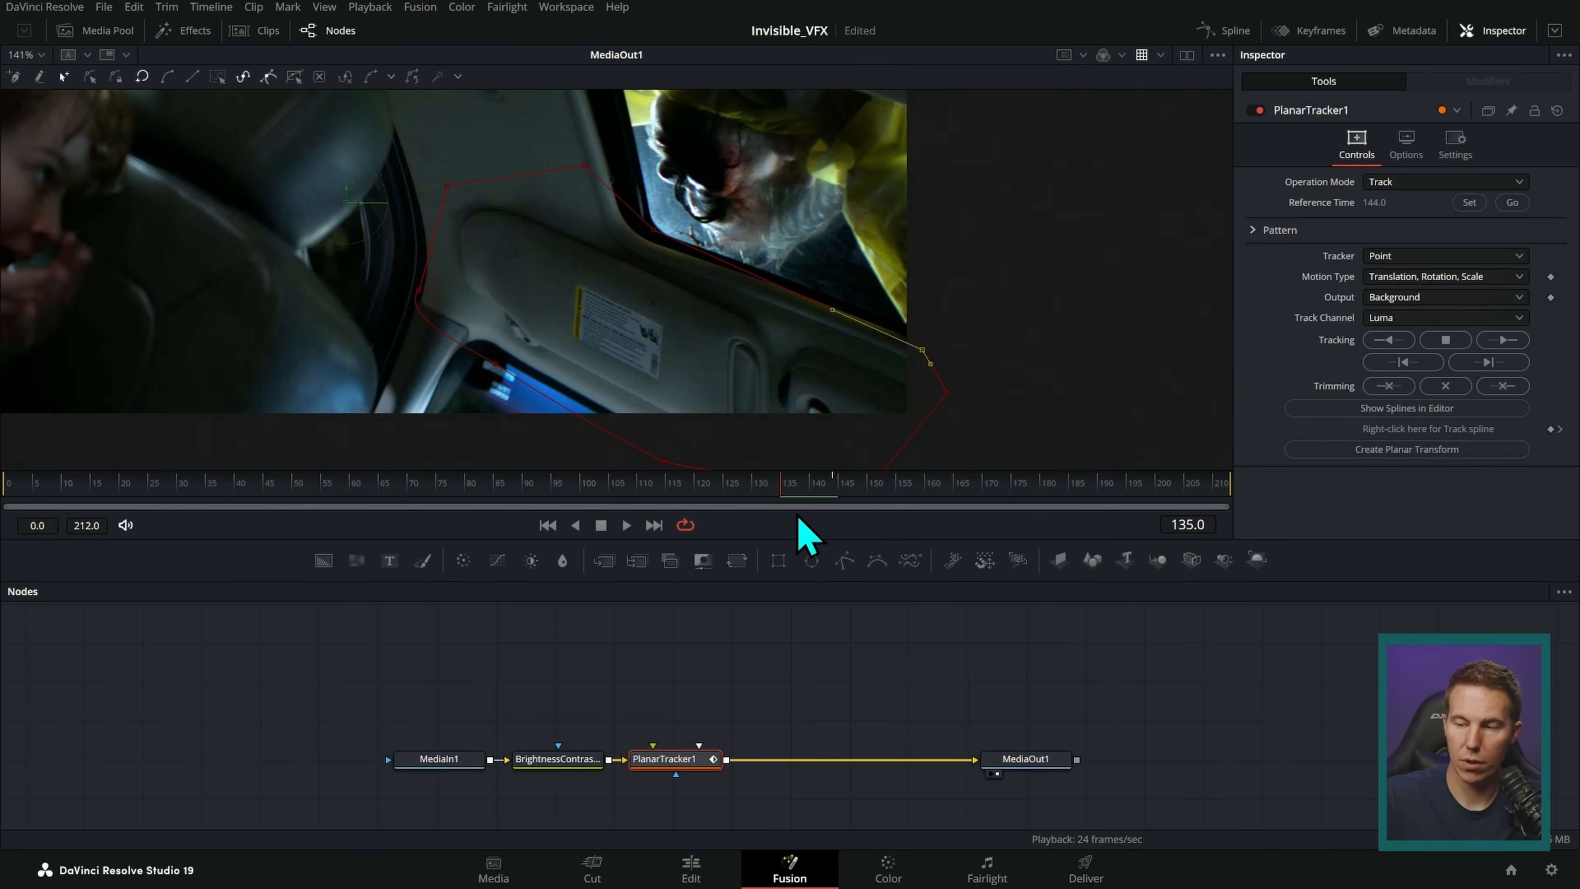
click(1471, 204)
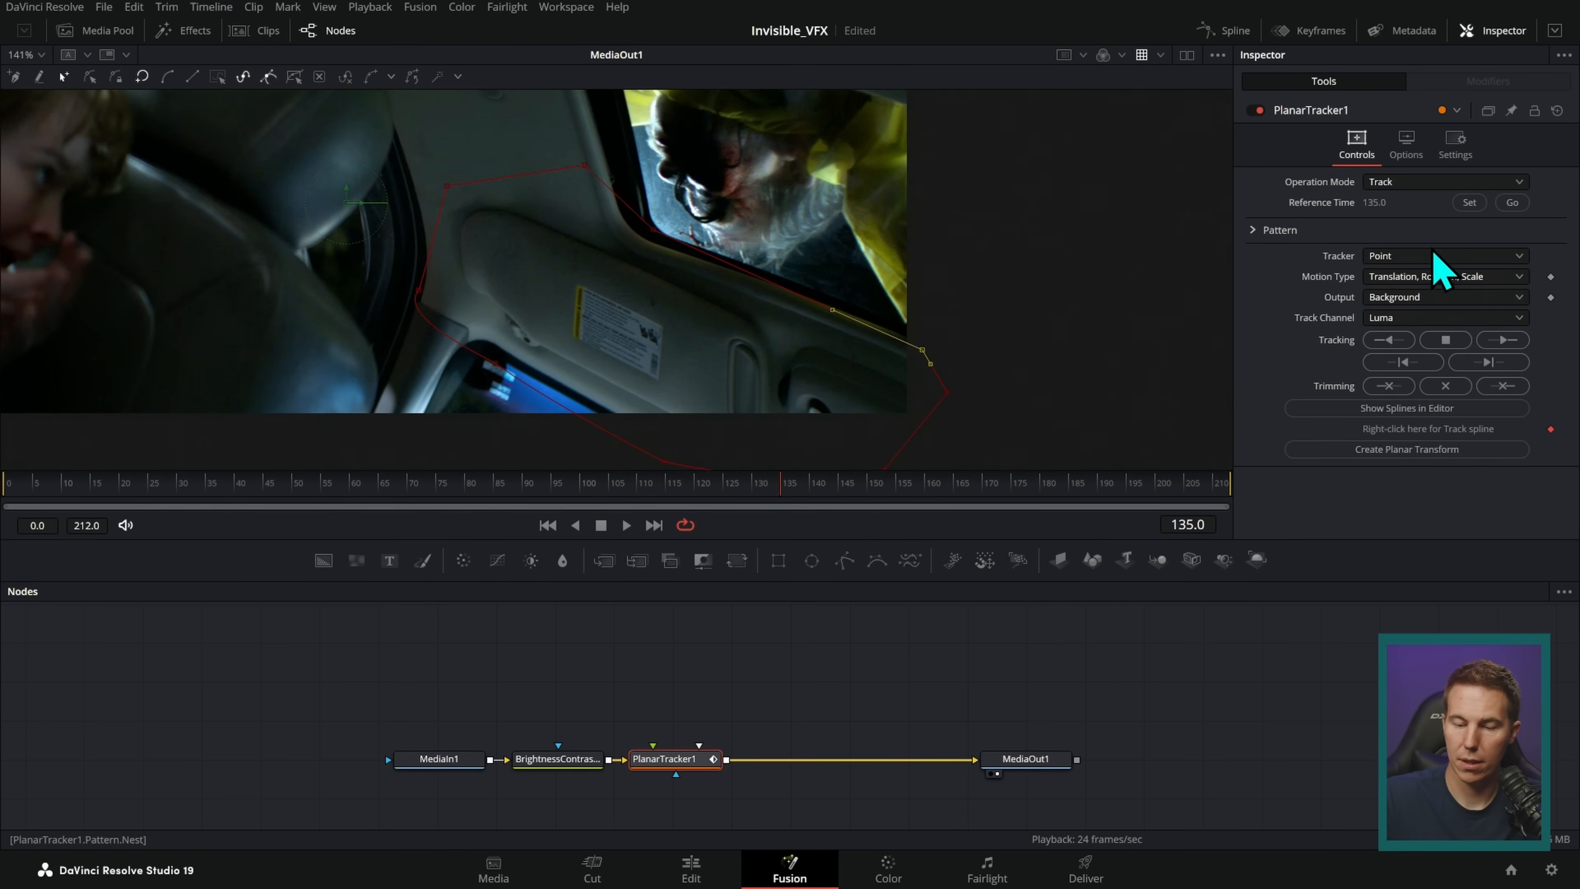
- Try to track the outline forward from frame 135, restarting from the reference frame, and dismiss the error message
click(1501, 341)
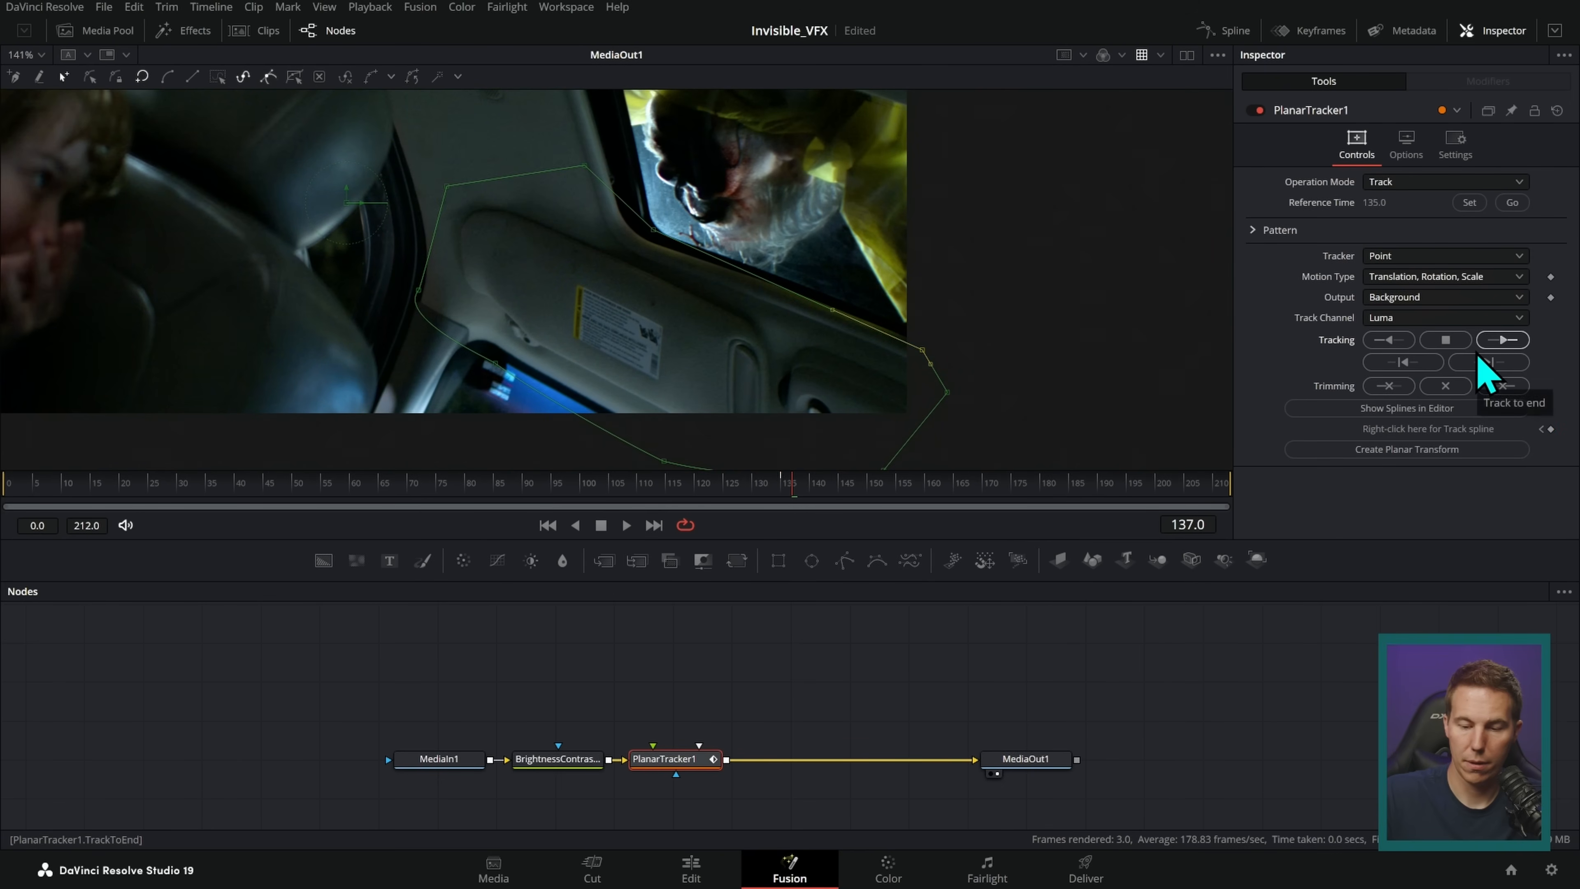
click(789, 498)
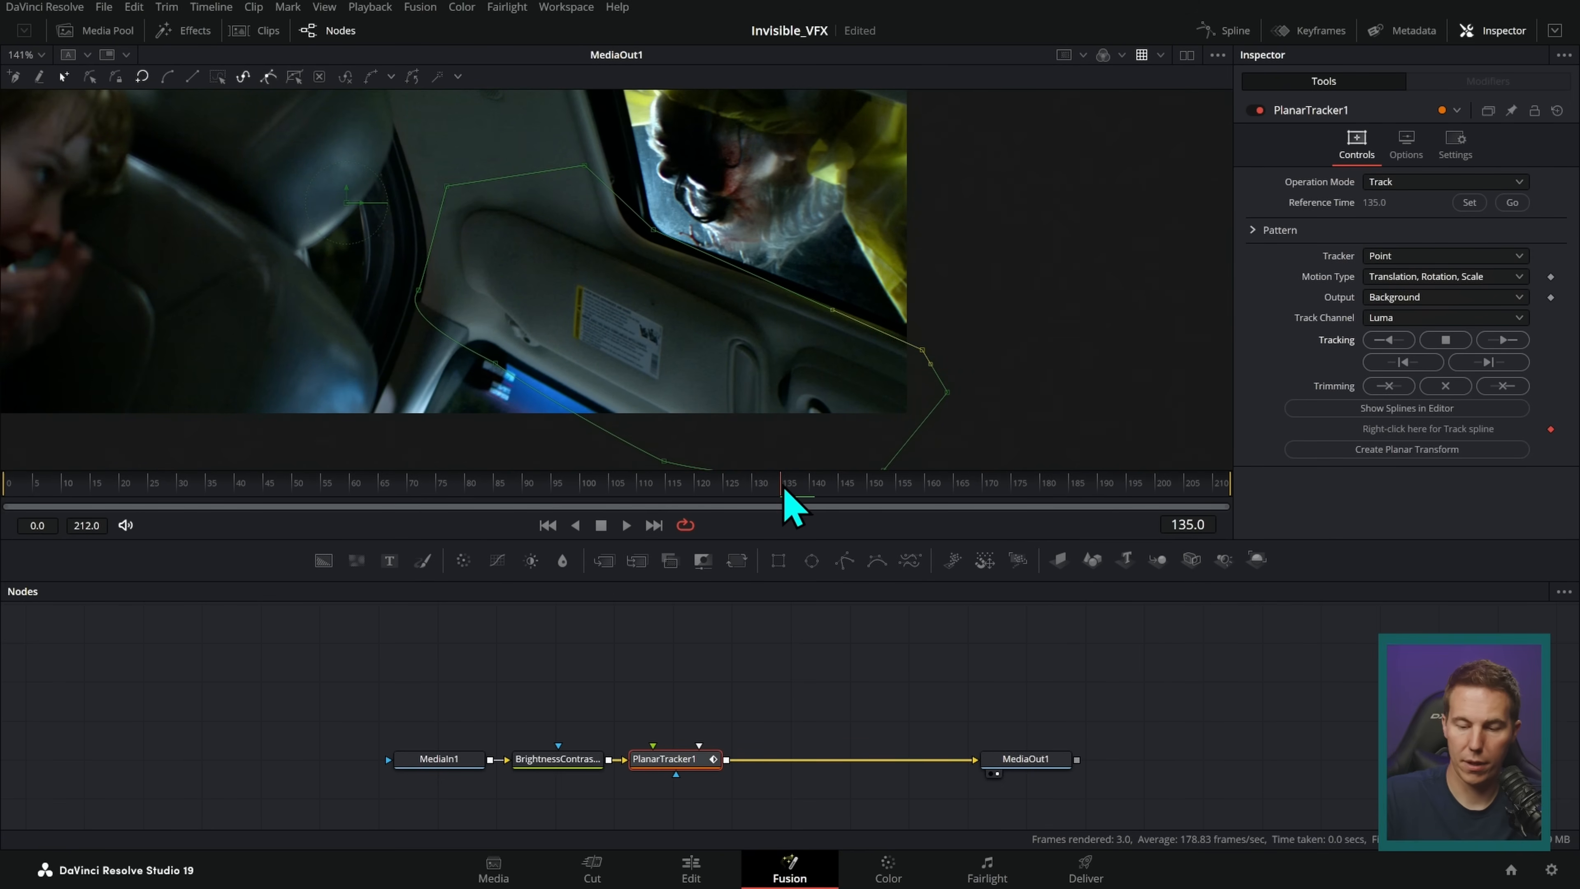
click(1500, 340)
click(1504, 344)
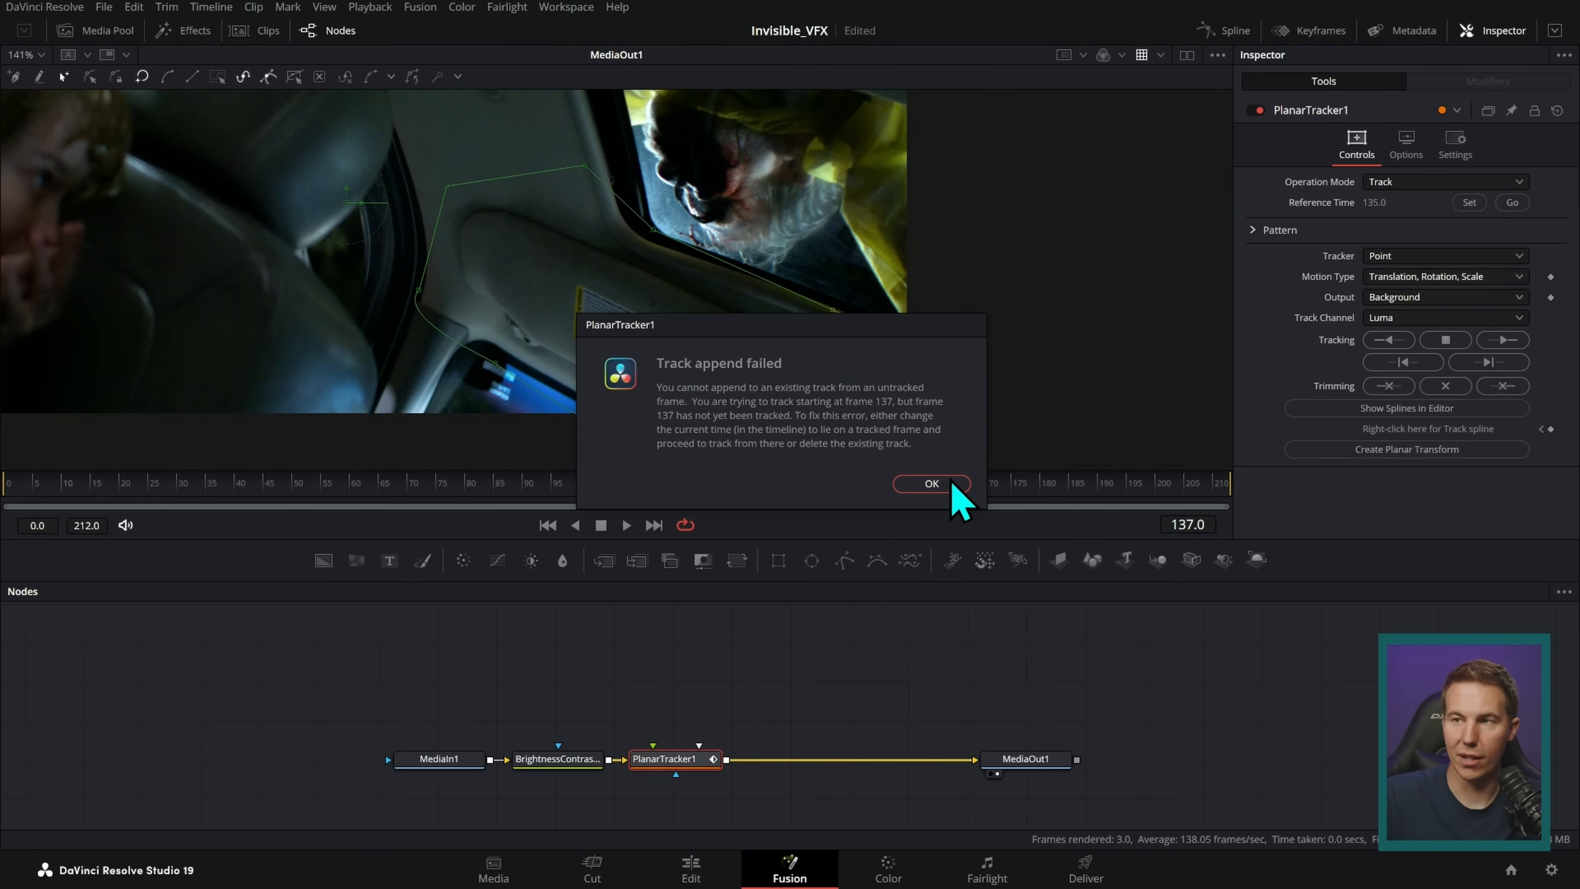
click(949, 488)
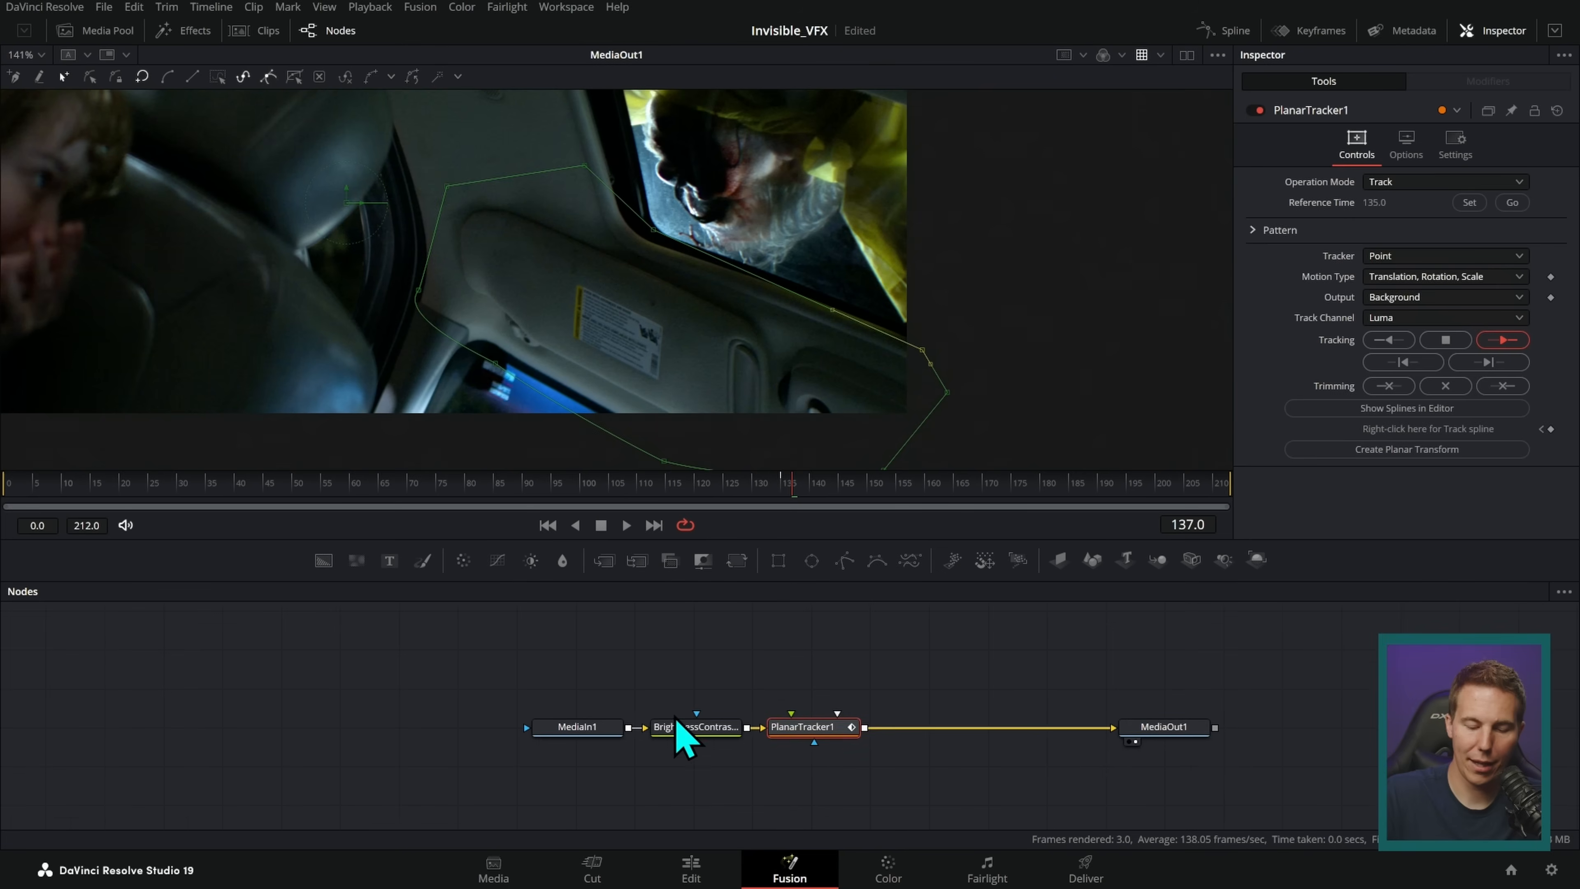
- Set the Gain of BrightnessContrast1 to 10
click(685, 730)
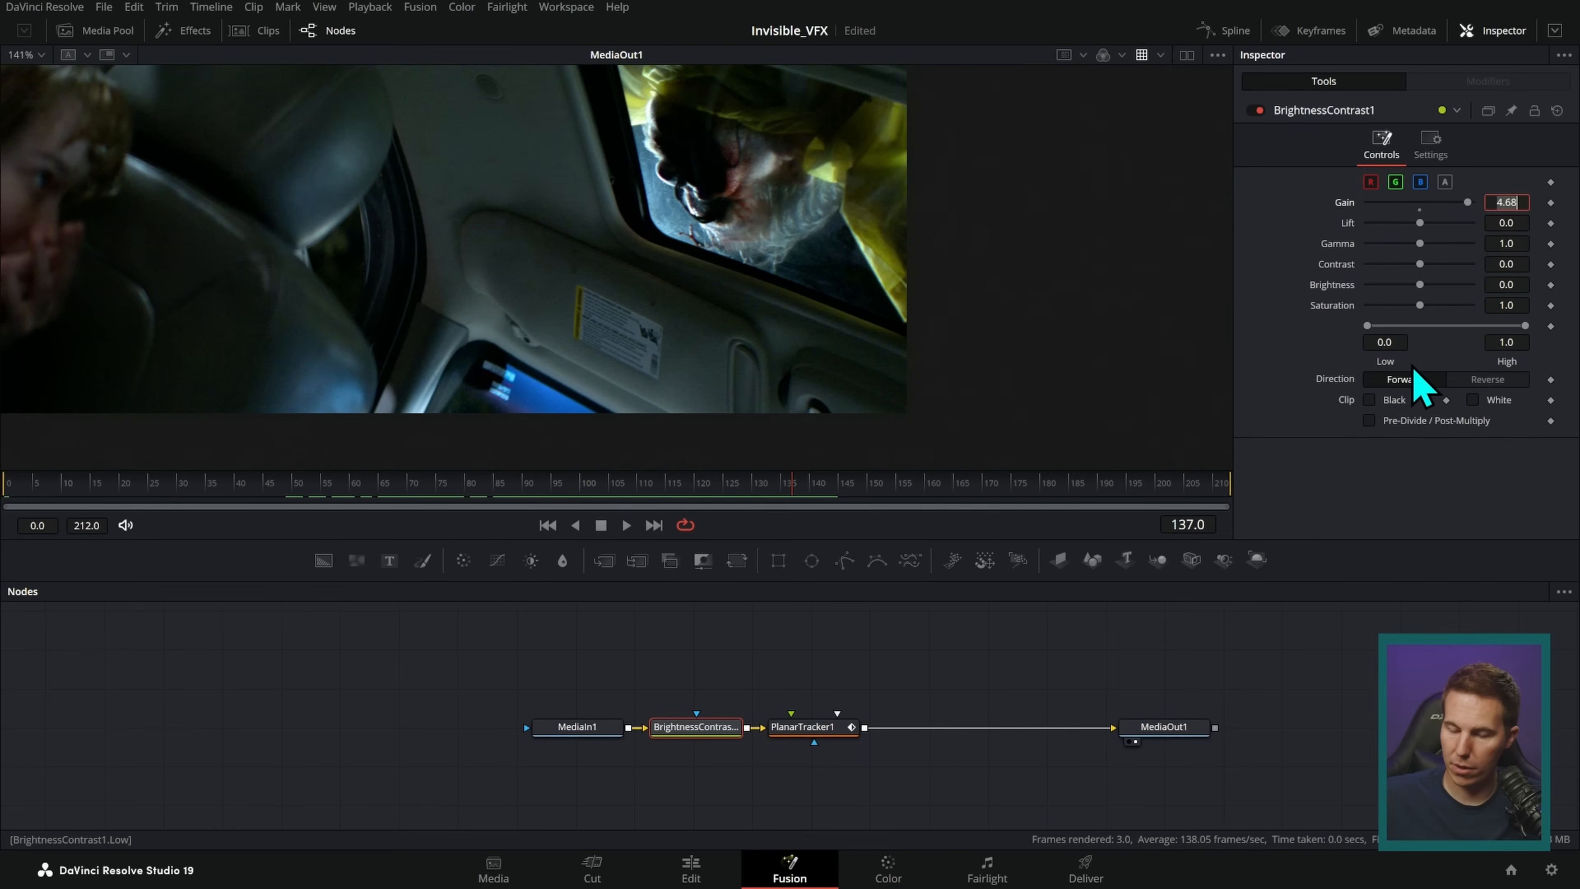
text(10)
key(Tab)
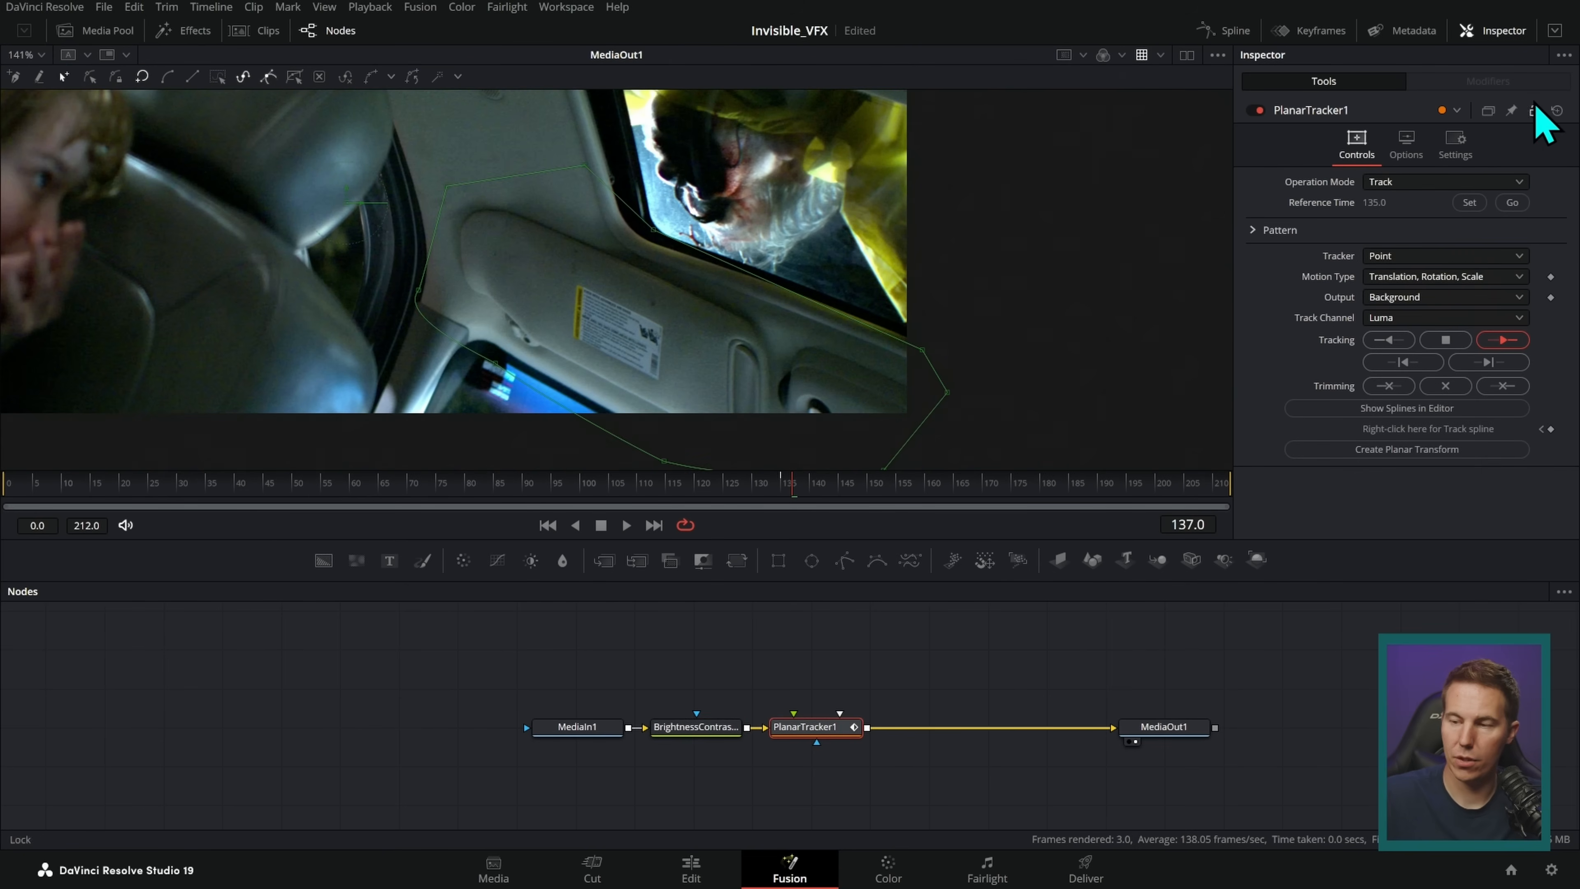
- Reset PlanarTracker1 and draw a new outline at frame 137 around the sun visor and roof lining, following the sunroof's lower edge
click(635, 207)
click(656, 236)
click(878, 313)
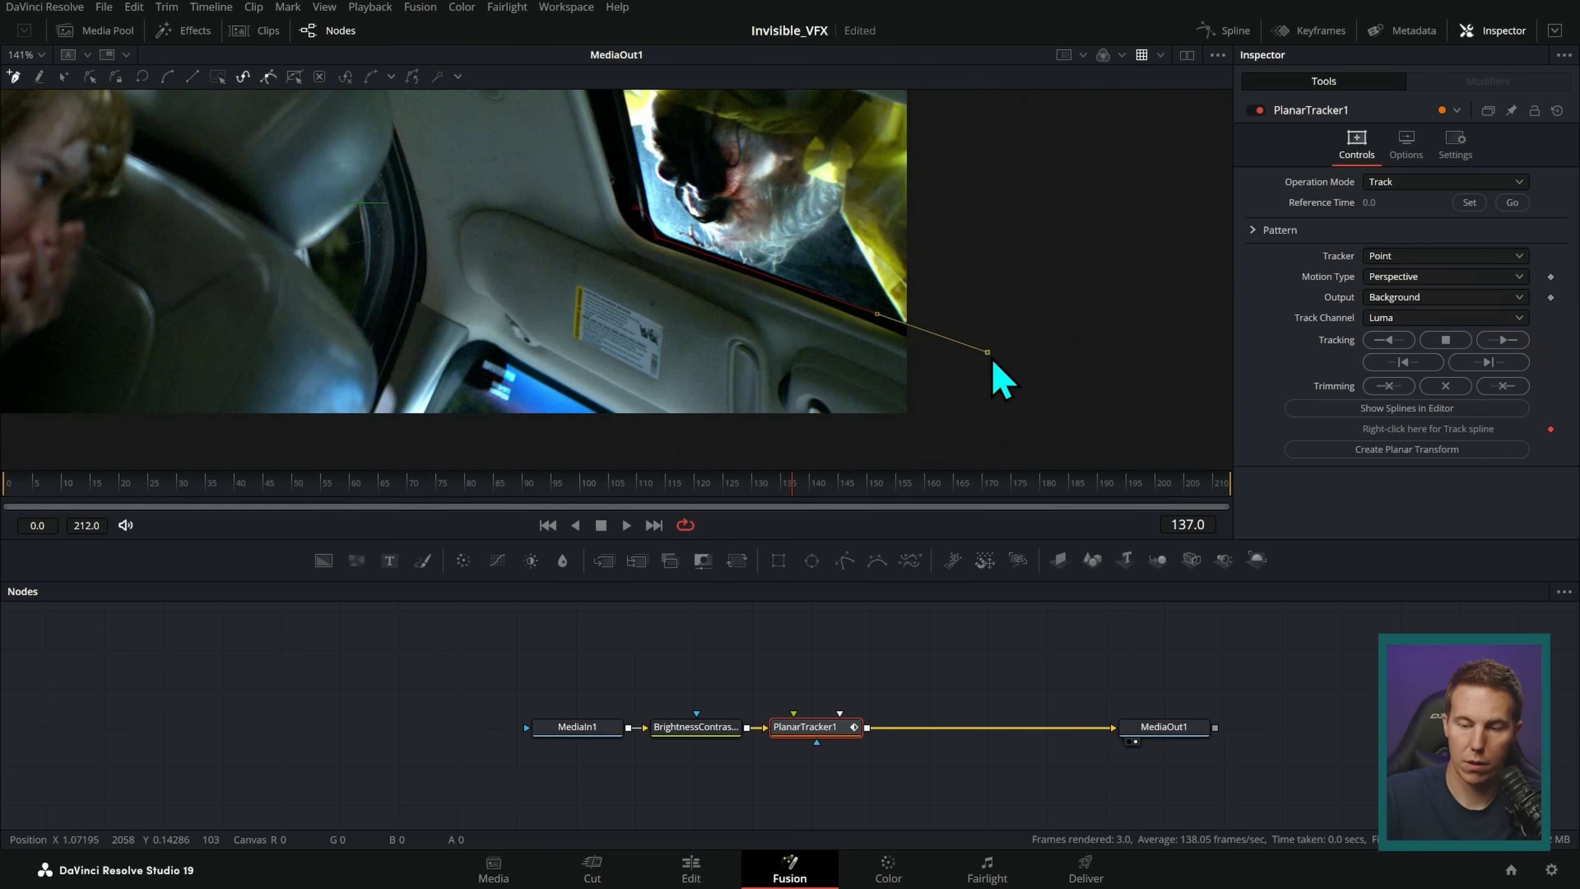
click(1007, 298)
click(981, 391)
click(634, 421)
click(434, 299)
click(445, 142)
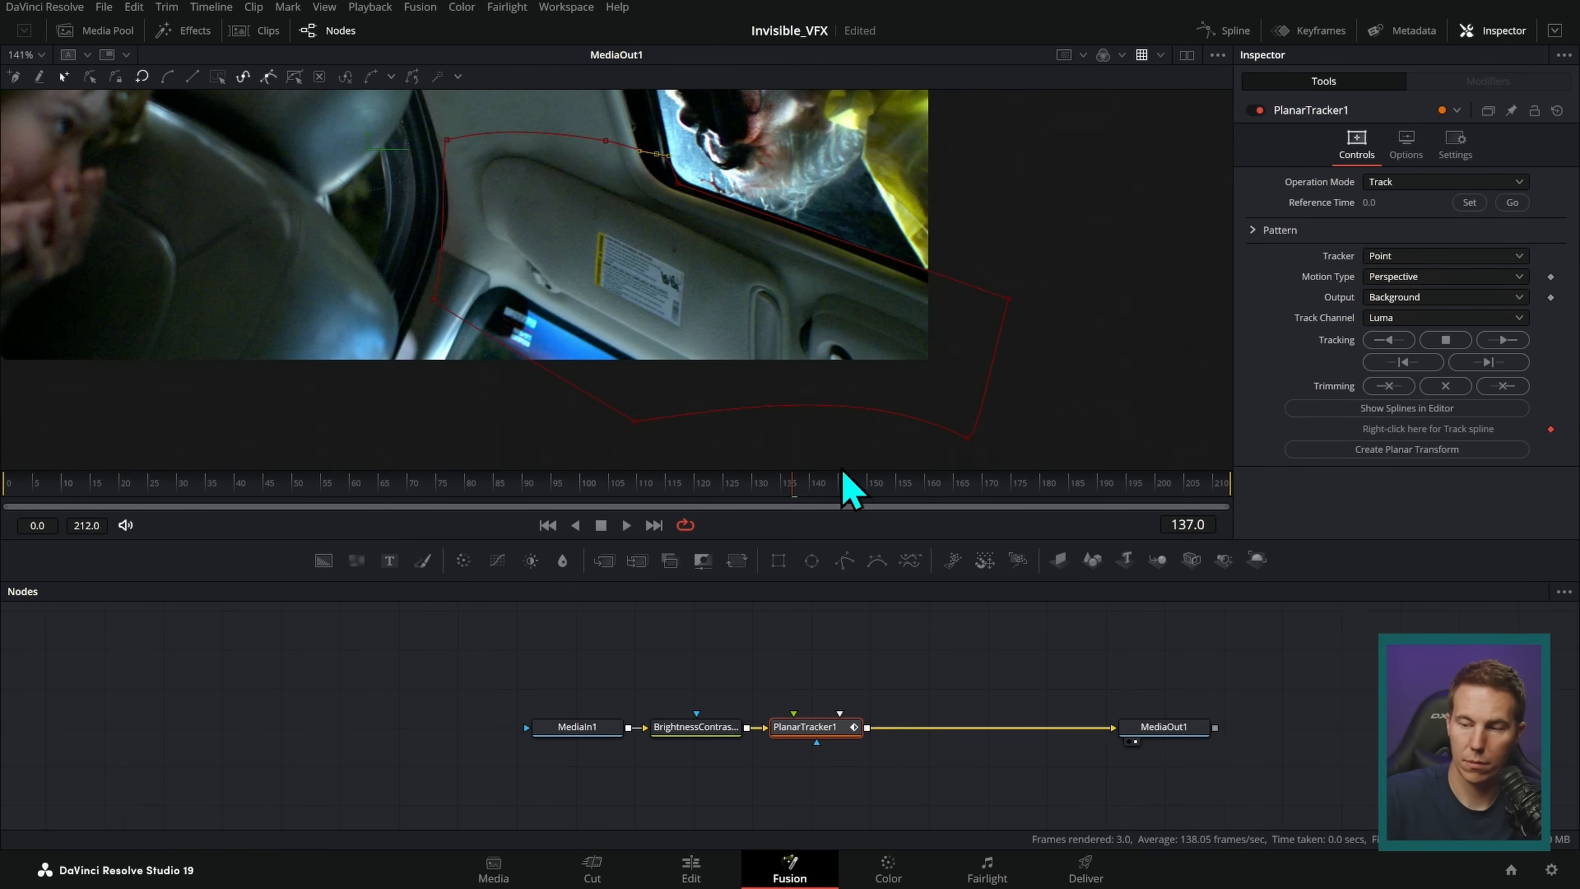
- Set frame 137 as the reference time, choose Translation, Rotation, Scale motion, and track forward to the end of the shot
click(1469, 203)
click(1443, 278)
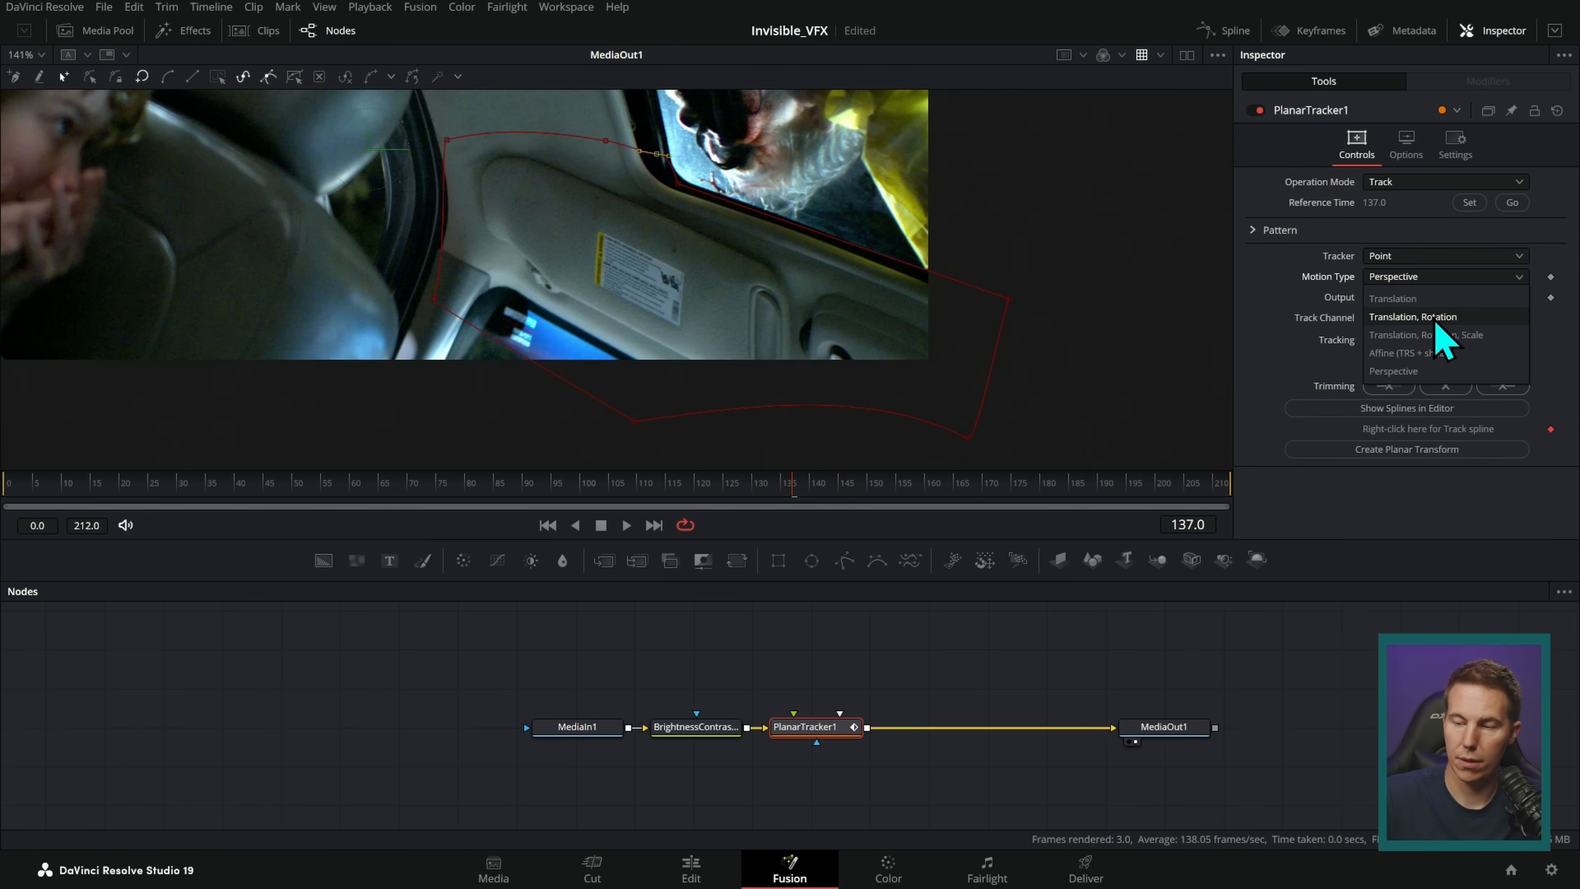
click(1433, 335)
click(1502, 340)
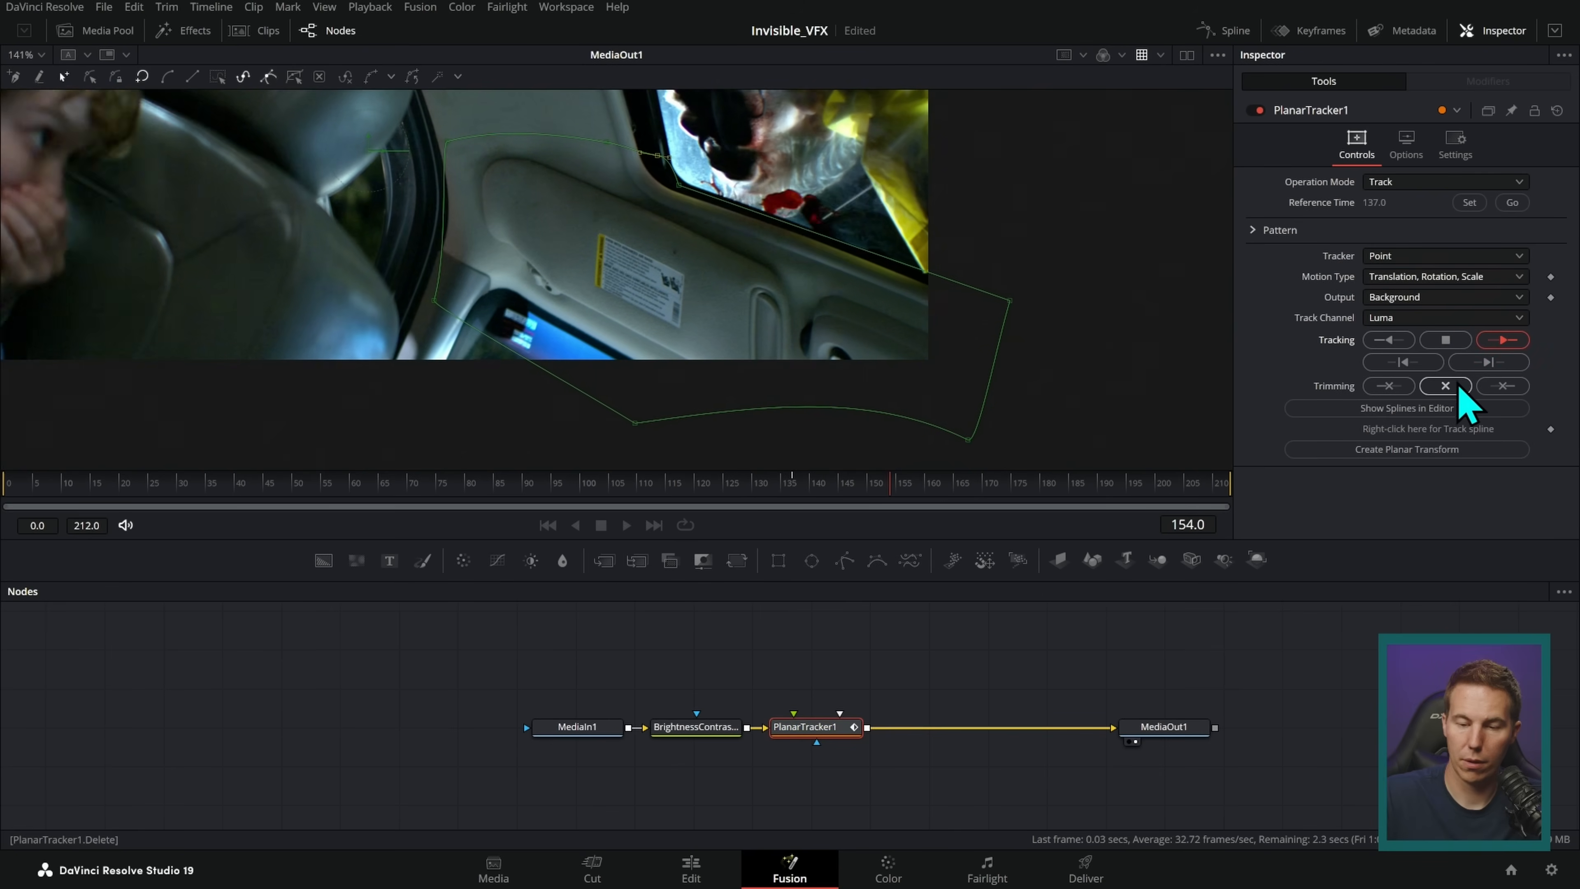
drag(1189, 505, 953, 520)
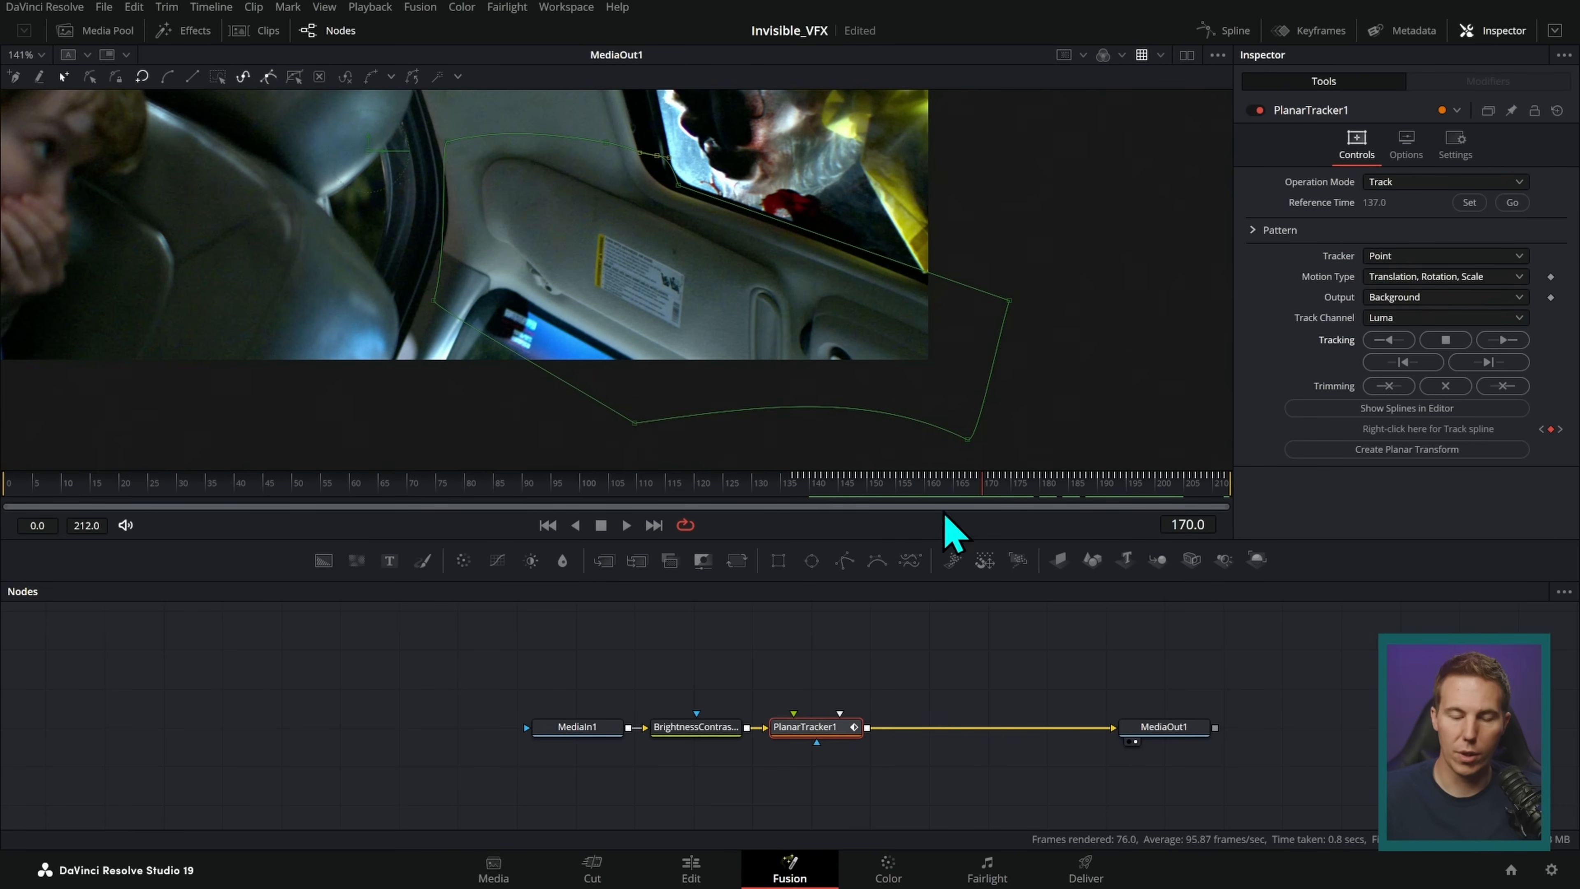
drag(970, 515, 882, 511)
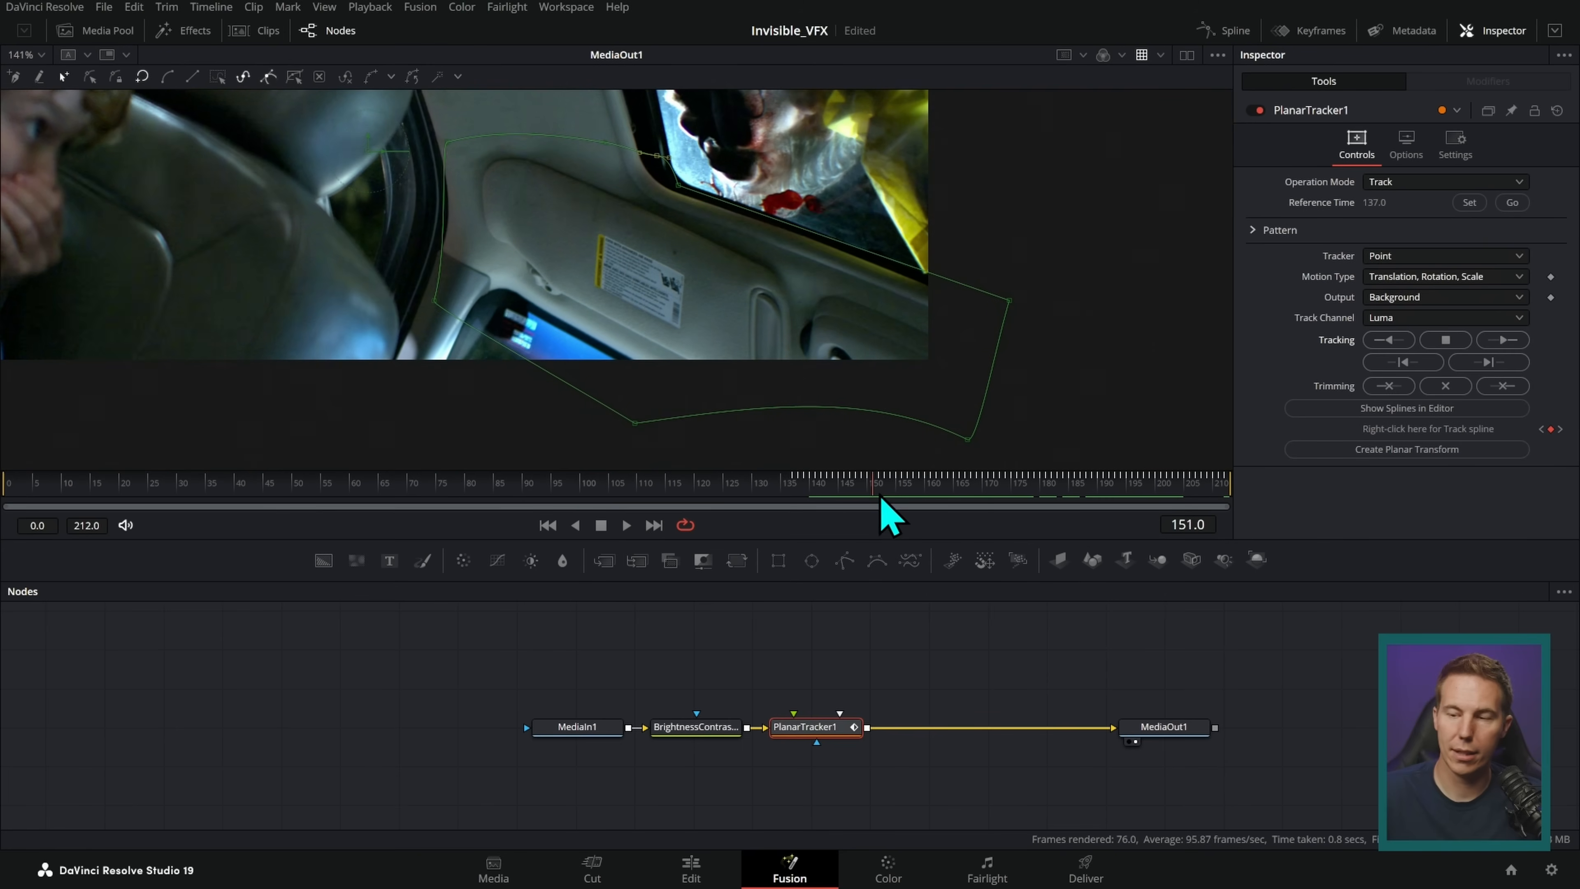
- Set PlanarTracker1's Operation Mode to Steady and play the shot from frame 137 to check the stabilization
click(1450, 182)
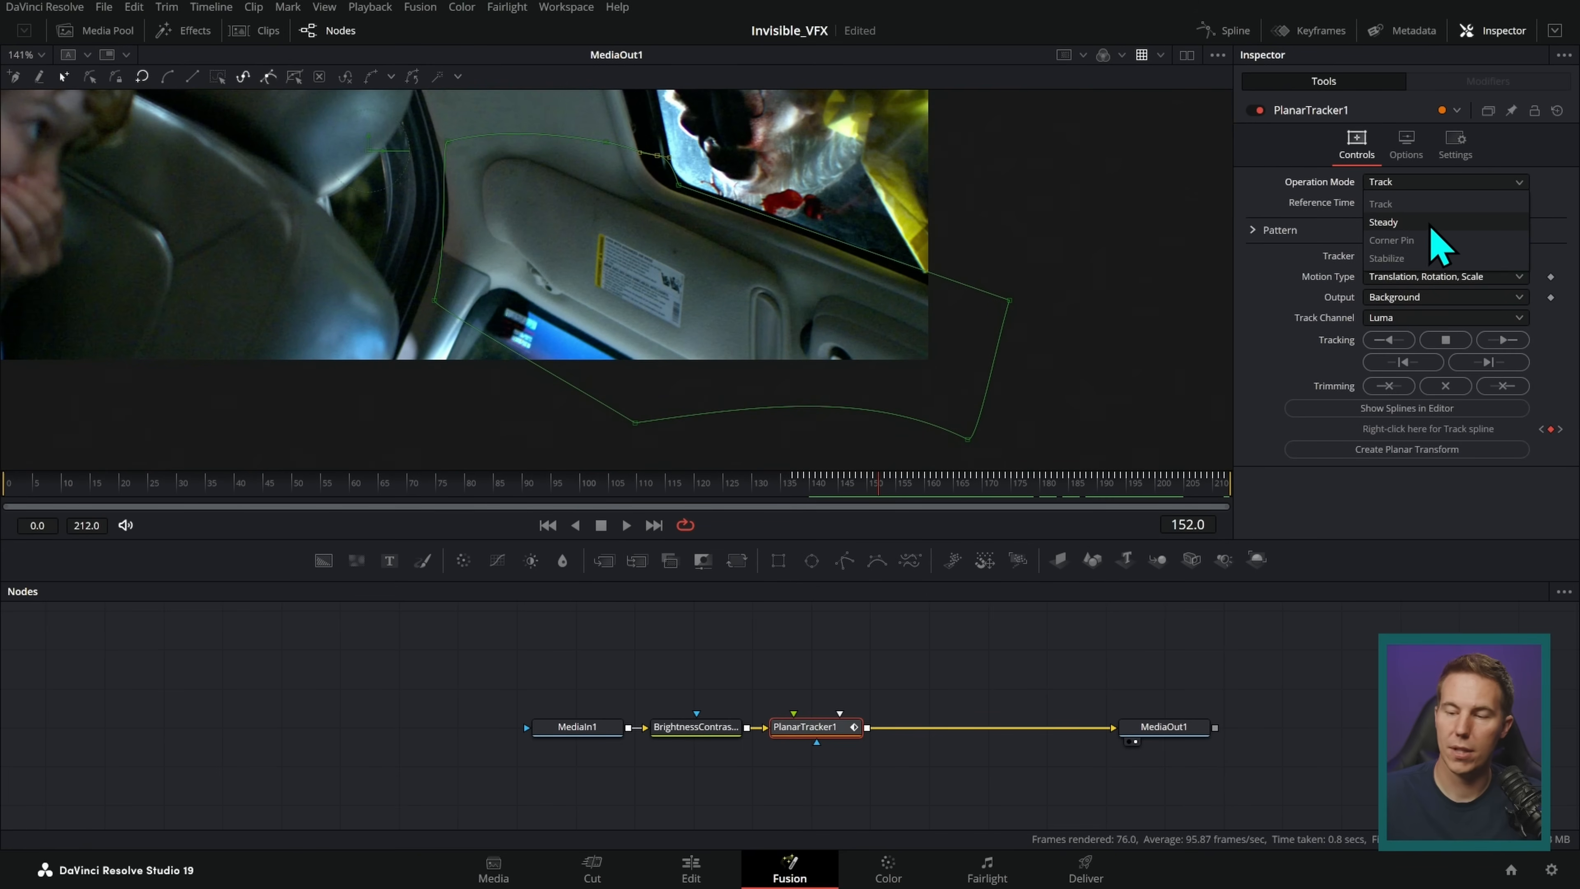
click(1387, 222)
click(807, 509)
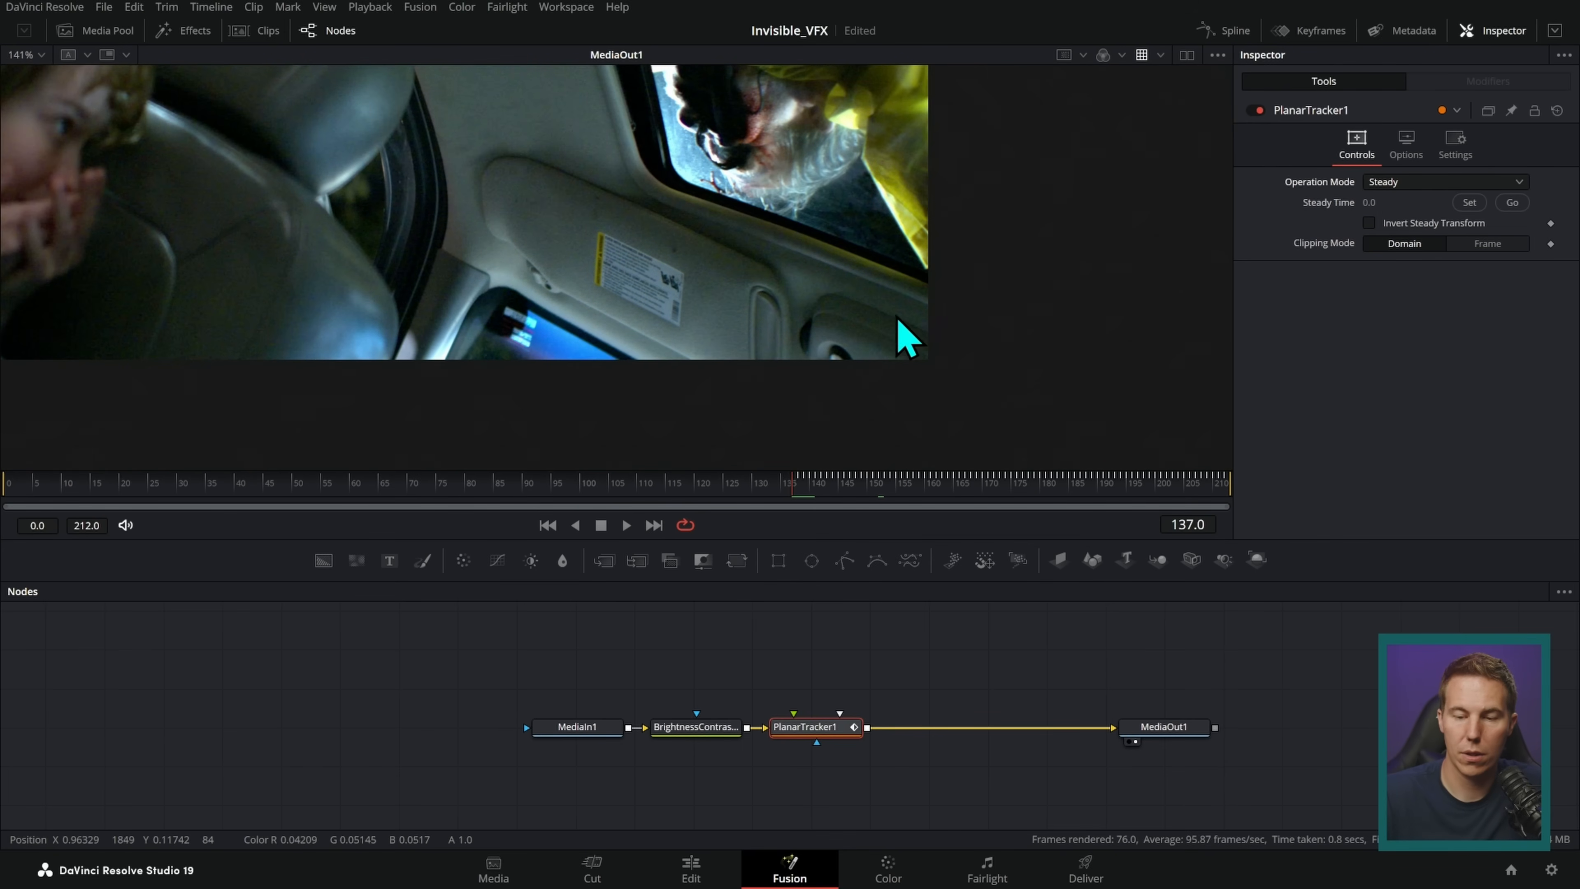
key(space)
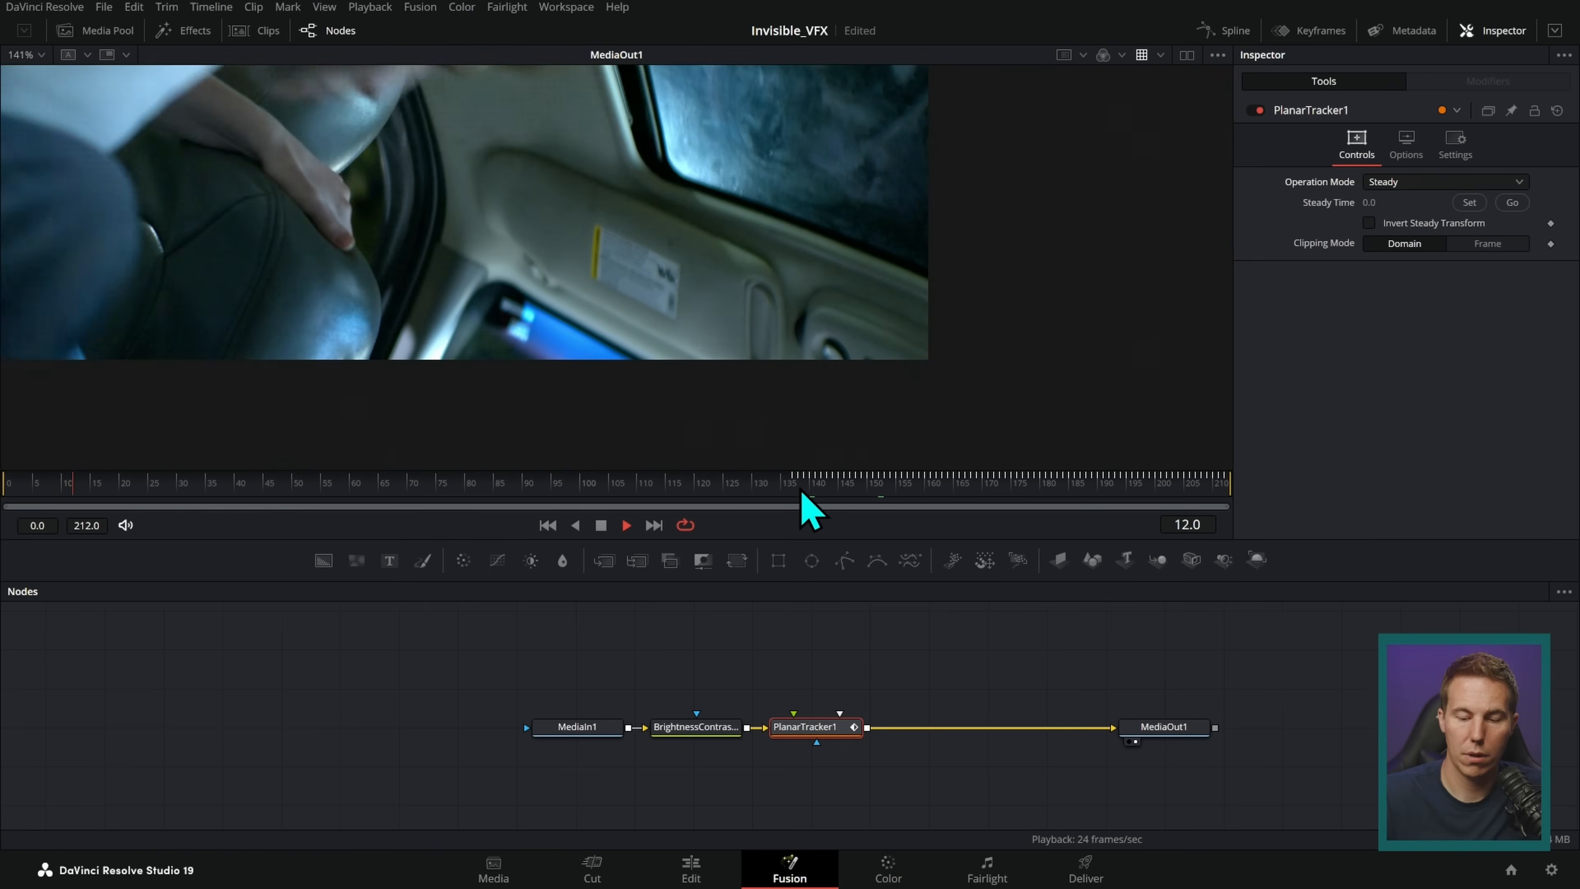
- Return to frame 137 and set the render range's start time to frame 135
click(805, 506)
mouse_move(801, 505)
mouse_down()
mouse_move(462, 494)
mouse_move(1188, 501)
mouse_move(812, 493)
mouse_move(783, 511)
mouse_move(810, 498)
mouse_move(797, 512)
mouse_up()
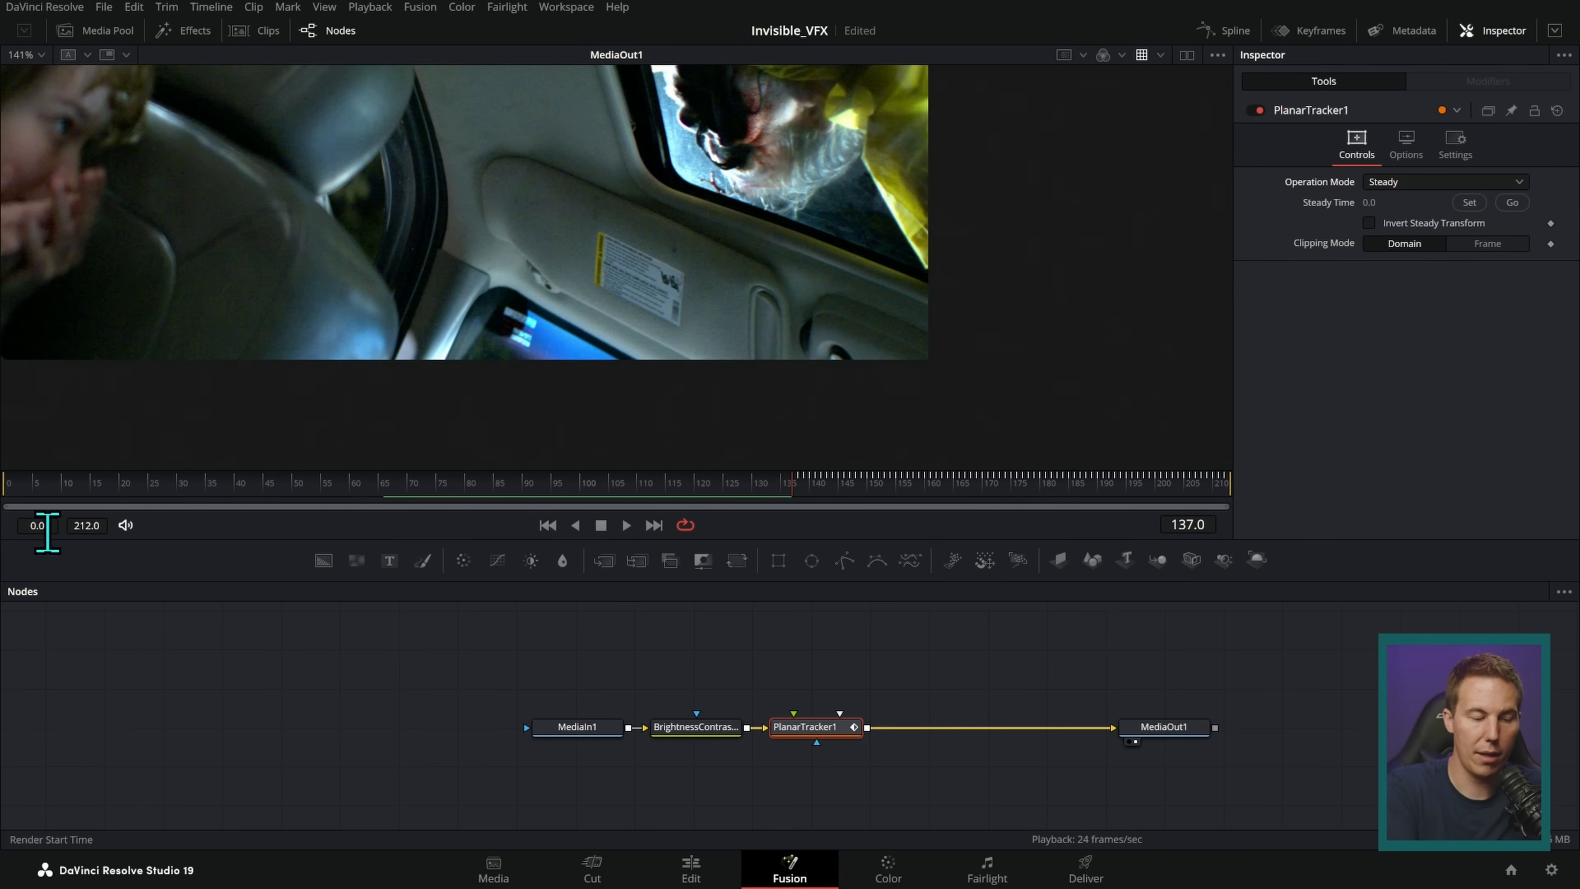
text(135)
key(Return)
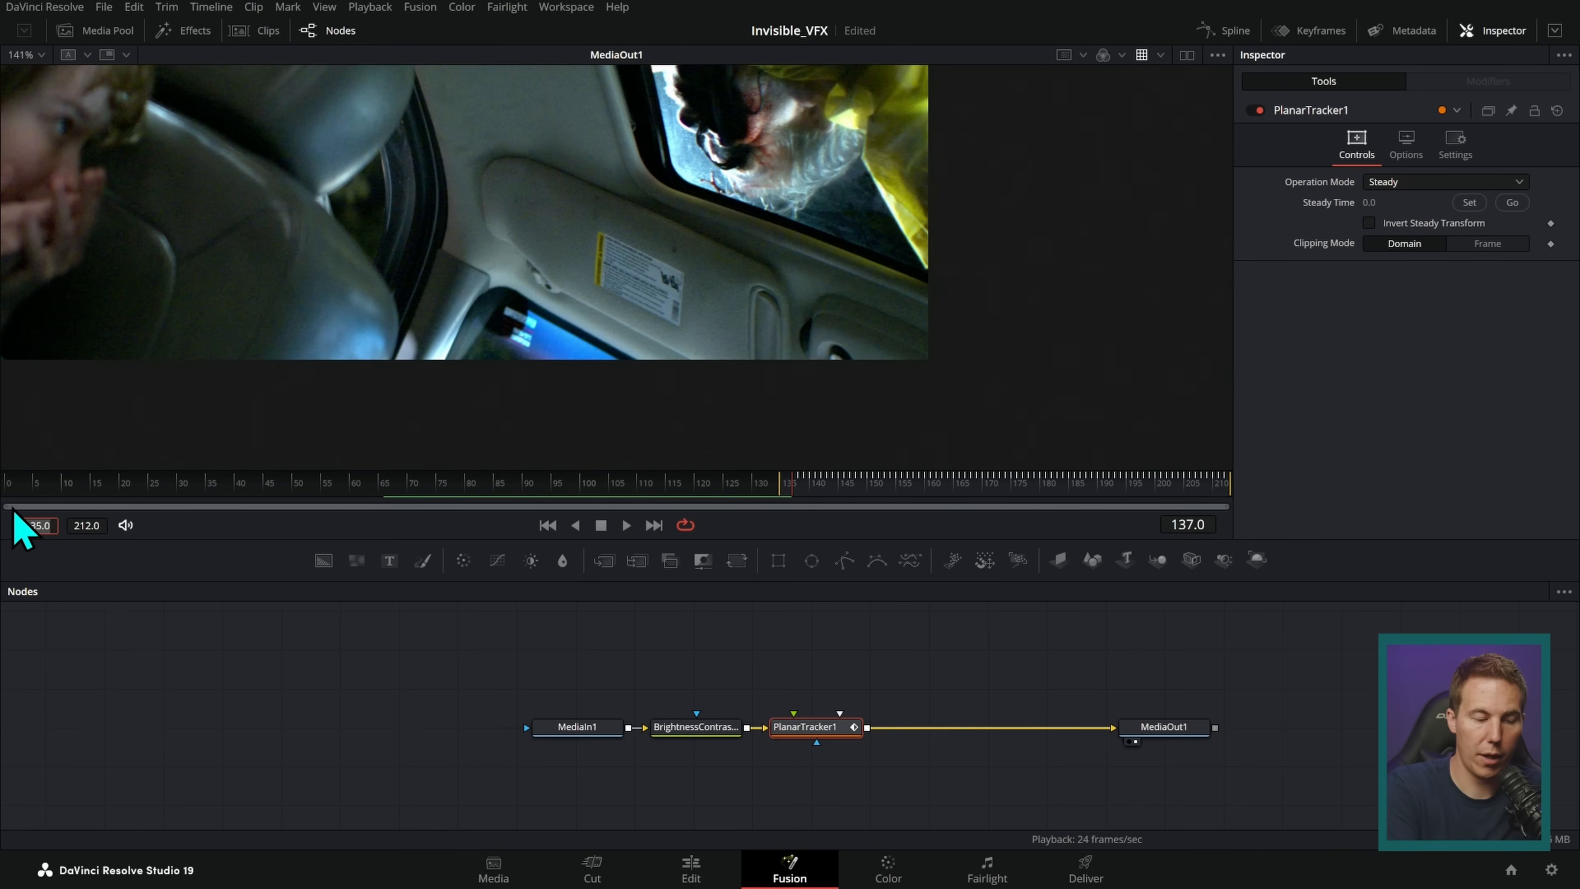
- Play the steadied shot across the frame 135 to 212 range to check how well it is stabilized
drag(9, 507, 777, 507)
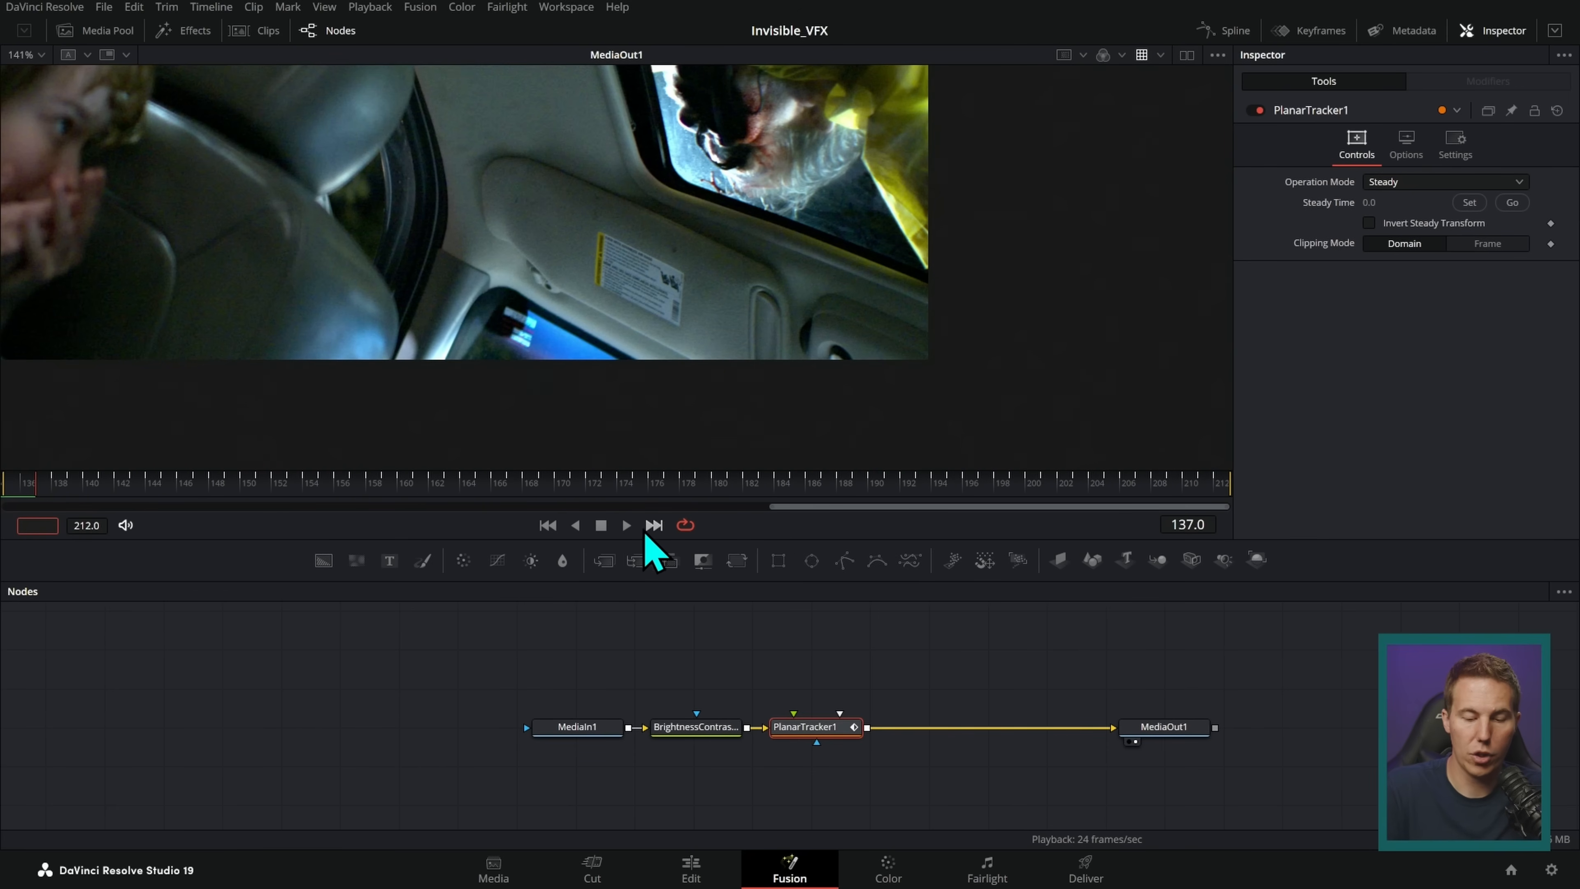
click(626, 524)
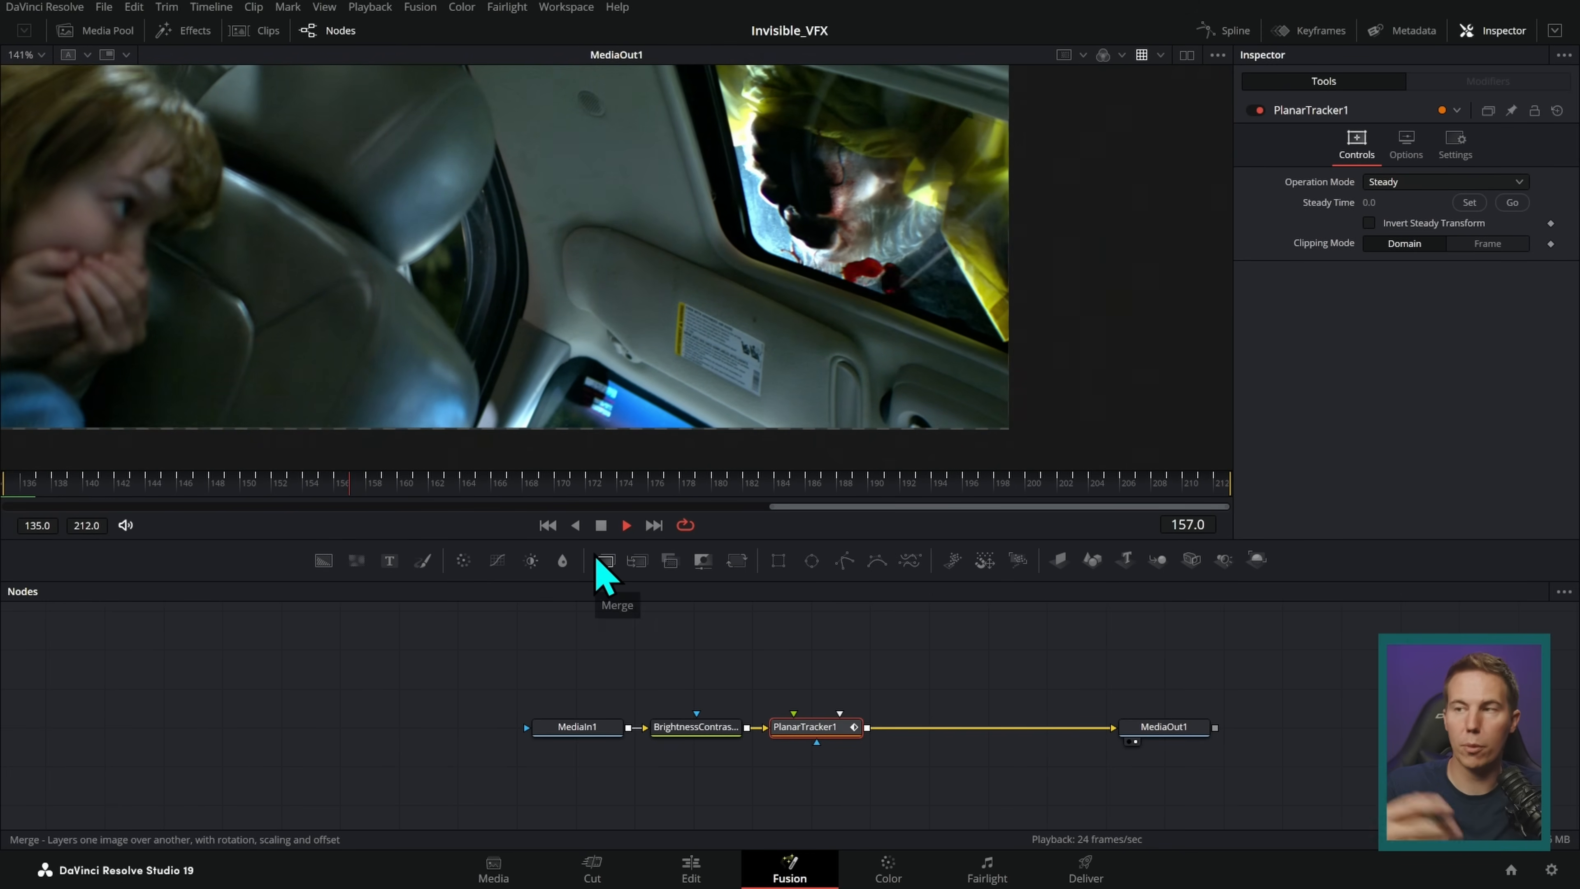
click(600, 529)
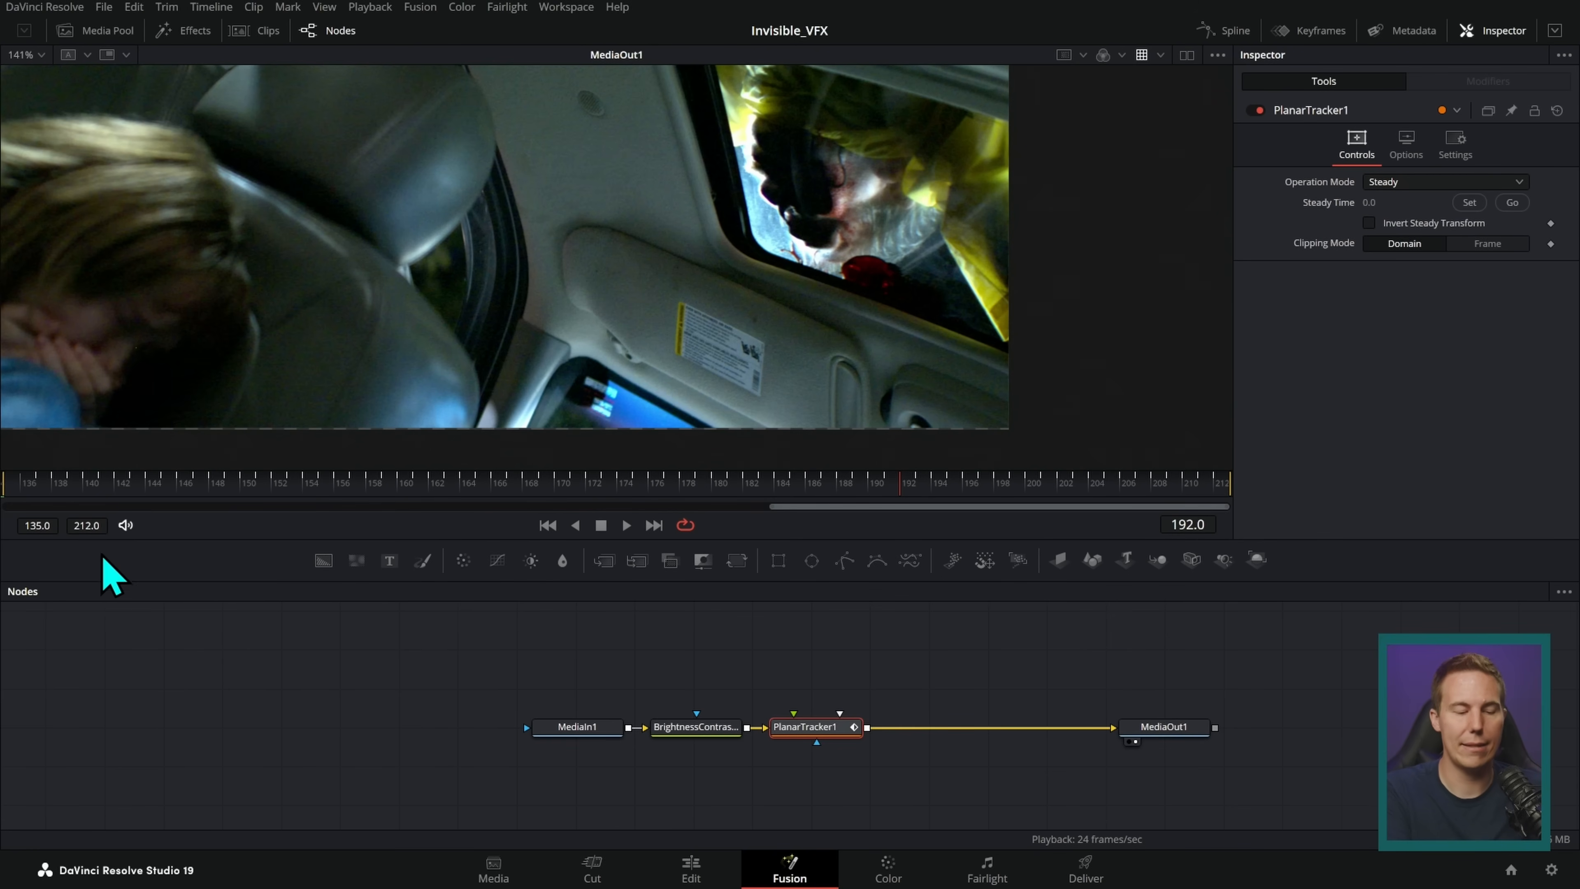
drag(908, 505, 187, 547)
- Set PlanarTracker1's Operation Mode back to Track and create a planar transform node from its track
click(1387, 181)
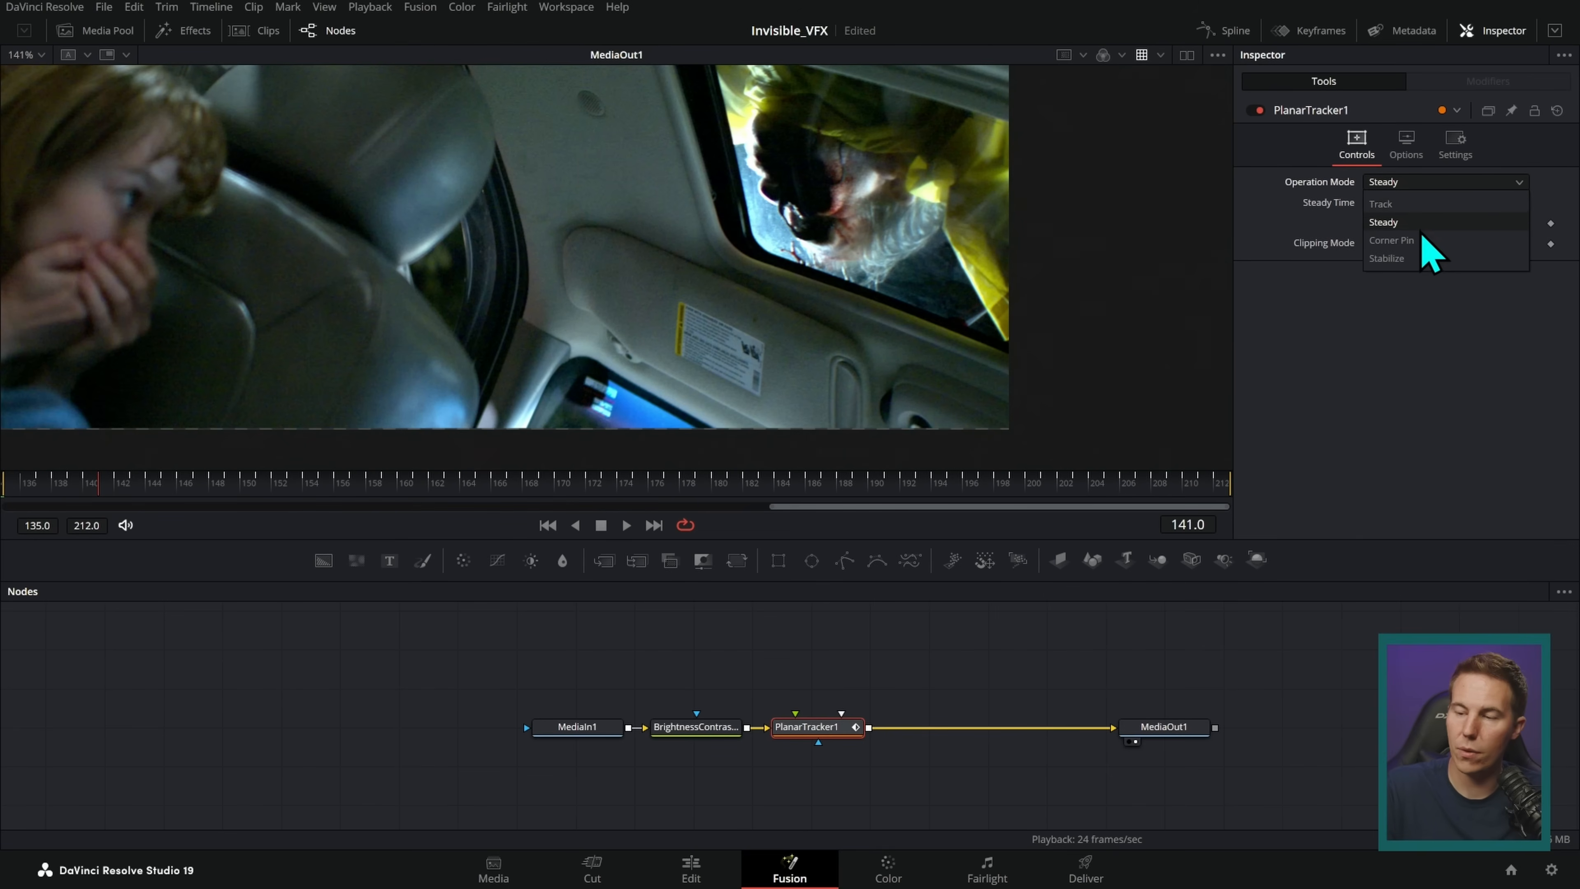
click(1386, 203)
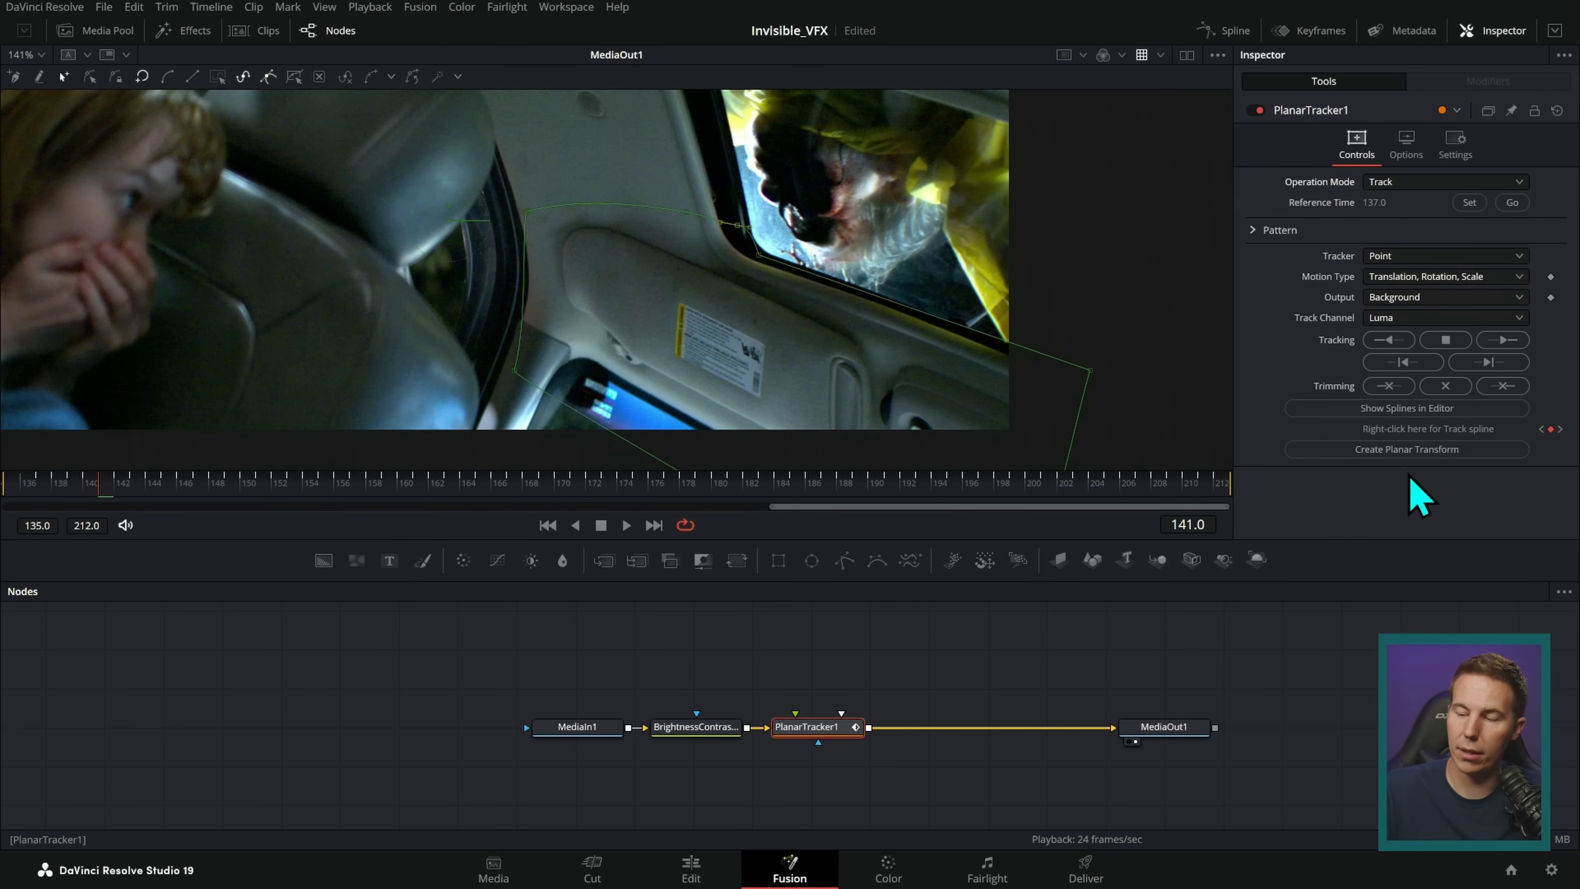
click(1405, 449)
drag(575, 690, 880, 678)
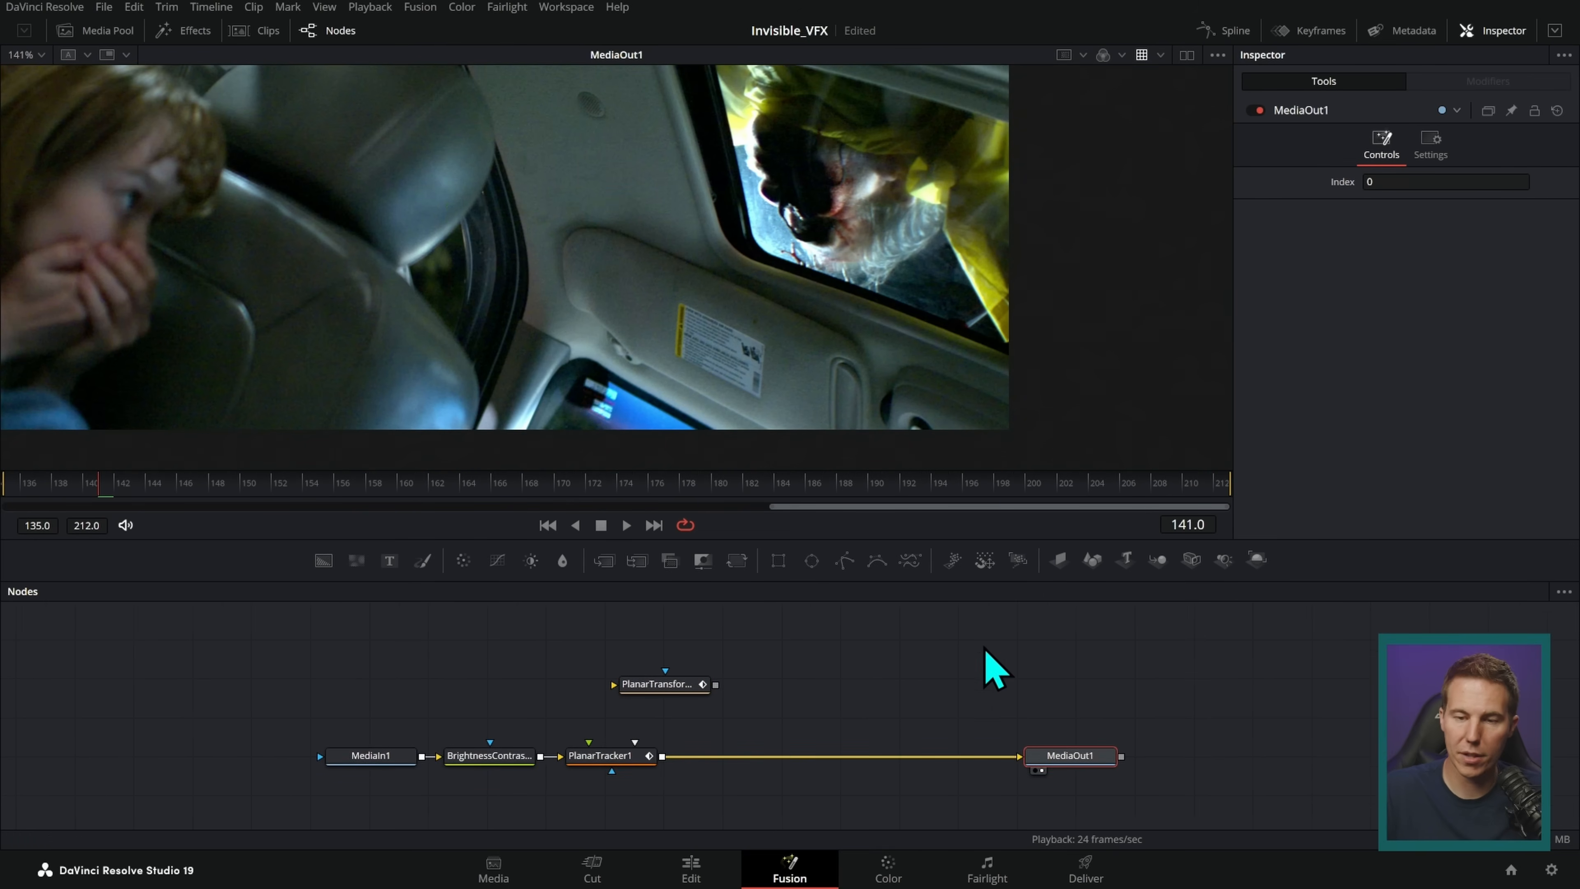
- Hide the page navigation bar and move the playhead to frame 139
click(566, 7)
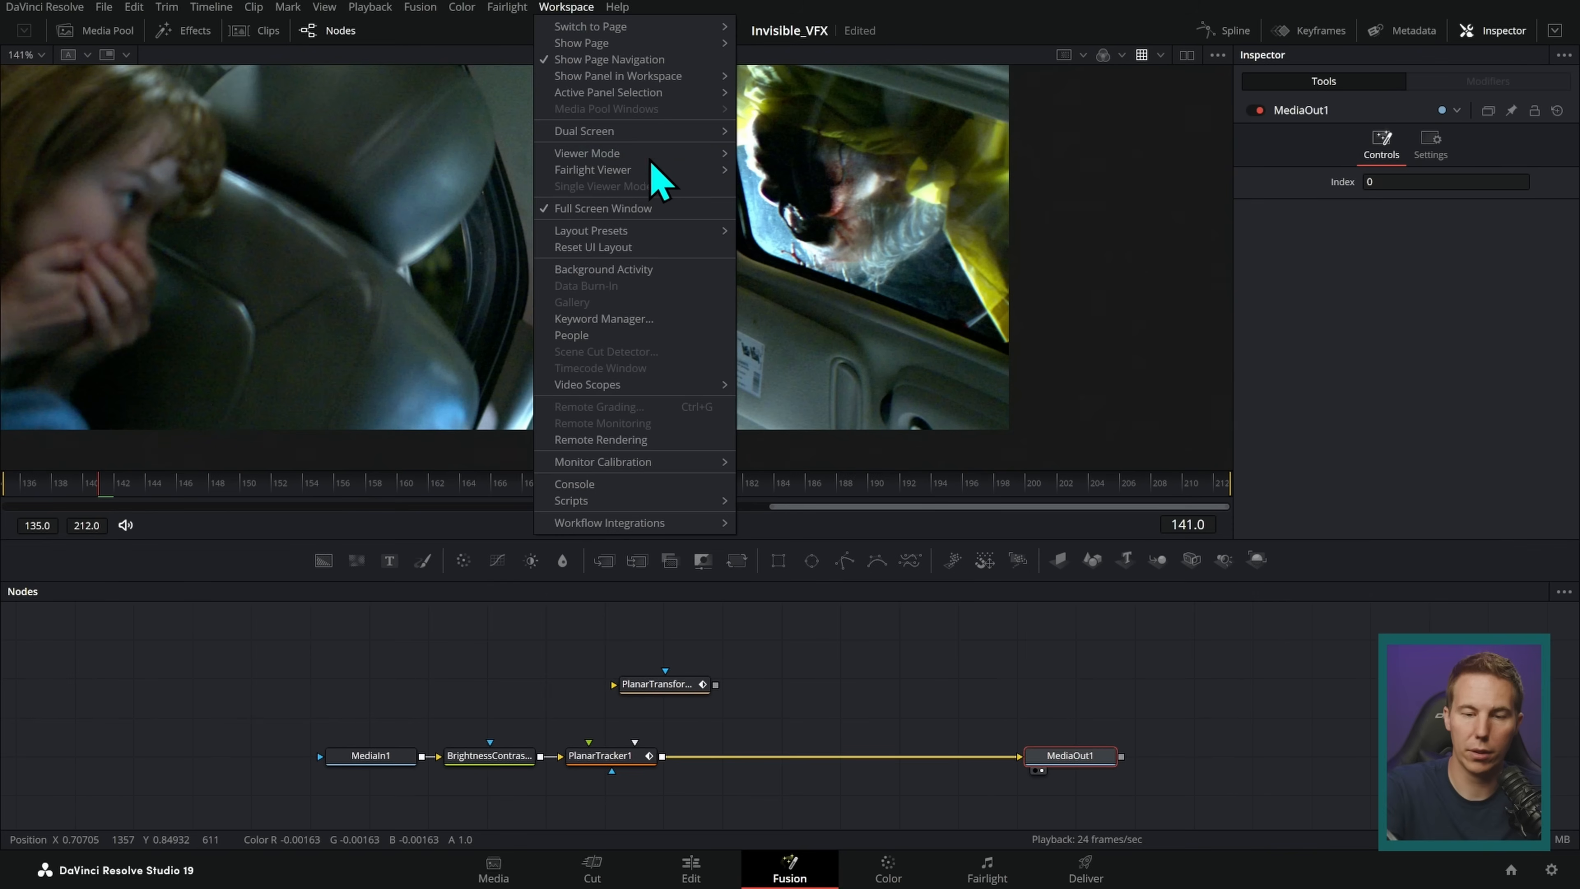
click(652, 88)
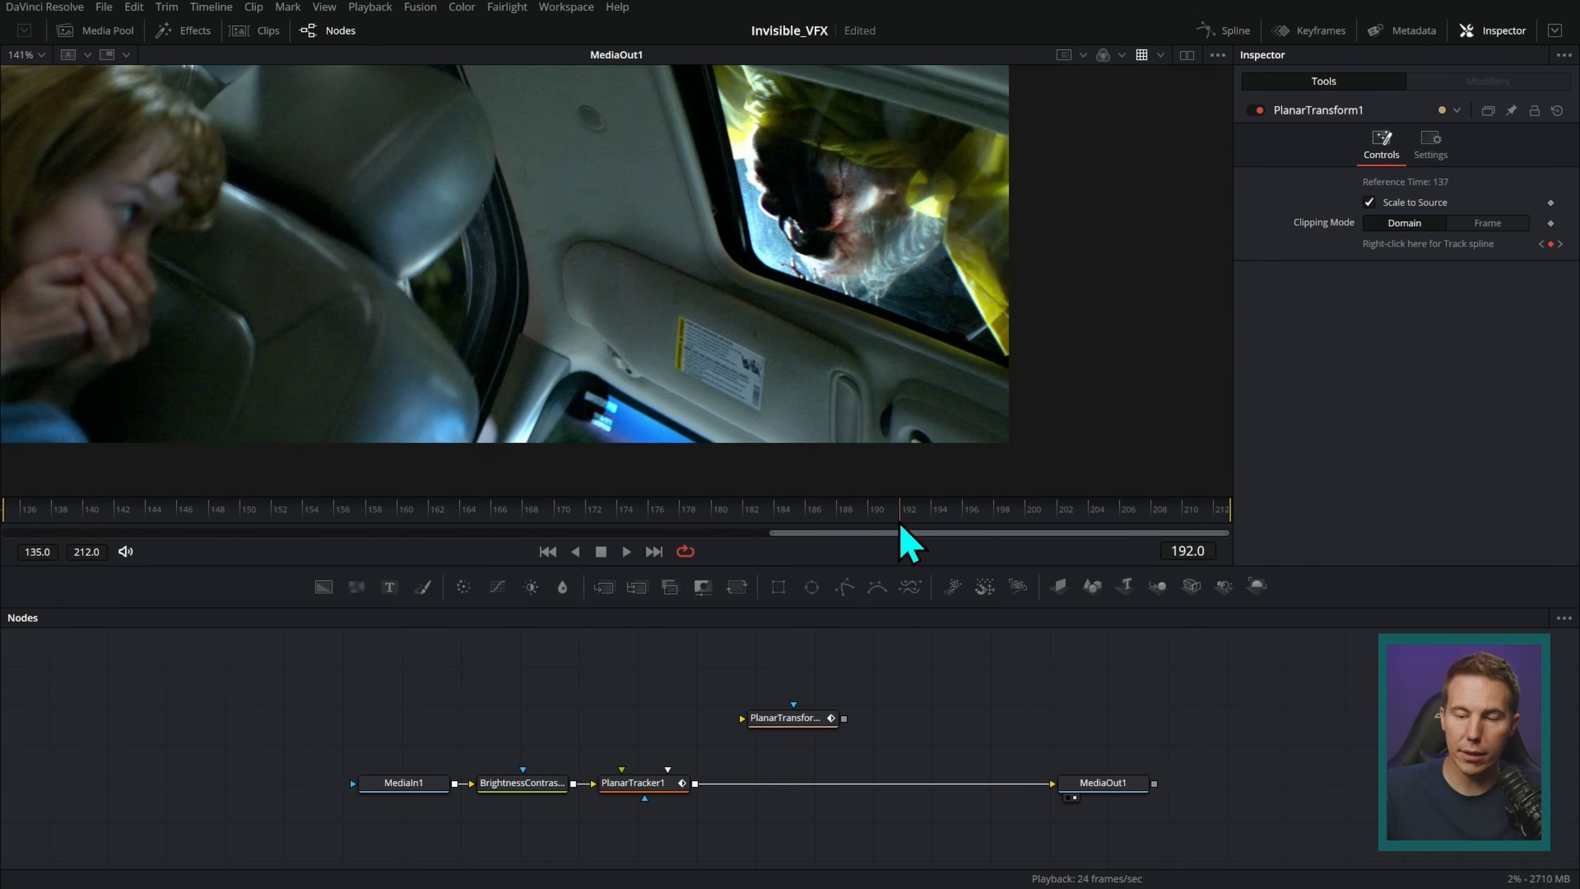
drag(908, 541, 62, 509)
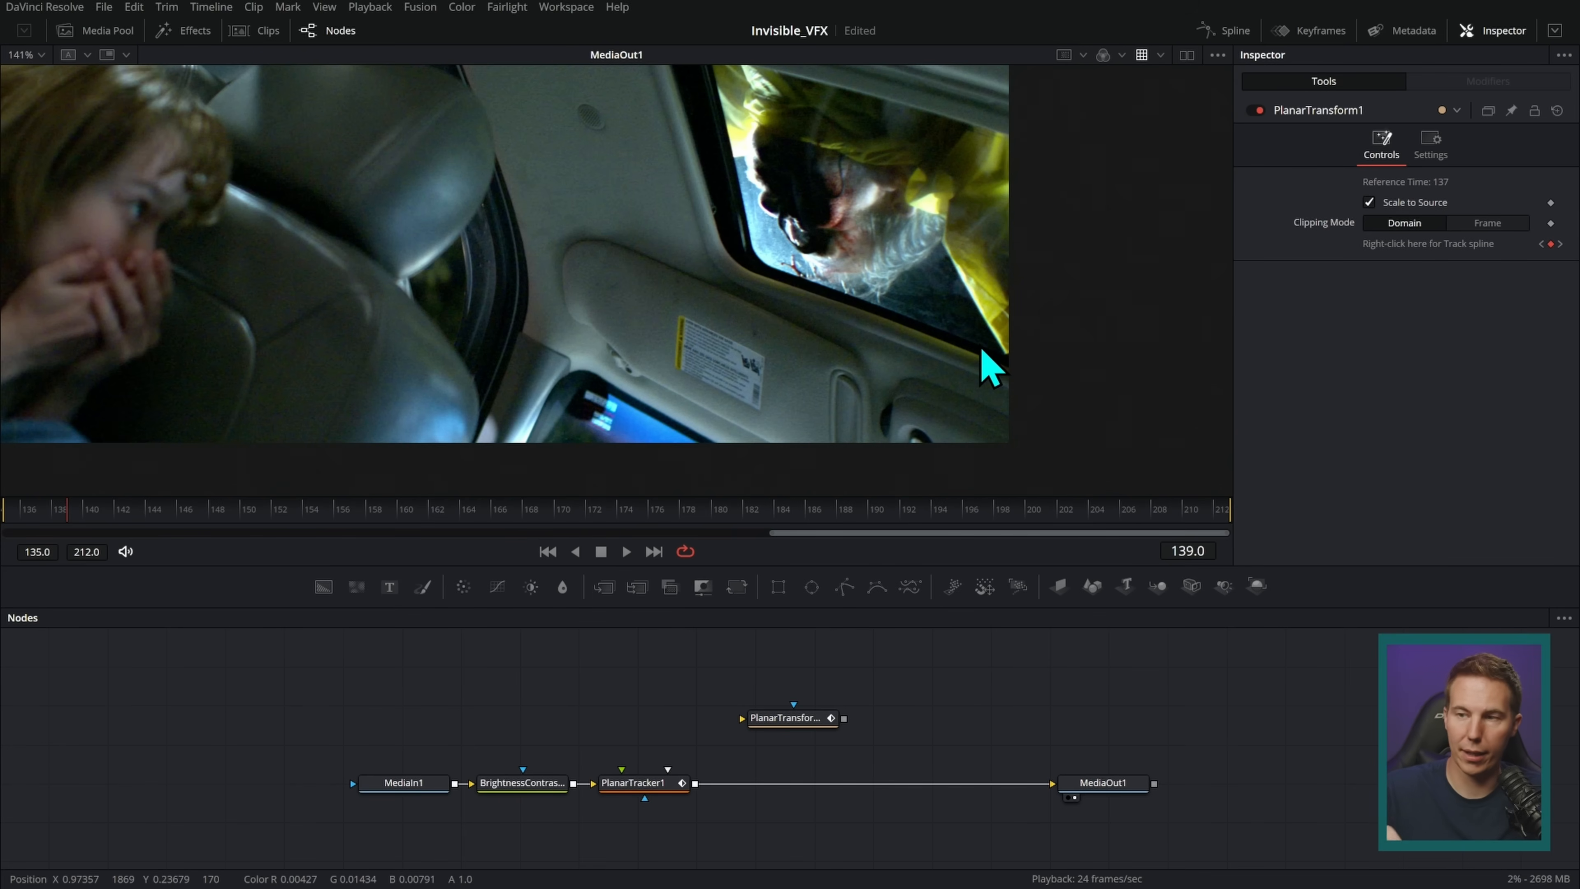
- Move the planar transform node aside and add a Time Speed node above the main node chain
drag(802, 720, 990, 706)
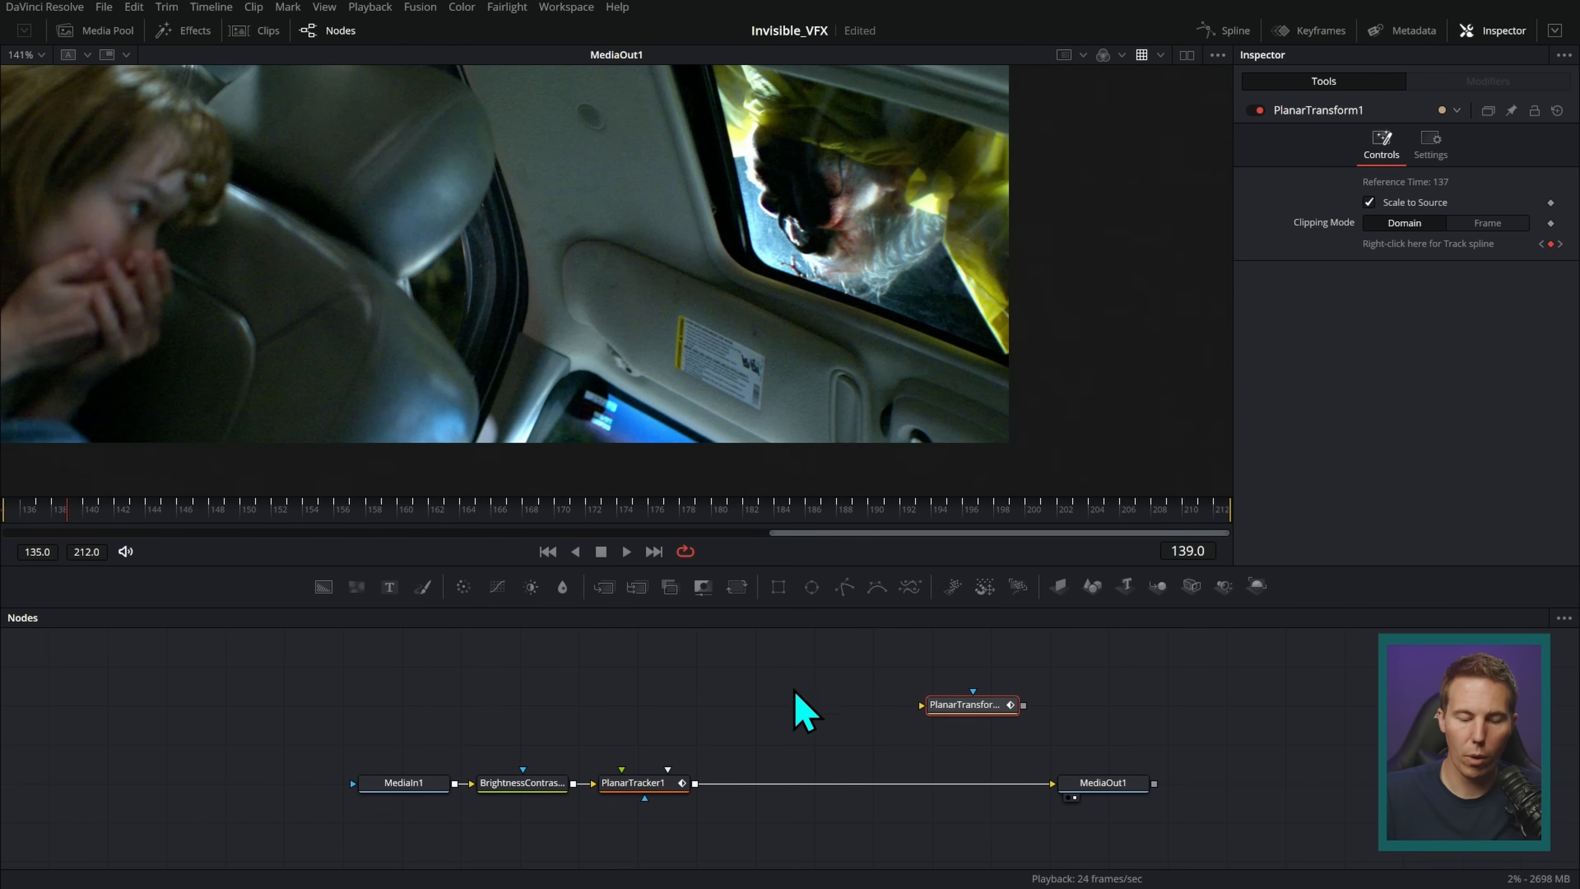
key(shift+space)
text(pla)
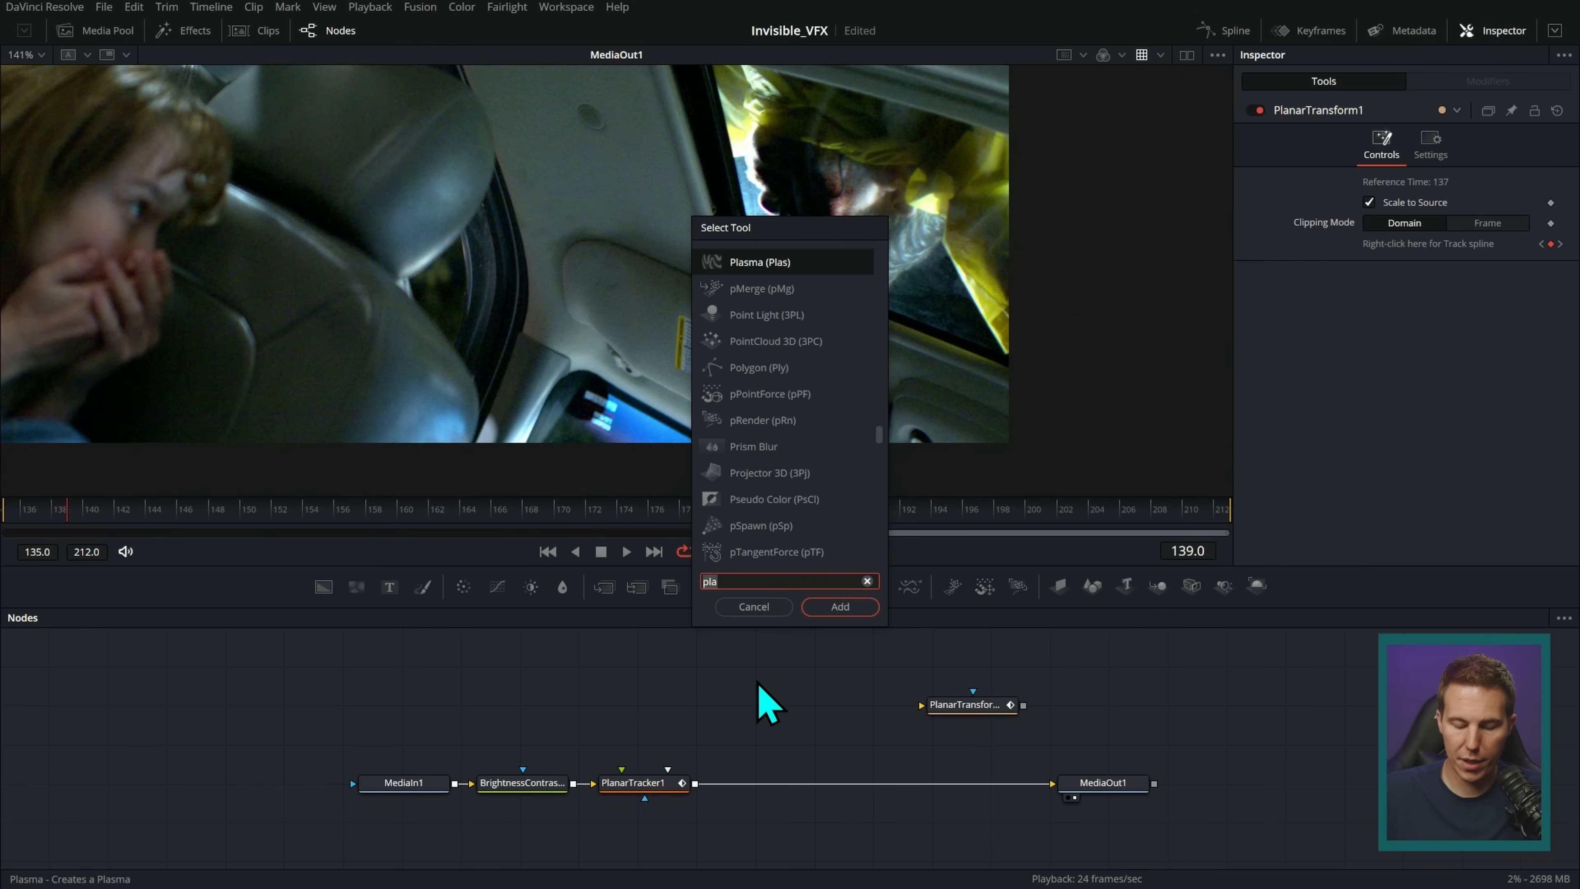
key(BackSpace)
key(BackSpace)
key(BackSpace)
text(timeps)
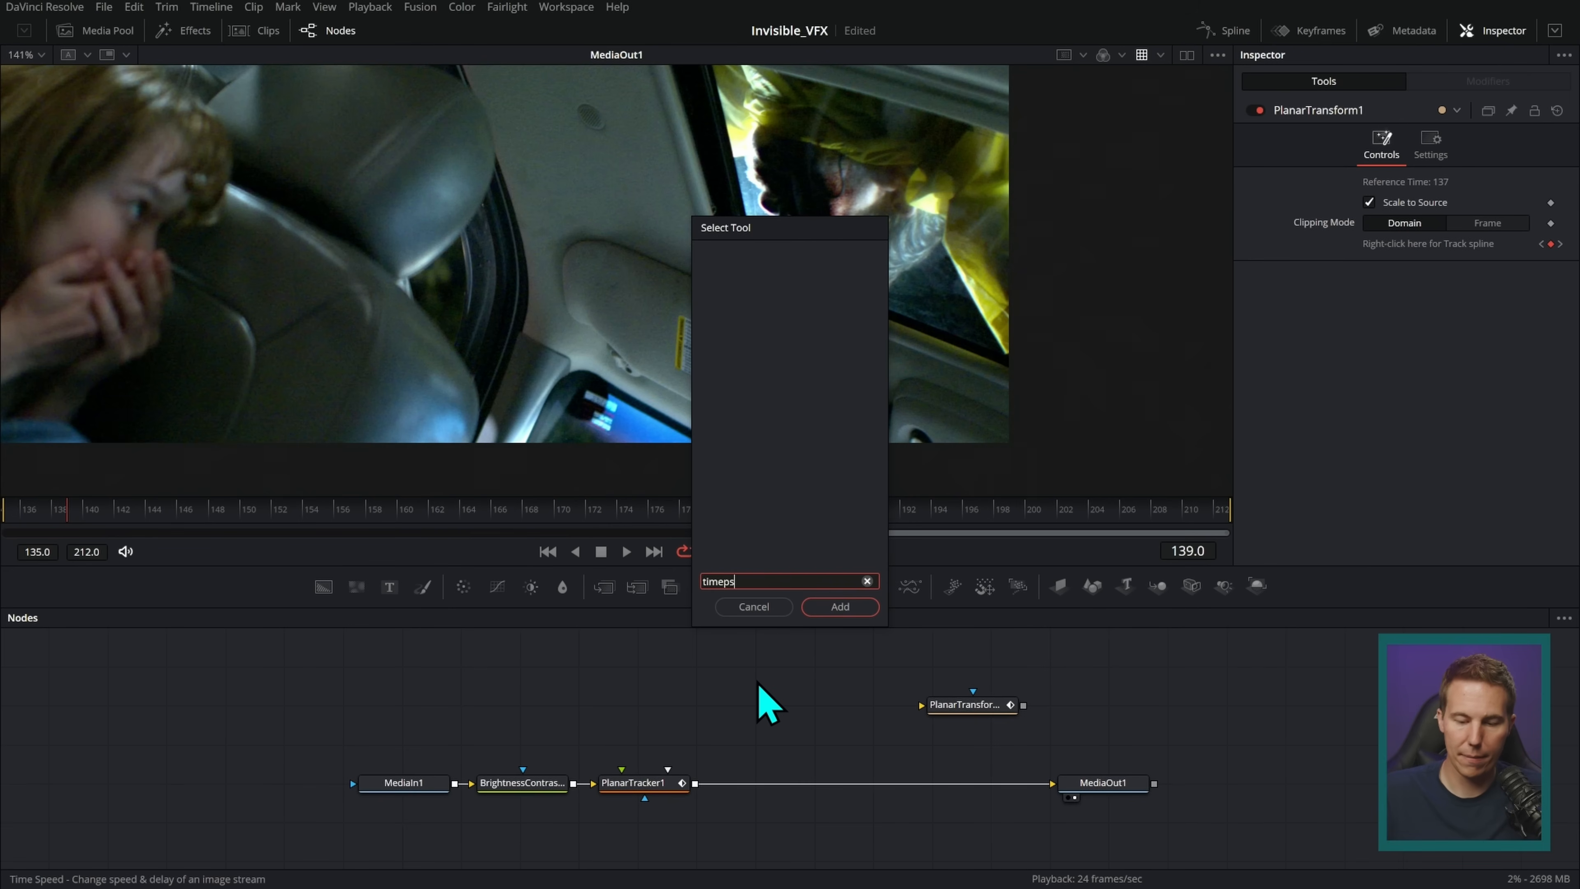
key(BackSpace)
key(BackSpace)
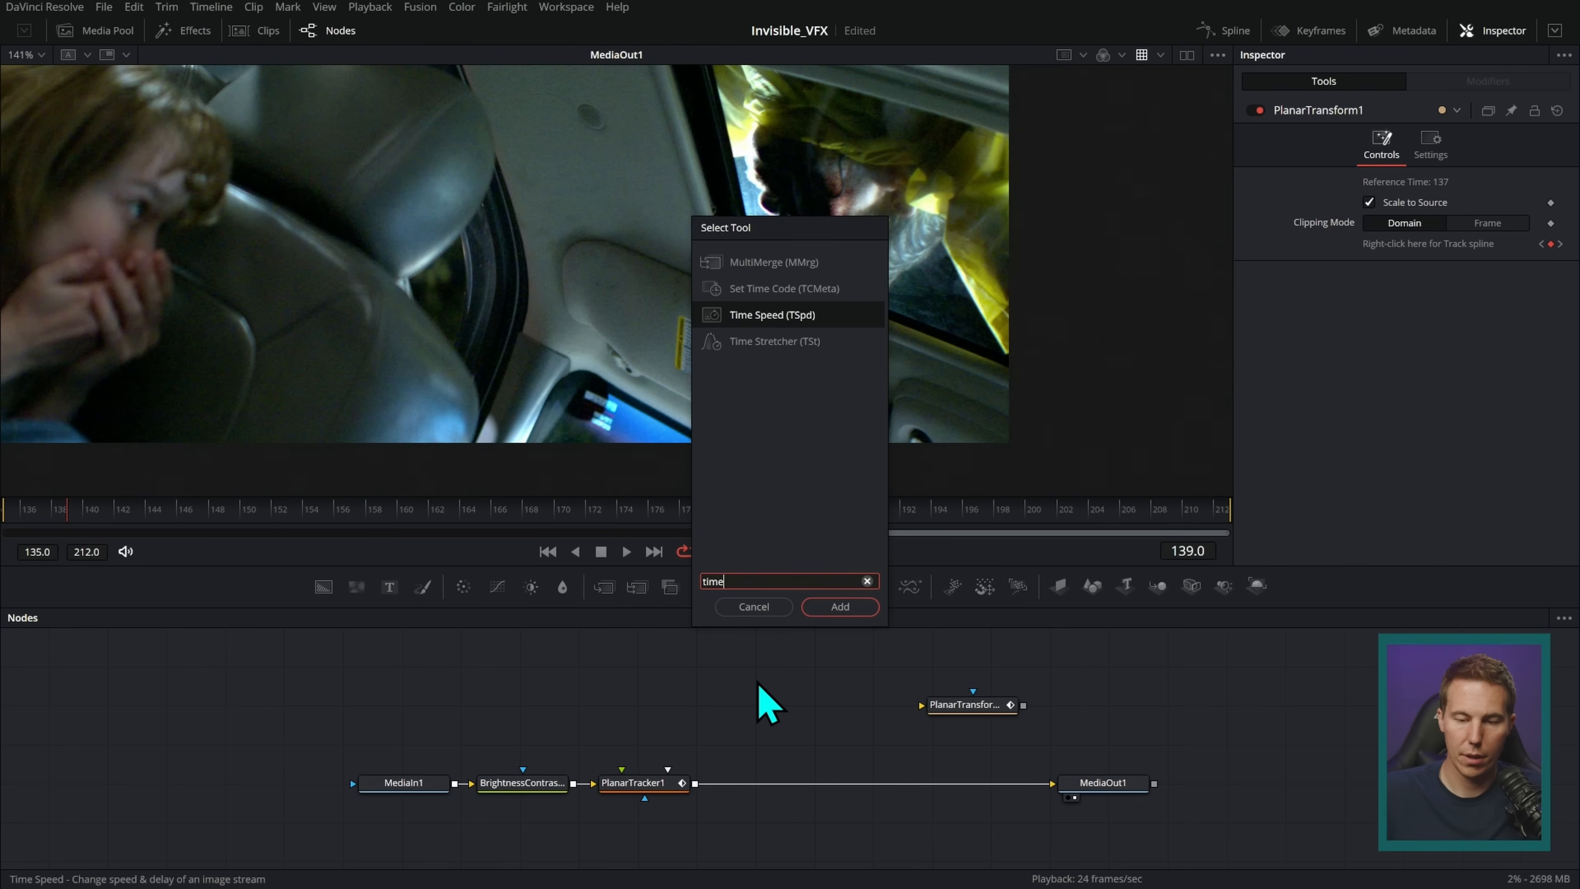
key(Return)
drag(758, 685, 778, 677)
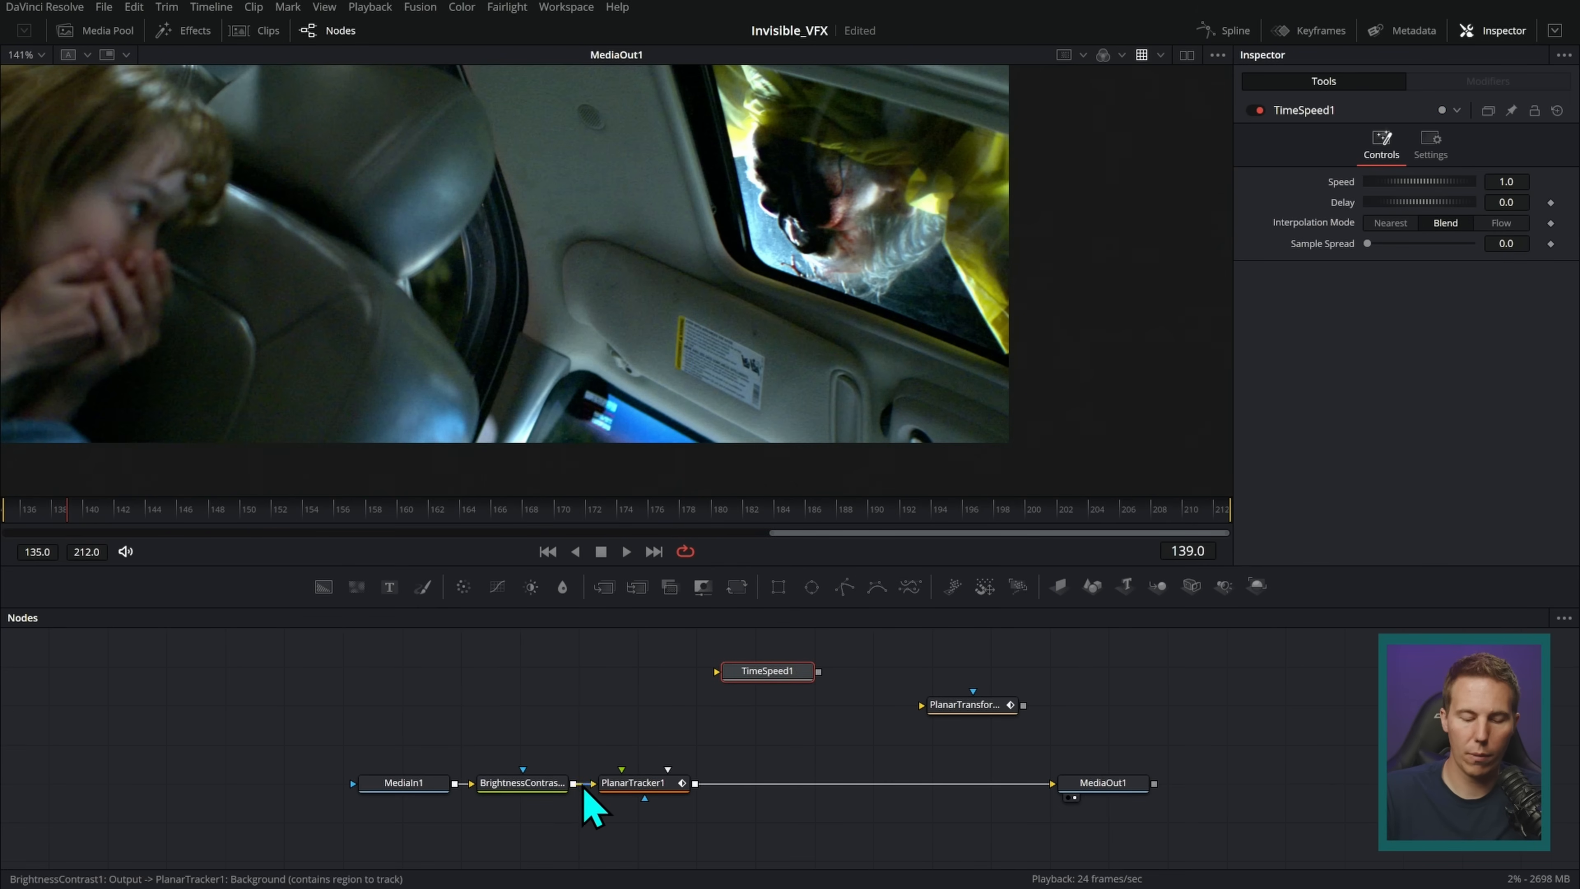
- Feed BrightnessContrast1 into TimeSpeed1 and freeze frame 139 with Speed 0, Delay 139 and Nearest interpolation
drag(576, 784, 728, 680)
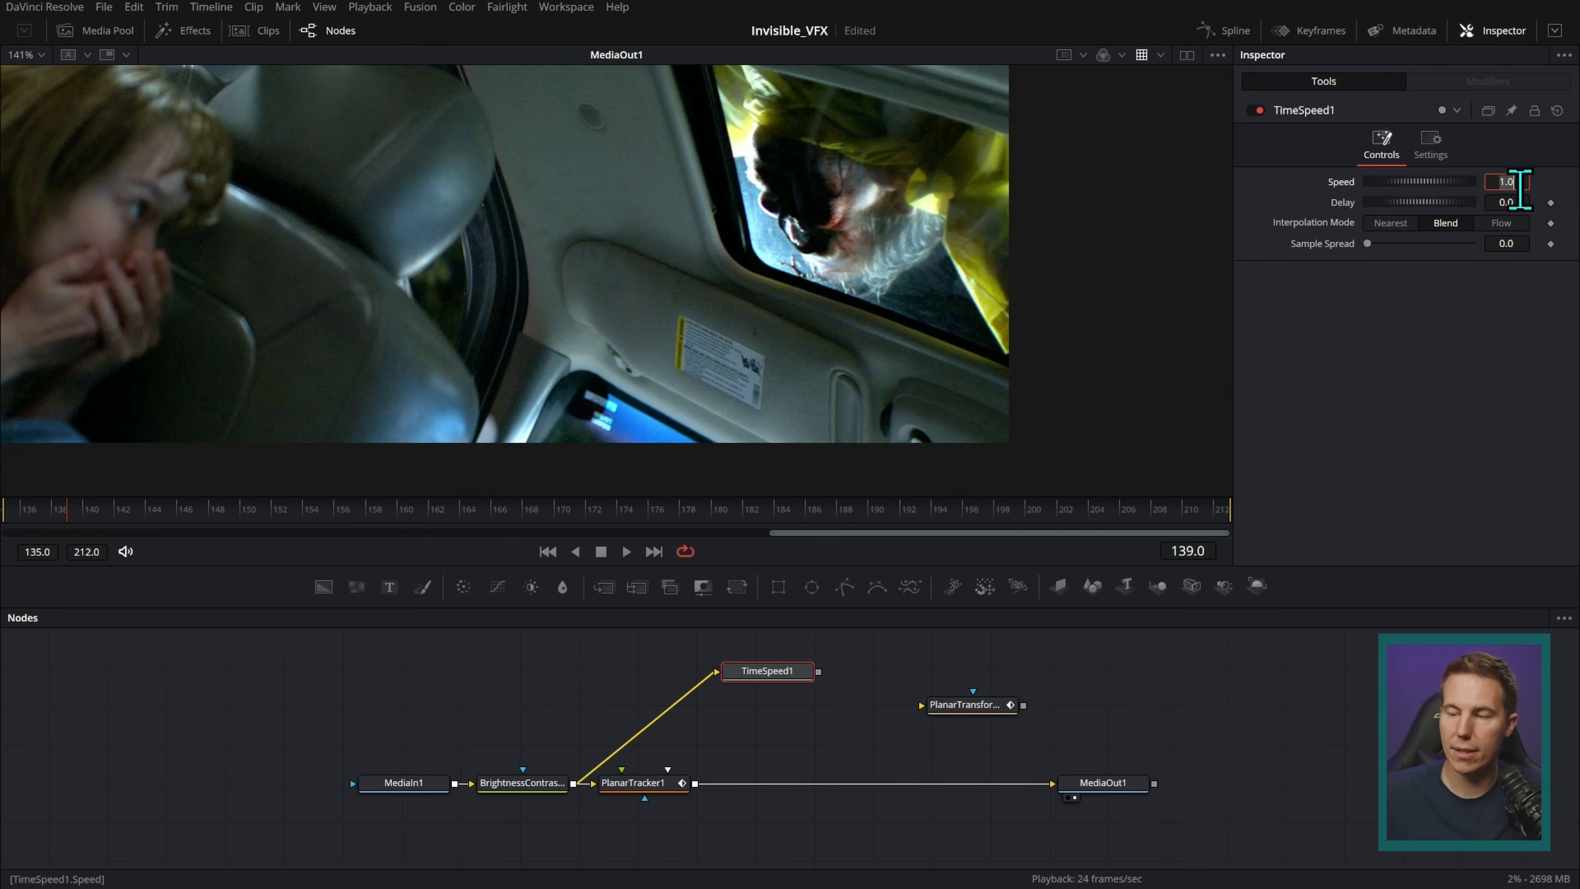
text(0)
key(Return)
click(1393, 224)
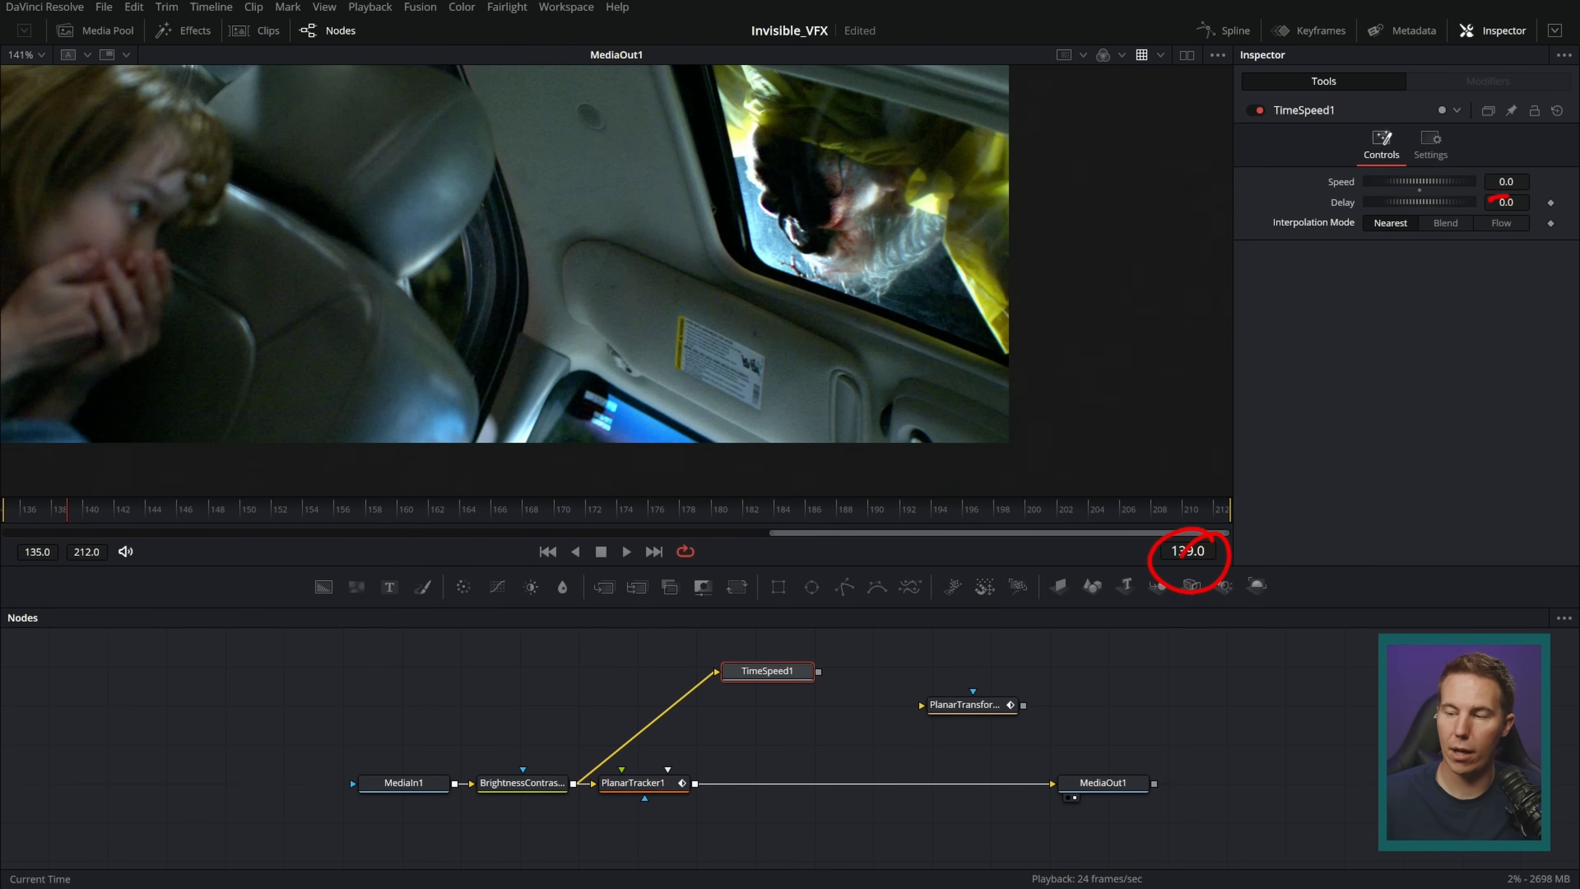
click(1506, 201)
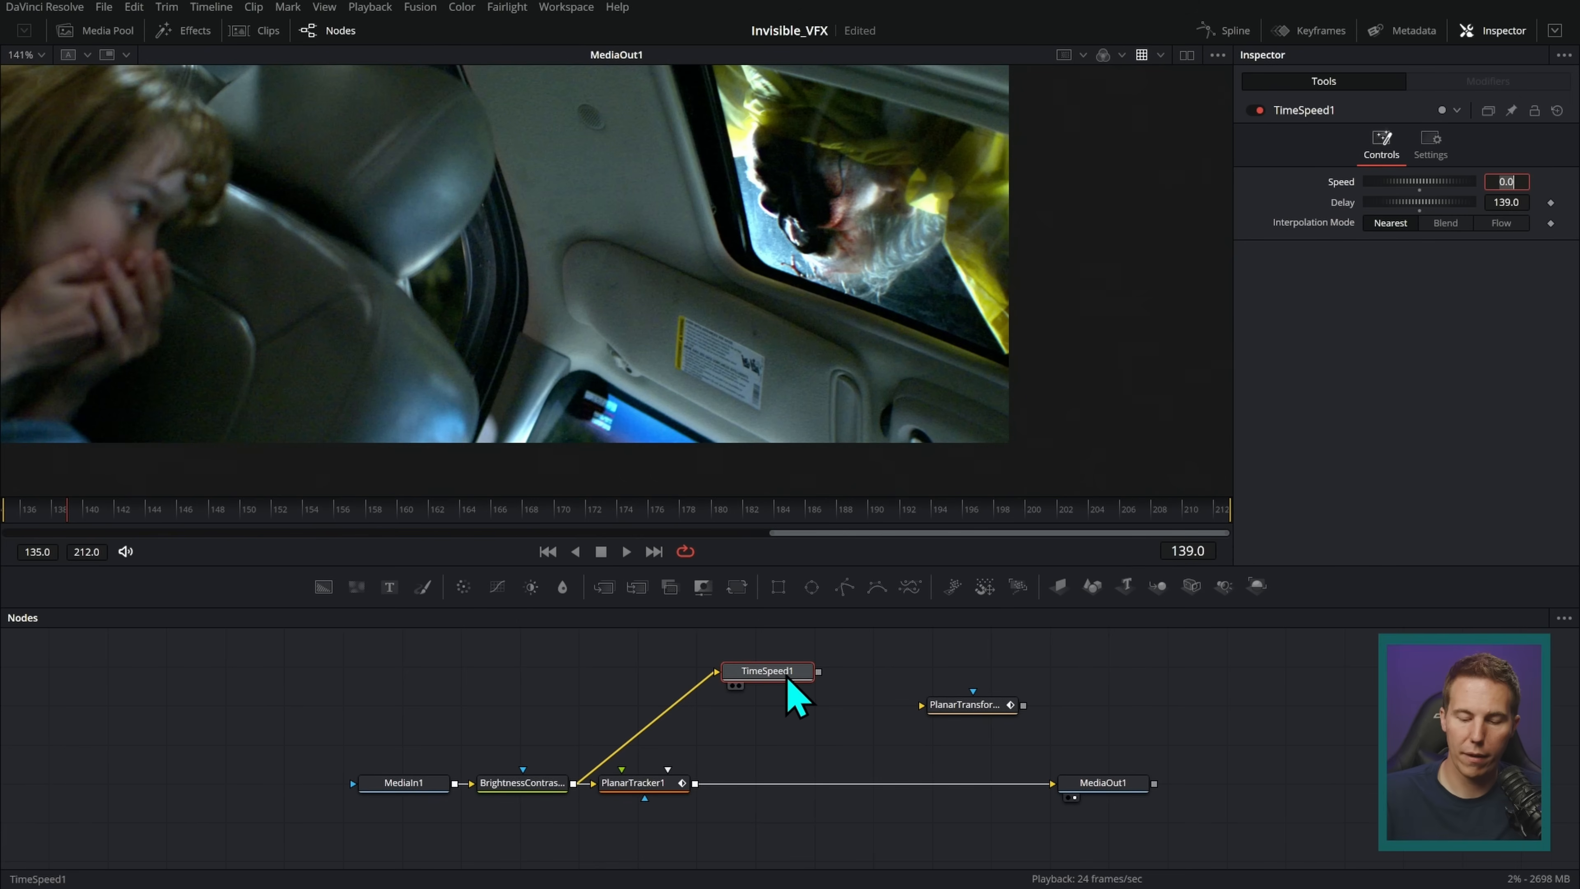
drag(787, 681, 899, 274)
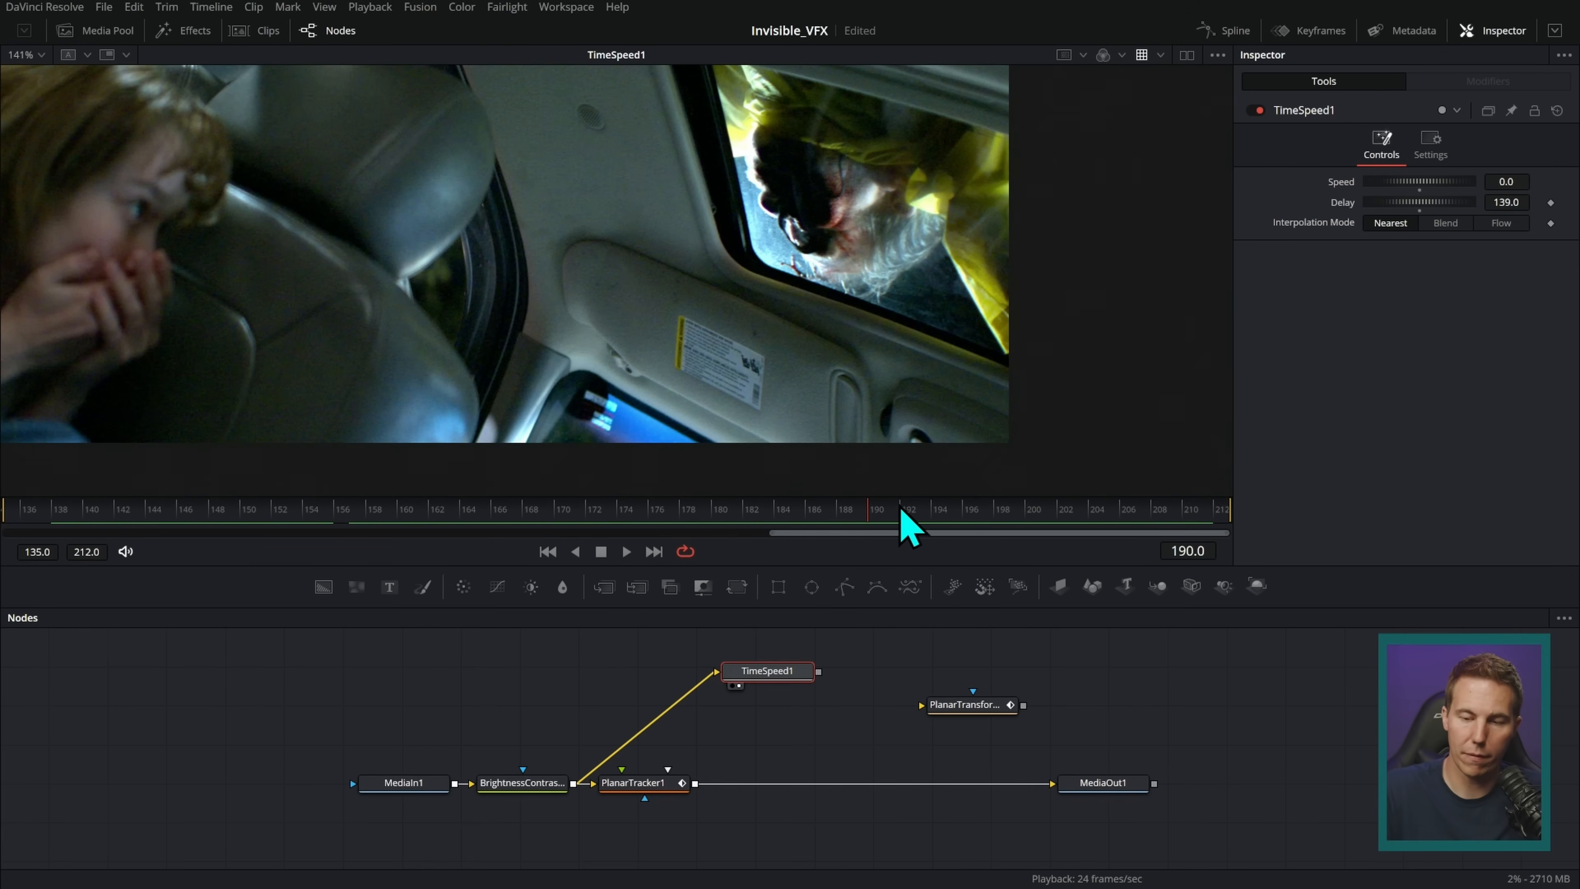
drag(776, 677, 776, 721)
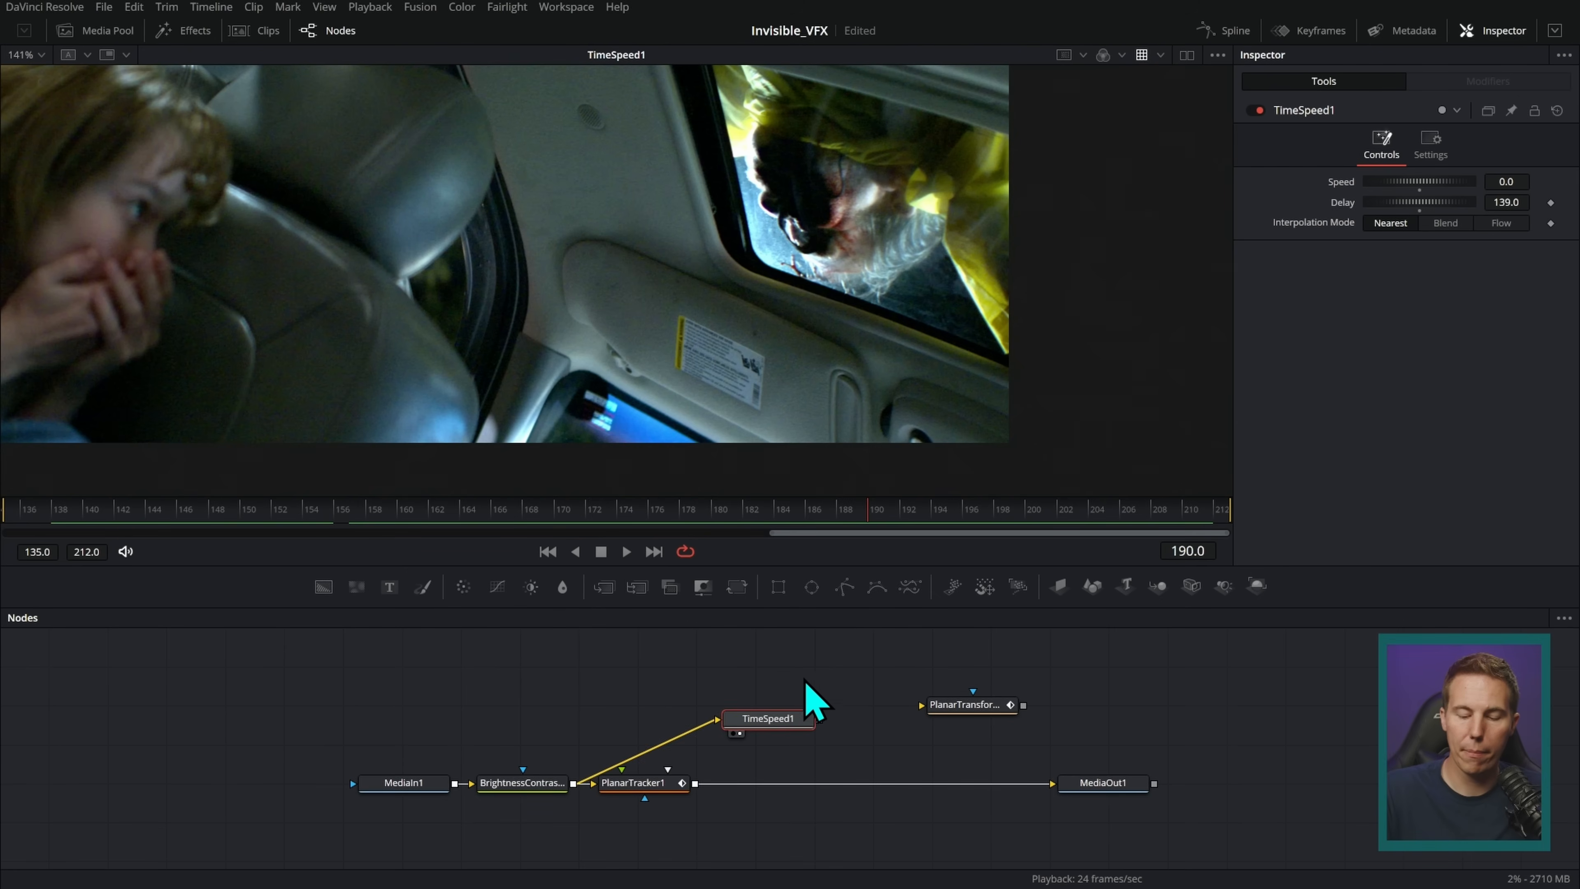
- Feed TimeSpeed1 from a pasted copy of MediaIn1 and BrightnessContrast1, and merge its frozen frame over PlanarTracker1's output
drag(349, 803, 501, 750)
key(ctrl+c)
key(ctrl+v)
click(713, 680)
drag(714, 680, 756, 728)
drag(609, 676, 684, 768)
mouse_move(783, 734)
mouse_down()
mouse_move(825, 737)
mouse_move(811, 741)
mouse_up()
drag(705, 777, 665, 830)
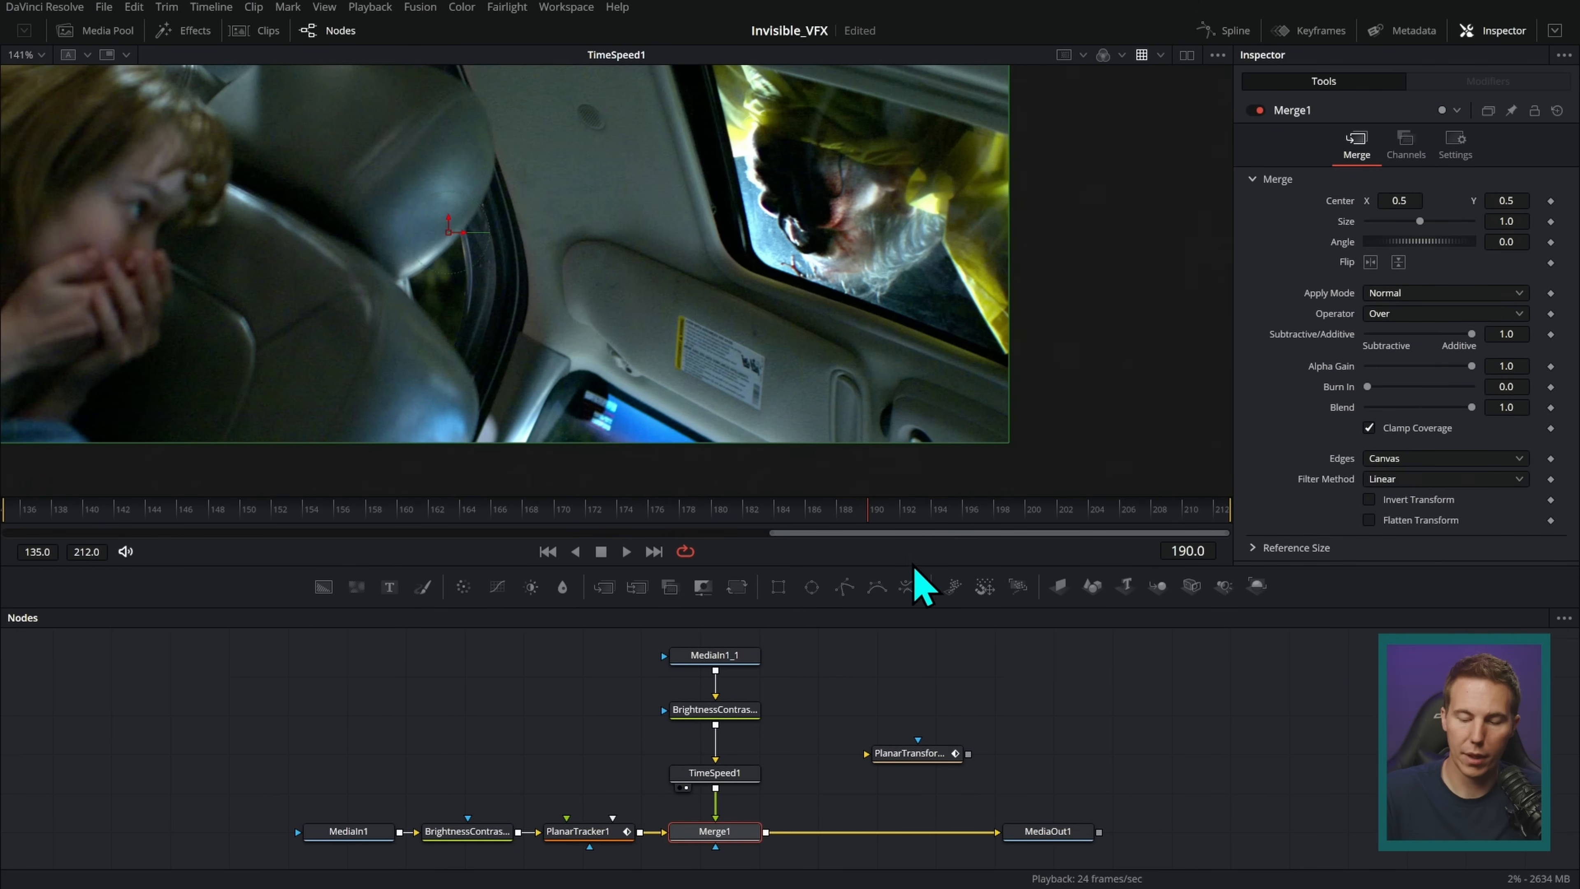
drag(914, 565, 914, 444)
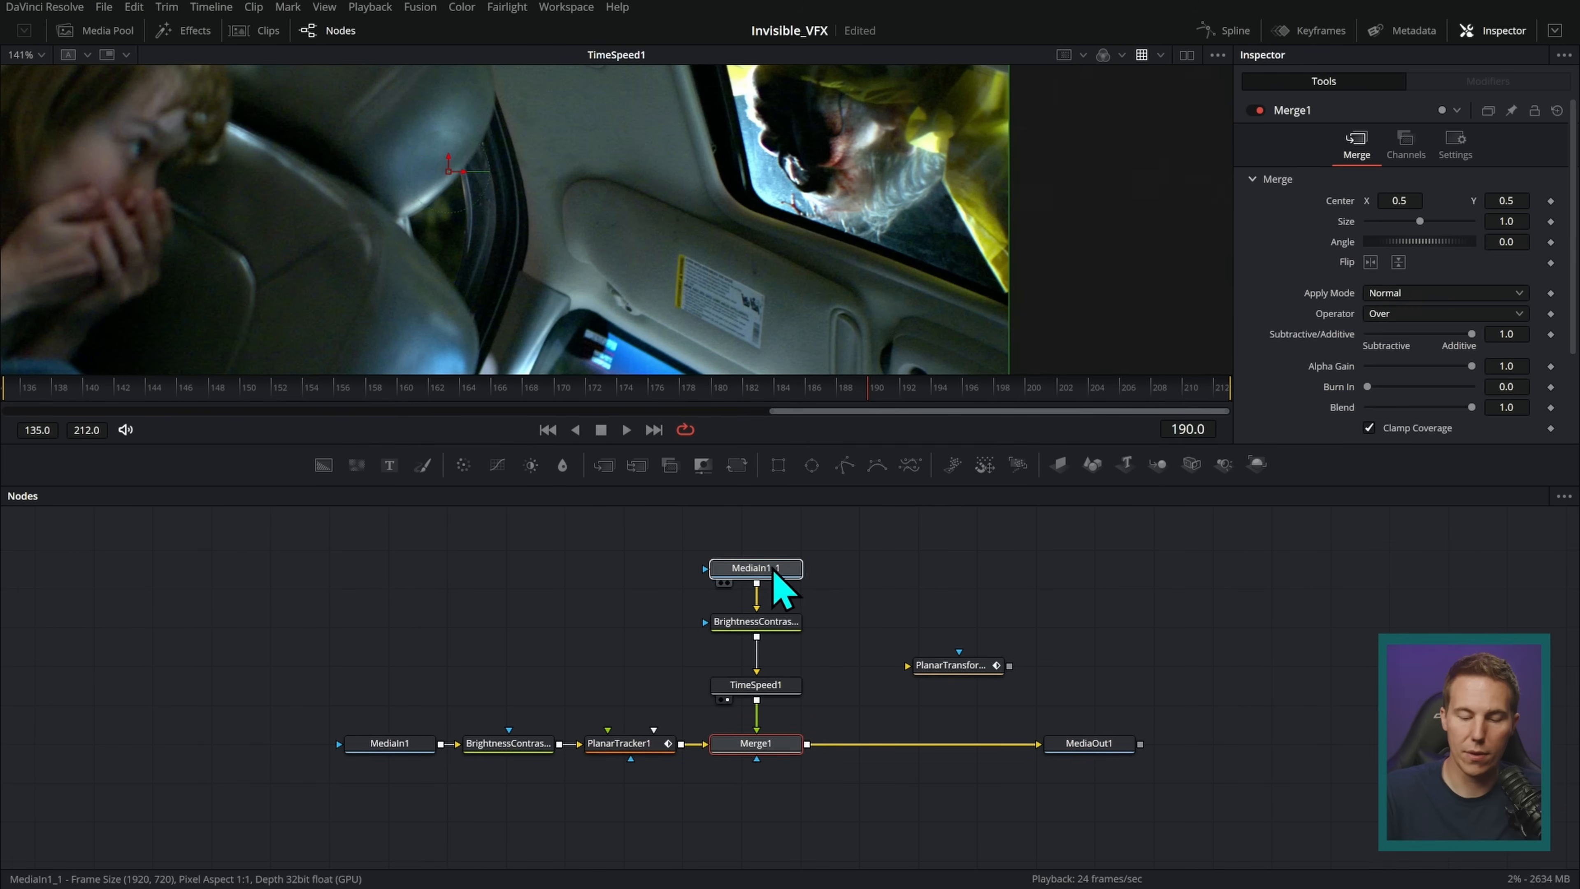
- Delete the duplicated MediaIn and BrightnessContrast nodes and connect the original BrightnessContrast1 to TimeSpeed1 instead
click(772, 567)
click(410, 744)
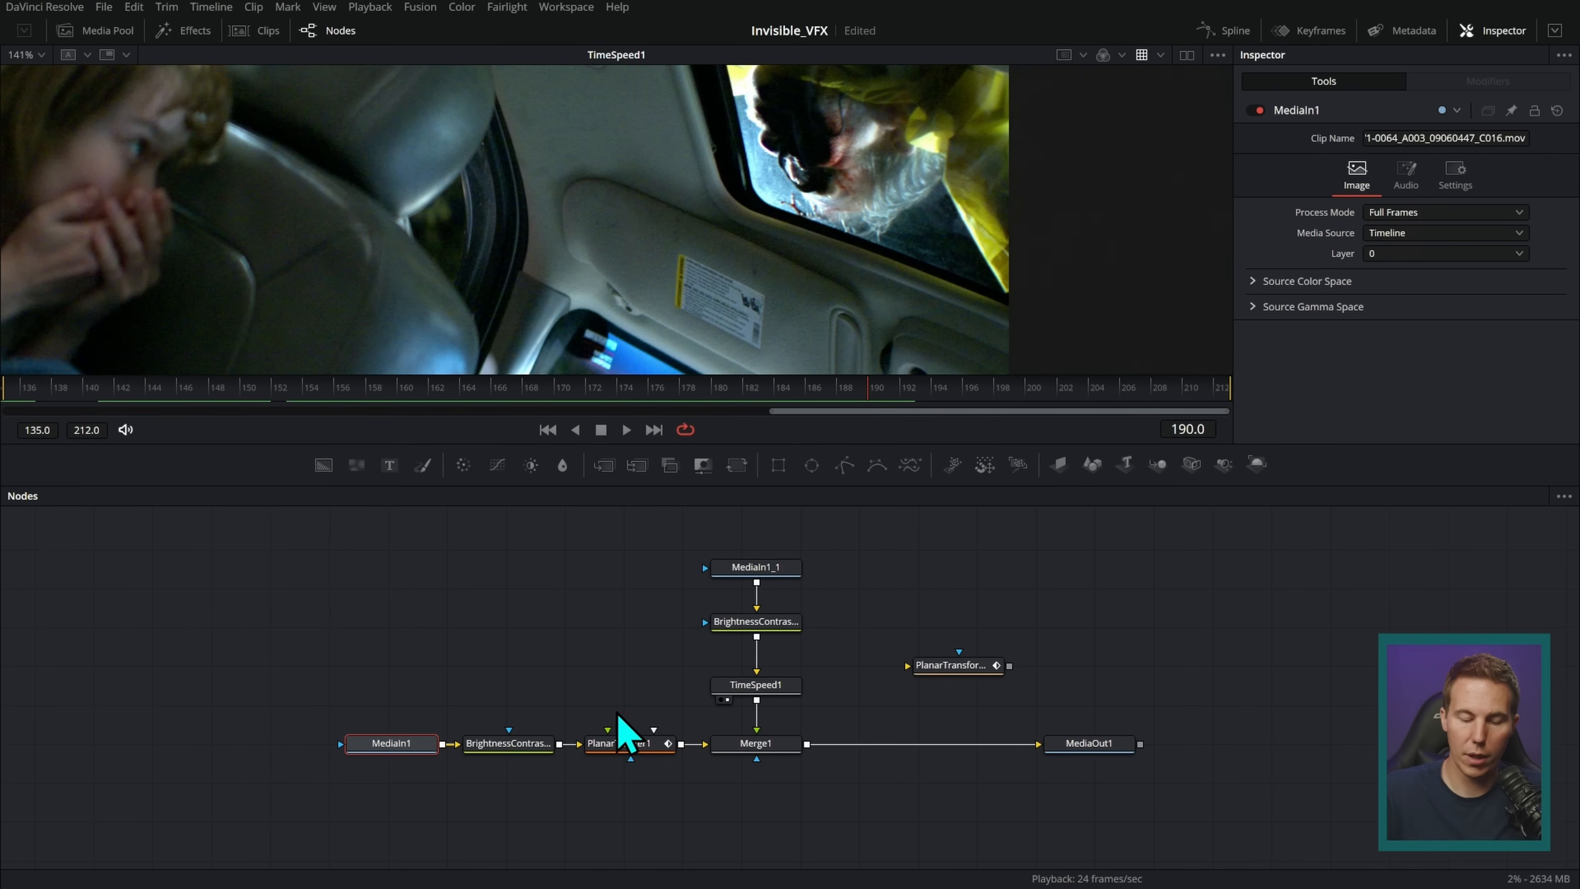
drag(508, 743, 513, 743)
click(746, 626)
drag(774, 689, 774, 693)
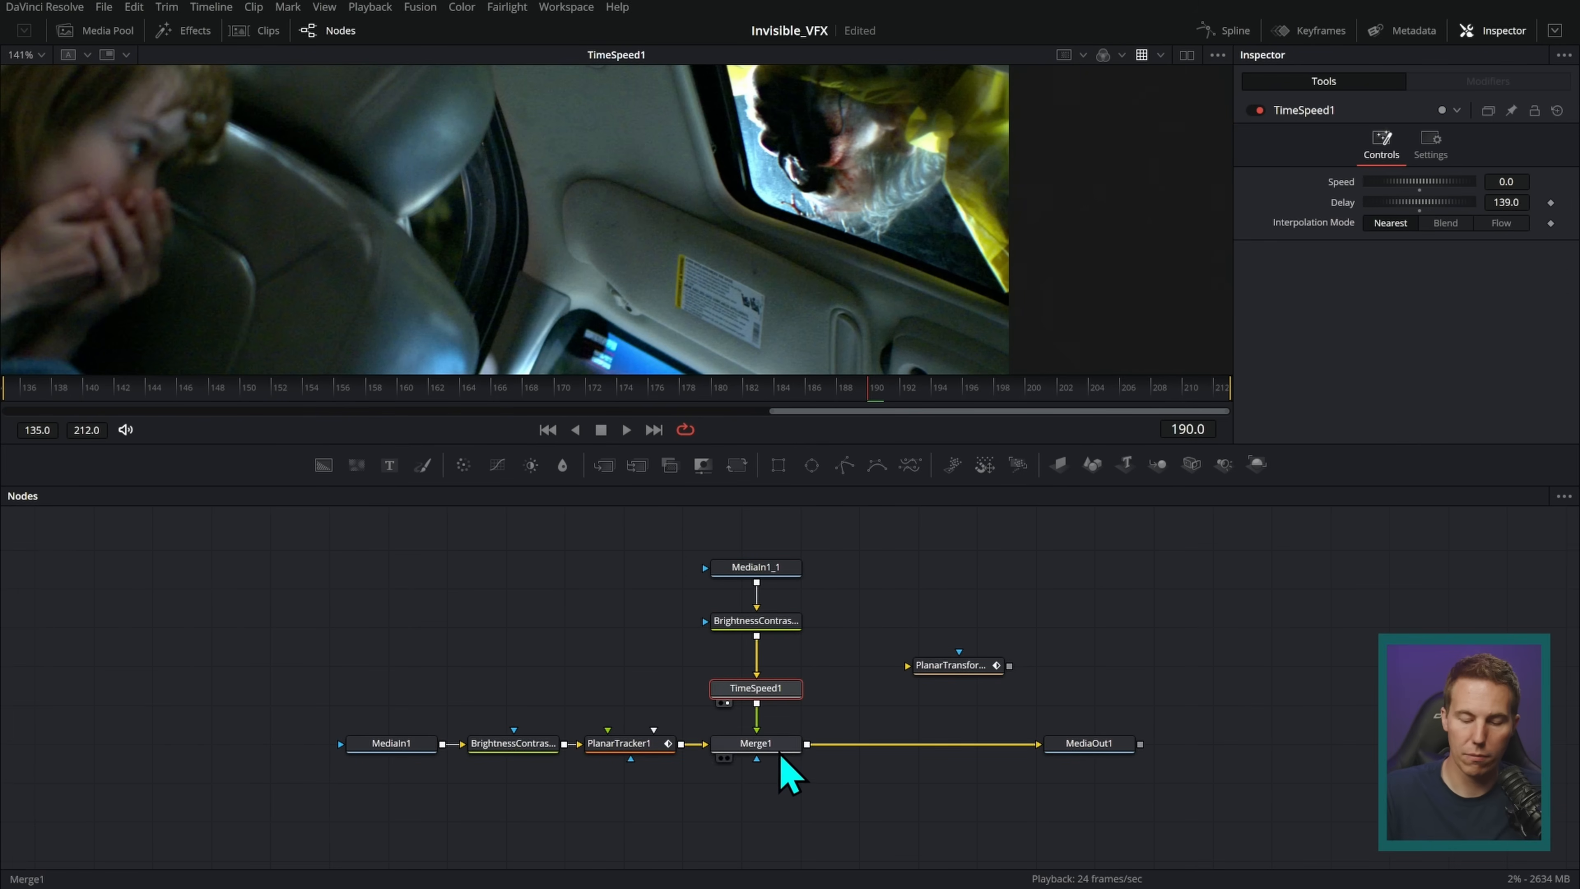
drag(833, 537, 750, 641)
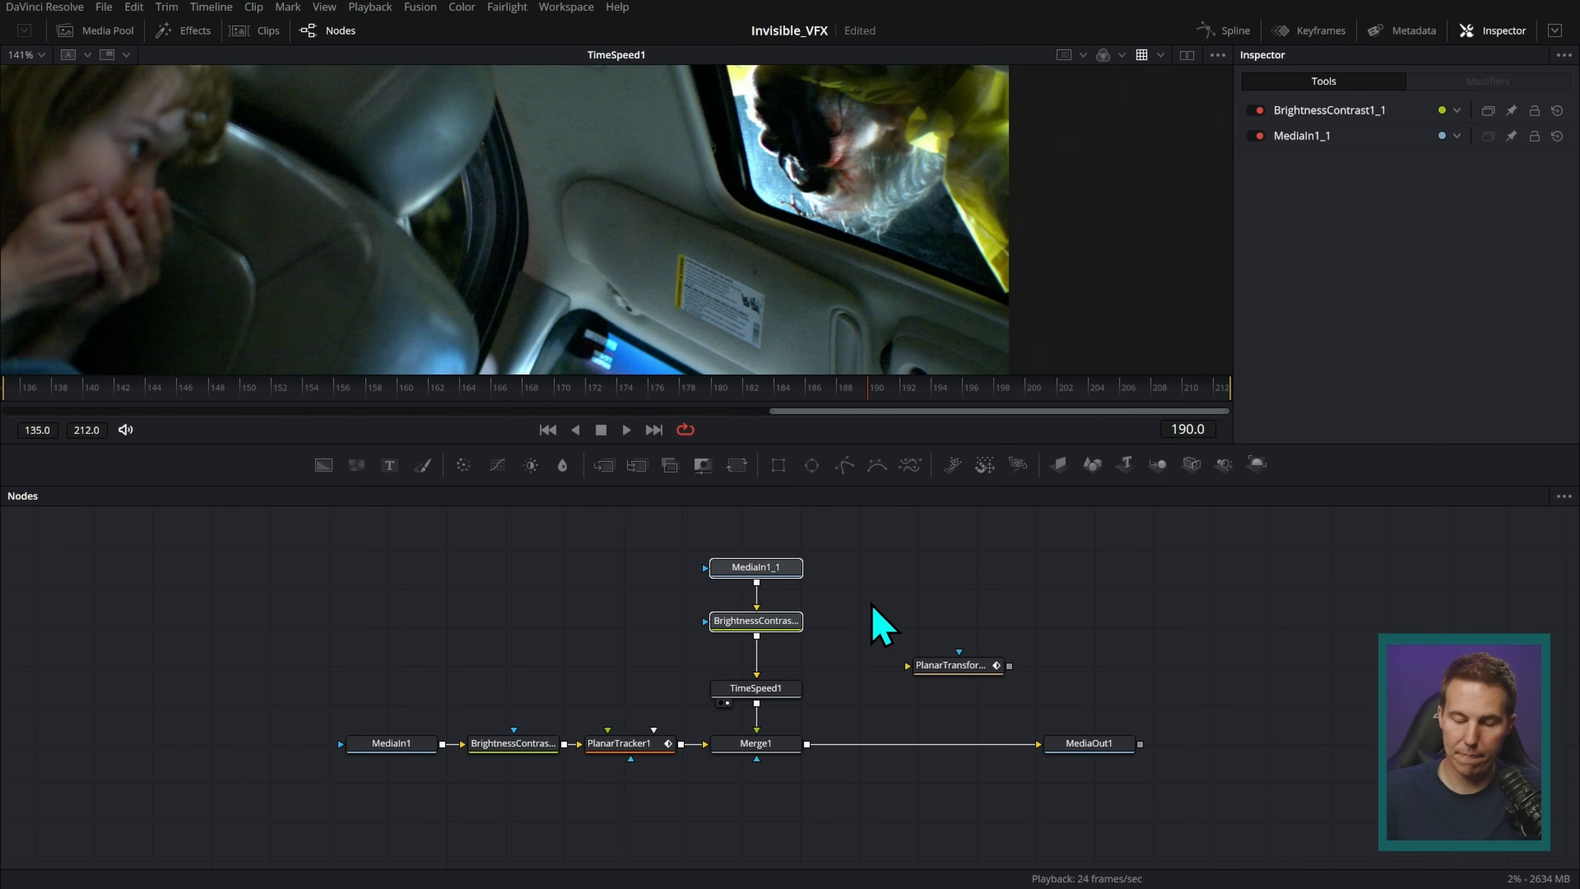
key(Delete)
drag(564, 744, 757, 619)
drag(538, 657, 455, 756)
drag(516, 744, 445, 746)
click(840, 657)
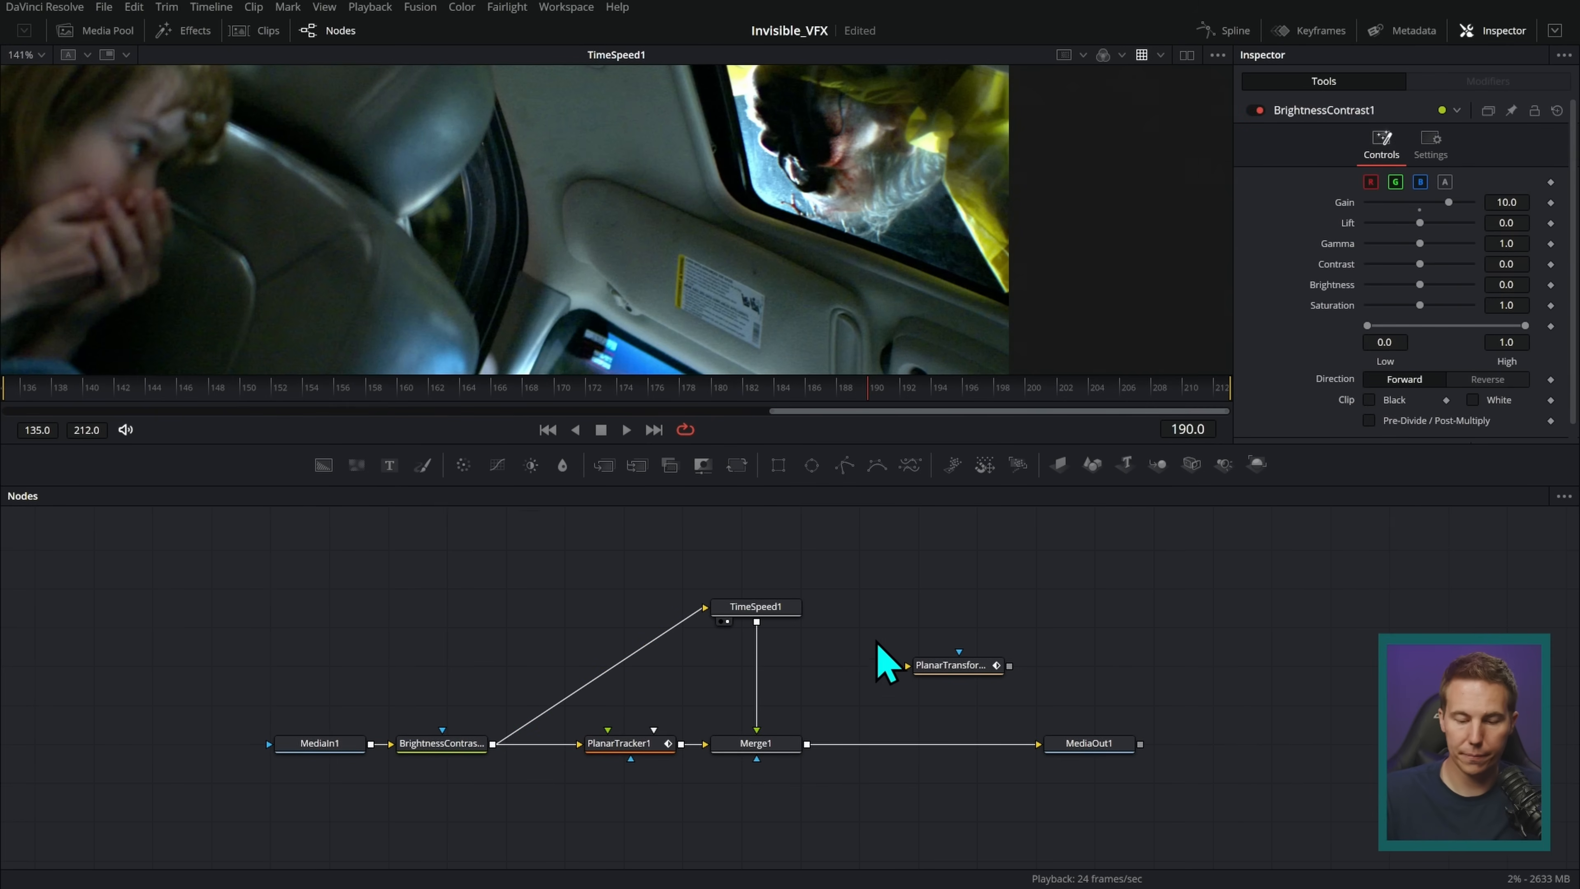
- At frame 139, mask Merge1 with a Polygon drawn as a rough triangle over the sunroof's lower corner
click(771, 608)
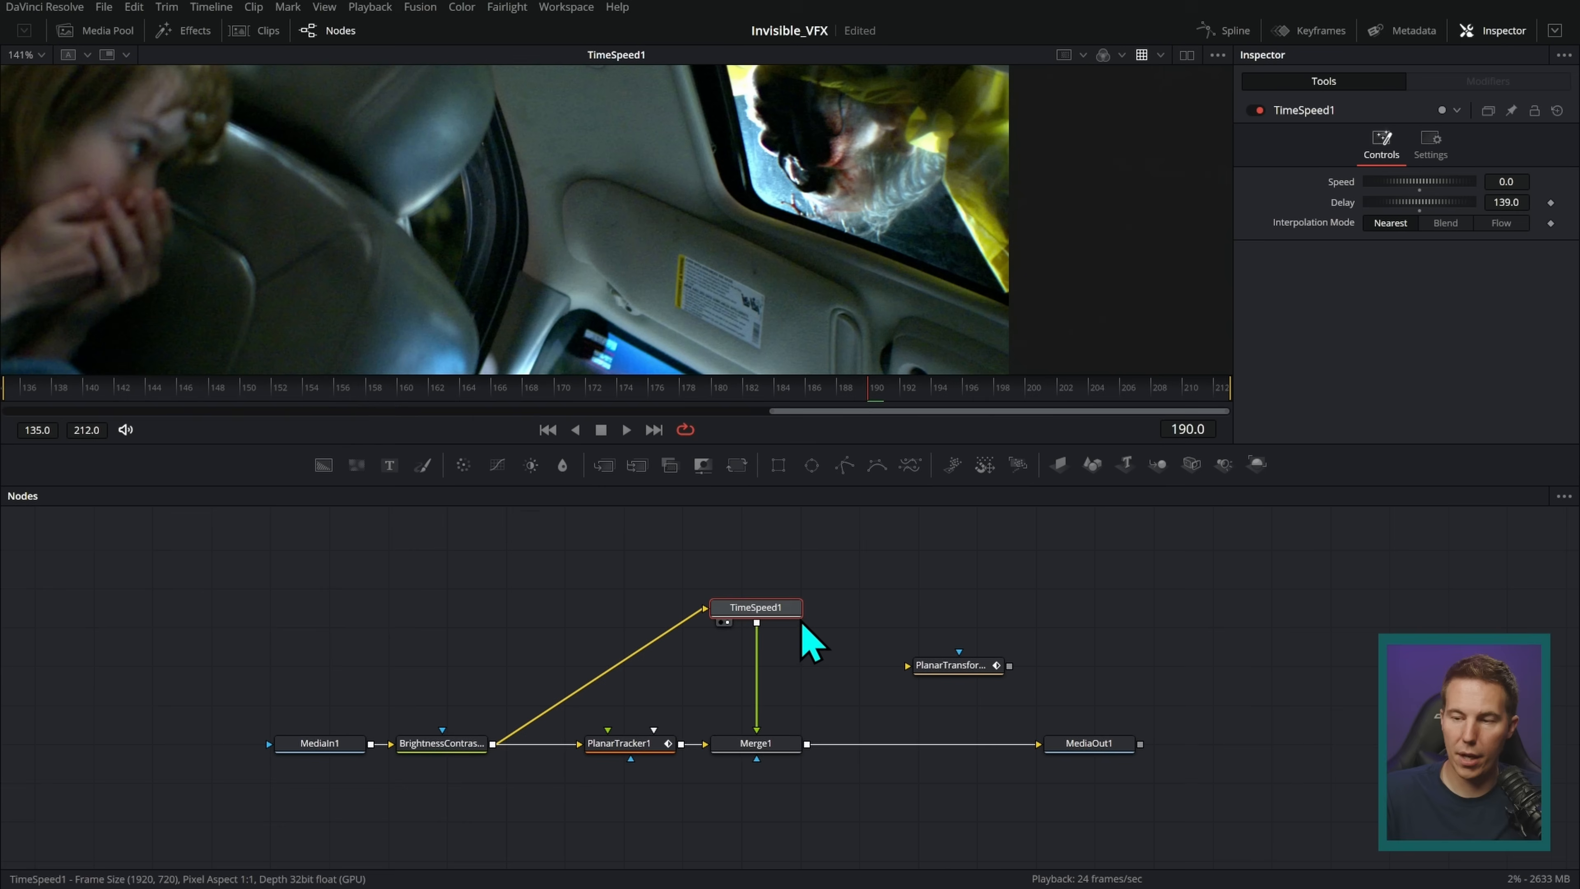
click(778, 746)
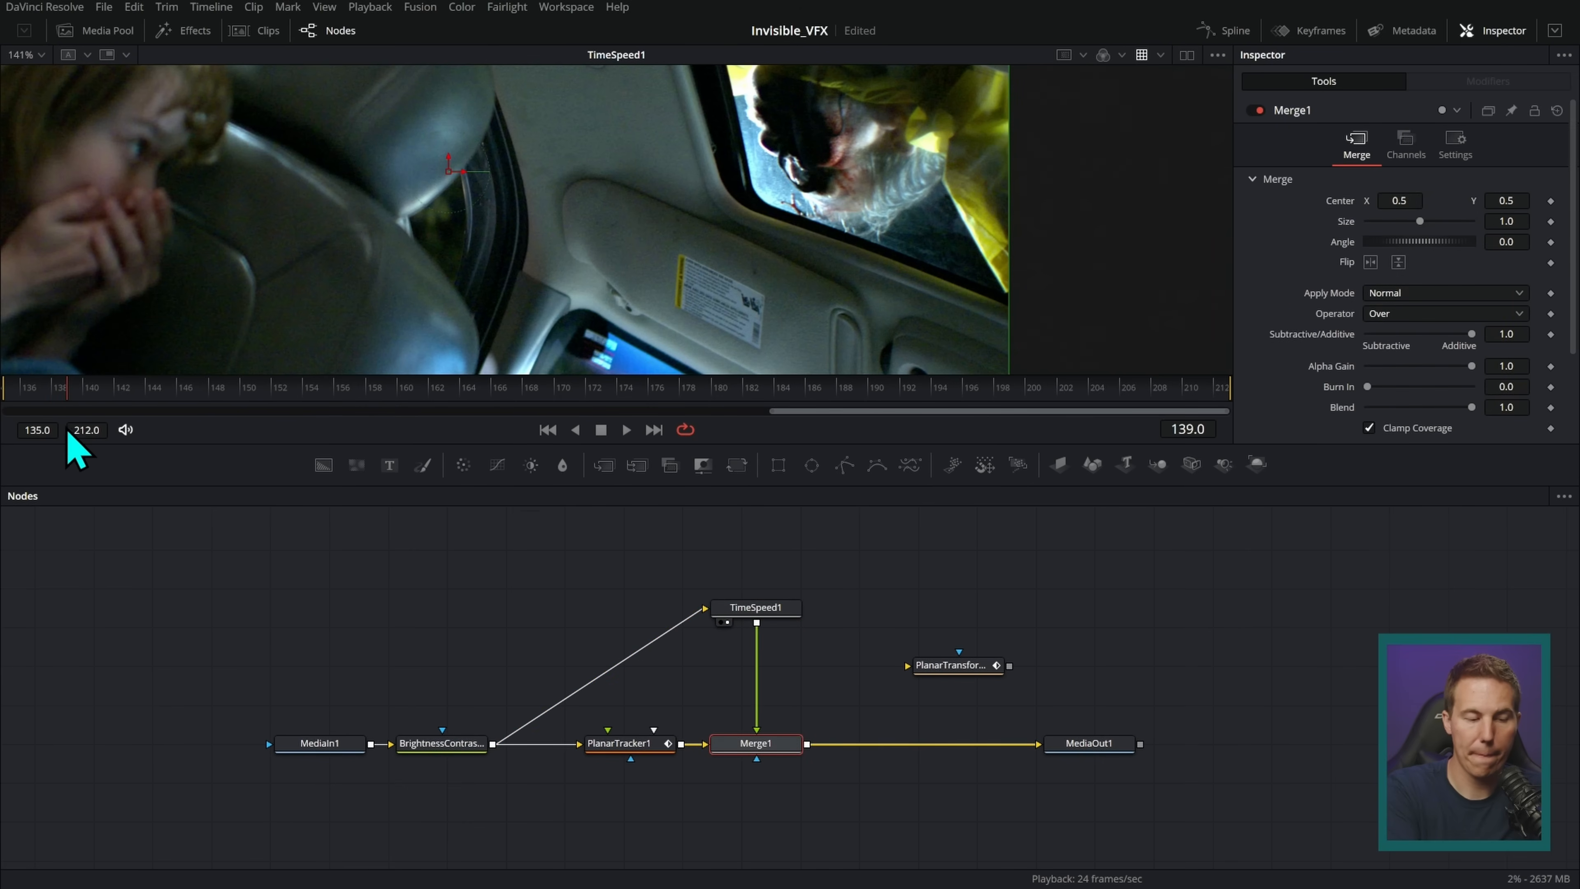
click(825, 613)
scroll(836, 699, down, 2)
drag(844, 465, 749, 686)
click(952, 166)
click(1032, 309)
click(855, 242)
click(931, 170)
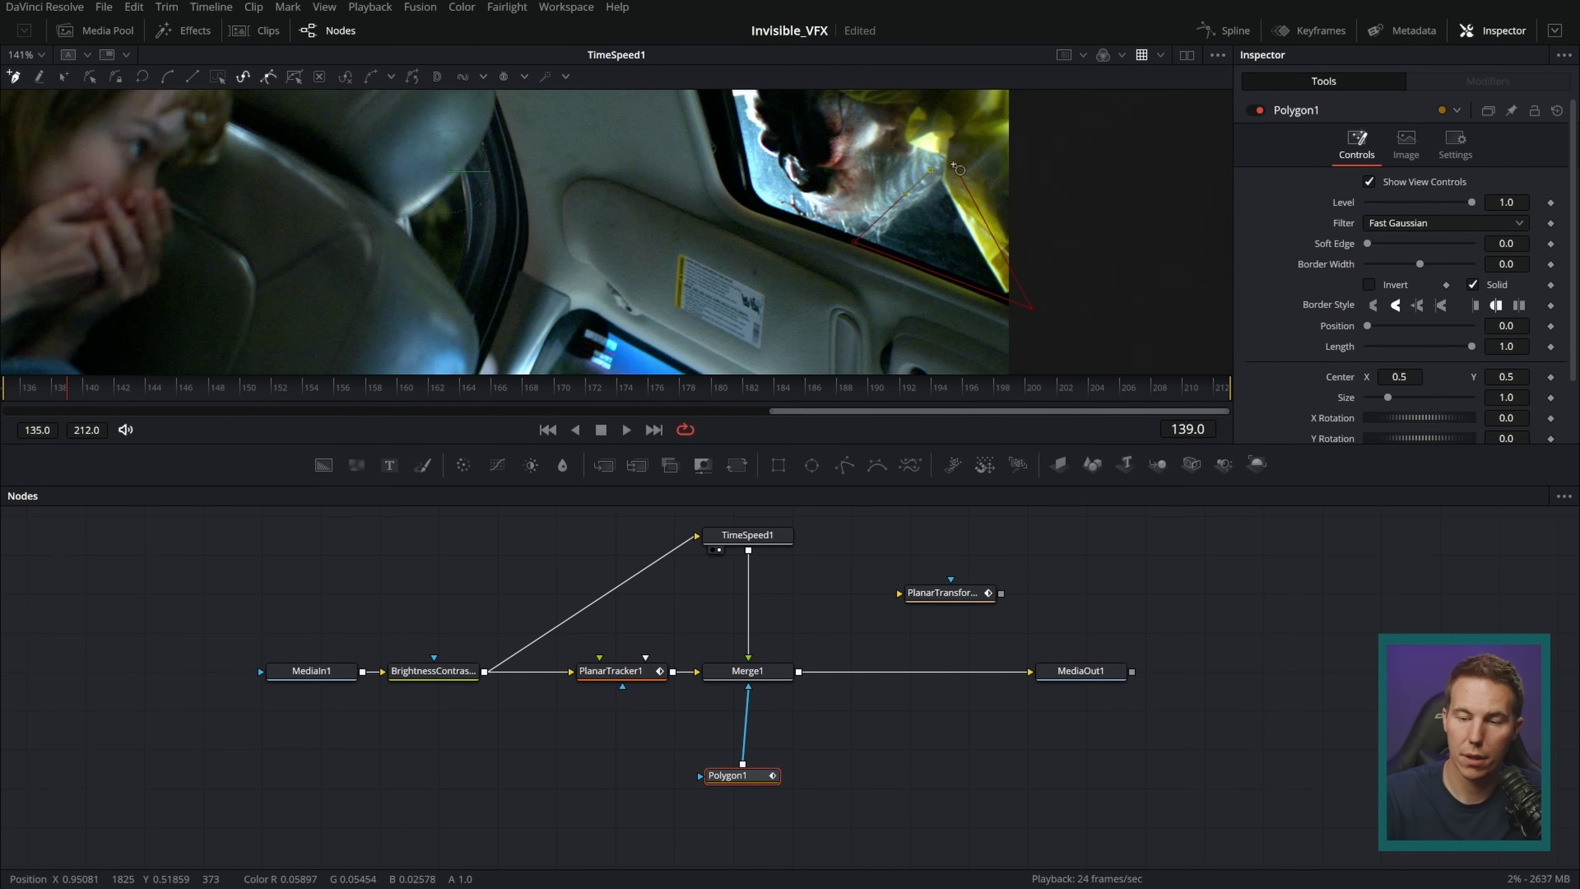
click(931, 173)
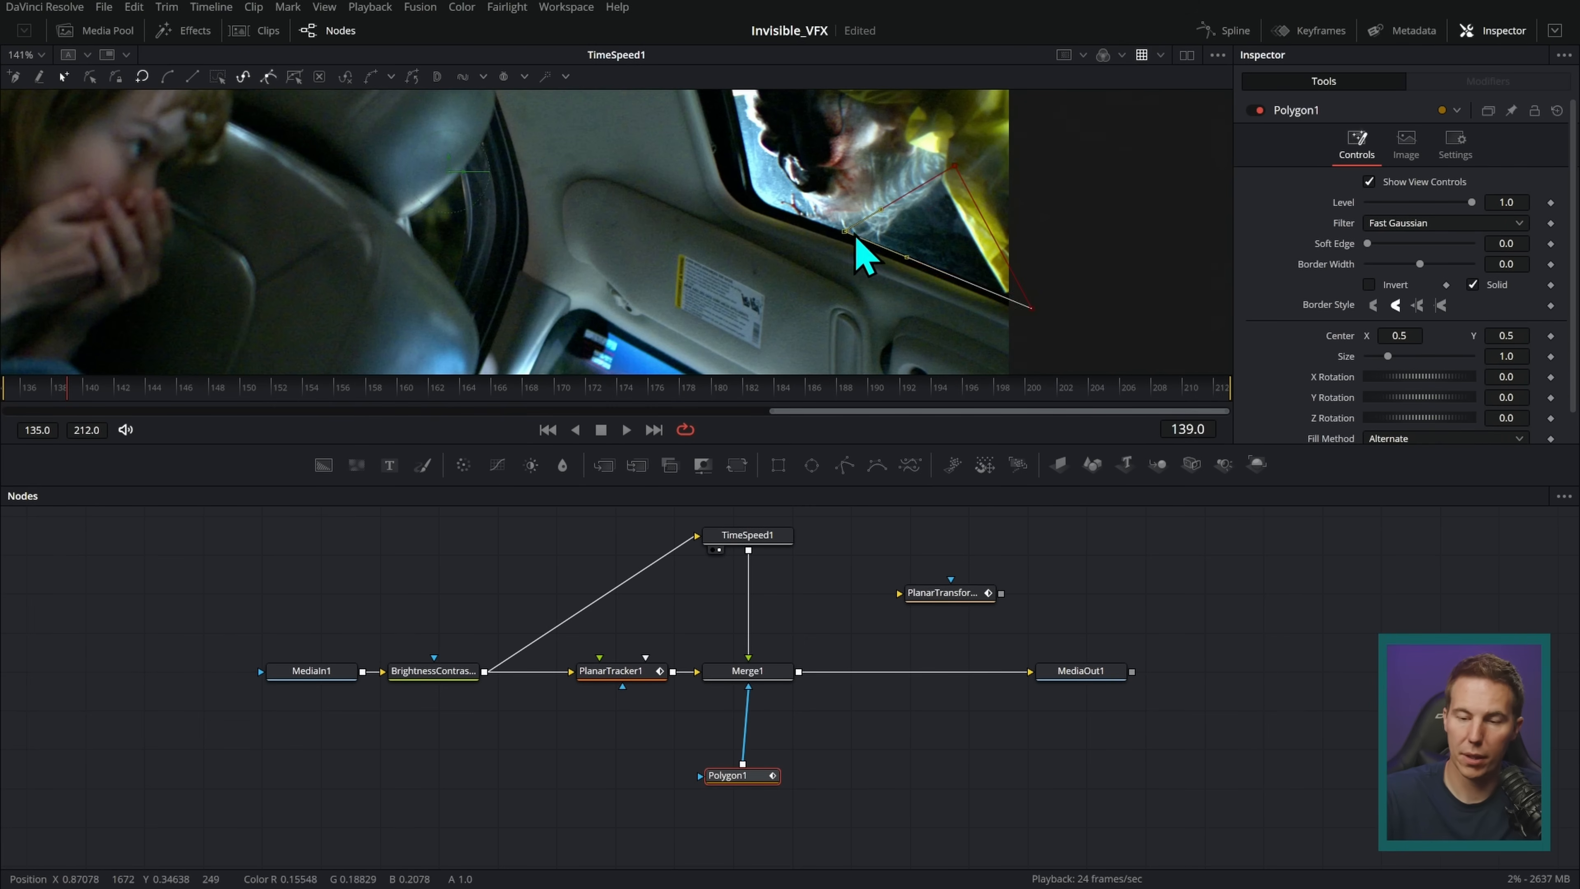
click(815, 650)
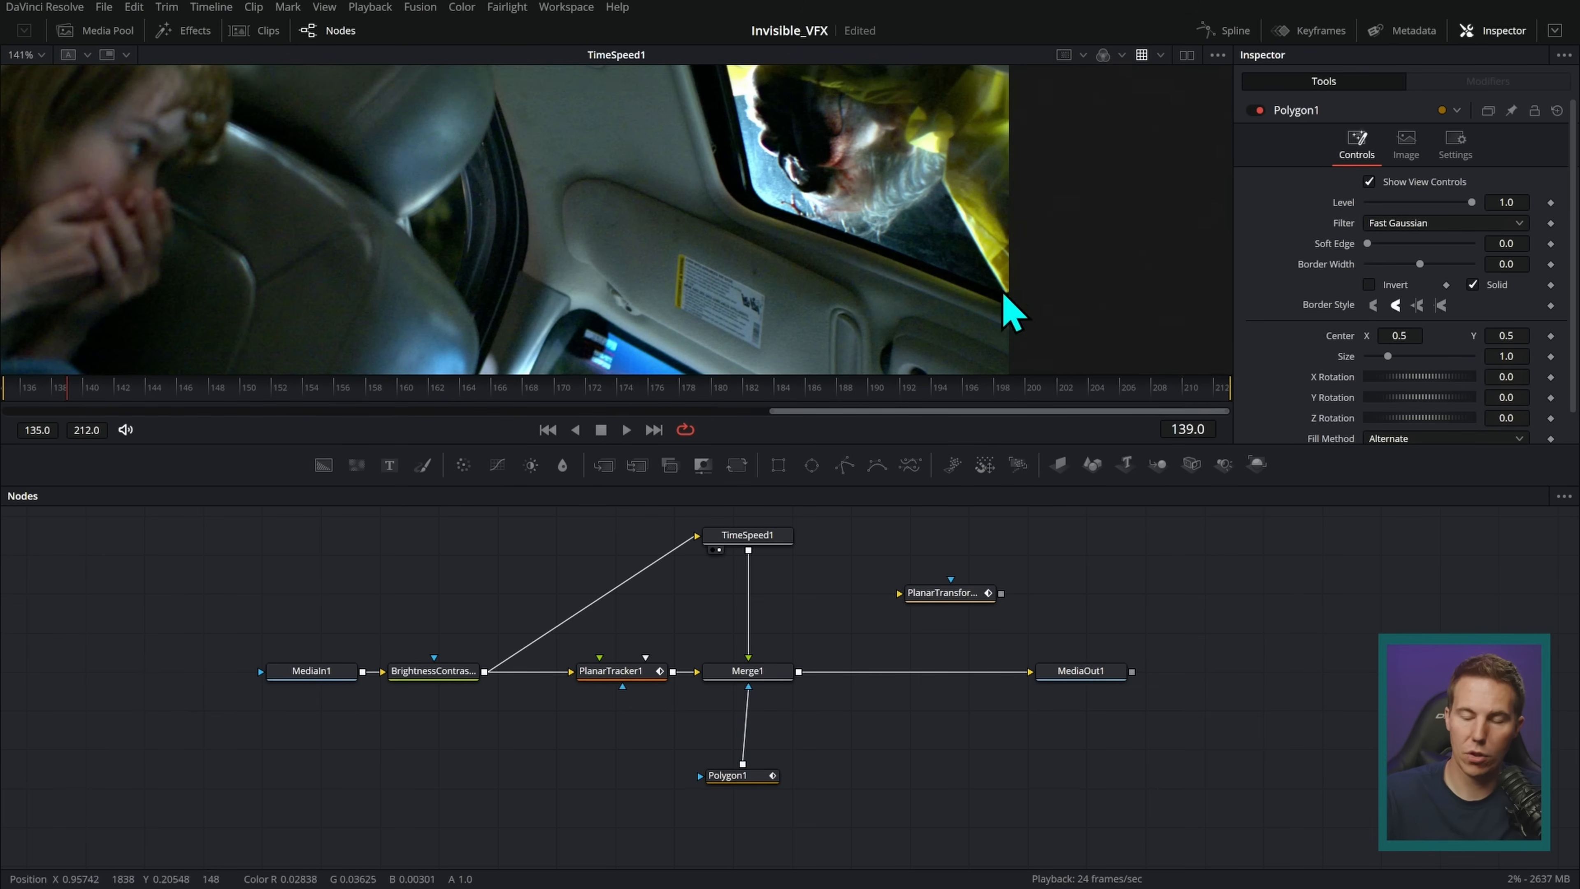
- Insert a Color Corrector between TimeSpeed1 and Merge1, tint the patch strong magenta, and play MediaOut1 to check it
drag(466, 468, 753, 616)
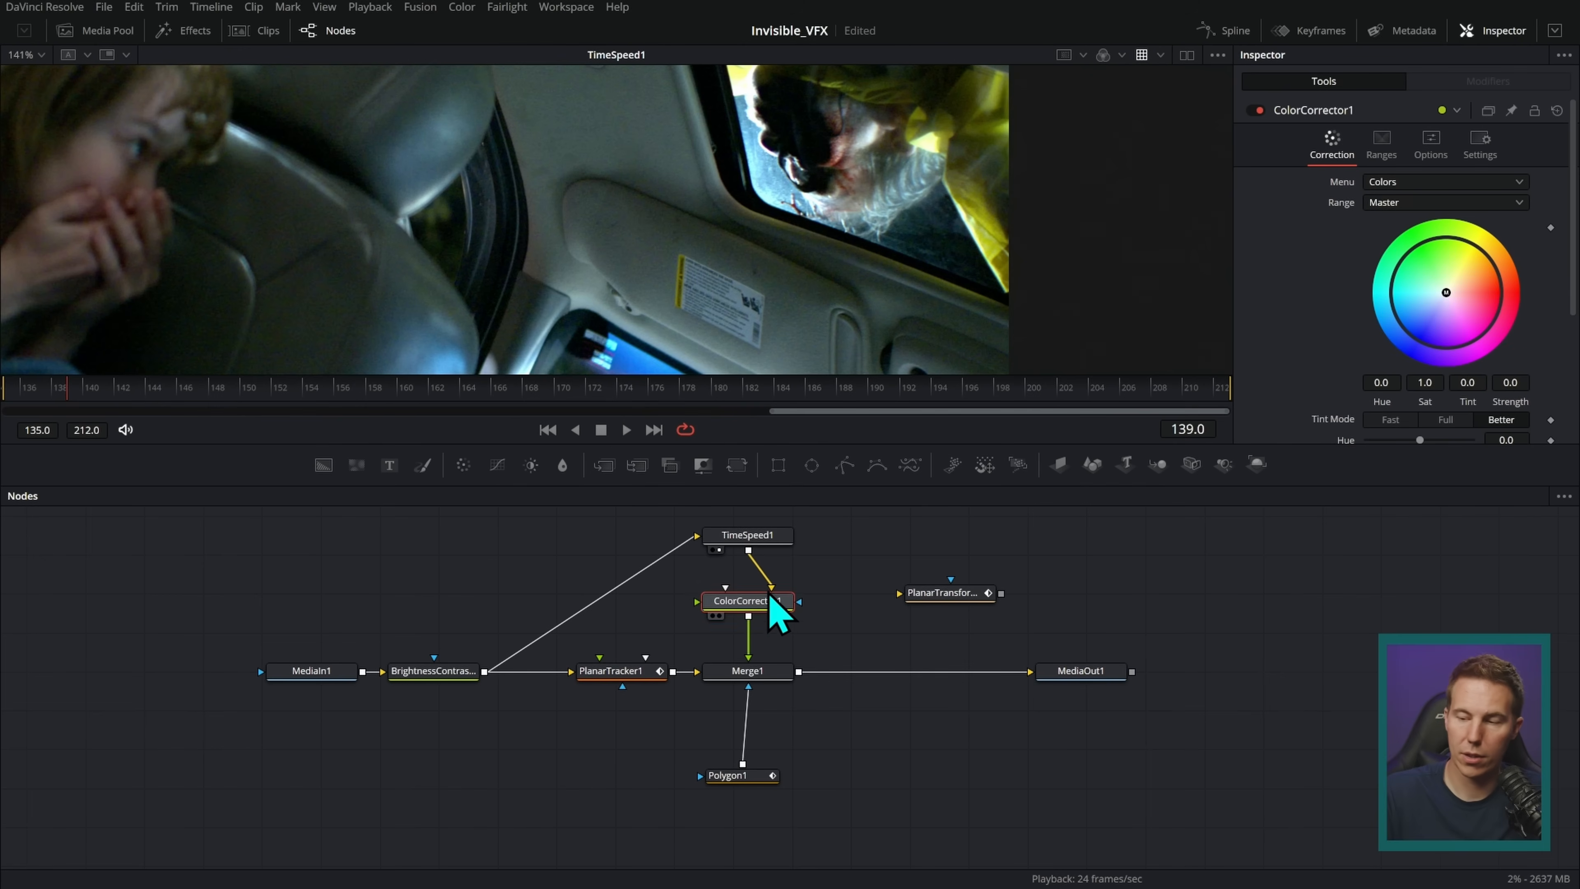
drag(1447, 295, 1508, 373)
click(884, 632)
drag(1083, 679, 974, 211)
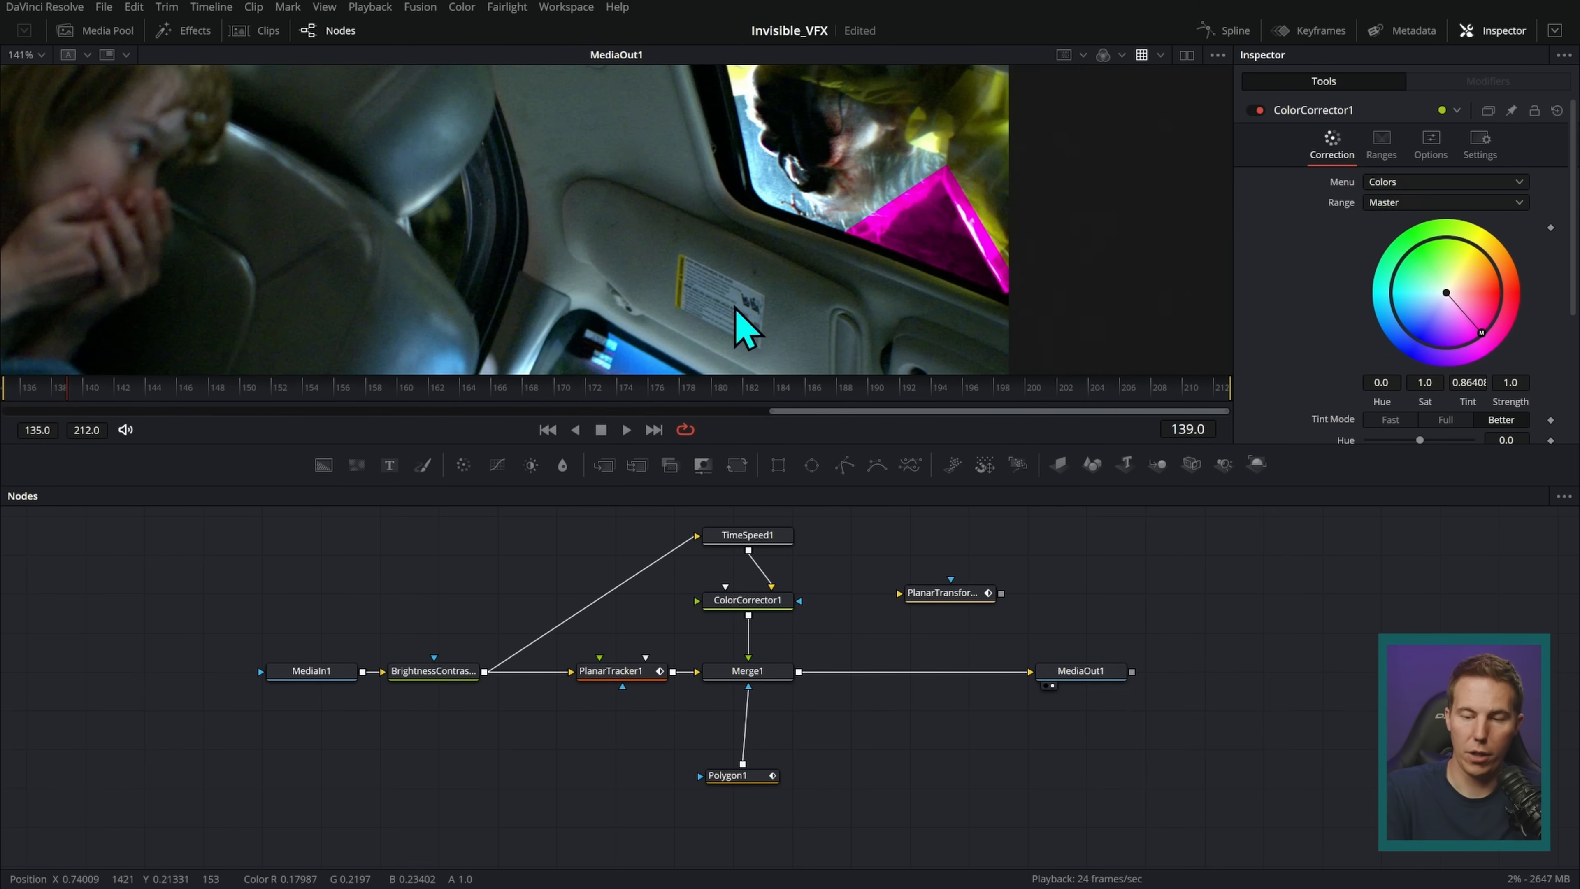
click(627, 430)
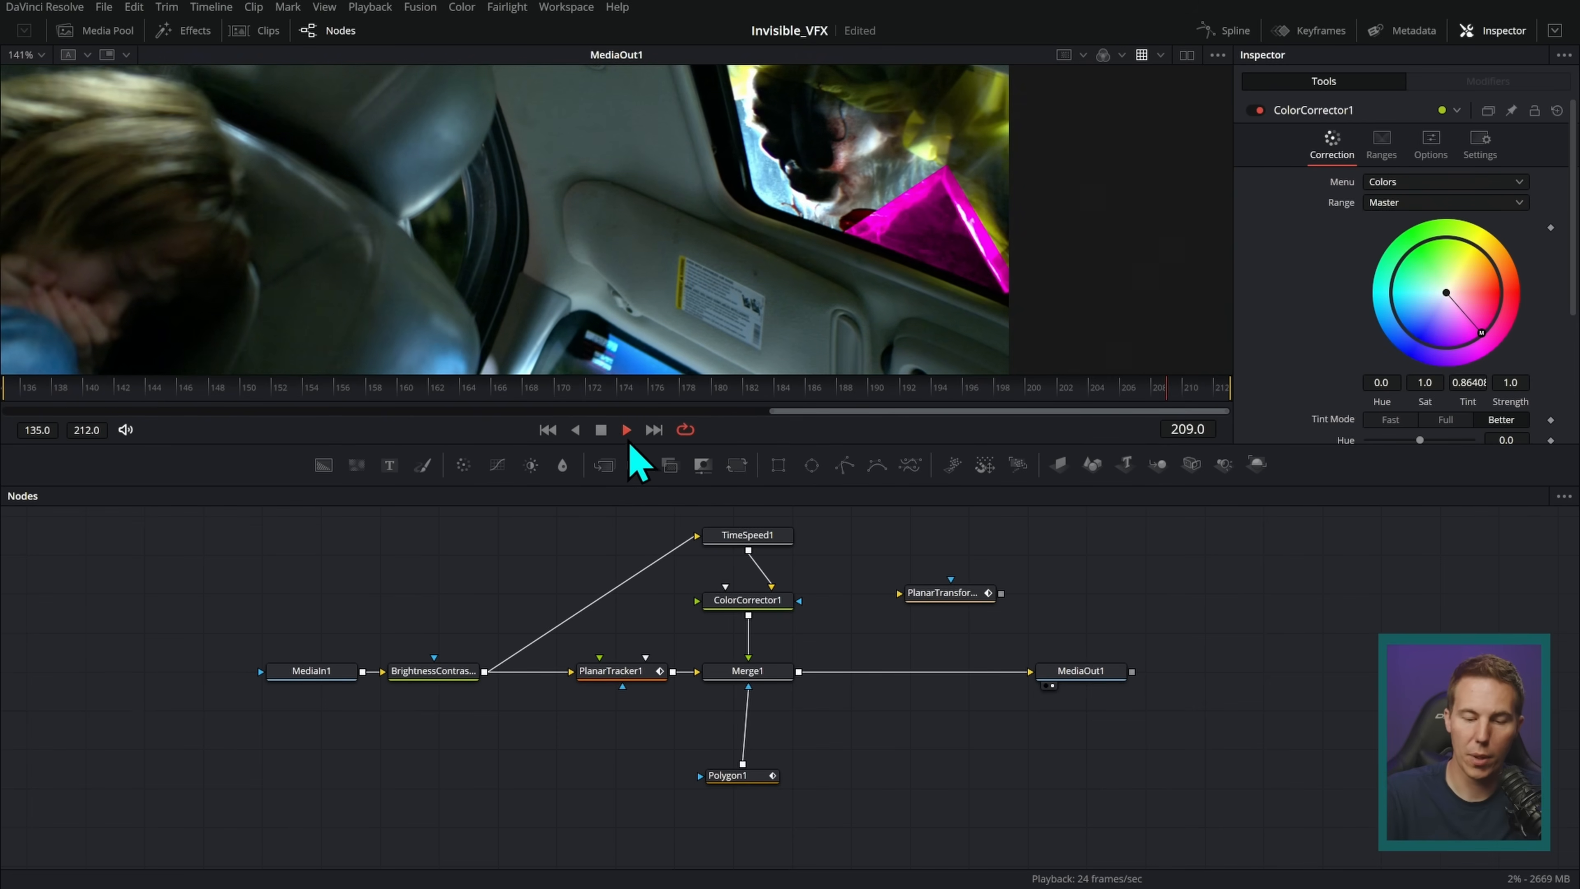
click(601, 430)
- At frame 139, insert PlanarTransform1 between ColorCorrector1 and Merge1, making room for it in the node tree
drag(941, 608, 914, 619)
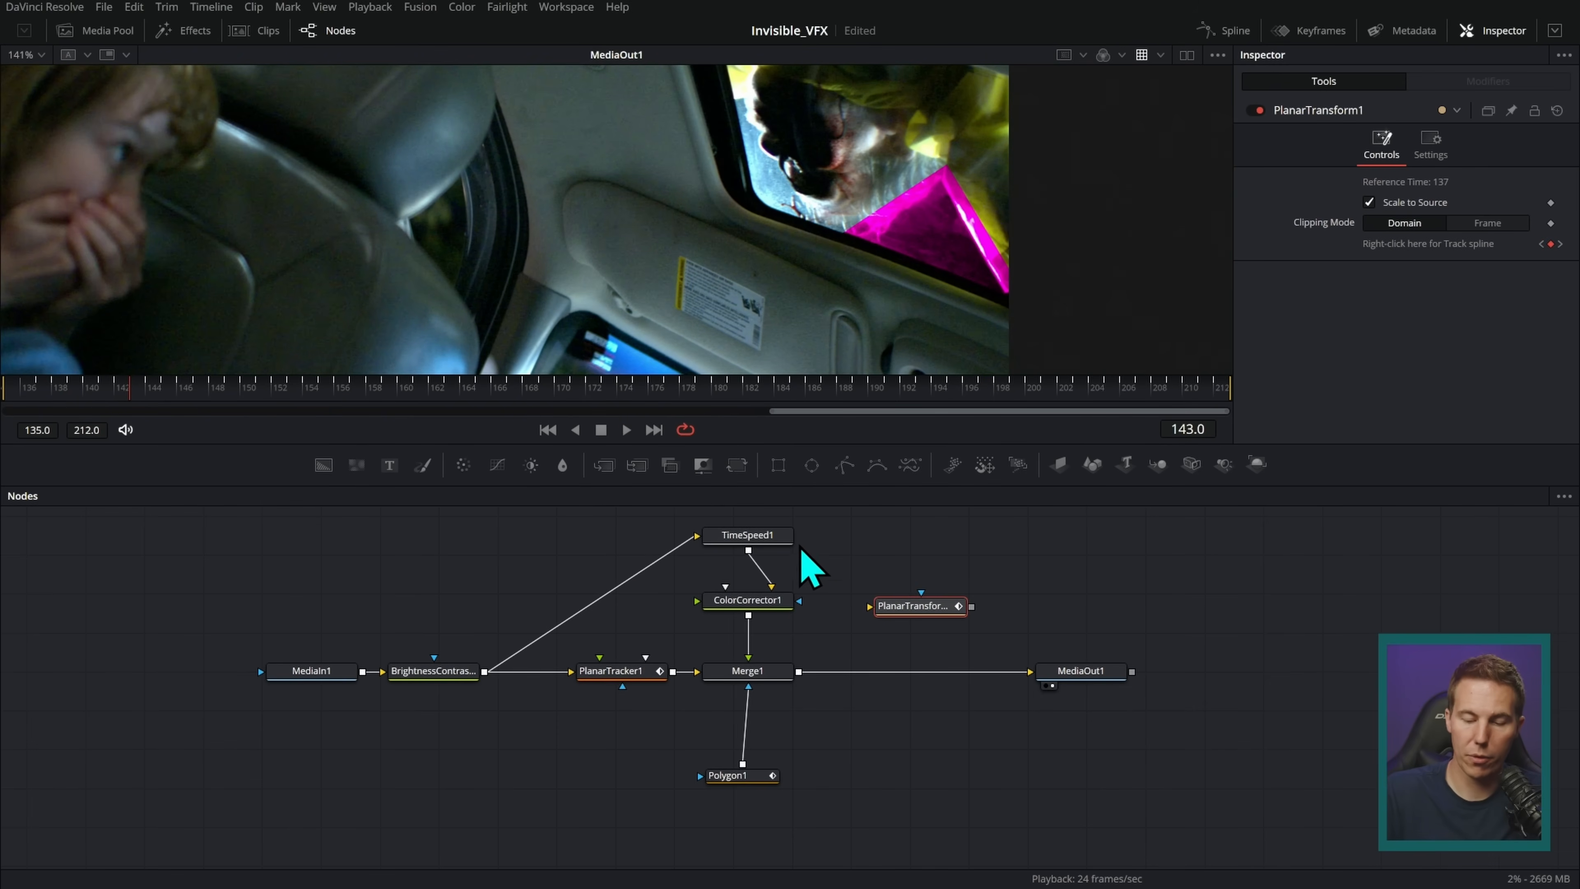
drag(118, 401, 69, 403)
drag(764, 603, 758, 567)
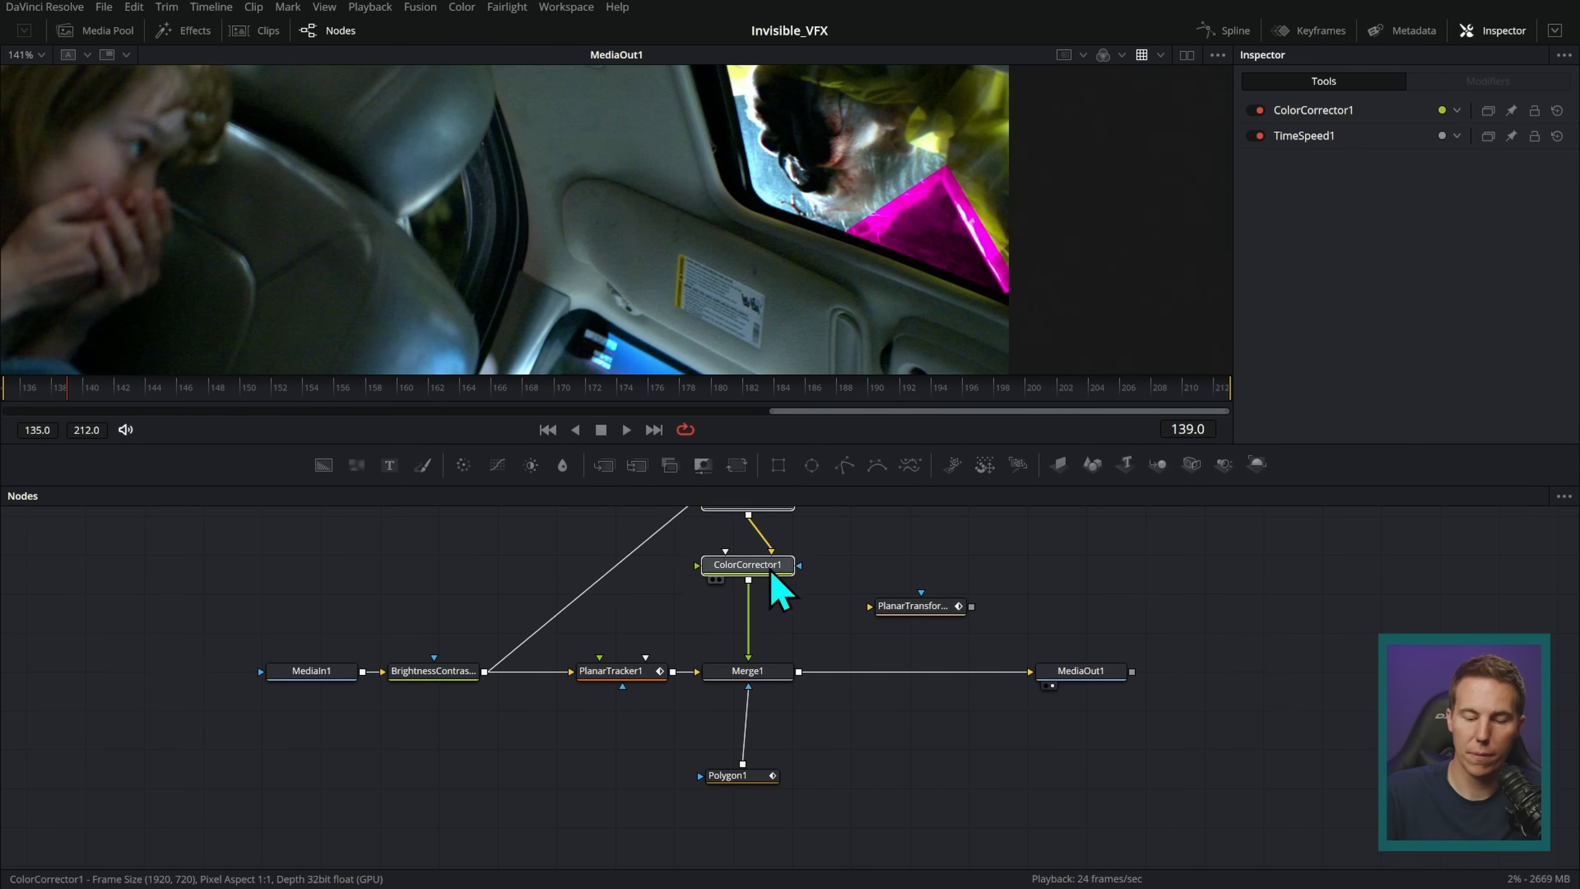
drag(901, 607, 752, 627)
drag(744, 774, 750, 791)
drag(747, 628, 748, 629)
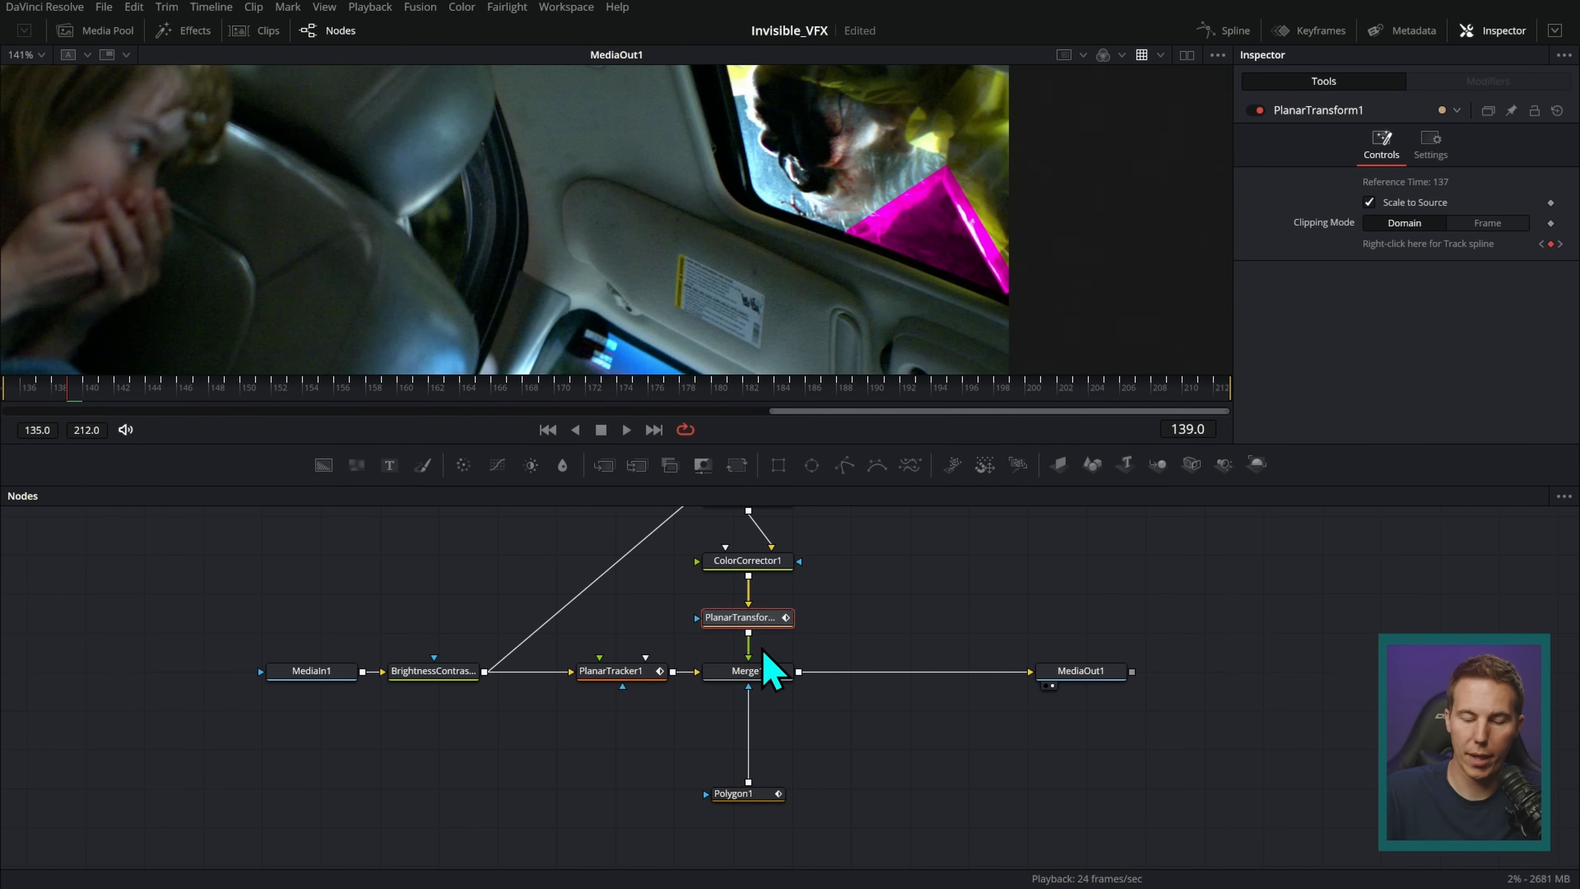
- Insert a pasted copy of PlanarTransform1 between Polygon1 and Merge1, and remove Polygon1's shape animation
click(847, 760)
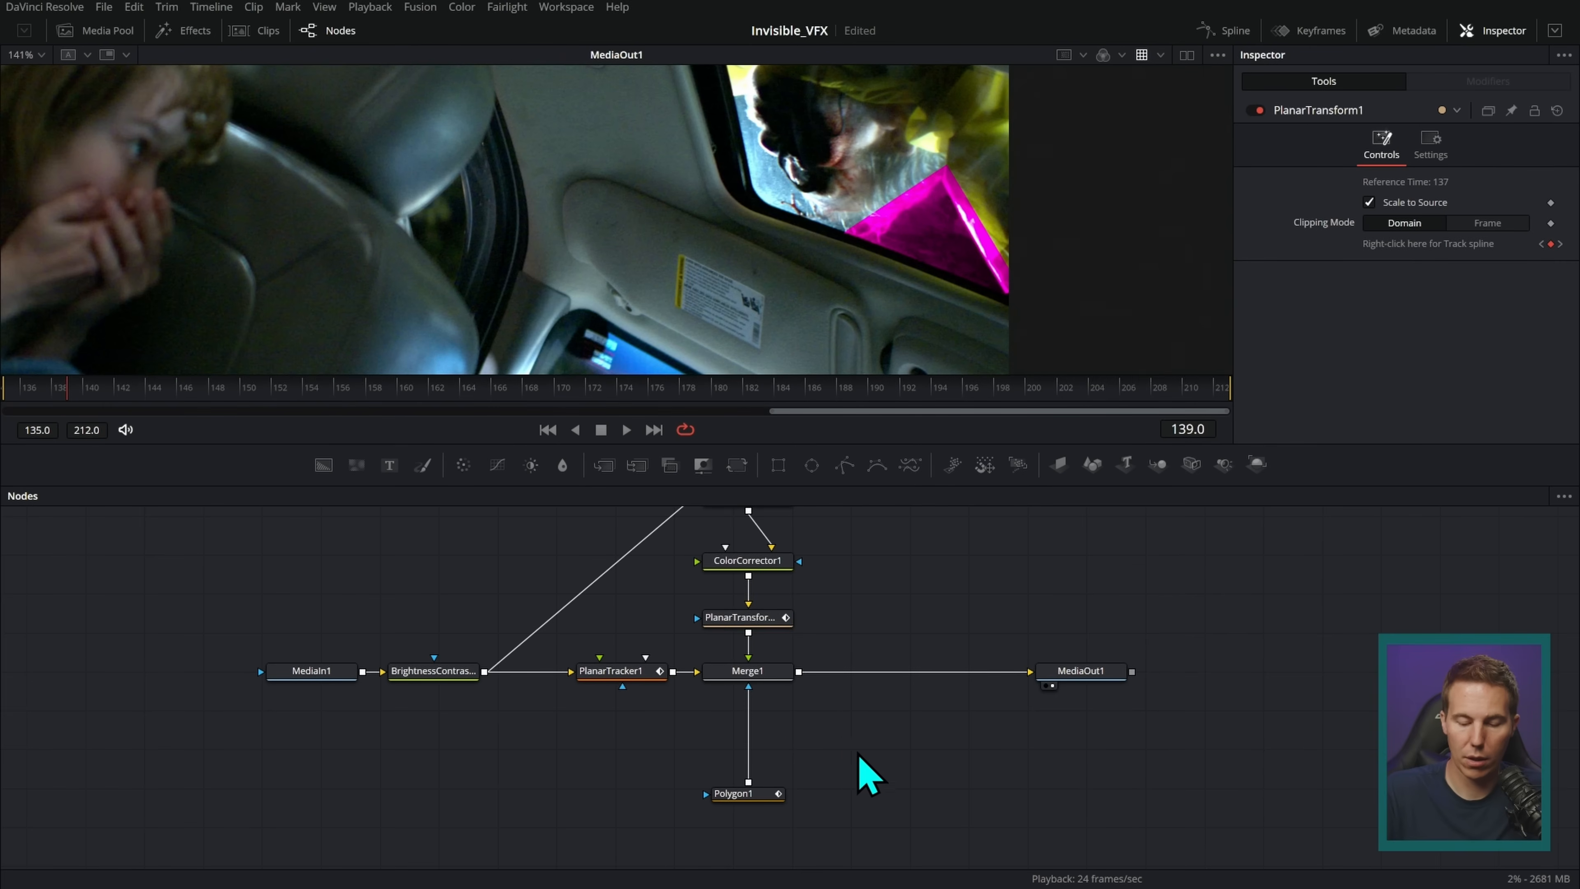
key(ctrl+v)
mouse_move(748, 700)
mouse_down()
mouse_move(769, 772)
mouse_move(824, 737)
mouse_move(759, 736)
mouse_move(748, 688)
mouse_up()
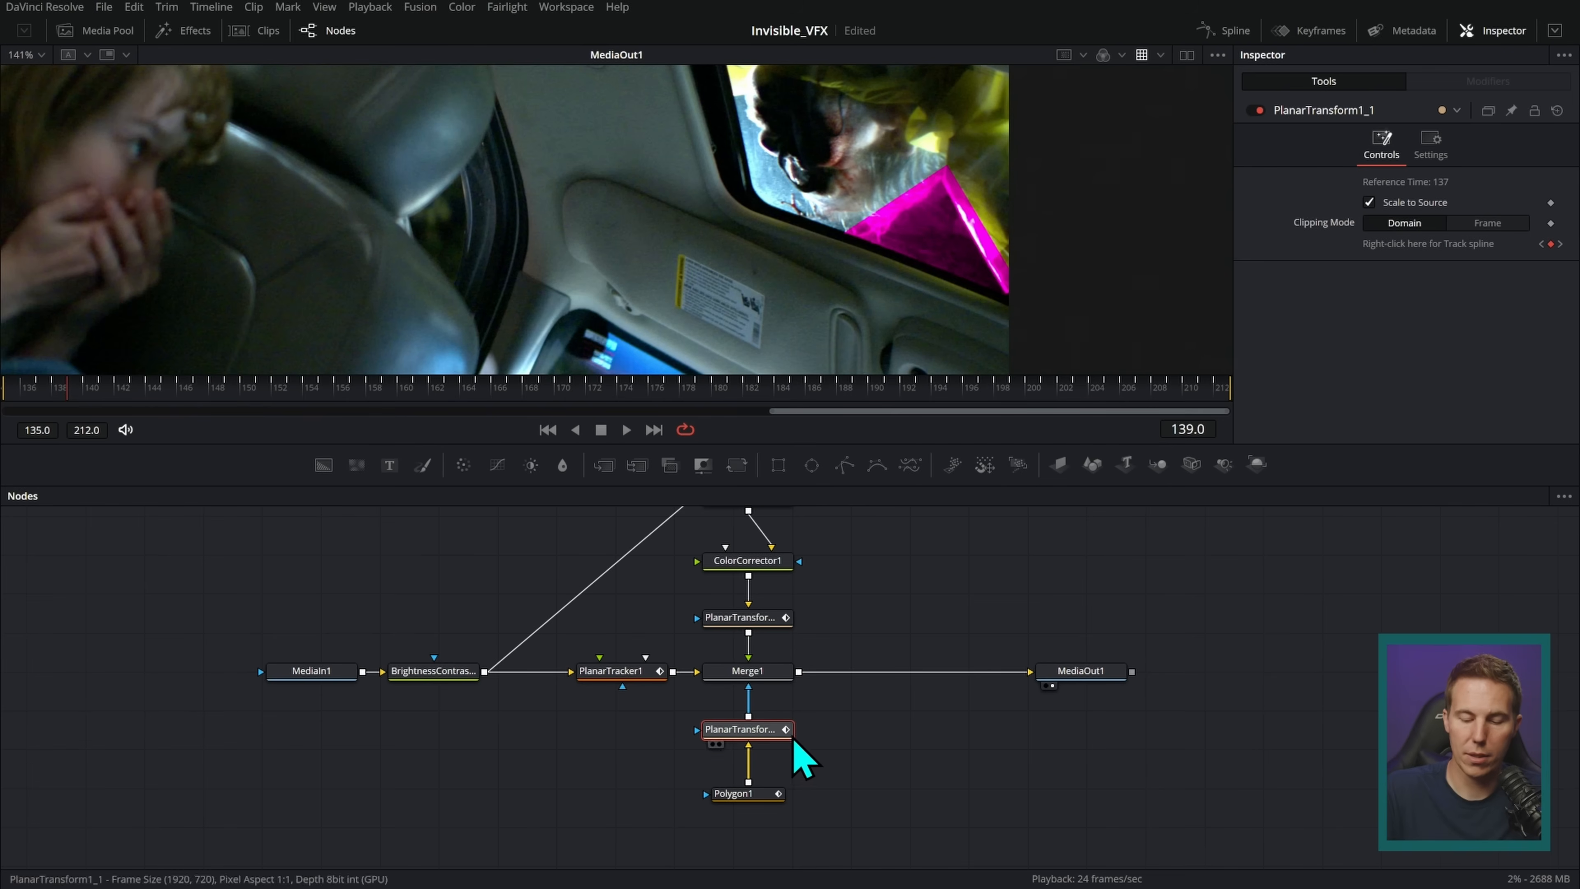
click(759, 794)
scroll(1322, 413, down, 1)
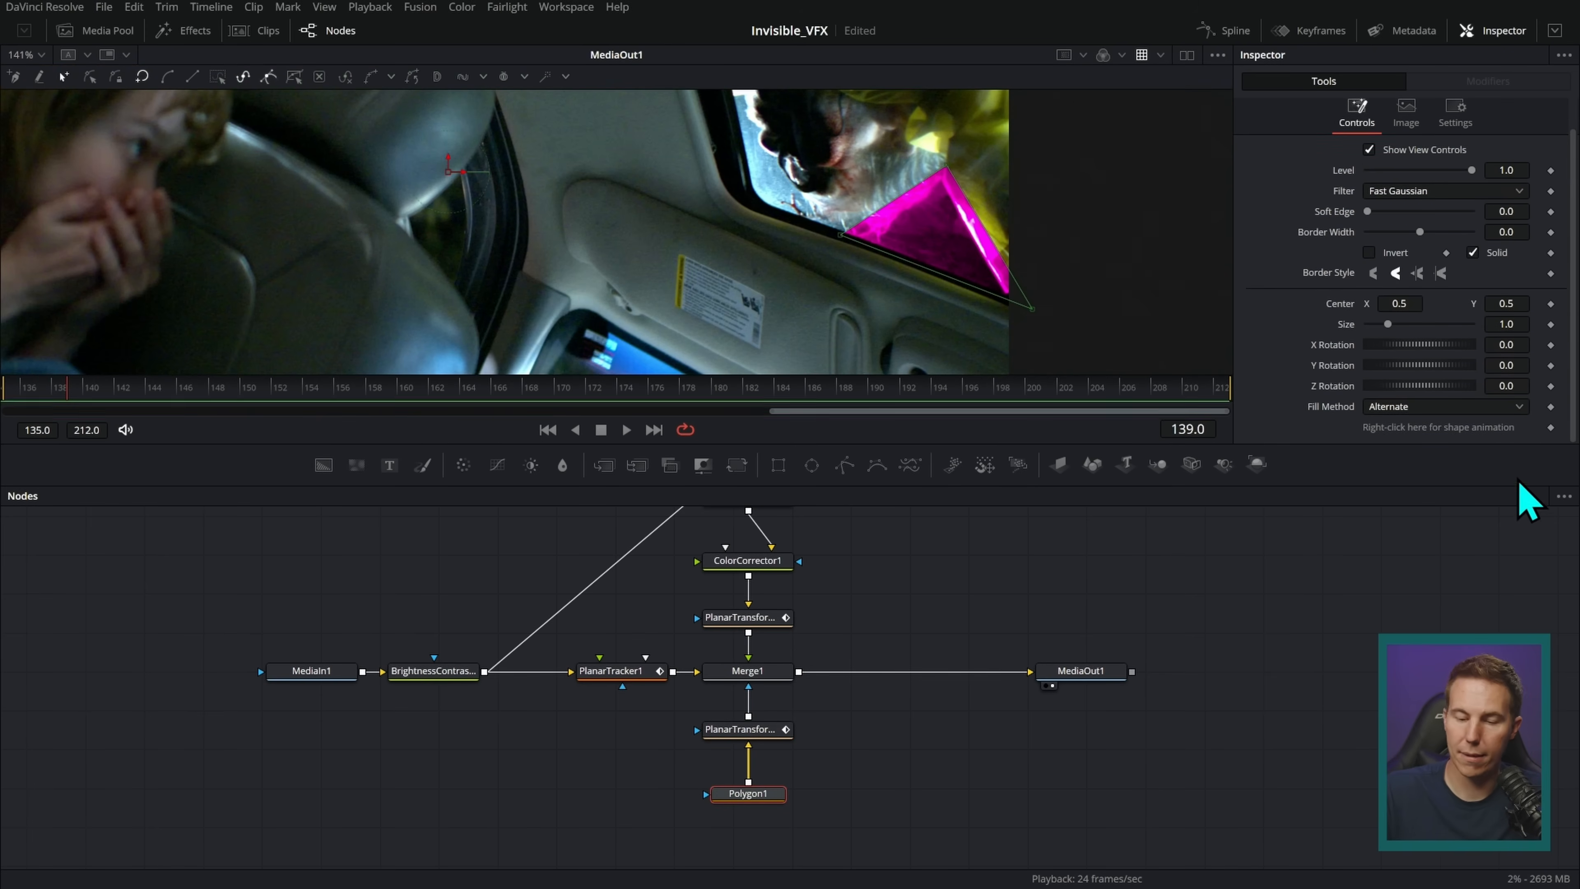
click(901, 532)
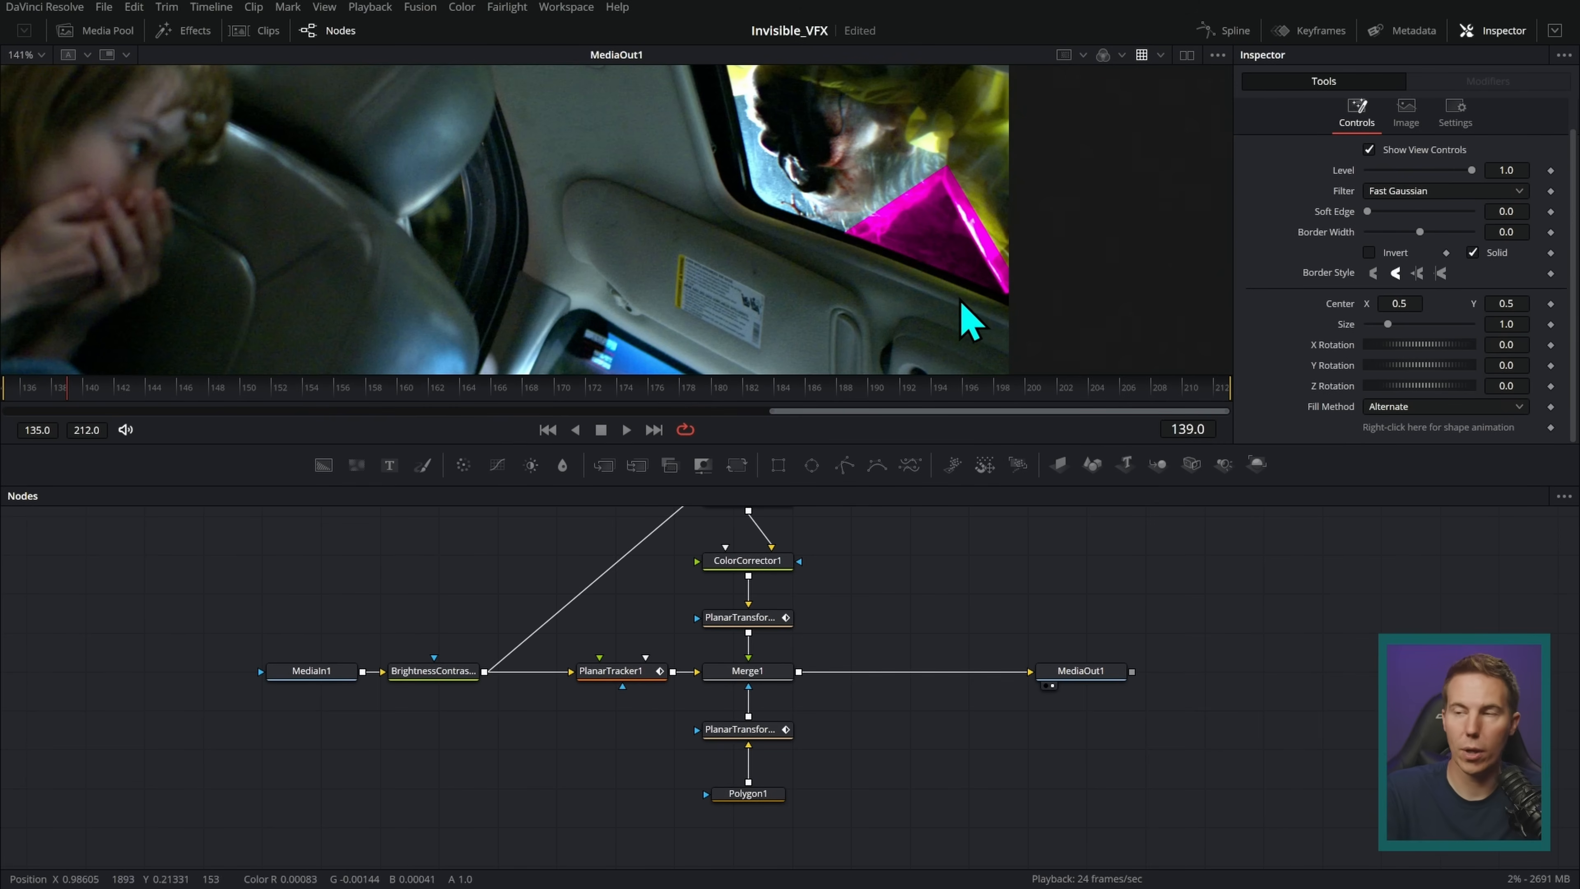
- Play the shot to check that the magenta patch follows the glass, and delete ColorCorrector1
click(626, 429)
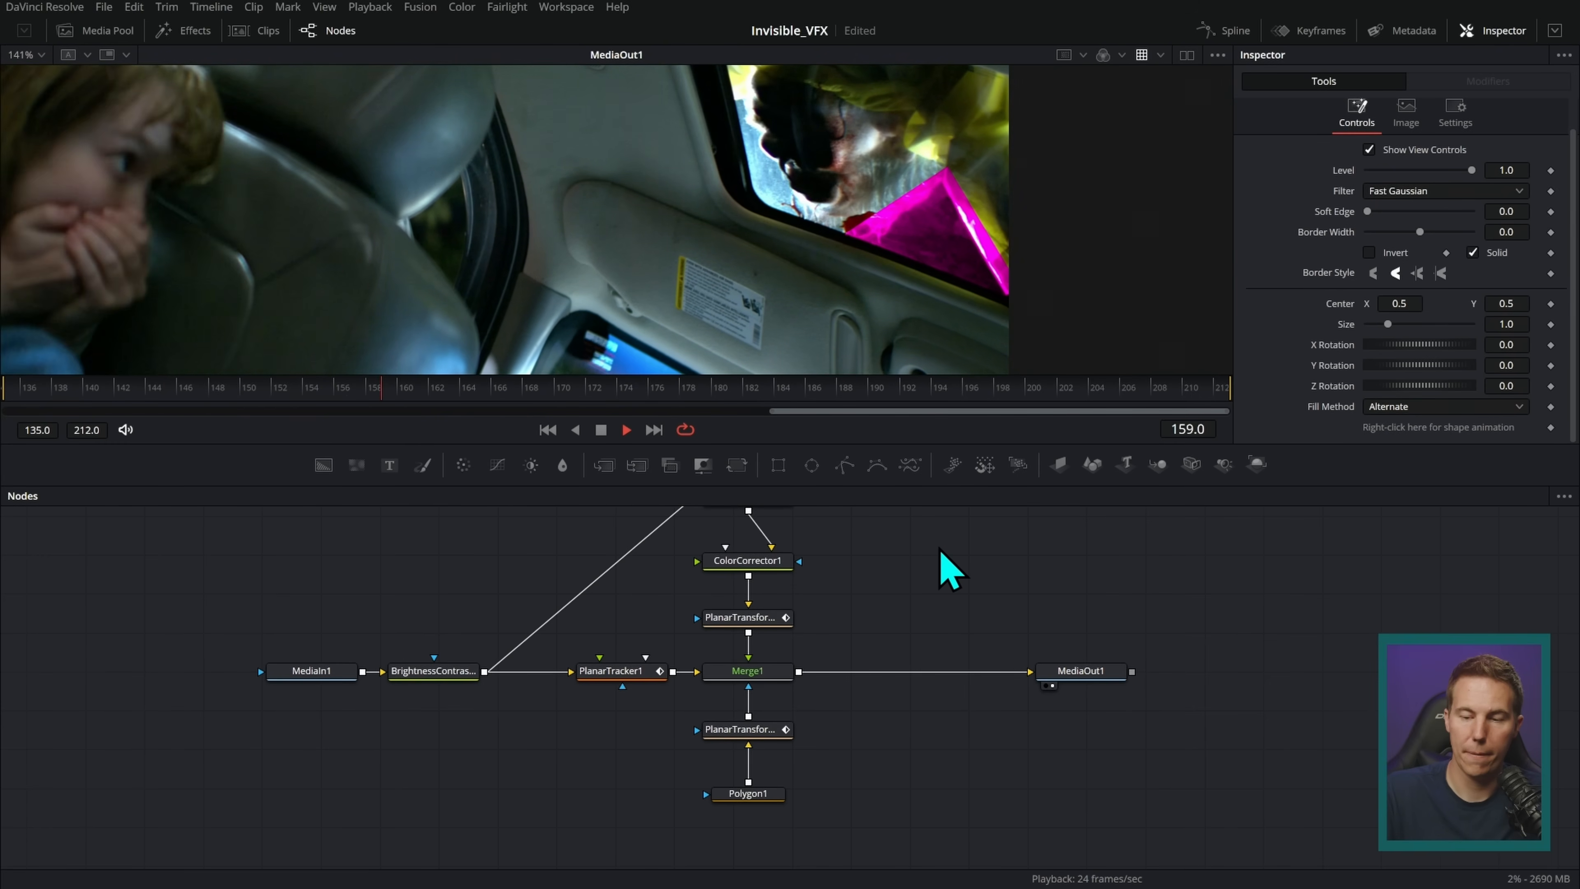
key(space)
click(778, 563)
key(Delete)
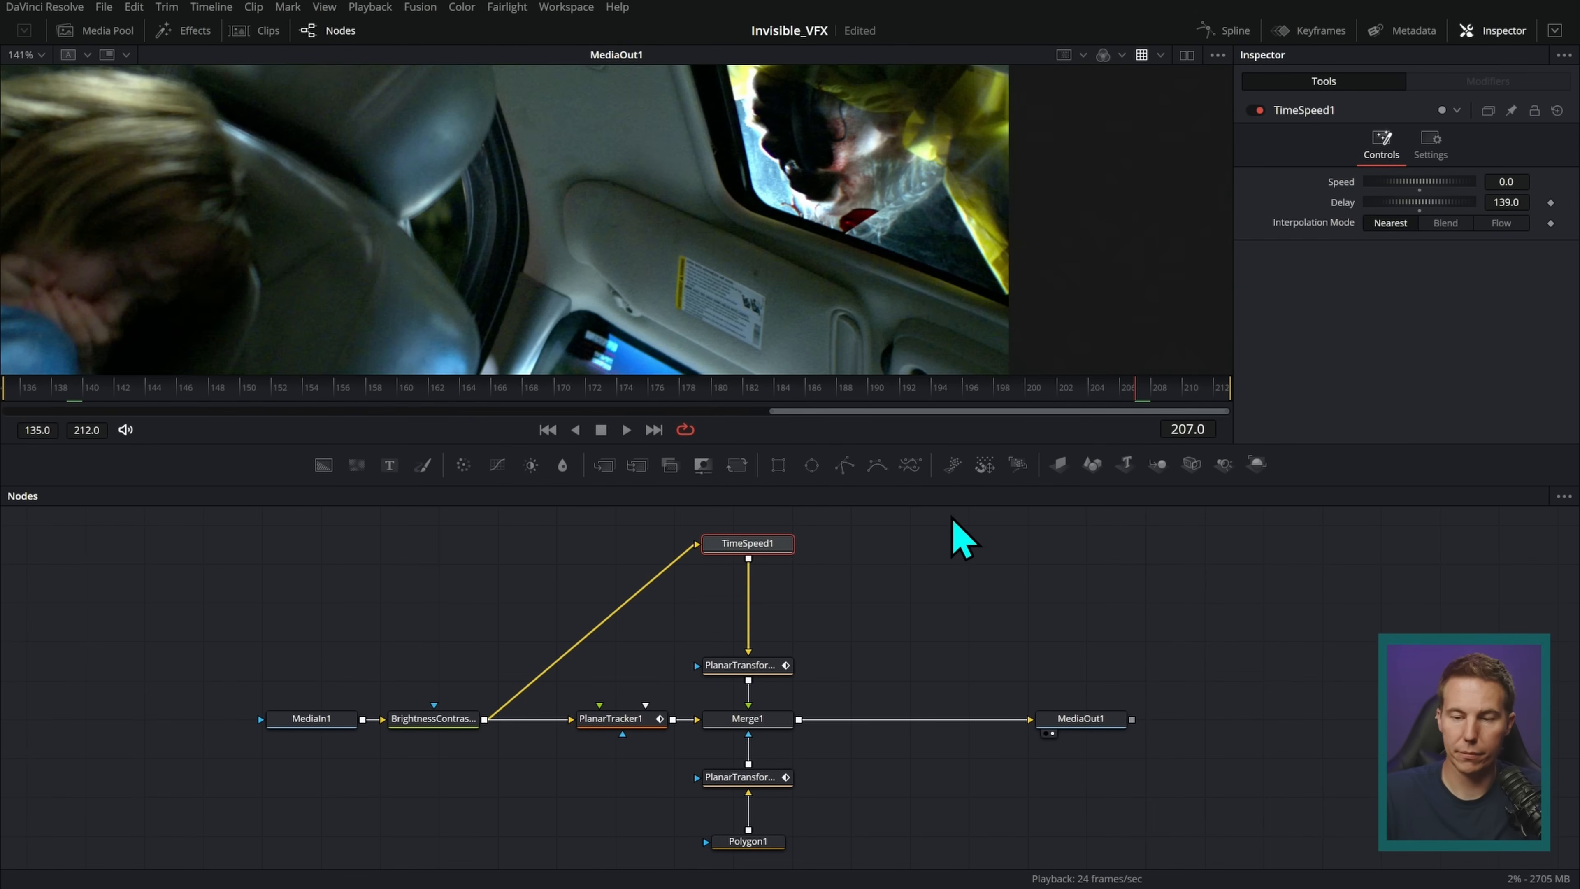
- Enlarge the viewer and play the shot close up on the sunroof corner to inspect the patch edges
drag(953, 442, 945, 575)
scroll(998, 353, up, 3)
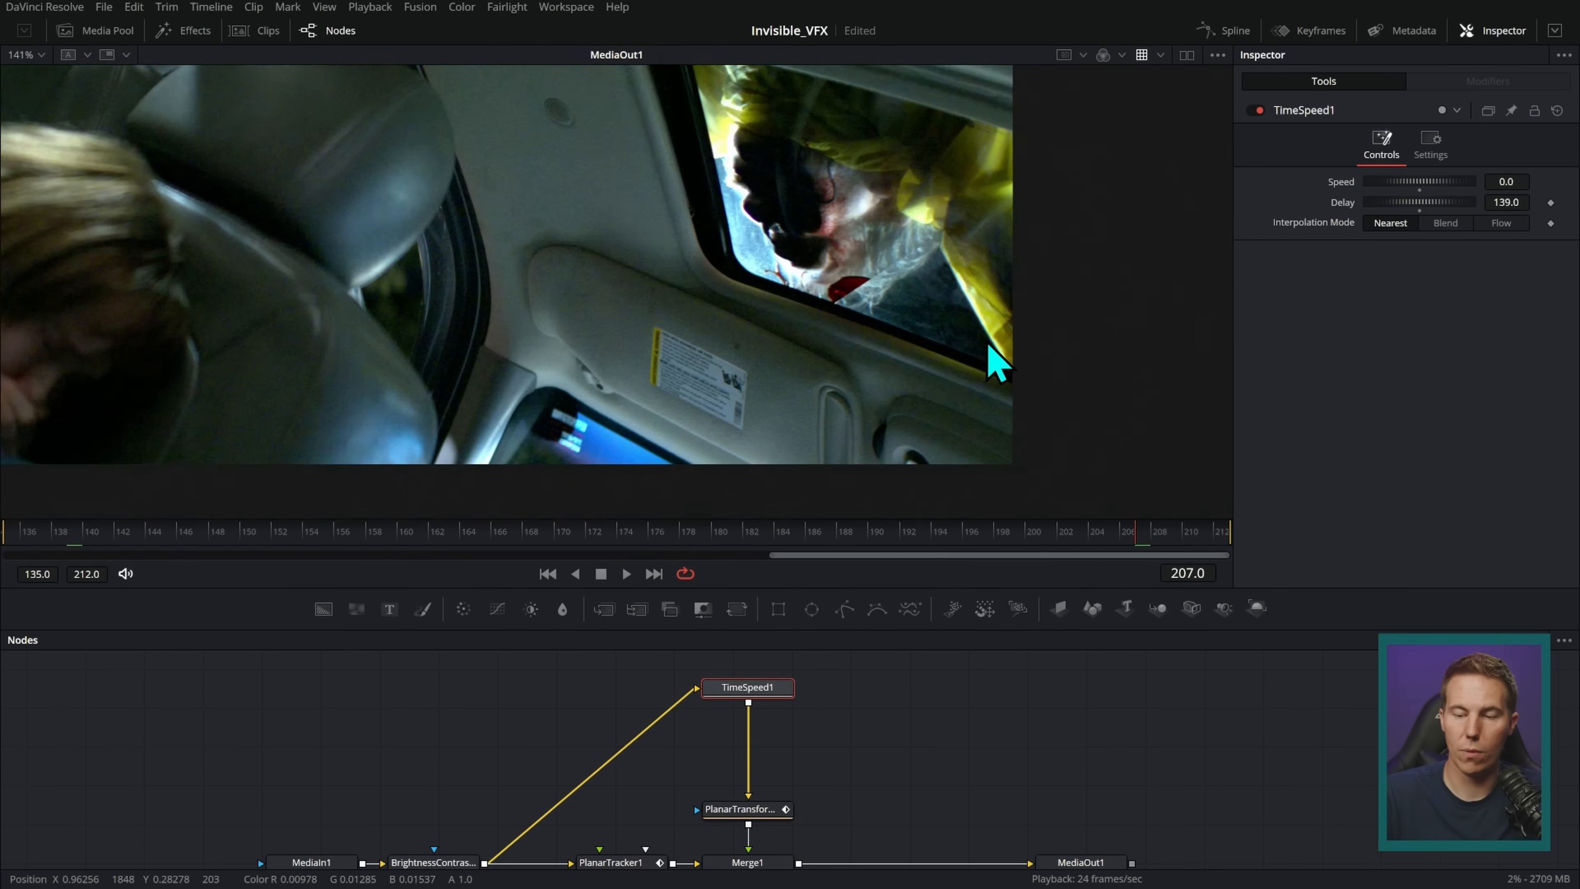
scroll(1051, 351, up, 3)
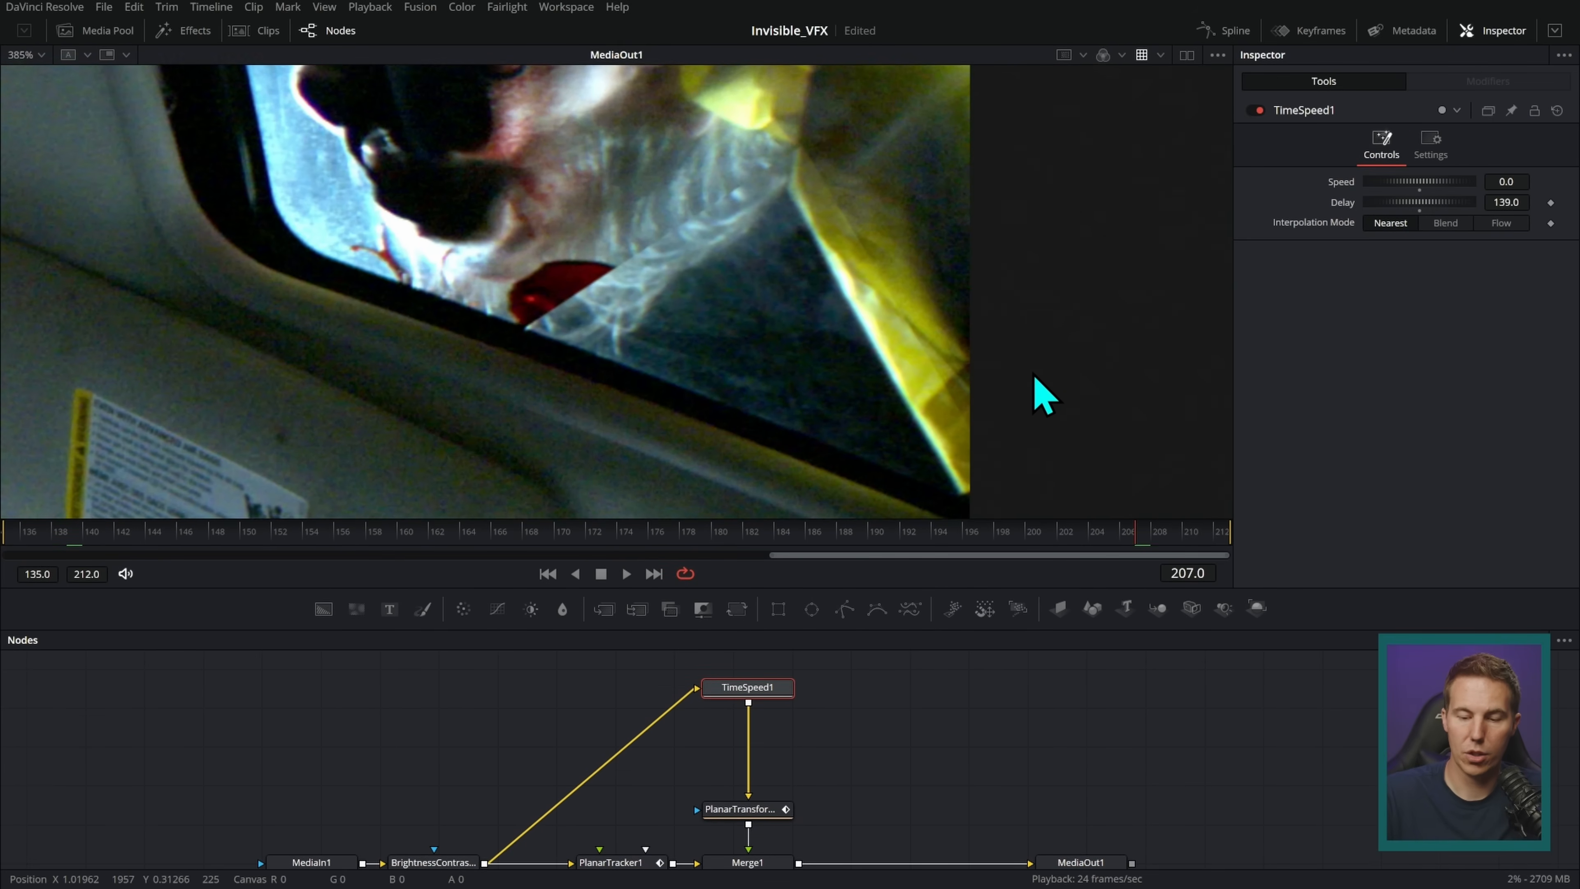
click(626, 573)
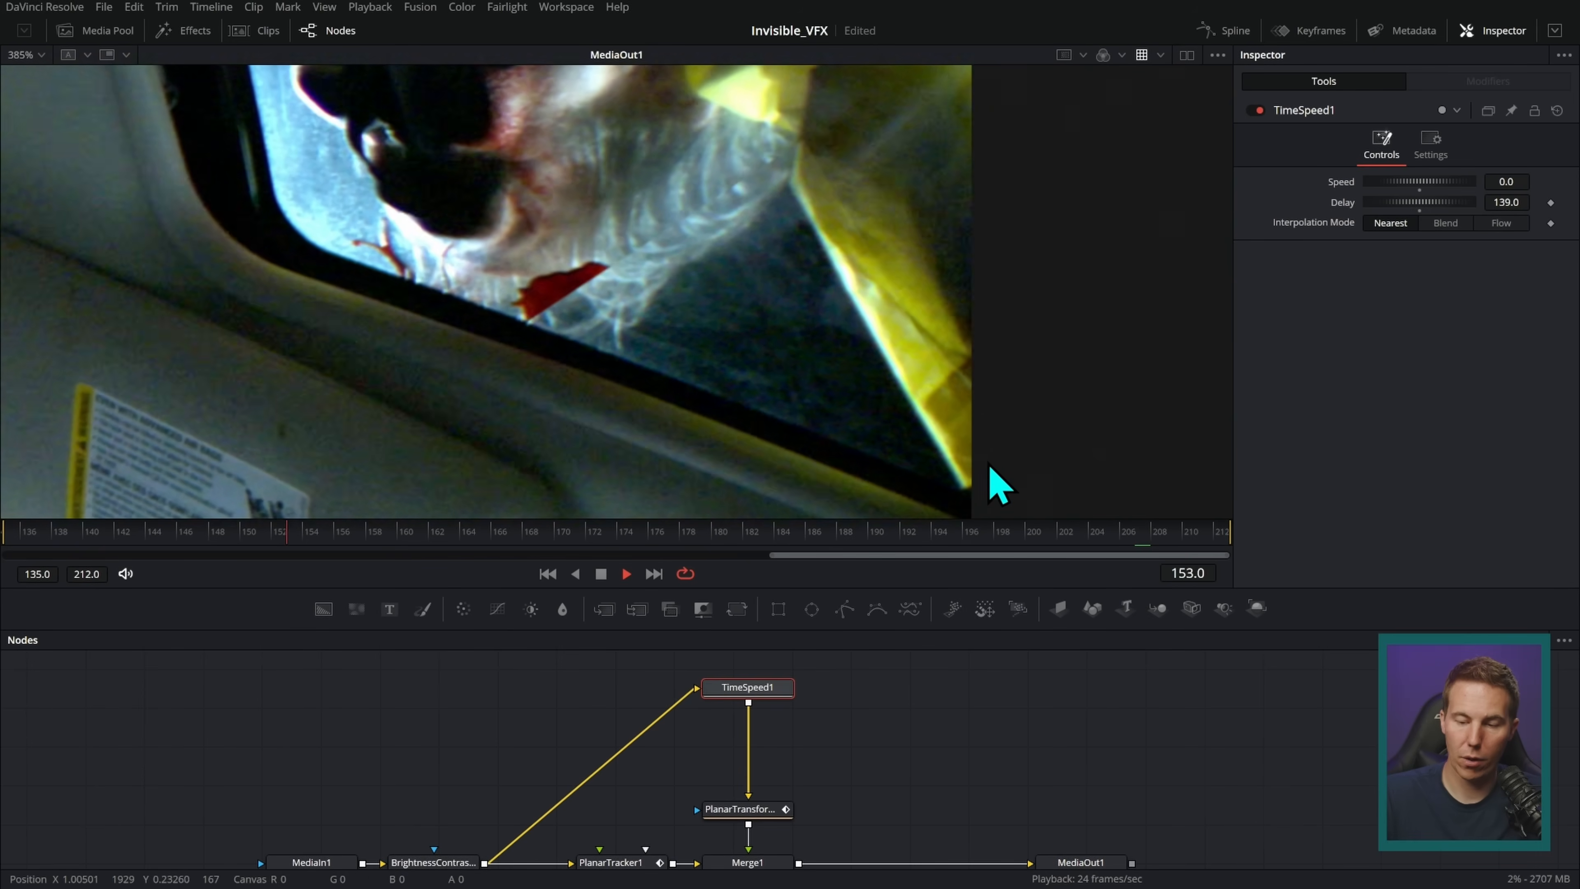
click(601, 573)
- At frame 200, reshape Polygon1 to cover the red blood spot and keep its upper point inside the yellow sleeve's edge
scroll(868, 653, down, 4)
scroll(874, 803, down, 4)
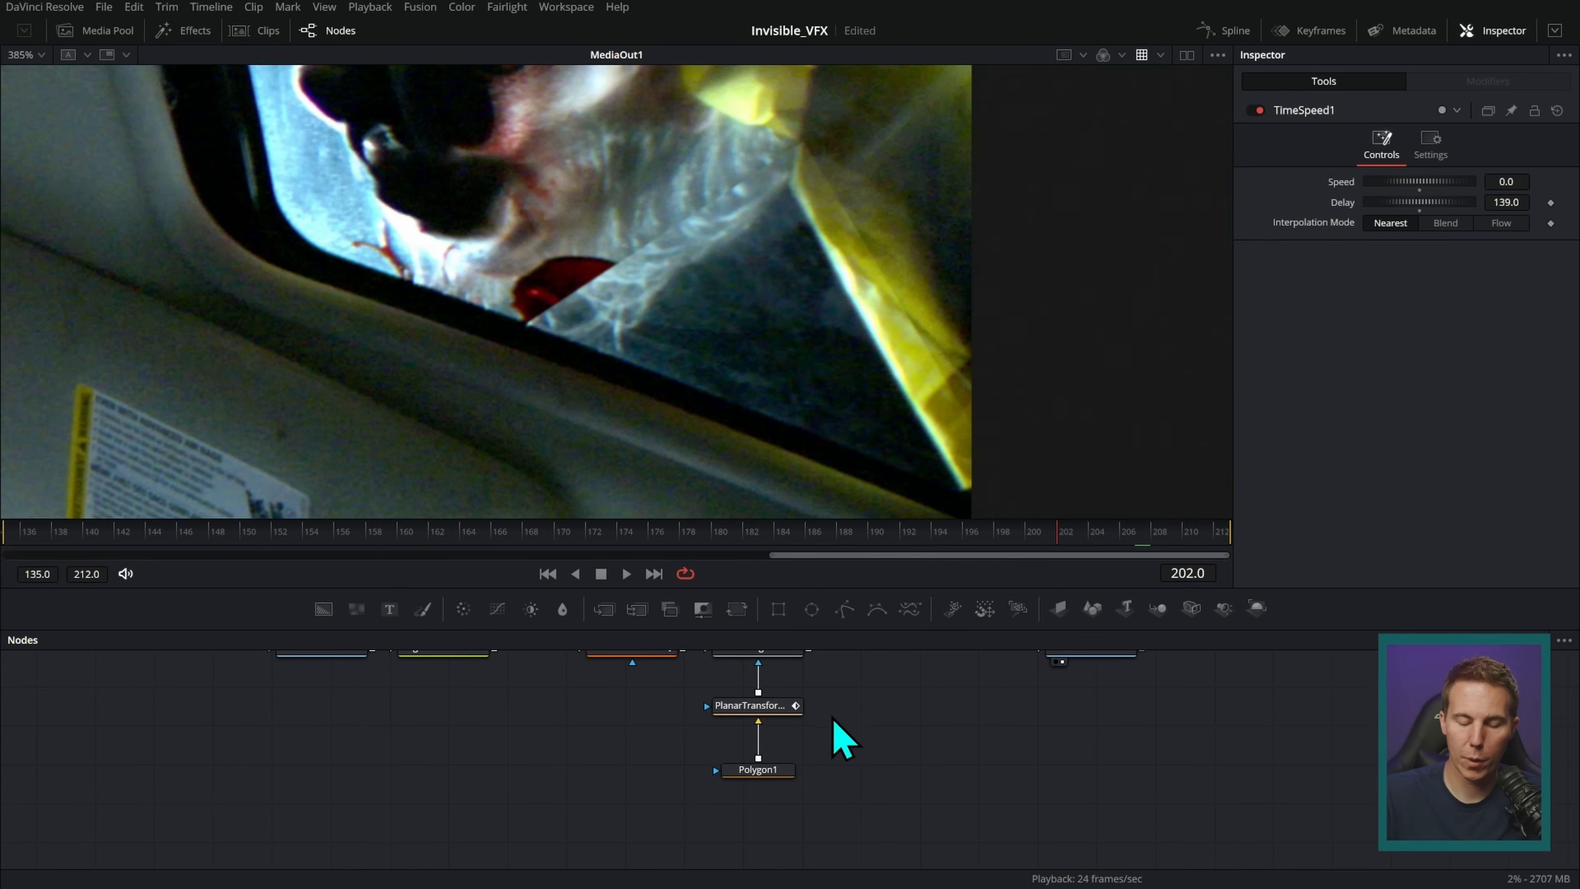
click(782, 772)
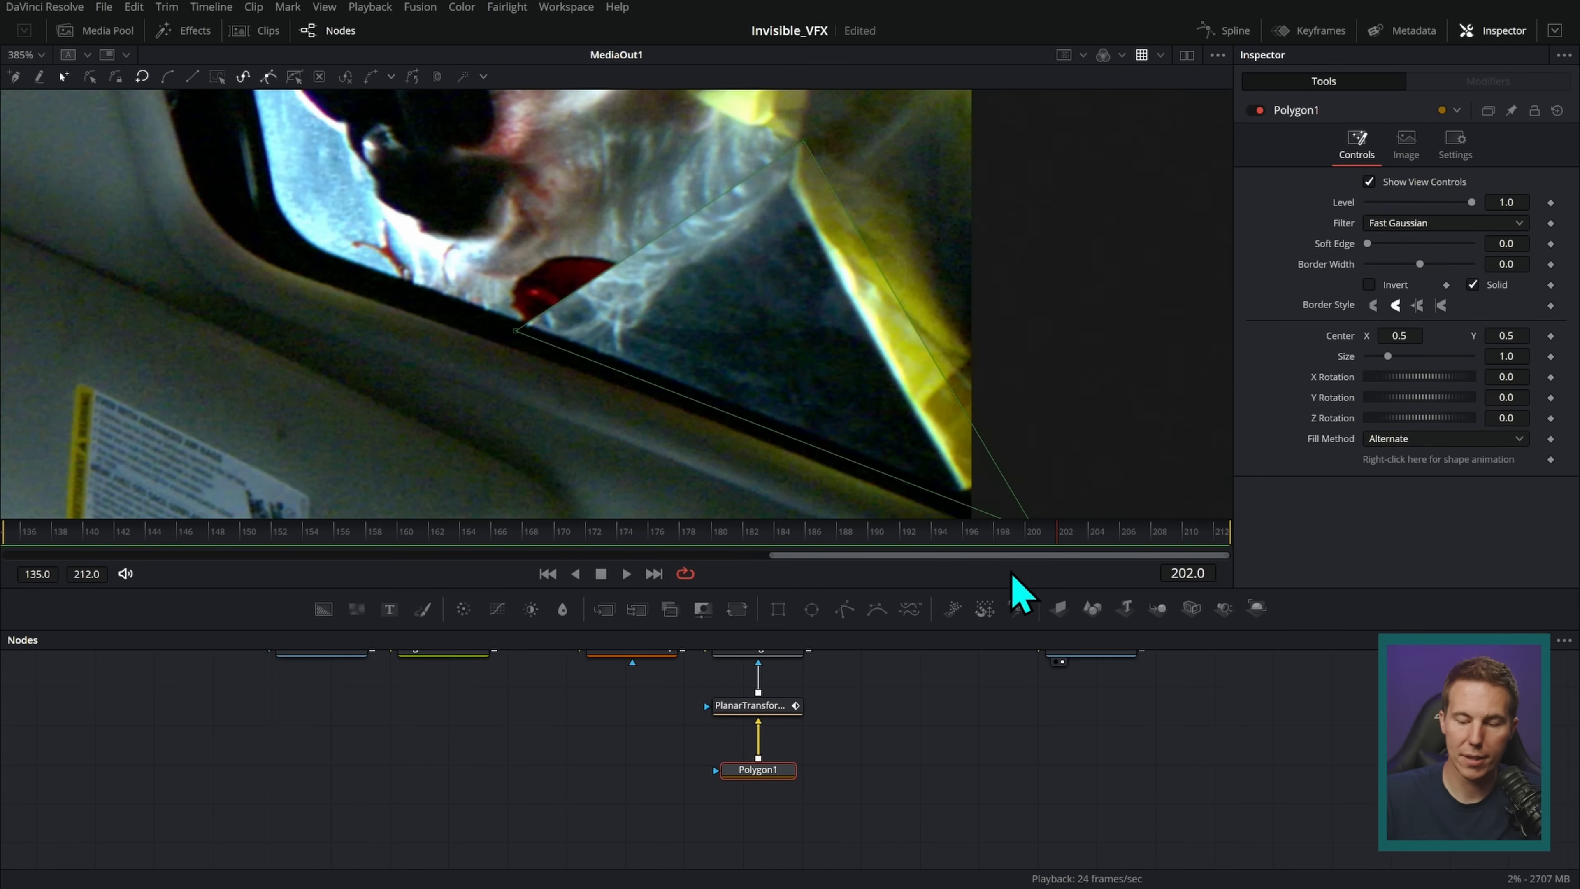
drag(1056, 539, 1042, 539)
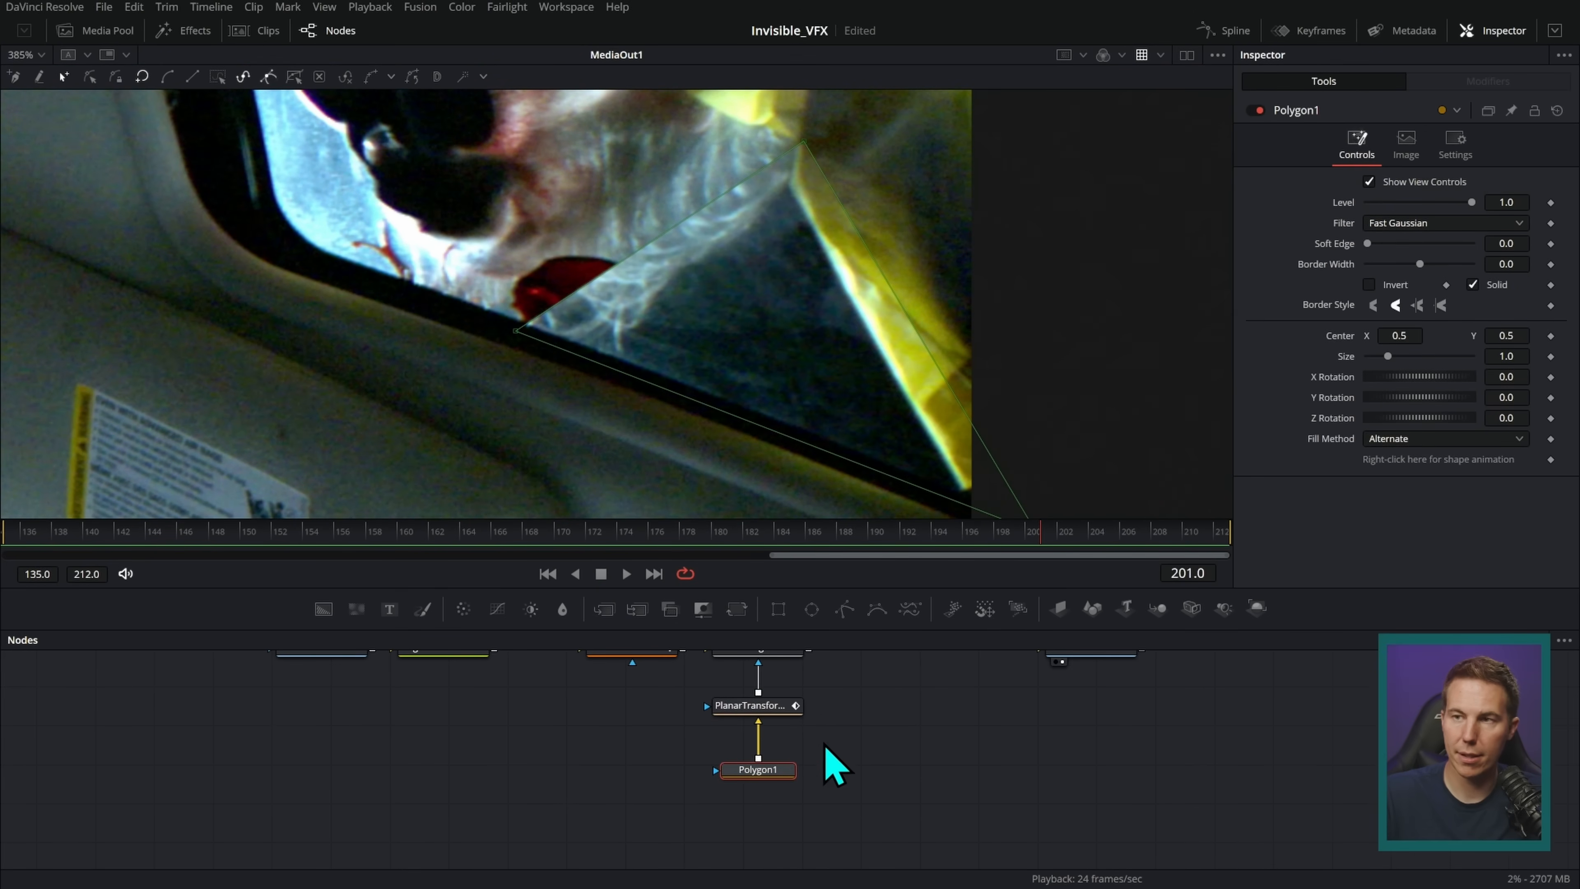
click(1027, 539)
drag(804, 149, 773, 350)
drag(769, 257, 770, 218)
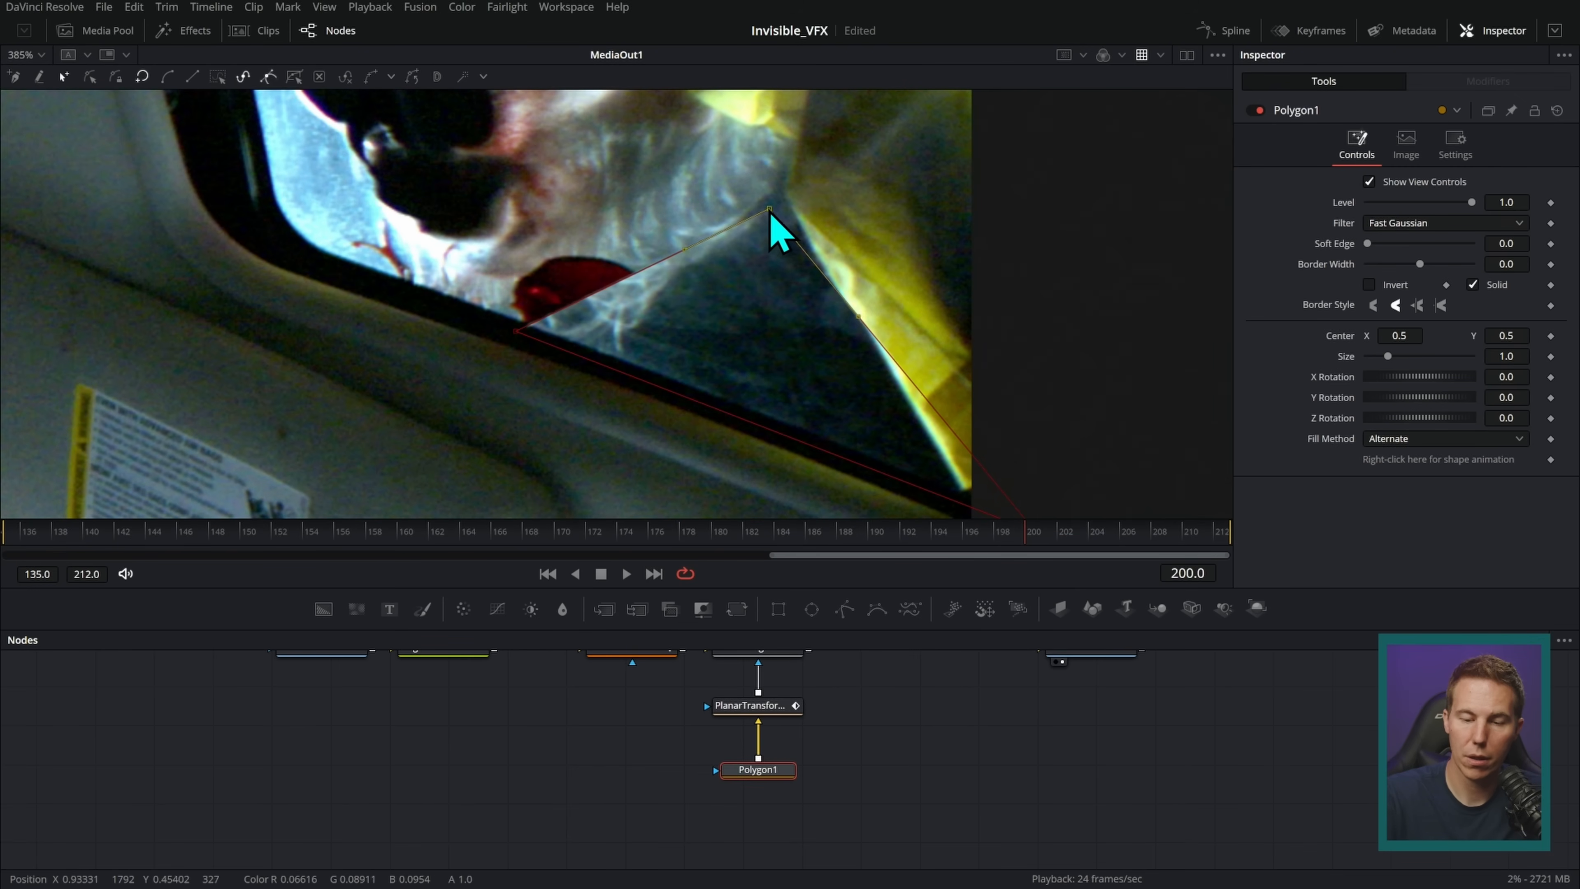
drag(516, 330, 481, 310)
drag(576, 278, 545, 249)
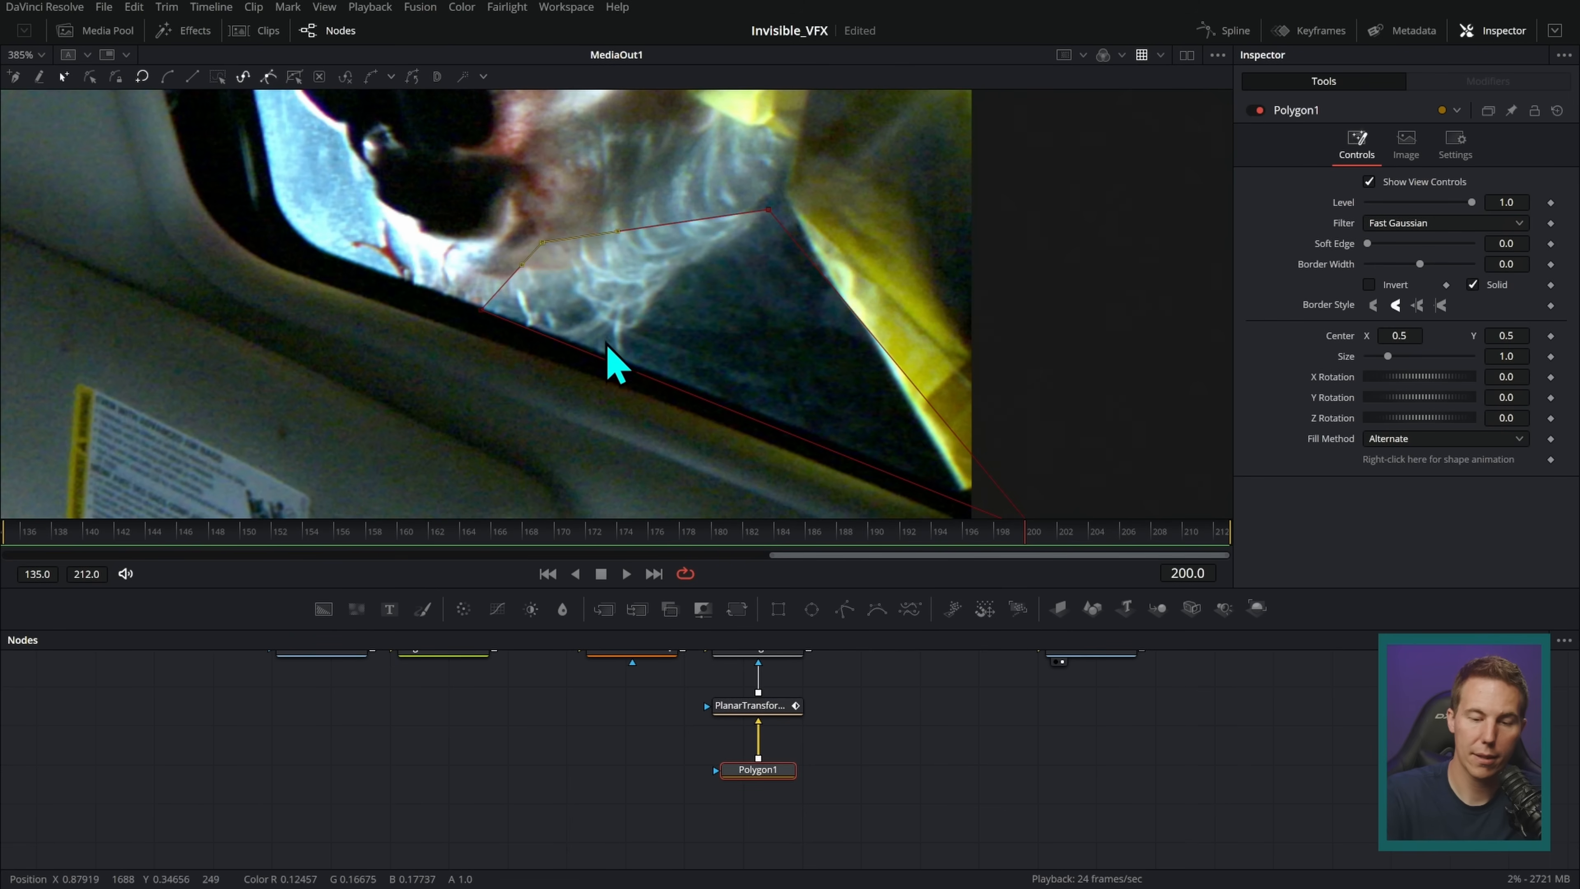
- Pull Polygon1's lower corner point in to the tip of the glass and fine-tune the upper point beside the yellow sleeve
scroll(1041, 473, down, 2)
drag(1032, 473, 963, 459)
scroll(1040, 448, up, 1)
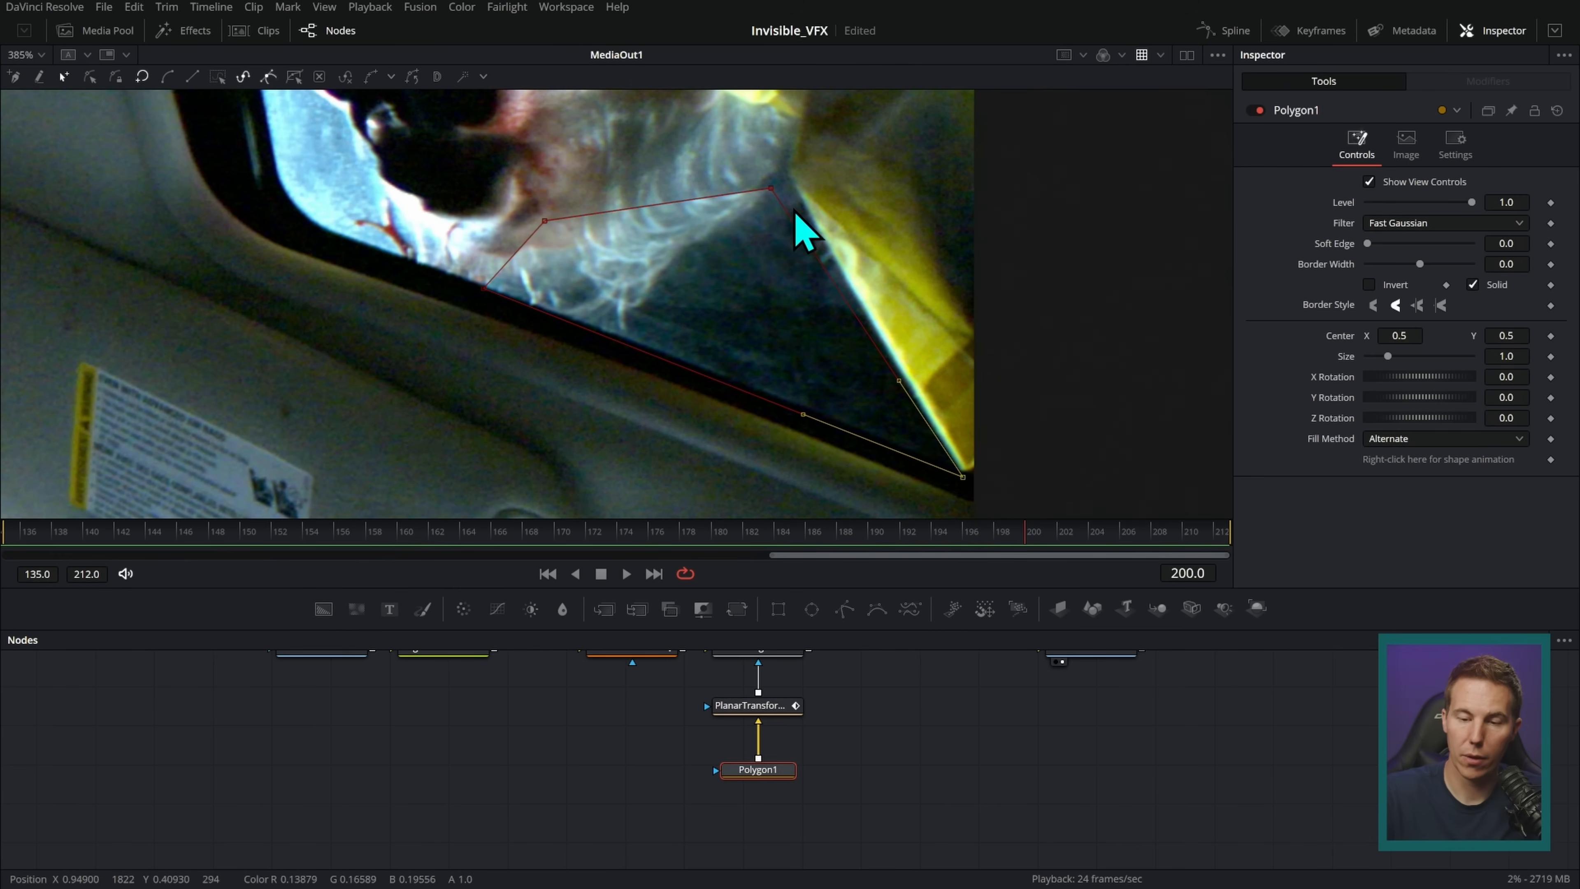
drag(771, 188, 775, 194)
click(953, 474)
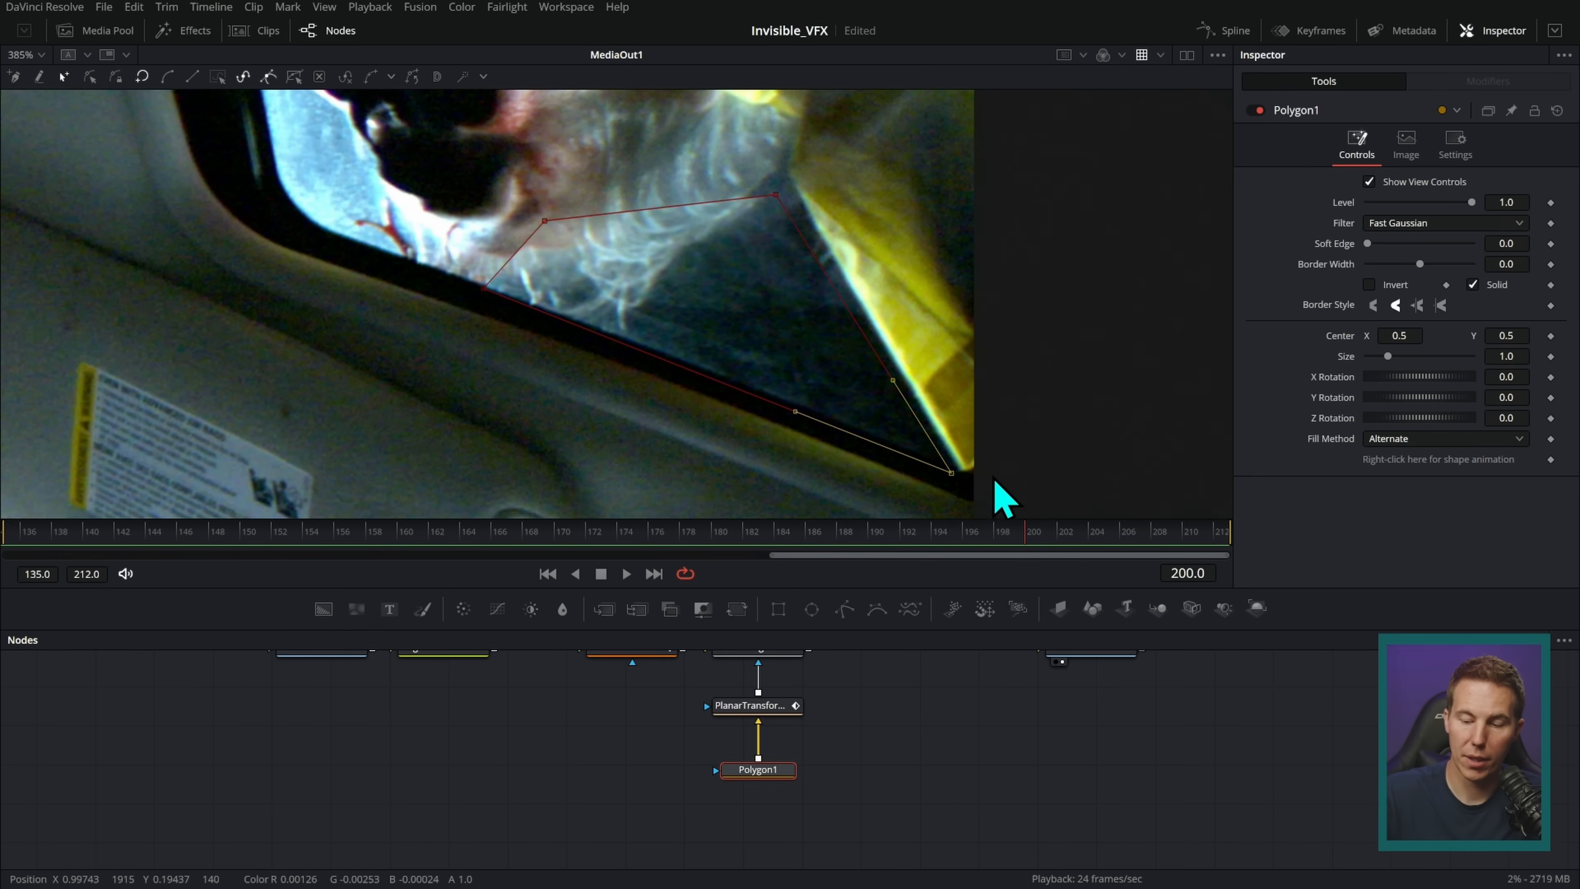
- At frame 186, examine the patch edges and disable Merge1 to compare with the original footage
drag(1025, 537, 809, 550)
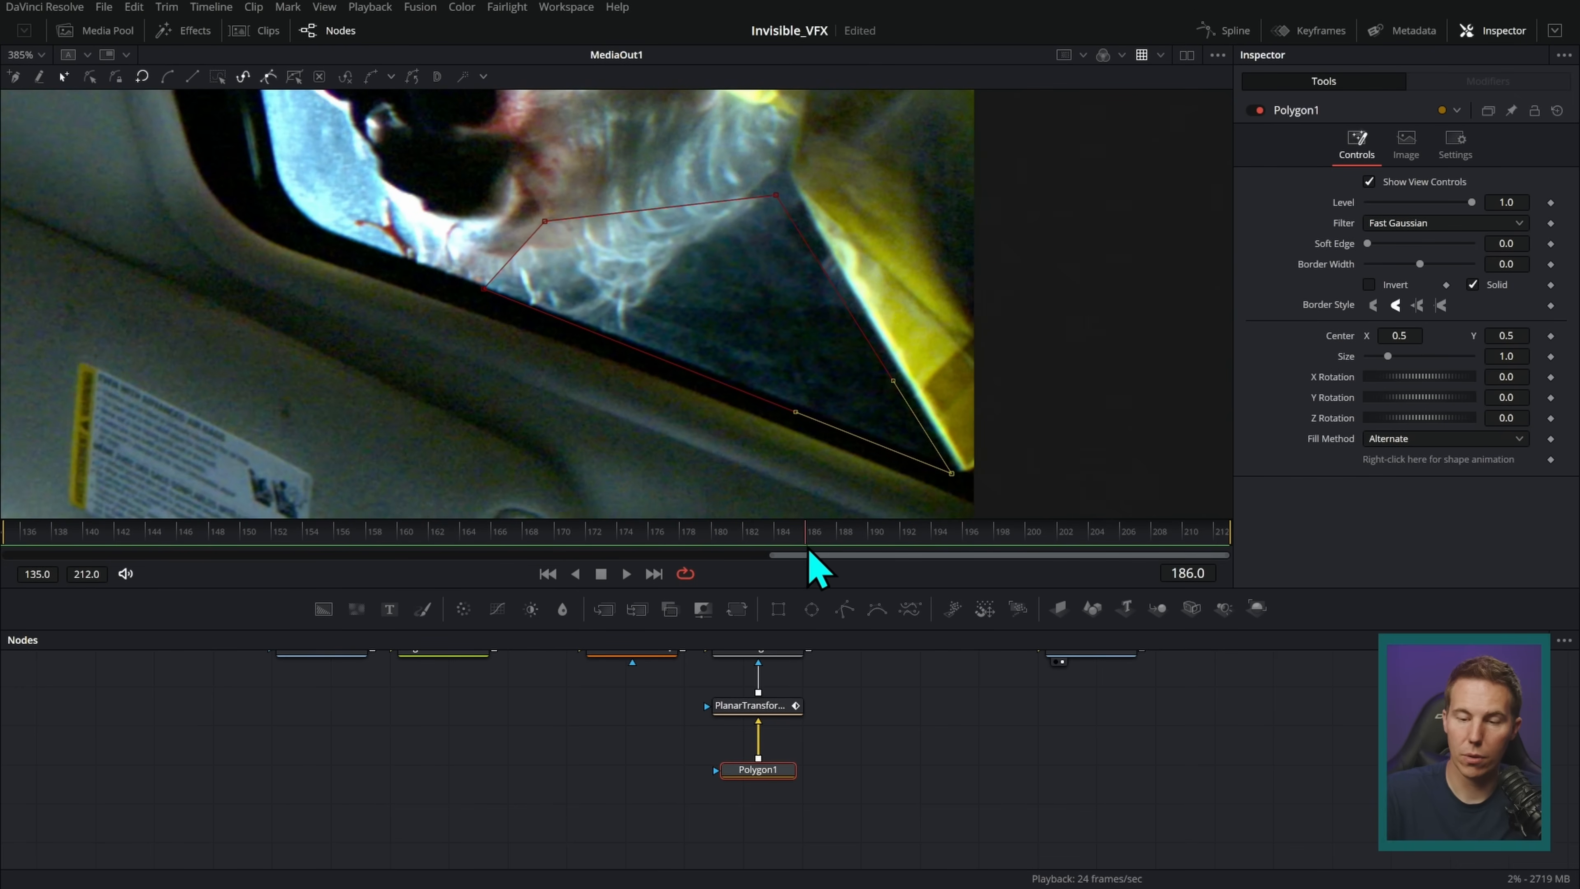
scroll(910, 307, up, 2)
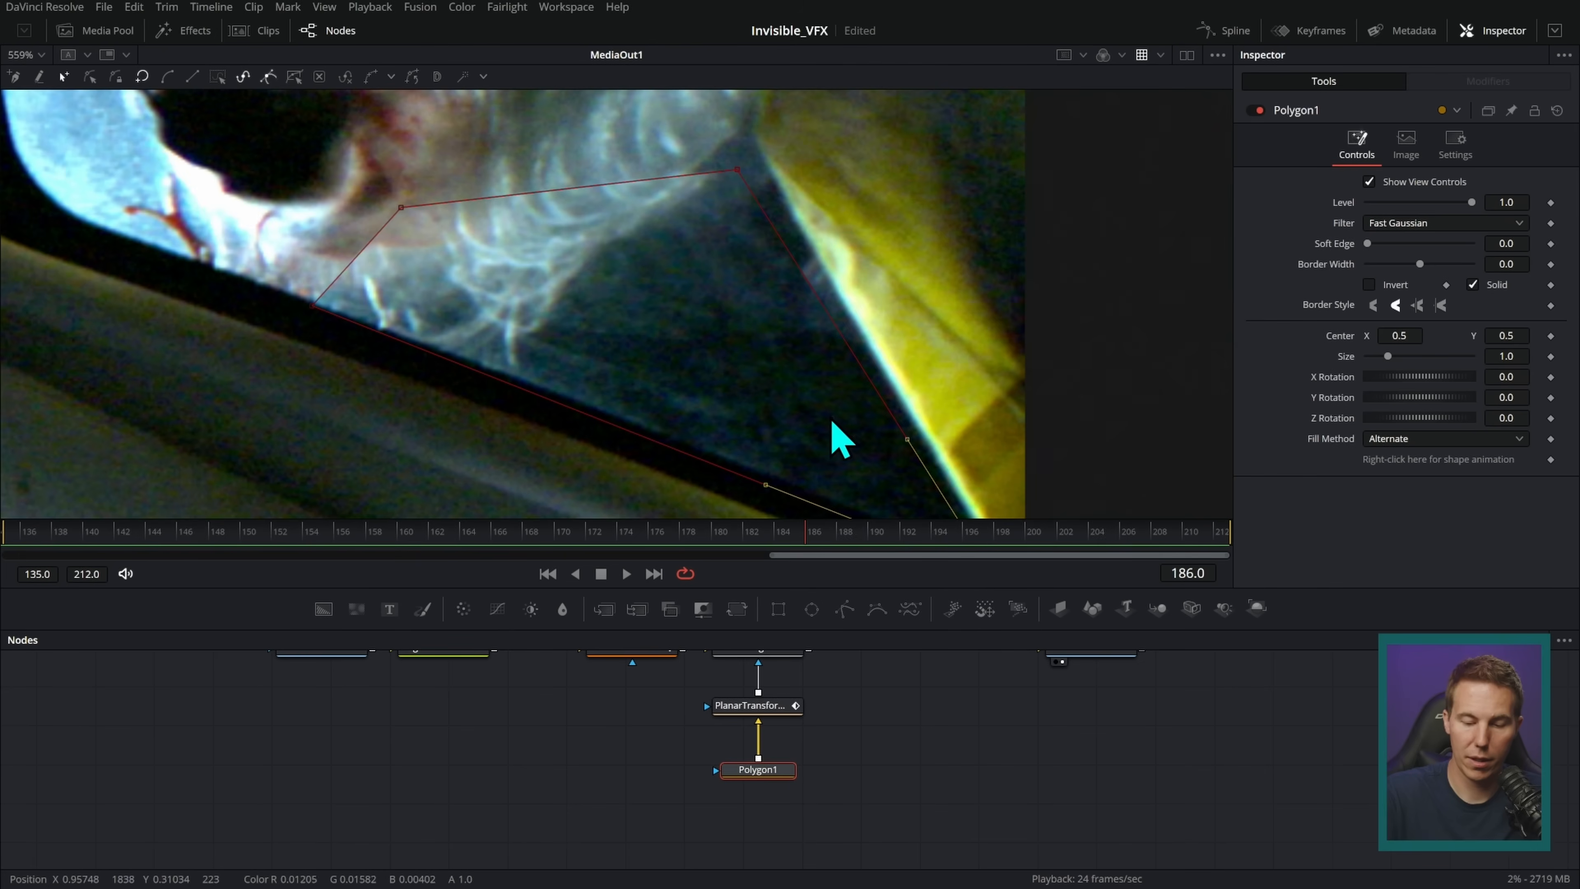
scroll(808, 716, up, 3)
click(781, 724)
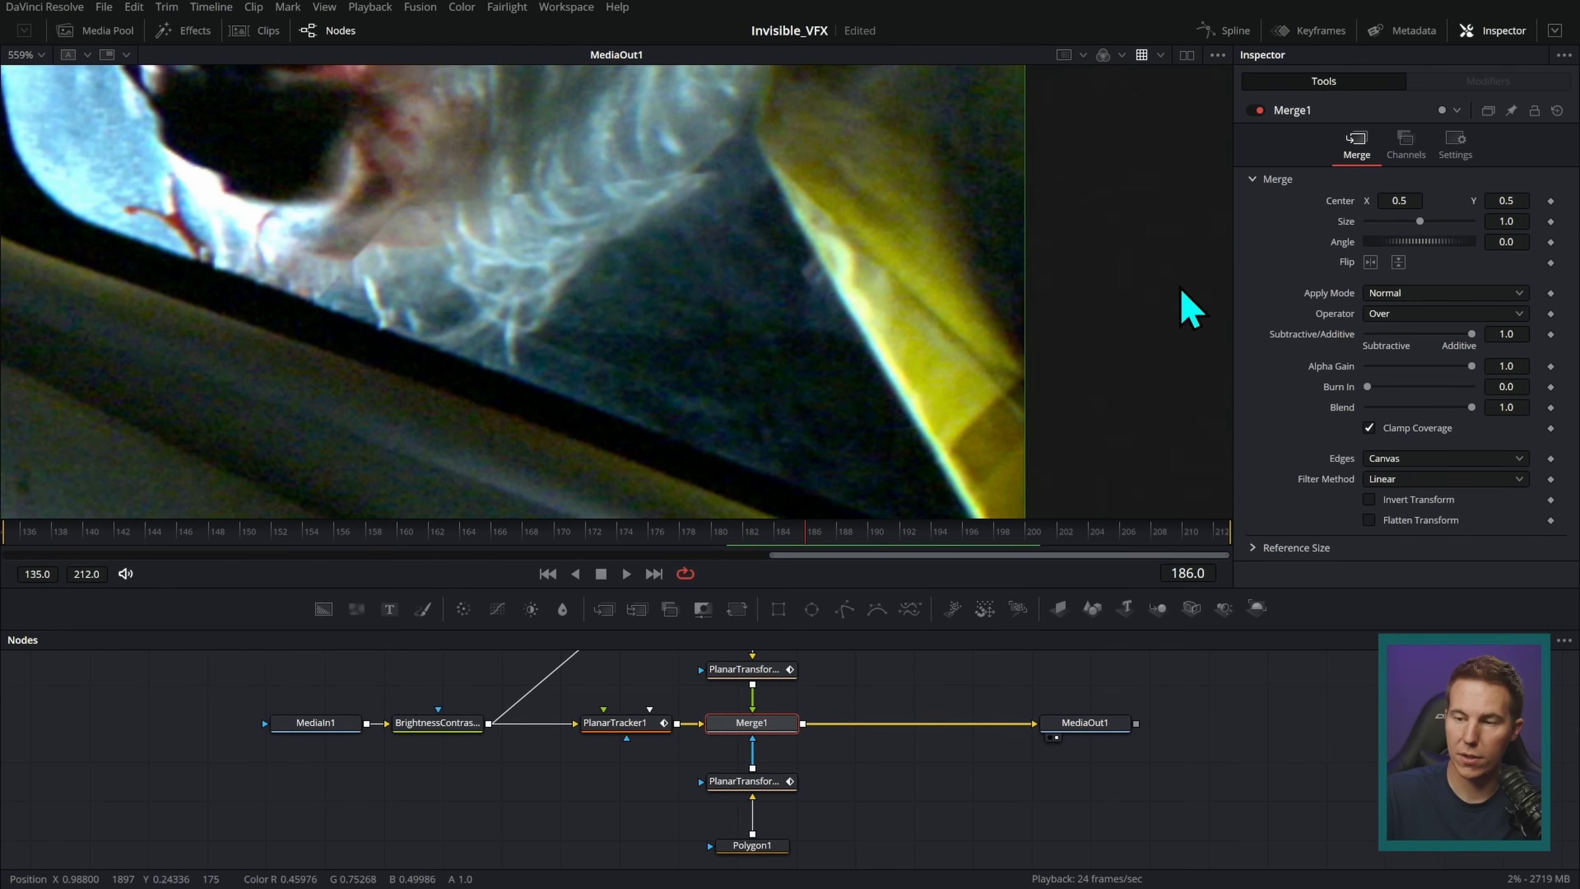
click(1253, 110)
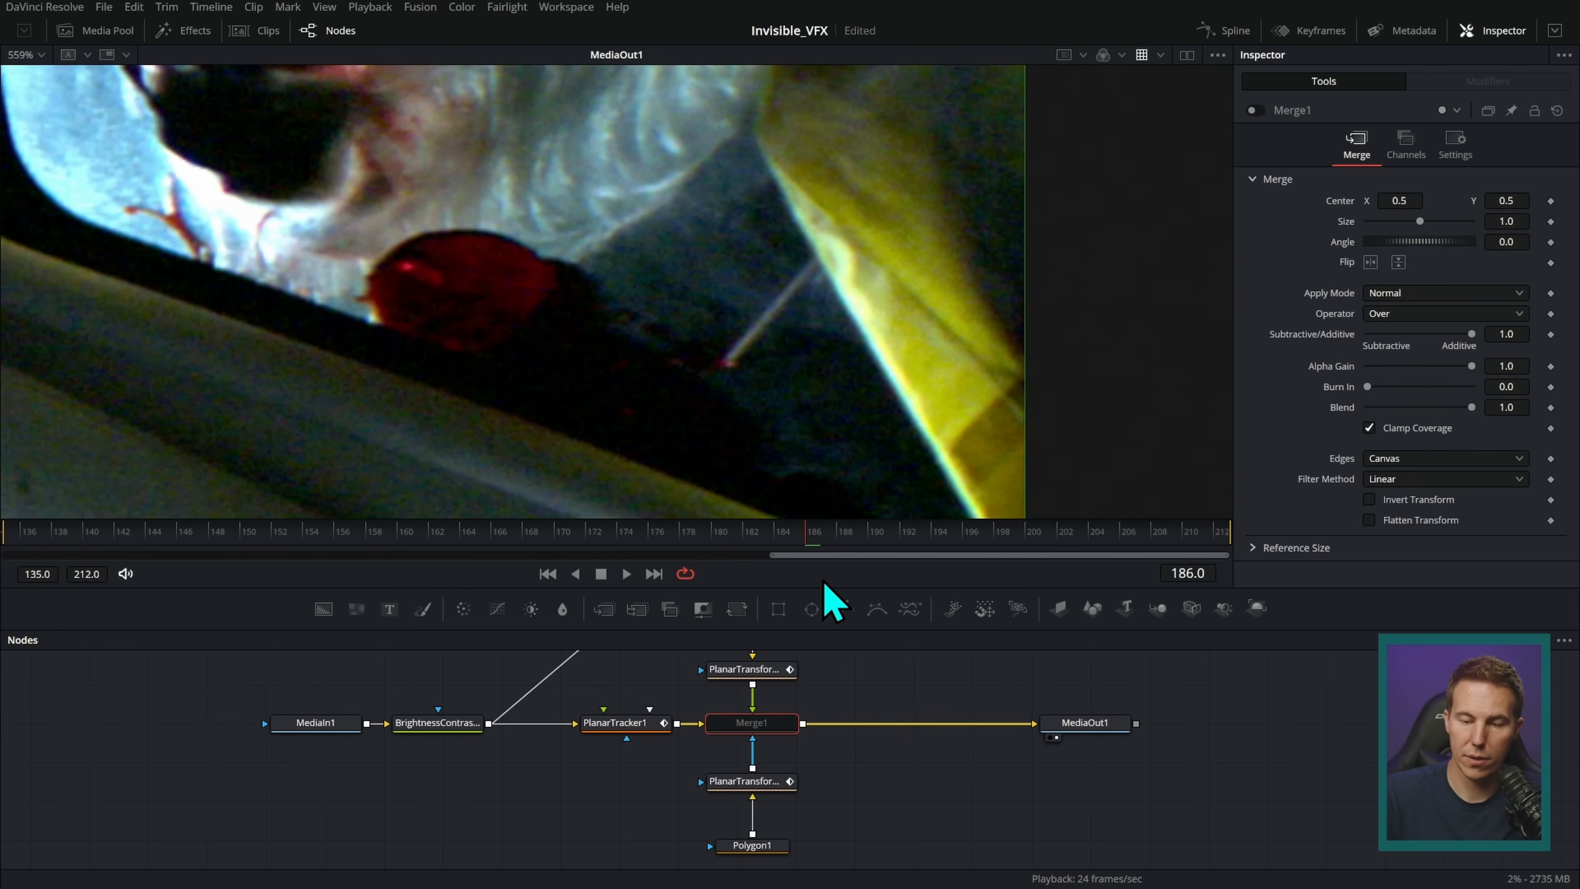
- At frame 140, refine Polygon1 with an extra point along the yellow sleeve and pull its lower corner inward from the glass tip
click(772, 846)
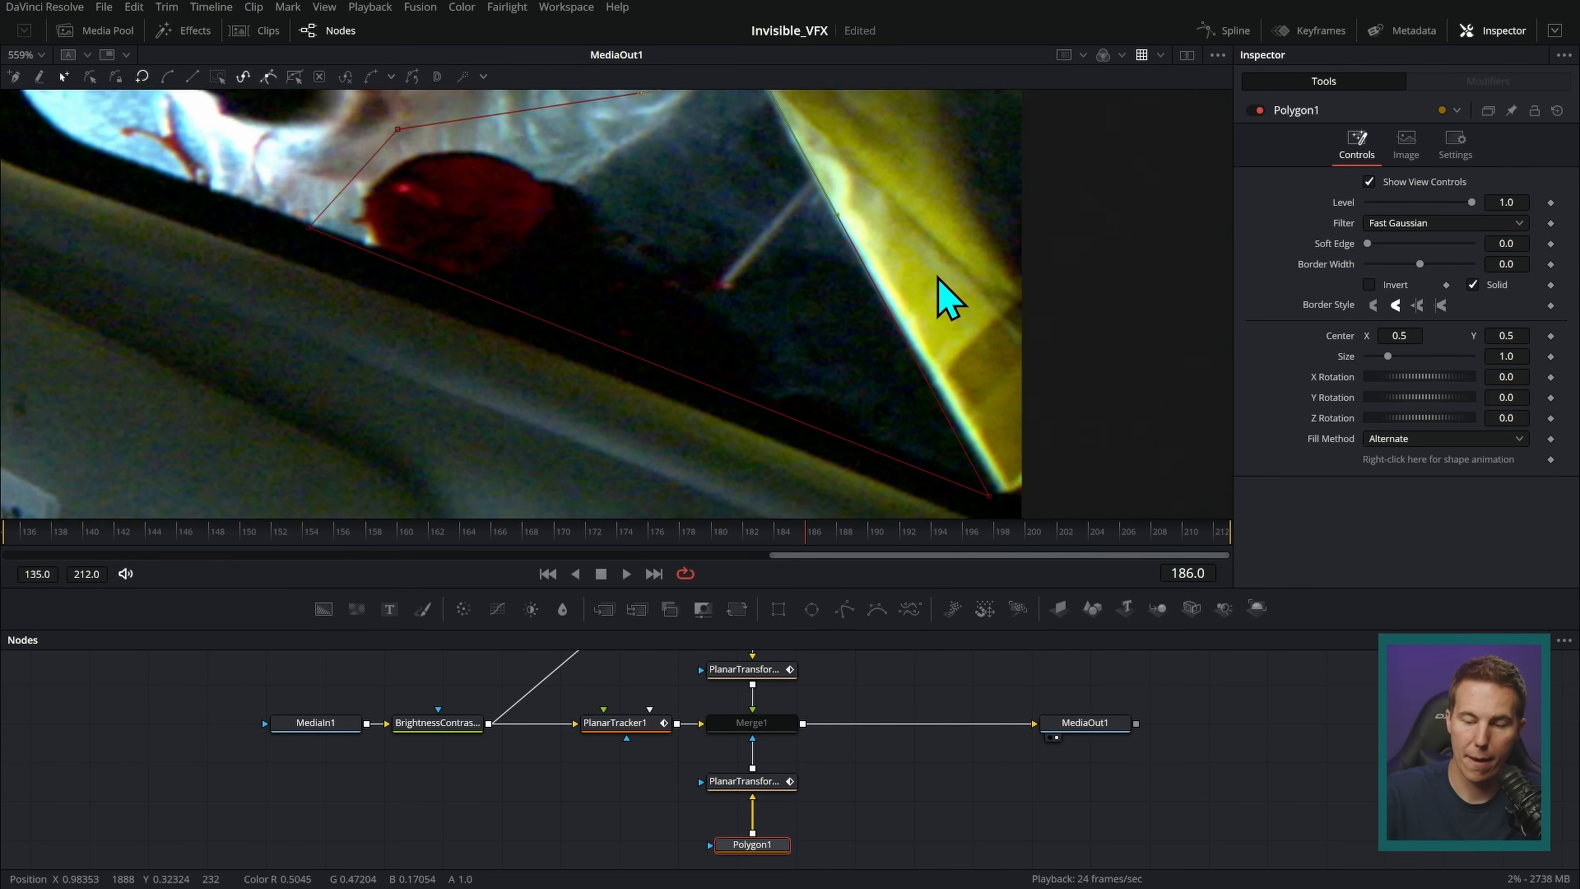
click(438, 530)
drag(438, 529, 88, 503)
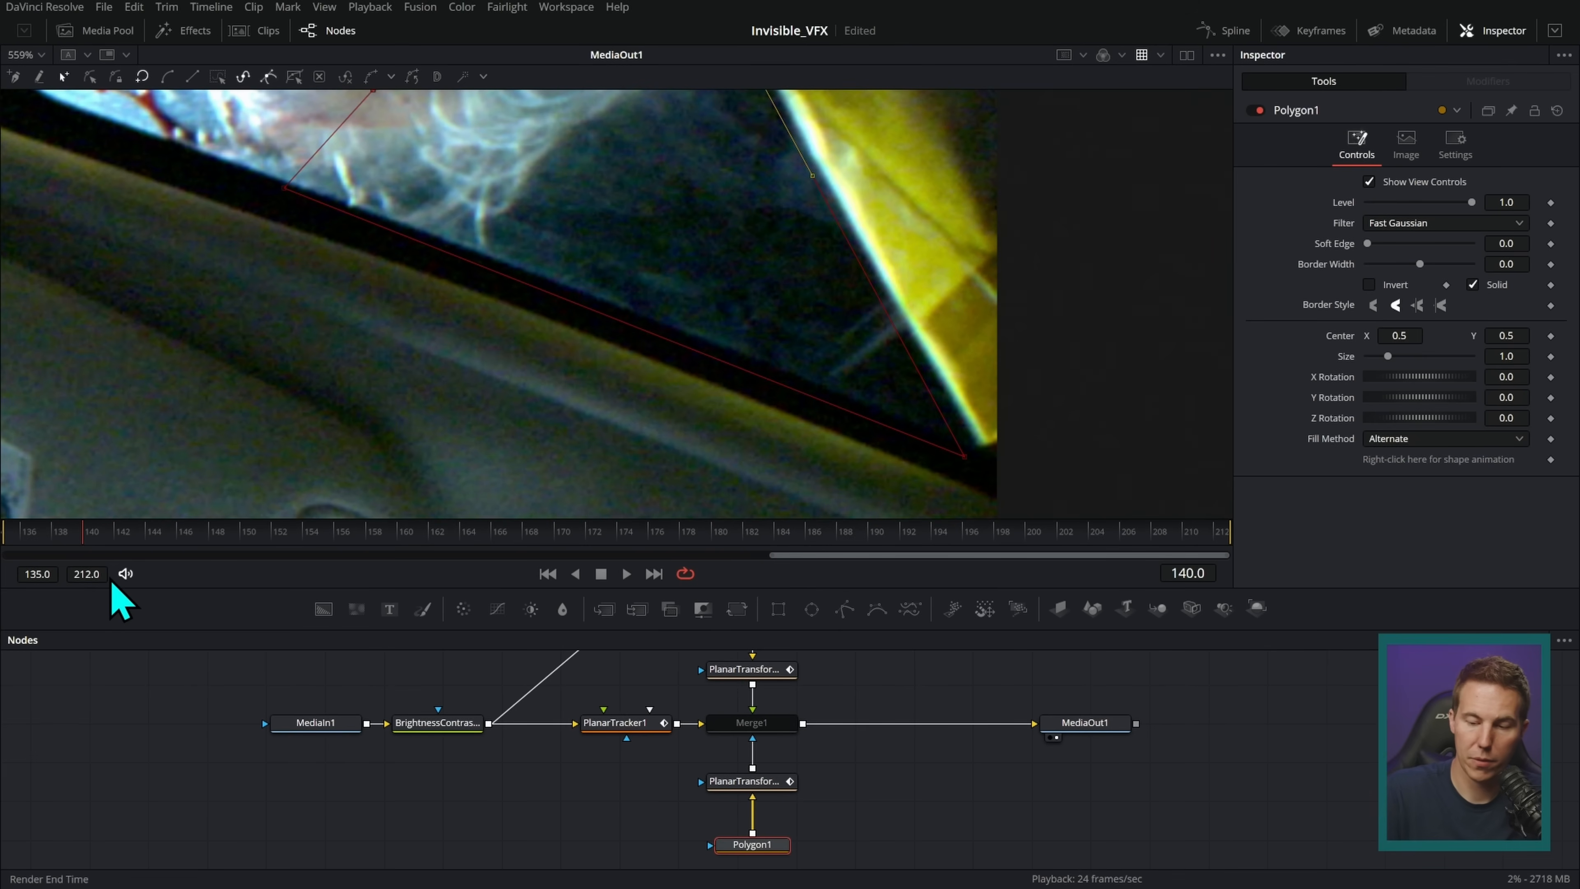
drag(965, 462, 970, 456)
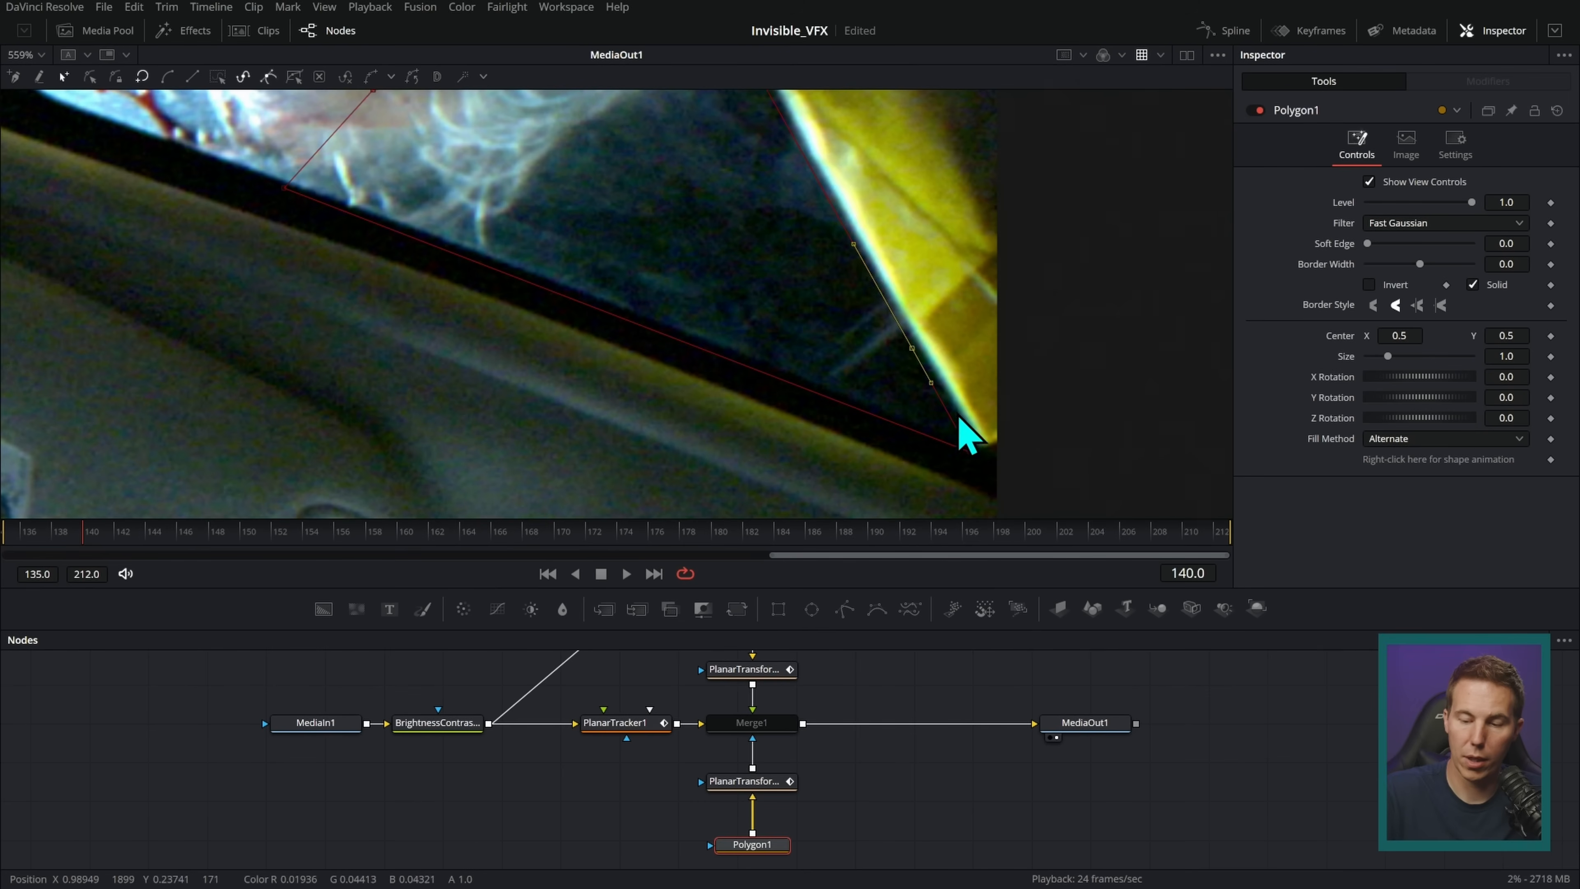
drag(894, 430, 873, 418)
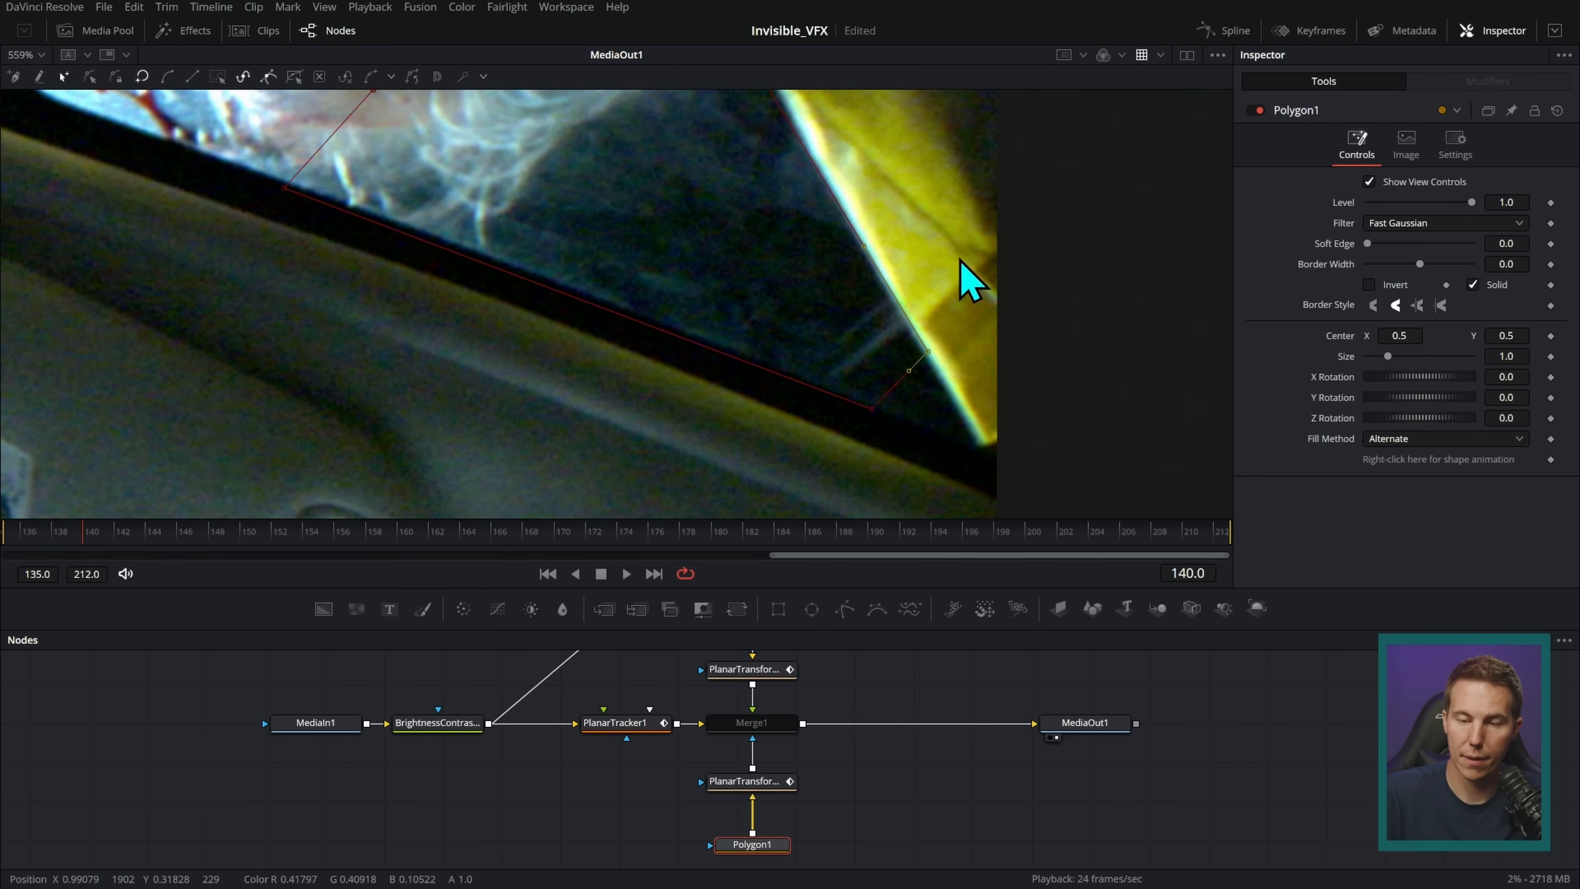
scroll(804, 199, up, 3)
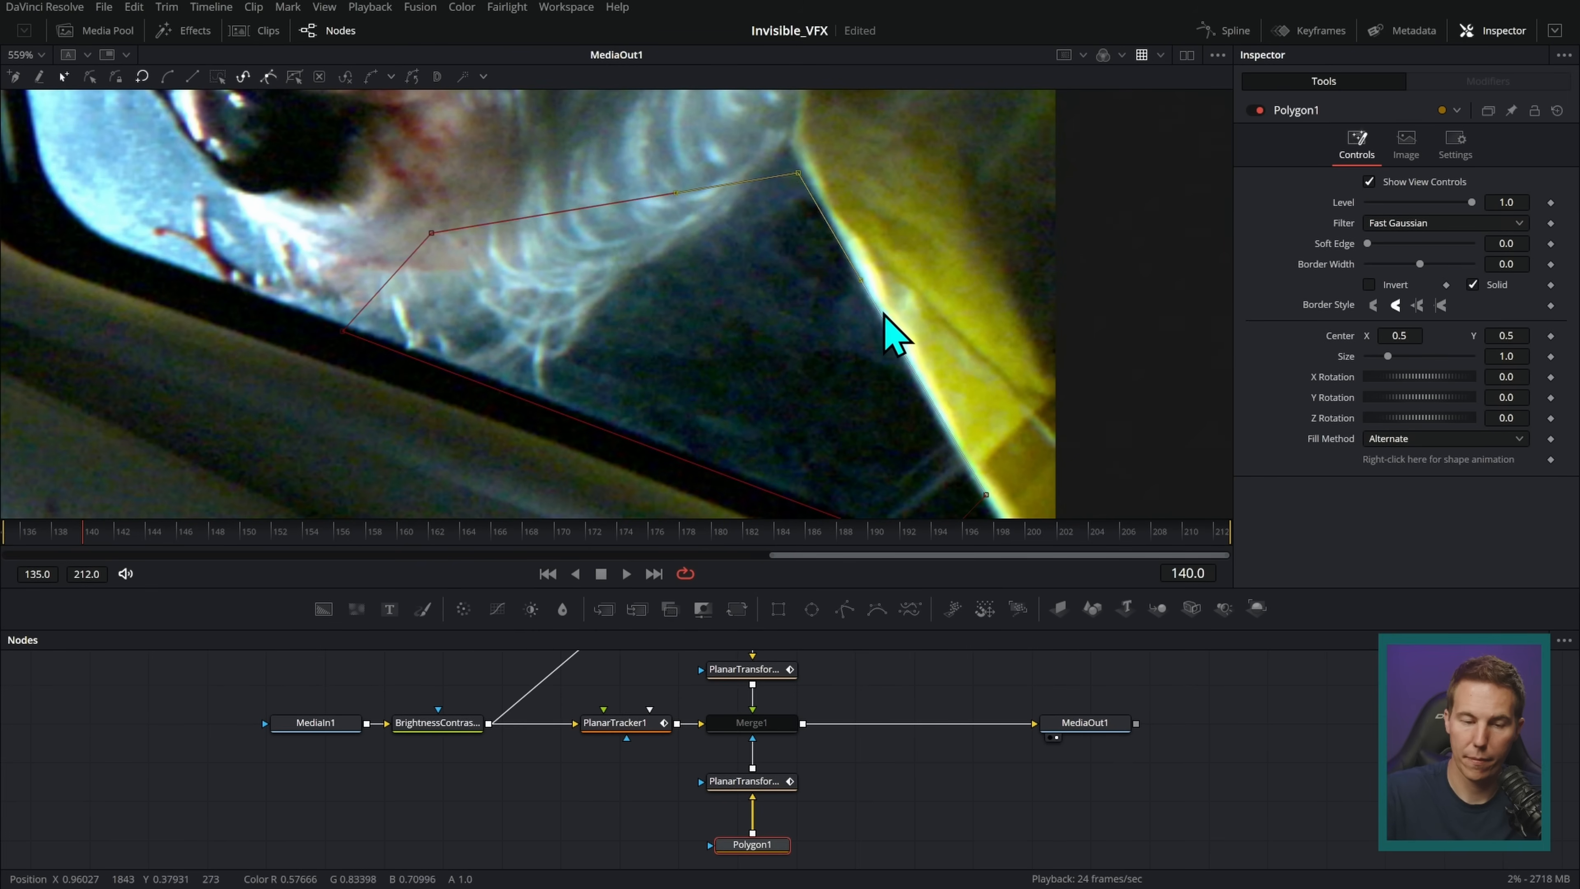
- Re-enable Merge1 and play the shot to check the refined patch
click(771, 725)
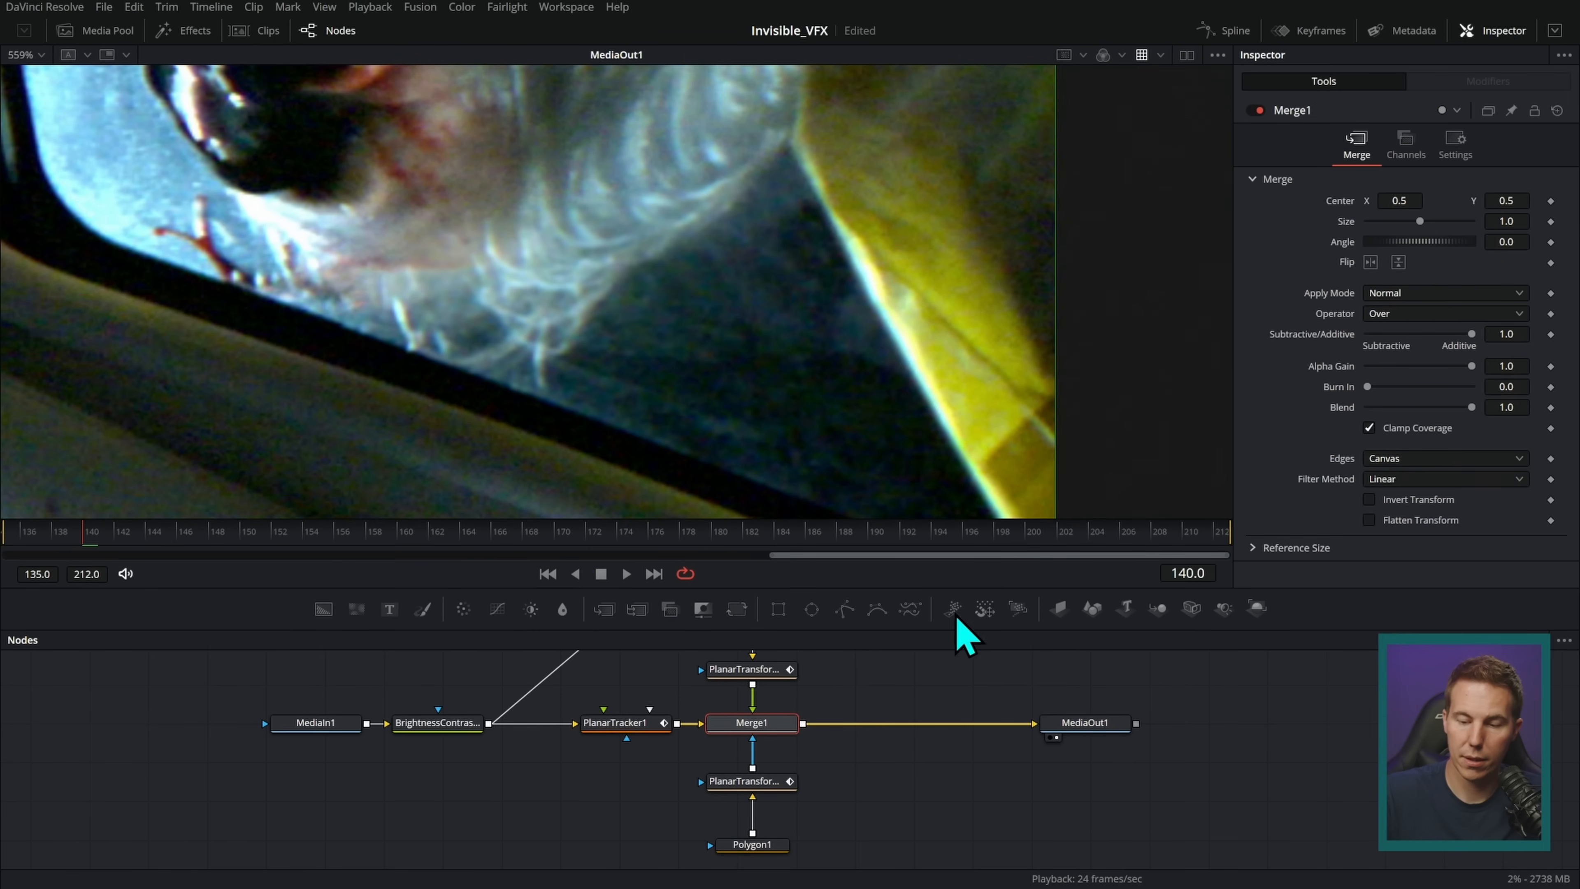
click(946, 669)
click(628, 575)
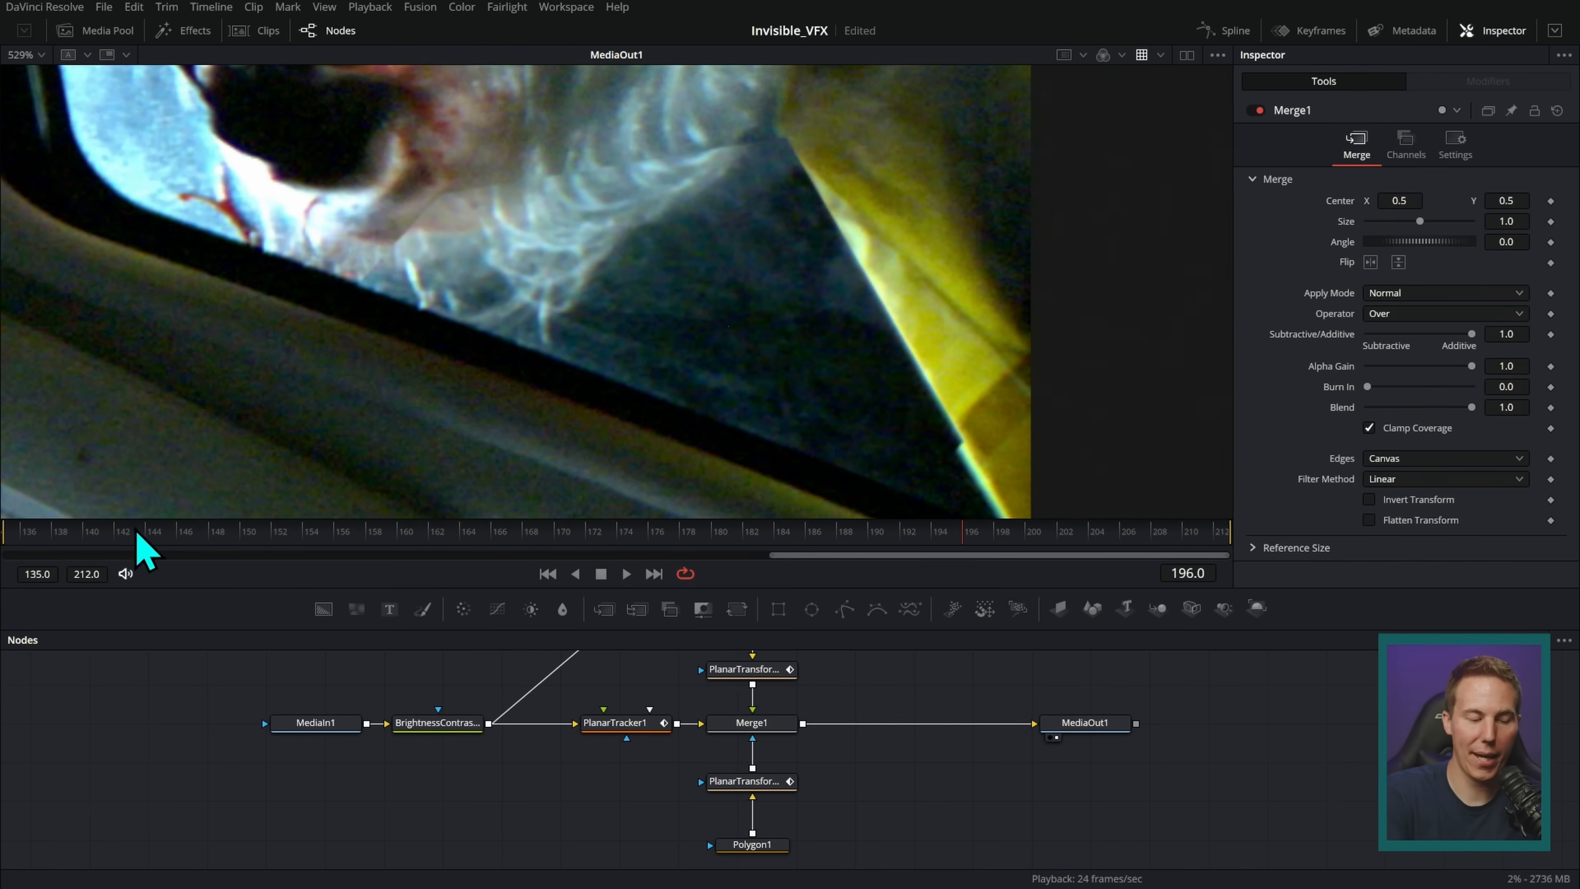
- After comparing Merge1 off and on at frame 140, keyframe its Blend at 1.0 there and 0.0 at frame 139
click(83, 541)
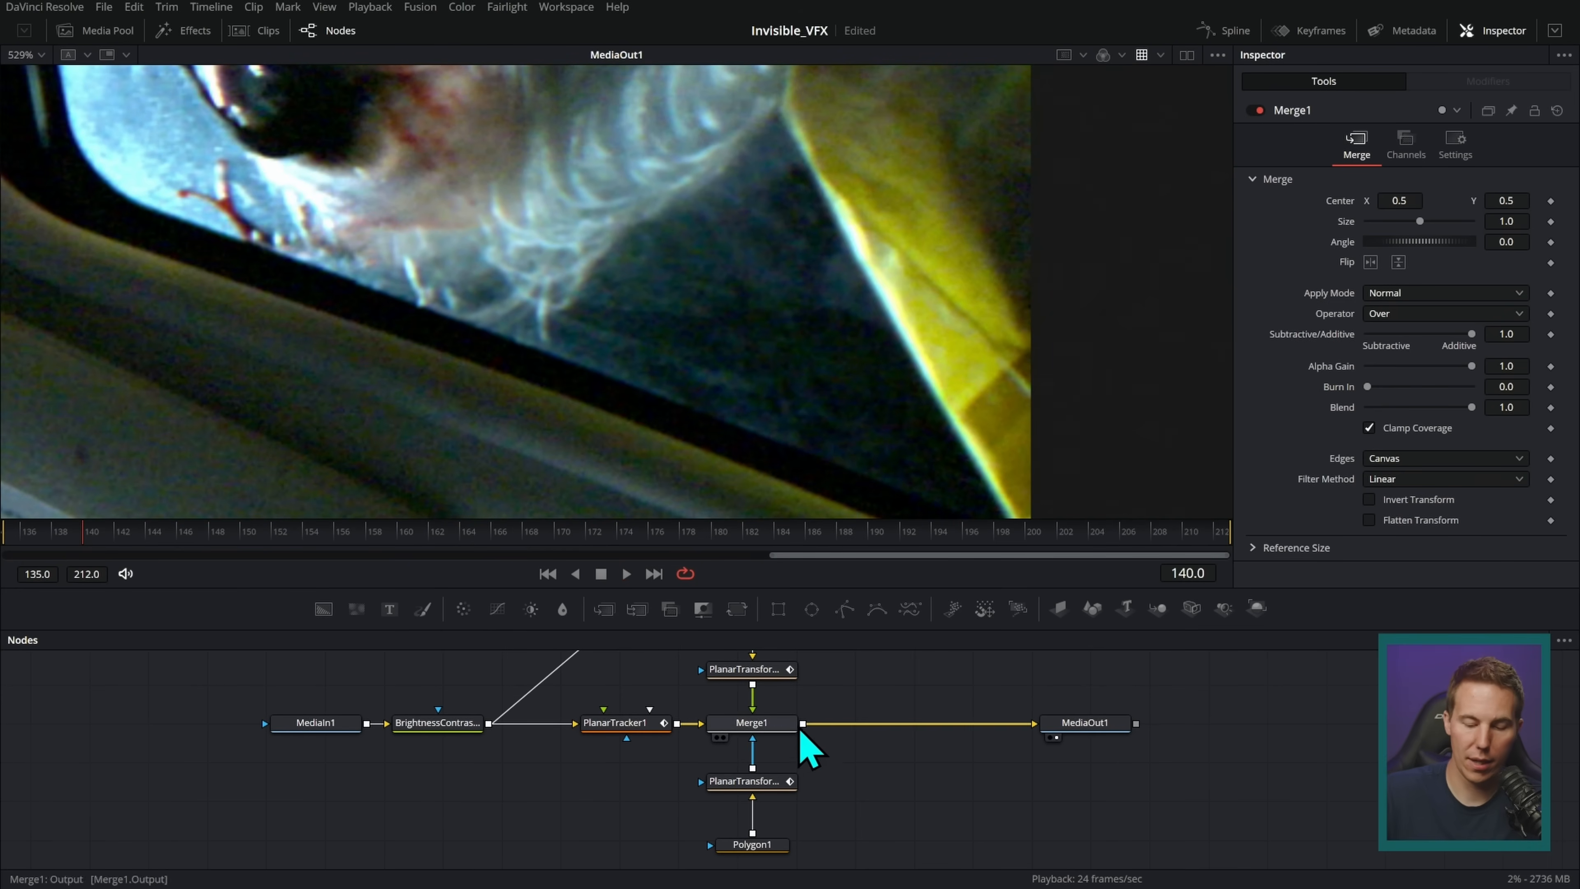
click(1259, 110)
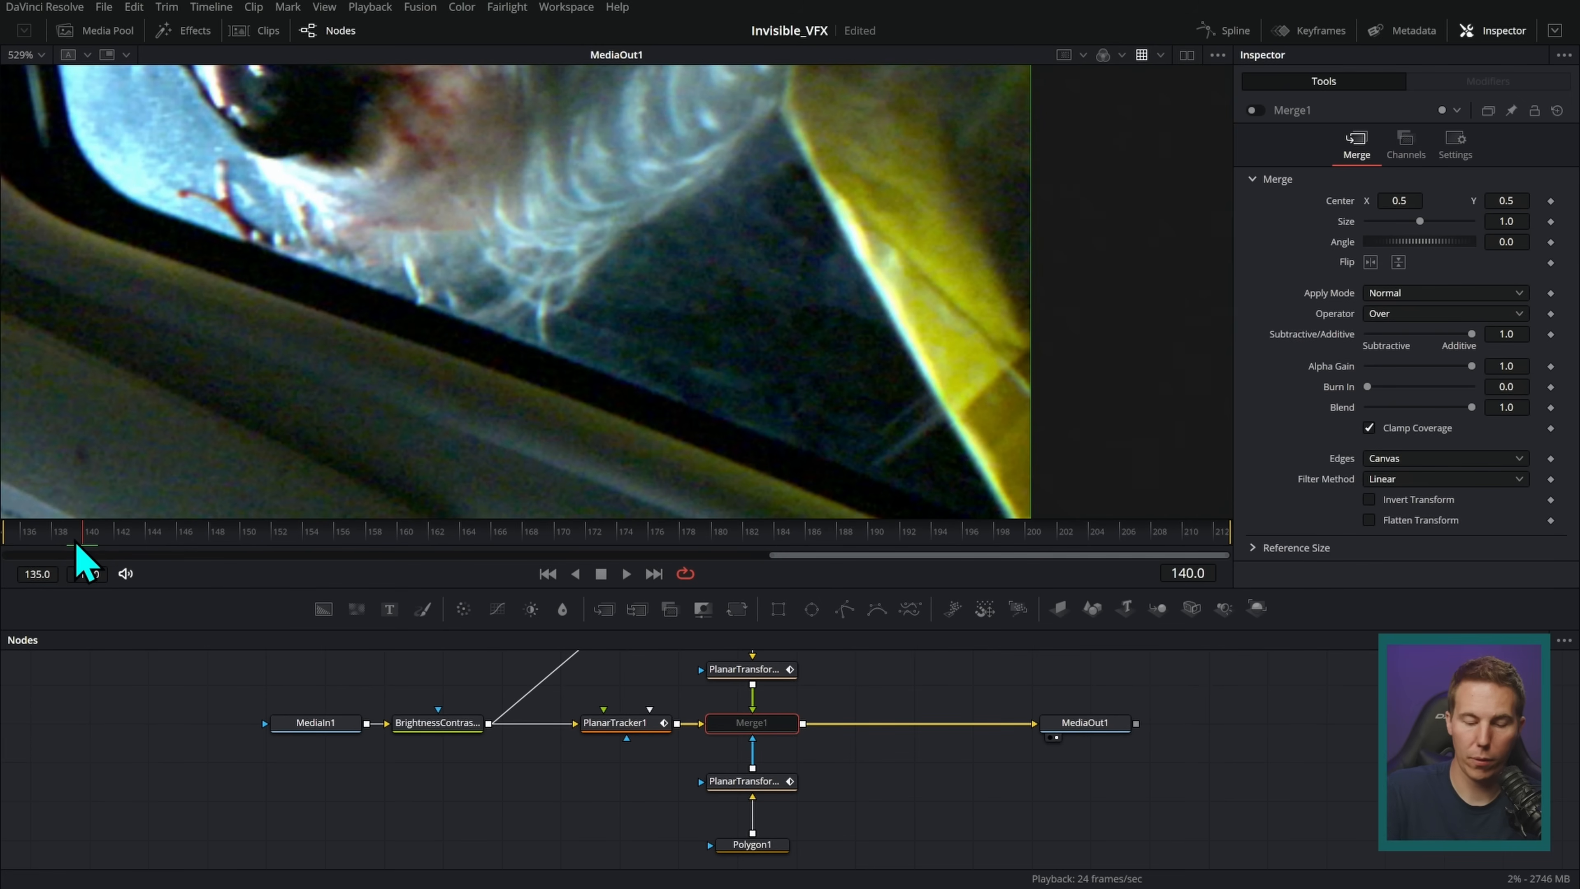
click(1257, 110)
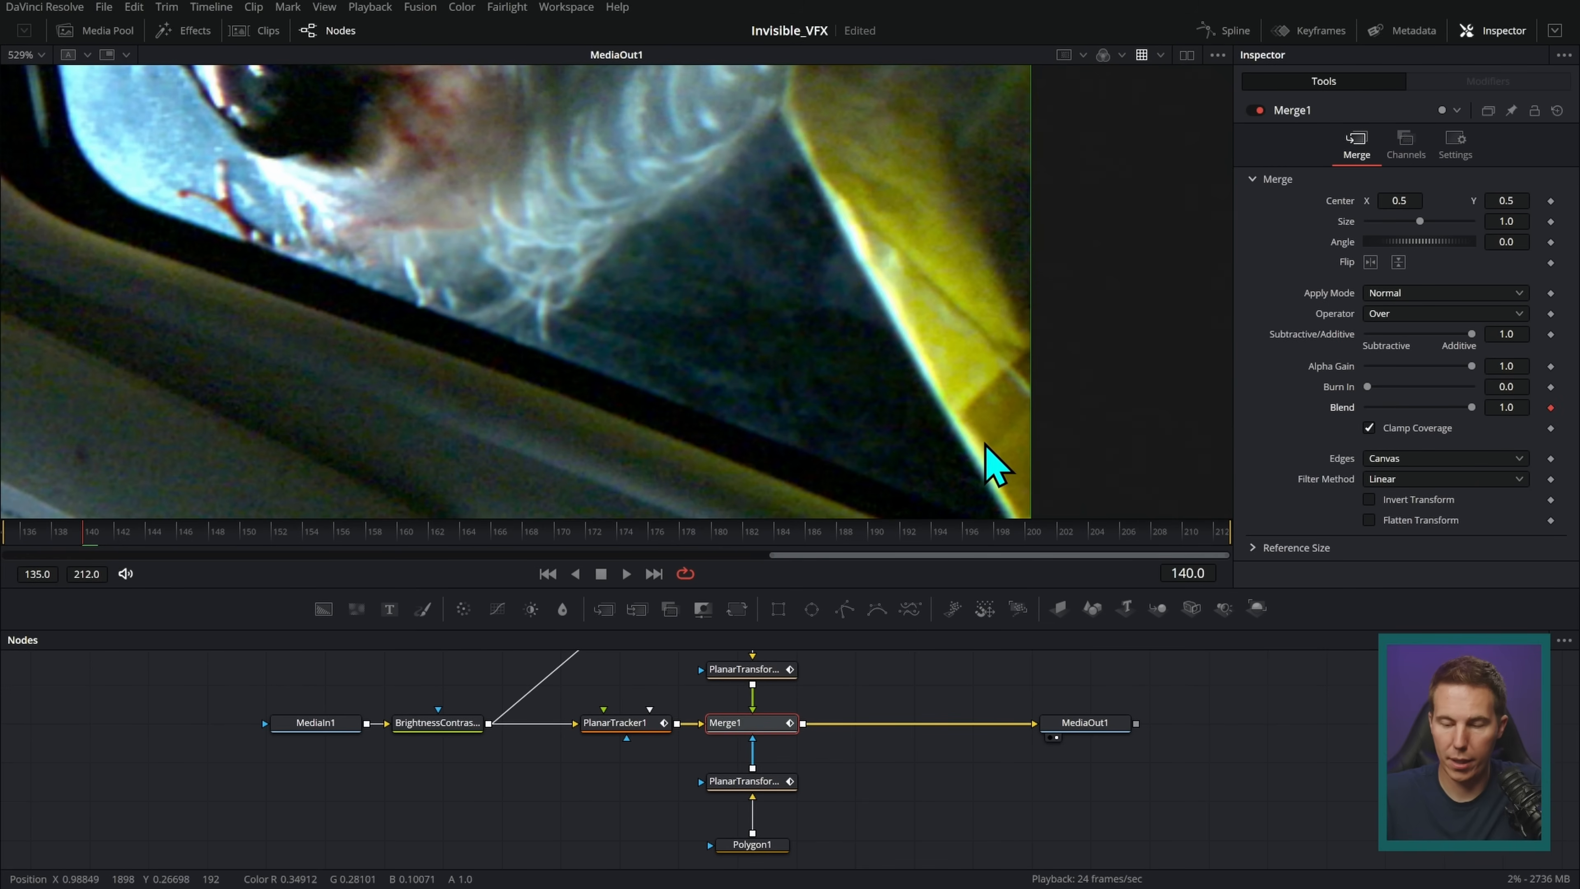
key(Left)
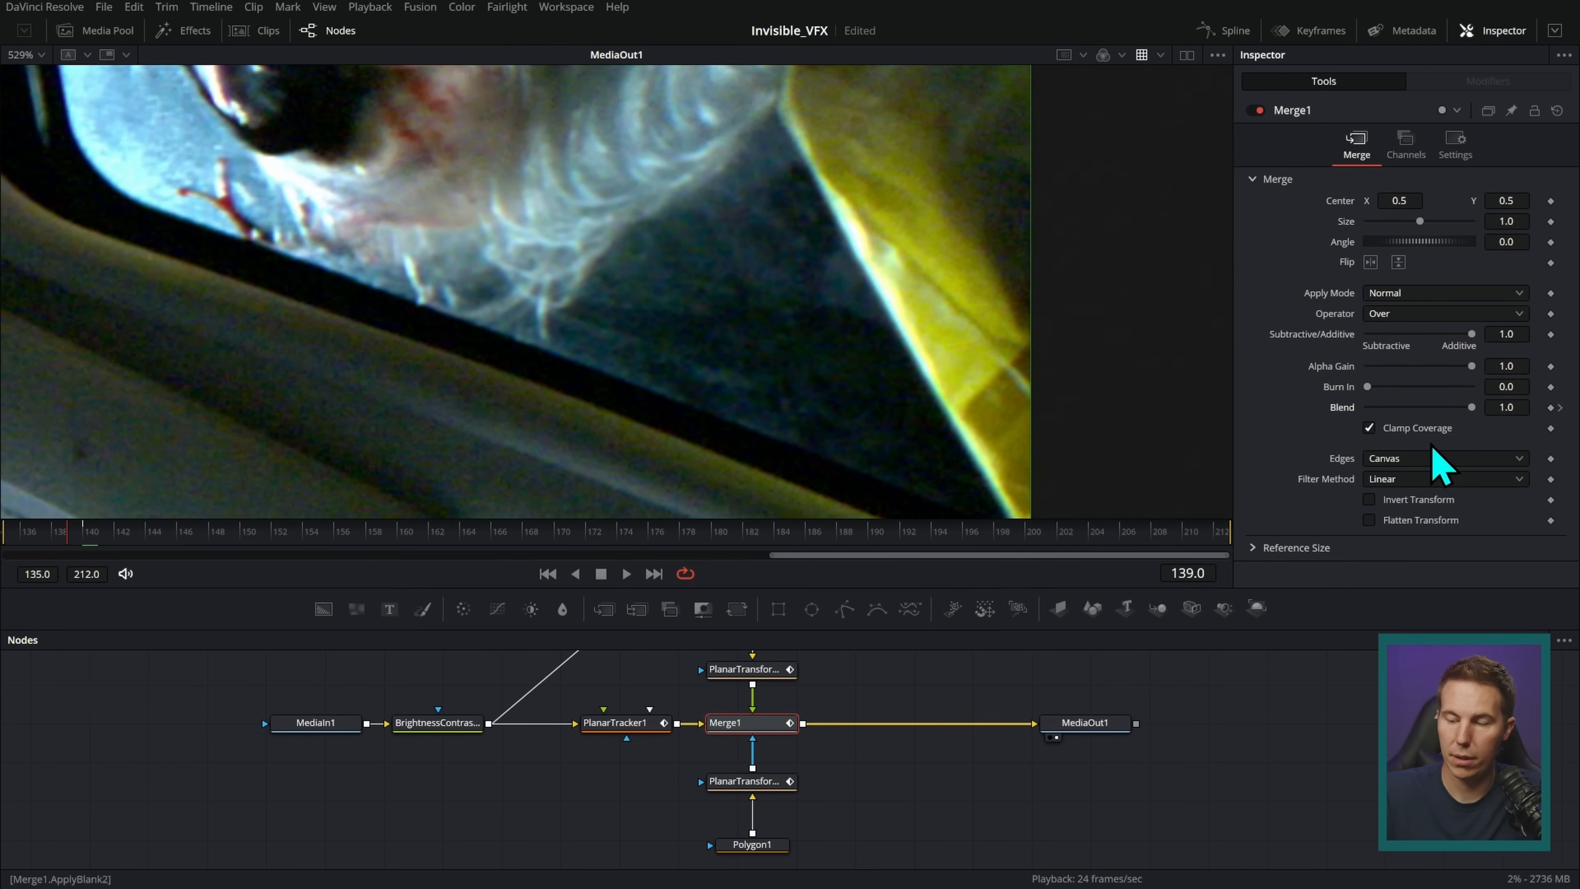
drag(1405, 410, 1362, 408)
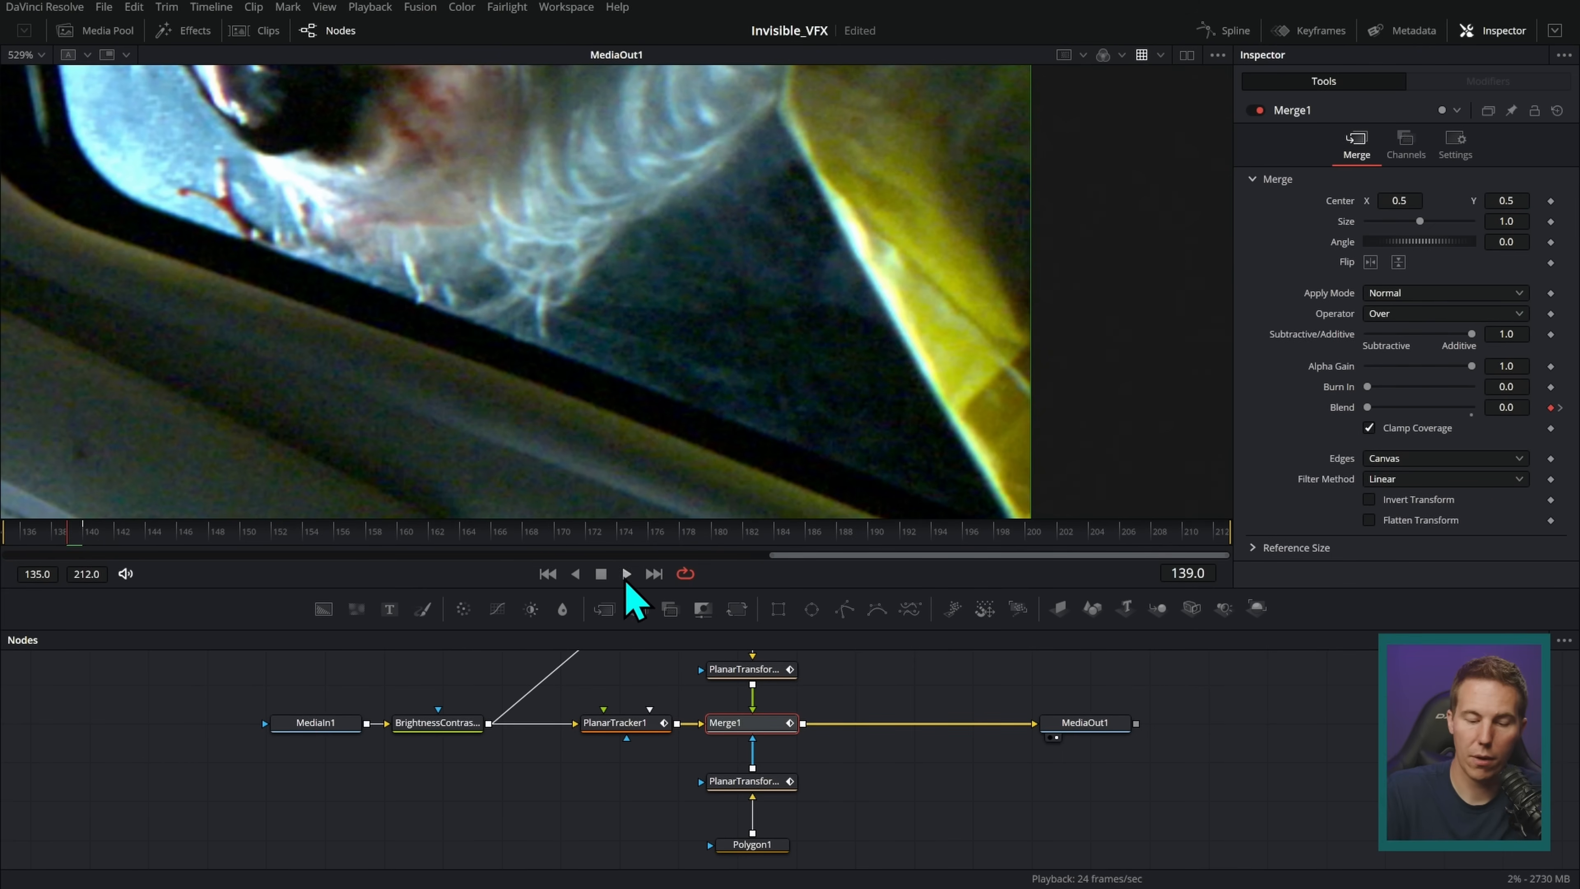
- At frame 140, enable shape animation on Polygon1 and pull its lower sleeve-side point slightly inward from the yellow sleeve
mouse_move(88, 538)
mouse_down()
mouse_move(4, 526)
mouse_move(56, 540)
mouse_move(349, 536)
mouse_move(706, 578)
mouse_move(723, 600)
mouse_move(367, 533)
mouse_move(96, 546)
mouse_up()
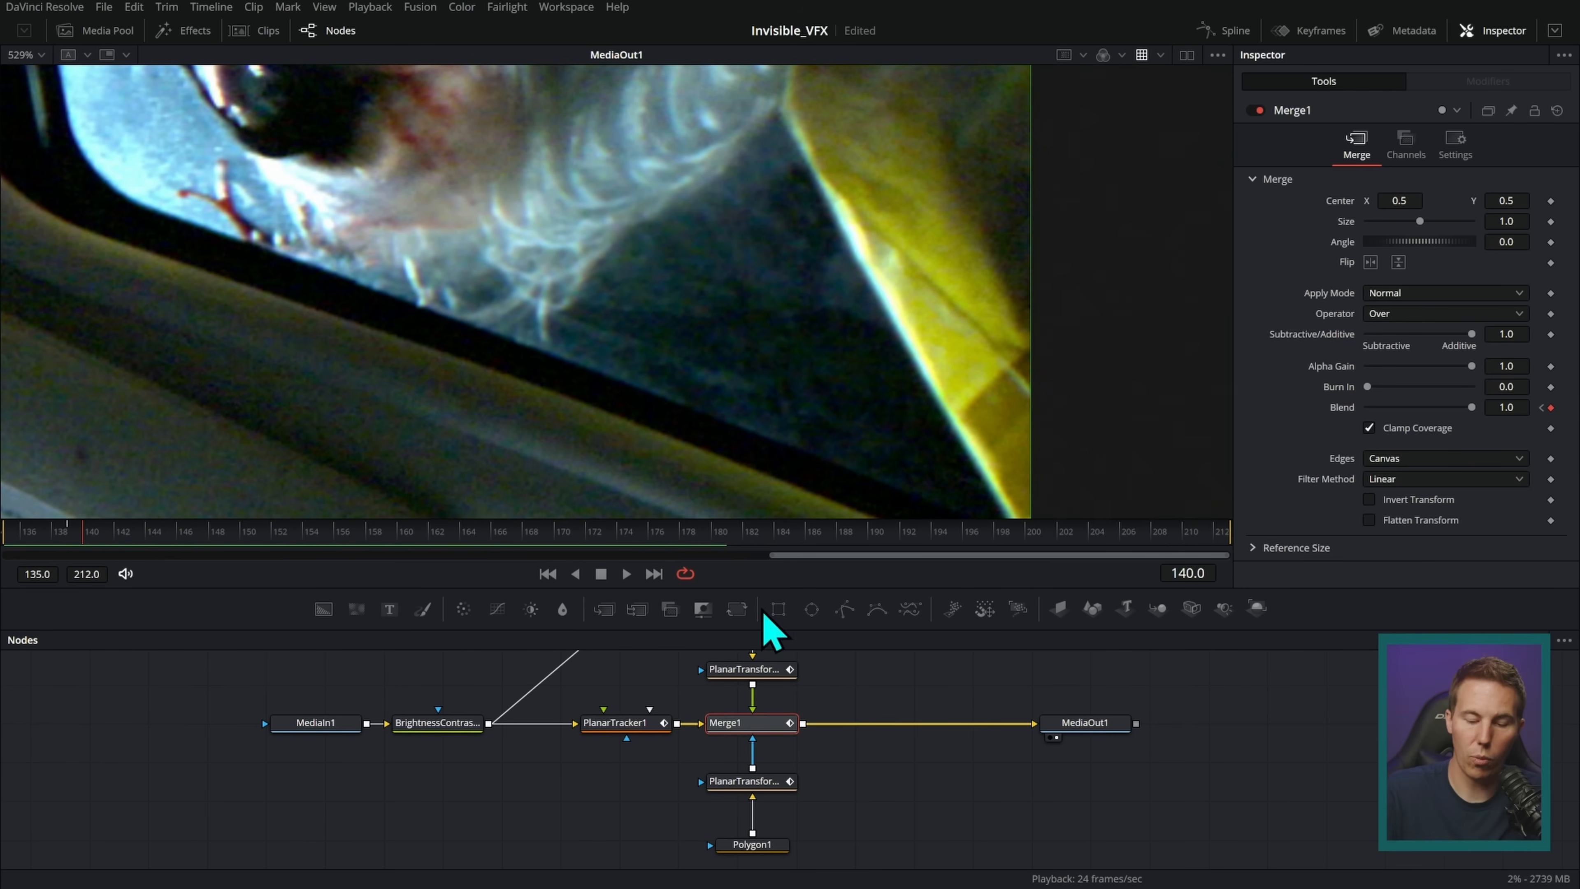
click(764, 845)
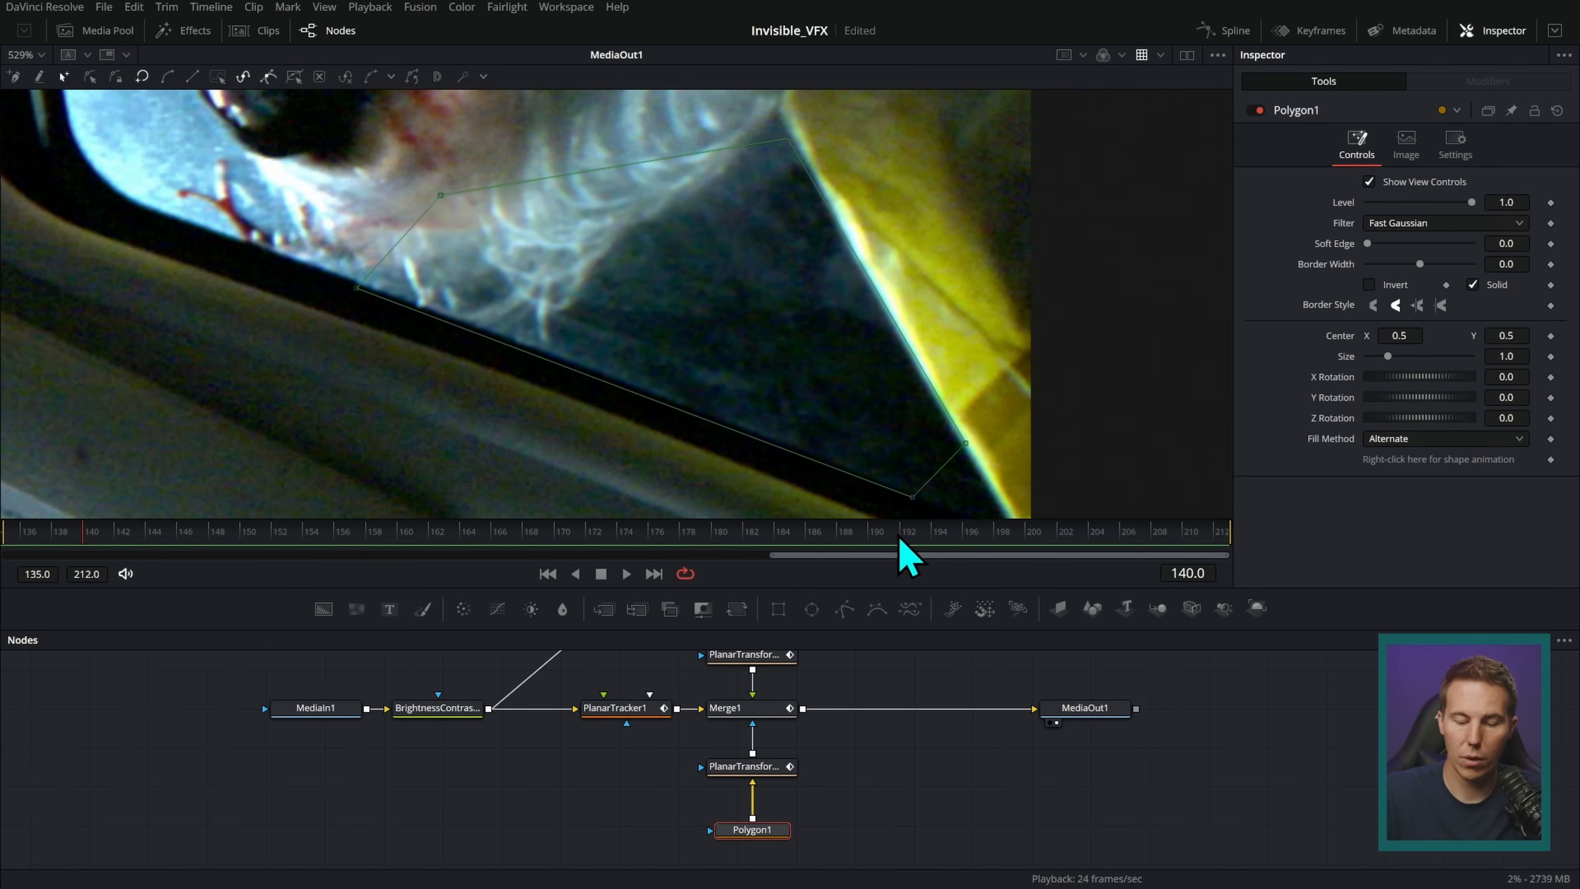
click(1550, 459)
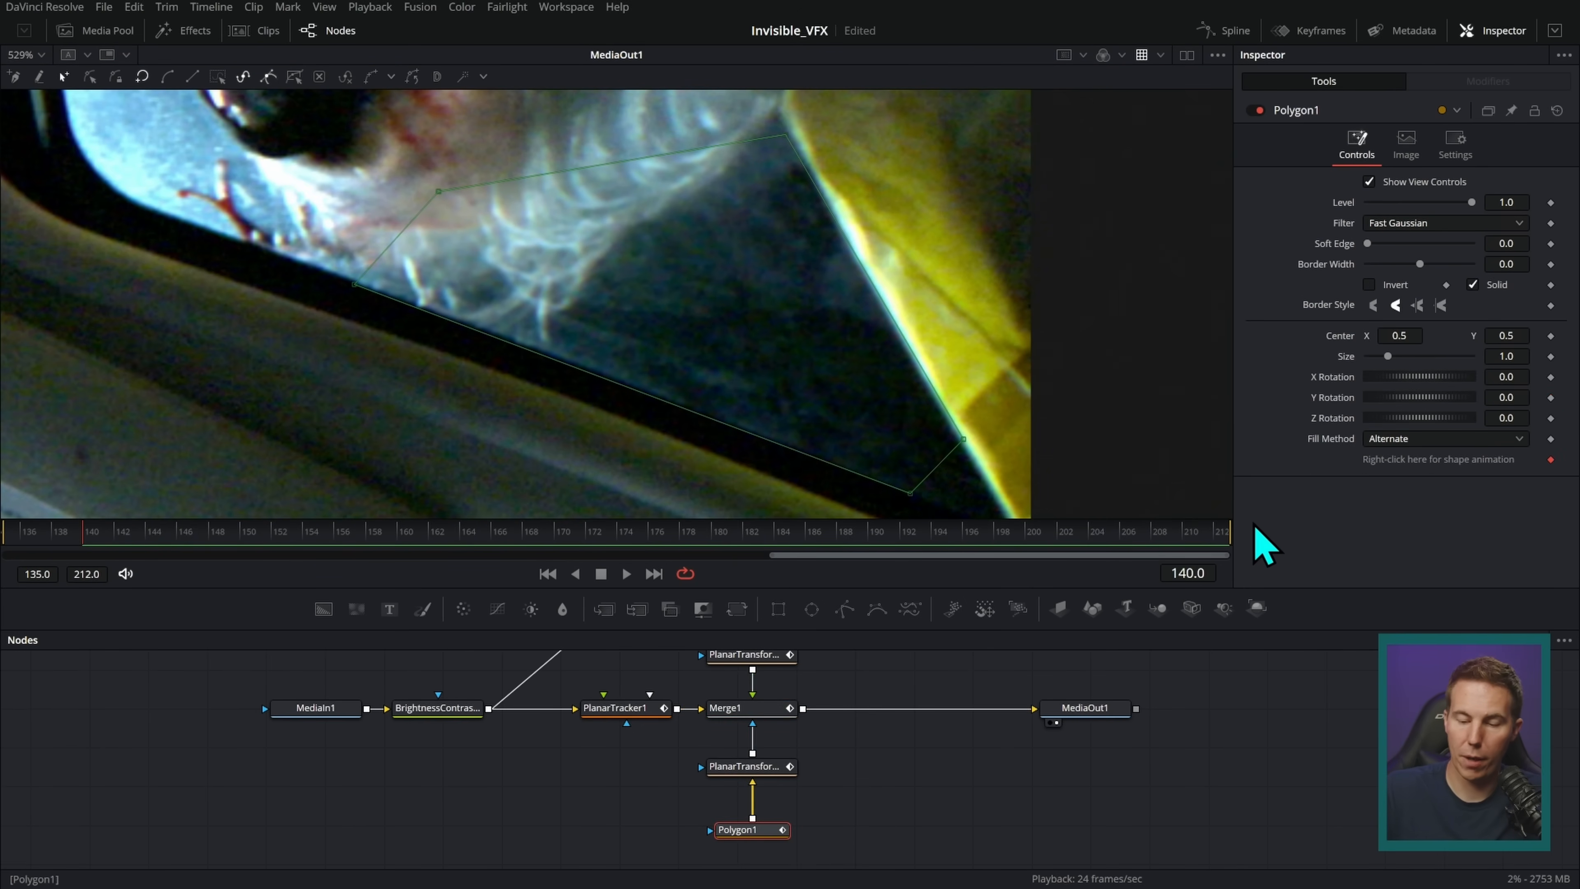
mouse_move(965, 443)
mouse_down()
mouse_move(869, 473)
mouse_move(946, 437)
mouse_up()
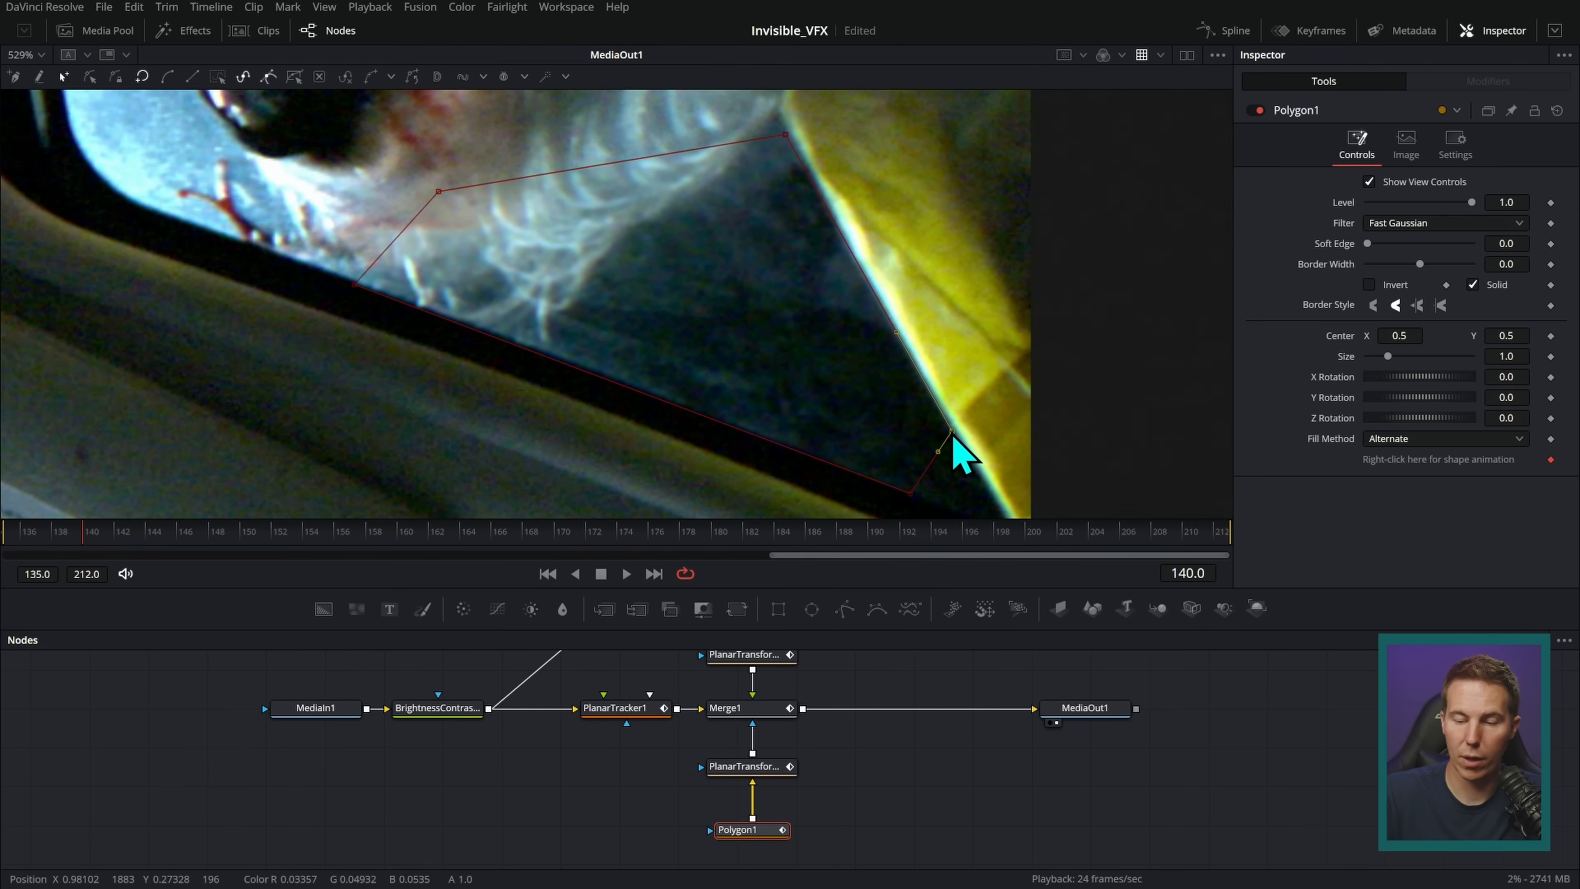
key(Right)
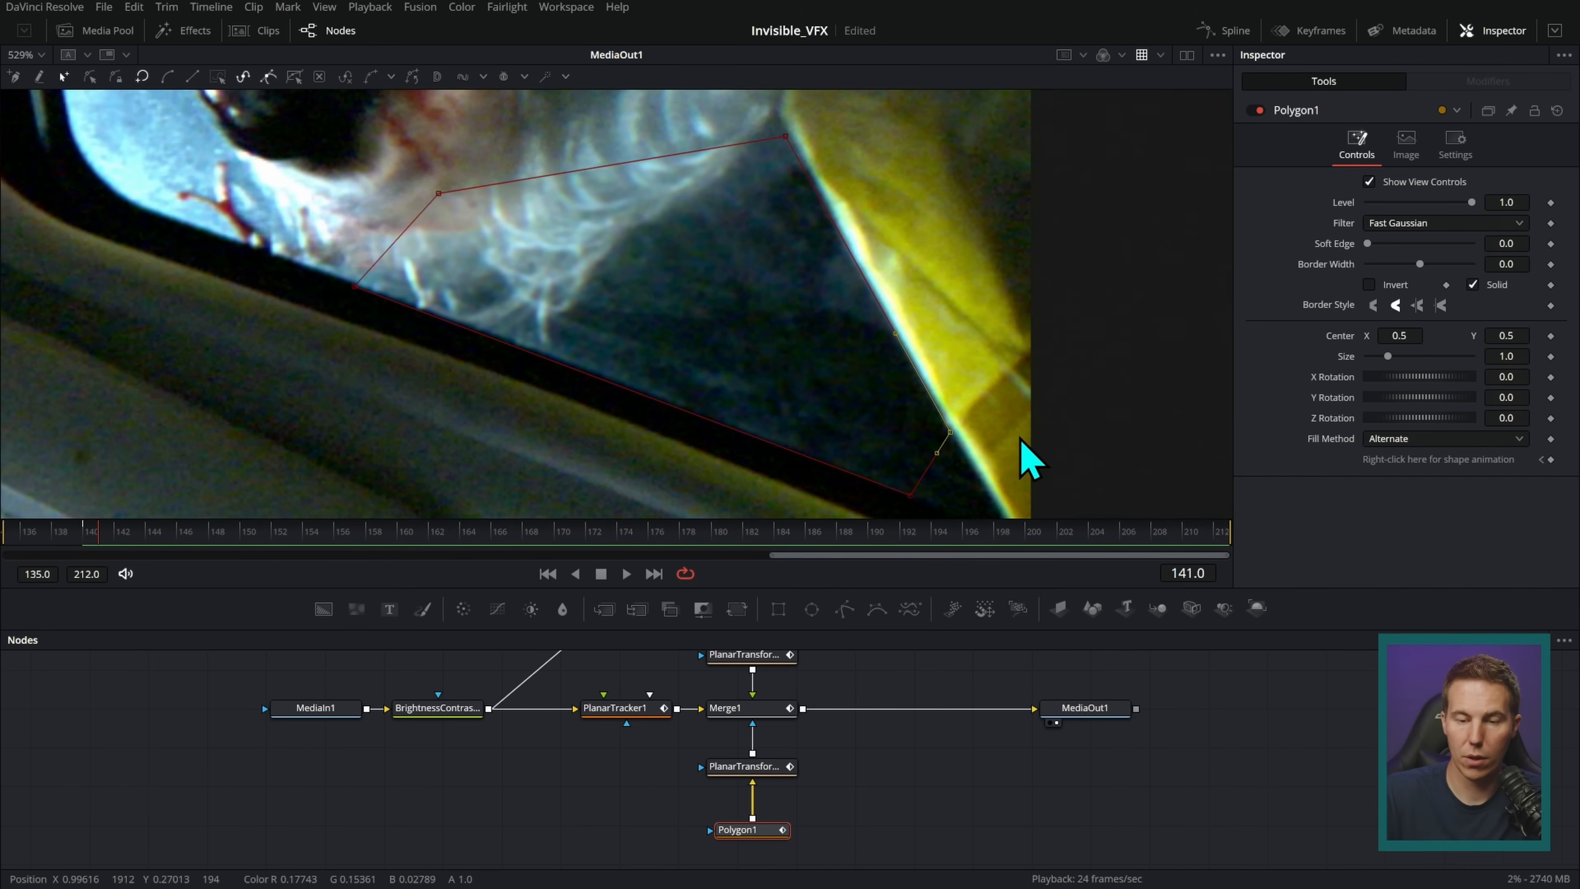
- Return to frame 140 and move Polygon1's two beard-side points inward, narrowing the mask to the clear glass beside the beard
key(Left)
drag(439, 196, 670, 241)
drag(355, 285, 564, 329)
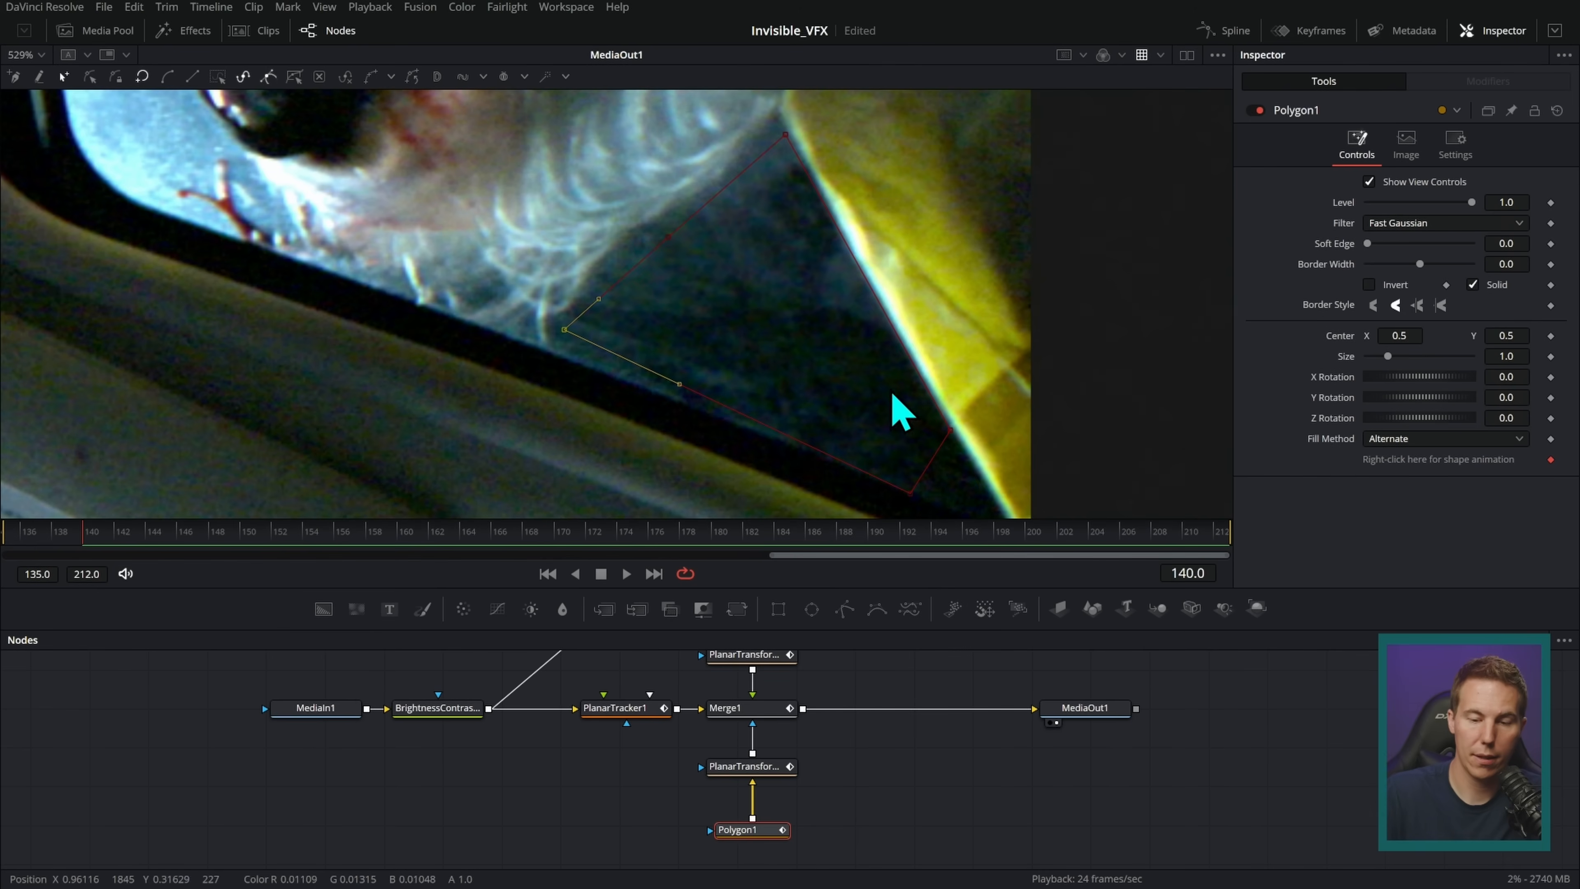
- At frame 148, save the project and reshape Polygon1 to cover the beard strands along the sunroof edge while clearing the sleeve
key(Right)
key(Right)
key(Right)
key(Right)
key(Right)
key(Right)
key(Right)
key(Right)
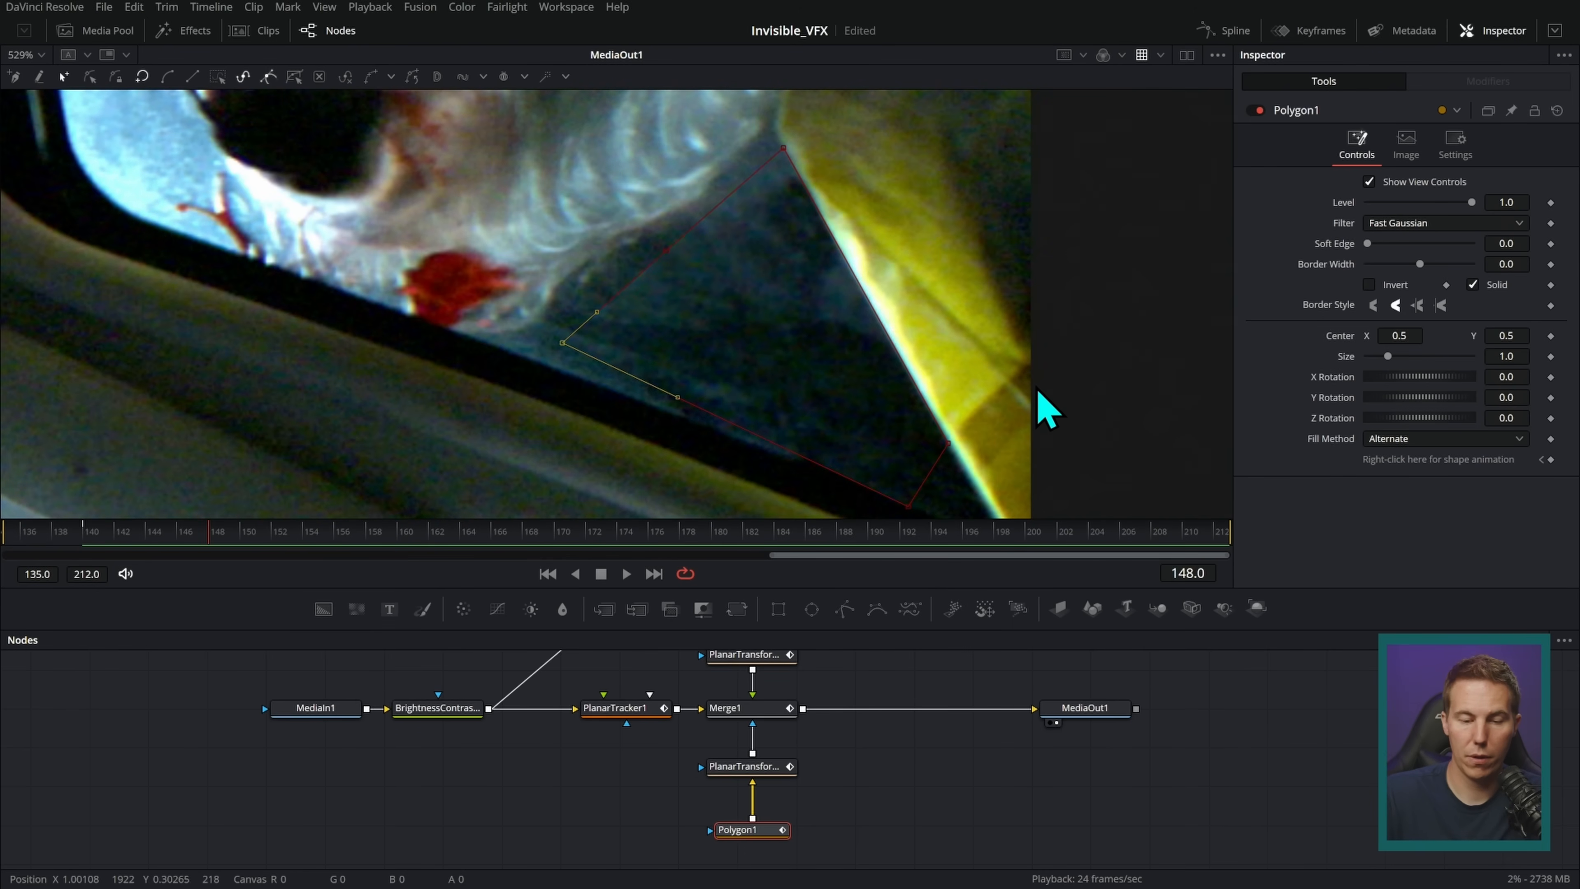
key(ctrl+s)
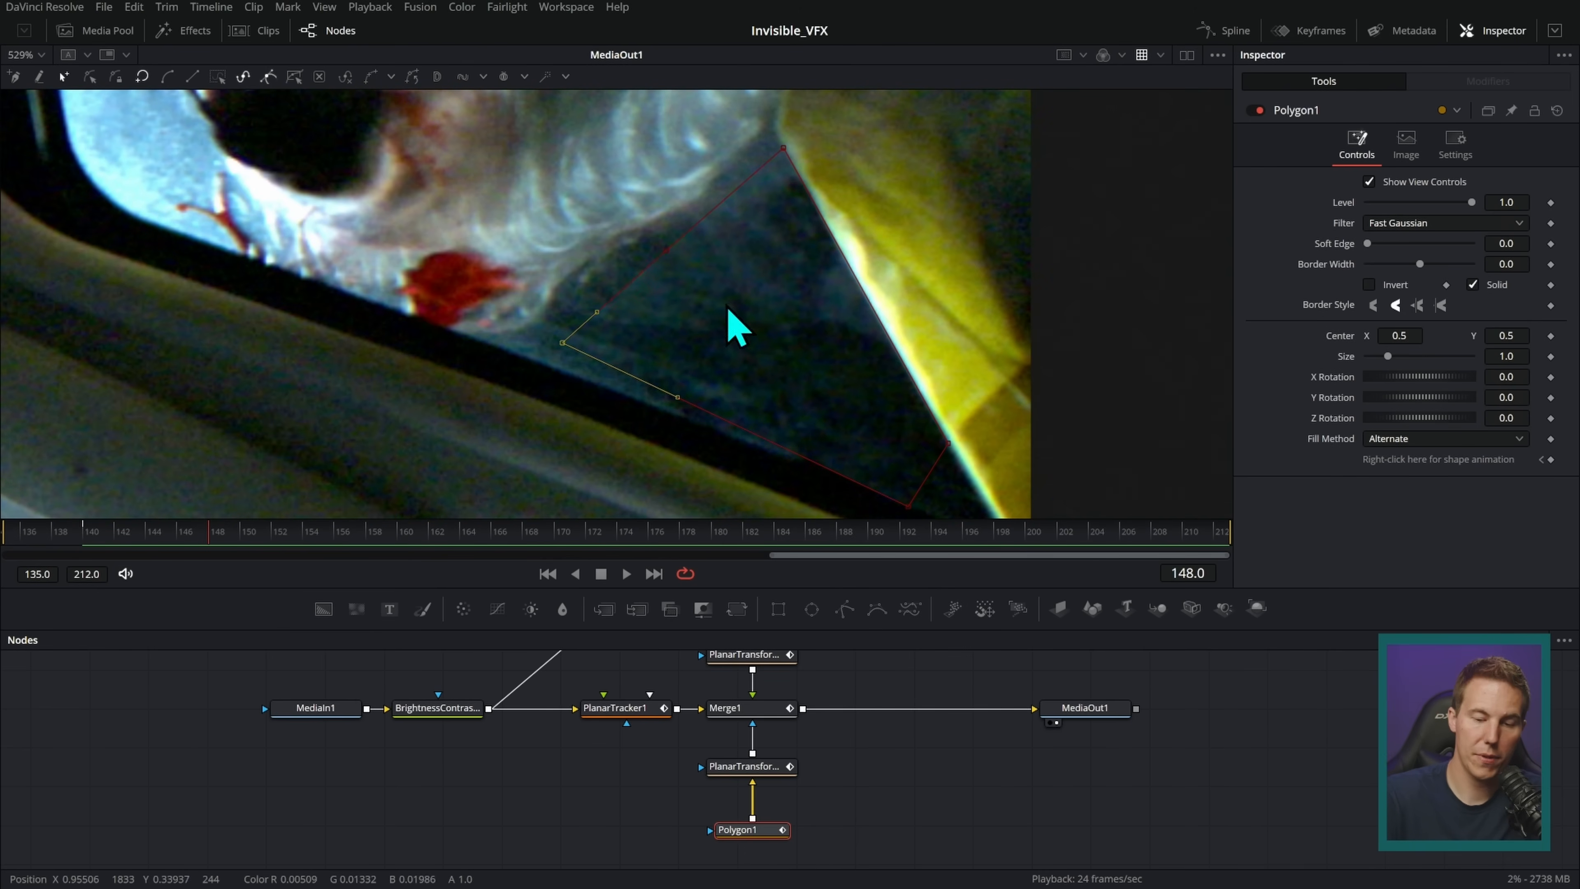
drag(563, 342, 447, 207)
drag(957, 410, 896, 516)
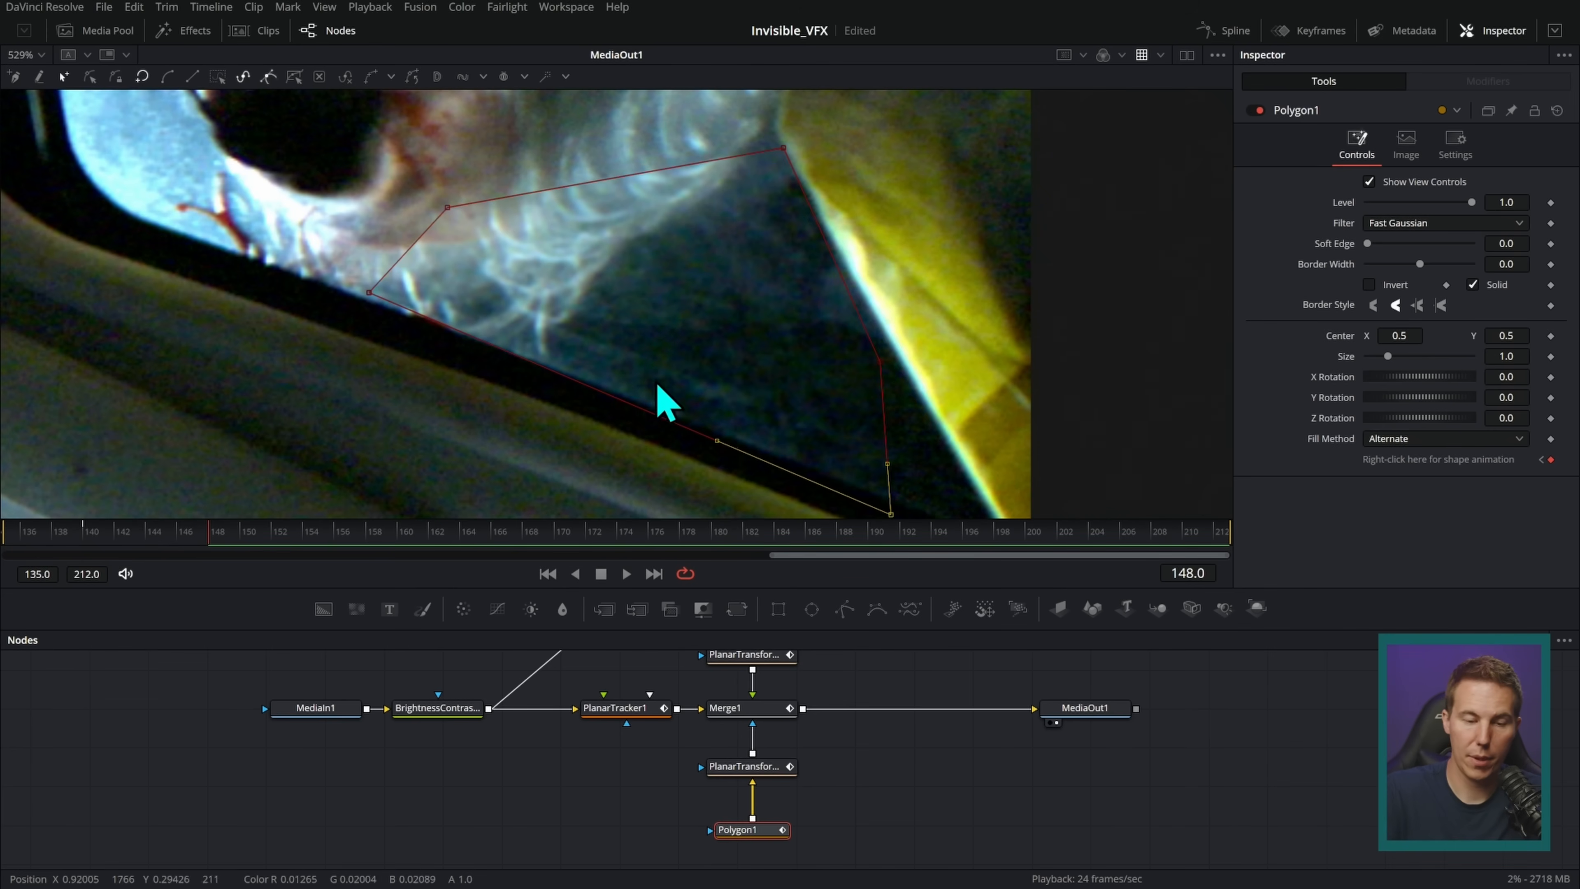
drag(372, 301, 355, 307)
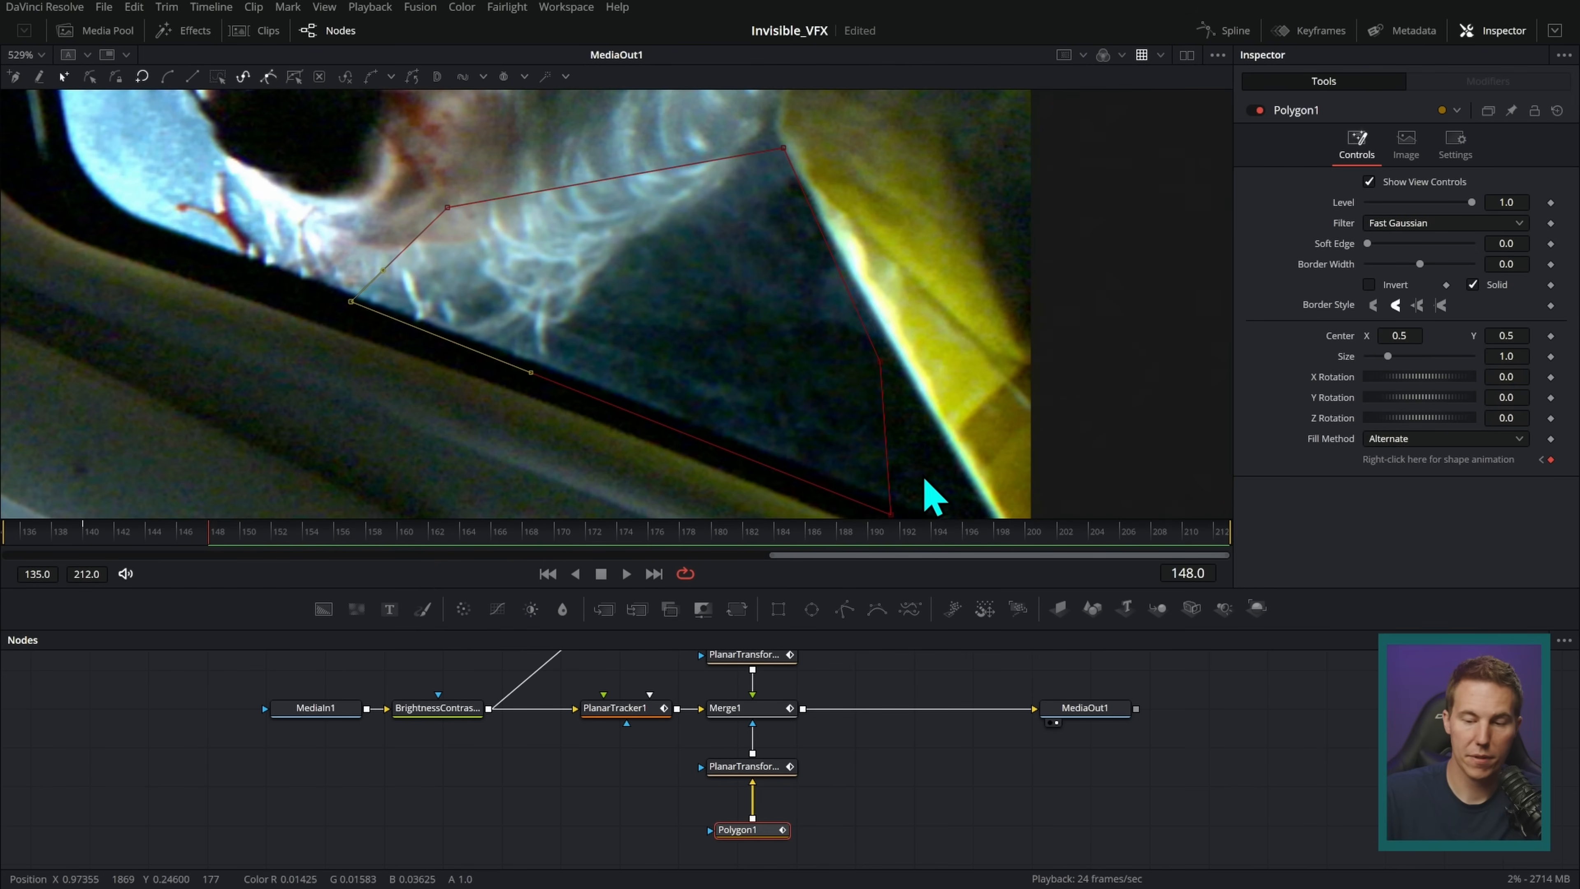
- At frame 153, adjust Polygon1's upper and middle sleeve-side points to follow the edge of the yellow sleeve
scroll(927, 370, up, 1)
key(Right)
key(Right)
key(Right)
key(Right)
key(Right)
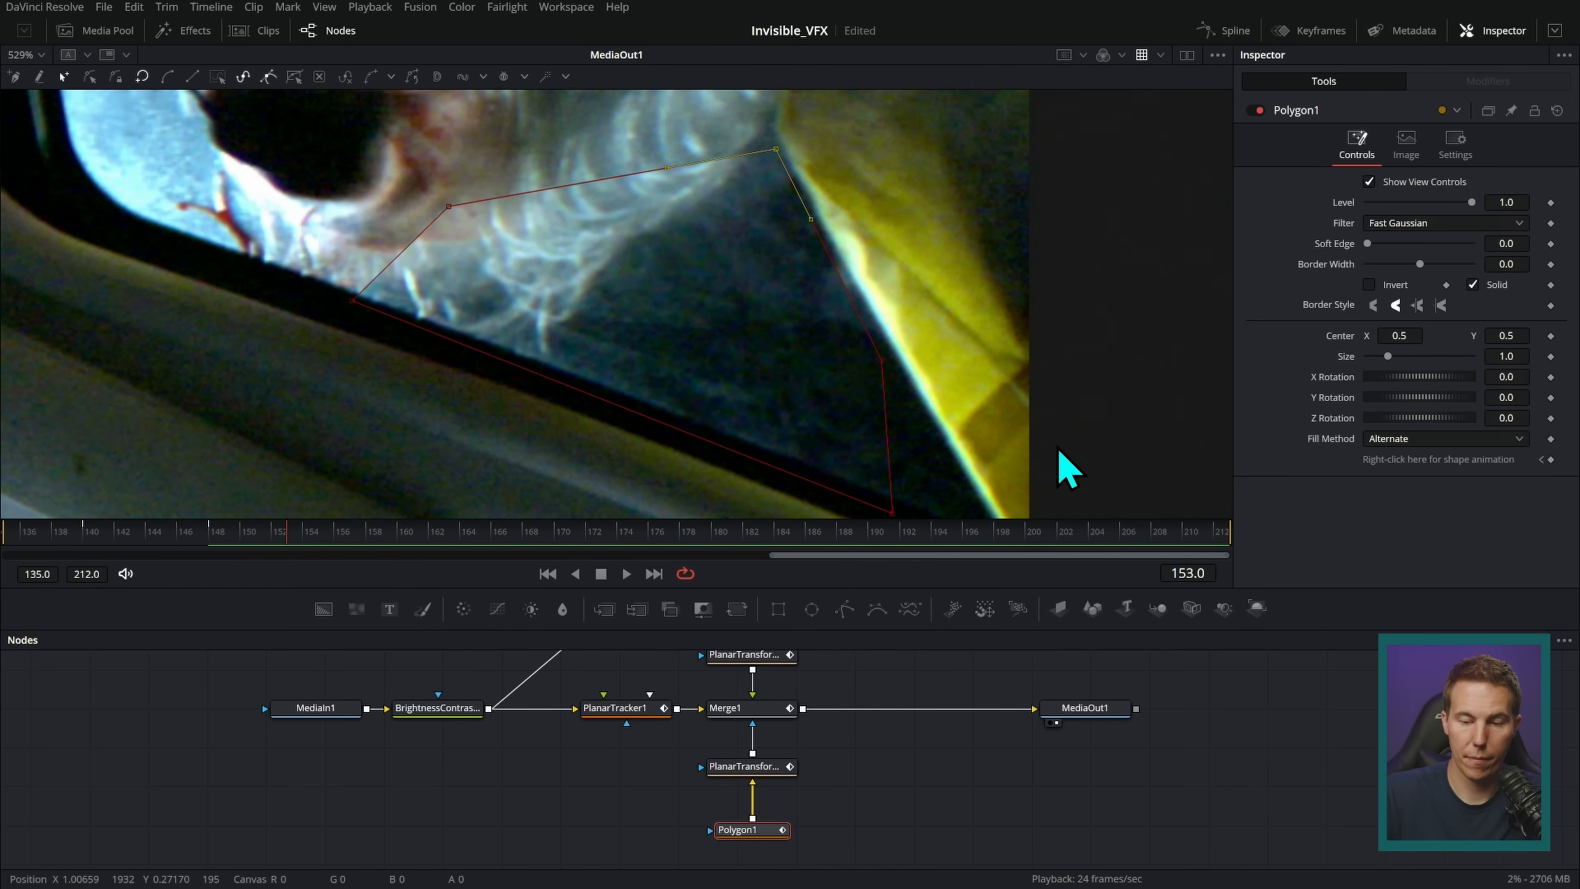
drag(883, 368, 890, 352)
- Step through the frames around 155 to 158 to examine how the animated mask sits against the sleeve and beard
key(Right)
key(Right)
key(Right)
key(Right)
key(Right)
key(Right)
key(Right)
key(Right)
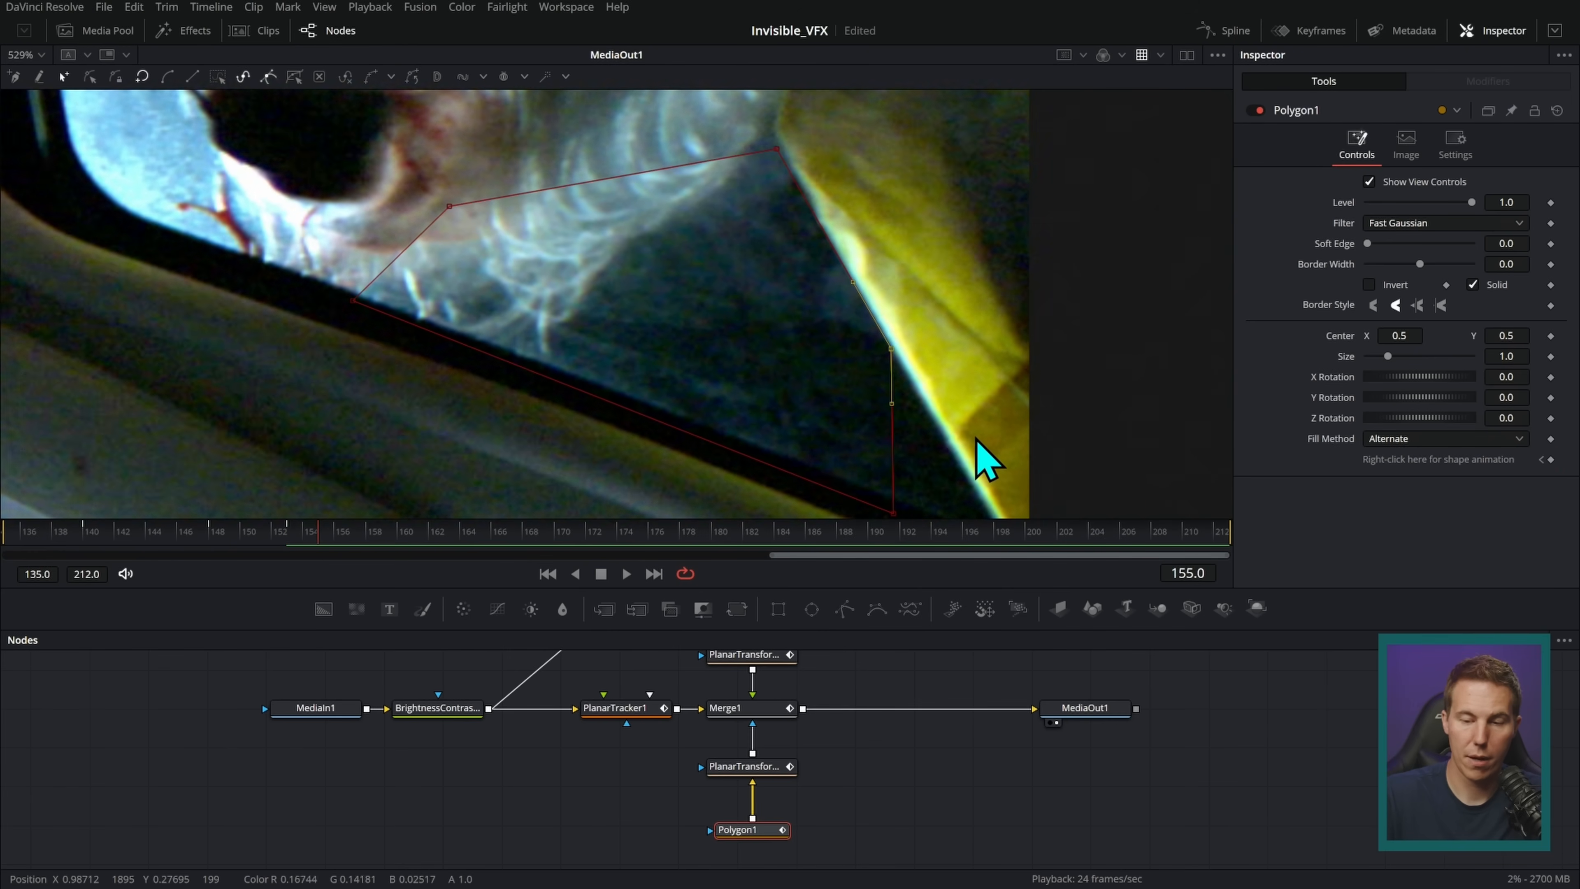
key(Left)
key(Left)
key(Left)
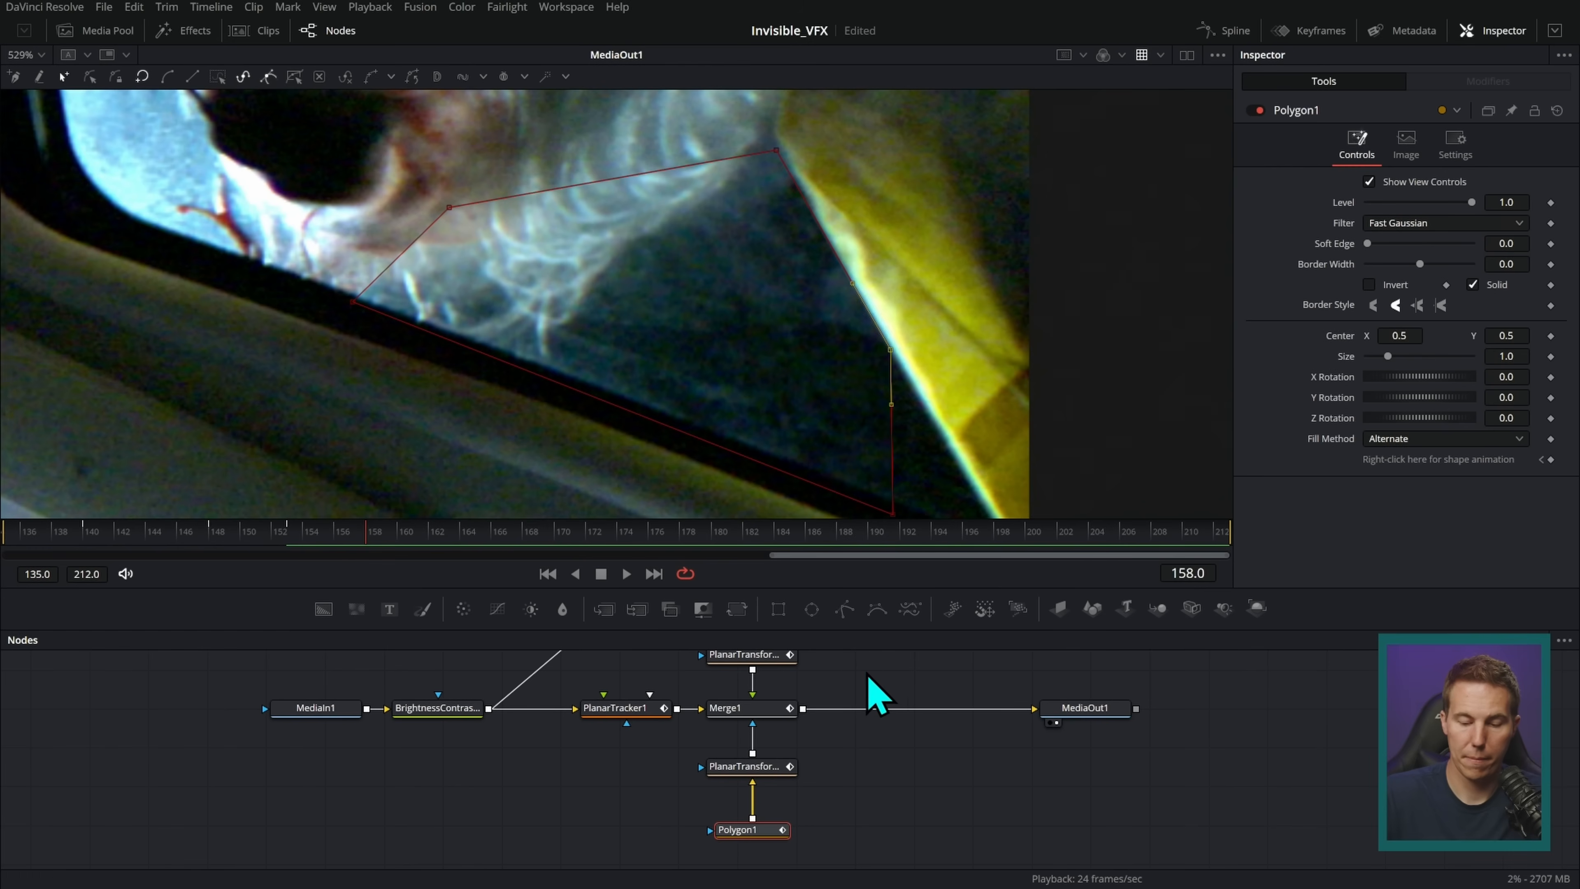
- Try offsetting the patch with a Transform node after TimeSpeed1, setting its Center to X 0.4998 and Y 0.491, and delete the node
scroll(890, 688, up, 5)
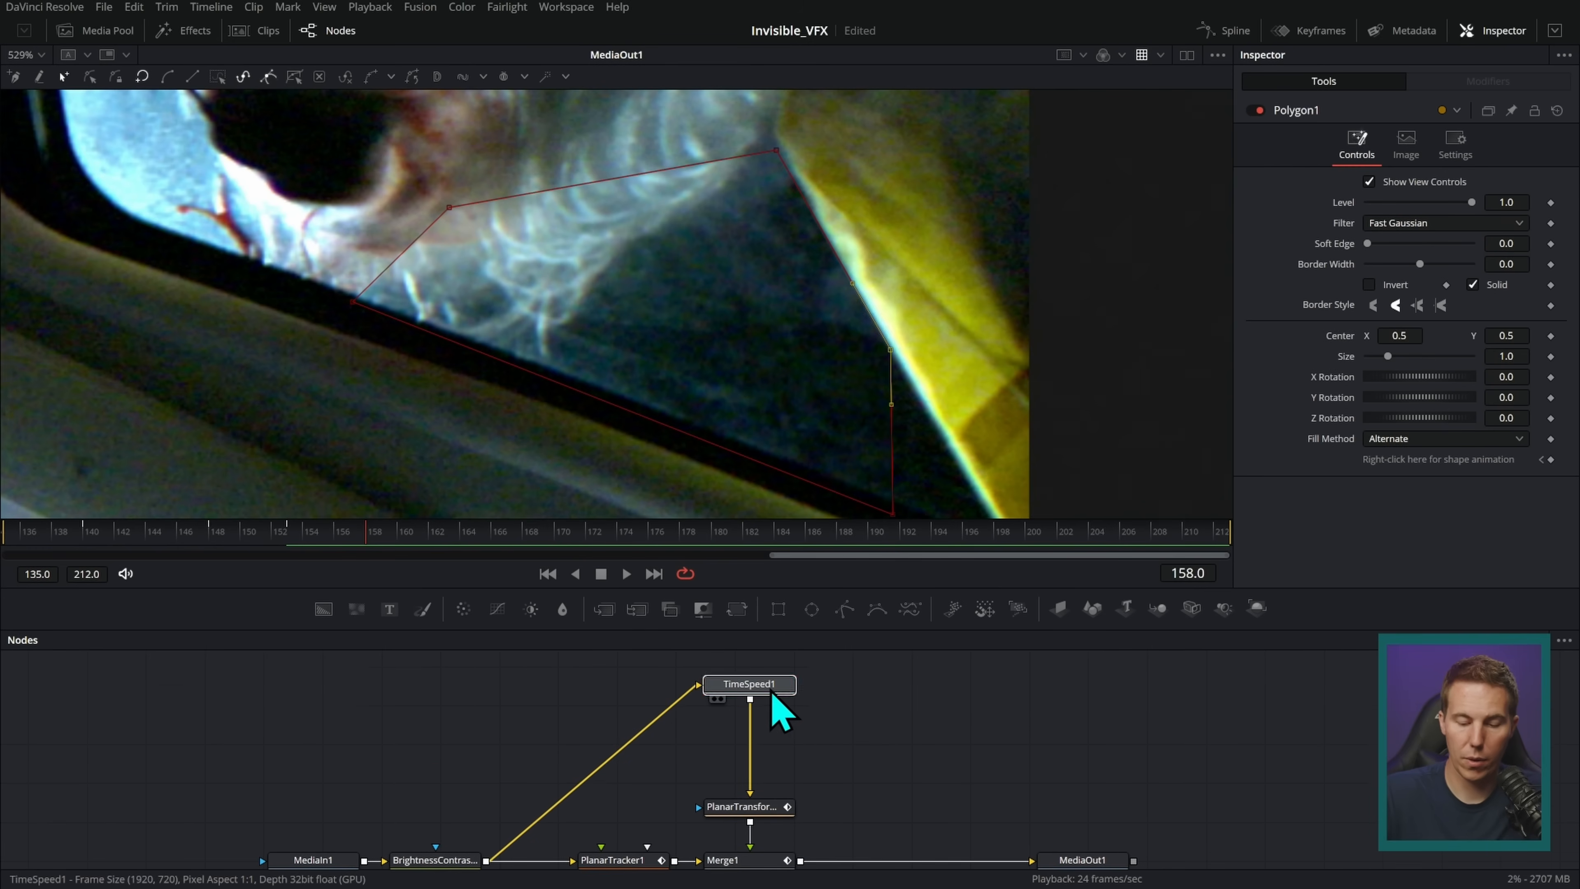
click(771, 685)
key(shift+space)
text(transform)
key(Return)
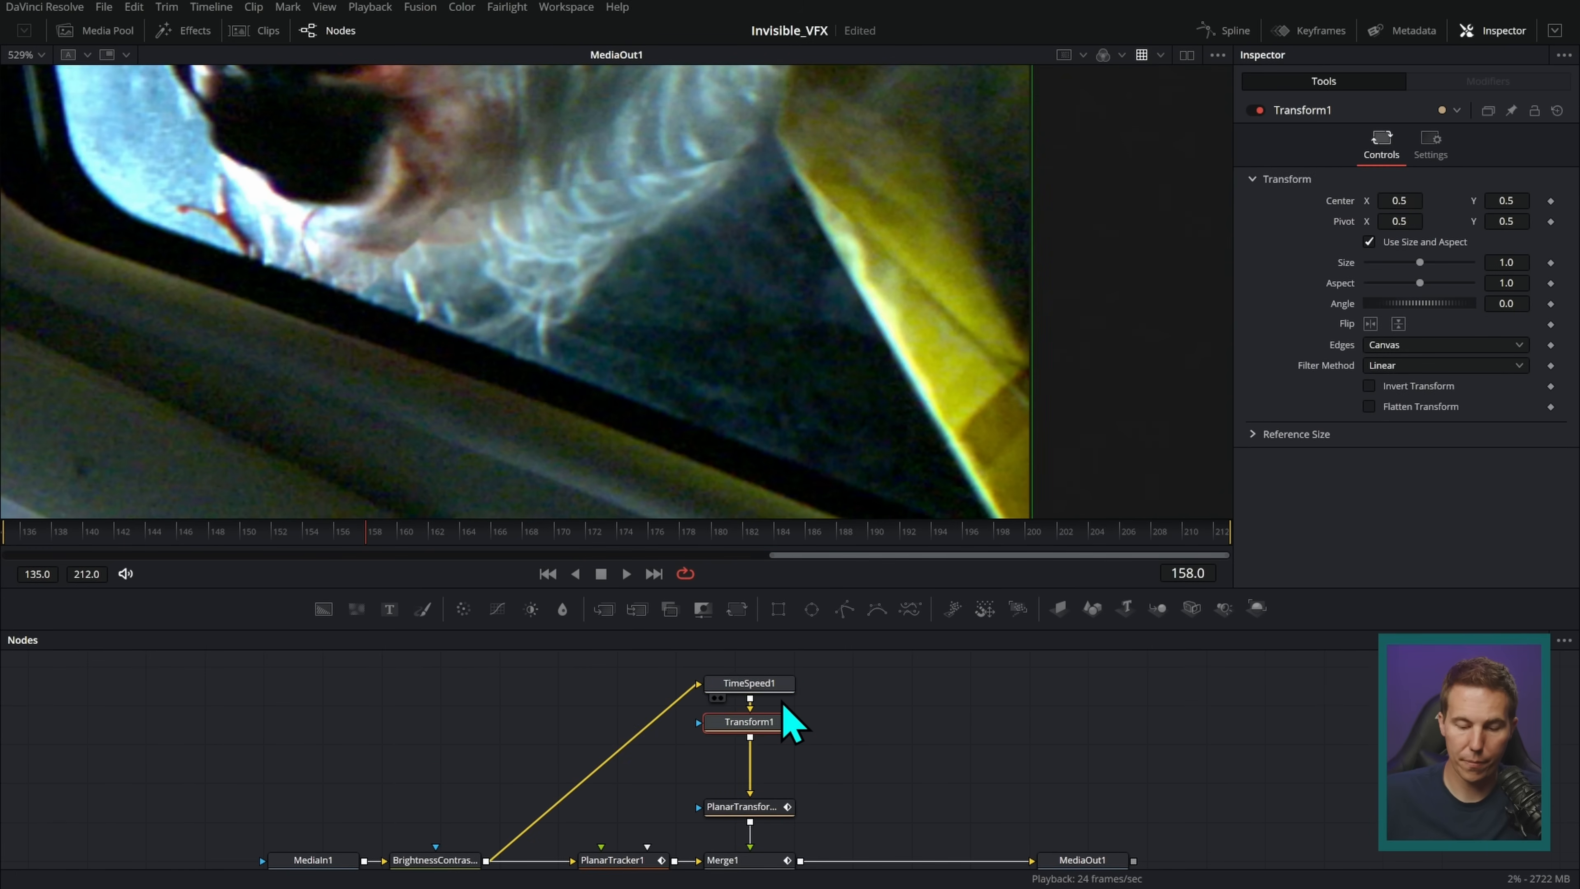
drag(782, 710, 783, 718)
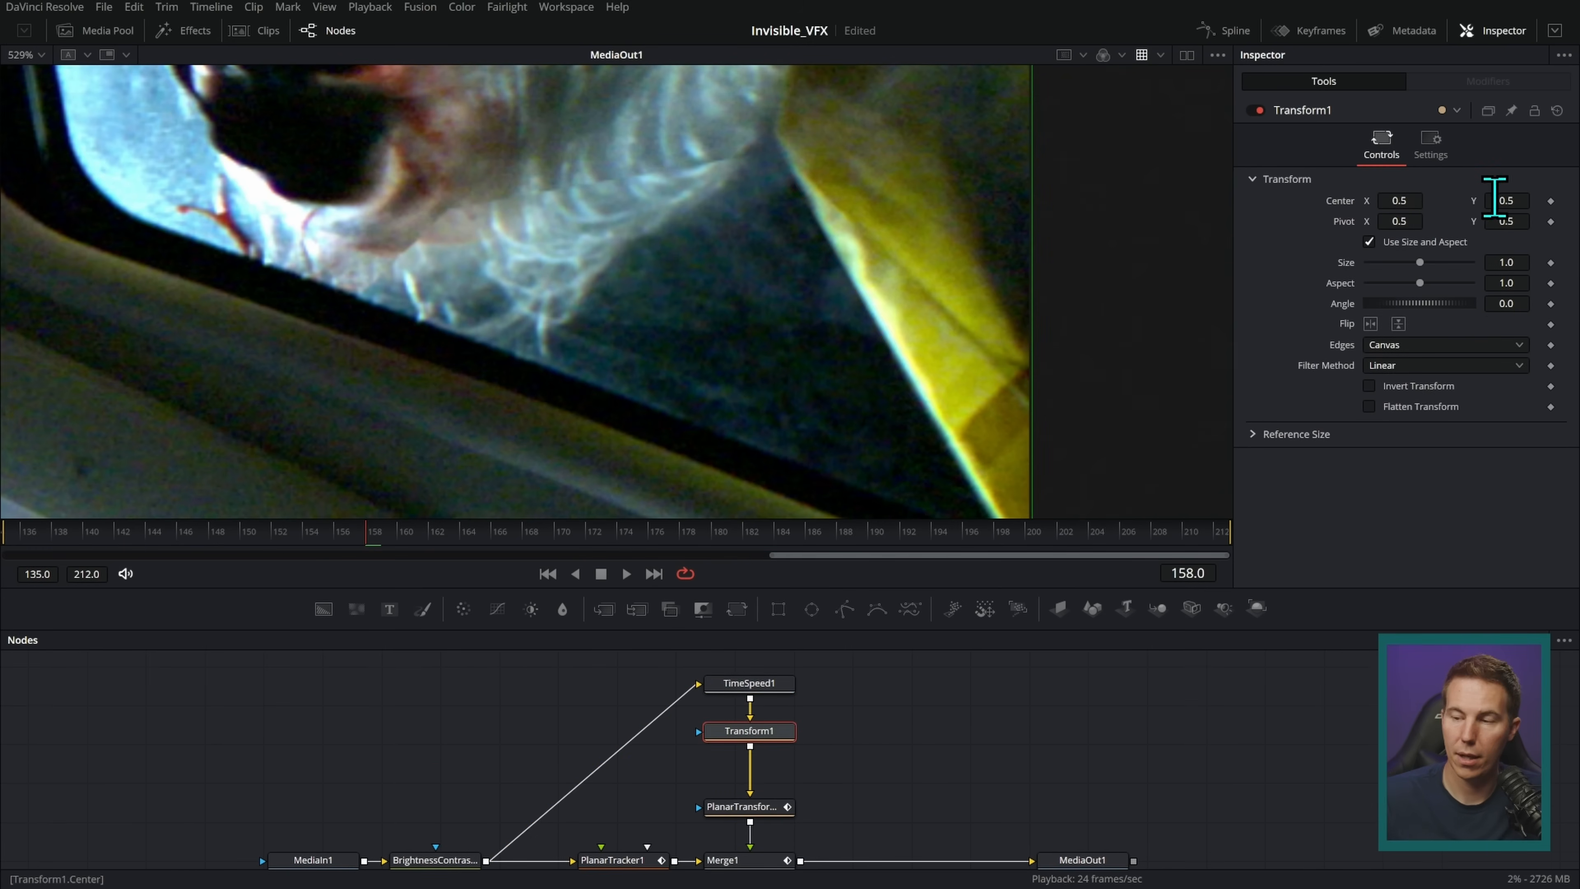
drag(1503, 200, 1485, 201)
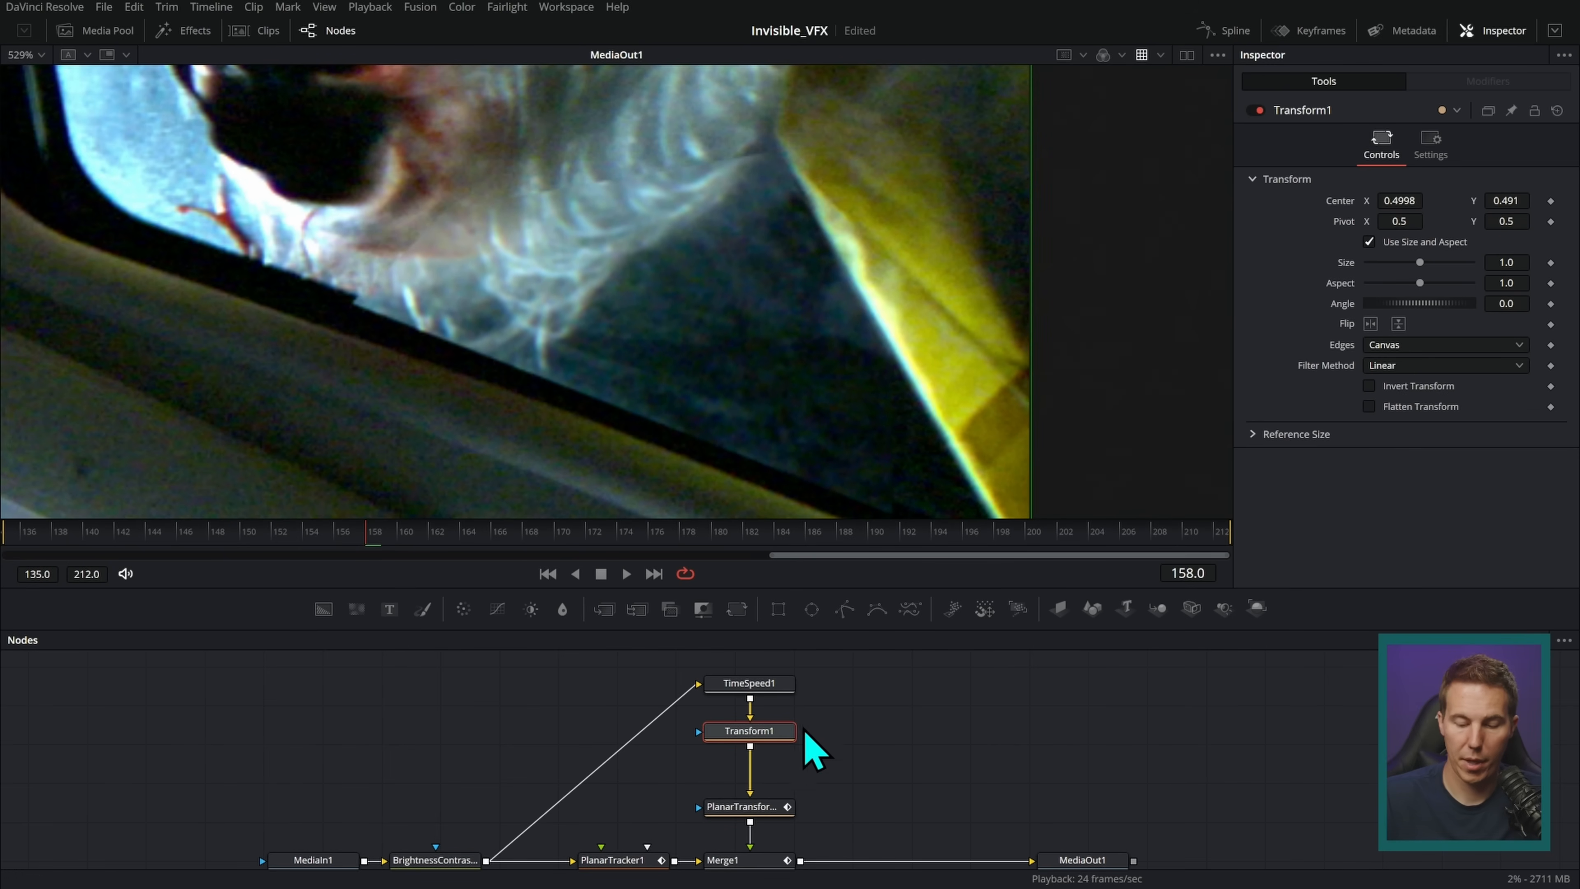
key(Delete)
- Play the shot zoomed in on the patch to check its edges along the sleeve and the sunroof frame
key(space)
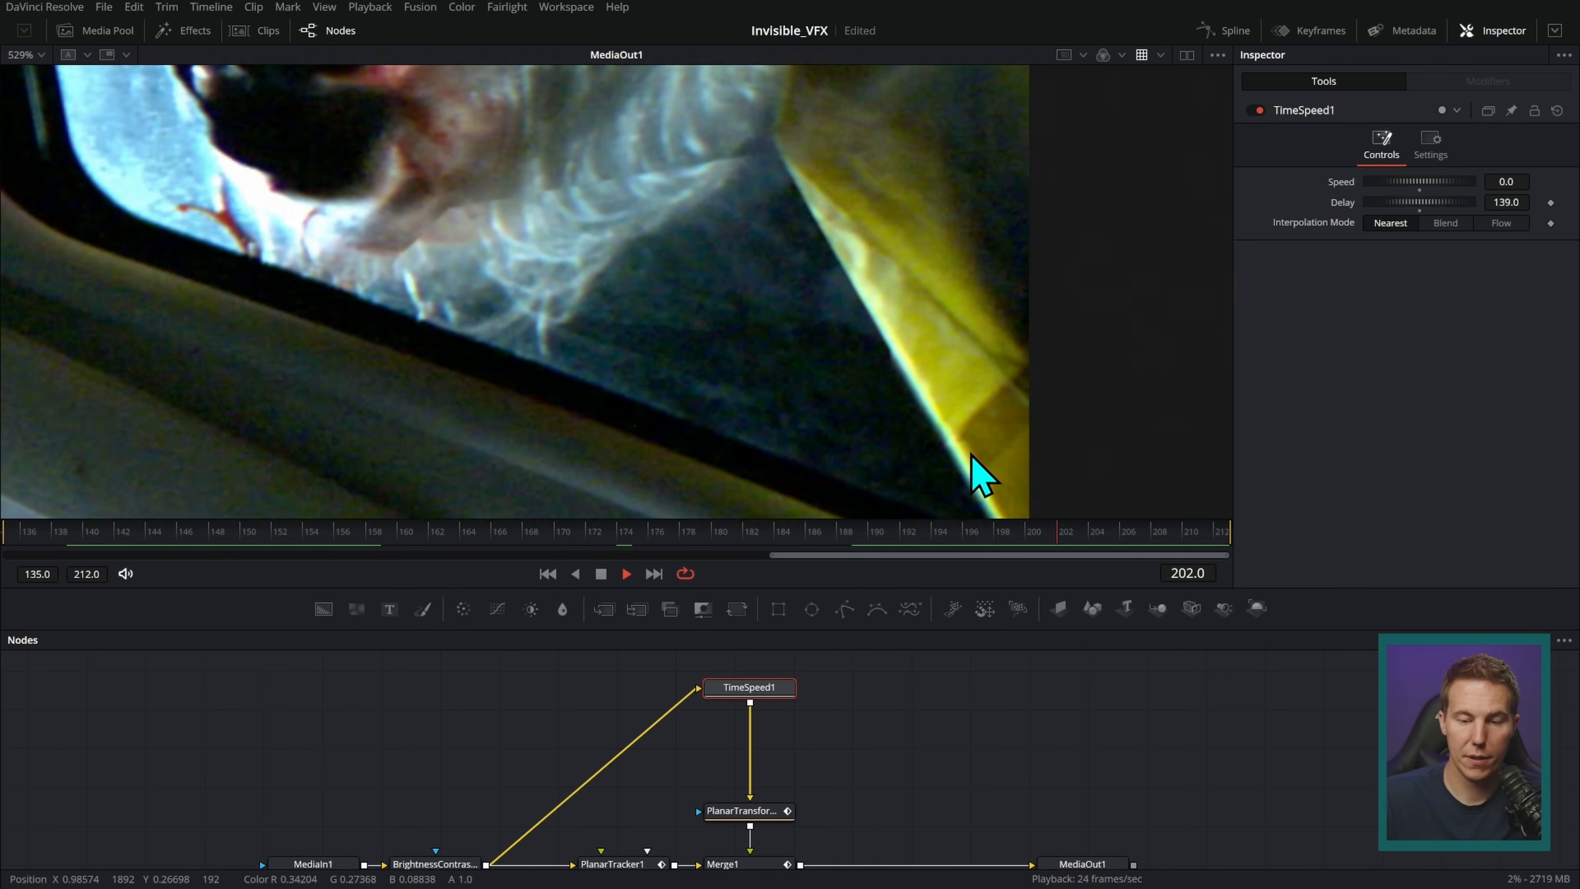
key(space)
scroll(953, 430, down, 3)
scroll(958, 473, up, 3)
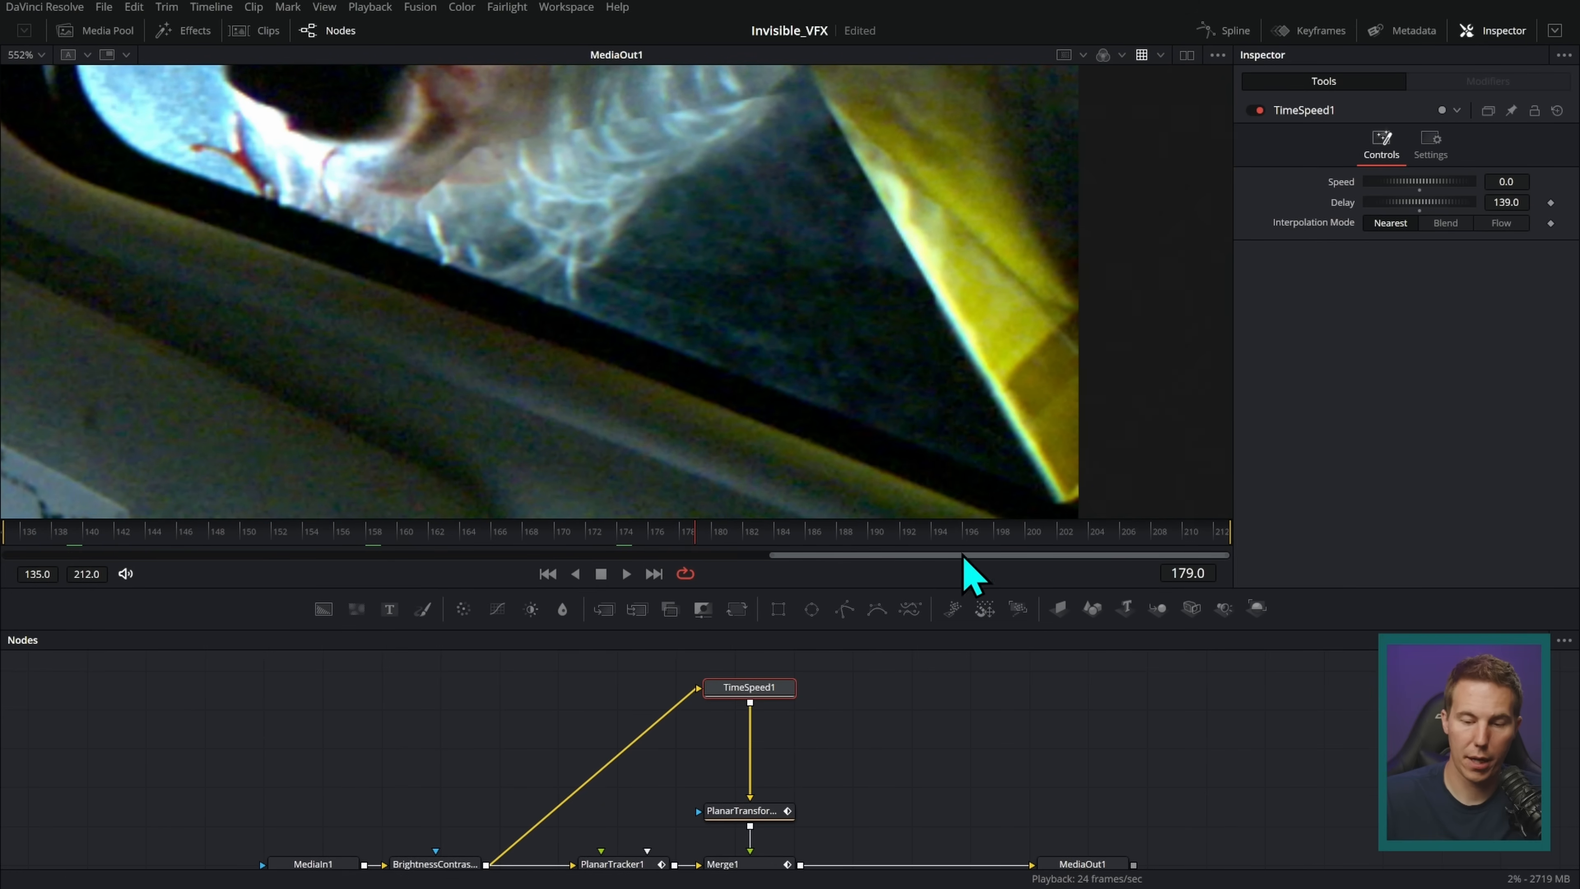
scroll(895, 746, down, 2)
scroll(886, 770, down, 2)
key(space)
key(space)
- Set Polygon1's Soft Edge to 0.0047 to feather the patch mask
scroll(829, 688, down, 3)
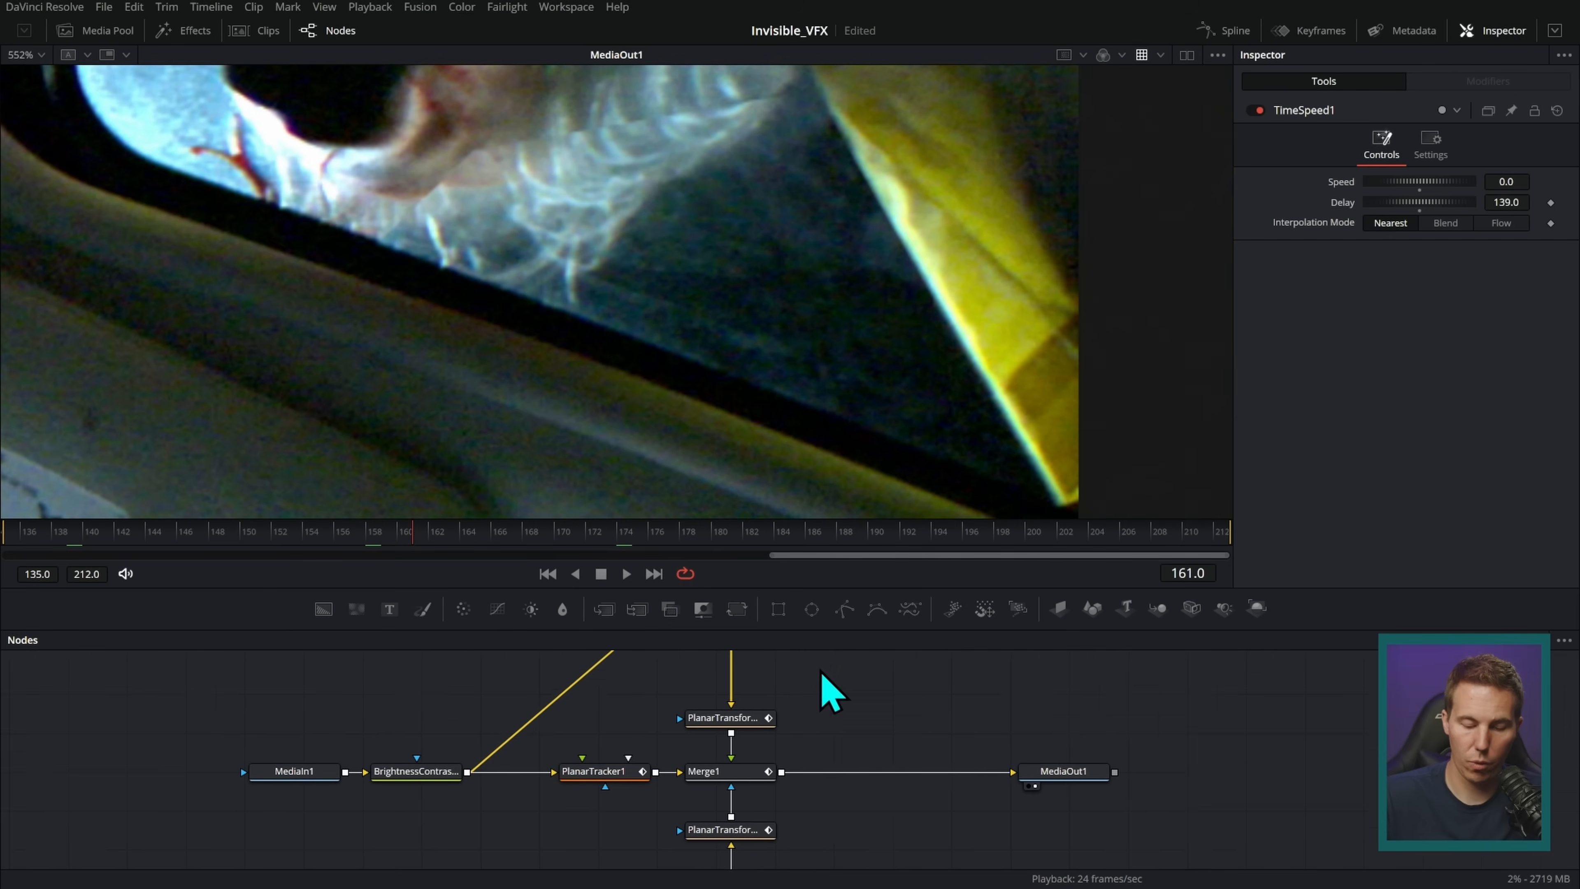
scroll(813, 719, down, 2)
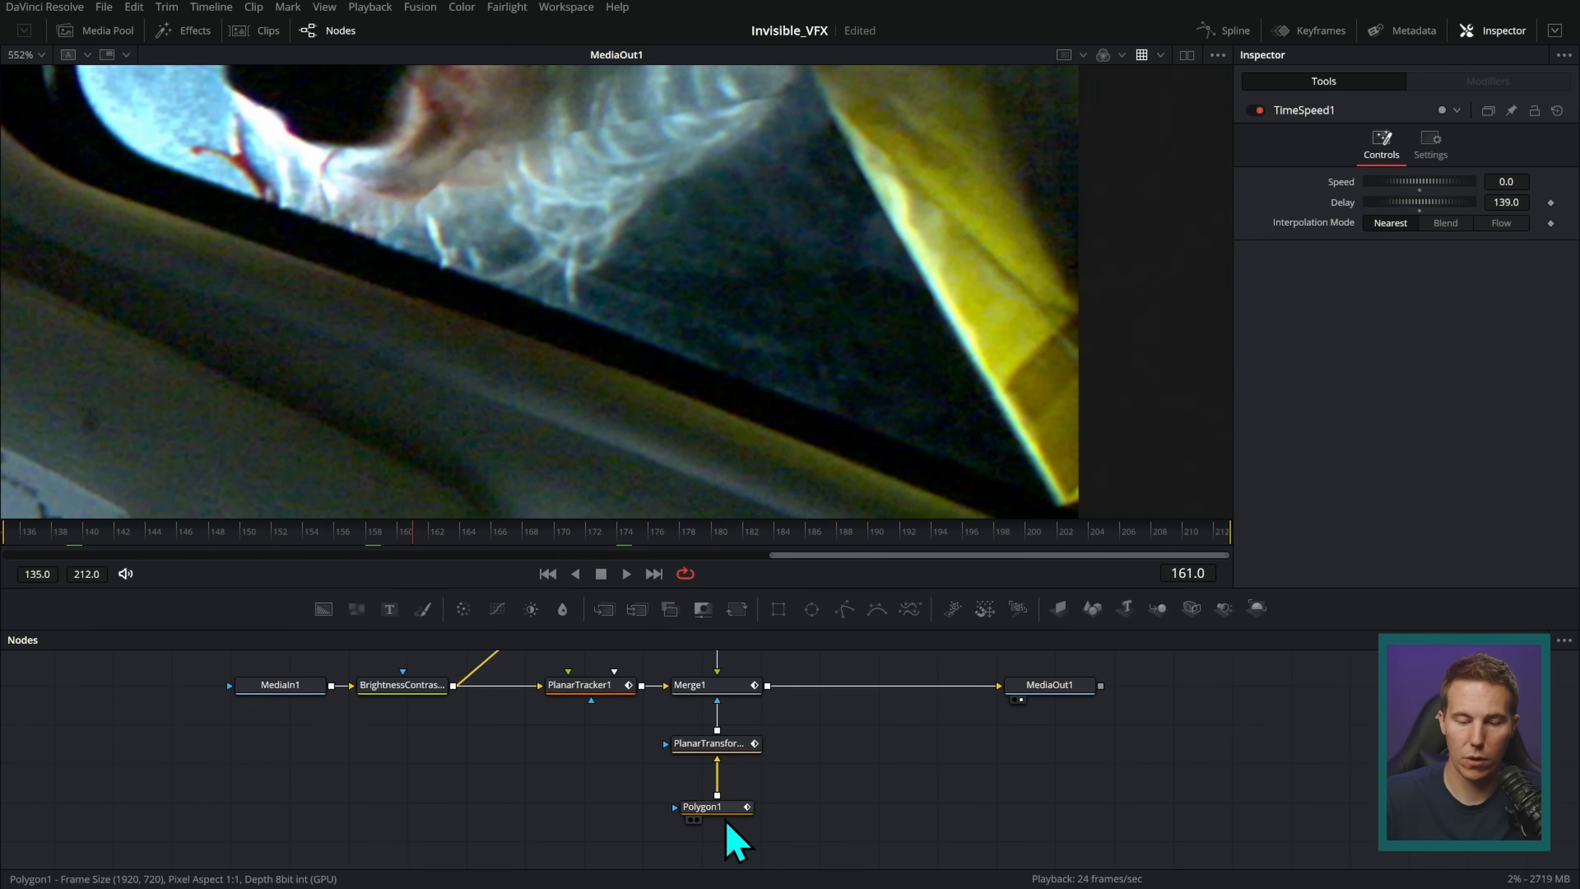
click(727, 809)
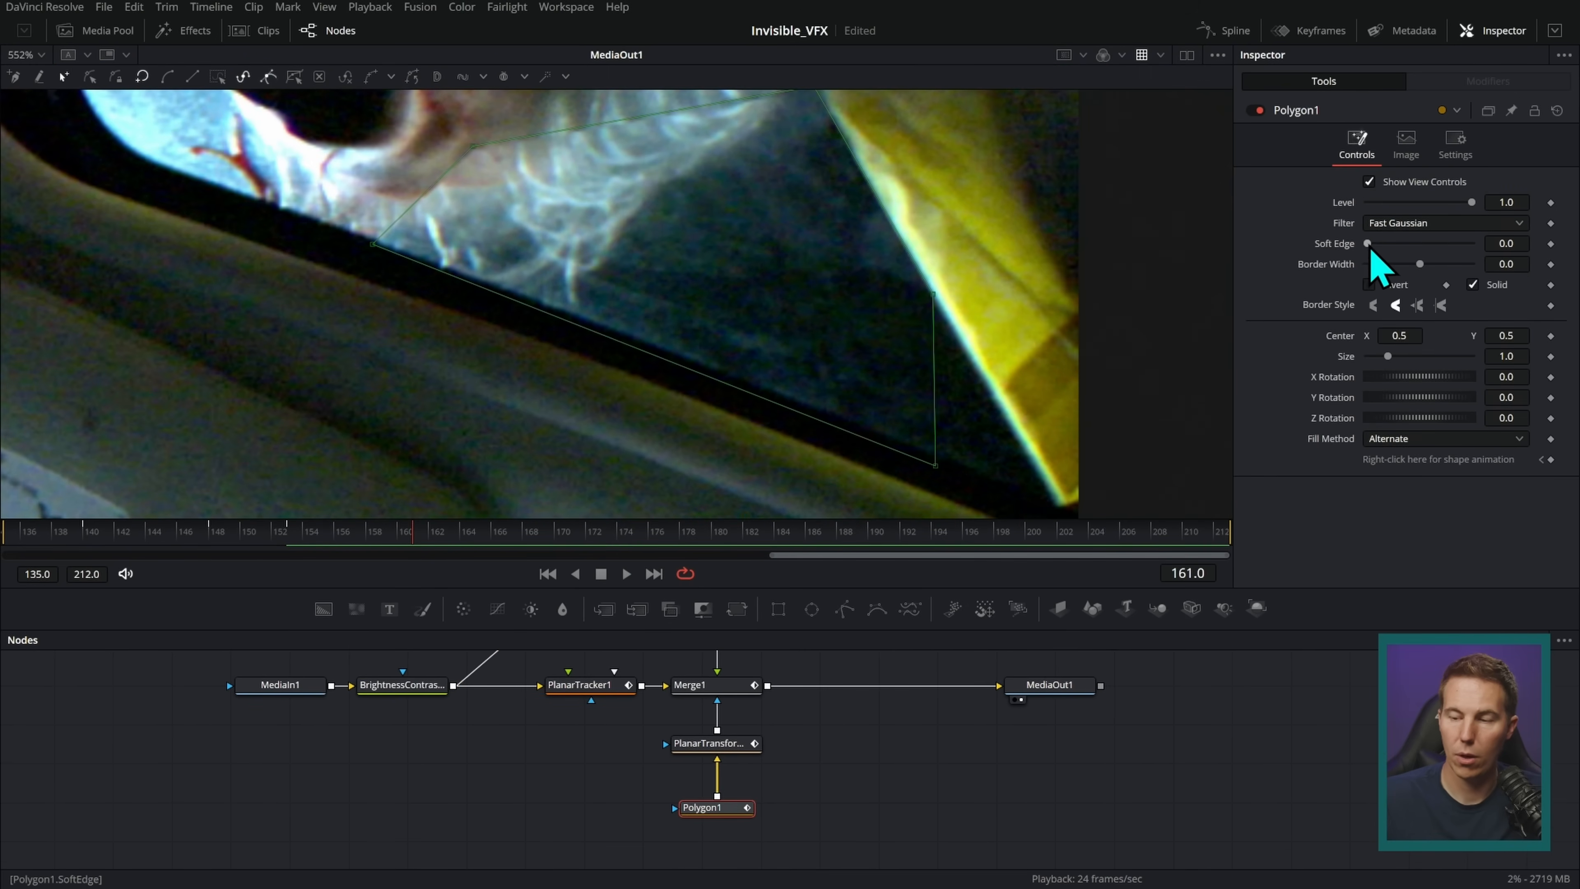
drag(1367, 244, 1369, 250)
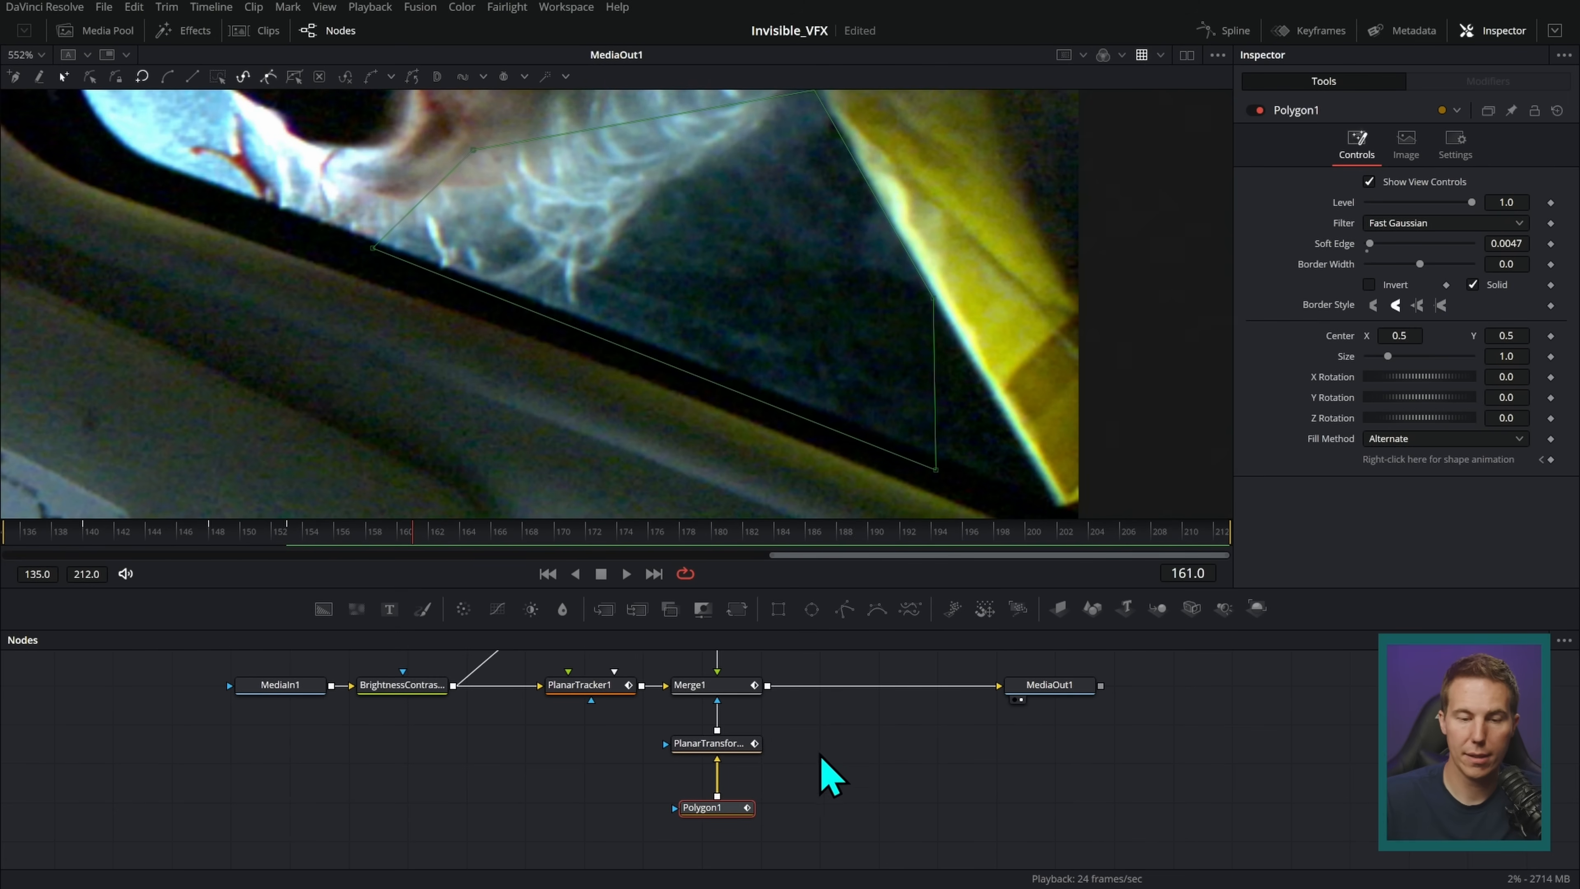
click(831, 774)
- Play the shot at different magnifications to check the feathered patch along the sleeve
key(space)
scroll(864, 494, down, 1)
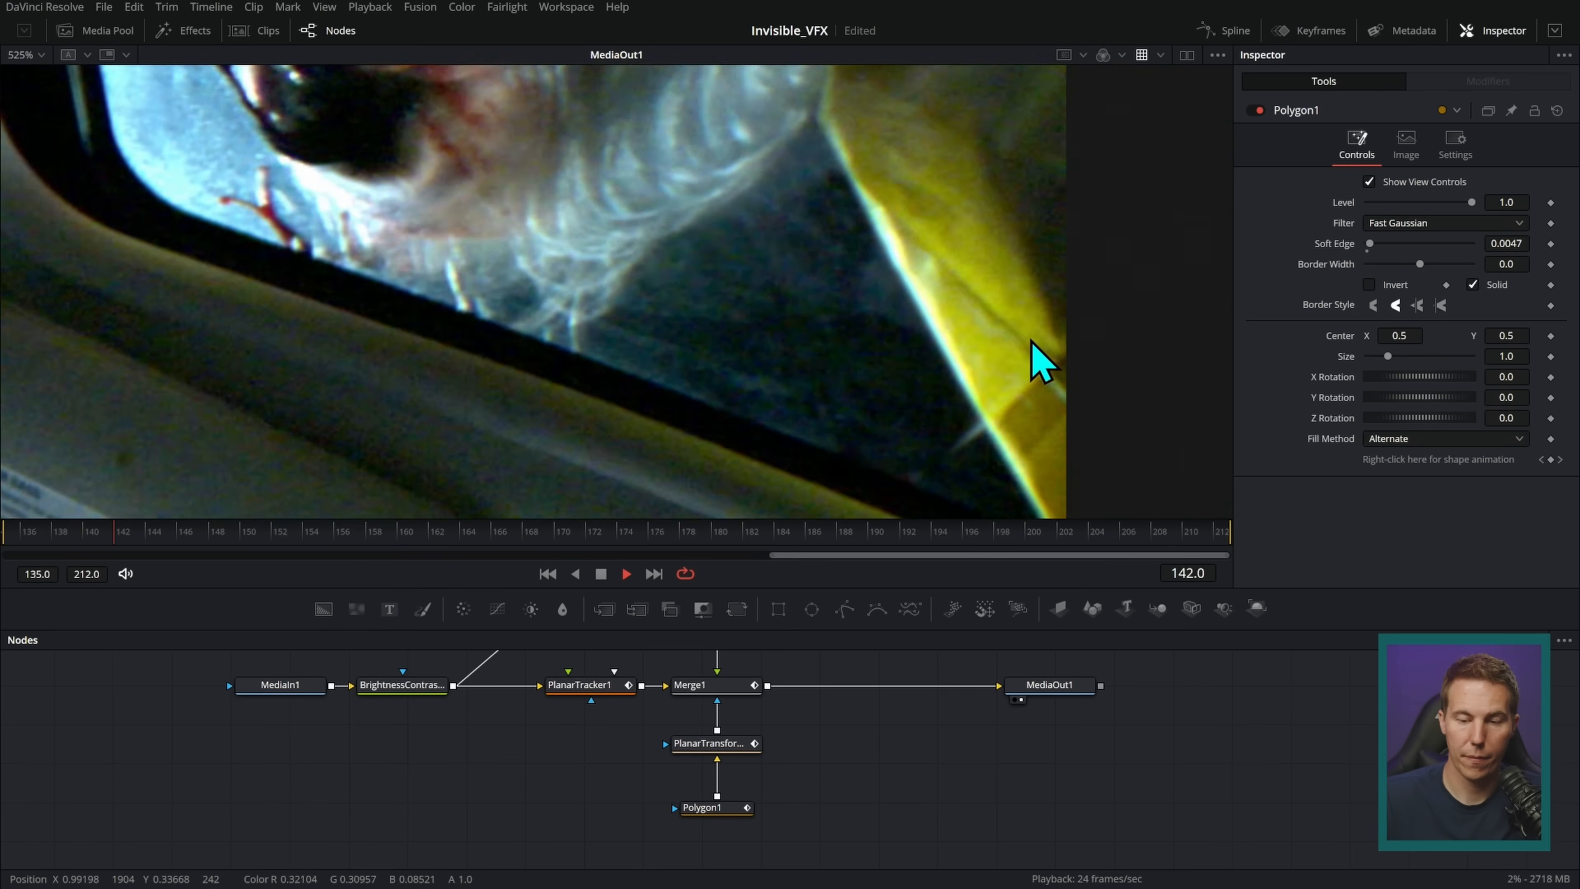
scroll(1089, 358, up, 1)
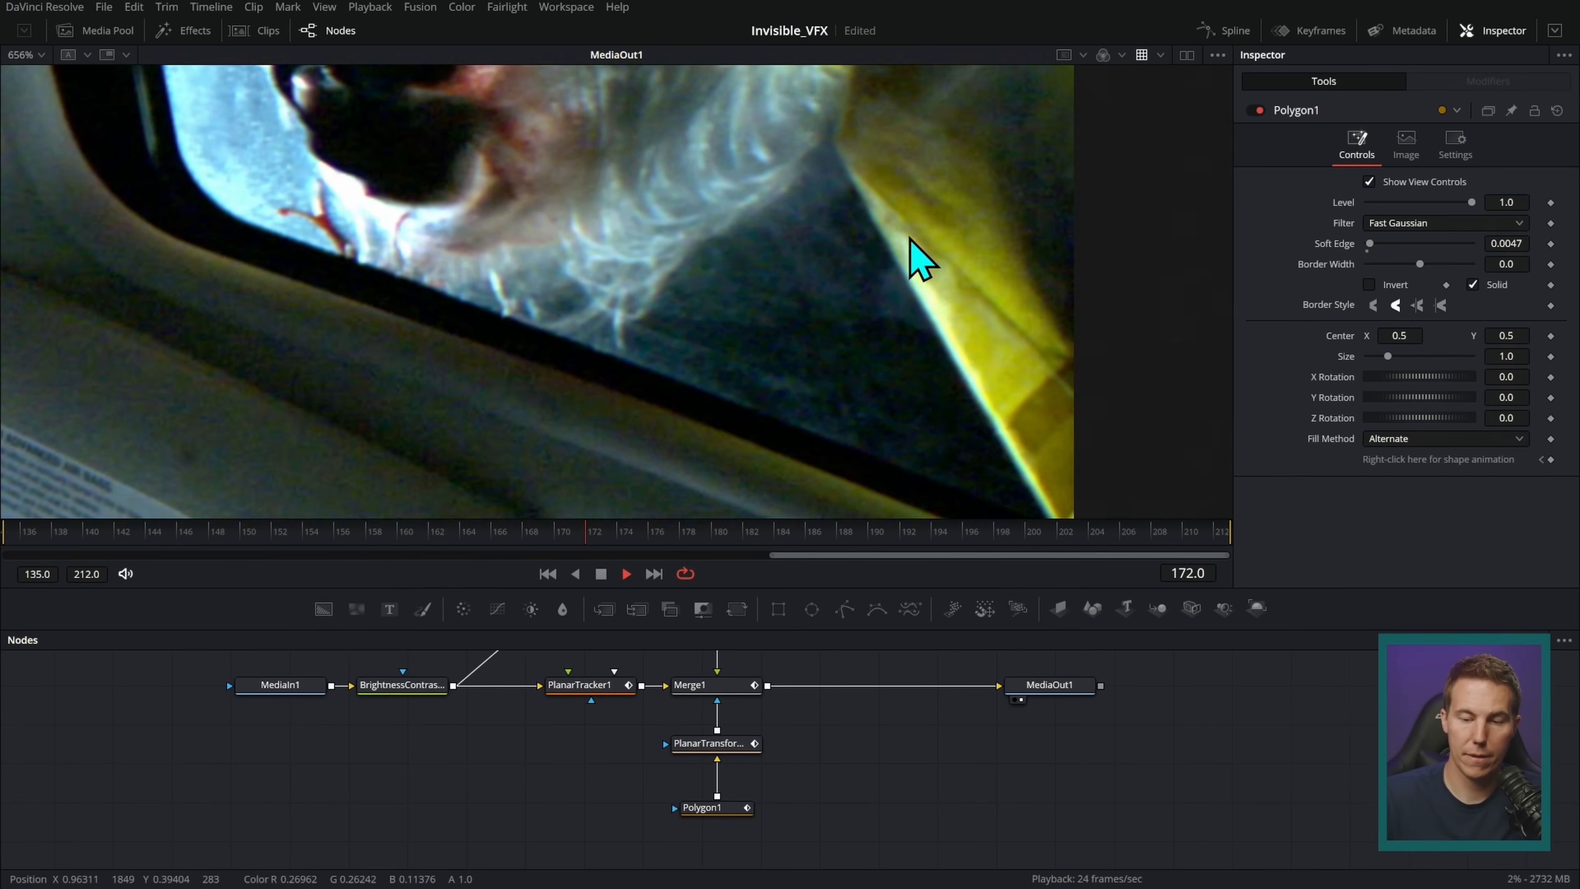
scroll(933, 292, down, 1)
key(space)
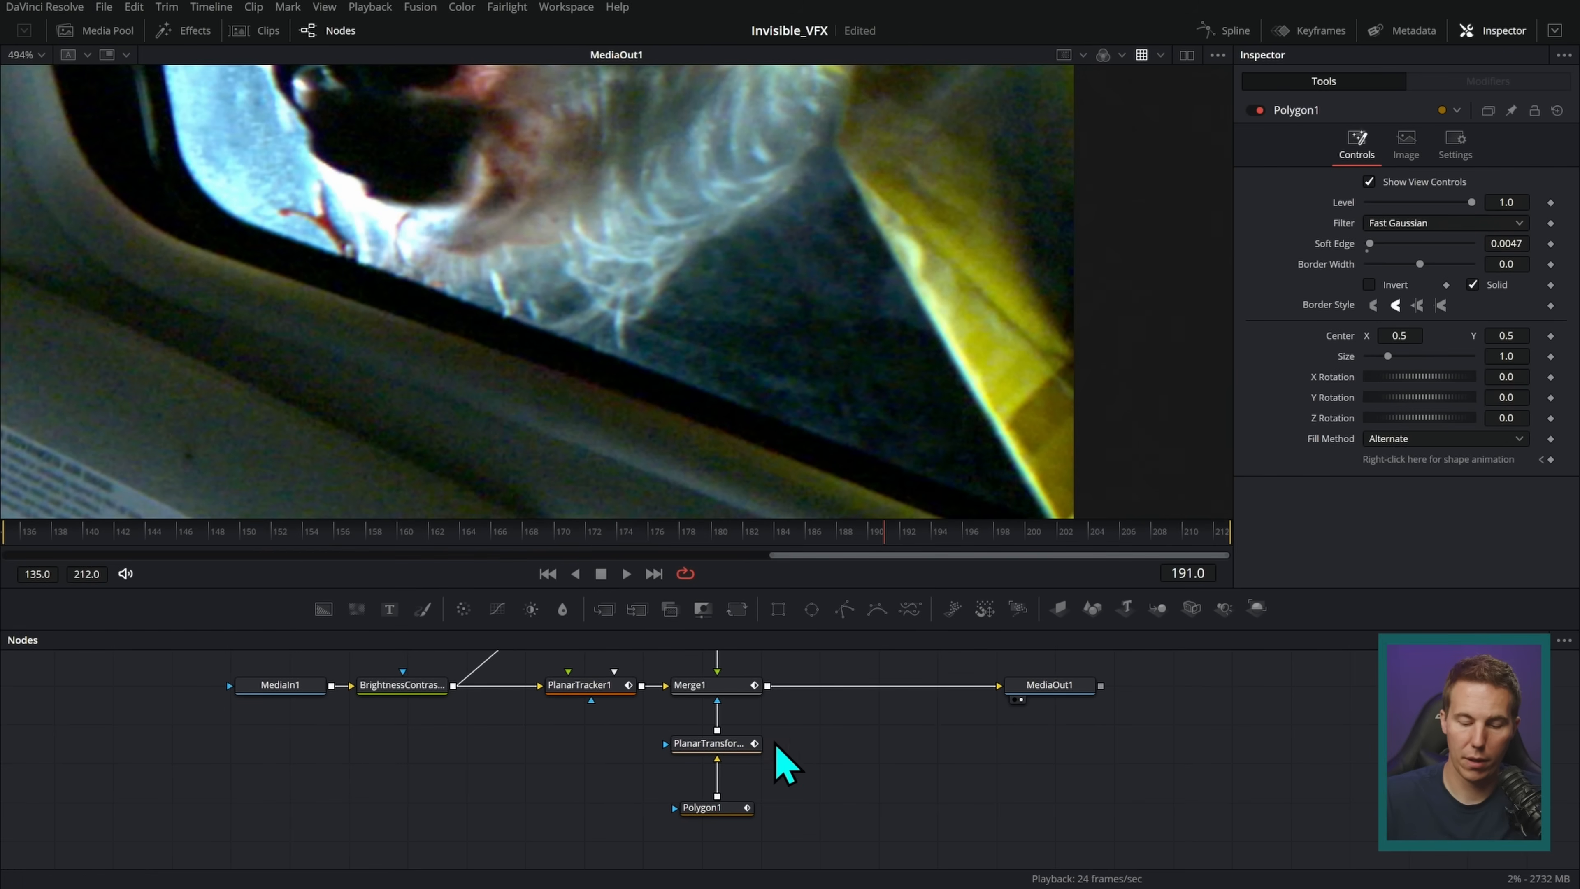
- At Polygon1's frame 153 keyframe, move the middle sleeve-side point closer to the yellow sleeve
click(727, 809)
key([)
drag(1020, 118, 797, 398)
drag(944, 349, 962, 337)
click(827, 755)
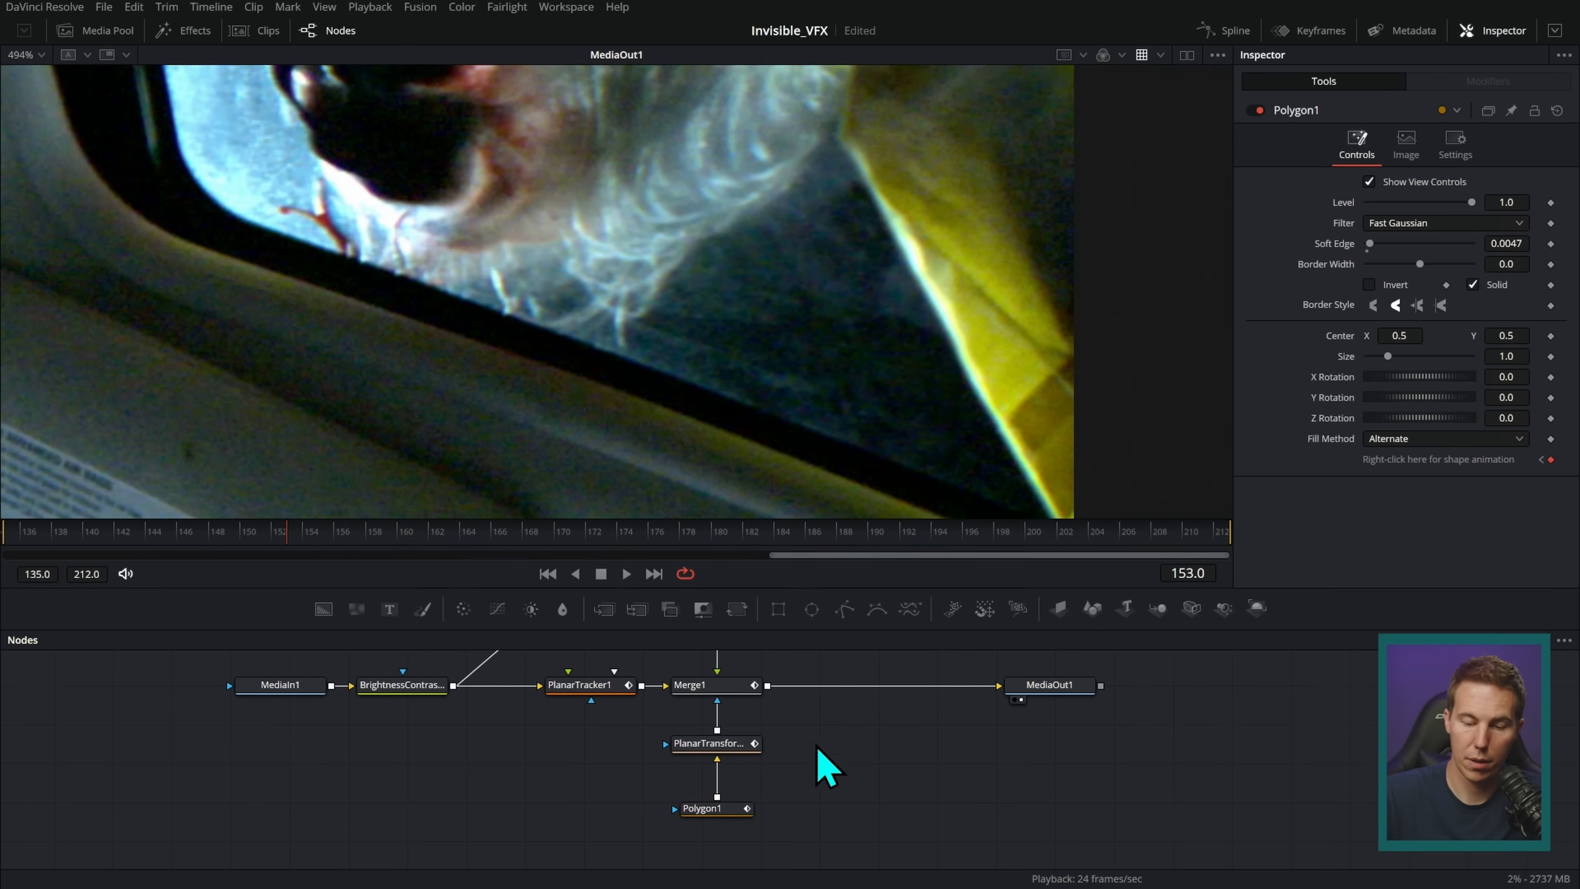
- Play the adjusted patch and inspect the sleeve edge at frame 197
key(space)
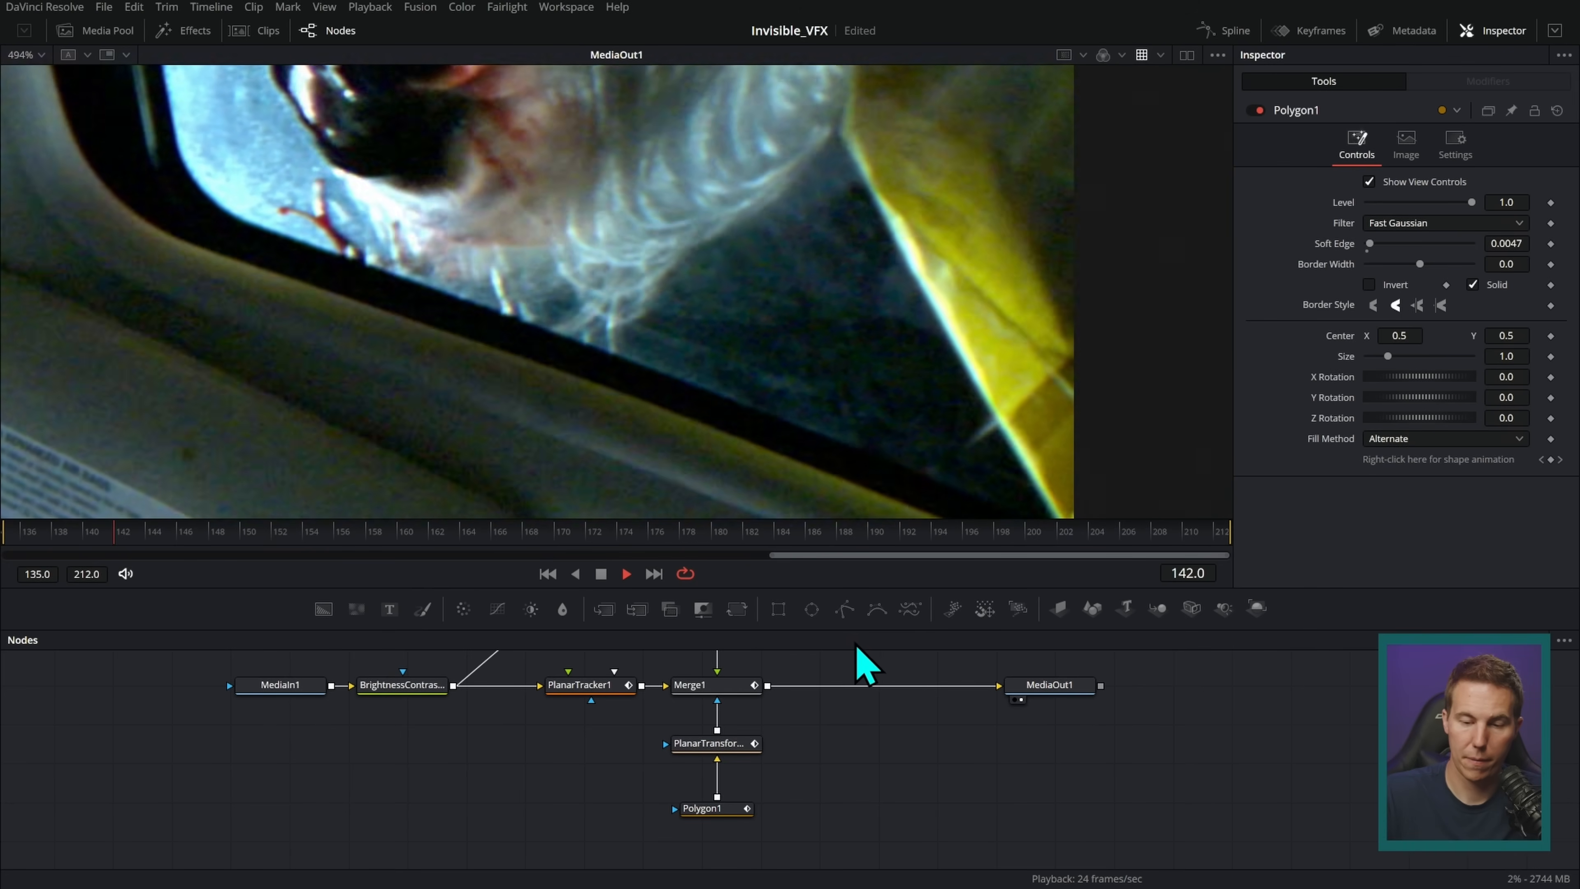
key(space)
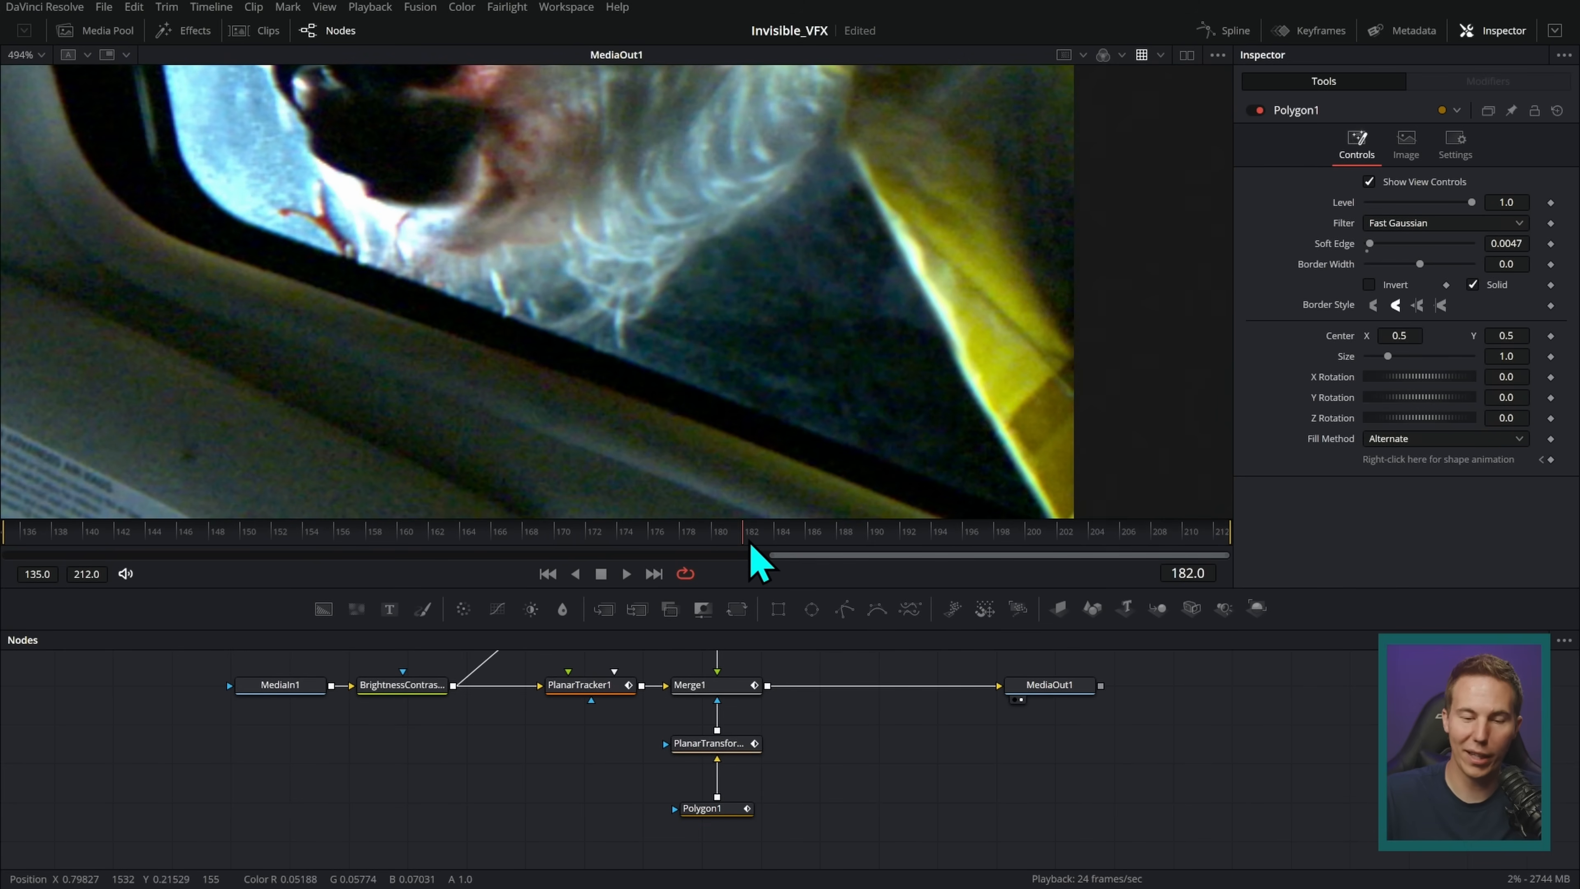
drag(756, 560, 978, 534)
scroll(951, 342, down, 2)
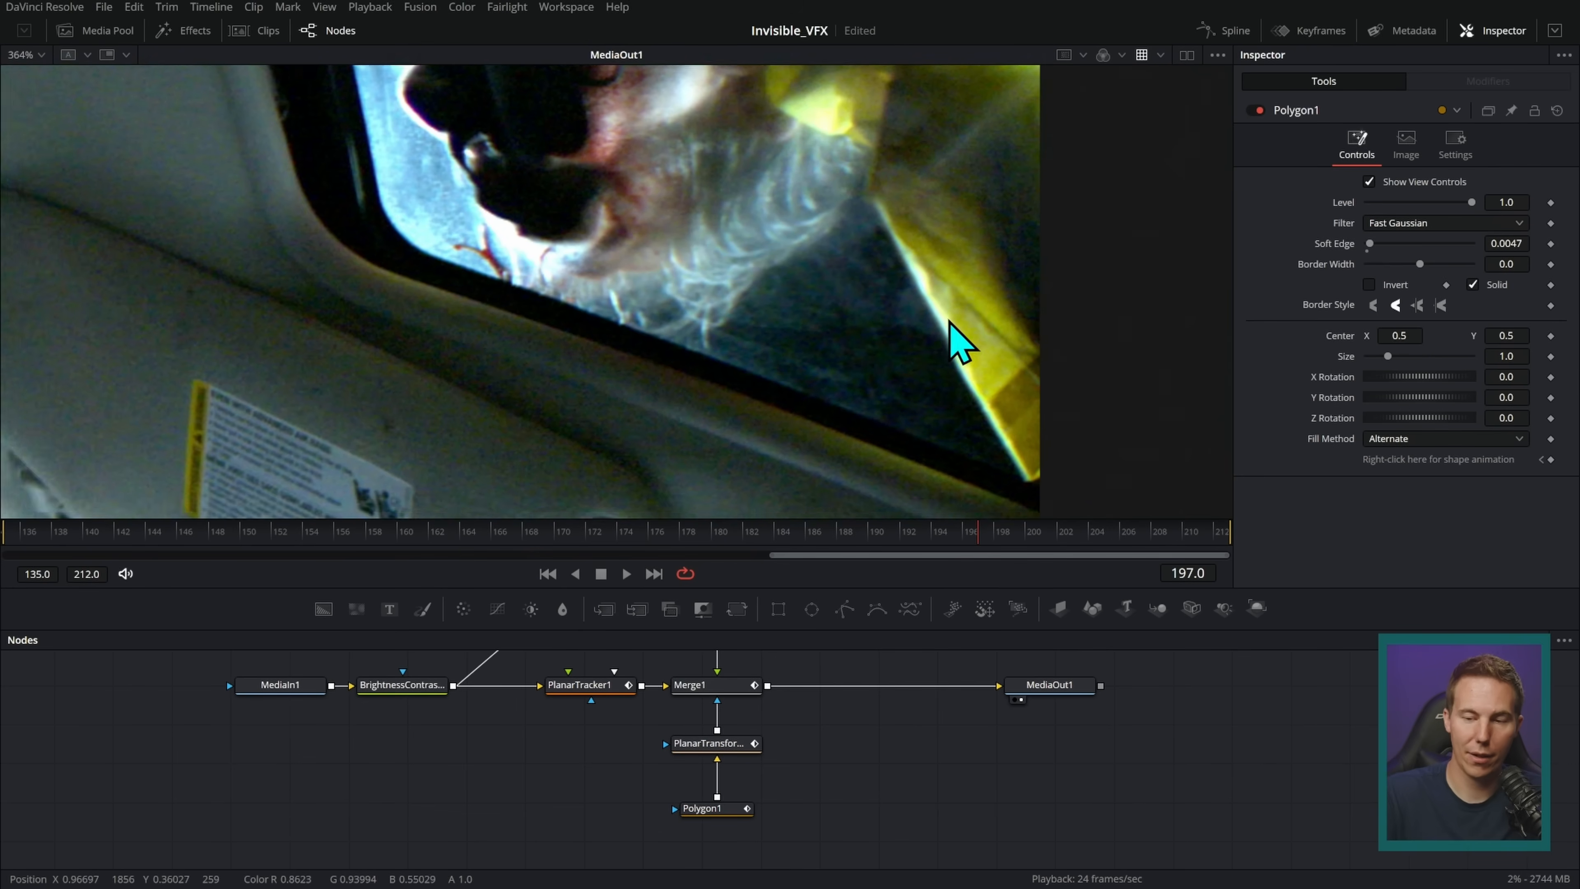
scroll(903, 374, down, 1)
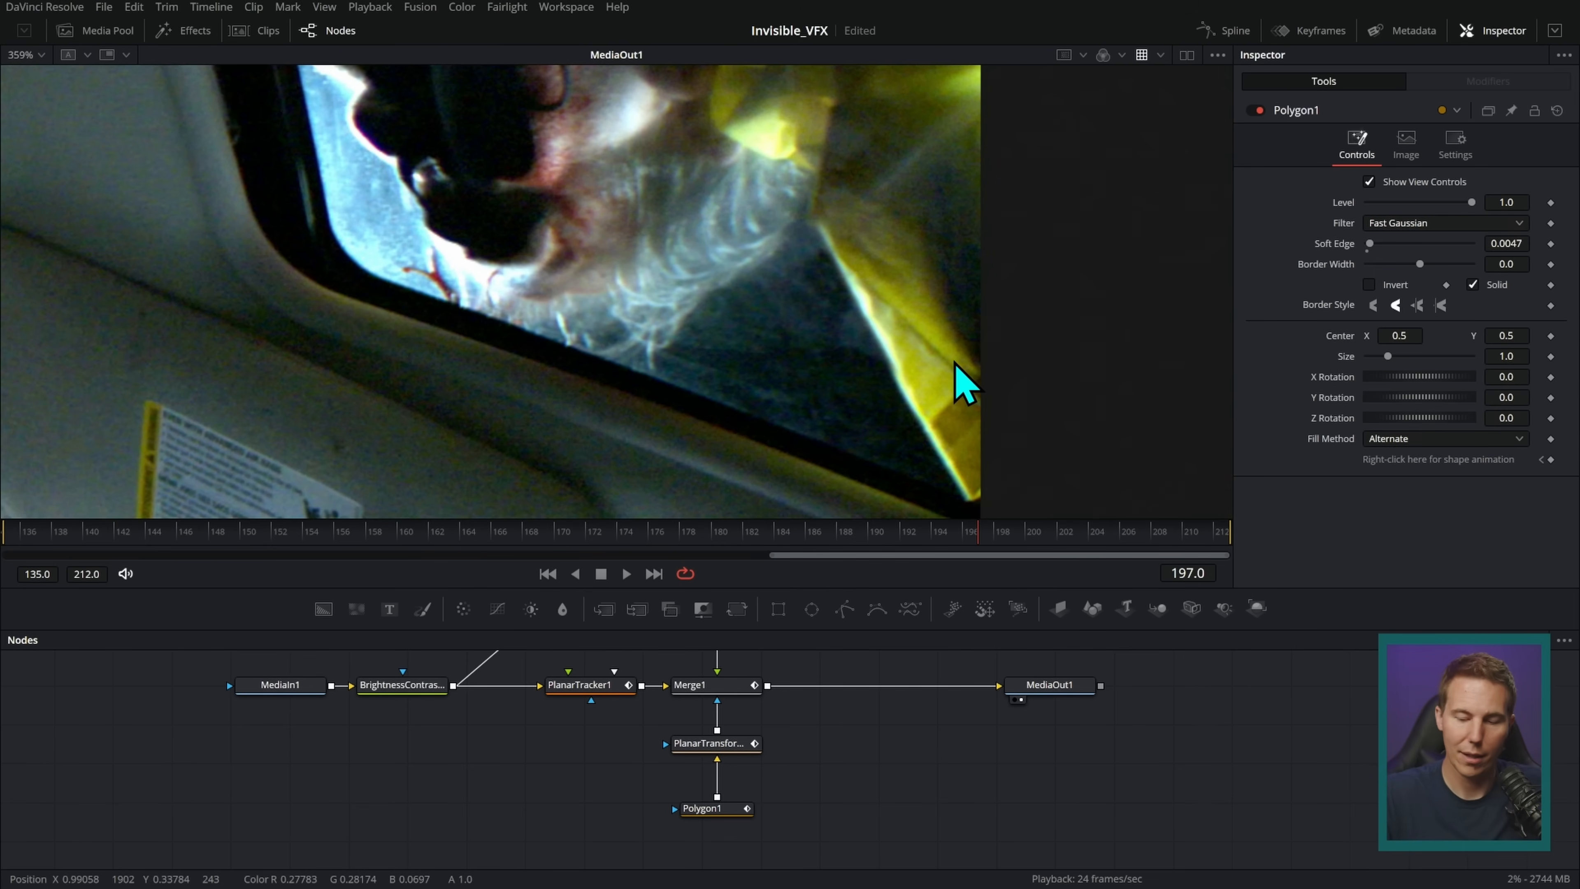
- Play the shot in a wider view to judge how well the patch blends with the surrounding footage
drag(843, 727, 838, 768)
key(space)
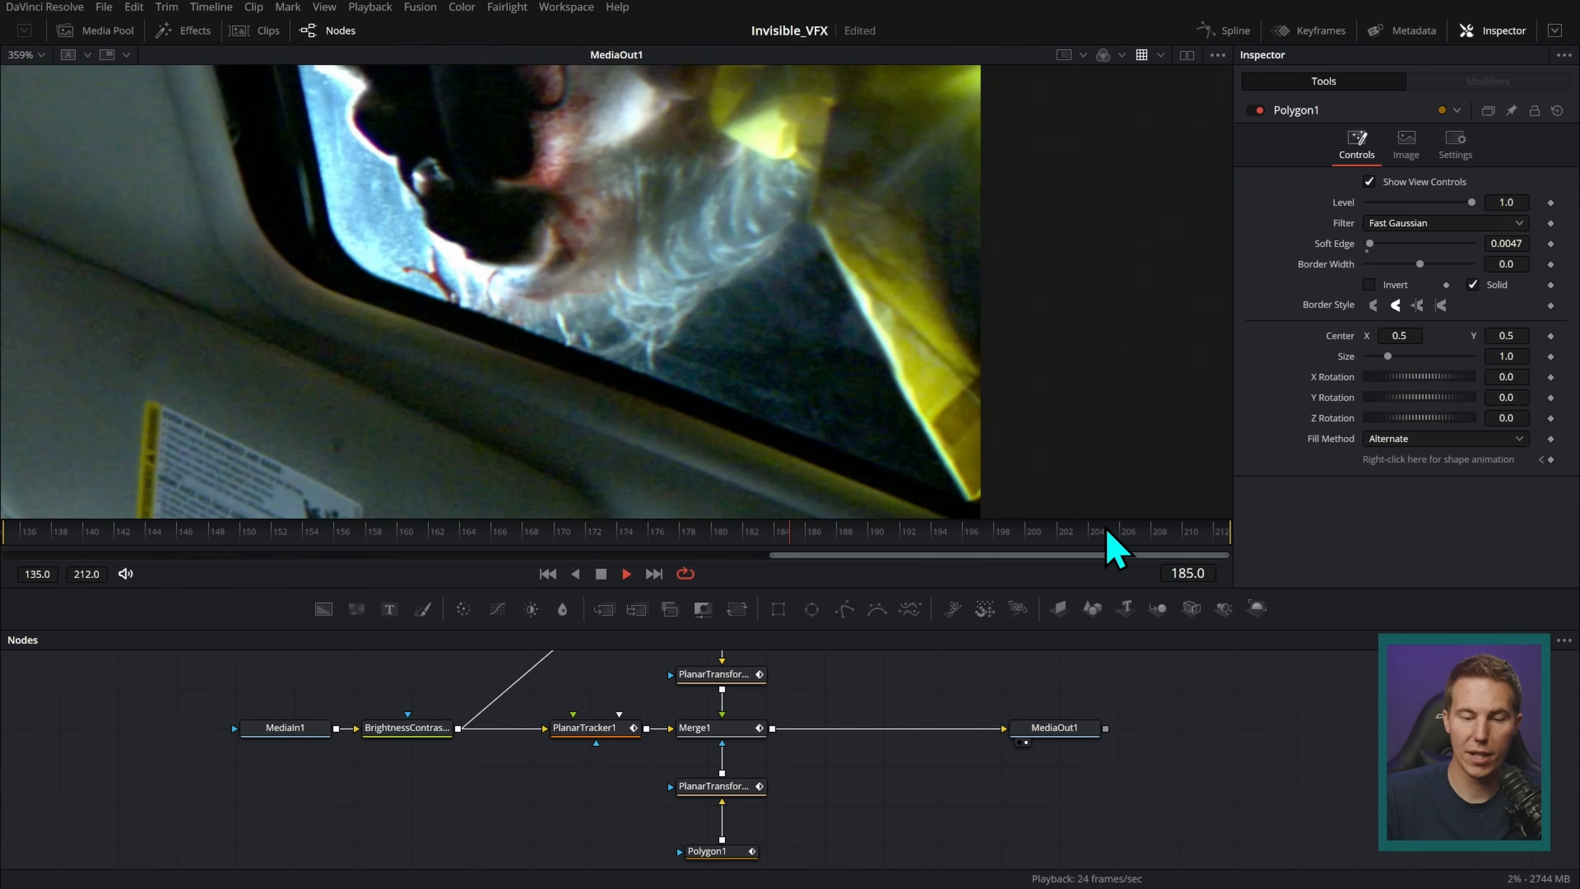
scroll(1048, 384, down, 2)
scroll(1093, 534, up, 1)
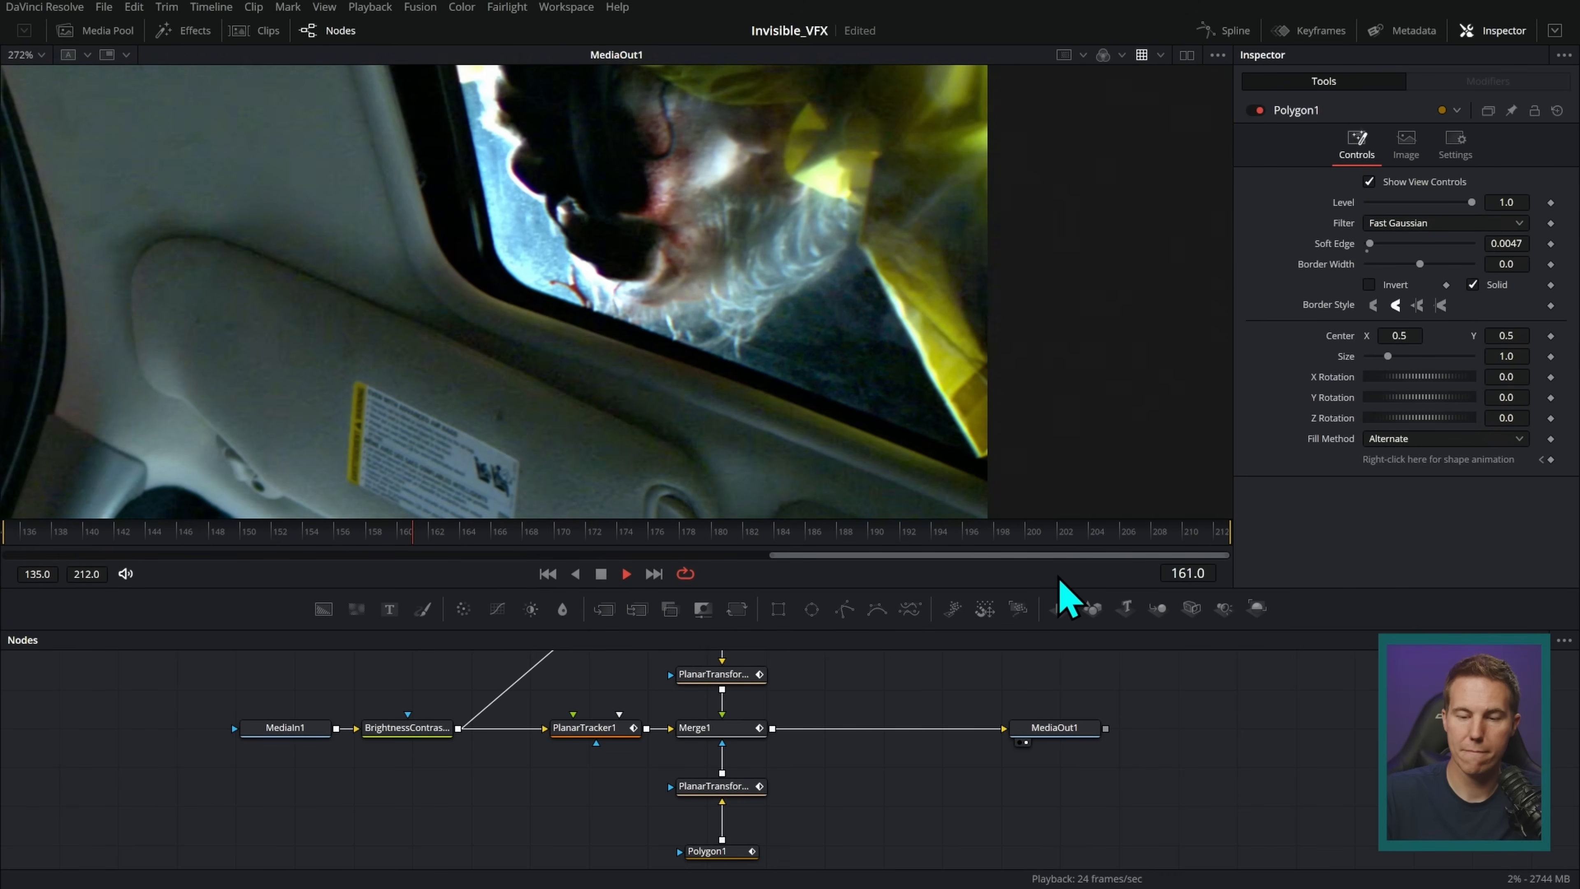
key(space)
- Play the composite in the blue channel only and inspect the patch along the sleeve edge up close
click(1057, 533)
drag(807, 653, 1021, 675)
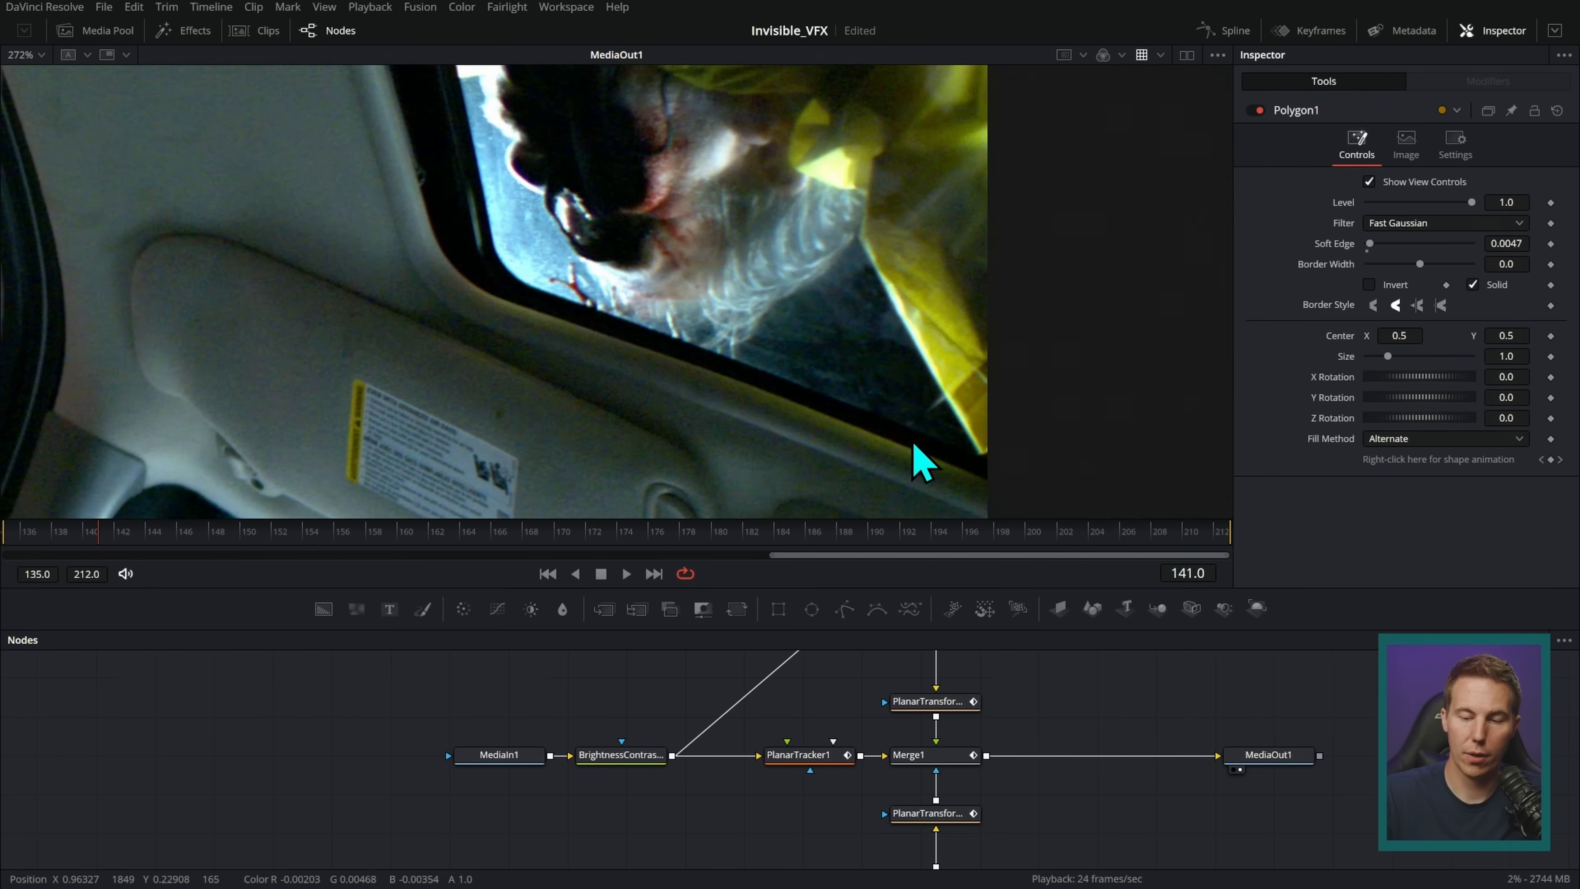
click(1123, 60)
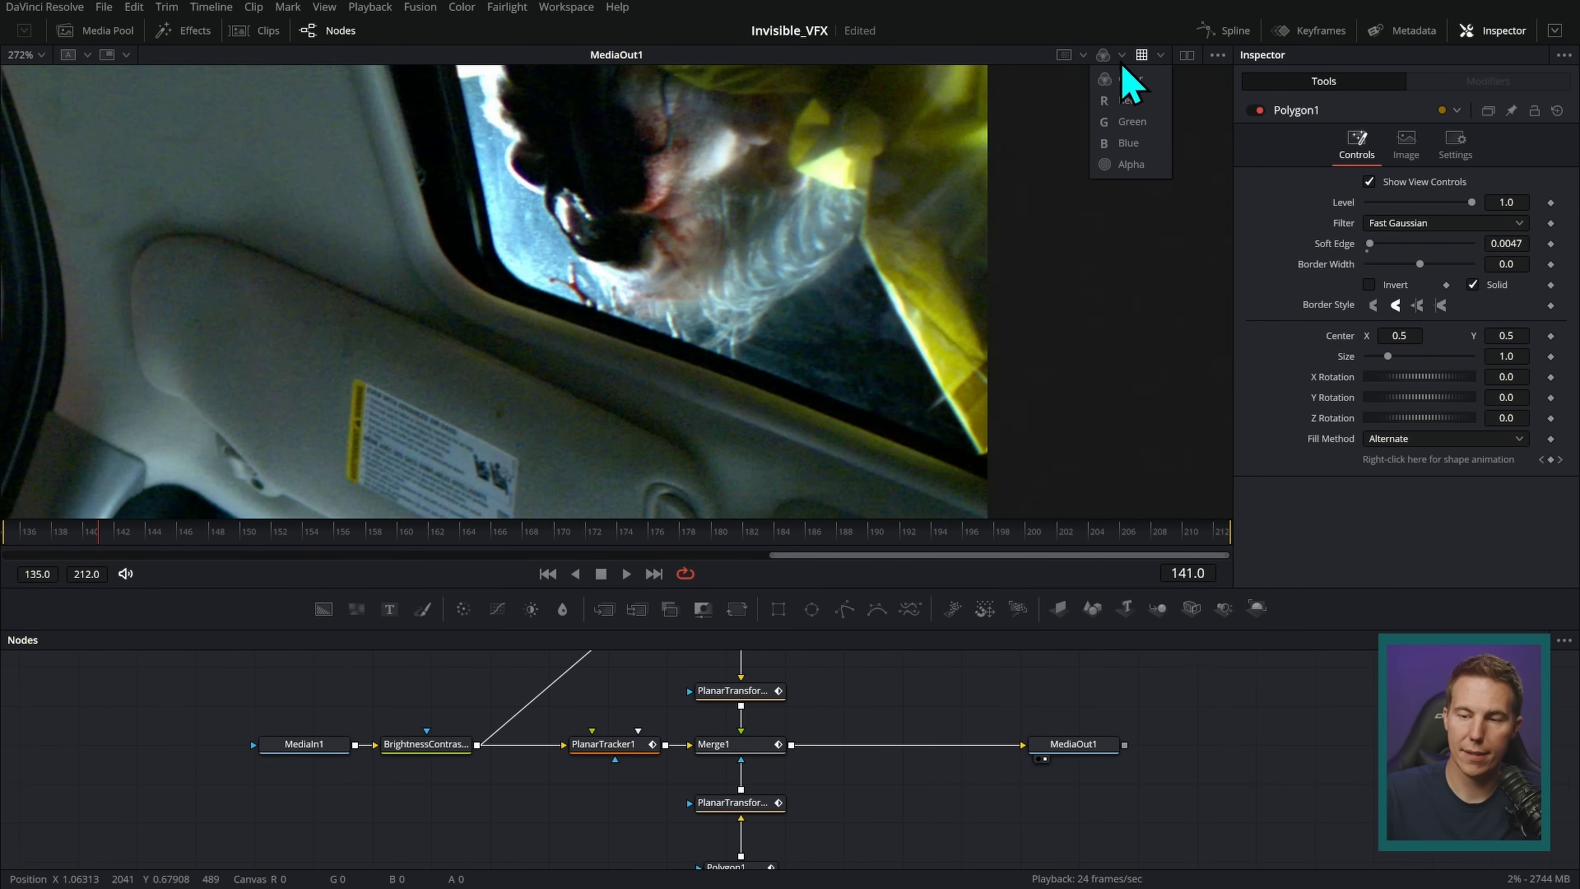
click(1136, 143)
key(space)
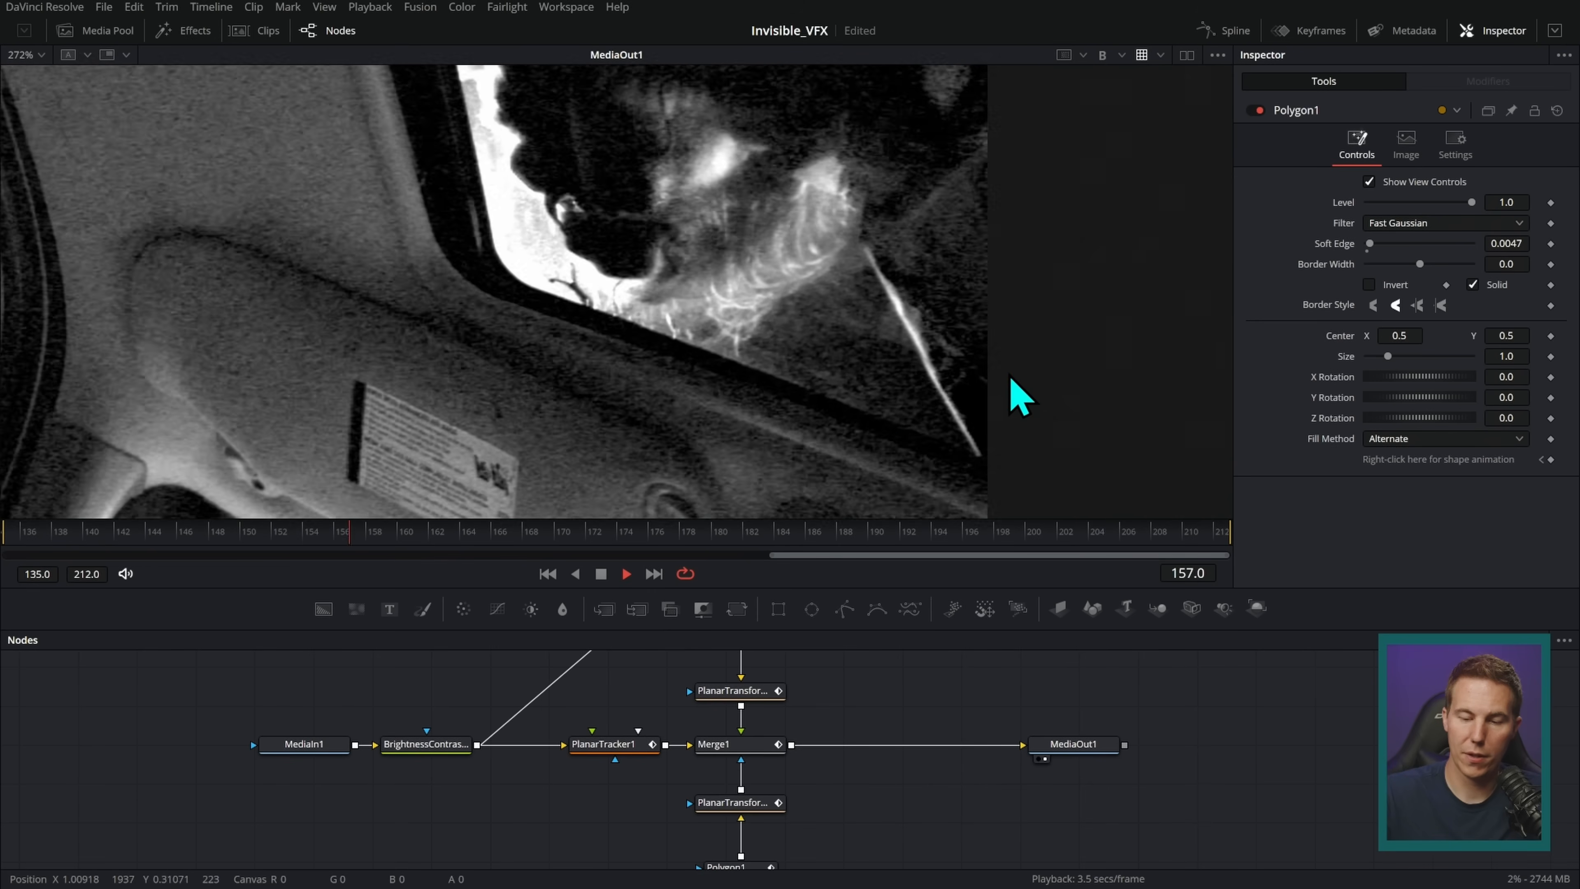
scroll(663, 476, up, 5)
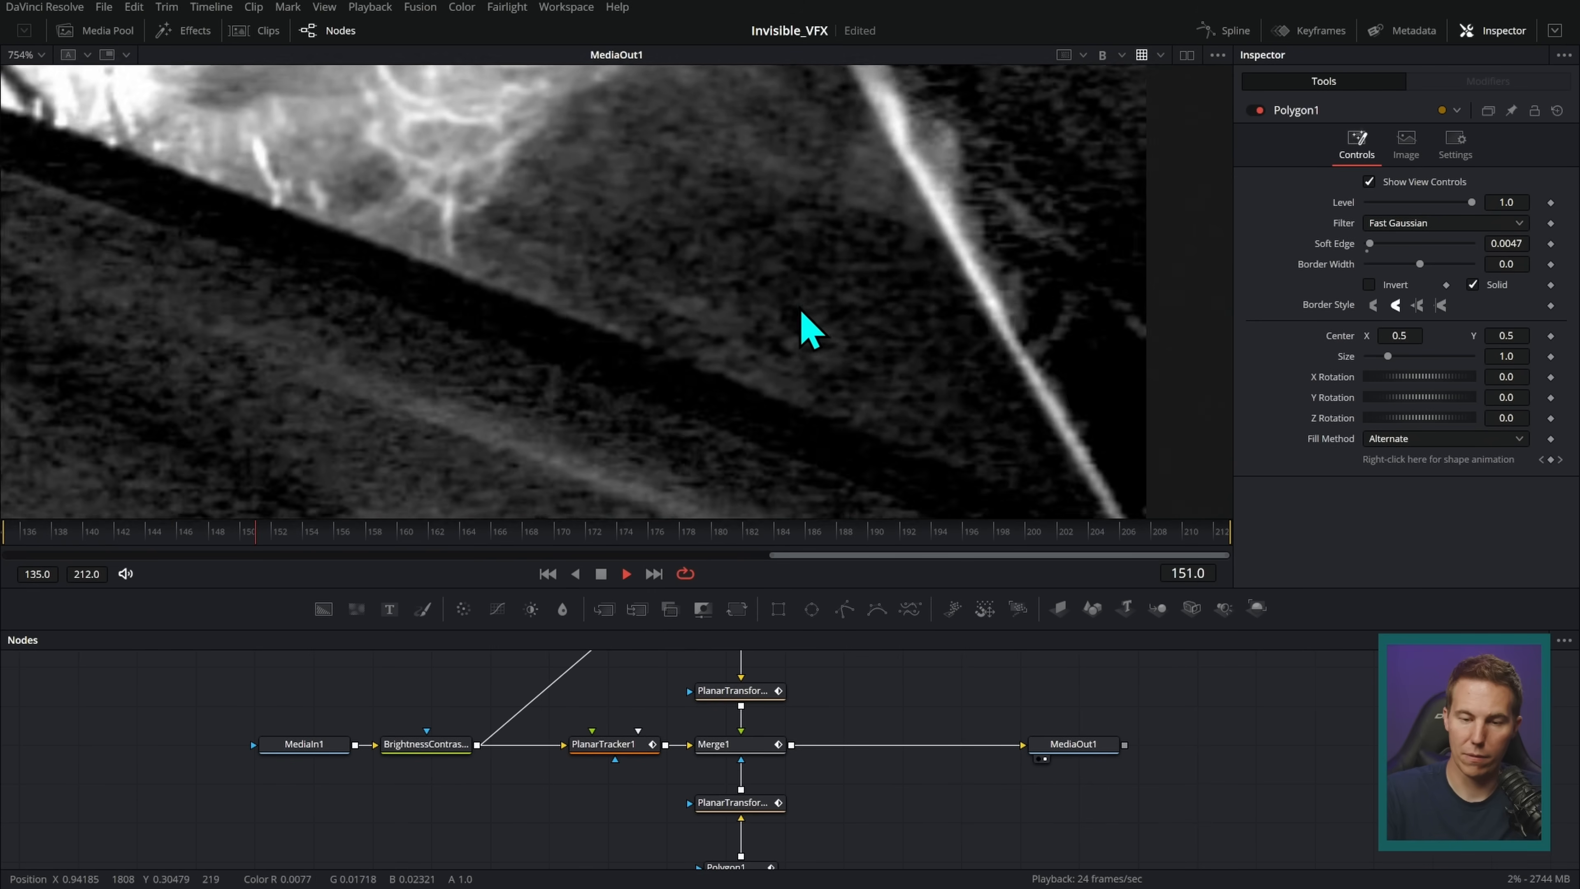
- Switch the viewer back to full colour and play the composite to check the patch in a wider view
key(c)
scroll(881, 413, down, 2)
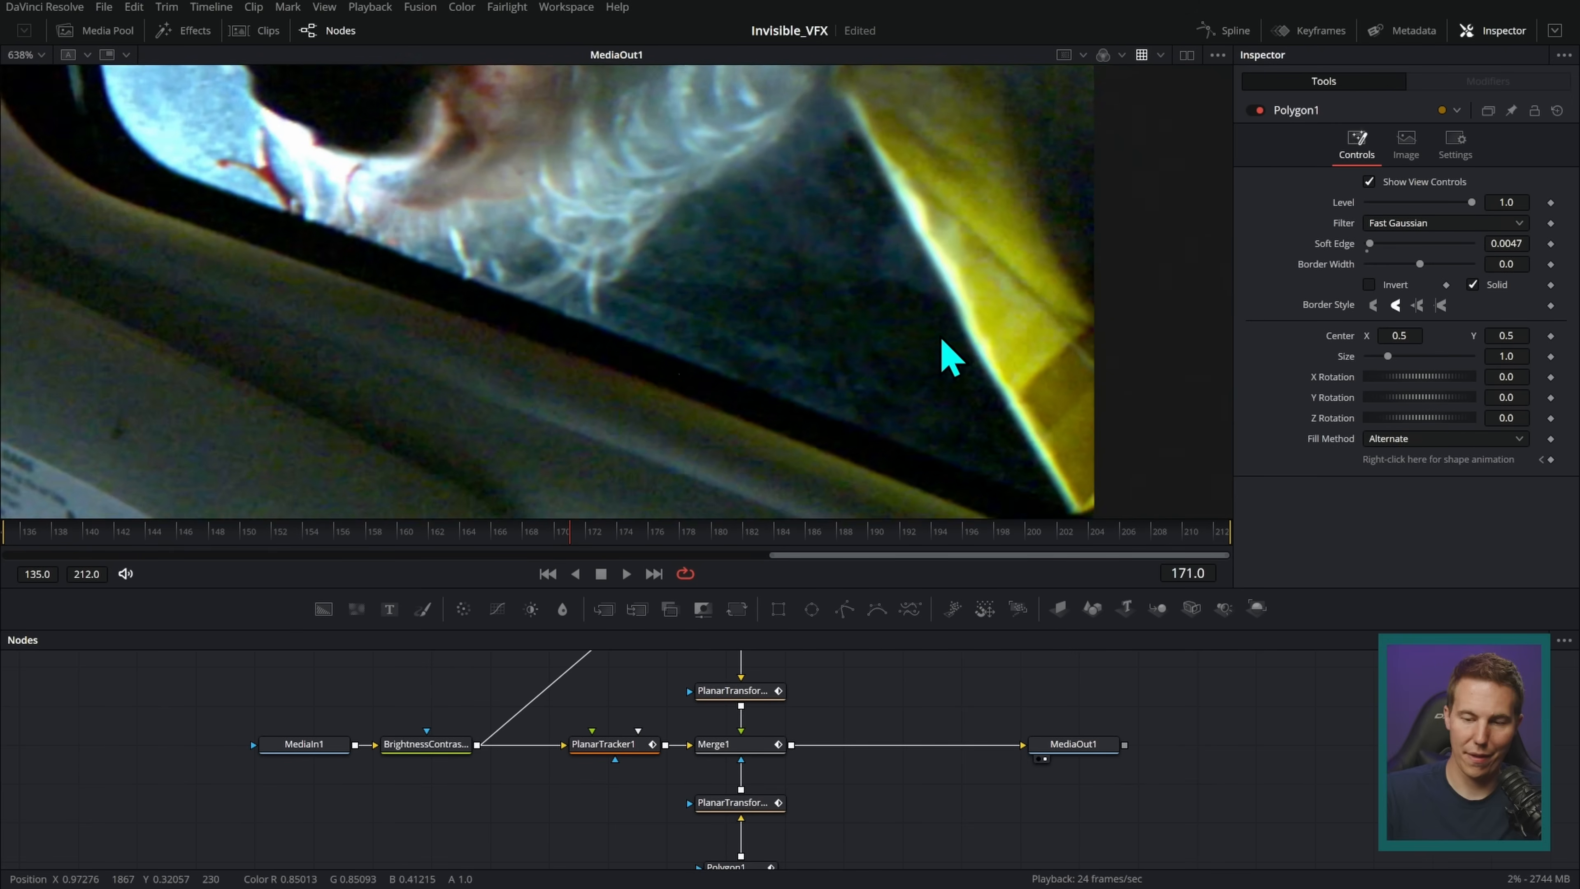
scroll(1002, 320, down, 4)
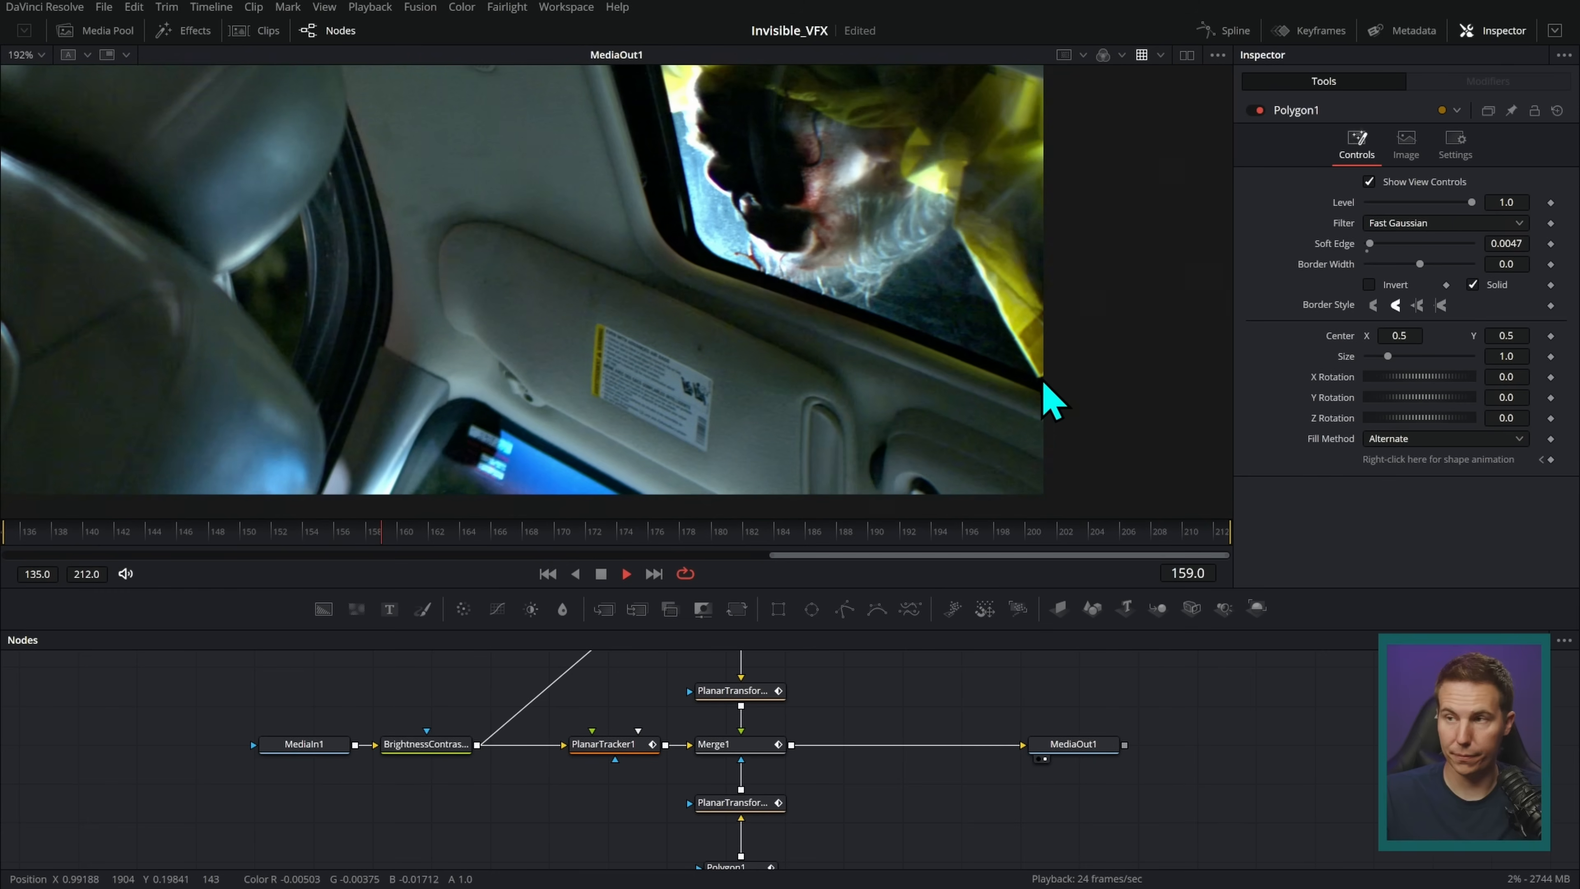
key(space)
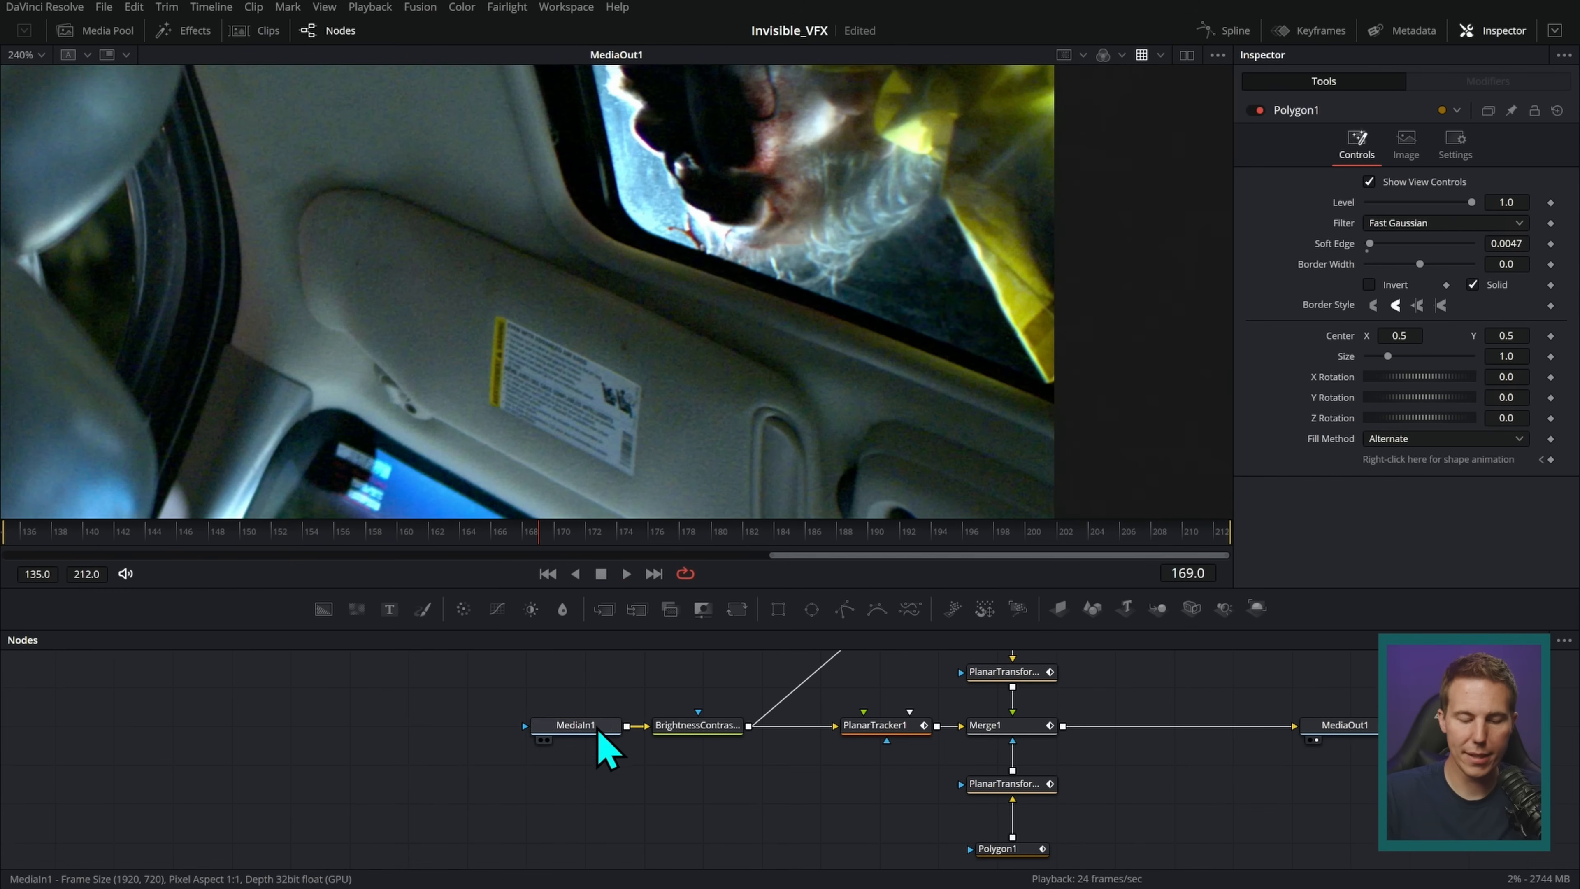
- Show MediaIn1 in the viewer, make room beside it and insert a Reduce Noise v5 node before the brightness-contrast node
drag(625, 734, 931, 364)
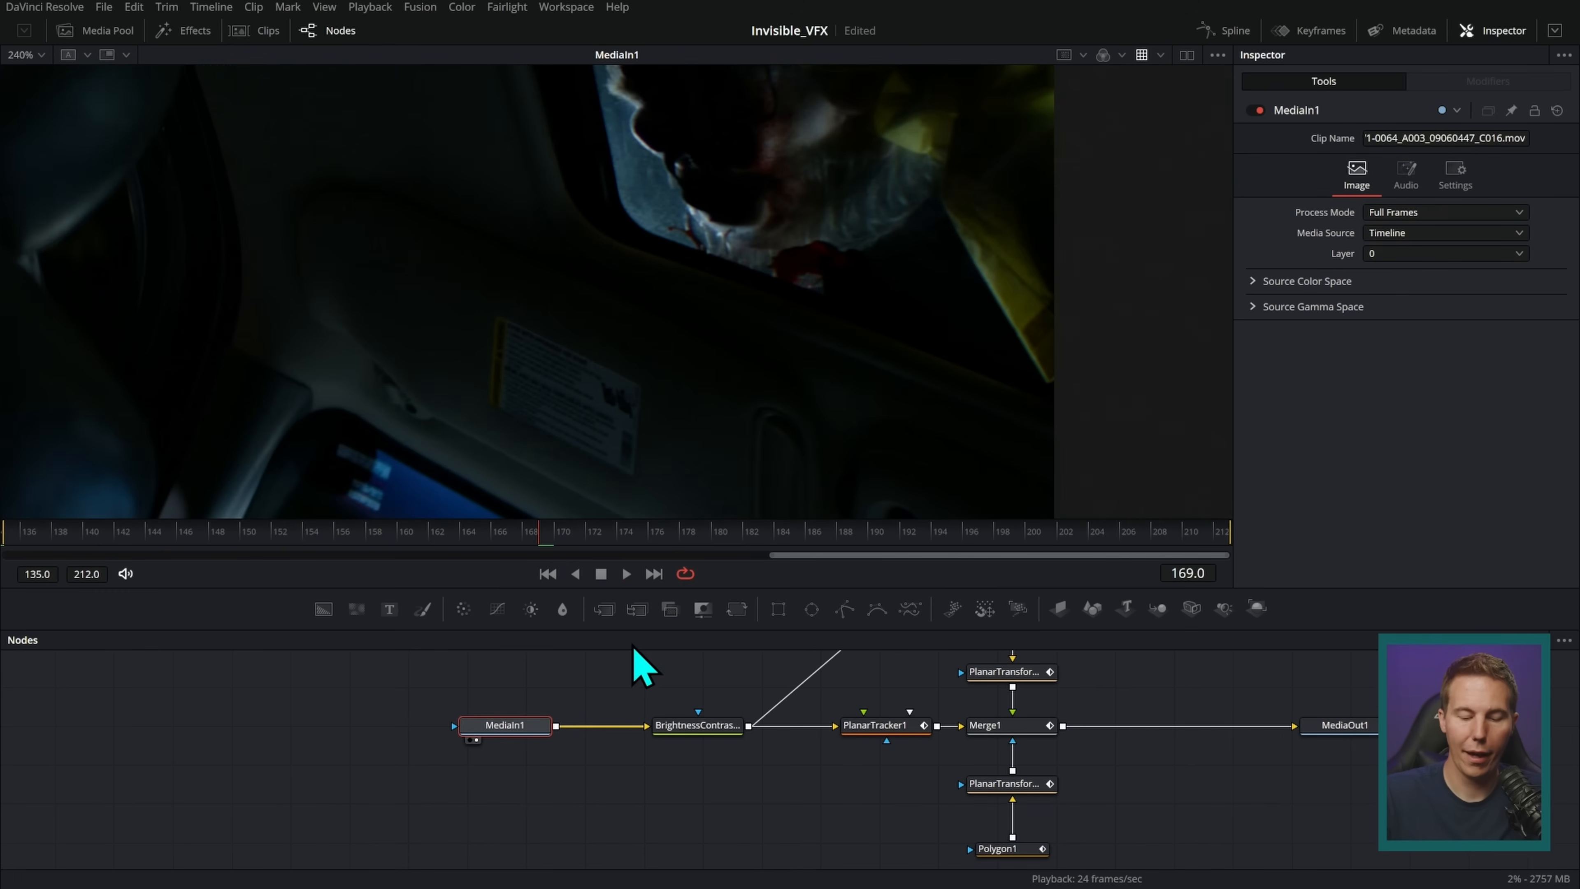
drag(547, 726, 480, 727)
key(shift+space)
text(xf)
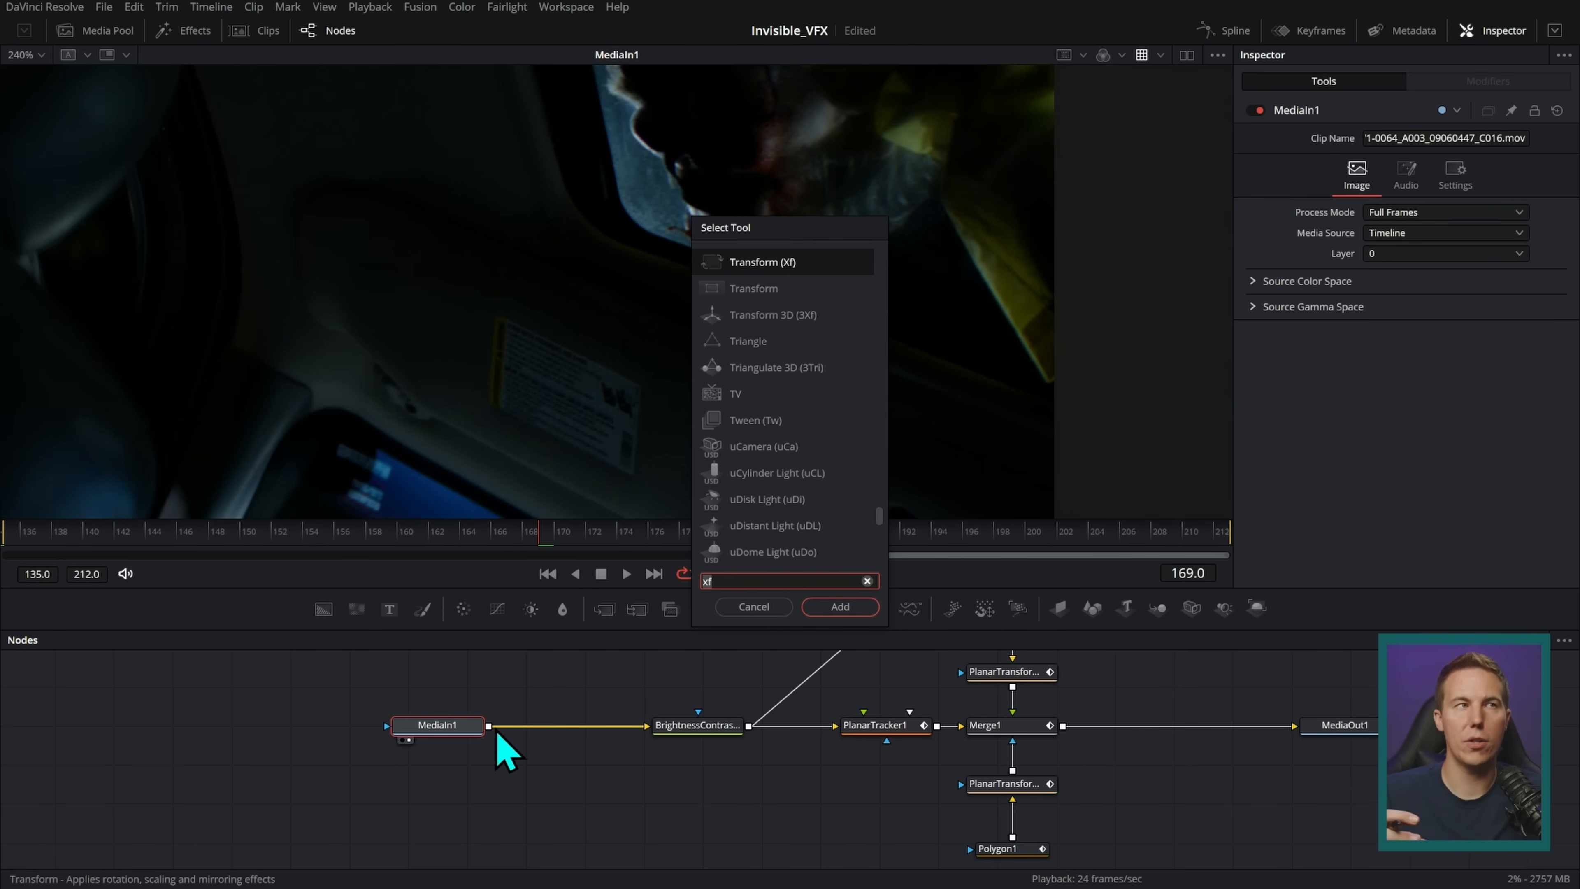
key(BackSpace)
key(BackSpace)
text(re)
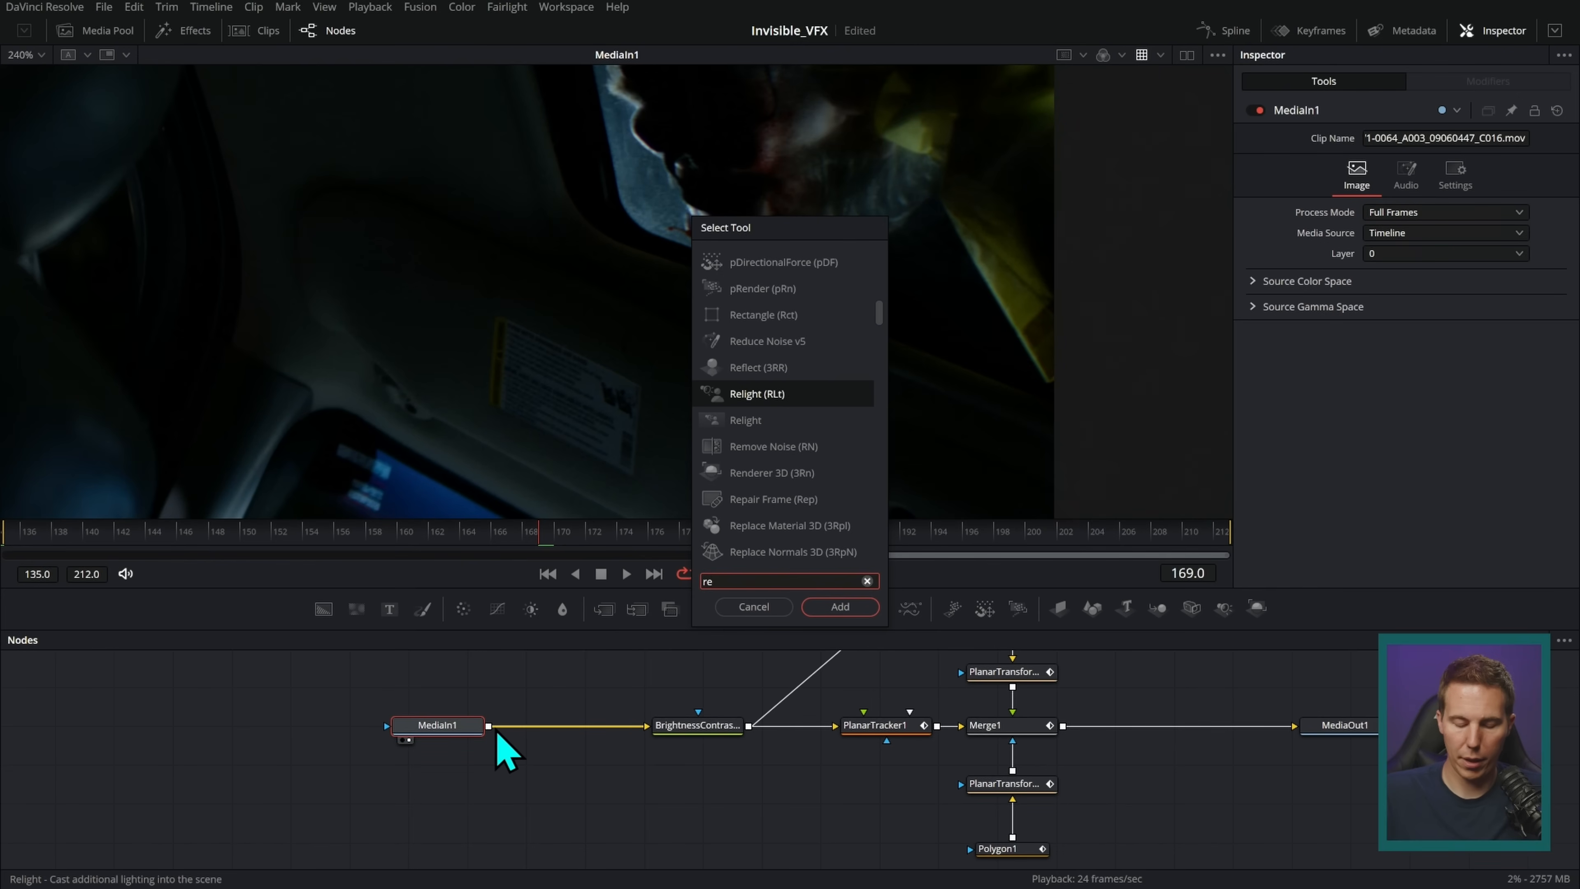
text(ce)
key(BackSpace)
key(BackSpace)
text(du)
key(Down)
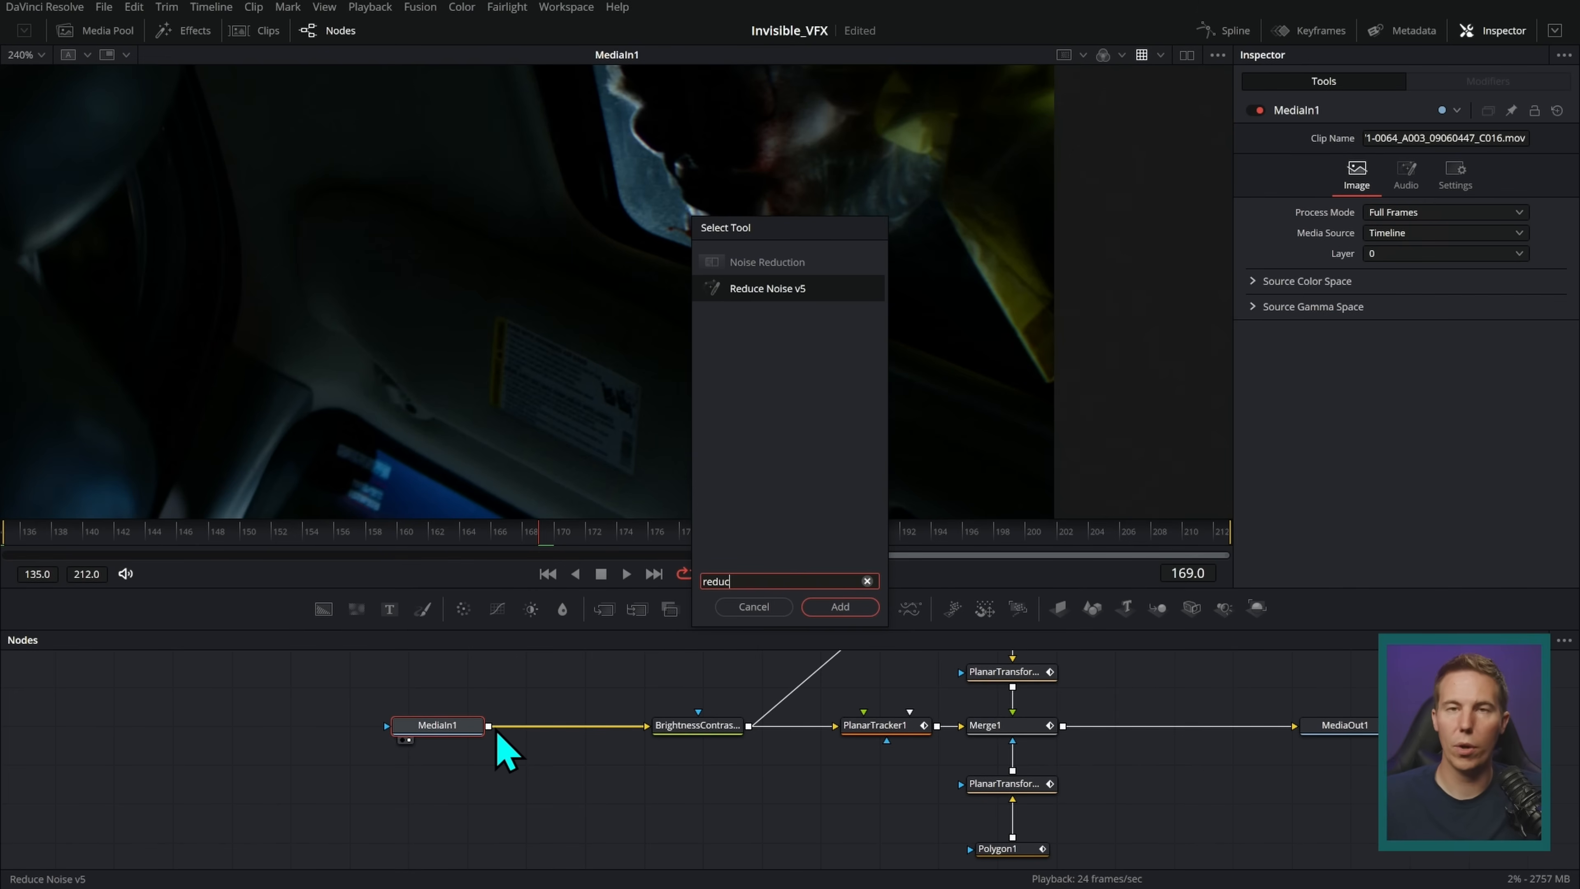
key(Return)
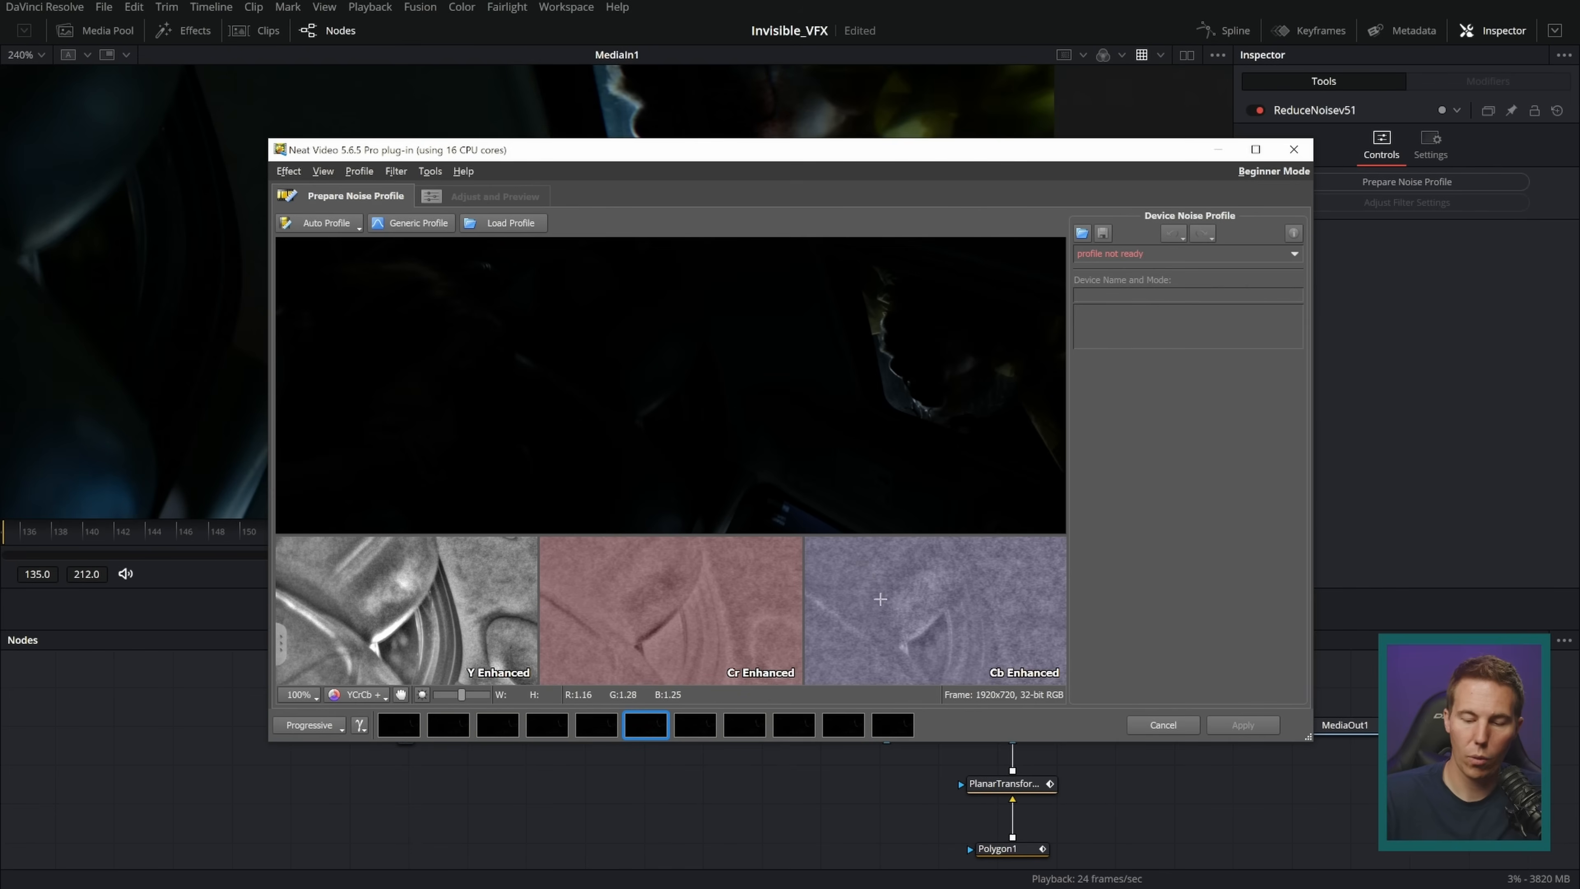
- Build a noise profile from a uniform area of about 100 × 182 px above the seat, accept the small area and apply it
drag(820, 552, 898, 600)
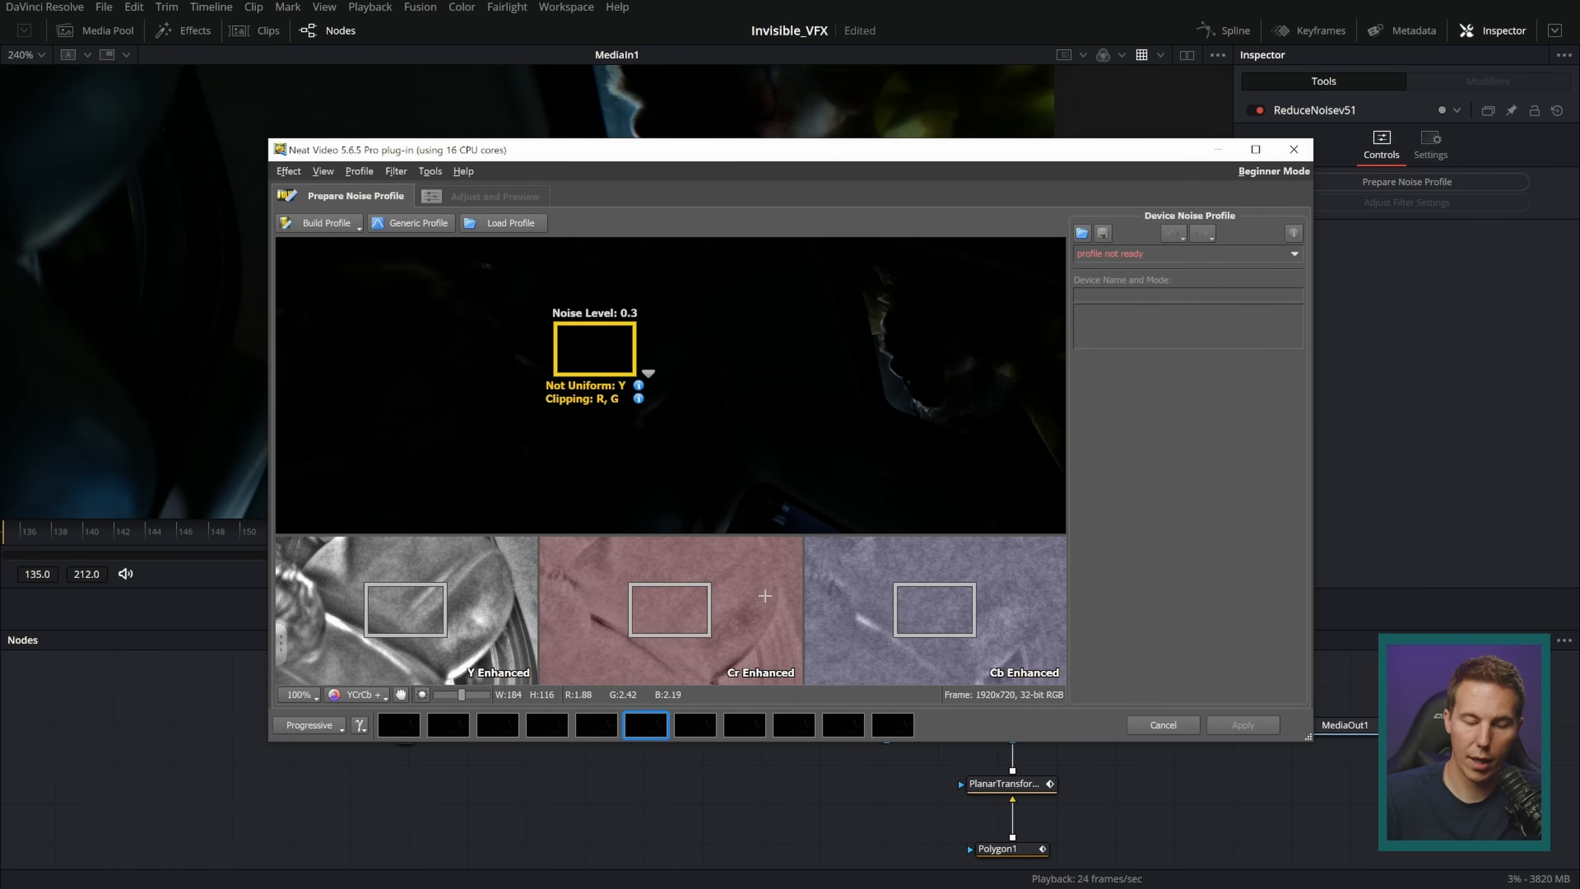
drag(708, 261, 797, 337)
drag(395, 626, 441, 553)
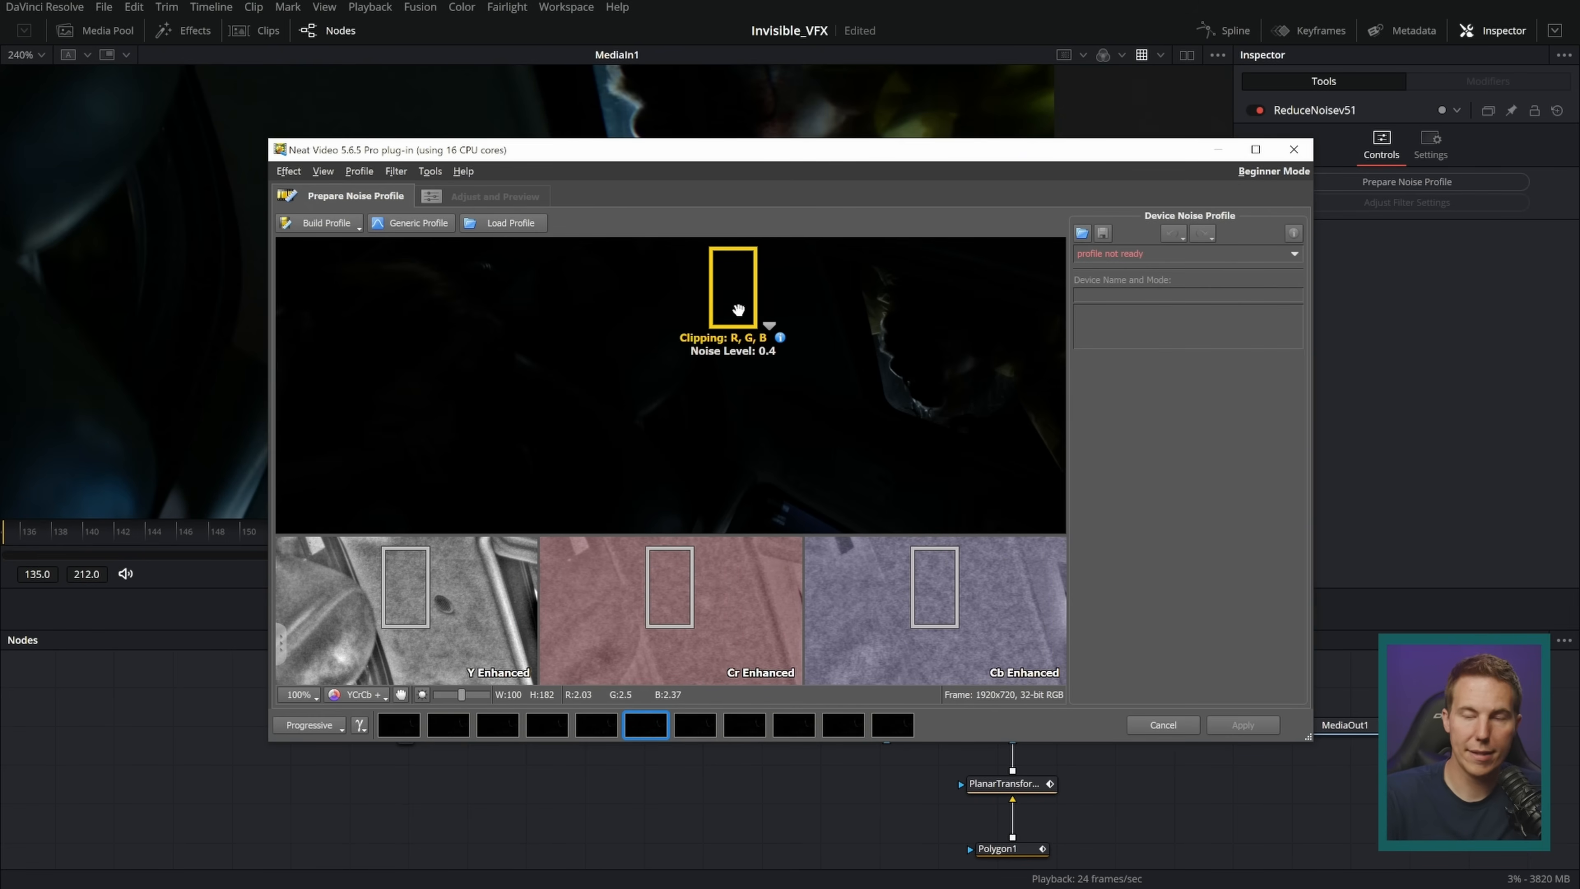
click(328, 227)
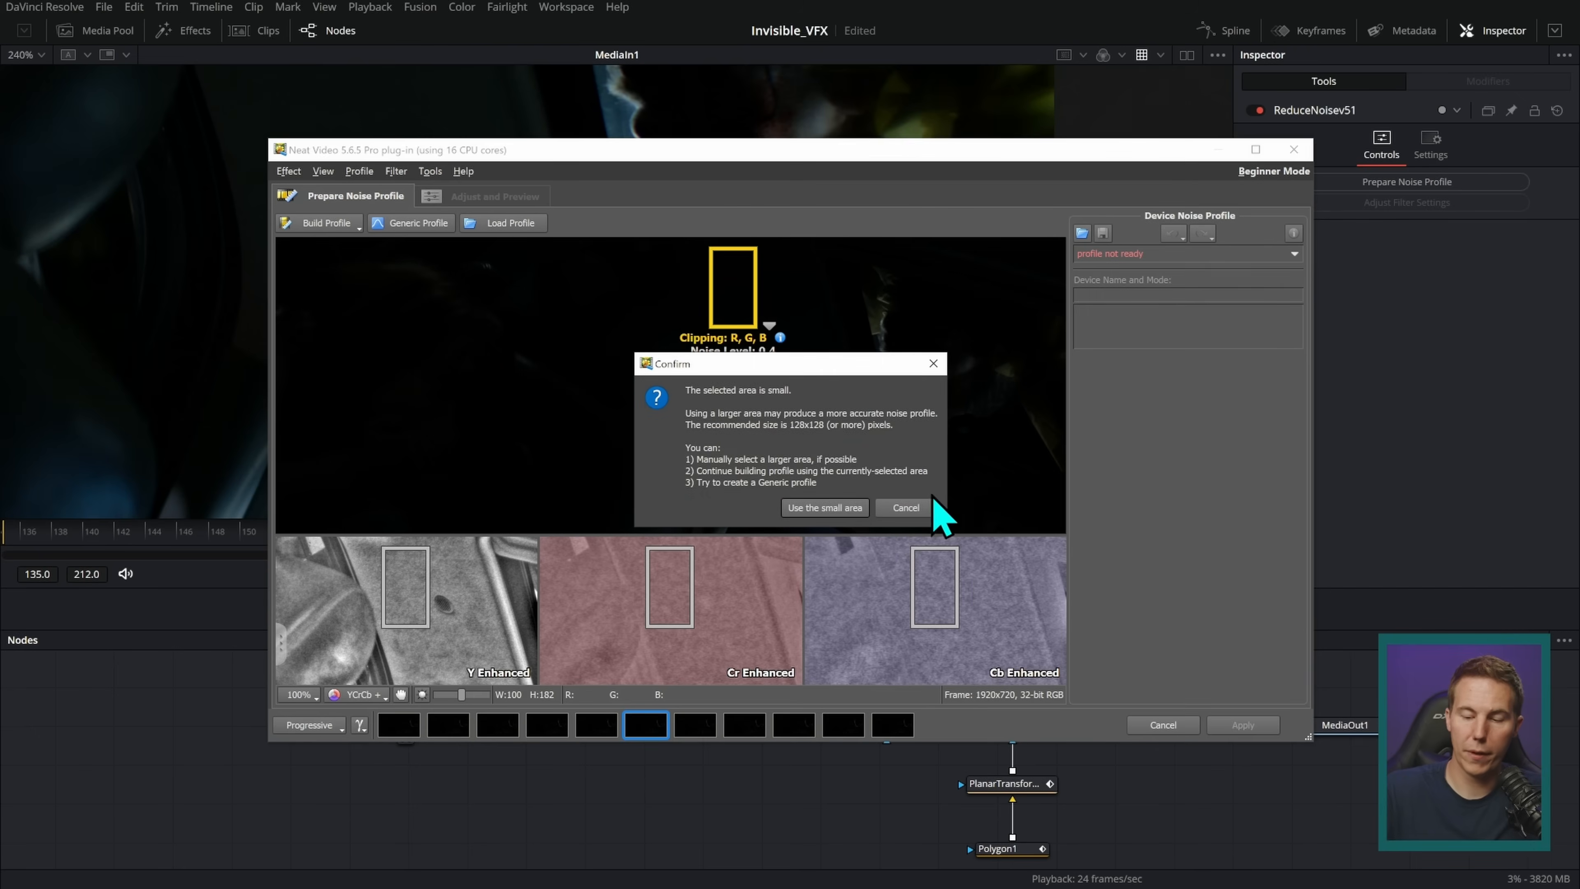
click(846, 510)
click(1242, 724)
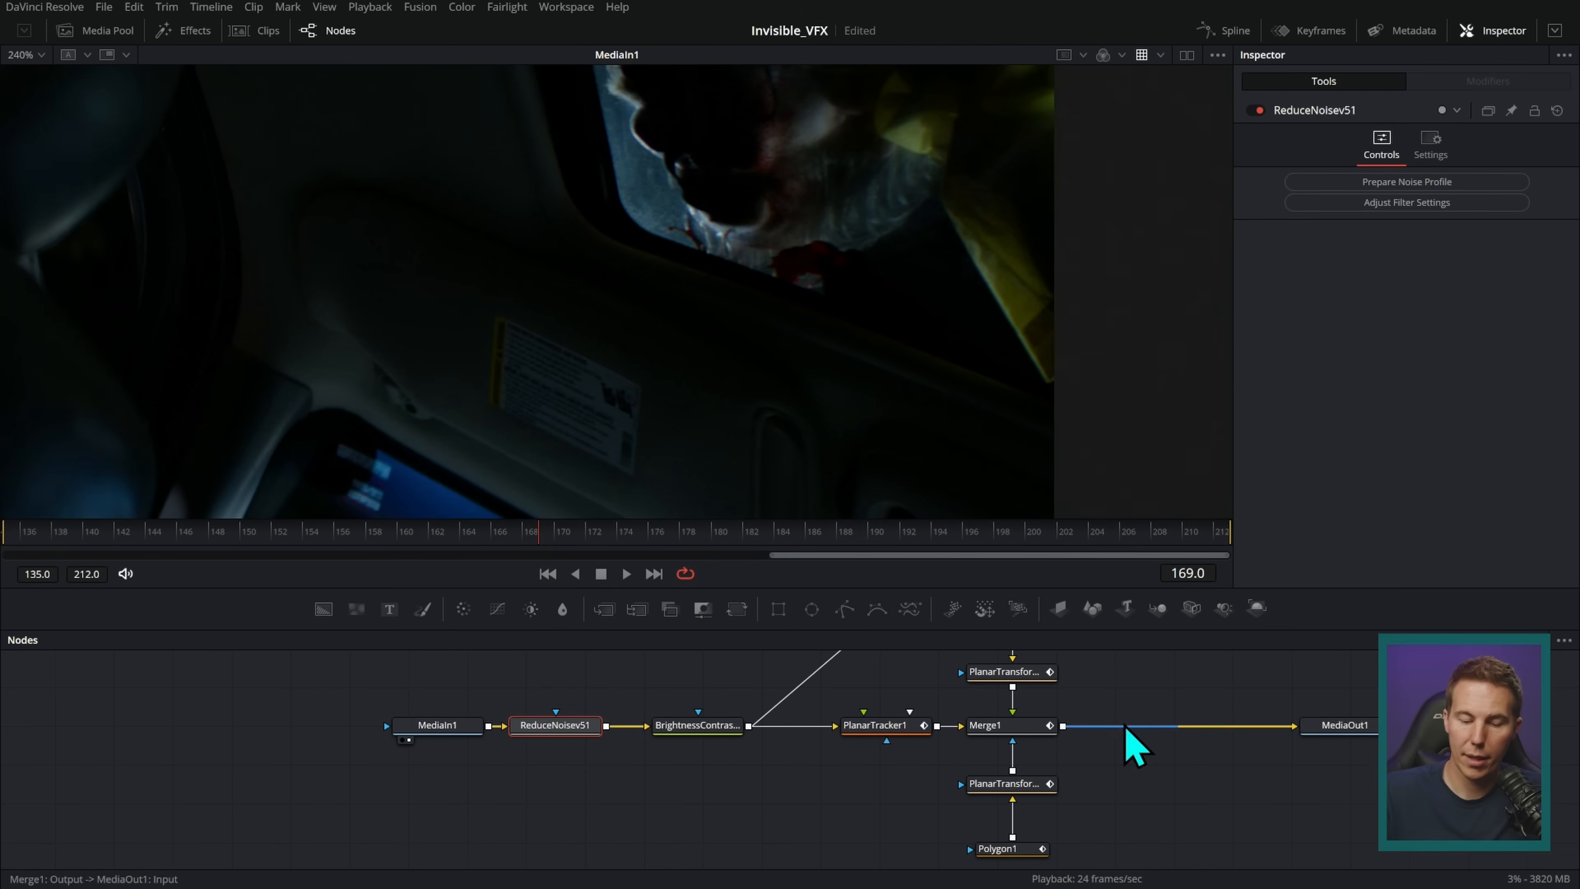
- View BrightnessContrast1's output and play the denoised footage close up around the sunroof frame
key(1)
scroll(846, 335, up, 4)
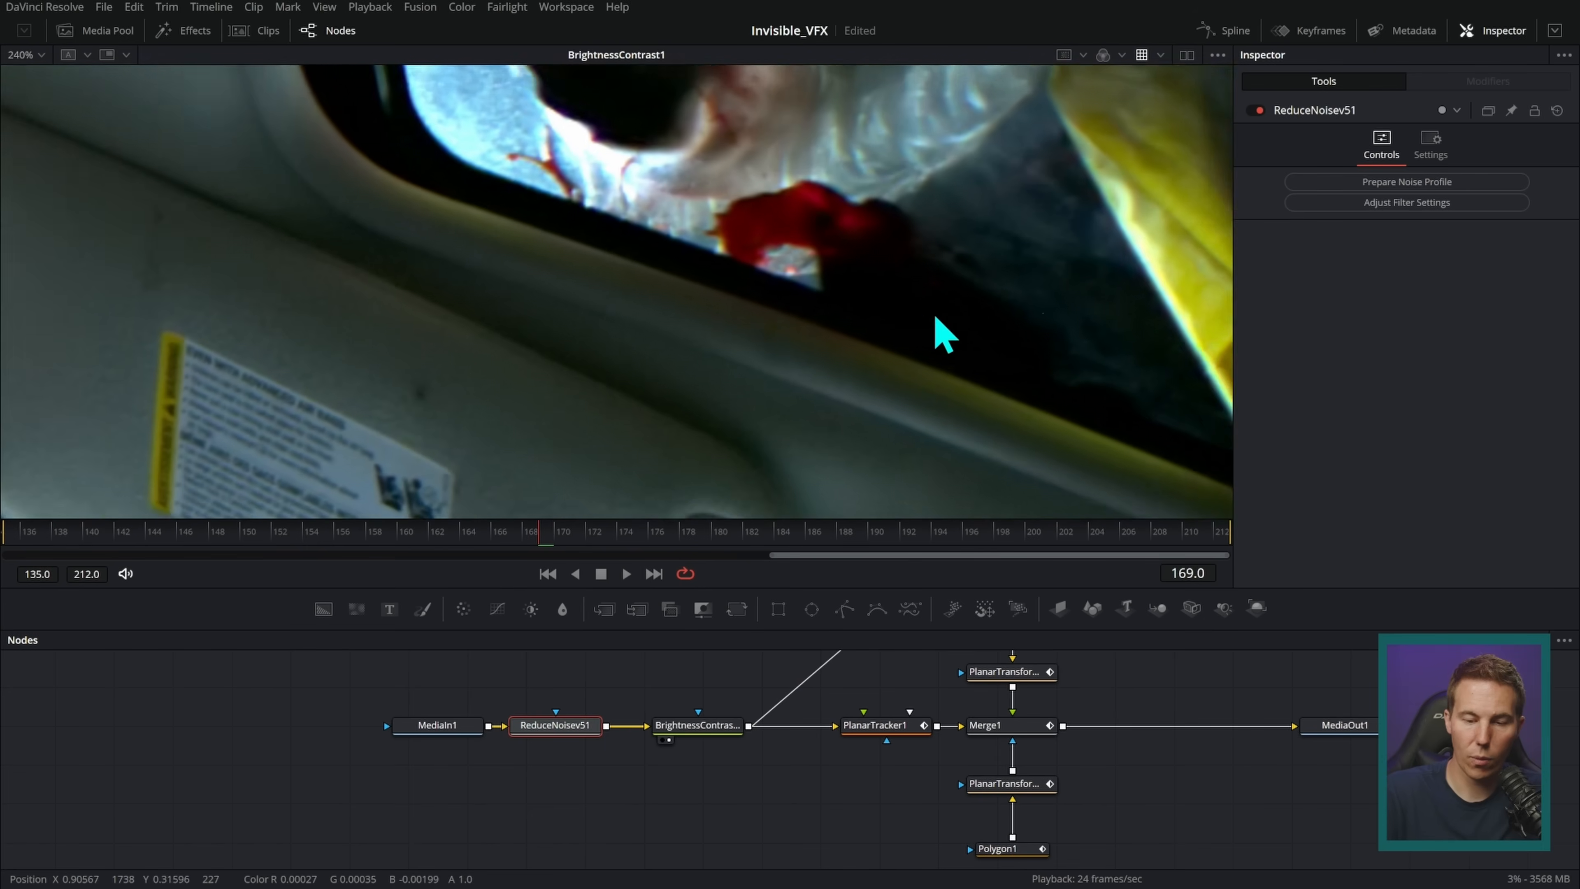
key(space)
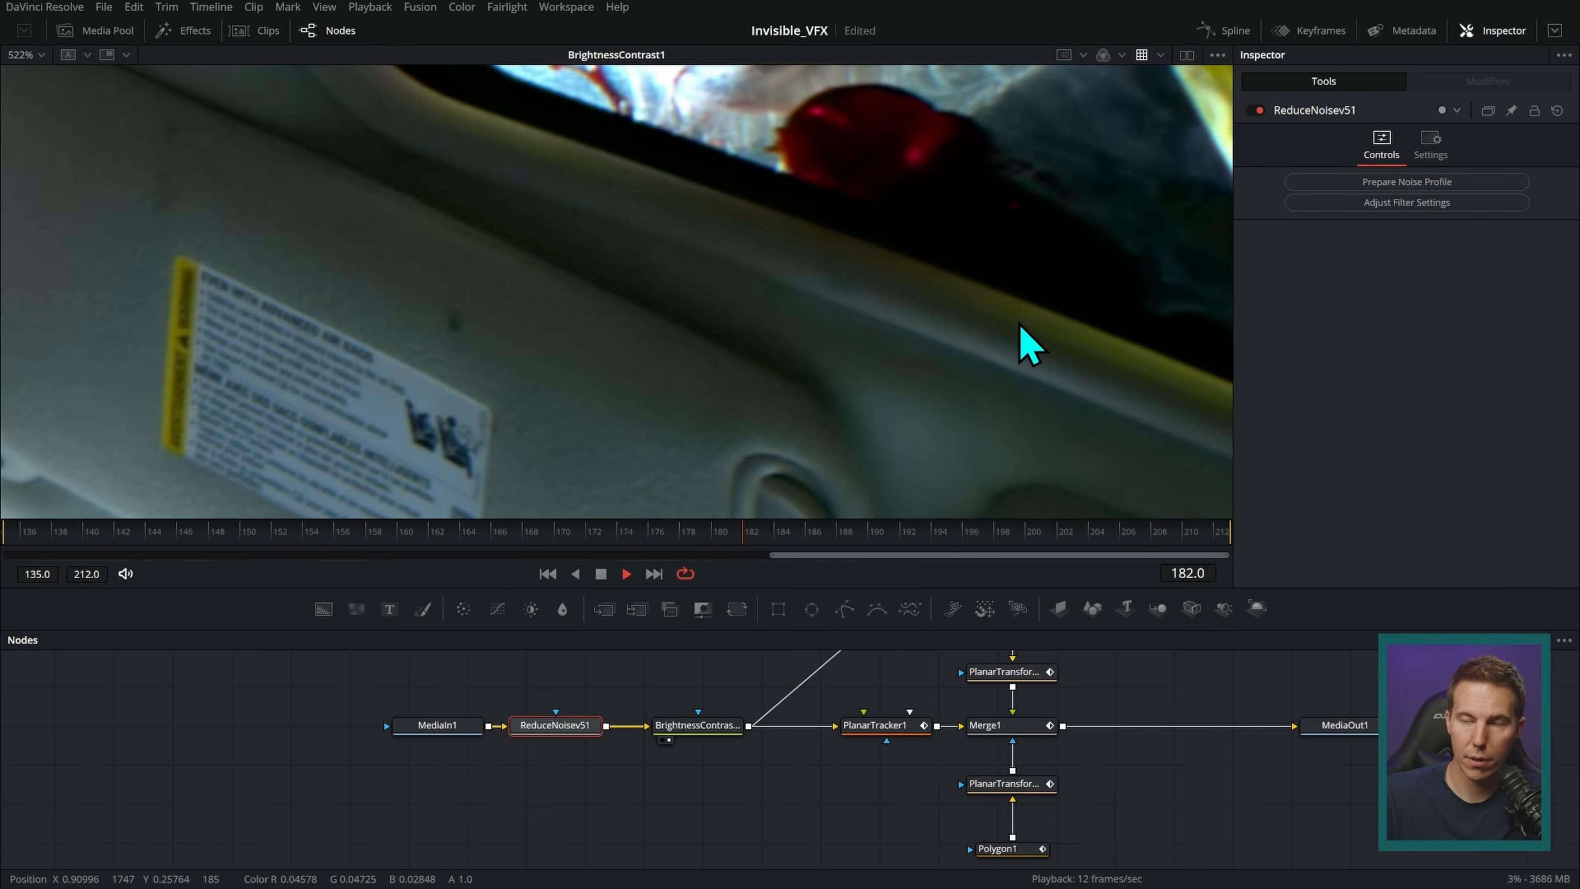
key(space)
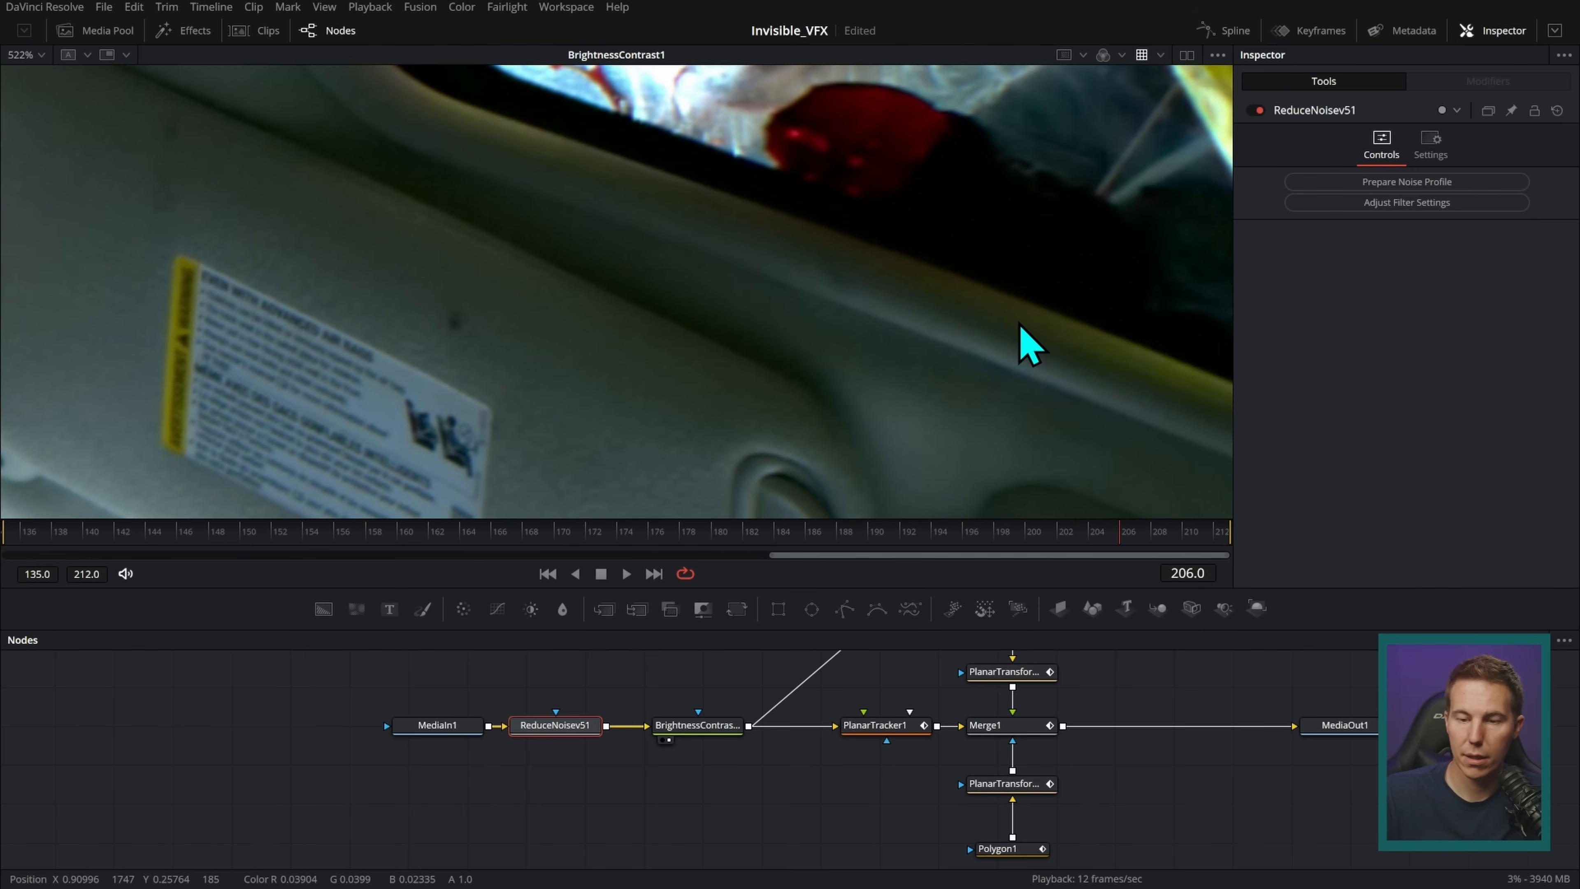
- Bypass ReduceNoisev51 and play the magnified grain, re-enabling the node to compare the noise
click(1252, 110)
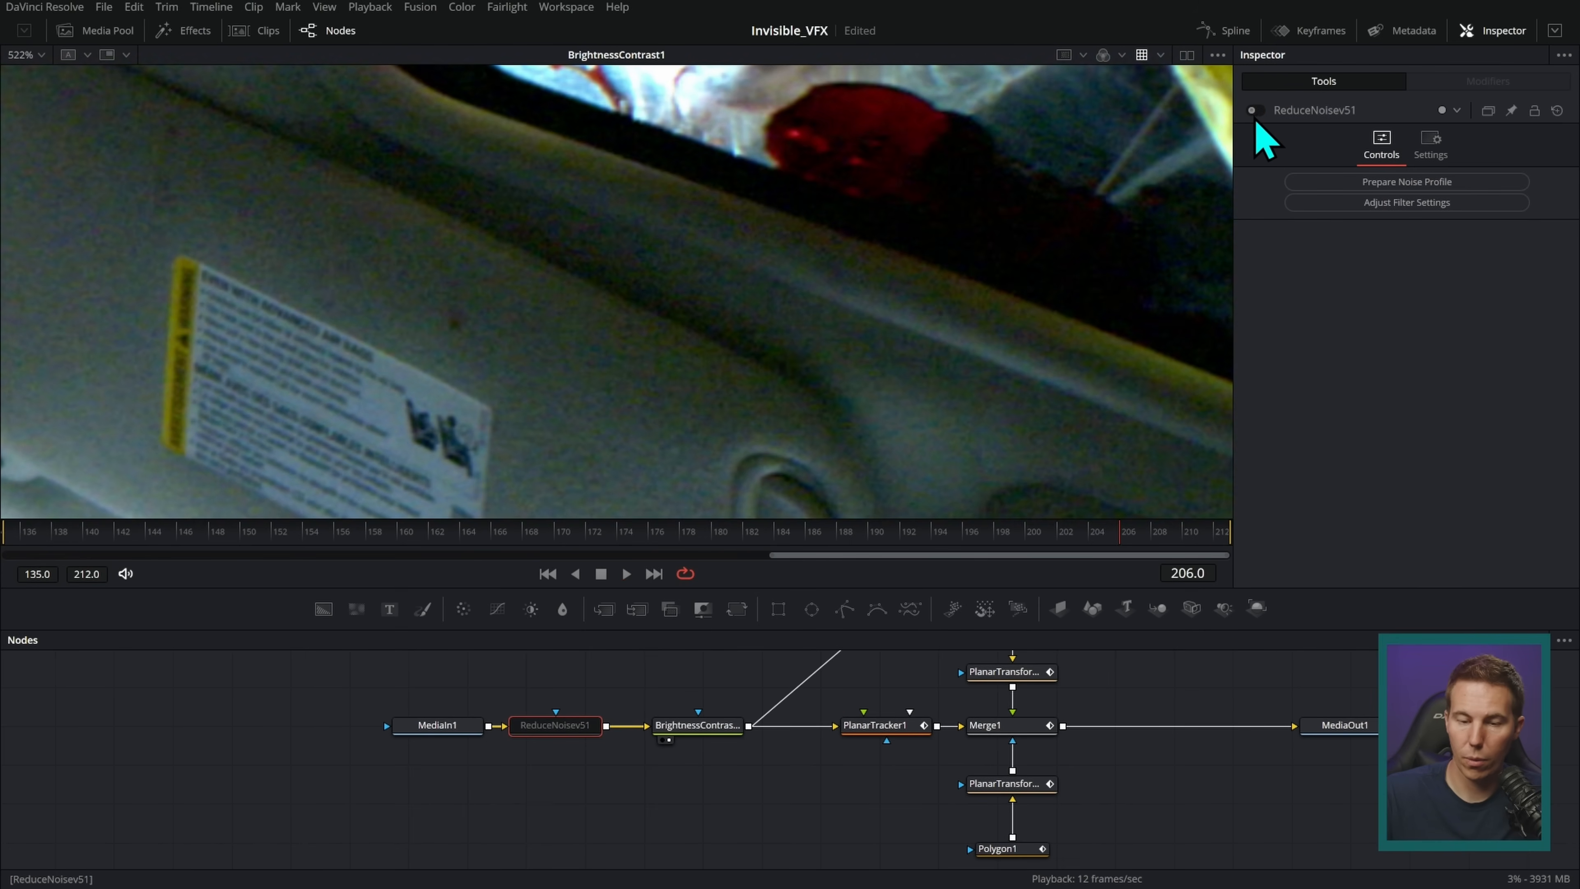
key(space)
scroll(964, 367, up, 6)
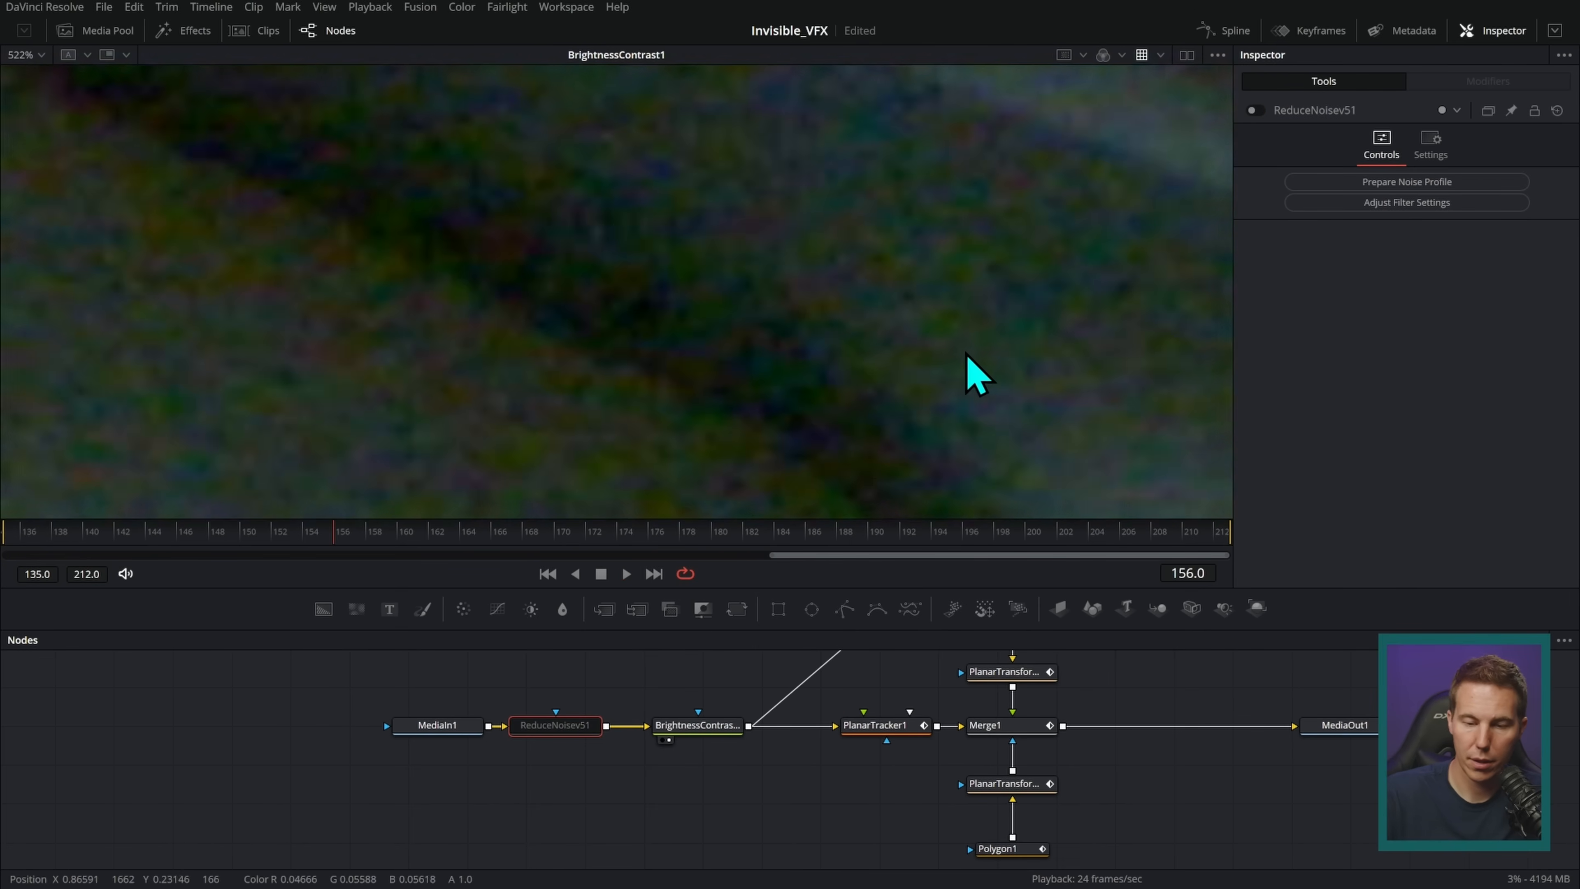
key(space)
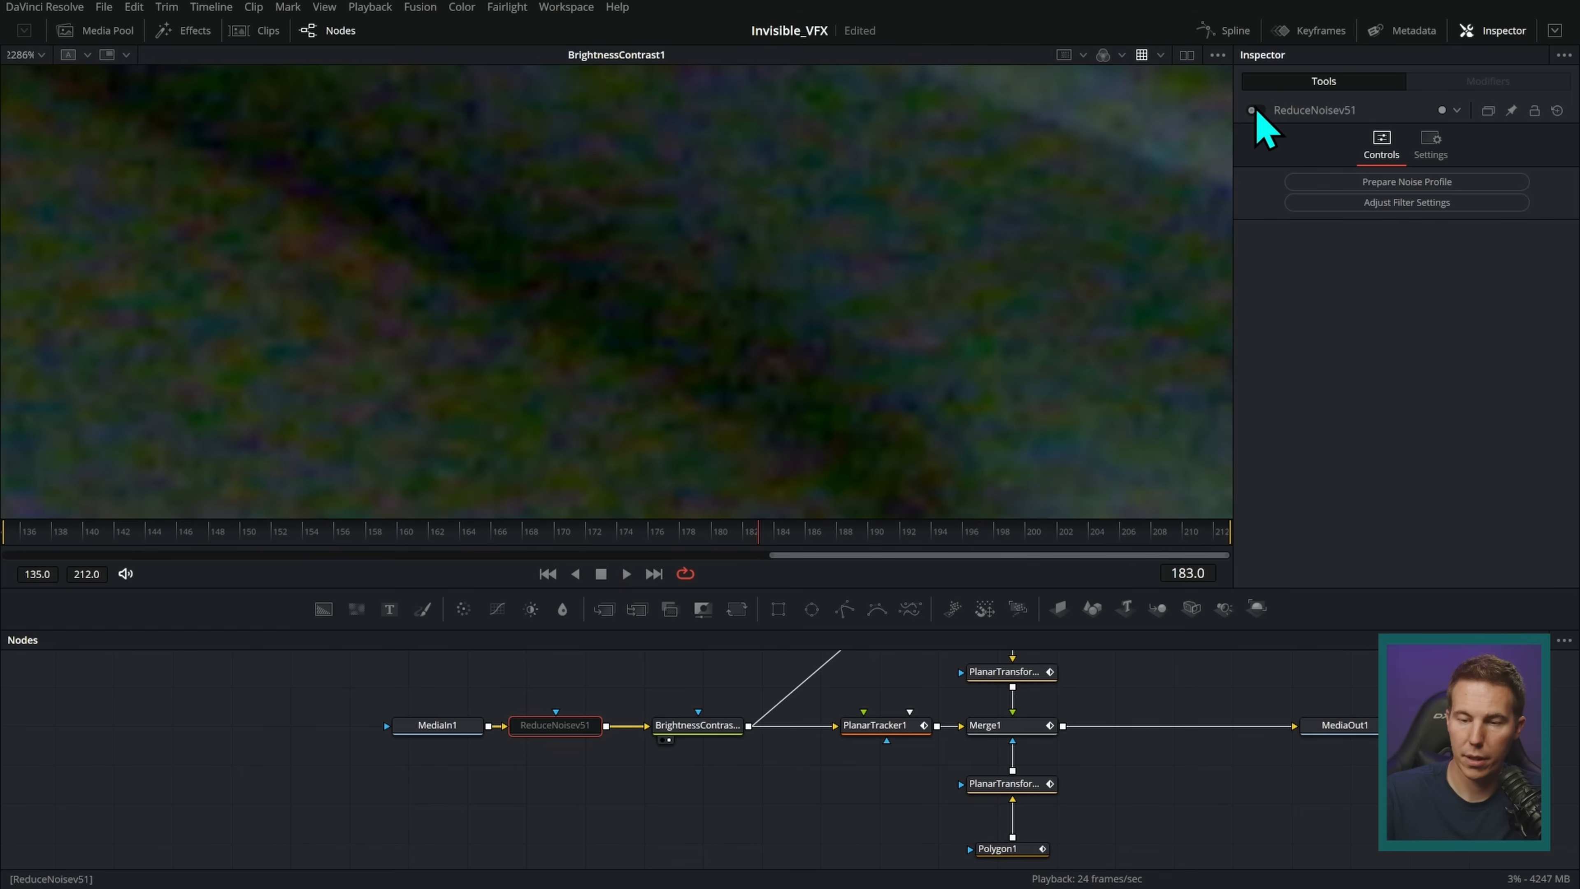
click(1254, 110)
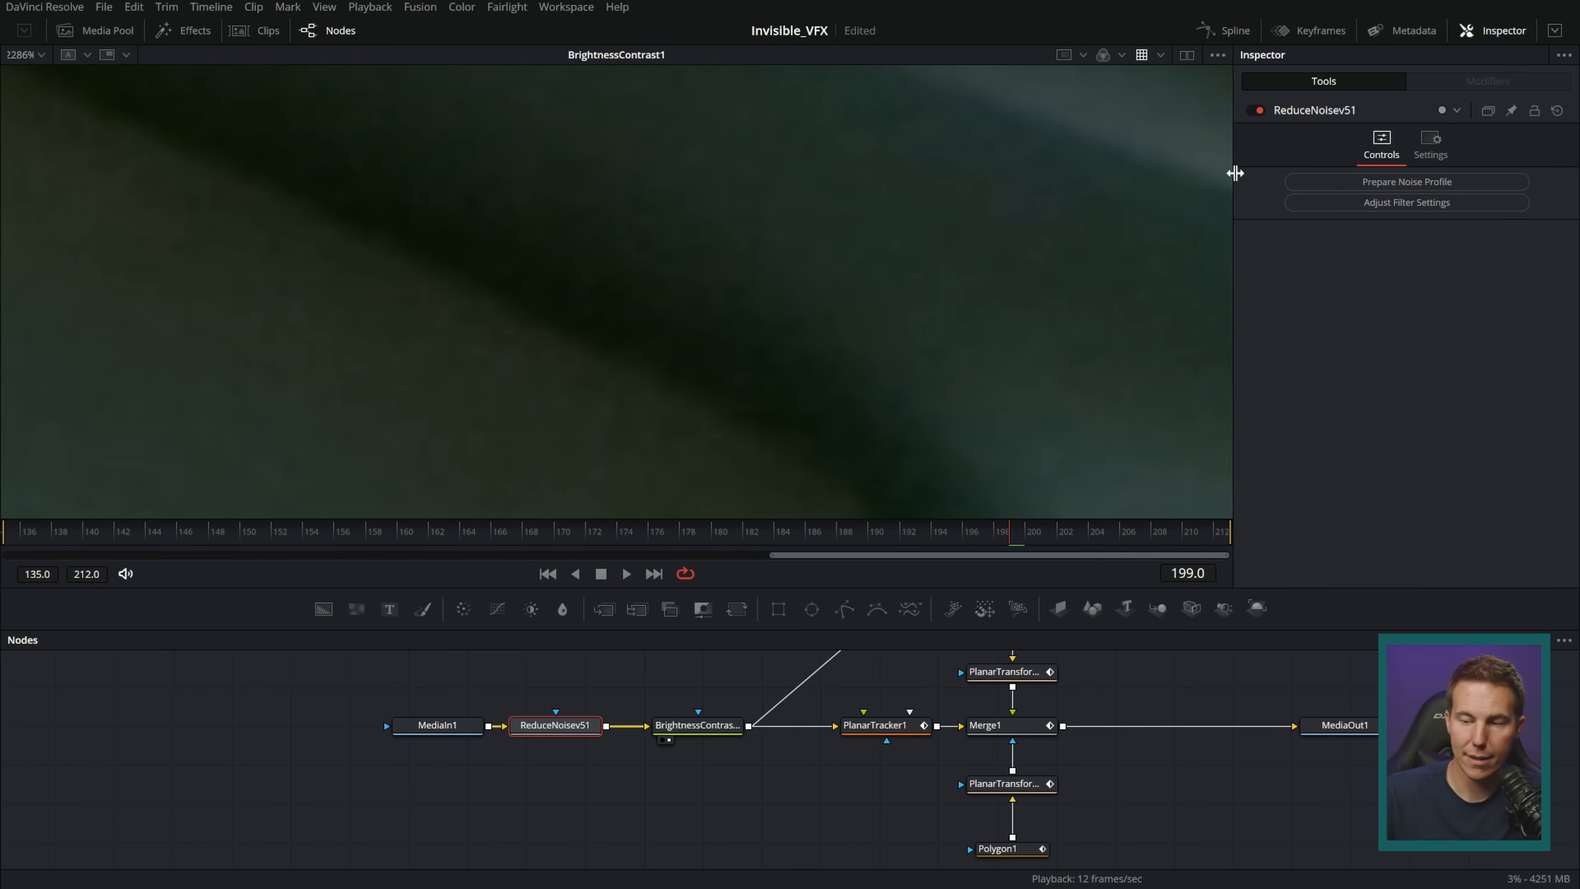
- Play the denoised shot in a wider view and toggle ReduceNoisev51 off and on to compare the overall picture
key(ctrl+f)
key(space)
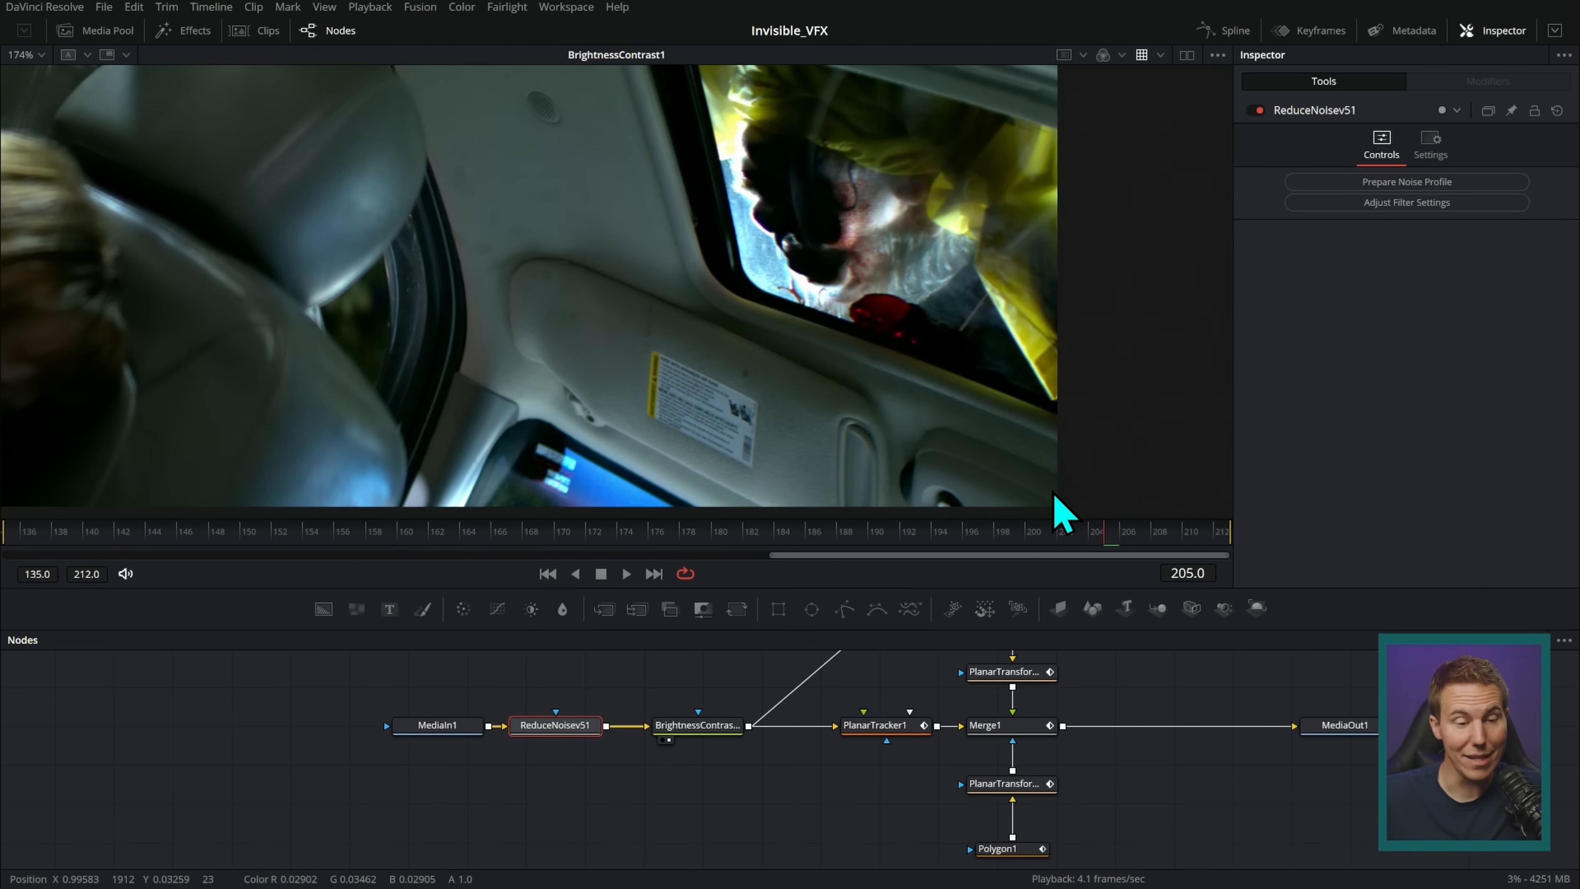
scroll(899, 378, down, 3)
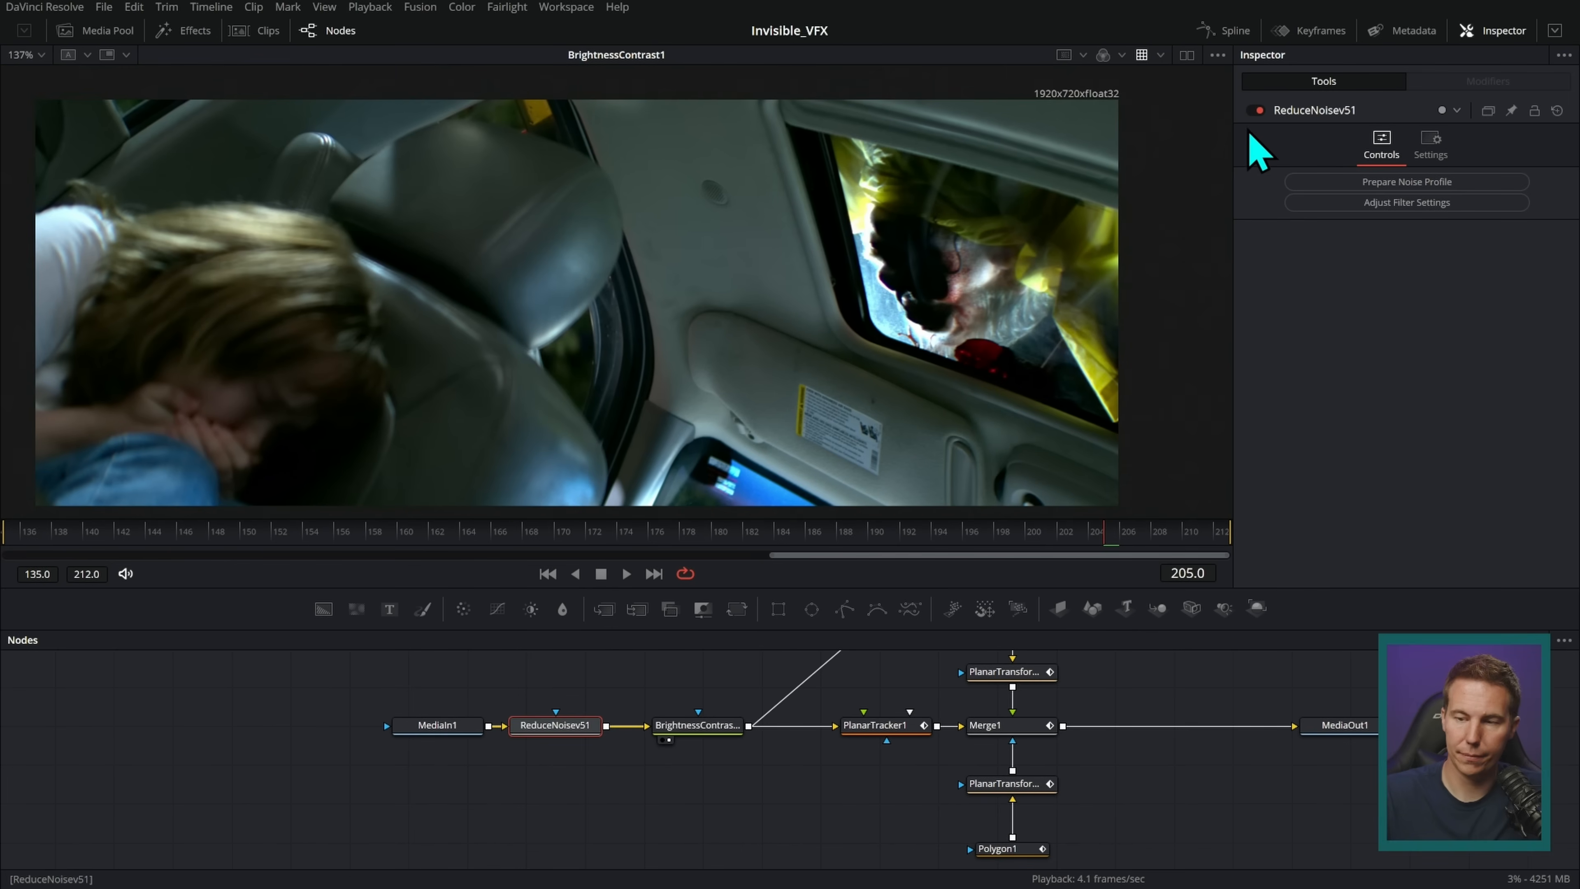
click(1254, 111)
click(1252, 110)
scroll(996, 417, up, 2)
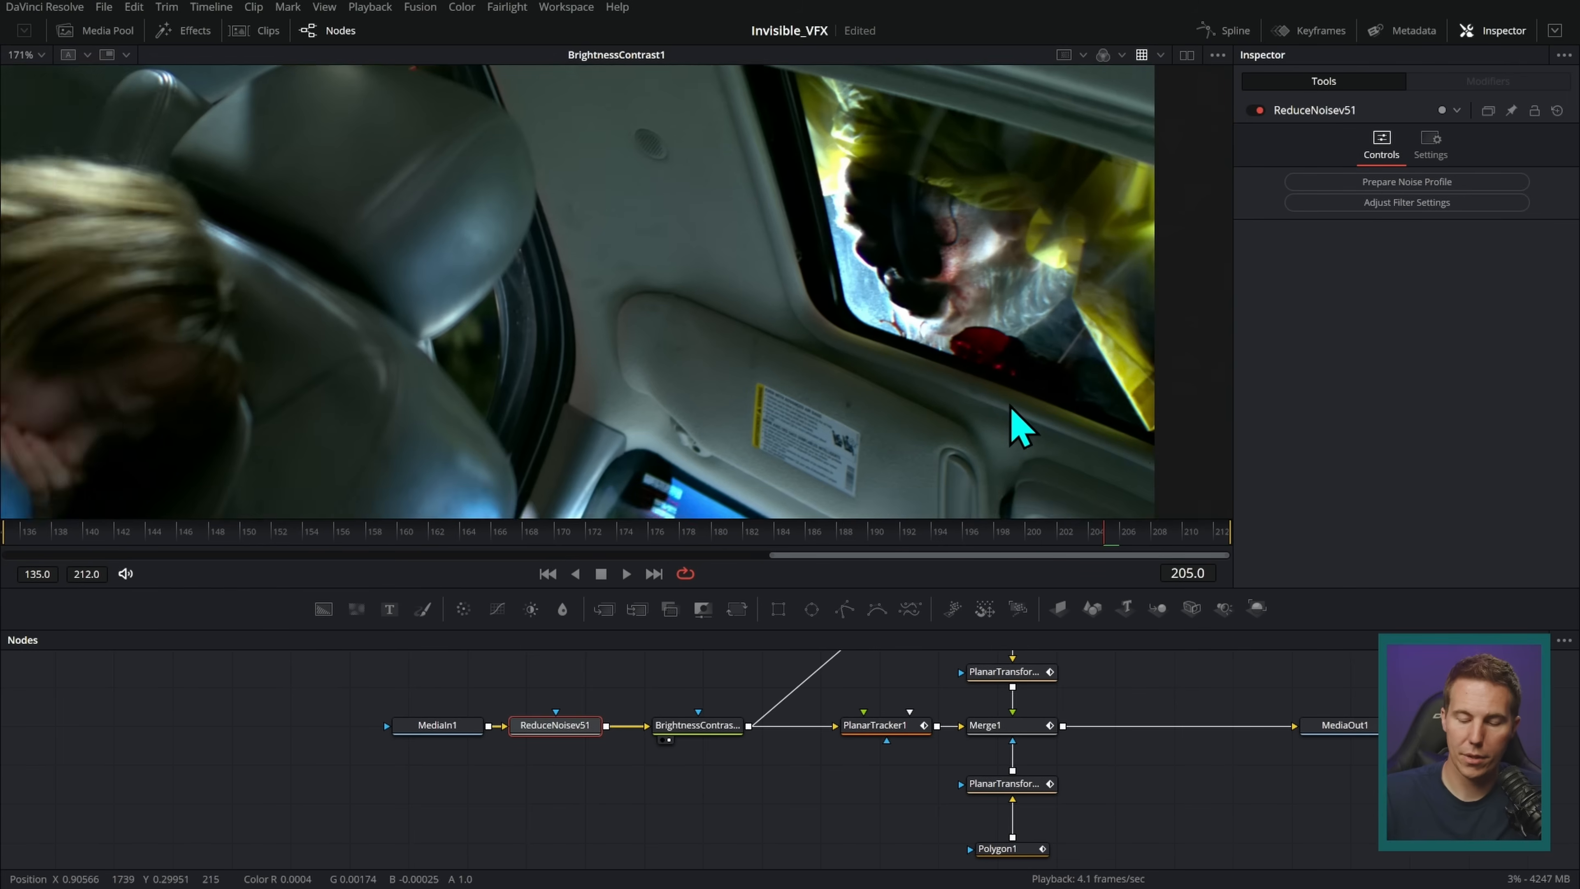
- View Merge1's output in the blue channel only and play it close up to inspect the denoised patch edges
drag(1015, 424, 888, 419)
drag(1196, 678, 1042, 707)
key(2)
scroll(970, 353, up, 3)
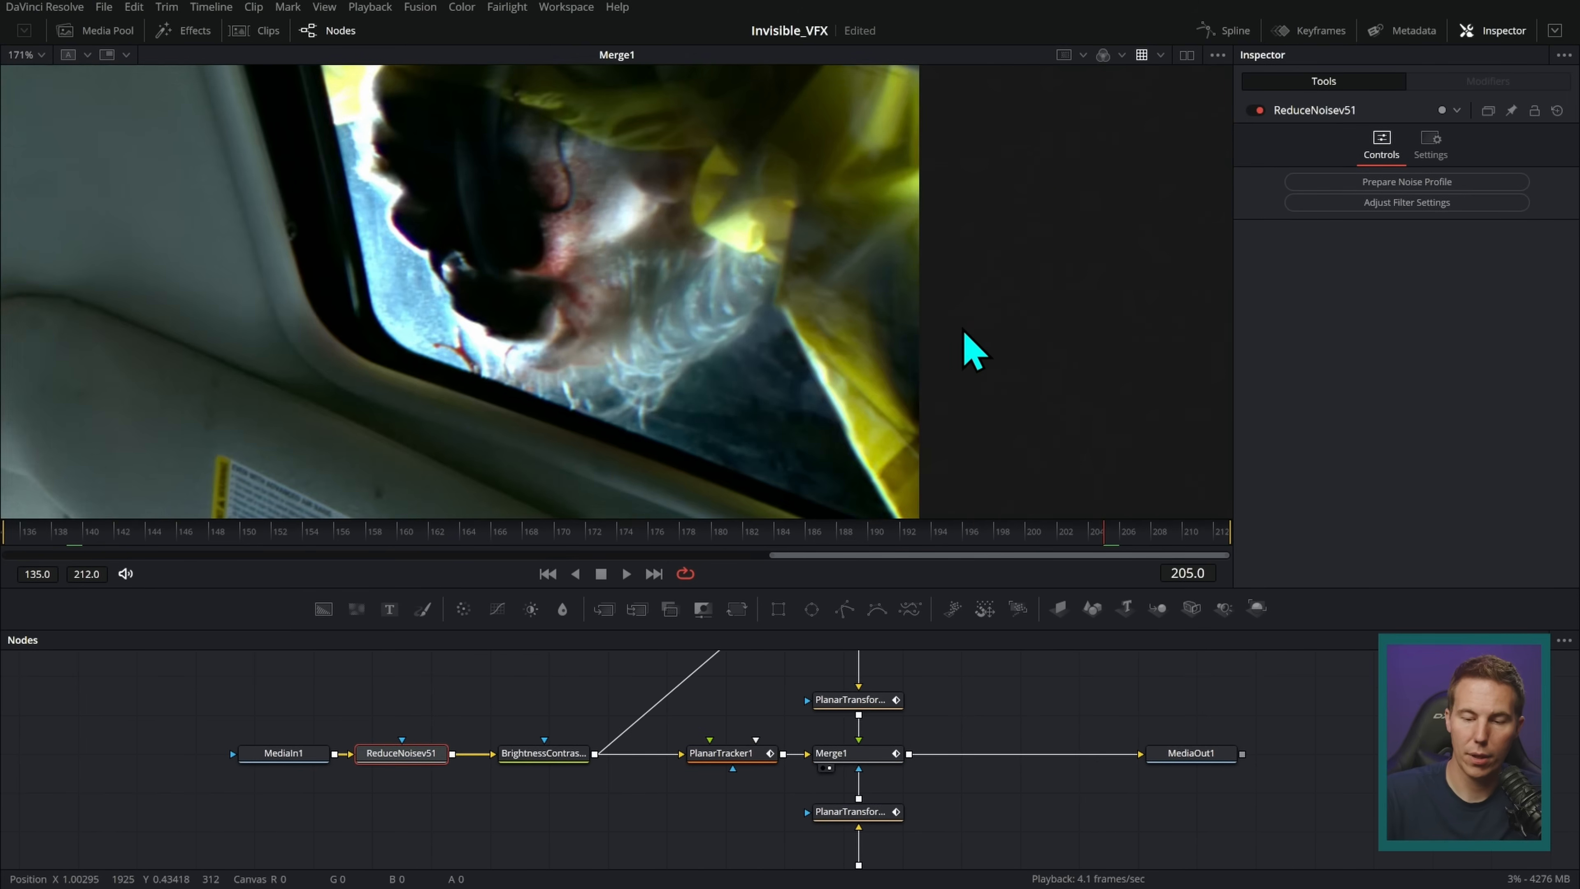
click(1103, 54)
click(1129, 152)
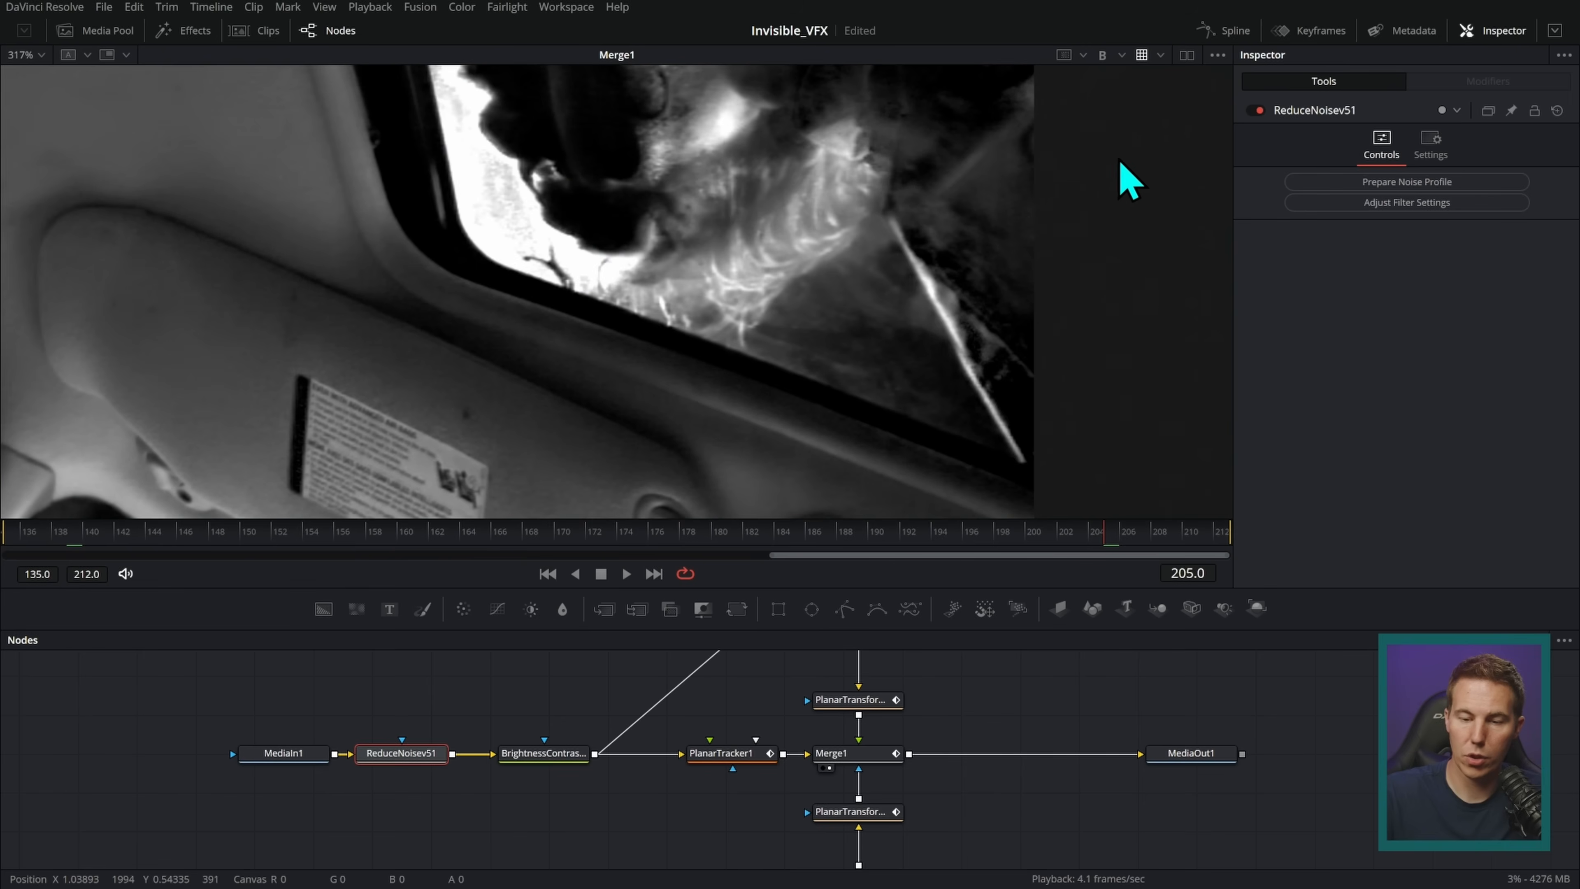
scroll(1095, 352, up, 2)
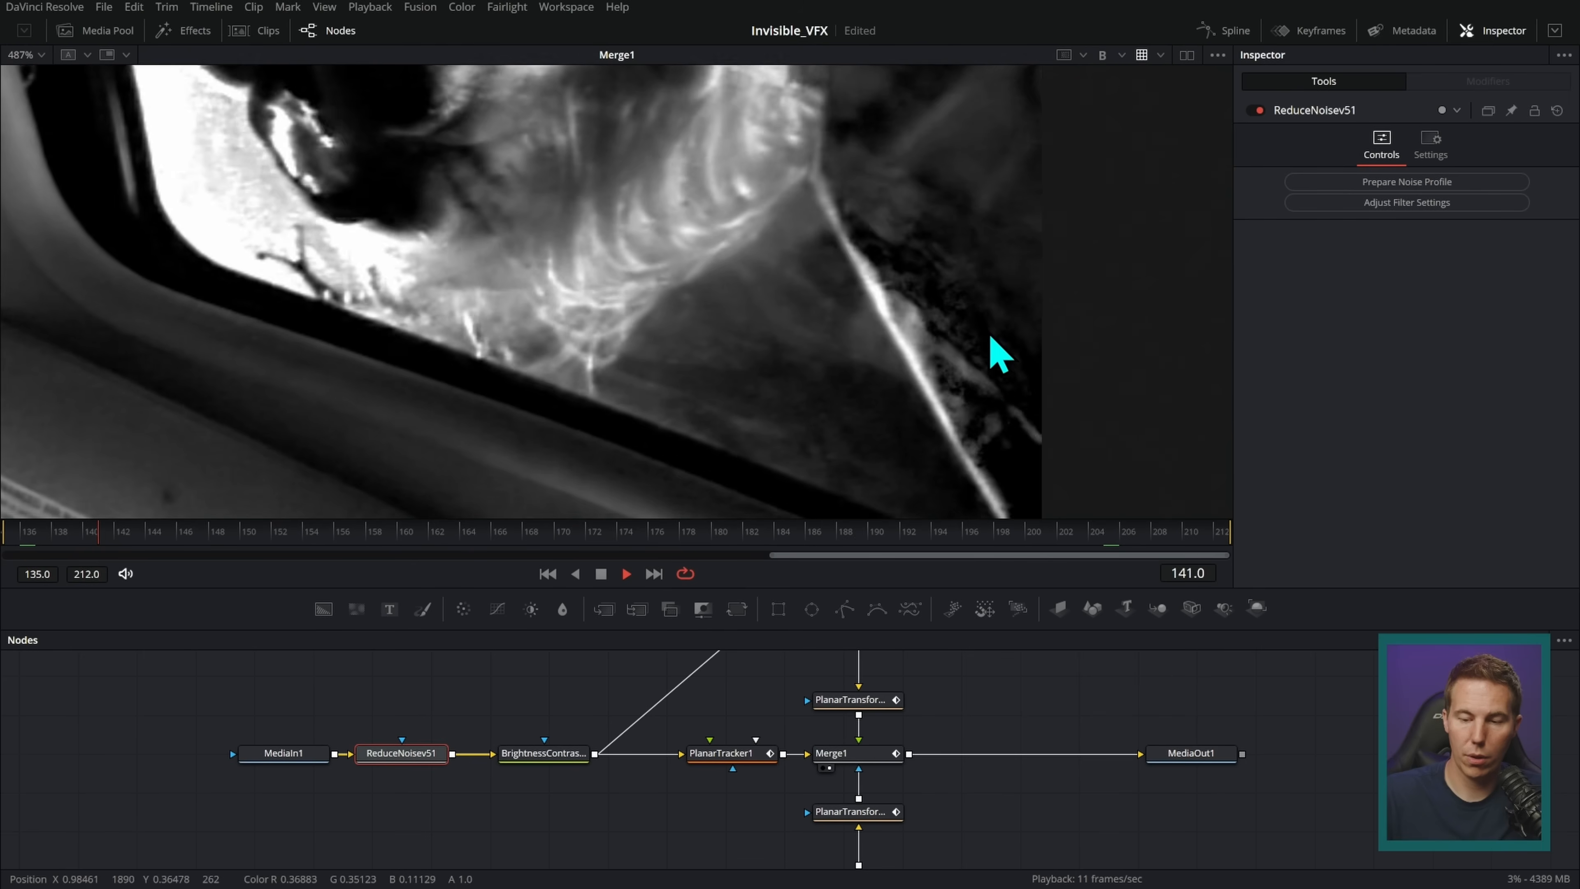
drag(998, 364, 1048, 248)
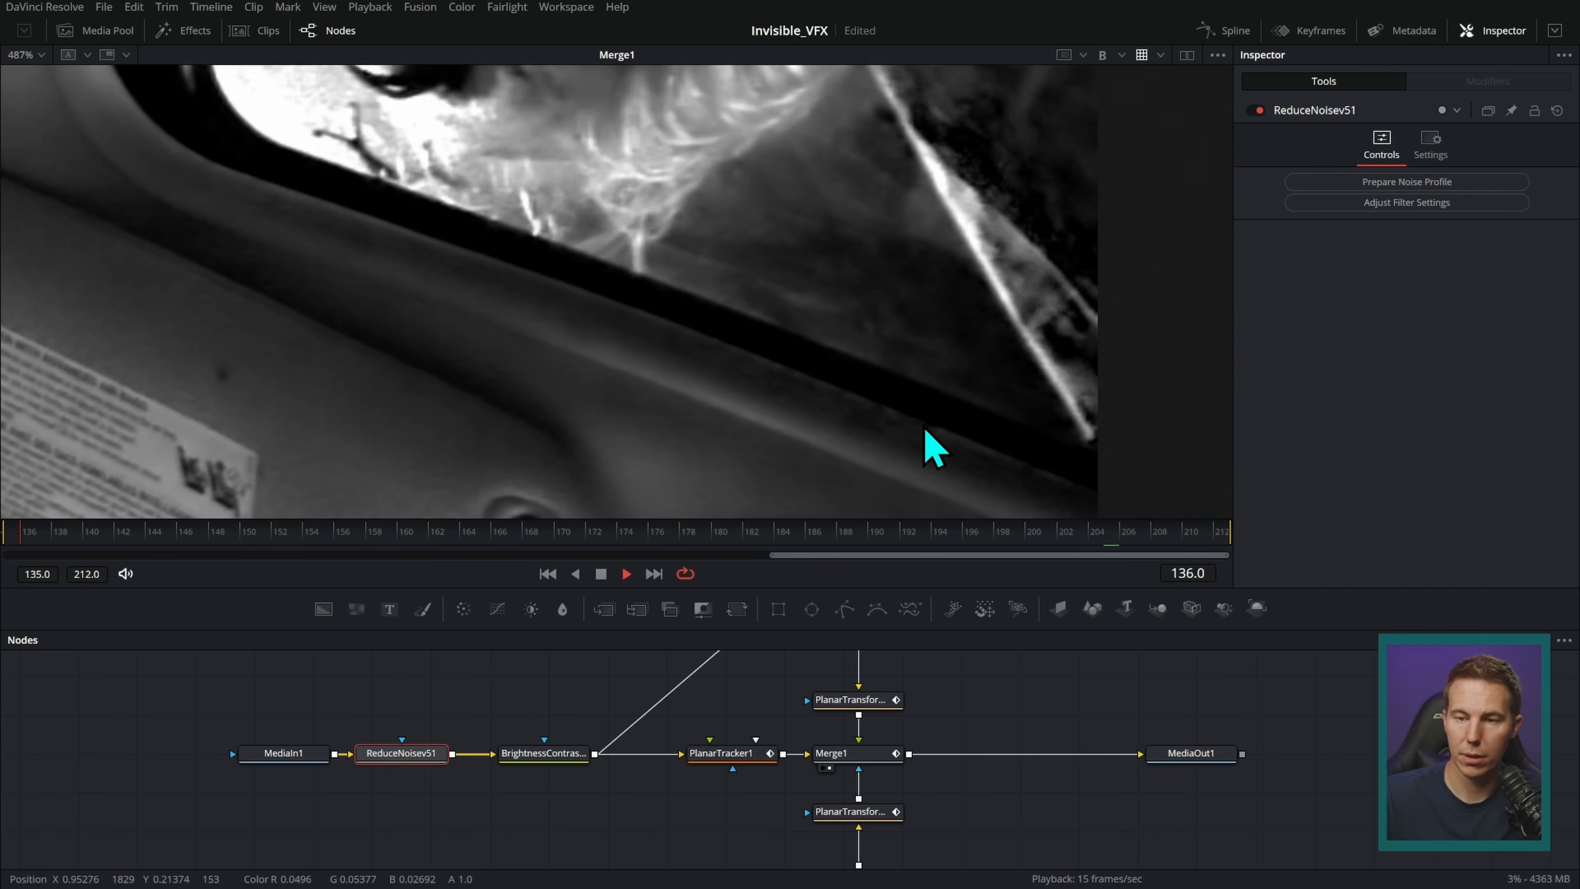
- Return the Merge1 view to full colour and check the denoised patch at a lower magnification
click(1121, 55)
click(1126, 79)
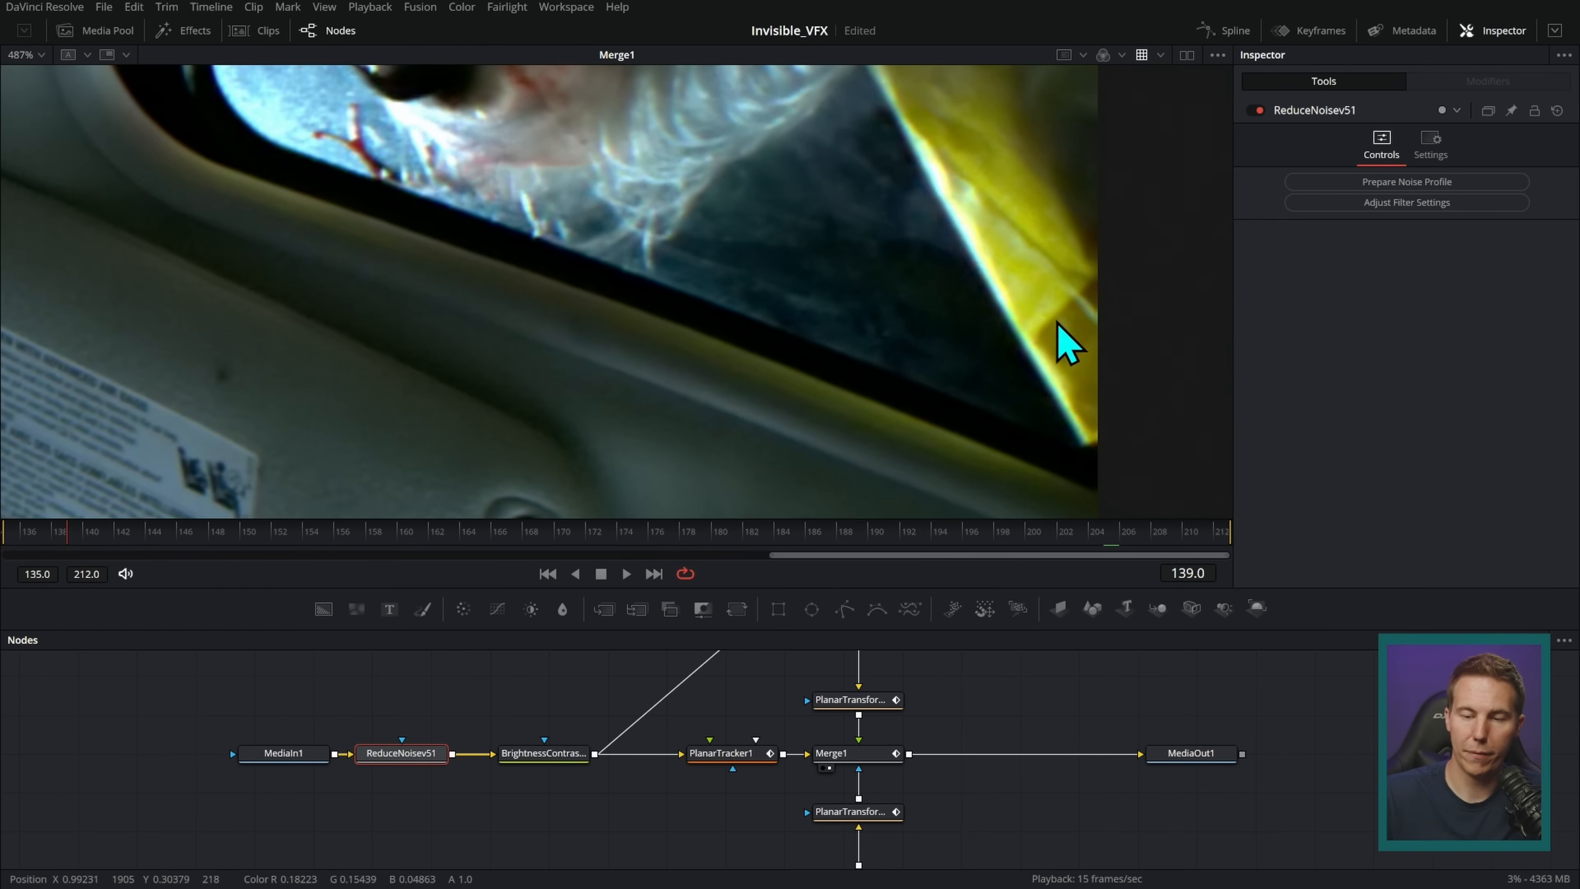
scroll(1057, 349, down, 3)
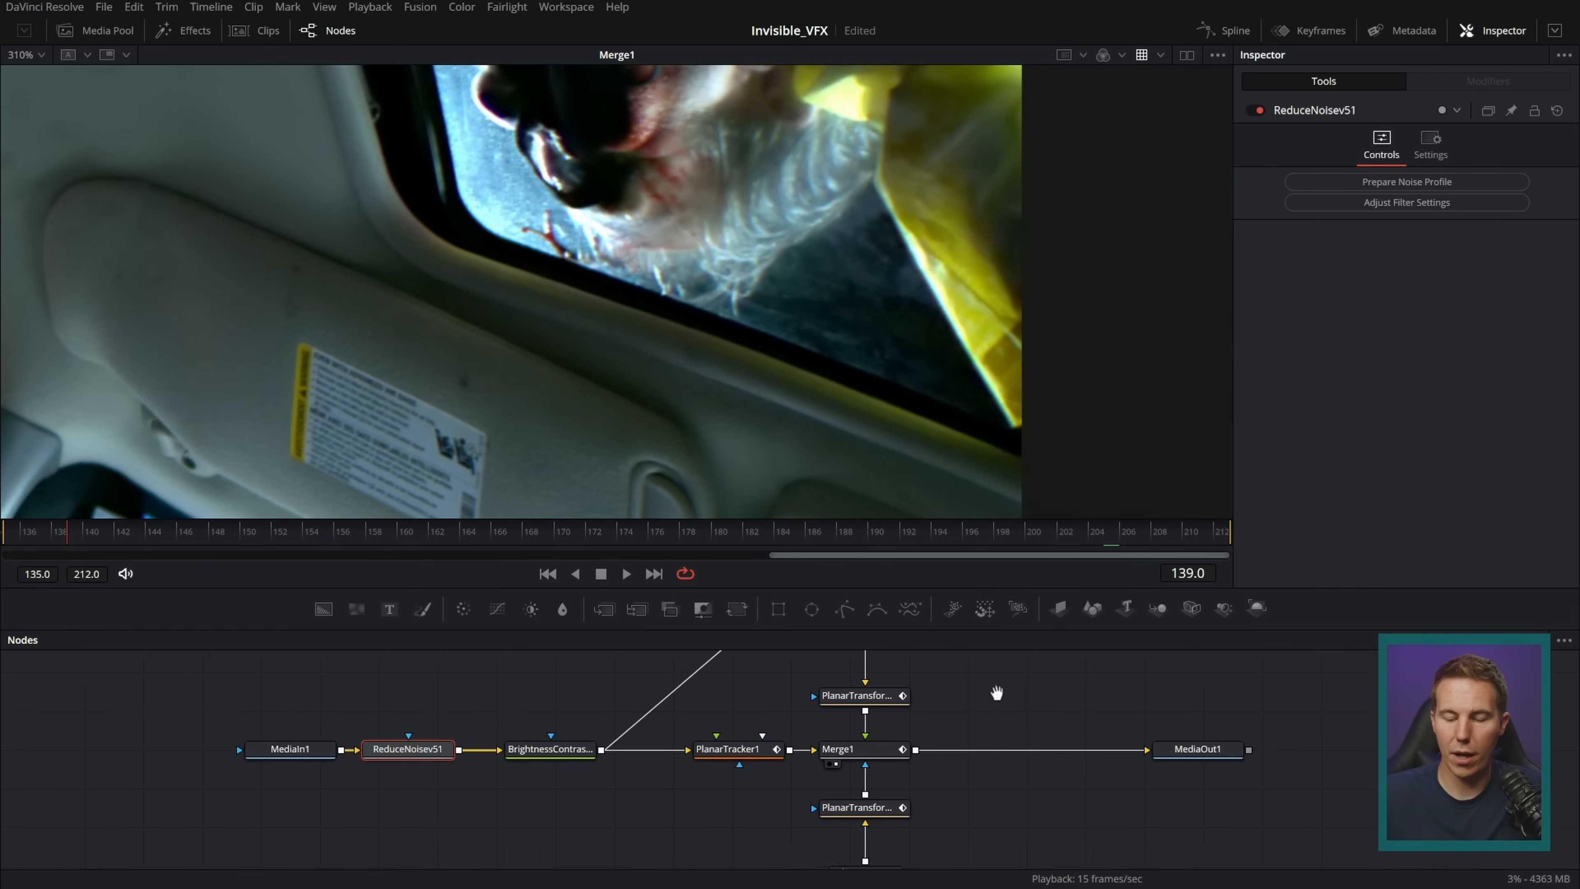
- Add a Grain node directly after Merge1 and show its output in the viewer
drag(998, 695, 931, 714)
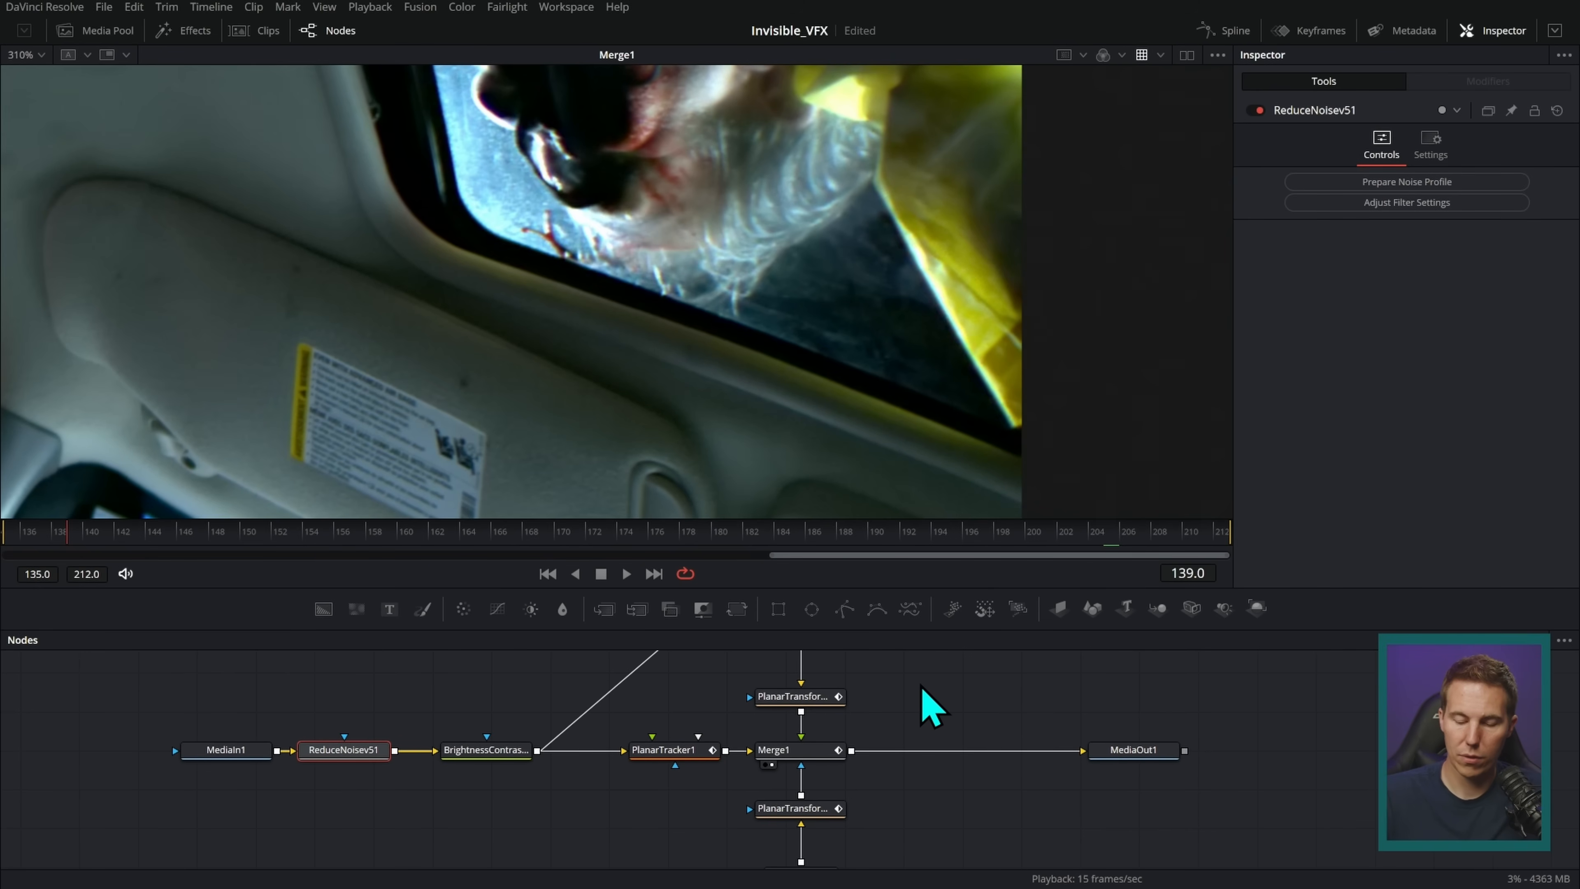
drag(989, 725, 958, 716)
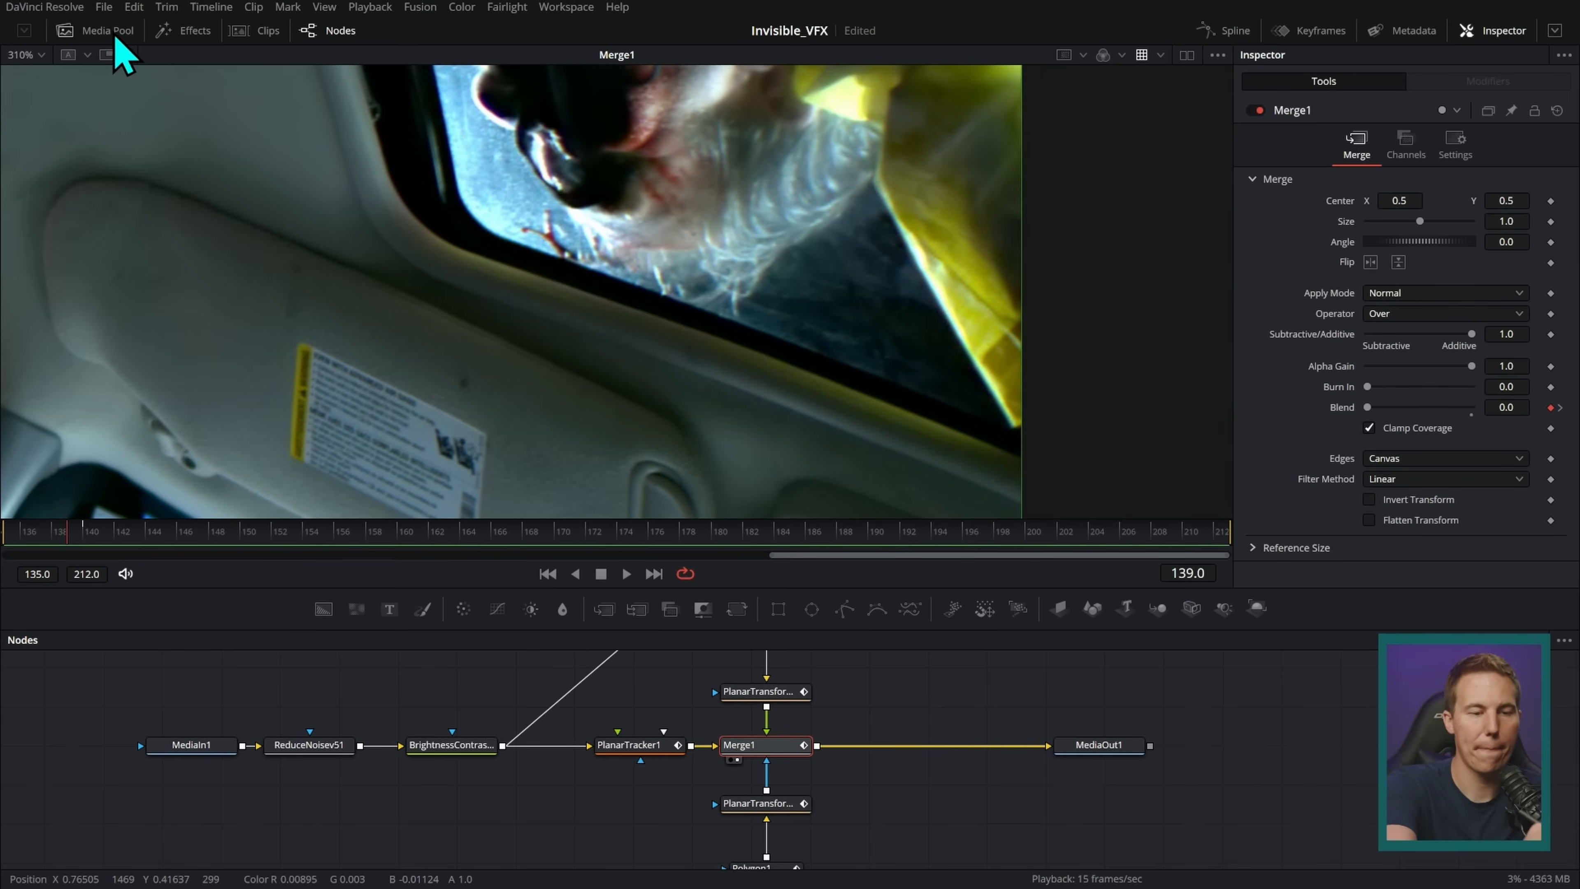
key(shift+space)
text(reduc)
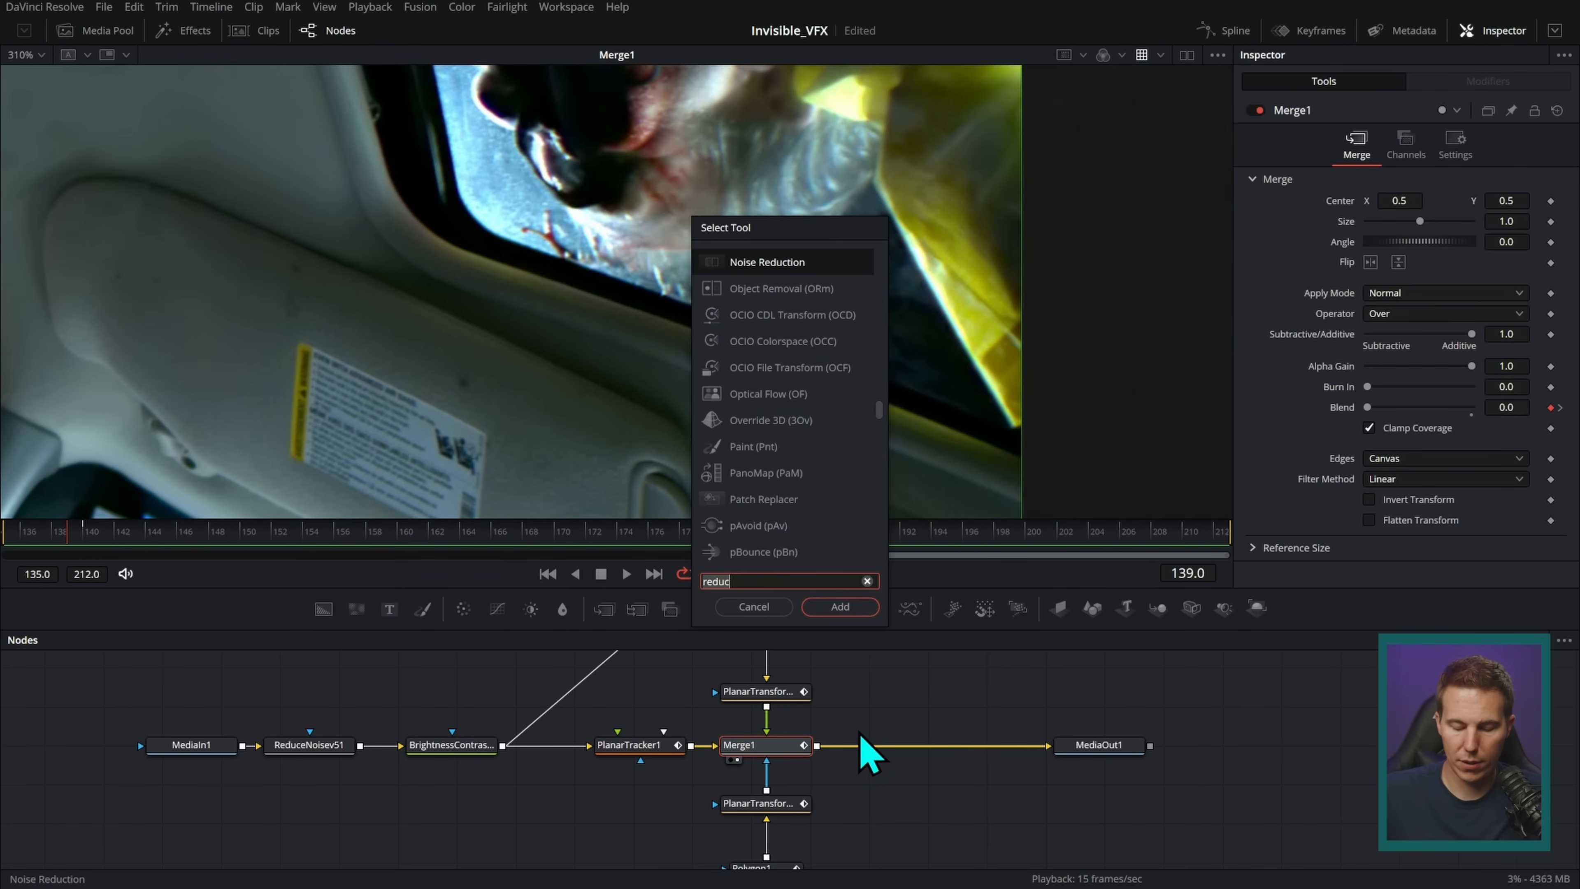
key(BackSpace)
key(BackSpace)
key(BackSpace)
key(BackSpace)
key(BackSpace)
text(grain)
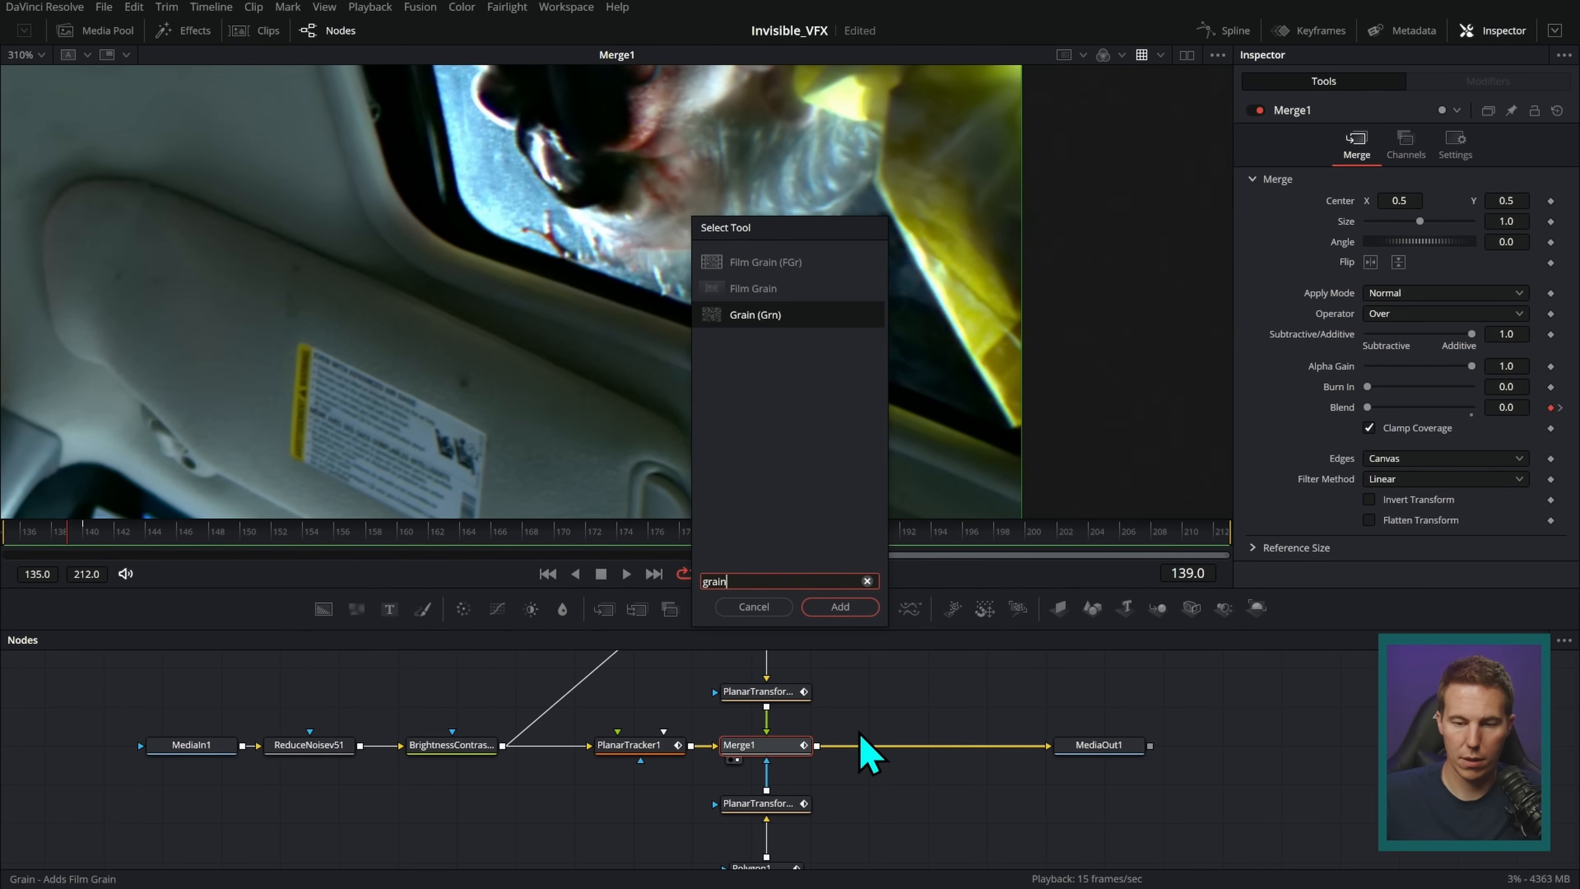
key(Return)
key(1)
- Set Grain1's grain size to 1.19, power to 1.1 and softness to 3.9, and play the shot to judge the grain
mouse_move(1420, 284)
mouse_down()
mouse_move(1360, 290)
mouse_move(1403, 298)
mouse_move(1421, 274)
mouse_up()
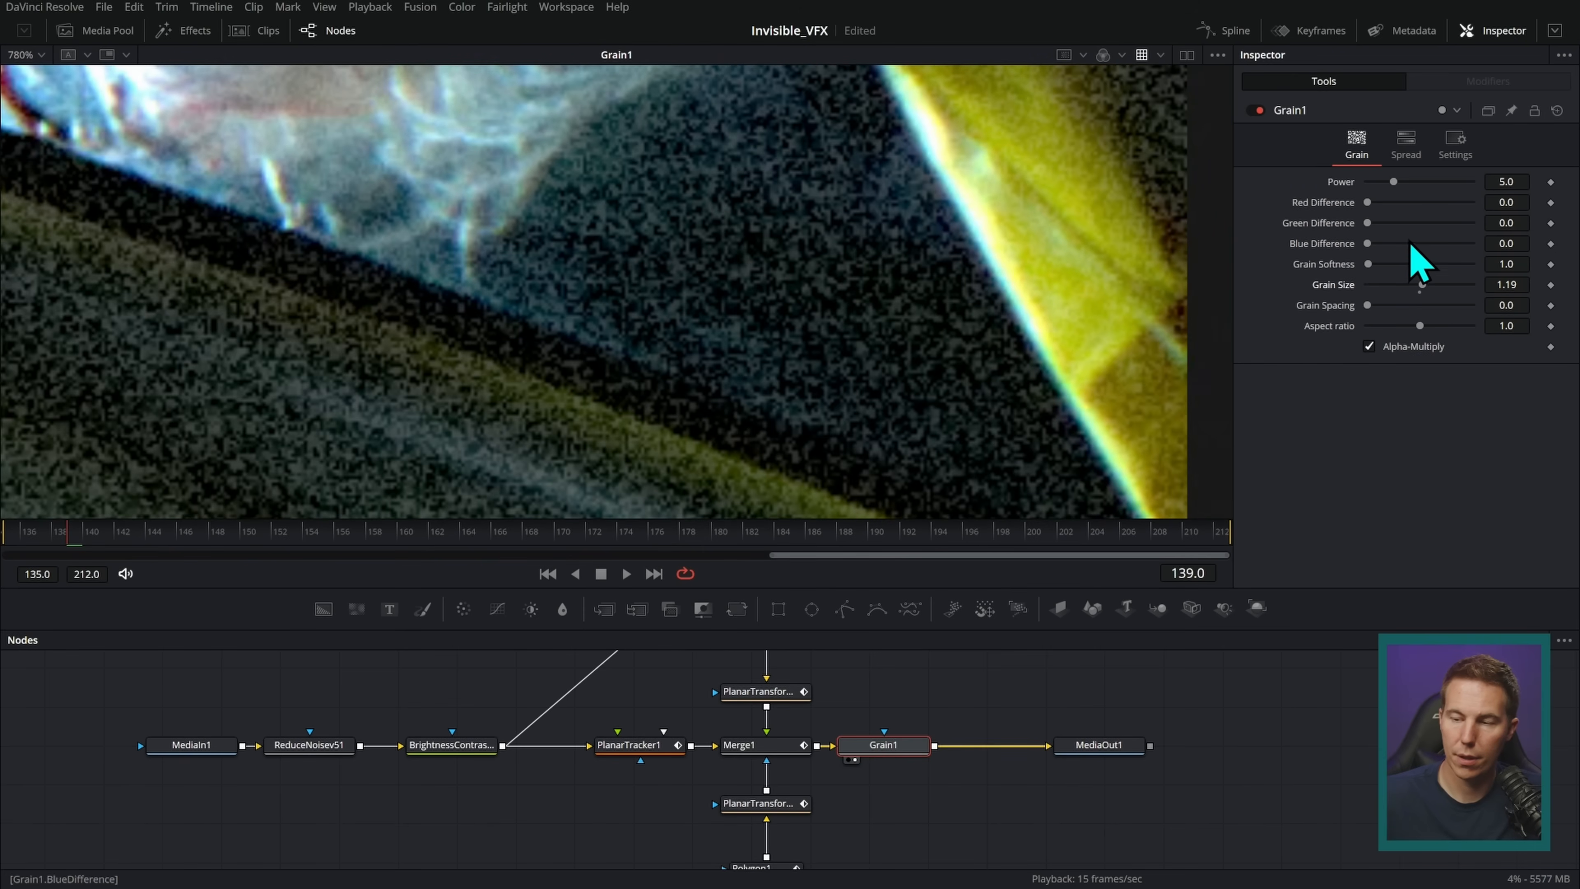
drag(1393, 184, 1377, 191)
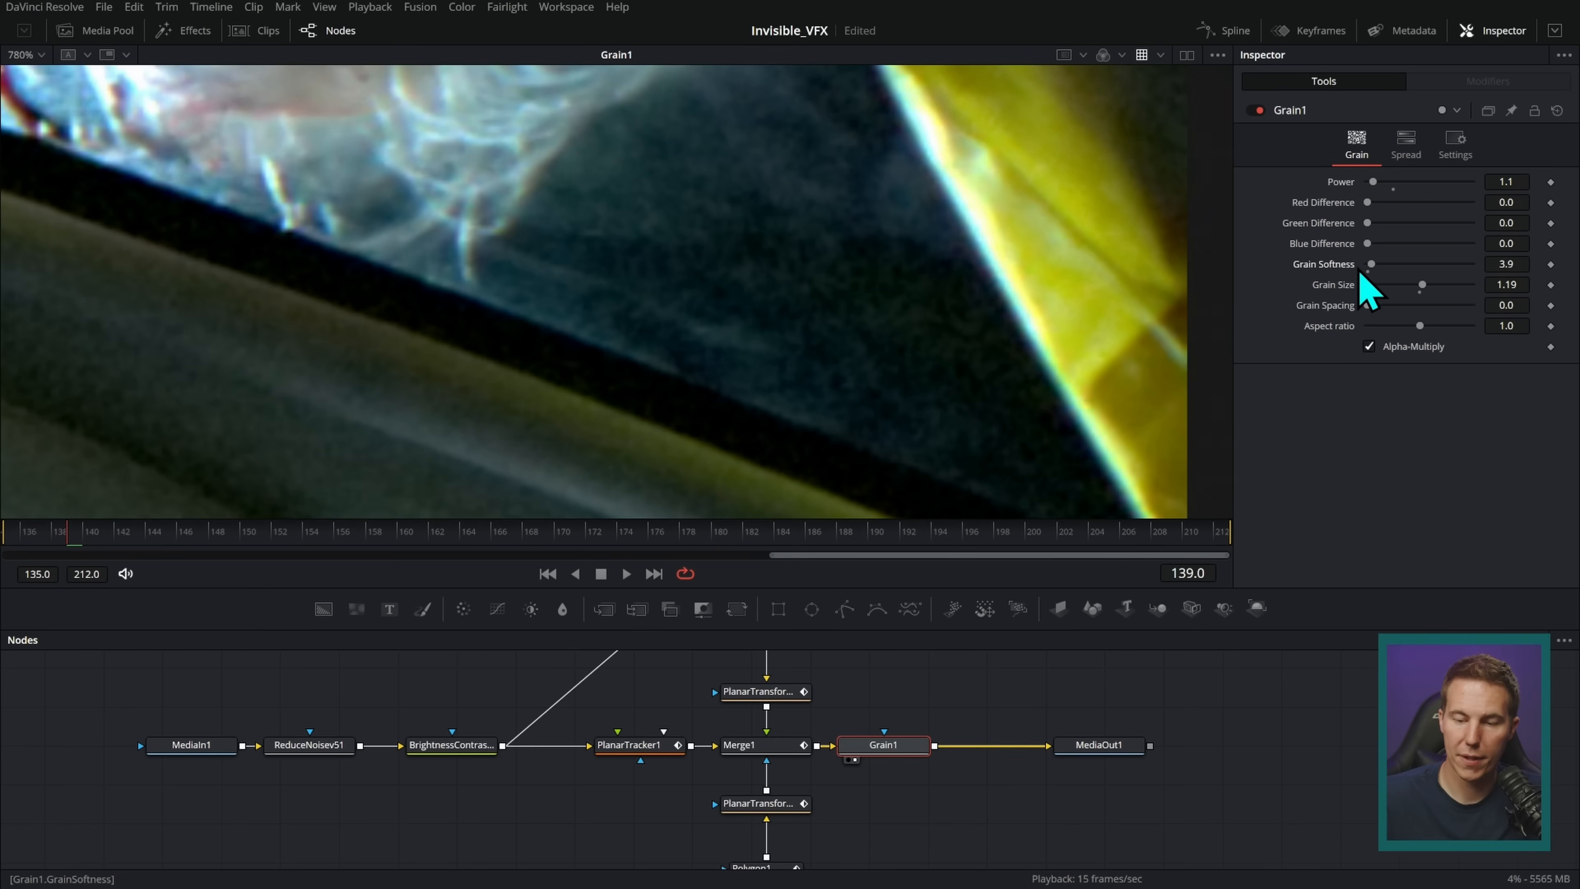
key(space)
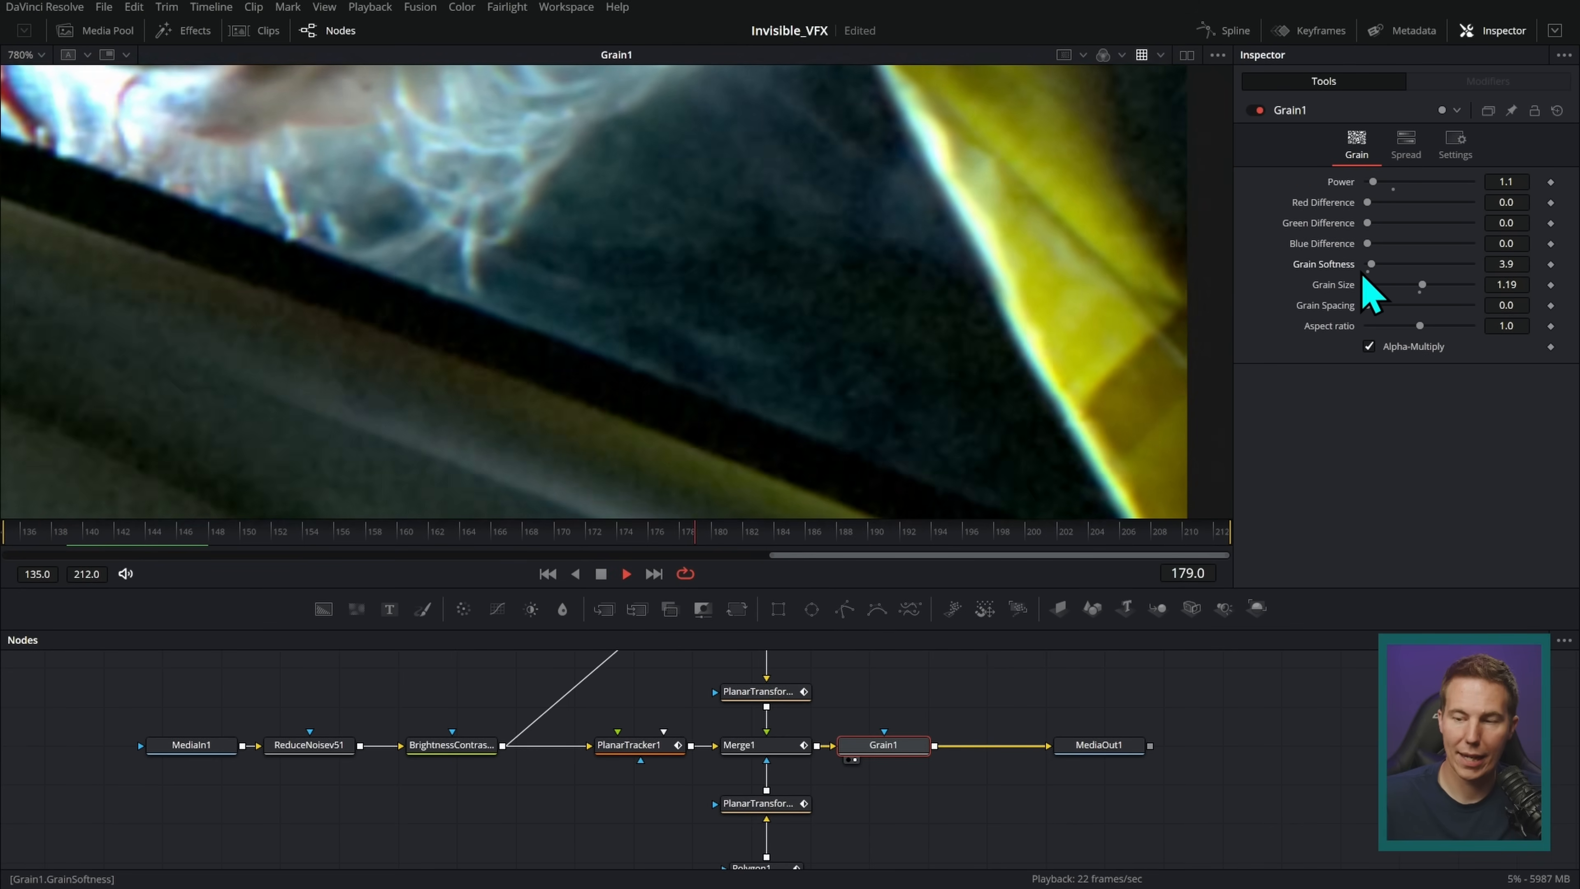
key(space)
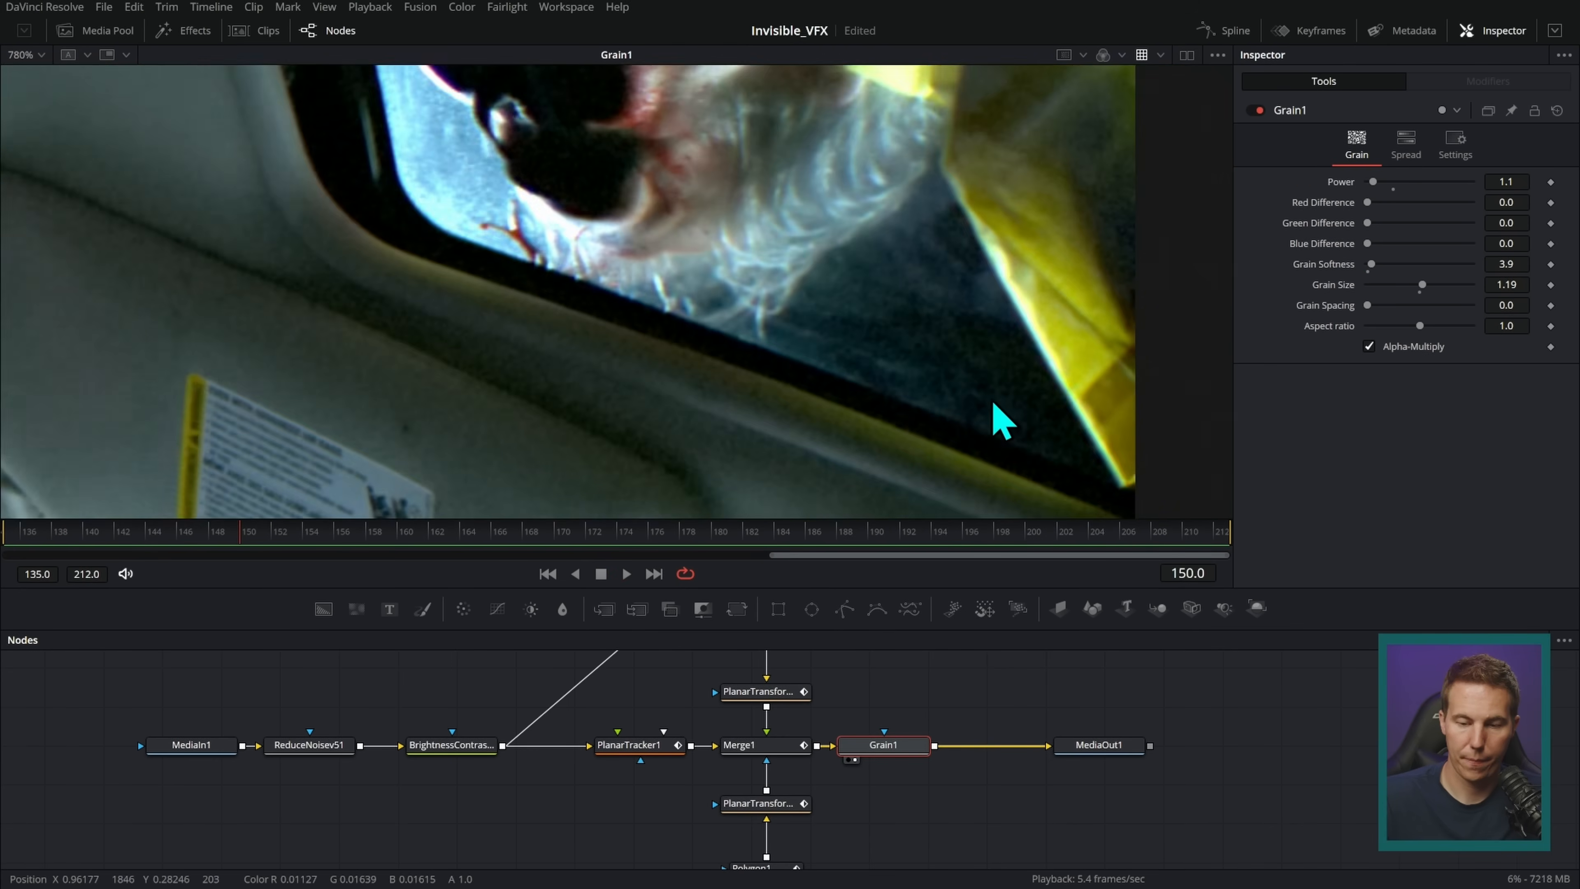
scroll(1007, 417, down, 5)
key(space)
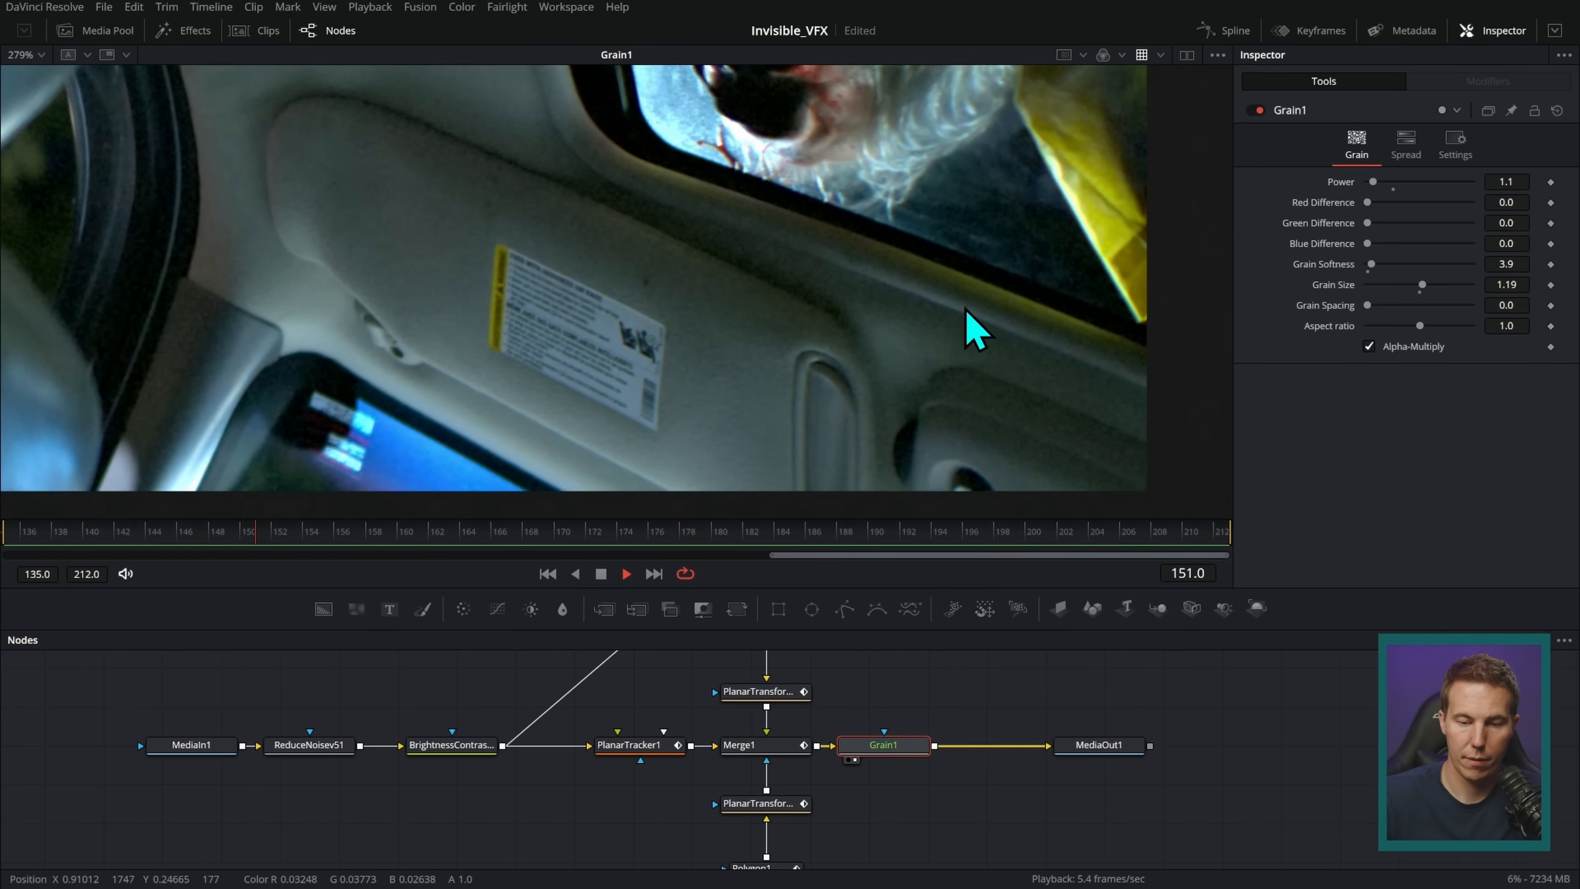
key(space)
- Set Grain1's power to 0.47 and play the shot to check the subtler grain around the sunroof
click(1505, 181)
text(0.06)
key(BackSpace)
key(BackSpace)
text(47)
key(Return)
key(space)
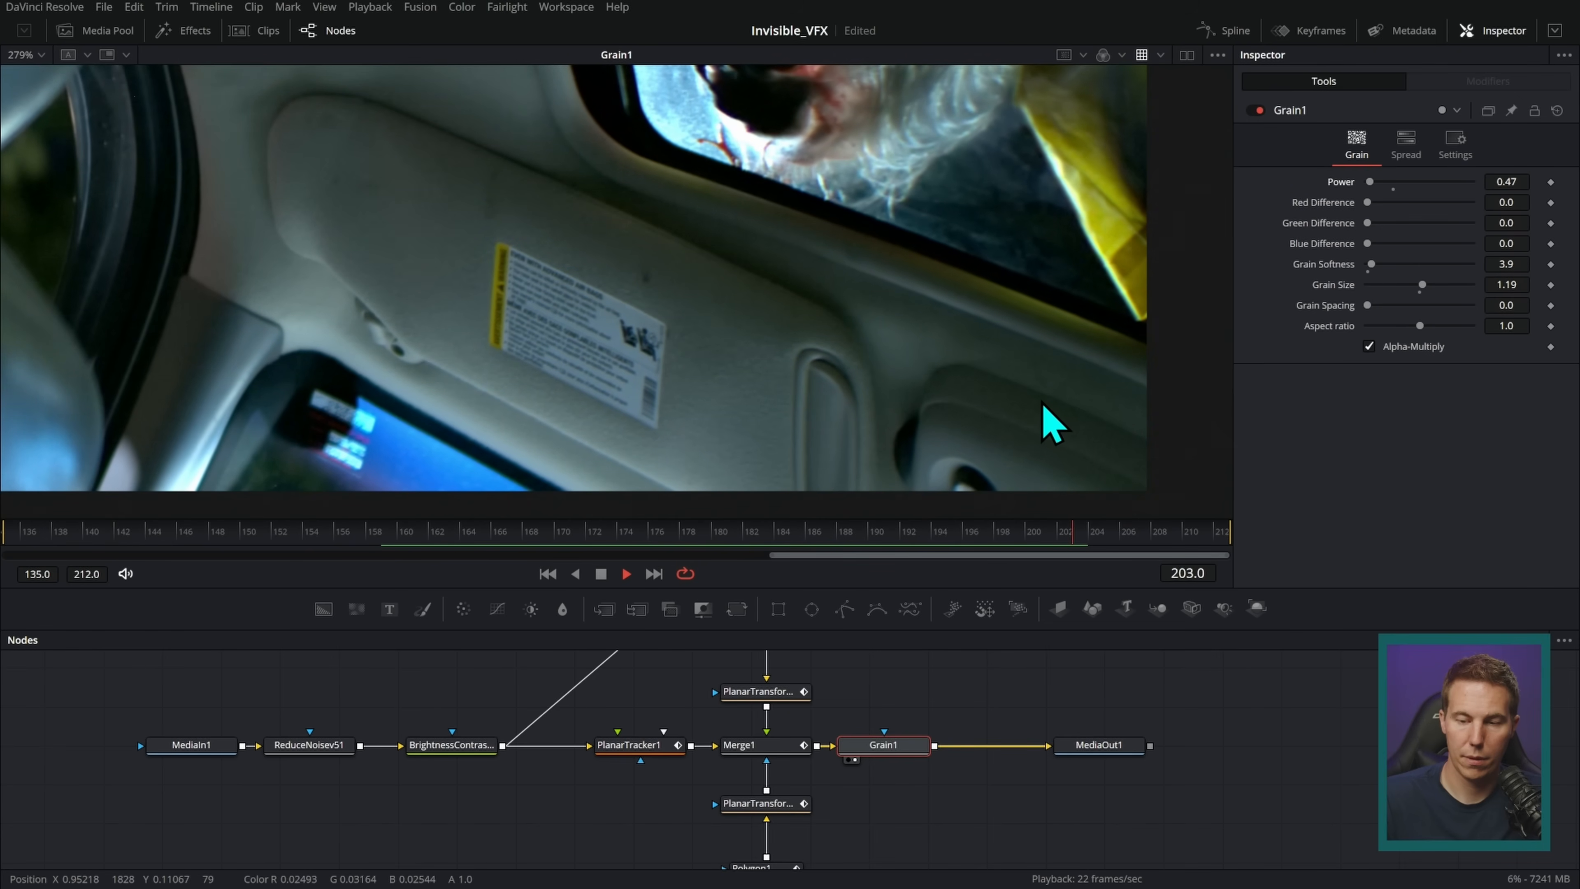
key(space)
scroll(1052, 427, down, 2)
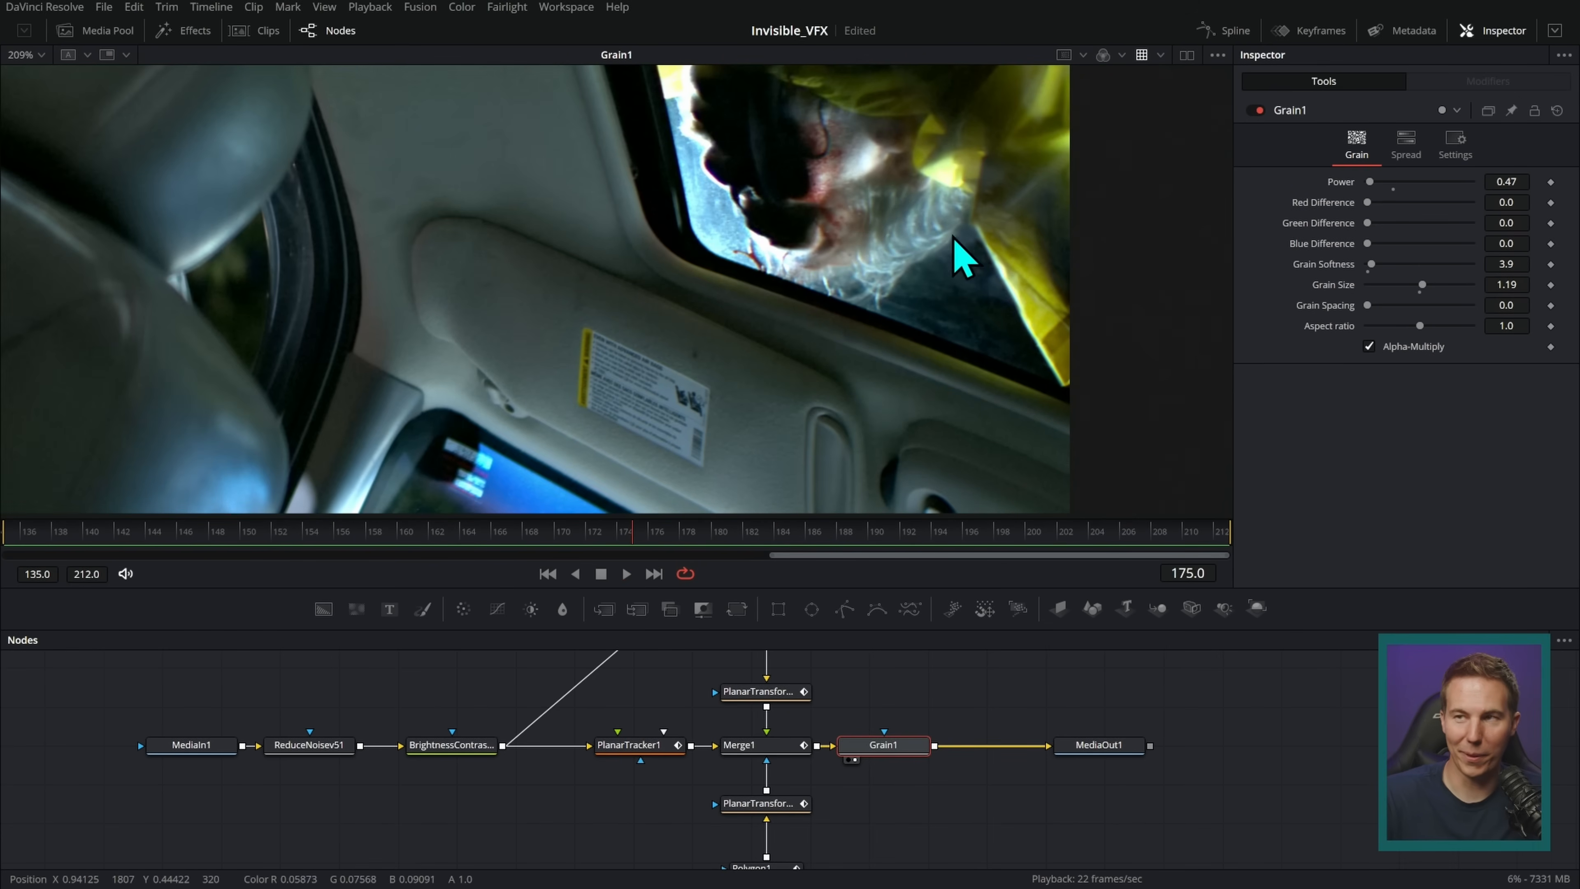
scroll(989, 329, up, 2)
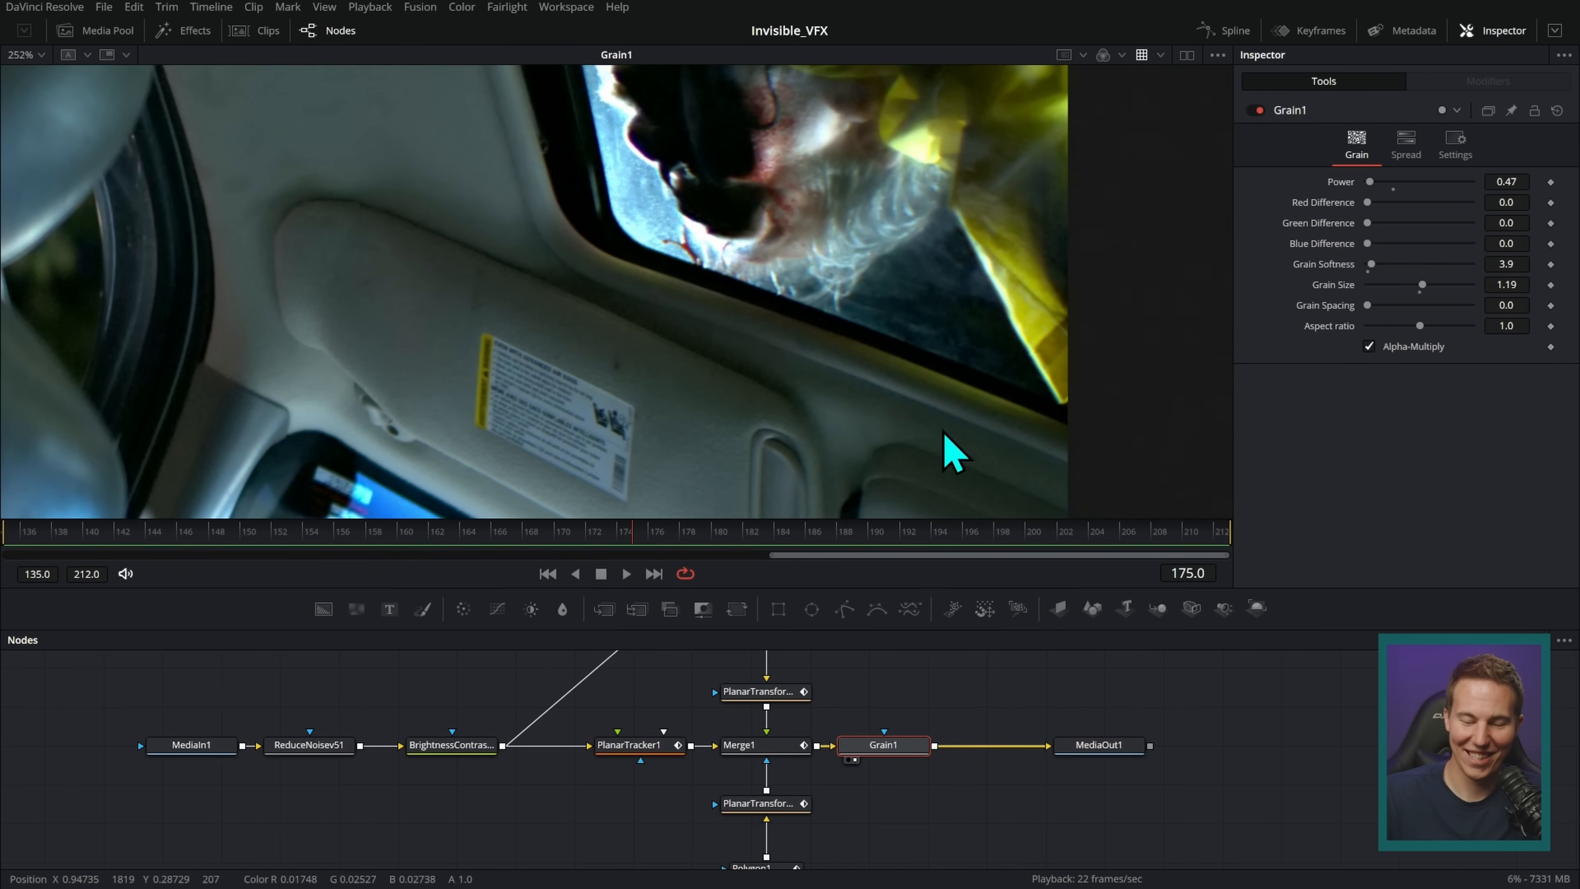
- Make room in the node graph by moving Grain1 and MediaOut1 away from Merge1 and enlarging the node area
drag(952, 722, 1048, 697)
drag(938, 588, 923, 670)
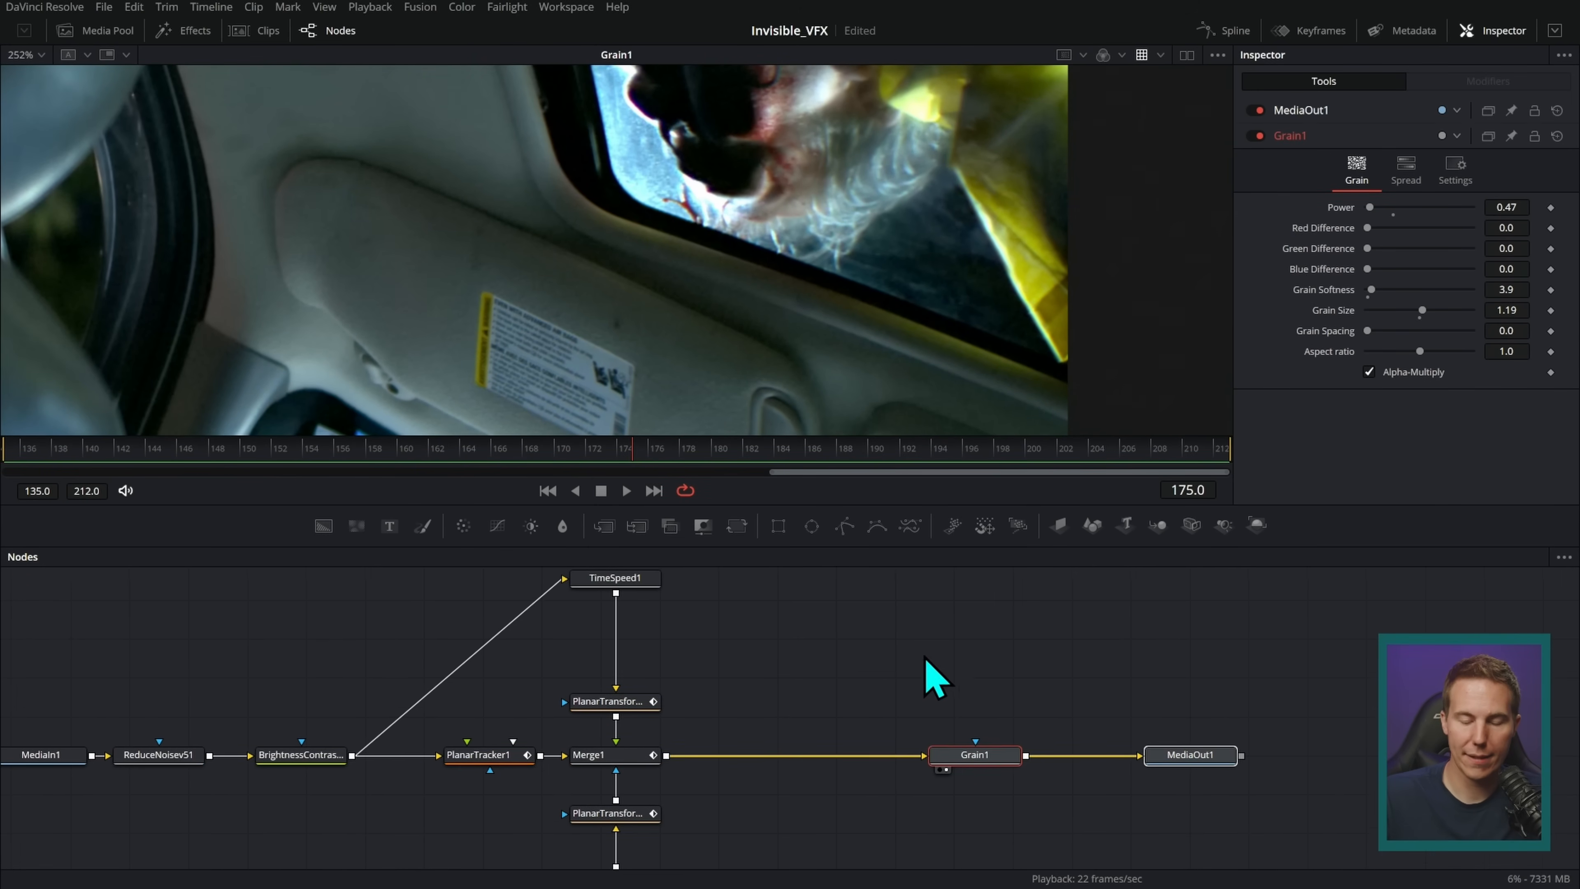
scroll(1008, 321, down, 2)
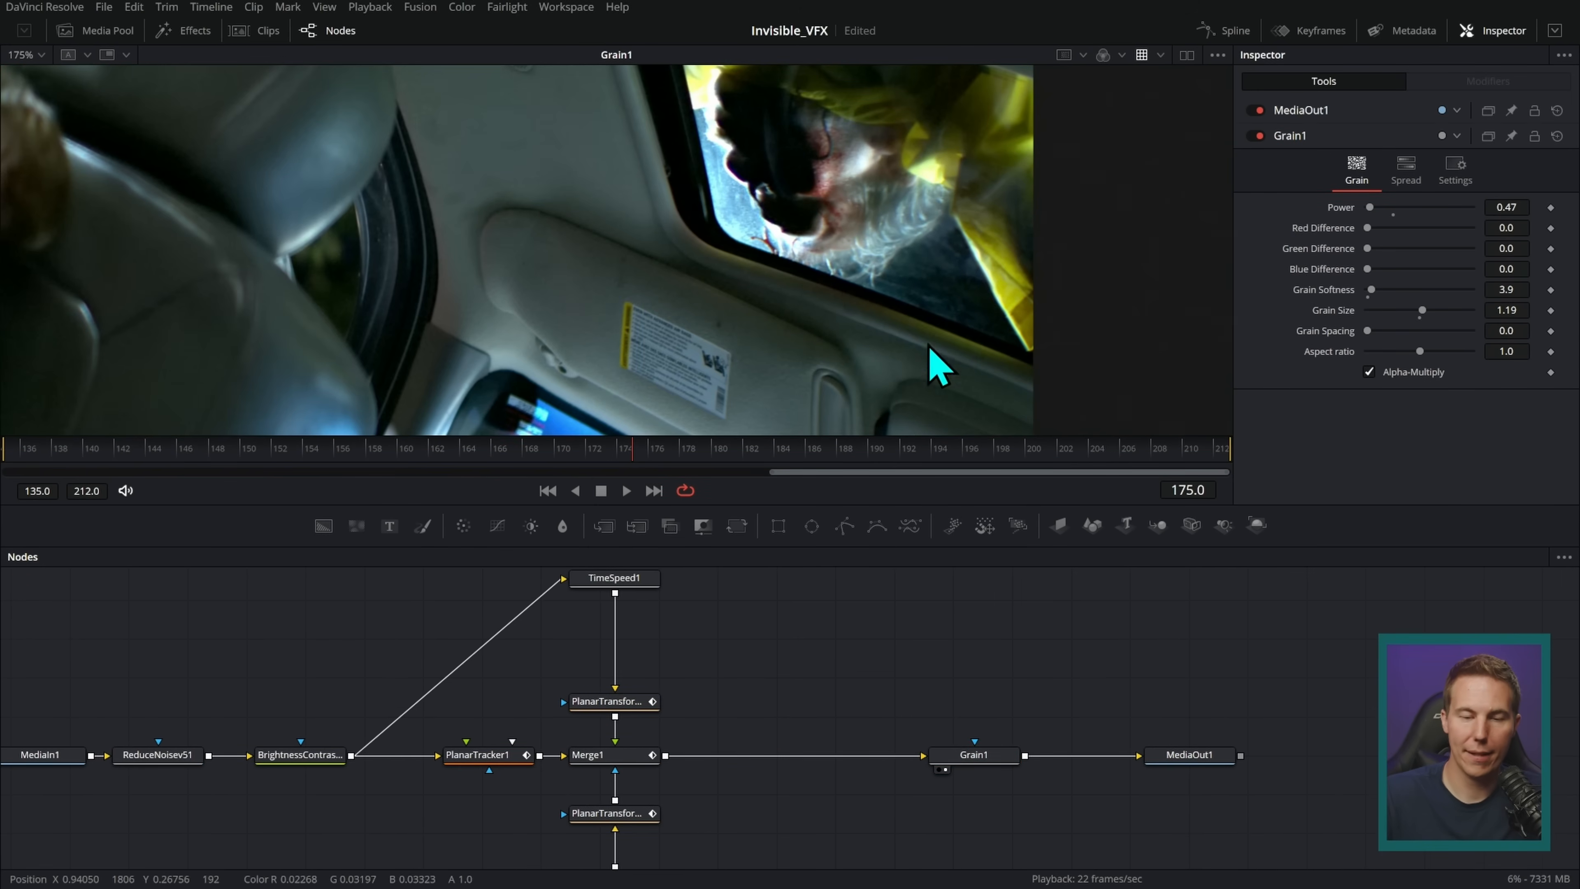
- Bring Blood_Splatter_Side_3_1853_2K.mov from the ActionVFX bin into the node graph above the gap between Merge1 and Grain1
click(109, 32)
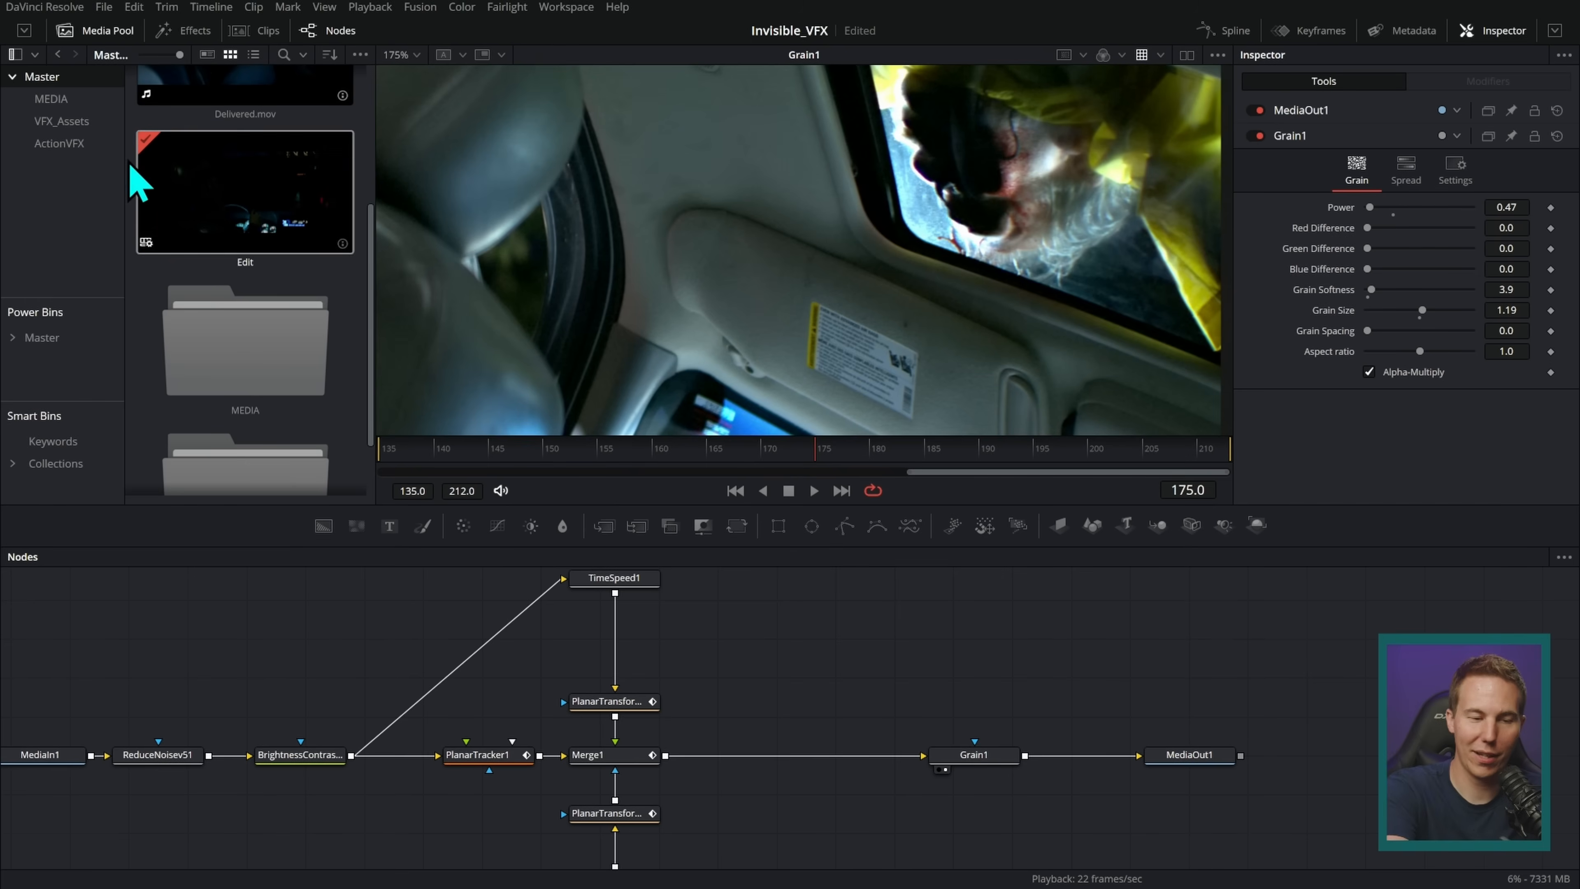
click(76, 125)
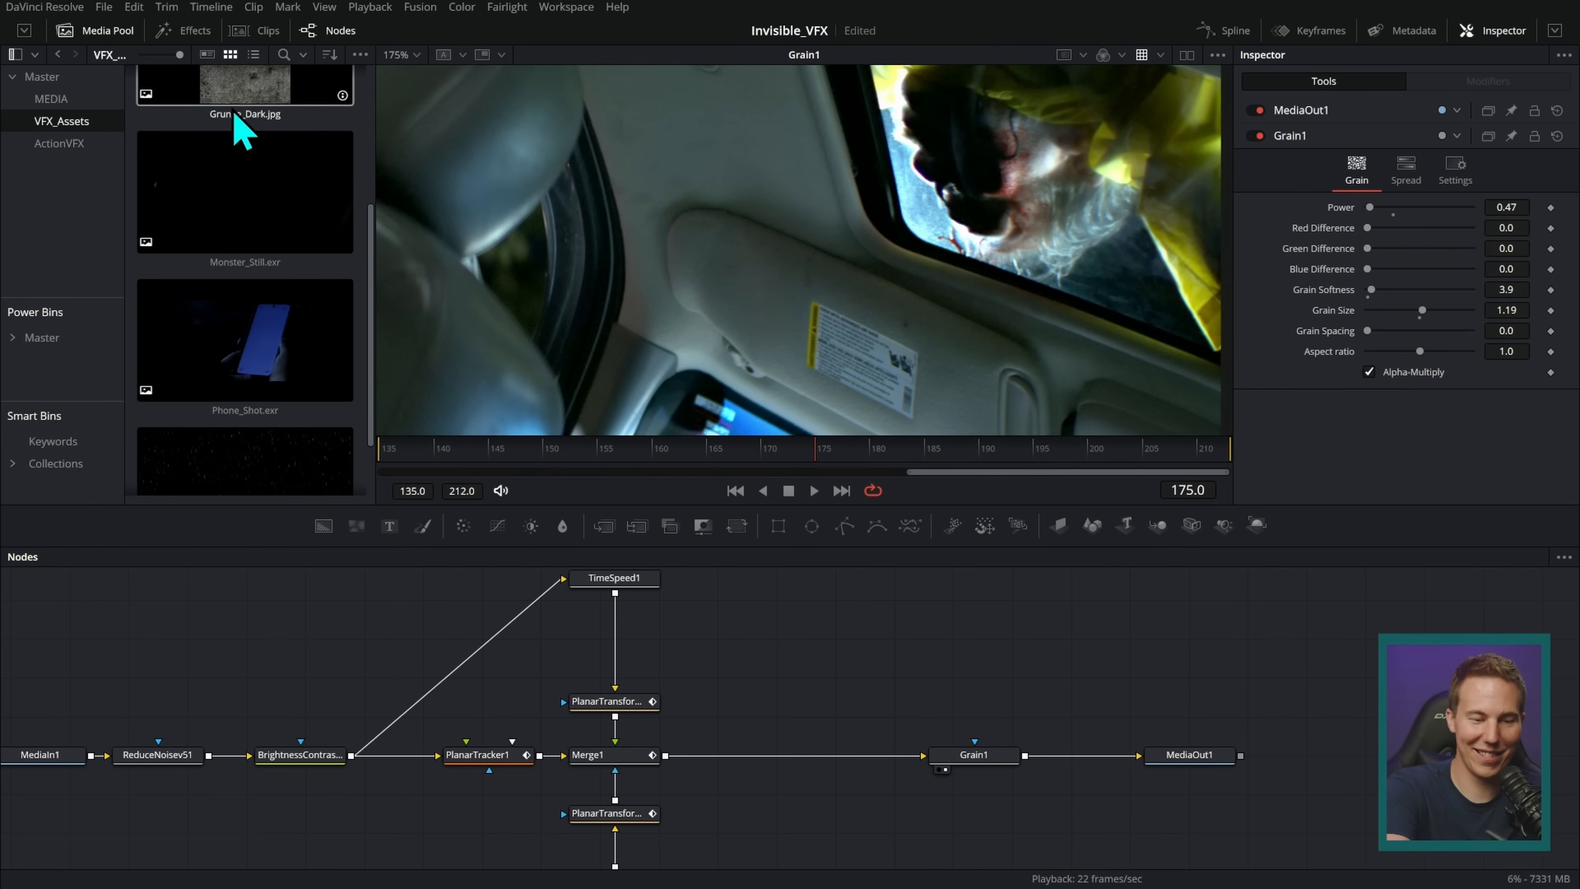
click(72, 144)
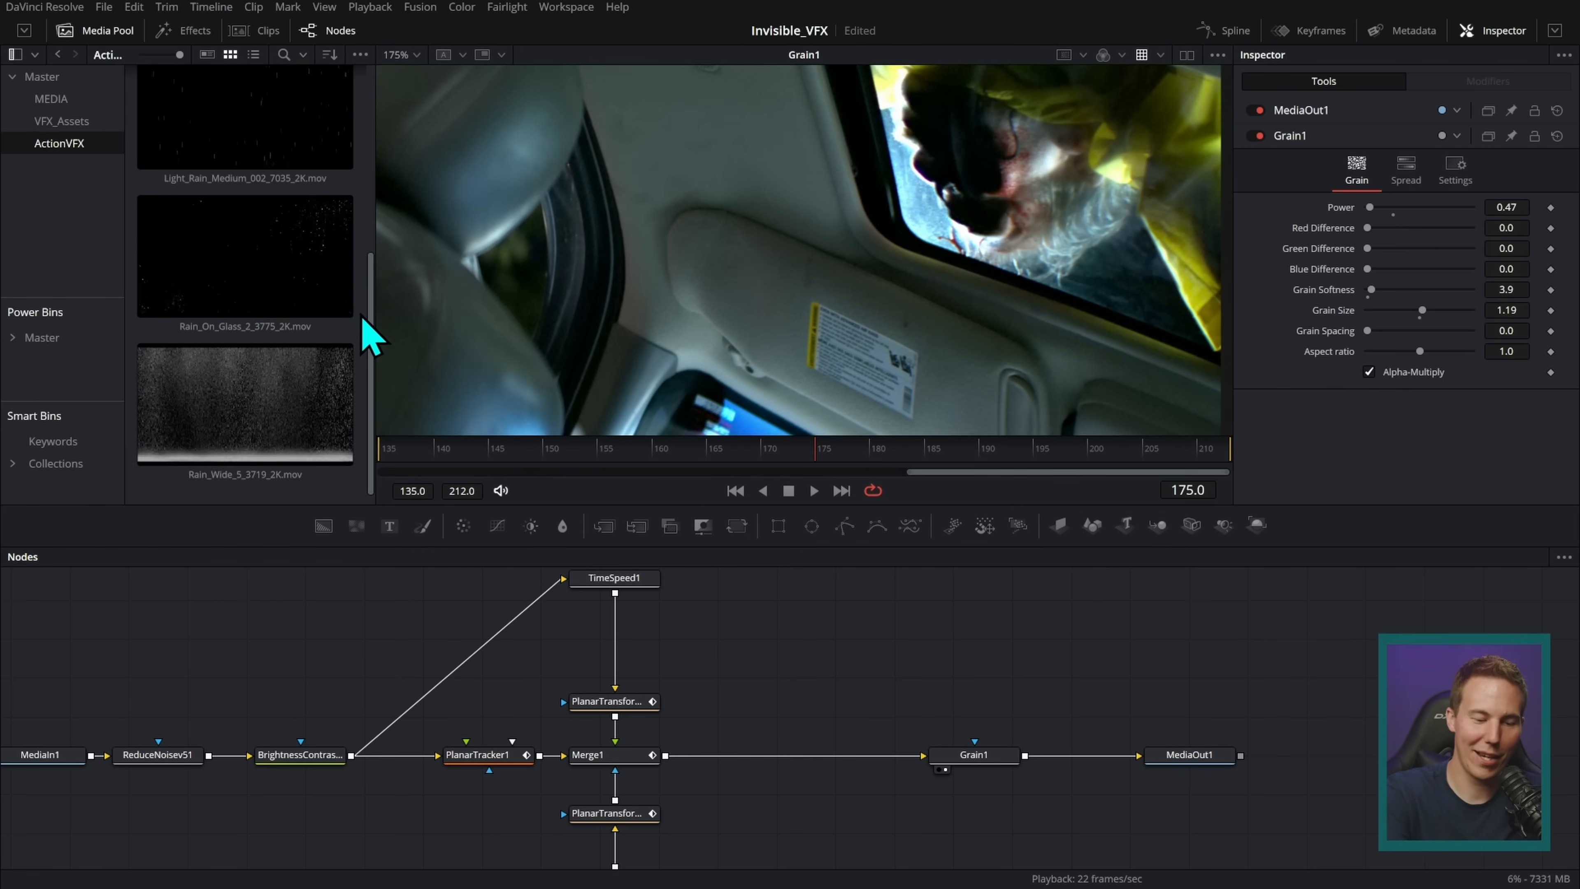
drag(371, 353, 367, 65)
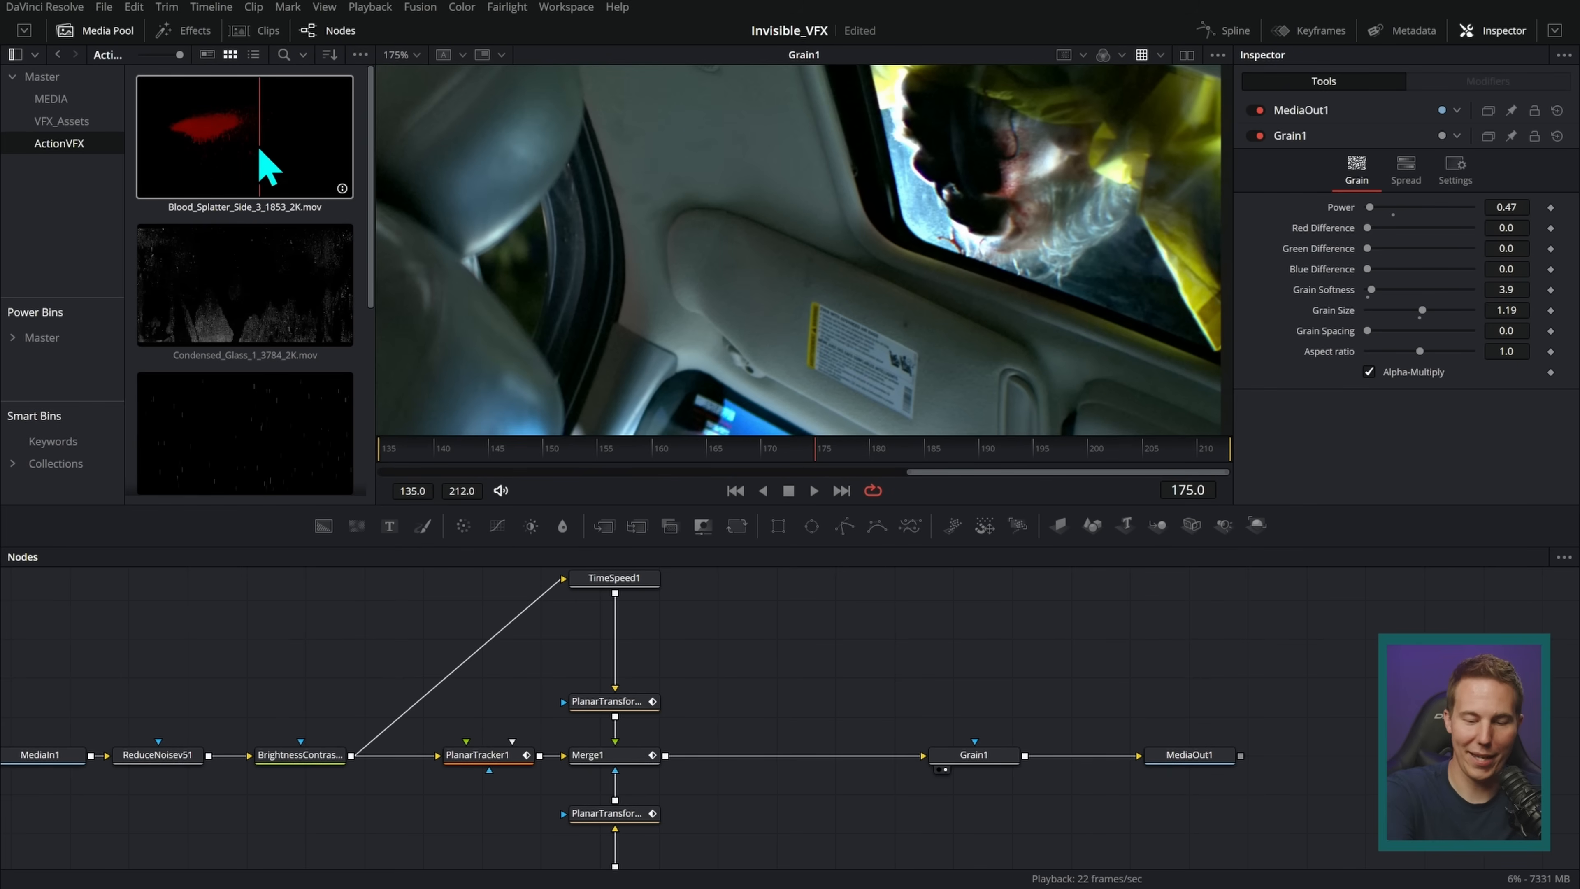
drag(255, 177, 794, 653)
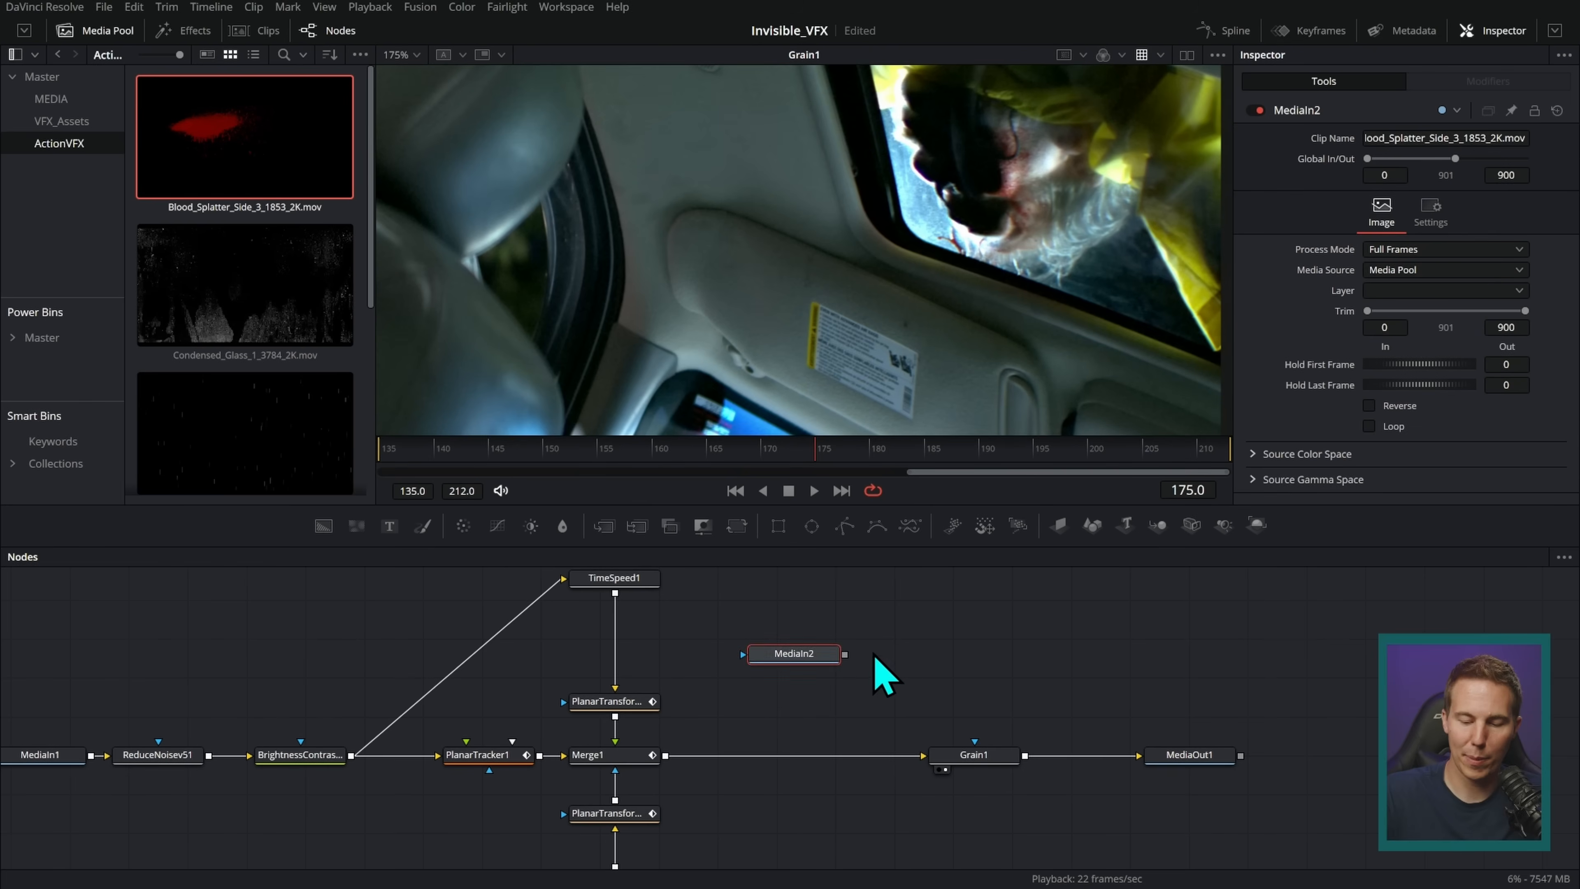
click(100, 33)
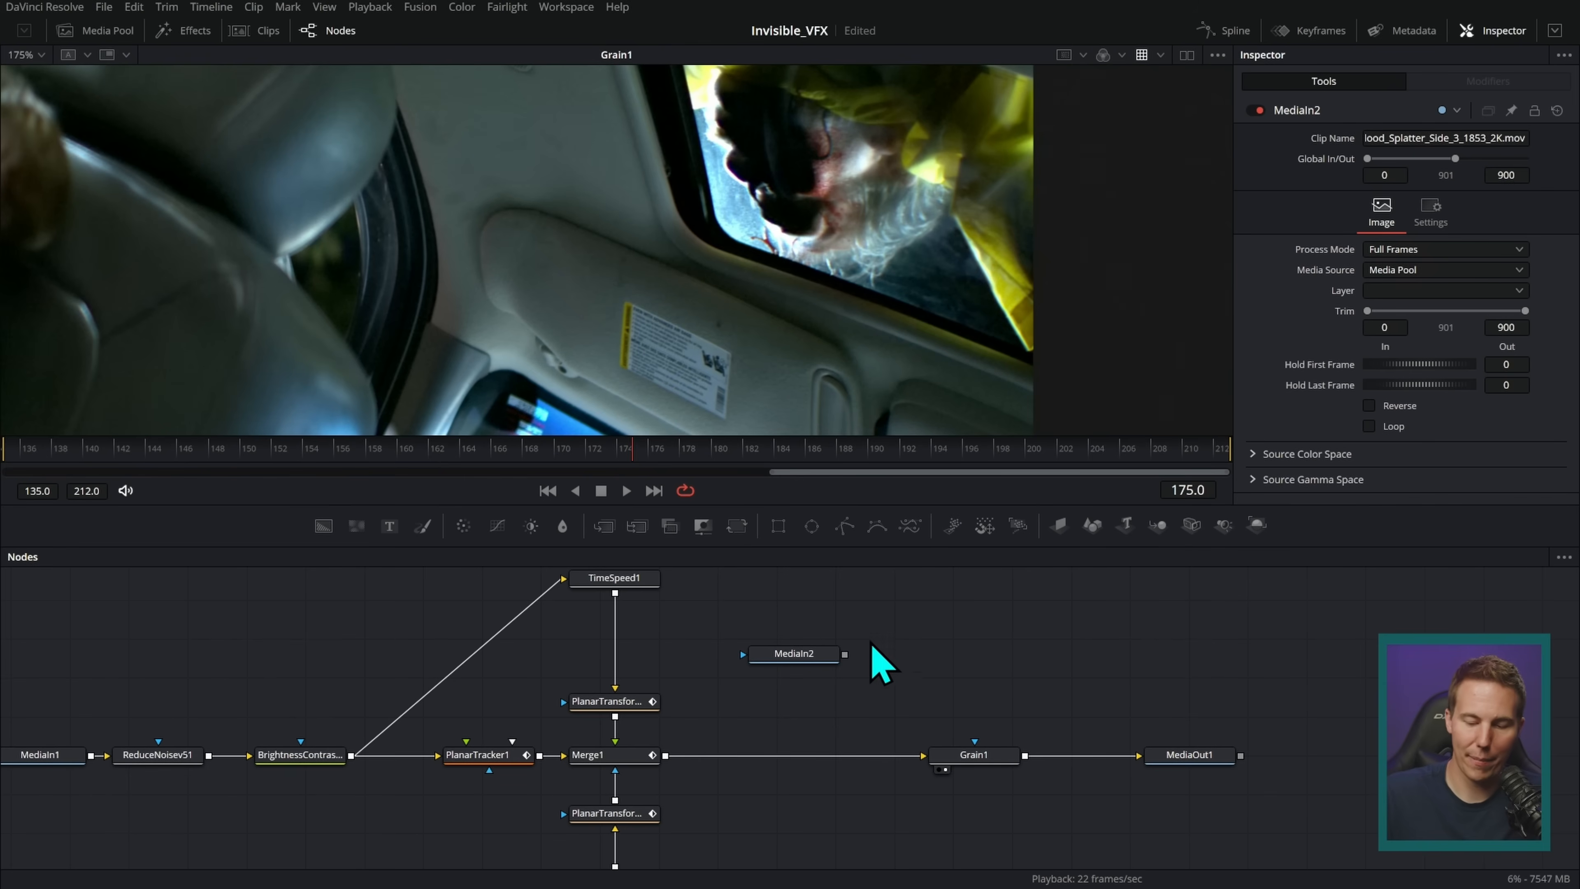
- Merge the blood splatter clip over Merge1's output ahead of Grain1, and move its MediaIn2 node farther above the new merge
drag(845, 653, 675, 753)
scroll(818, 367, down, 5)
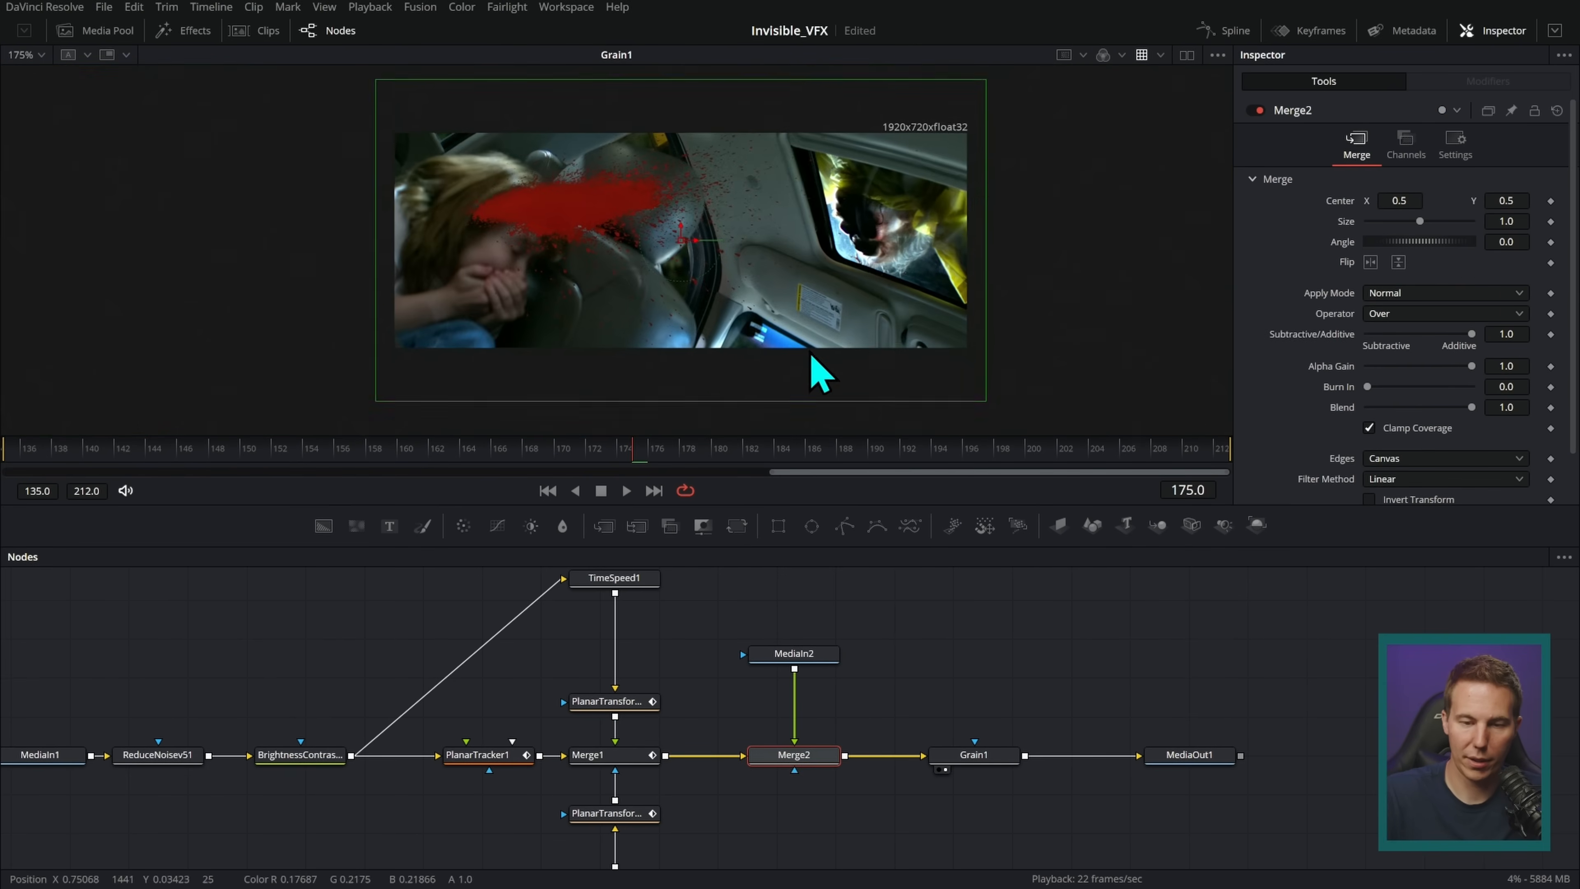
drag(827, 654, 827, 620)
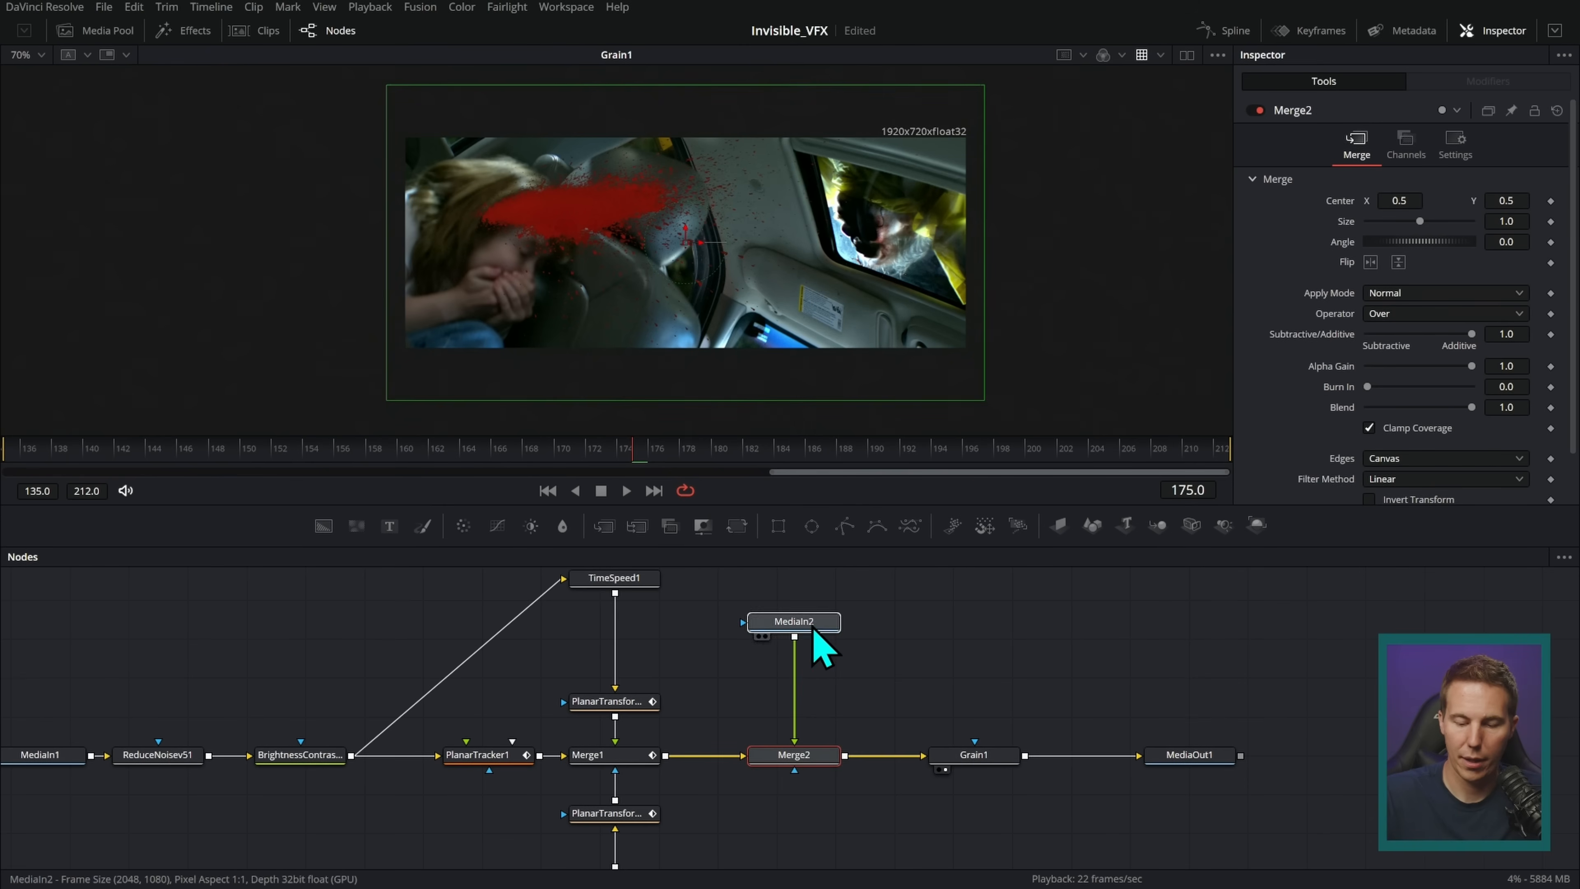
- Insert a Transform node between MediaIn2 and Merge2
key(shift+space)
text(grain)
key(BackSpace)
key(BackSpace)
key(BackSpace)
key(BackSpace)
key(BackSpace)
text(transform)
key(Return)
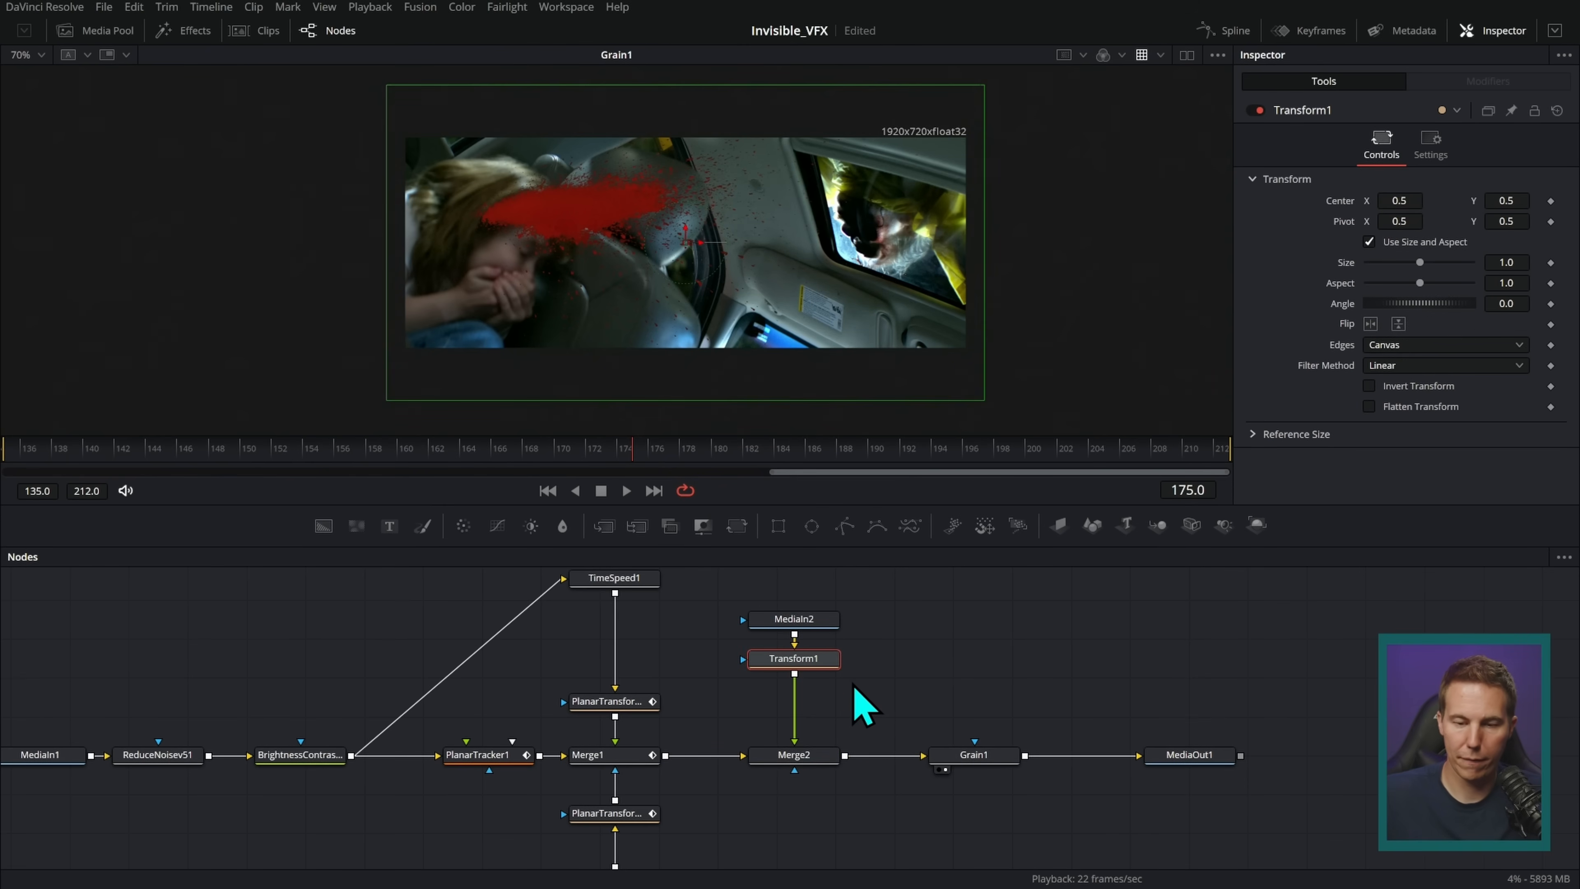
- Scale the blood splatter to about 0.48, rotate it about -31.5 degrees and place it over the sunroof at about X 0.916, Y 0.497
drag(986, 86, 830, 166)
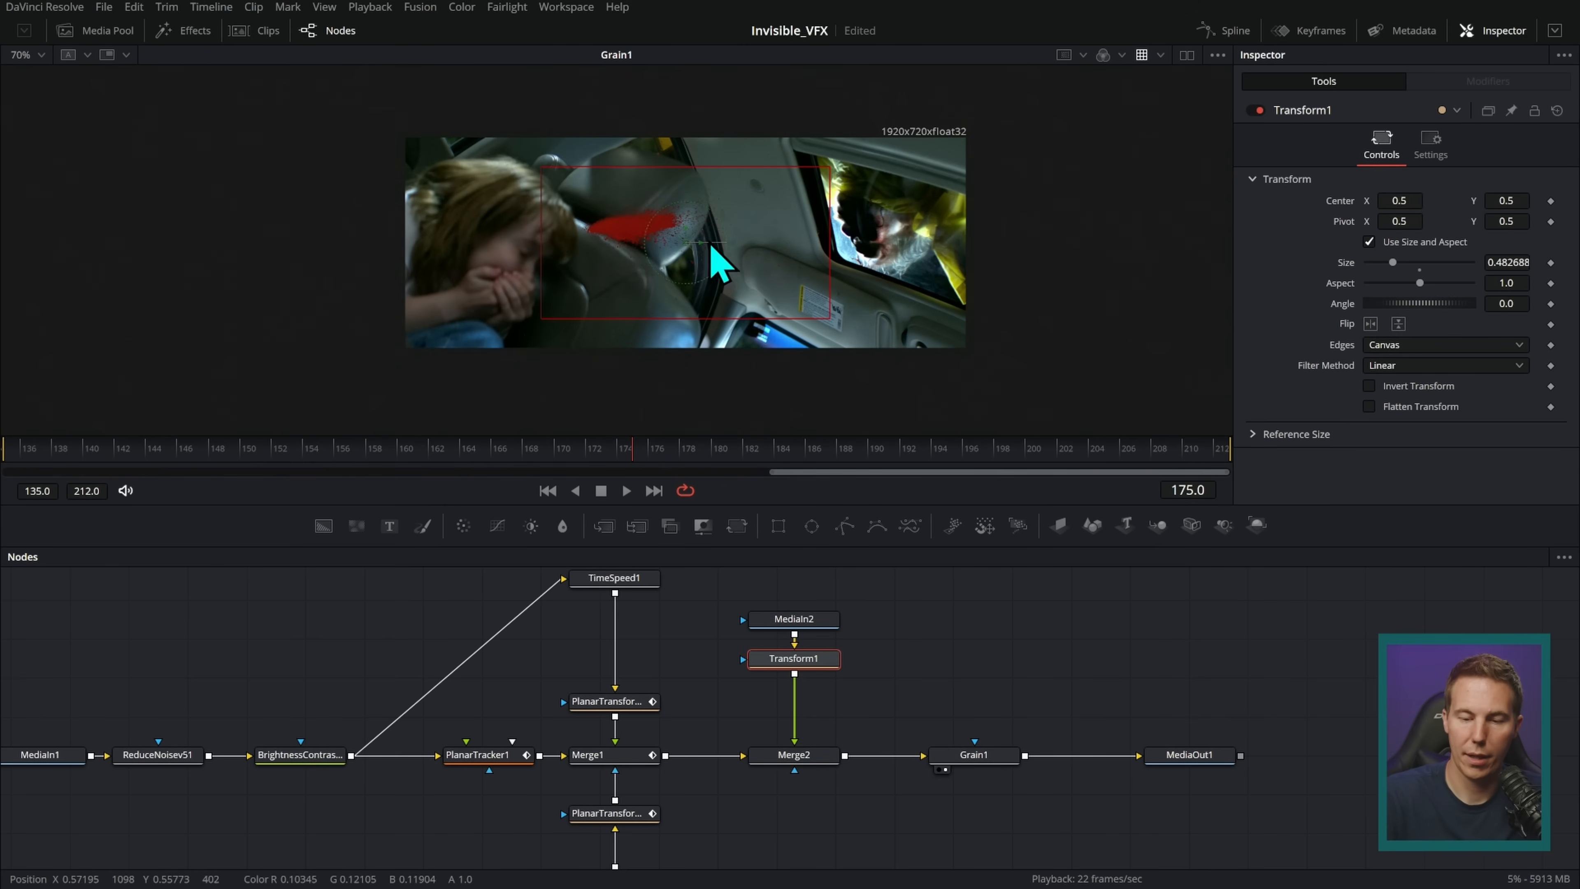
drag(697, 246, 1011, 228)
scroll(1045, 267, up, 5)
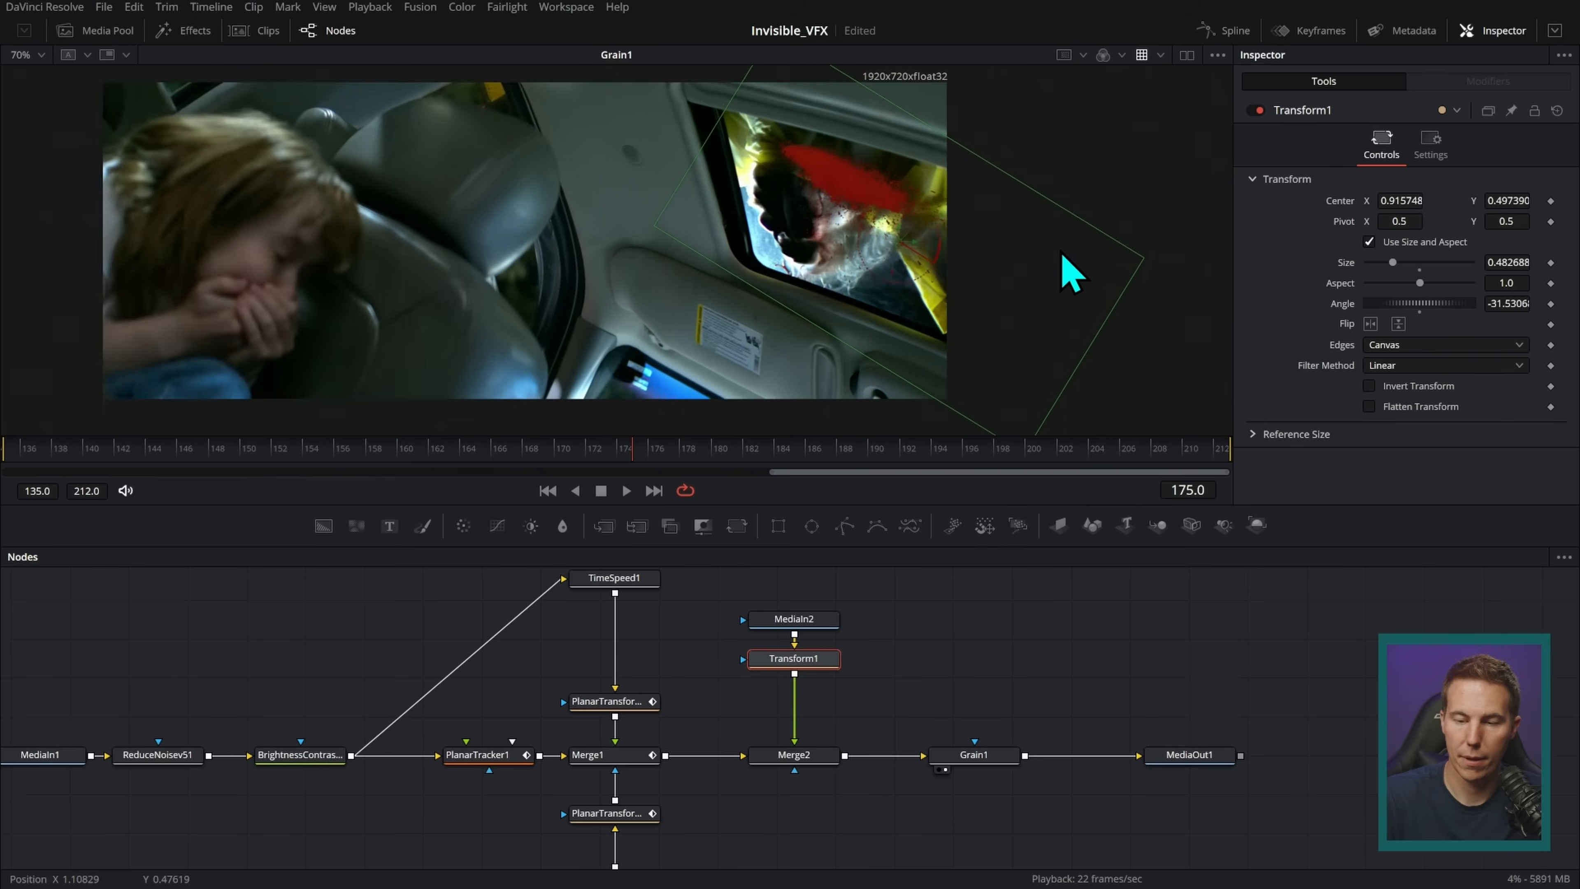
- Reposition, enlarge and rotate the blood splatter over the car window with Transform1, to size about 0.68 and angle about -43.9
drag(818, 253, 795, 325)
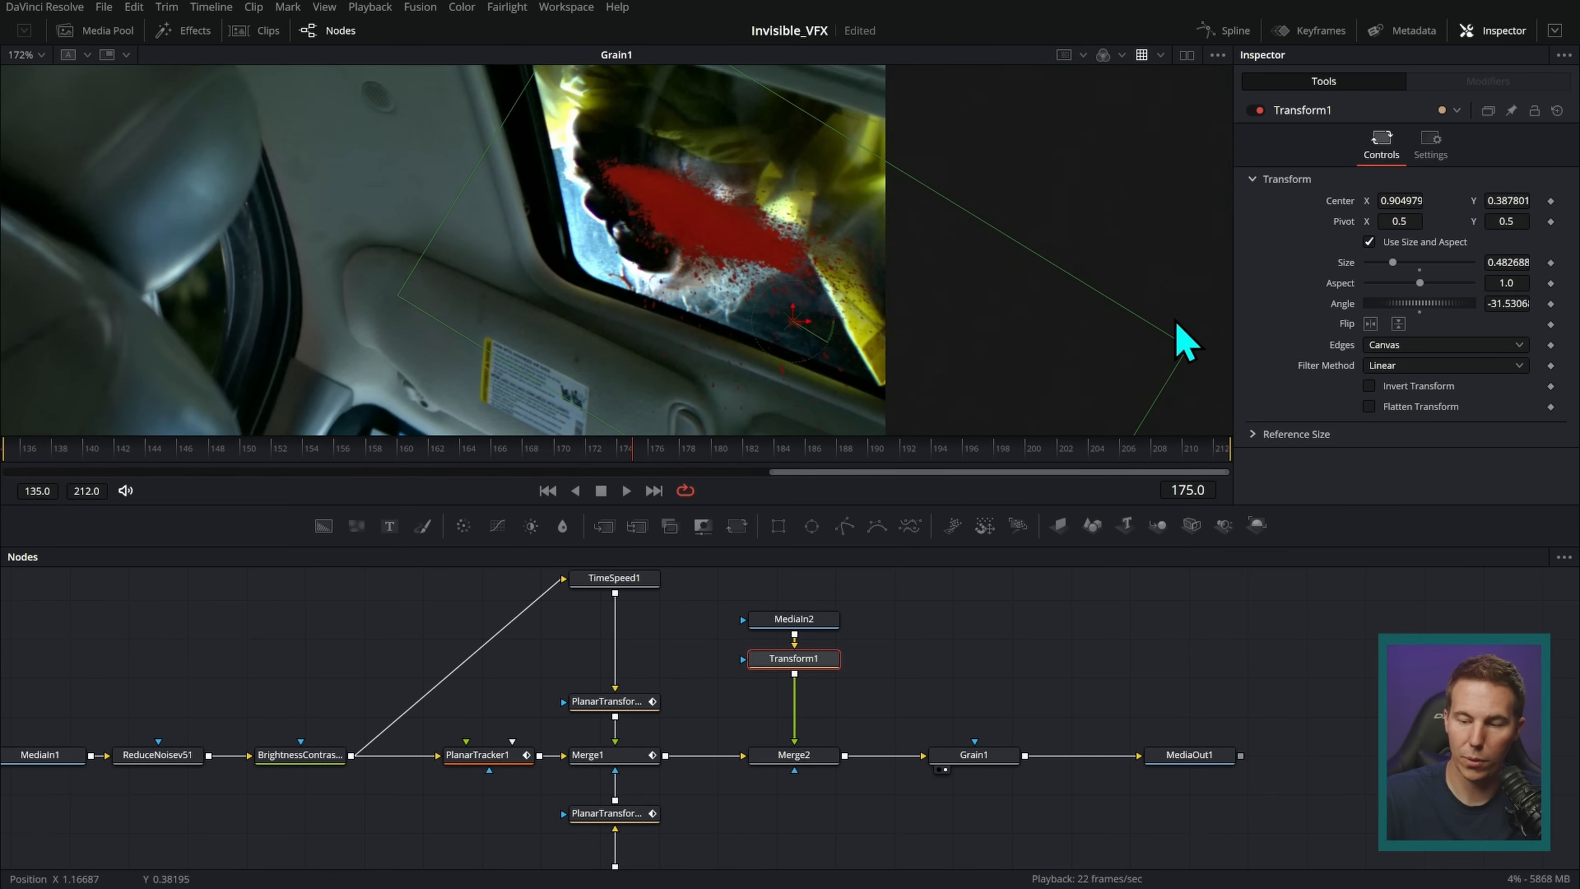
drag(1187, 350, 1277, 318)
drag(823, 333, 807, 412)
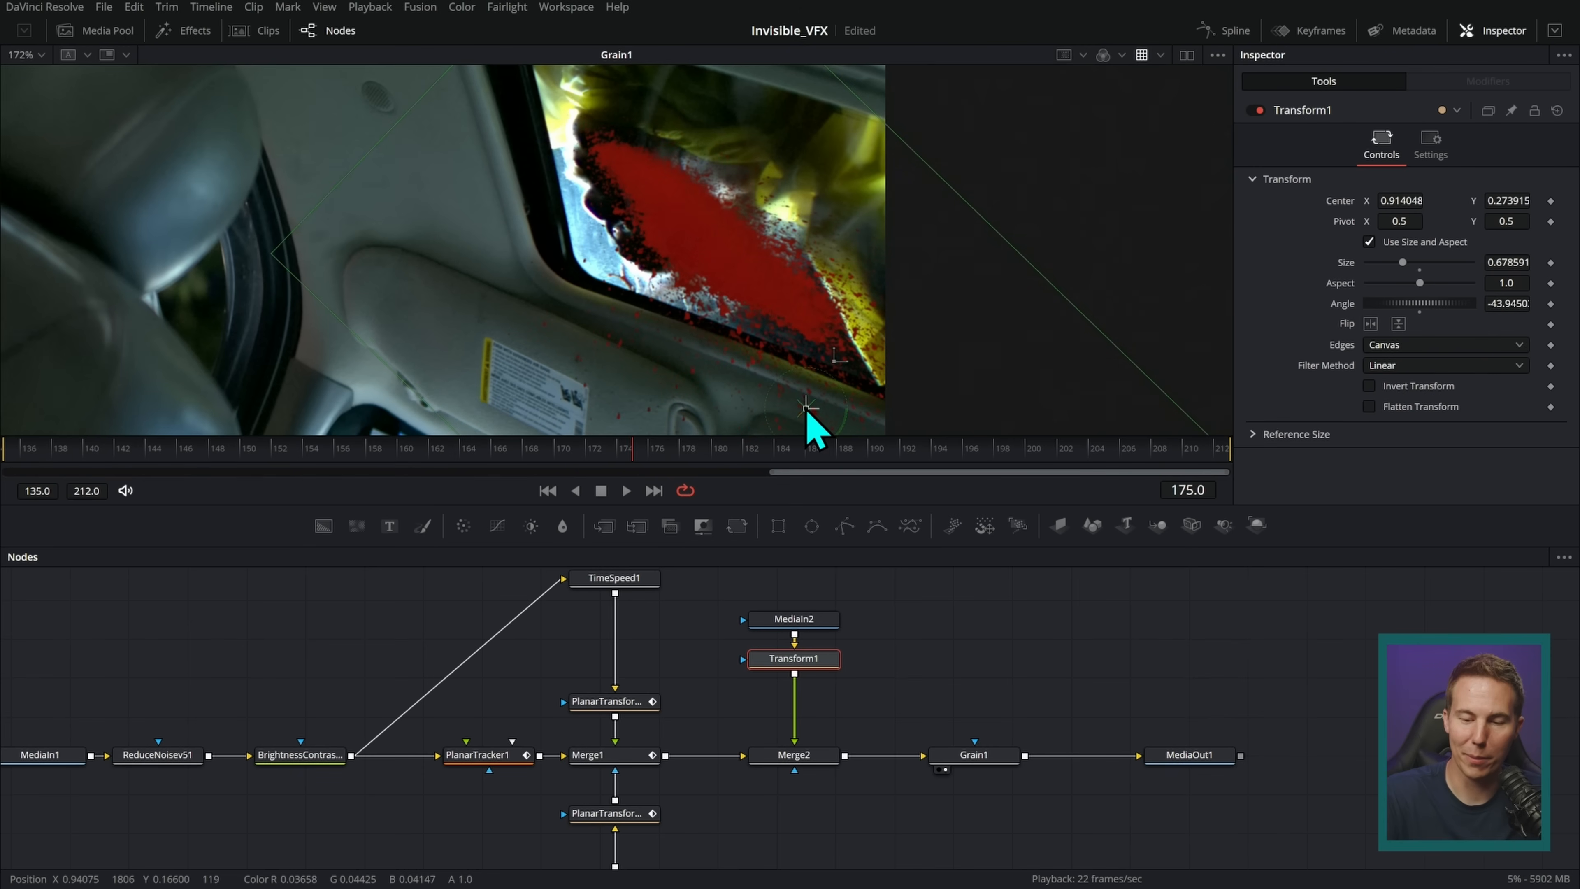
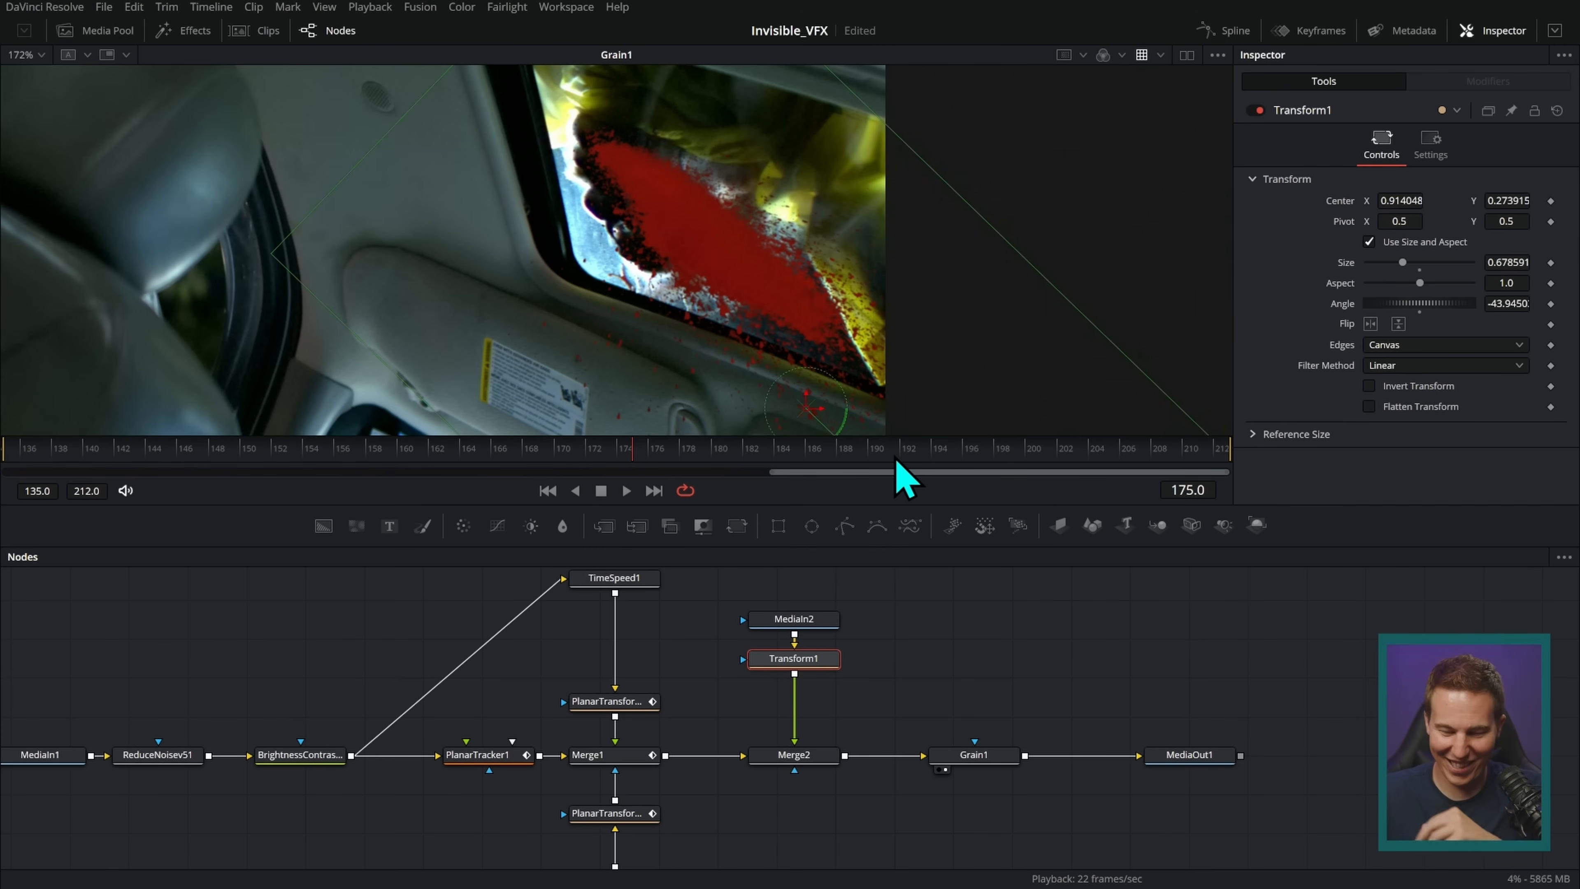
- Insert a copy of the upper PlanarTransform node between Transform1 and Merge2 and play back the tracked splatter
click(618, 701)
key(ctrl+c)
key(ctrl+v)
drag(819, 670, 839, 724)
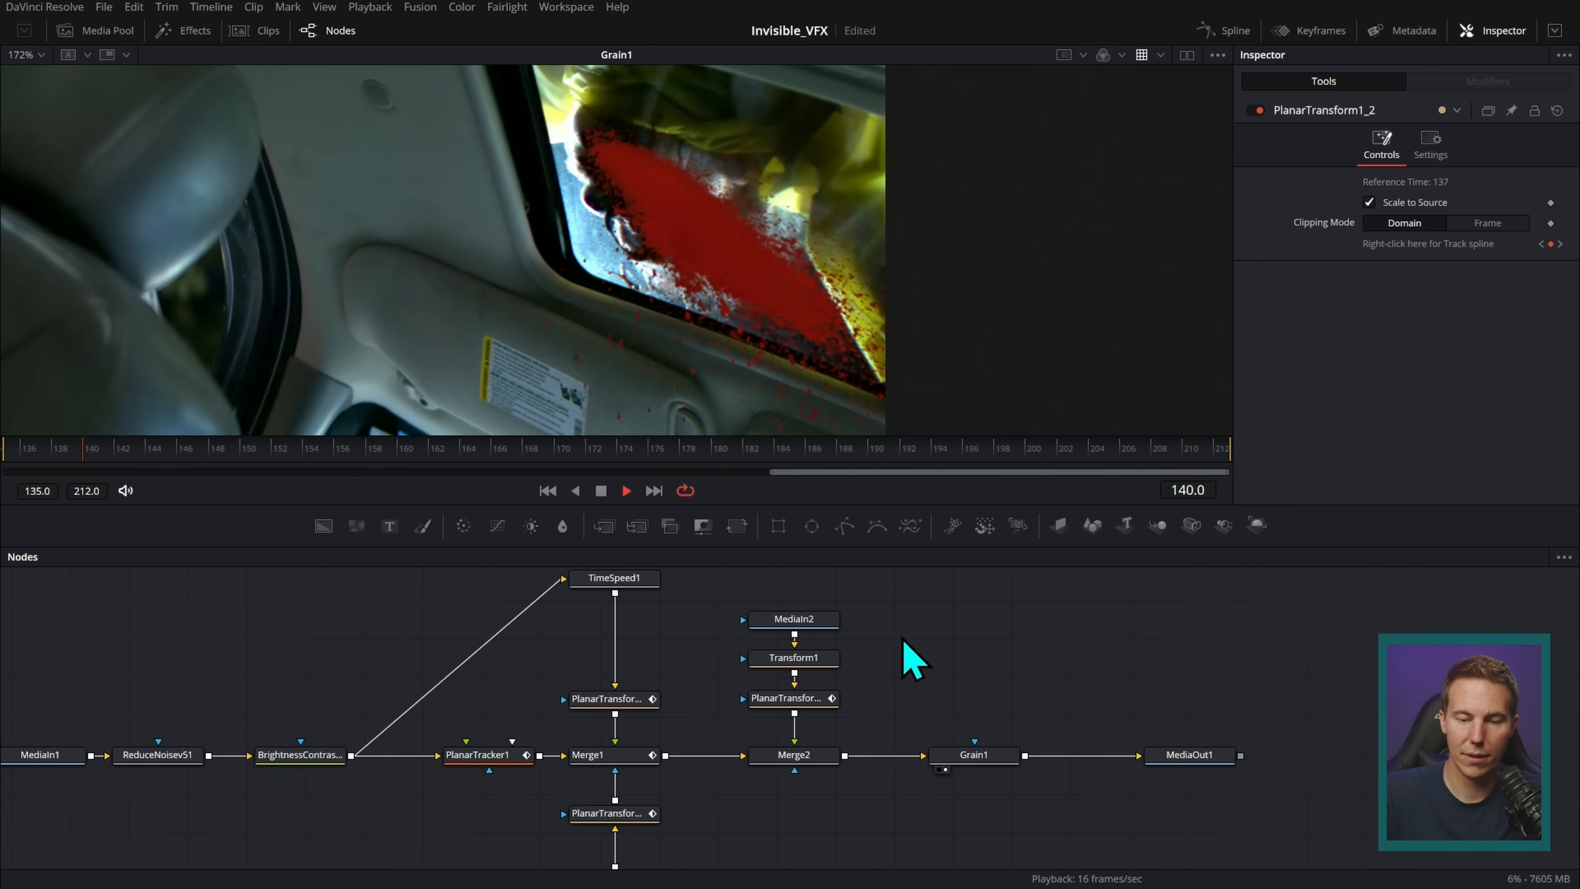
key(space)
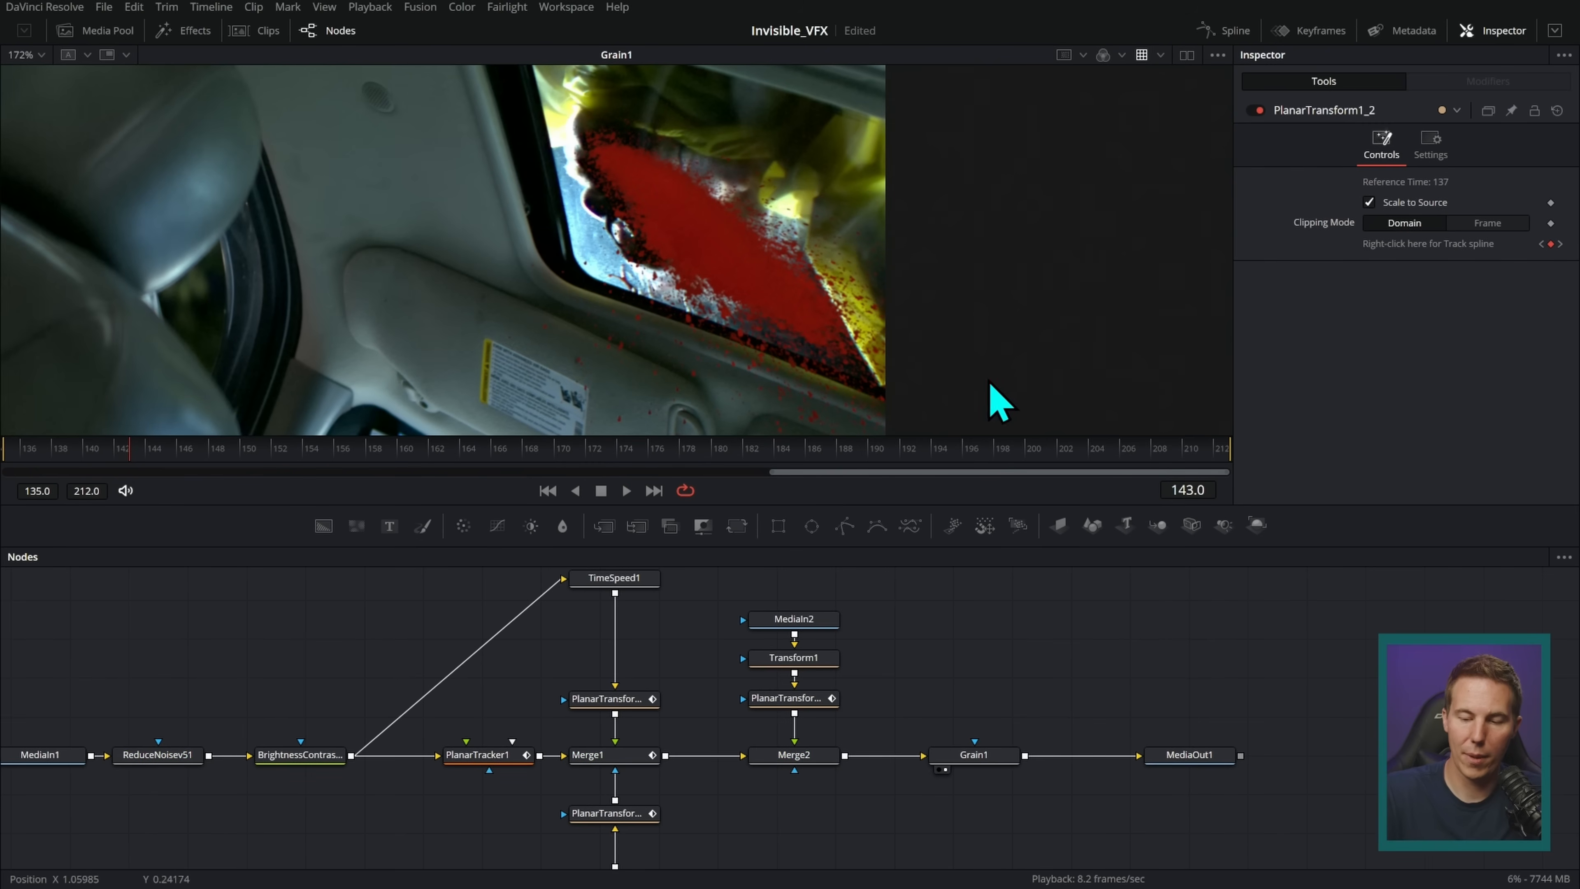
- Extend the render range to start at frame 78 and move the playhead to frame 135
drag(771, 477, 321, 499)
mouse_move(55, 490)
mouse_down()
mouse_move(37, 490)
mouse_move(124, 554)
mouse_up()
drag(650, 457, 638, 497)
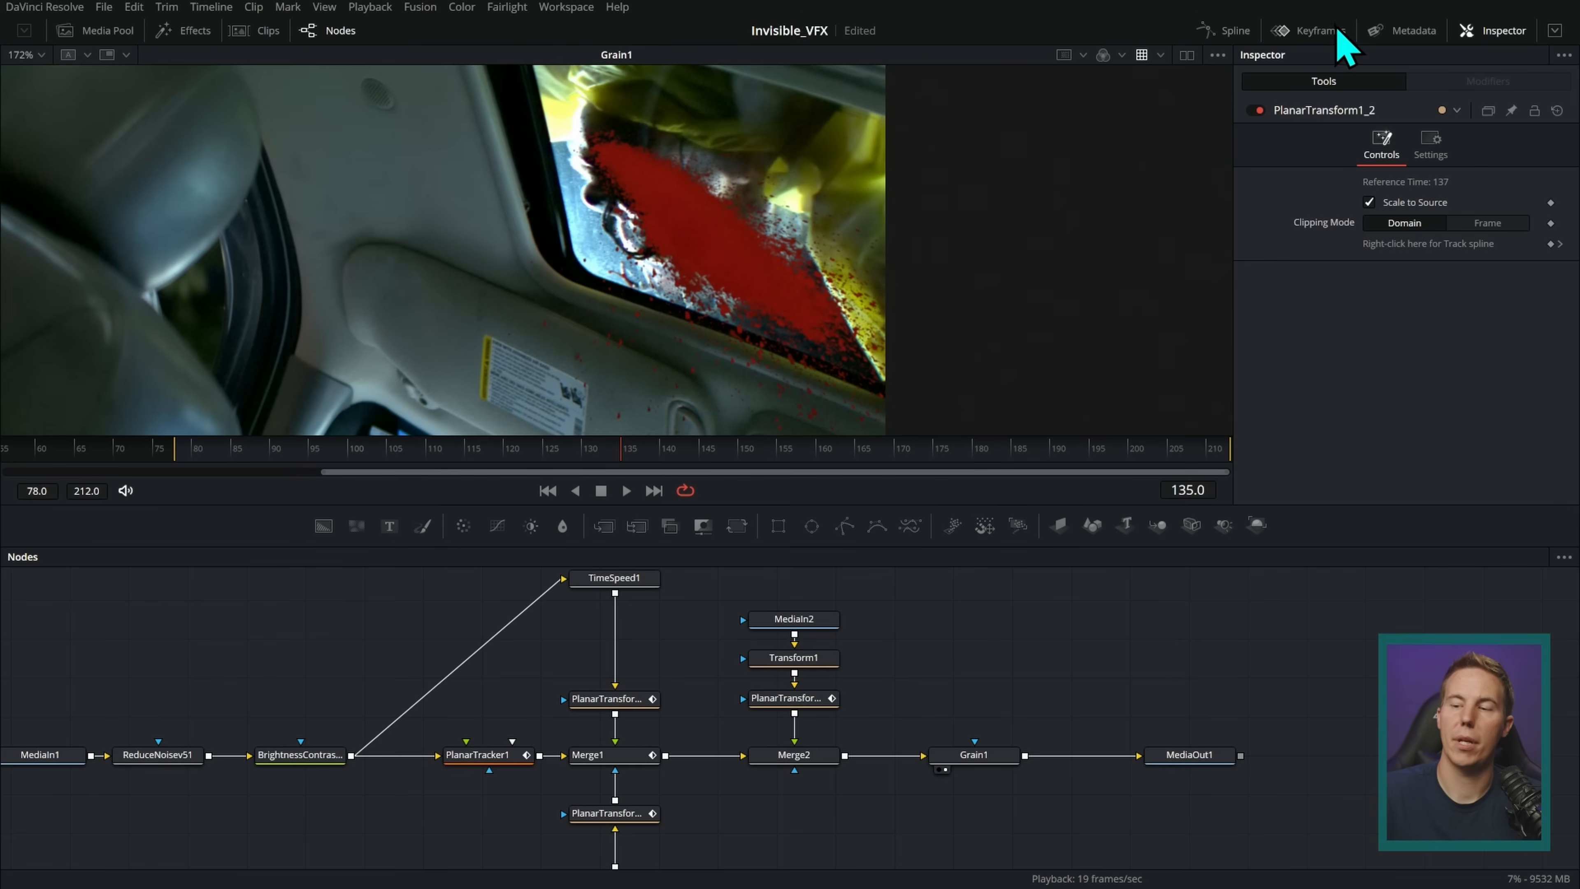
- Show the Keyframes editor, fit its timeline to the clips and widen the node graph beside it
click(1319, 33)
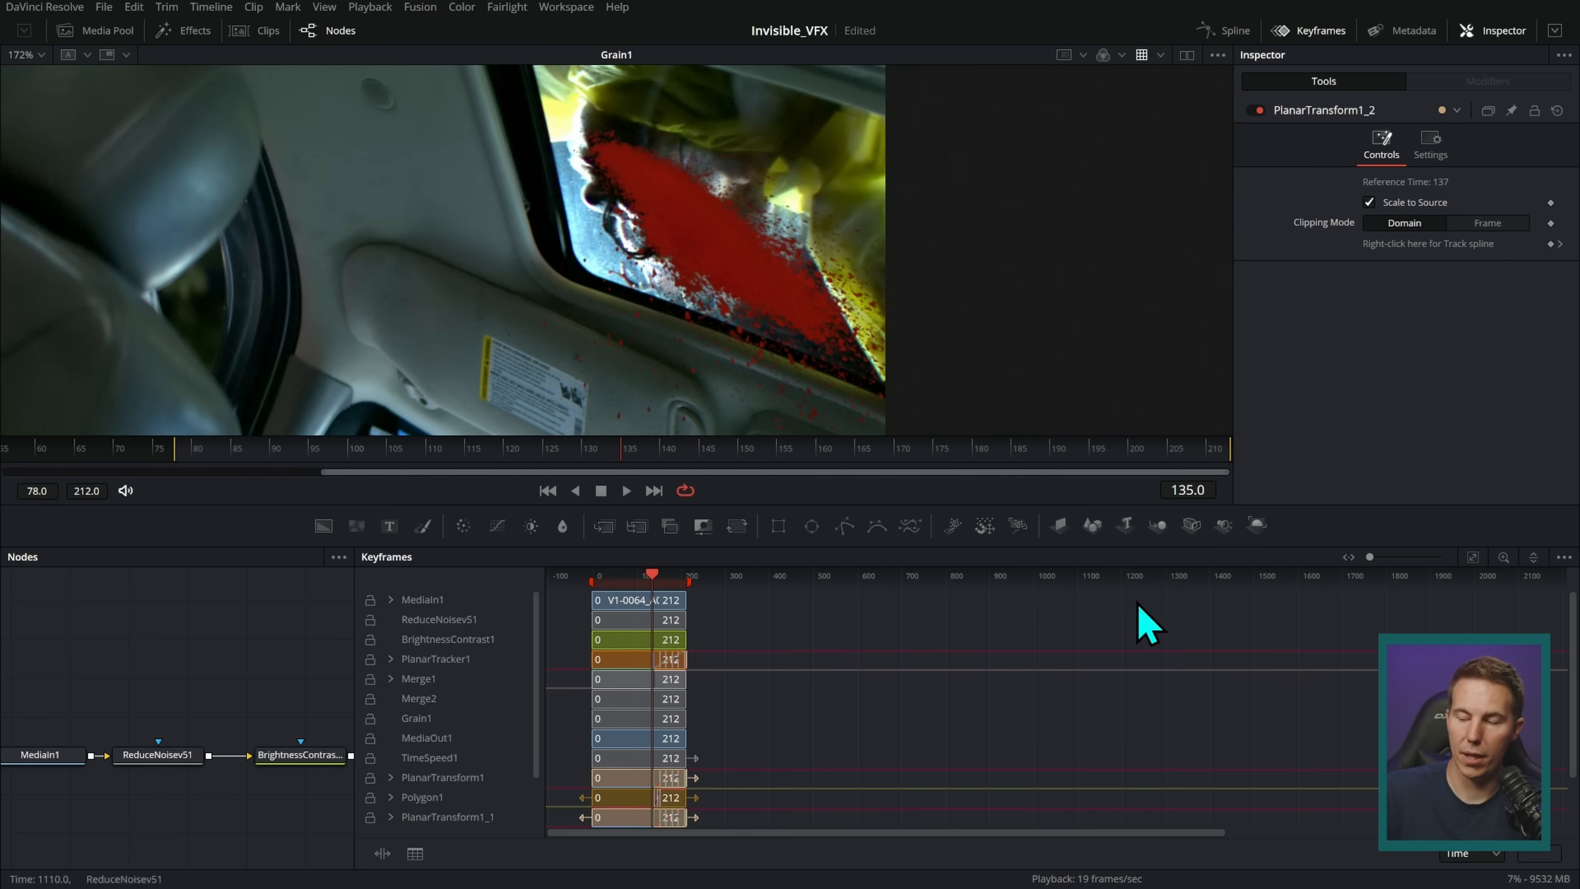
click(1473, 557)
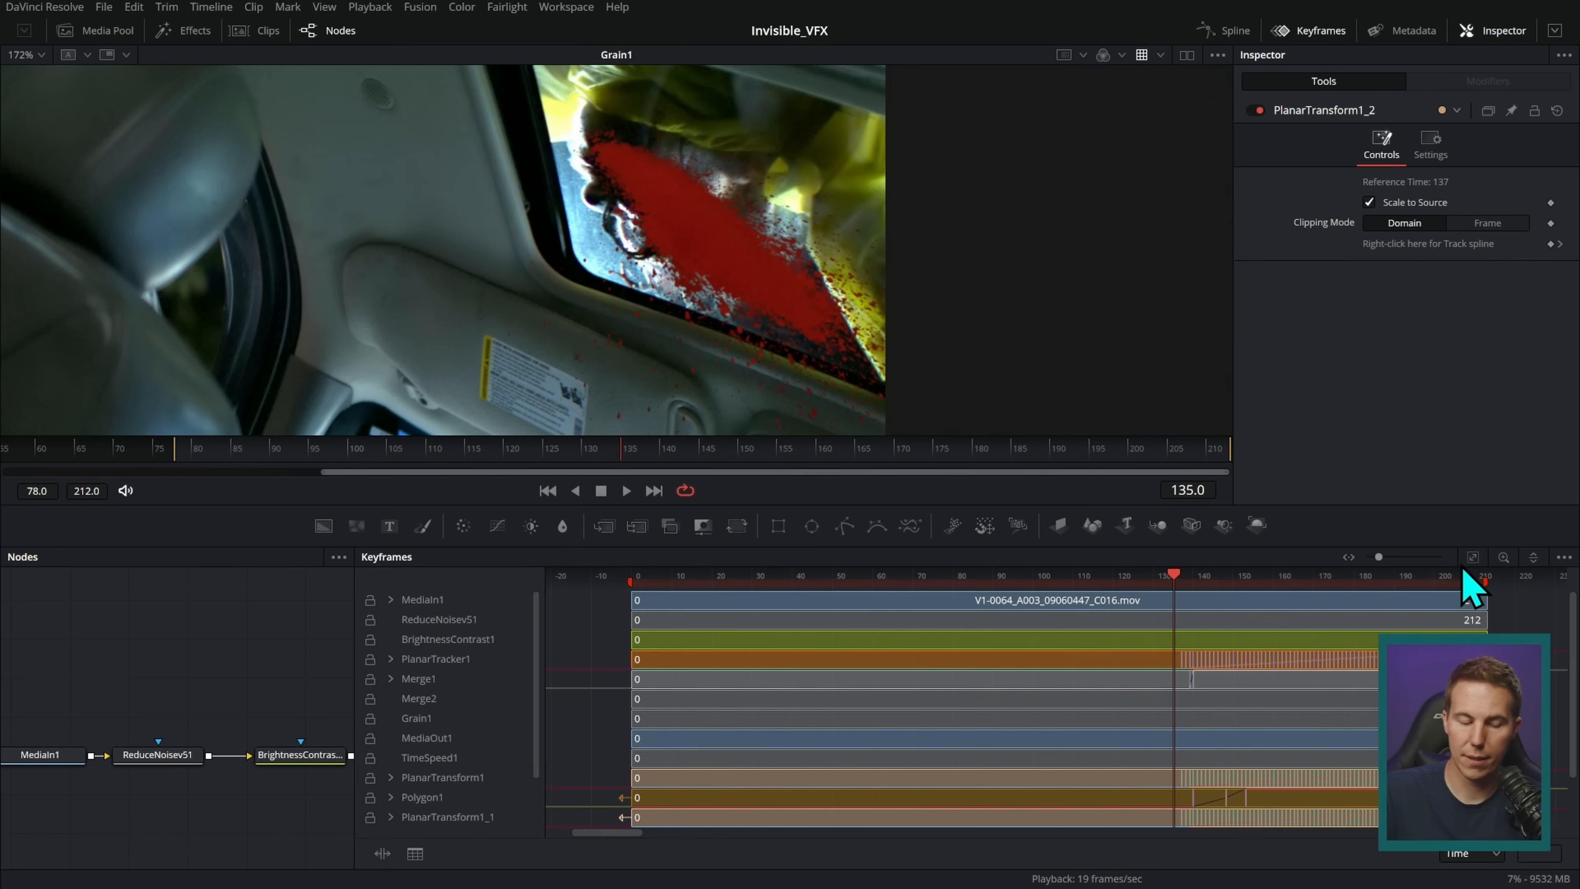
drag(354, 588, 844, 598)
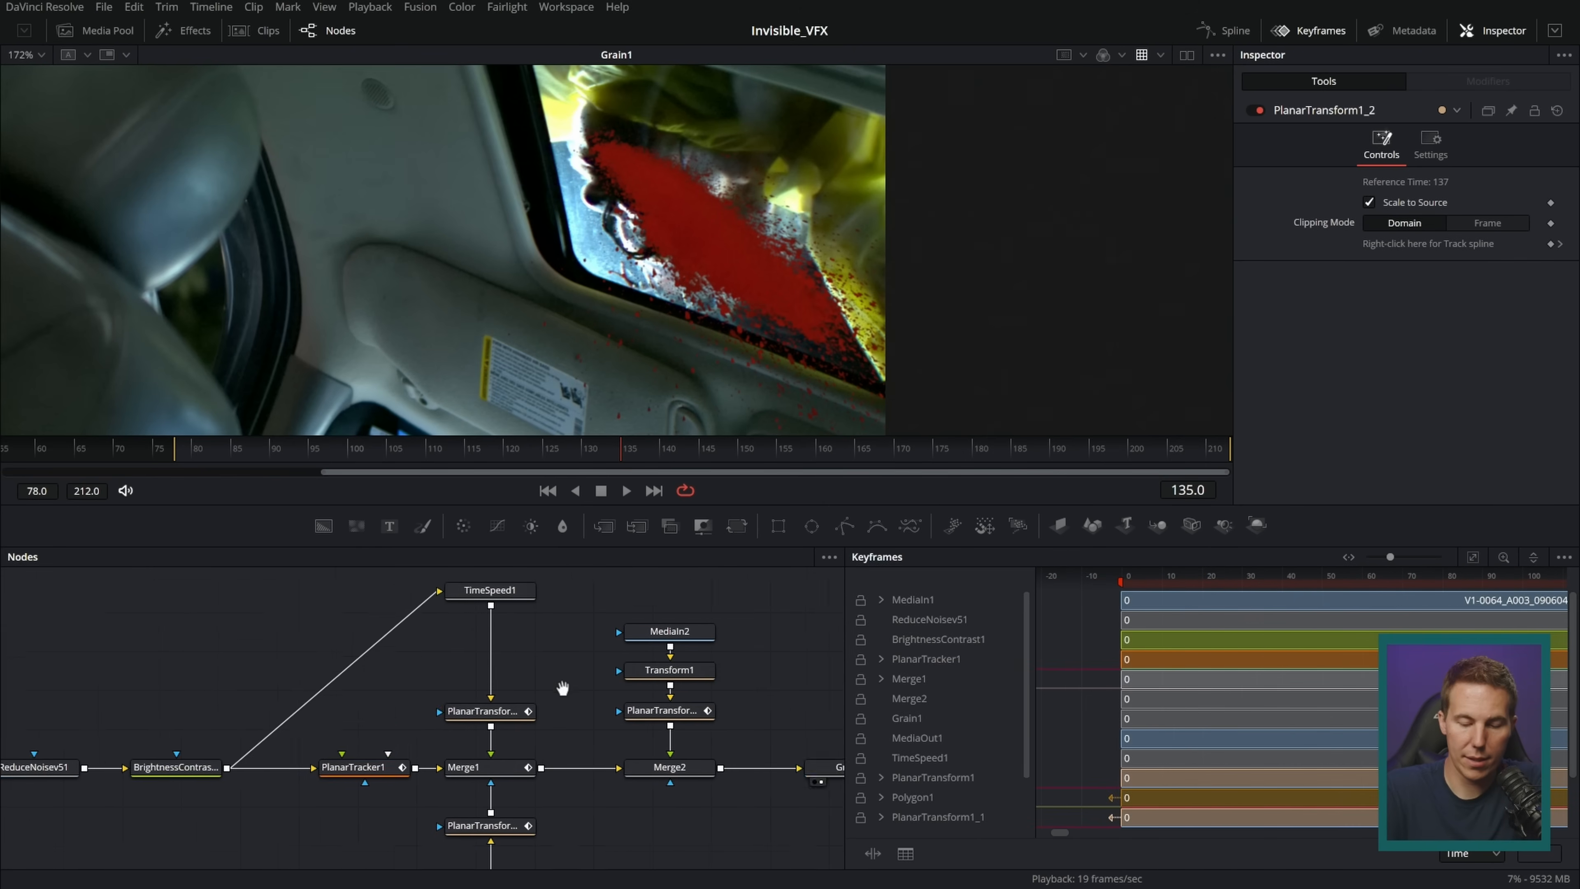
- Rename the MediaIn2 node as Blood_MI
click(554, 624)
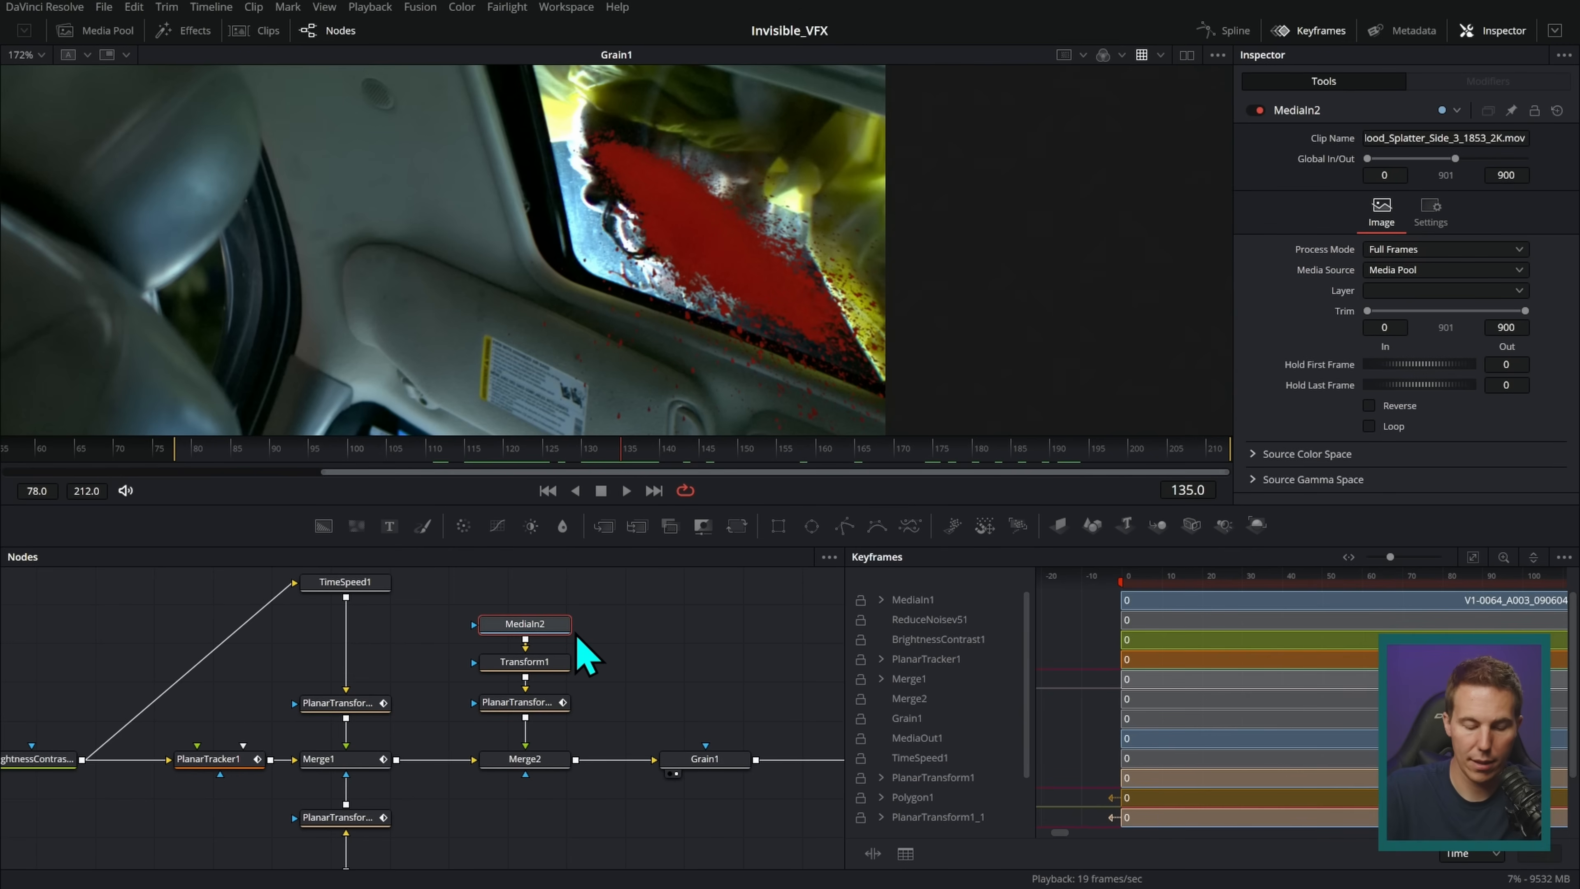
key(F2)
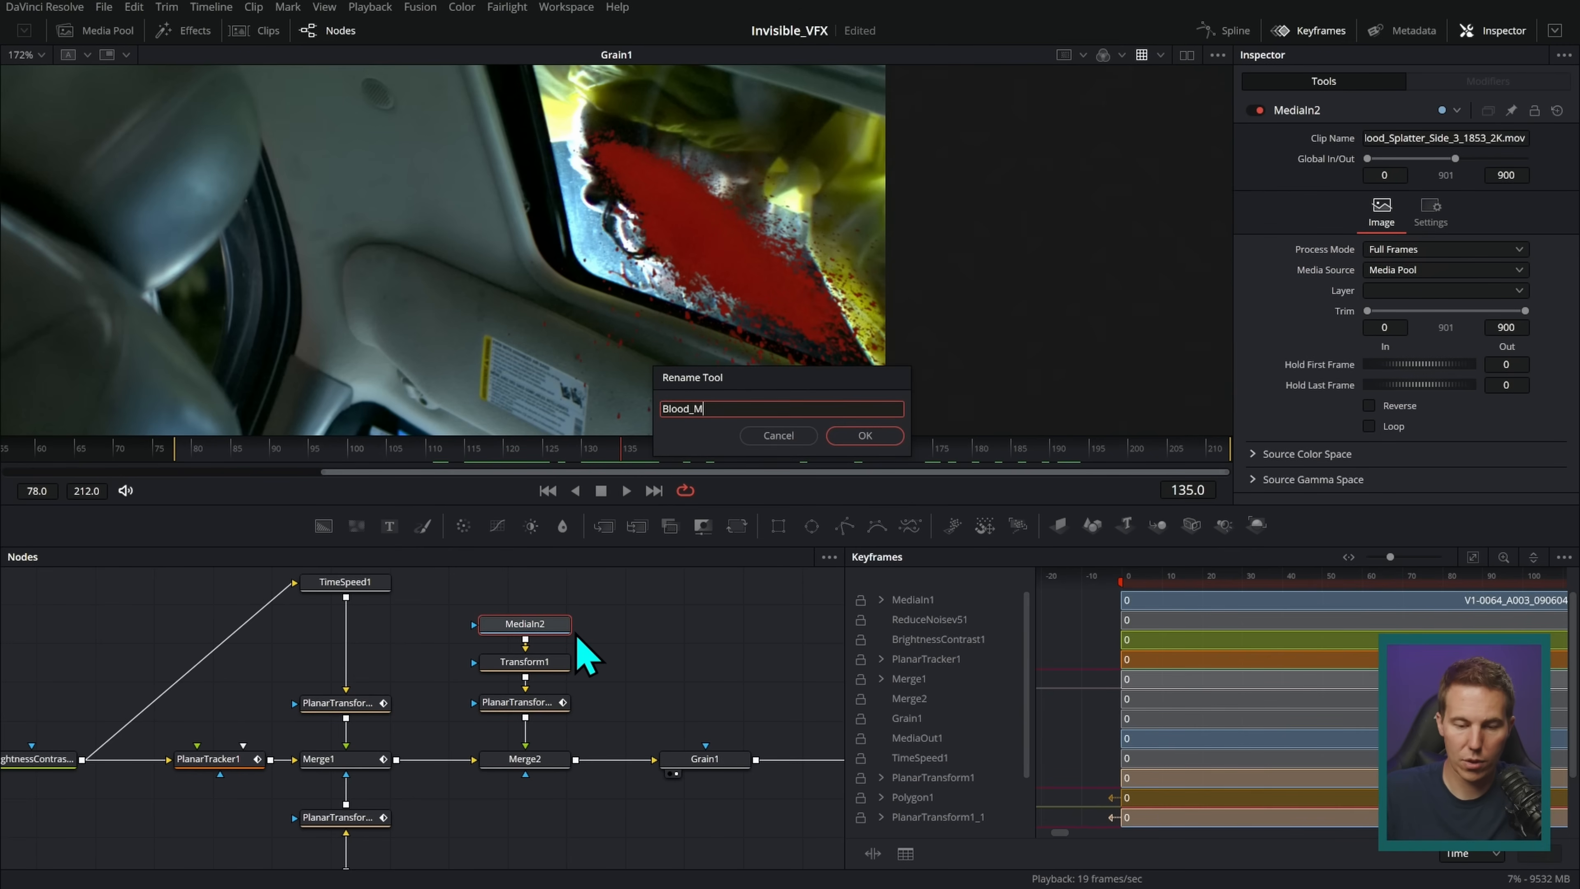
key(Escape)
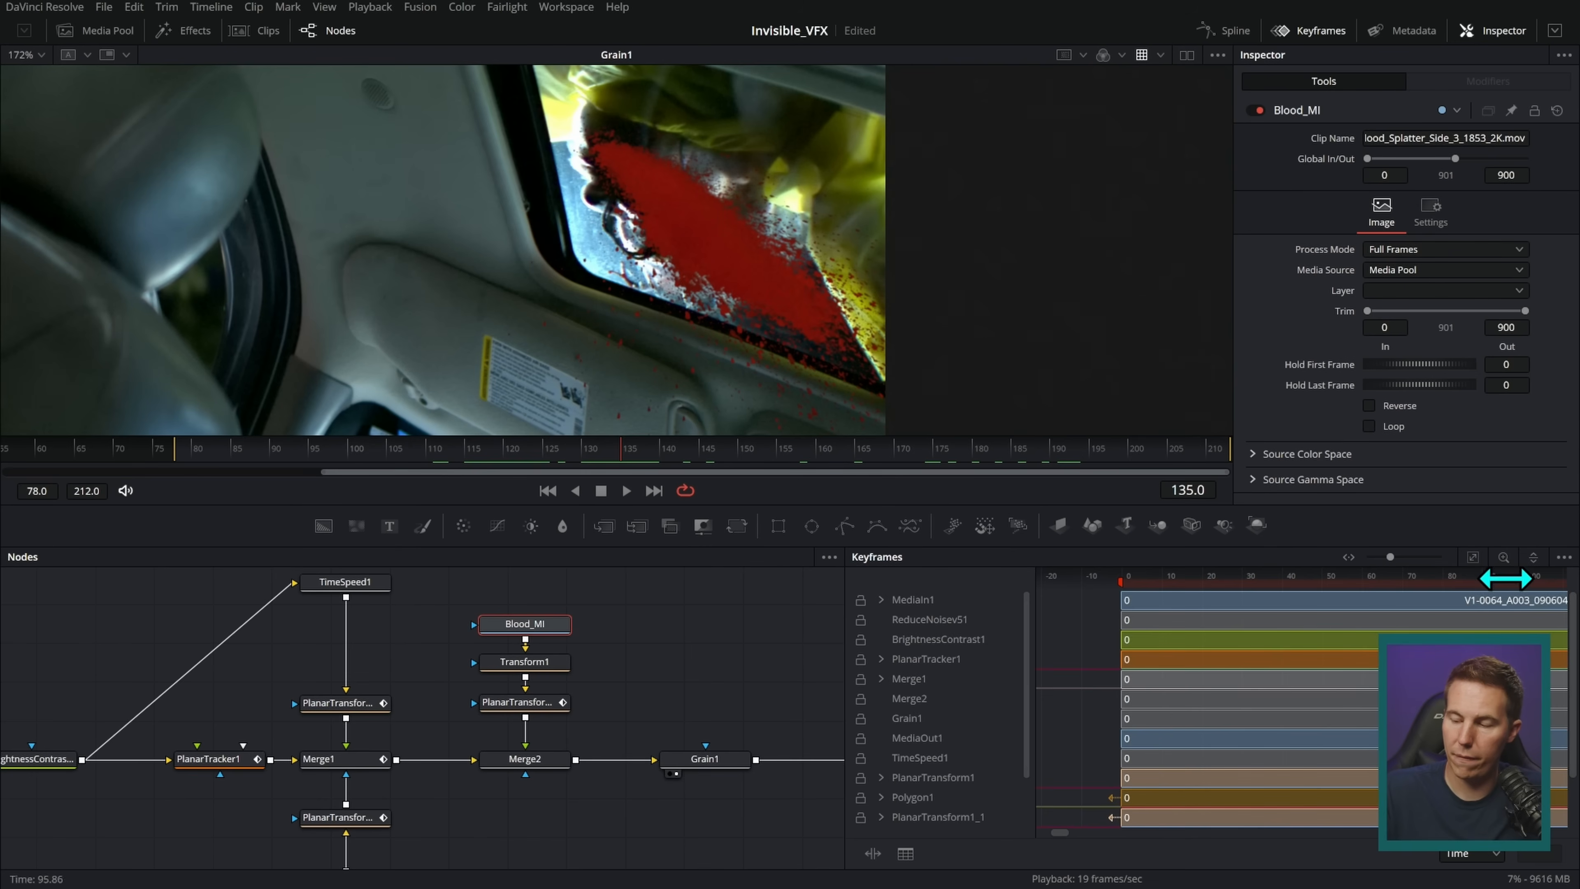
- Enlarge the Keyframes editor and slide the Blood_MI clip to start at frame 129
drag(1266, 505, 1243, 355)
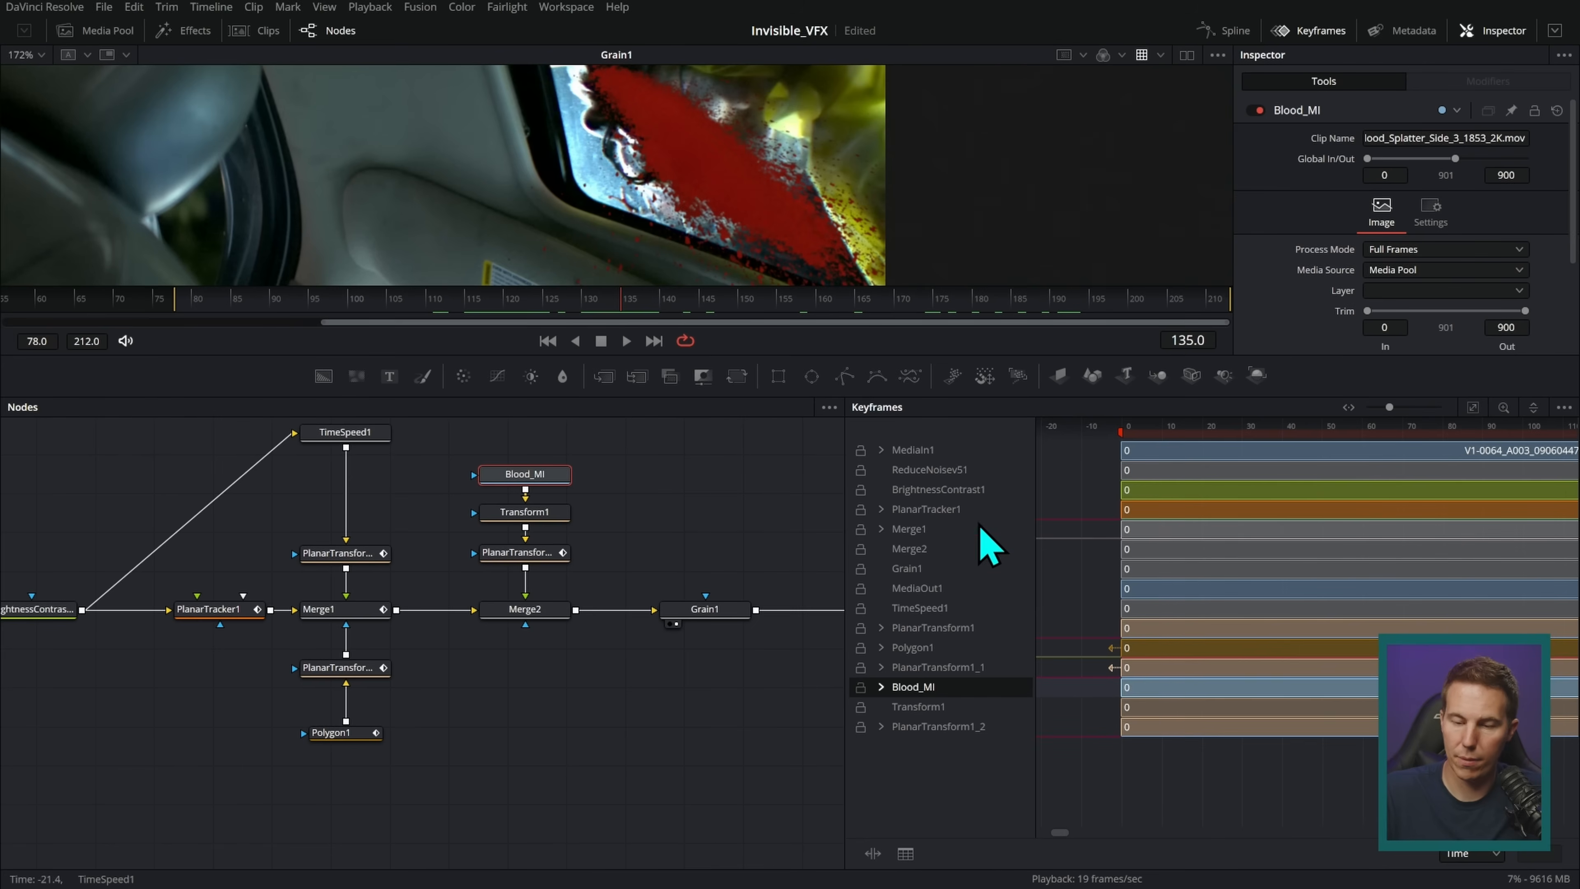
drag(847, 429, 559, 436)
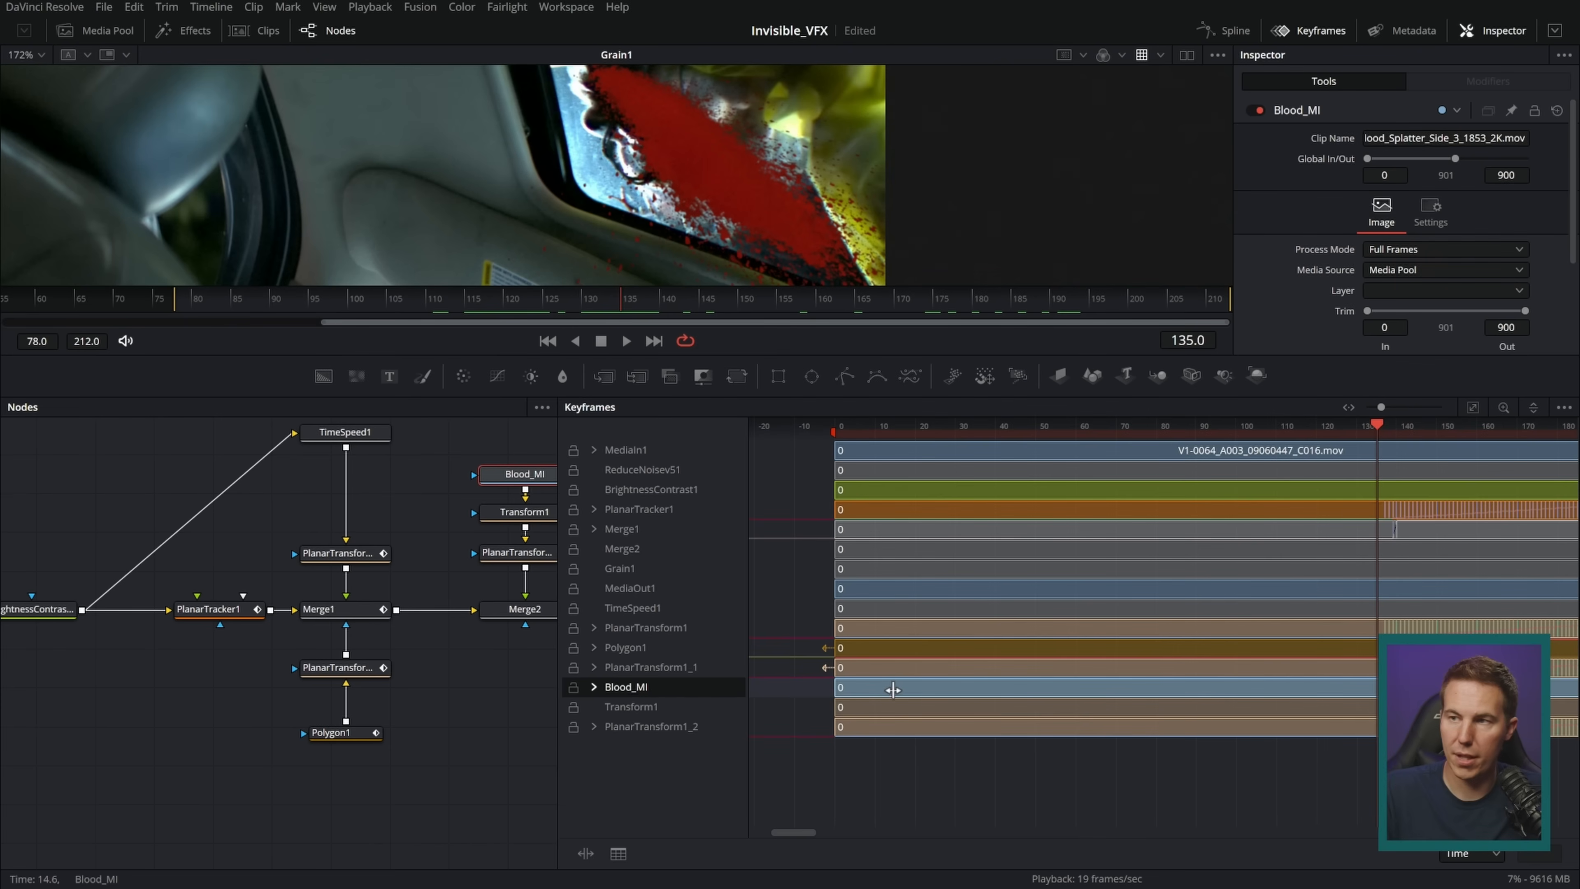
drag(916, 688, 1063, 685)
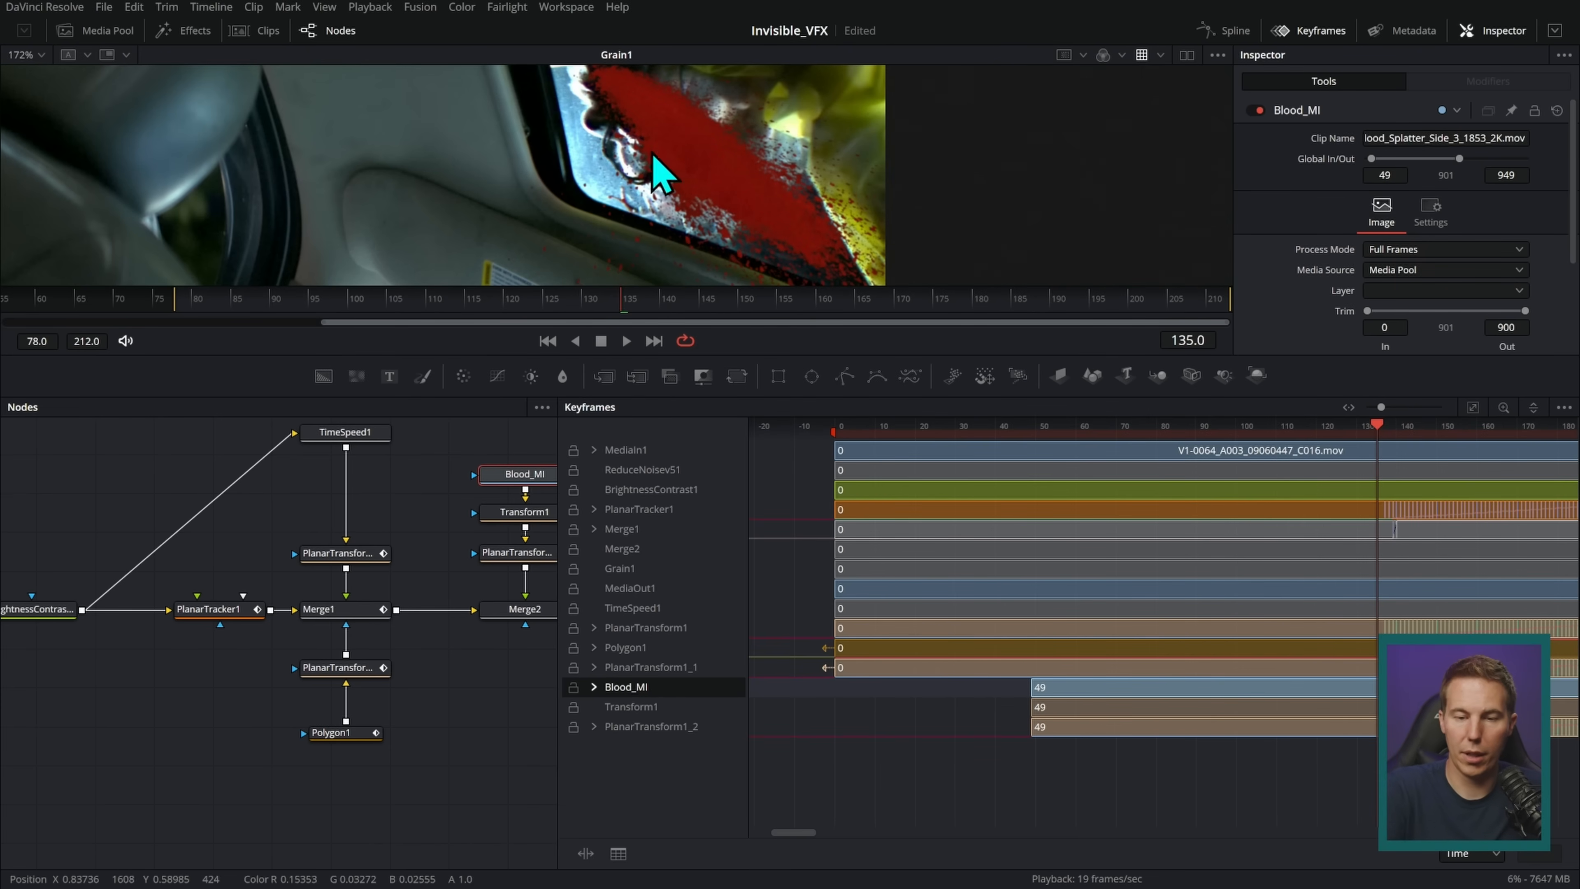
drag(1087, 675, 1401, 685)
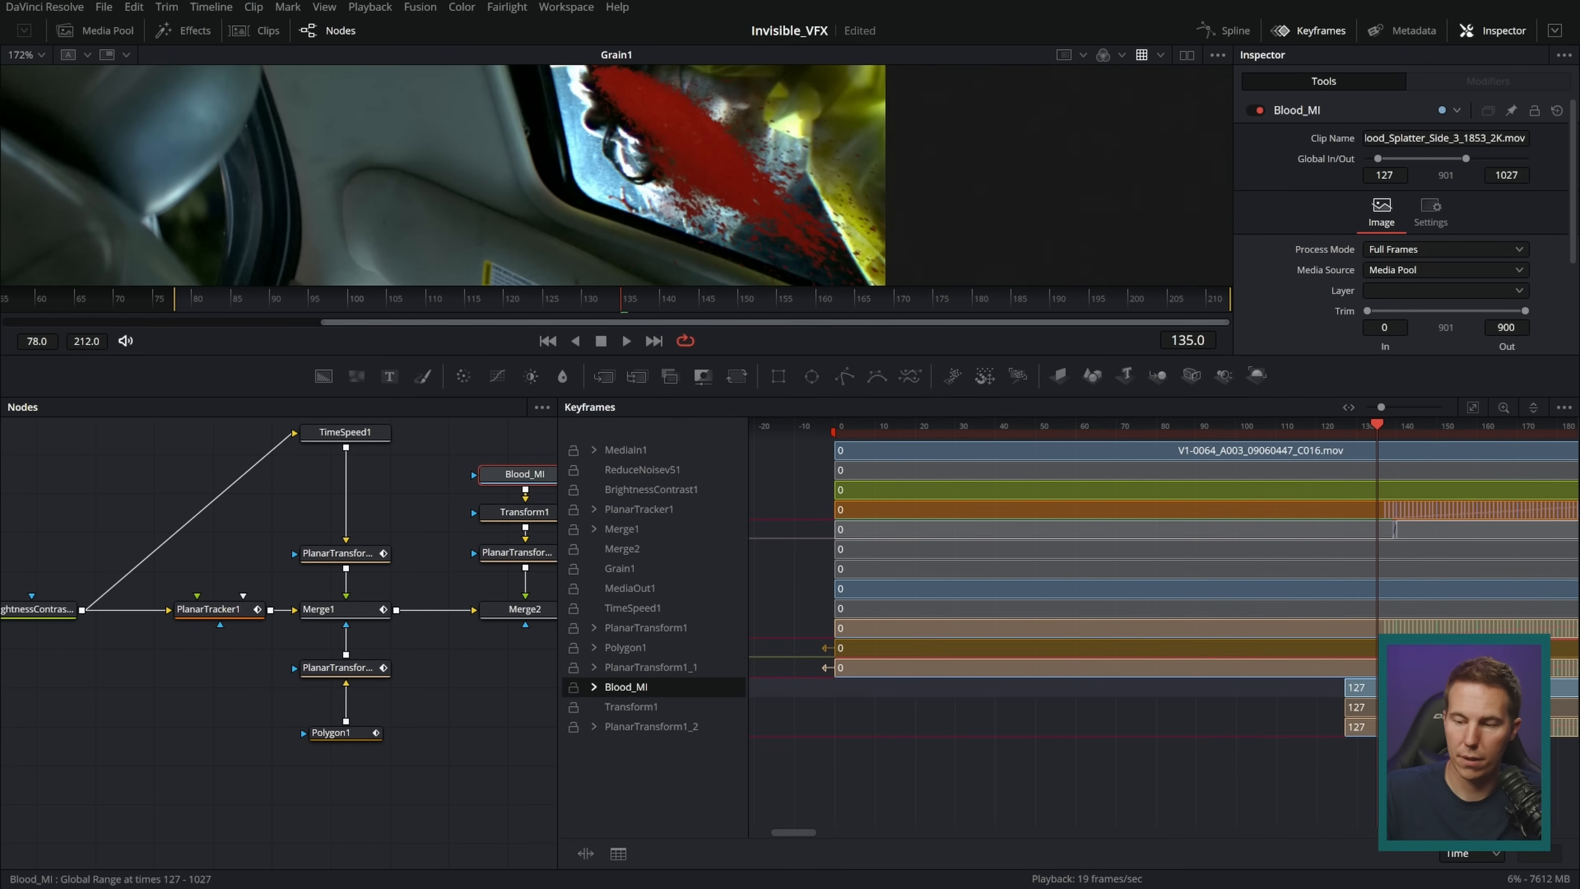
scroll(1252, 745, right, 8)
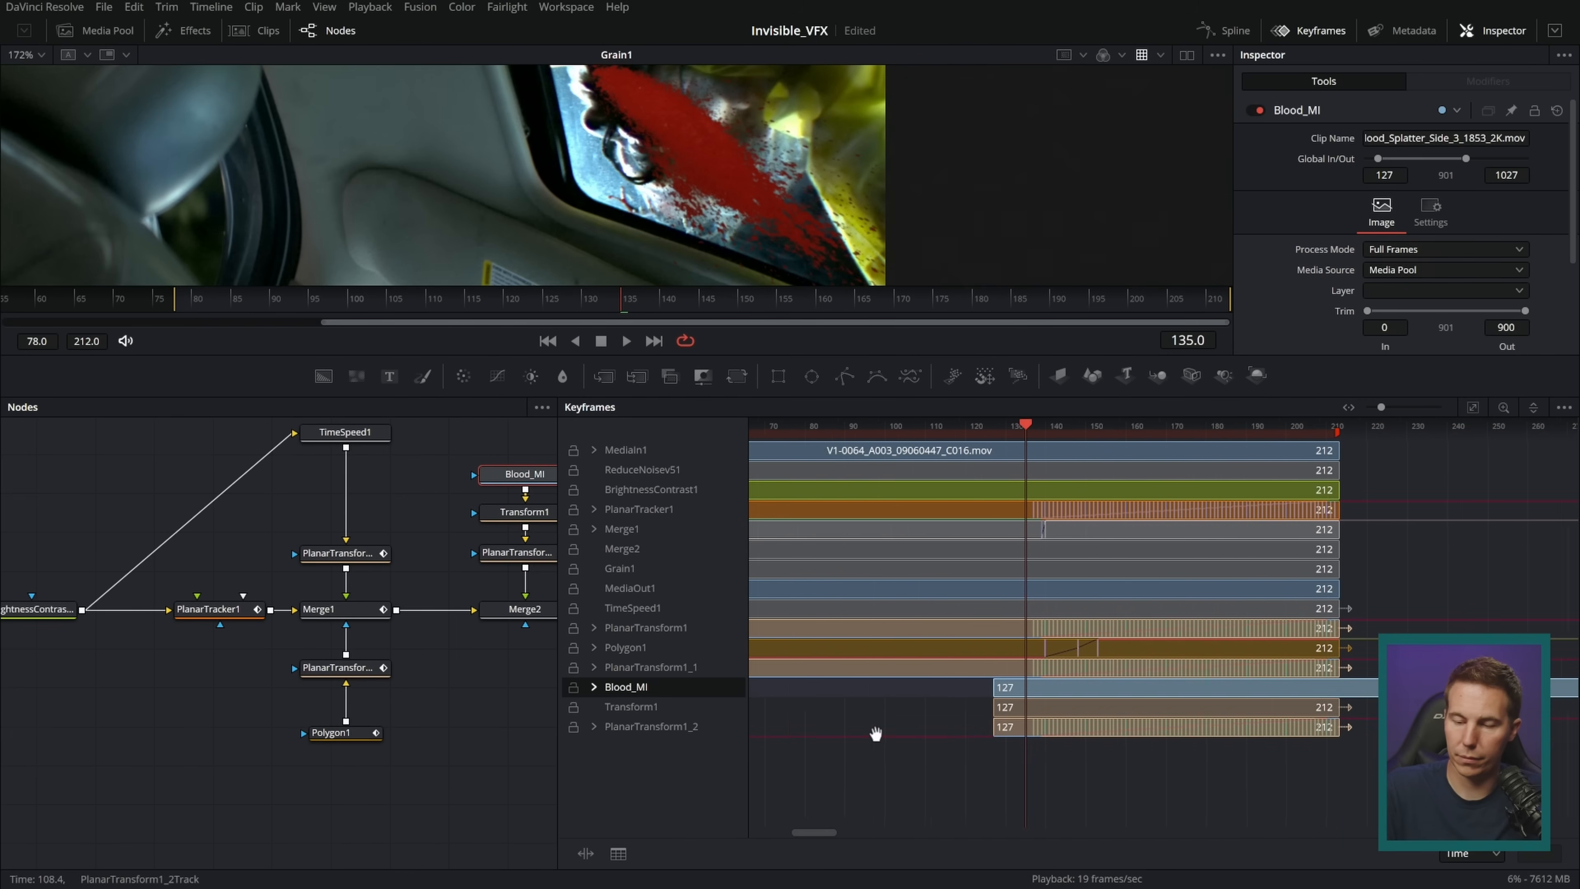
drag(958, 689, 1004, 688)
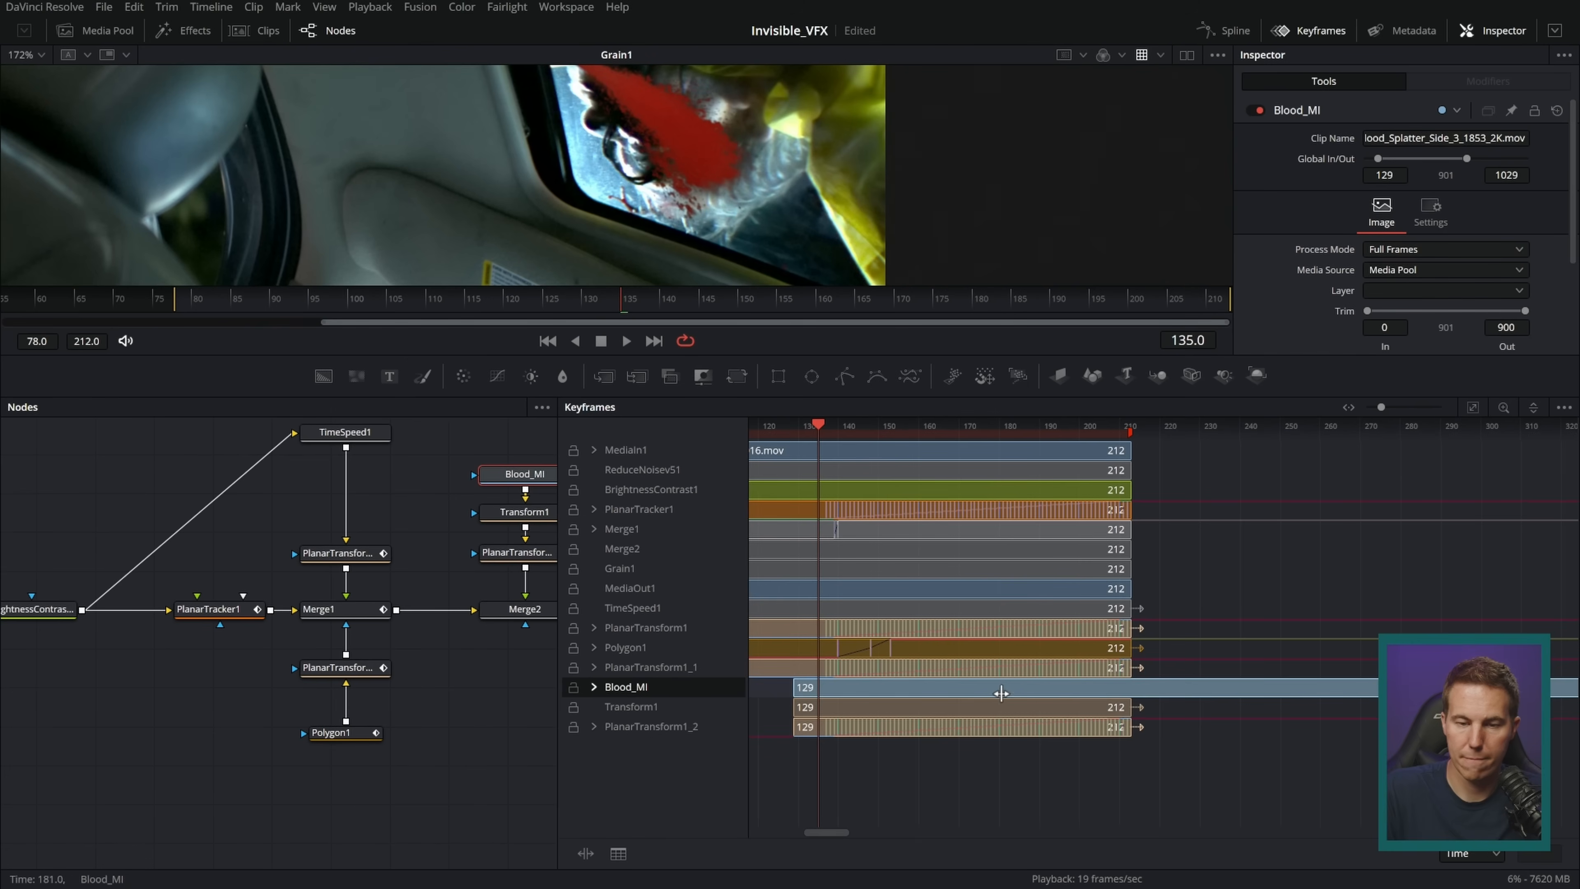
- Play back the splatter's timing, shift the Blood_MI clip to start at frame 127 and review the shot again
click(627, 341)
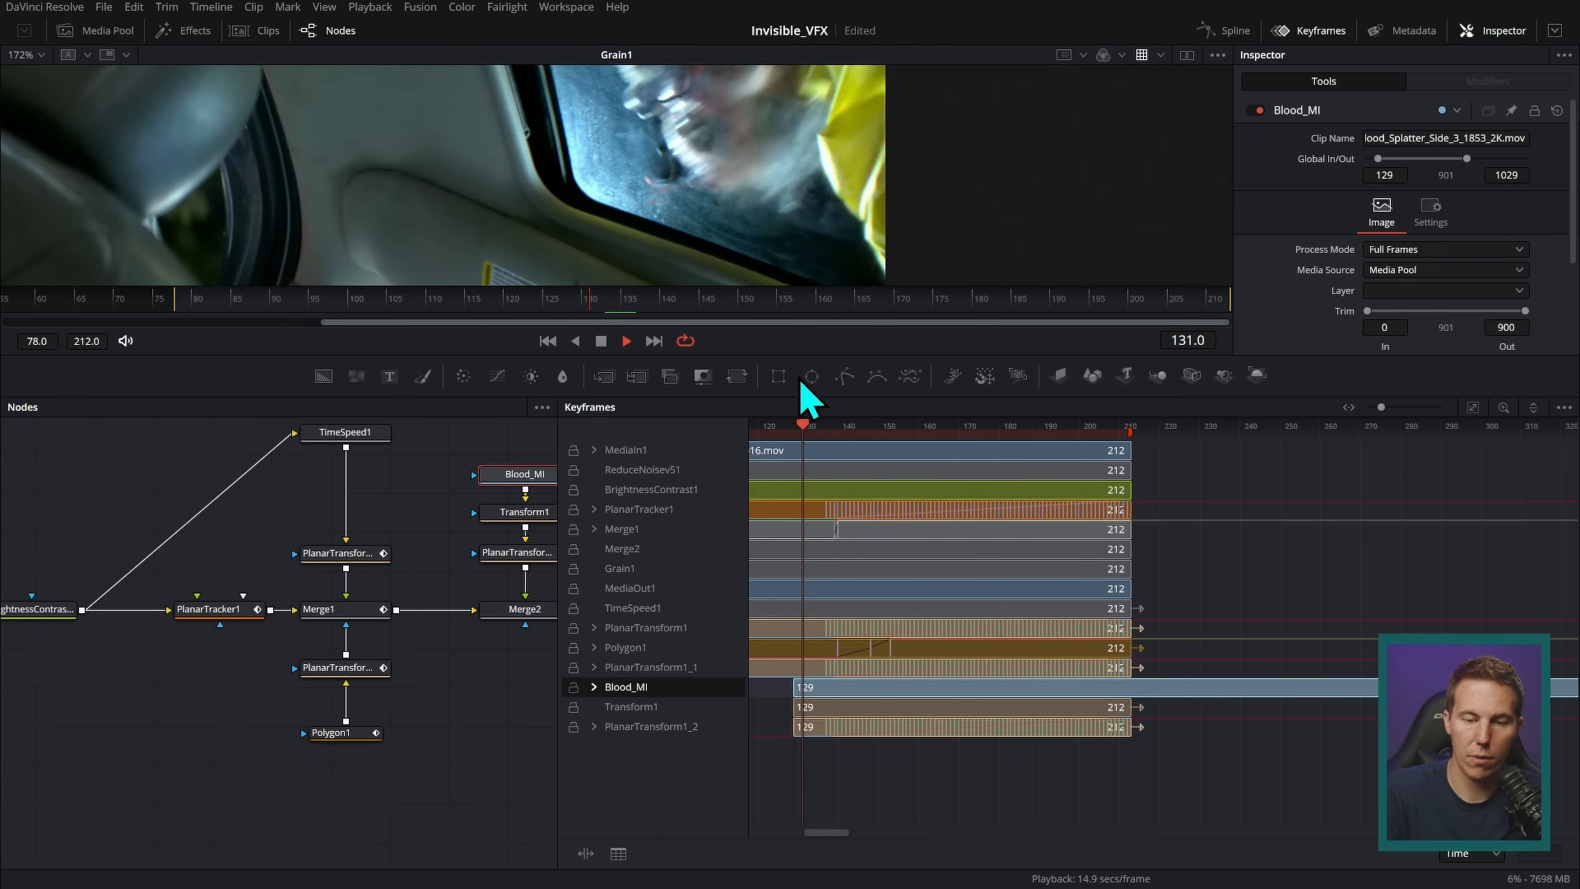
click(619, 306)
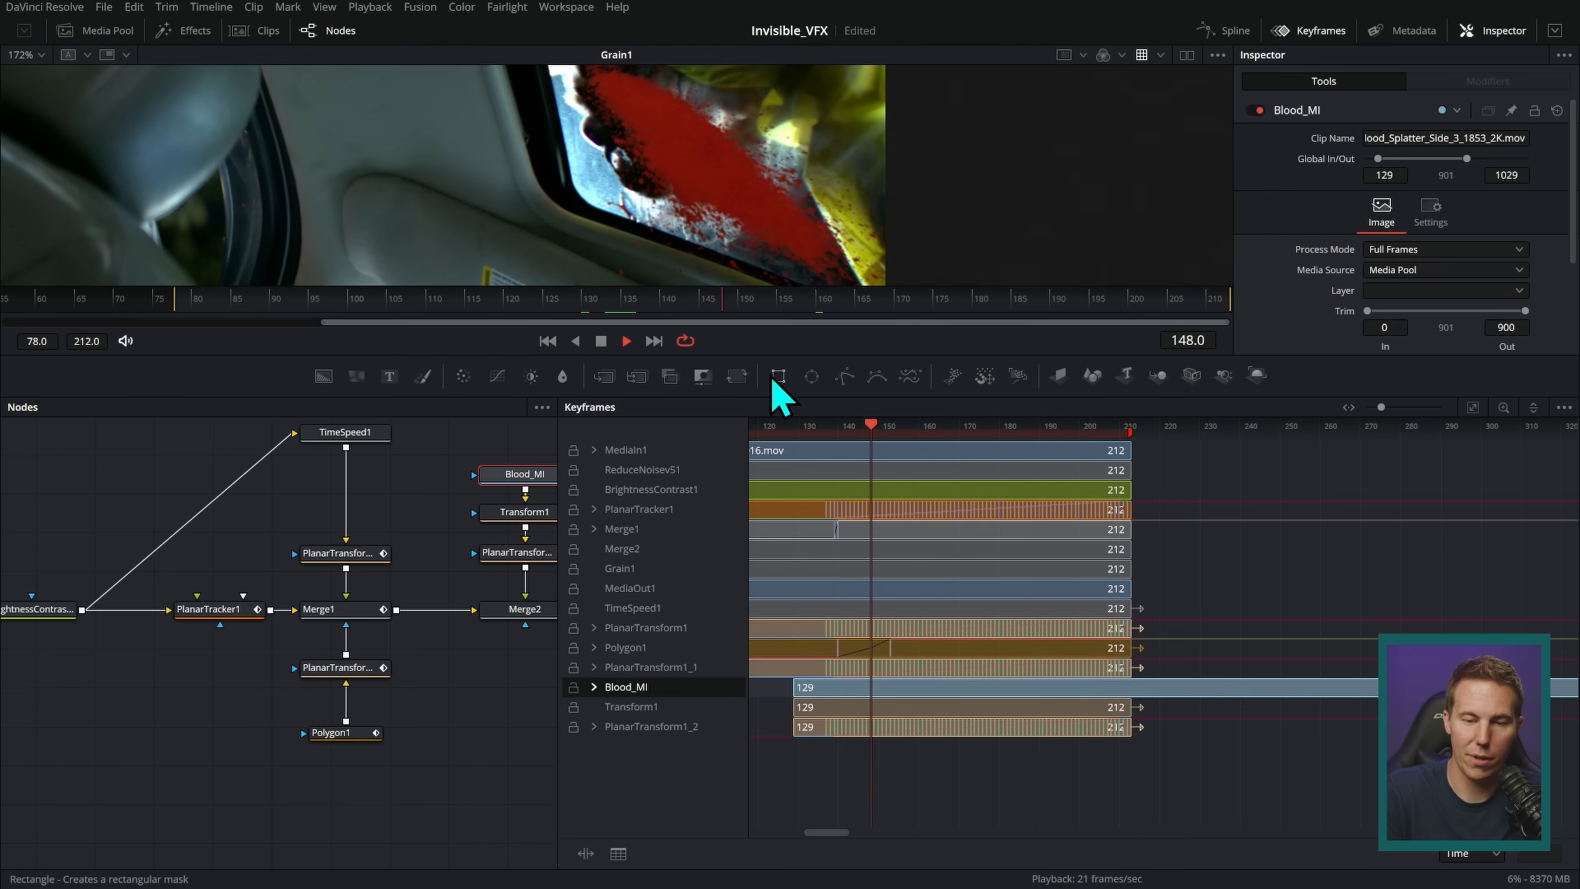
click(601, 302)
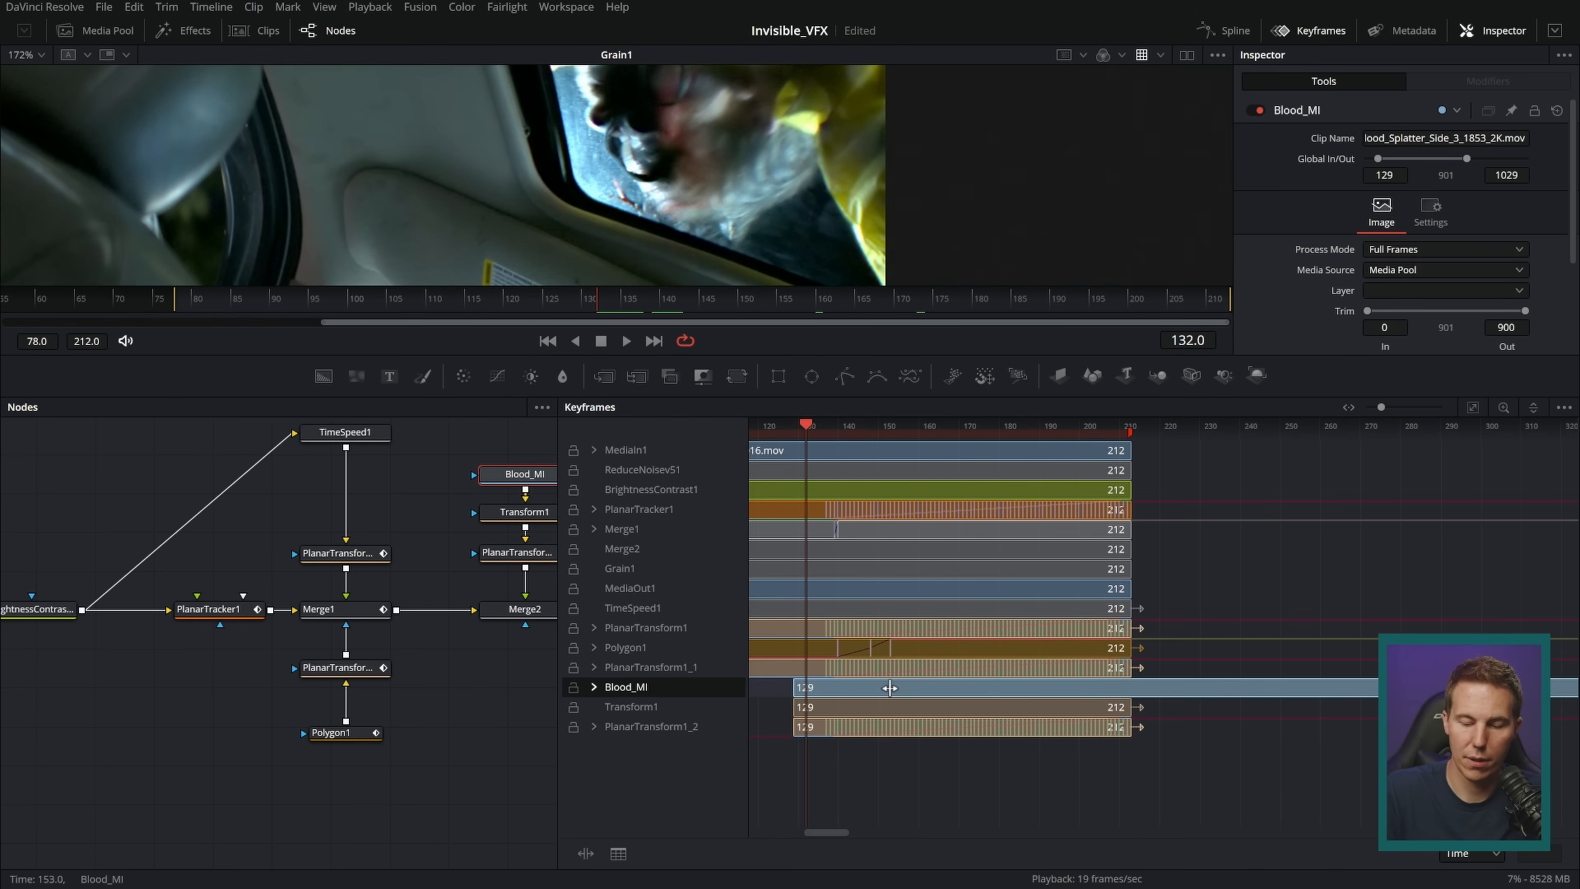
mouse_move(882, 688)
mouse_down()
mouse_move(862, 689)
mouse_move(881, 688)
mouse_up()
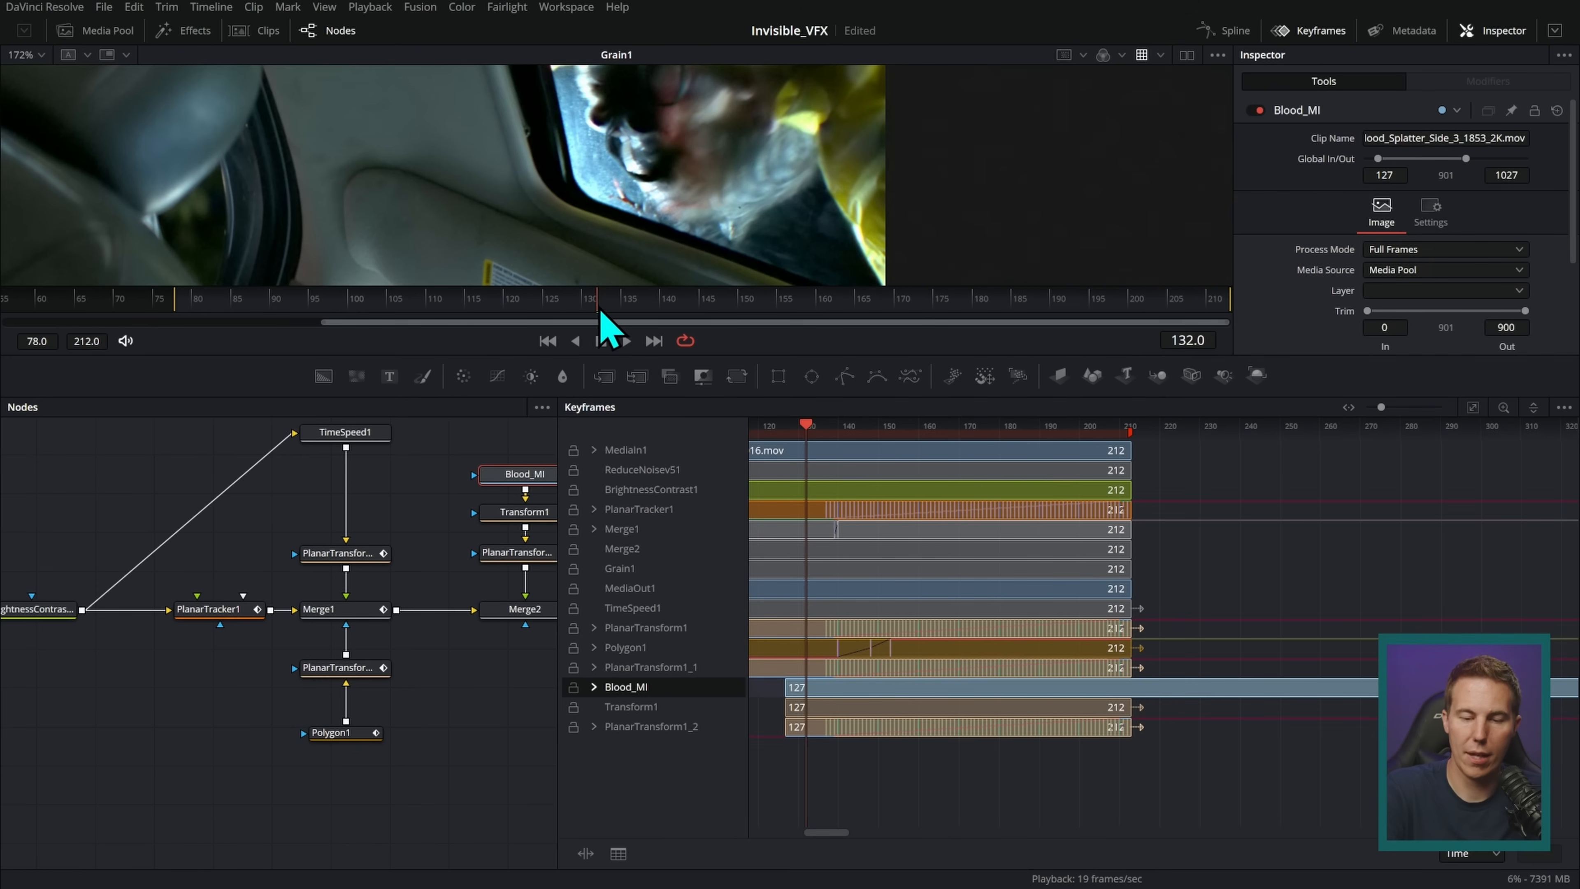
click(626, 340)
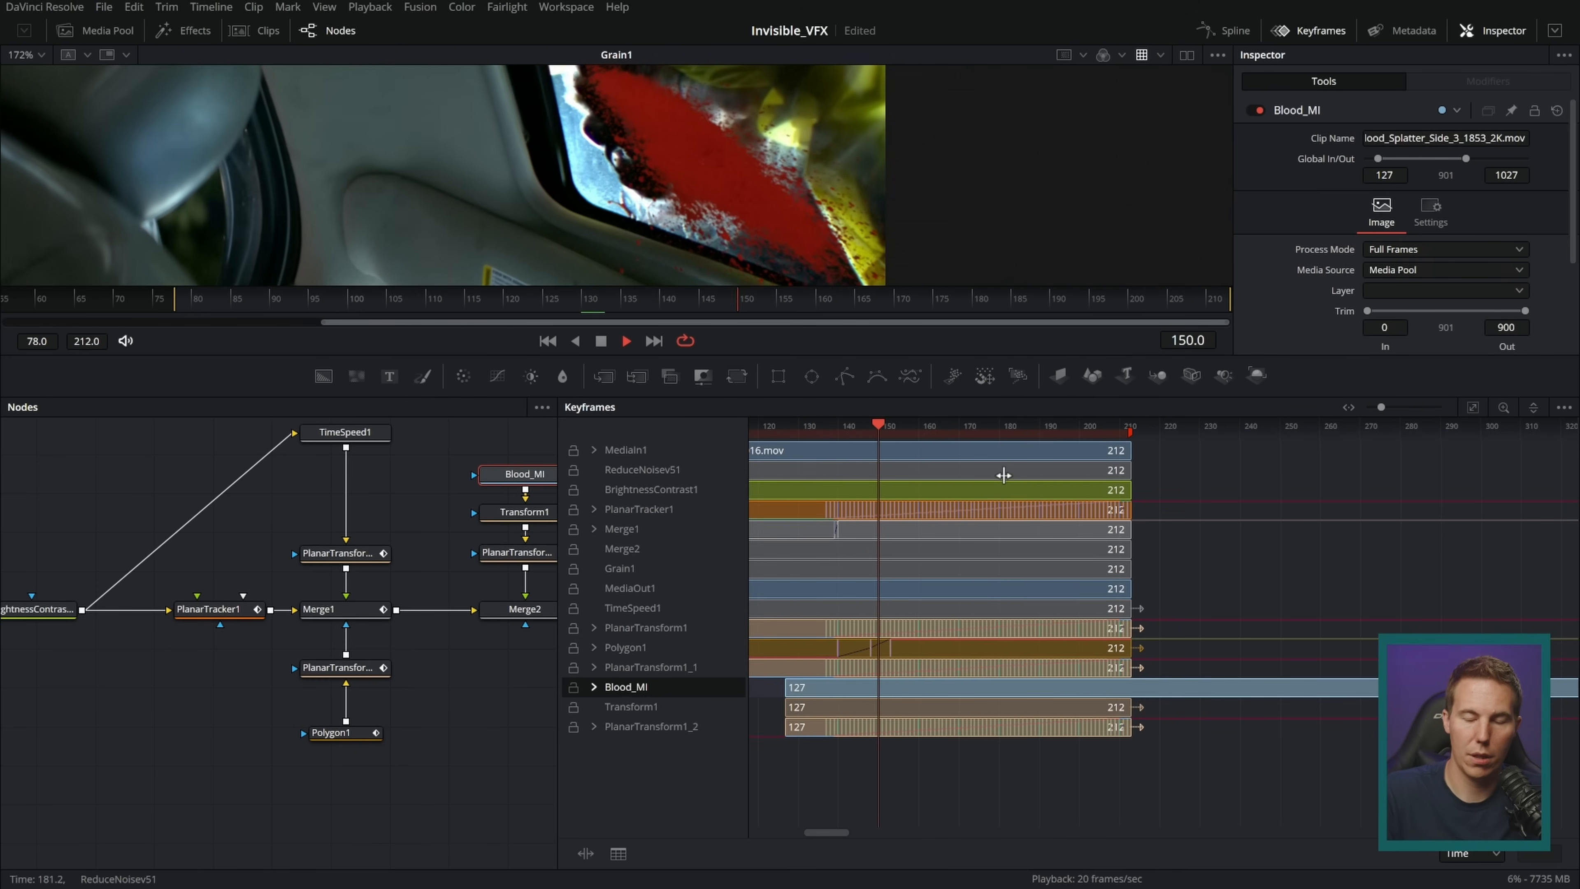
drag(892, 419, 547, 317)
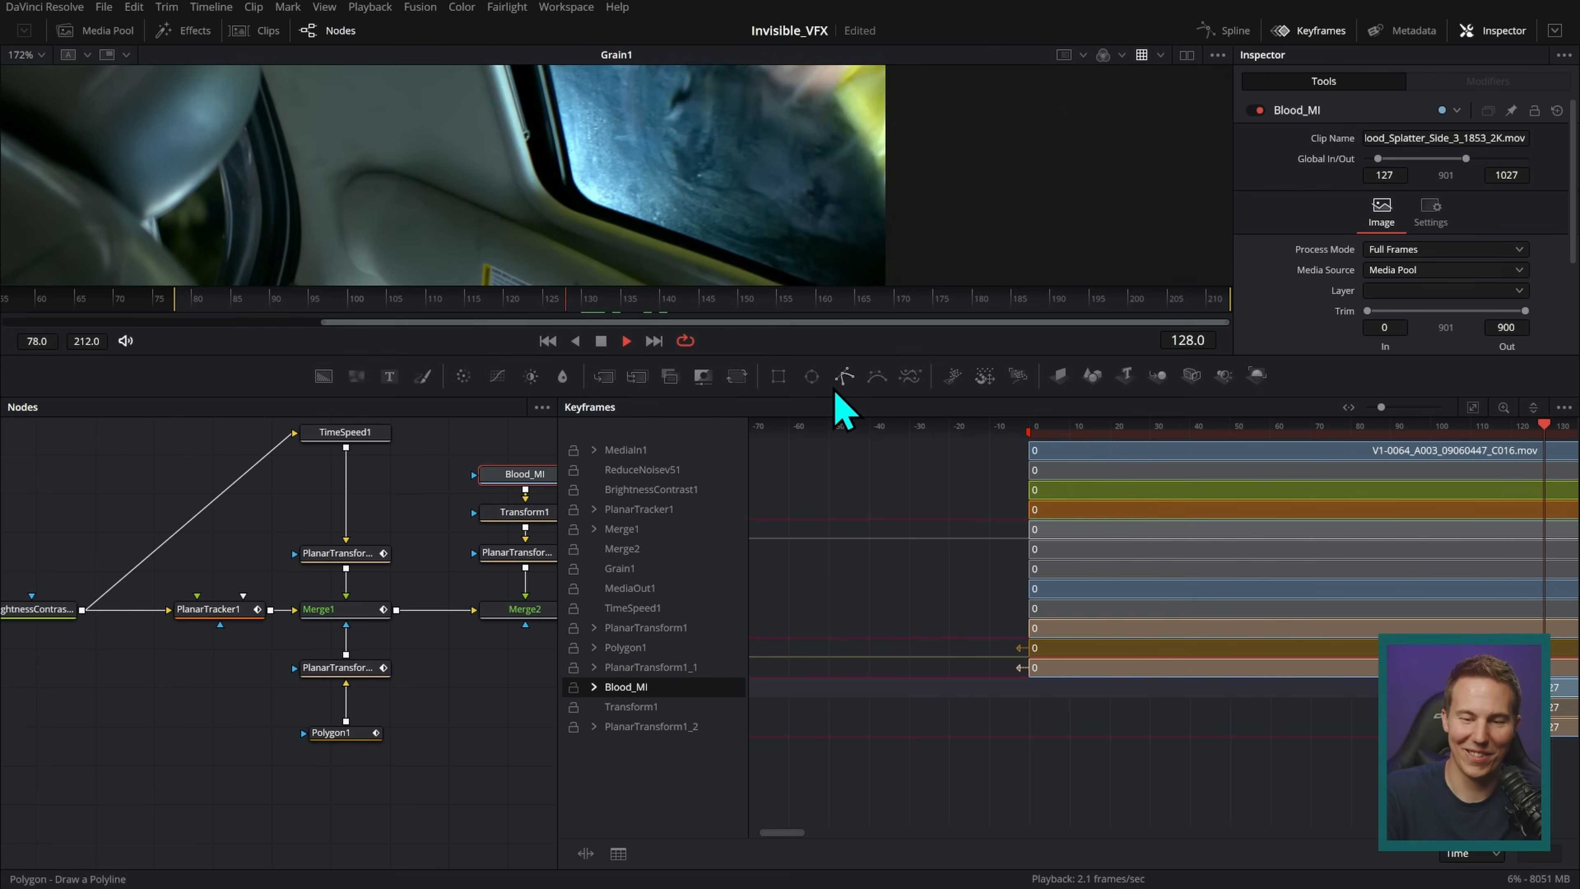
key(space)
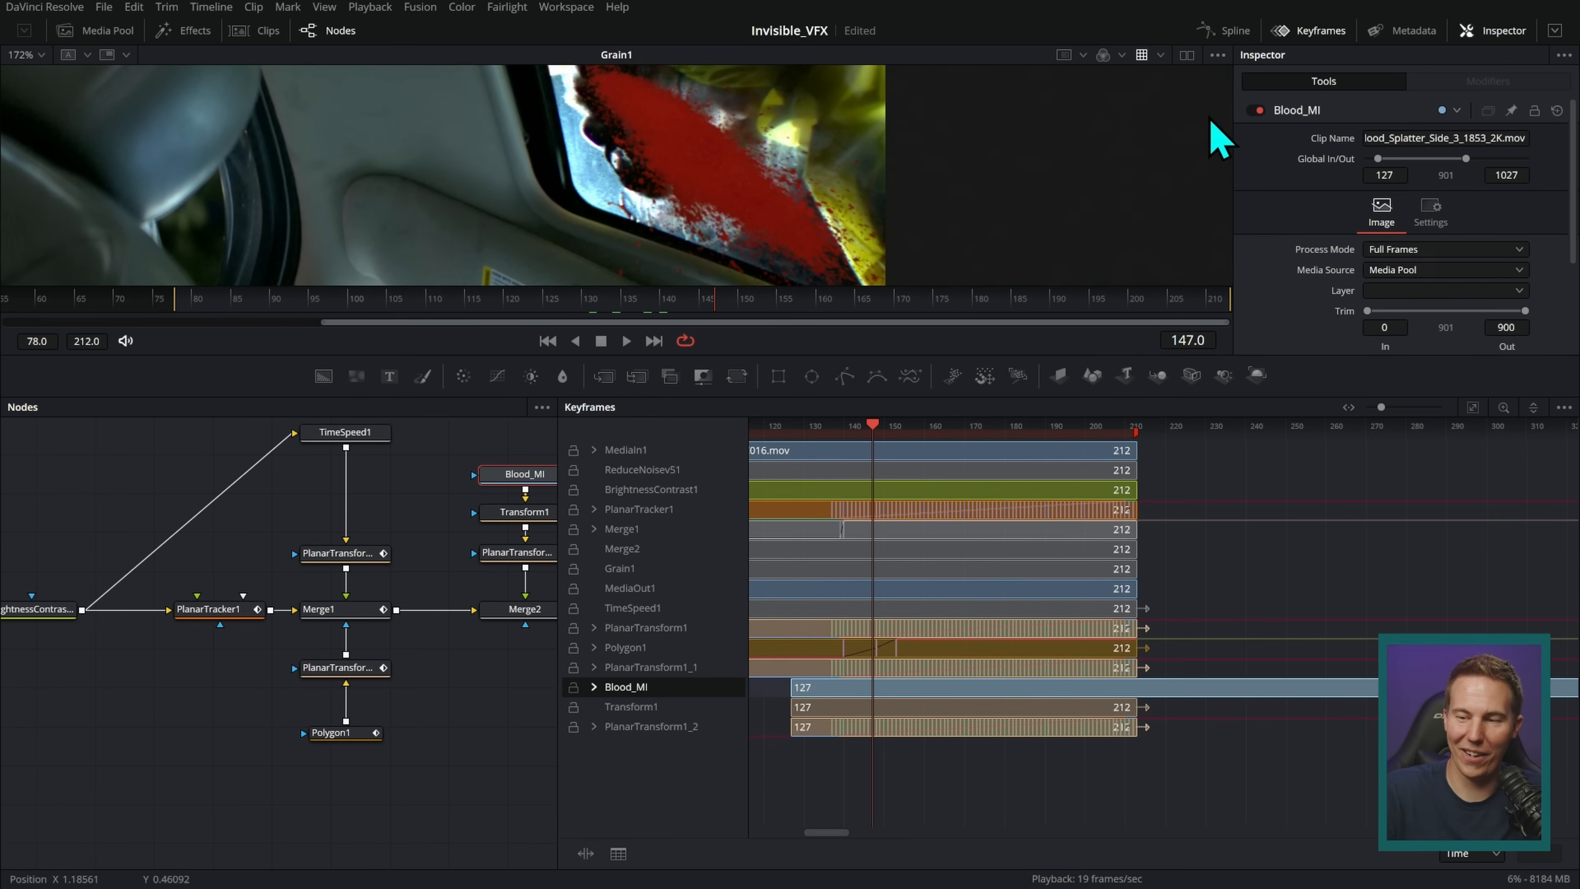
- Close the Keyframes editor and enlarge the viewer above the node graph
click(1311, 33)
scroll(944, 514, left, 5)
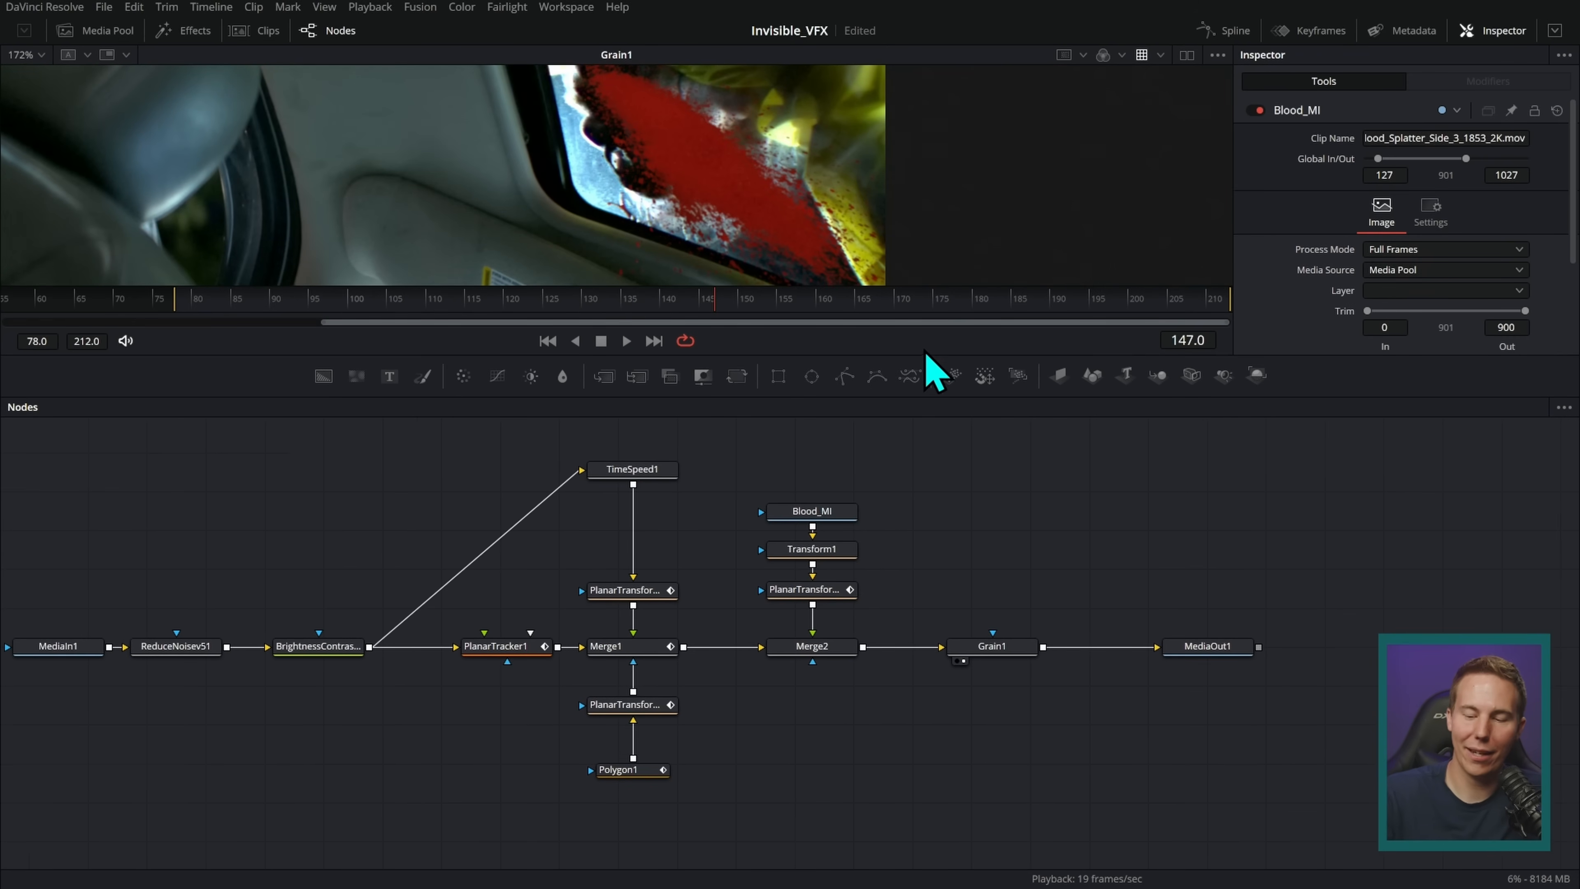
drag(924, 354, 910, 493)
scroll(927, 335, up, 3)
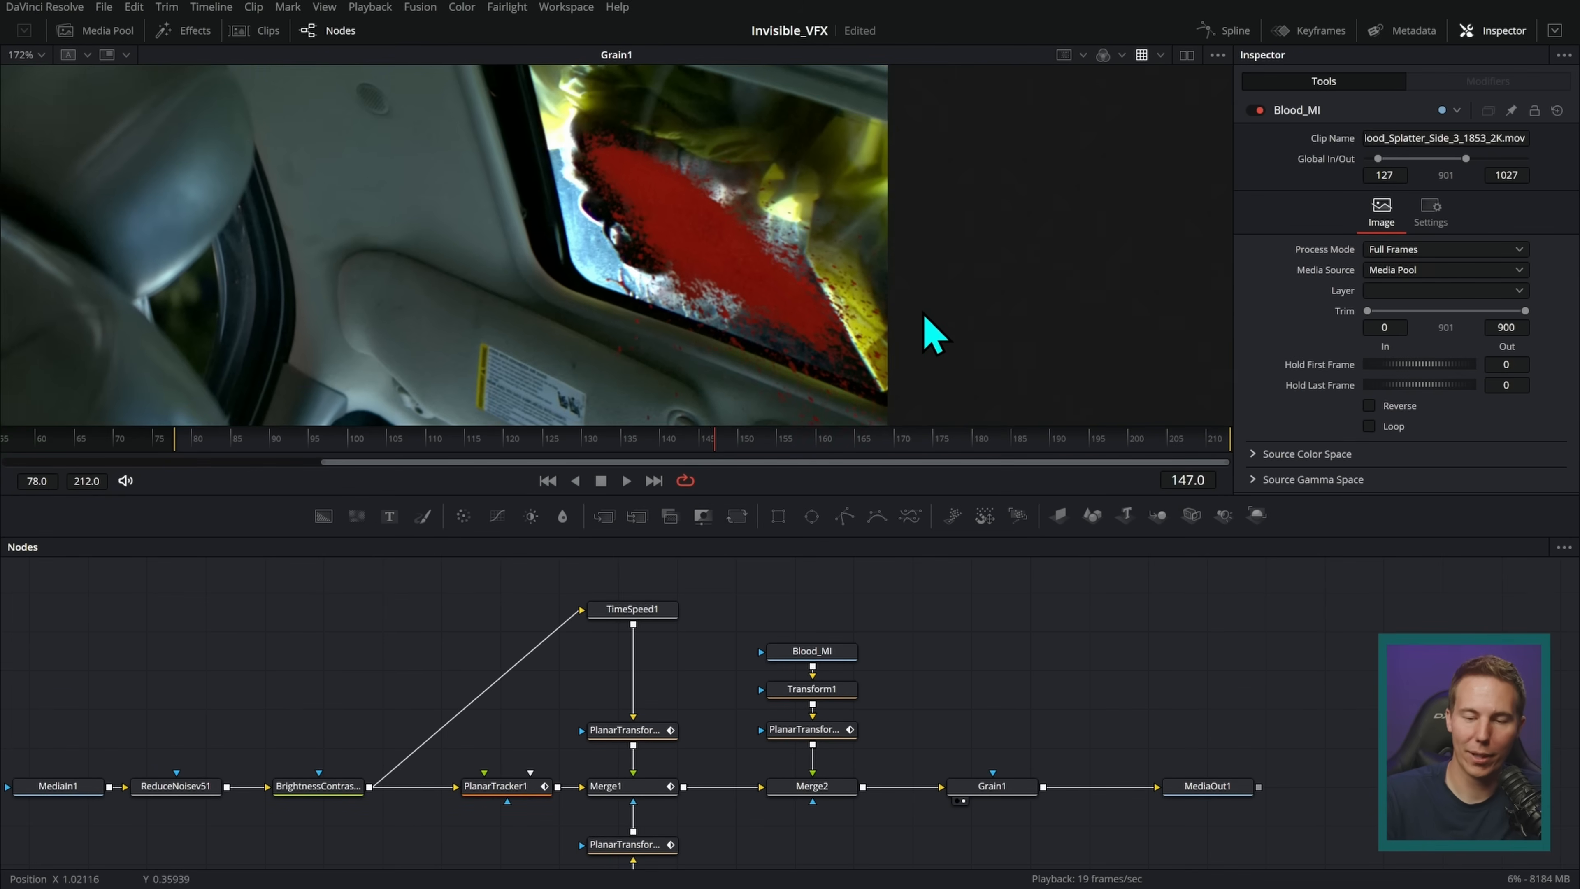
- Set the apply mode of Merge2 to Multiply
scroll(970, 335, left, 3)
click(844, 792)
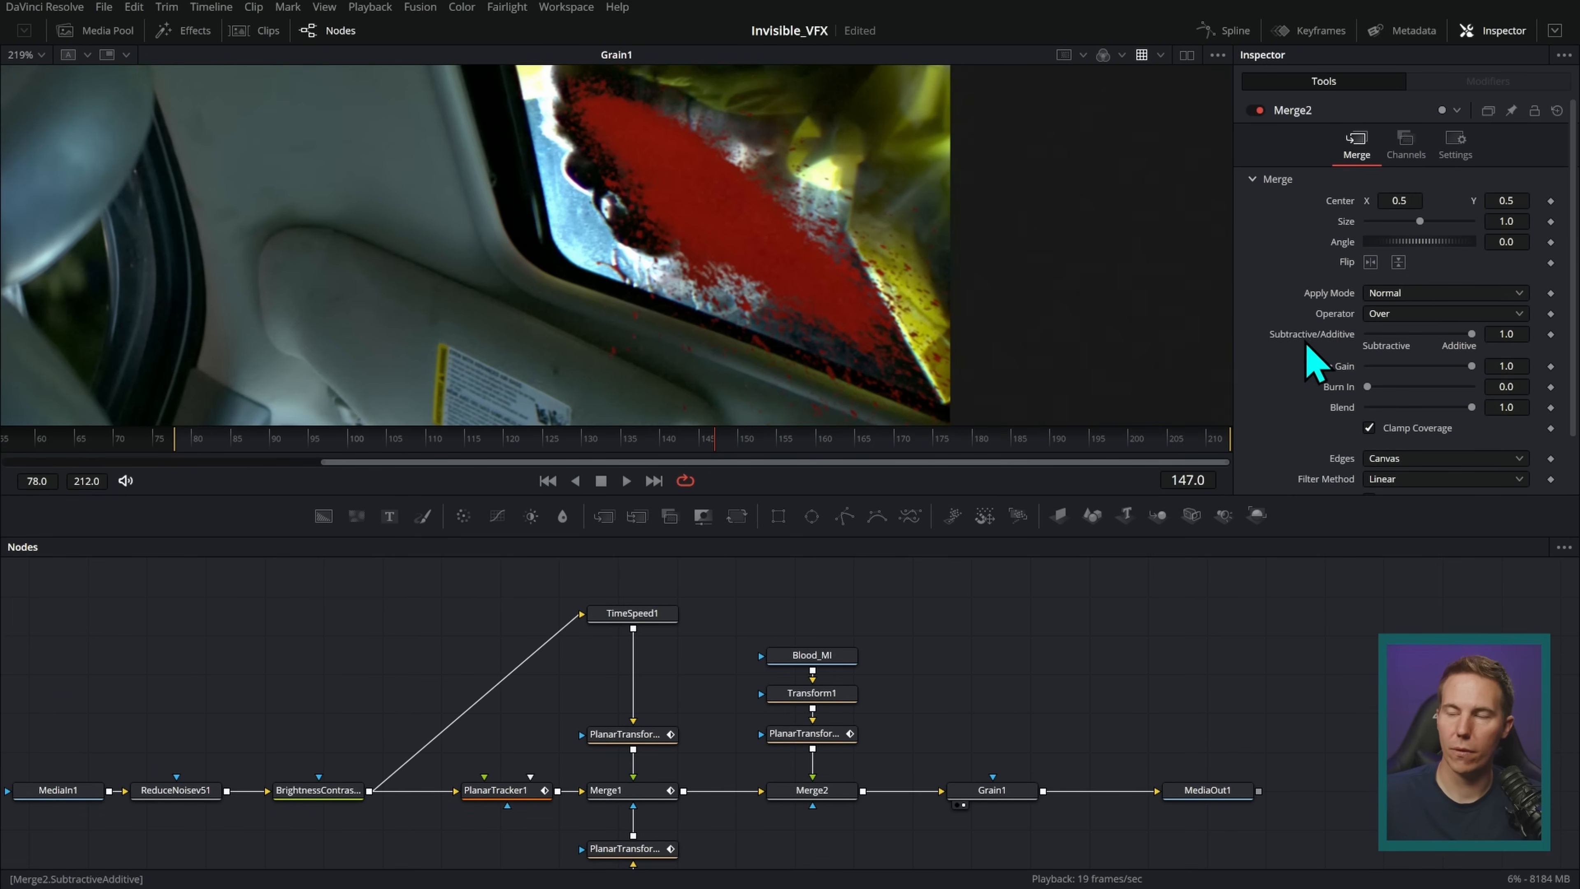
click(1405, 297)
click(1411, 405)
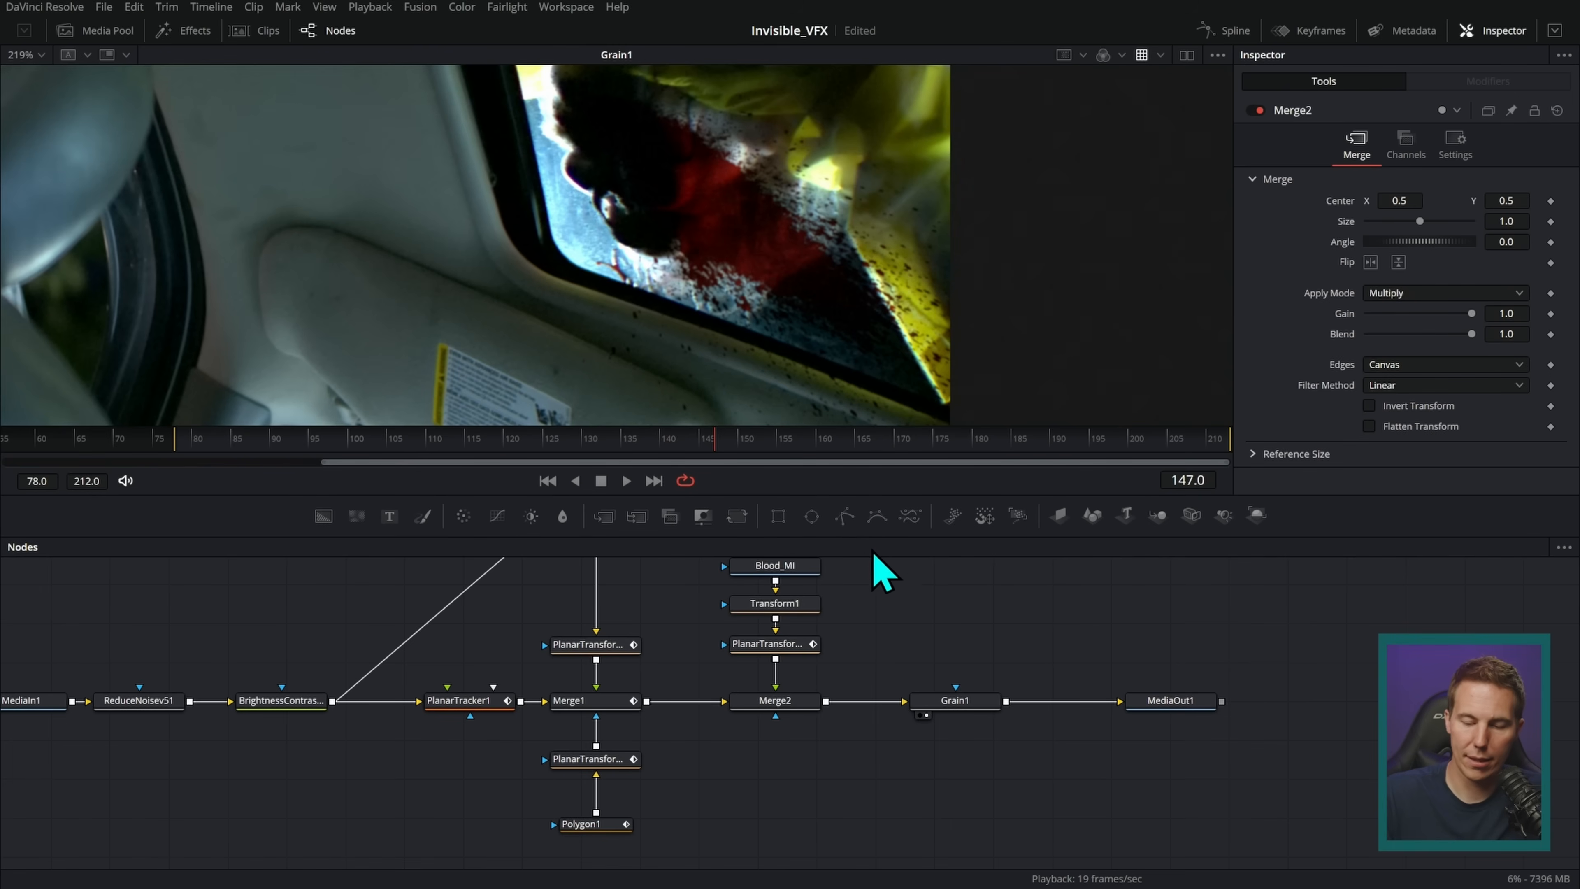
- Add a Polygon mask and feed it through a copy of the lower PlanarTransform into the mask input of Merge2
drag(845, 516, 764, 813)
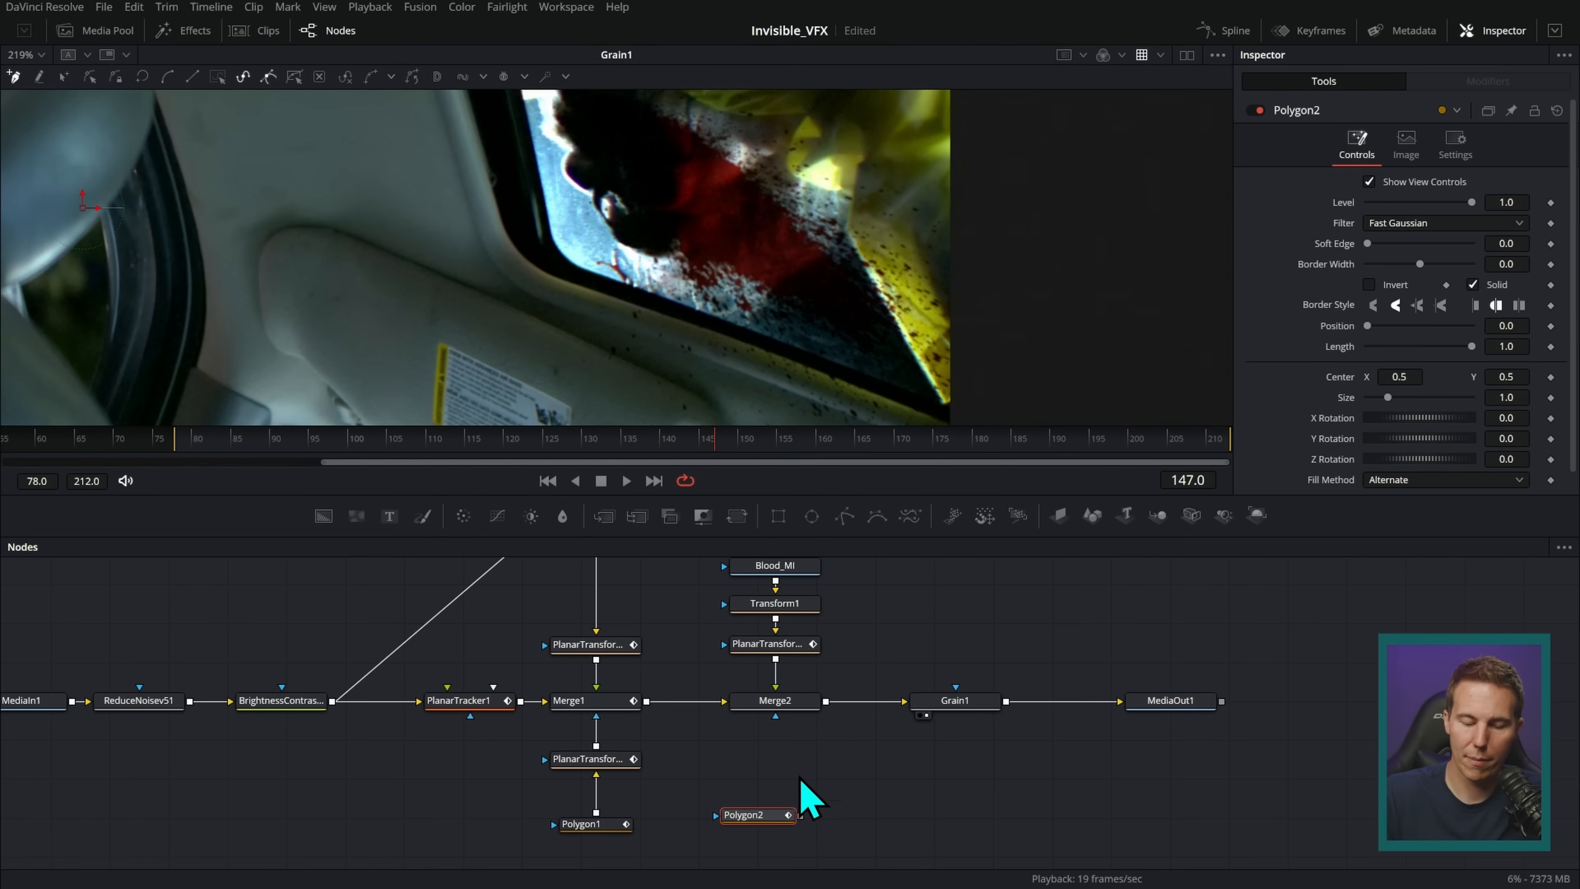
click(597, 760)
key(ctrl+v)
drag(755, 745, 776, 715)
click(795, 817)
drag(802, 816, 754, 772)
scroll(1306, 473, down, 1)
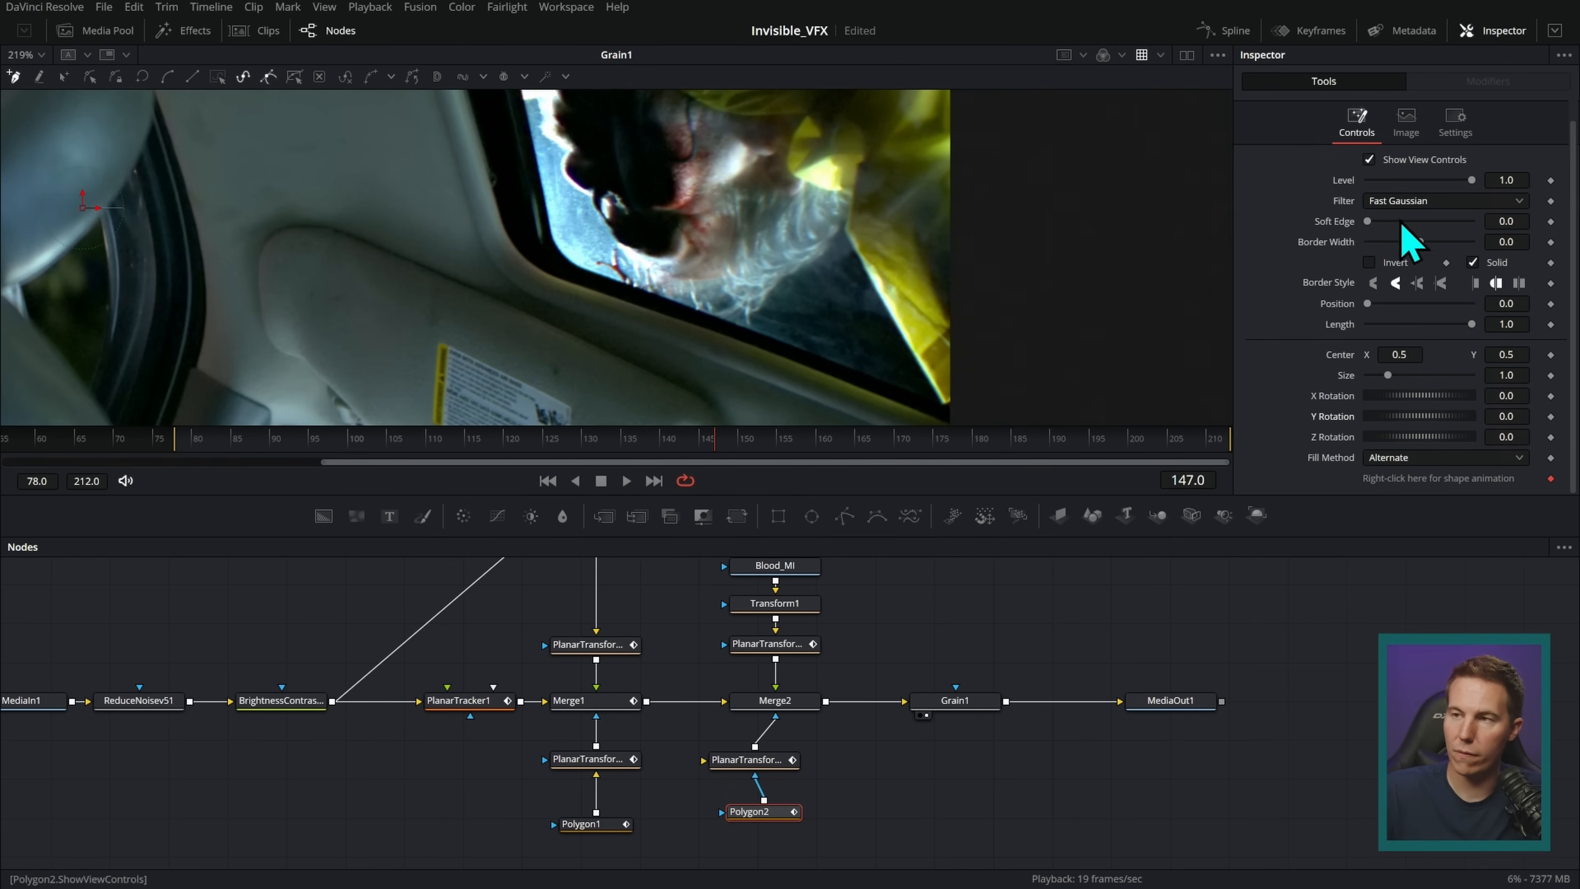
- Draw a closed Polygon2 mask following the car window's edges and extending past the frame's outer edge
scroll(970, 389, down, 2)
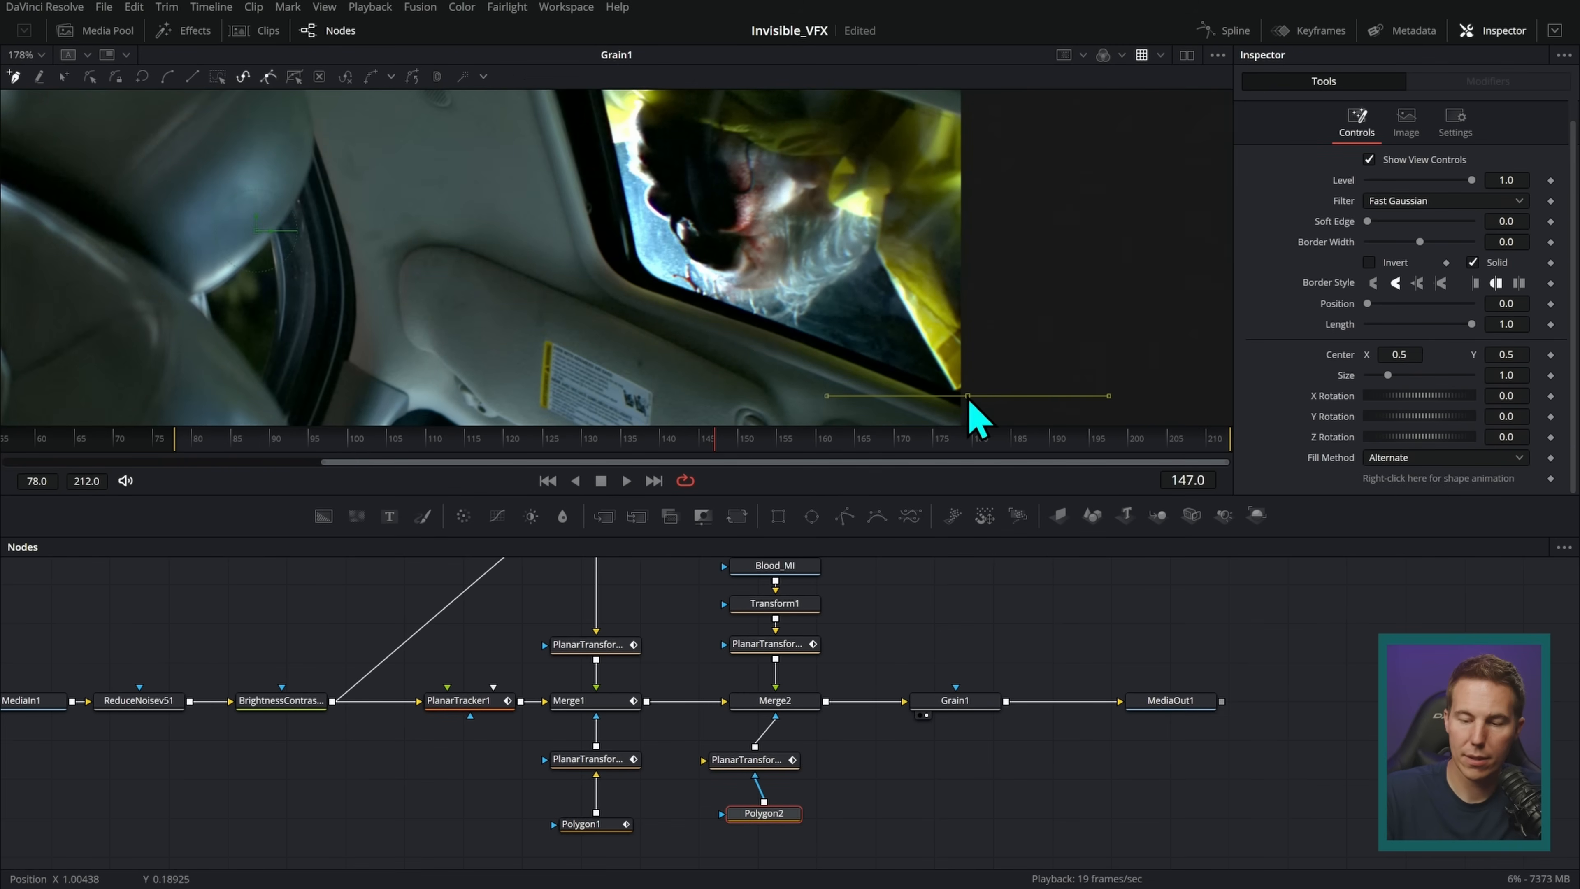
drag(710, 300, 746, 312)
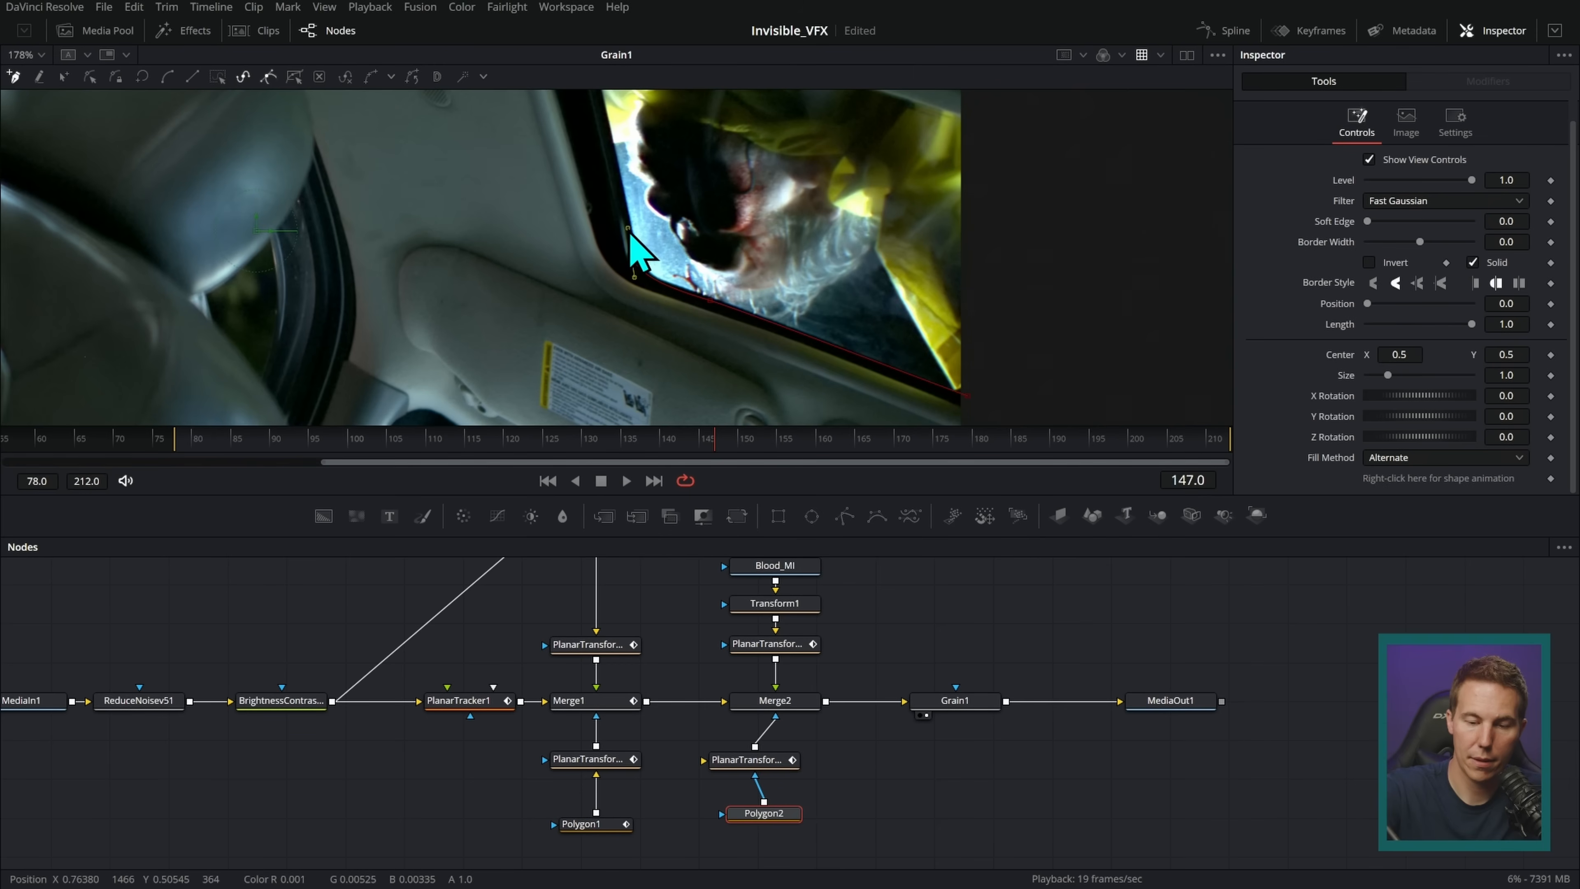
scroll(629, 196, up, 2)
click(577, 113)
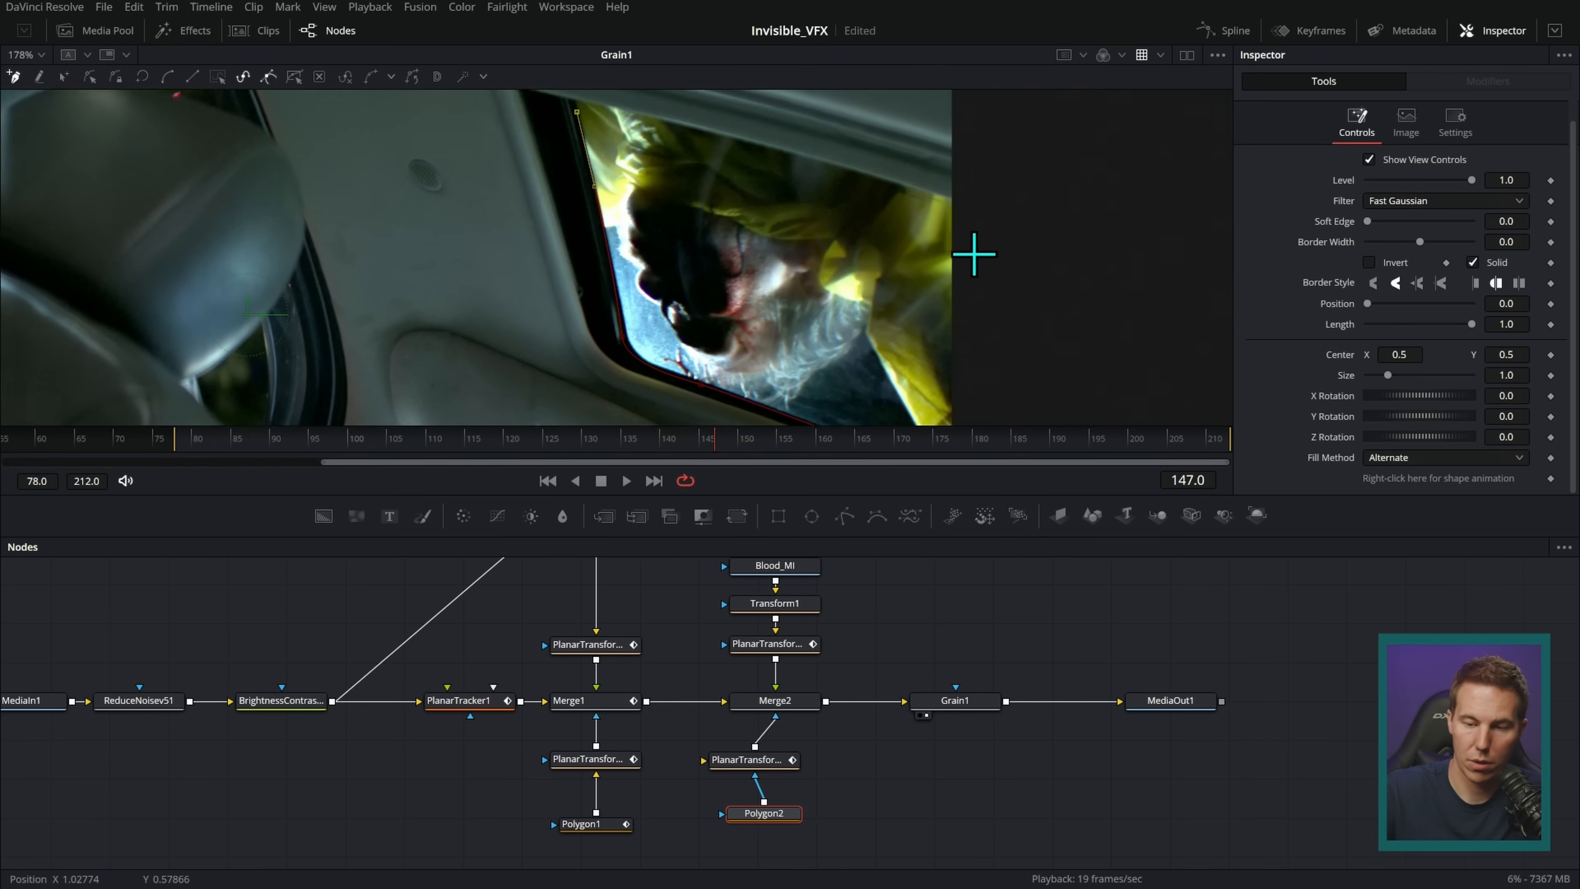
scroll(974, 254, down, 3)
click(911, 336)
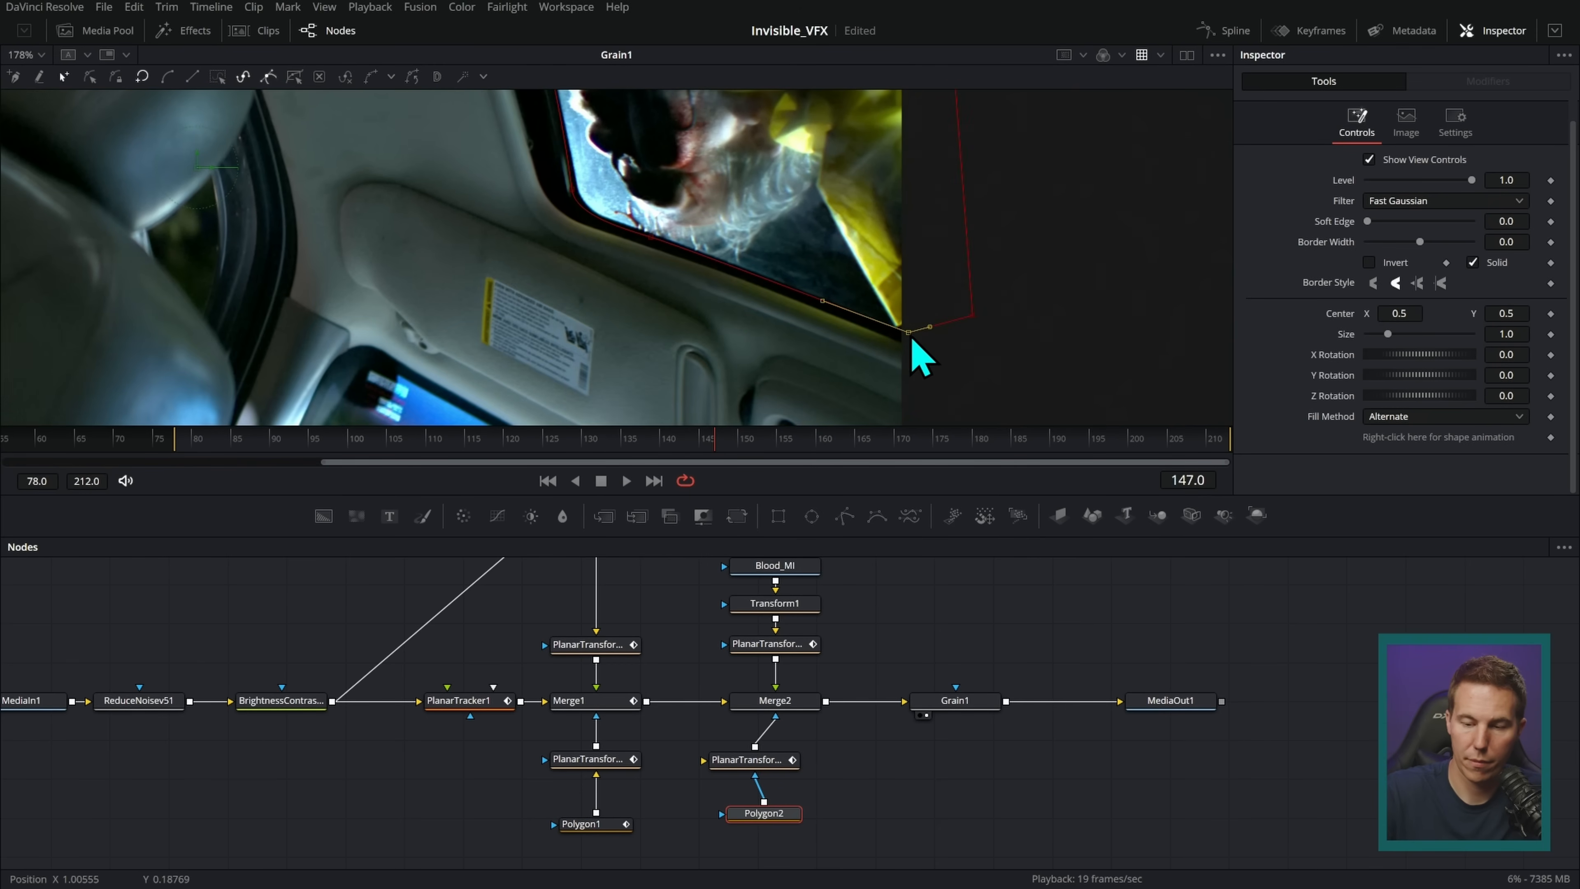
- Deselect the Polygon2 mask and scrub through the frames around 144 to 147 to check its edge along the window
click(911, 654)
mouse_move(689, 443)
mouse_down()
mouse_move(769, 441)
mouse_move(575, 443)
mouse_move(690, 445)
mouse_up()
scroll(833, 768, up, 4)
scroll(920, 703, down, 3)
scroll(920, 704, left, 3)
drag(843, 689, 771, 668)
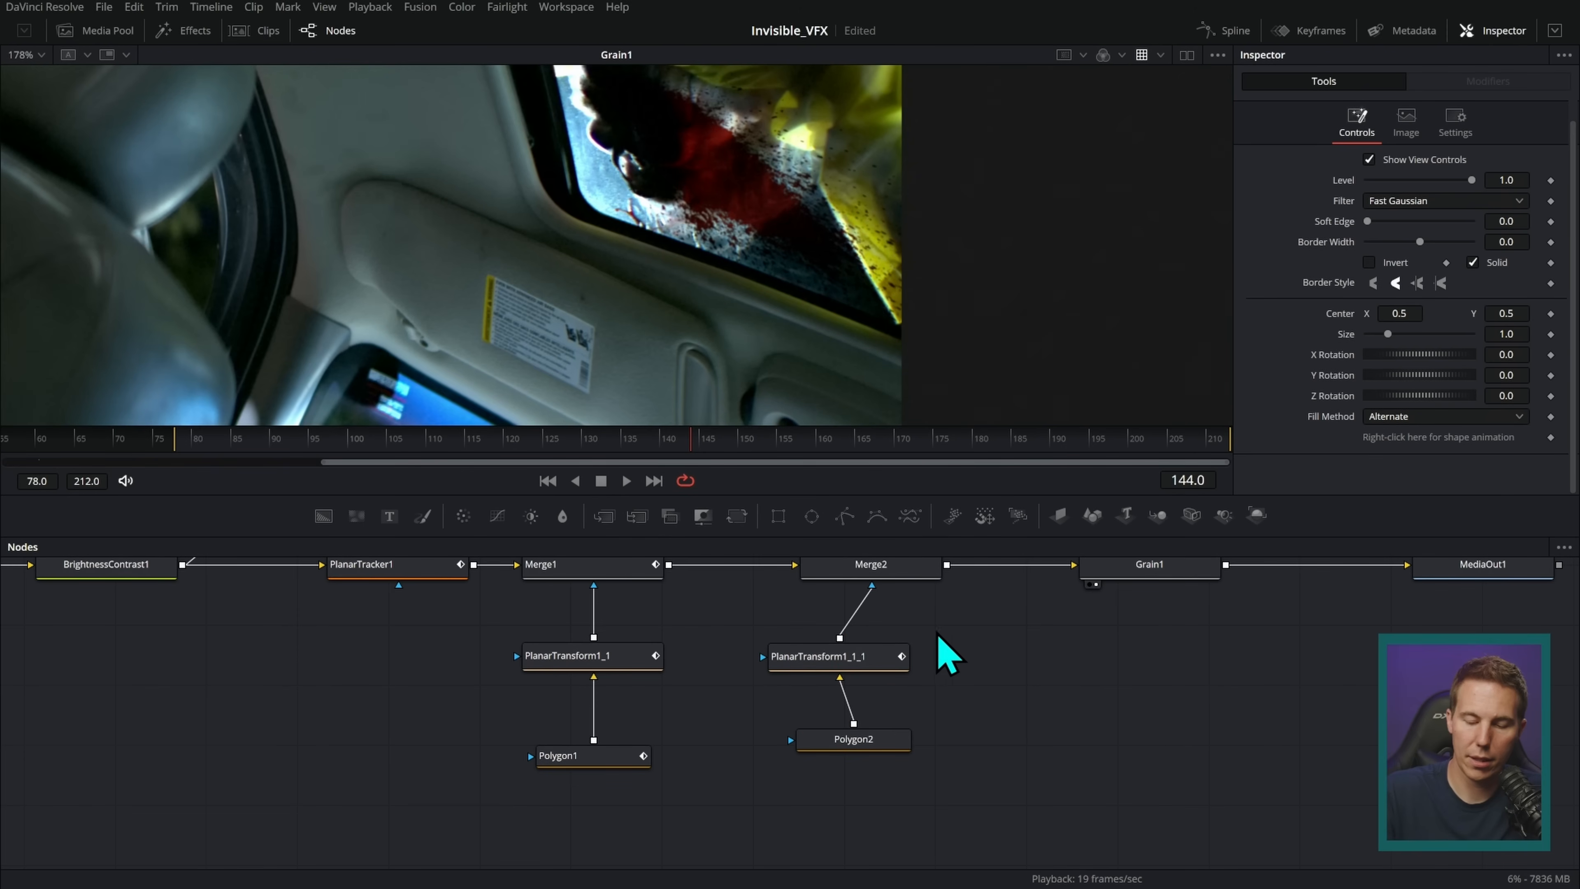
mouse_move(691, 443)
mouse_down()
mouse_move(603, 453)
mouse_move(695, 476)
mouse_move(707, 461)
mouse_up()
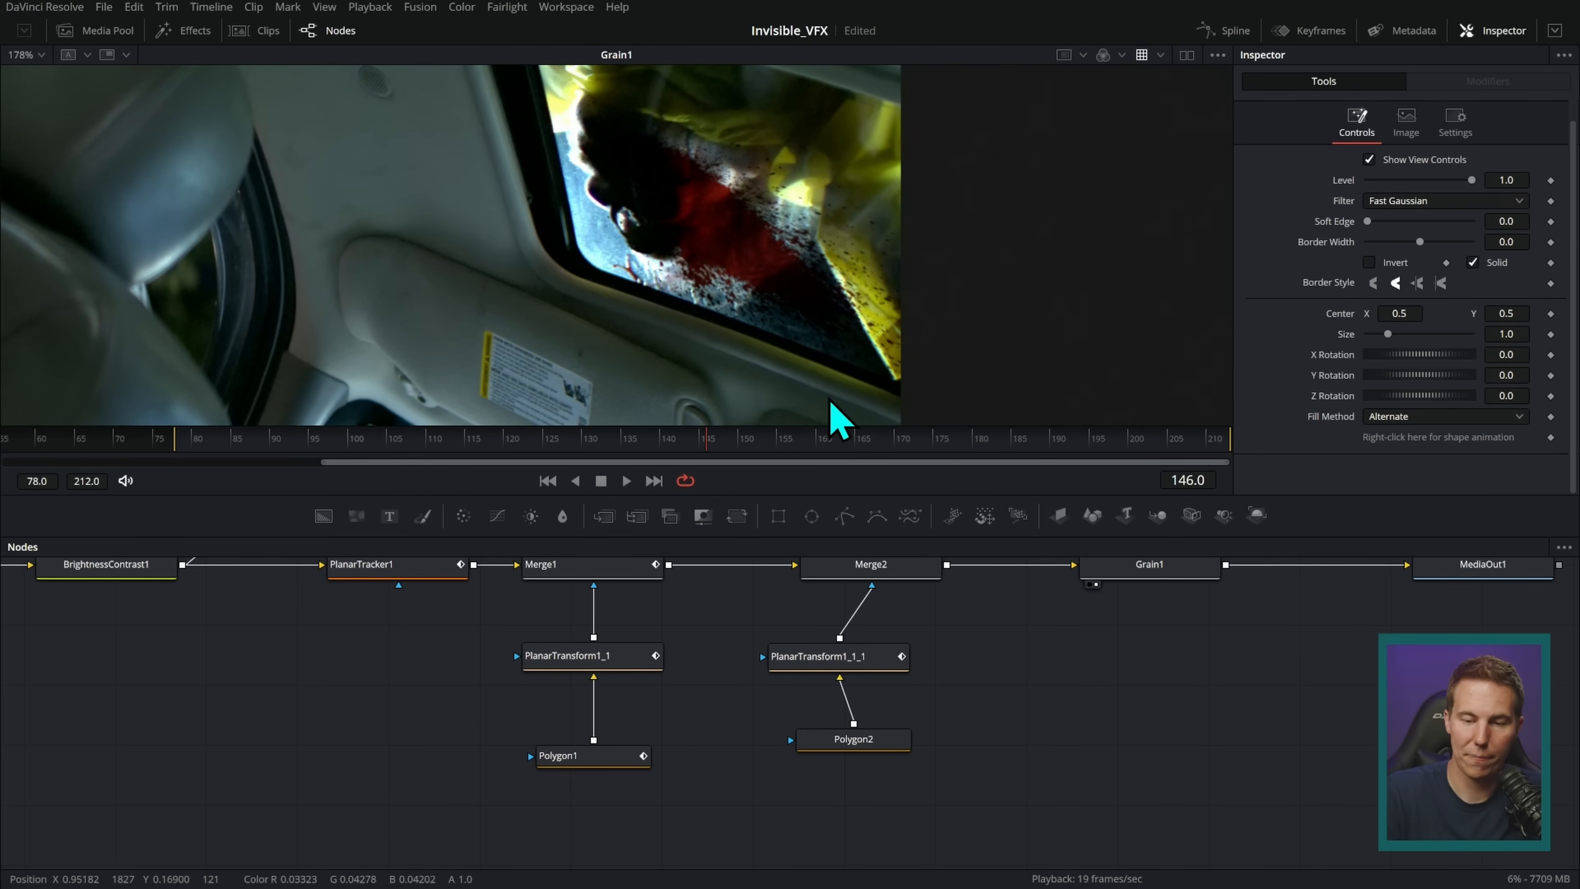
- Enlarge the viewer and play the shot to check how the masked blood splatter sticks to the car window
drag(995, 496, 995, 662)
click(670, 604)
drag(678, 616, 441, 663)
key(space)
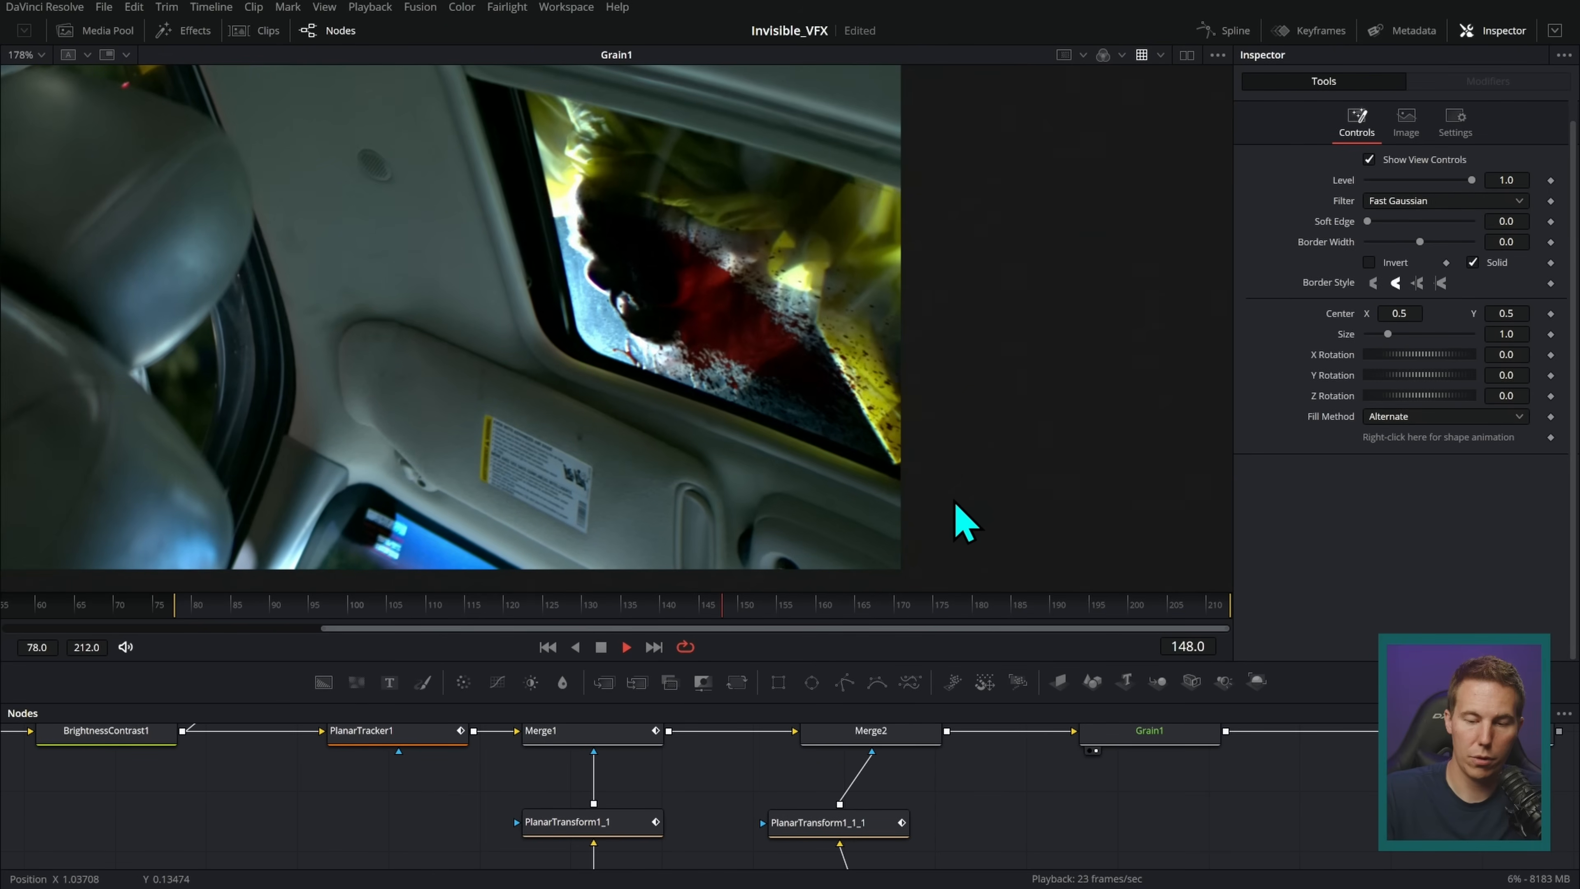
key(space)
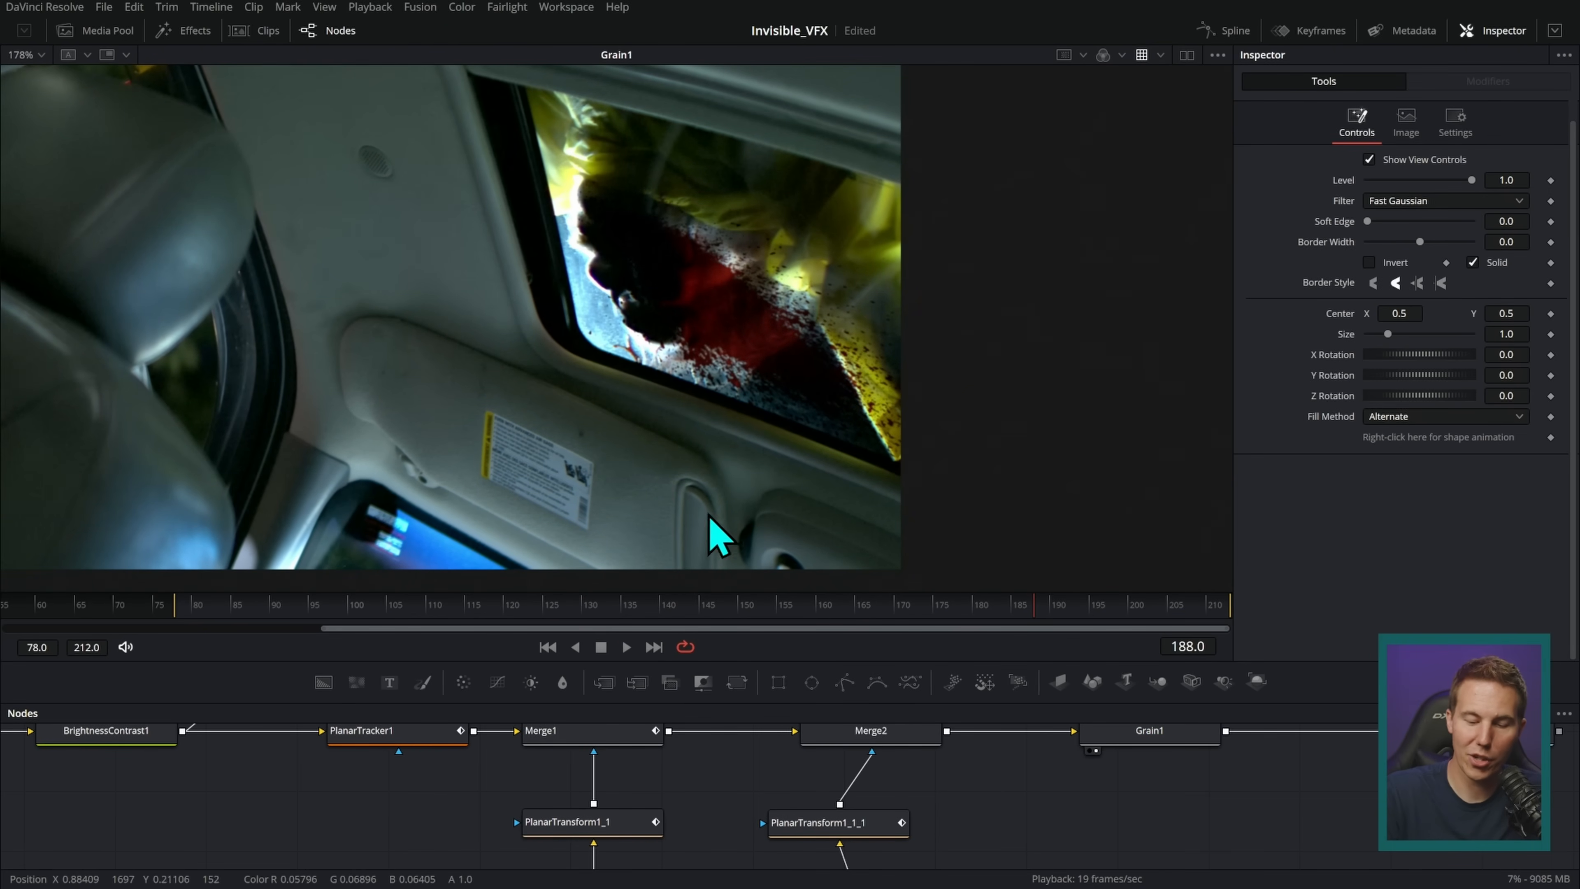
click(613, 604)
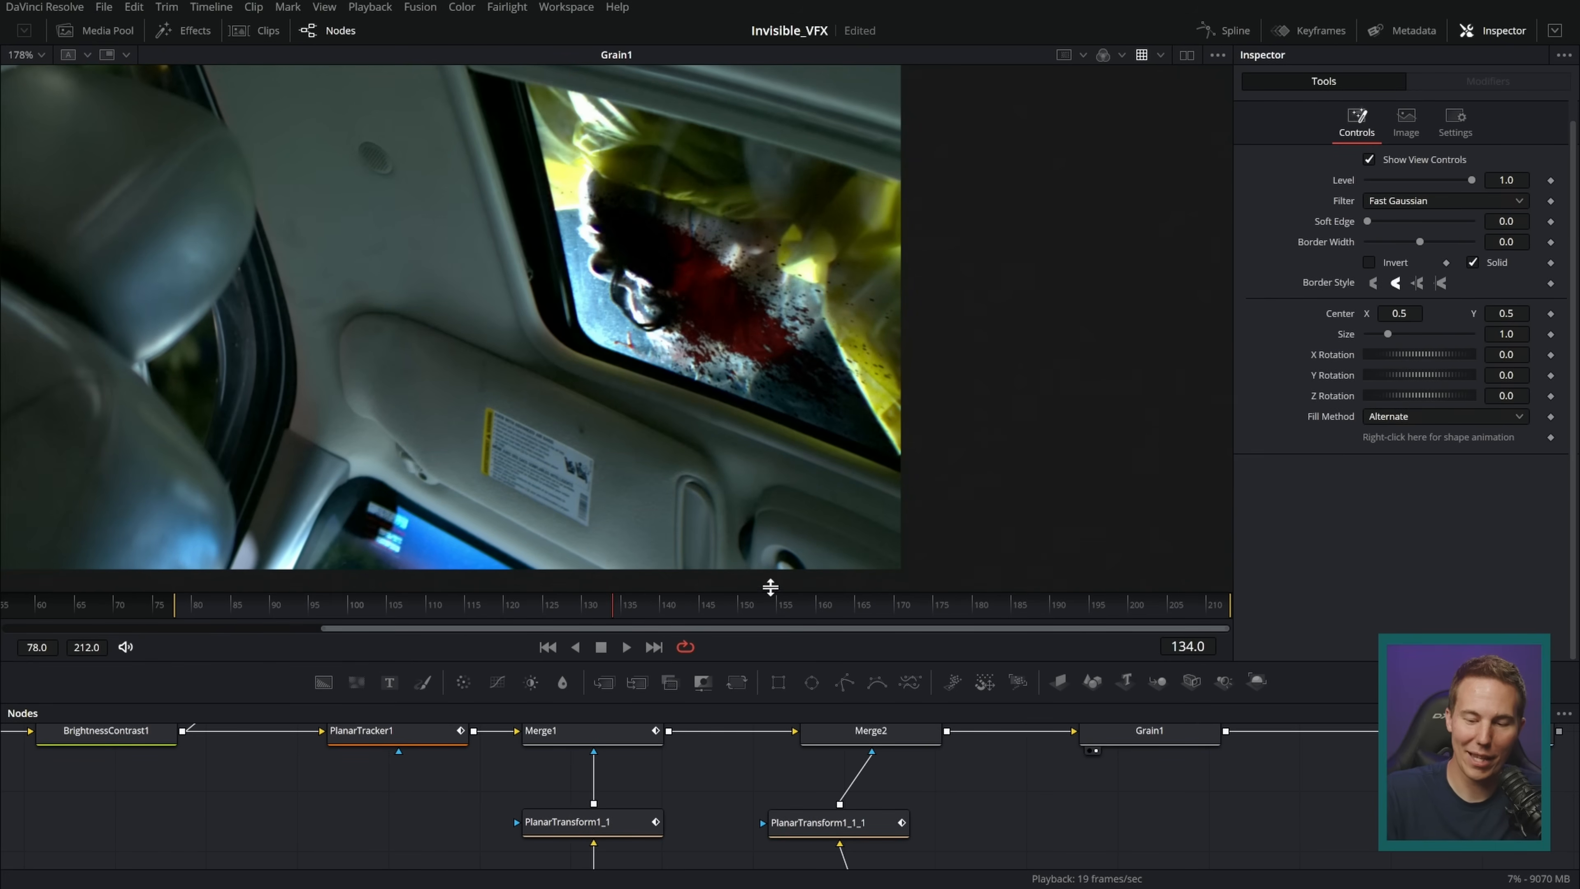
key(space)
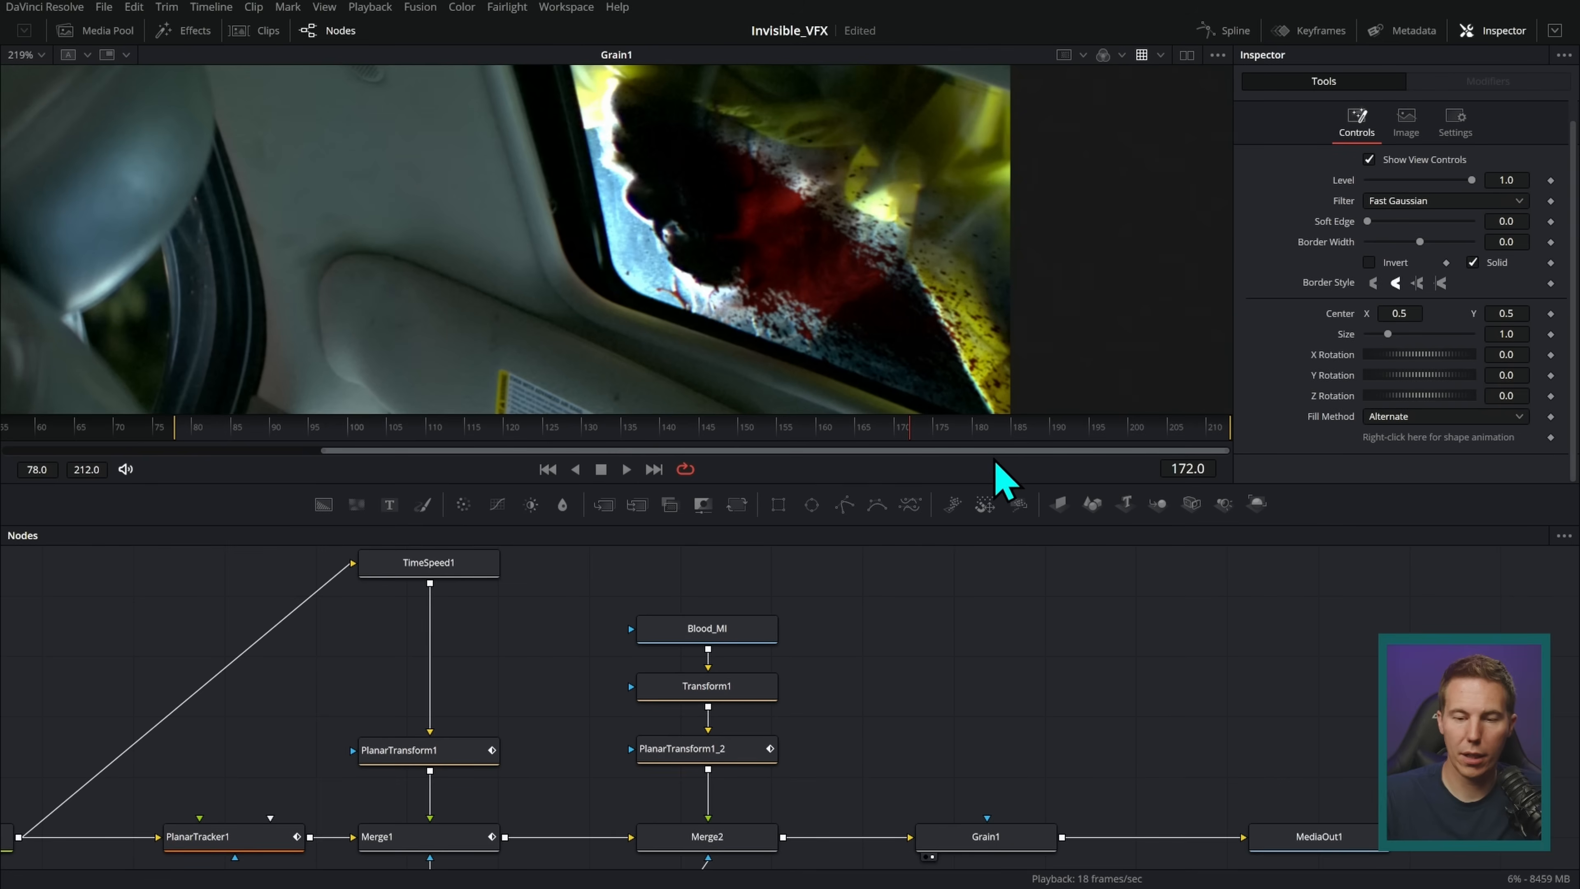
- Switch to the Miro board and review the Elements of Invisible VFX list, focusing on Sharpness and Color Matching
key(alt+Tab)
key(Right)
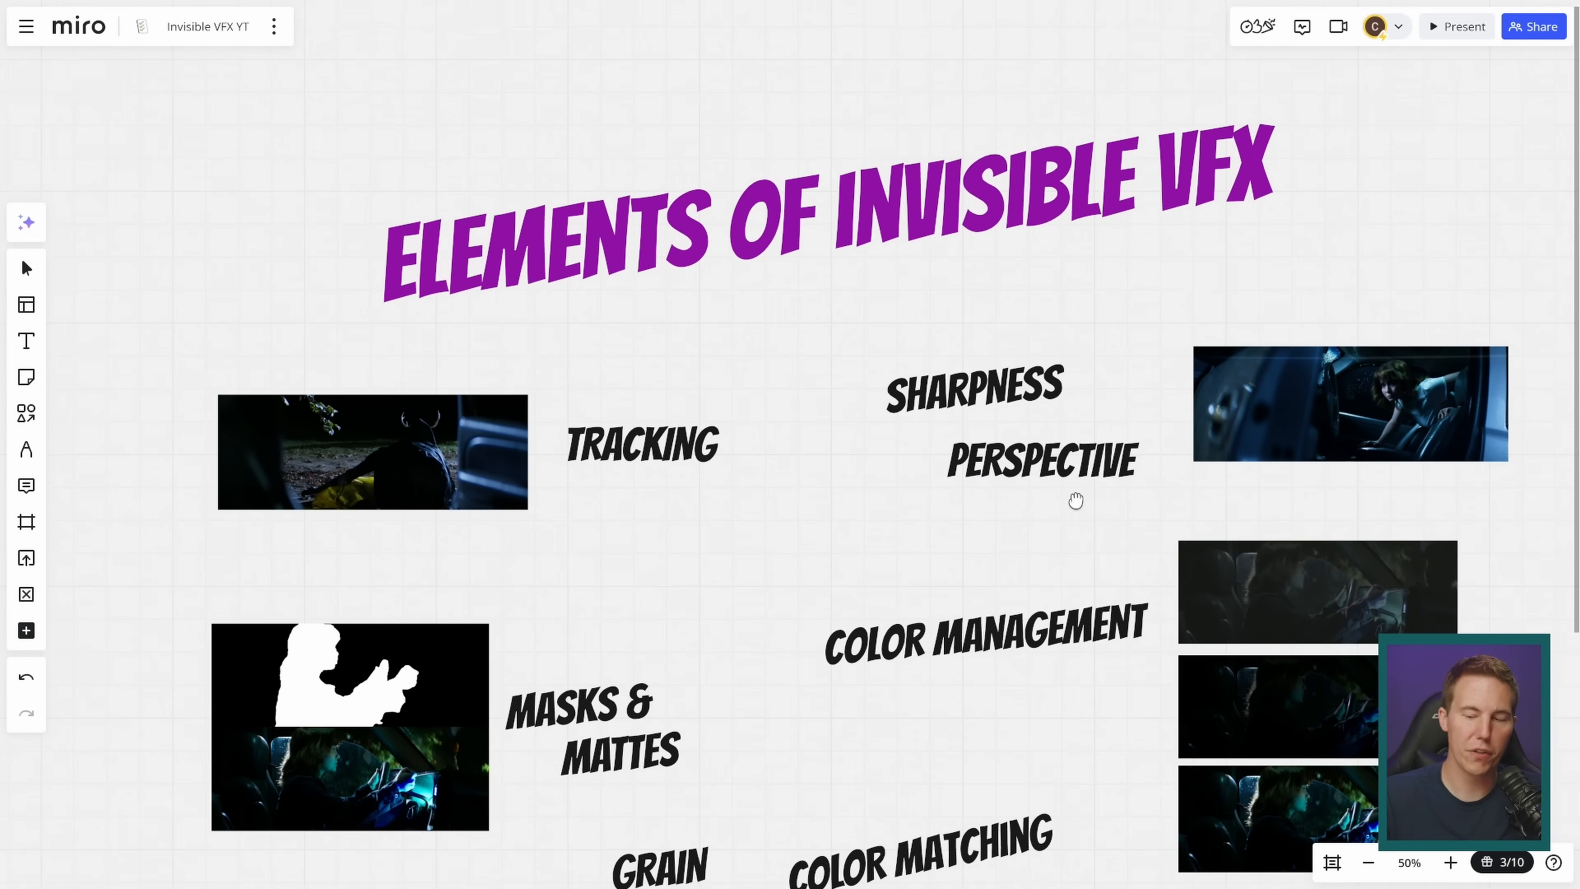
scroll(1070, 516, down, 1)
scroll(1070, 516, down, 3)
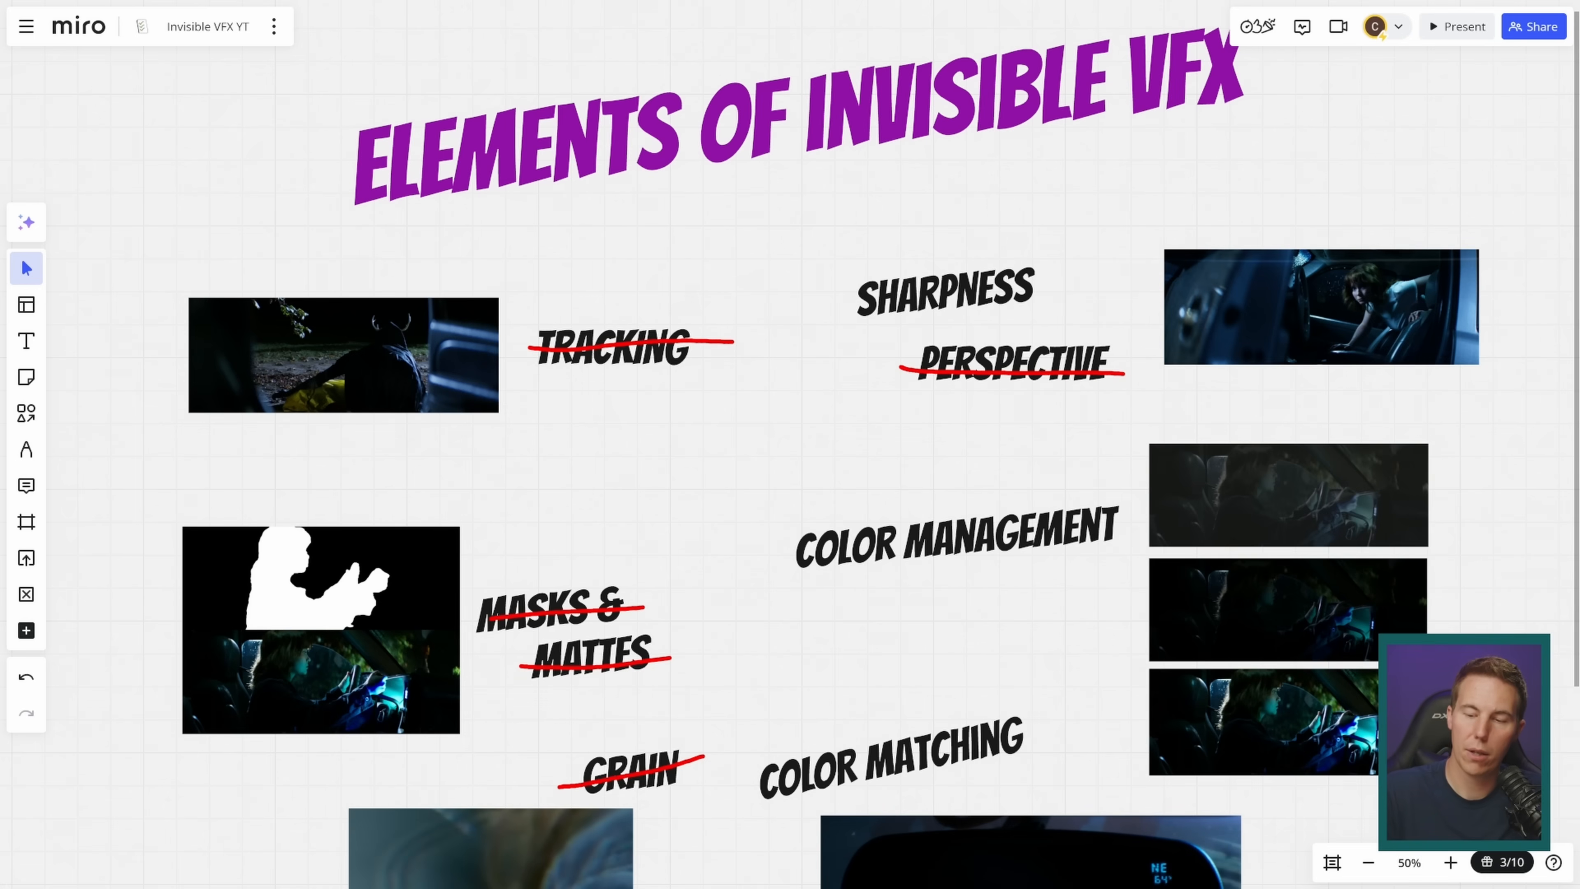
drag(851, 335, 958, 347)
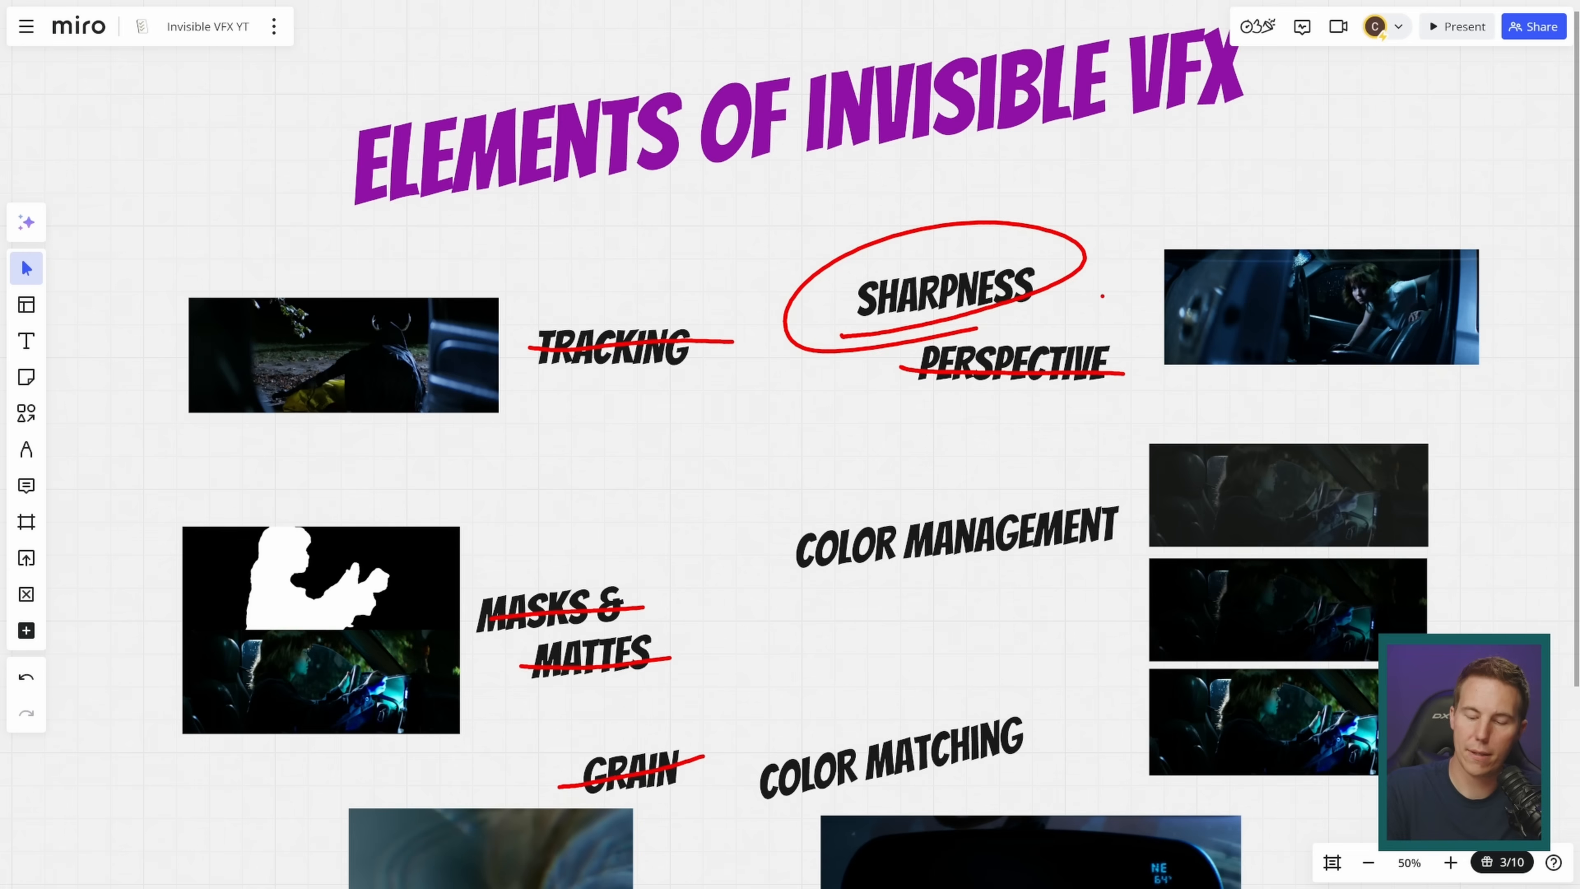
mouse_move(839, 664)
mouse_down()
mouse_move(1057, 704)
mouse_move(737, 754)
mouse_up()
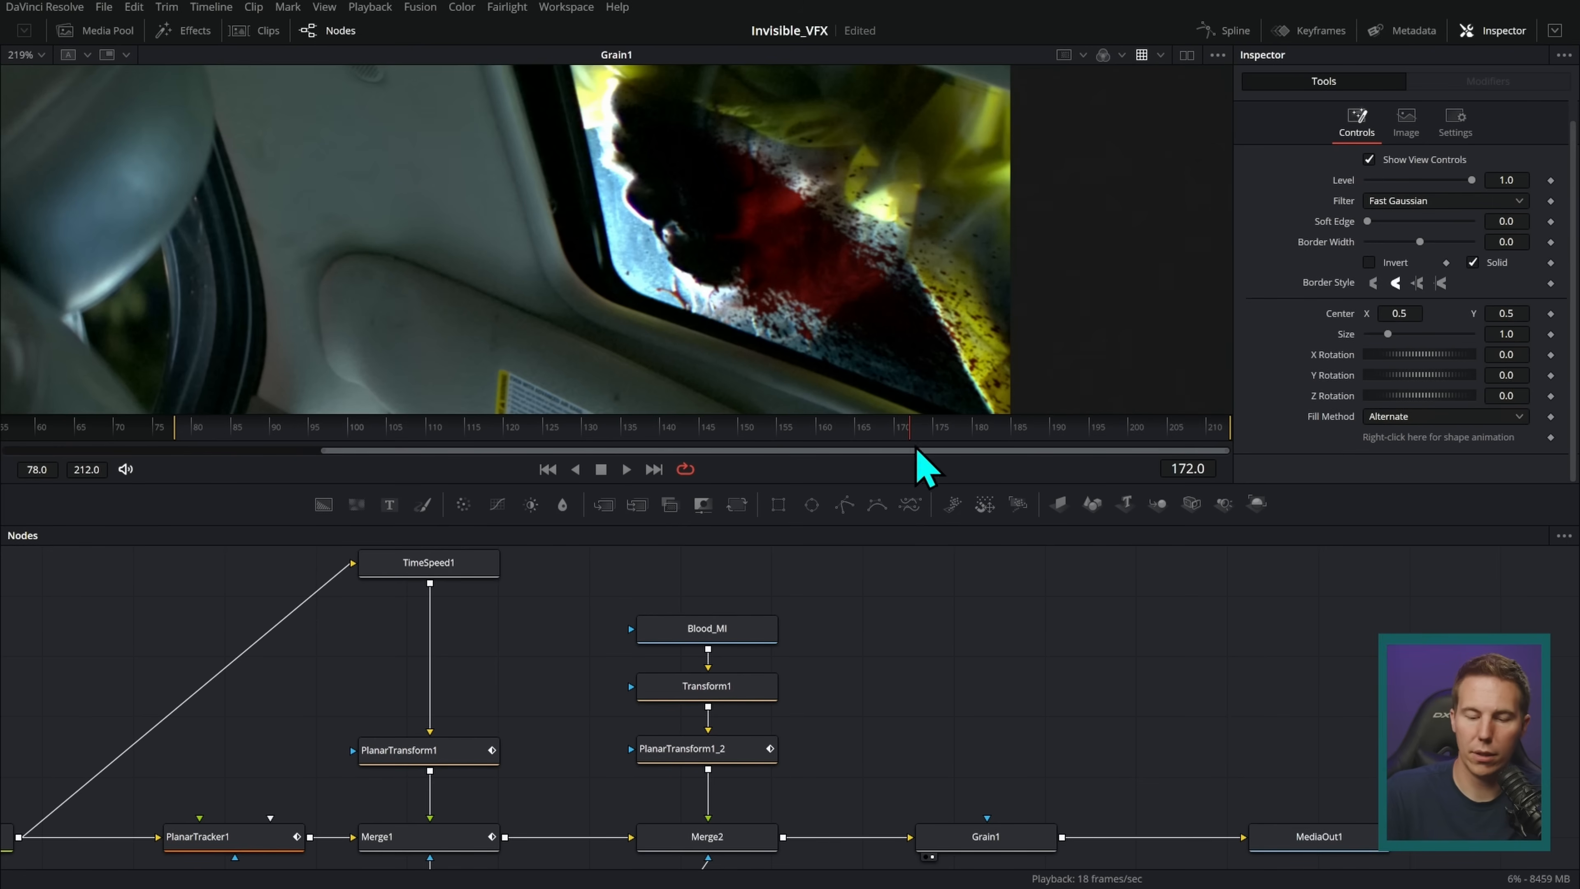
- Return to DaVinci Resolve and insert a Lens Blur node between Blood_MI and Transform1
scroll(910, 621, down, 2)
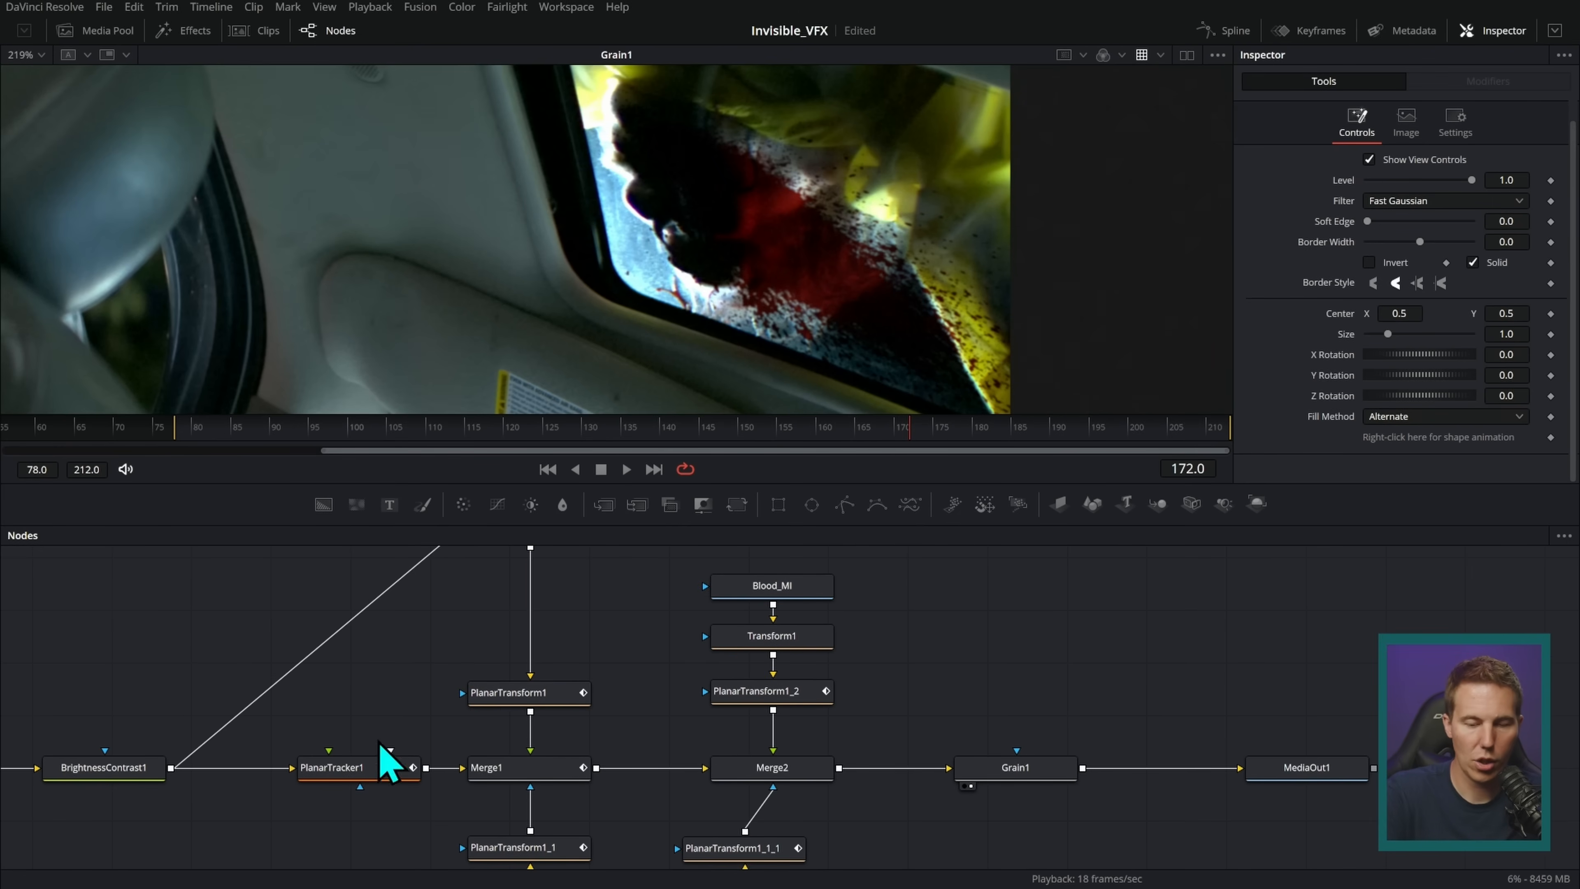
scroll(962, 335, up, 5)
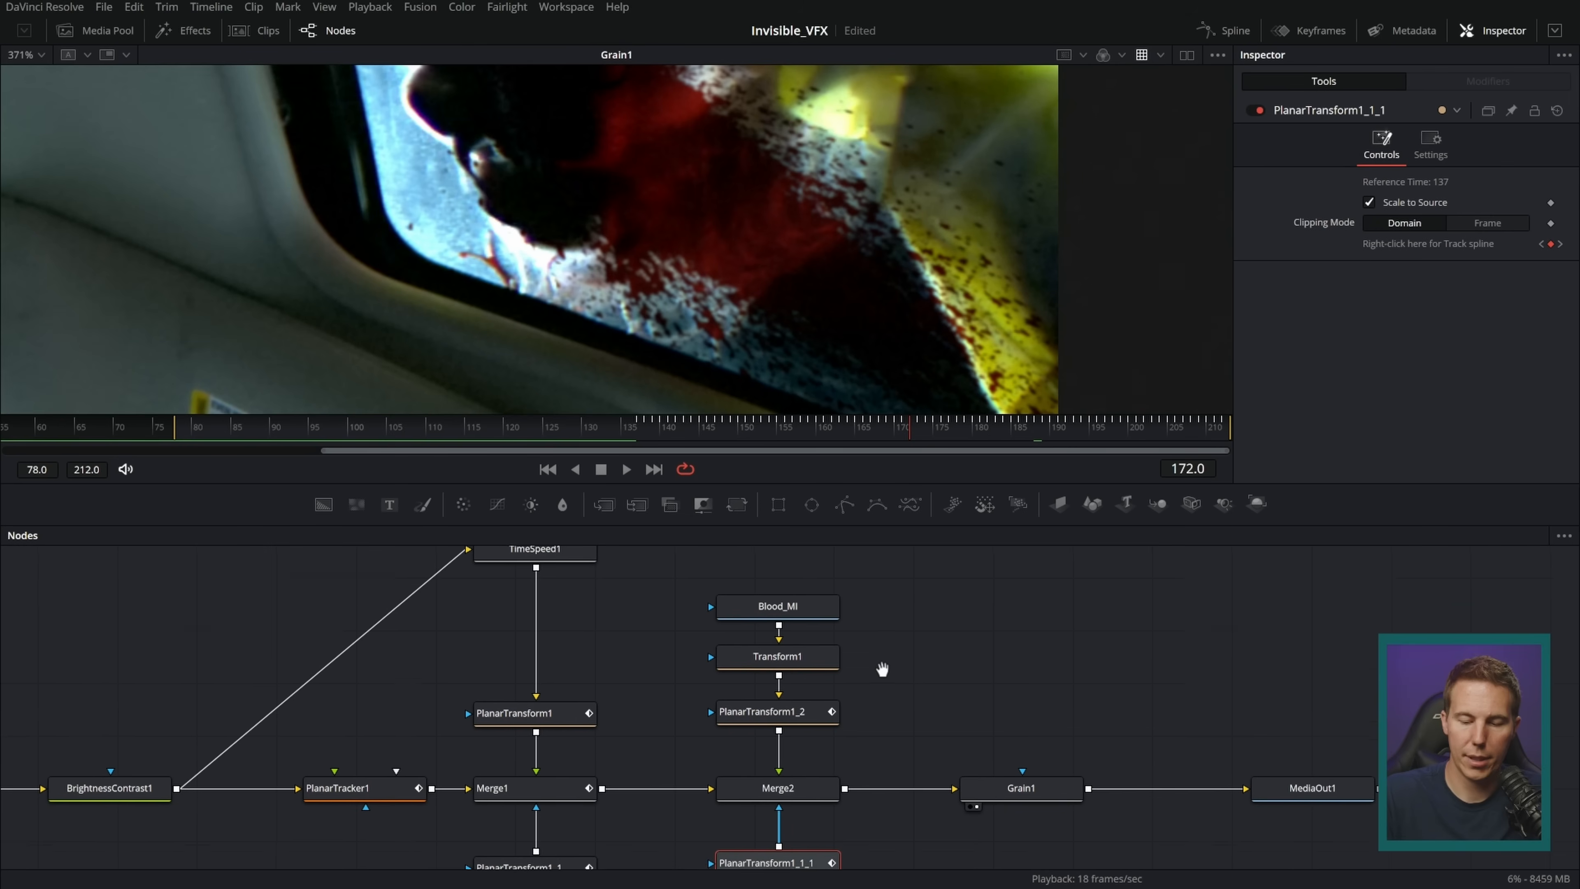
drag(882, 669, 804, 622)
scroll(846, 653, up, 3)
key(shift+space)
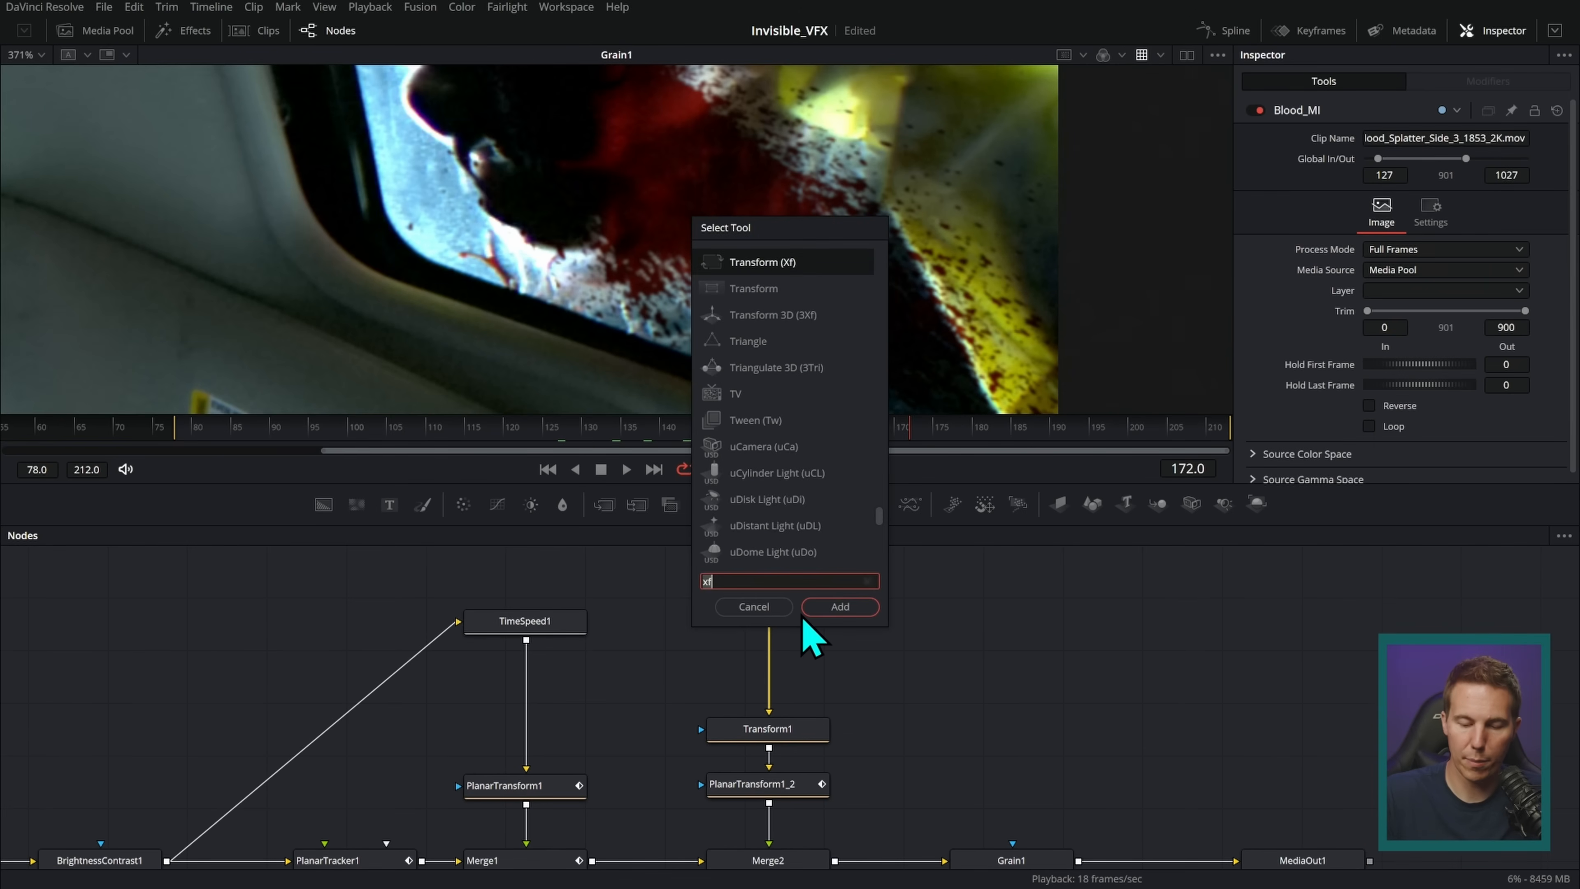
text(lens)
key(Down)
key(Return)
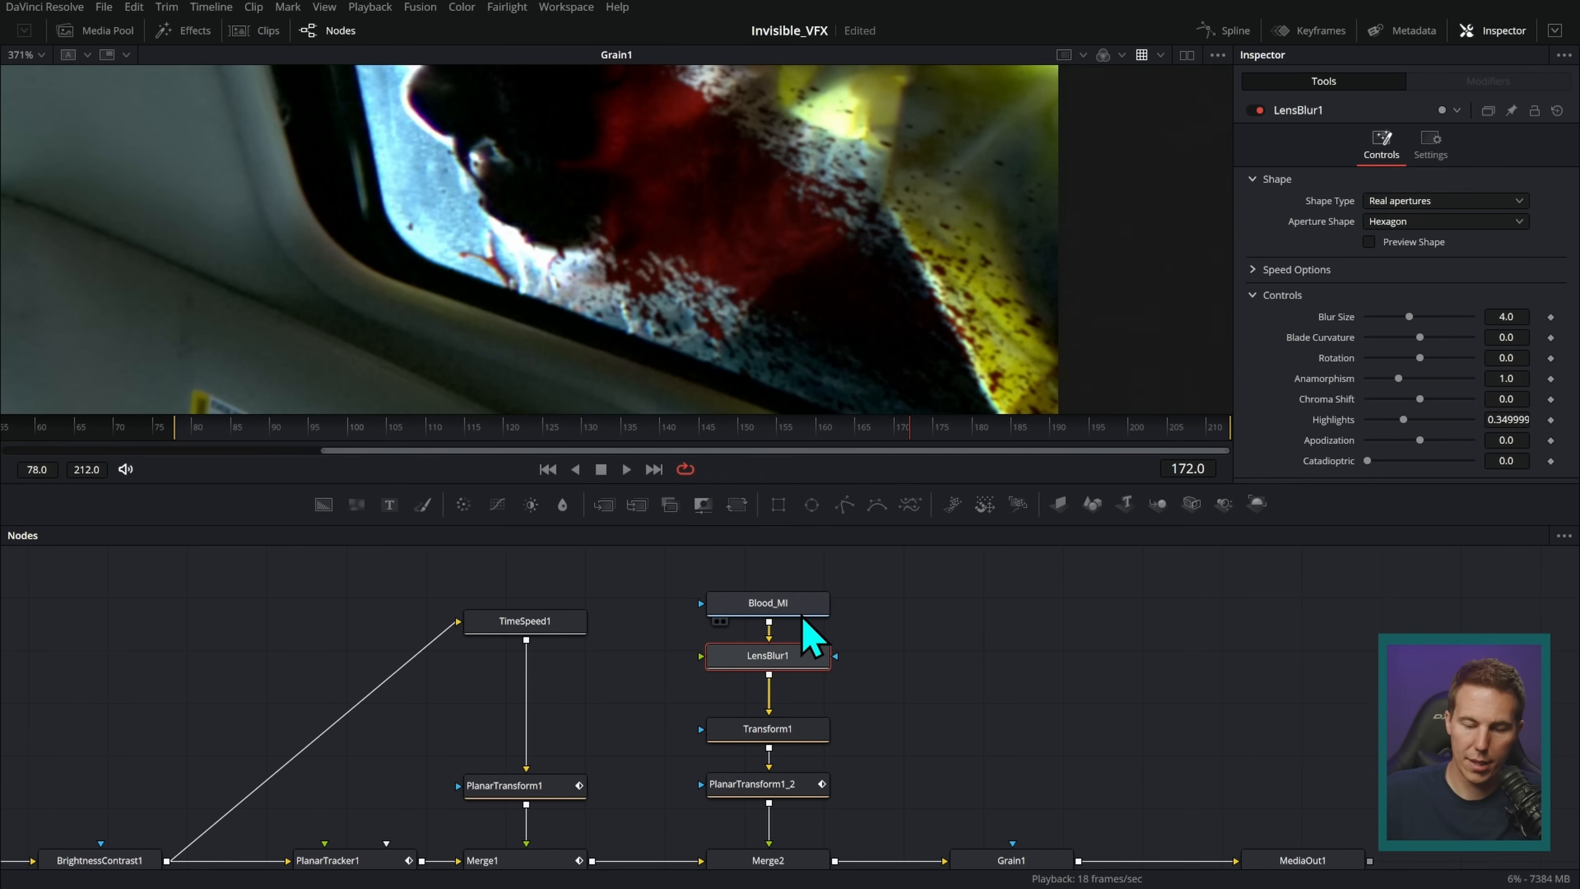
- Set the Blur Size of LensBlur1 to about 1.63, judging the softness of the splatter's edges up close
drag(1409, 317, 1344, 368)
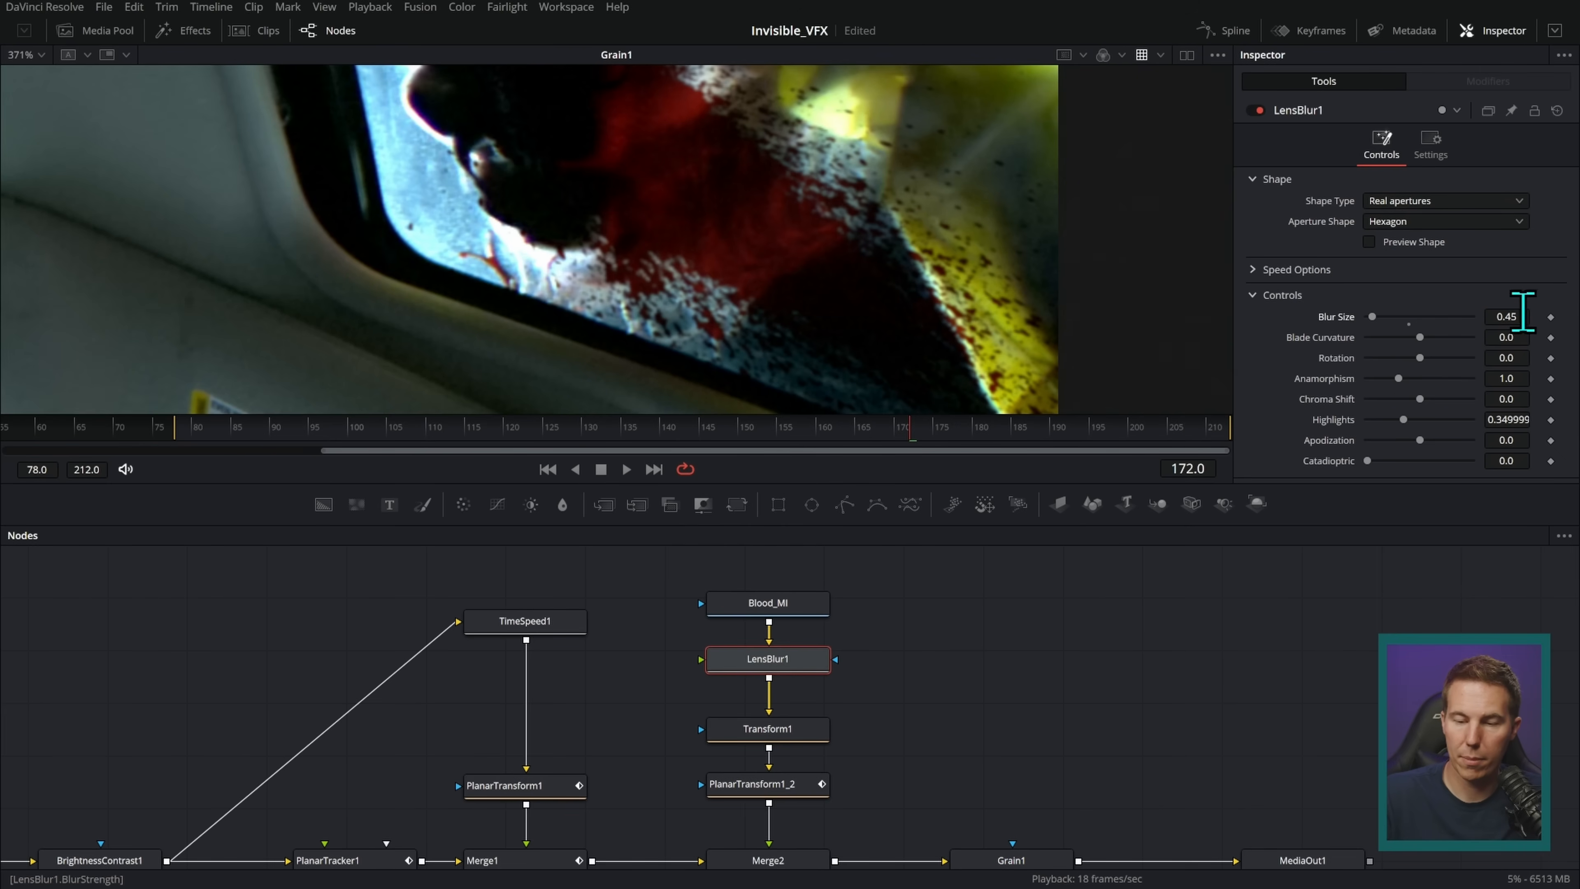
key(ctrl+equal)
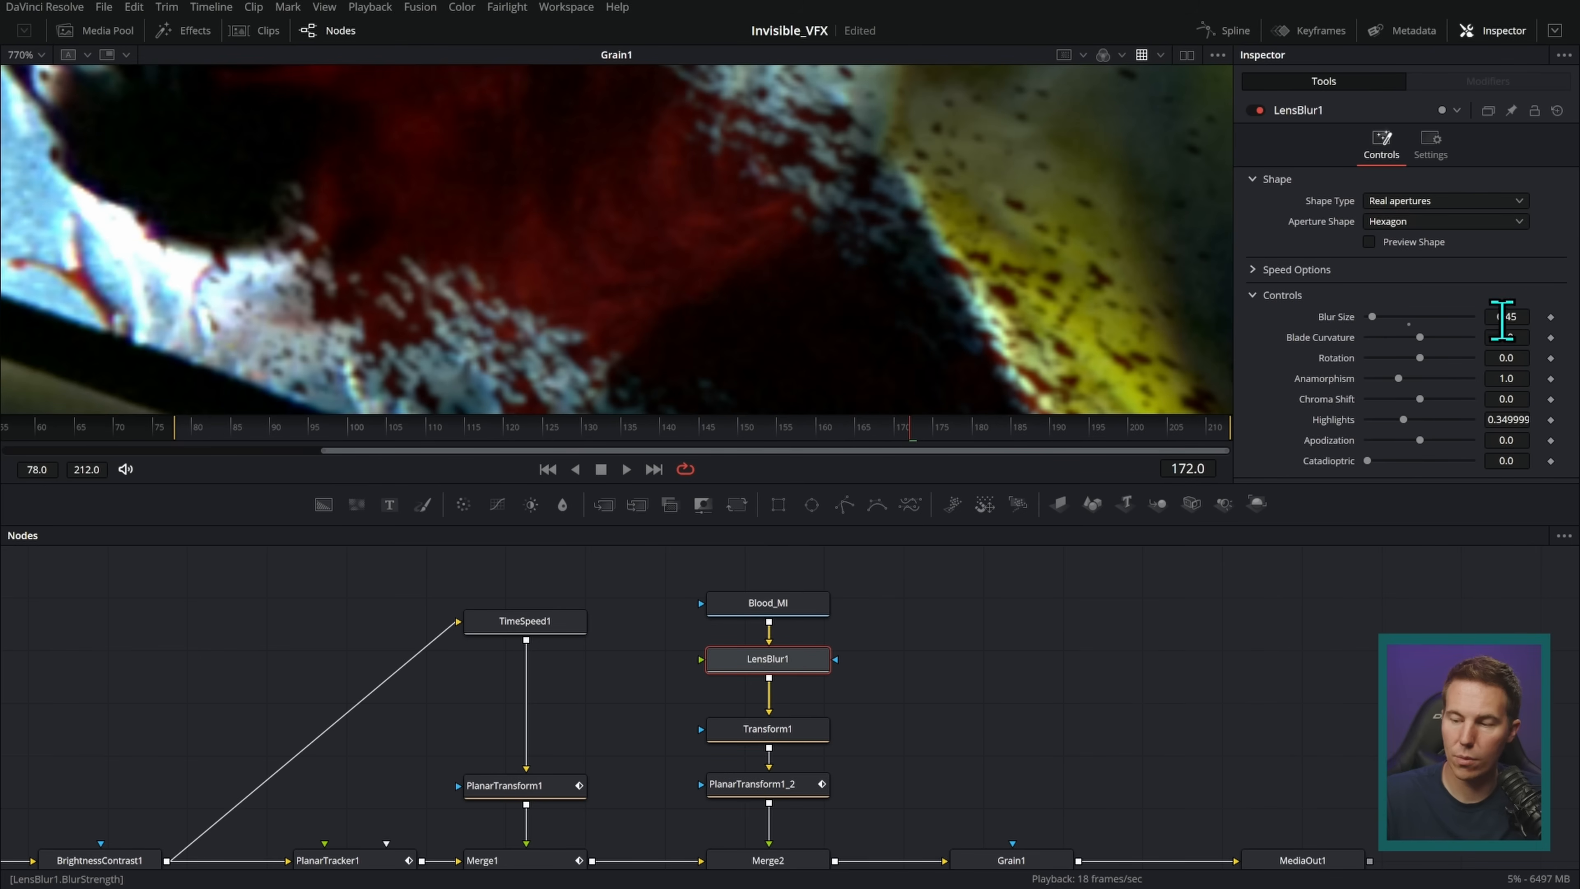
click(1258, 110)
click(1506, 317)
text(0.7)
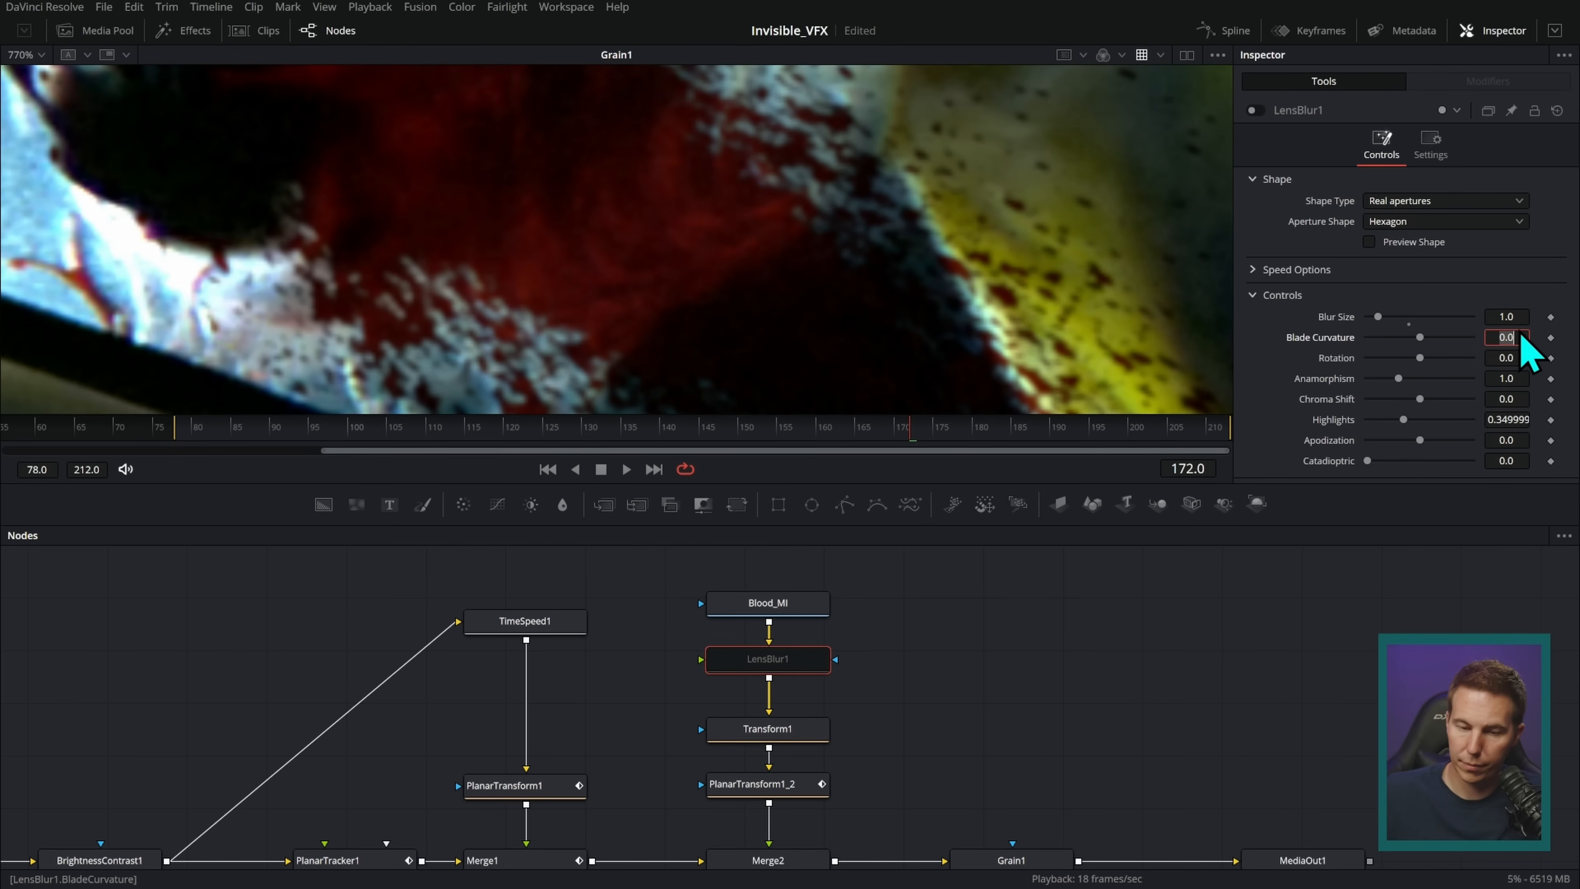
key(ctrl+p)
mouse_move(1451, 318)
mouse_down()
mouse_move(1423, 327)
mouse_move(1448, 328)
mouse_up()
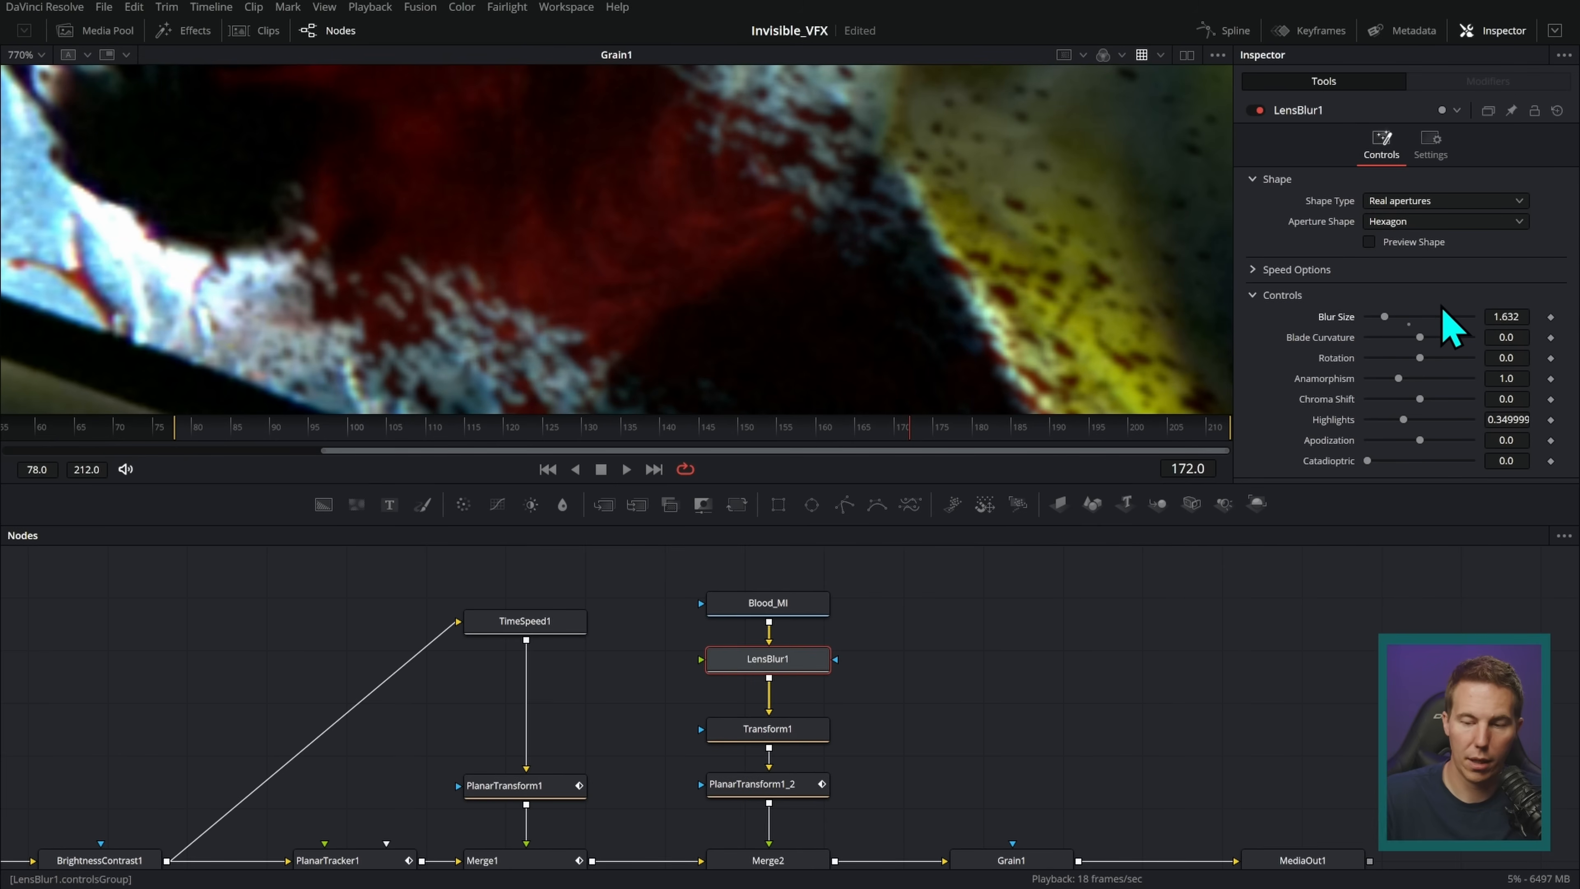
- Compare the splatter's sharpness with LensBlur1 disabled and enabled, both up close and in the wider view
scroll(1057, 351, down, 1)
click(1257, 111)
click(1258, 111)
click(1258, 111)
click(1258, 110)
click(1257, 111)
click(1258, 111)
click(1258, 111)
click(1258, 111)
scroll(1062, 248, down, 3)
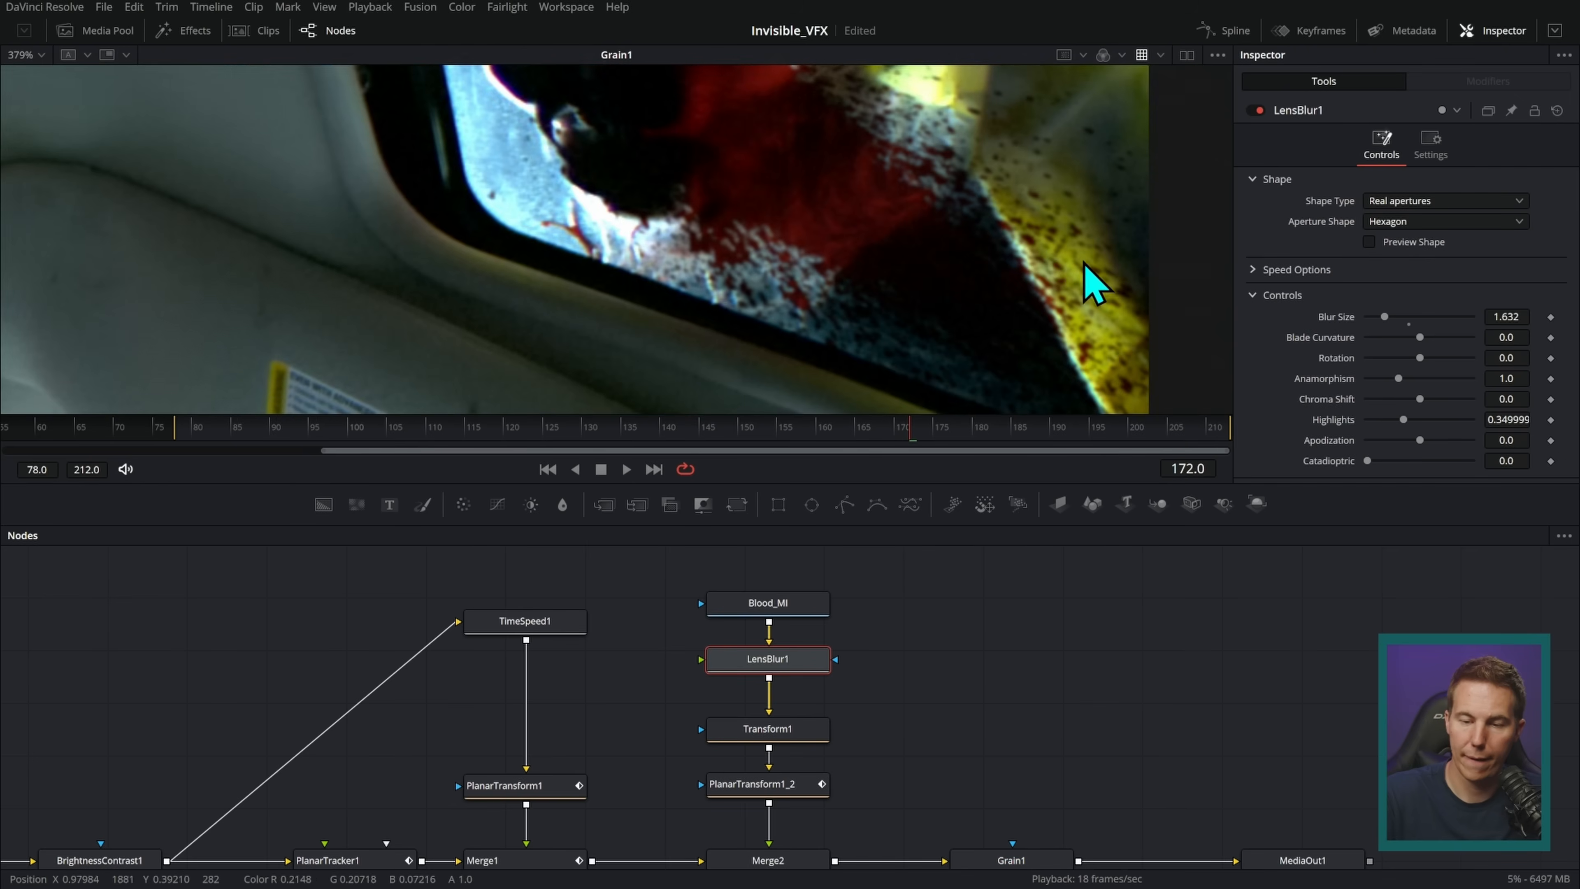
scroll(1090, 261, down, 2)
scroll(970, 320, down, 2)
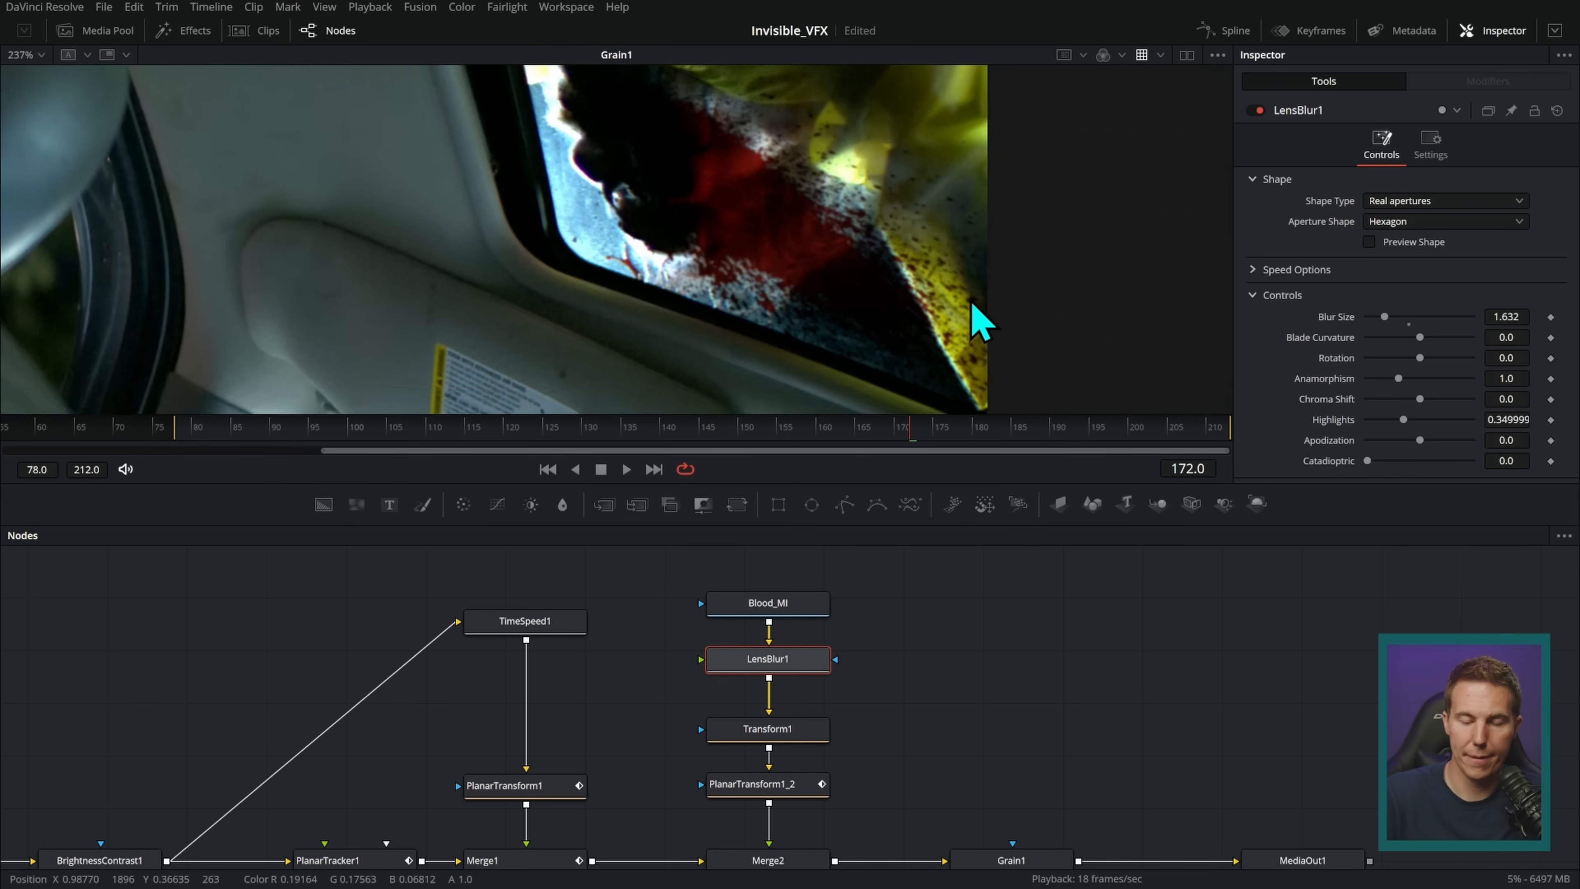
- Detach BrightnessContrast1 from between ReduceNoisev51 and PlanarTracker1, keeping the remaining nodes connected
drag(976, 445, 974, 203)
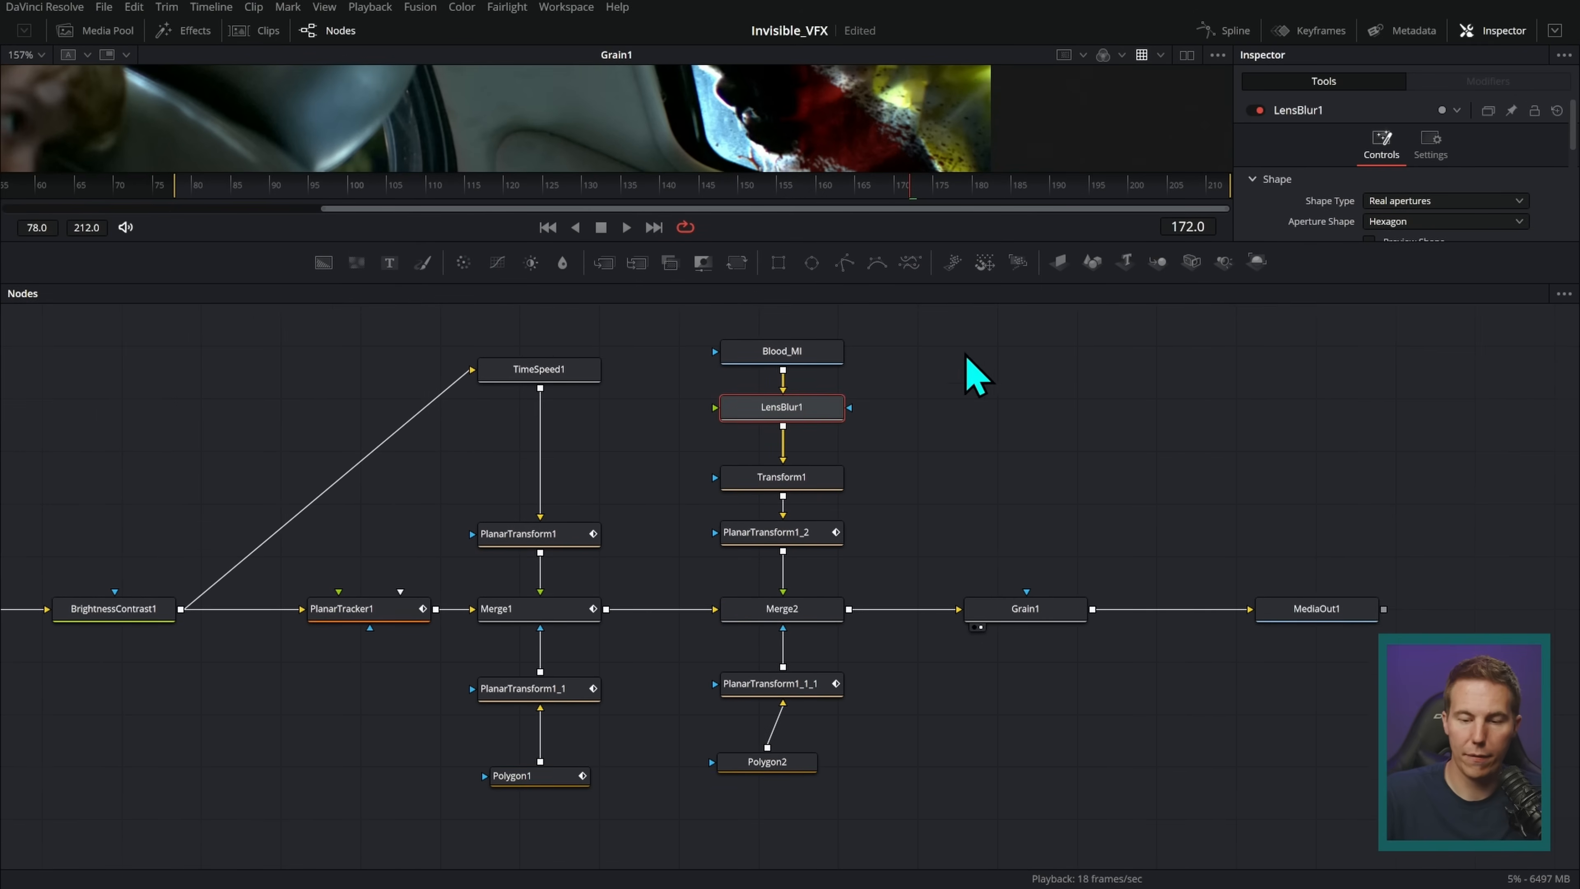
drag(554, 655, 766, 695)
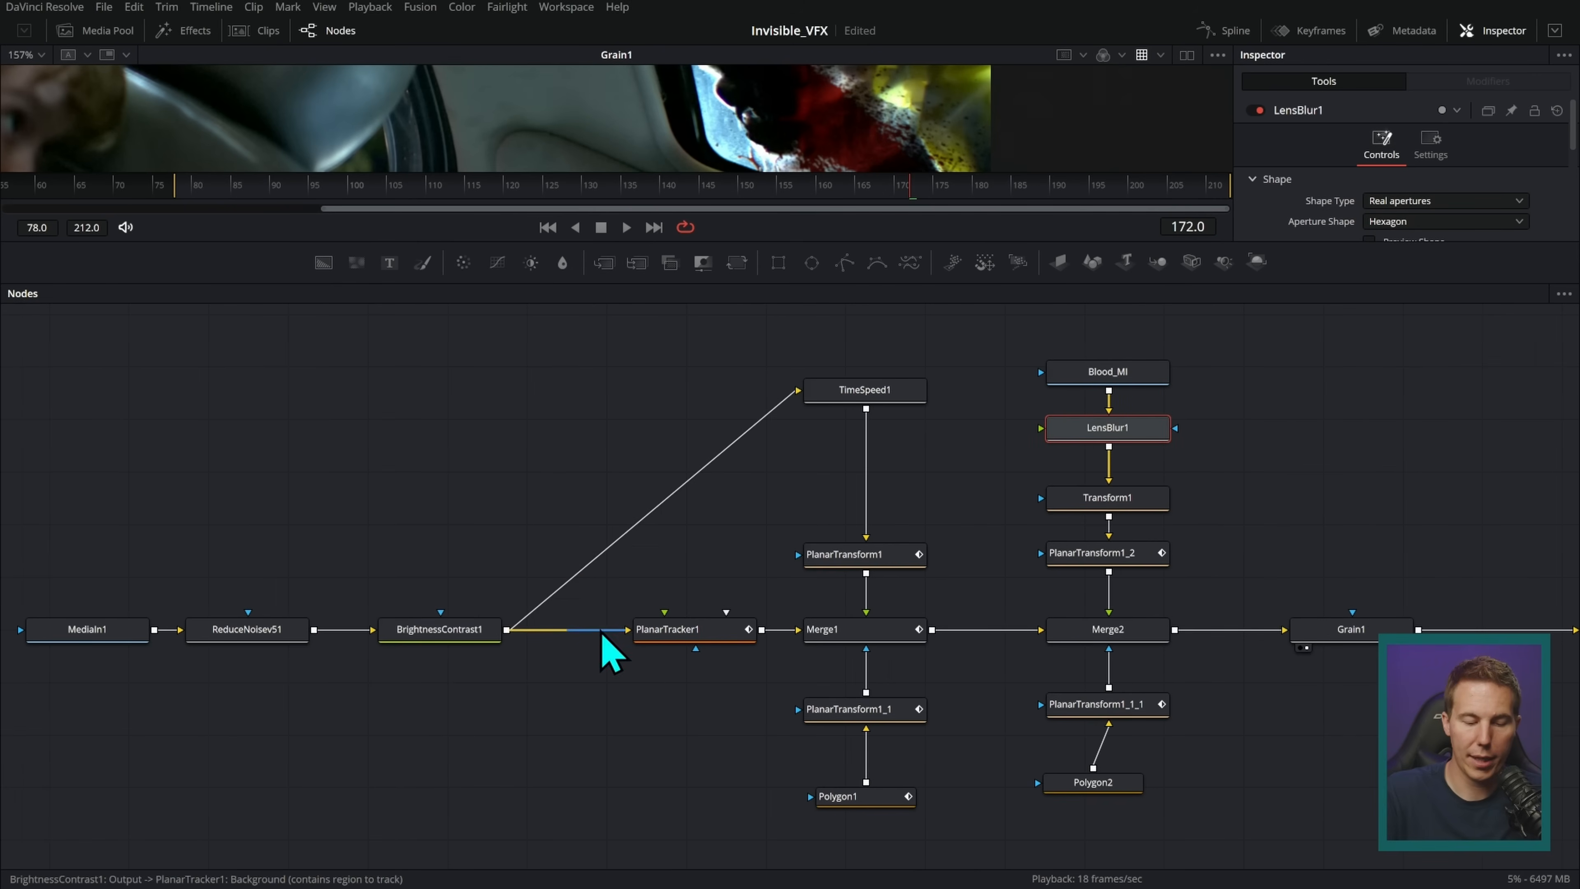
drag(489, 669, 1306, 460)
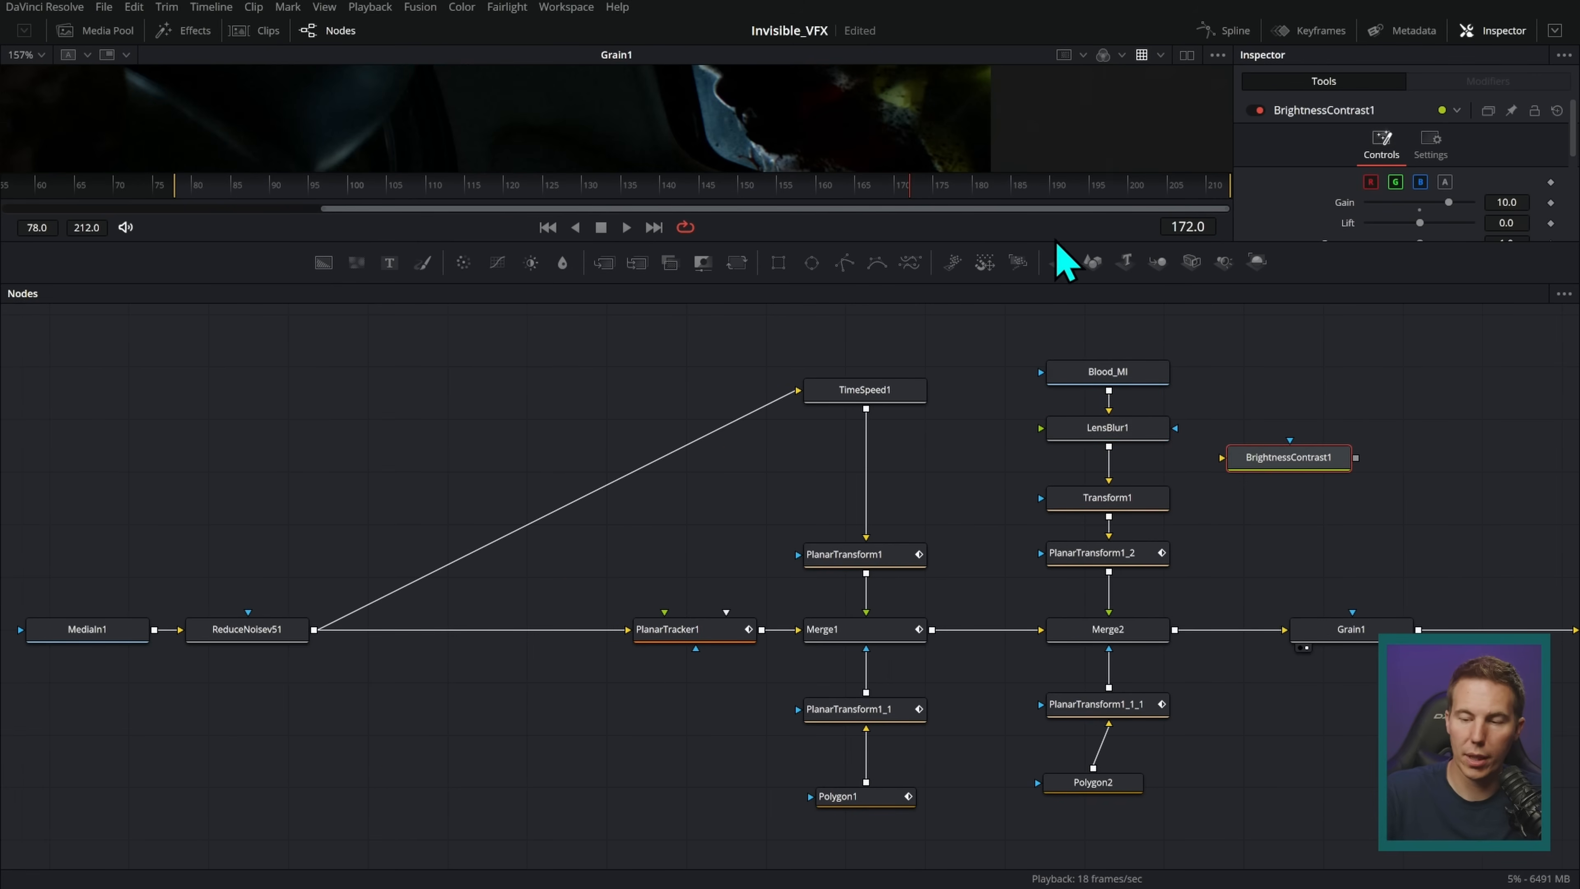
drag(1051, 240, 1052, 551)
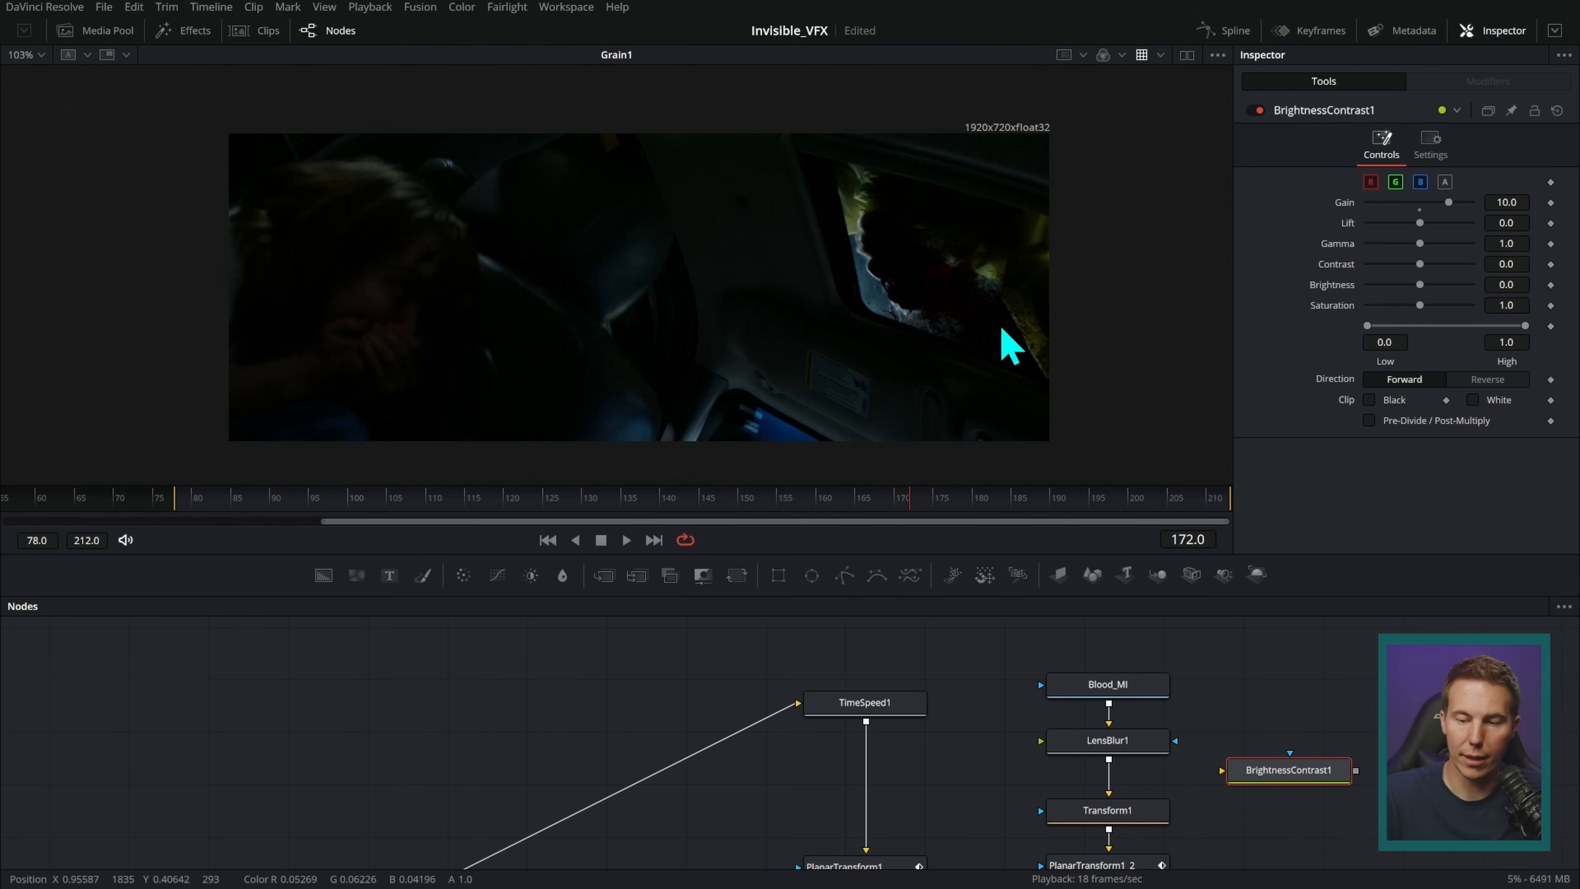
- Place BrightnessContrast1 after MediaOut1, feed it from MediaOut1's output and show it in the viewer
scroll(976, 339, up, 4)
drag(1458, 814, 751, 659)
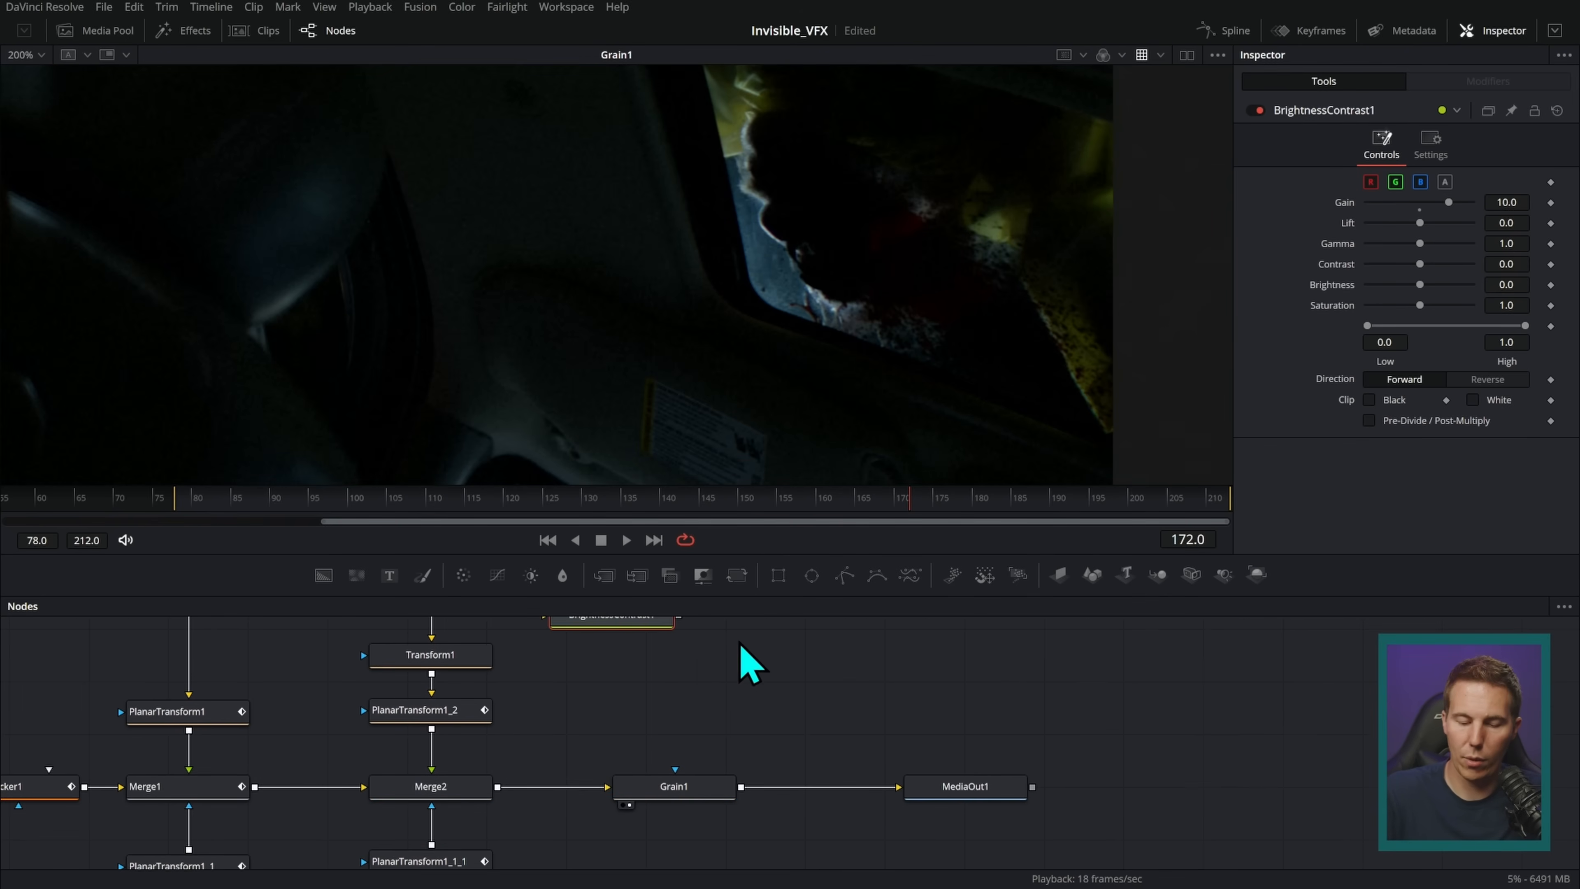
drag(634, 628, 1141, 760)
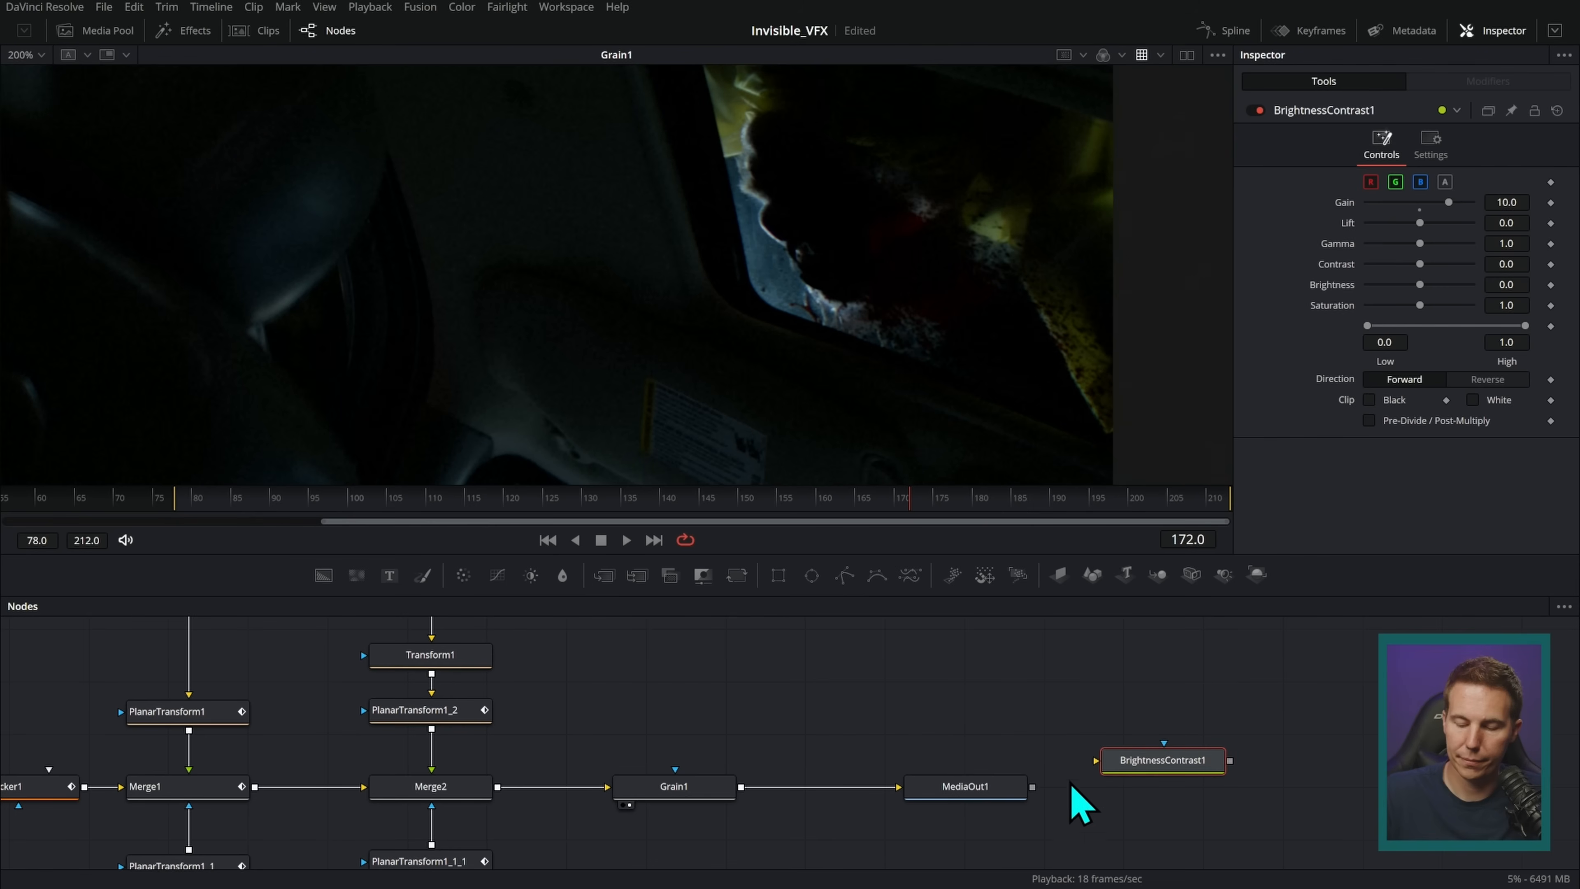
drag(1042, 788, 1005, 184)
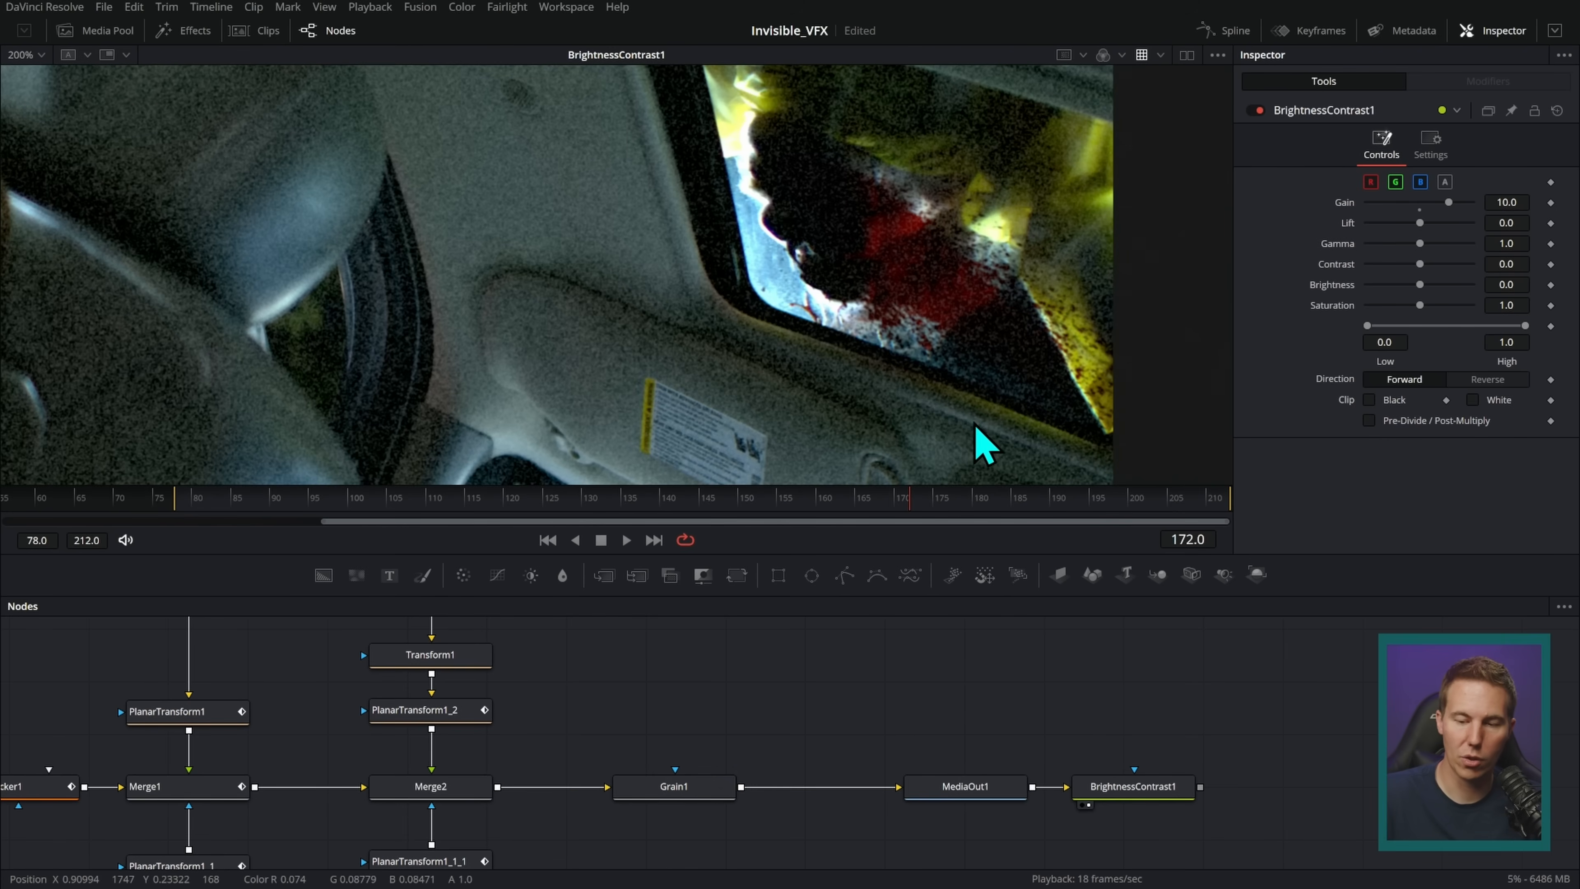
- Try moving BrightnessContrast1 back to the start of the node chain, between ReduceNoisev51 and PlanarTracker1
click(688, 797)
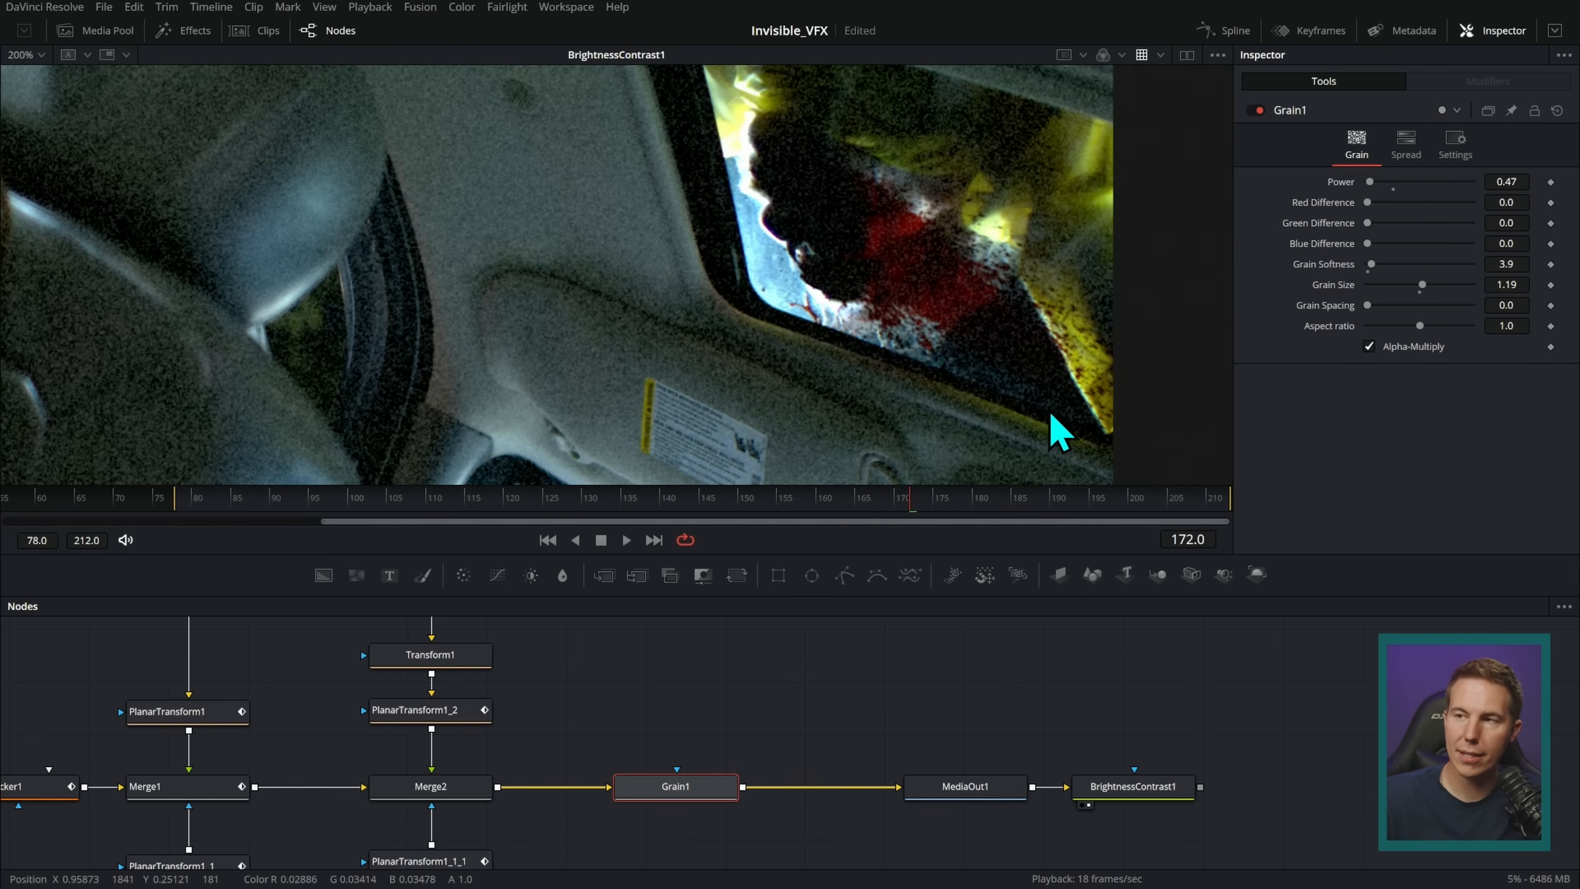
key(ctrl+f)
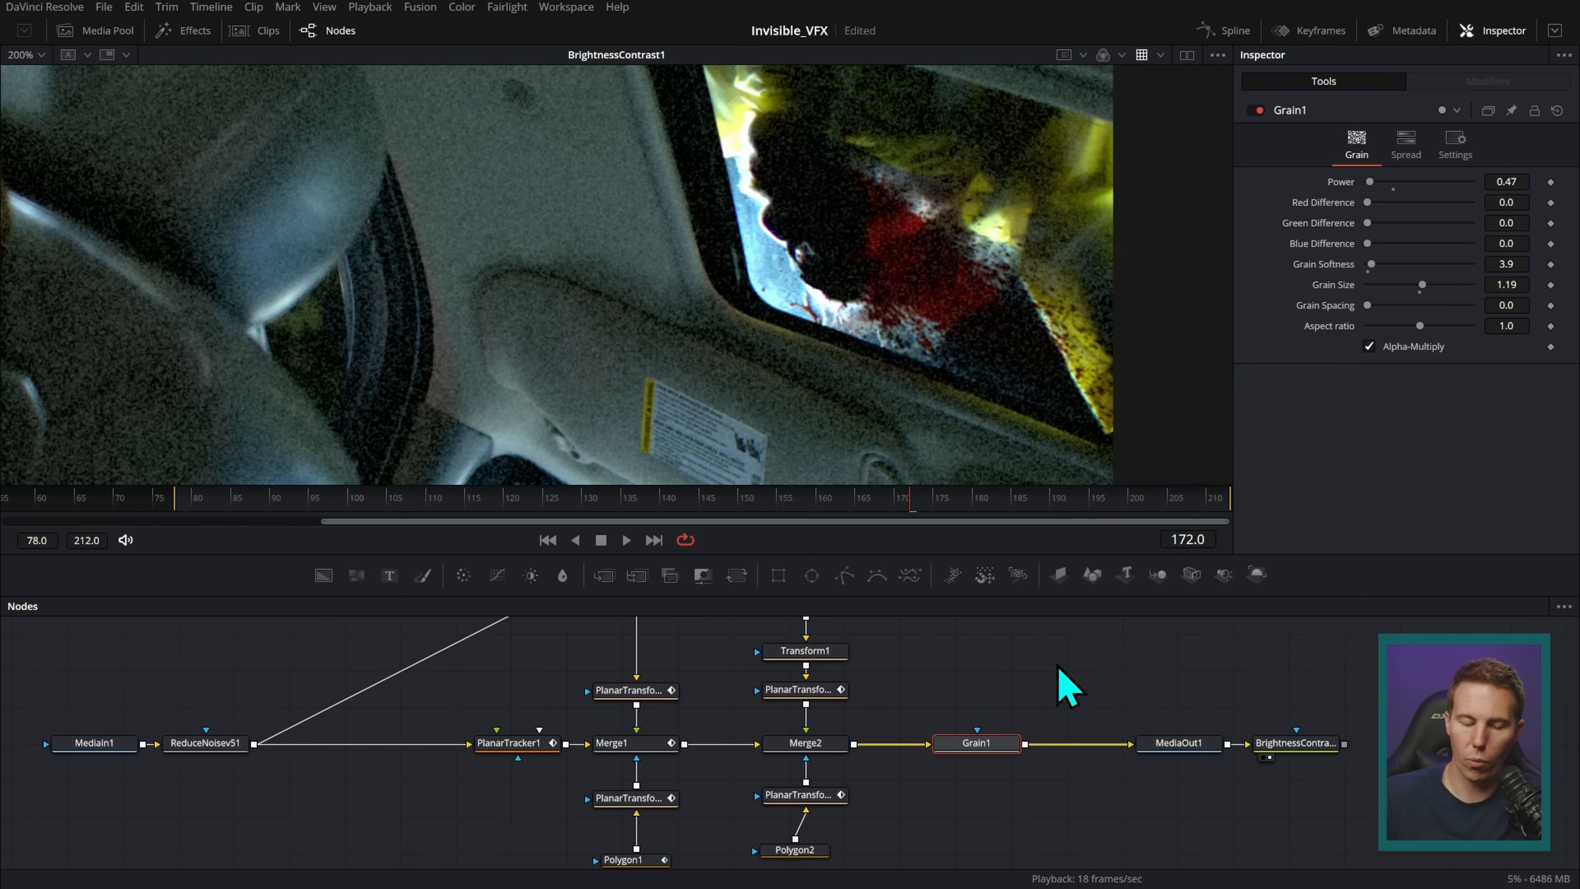
drag(1306, 744, 339, 809)
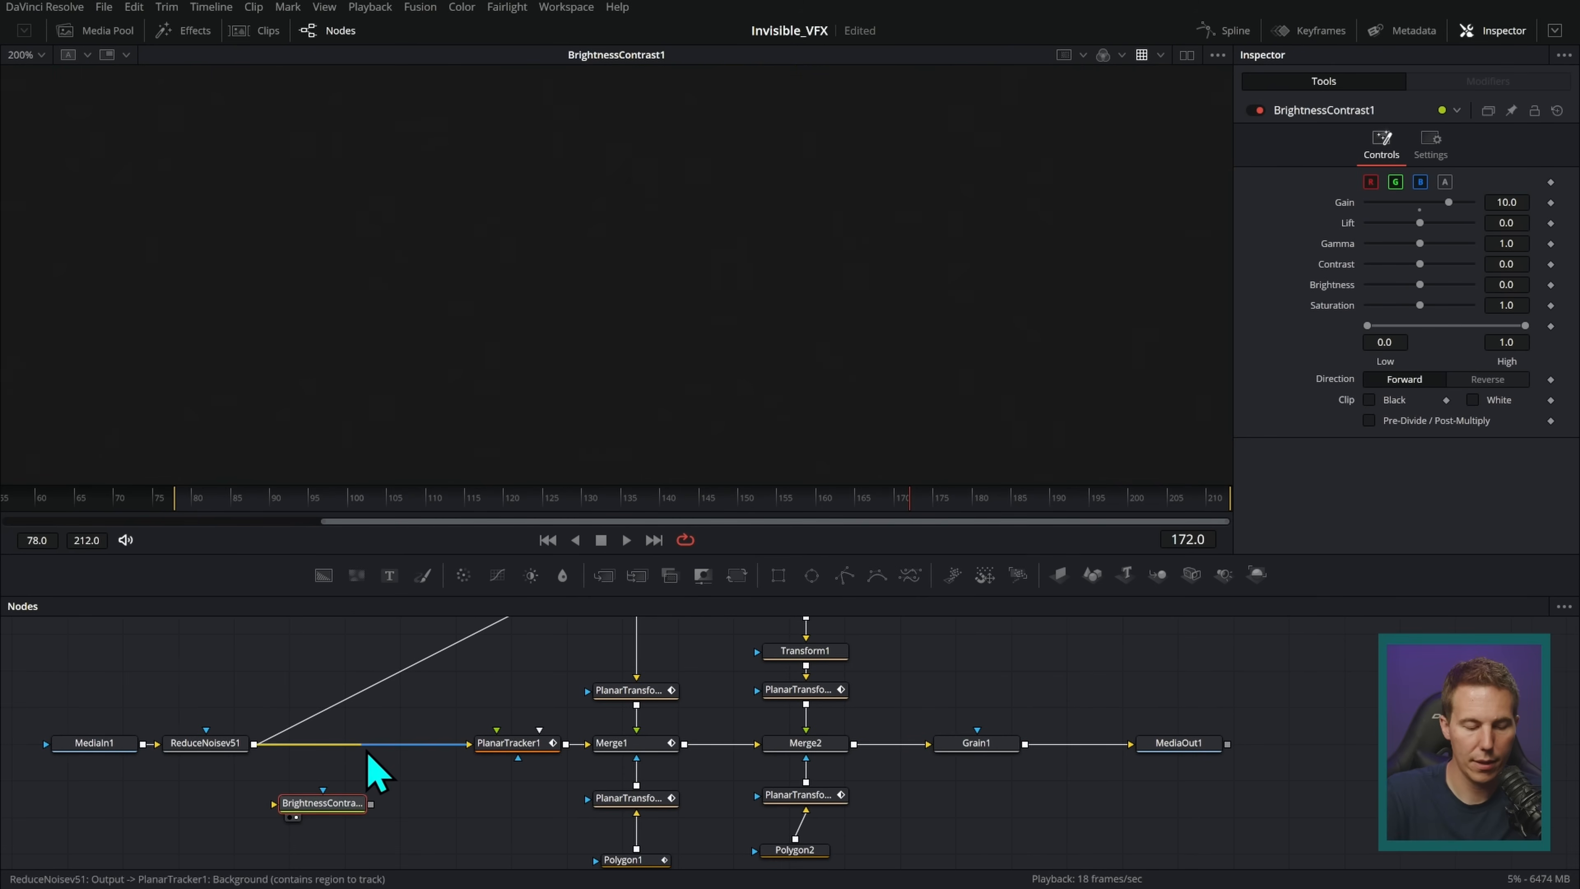
key(ctrl+z)
key(ctrl+shift+z)
drag(339, 743, 1336, 768)
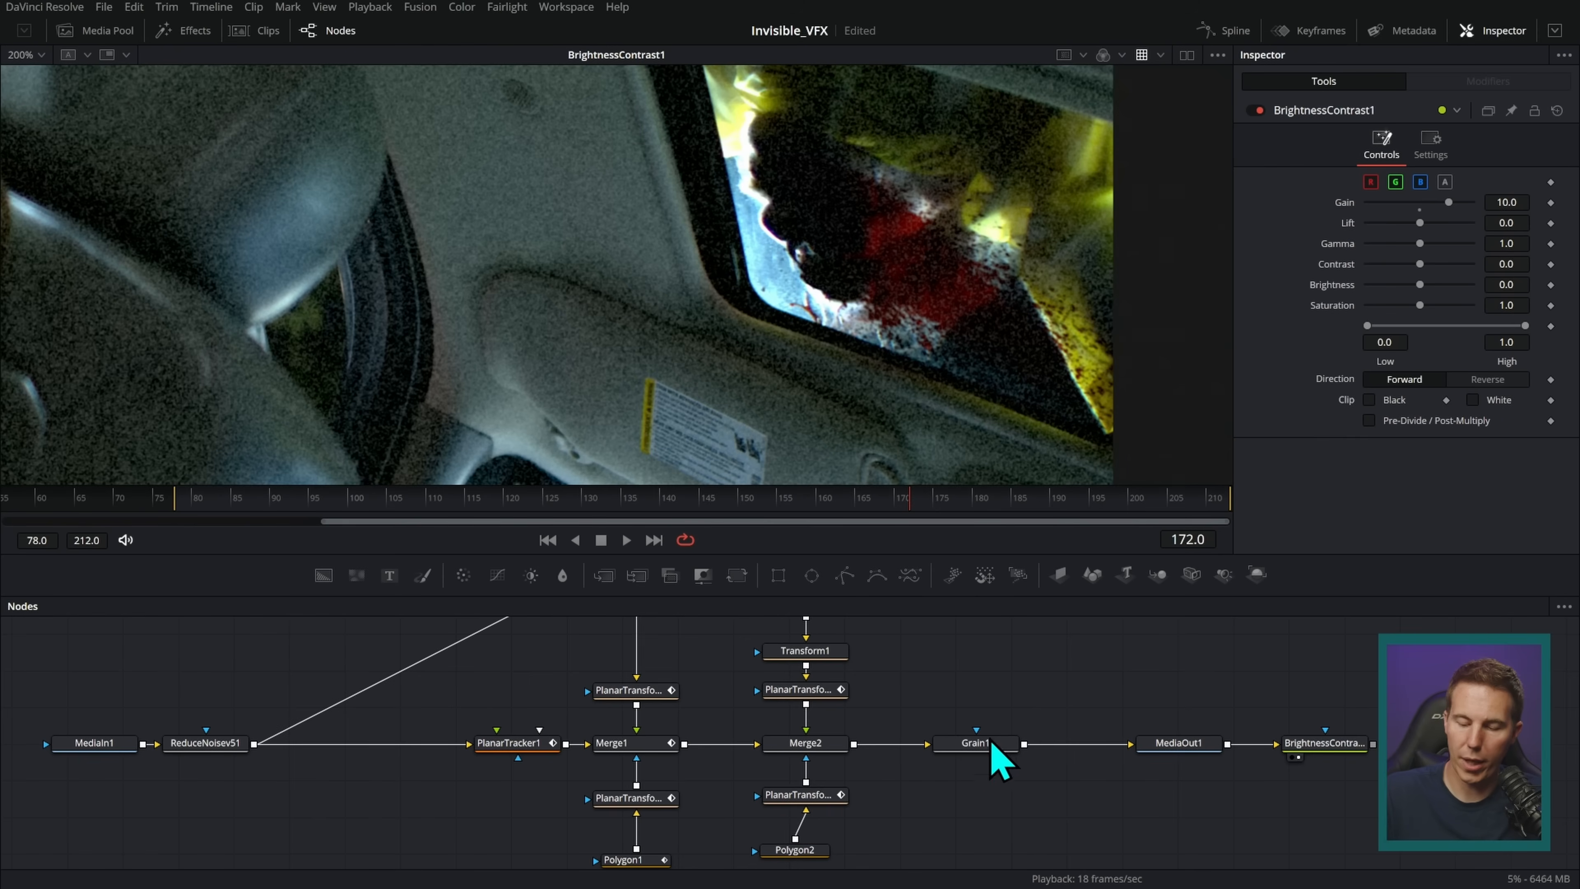
- Compare the image with Grain1 disabled and enabled, and set its Power to 0.069
click(995, 747)
click(1252, 110)
click(1252, 110)
click(1252, 111)
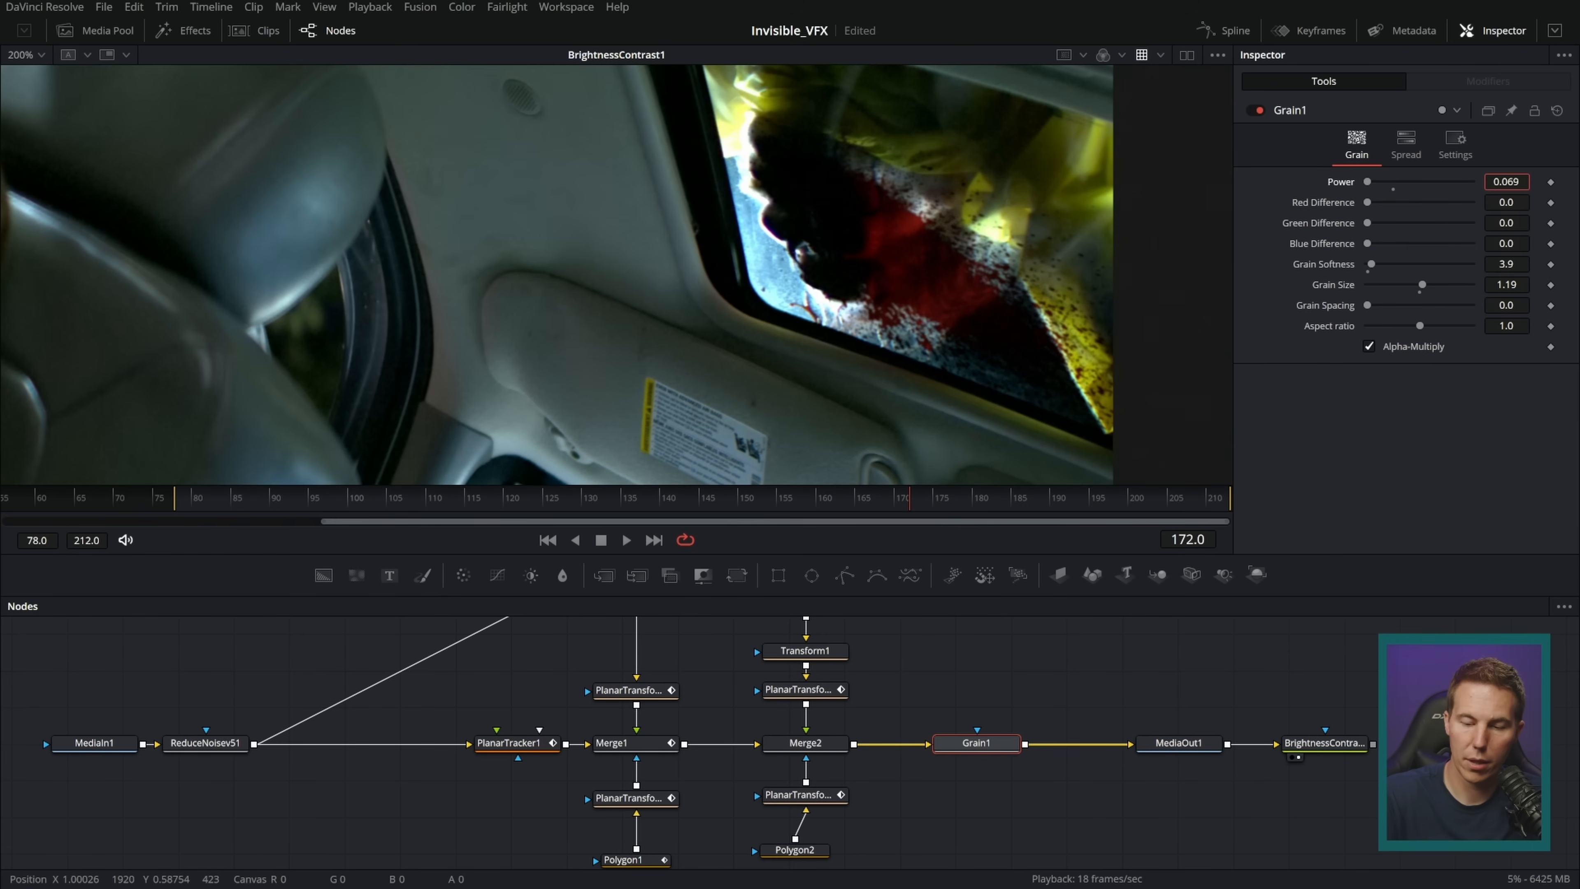
- Lower the Gain of BrightnessContrast1 to about 2.09 and check the whole frame
click(1325, 742)
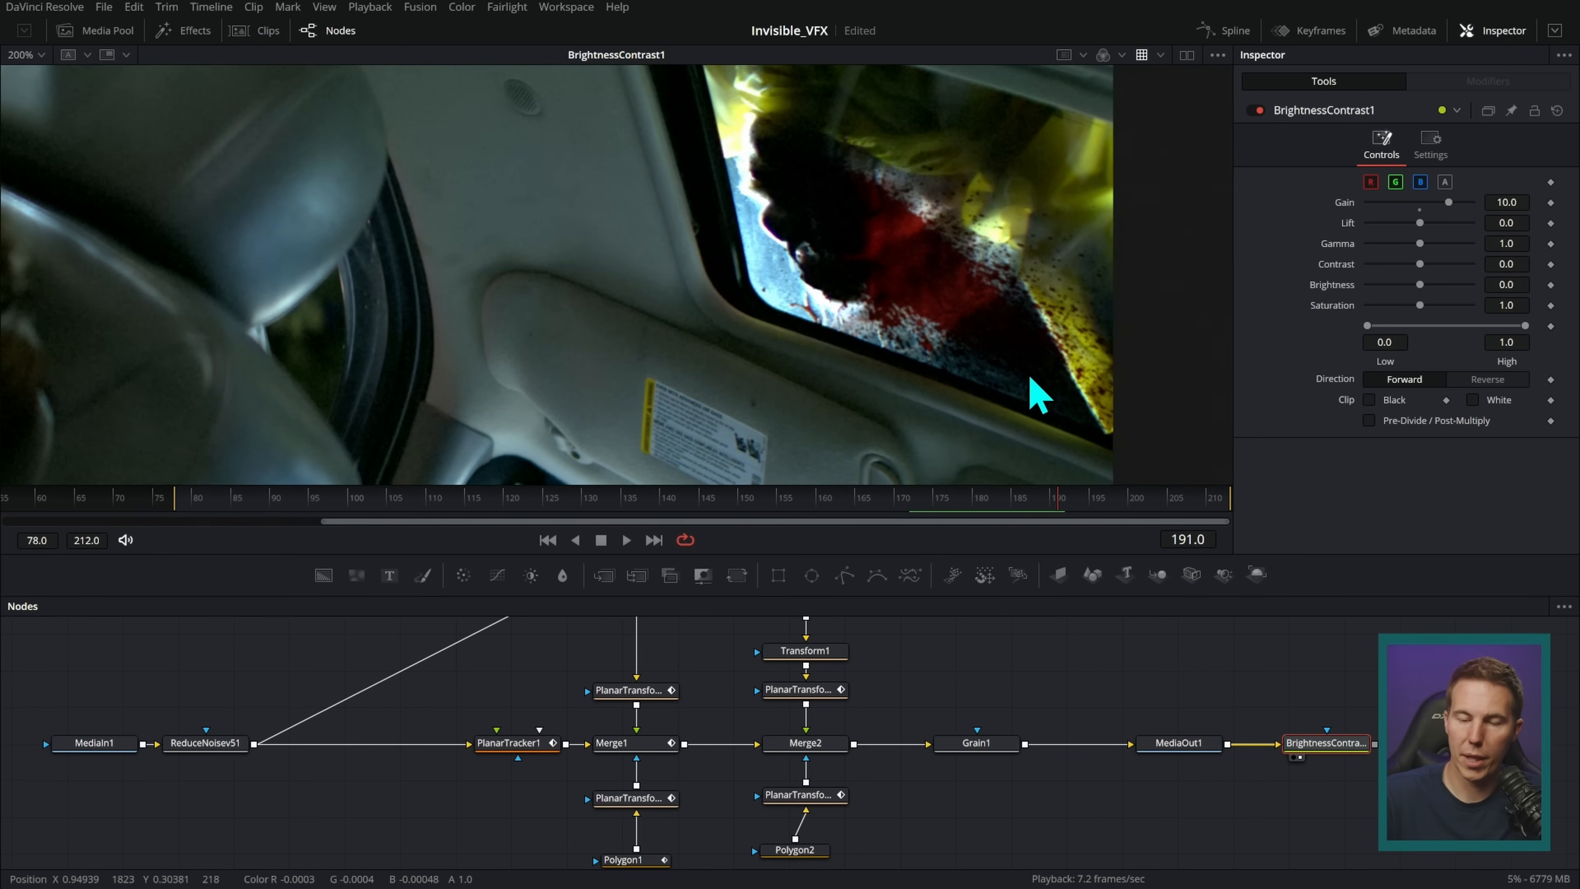
scroll(1040, 396, down, 5)
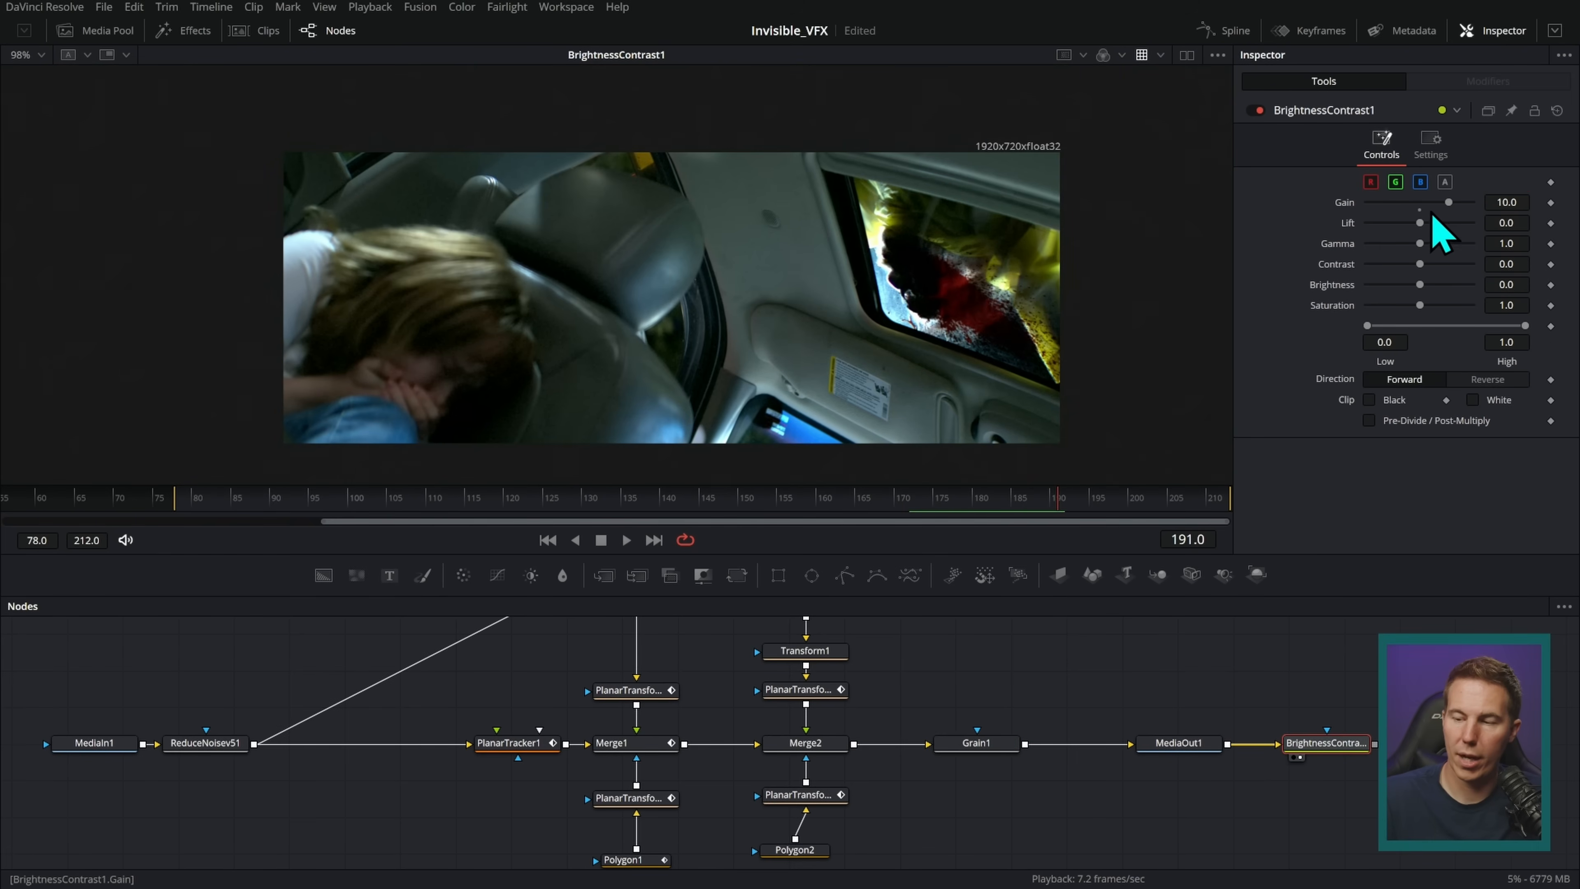
mouse_move(1449, 205)
mouse_down()
mouse_move(1422, 212)
mouse_move(1459, 219)
mouse_up()
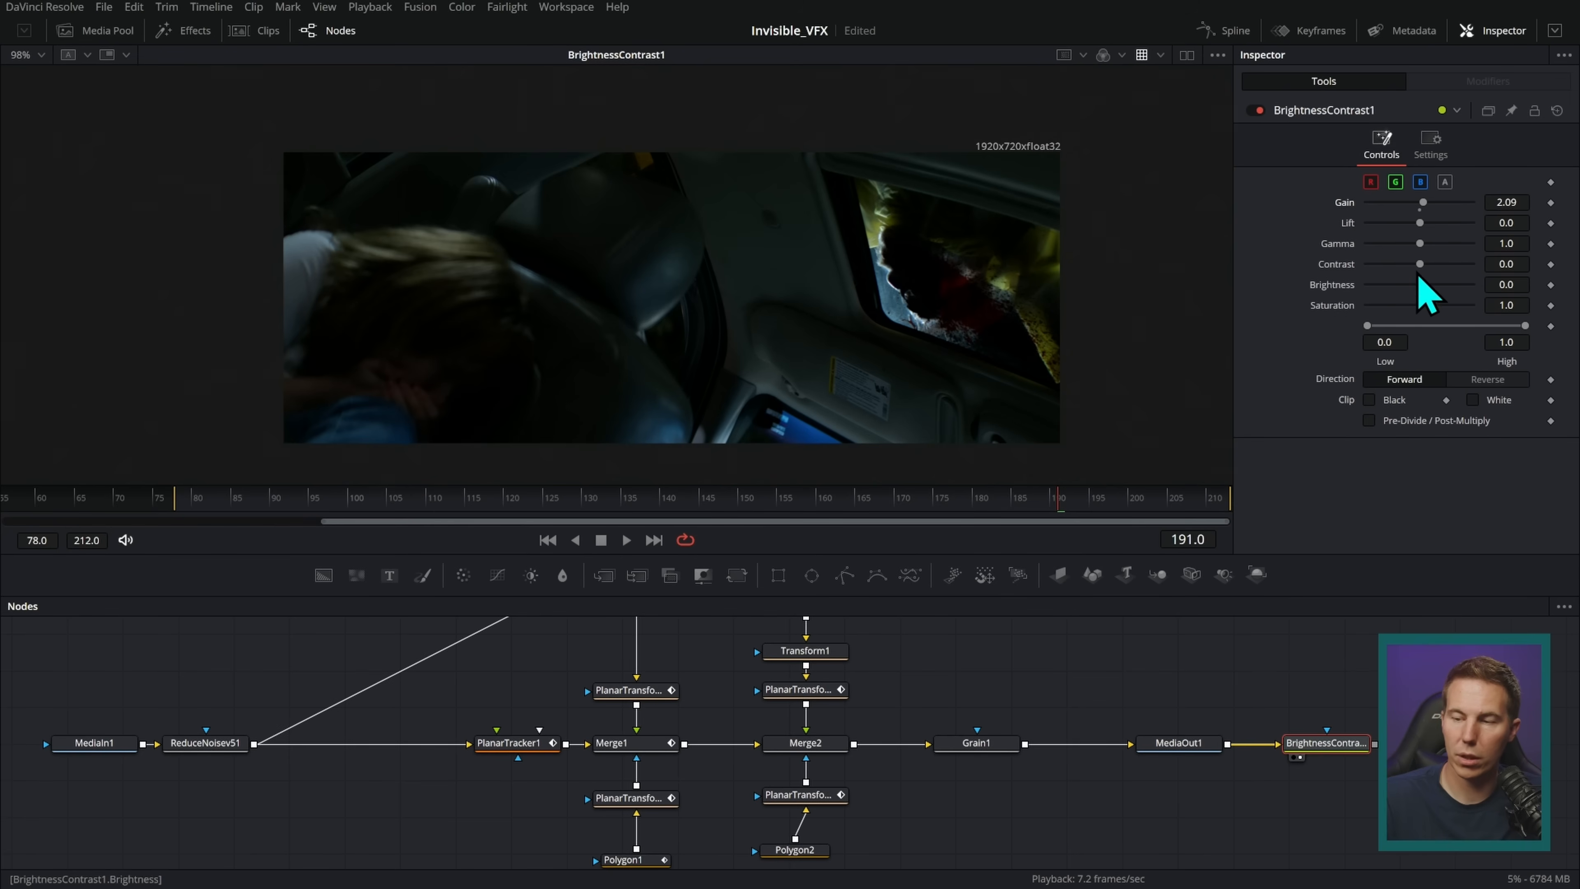
- Play the composite from about frame 187 to check the blood splatter on the car window at the current gain
scroll(1118, 353, up, 3)
drag(1057, 500, 1027, 501)
key(space)
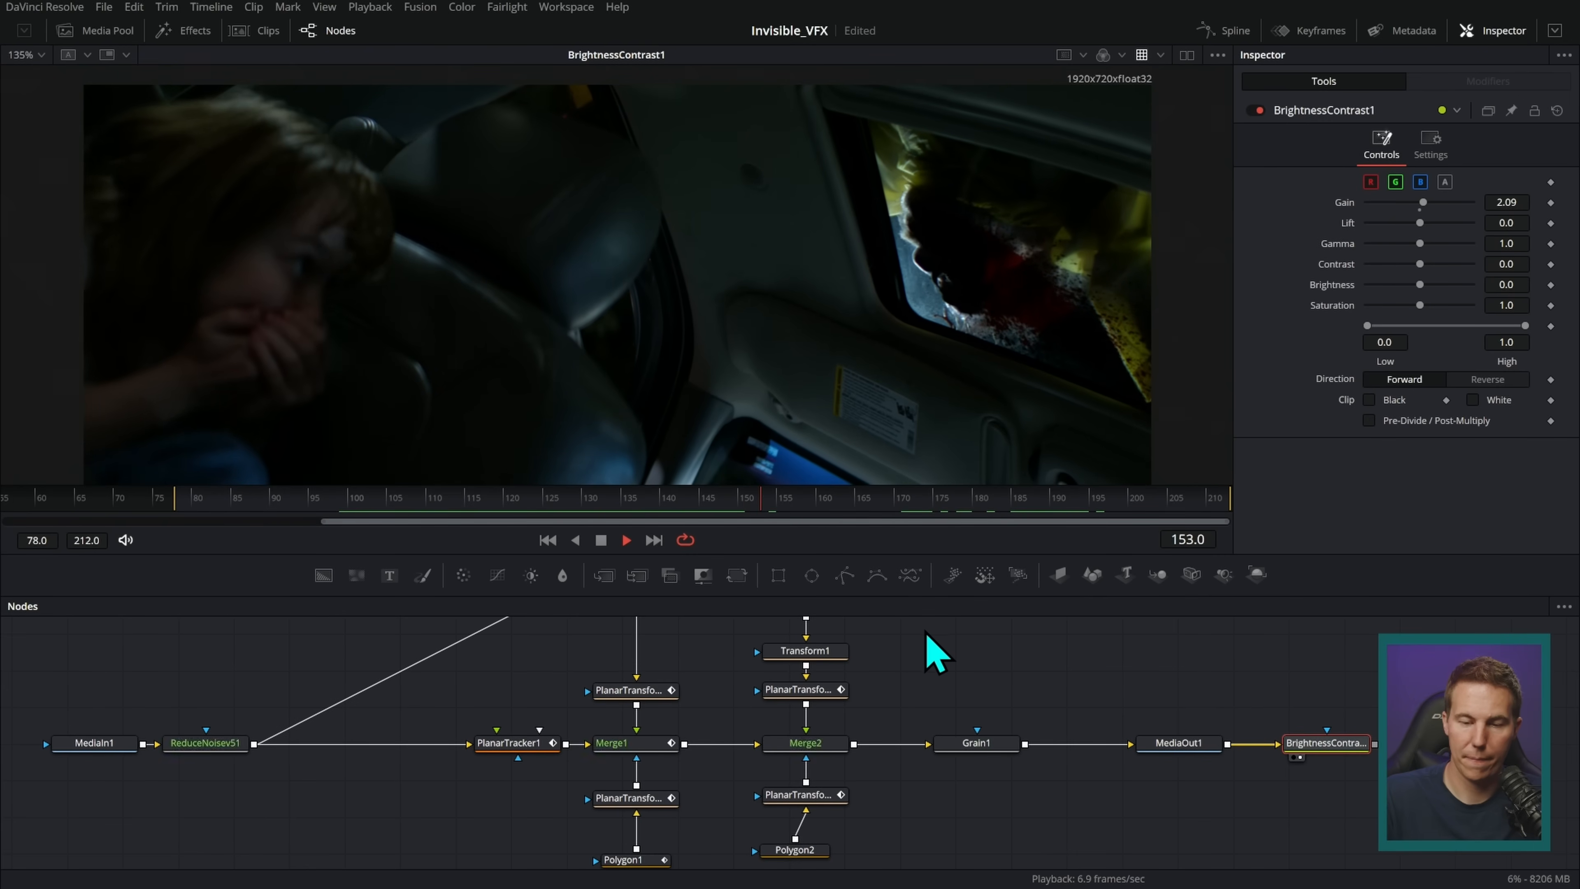
key(space)
scroll(1287, 741, right, 2)
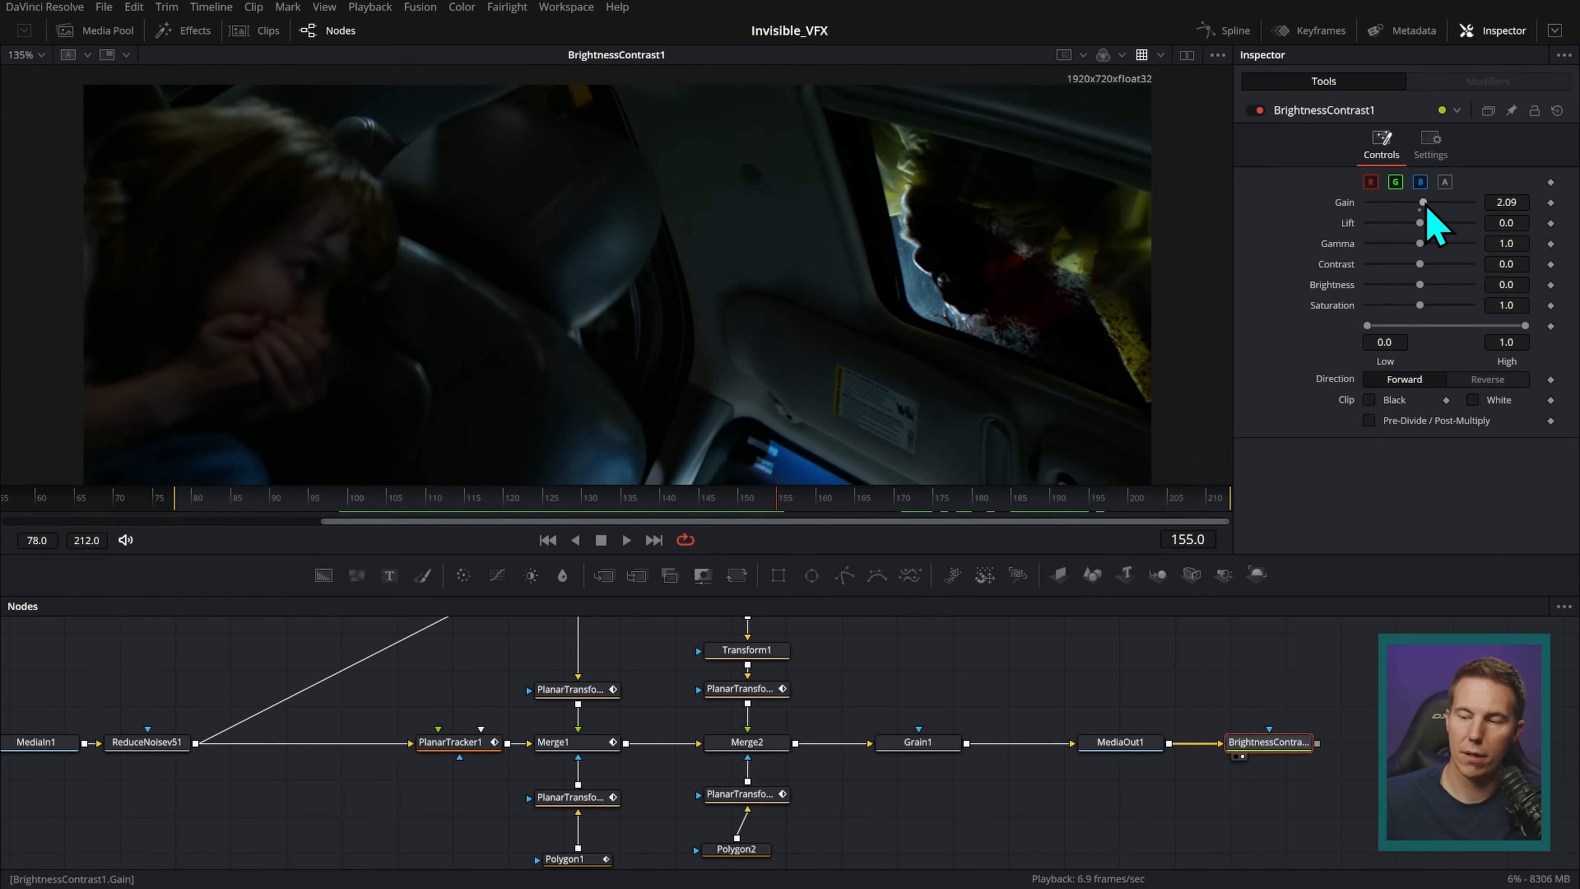
- Raise the Gain of BrightnessContrast1 to about 5.44 and play back the brightened shot
mouse_move(1423, 211)
mouse_down()
mouse_move(1459, 210)
mouse_move(1417, 211)
mouse_move(1437, 211)
mouse_up()
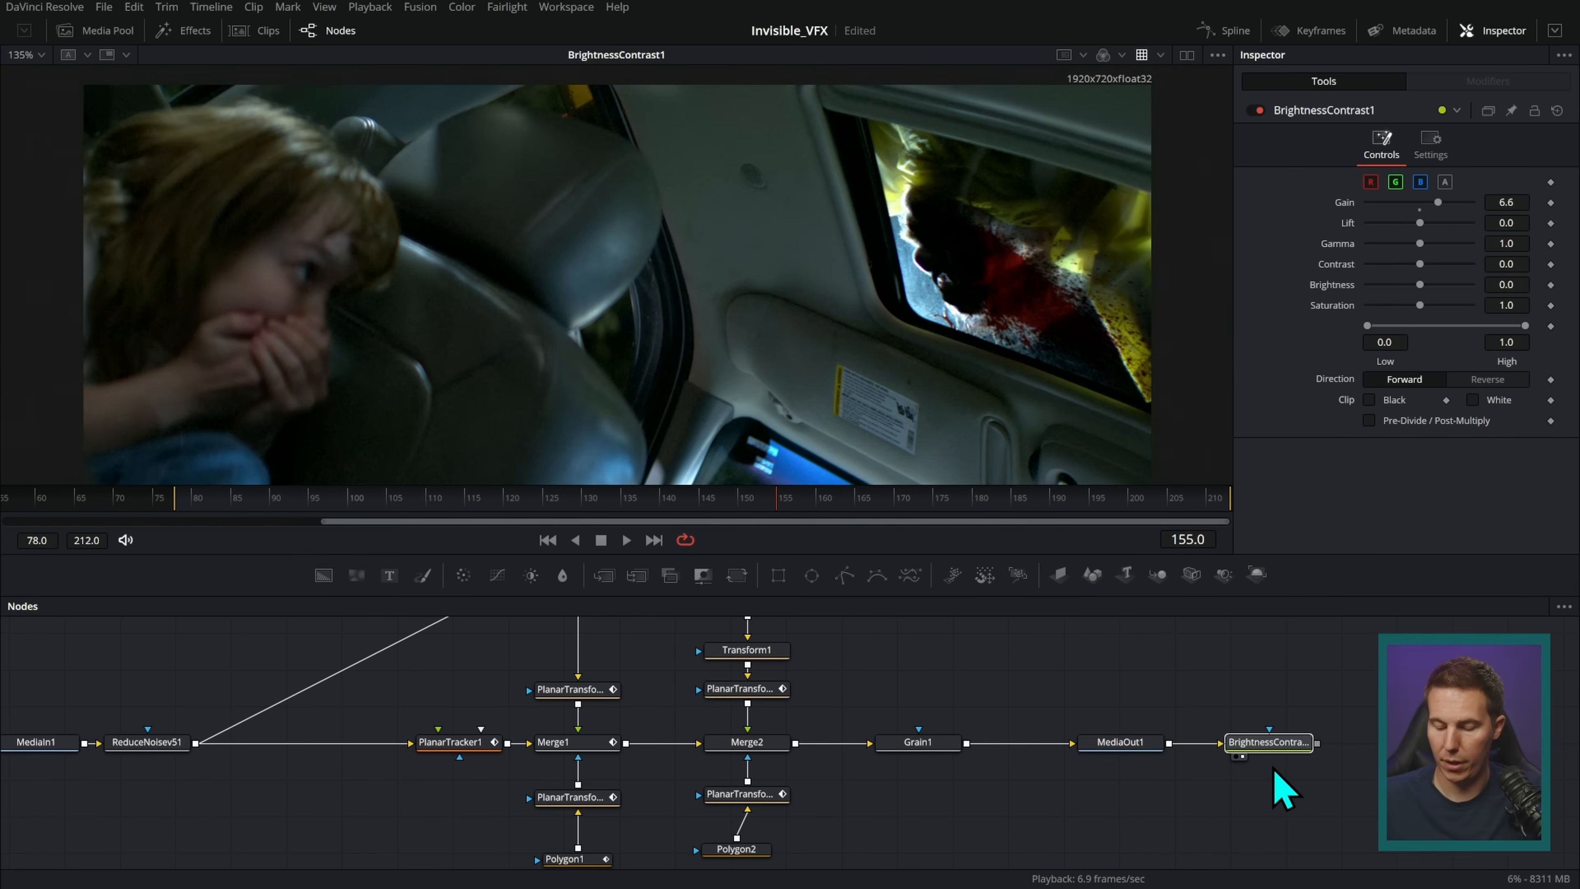
click(1251, 742)
drag(1455, 202, 1446, 203)
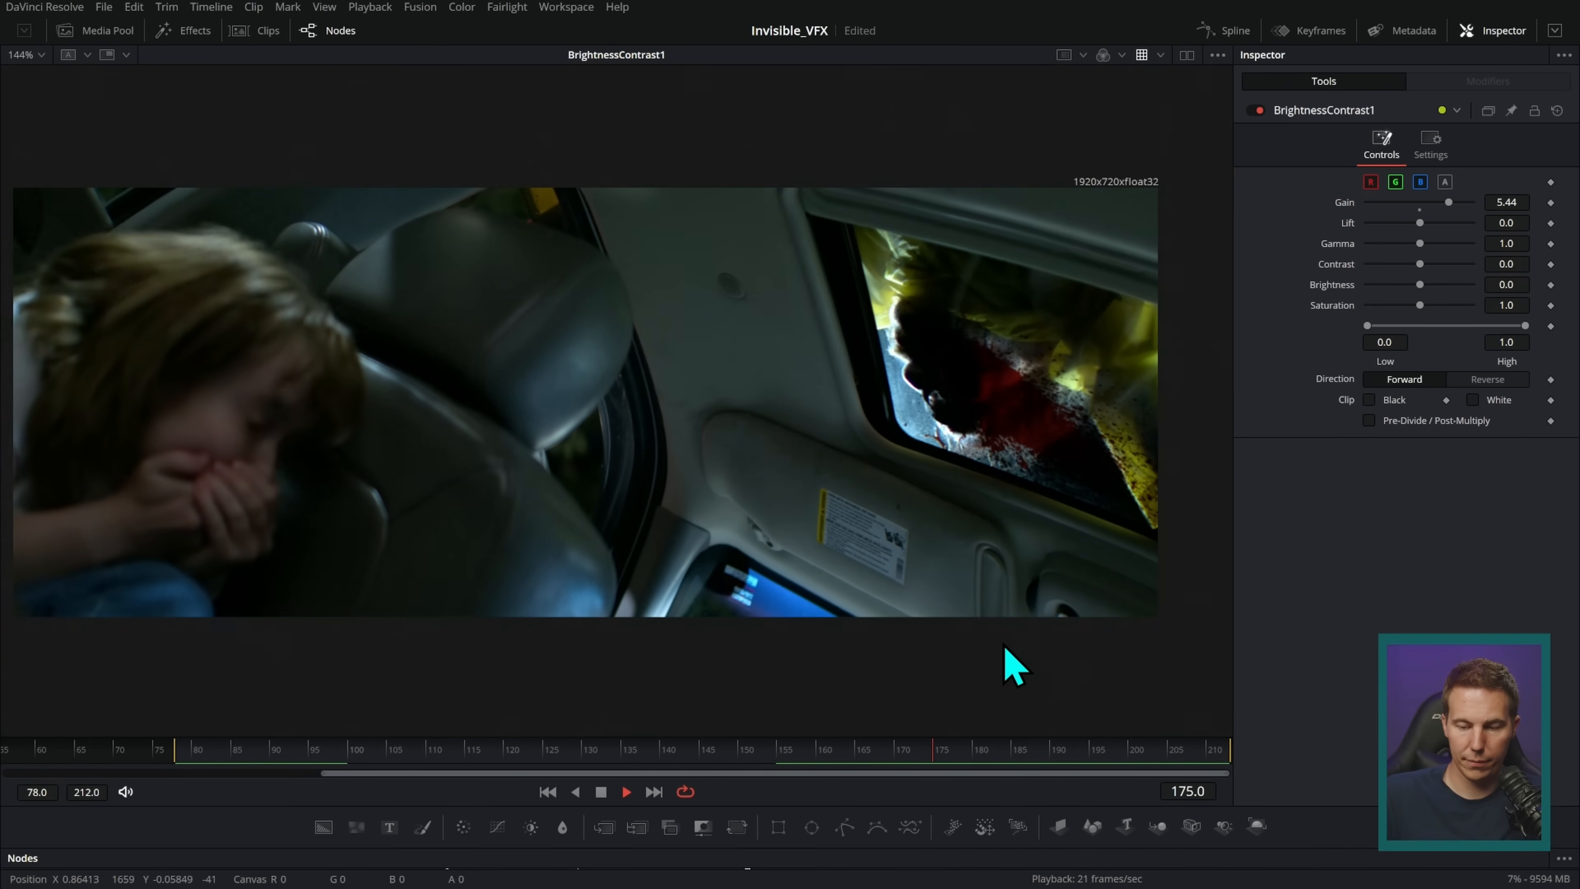
key(space)
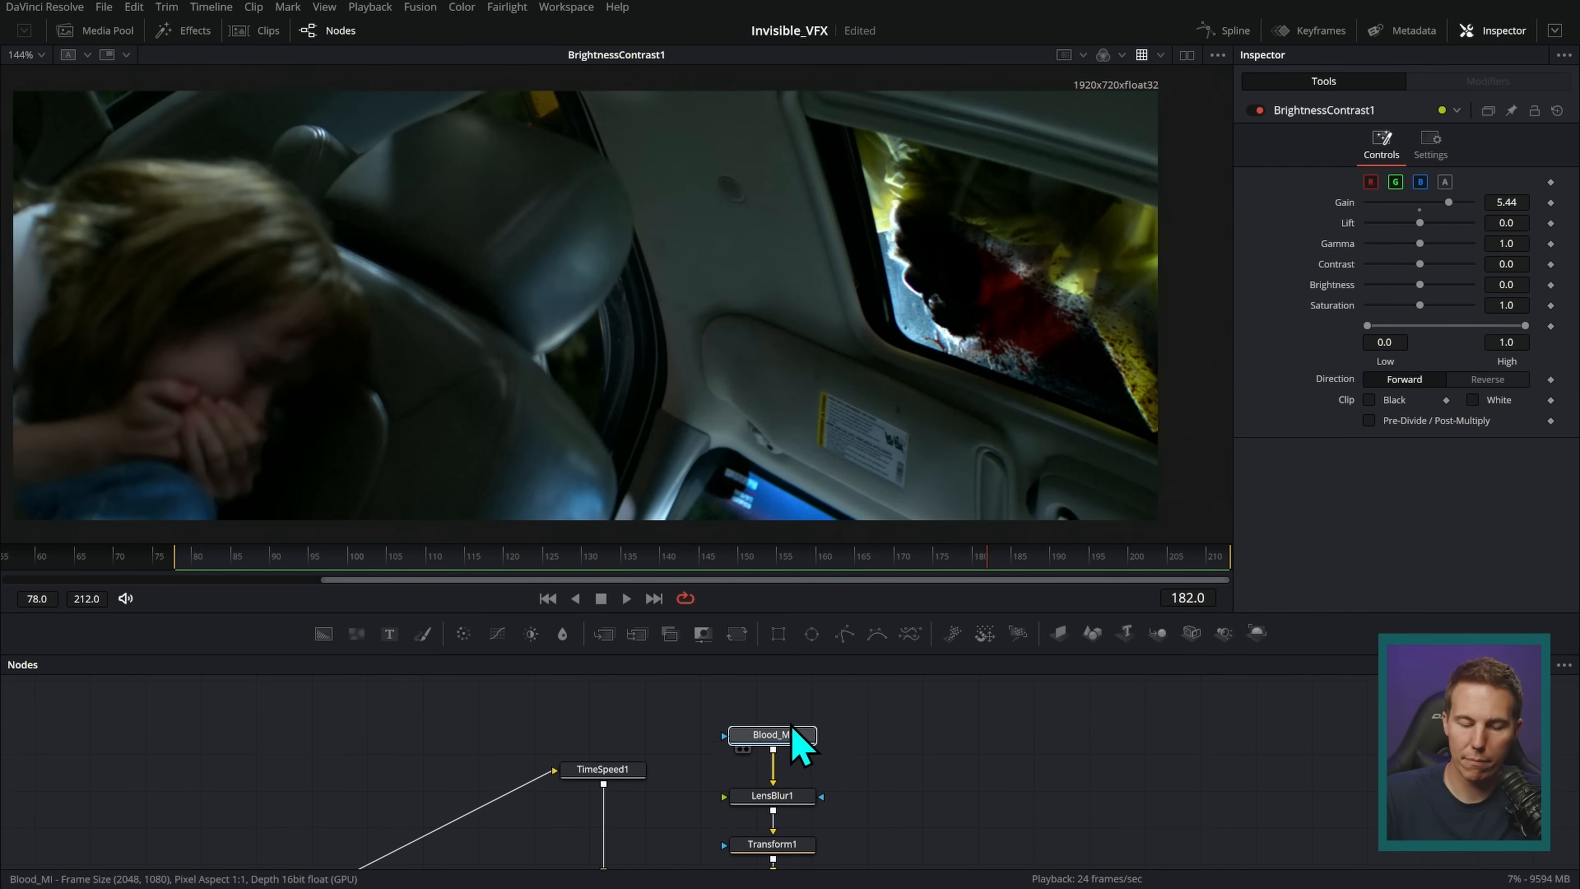
- Insert a BrightnessContrast node between Blood_MI and LensBlur1, and enable its Pre-Divide / Post-Multiply and Black clip options
click(774, 716)
click(532, 635)
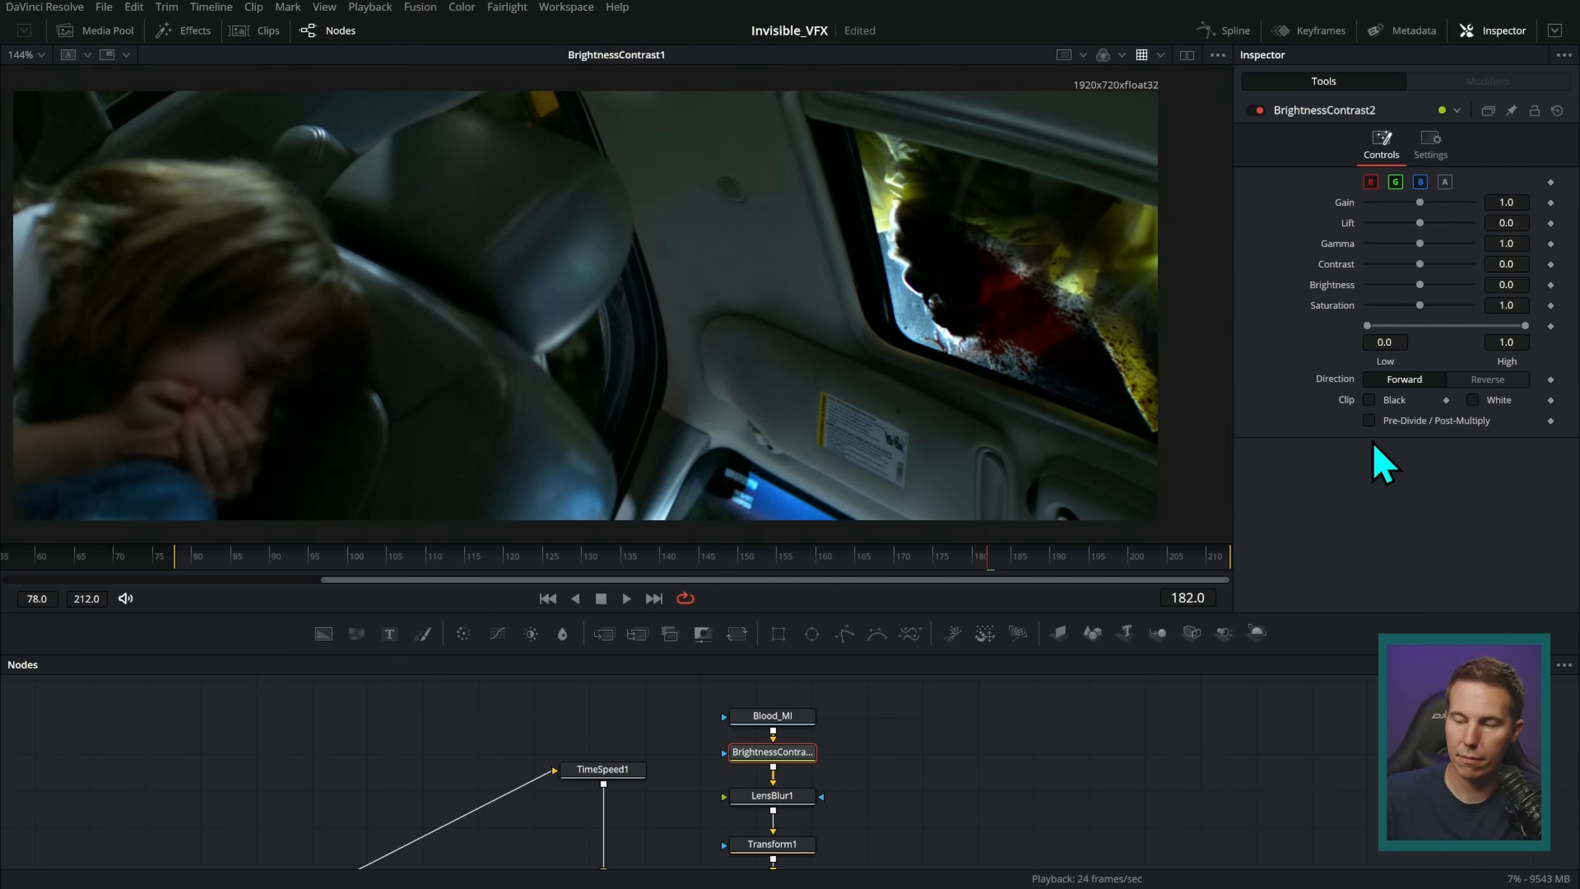
click(1369, 420)
click(1370, 399)
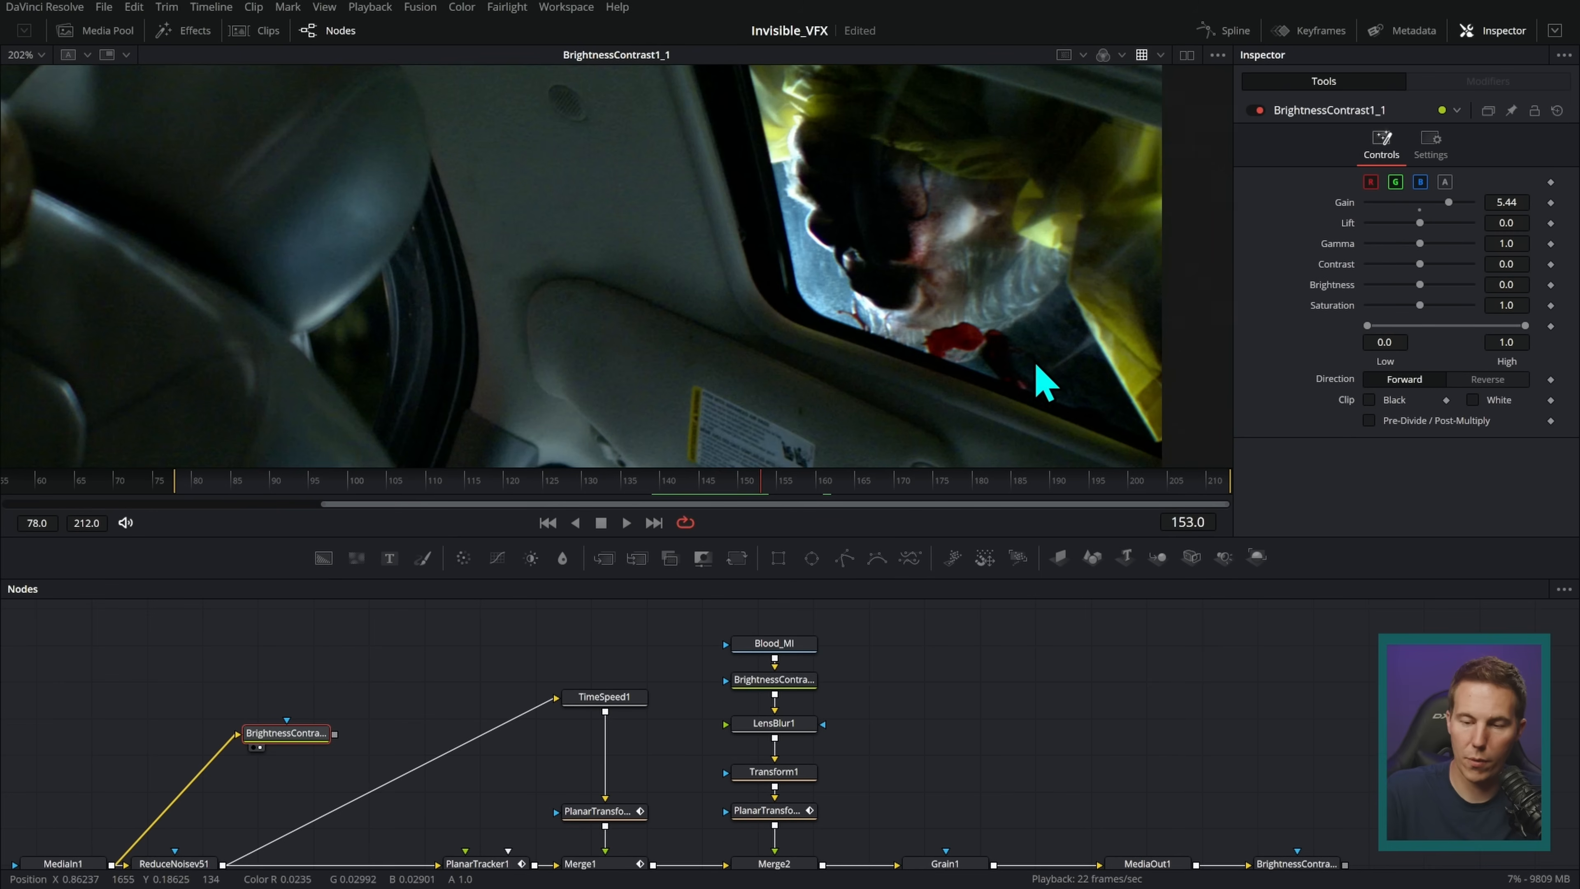
- Examine the blood and window highlights in the brightened original plate at frame 153 and compare them with the composite
drag(1082, 382, 998, 398)
scroll(1244, 681, right, 5)
scroll(1244, 681, down, 3)
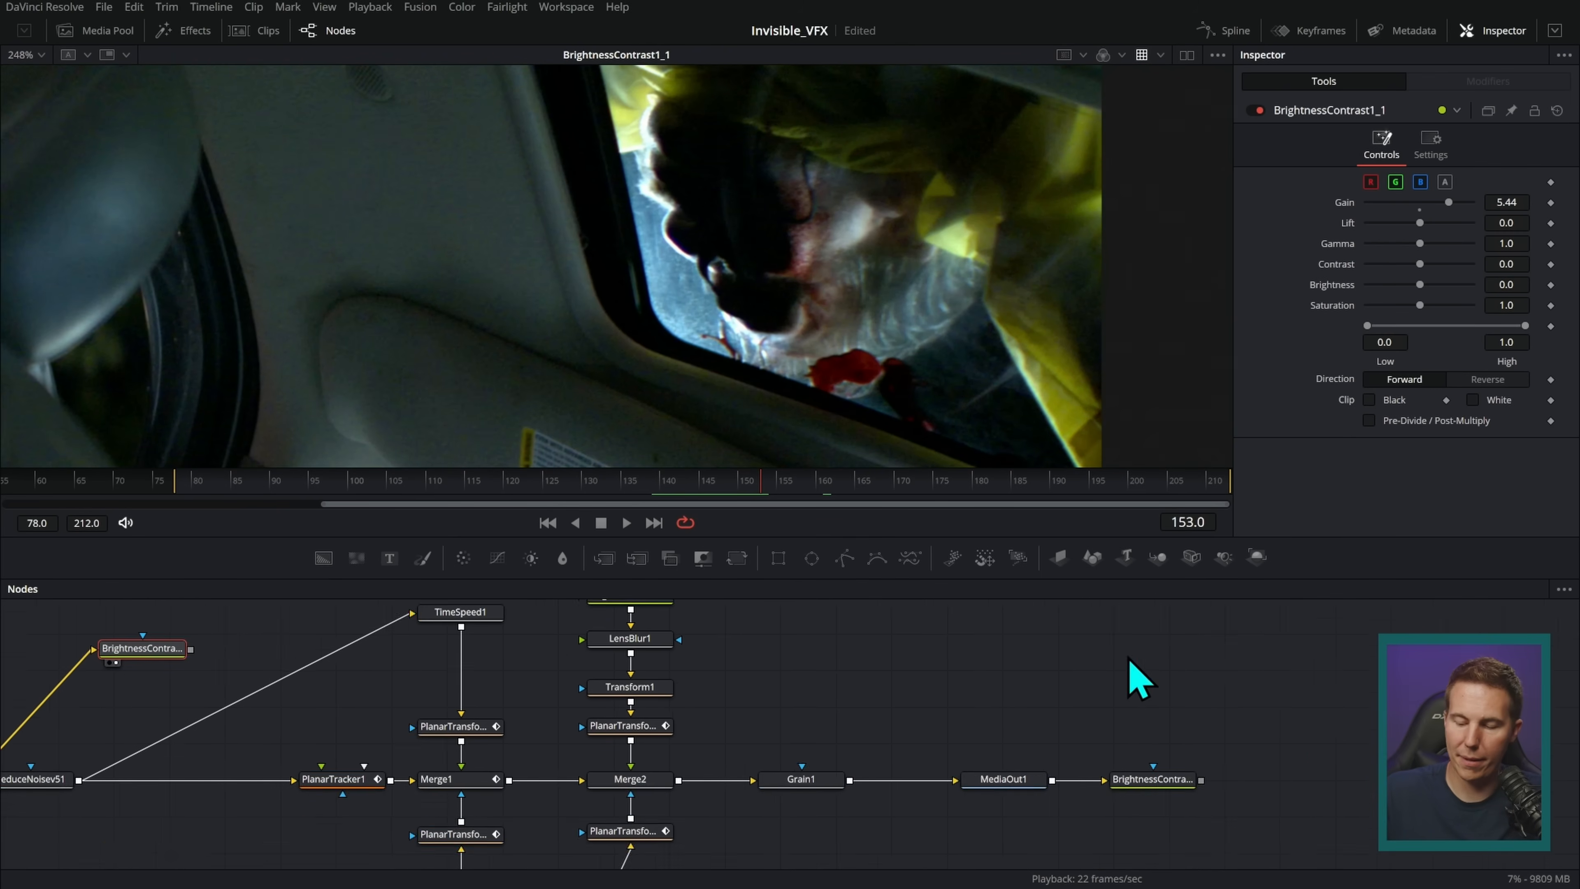
drag(1058, 747, 1145, 218)
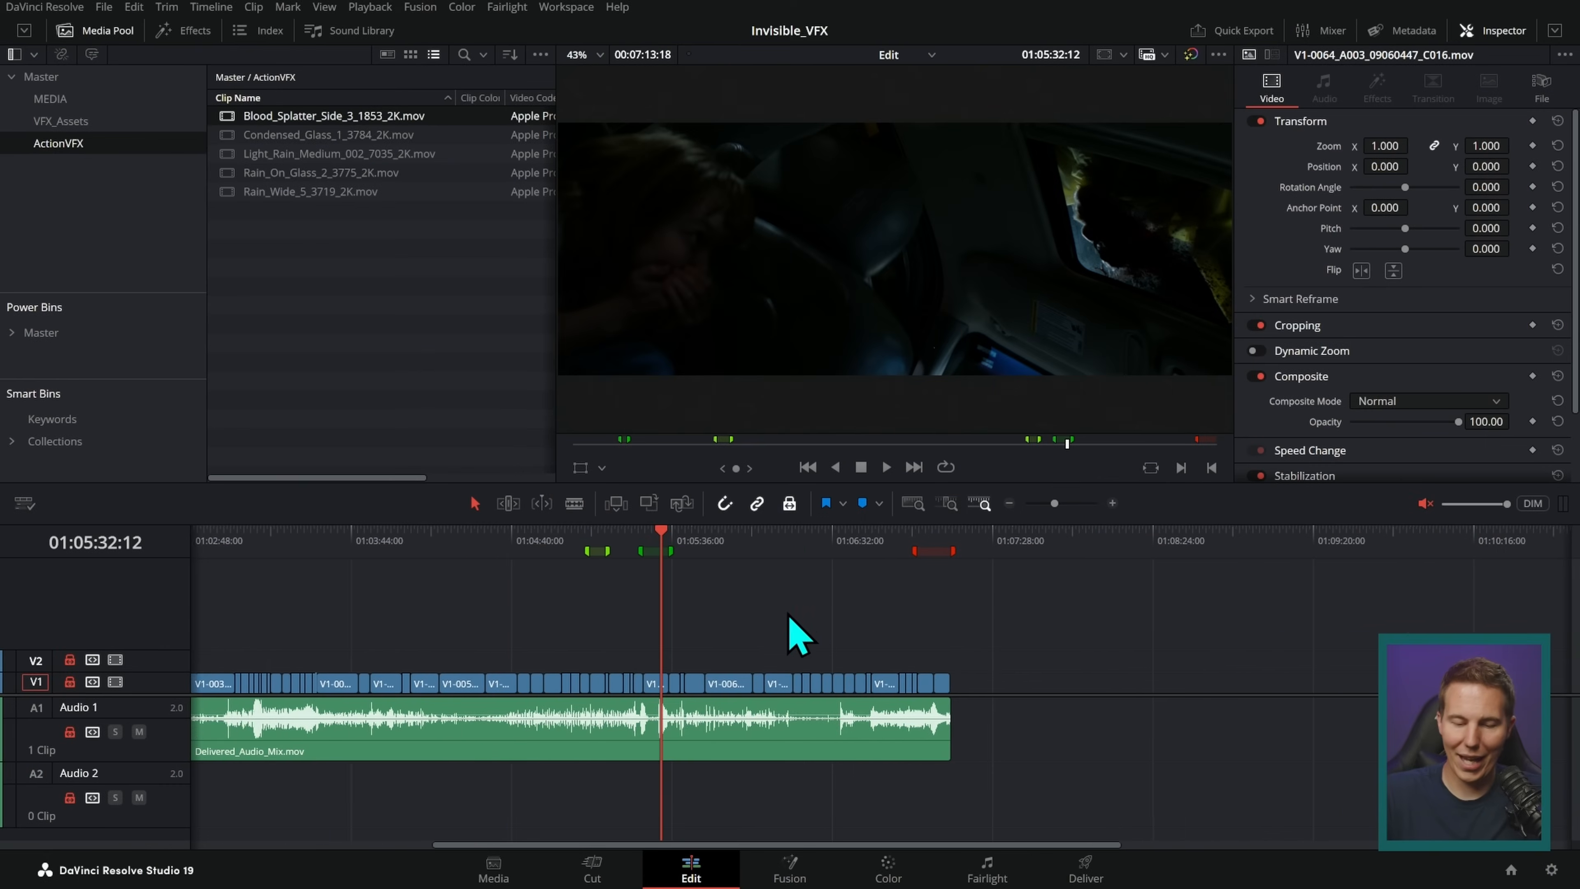
- Locate the creature shot and the rear-view mirror shot at the end of the edit timeline and play the creature shot
scroll(846, 622, down, 2)
drag(818, 541, 899, 654)
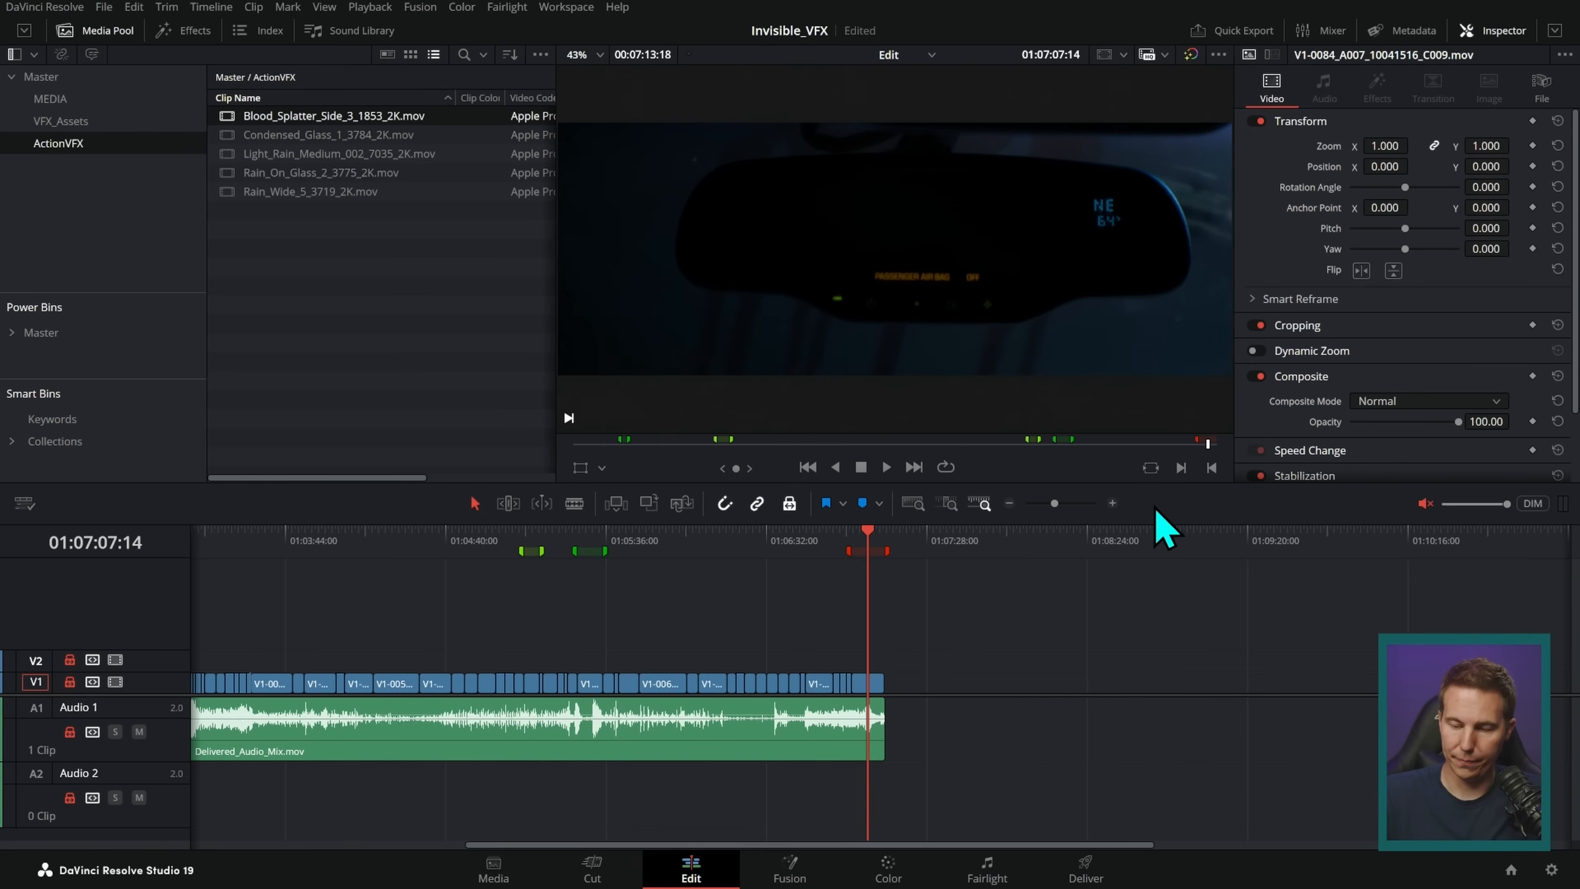
key(ctrl+equal)
click(810, 540)
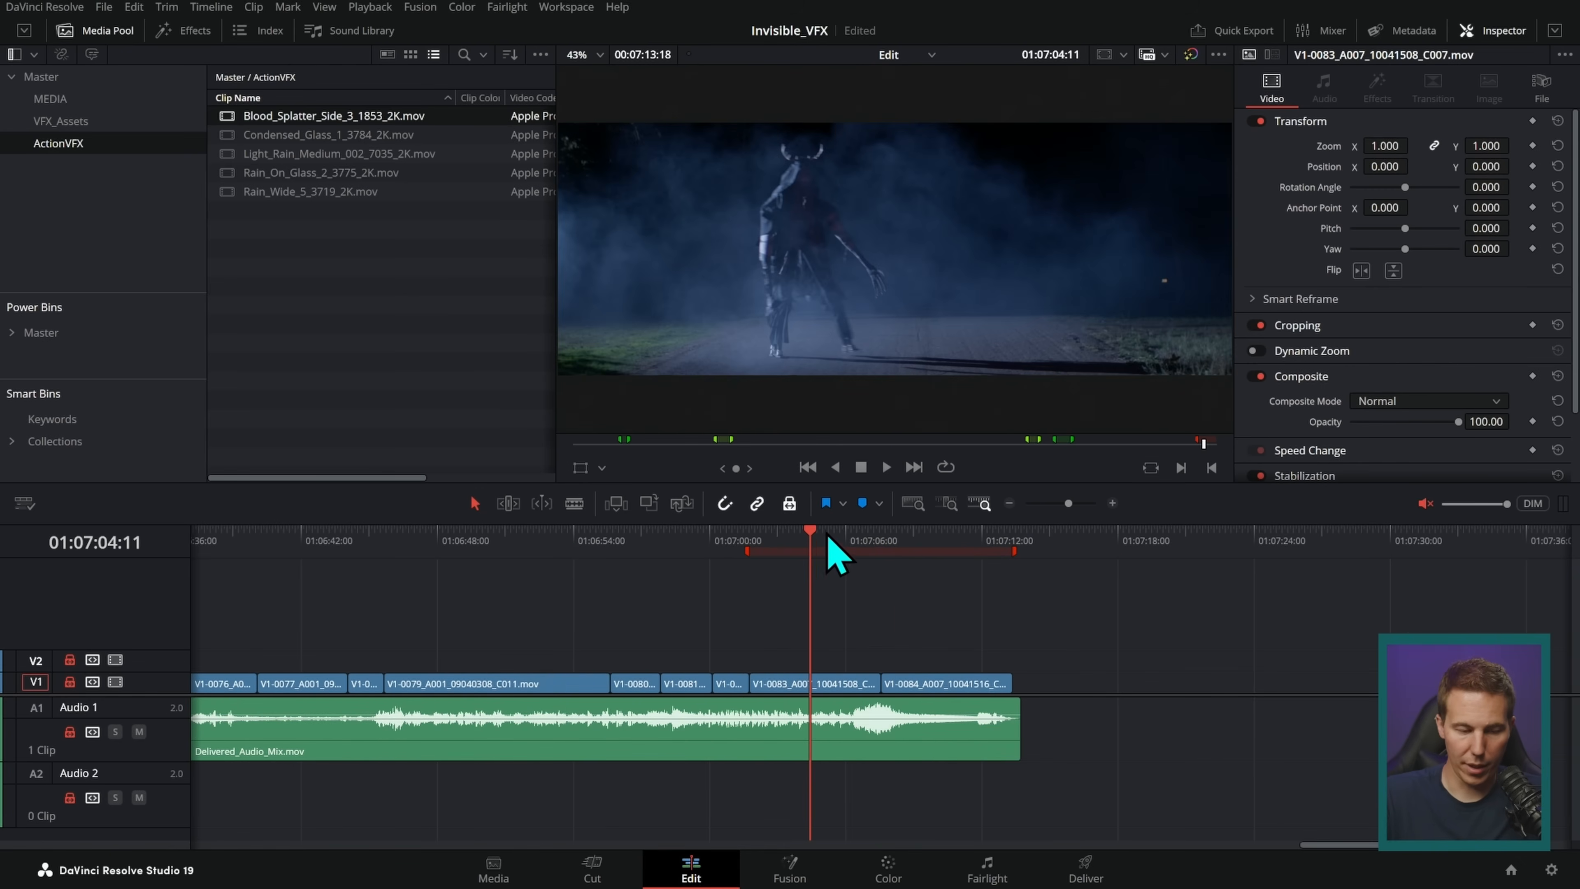
click(925, 542)
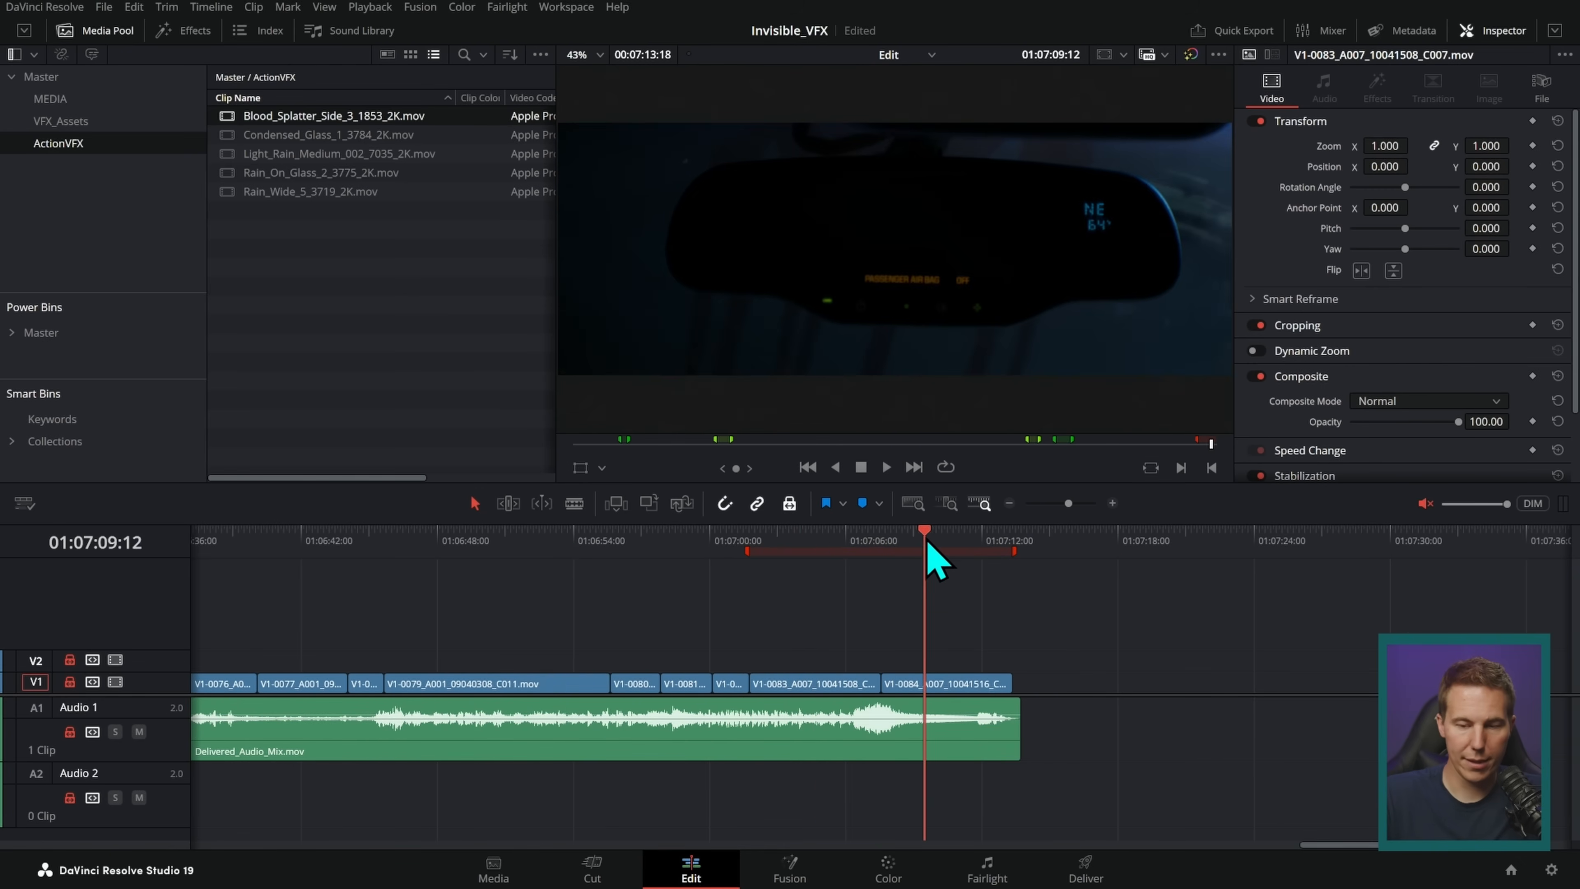
drag(920, 545, 758, 595)
key(space)
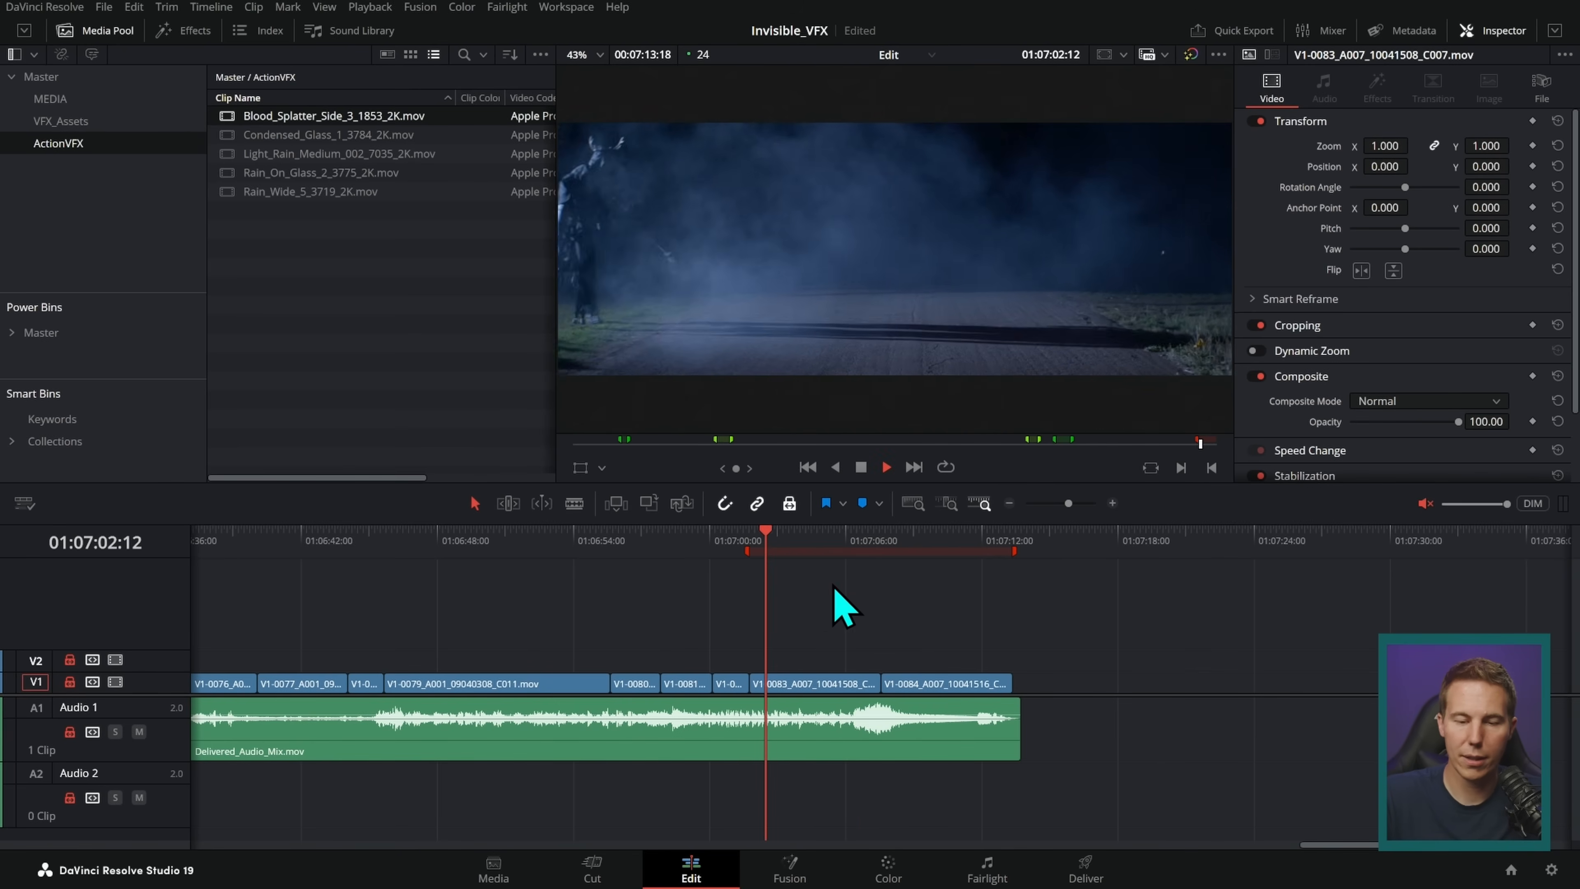
- Hide the Media Pool to enlarge the viewer and review the cut from the creature shot to the mirror shot
click(123, 39)
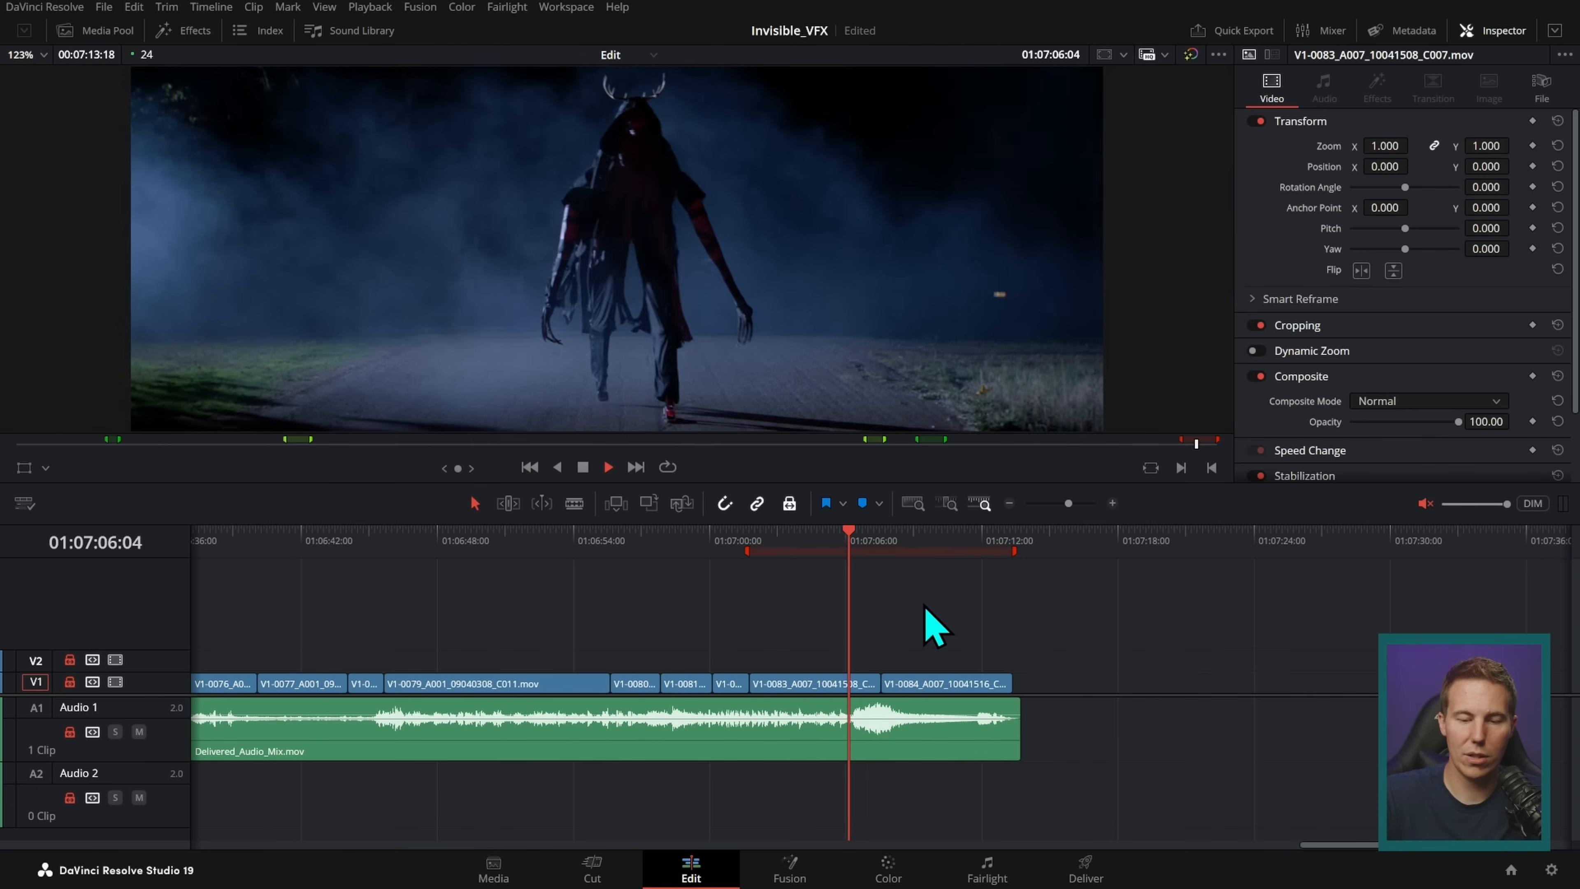
mouse_move(927, 536)
mouse_down()
mouse_move(905, 536)
mouse_move(941, 549)
mouse_move(926, 534)
mouse_up()
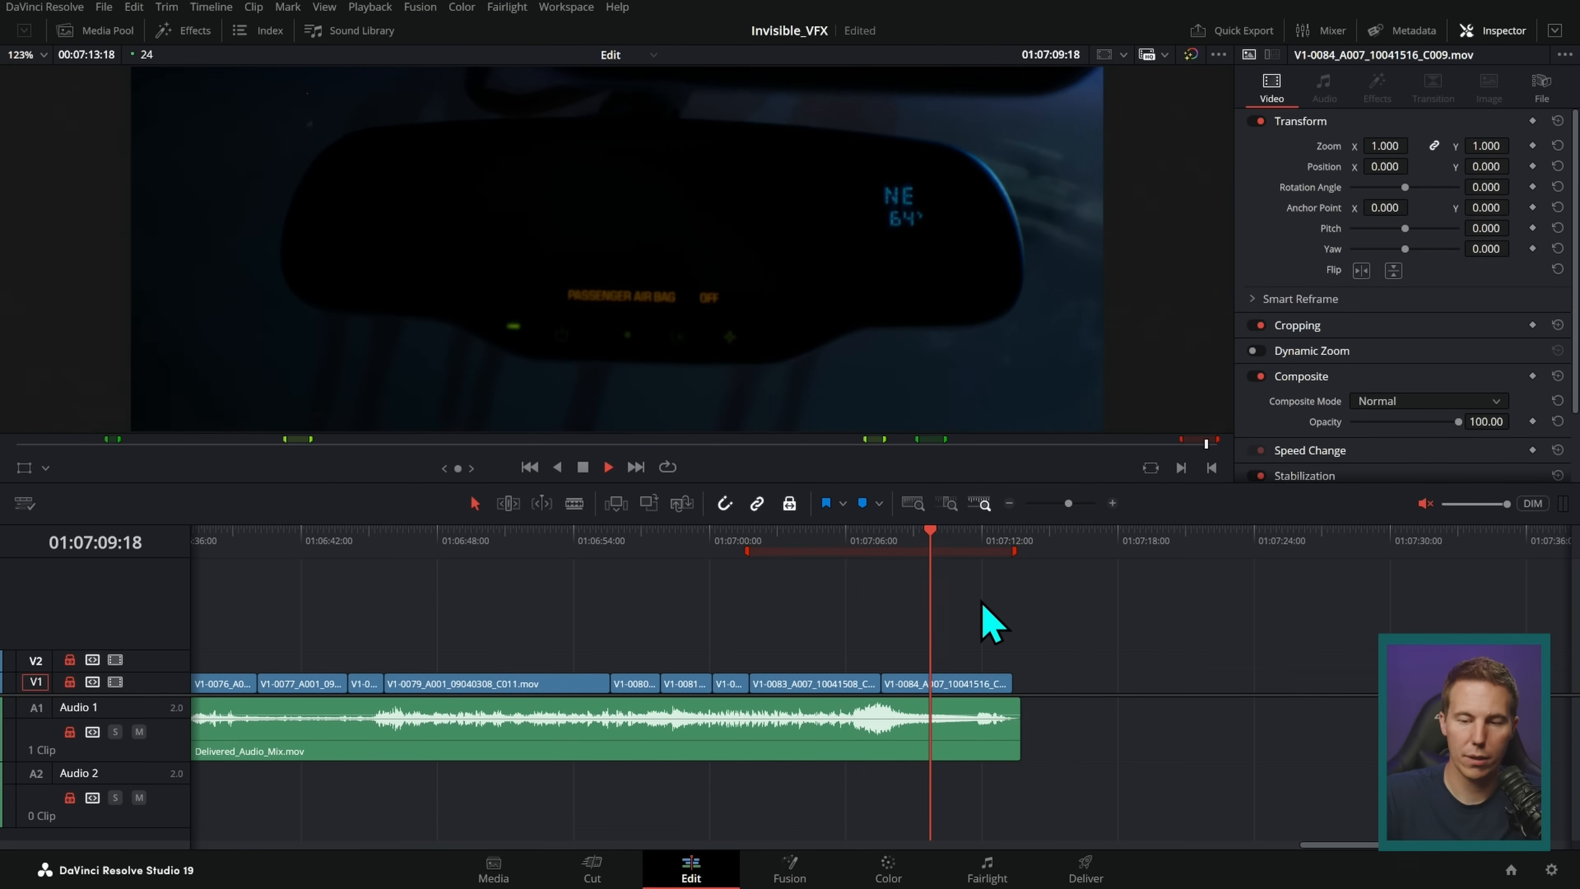
click(941, 543)
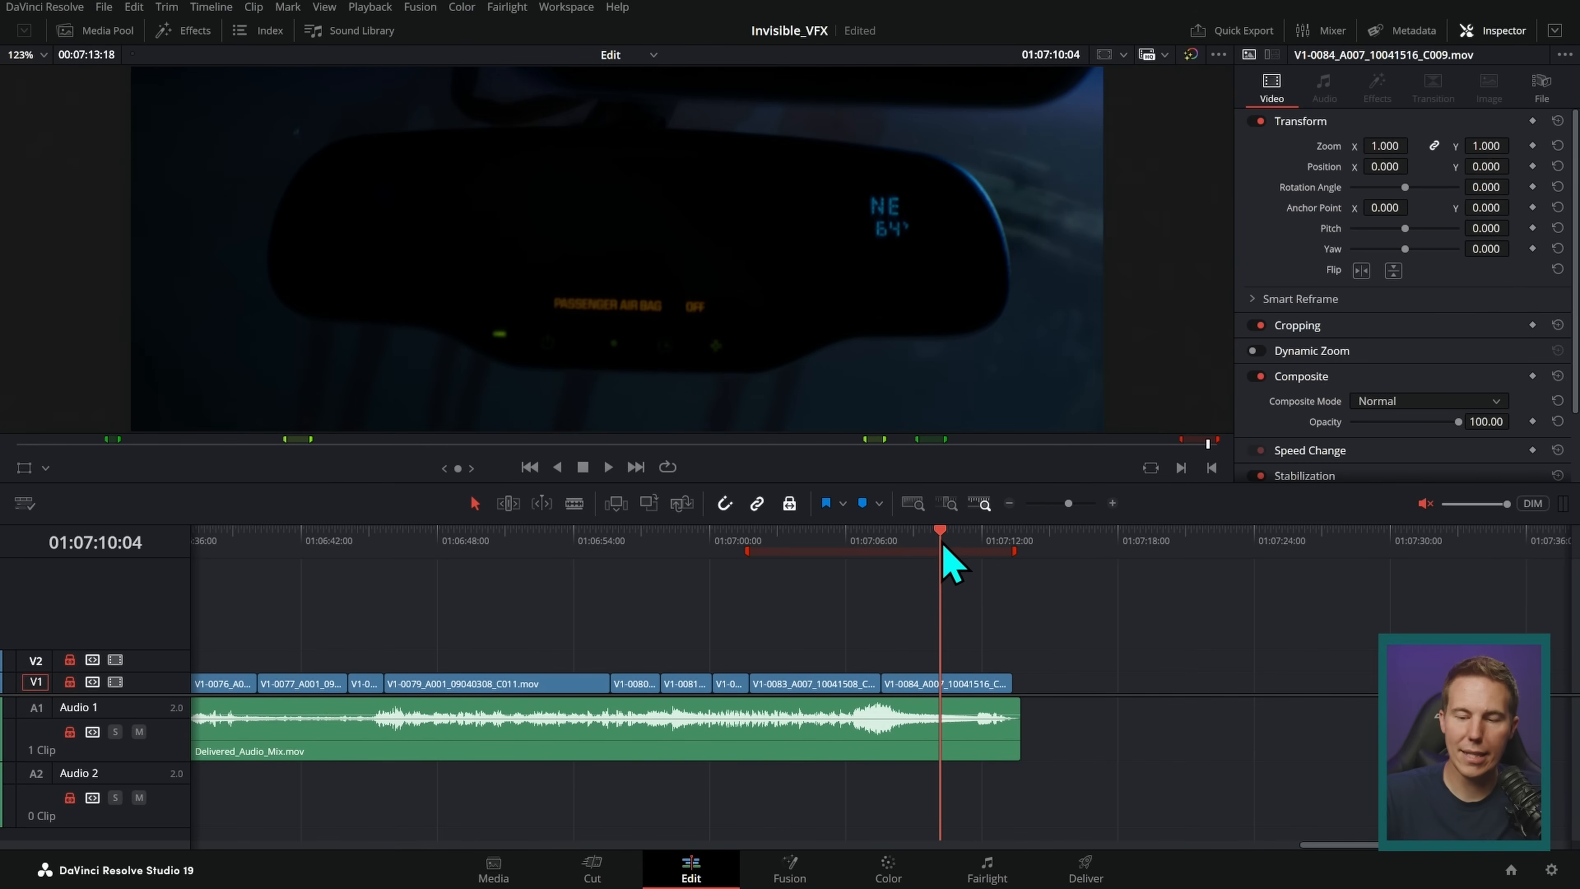
drag(861, 546, 835, 556)
click(922, 542)
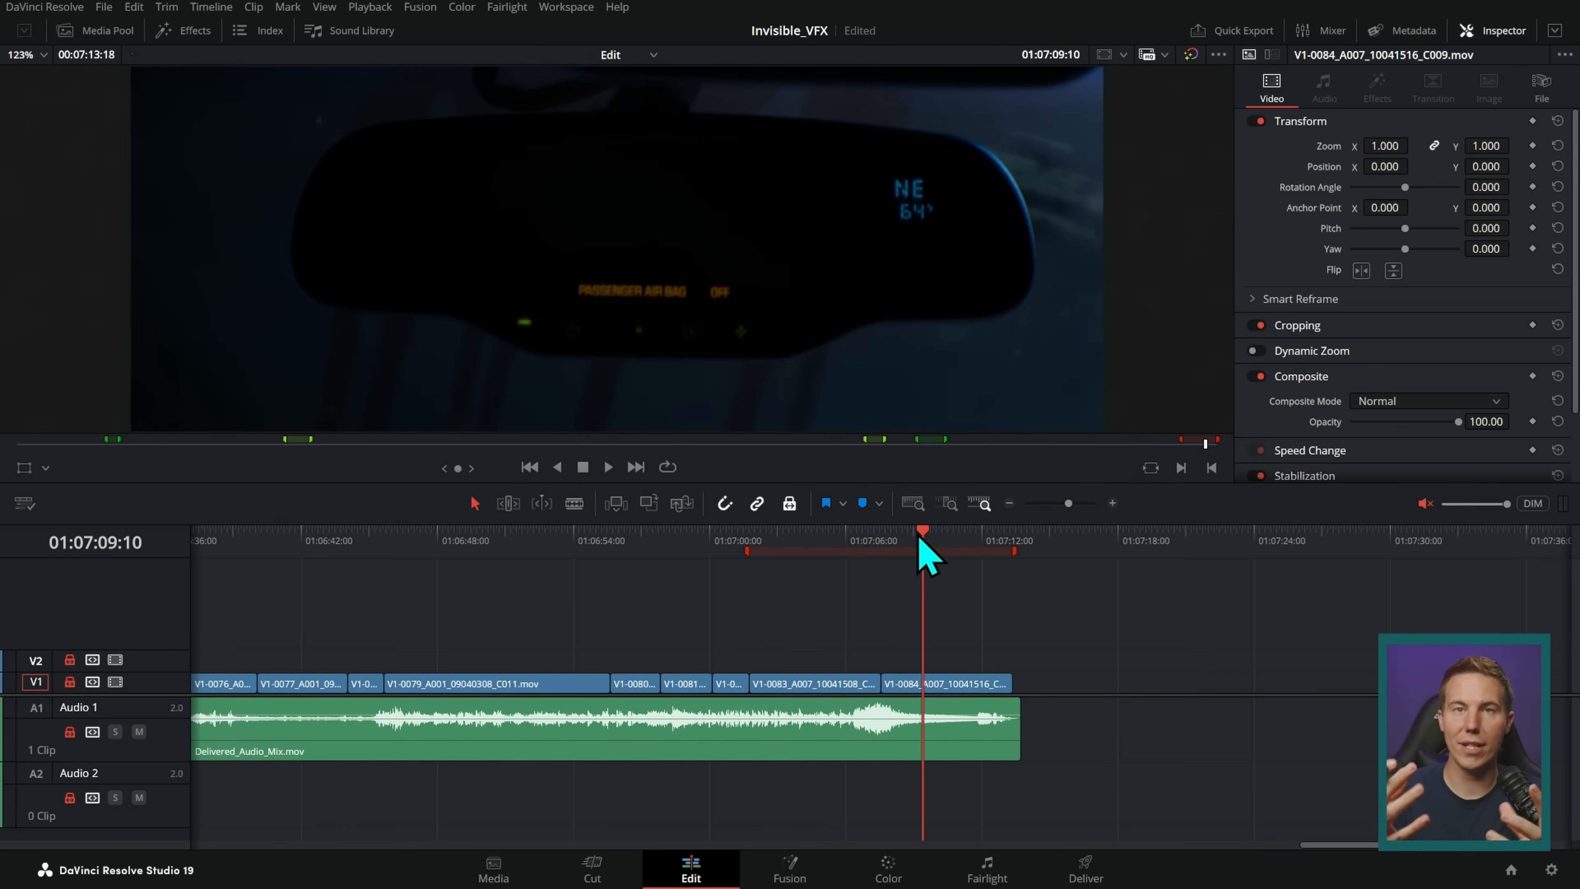
click(849, 546)
key(space)
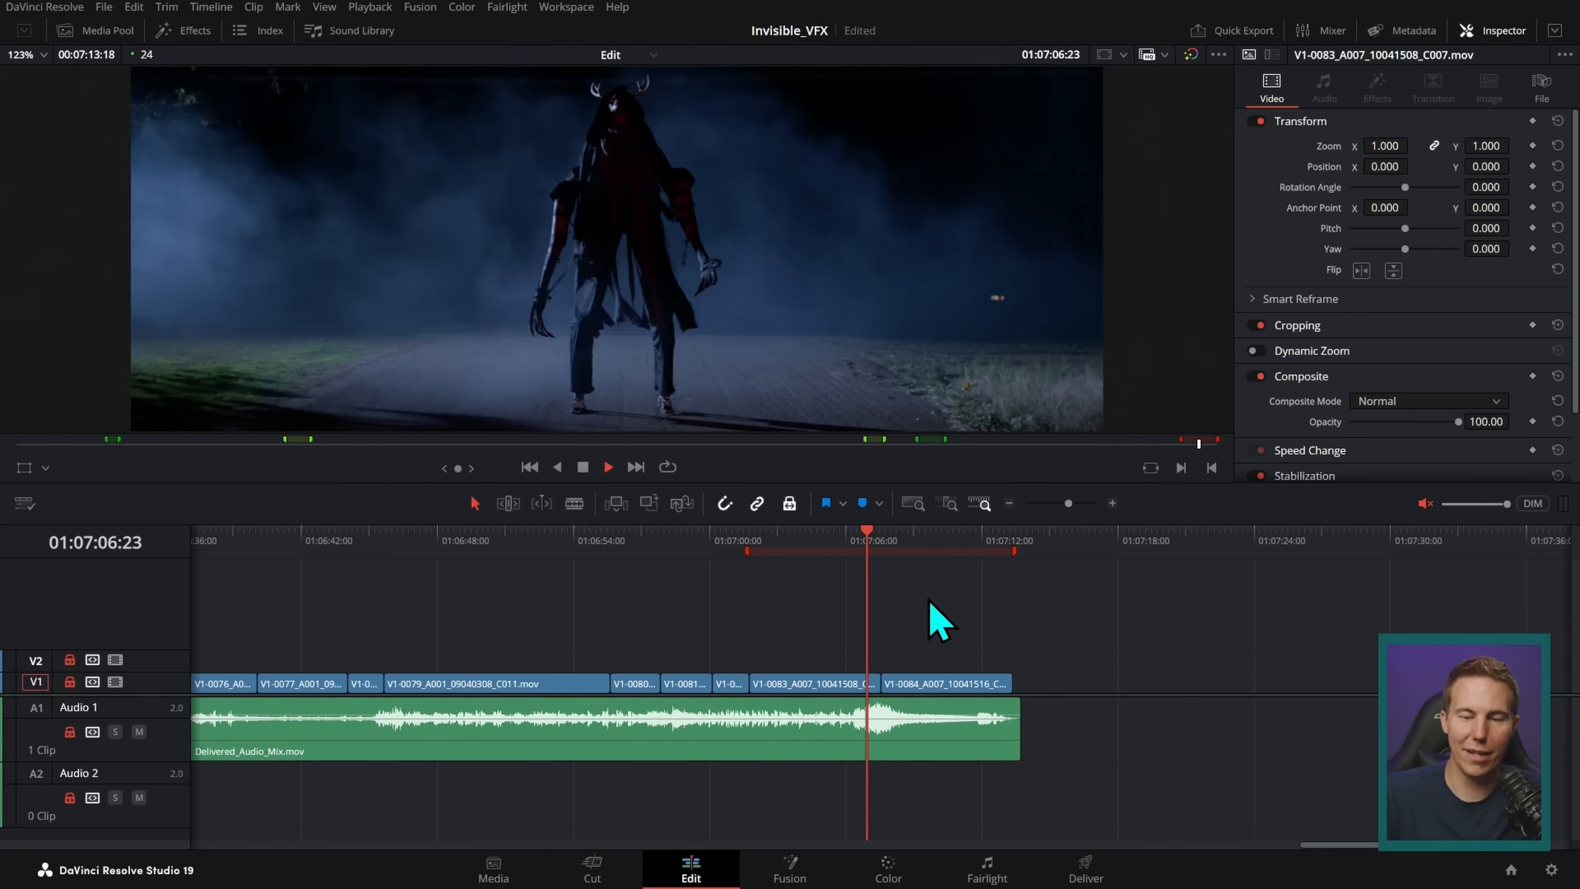
click(851, 543)
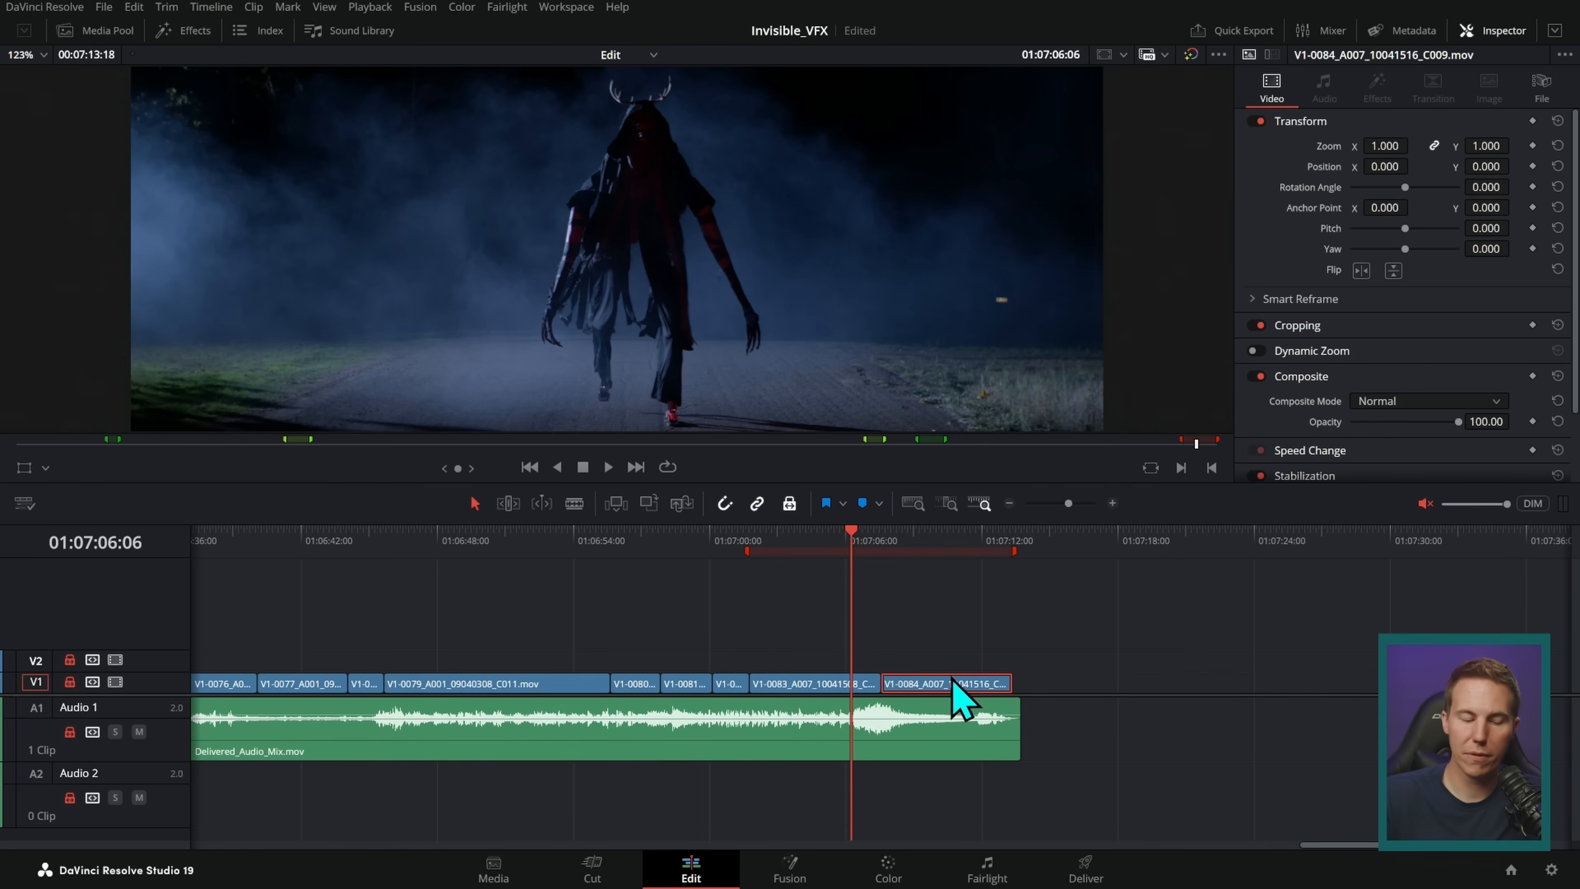
- Unlock video tracks V1 and V2, stack the V1-0084 mirror clip on V2 directly above the V1-0083 creature clip, and check the overlap
click(69, 681)
click(69, 659)
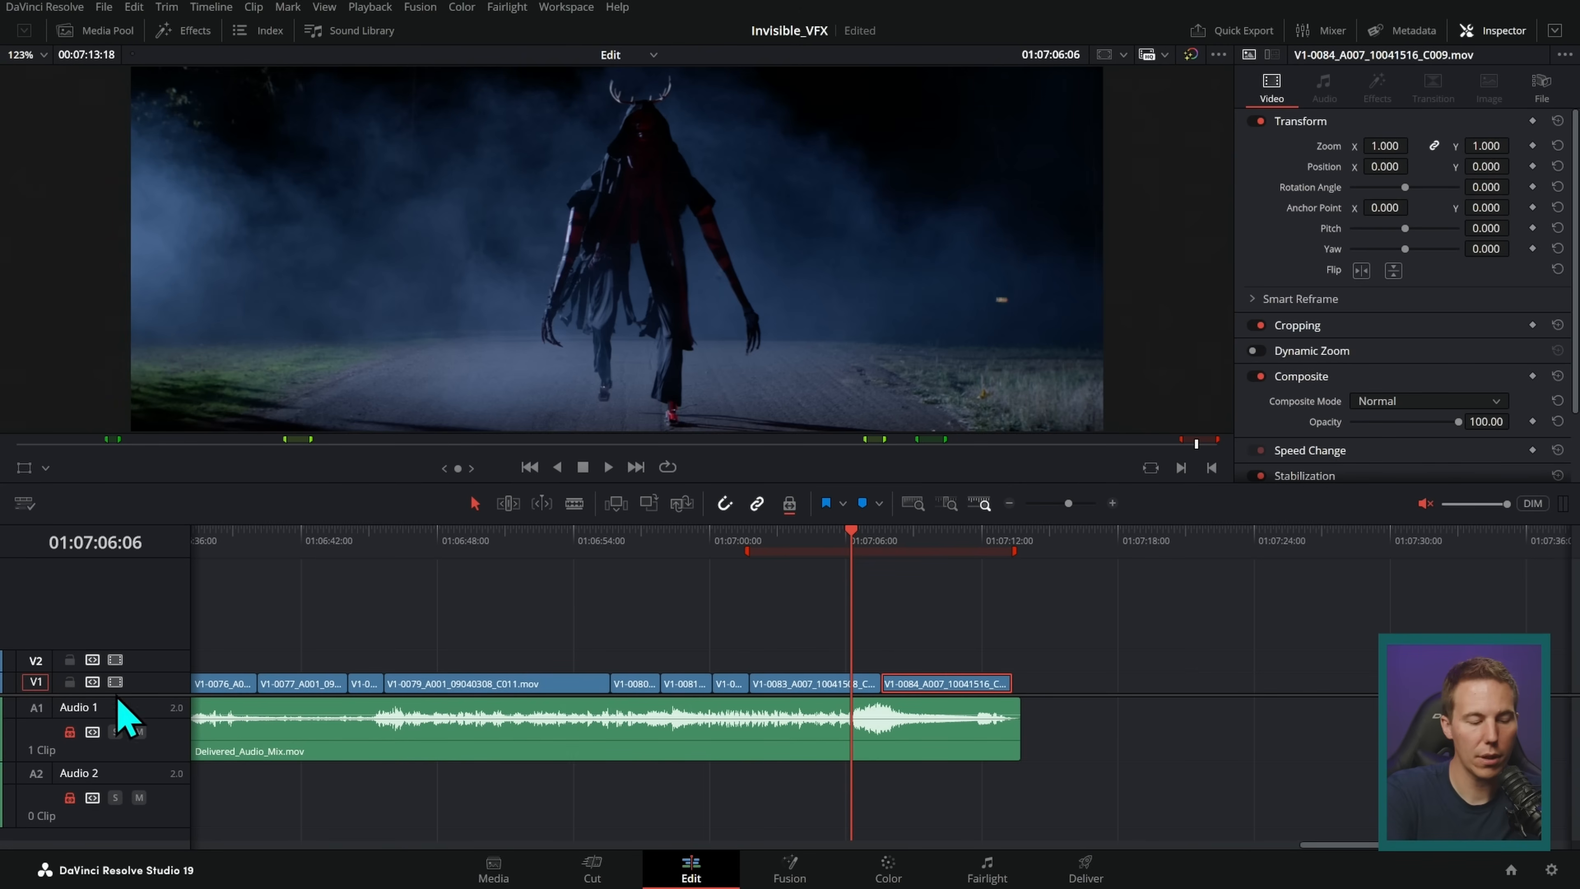
drag(932, 678, 803, 642)
click(787, 539)
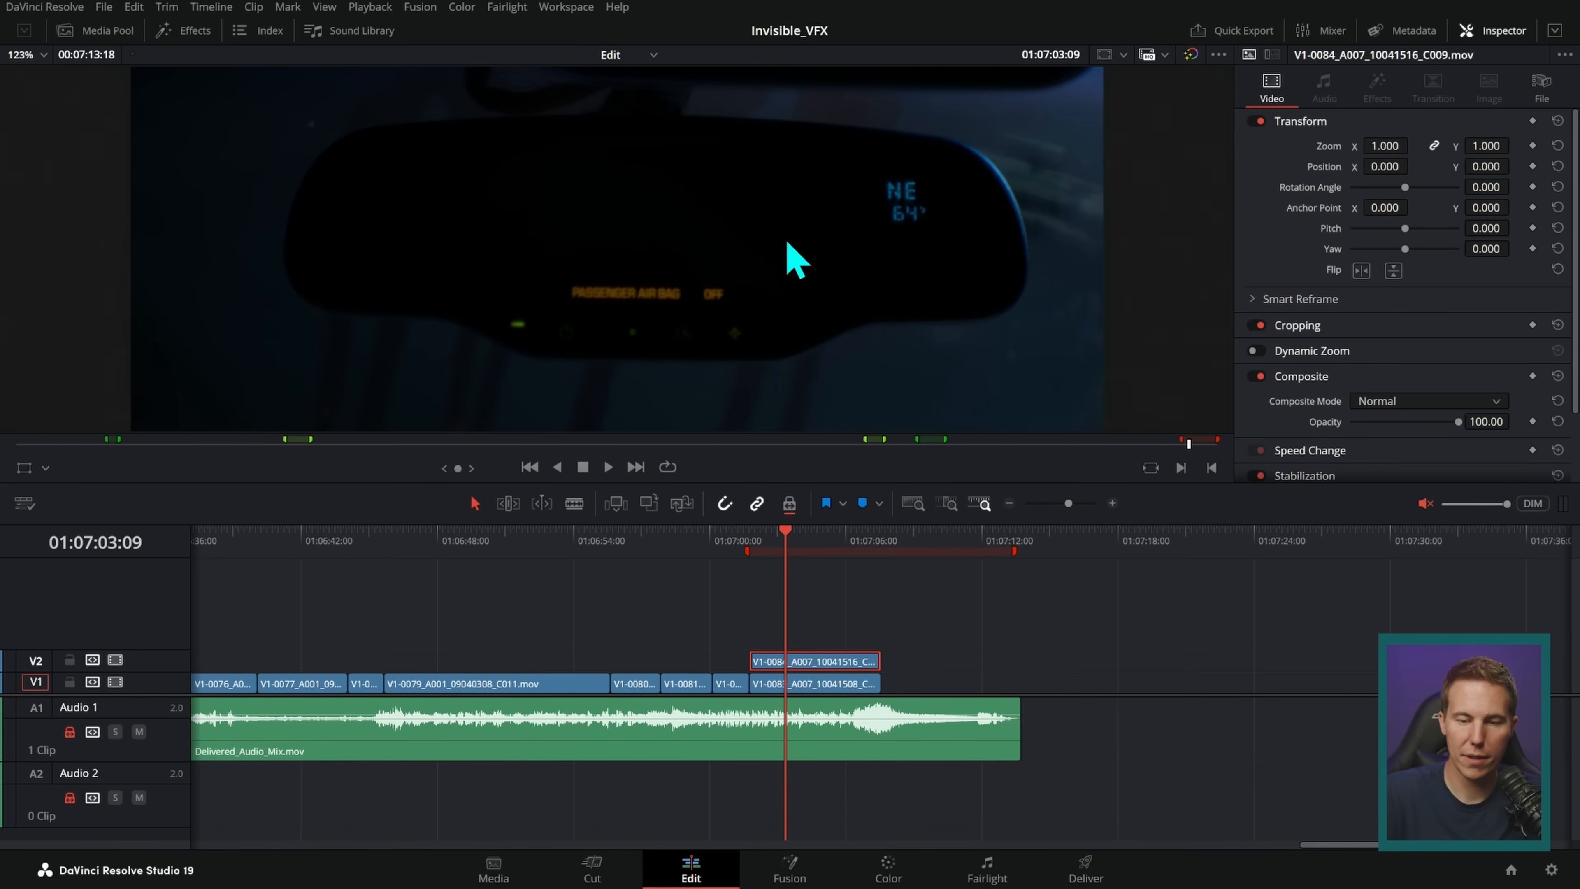
key(d)
key(d)
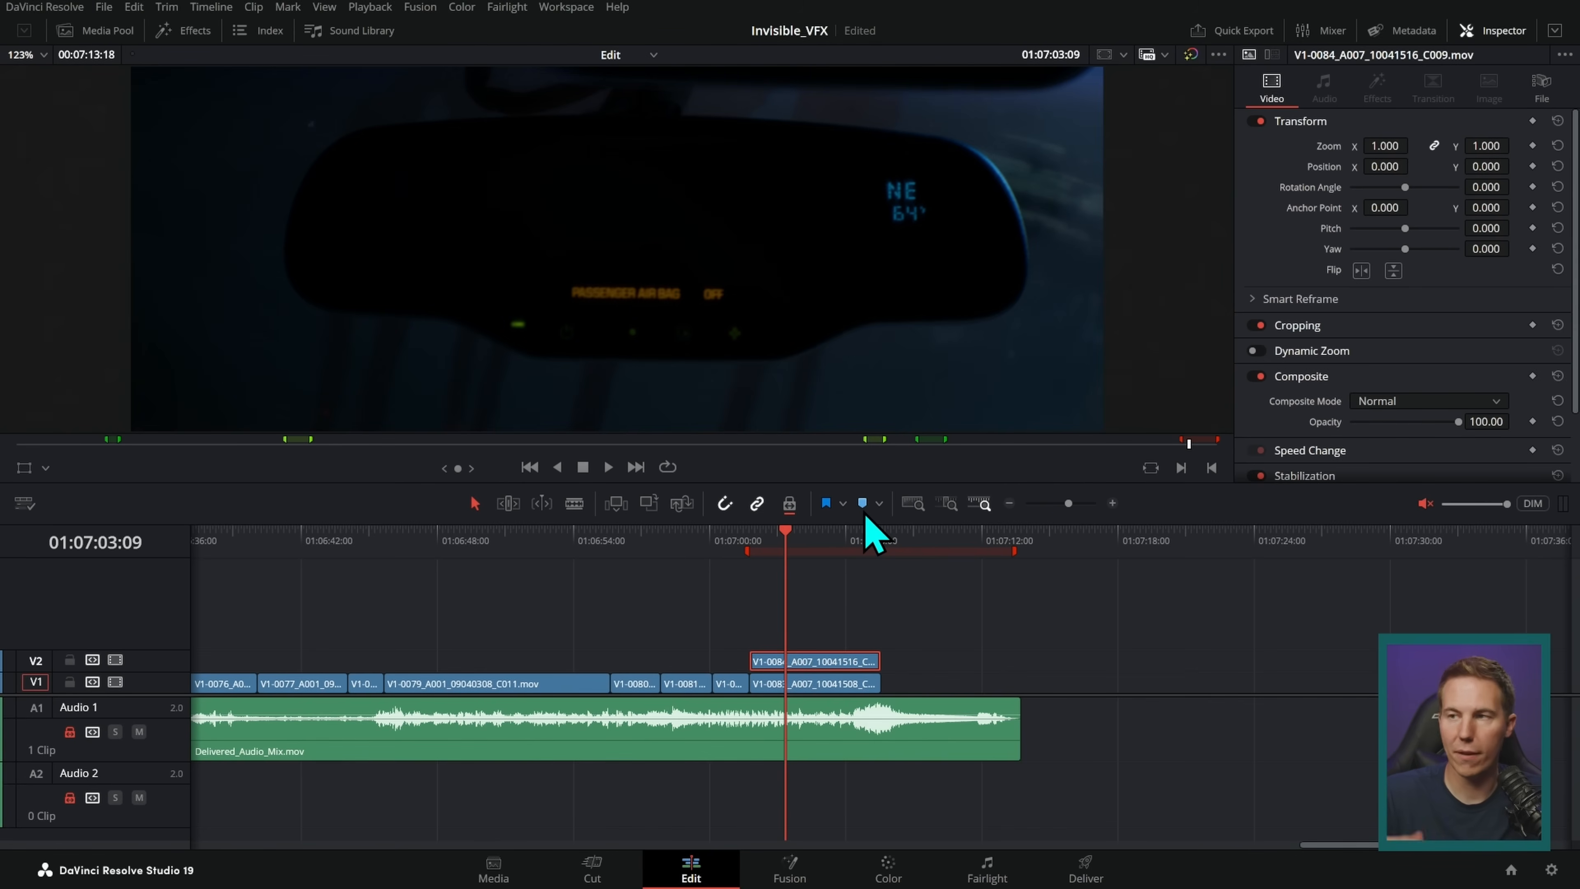
- Combine the two stacked clips into a new Fusion clip and open it on the Fusion page
mouse_move(905, 623)
mouse_down()
mouse_move(858, 678)
mouse_move(902, 740)
mouse_up()
right_click(852, 672)
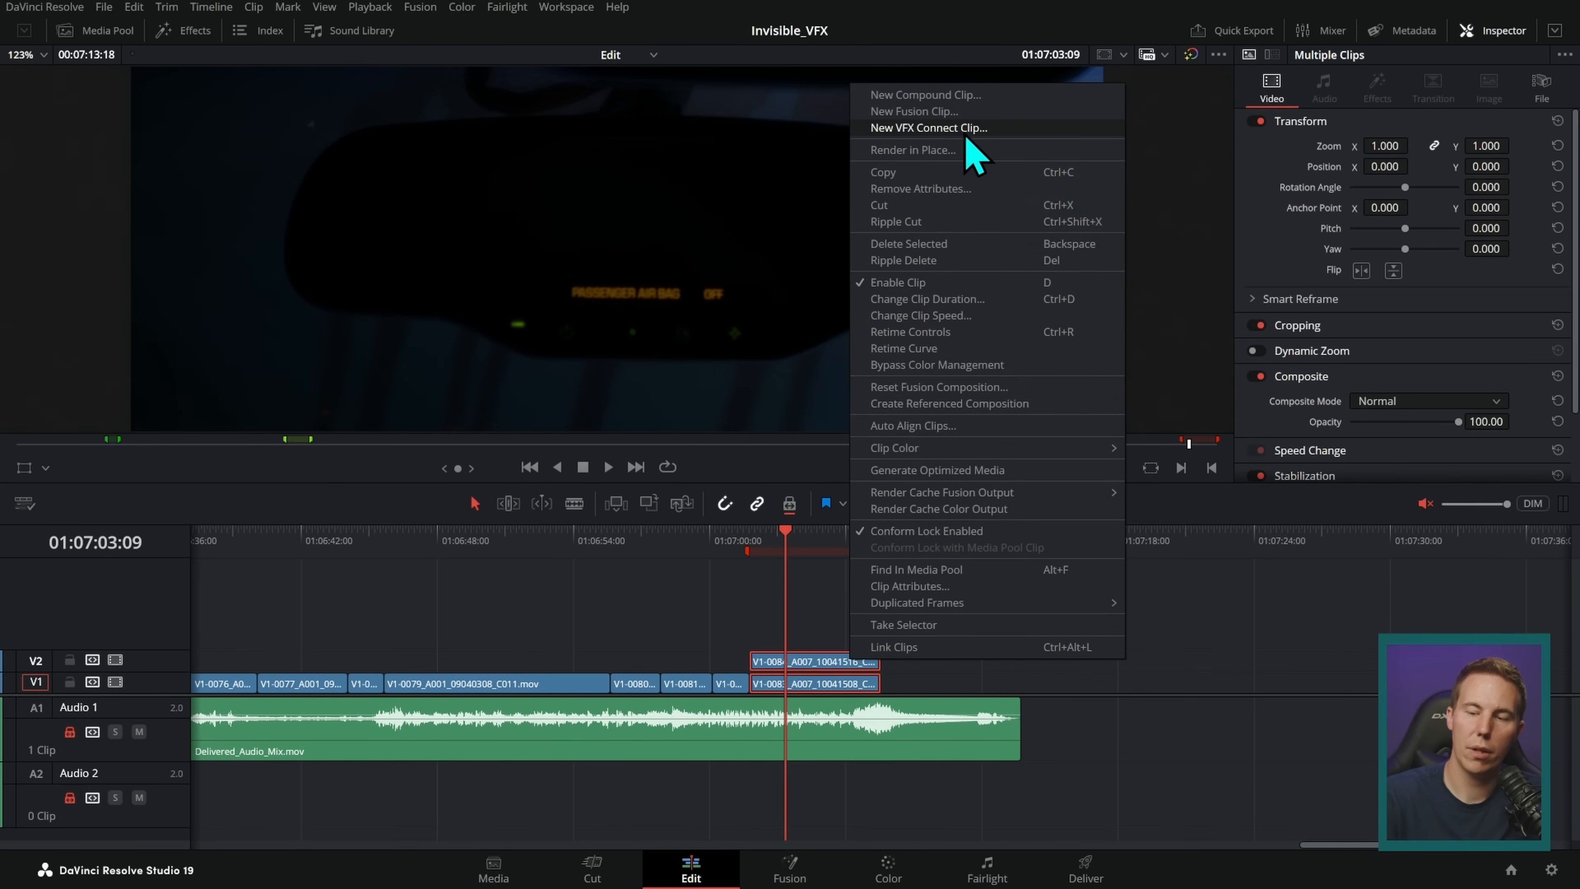
click(974, 115)
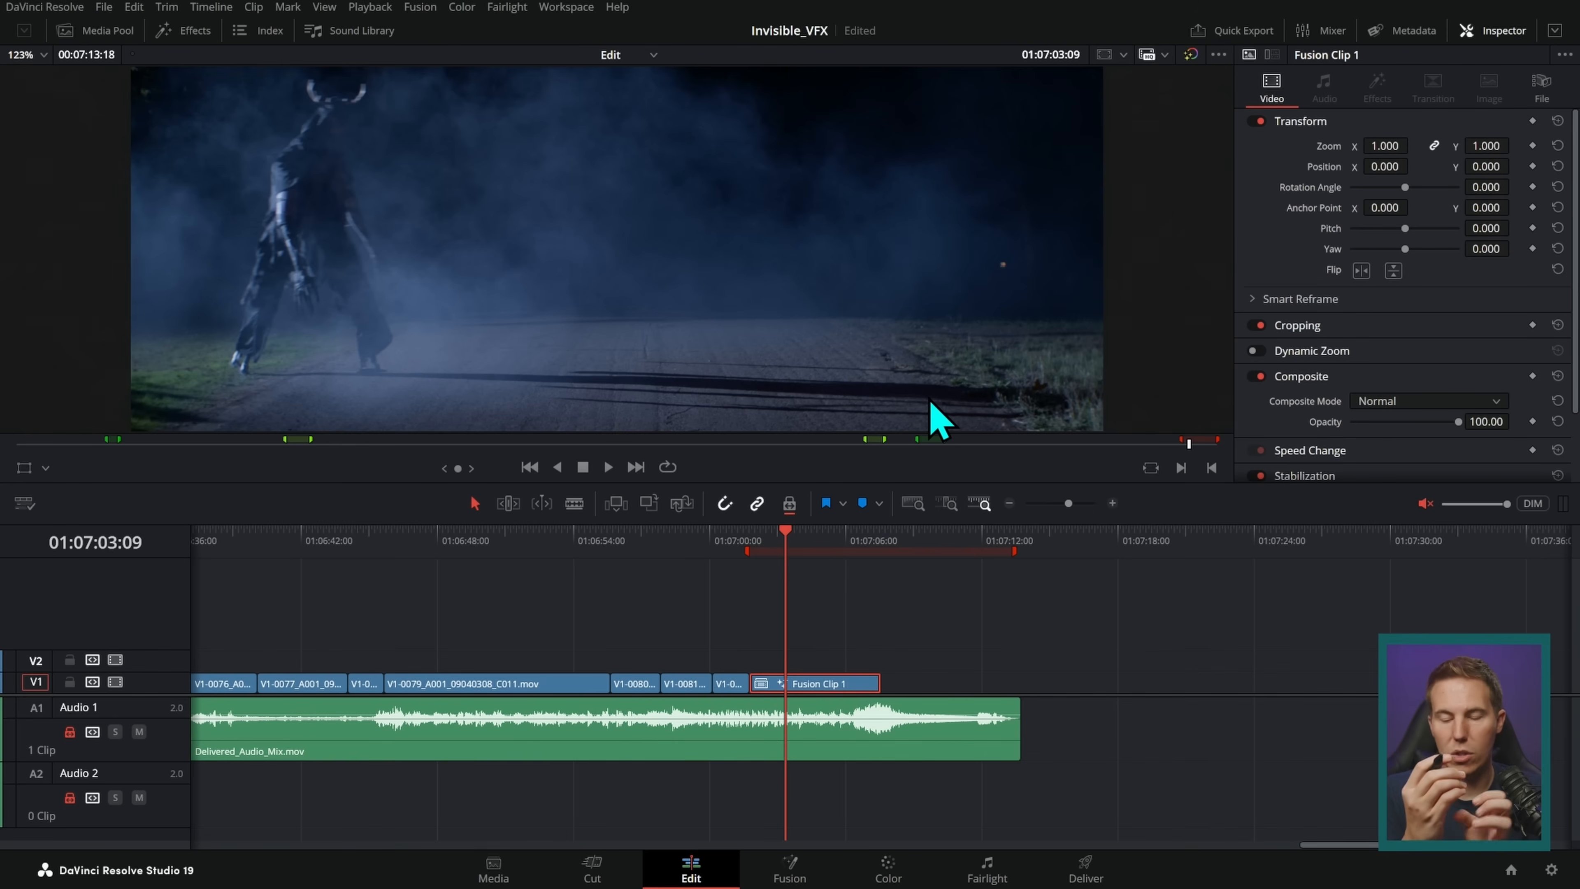
click(798, 536)
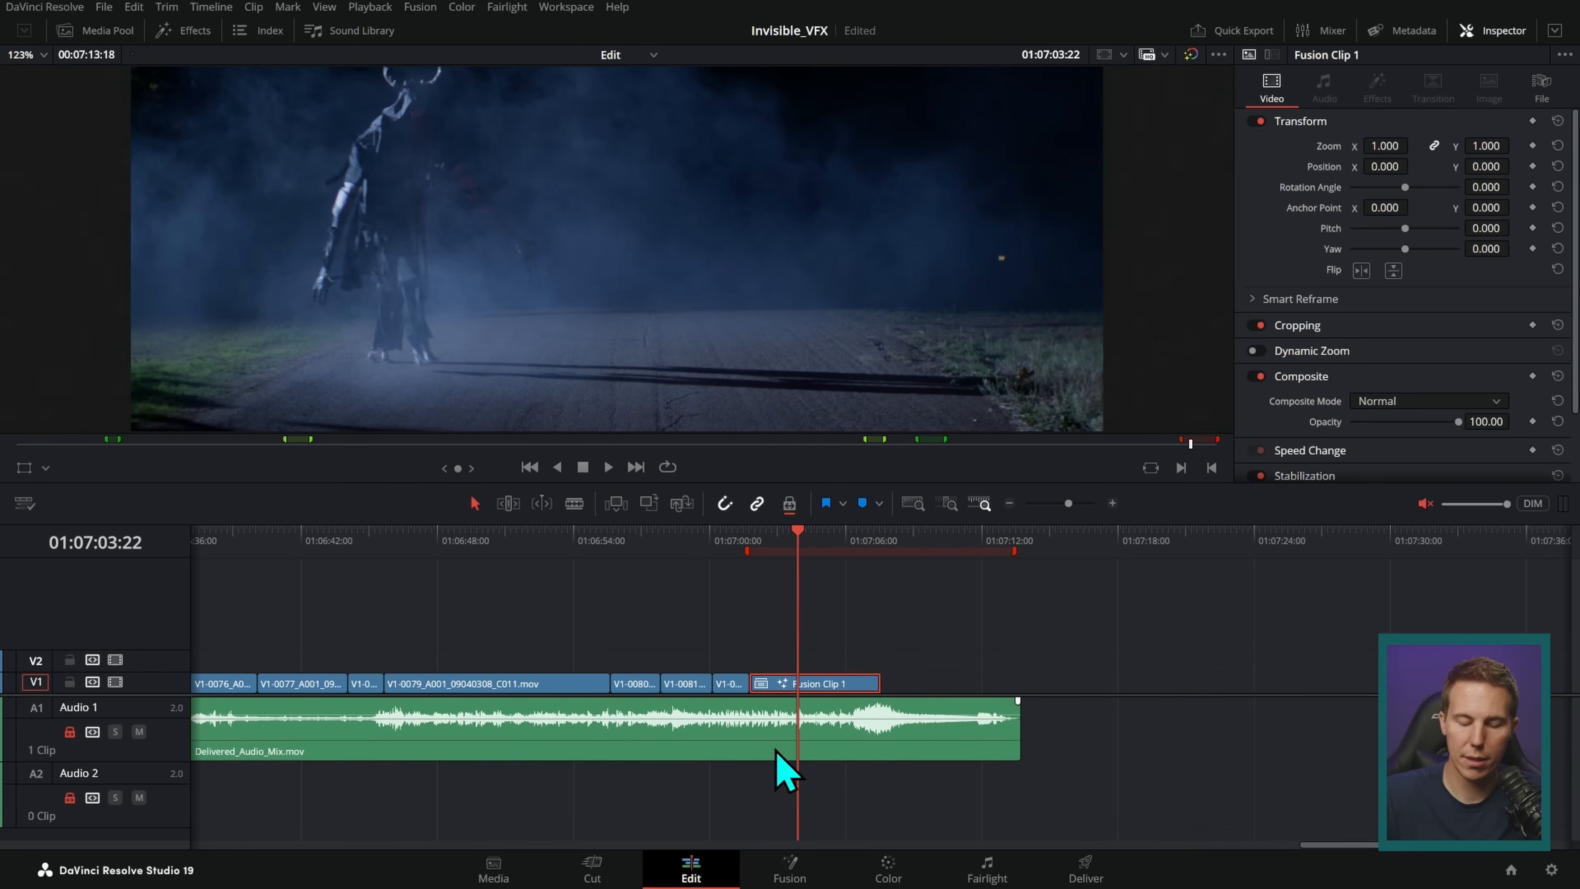
click(786, 878)
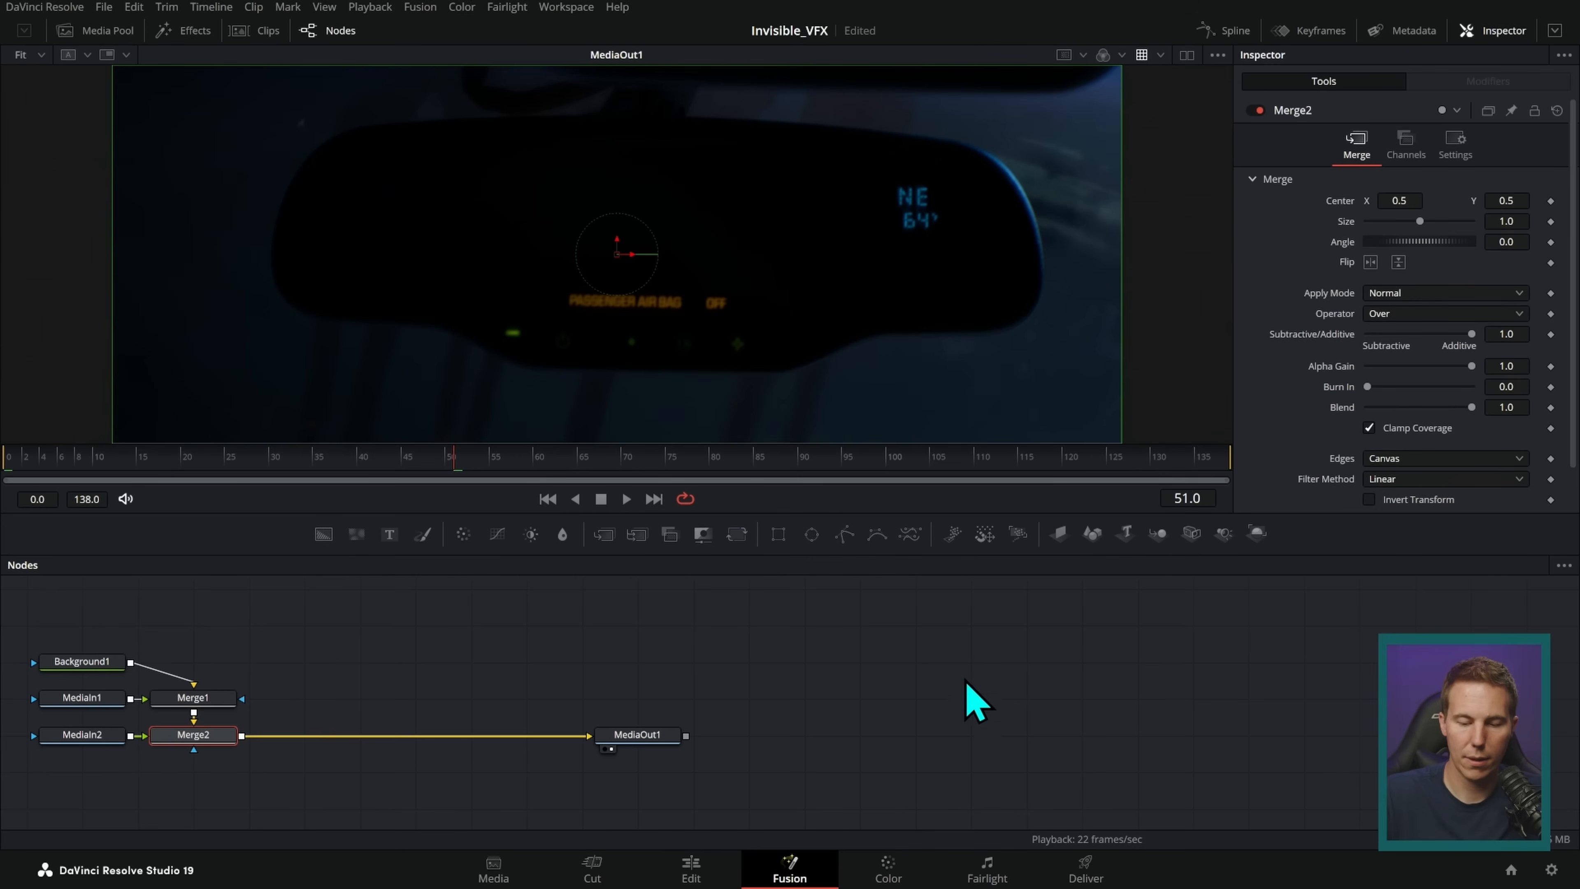
- Show MediaIn2, the mirror footage, in the viewer and bring its node group into clear view
click(661, 694)
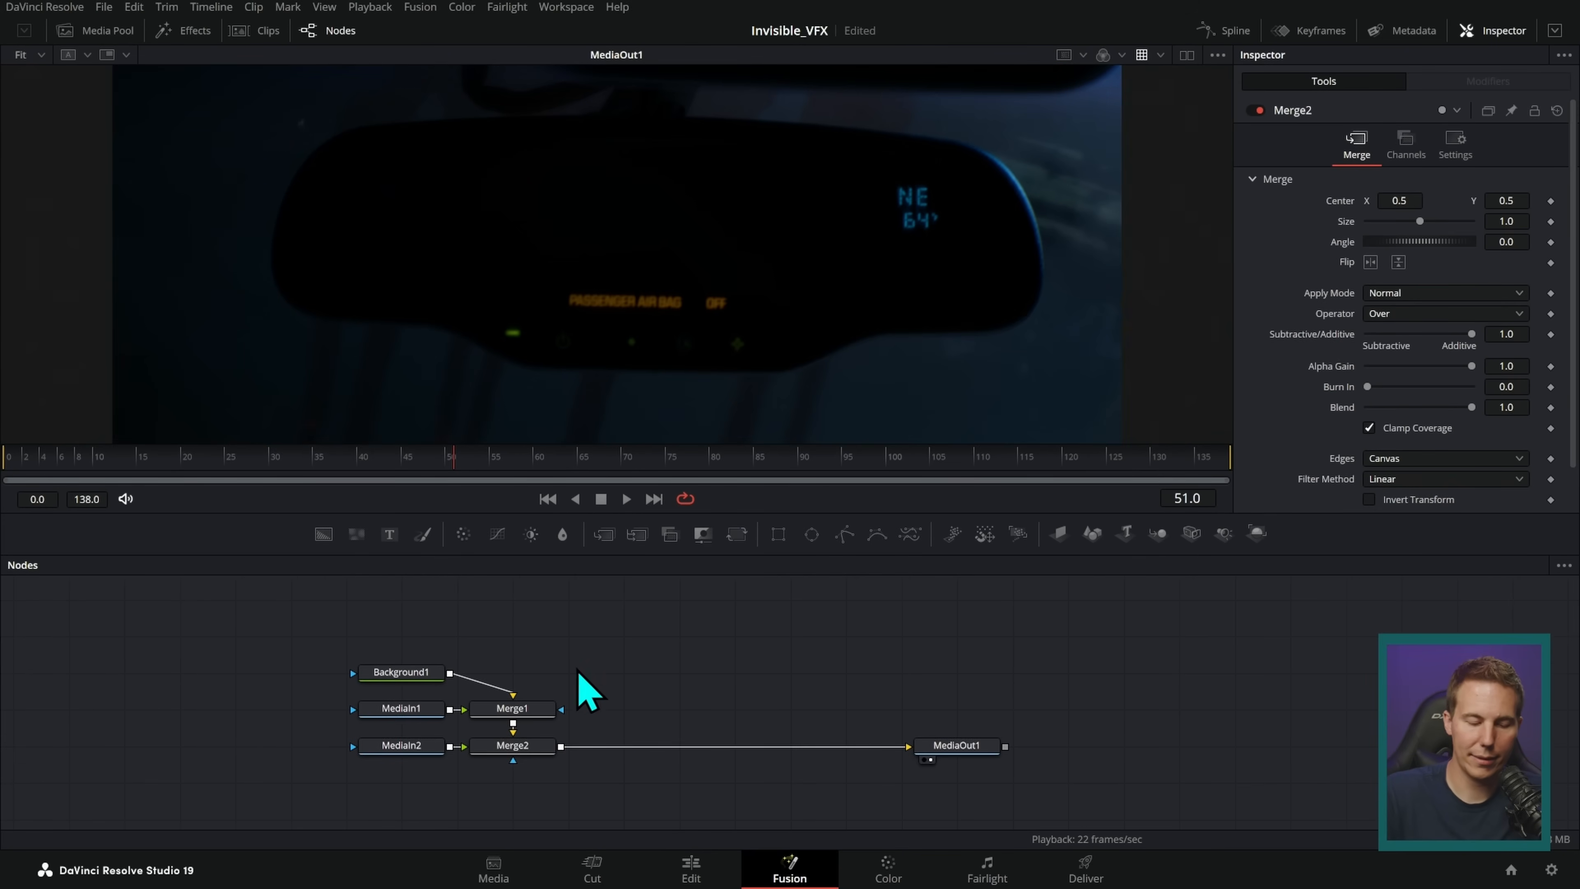
drag(793, 304, 802, 293)
drag(435, 750, 874, 287)
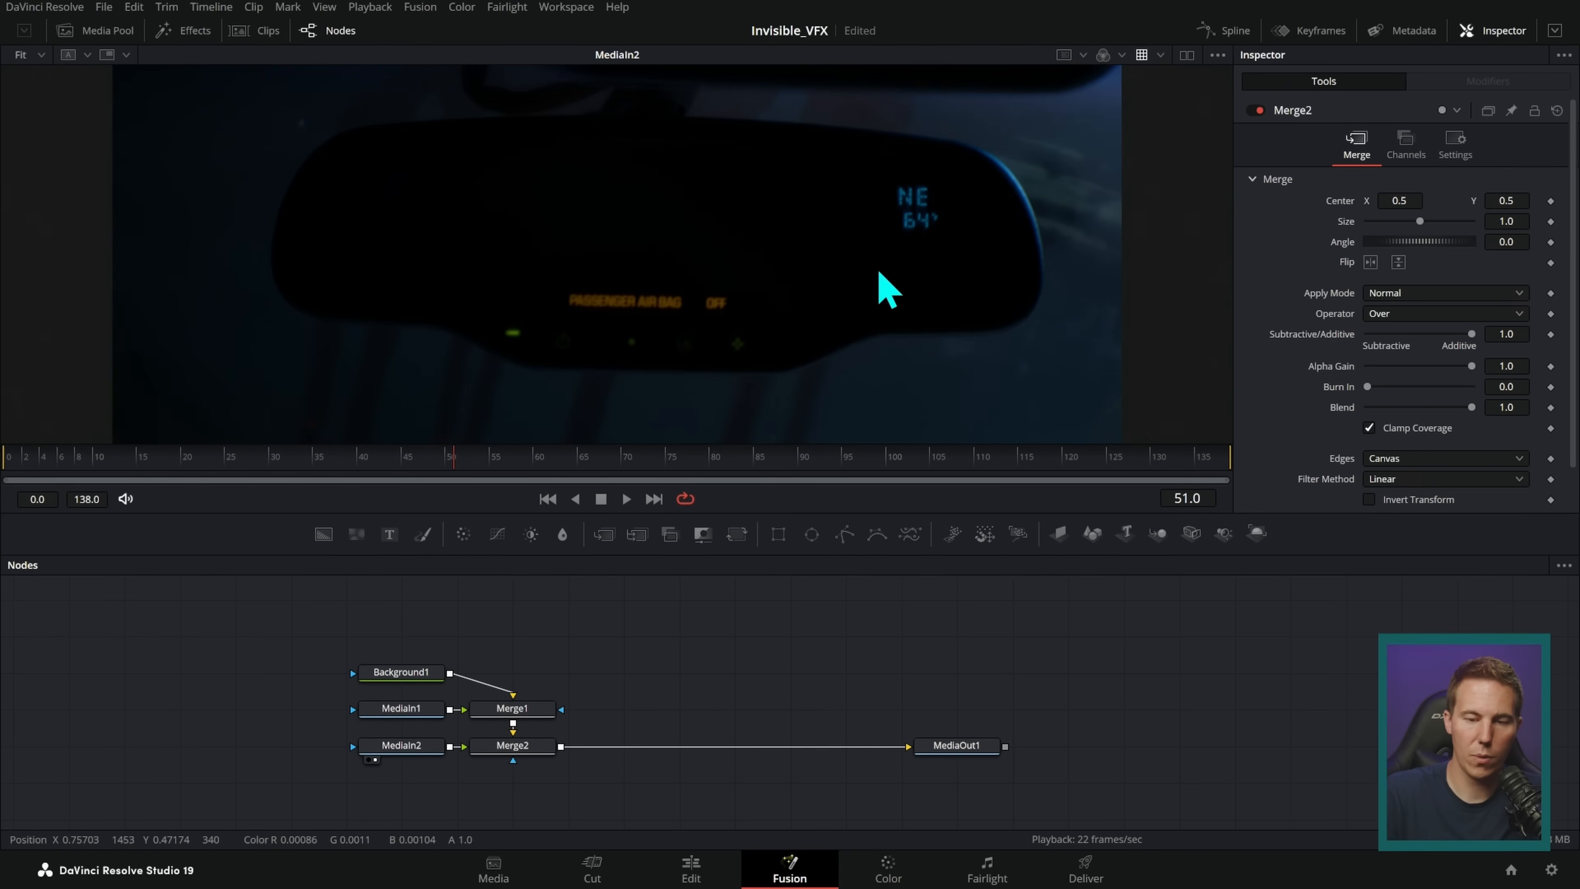
scroll(725, 690, up, 2)
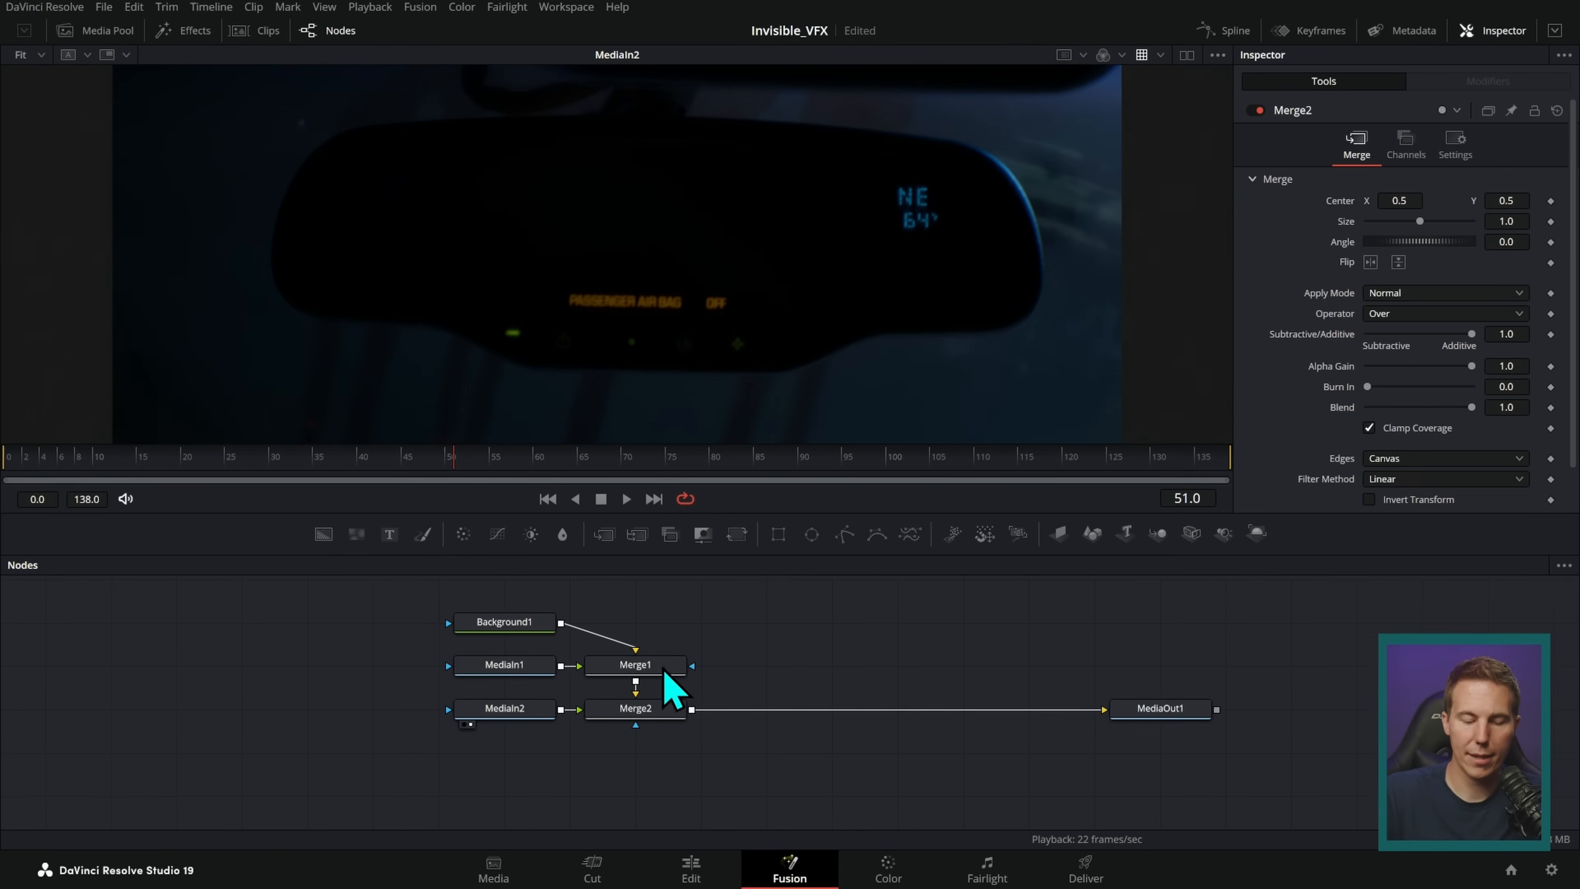
scroll(808, 665, left, 2)
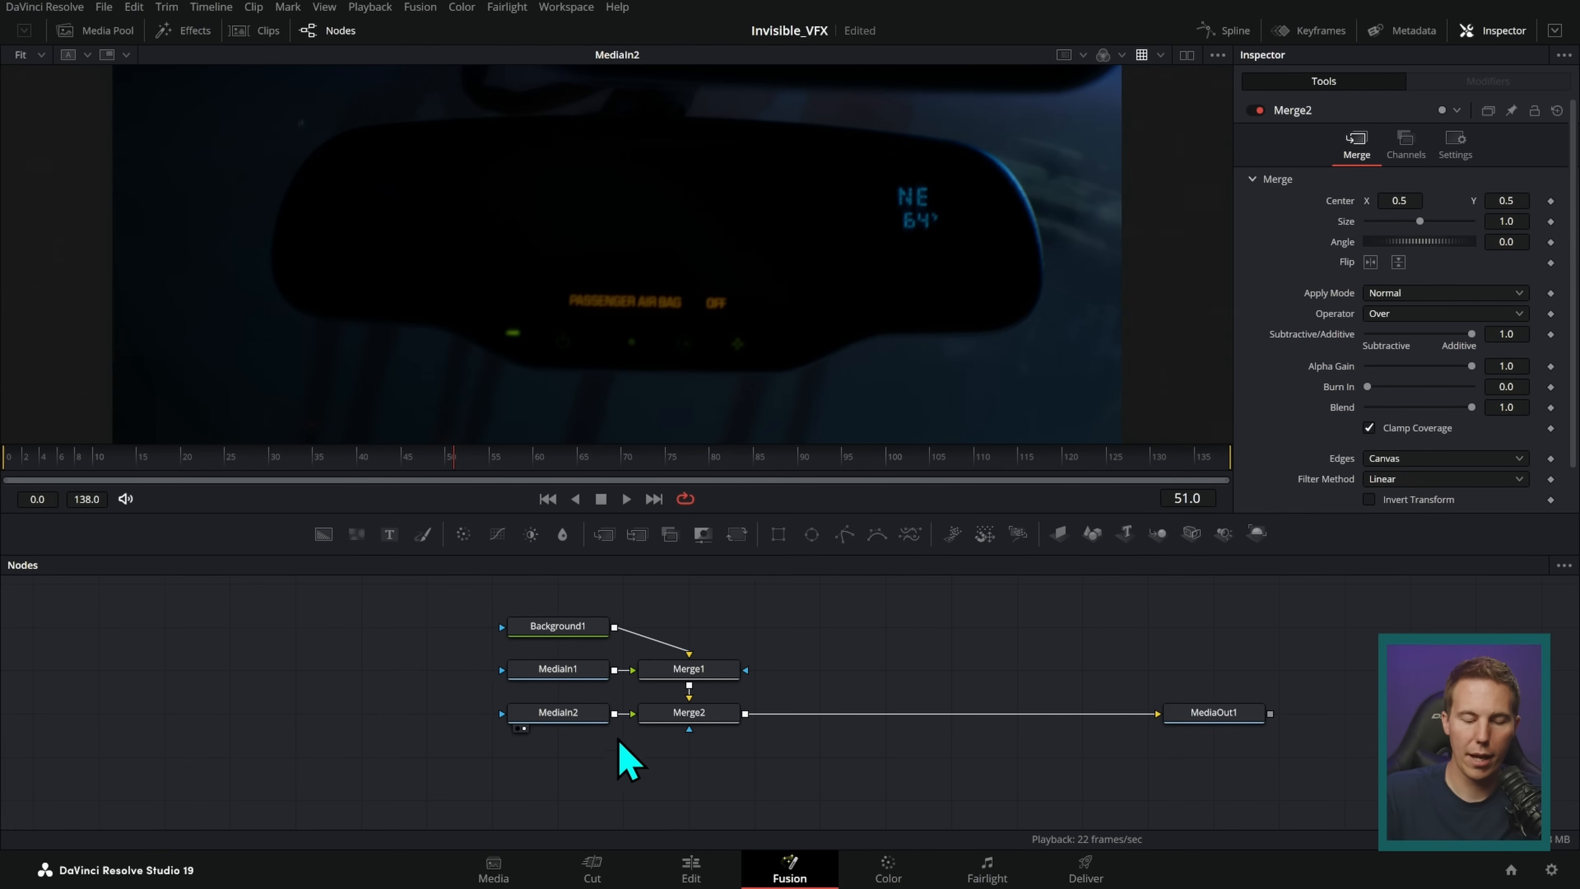
- Detach MediaIn1 and MediaIn2 from the default composite and delete Background1, Merge1 and Merge2
drag(597, 769, 598, 663)
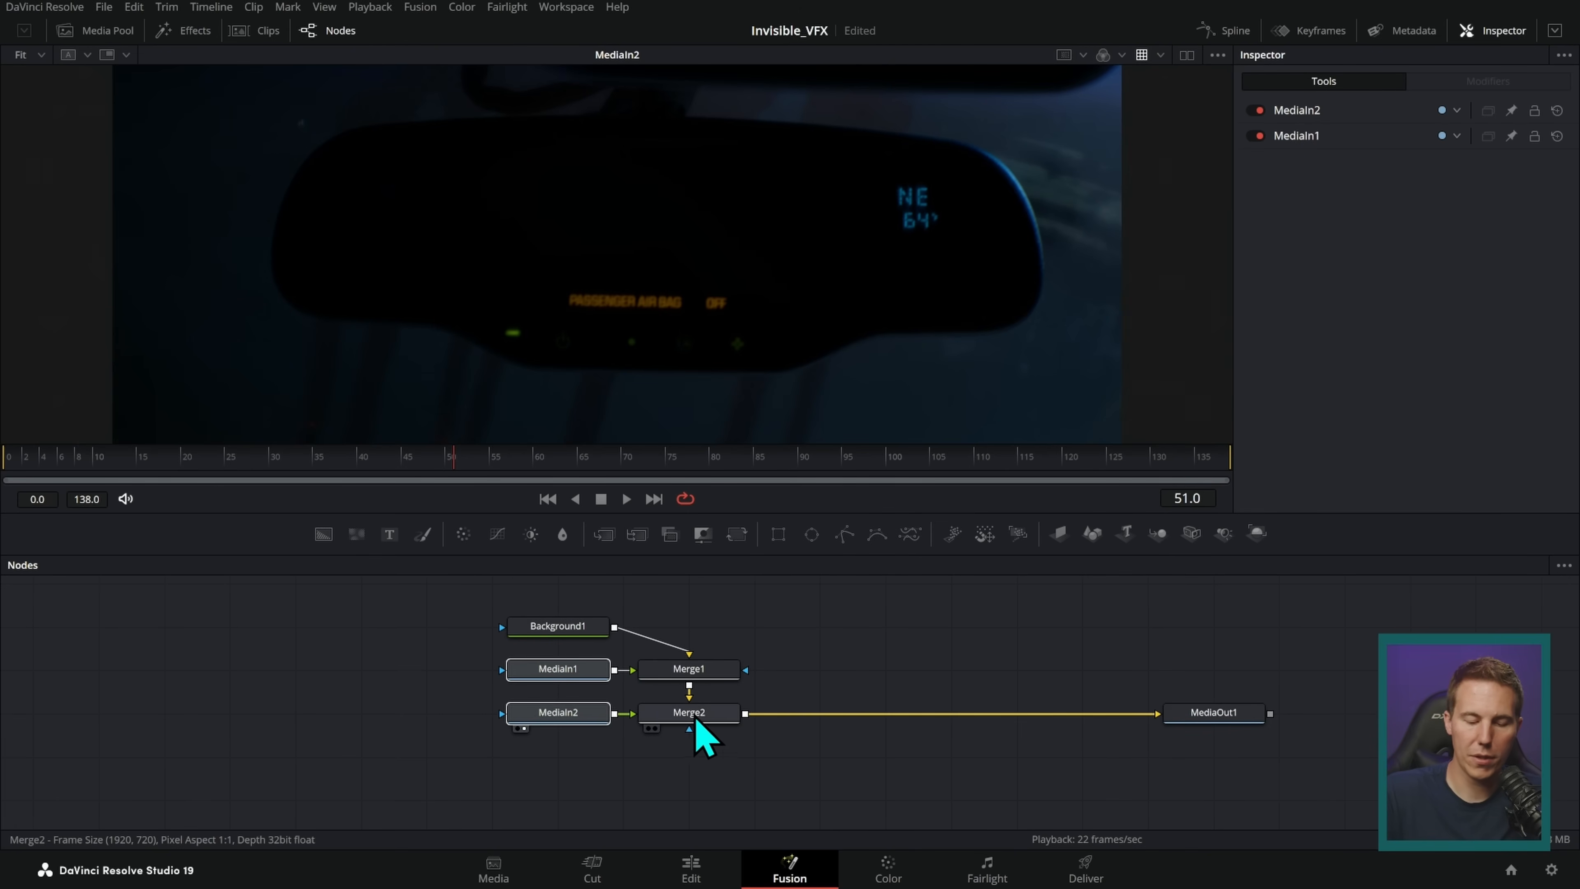
drag(594, 700, 922, 626)
drag(722, 597, 582, 770)
key(Delete)
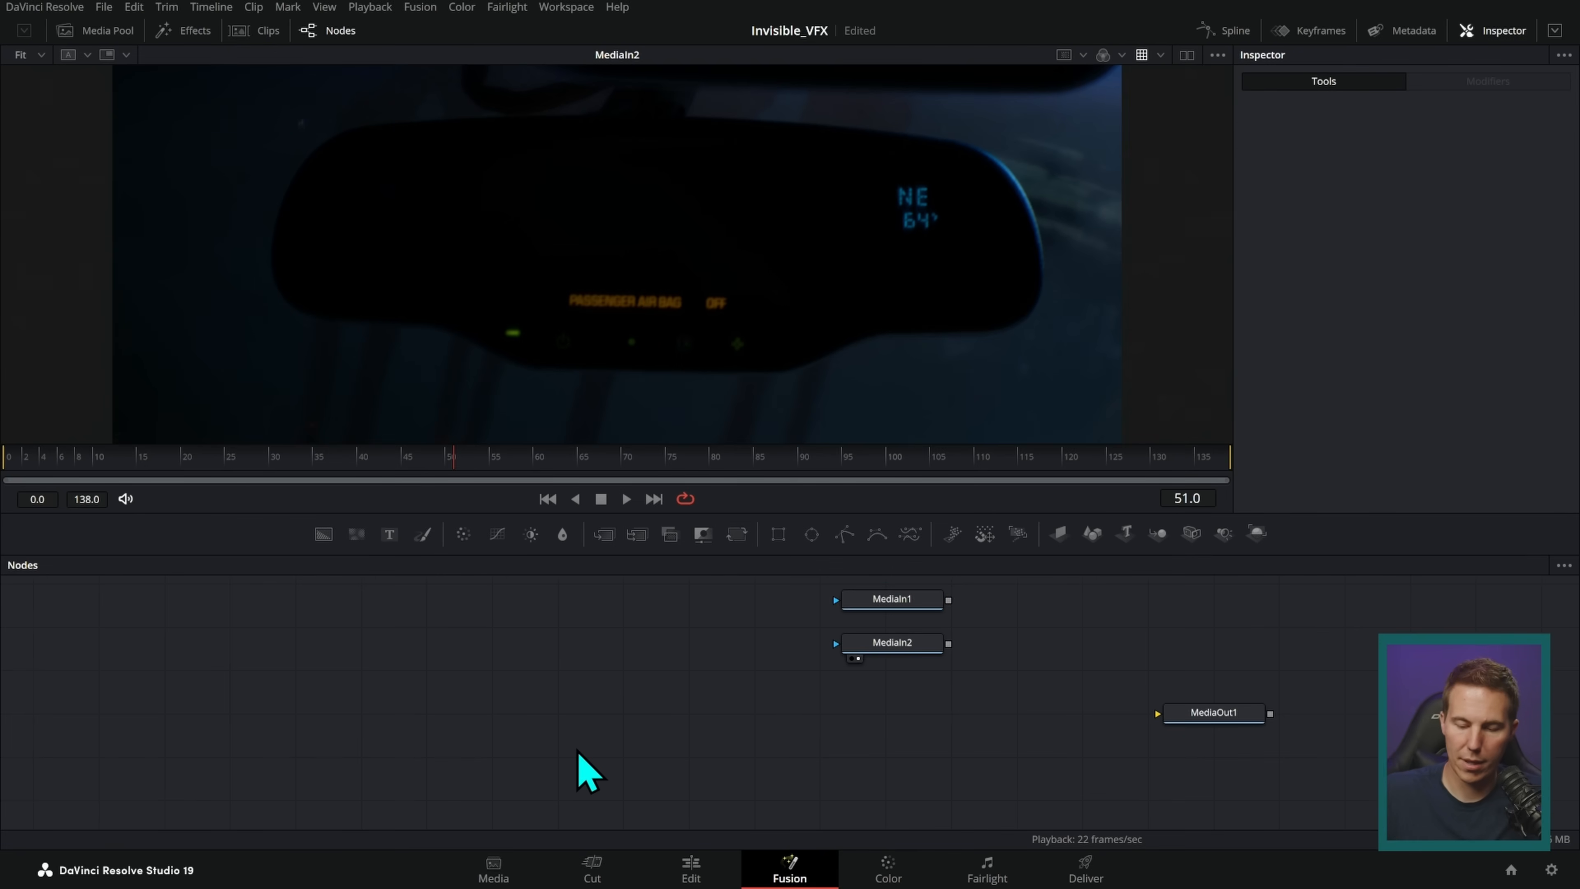
- Place MediaIn2 apart from MediaIn1 at the start of the node graph and rename it Mirror_MI
drag(887, 669, 599, 722)
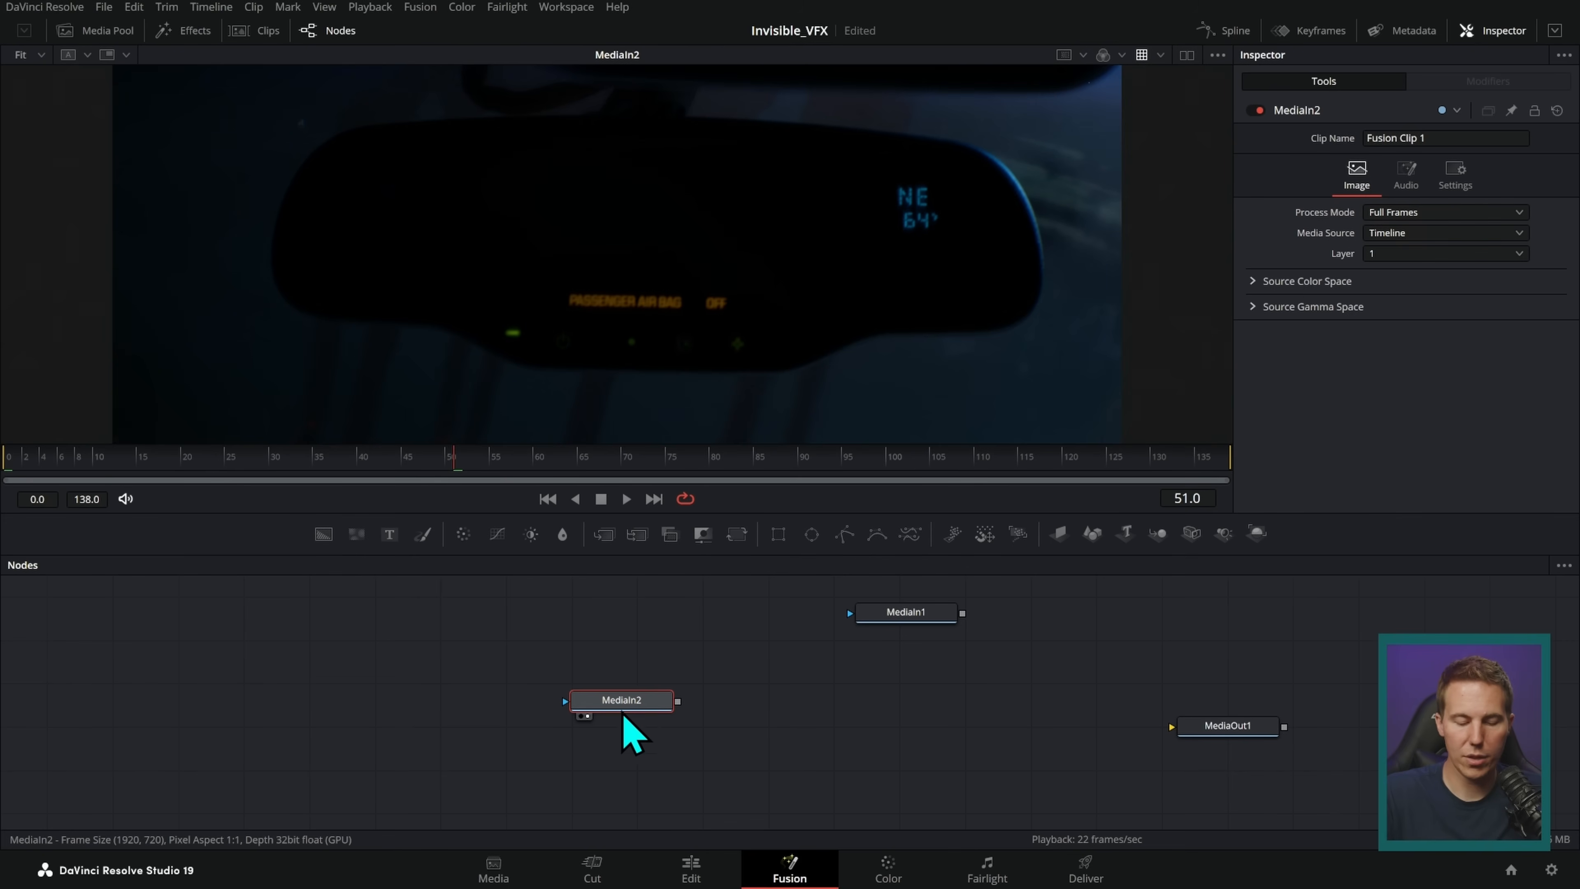
drag(628, 725, 644, 691)
key(F2)
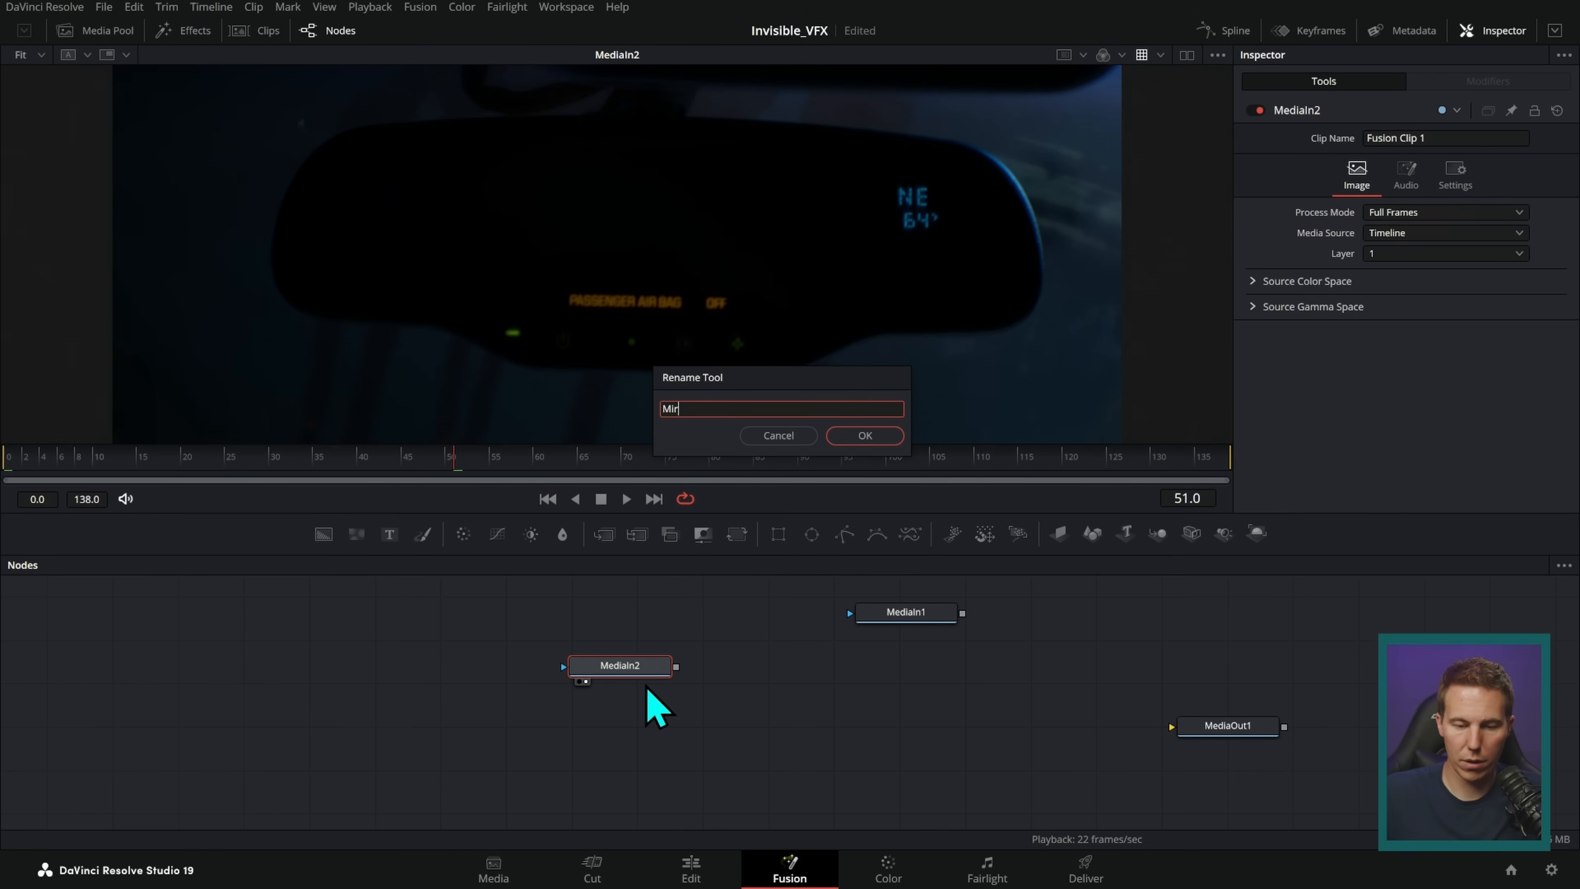
text(Mirror_MI)
key(Return)
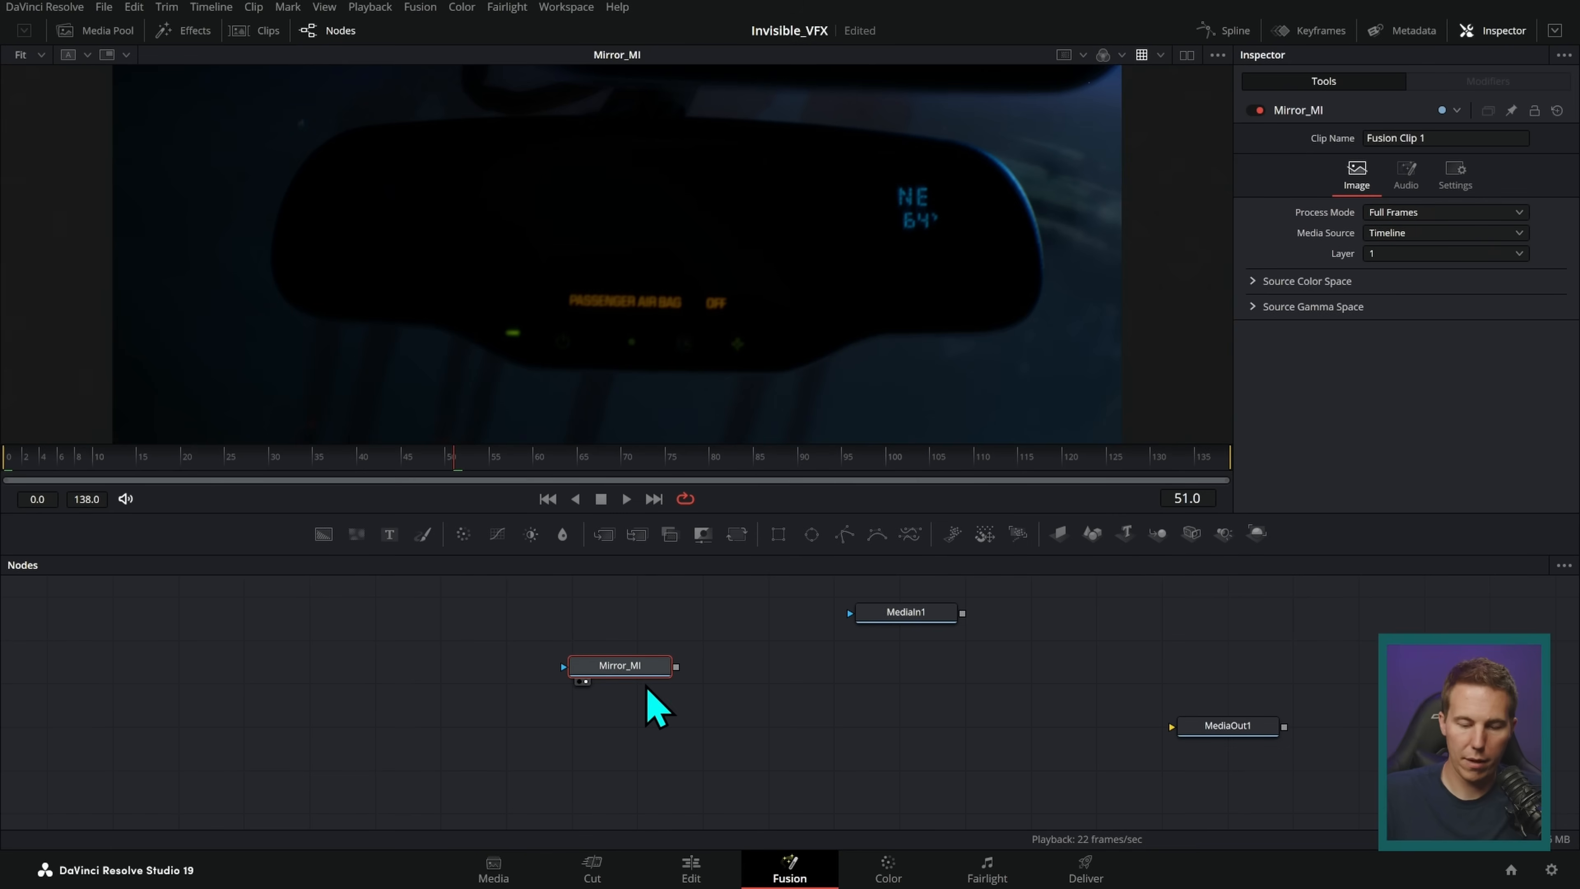
- Show MediaIn1, the creature footage, in the viewer and rename the node Monster_MI
drag(918, 613, 874, 436)
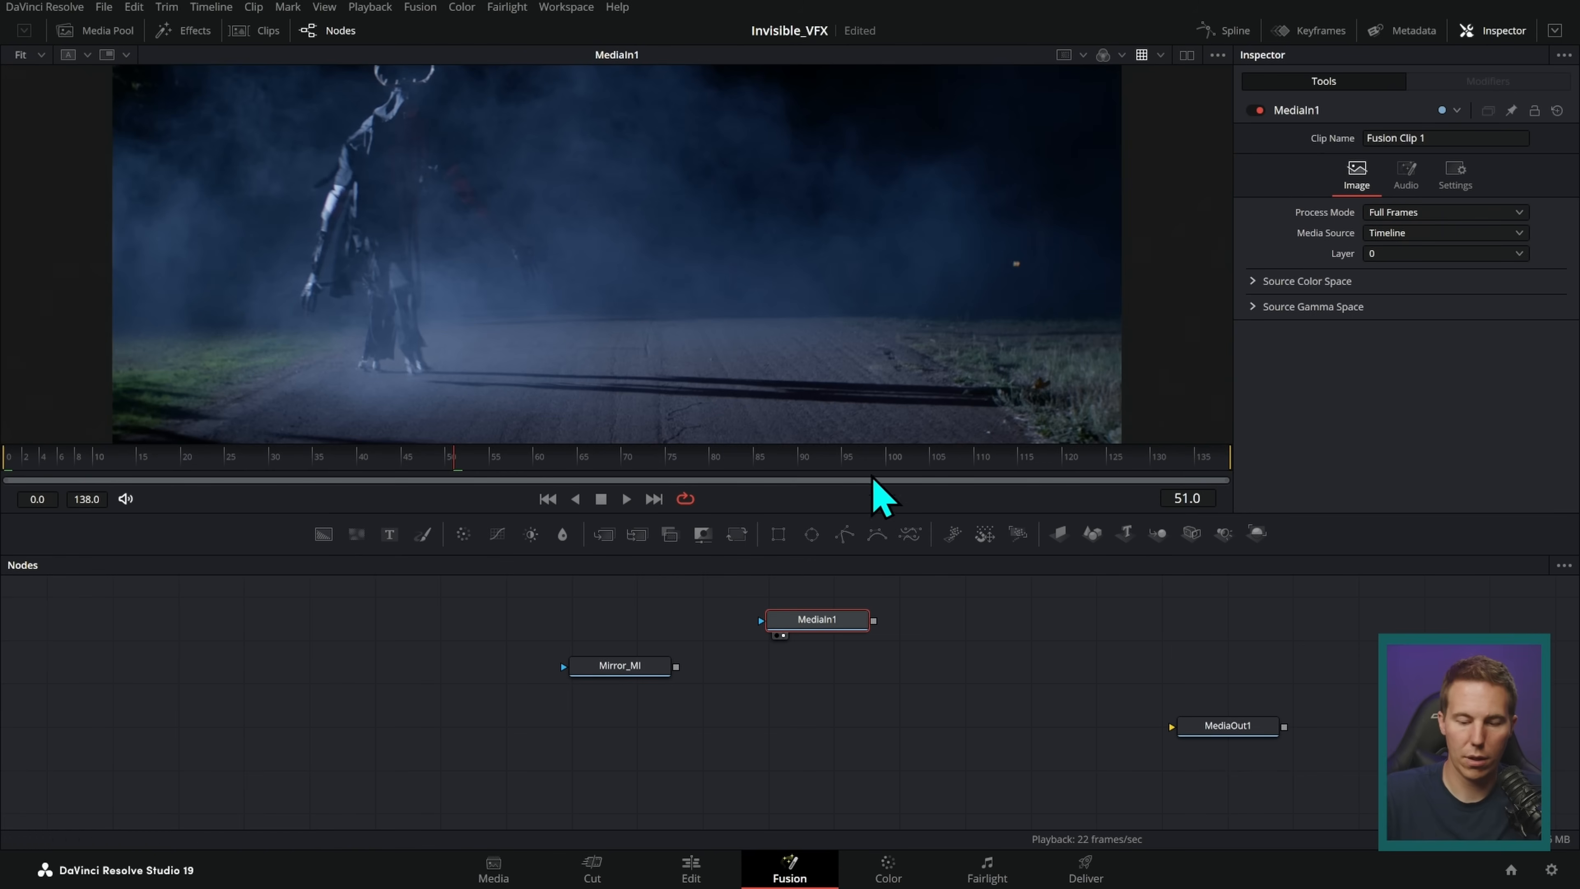
key(F2)
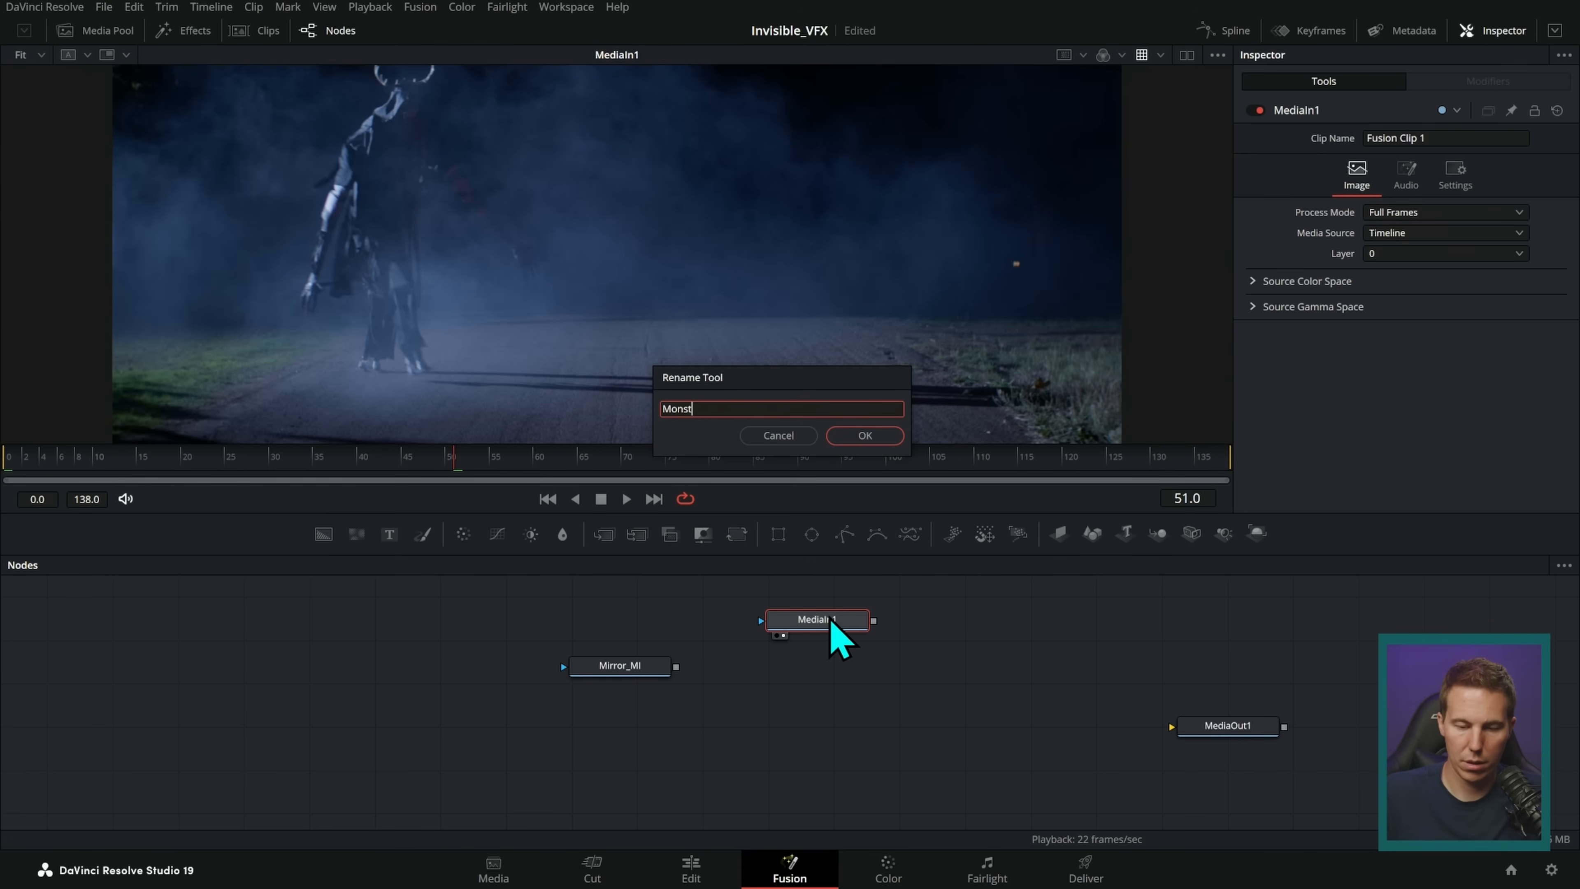
key(Return)
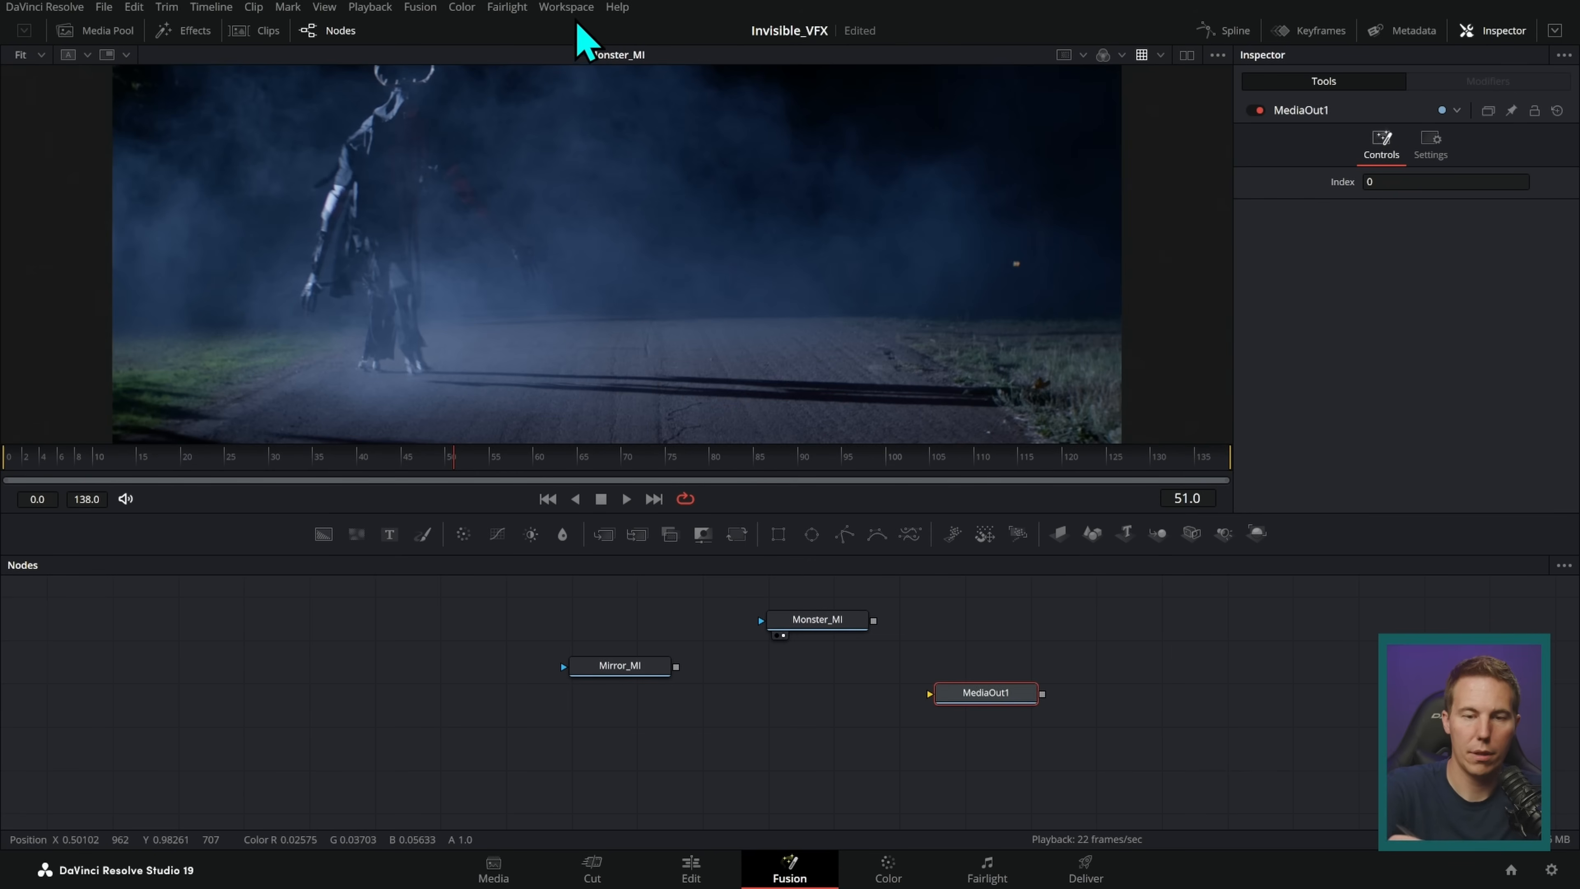
- Connect Mirror_MI to MediaOut1 with Monster_MI placed above the connection, and play back the mirror shot
click(567, 7)
click(641, 62)
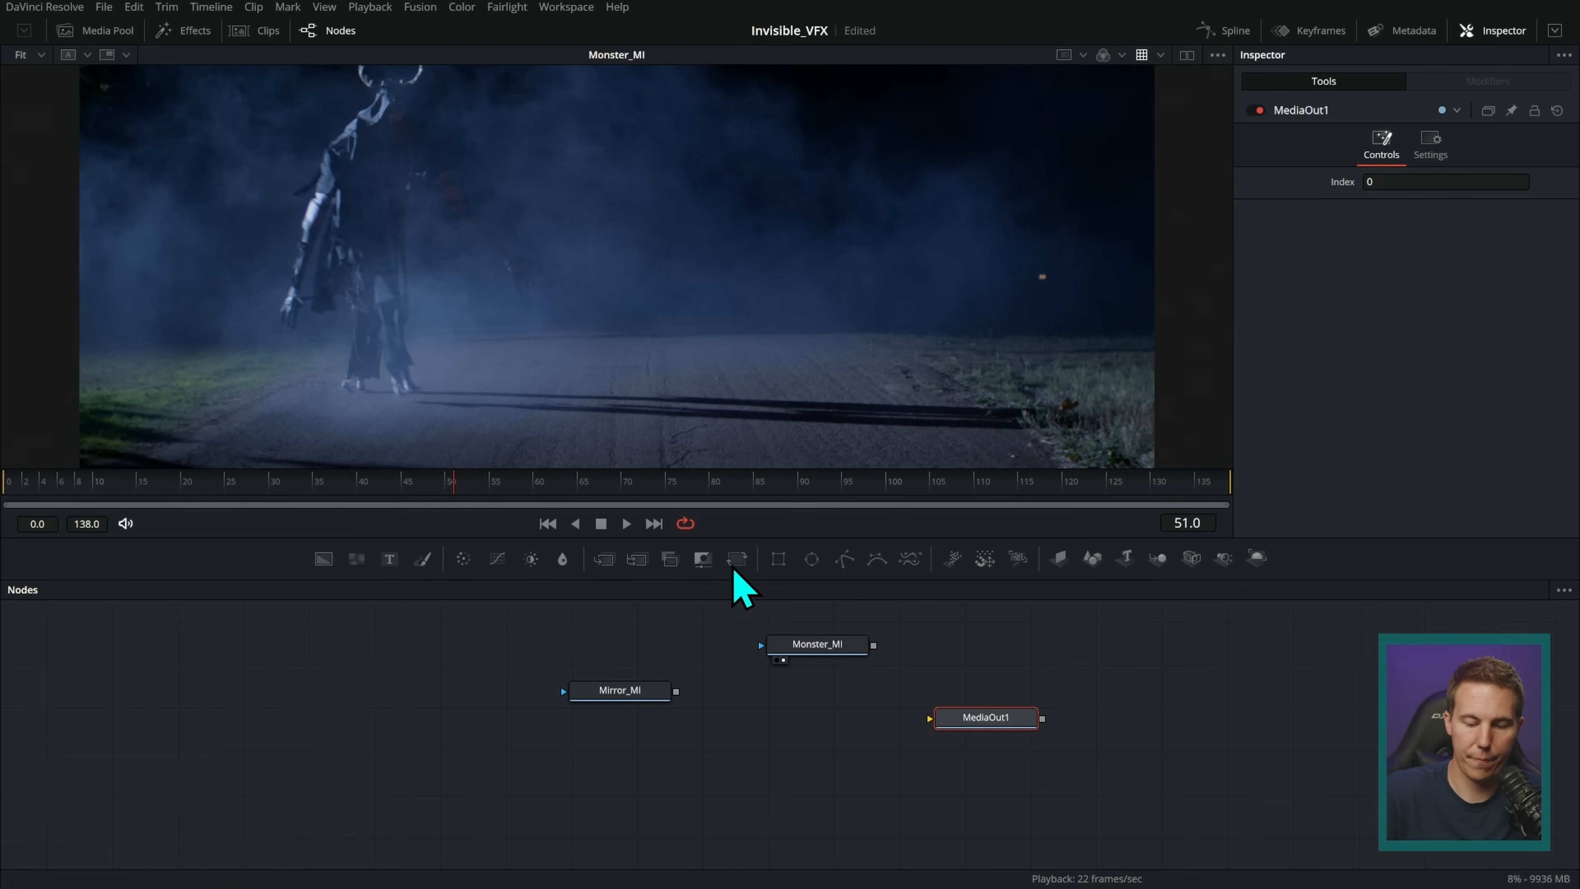
drag(646, 706, 990, 244)
drag(621, 720, 536, 722)
drag(895, 664, 831, 645)
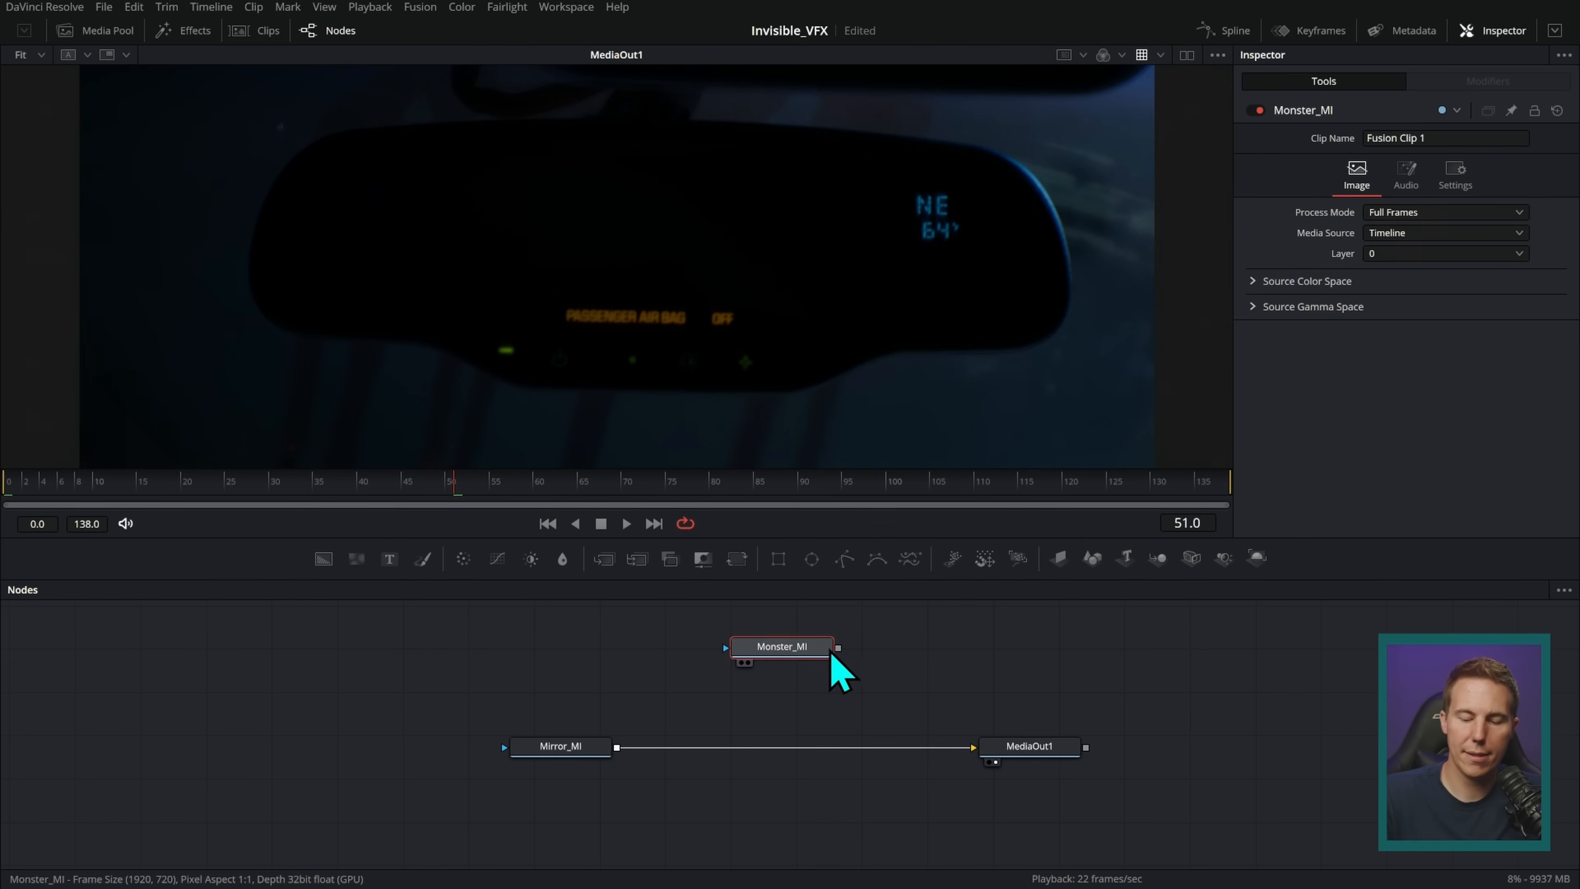
drag(806, 656, 813, 668)
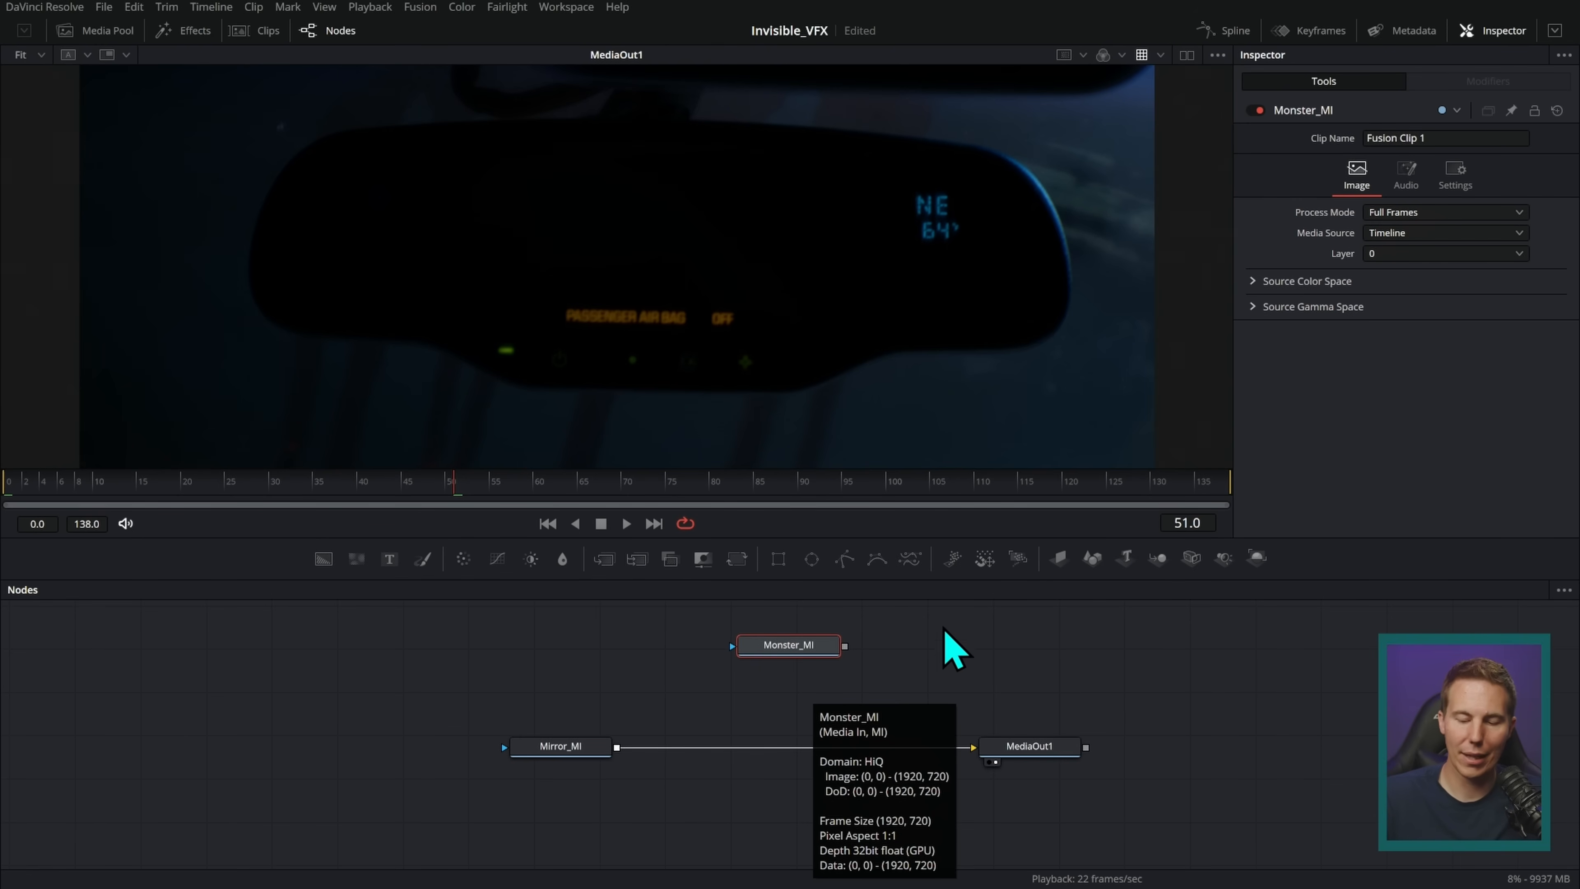
key(space)
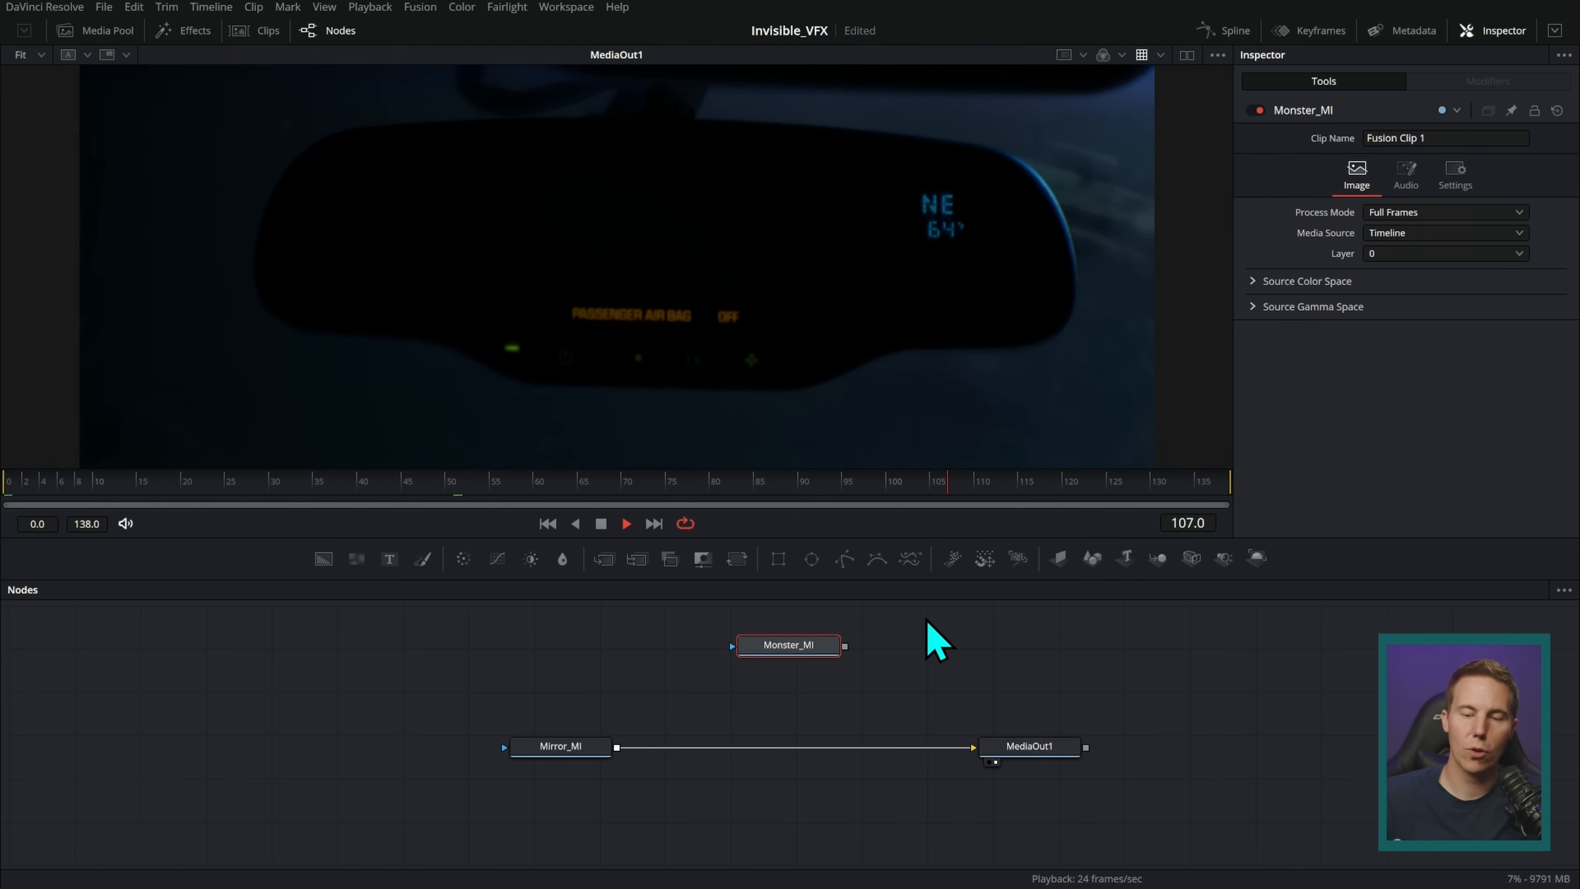
key(space)
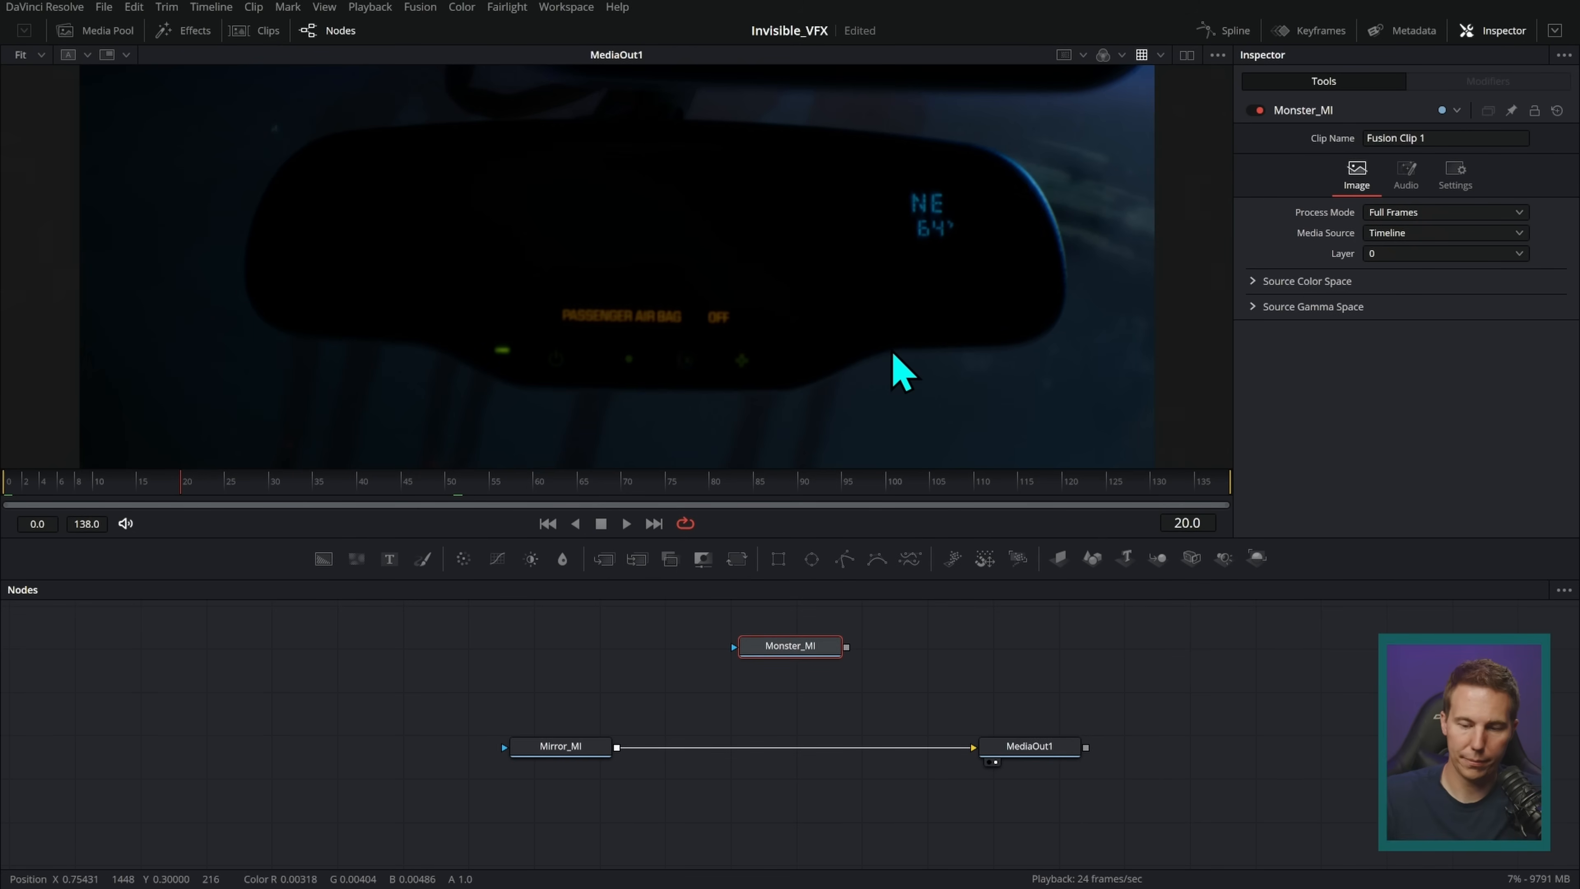
- Merge Monster_MI as foreground over Mirror_MI ahead of MediaOut1
drag(790, 645, 765, 639)
drag(624, 765, 744, 754)
drag(820, 639, 616, 750)
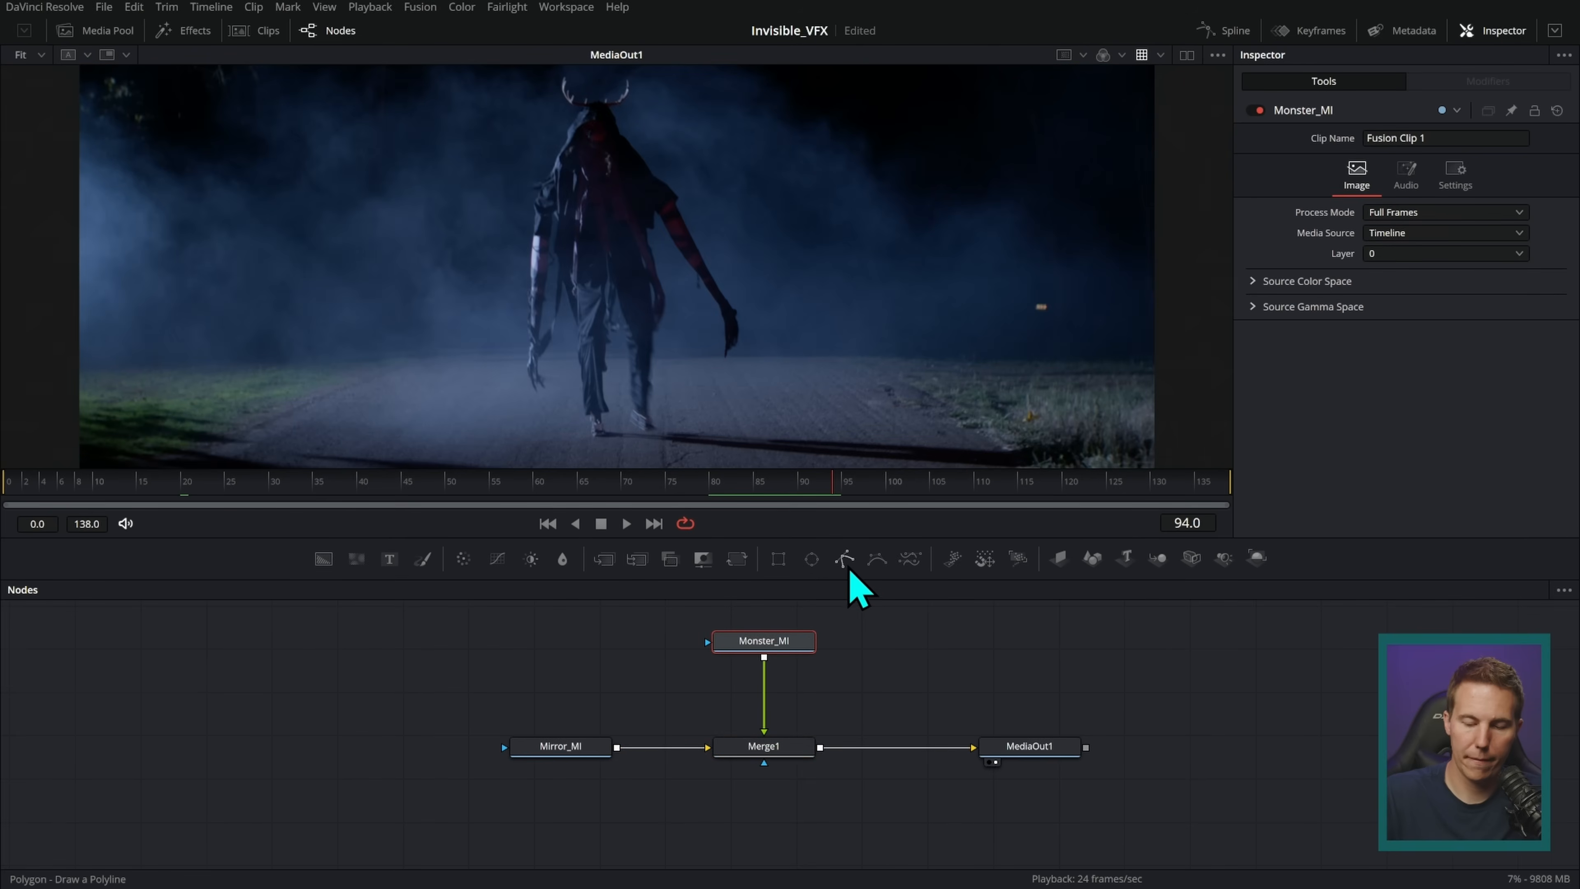
- Mask Monster_MI with a closed polygon drawn around the glass of the rear-view mirror
click(846, 560)
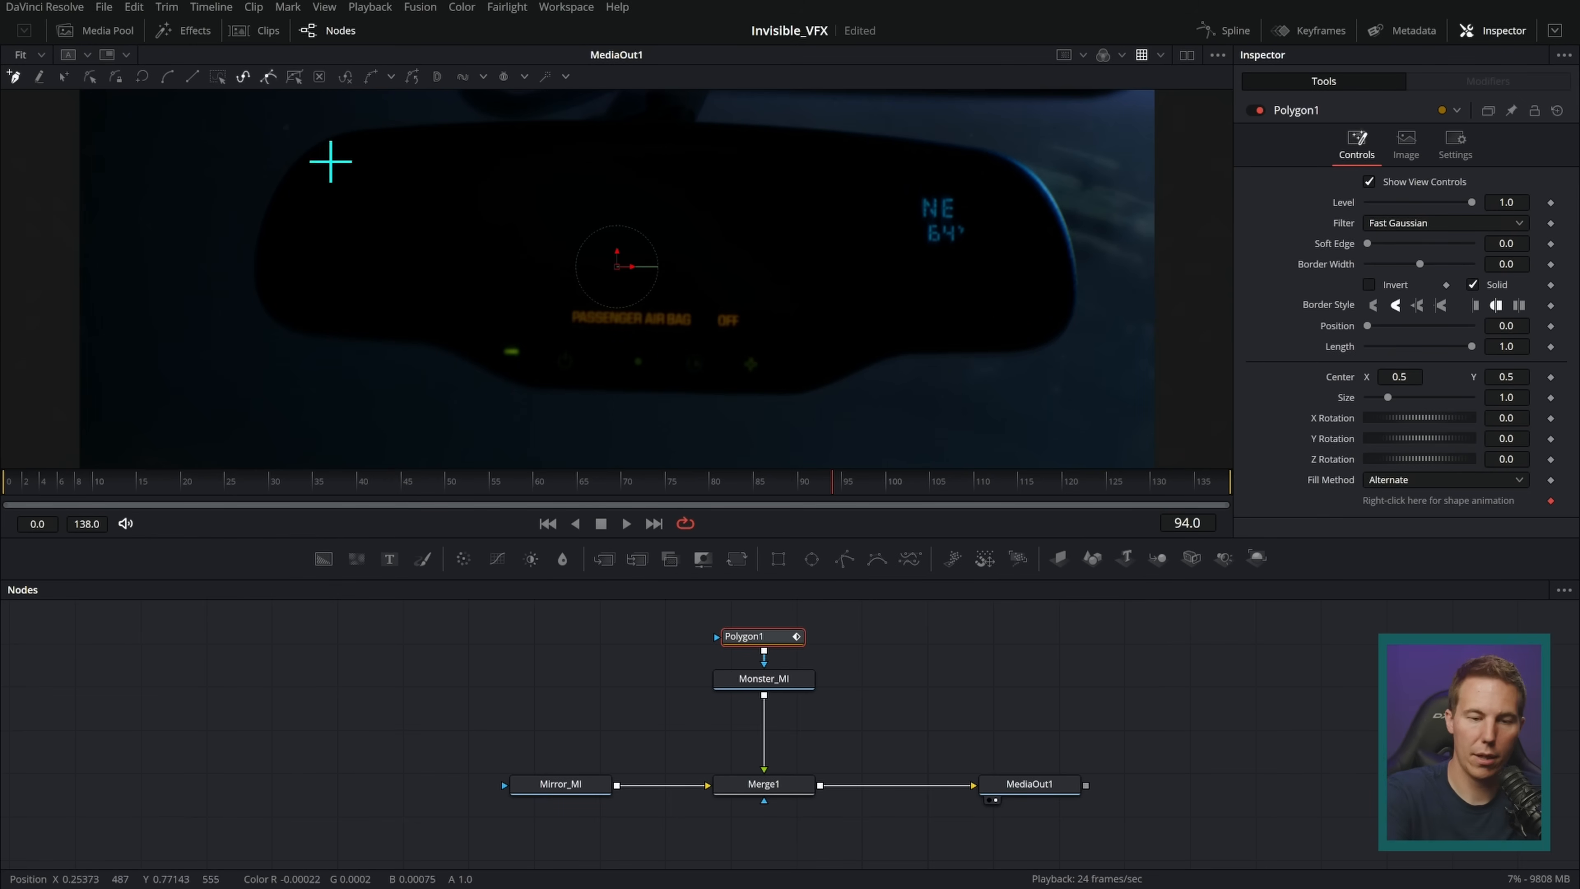
click(602, 135)
drag(956, 152, 979, 162)
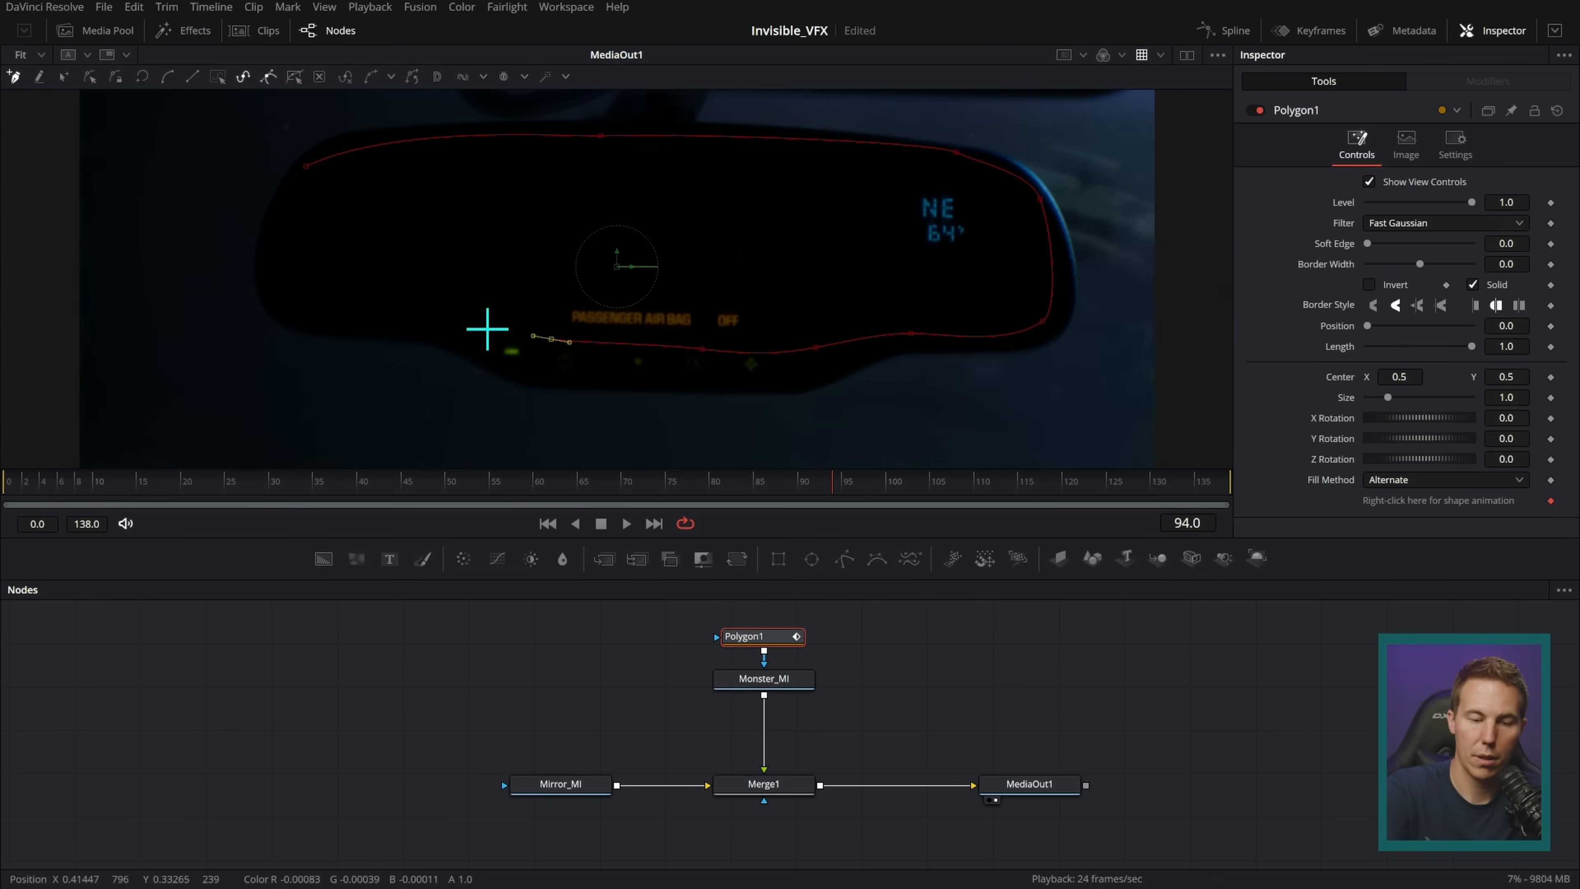
click(280, 293)
click(286, 192)
click(305, 166)
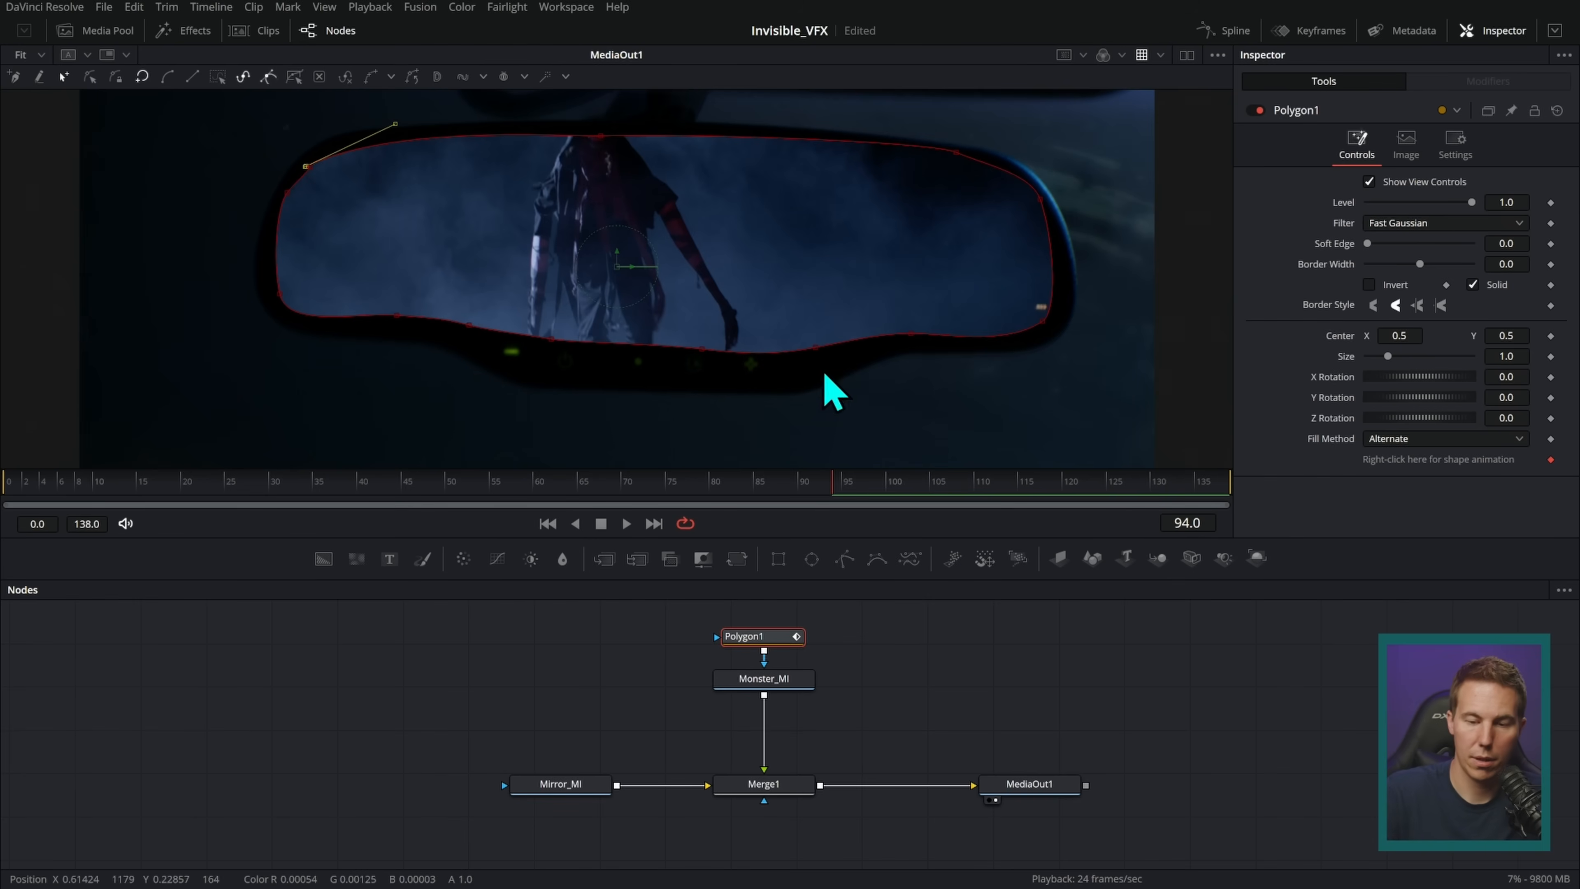
key(ctrl+shift+a)
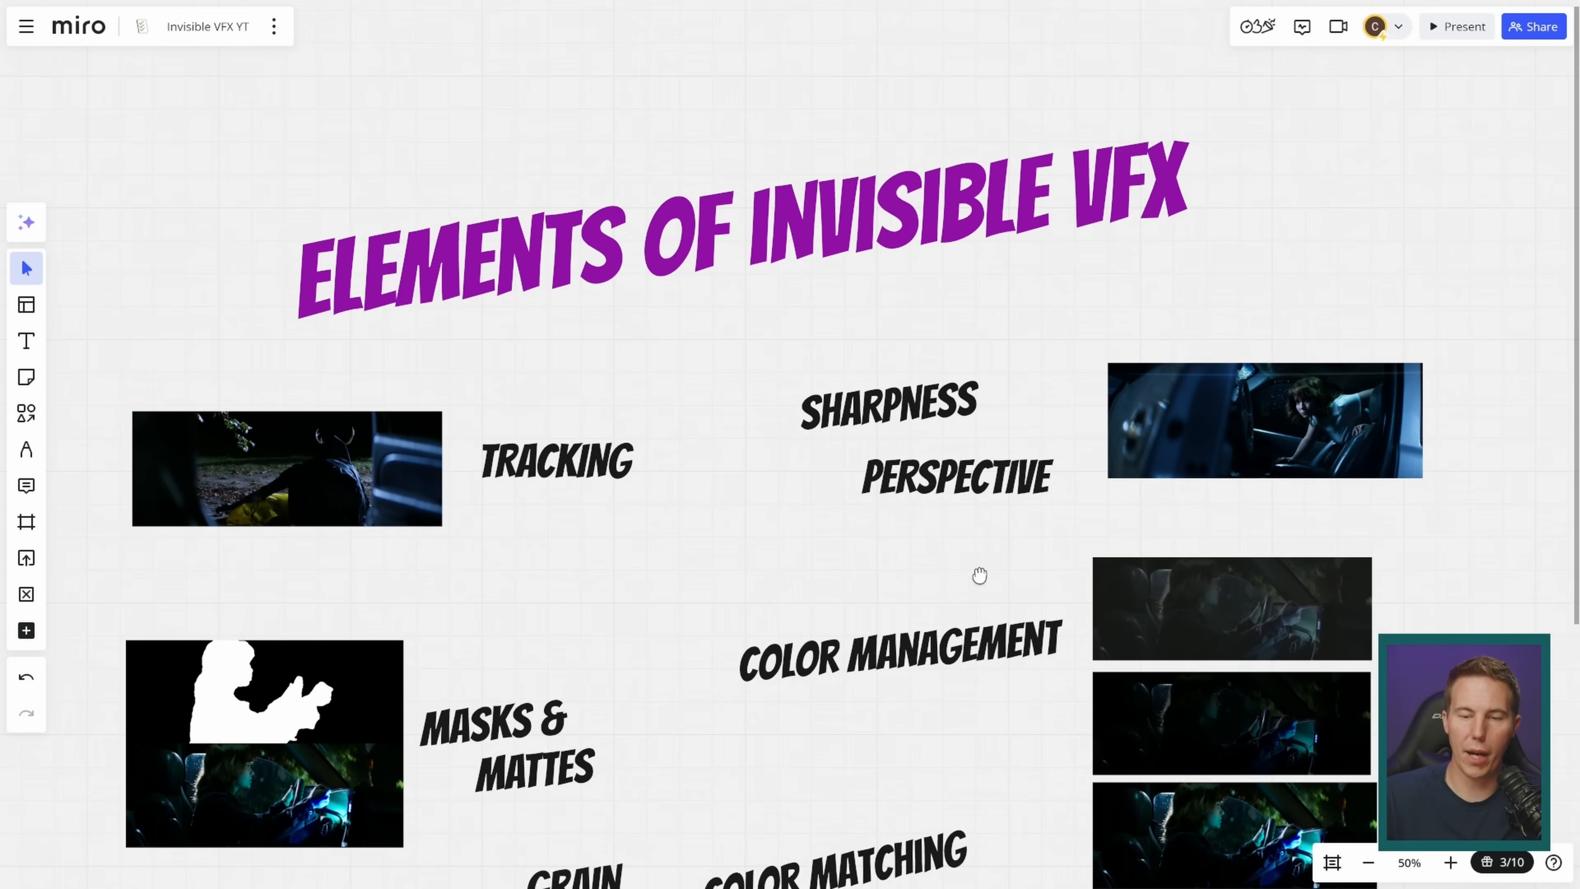
- Switch to the Miro board and look over the Elements of Invisible VFX overview
scroll(979, 576, up, 2)
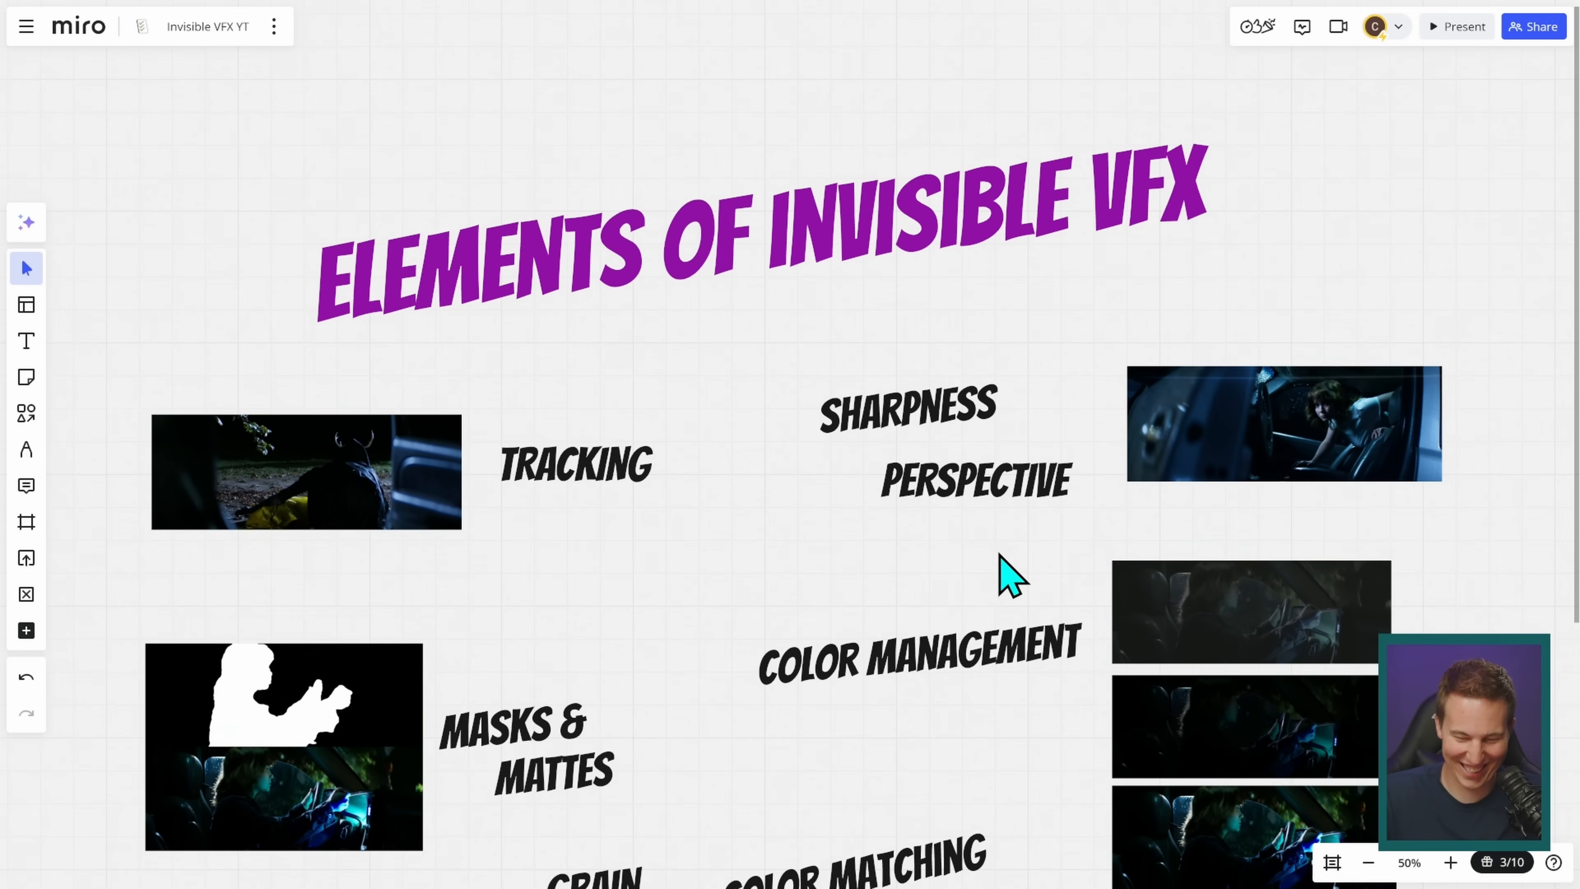
scroll(1012, 575, down, 3)
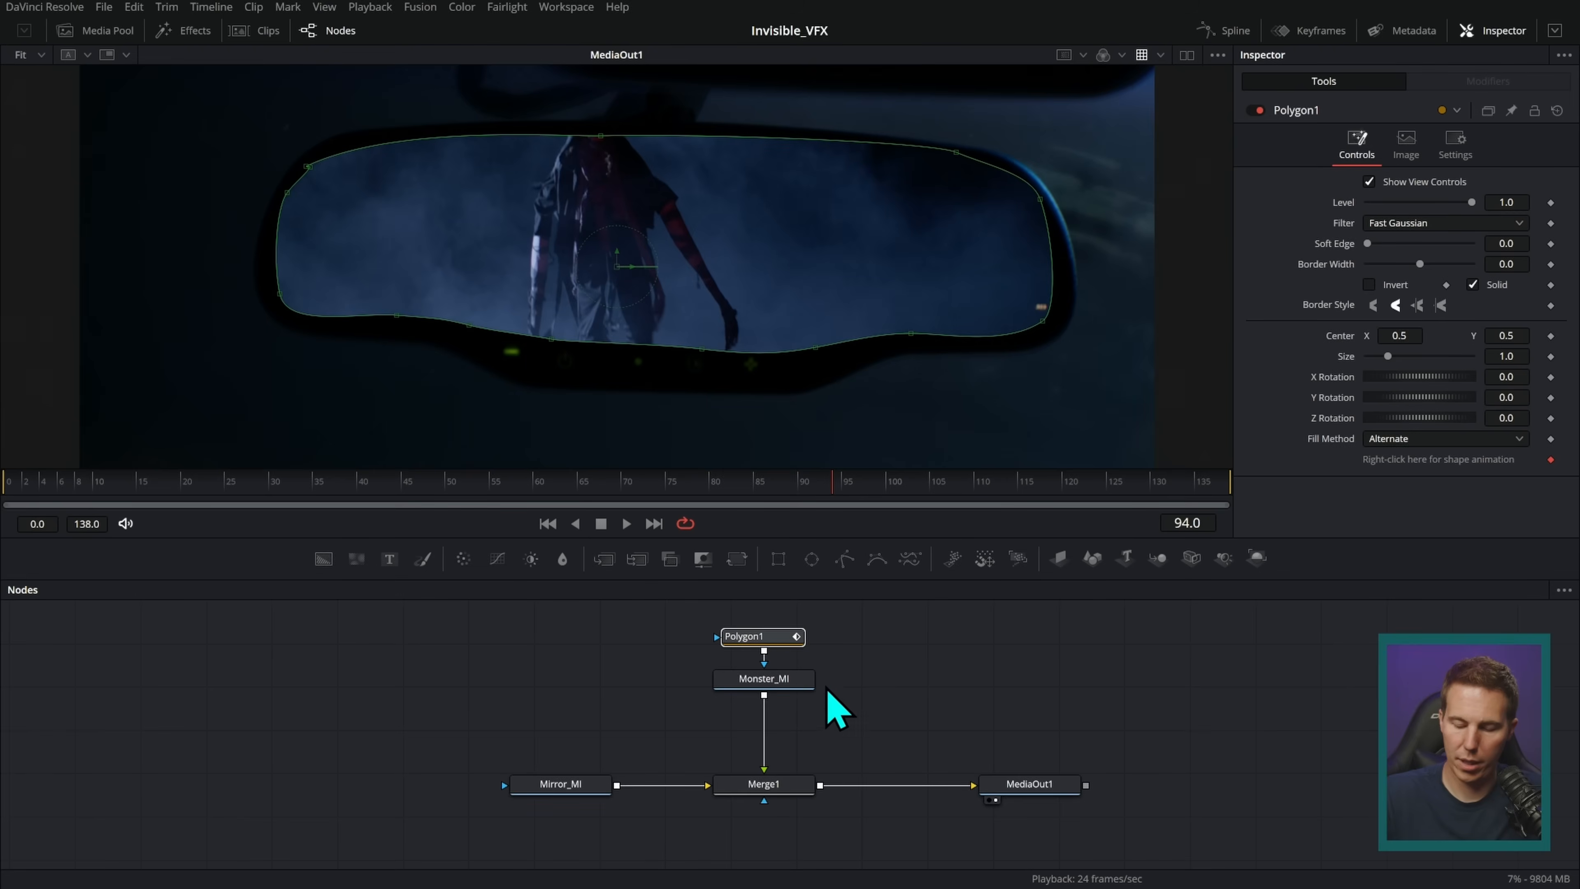
- Delete Polygon1 and Merge1, and move Monster_MI aside in the node graph
key(Delete)
drag(784, 785, 893, 717)
key(Delete)
drag(772, 678, 1027, 654)
- Add a Brightness/Contrast node after Mirror_MI, show it in the viewer, and set its gain to 5.0 and gamma to 1.7
click(575, 786)
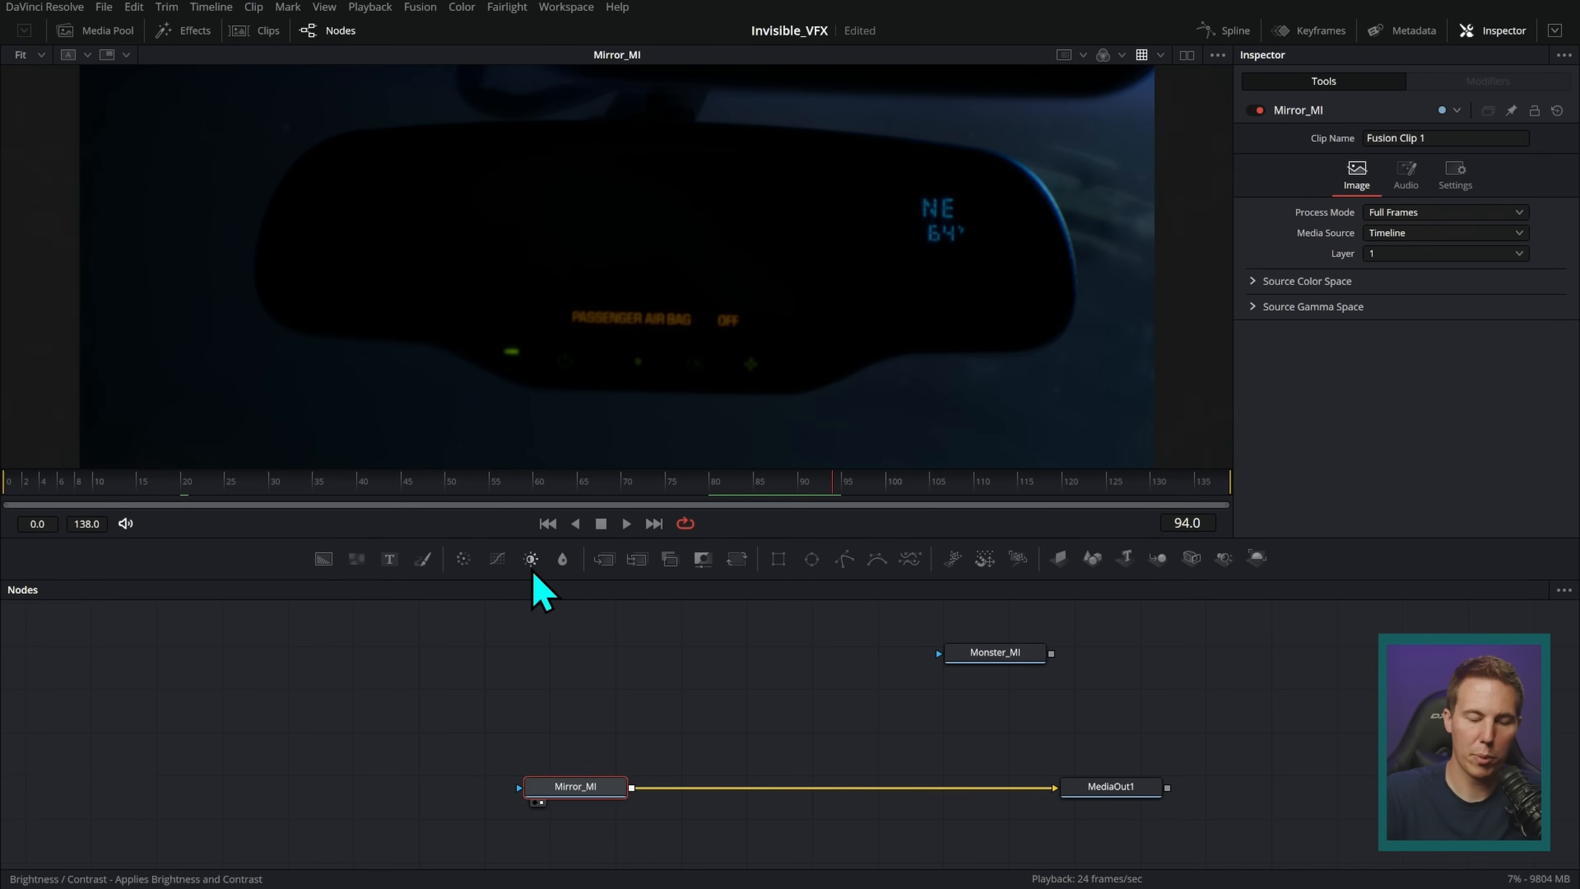
click(531, 558)
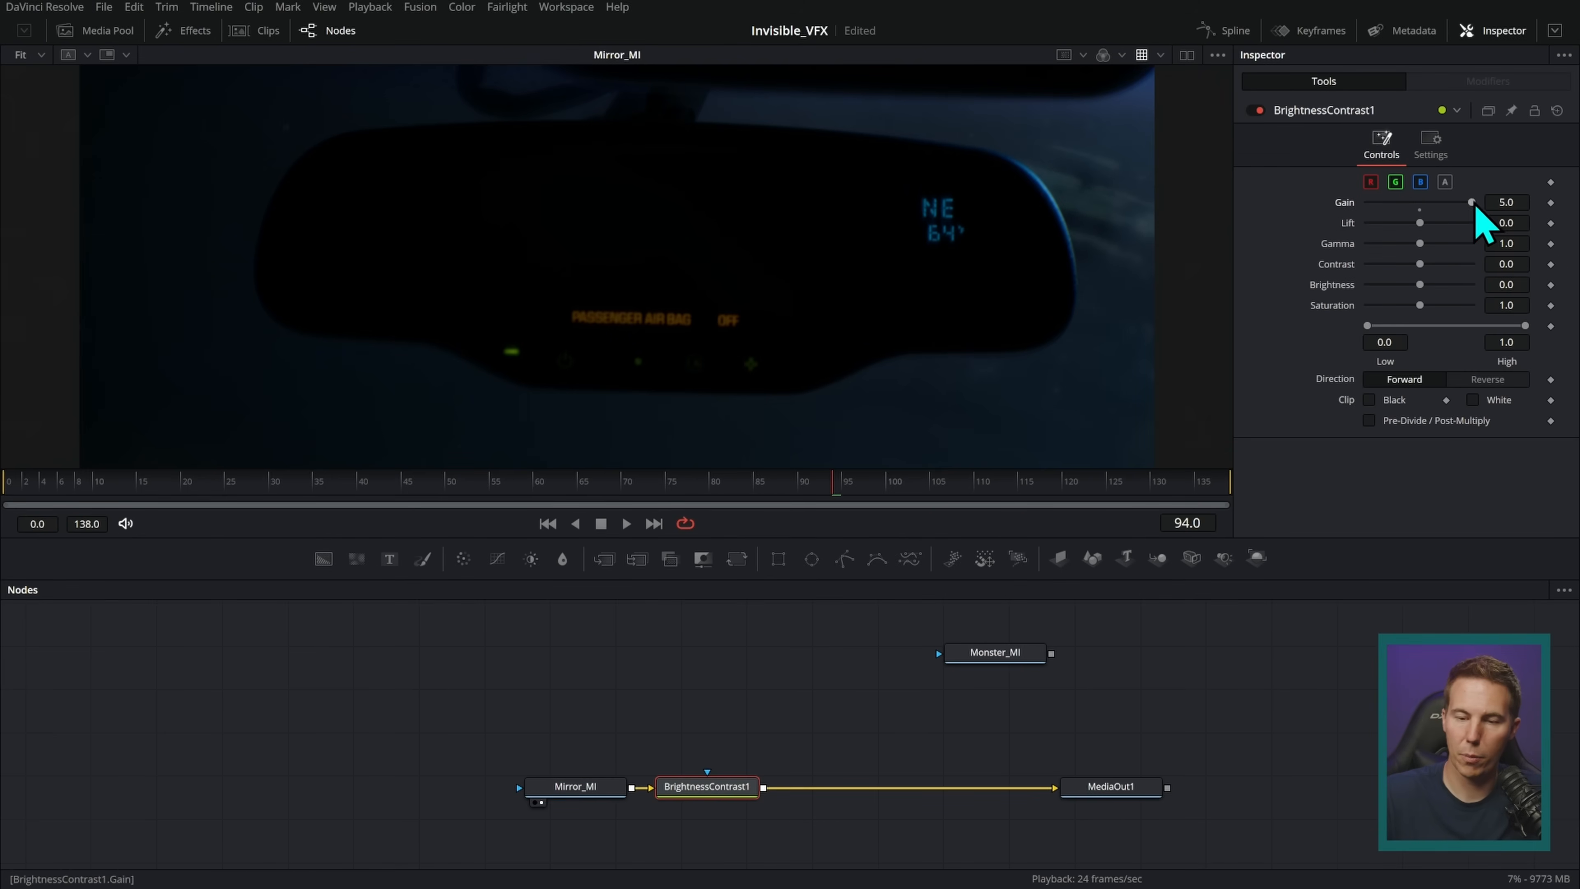
drag(750, 778, 1006, 452)
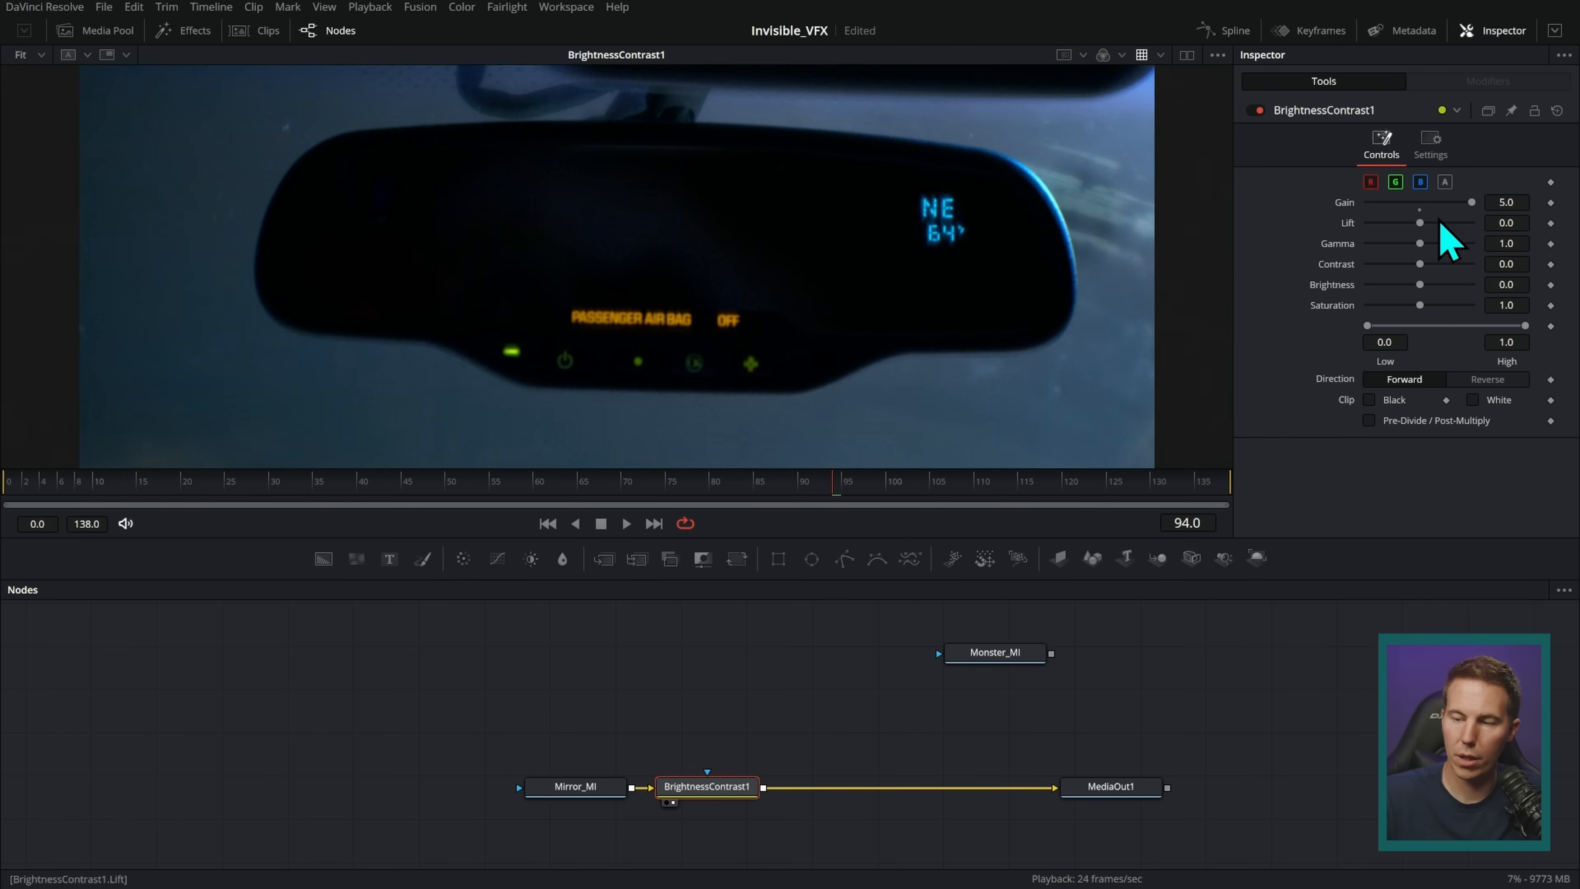
drag(1426, 244, 1430, 244)
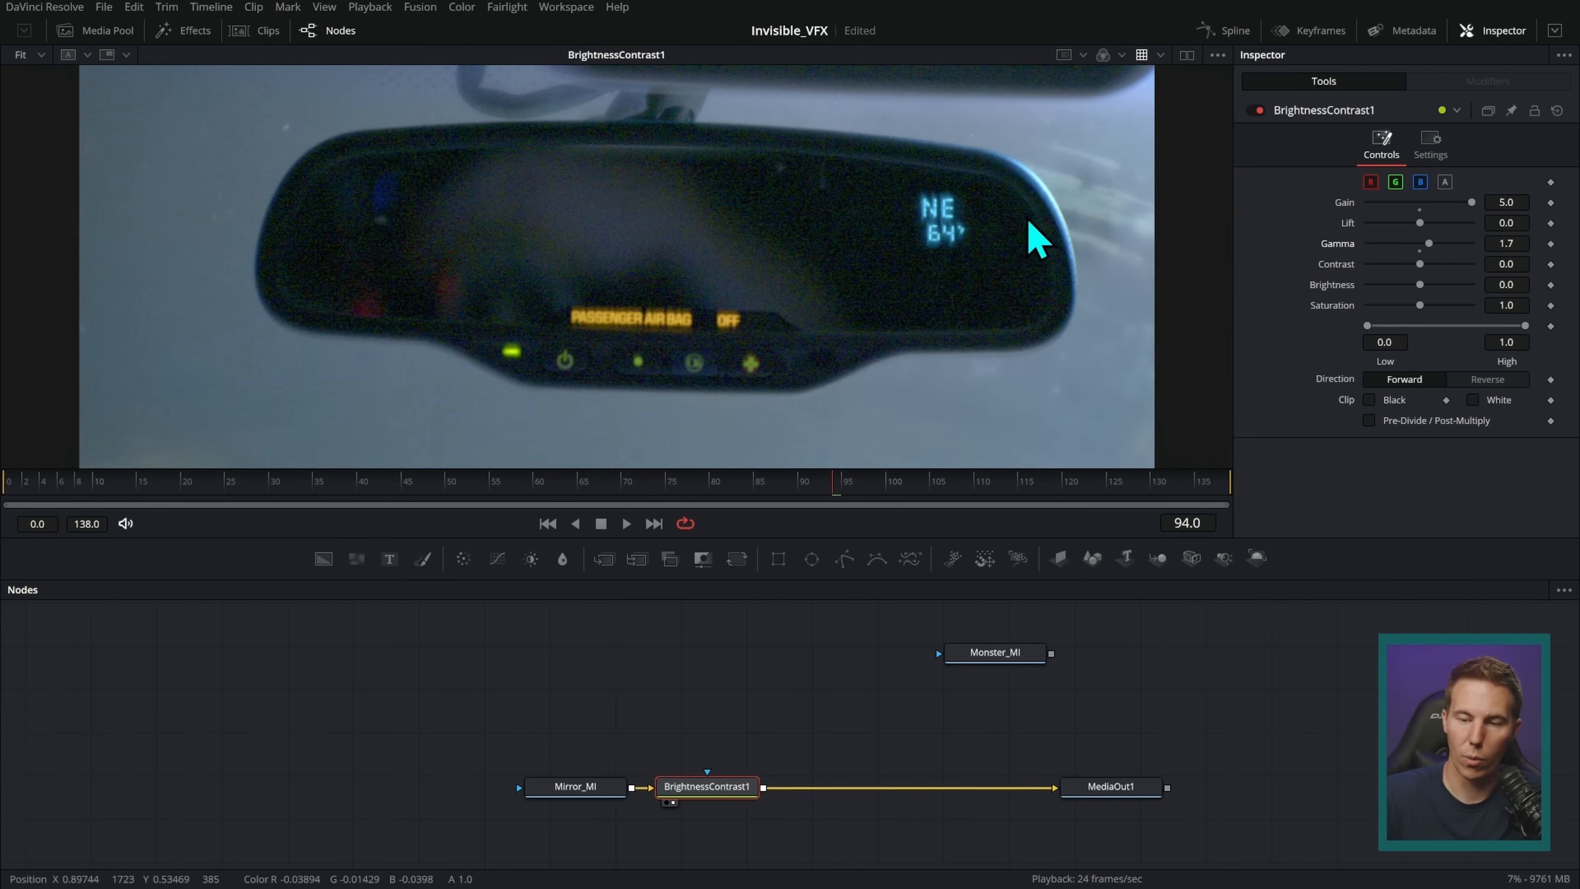
- Insert a Planar Tracker node between BrightnessContrast1 and MediaOut1
scroll(833, 670, right, 3)
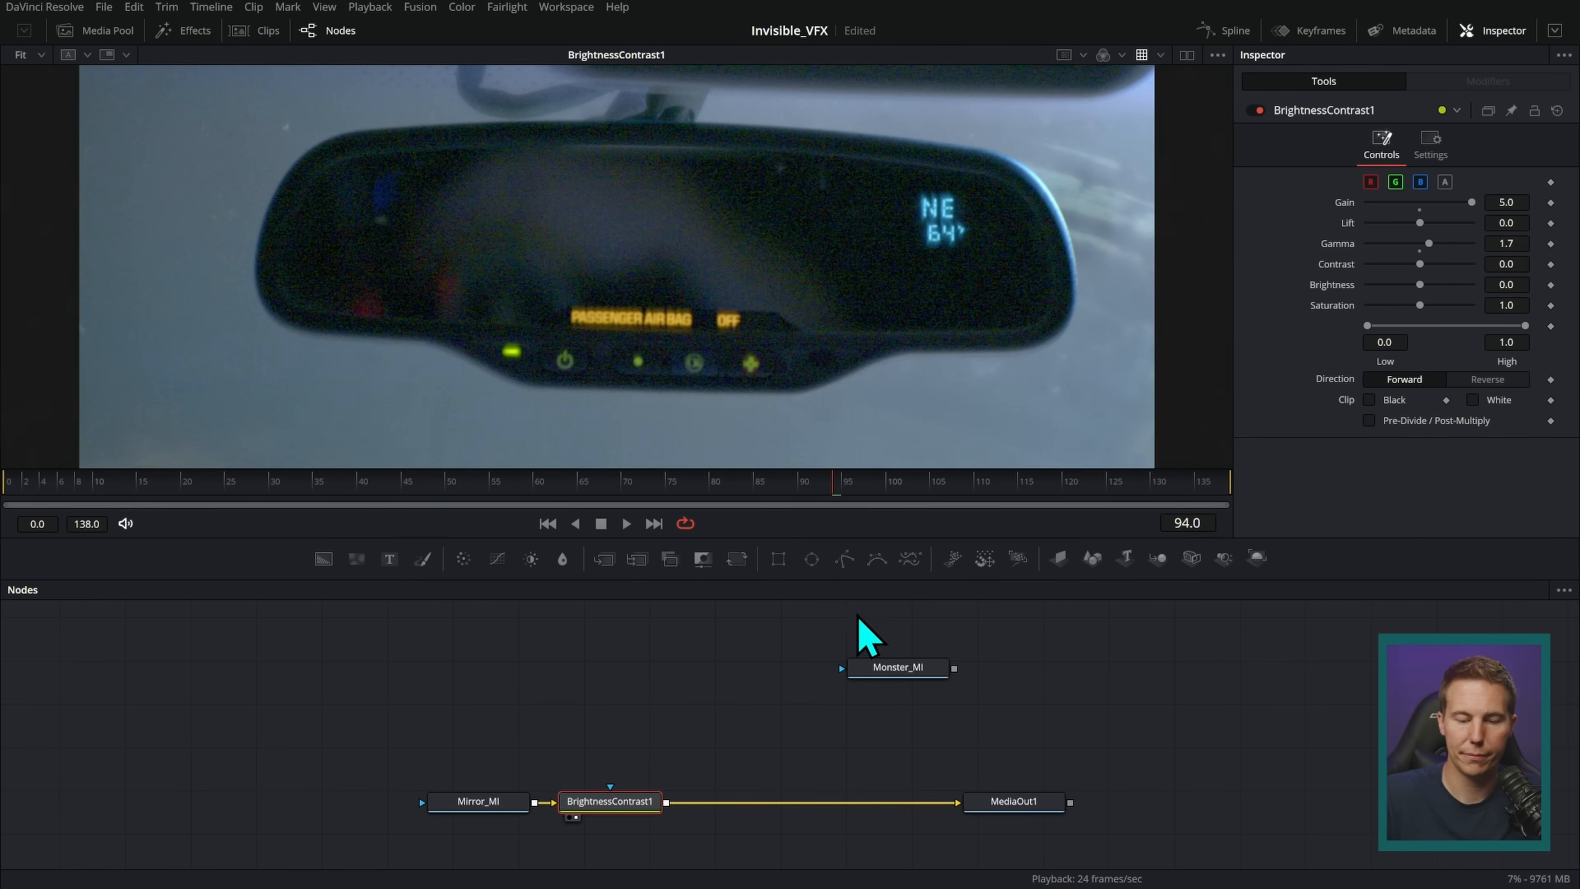
key(shift+space)
text(pln)
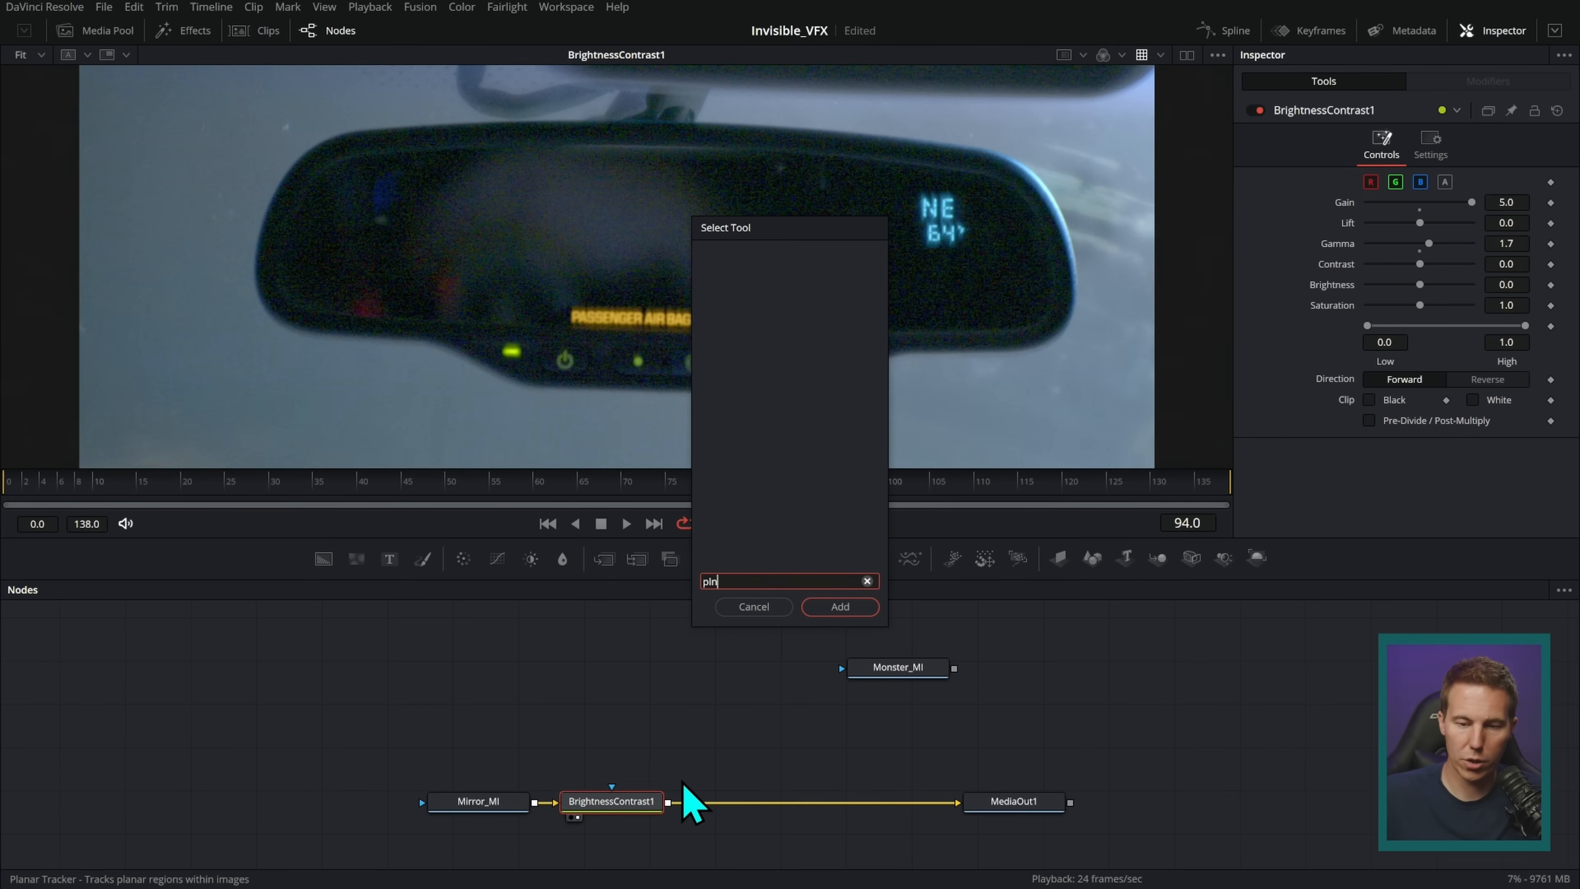
key(Return)
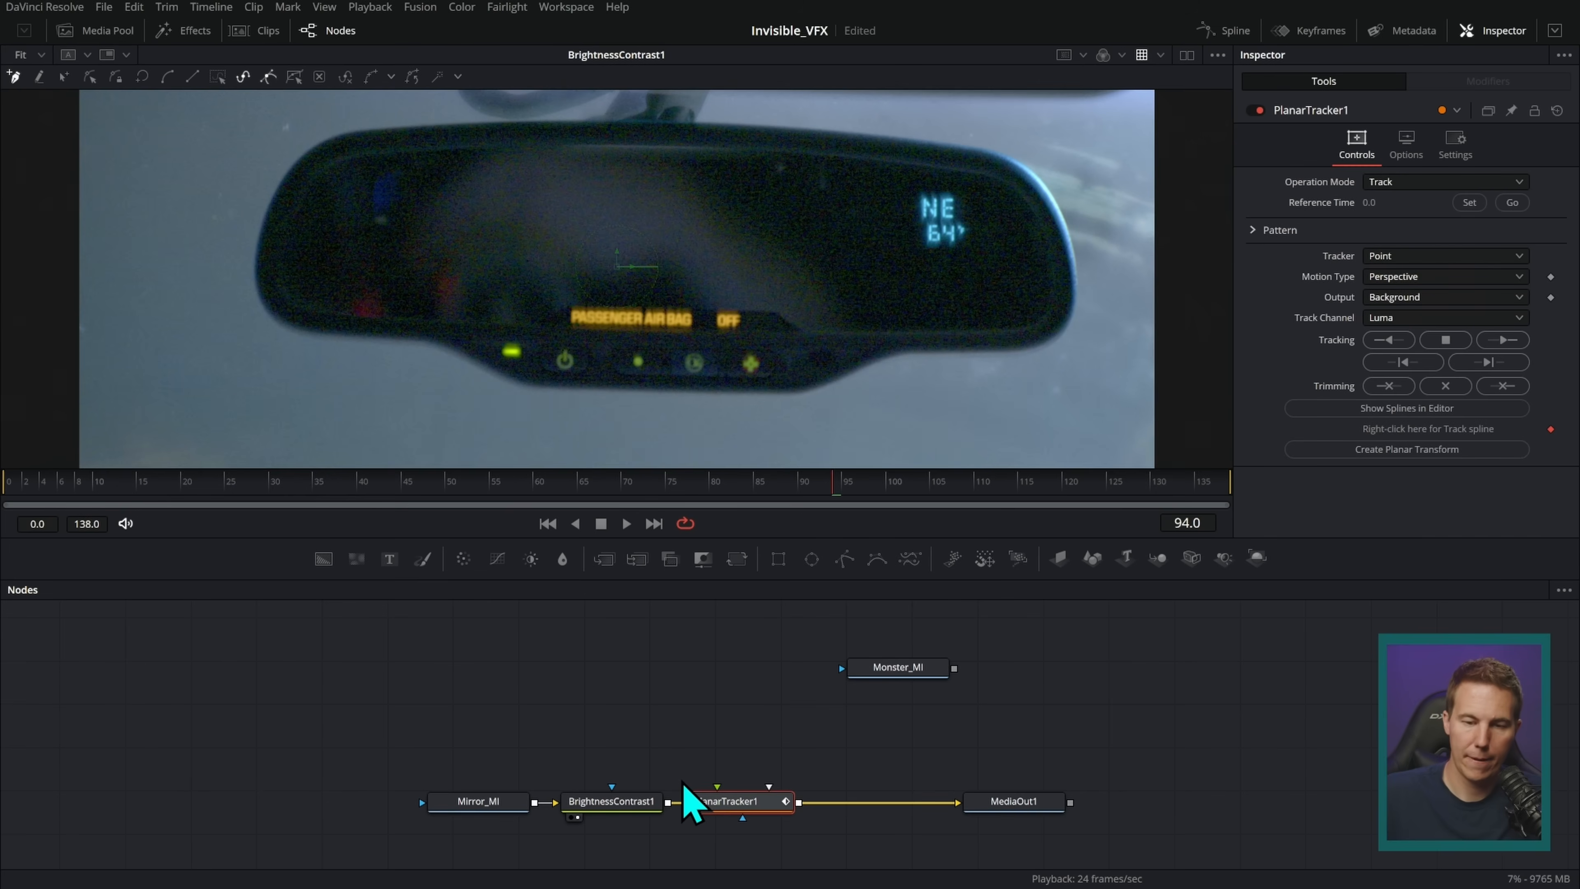
- Draw a rough closed tracking outline around the whole rear-view mirror
click(330, 126)
click(866, 125)
click(1088, 247)
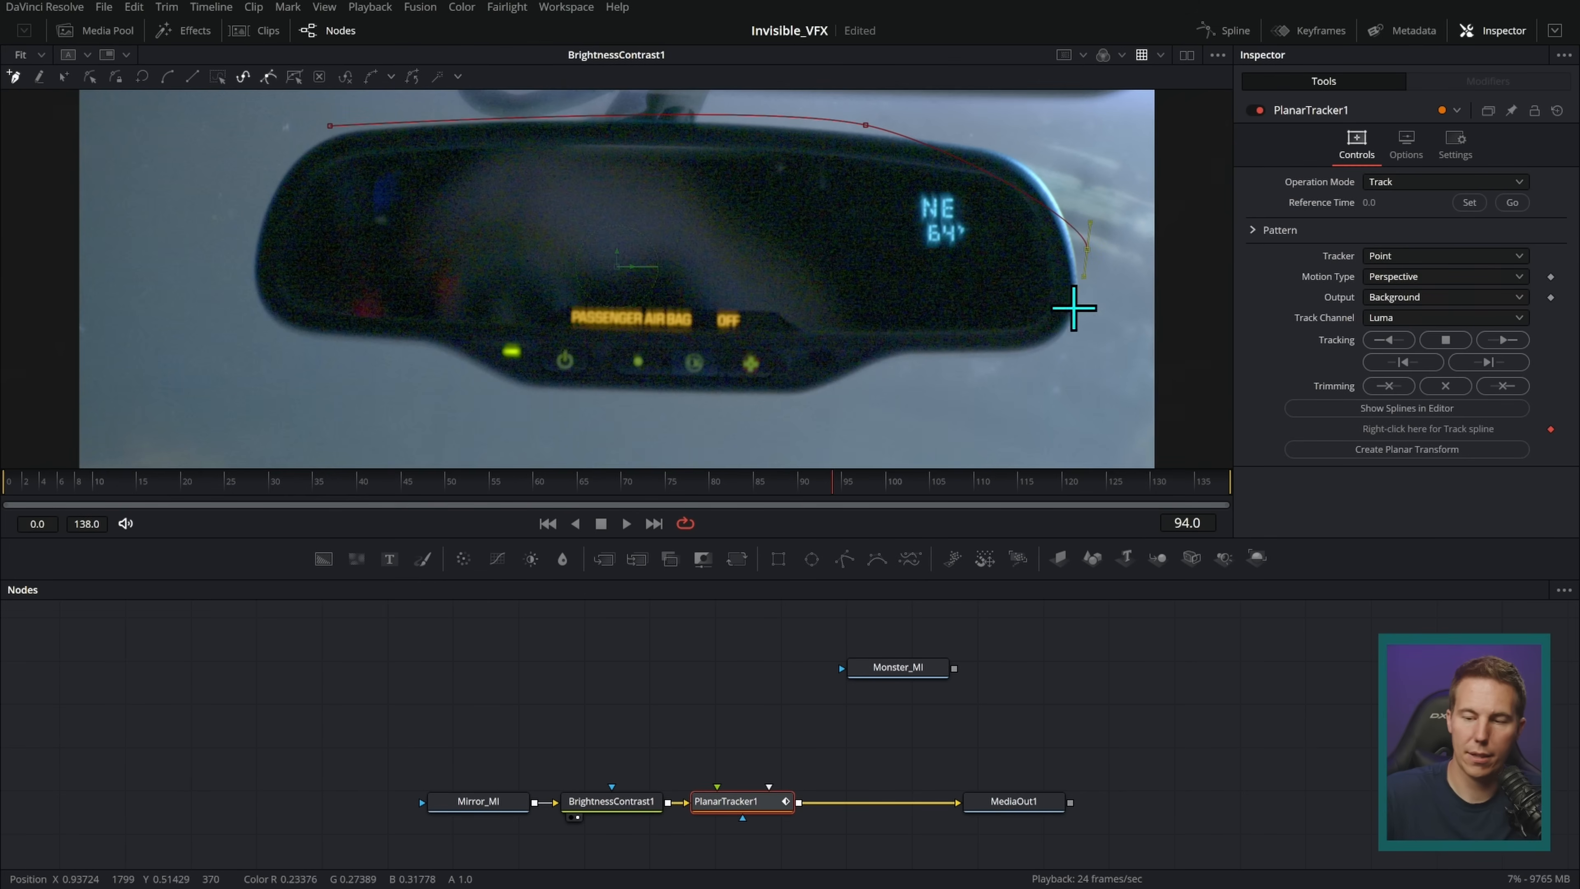
click(471, 359)
click(379, 334)
click(257, 305)
click(329, 126)
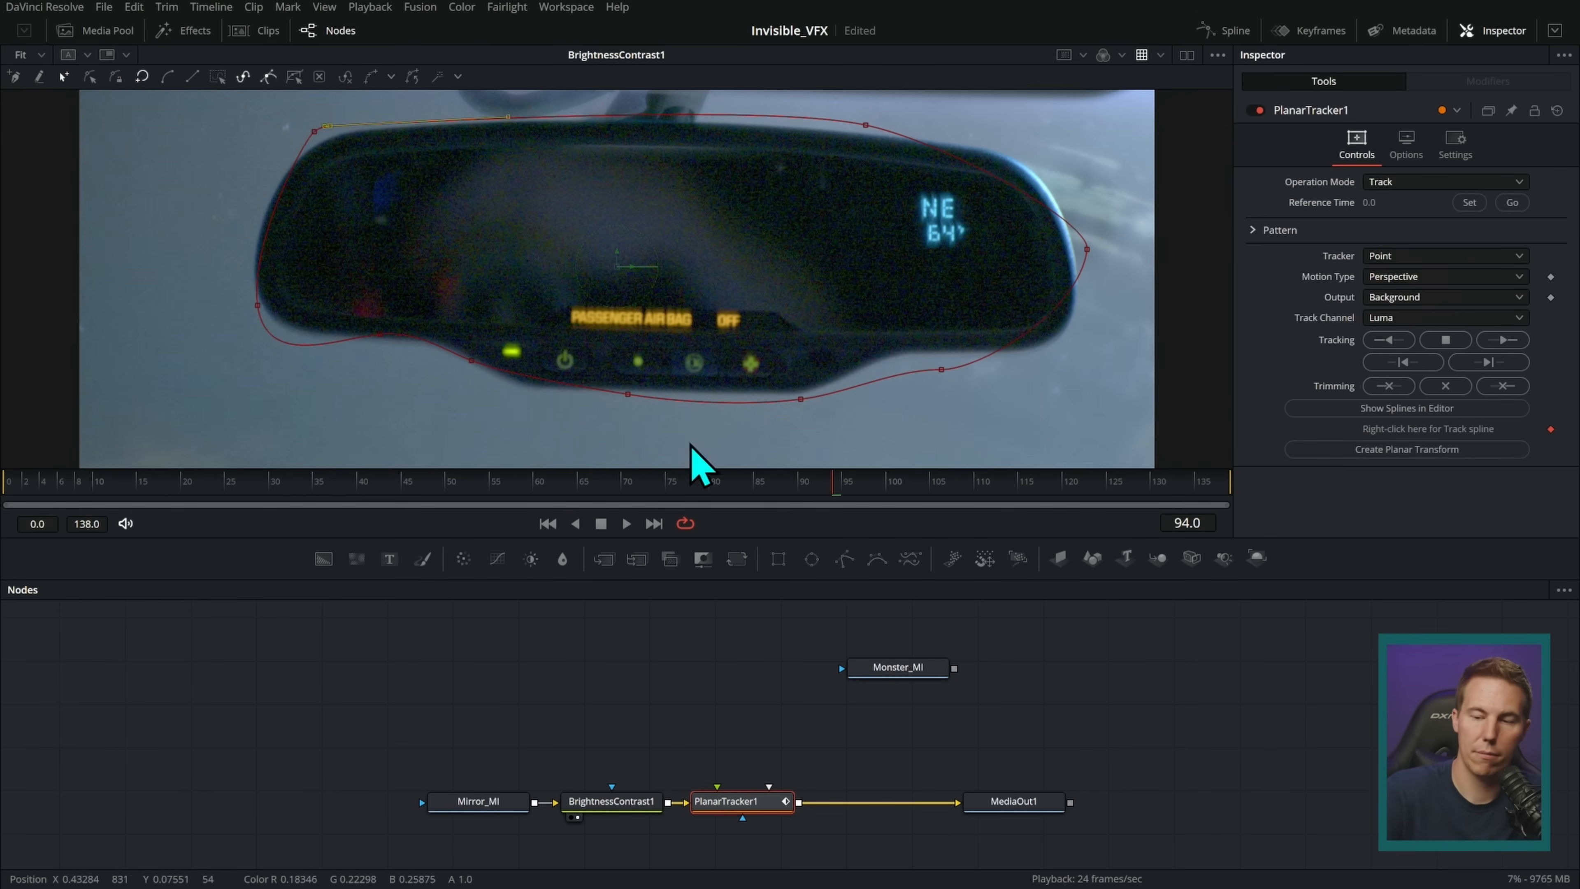
- Reshape the tracking outline's points to follow the mirror housing's curved end beside the compass display
drag(865, 125, 1010, 162)
drag(941, 369, 1046, 356)
drag(1087, 248, 1092, 274)
drag(1011, 162, 1003, 147)
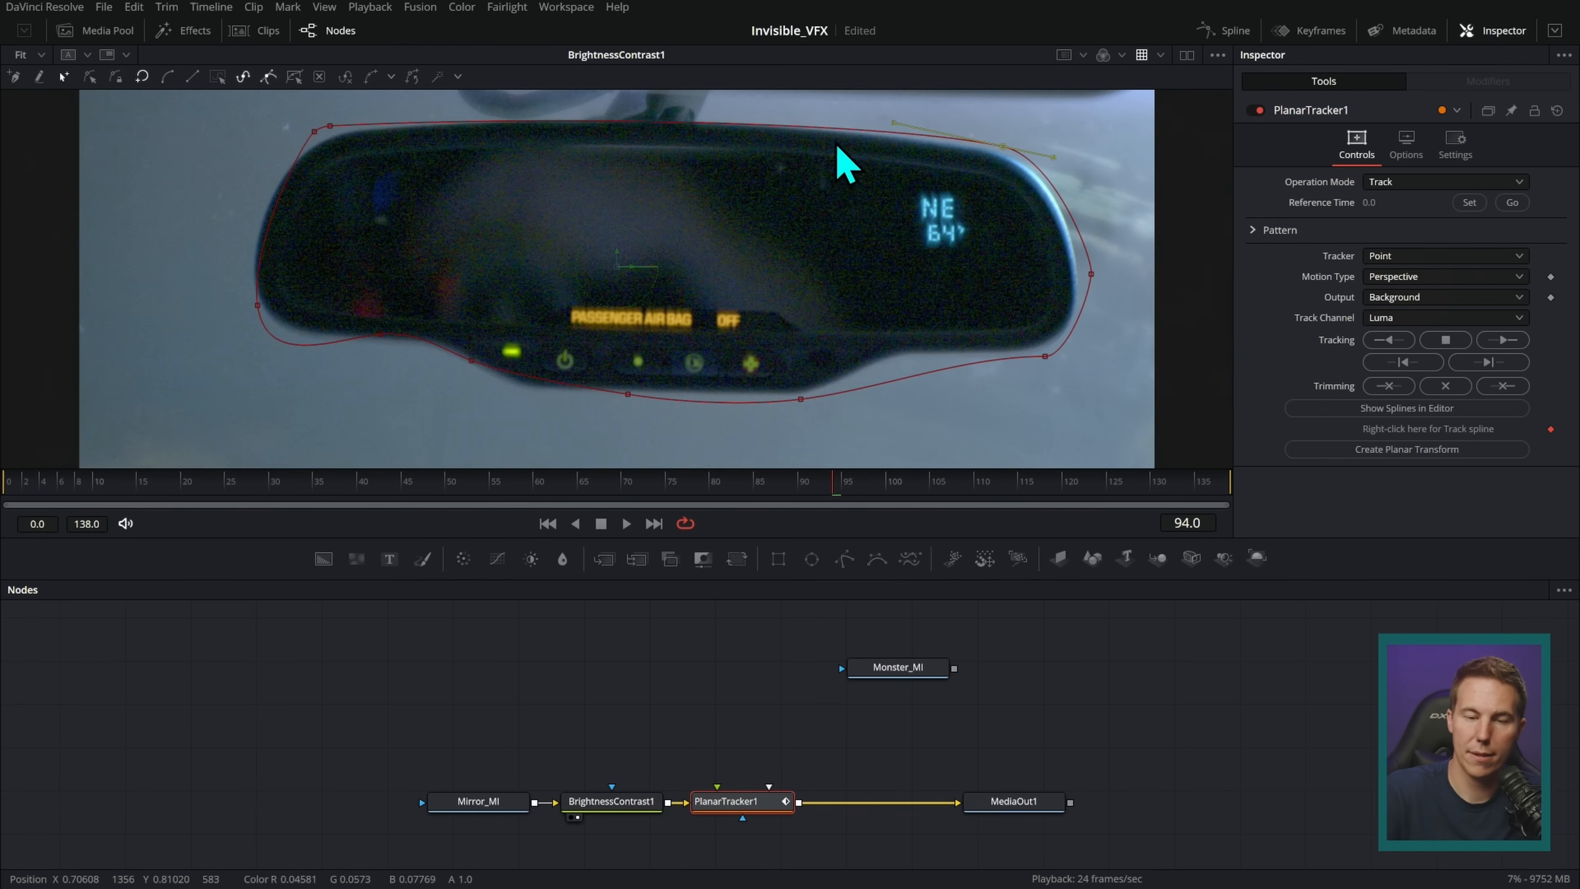
- Extend the tracking outline over the mirror's mounting stem and fit its lower edge to the housing with the buttons
scroll(647, 183, up, 3)
click(563, 204)
drag(616, 212, 666, 155)
scroll(961, 374, down, 2)
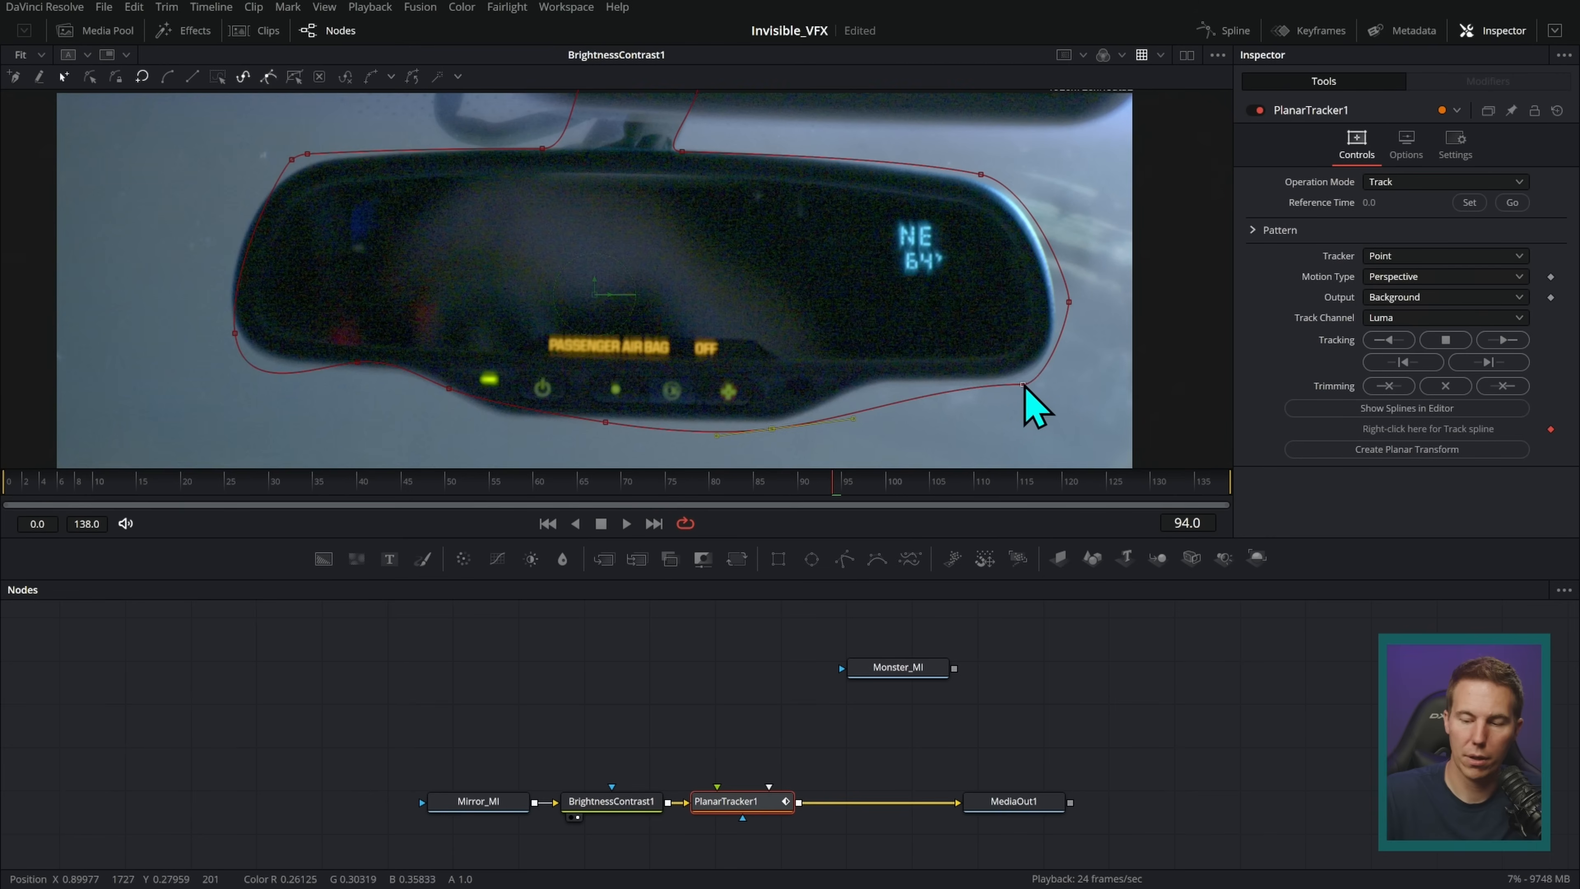
click(868, 393)
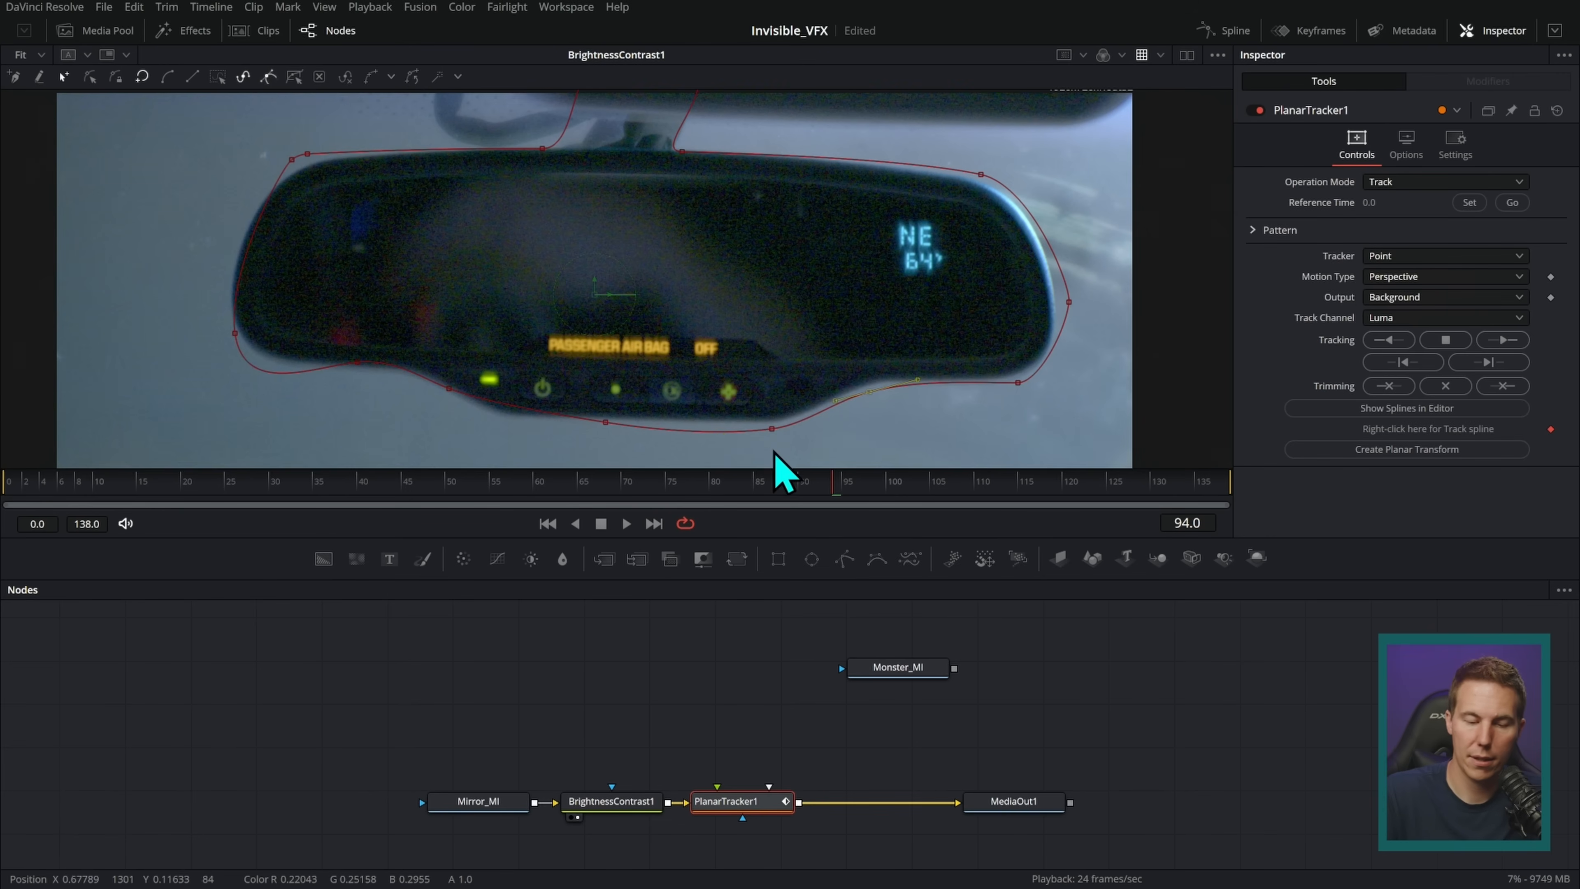
drag(449, 391, 469, 425)
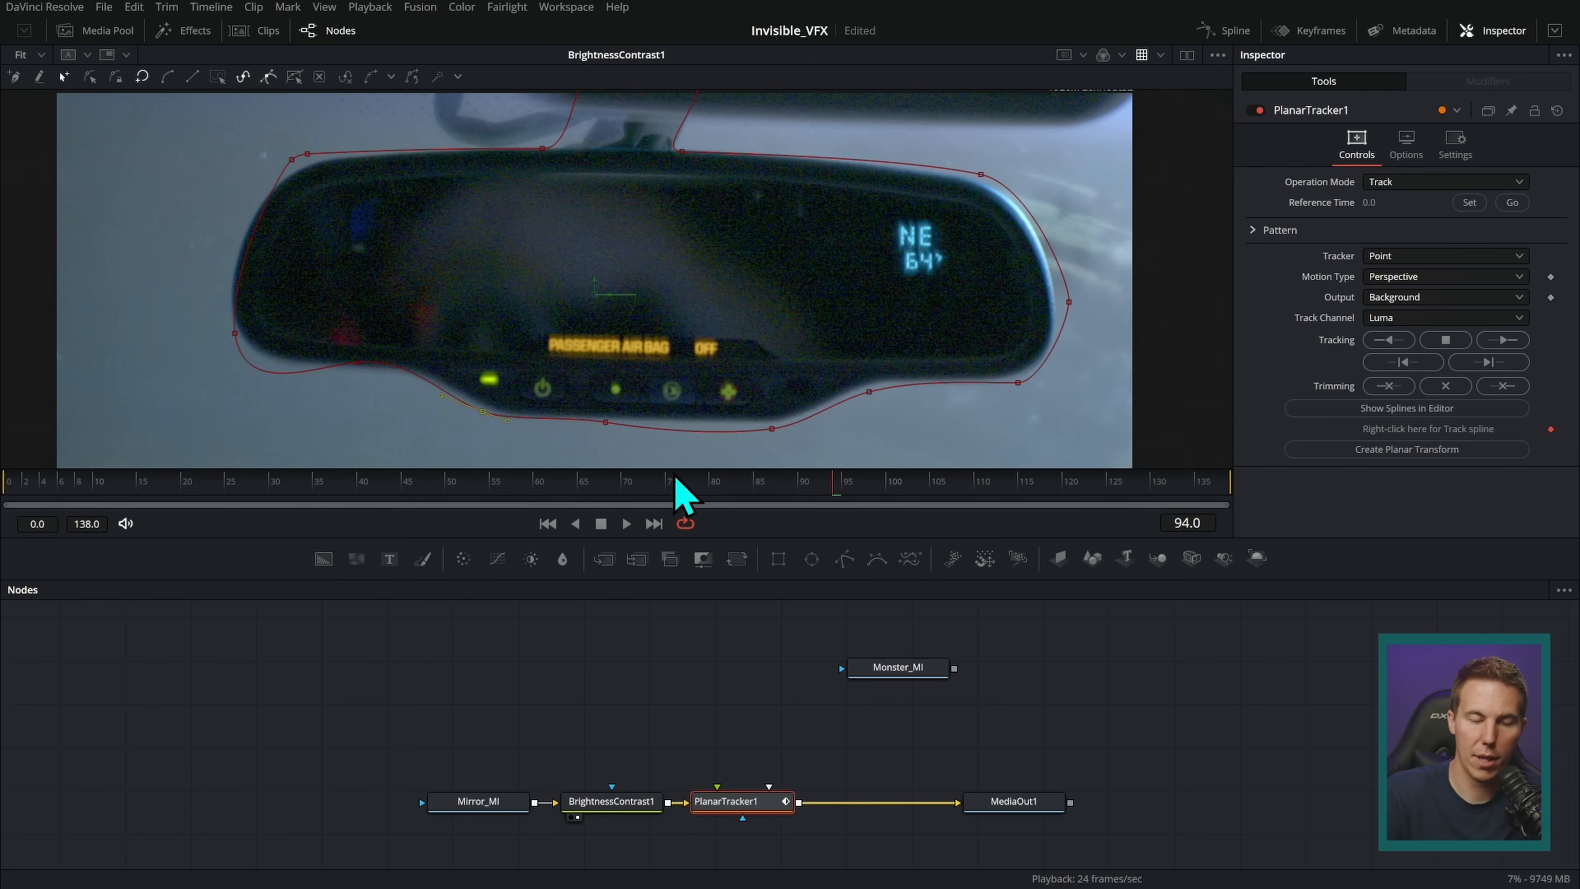
- Set the planar tracker's motion type to Translation, Rotation, Scale and its reference time to frame 94
click(1430, 277)
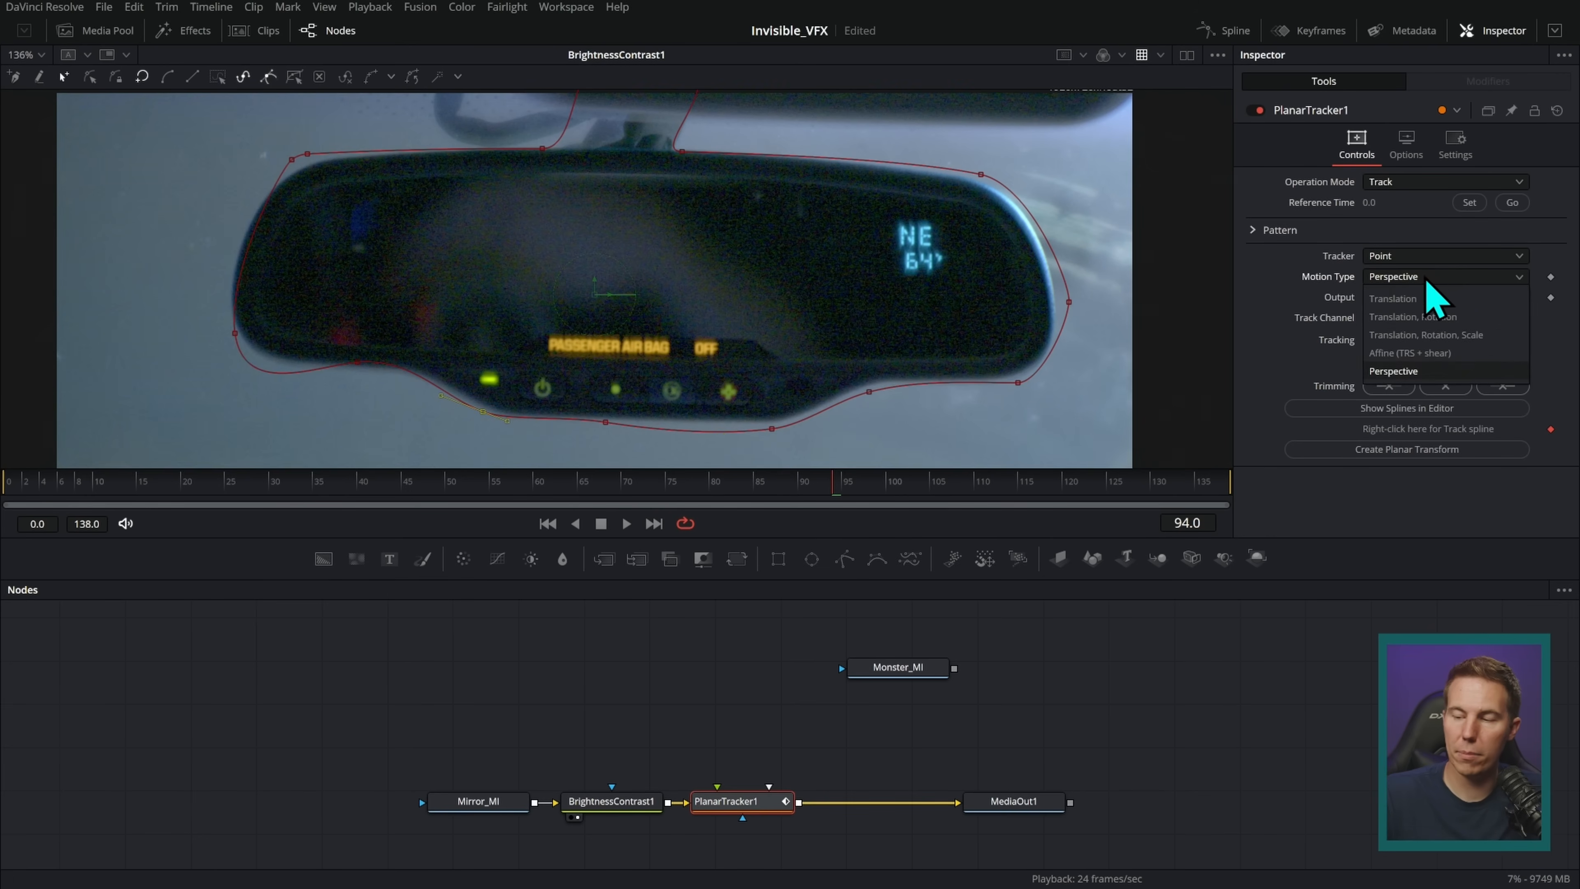
click(1448, 338)
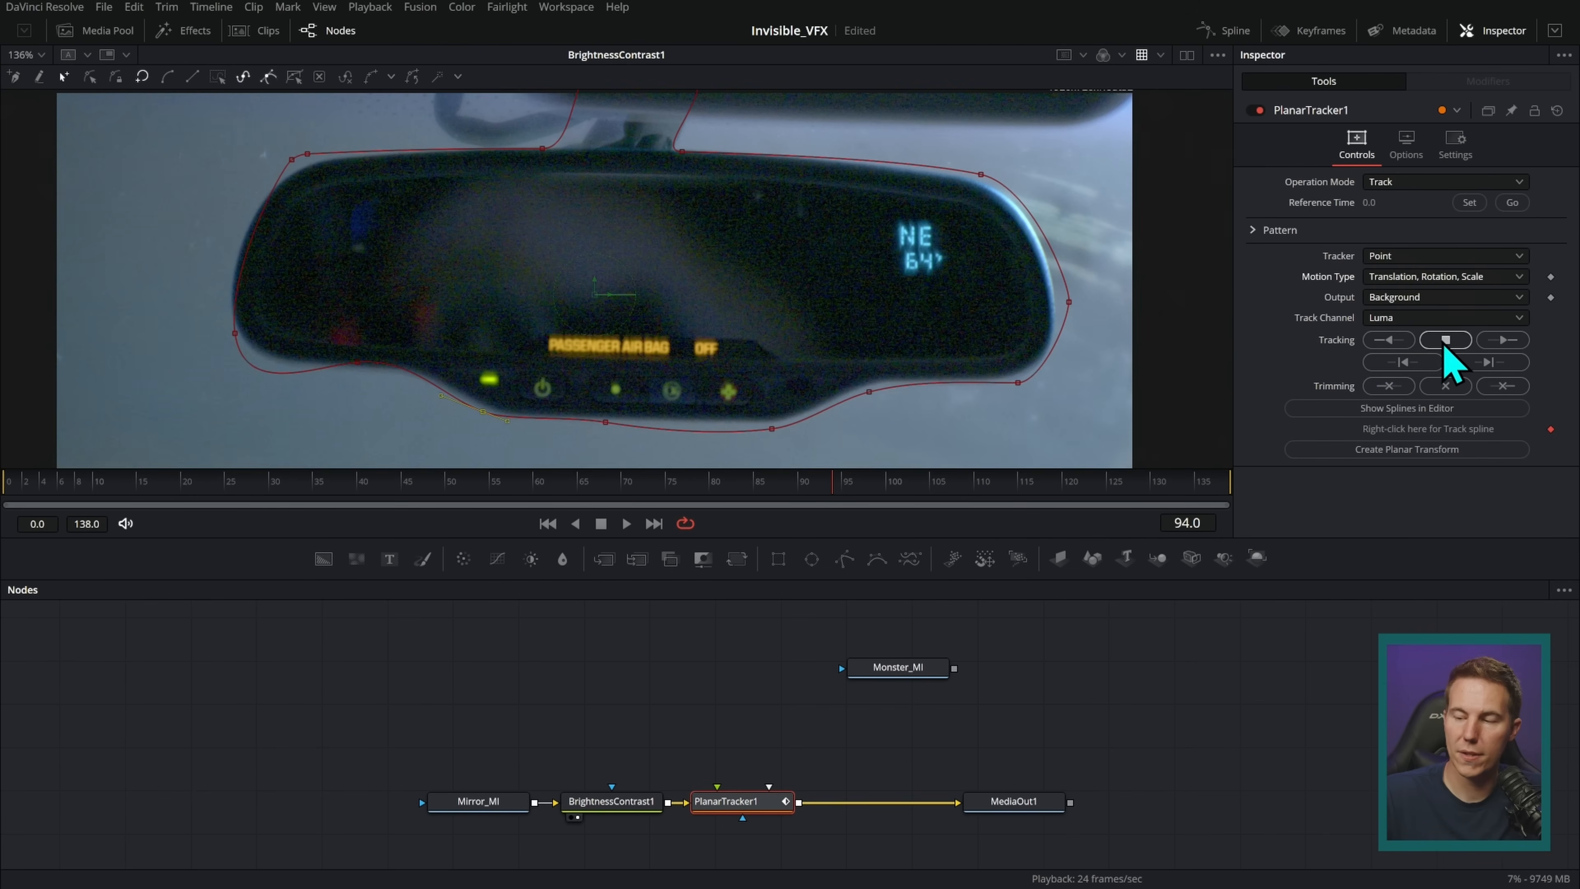
click(1469, 203)
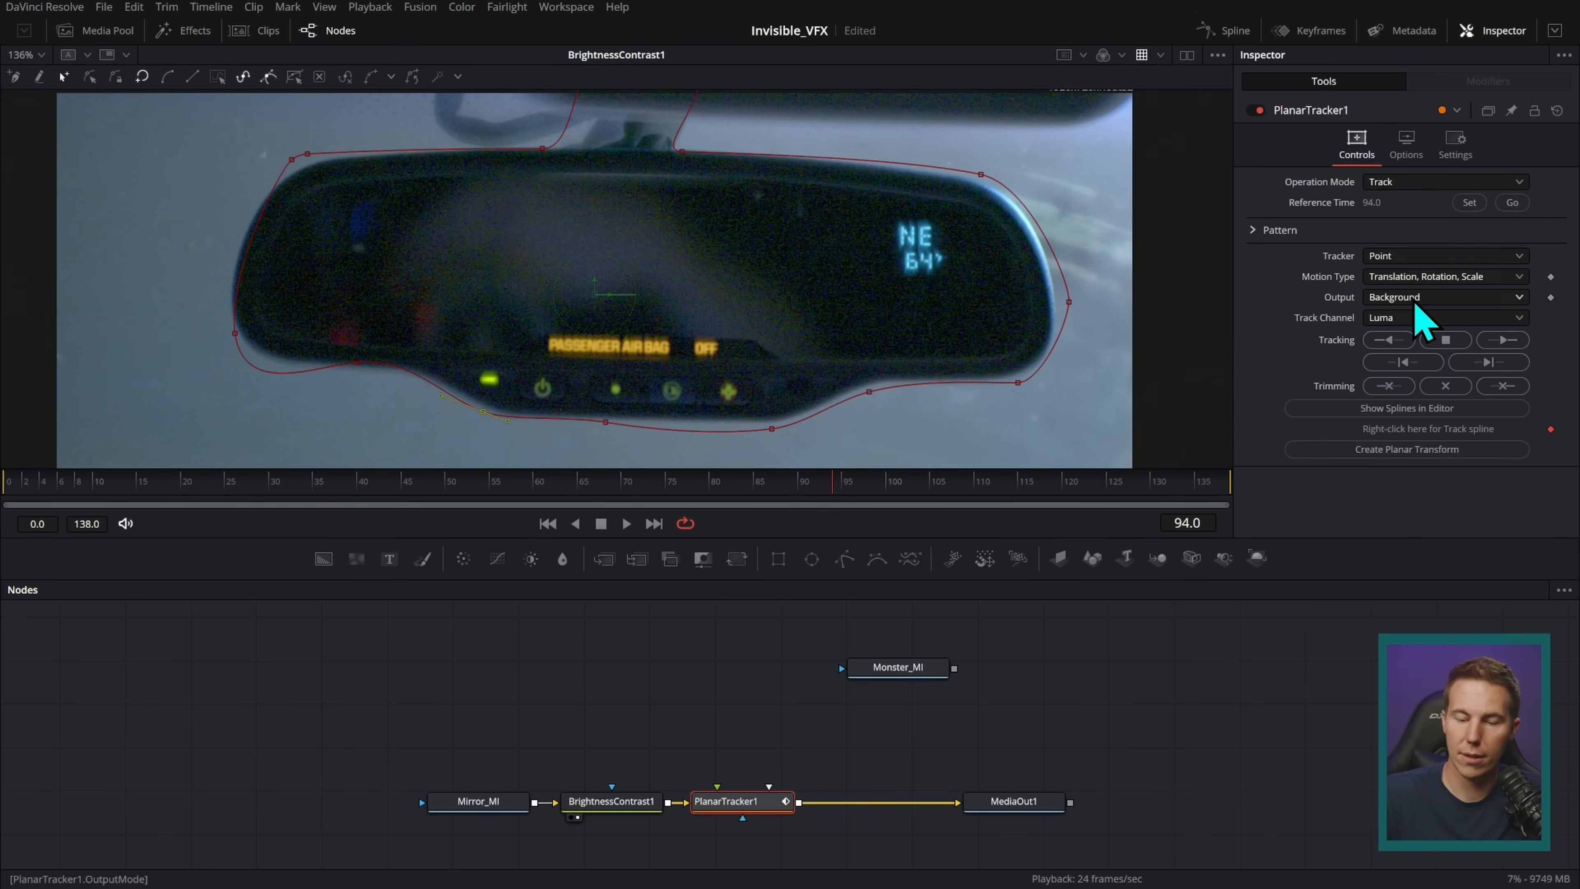
- Track the mirror forward to the clip's end, and from the reference frame backward to frame 0
click(1504, 341)
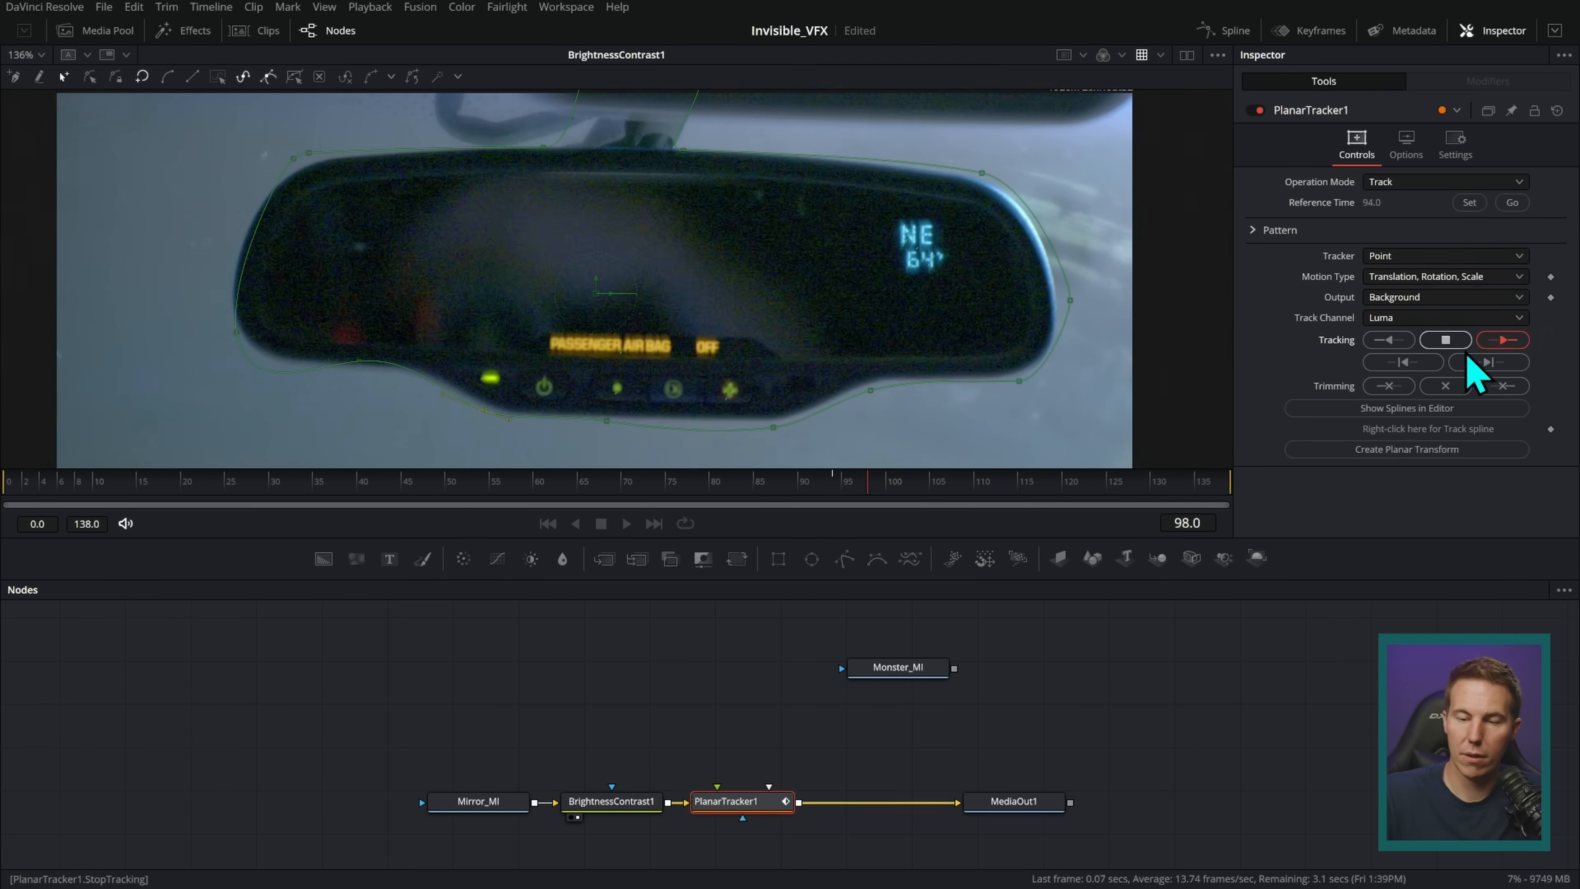
click(1512, 202)
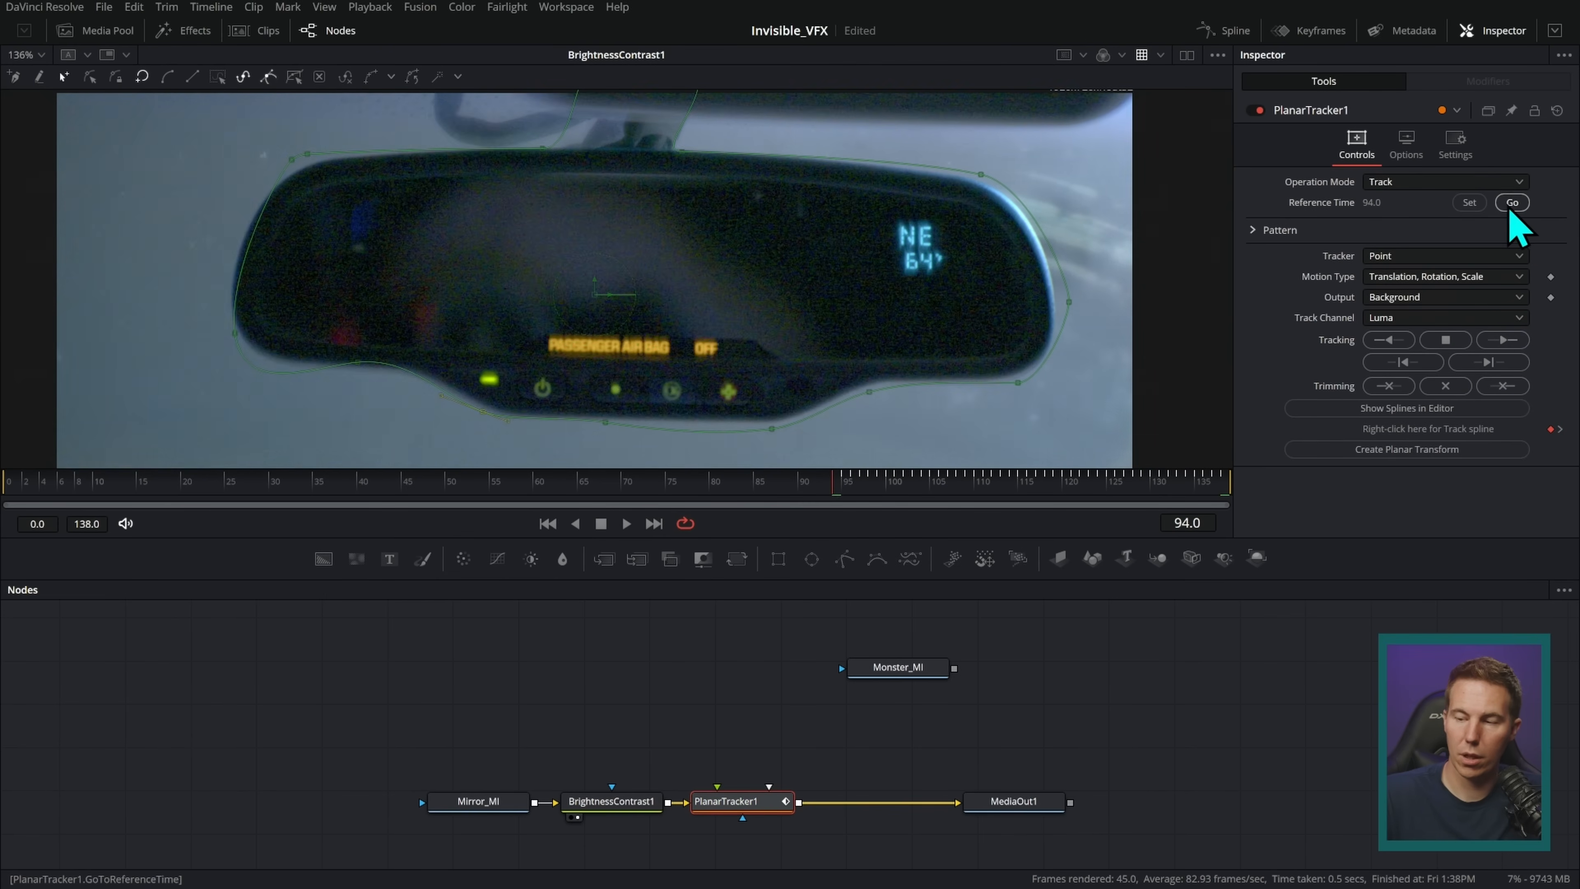
click(1389, 340)
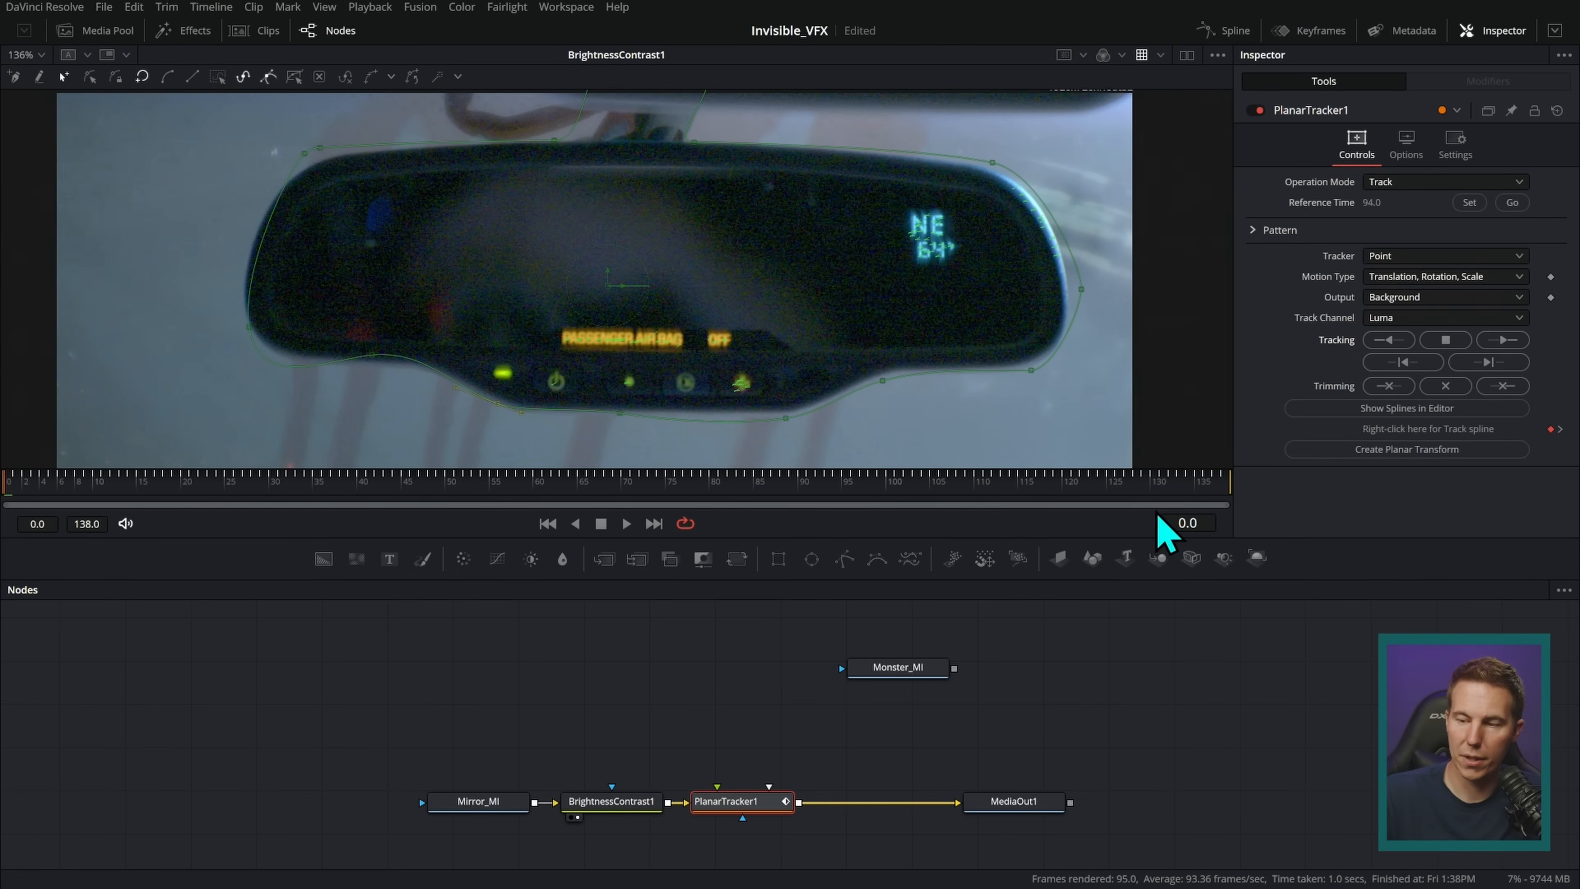
- Set PlanarTracker1's operation mode to Steady and play back its stabilized output in the viewer
click(1397, 185)
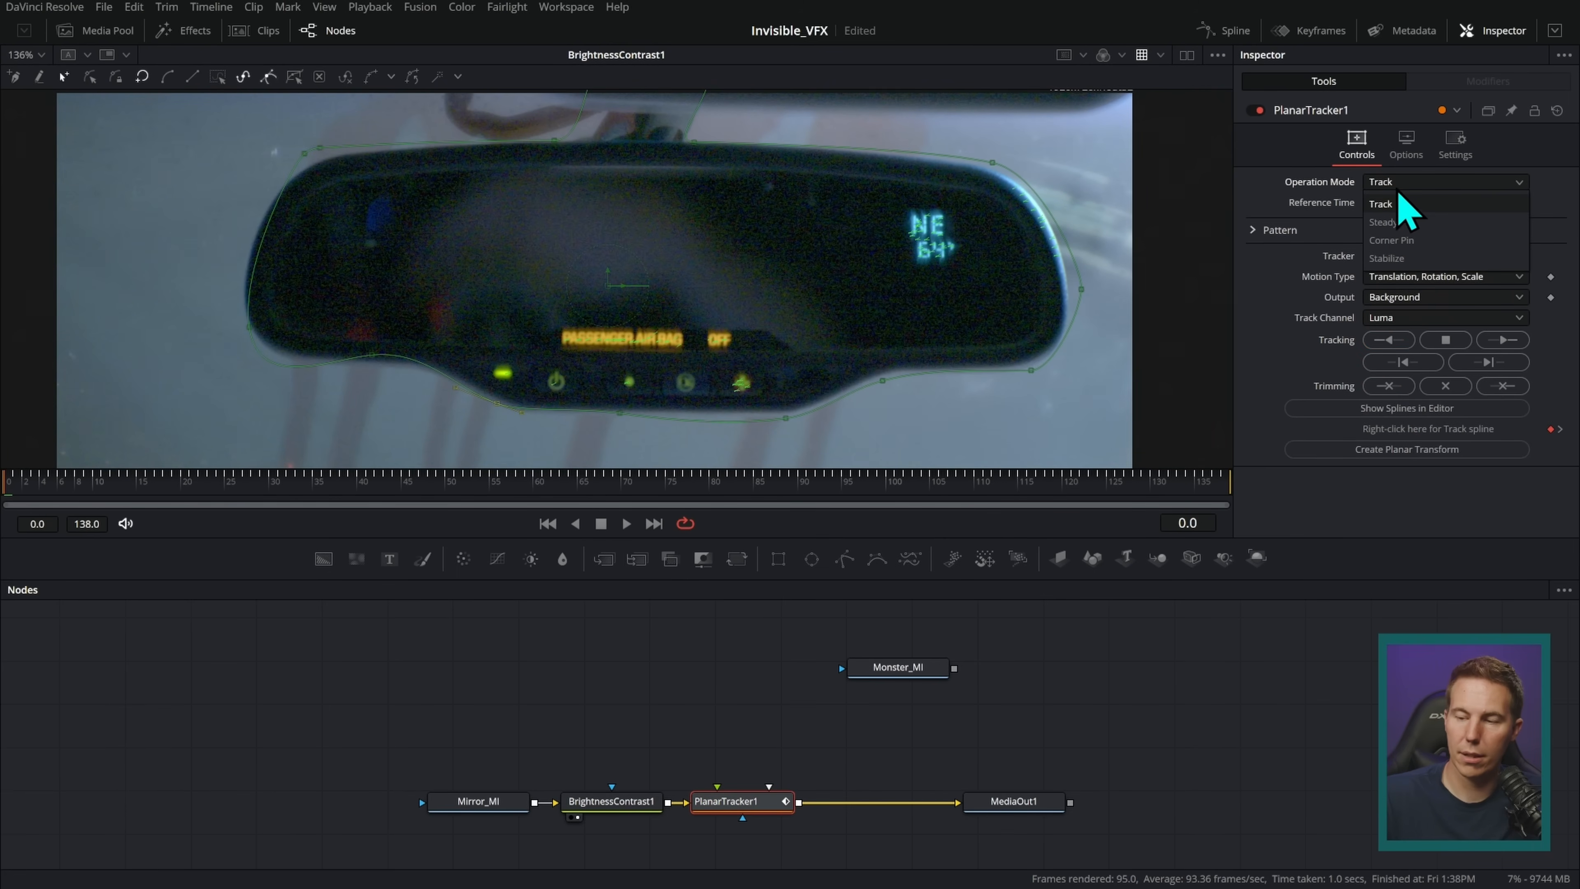
click(1405, 224)
click(626, 523)
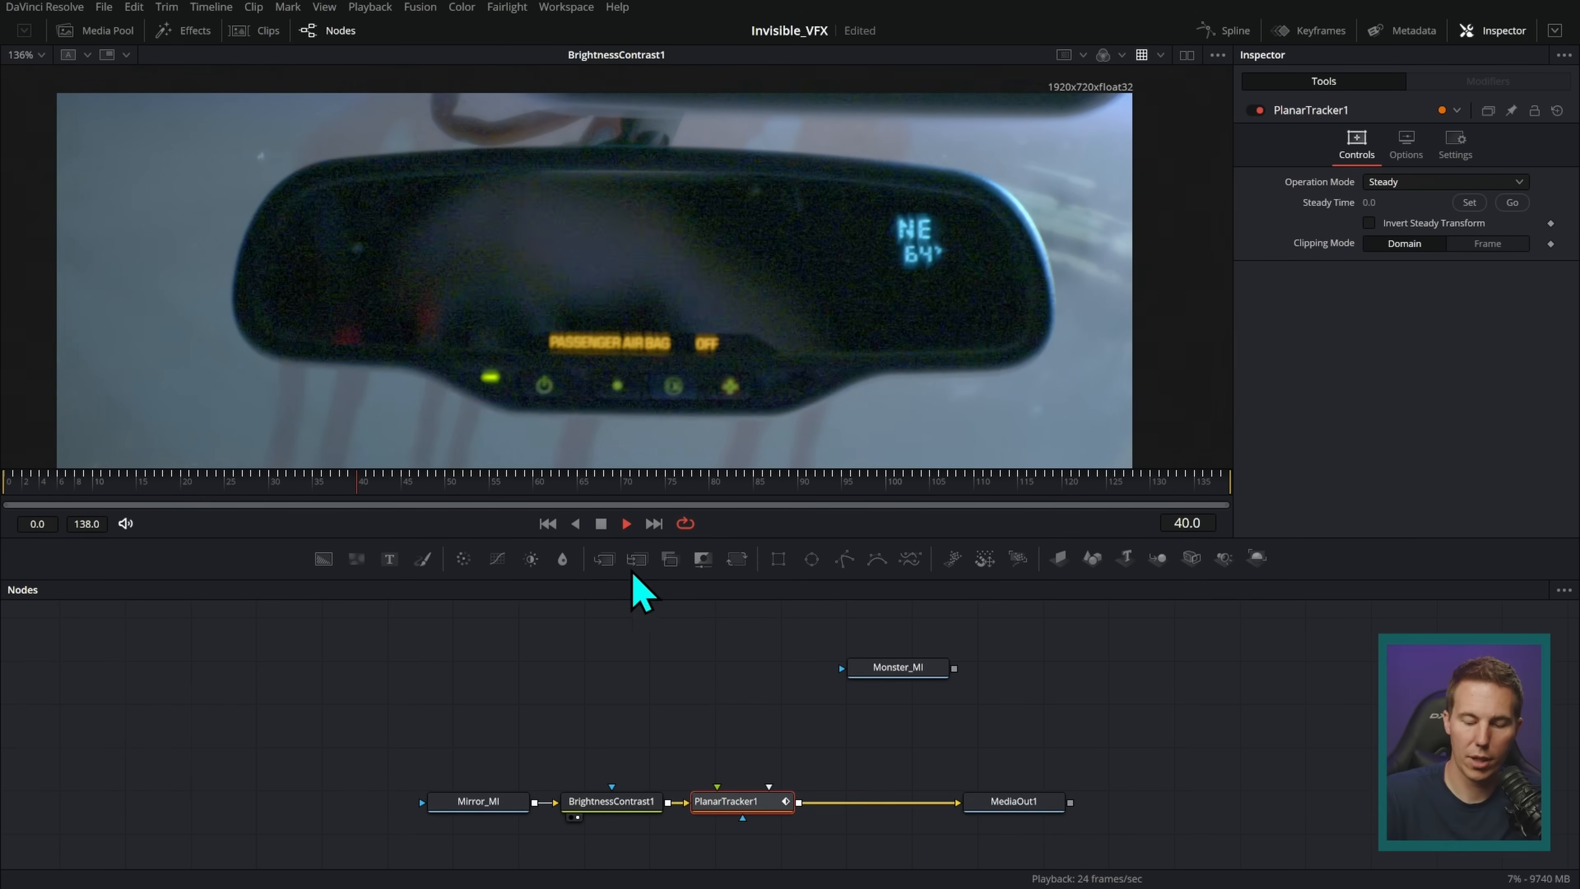
drag(752, 808, 846, 324)
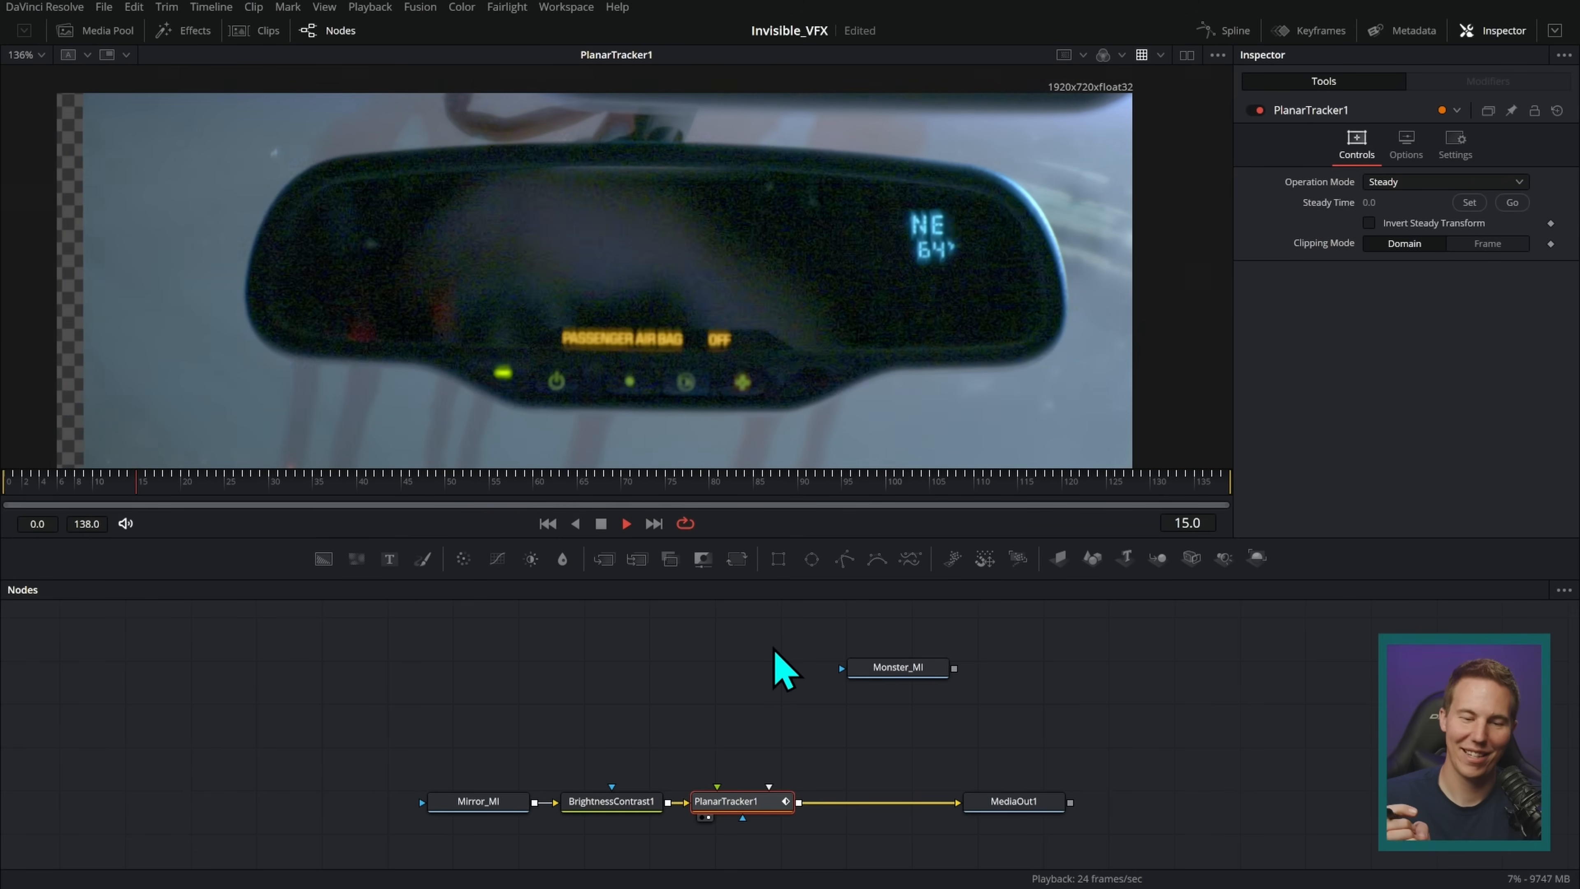
click(601, 523)
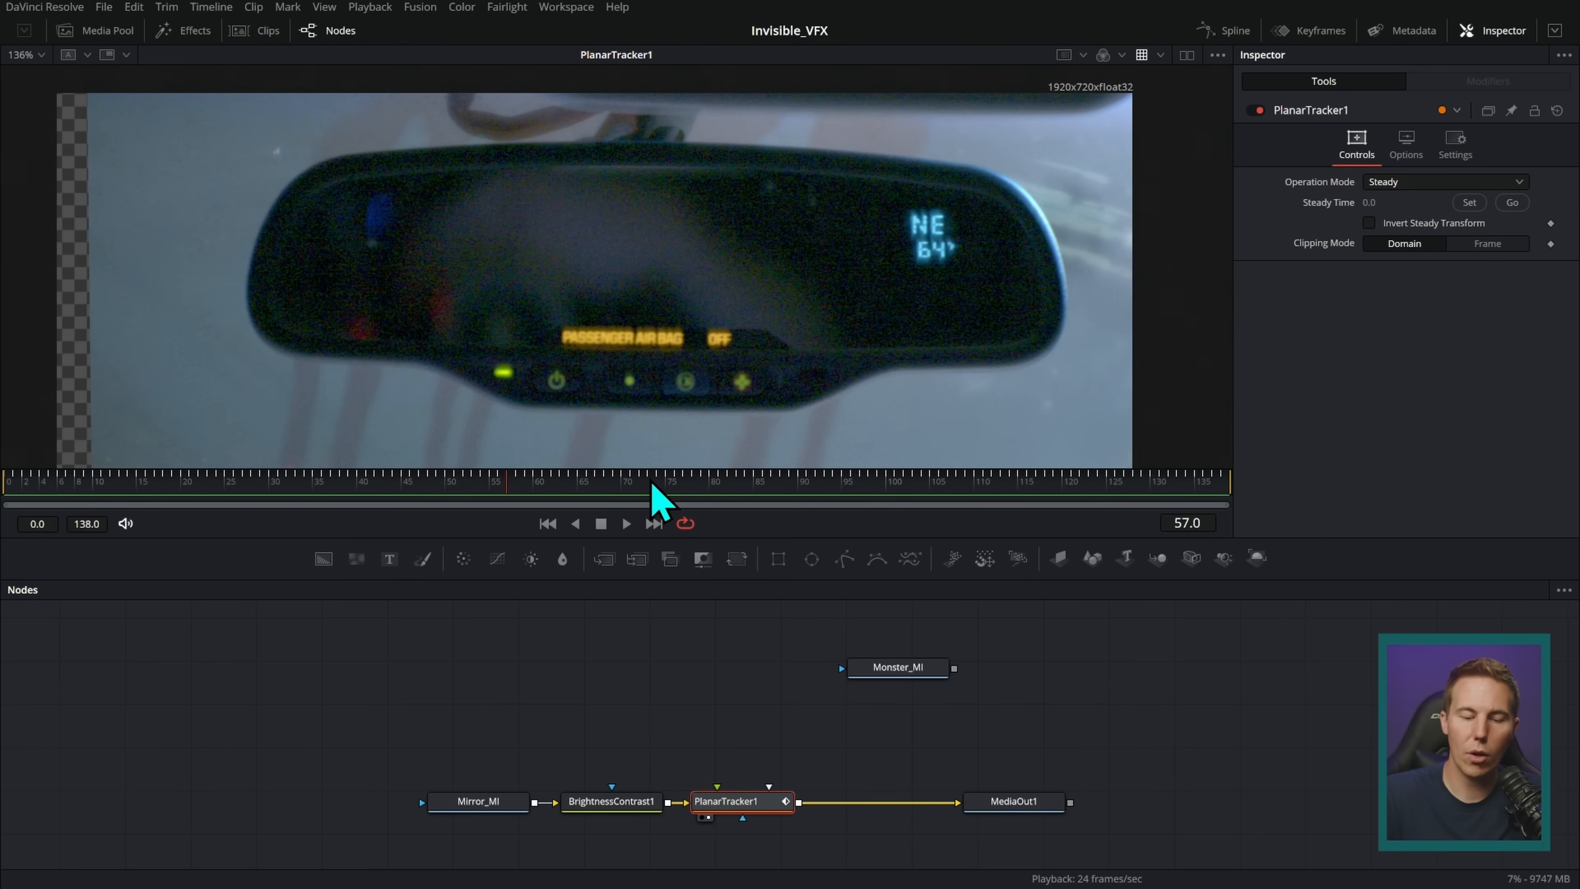
- Examine the stabilized mirror's curved end and edges for sliding by scrubbing around frame 49 and playing back close up
drag(498, 493, 423, 492)
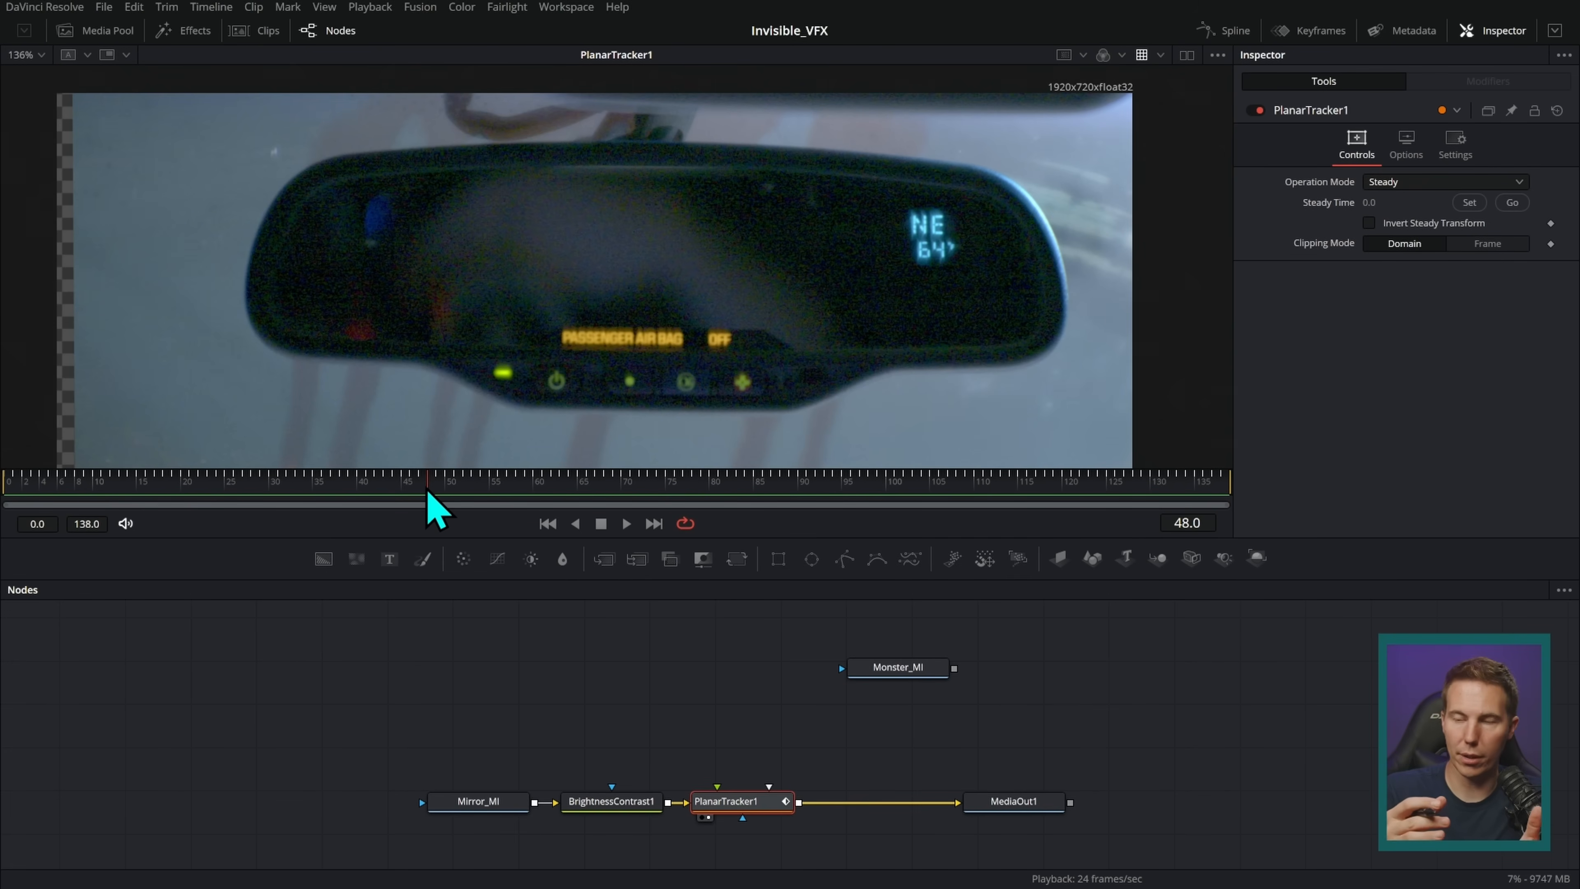
drag(428, 492, 447, 494)
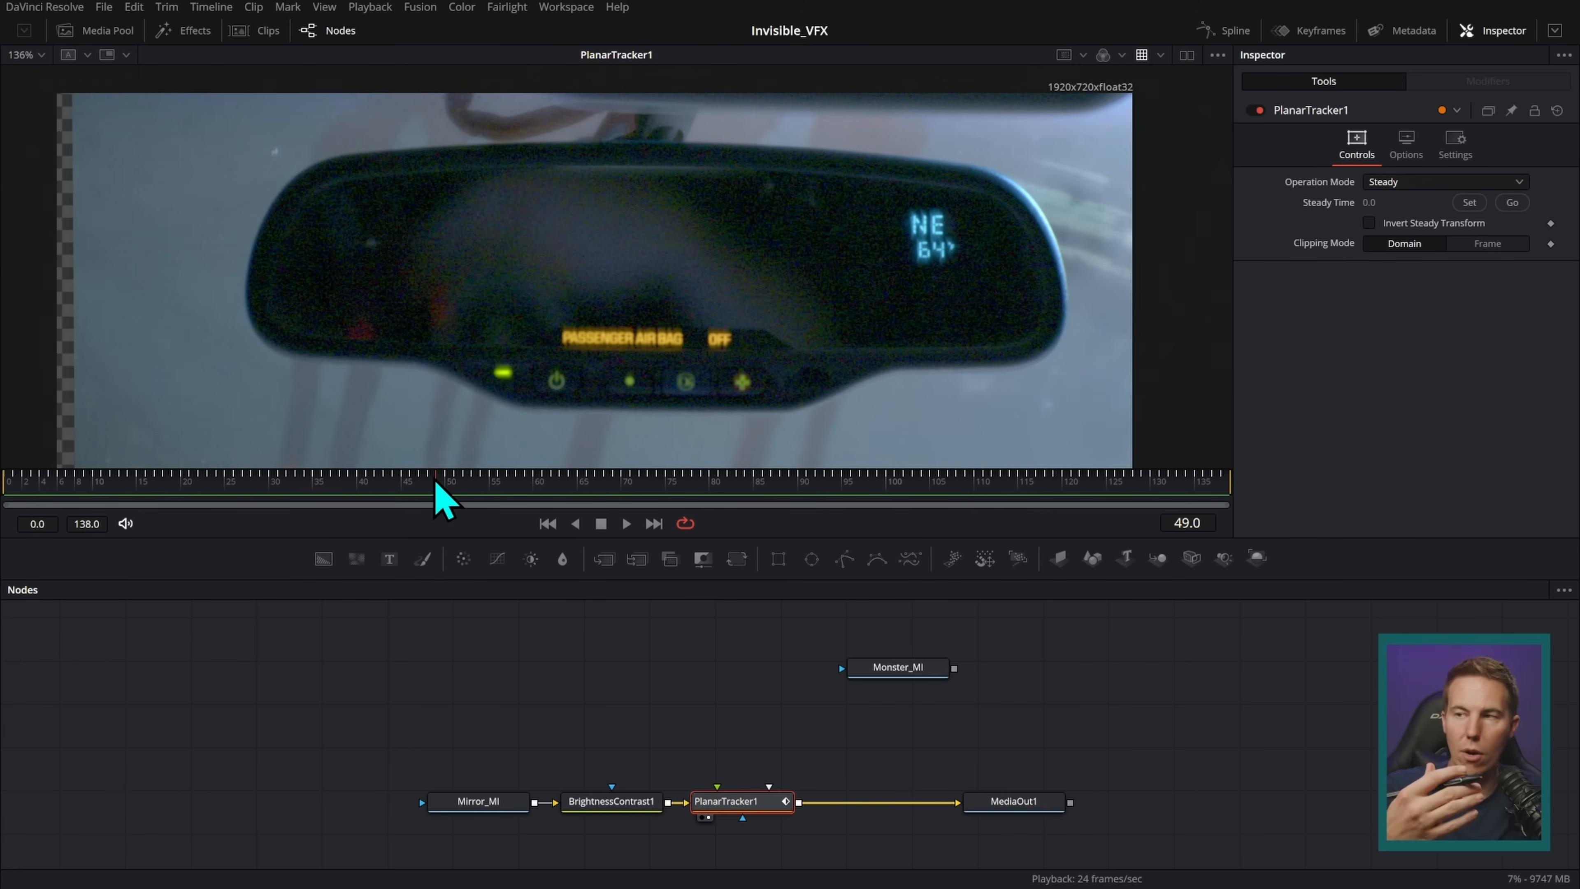
key(space)
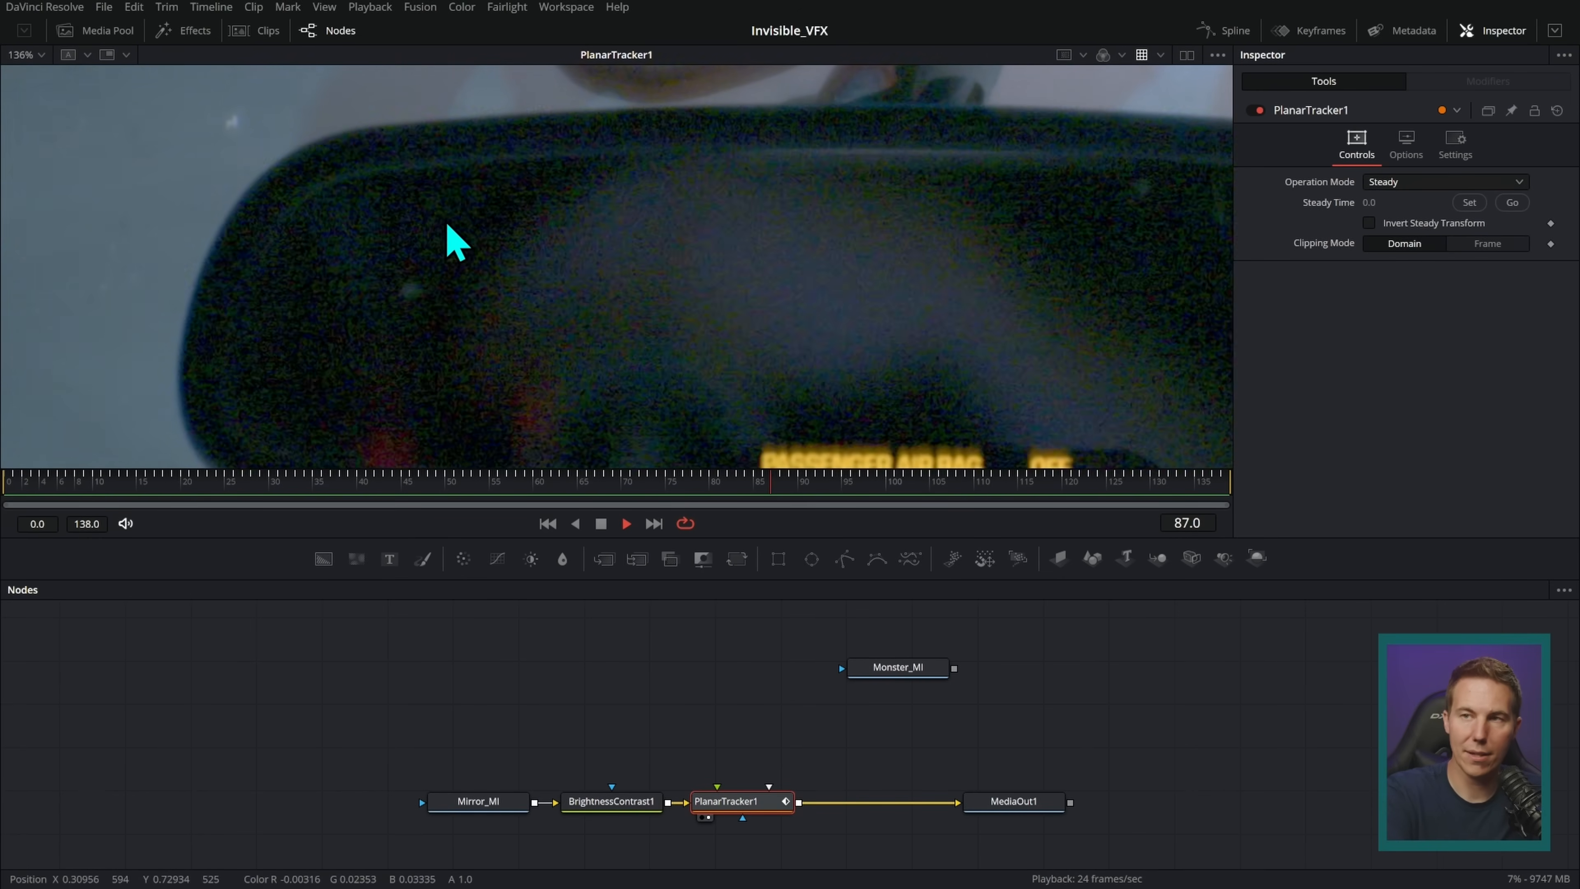
key(space)
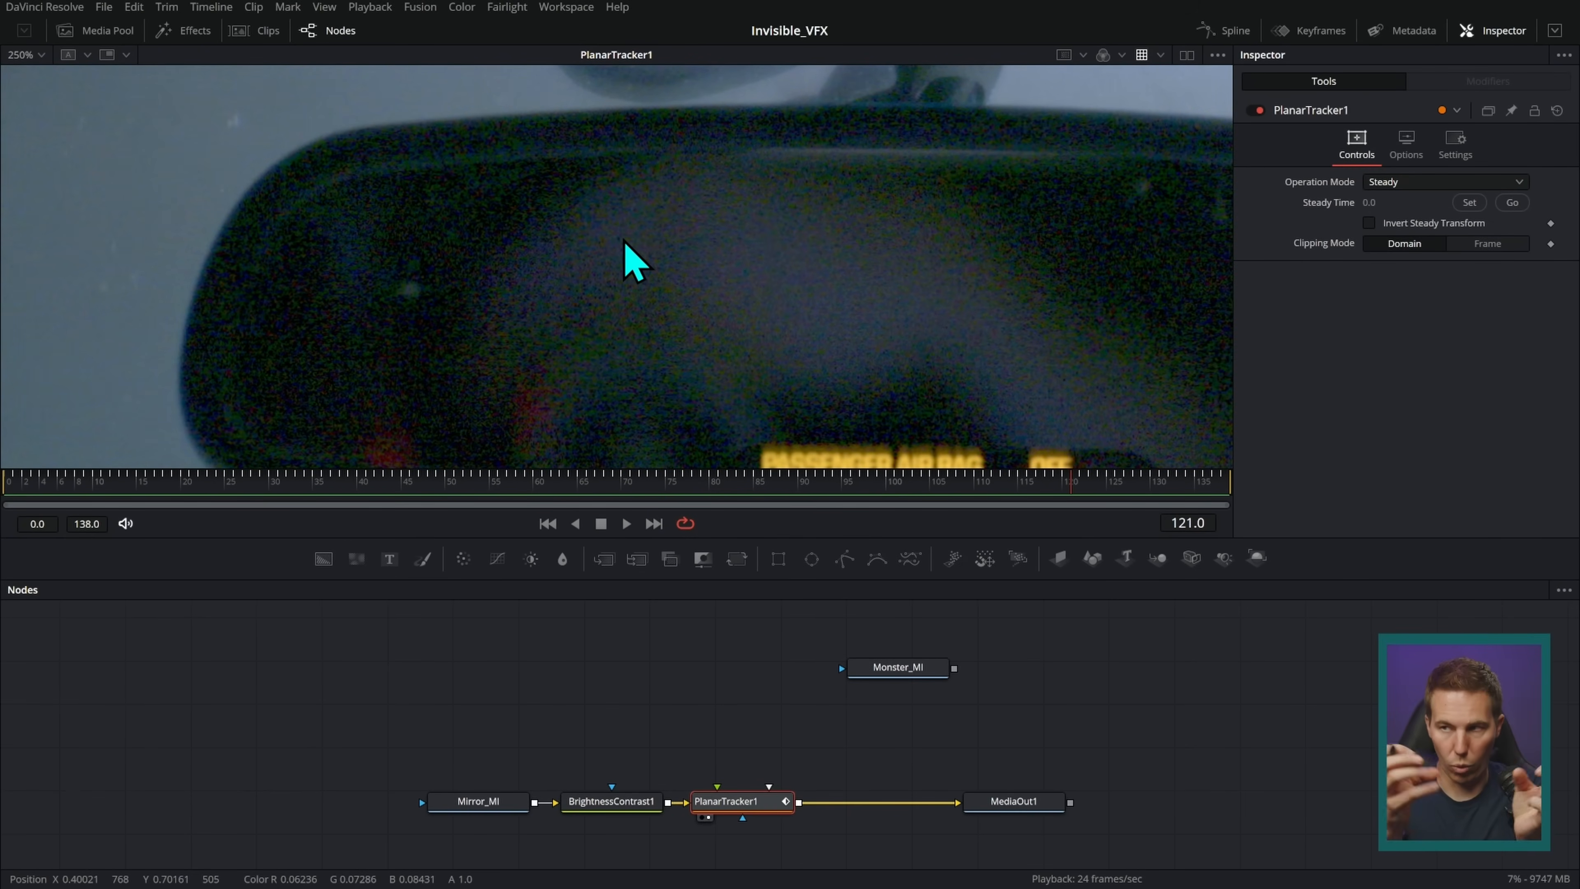
scroll(784, 349, down, 3)
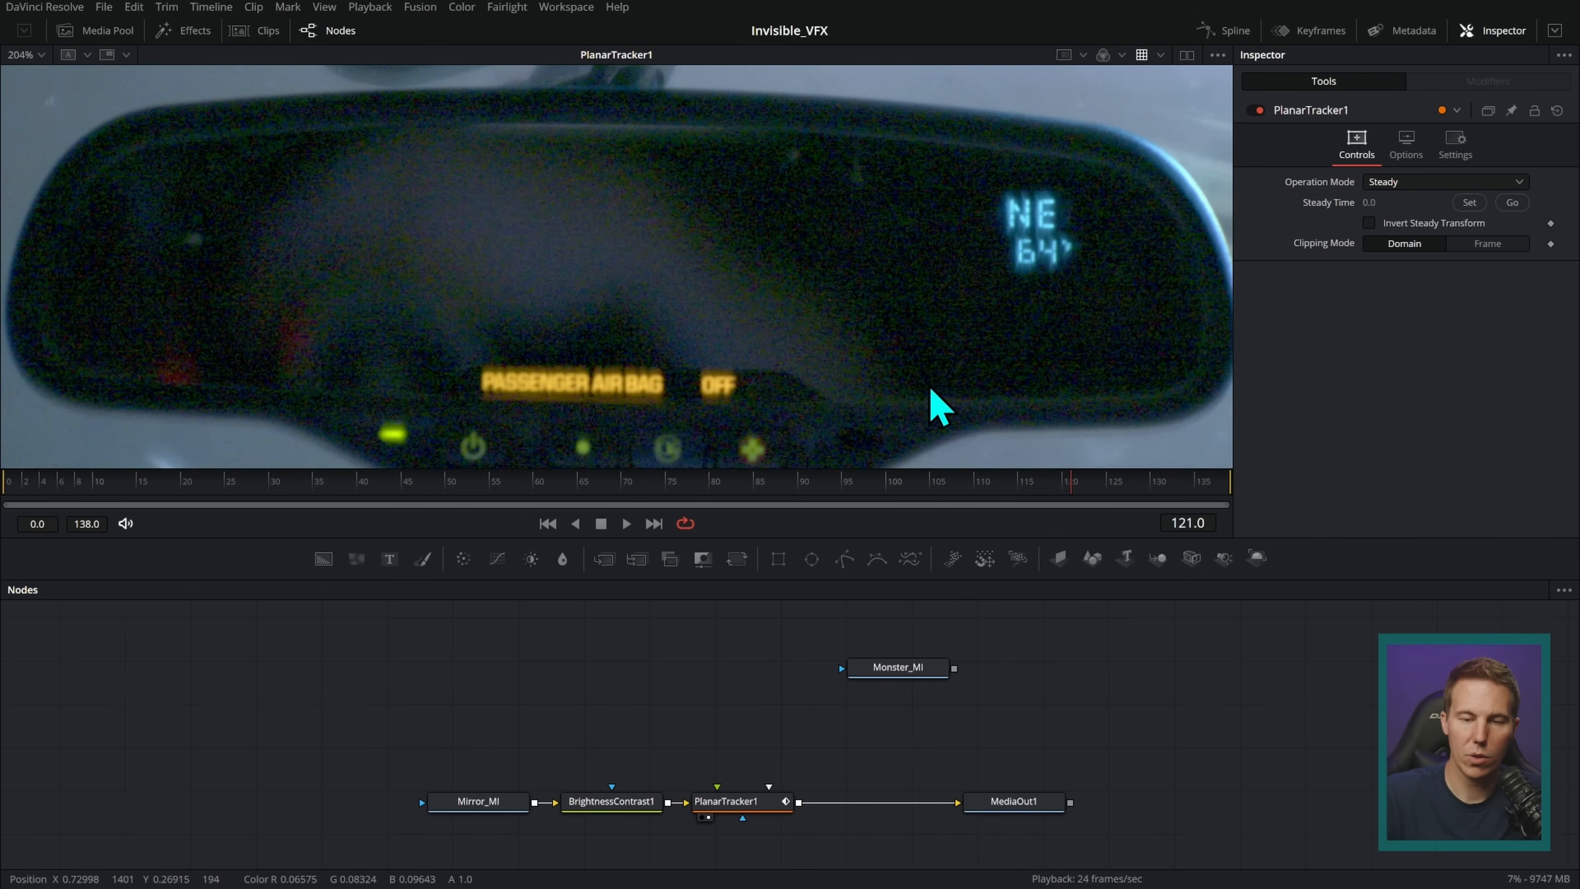
- Return PlanarTracker1 to Track mode and take it out of the node chain
click(1437, 181)
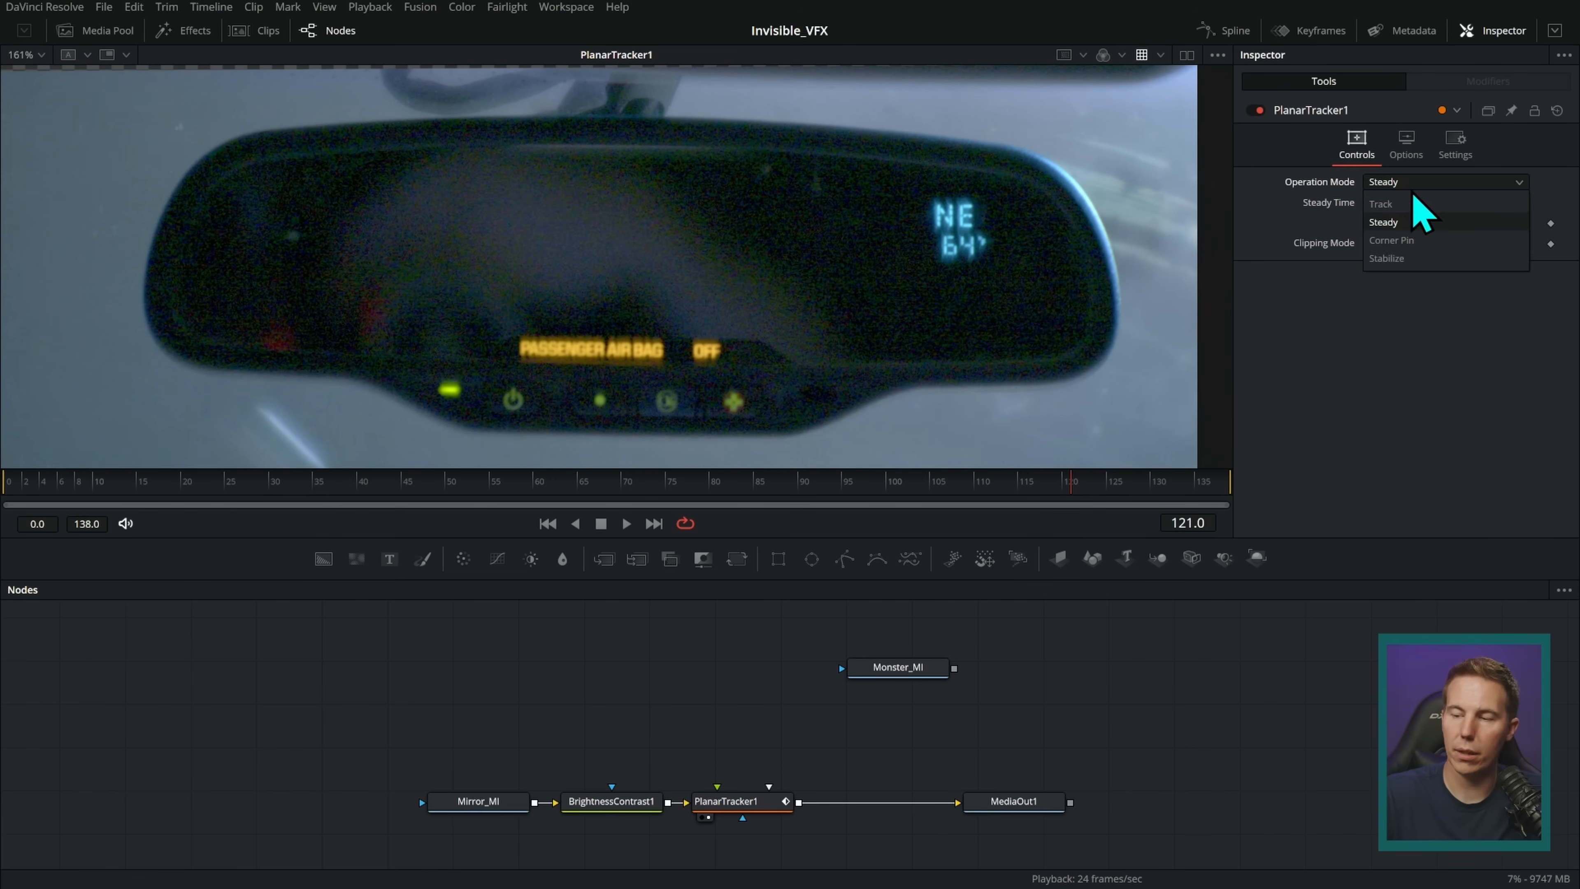
click(1412, 196)
drag(772, 802, 774, 756)
- Add a second Planar Tracker after BrightnessContrast1 and show its output in the viewer
click(628, 804)
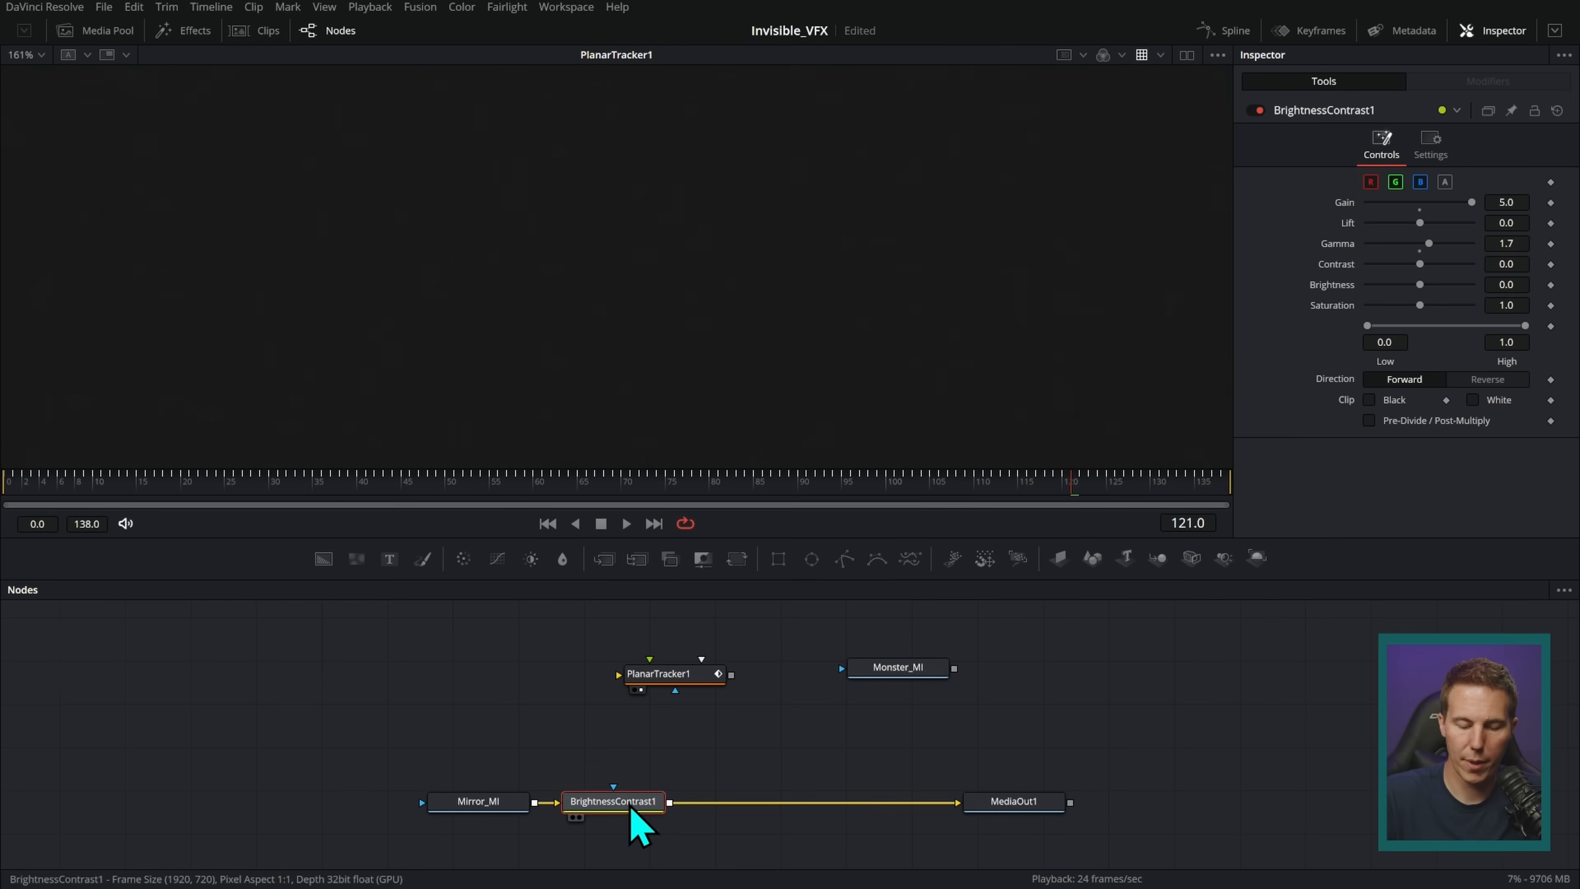
key(shift+space)
text(plan)
key(Return)
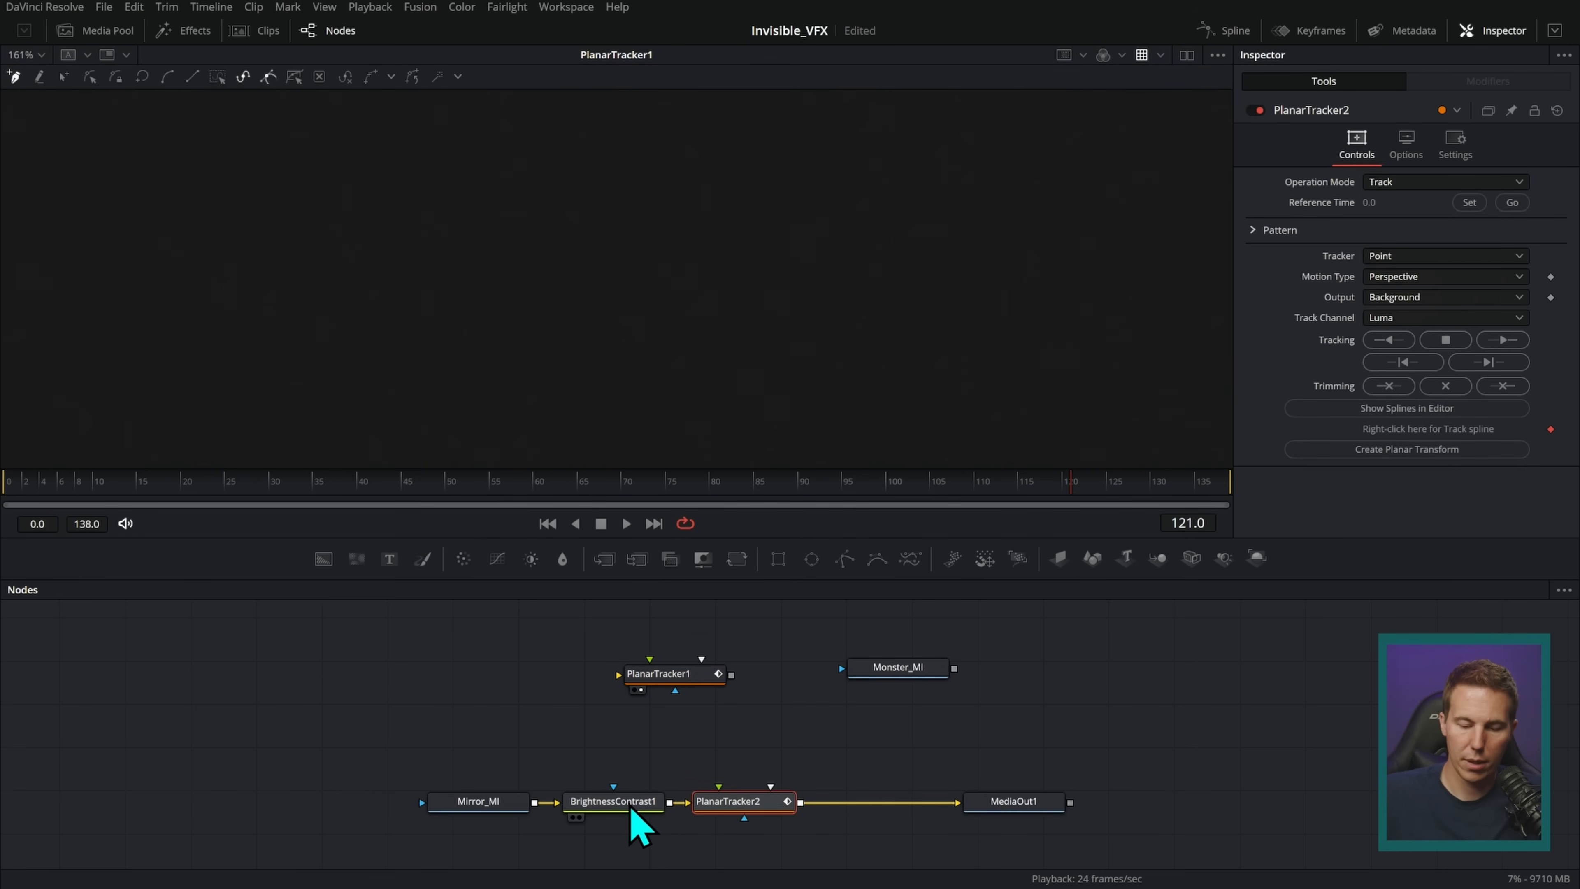
key(1)
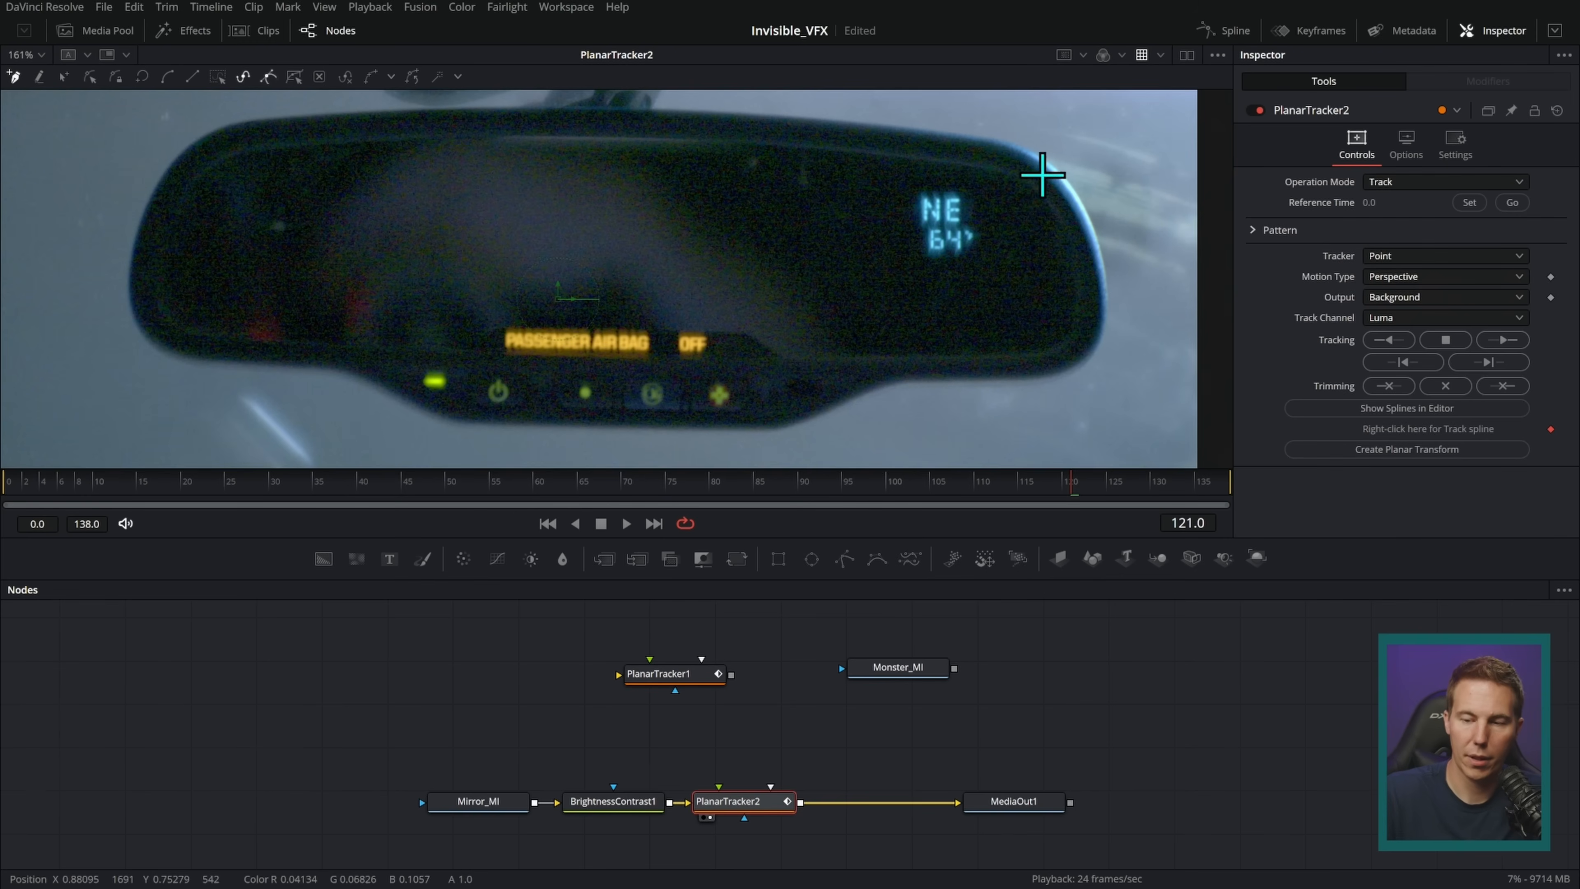
- Outline the whole mirror housing with a closed tracking shape at frame 121
click(1105, 303)
click(919, 375)
click(584, 428)
click(420, 401)
click(323, 366)
click(148, 340)
click(165, 173)
click(395, 109)
click(759, 111)
click(1050, 168)
- Using Perspective motion and frame 121 as reference time, track the mirror forward to the clip's end and backward to frame 0
click(1371, 280)
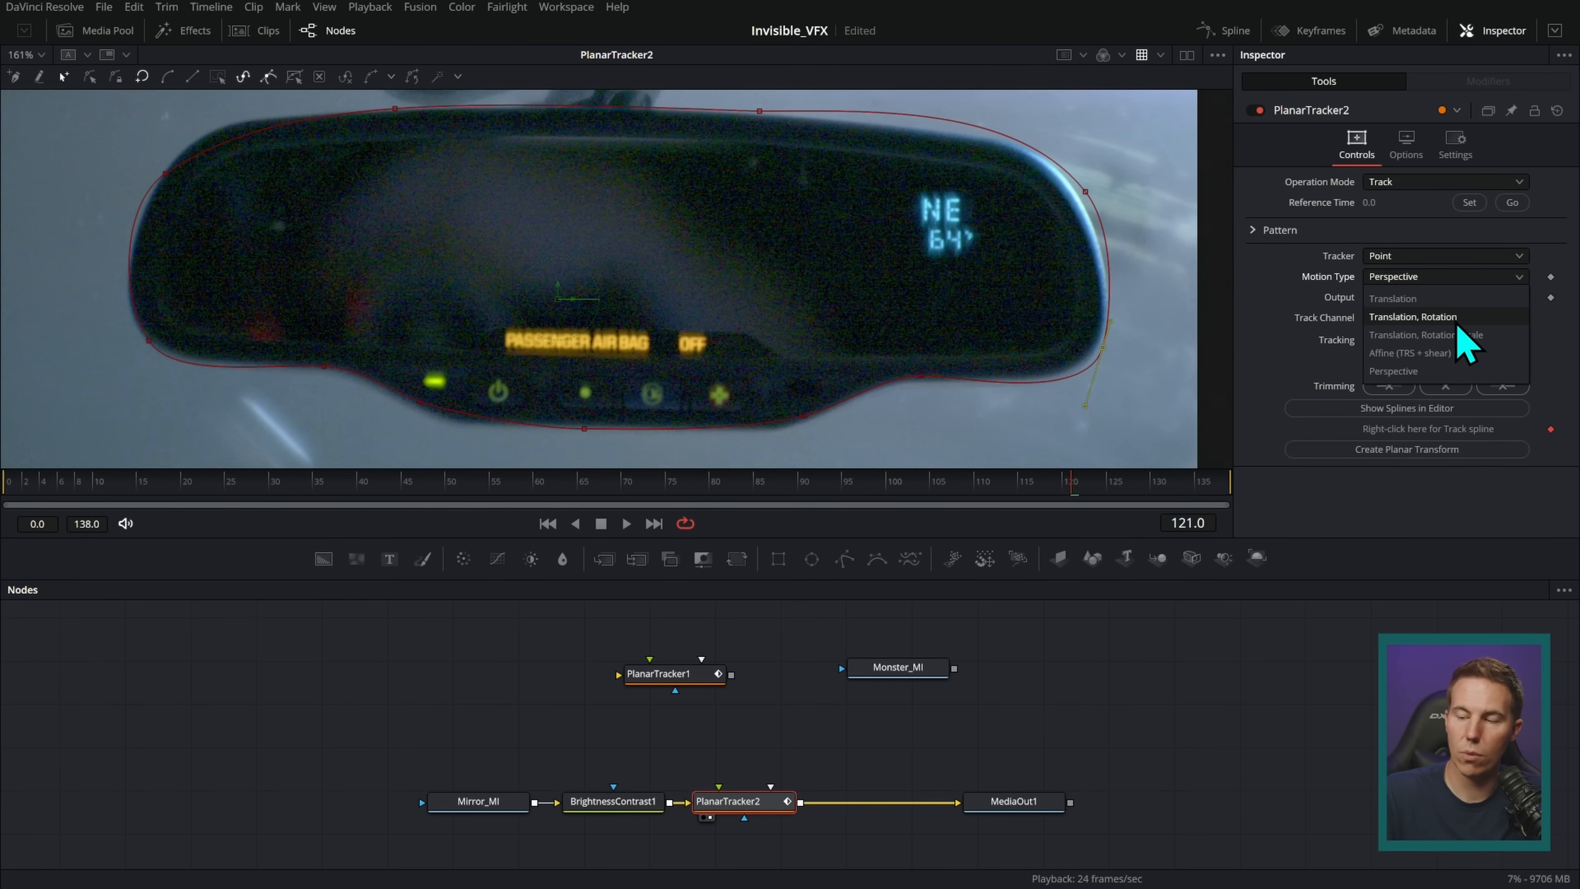
click(1409, 281)
click(1476, 208)
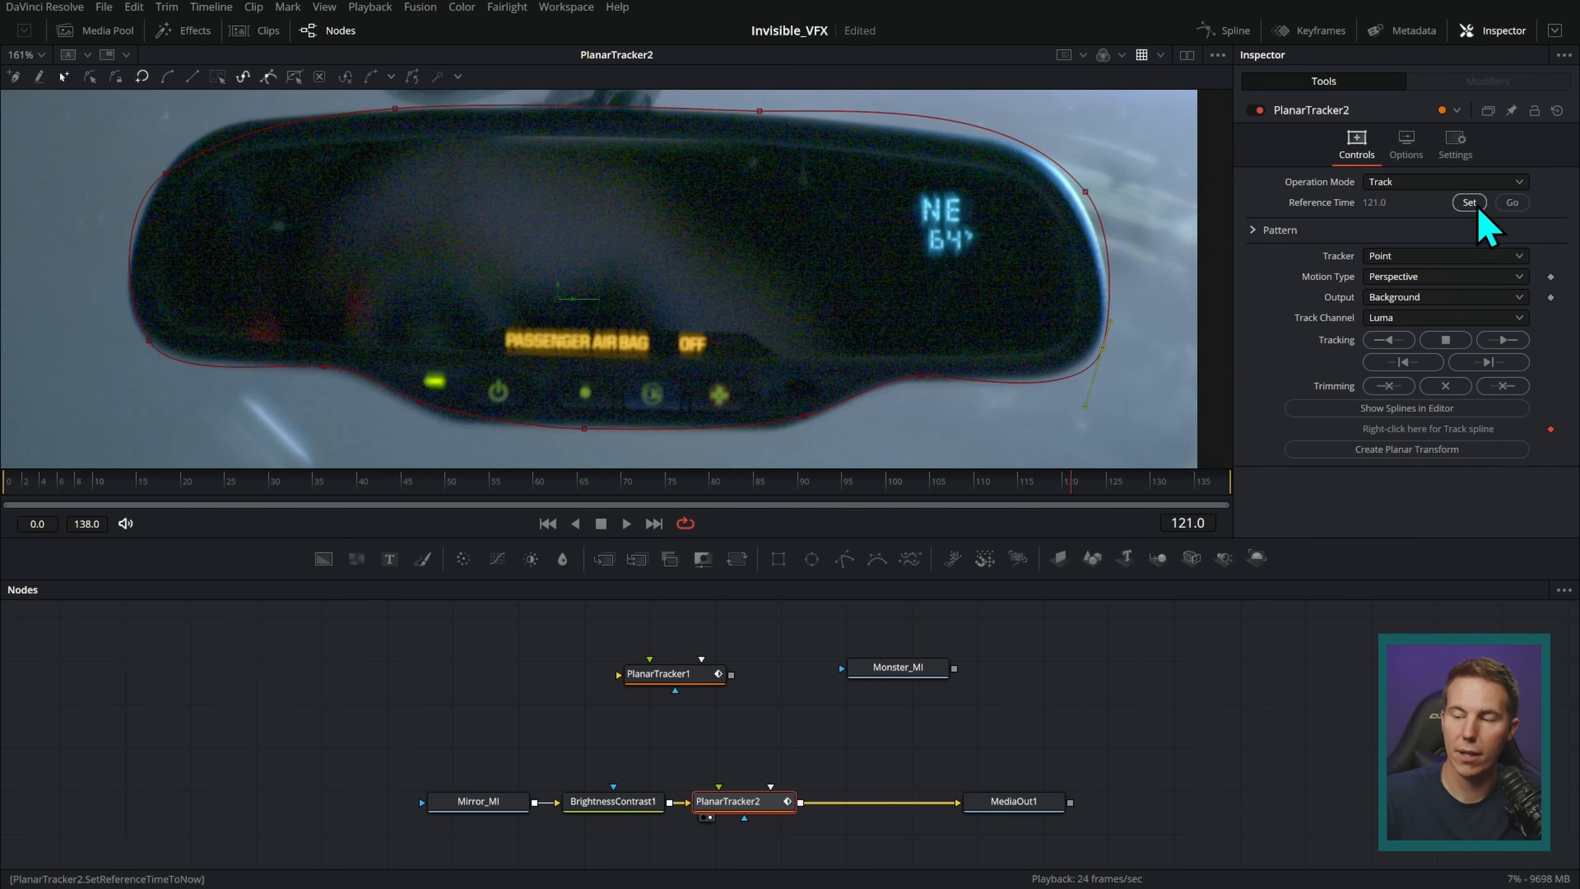
click(1504, 340)
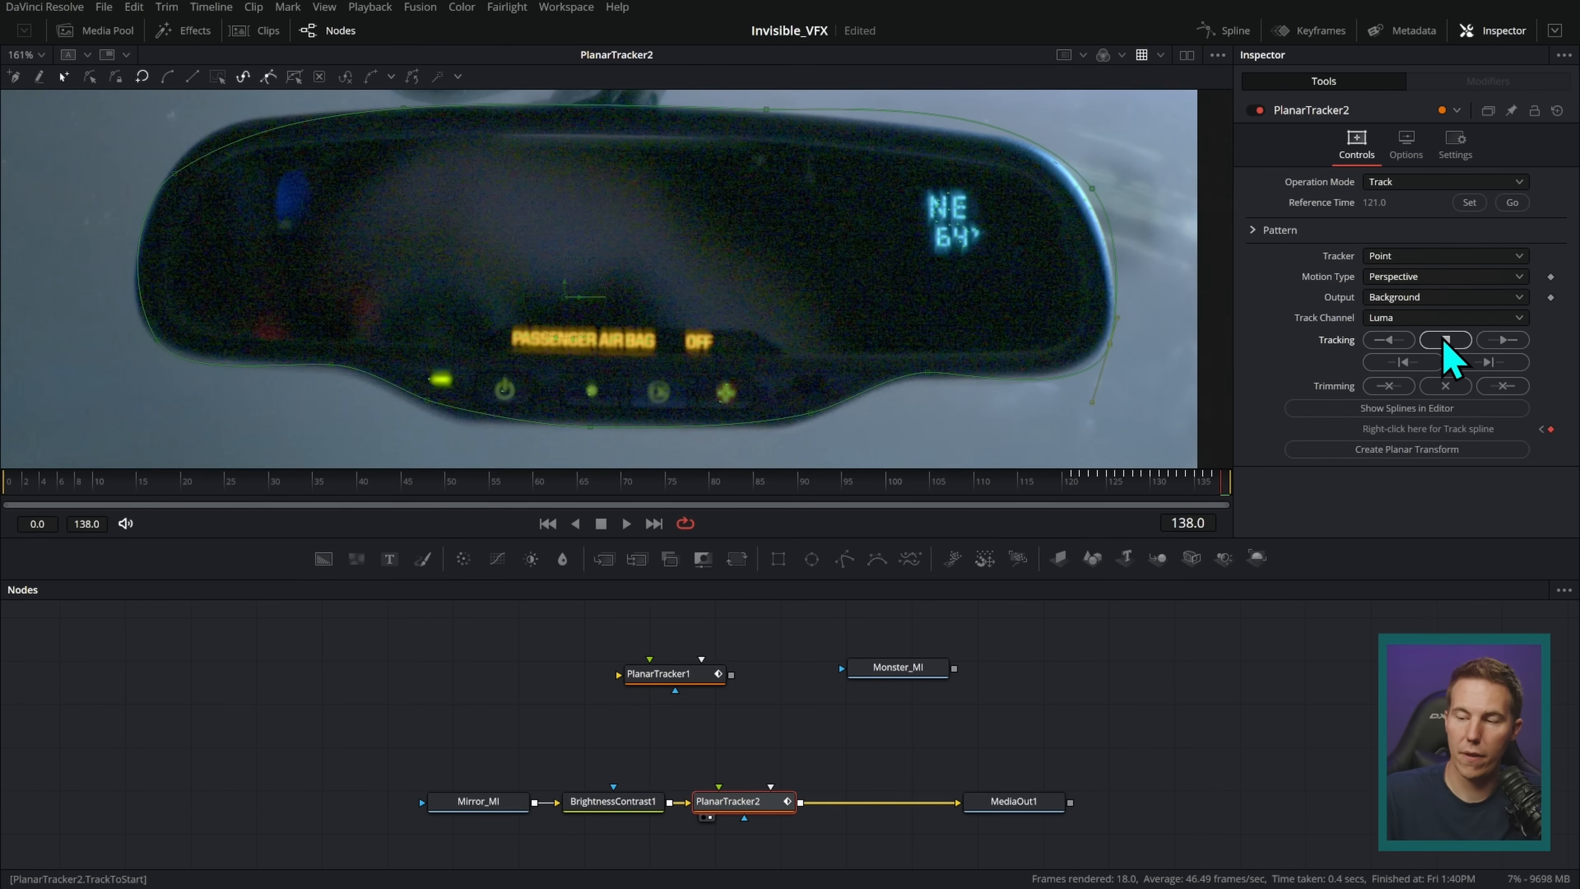
click(1511, 203)
click(1400, 340)
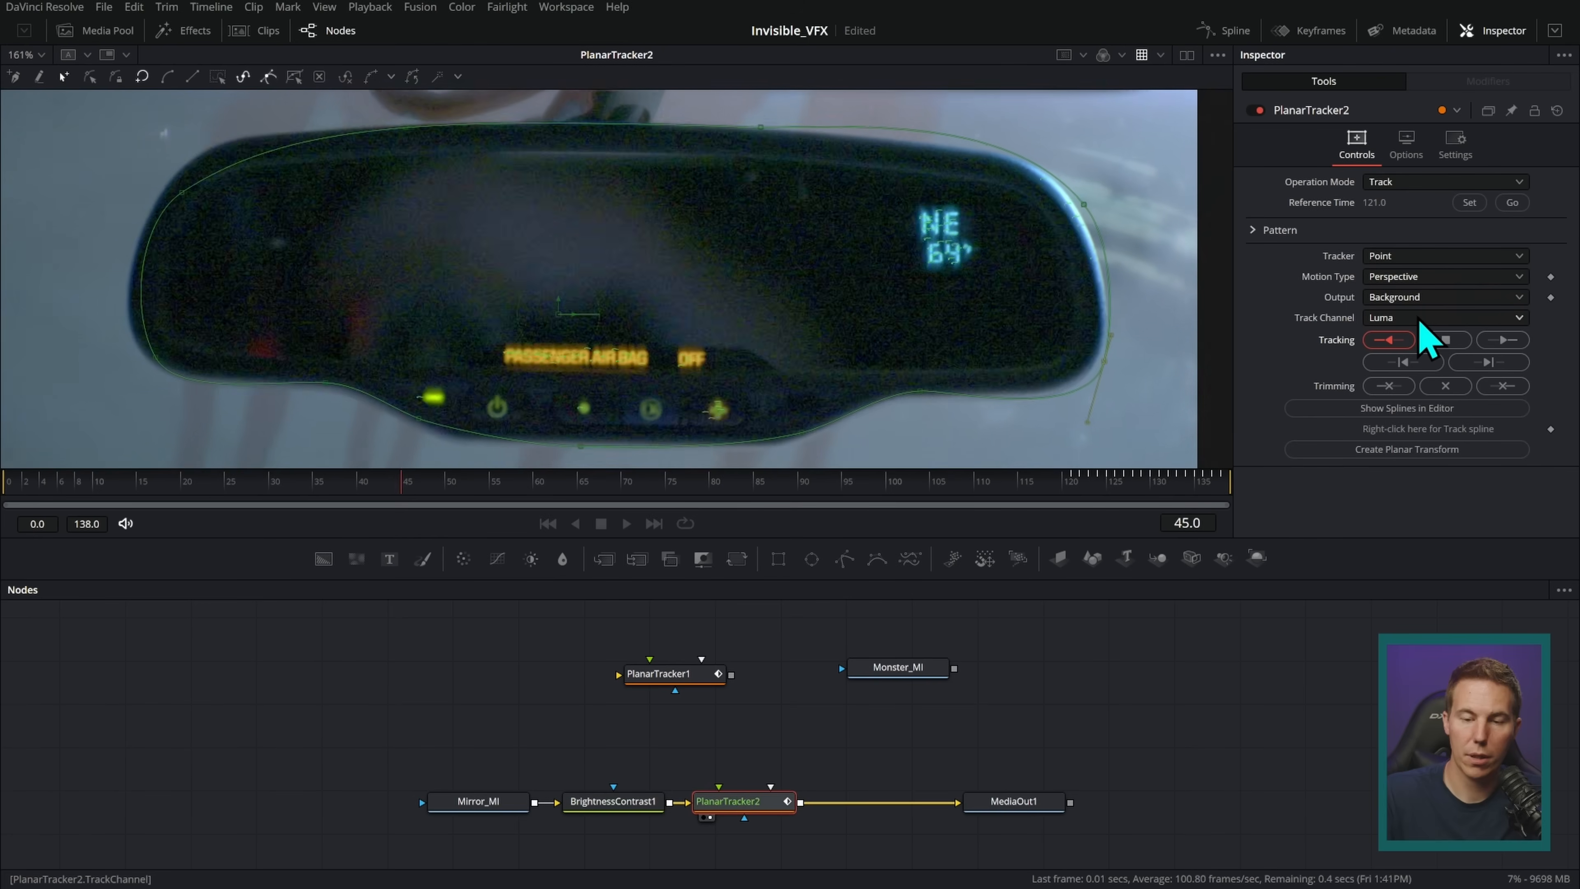
- Set PlanarTracker2's operation mode to Steady and review the perspective-stabilized mirror by playing and scrubbing through the clip
click(1425, 184)
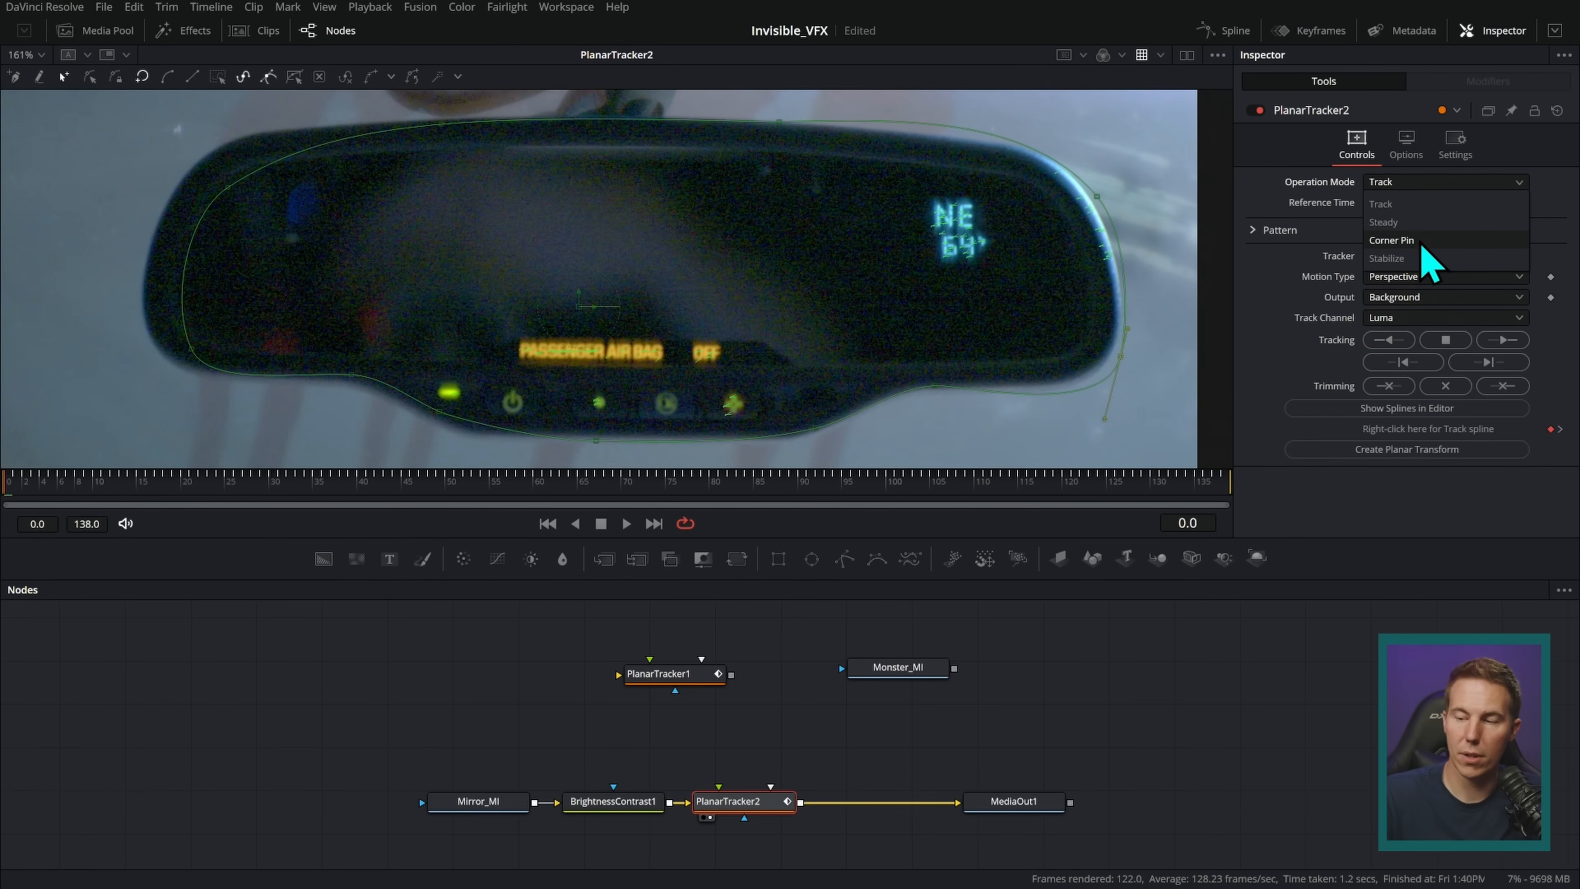
click(1399, 224)
click(626, 524)
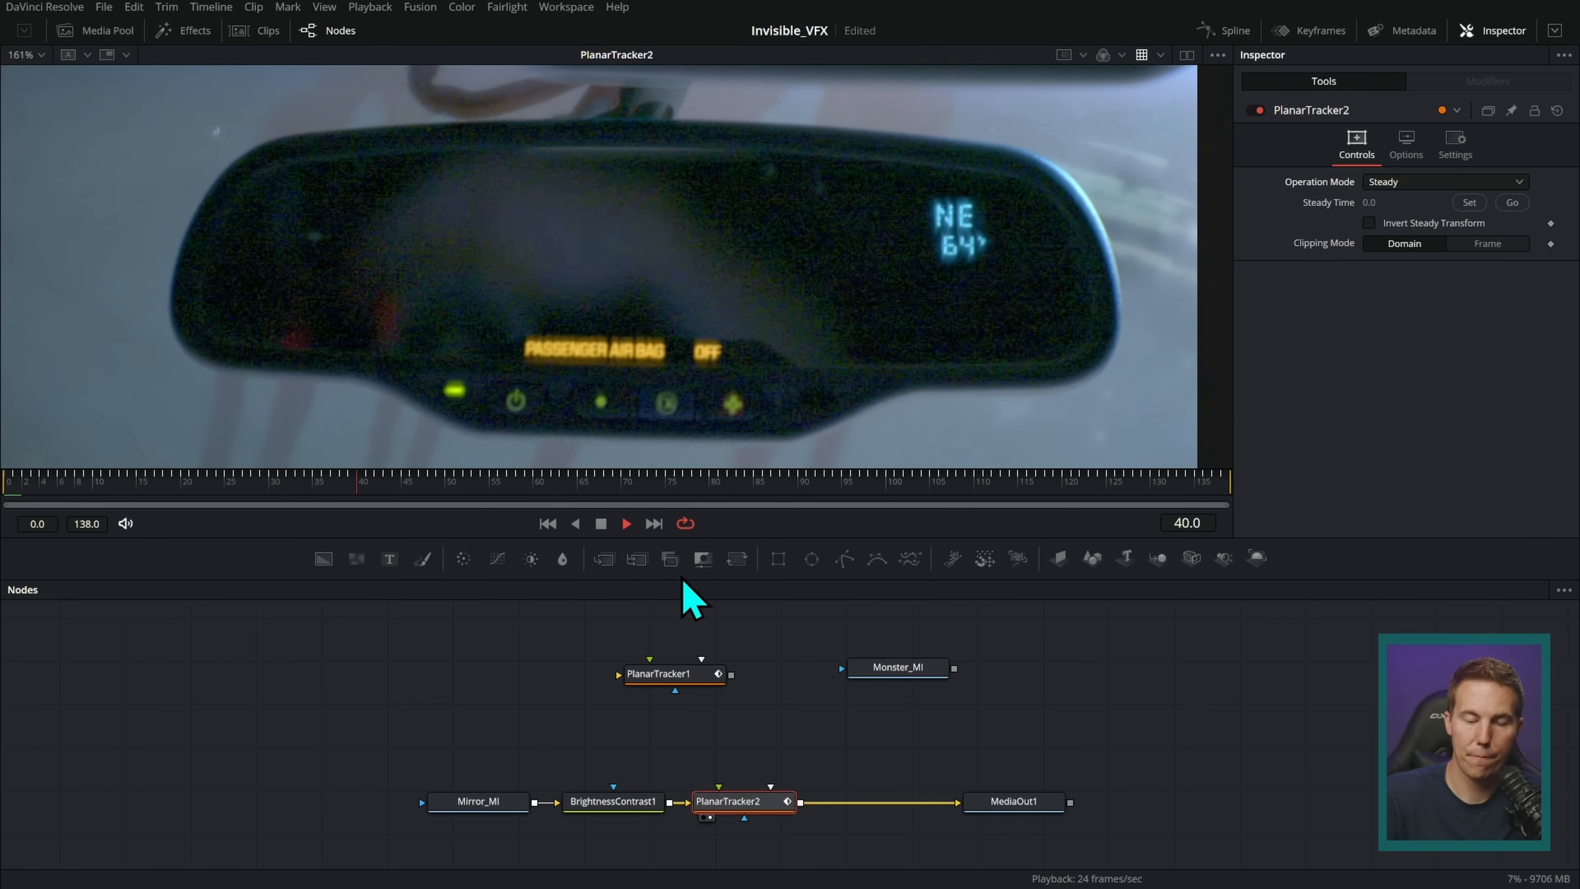
click(602, 523)
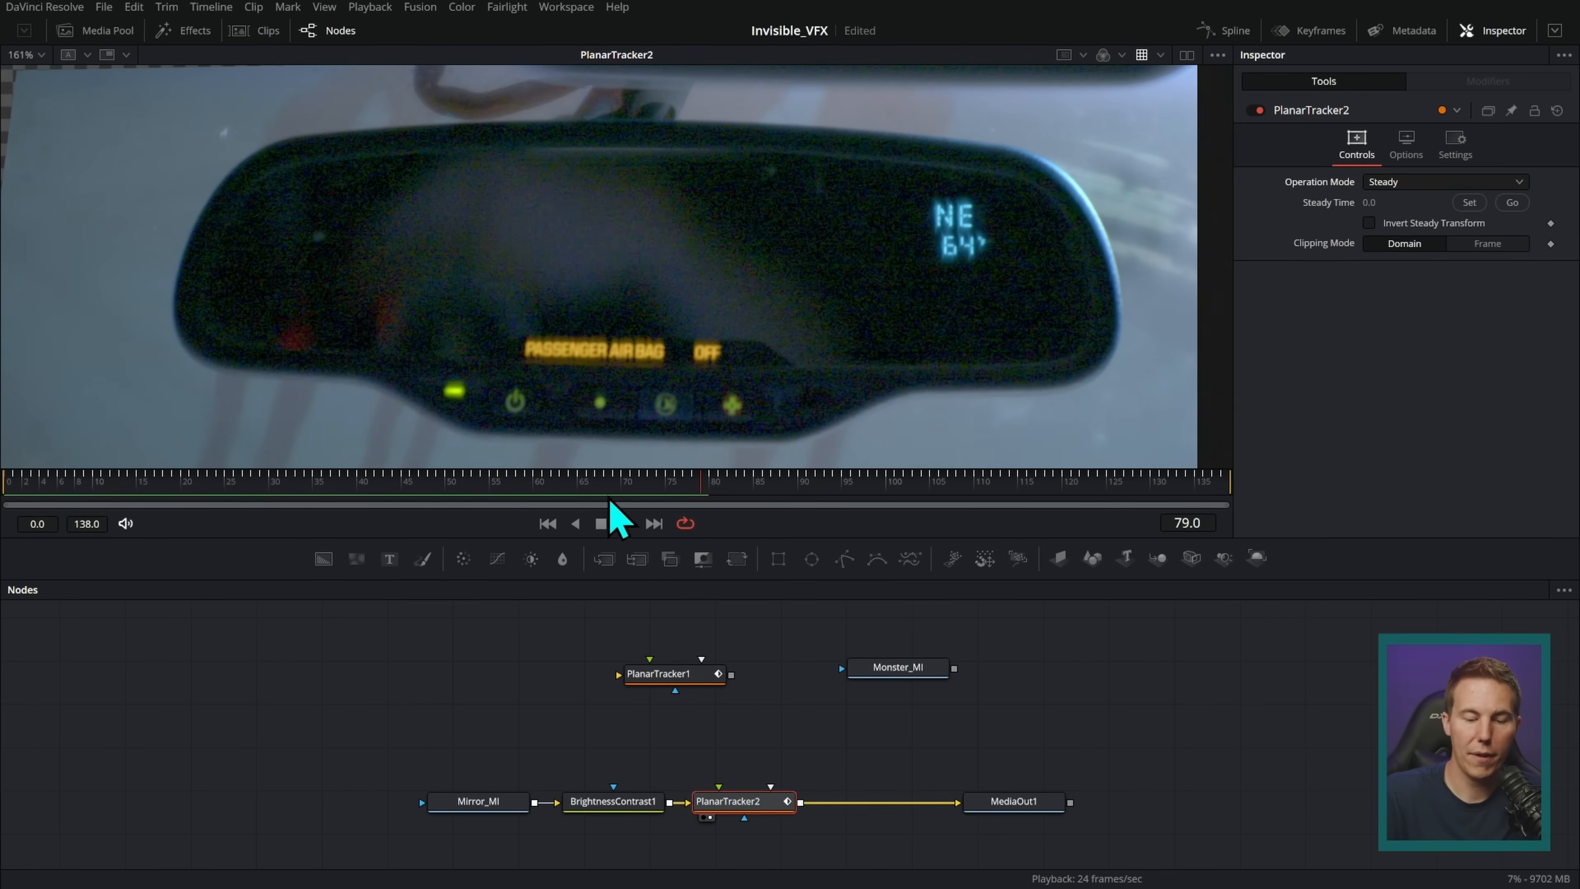
drag(673, 490, 1006, 494)
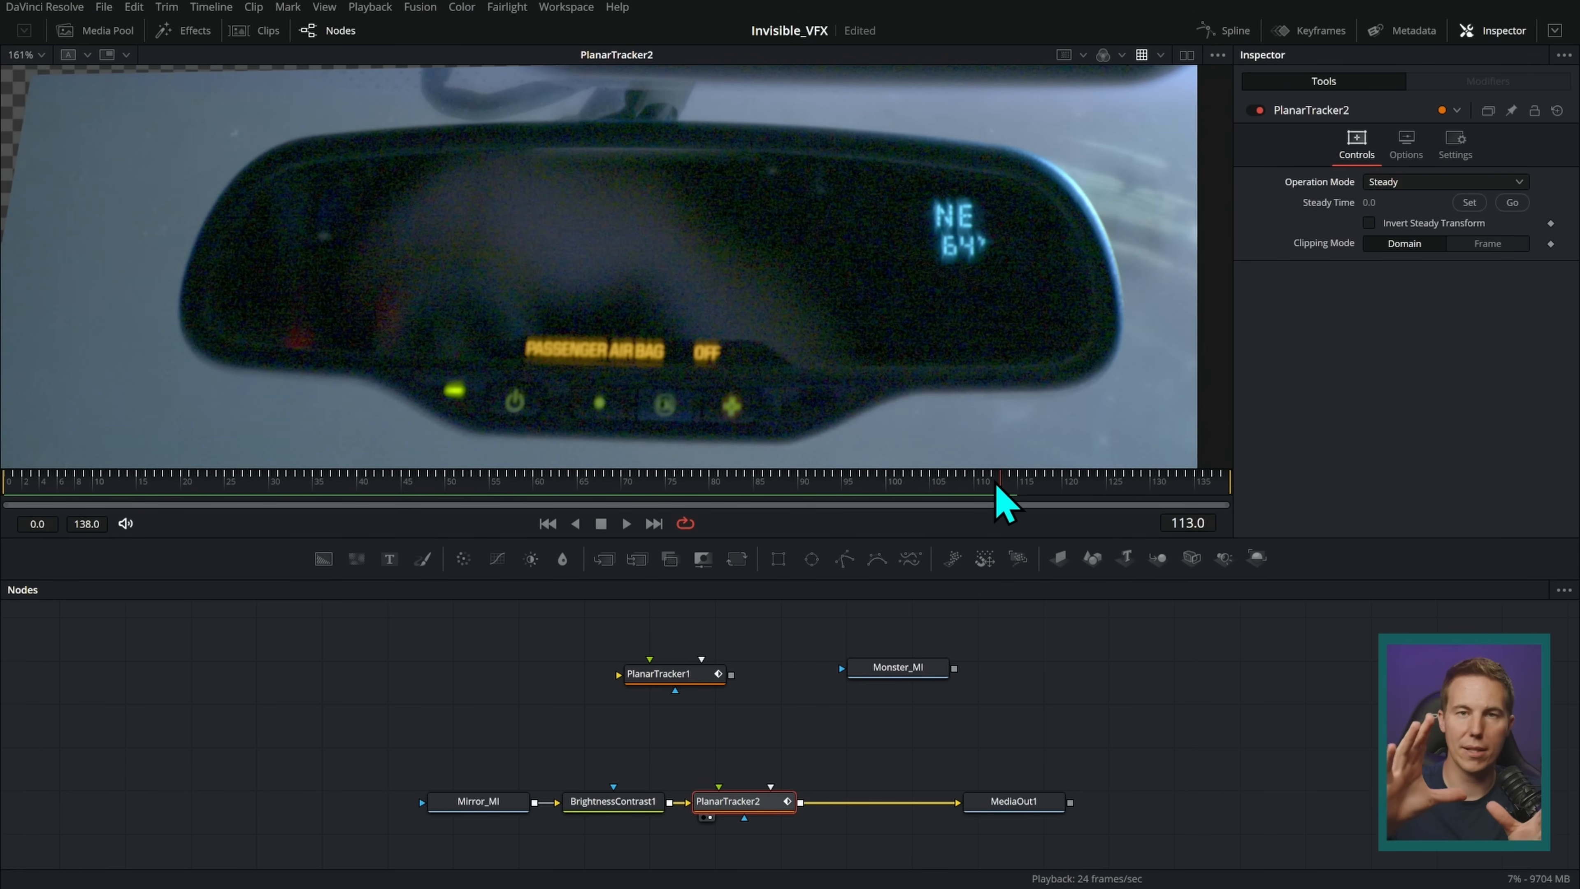
drag(997, 490, 544, 464)
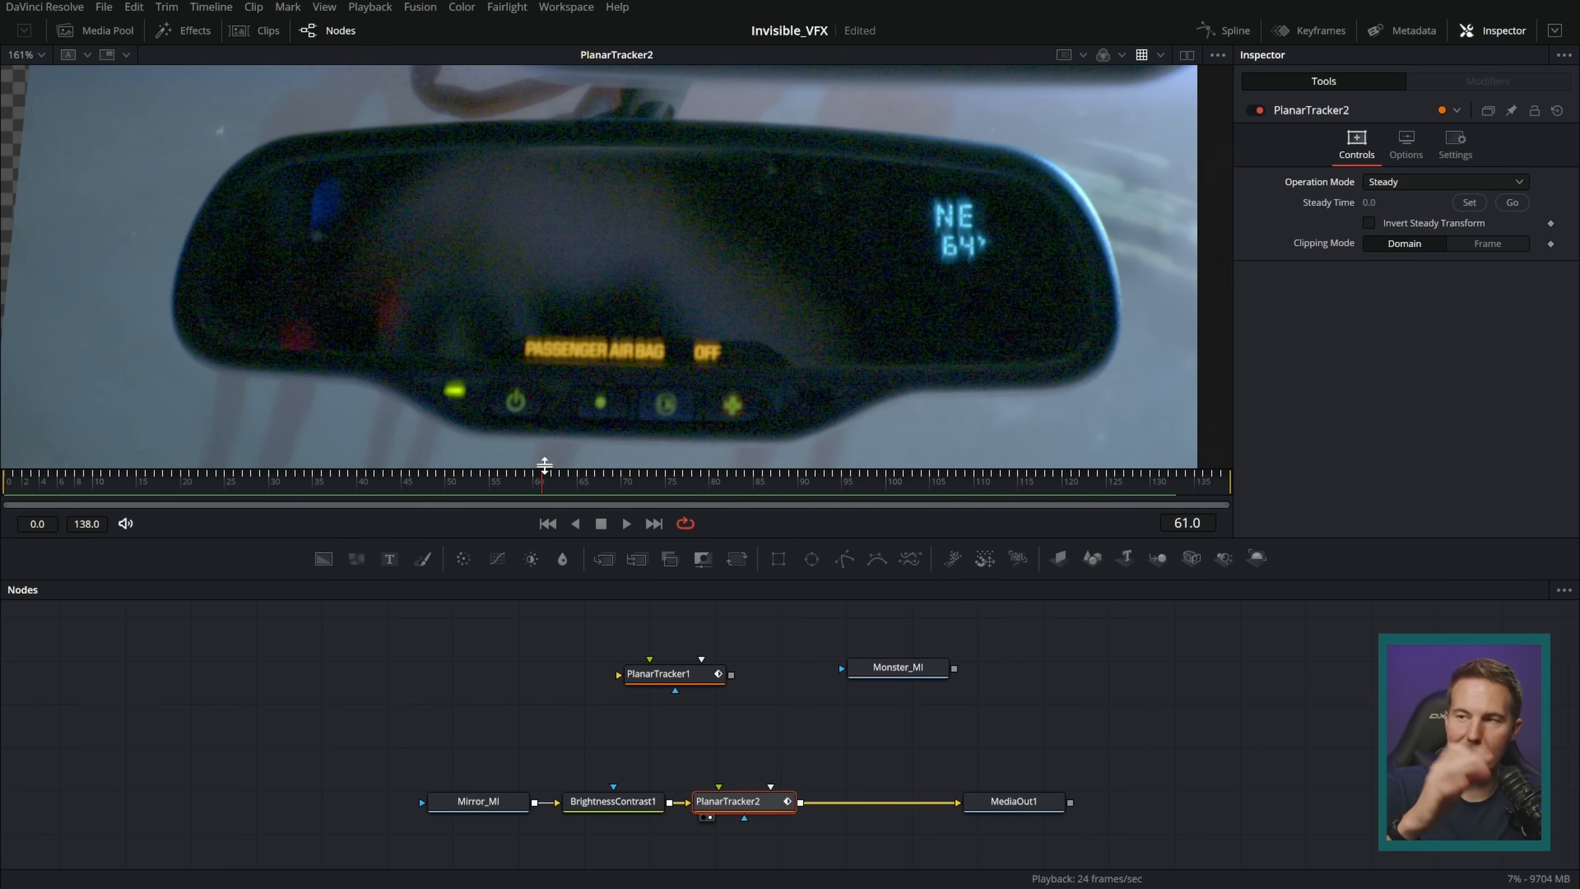
drag(544, 464, 866, 502)
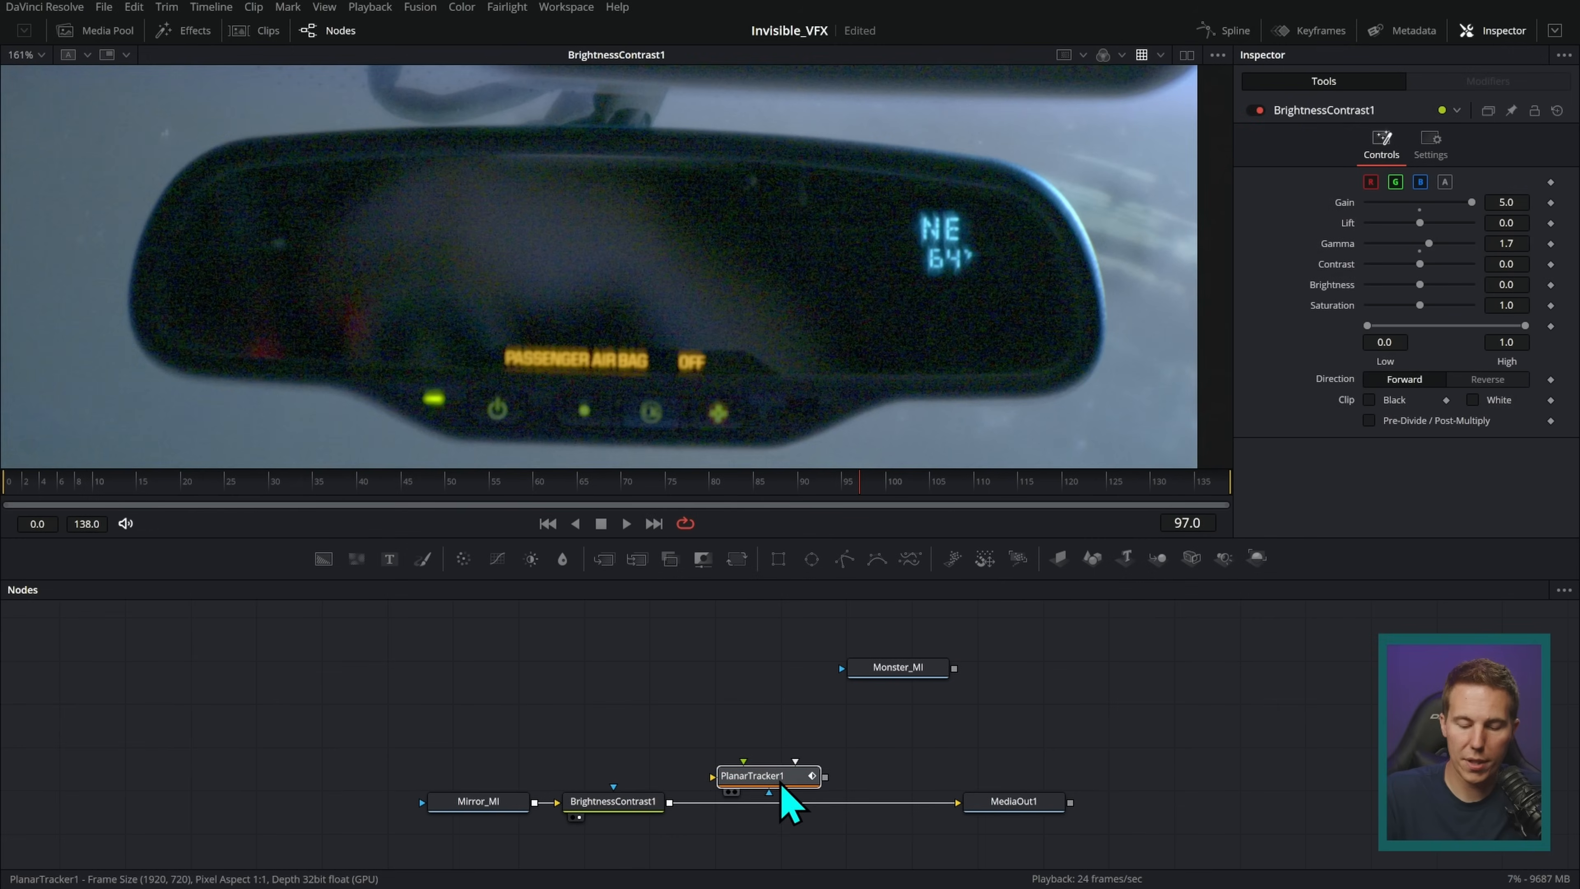
- Reinsert PlanarTracker1 between BrightnessContrast1 and MediaOut1, set it to Steady, and play back its output
drag(780, 784, 780, 810)
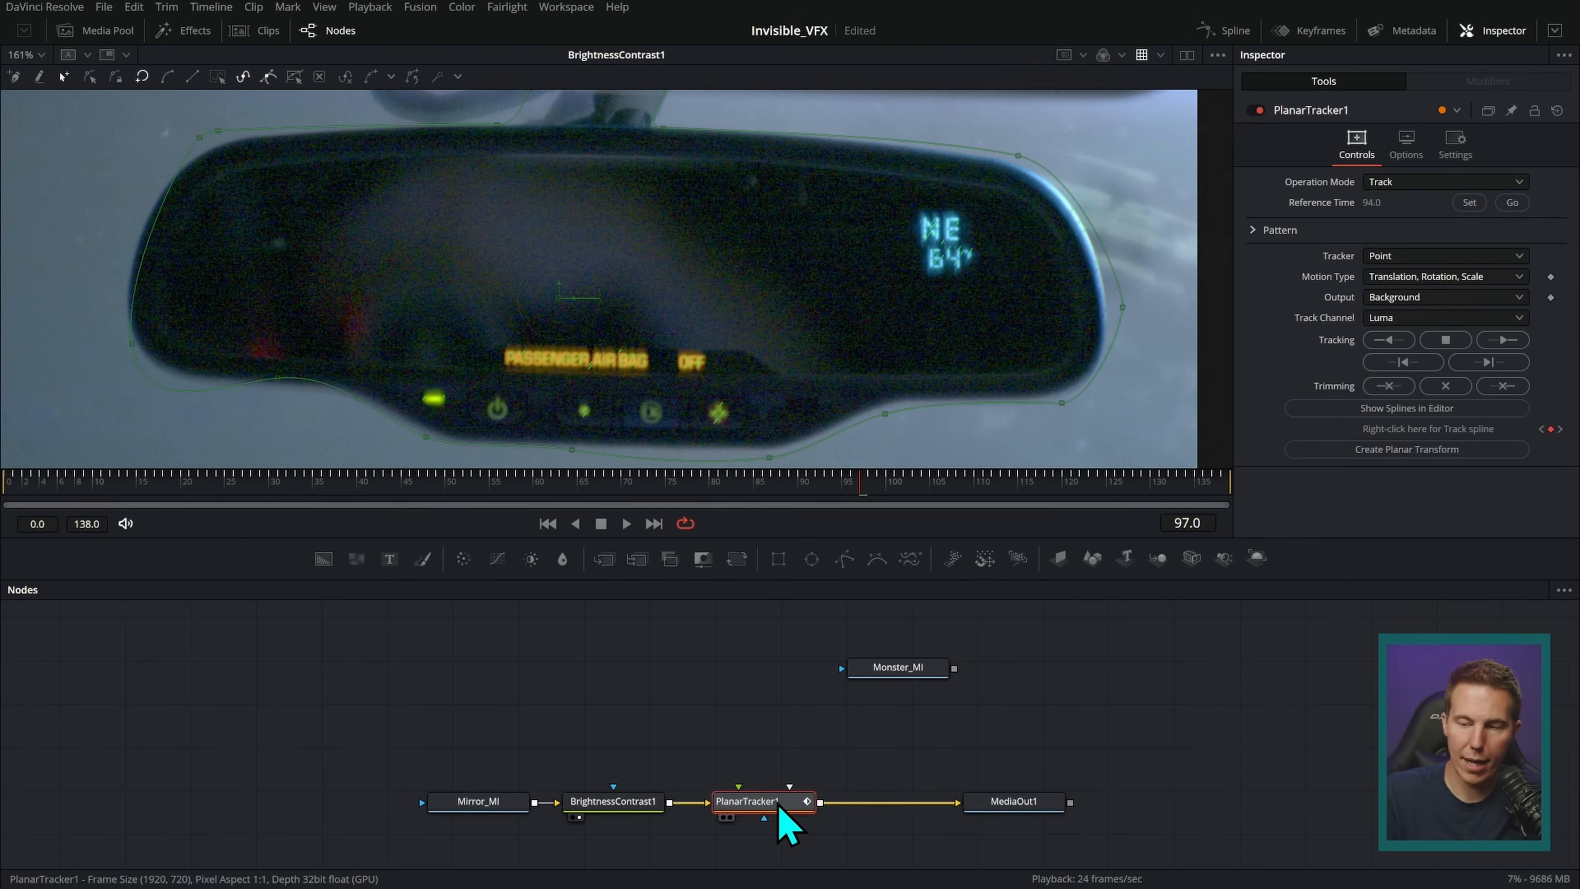
click(1411, 183)
click(1393, 221)
click(627, 523)
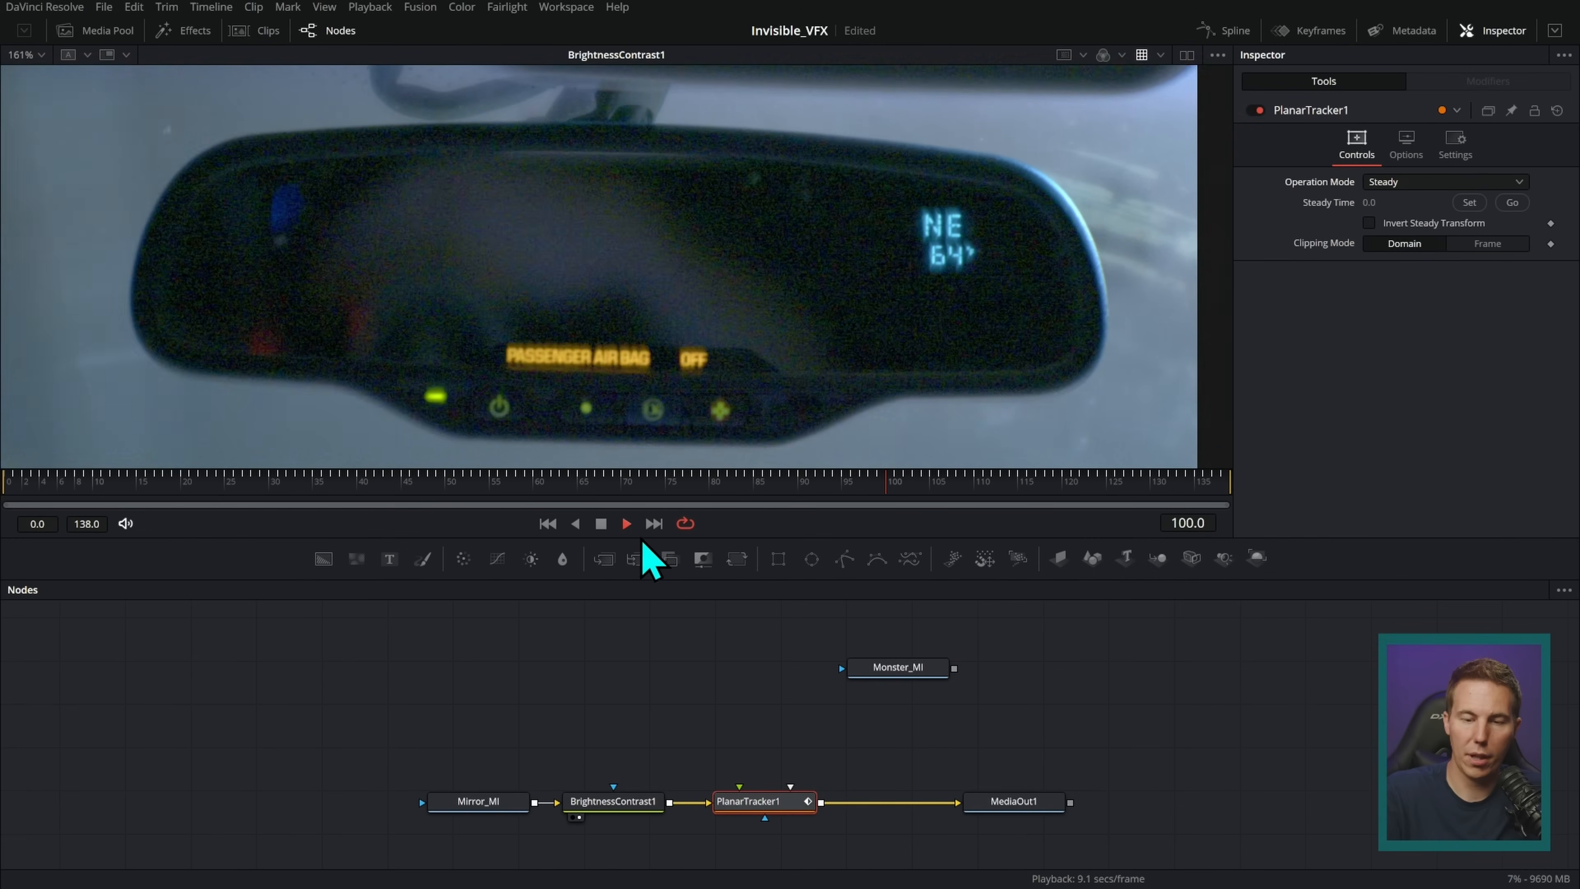
key(1)
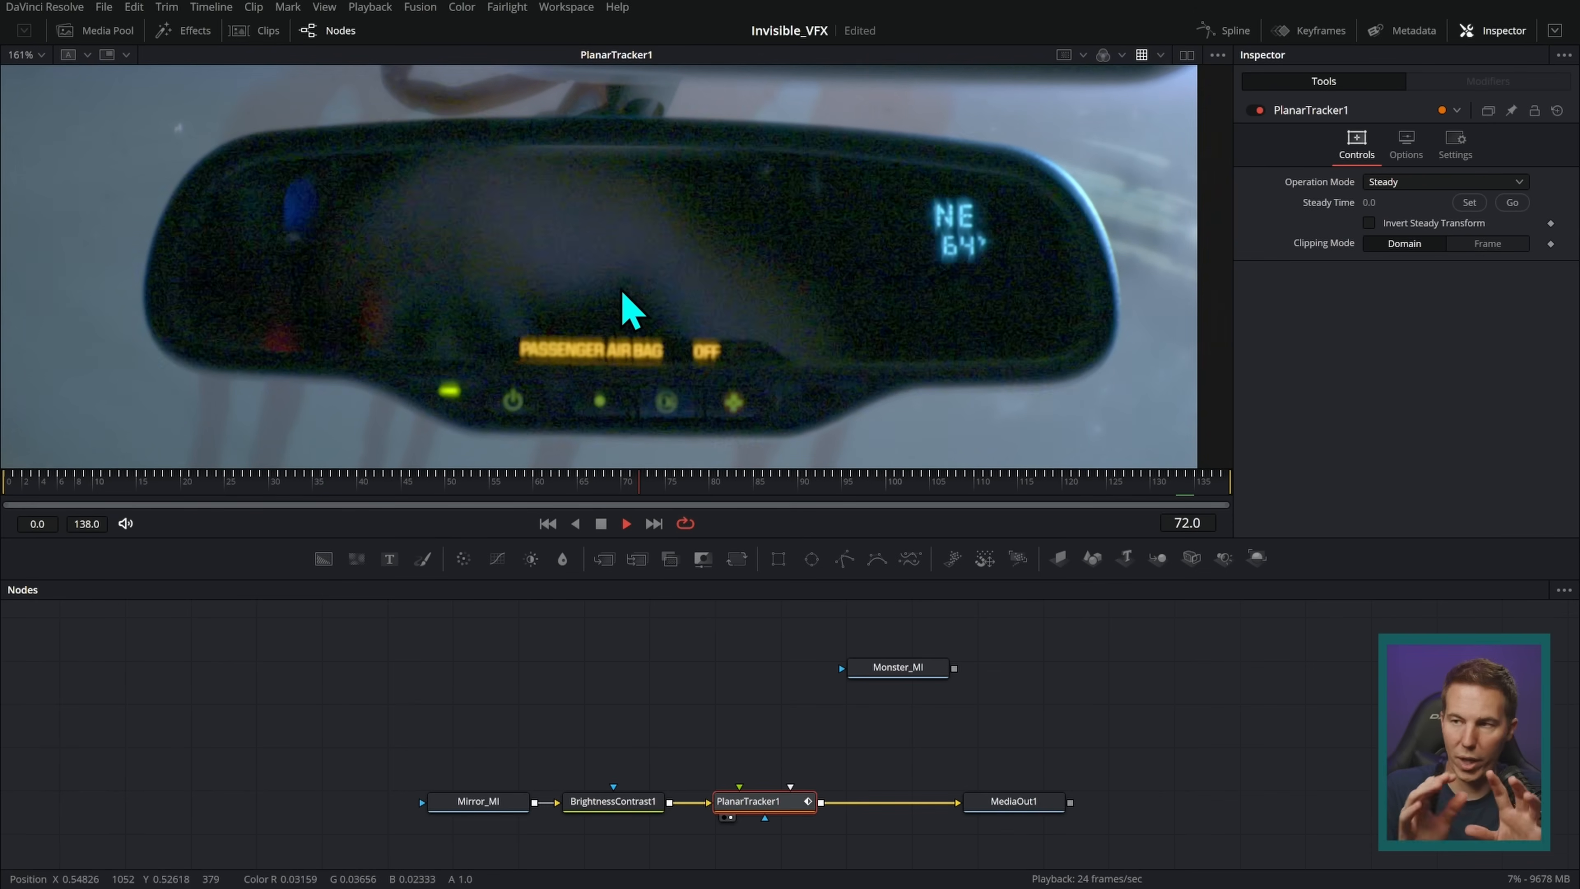
click(601, 523)
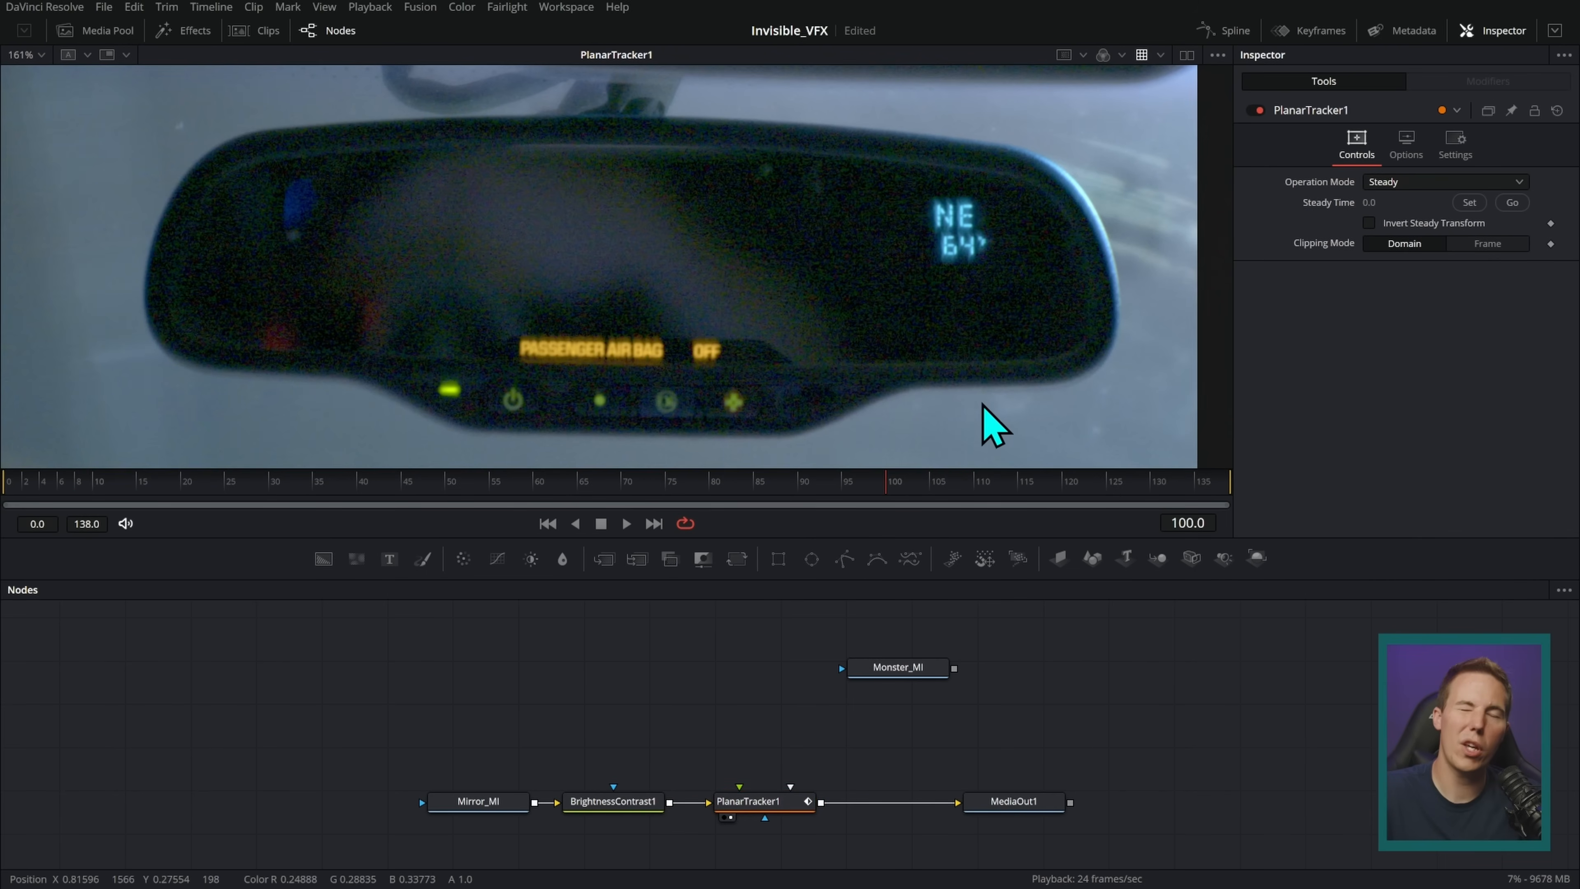
- Move Monster_MI aside, pull PlanarTracker1 out of the chain, and show BrightnessContrast1 in the viewer
drag(917, 657, 1101, 641)
drag(707, 794, 503, 658)
click(635, 804)
drag(666, 806, 877, 317)
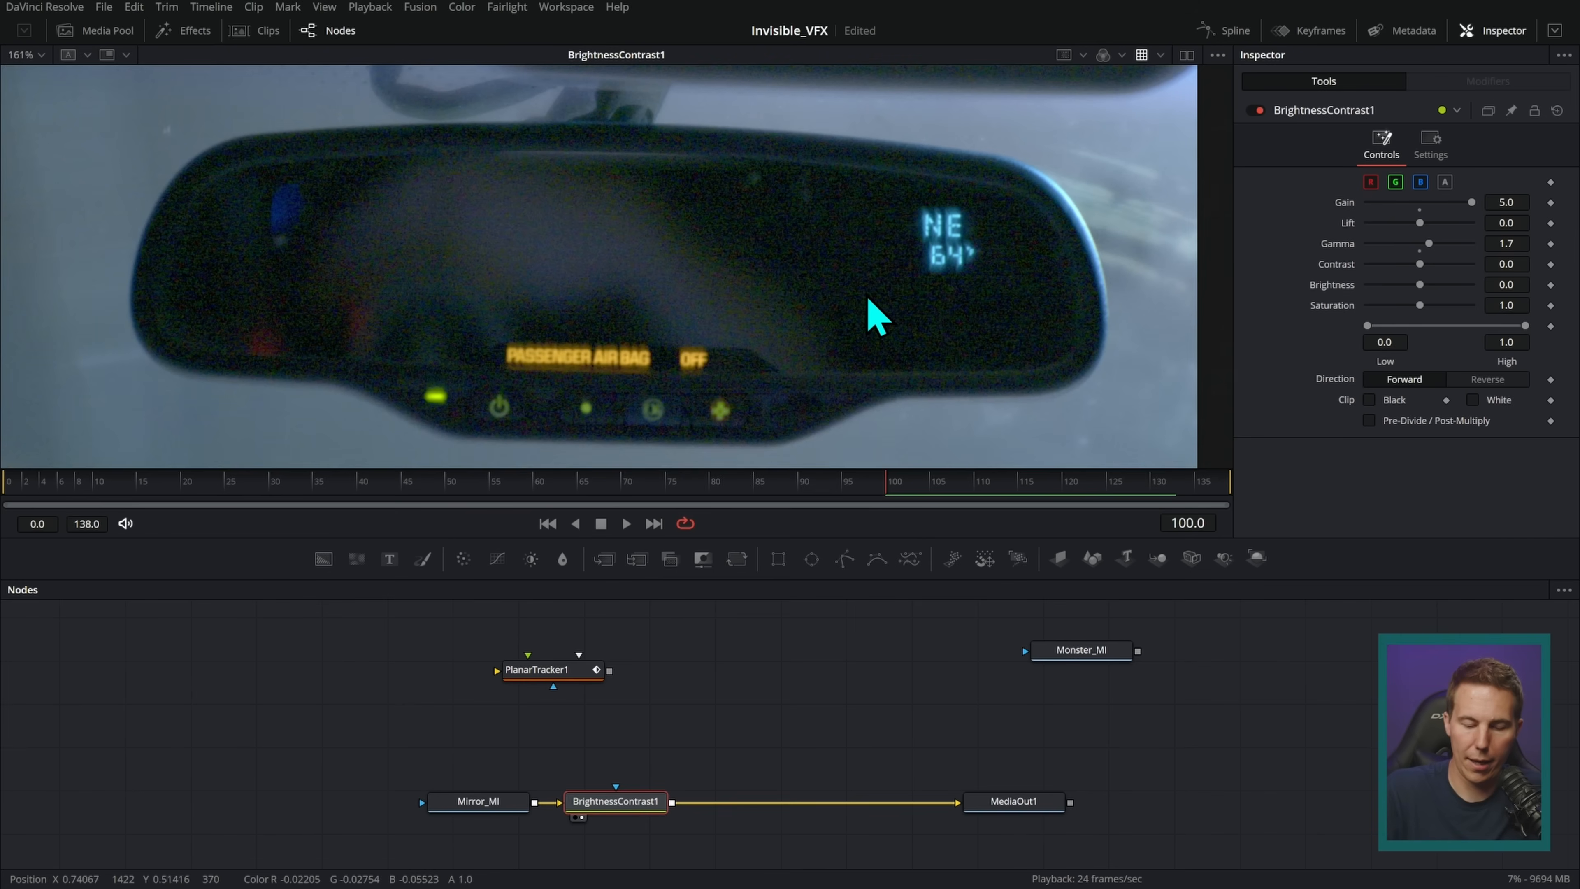
- Add a Surface Tracker after BrightnessContrast1 and show its output in the viewer
key(shift+space)
text(surf)
key(Return)
drag(772, 803, 964, 319)
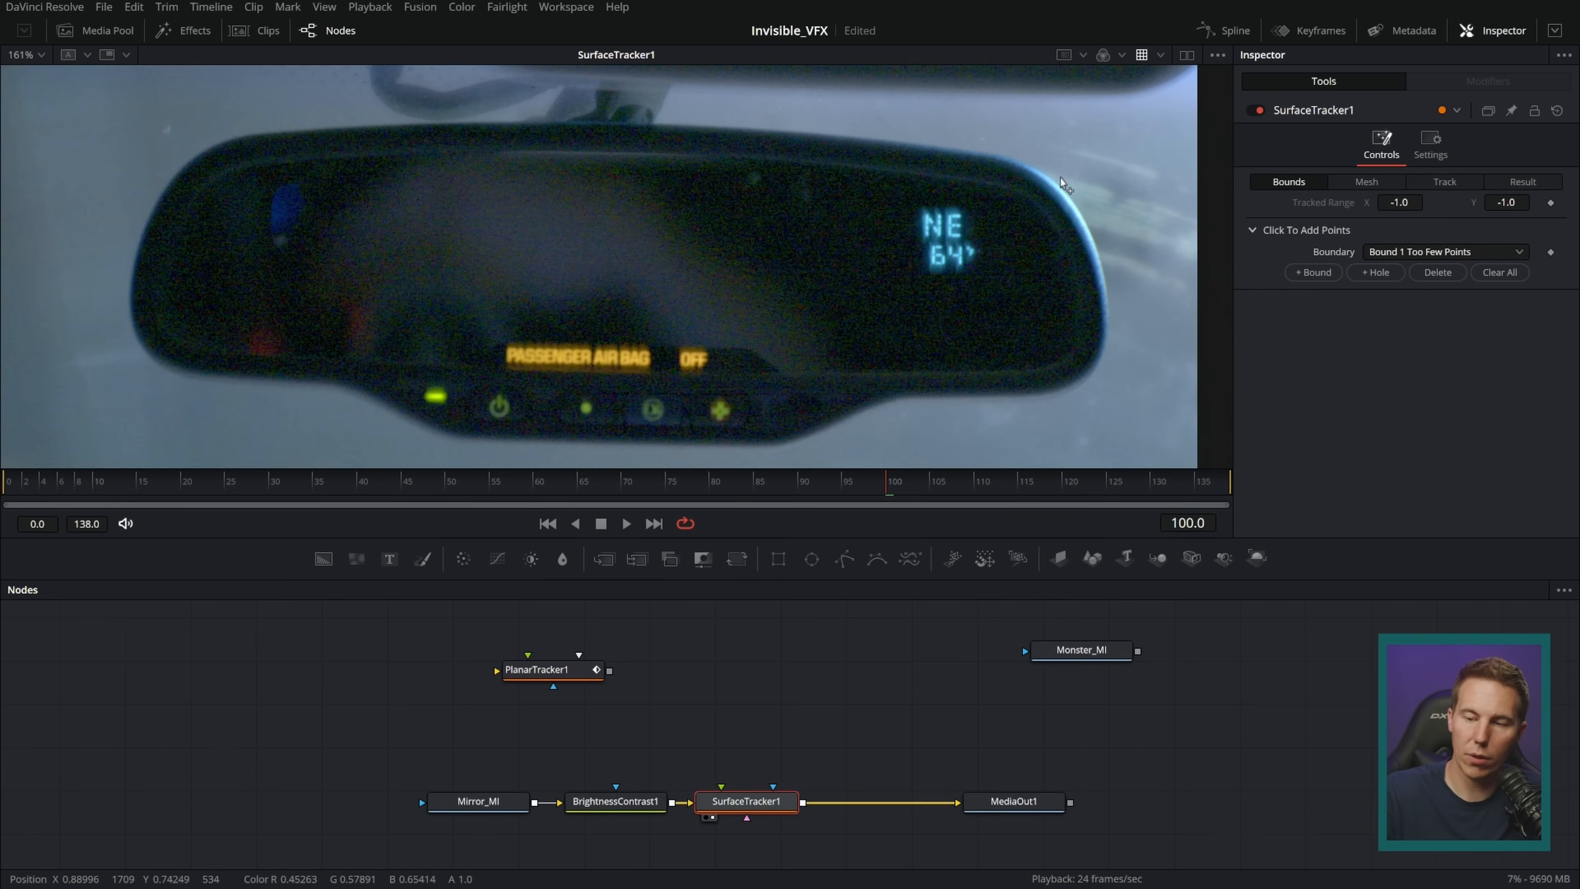
- Draw the Surface Tracker's boundary around the entire mirror housing at frame 100
click(1101, 360)
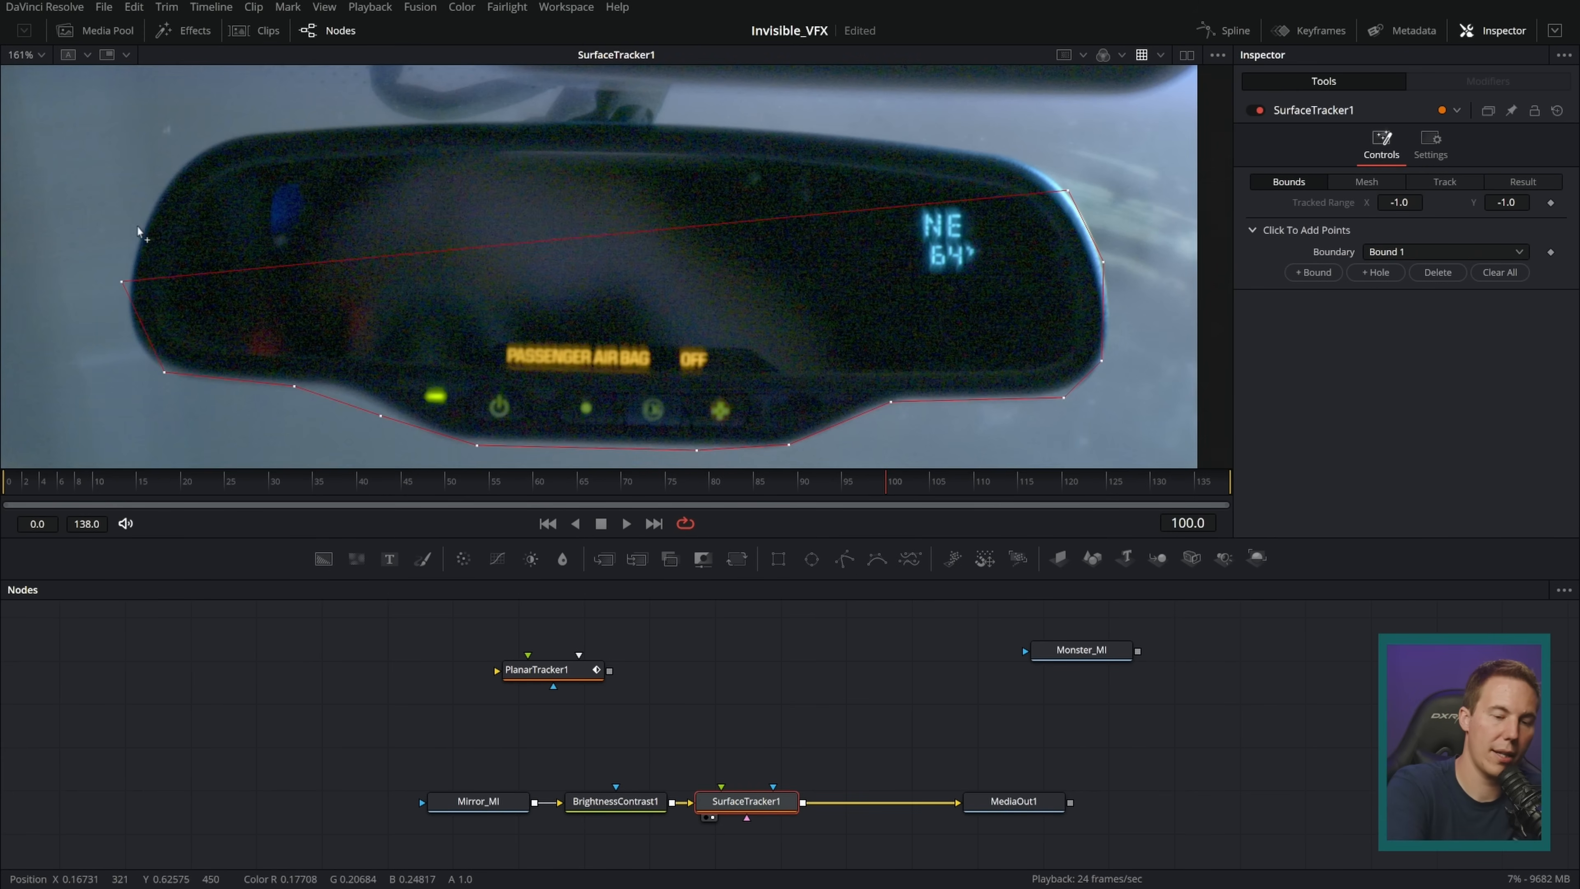
click(339, 118)
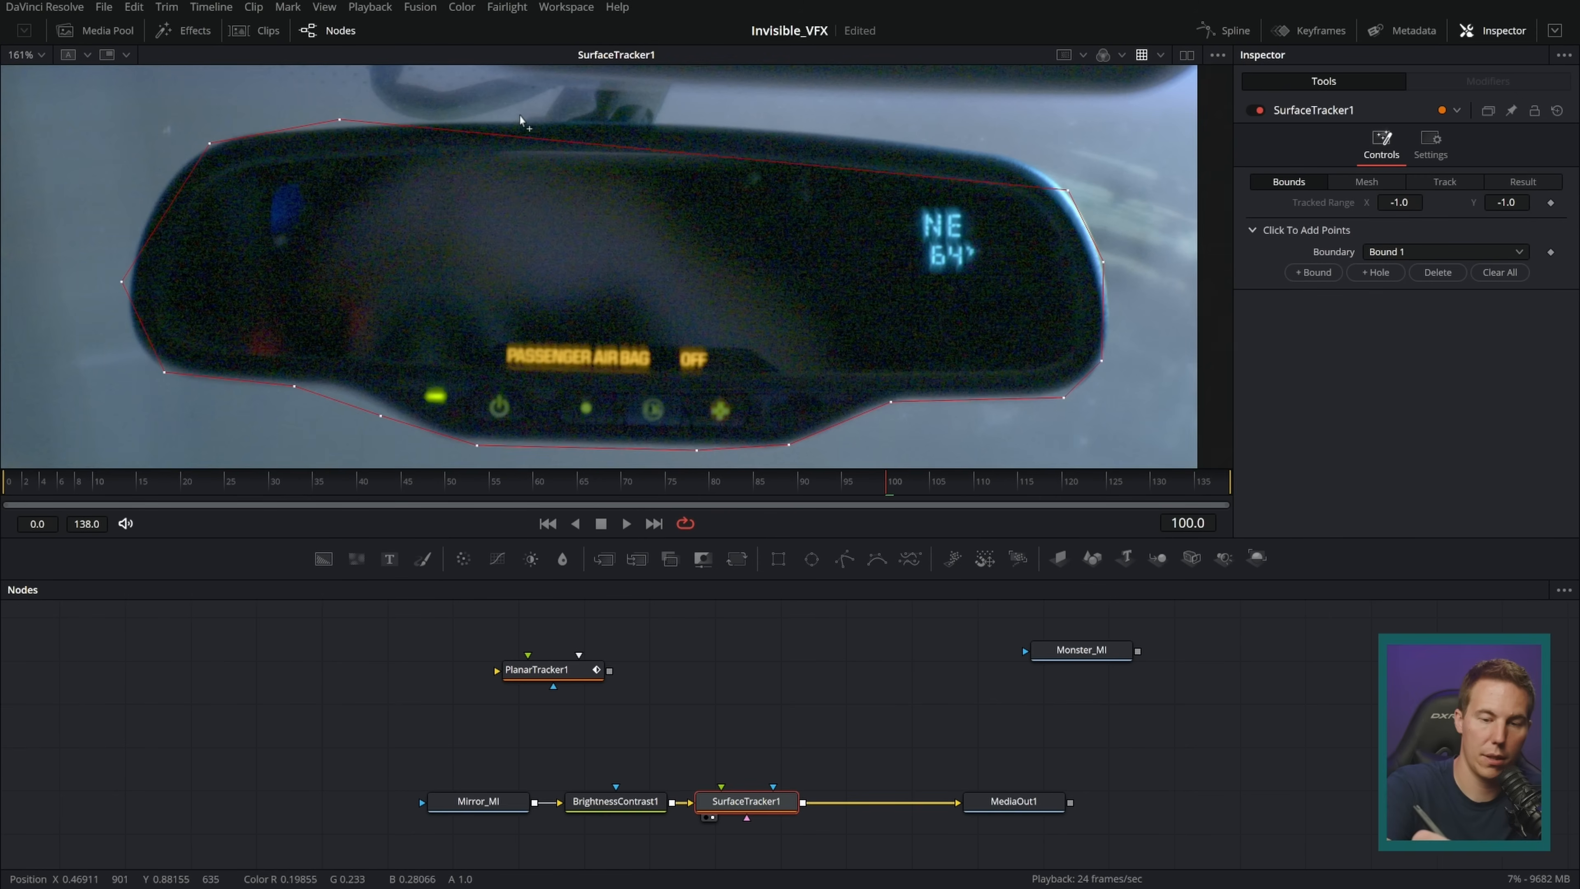
click(754, 122)
click(902, 138)
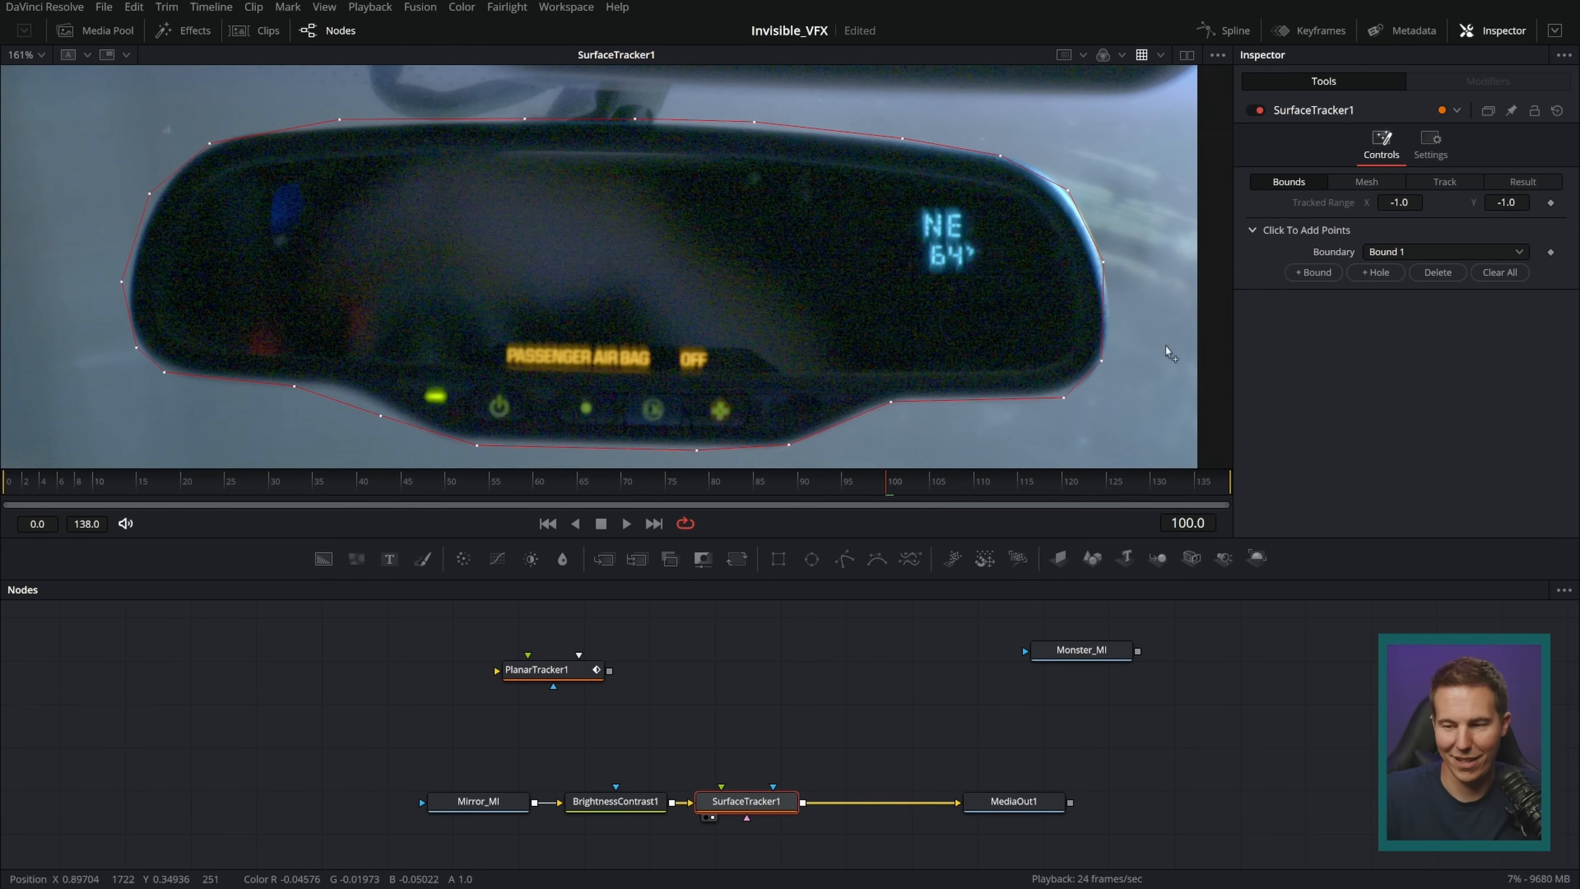
- Generate the mesh inside the mirror boundary and track it in both directions across the whole clip
click(1364, 182)
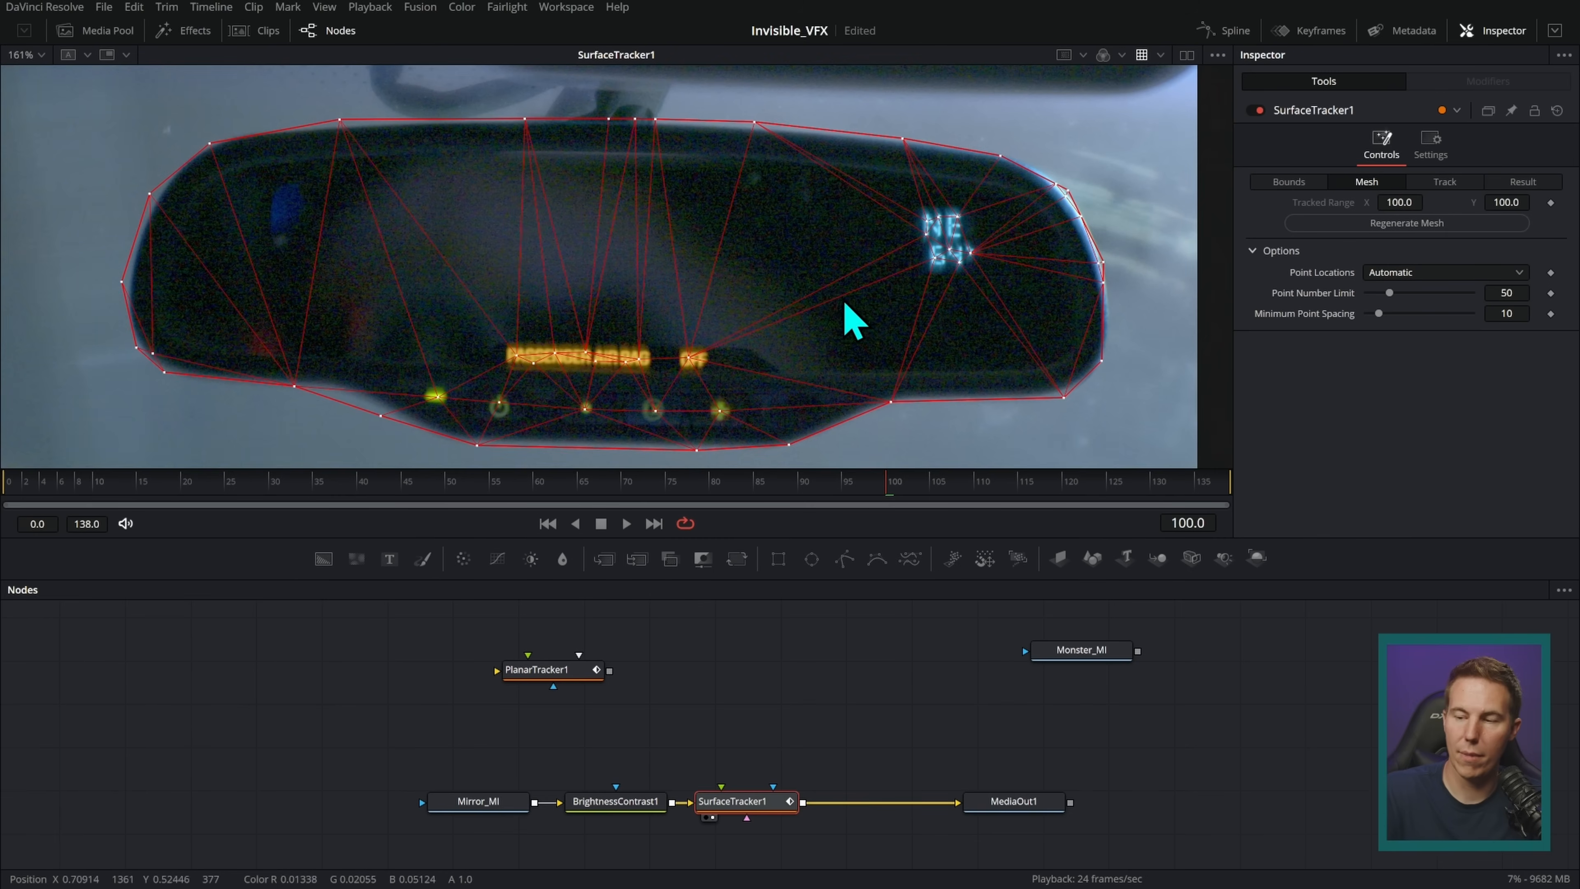
click(1450, 186)
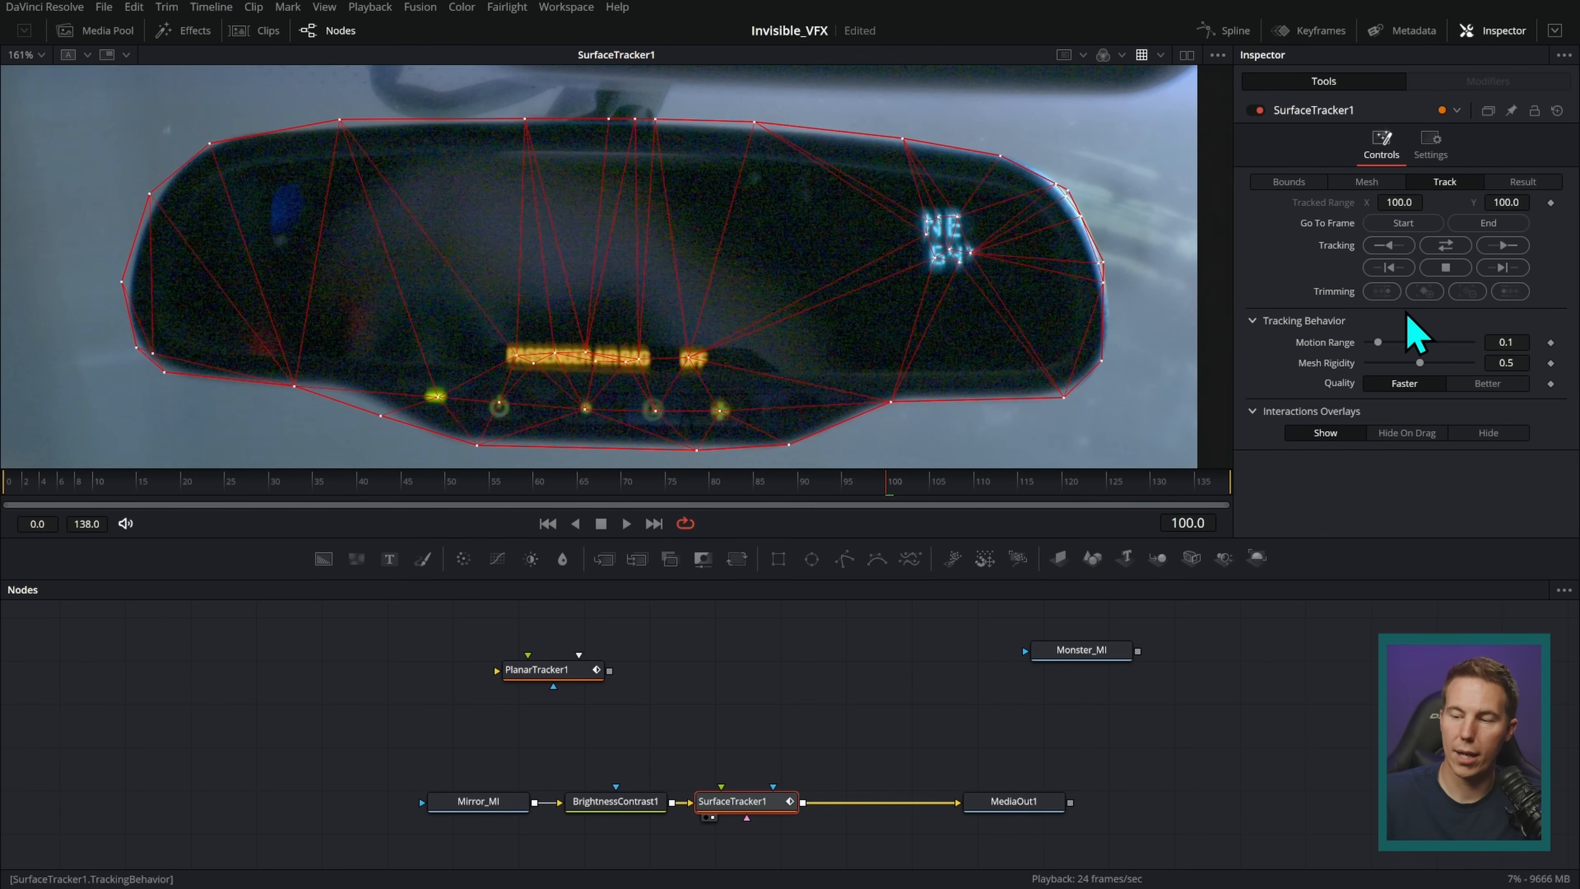
click(1445, 248)
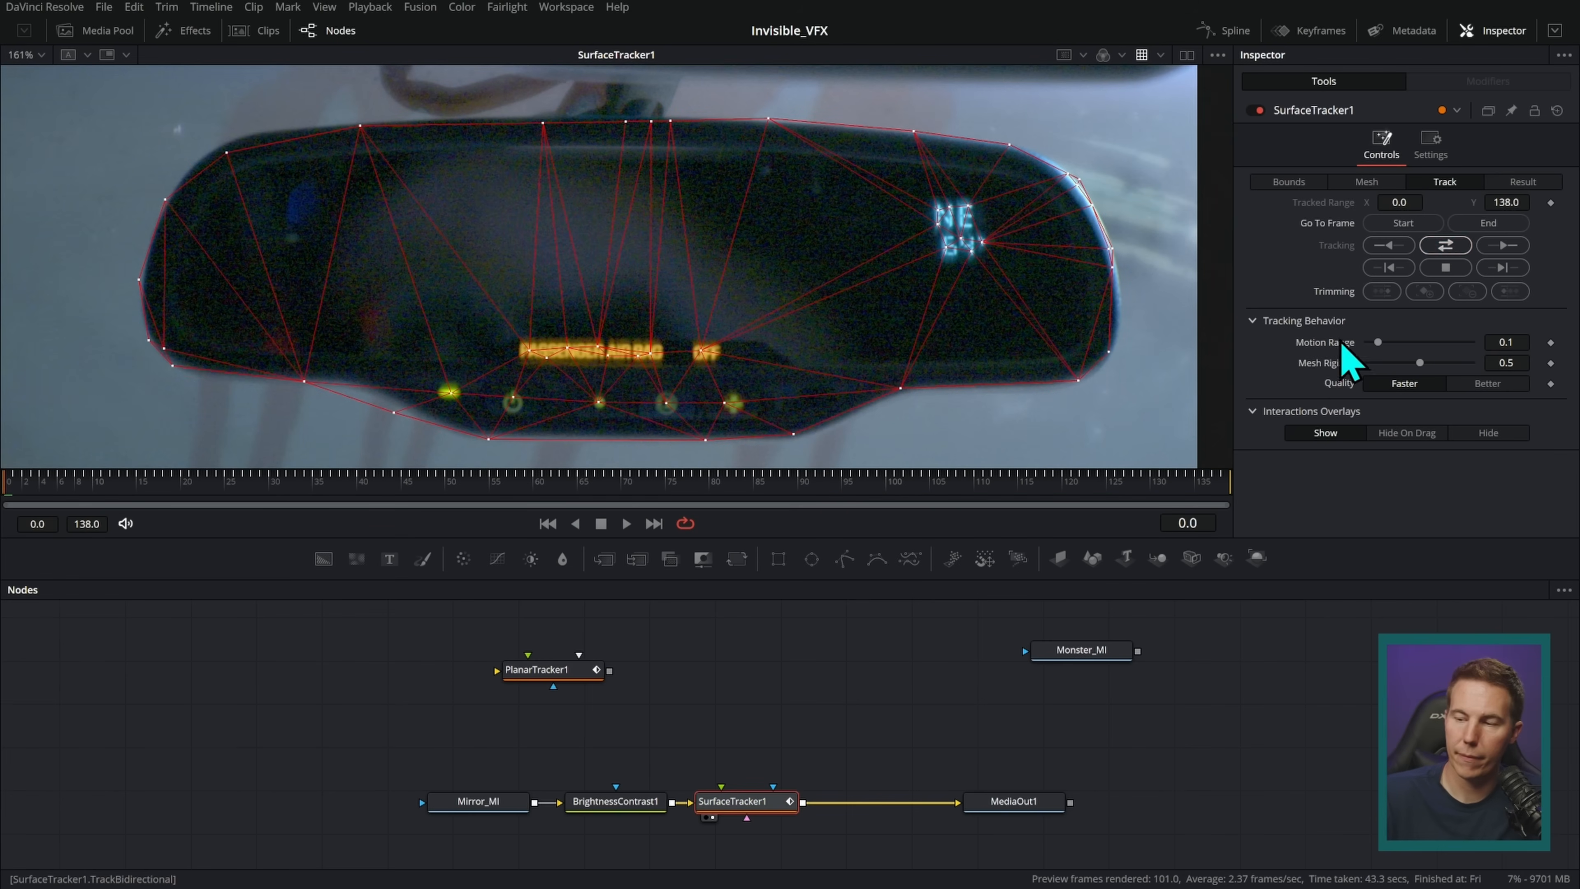
- Switch SurfaceTracker1 to its result stage and feed it a text node reading MIRROR as the second input
click(1517, 186)
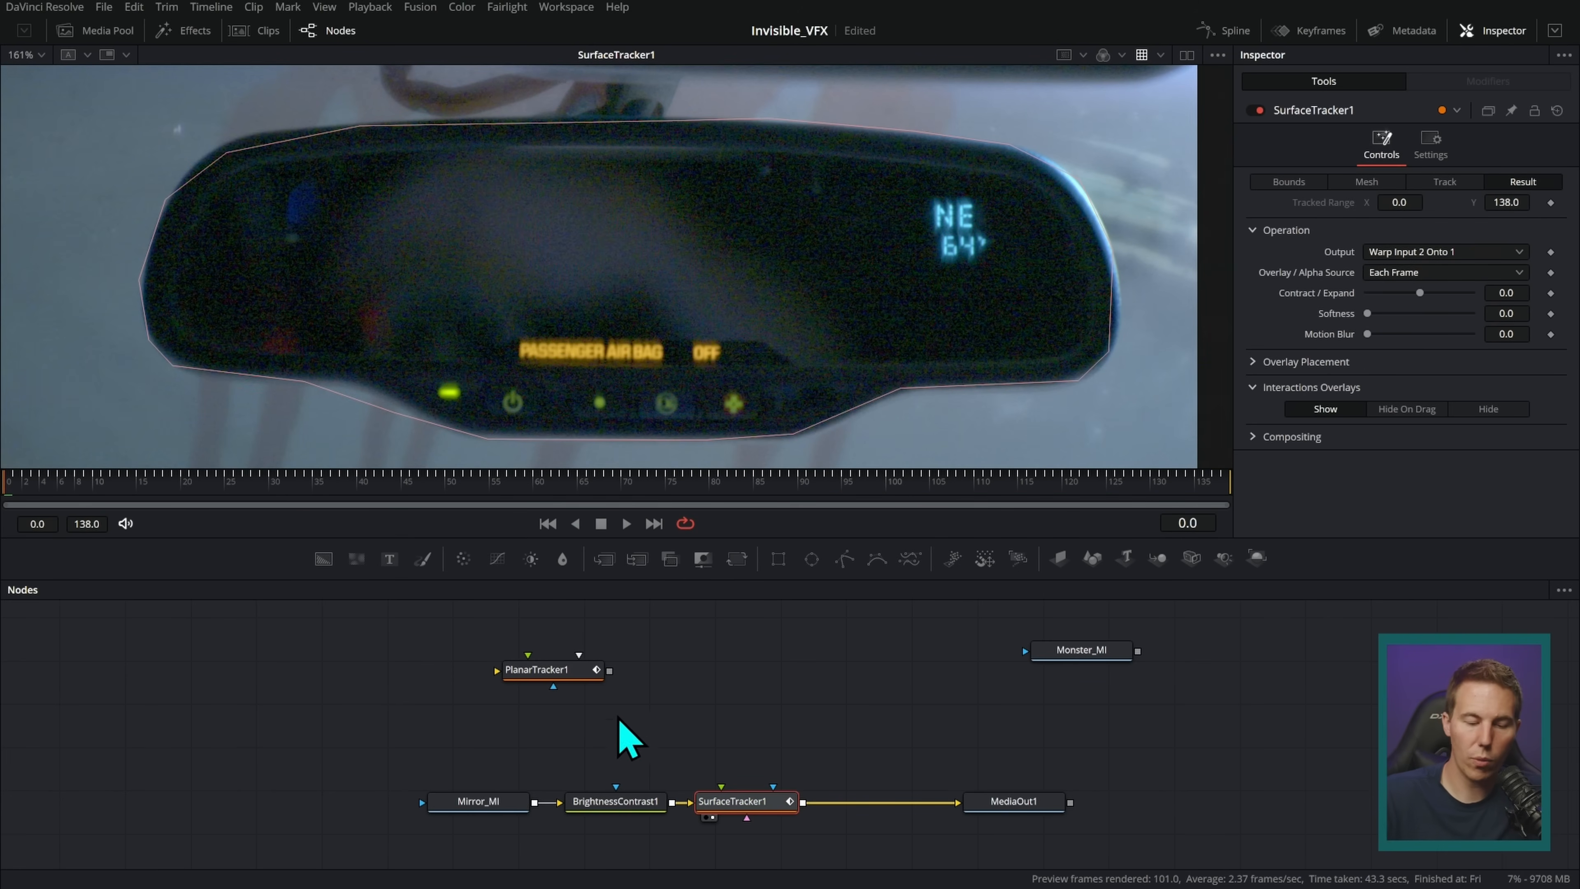
drag(683, 715, 721, 787)
click(1313, 288)
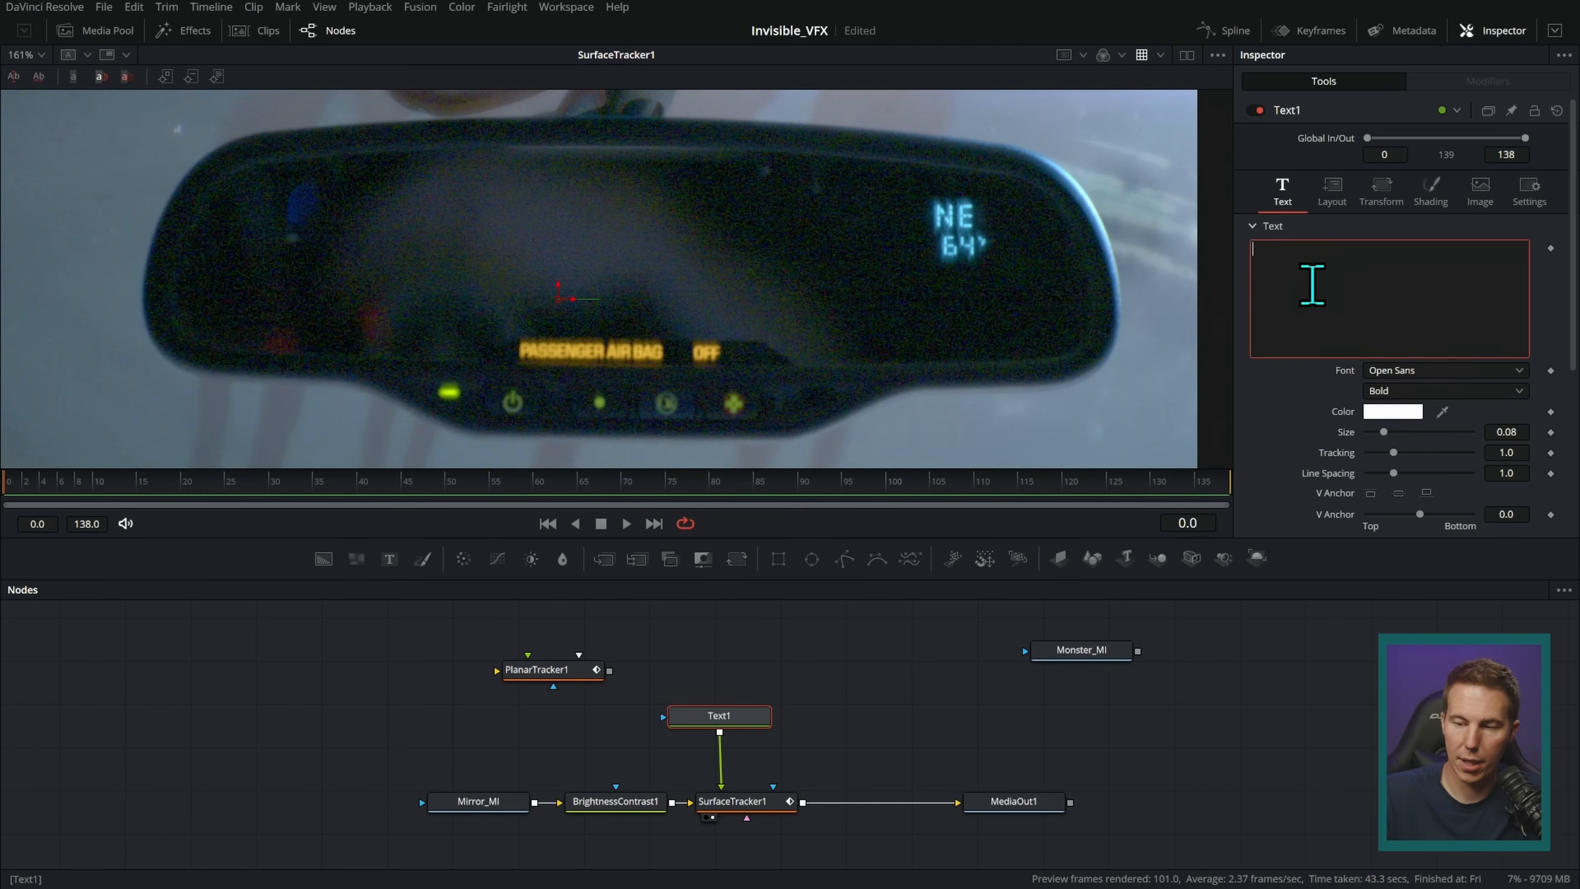
text(MIRROR)
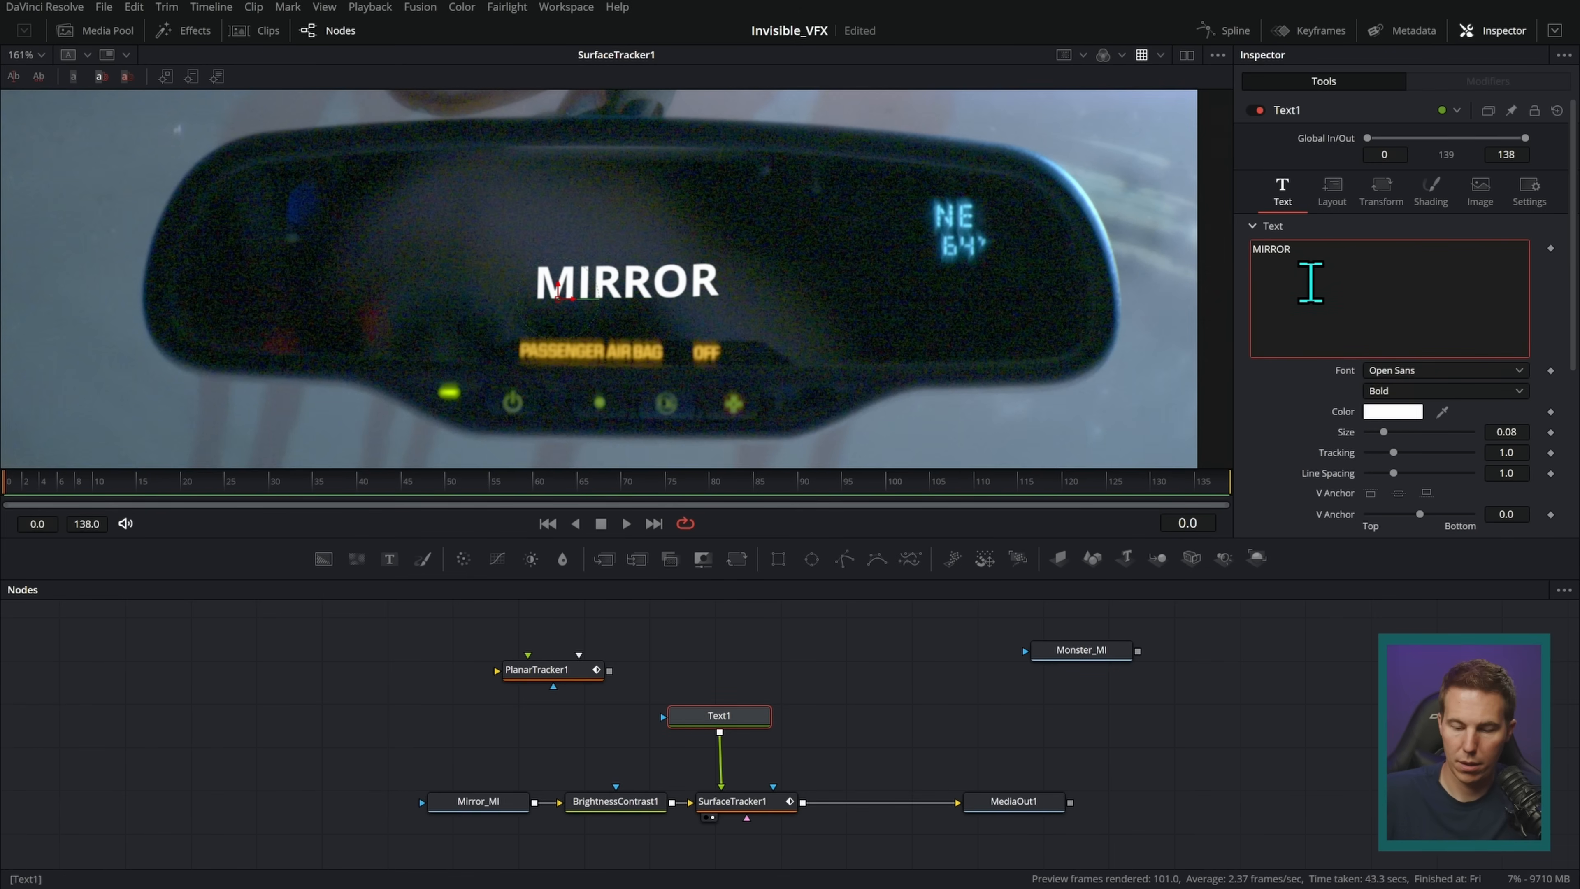
drag(733, 732, 736, 730)
- Set the MIRROR text's size to 0.3667 and centre it on the dark mirror glass
drag(1383, 431, 1418, 448)
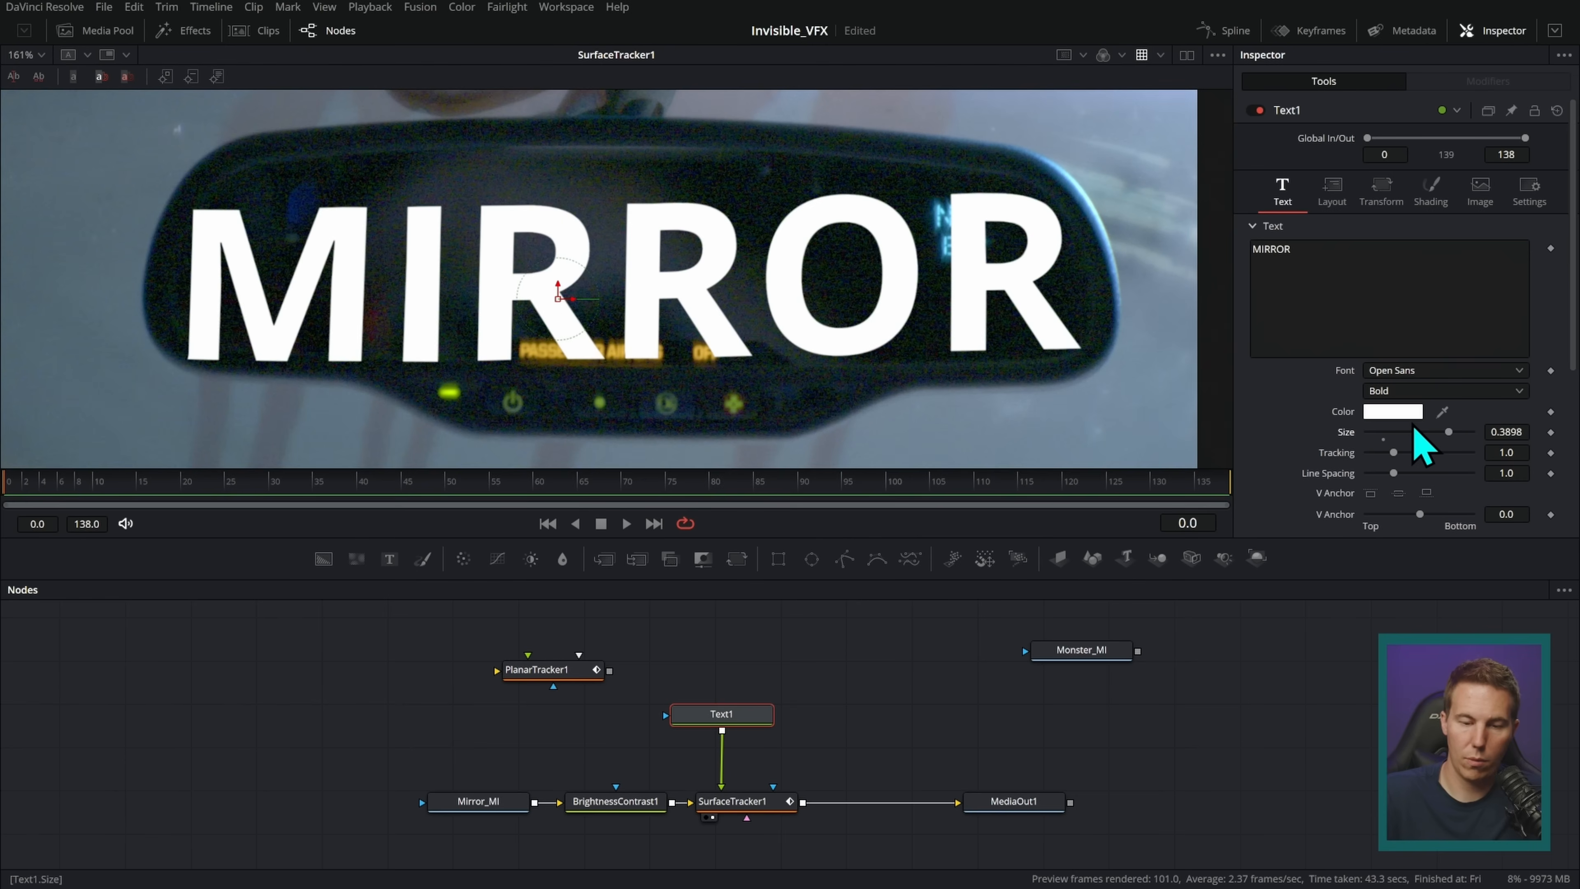
drag(558, 300, 571, 267)
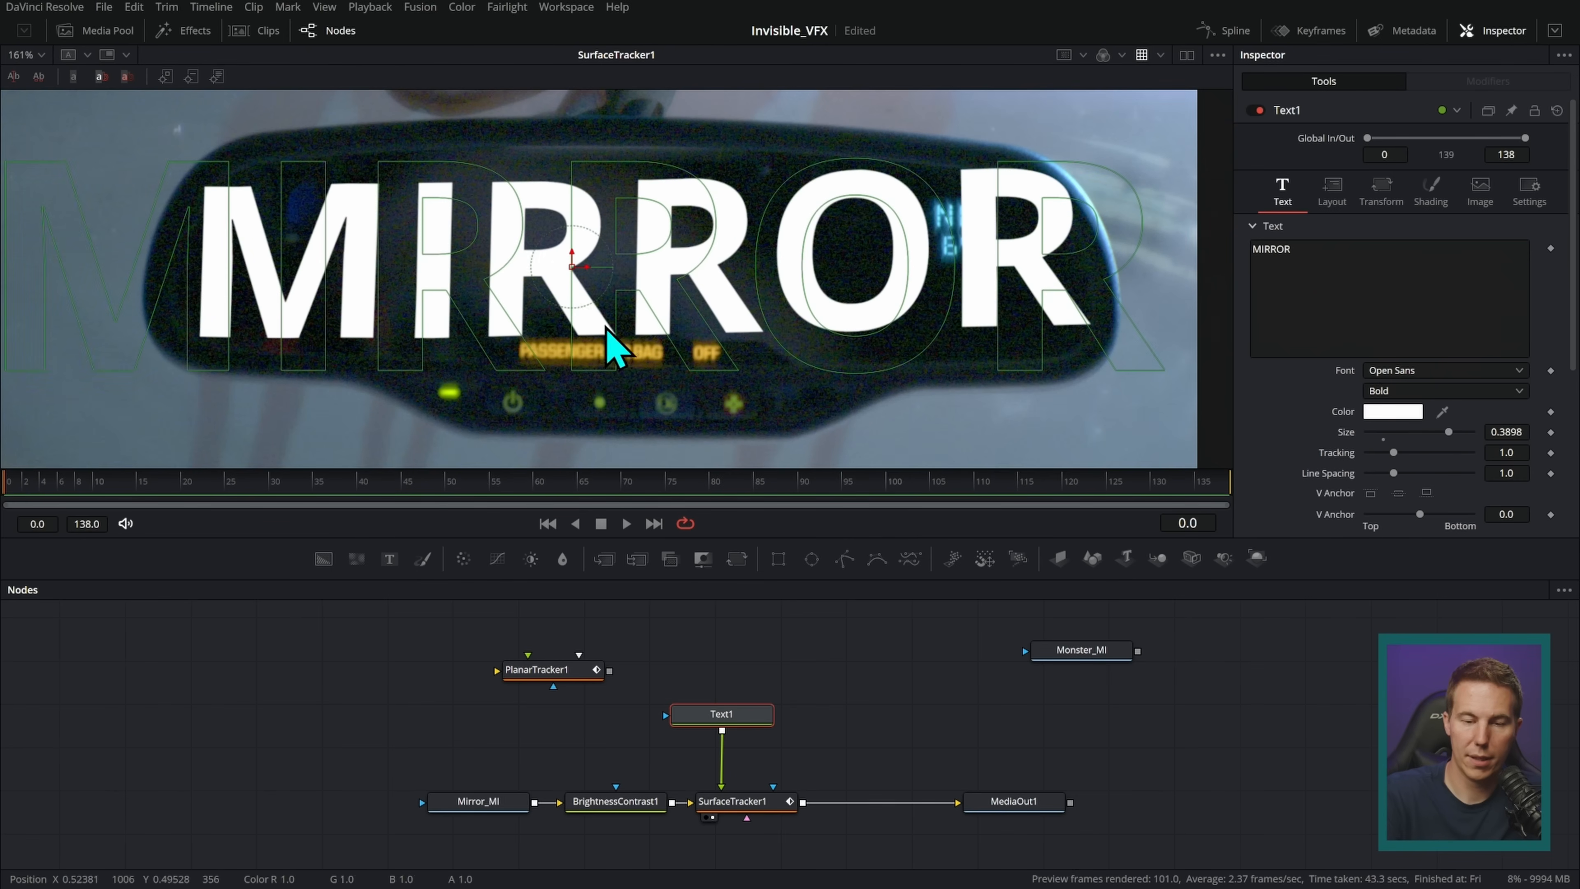
drag(1487, 432, 764, 311)
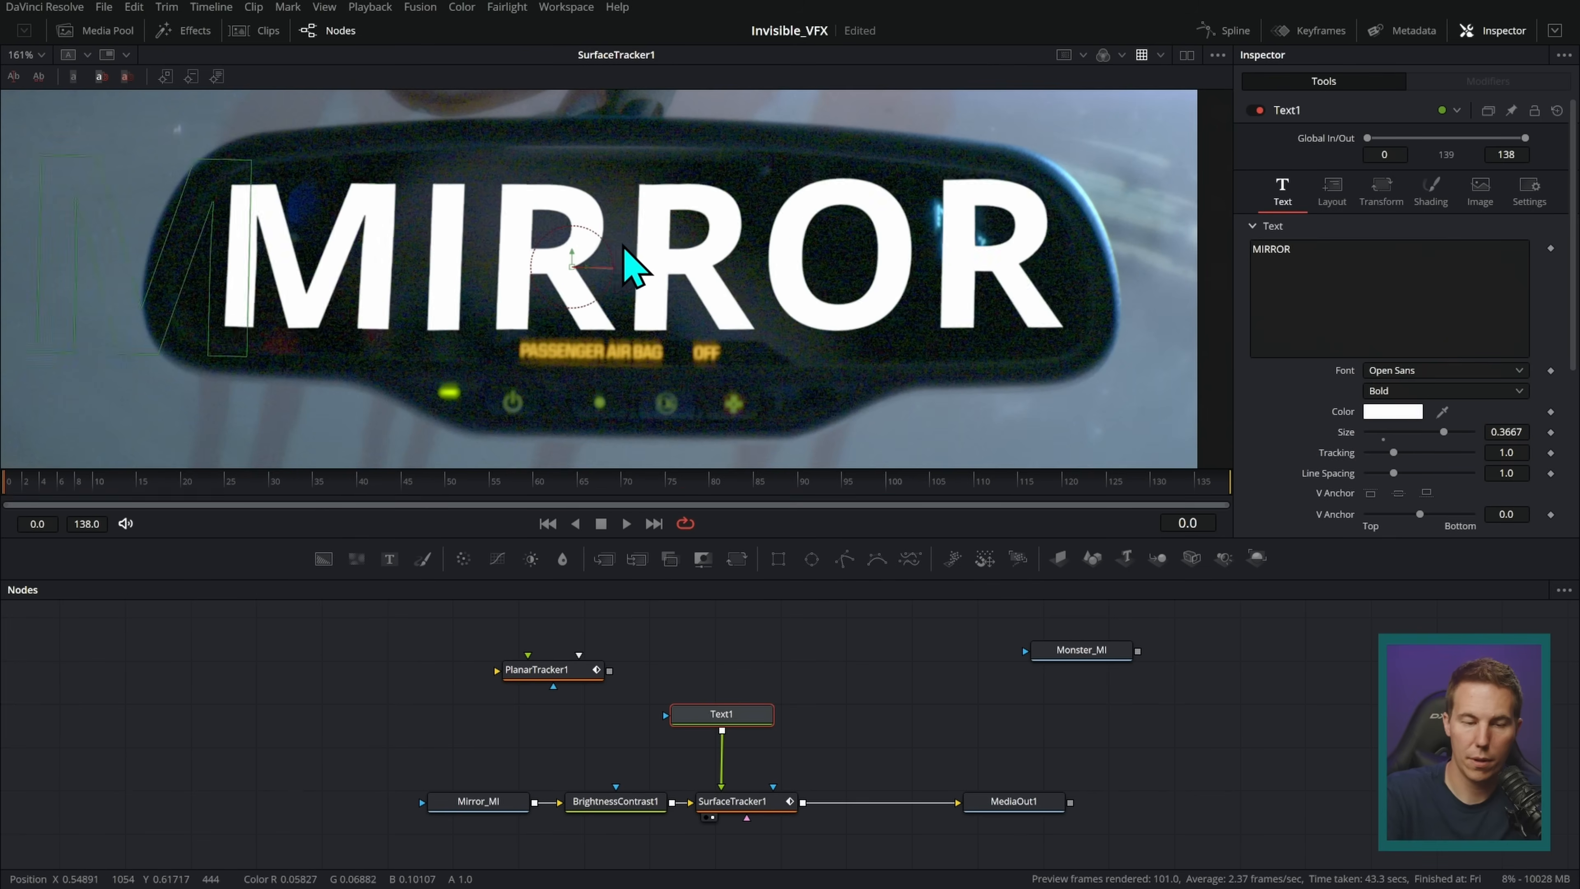
- Play back the clip to check how the MIRROR text follows the surface track
click(836, 702)
key(space)
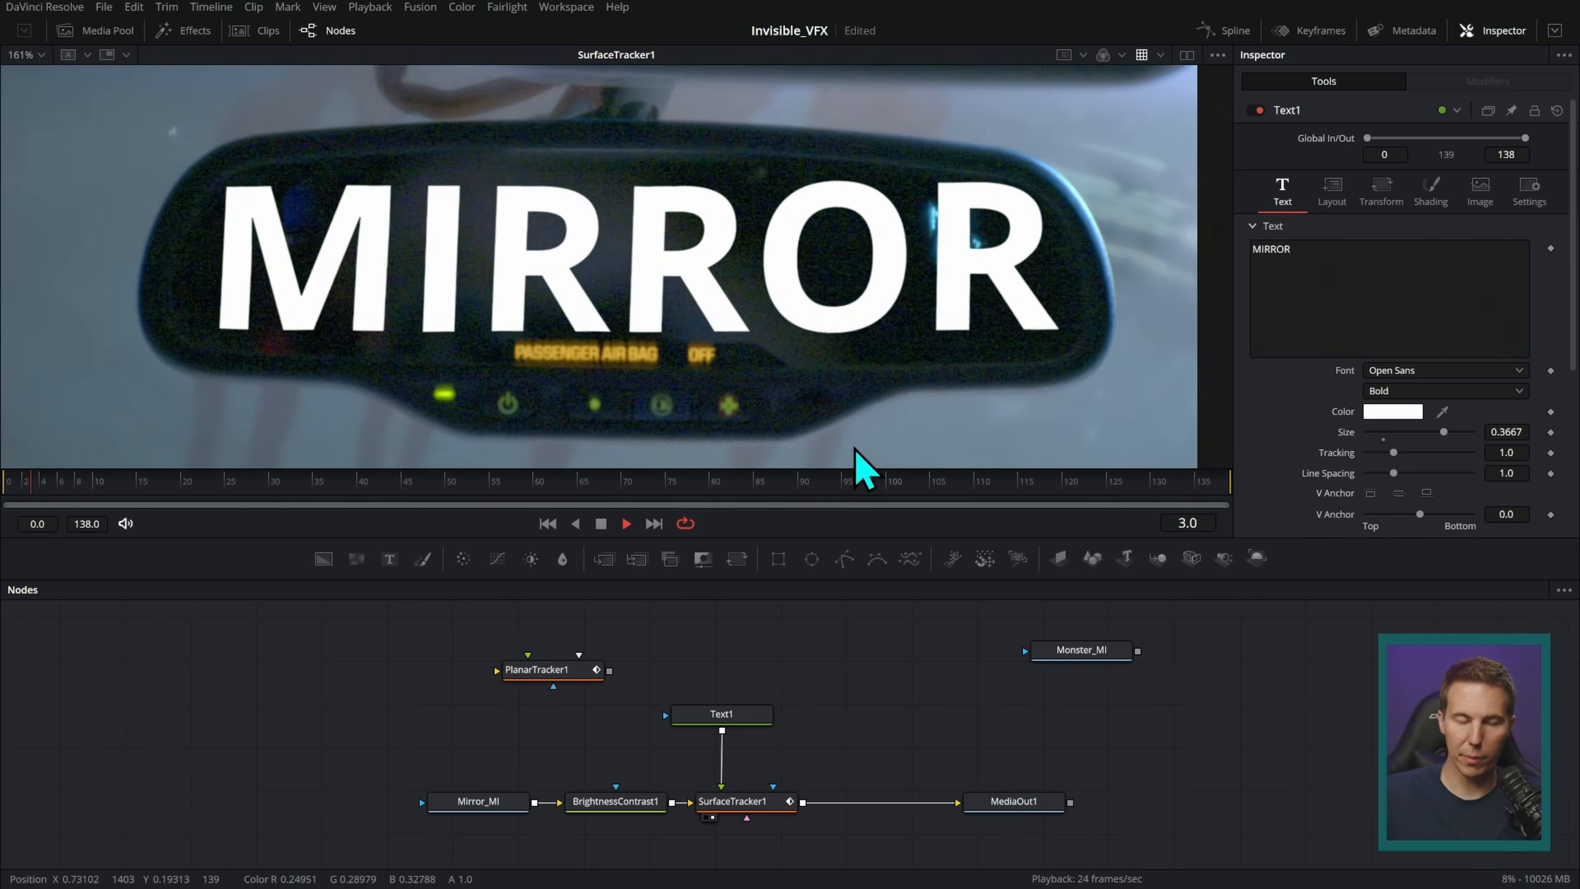
click(600, 525)
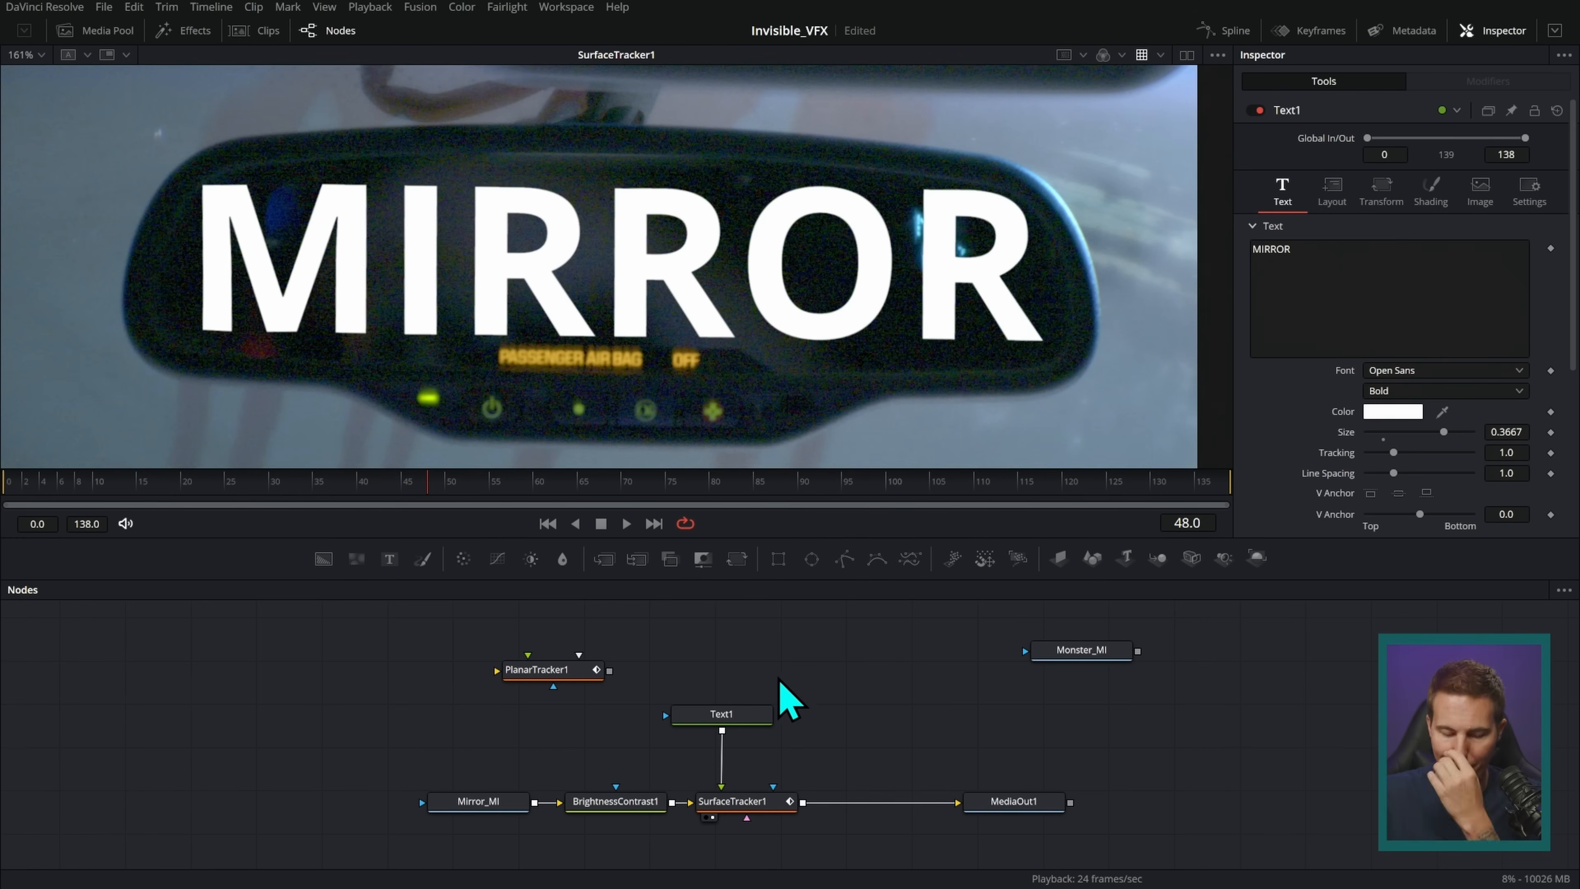
- Delete the surface tracker with its text node, reinsert PlanarTracker1 after BrightnessContrast1, and show it in the viewer
drag(779, 678, 734, 804)
key(Delete)
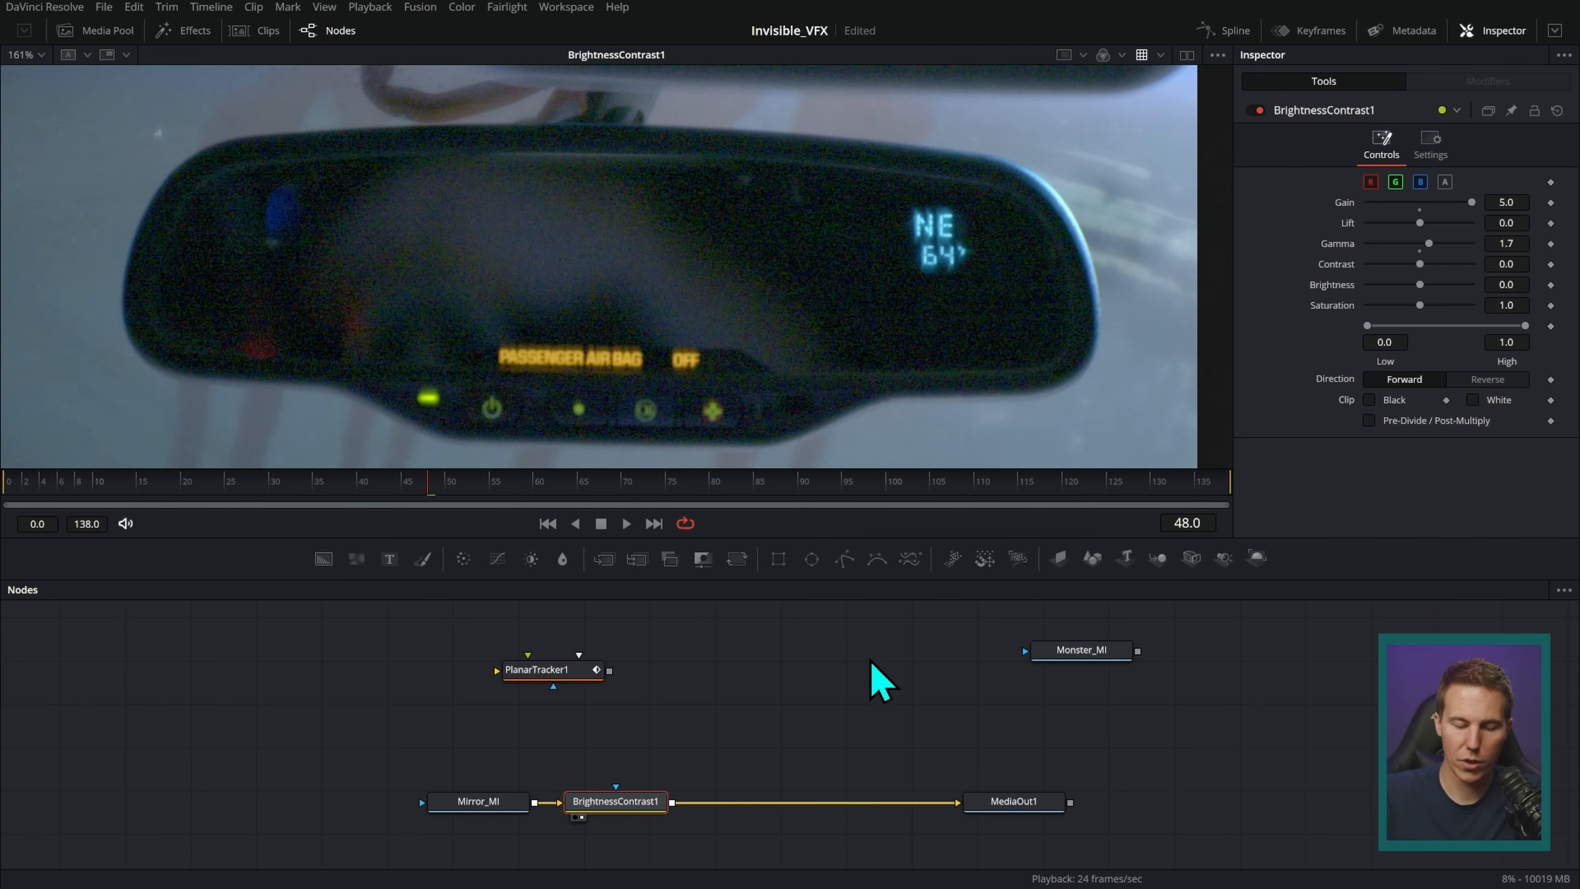
drag(566, 678, 771, 806)
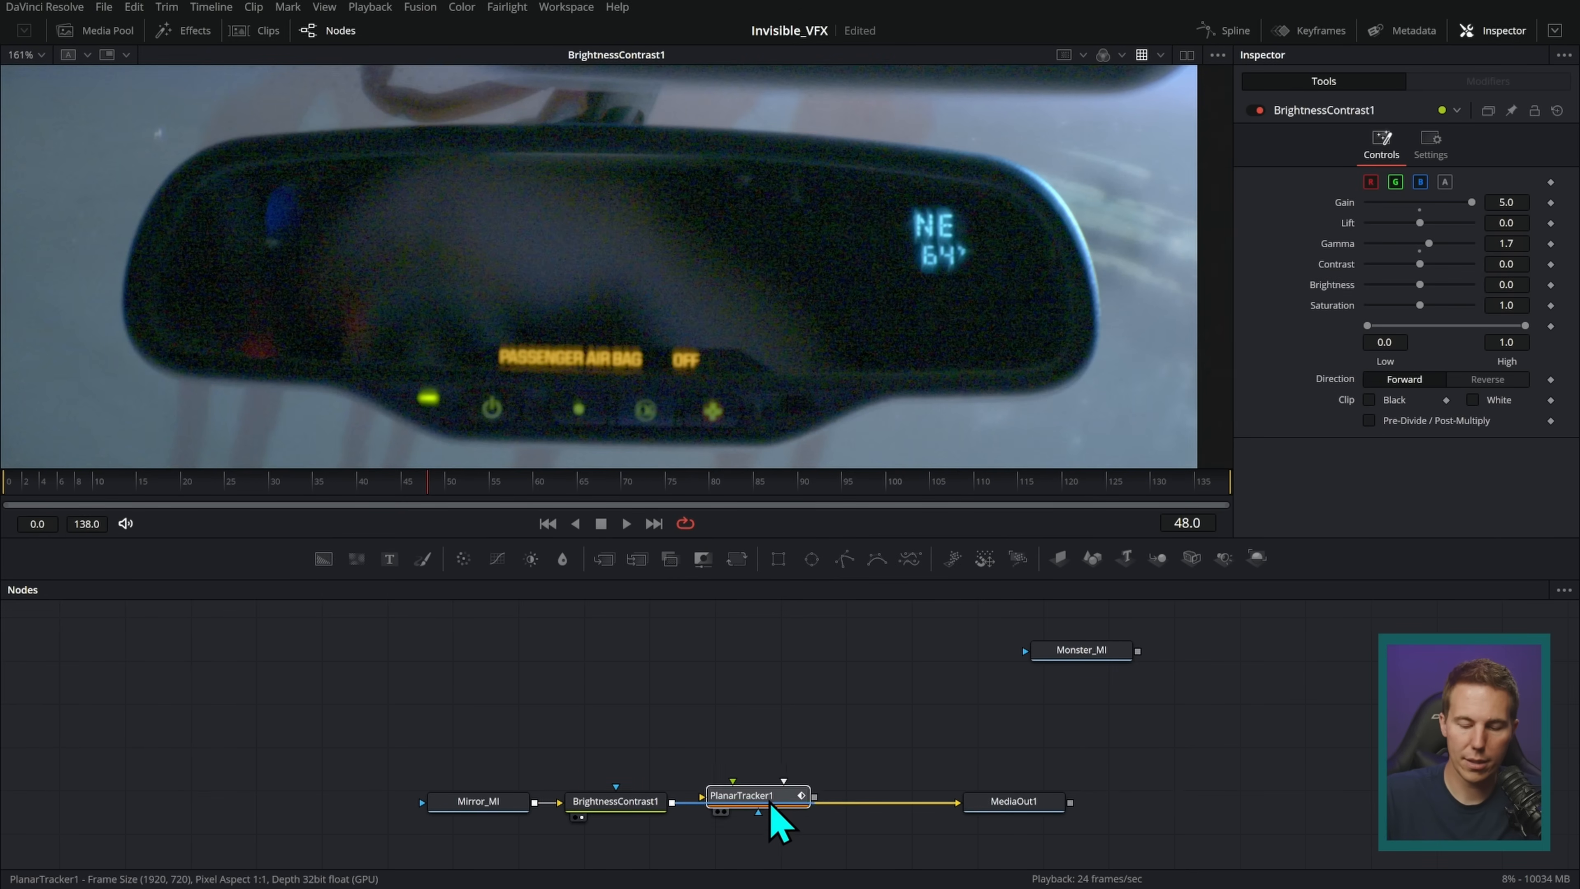
click(782, 809)
key(1)
- Play back PlanarTracker1's steadied shot to check the stabilization of the mirror
key(space)
scroll(1005, 353, down, 2)
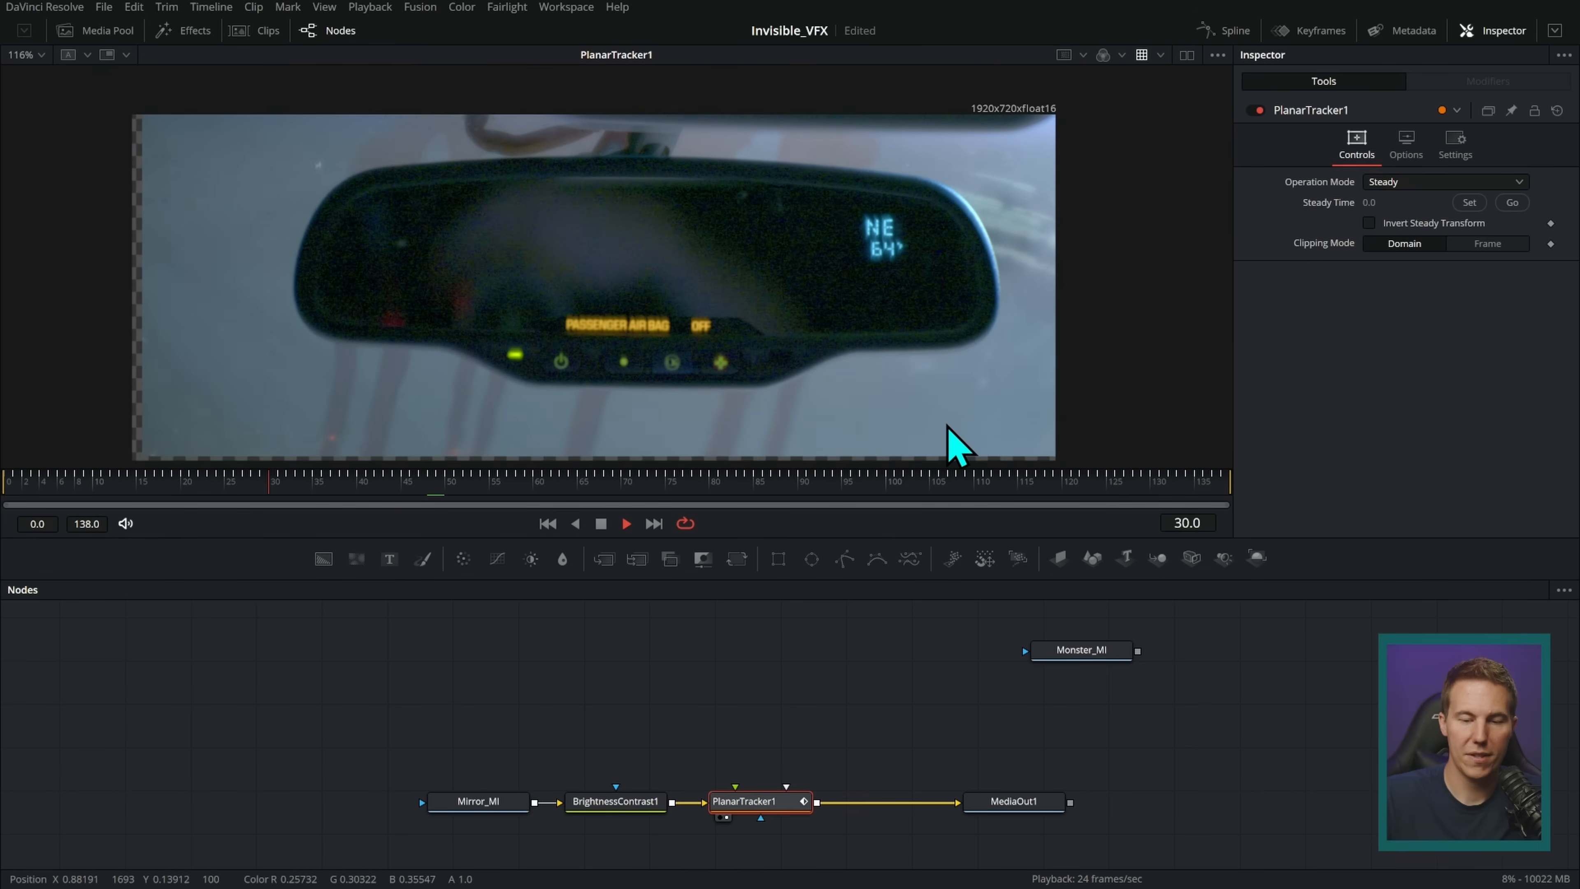
key(space)
- Set PlanarTracker1's operation mode to Track, create a Planar Transform from it, and pull the tracker out of the chain
click(1408, 182)
click(1390, 204)
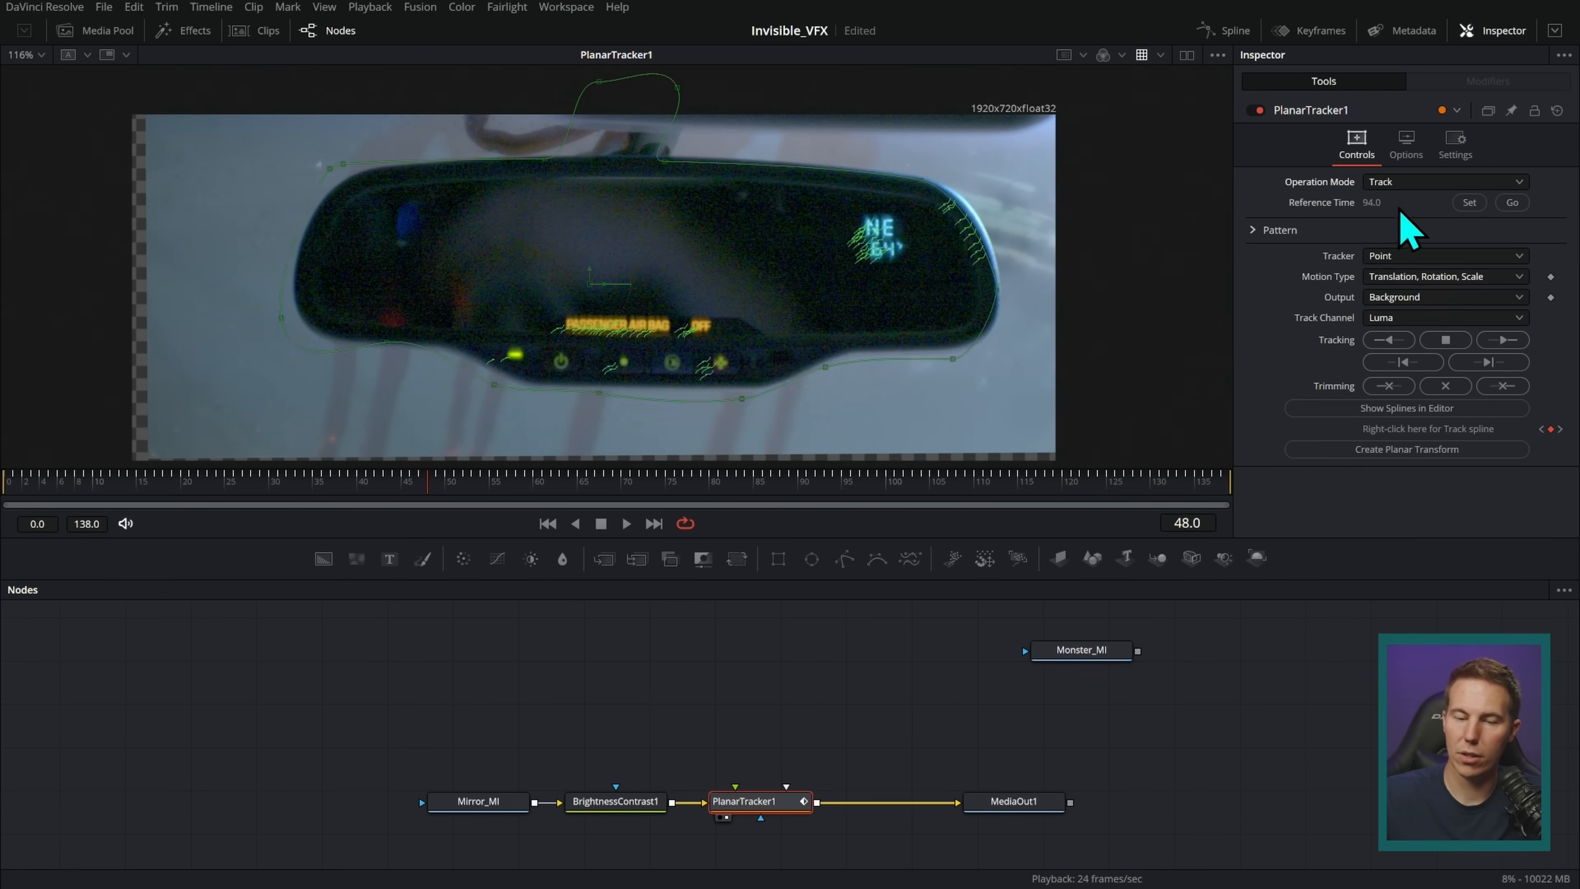
click(1400, 451)
drag(751, 730, 523, 713)
drag(777, 696, 794, 746)
- Merge a text node reading TEXT over BrightnessContrast1 through PlanarTransform1, with size 0.2756 and placed on the mirror glass
drag(390, 559, 672, 801)
drag(751, 667, 775, 694)
click(1333, 289)
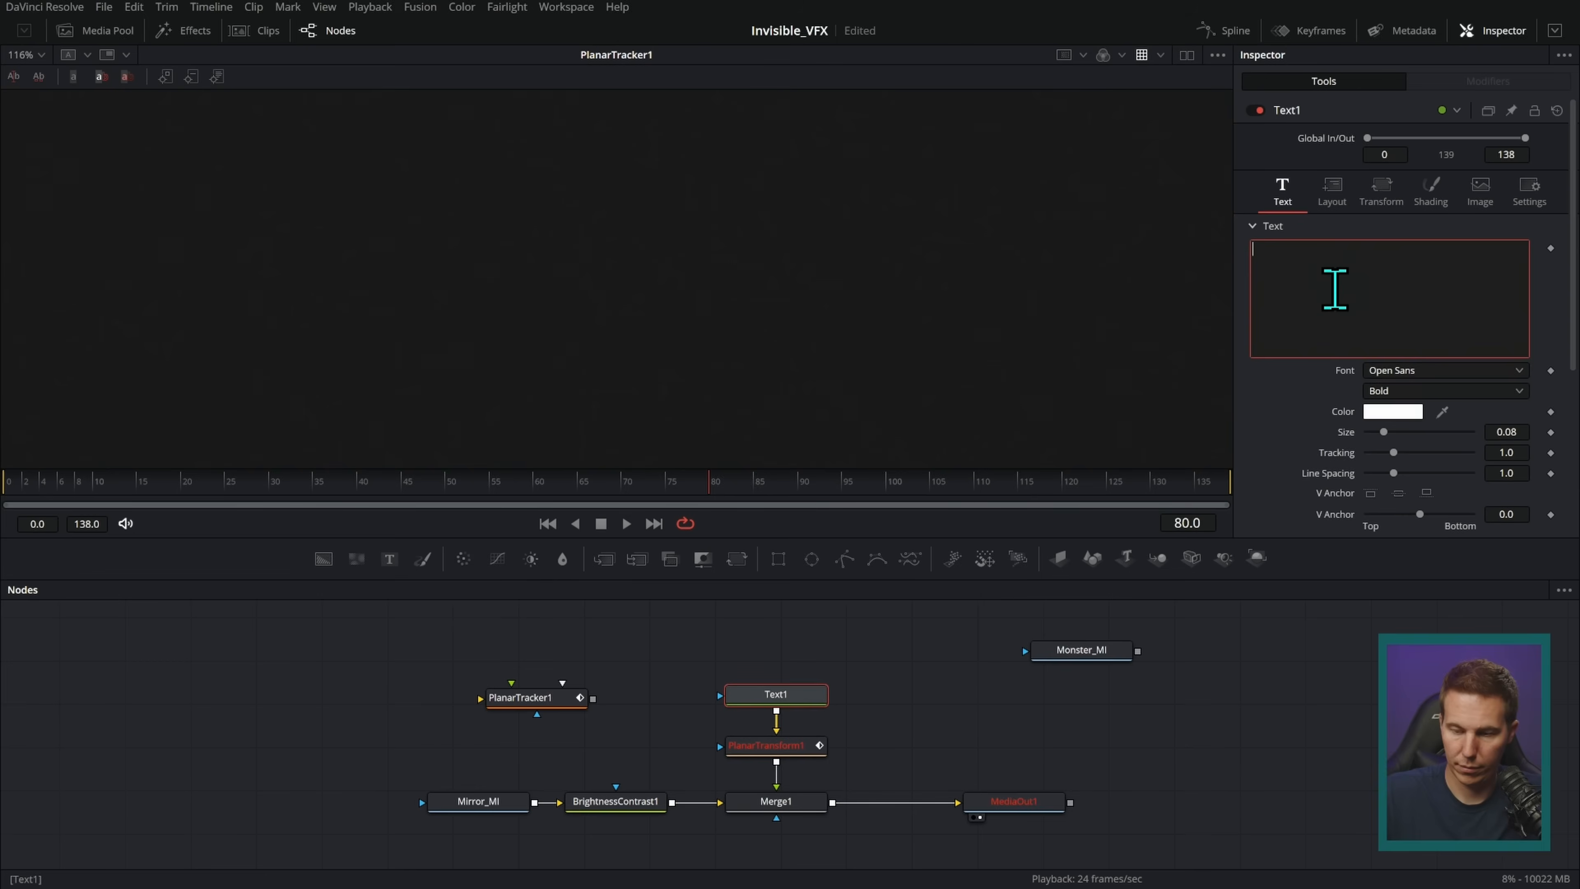
text(TEXT)
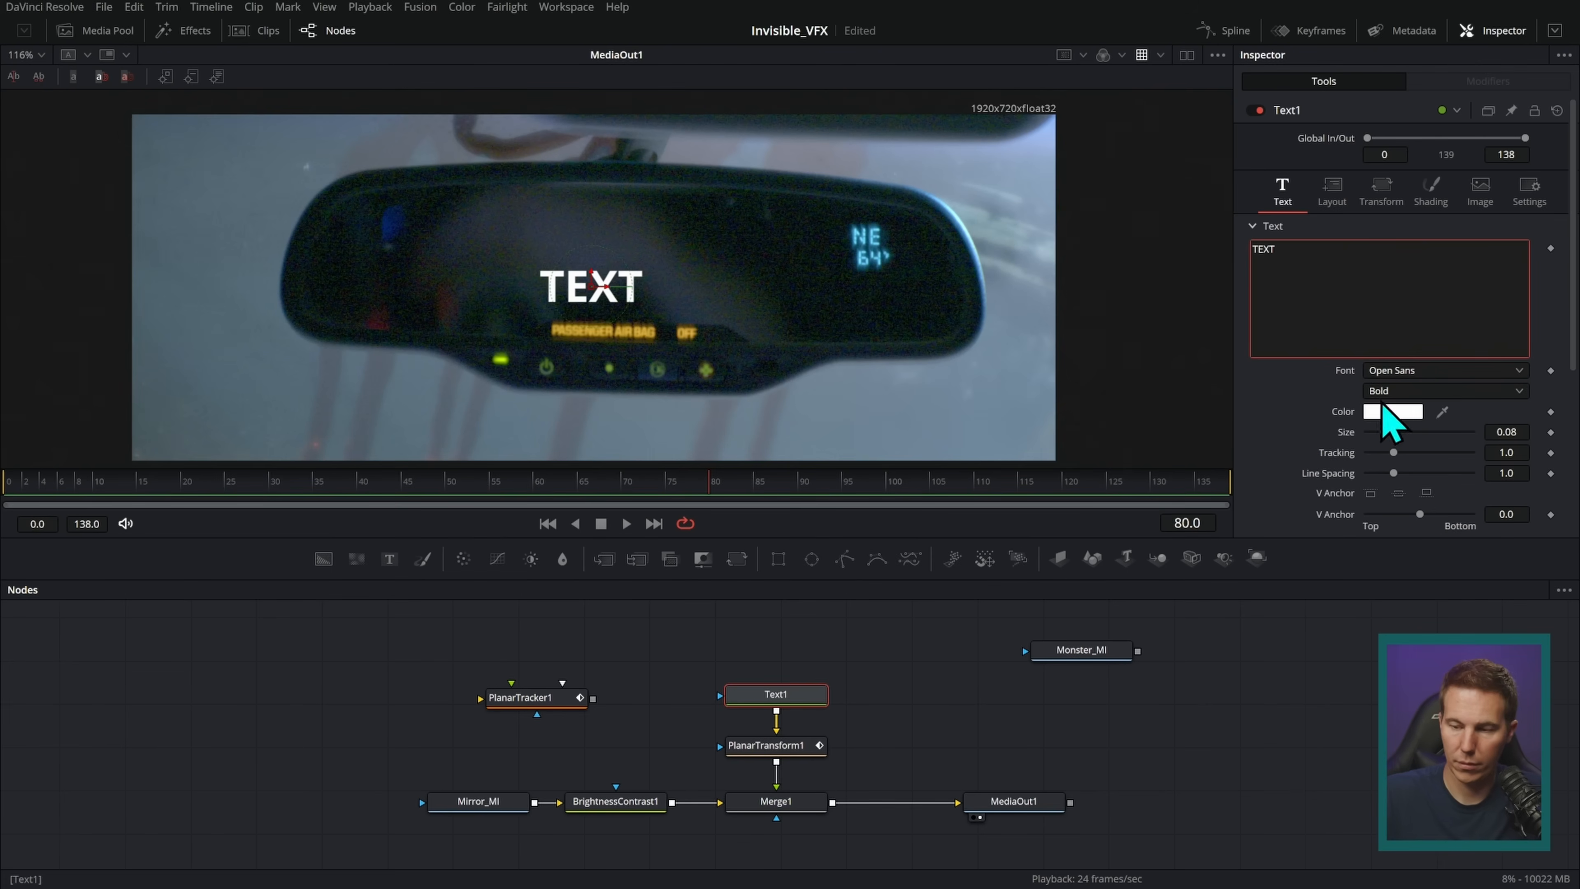
drag(1383, 431, 1424, 431)
drag(600, 285, 639, 258)
- Play back the composite and examine how the text sticks to the mirror and its edges
click(626, 524)
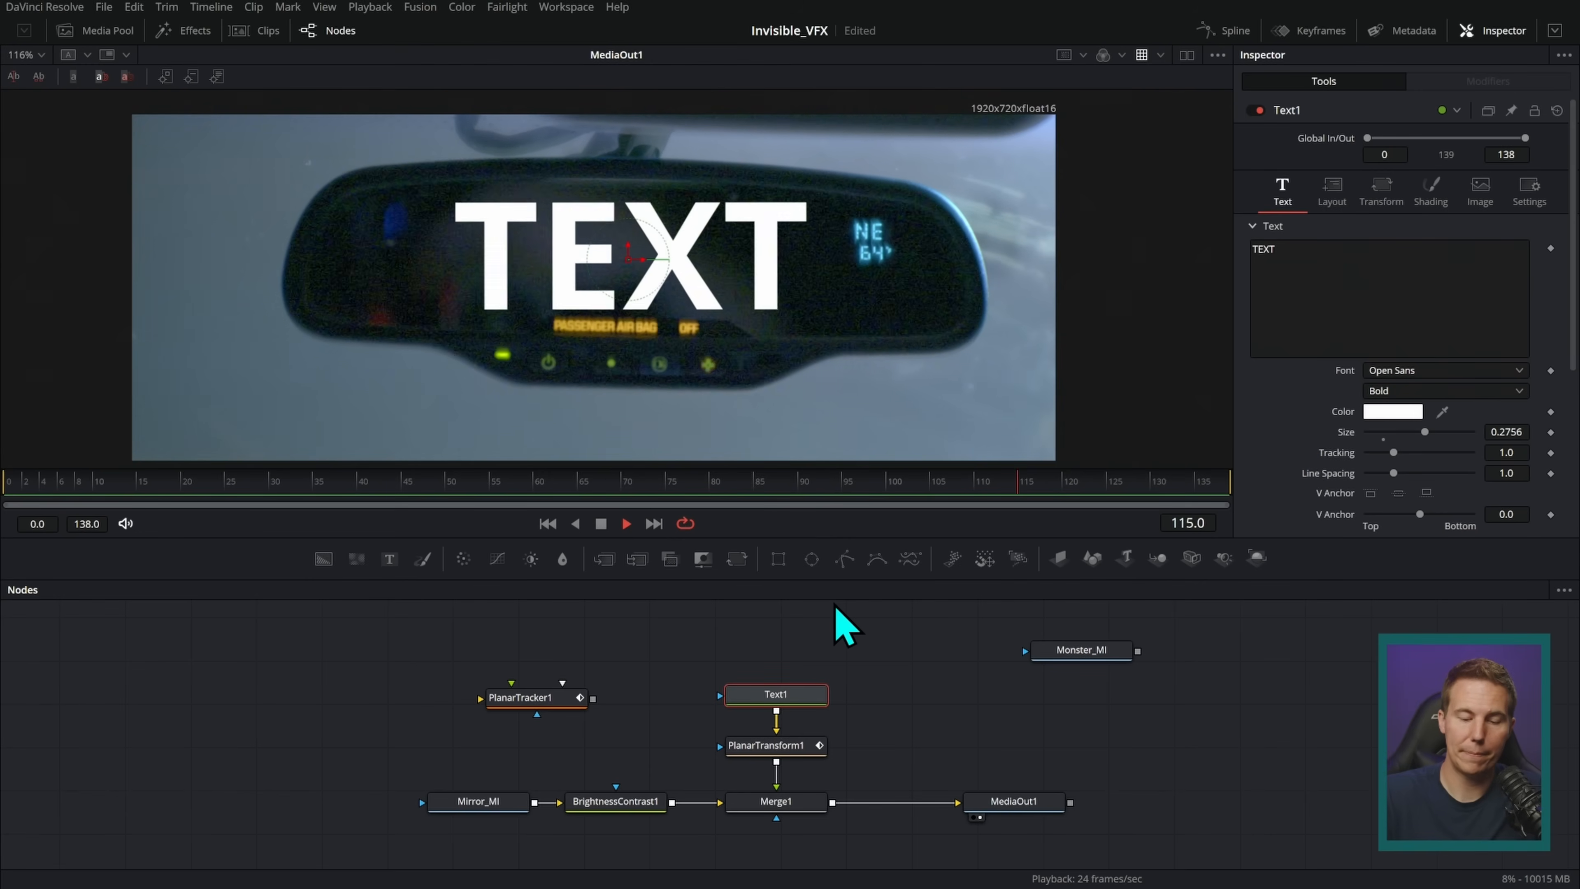
key(space)
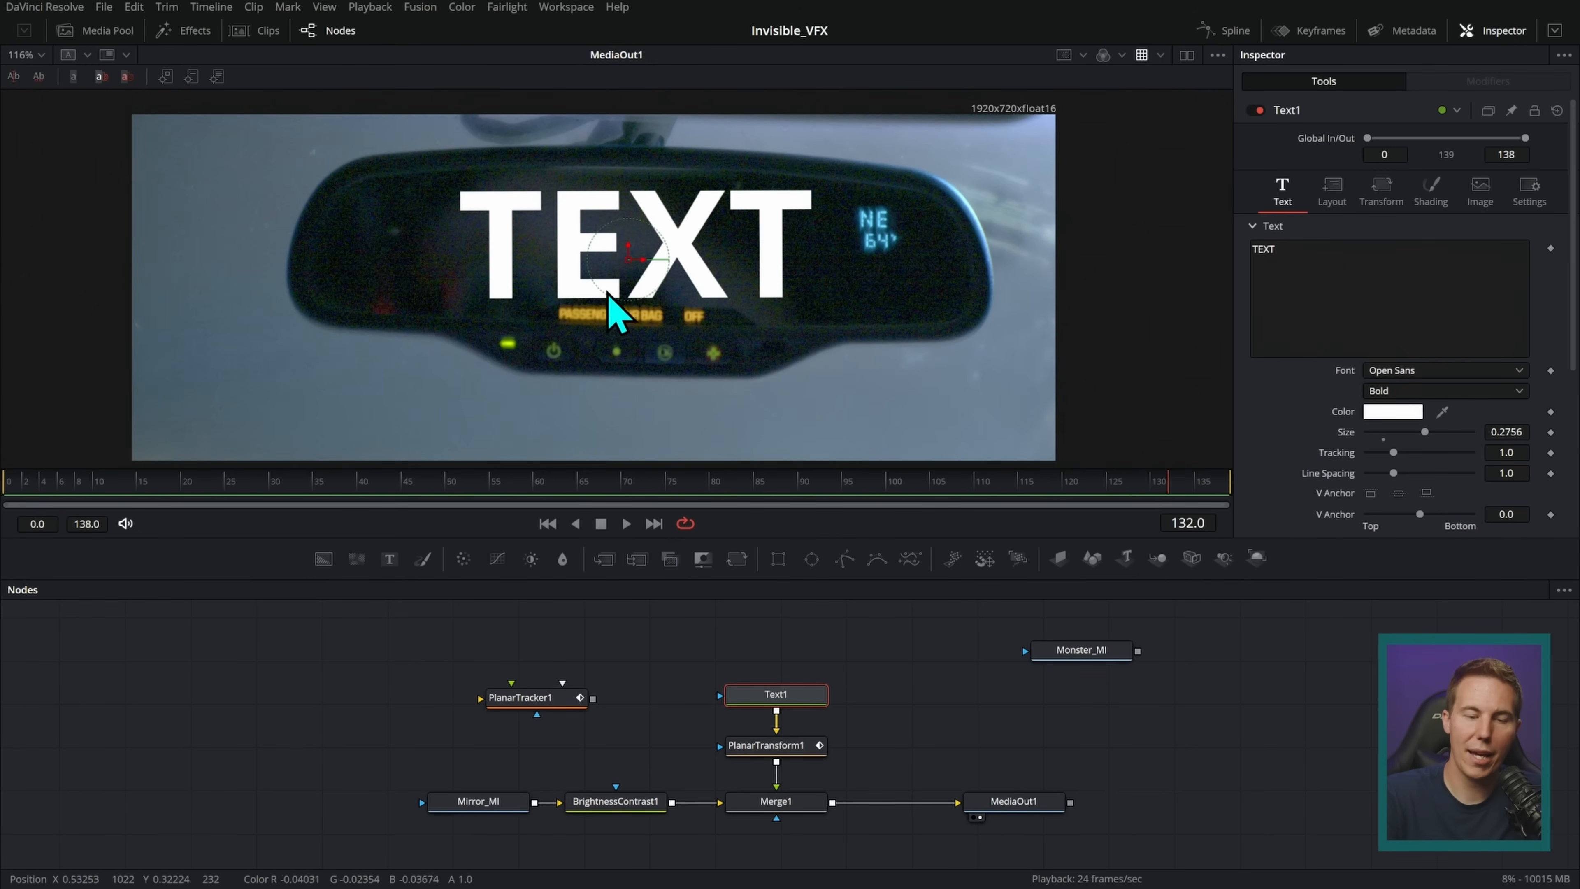
scroll(363, 221, up, 4)
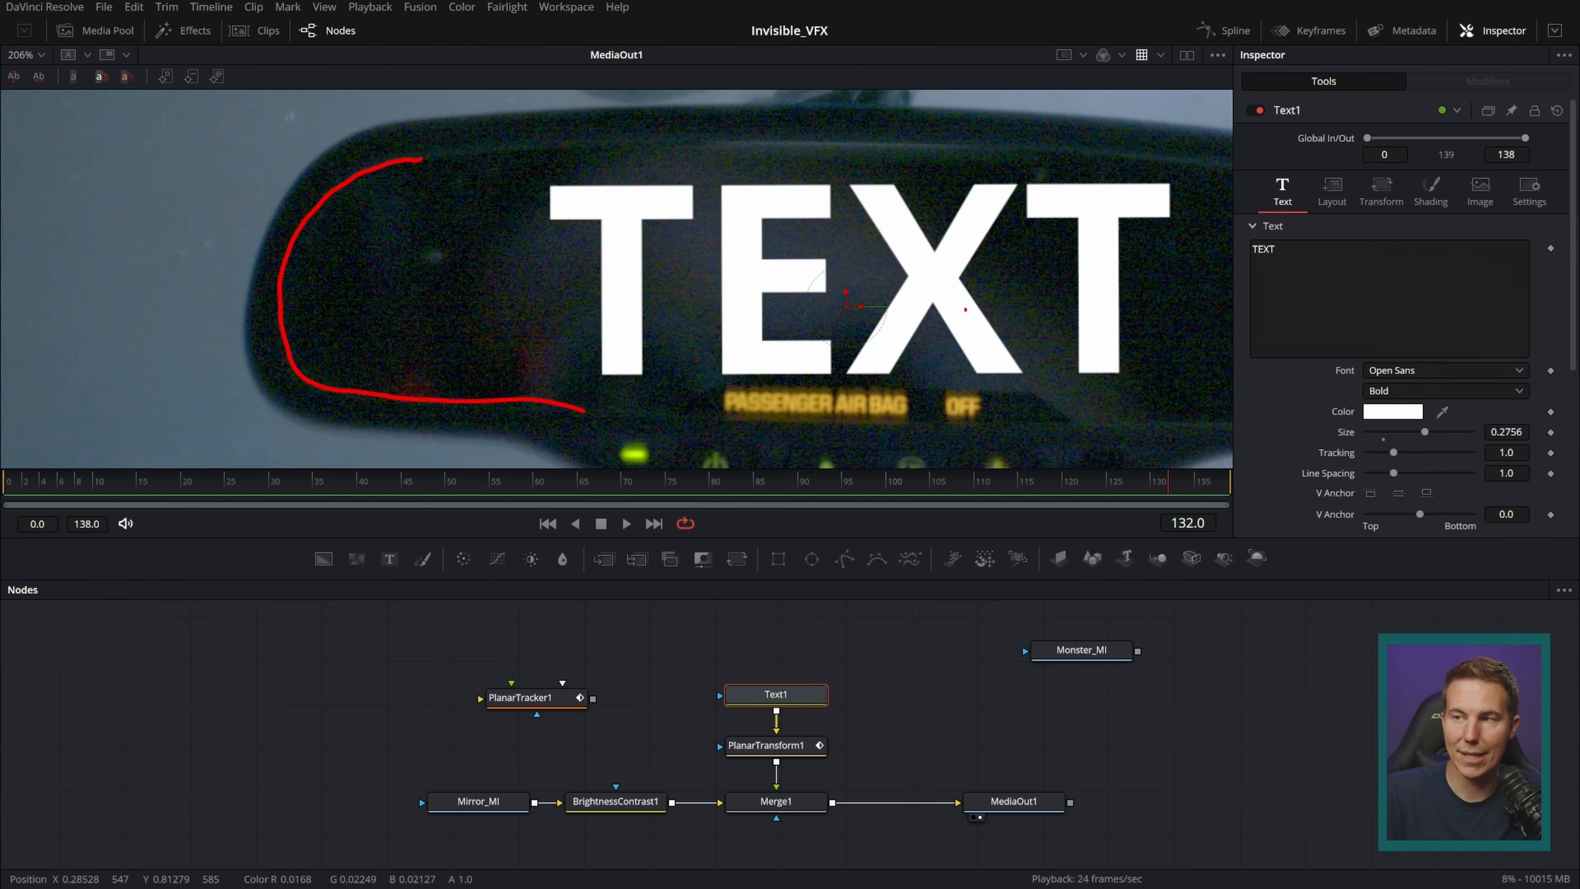
key(Escape)
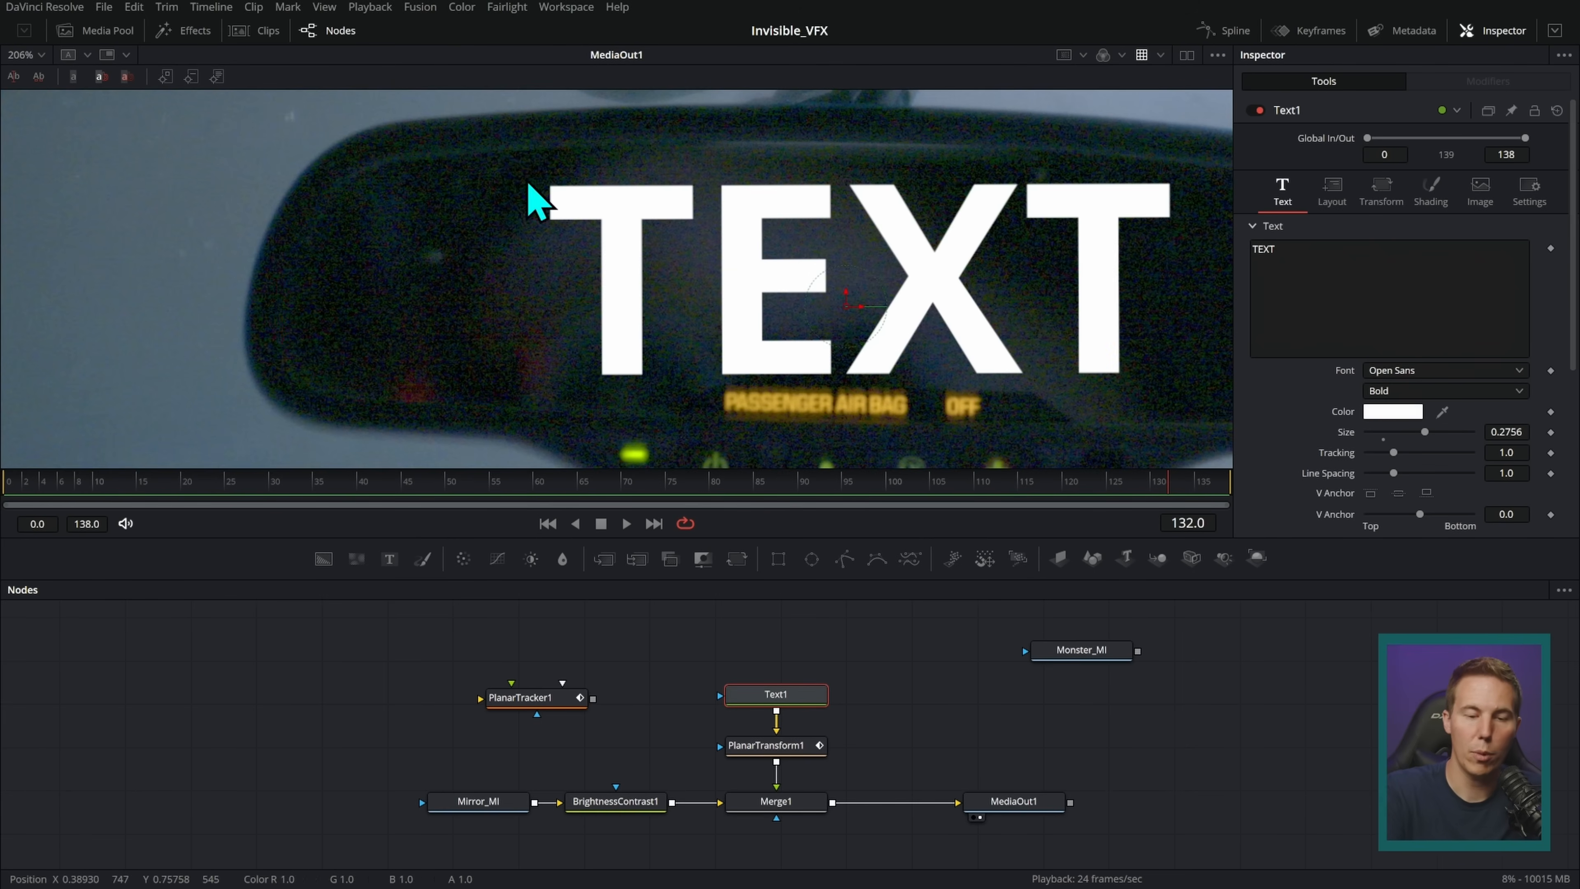
scroll(910, 346, down, 5)
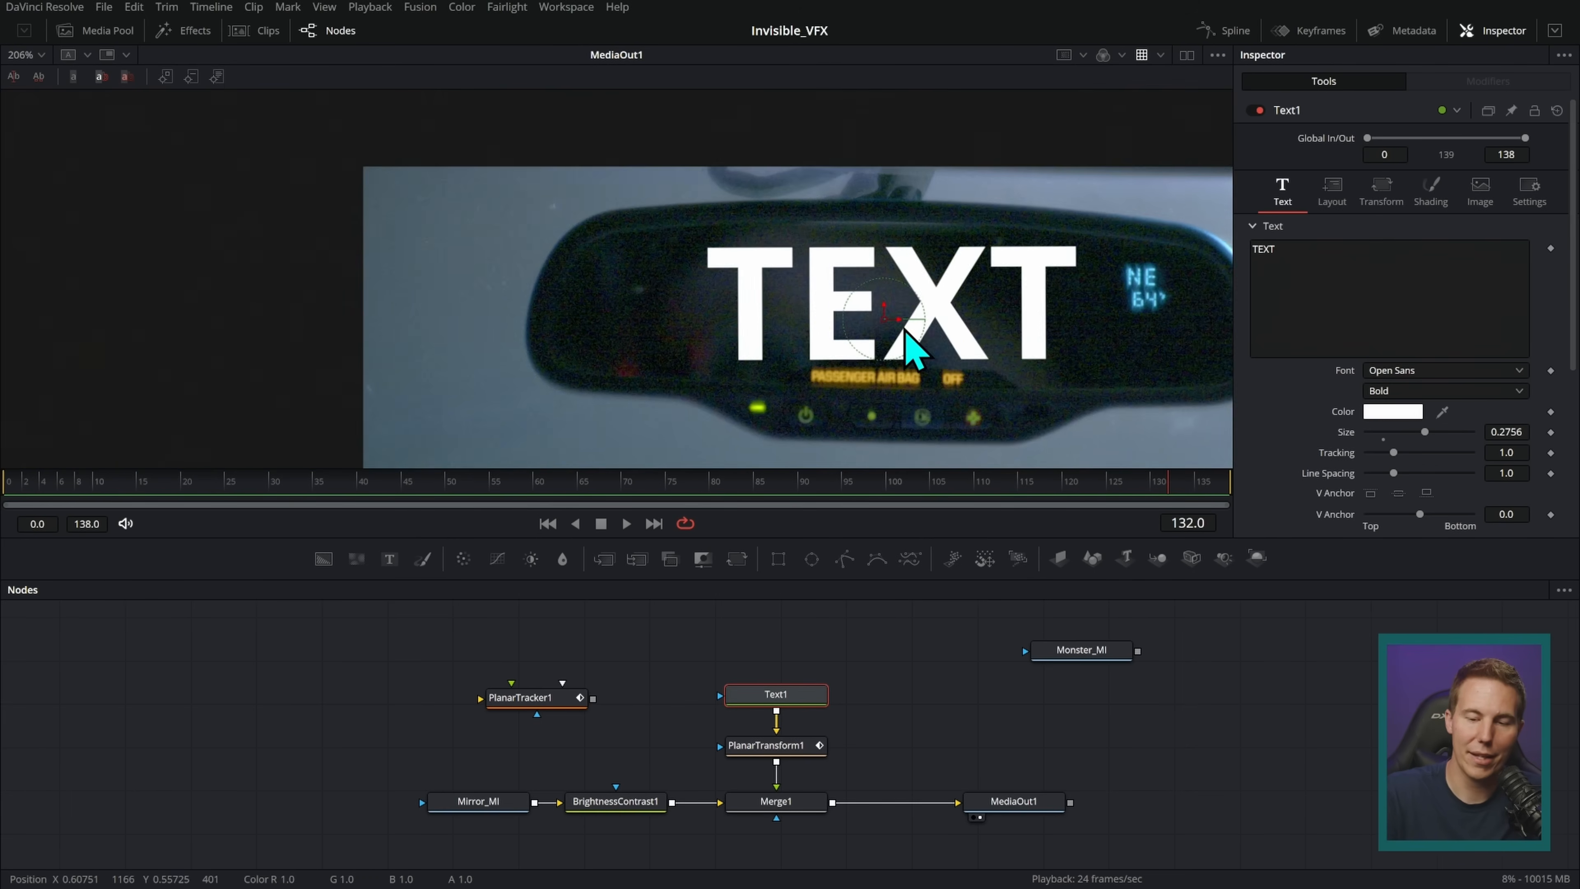
scroll(811, 353, up, 2)
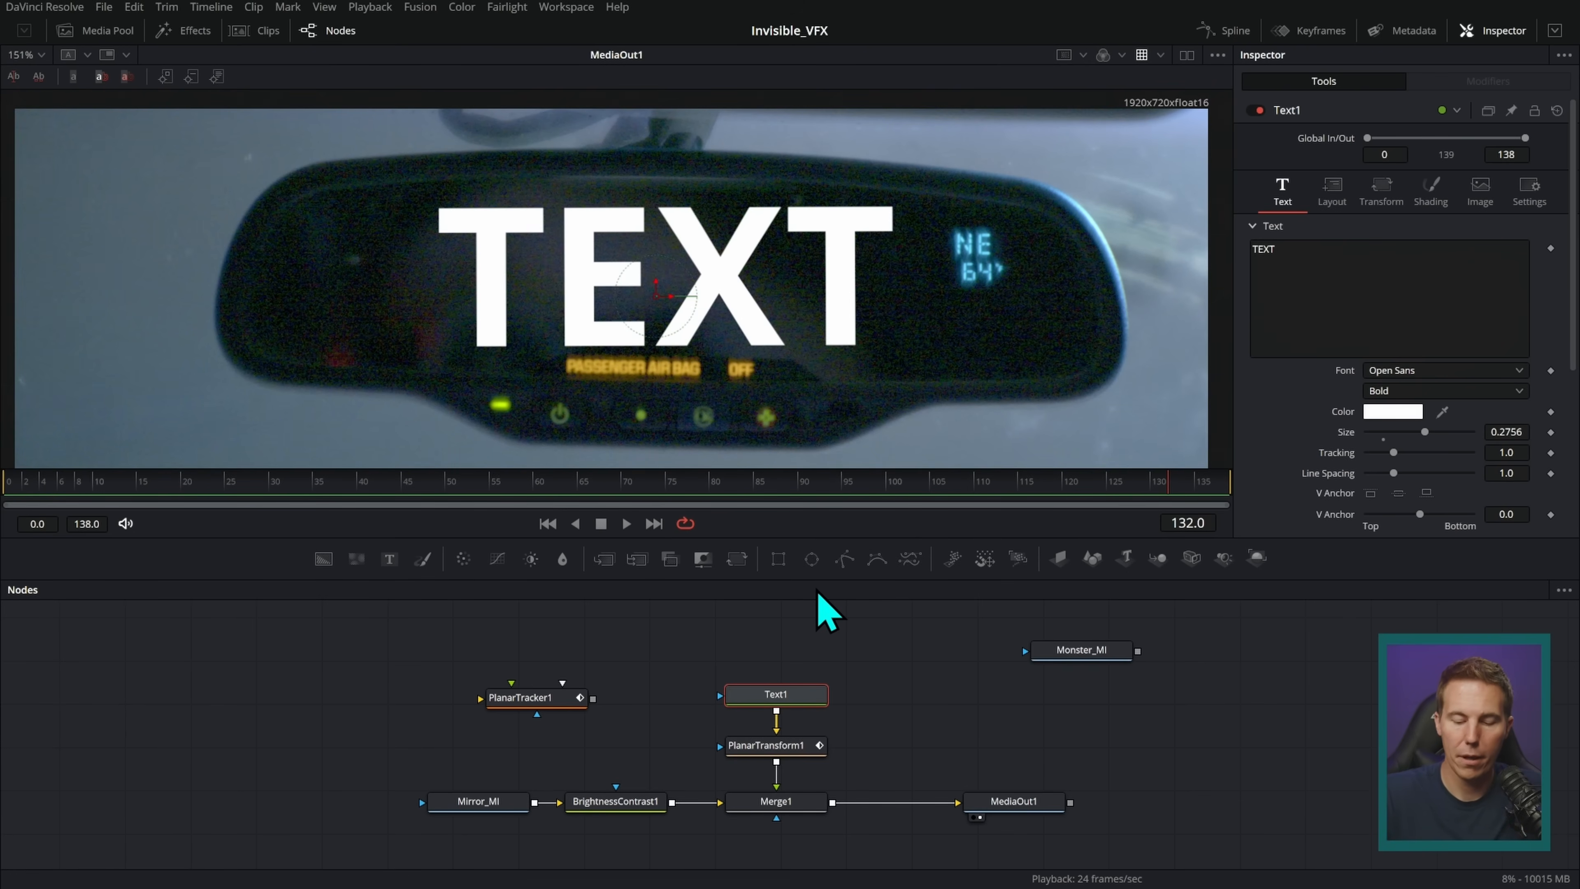
- Delete the text node that feeds PlanarTransform1
click(837, 703)
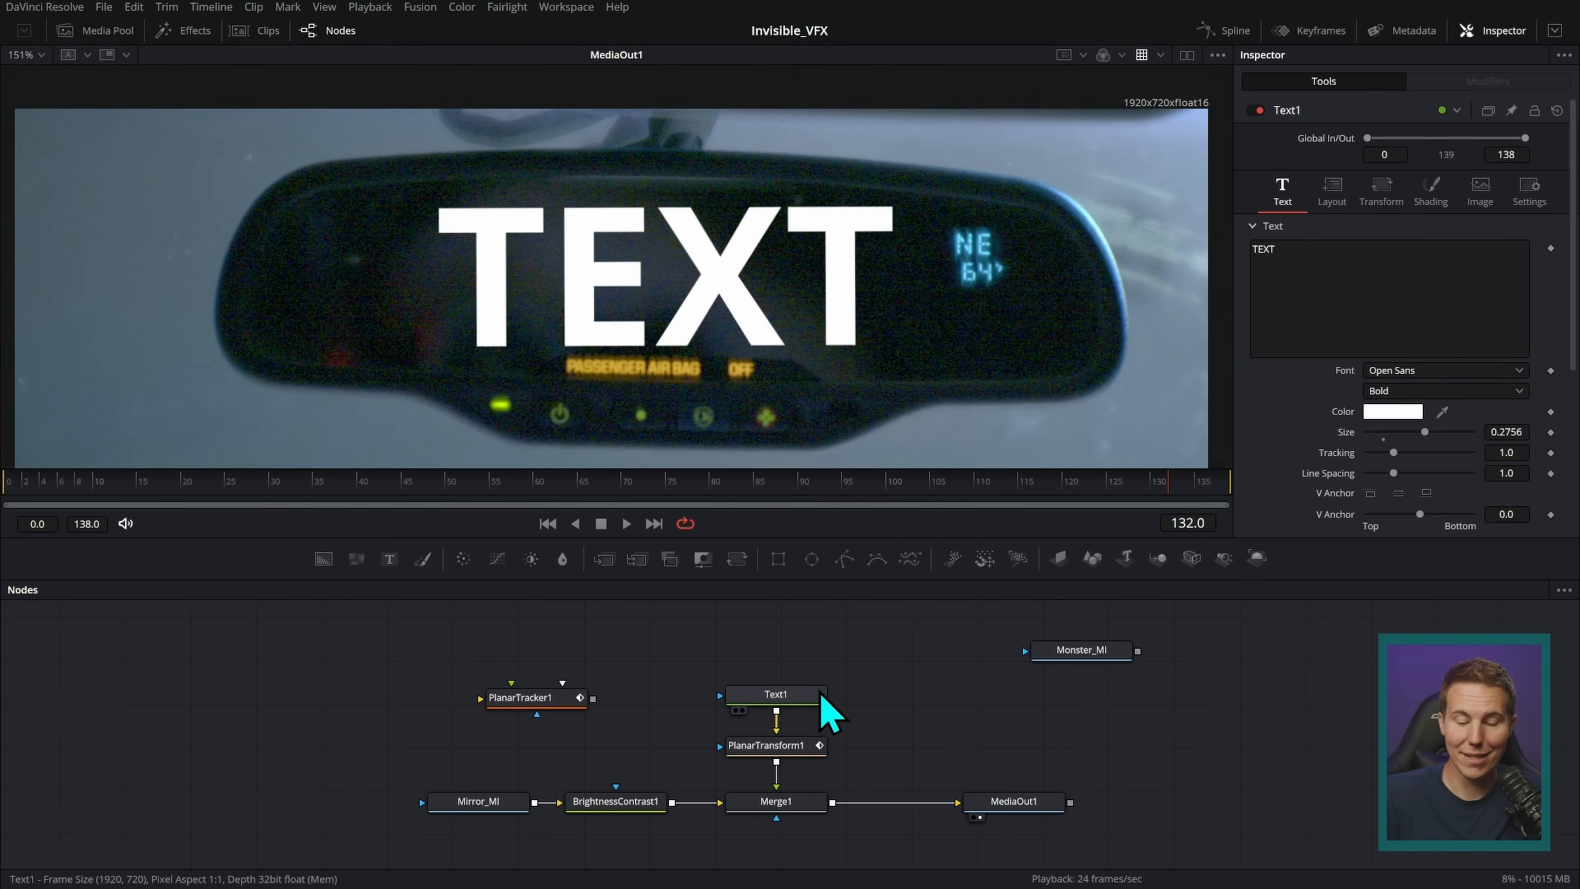
click(811, 698)
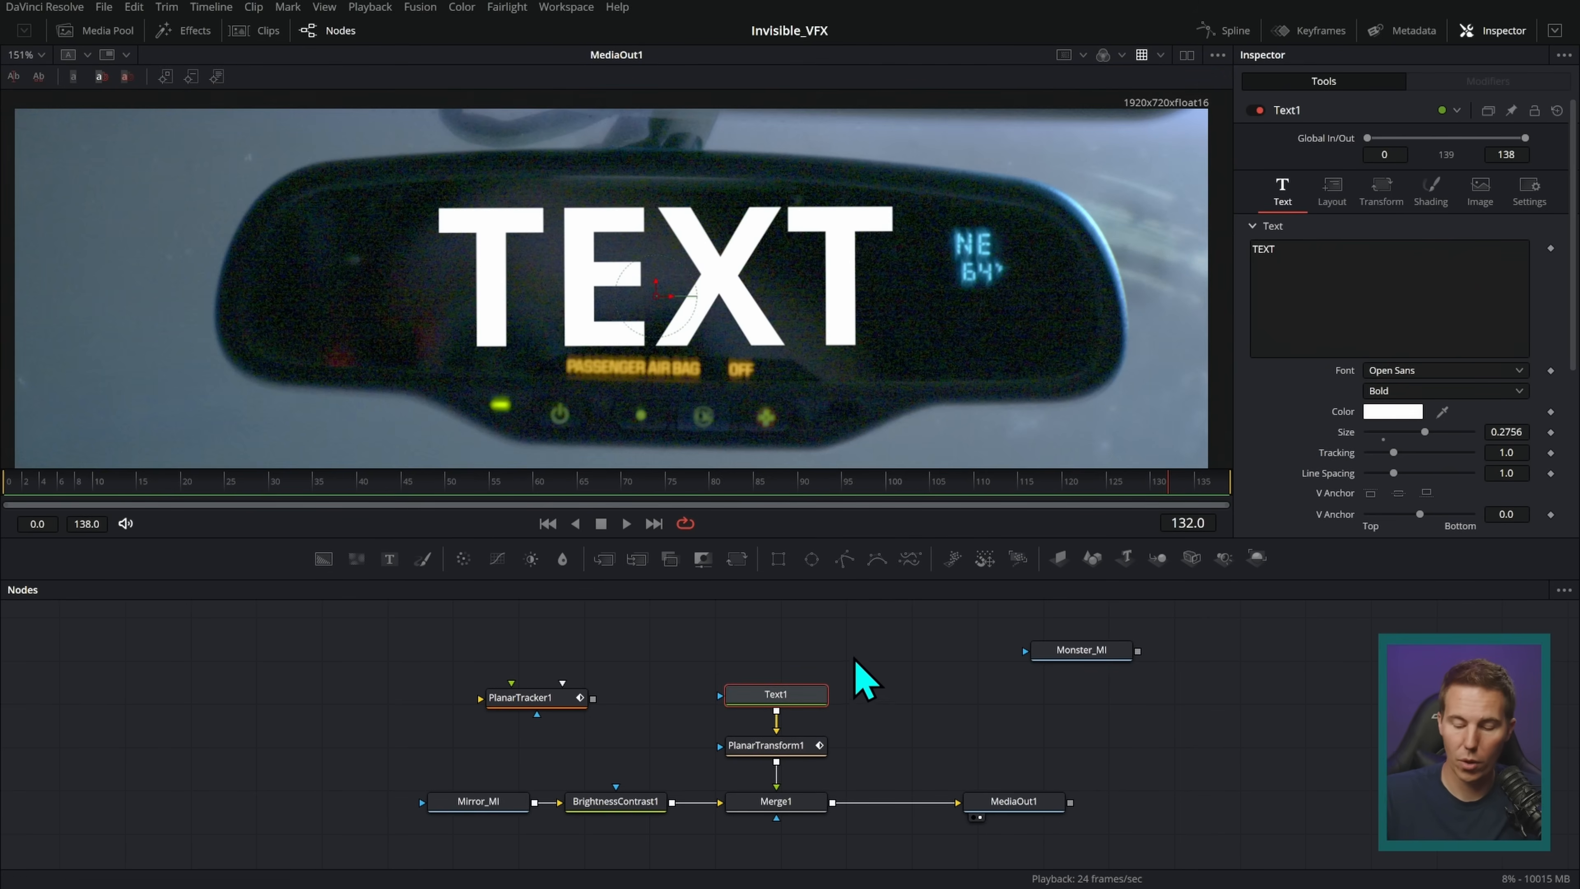
key(Delete)
- Go to frame 5, add a Time Speed node fed by BrightnessContrast1, and show it in the viewer
scroll(970, 353, down, 1)
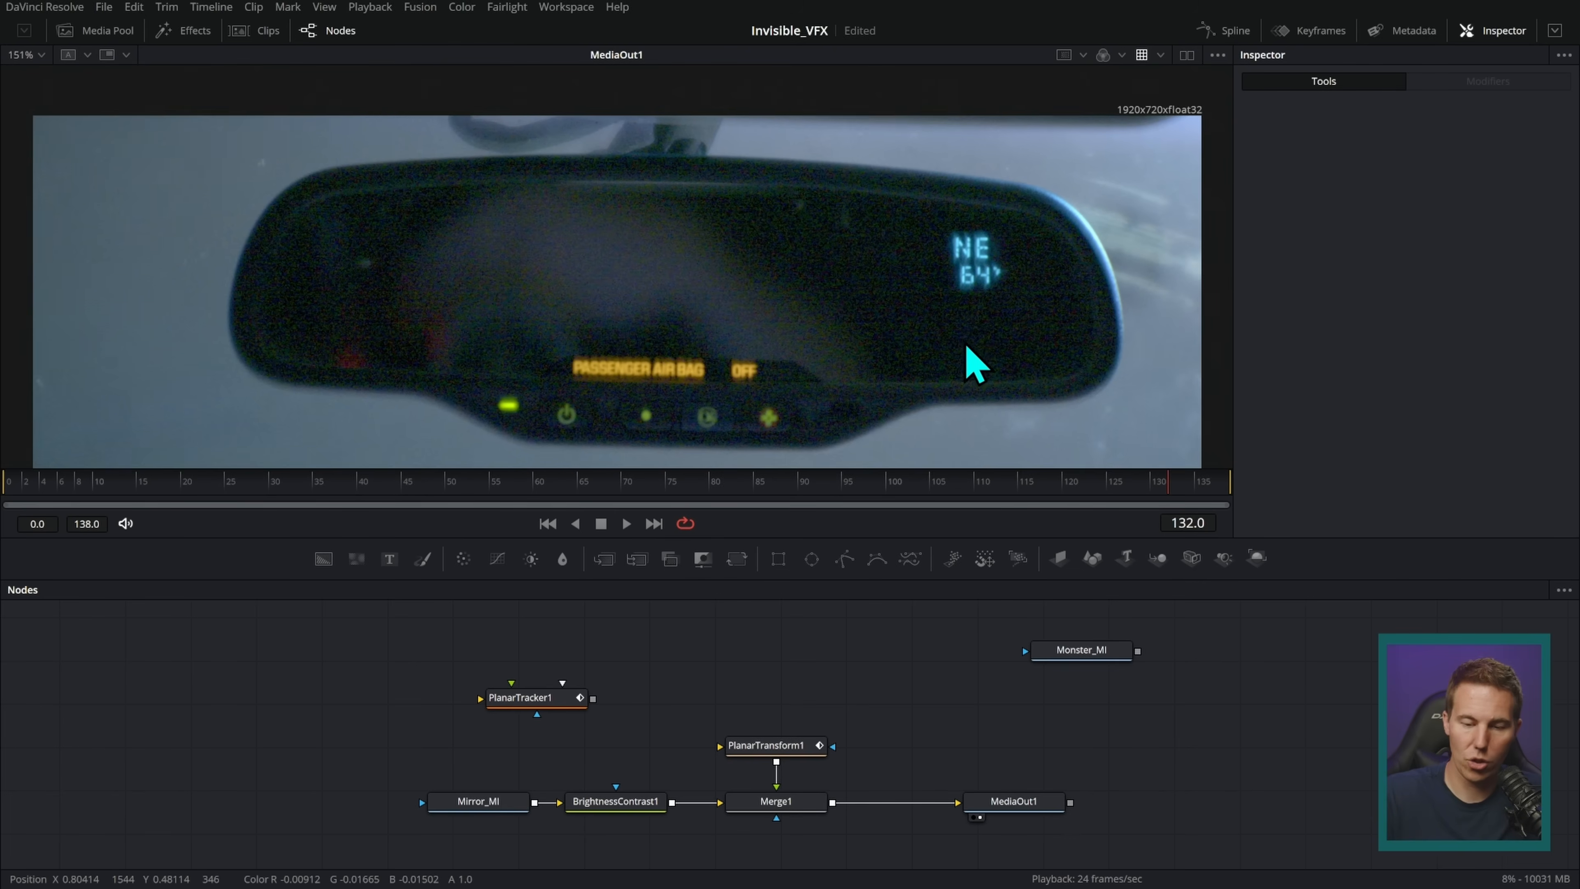
click(49, 479)
drag(49, 480, 53, 484)
key(shift+space)
text(surf)
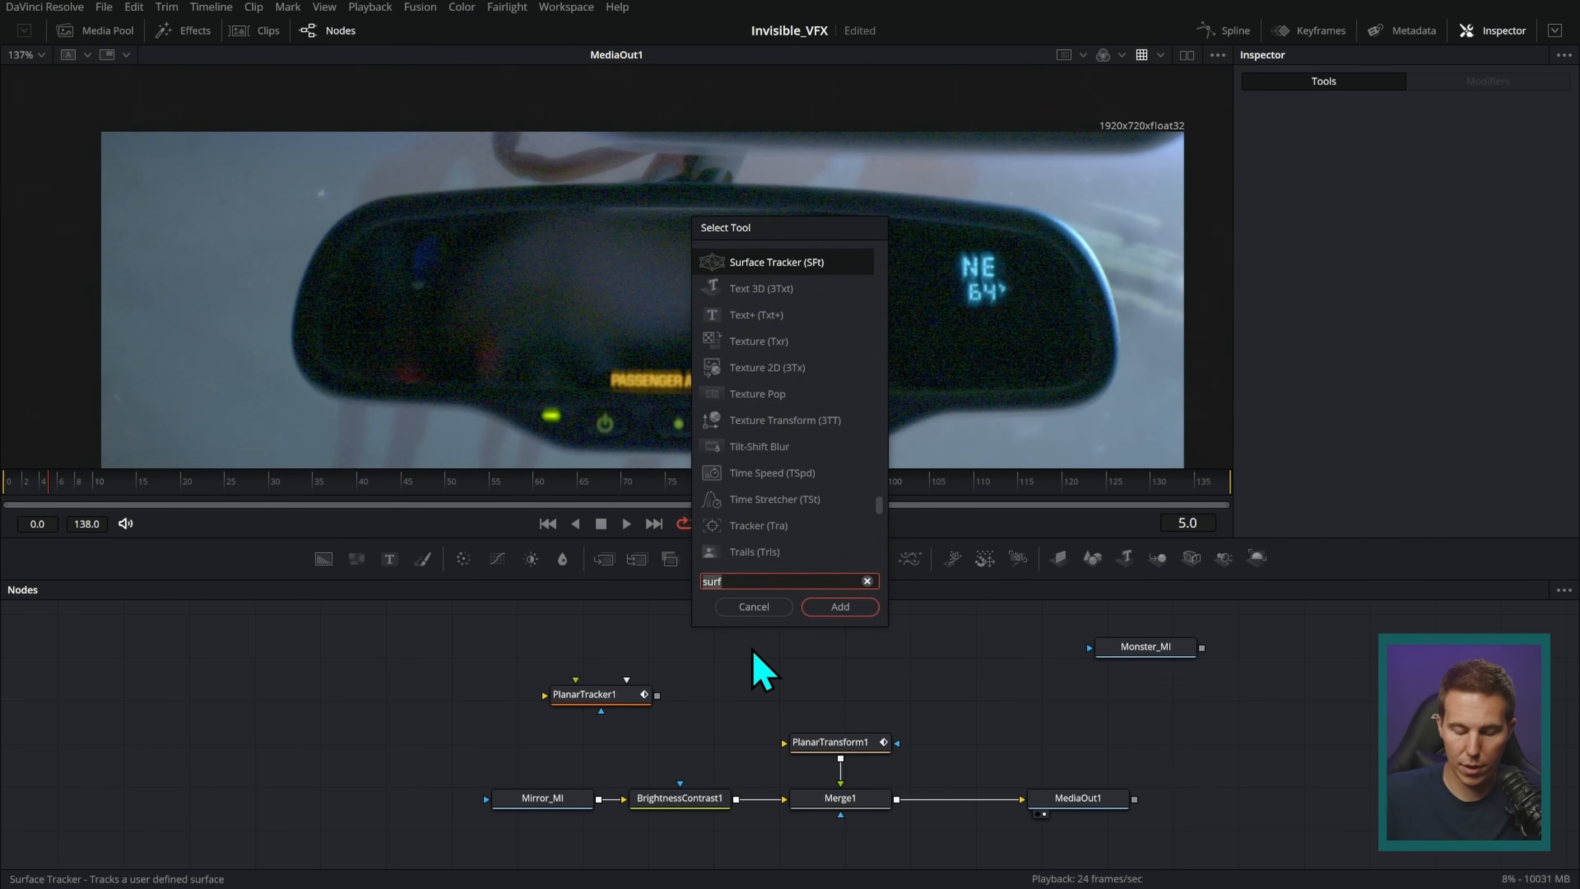
key(BackSpace)
key(BackSpace)
key(BackSpace)
key(BackSpace)
text(time)
key(Return)
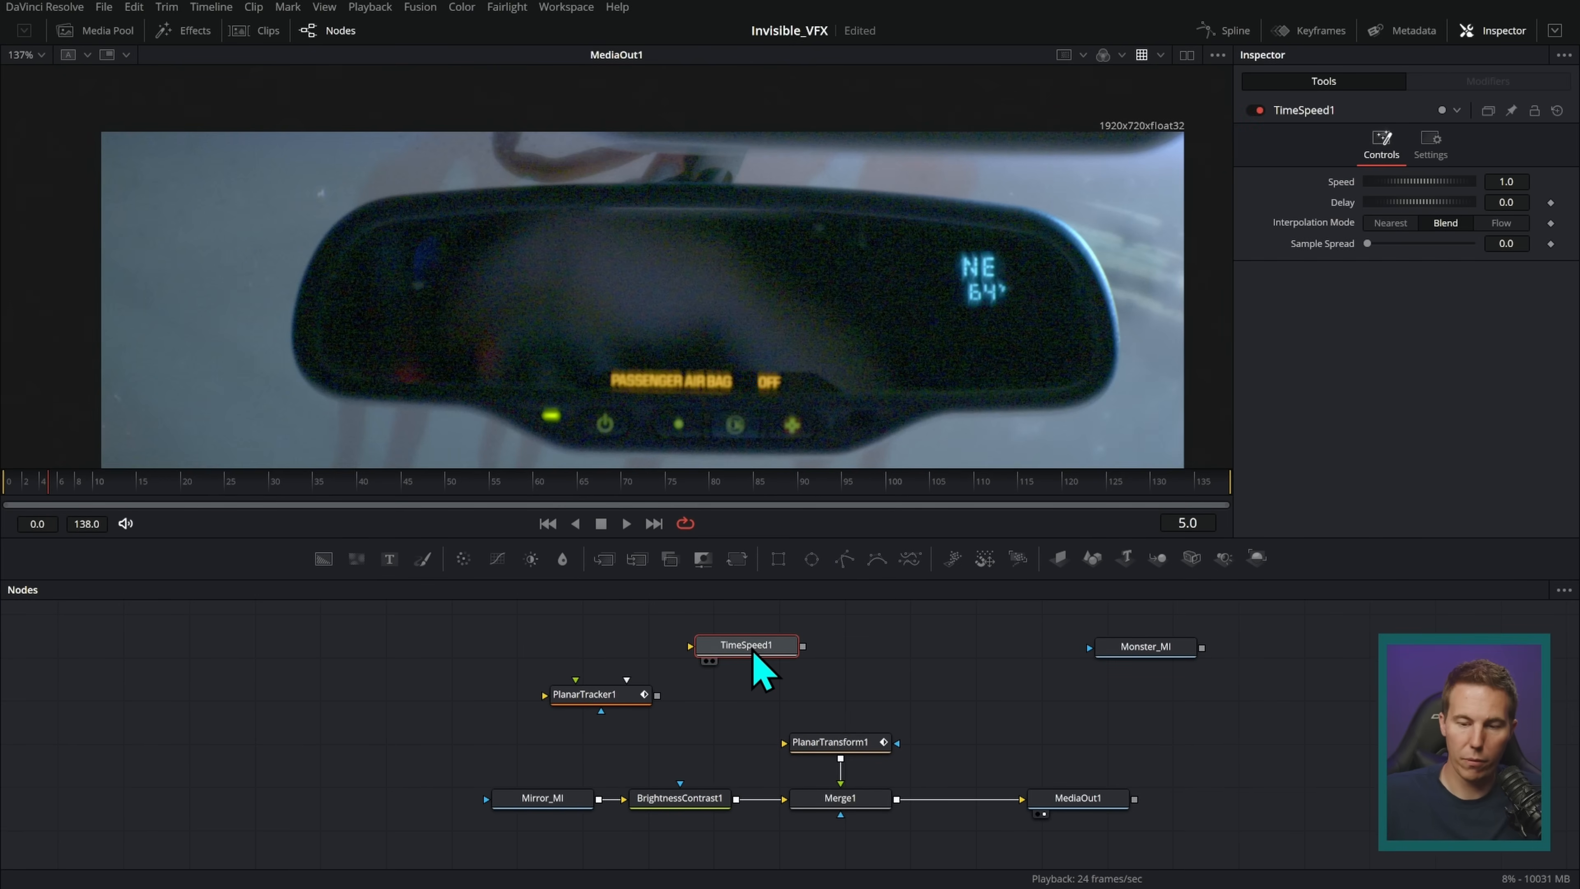
drag(736, 799, 934, 434)
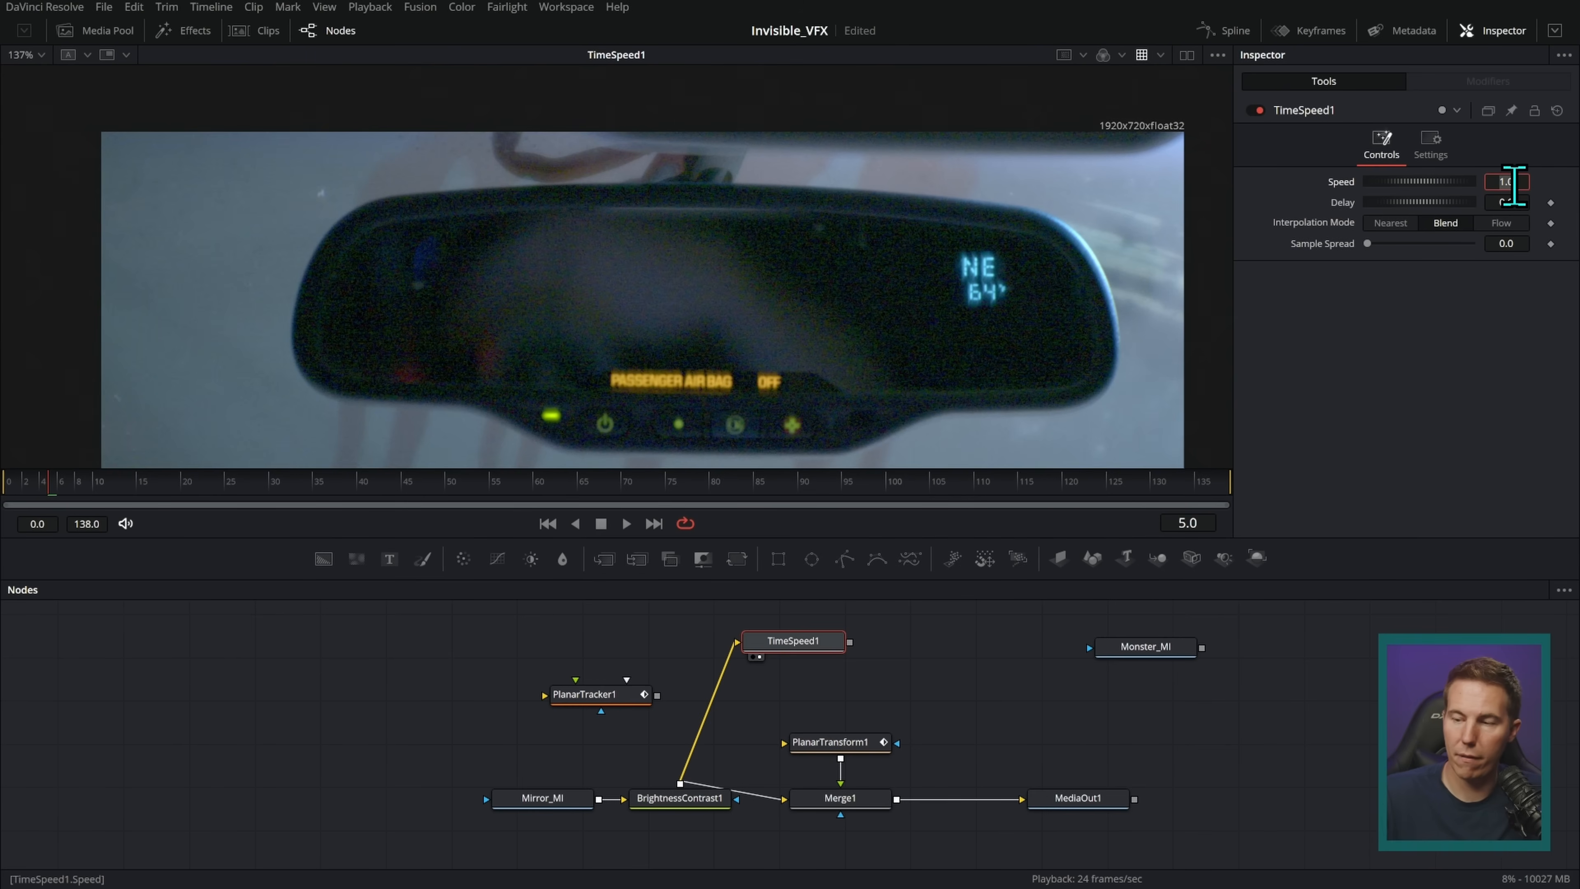
- Freeze frame 5 with TimeSpeed1 using speed 0, delay 5 and Nearest interpolation, and scrub the timeline to check it
key(Tab)
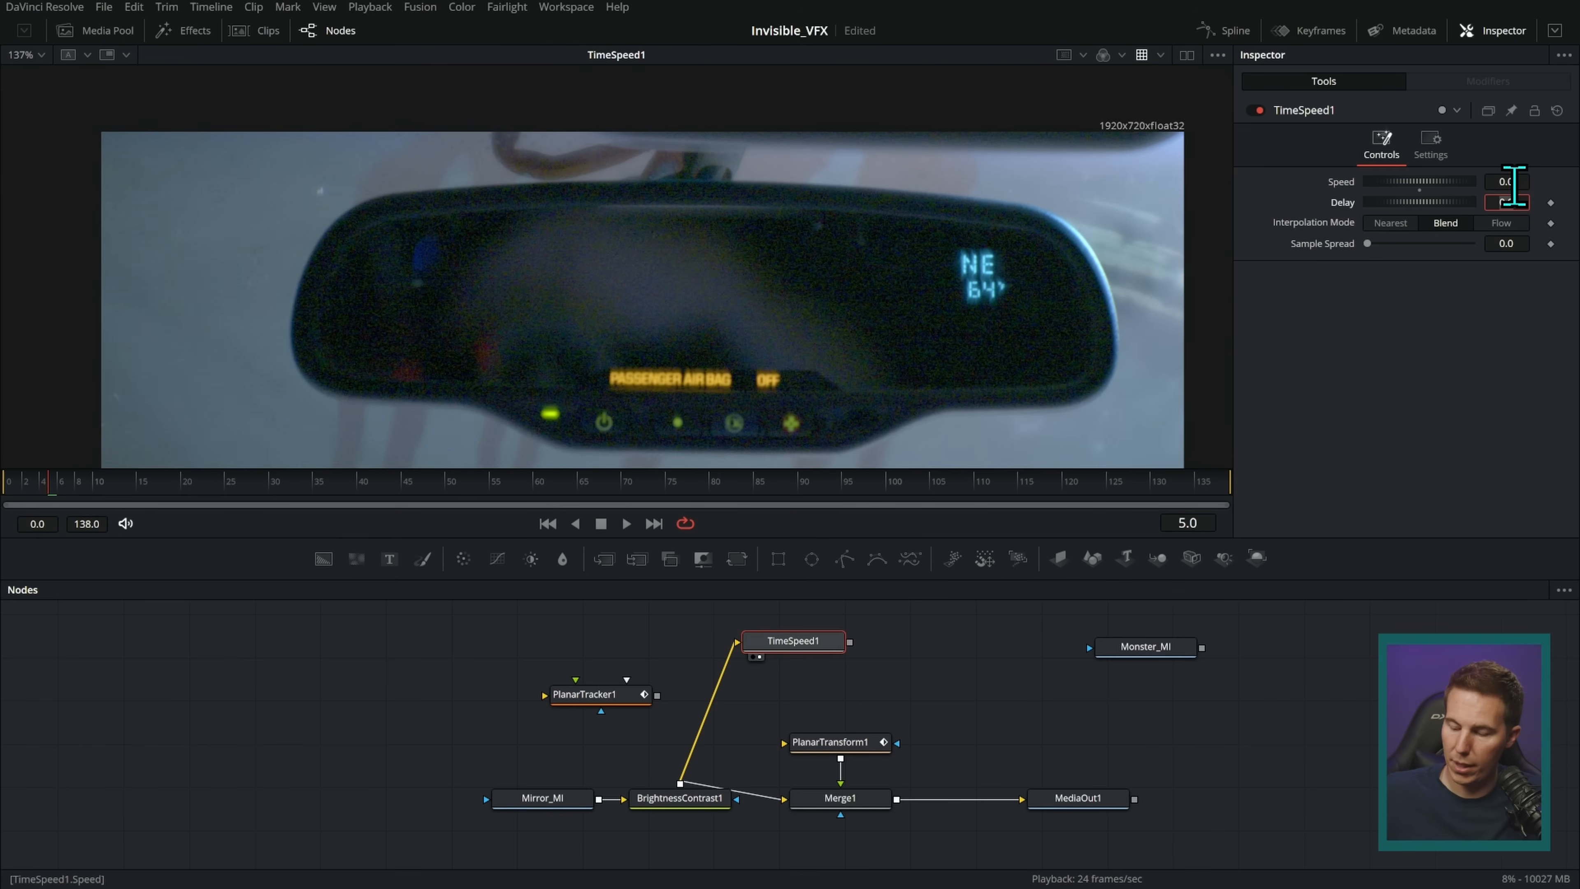
click(1387, 225)
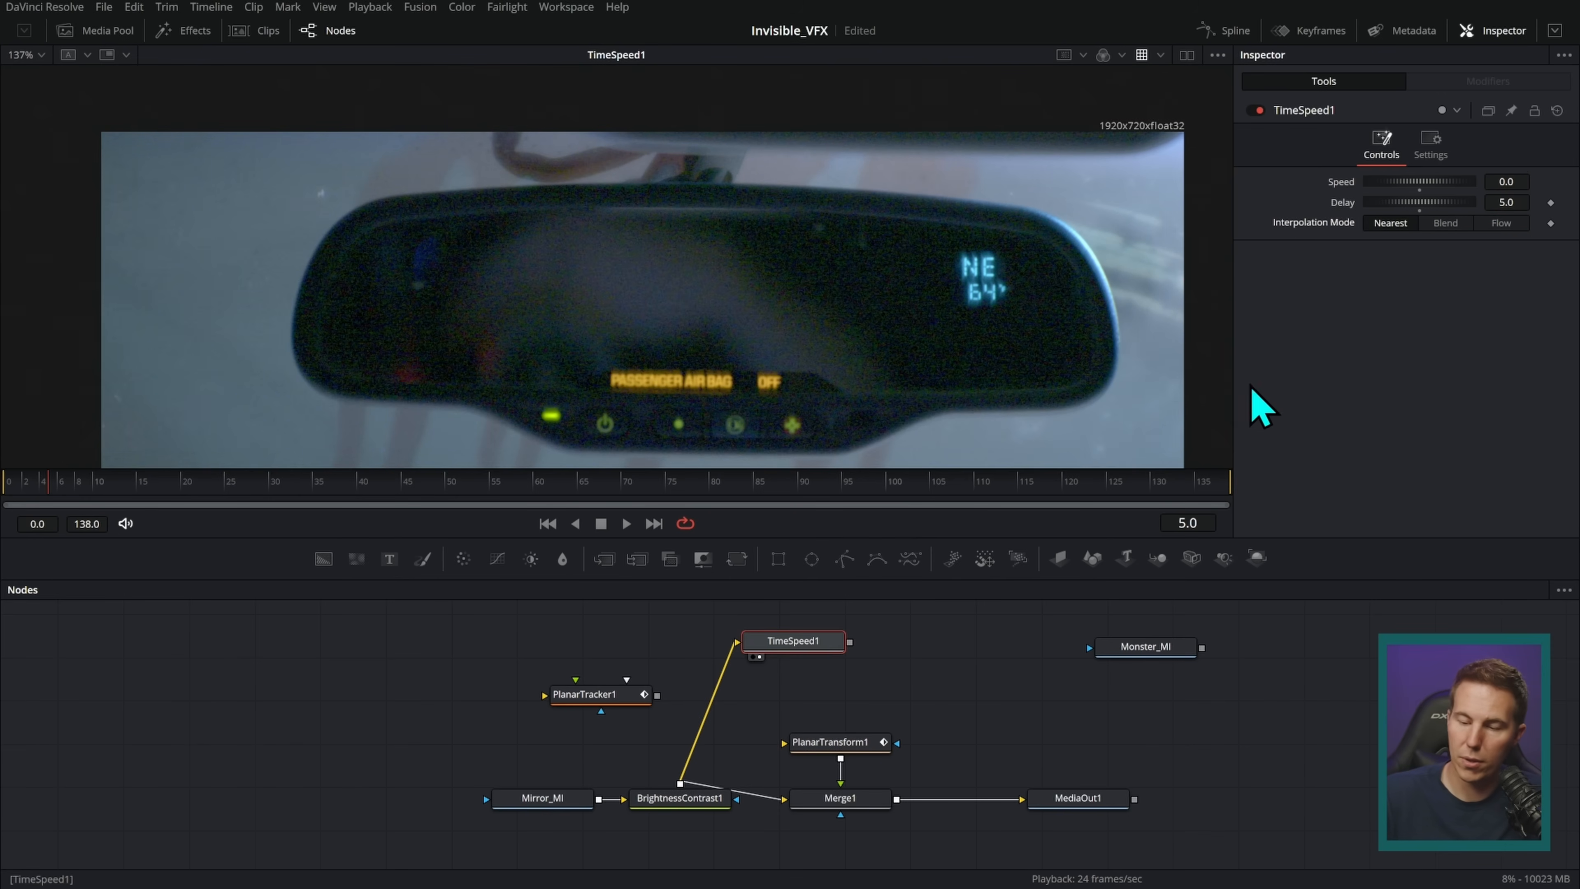
drag(423, 481, 1014, 492)
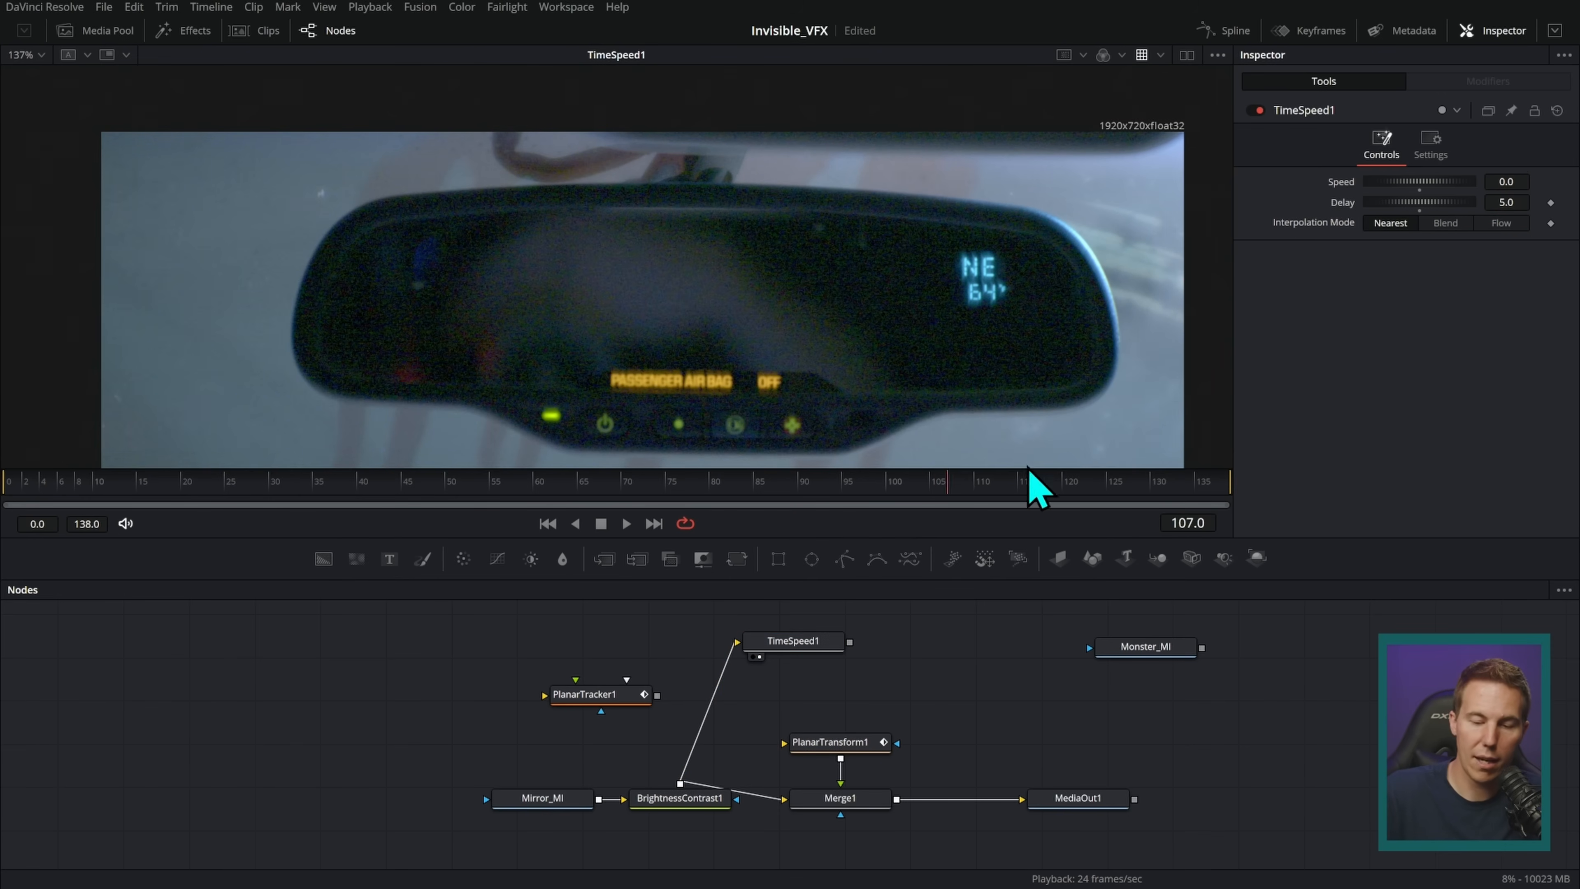
drag(278, 484, 281, 480)
- Feed TimeSpeed1 into PlanarTransform1 and play back the MediaOut1 composite
drag(851, 641, 856, 738)
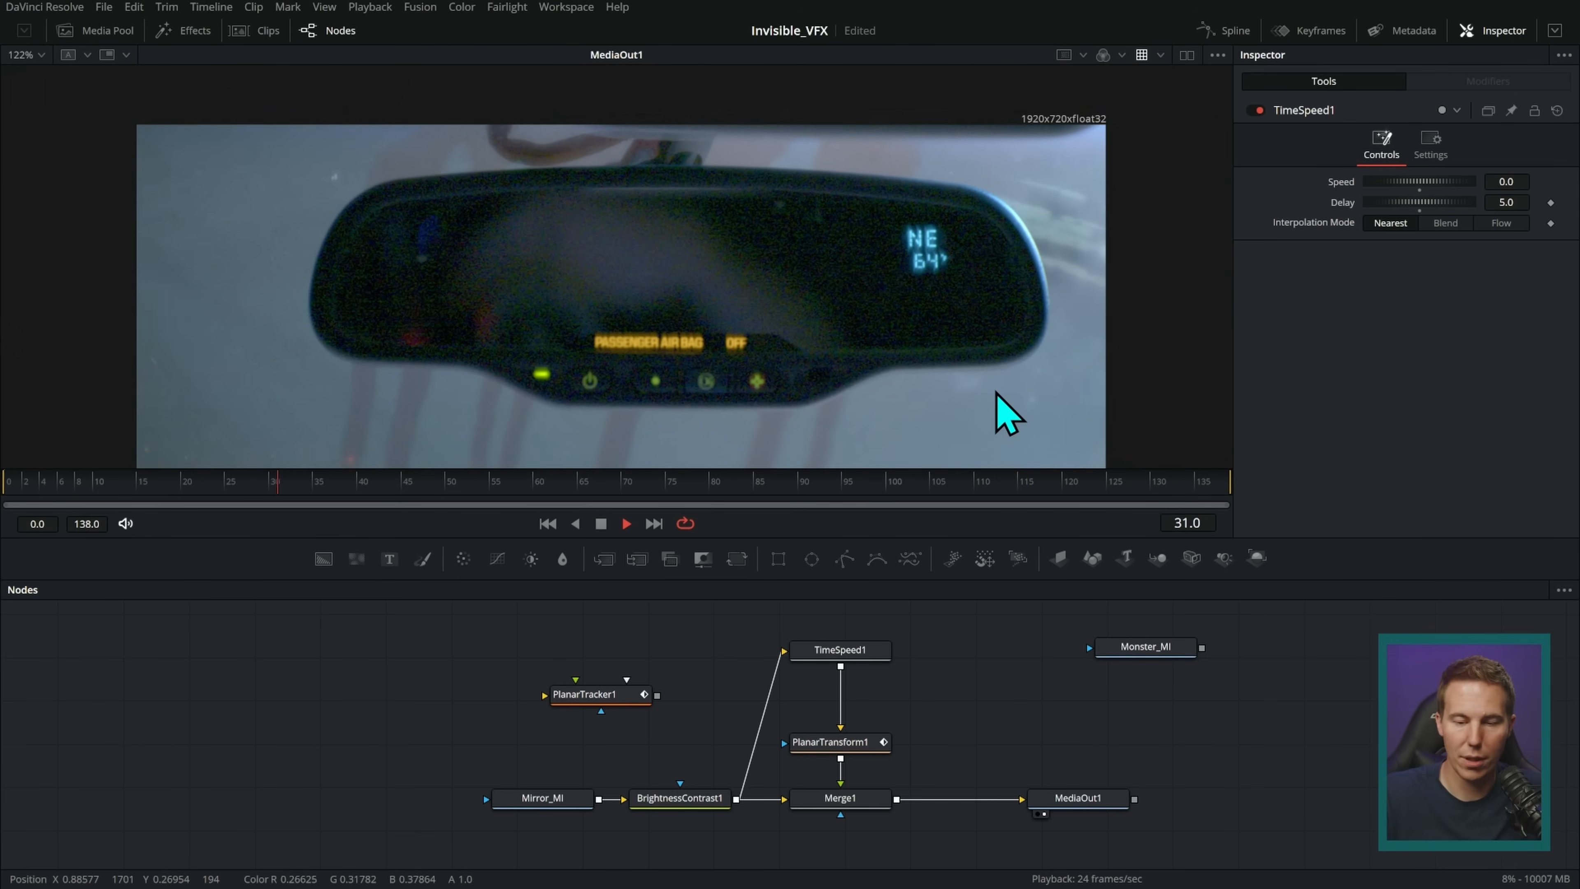
key(space)
scroll(871, 703, up, 1)
- Insert a Matte Control between TimeSpeed1 and PlanarTransform1, view it, and attach a Polygon mask as its garbage matte
drag(871, 705, 871, 672)
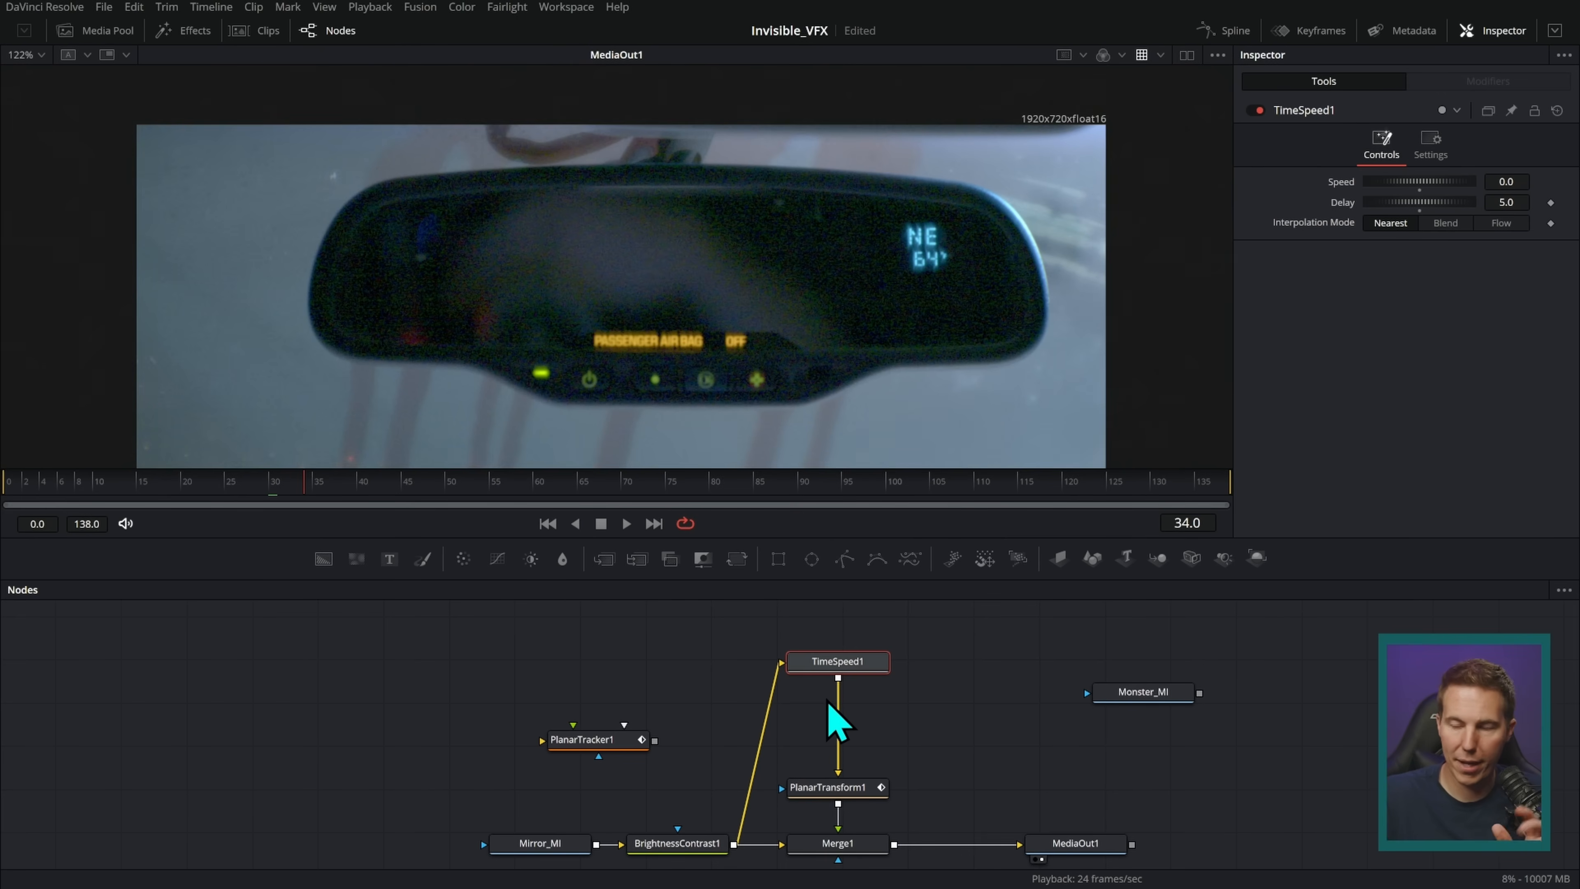
drag(703, 558, 873, 716)
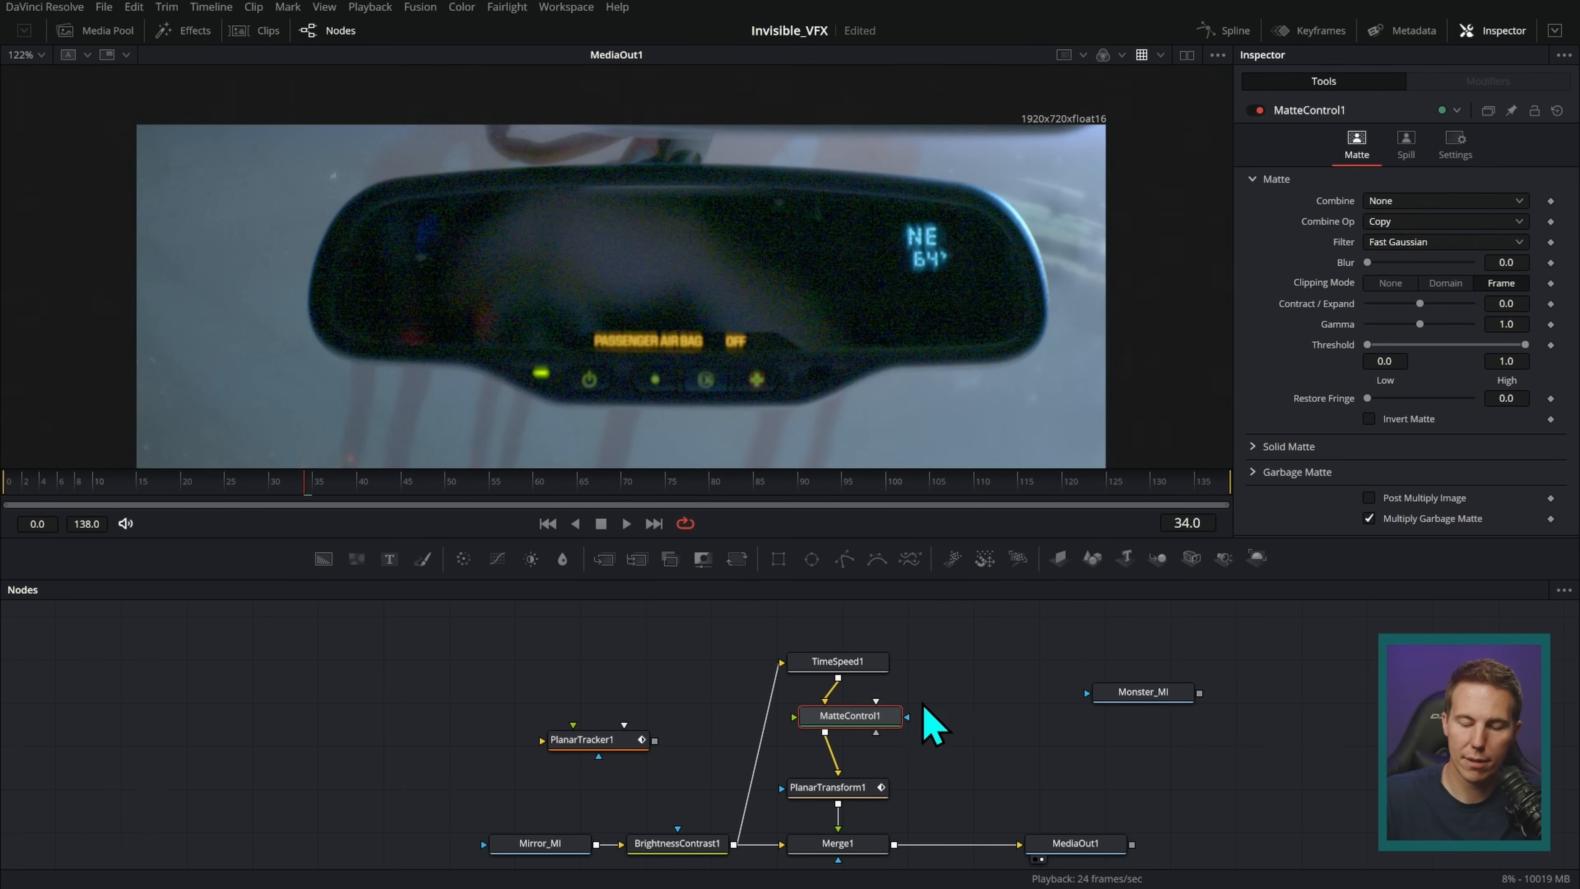
key(1)
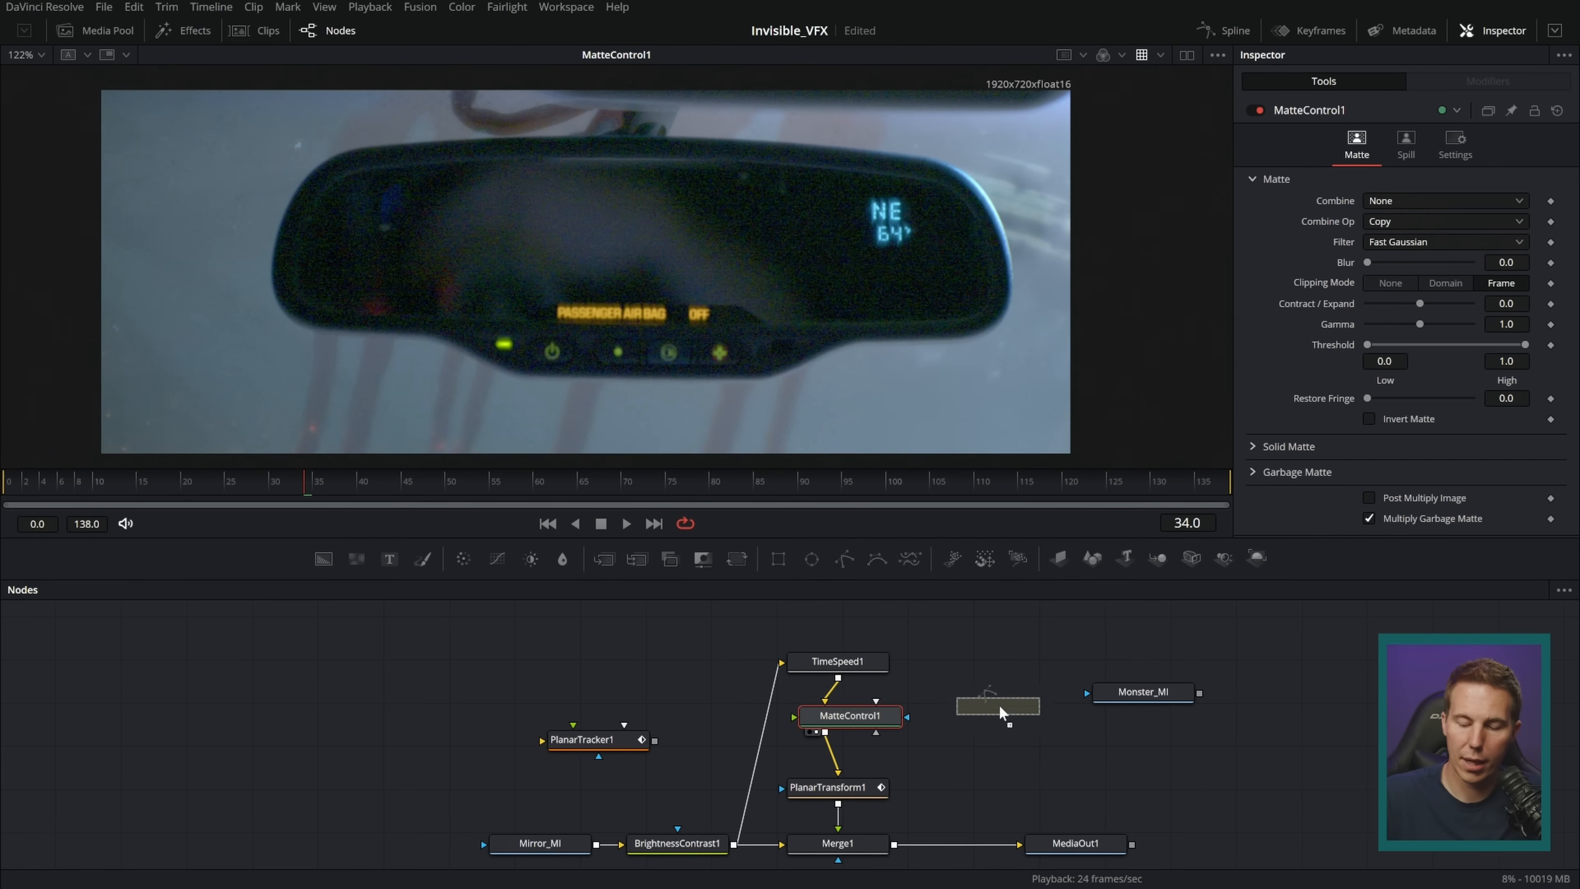
mouse_move(998, 704)
mouse_down()
mouse_move(934, 783)
mouse_move(876, 738)
mouse_move(984, 724)
mouse_up()
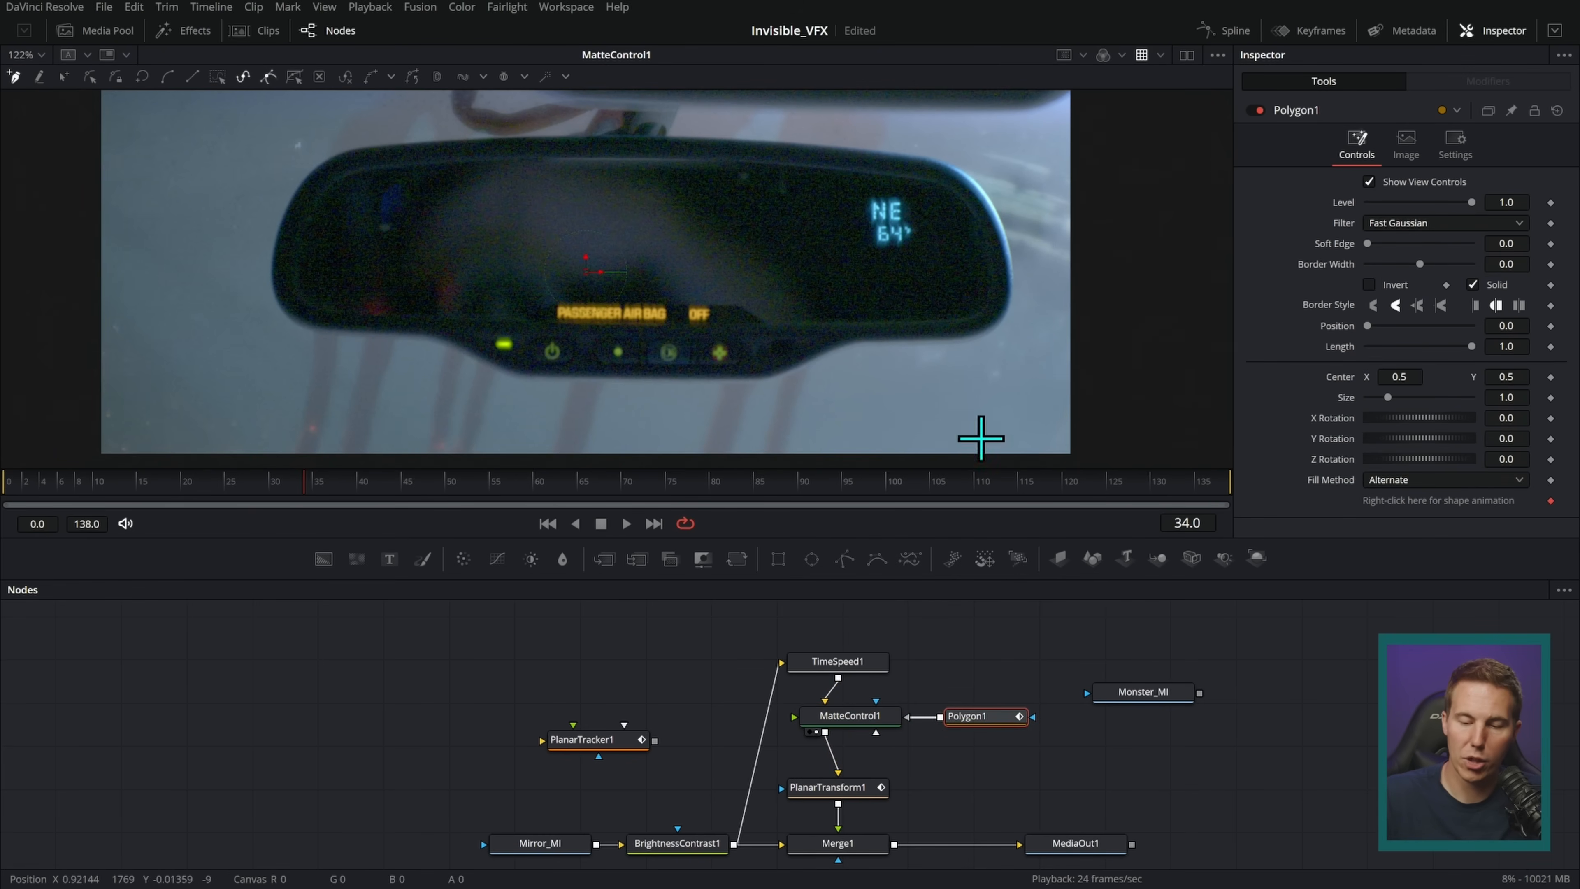
- Trace a closed polygon mask around the outer edge of the rear-view mirror, with curved points at the corners and lower button housing
drag(852, 342, 870, 338)
click(1002, 216)
click(815, 145)
click(496, 136)
drag(322, 158, 297, 174)
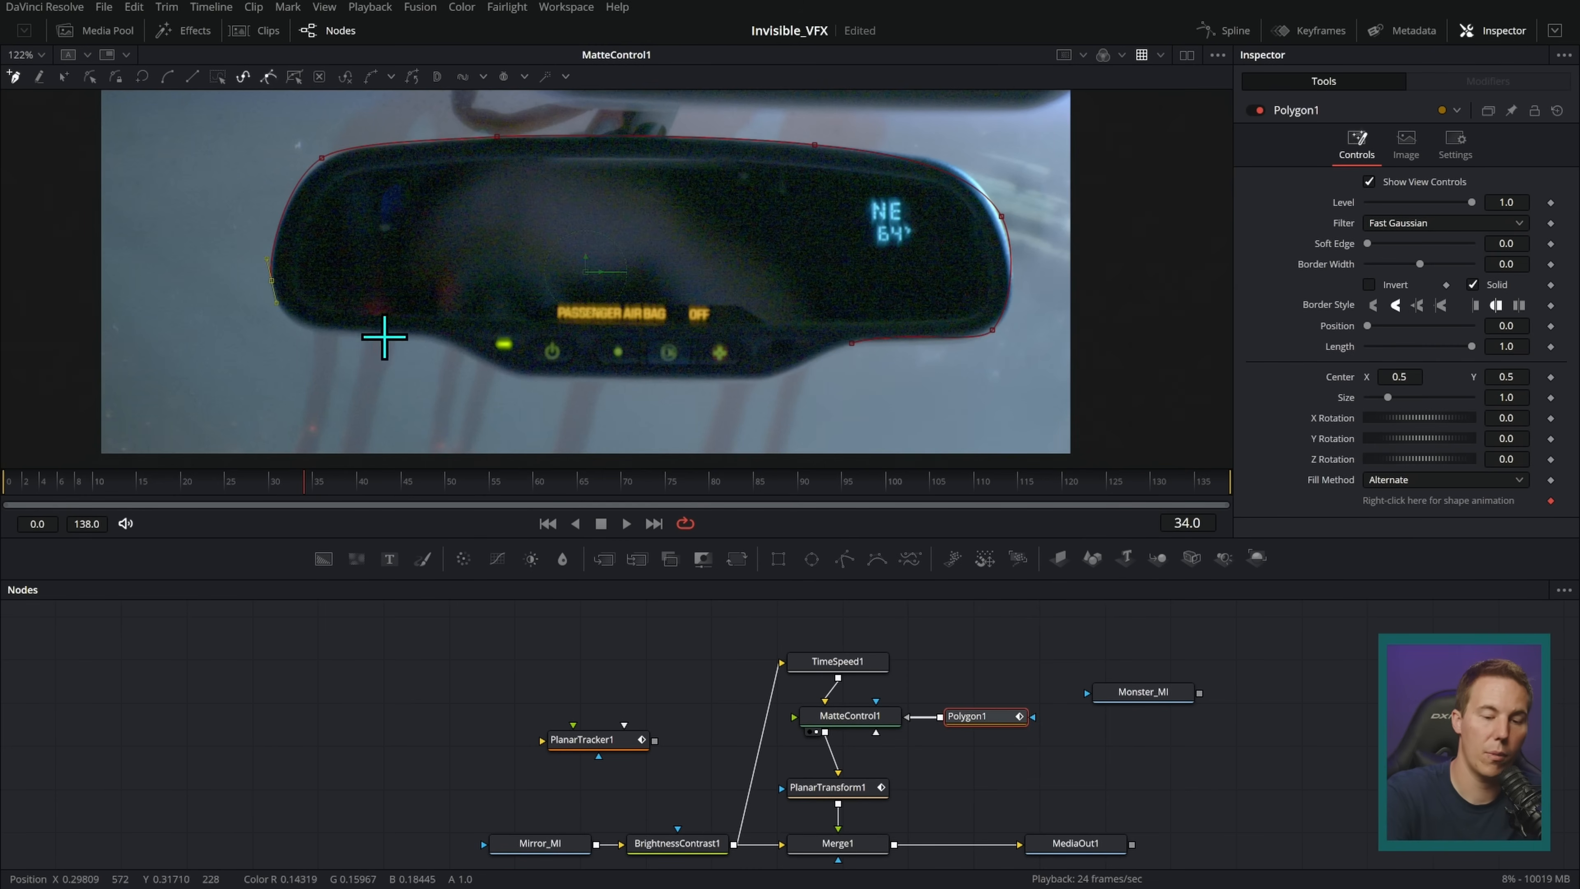
click(462, 355)
drag(556, 379, 591, 378)
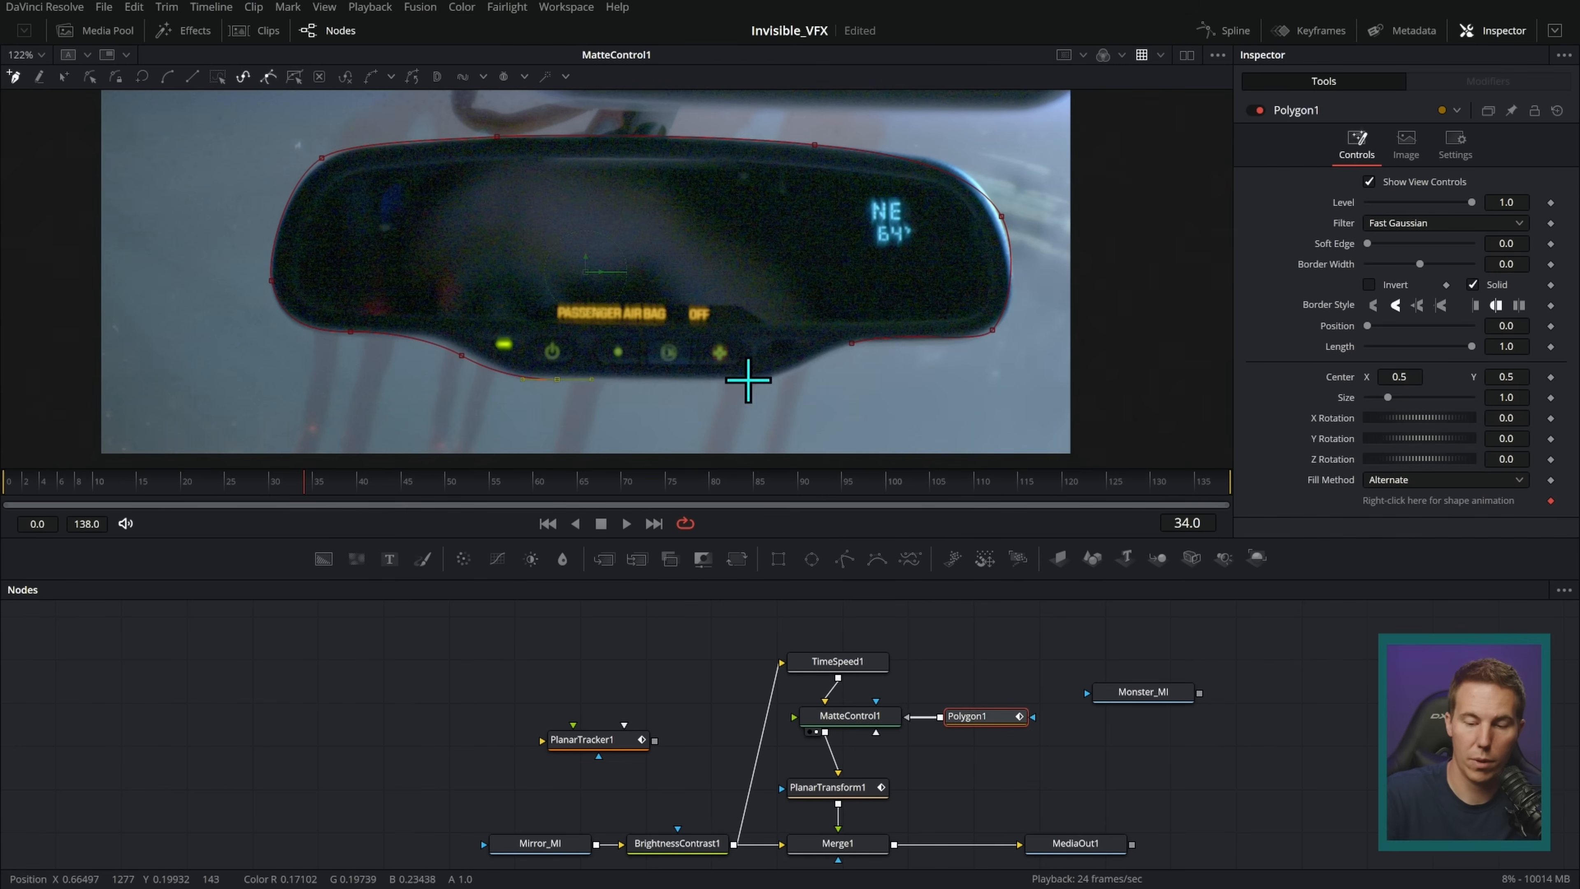
drag(852, 342, 871, 338)
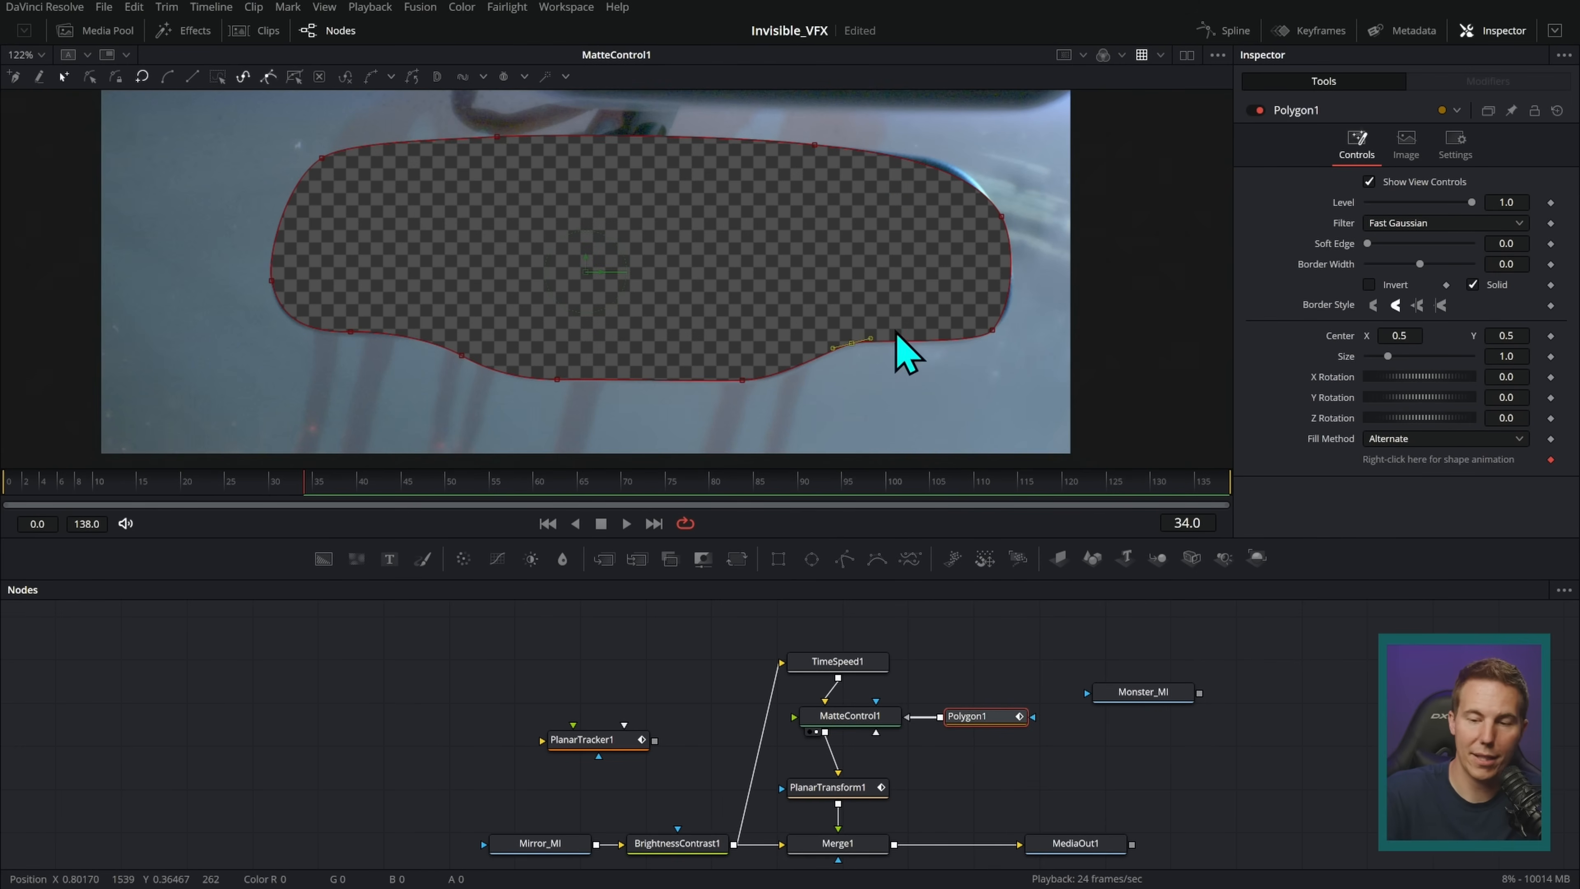
- Save the project, then invert Polygon1 and set its soft edge to 0.0063
key(ctrl+s)
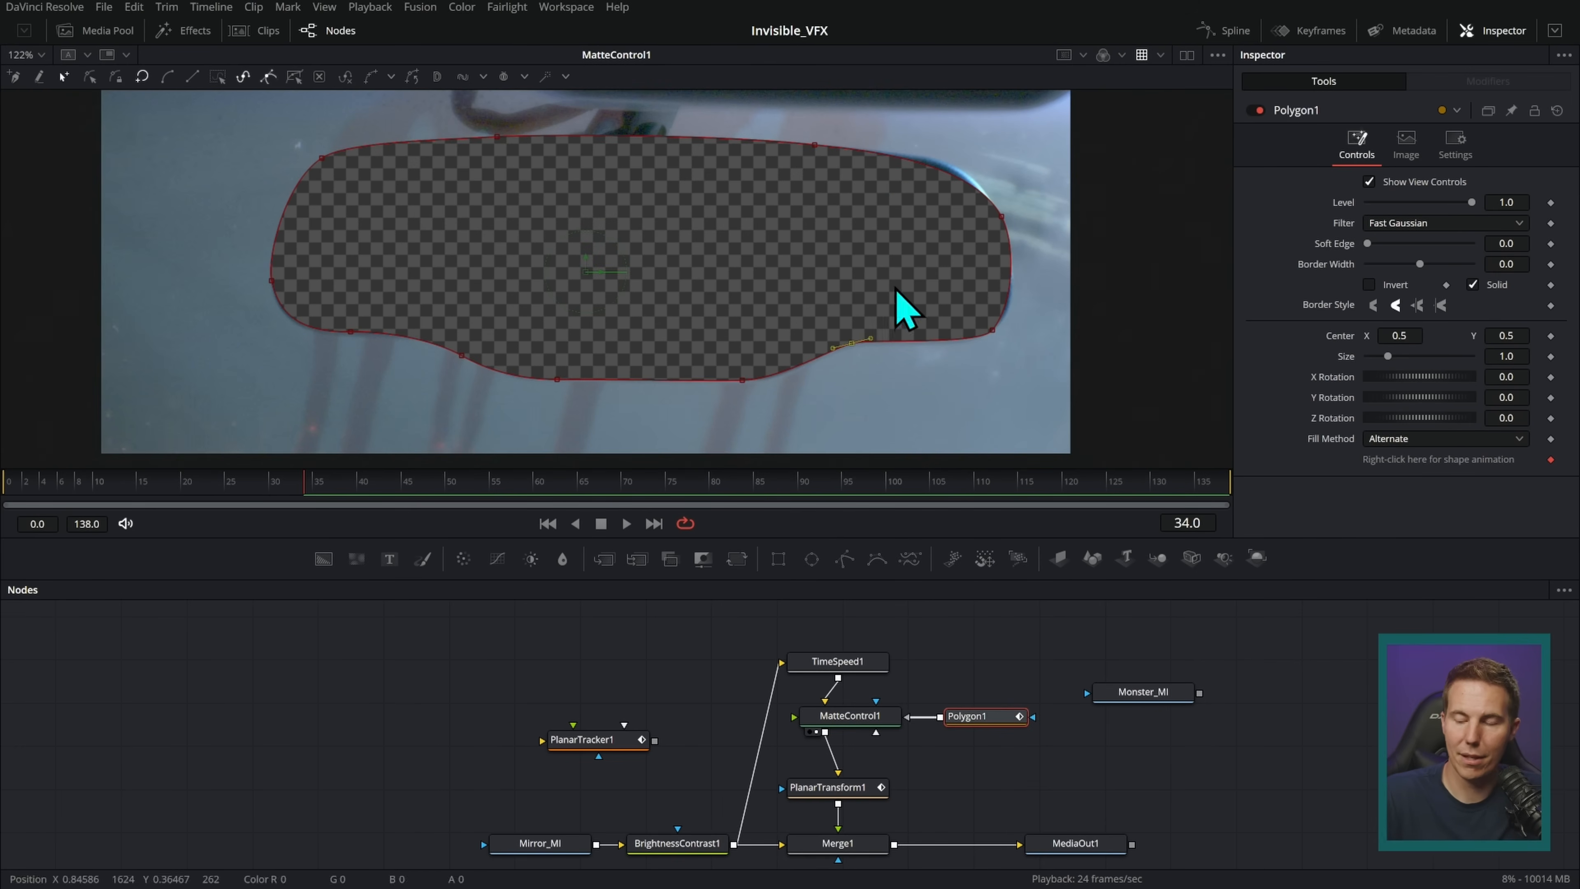
click(1370, 286)
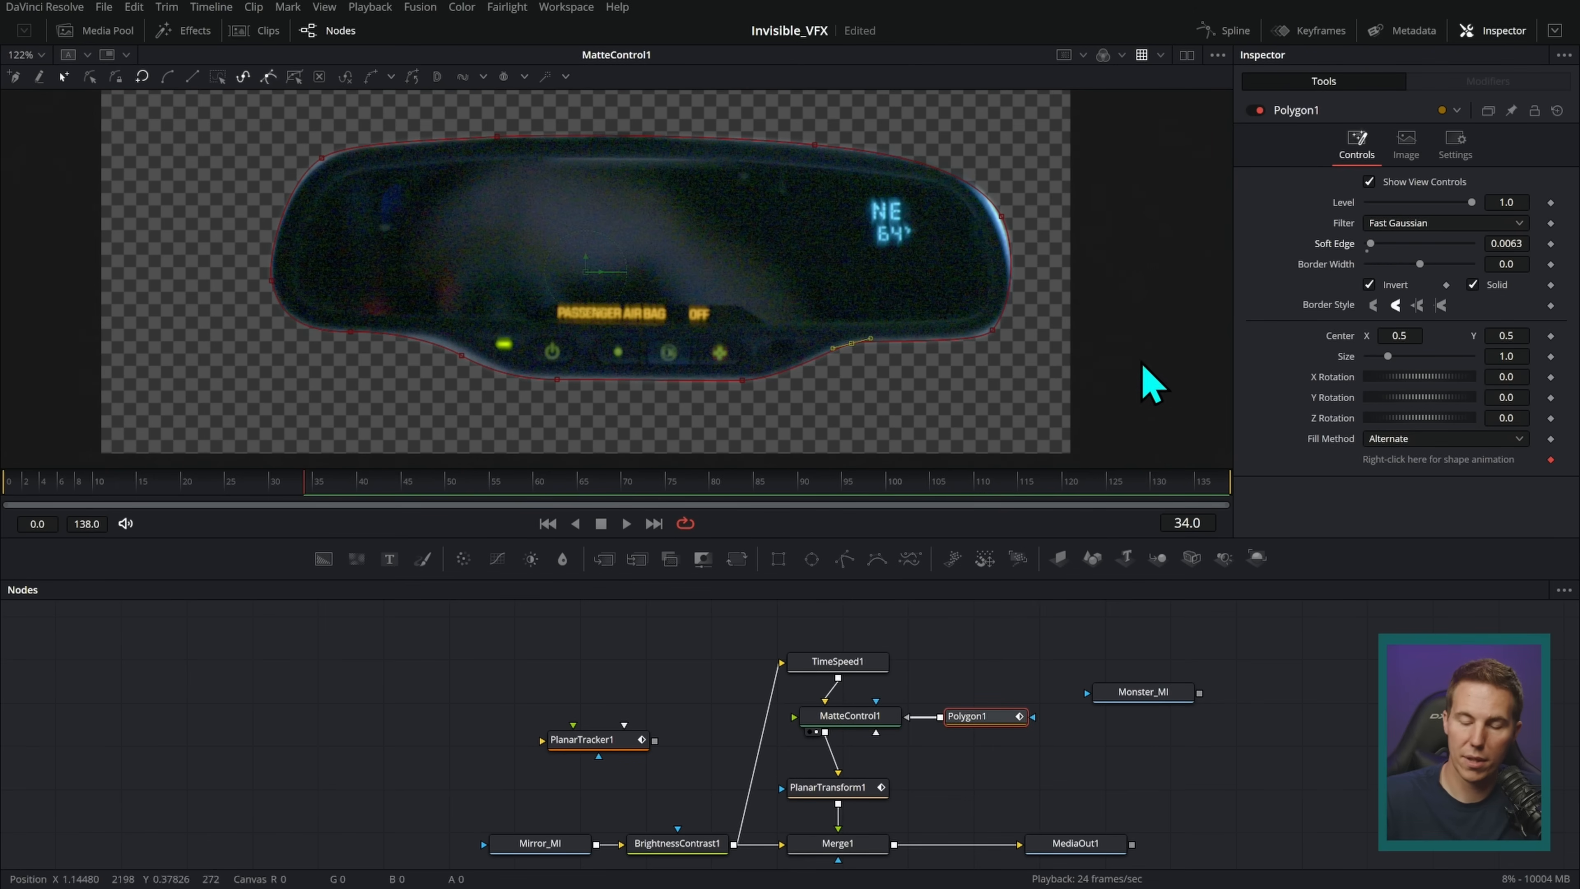
click(981, 661)
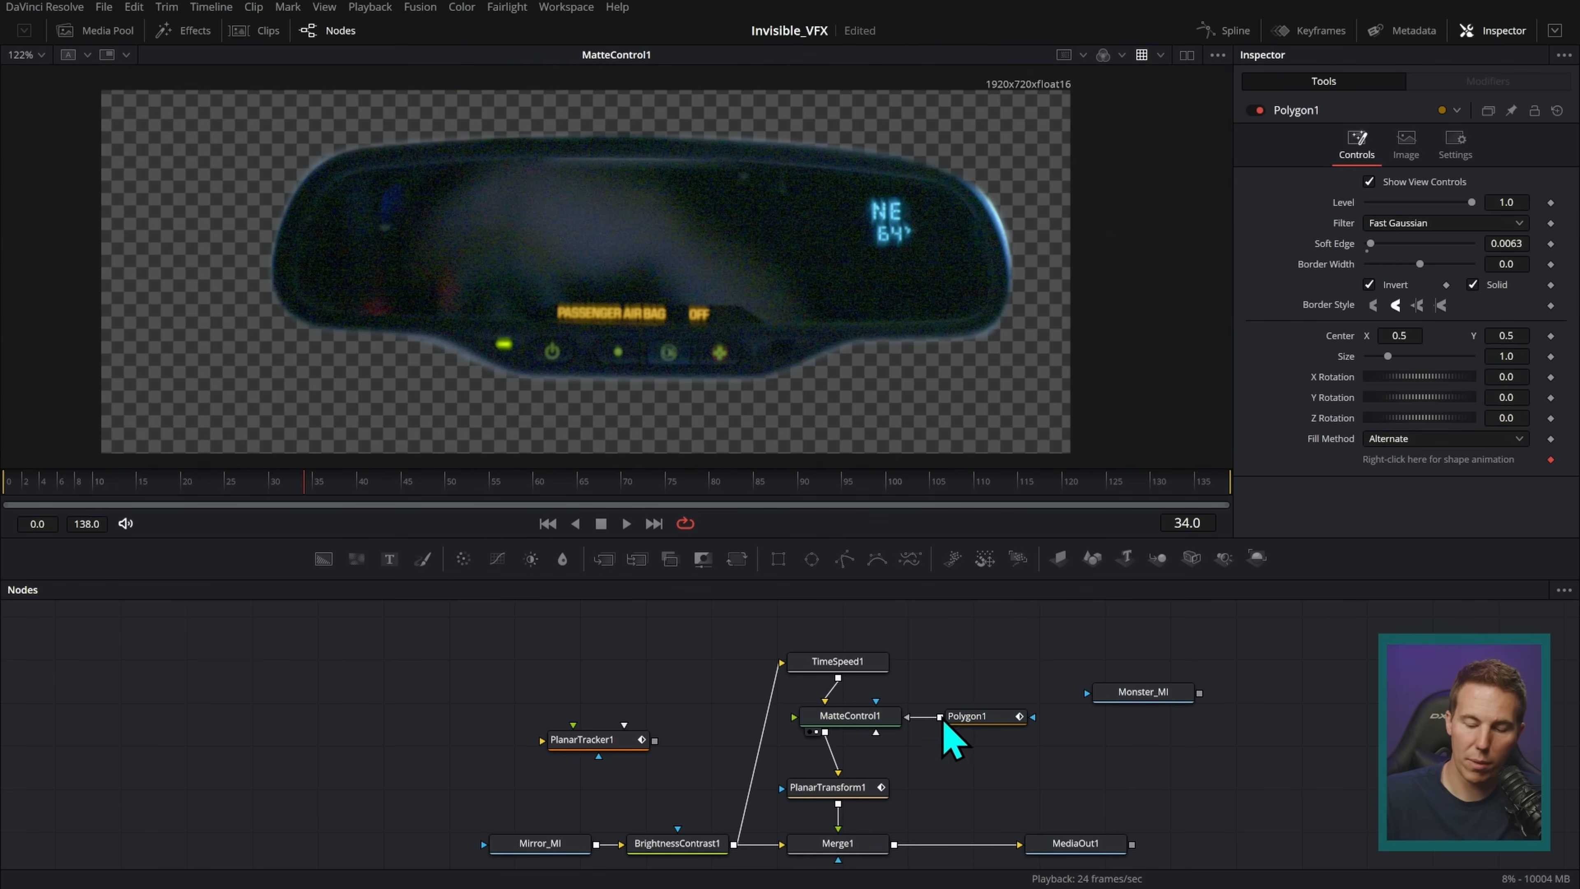
- View MediaOut1 and insert a Transform node between MatteControl1 and PlanarTransform1
click(1093, 862)
key(1)
scroll(990, 670, down, 1)
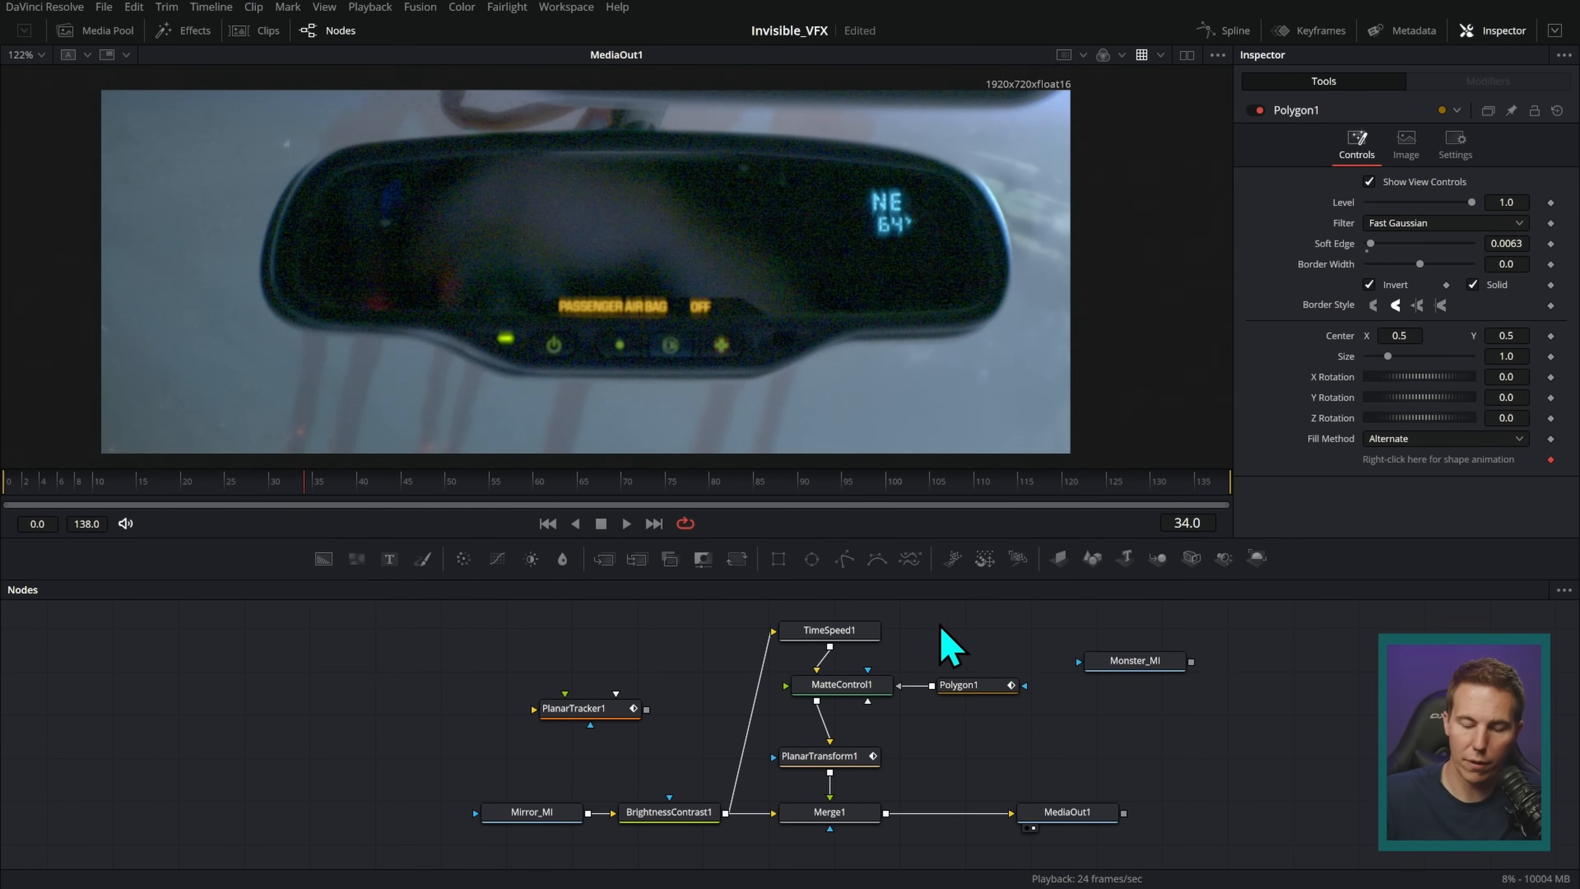
drag(998, 628, 859, 654)
key(shift+space)
text(transform)
key(Return)
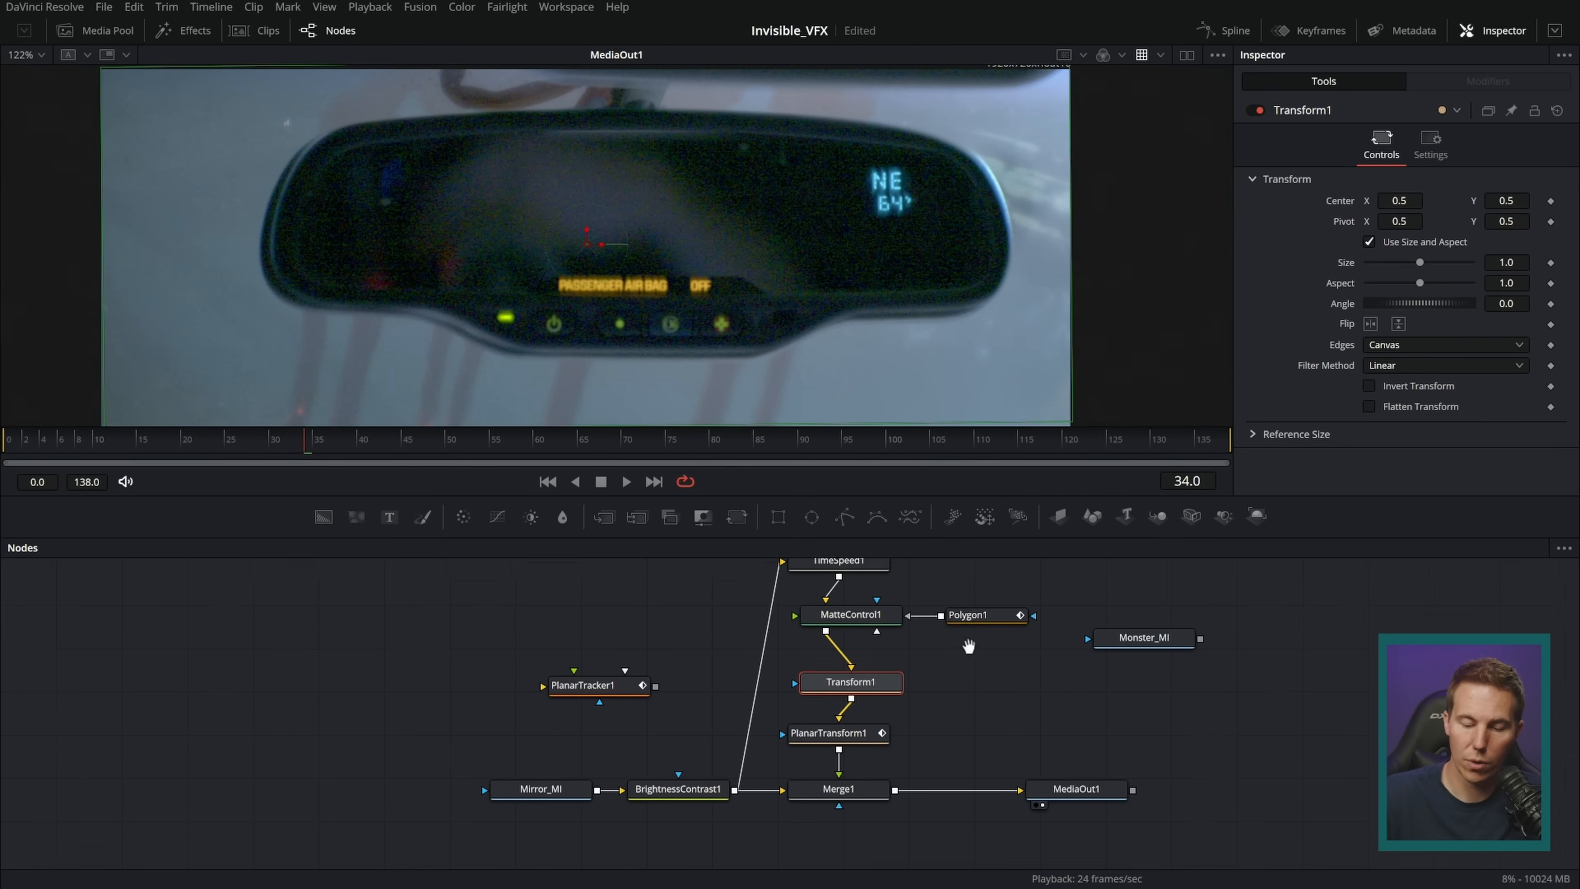
- Compare TimeSpeed1 and MatteControl1 in the viewer, then set Transform1's size to 1.074 and its center to about X 0.485, Y 0.473
scroll(958, 684, up, 2)
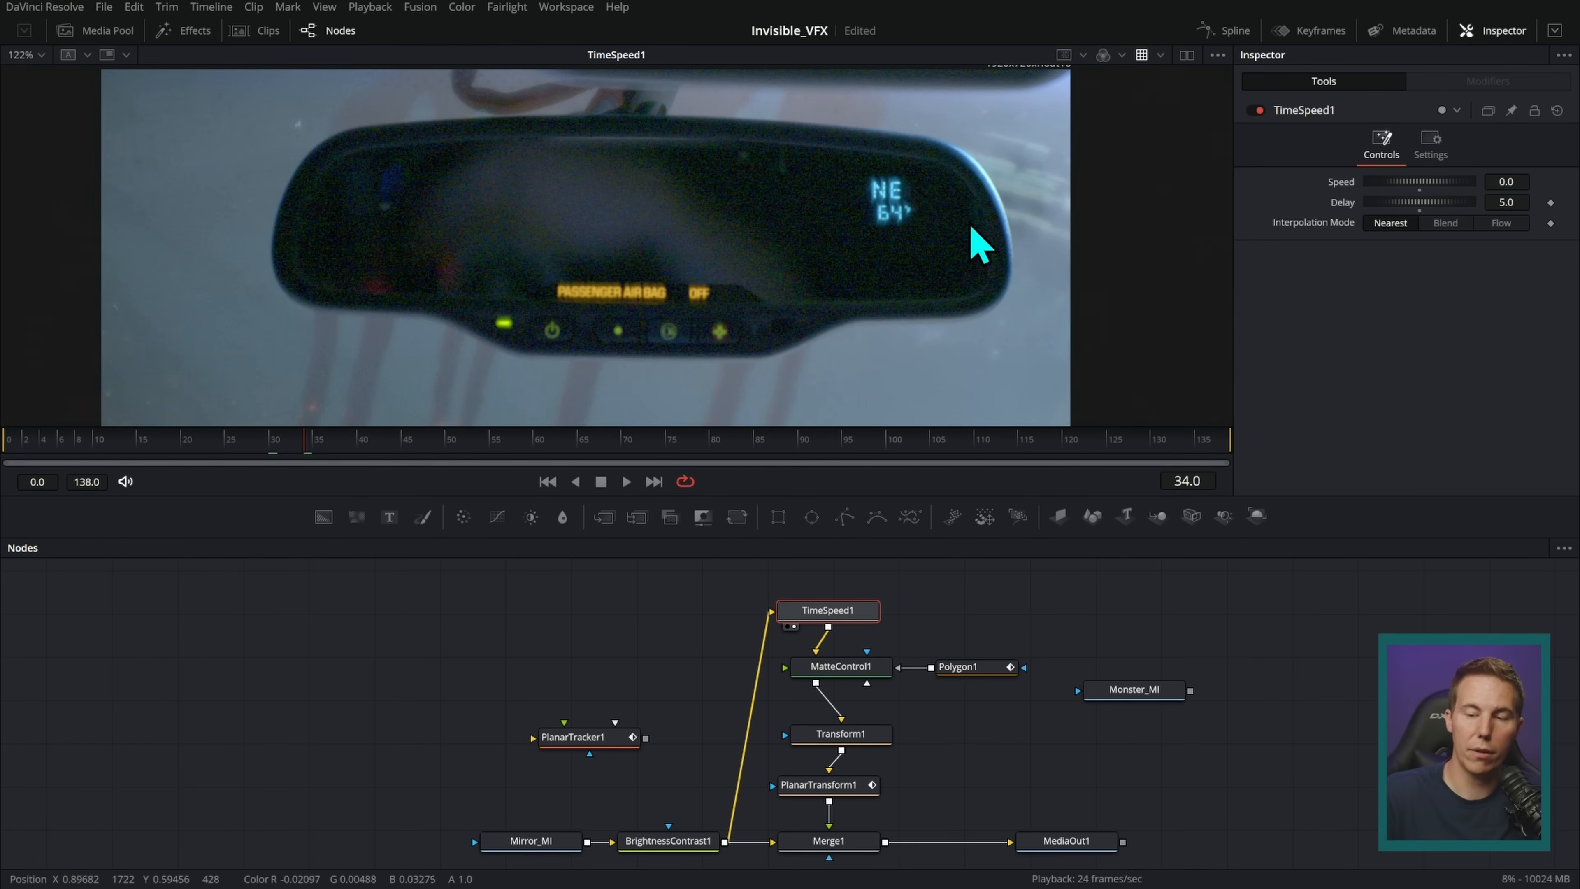
drag(852, 672, 924, 252)
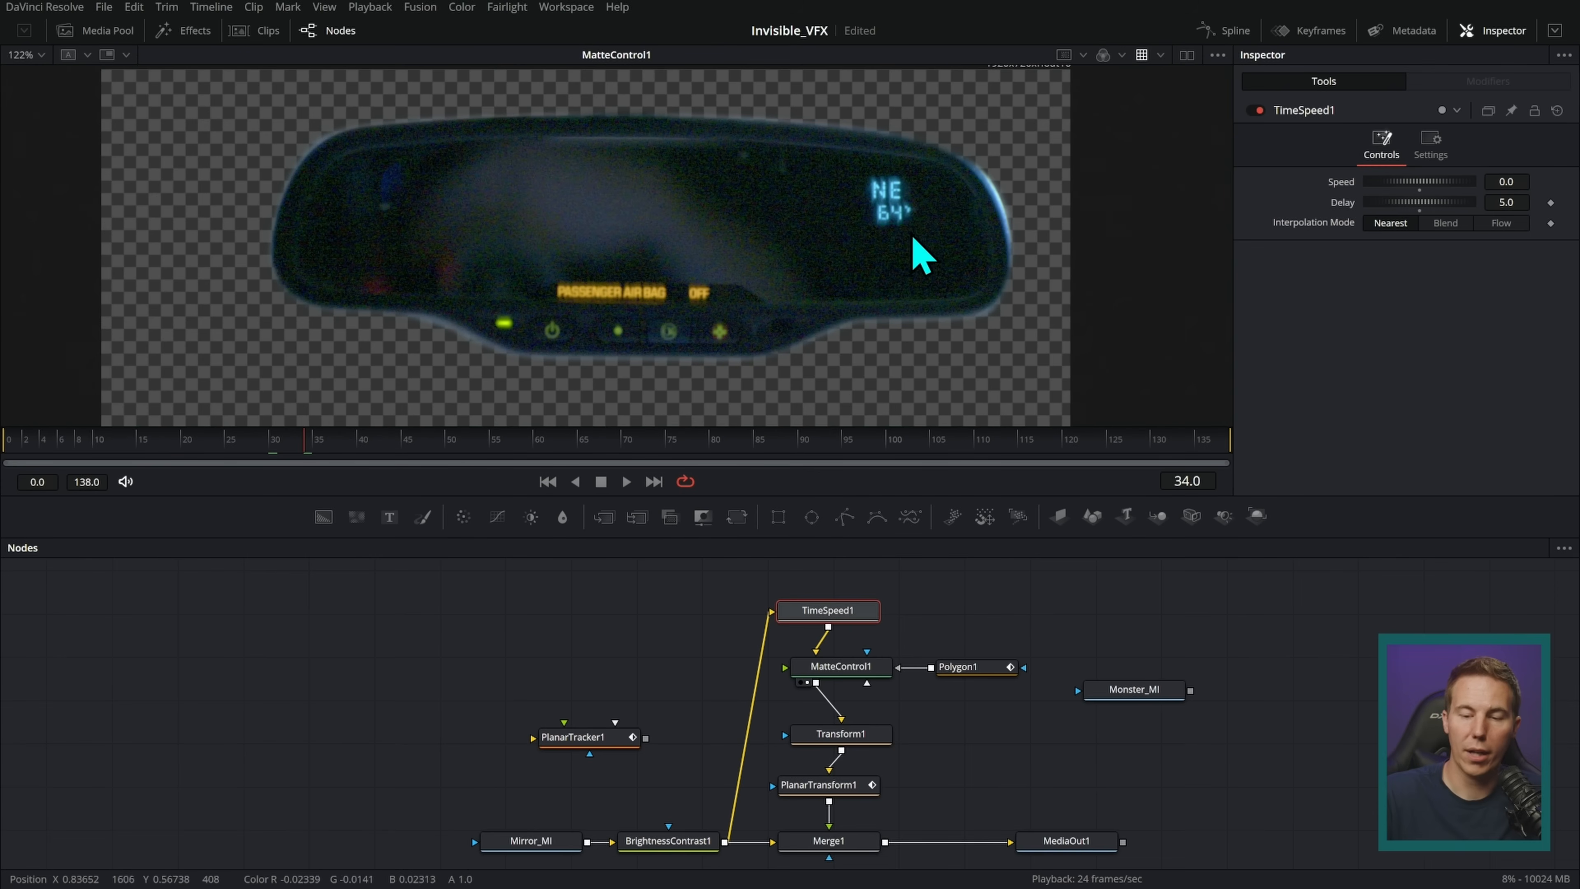
drag(852, 741, 865, 177)
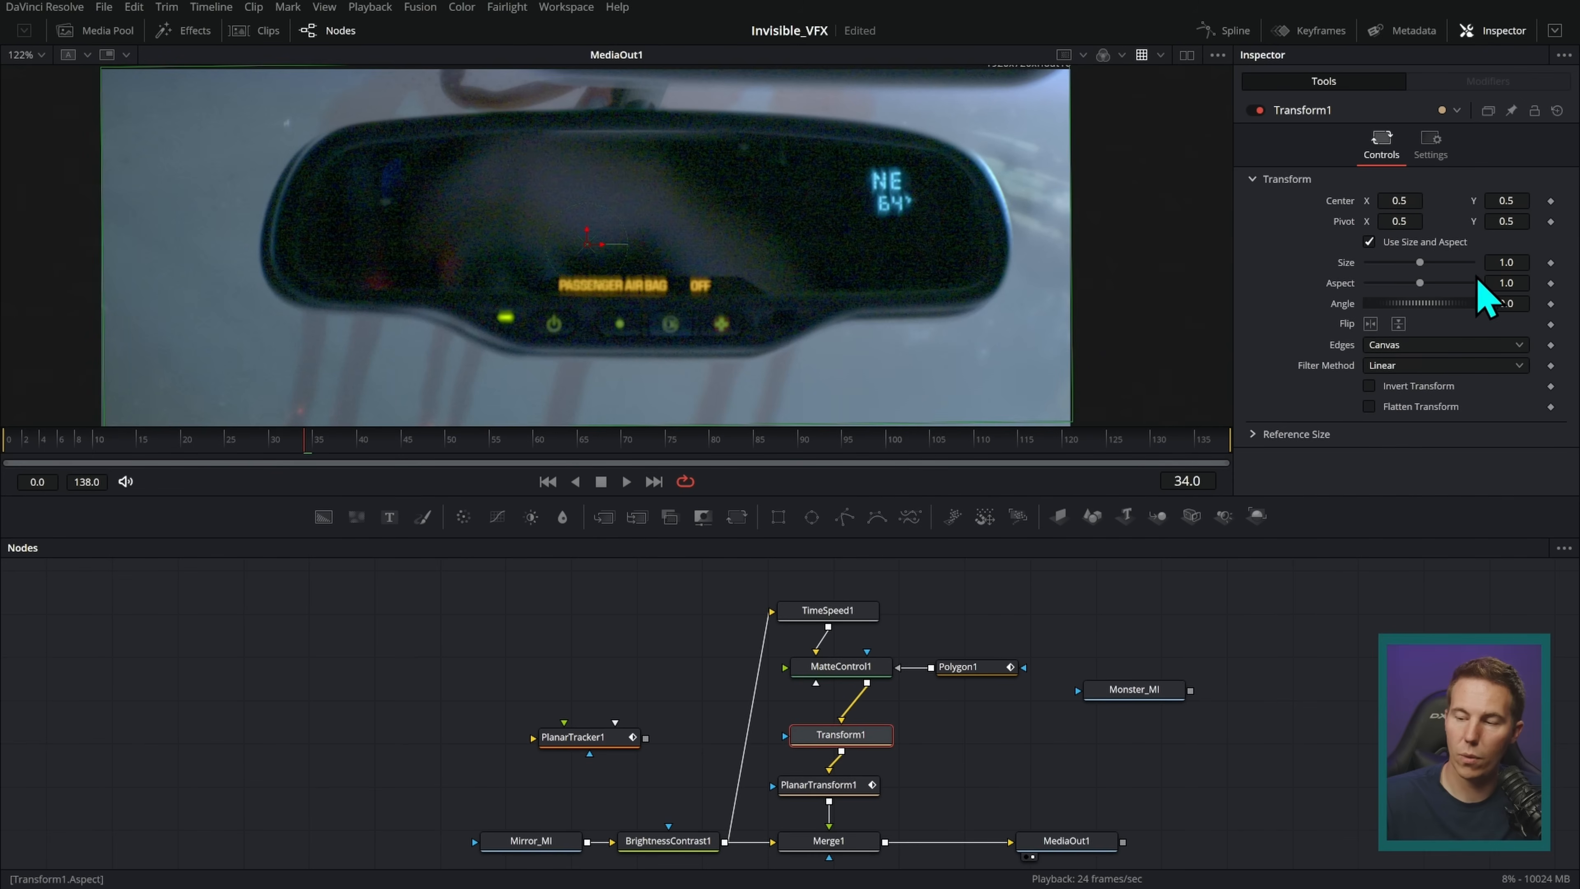
drag(1500, 261, 1561, 268)
mouse_move(586, 244)
mouse_down()
mouse_move(592, 330)
mouse_move(569, 312)
mouse_move(560, 339)
mouse_move(572, 255)
mouse_up()
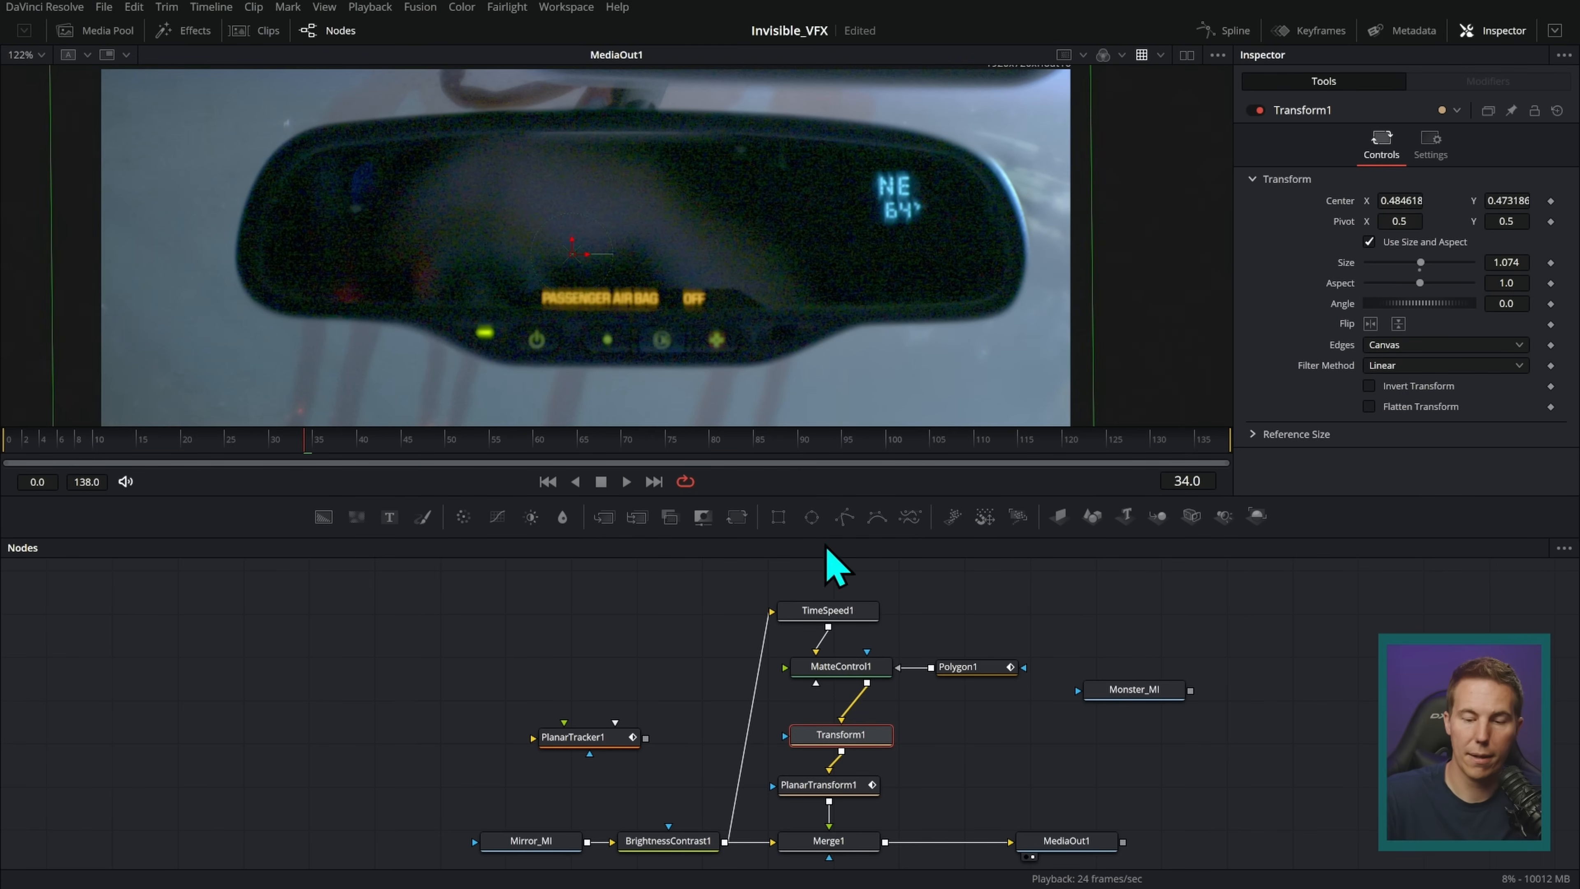
- Set Polygon1's soft edge to 0.003 and play back the composite to inspect the mirror's edge up close
click(970, 667)
click(1506, 244)
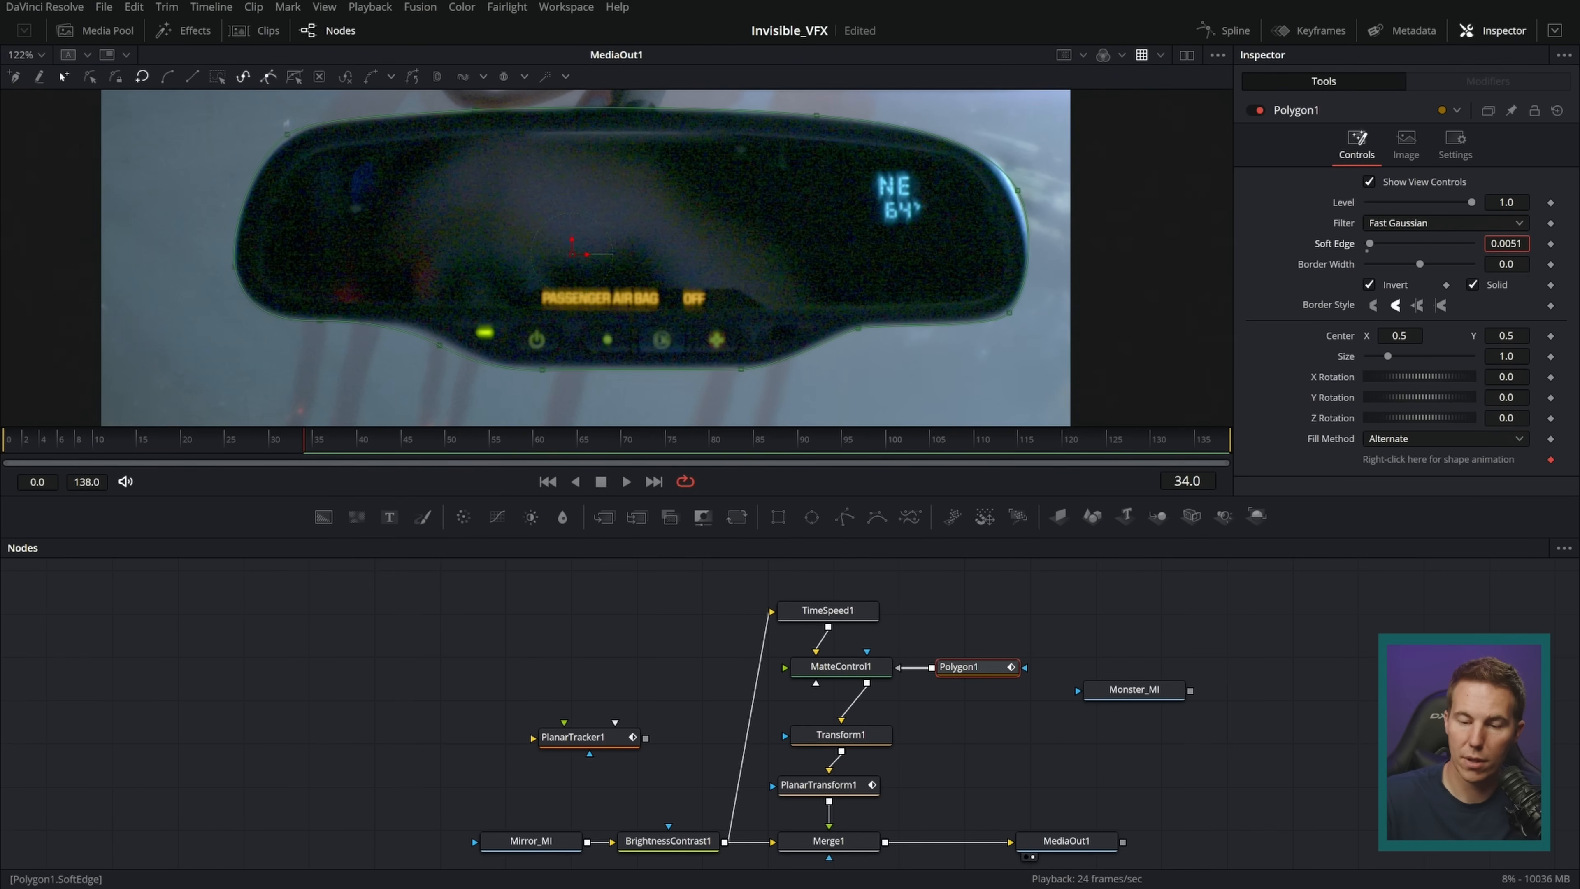
click(889, 600)
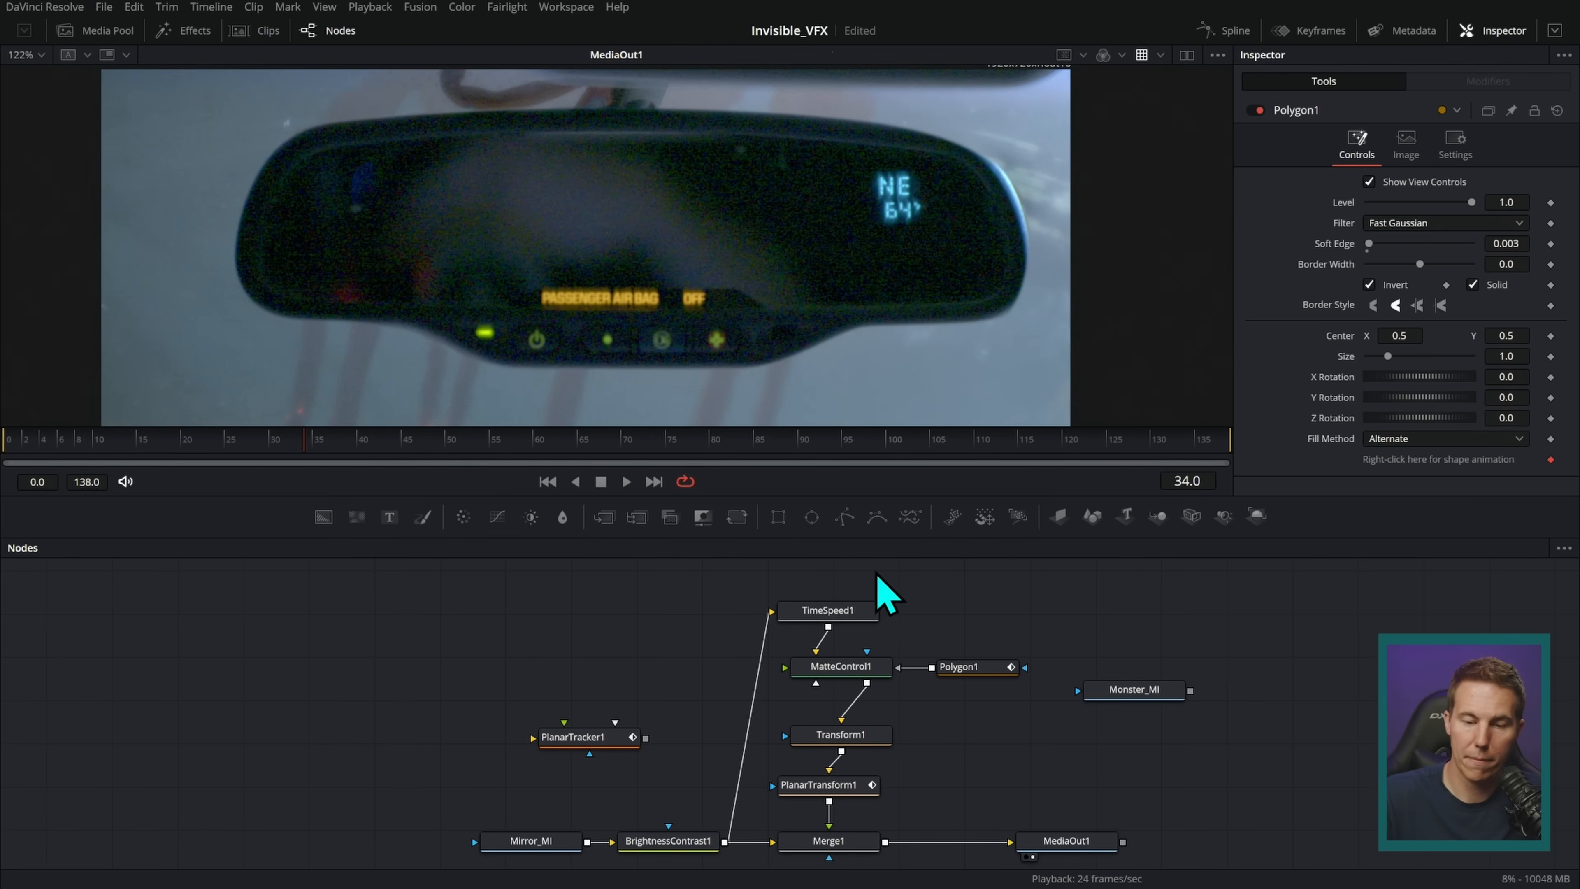
click(626, 481)
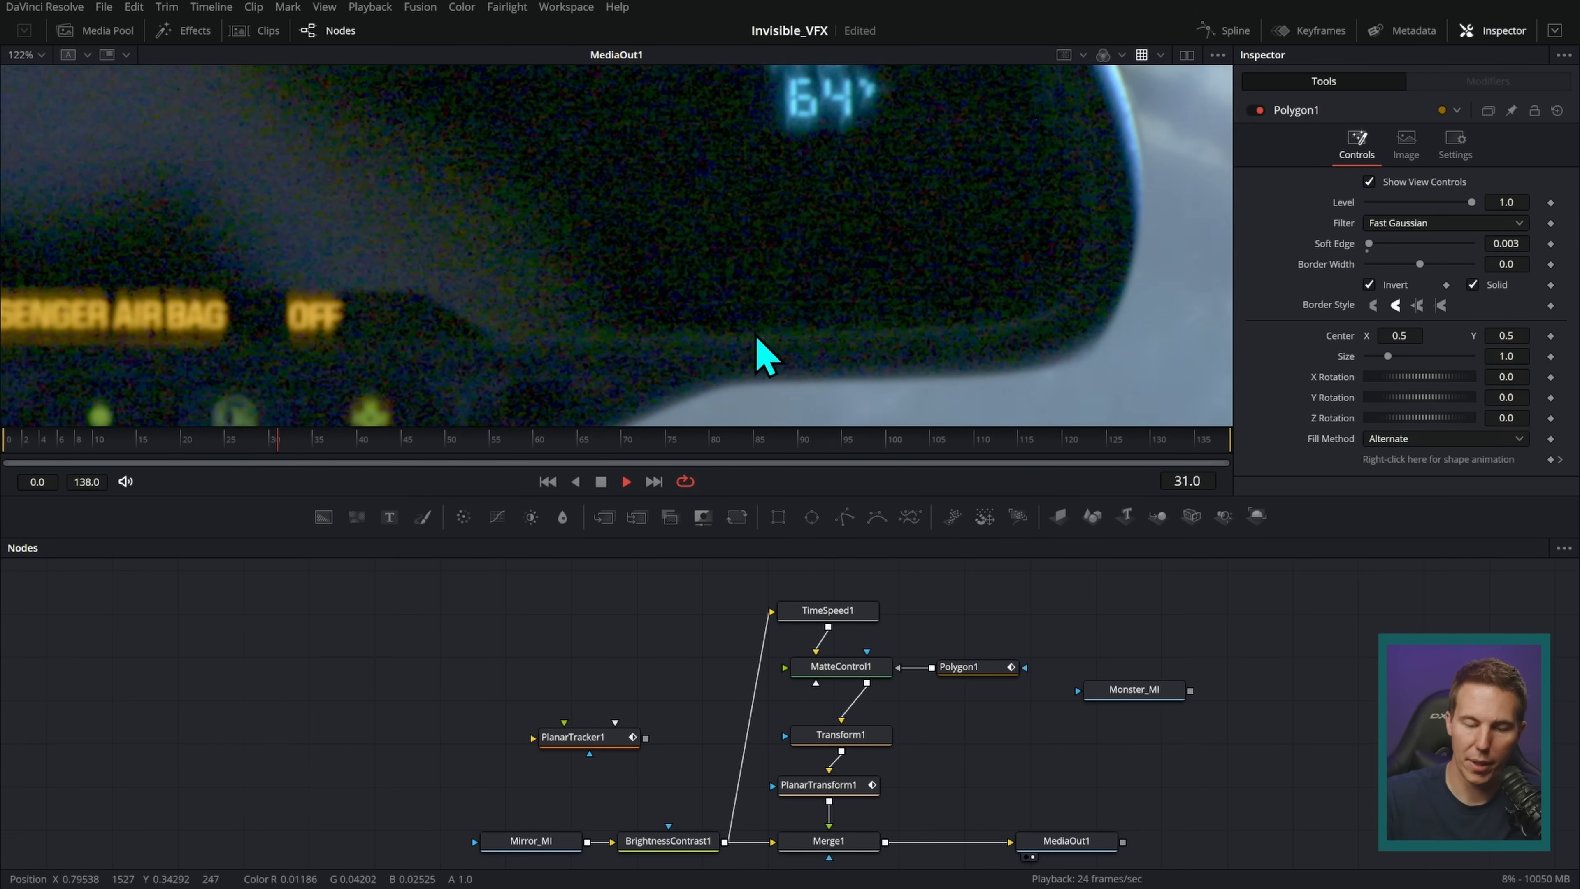
click(600, 481)
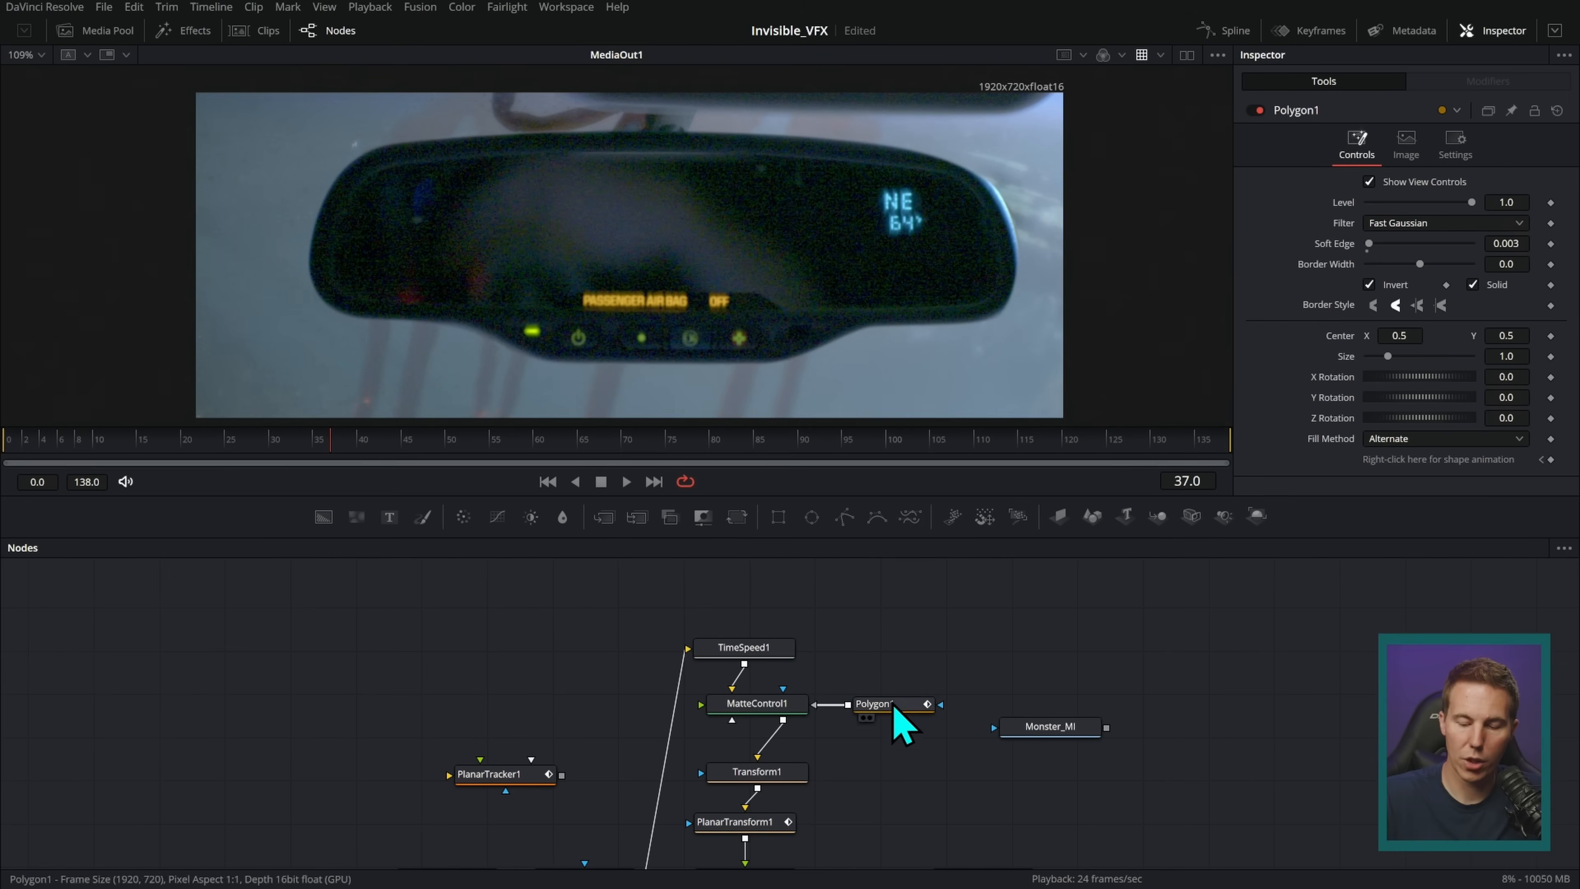
- View MatteControl1 and fine-tune Polygon1's points and handles around the mirror outline so the mask fits its edge
click(884, 704)
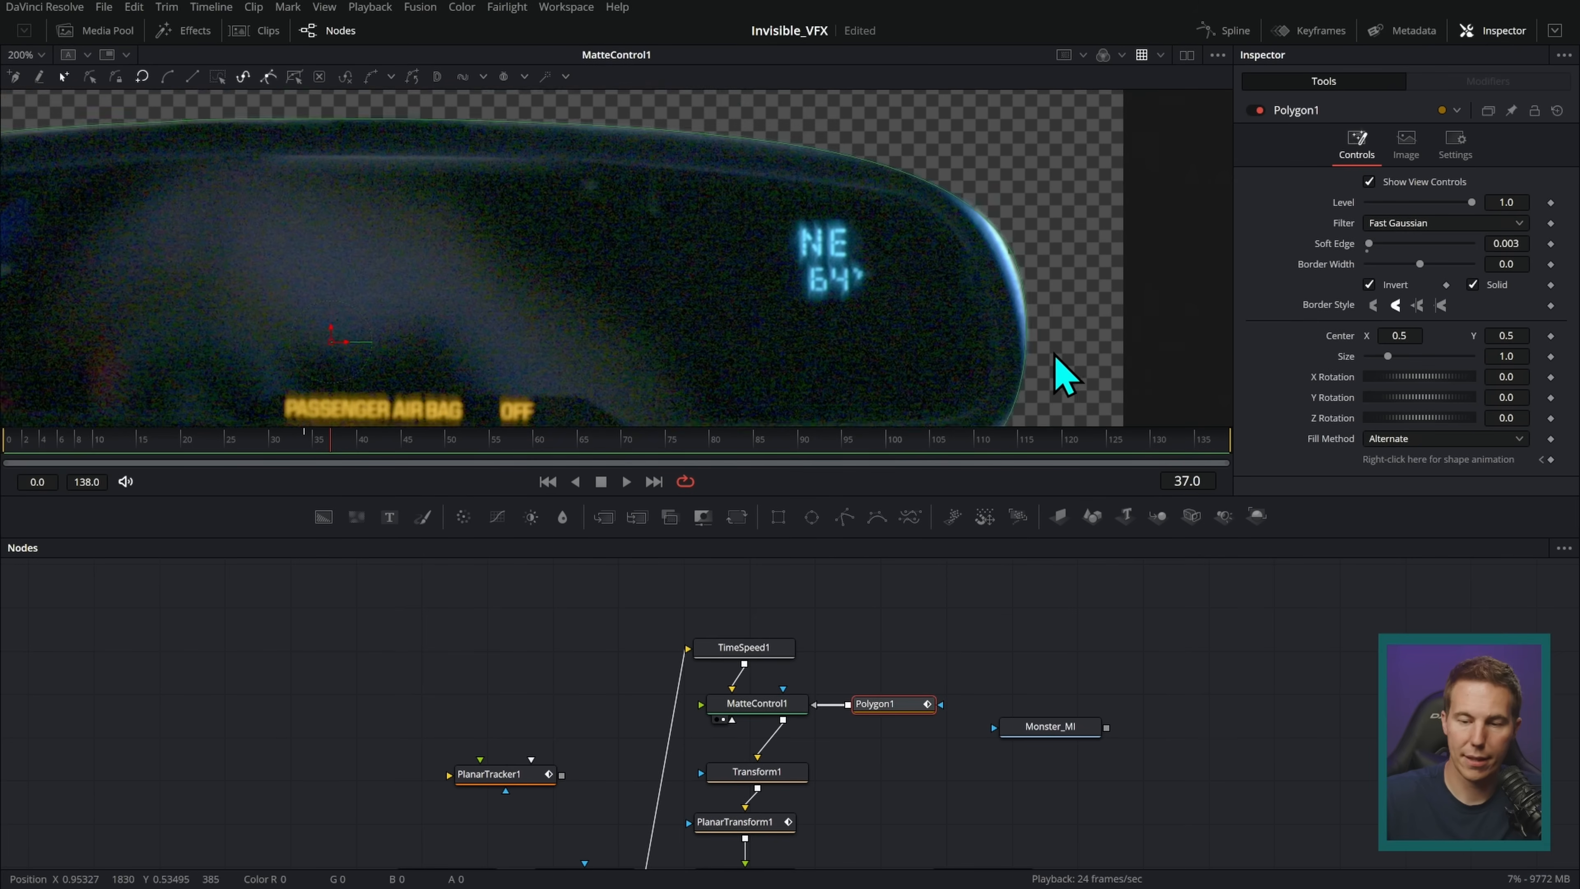
click(988, 271)
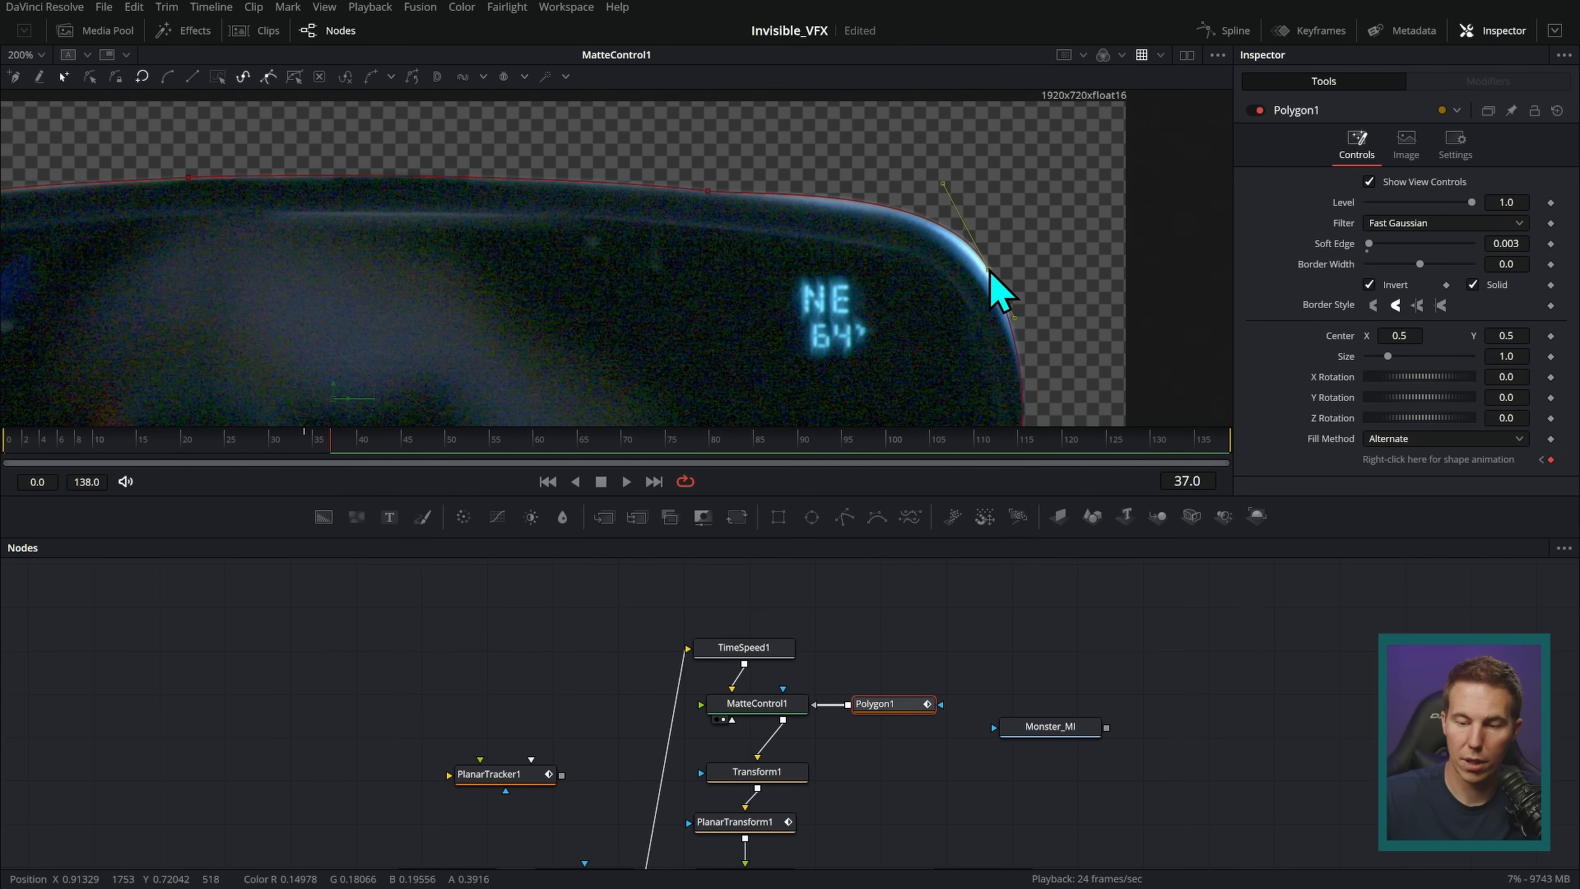
scroll(996, 298, down, 3)
scroll(934, 373, left, 6)
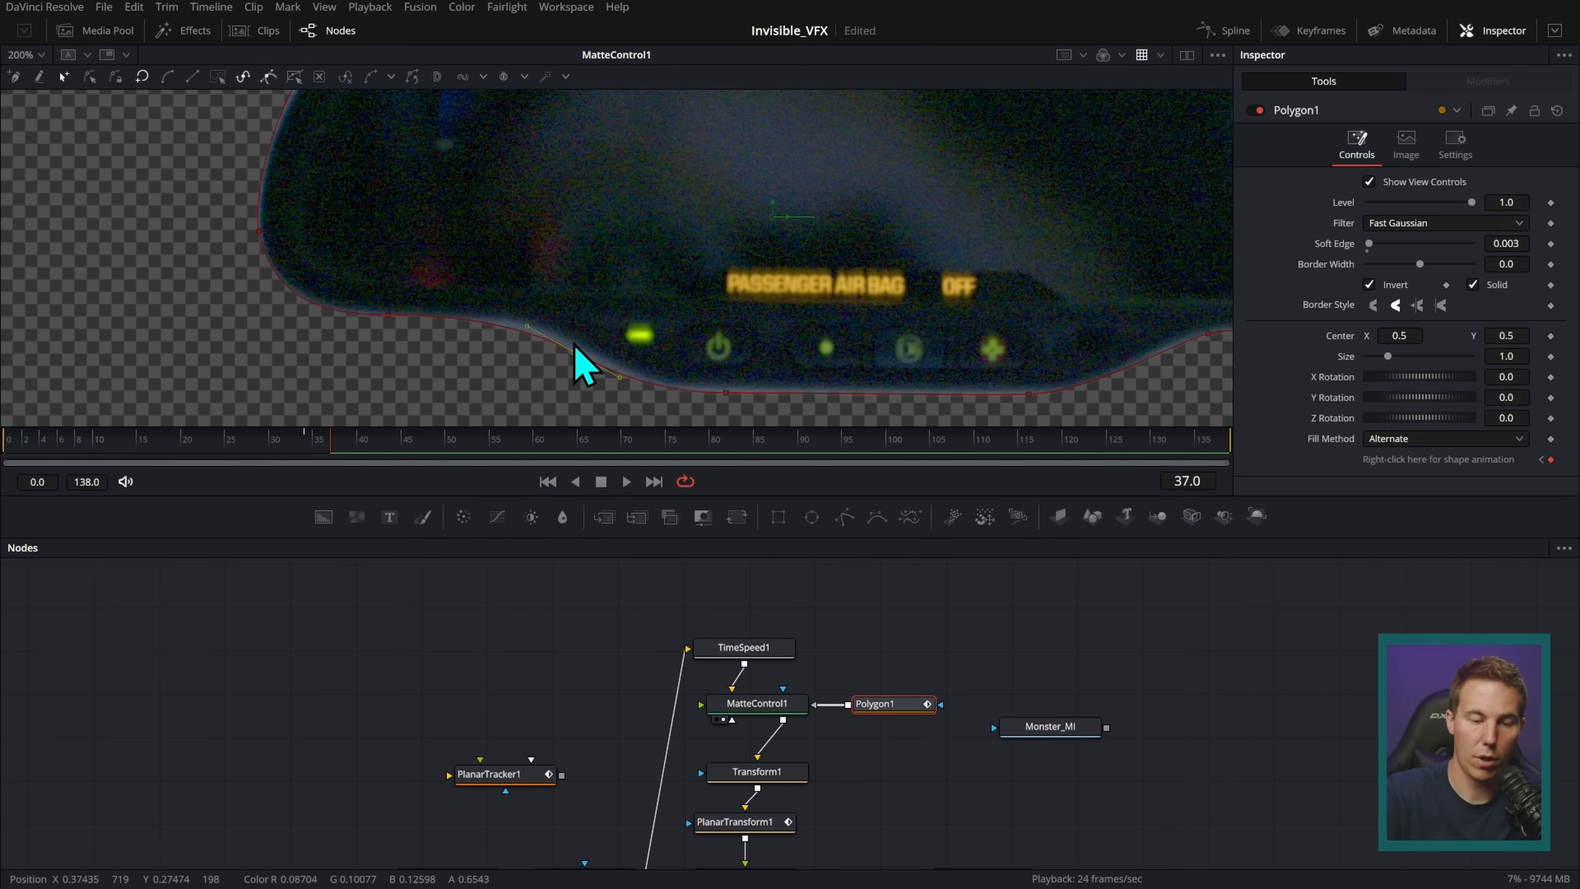
scroll(582, 353, left, 4)
scroll(752, 399, up, 2)
drag(429, 310, 434, 313)
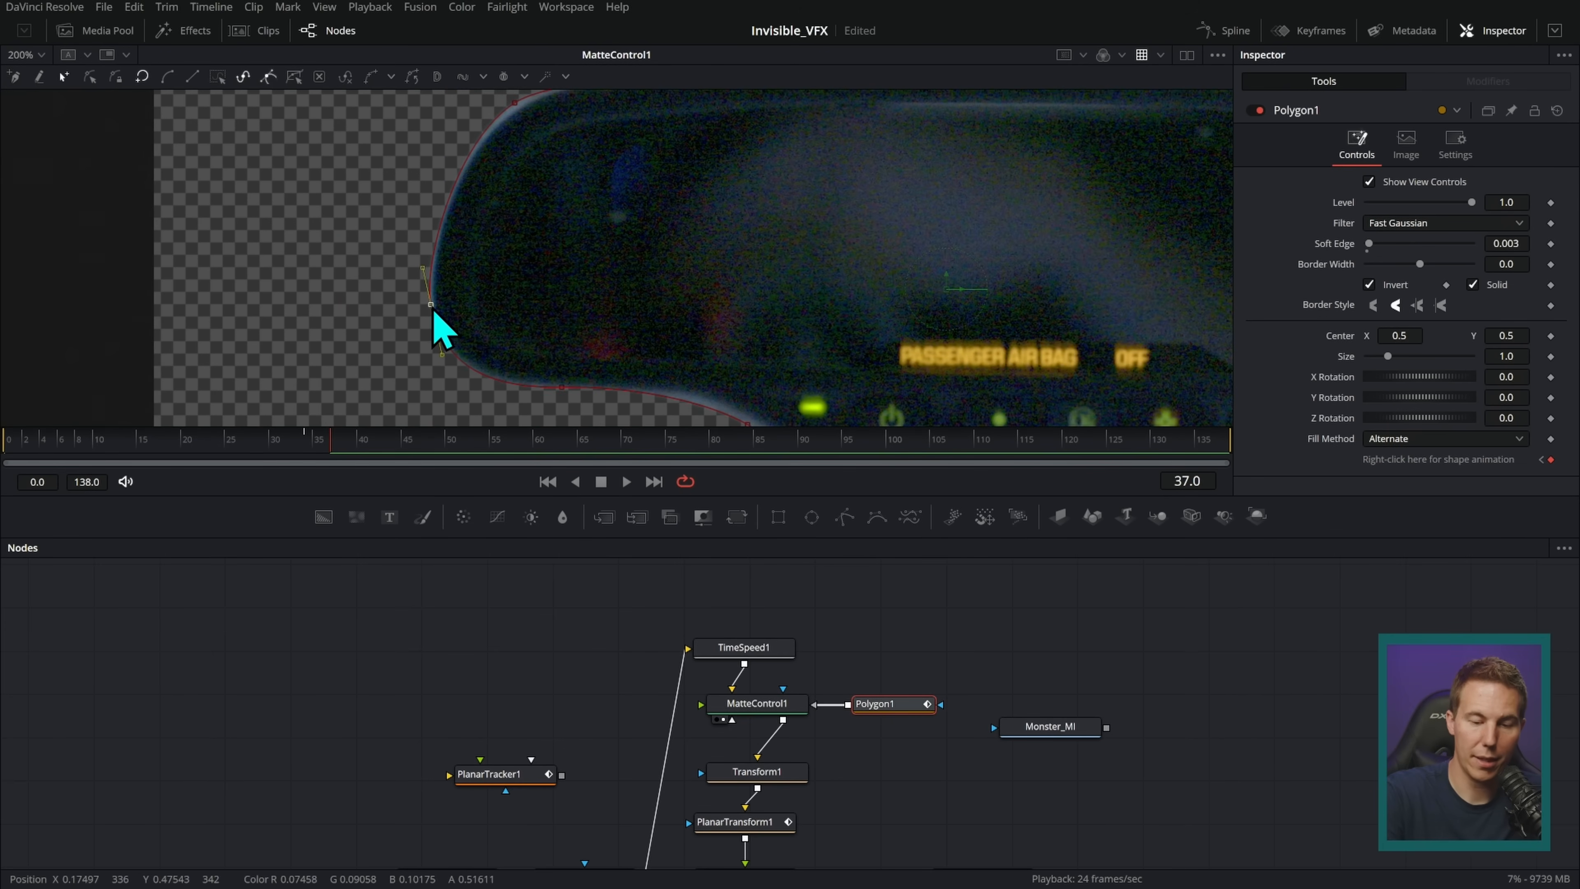
scroll(571, 410, up, 6)
click(500, 222)
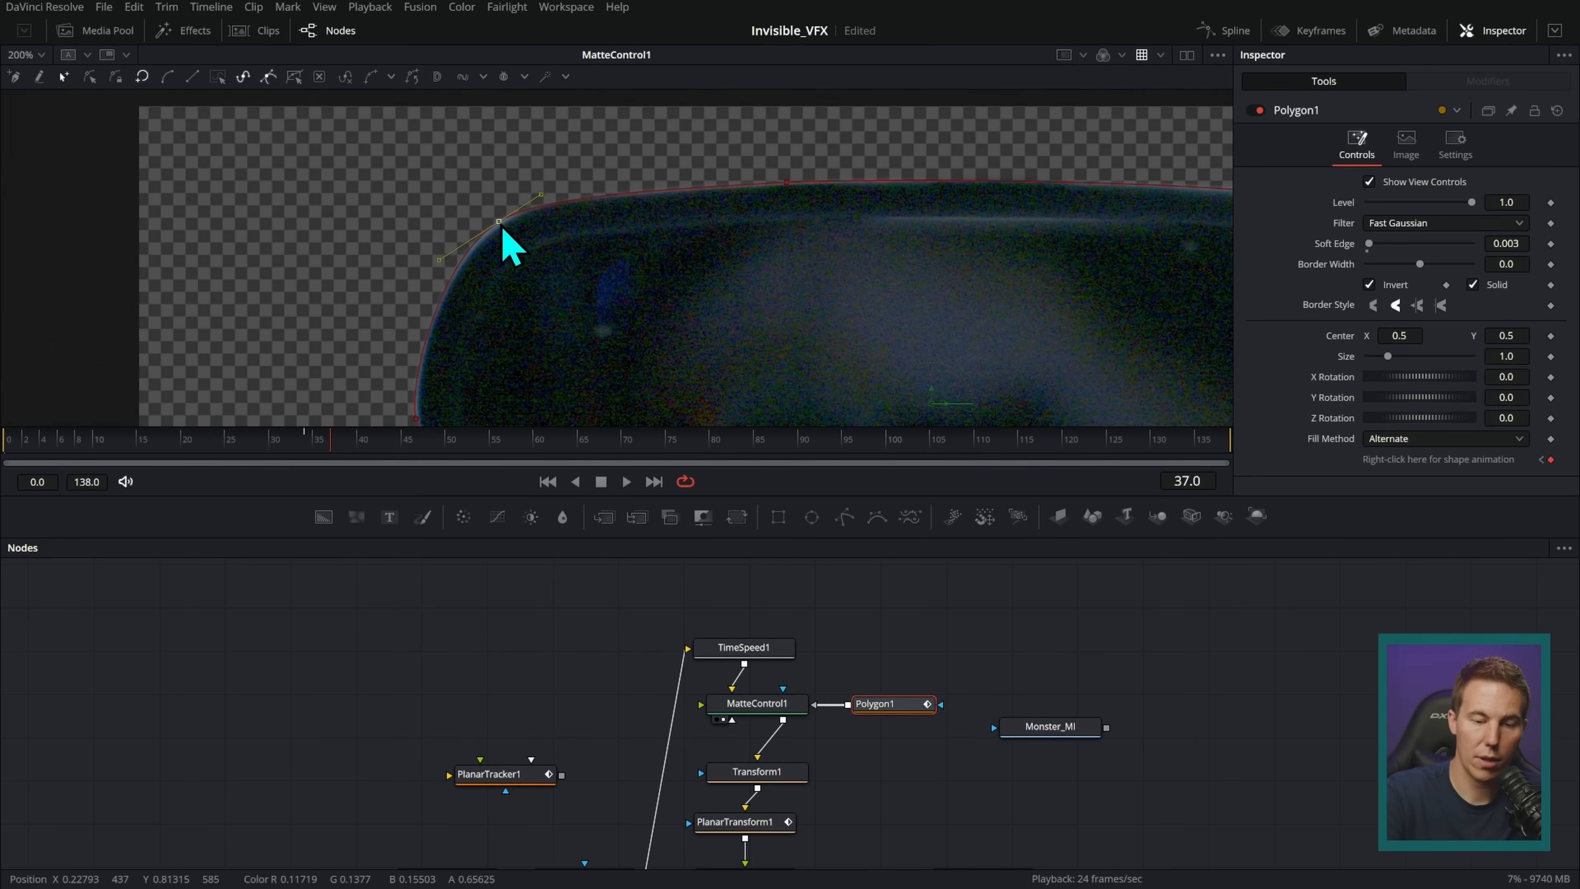
scroll(809, 276, right, 5)
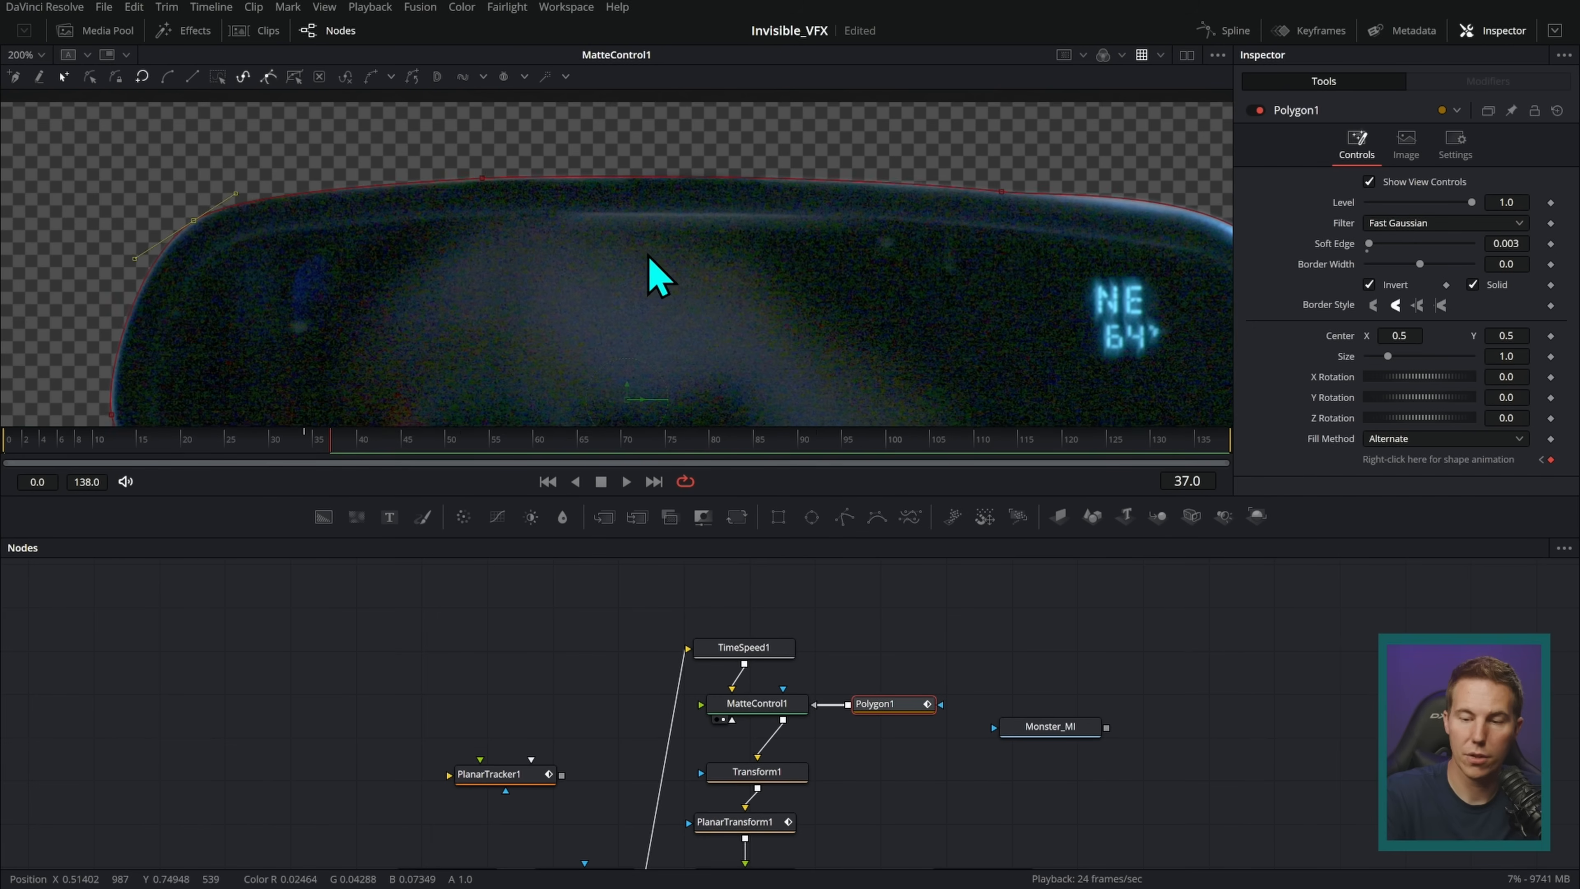
click(997, 192)
drag(1100, 210, 1110, 204)
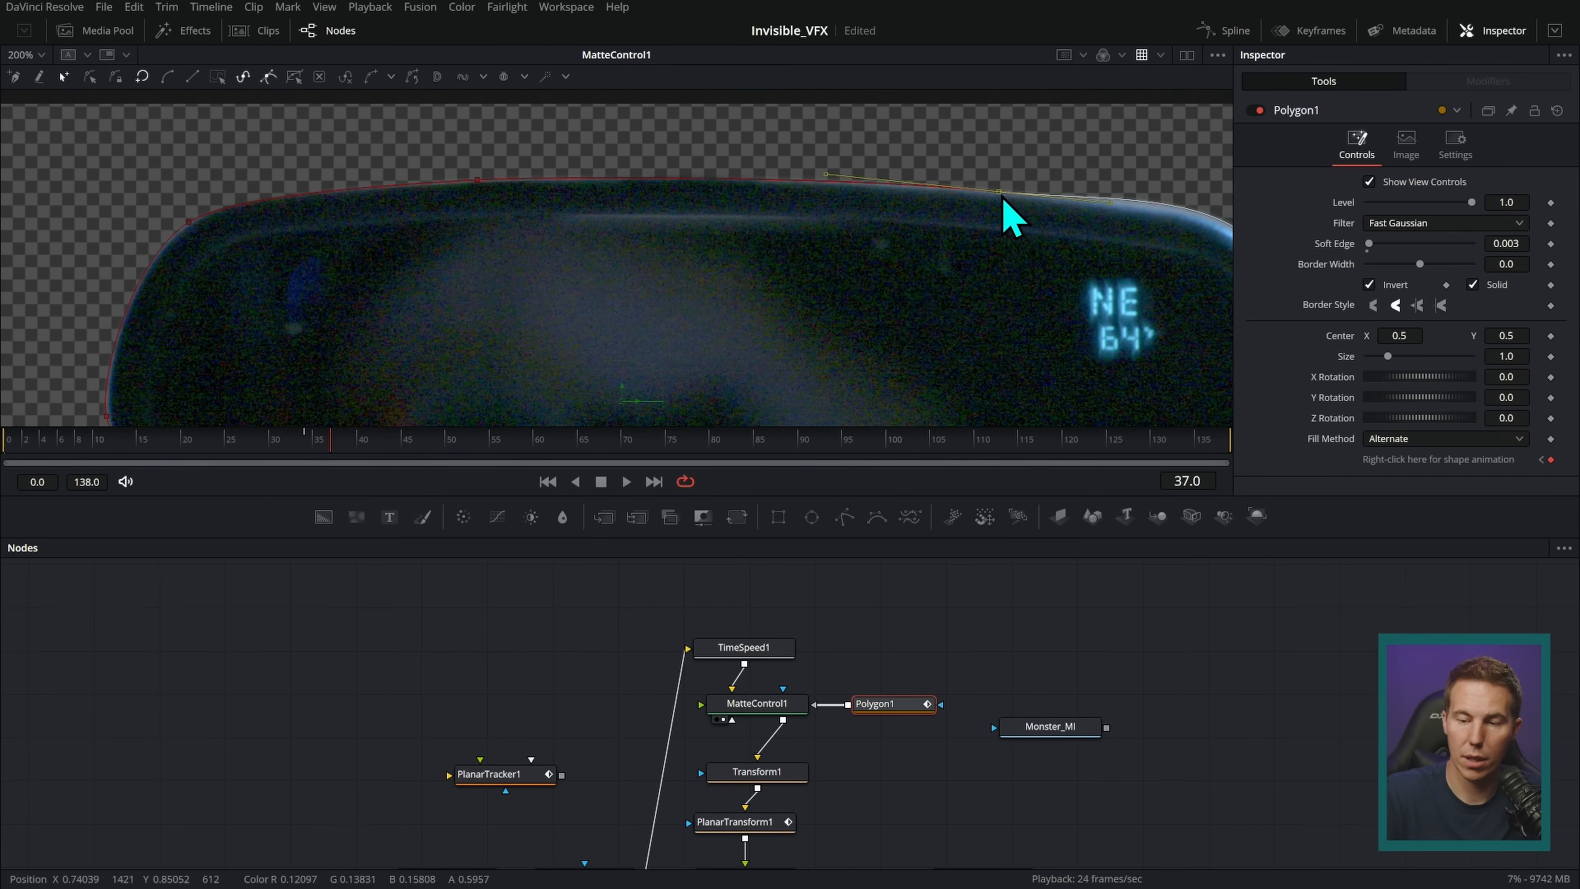
click(920, 603)
- View MediaOut1 and play back the composite to check the refined mirror mask
key(ctrl+f)
scroll(942, 581, down, 2)
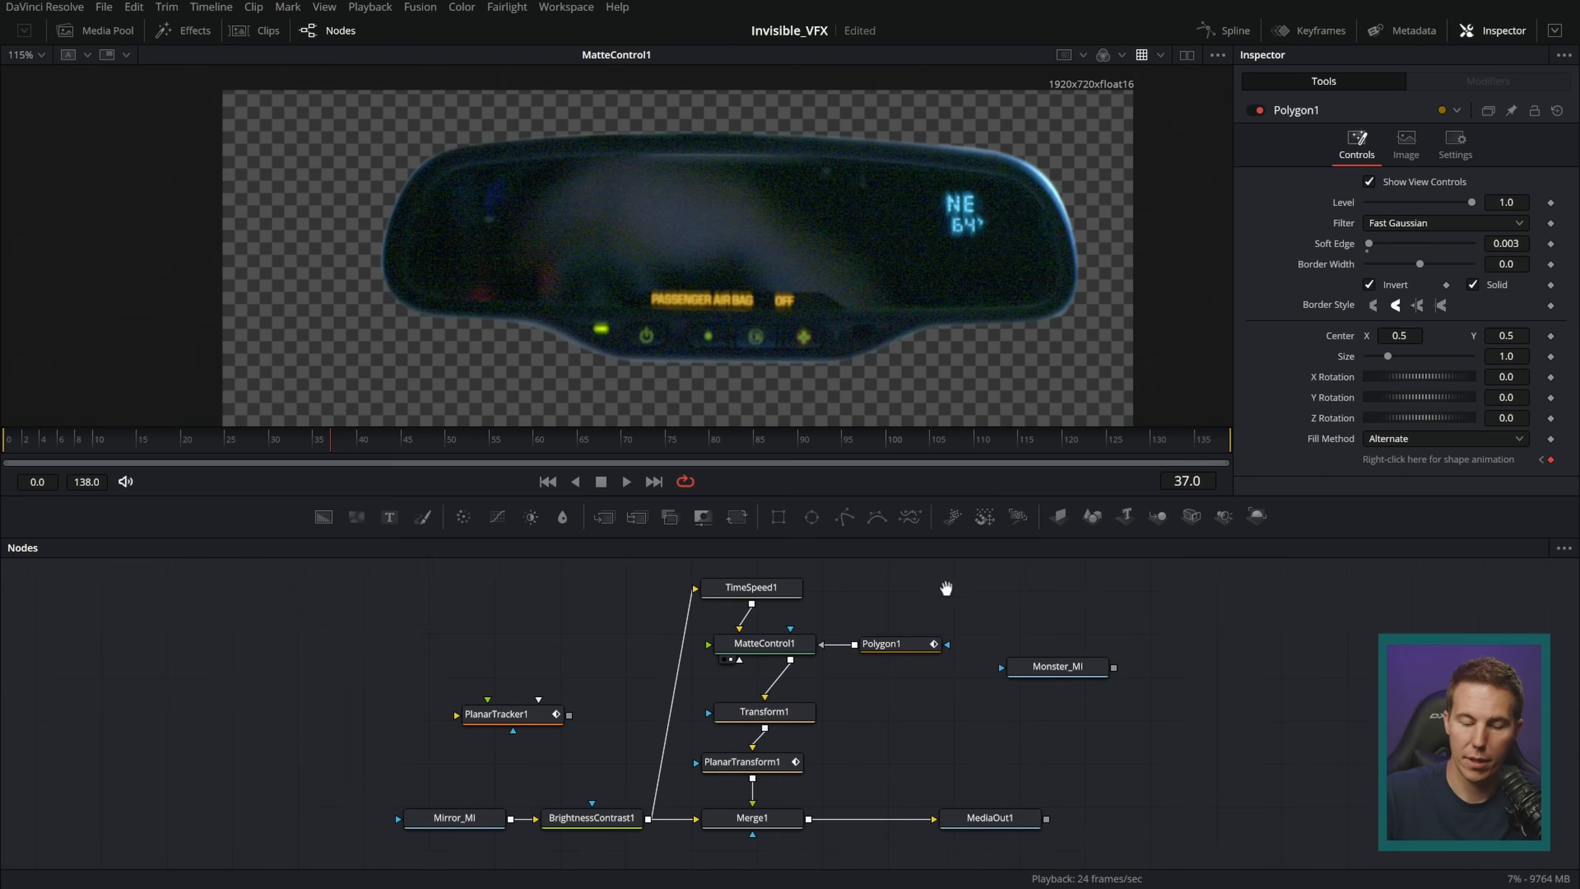
drag(976, 808, 991, 299)
key(space)
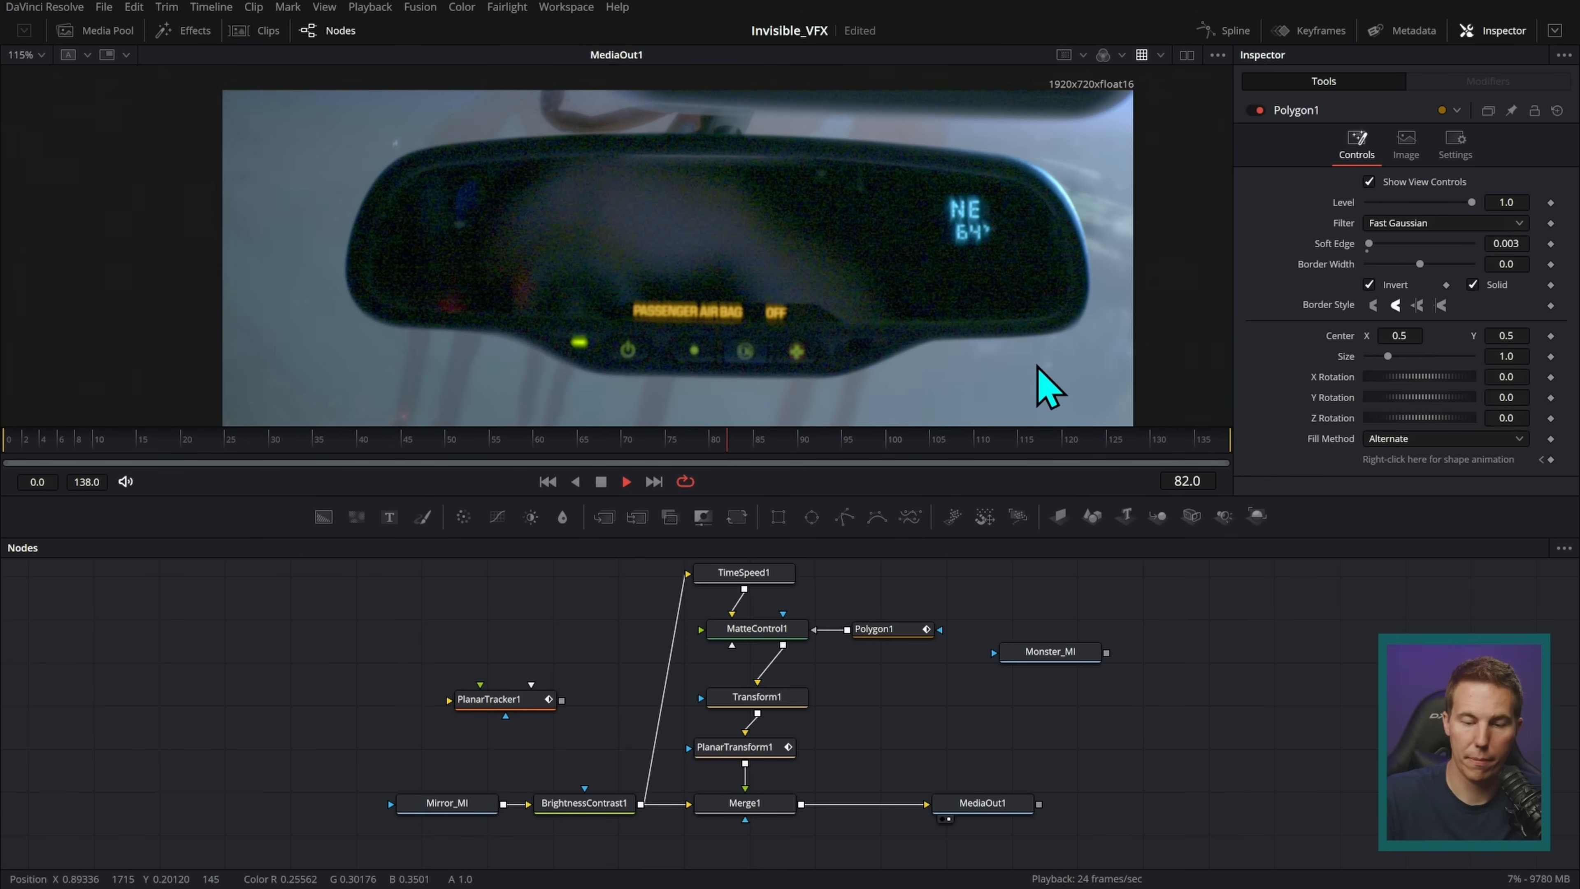
key(space)
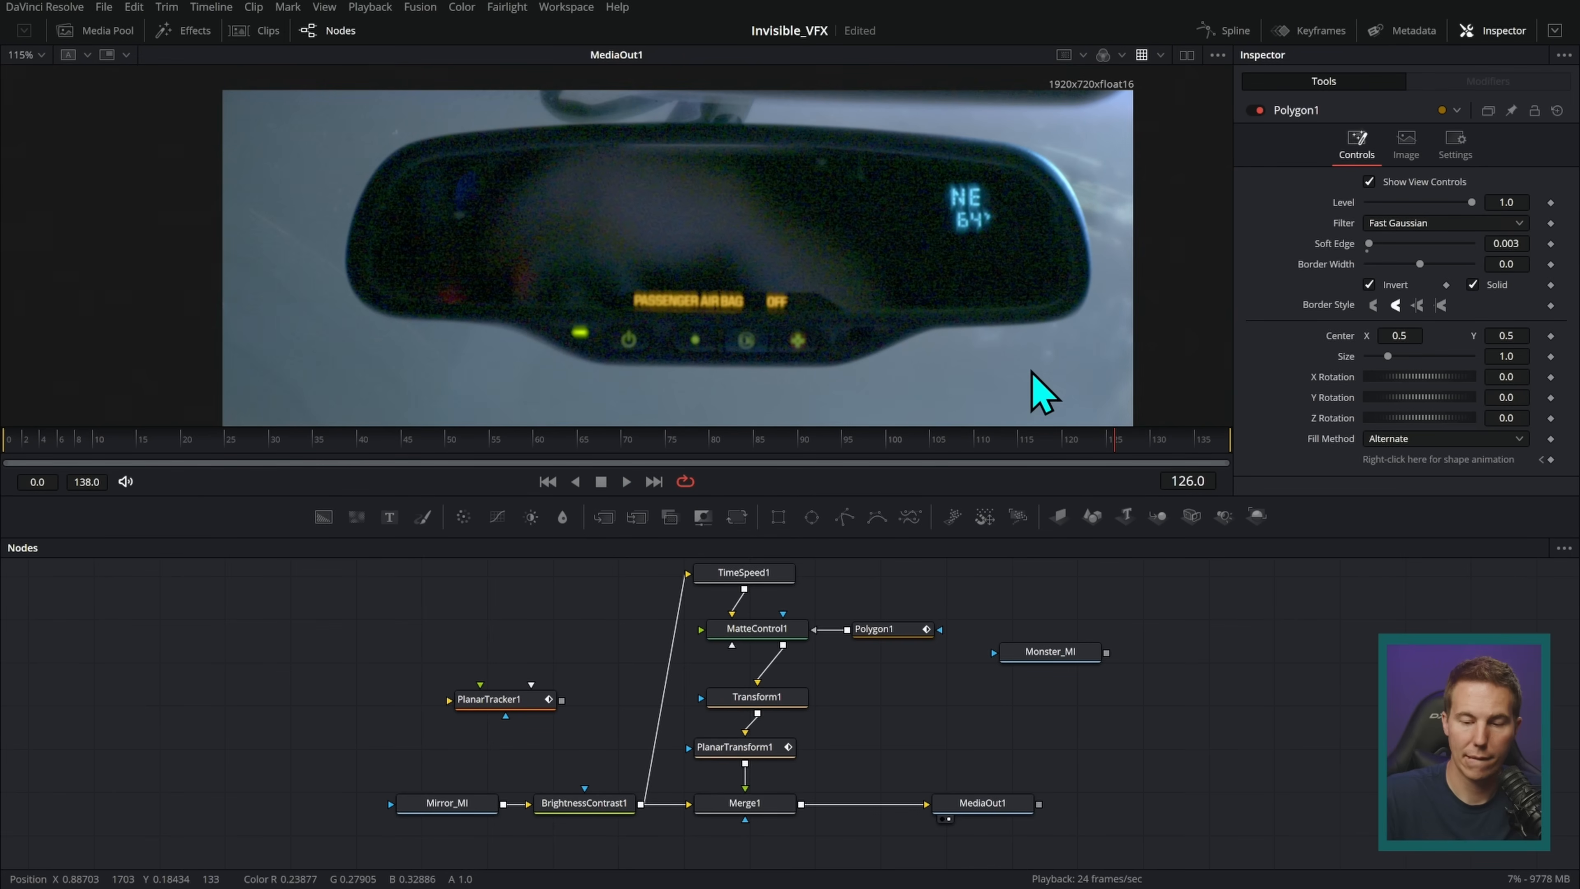
- Compare Mirror_MI, BrightnessContrast1 and MediaOut1 in the viewer at frame 126
drag(448, 802, 1005, 231)
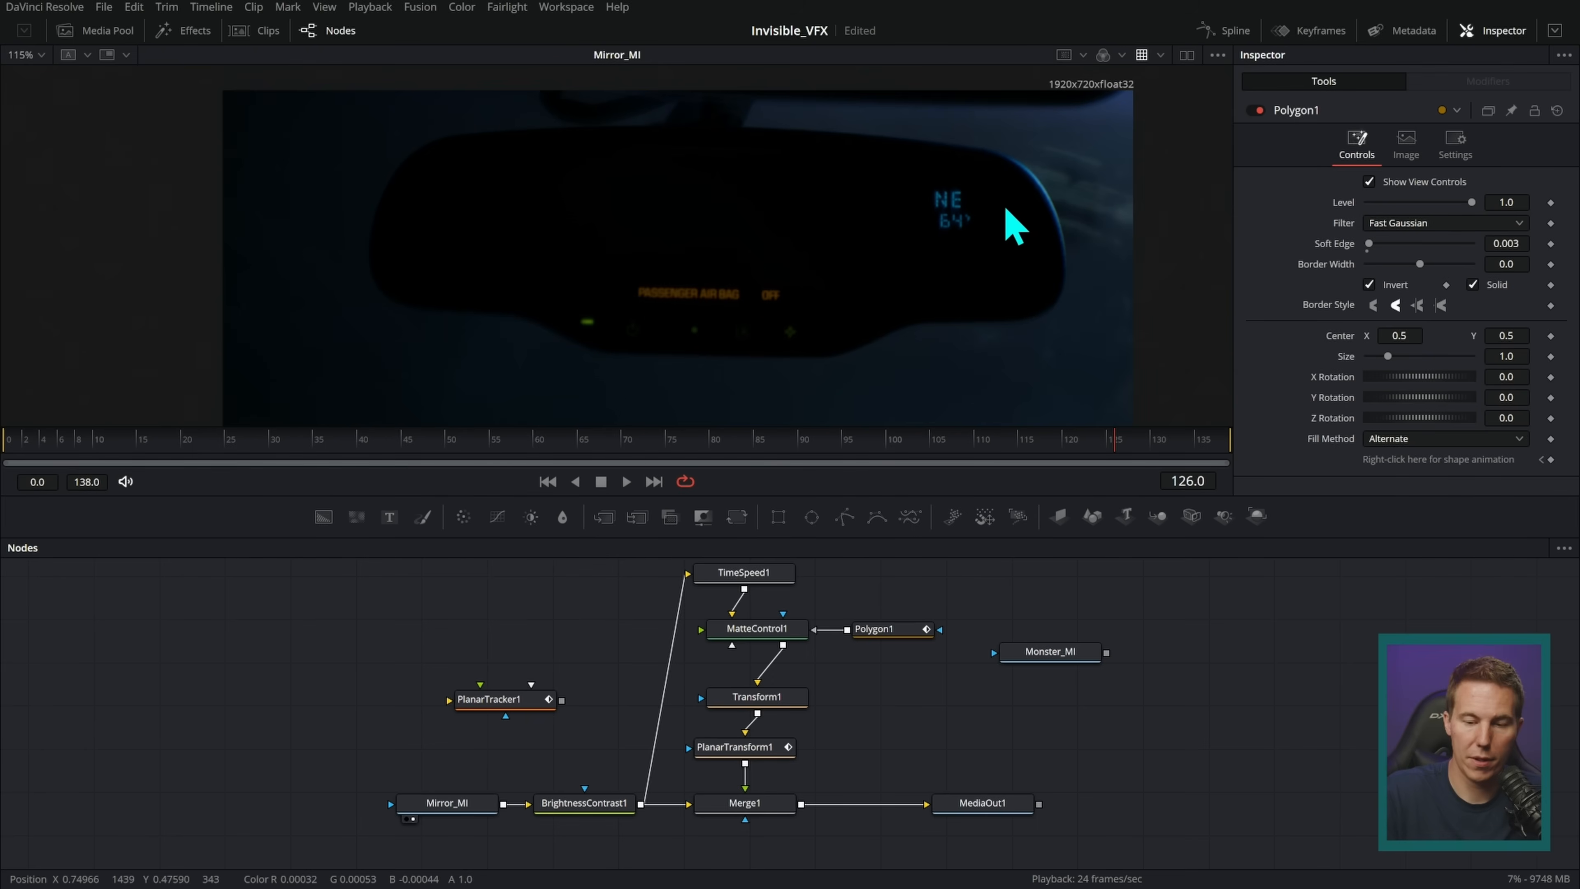
drag(585, 803, 1048, 317)
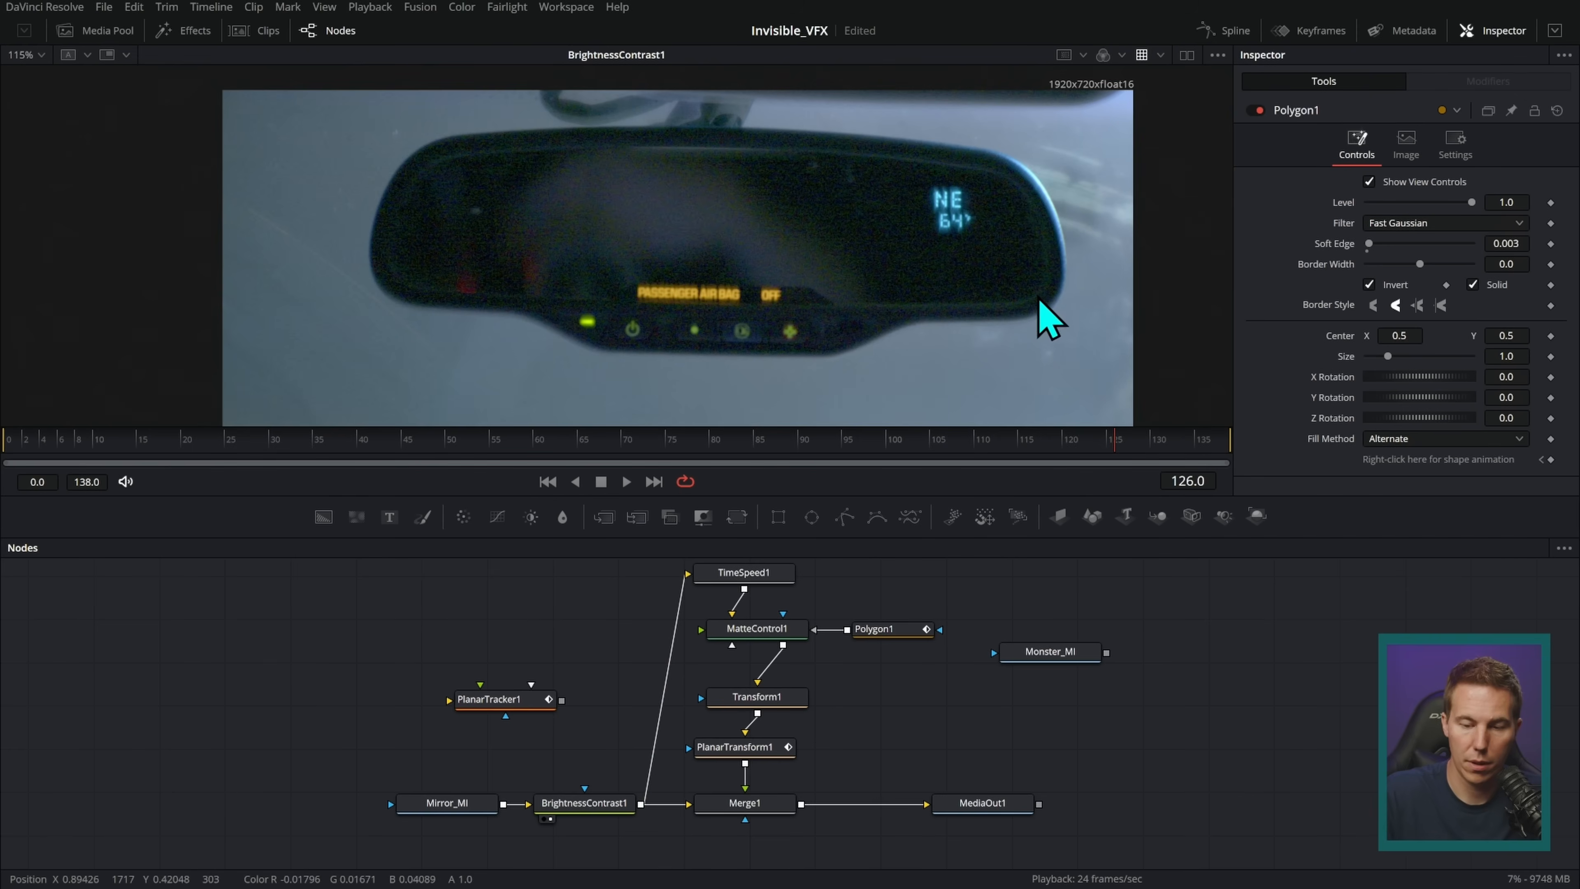
drag(986, 803, 1086, 261)
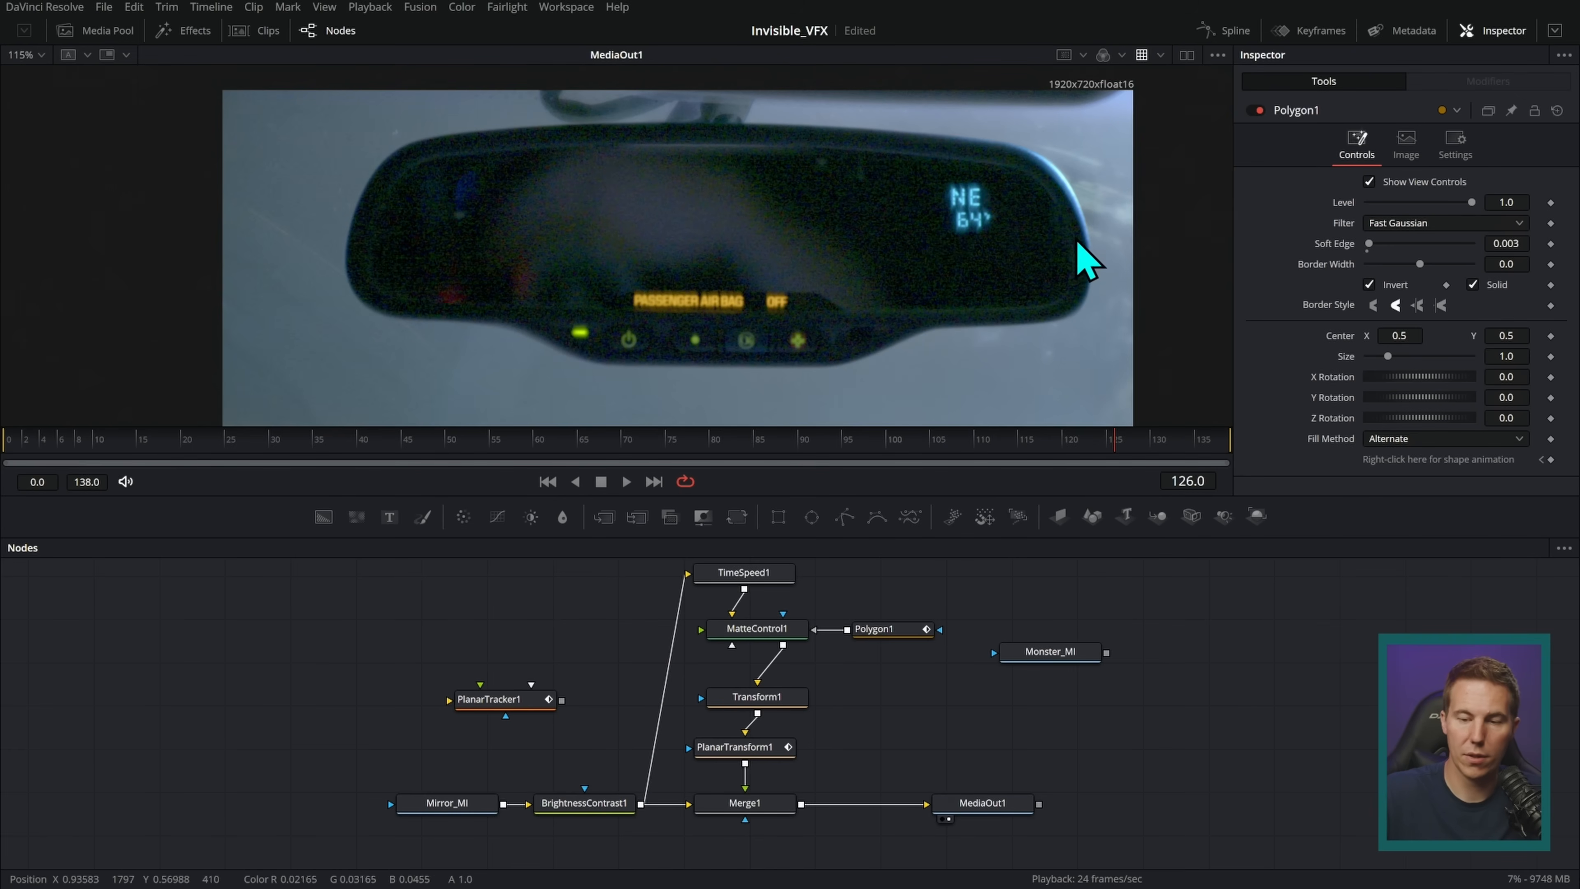
drag(600, 803, 883, 333)
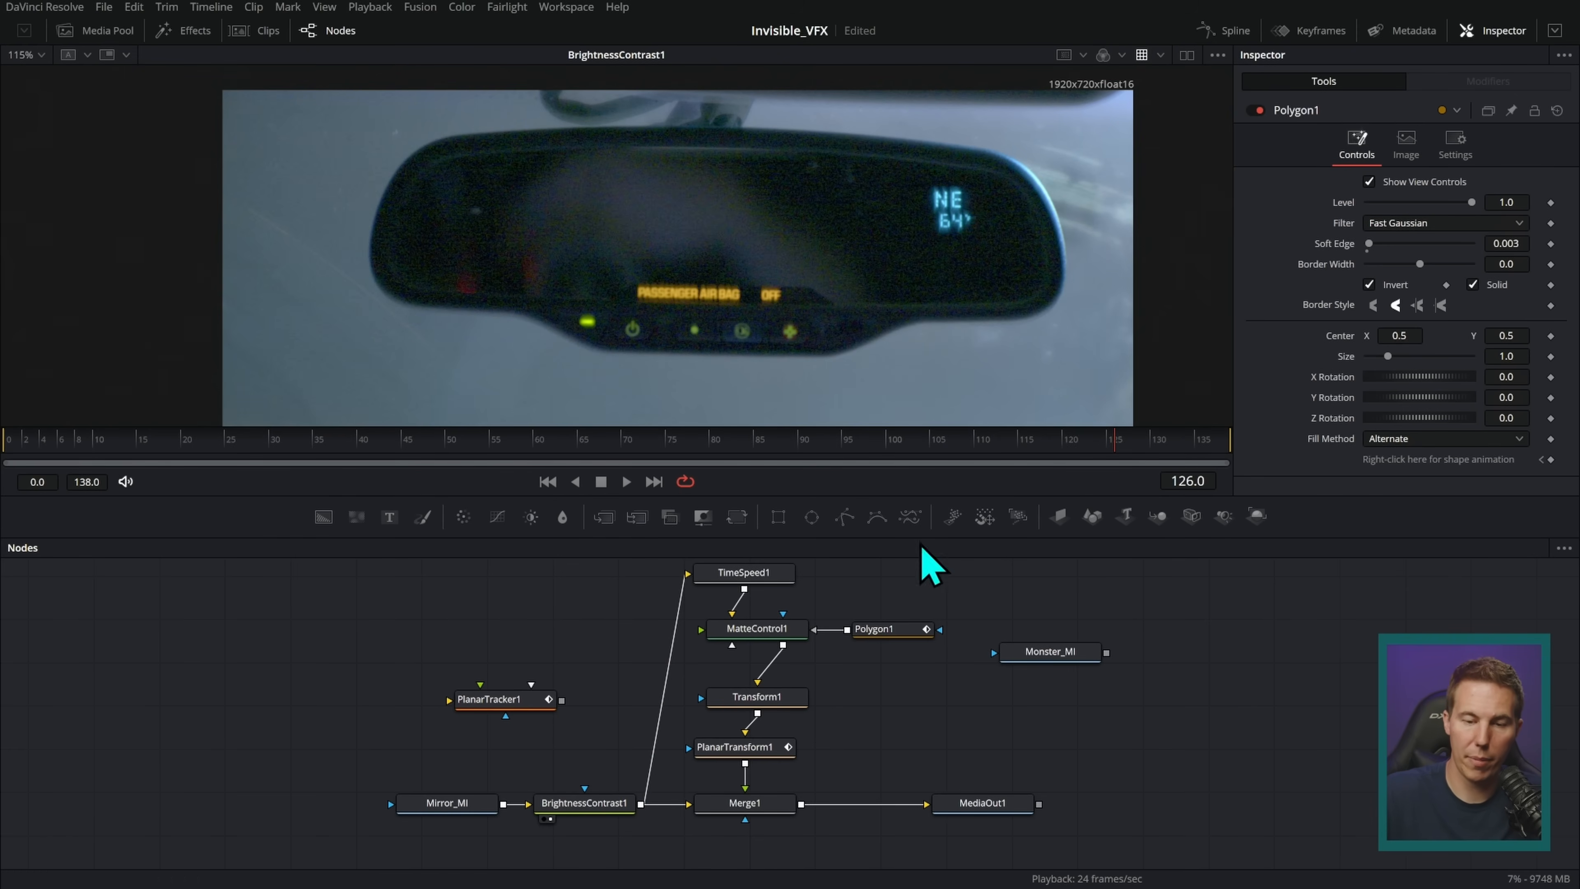
drag(1001, 812, 1023, 247)
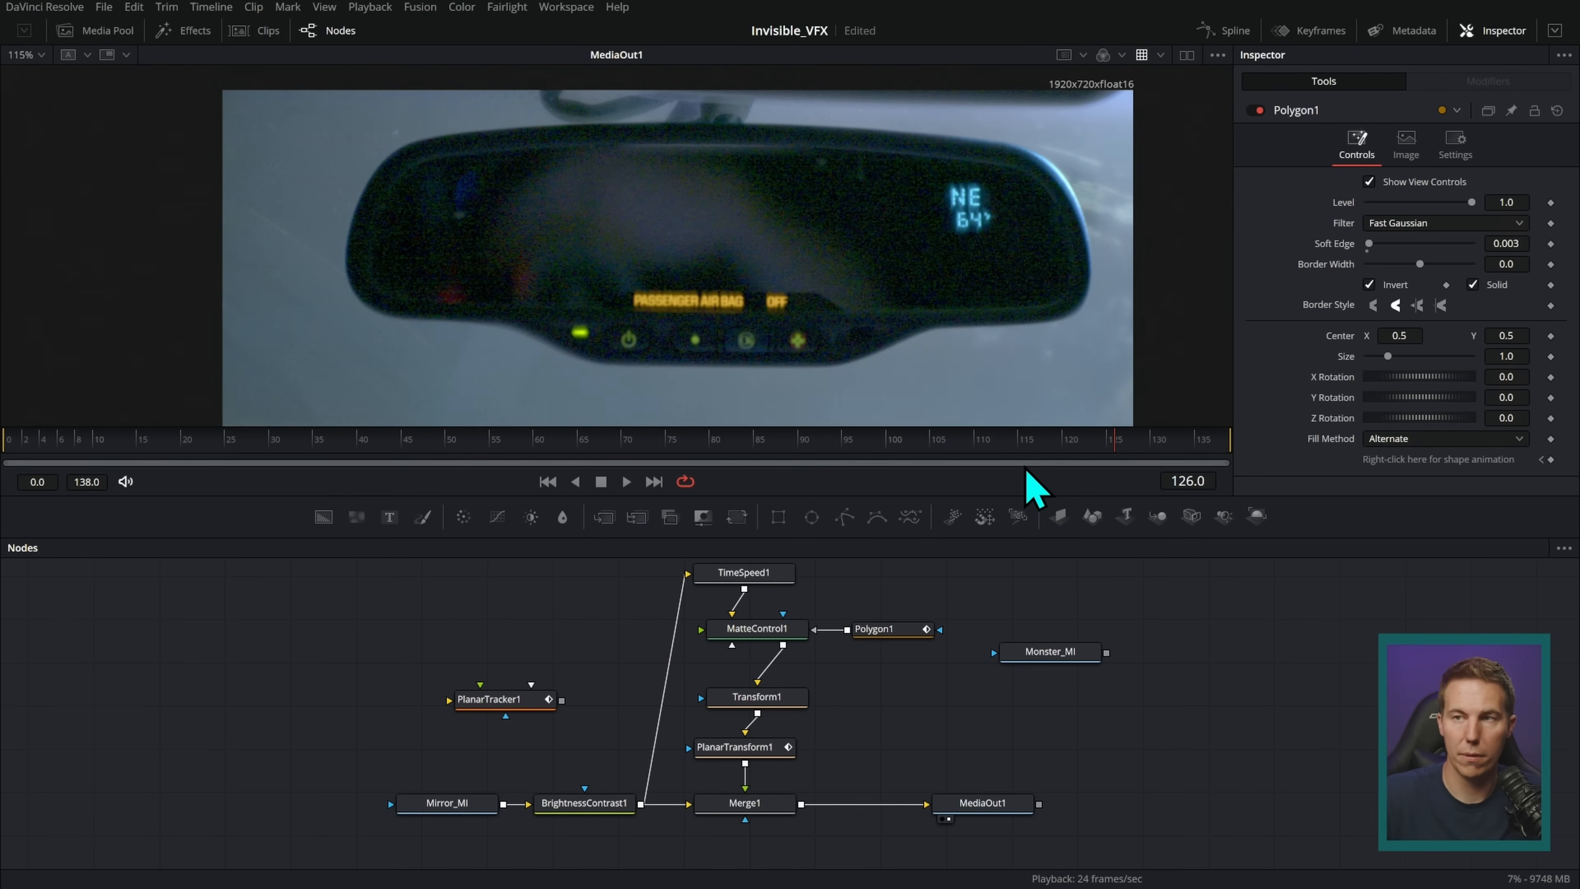
- Play back MediaOut1 again to check how the enlarged mirror patch follows the shot
key(space)
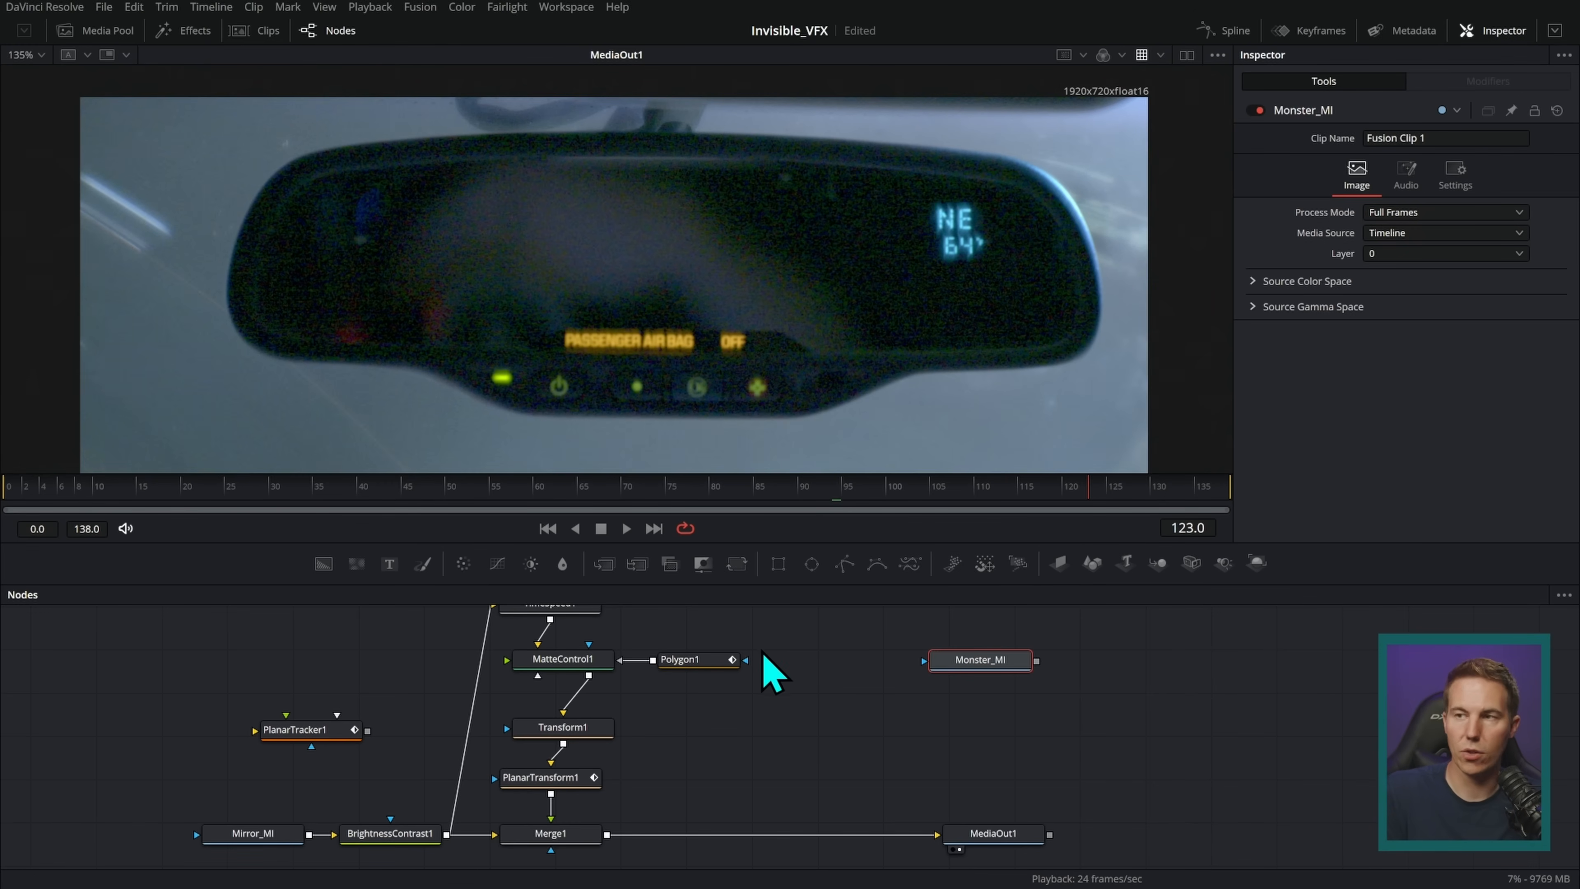
key(space)
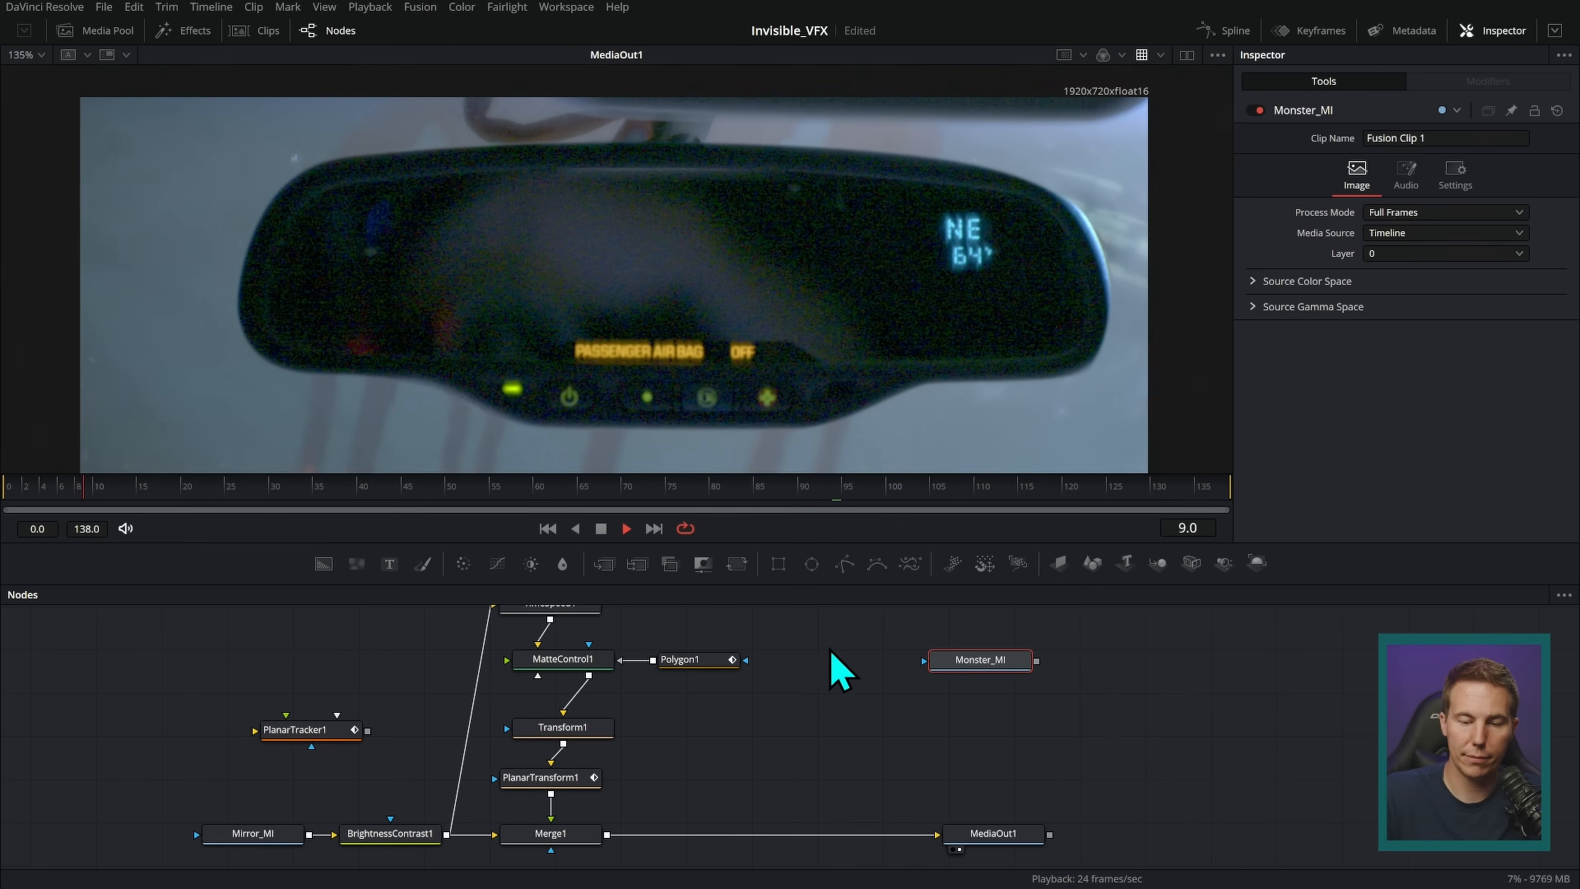
key(space)
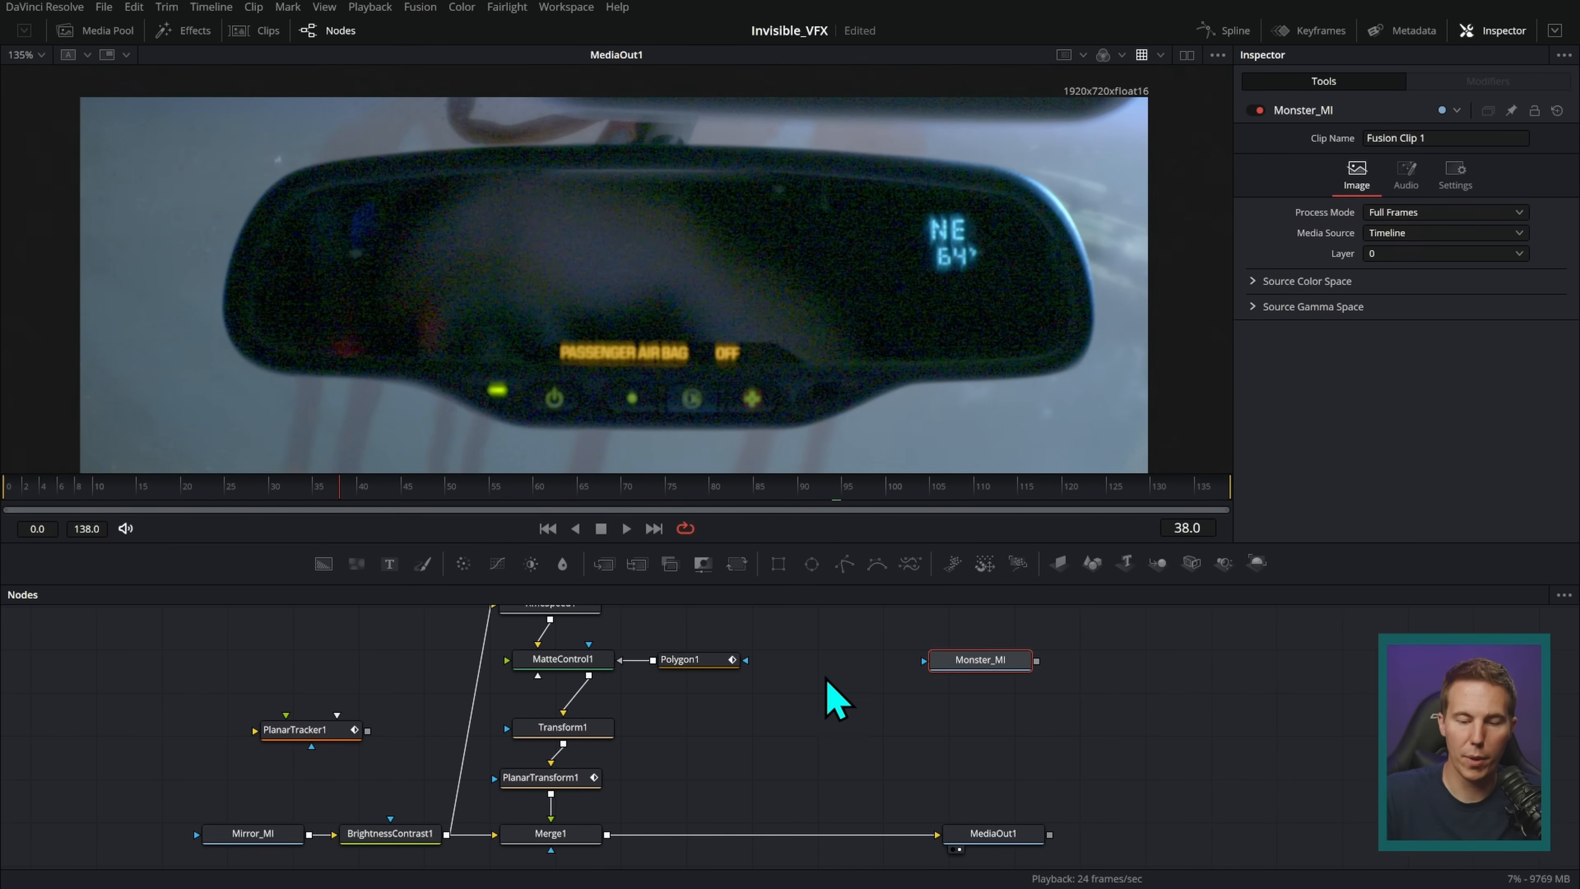
scroll(852, 685, right, 2)
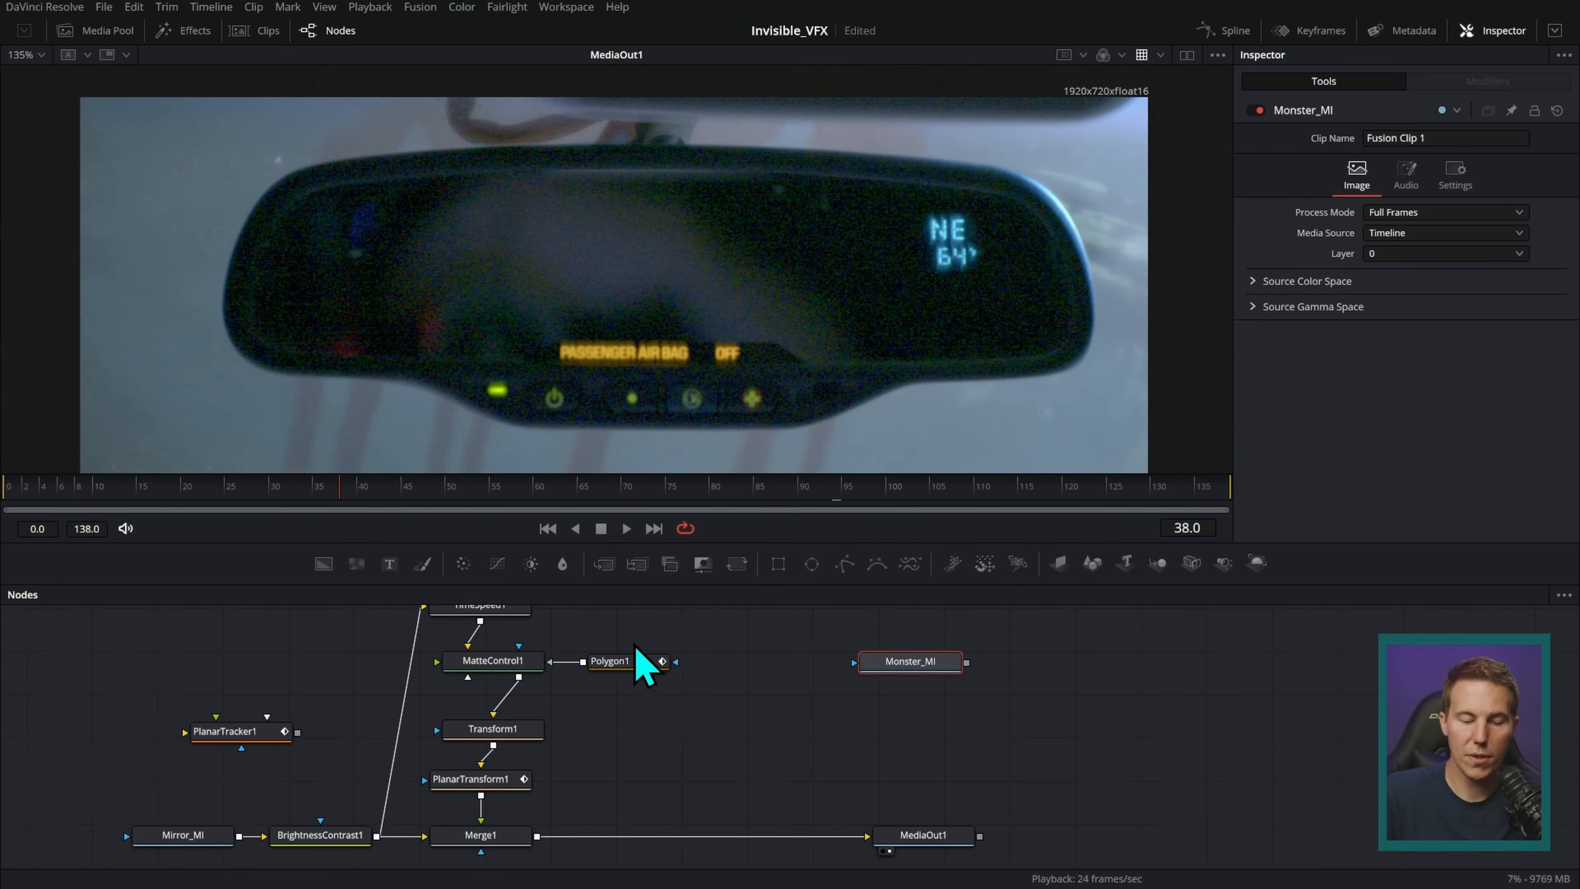
- Add a solid red Background node and connect a new polygon mask to it
drag(393, 646, 775, 733)
drag(1368, 299, 1449, 305)
key(p)
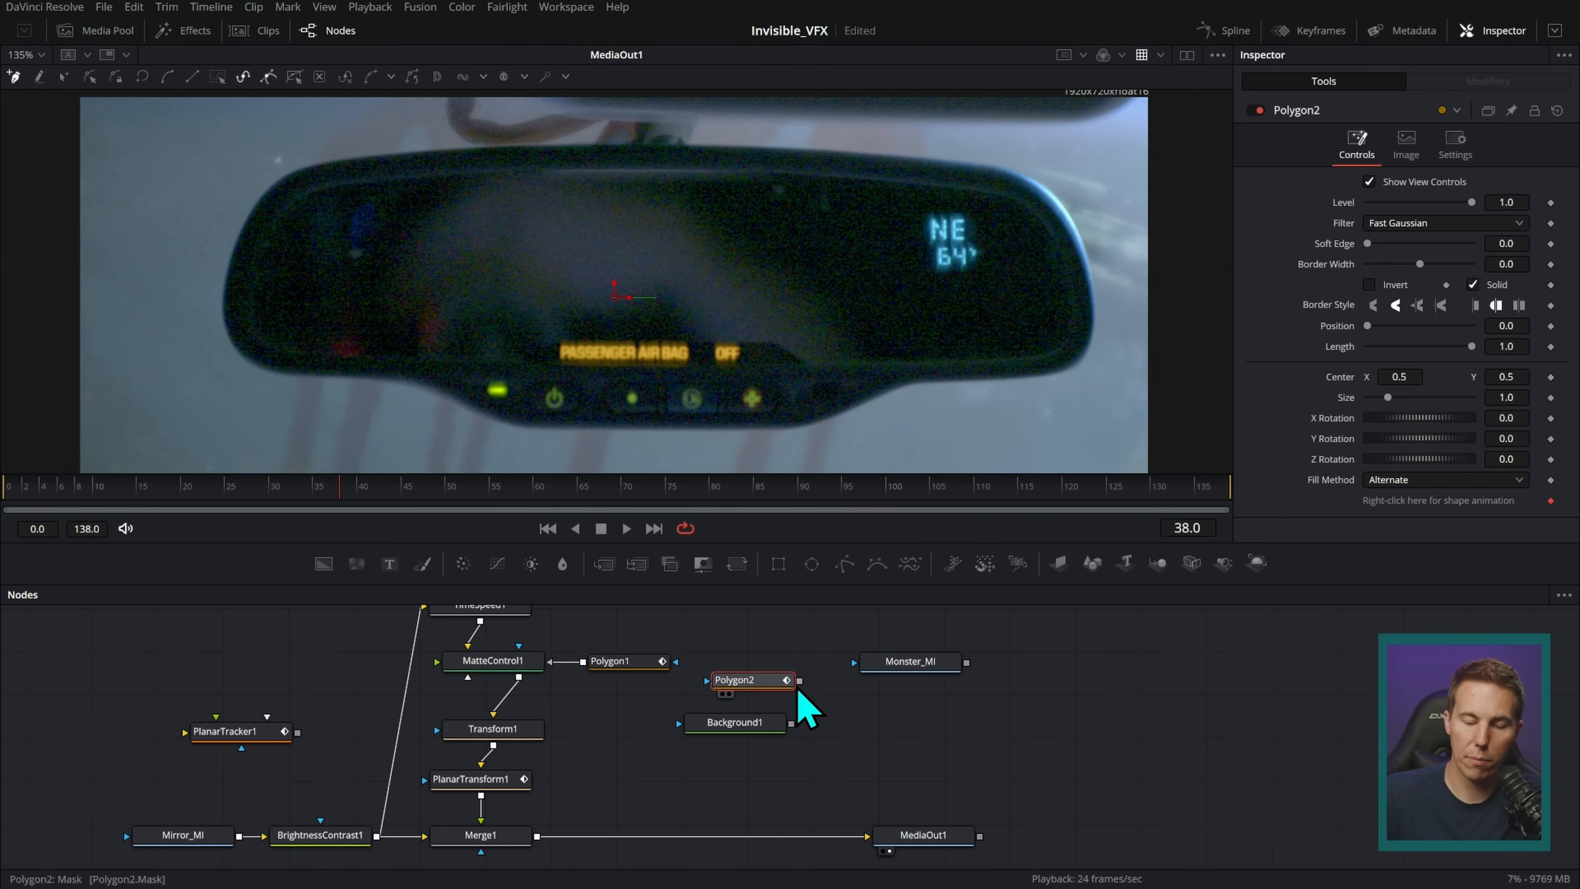
drag(794, 644, 685, 778)
drag(769, 732, 725, 759)
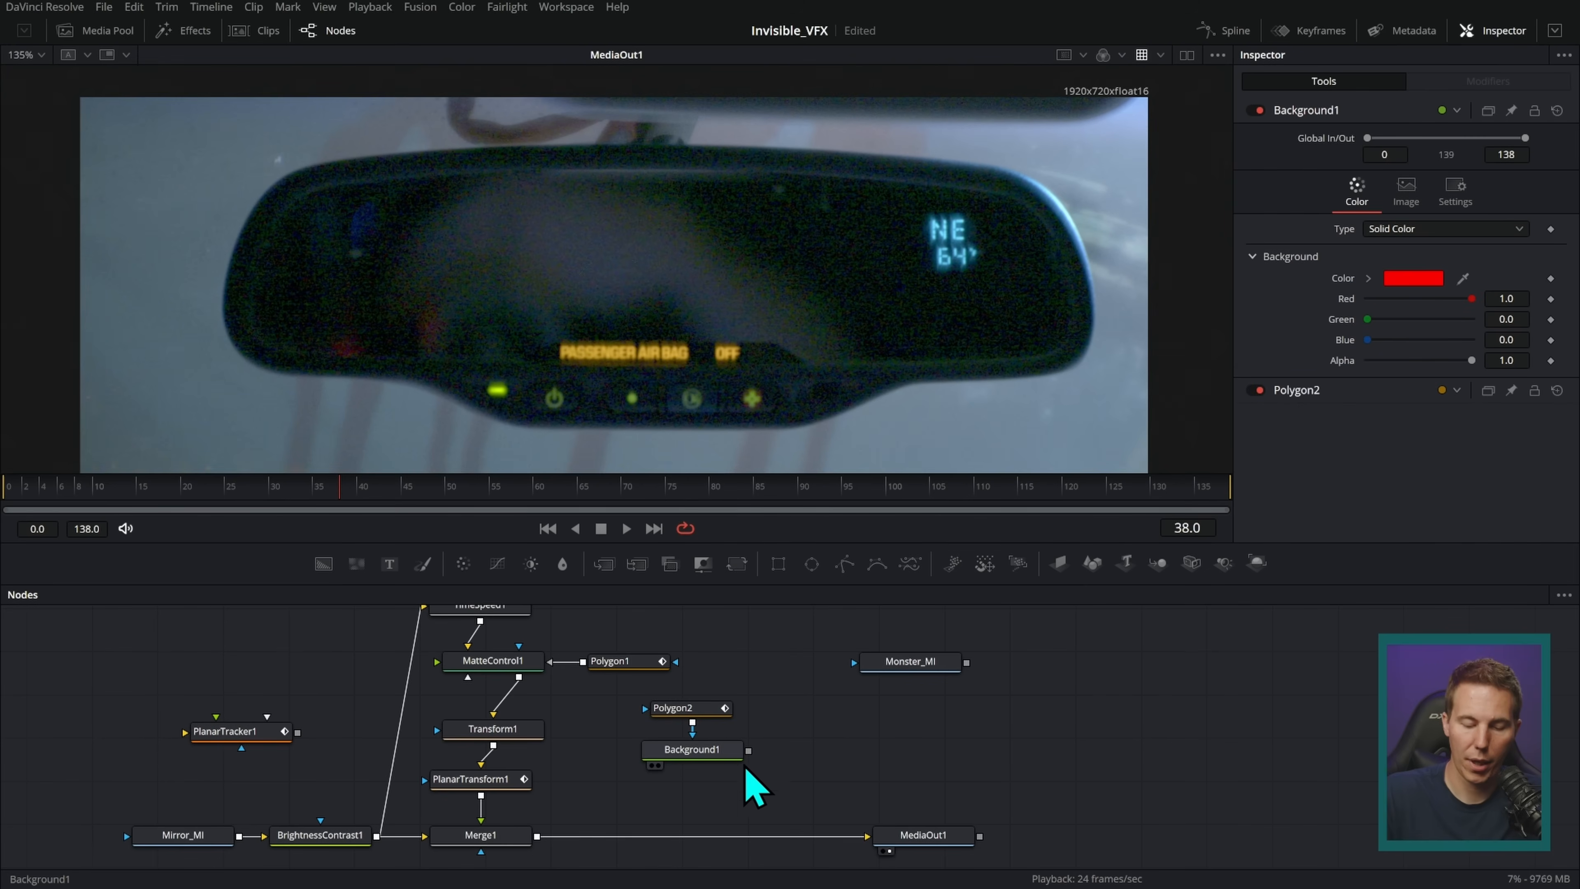
- Paste a copy of PlanarTransform1 after Background1 and merge the red branch over Merge1's output
click(483, 781)
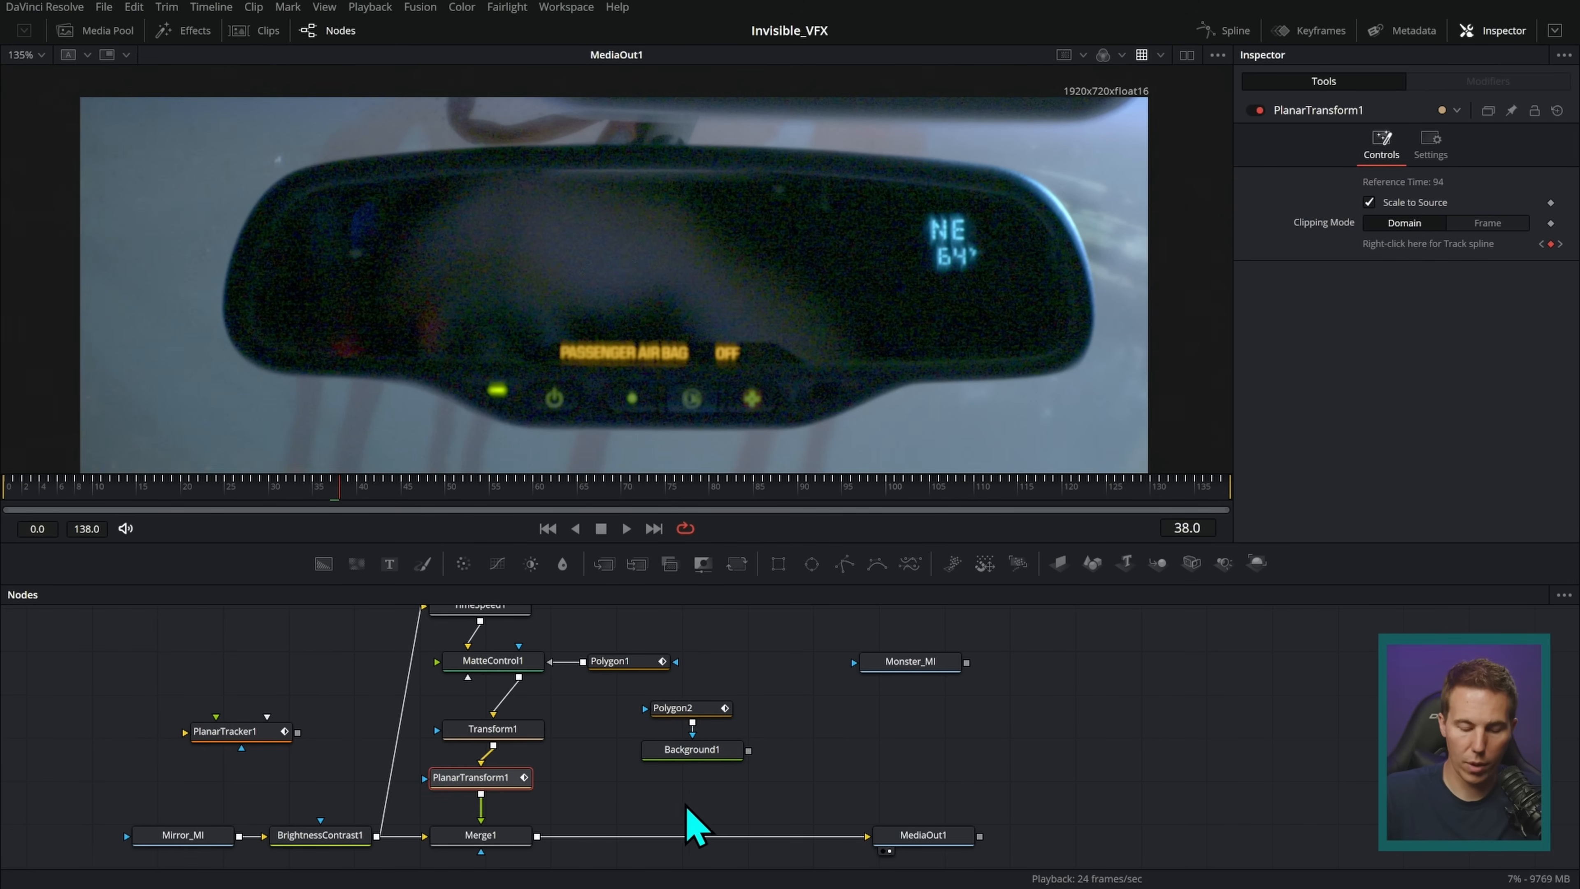
key(ctrl+c)
key(ctrl+v)
drag(748, 751, 538, 835)
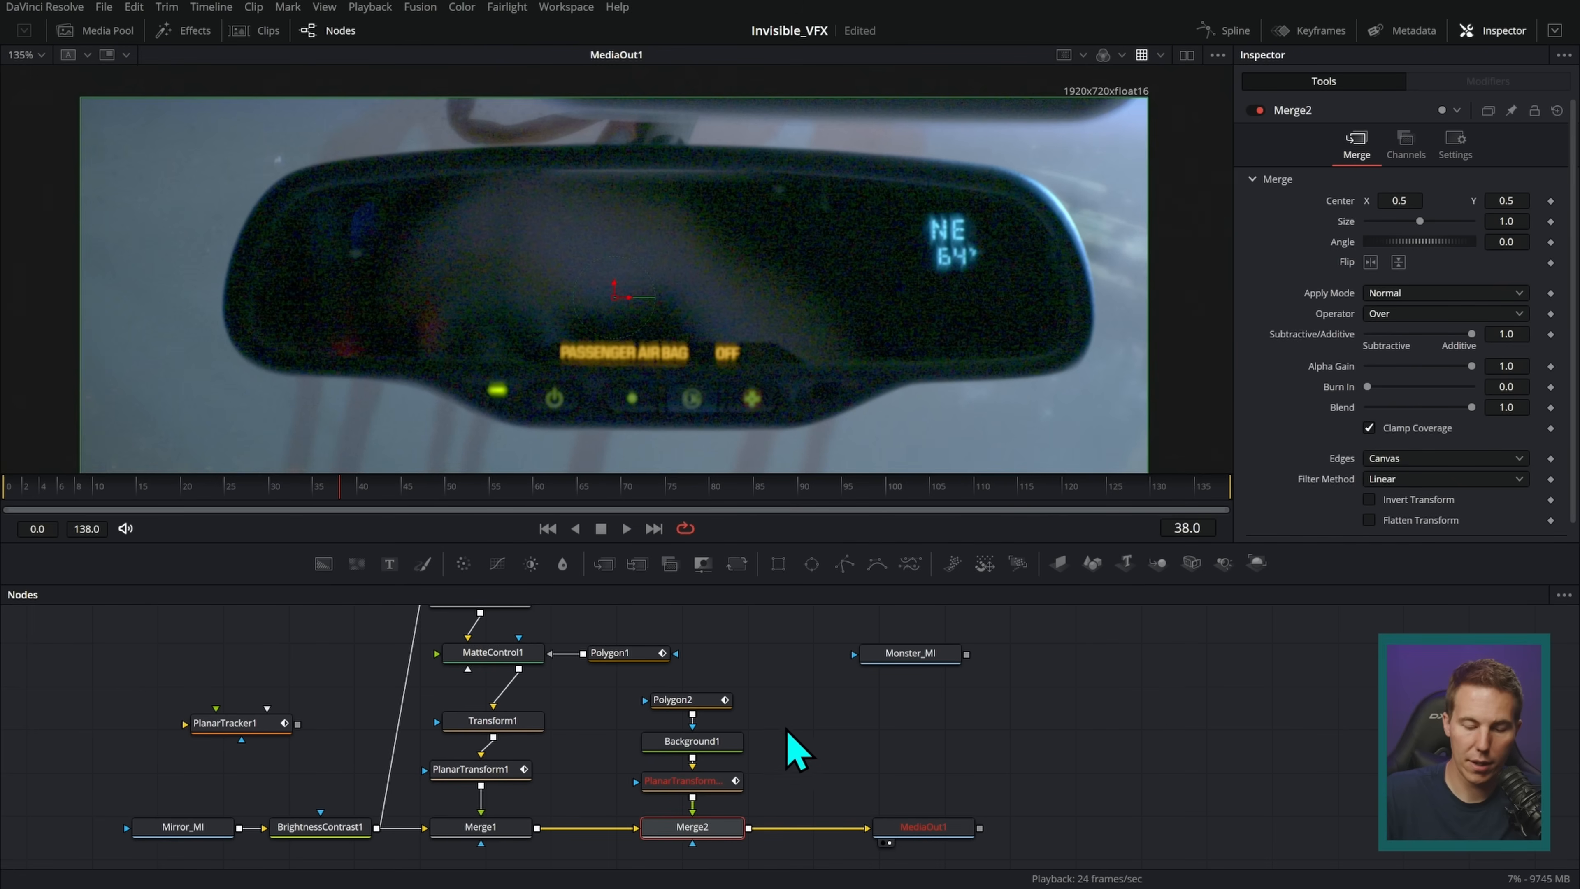
- Go to frame 90, reconnect Polygon2 as Background1's mask, and disable the copied planar transform
drag(703, 706, 756, 660)
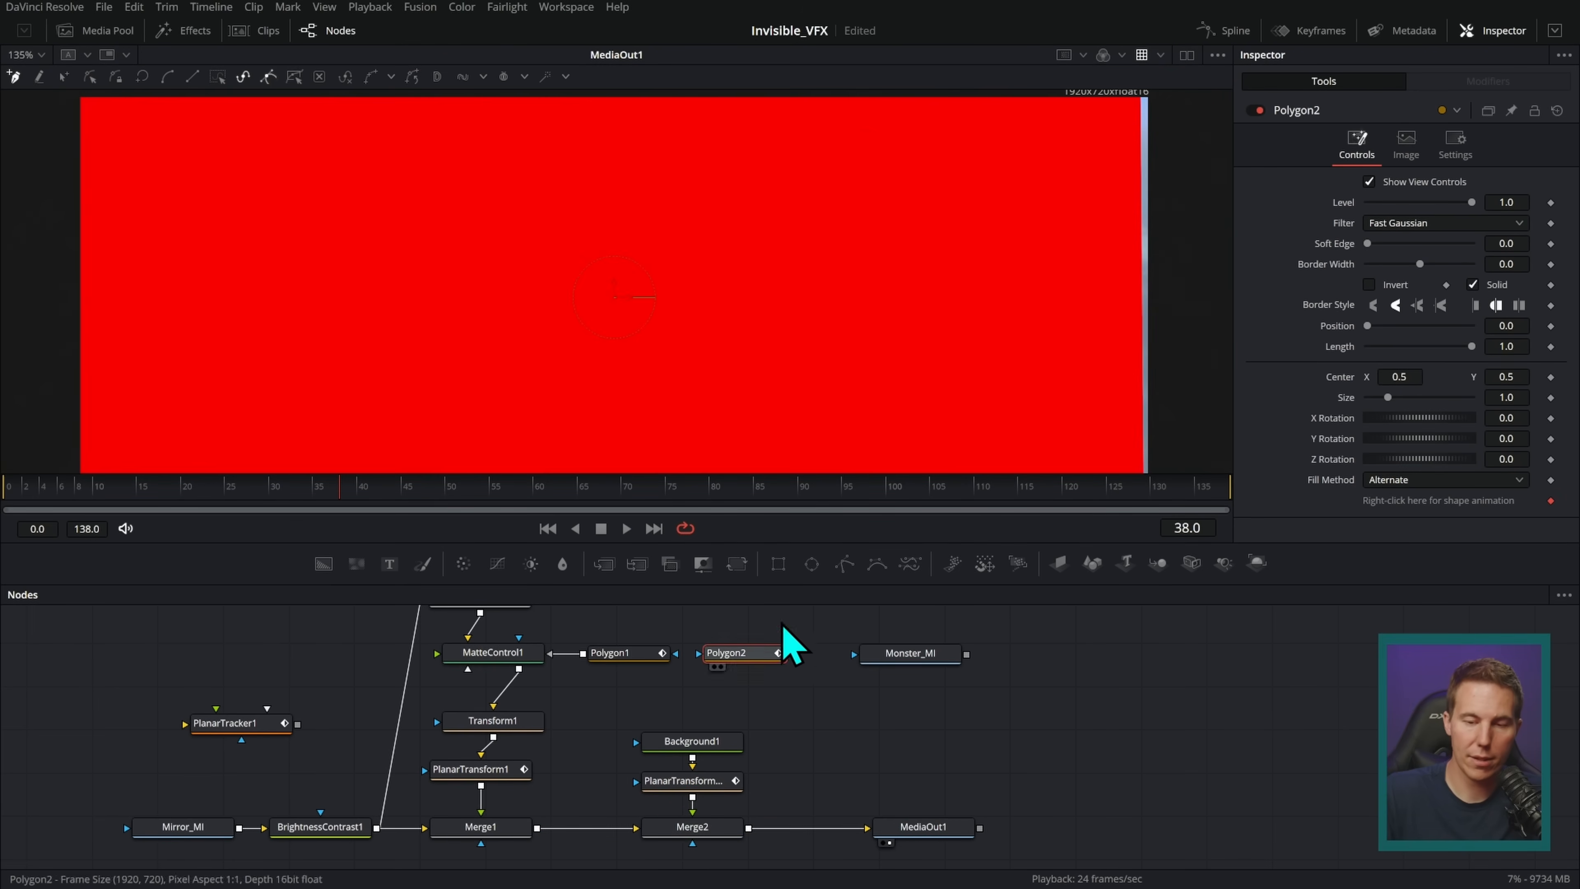
drag(780, 652, 700, 698)
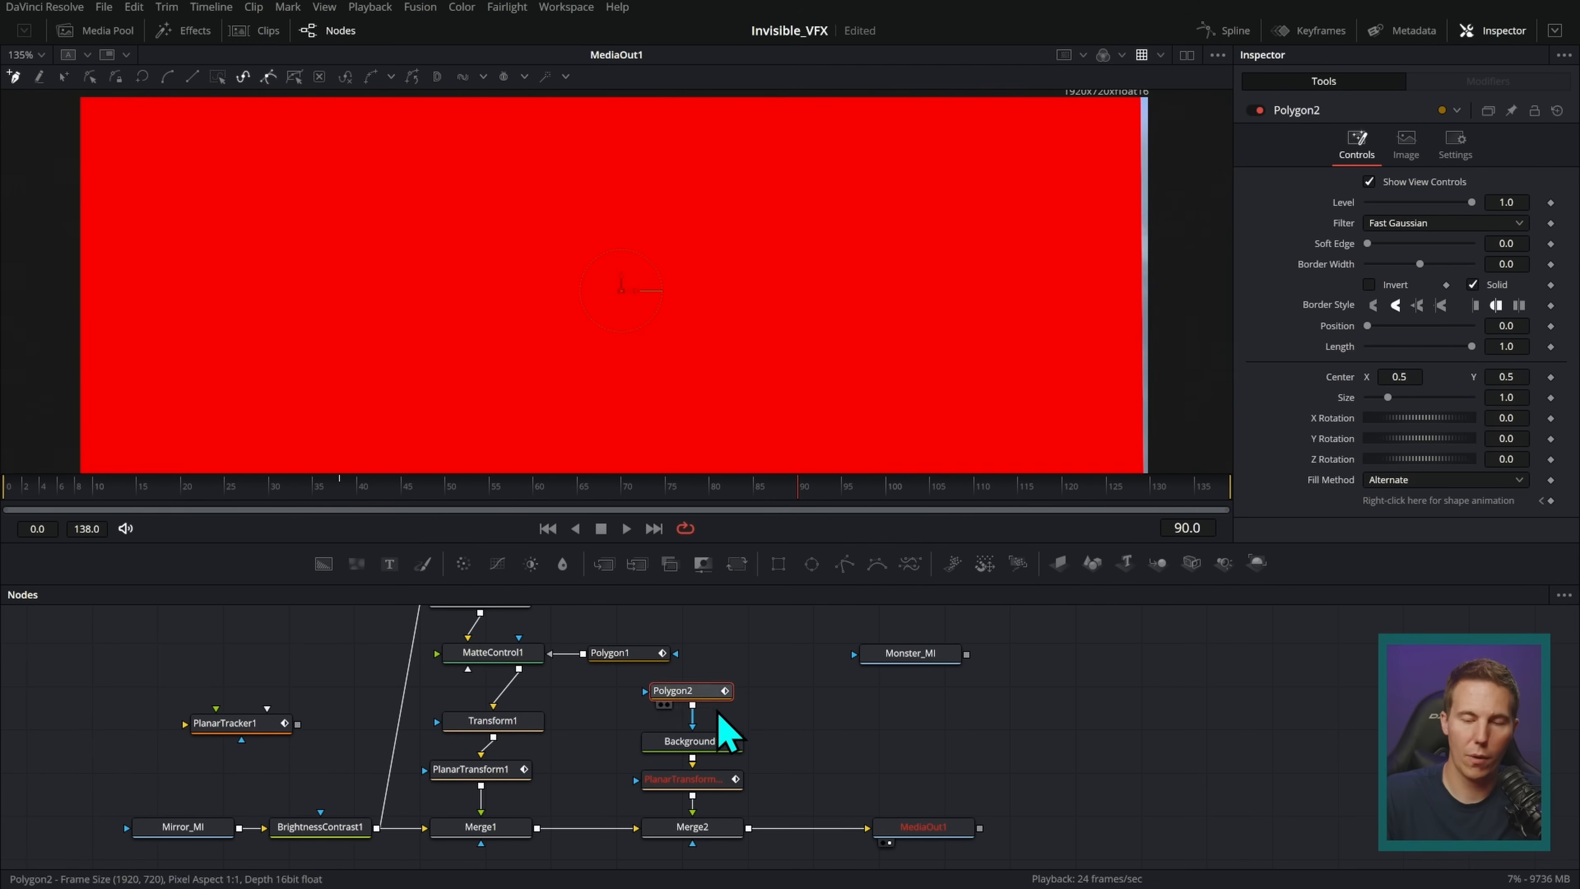
click(656, 157)
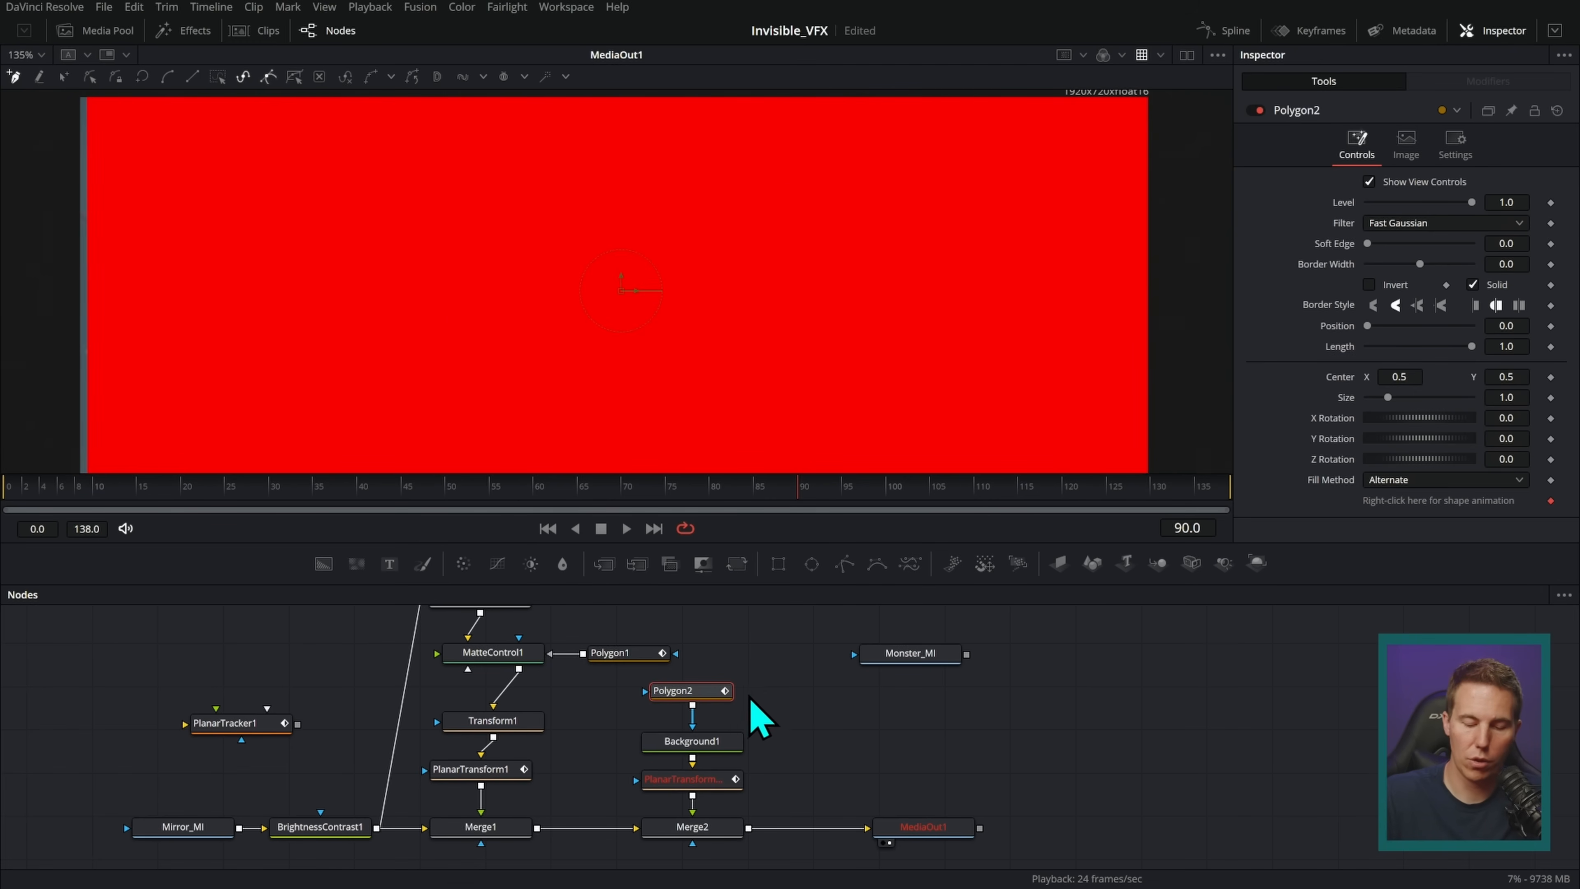
click(709, 781)
click(1254, 110)
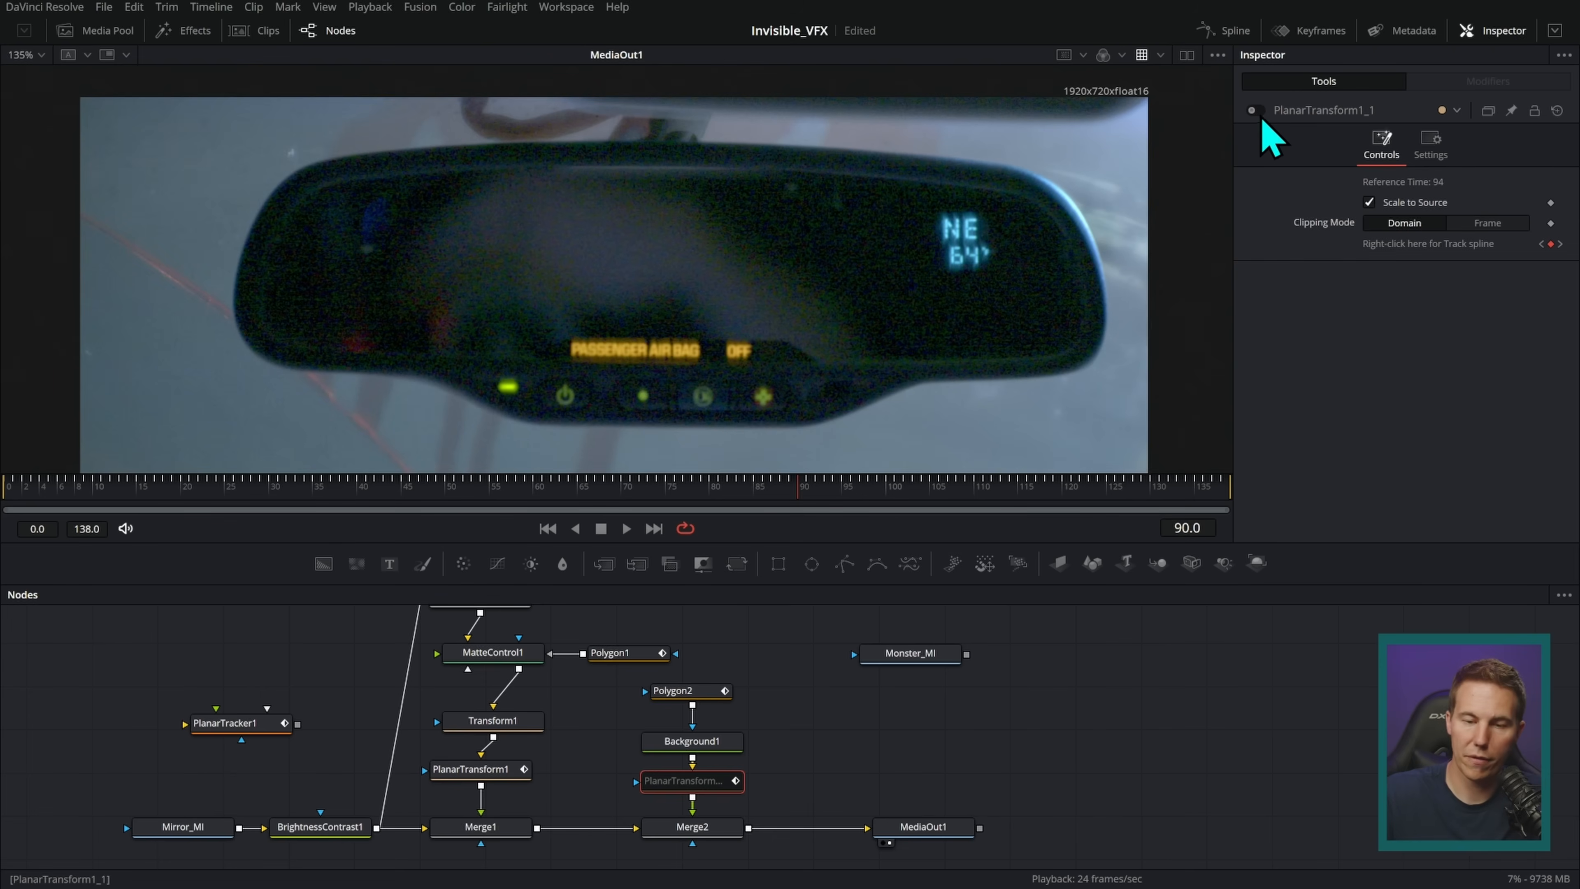
- Draw Polygon2 closed around the mirror glass, excluding the PASSENGER AIR BAG display, and re-enable the copied planar transform
click(327, 187)
click(505, 167)
click(605, 169)
click(931, 181)
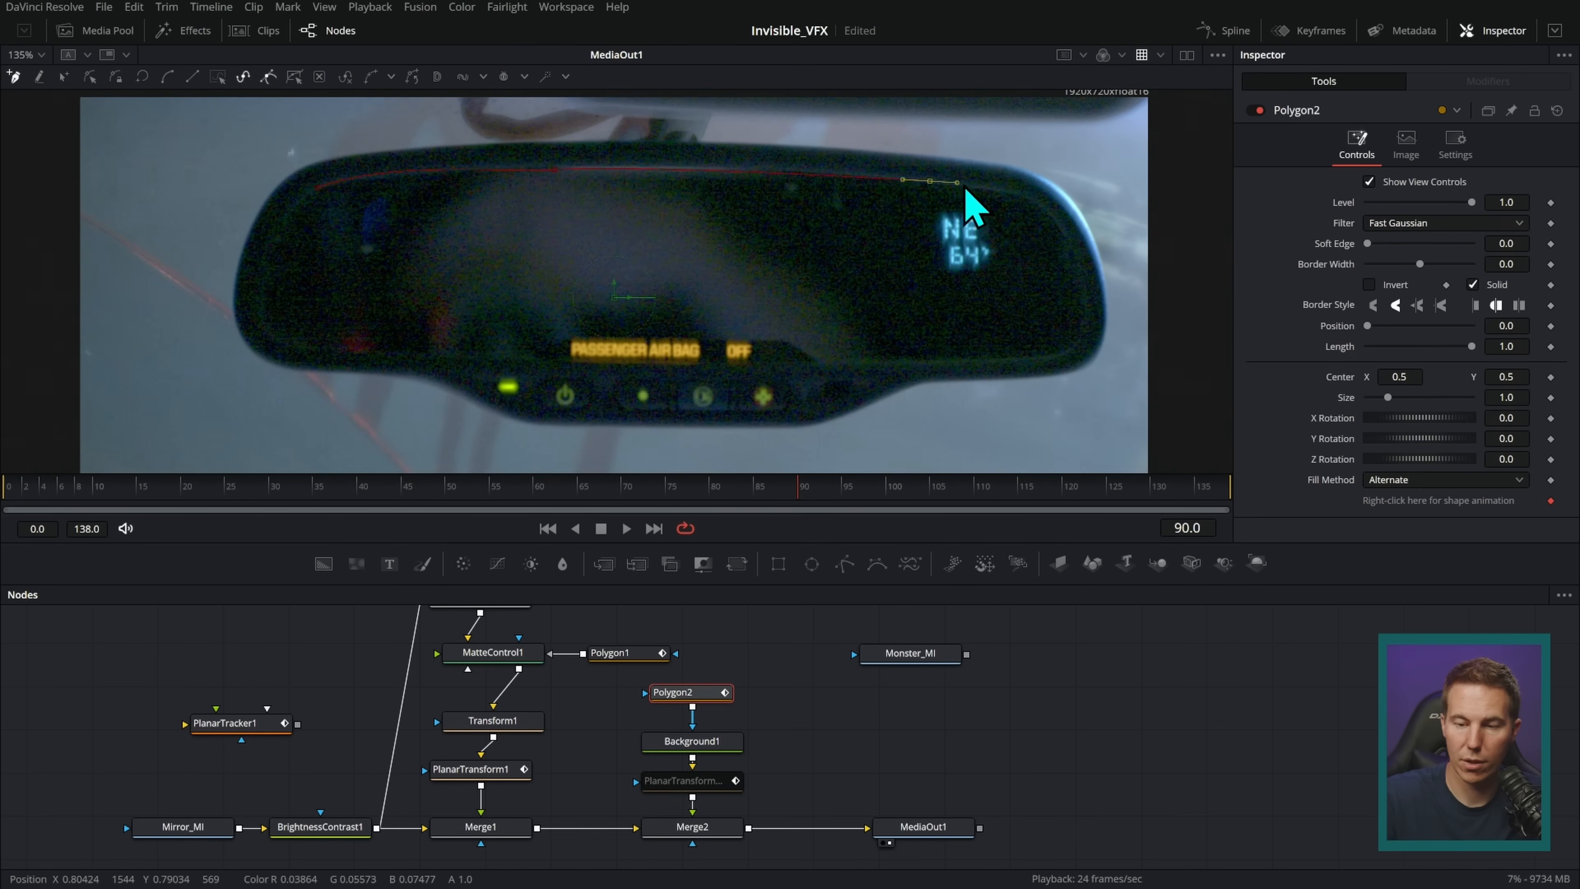
click(1018, 207)
click(1061, 228)
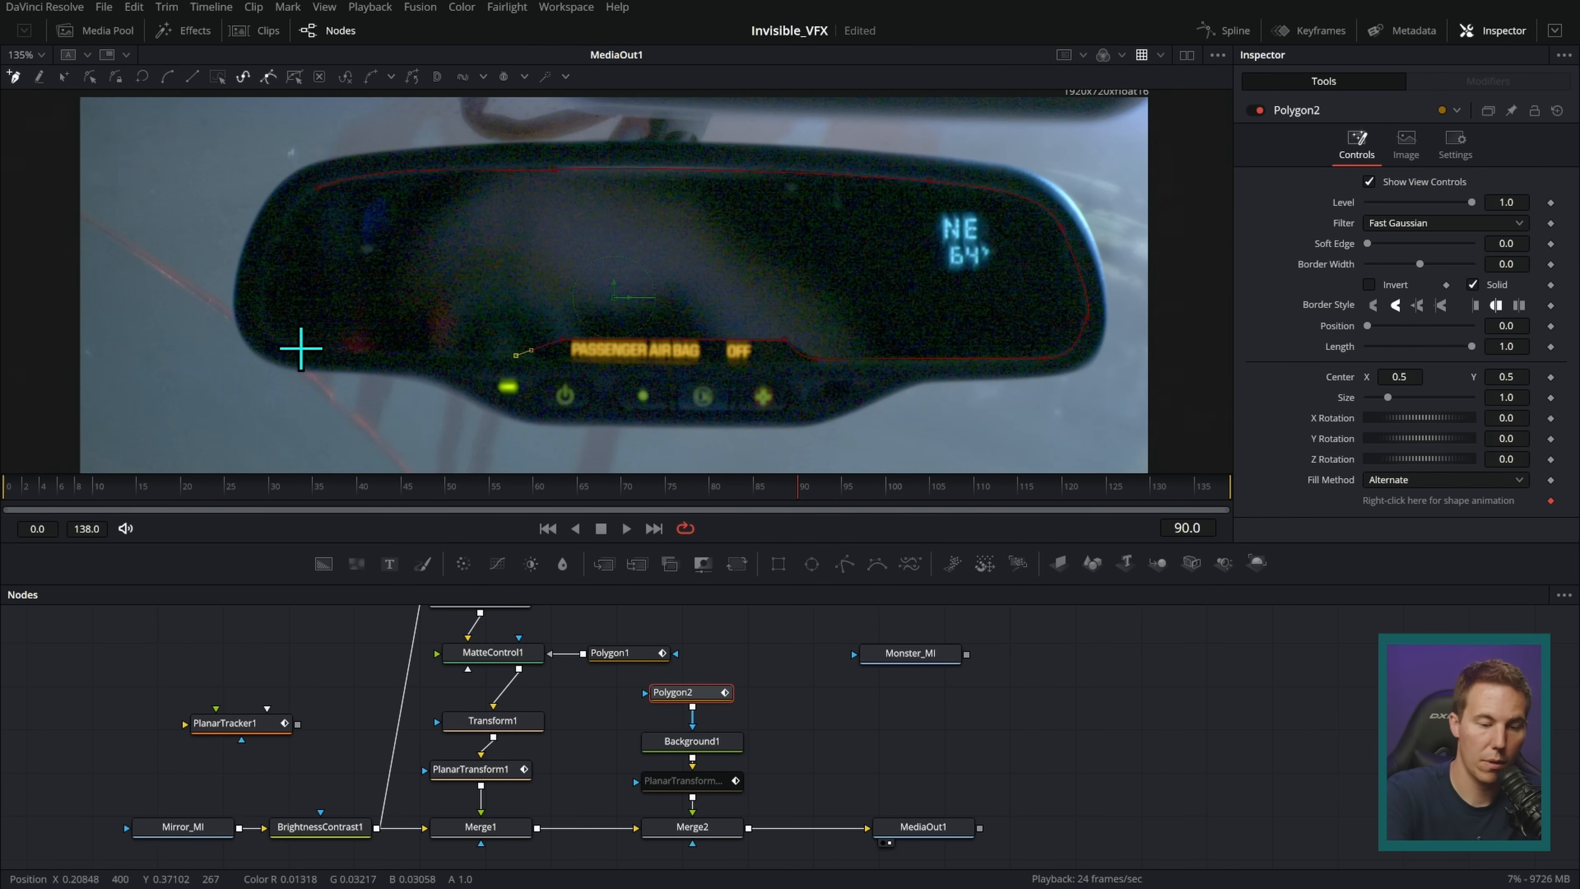
click(319, 185)
click(703, 783)
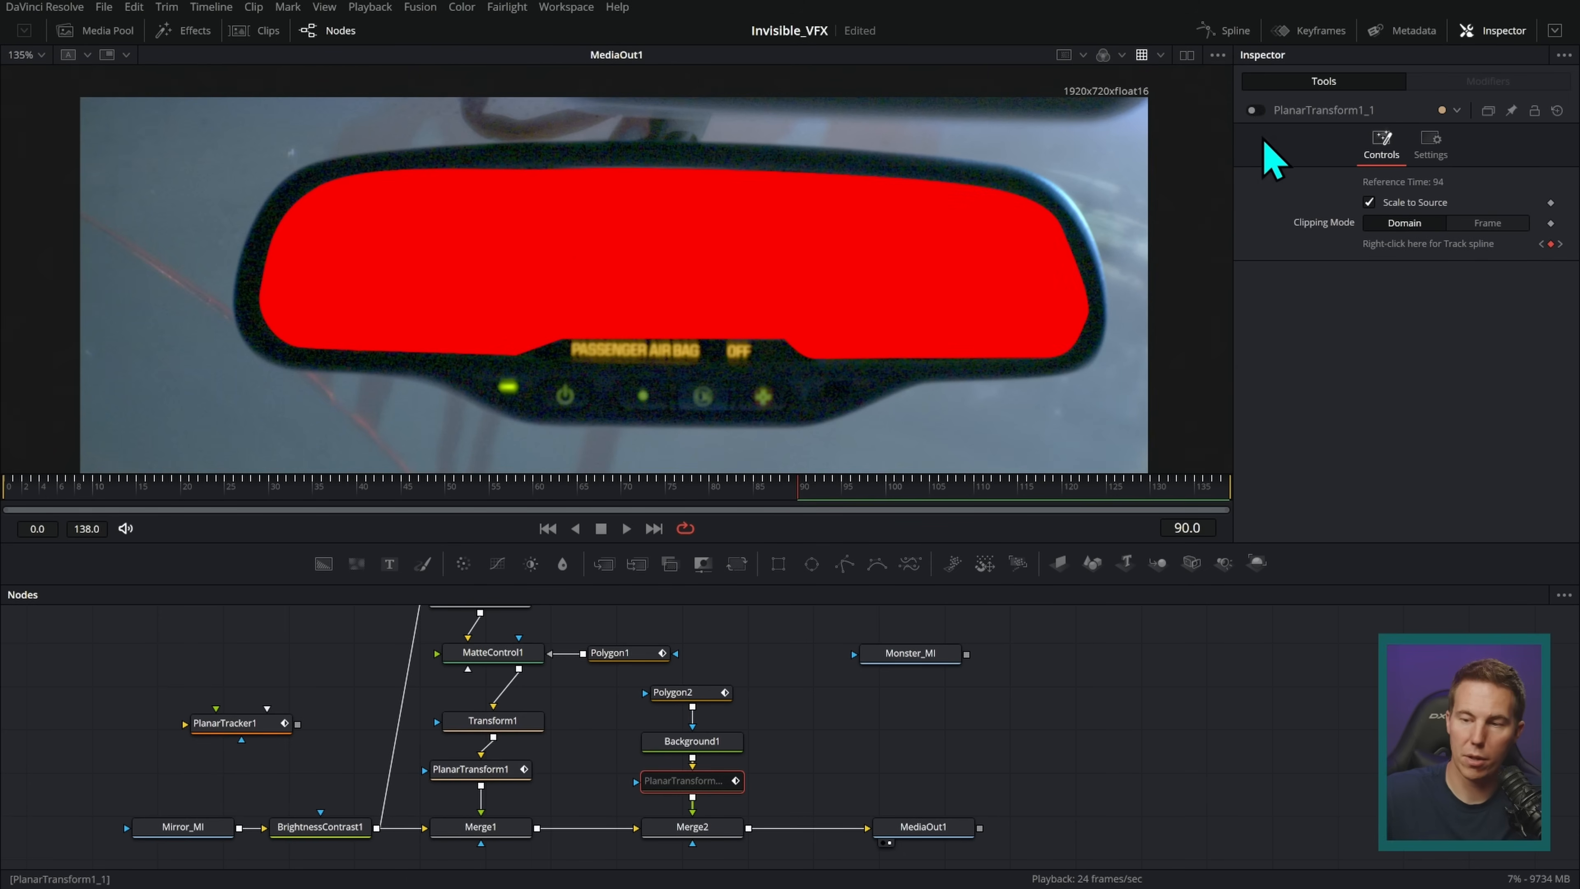
- Examine how Polygon2's red fill fits the mirror glass along its lower, upper and right edges
click(713, 691)
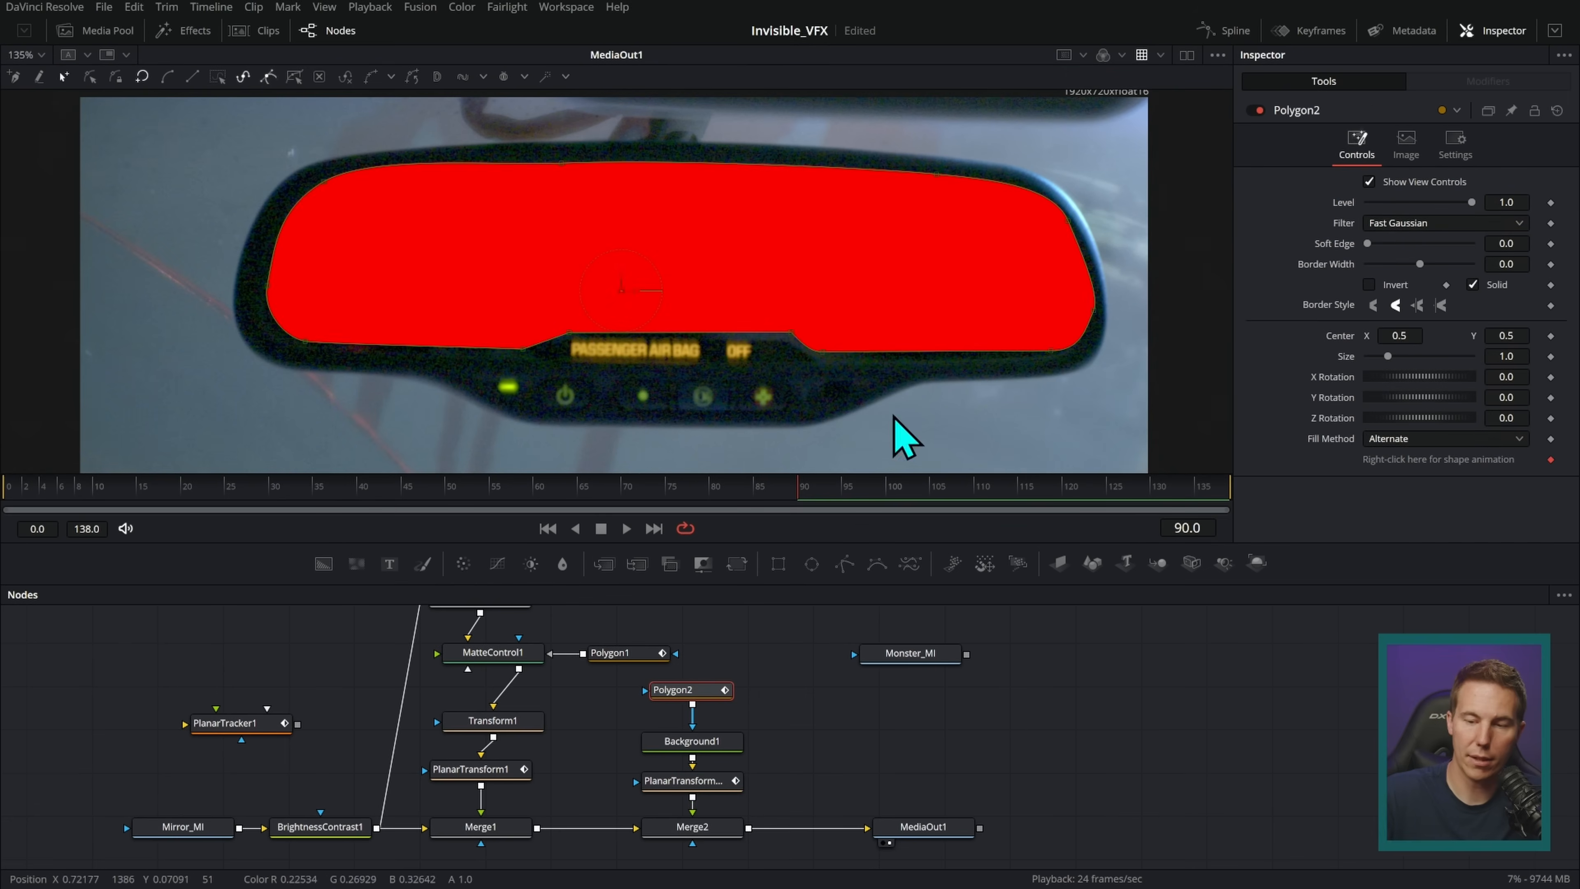
scroll(734, 395, up, 5)
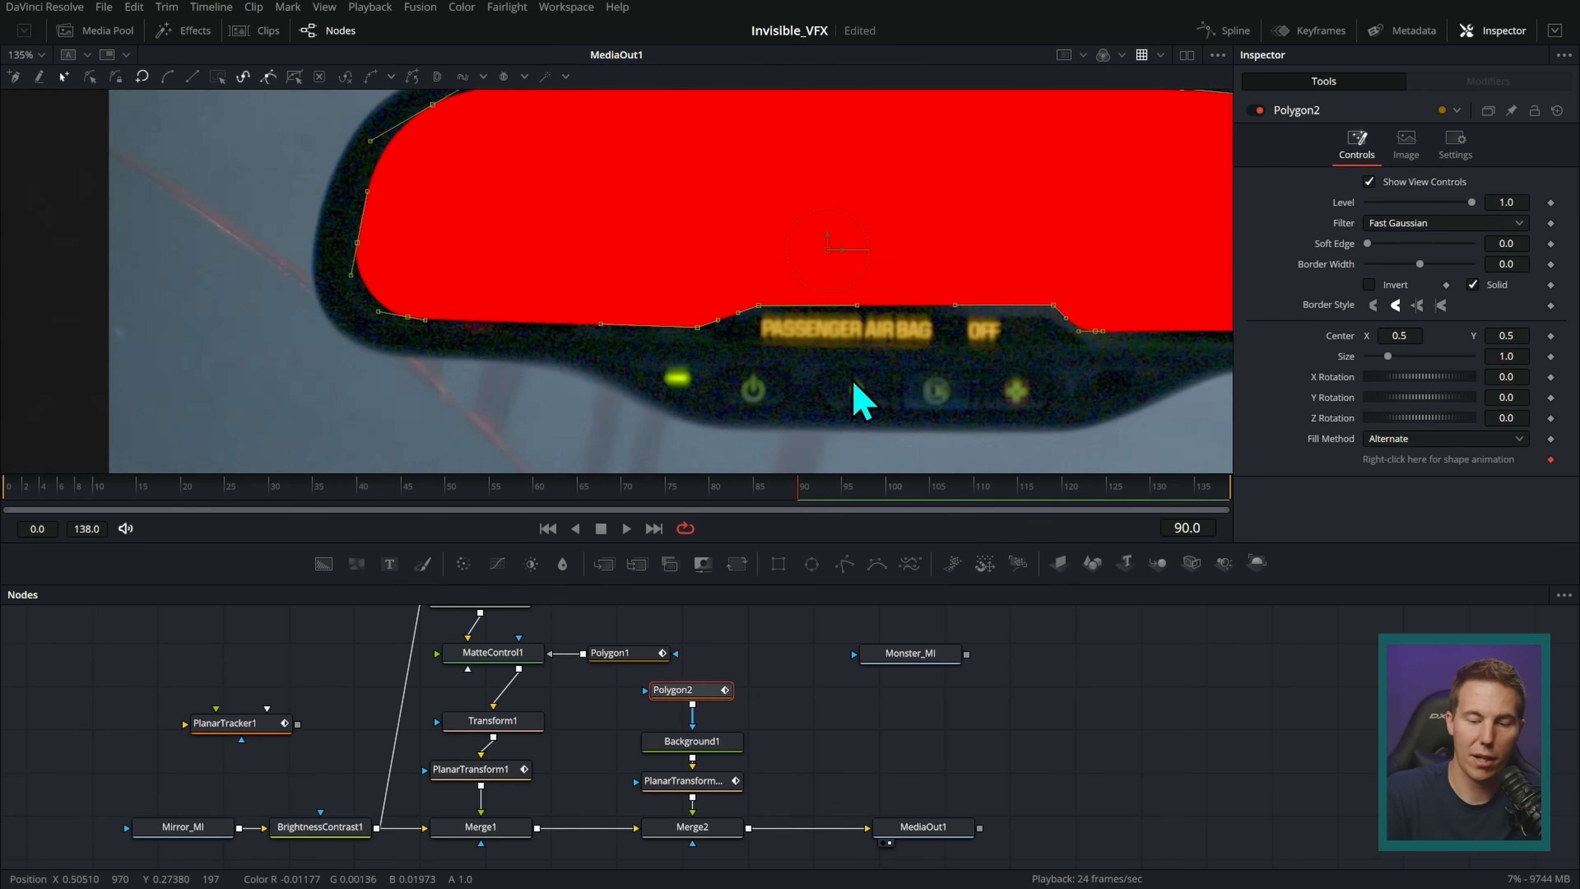
key(Left)
key(Left)
key(Left)
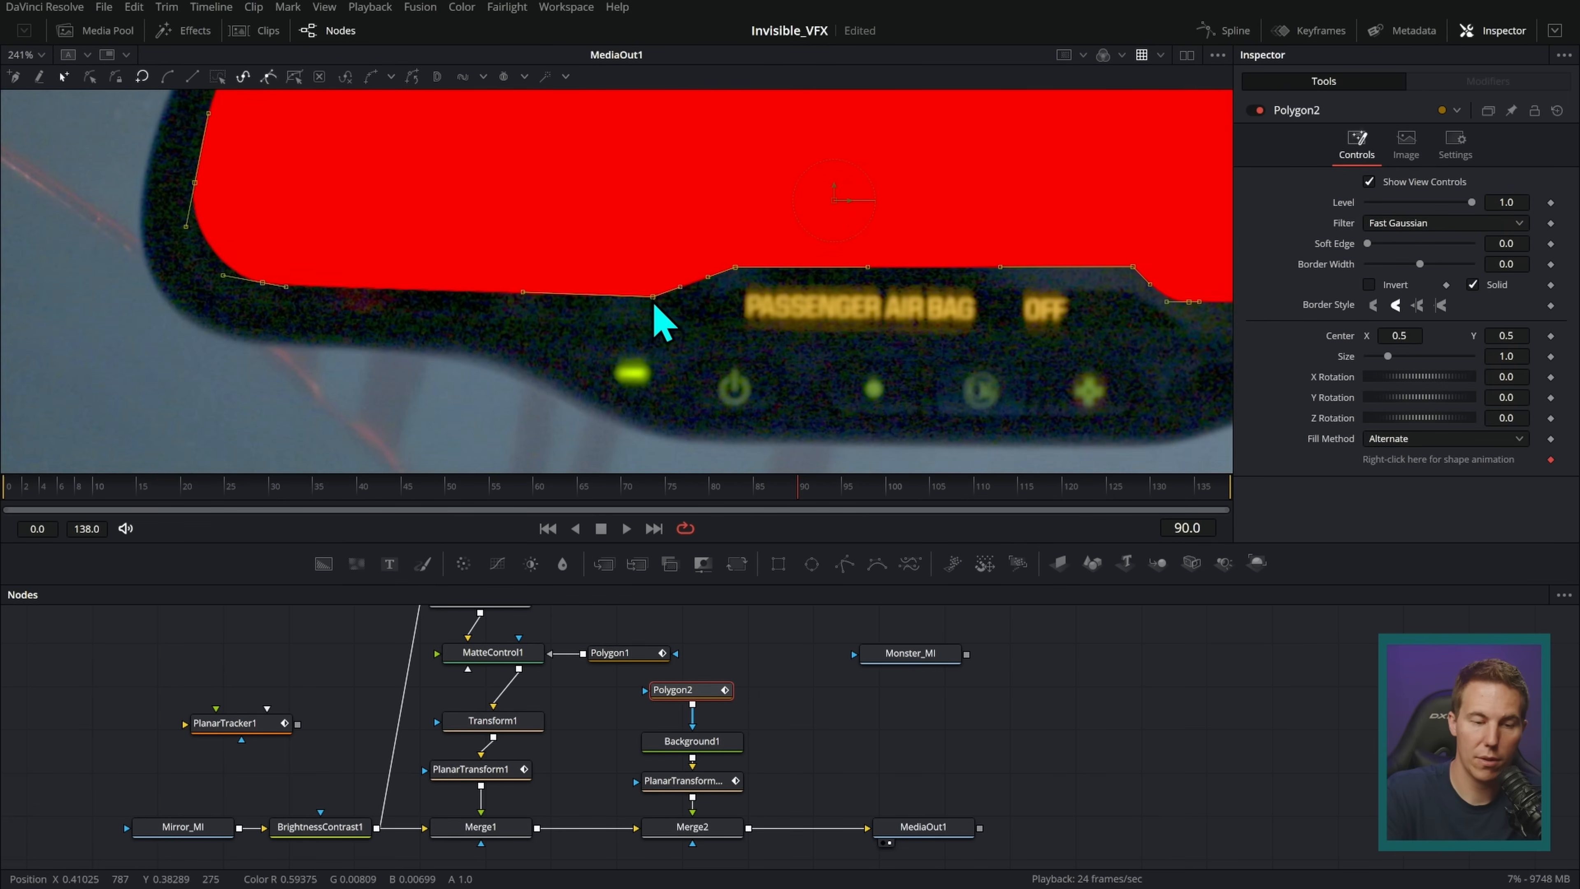
scroll(864, 239, up, 5)
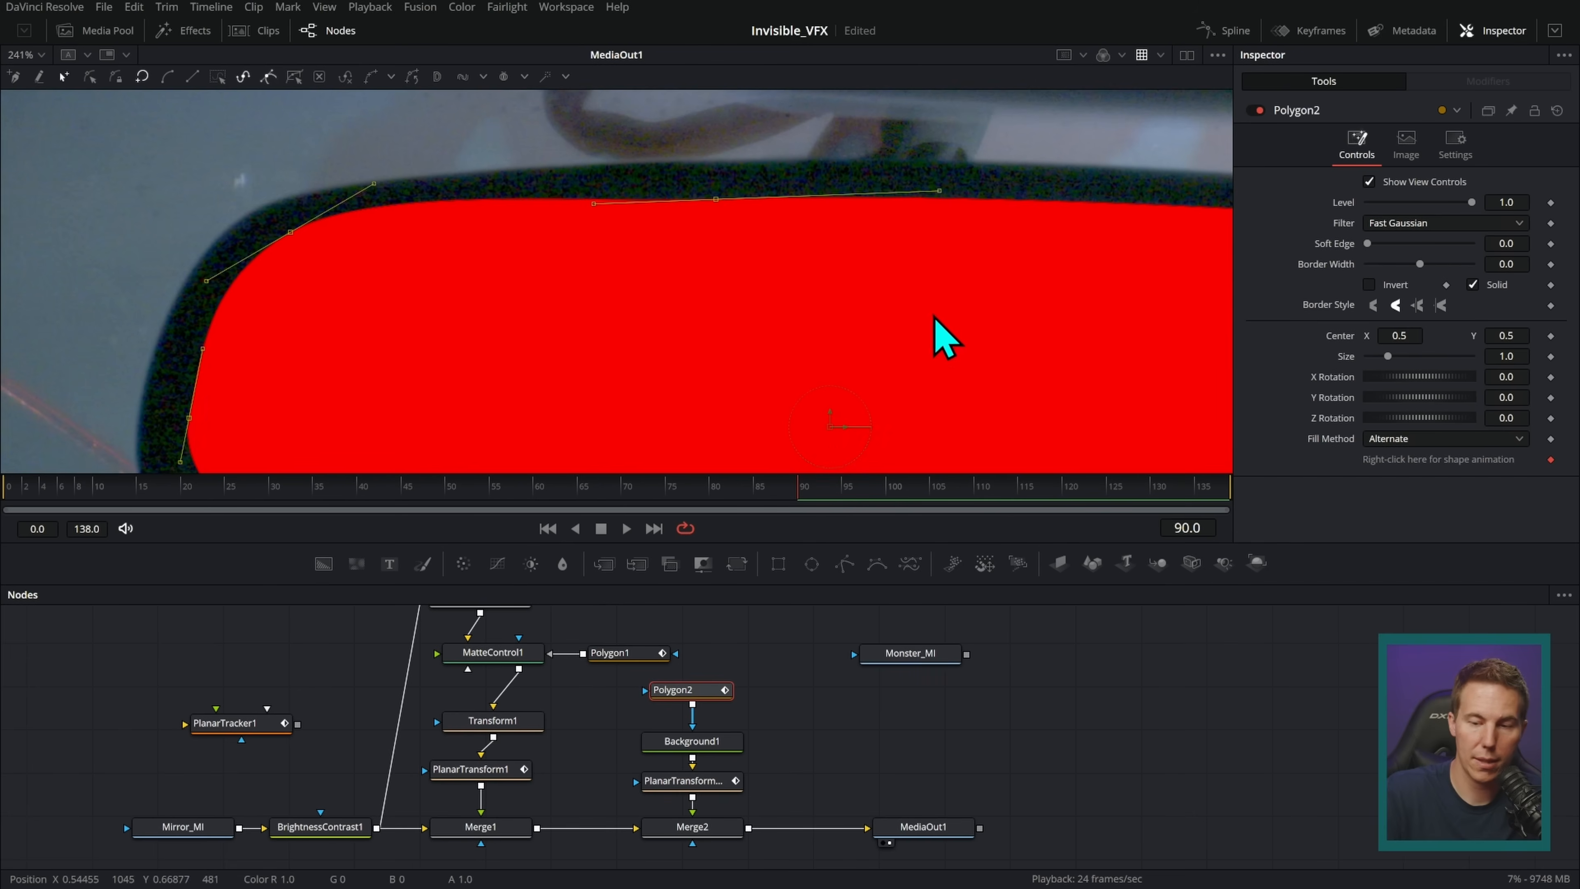
scroll(833, 349, right, 5)
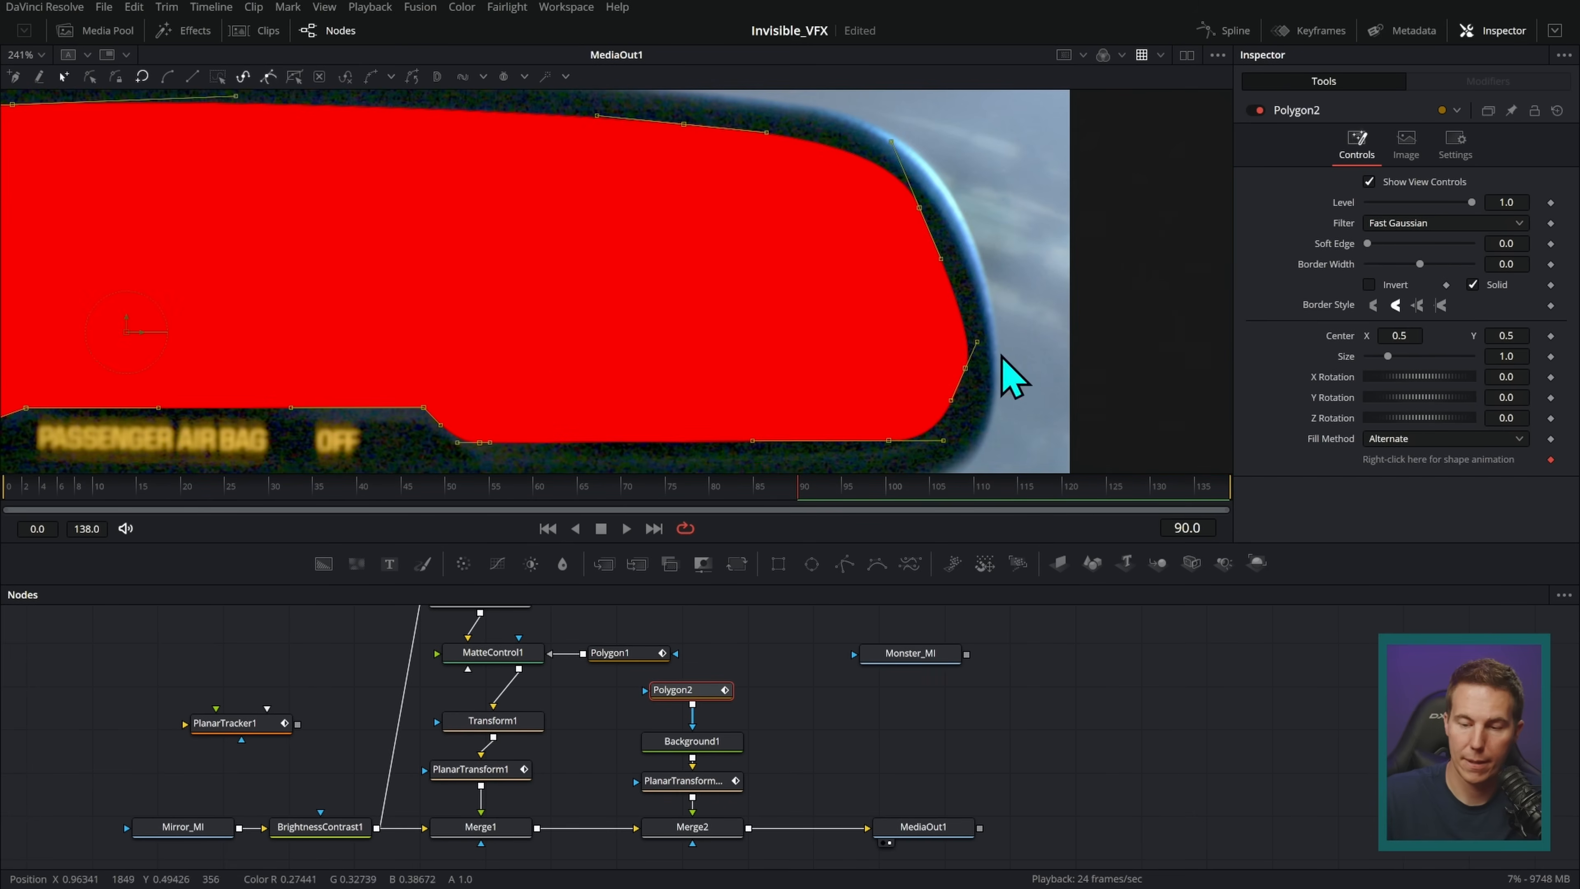
- Set Merge2's Blend to 0.0 and adjust Polygon2's points along the right and upper-right edge of the glass
click(718, 826)
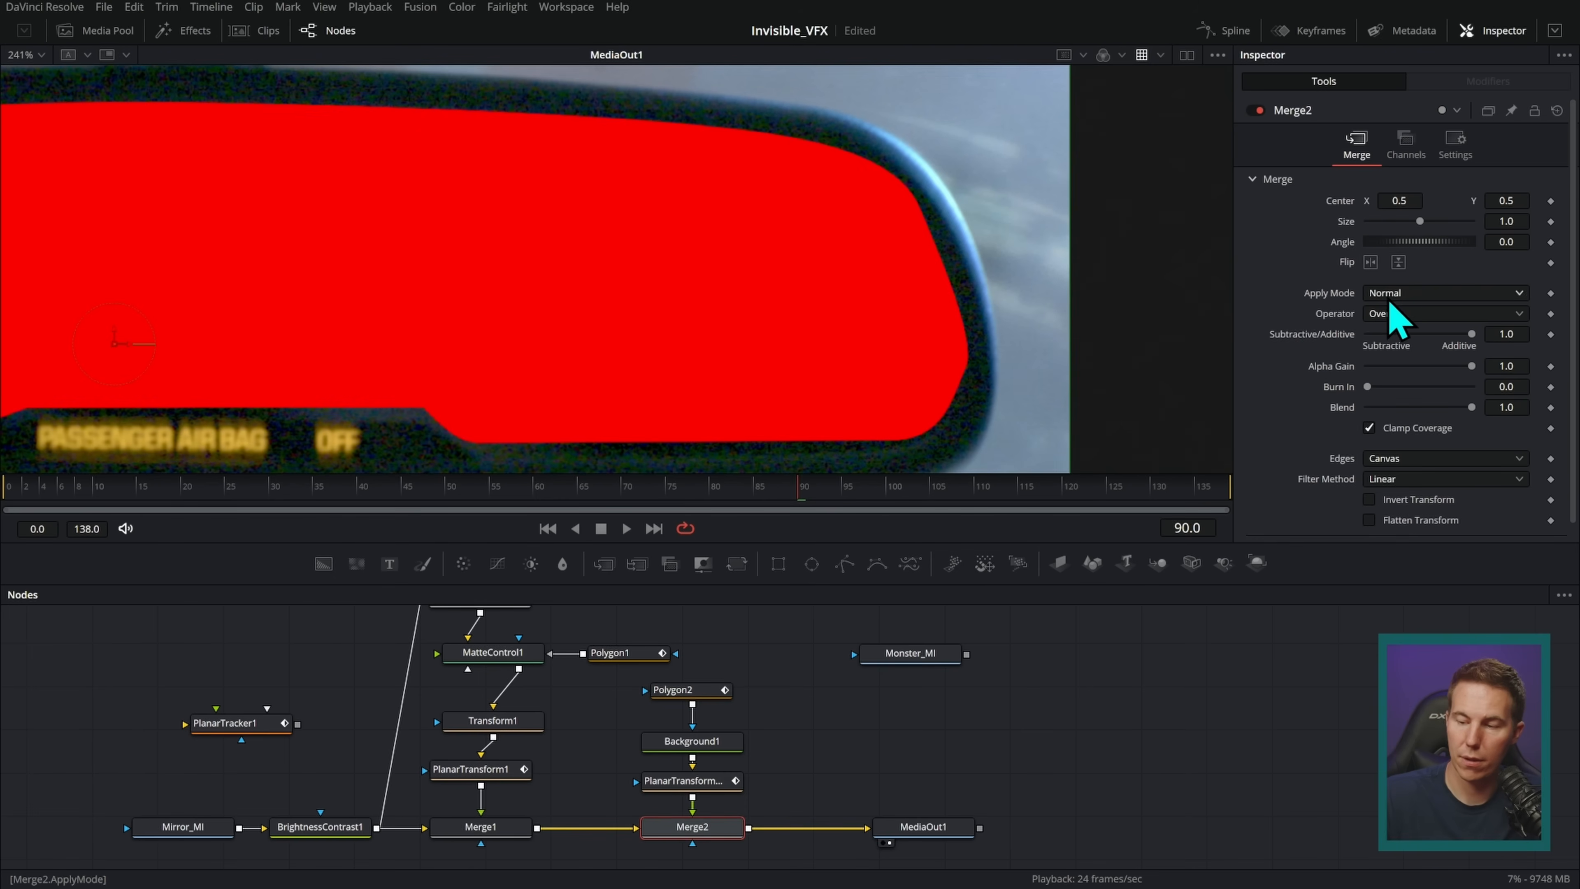
drag(1470, 407, 1341, 420)
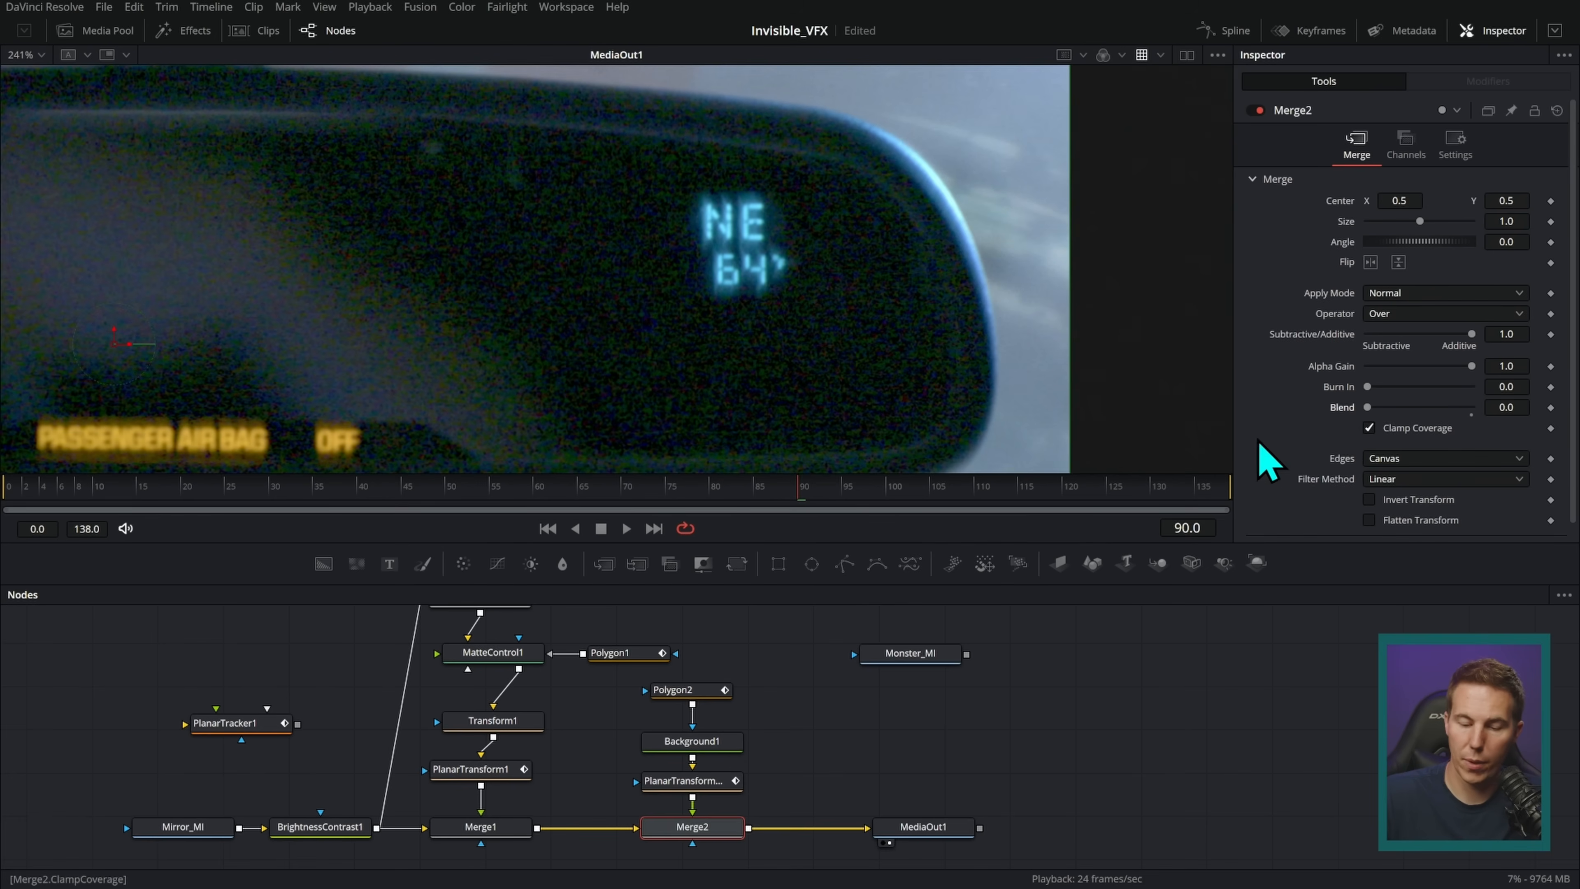
click(684, 689)
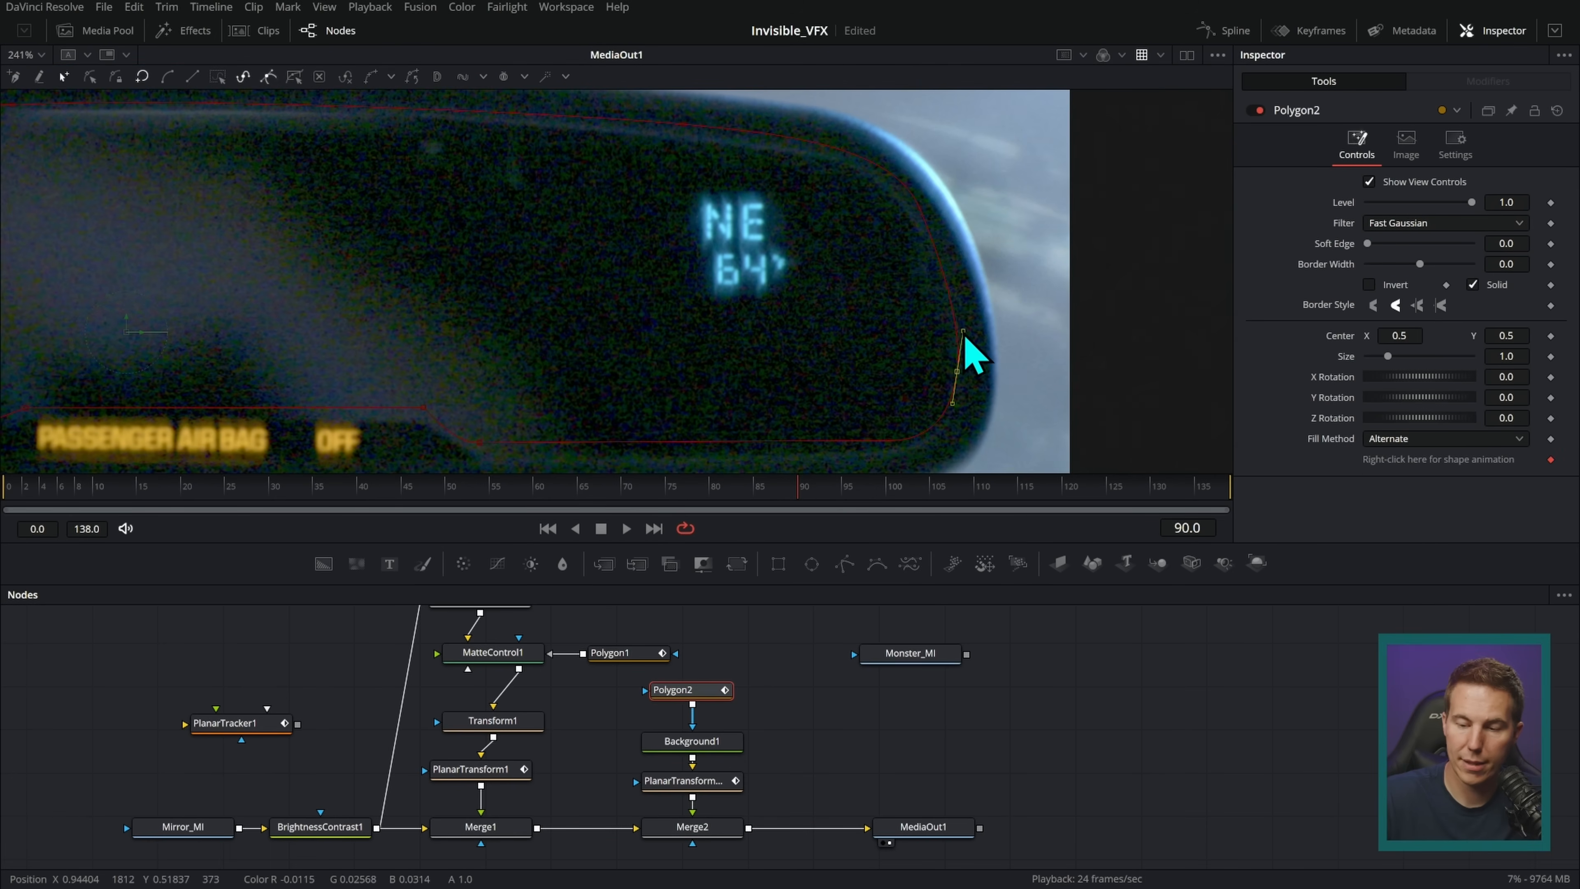
drag(919, 201, 919, 223)
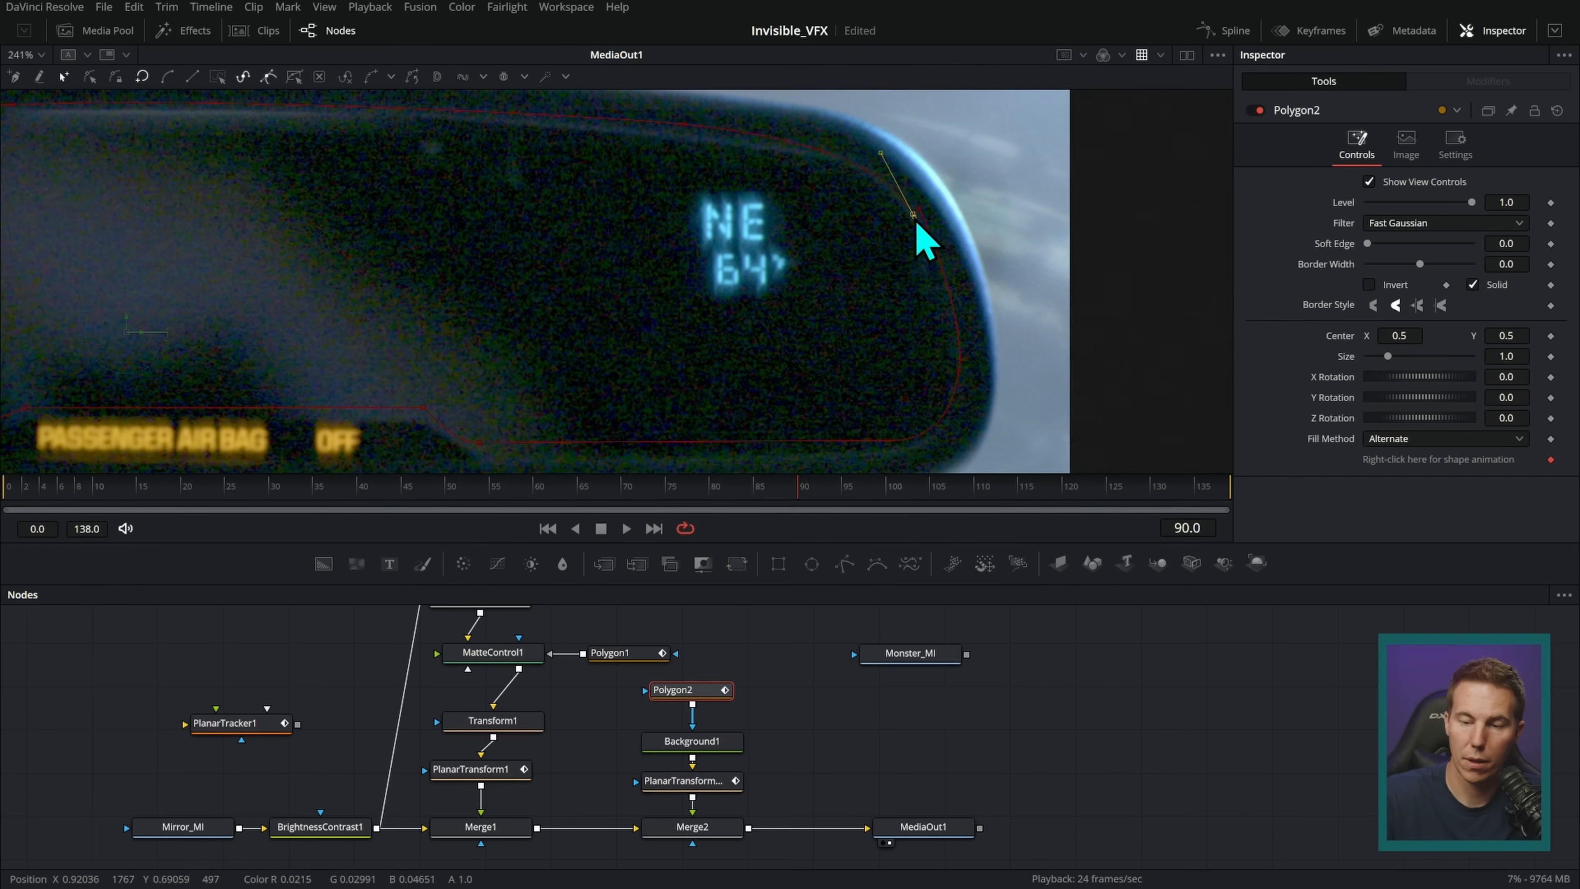
drag(681, 138, 685, 145)
- Adjust Polygon2's points along the upper edge and left end of the mirror glass
drag(554, 181, 1044, 289)
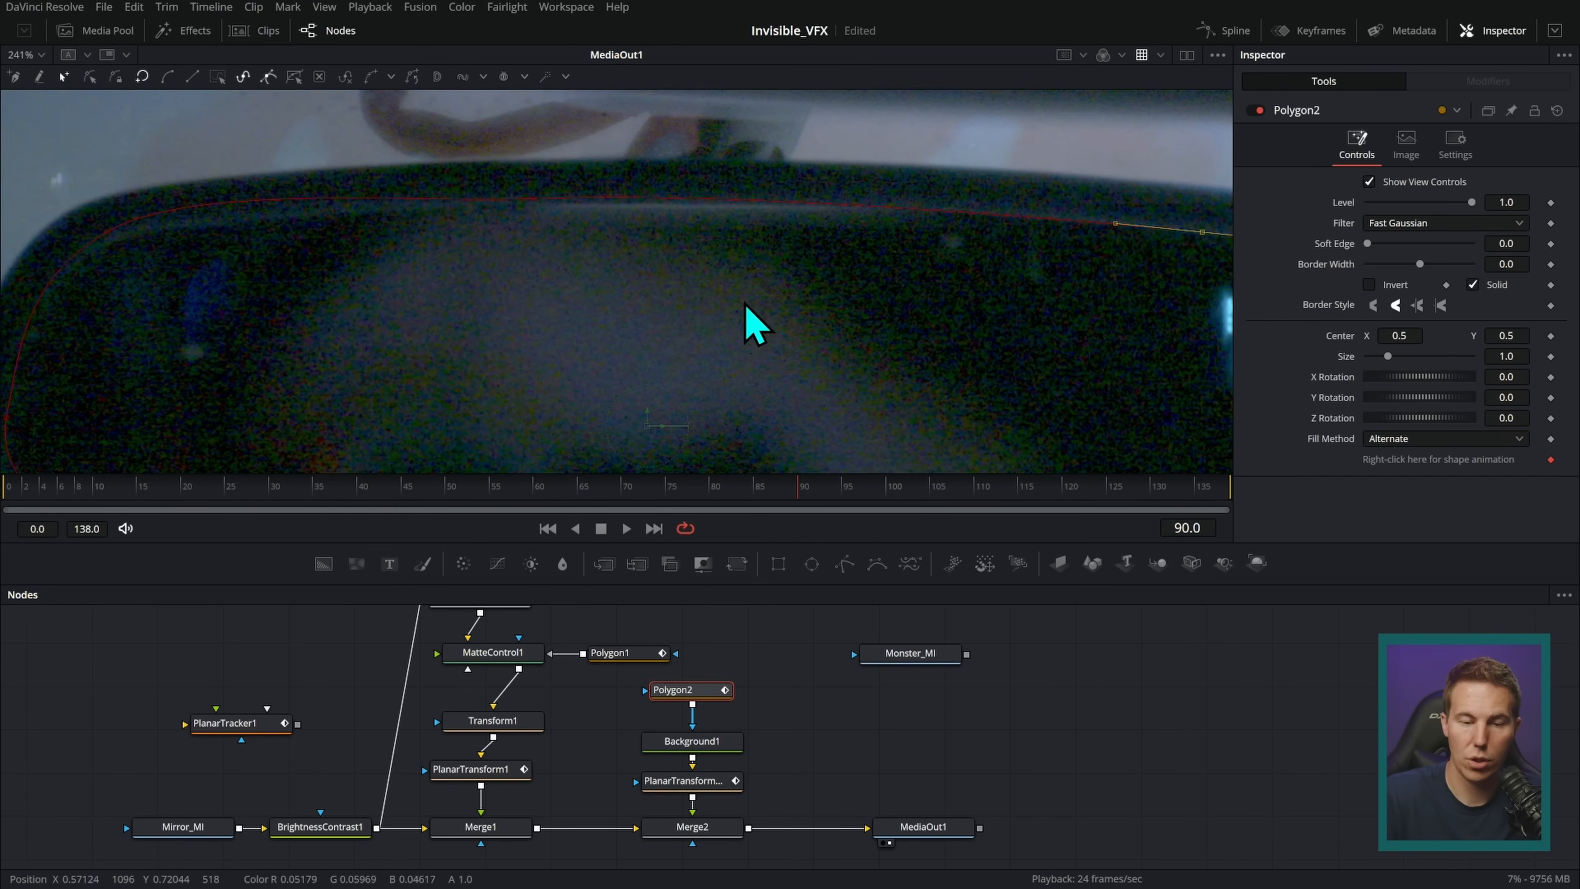
drag(533, 197, 756, 189)
drag(858, 287, 723, 229)
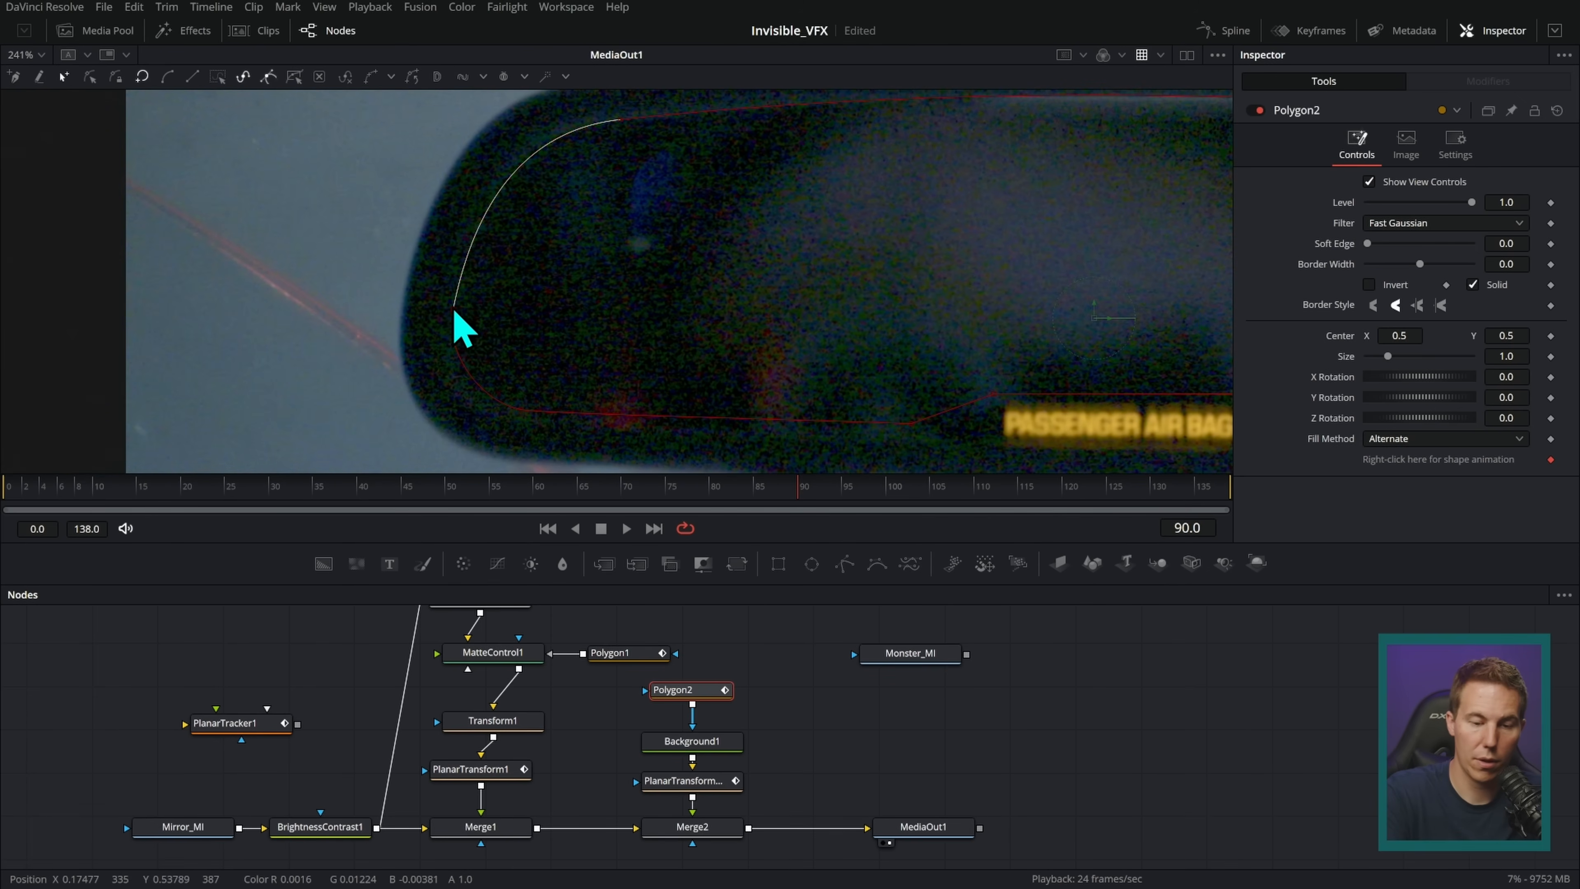
drag(459, 306, 456, 310)
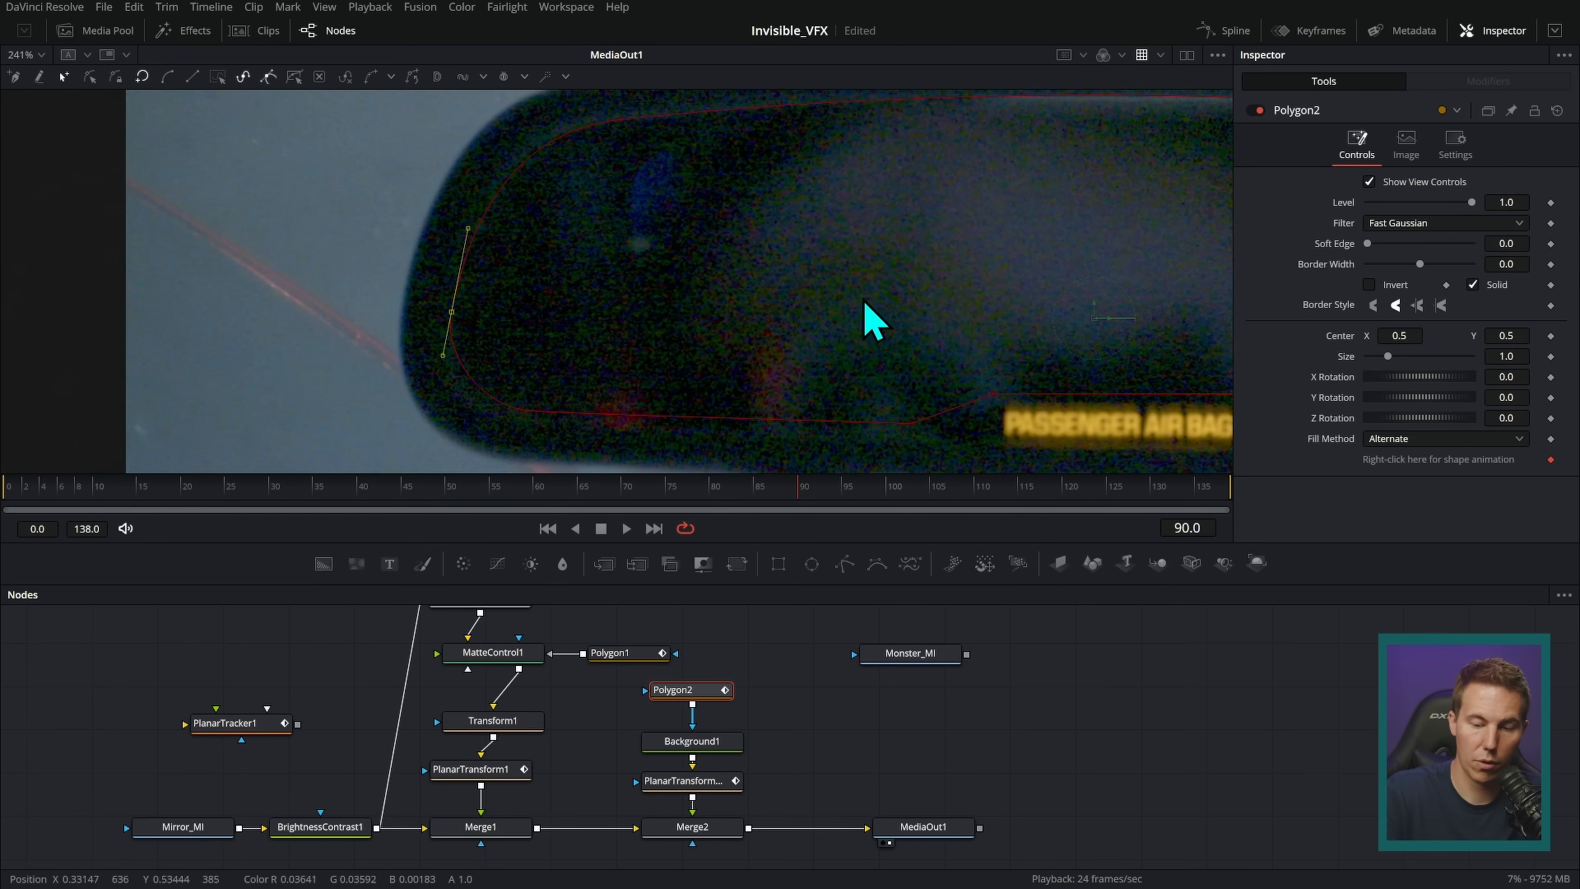
- Adjust Polygon2's corner points beside the PASSENGER AIR BAG OFF display on the lower edge of the glass
drag(834, 304, 807, 268)
scroll(516, 370, right, 5)
scroll(1136, 395, down, 2)
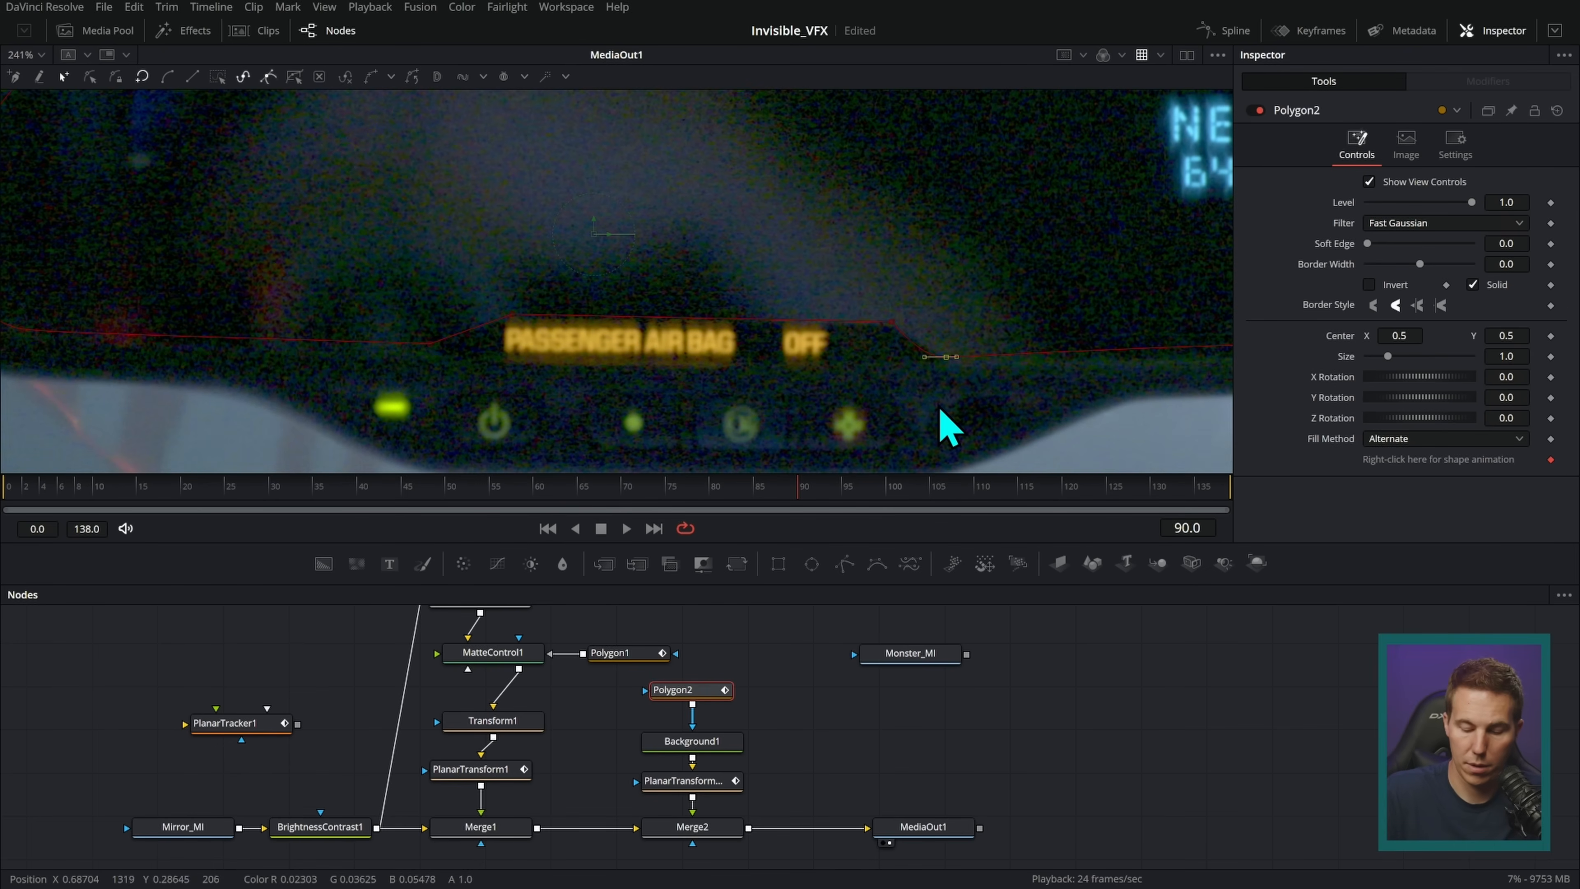
drag(946, 360, 942, 365)
click(892, 322)
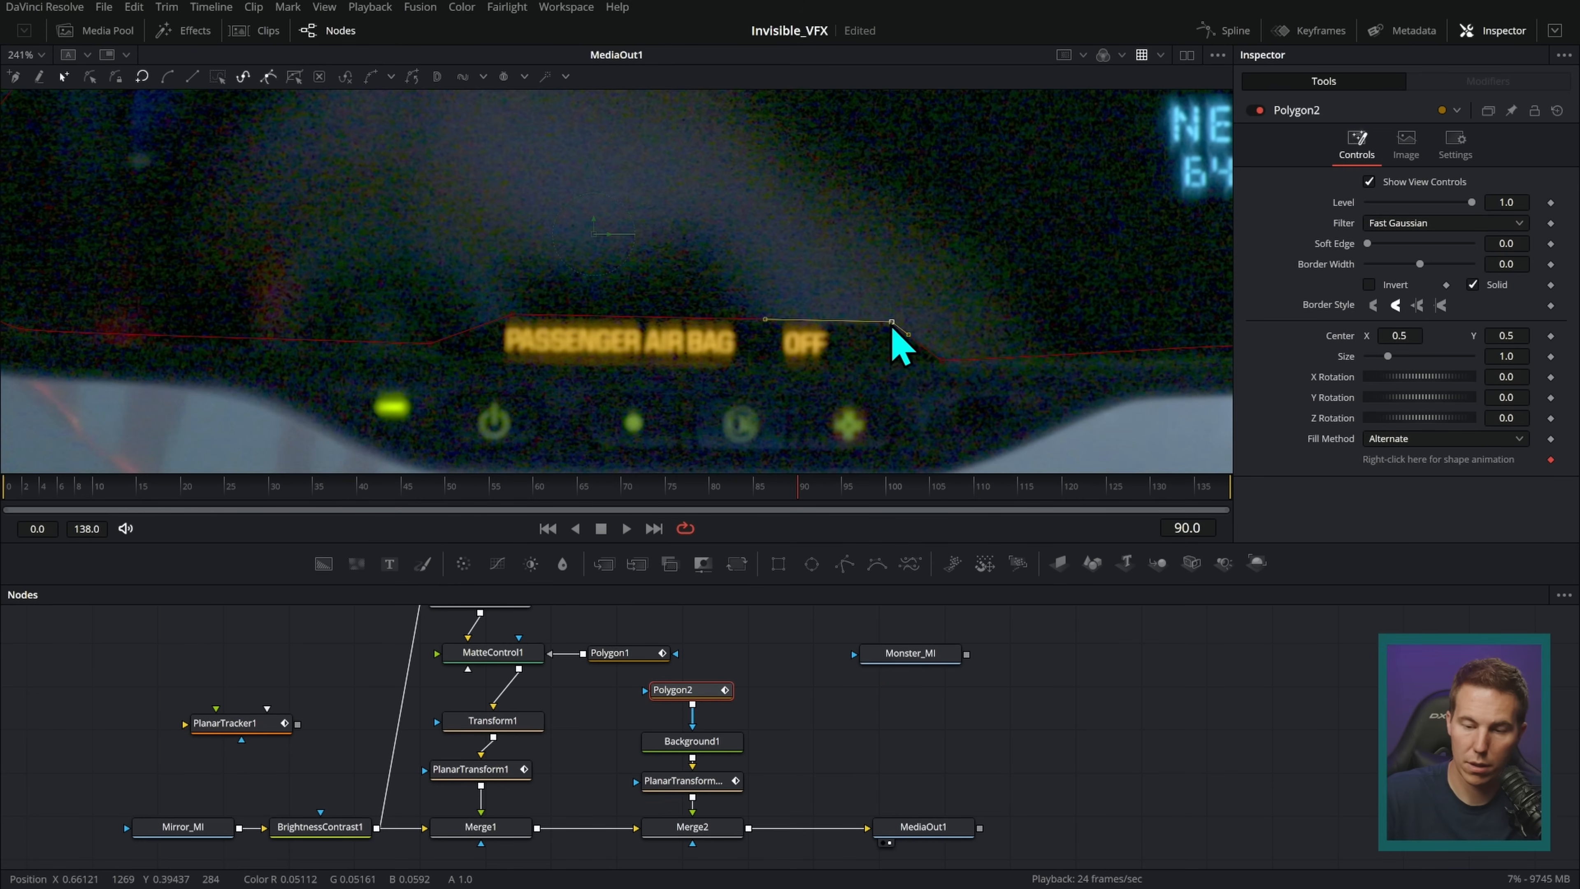
- Refine Polygon2's points around the lower-right corner and right end of the mirror glass
drag(998, 353, 766, 300)
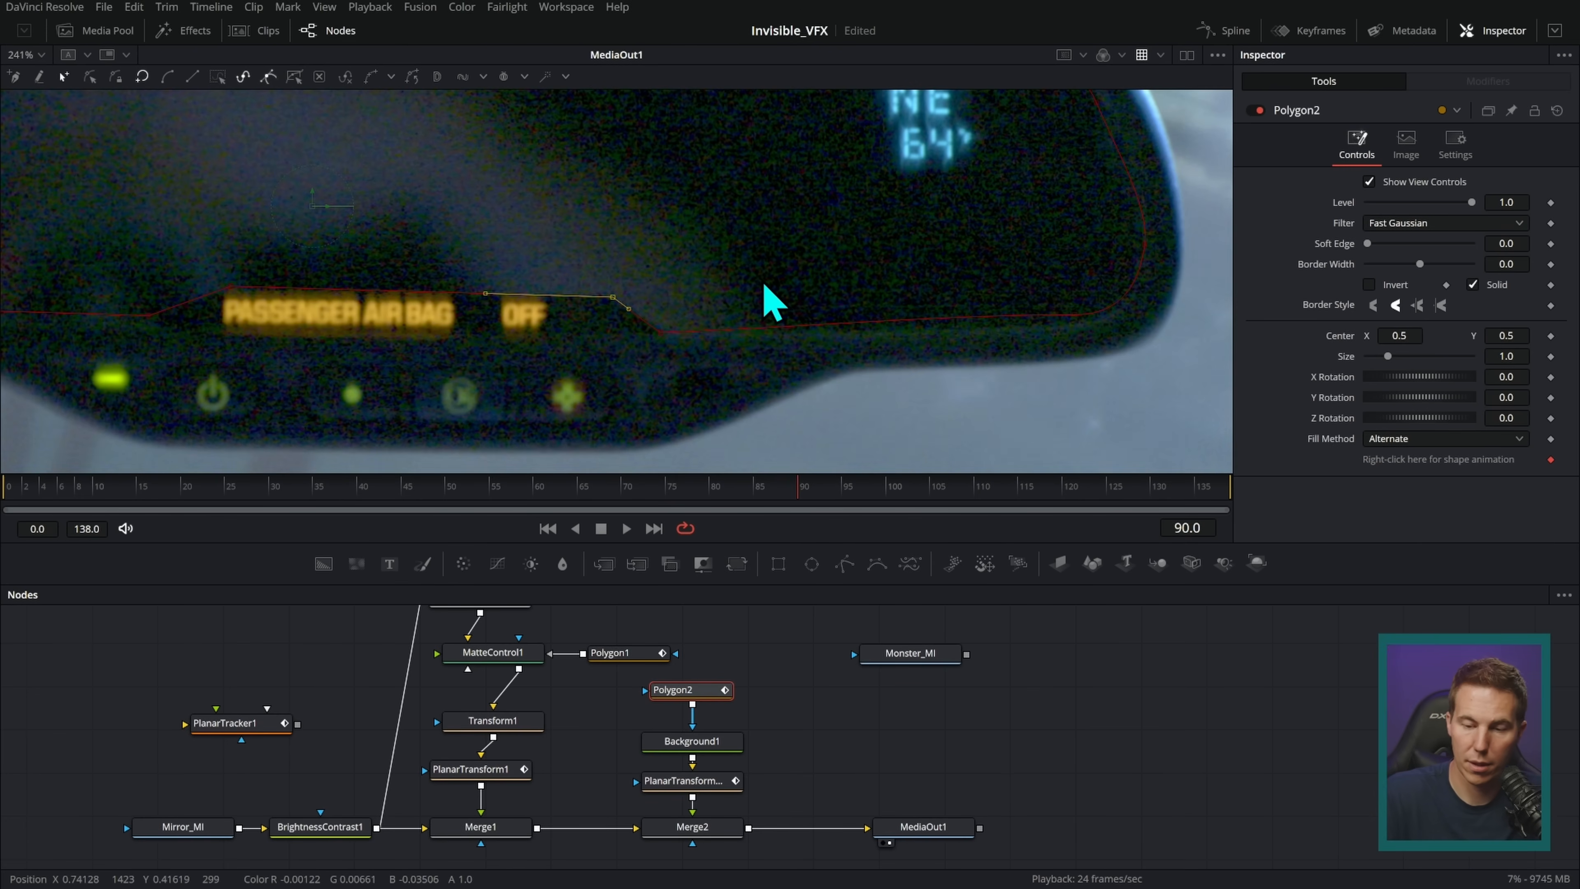
click(1074, 316)
scroll(1070, 373, up, 3)
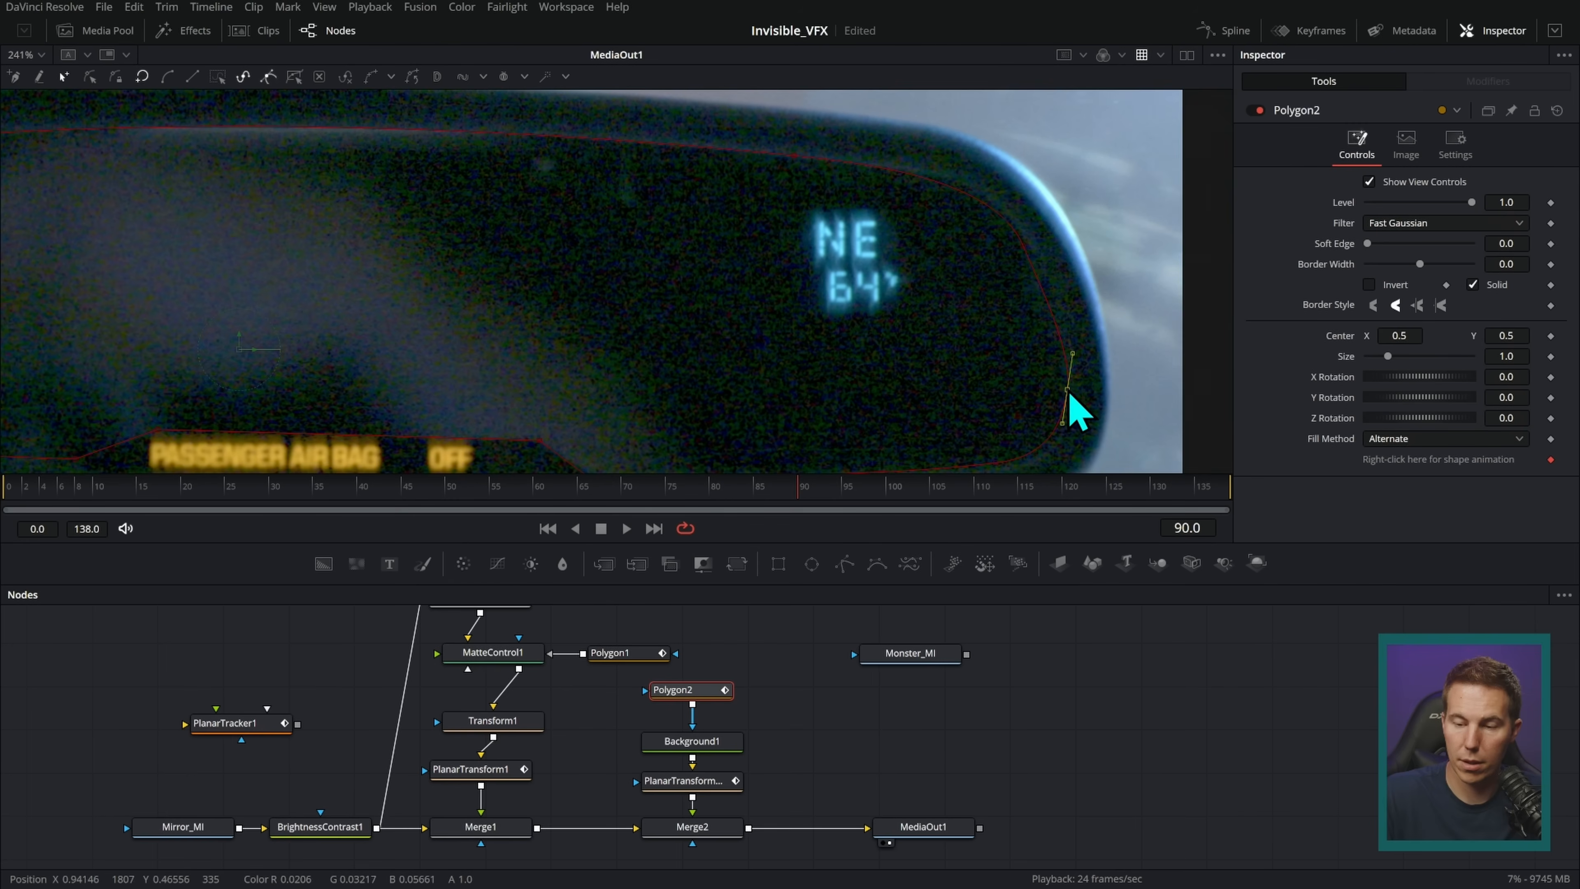
scroll(1080, 255, up, 2)
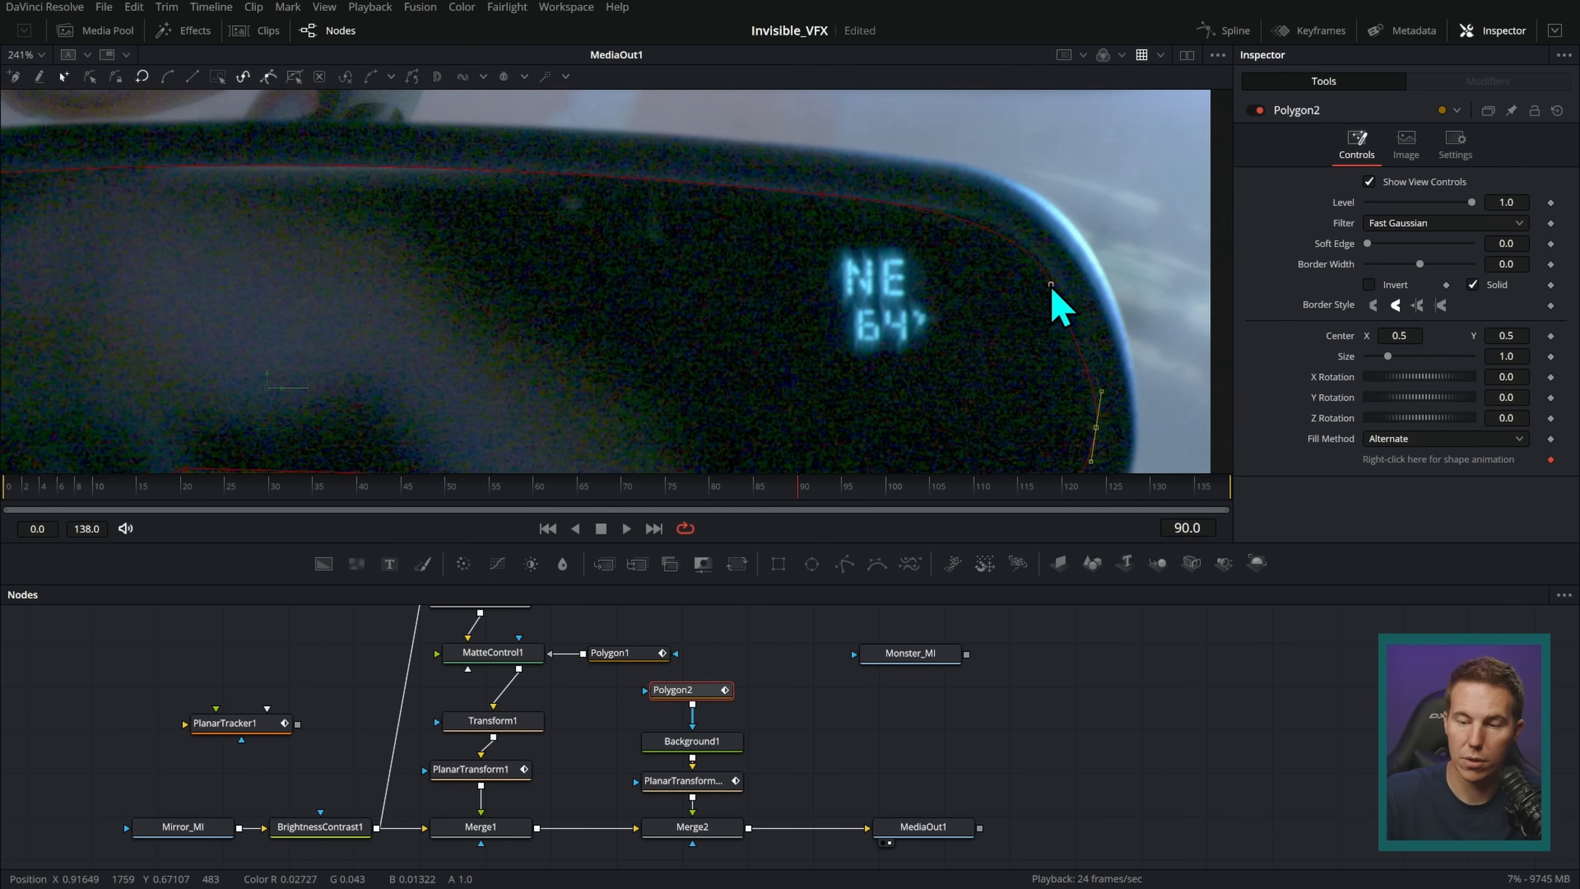
scroll(969, 346, left, 5)
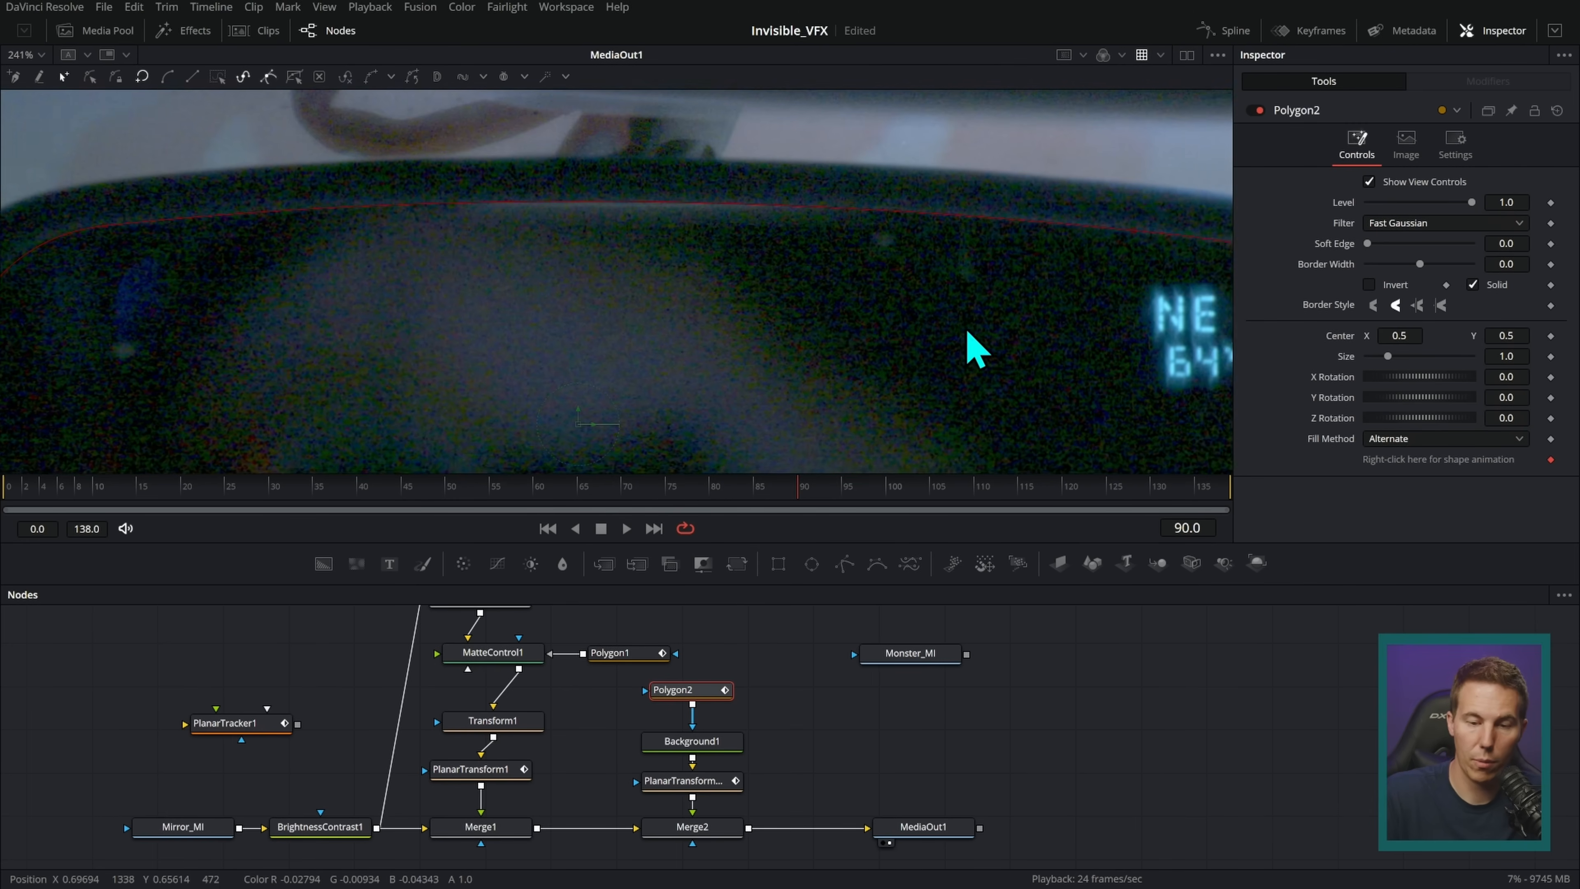
scroll(946, 341, down, 5)
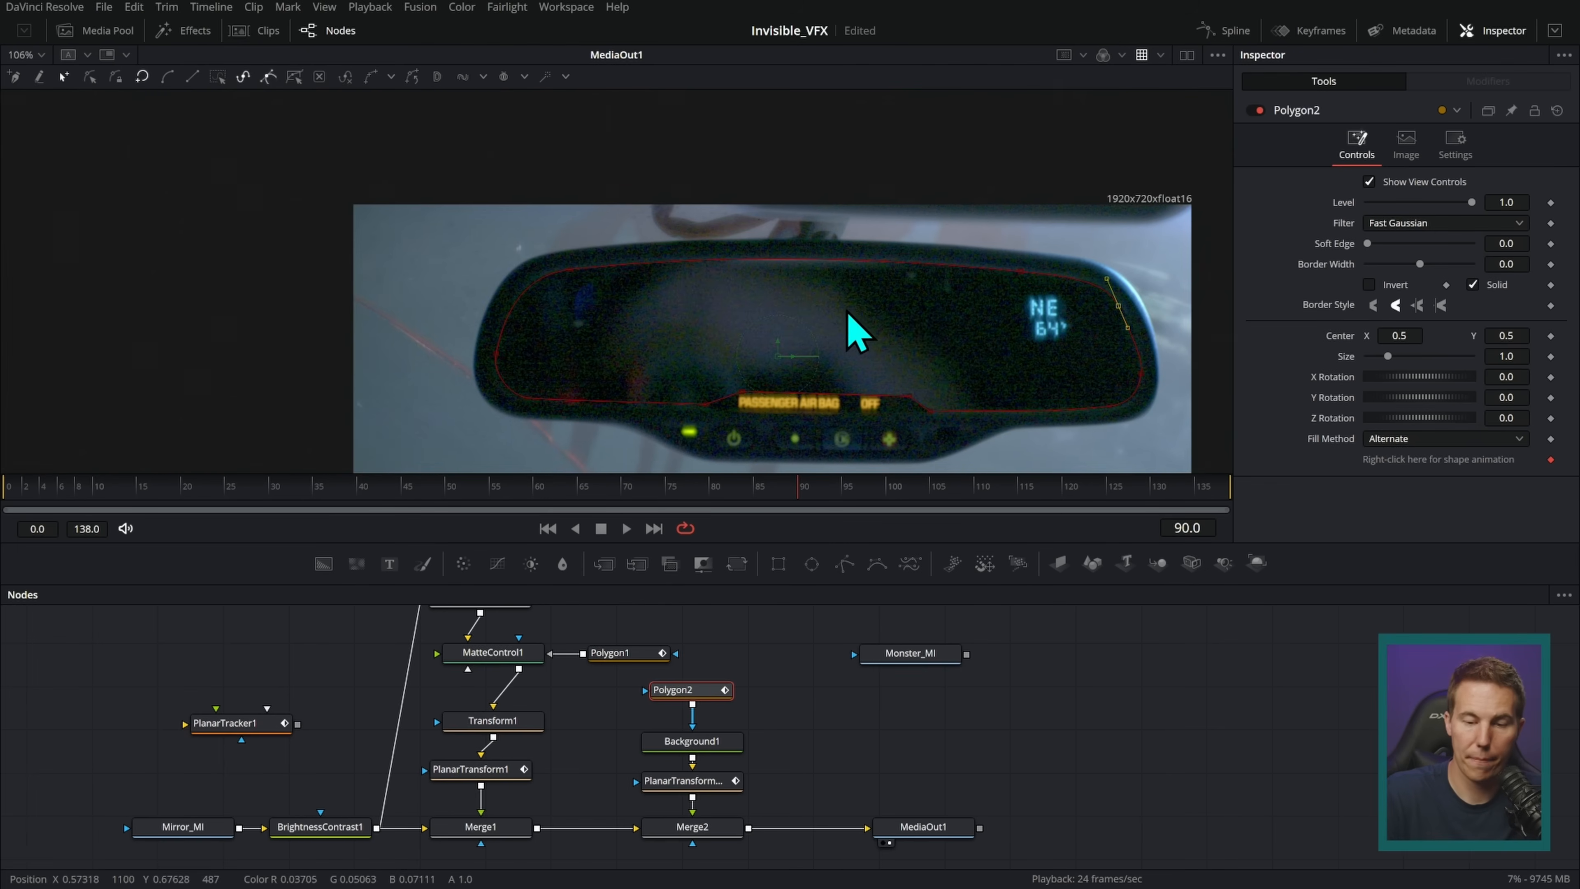
- Set Merge2's Blend to 1.0 to show the red fill over the mirror
click(725, 832)
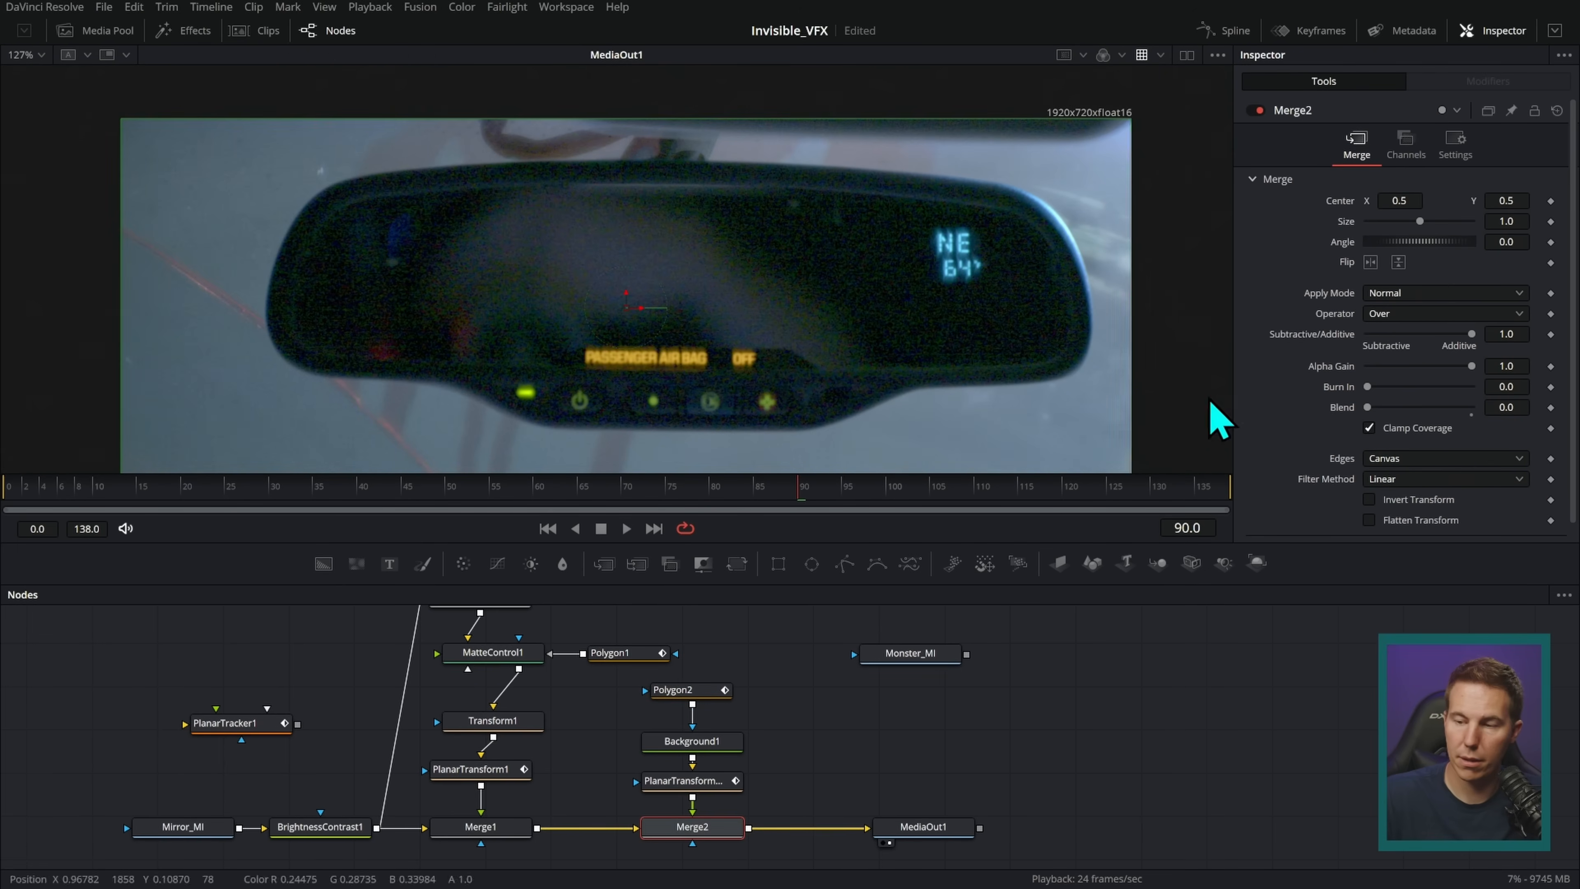
drag(1376, 409, 1441, 416)
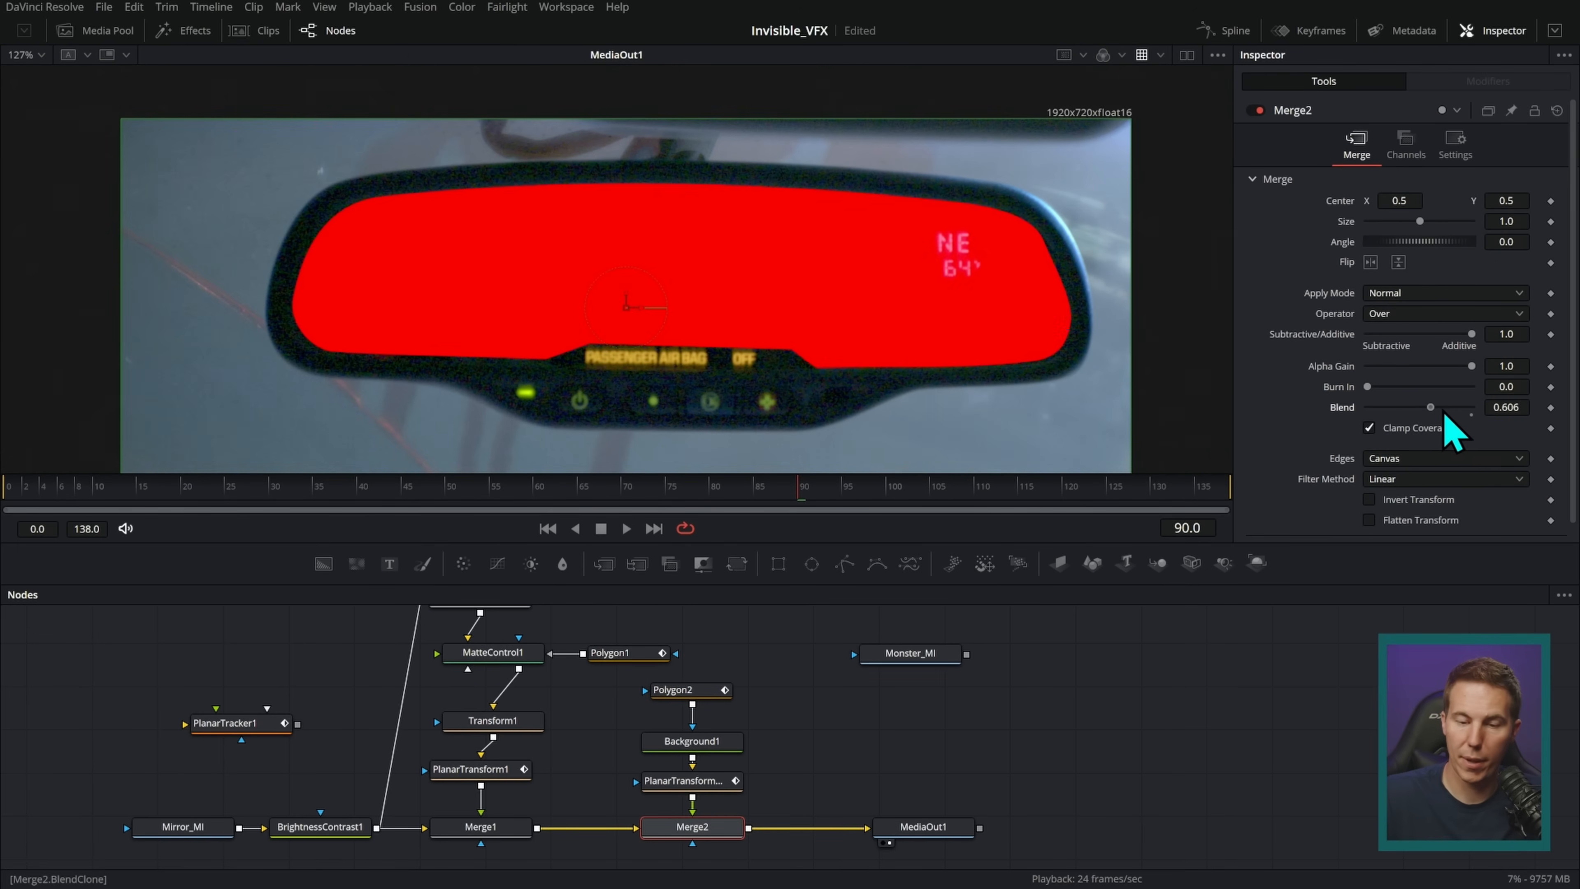
click(835, 726)
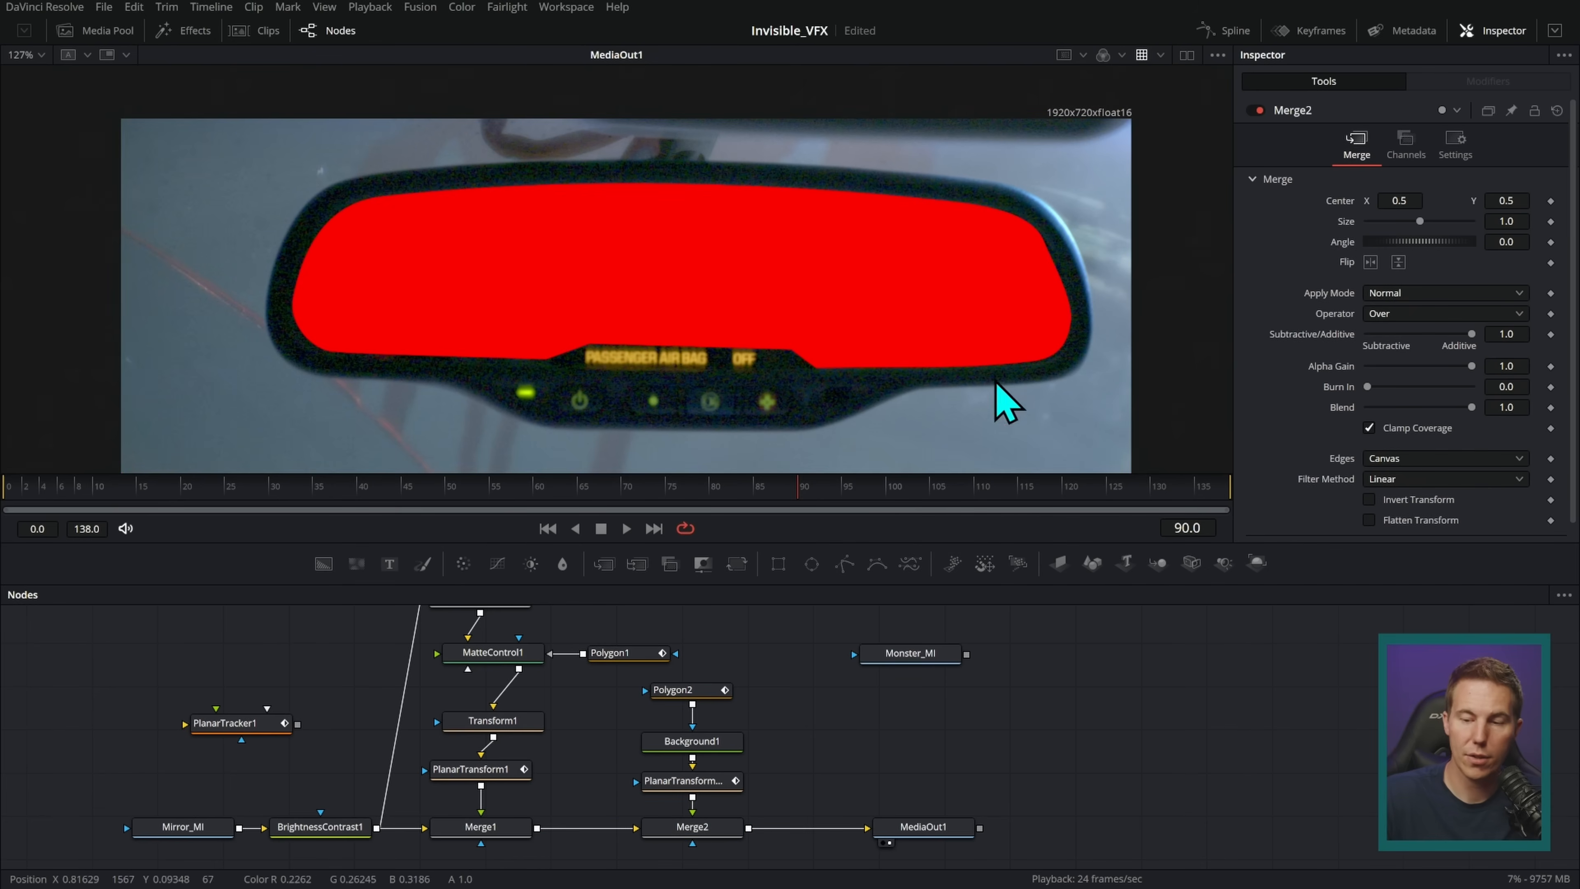
- Adjust Polygon2's upper-right corner point so the red fill follows the mirror's curve more smoothly
scroll(1095, 305, up, 5)
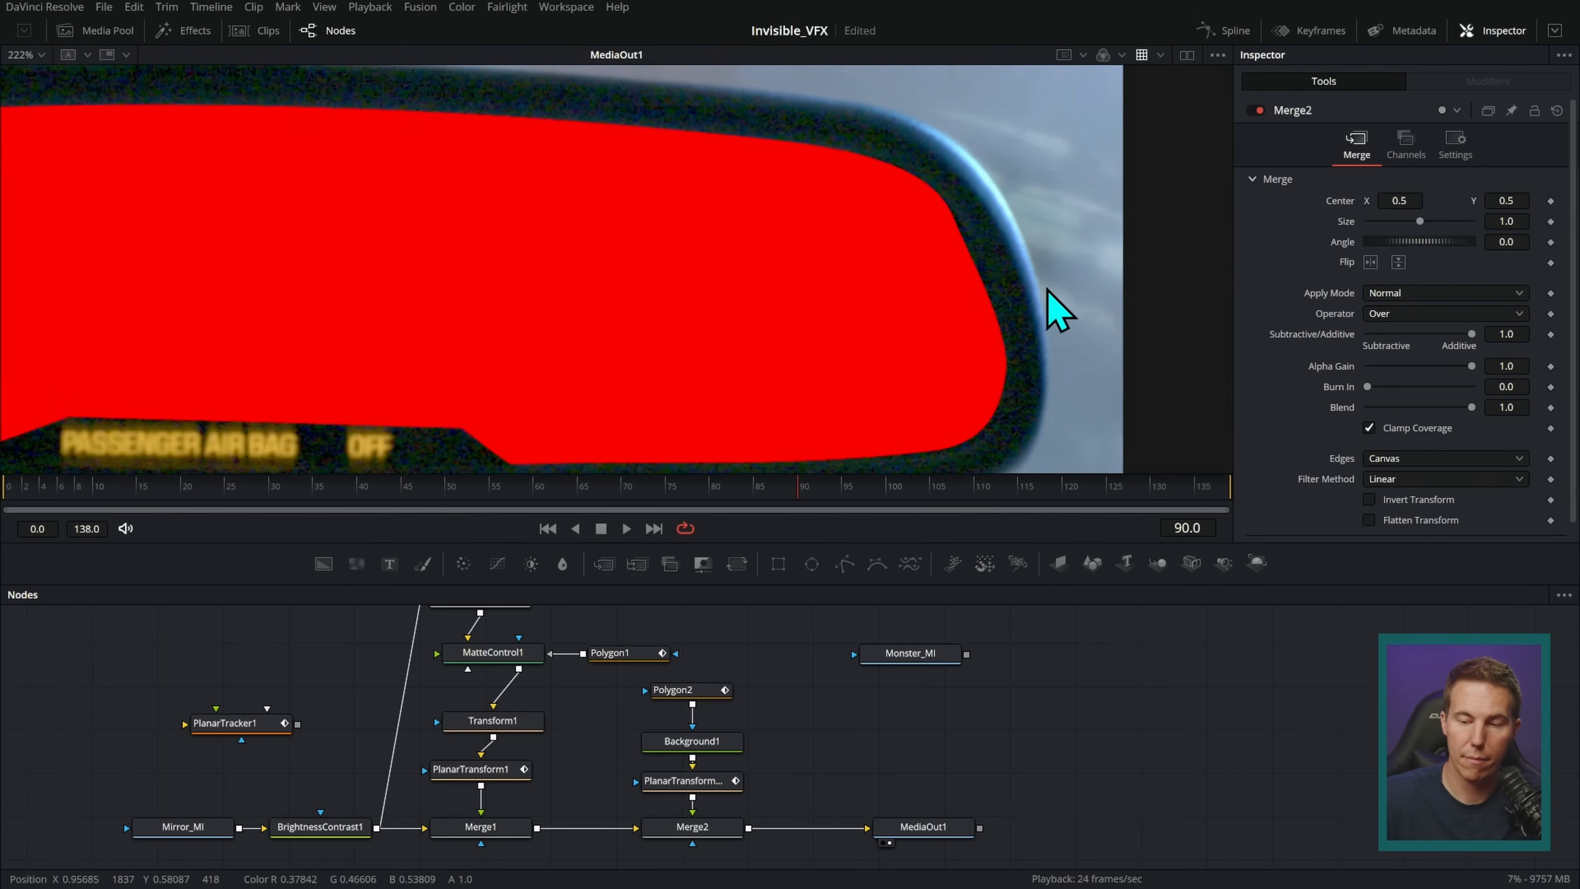
click(702, 690)
click(945, 211)
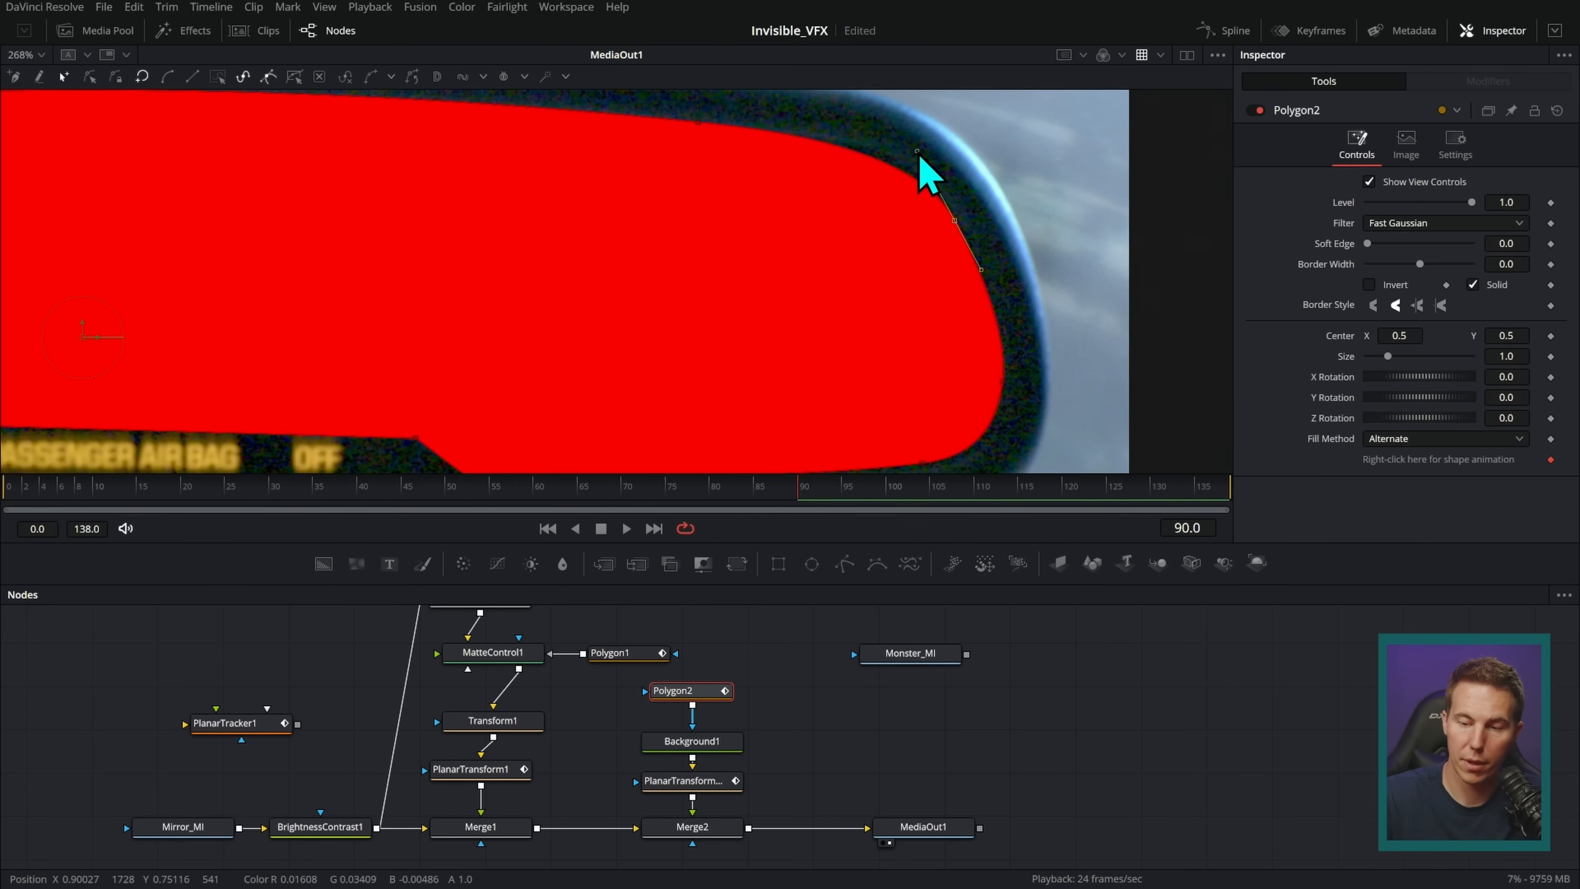
- Fine-tune Polygon2's points where the red fill meets both ends of the PASSENGER AIR BAG OFF display
drag(752, 292, 1138, 390)
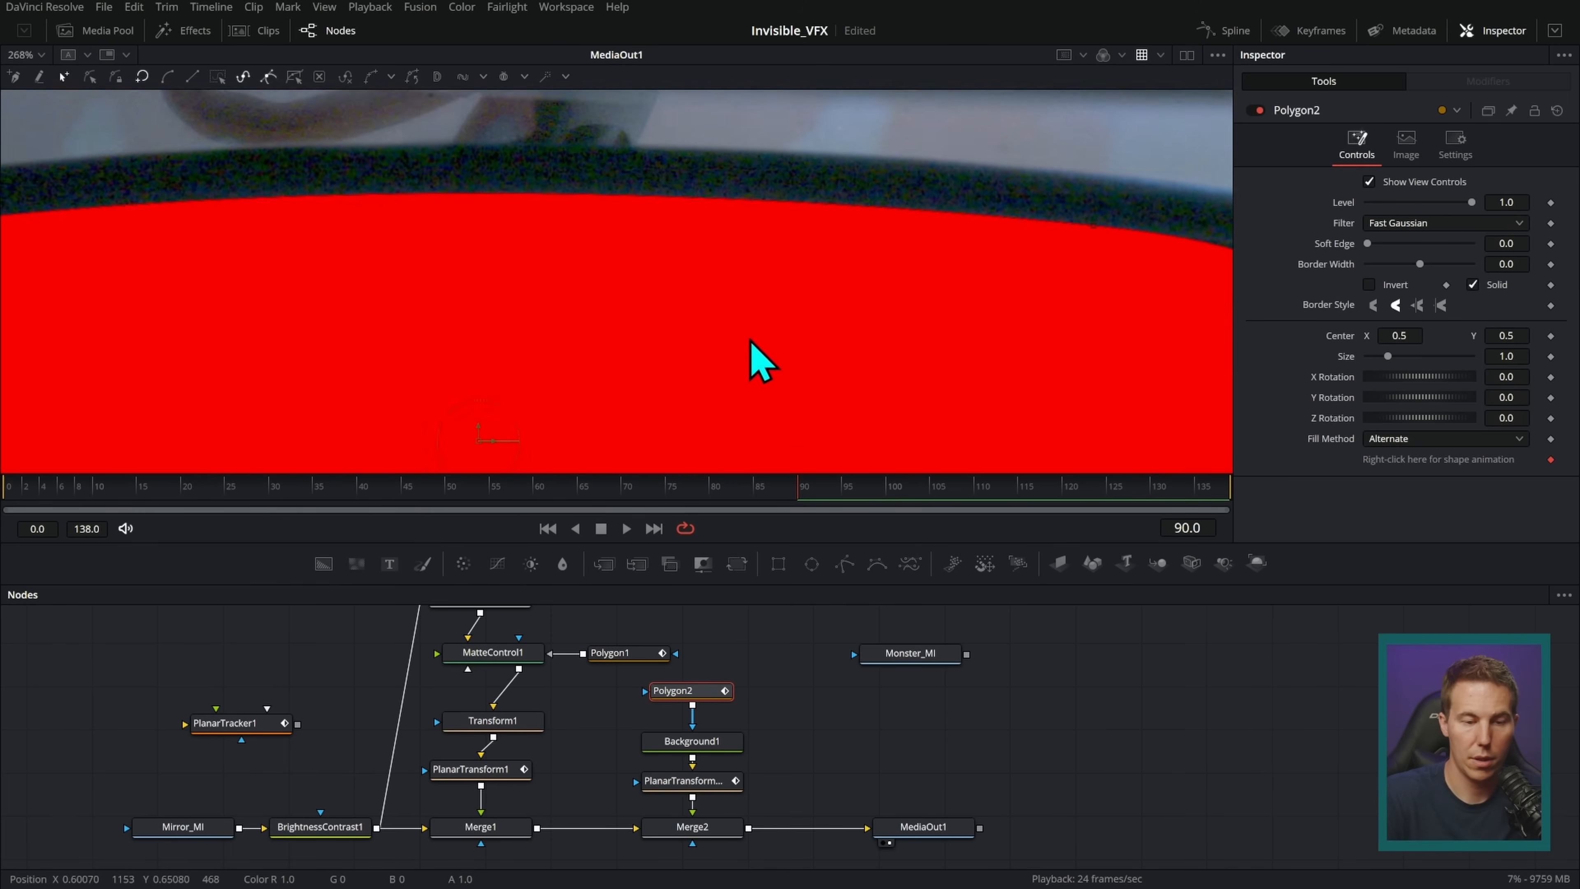
drag(691, 342, 1125, 313)
drag(839, 344, 828, 239)
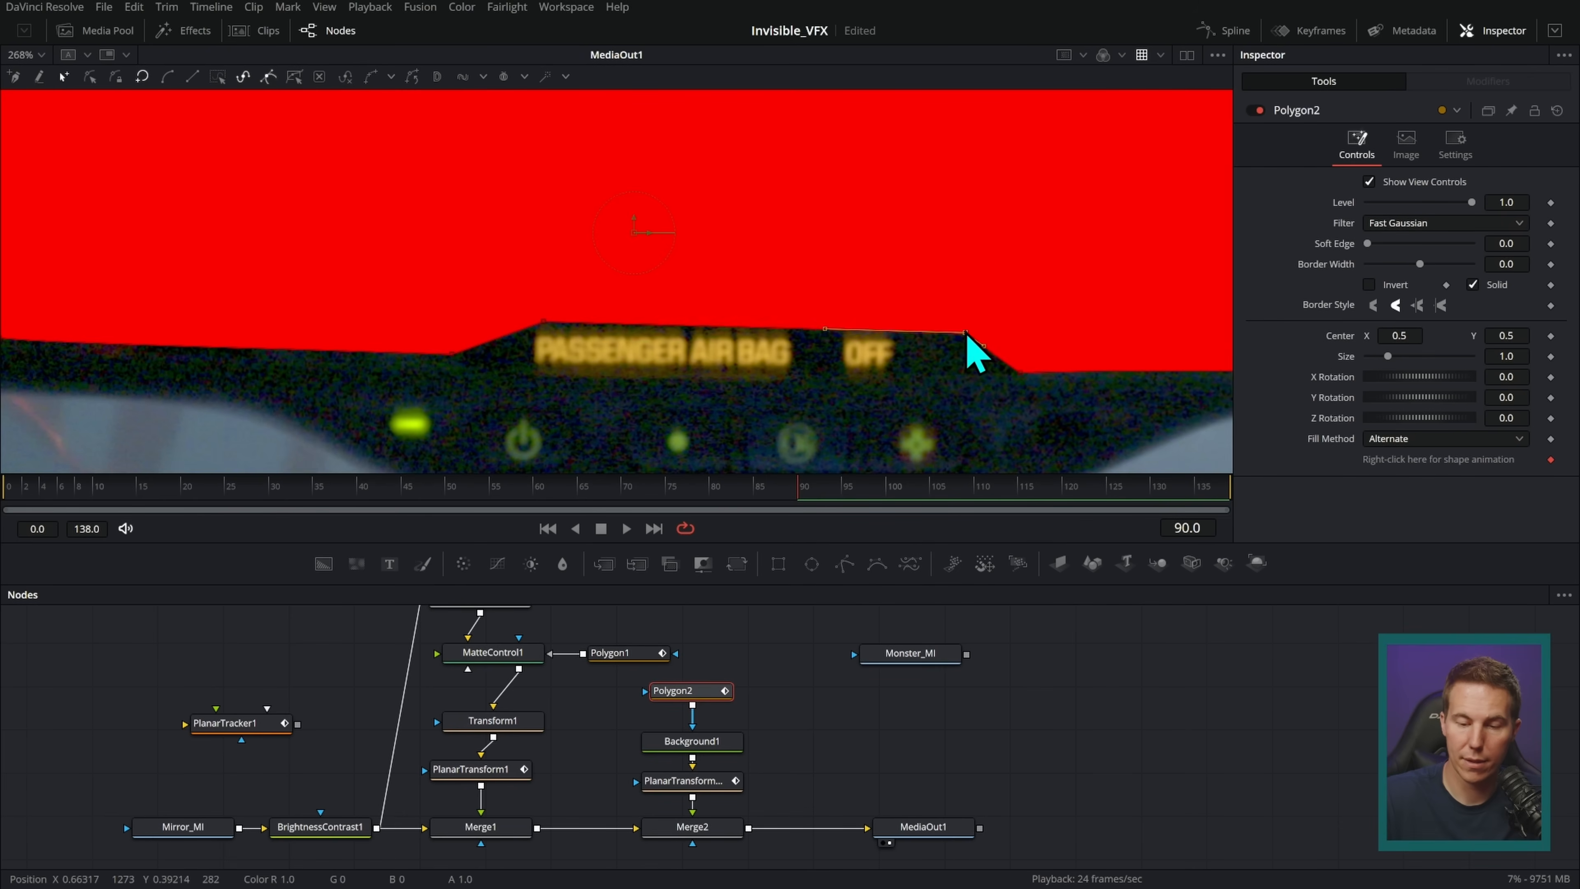
drag(965, 330, 967, 335)
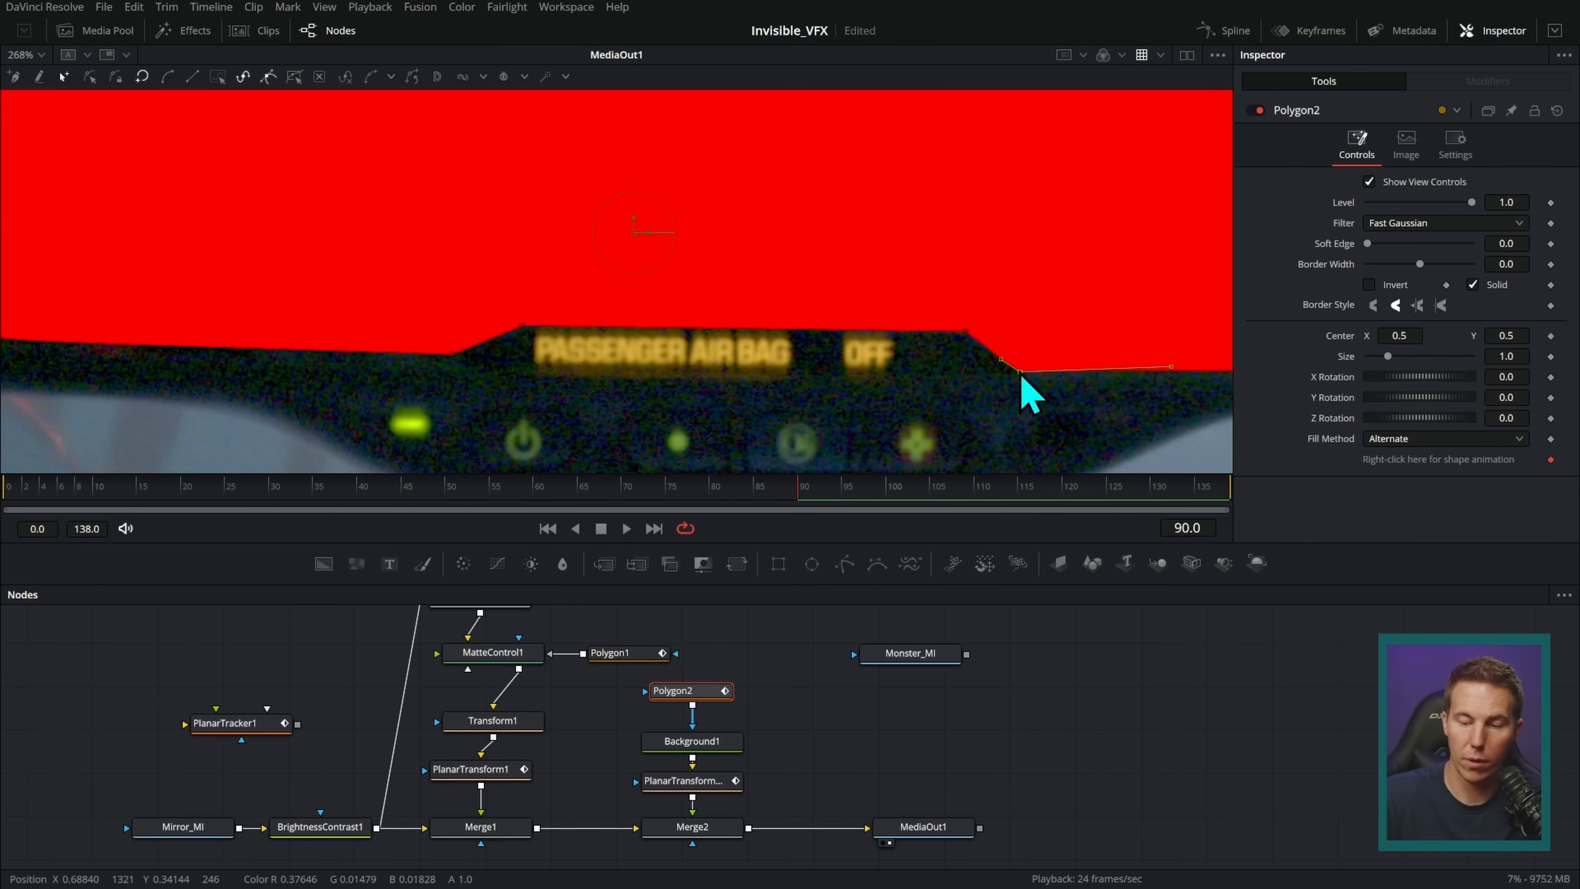
click(1051, 663)
- Set Polygon2's Soft Edge to about 0.0076 and play back the shot to check the softened red fill
scroll(981, 423, down, 5)
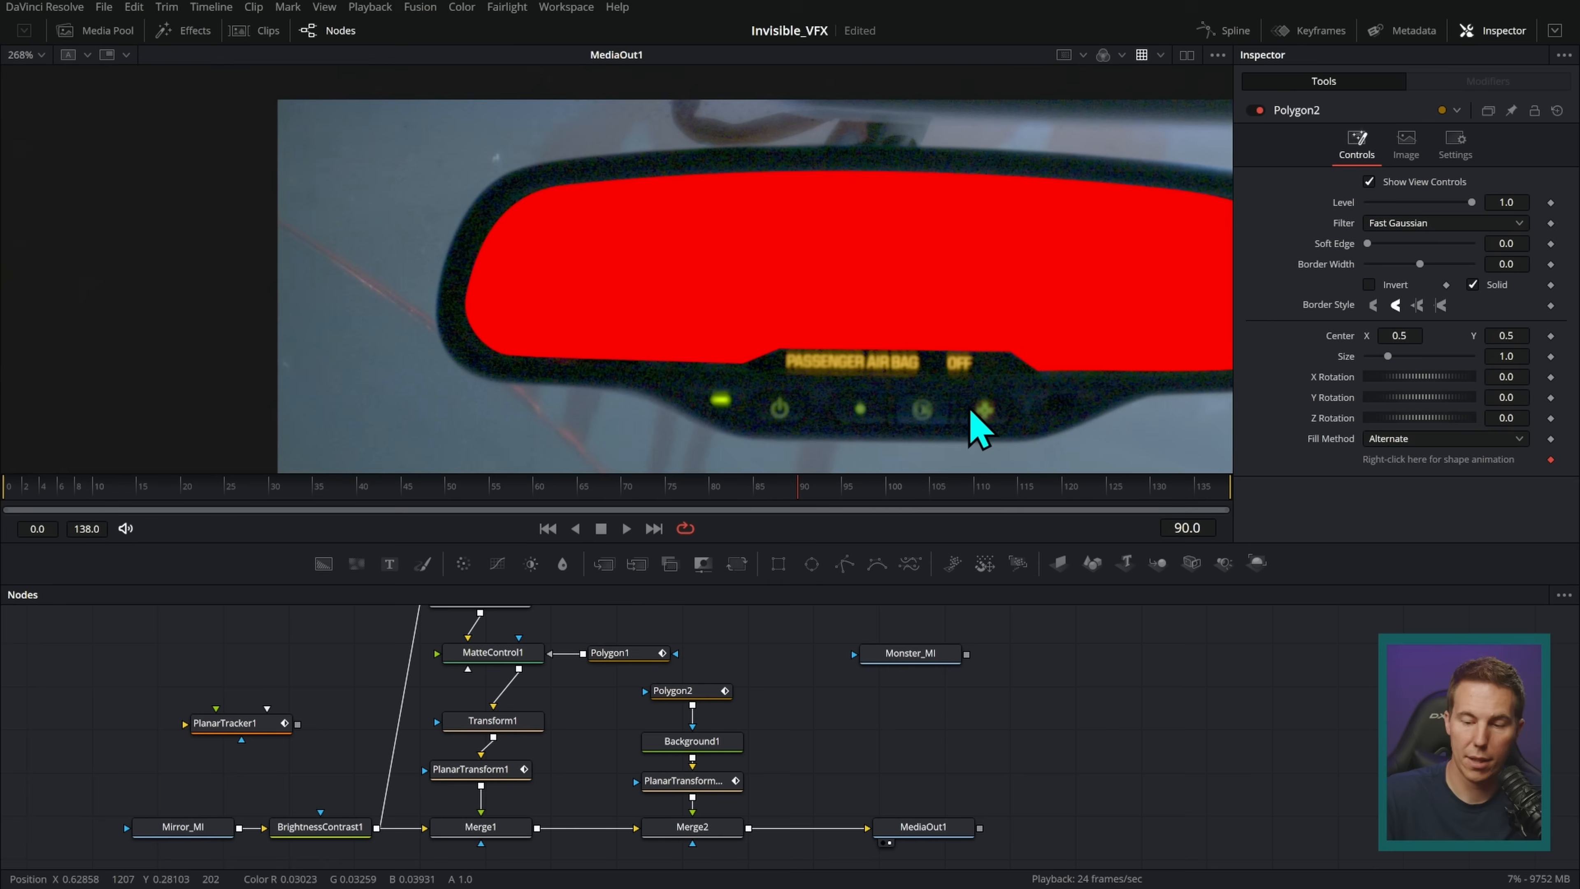
drag(915, 398, 800, 419)
scroll(894, 442, up, 2)
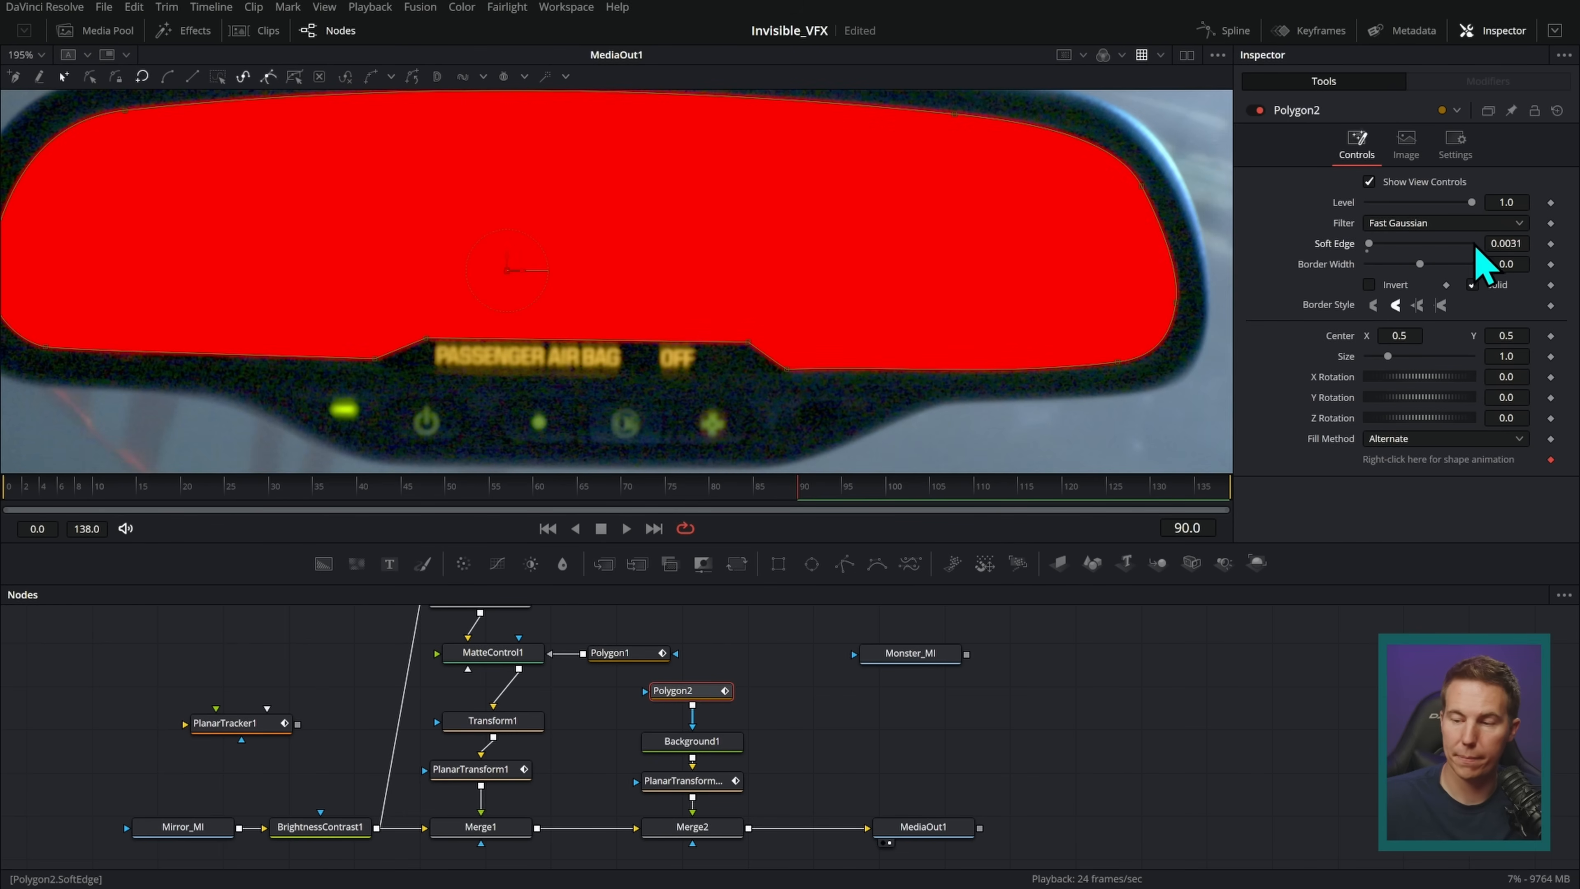
drag(1369, 243, 1372, 243)
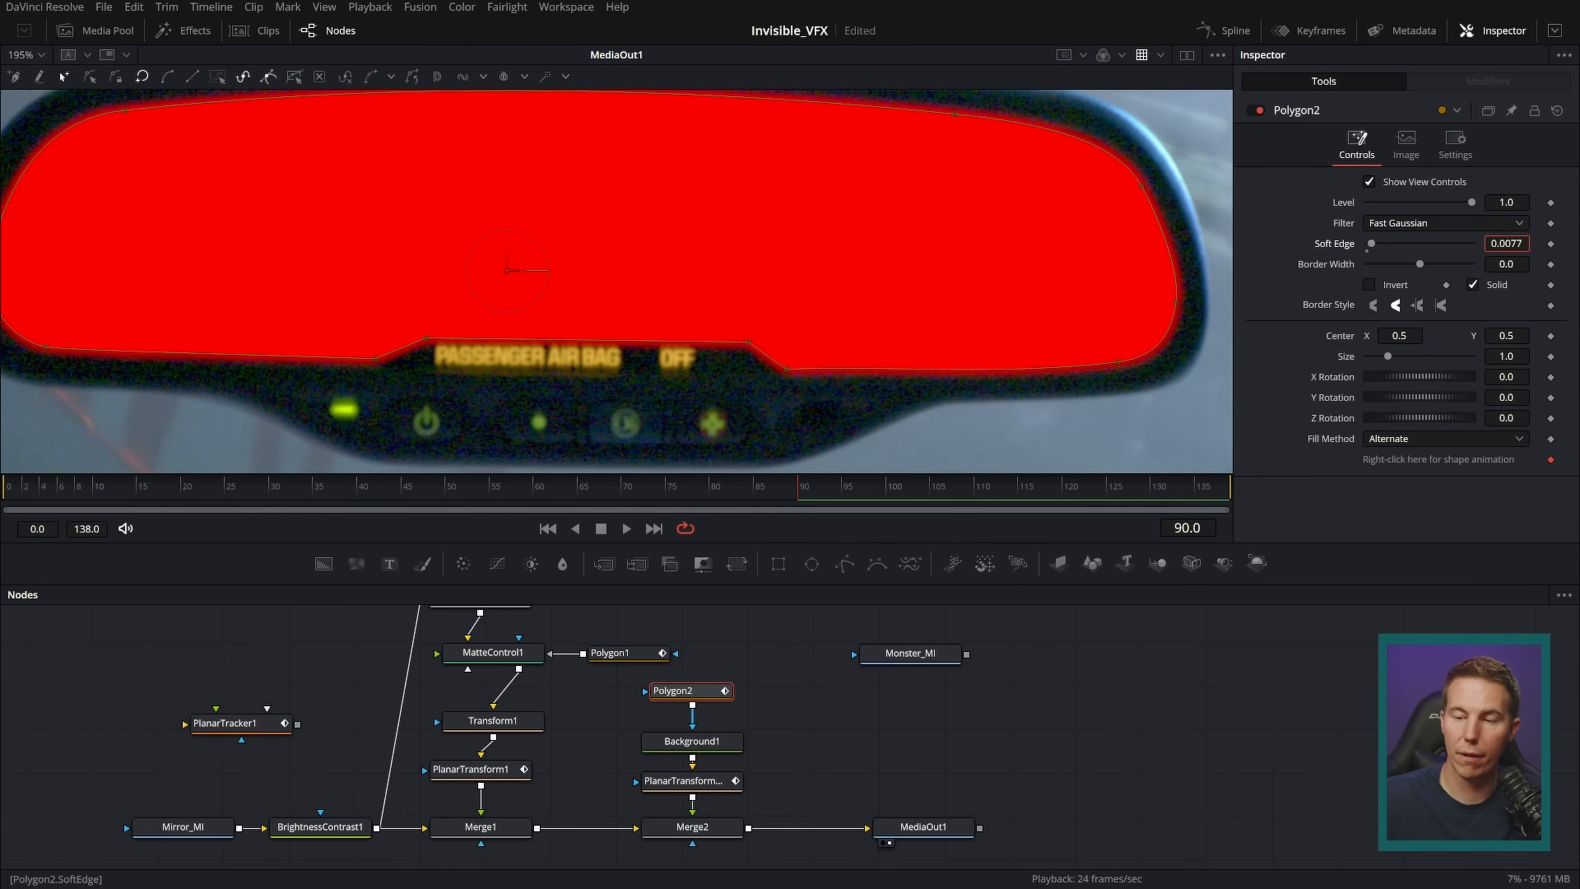
click(860, 744)
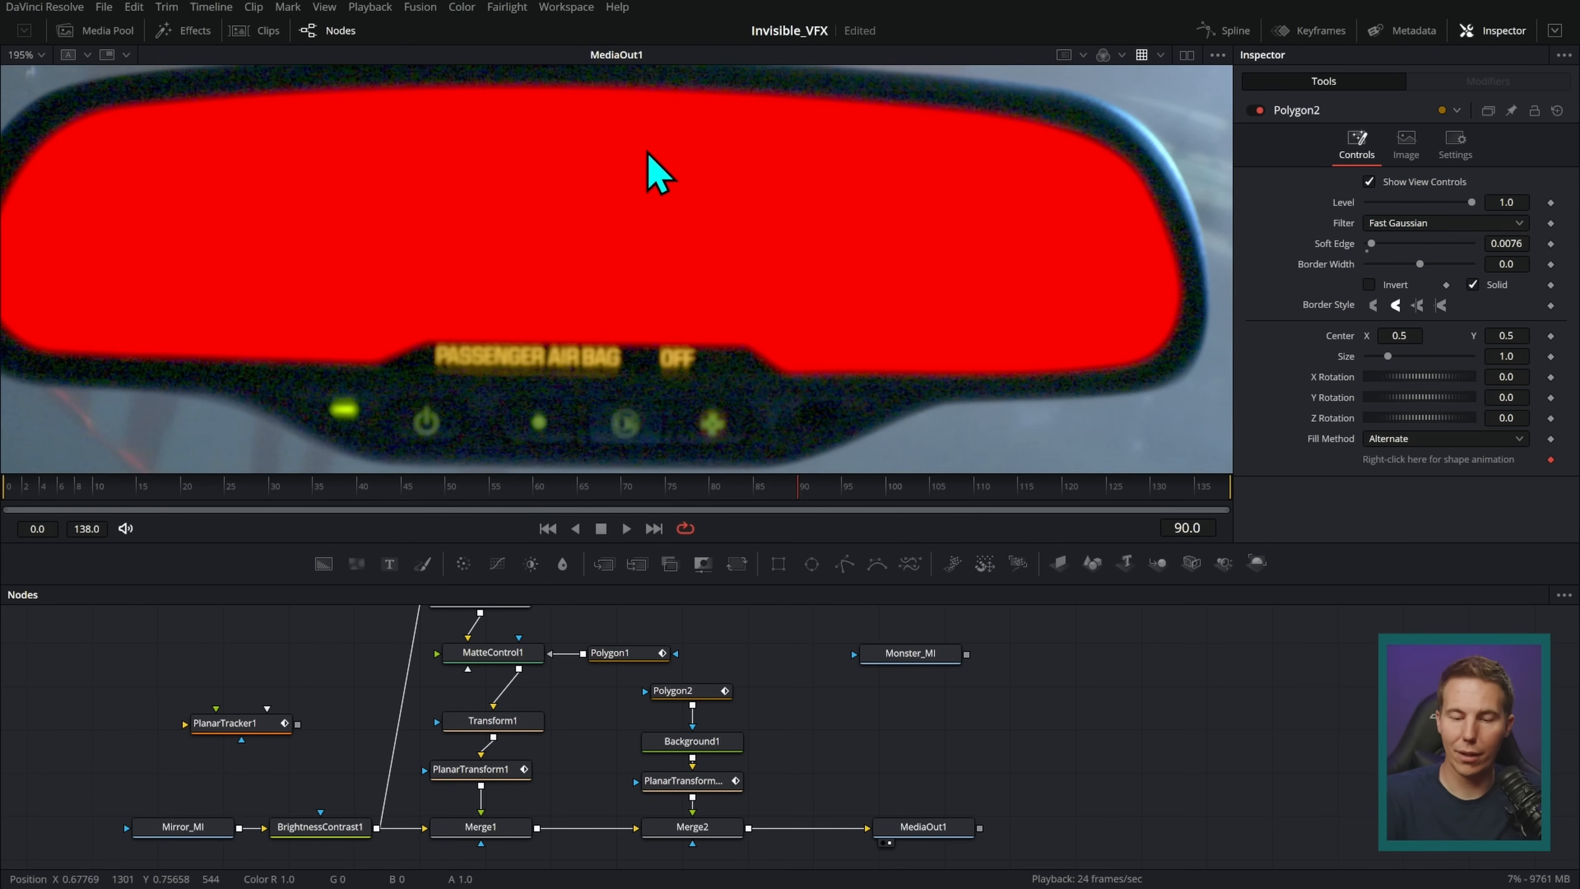
scroll(1011, 374, down, 2)
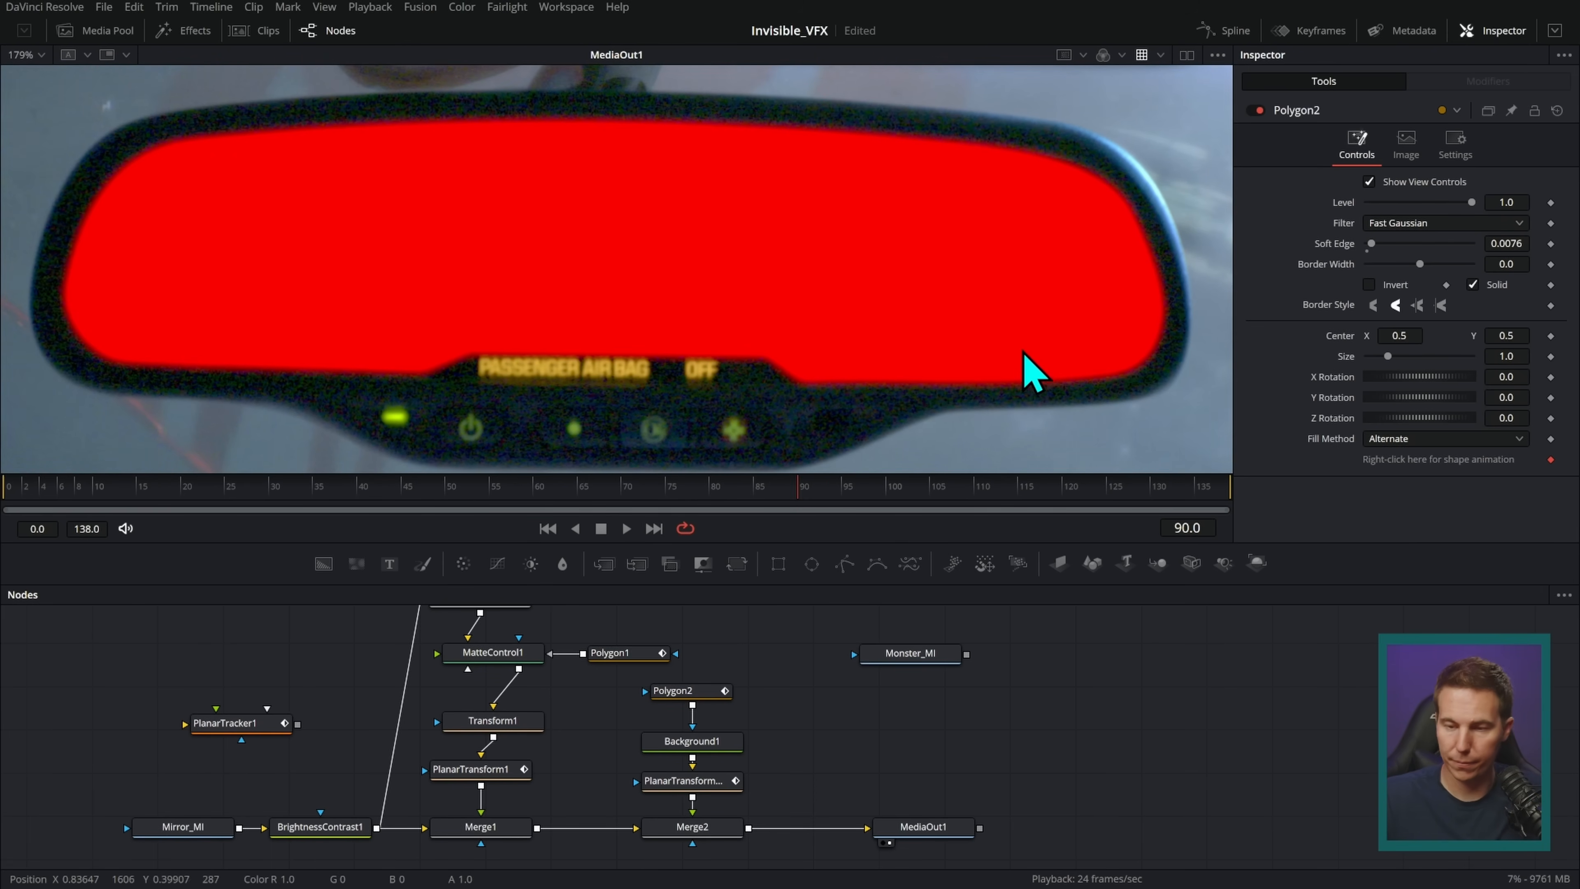
drag(1026, 373, 965, 367)
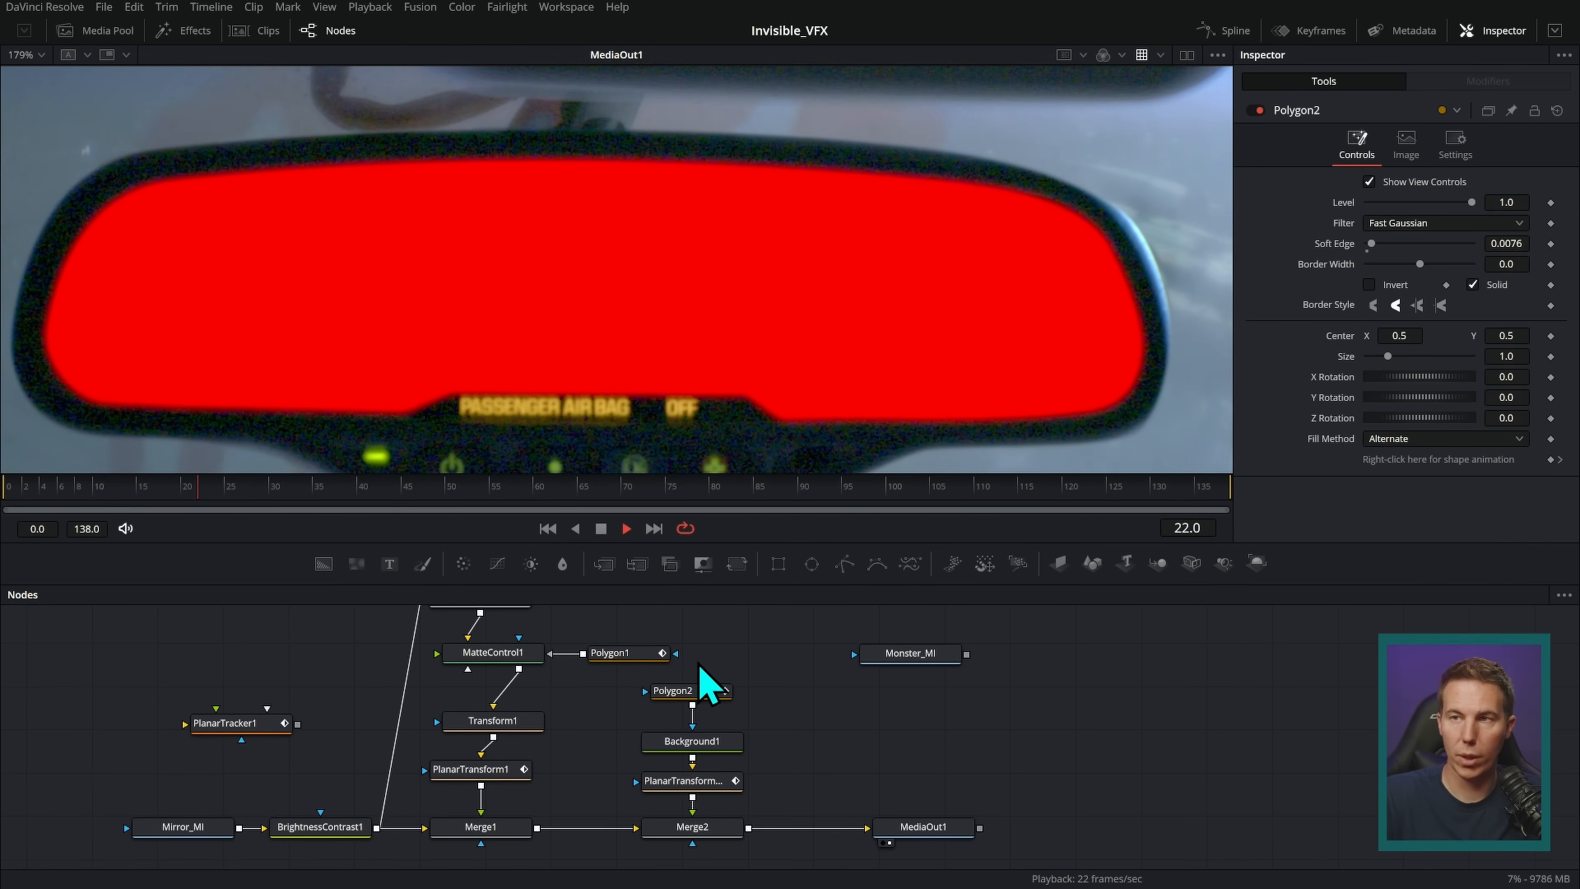
click(600, 528)
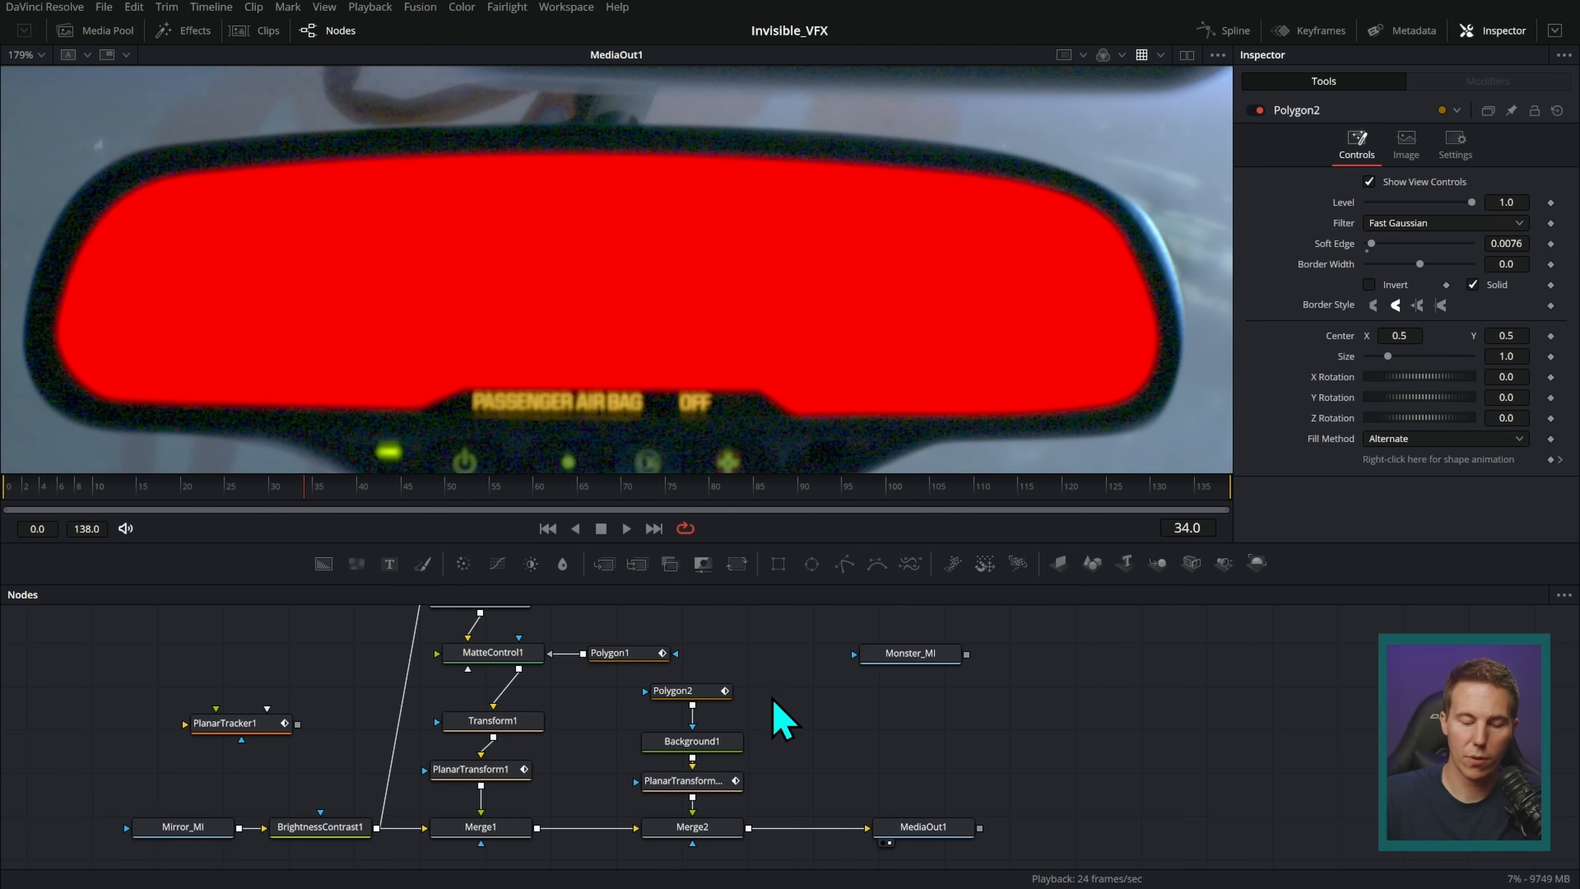
- Move MediaOut1 farther from Merge2 and disable Merge2 to hide the red fill
drag(778, 764, 763, 678)
drag(890, 809, 1030, 811)
click(691, 808)
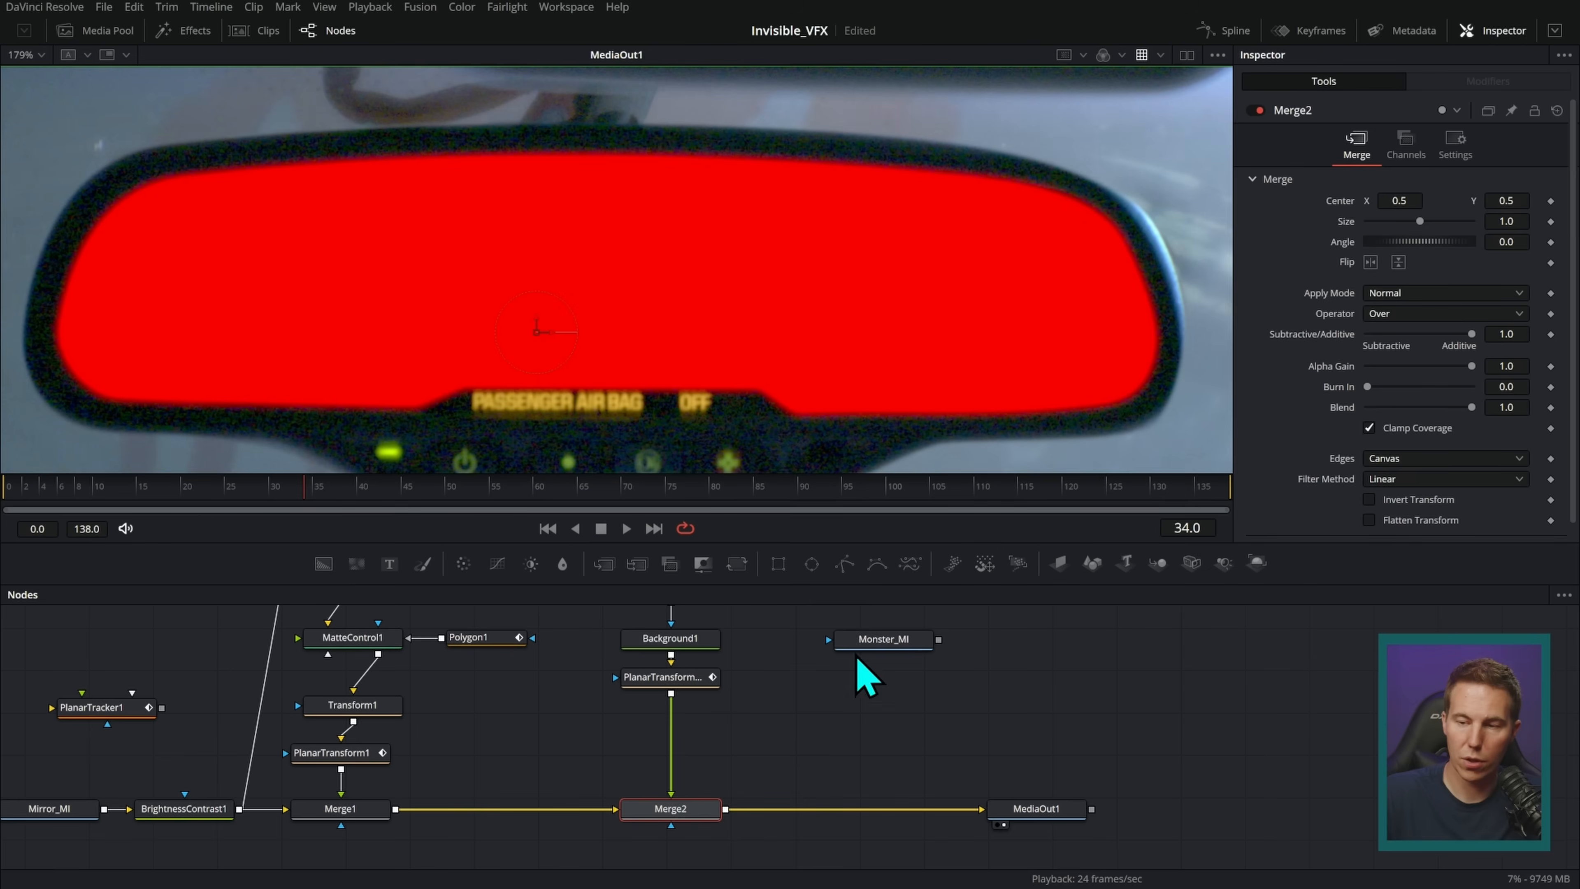
click(1258, 111)
click(1257, 111)
click(1258, 111)
- Merge Monster_MI over the output of Merge2 ahead of MediaOut1, and mask that merge with the PlanarTransform below Background1
drag(910, 721, 805, 723)
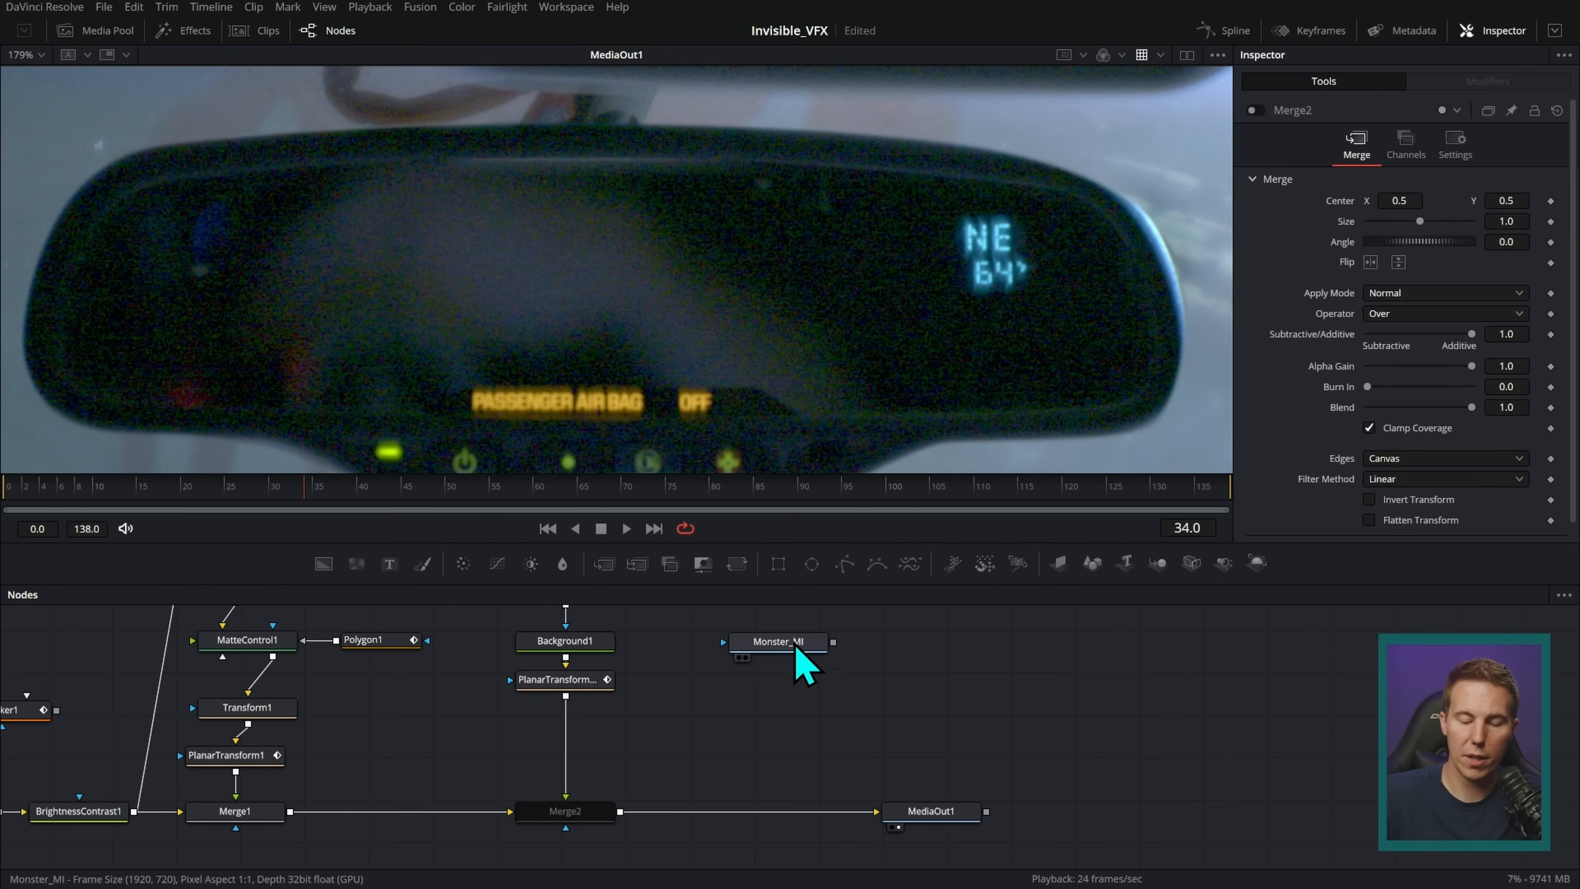
drag(796, 648, 755, 683)
drag(627, 821, 623, 819)
drag(910, 809, 1011, 813)
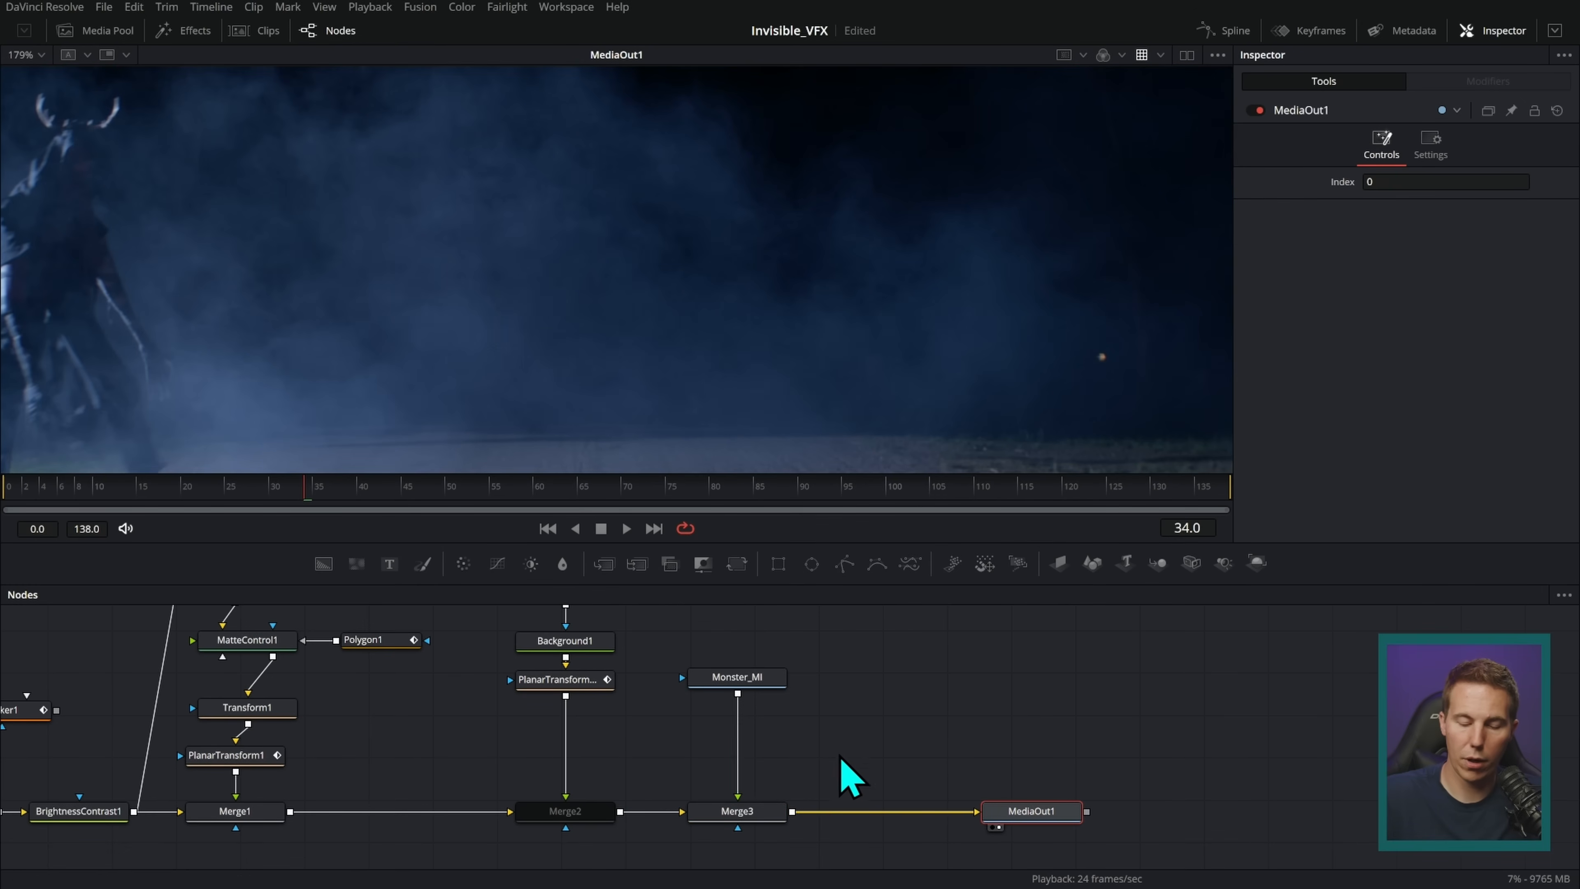
drag(752, 682, 752, 661)
drag(565, 696, 737, 832)
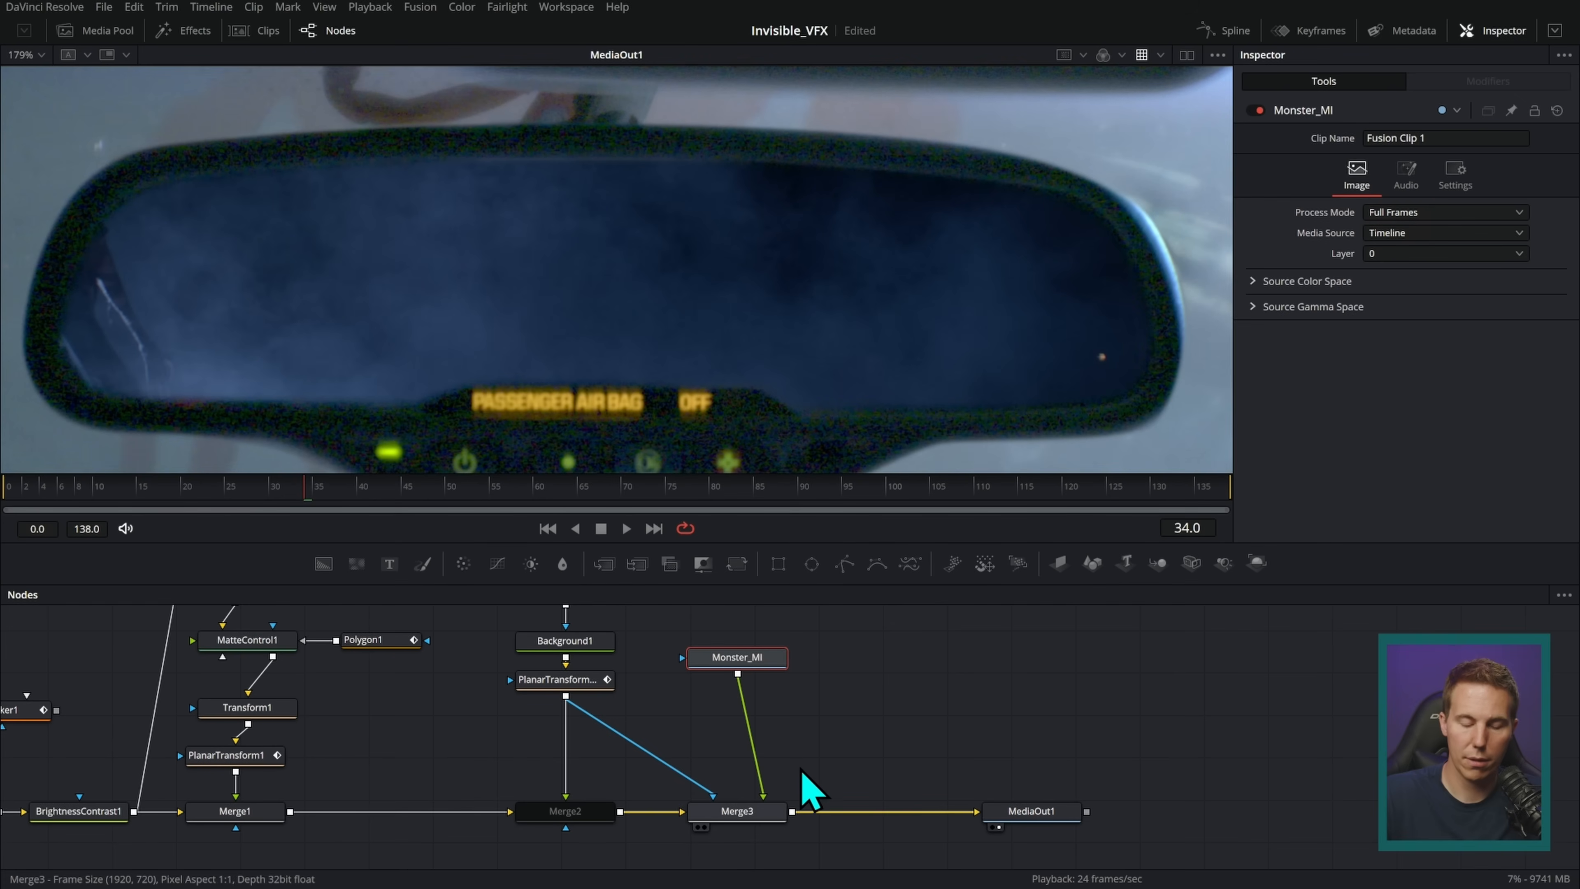
- Insert a Transform node between Monster_MI and Merge3
key(shift+space)
text(xf)
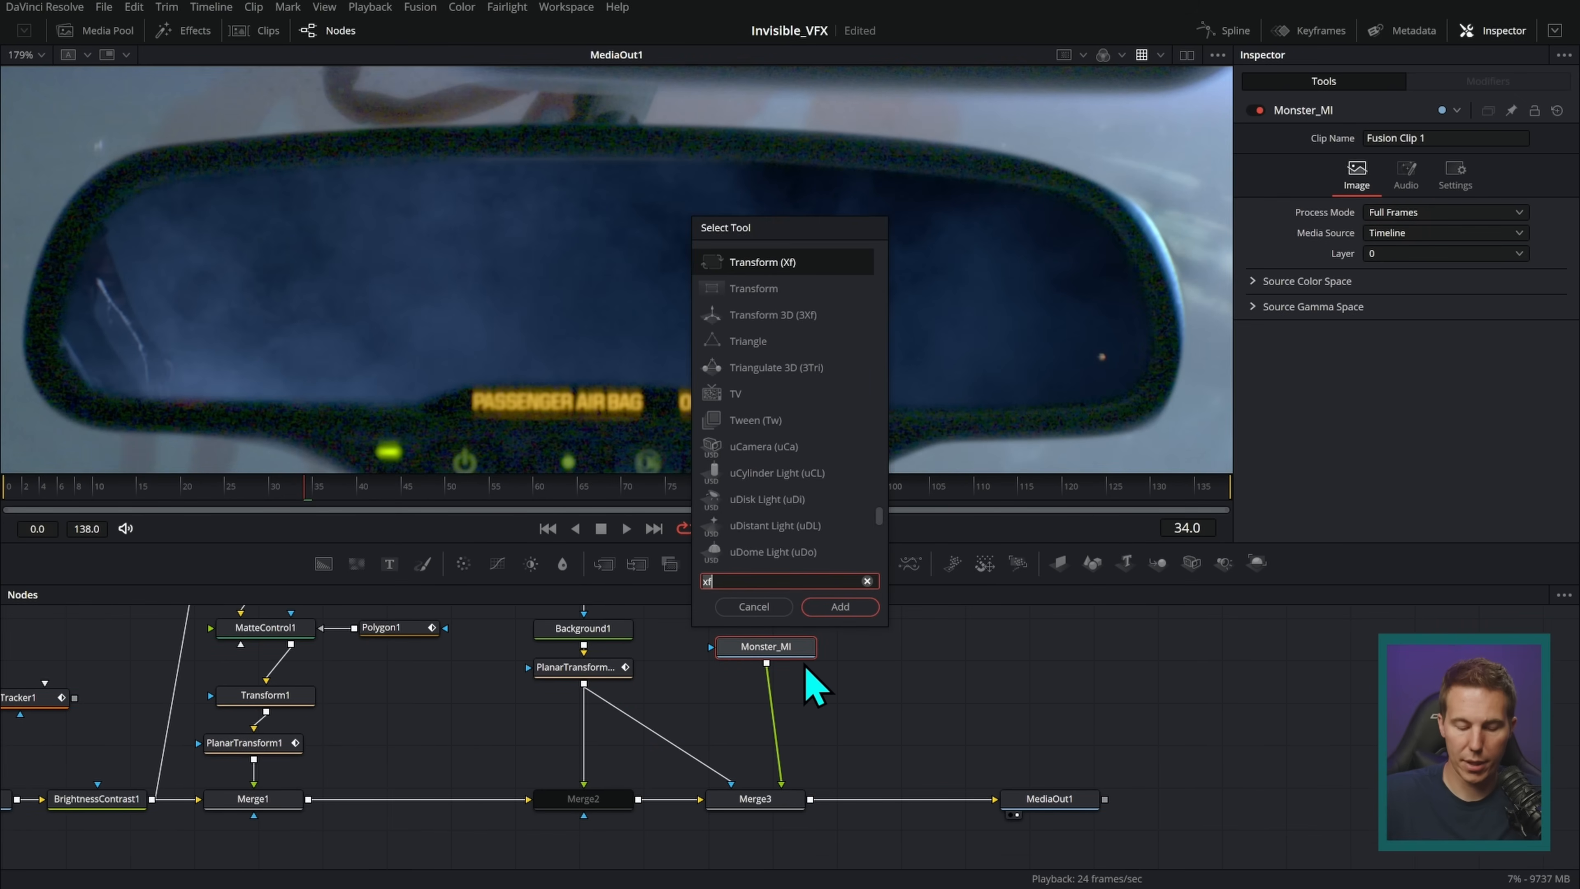
key(Left)
text(d)
key(BackSpace)
key(Delete)
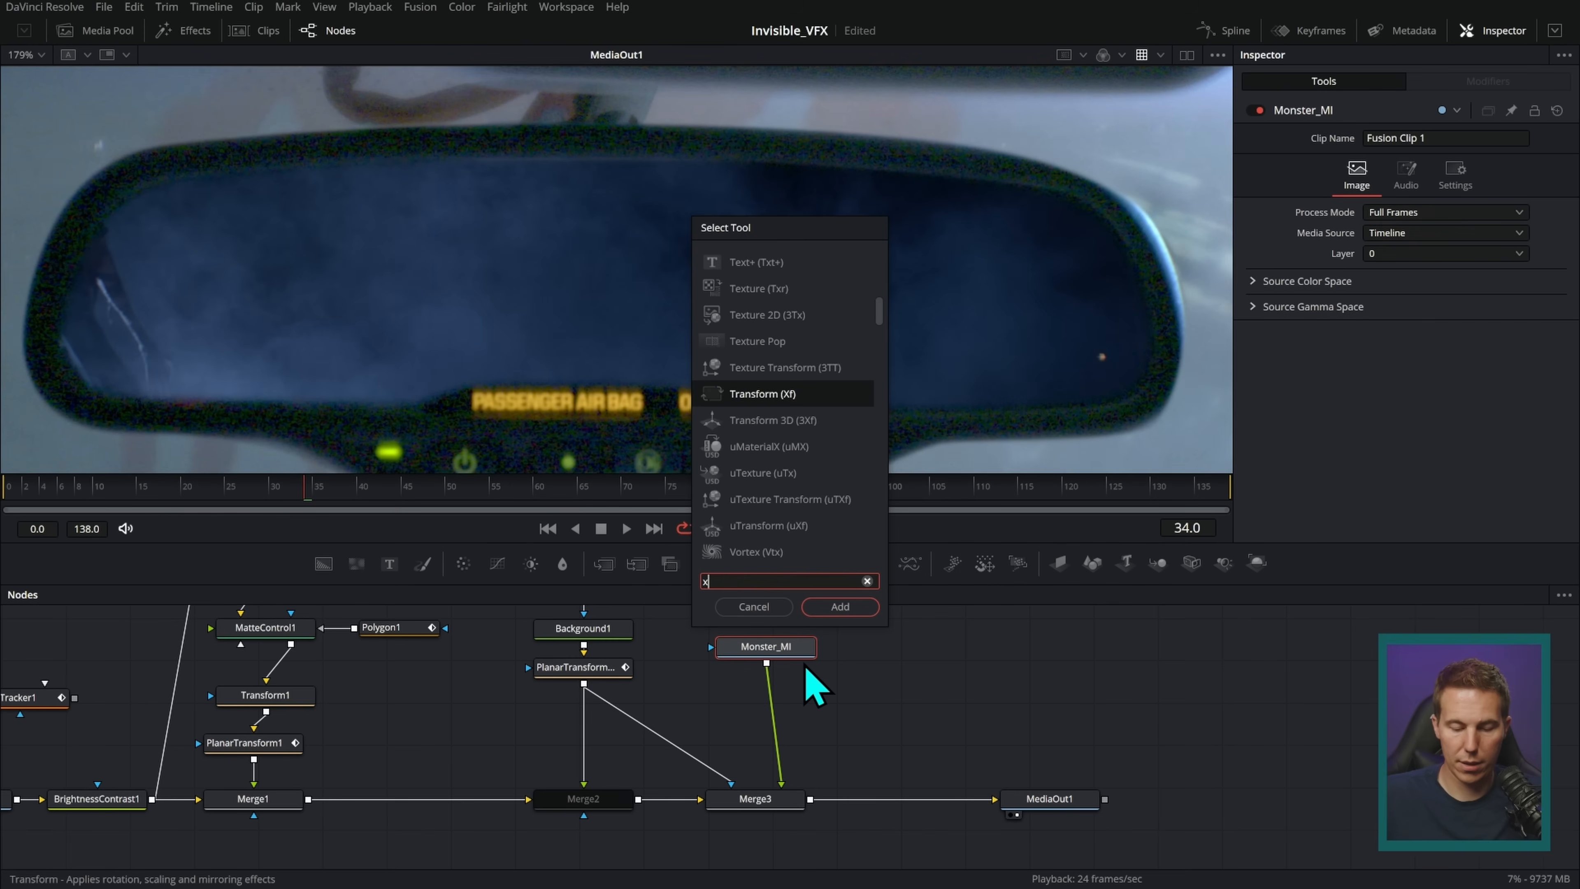
key(Return)
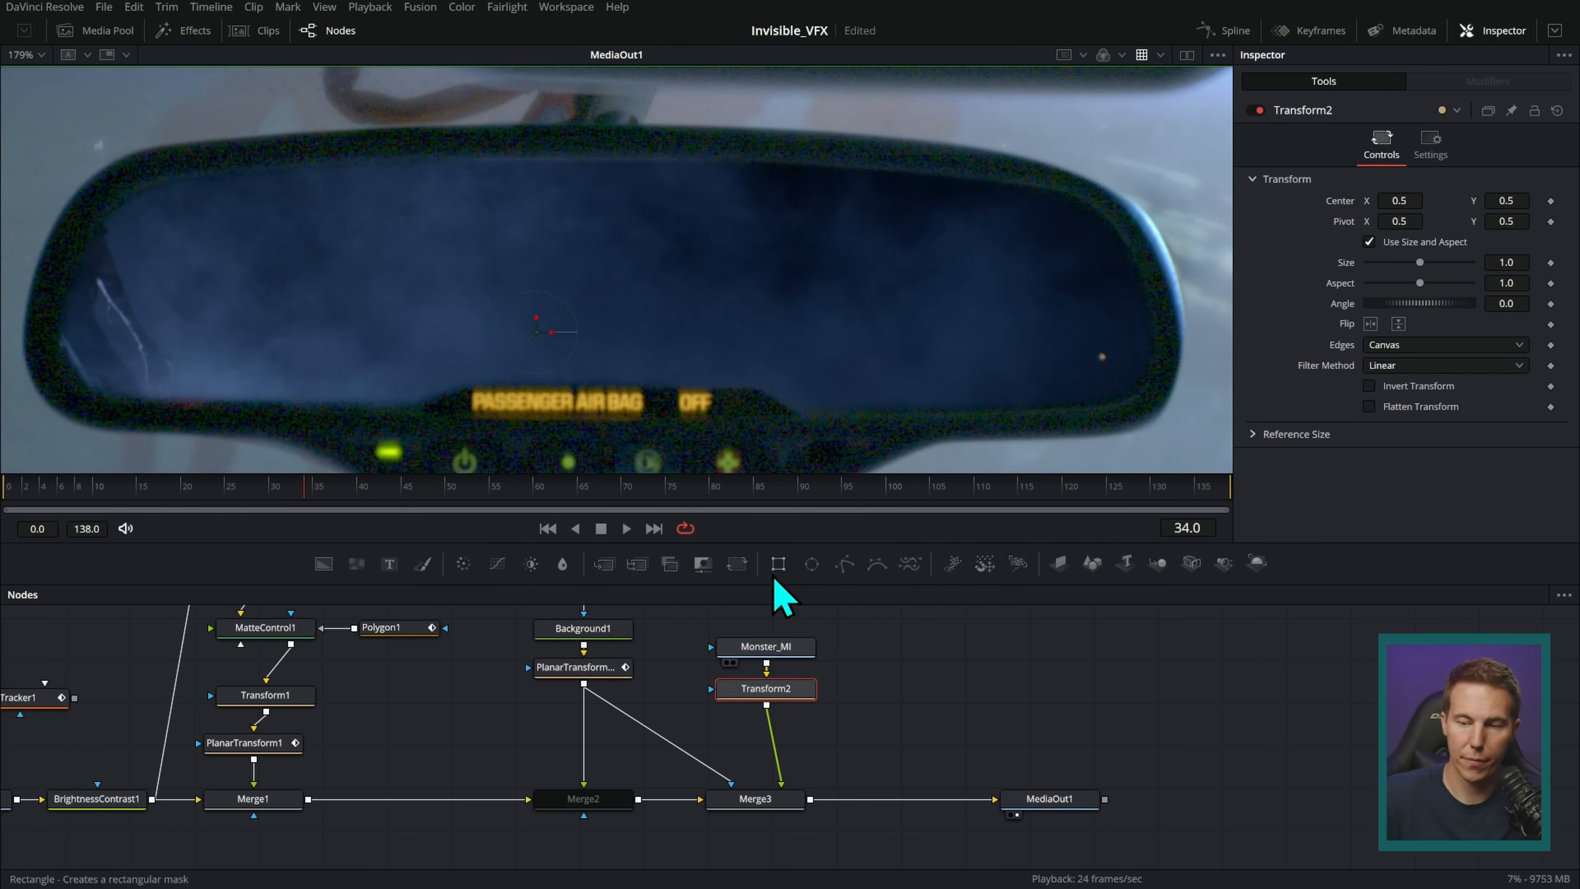
- Set Transform2's Size to about 0.80 and its Center to about X 0.55, Y 0.443, and play back the creature in the mirror
drag(1420, 262, 1395, 274)
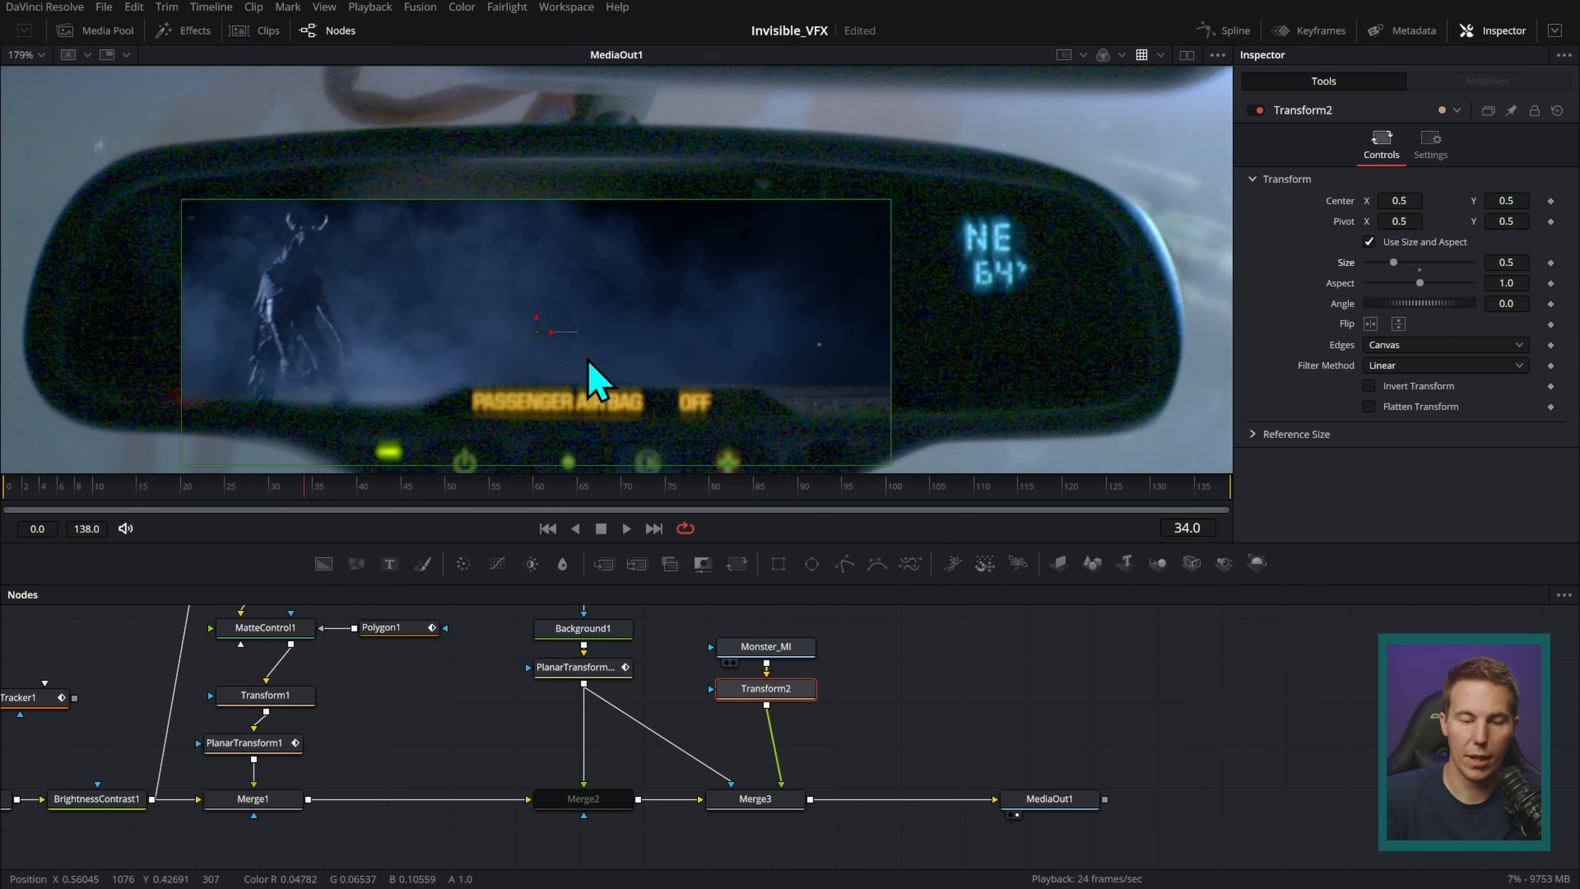
drag(537, 332, 610, 311)
drag(973, 440, 1177, 487)
drag(607, 275, 607, 353)
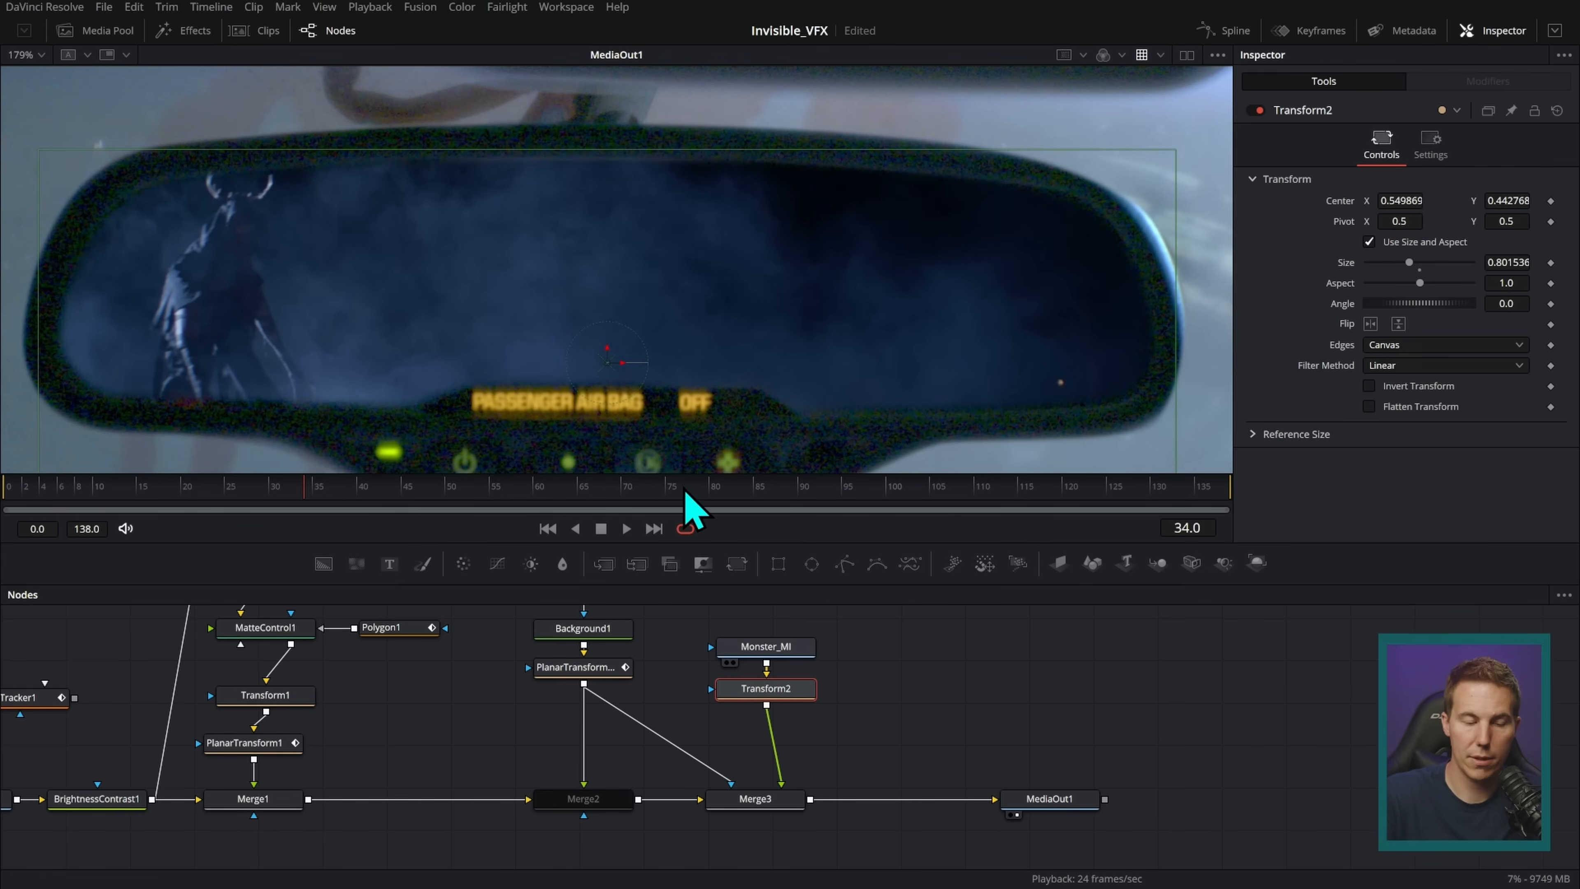
key(space)
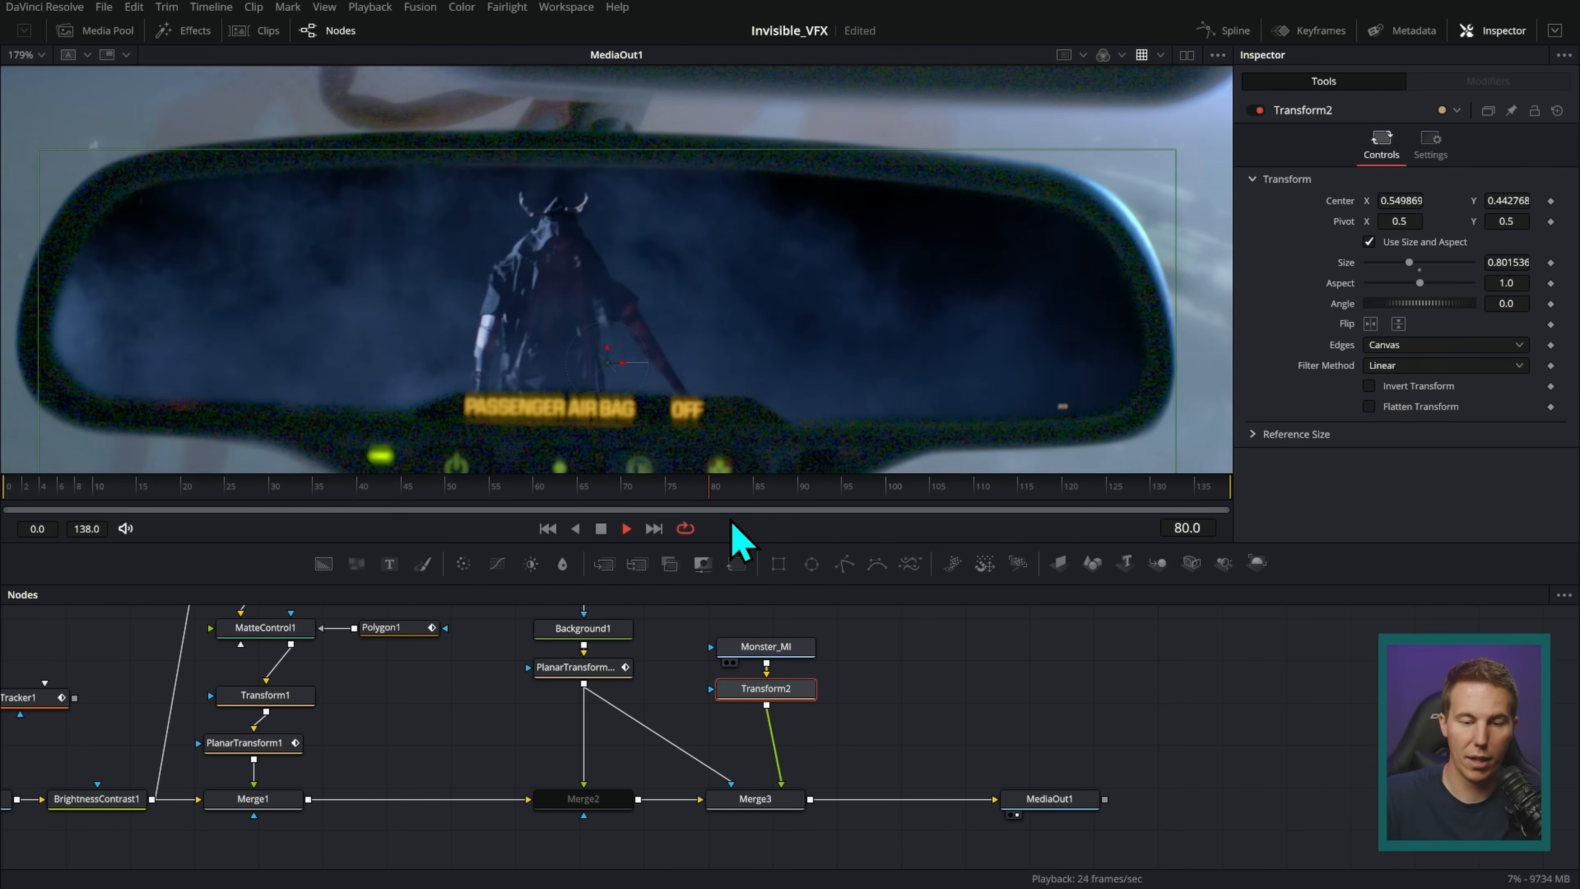
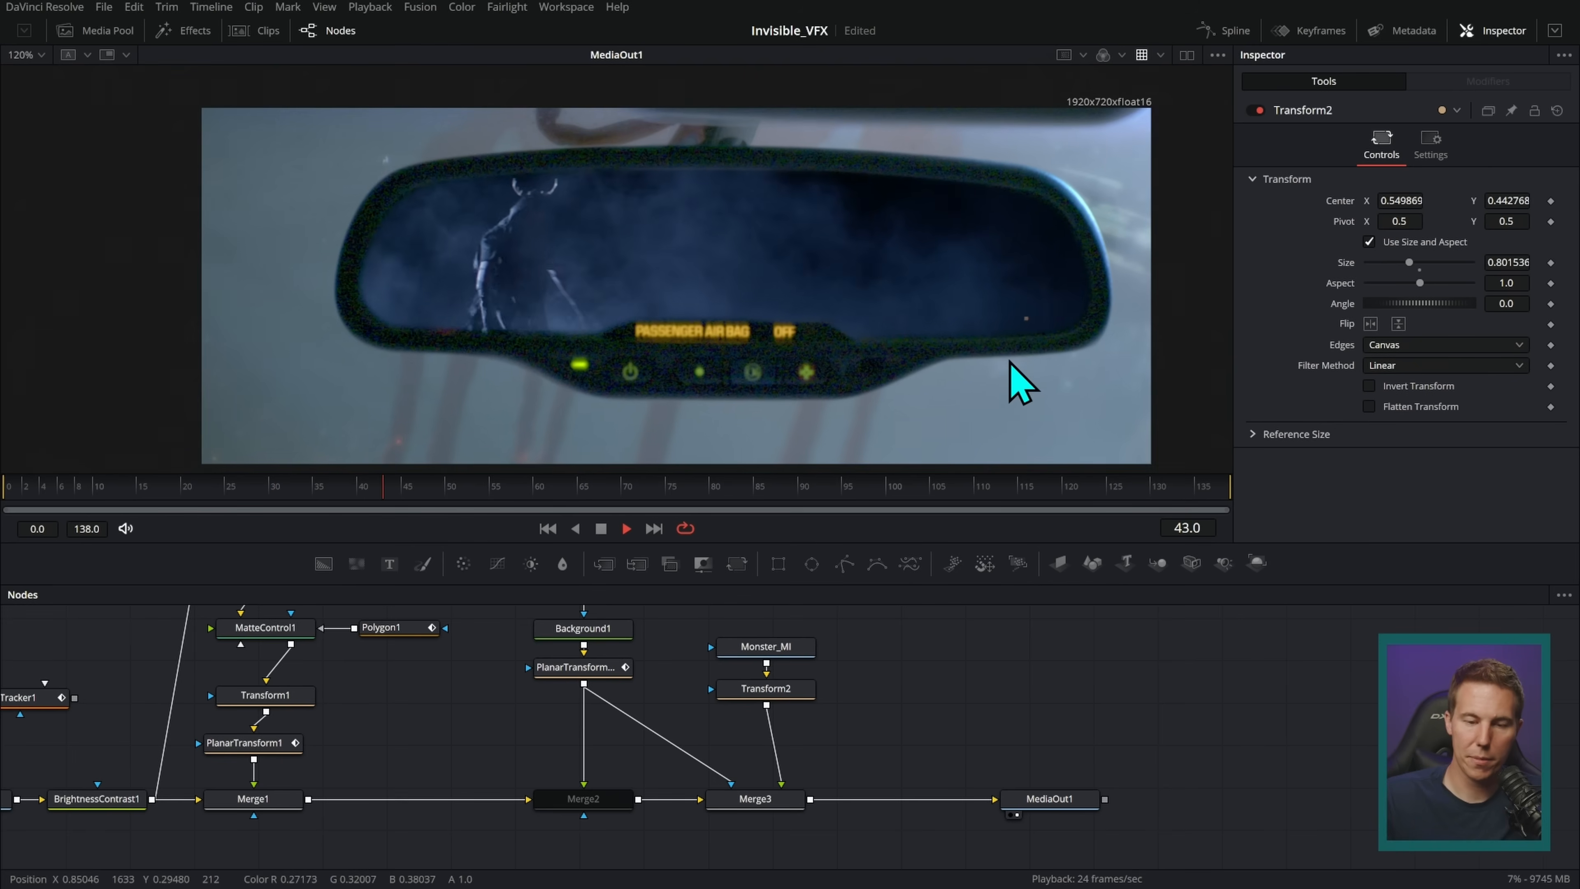
key(space)
- Enable Merge2 and disable Merge3 to show the red fill, and set Polygon2's Soft Edge to 0.00563
scroll(1012, 381, up, 5)
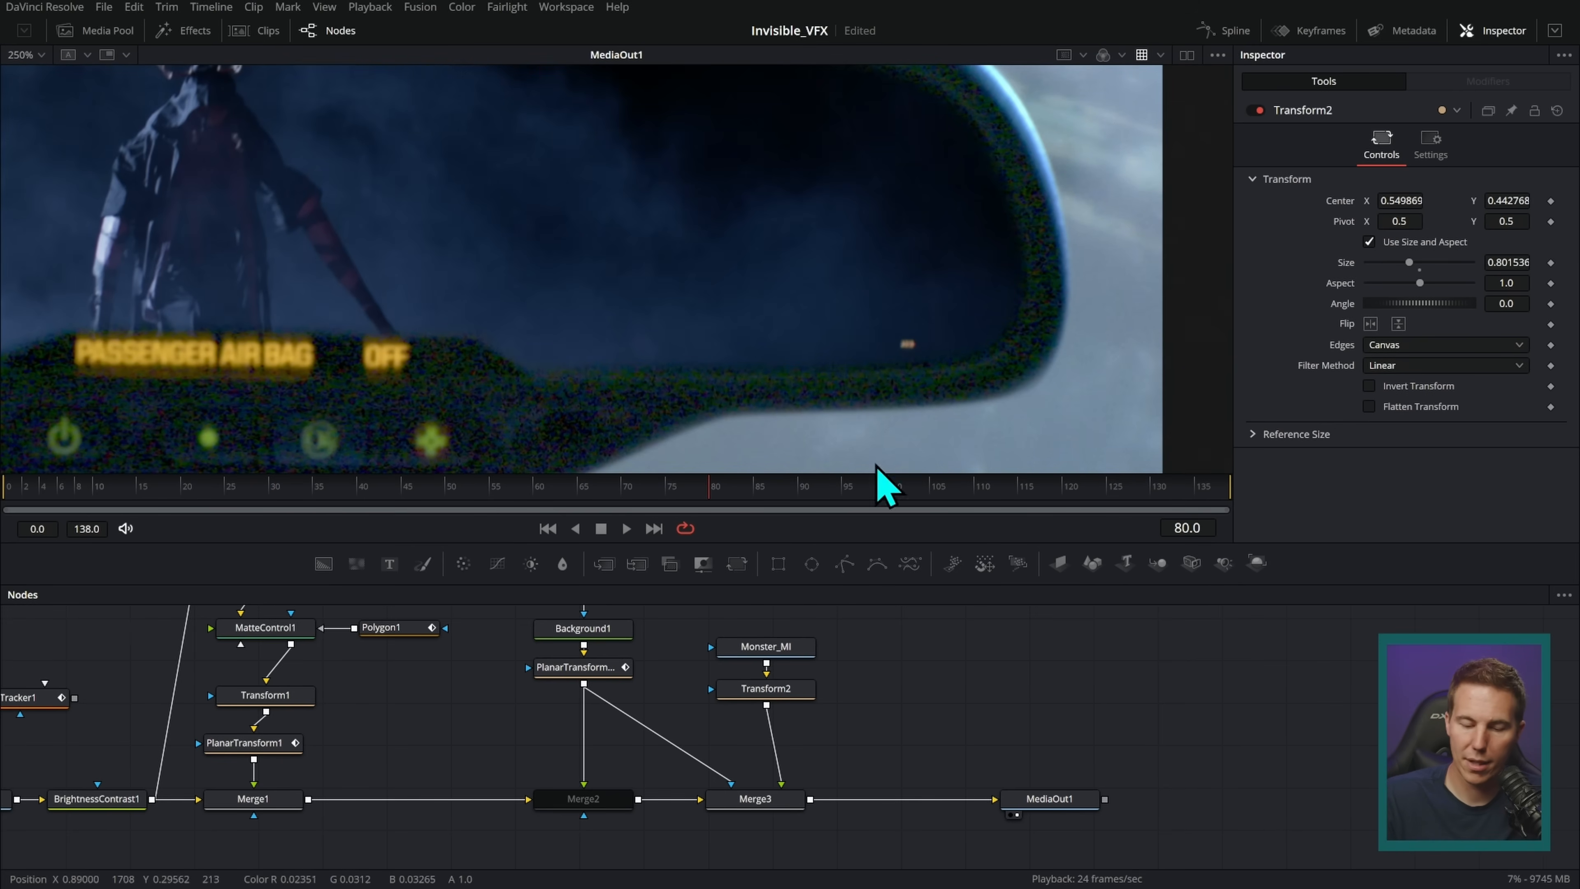
click(625, 795)
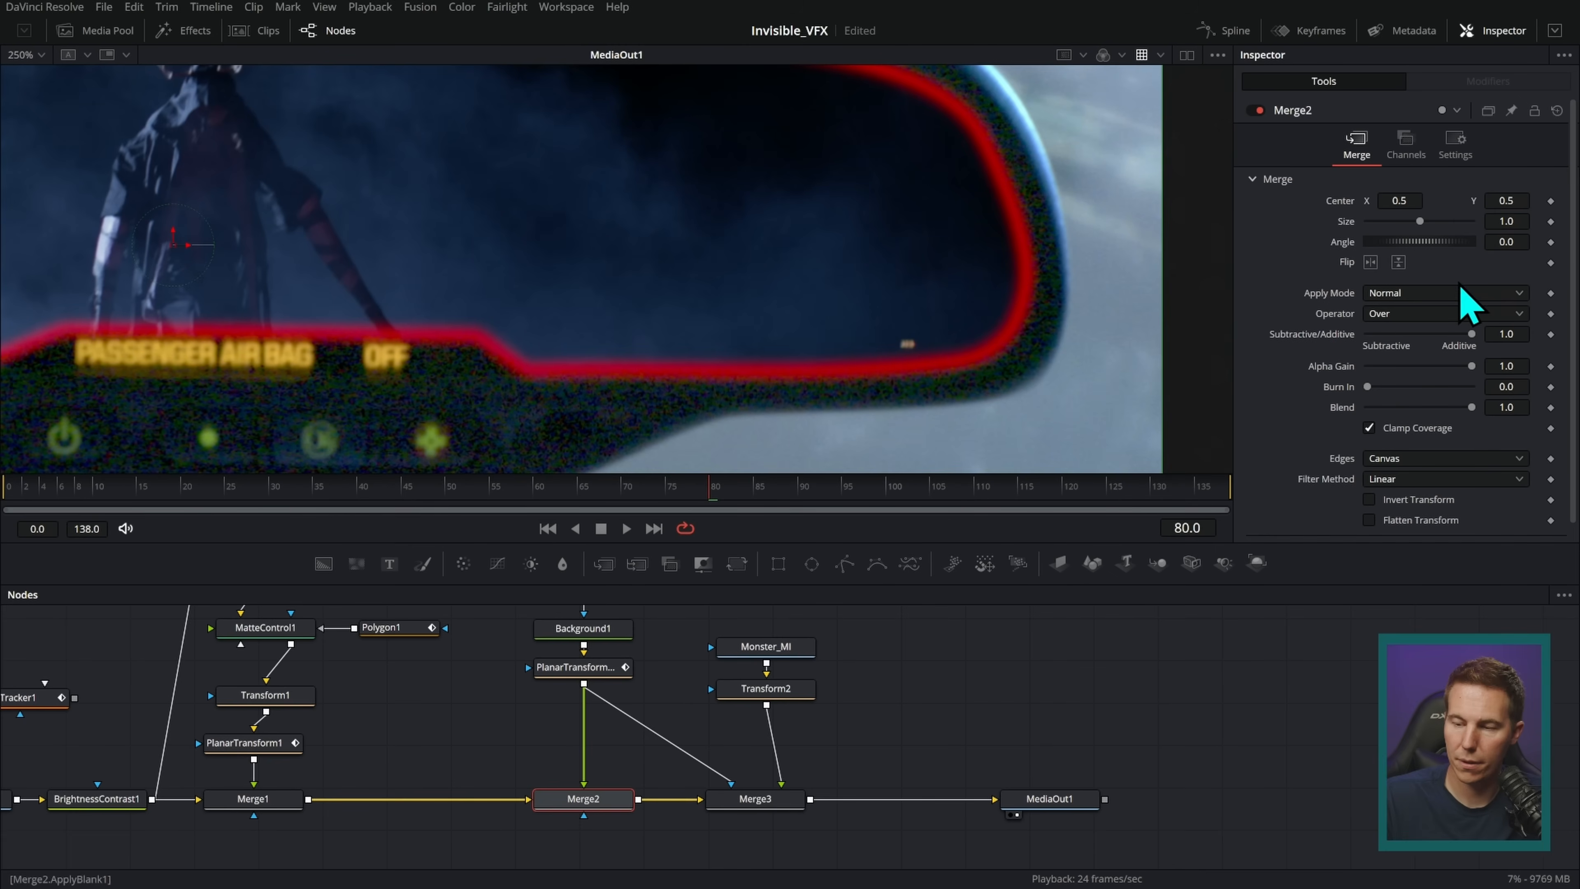
click(771, 797)
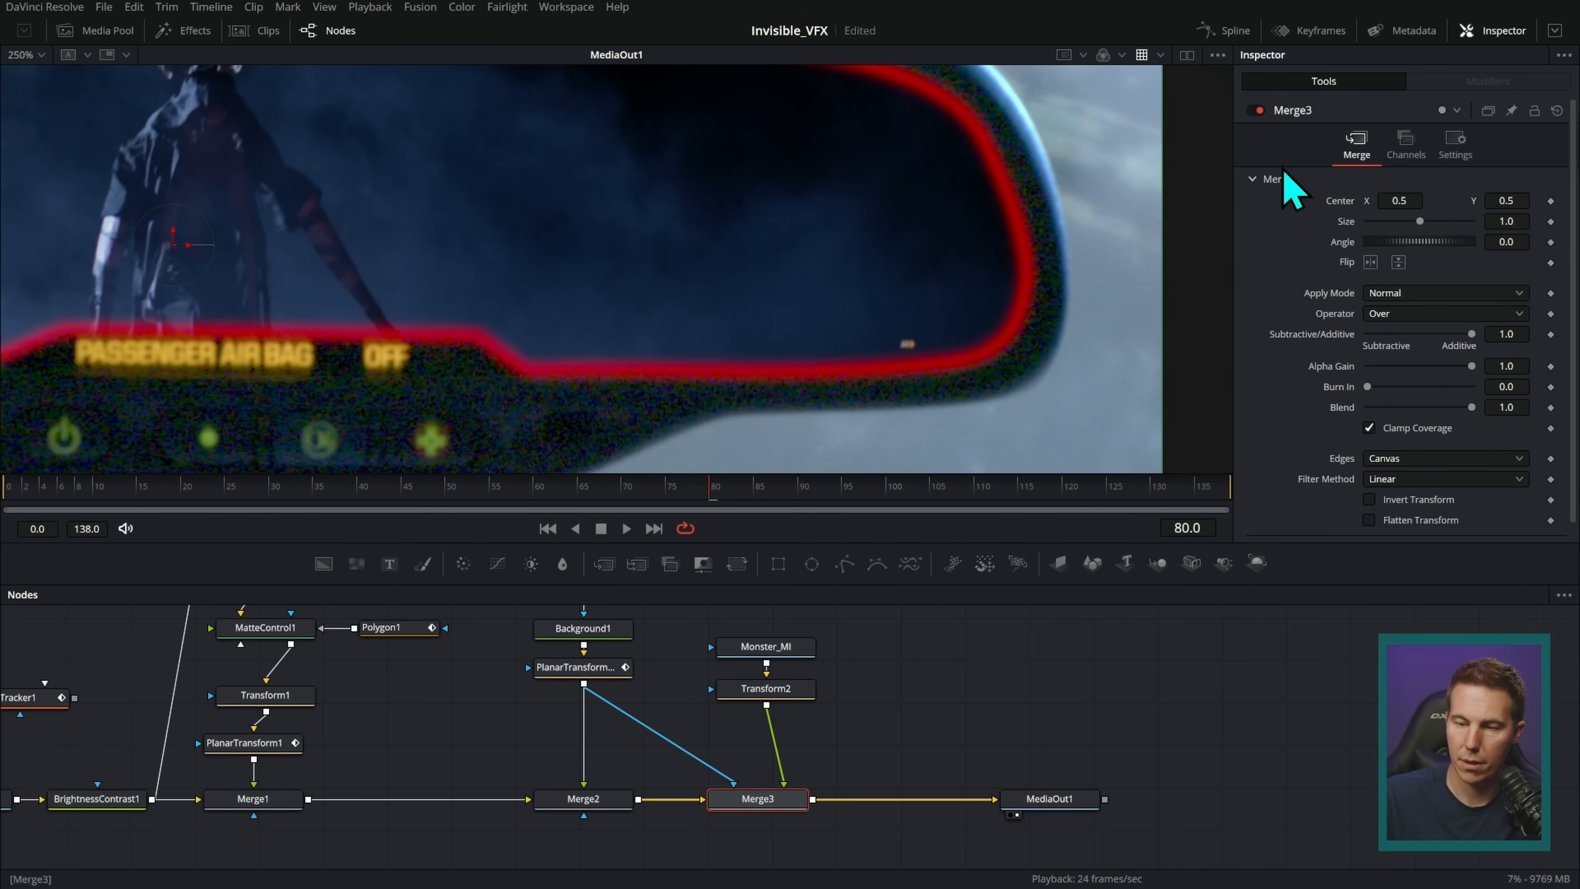
click(1259, 112)
scroll(665, 672, up, 3)
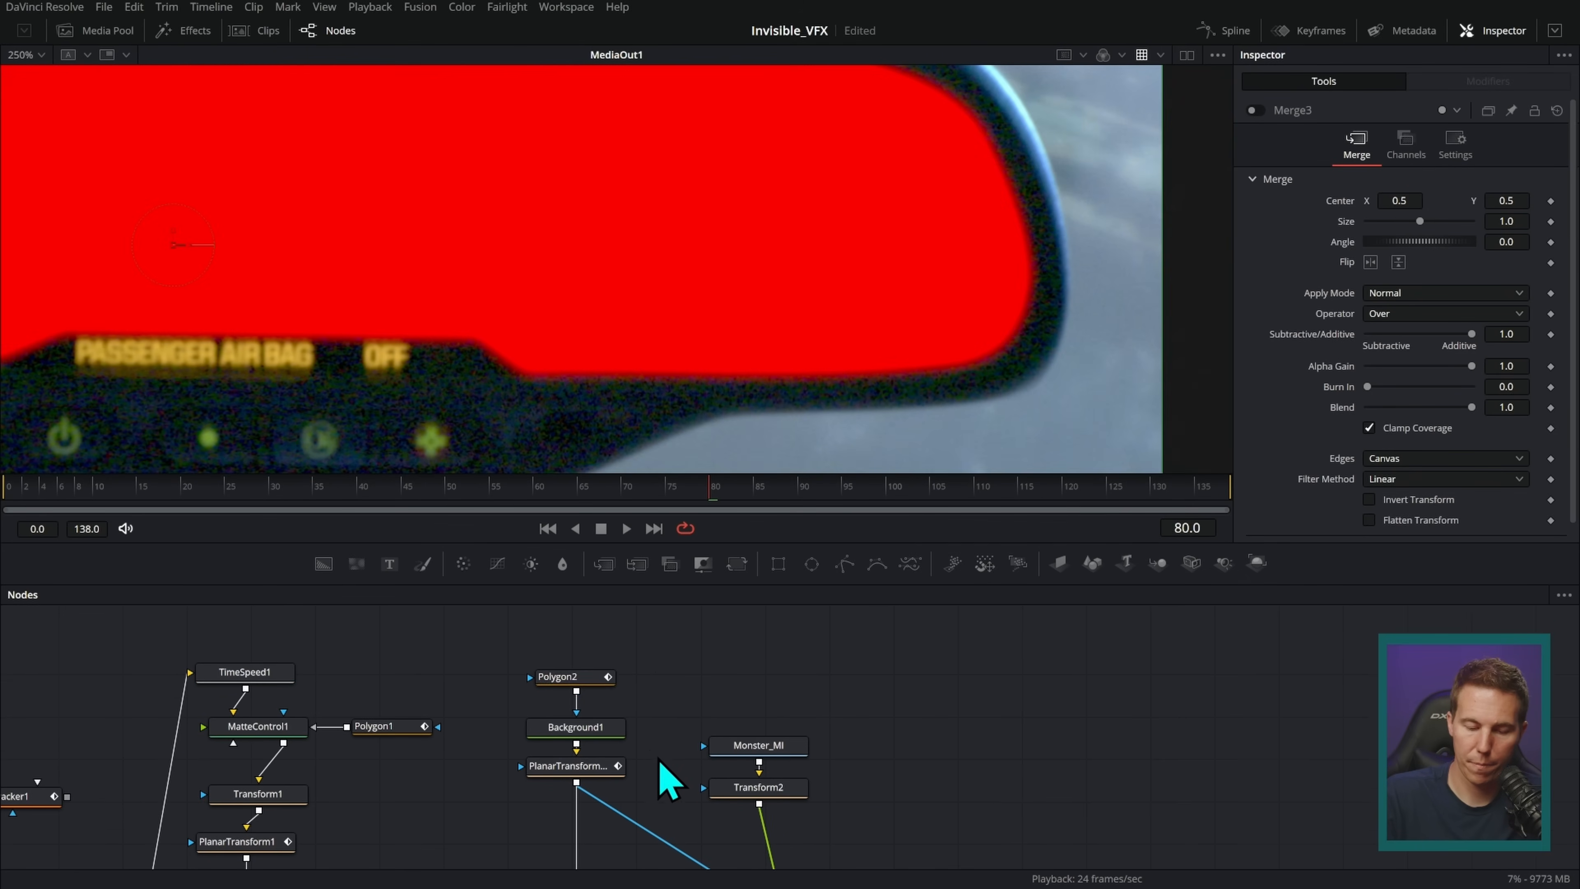
click(589, 681)
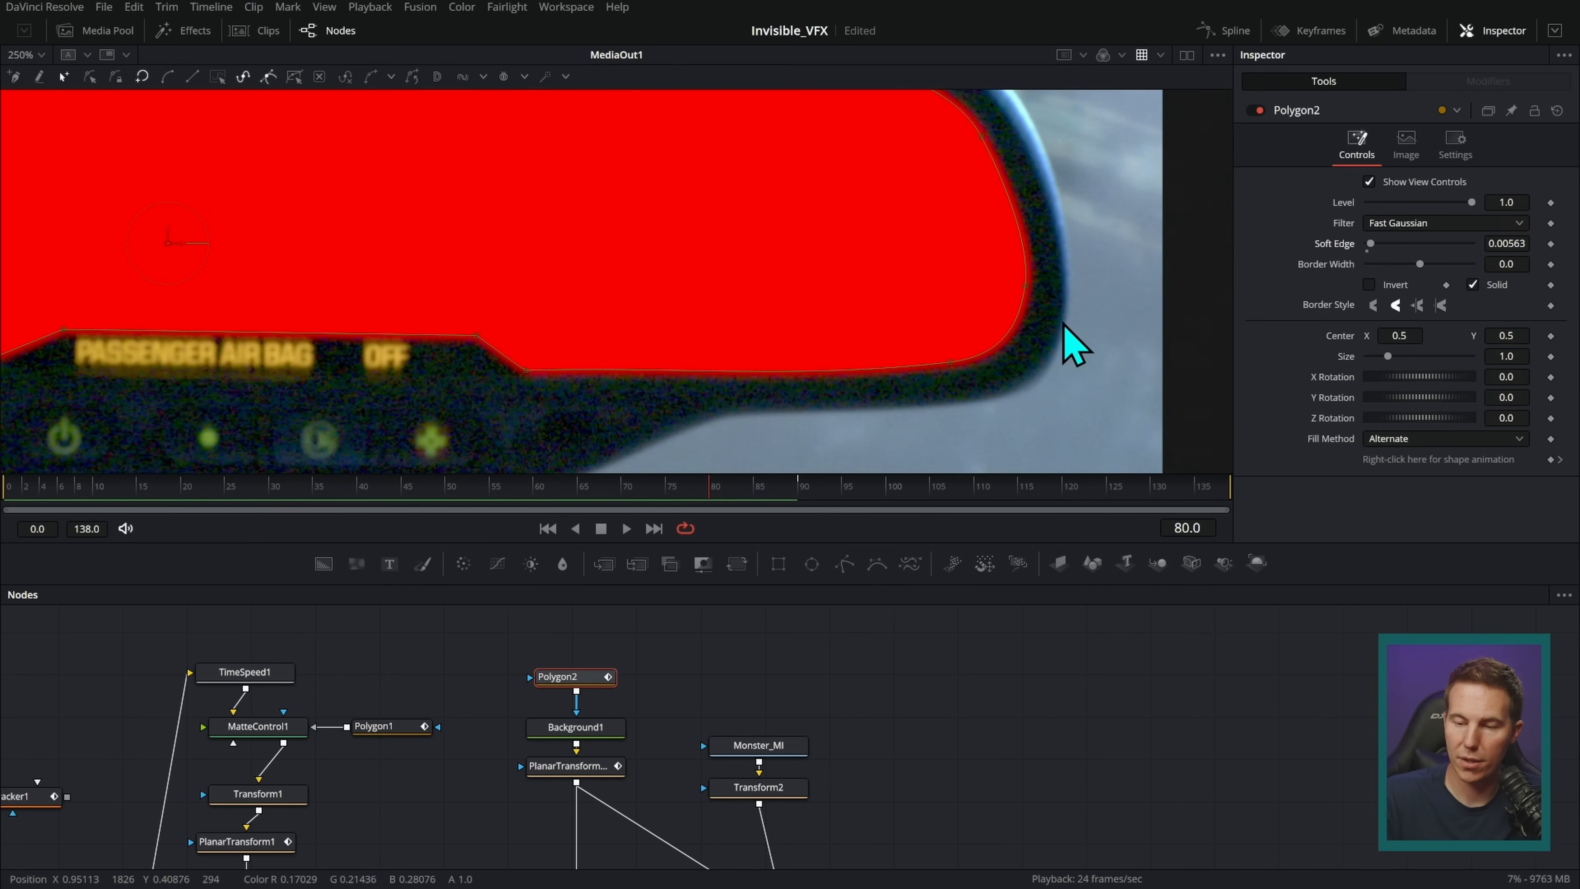
click(888, 644)
- Disable Merge2 and enable Merge3 so the creature shot replaces the red fill
scroll(771, 734, down, 3)
scroll(772, 734, left, 2)
click(653, 786)
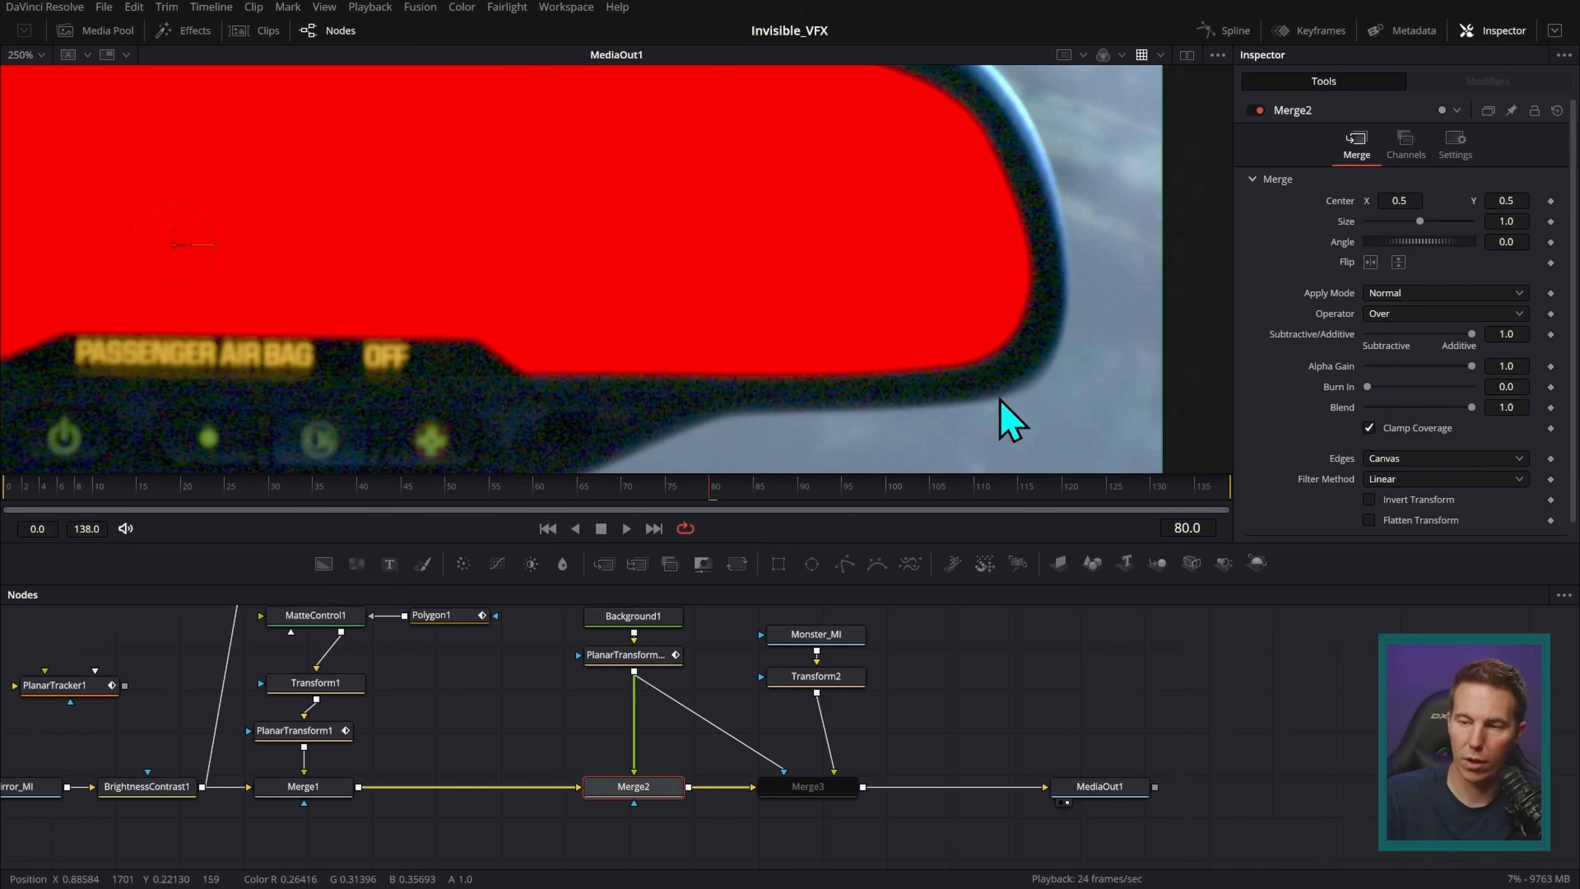
click(1258, 111)
click(846, 786)
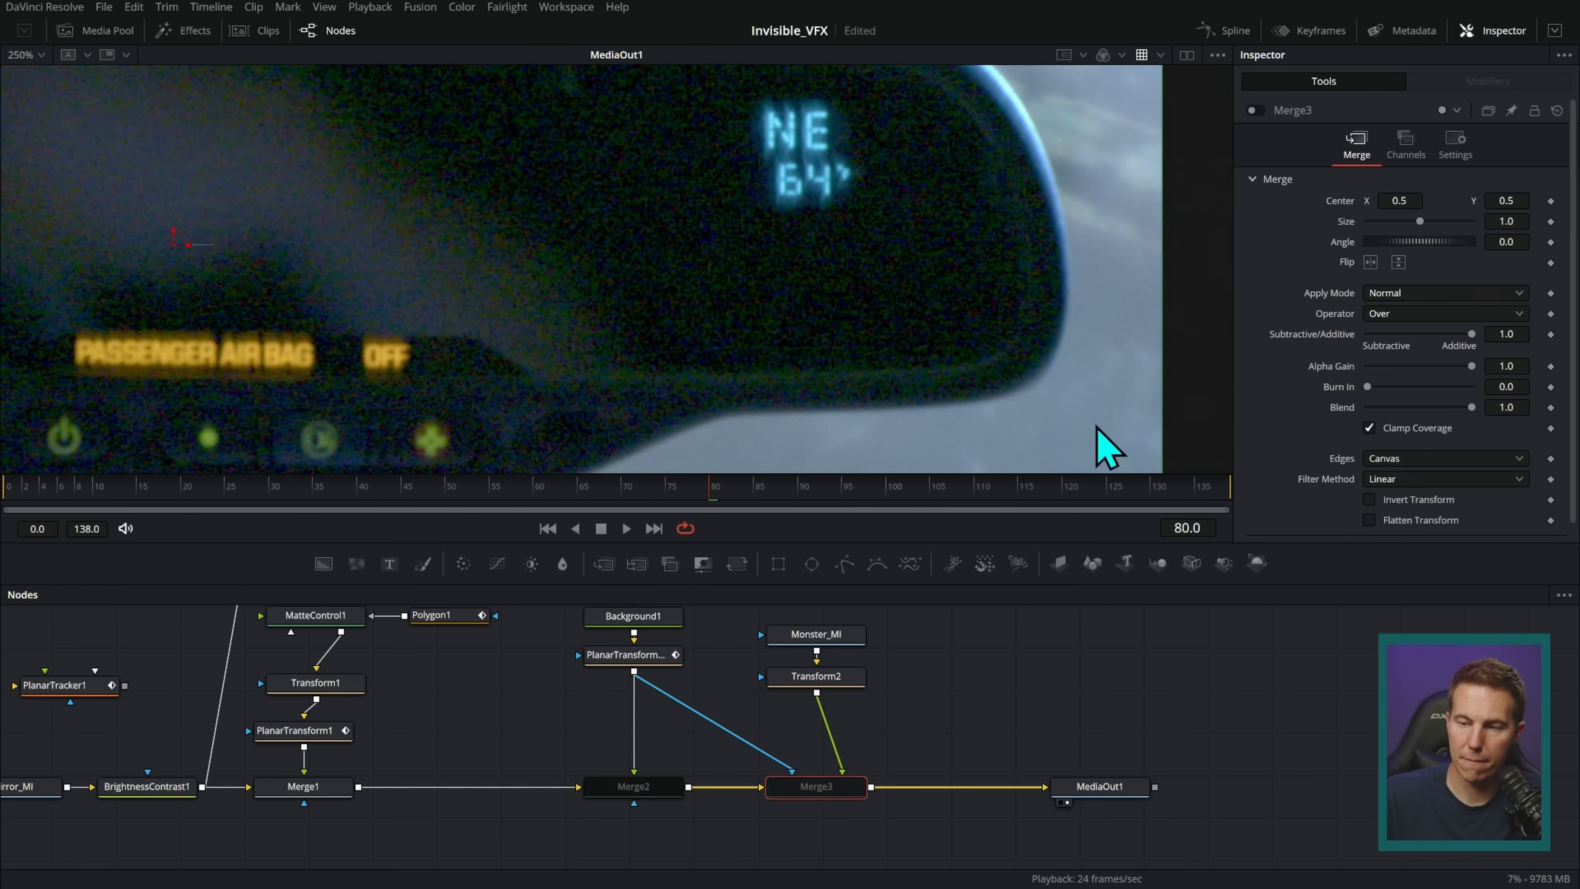
key(ctrl+p)
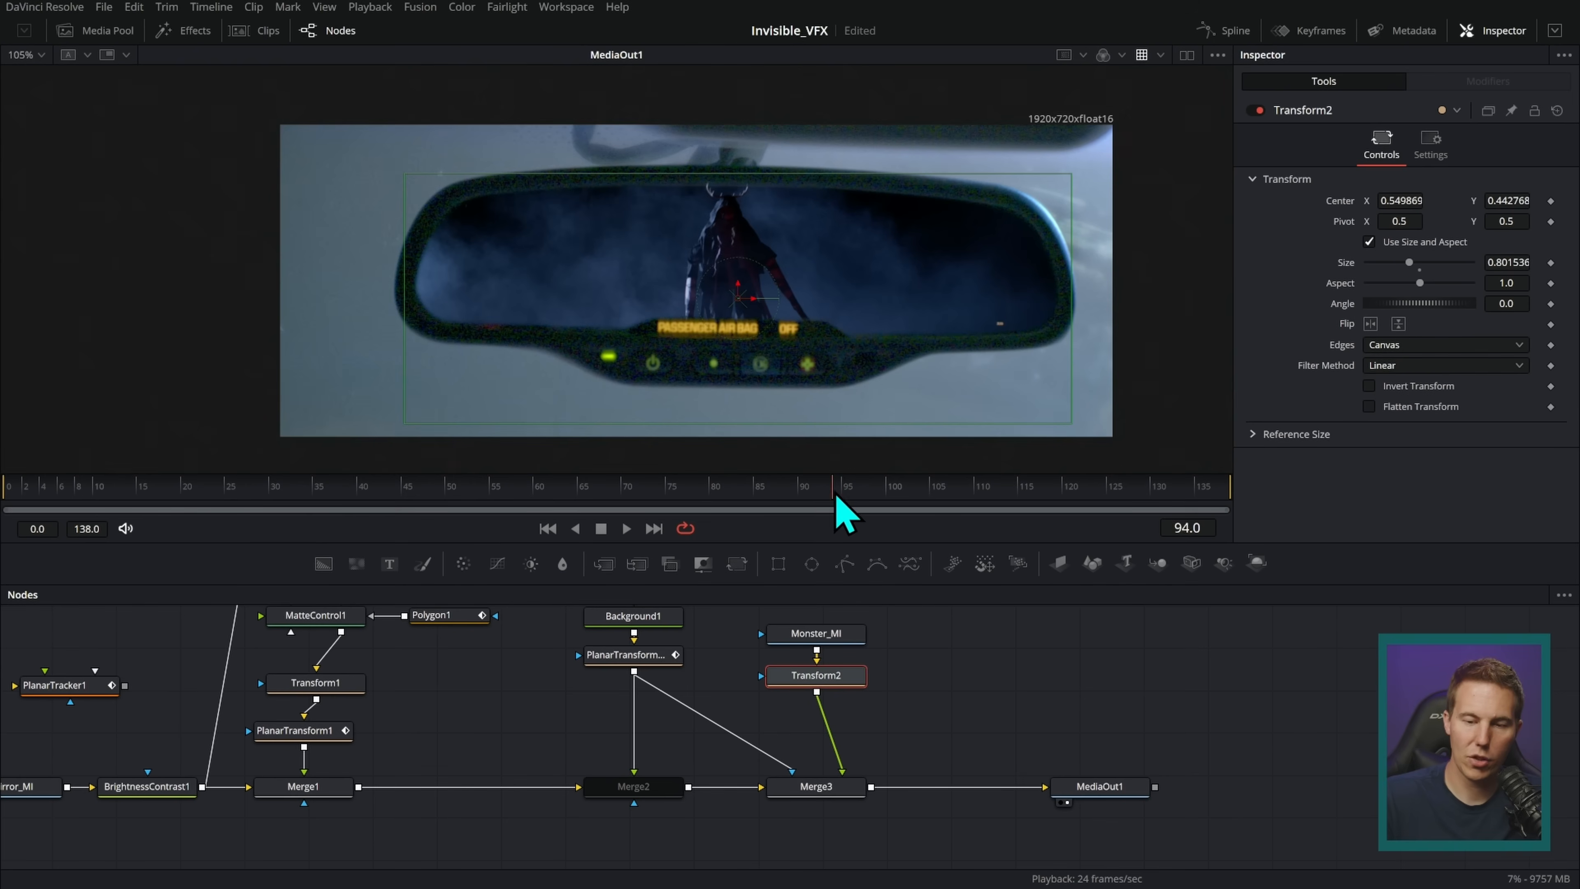
- Insert a copy of PlanarTransform1 between Transform2 and Merge3 to apply the mirror's tracking to the creature shot
drag(837, 497, 921, 495)
click(339, 734)
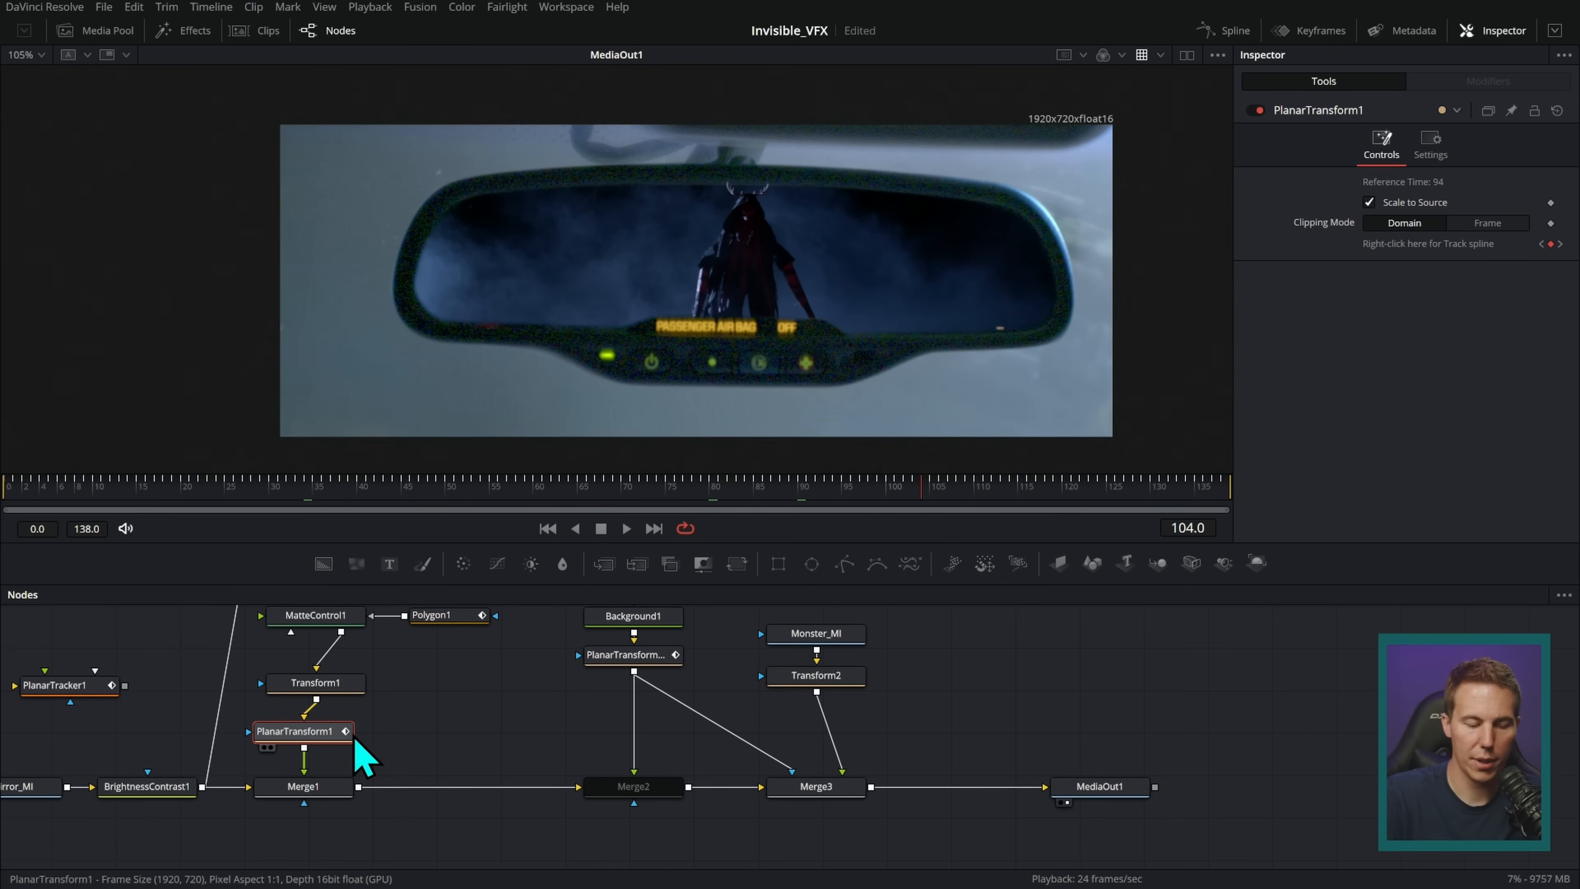
key(ctrl+v)
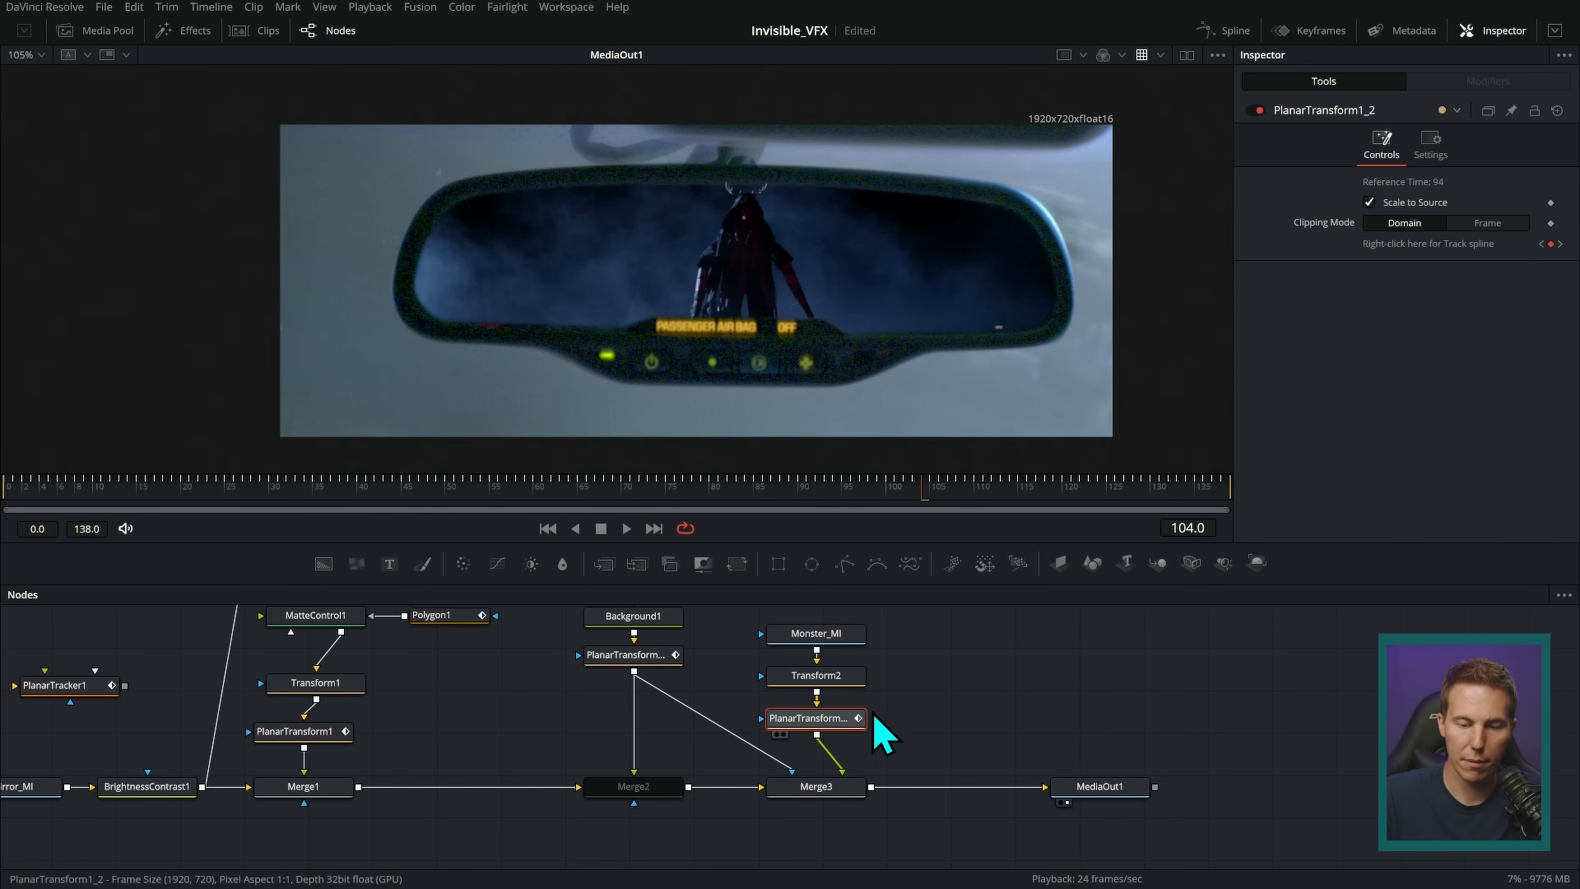
click(845, 674)
- Play back the tracked composite and examine the creature's motion inside the mirror up close
key(space)
click(945, 681)
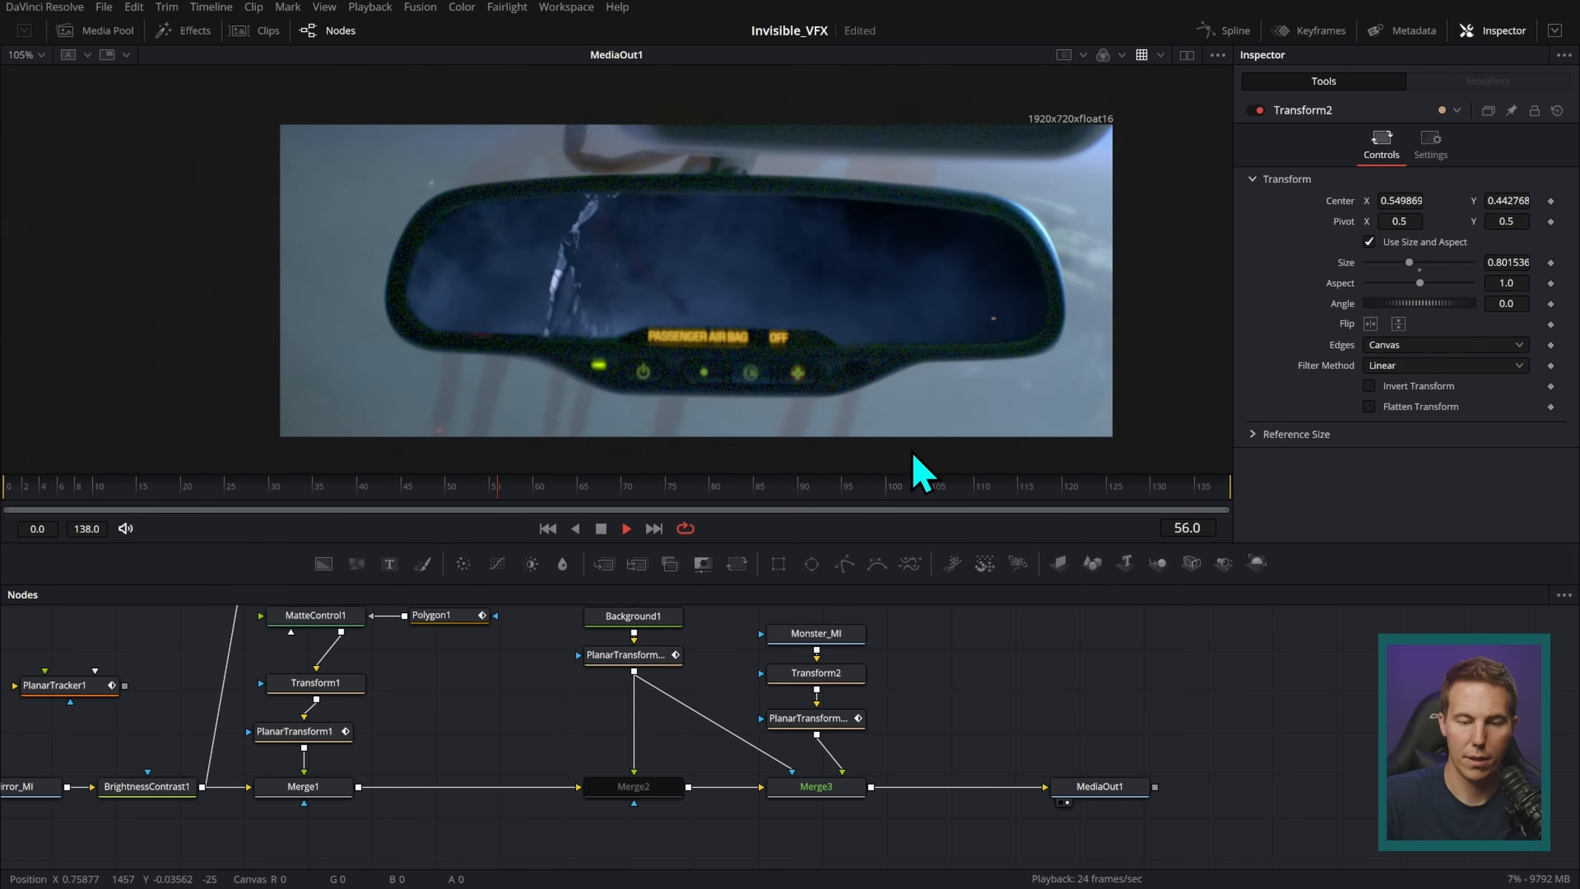
scroll(838, 276, up, 3)
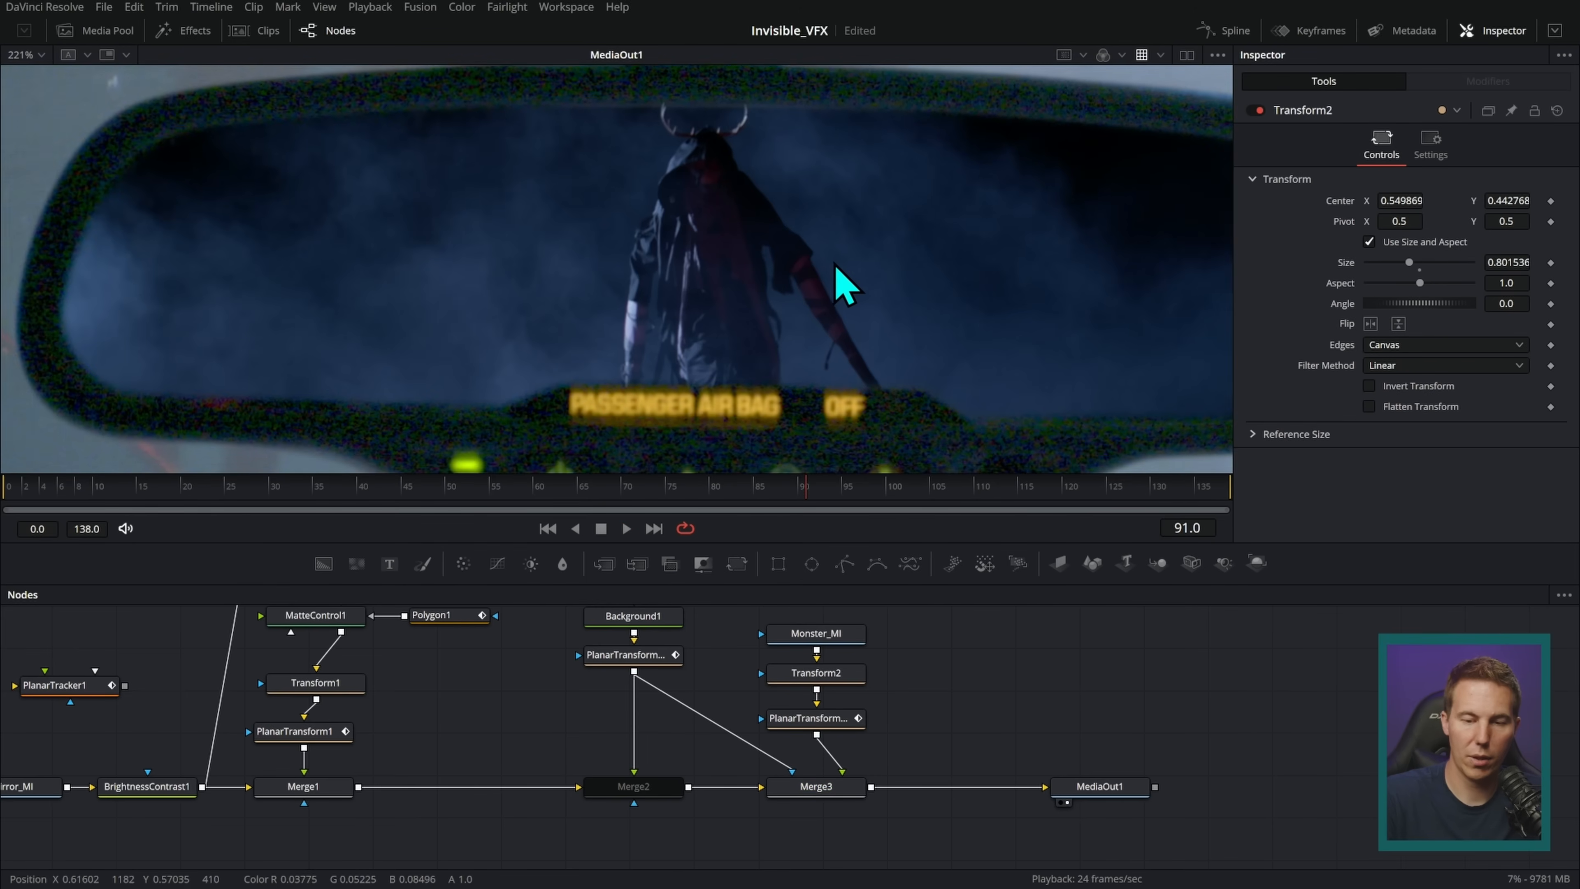
key(space)
scroll(778, 274, down, 2)
- Go to frame 70, display Monster_MI in the viewer, and play the original creature clip
drag(806, 489, 620, 516)
scroll(888, 702, up, 3)
drag(834, 687, 882, 423)
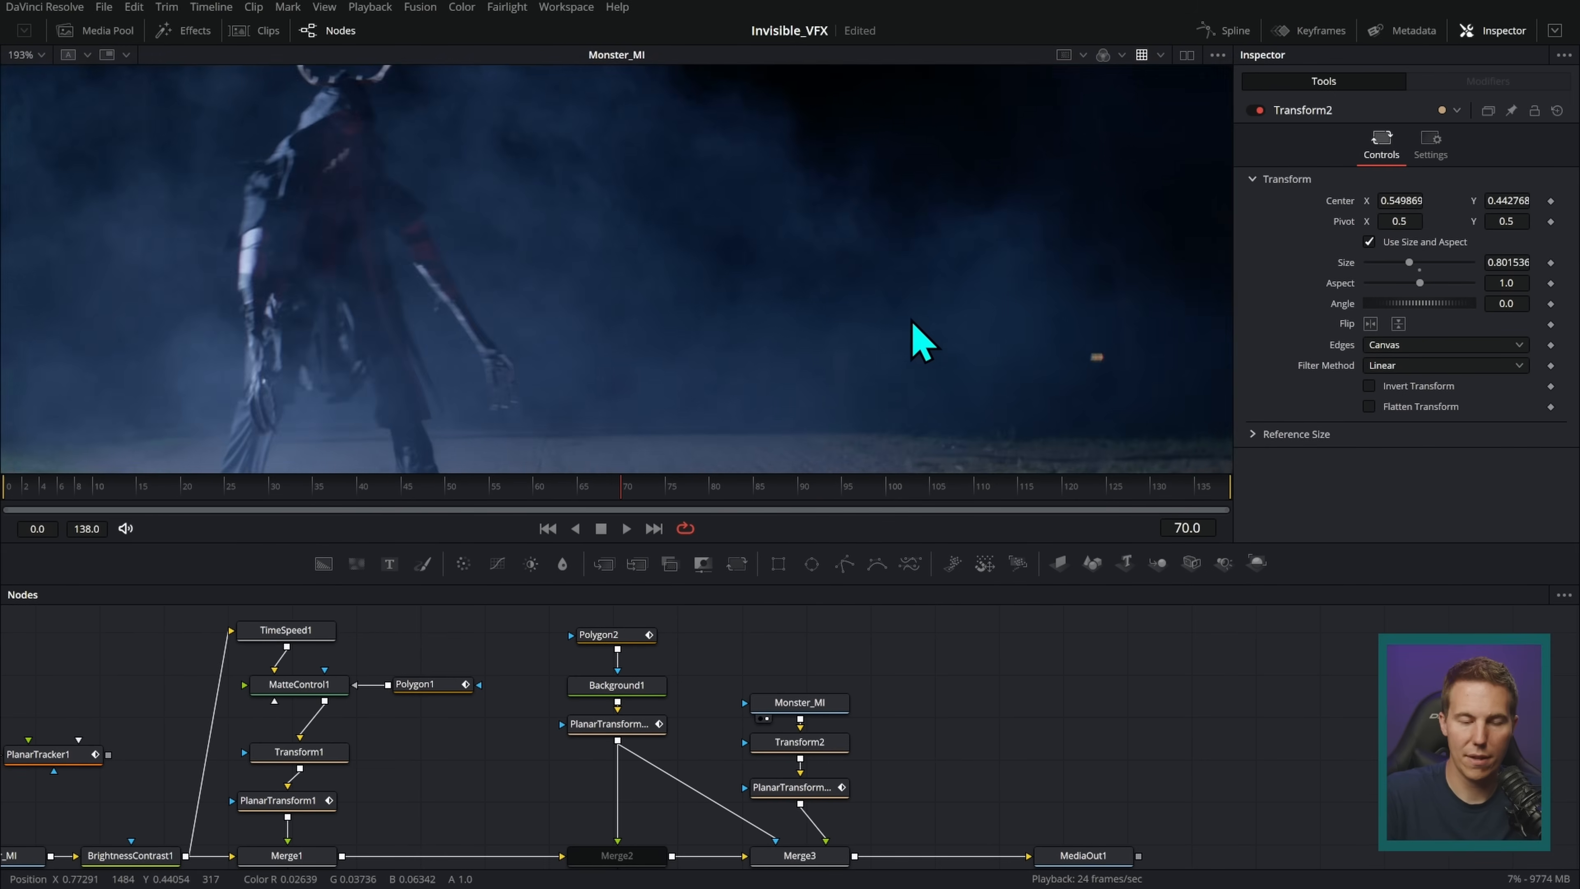
scroll(909, 354, up, 1)
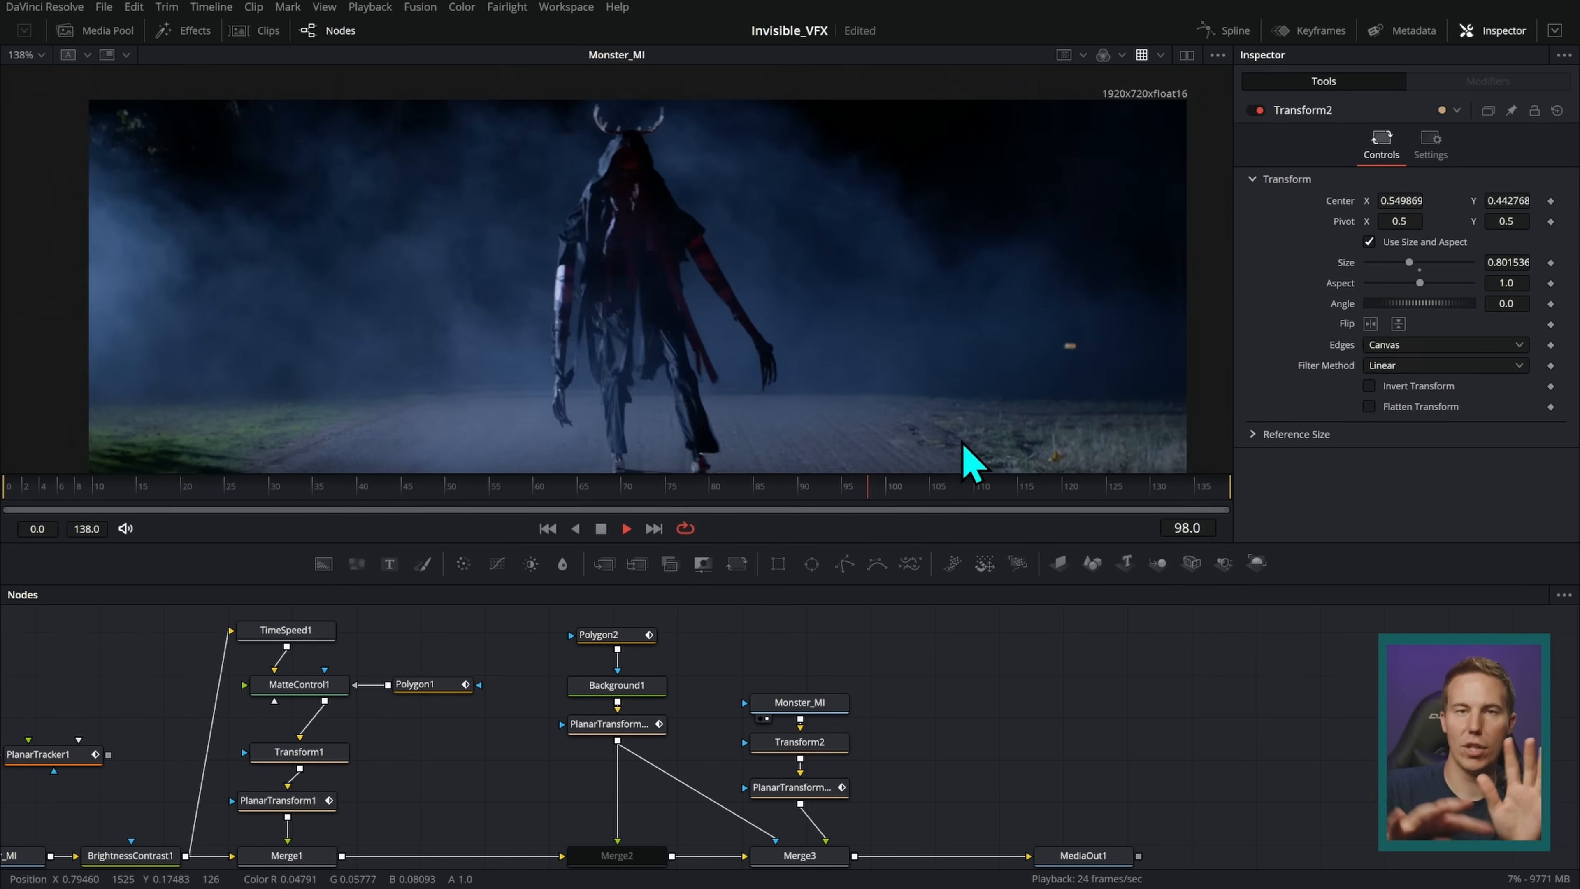
- Replay the original Monster_MI clip and examine its camera shake
key(space)
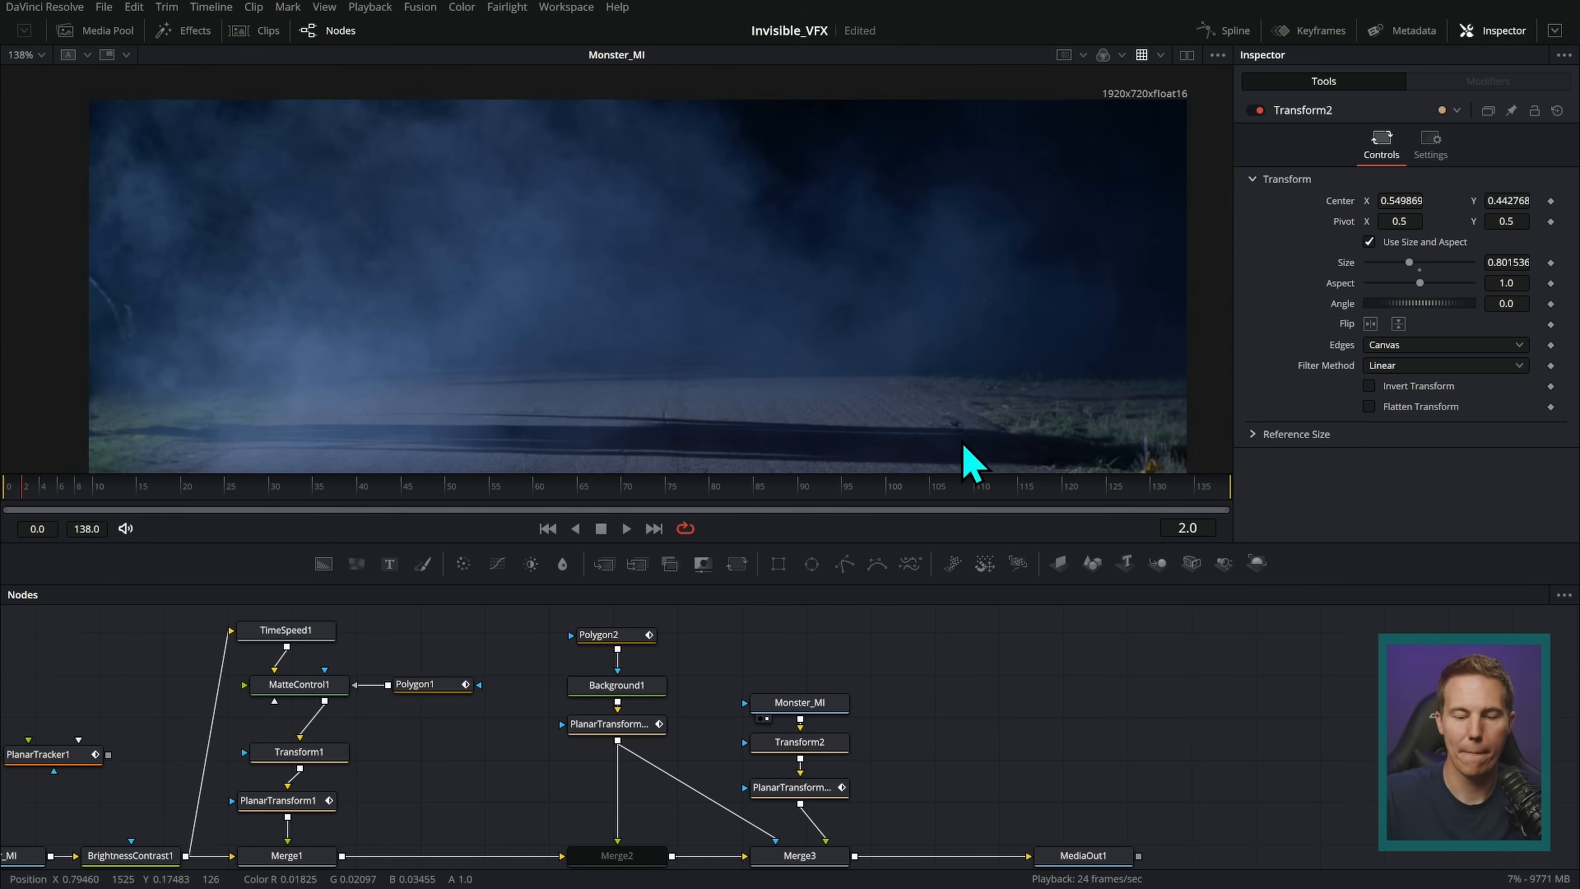
drag(862, 687, 832, 861)
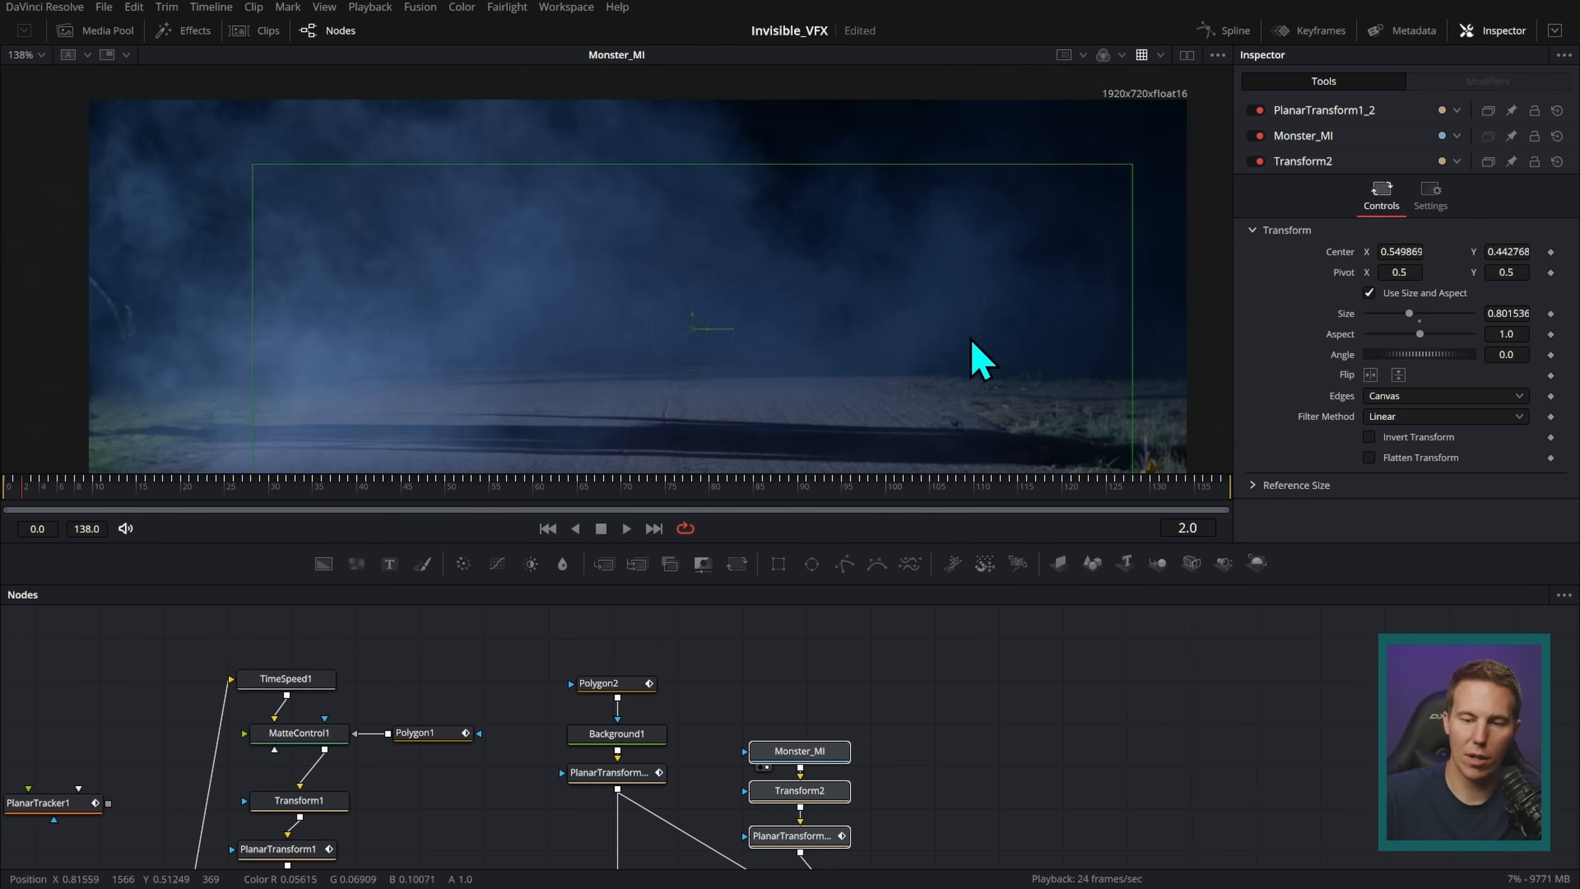
scroll(933, 769, down, 4)
key(1)
key(space)
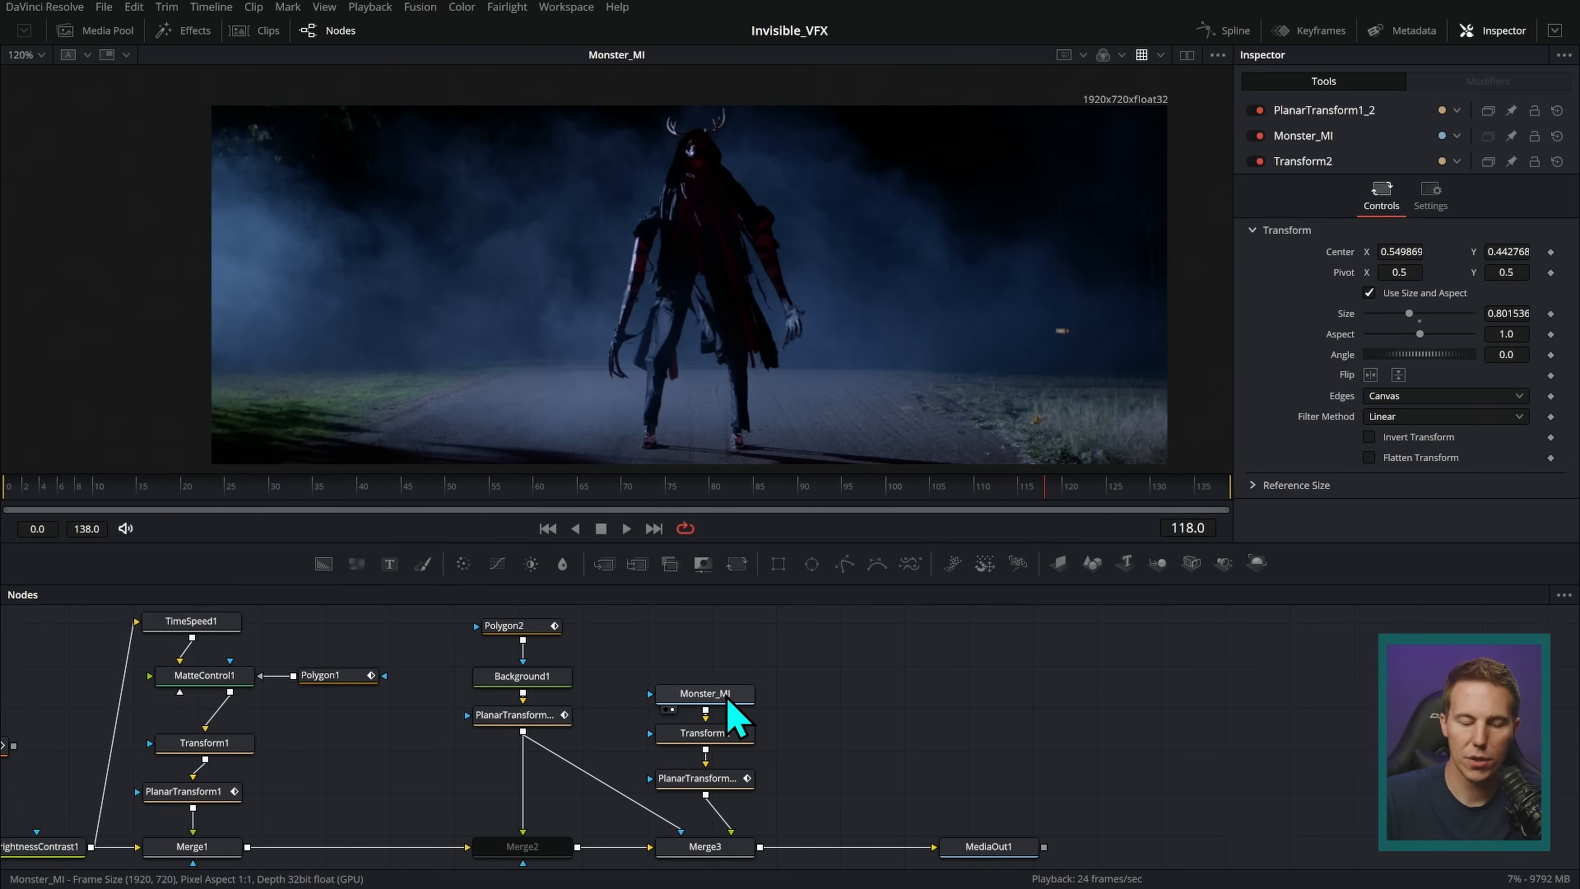
- Move Monster_MI up to make room and insert a Planar Tracker node between it and Transform2
drag(728, 695, 731, 633)
key(shift+space)
text(xf)
key(BackSpace)
key(BackSpace)
text(plan)
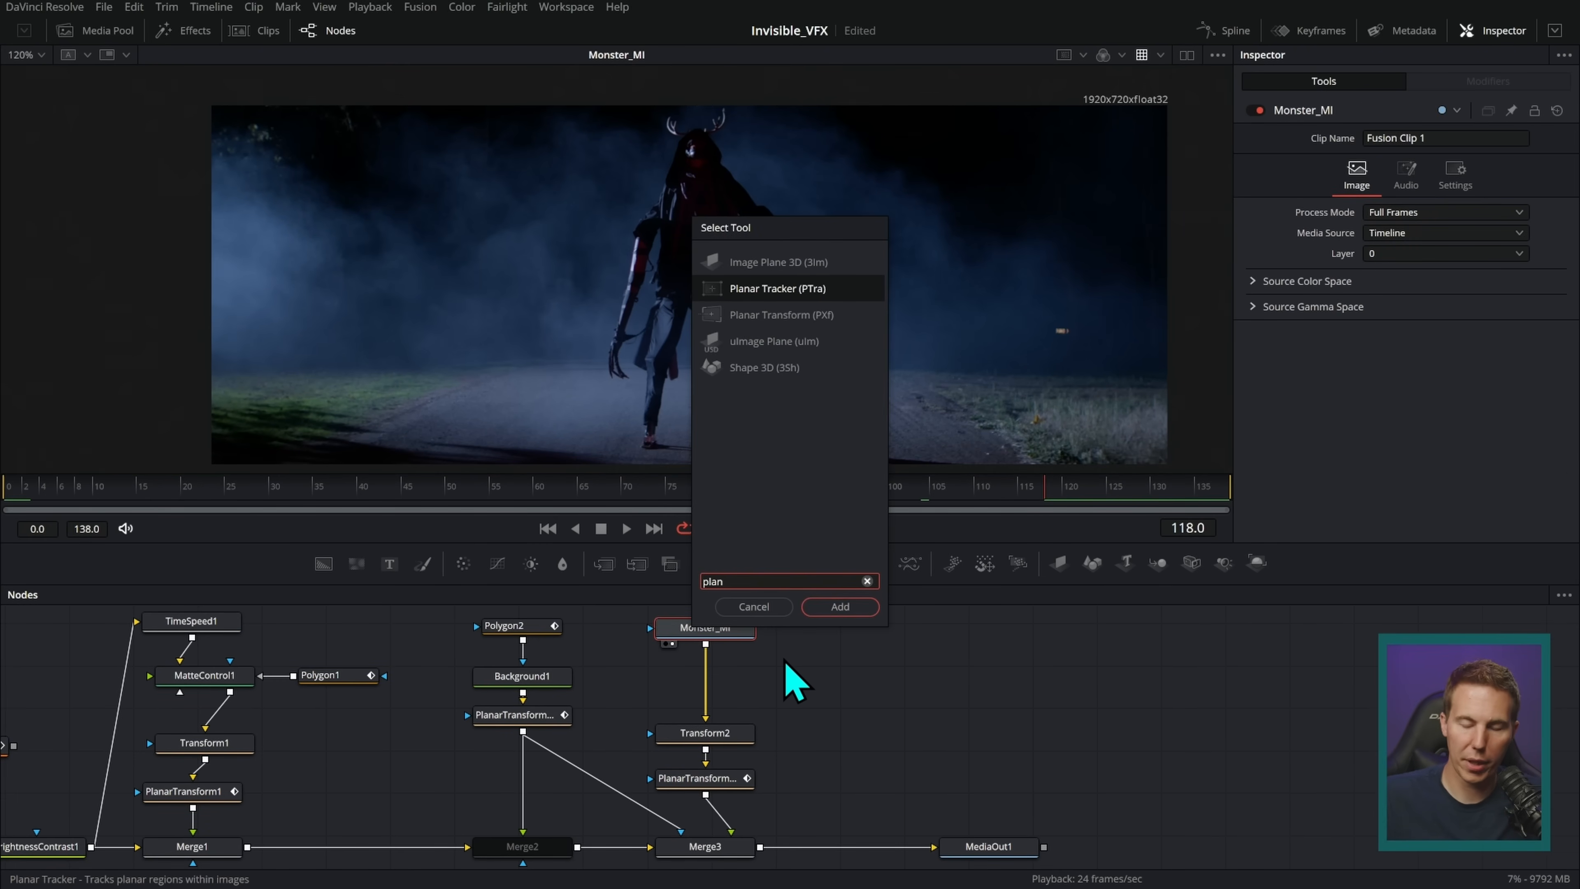
key(Return)
scroll(962, 359, down, 2)
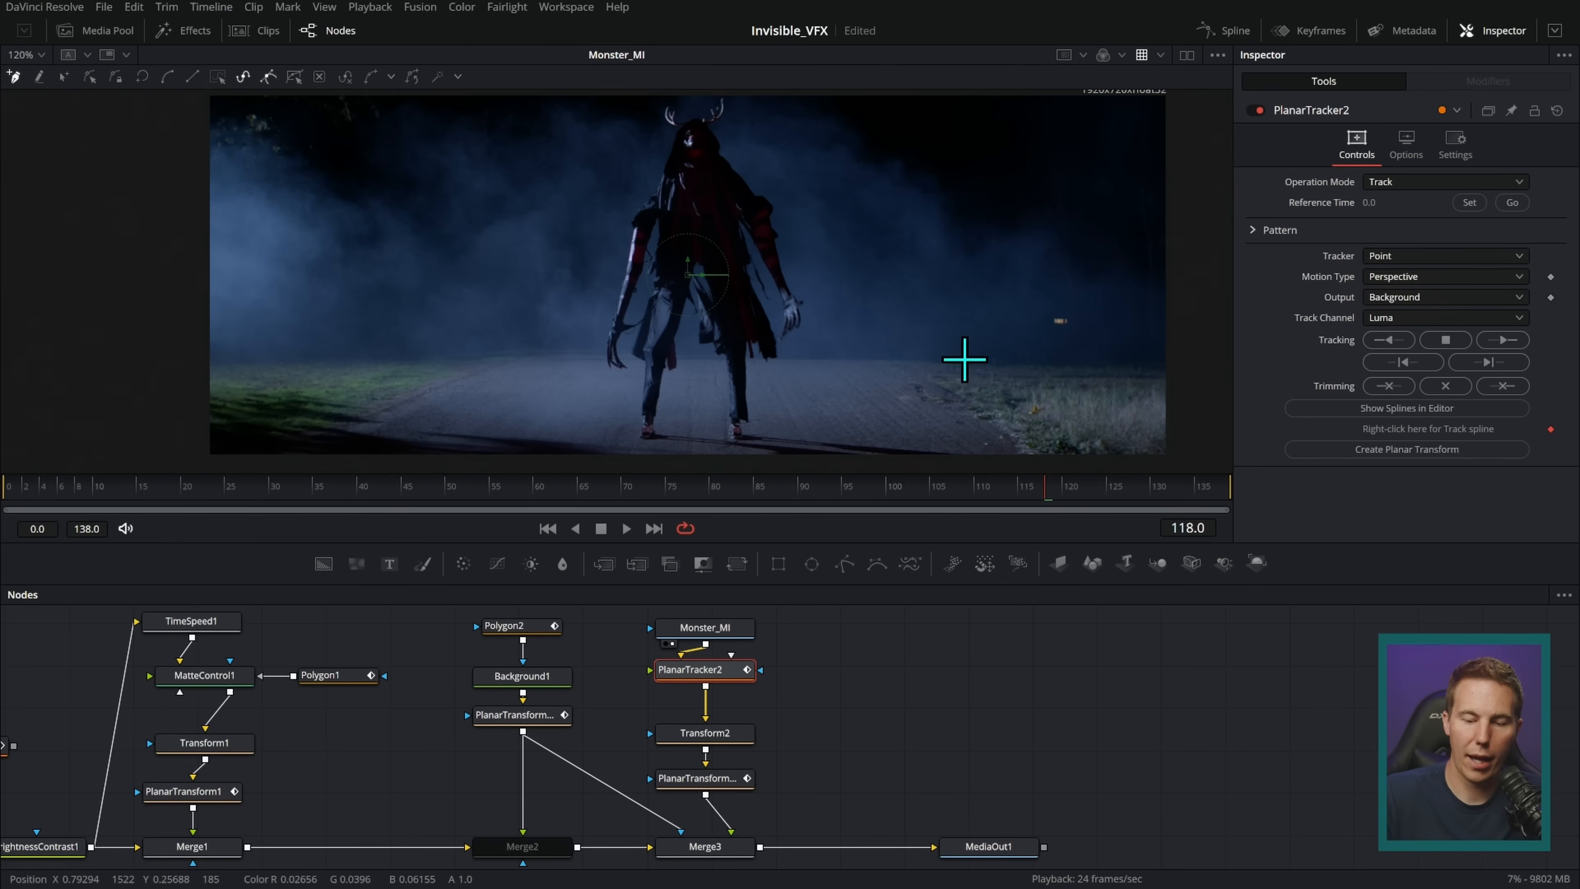
- At frame 94, draw a closed tracking shape around the road foreground and grassy sides, leaving out most of the creature
mouse_move(28, 501)
mouse_down()
mouse_move(1168, 496)
mouse_move(1174, 515)
mouse_move(177, 493)
mouse_move(77, 505)
mouse_move(833, 492)
mouse_up()
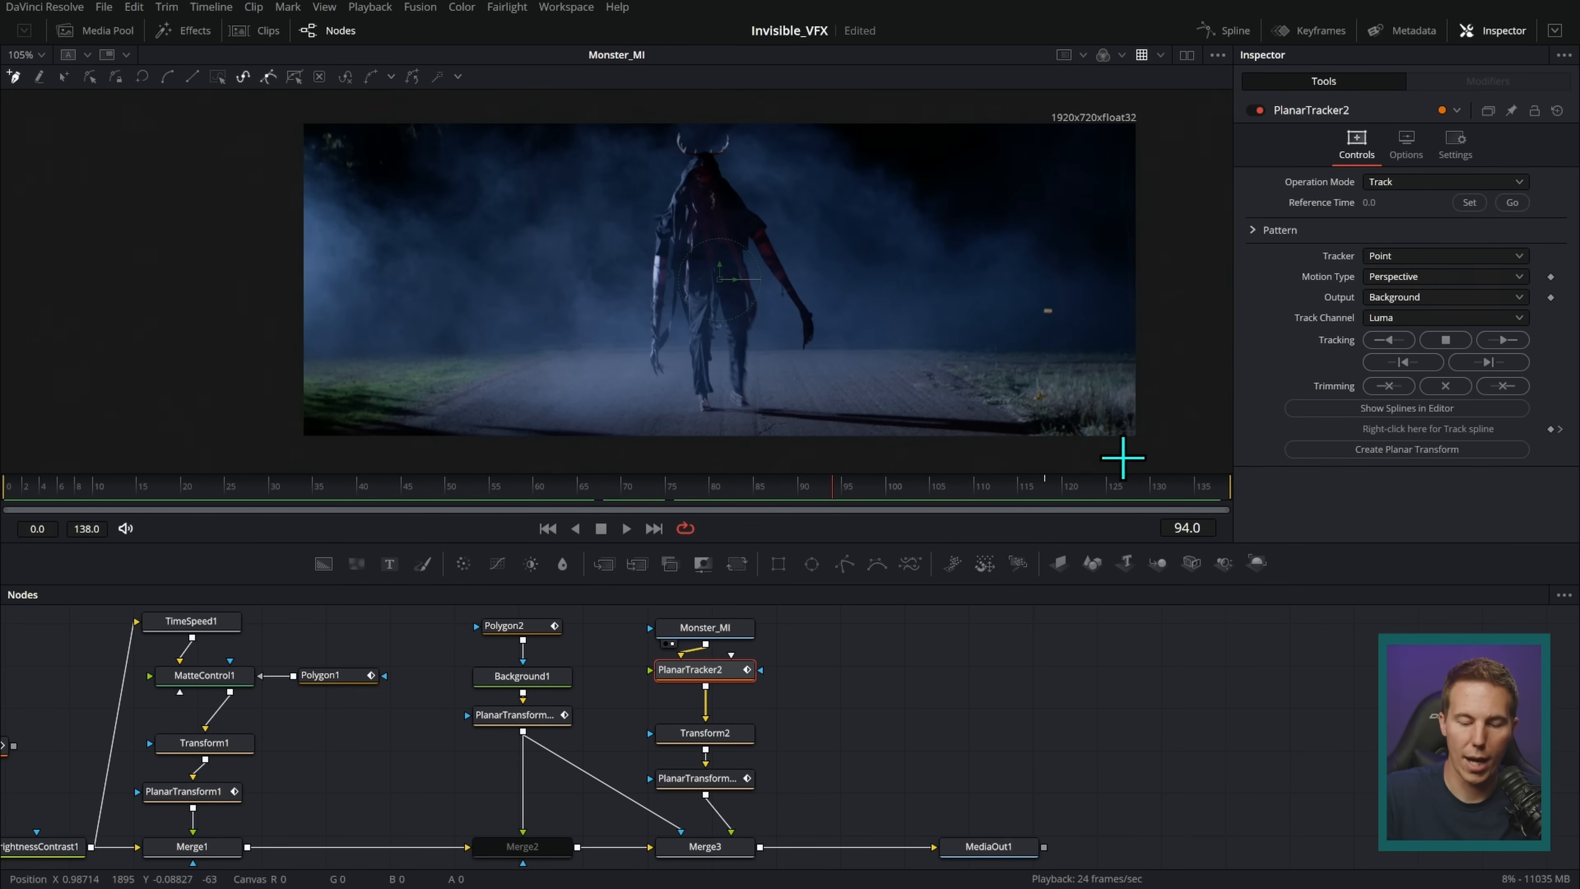
click(706, 669)
click(373, 343)
click(393, 359)
click(413, 376)
scroll(560, 361, down, 2)
click(516, 367)
click(748, 372)
click(899, 325)
click(968, 274)
click(1061, 189)
click(1174, 244)
click(1149, 405)
click(552, 436)
click(259, 414)
click(256, 292)
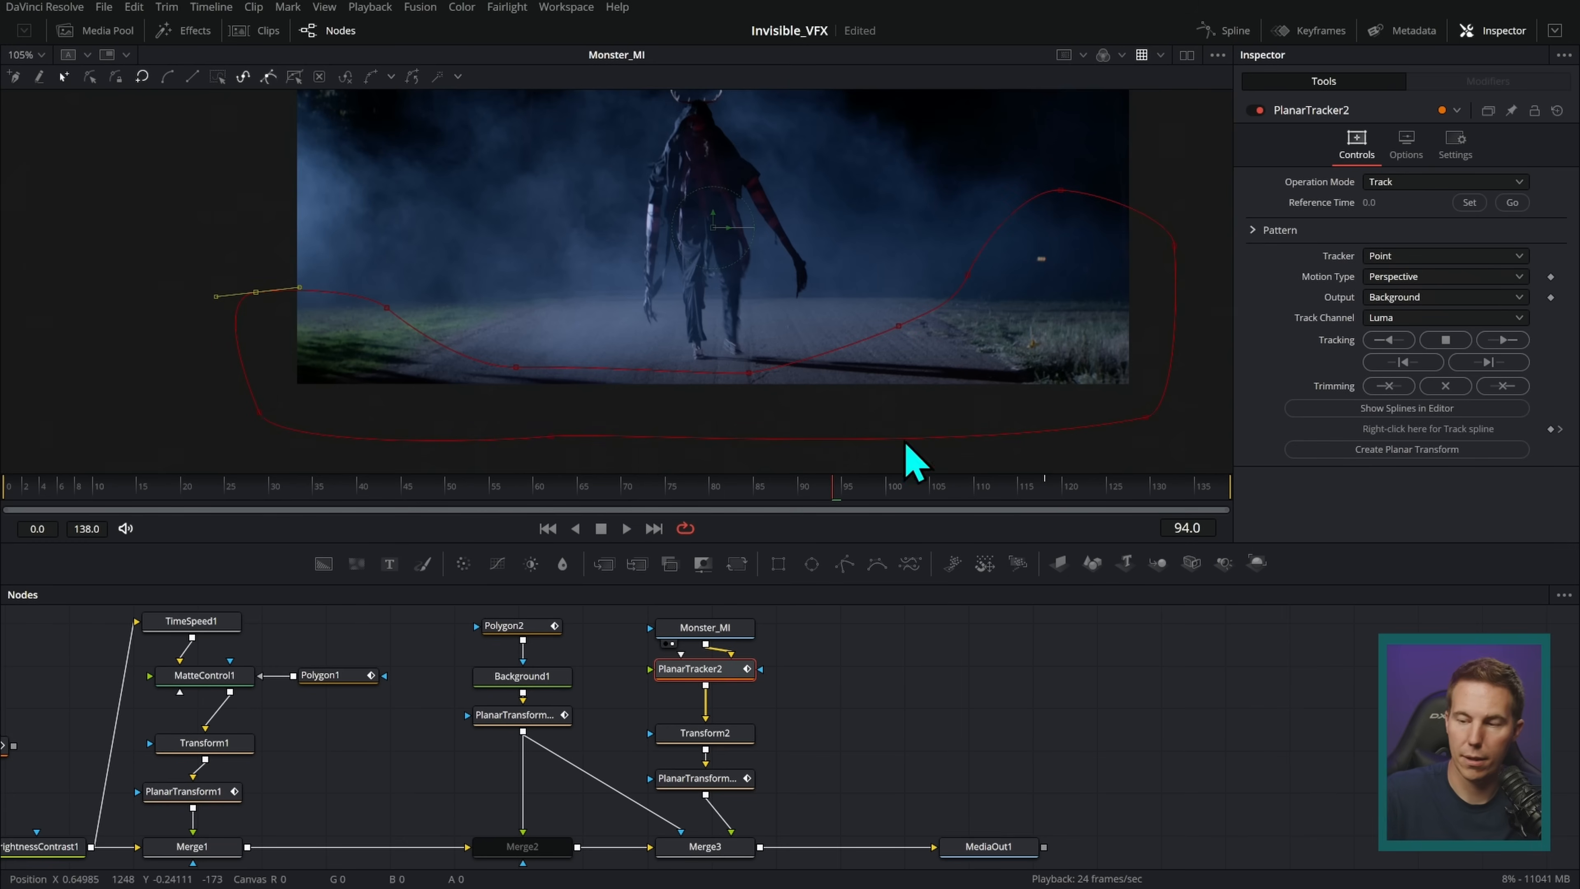
- Set the tracker's reference time to frame 94 and its motion type to Translation, Rotation
click(1469, 202)
click(1430, 276)
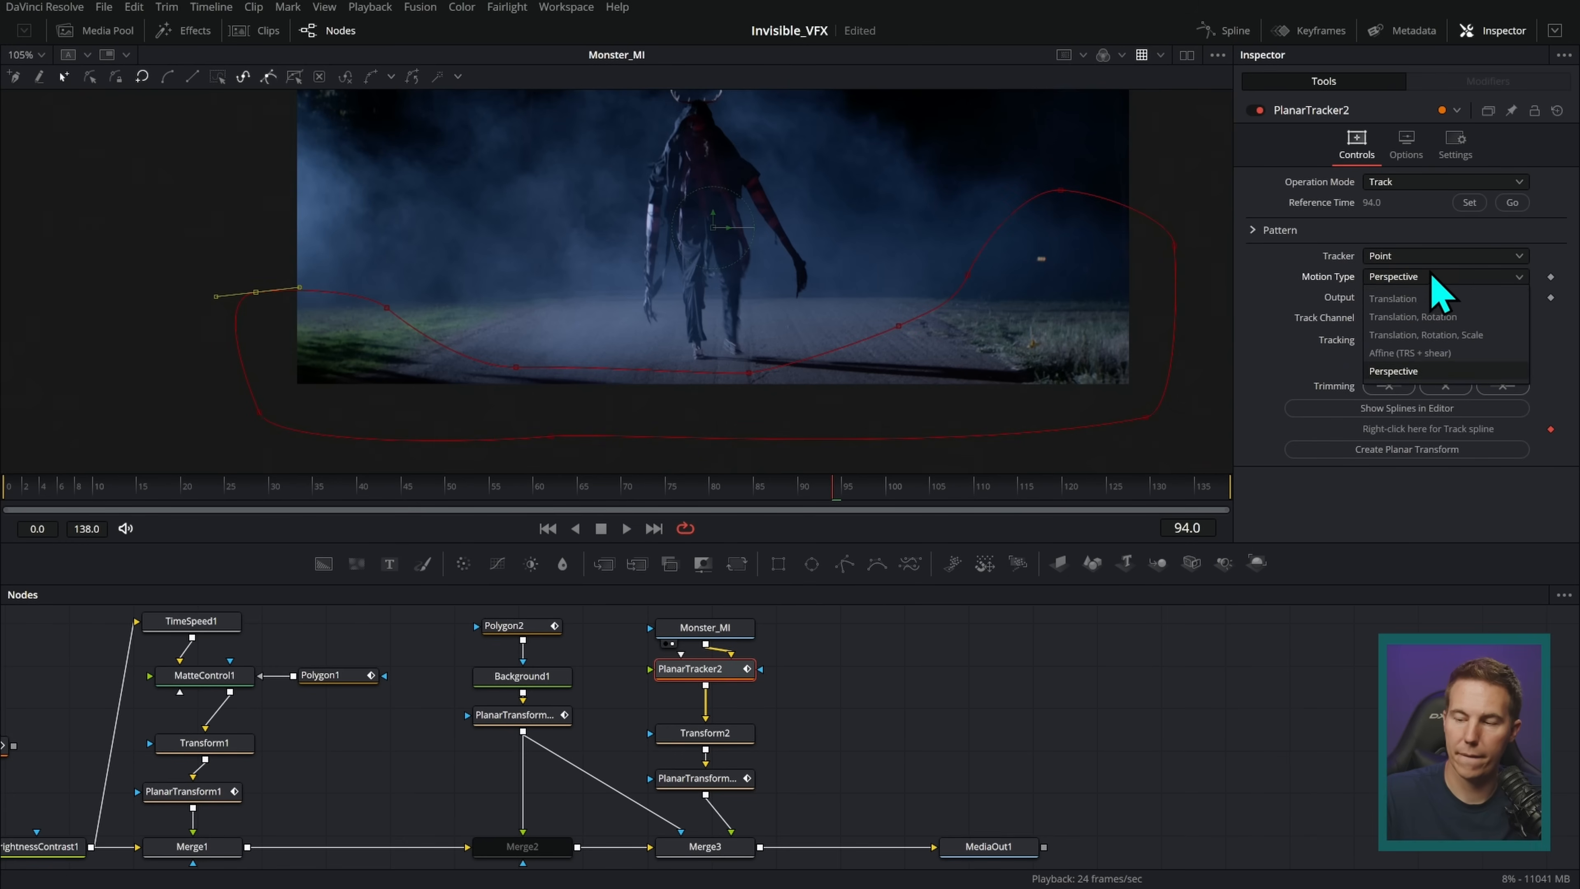
click(1449, 317)
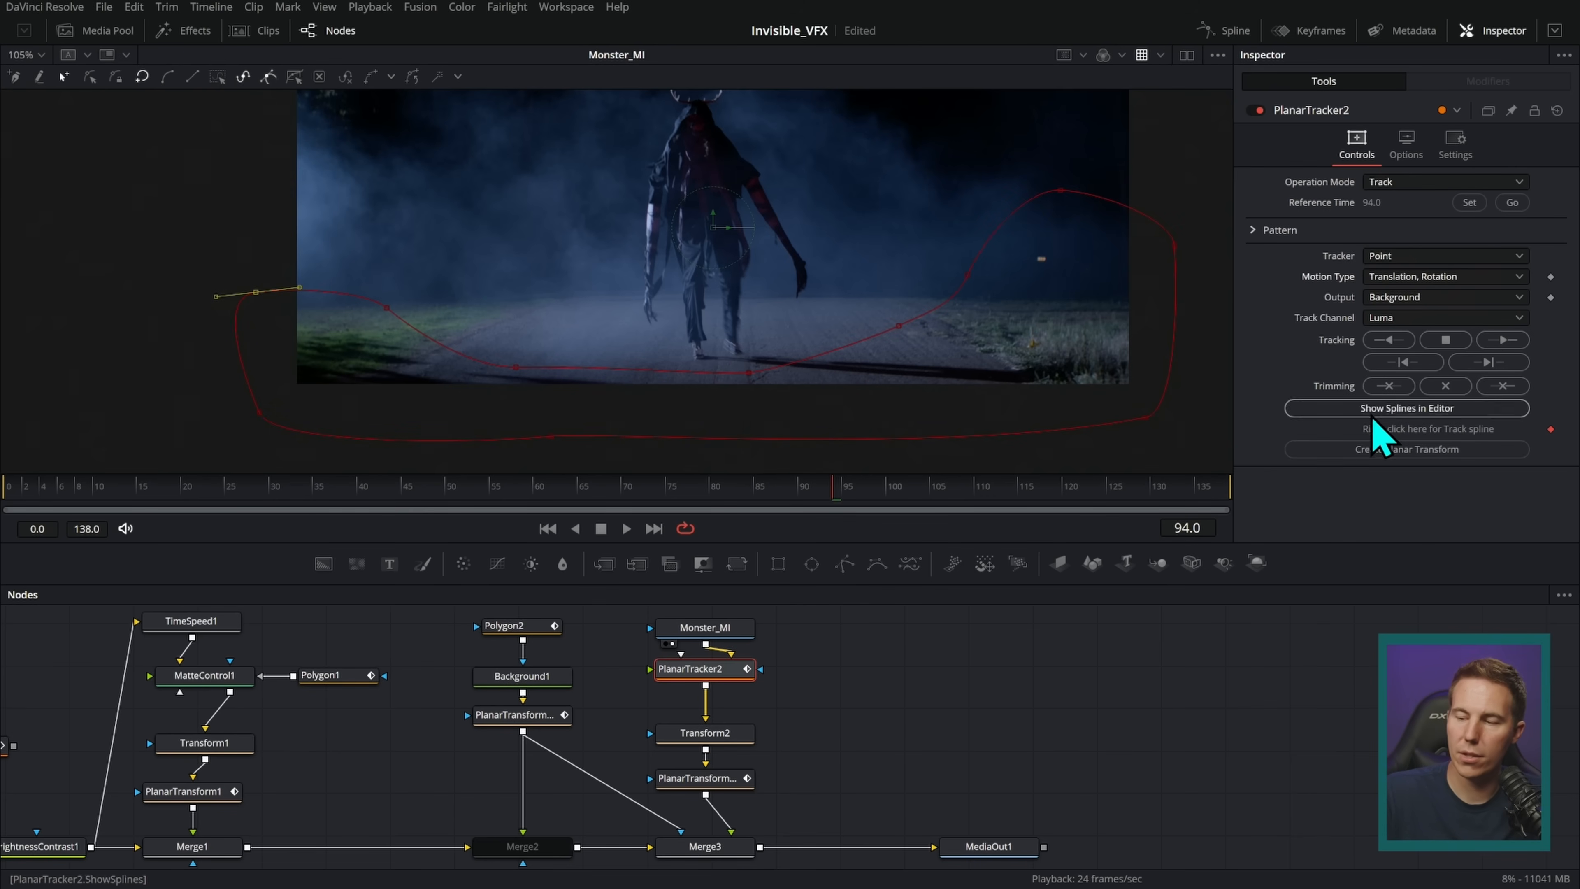
- Track the ground forward to the last frame, return to the reference frame, and track backward to frame 0
click(1506, 340)
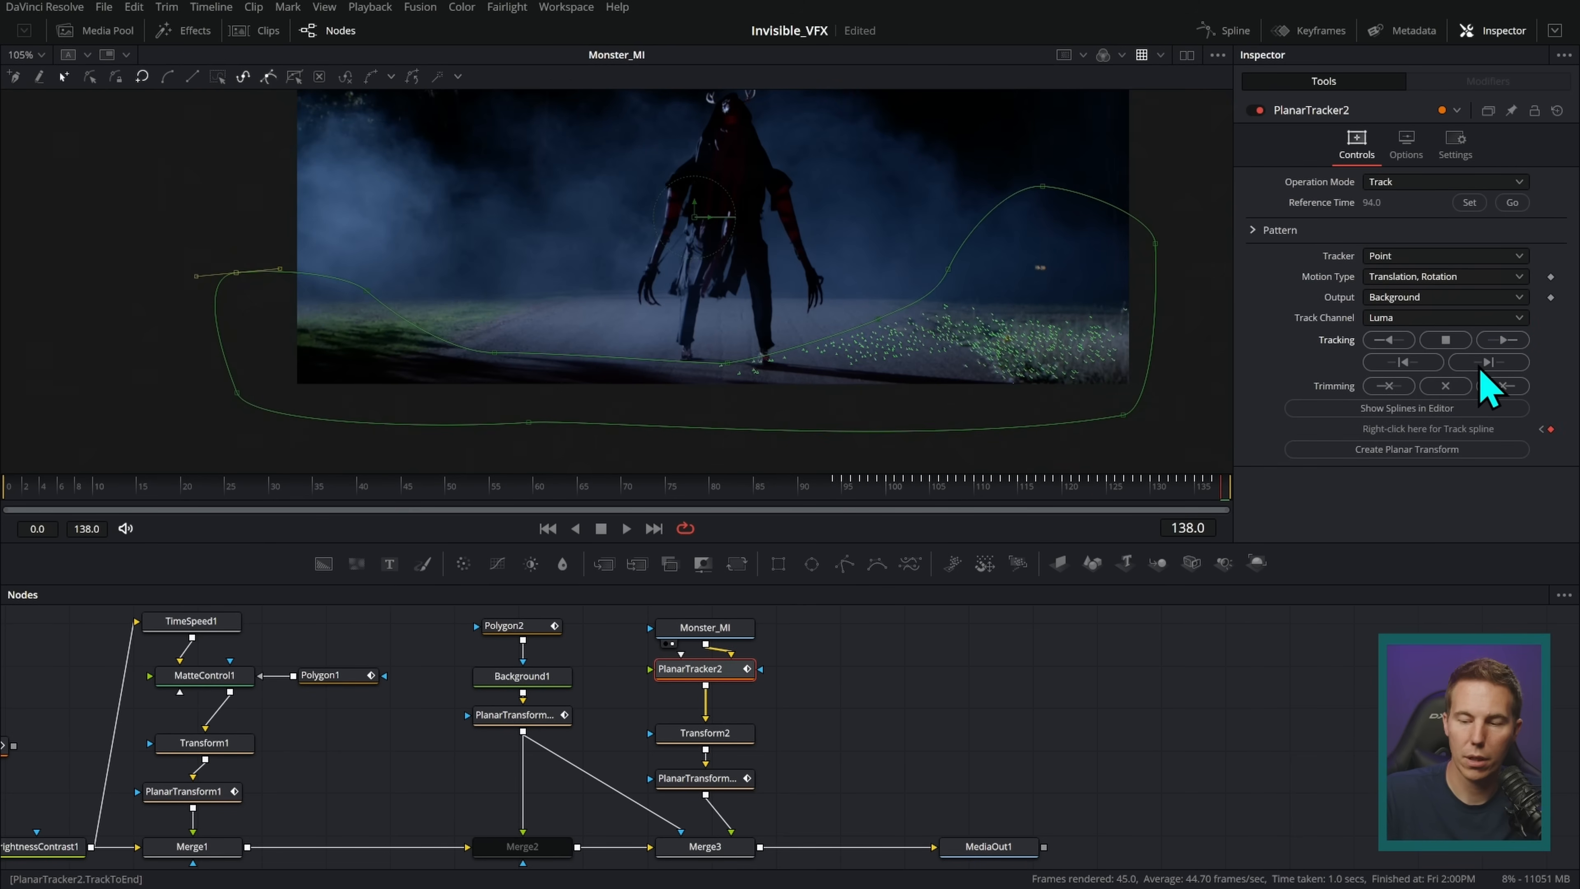
click(1512, 203)
click(1404, 357)
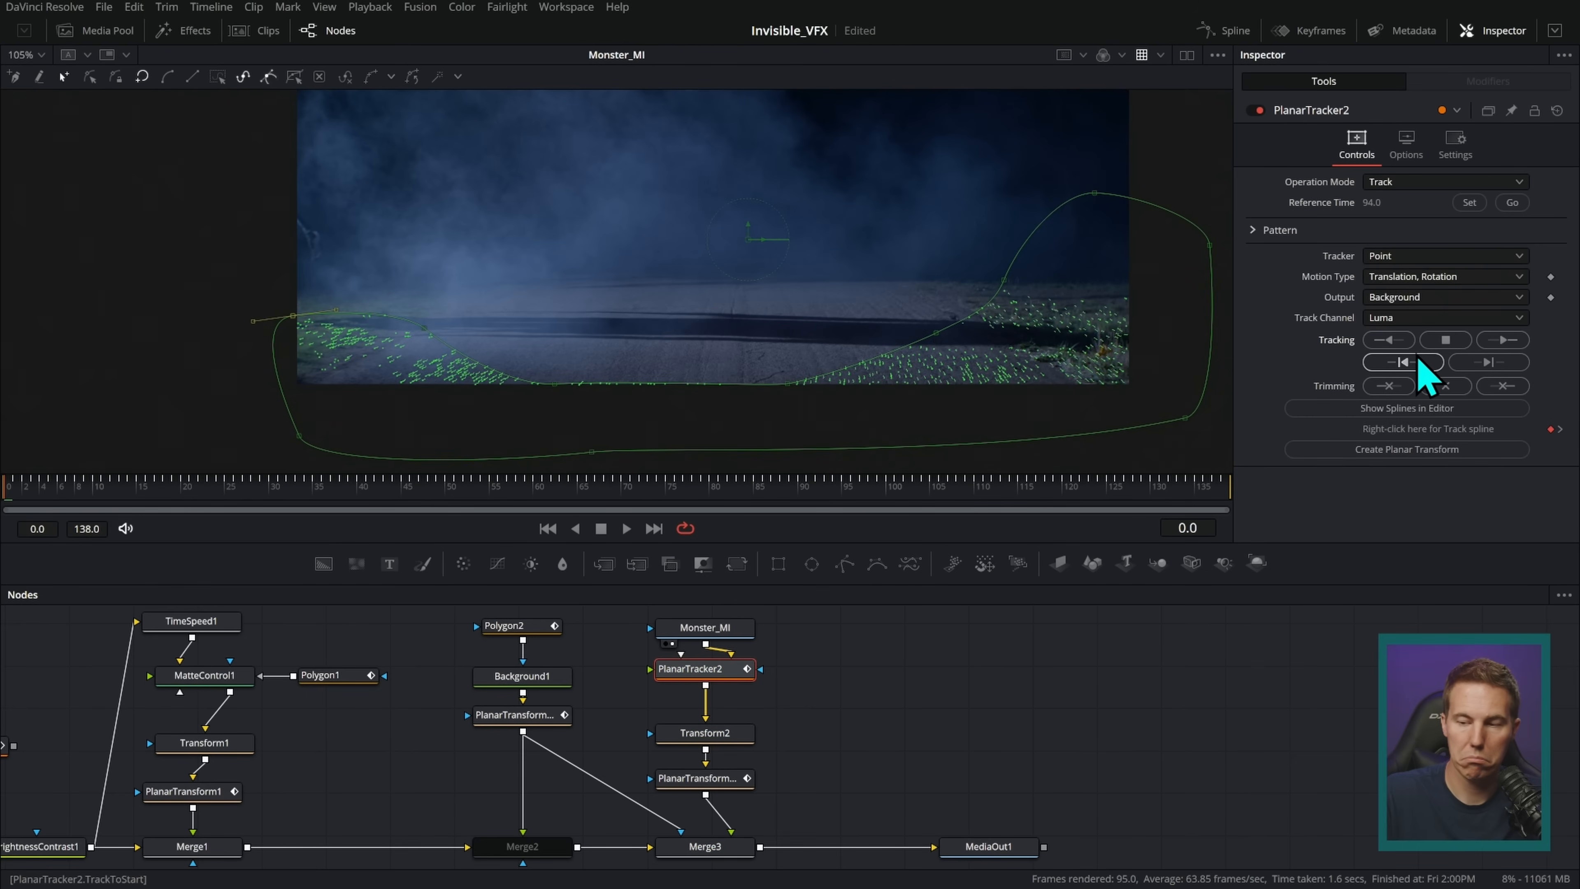
- Set PlanarTracker2's operation mode to Steady, display it in the viewer, and play back the stabilized creature clip
click(1453, 183)
click(1384, 222)
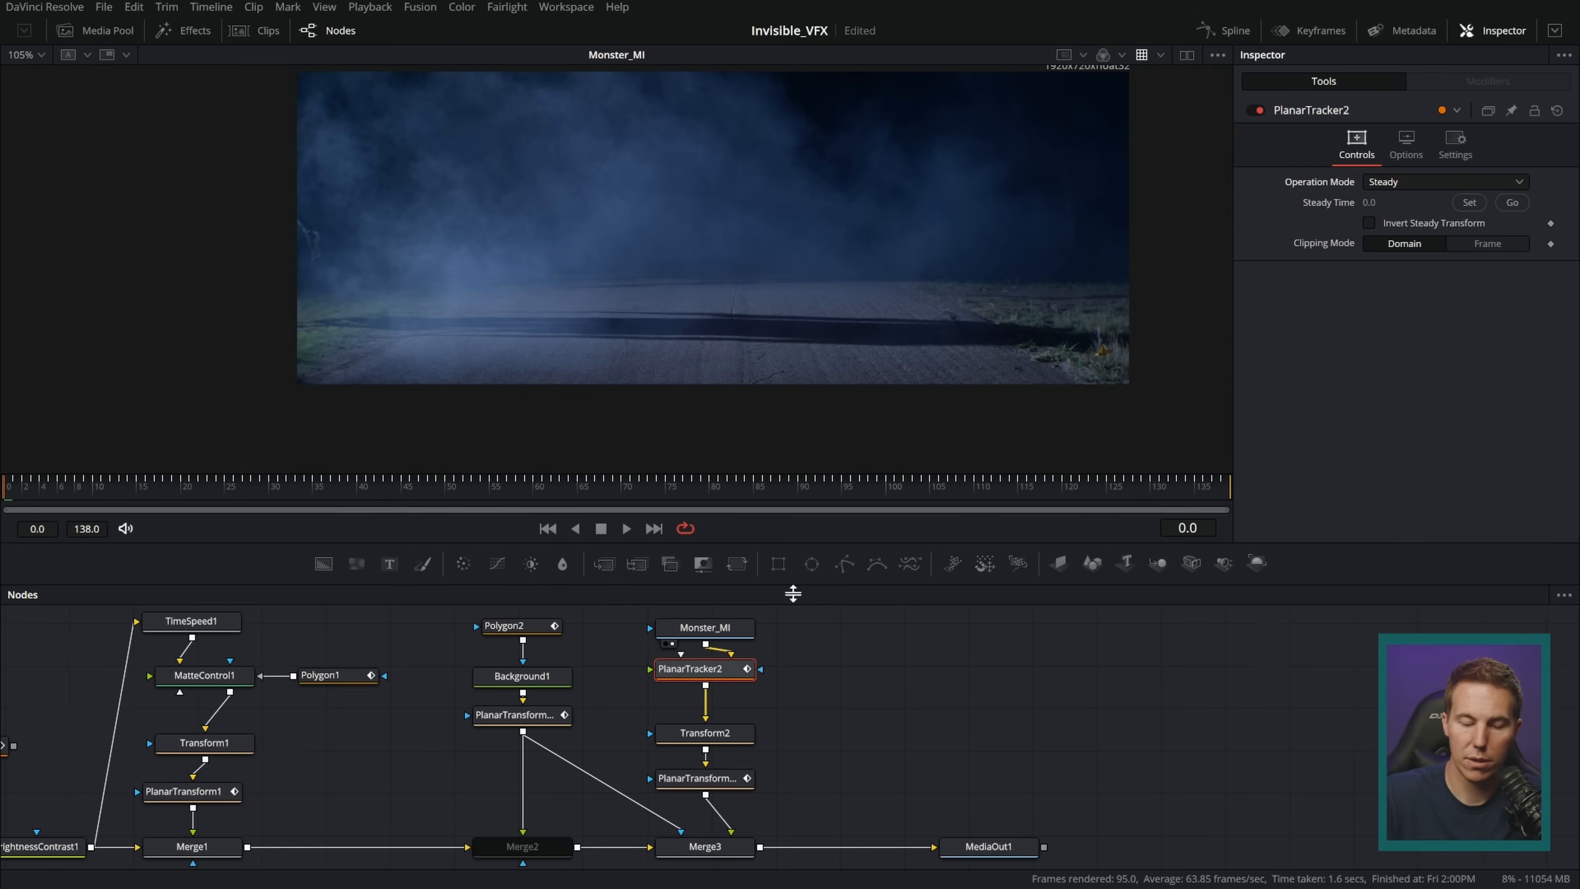
drag(749, 667, 910, 302)
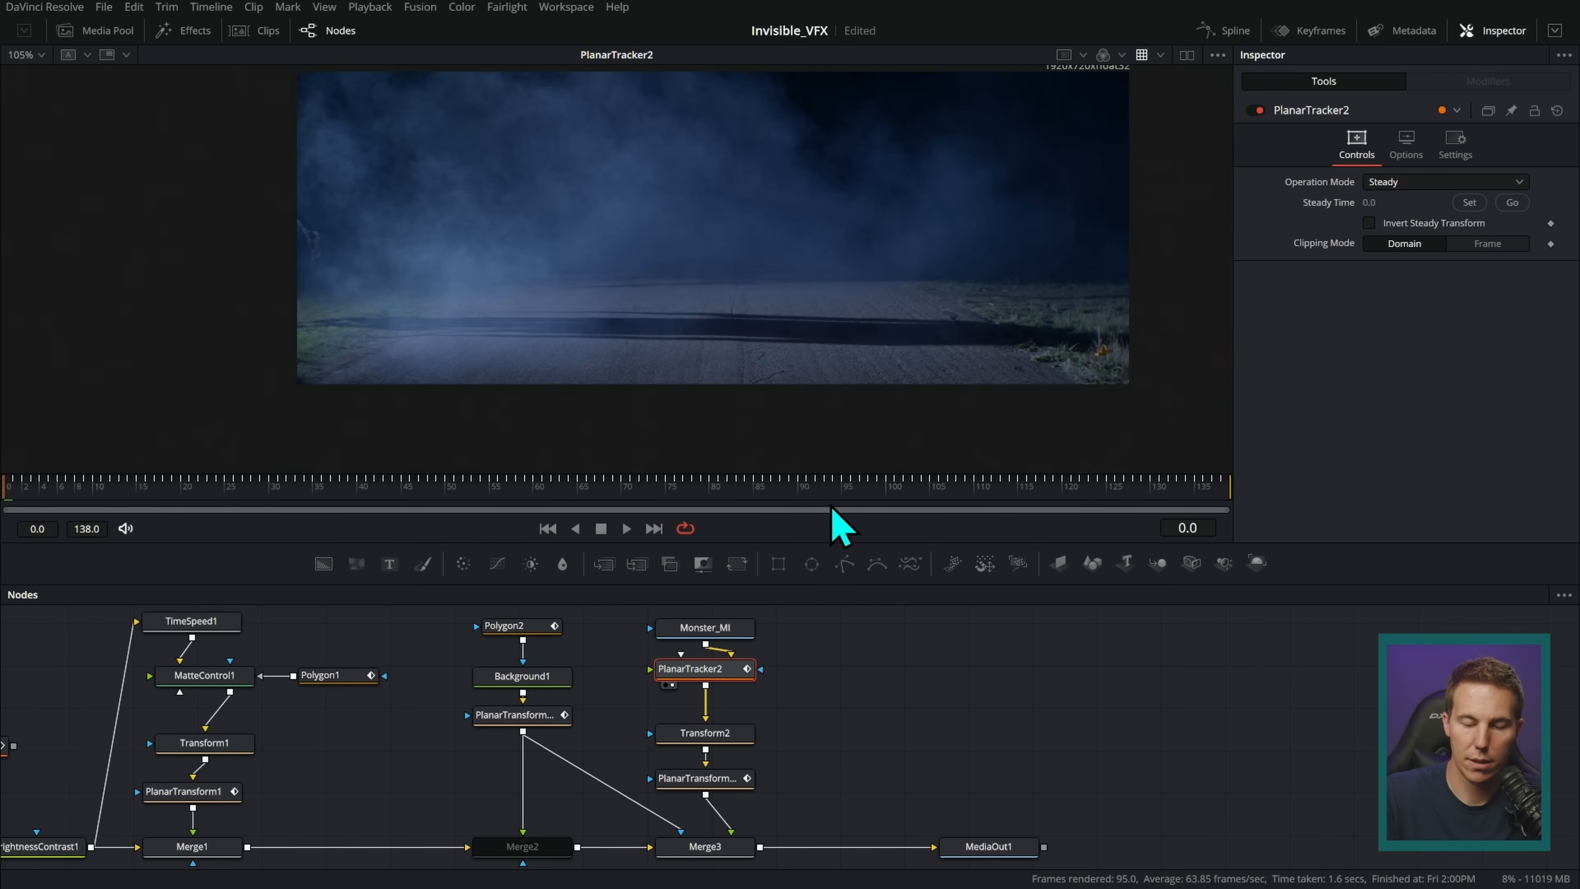
click(626, 532)
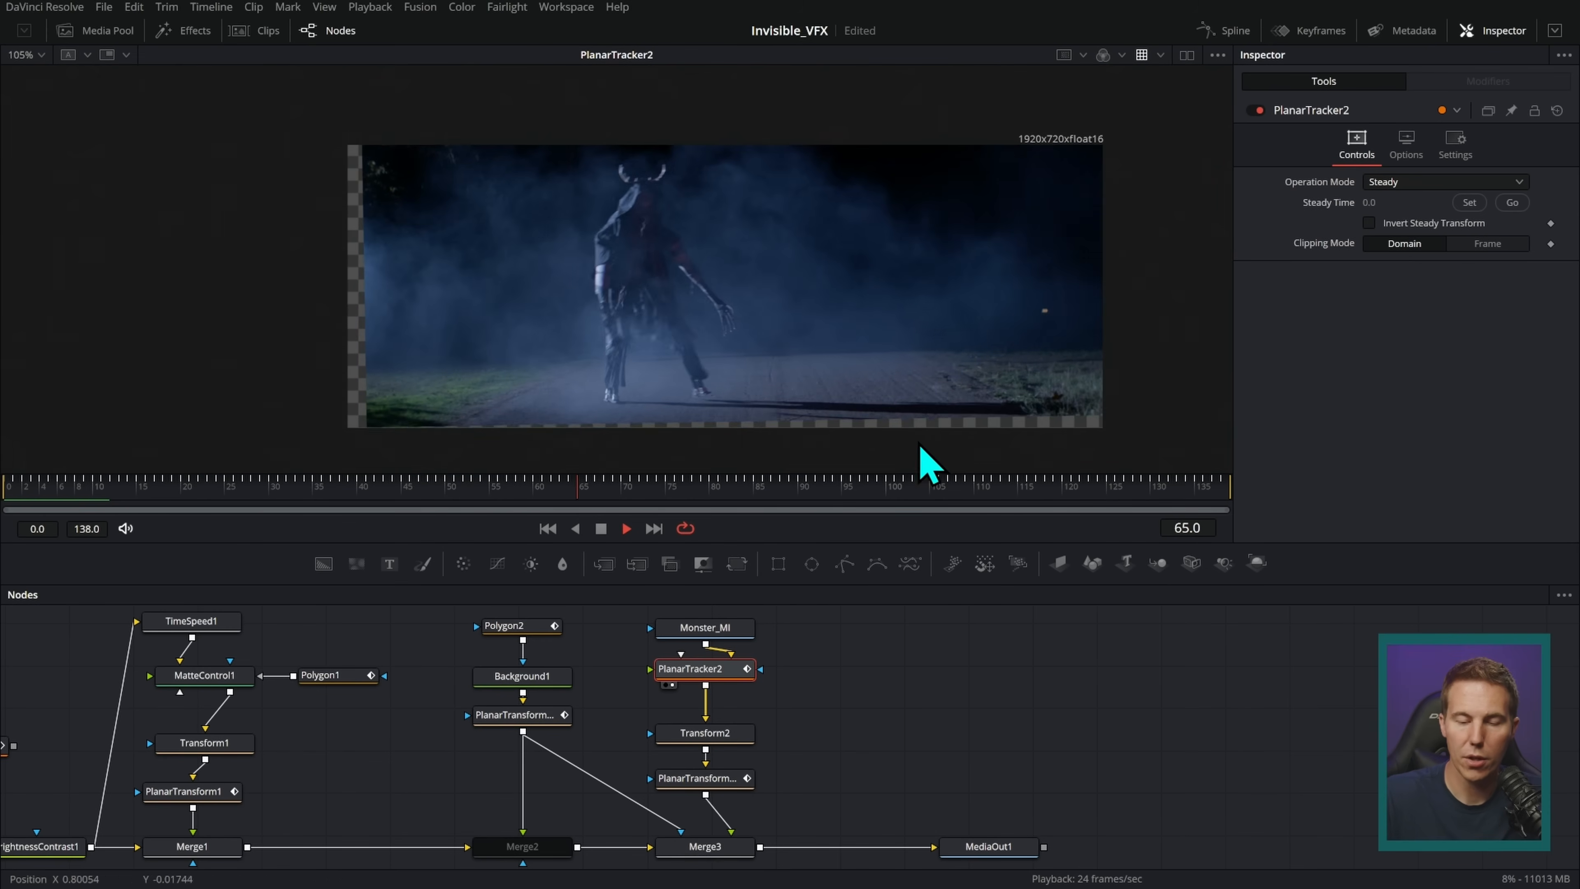
- Display the MediaOut1 composite at frame 66 and select Transform2 to adjust the creature's placement in the mirror
scroll(882, 645, down, 2)
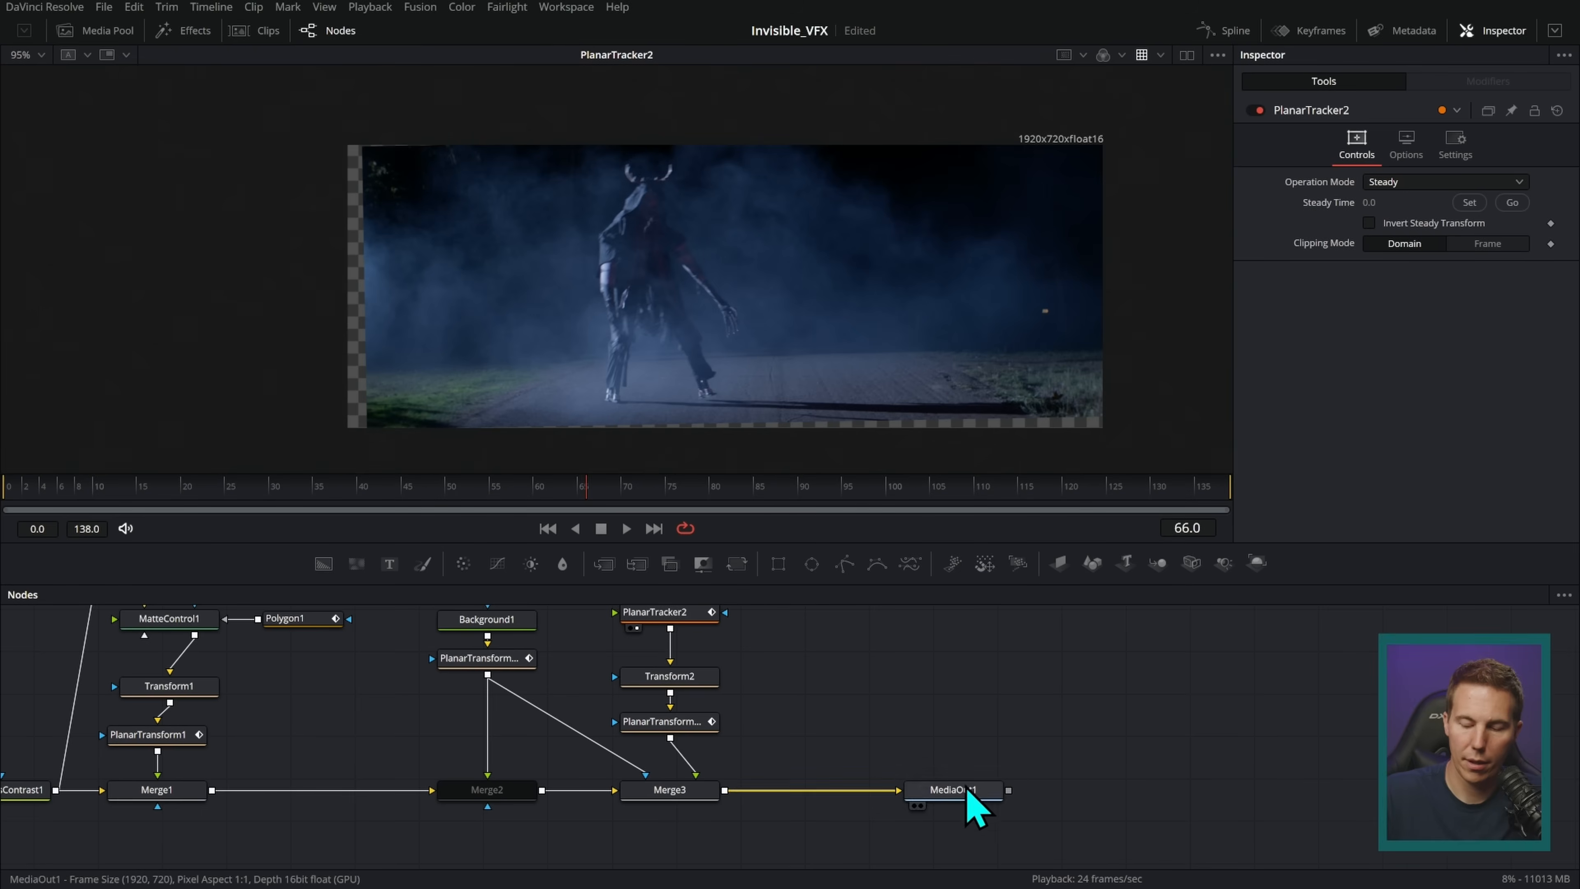
key(1)
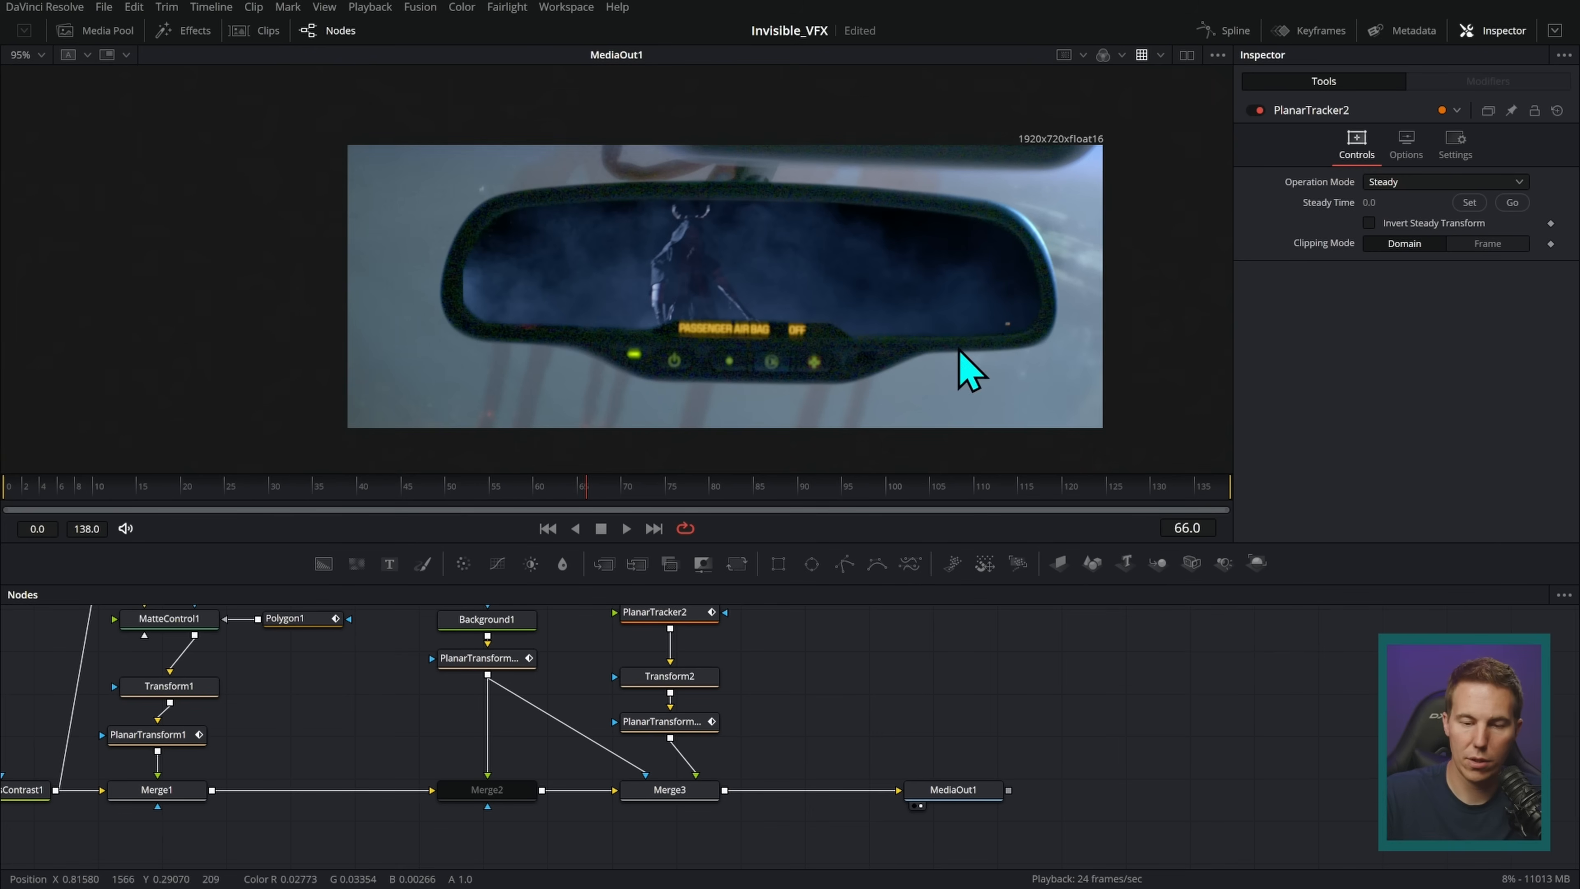
click(712, 683)
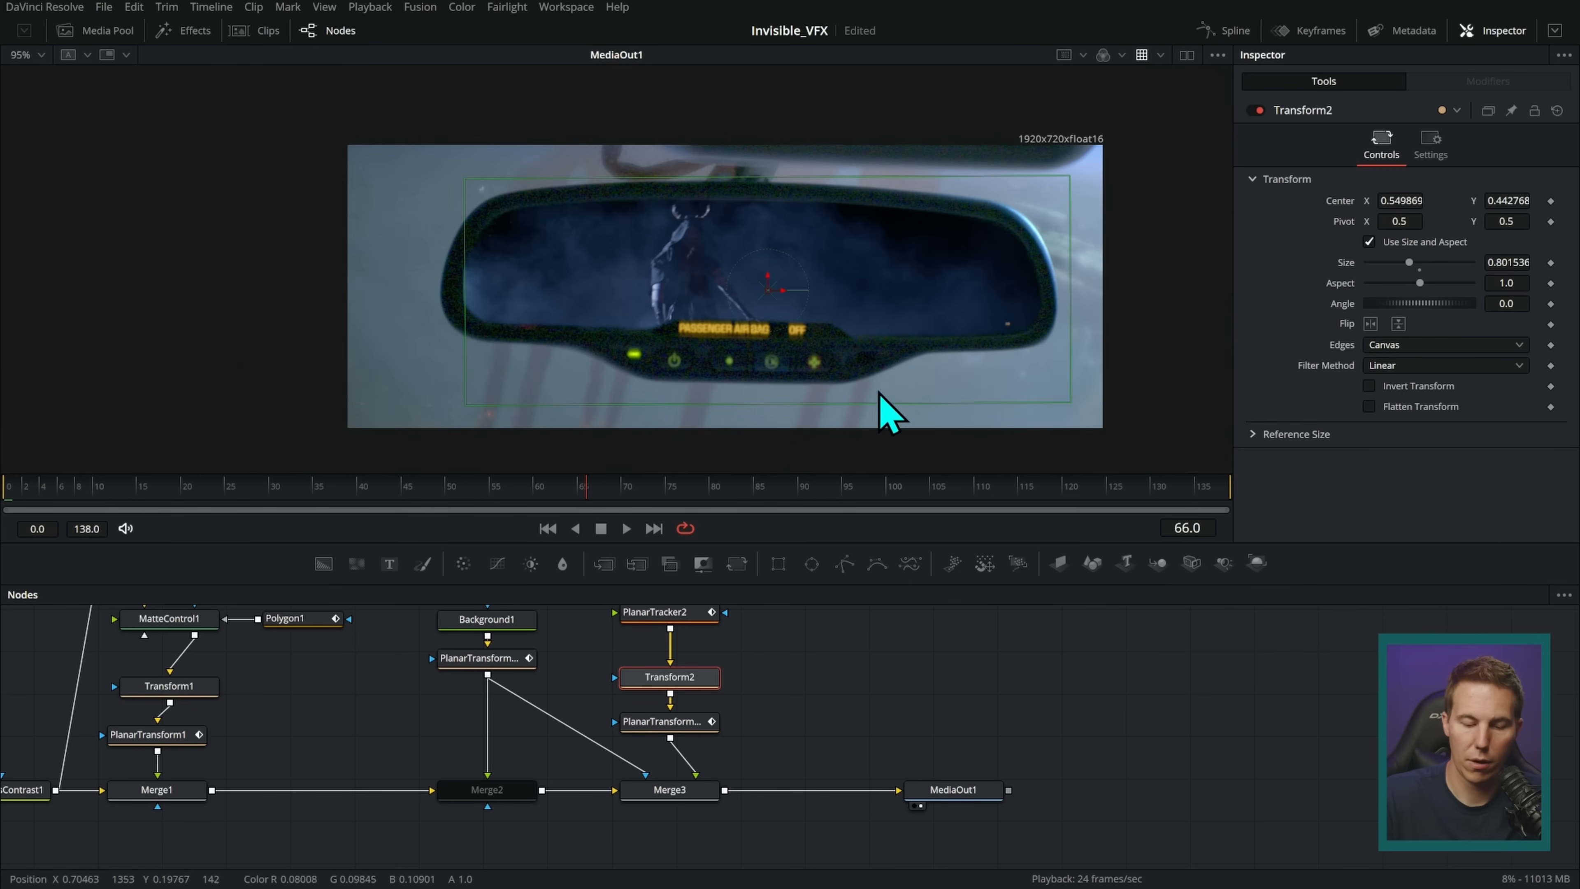
- Refit the monster footage to the mirror with Transform2: size about 0.885, angle about 0.71, center about 0.528, 0.437
click(636, 492)
drag(636, 492, 1101, 504)
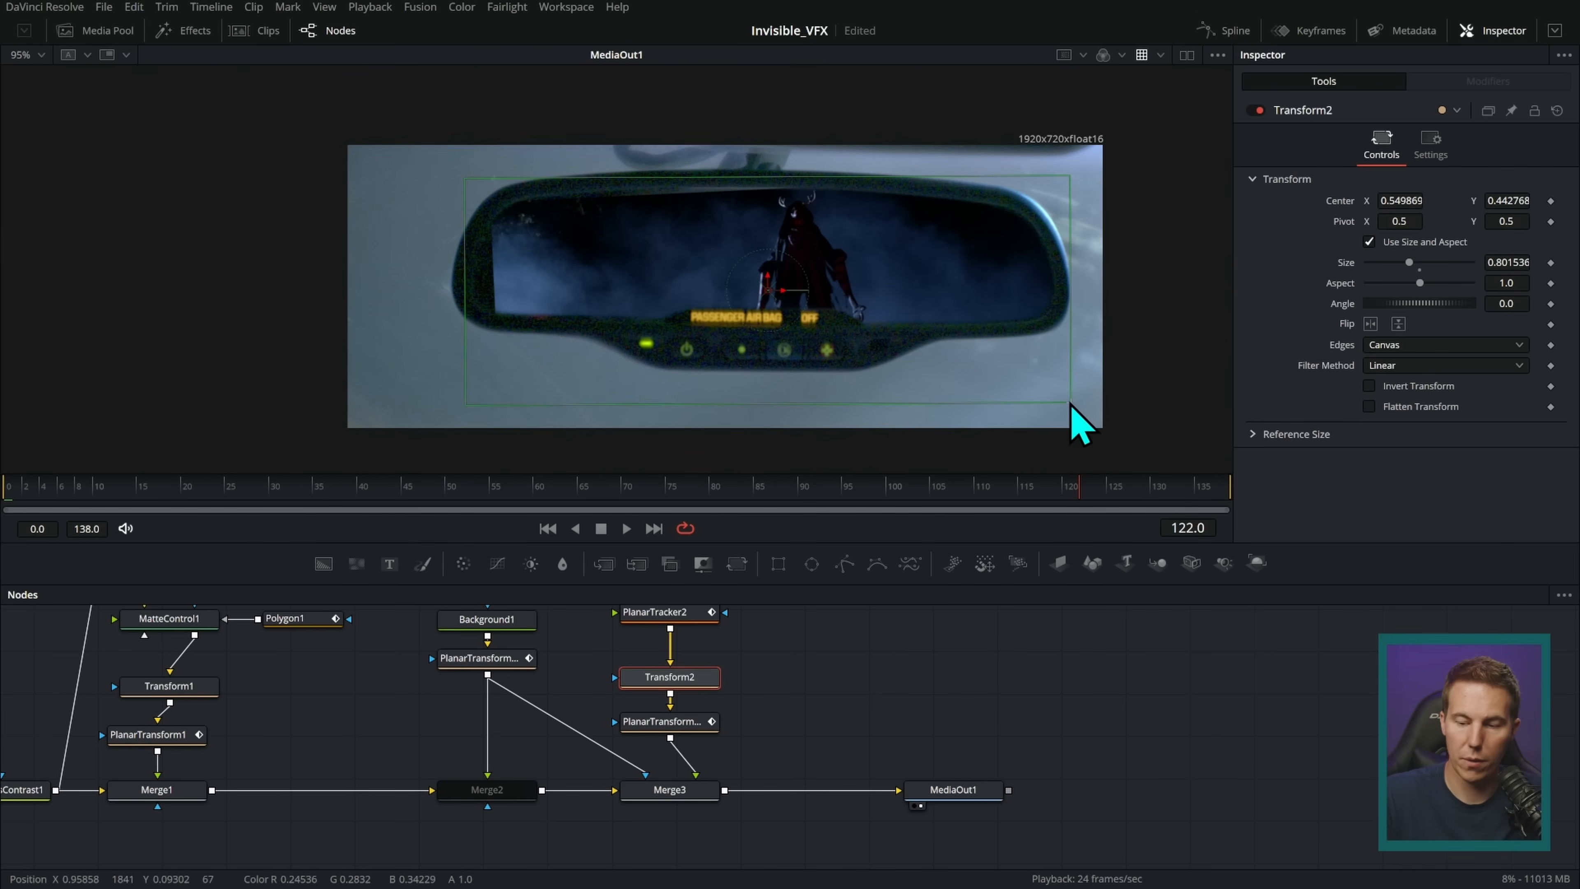
drag(1070, 403, 1080, 409)
mouse_move(781, 296)
mouse_down()
mouse_move(752, 310)
mouse_move(746, 278)
mouse_move(806, 299)
mouse_up()
drag(769, 494, 1143, 484)
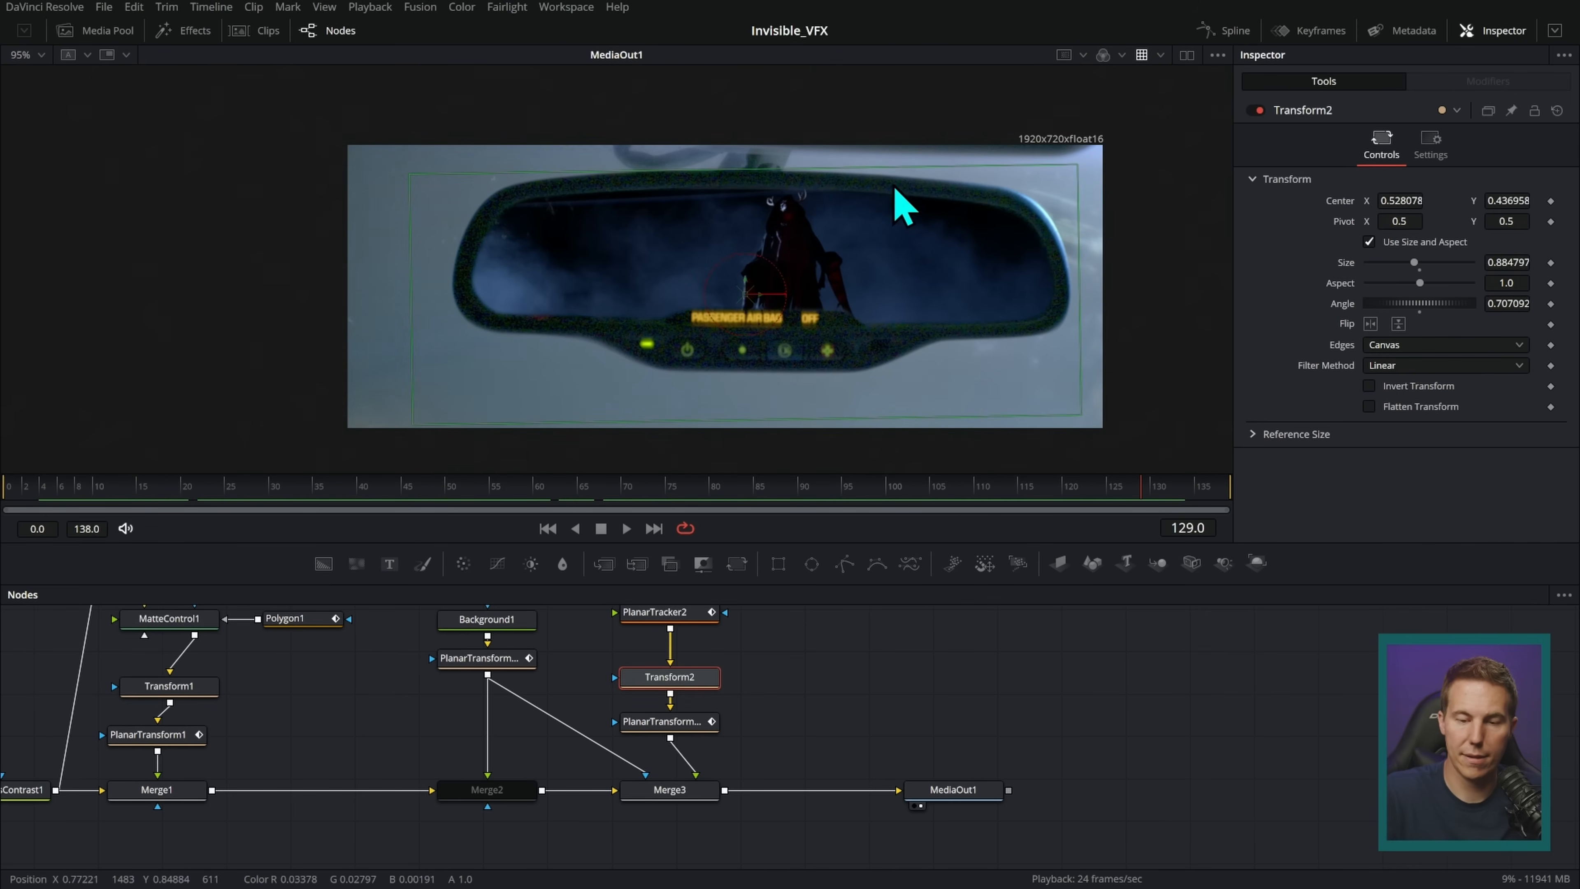
- Review the mirror composite from frame 0 to 138, examining how the monster footage fills the upper and lower mirror edges
scroll(963, 325, up, 4)
drag(1057, 495, 1171, 477)
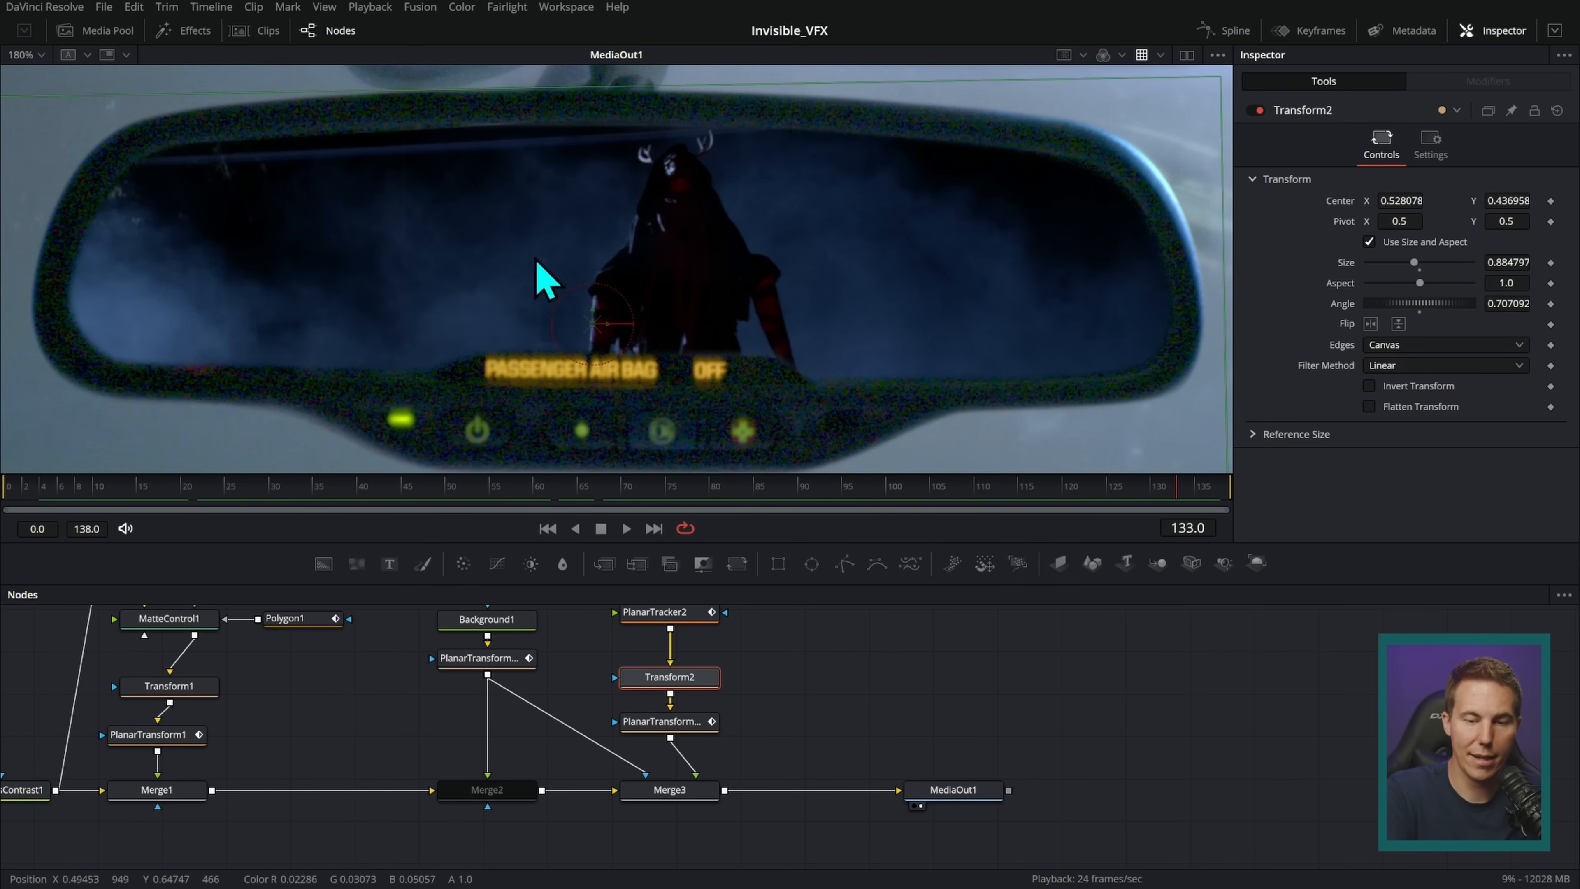
drag(1217, 498, 5, 476)
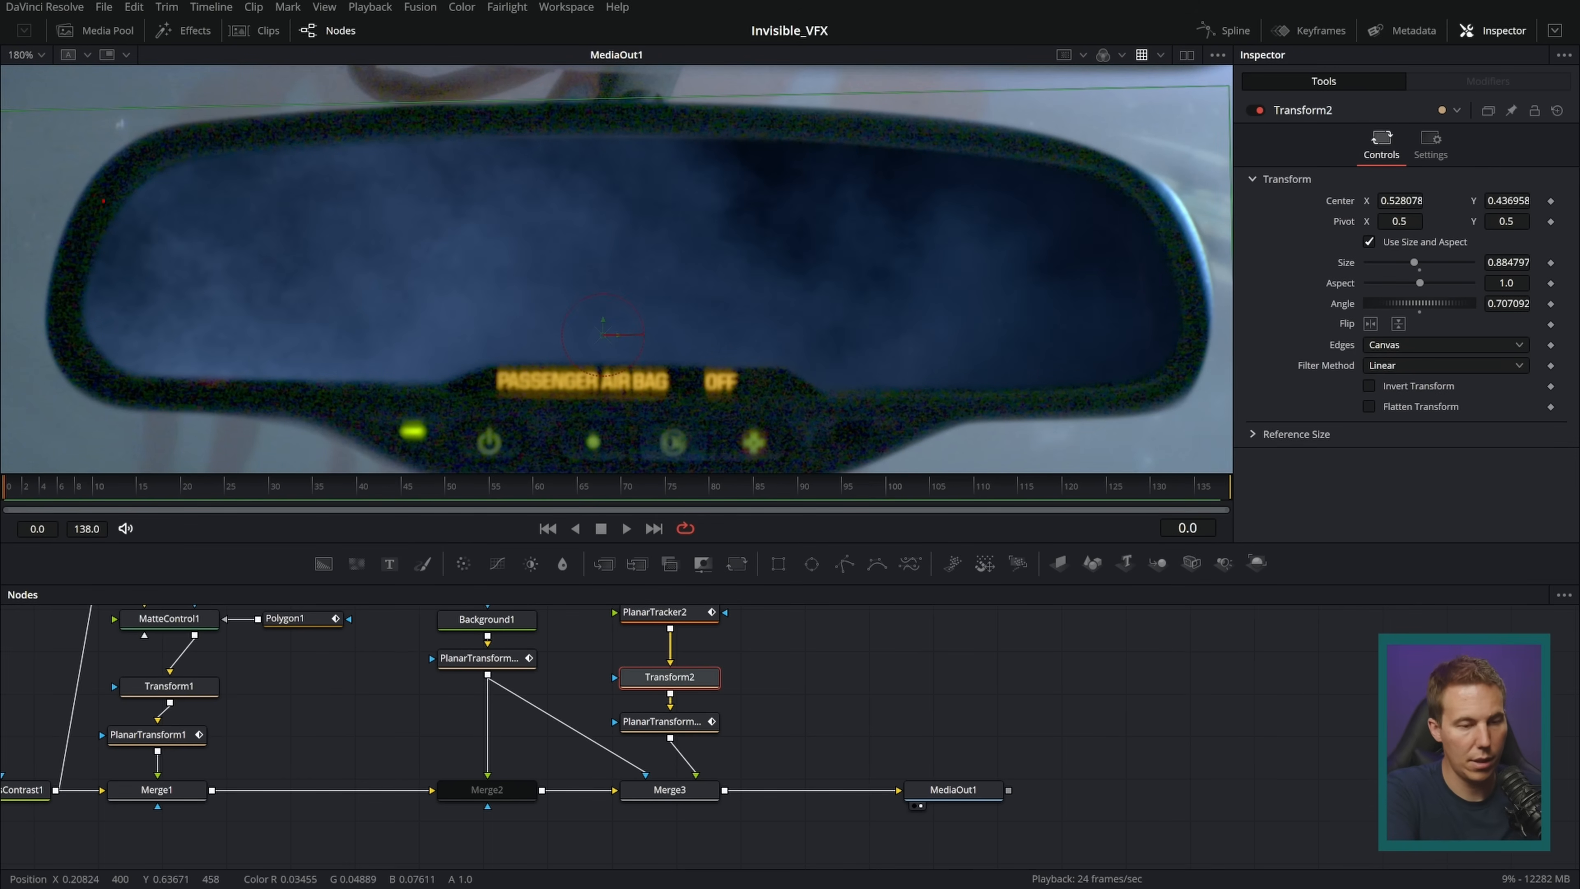
drag(106, 511, 1269, 511)
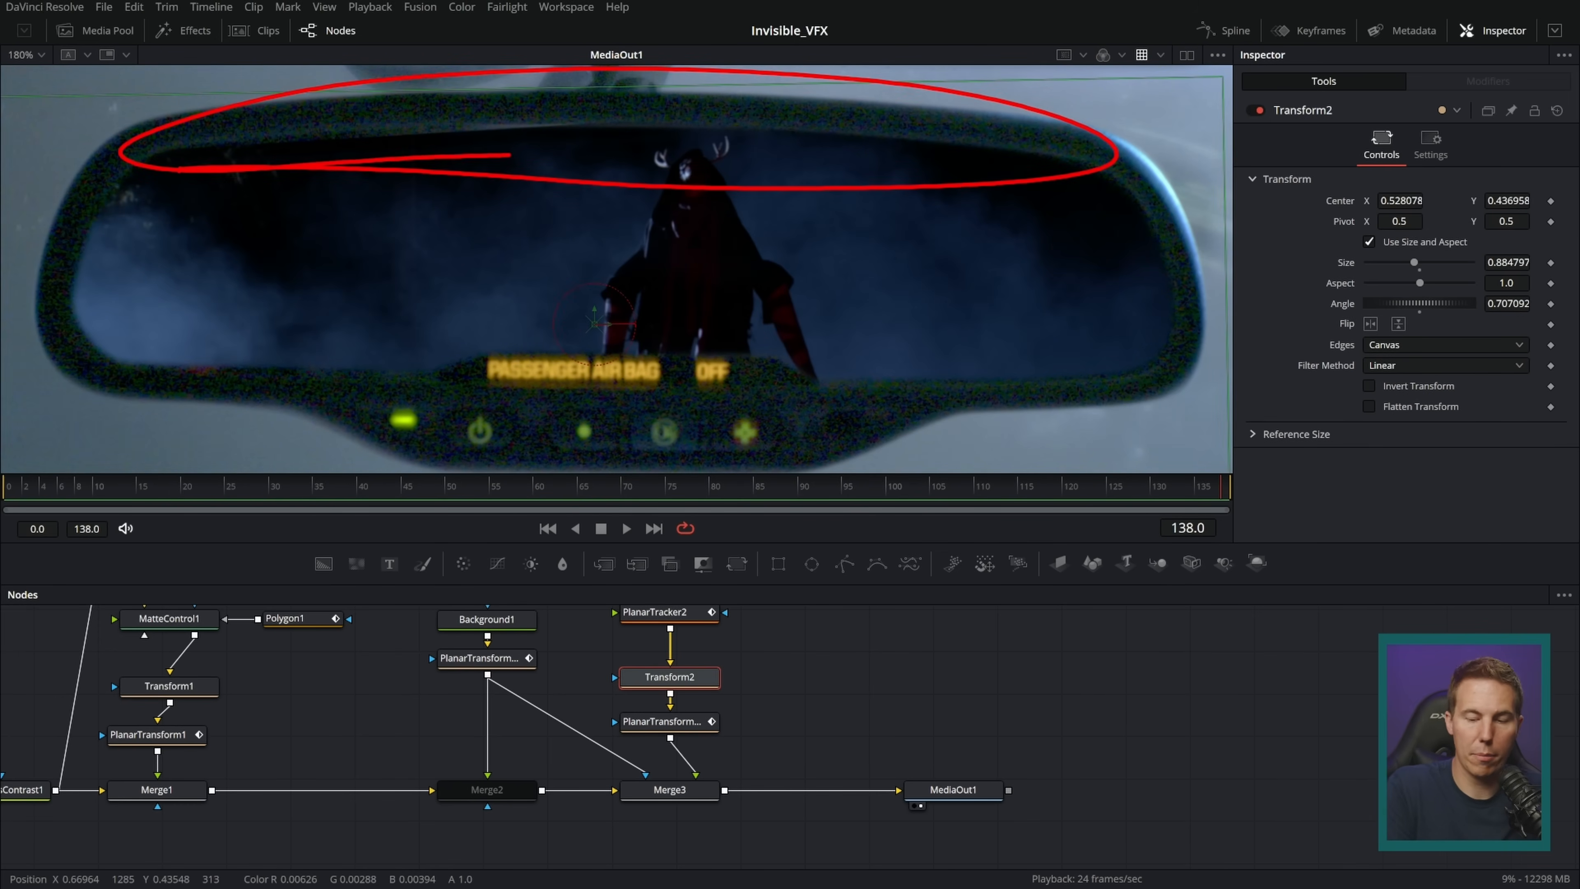
click(1194, 491)
drag(1194, 492, 11, 492)
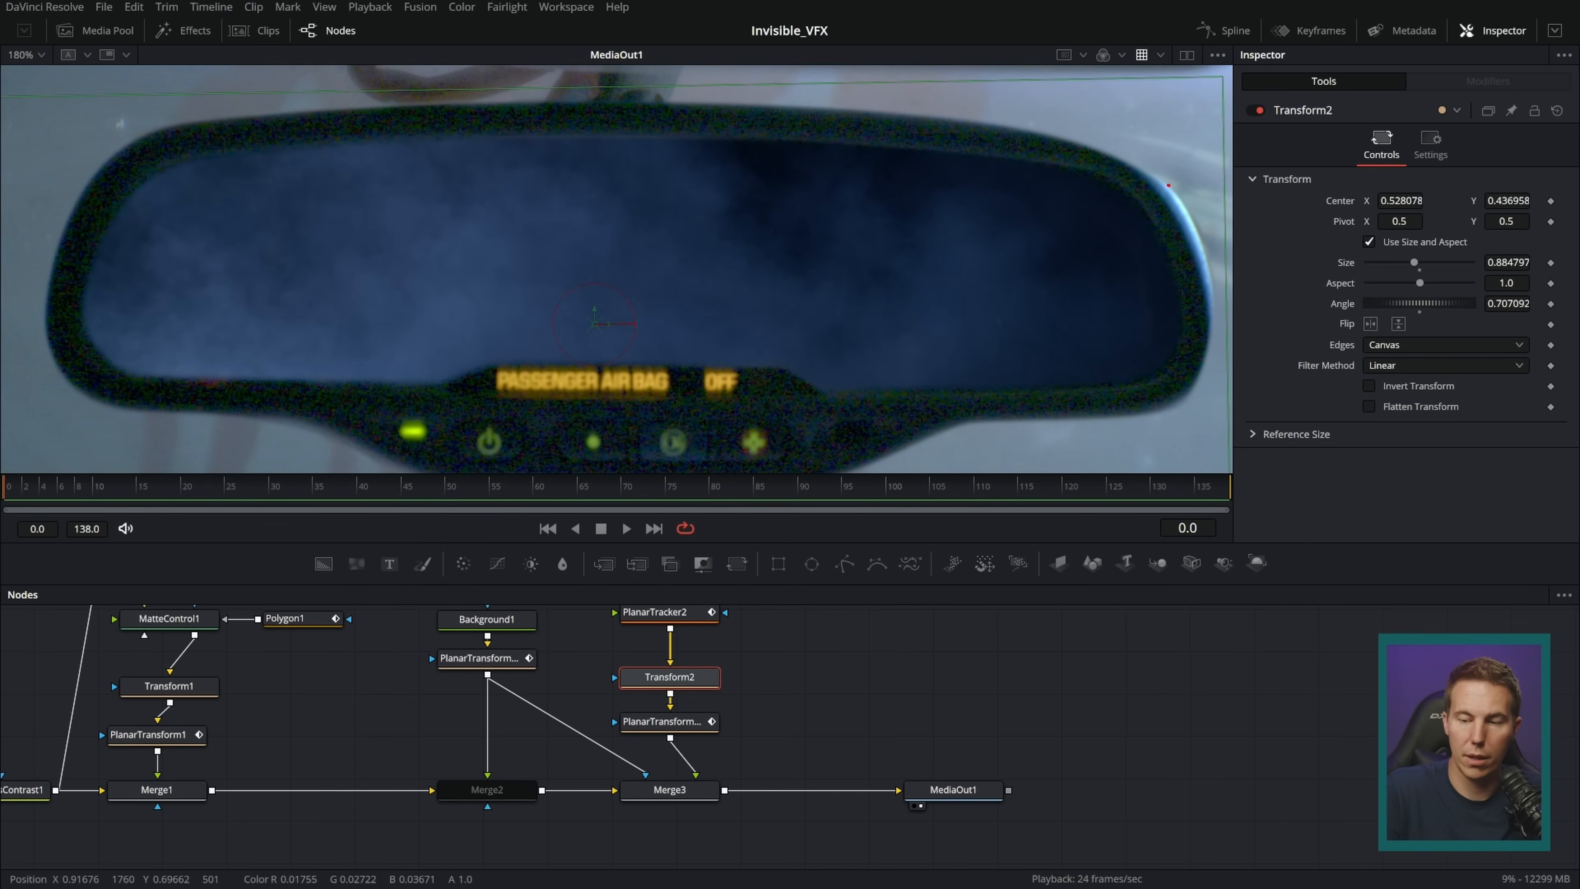
drag(205, 511, 11, 511)
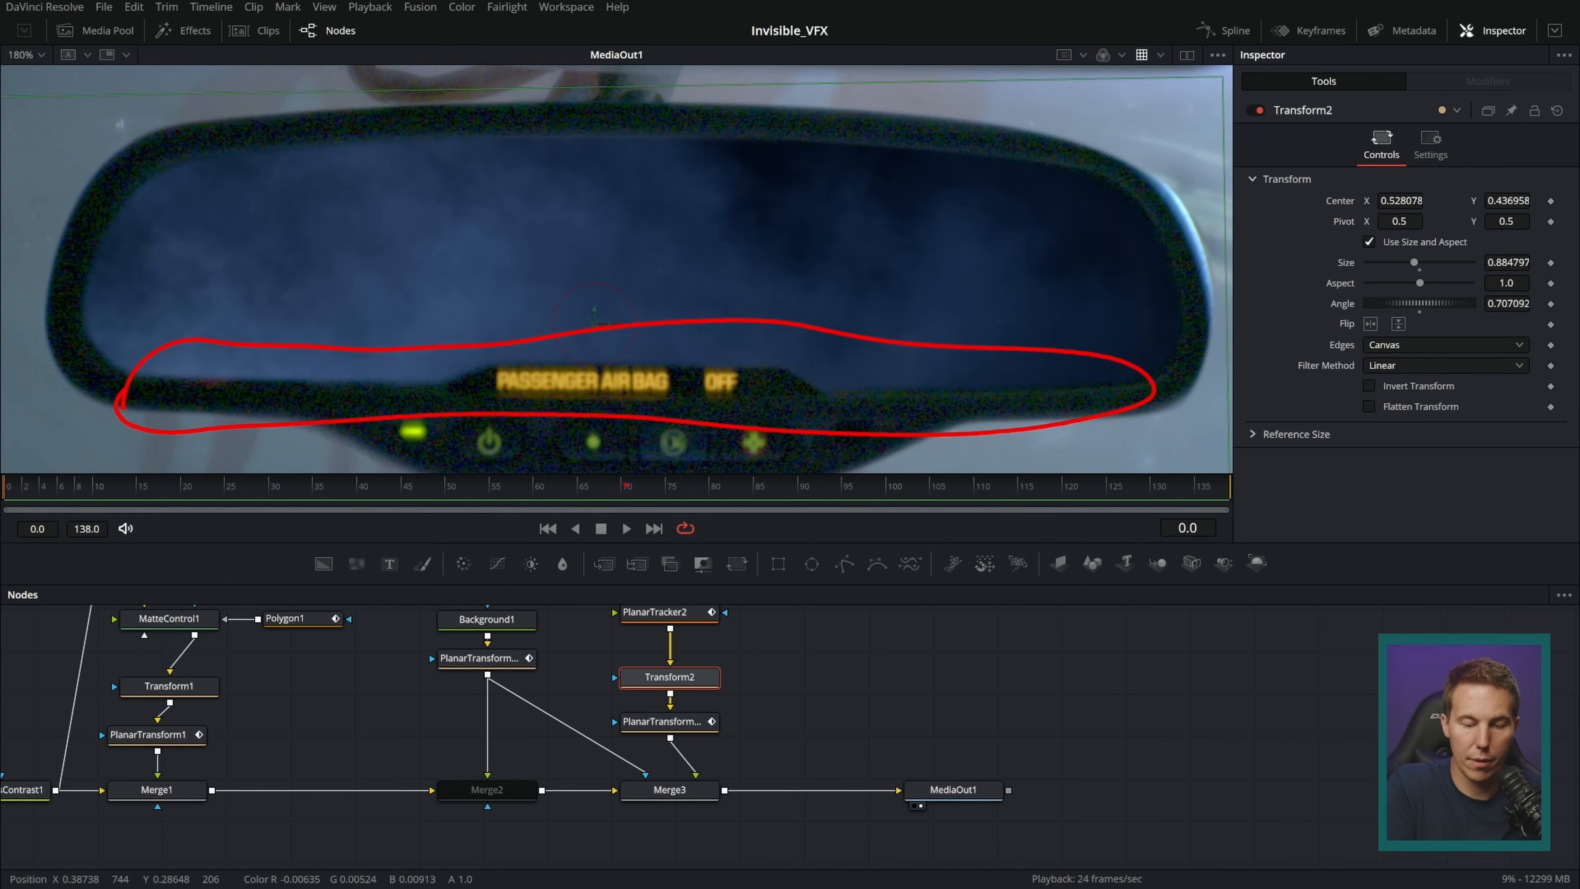
mouse_move(638, 490)
mouse_down()
mouse_move(1079, 498)
mouse_move(404, 488)
mouse_move(11, 505)
mouse_move(665, 484)
mouse_move(1147, 494)
mouse_move(1128, 464)
mouse_move(494, 378)
mouse_move(847, 469)
mouse_up()
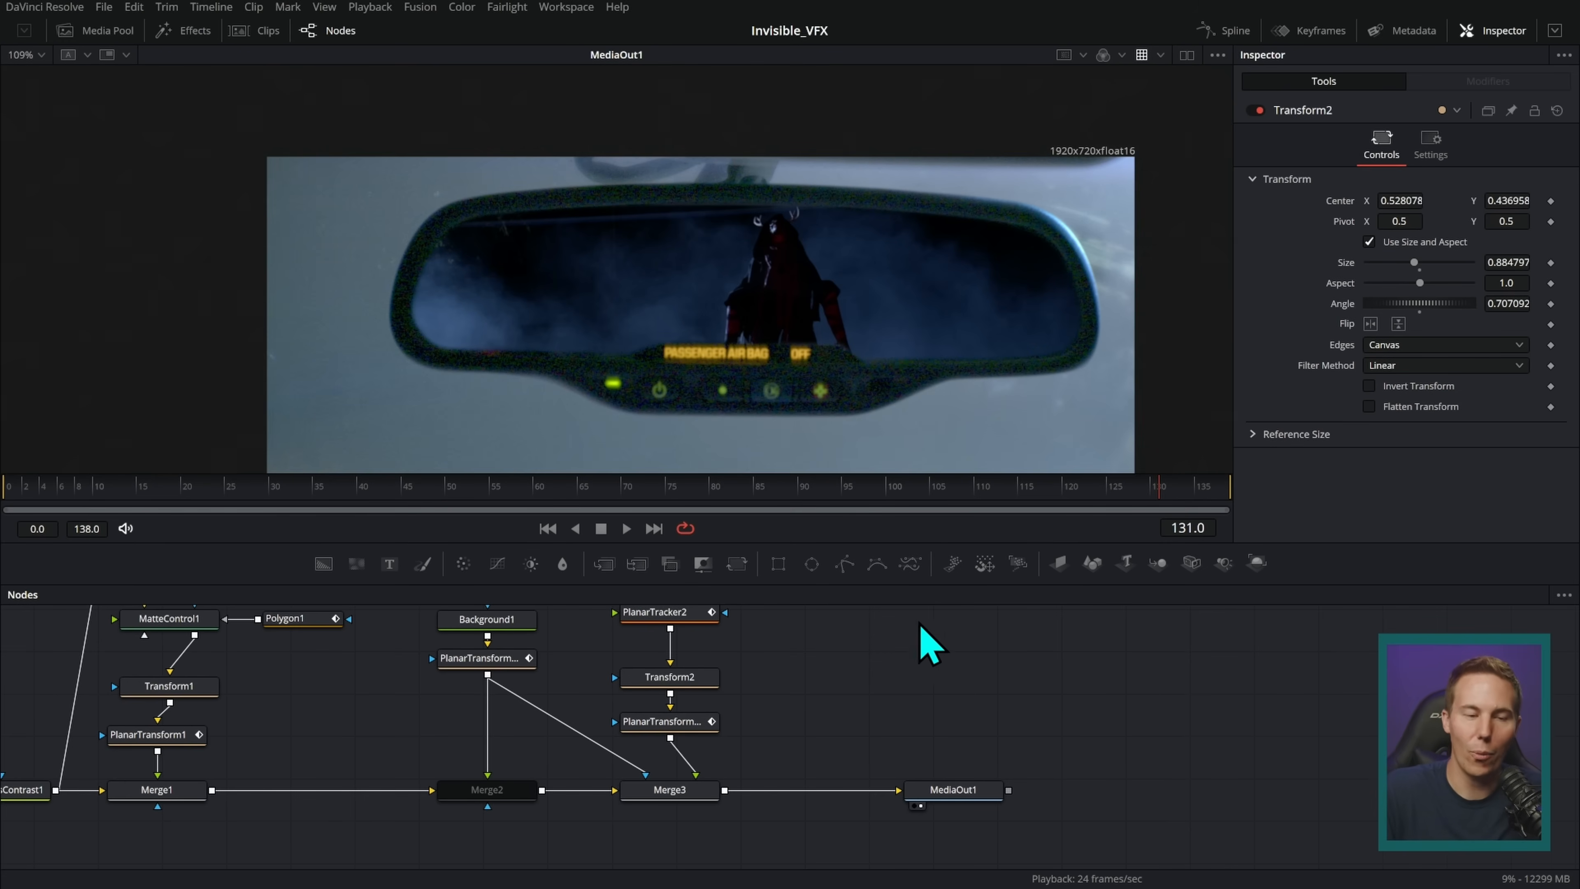
- Add Back_Glass.jpg from the VFX_Assets bin to the node graph and display it in the viewer
click(105, 30)
click(93, 121)
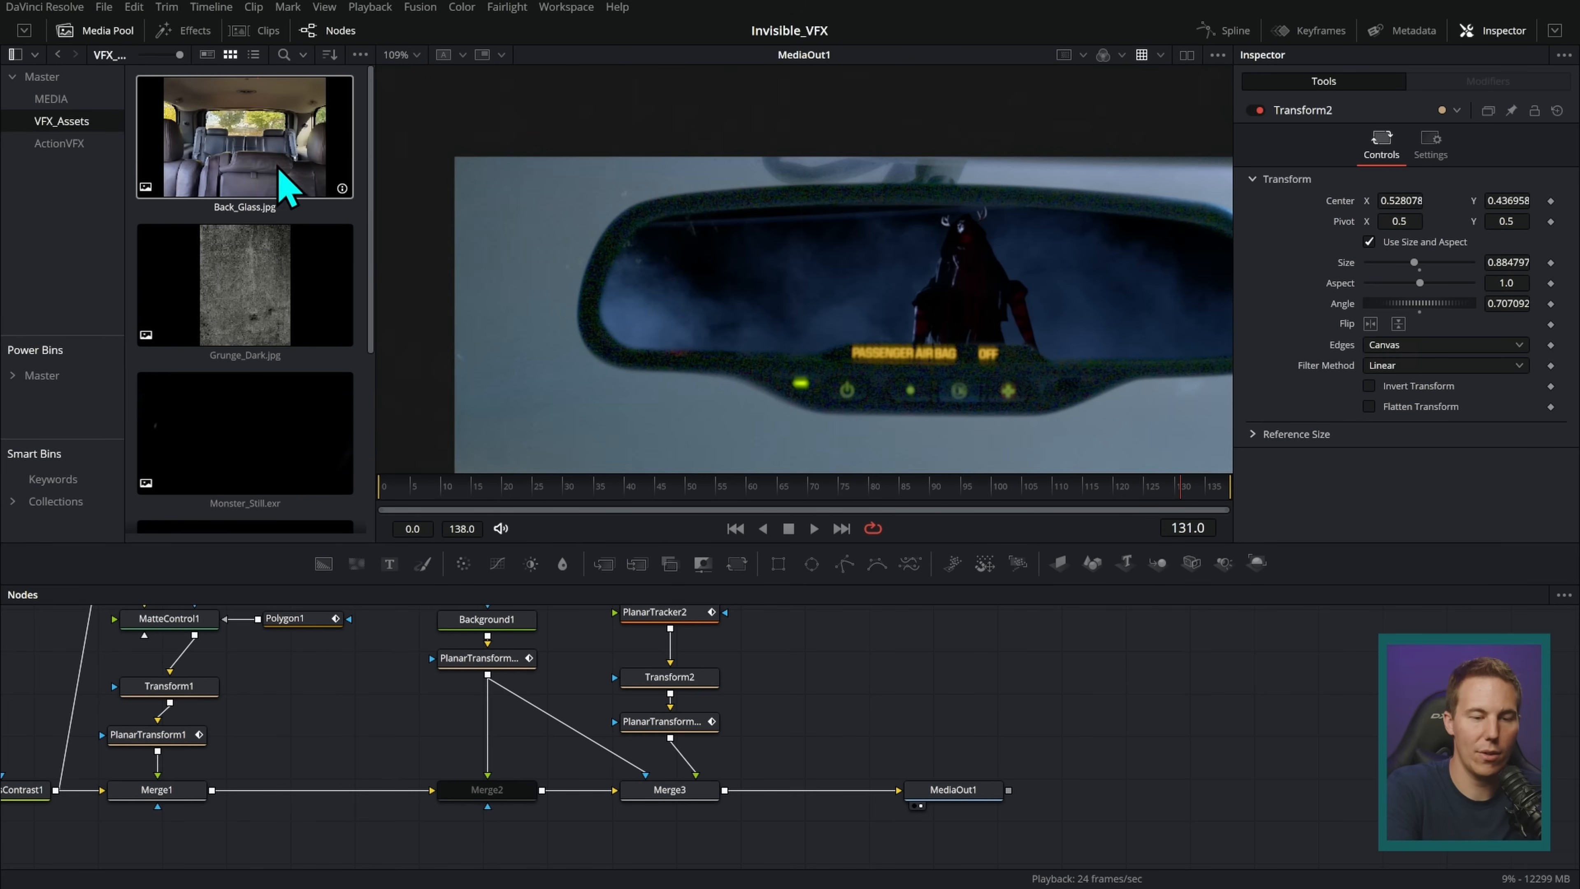
drag(261, 183, 902, 697)
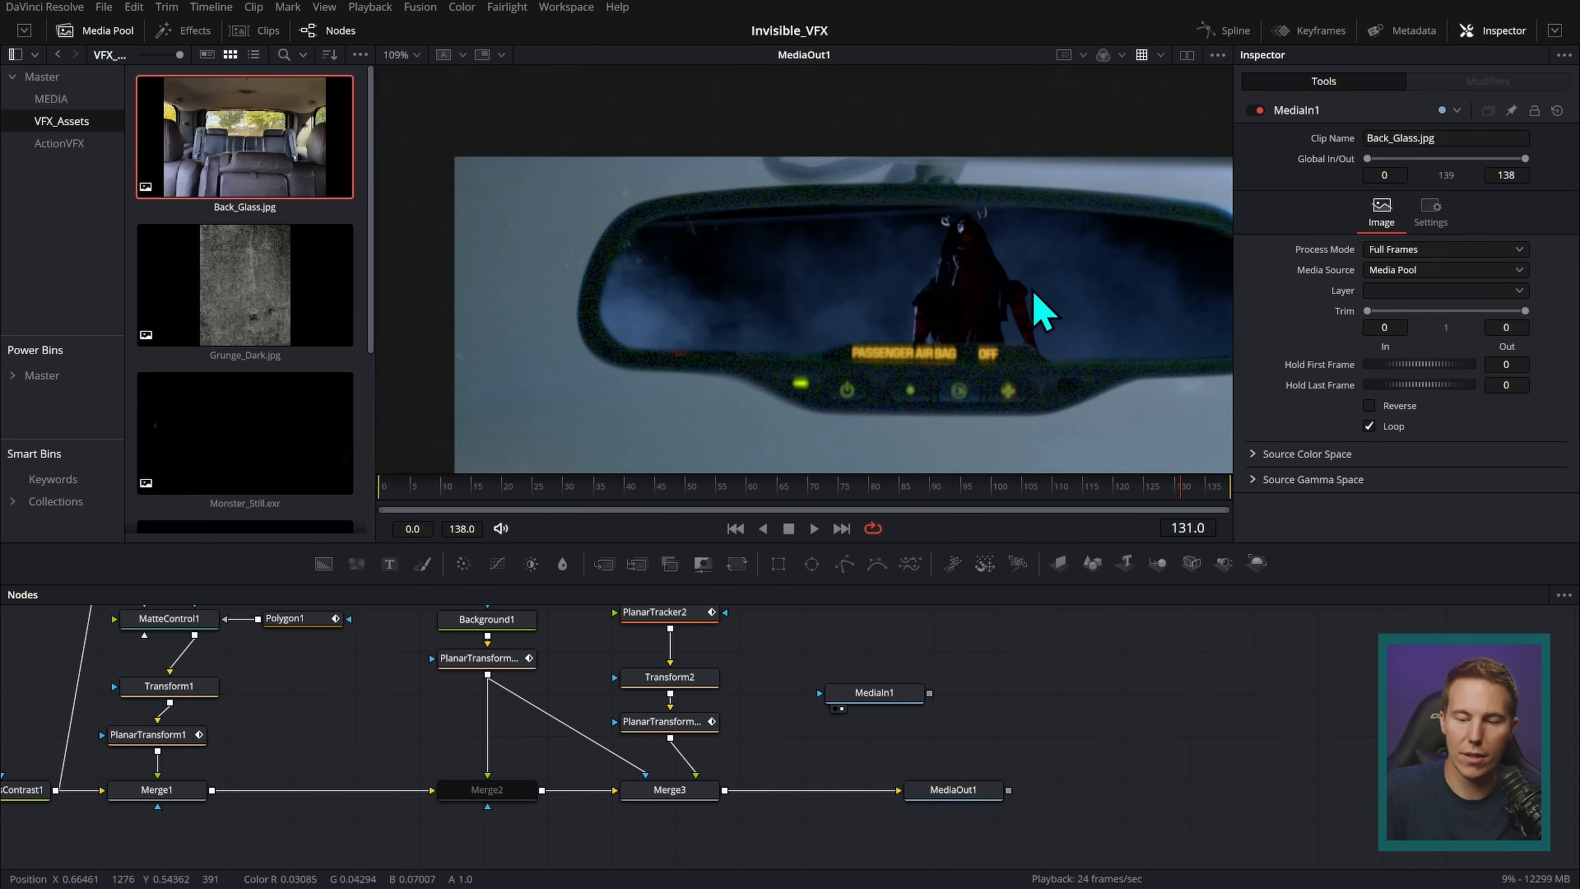
key(1)
click(109, 30)
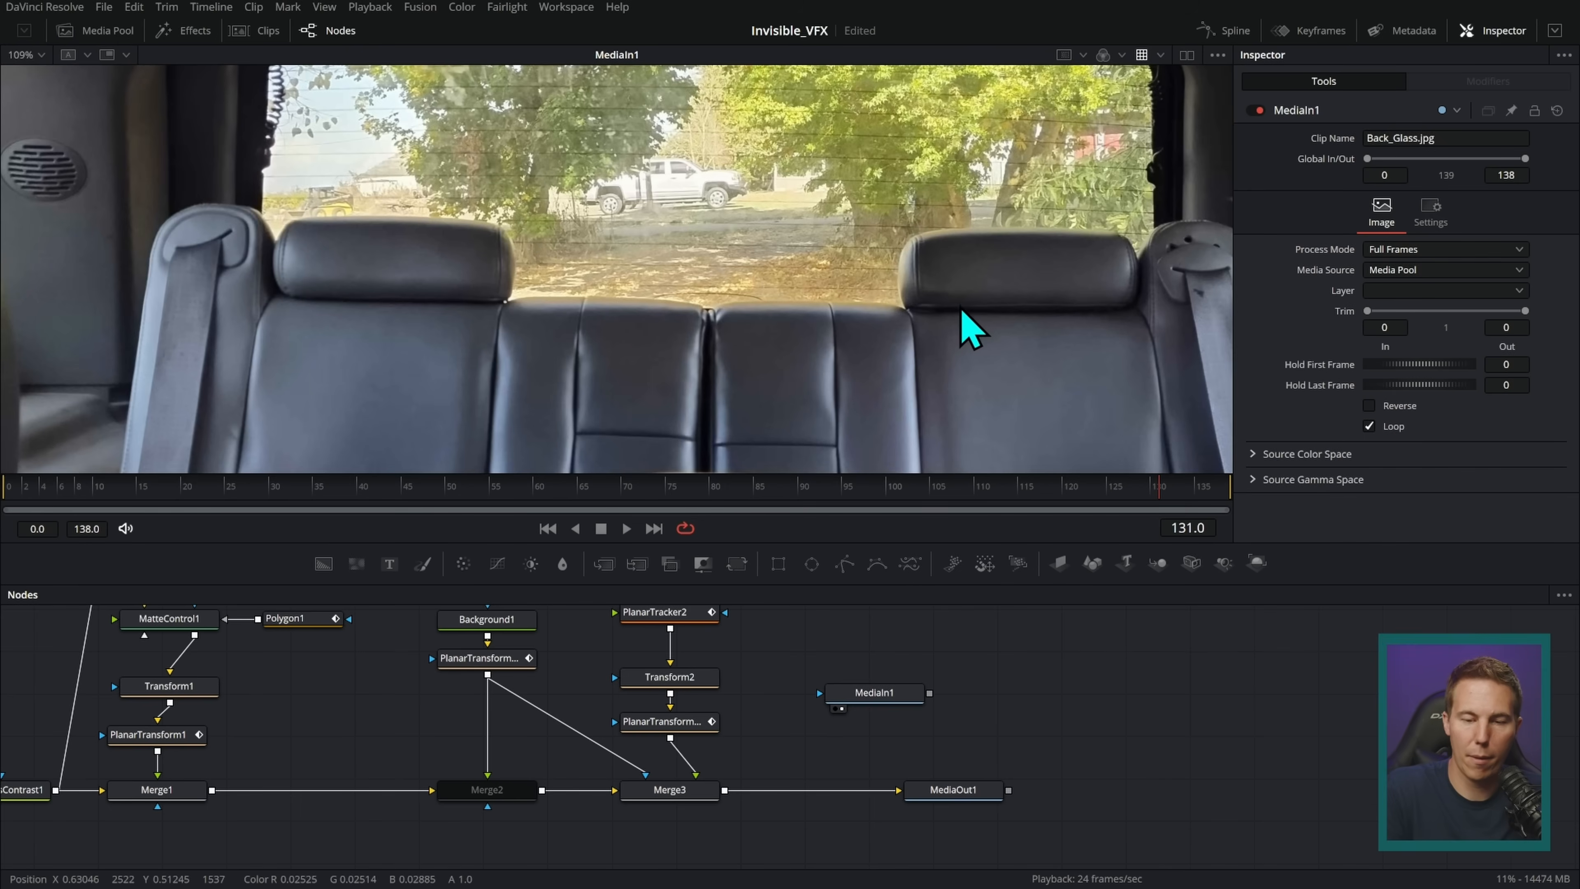
- Examine the whole back-seat image and save the project
scroll(974, 324, down, 5)
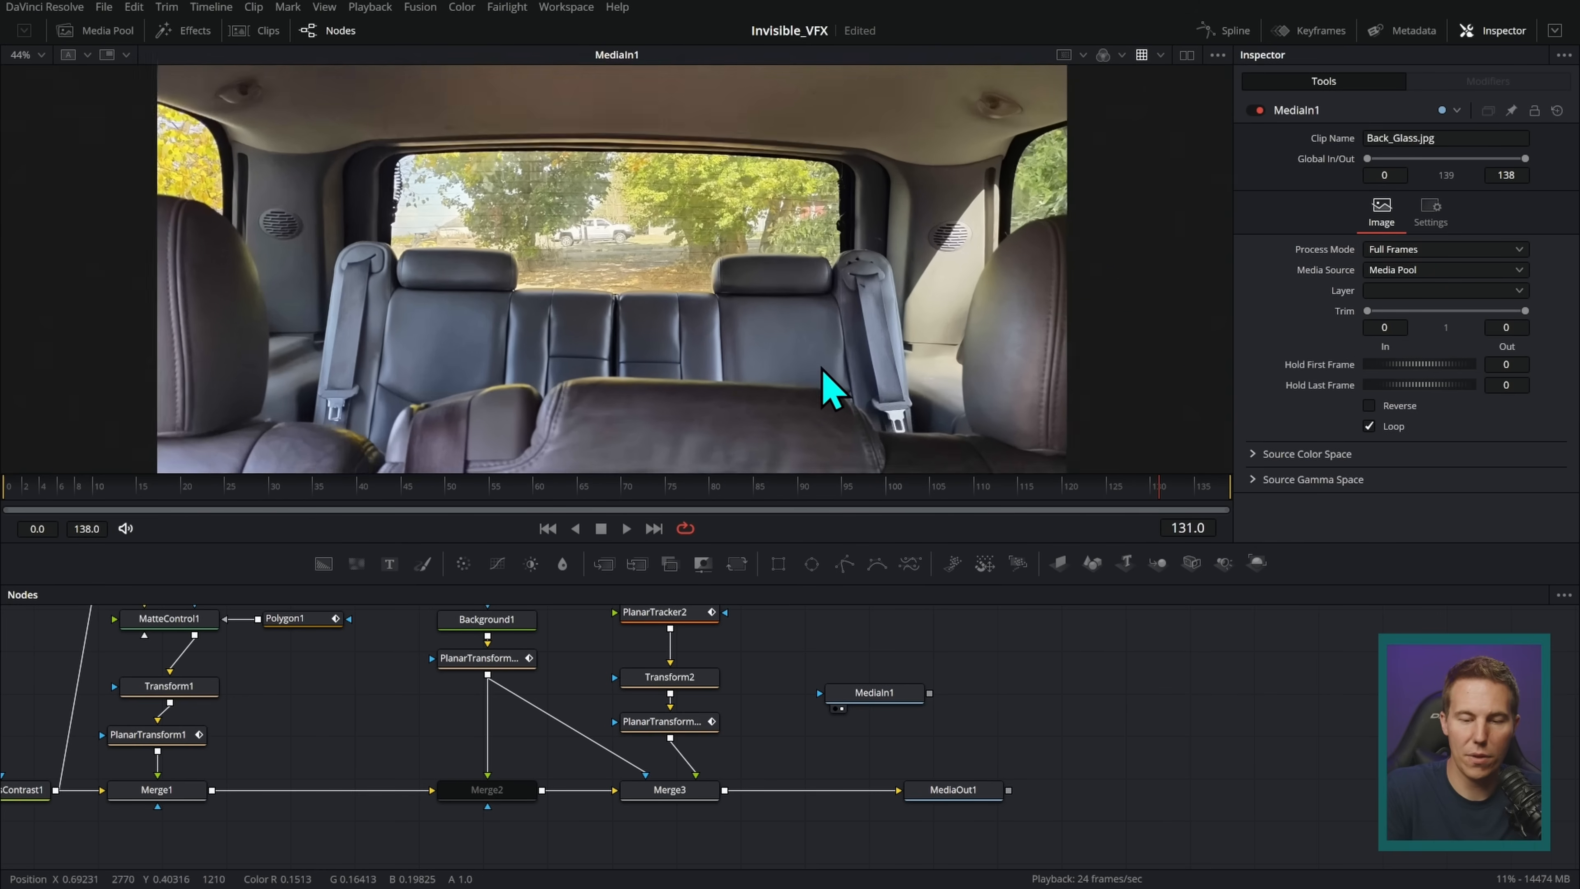
scroll(640, 323, up, 2)
key(ctrl+s)
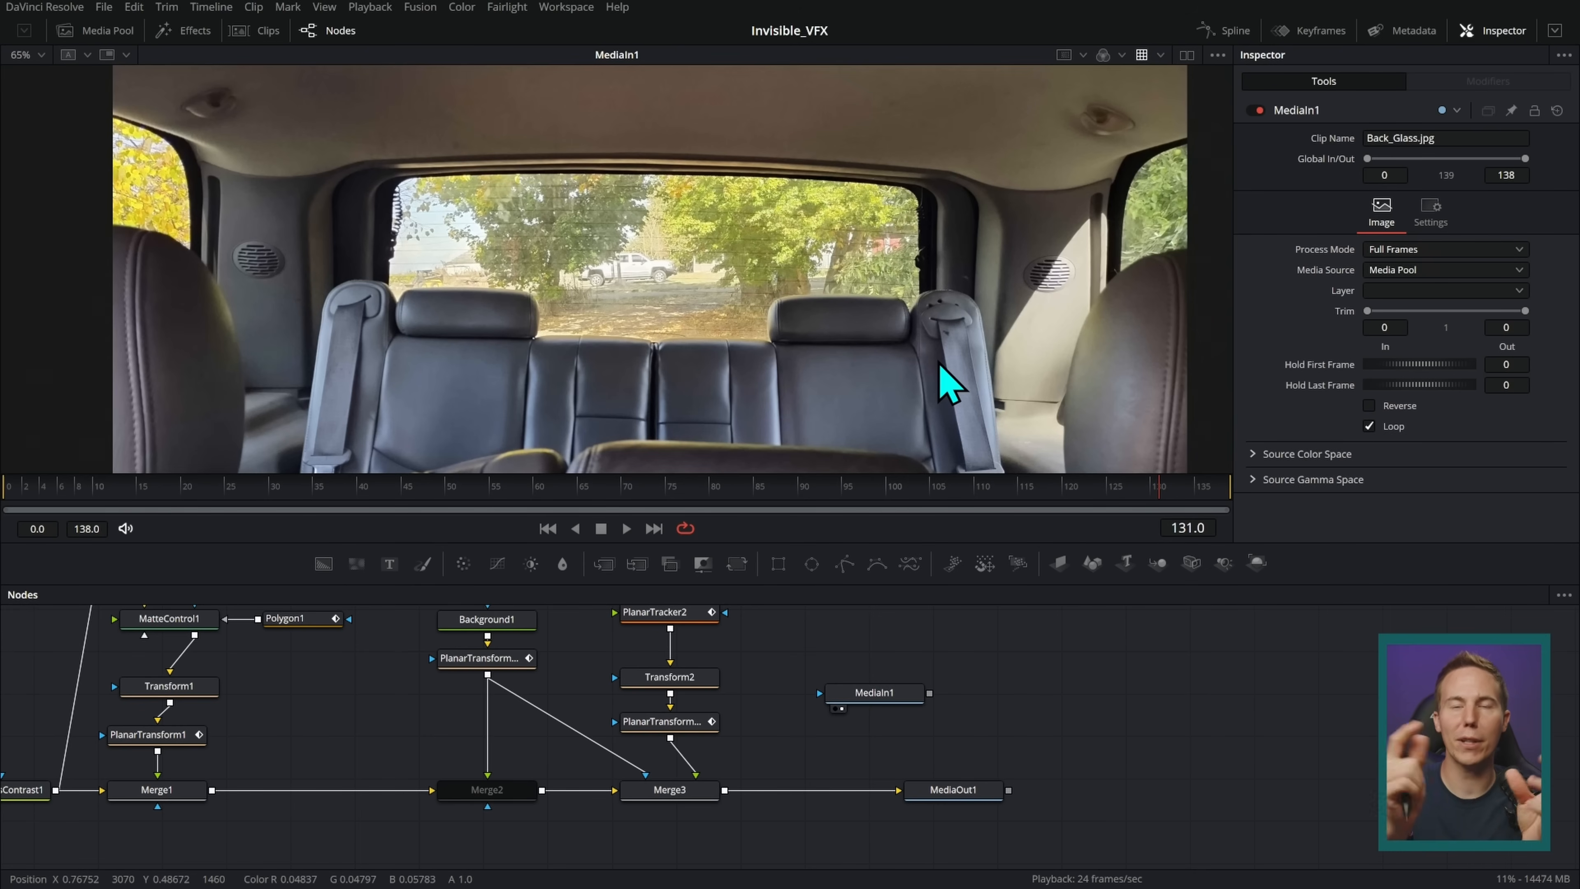
- Display the MediaOut1 composite in the viewer and go to frame 107
drag(953, 789, 952, 335)
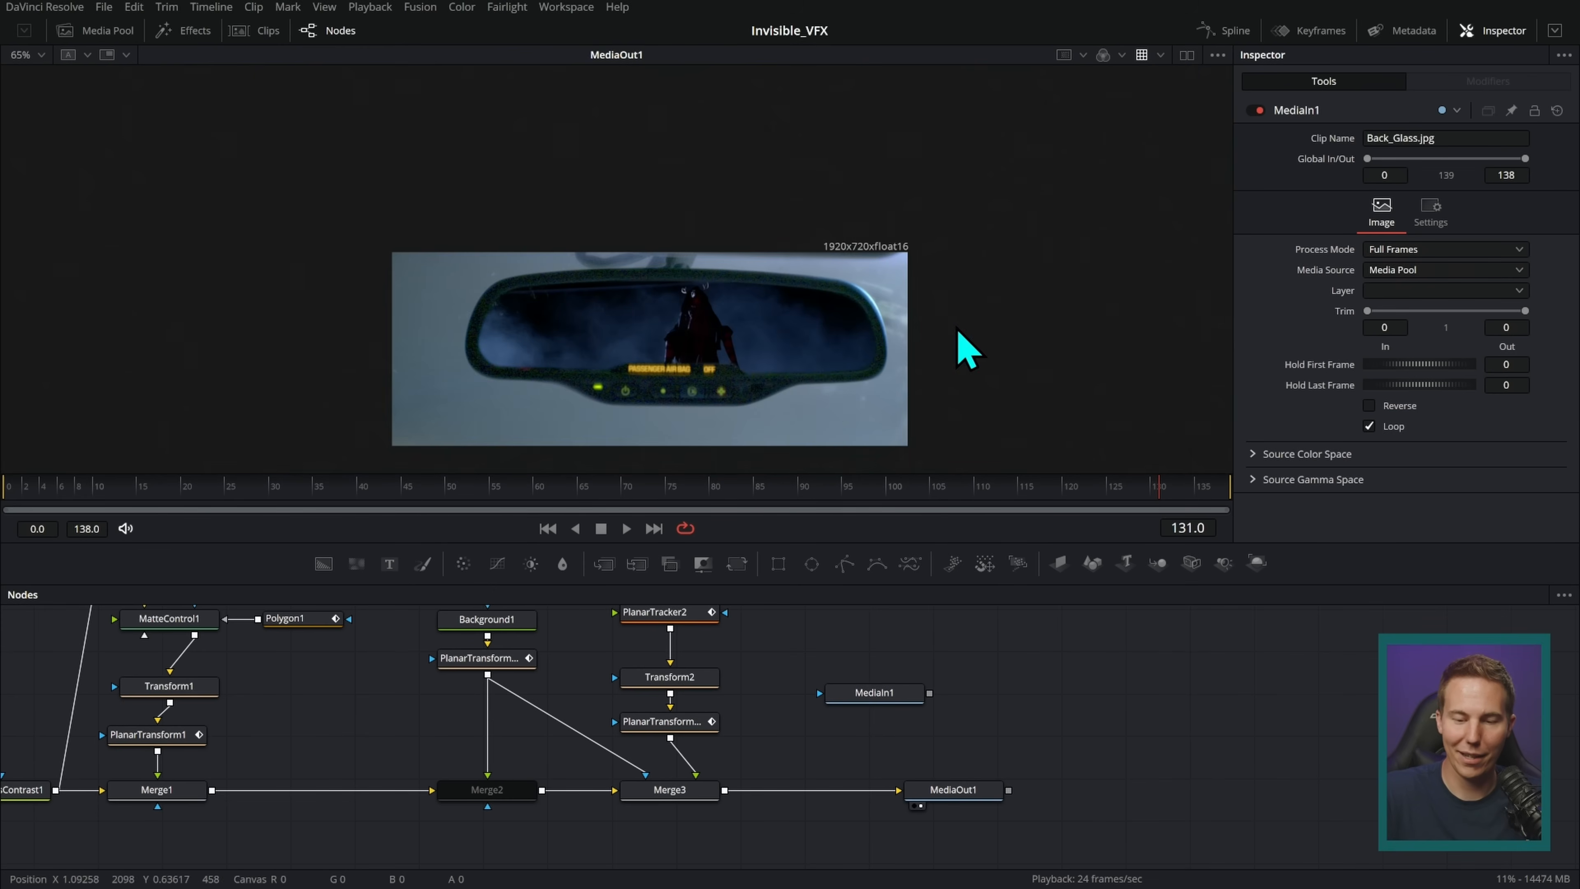
scroll(886, 380, up, 5)
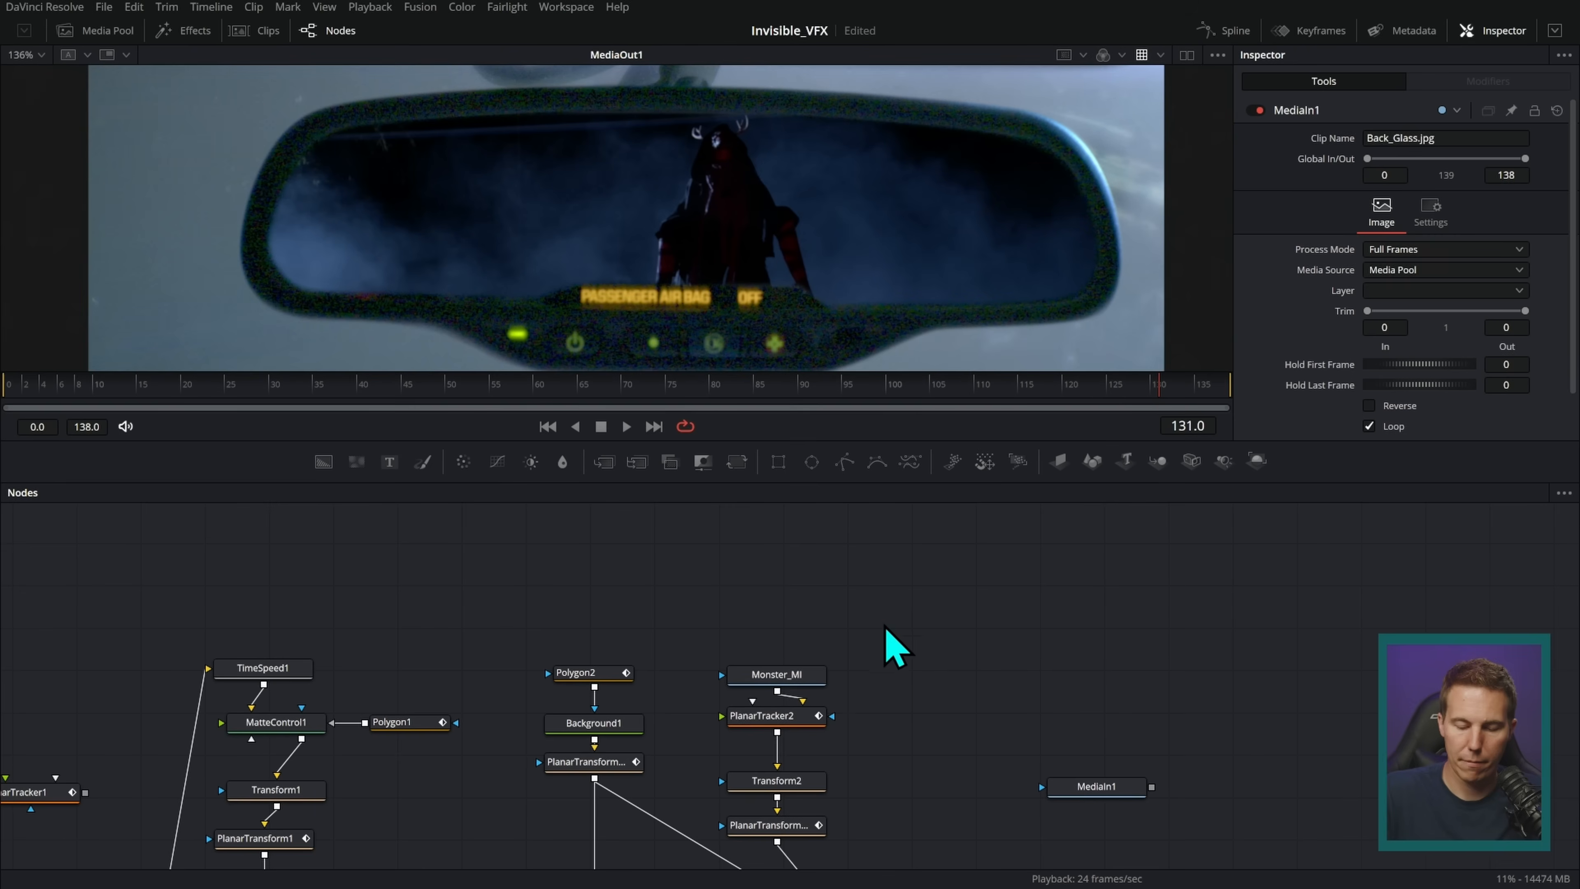
drag(885, 615, 957, 258)
scroll(875, 211, up, 2)
mouse_move(836, 389)
mouse_down()
mouse_move(581, 401)
mouse_move(948, 398)
mouse_up()
- Move the Monster_MI, PlanarTracker2 and Transform2 nodes well above the rest of the node tree to make room
drag(874, 582, 820, 803)
drag(820, 780, 831, 647)
click(830, 648)
scroll(871, 629, down, 3)
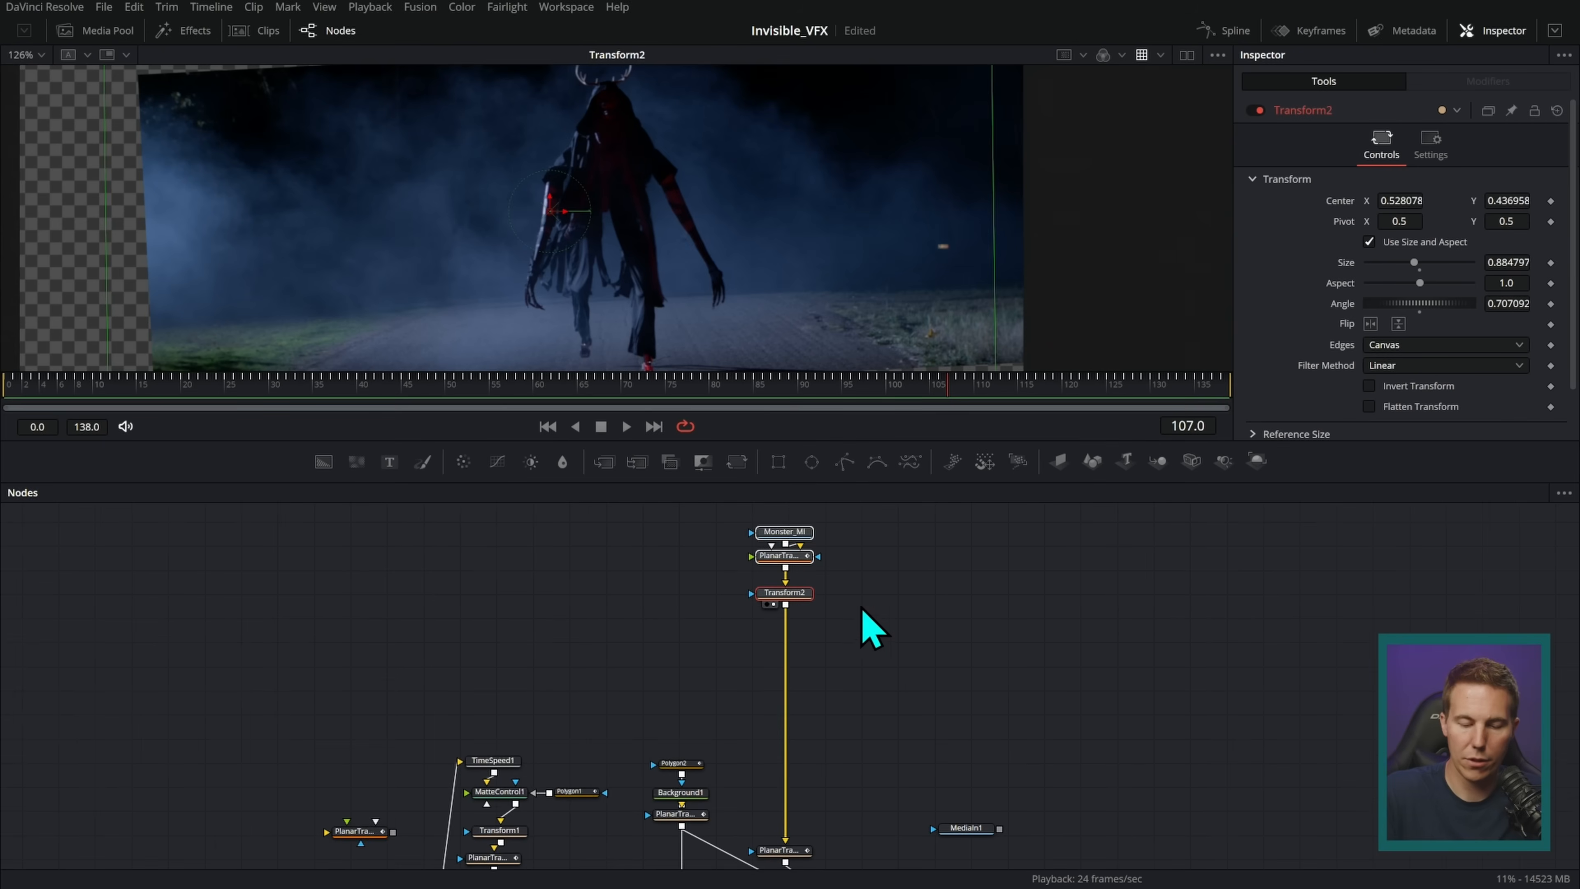
drag(416, 518, 996, 691)
drag(911, 649, 750, 675)
- Arrange Monster_MI and PlanarTracker2 in a horizontal row before Transform2, leaving a gap ahead of Transform2
scroll(918, 647, up, 3)
drag(869, 567, 635, 663)
ctrl+click(746, 664)
drag(747, 670, 547, 670)
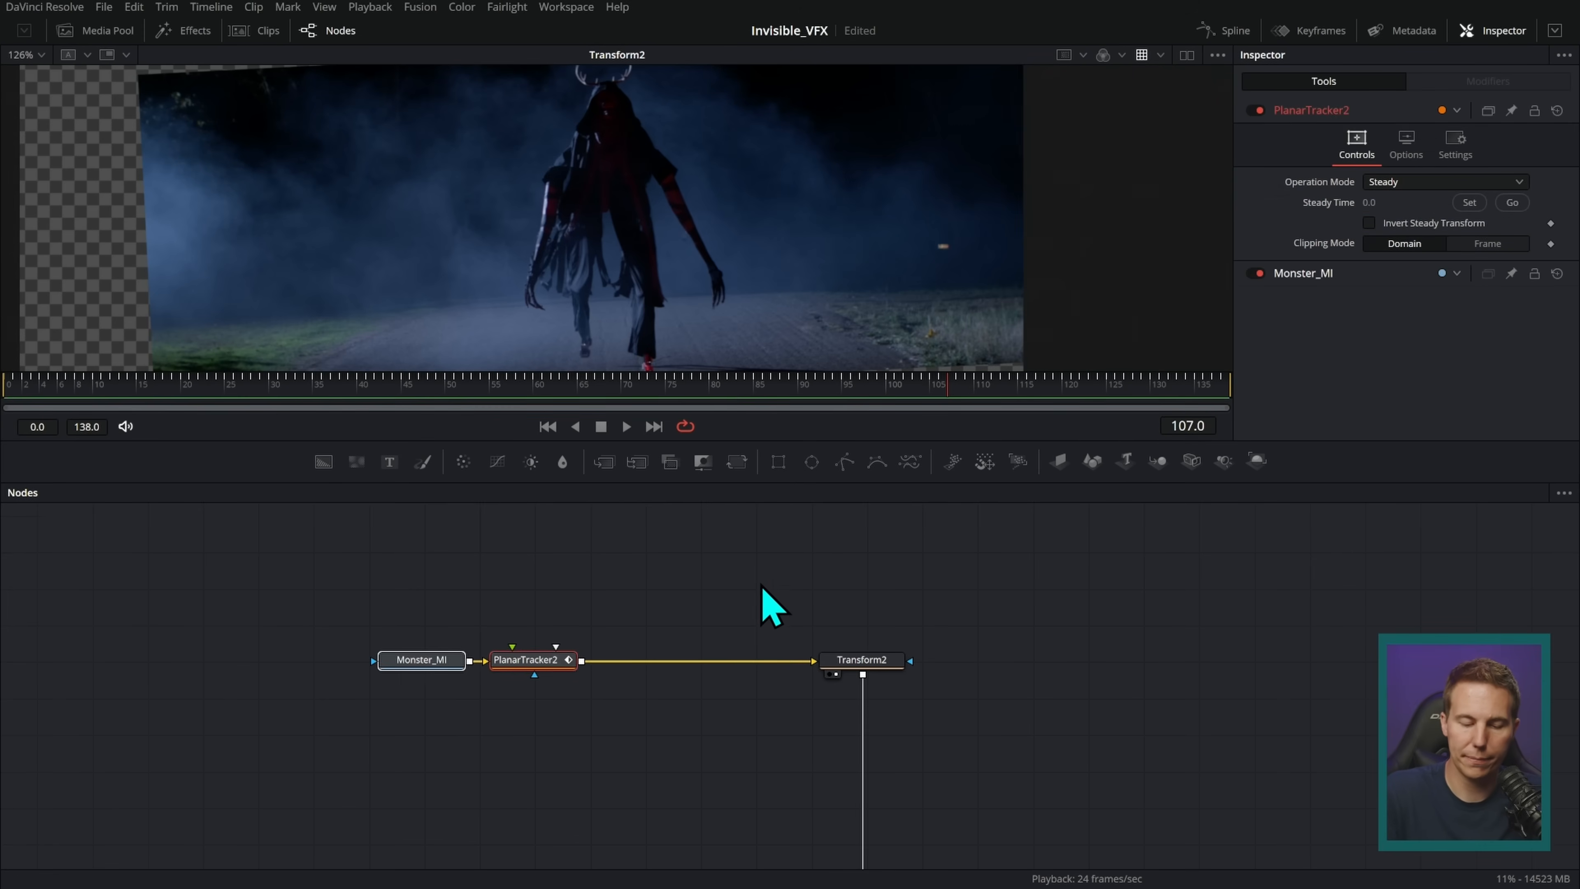
drag(862, 576, 874, 592)
scroll(1115, 642, down, 2)
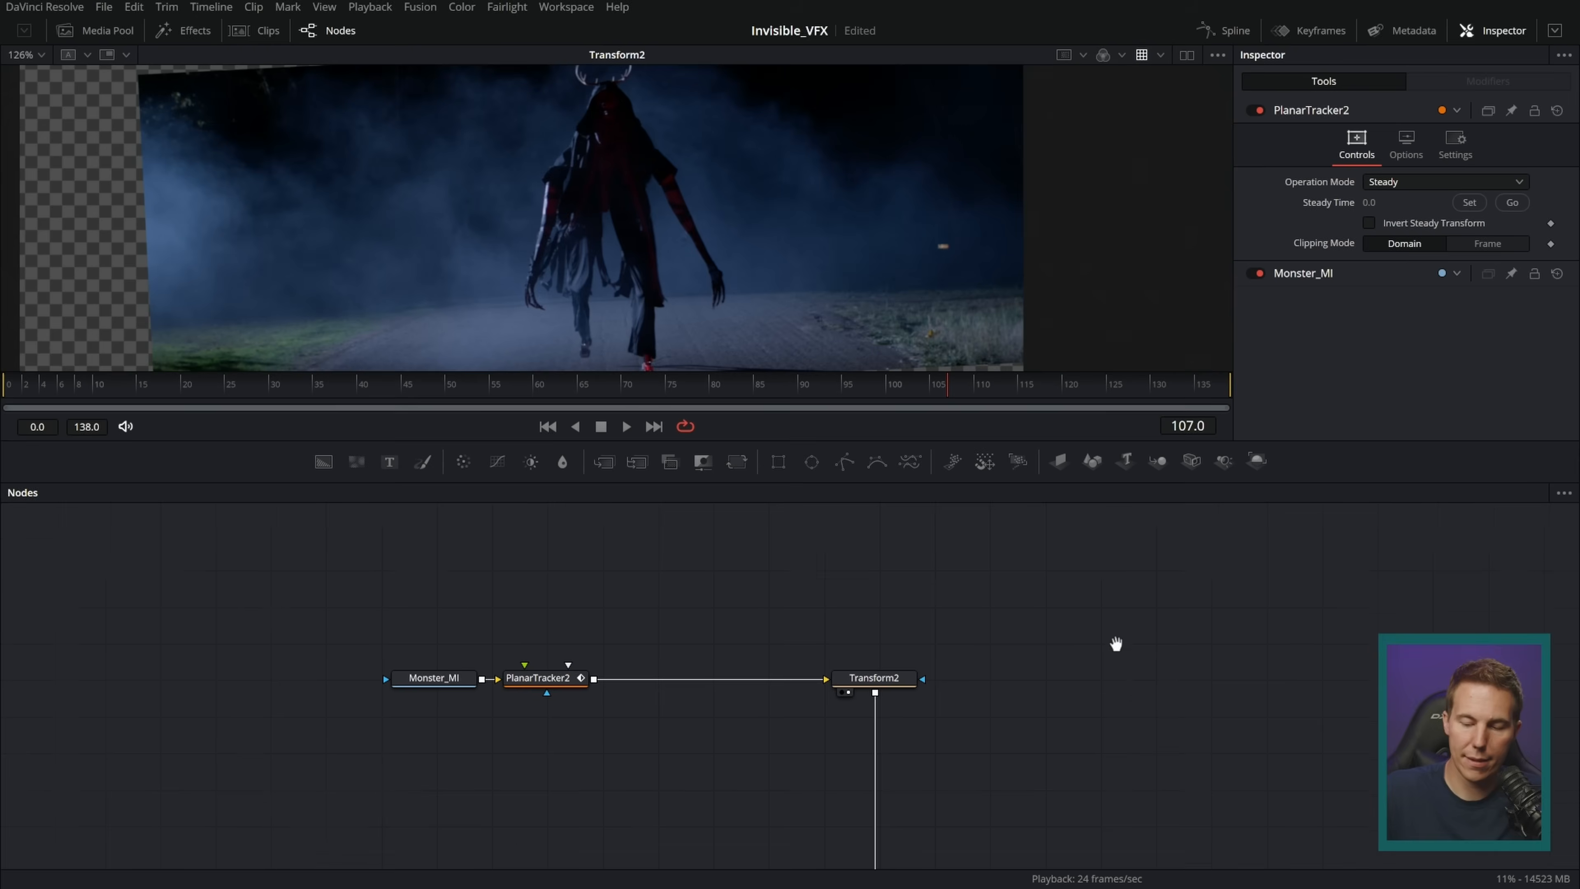
- Place the MediaIn1 node above the monster node row and rename it Back_Seats_and_Glass_MI
key(ctrl+v)
drag(734, 553, 782, 607)
key(F2)
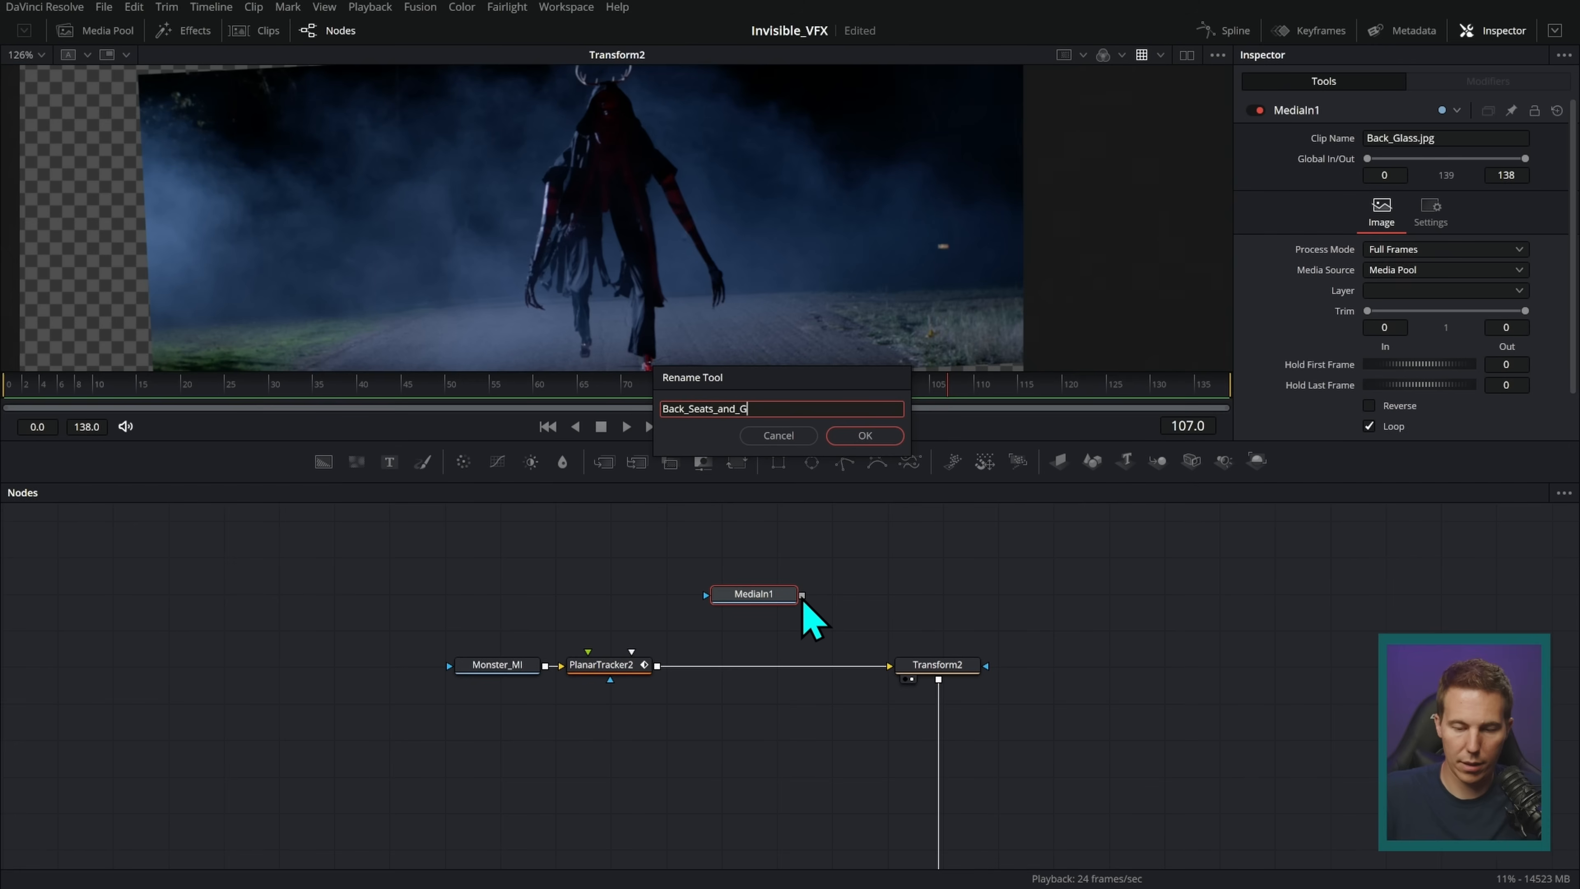
key(Return)
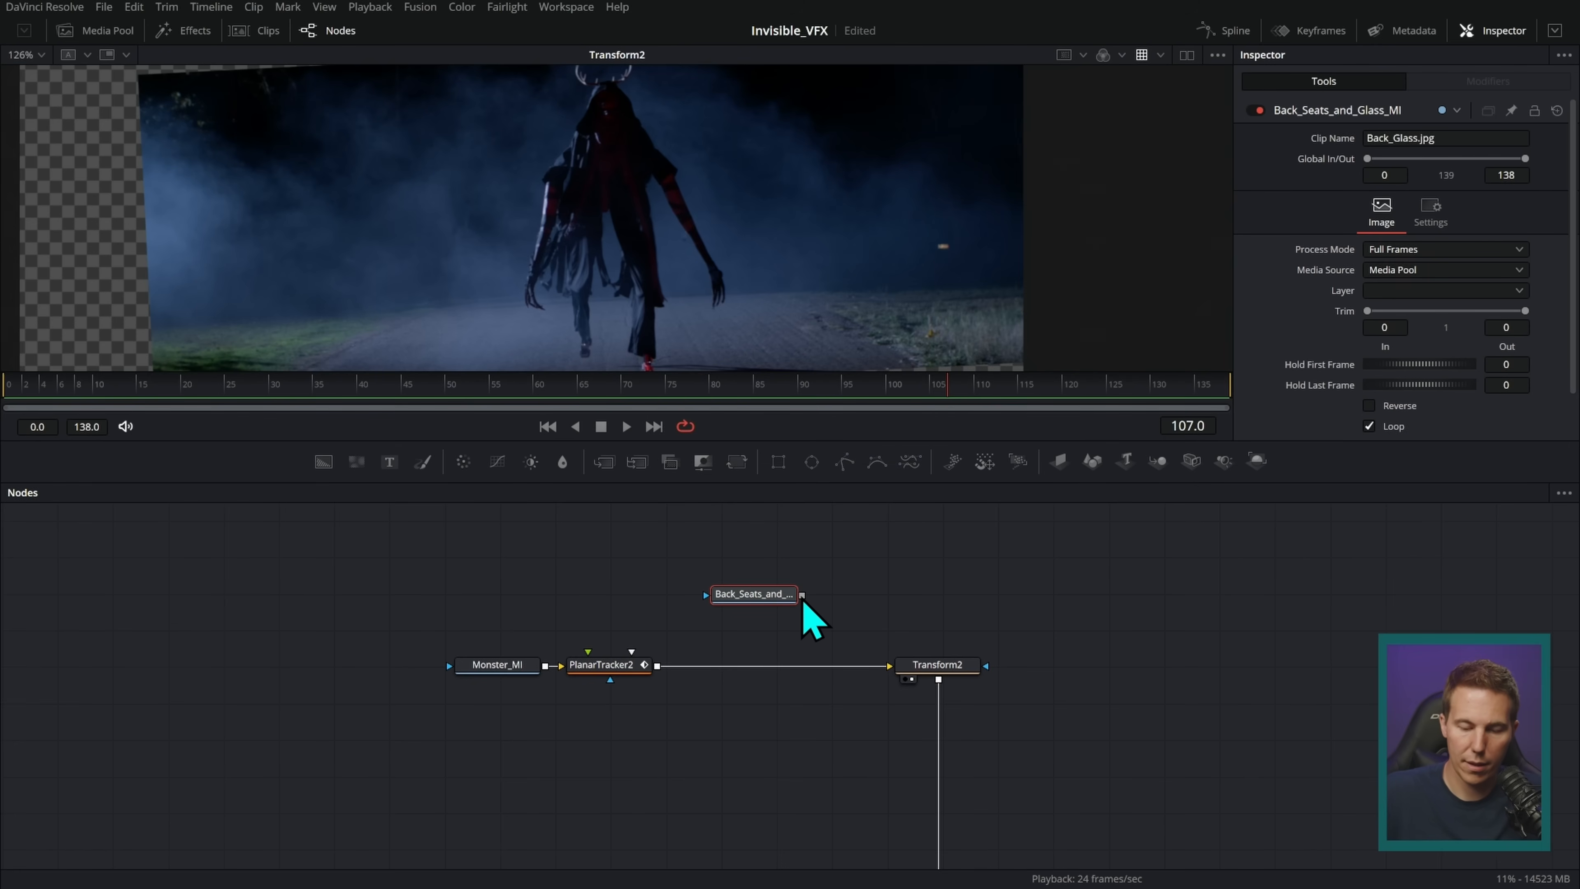
- Merge the back-seat image over the PlanarTracker2 output ahead of Transform2, and add a Transform node after the image
drag(778, 596, 914, 263)
click(731, 556)
key(shift+space)
text(plan)
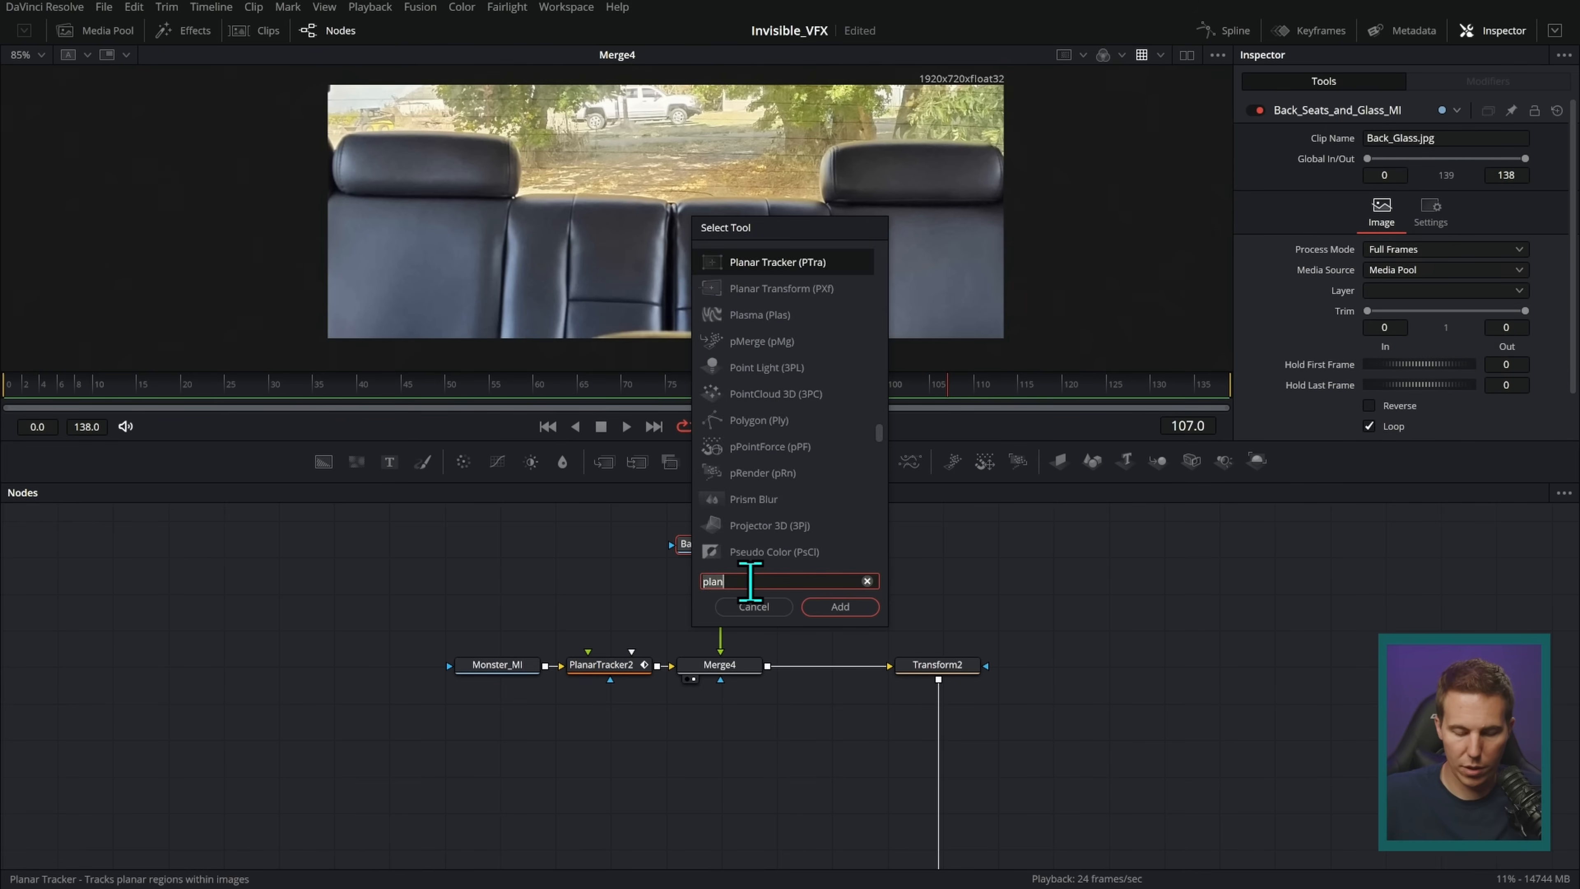
text(xf)
key(Return)
- Scale the back-seat image to 0.53, rotate it about 1.36 degrees and set its center Y to about 0.455
drag(1420, 262, 1396, 274)
drag(666, 203, 1086, 159)
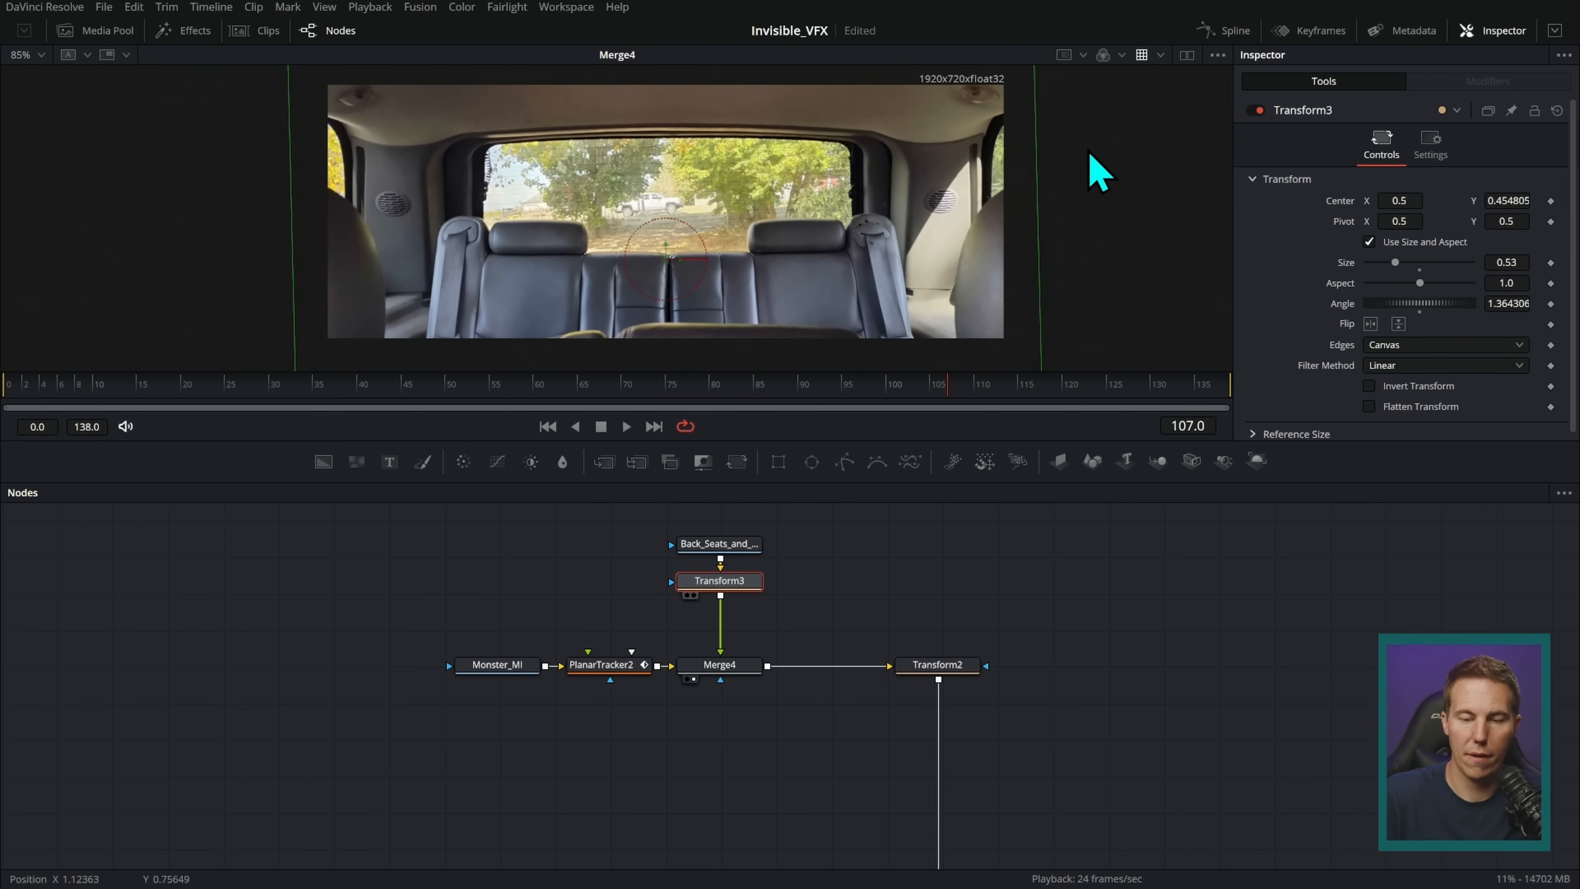
click(914, 545)
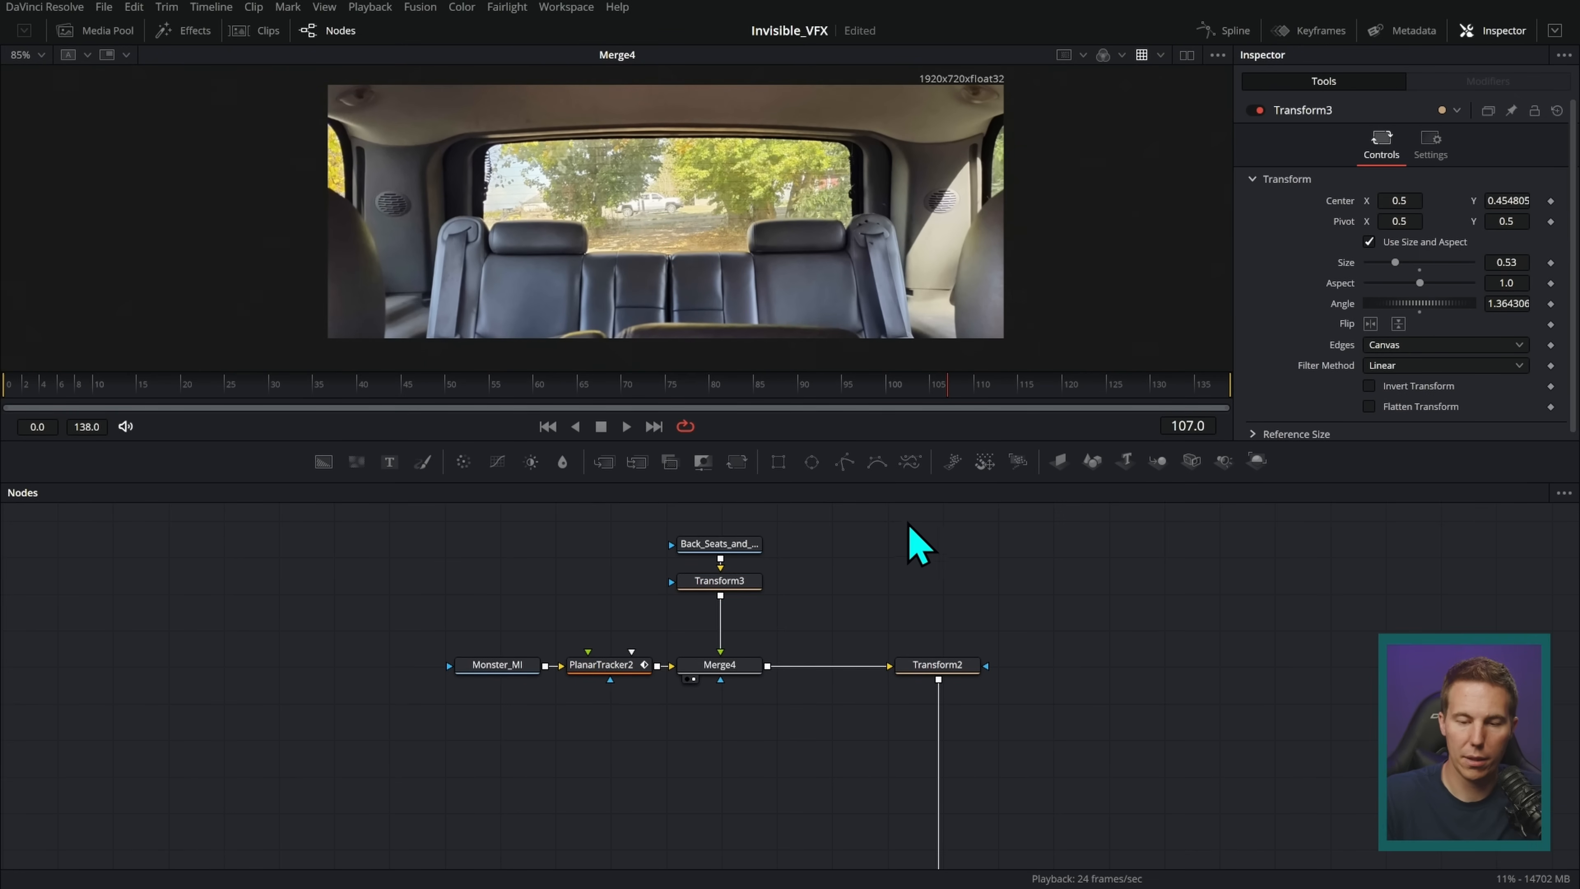
- Show the MediaOut1 composite and split the display into dual viewers, widening the one that shows Transform2
scroll(1012, 650, down, 10)
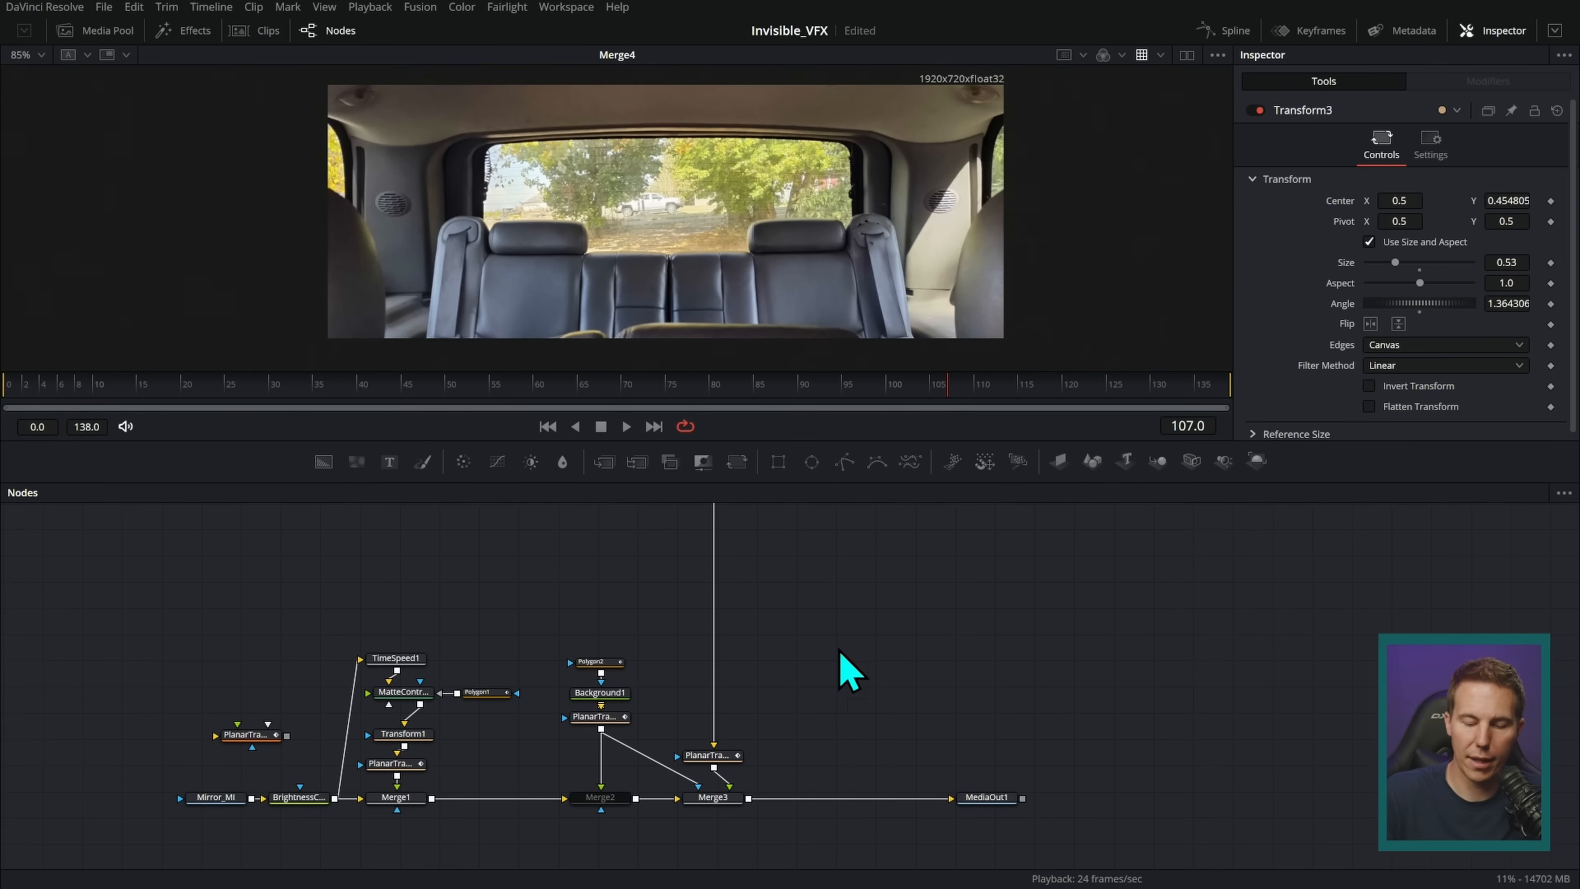
drag(986, 797, 930, 217)
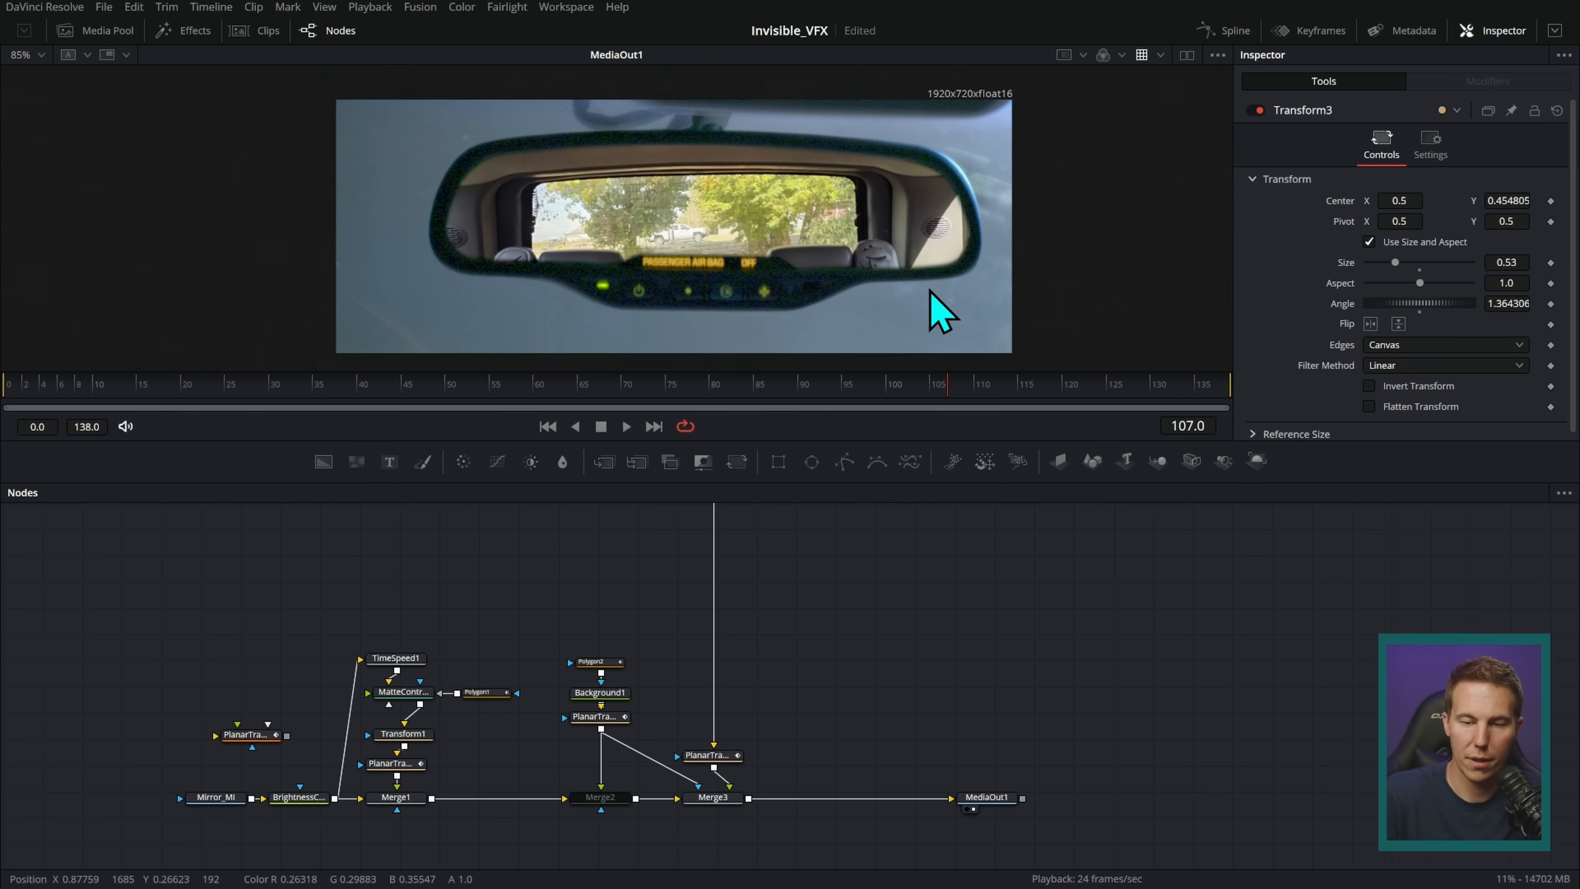
scroll(962, 308, up, 3)
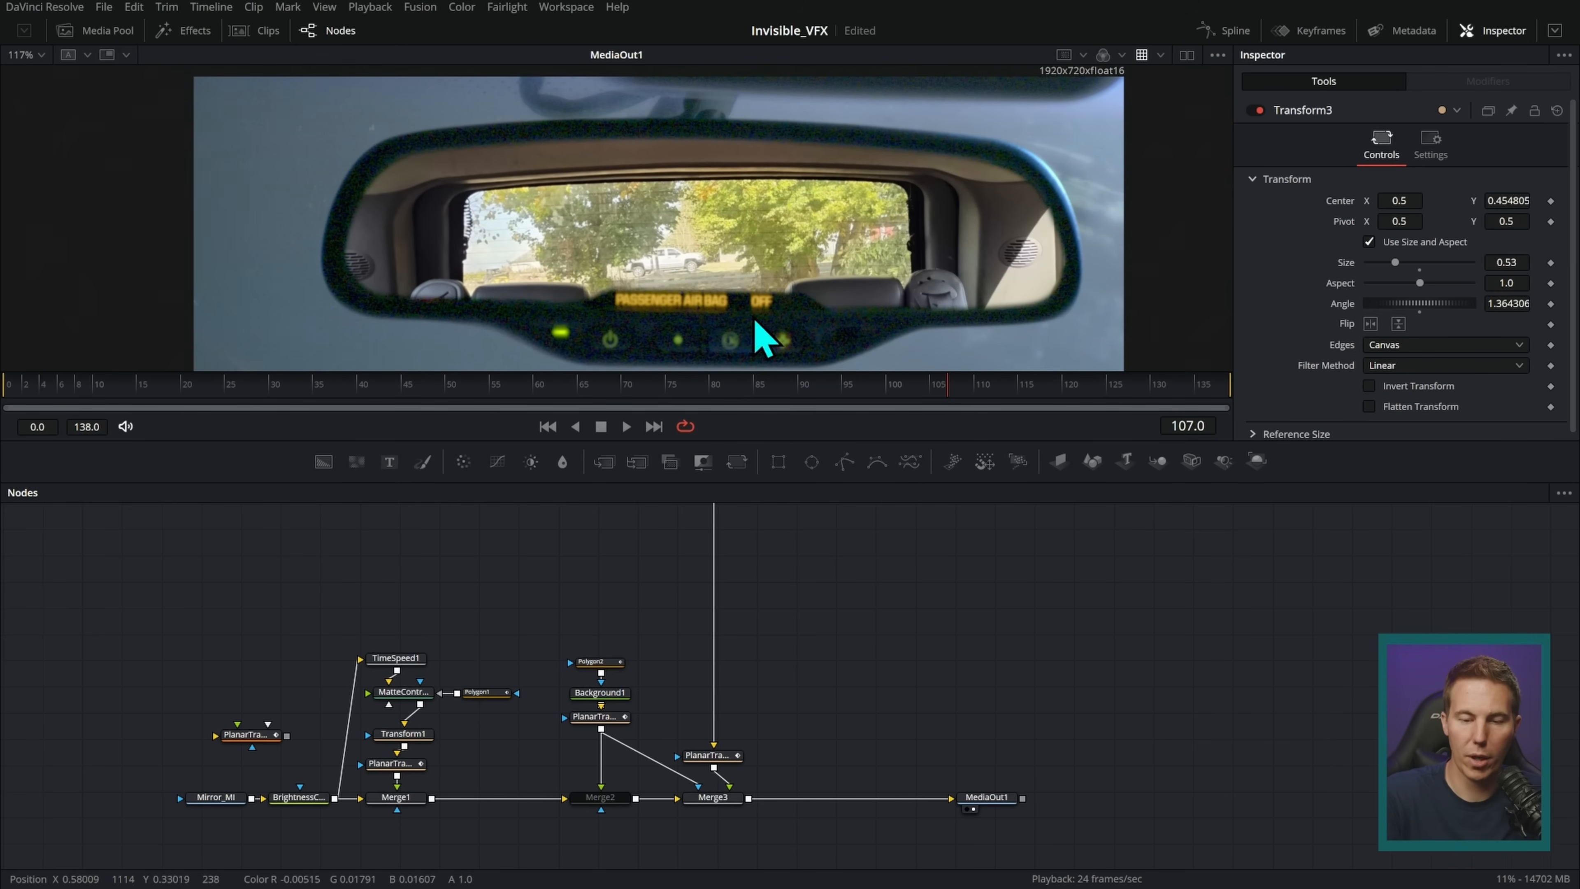
scroll(882, 572, up, 2)
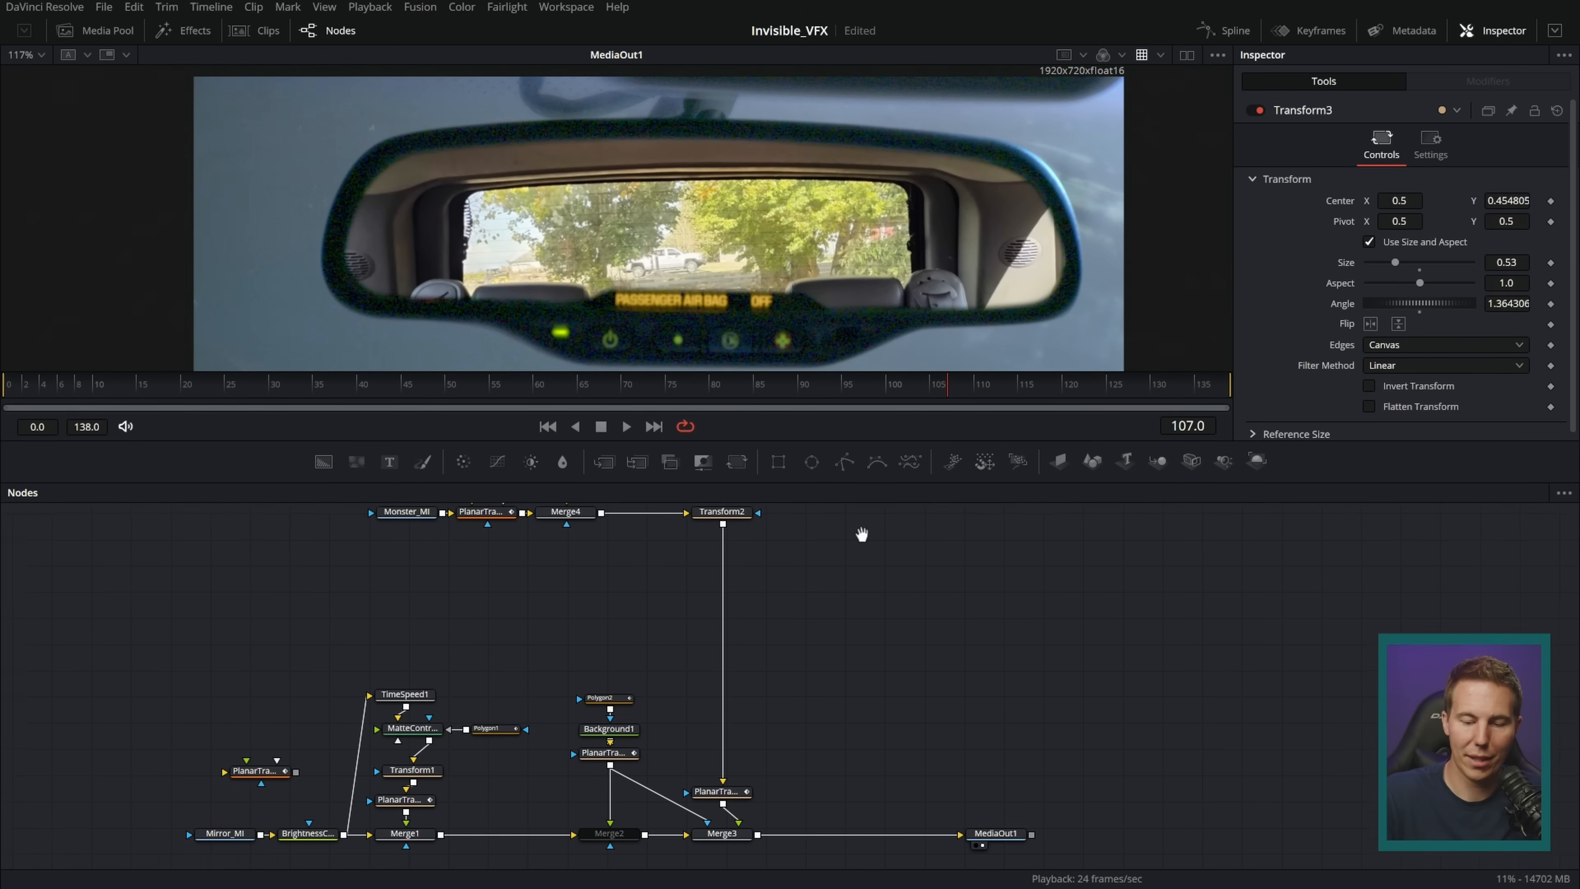
scroll(861, 535, up, 3)
click(1186, 55)
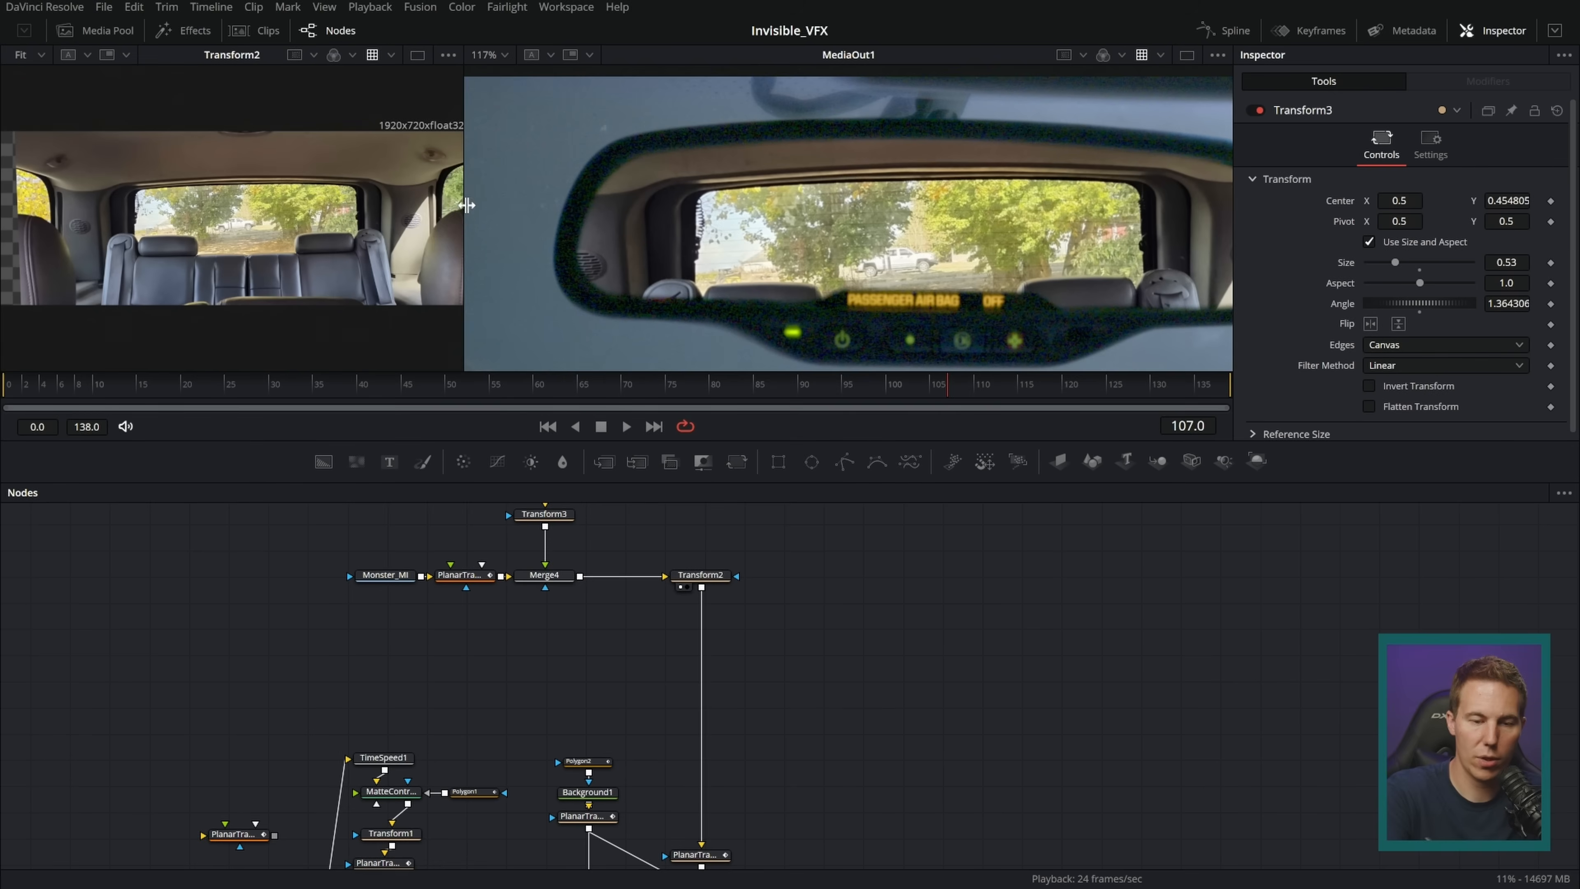
drag(460, 217, 565, 268)
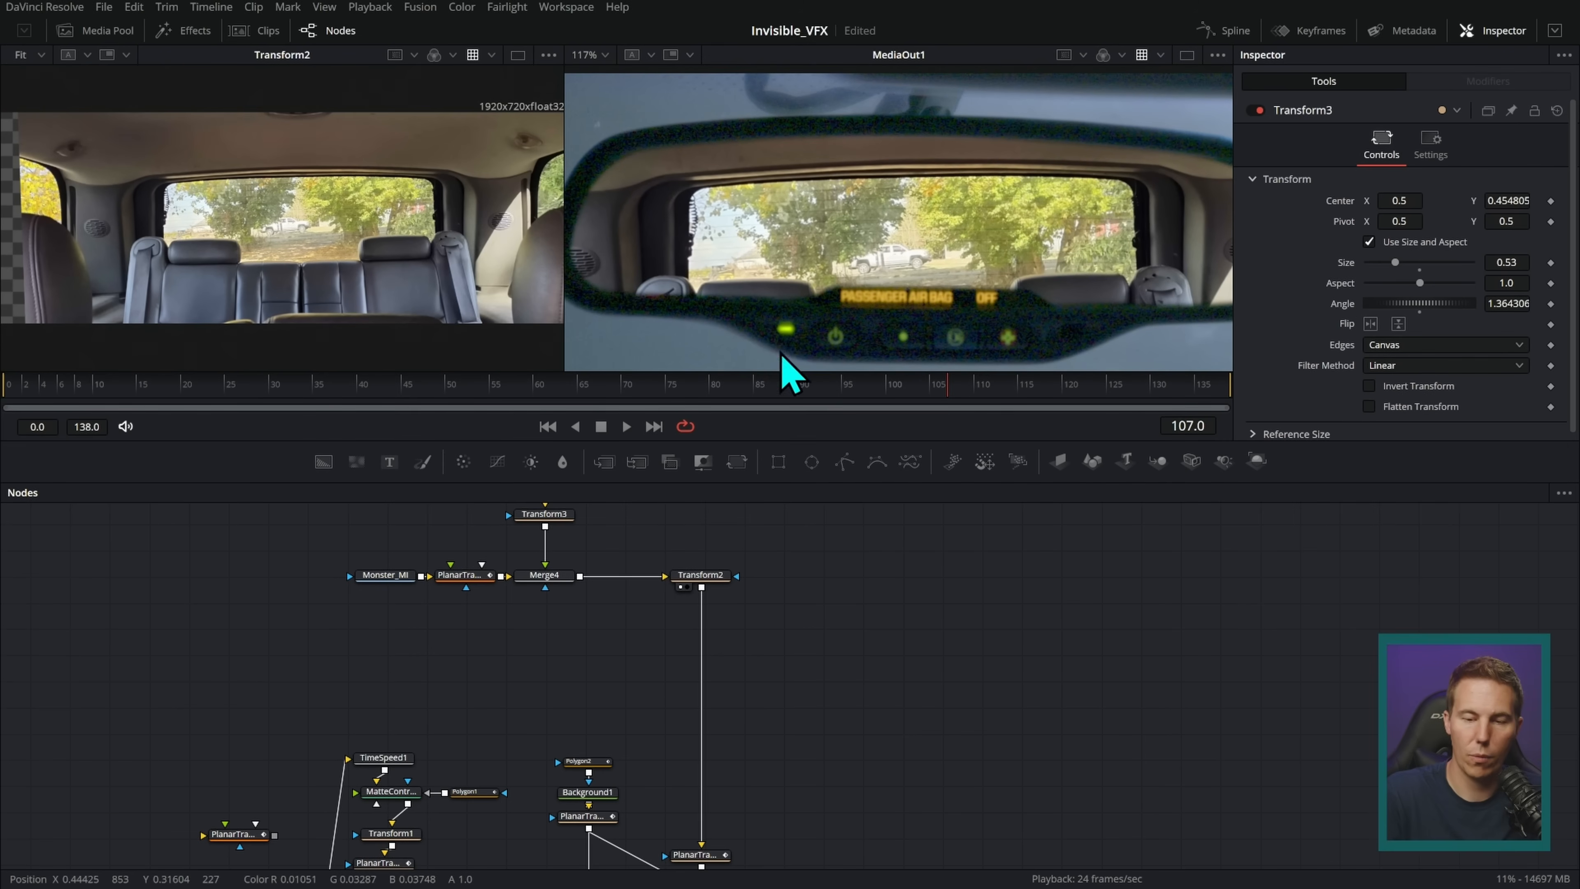
- Nudge the back-seat image with Transform3, and move Transform2 between PlanarTracker2 and Merge4 so it affects only the monster footage
scroll(667, 628, up, 3)
click(569, 631)
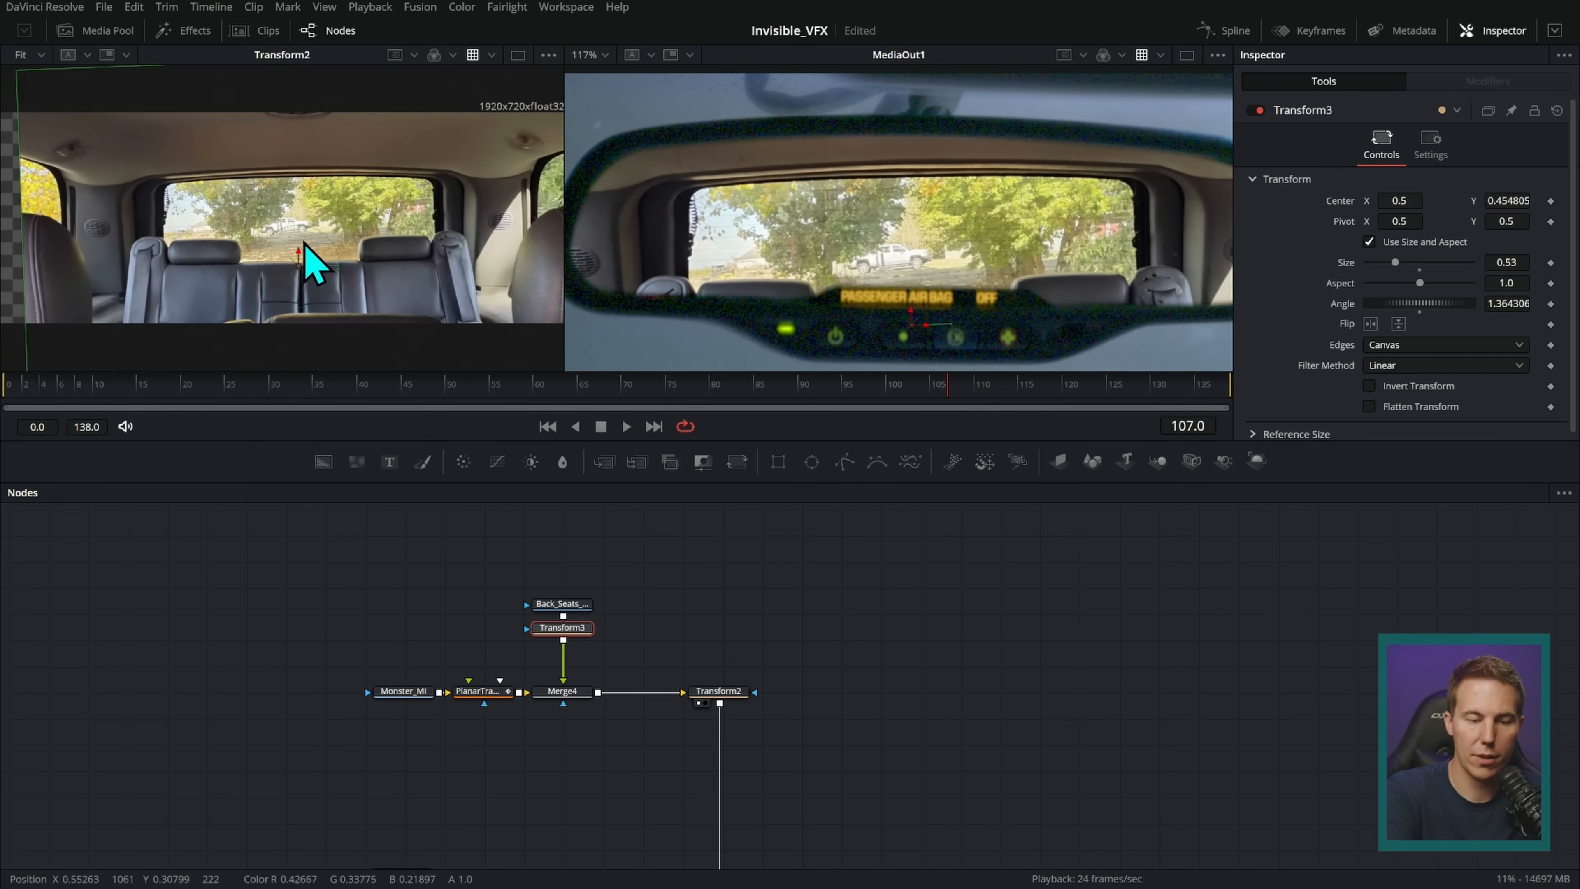
drag(300, 270, 379, 224)
mouse_move(361, 675)
mouse_down()
mouse_move(487, 702)
mouse_move(353, 692)
mouse_up()
drag(728, 691, 460, 695)
click(457, 694)
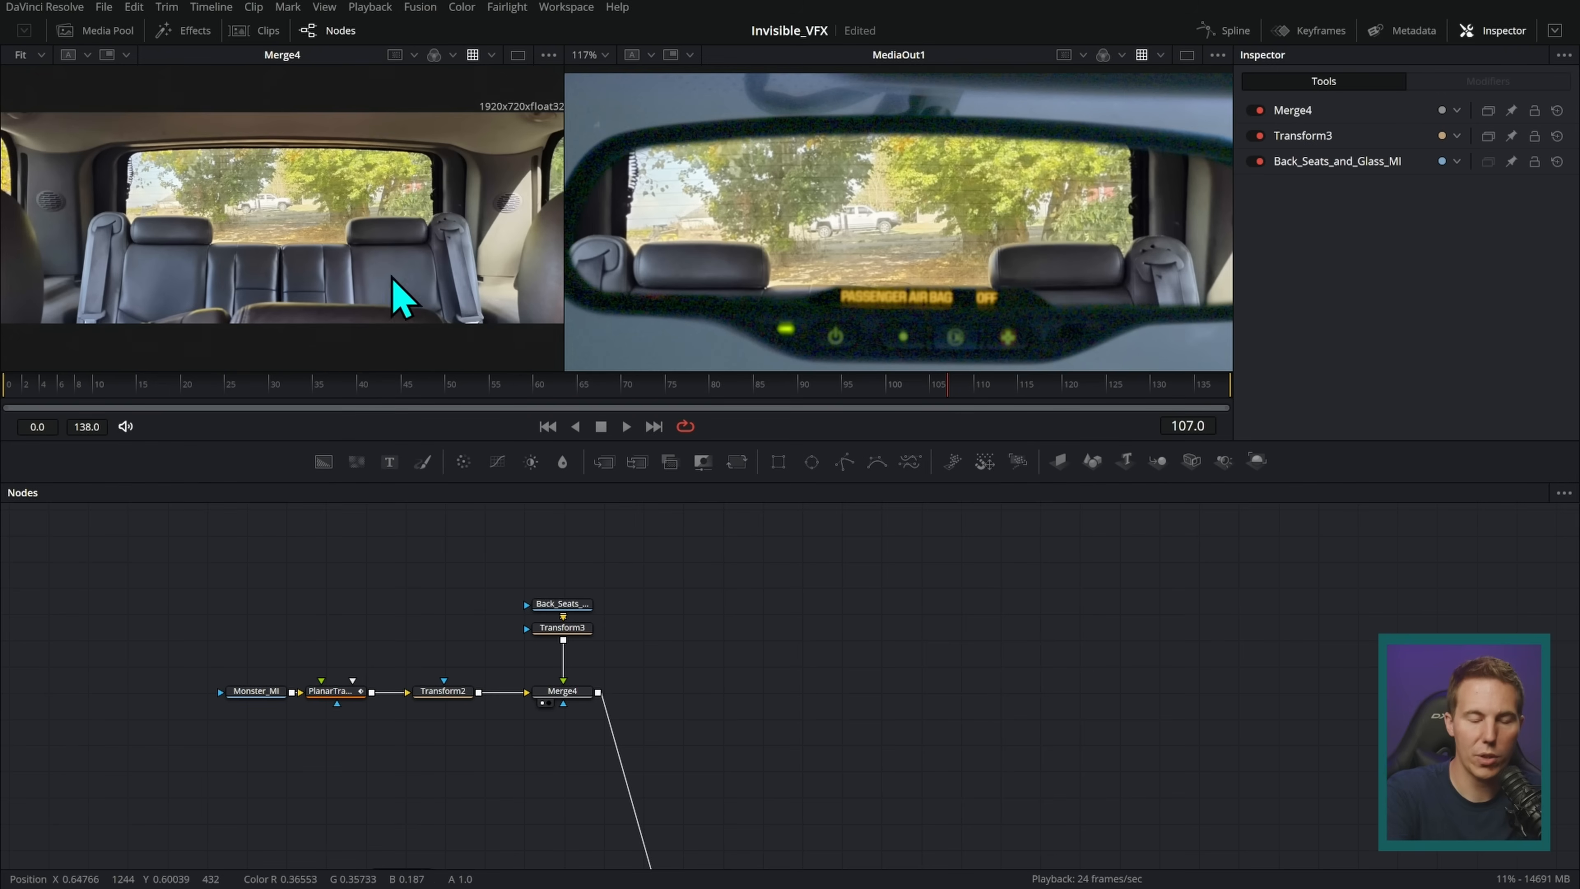
- Align the monster and back-seat node group so Merge4 sits directly above the planar transform node feeding Merge3
scroll(836, 698, down, 5)
scroll(733, 783, up, 2)
scroll(762, 572, down, 1)
scroll(756, 613, up, 2)
scroll(756, 613, left, 3)
click(744, 624)
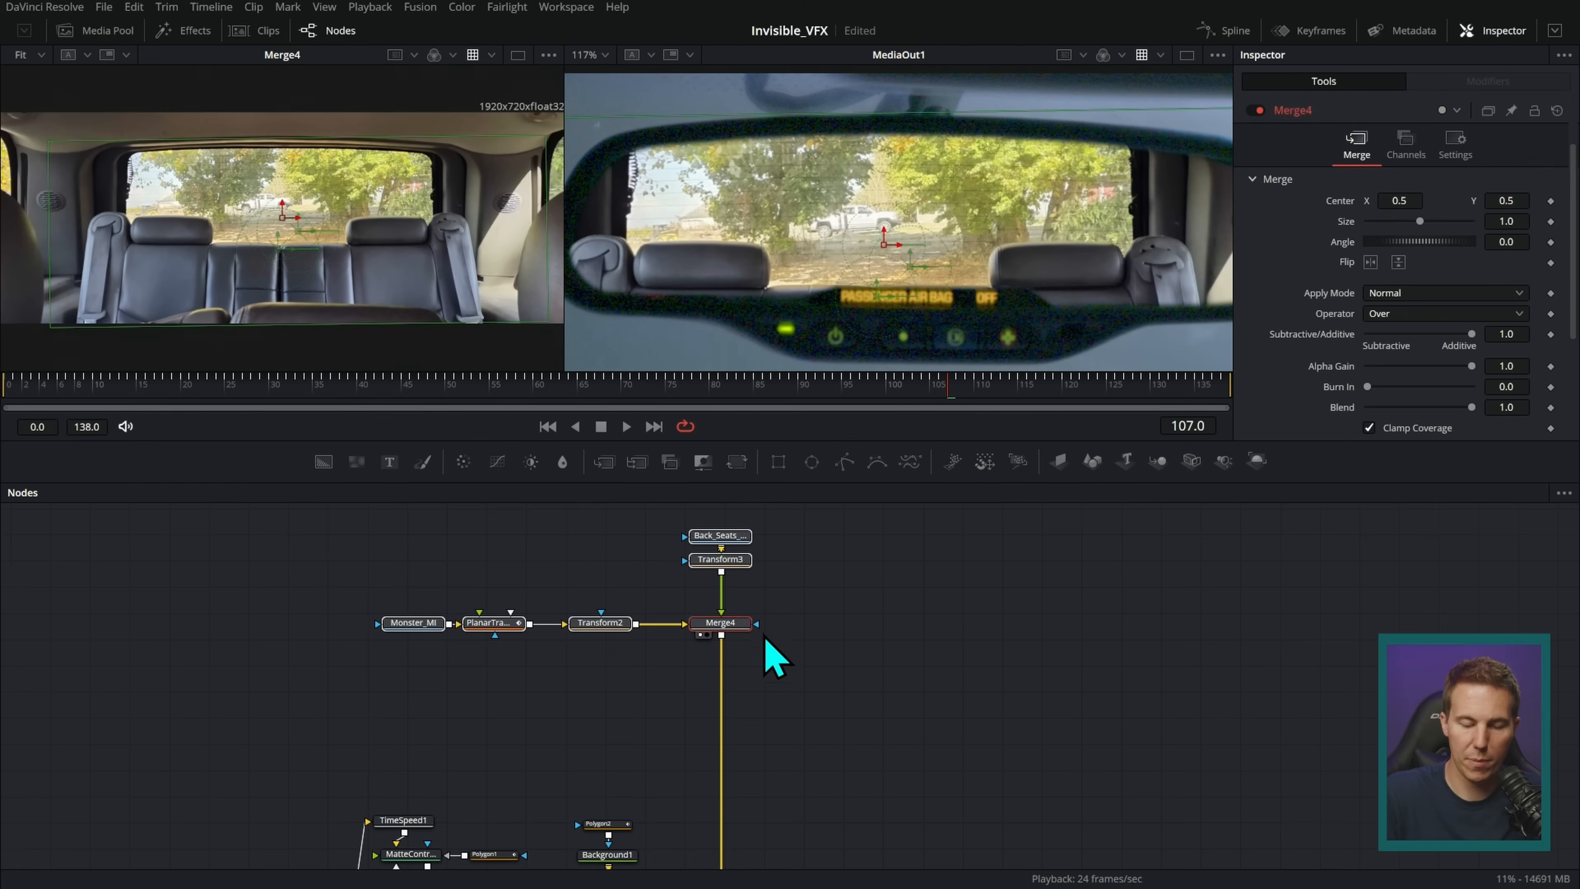
- Add a Transform node after Merge4 and space it below the merge
key(shift+space)
text(xf)
key(Return)
drag(734, 651, 737, 693)
scroll(1020, 299, down, 1)
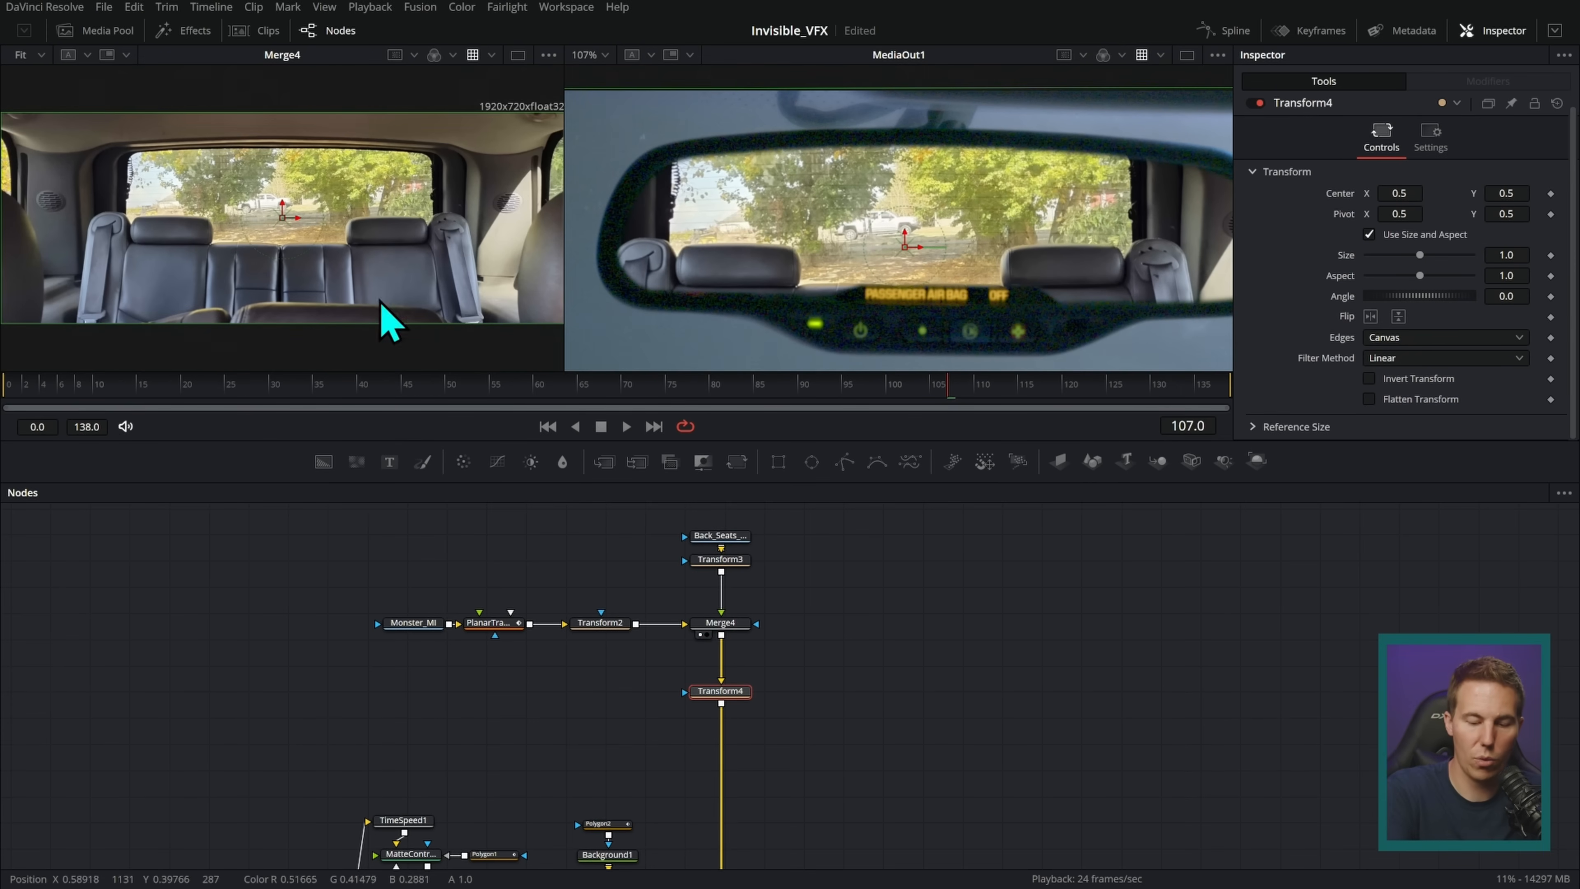
- Set the size of Transform4 to 0.88 to shrink the combined monster and back-seat reflection
drag(829, 681, 783, 600)
drag(926, 253, 895, 257)
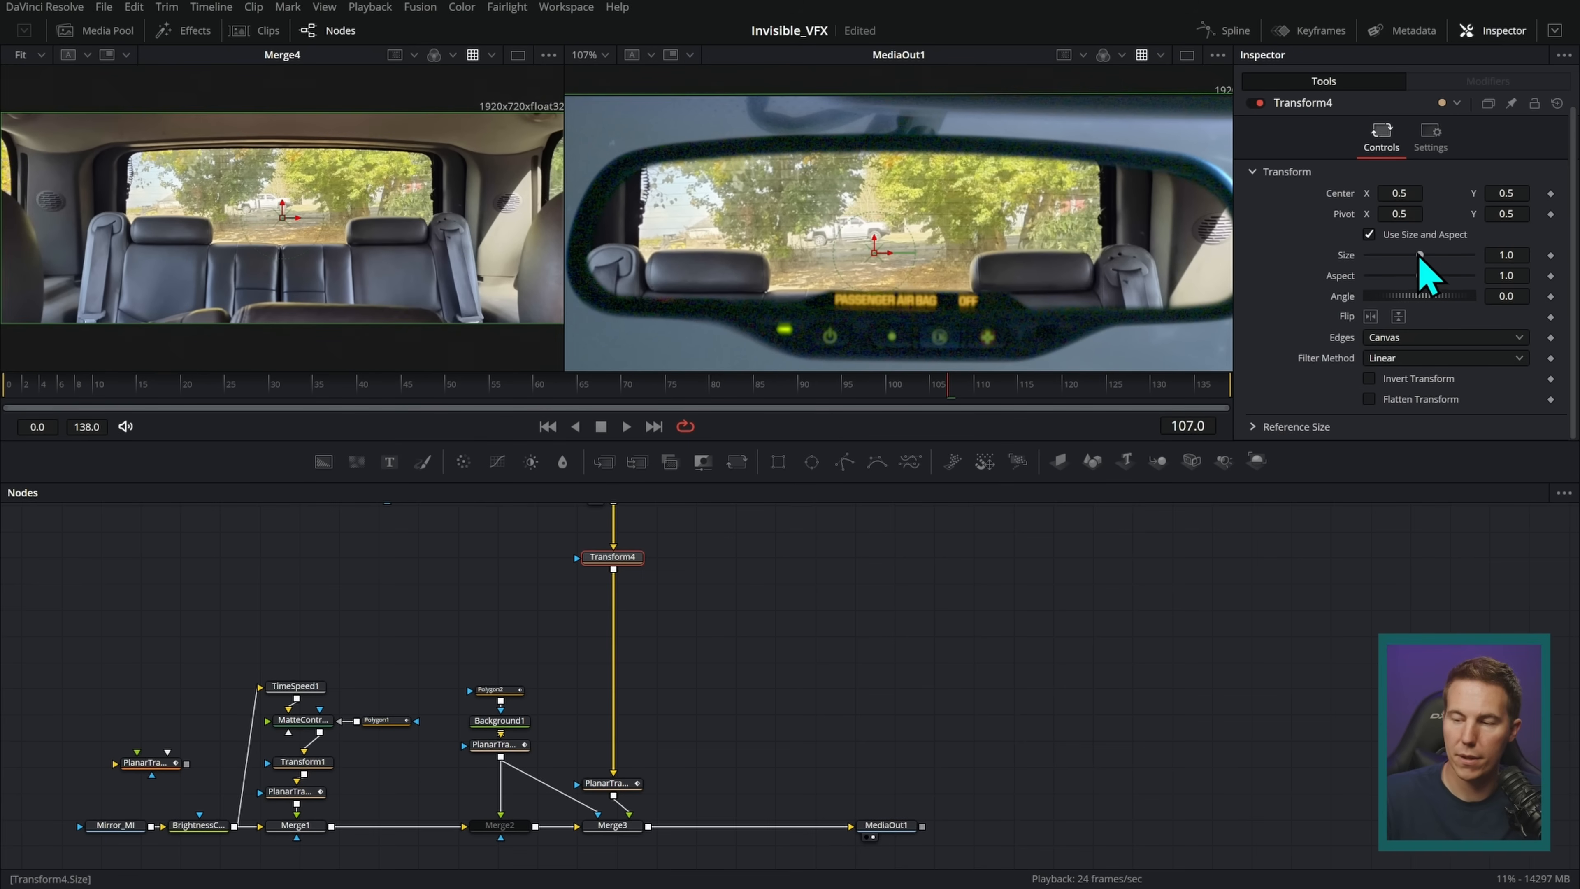
drag(1420, 256, 1413, 256)
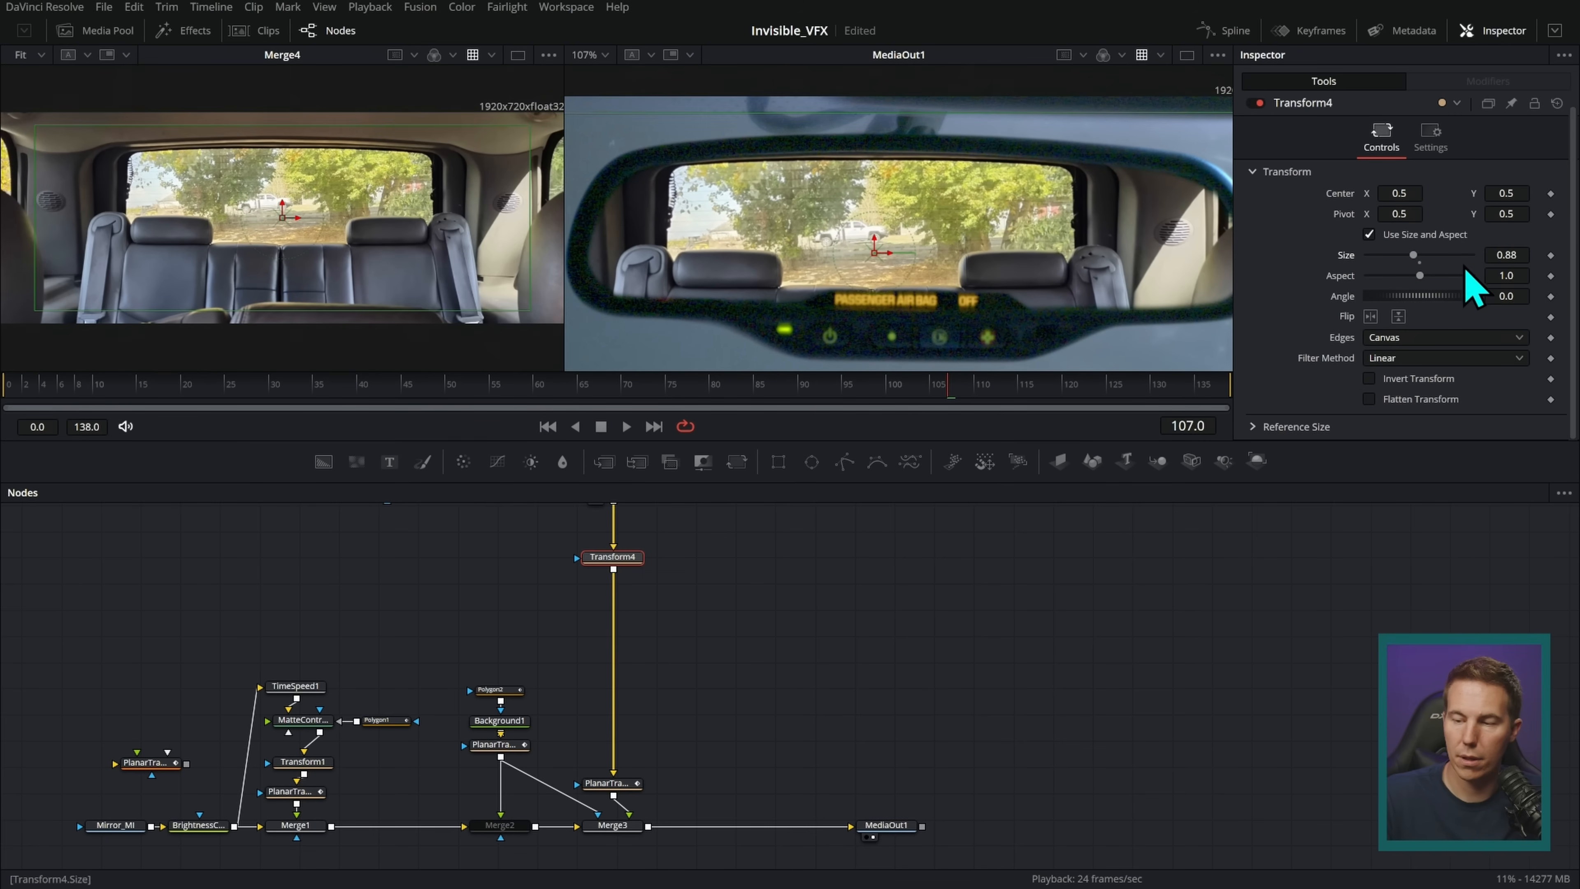
- Position and scale the reflection with Transform4 to about center X 0.537, Y 0.503 and size 0.85 so it fits the mirror
scroll(925, 257, down, 2)
mouse_move(926, 258)
mouse_down()
mouse_move(933, 293)
mouse_move(927, 247)
mouse_up()
scroll(1051, 311, up, 2)
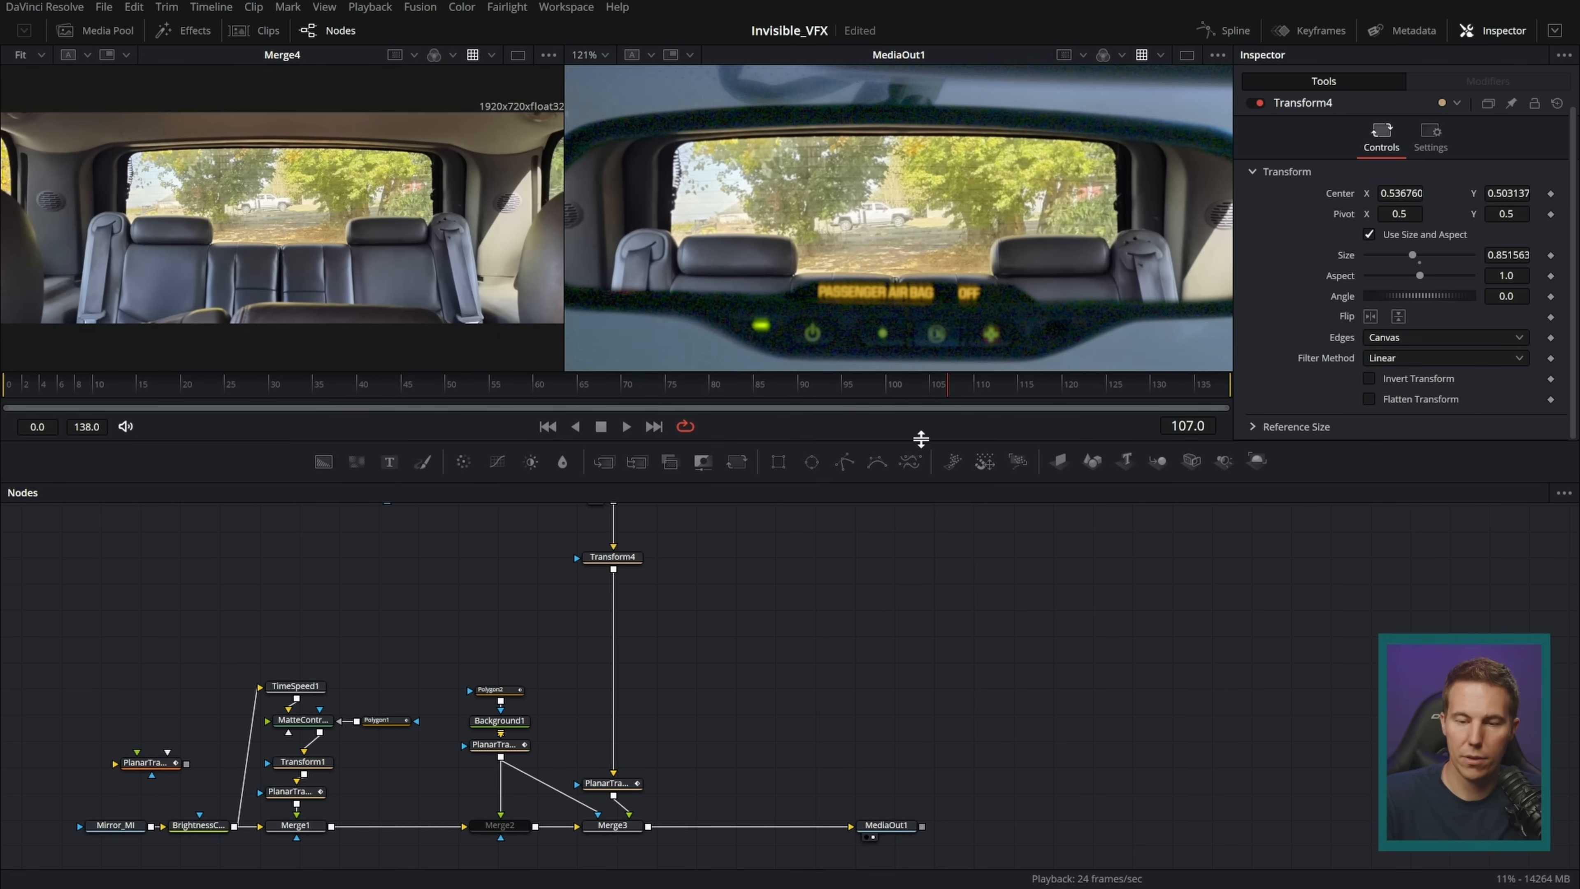
- Enlarge the MediaOut1 view and play back the shot to check how the reflection follows the mirror
drag(924, 441, 923, 586)
drag(565, 426, 215, 430)
key(space)
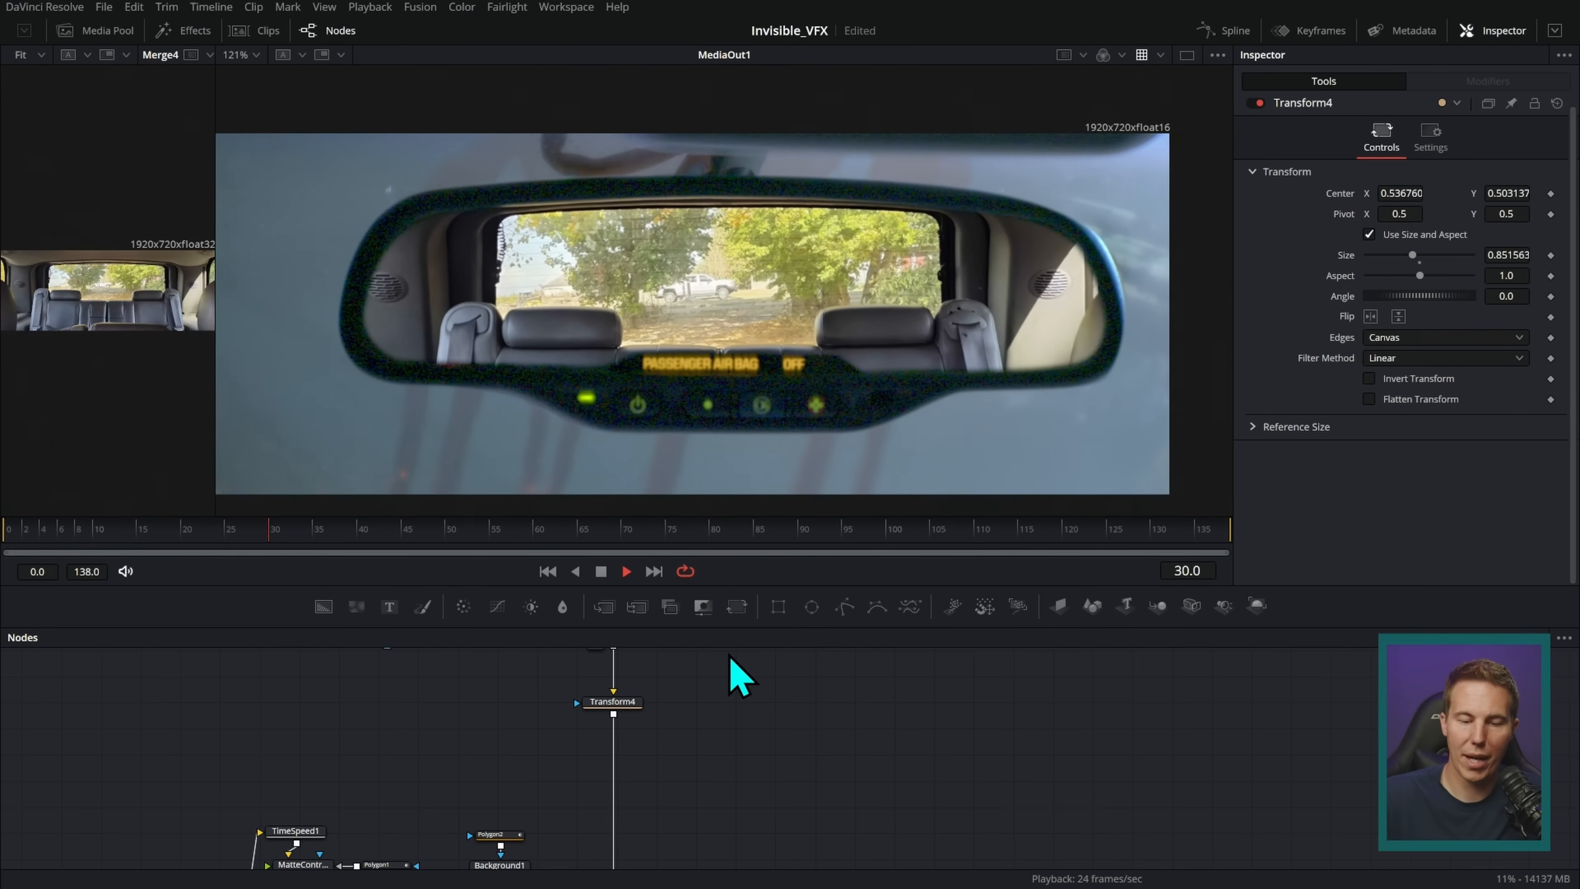
click(600, 571)
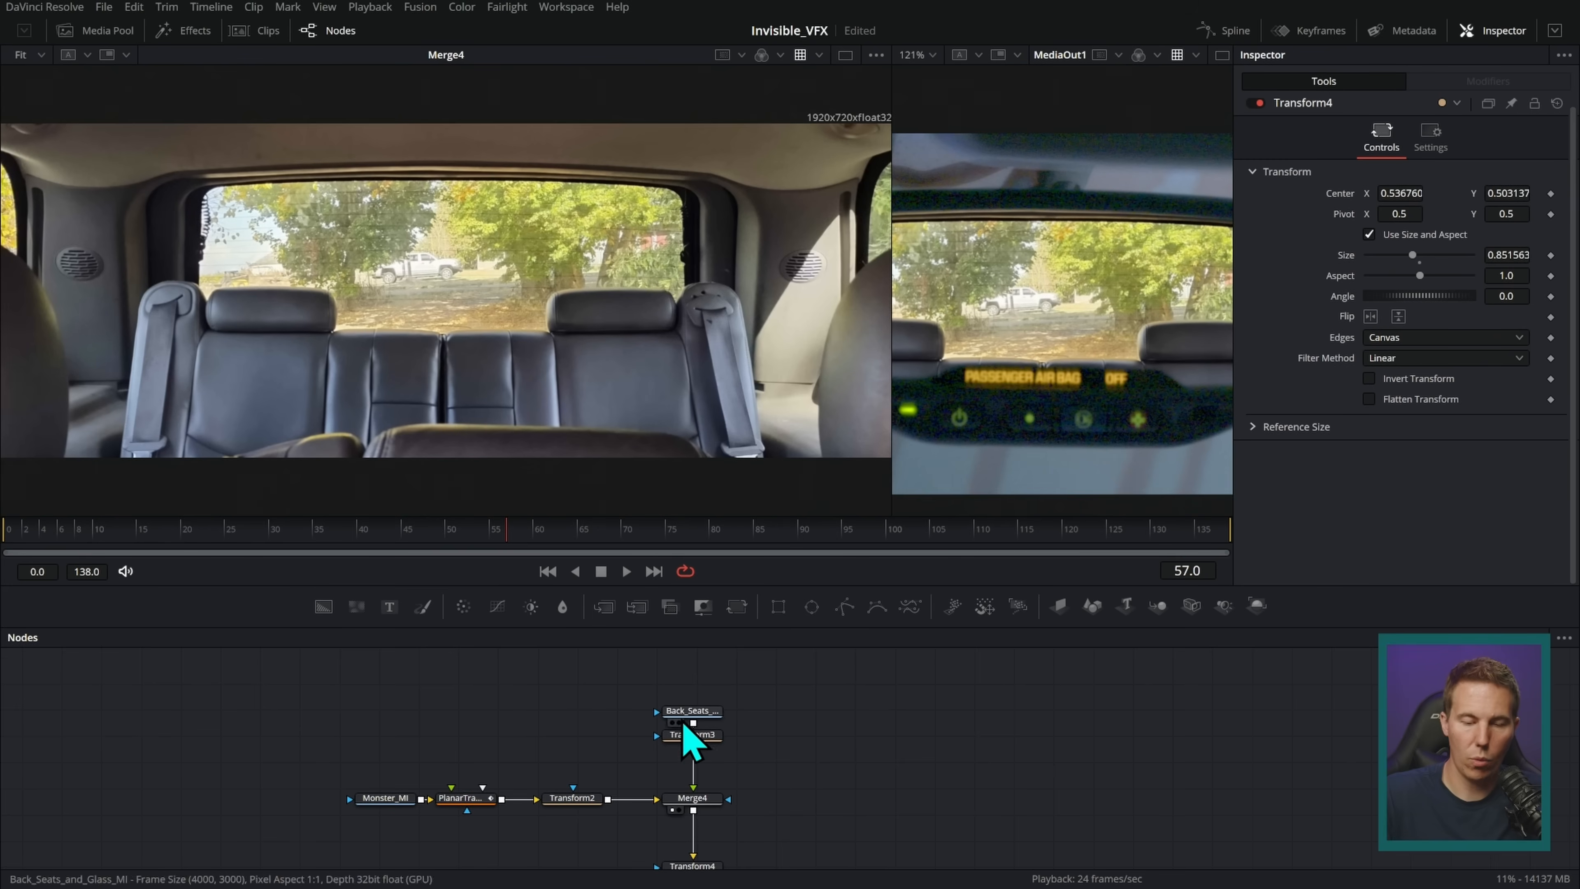
- Move the Back_Seats_and_Glass_MI node further above Transform3 and show its image in the enlarged viewer, framed on the rear window
scroll(790, 352, up, 3)
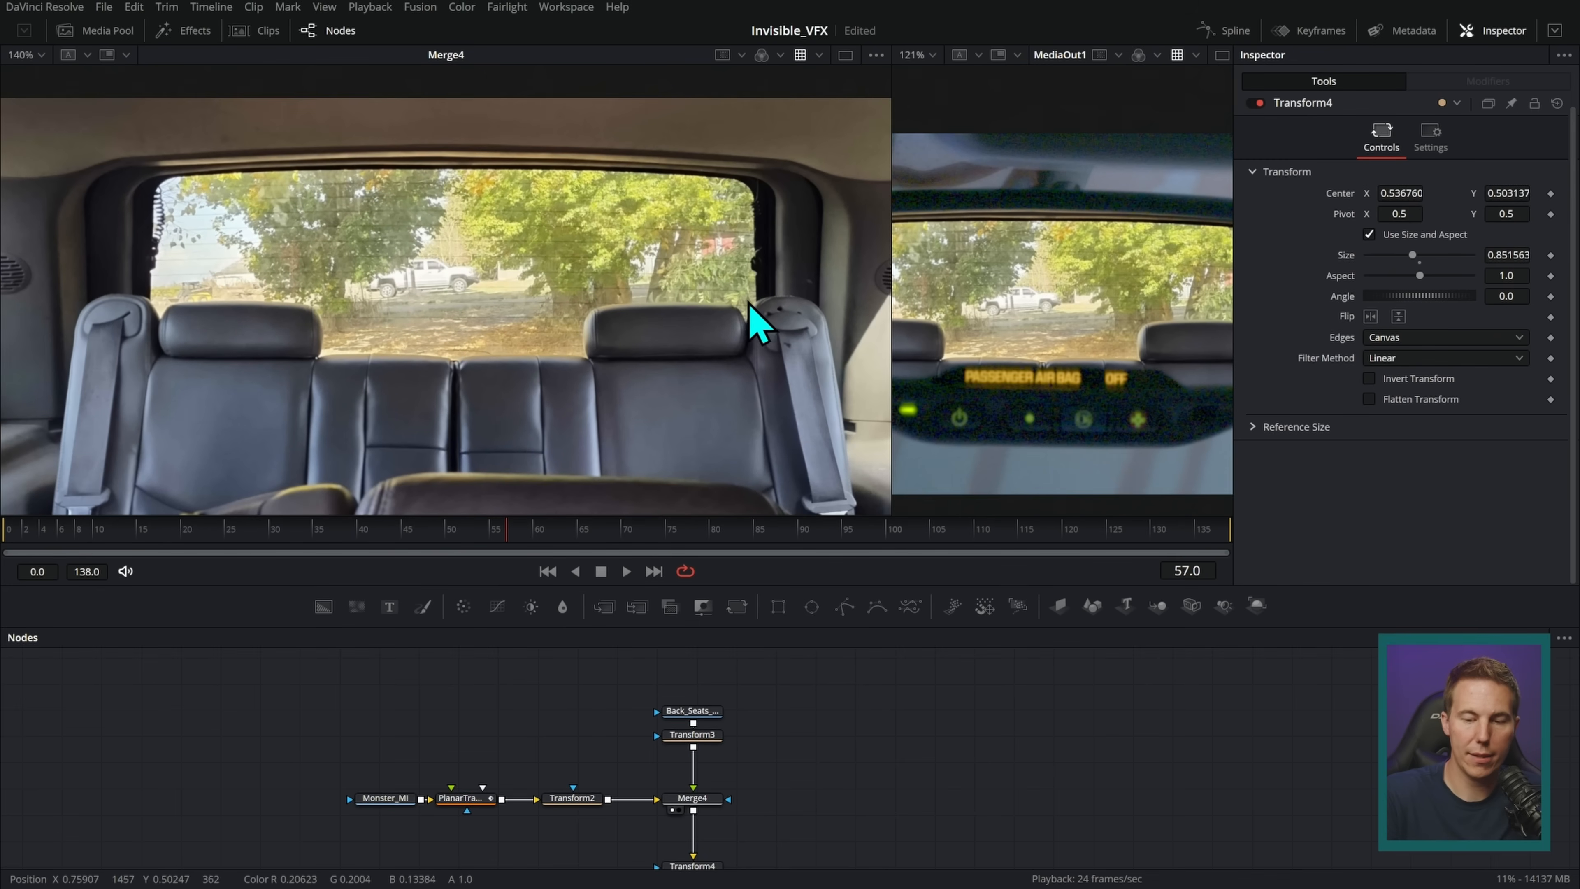
scroll(746, 741, up, 1)
click(719, 729)
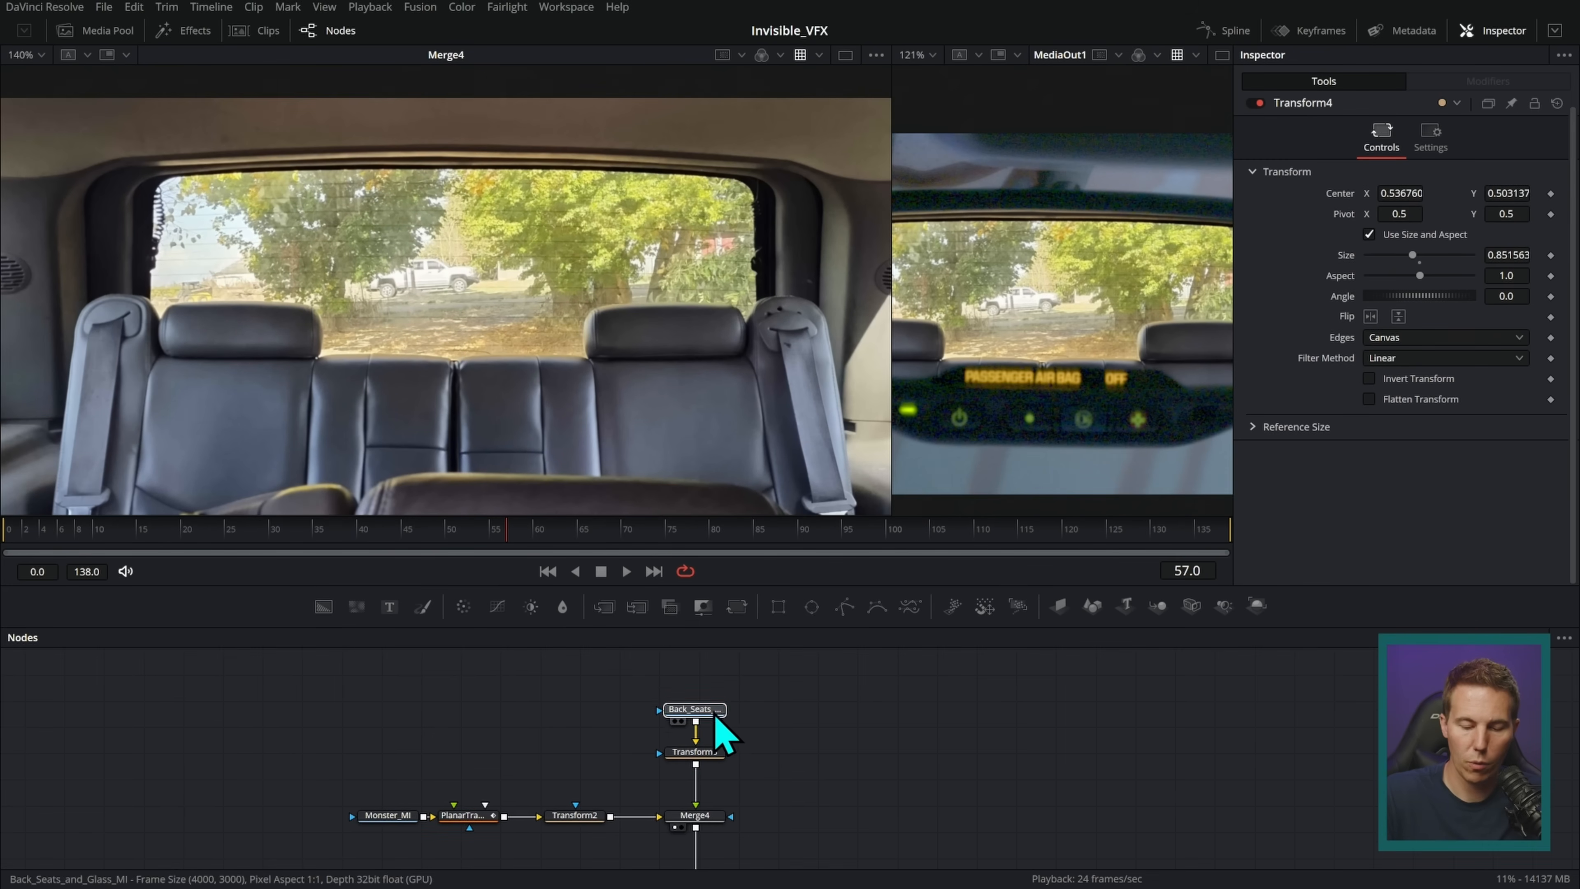
drag(769, 730, 785, 727)
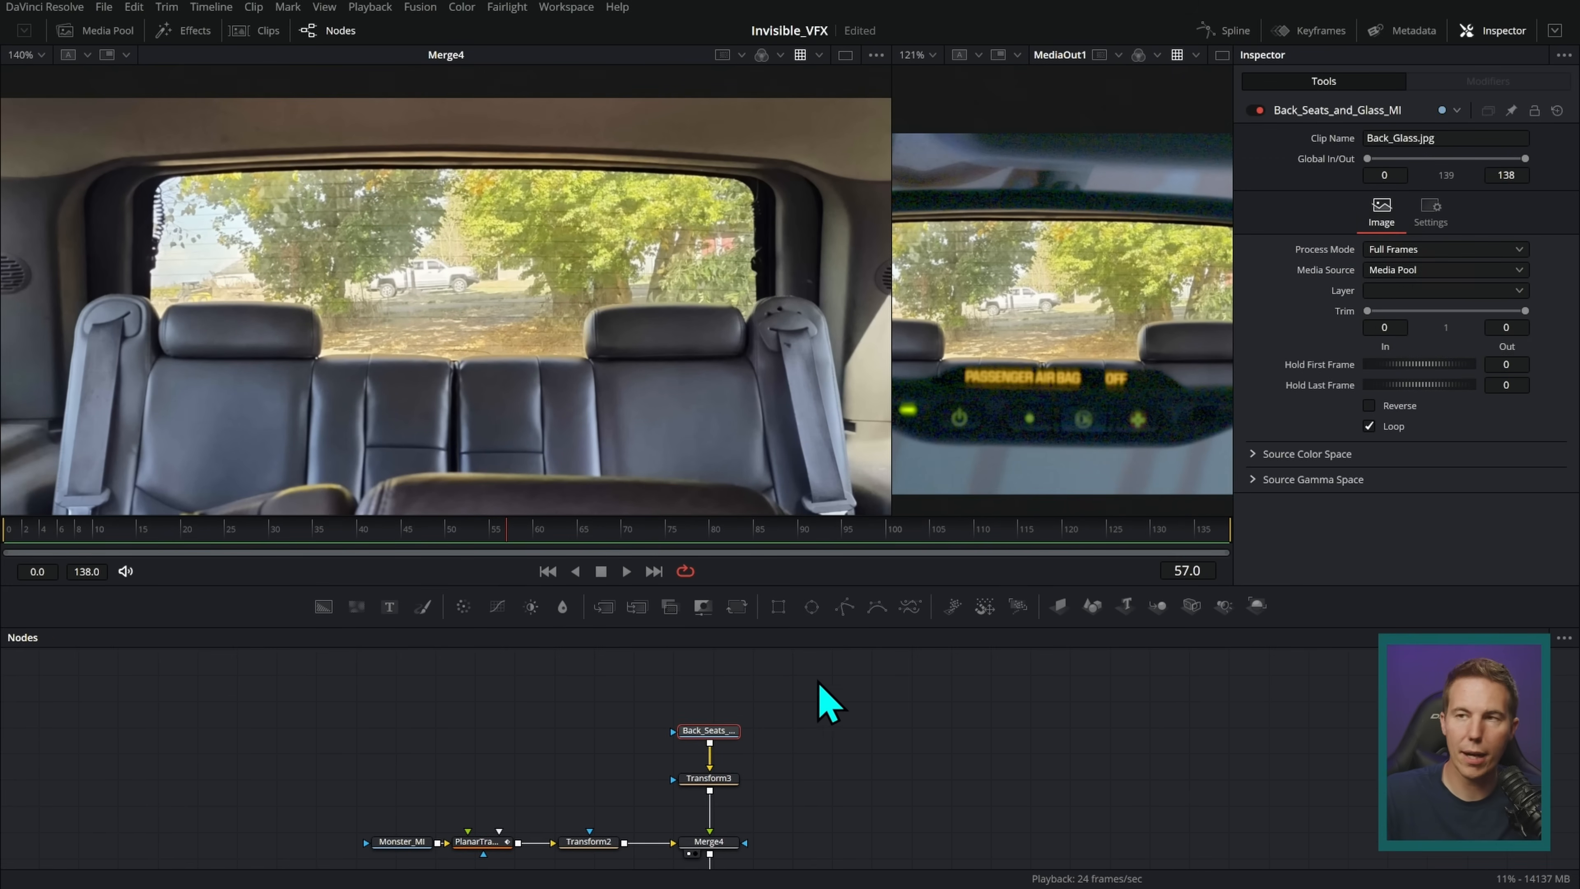
drag(896, 476, 992, 498)
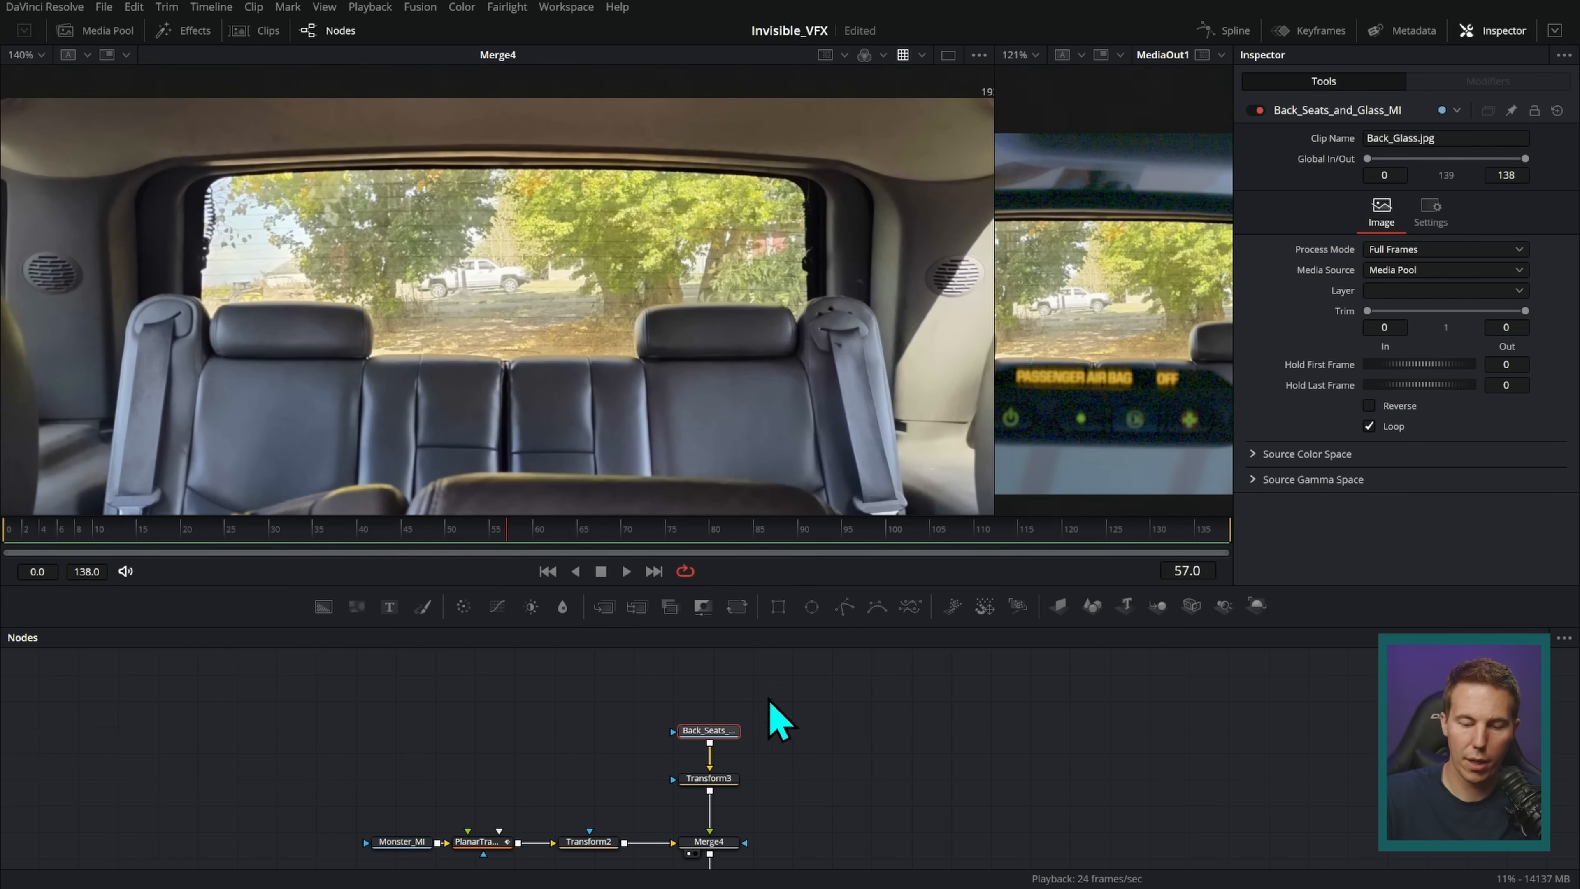
scroll(777, 719, up, 2)
scroll(723, 751, up, 1)
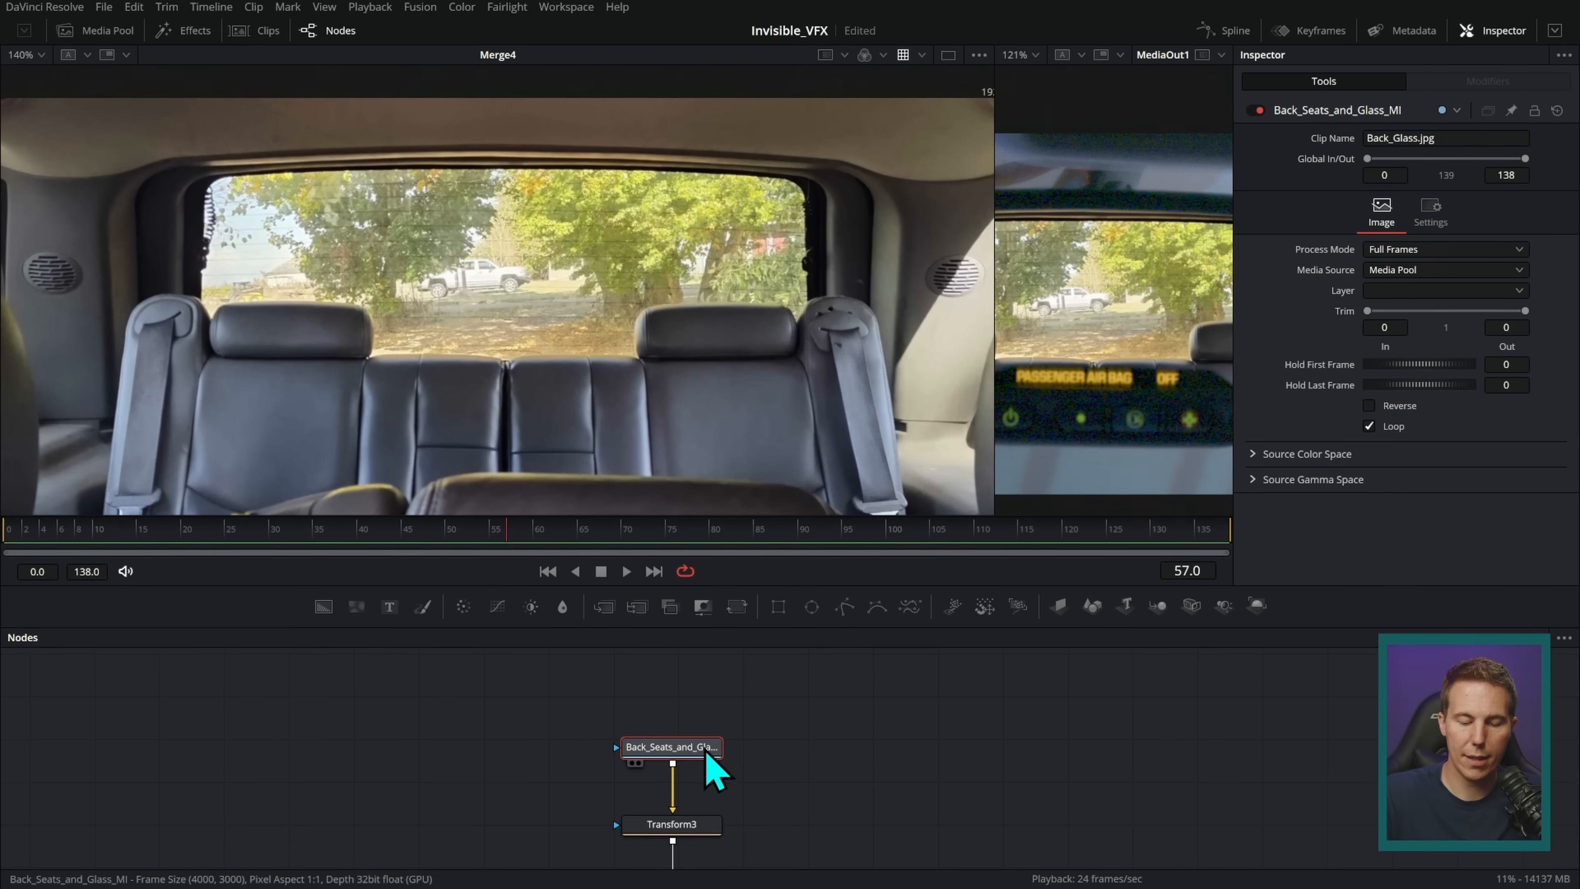
drag(709, 754, 522, 363)
scroll(746, 330, down, 5)
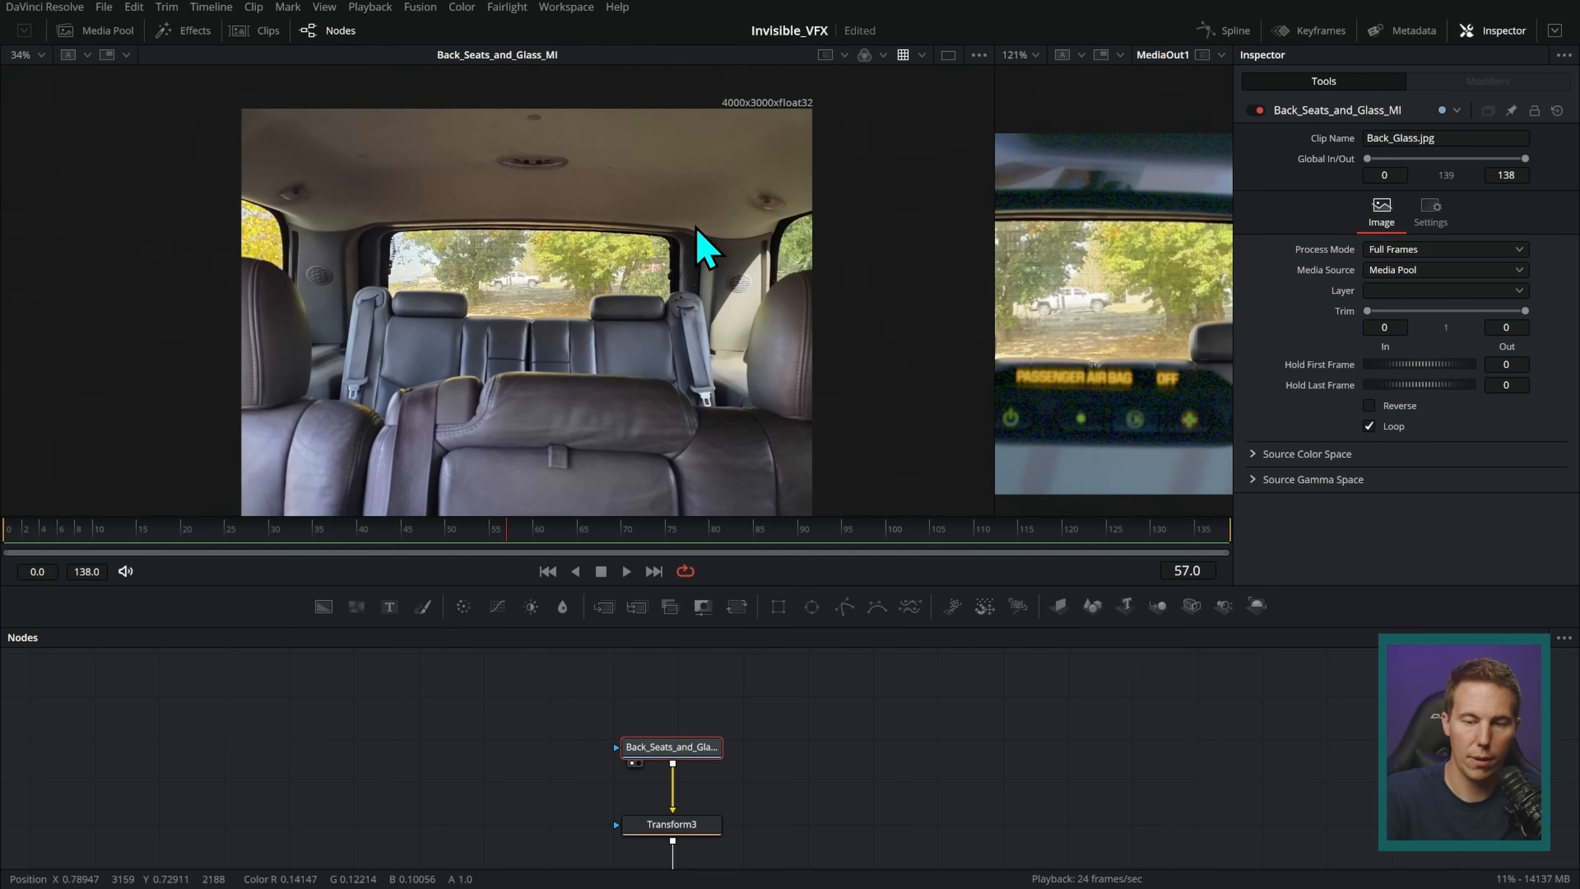
scroll(697, 229, up, 4)
- Add a Polygon mask to Back_Seats_and_Glass_MI, place it above the node, and disable it so the image can be traced
drag(846, 607, 706, 751)
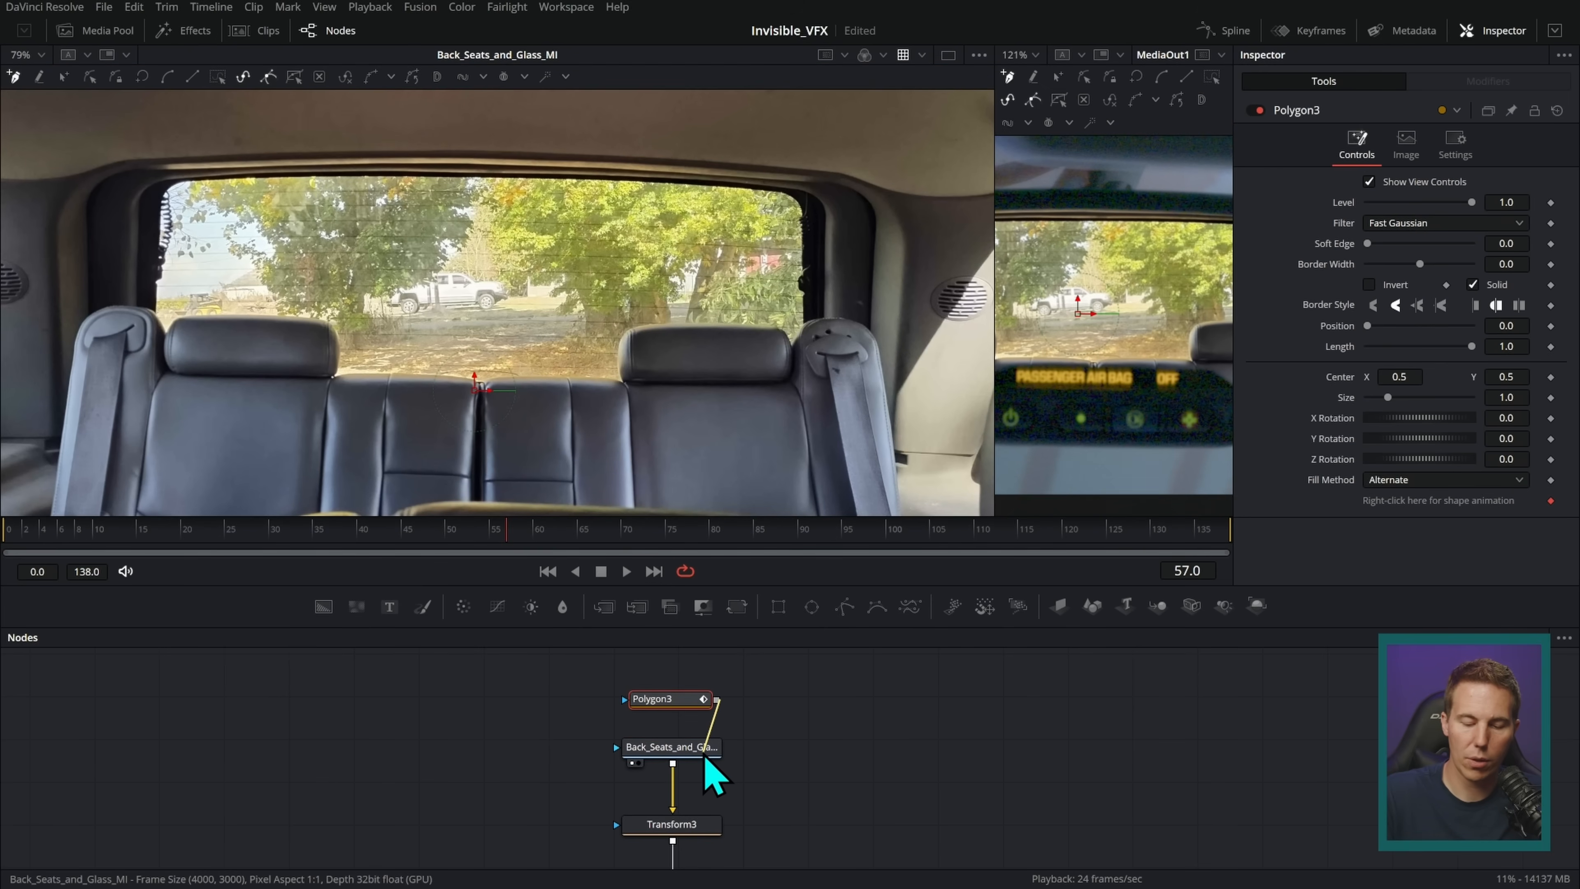
drag(691, 699, 692, 696)
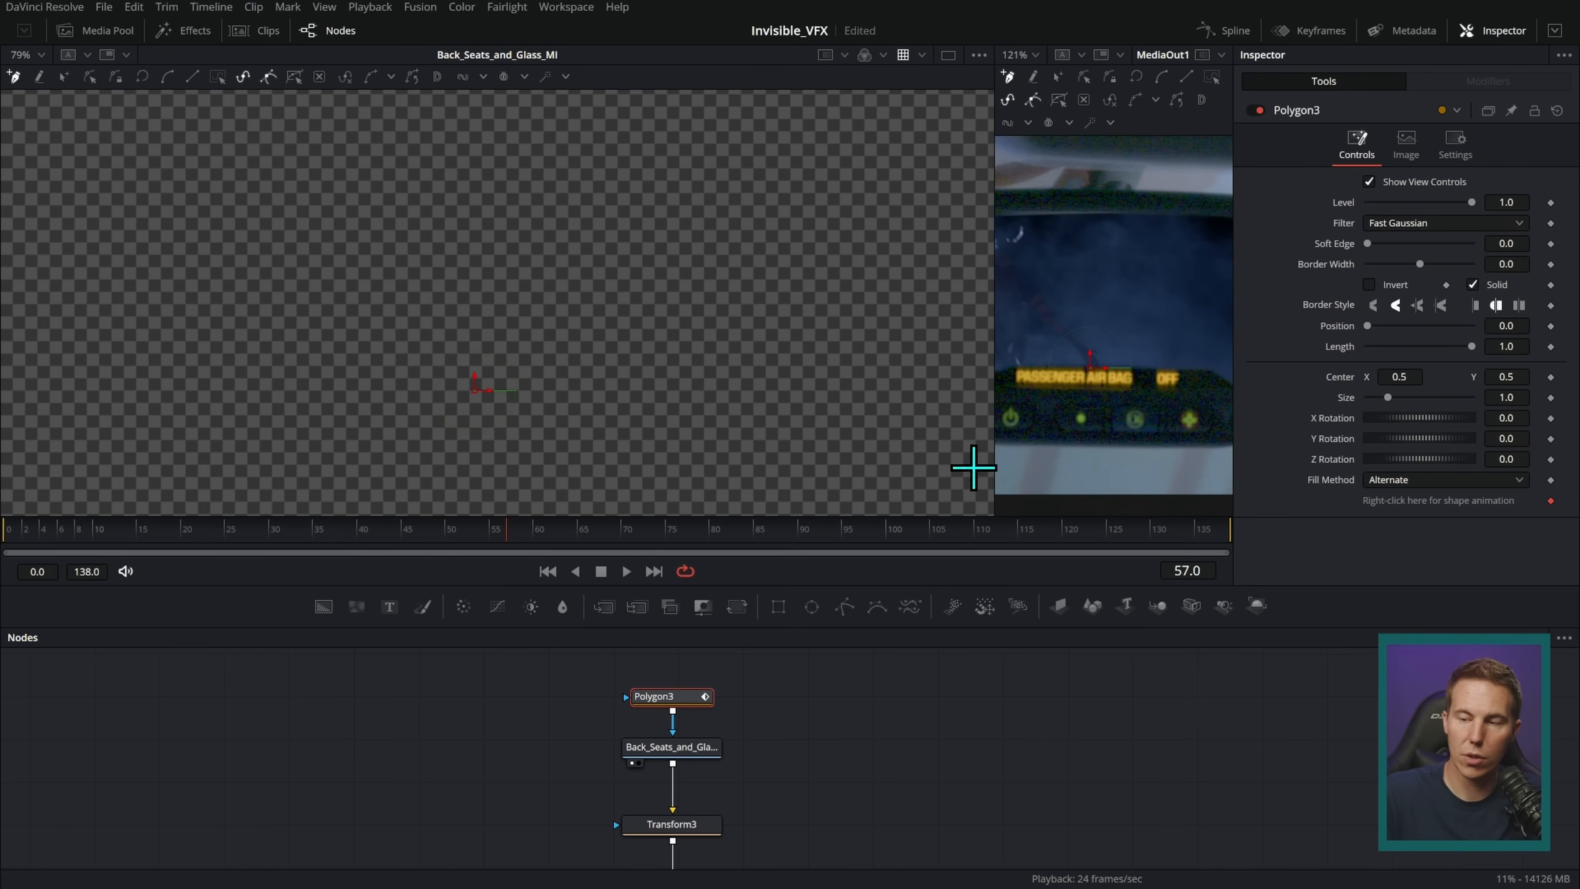
click(1259, 110)
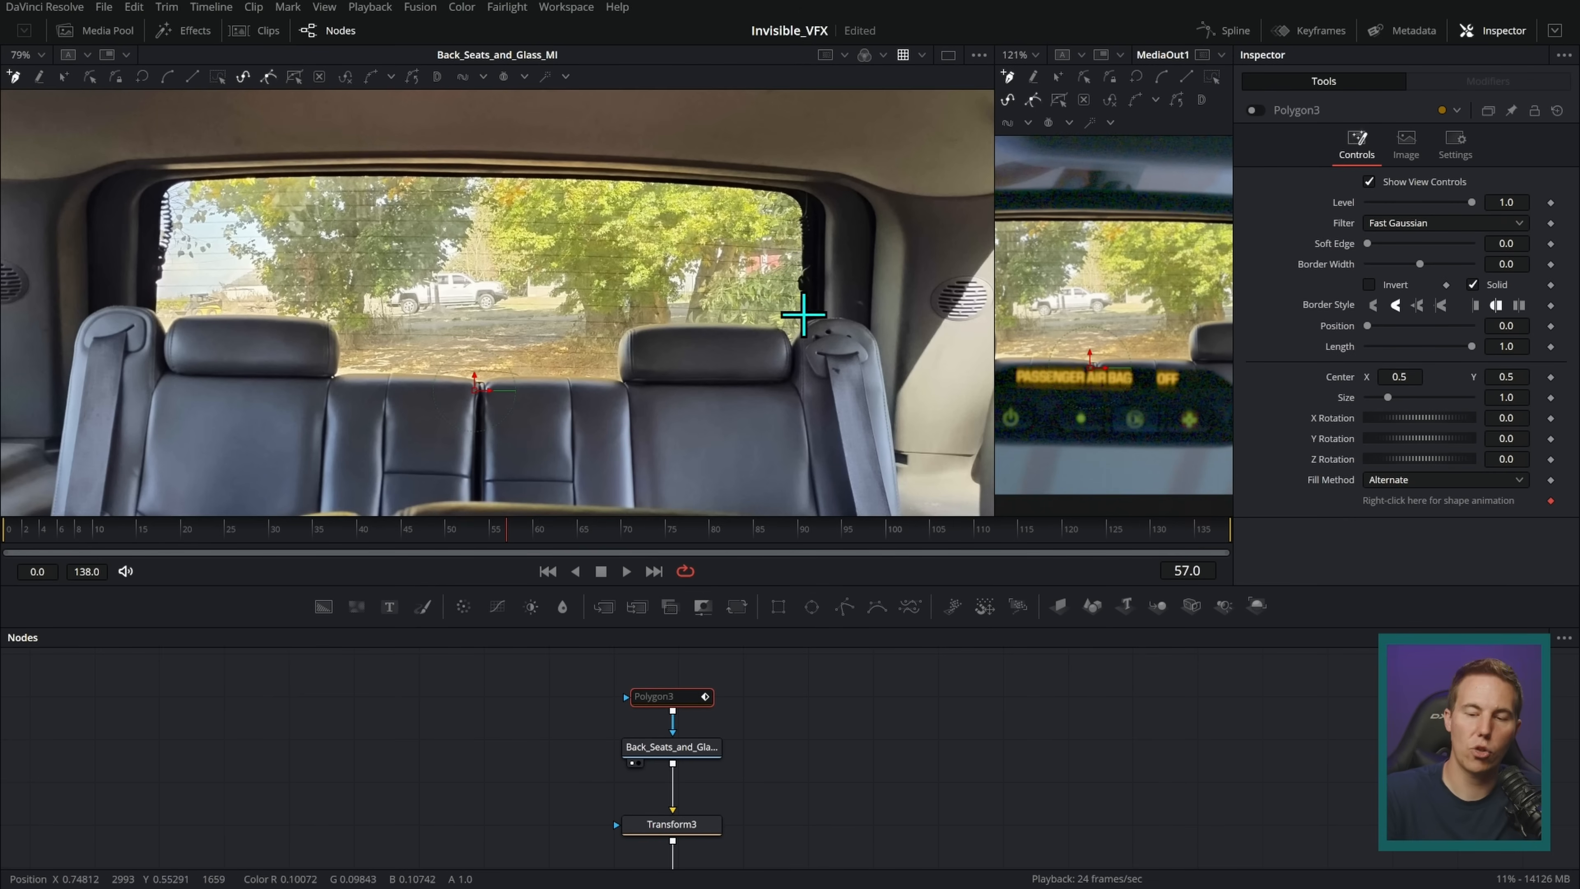
- Trace the polygon mask from beside the image's right headrest, around the rear window frame, to the top of the left headrest
scroll(660, 363, up, 5)
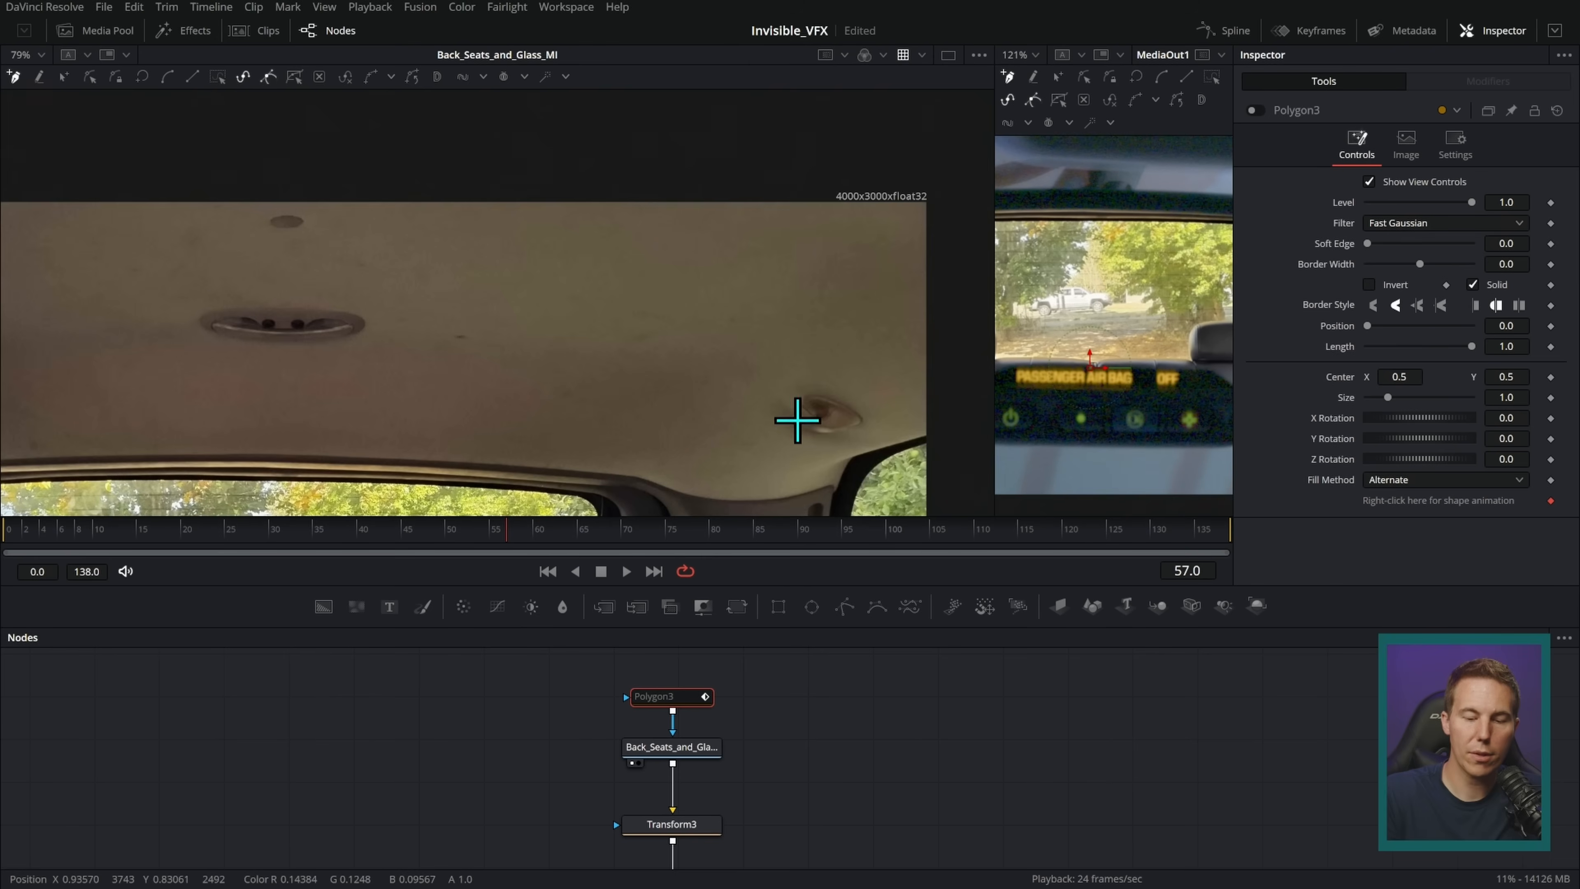
scroll(801, 417, down, 5)
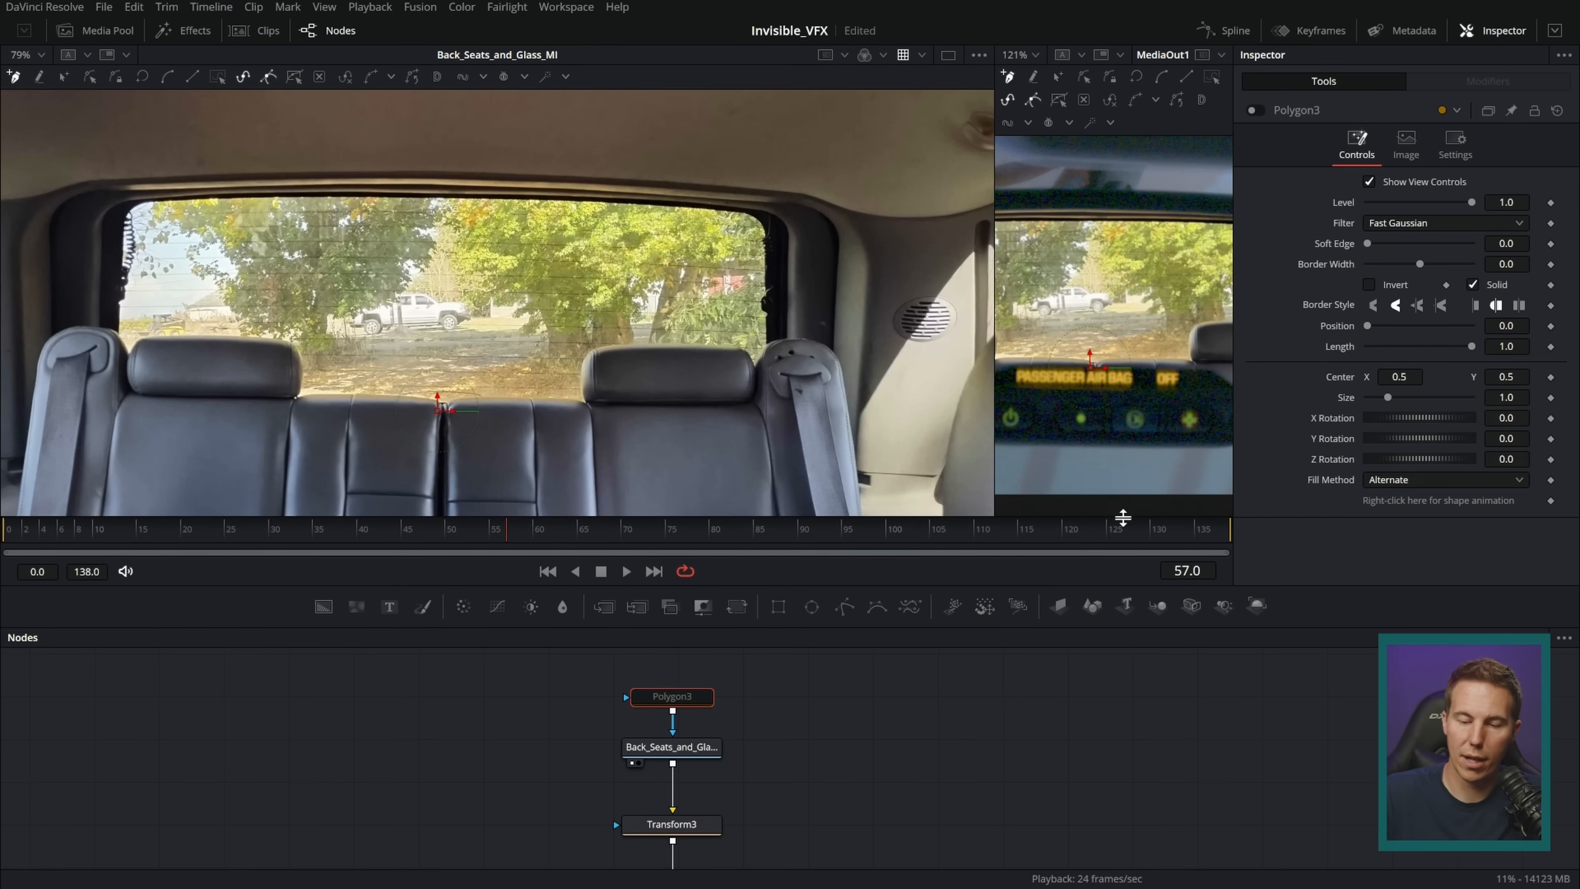
scroll(750, 340, up, 7)
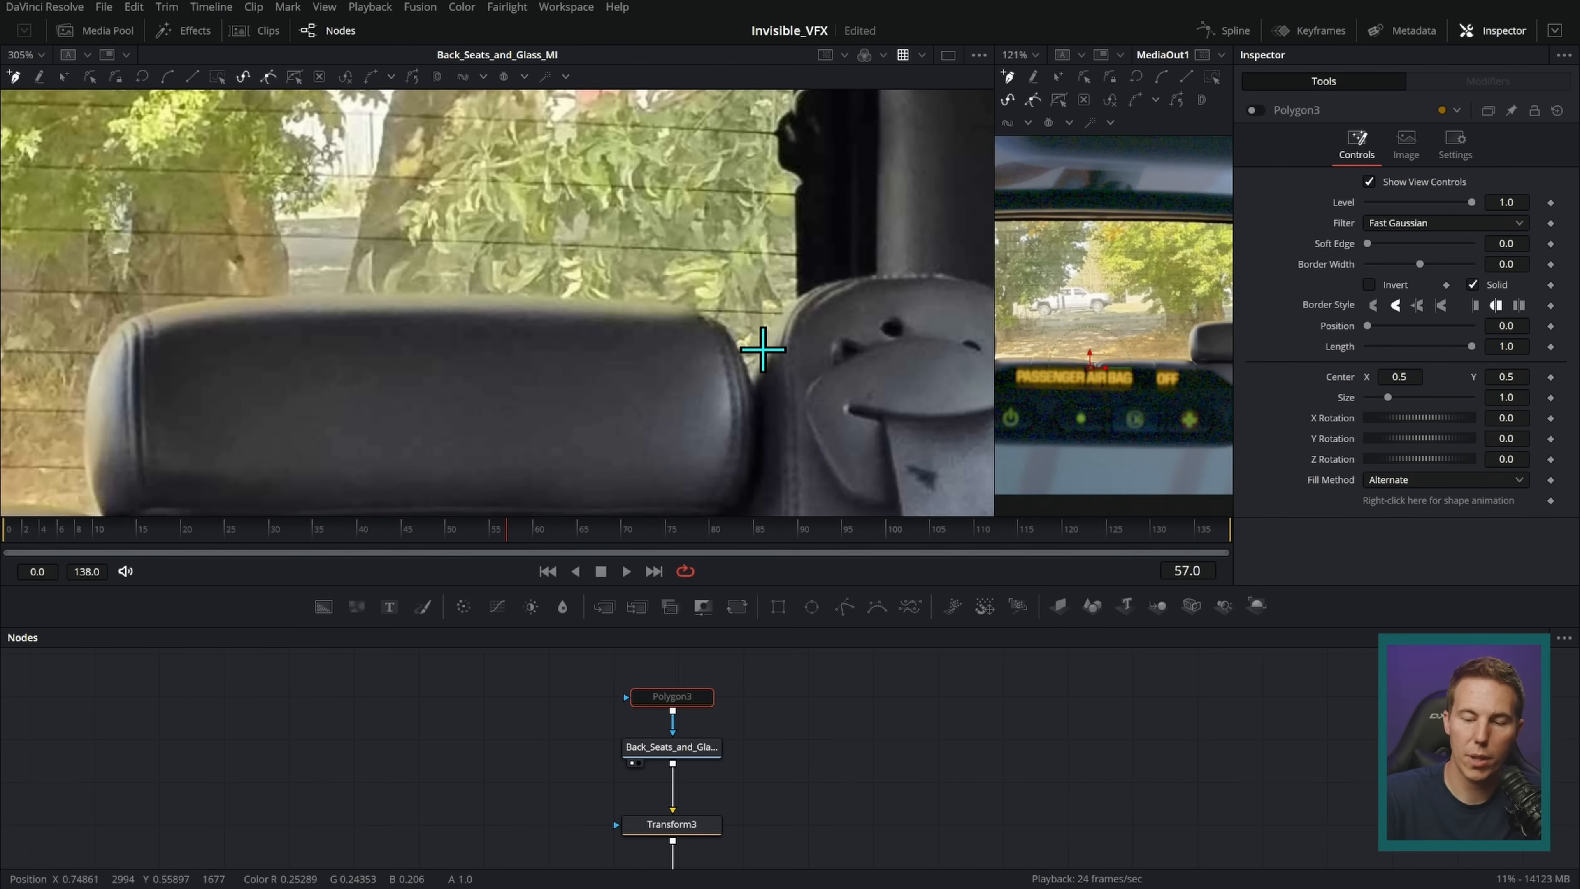
click(754, 375)
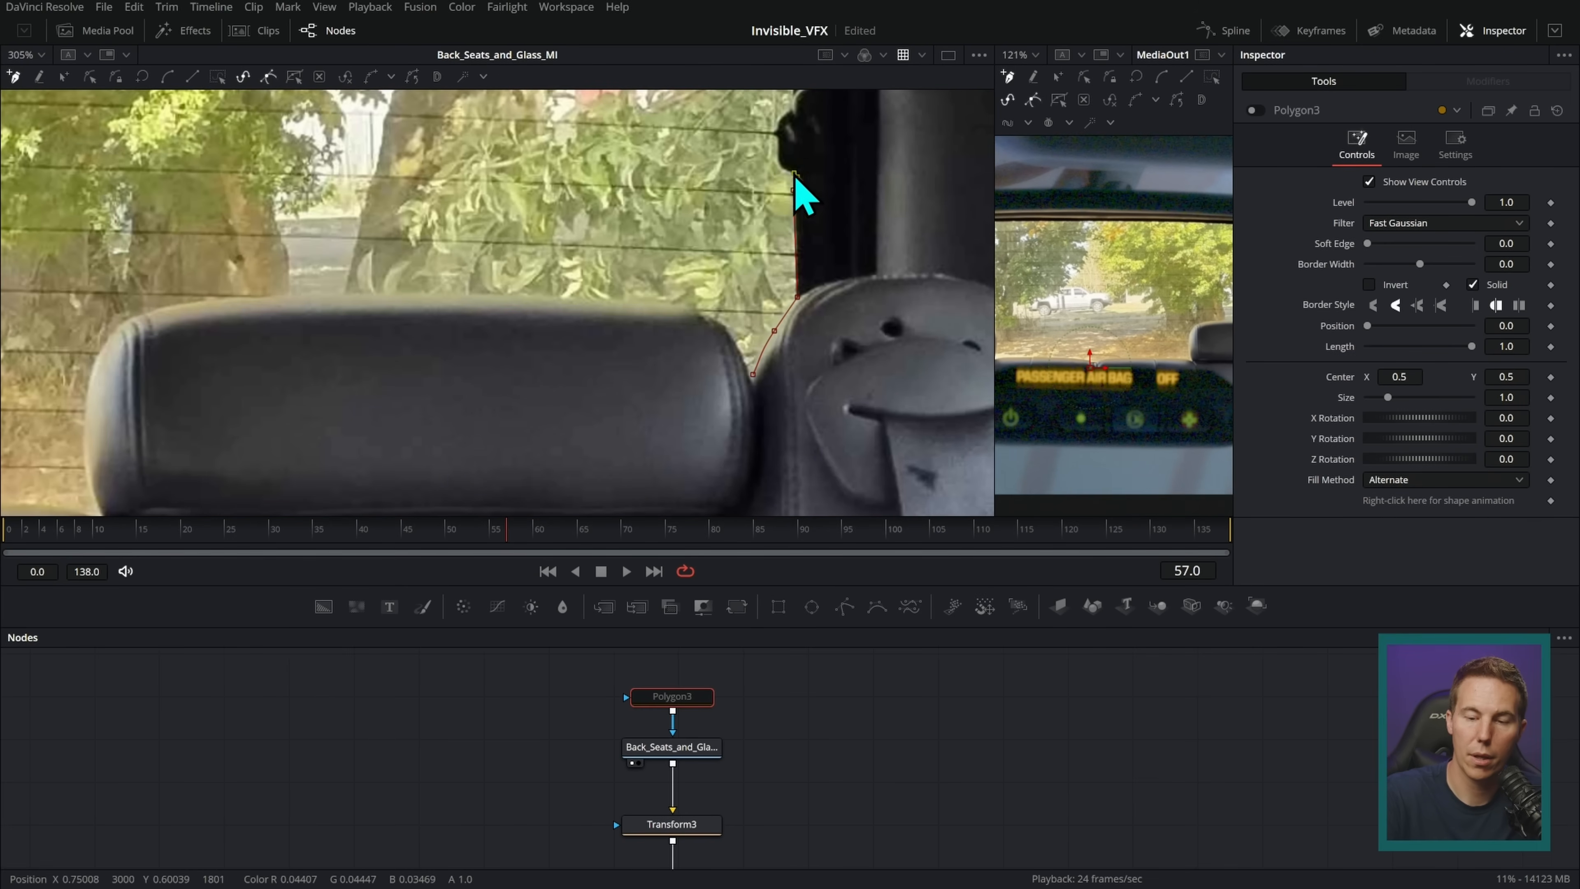
scroll(716, 175, up, 3)
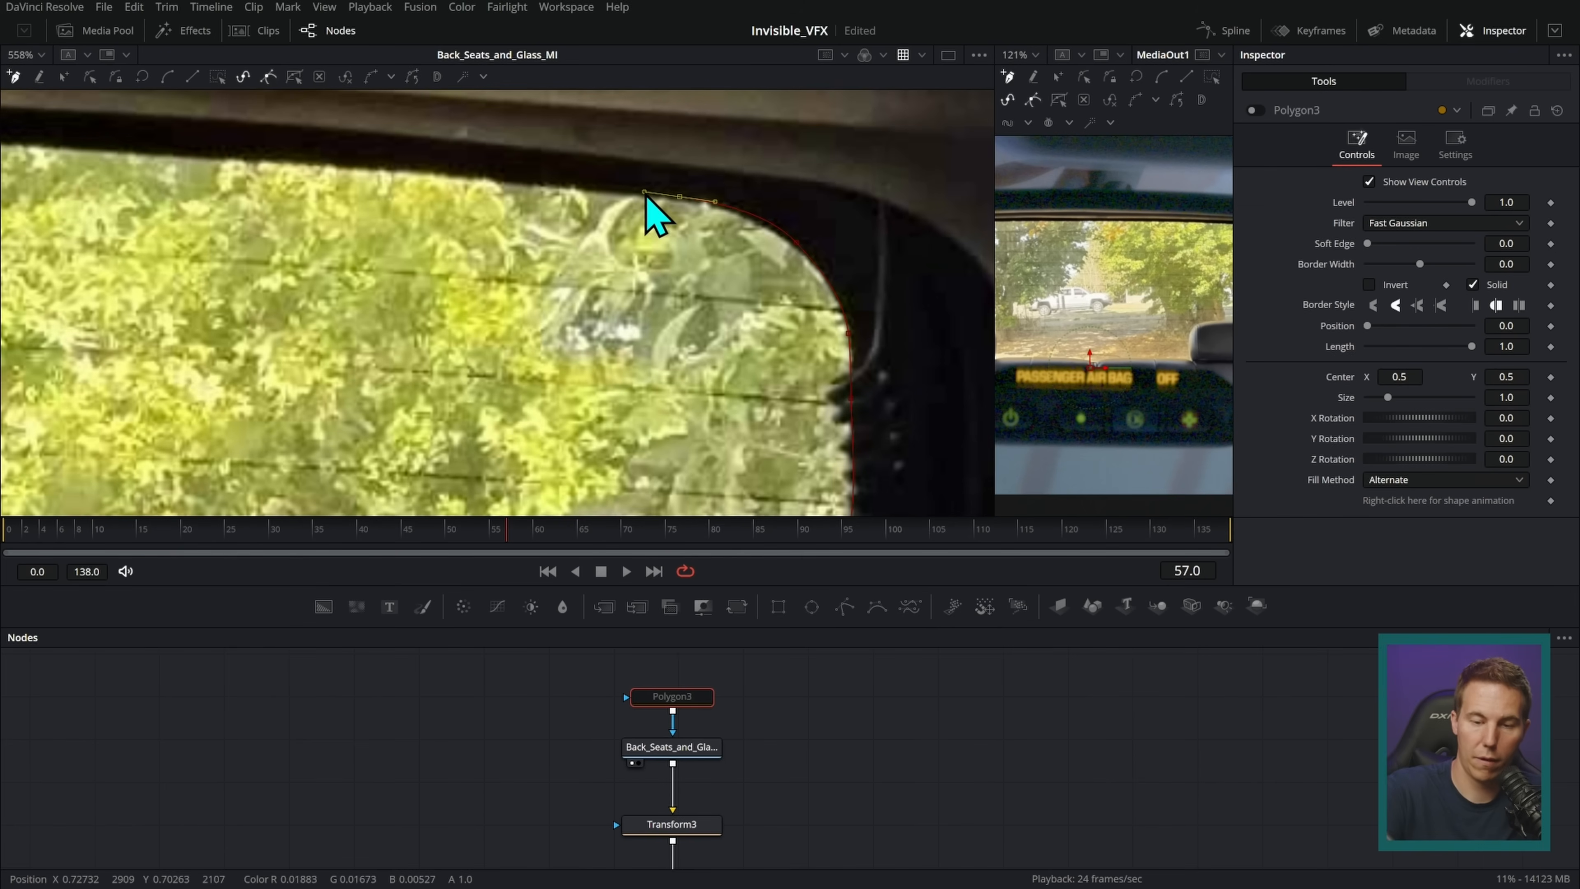
scroll(752, 272, down, 5)
scroll(524, 225, up, 4)
scroll(517, 280, down, 5)
scroll(438, 381, right, 5)
click(608, 385)
click(664, 393)
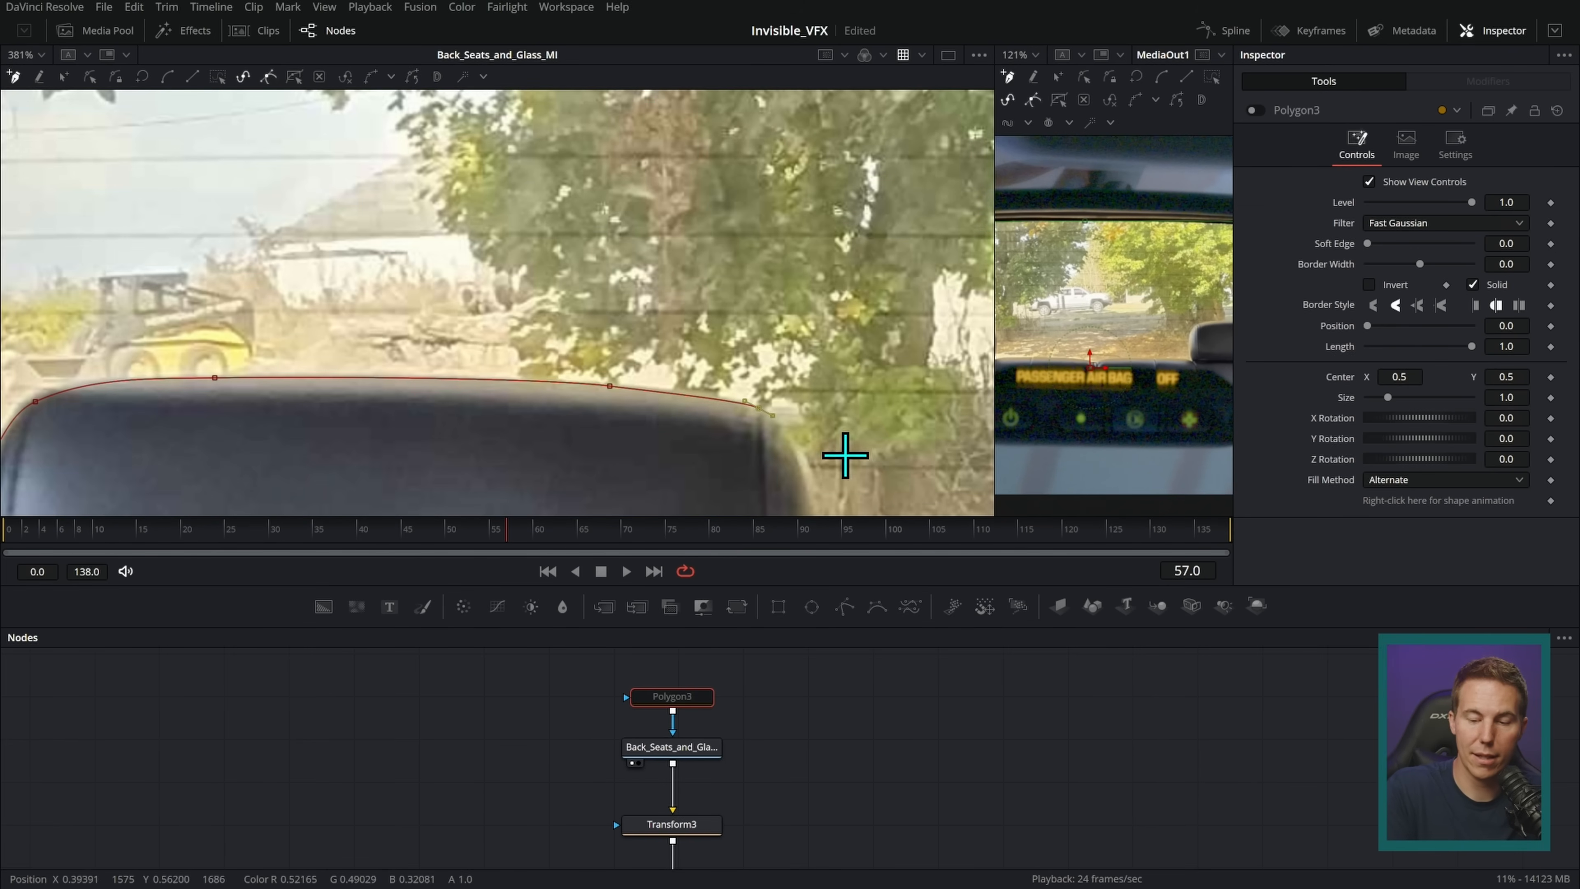
- Continue the mask outline down the left headrest, along the seatback tops and over the right headrest, and close the shape
scroll(836, 452, down, 3)
scroll(746, 348, right, 2)
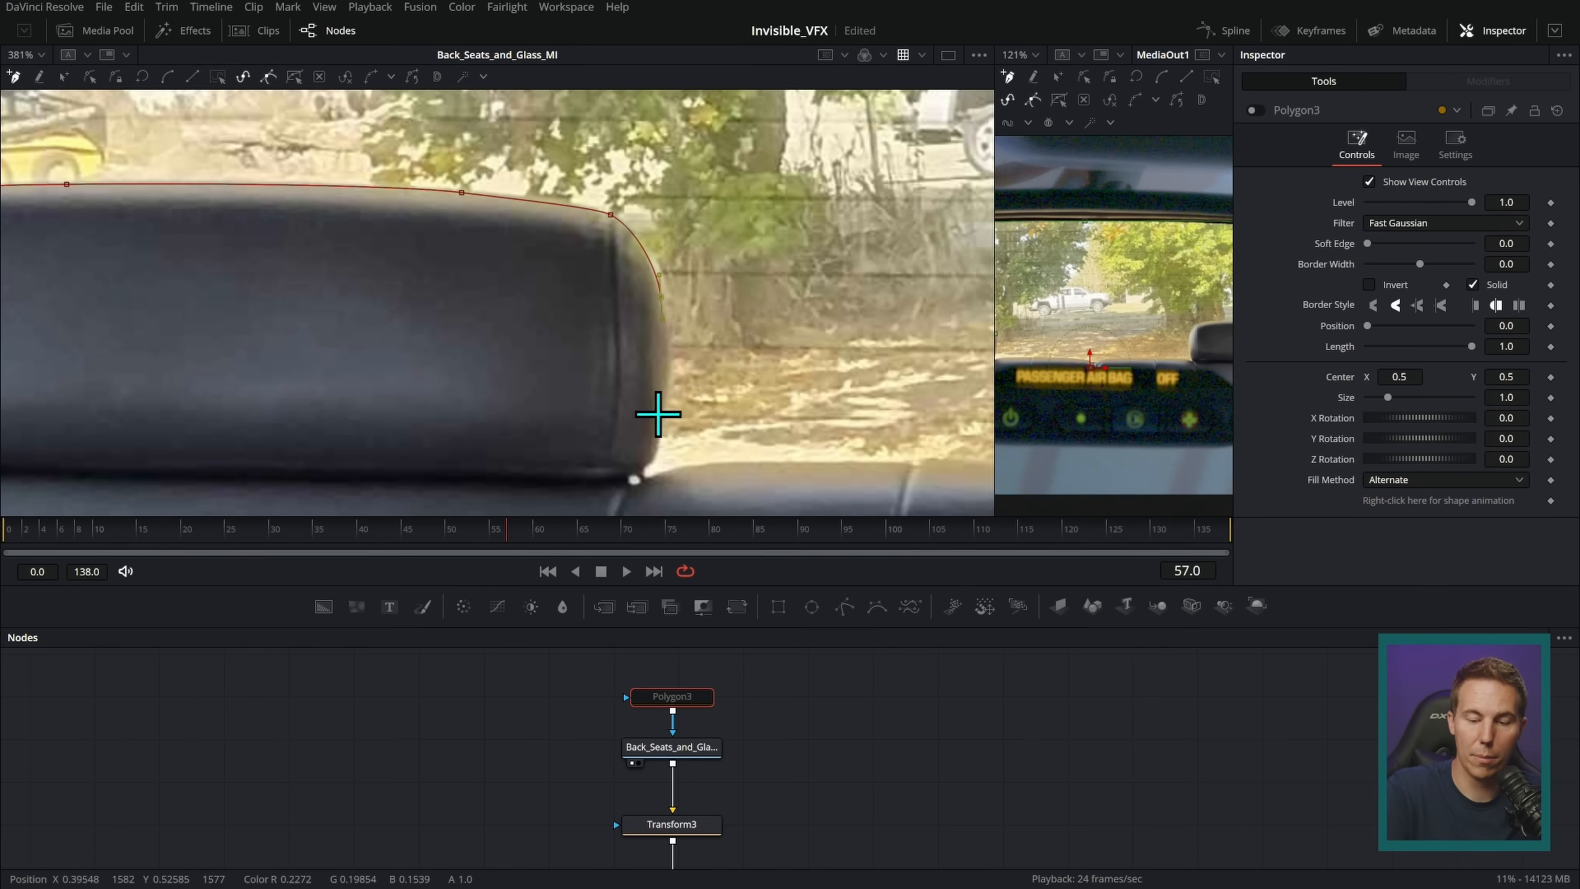
click(651, 458)
click(644, 475)
click(699, 465)
scroll(832, 452, right, 5)
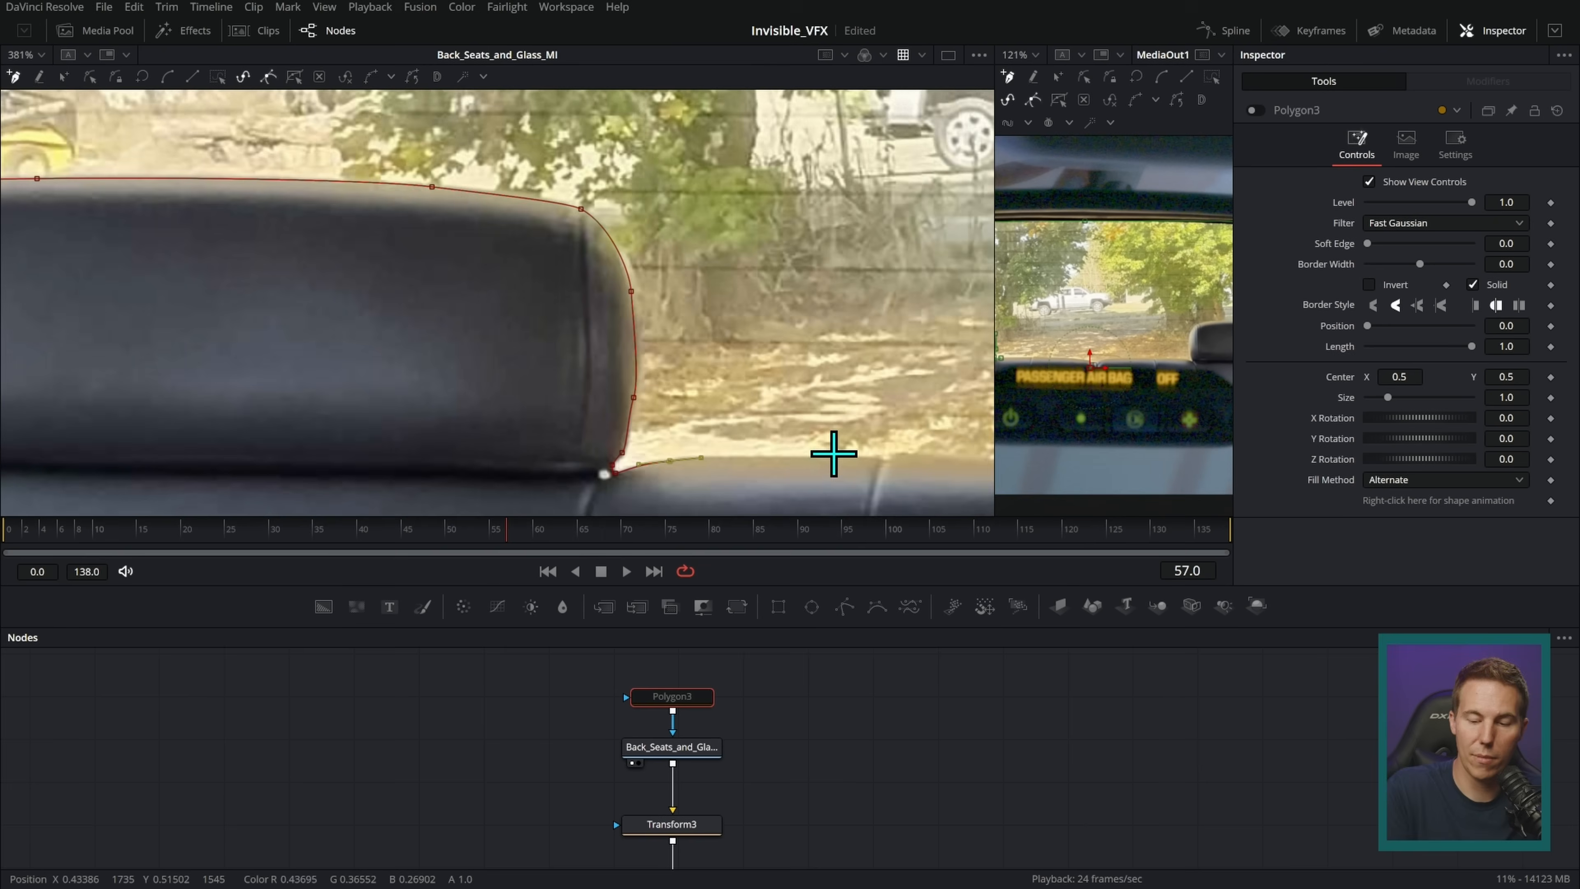
scroll(677, 257, down, 2)
click(547, 367)
scroll(805, 378, right, 3)
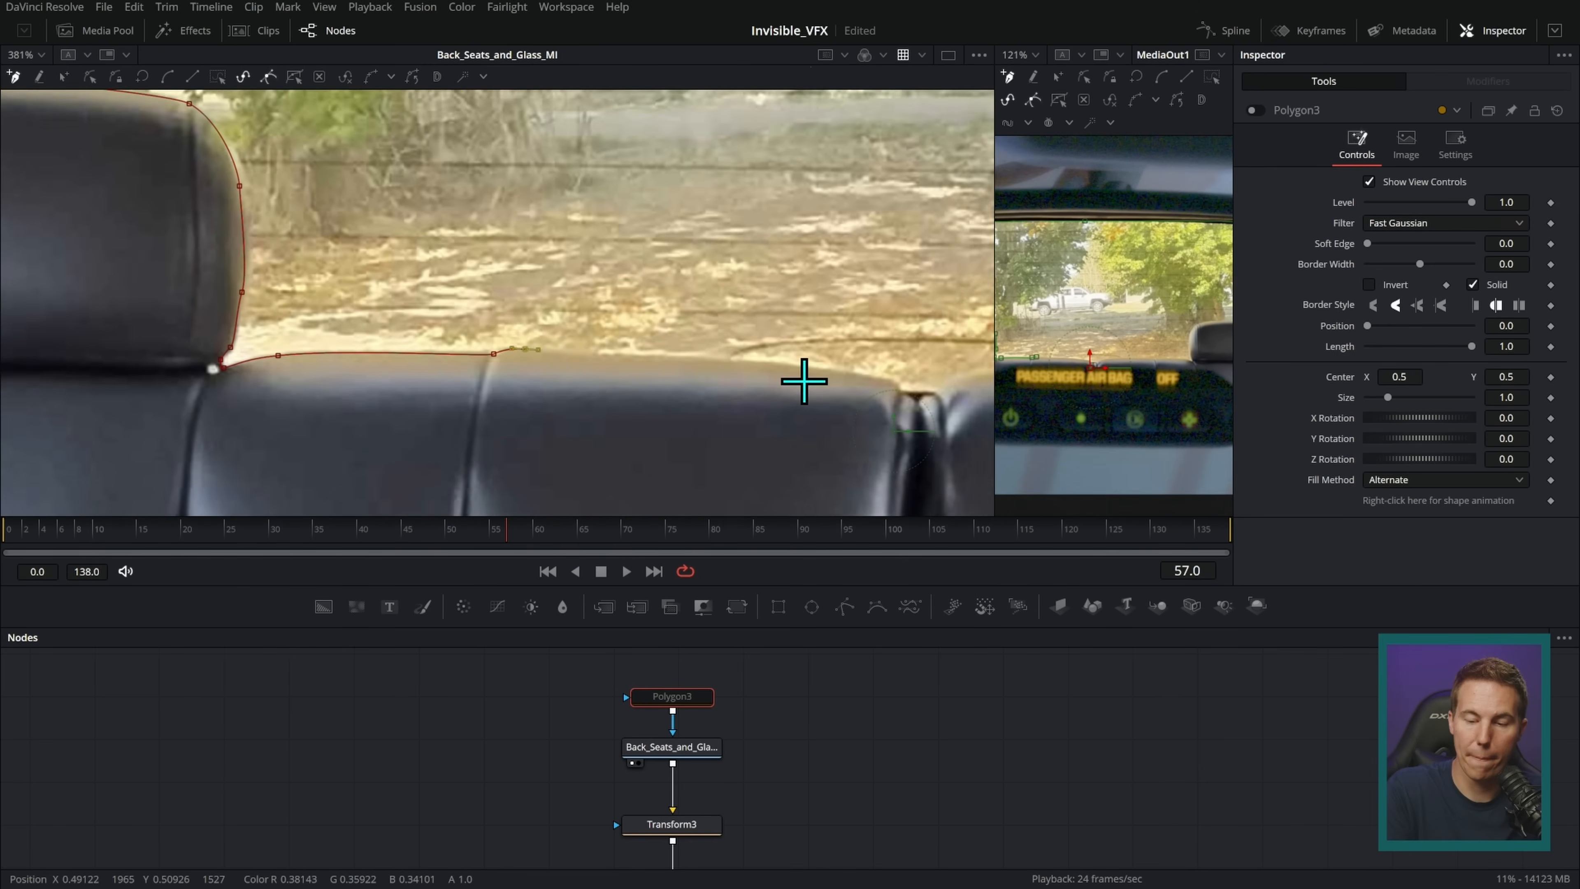
scroll(723, 357, up, 2)
click(773, 353)
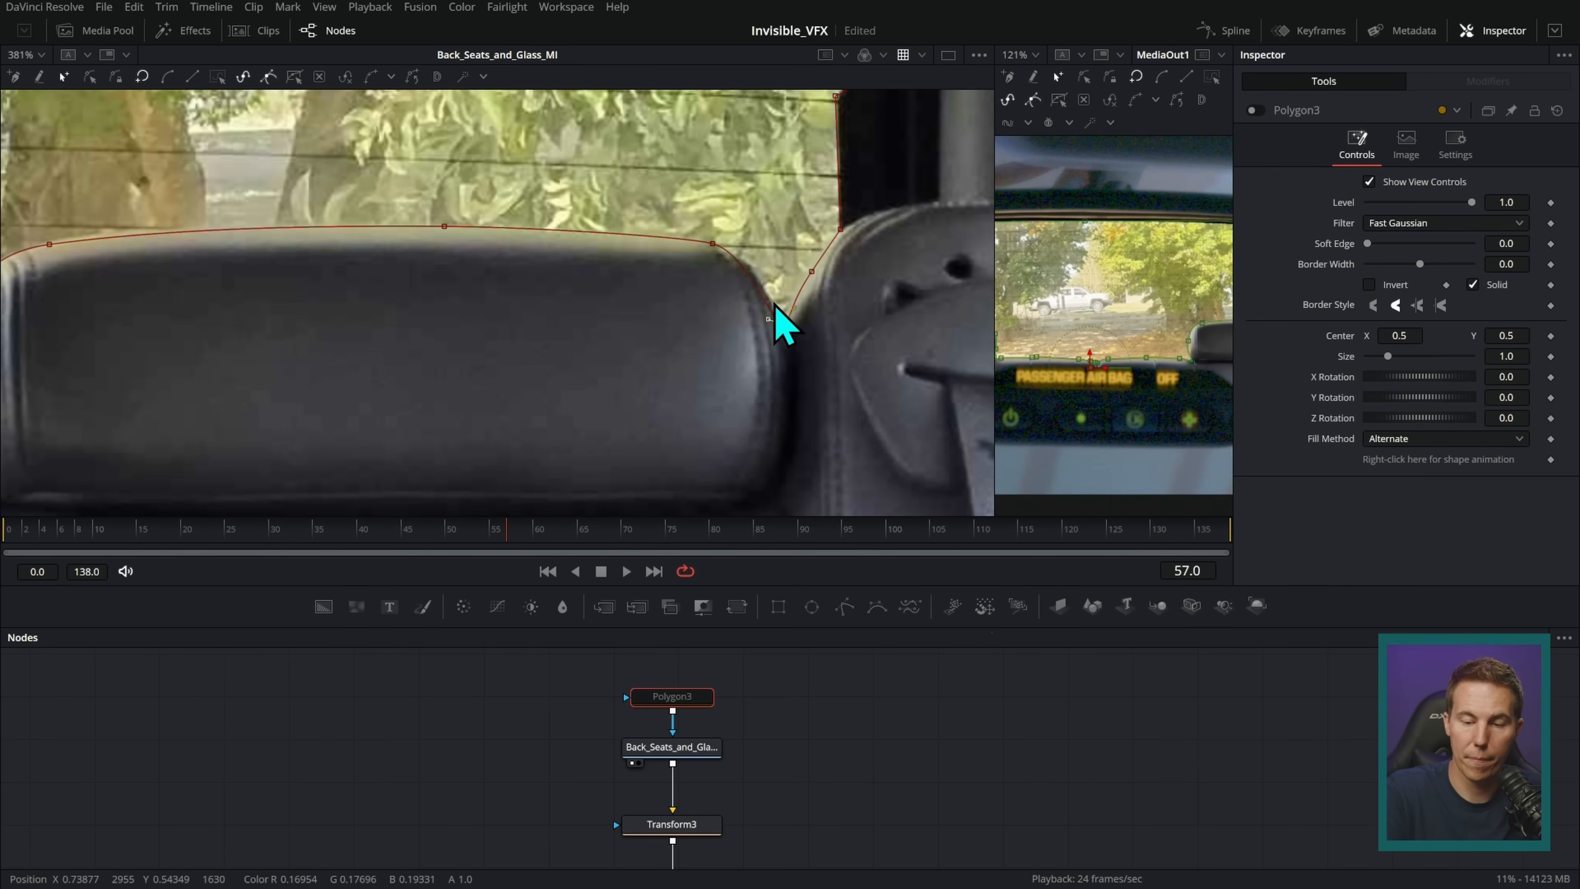
- Refine the mask points around the right headrest notch, the seatback tops and the headrest edges
scroll(582, 325, right, 1)
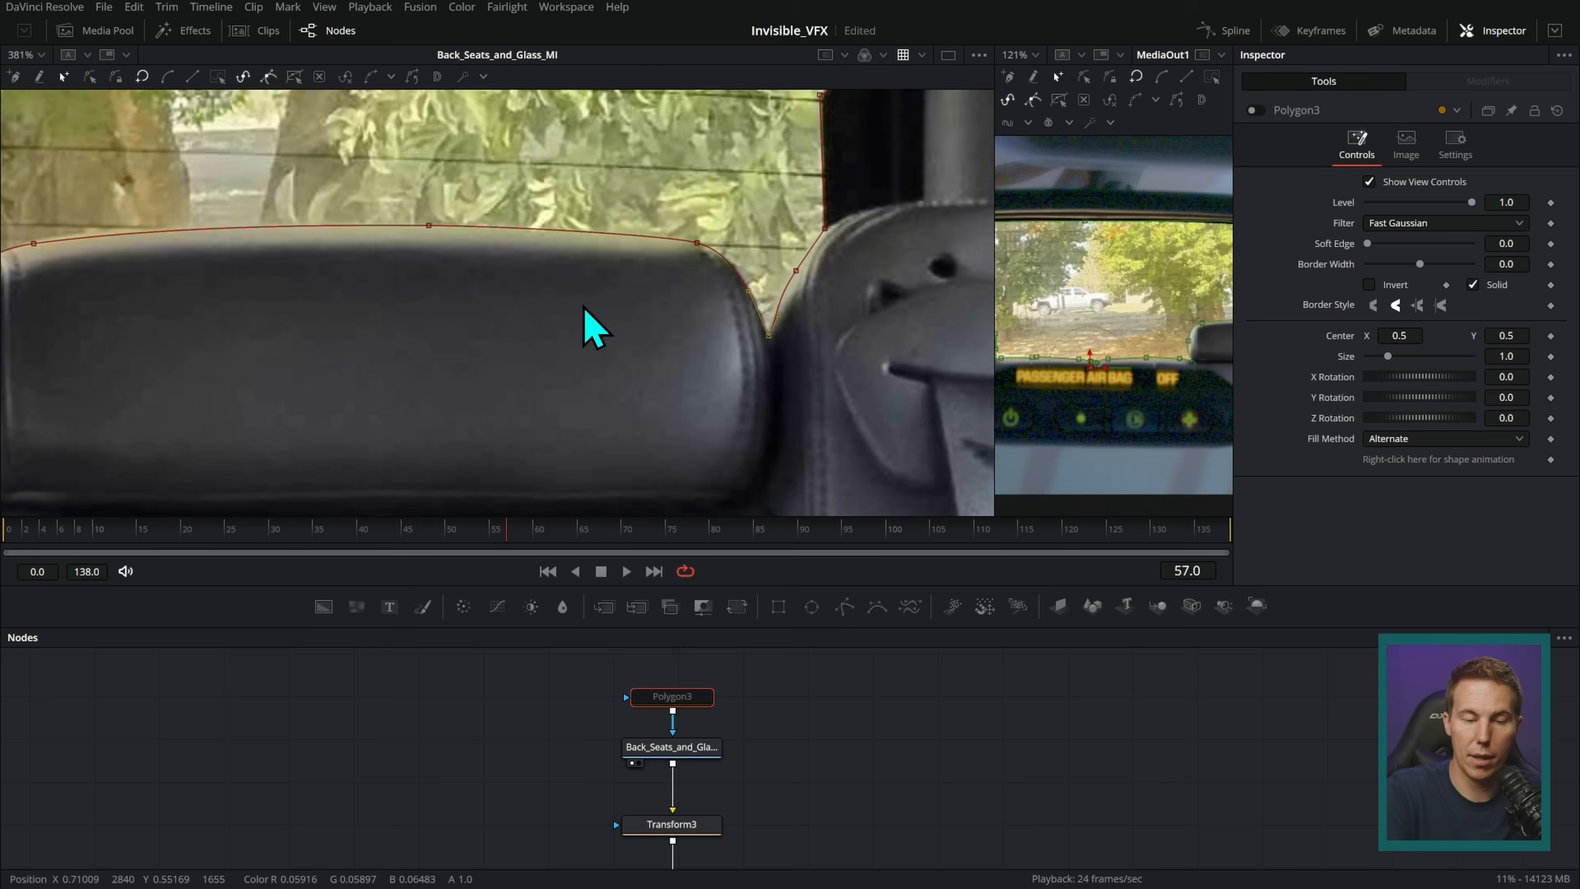
scroll(671, 410, up, 3)
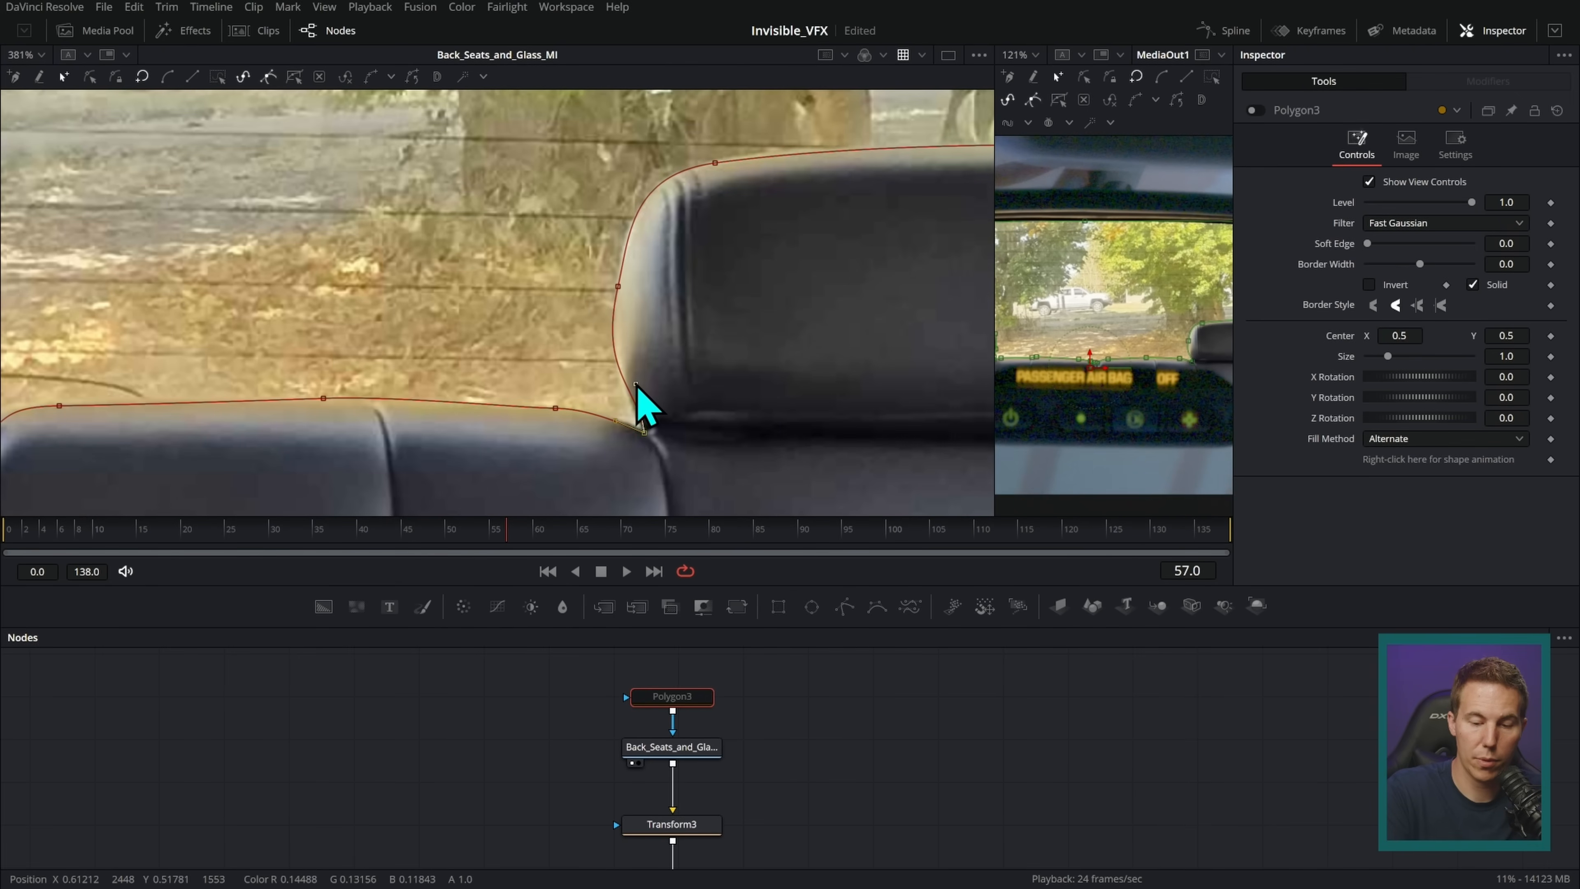
scroll(936, 448, right, 5)
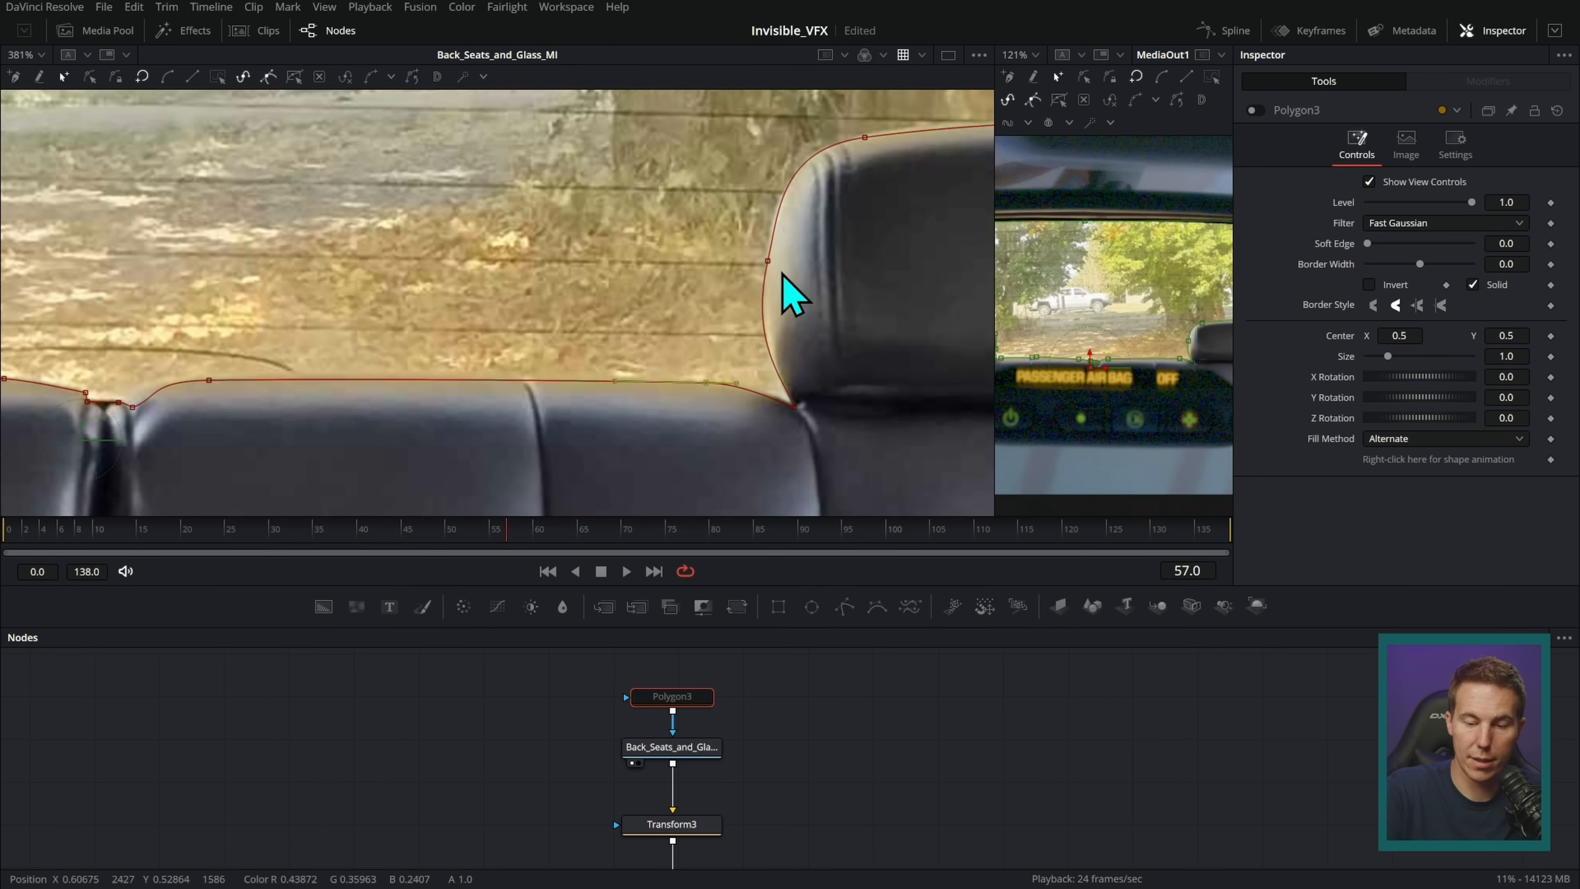
scroll(776, 412, right, 10)
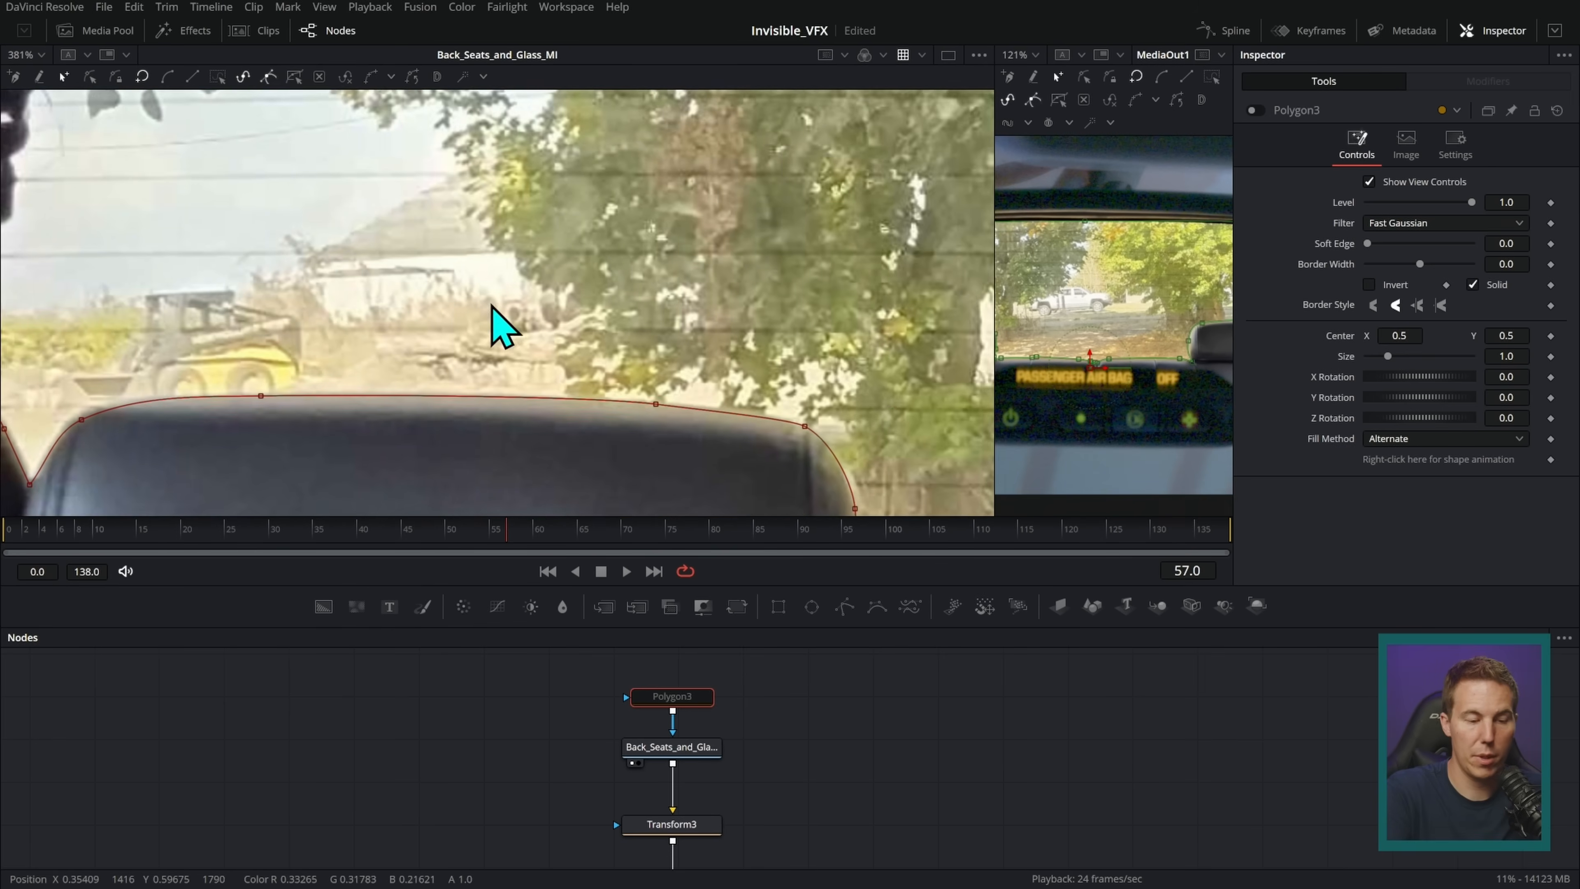
- Check and refine the mask outline along the rear window's top and right edges, down to the headrest notch
scroll(719, 293, up, 10)
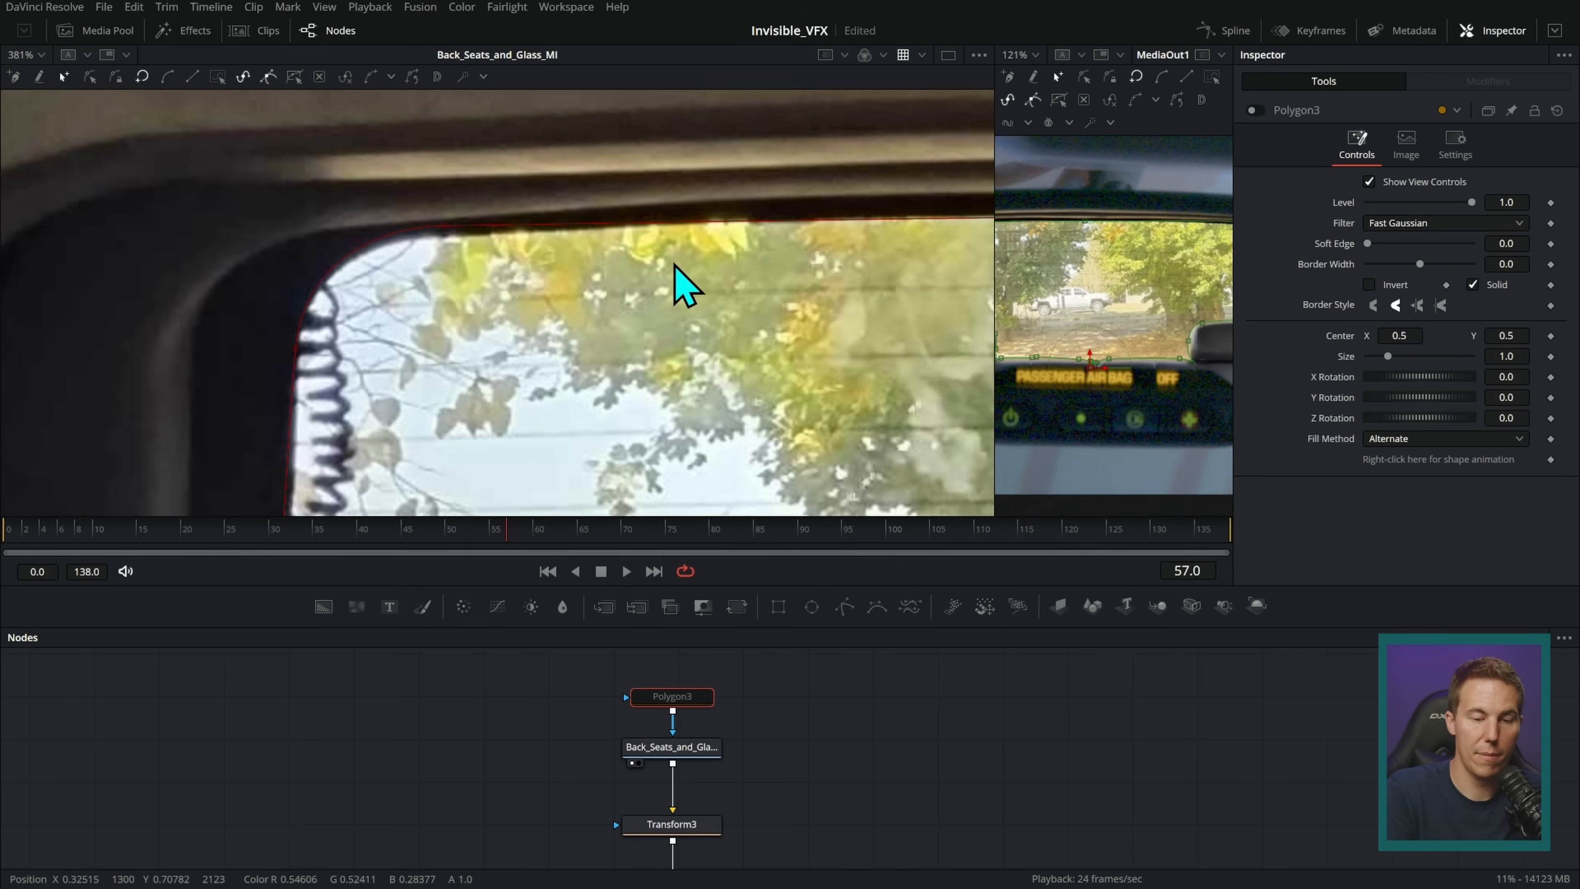
scroll(457, 352, down, 3)
scroll(592, 300, right, 8)
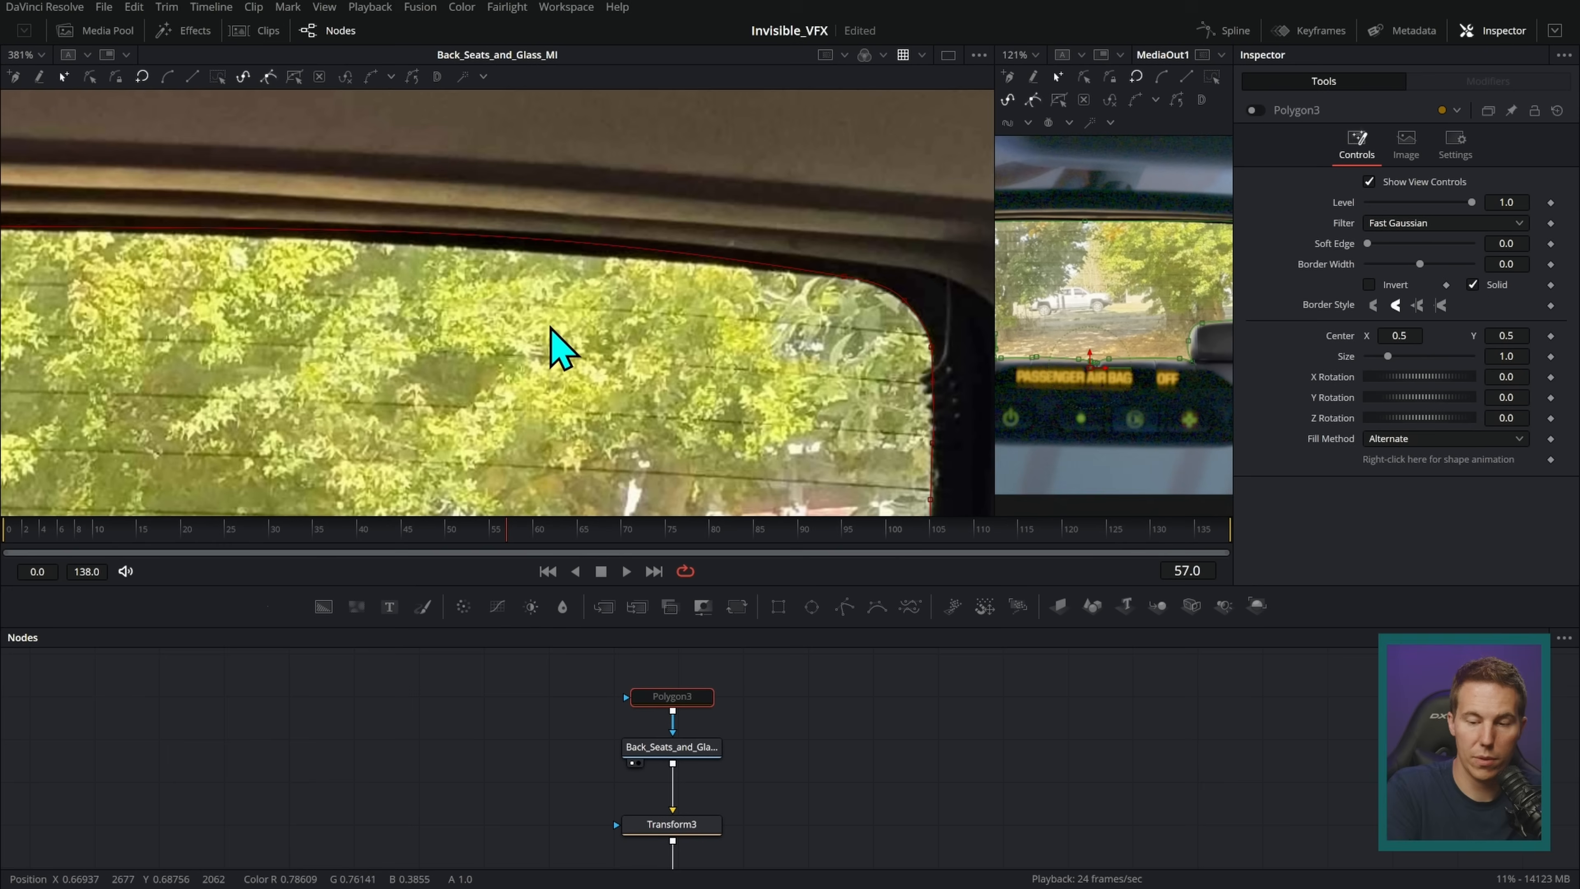
drag(477, 216, 483, 254)
scroll(592, 469, up, 4)
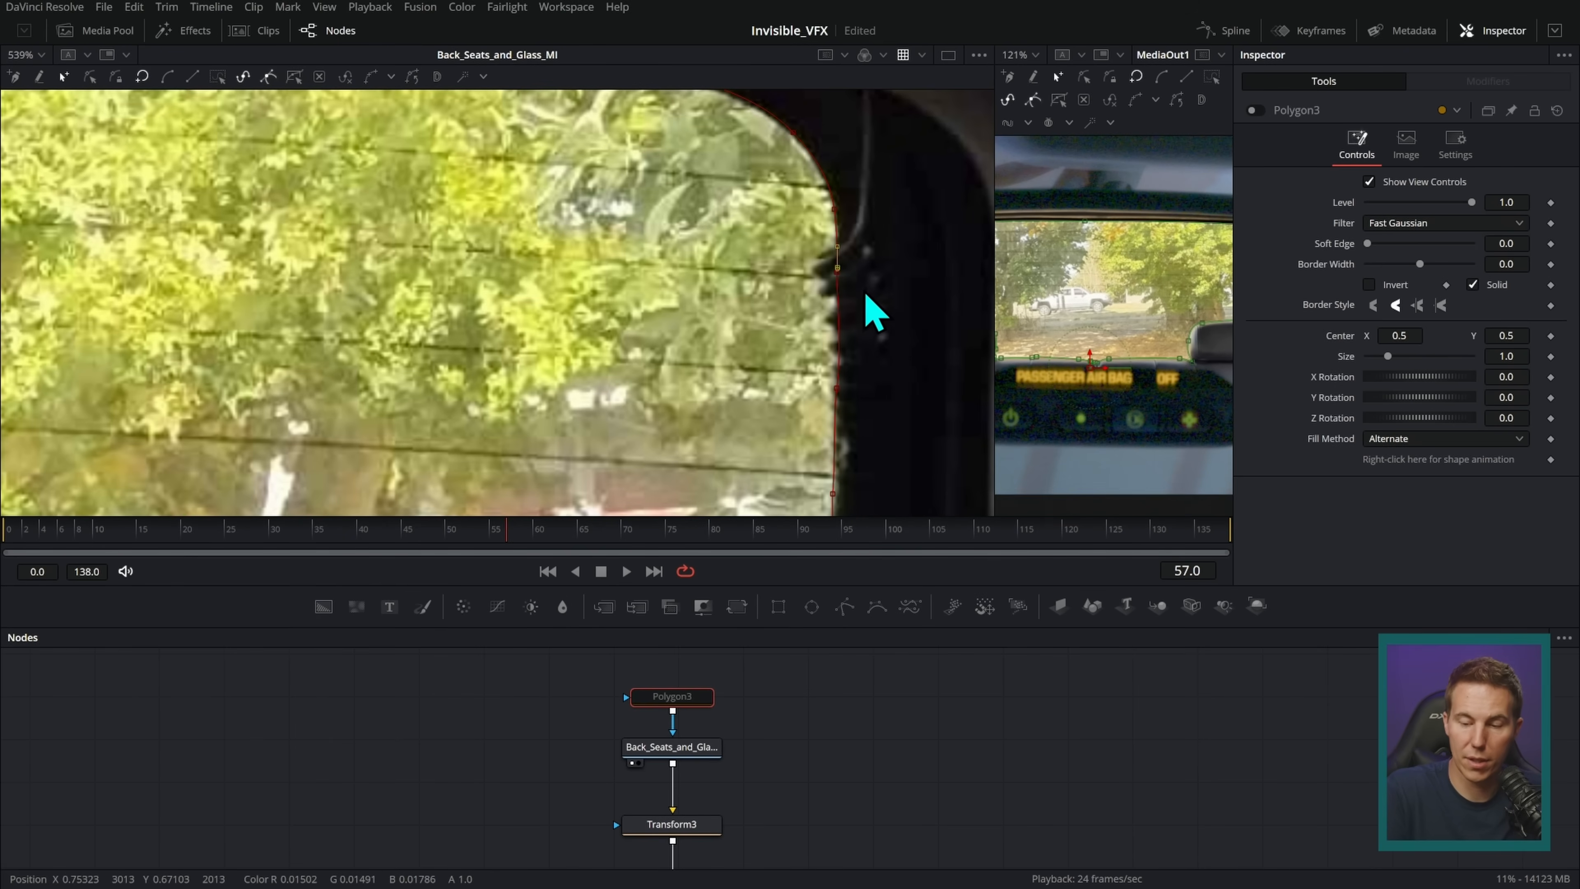
scroll(870, 367, down, 5)
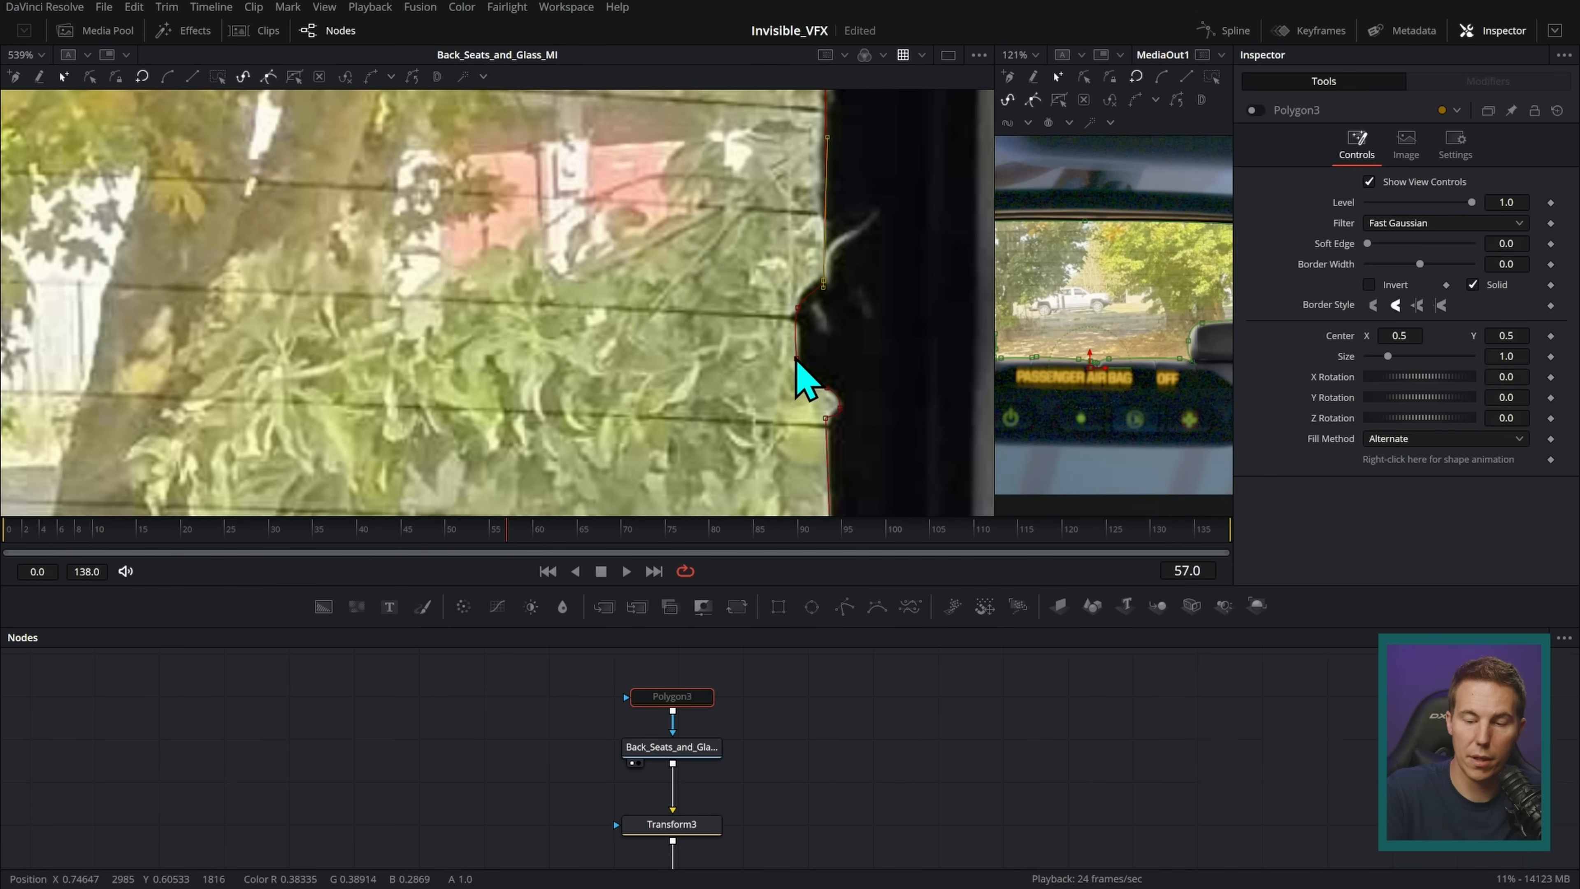
scroll(808, 324, down, 5)
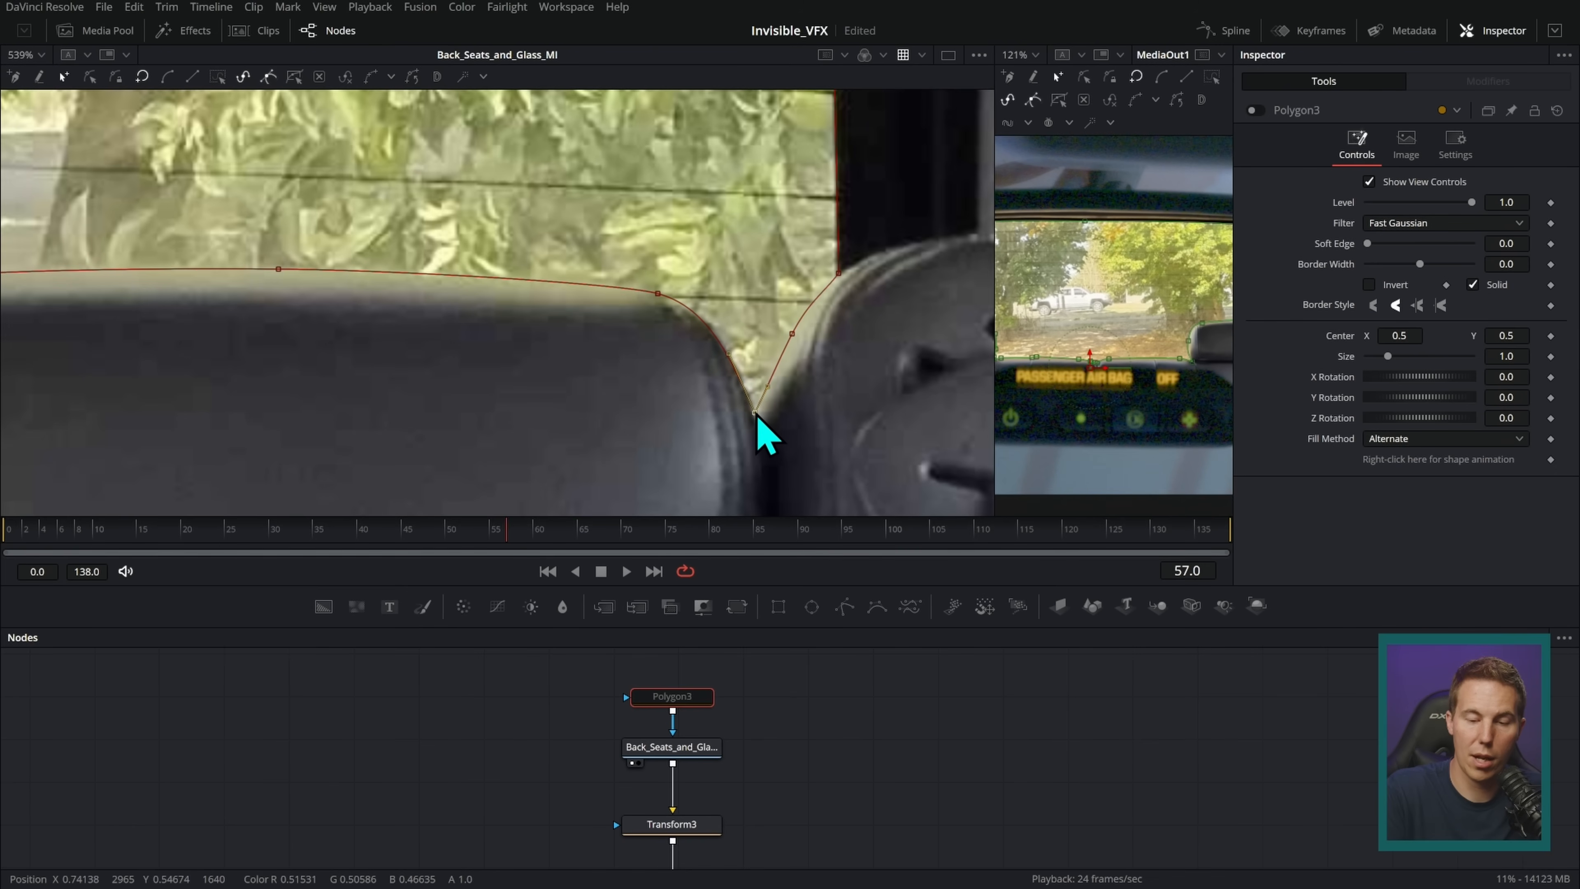
scroll(765, 436, down, 10)
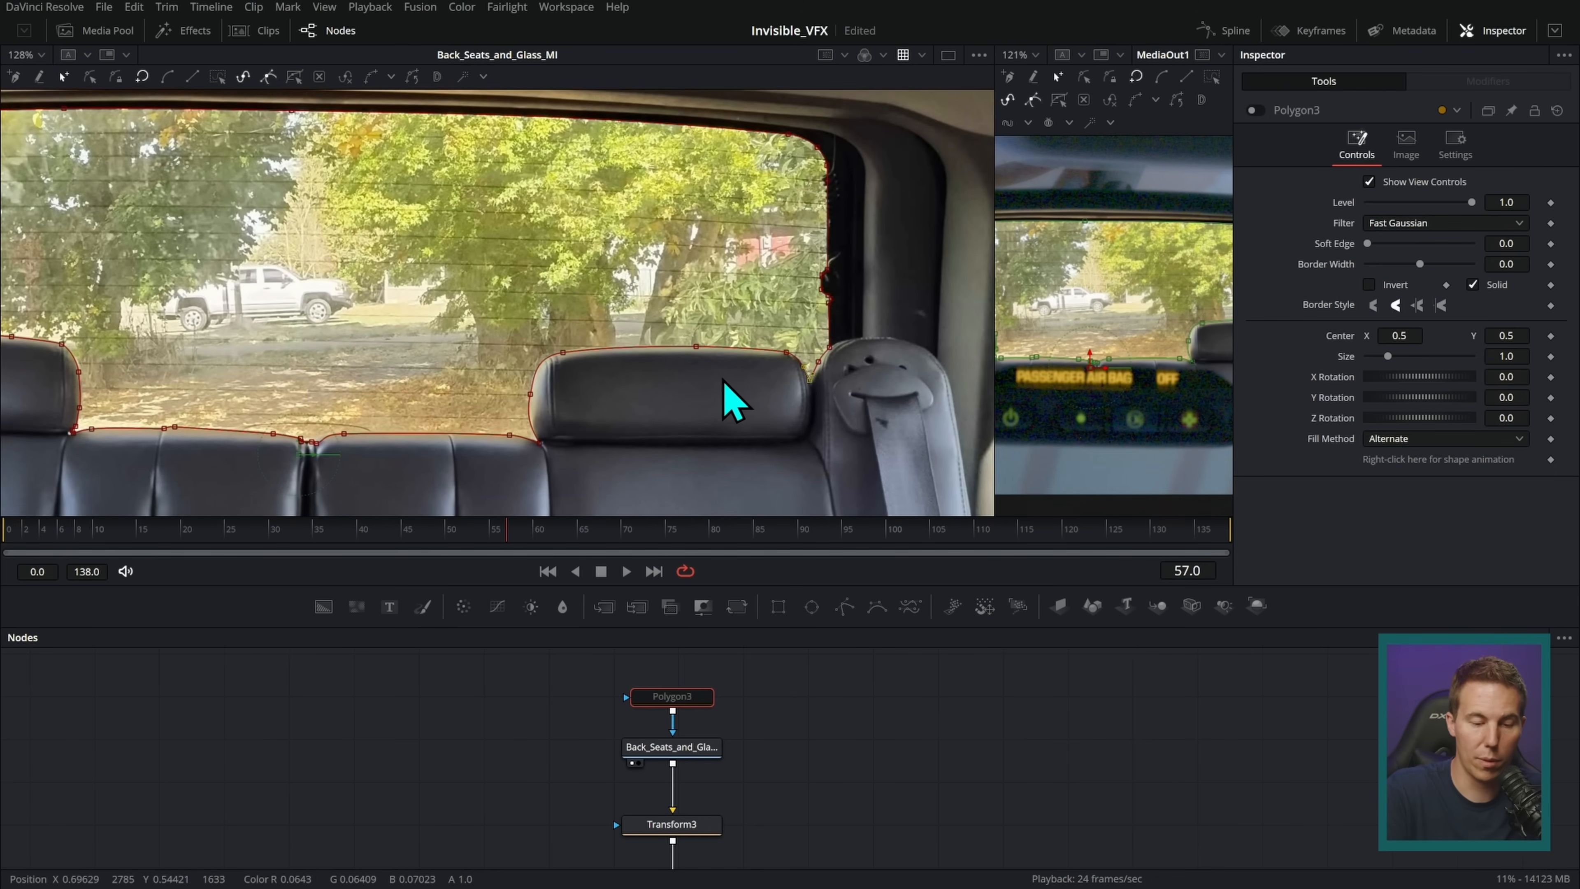
scroll(808, 399, down, 3)
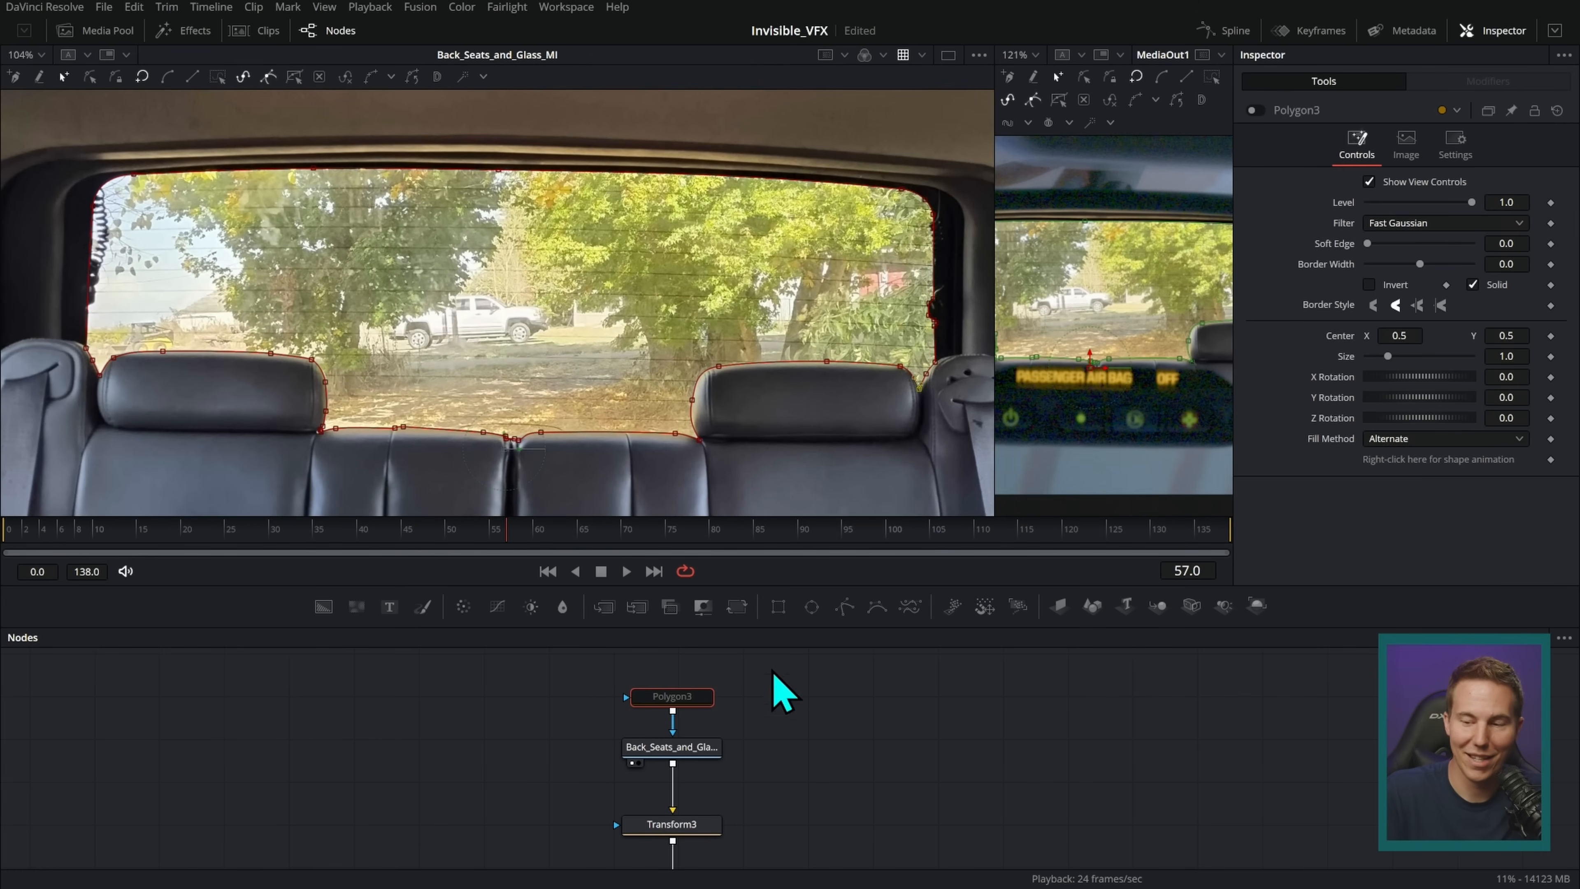
- Re-enable the Polygon3 mask and invert it to cut the rear window glass out of the back-seat image
click(1254, 110)
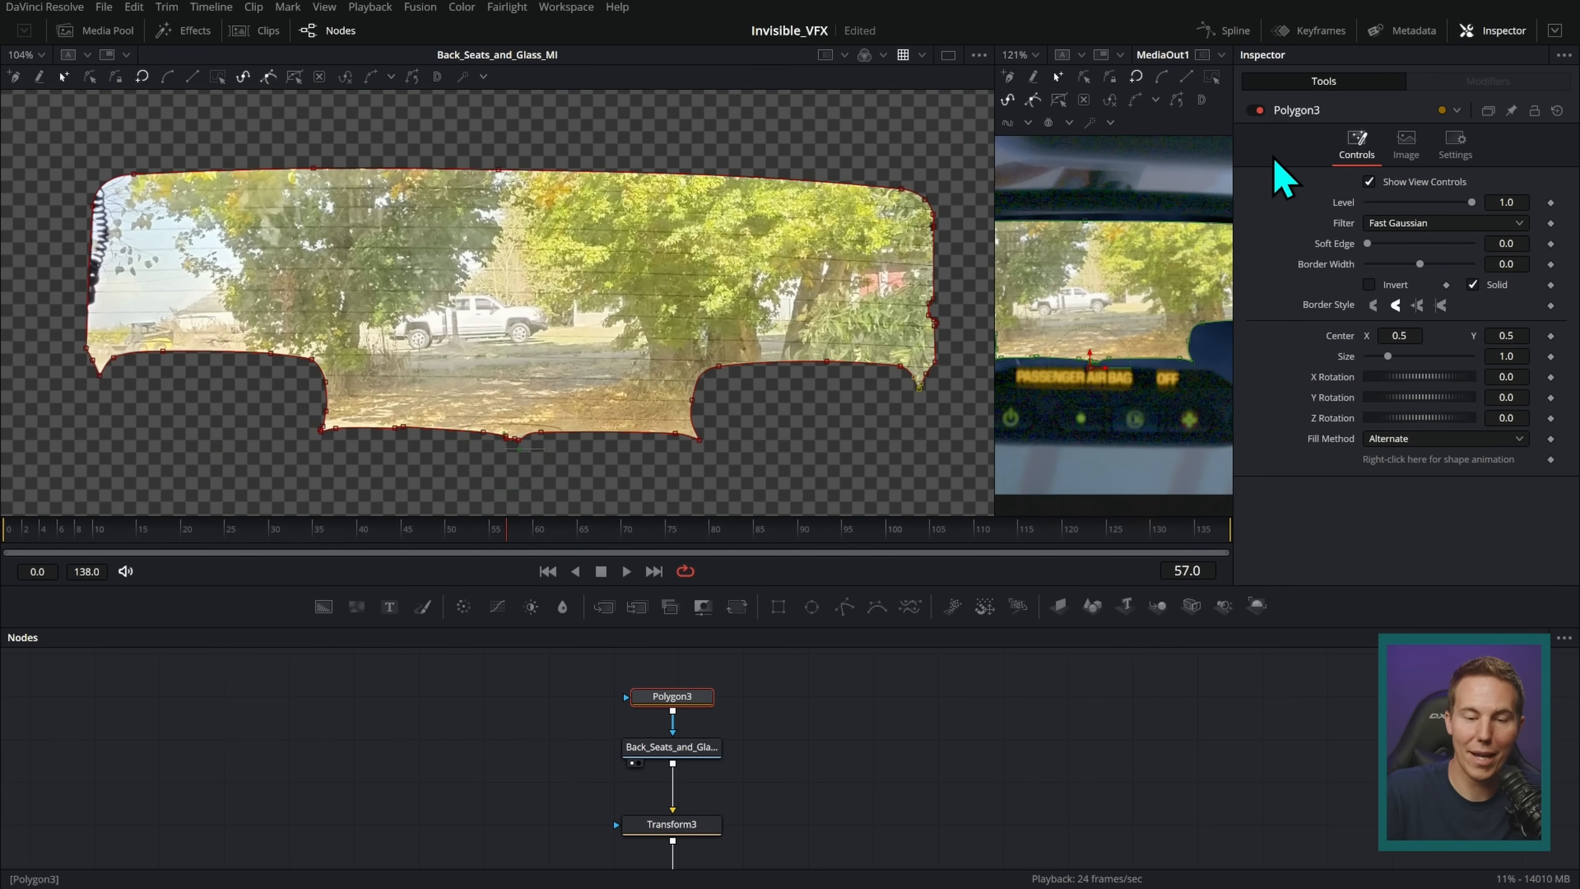
click(1369, 285)
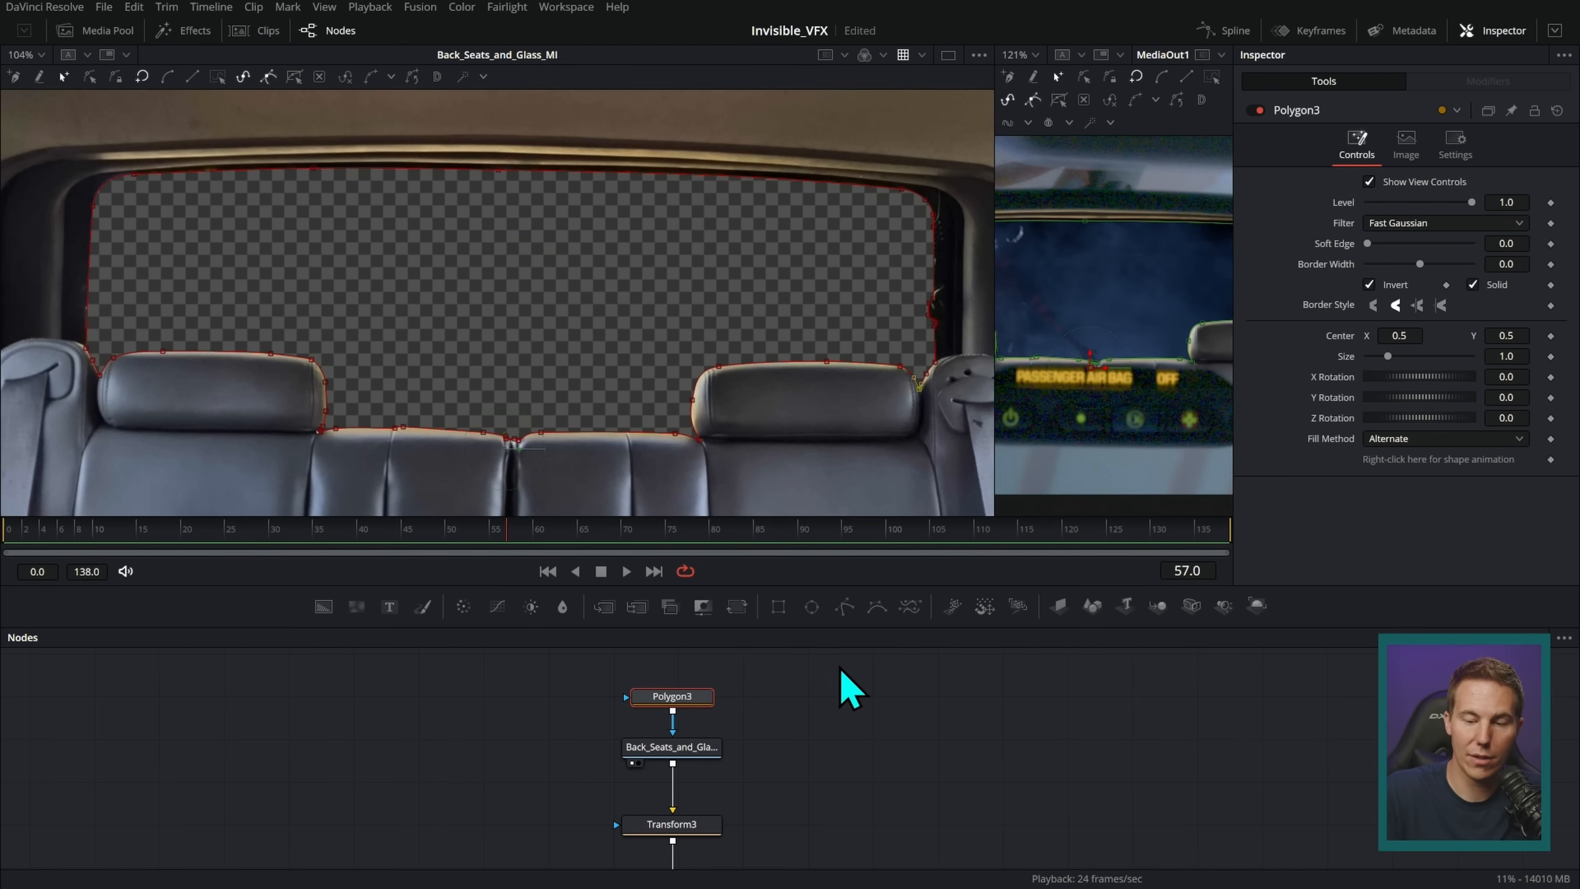
- Soften the rear window mask's edge by setting Polygon3's Soft Edge to 0.0005
scroll(886, 367, up, 8)
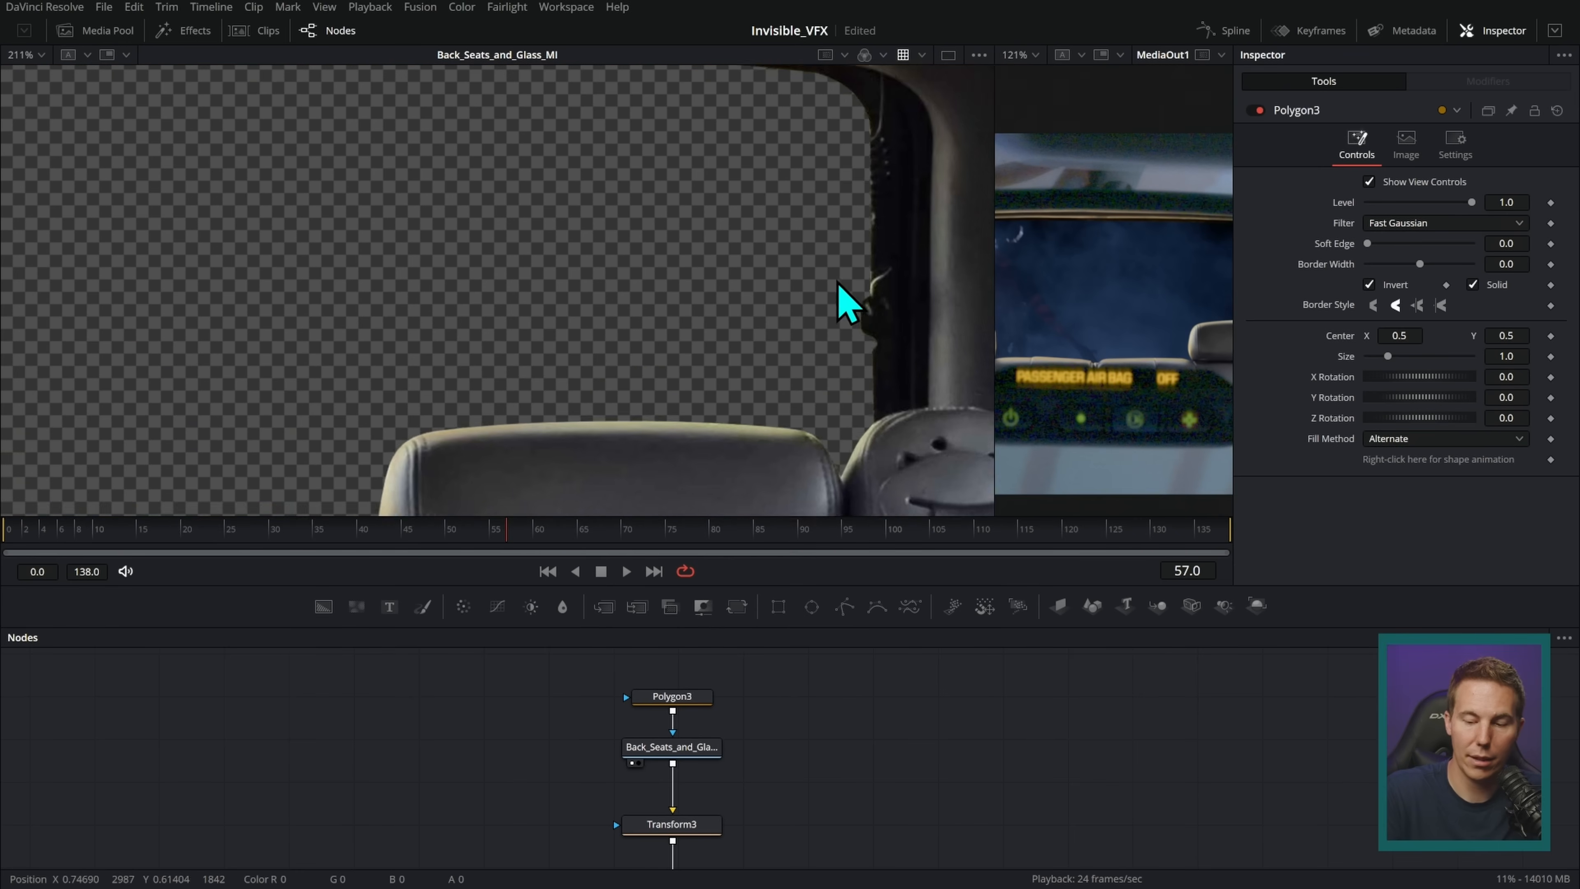
scroll(871, 346, up, 2)
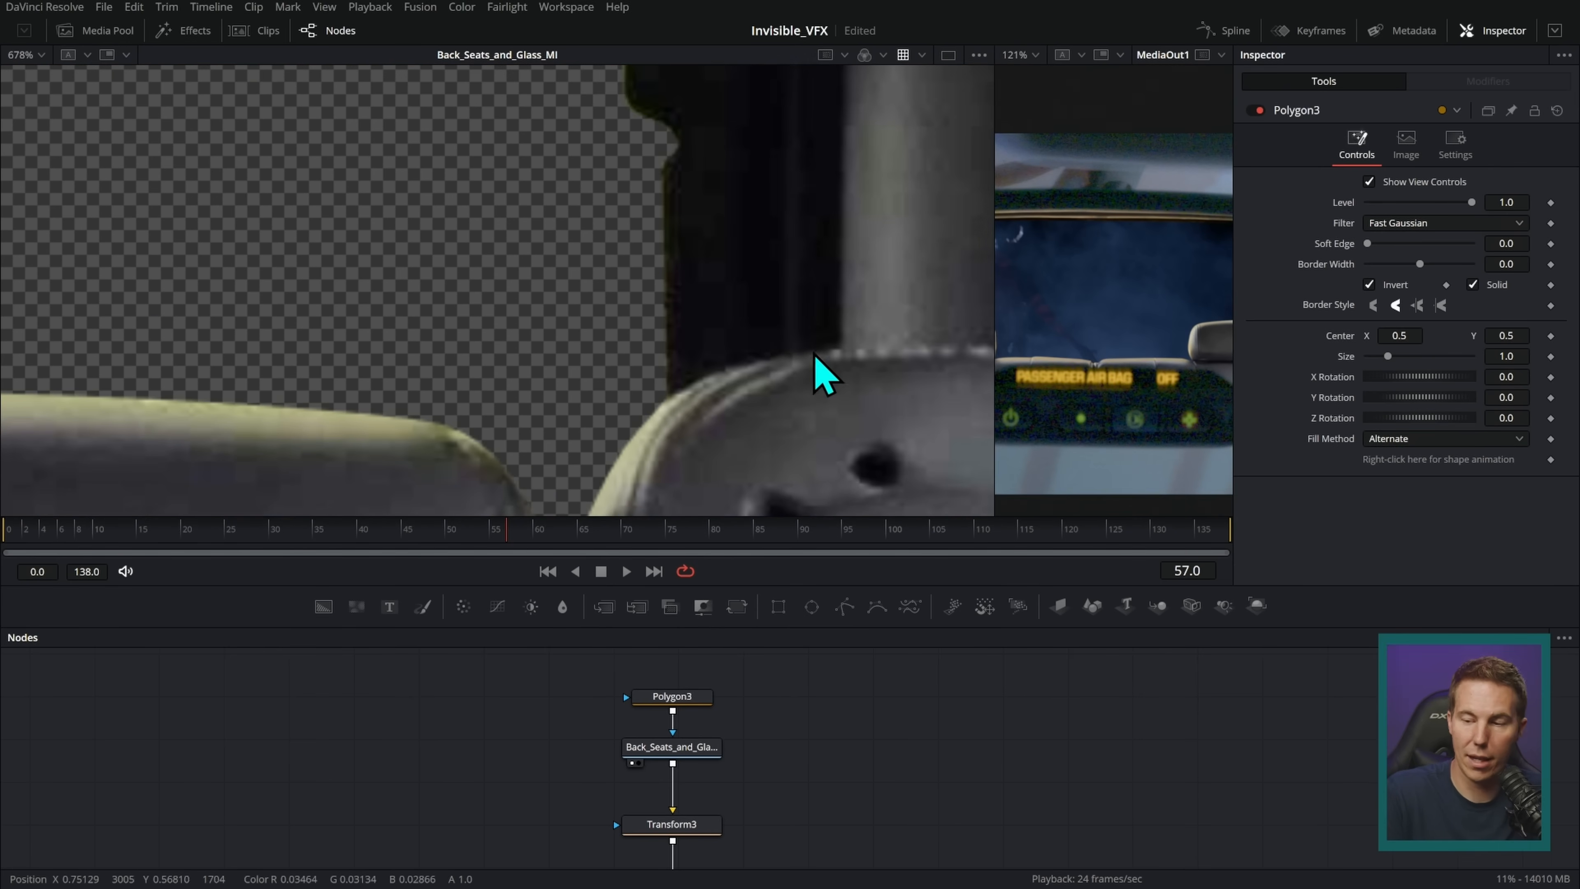
drag(1367, 243, 1368, 243)
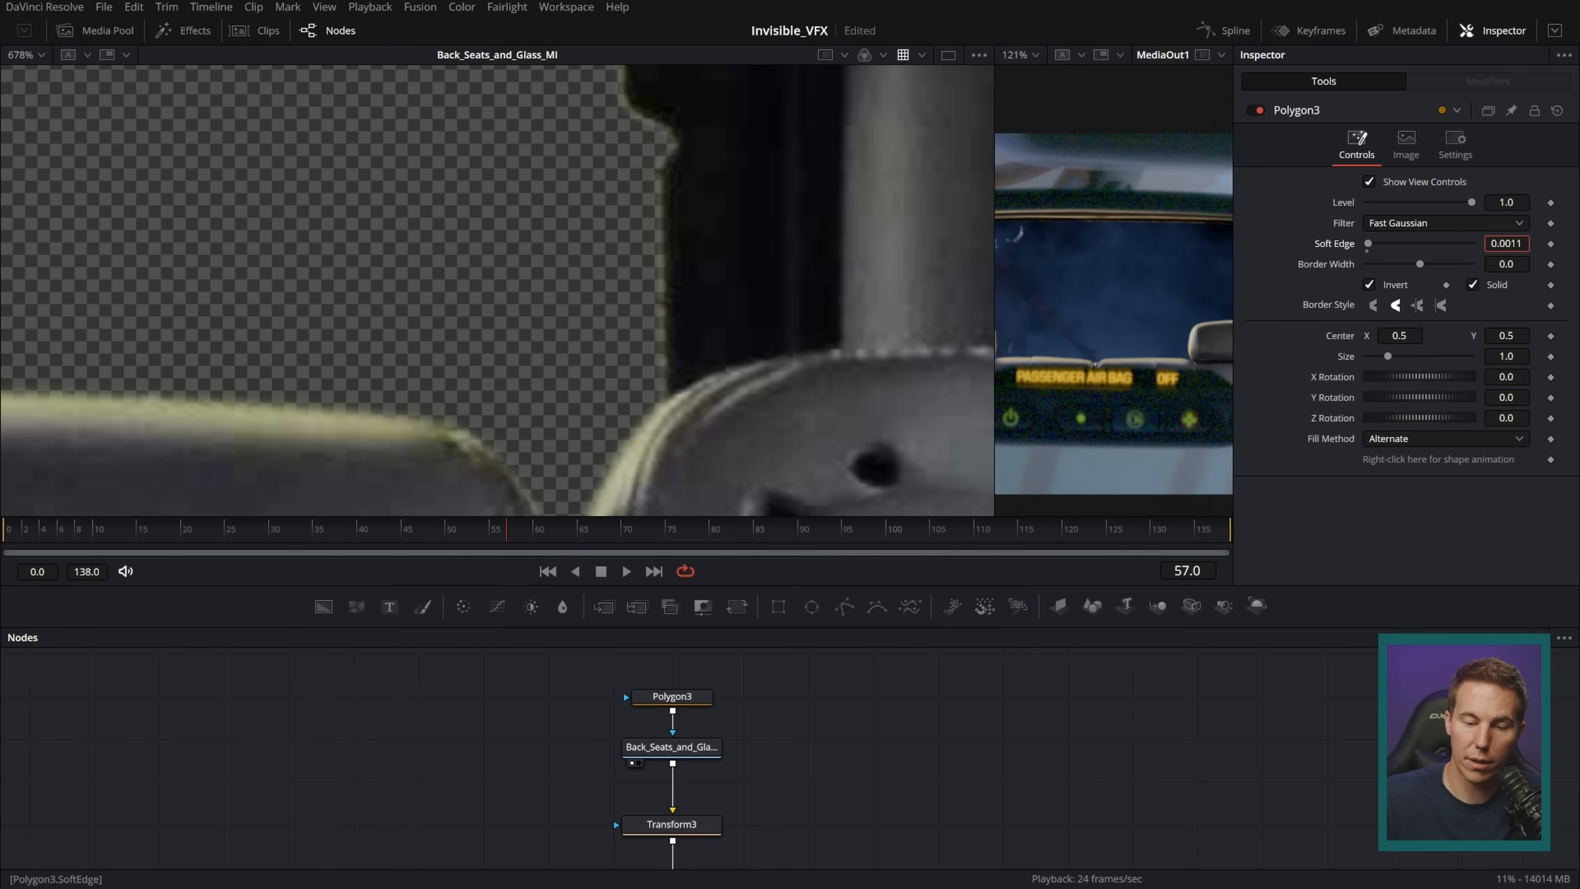
scroll(871, 374, down, 10)
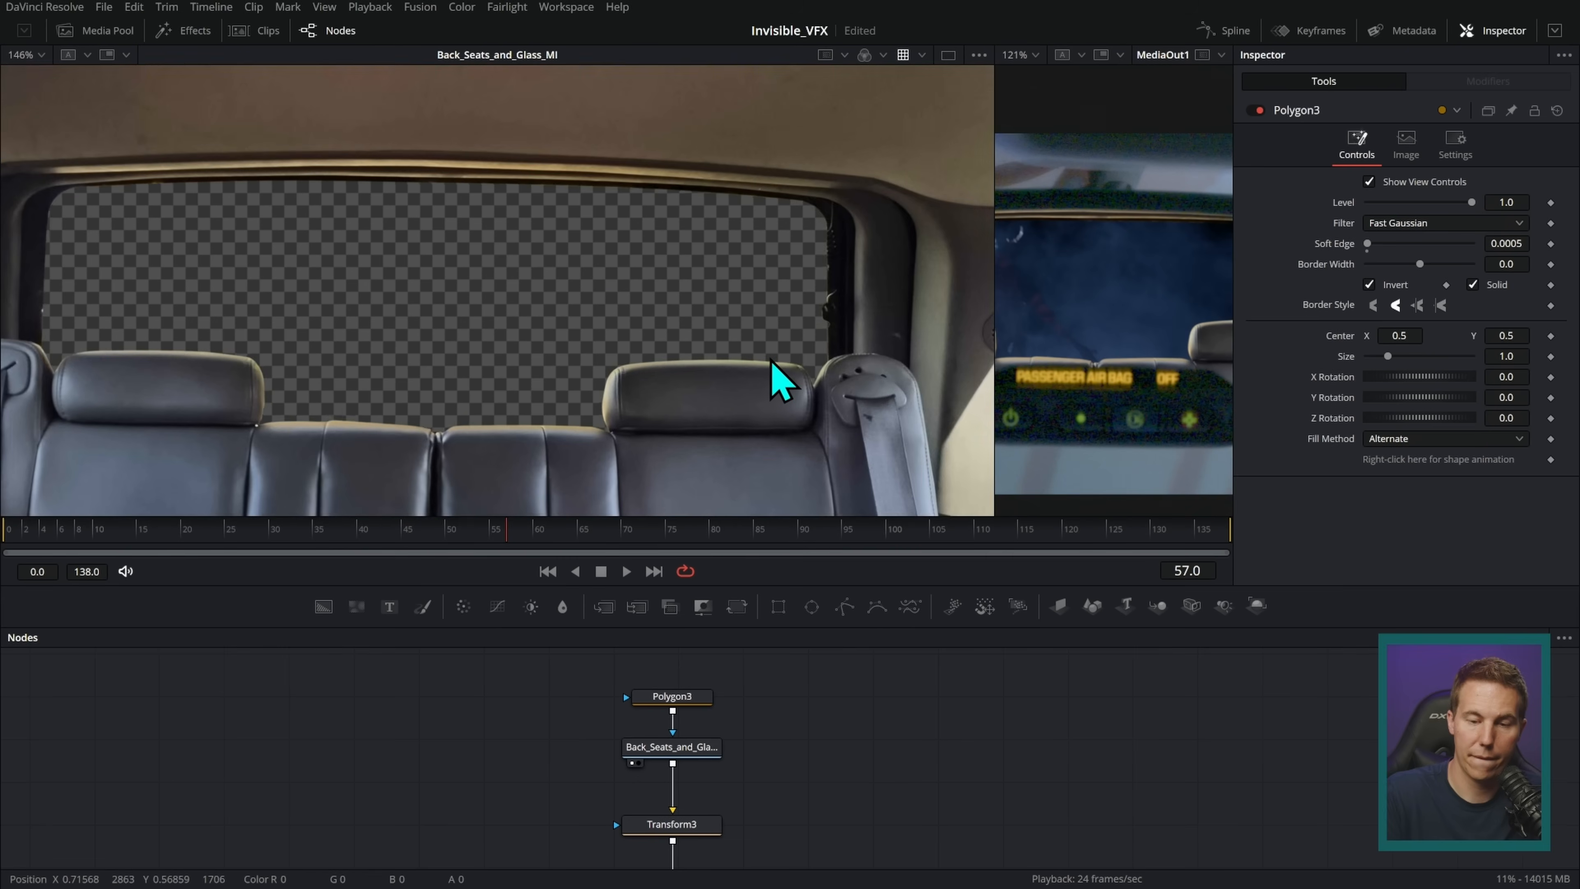
- Review the mirror composite and reposition the monster footage with Transform2, using Center 0.462588, 0.549562 and an Angle of about -1.1457
drag(993, 284, 305, 399)
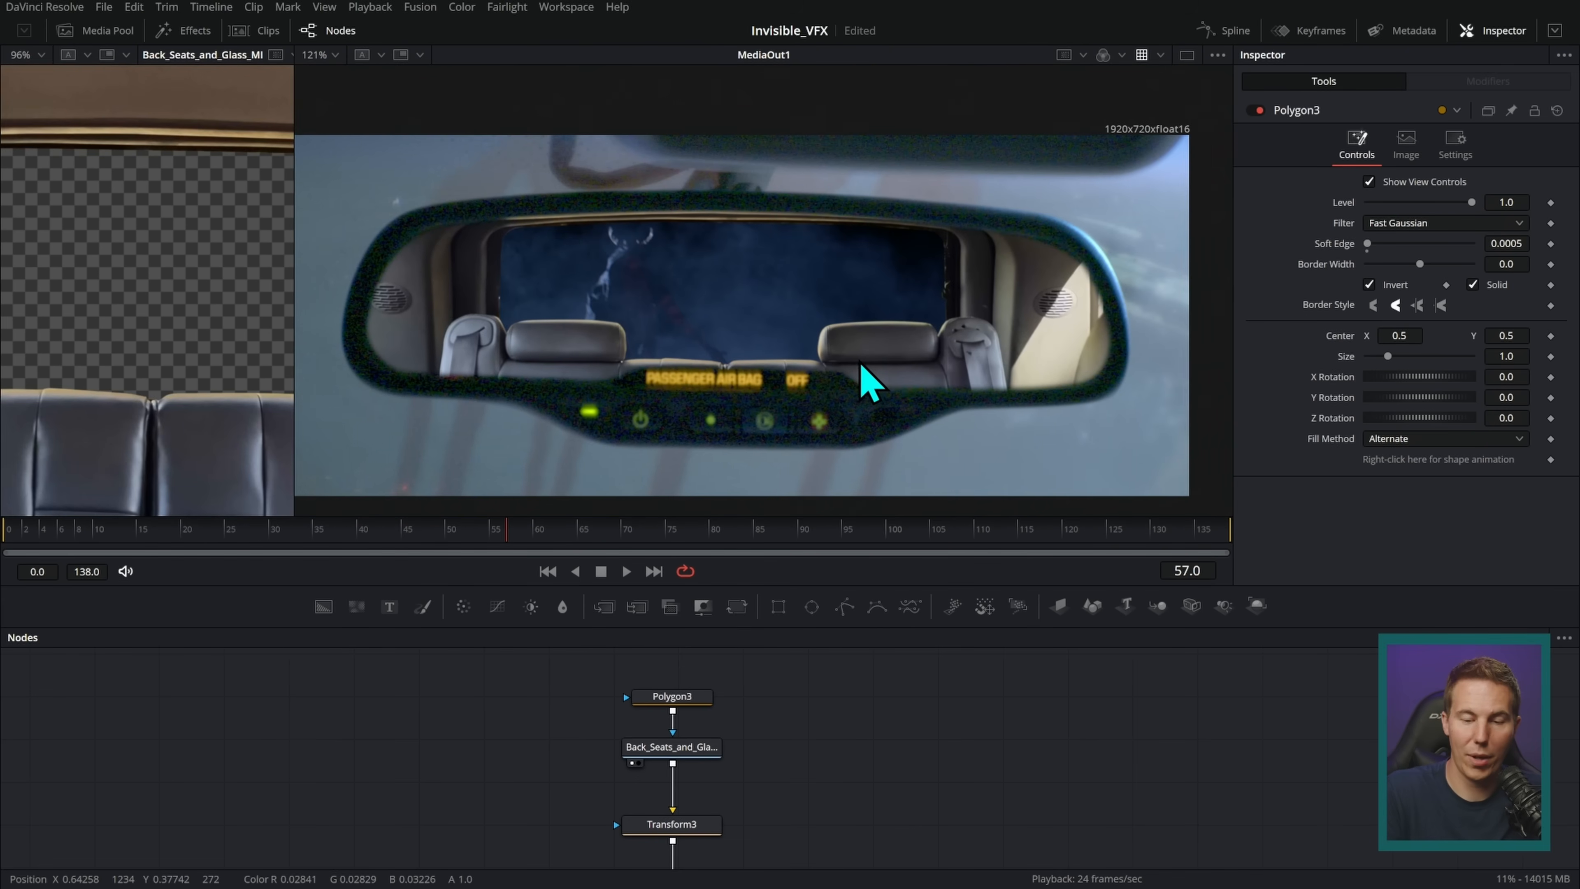
key(space)
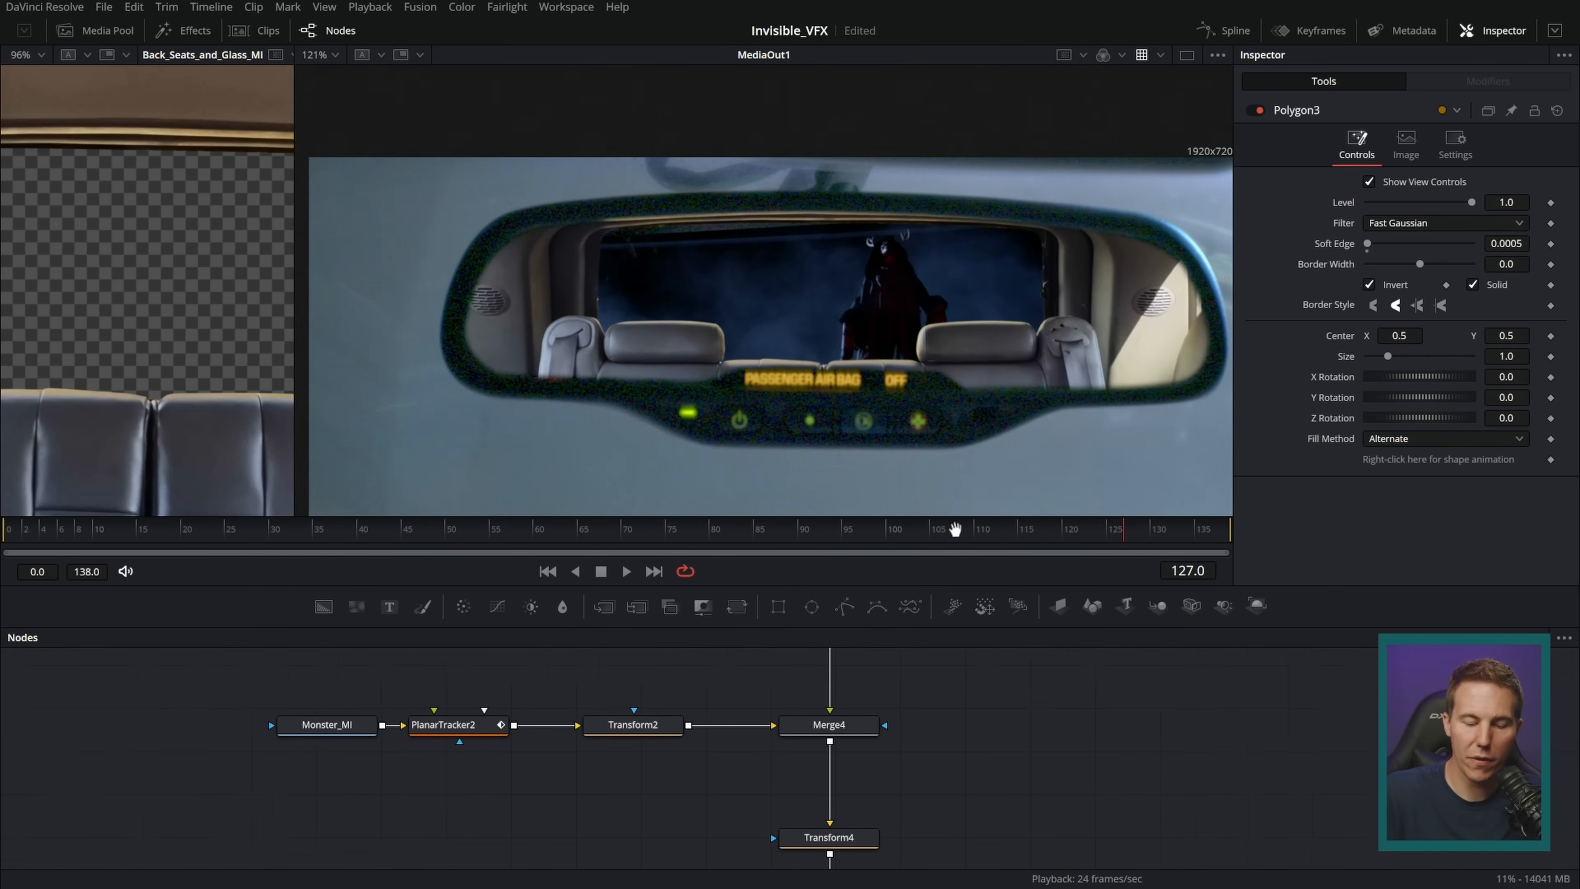
click(672, 741)
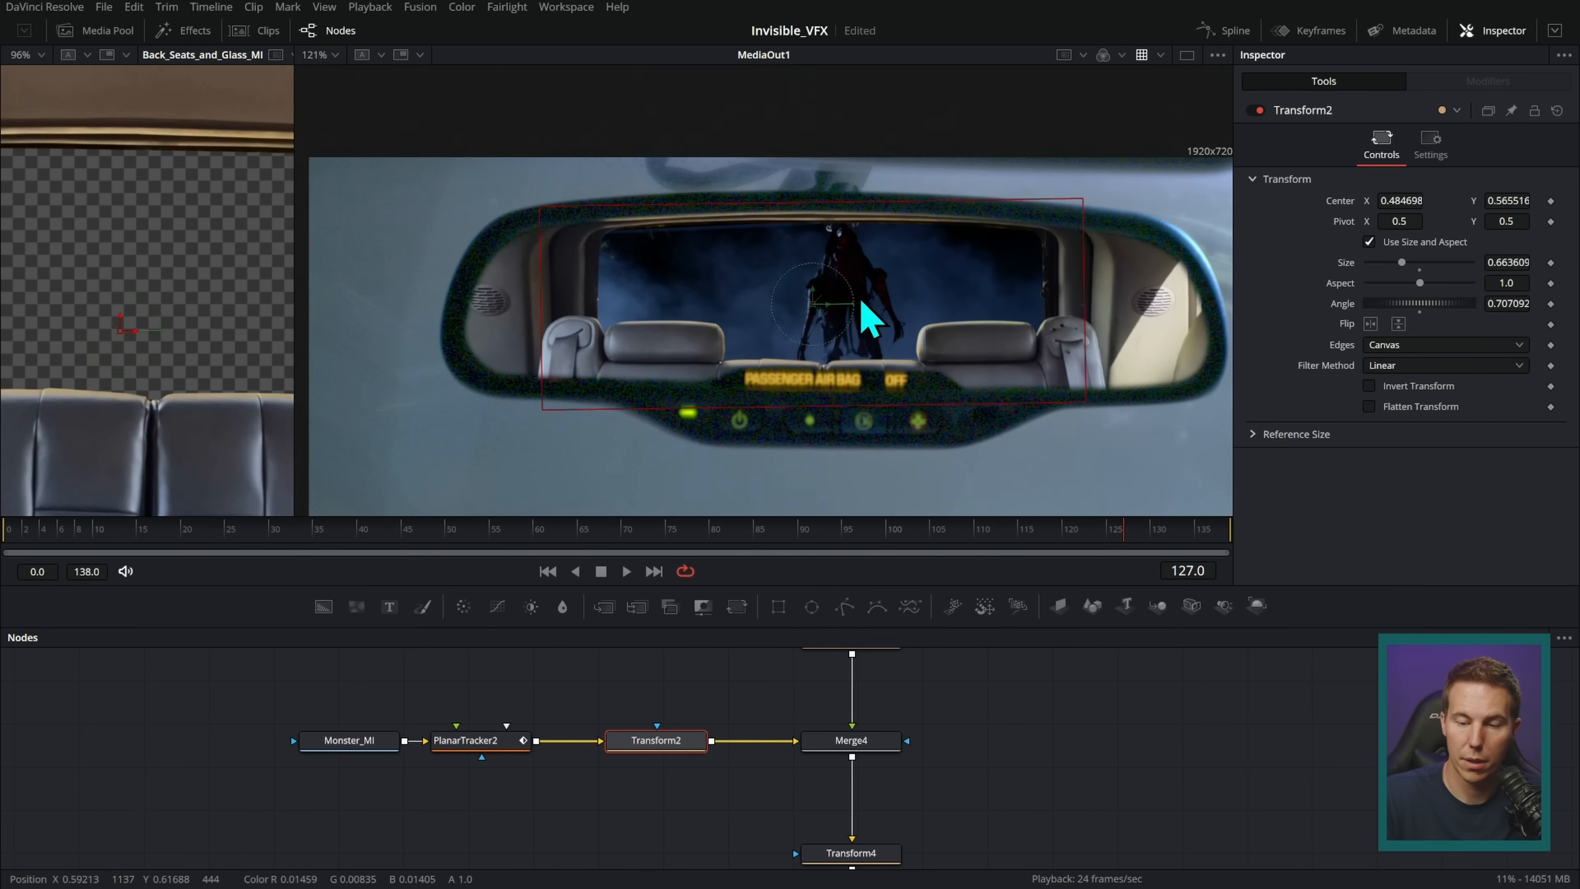
key(space)
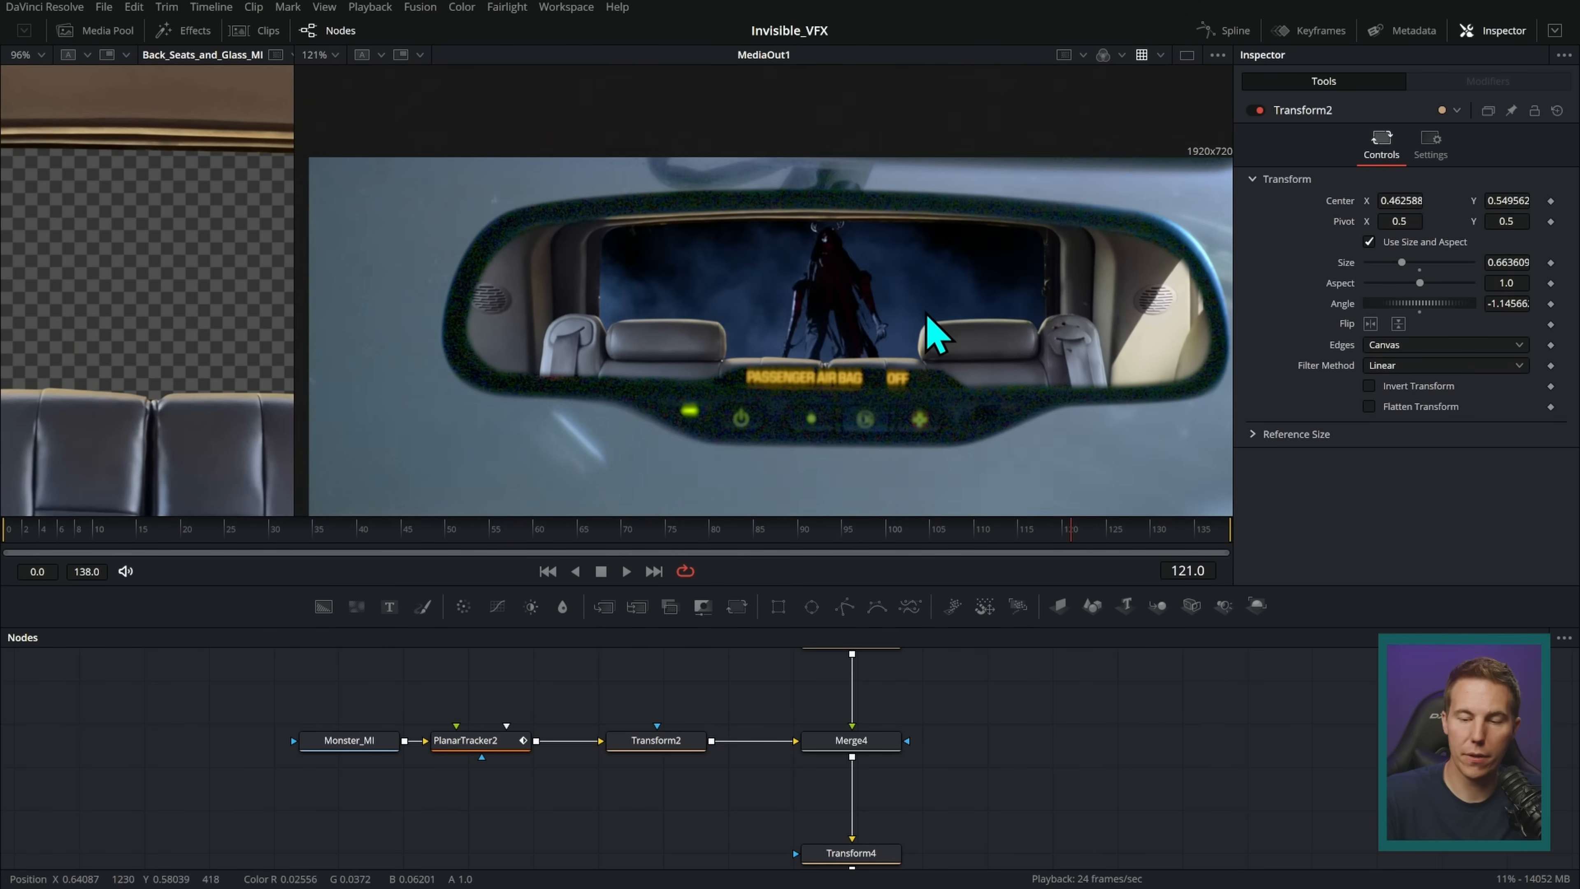
- Temporarily disable the Polygon3 mask to examine the defroster lines on the original rear window, and re-enable it
scroll(1055, 349, up, 3)
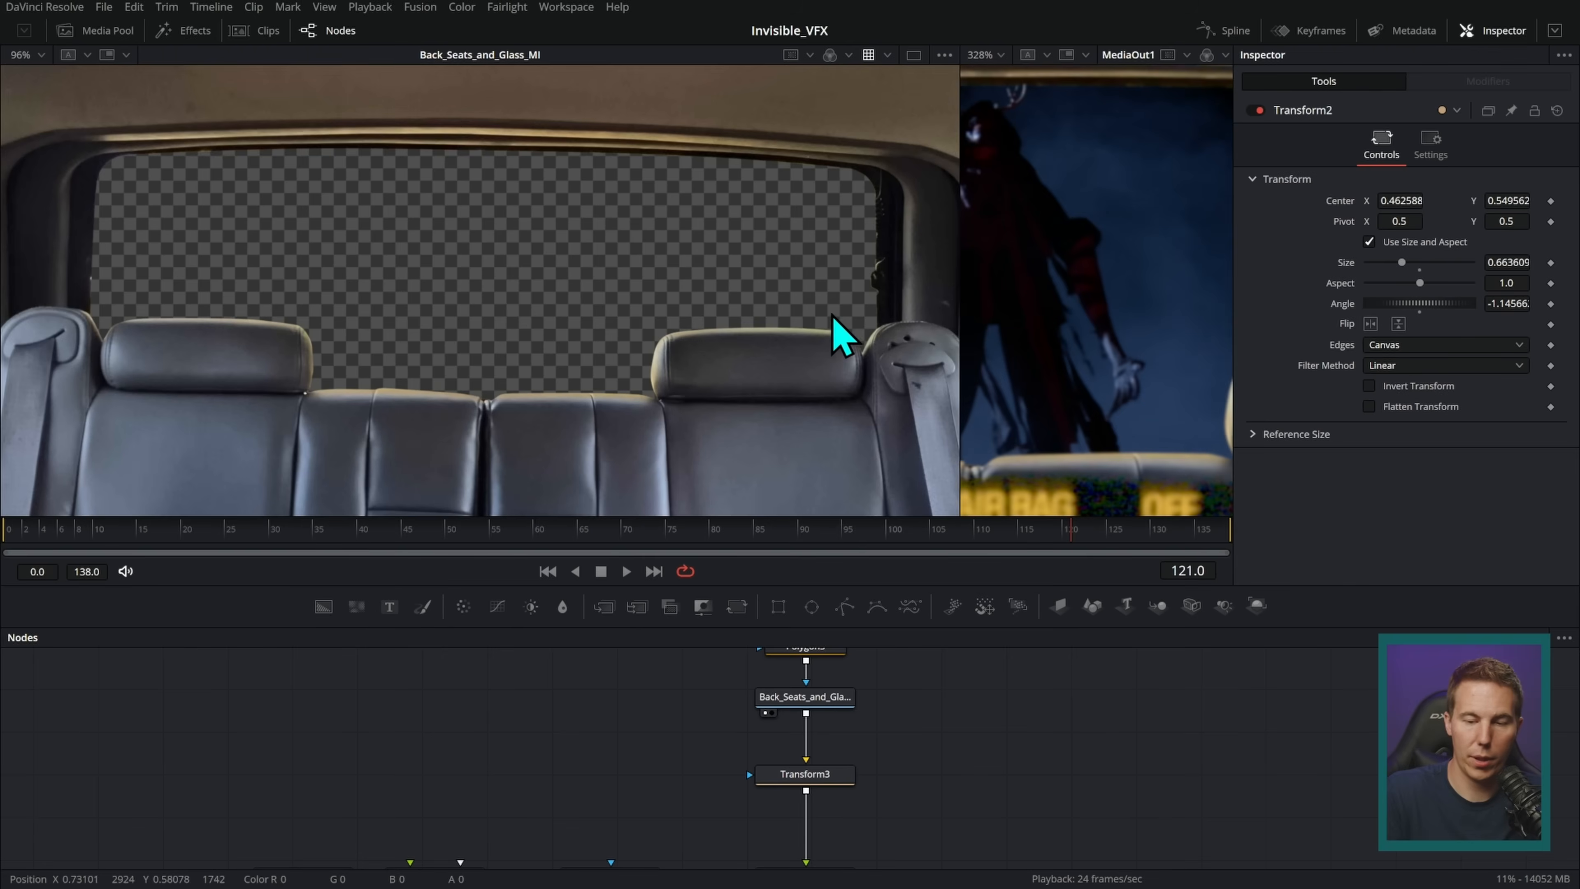
scroll(827, 349, up, 2)
scroll(839, 759, up, 2)
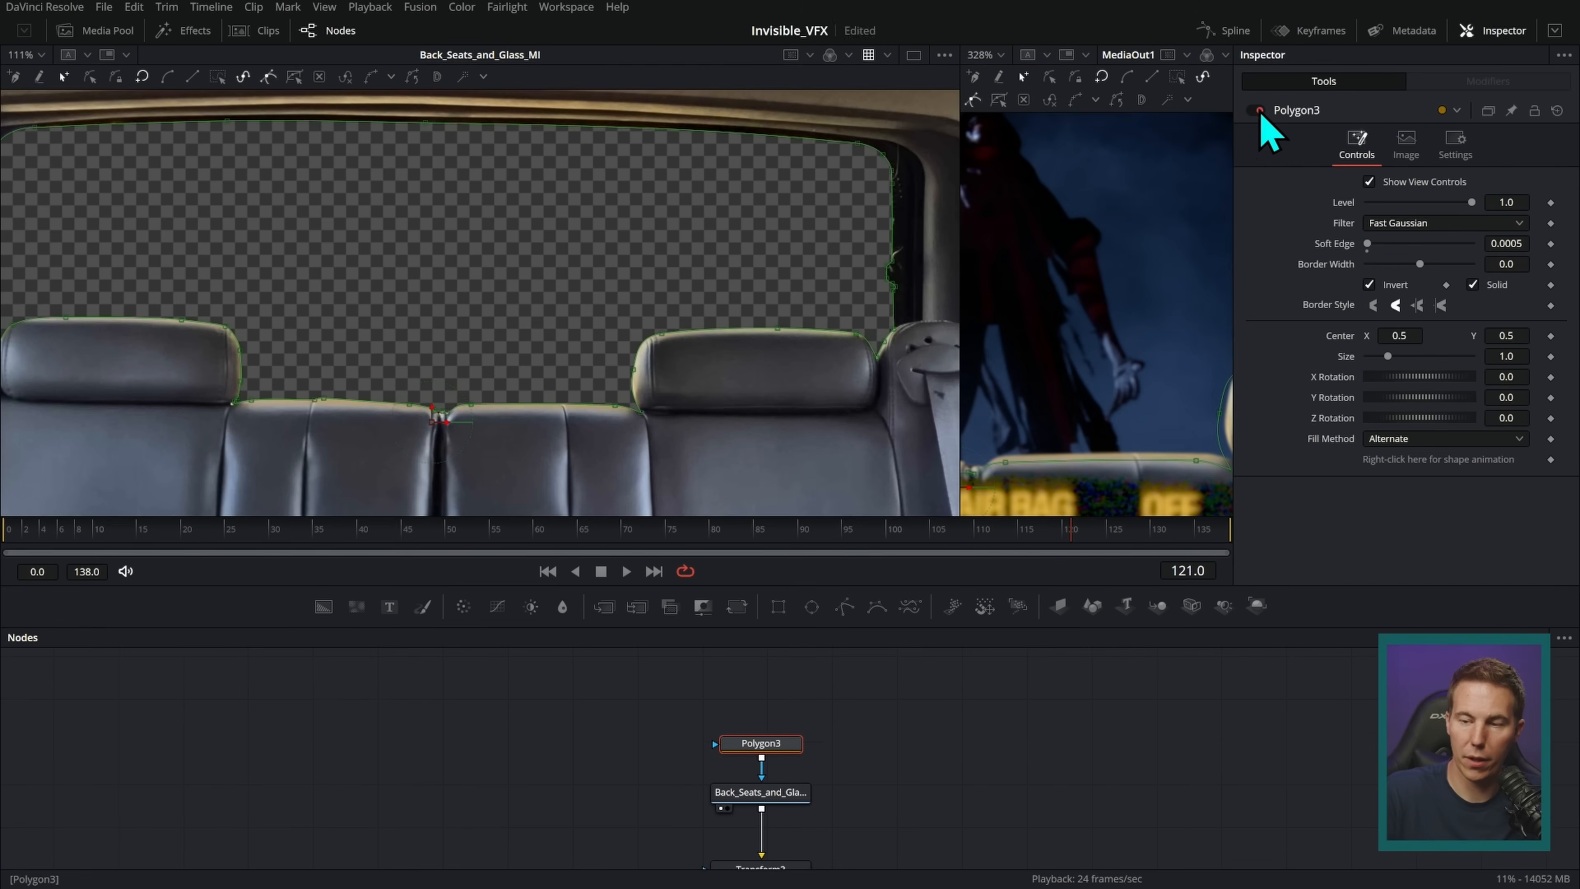
click(1258, 111)
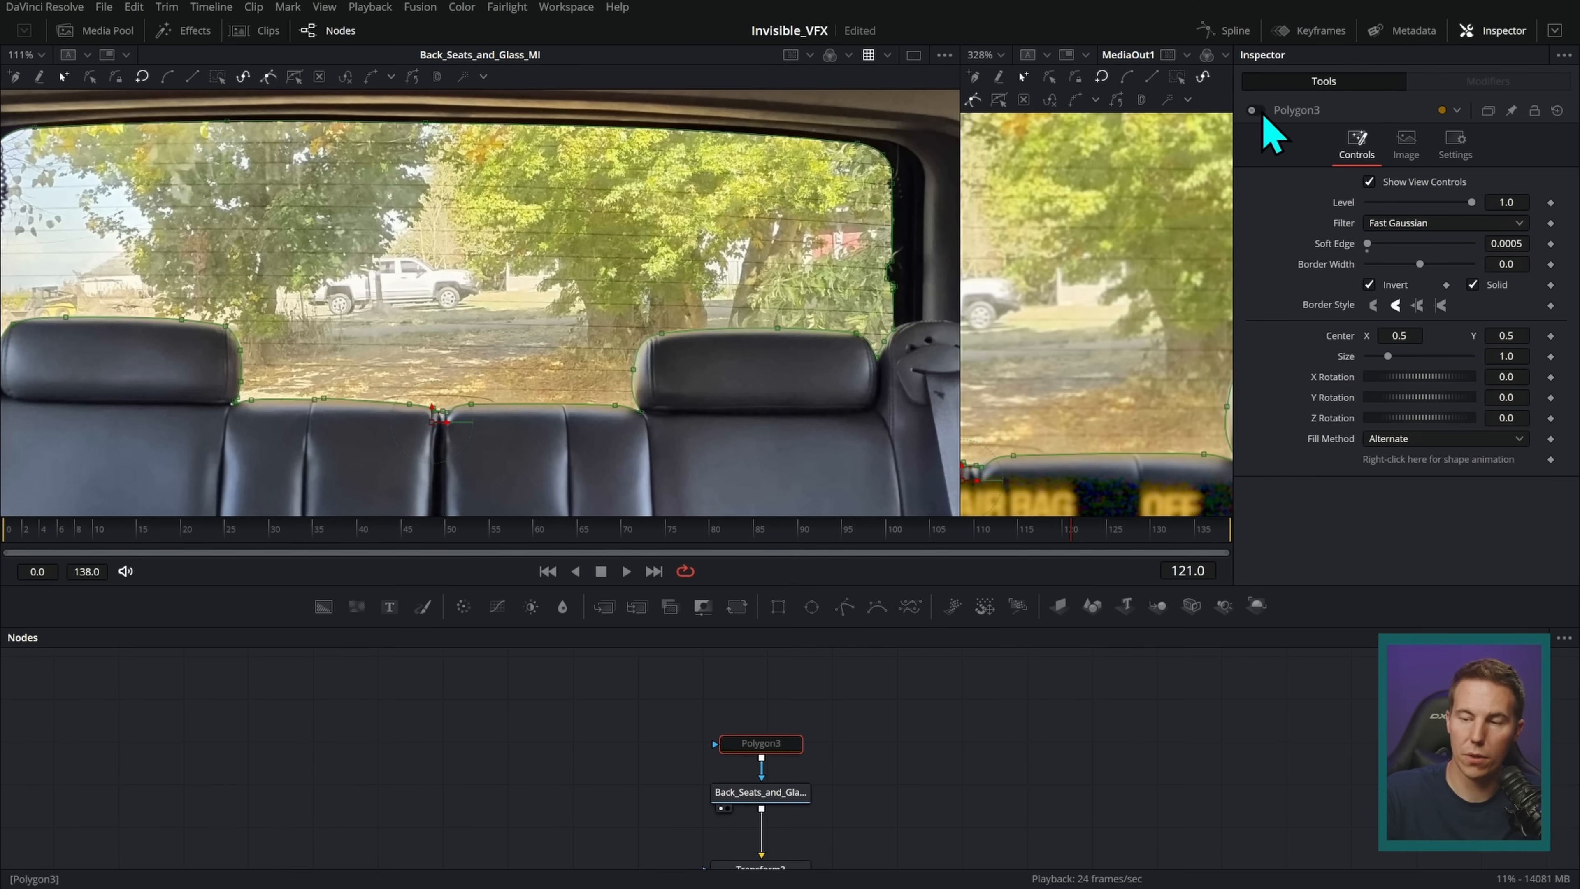
drag(893, 720, 858, 675)
drag(960, 405, 429, 423)
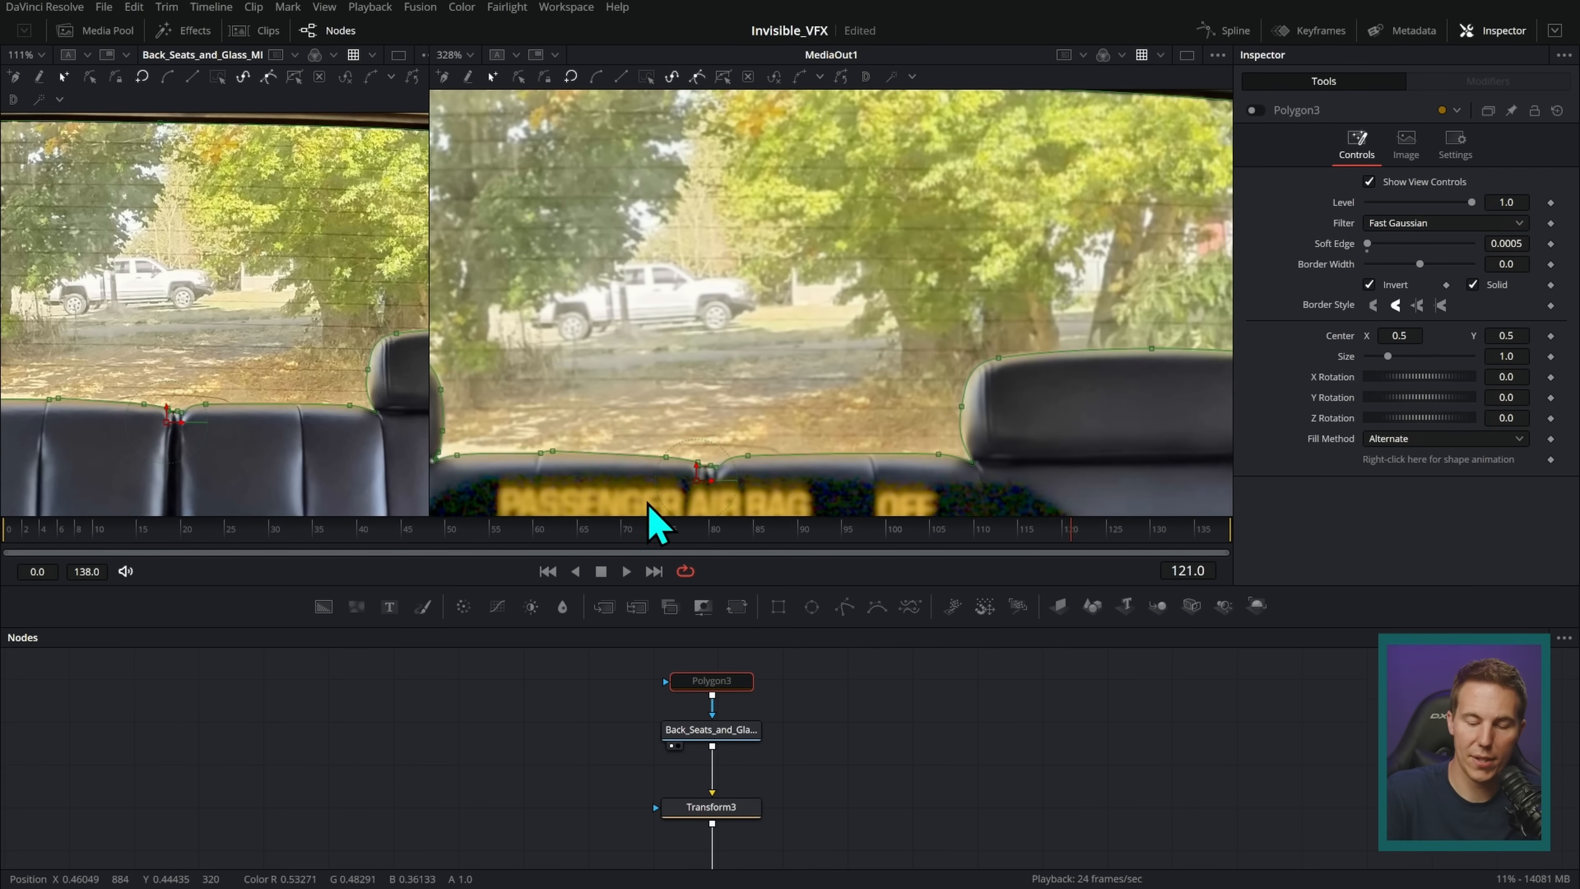
scroll(905, 311, up, 3)
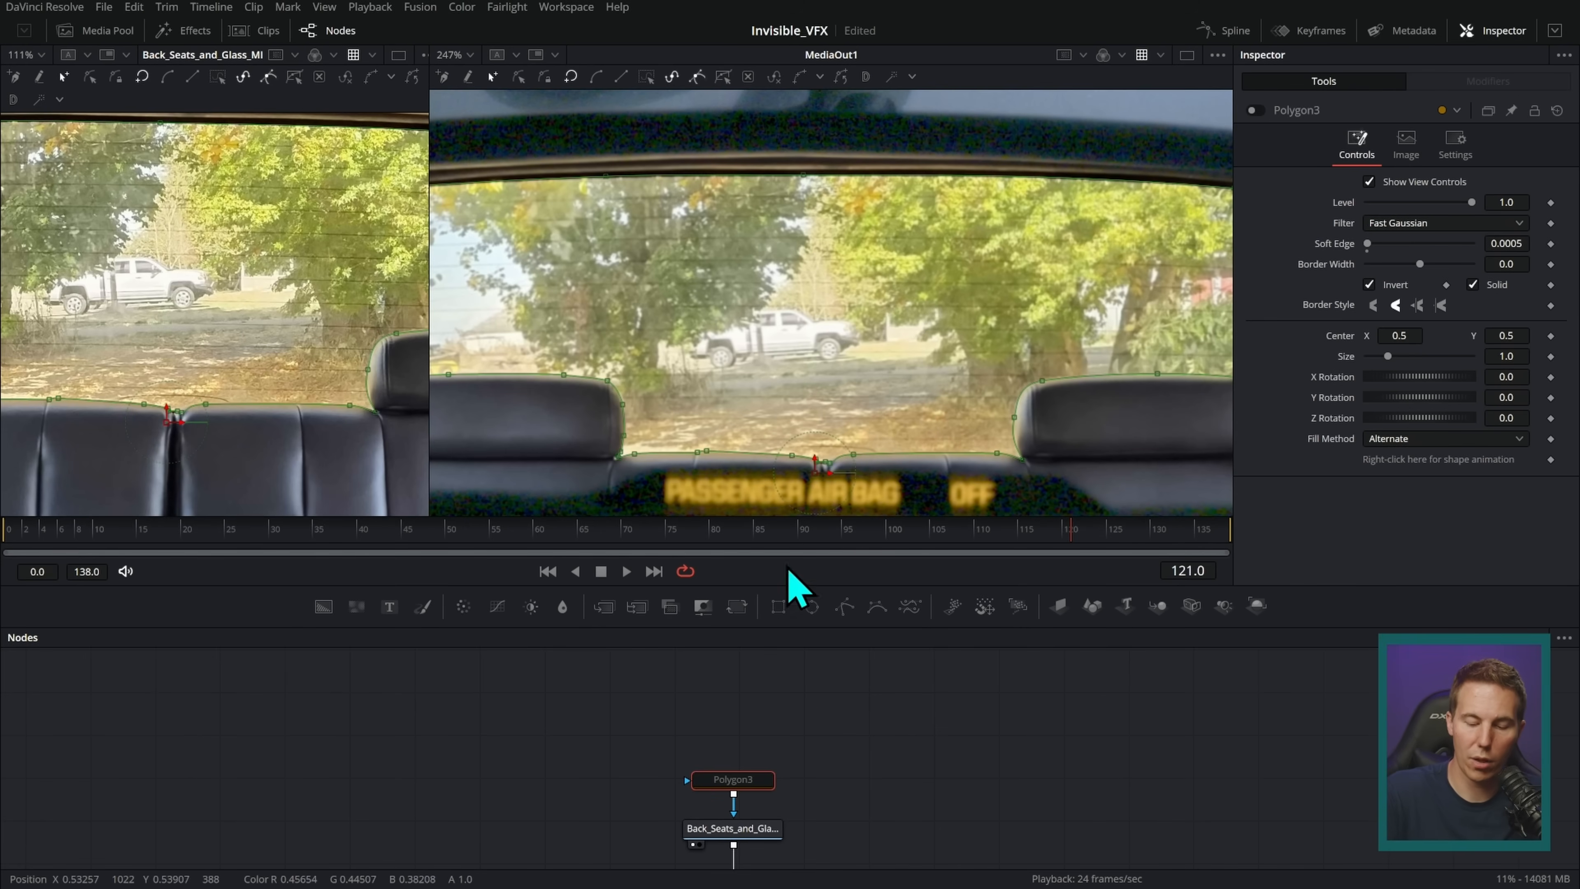
click(1253, 110)
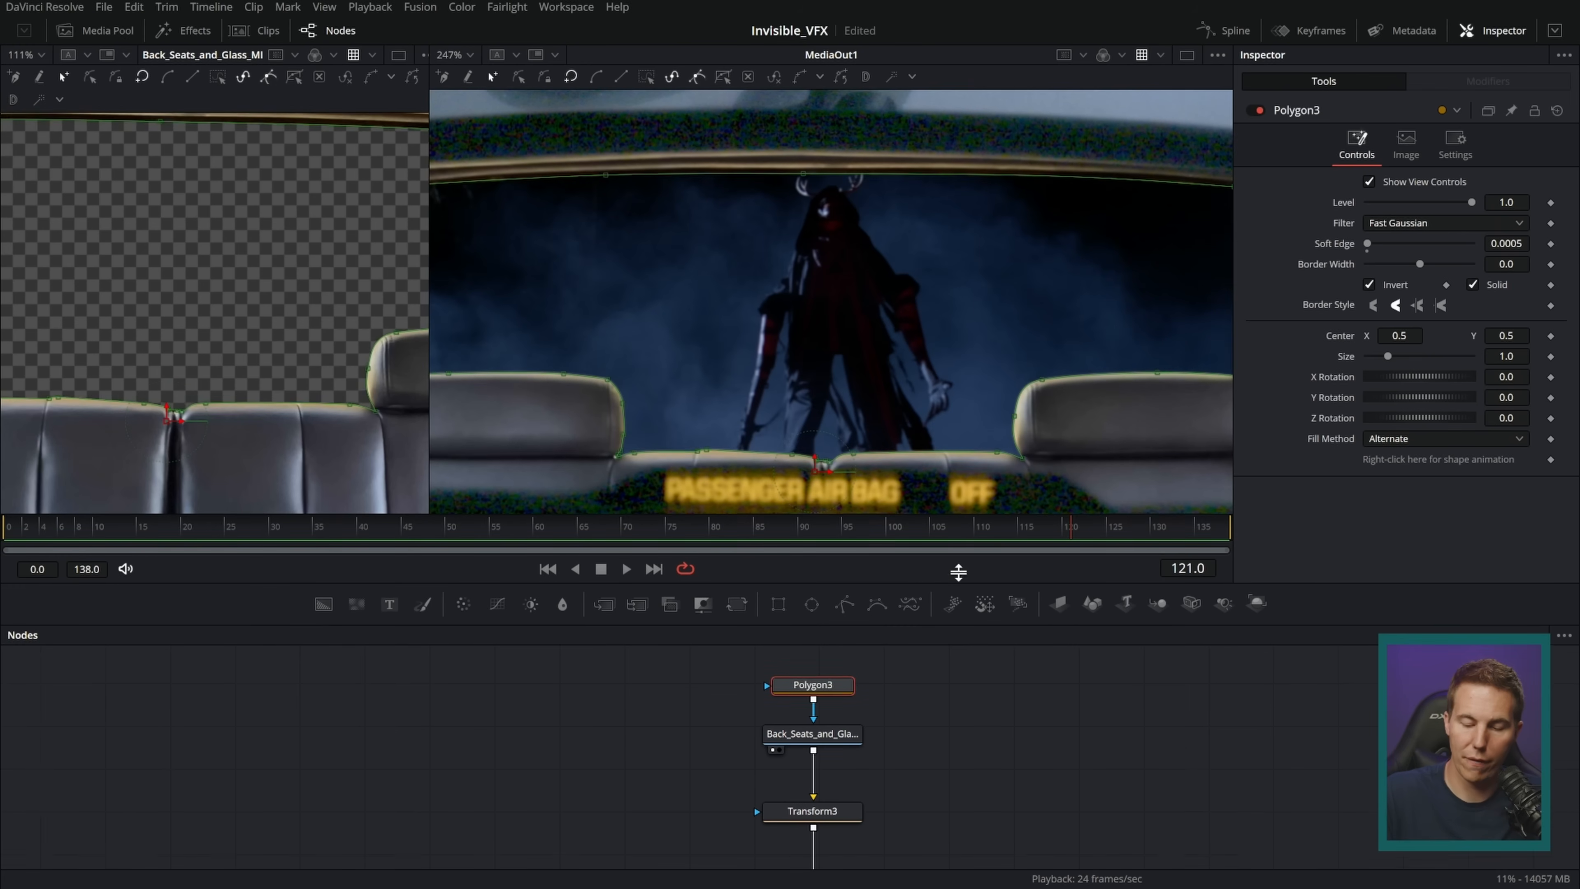
- Make room in the node tree by moving Transform2 farther from Merge4, and view Transform2's output
drag(956, 594, 951, 470)
drag(821, 597, 351, 818)
drag(681, 741, 537, 751)
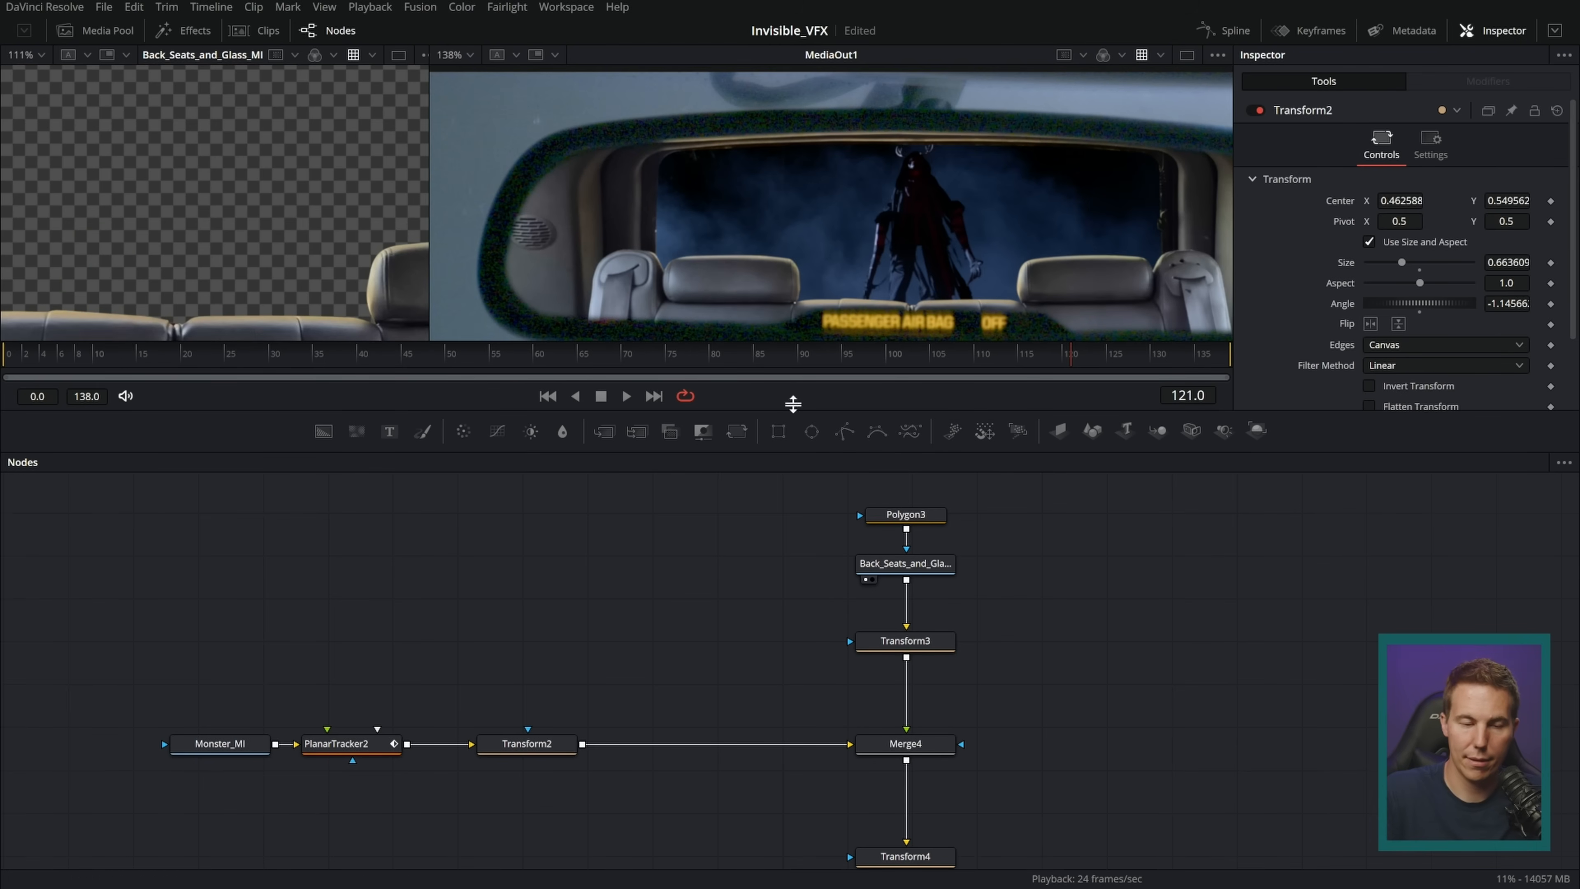
key(1)
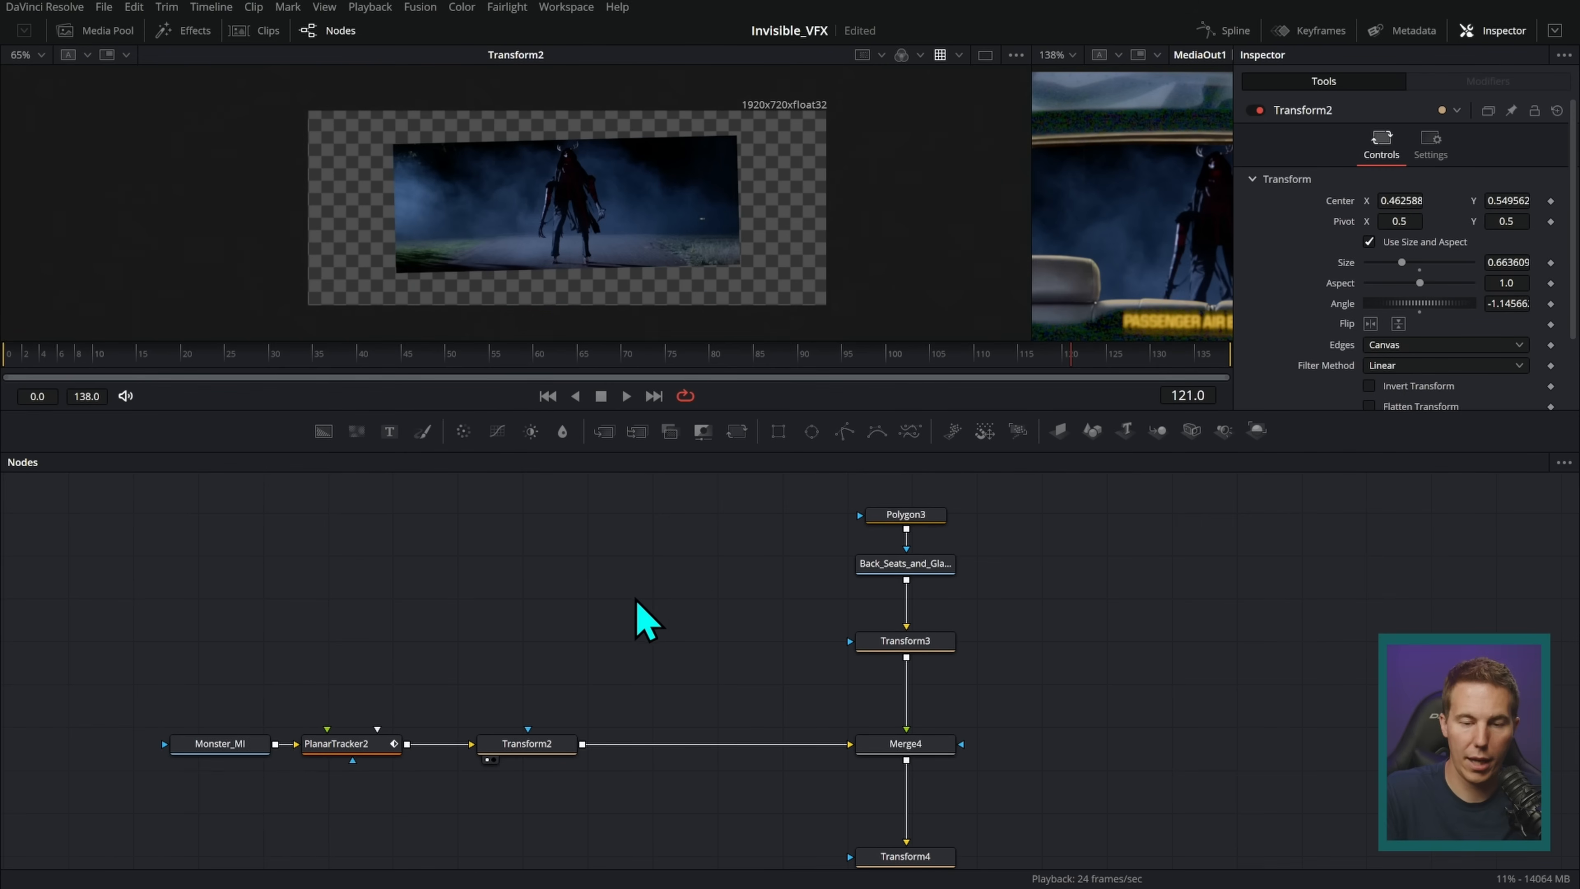
- Add an sRectangle node and feed it into a new sRender node above the monster branch
key(shift+space)
text(xf)
key(BackSpace)
key(BackSpace)
text(sren)
key(BackSpace)
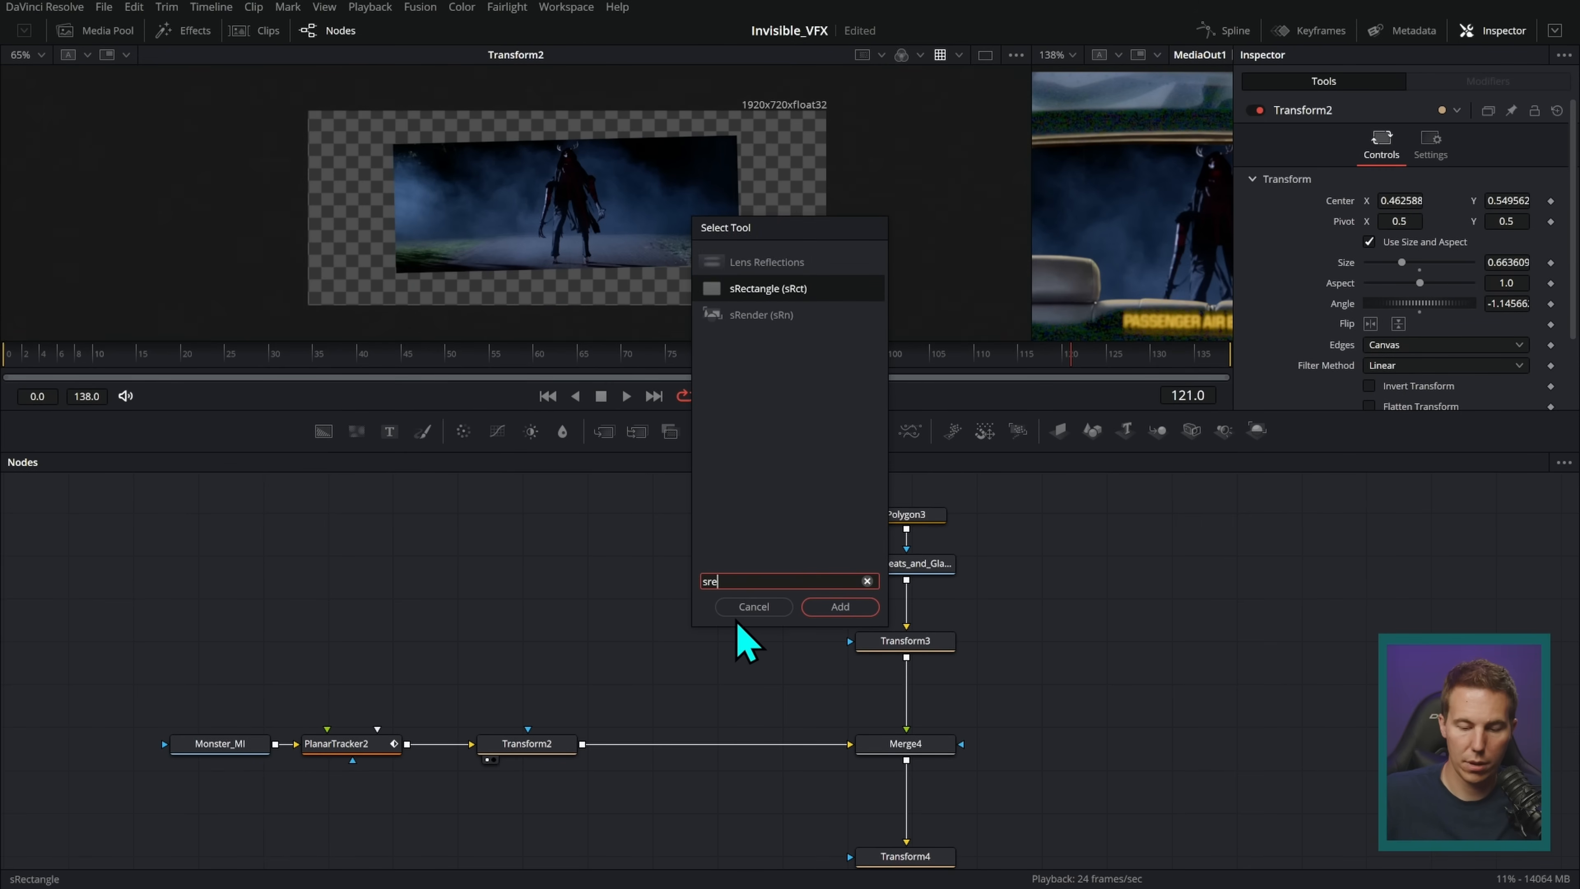
text(c)
key(Return)
key(shift+space)
key(BackSpace)
text(n)
key(Return)
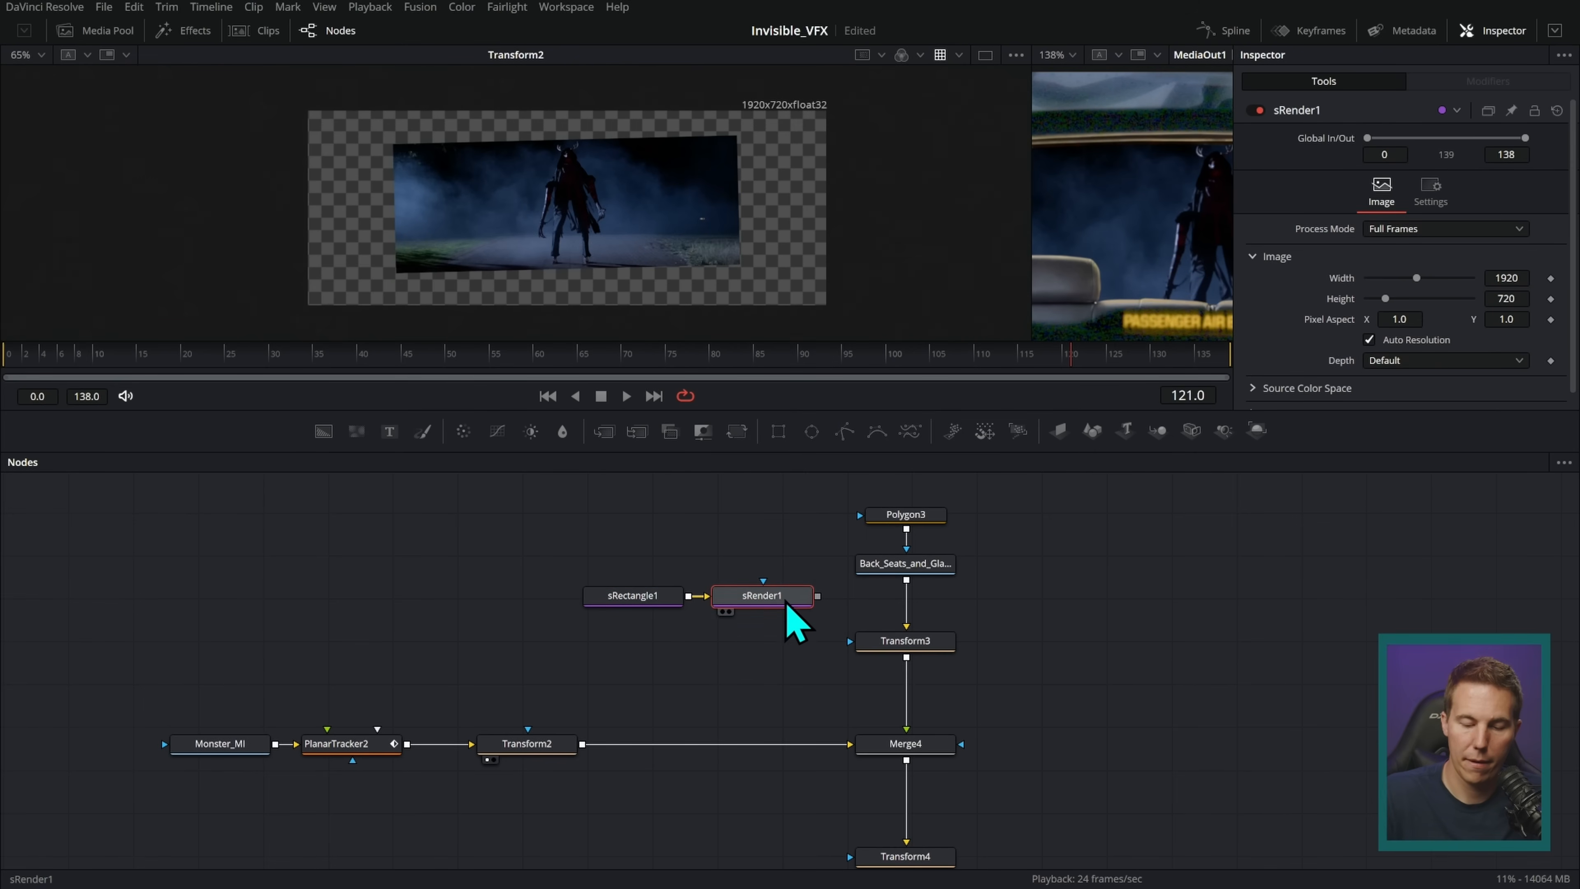
- Stack sRectangle1 above sRender1, merge the rendered shape over Transform2's output ahead of Merge4, and view Merge4
drag(783, 595, 712, 649)
drag(653, 596, 712, 551)
drag(711, 607, 597, 747)
drag(1031, 265, 723, 335)
drag(726, 751, 1011, 257)
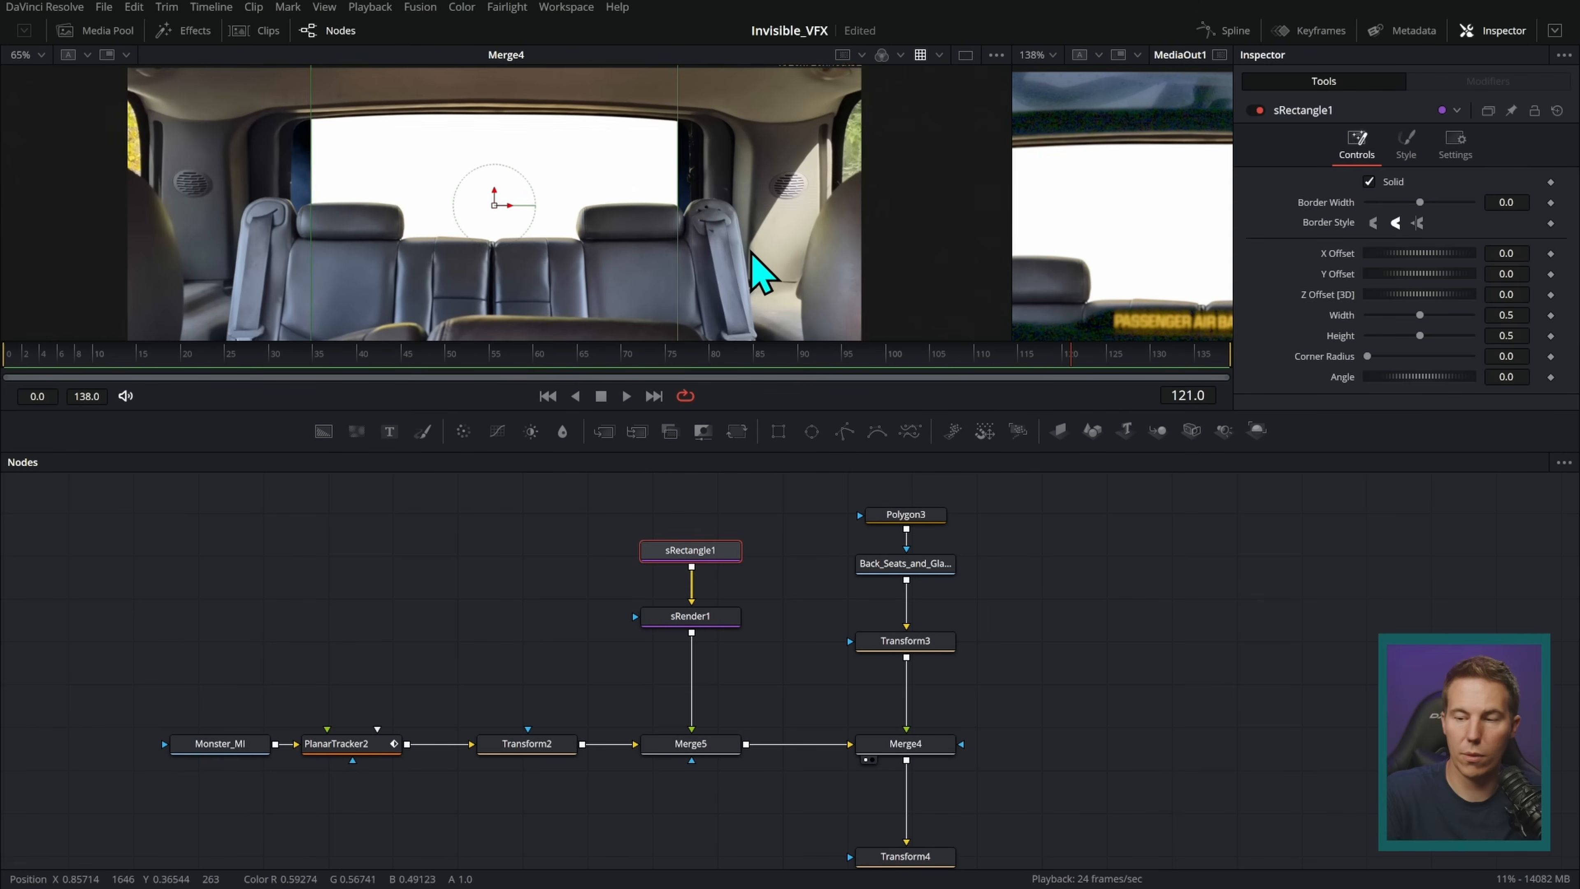
- Shape the rectangle into a thin horizontal line with a width of 0.583 and a height of 0.0007
drag(1420, 315, 1244, 341)
scroll(511, 255, up, 15)
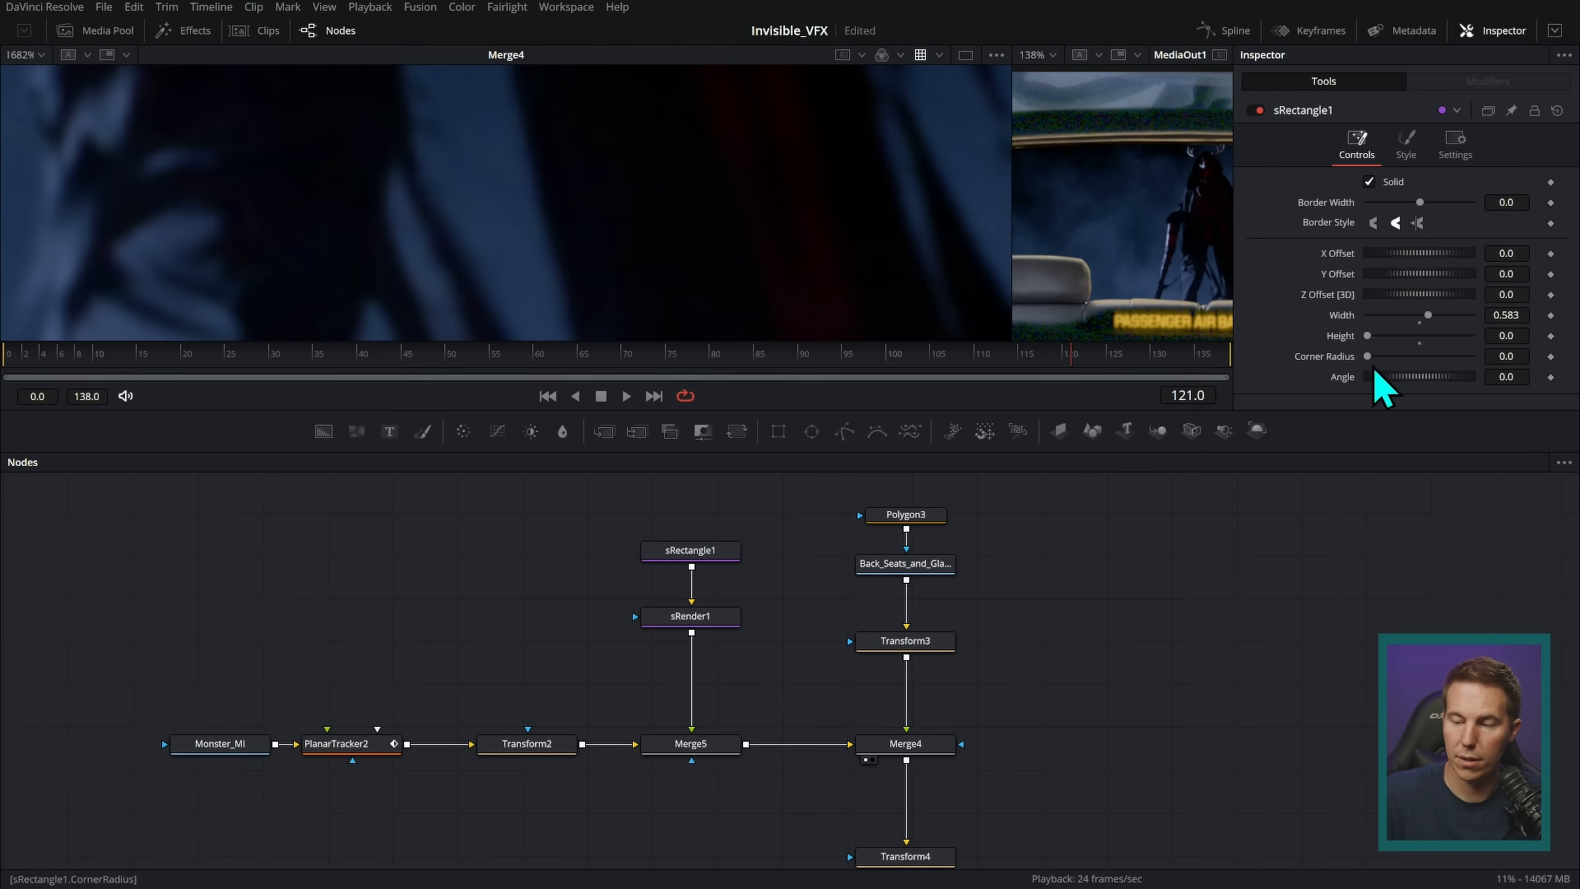
drag(1493, 335, 1517, 336)
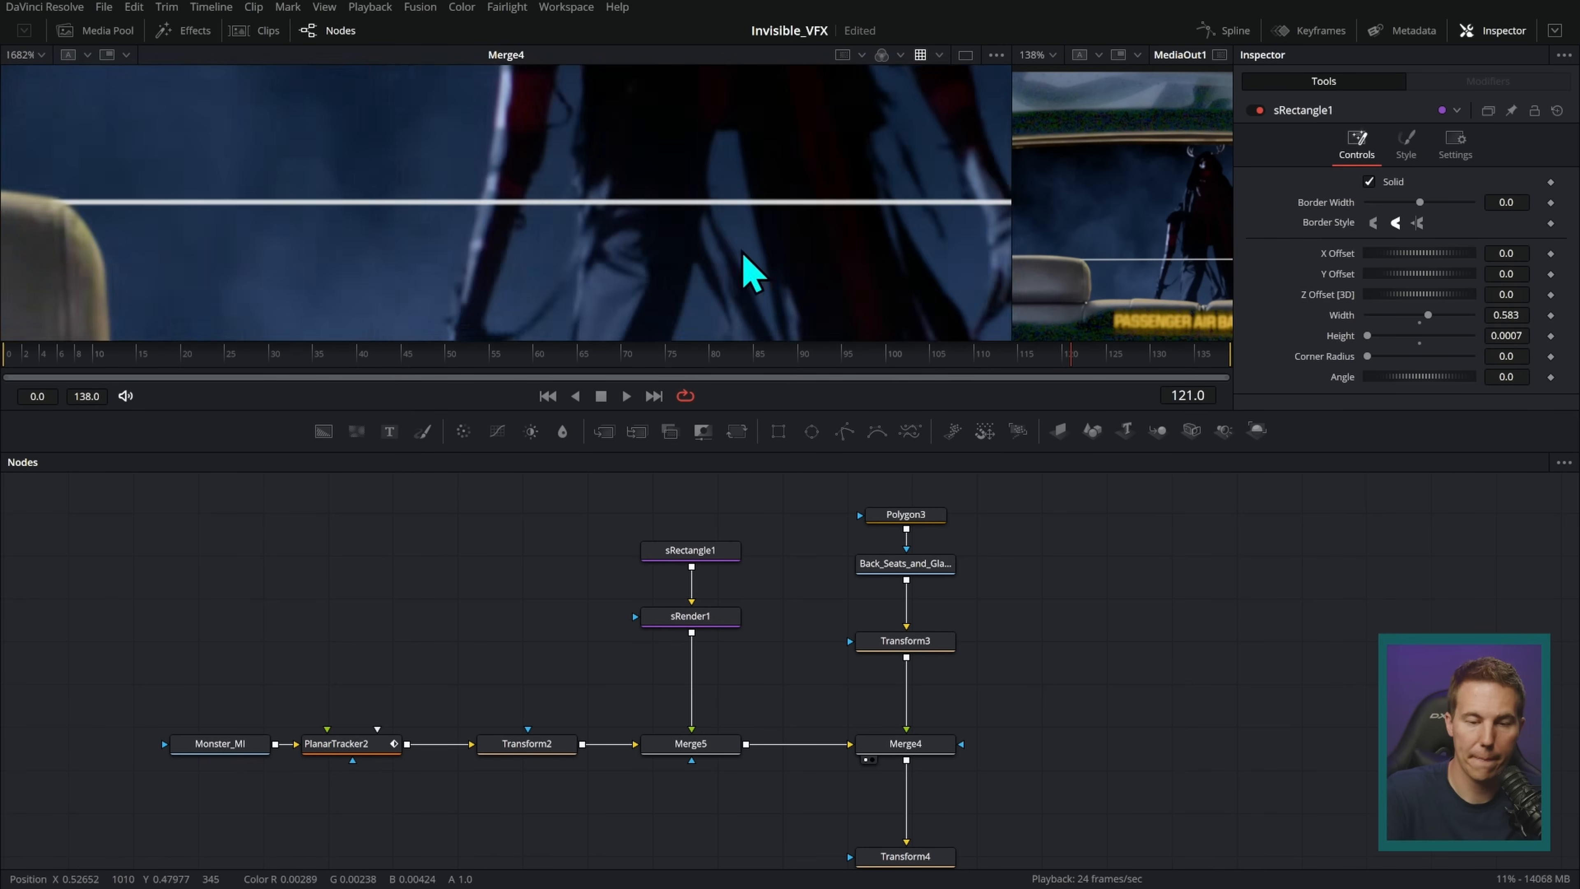
scroll(753, 283, down, 6)
- Color the line black by setting sRectangle1's red, green and blue values to 0.0
click(1406, 146)
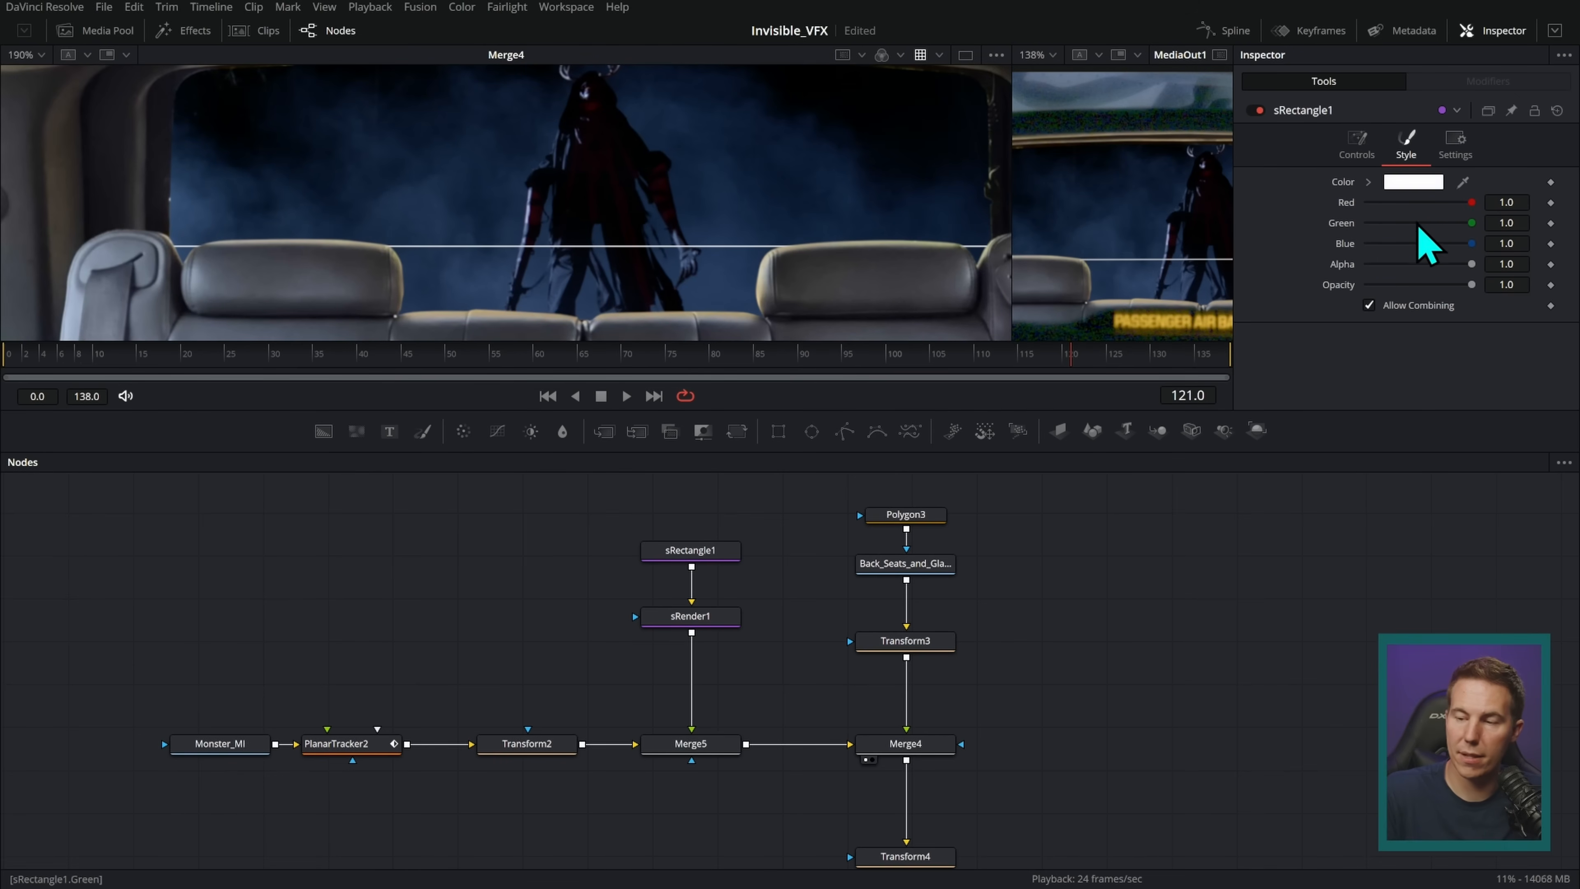
drag(1471, 202, 1367, 202)
drag(1467, 223, 1367, 223)
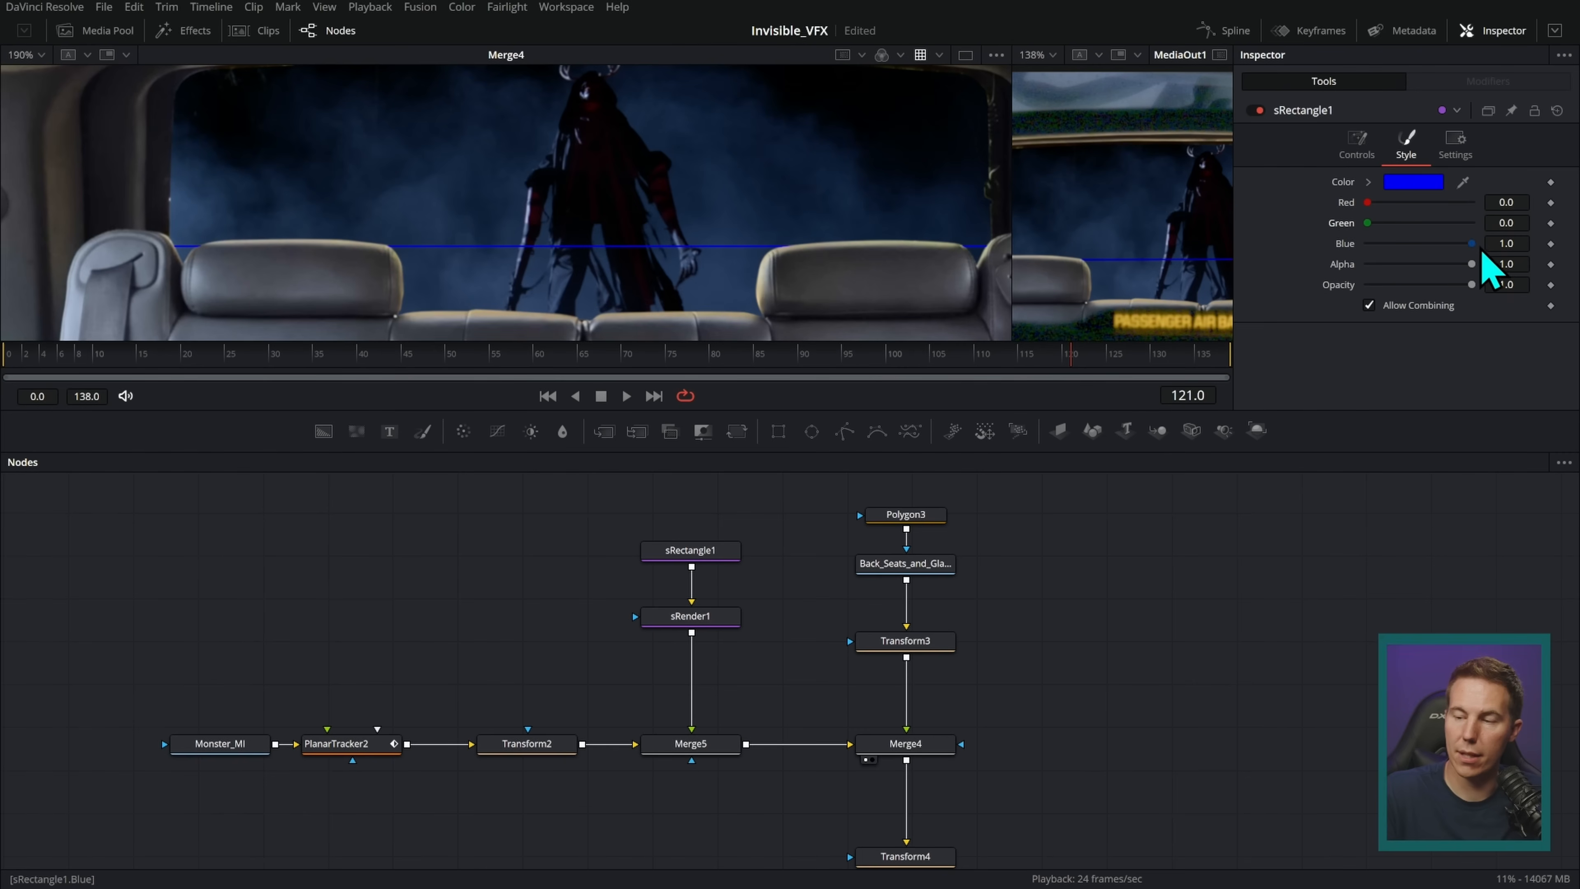
drag(1470, 243, 1367, 243)
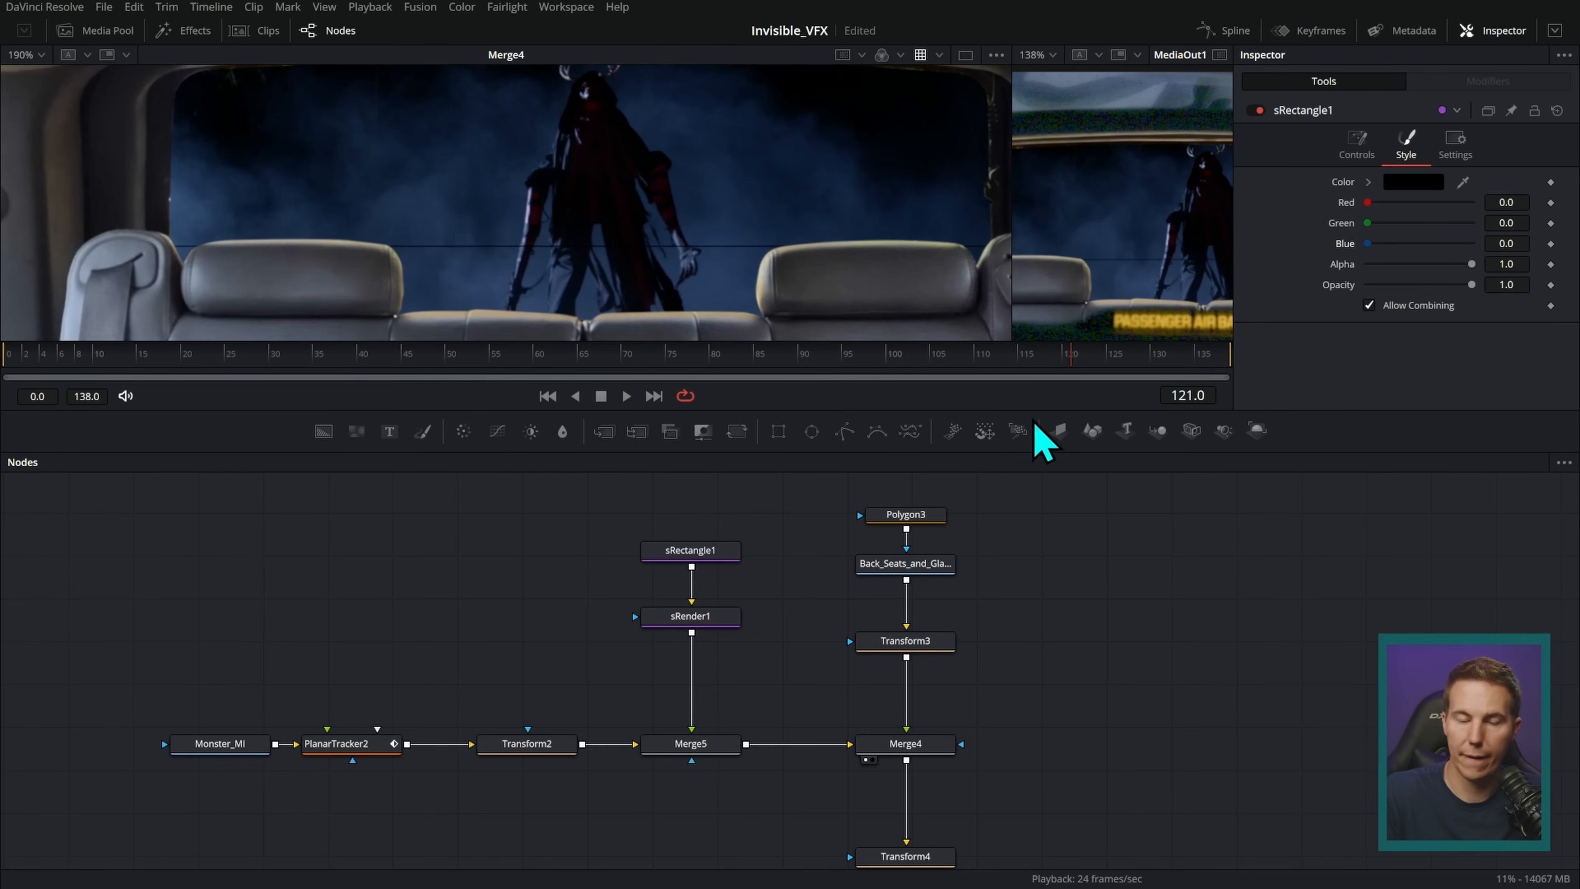
- Space sRectangle1 and sRender1 apart in the node tree and move the line up to the rear window's upper edge
drag(715, 617, 716, 667)
drag(725, 559, 724, 516)
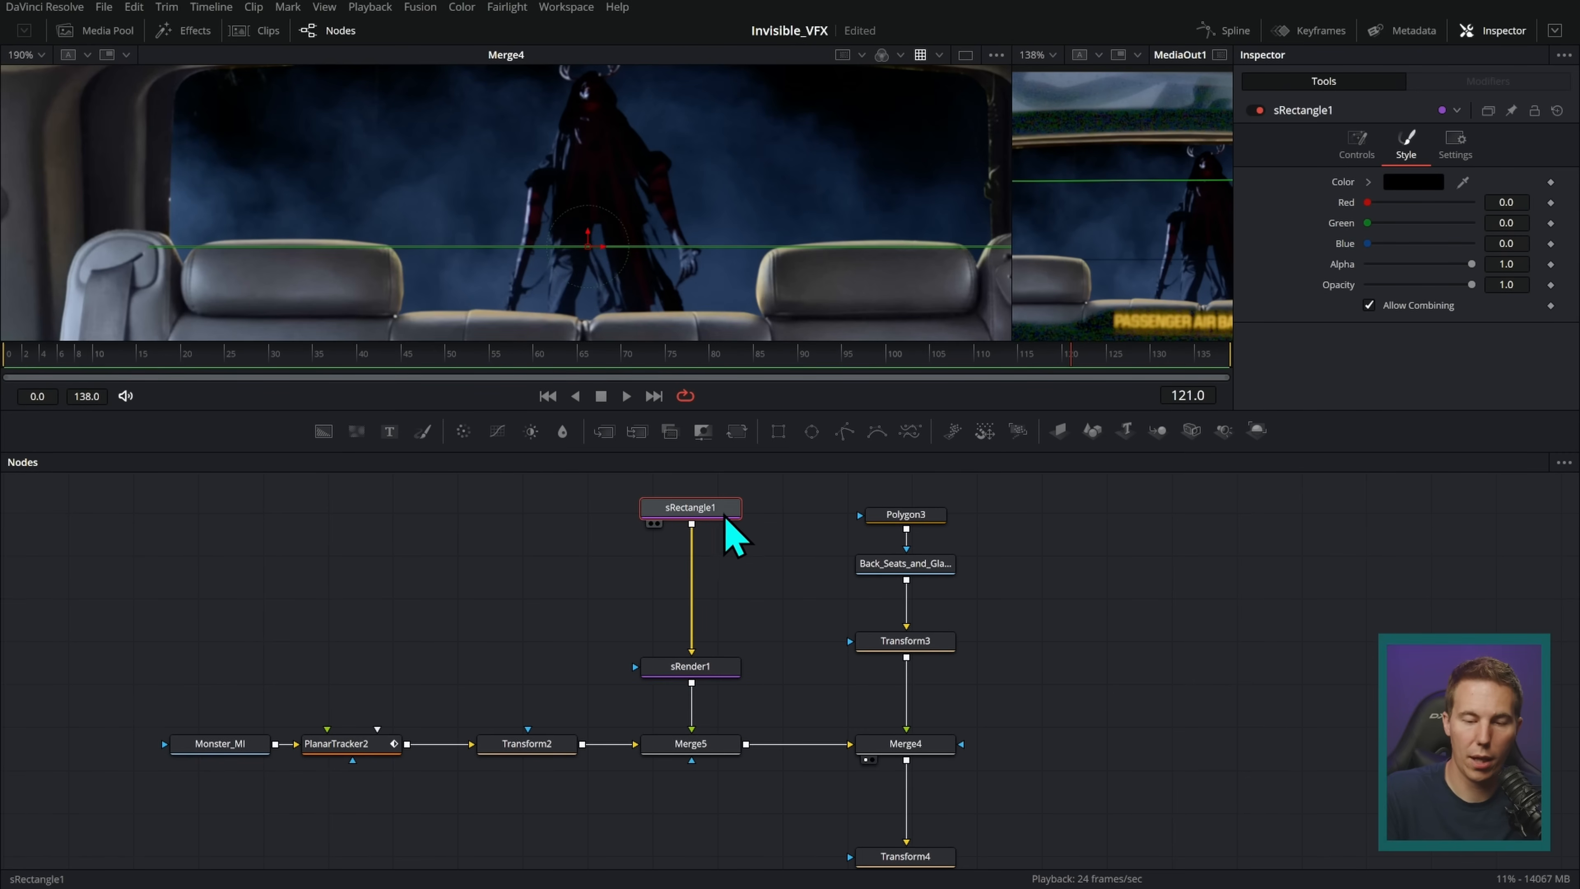
scroll(790, 539, up, 2)
scroll(825, 244, down, 3)
drag(620, 273, 611, 130)
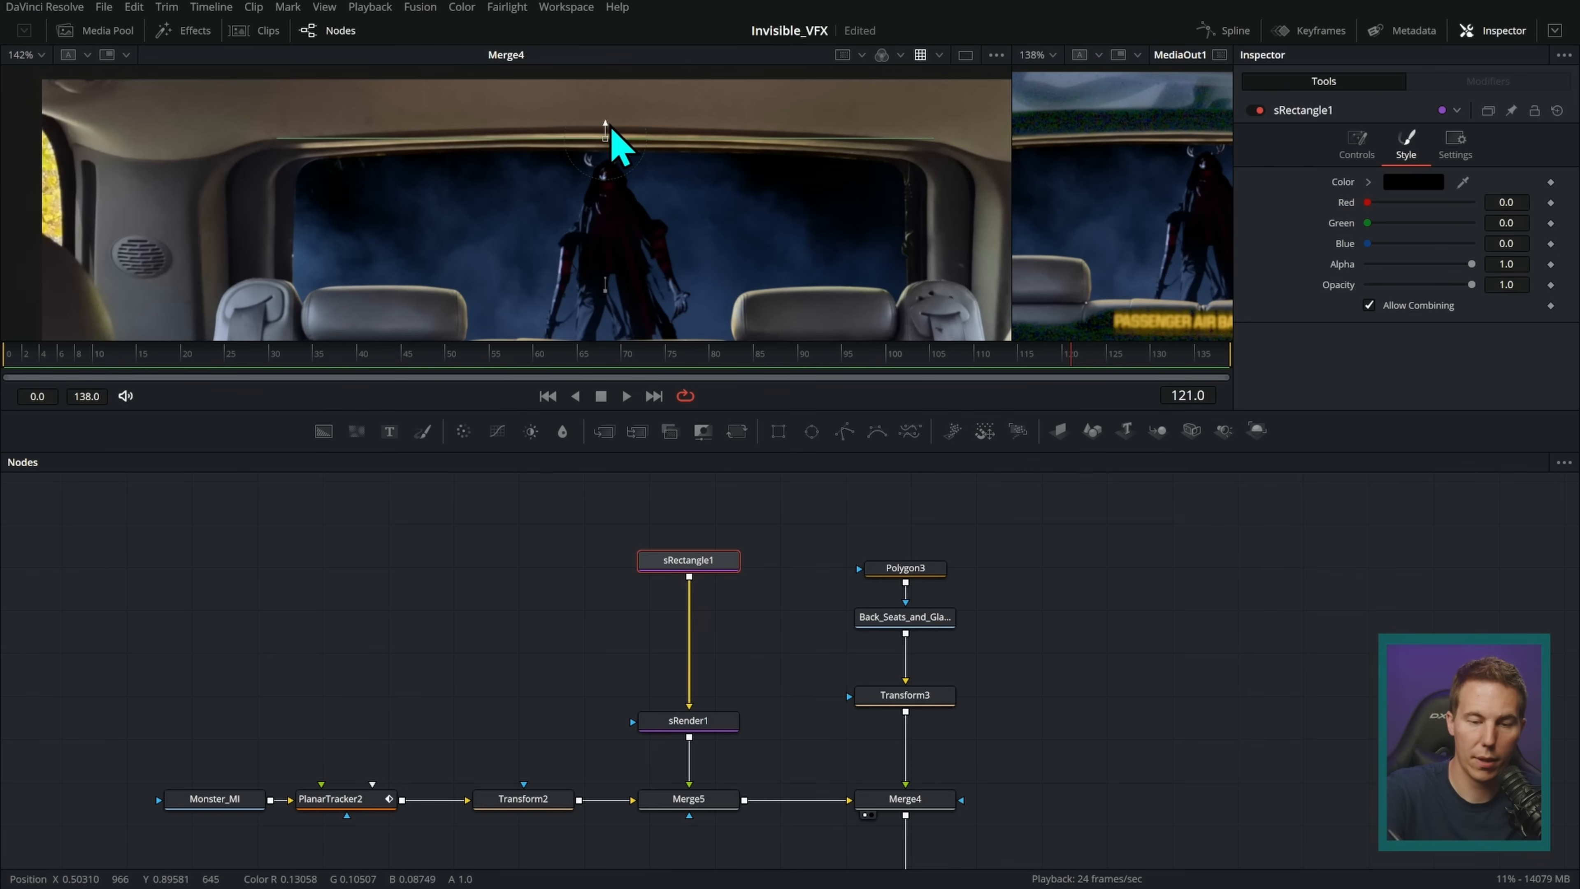
- Insert an sDuplicate node between sRectangle1 and sRender1
key(shift+space)
text(srend)
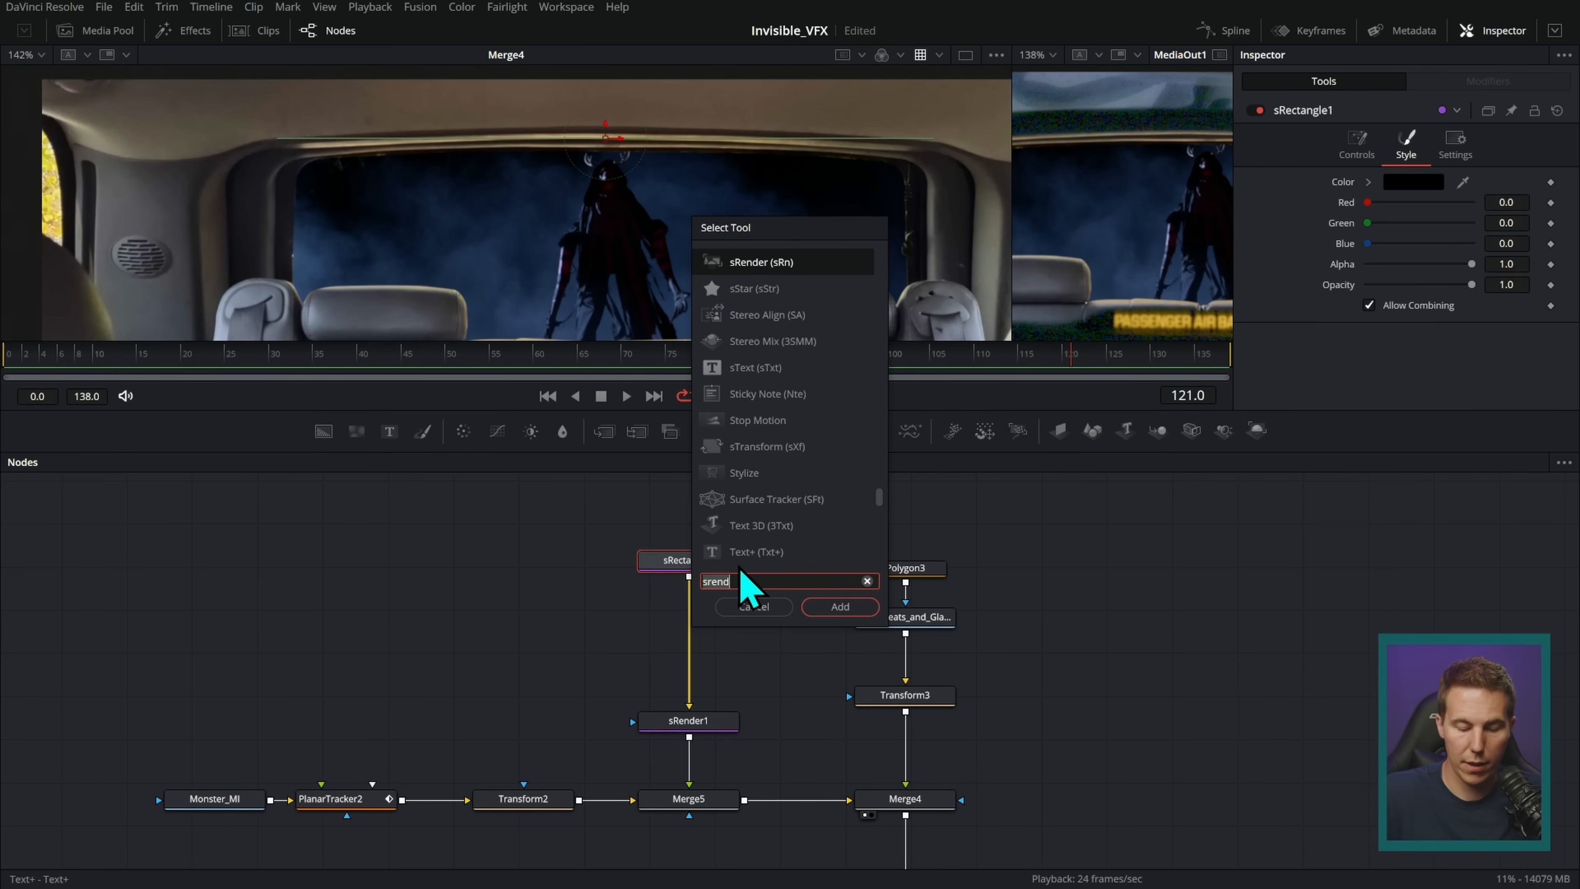
key(BackSpace)
key(BackSpace)
key(BackSpace)
key(BackSpace)
text(dup)
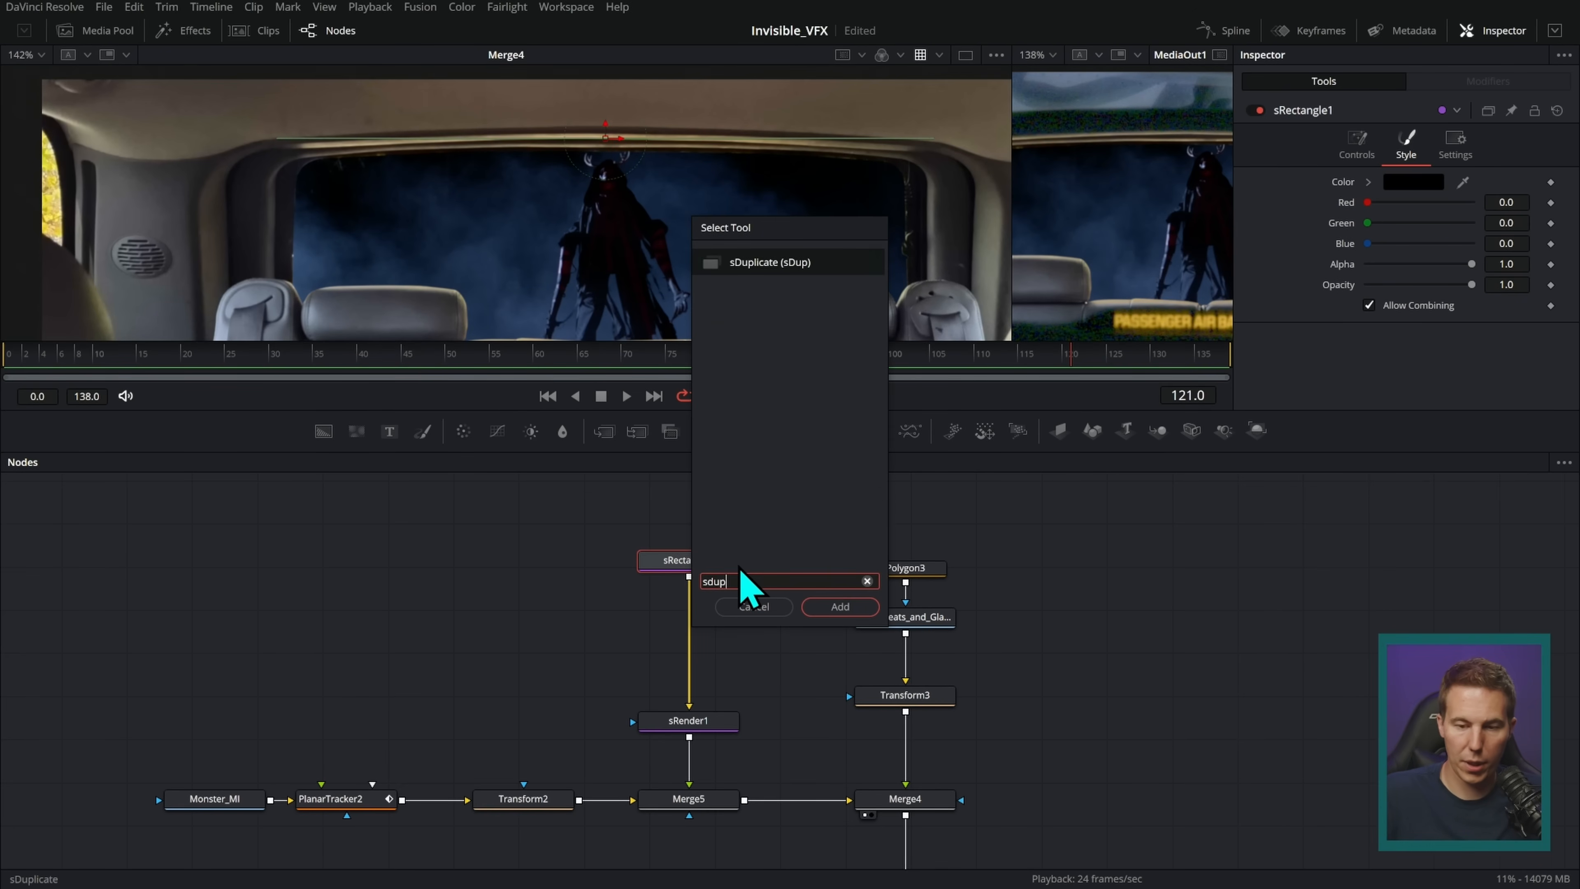
key(Return)
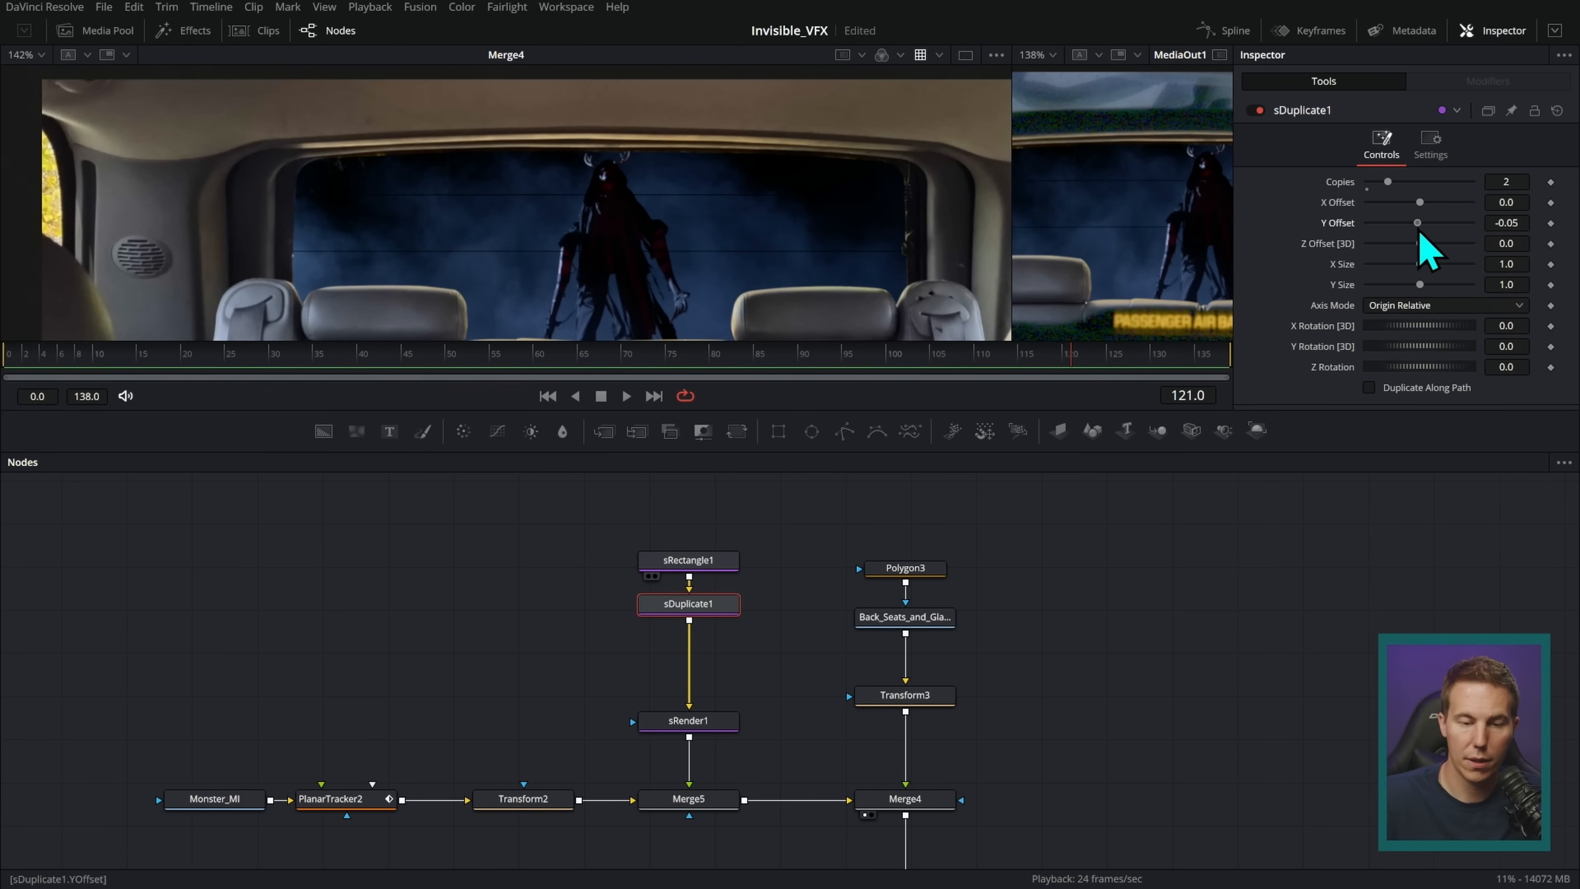
- Fill the rear window with defroster lines by setting sDuplicate1 to 20 copies with a Y Offset of -0.0128
scroll(865, 247, up, 8)
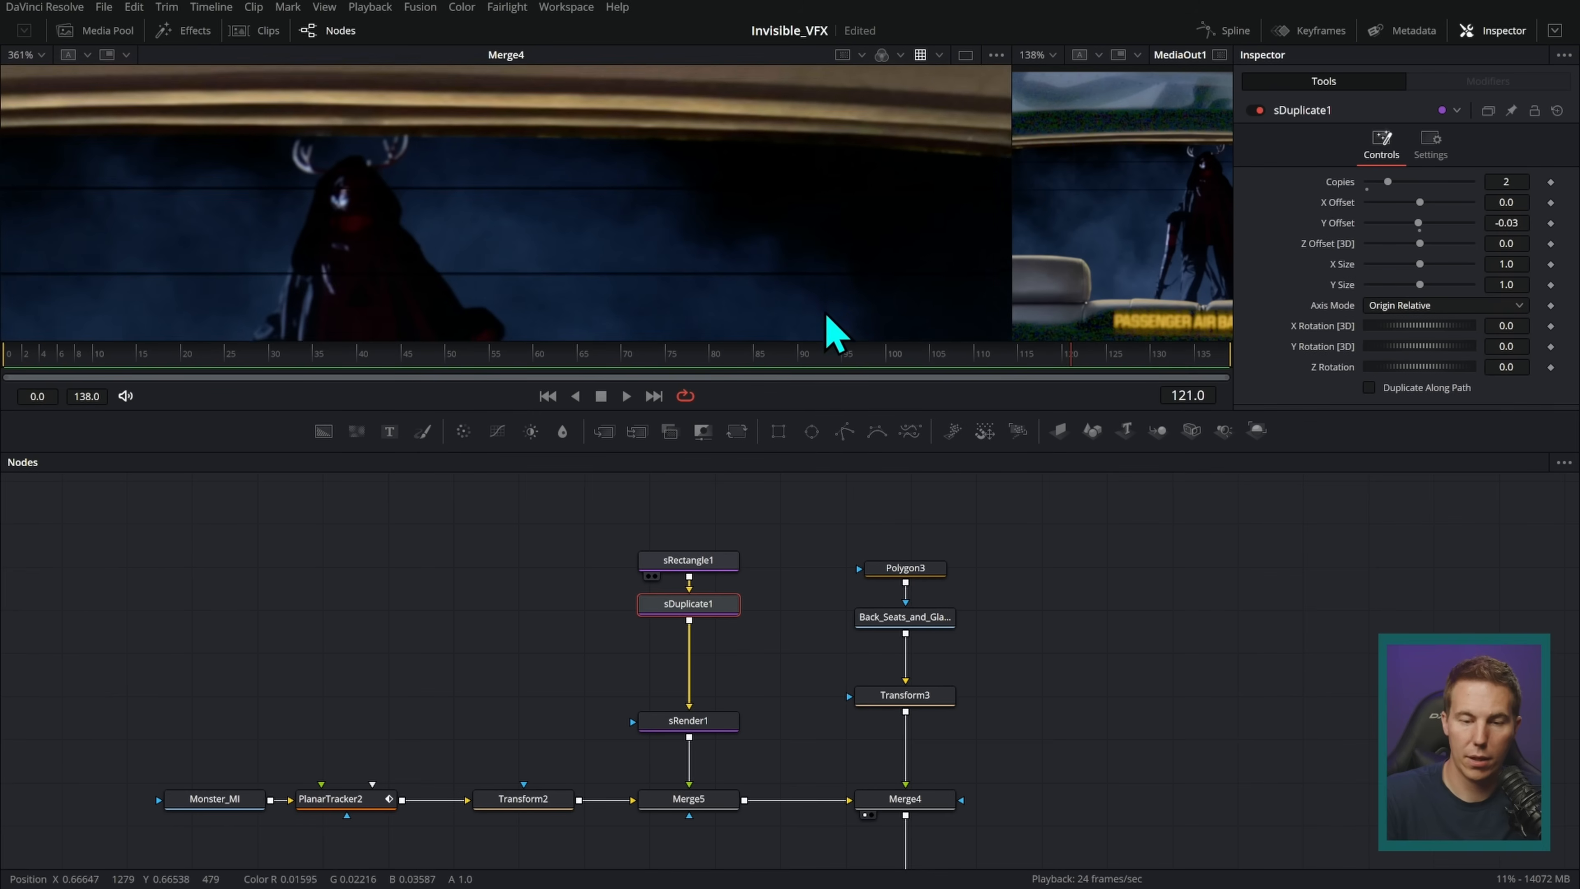
scroll(852, 297, up, 2)
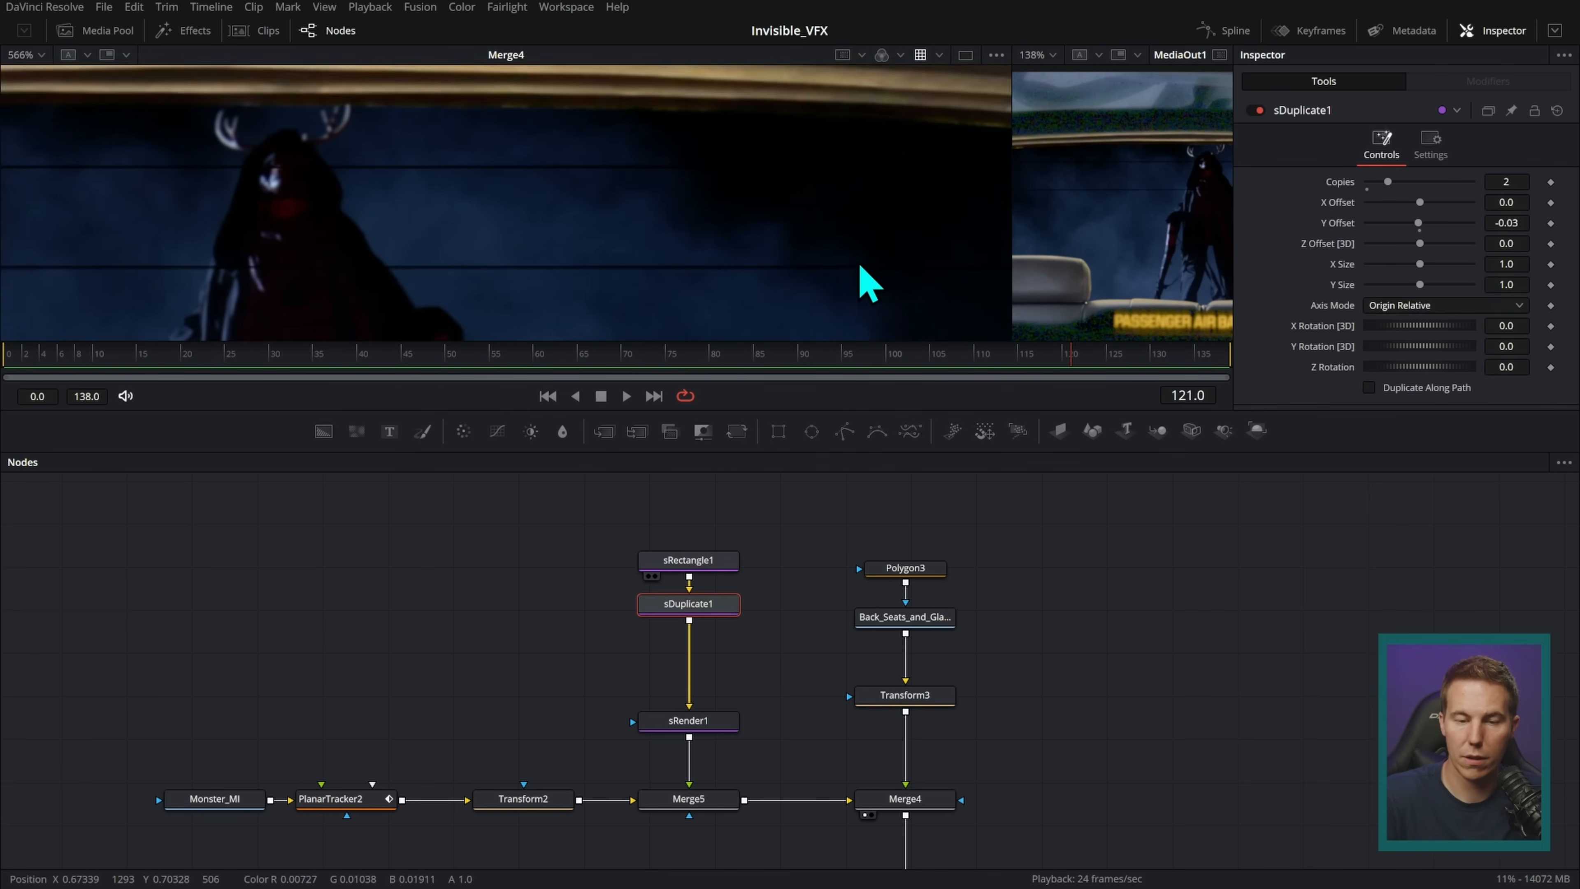
mouse_move(1505, 222)
mouse_down()
mouse_move(1515, 244)
mouse_move(1505, 204)
mouse_up()
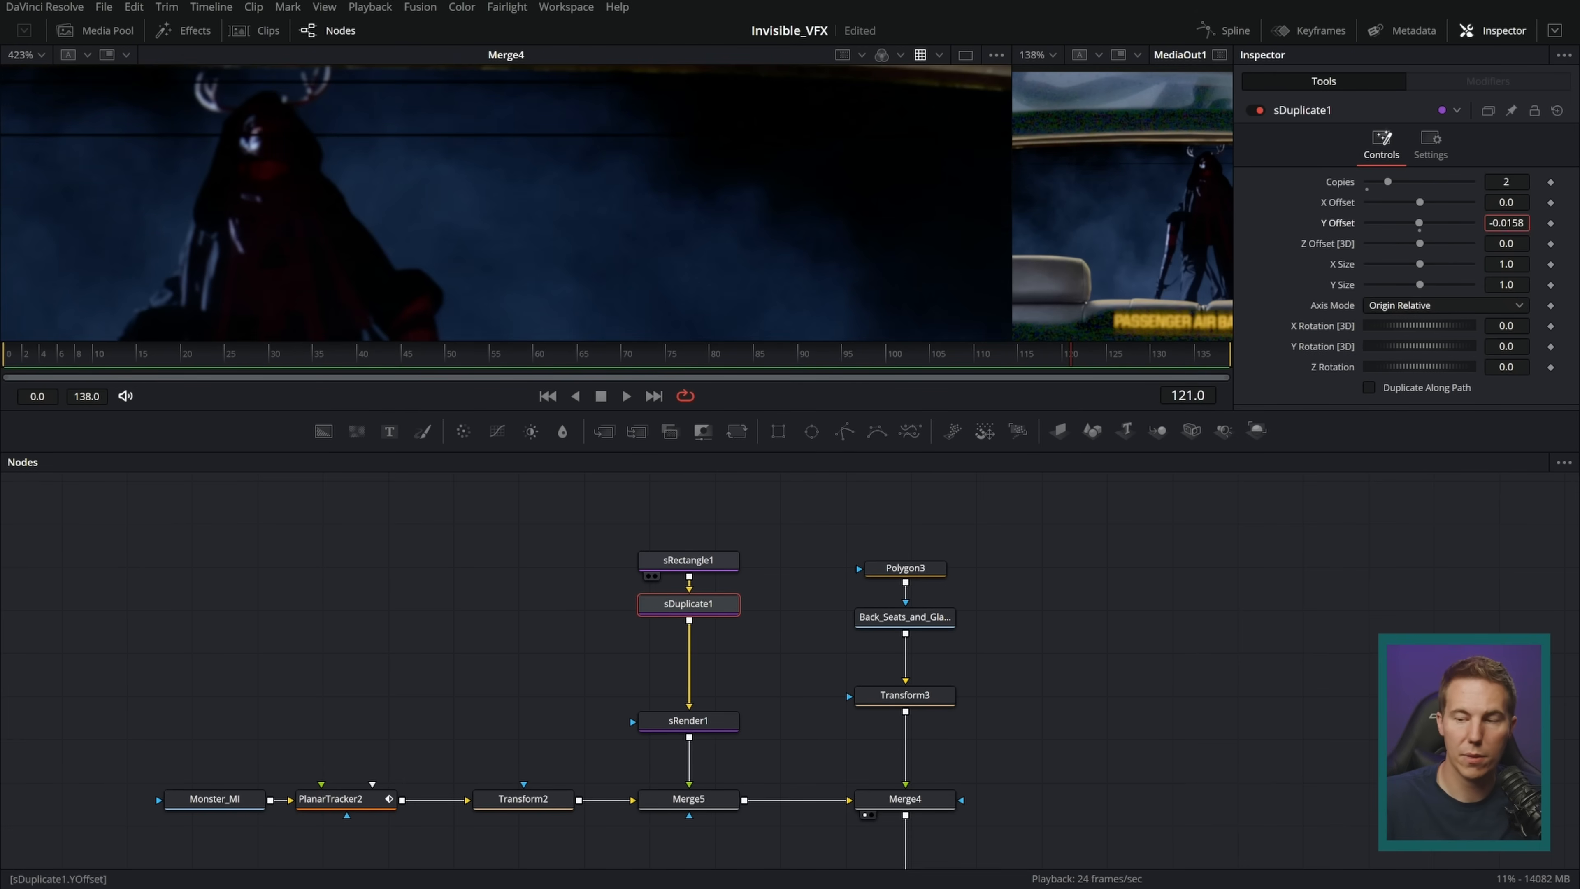
drag(1409, 185, 1518, 185)
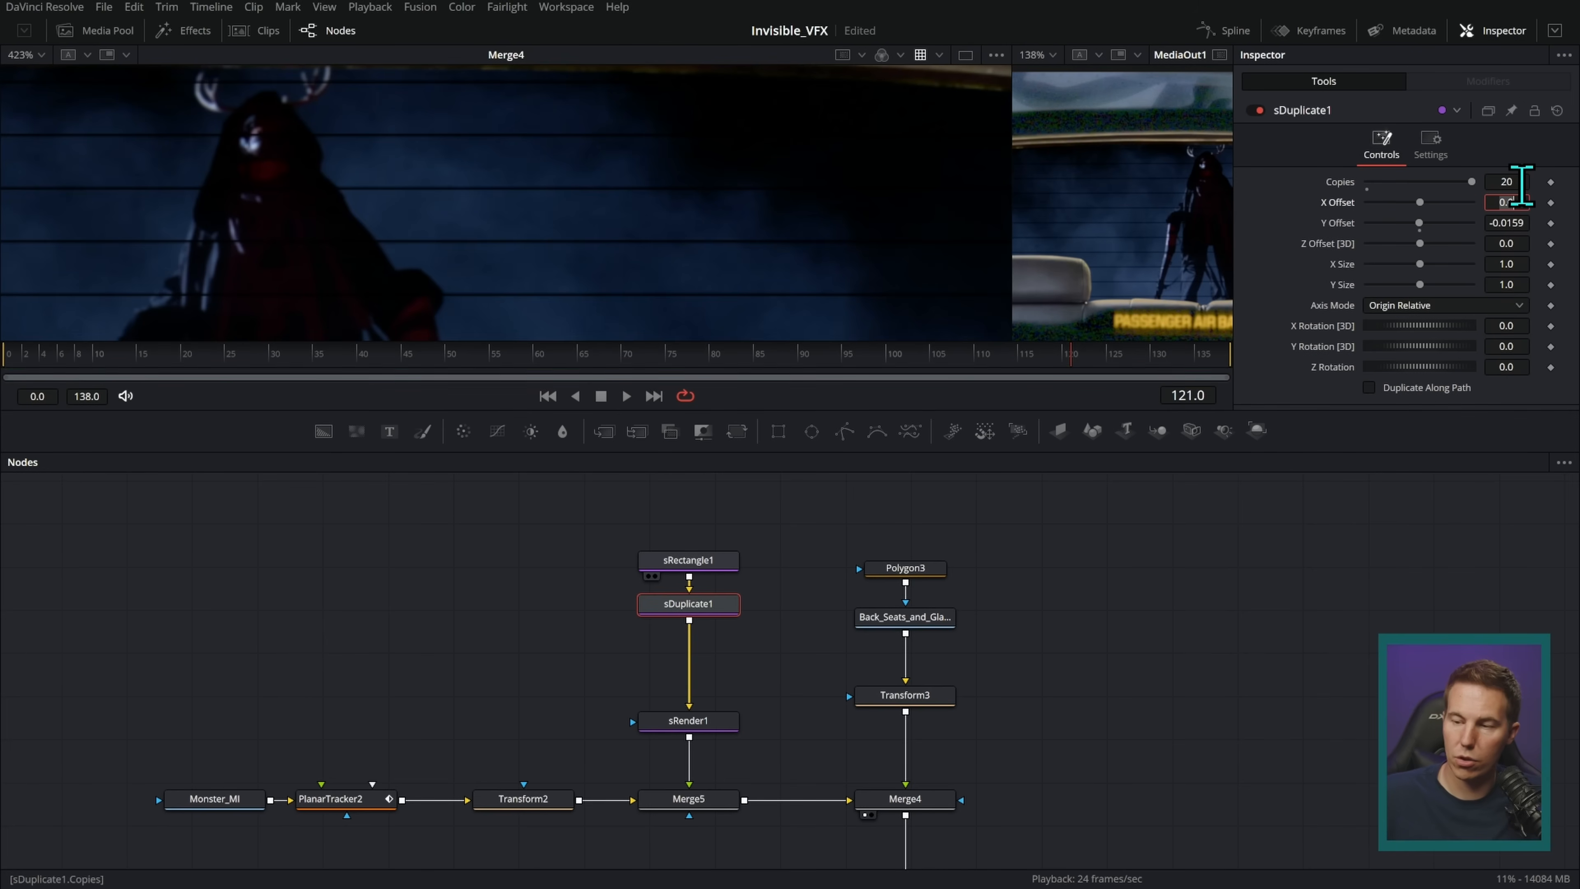
click(1287, 530)
drag(1506, 222, 1540, 245)
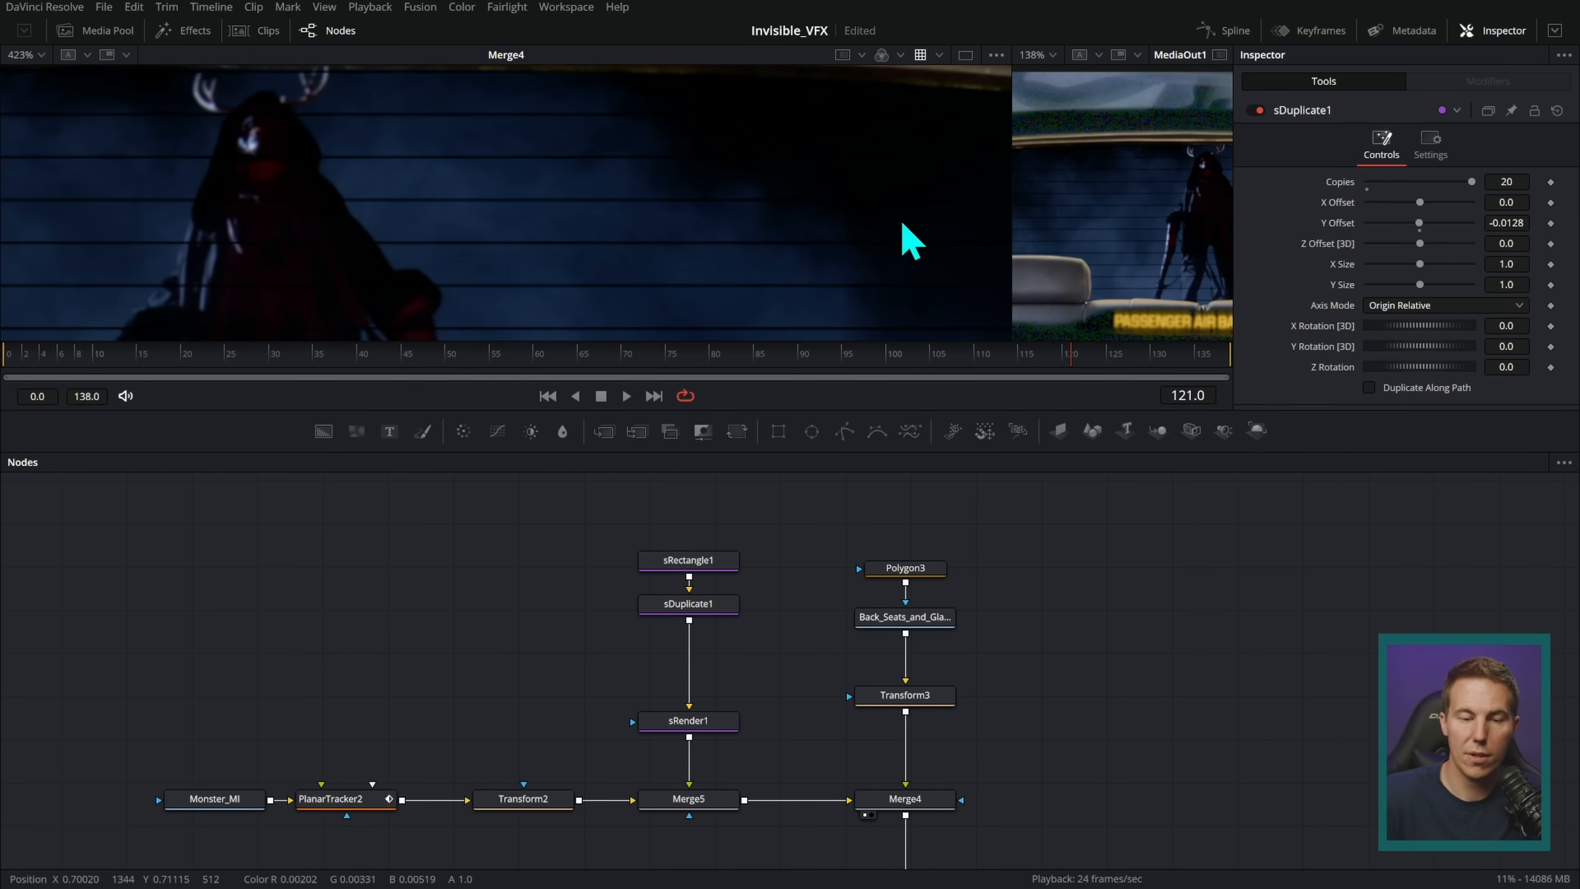
scroll(916, 237, down, 5)
drag(776, 207, 757, 223)
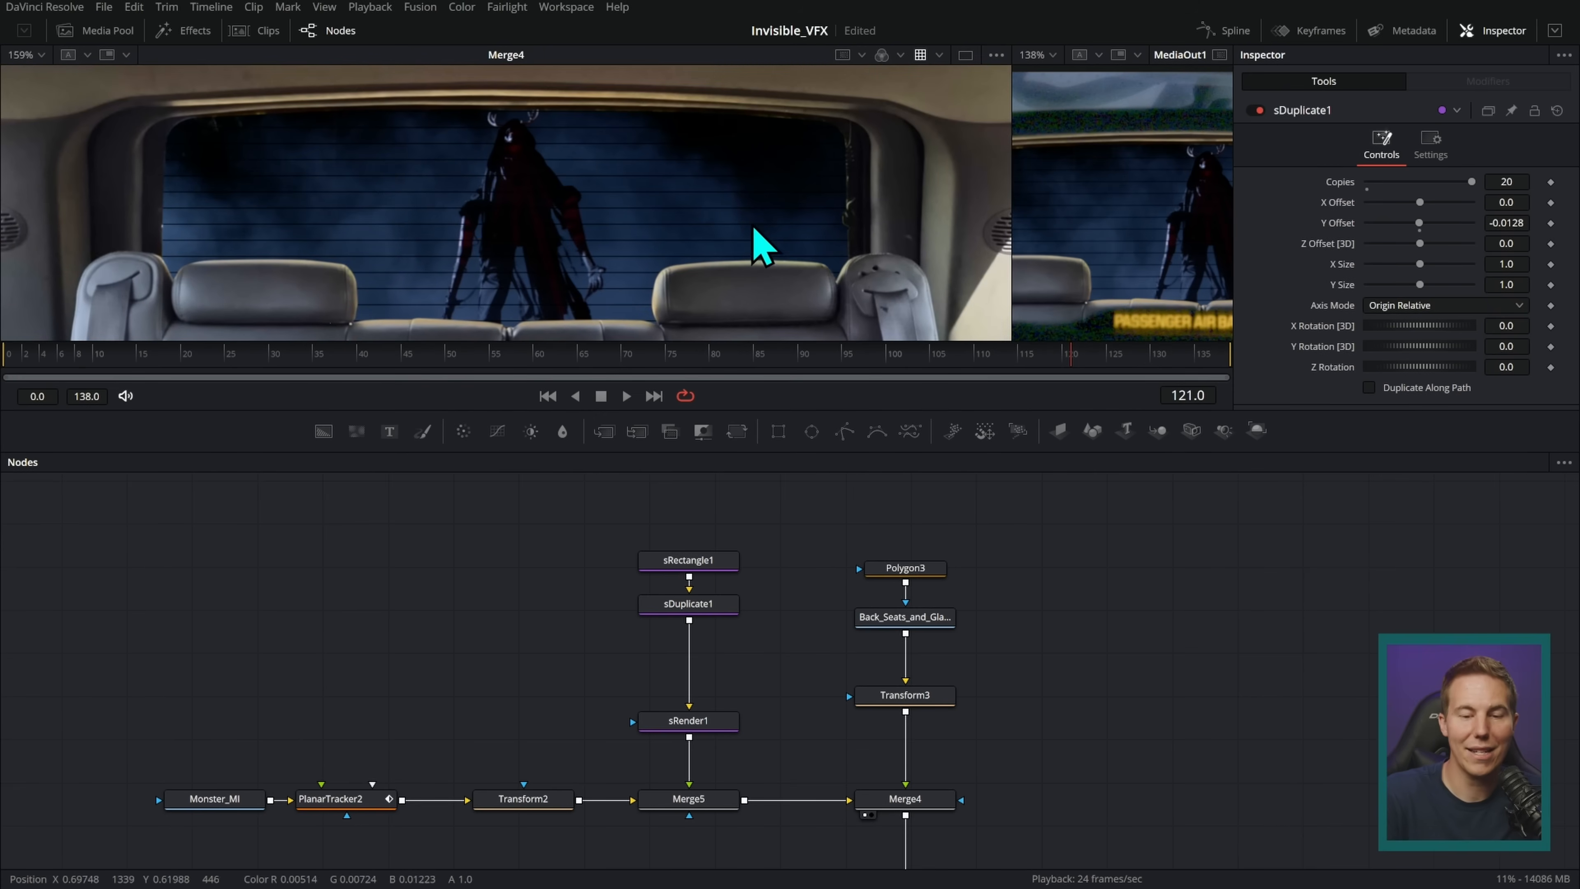
- Switch to a single viewer showing only MediaOut1 and frame the whole rear-view mirror in it
drag(1008, 219, 571, 343)
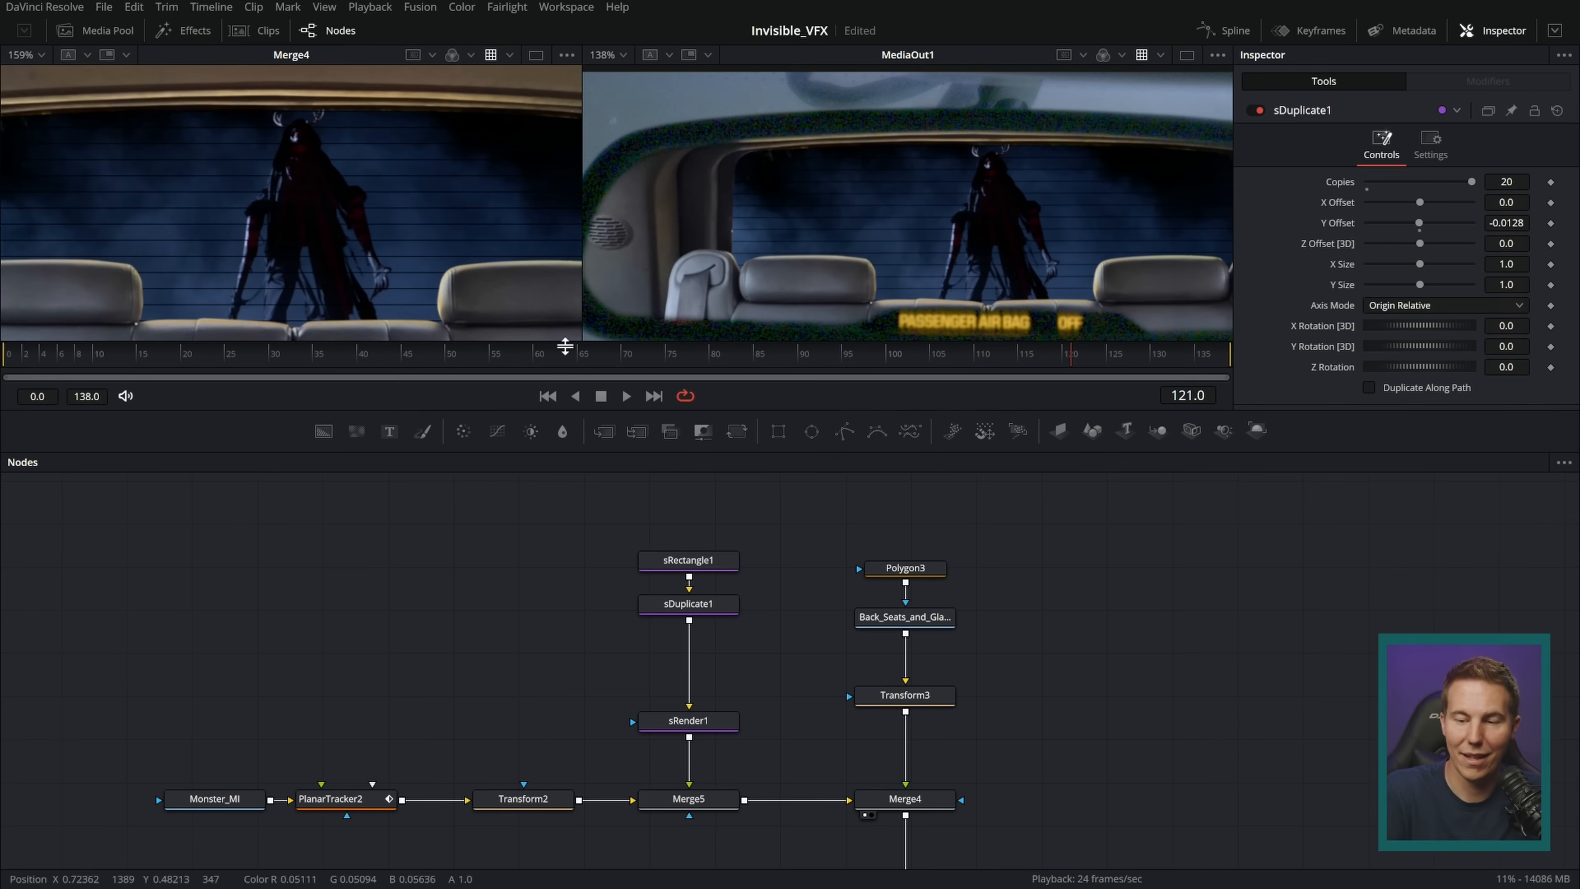
drag(1113, 286, 1023, 275)
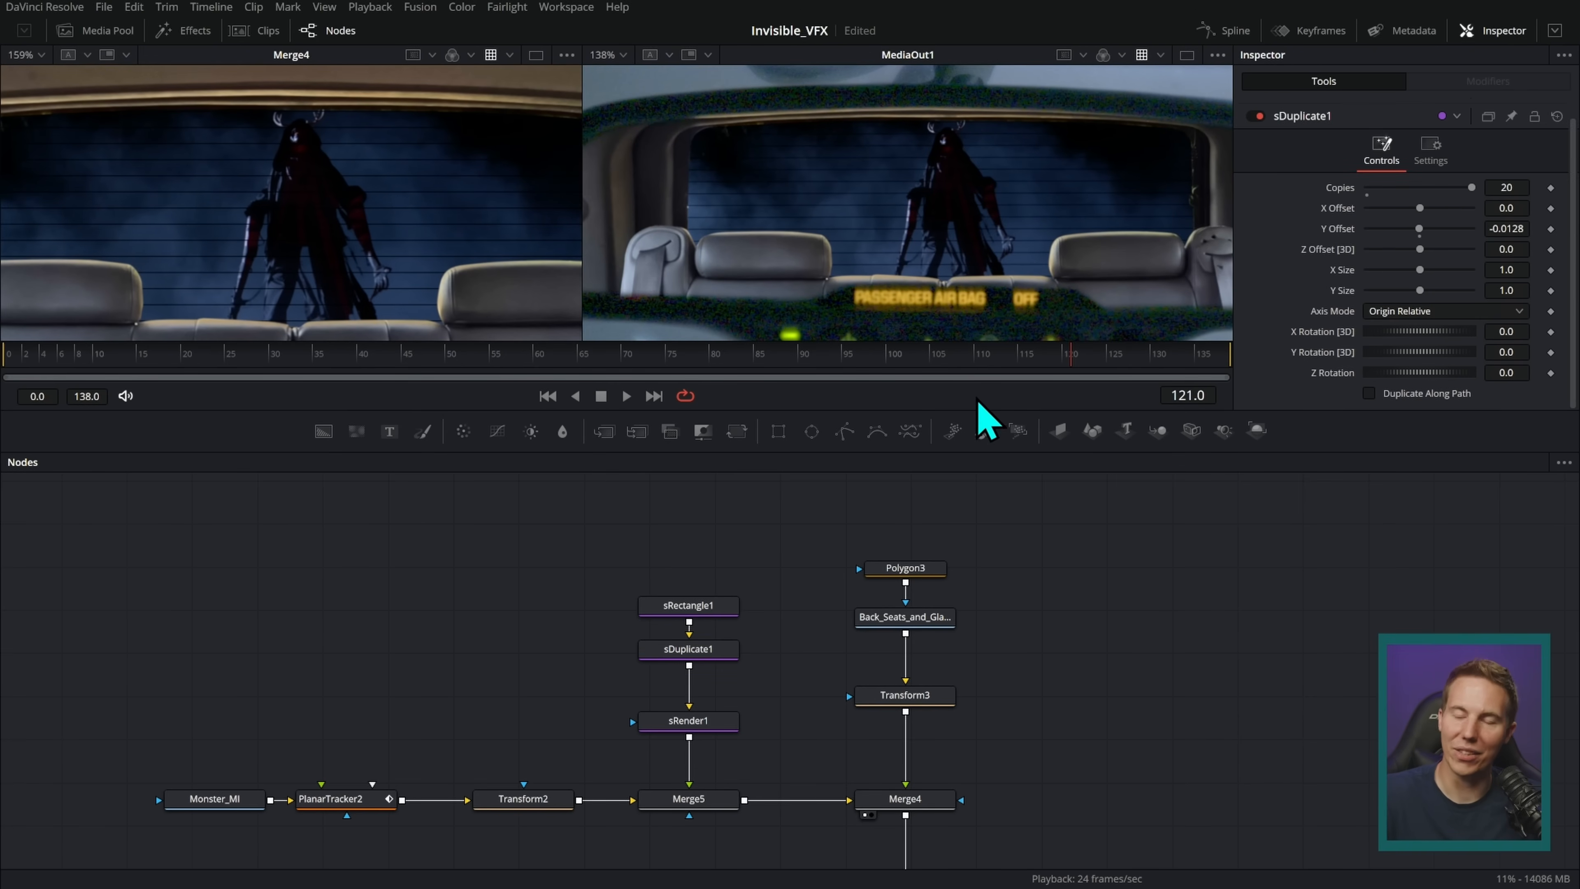
key(ctrl+f)
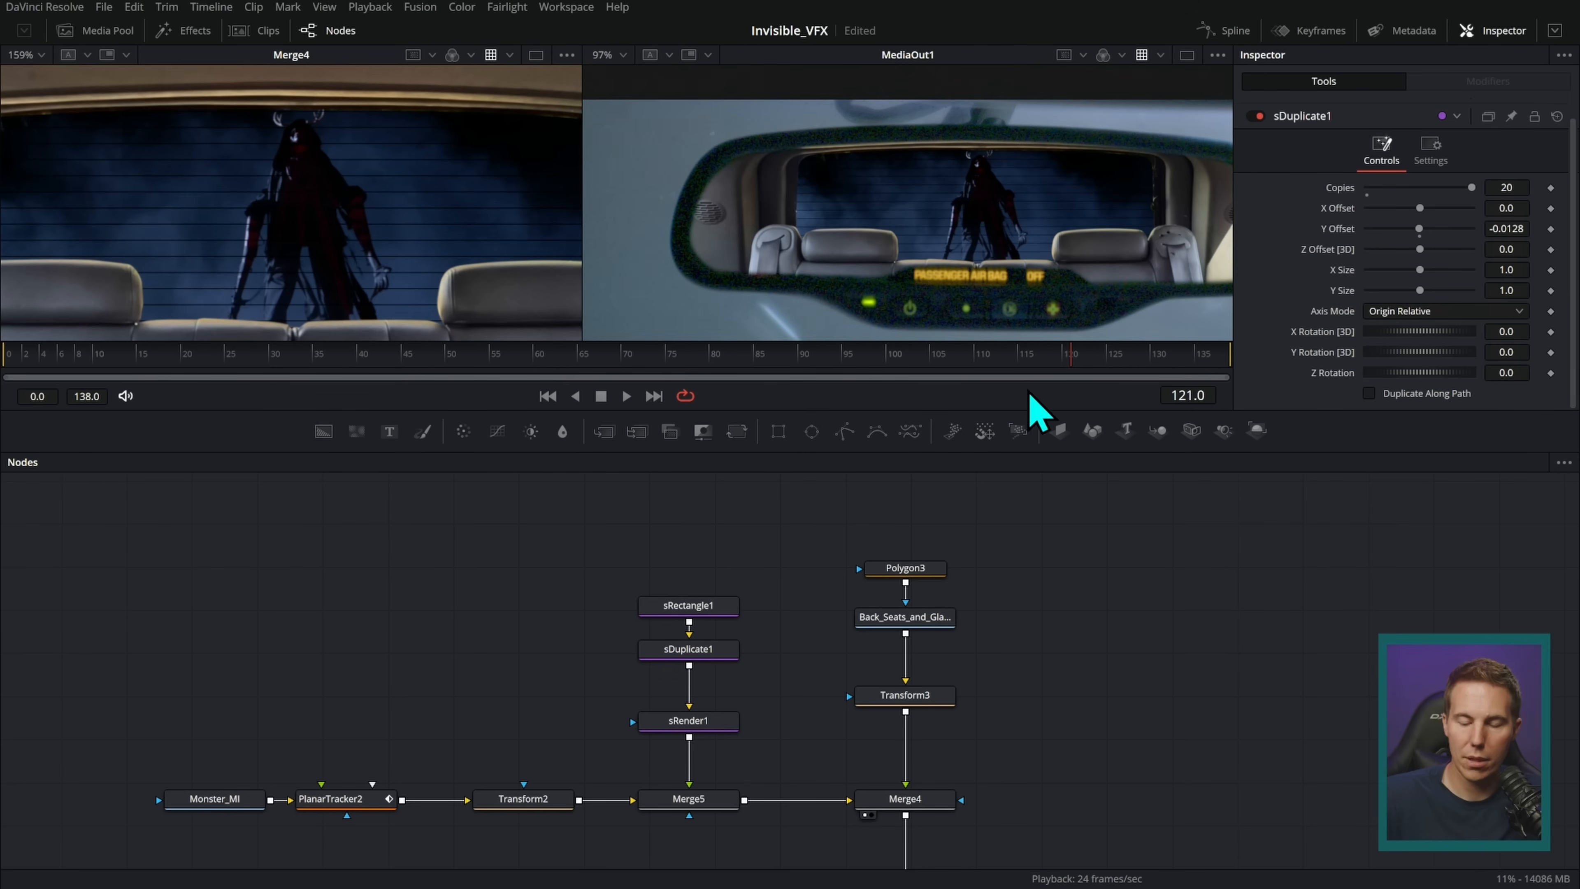
key(alt+Tab)
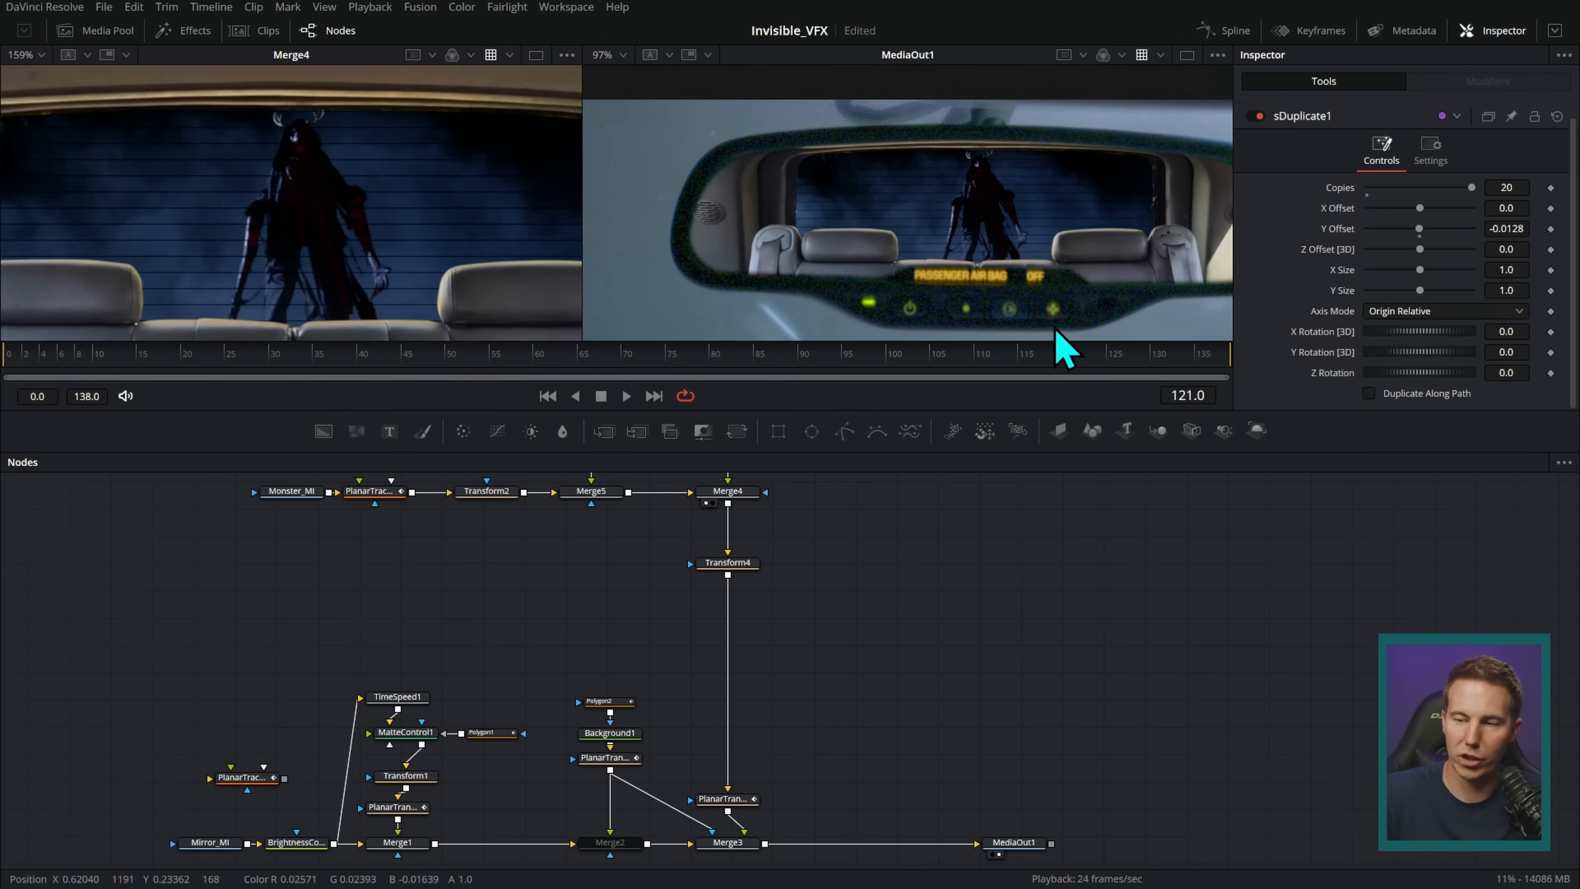
click(1187, 54)
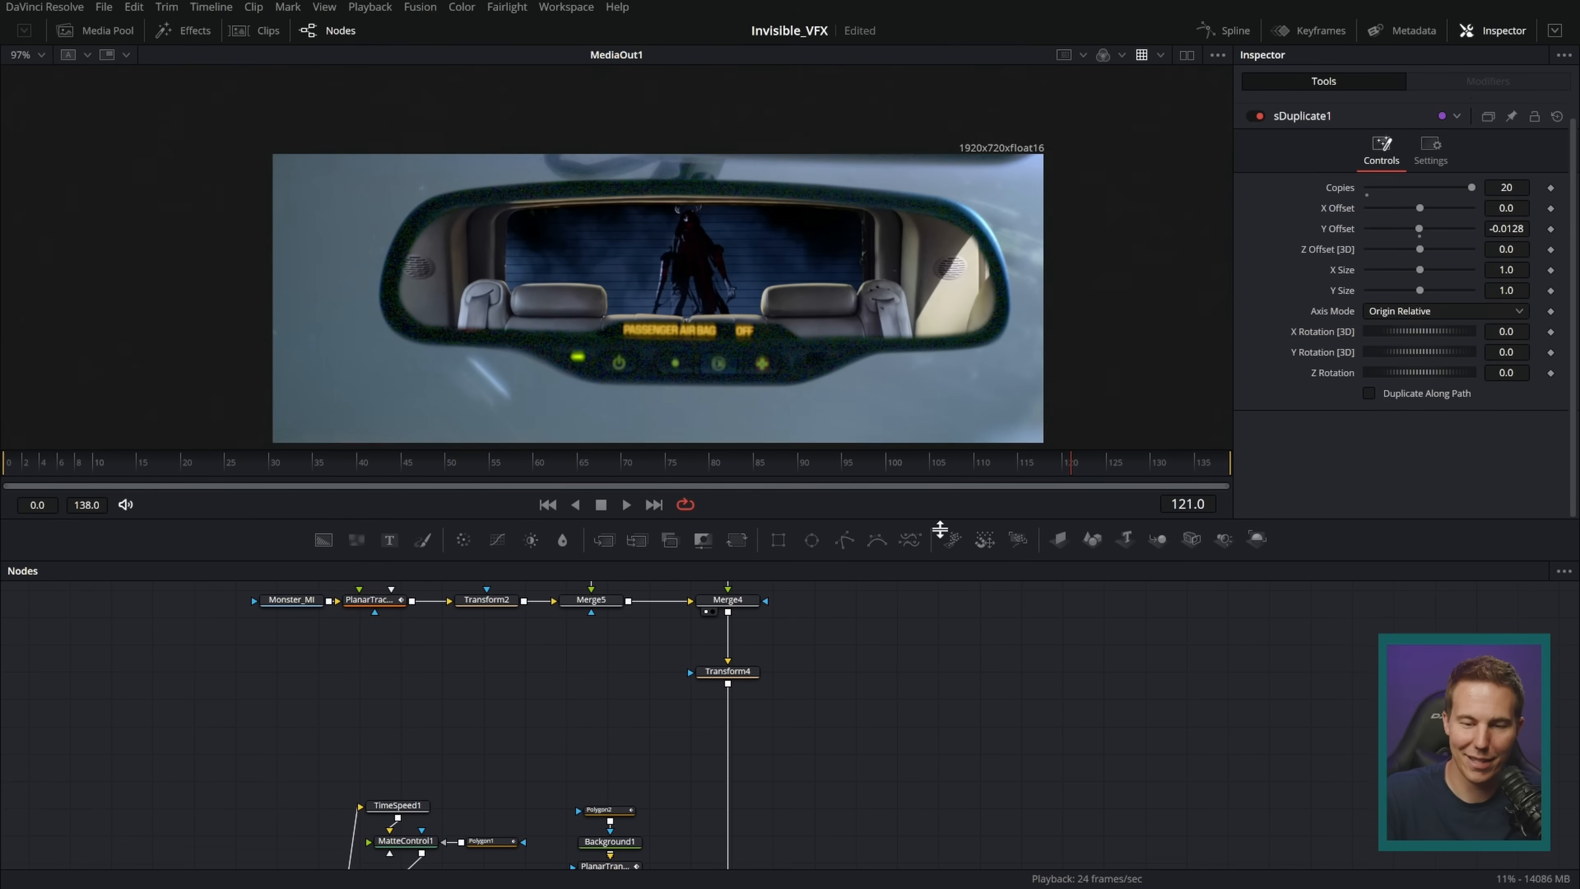
scroll(888, 405, up, 5)
scroll(1008, 454, down, 2)
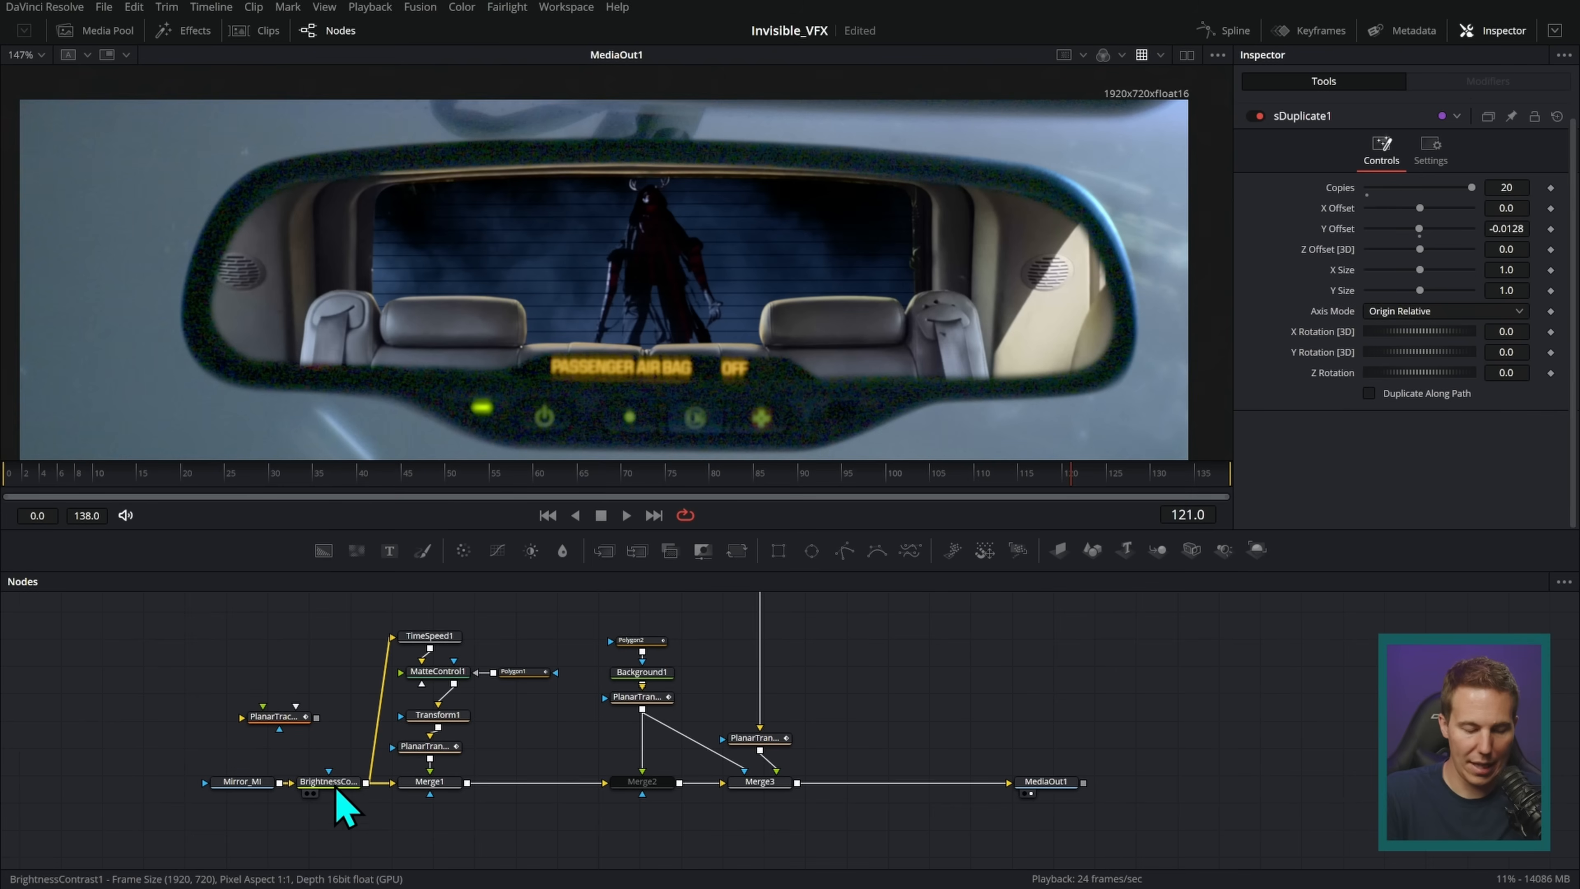
- Pull BrightnessContrast1 out of the connection after Mirror_MI and park it in empty space above MediaOut1
drag(339, 789, 995, 658)
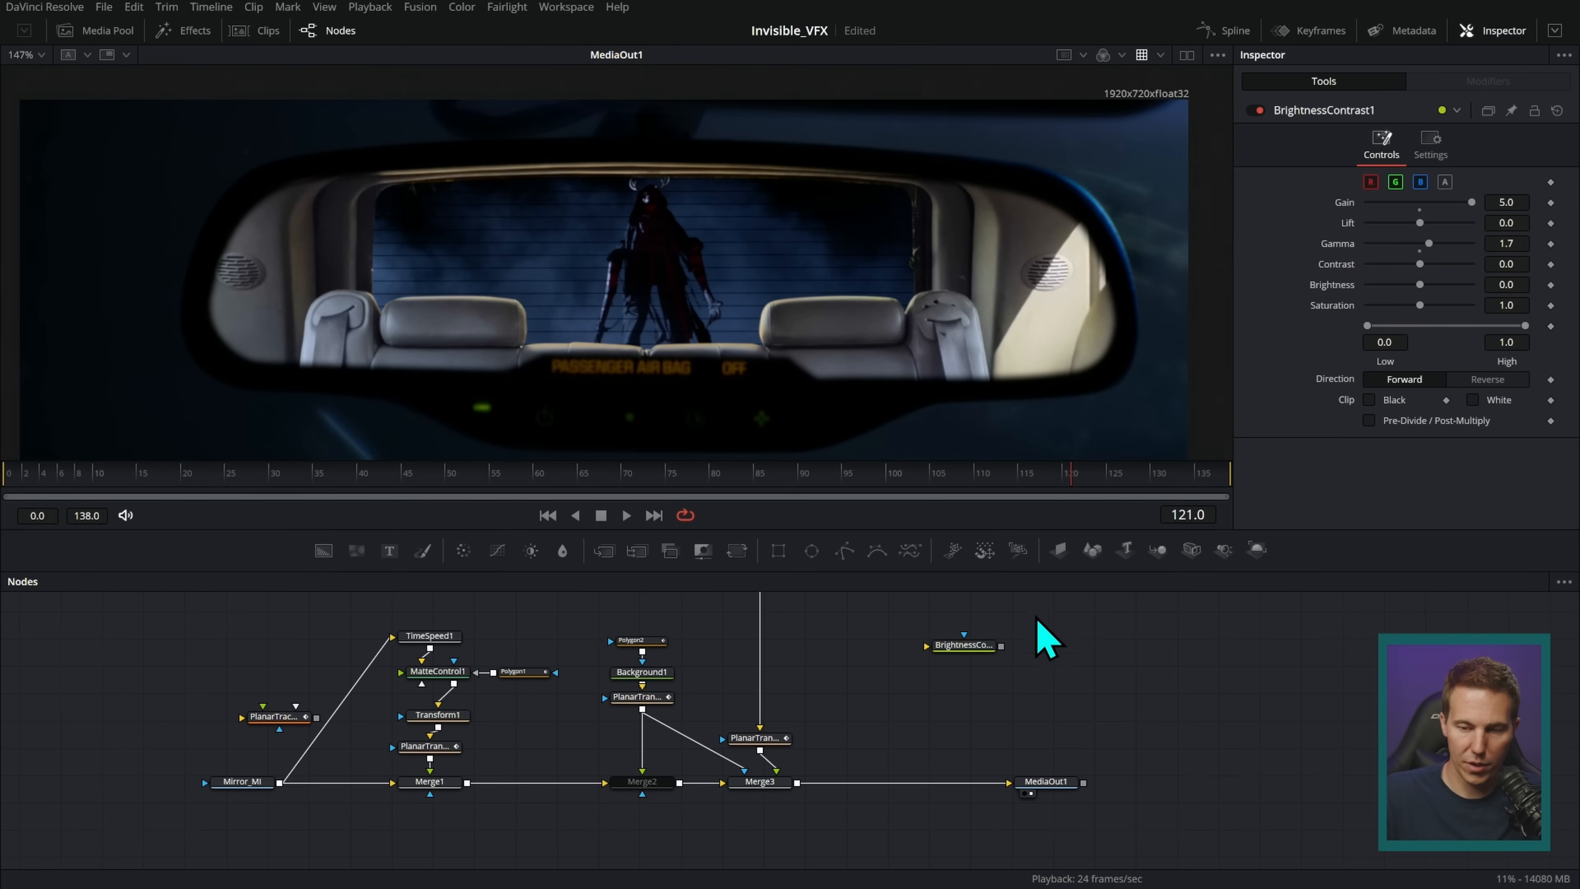
drag(963, 645, 902, 677)
- View the Back_Seats_and_Glass_MI image and insert a Color Corrector node between it and Transform3
scroll(881, 706, up, 10)
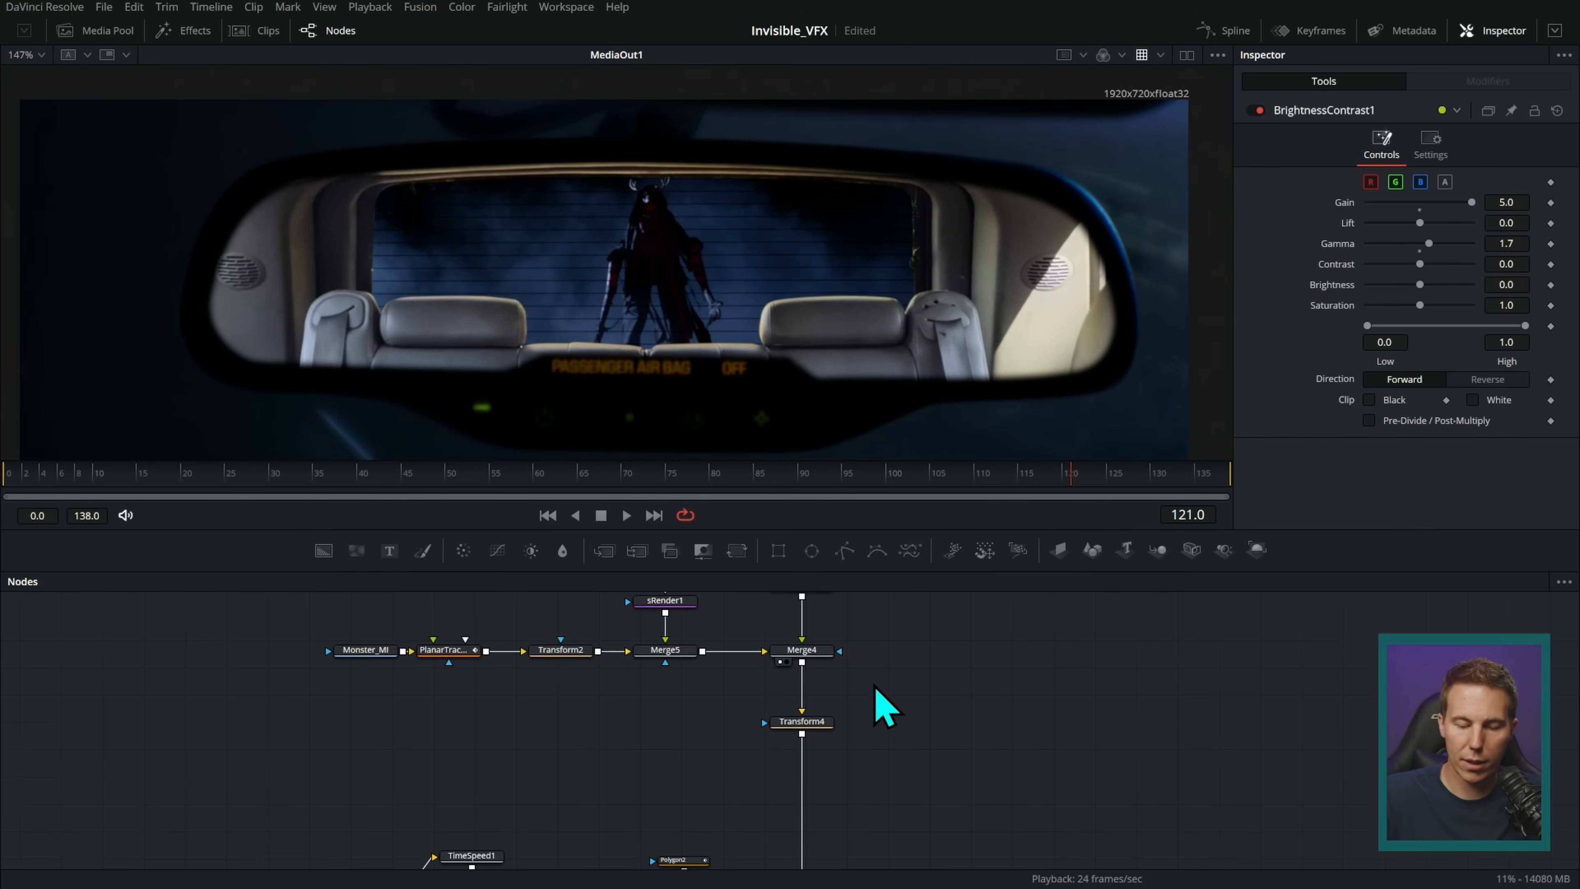
key(2)
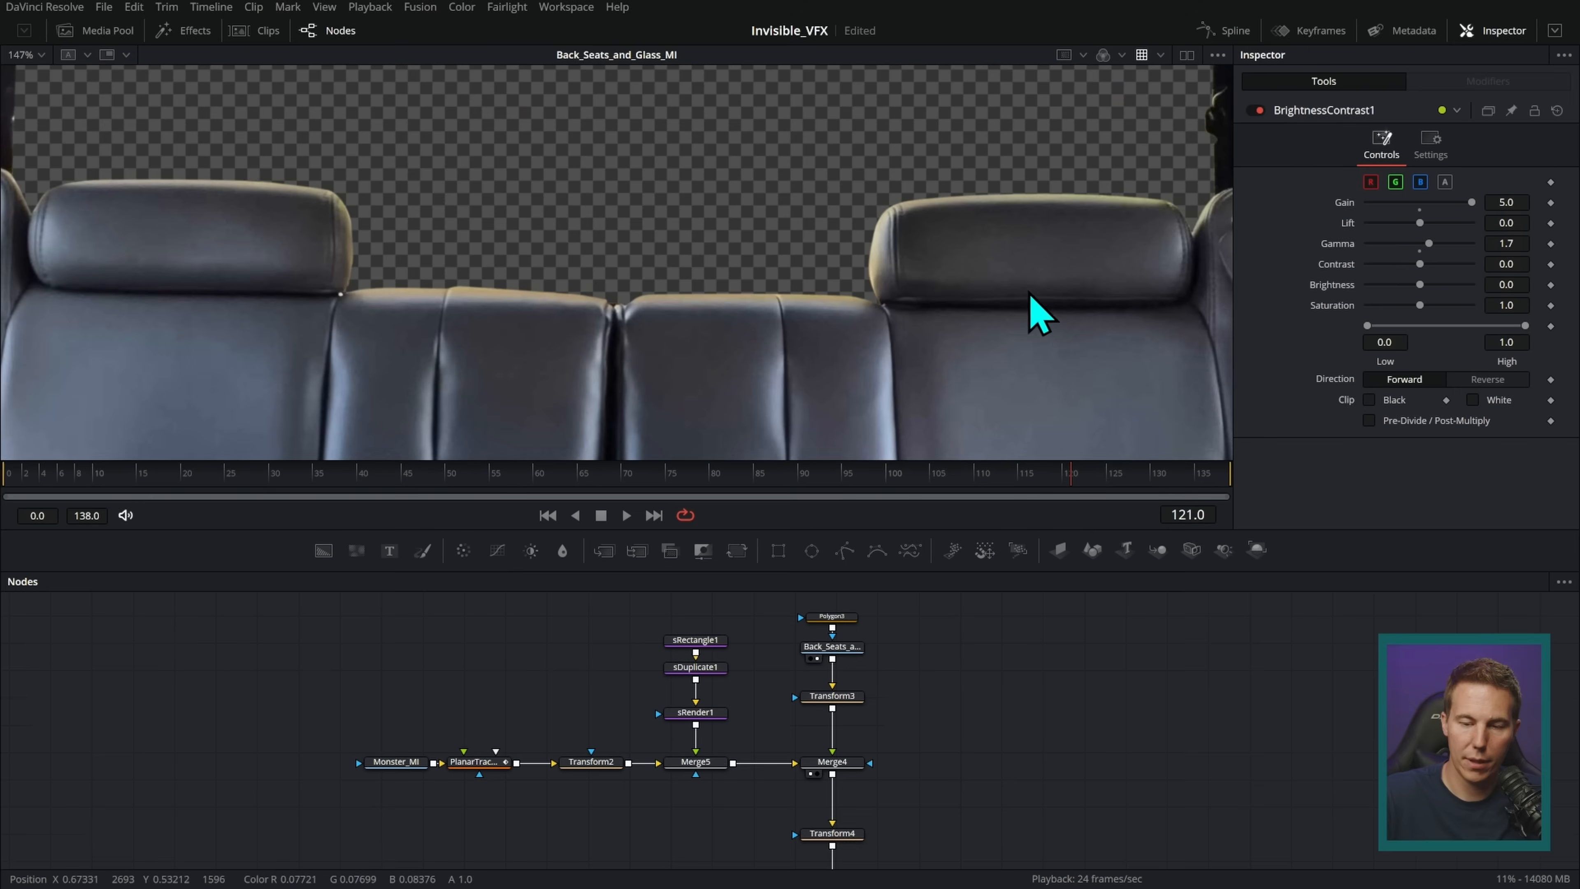
scroll(1024, 321, down, 5)
drag(953, 333, 873, 310)
mouse_move(870, 609)
mouse_down()
mouse_move(855, 655)
mouse_move(844, 615)
mouse_up()
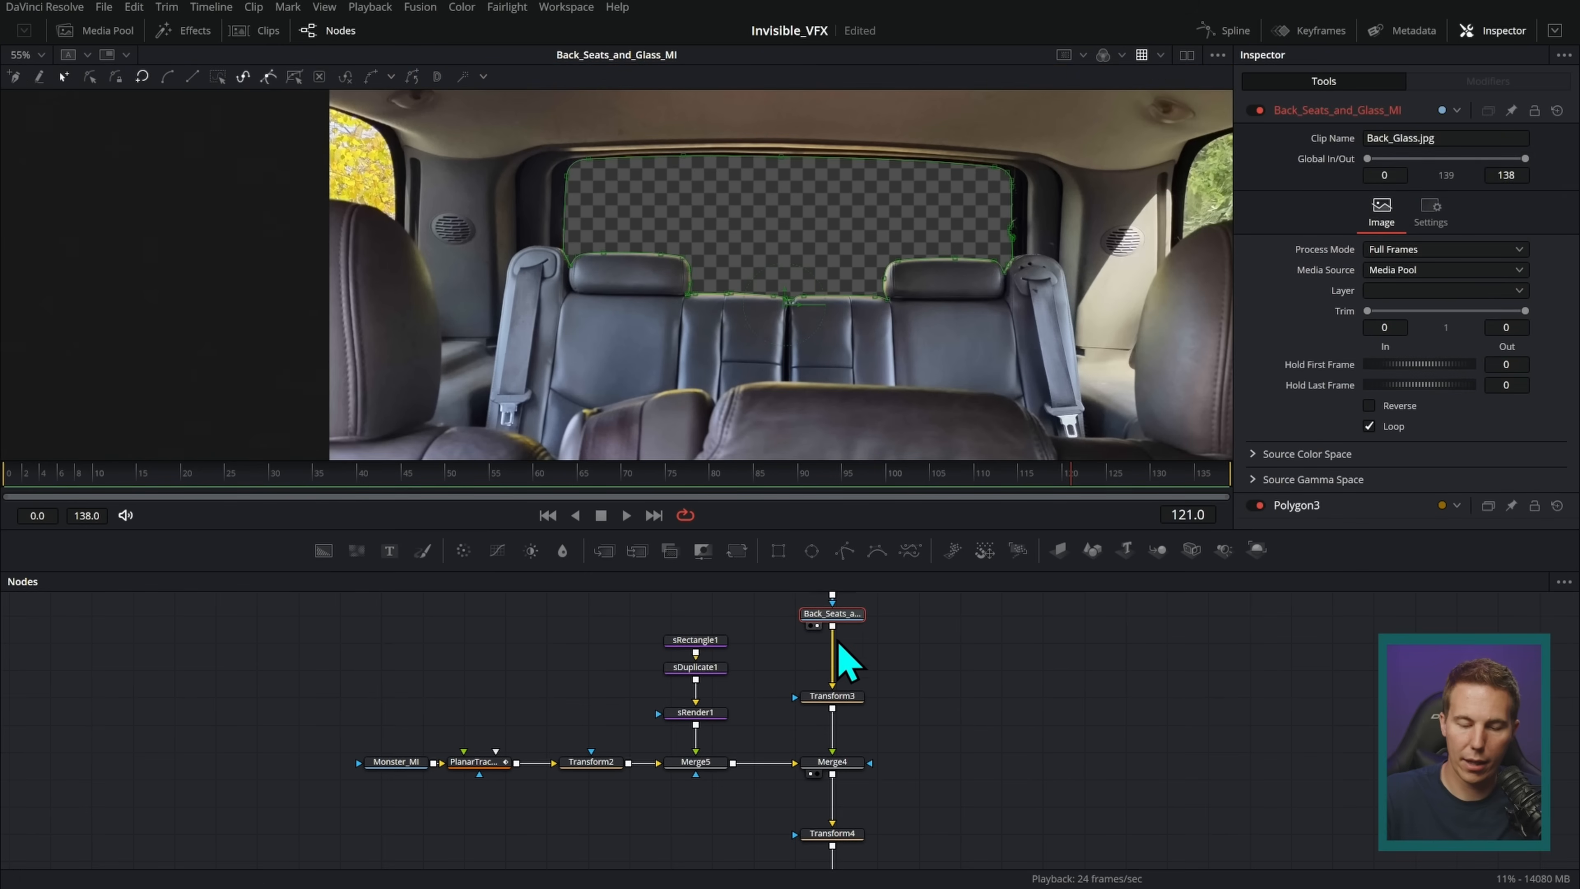
click(463, 552)
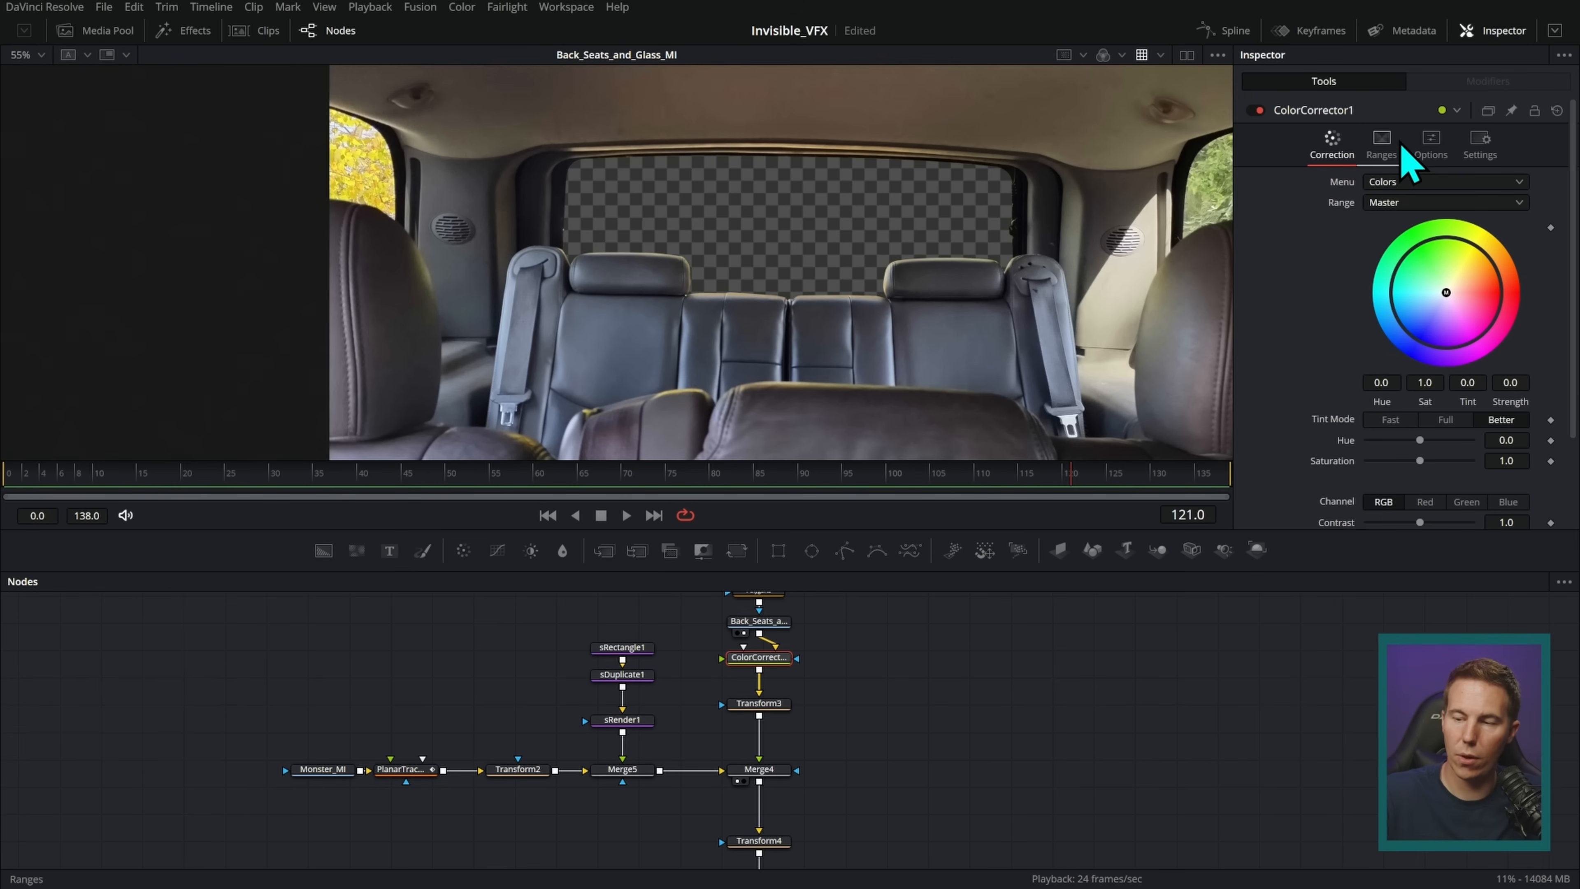
- Enable Pre-Divide / Post-Multiply for ColorCorrector1 and return to its color correction controls
click(1430, 150)
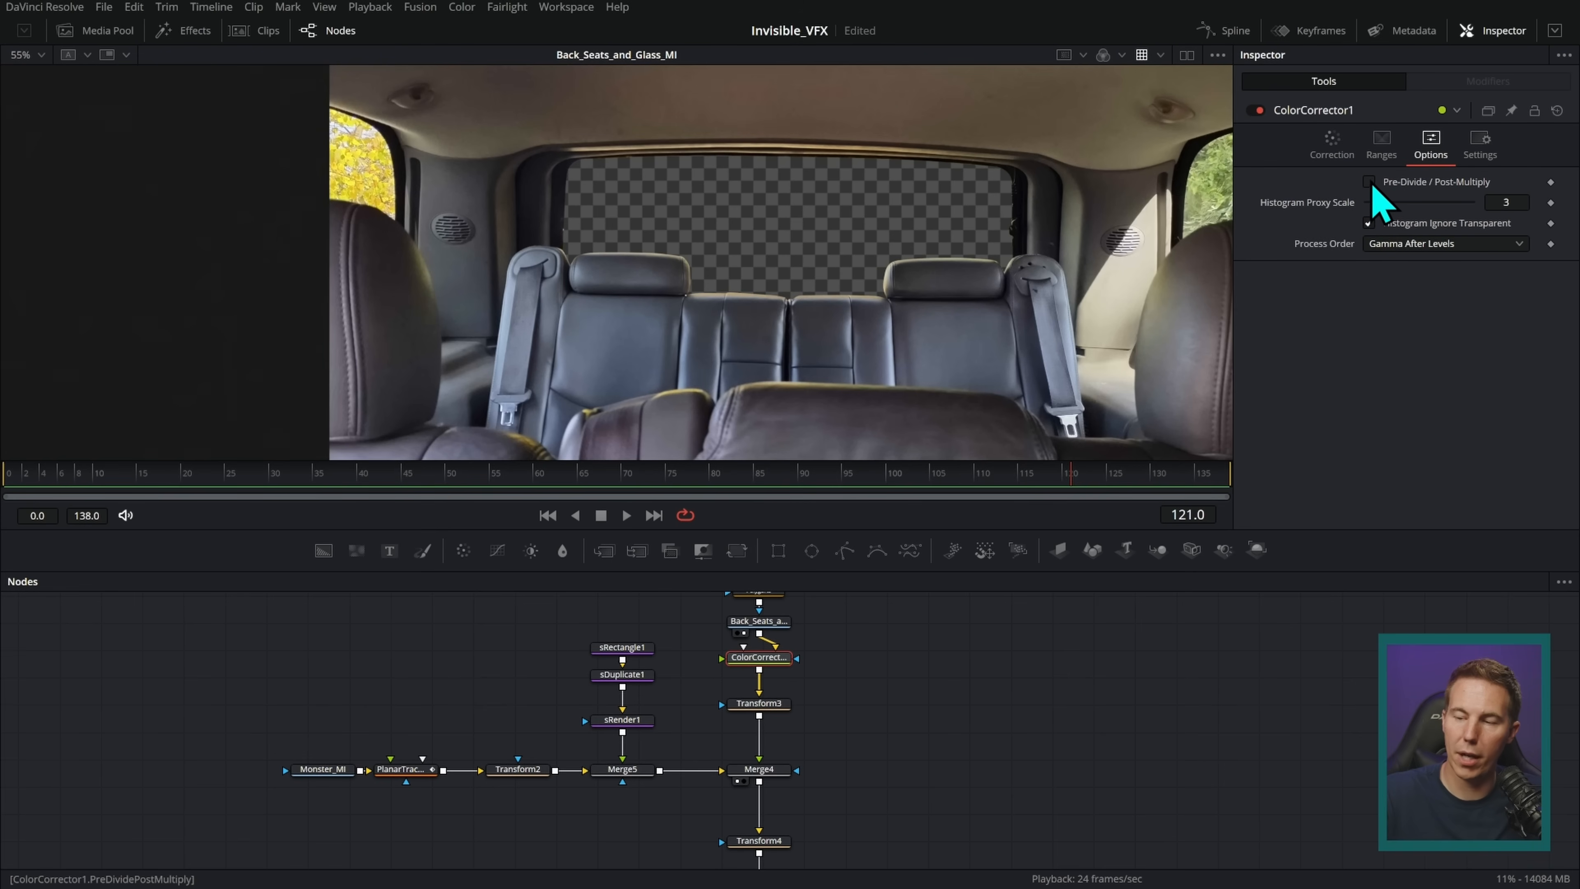
click(1332, 145)
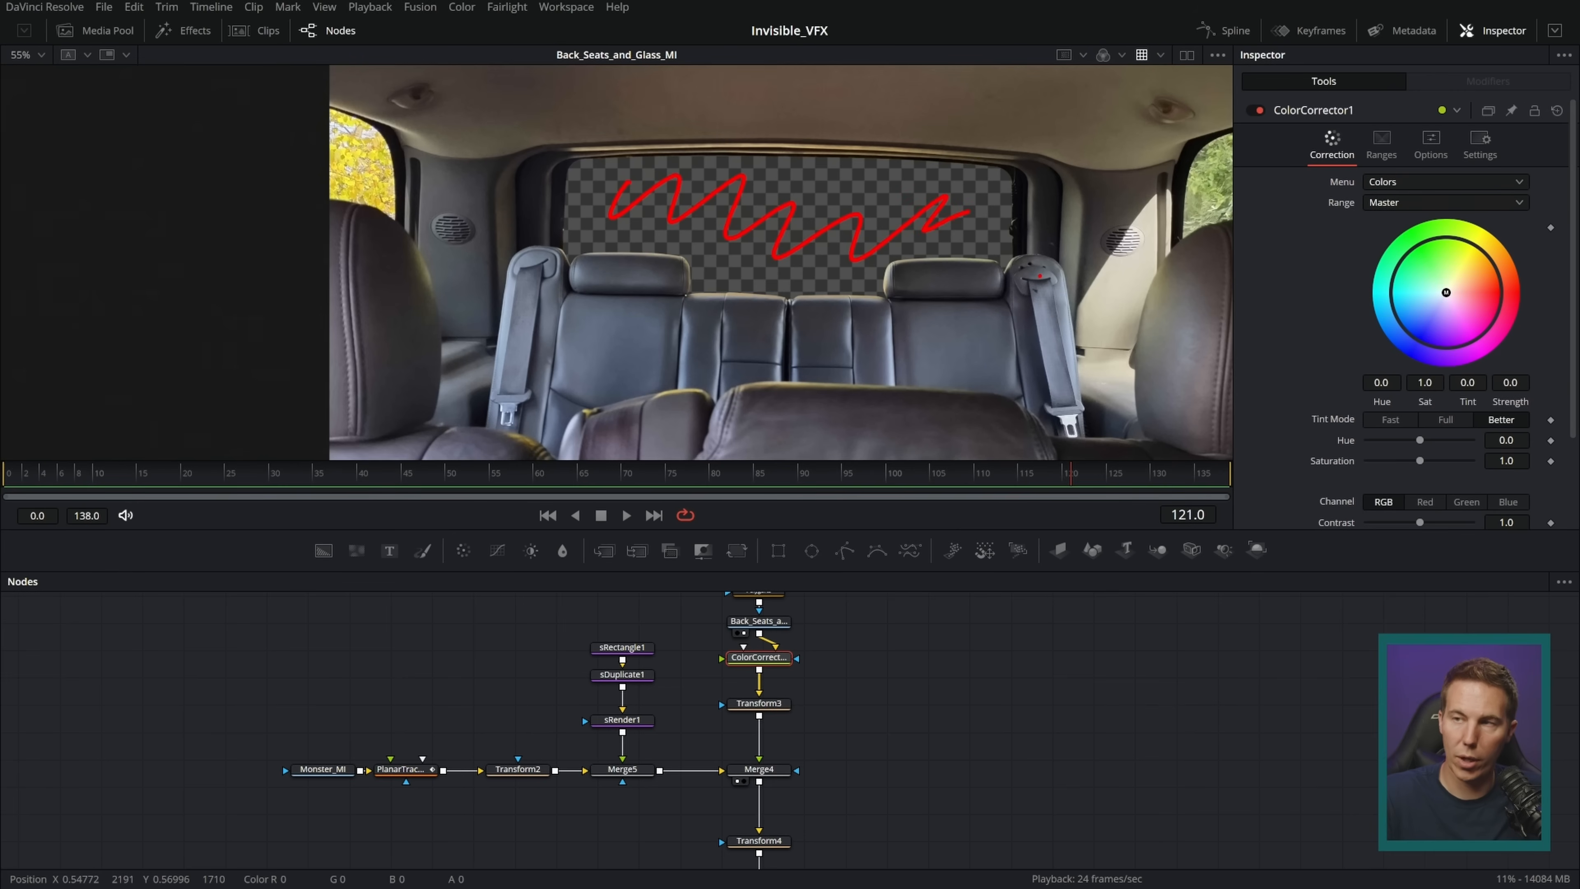
click(1429, 144)
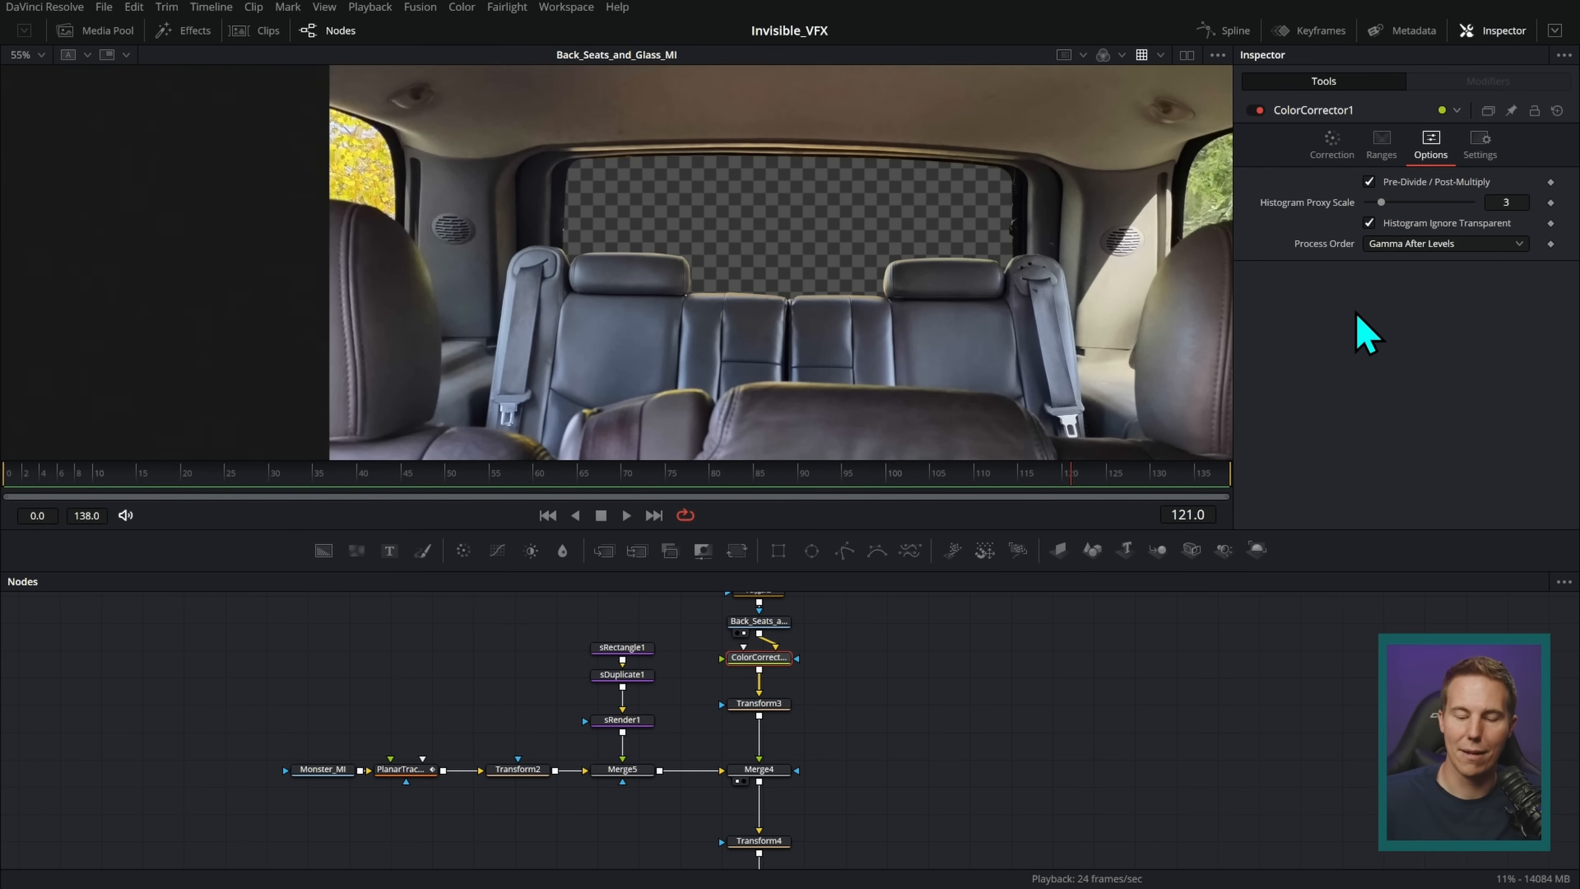
click(1331, 144)
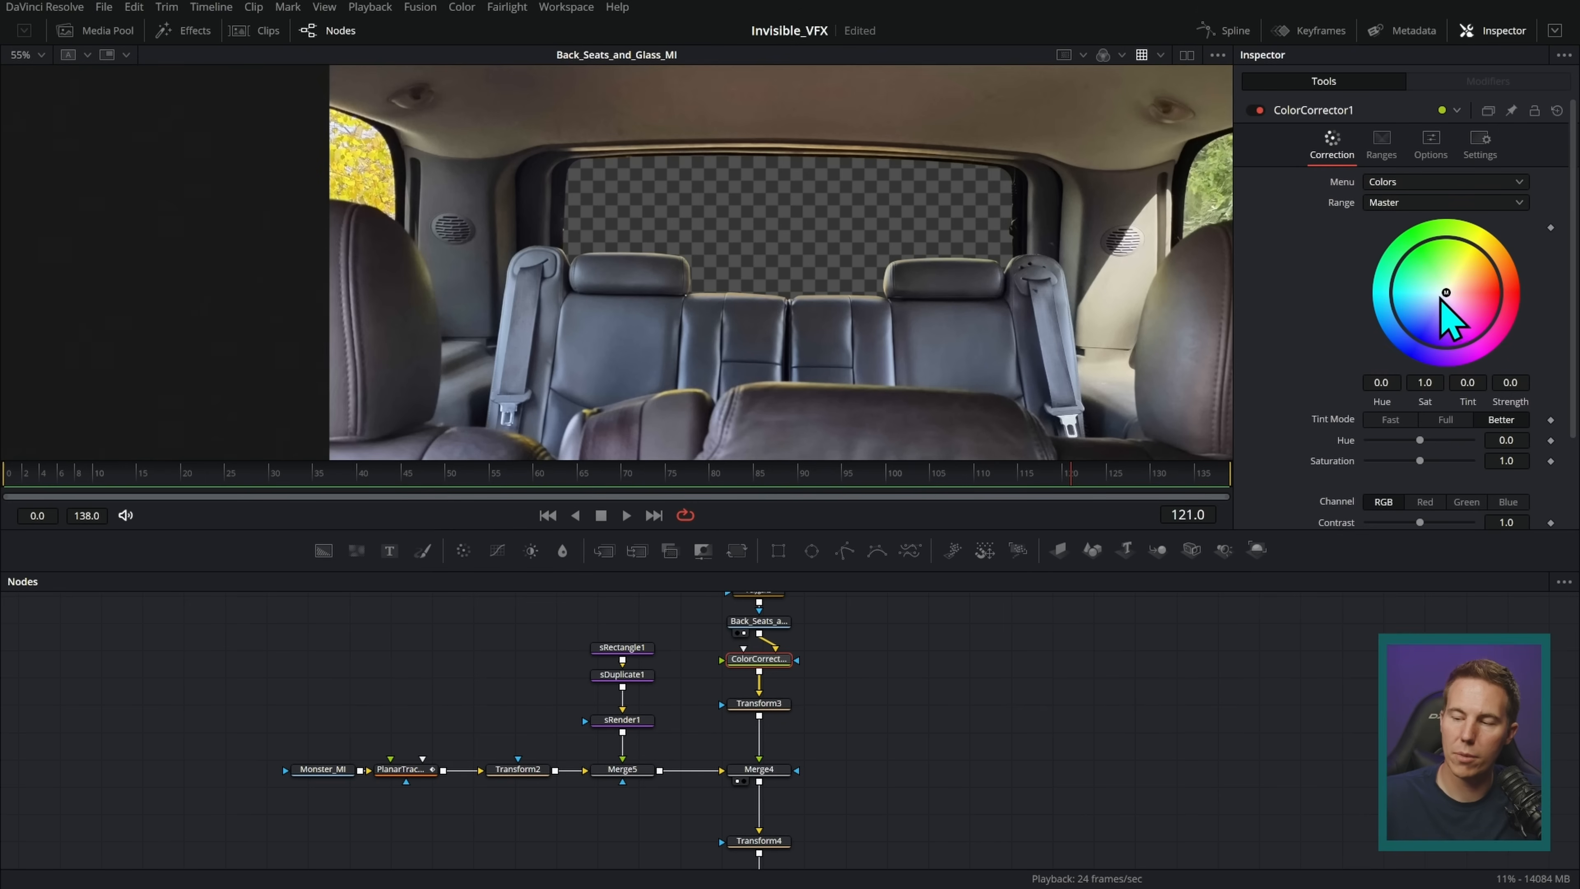
- Tint the back seats blue in ColorCorrector1 with Tint -0.3985 and Strength 0.2632, and display that node's result
mouse_move(1444, 295)
mouse_down()
mouse_move(1401, 325)
mouse_move(1416, 315)
mouse_up()
scroll(778, 672, up, 2)
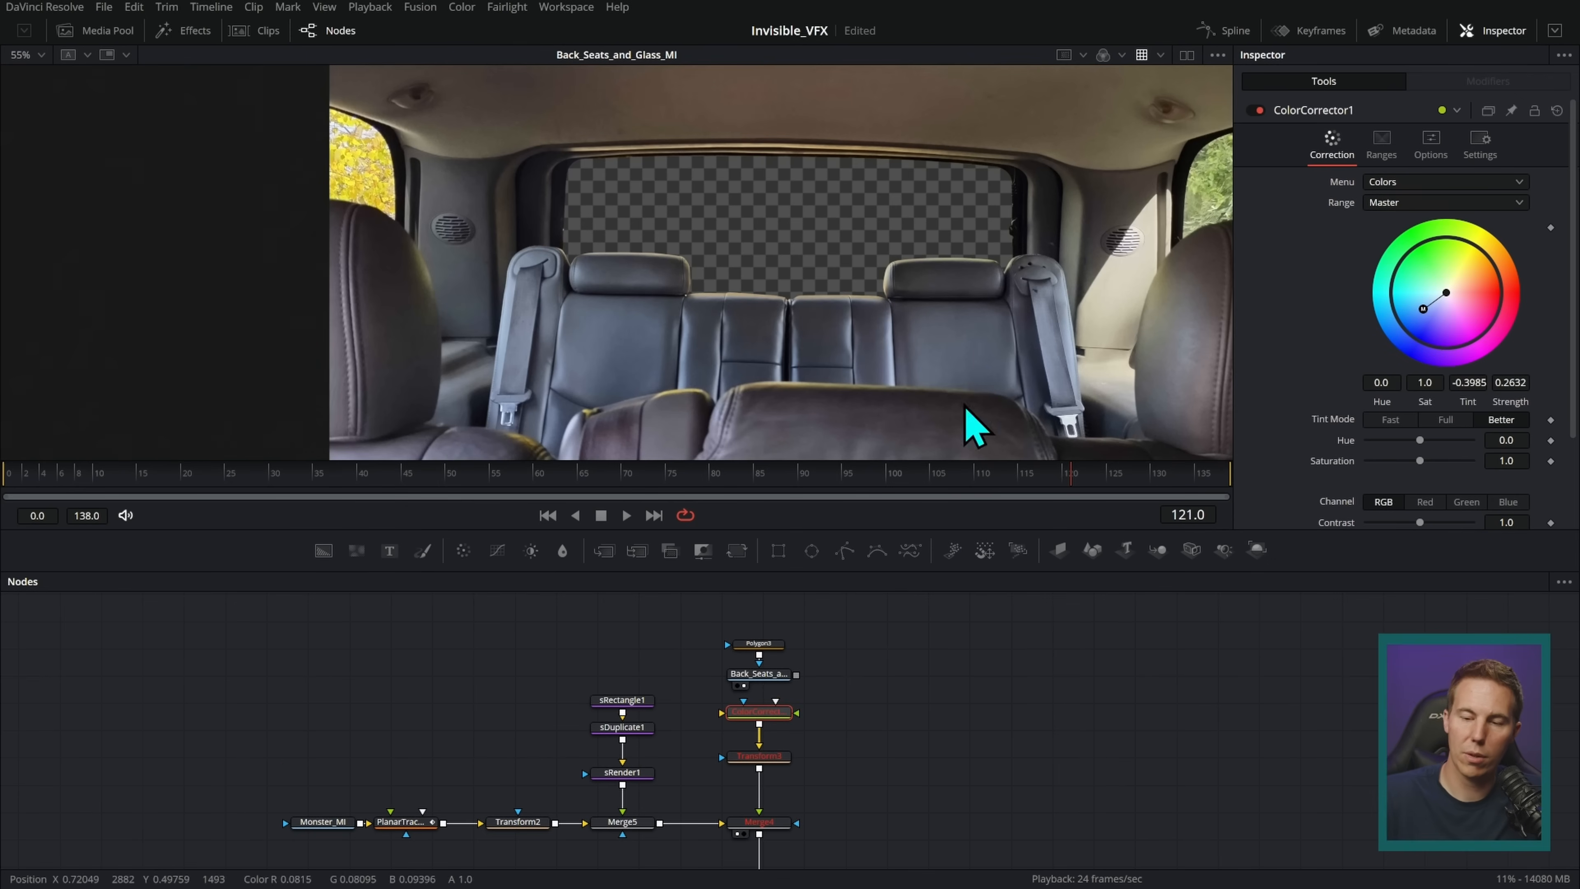
drag(796, 675, 762, 711)
key(ctrl+z)
key(1)
click(829, 598)
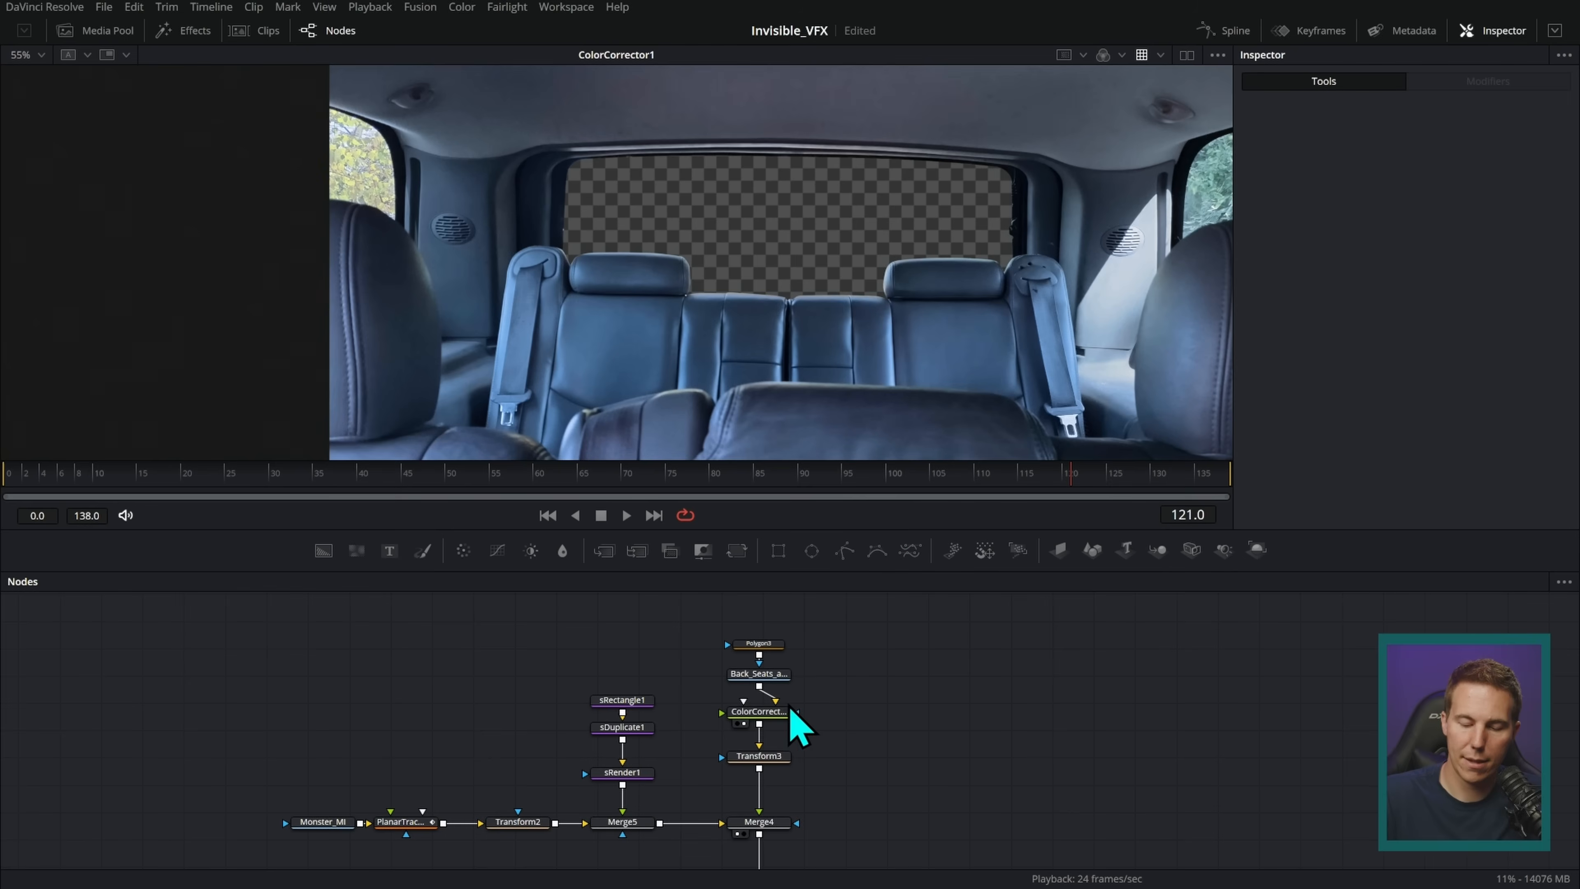
- Darken the back seats by setting ColorCorrector1's Gain to 0.7 and Gamma to 0.58
click(785, 711)
scroll(1394, 445, down, 2)
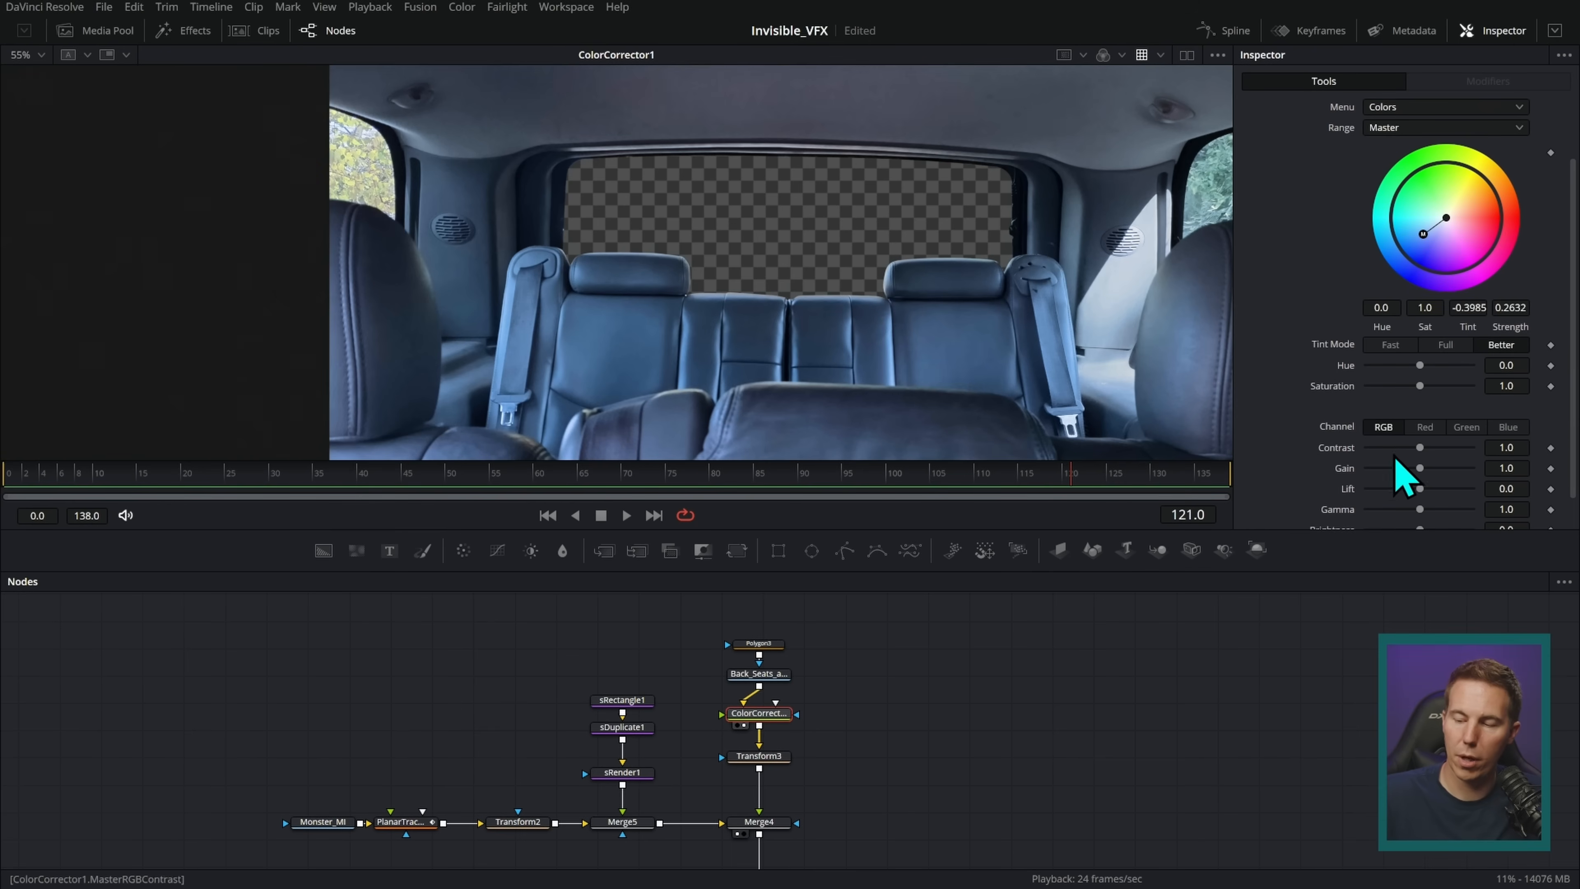
drag(1411, 472, 1407, 511)
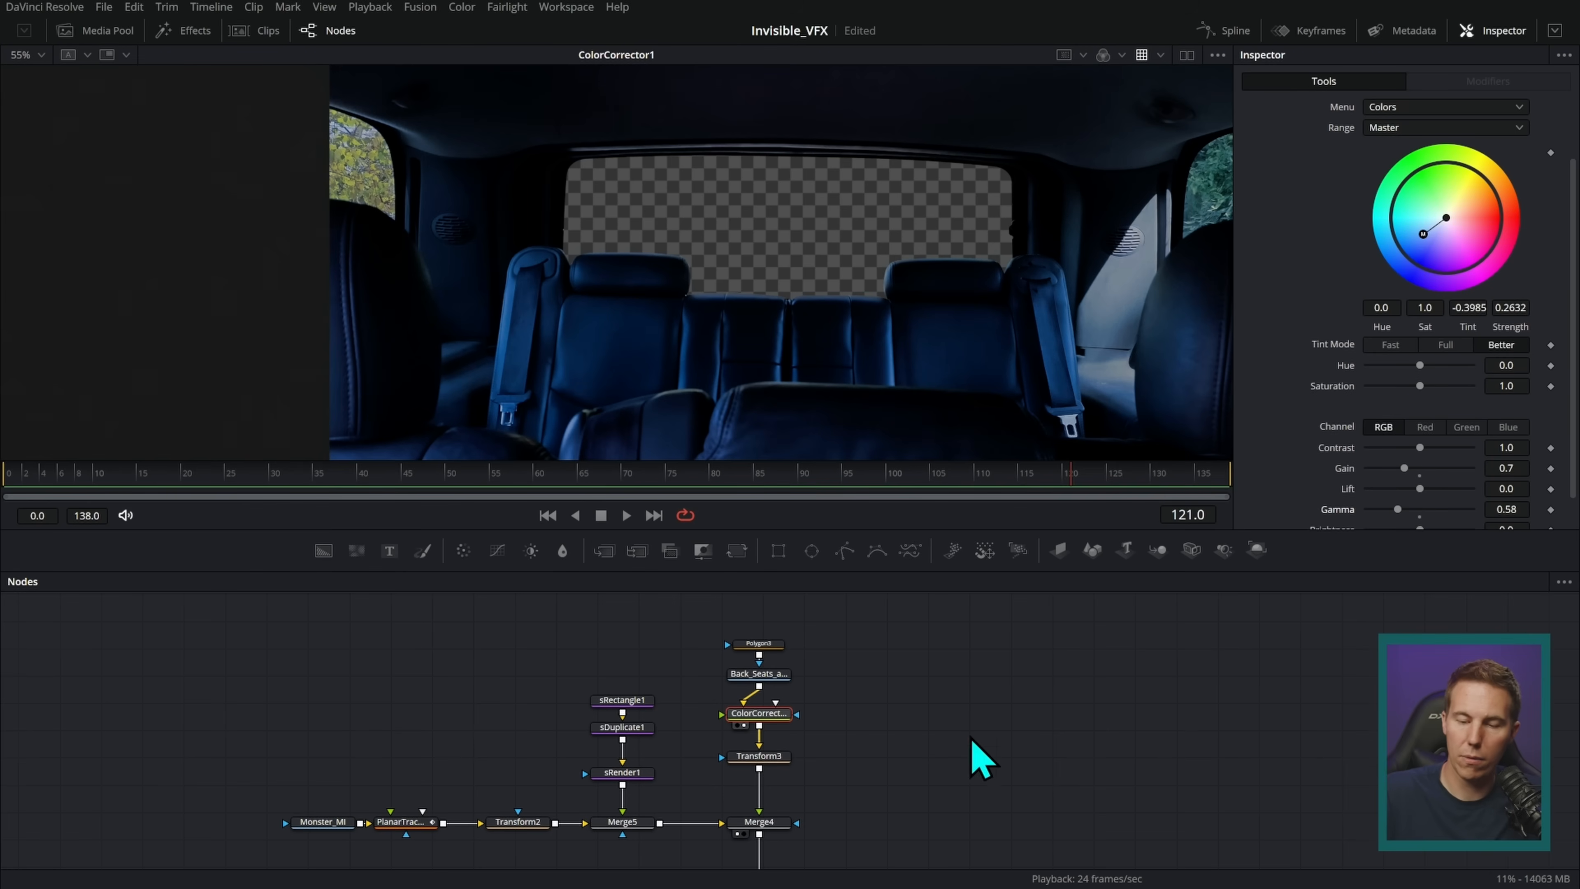
- Display MediaOut1 and compare the mirror reflection with ColorCorrector1 switched off and on
scroll(991, 720, down, 10)
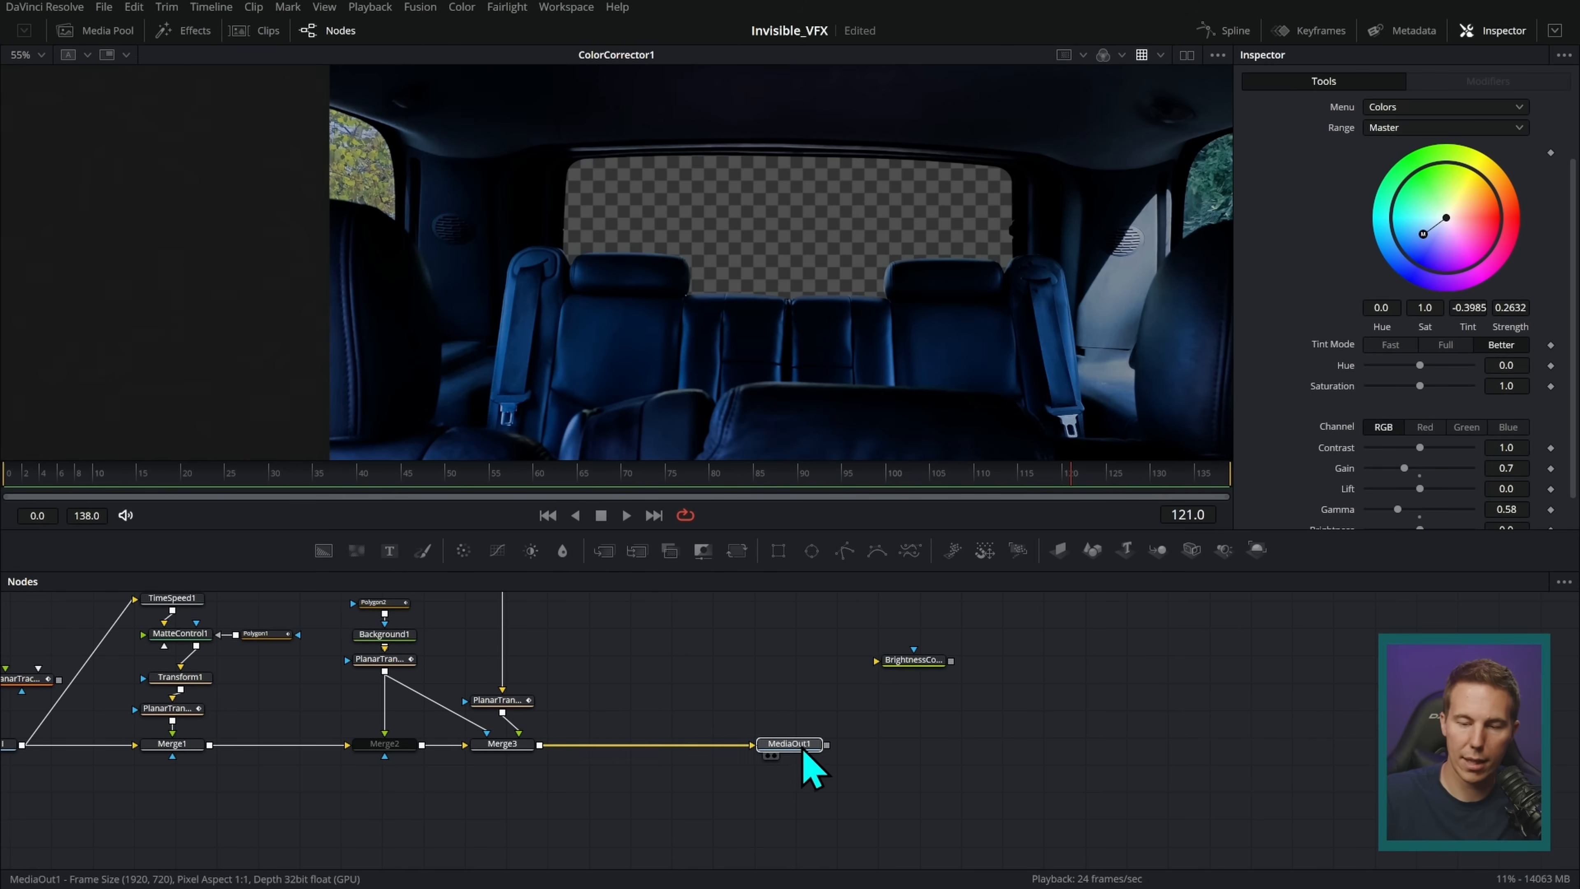
drag(793, 745, 1128, 248)
scroll(1020, 336, up, 8)
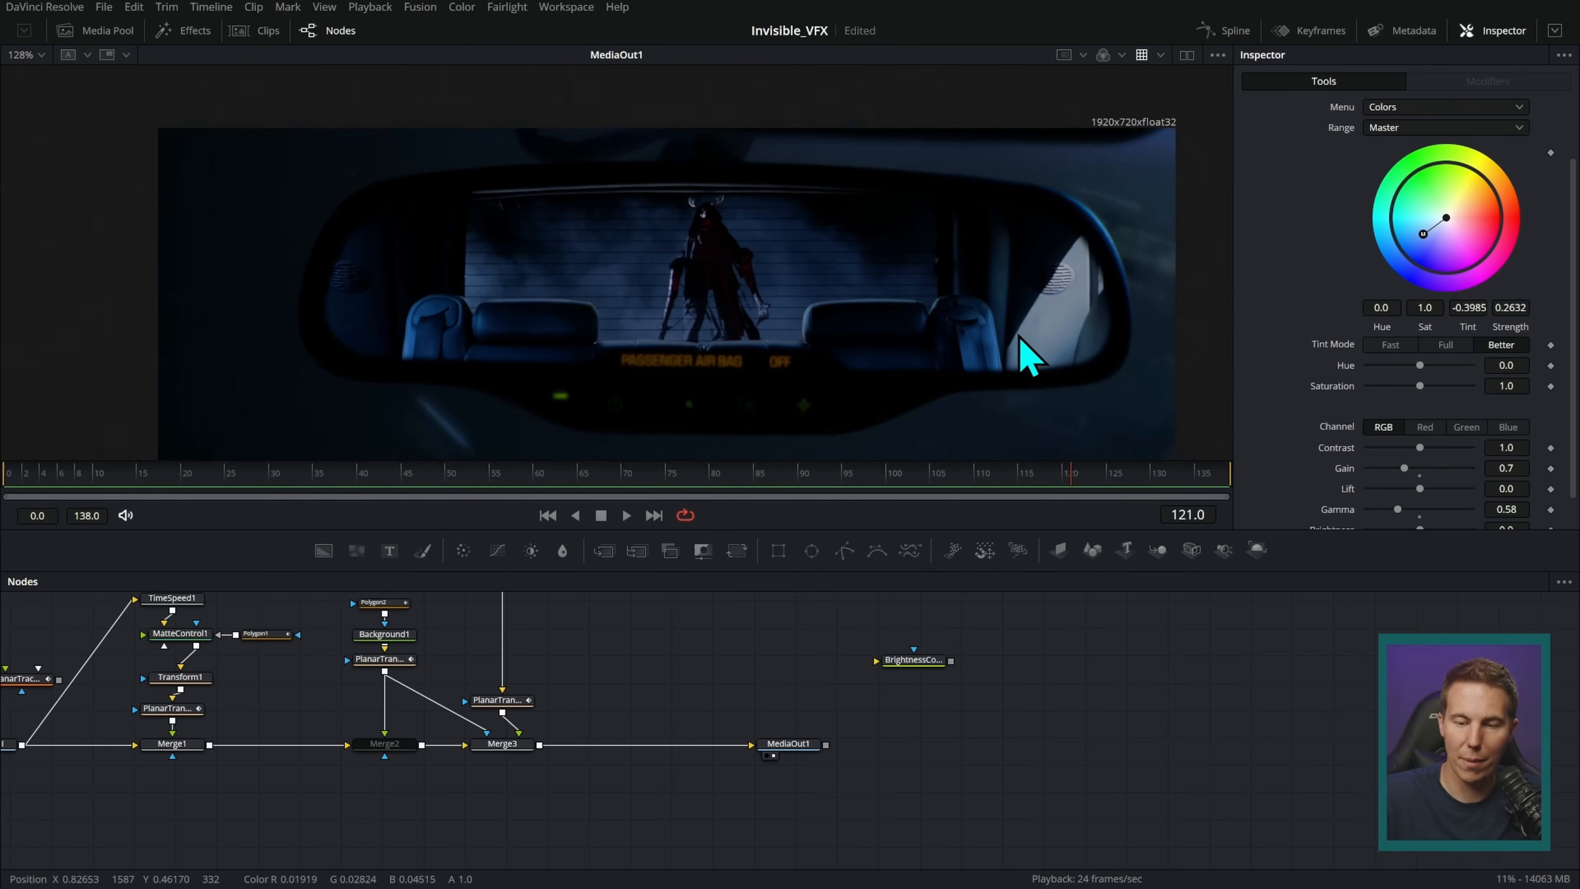
scroll(1300, 464, up, 2)
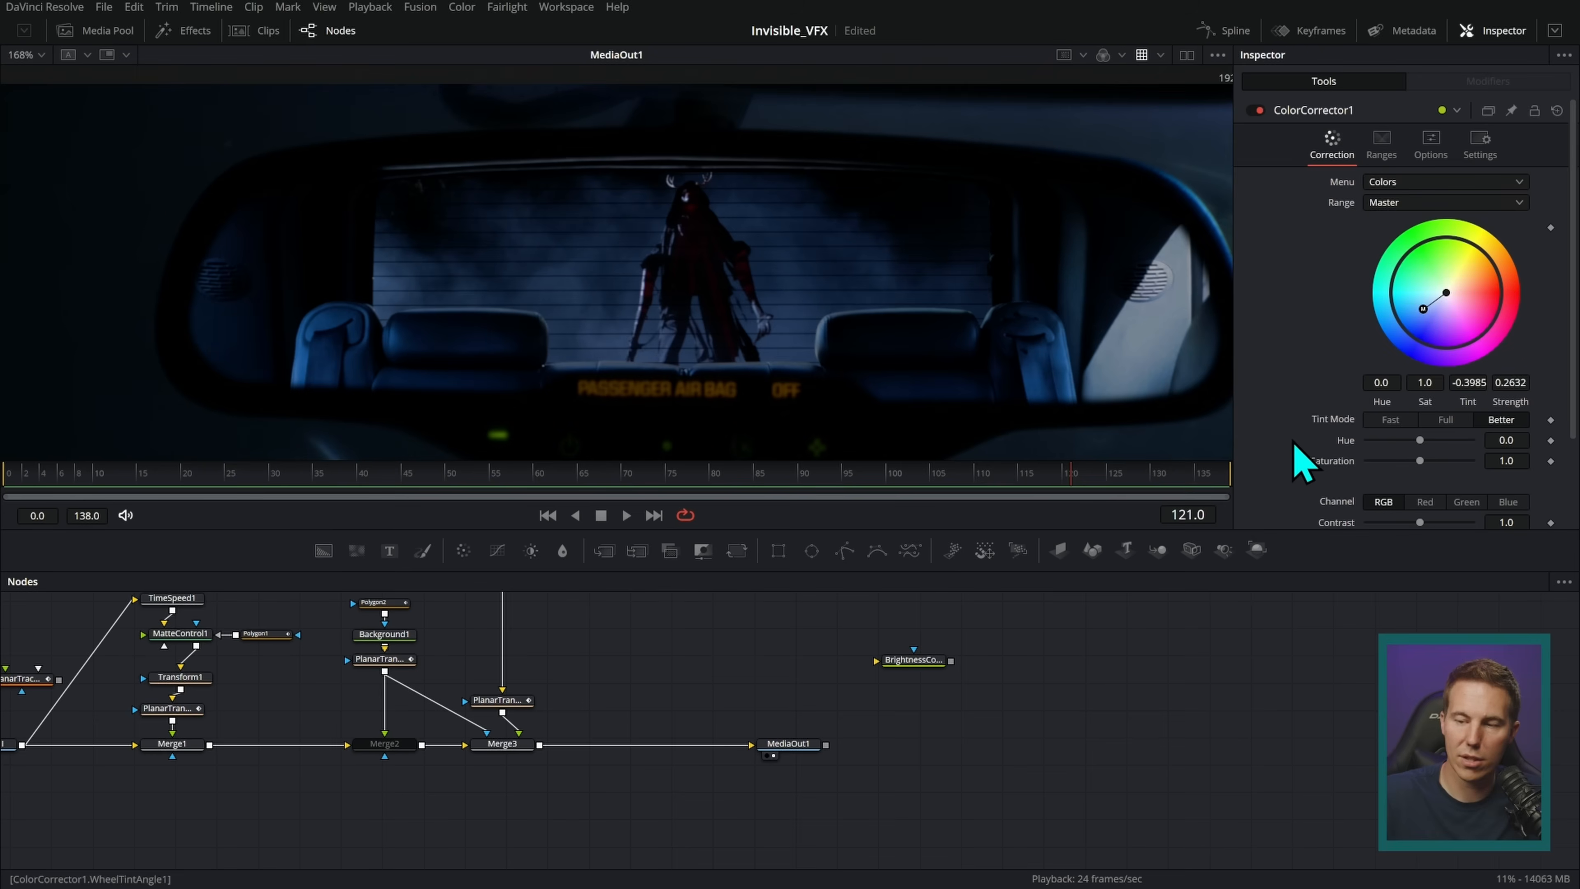
click(1254, 111)
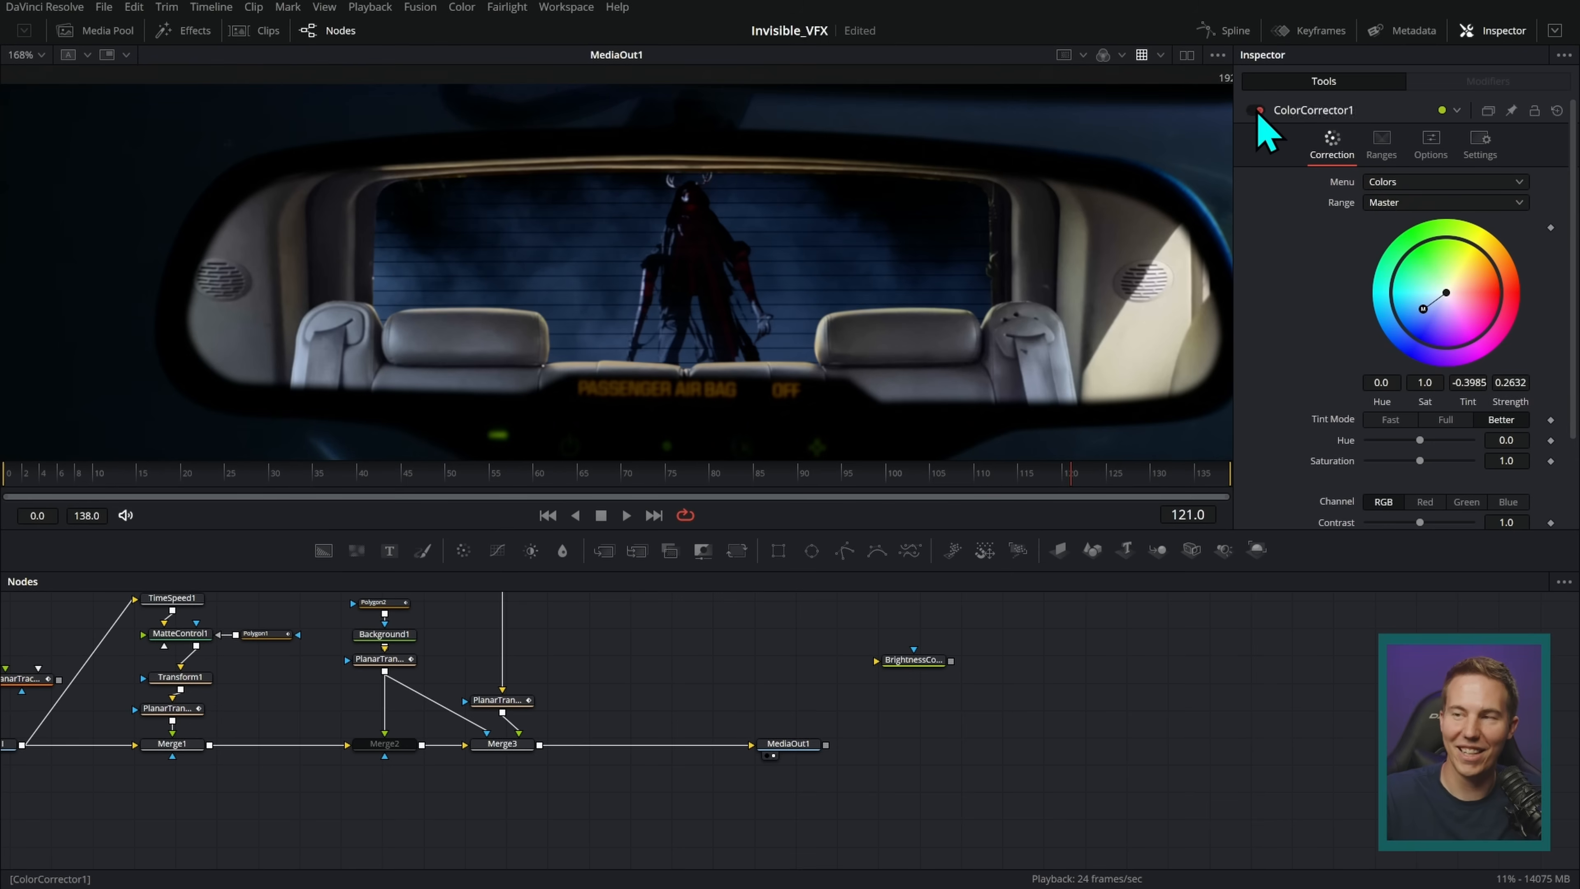
click(1255, 112)
click(1254, 111)
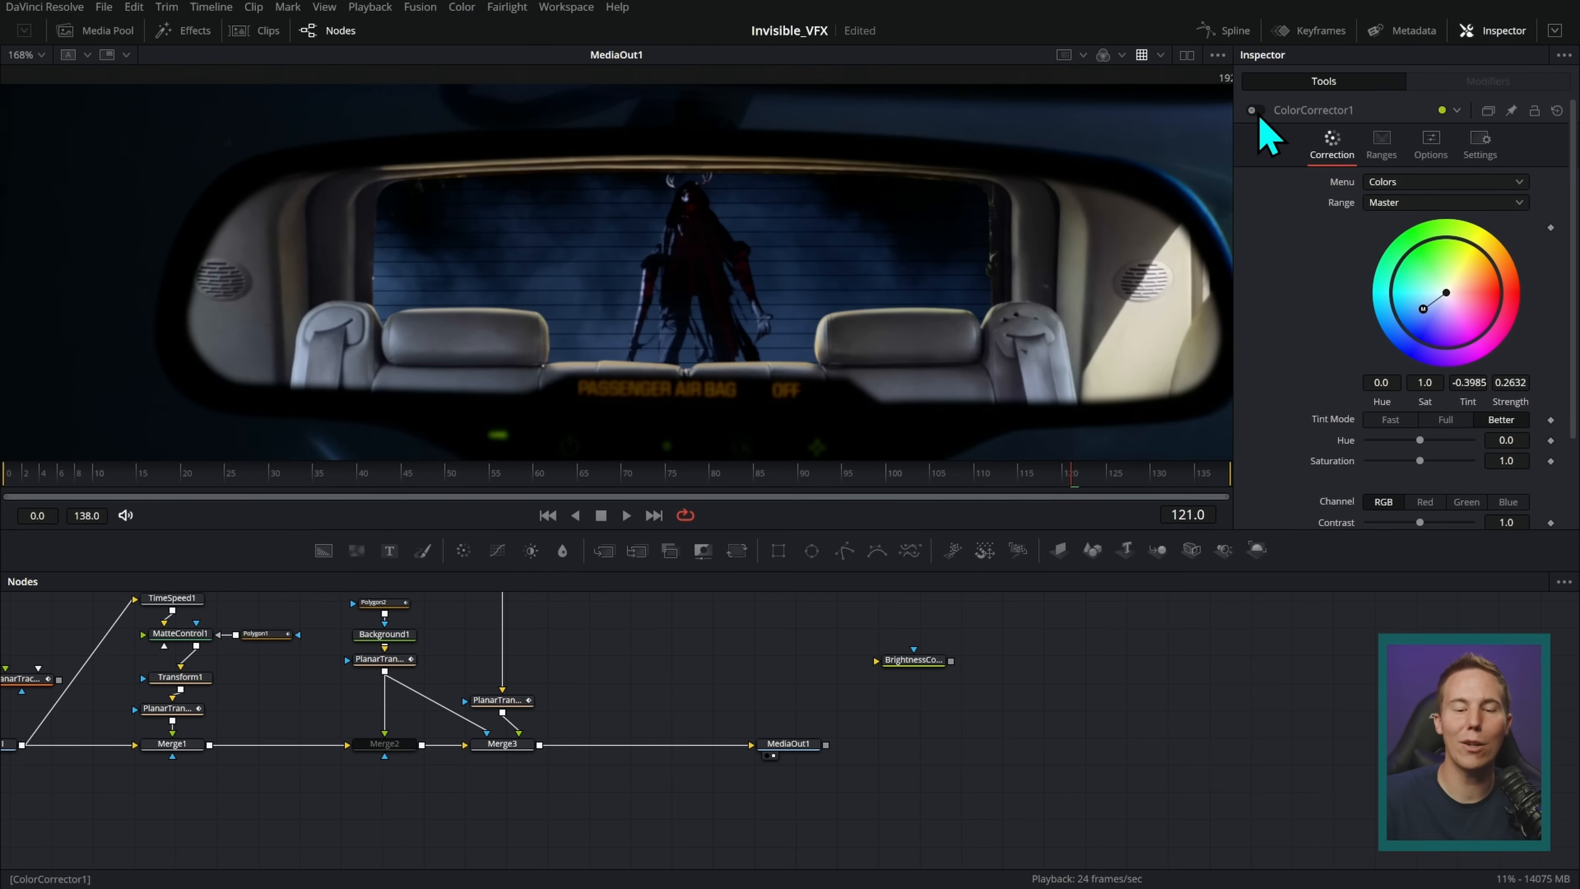
click(1254, 111)
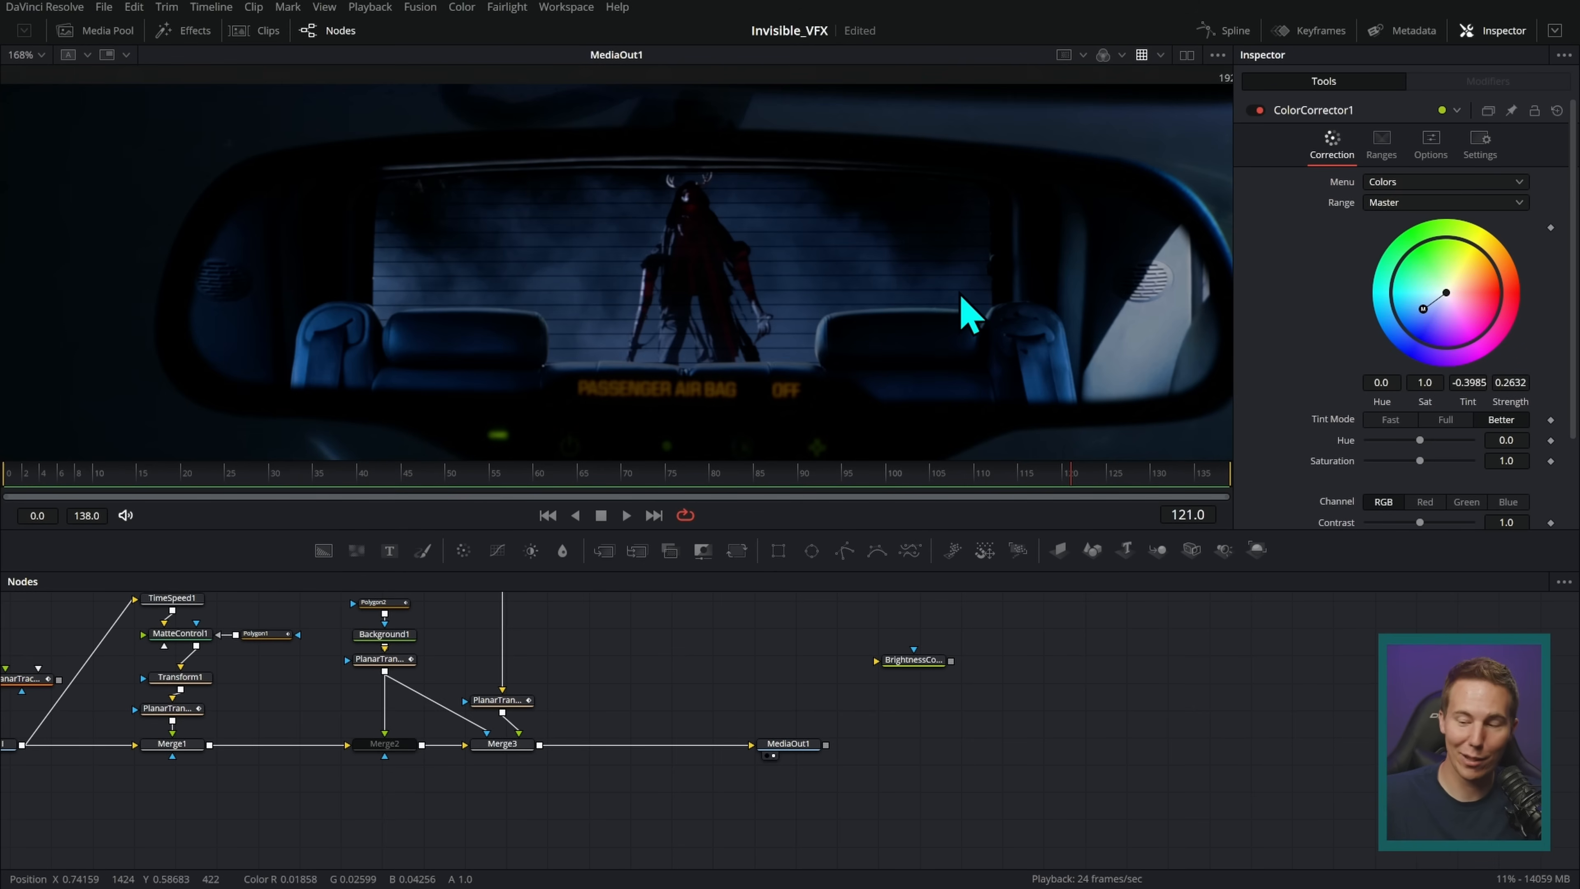
scroll(1298, 282, down, 2)
scroll(1172, 374, down, 1)
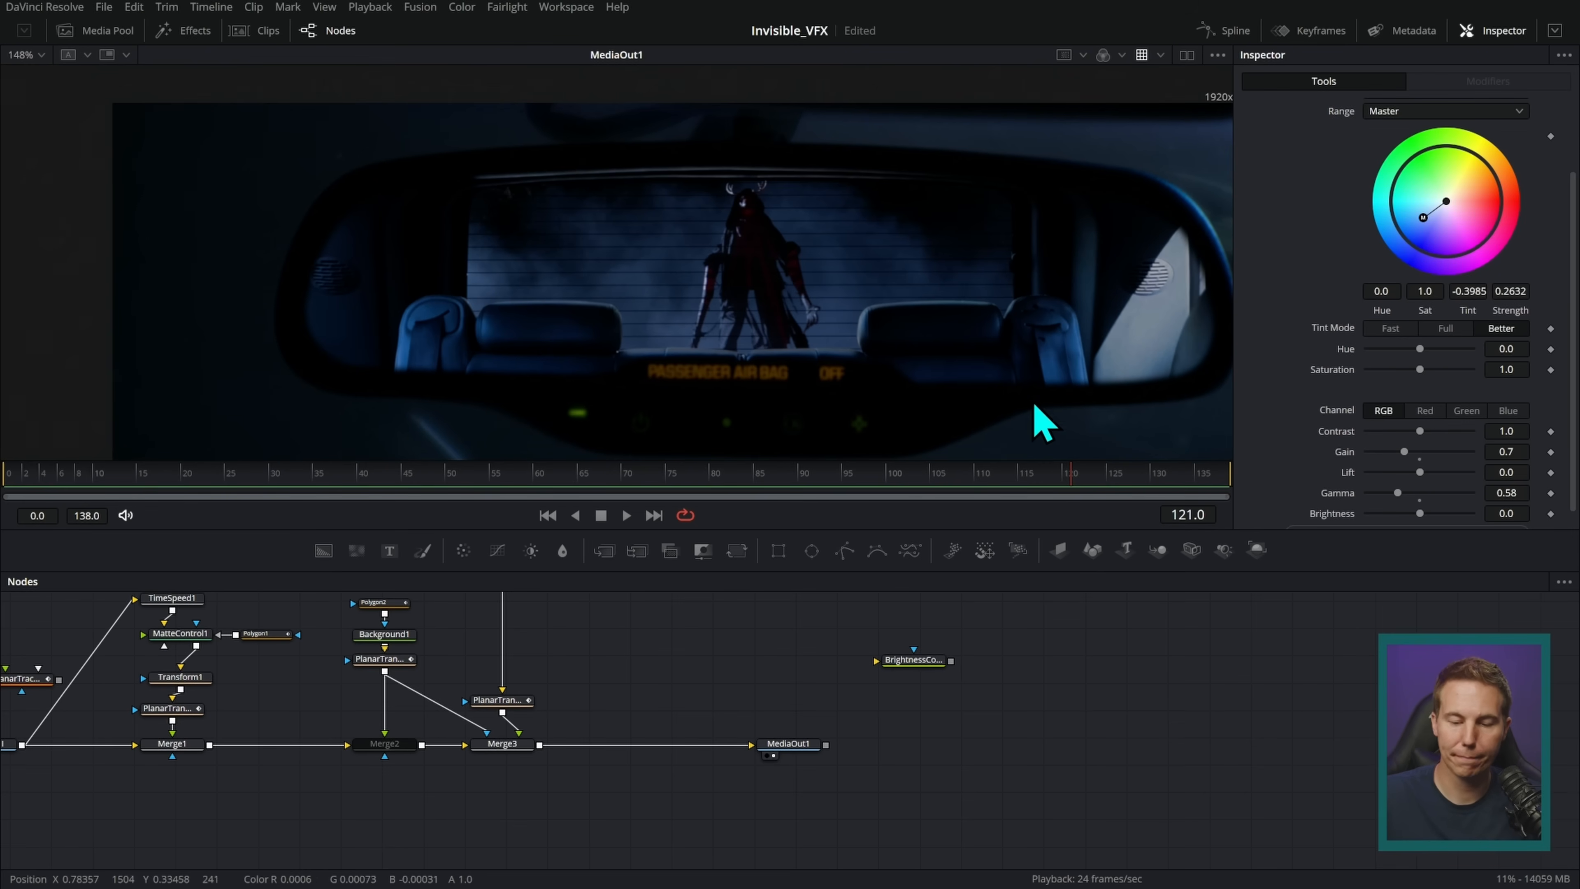
- Make room after Monster_MI in the node tree and insert a Brightness Contrast node between it and PlanarTracker2
drag(775, 600, 874, 790)
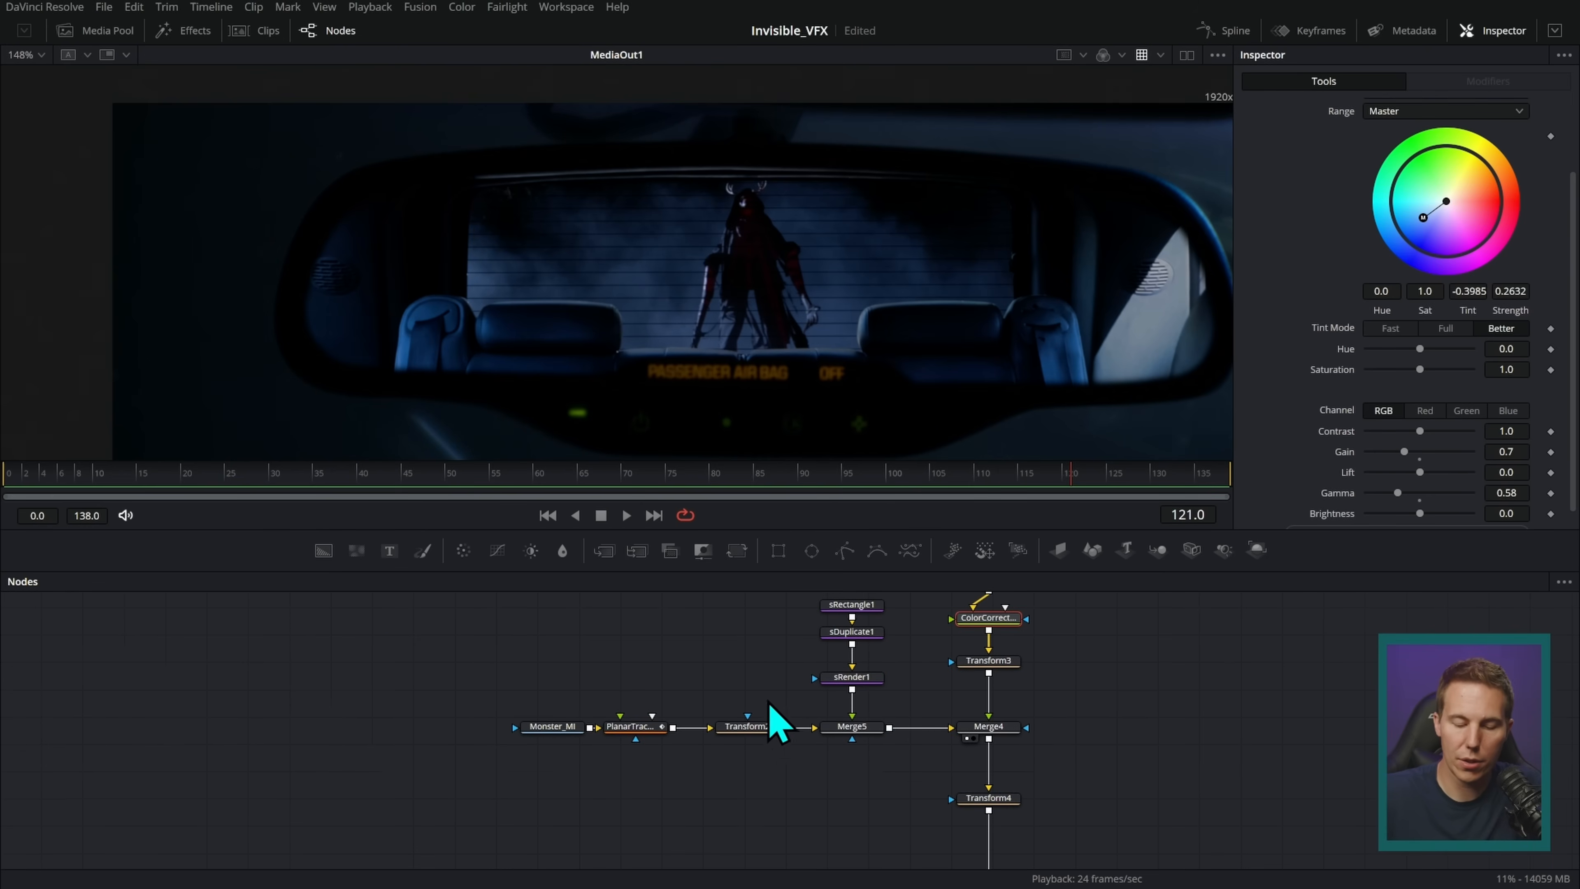
drag(773, 717, 504, 819)
drag(764, 737, 690, 735)
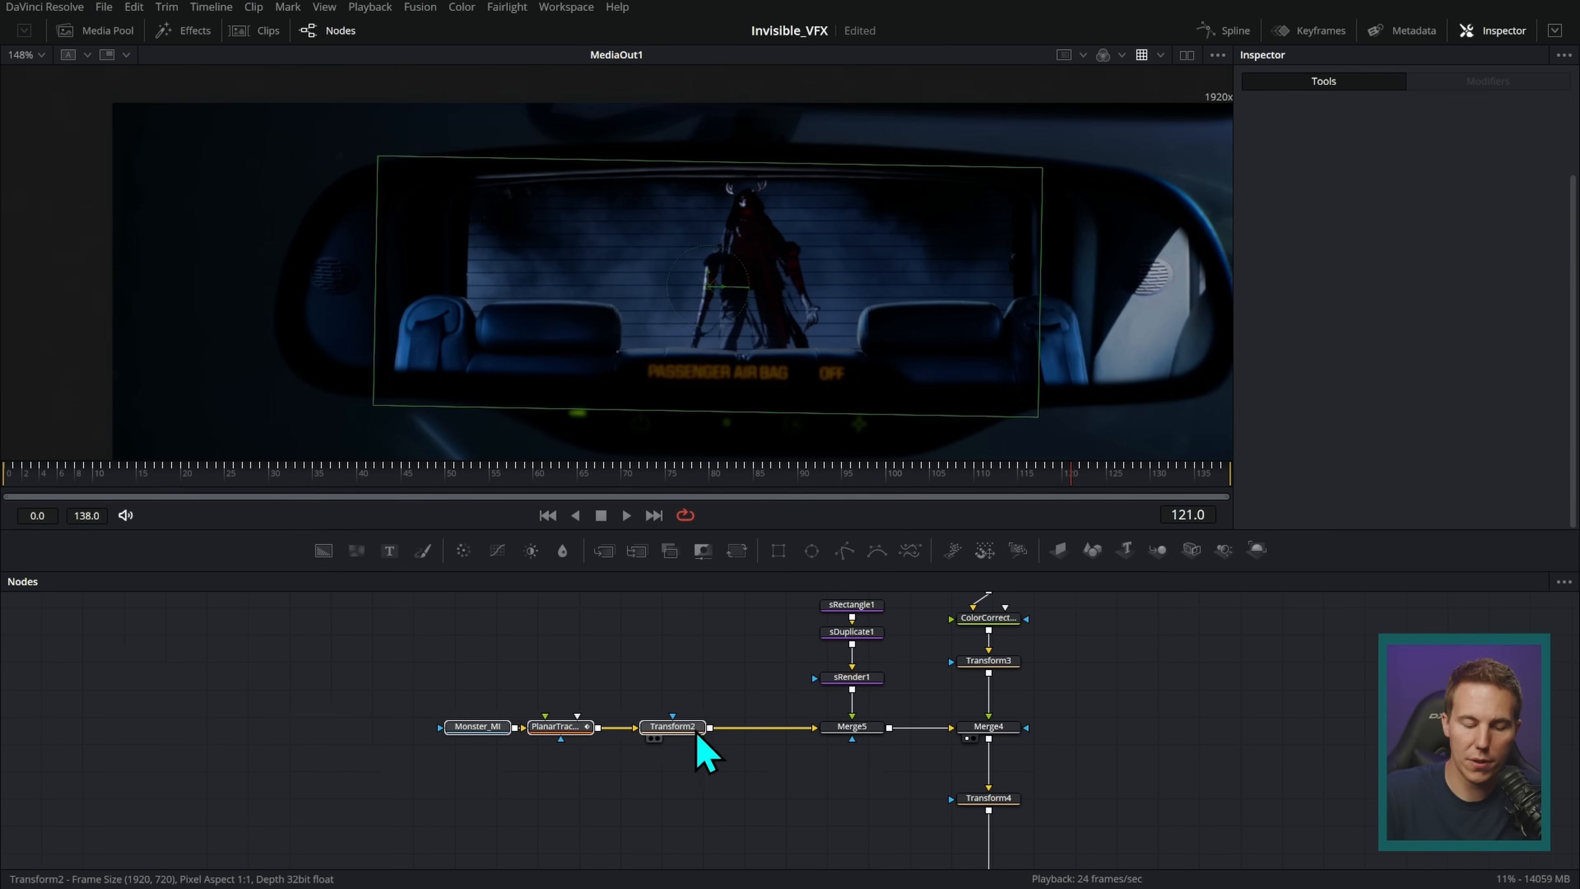
click(687, 732)
drag(489, 730, 387, 730)
drag(483, 681, 694, 663)
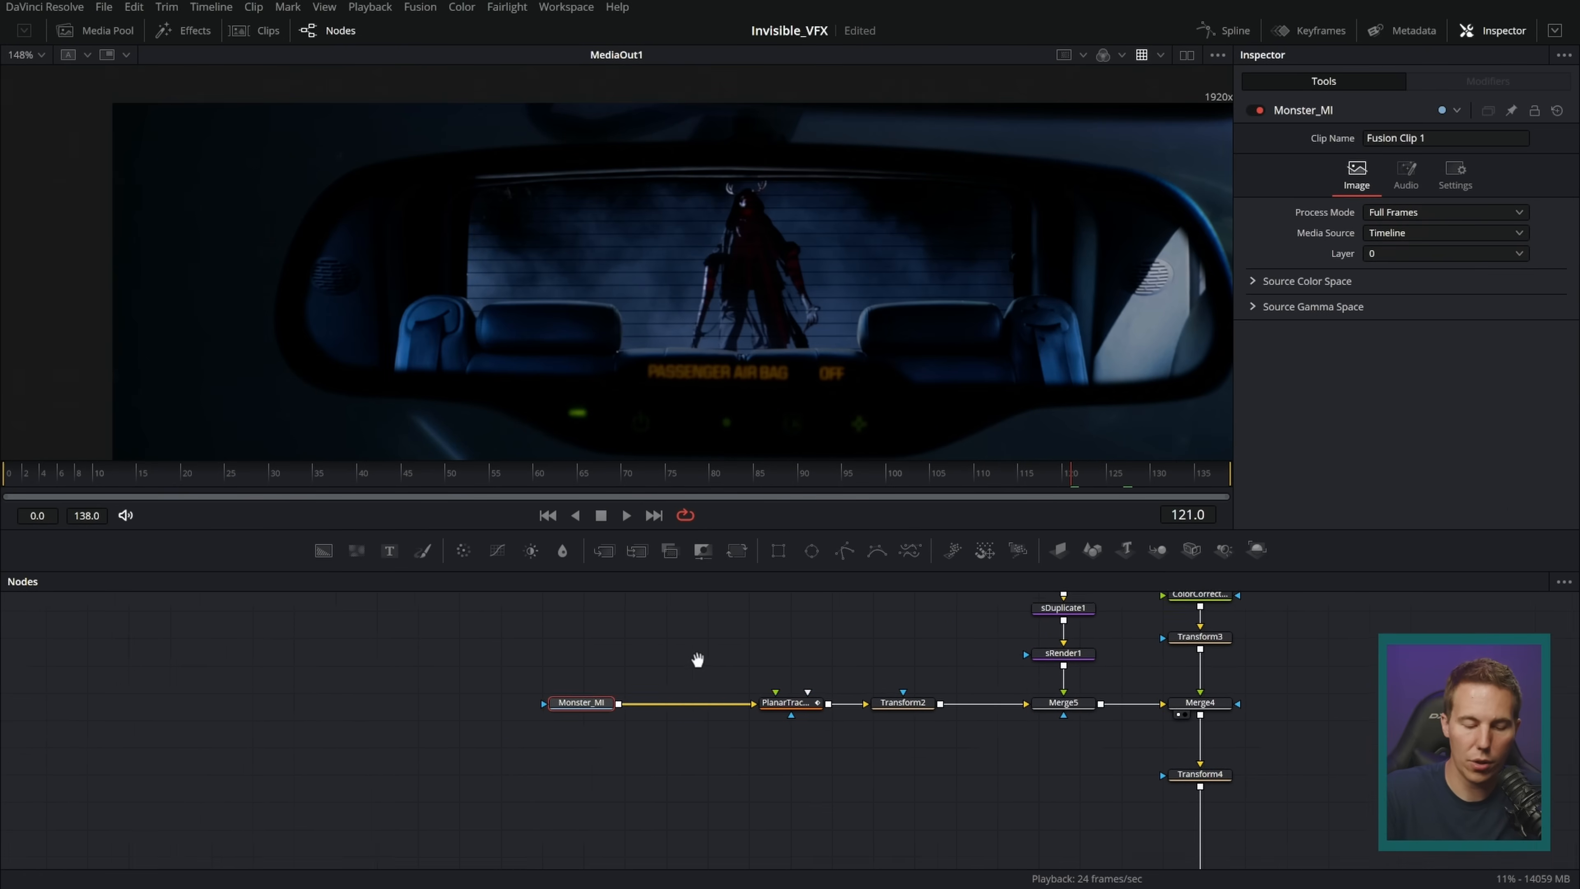
scroll(694, 663, up, 2)
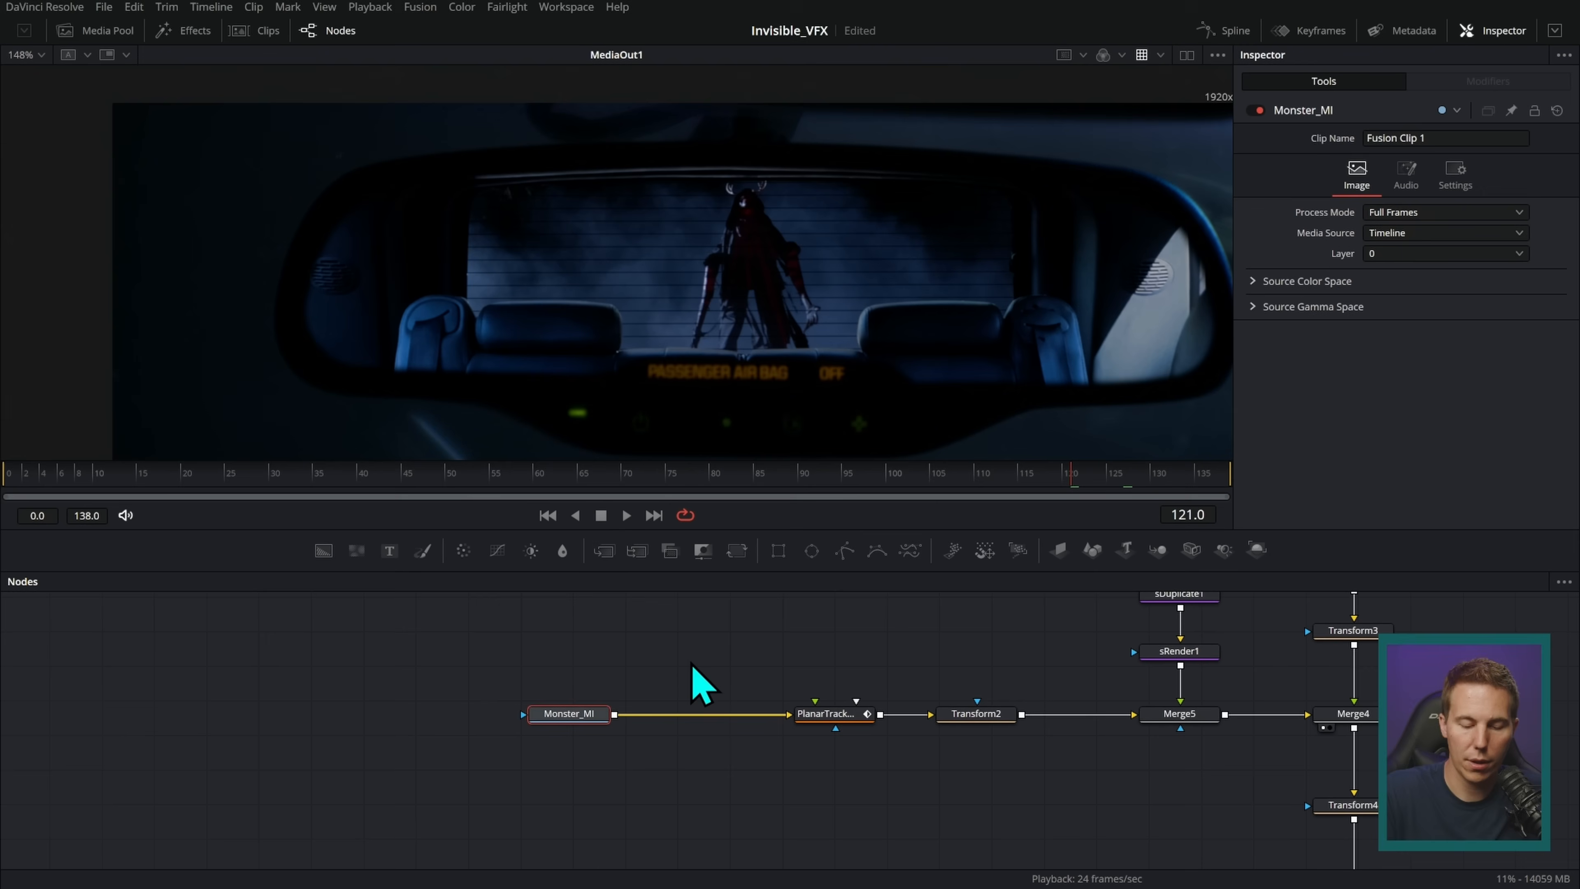
click(545, 541)
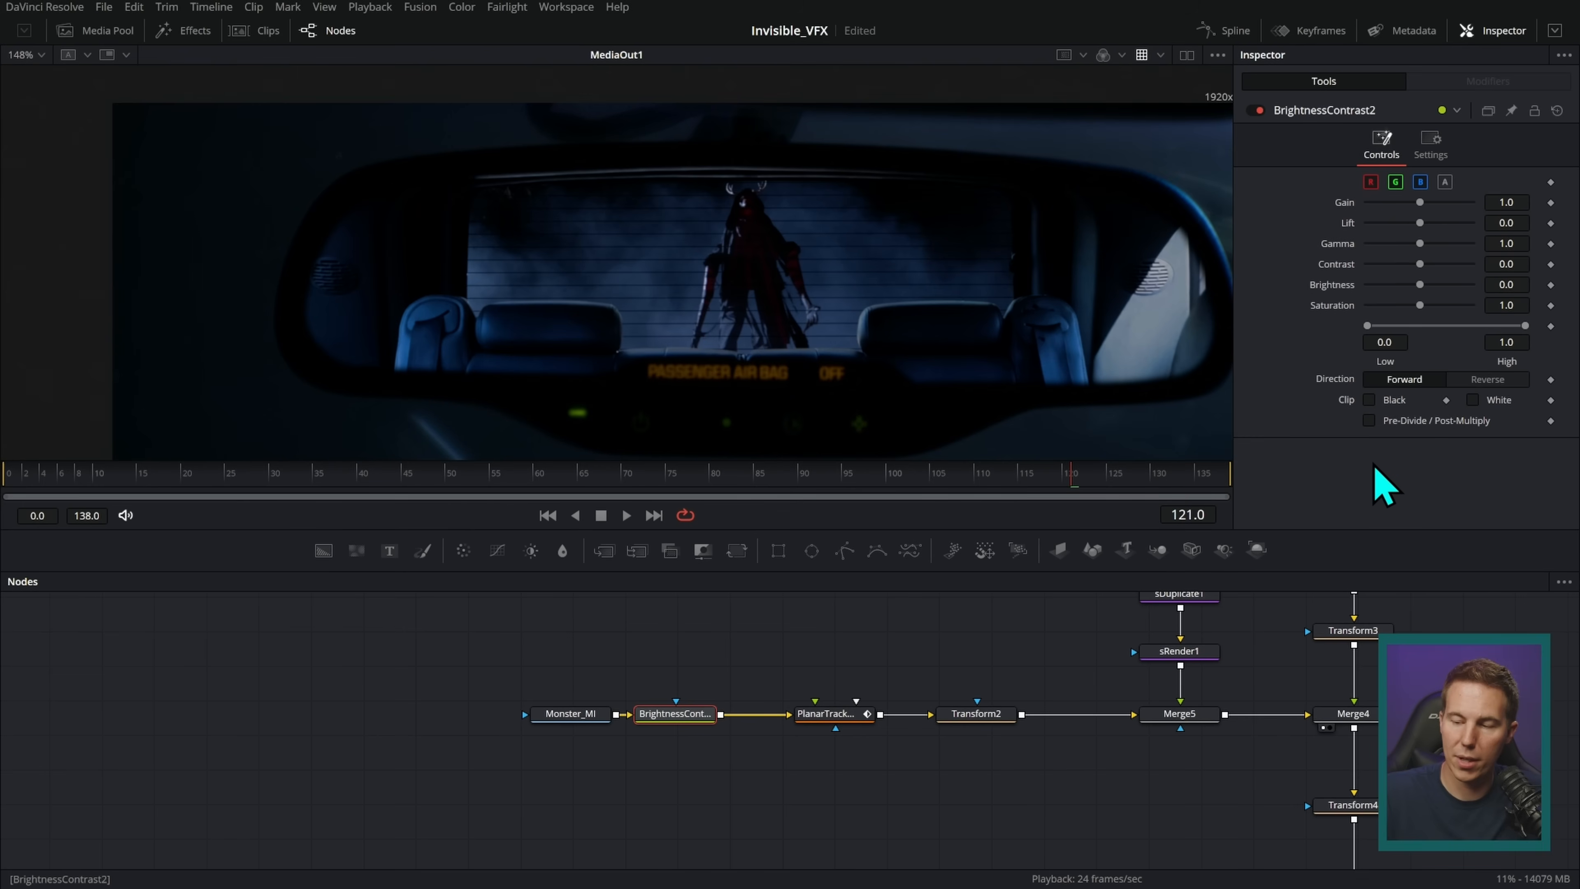
- Darken the monster footage in BrightnessContrast2 with Gain 0.69 and Gamma 0.91, enabling black and white clipping and Pre-Divide / Post-Multiply
click(1368, 400)
click(1472, 399)
click(1369, 421)
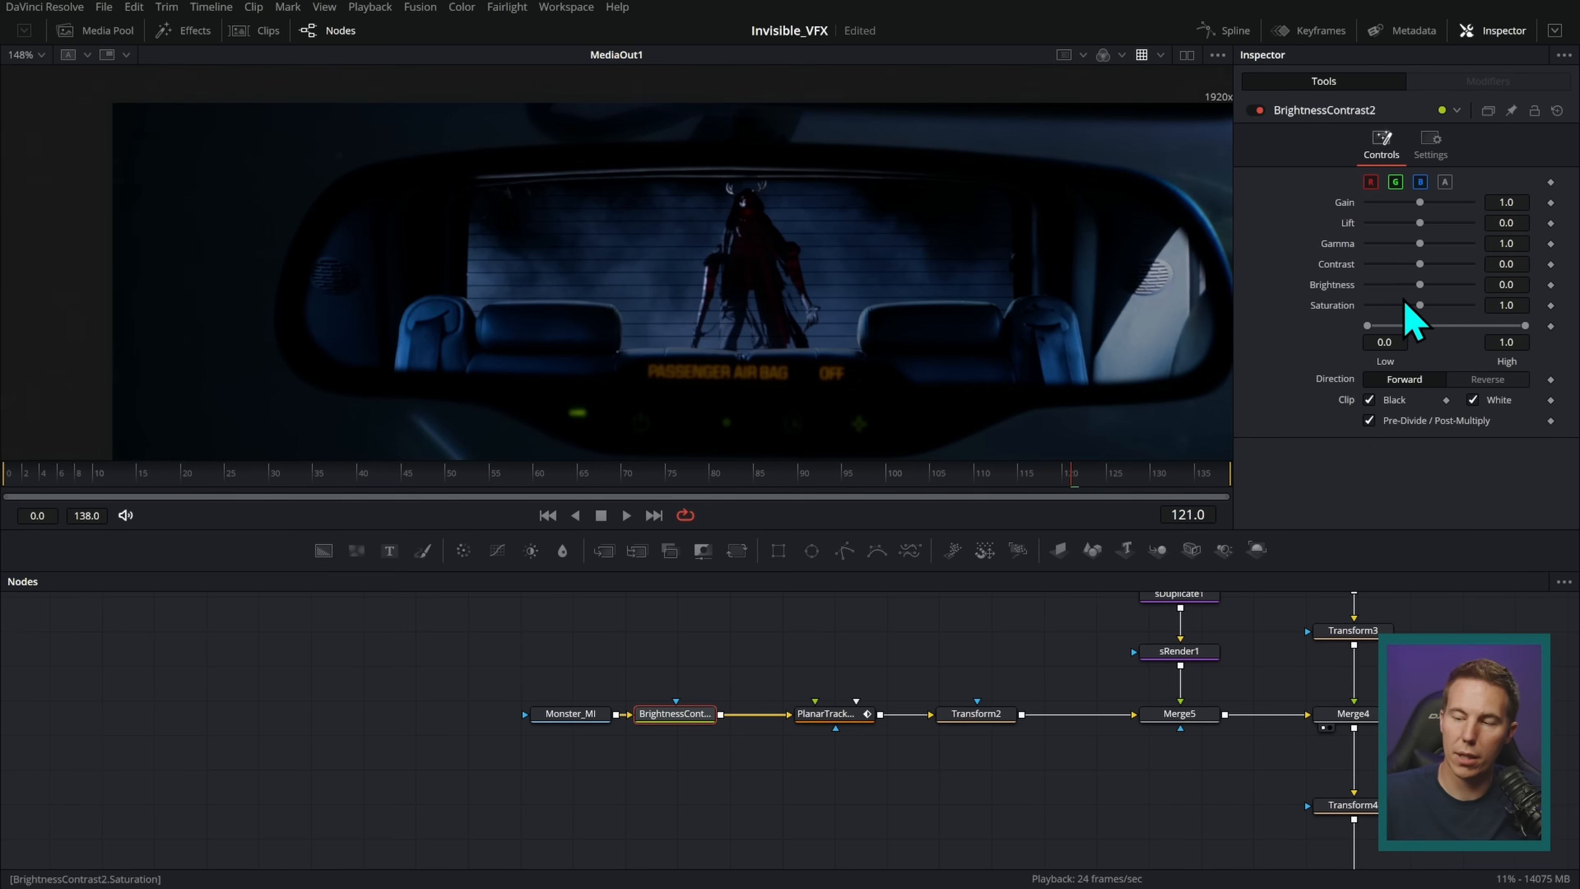
drag(1420, 204, 1411, 204)
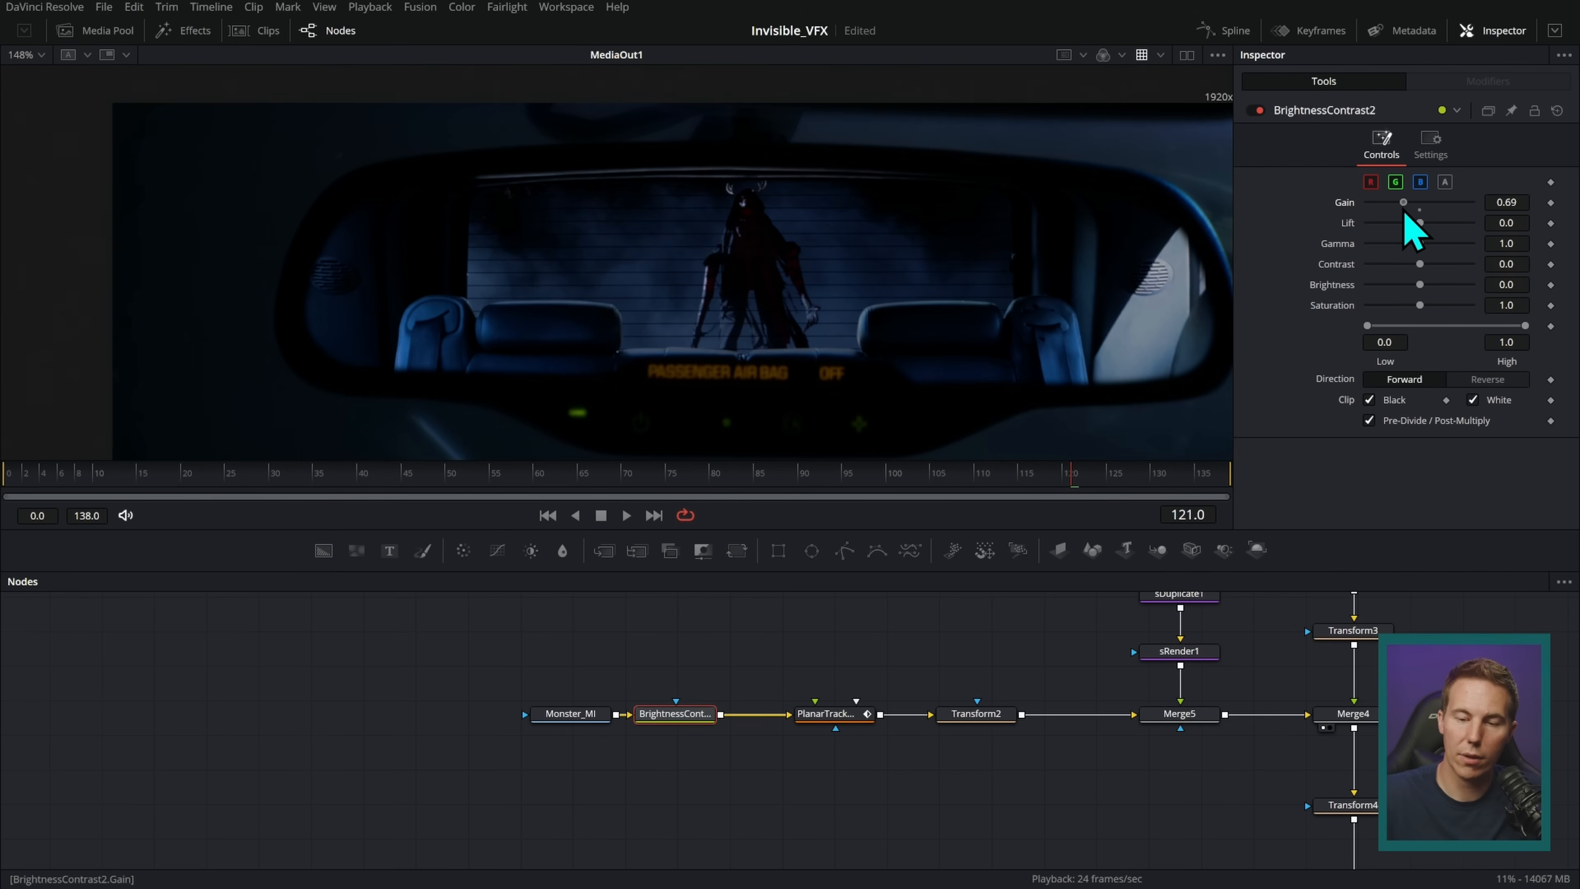
drag(1421, 250, 1415, 247)
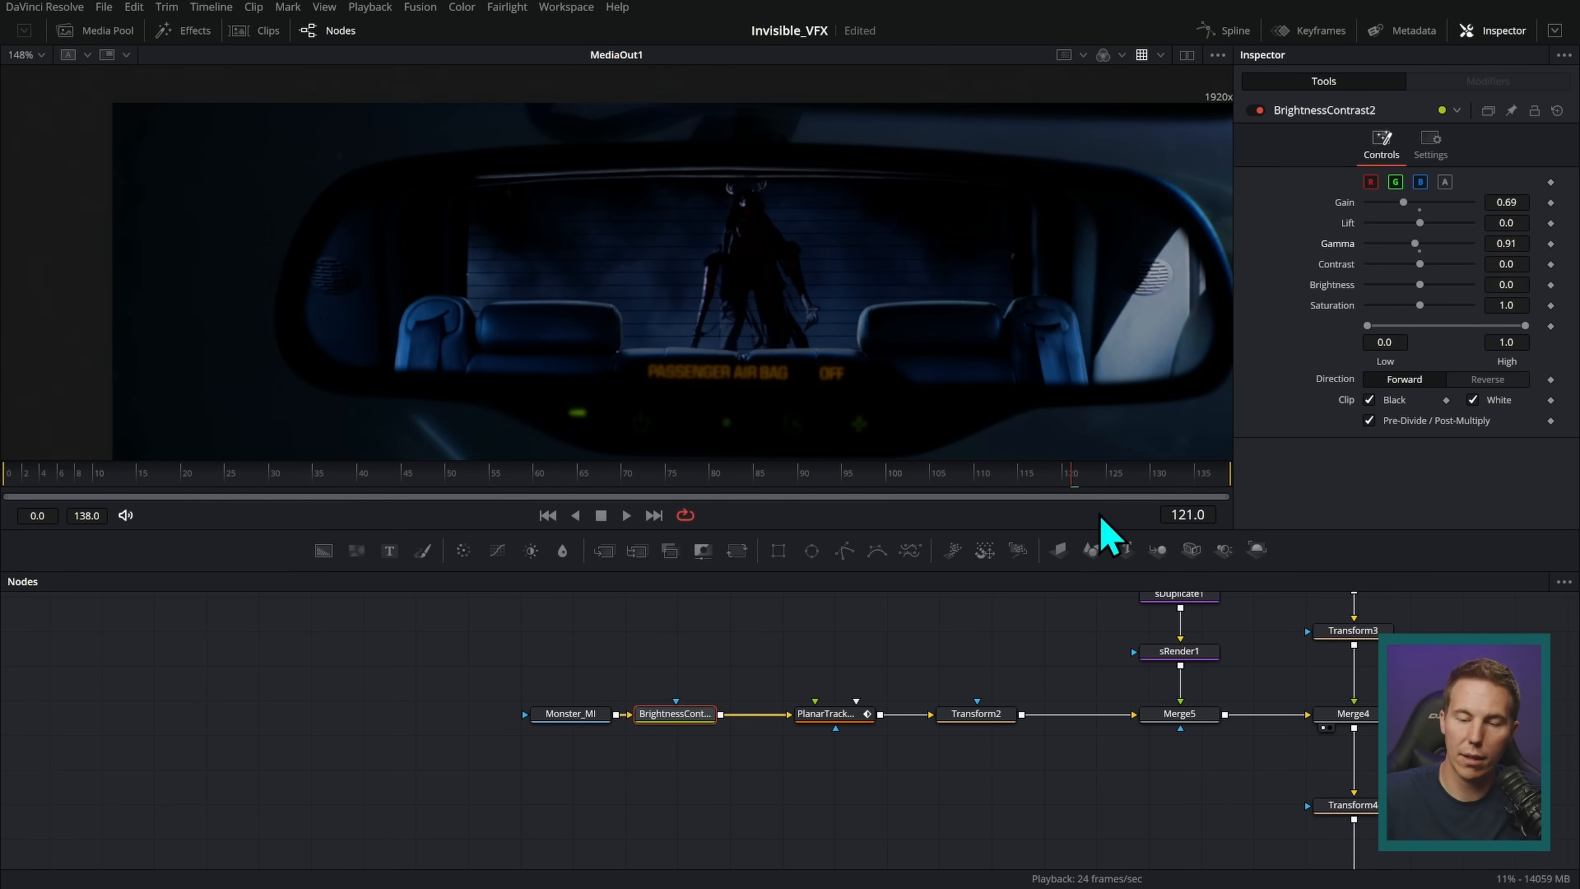
scroll(777, 615, right, 5)
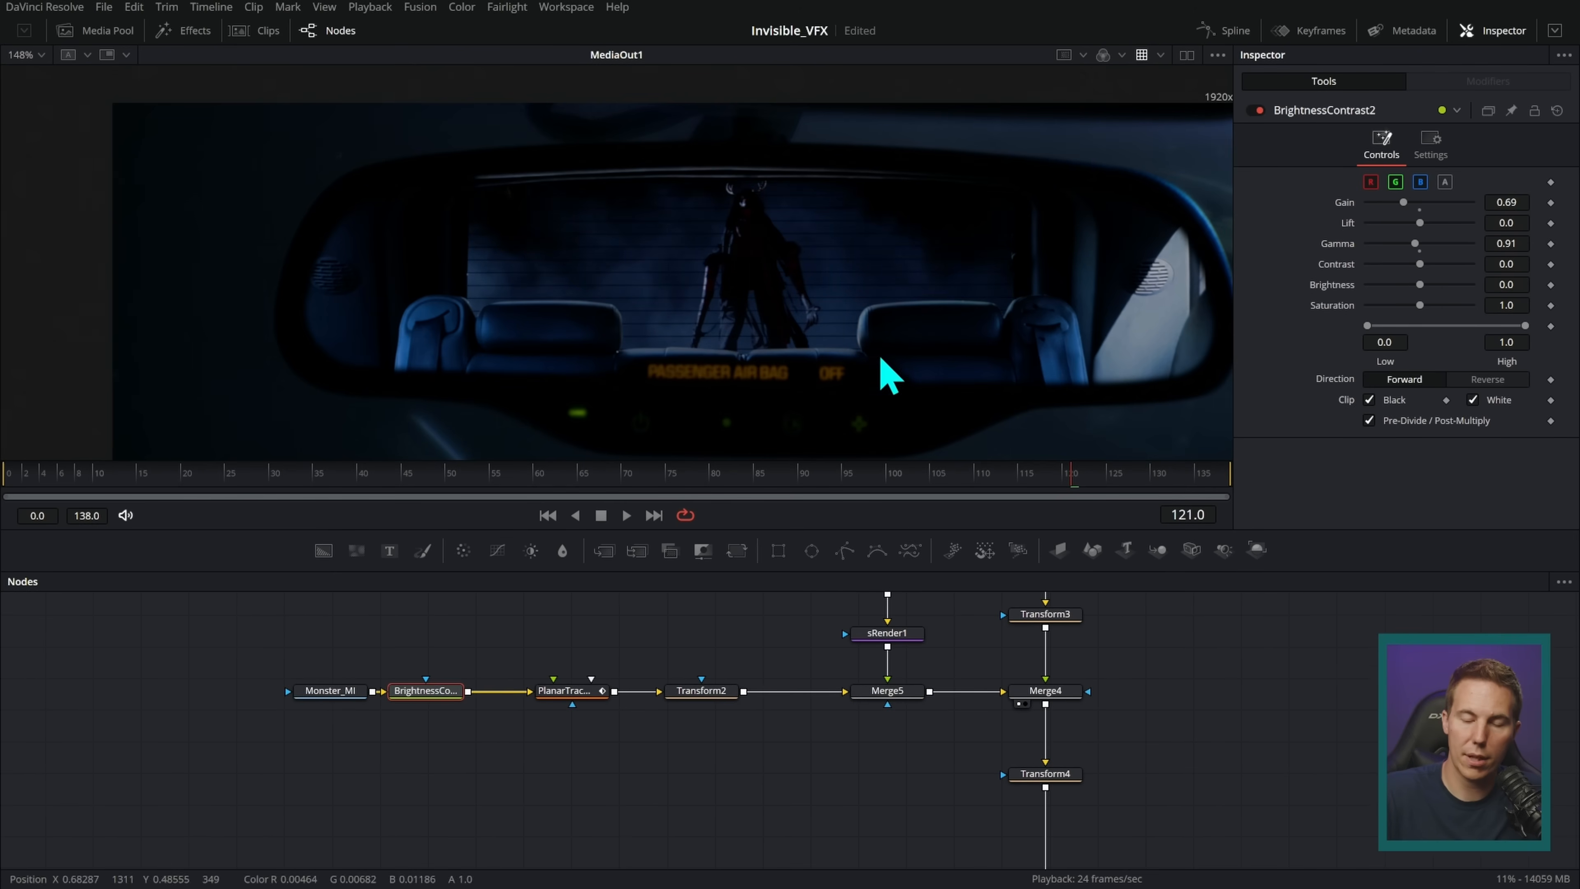
- Play back the MediaOut1 composite and the original Mirror_MI footage to compare how sharp the mirror edges and text are
scroll(1089, 646, right, 5)
key(space)
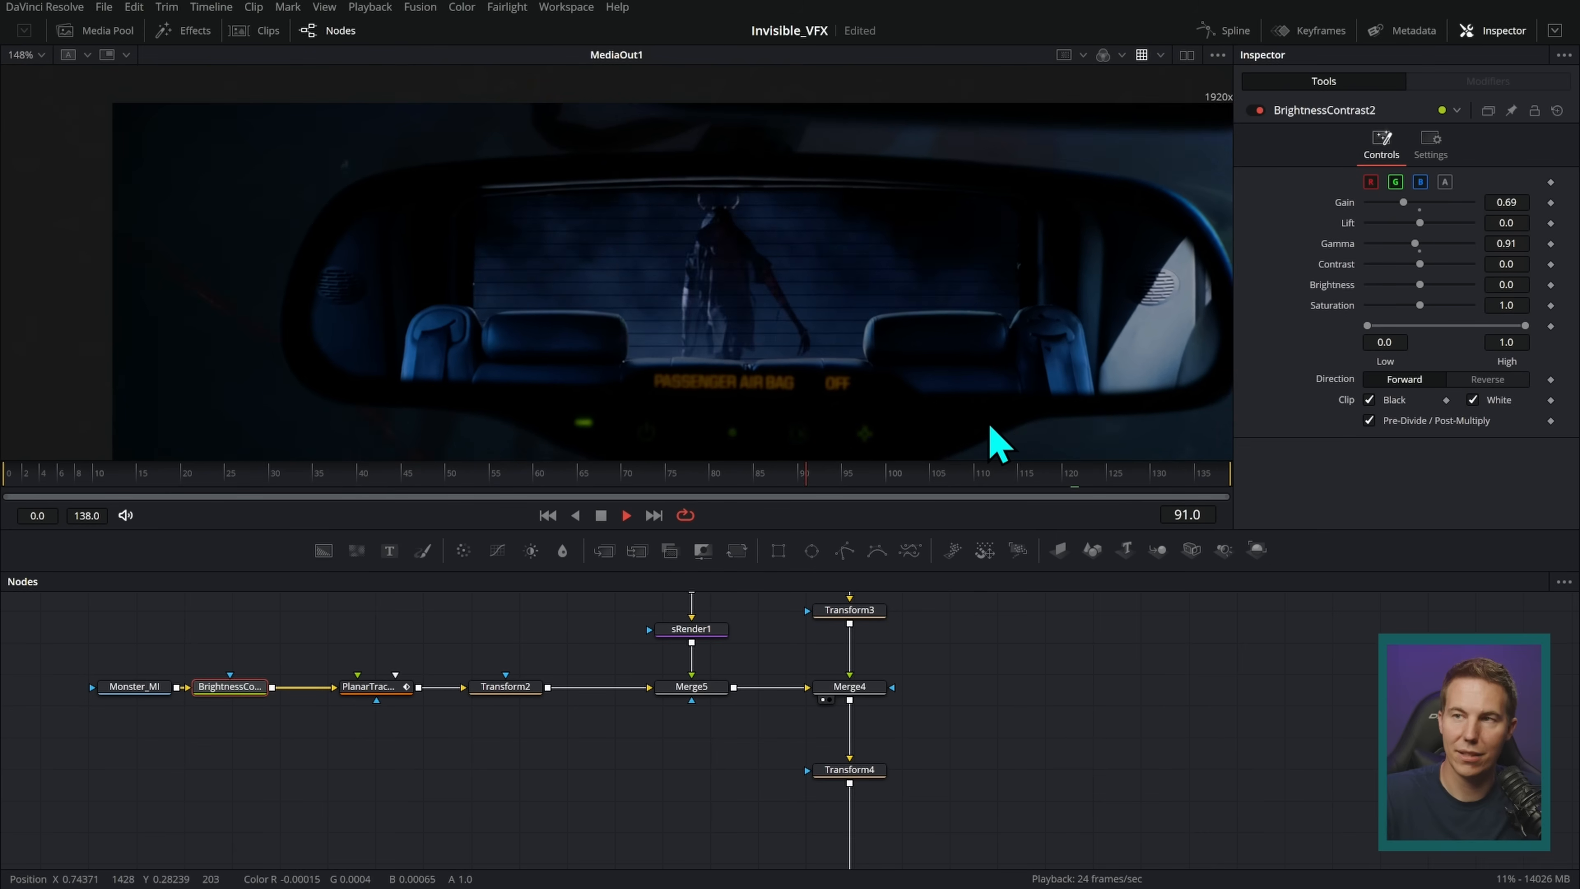
key(space)
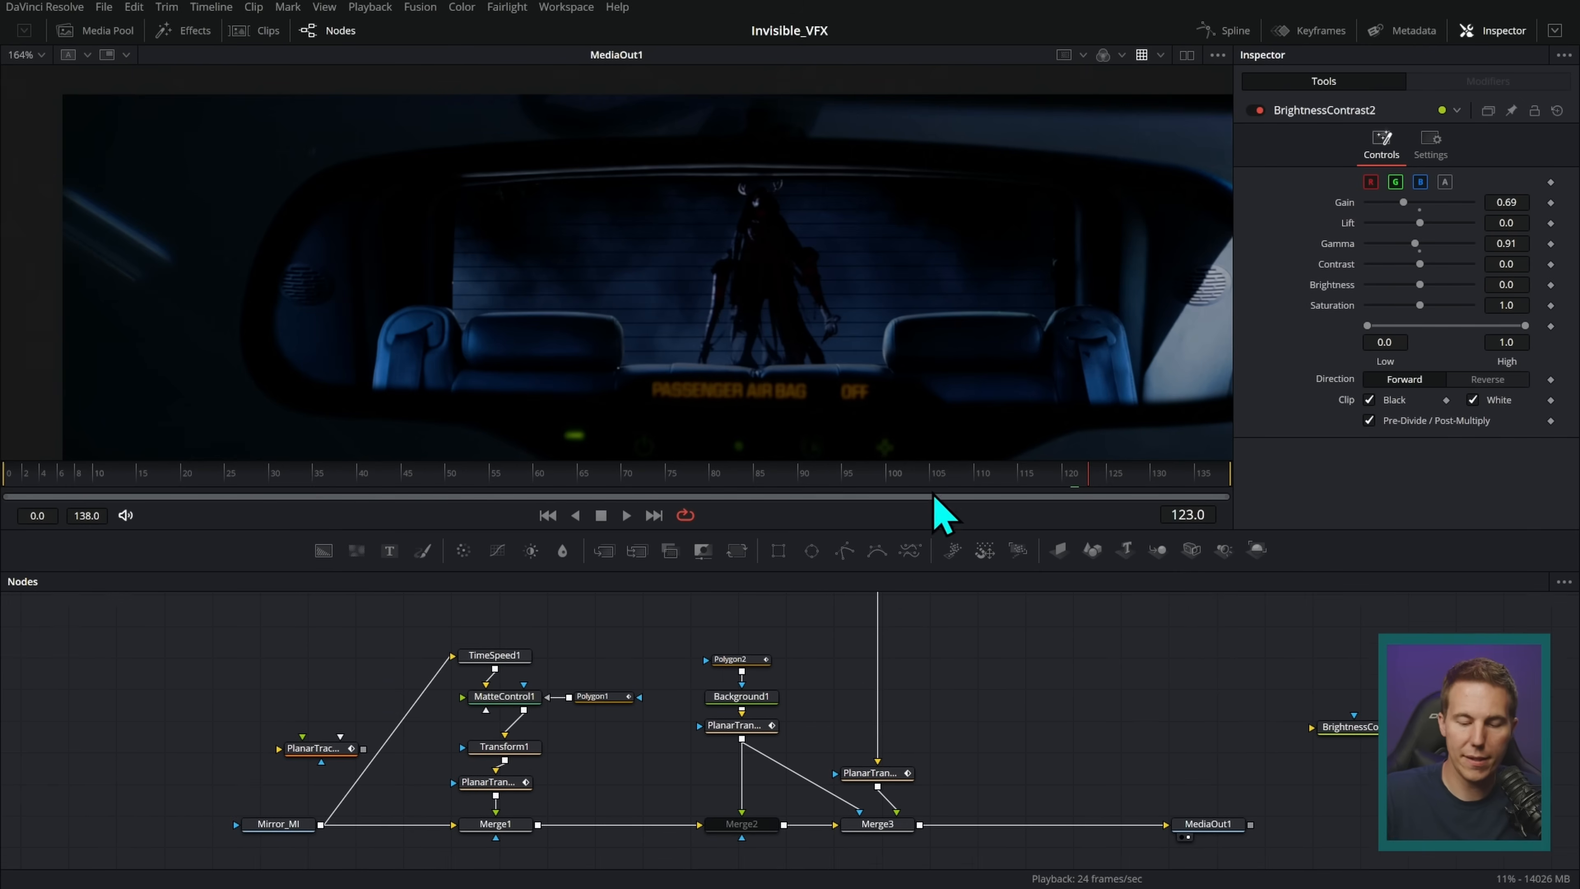
scroll(963, 635, down, 1)
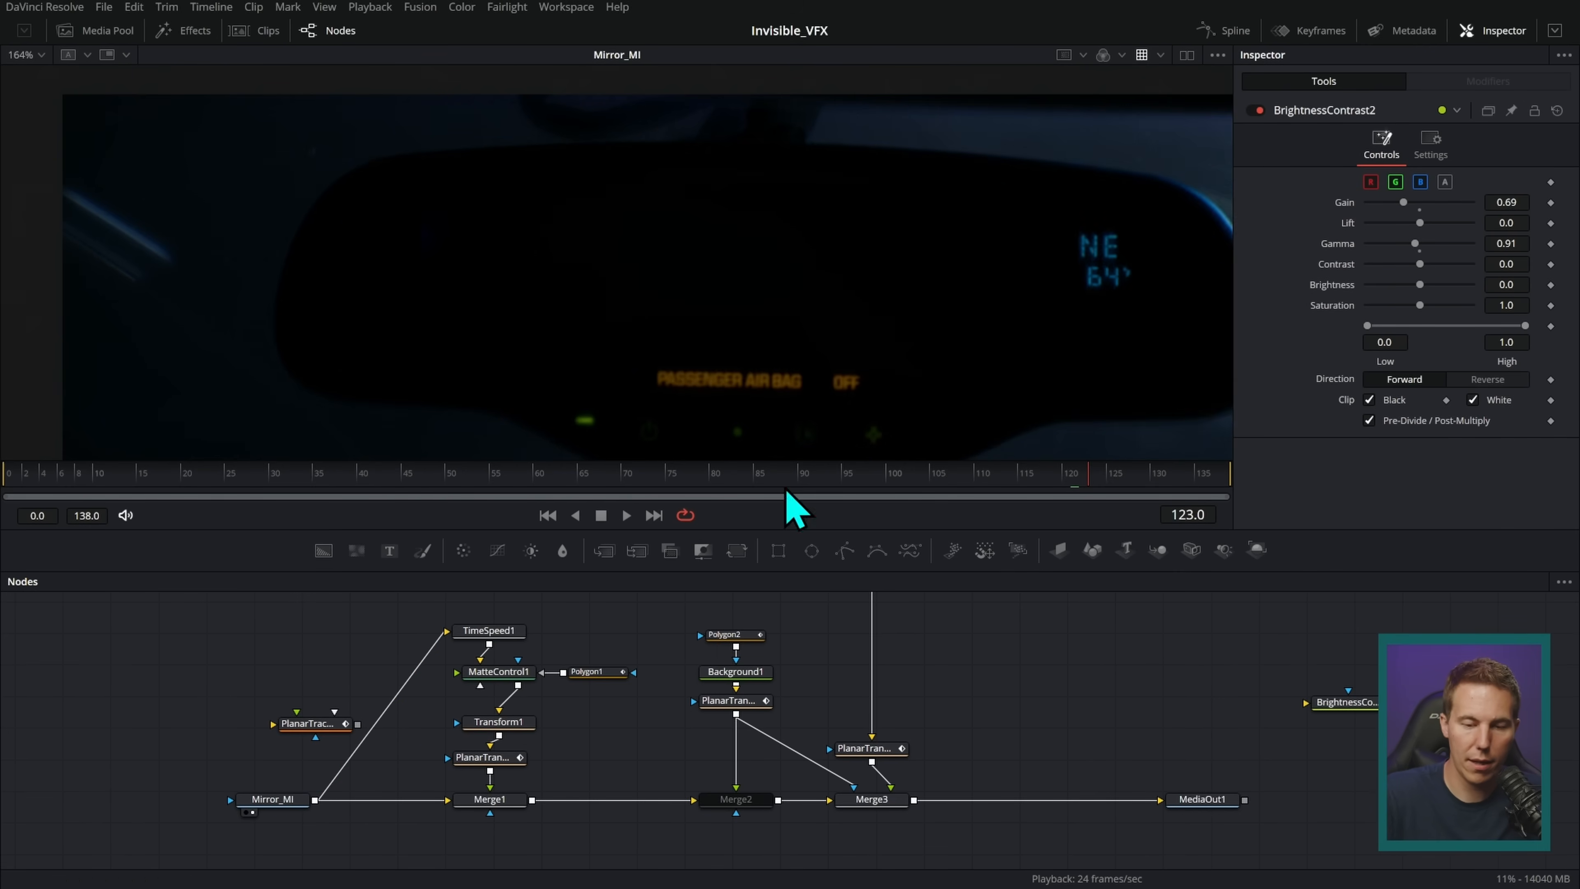
key(space)
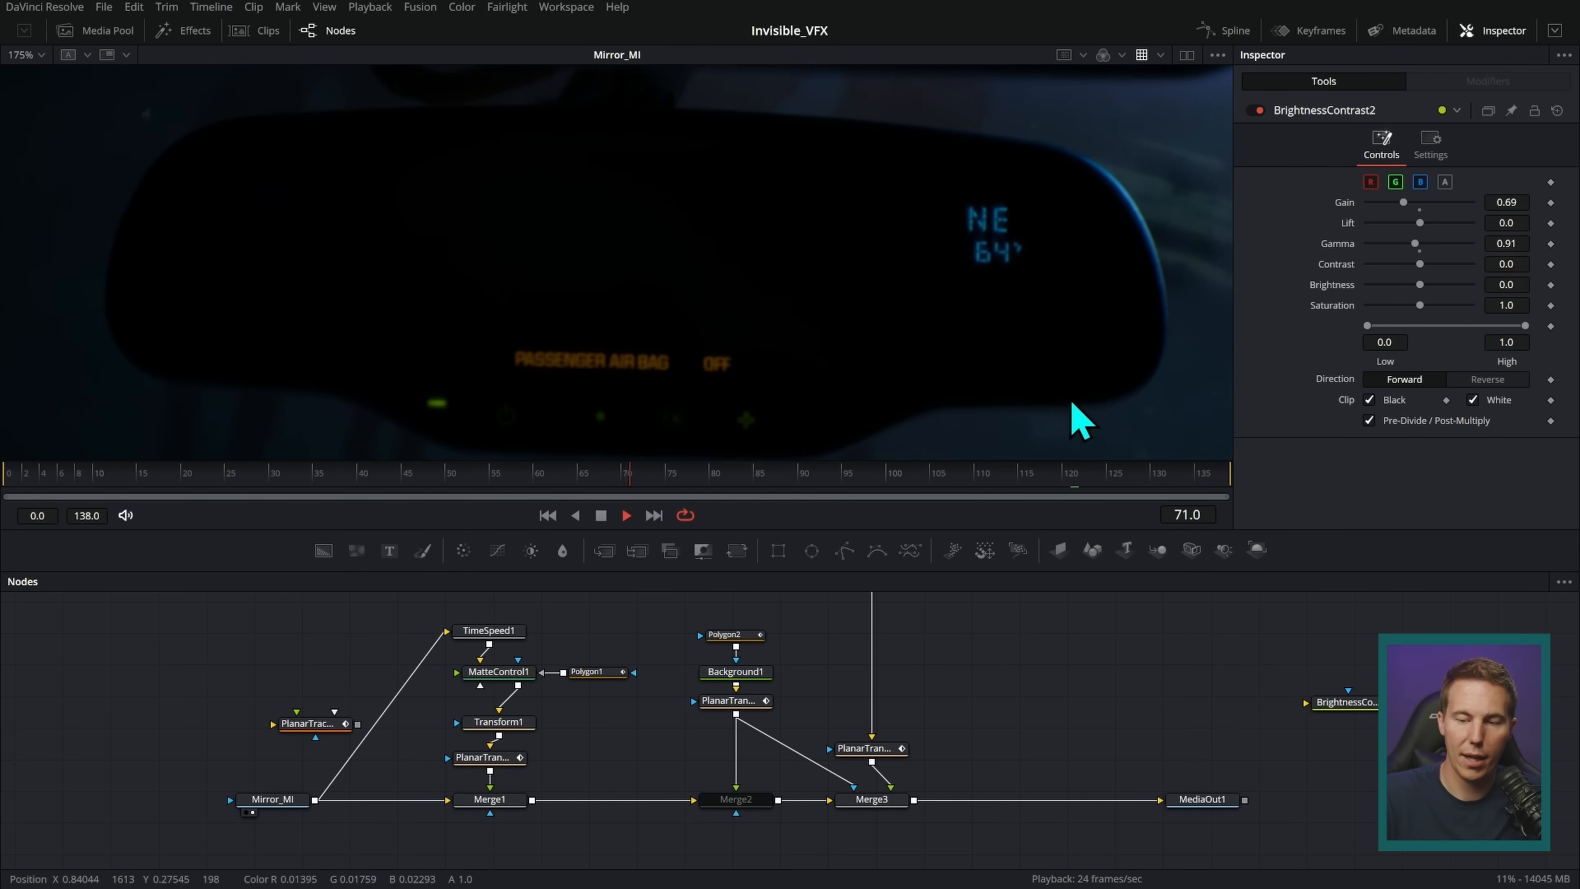
key(space)
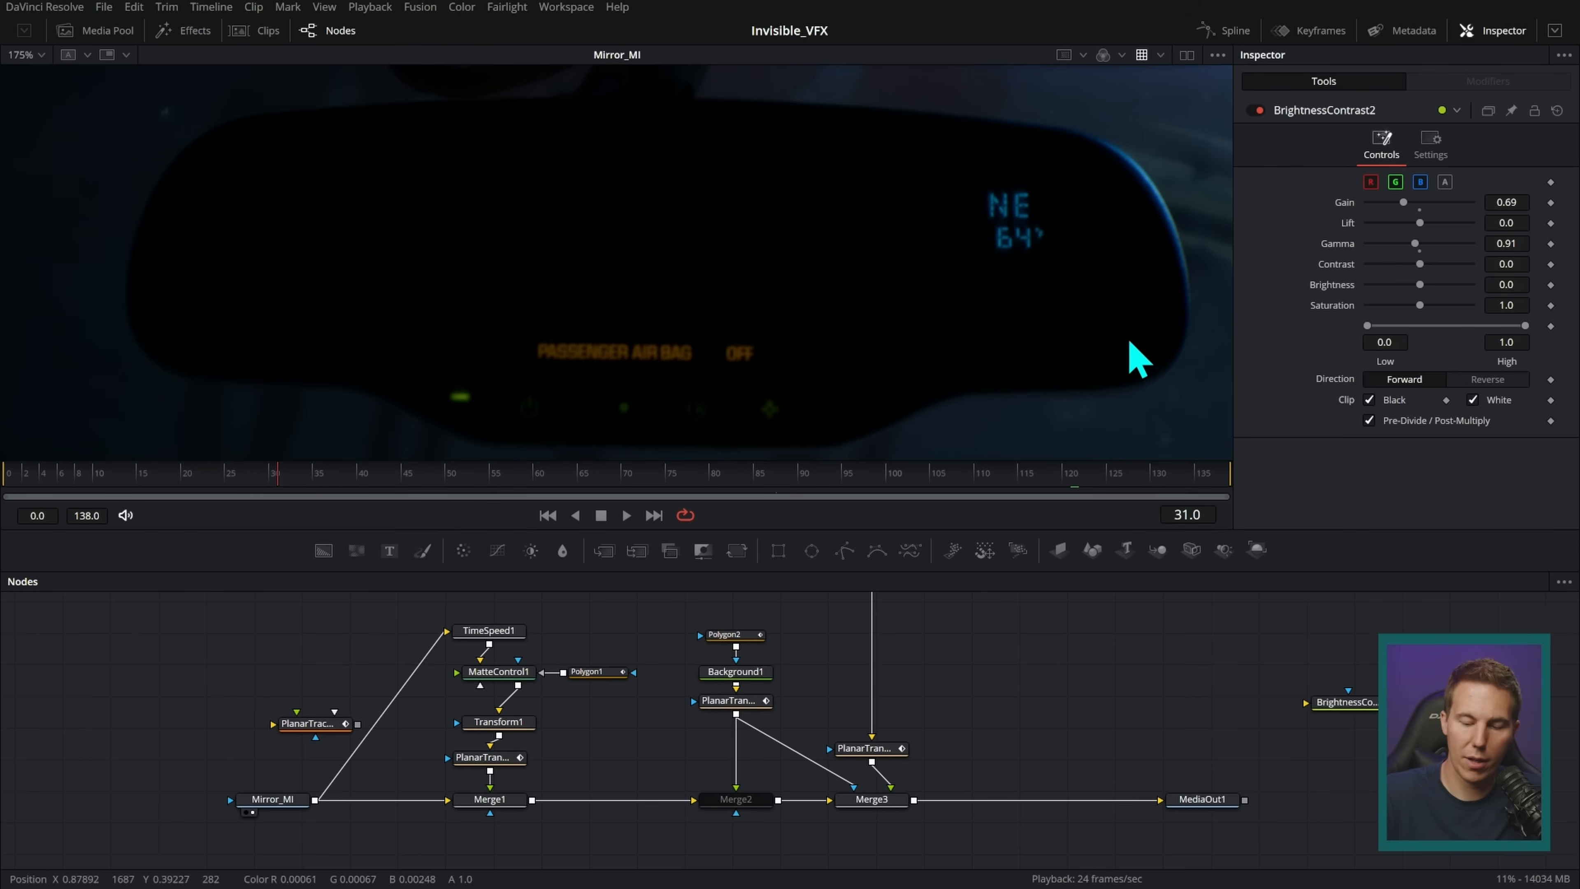
- Display the back-seat composite at Merge4 and compare it with the full mirror shot at MediaOut1
scroll(1048, 660, up, 4)
scroll(1048, 659, right, 2)
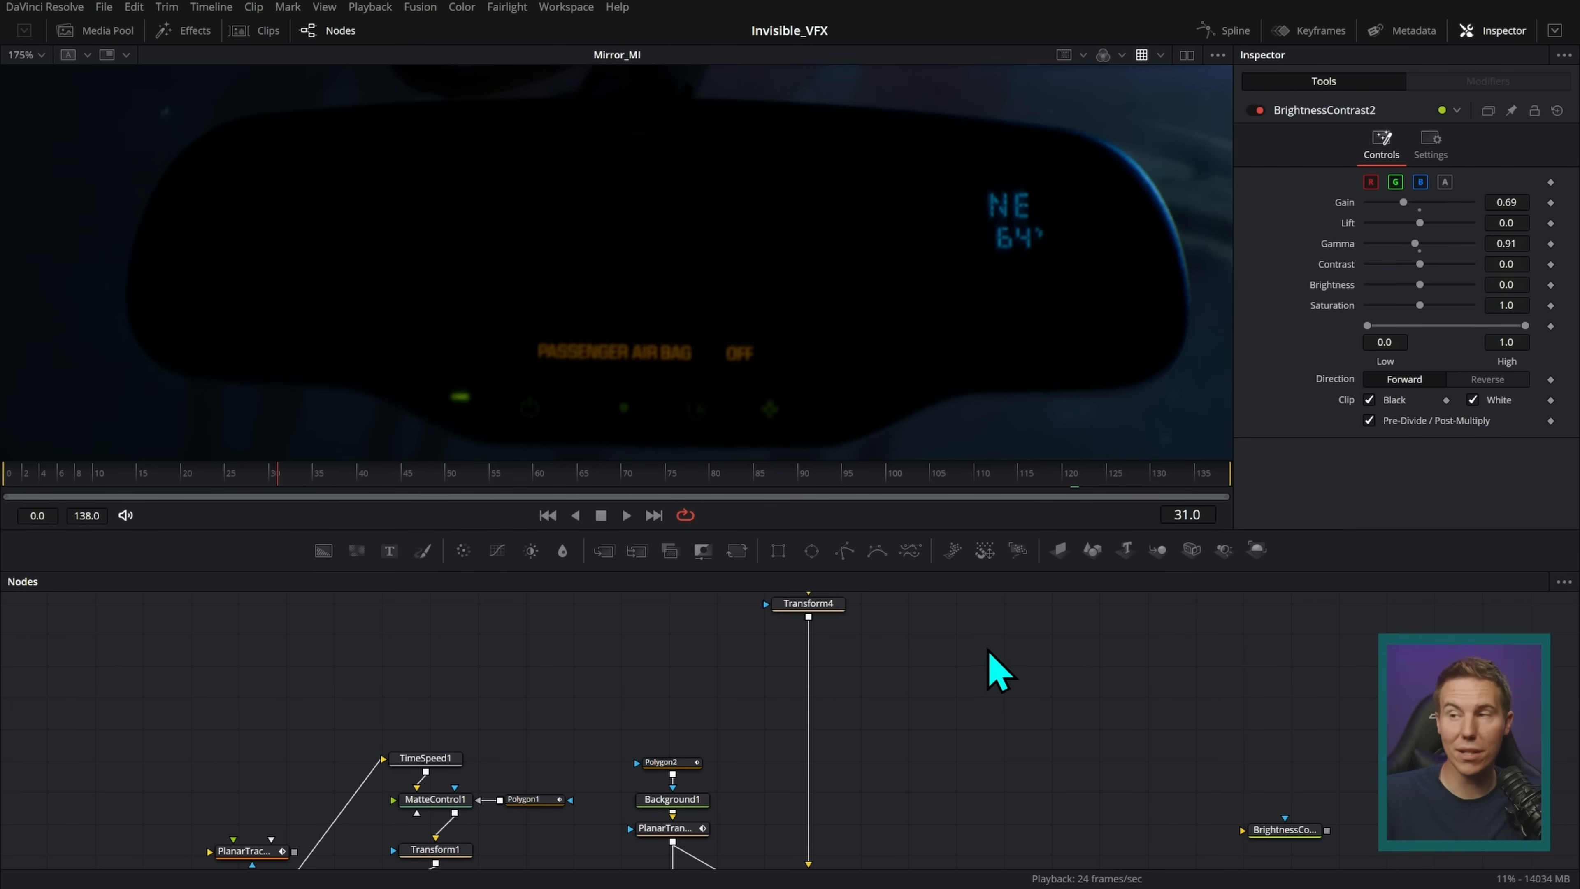
scroll(977, 697, up, 5)
scroll(977, 697, right, 1)
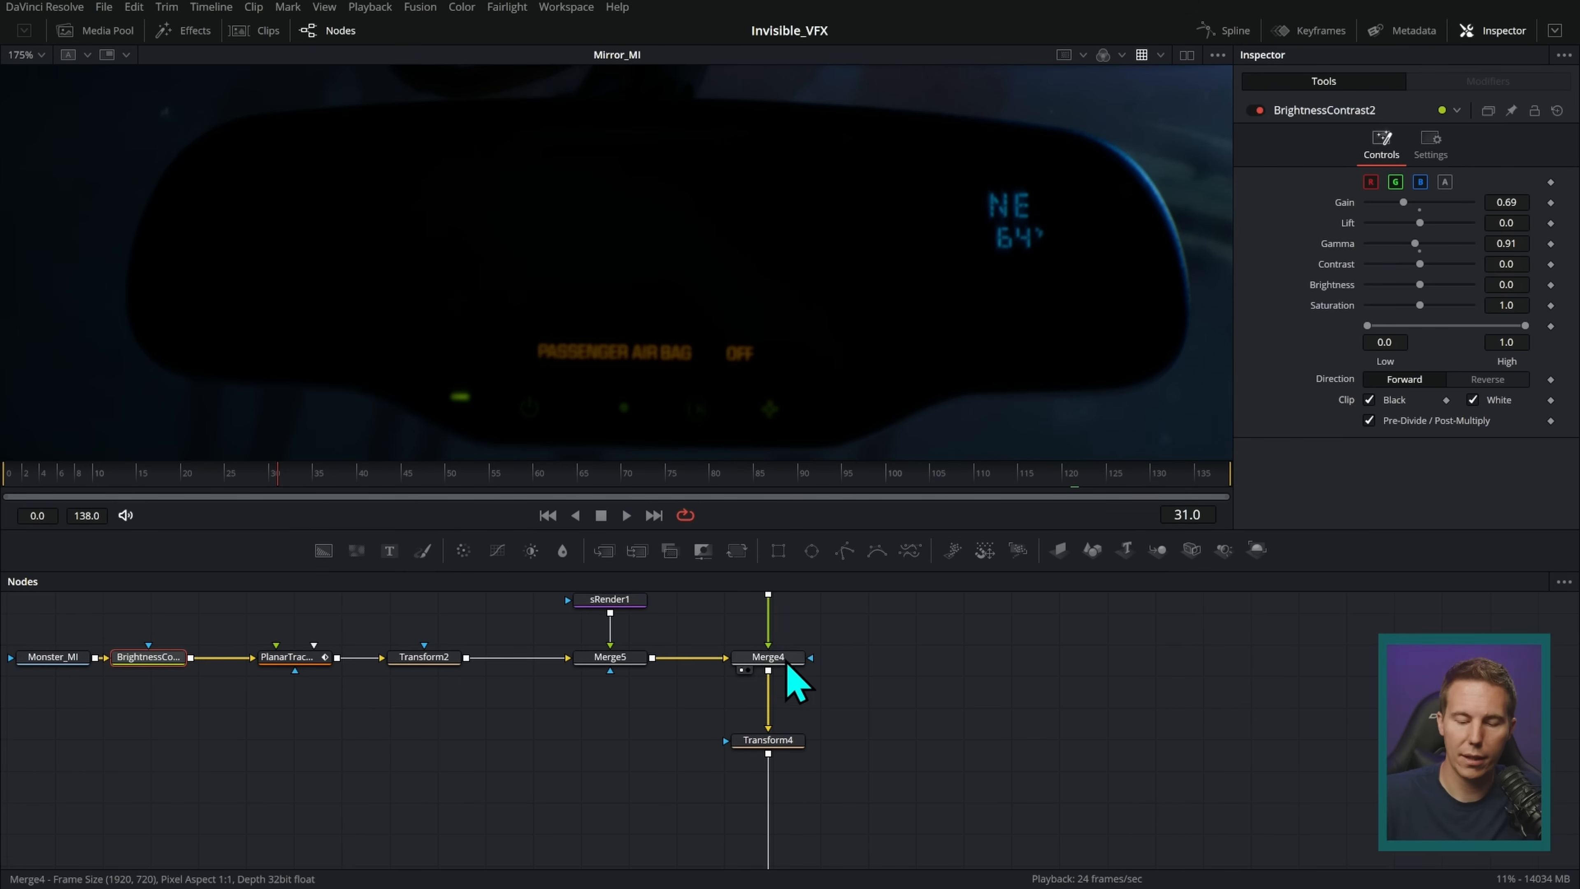
key(1)
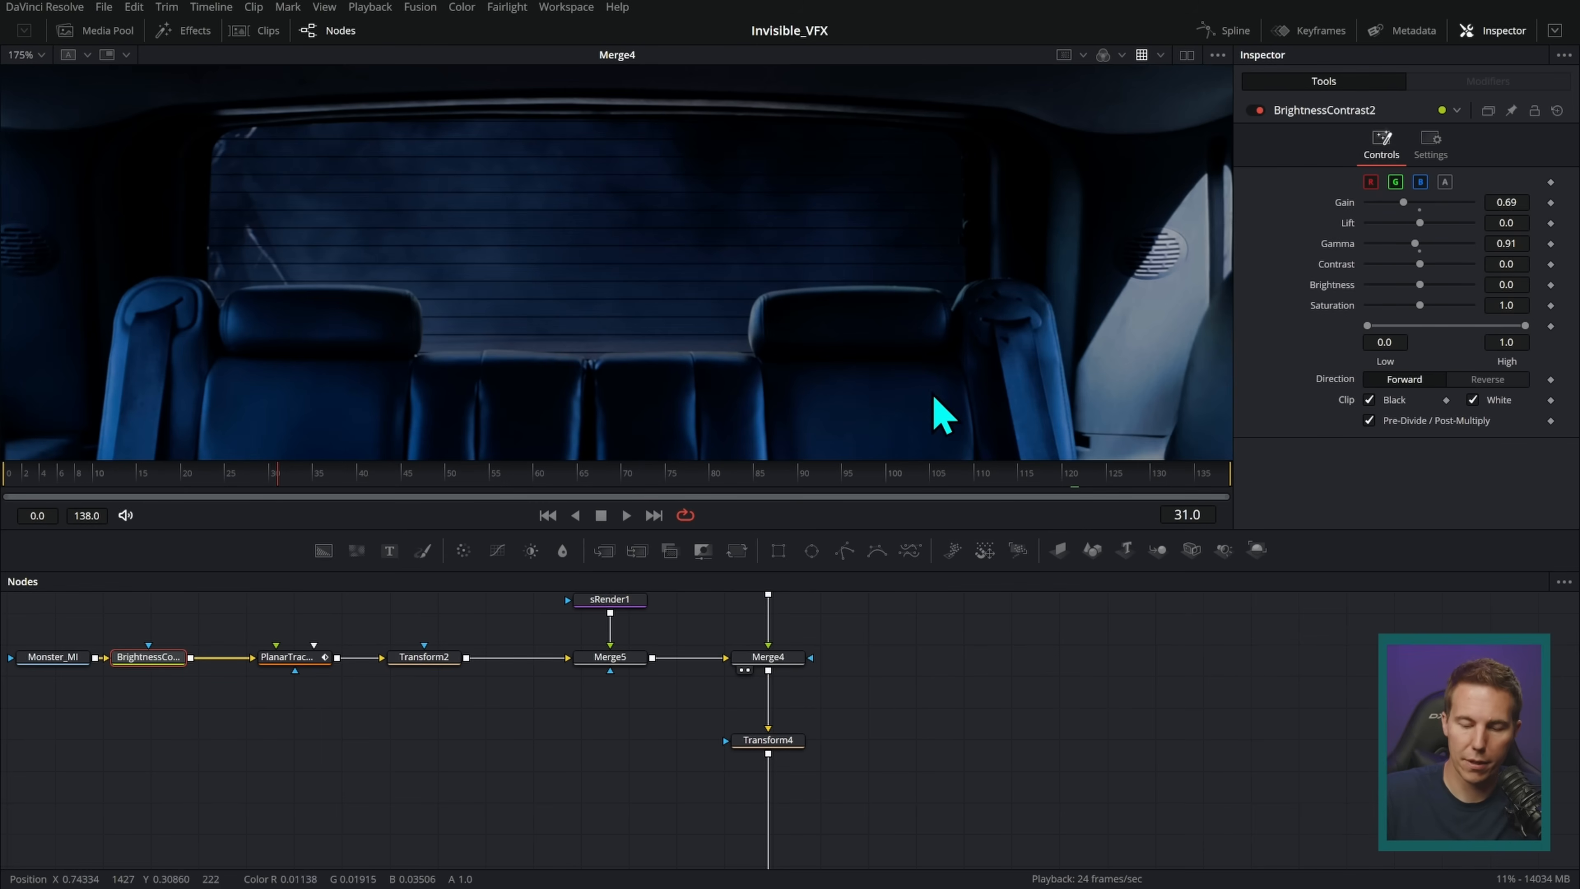
scroll(836, 623, down, 5)
key(1)
scroll(871, 672, down, 2)
scroll(871, 672, left, 2)
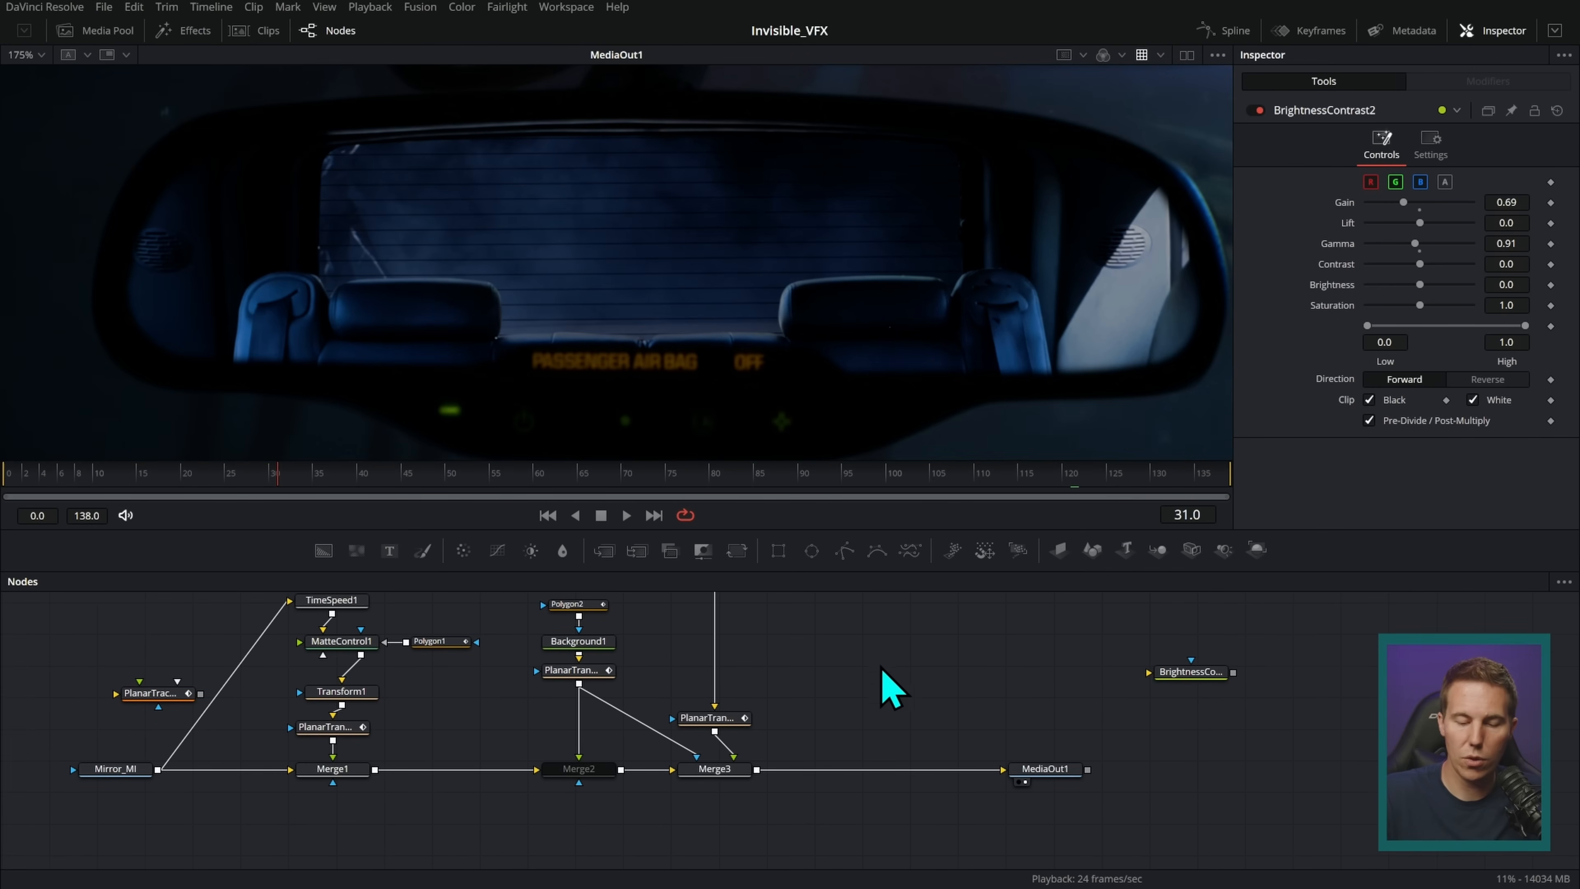
- Add a Lens Blur node and insert it between Merge1 and Merge2
key(shift+space)
text(sdup)
key(BackSpace)
key(BackSpace)
key(BackSpace)
key(BackSpace)
text(len)
key(Up)
key(Return)
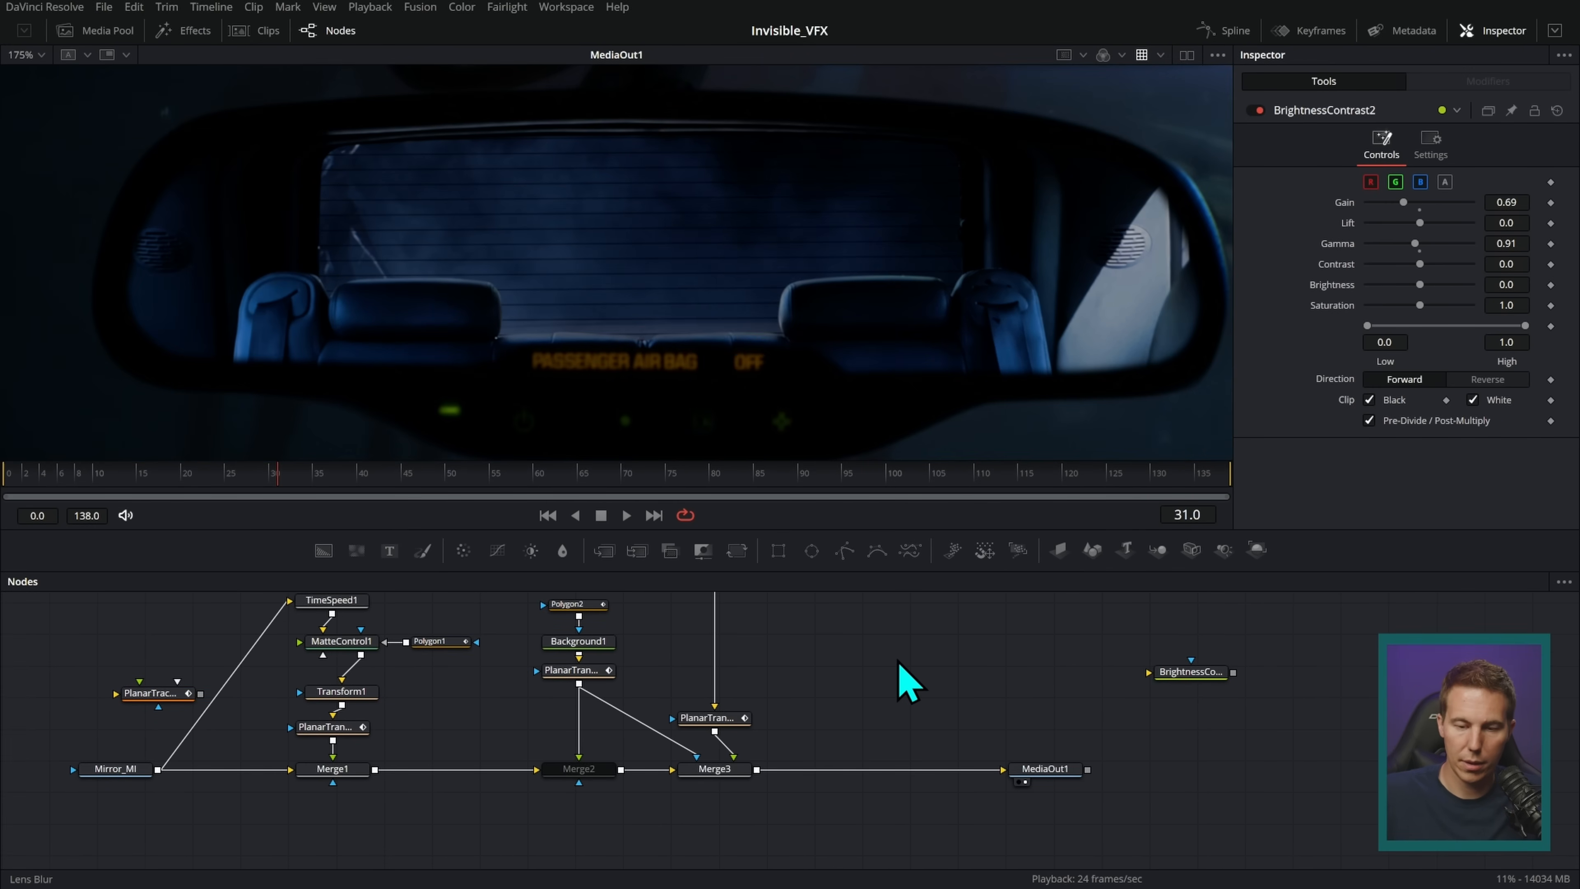
scroll(910, 678, up, 3)
scroll(1018, 376, down, 1)
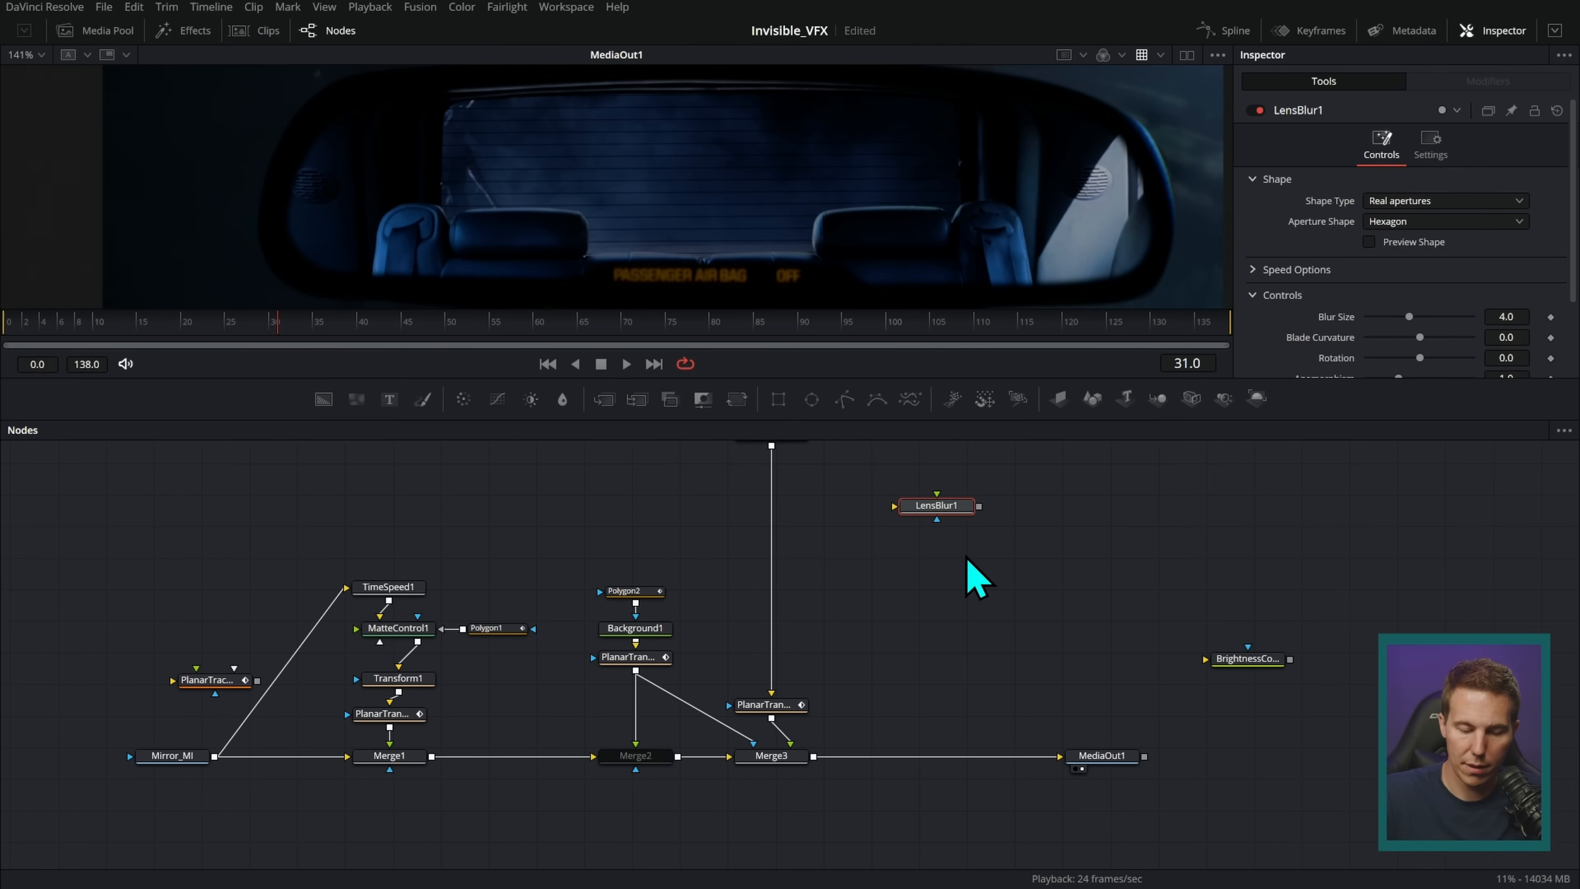
scroll(978, 579, left, 4)
drag(1079, 485, 656, 734)
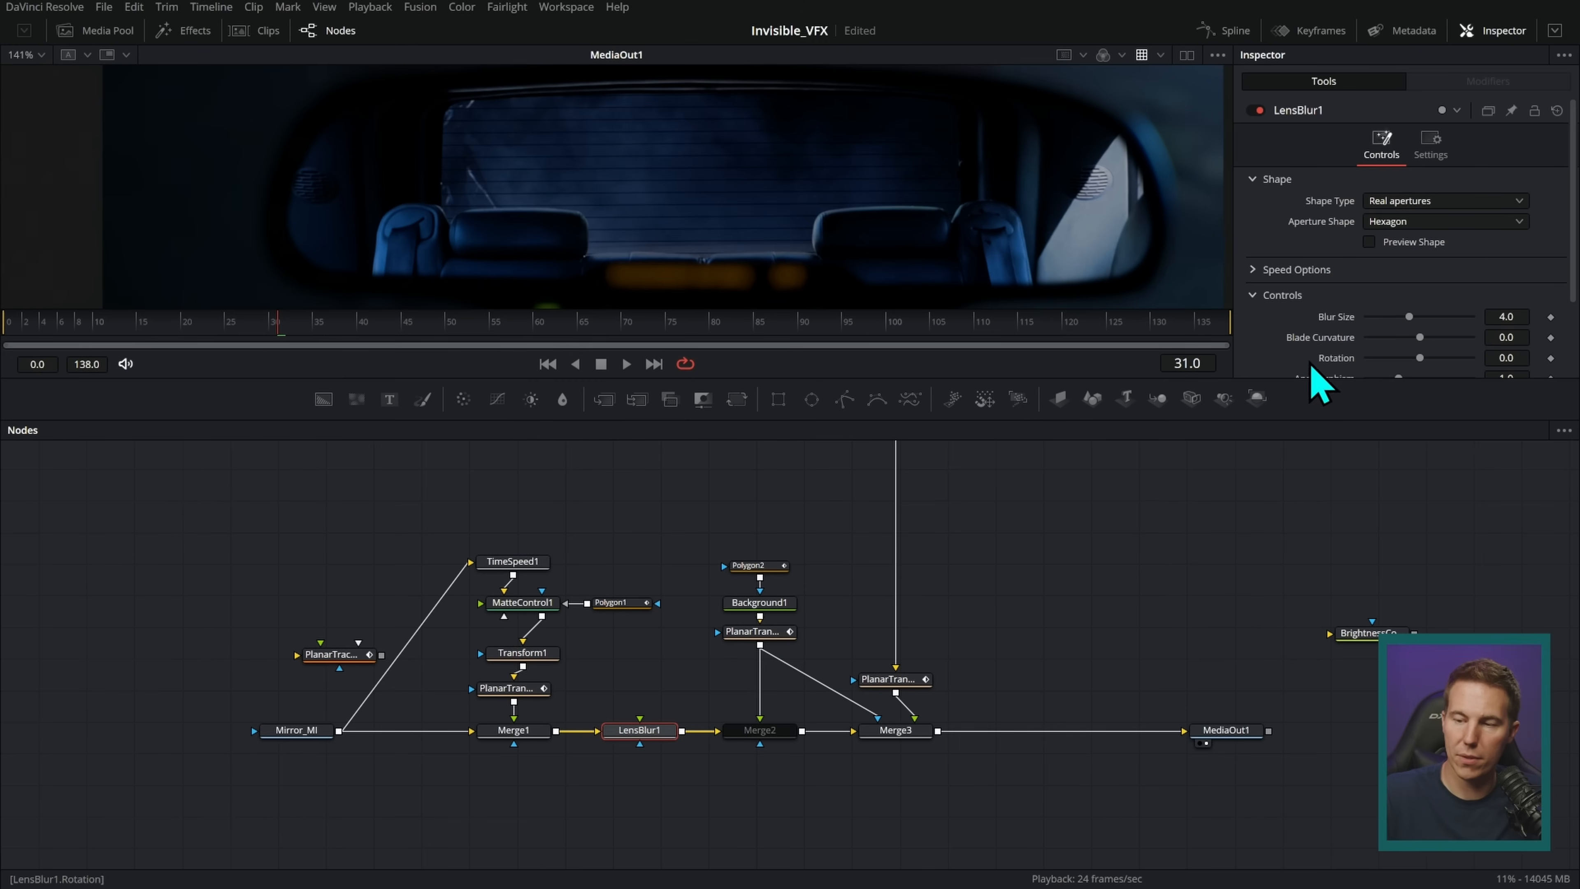
- Set LensBlur1's Blur Size to 5.67 and inspect the mirror's lower edge in MediaOut1
scroll(1363, 274, down, 2)
drag(1409, 245, 1433, 250)
drag(1026, 377, 1025, 521)
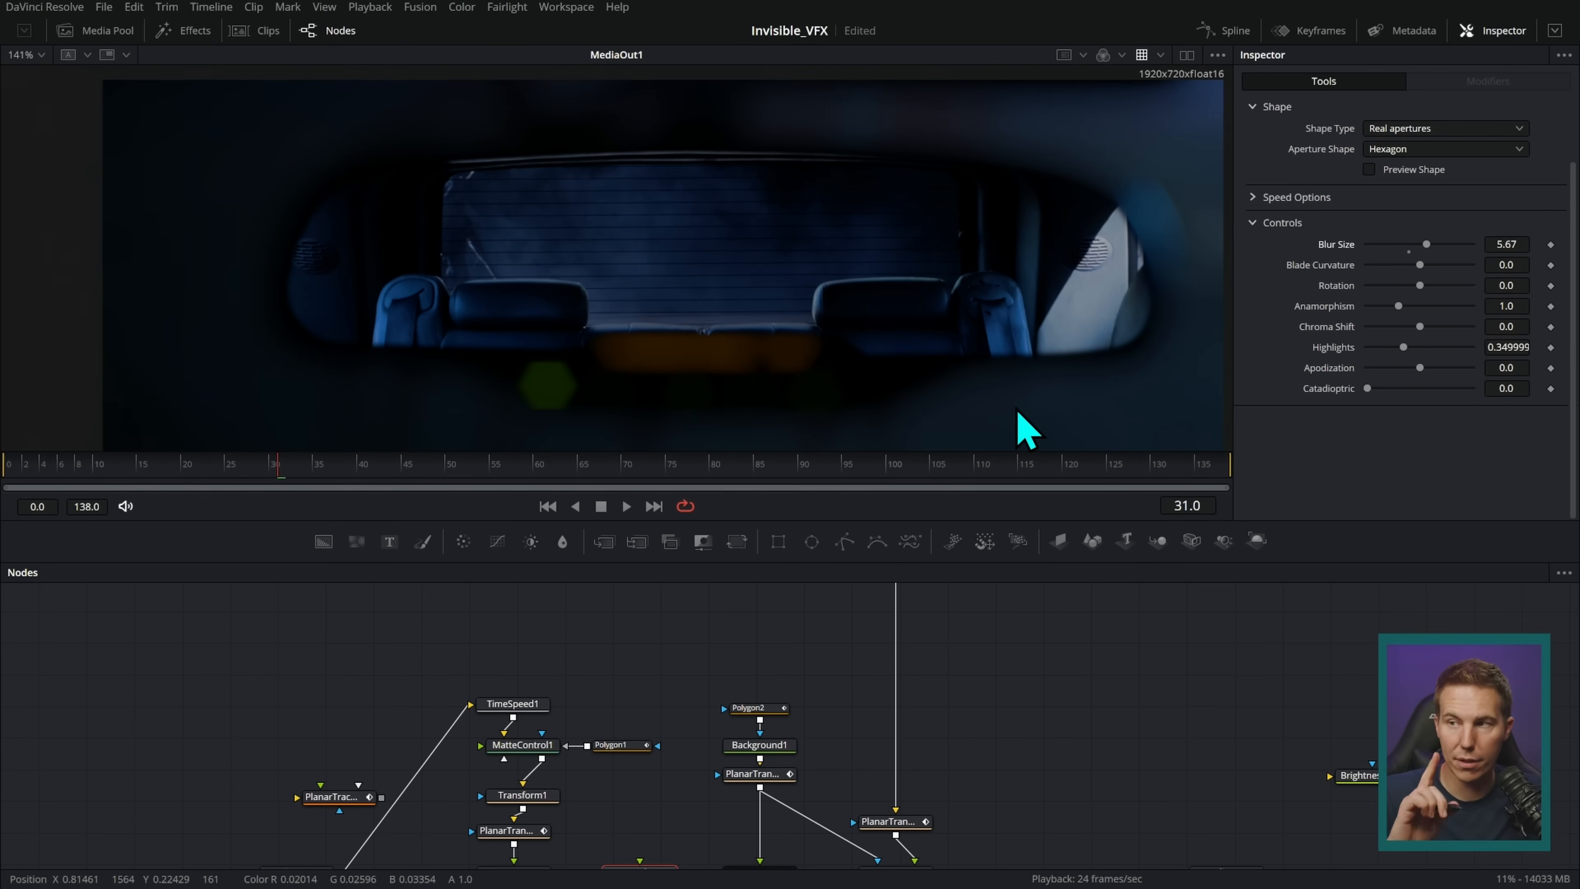
scroll(627, 388, up, 6)
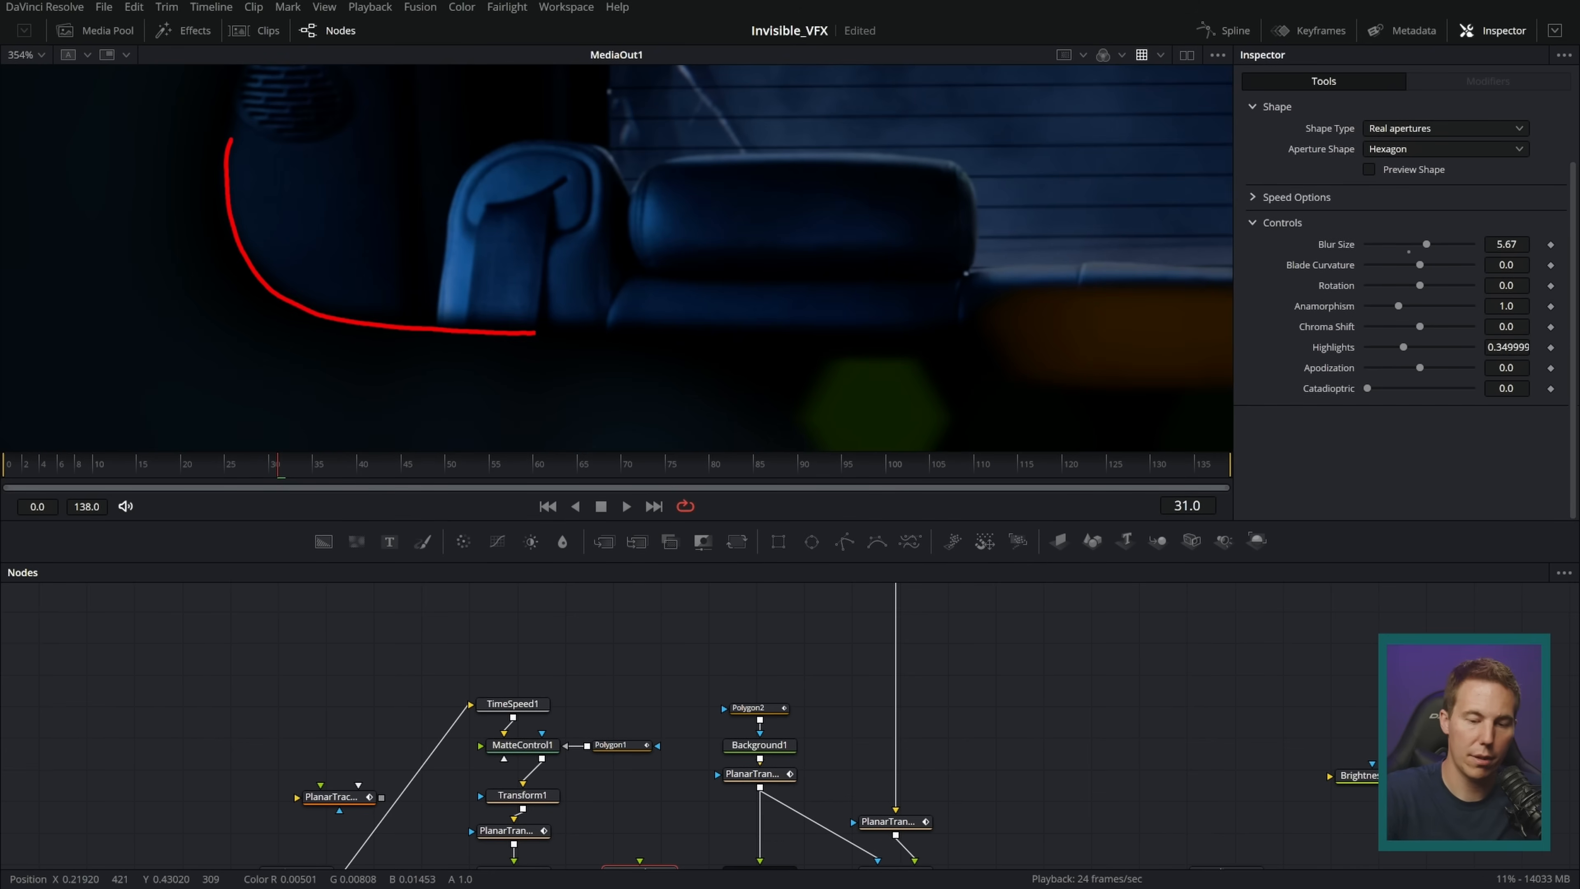
scroll(598, 328, down, 2)
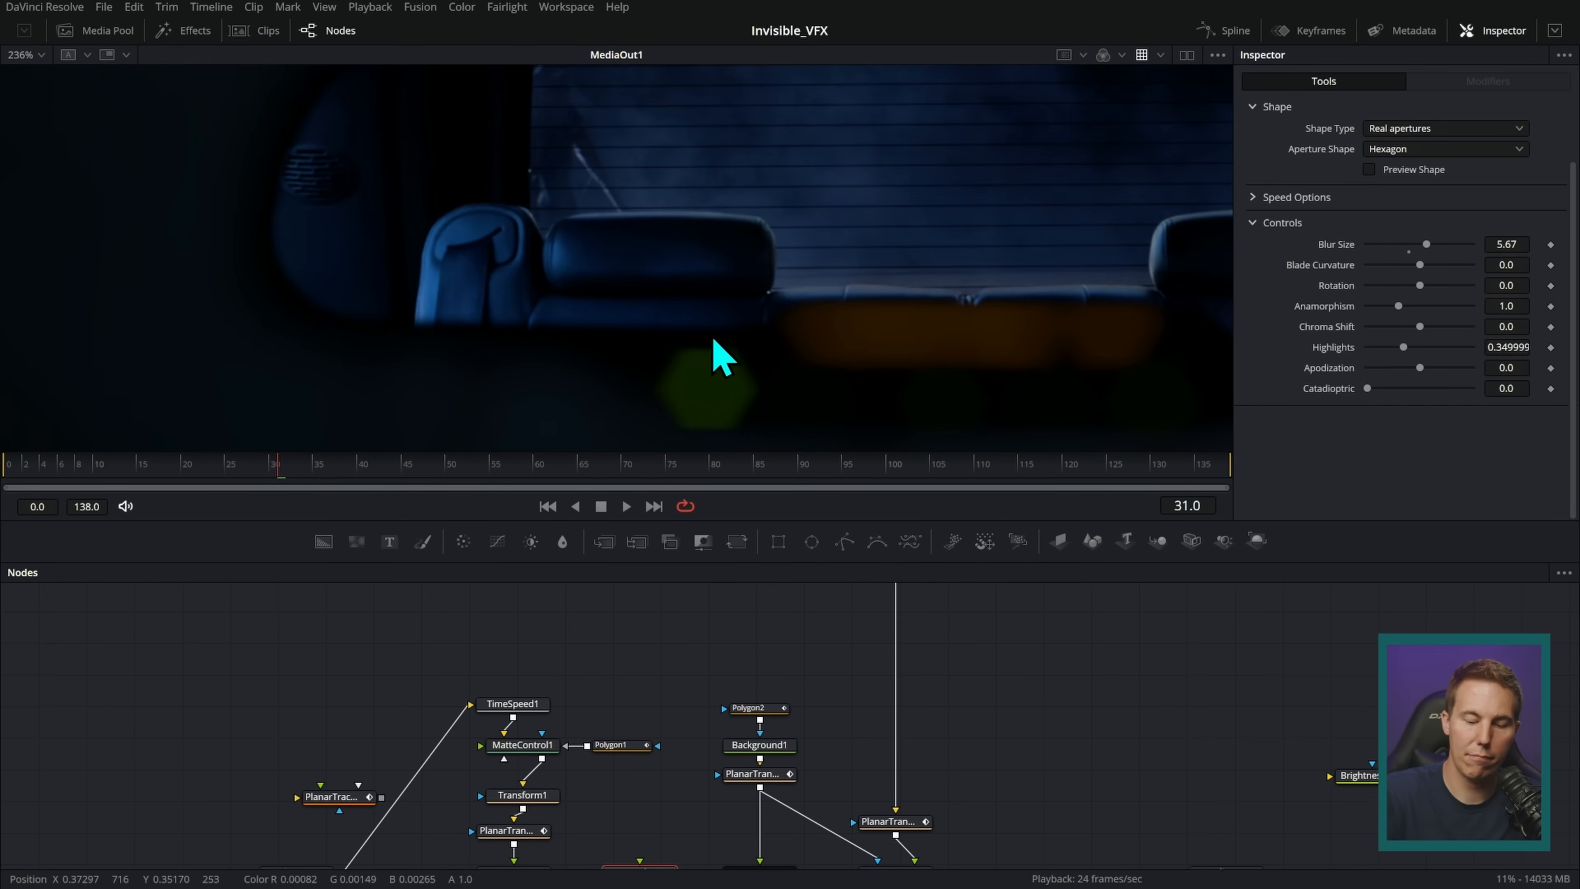
scroll(807, 588, down, 3)
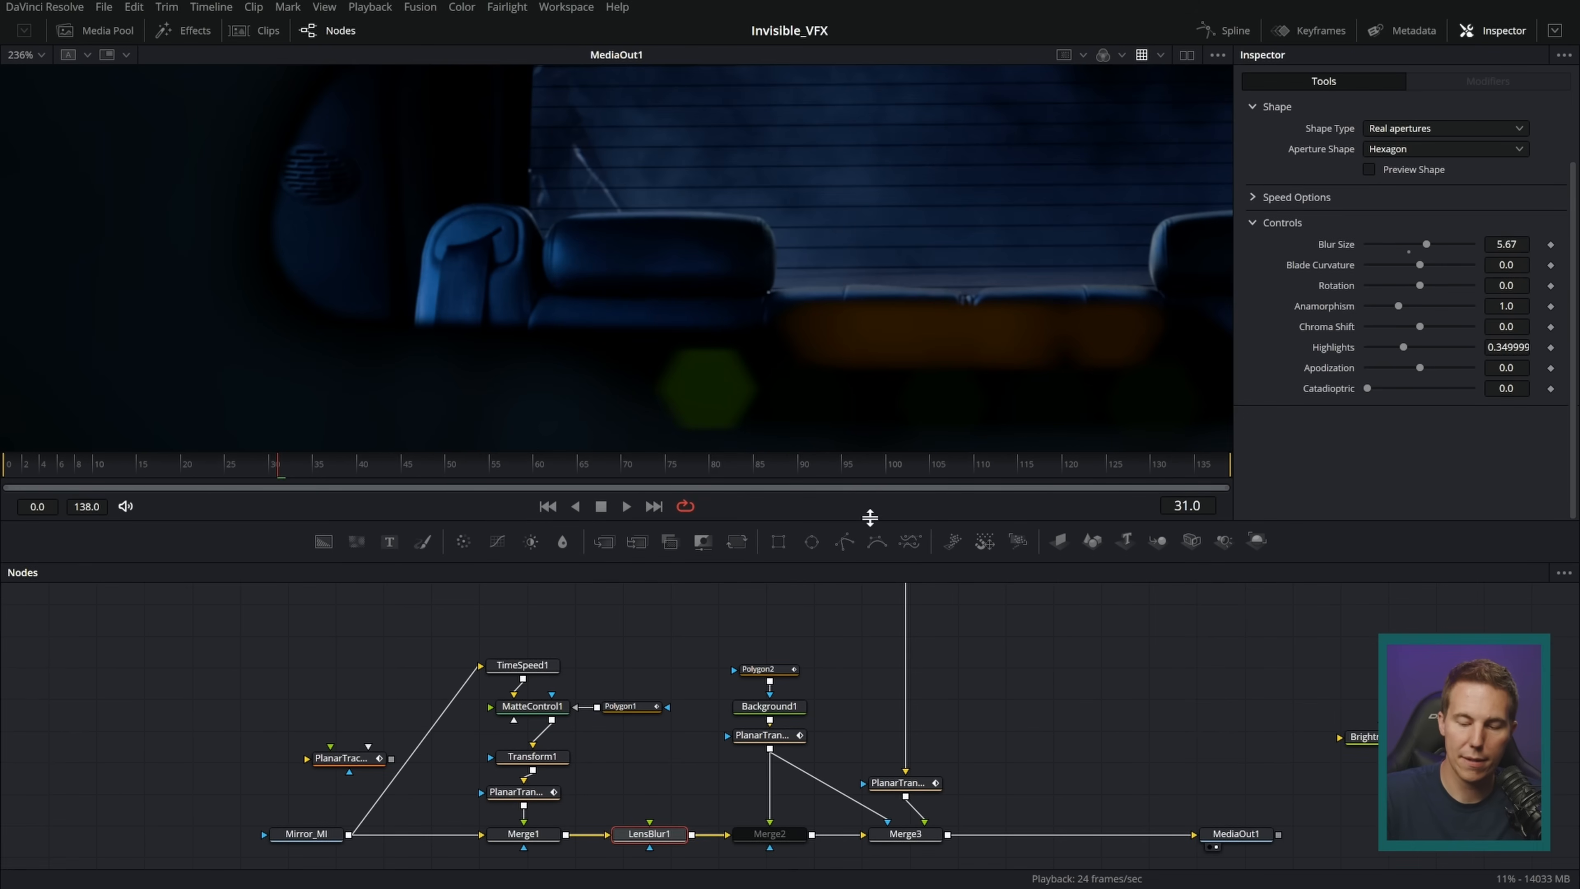
- Display the mirror matte at PlanarTransform1_1 and paste an instance of LensBlur1 near it
drag(771, 736, 1041, 289)
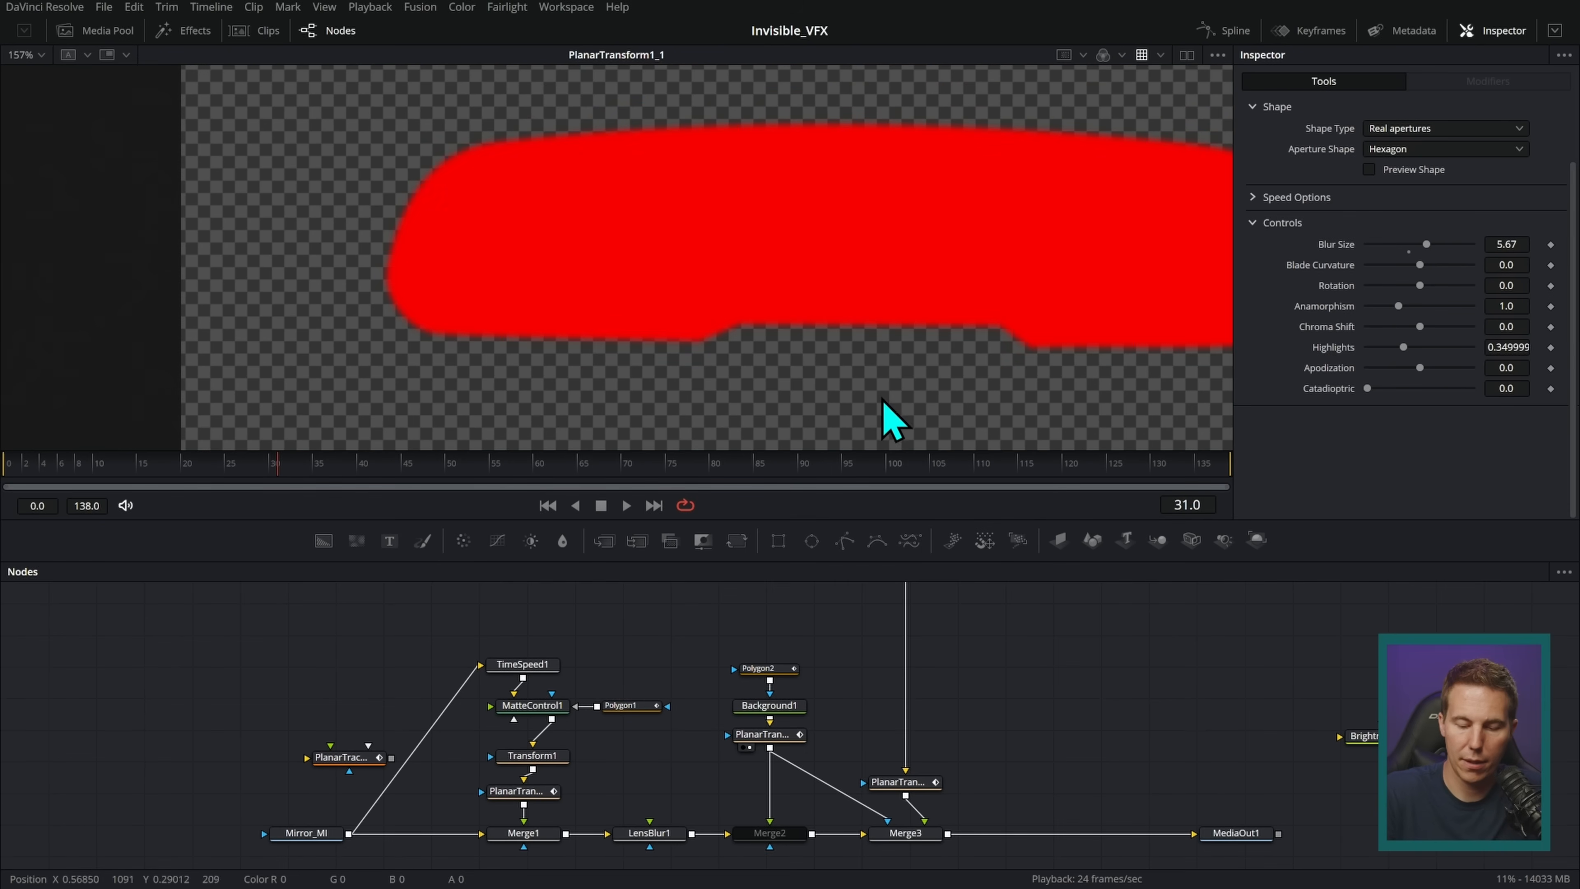
scroll(837, 691, up, 2)
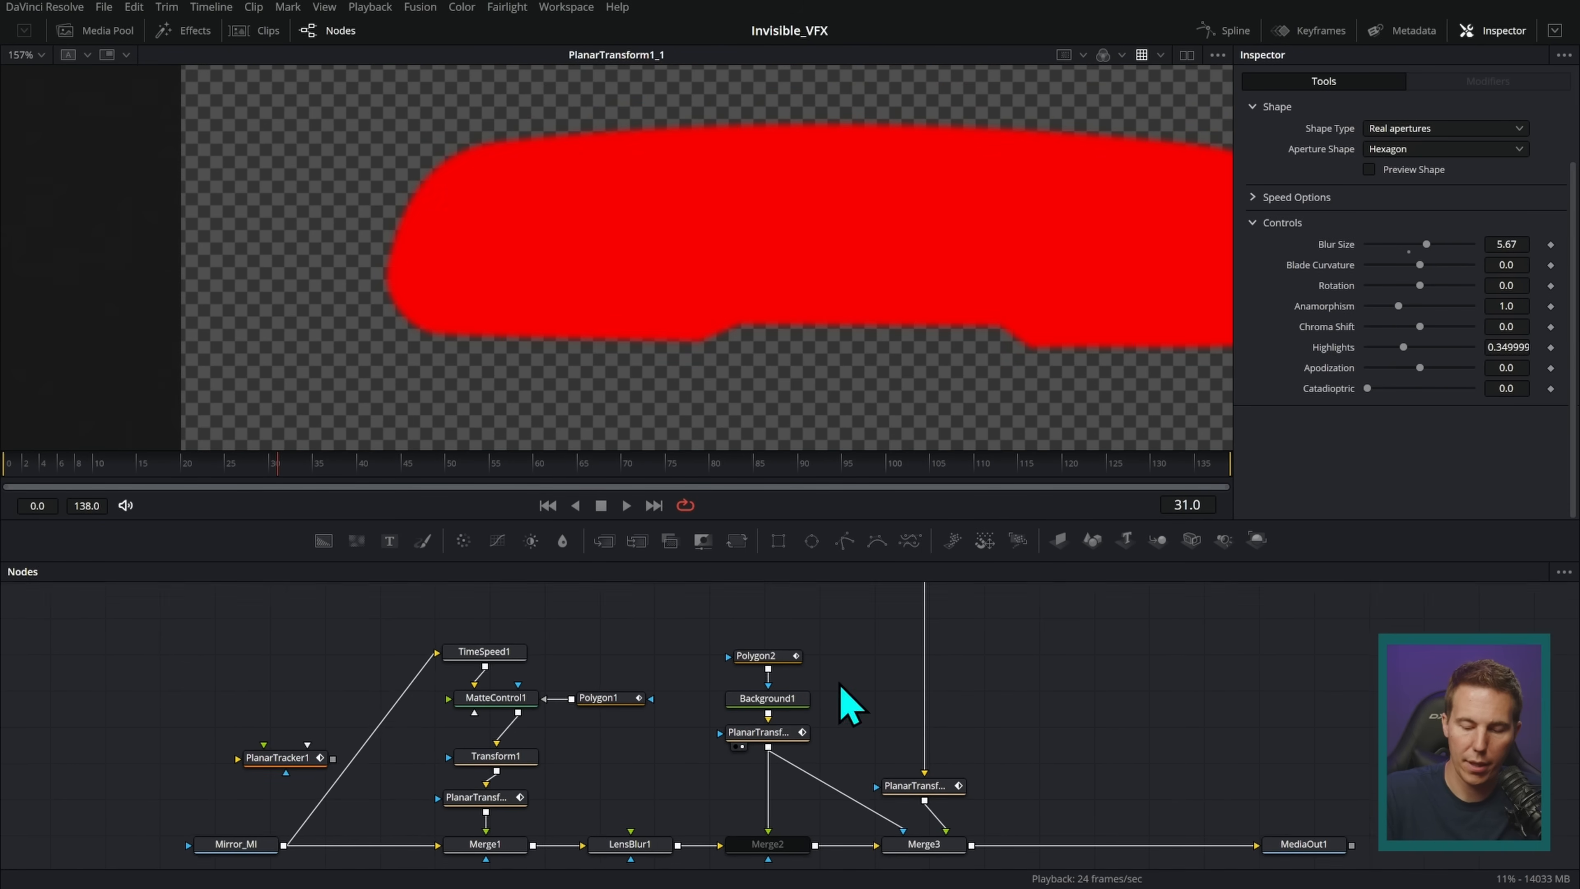
click(659, 789)
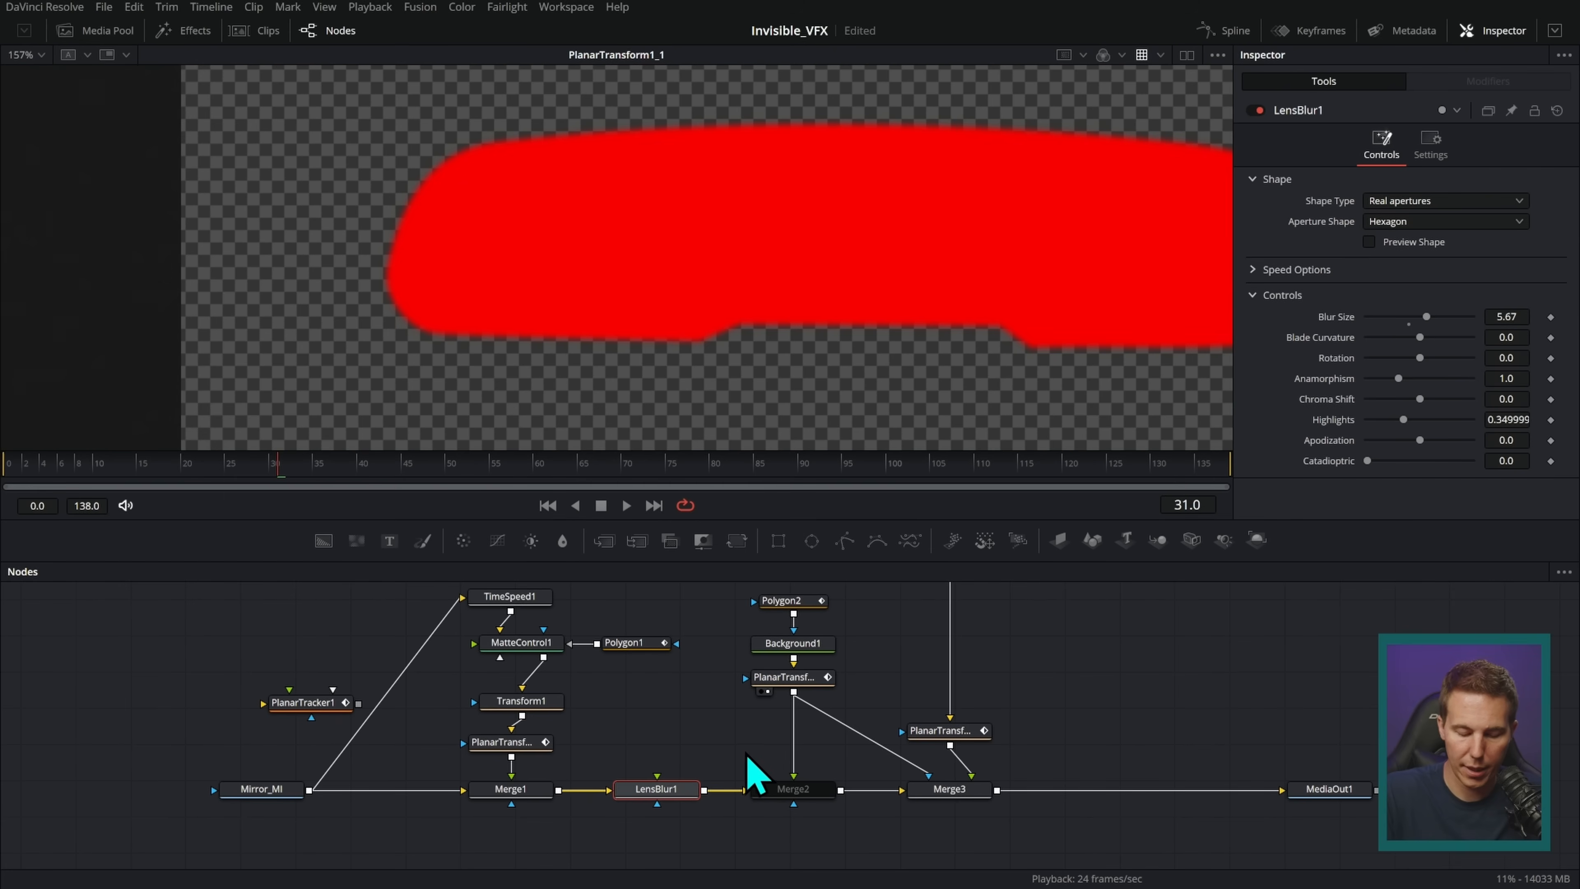
scroll(875, 666, up, 2)
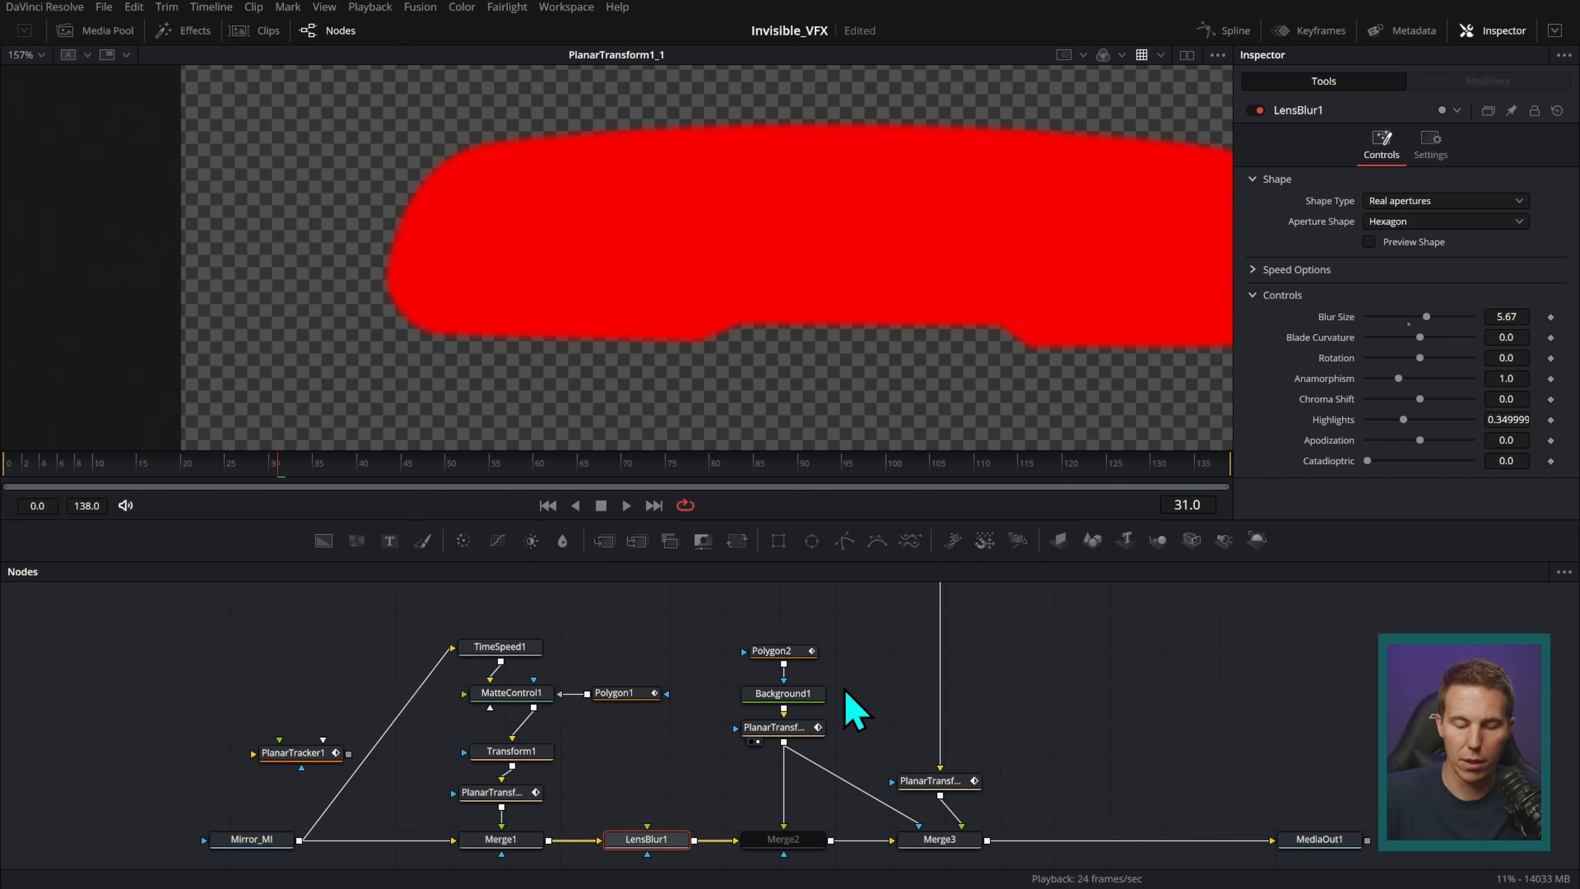
click(696, 772)
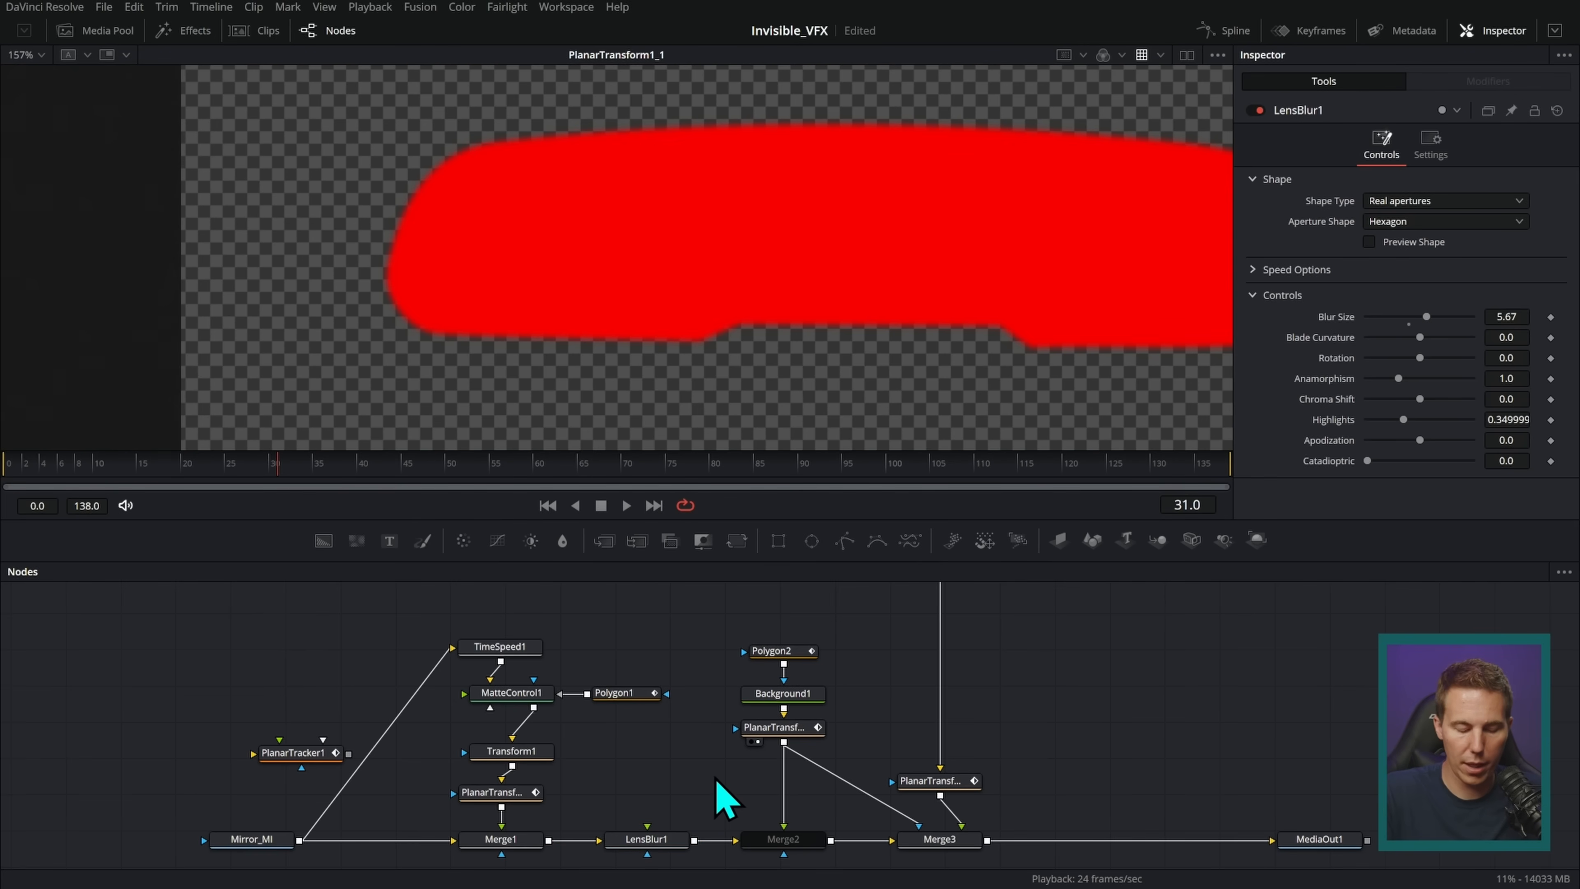
key(ctrl+shift+v)
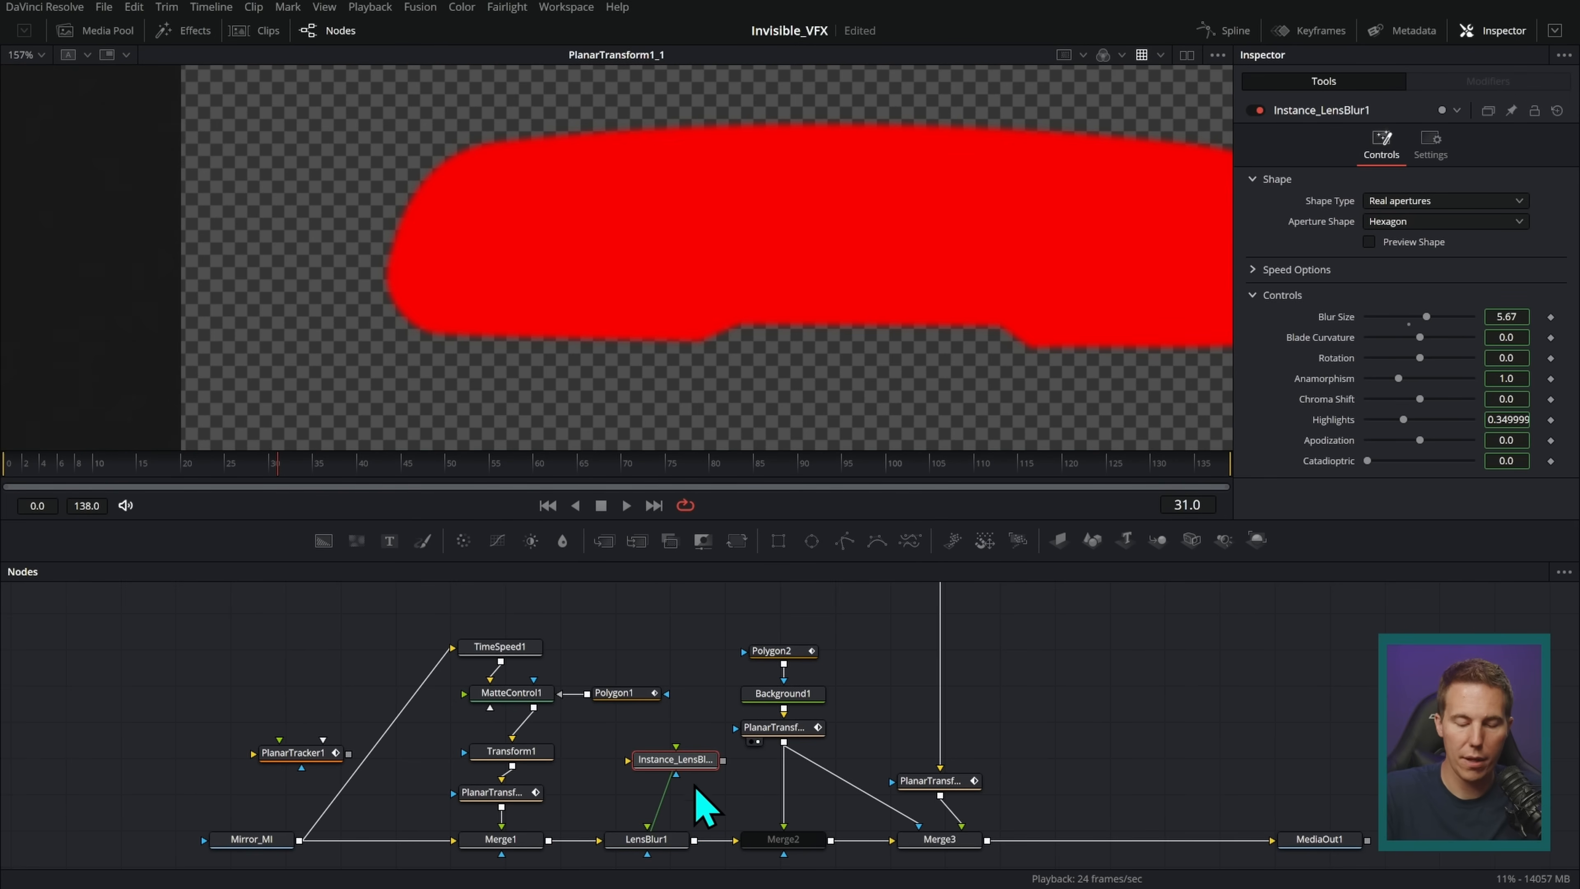
scroll(740, 746, down, 3)
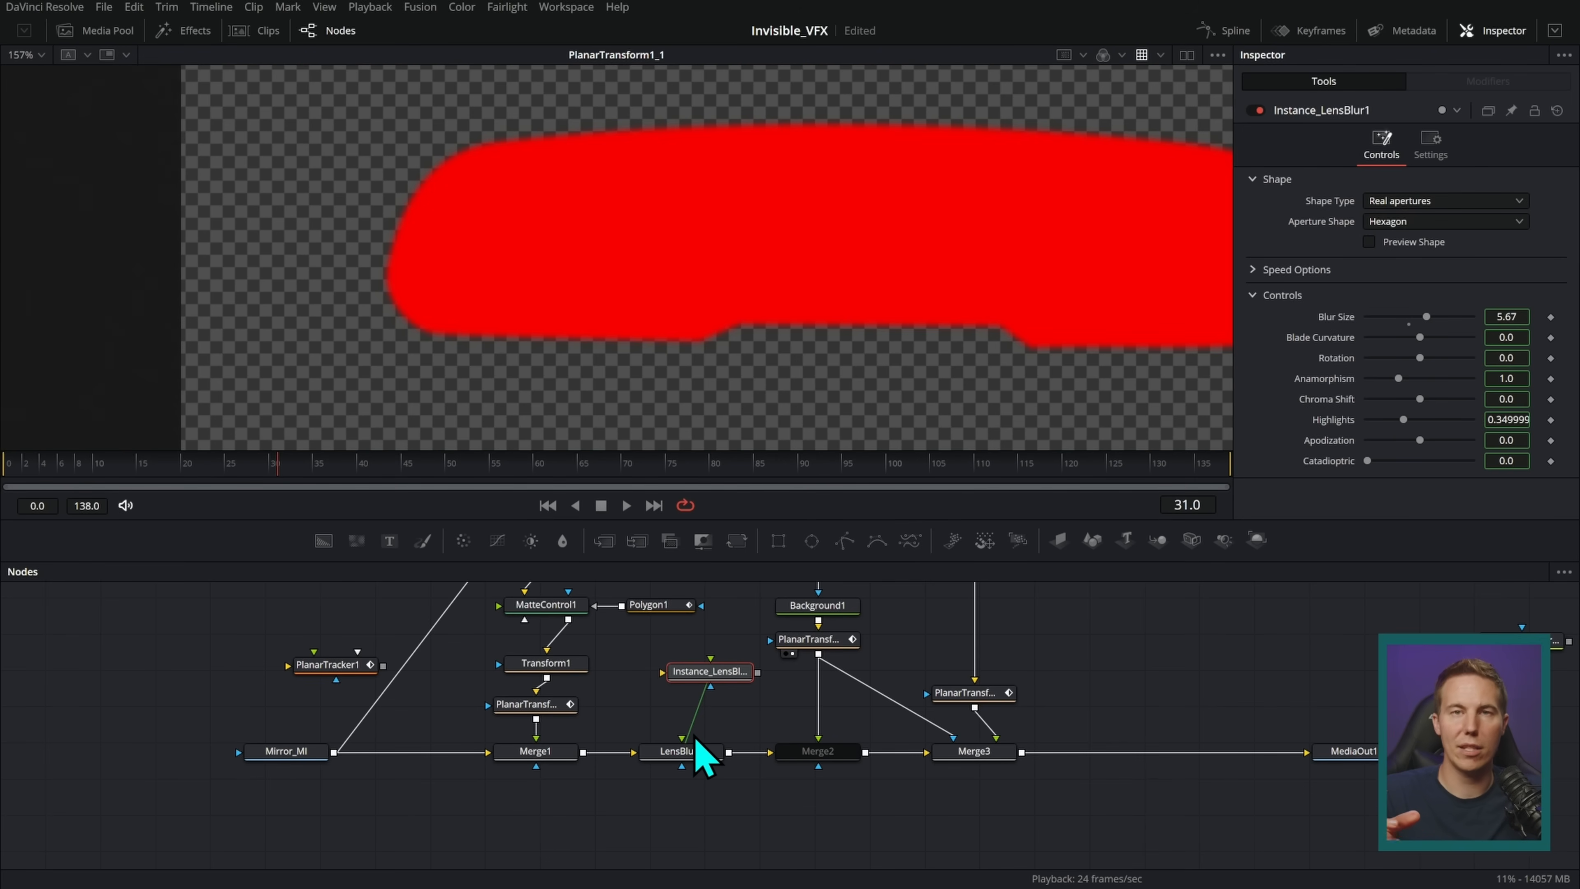
drag(728, 678, 721, 675)
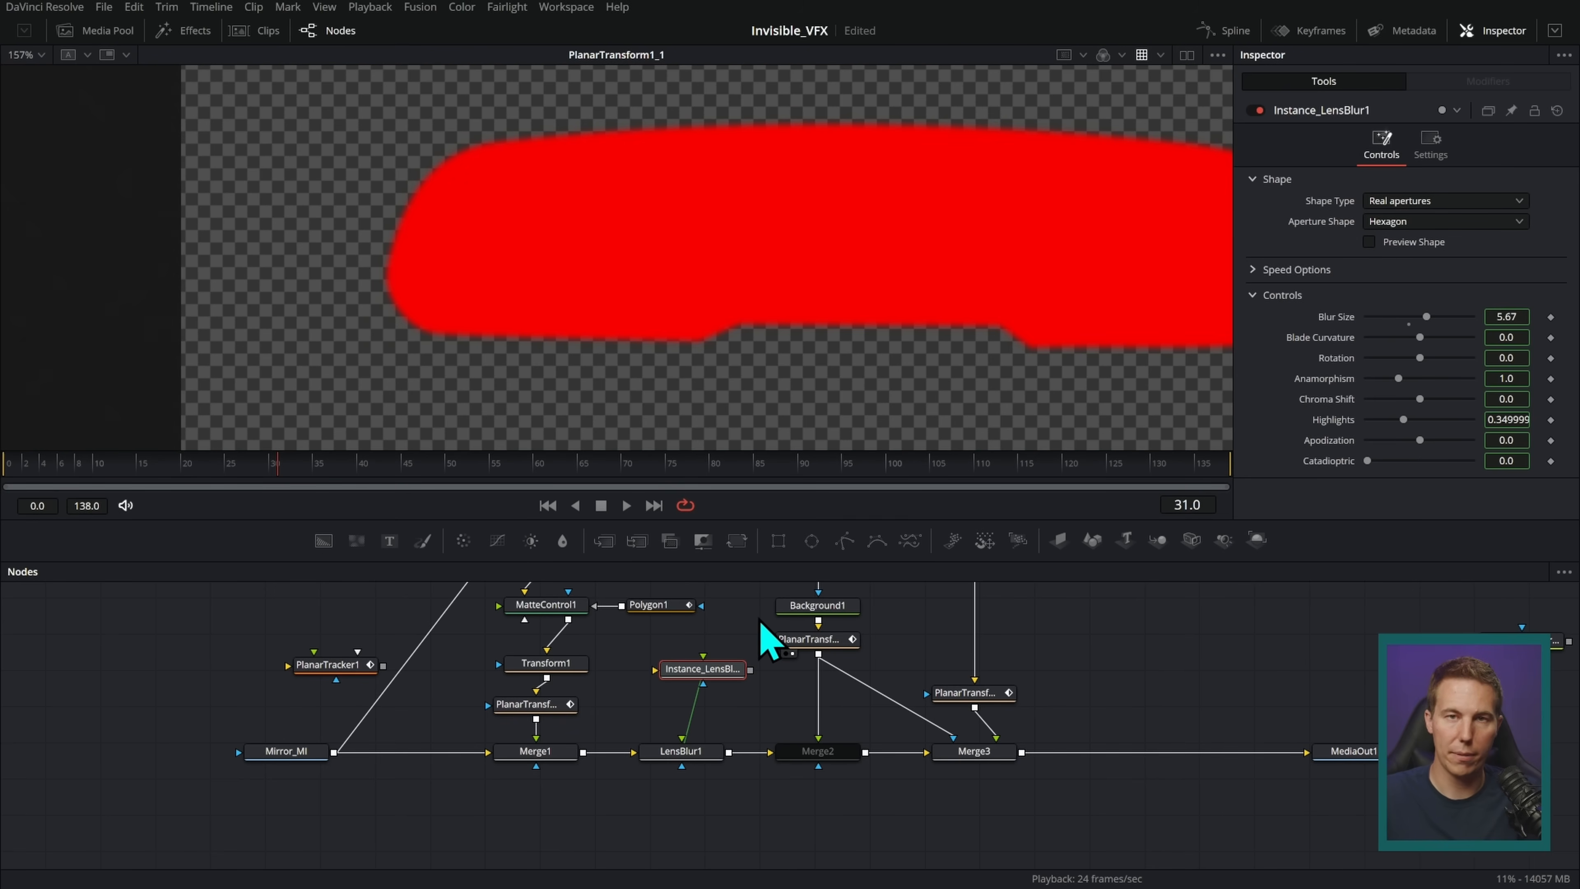
- Insert the LensBlur1 instance after PlanarTransform1_1 and route its output to Merge2's foreground and Merge3's mask input
scroll(772, 641, up, 2)
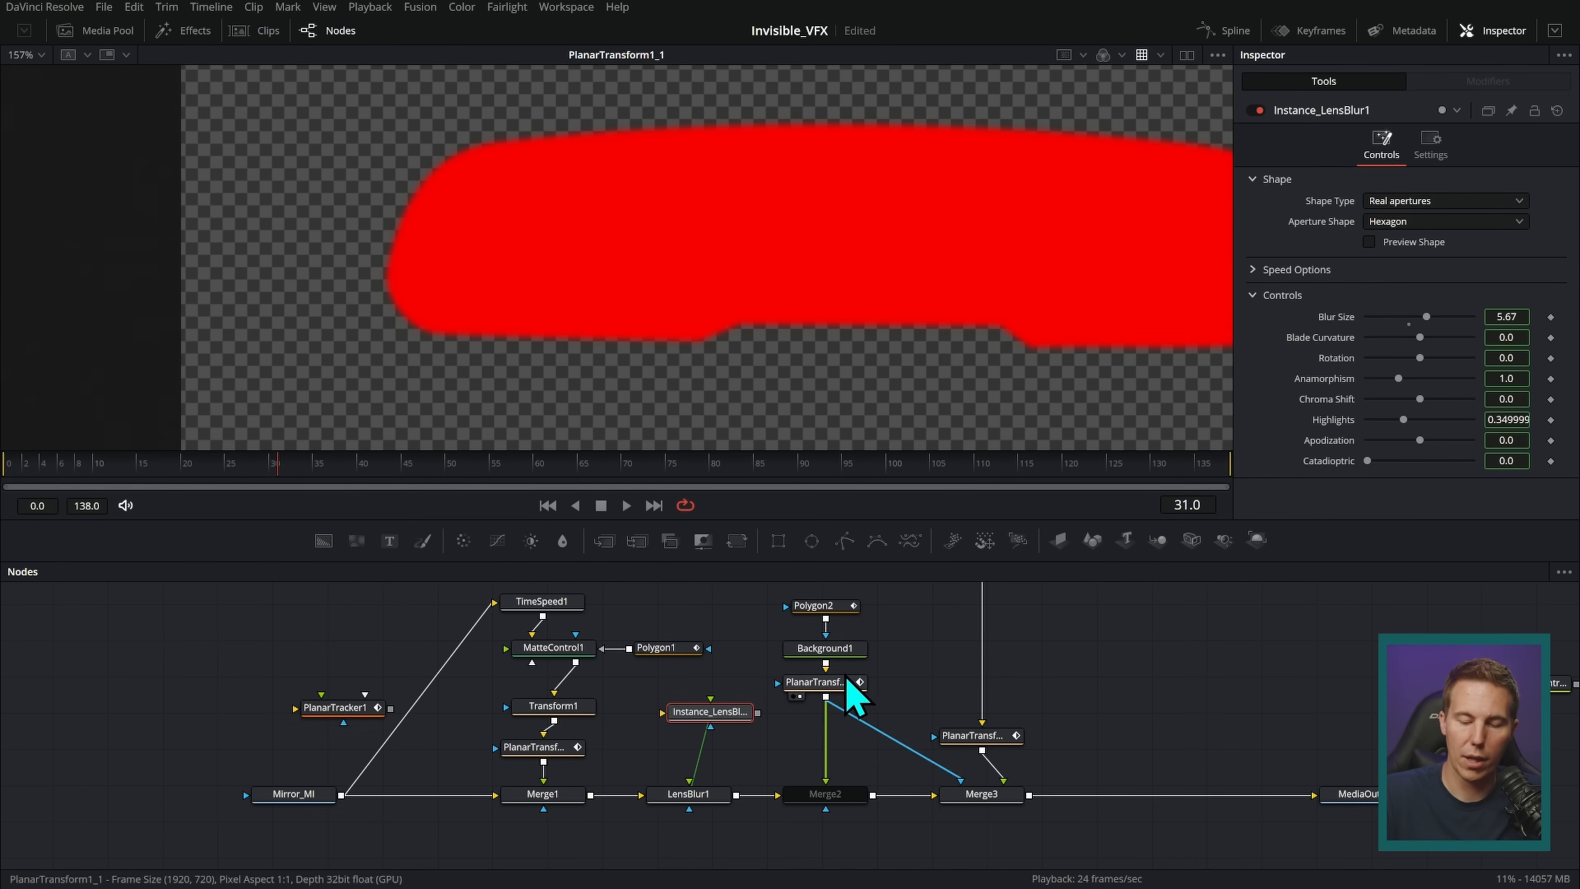
scroll(836, 600, right, 2)
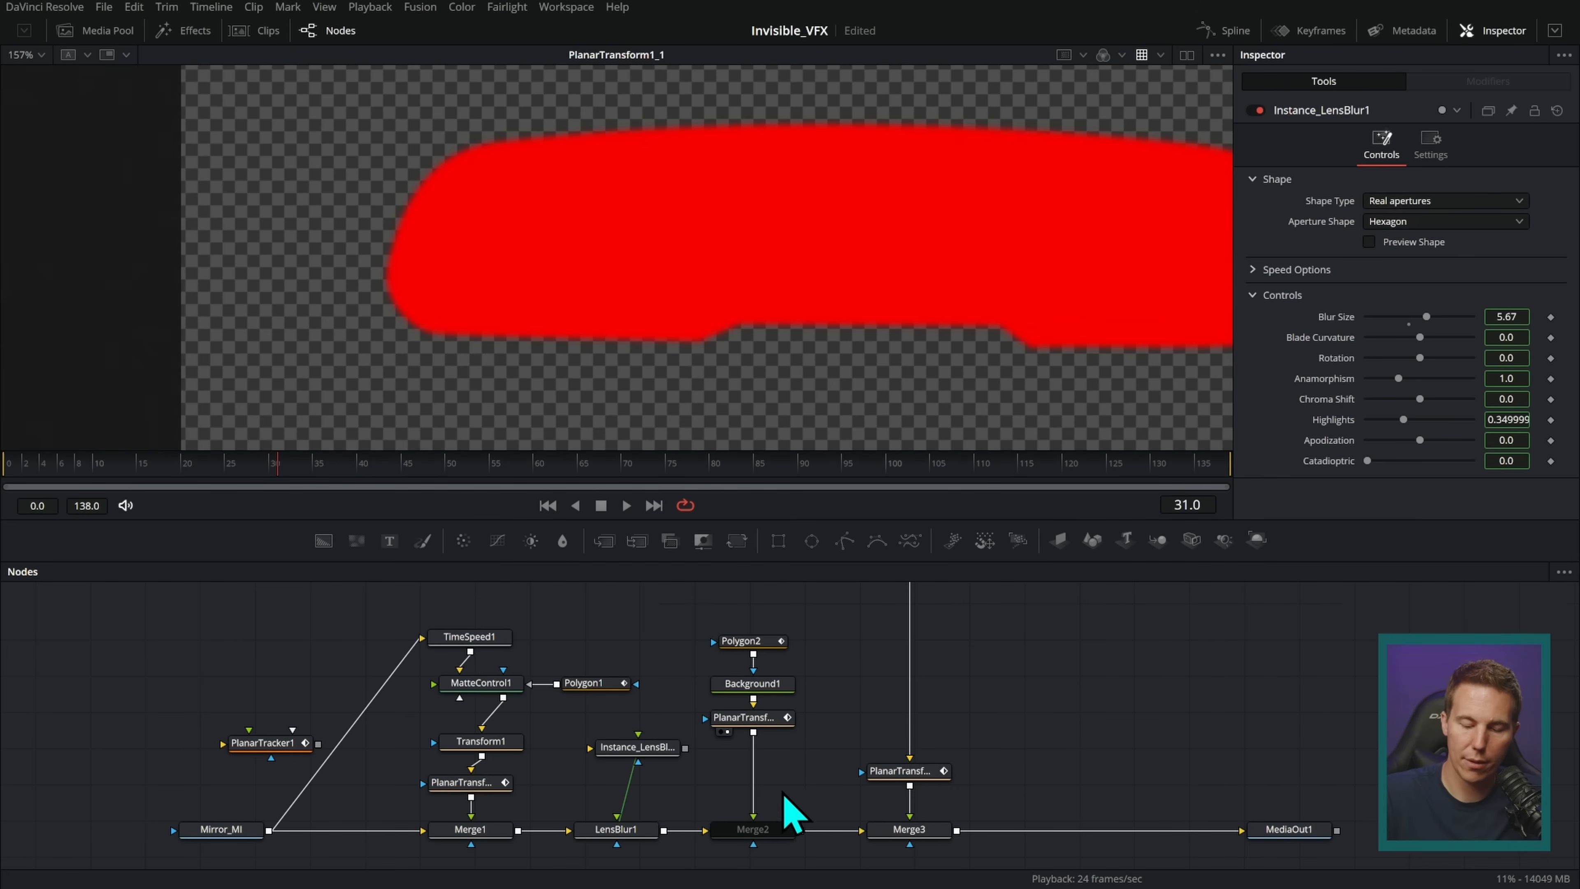
drag(660, 743, 767, 761)
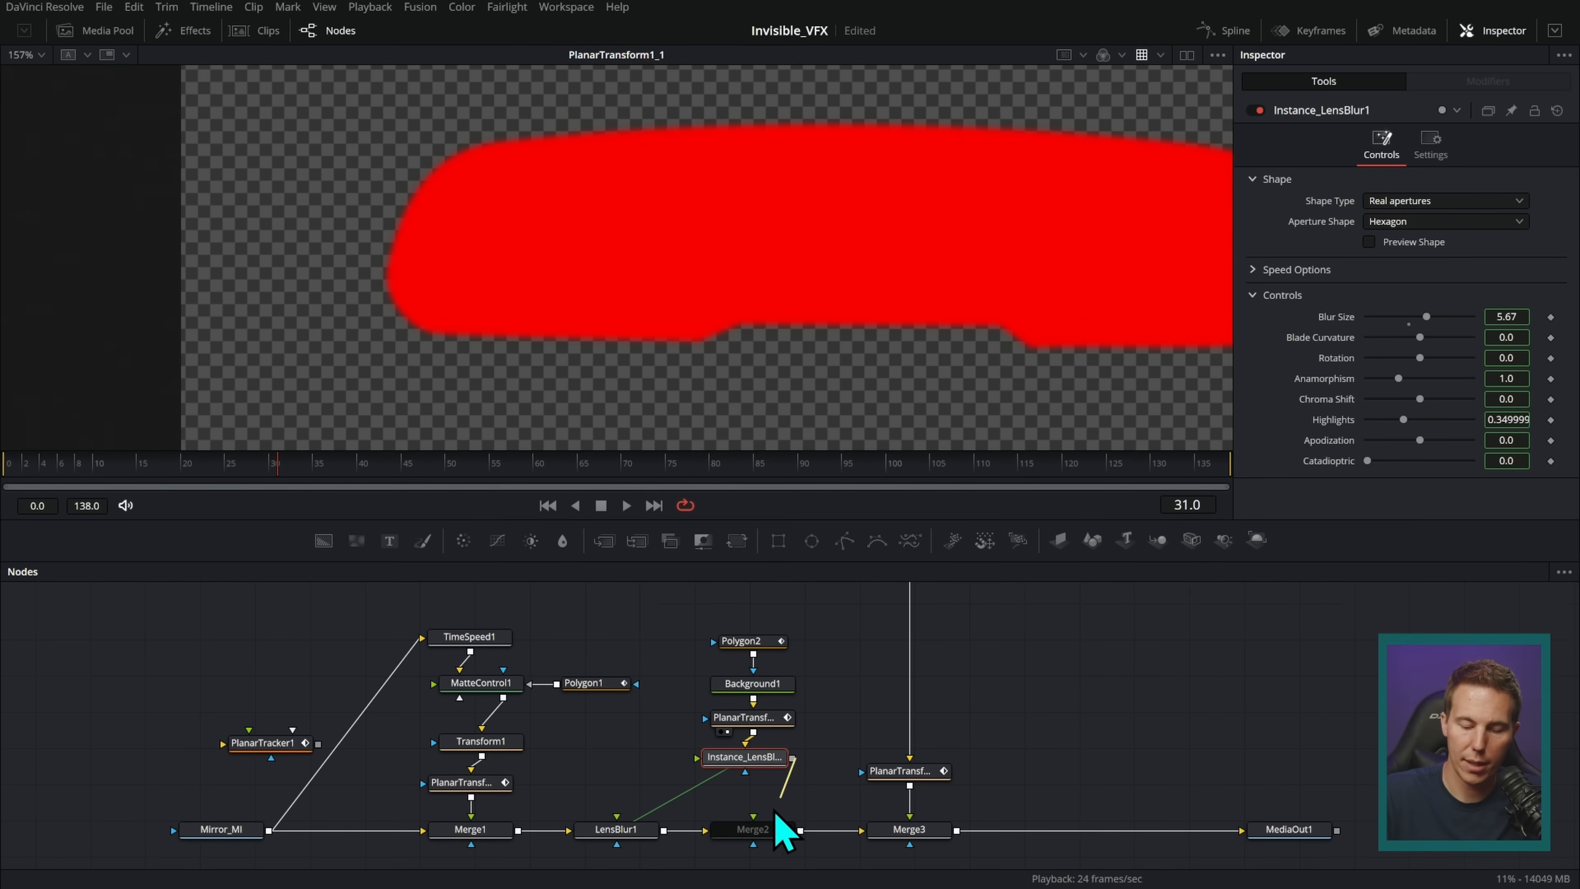
drag(792, 757, 909, 852)
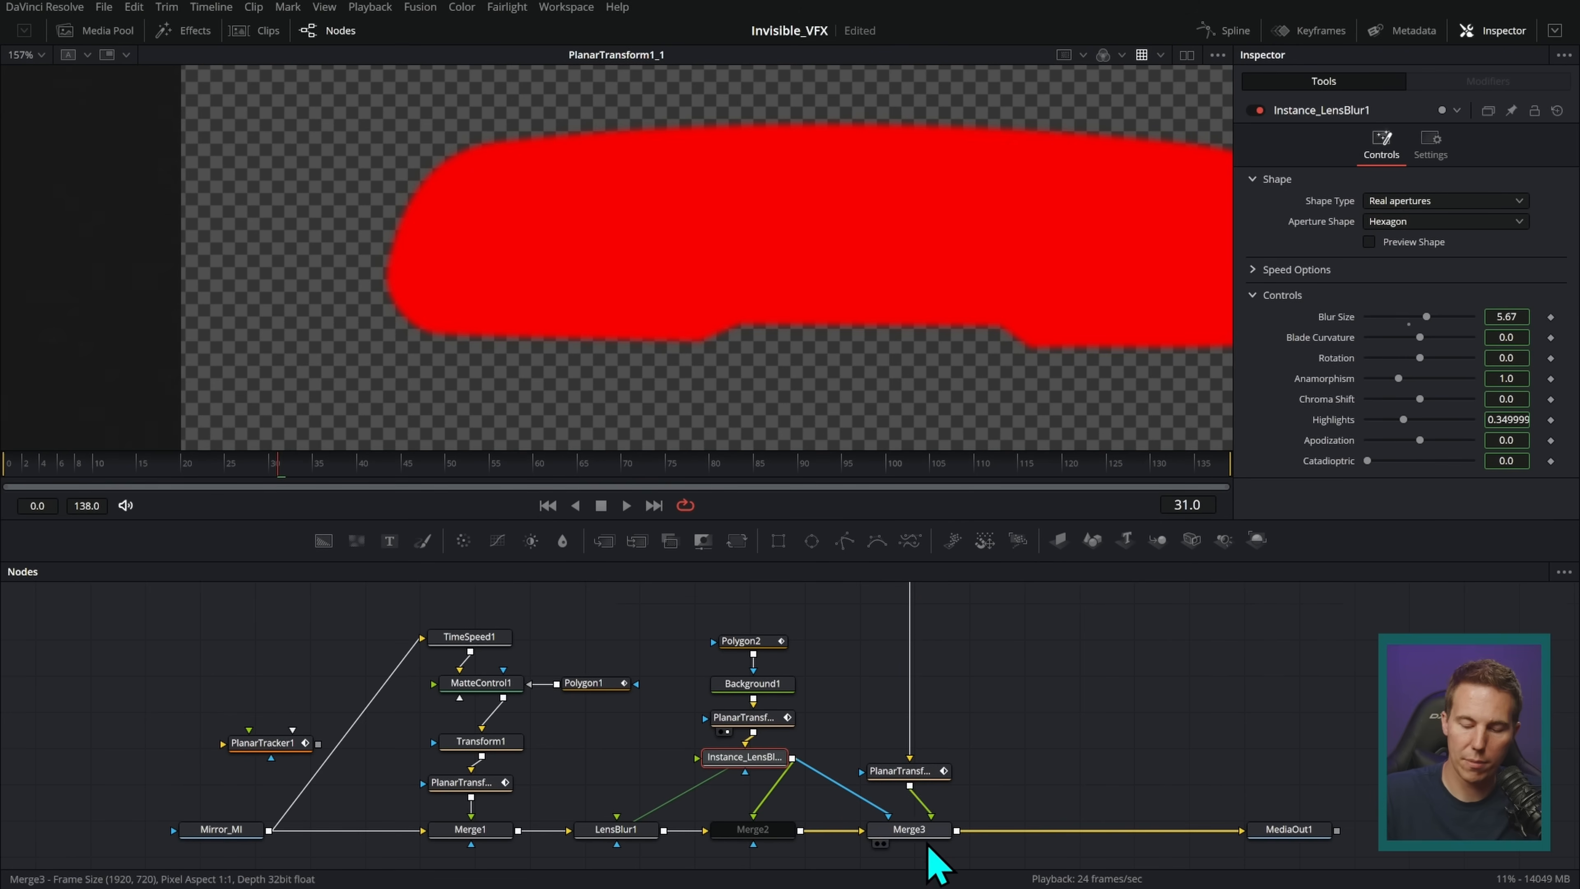
- Display MediaOut1 and set LensBlur1's Blur Size to 6.93
scroll(924, 839, down, 2)
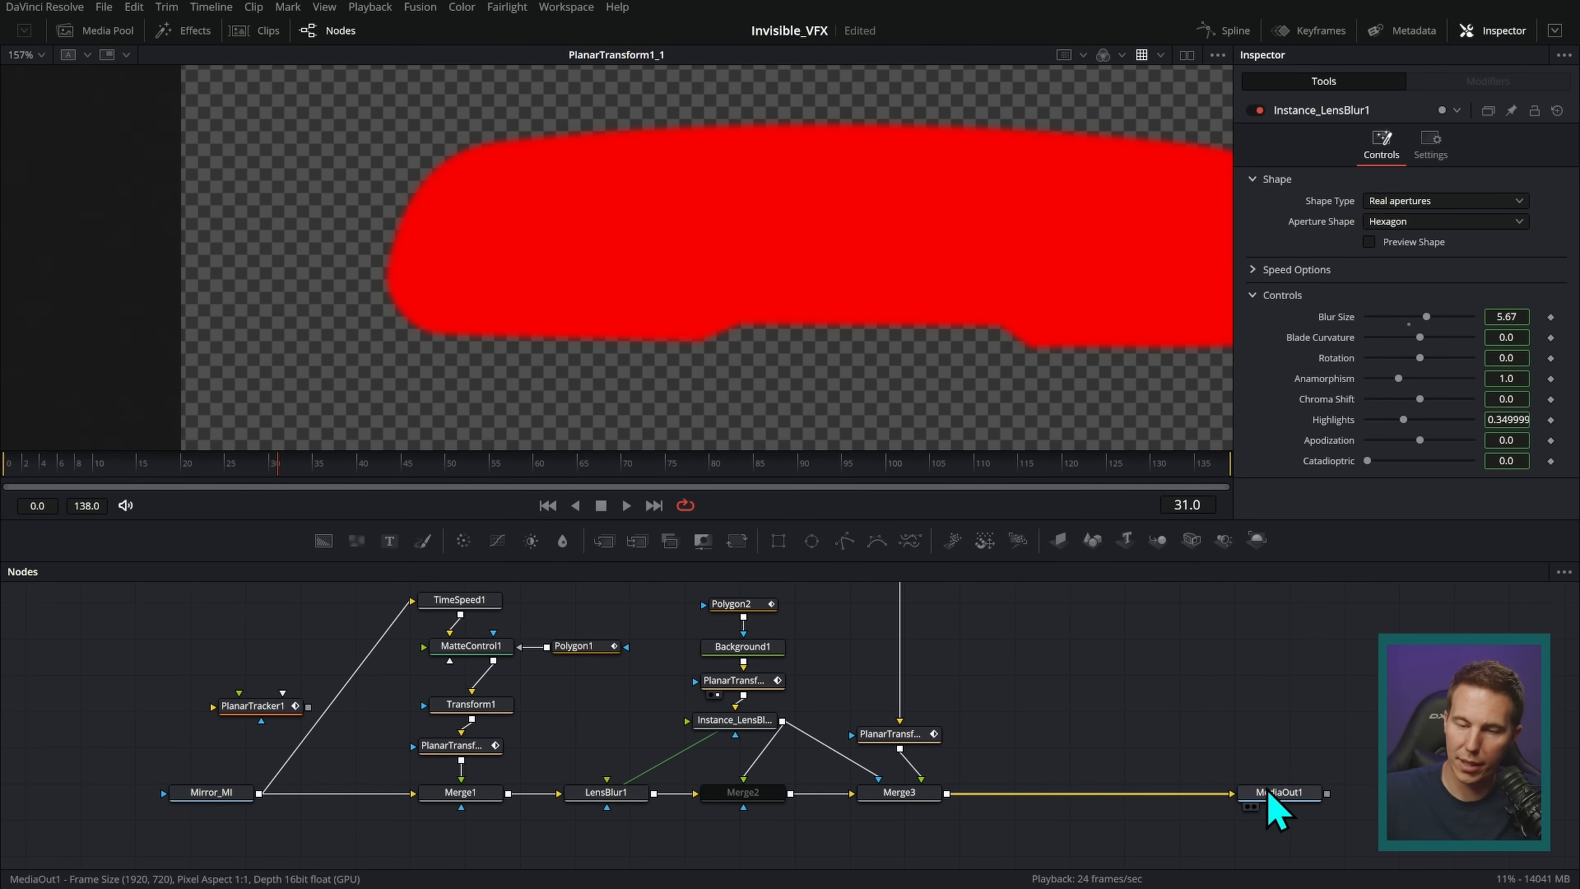
click(1248, 806)
scroll(1057, 373, up, 2)
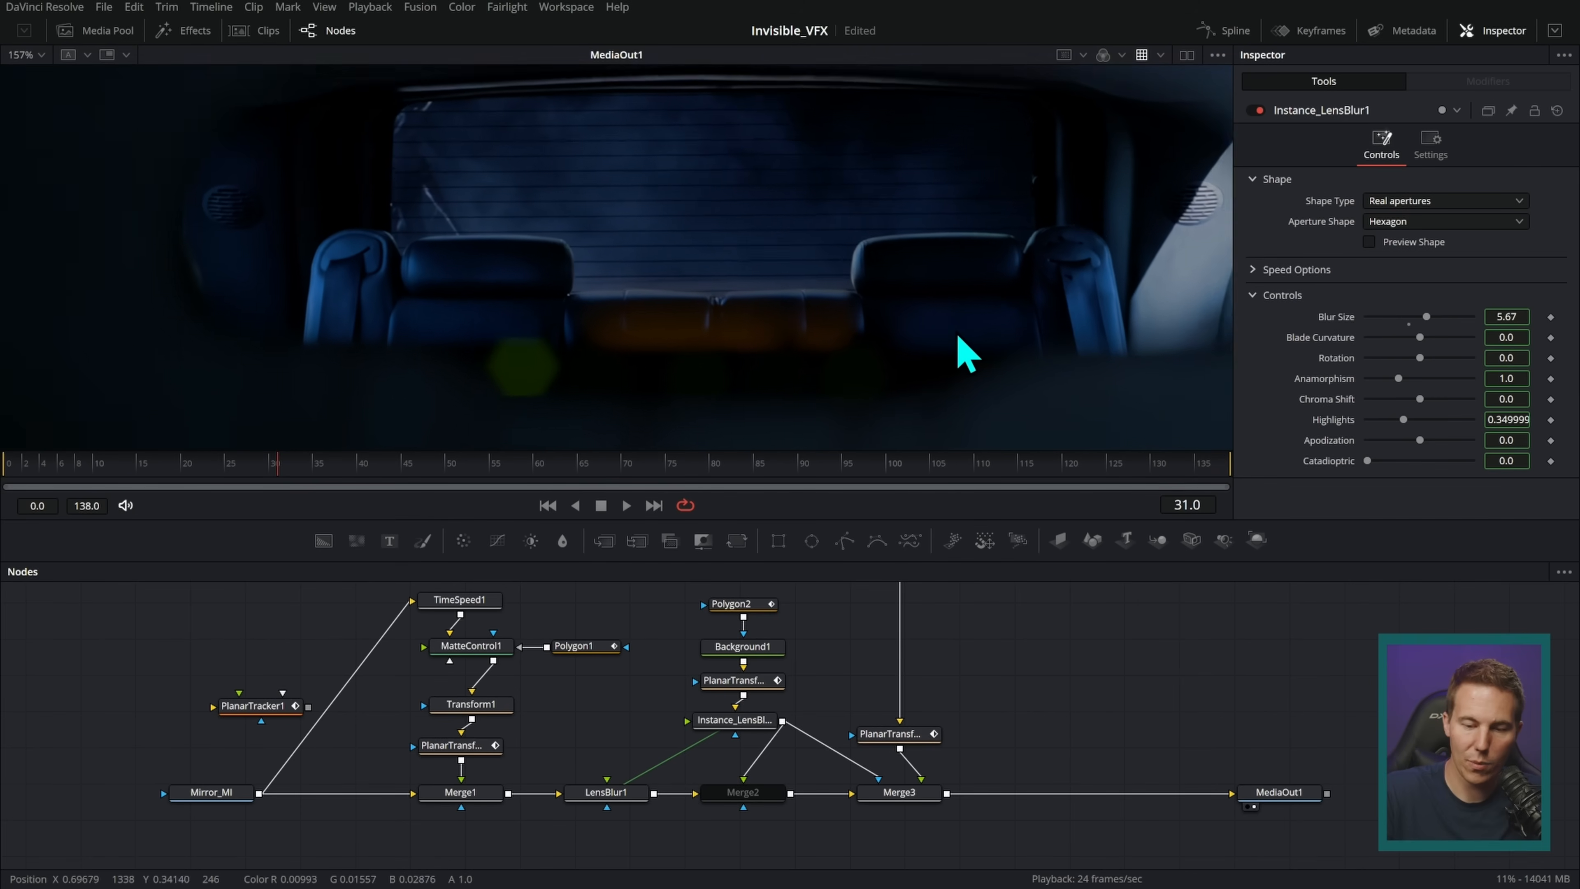
click(632, 794)
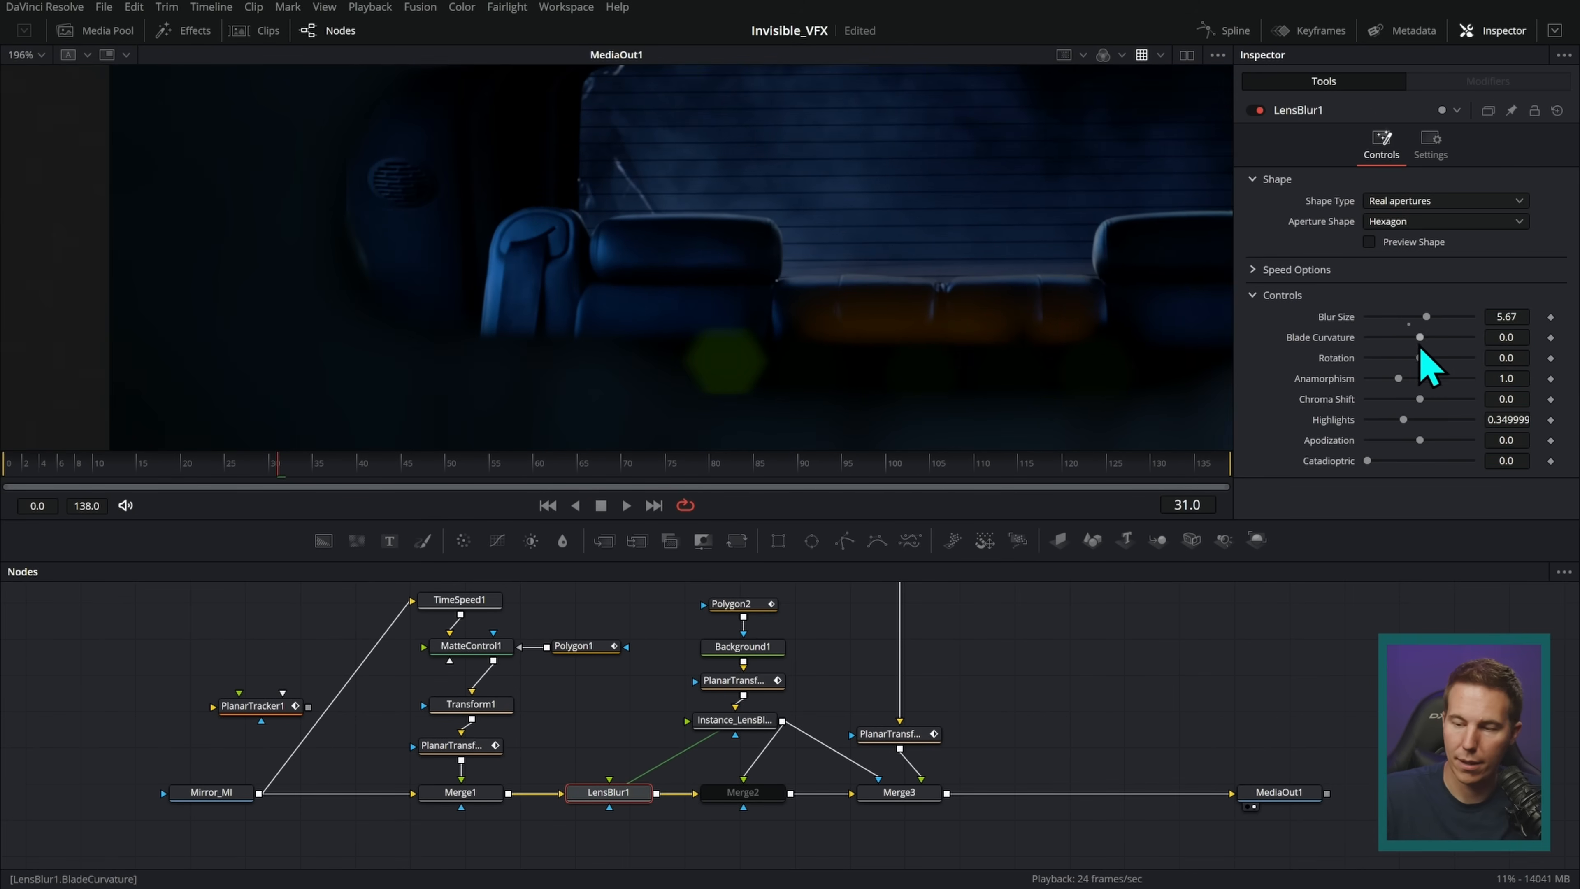
mouse_move(1427, 317)
mouse_down()
mouse_move(1390, 318)
mouse_move(1432, 325)
mouse_up()
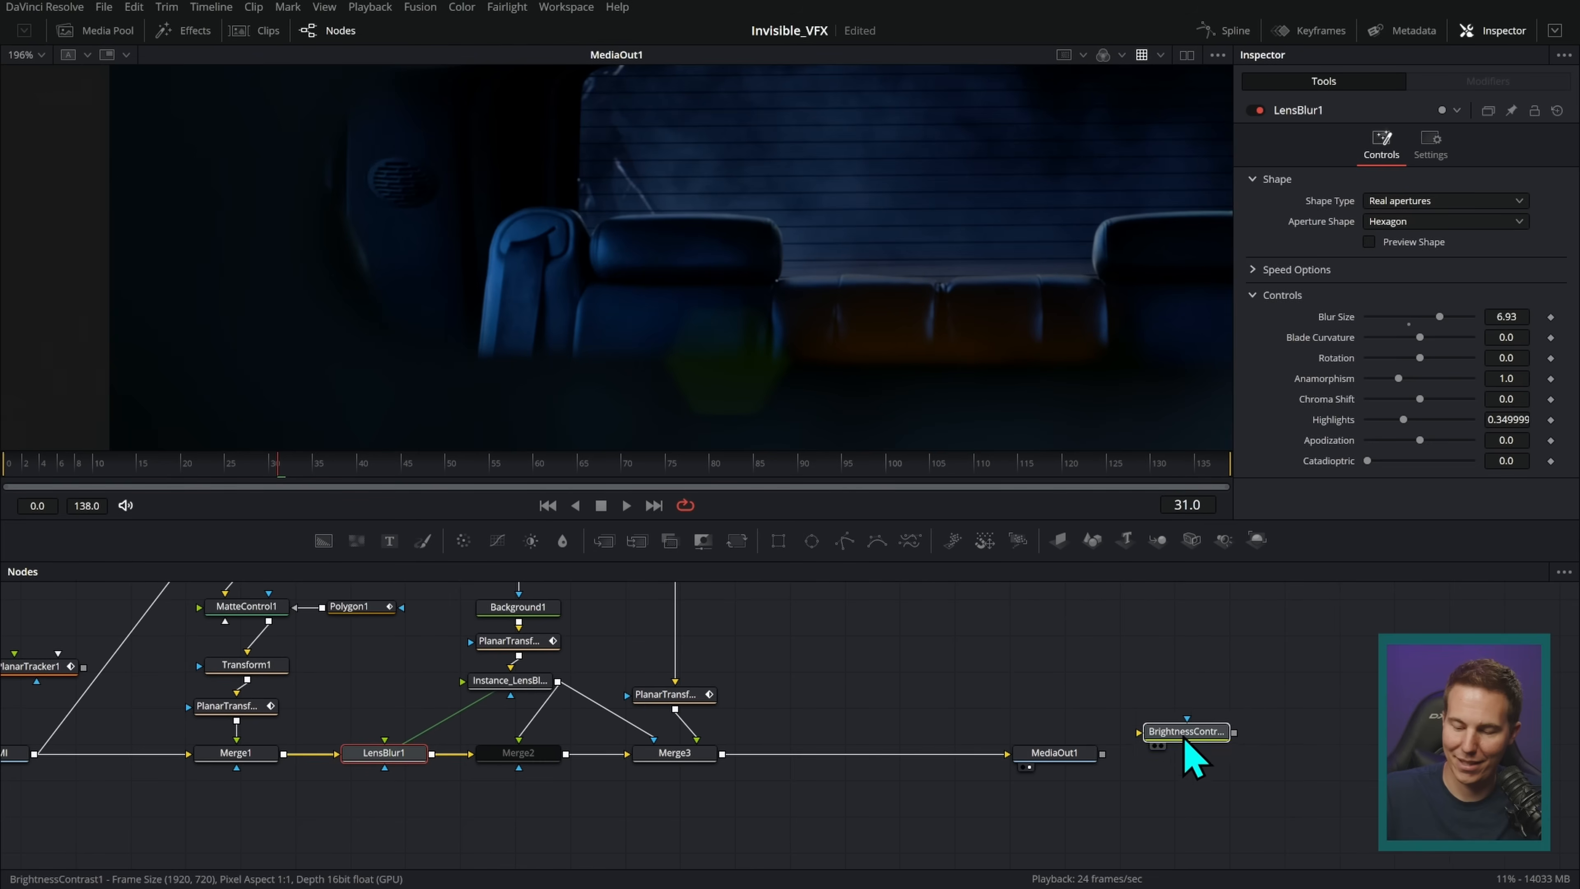
- Connect BrightnessContrast1 after MediaOut1 as a brightened preview and set LensBlur1's Blur Size to 3.86
mouse_move(1184, 740)
mouse_down()
mouse_move(1111, 769)
mouse_move(1199, 751)
mouse_up()
key(1)
scroll(1146, 381, down, 3)
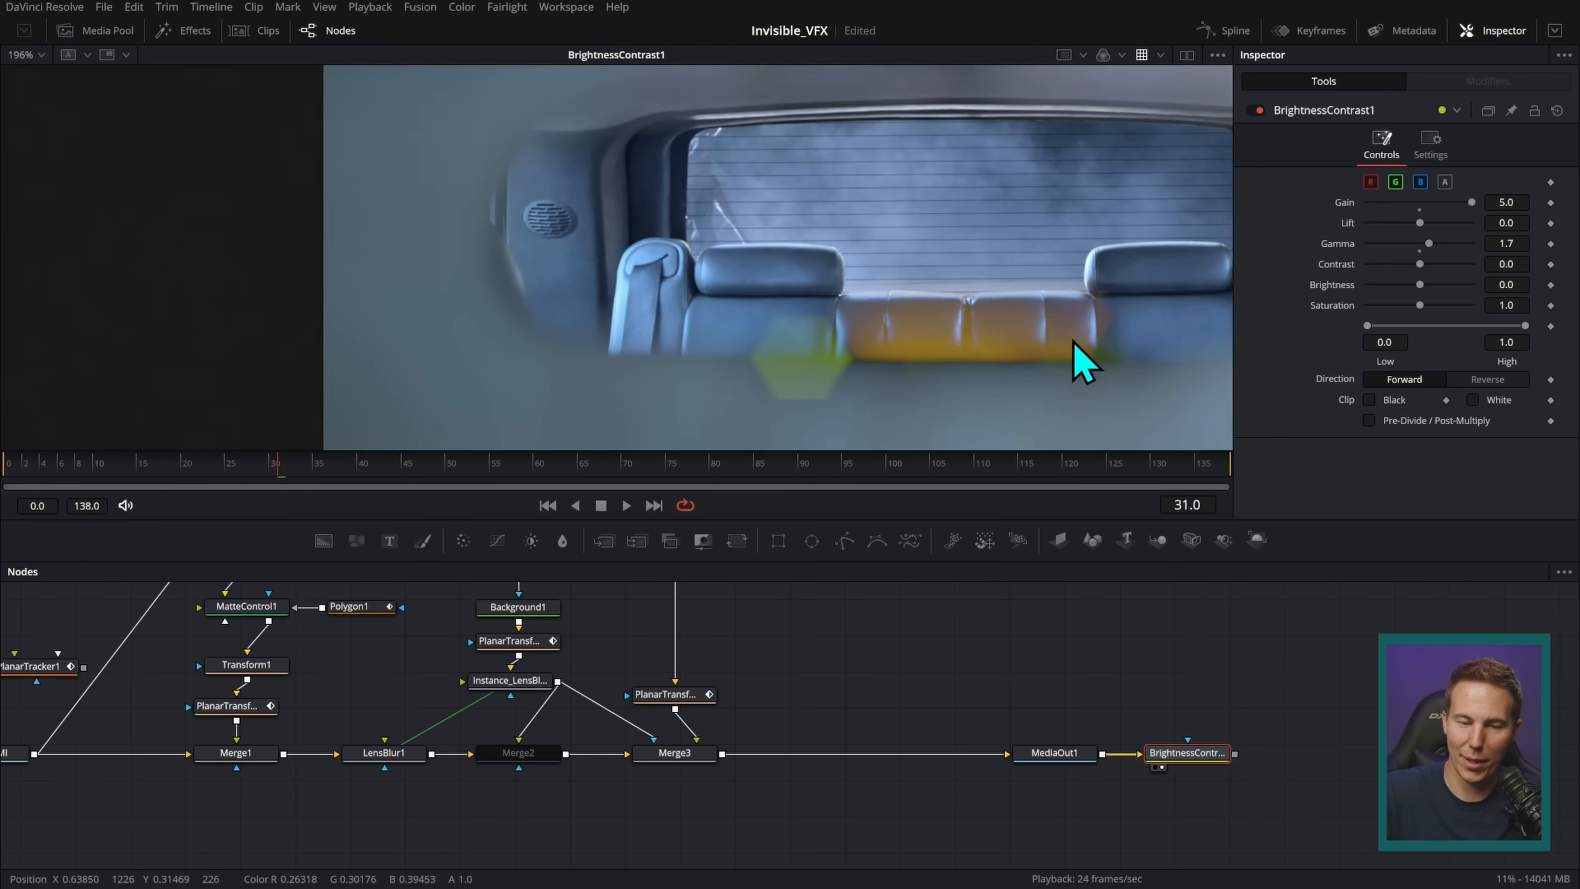
click(412, 755)
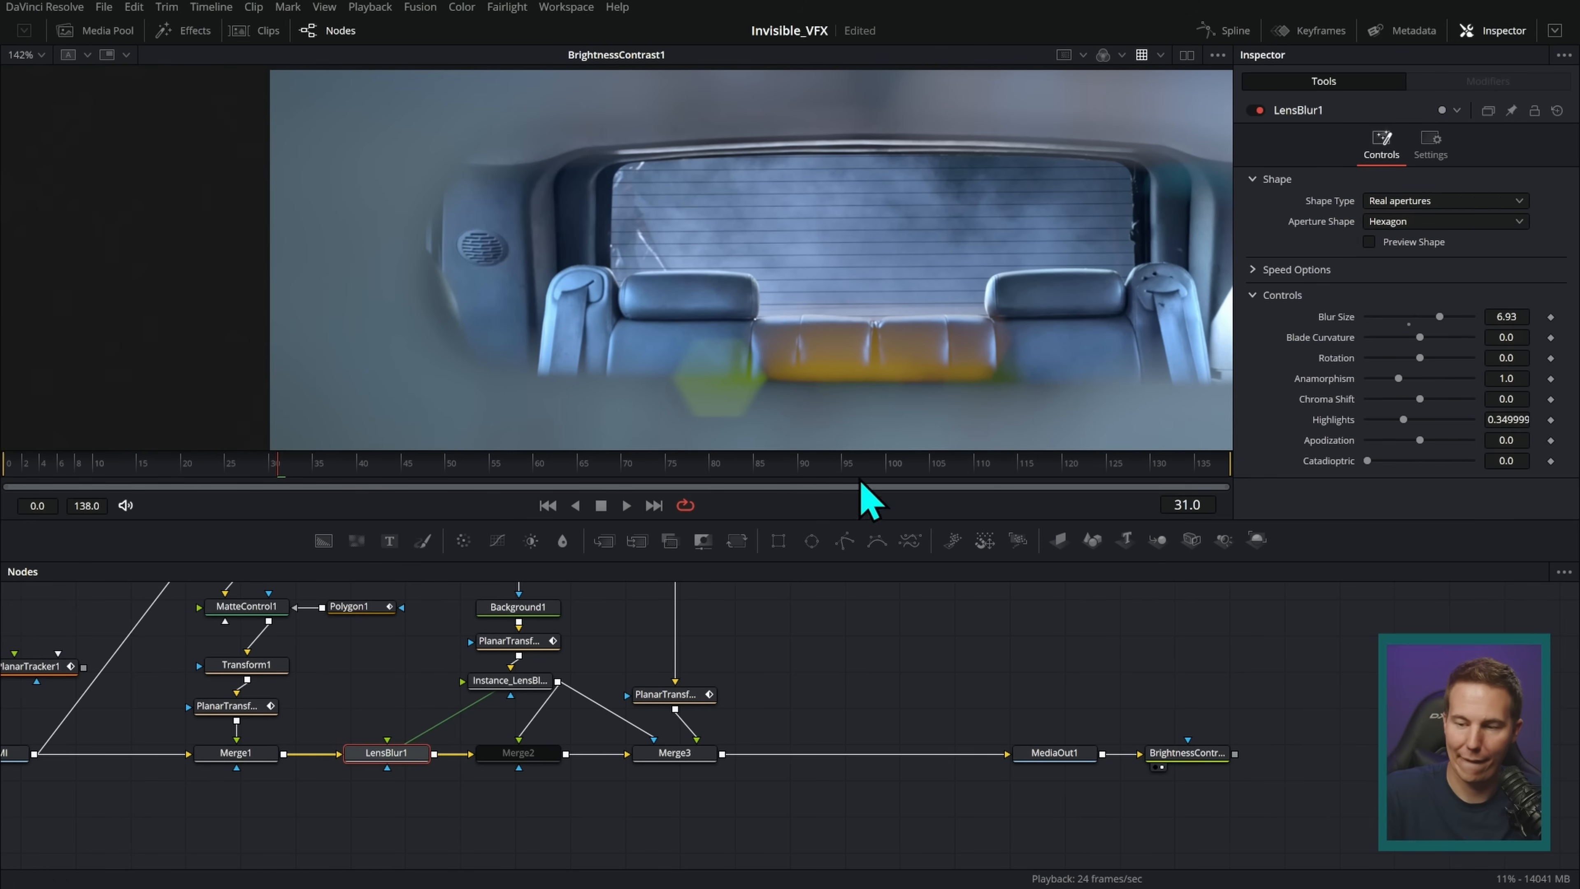
mouse_move(1429, 318)
mouse_down()
mouse_move(1372, 325)
mouse_move(1410, 330)
mouse_up()
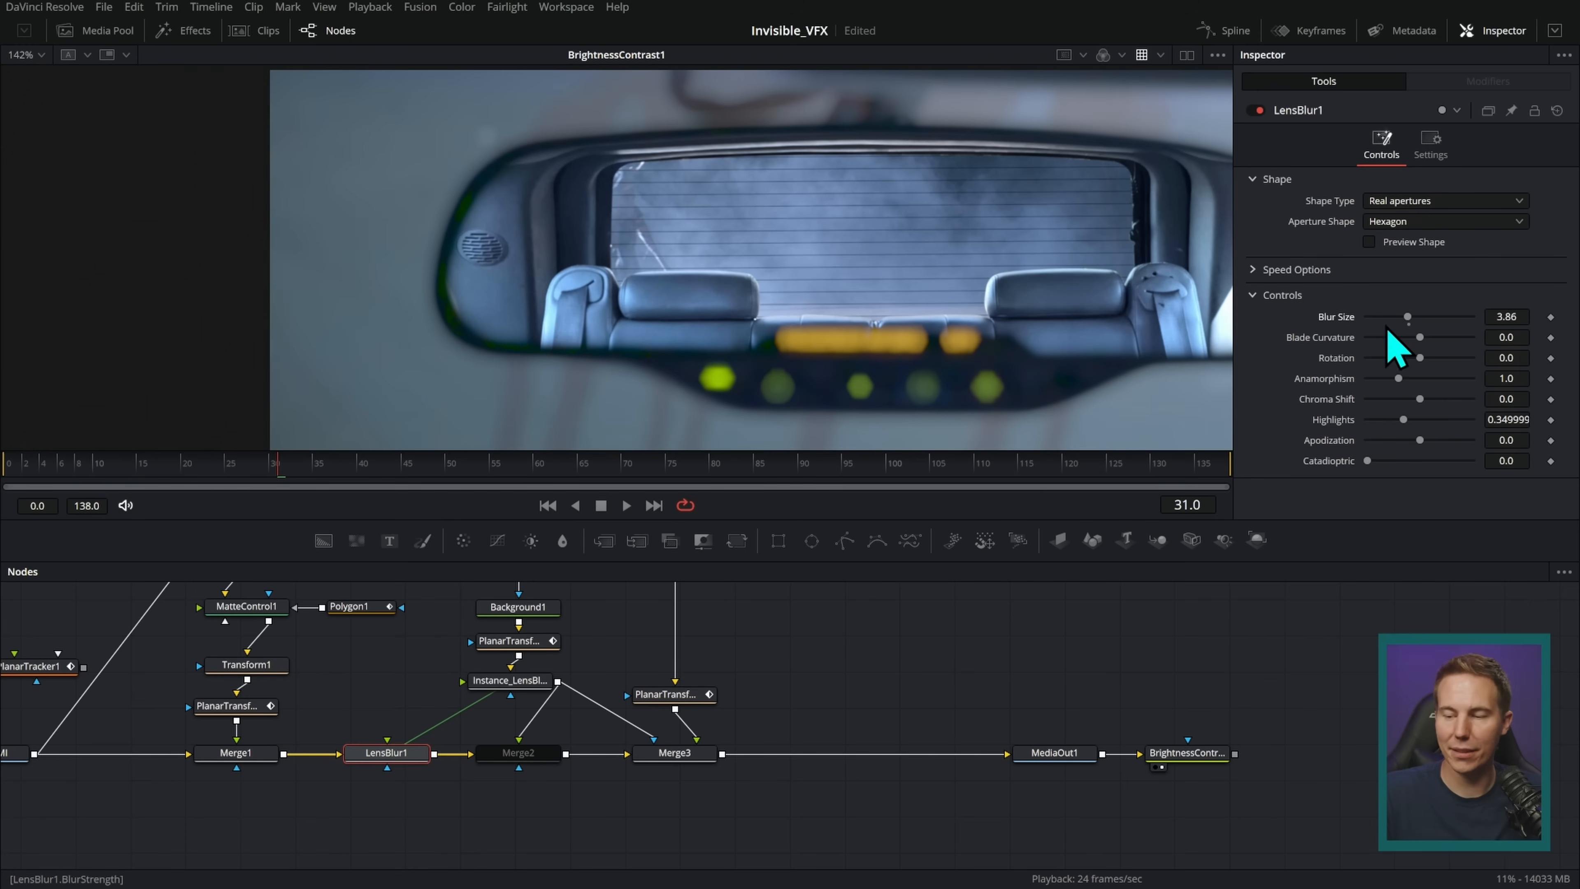
- Set LensBlur1's Aperture Shape to Octagon, Blade Curvature to 1.0 and Anamorphism to 0.667
key(ctrl+z)
scroll(1033, 404, up, 3)
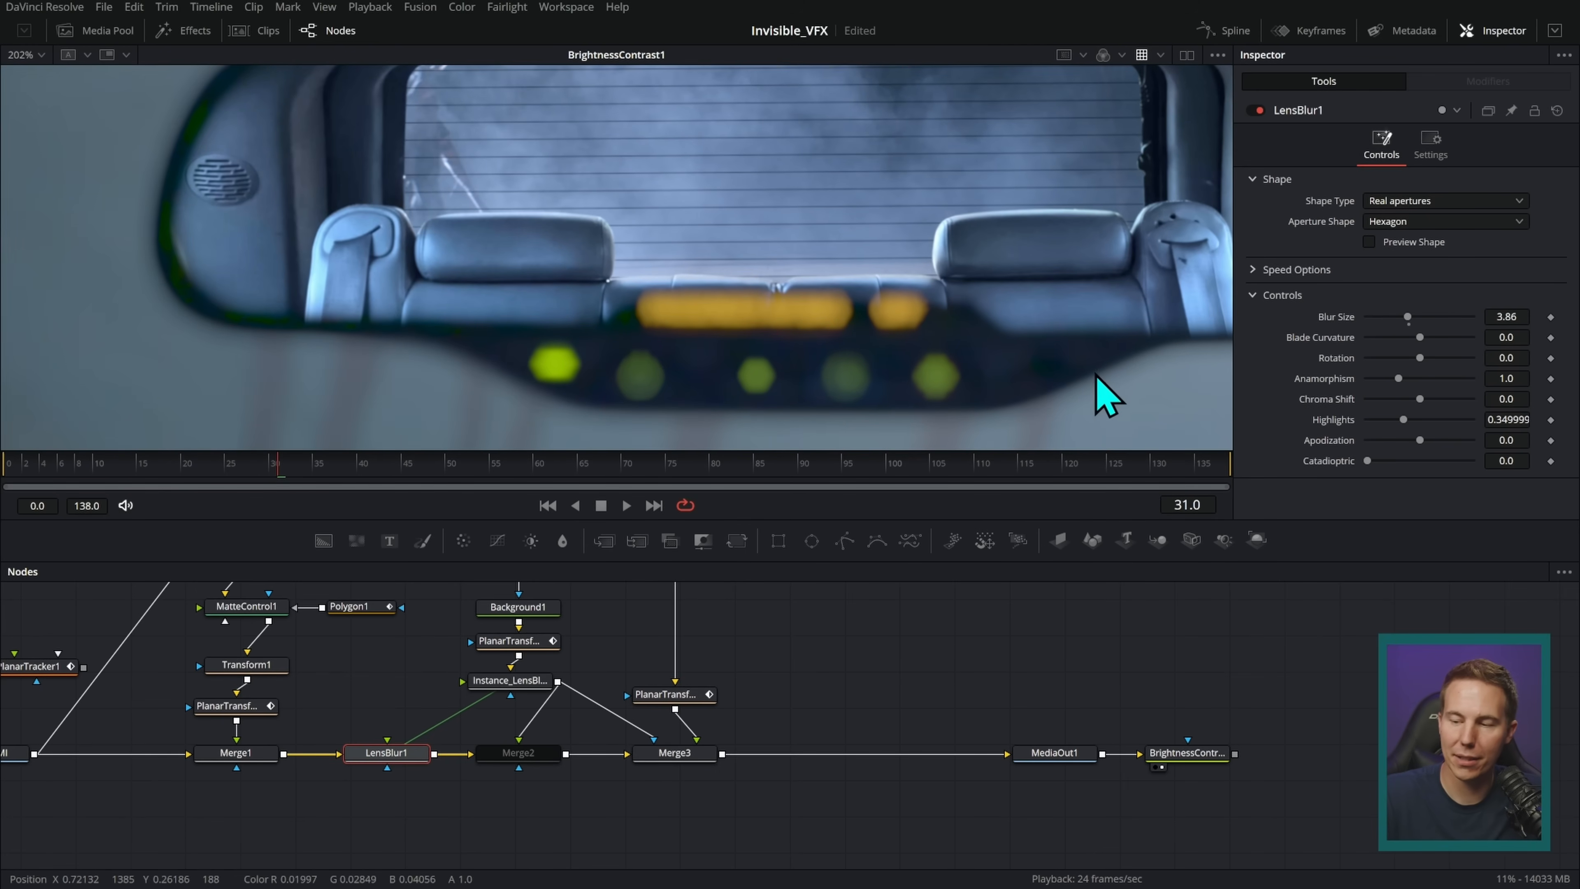
click(1456, 222)
click(1428, 337)
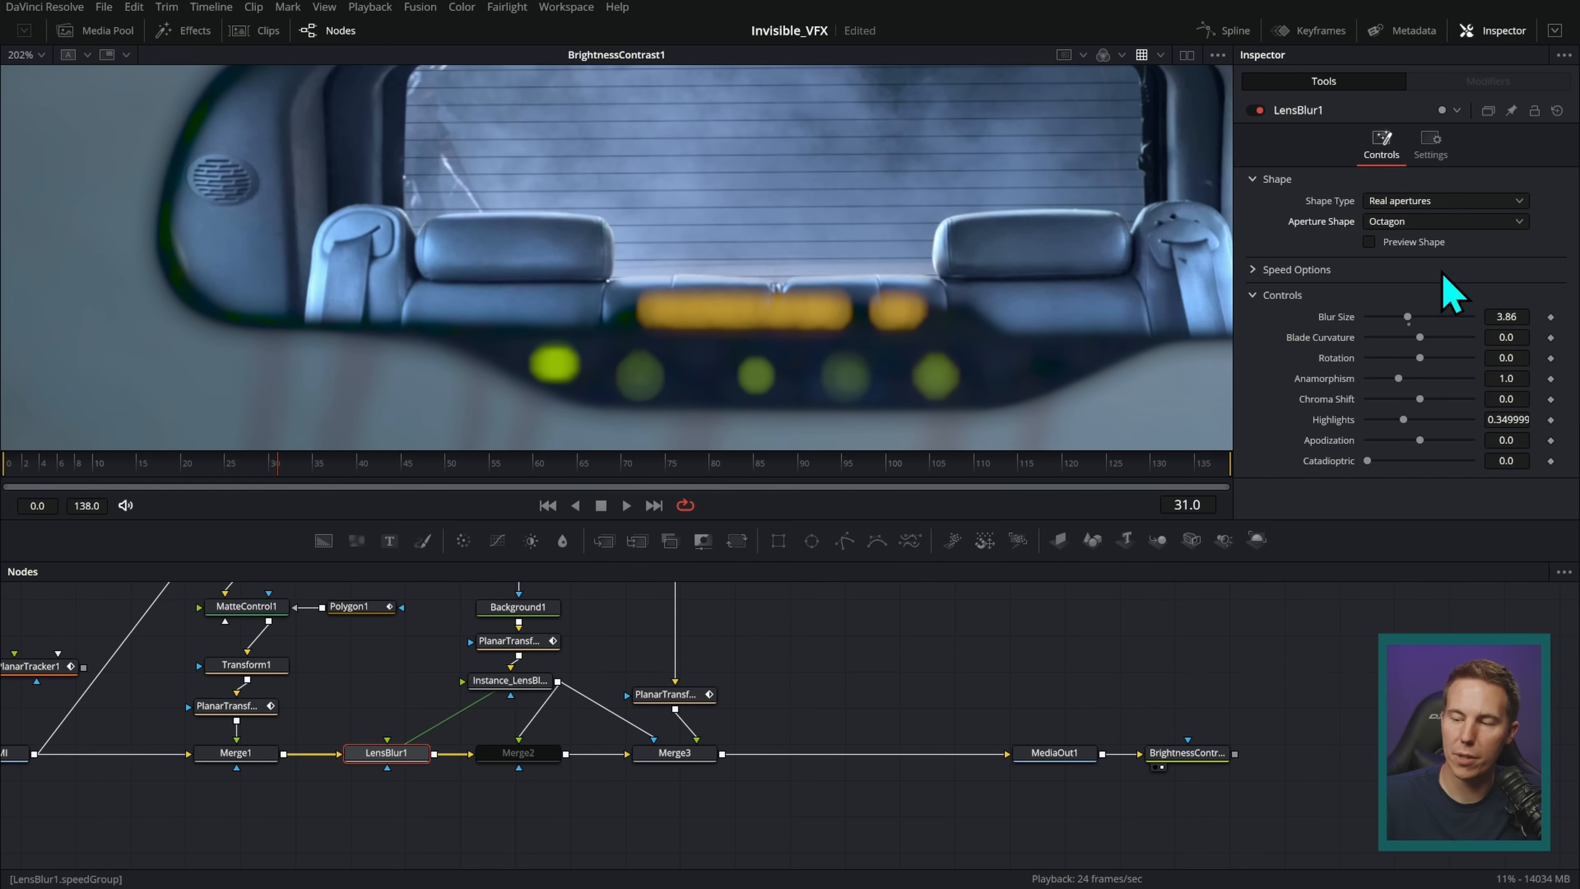
drag(1421, 339, 1574, 336)
click(1501, 378)
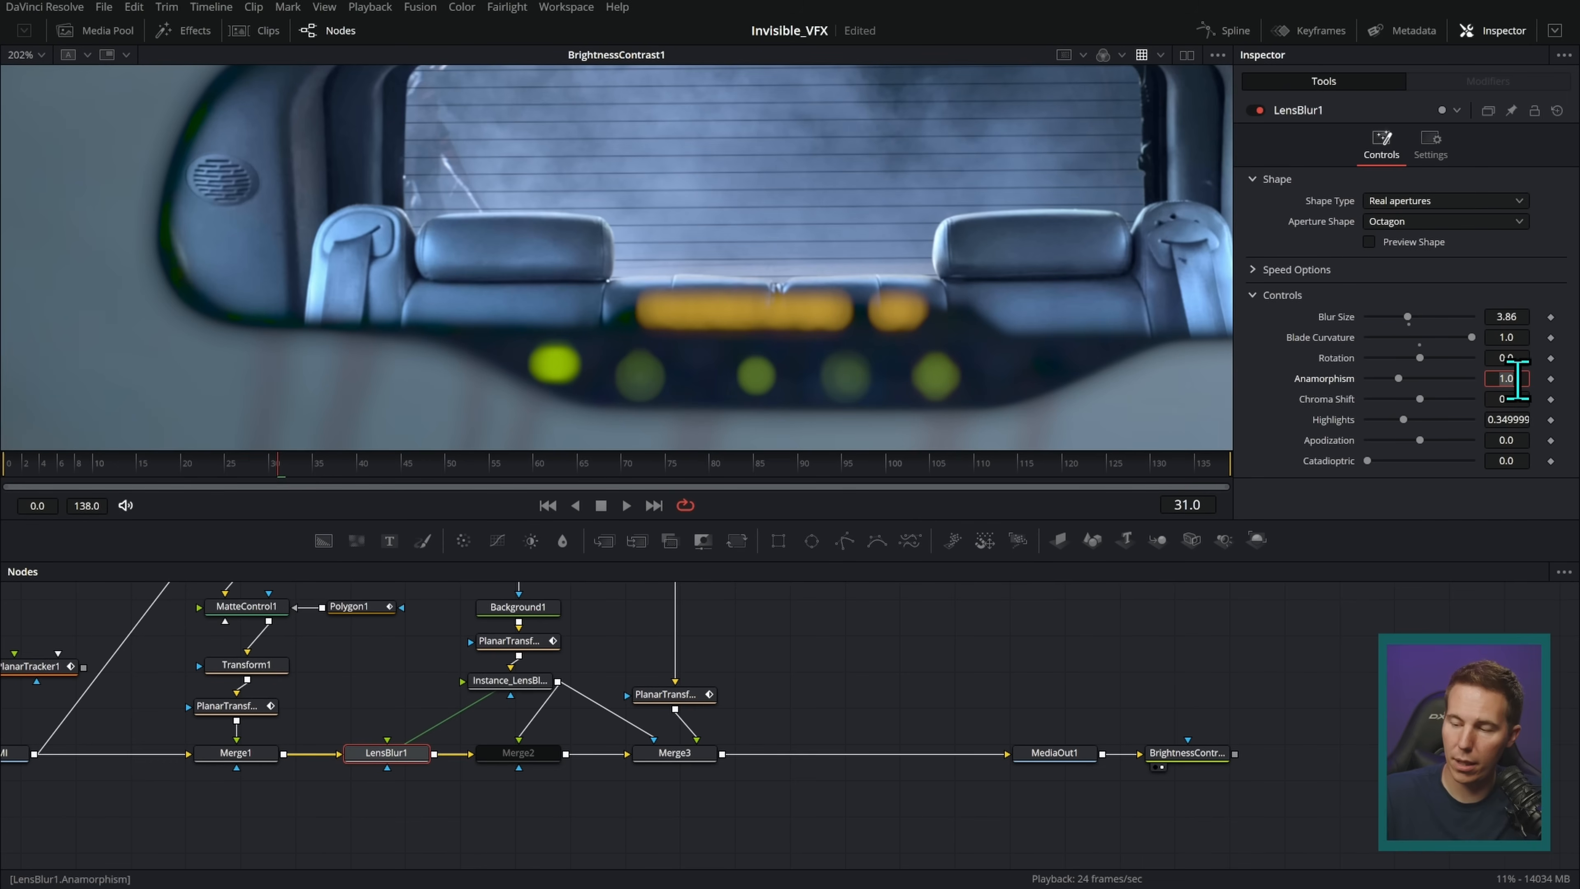
key(Tab)
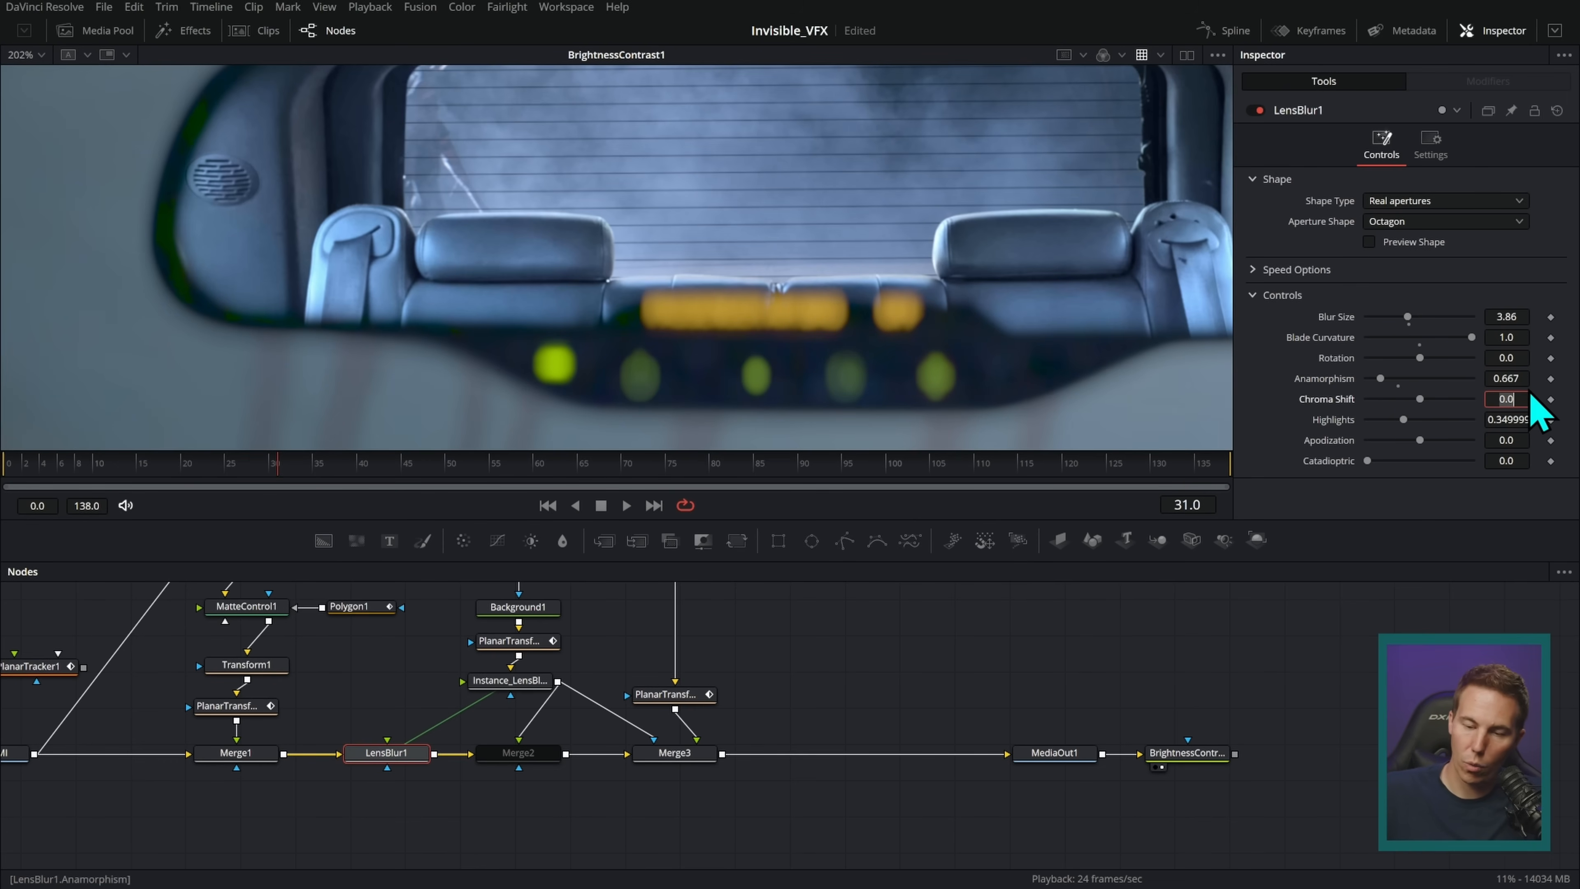
- Reduce LensBlur1's Blur Size to 2.91 while judging the mirror's edge and indicator lights
scroll(939, 396, down, 3)
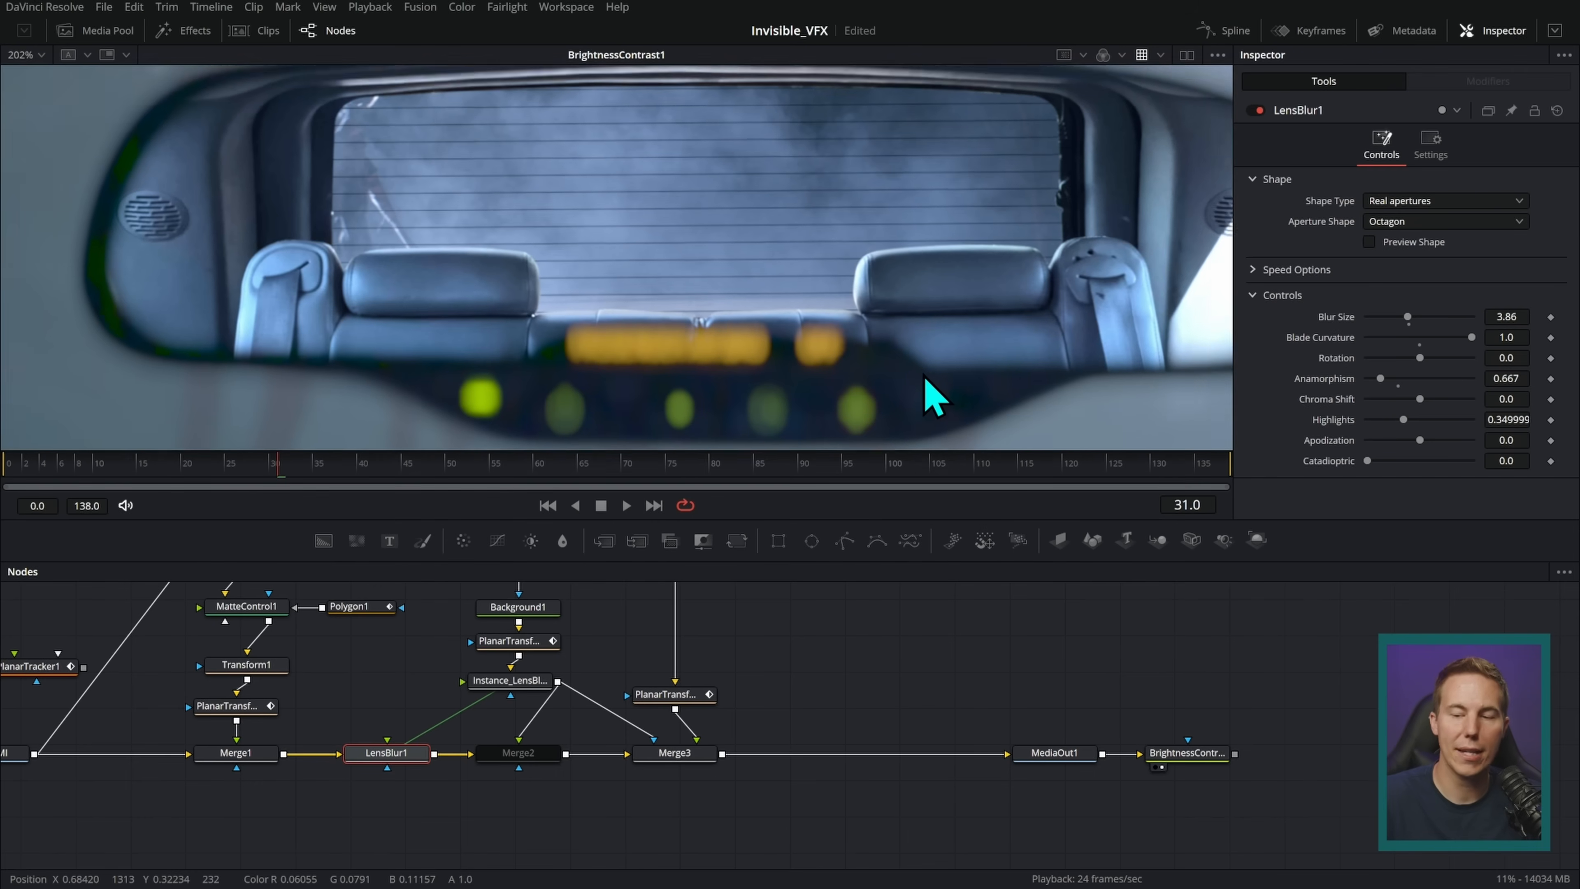
scroll(946, 377, right, 2)
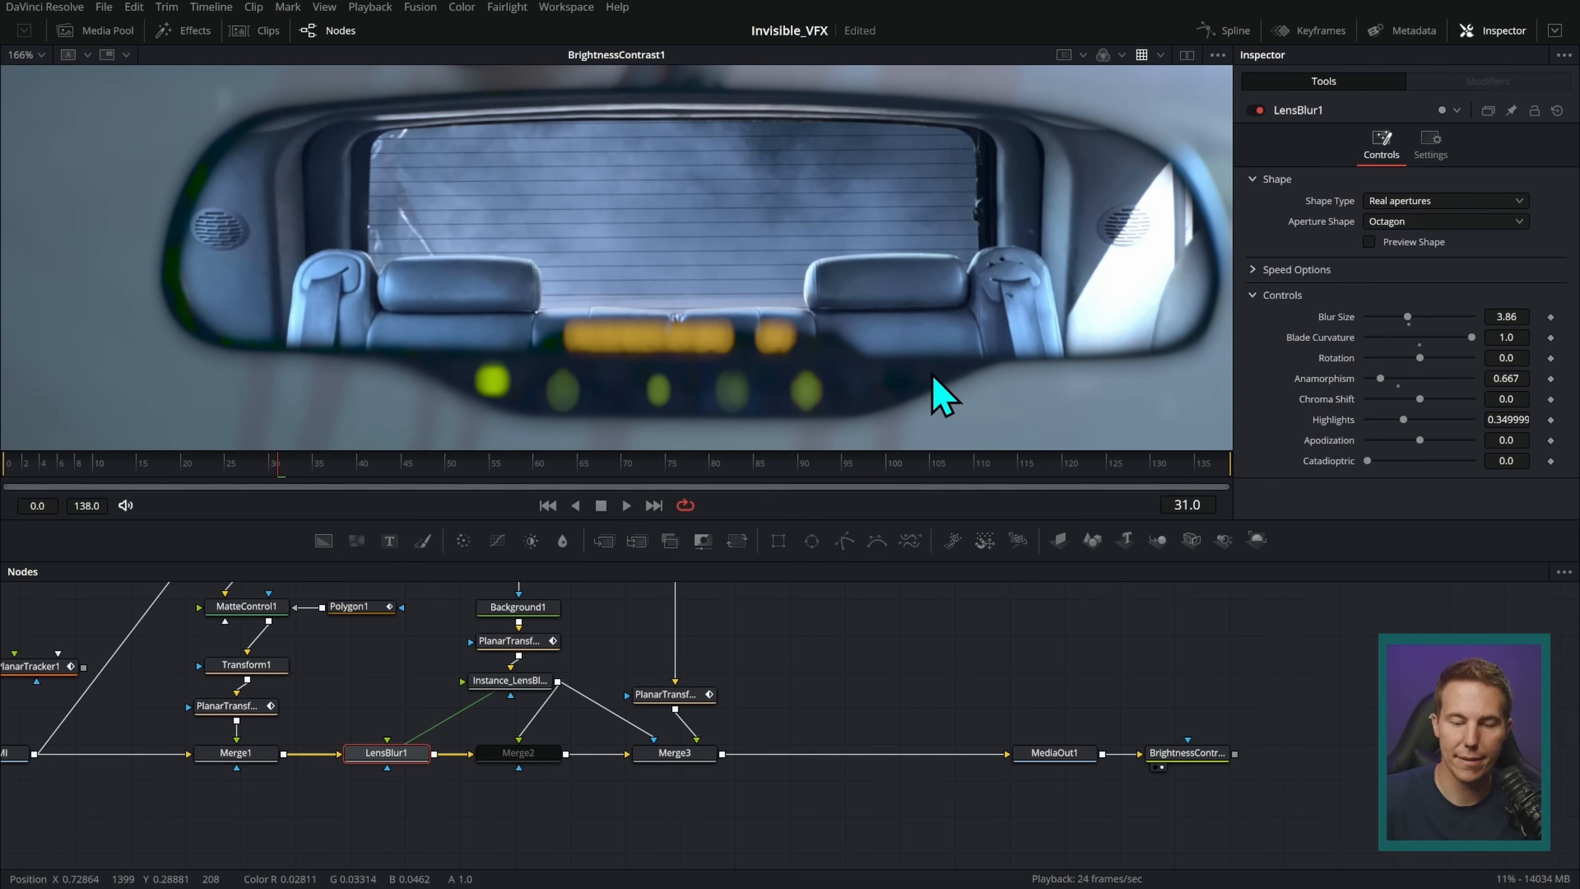
drag(1407, 316, 1387, 328)
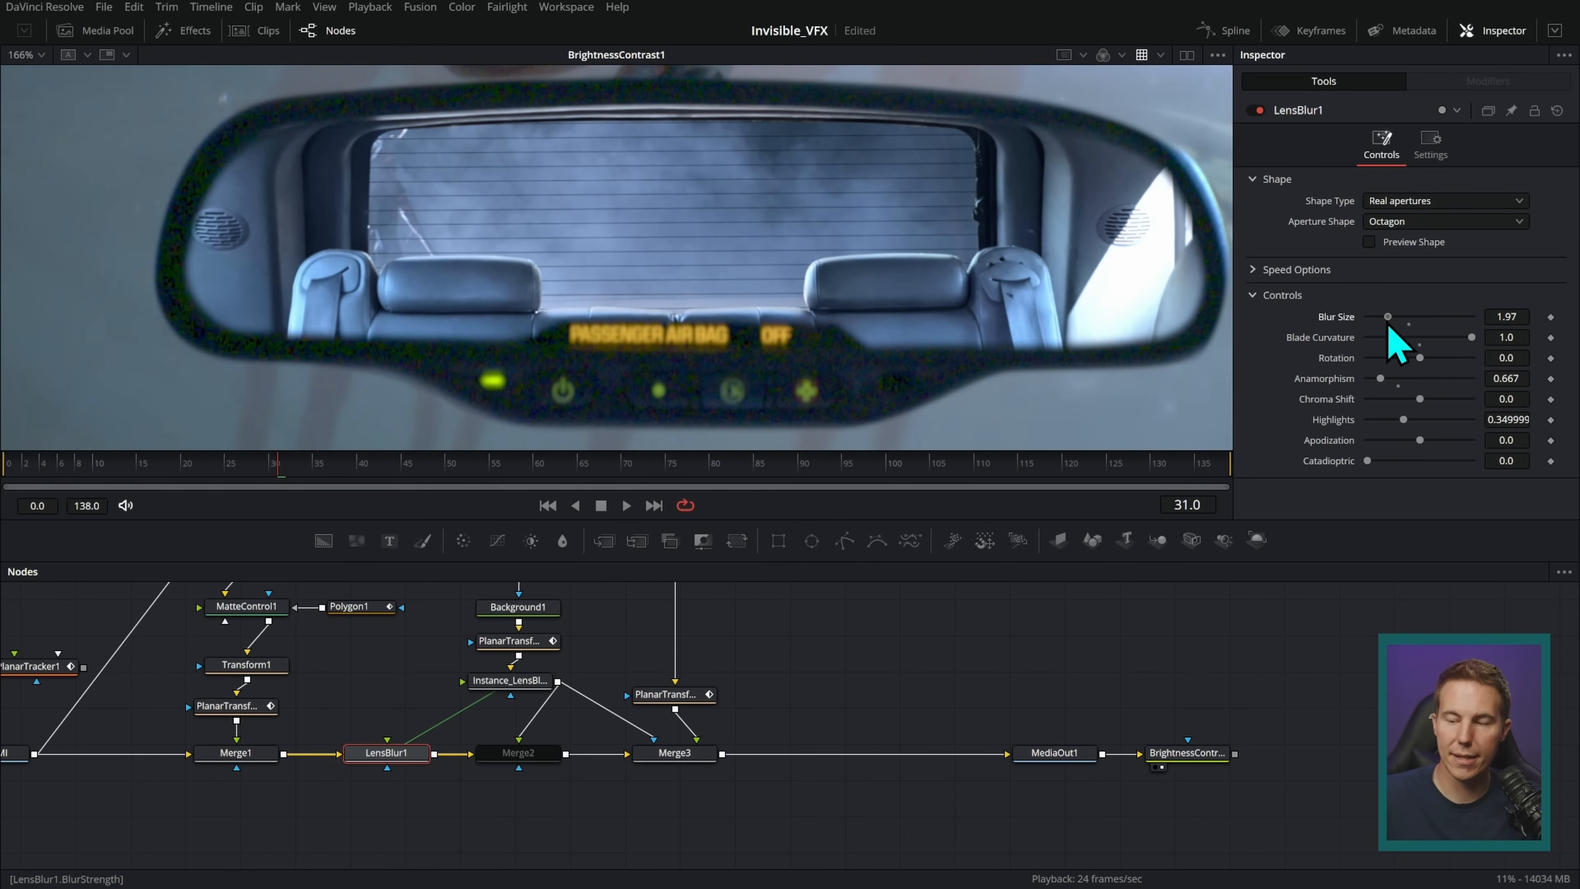
drag(1392, 329, 1397, 331)
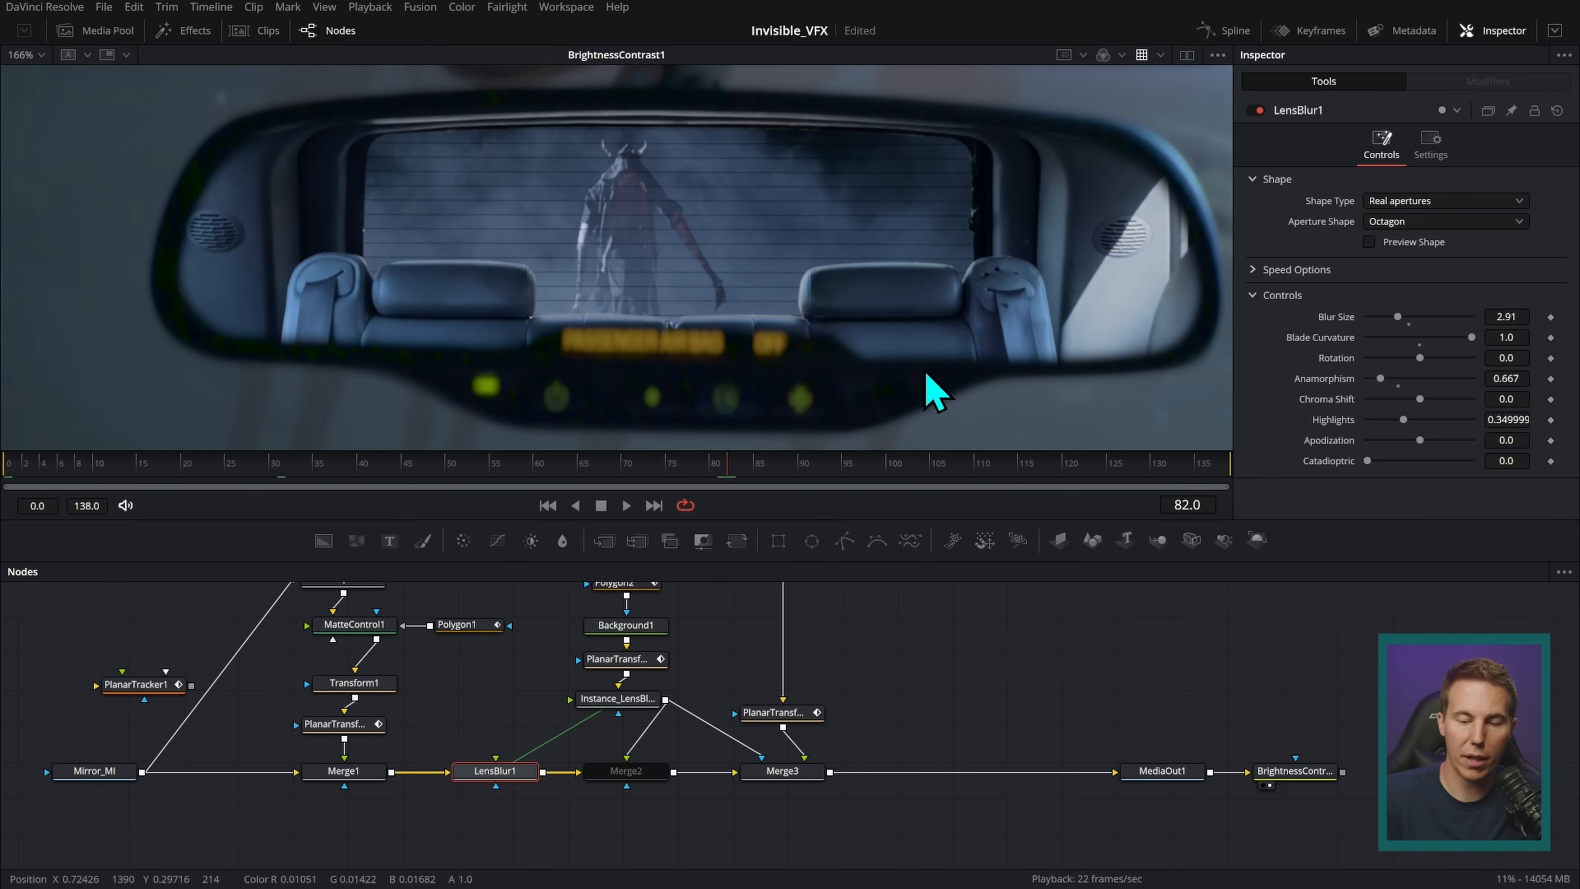
- Insert a copy of LensBlur1 between Transform3 and Merge4 in the back-seat branch, with Blur Size 1.97
scroll(1002, 286, up, 2)
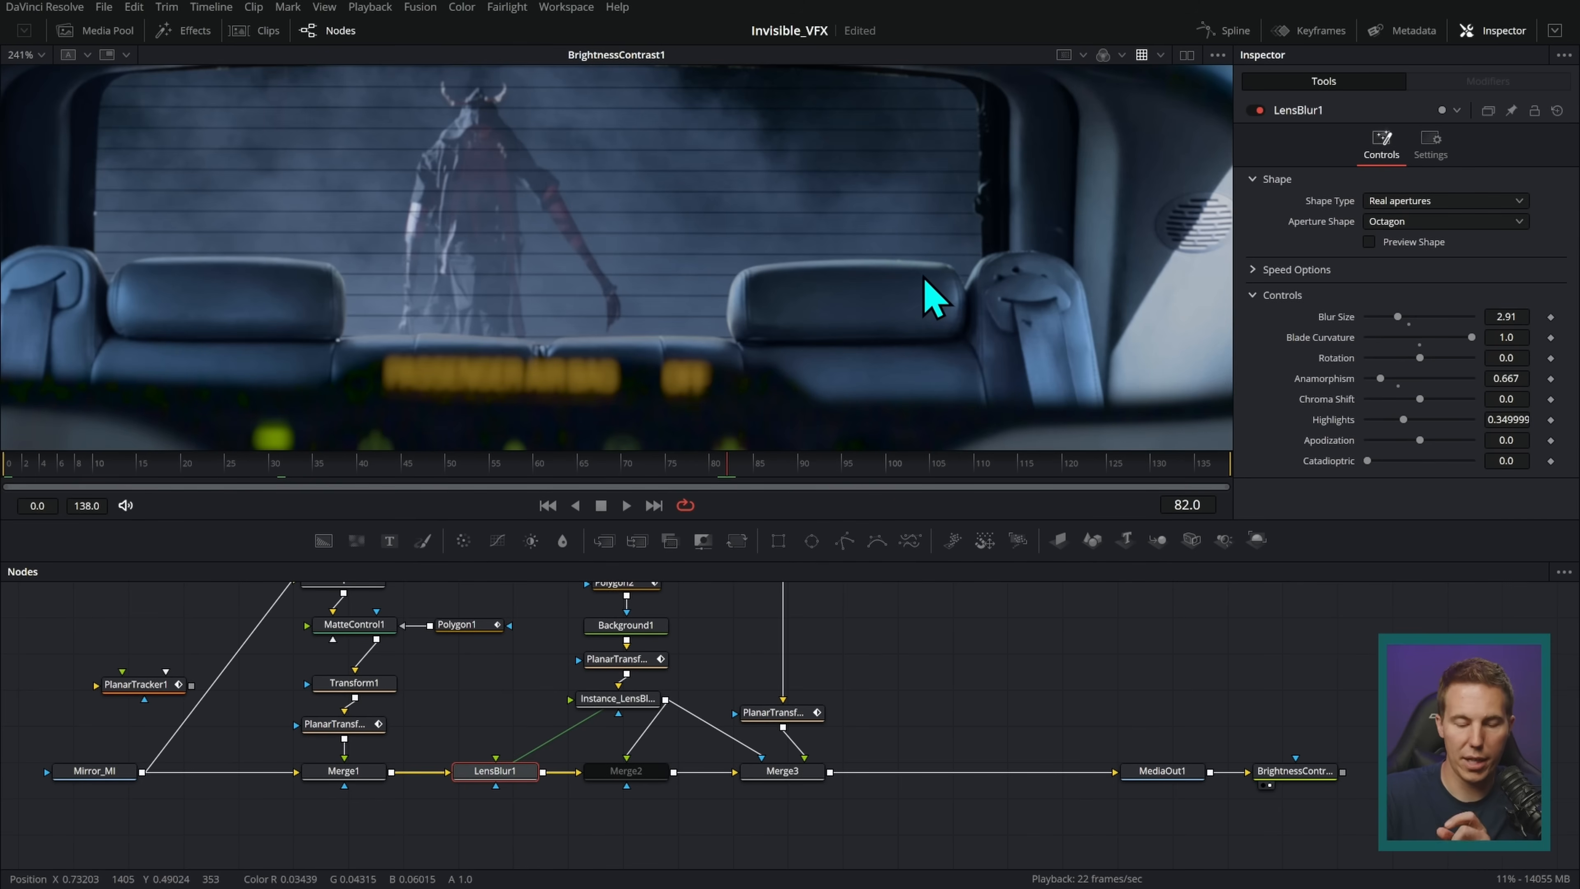
scroll(910, 653, up, 8)
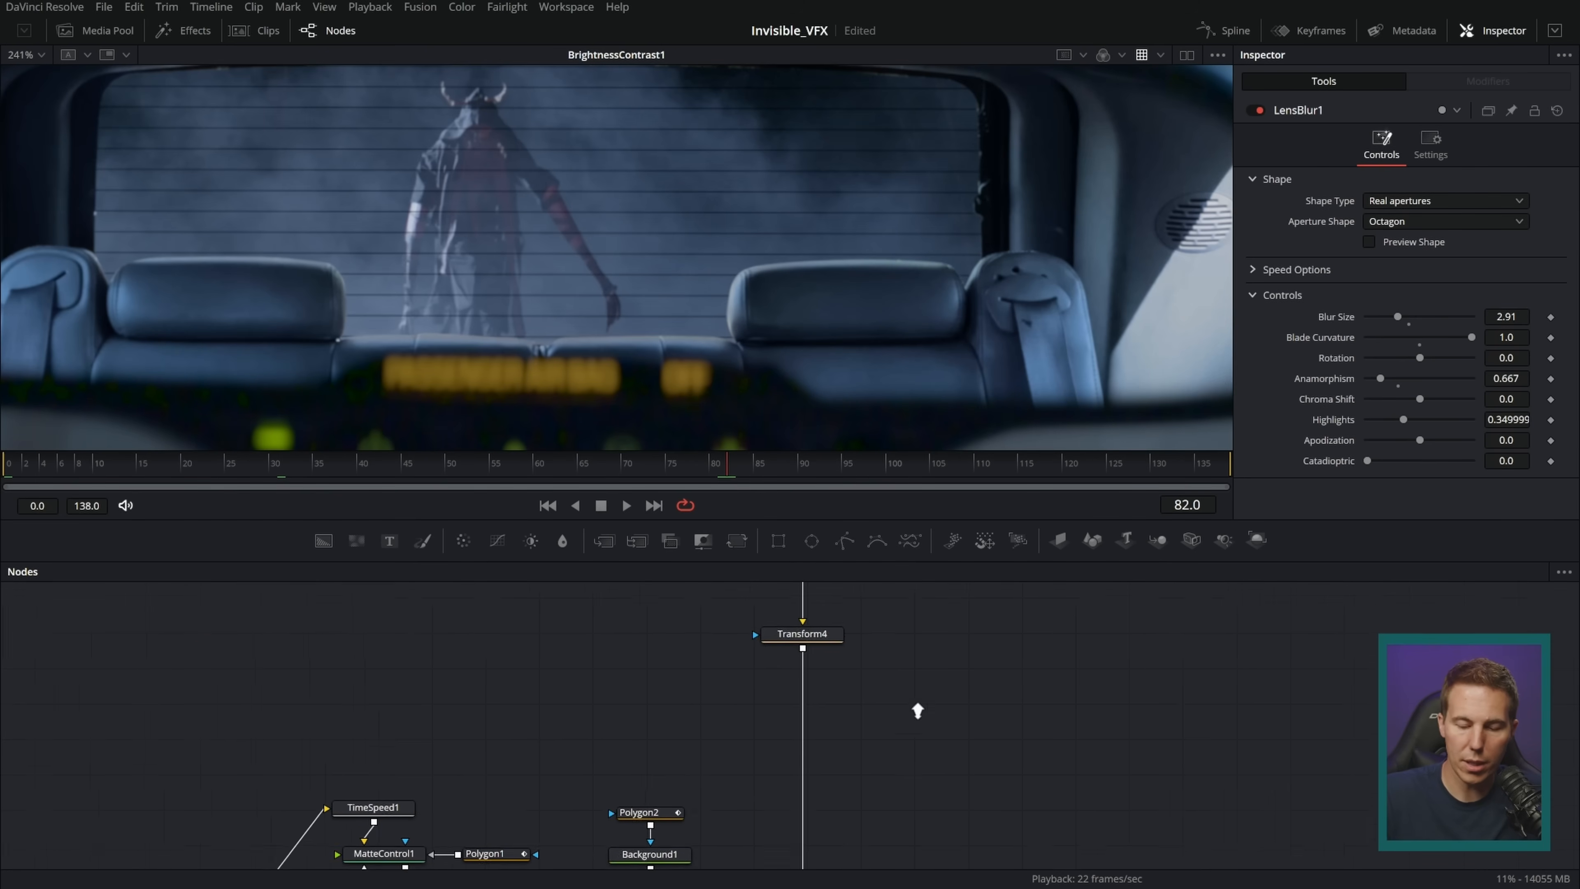
scroll(916, 711, down, 6)
drag(631, 782, 639, 786)
scroll(910, 663, up, 8)
key(ctrl+v)
mouse_move(945, 787)
mouse_down()
mouse_move(959, 699)
mouse_move(936, 775)
mouse_up()
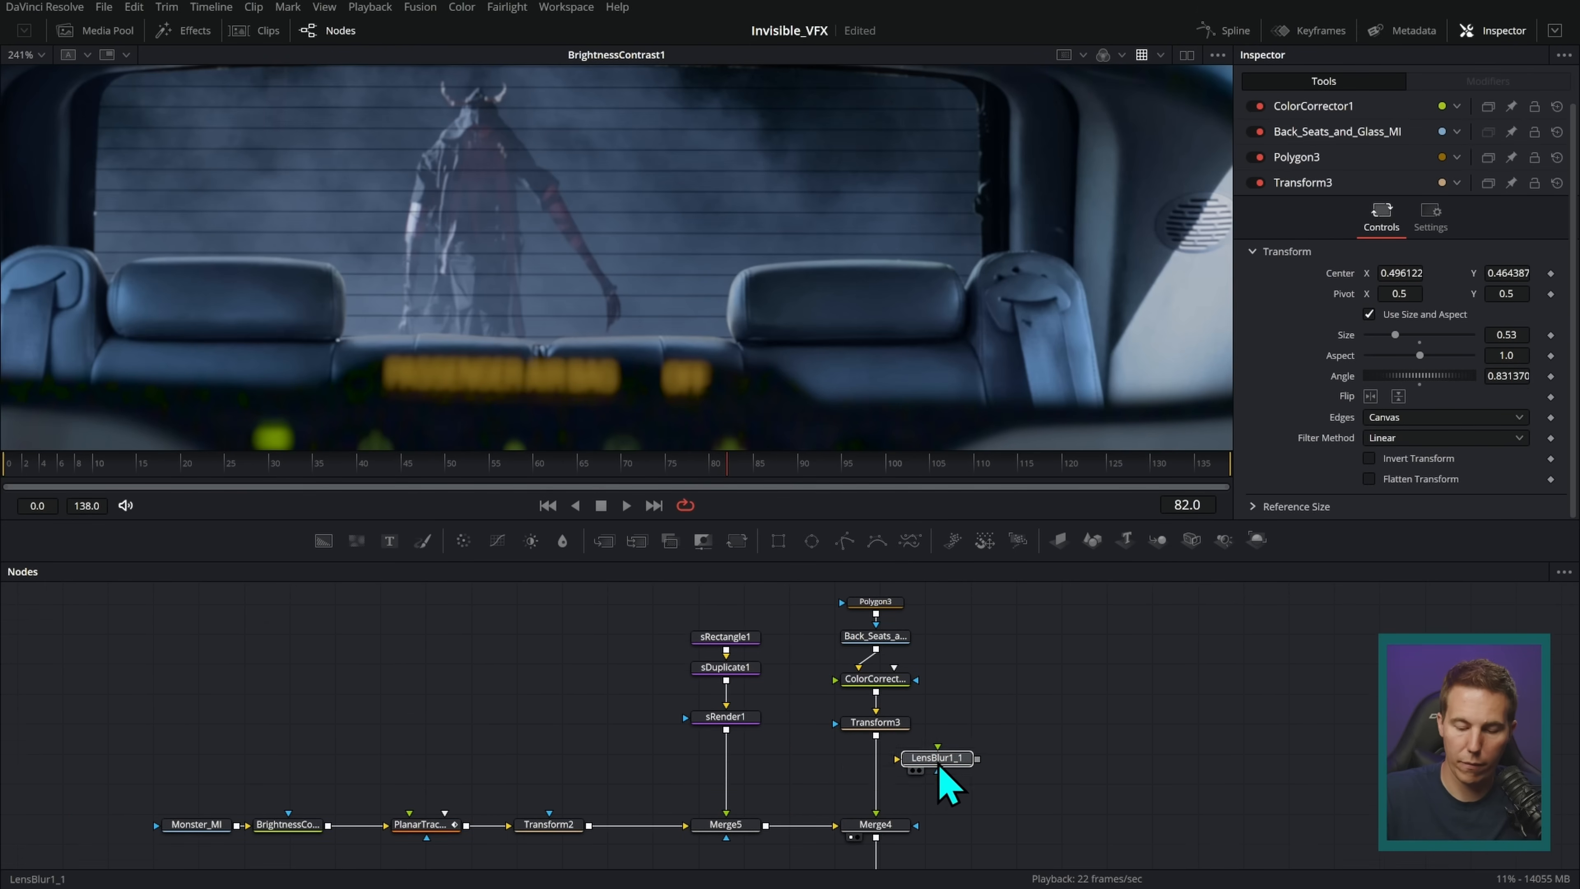
drag(940, 772, 884, 782)
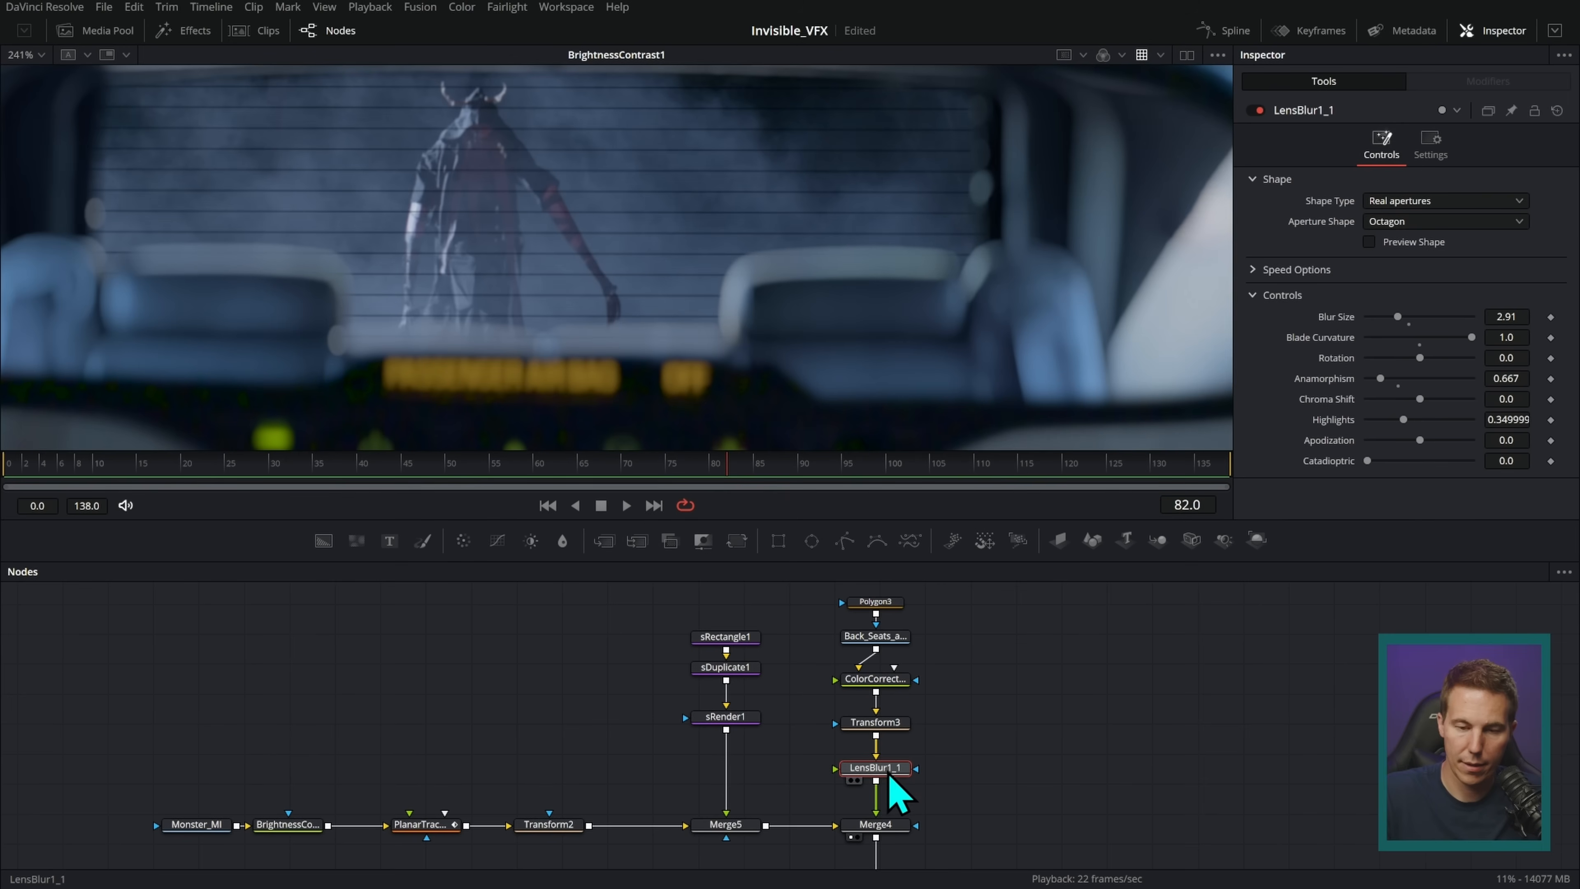
mouse_move(1397, 317)
mouse_down()
mouse_move(1367, 330)
mouse_move(1392, 330)
mouse_up()
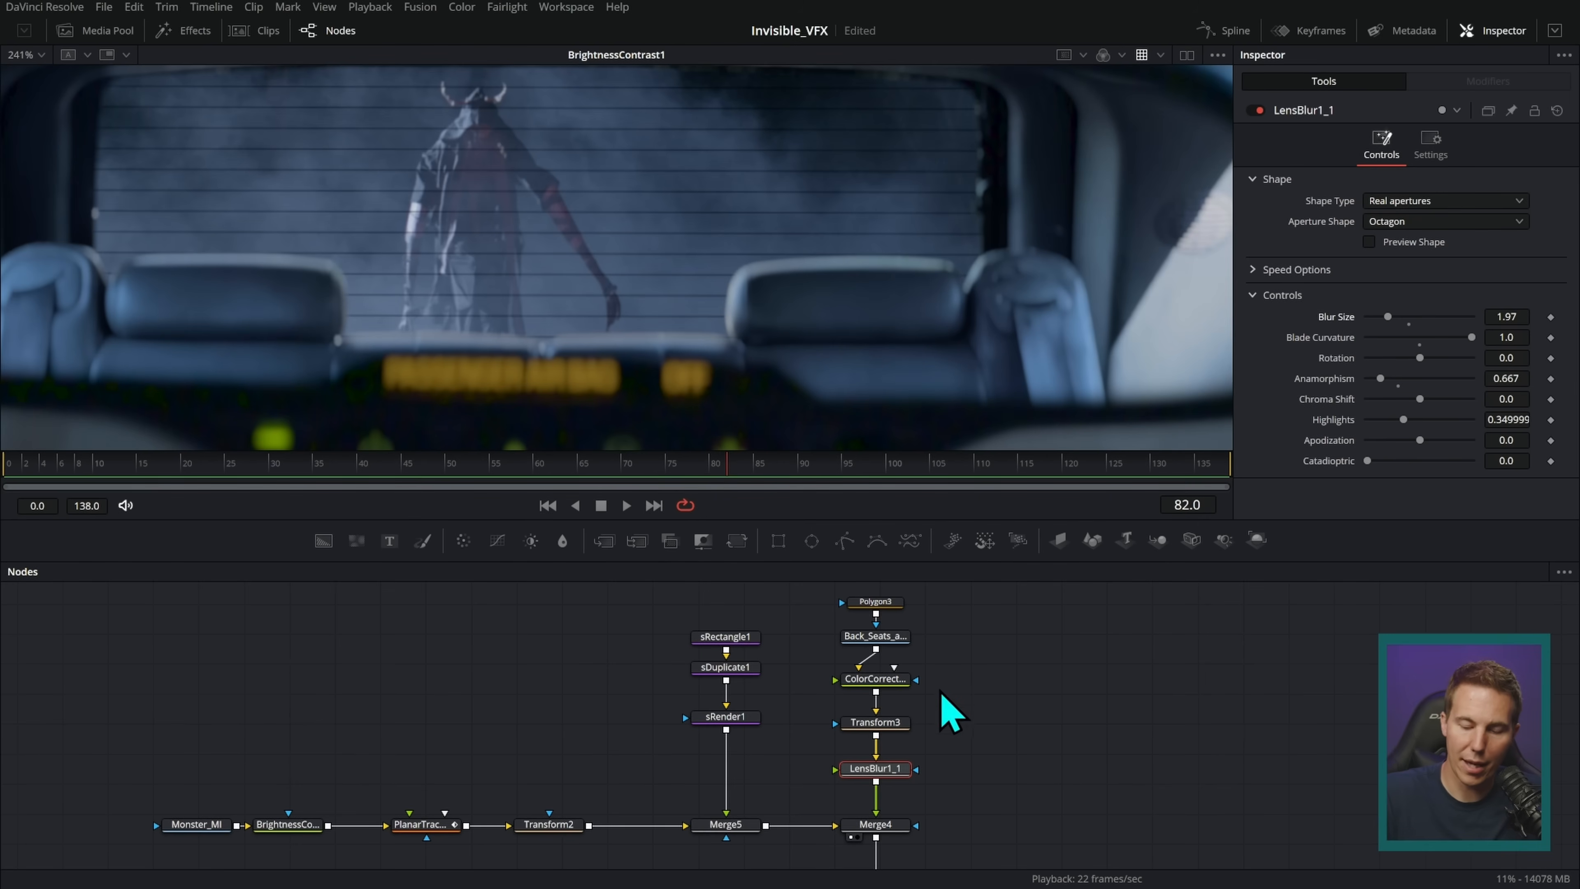
drag(900, 770, 899, 766)
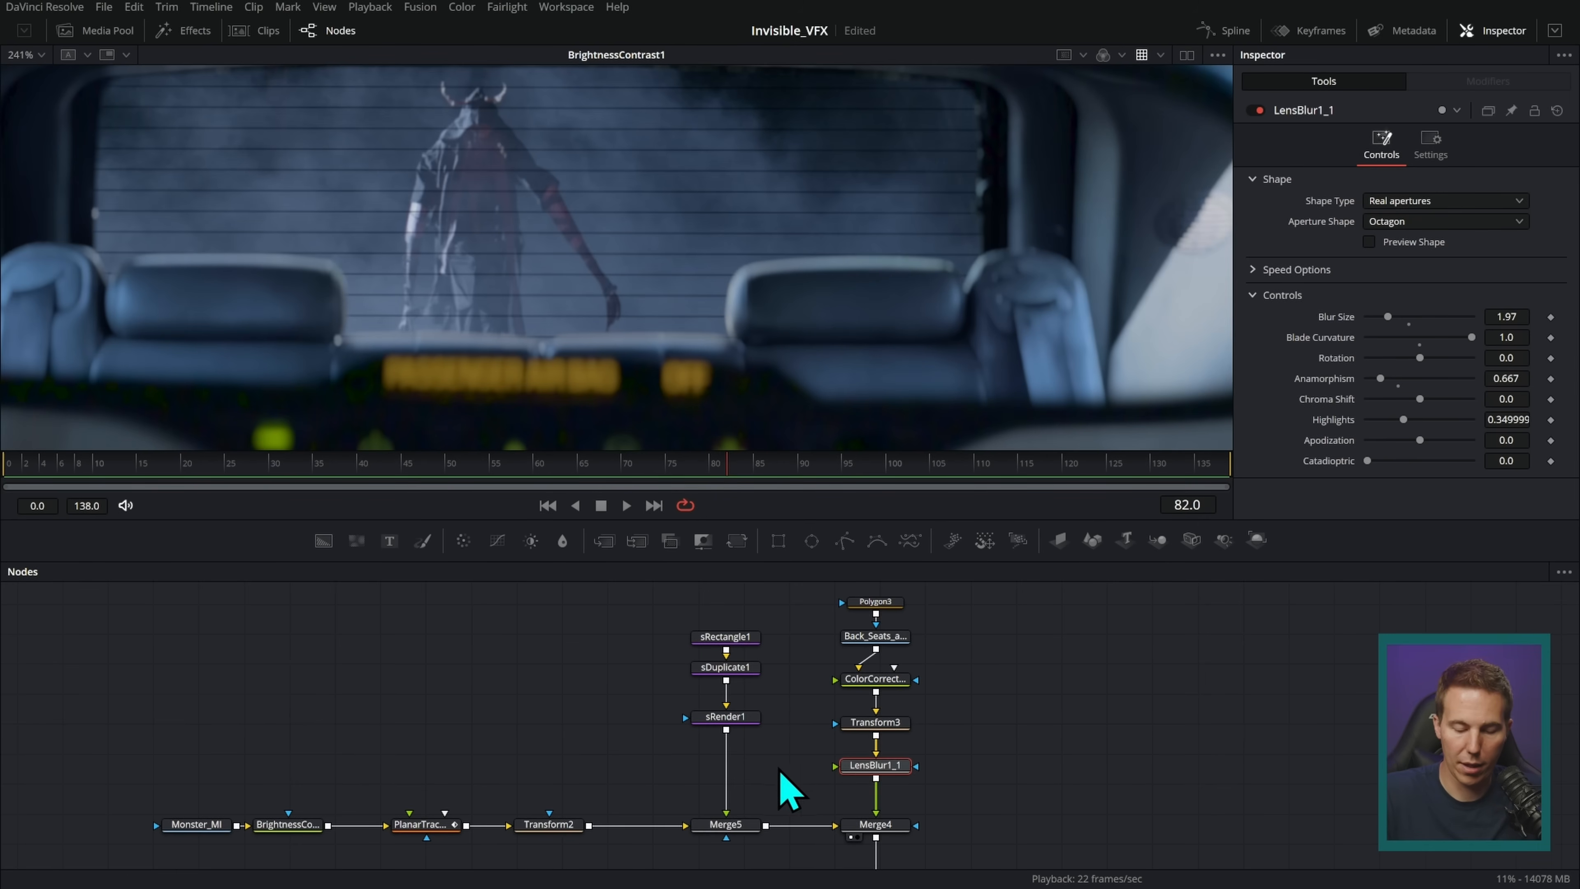
- Insert an instance of LensBlur1_1 between sRender1 and Merge5 and set its Blur Size to 1.95
key(ctrl+shift+v)
drag(731, 778, 749, 770)
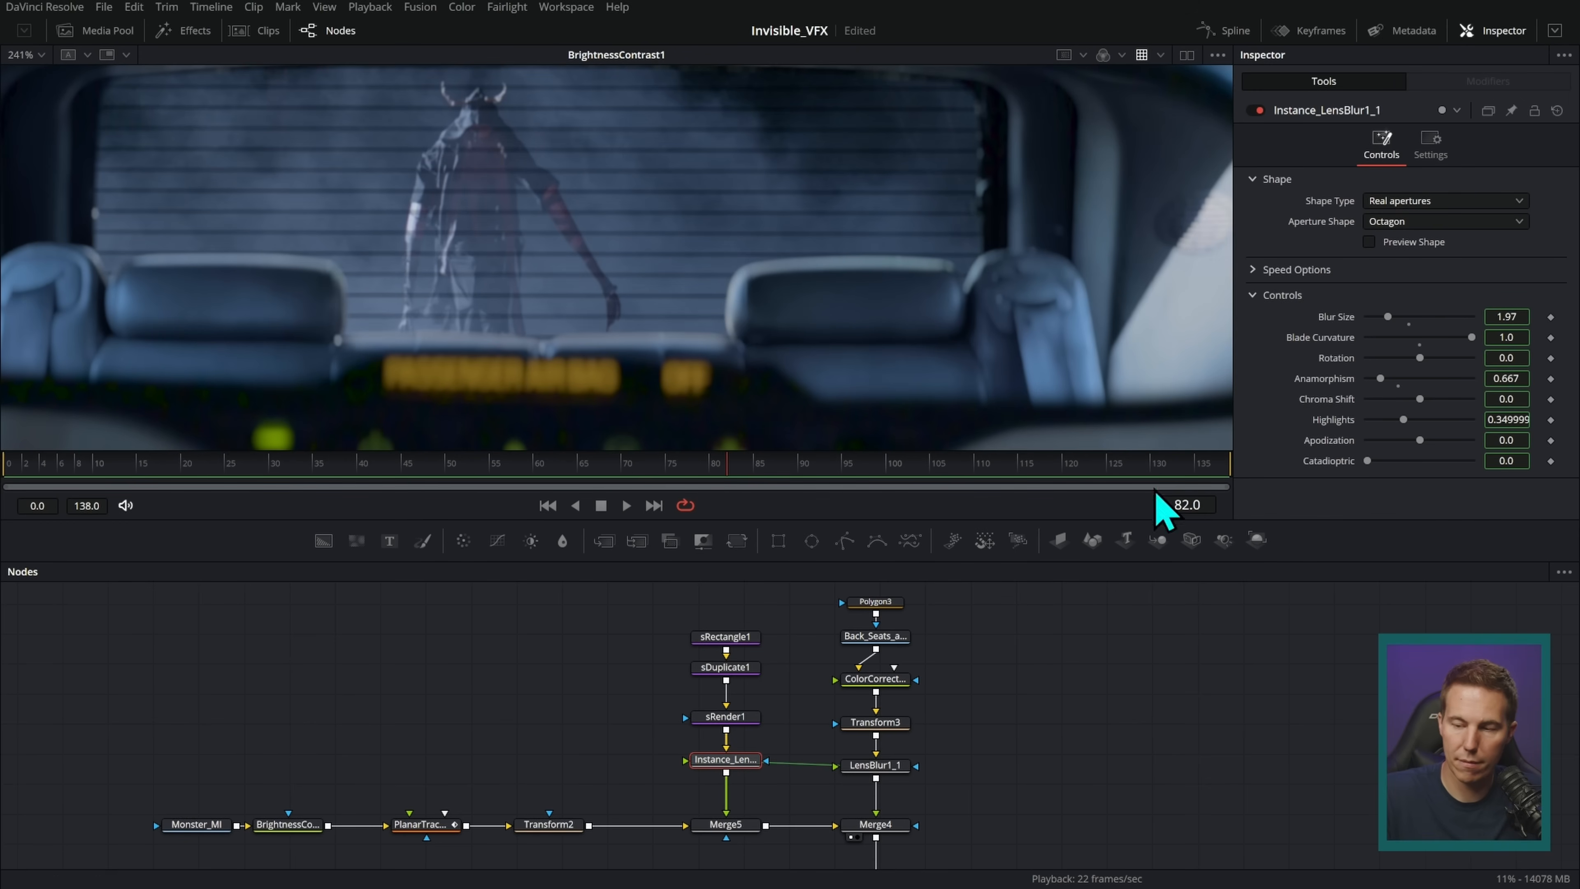
click(1503, 316)
text(1.78)
key(Return)
text(2.01)
key(Return)
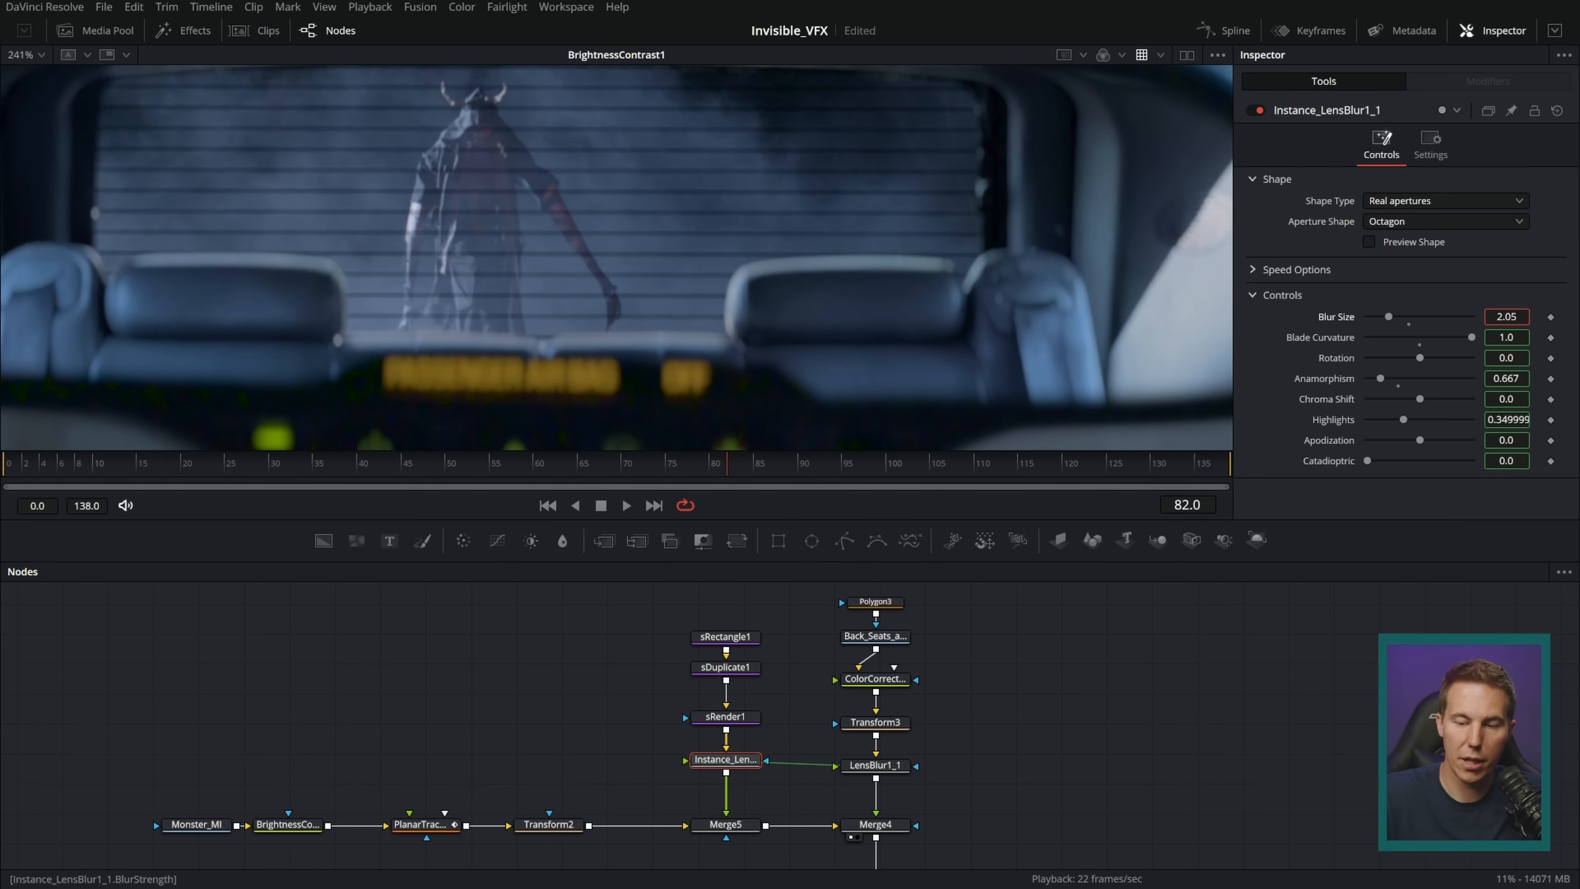
key(BackSpace)
text(5)
key(Return)
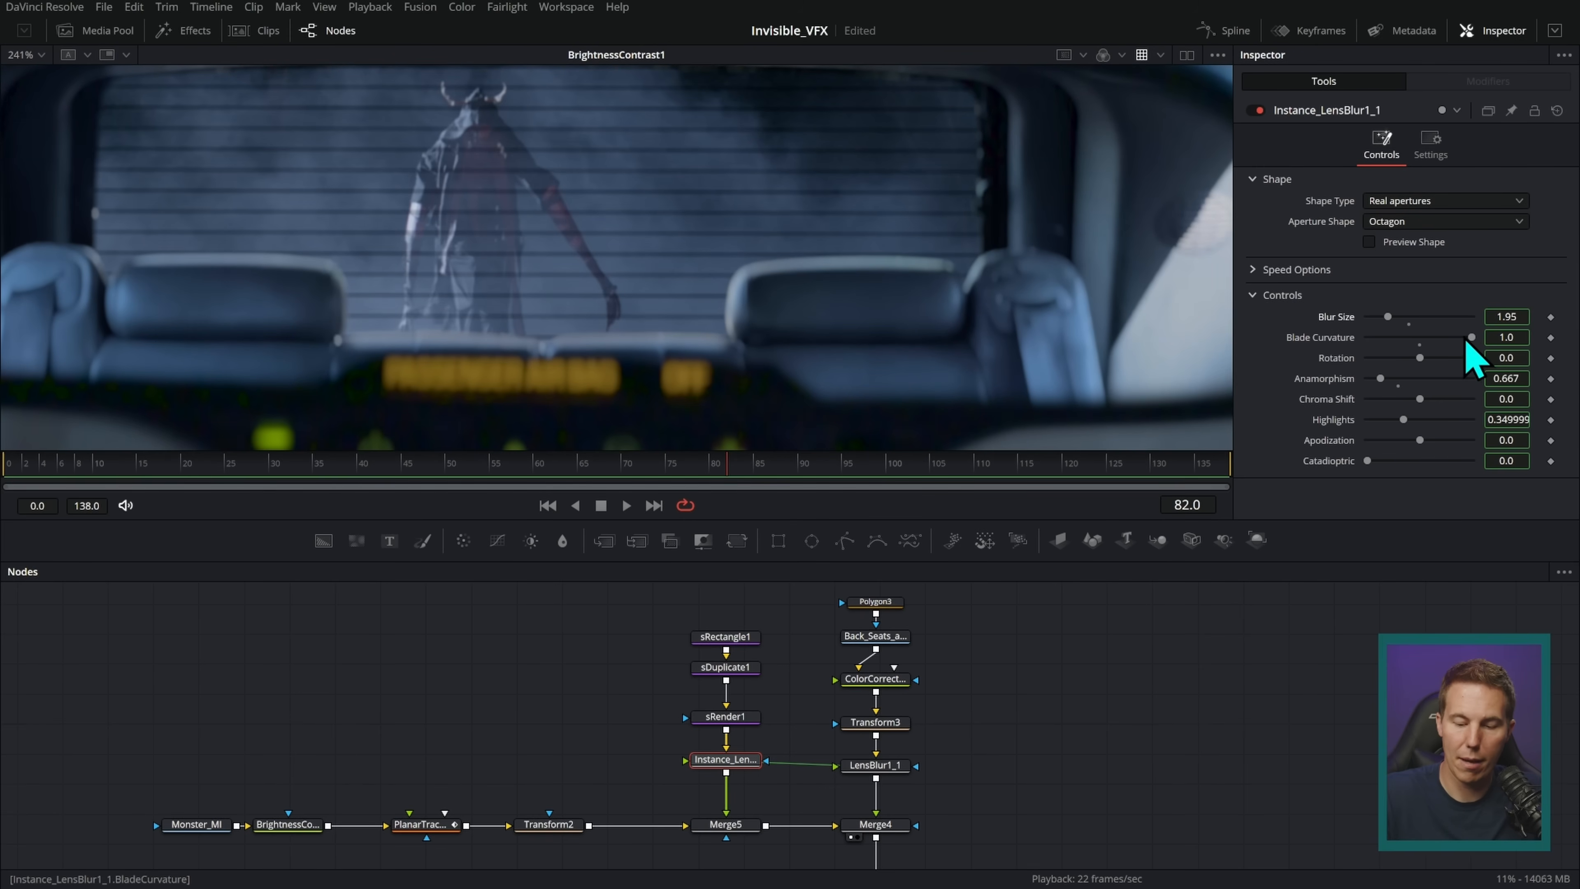
- Set Merge5's Blend to 0.551 and play back the shot to check the softened window lines
click(720, 795)
click(1378, 408)
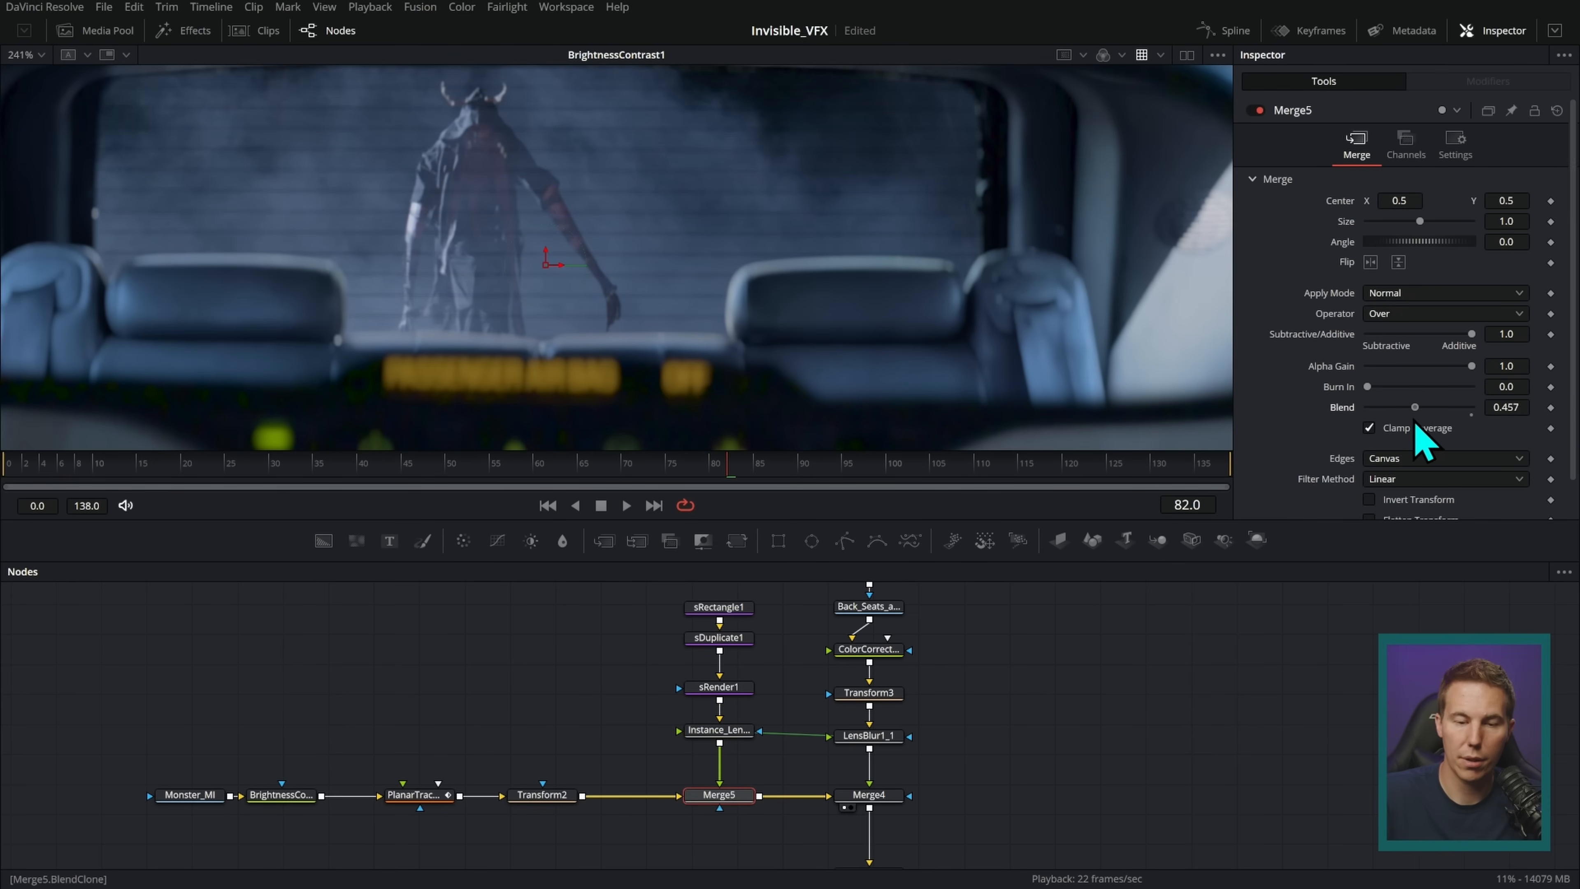
scroll(1023, 335, down, 3)
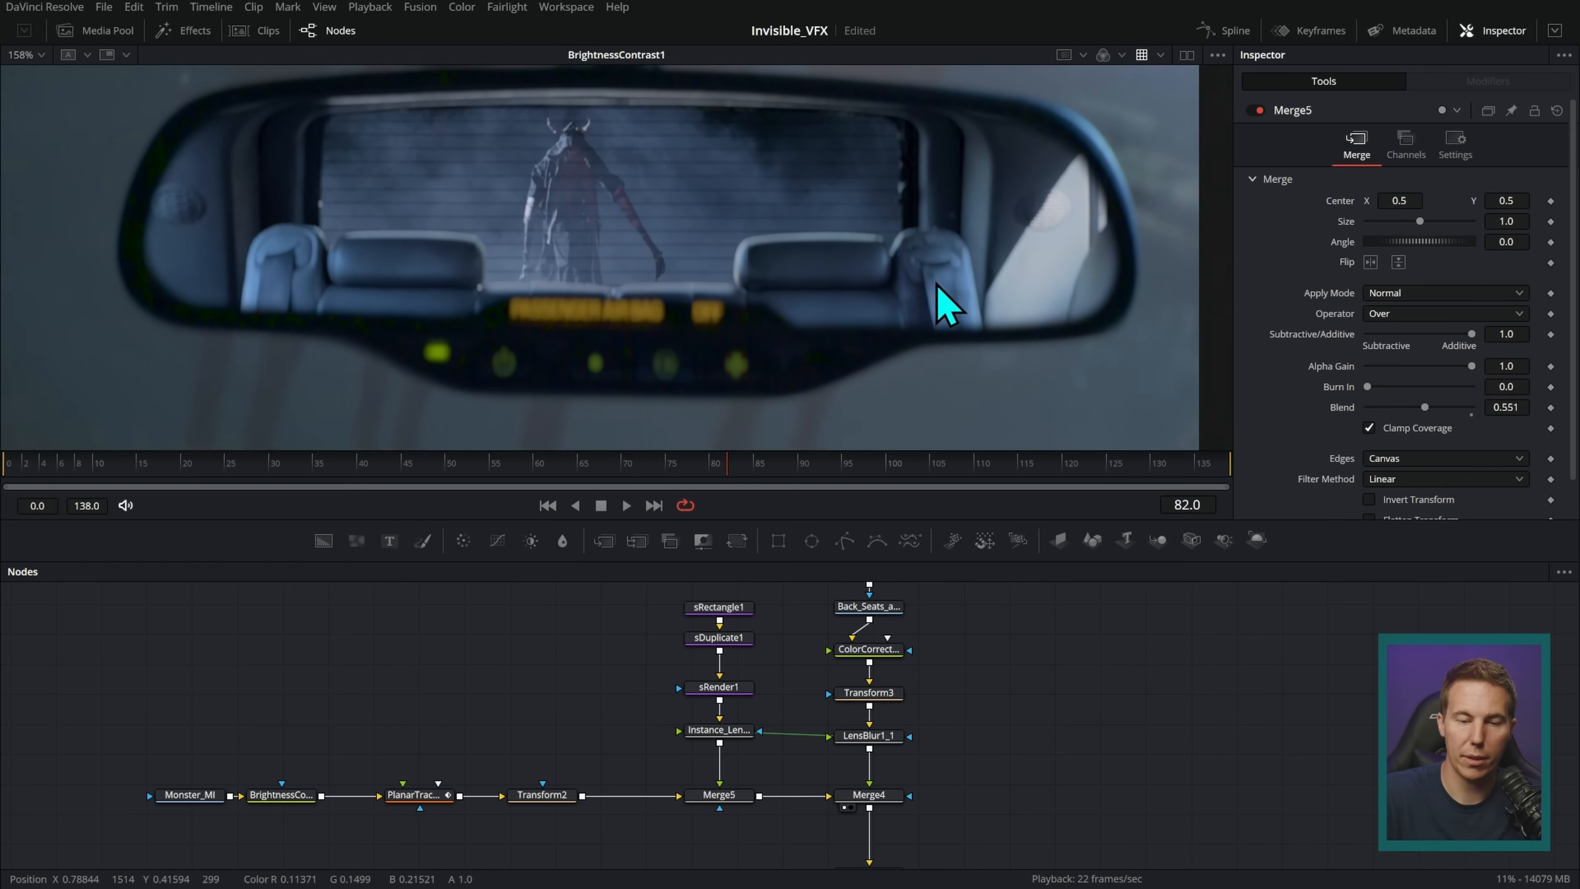
click(1051, 460)
key(space)
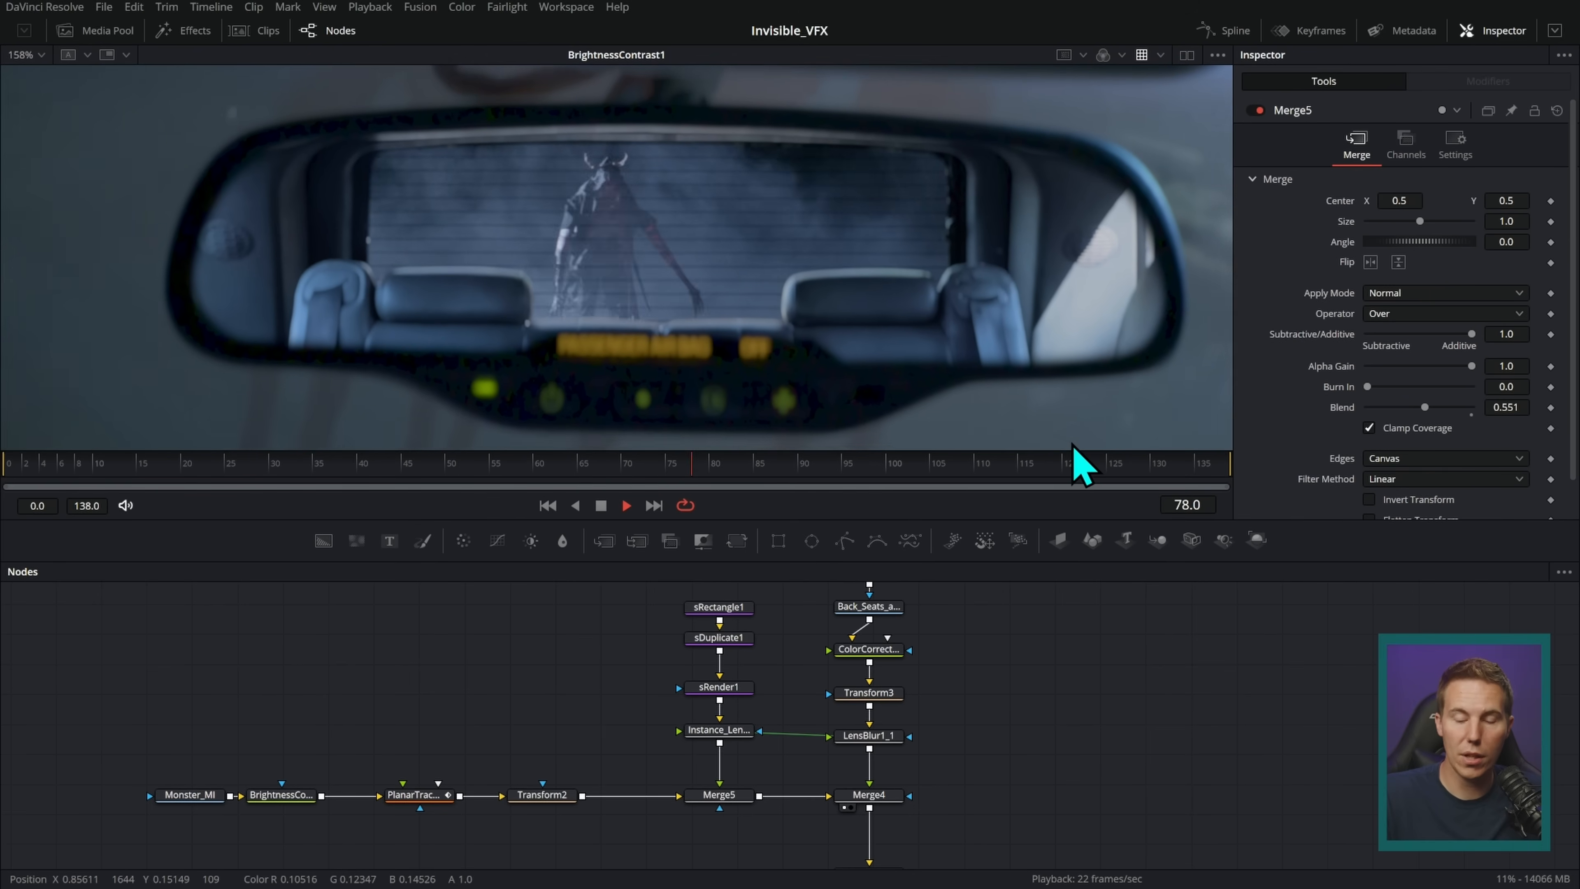
key(space)
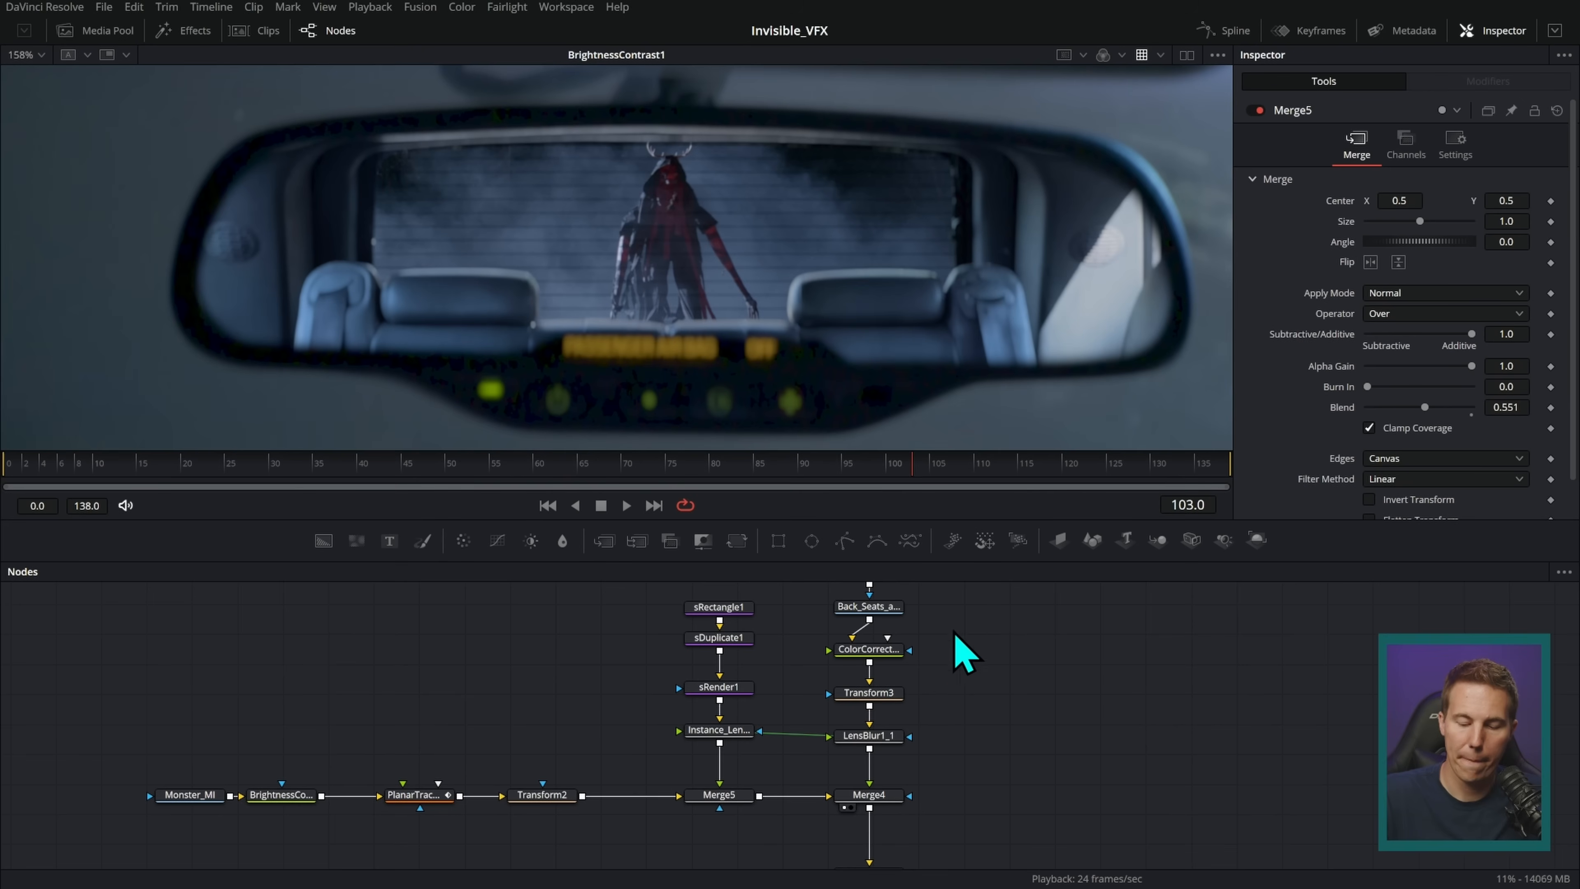
- Rename the LensBlur1_1 node as MG_BLUR
scroll(974, 731, down, 2)
click(877, 689)
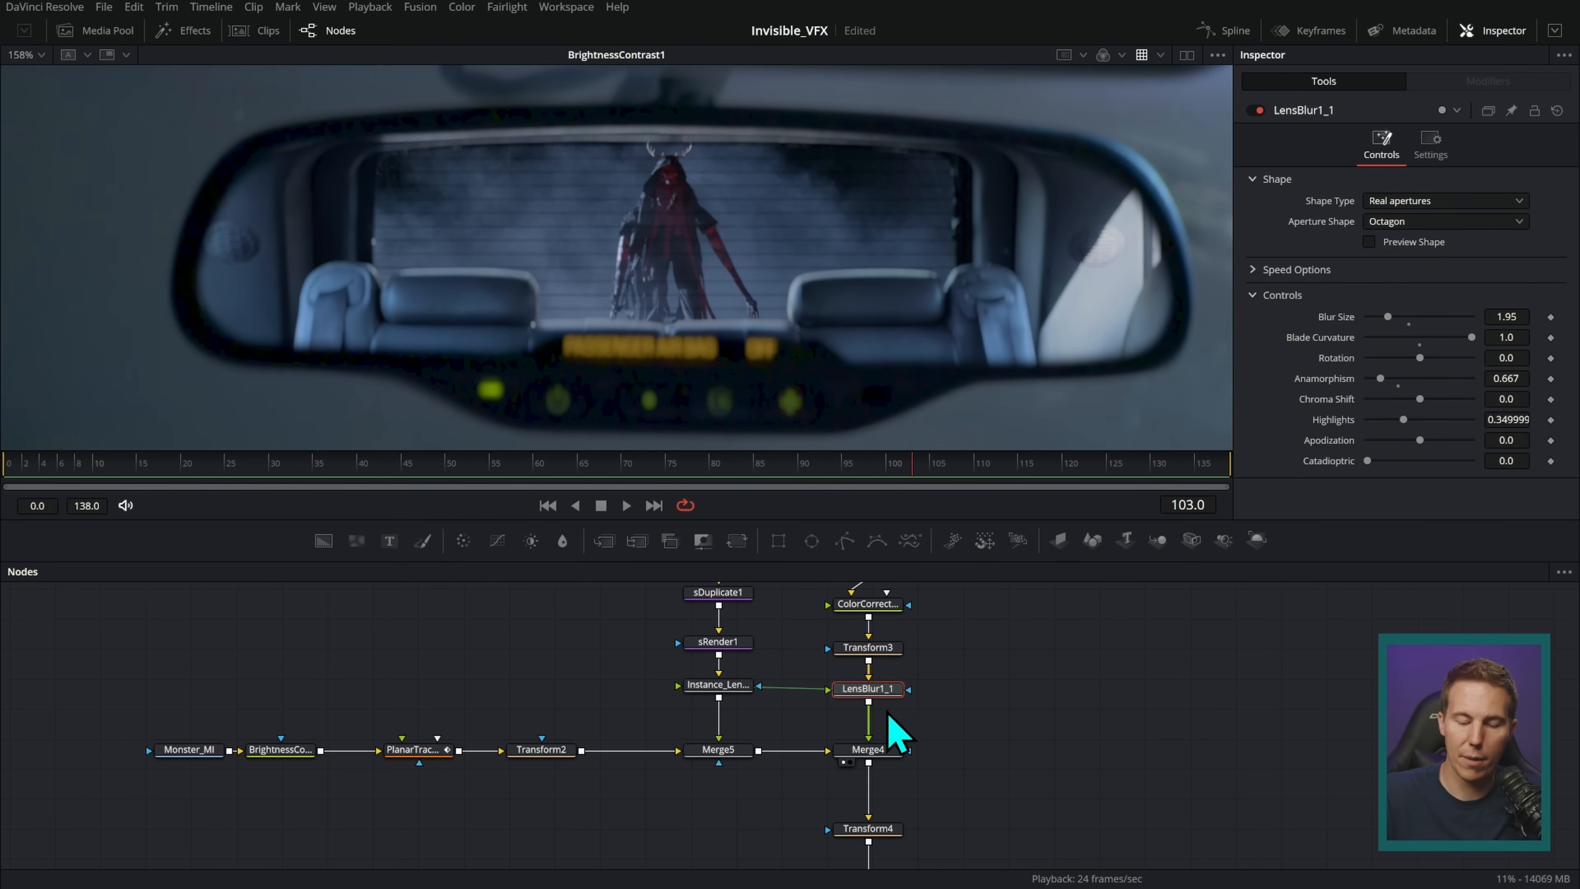
scroll(902, 731, down, 2)
key(F2)
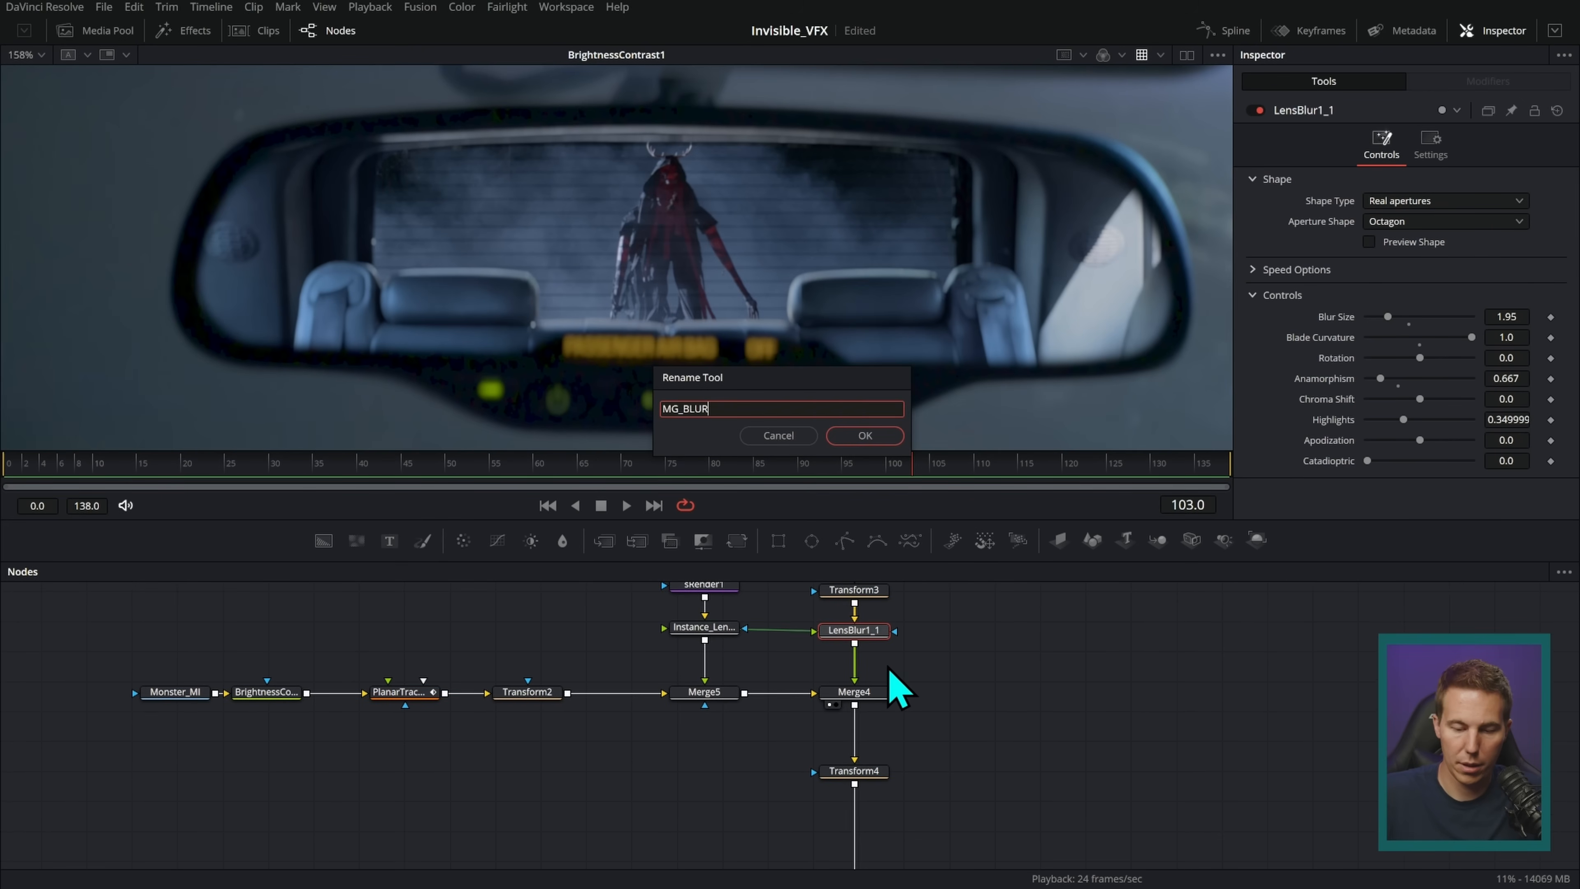
text(MG_BLUR)
key(Return)
- Rename the LensBlur1 node after Merge1 as FG_BLUR
scroll(927, 629, down, 10)
click(635, 800)
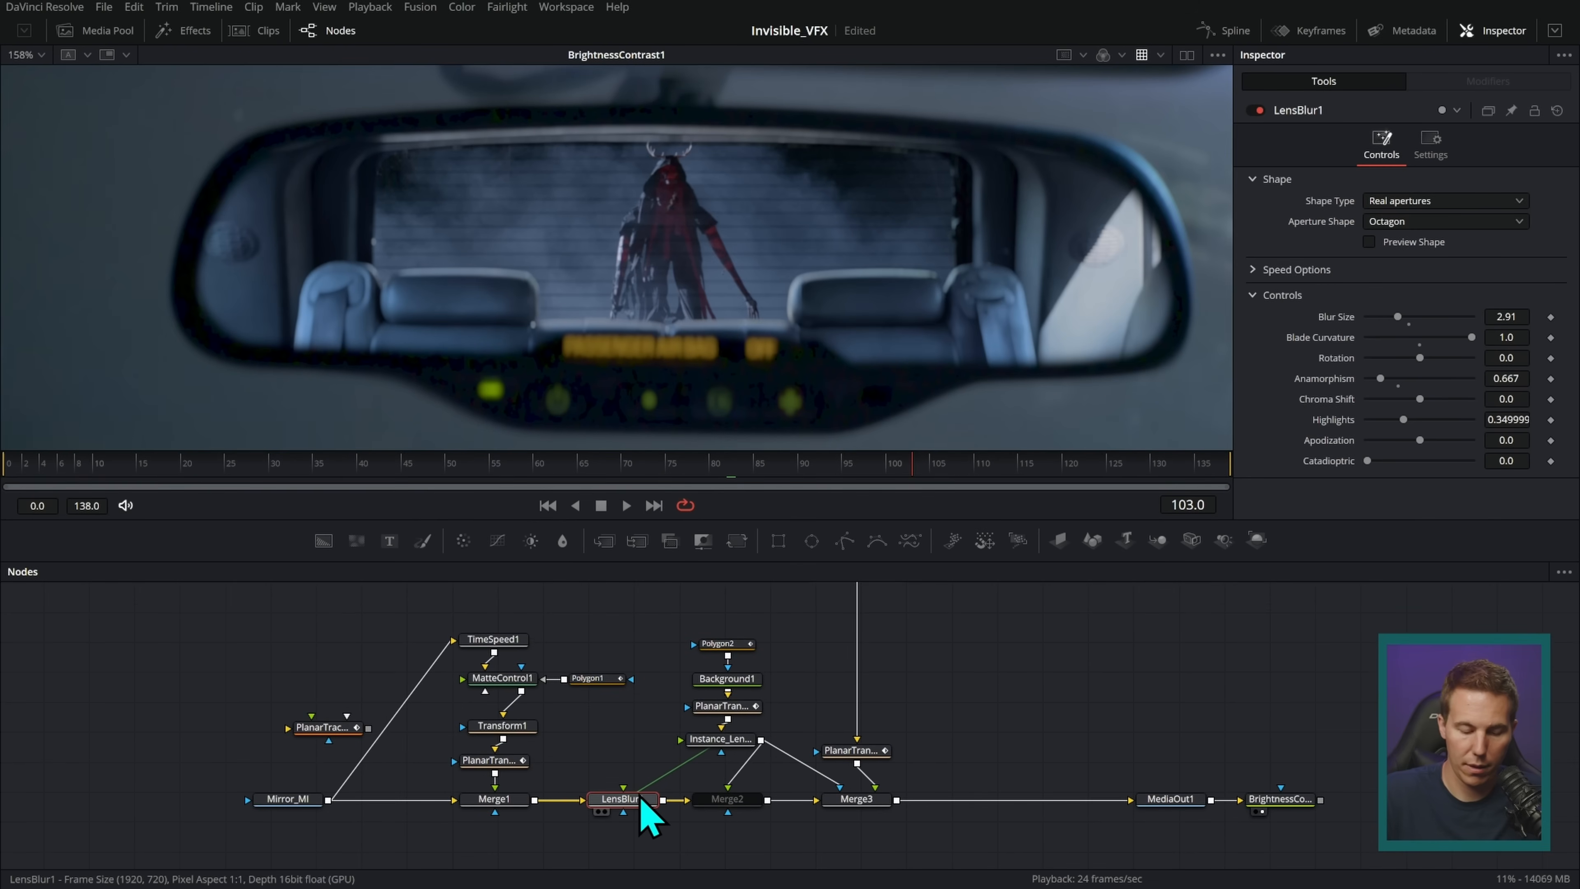
key(F2)
text(FG_BLU)
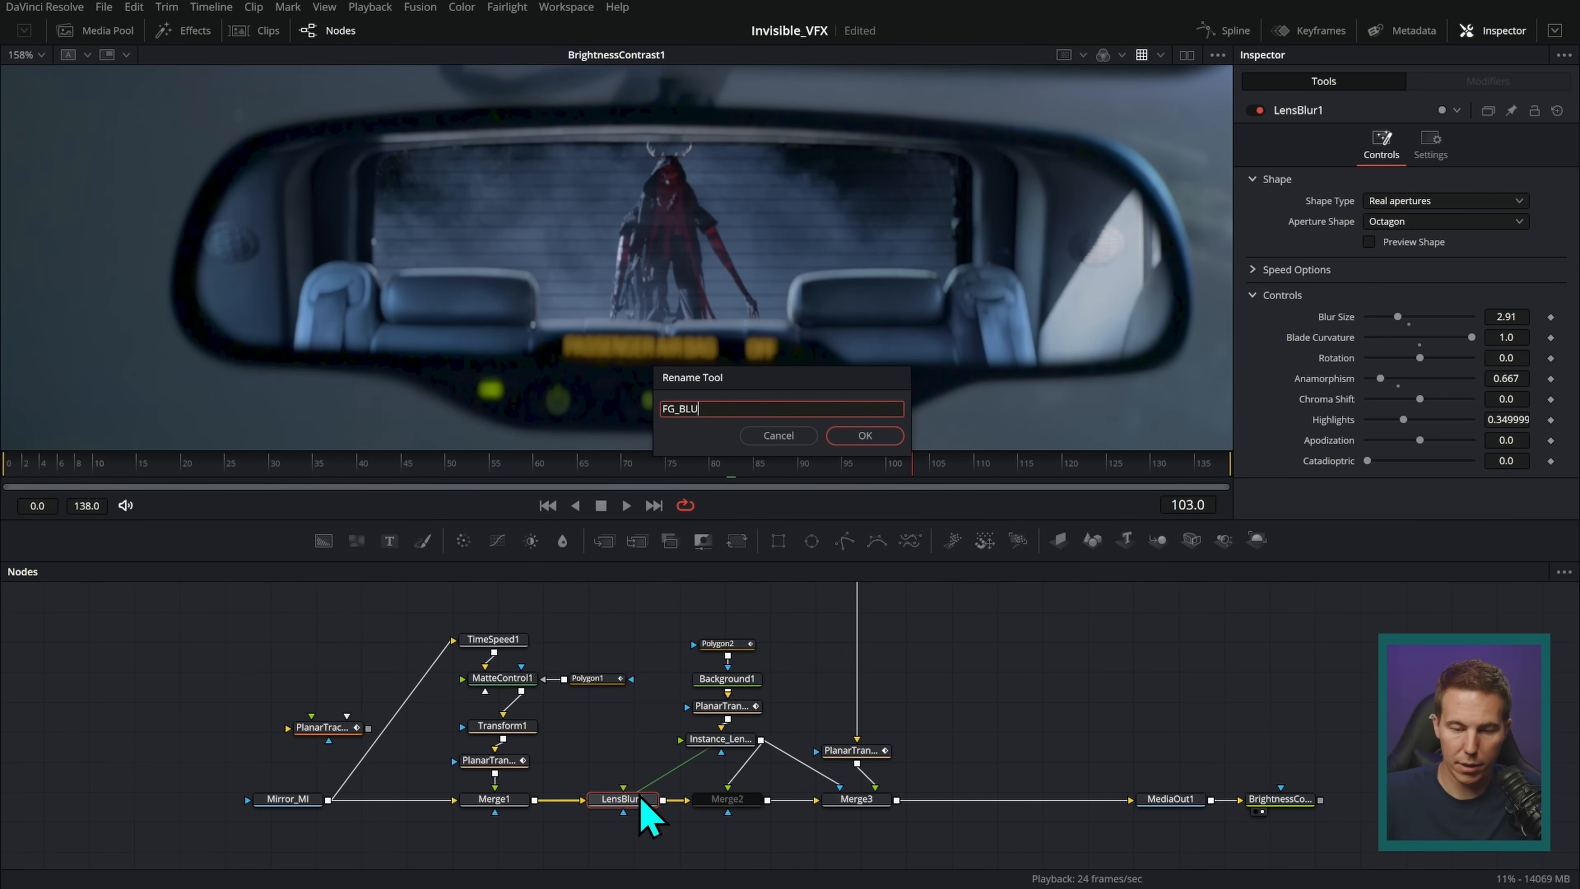
text(R)
key(Return)
- Make room in the Monster_MI branch and insert a copy of MG_BLUR between Transform2 and Merge5
scroll(945, 670, up, 10)
drag(945, 670, 985, 725)
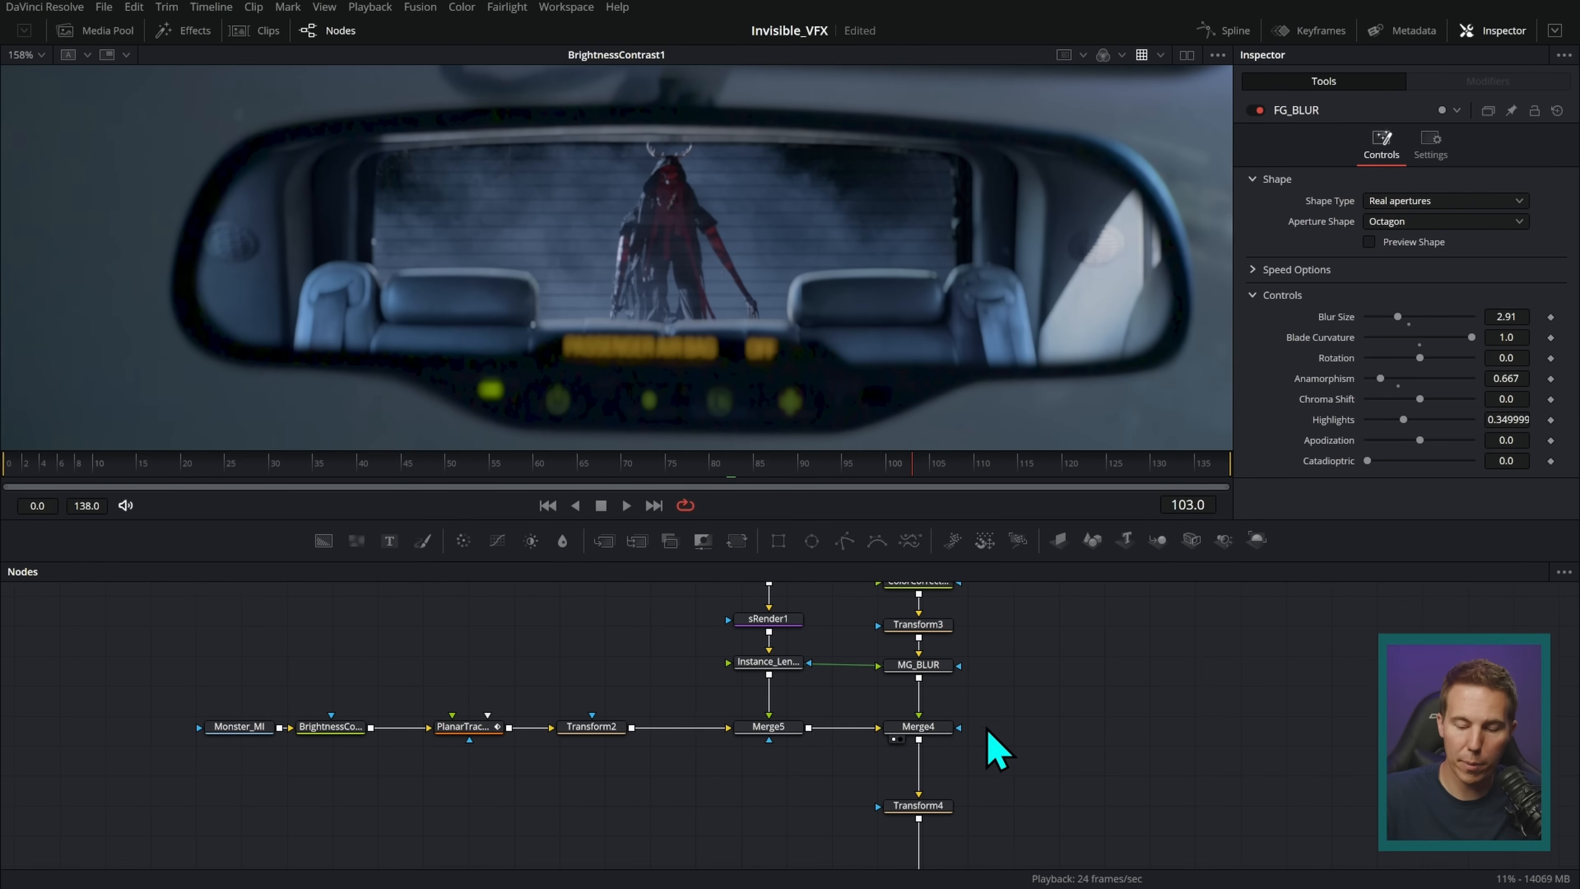
scroll(698, 688, left, 2)
drag(673, 650, 295, 803)
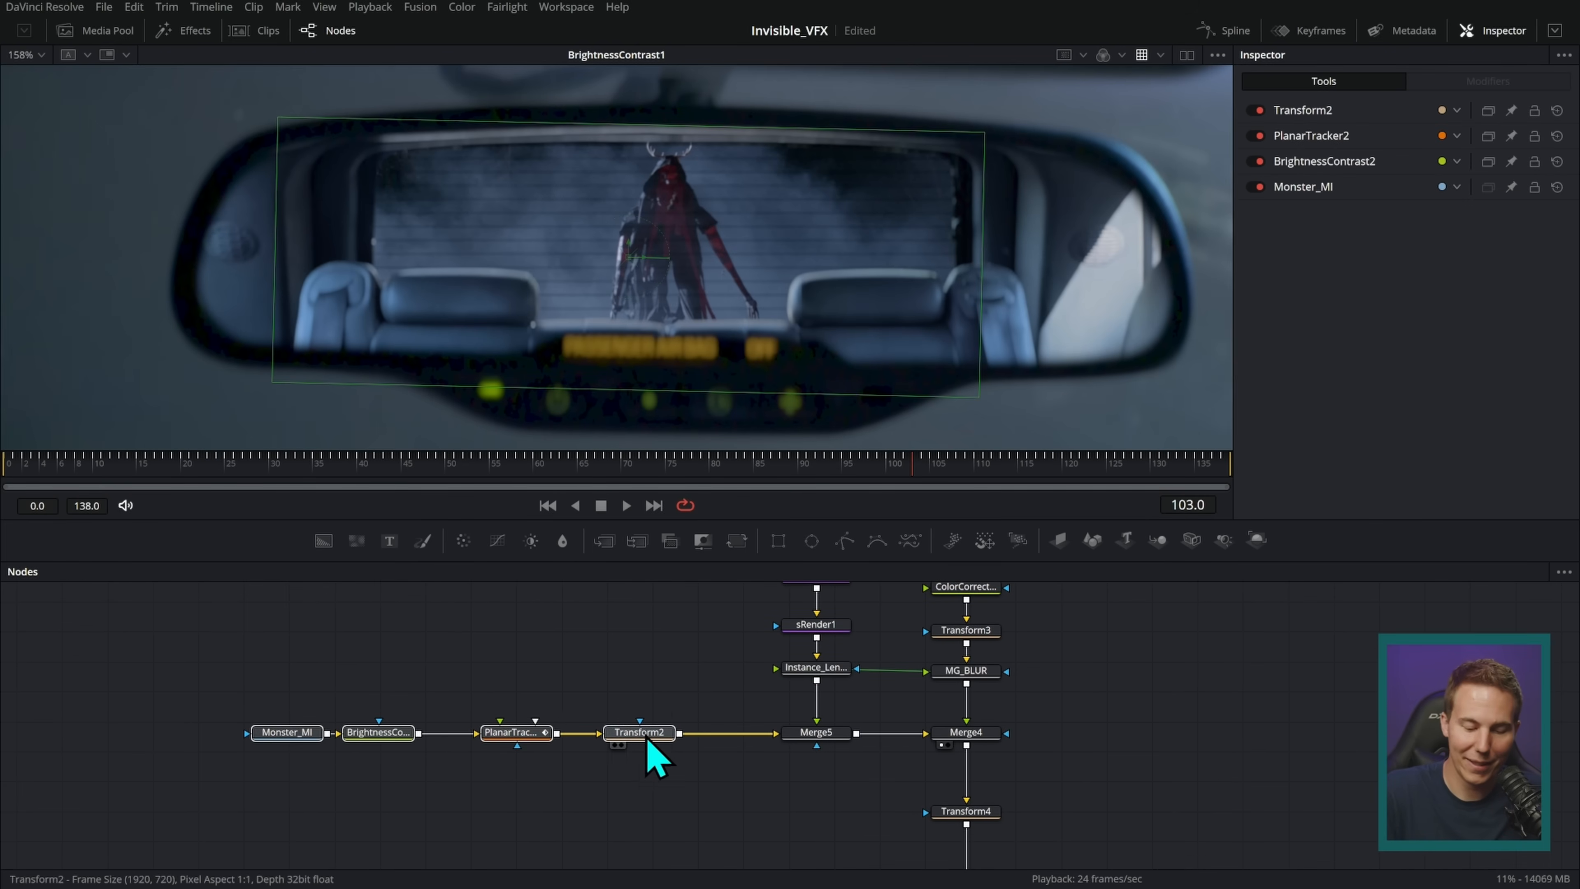
drag(646, 744, 519, 744)
click(970, 671)
key(ctrl+c)
click(510, 732)
key(ctrl+v)
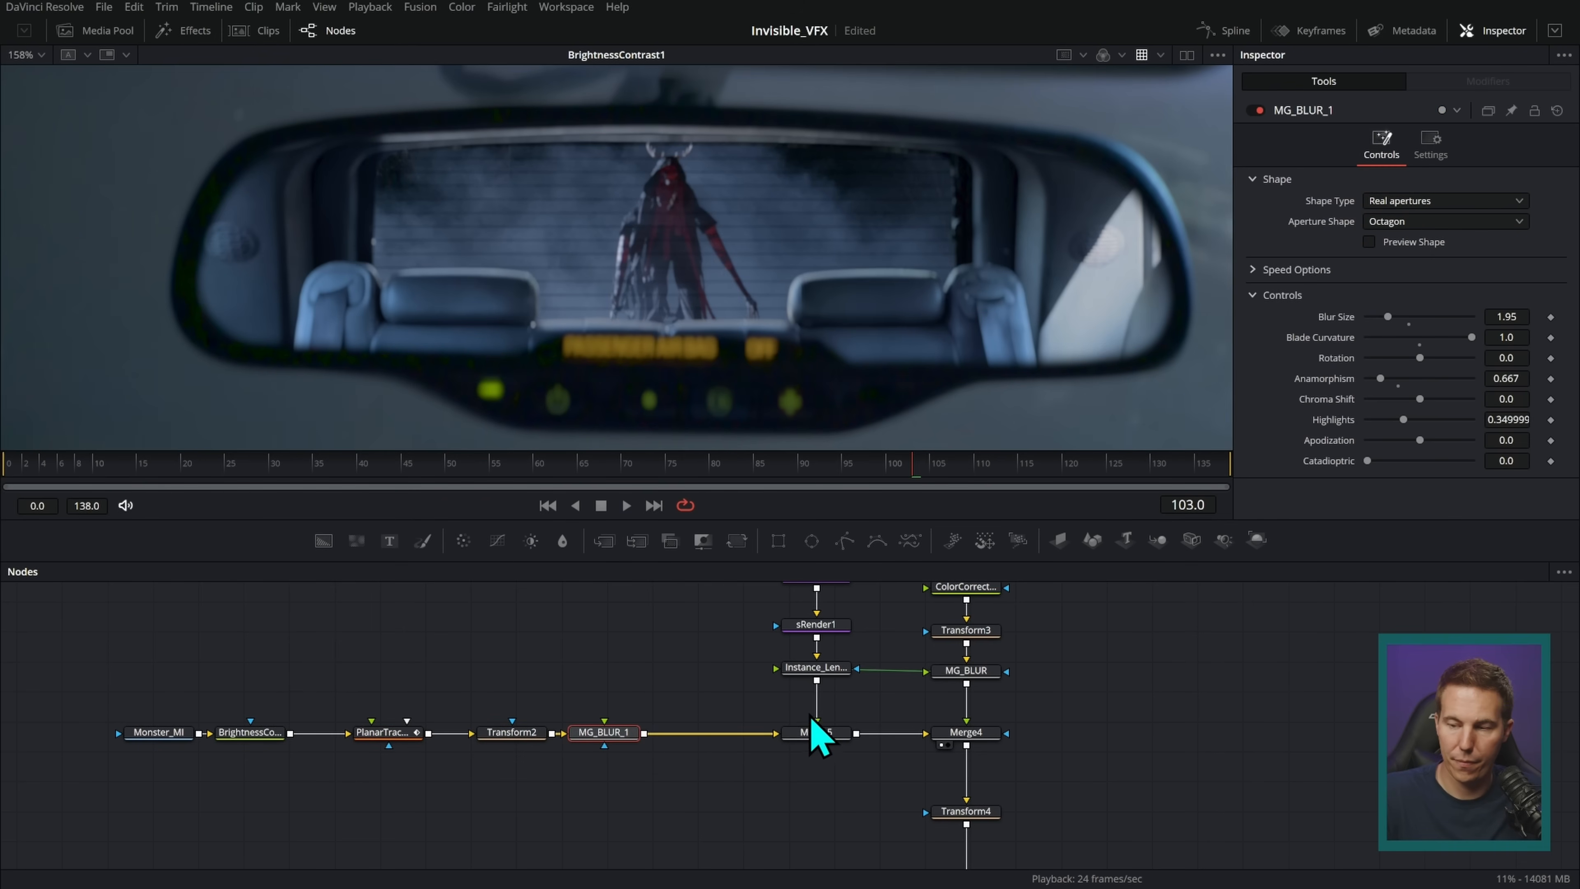
- Rename the copied blur node in the monster branch as BG_BLUR
key(F2)
text(BG_BLU)
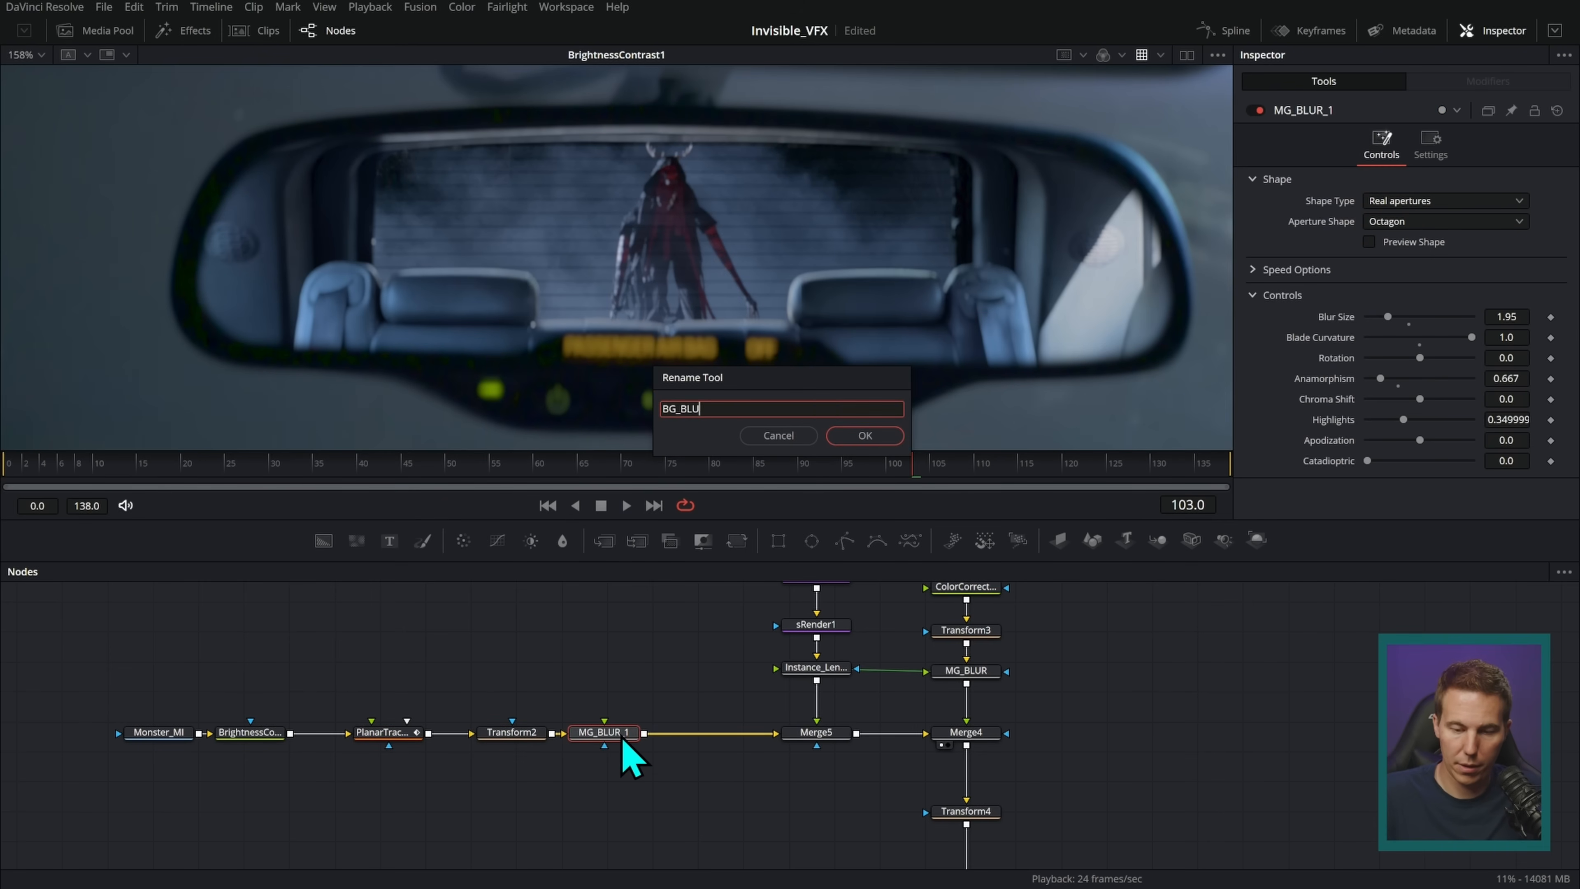
text(R)
key(Return)
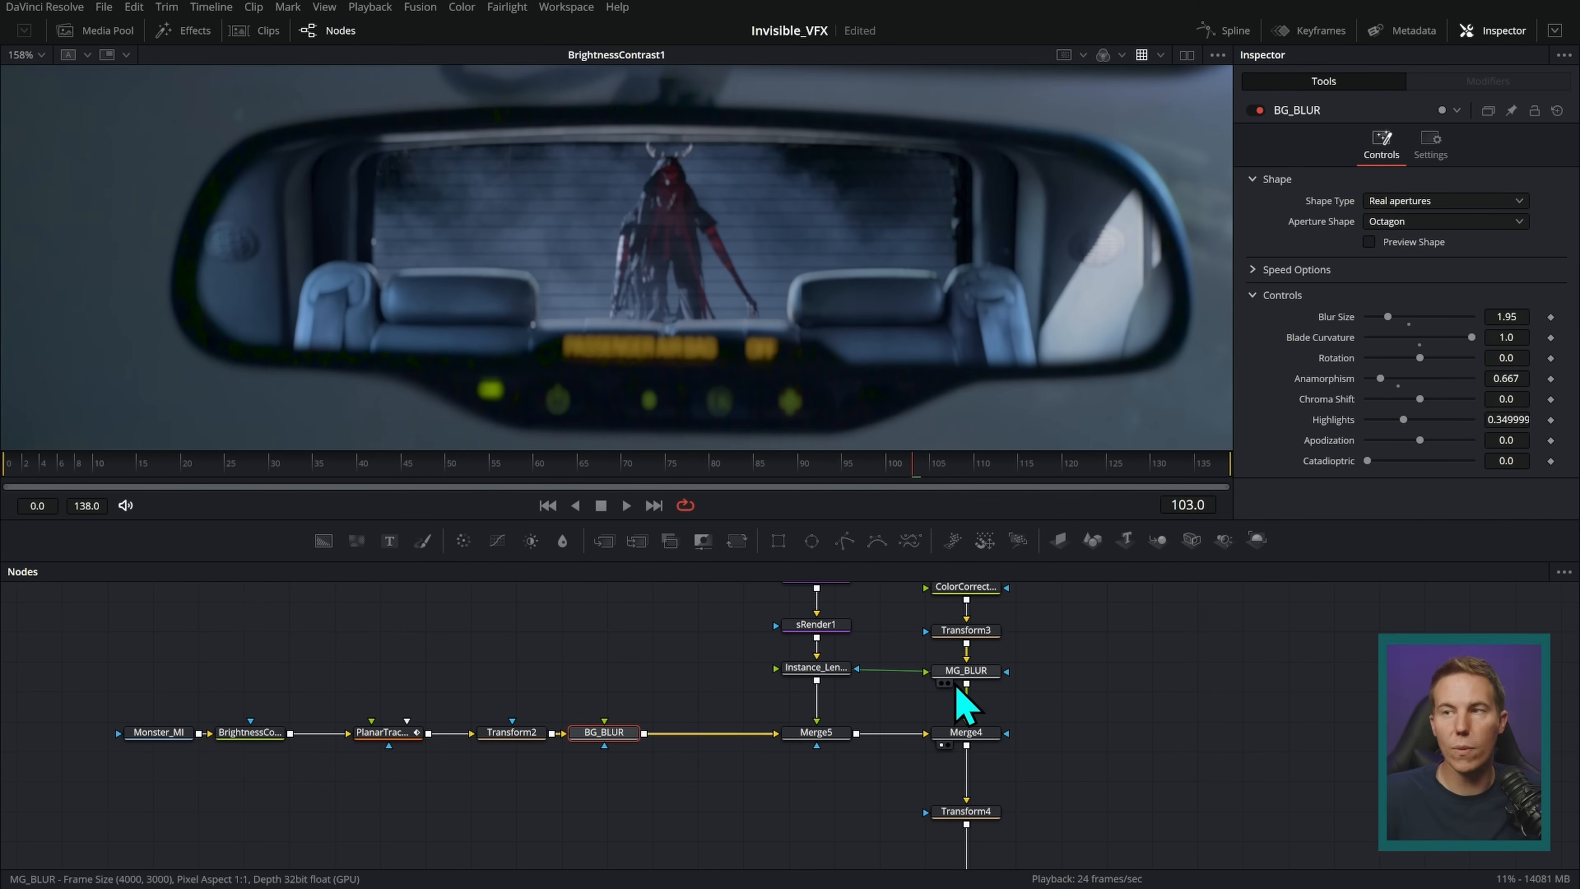
- Keyframe BG_BLUR's Blur Size from 4.0 at frame 0 to 0.0 at frame 35
drag(1026, 519, 1023, 494)
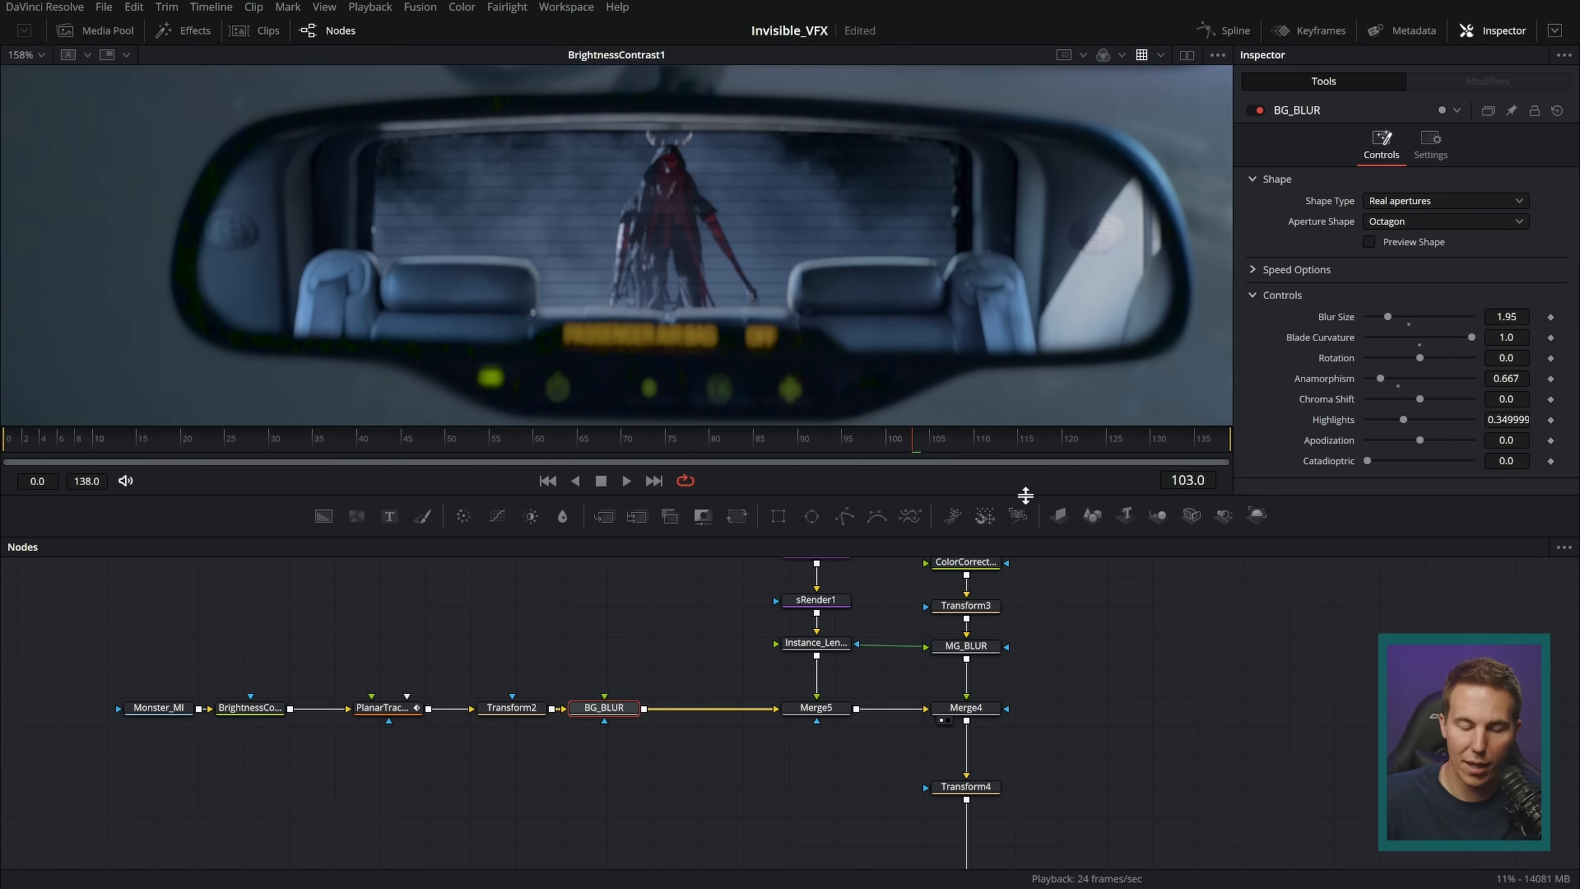
click(703, 441)
drag(703, 442, 4, 440)
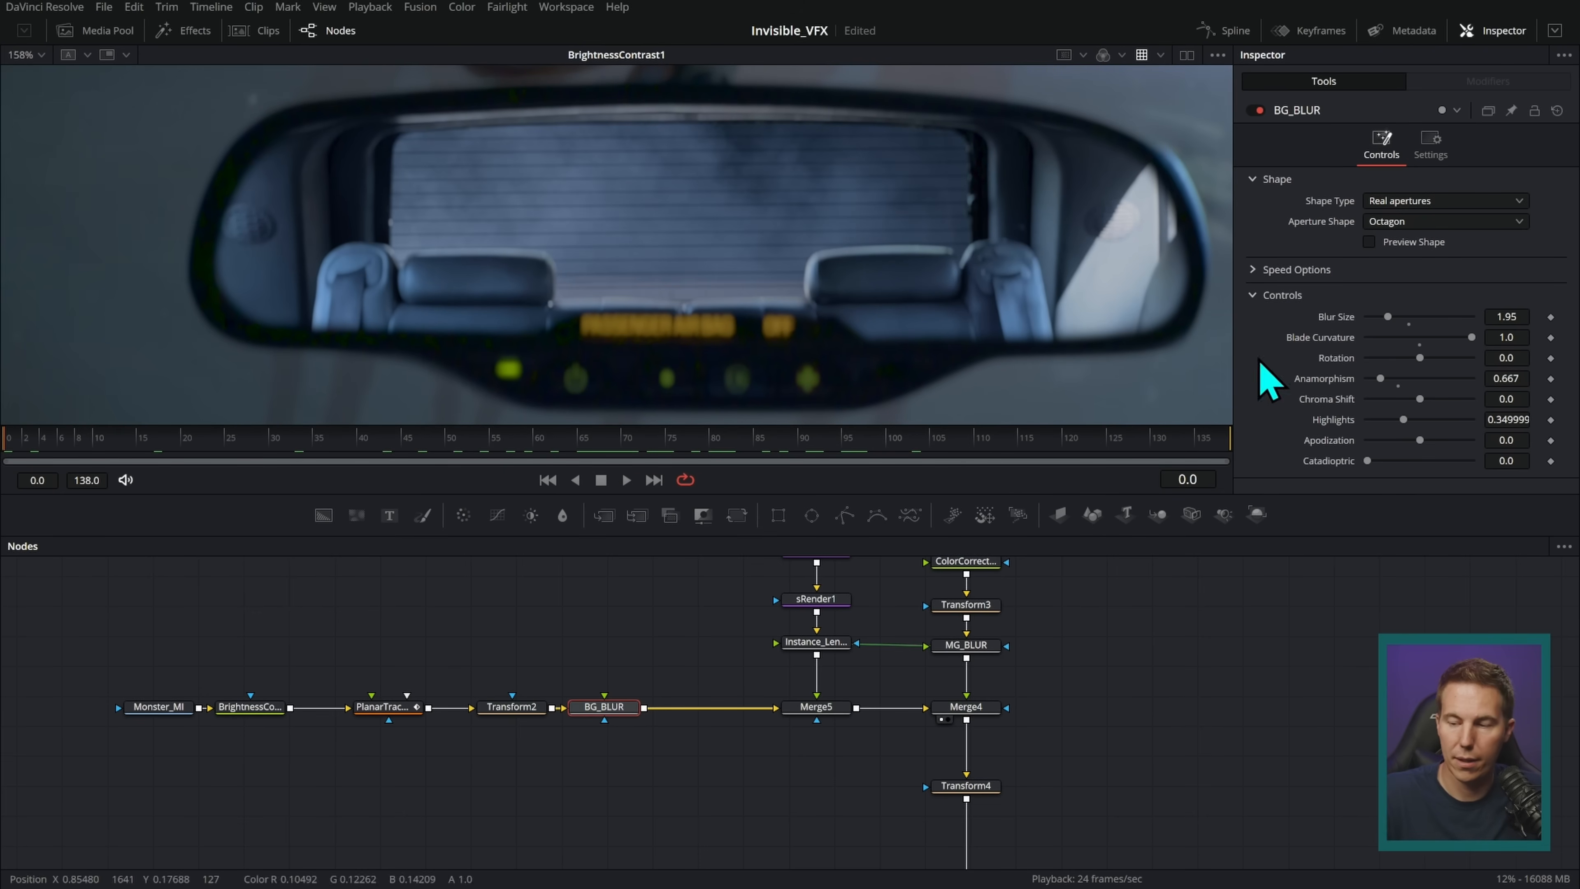
click(1507, 317)
text(4.5)
key(Return)
click(1551, 317)
drag(209, 453, 274, 451)
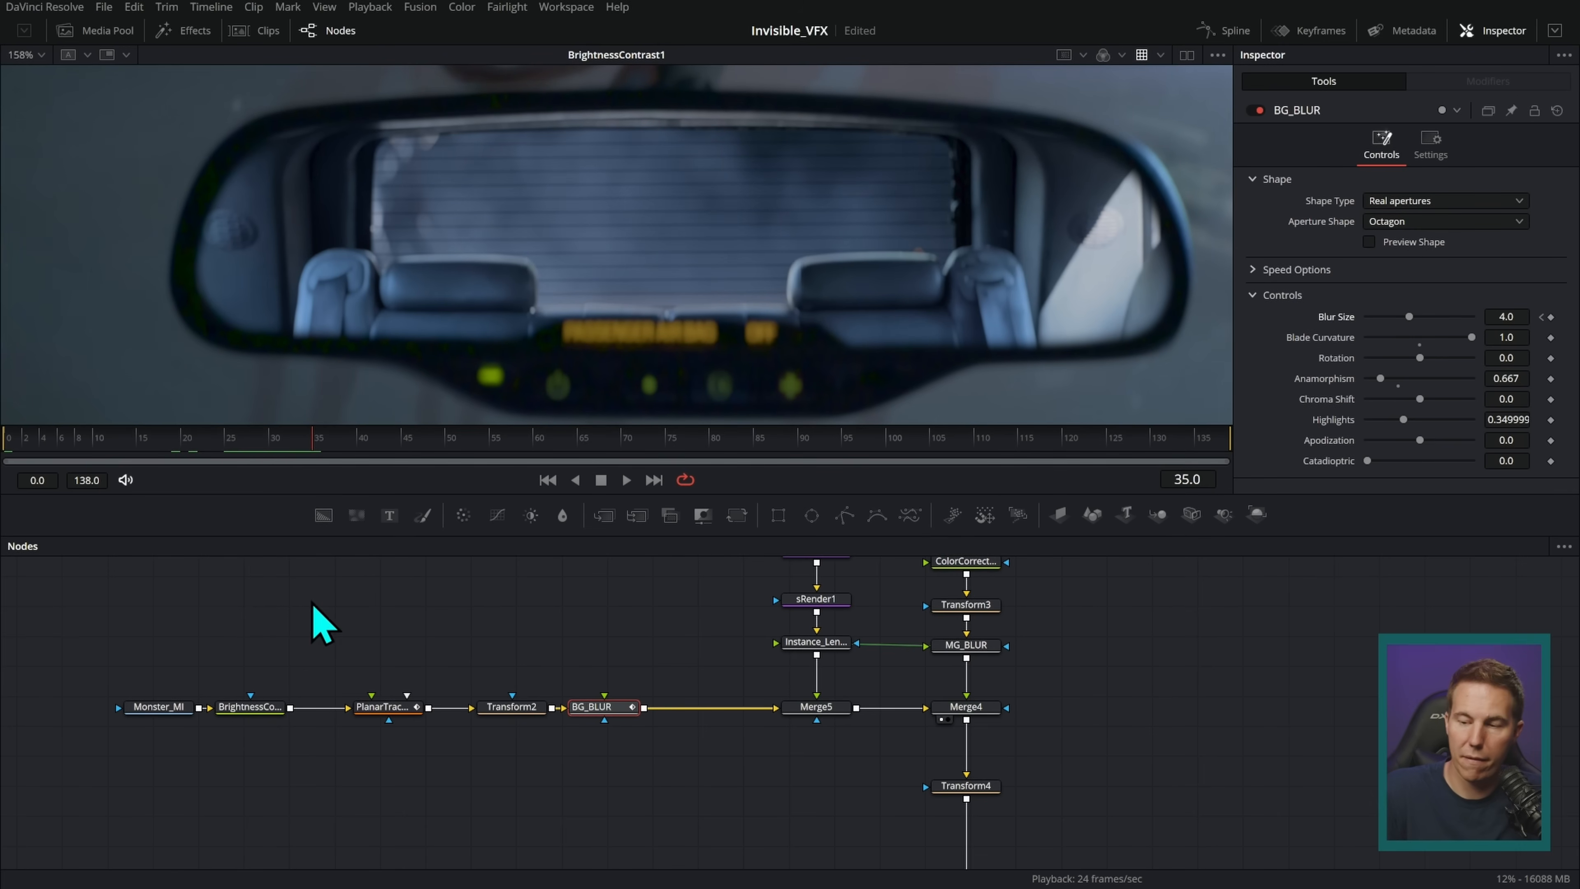
drag(1409, 317, 1313, 361)
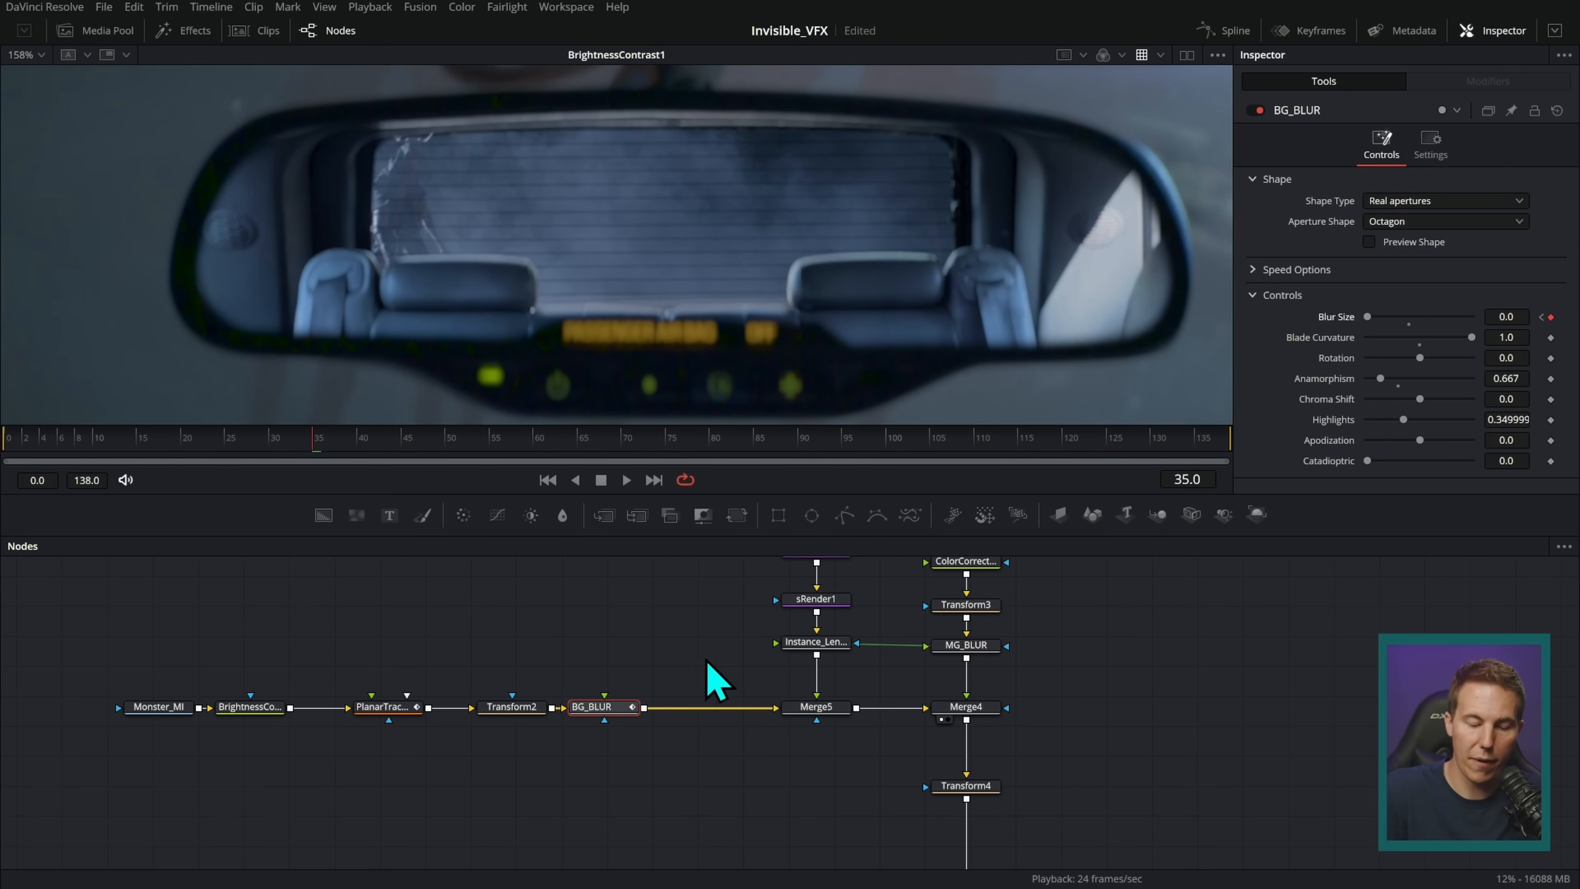
- Keyframe MG_BLUR's Blur Size from 2.91 at frame 0 to 1.65 at frame 35
click(971, 647)
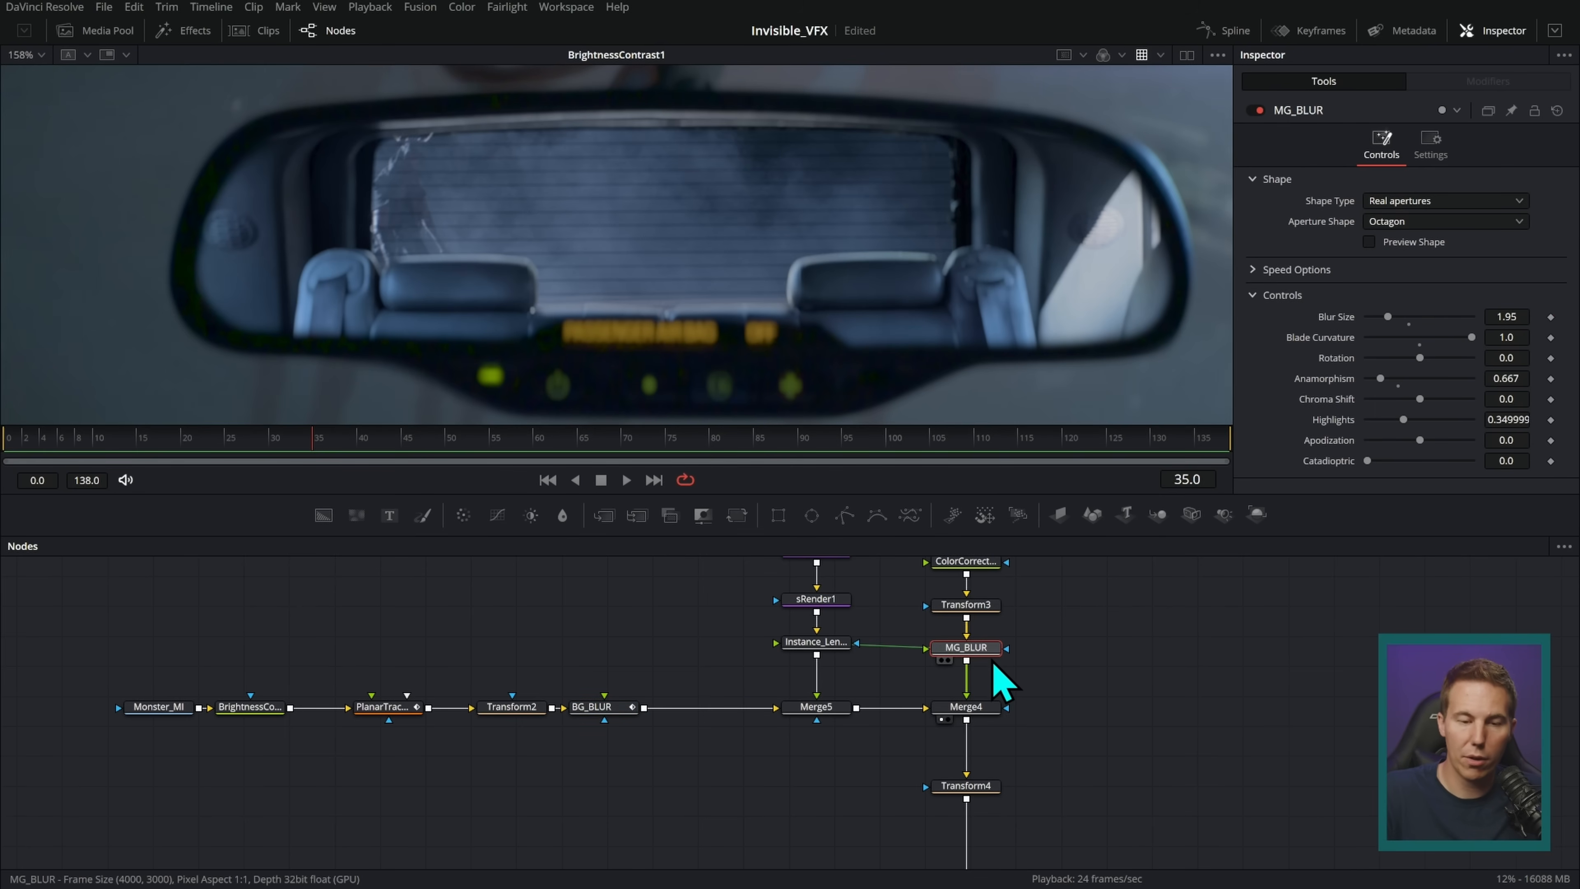
key(Home)
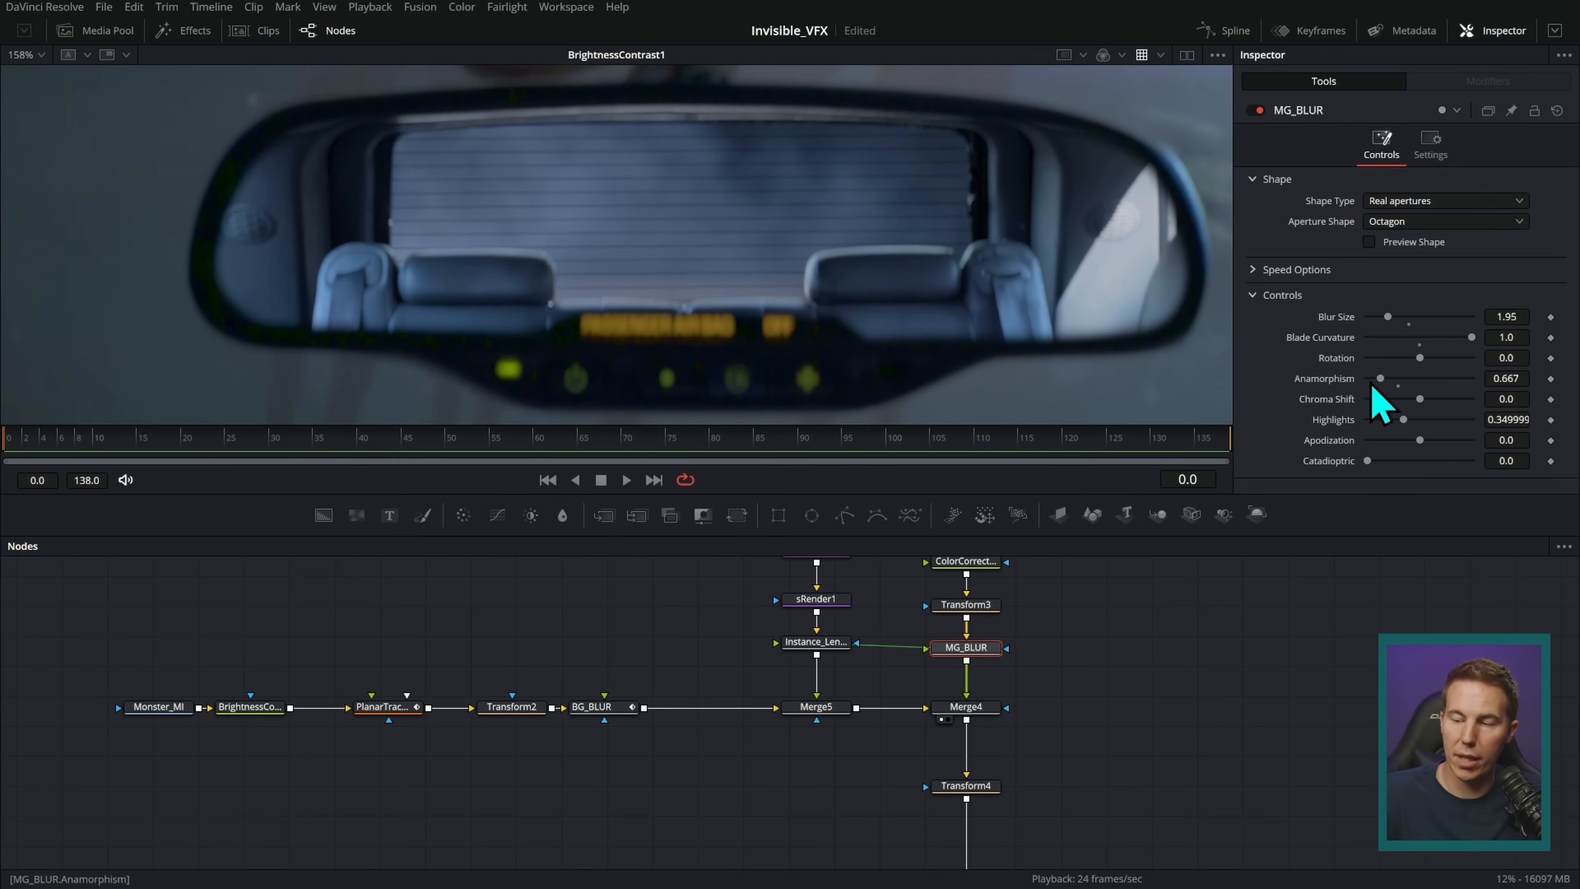
mouse_move(1389, 318)
mouse_down()
mouse_move(1404, 318)
mouse_move(1398, 334)
mouse_up()
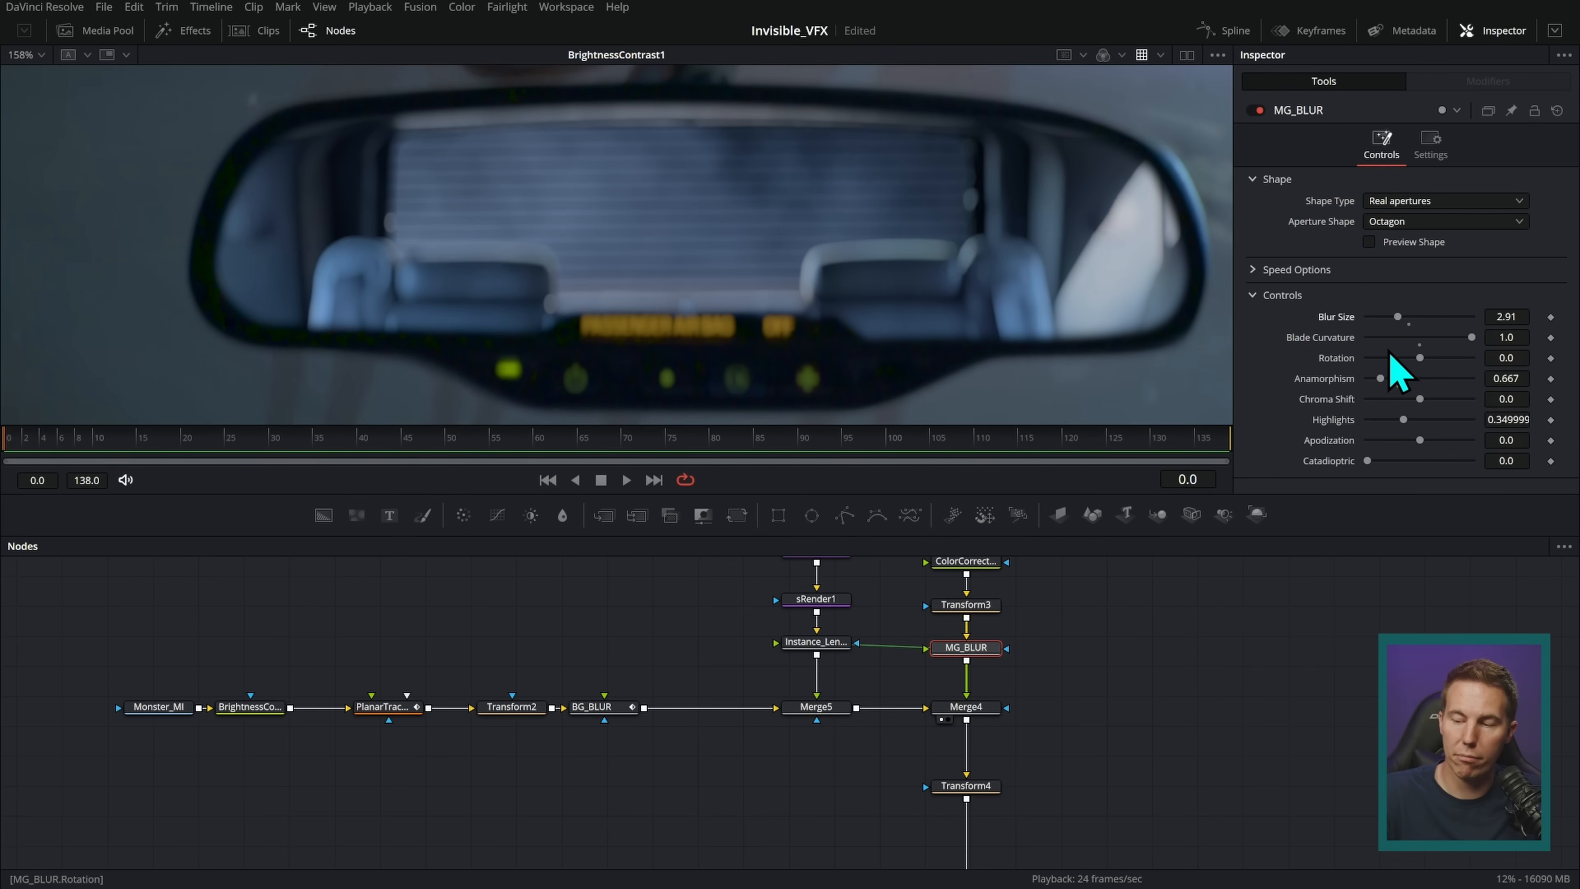
click(1551, 317)
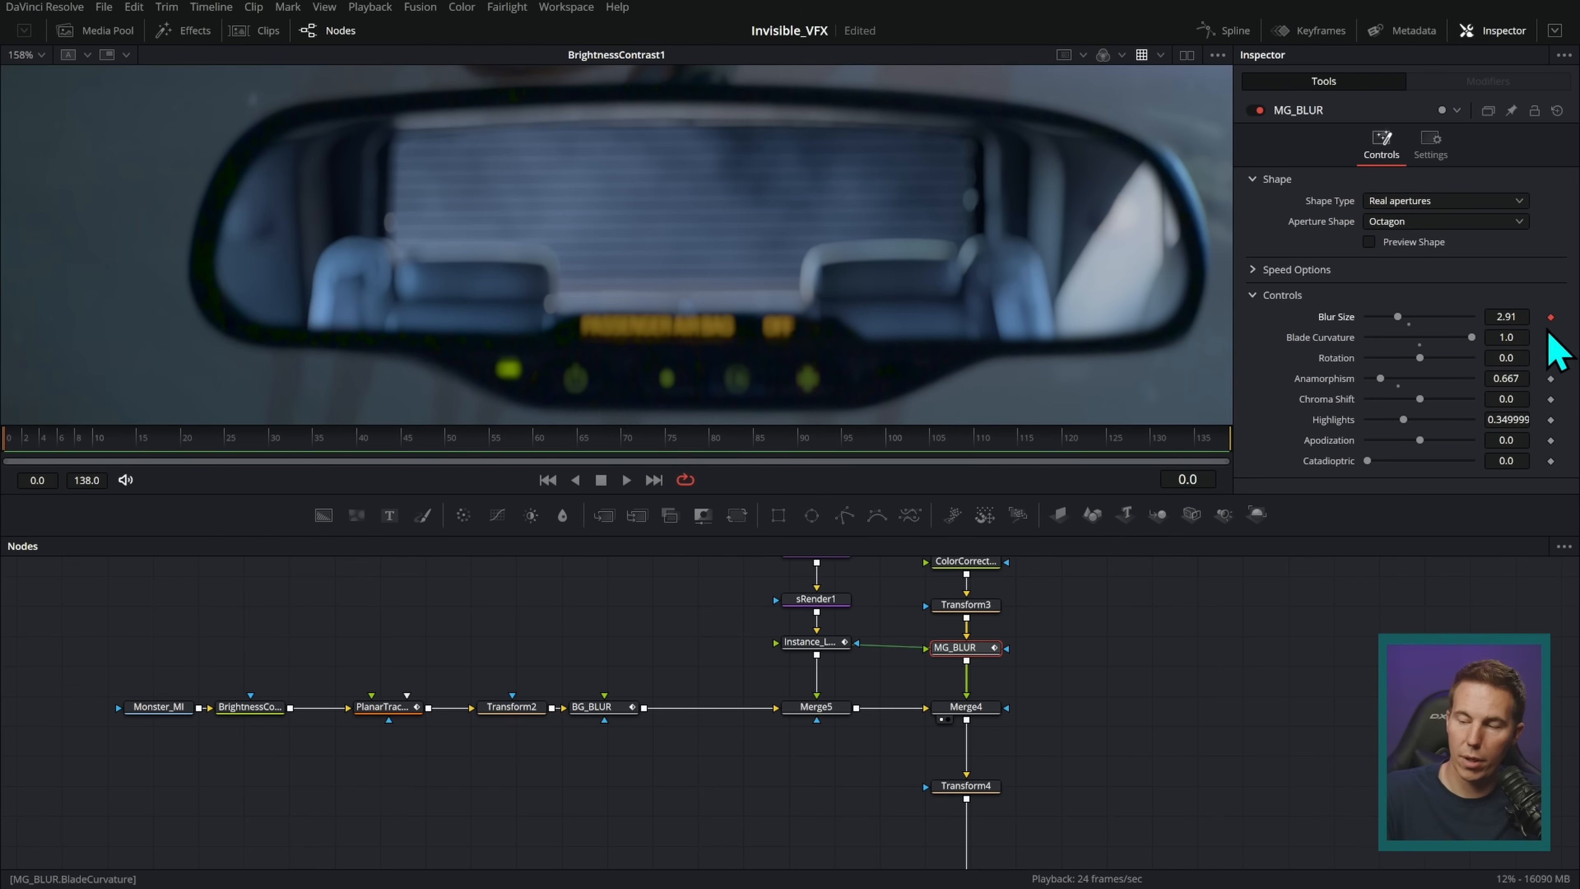
click(312, 440)
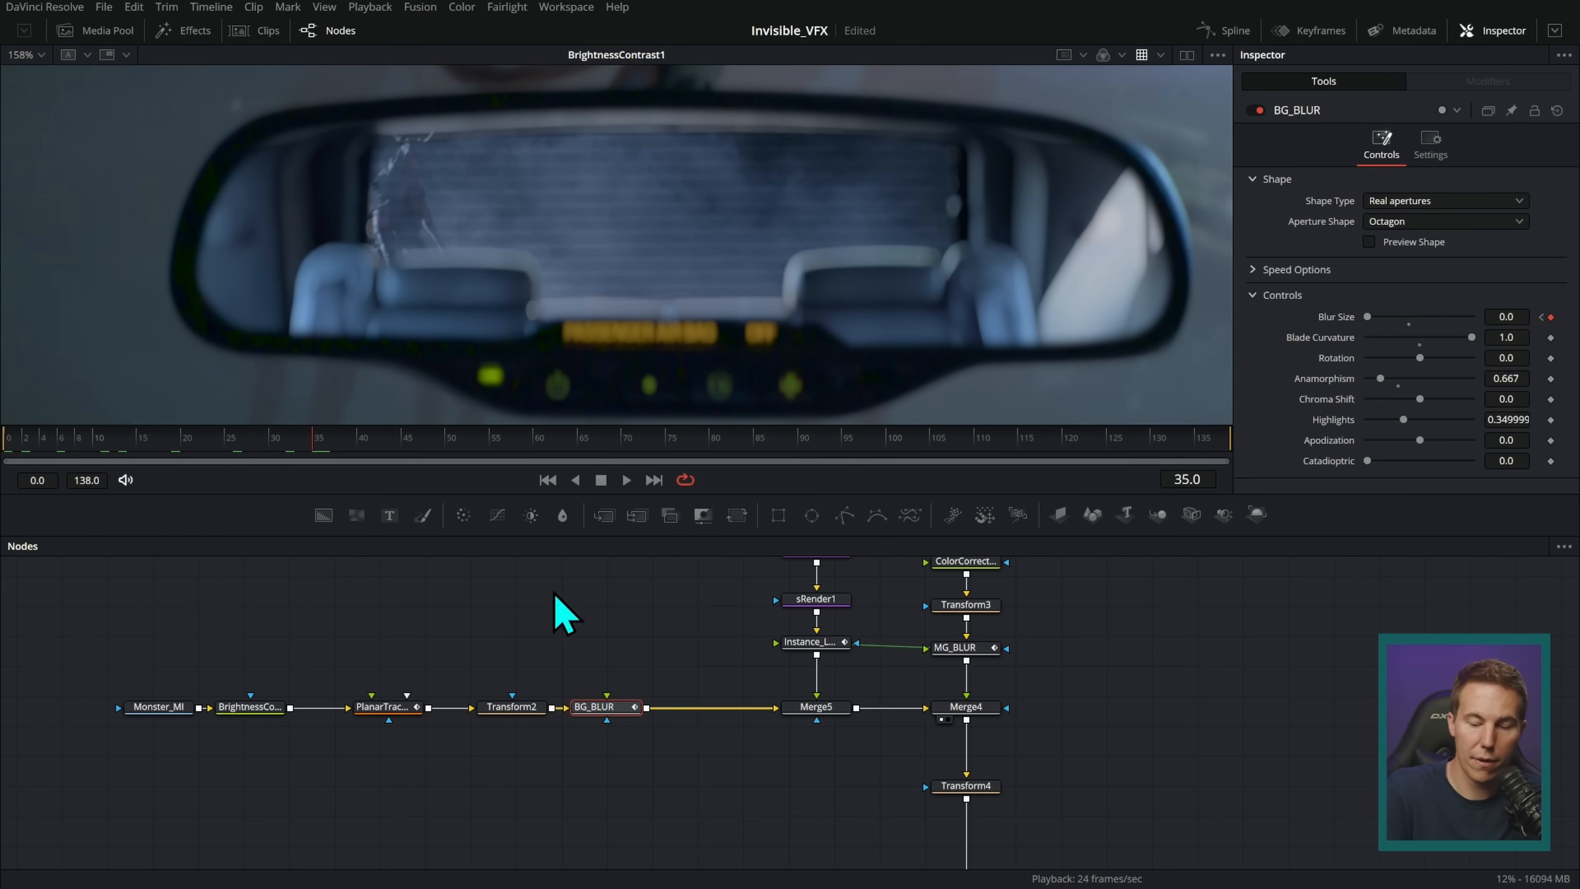
drag(953, 646, 953, 648)
drag(1399, 322, 1384, 330)
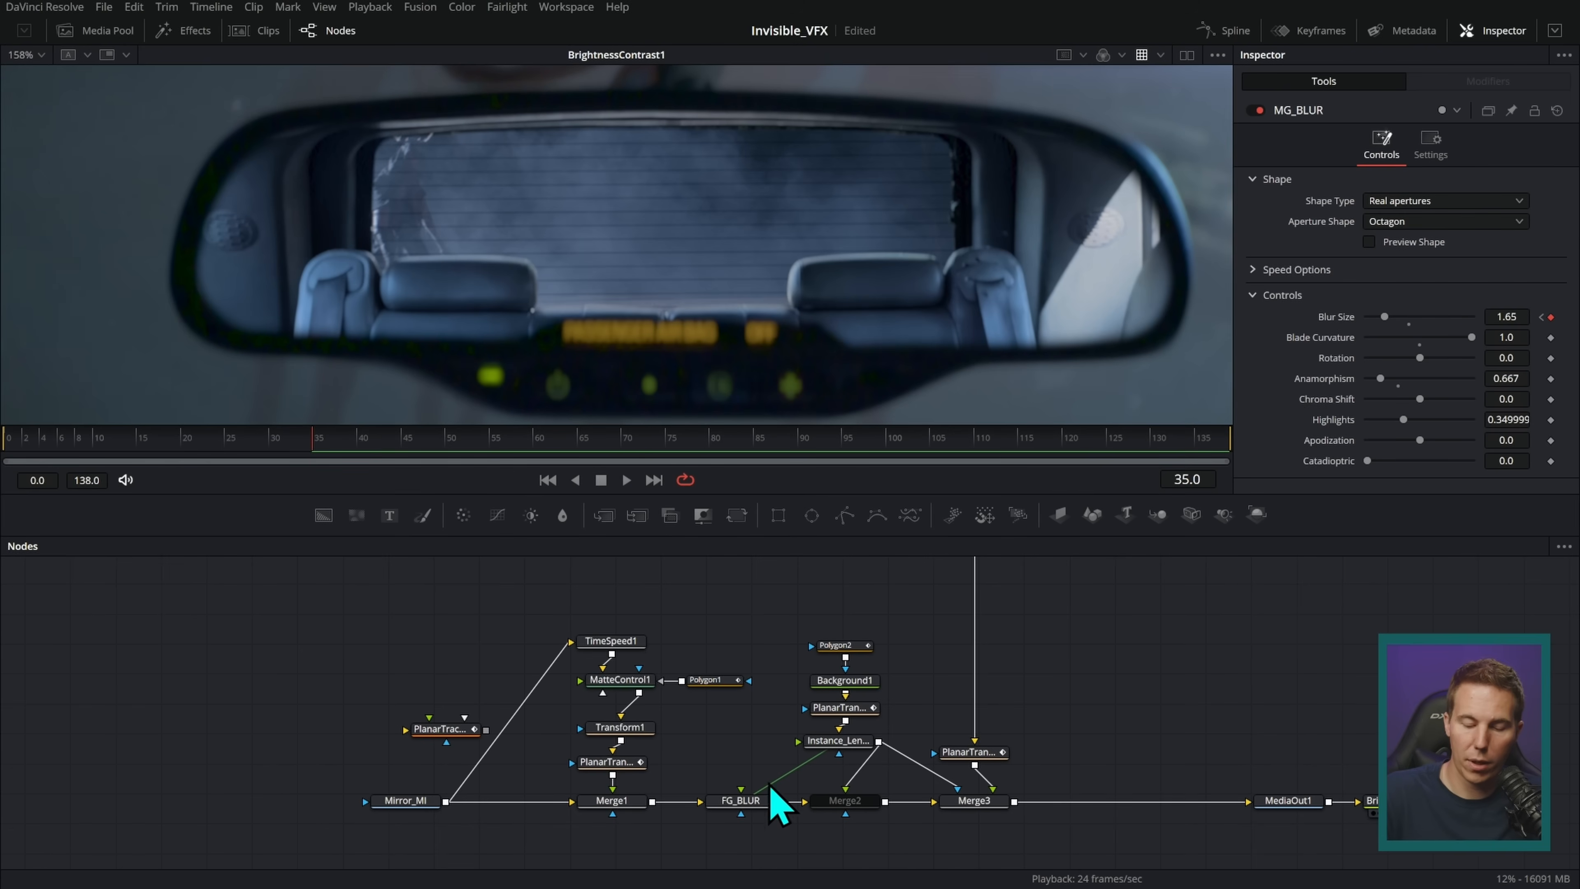
- Keyframe FG_BLUR's Blur Size at 3.31 on frame 35 and 0.0 on frame 0
click(771, 799)
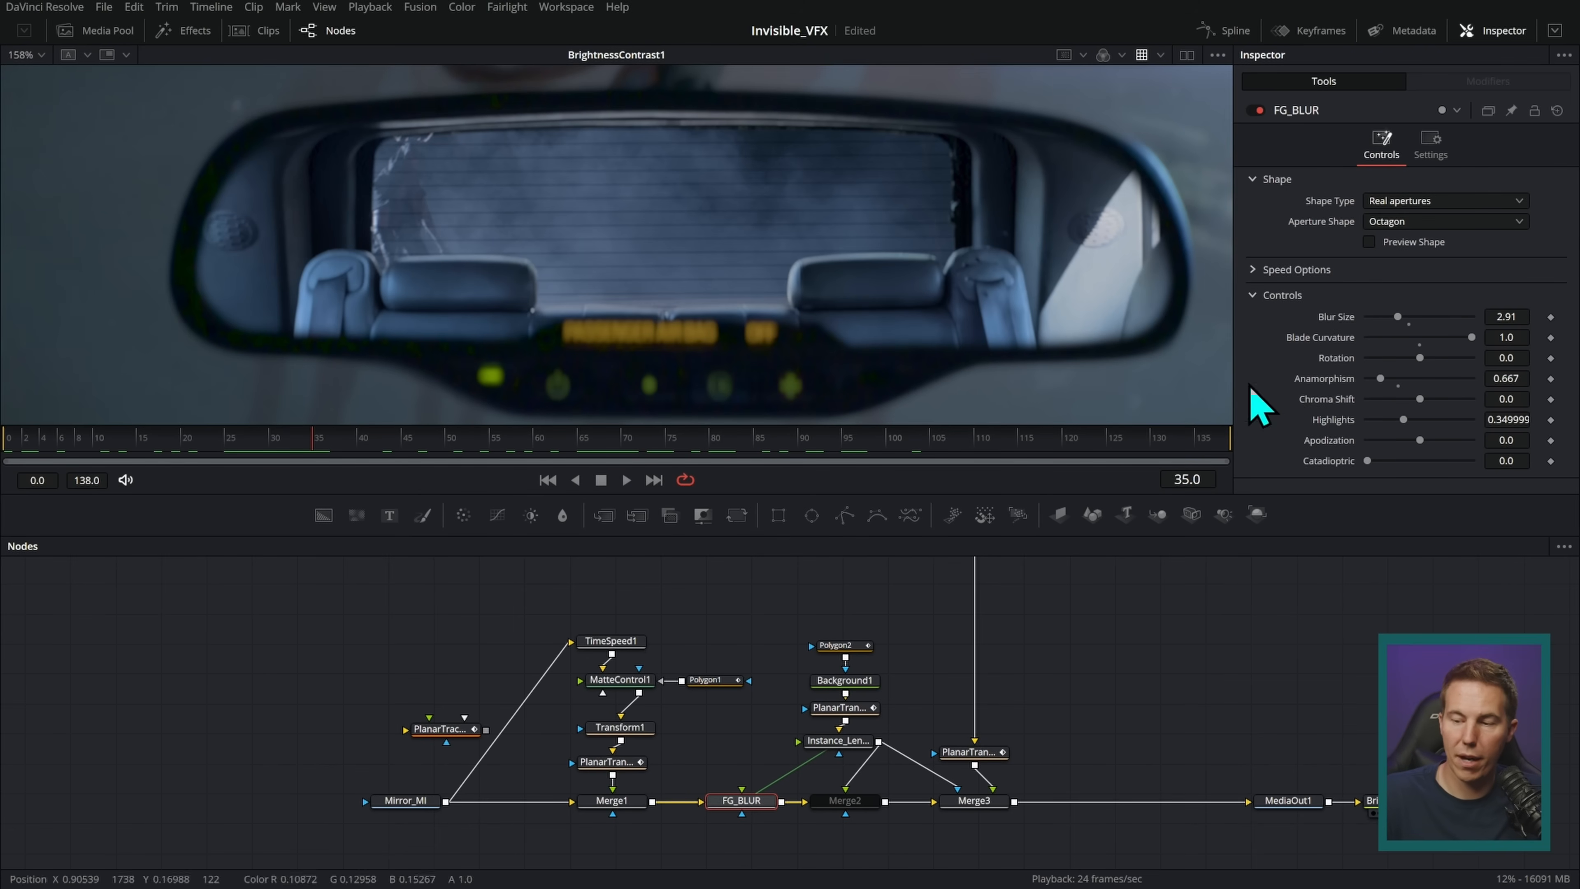
click(1551, 317)
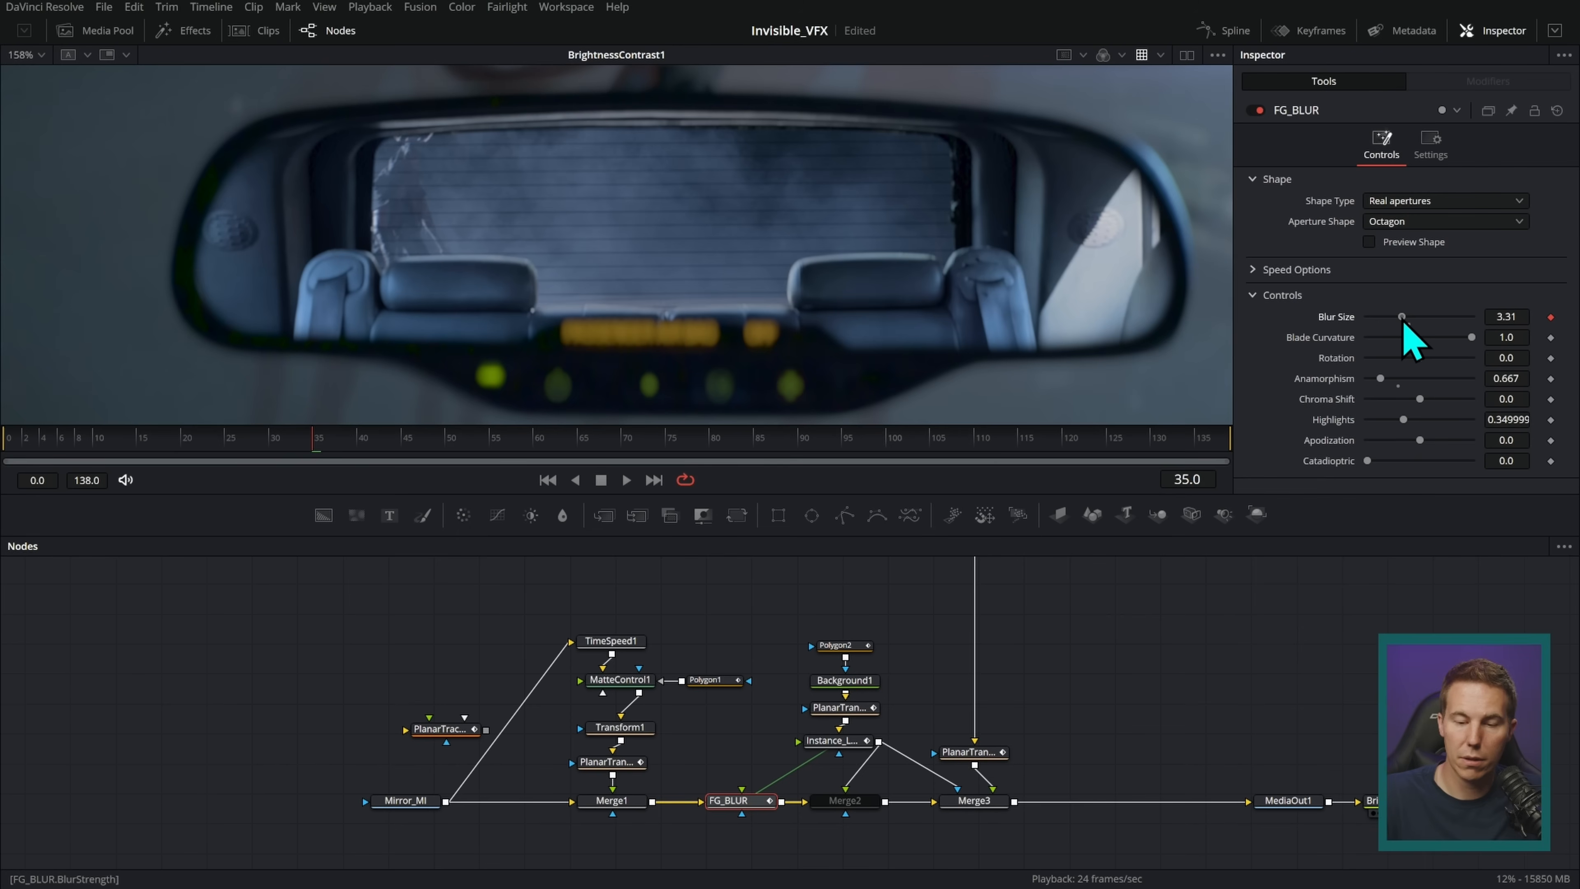
drag(305, 438, 11, 441)
drag(1400, 316, 1366, 324)
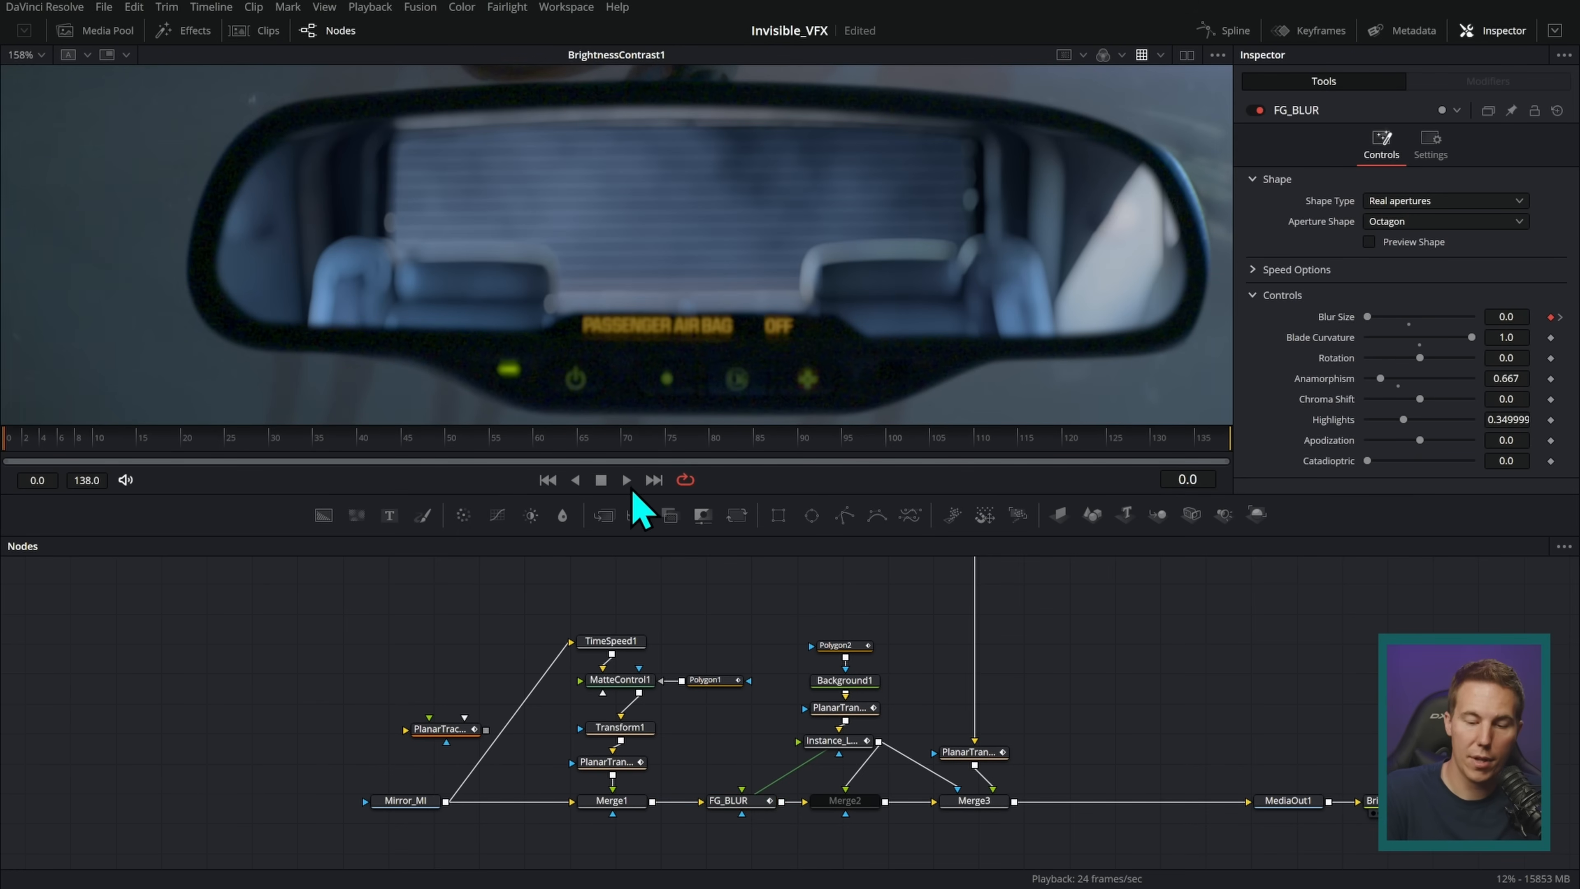
- Play back the focus pull, start the render range at frame 15 and scrub to frame 54
click(626, 480)
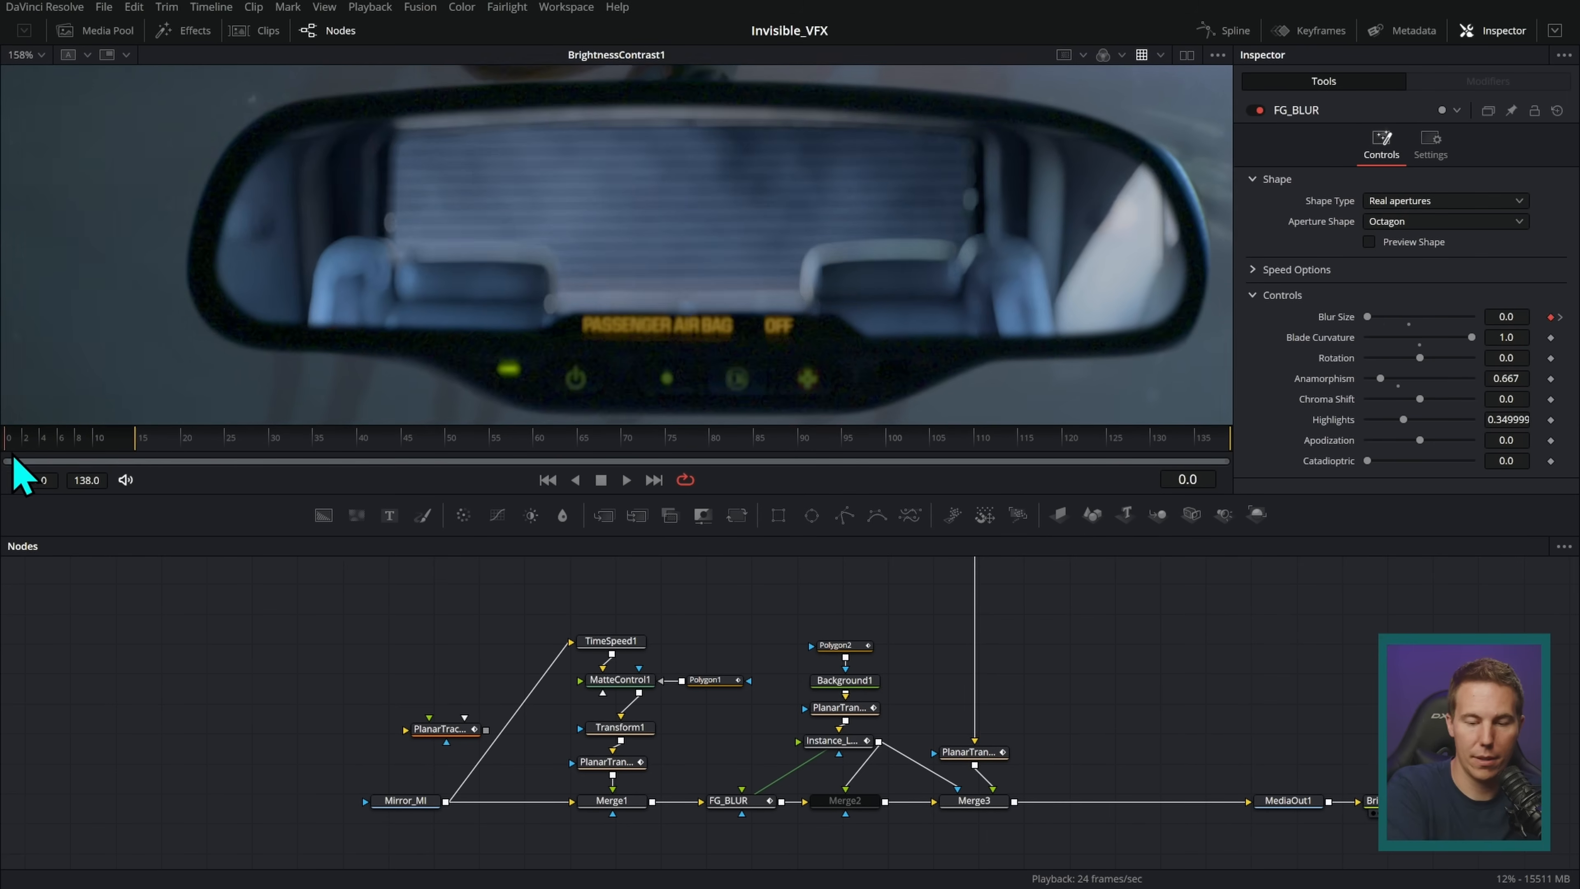
drag(17, 461, 165, 476)
drag(37, 436, 488, 472)
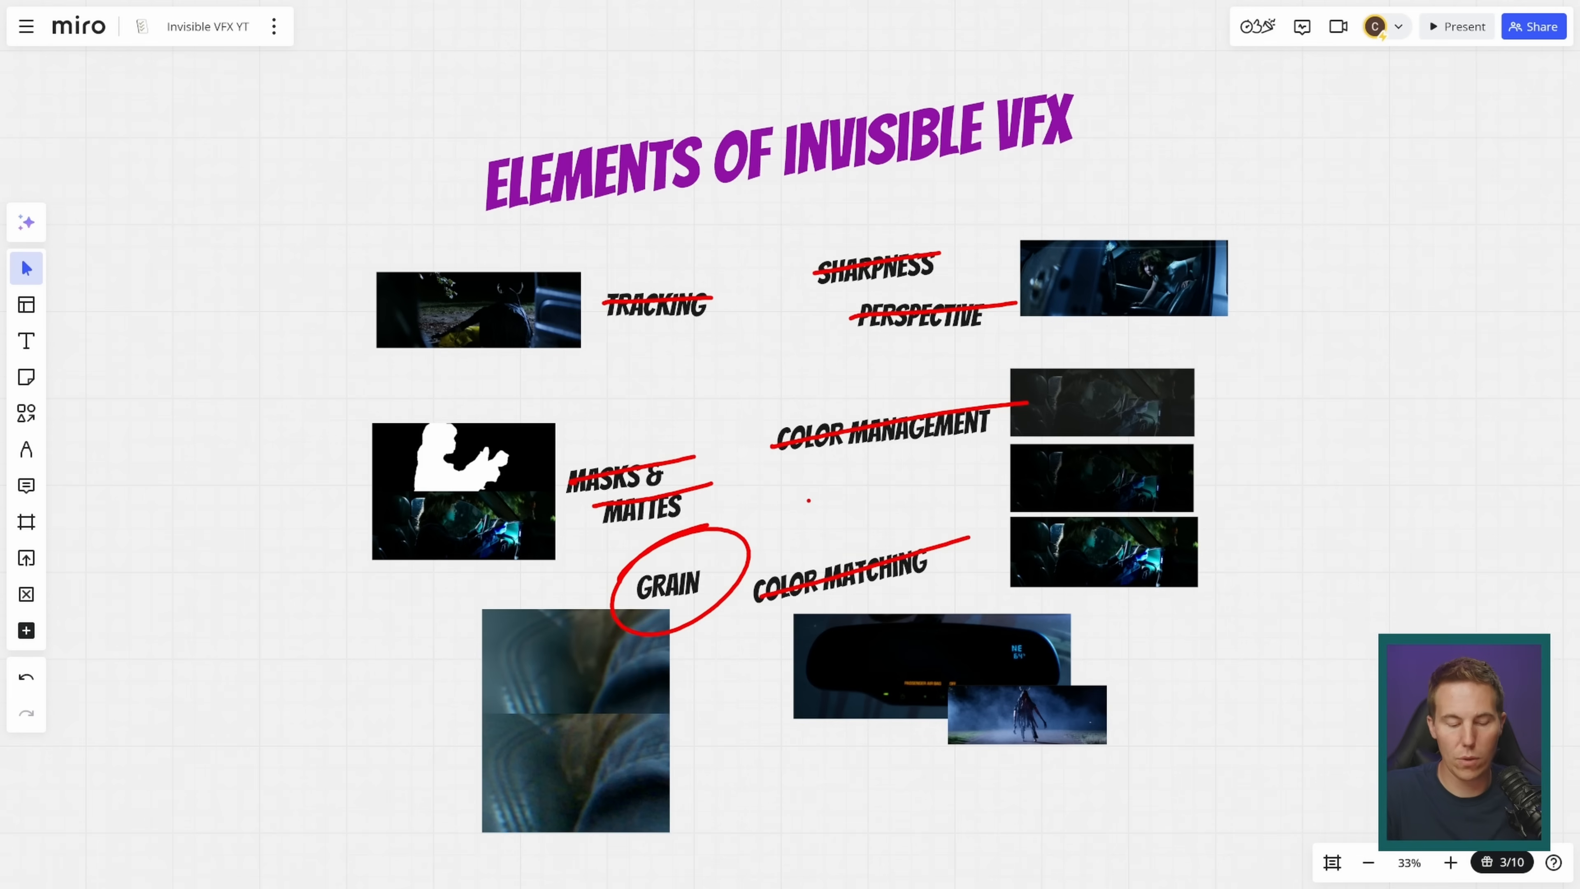
- Switch back to DaVinci Resolve, view Mirror_MI and insert a Reduce Noise v5 node directly after it
key(Escape)
key(alt+Tab)
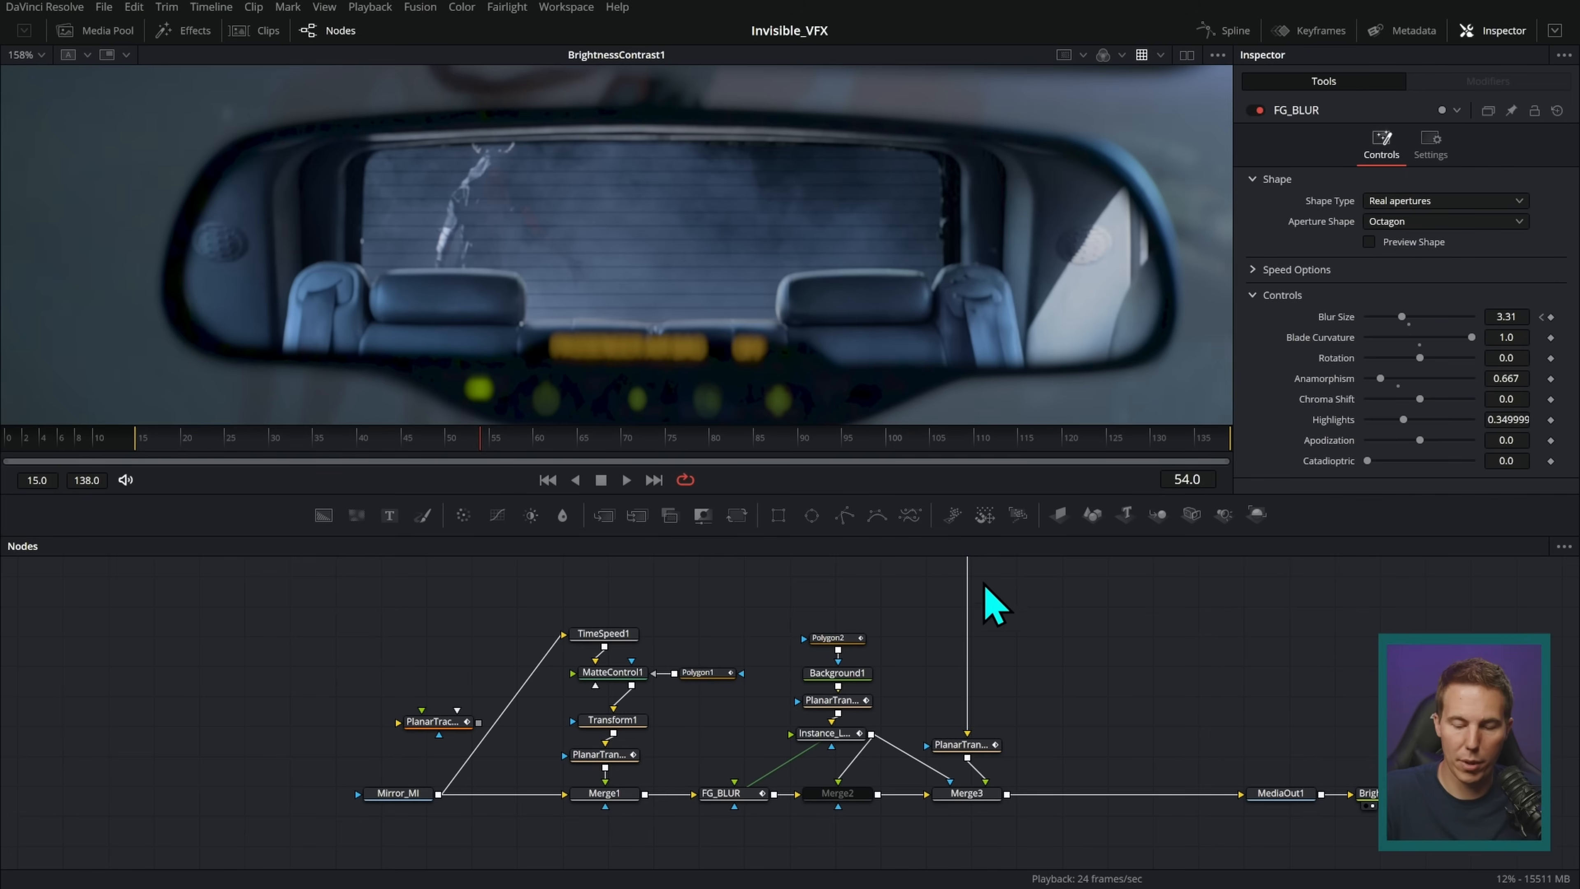
drag(564, 794, 902, 219)
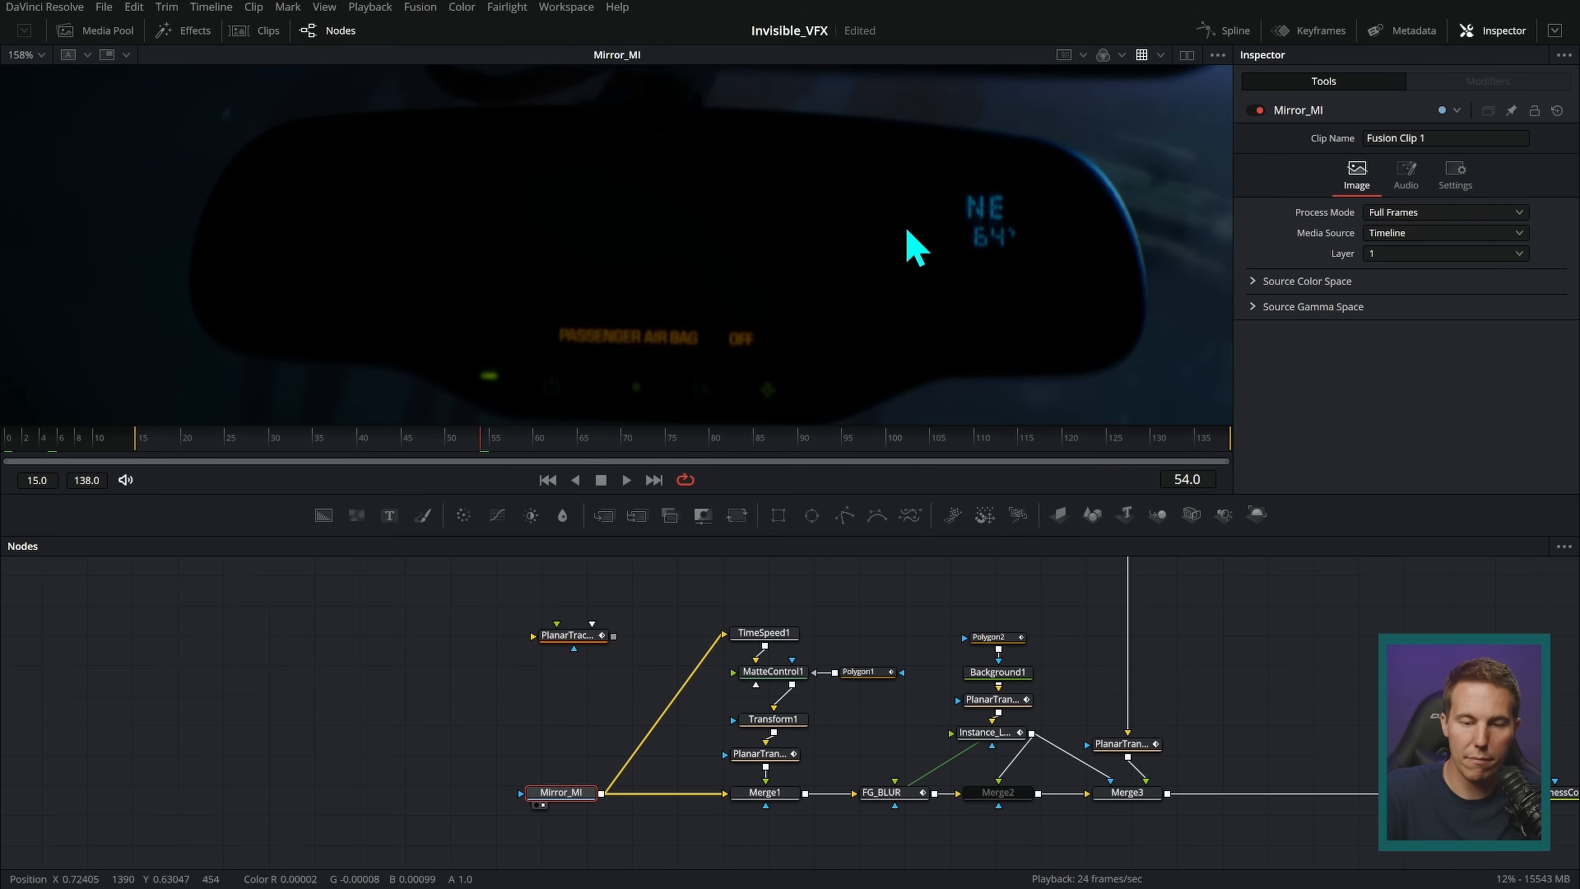
key(shift+space)
text(len)
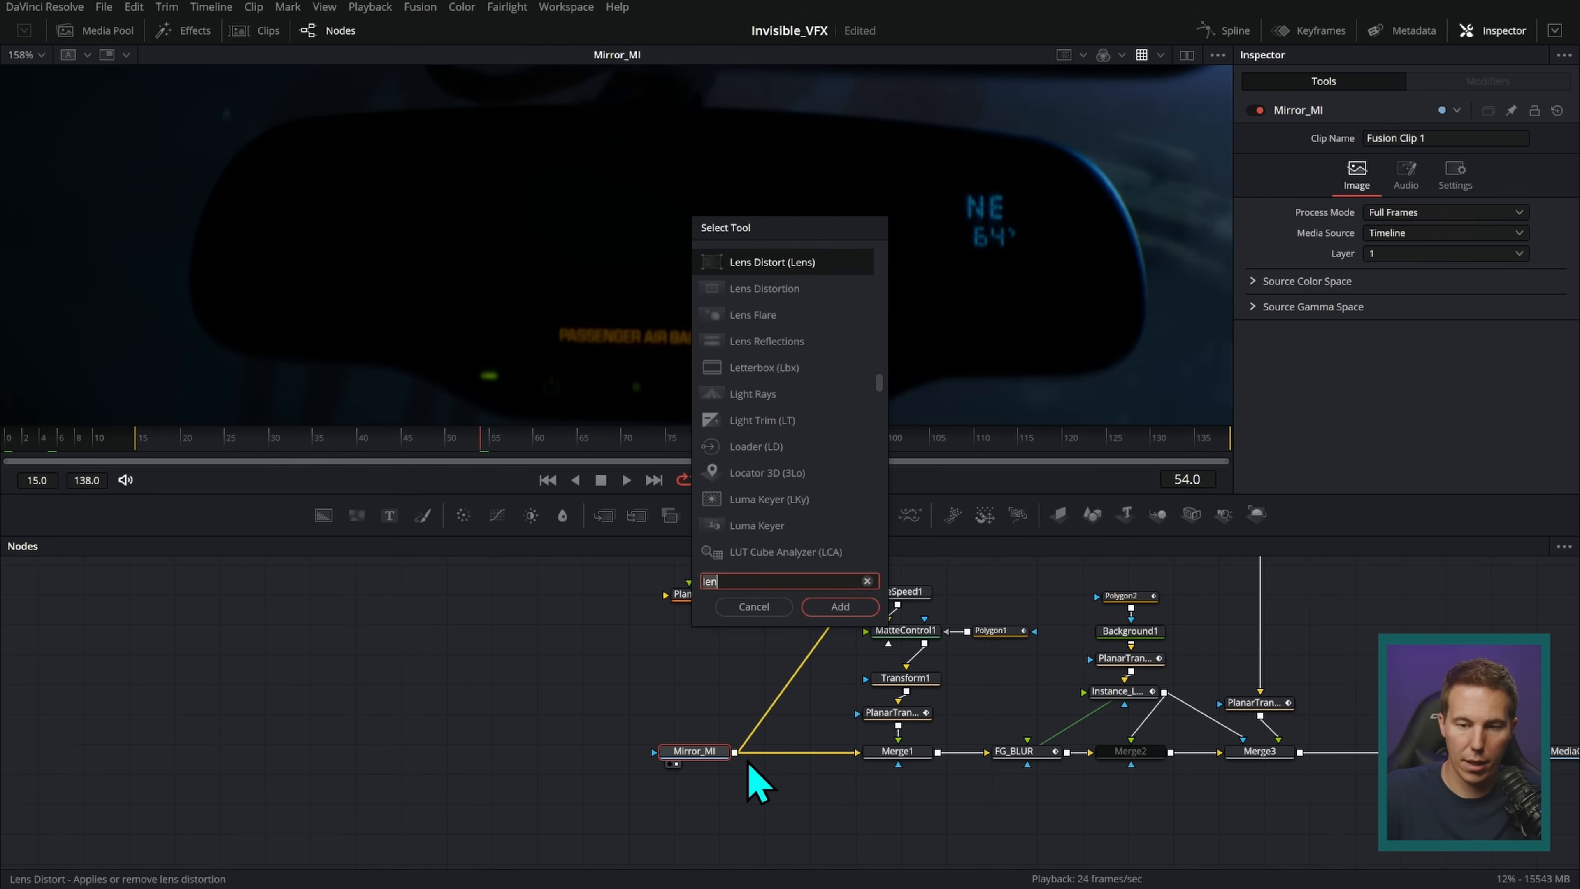
key(BackSpace)
key(BackSpace)
key(BackSpace)
text(reduce)
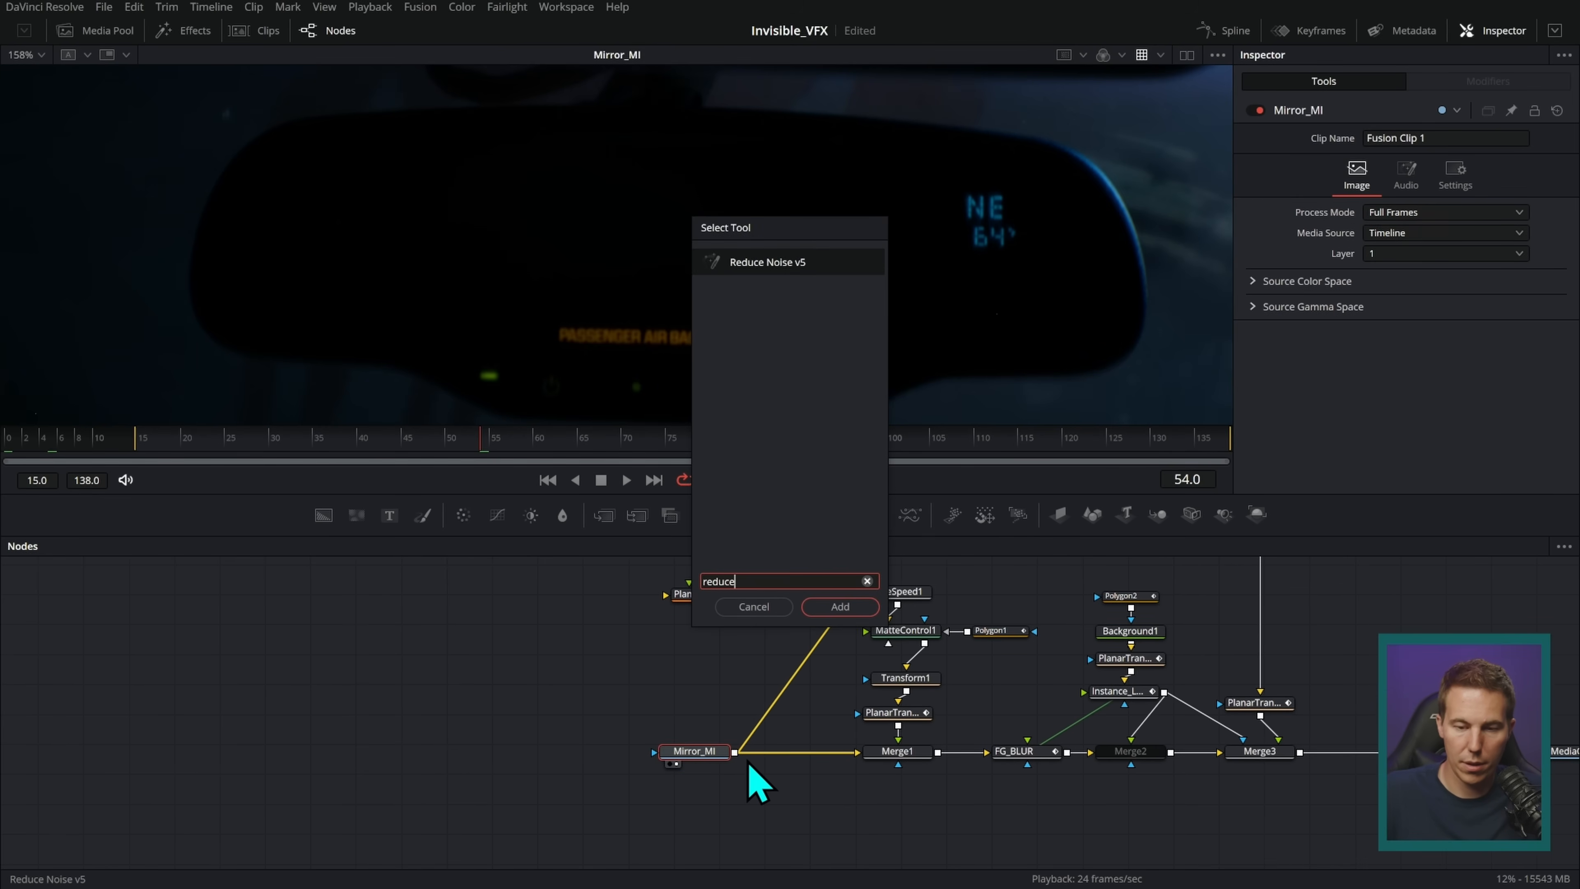
key(Return)
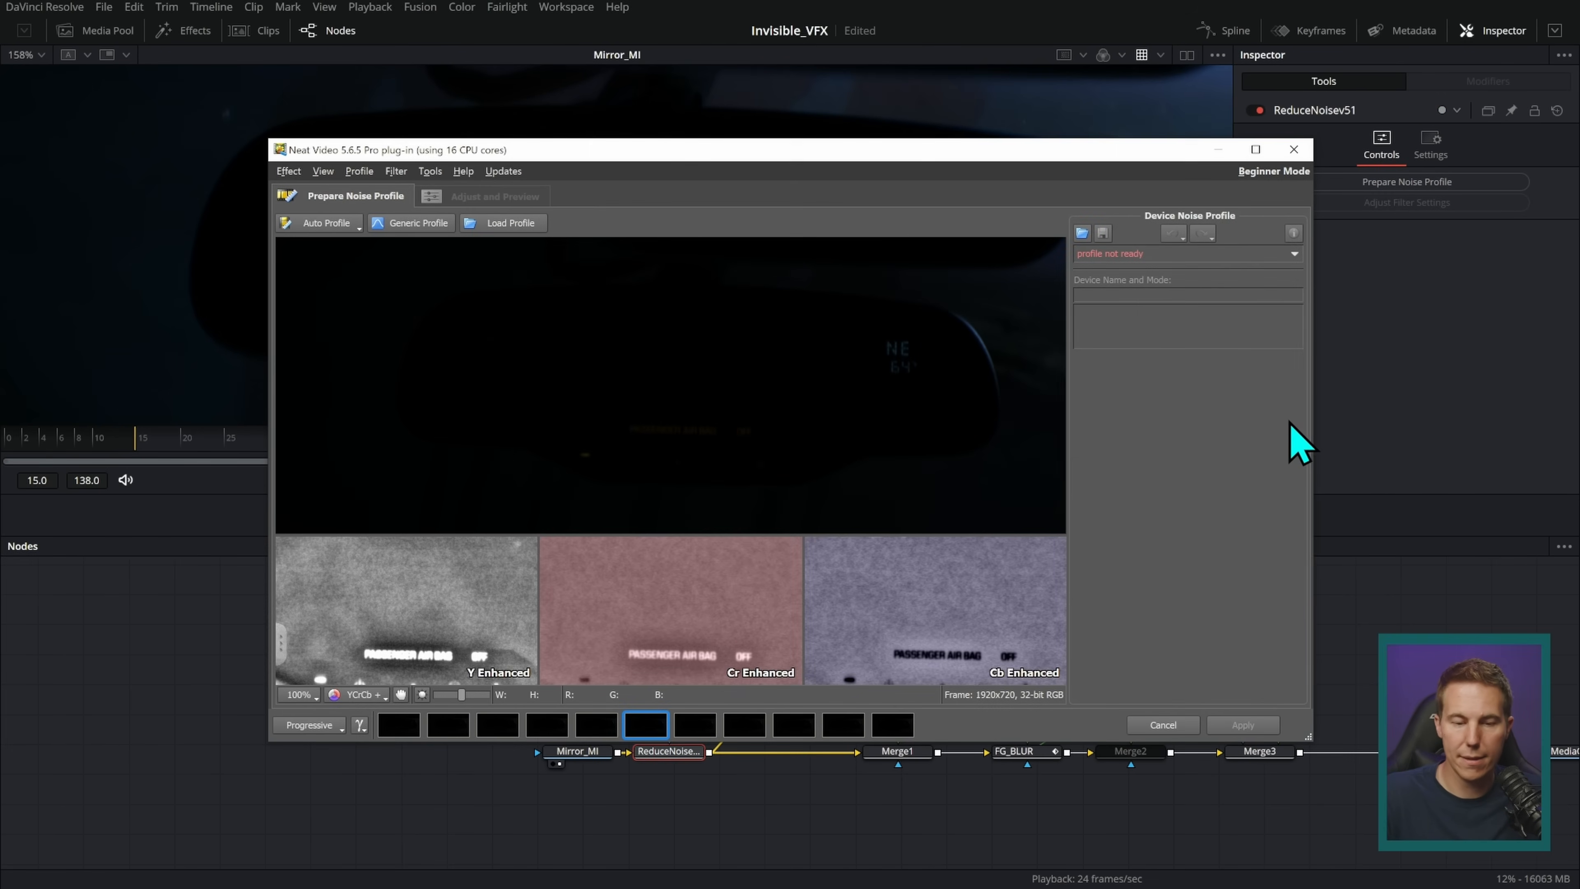
- Build a noise profile from a 336 × 154 pixel sample of the dark mirror, apply it and view the denoised node
drag(843, 545, 988, 609)
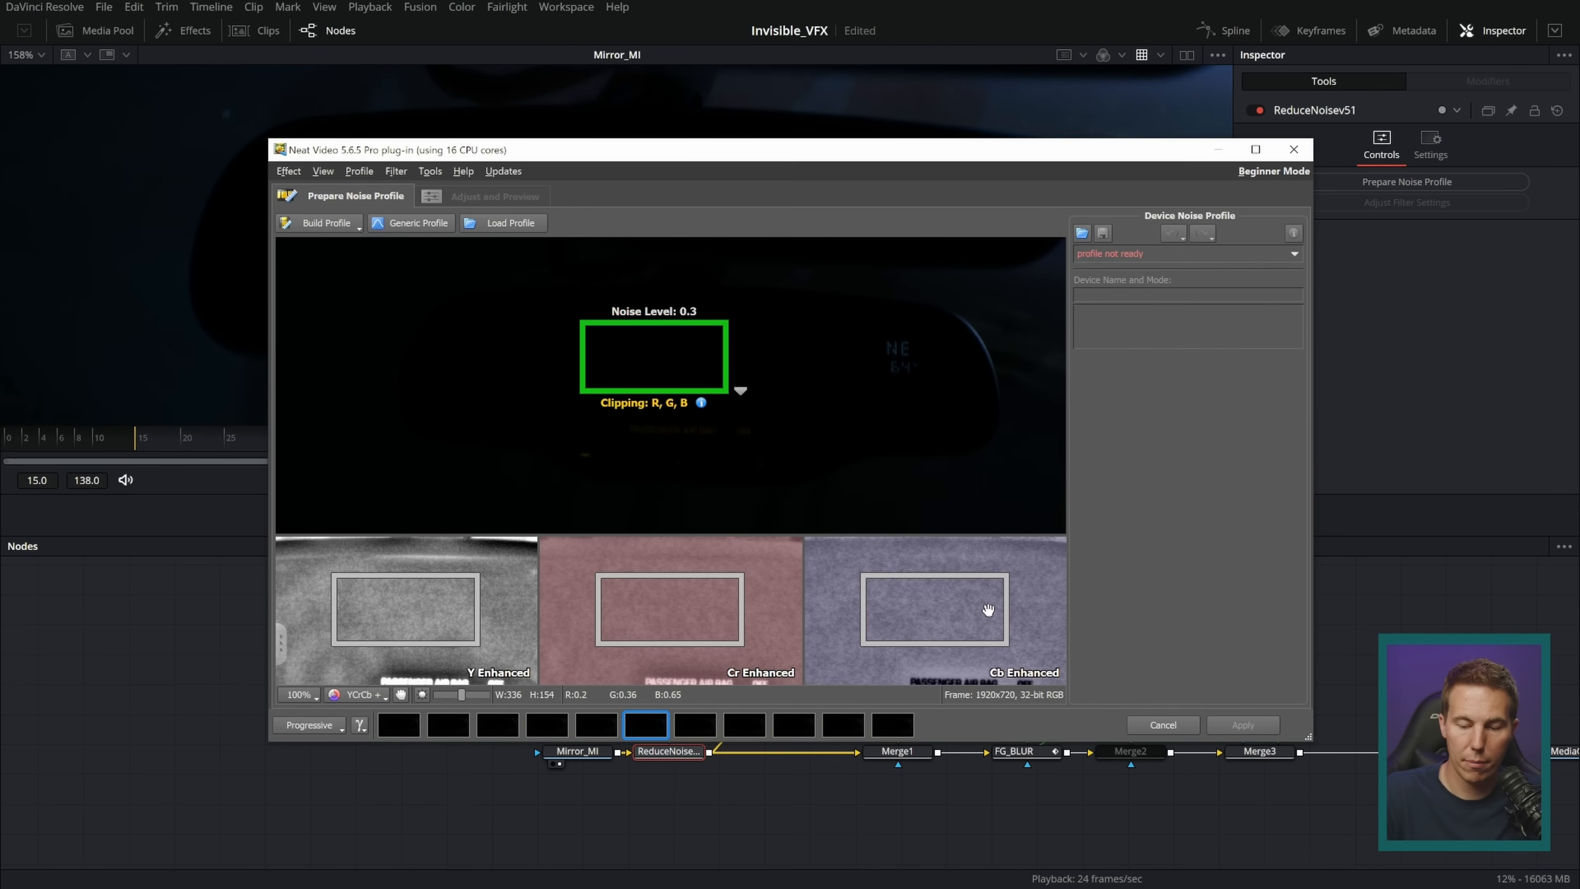
click(325, 223)
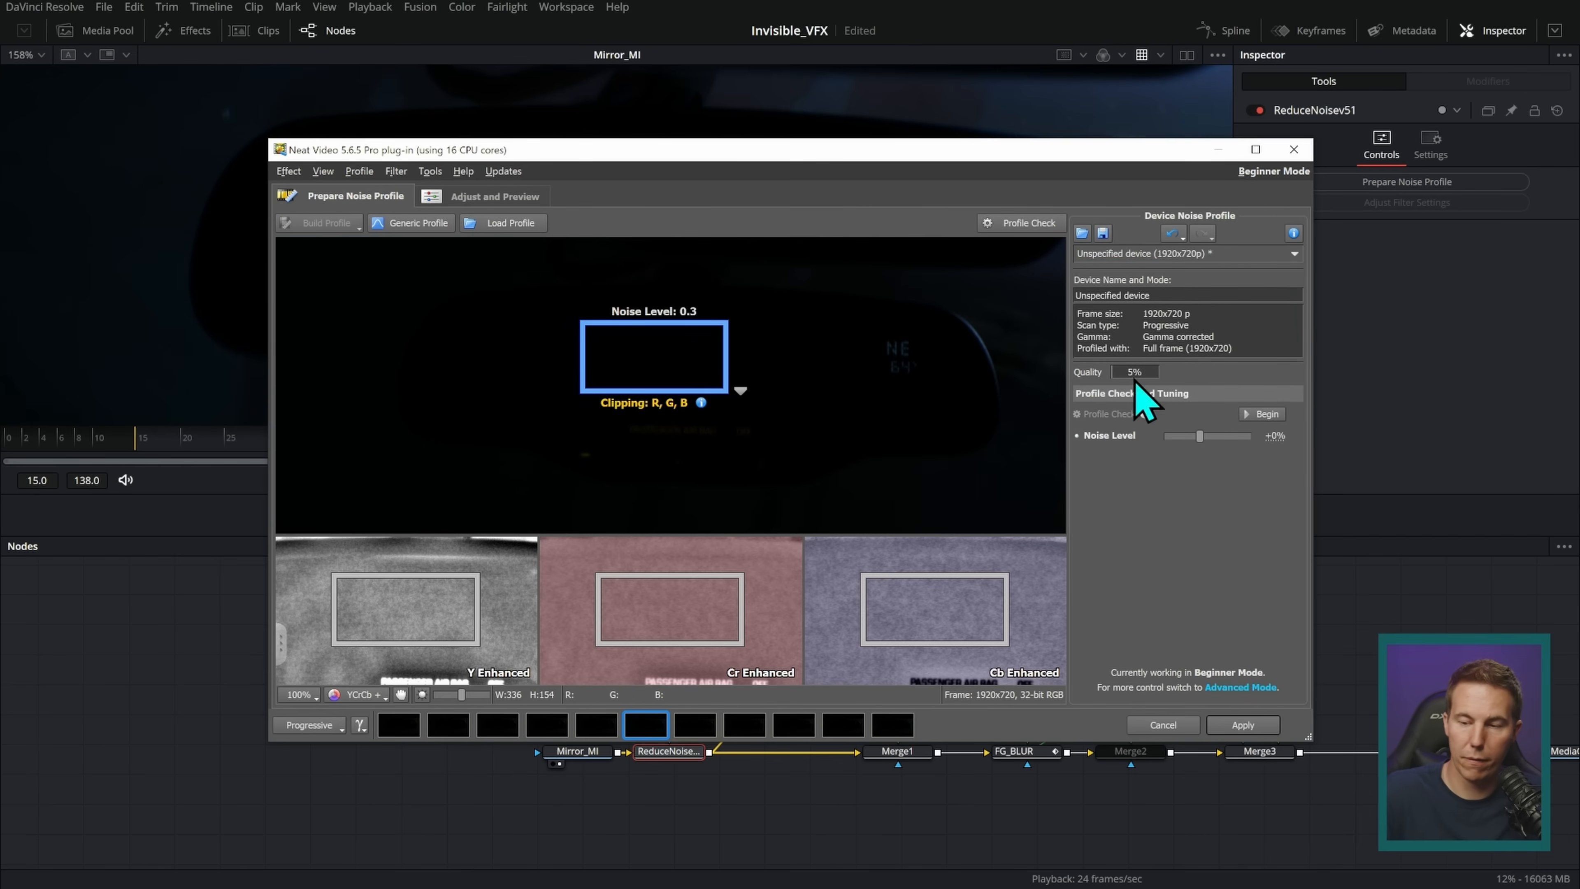
click(1238, 725)
key(1)
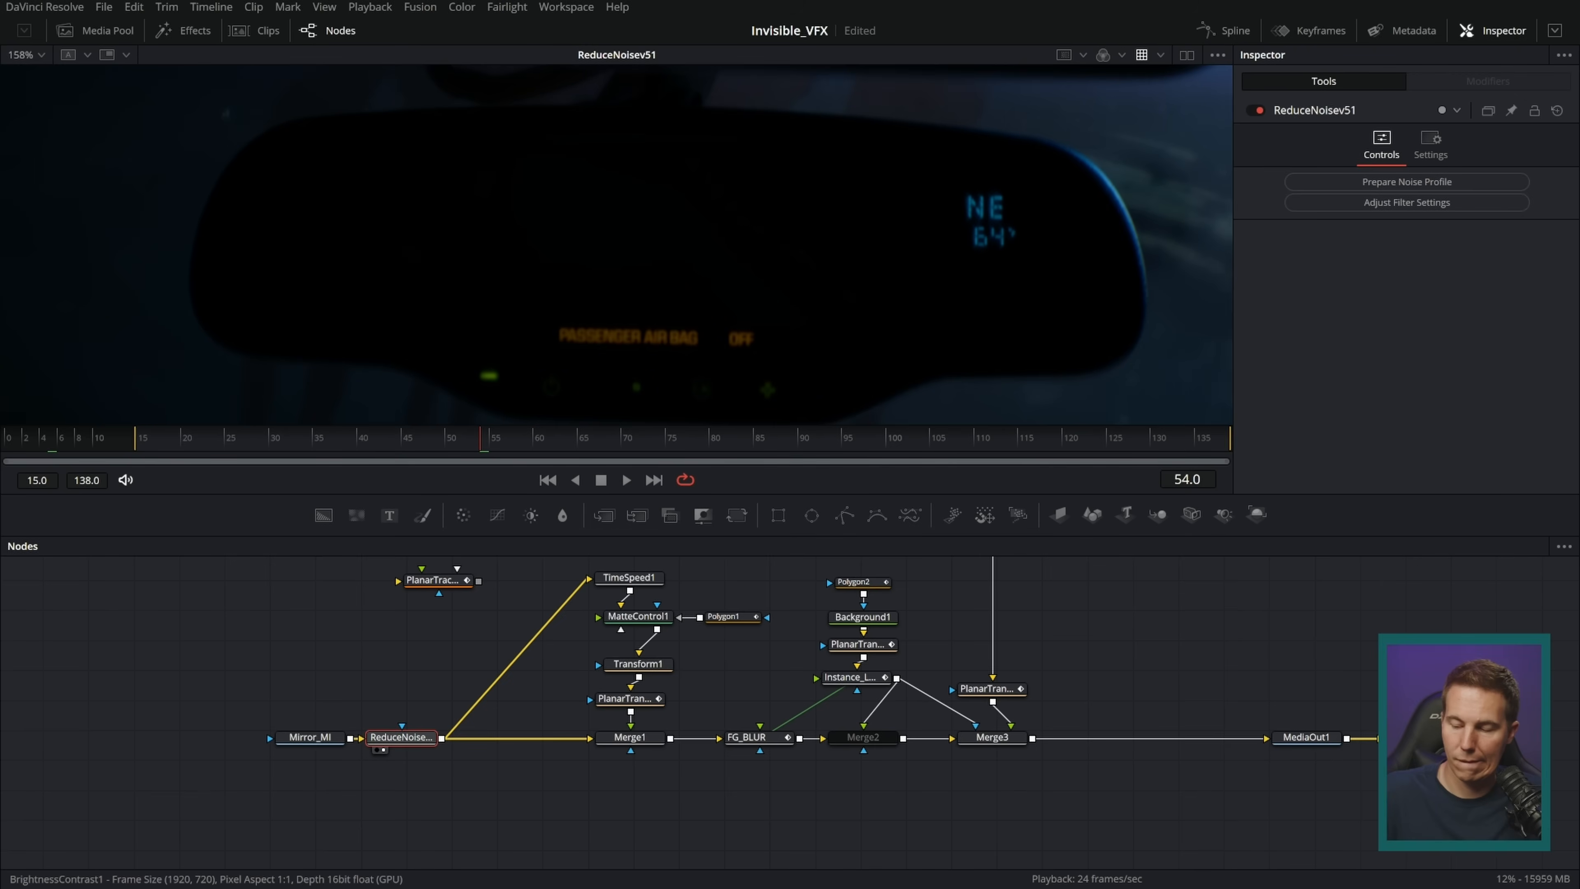
- Inspect the brightened composite up close, comparing it with noise reduction off and on and during playback
drag(1415, 739, 1059, 299)
scroll(945, 310, up, 6)
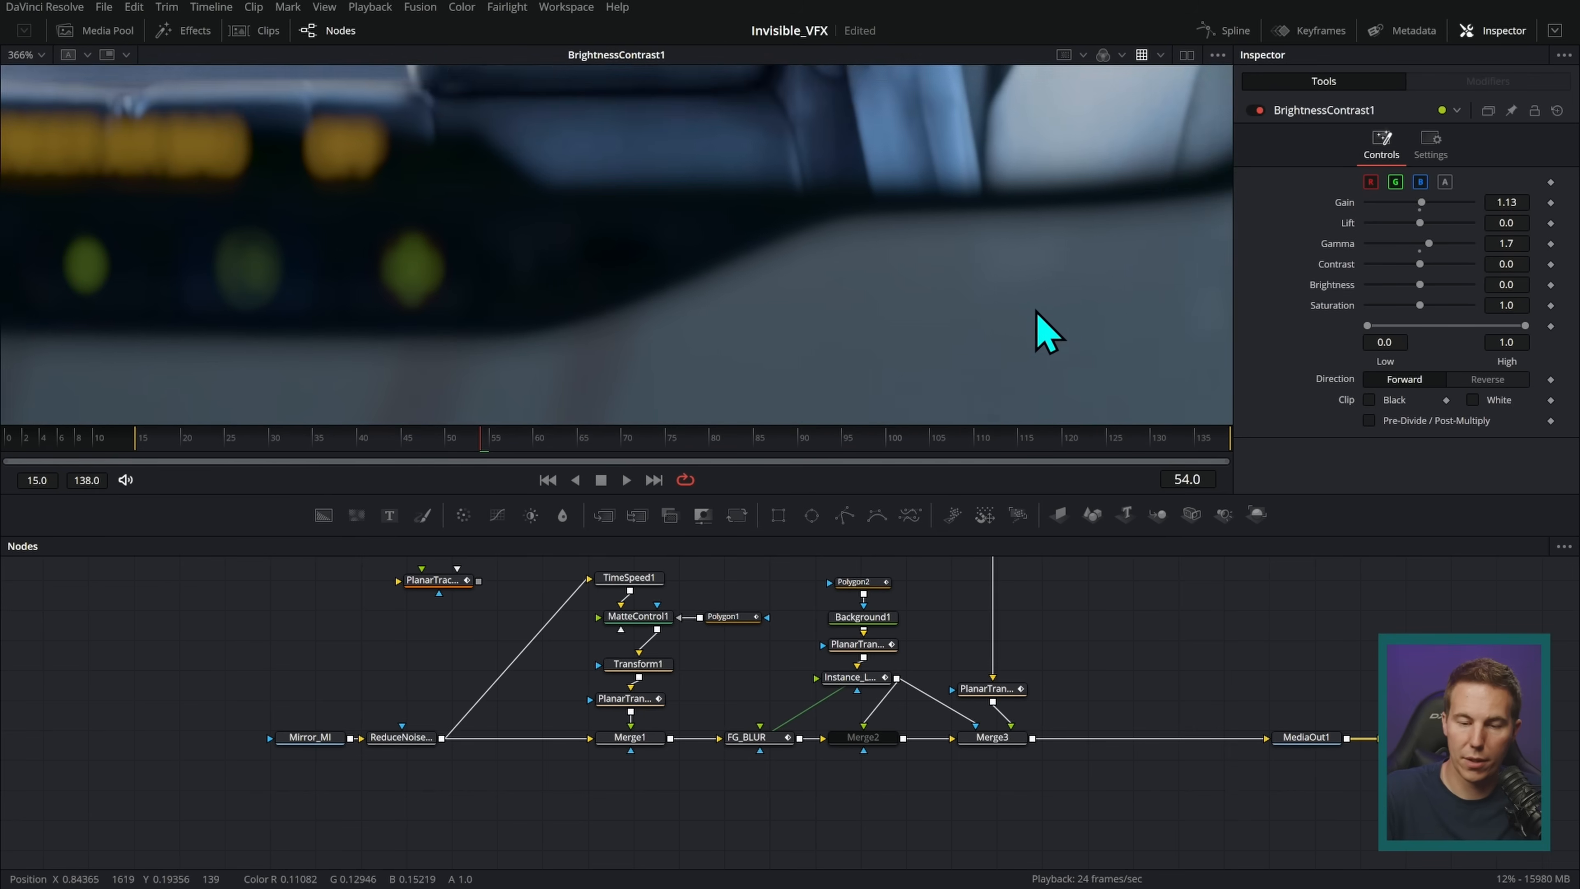
click(401, 736)
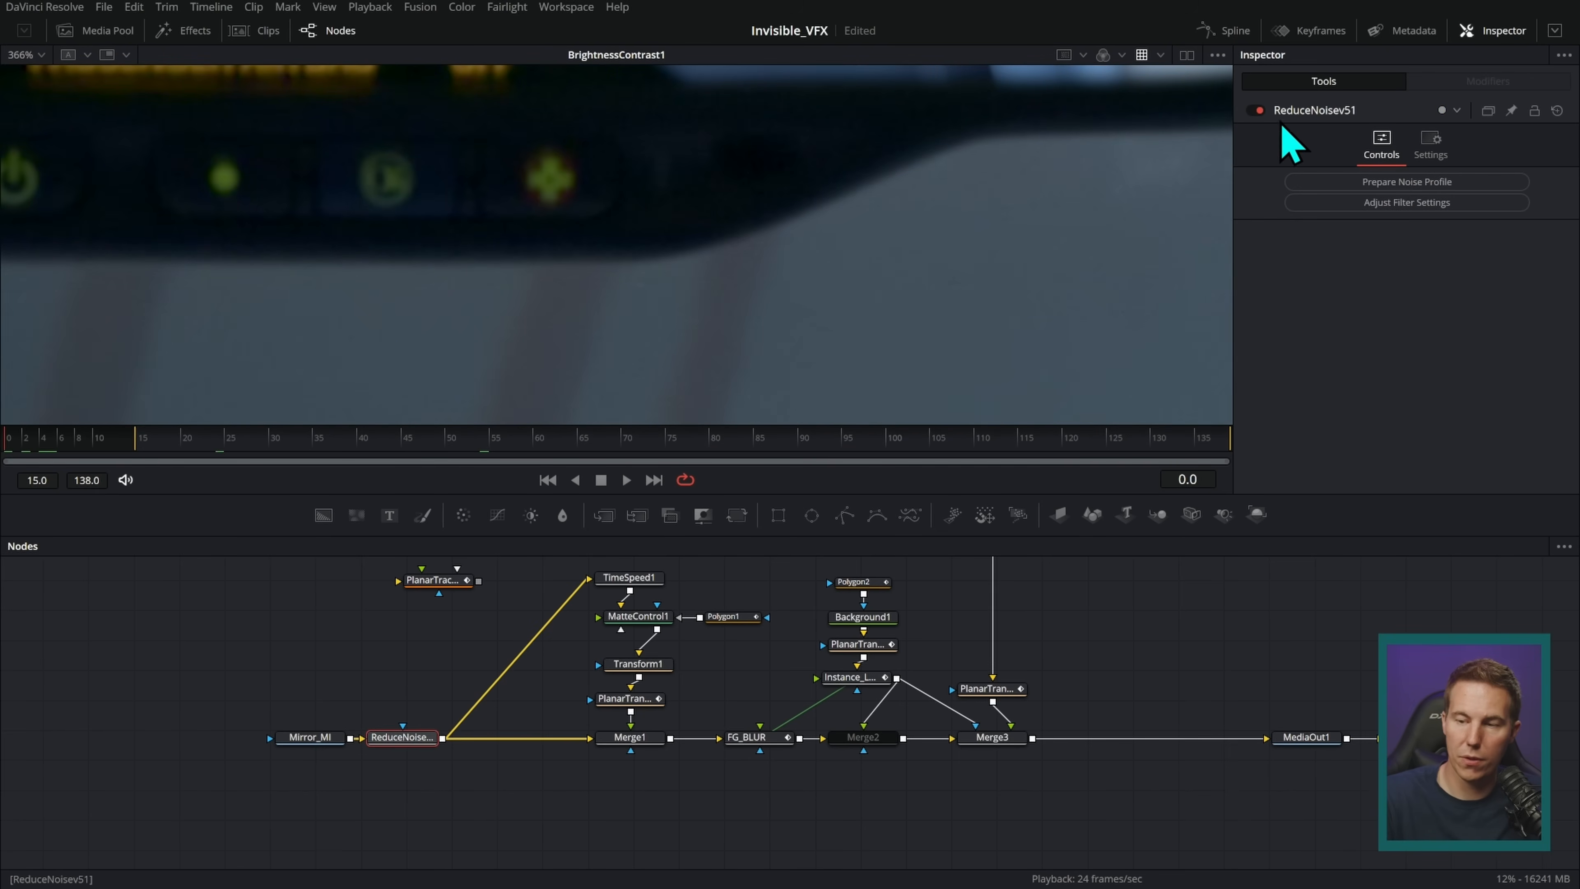
click(1258, 112)
click(1258, 112)
click(1258, 112)
click(1257, 112)
click(1259, 111)
click(1259, 111)
key(space)
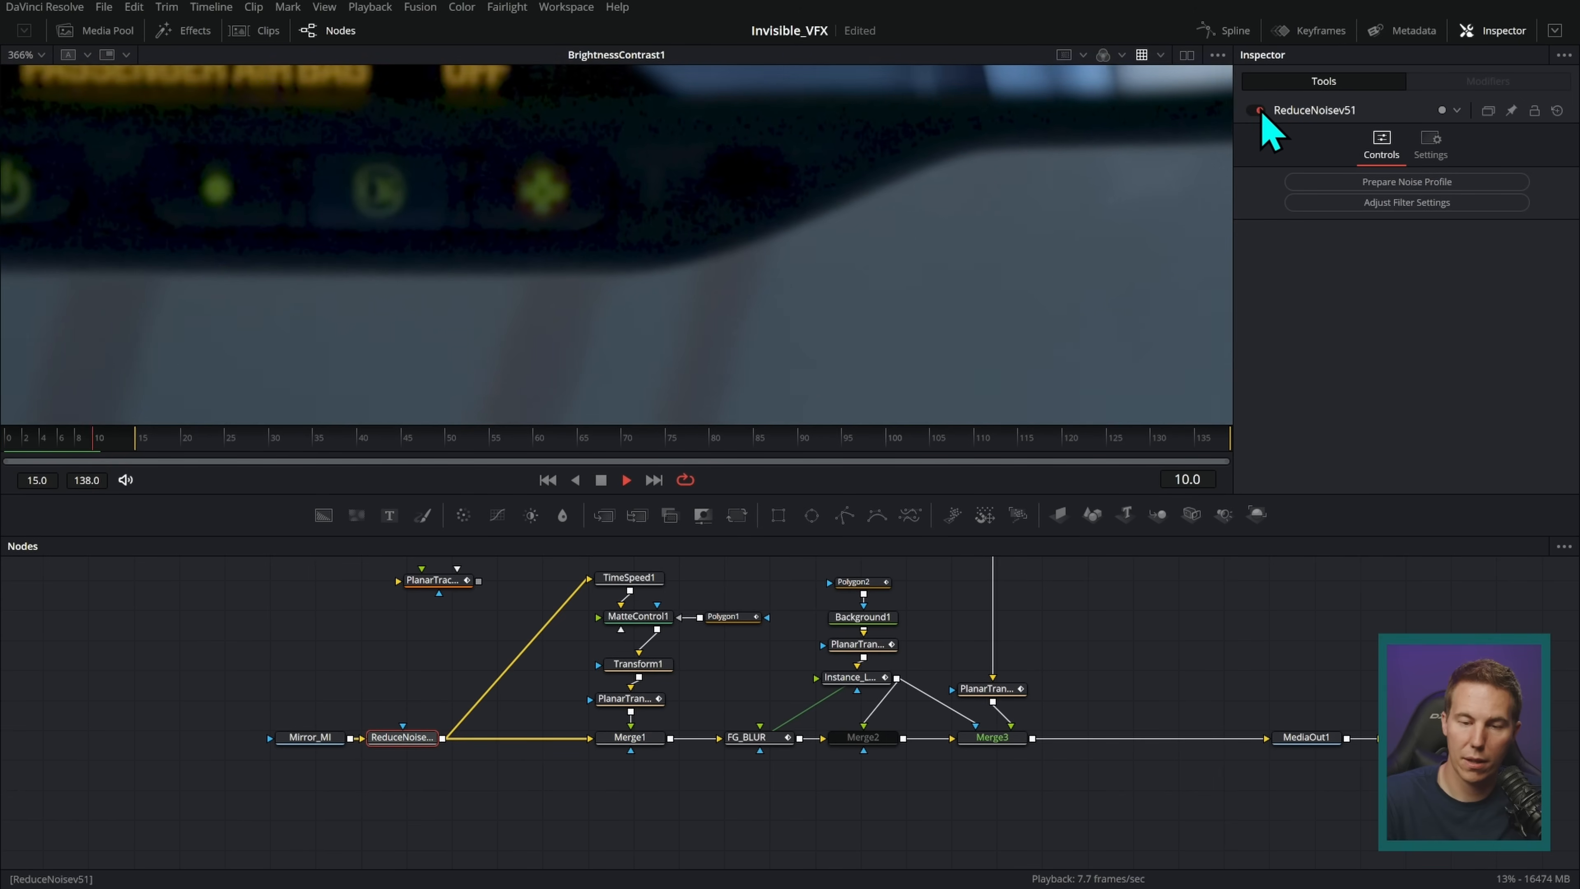
key(space)
- Insert a Grain node between Merge3 and MediaOut1
scroll(1033, 258, down, 5)
scroll(1002, 292, up, 2)
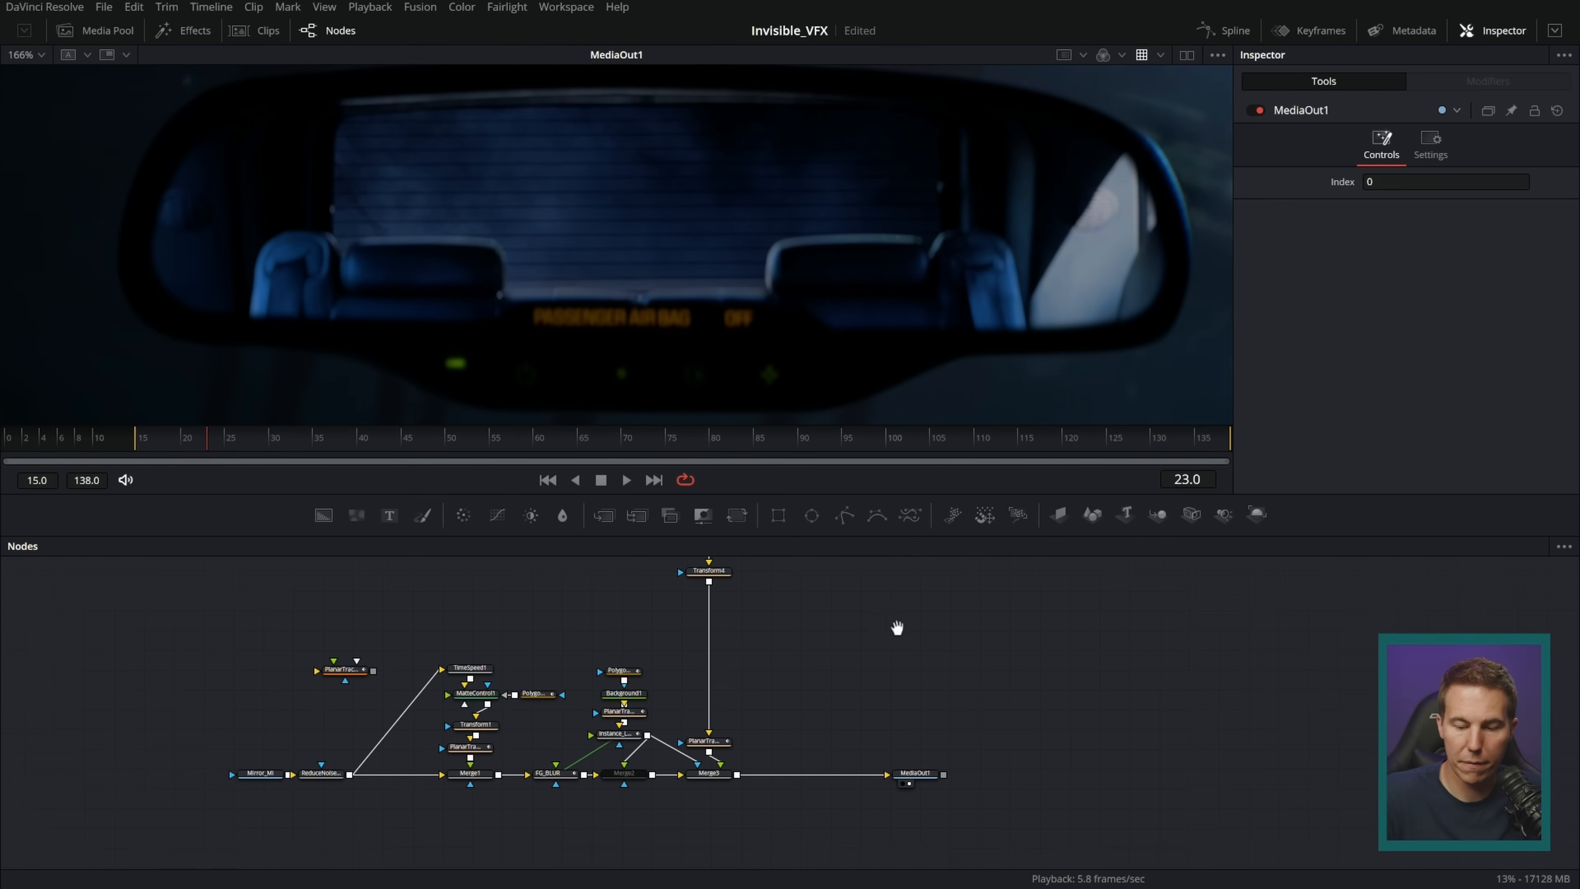
click(750, 771)
key(shift+space)
text(reduce)
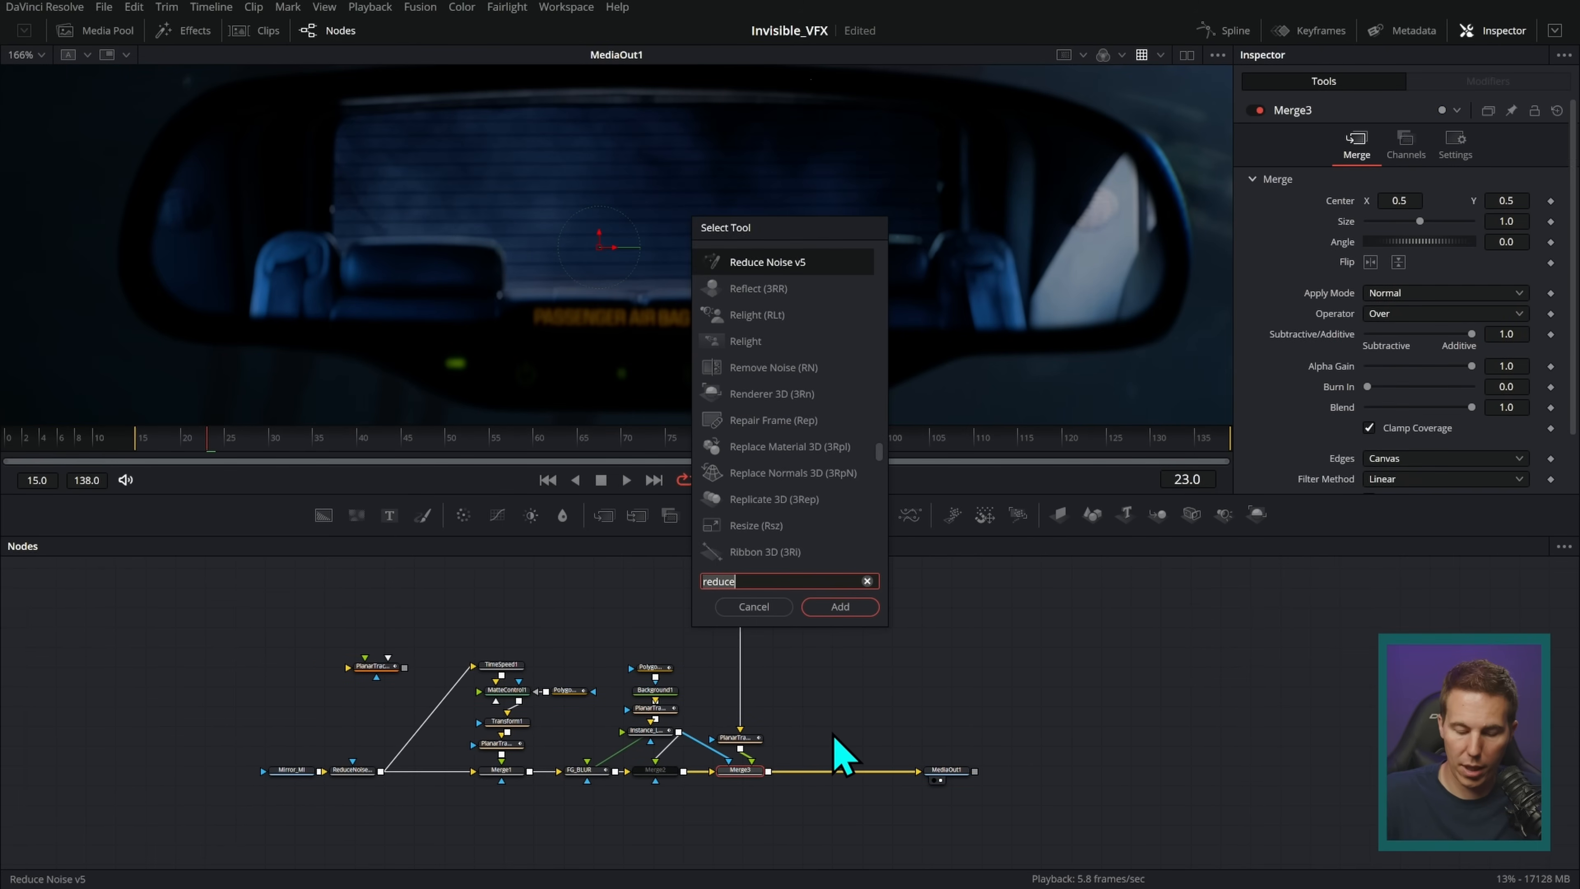
key(ctrl+a)
text(graim)
key(BackSpace)
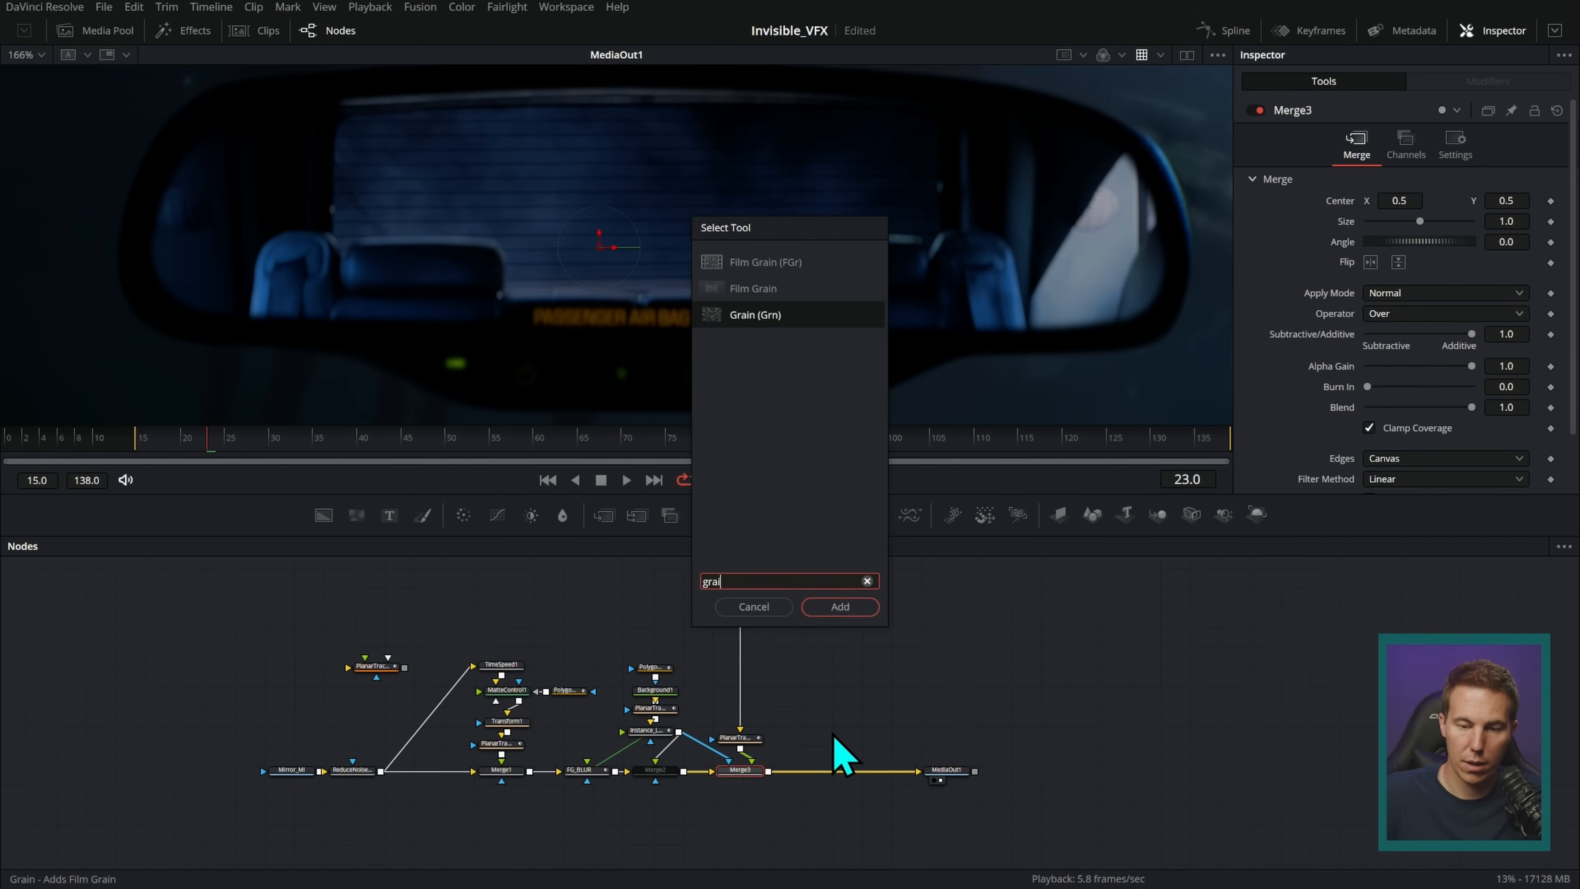
key(Return)
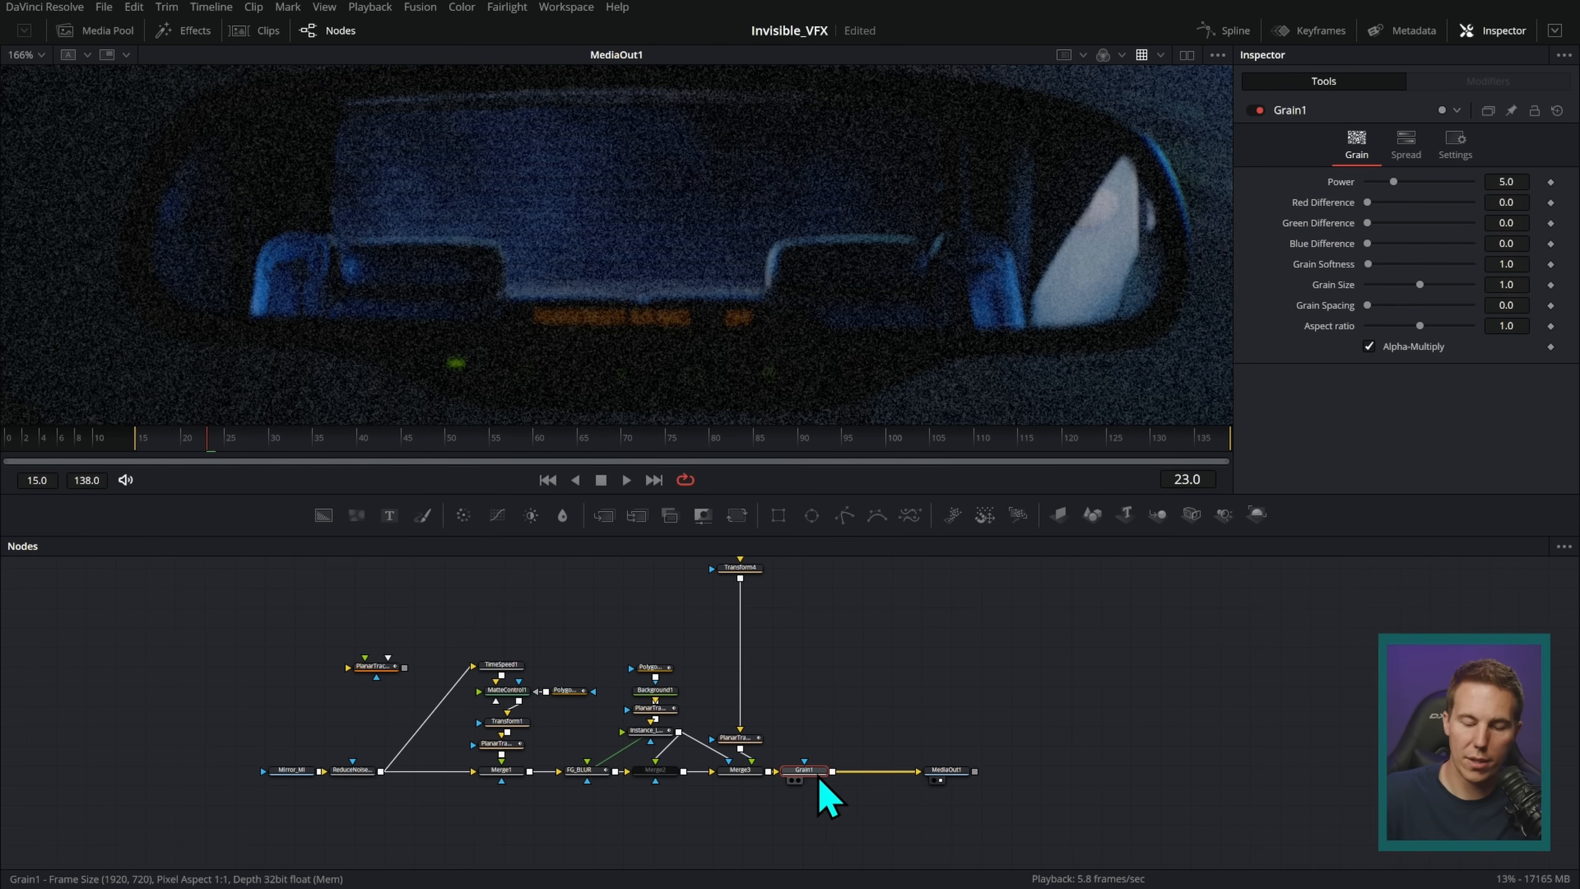
- Set the grain's Power to 0.85, Grain Softness to 4.7 and Grain Size to 0.25, and check it in playback
scroll(964, 373, up, 5)
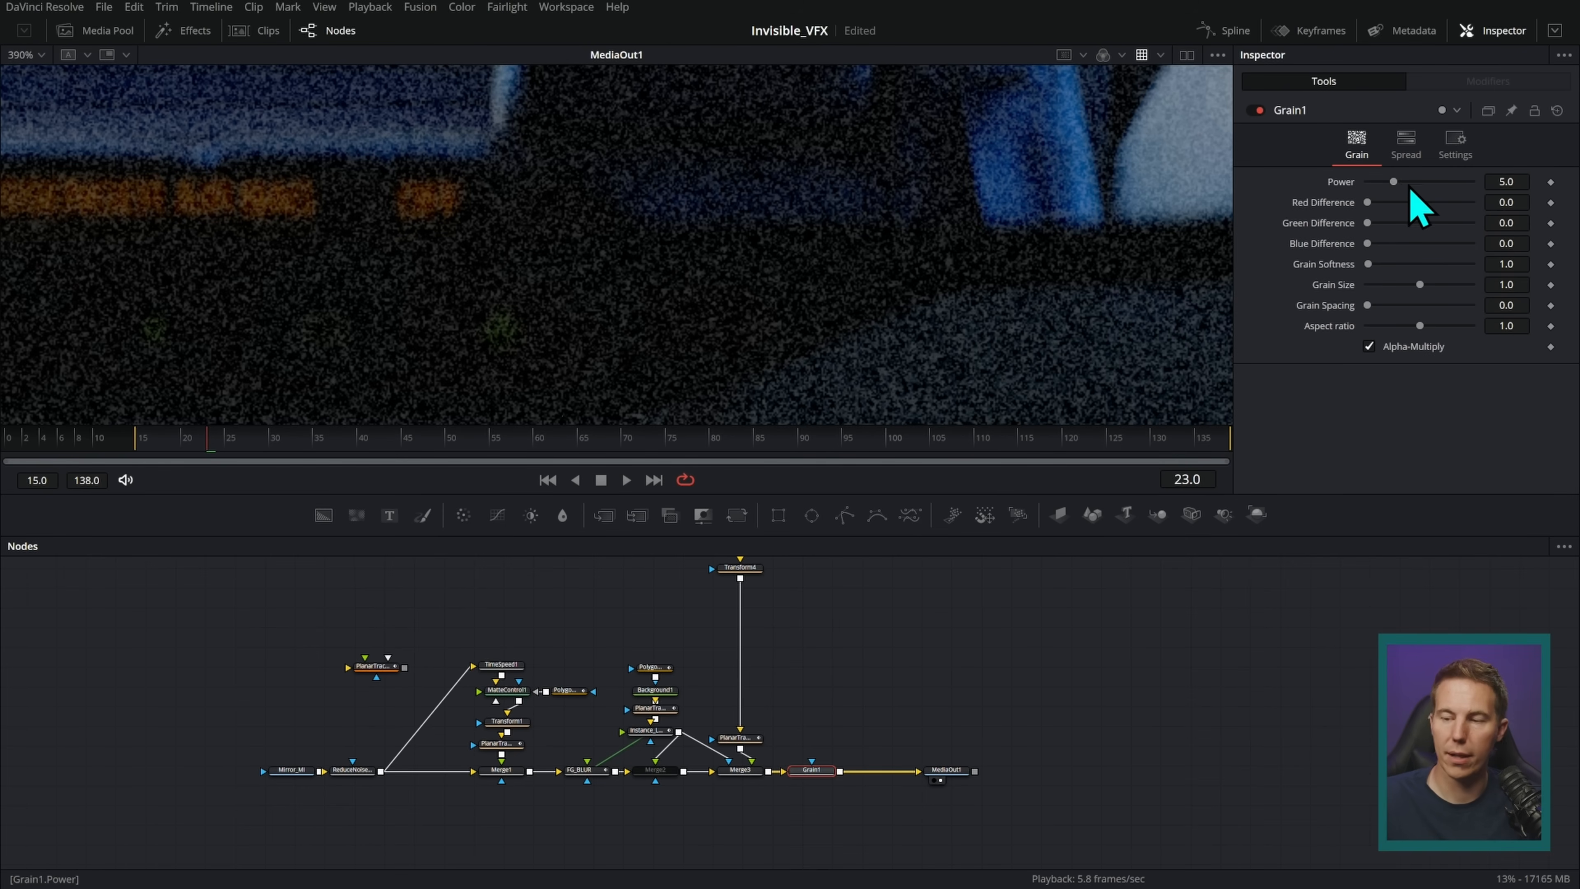
drag(1390, 184, 1392, 191)
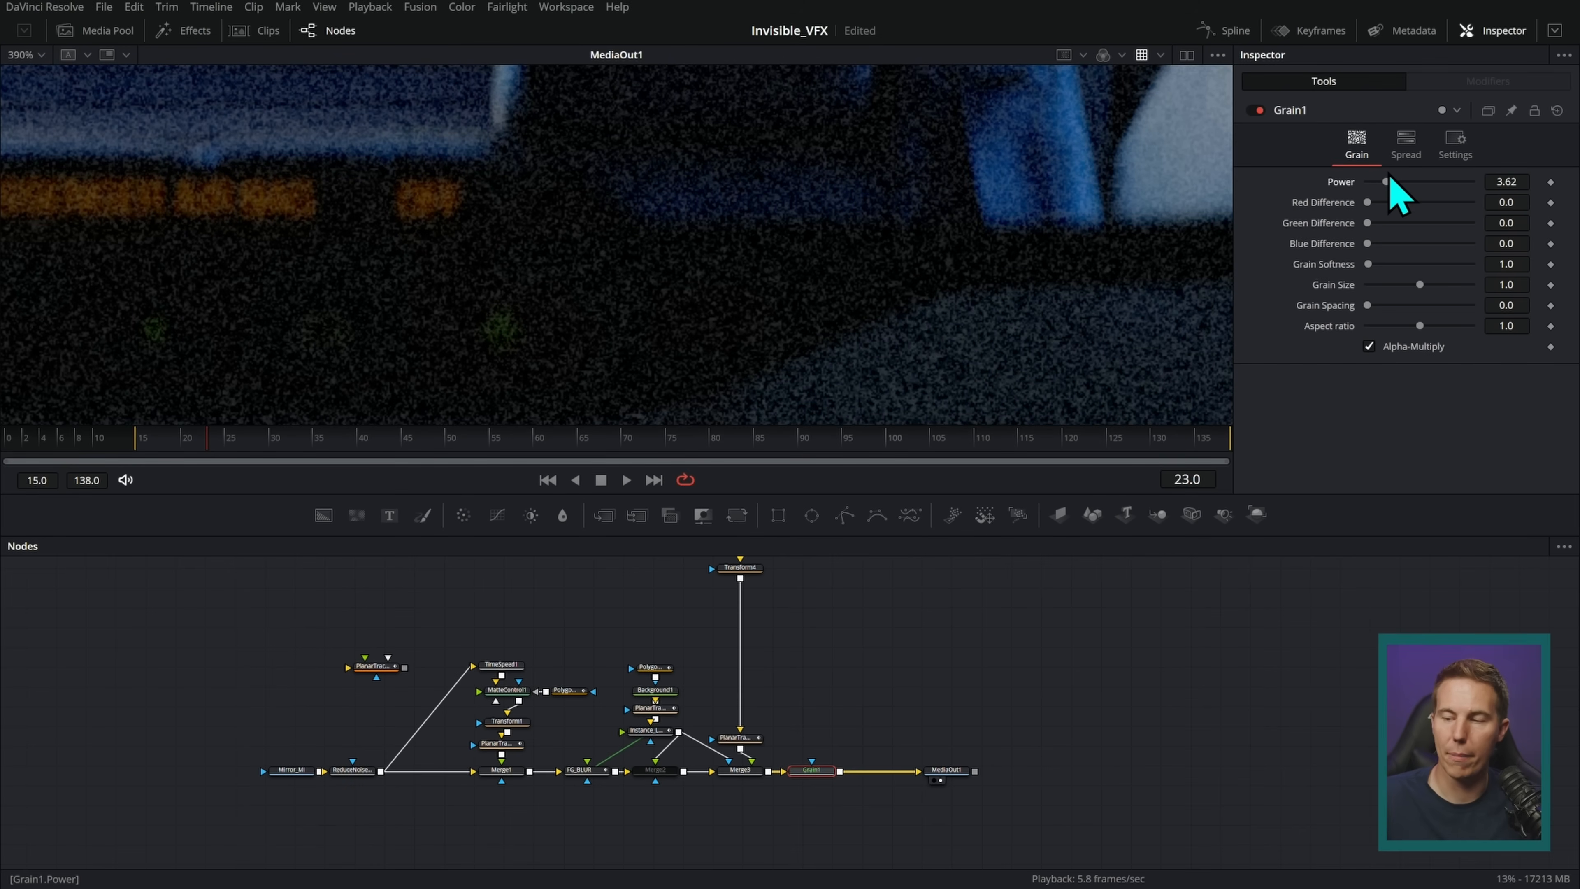
drag(1420, 285, 1367, 303)
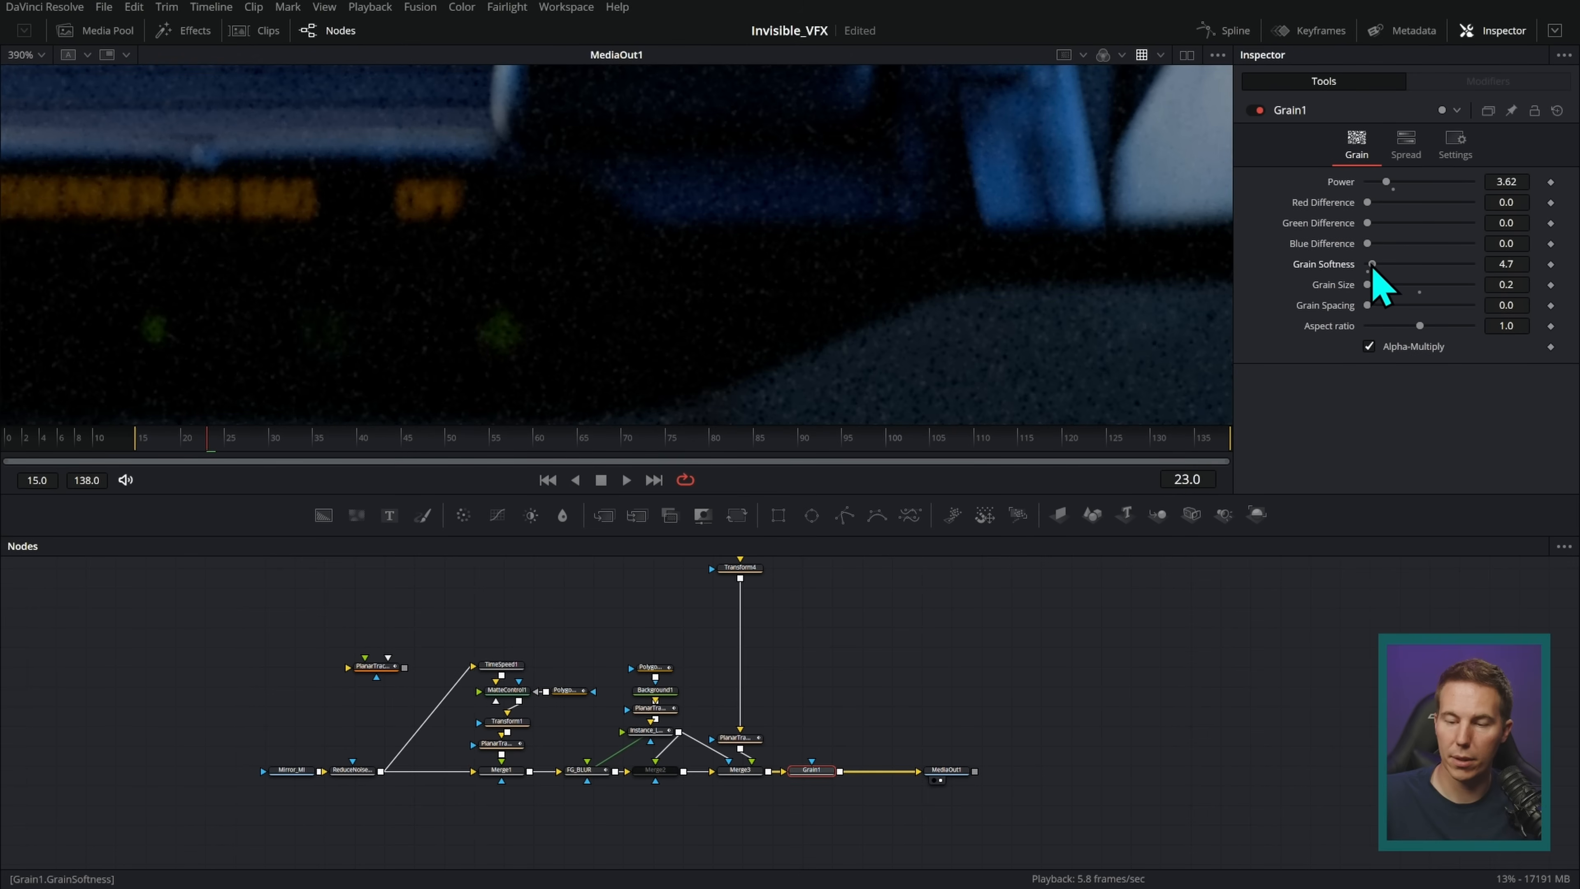
drag(1367, 286, 1370, 287)
drag(1386, 182, 1376, 189)
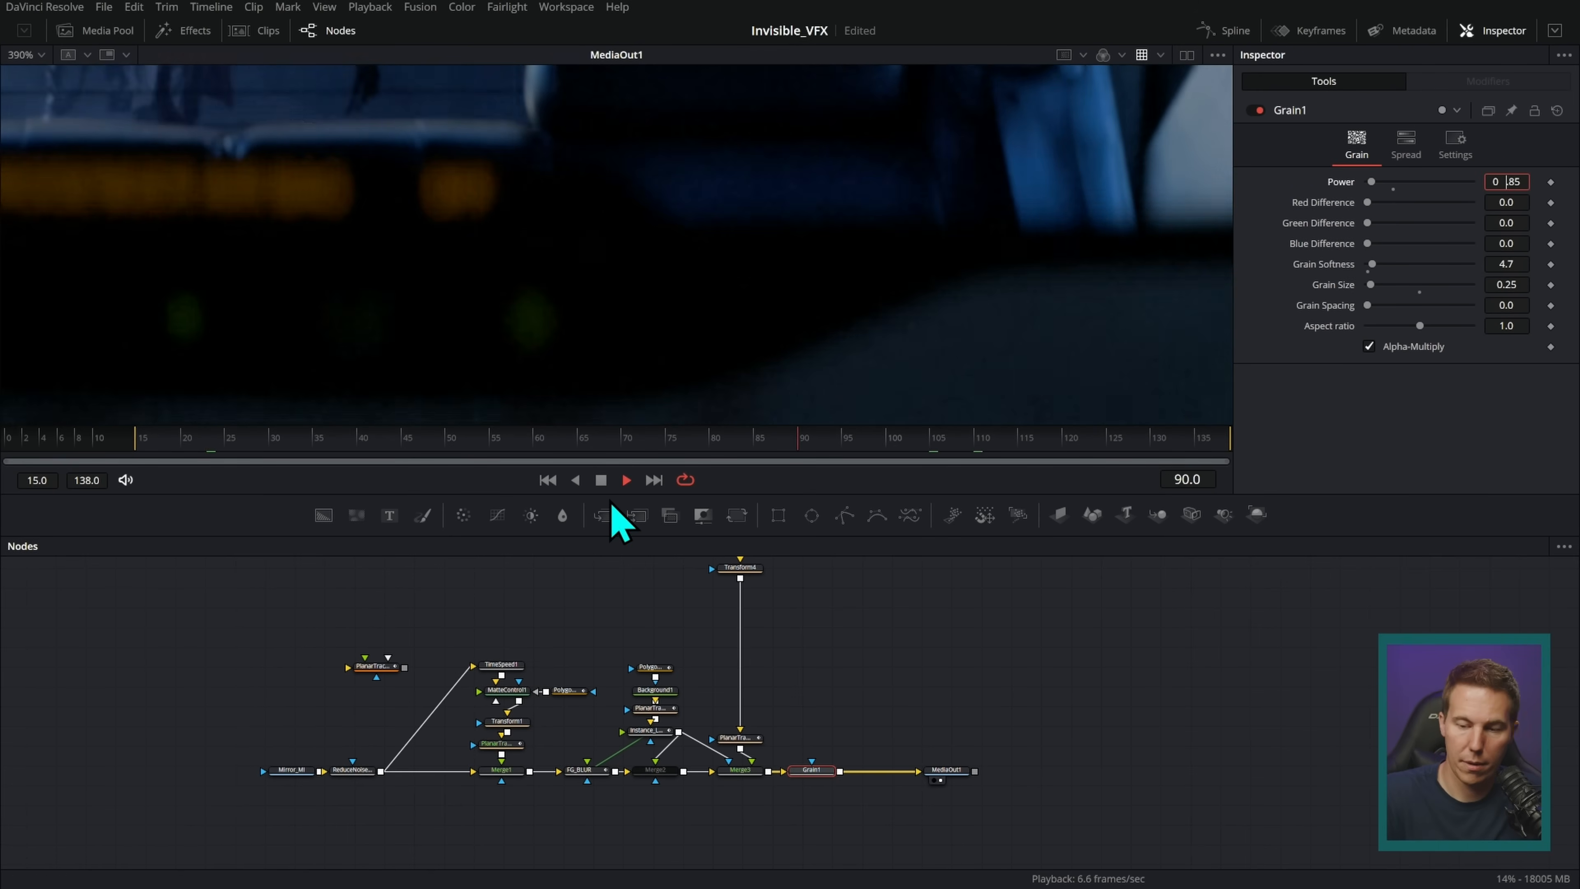
click(601, 480)
- Raise the viewer's gamma with its Gain/Gamma controls and compare the image with the grain off and on
click(1257, 110)
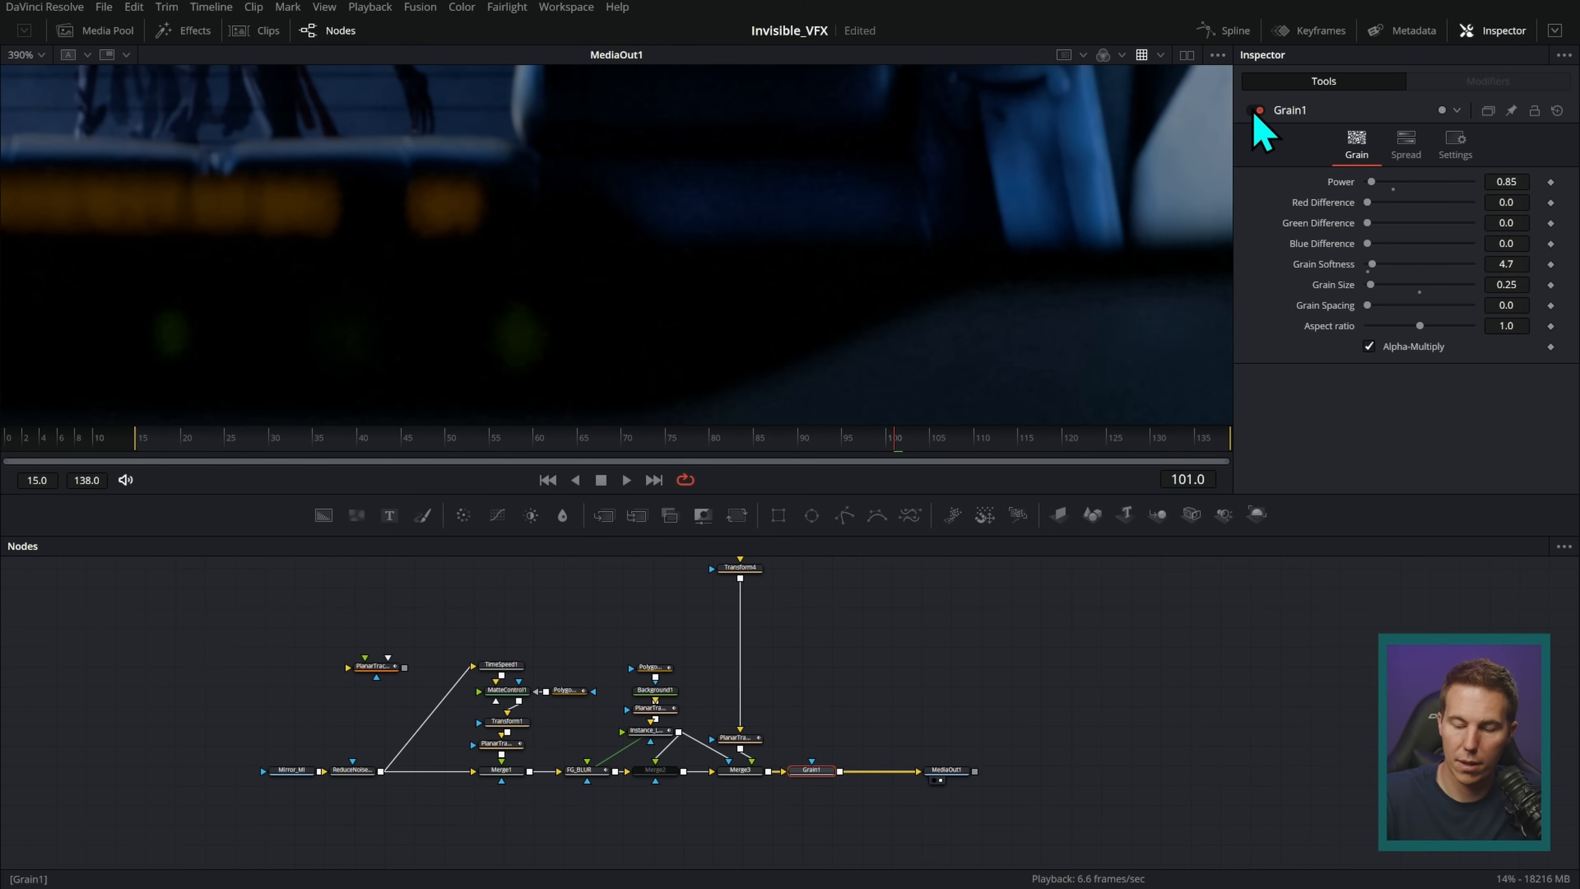
click(1218, 55)
click(1193, 207)
click(1157, 408)
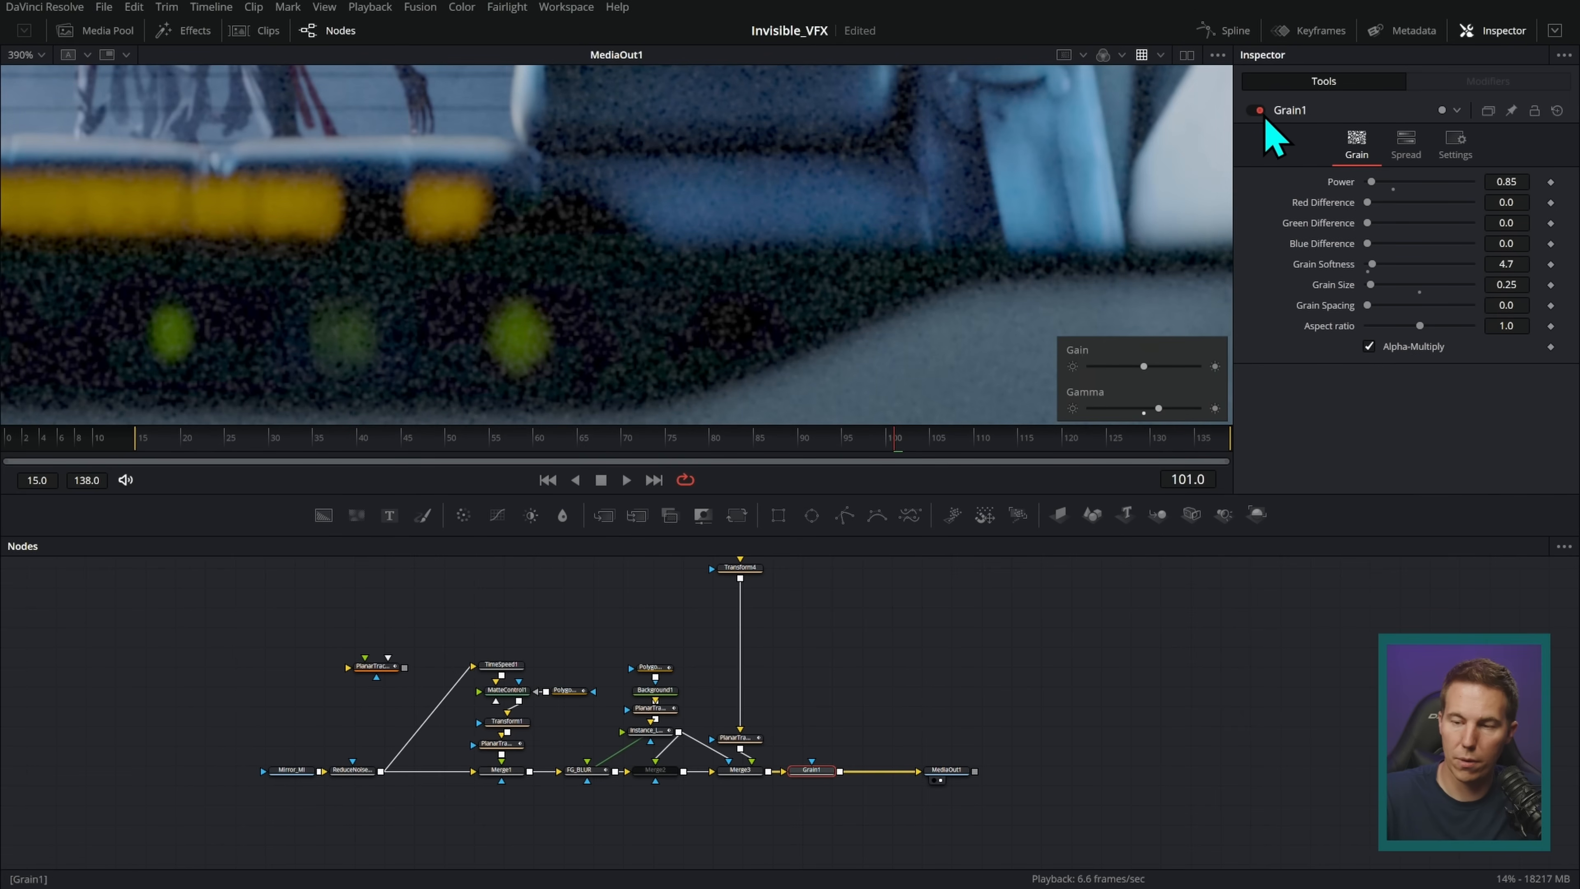
click(1258, 111)
click(1252, 111)
click(1253, 111)
click(1252, 110)
click(1252, 111)
click(1252, 110)
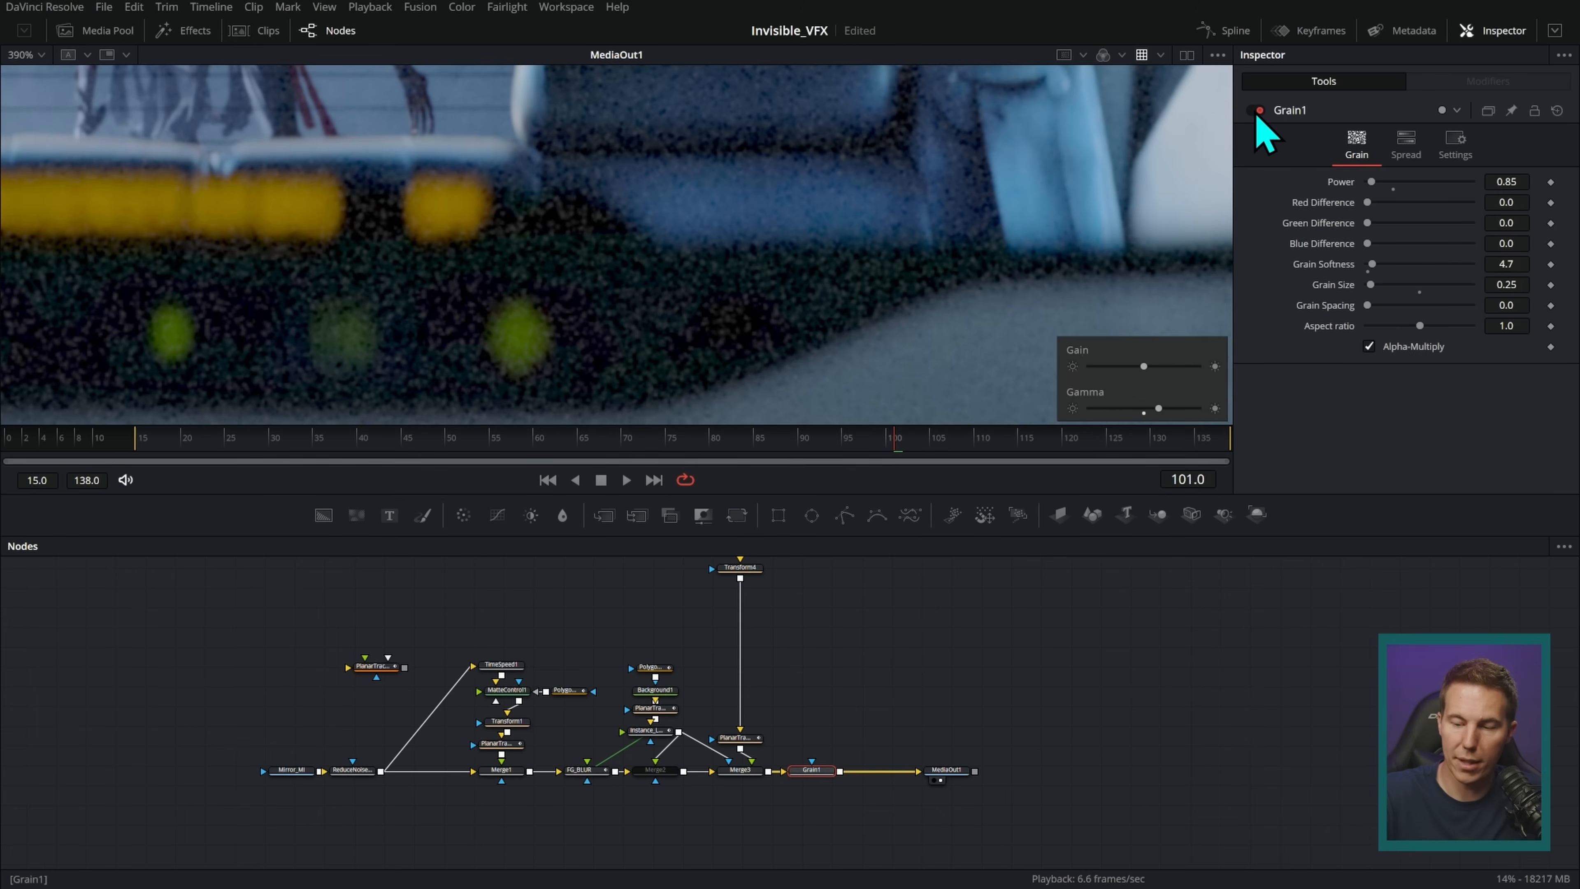
- Fit the final composite in the viewer and play it back to review the focus pull and grain
key(ctrl+f)
key(space)
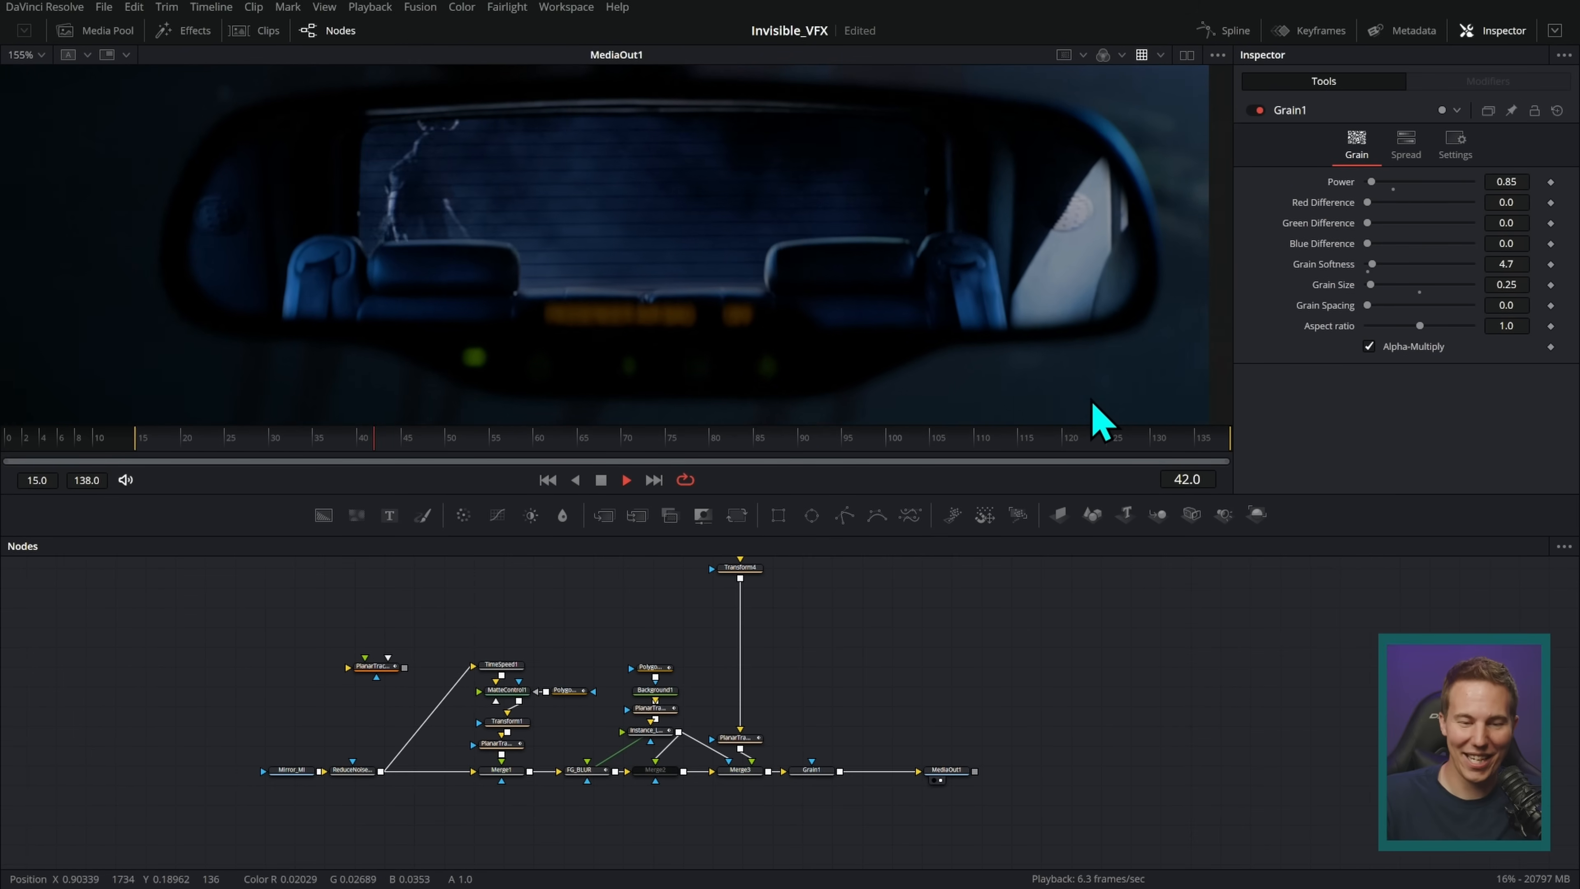
key(space)
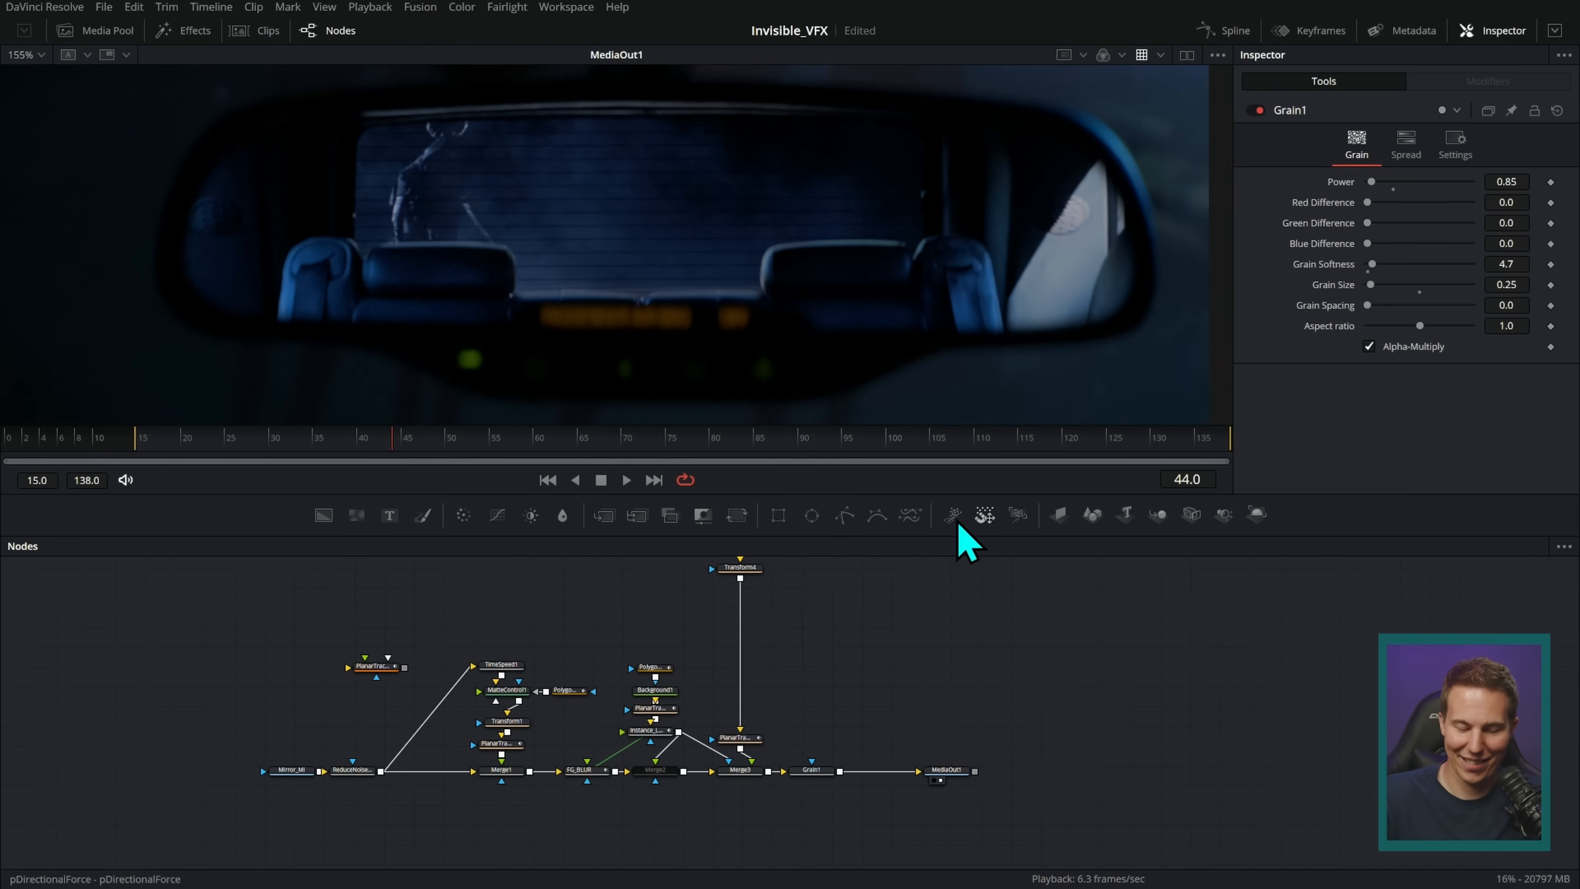
- Show the page navigation bar and switch to the Edit page
click(577, 9)
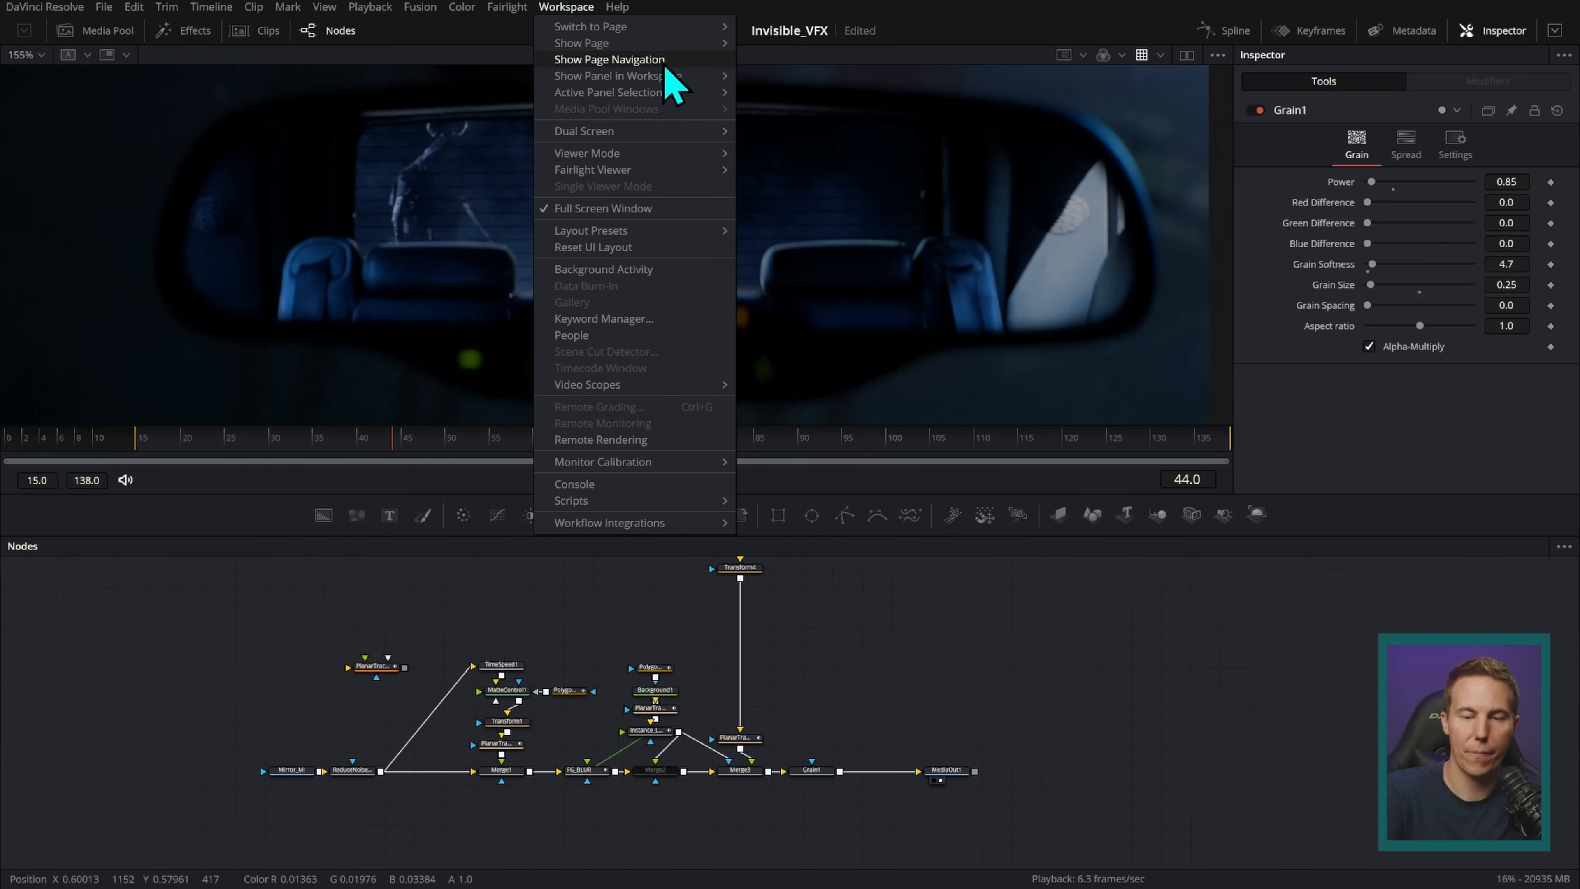
click(678, 65)
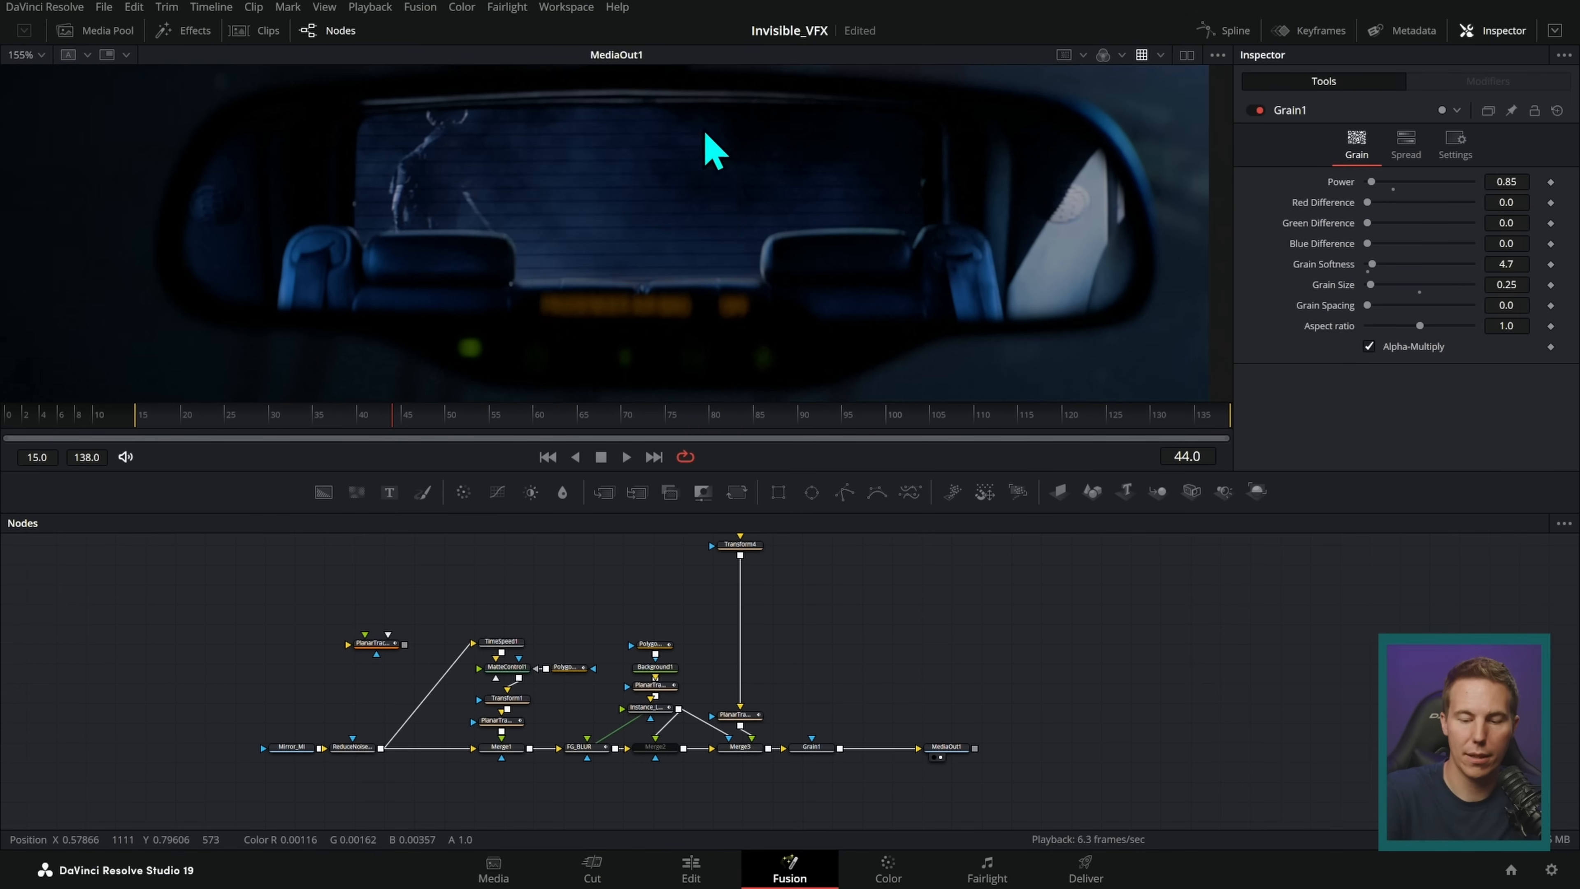
click(695, 875)
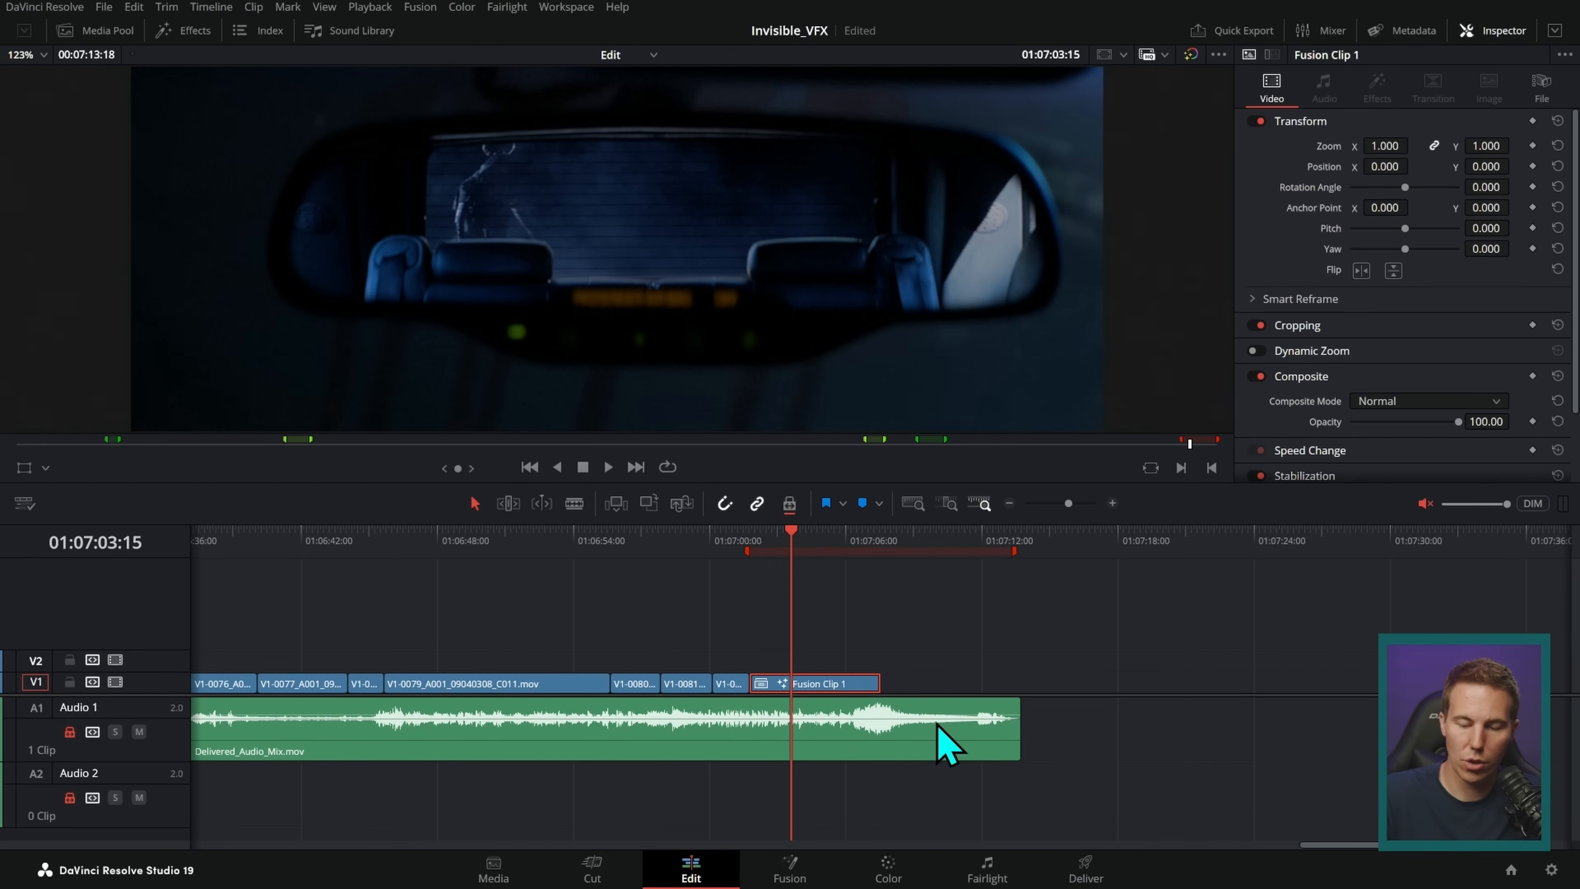
- Set the render cache mode to User and enlarge the timeline around Fusion Clip 1
click(423, 8)
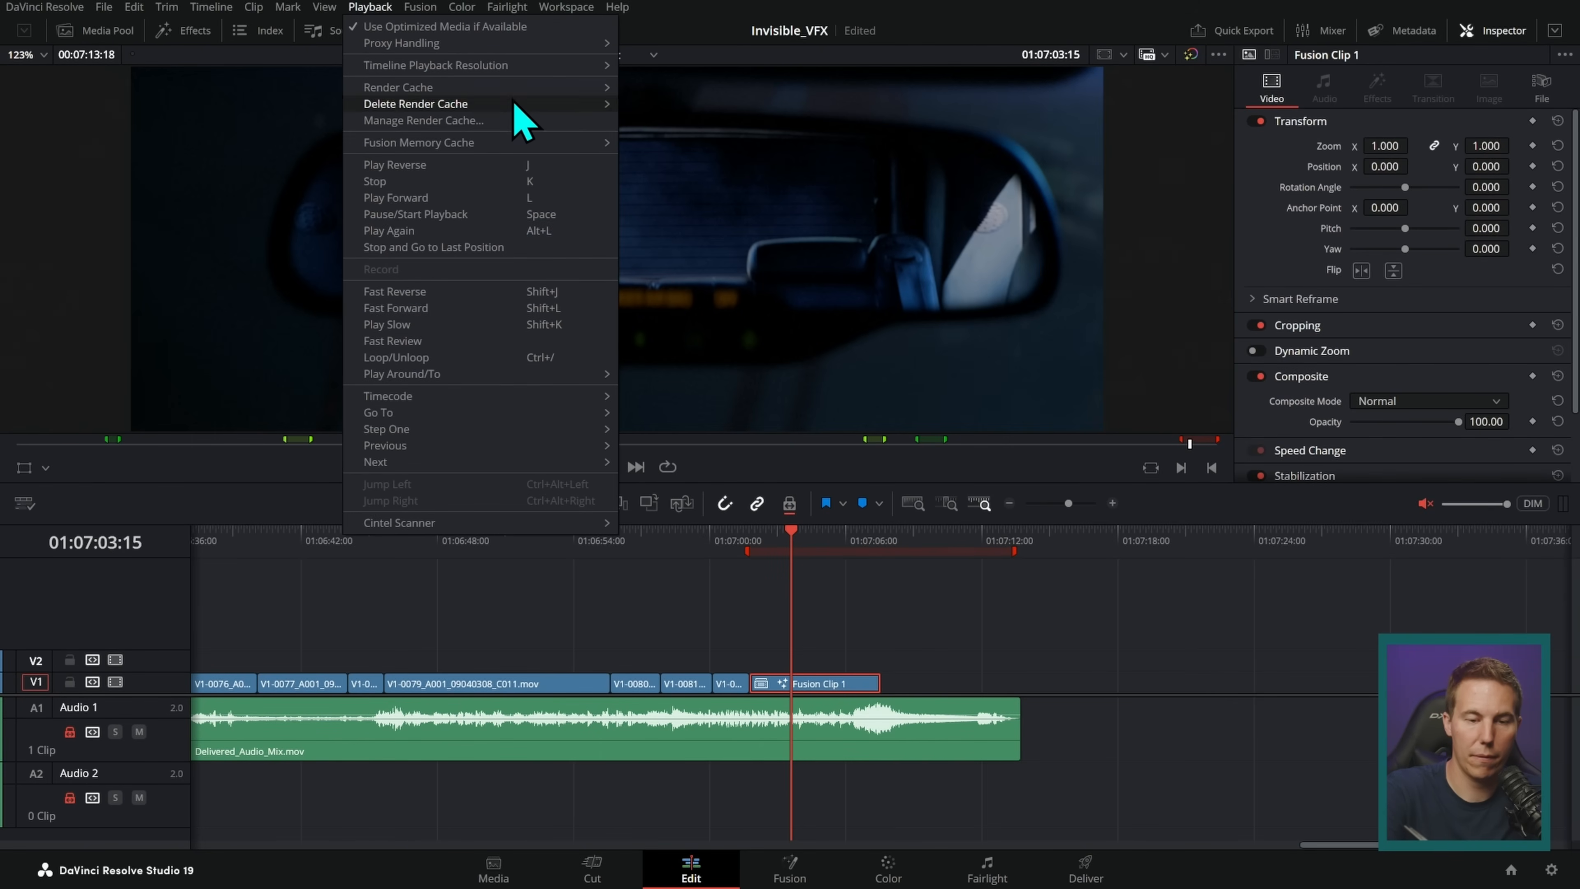
mouse_move(614, 83)
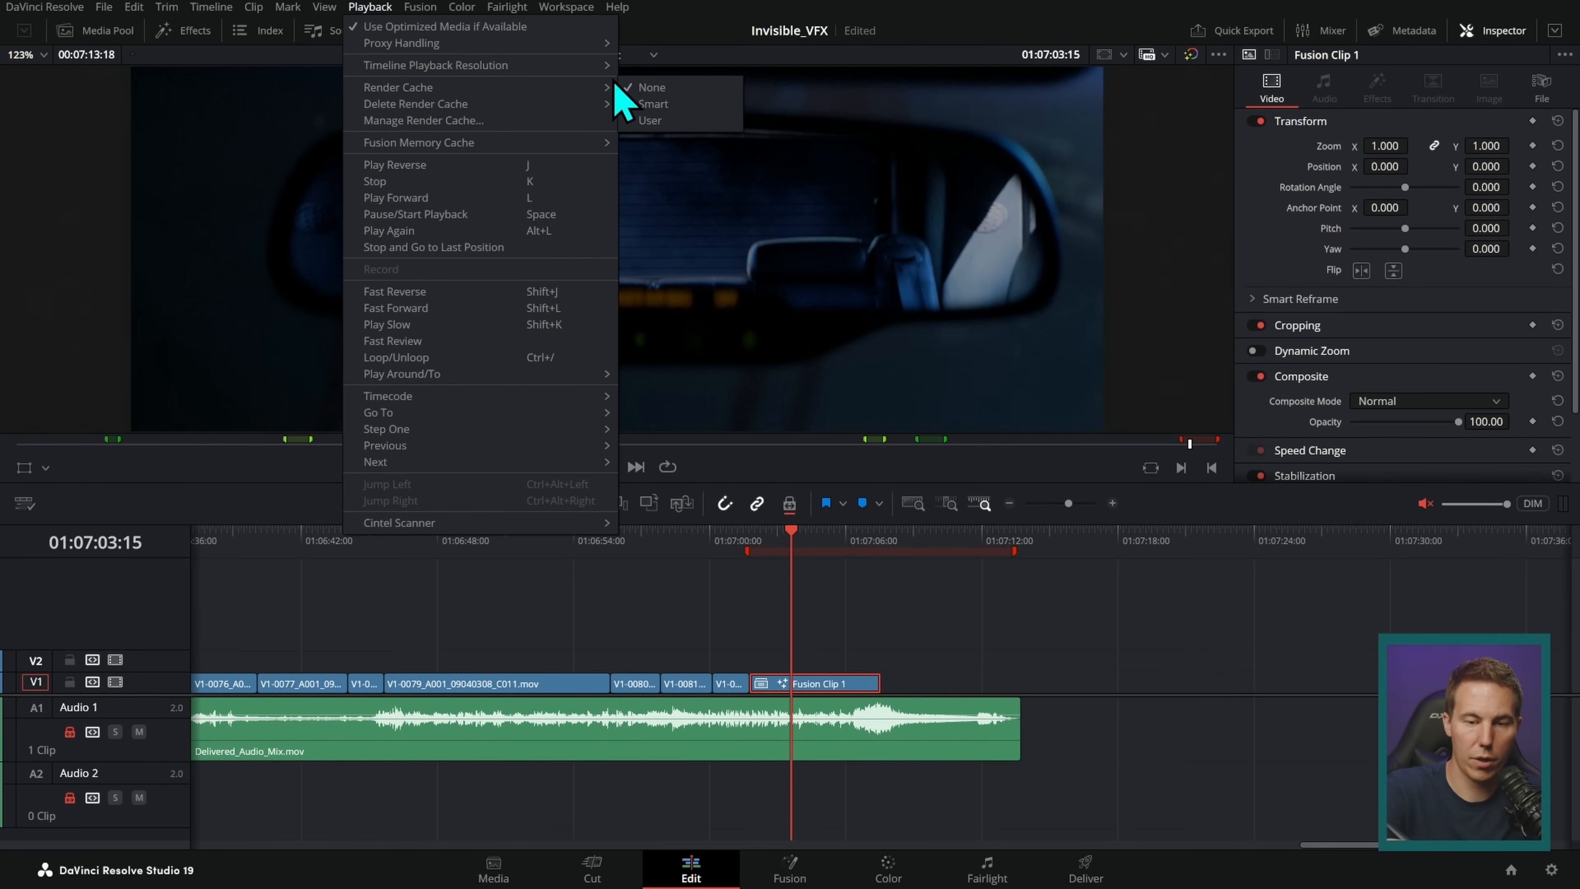
click(680, 125)
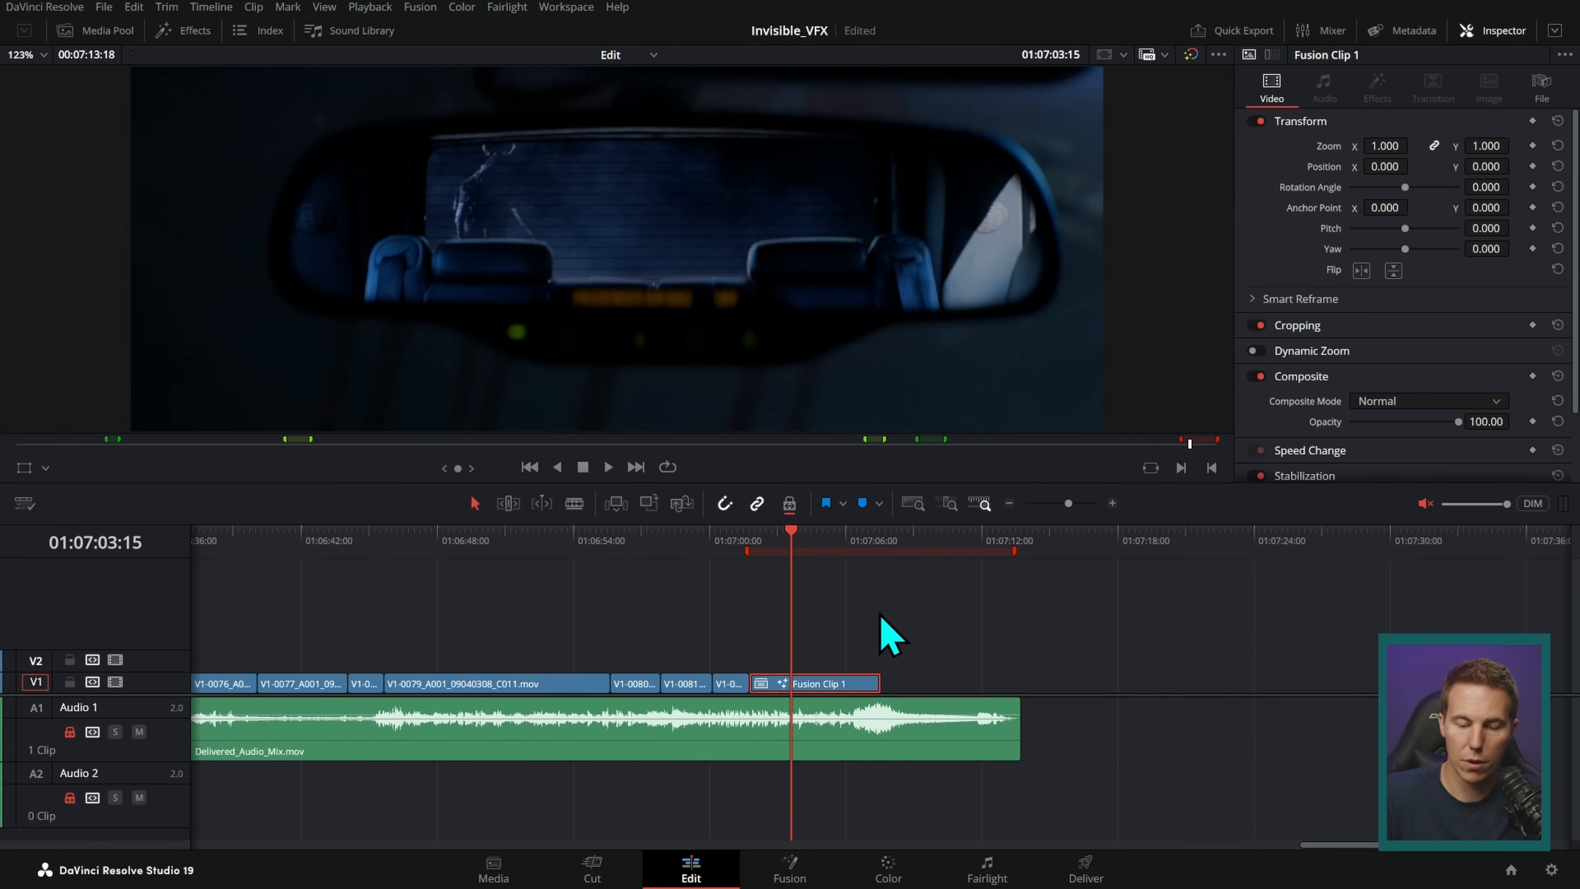
click(1112, 502)
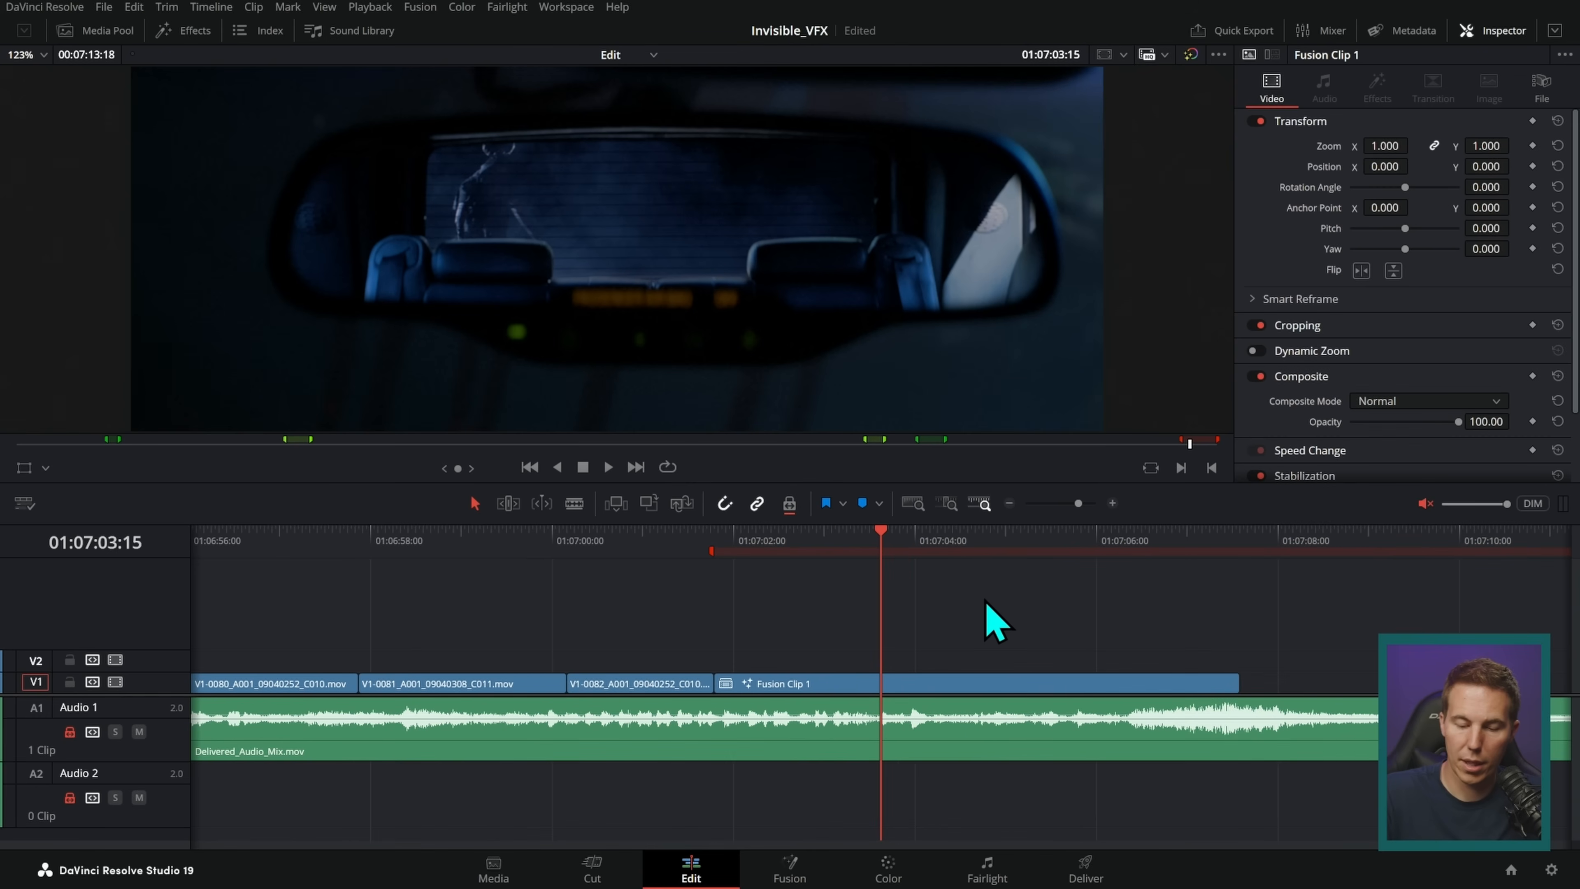
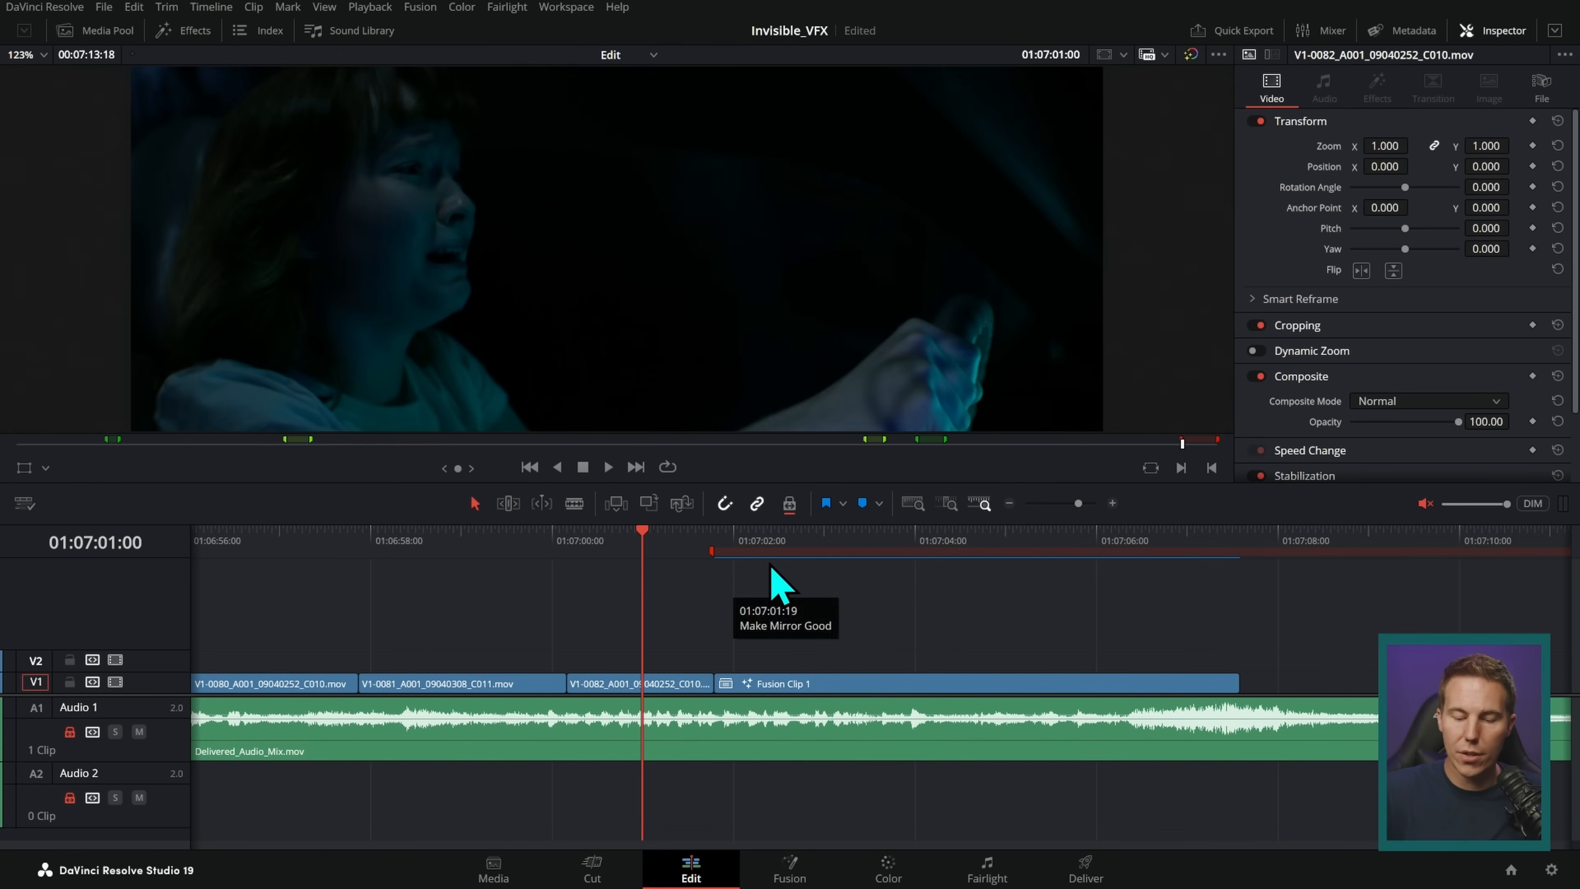
- Play Fusion Clip 1 full screen from 01:07:02:00 to review the finished mirror shot, and leave the full-screen view
click(738, 545)
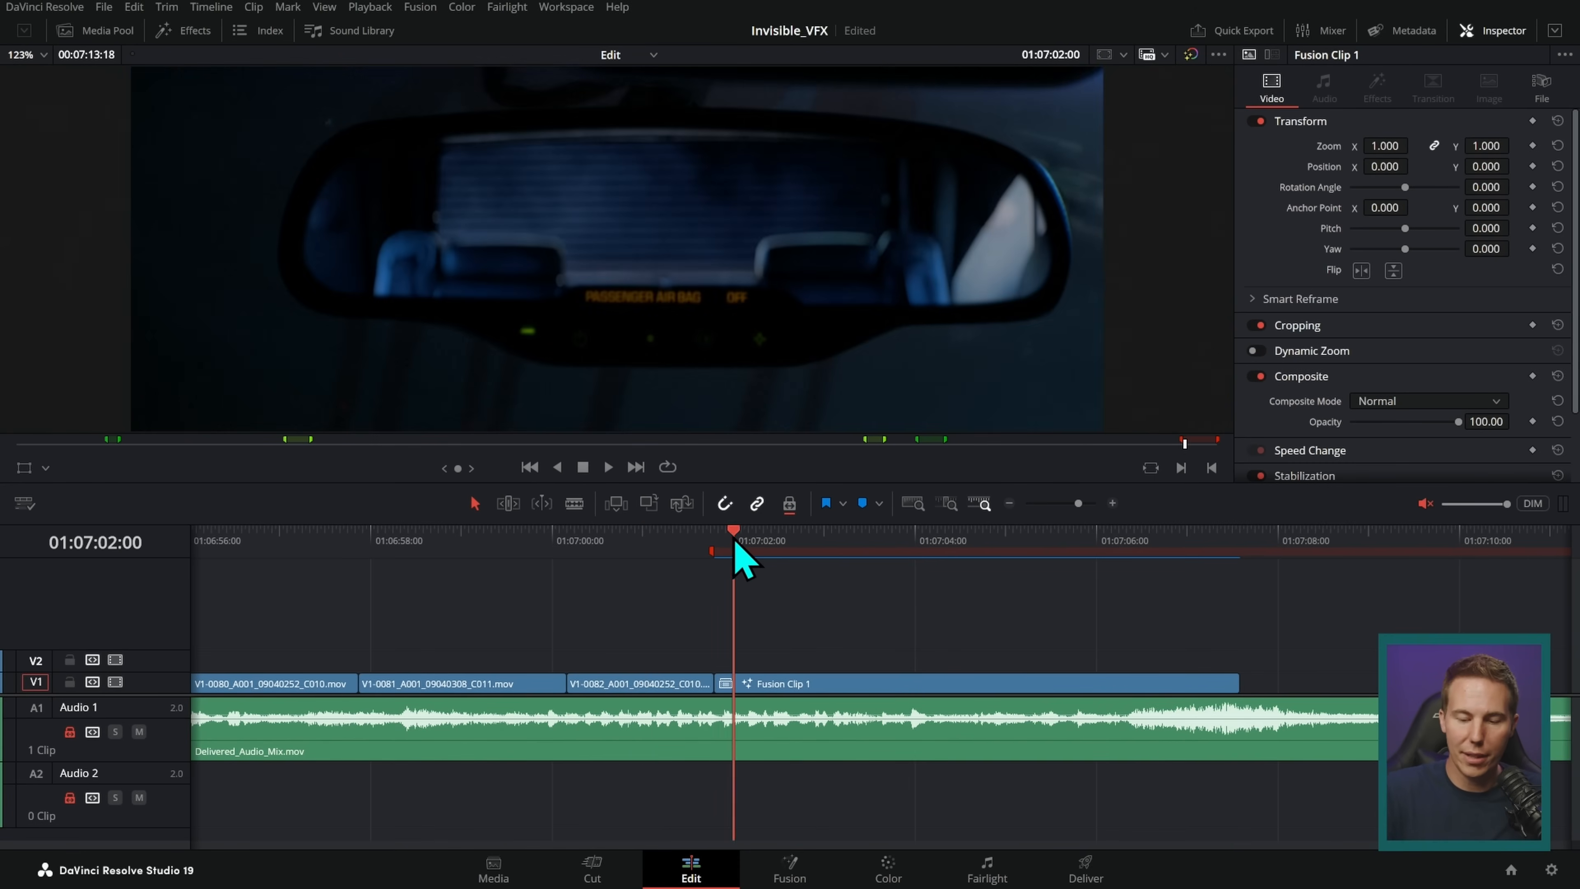
key(p)
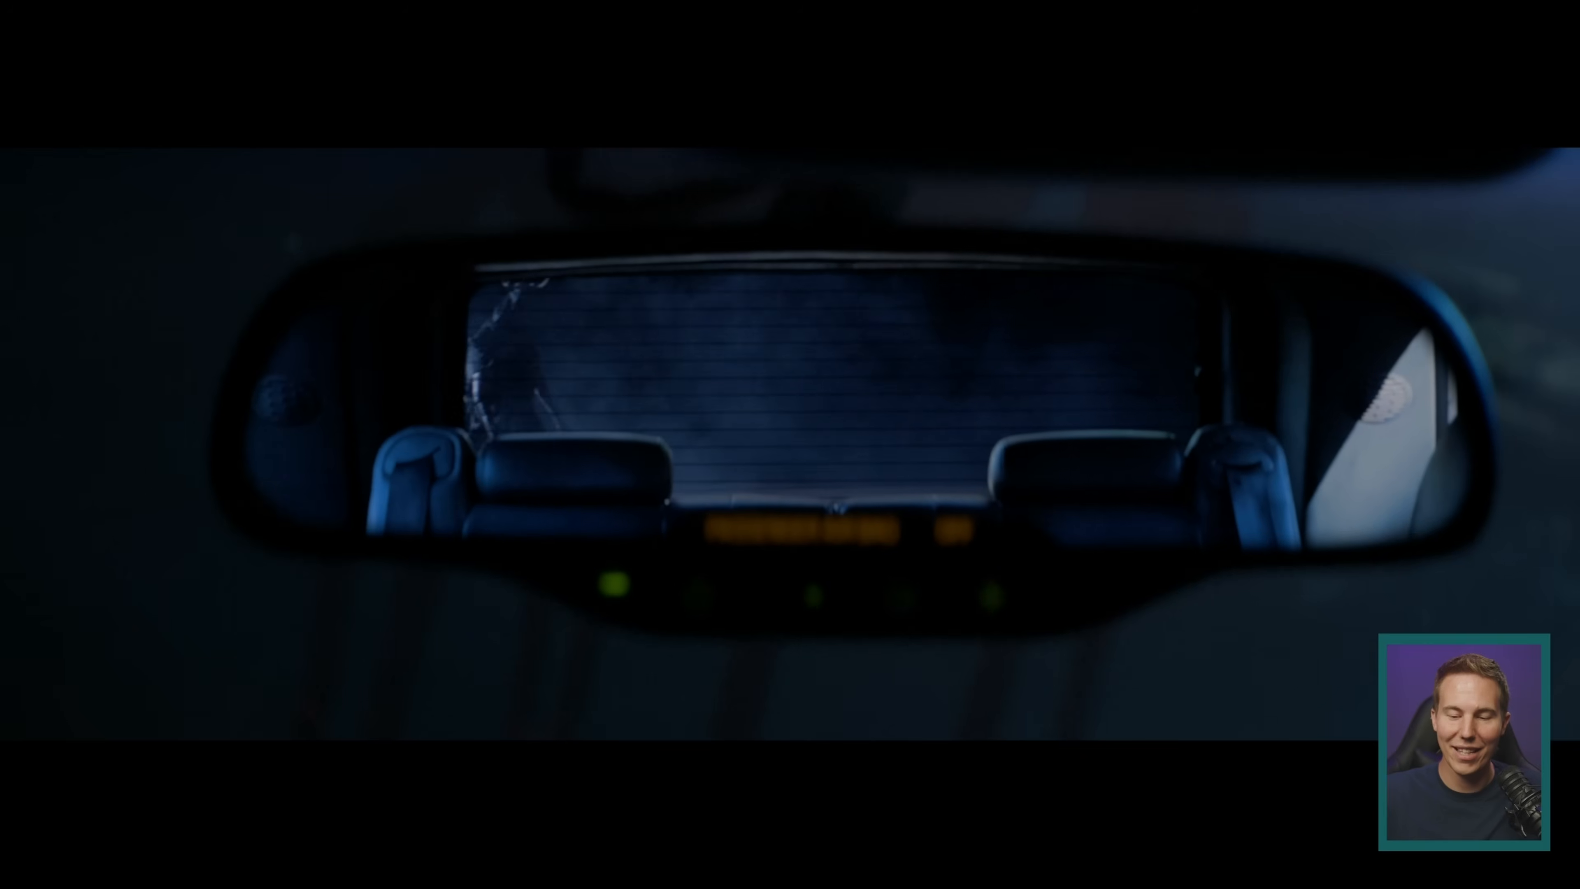
click(904, 545)
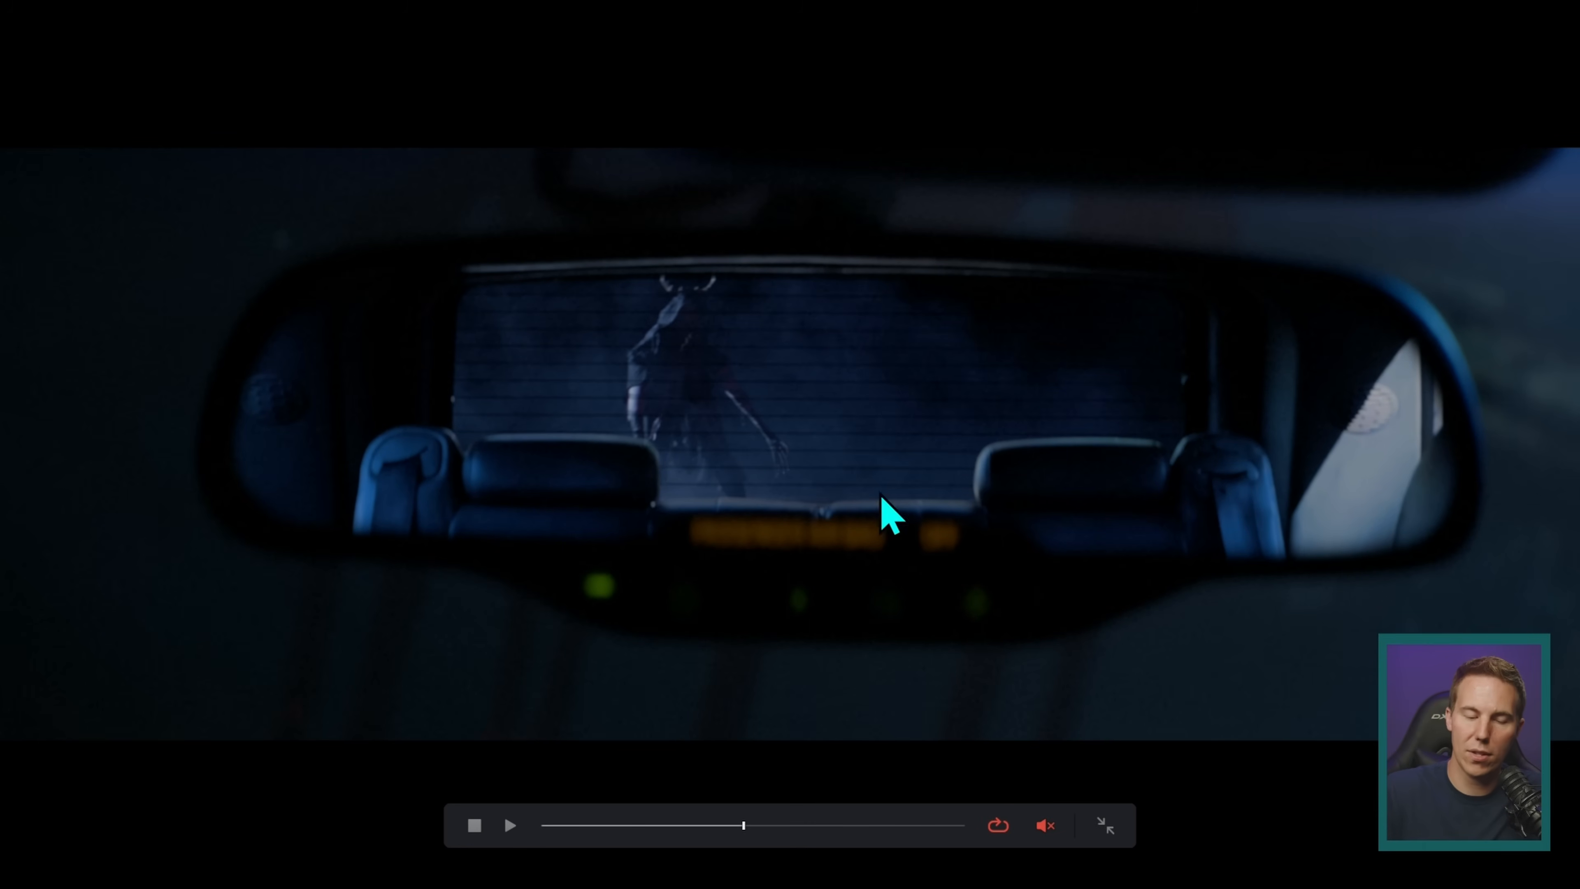
key(Escape)
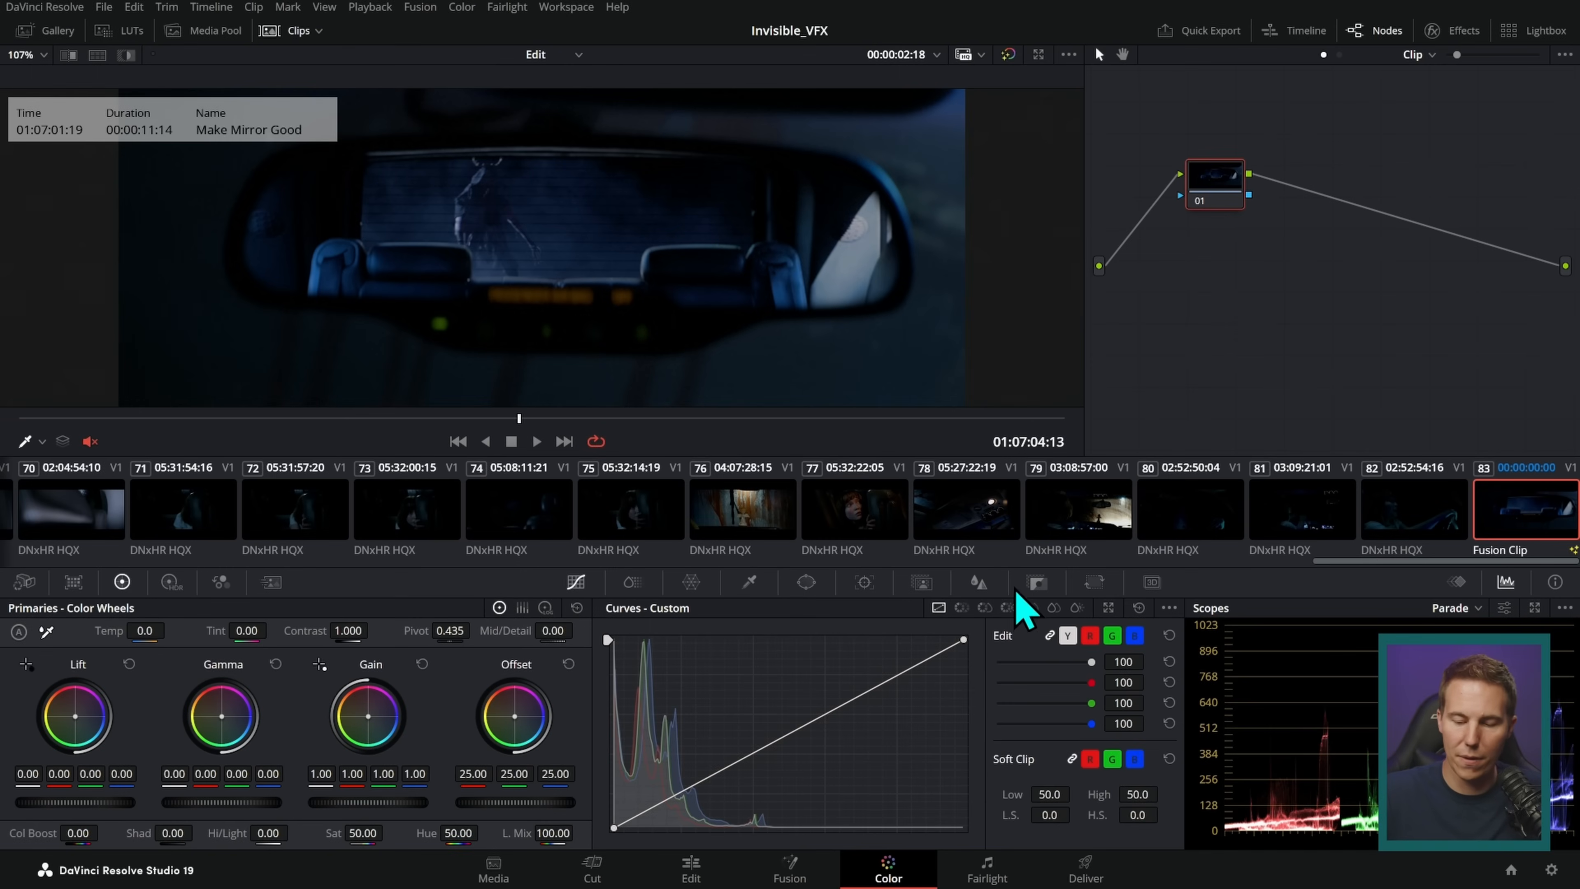
- Return to the Fusion page, add Grunge_Dark.jpg from the VFX_Assets bin to the node graph and display it in the viewer
click(722, 865)
click(785, 867)
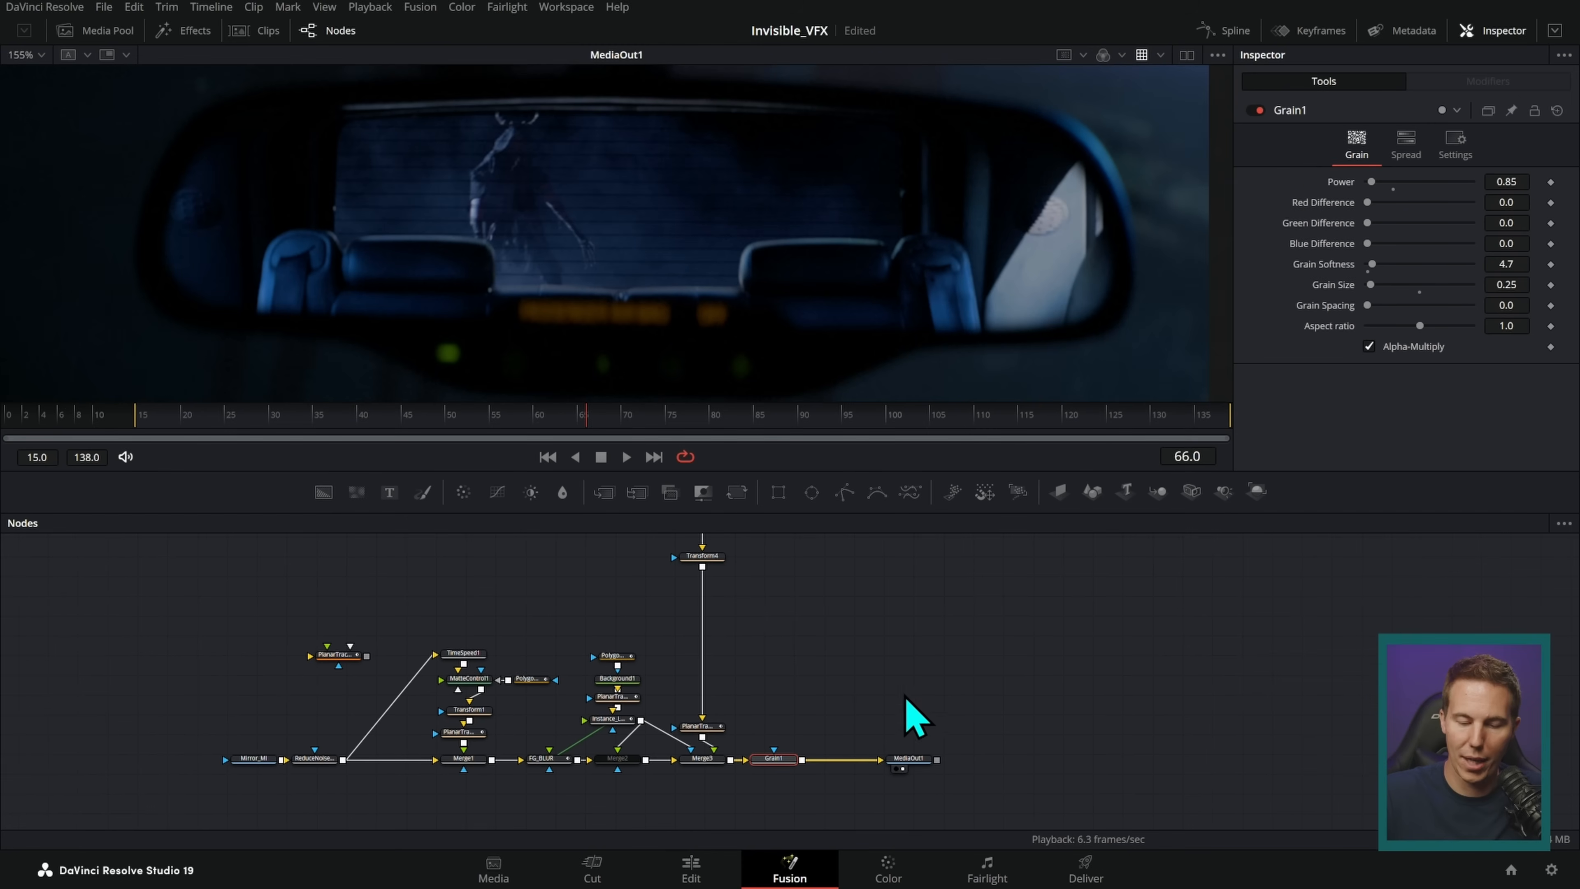
click(100, 30)
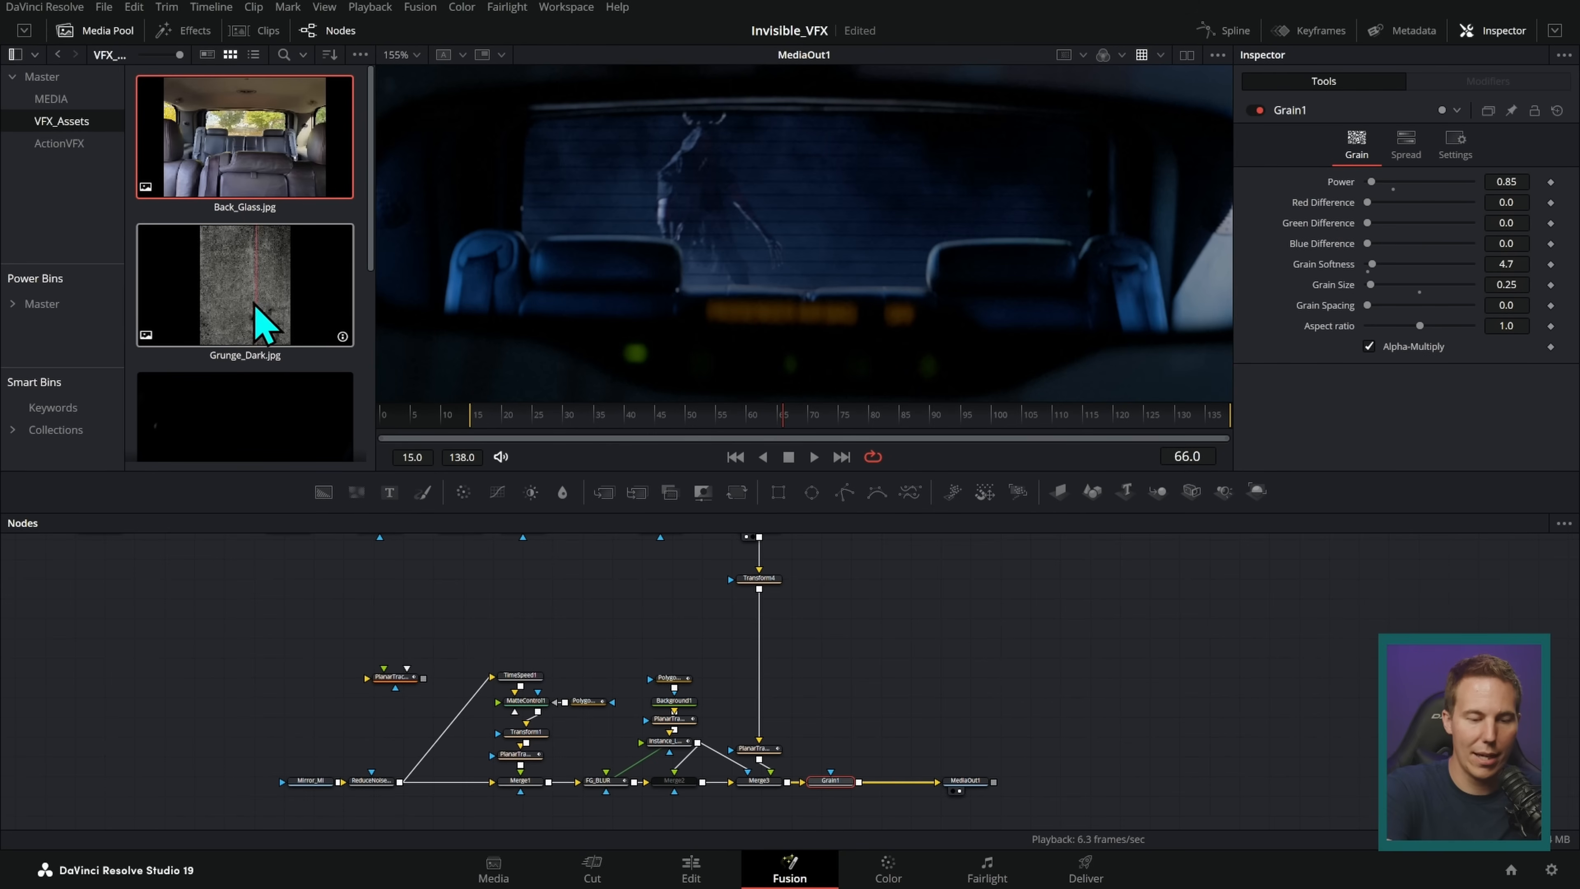
drag(235, 283, 917, 622)
click(100, 30)
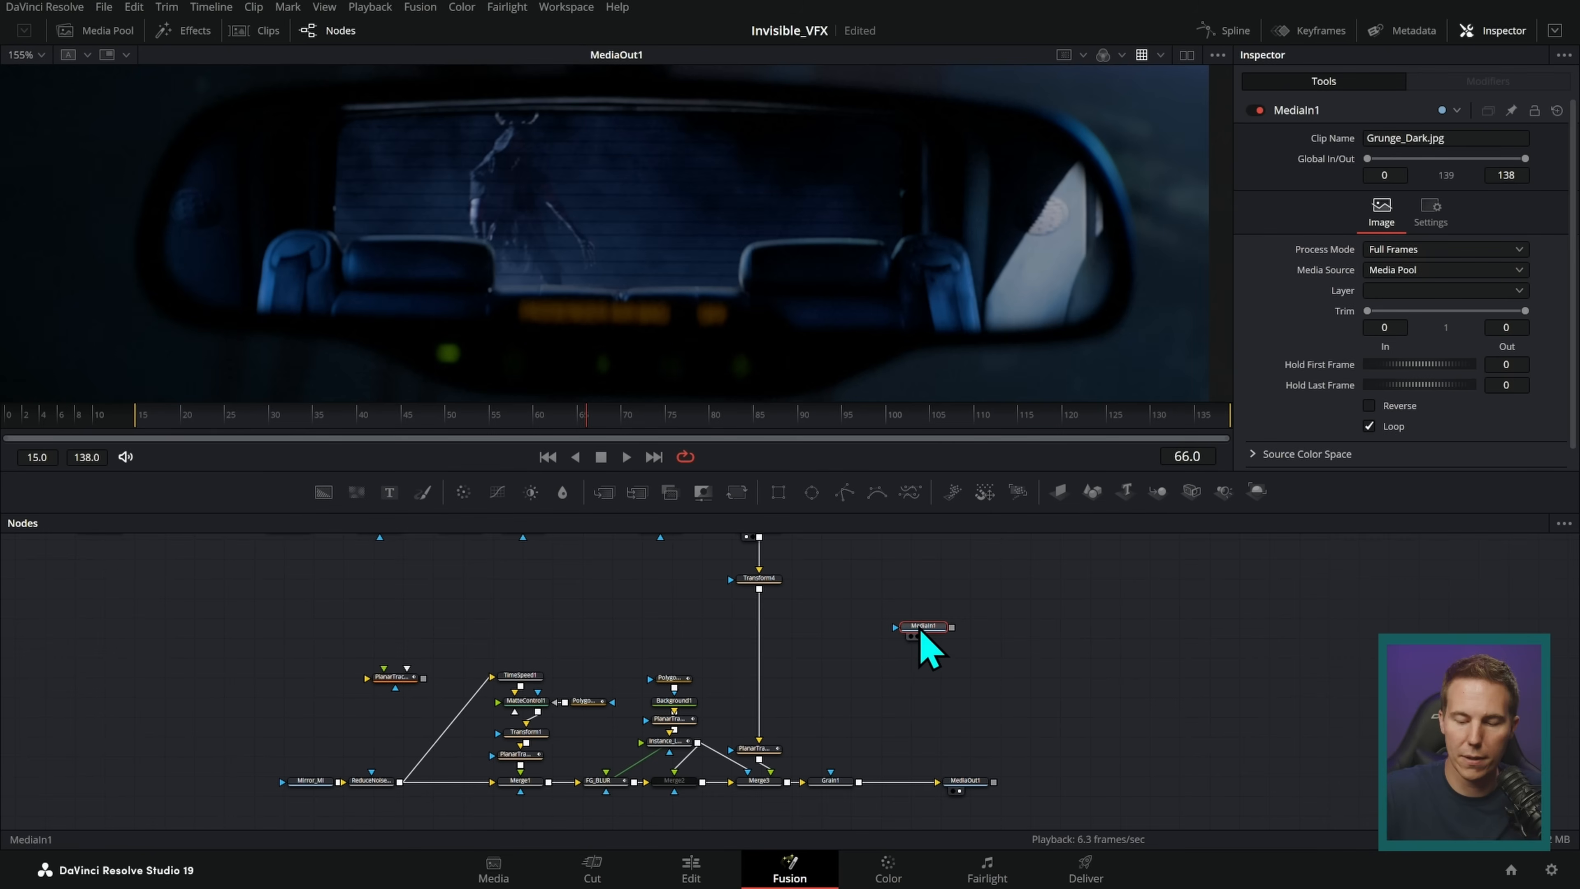
key(1)
scroll(1044, 317, down, 5)
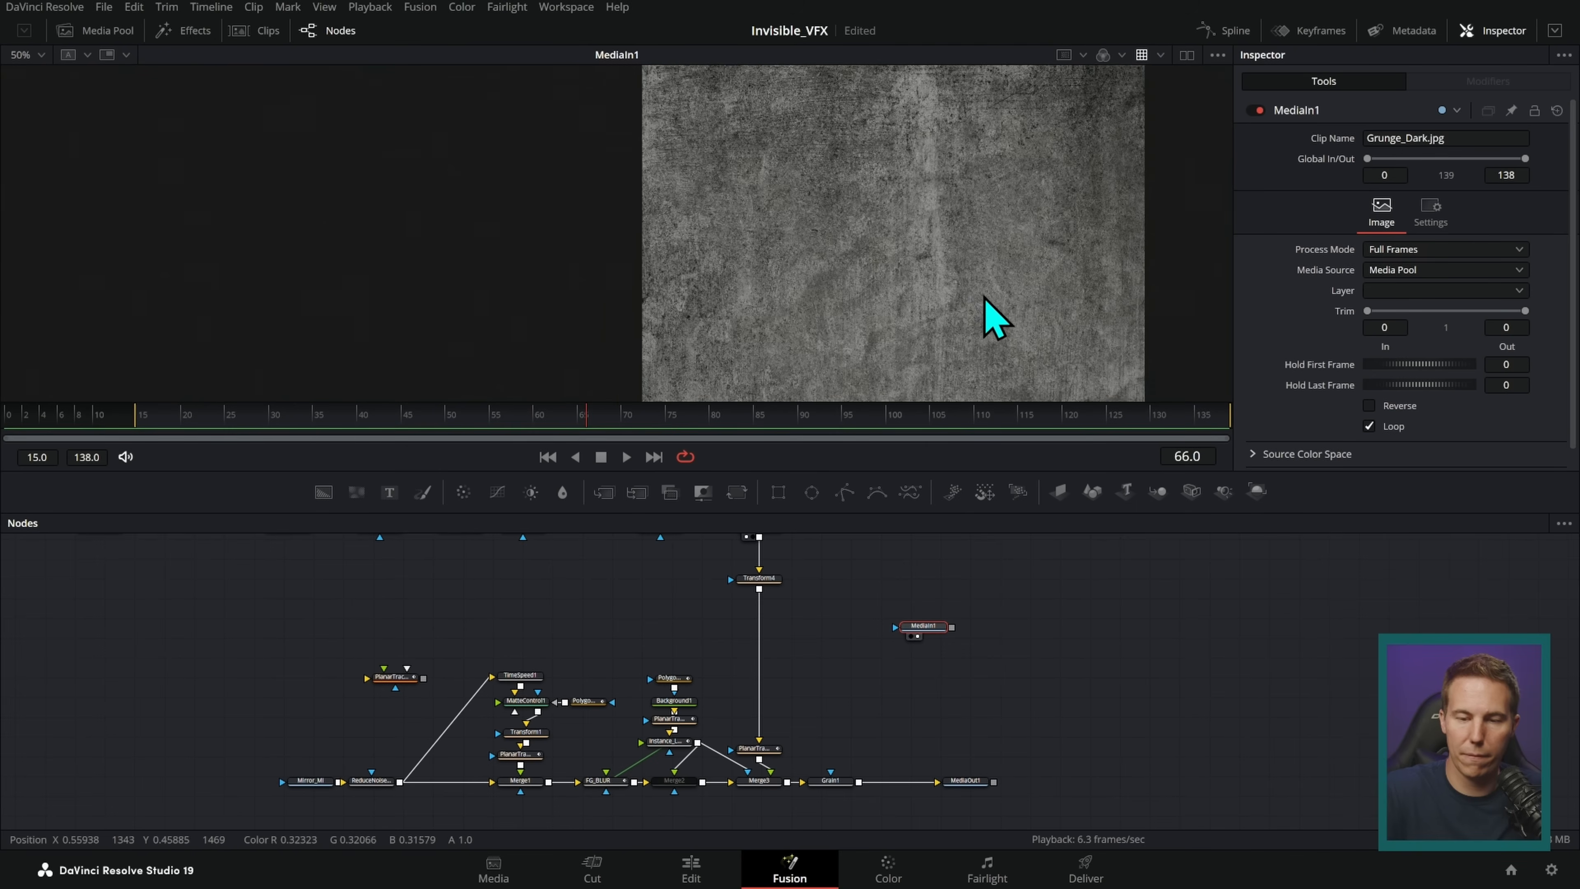
scroll(758, 254, up, 3)
- Make room before Grain1, merge the grunge texture over Merge3's output and display MediaOut1
drag(1014, 781, 1104, 776)
drag(893, 771, 1005, 770)
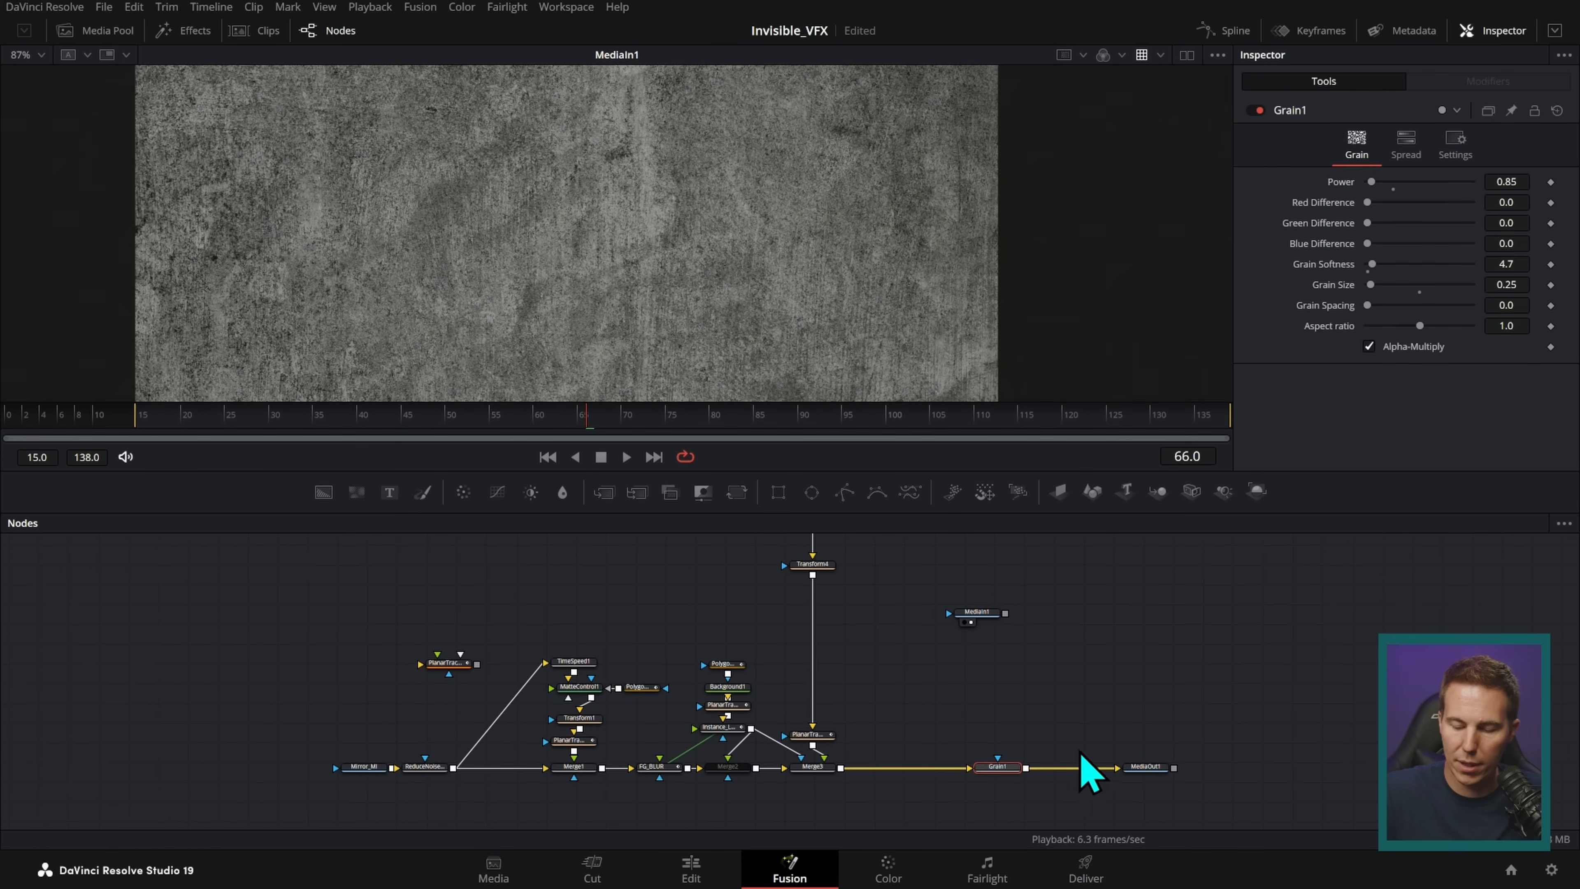
drag(1144, 772, 1160, 772)
drag(1014, 775, 1029, 774)
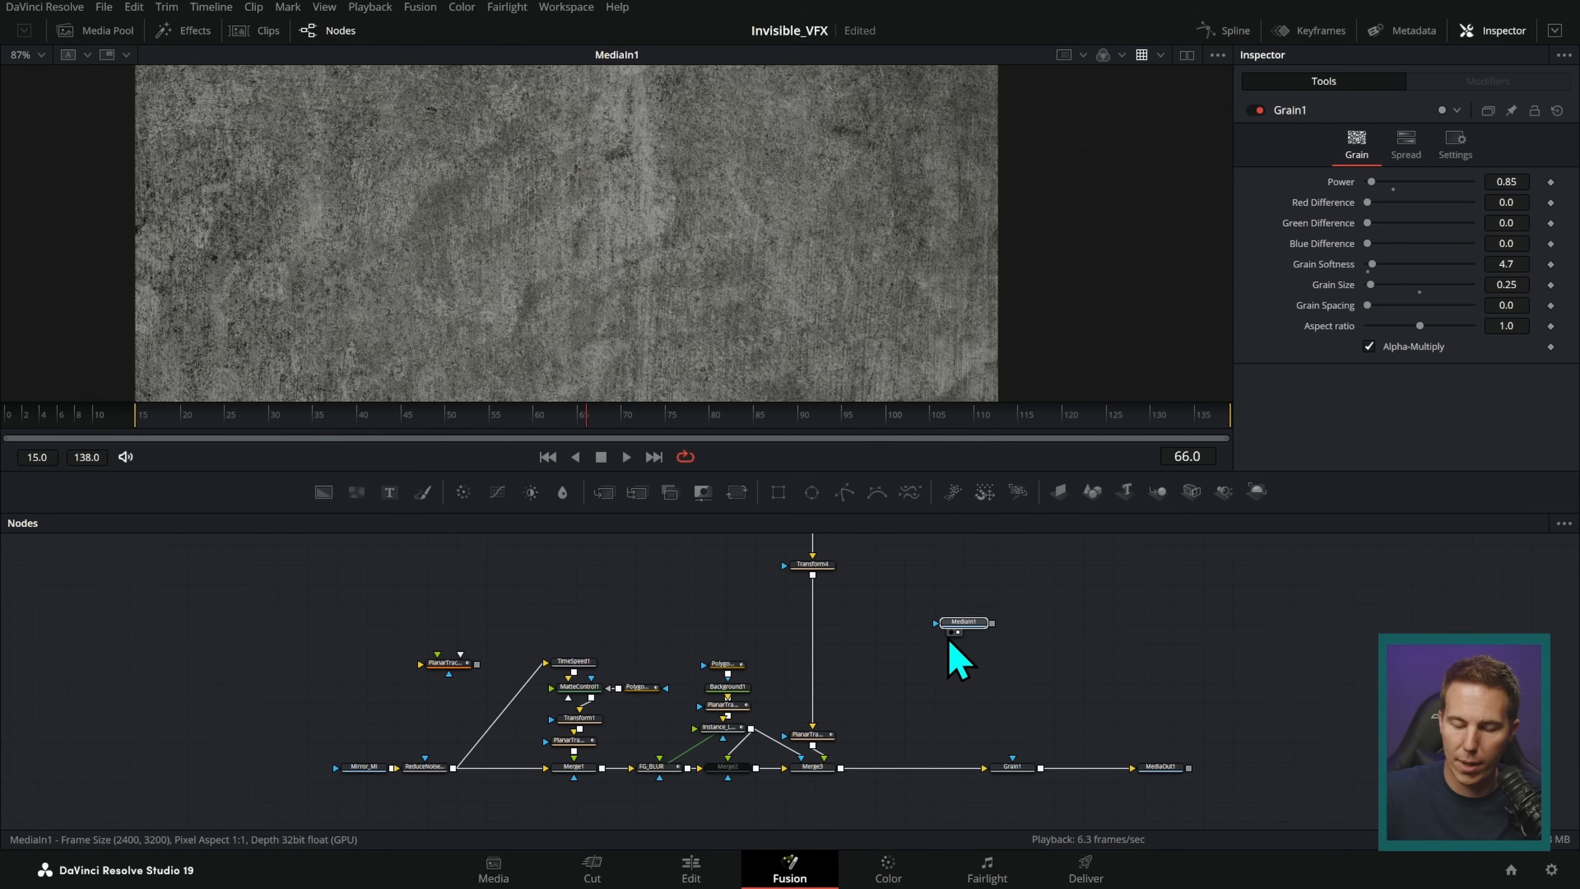
drag(995, 616, 924, 667)
drag(849, 778, 883, 769)
drag(1157, 766, 998, 282)
- Mask the new grunge merge with Instance_LensBlur1's output so the texture is limited to the mirror glass
scroll(987, 681, up, 3)
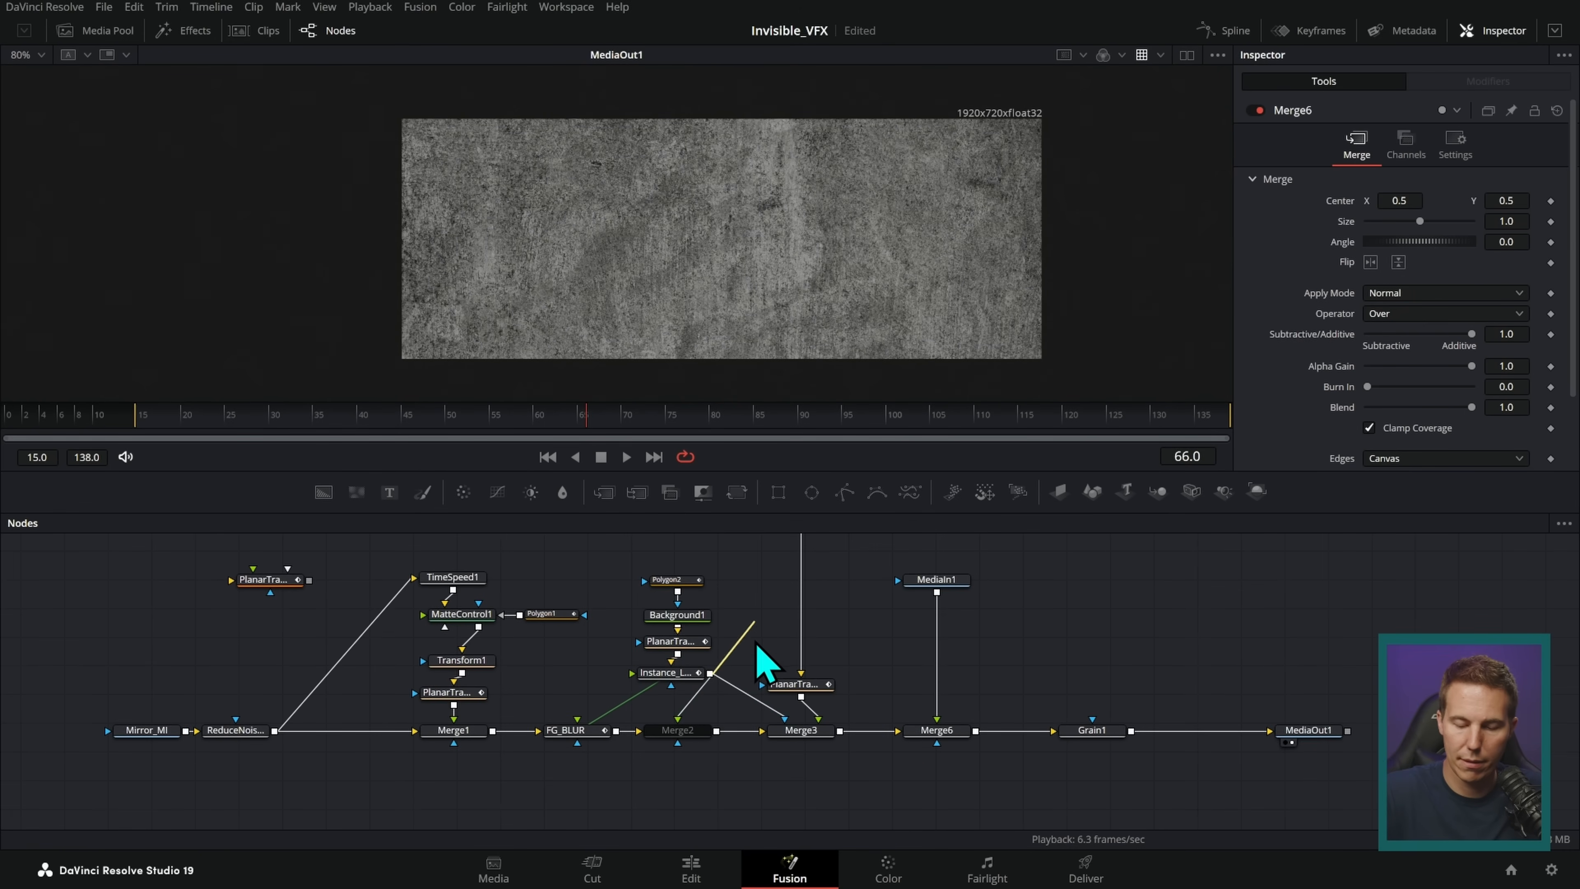
drag(938, 749, 938, 744)
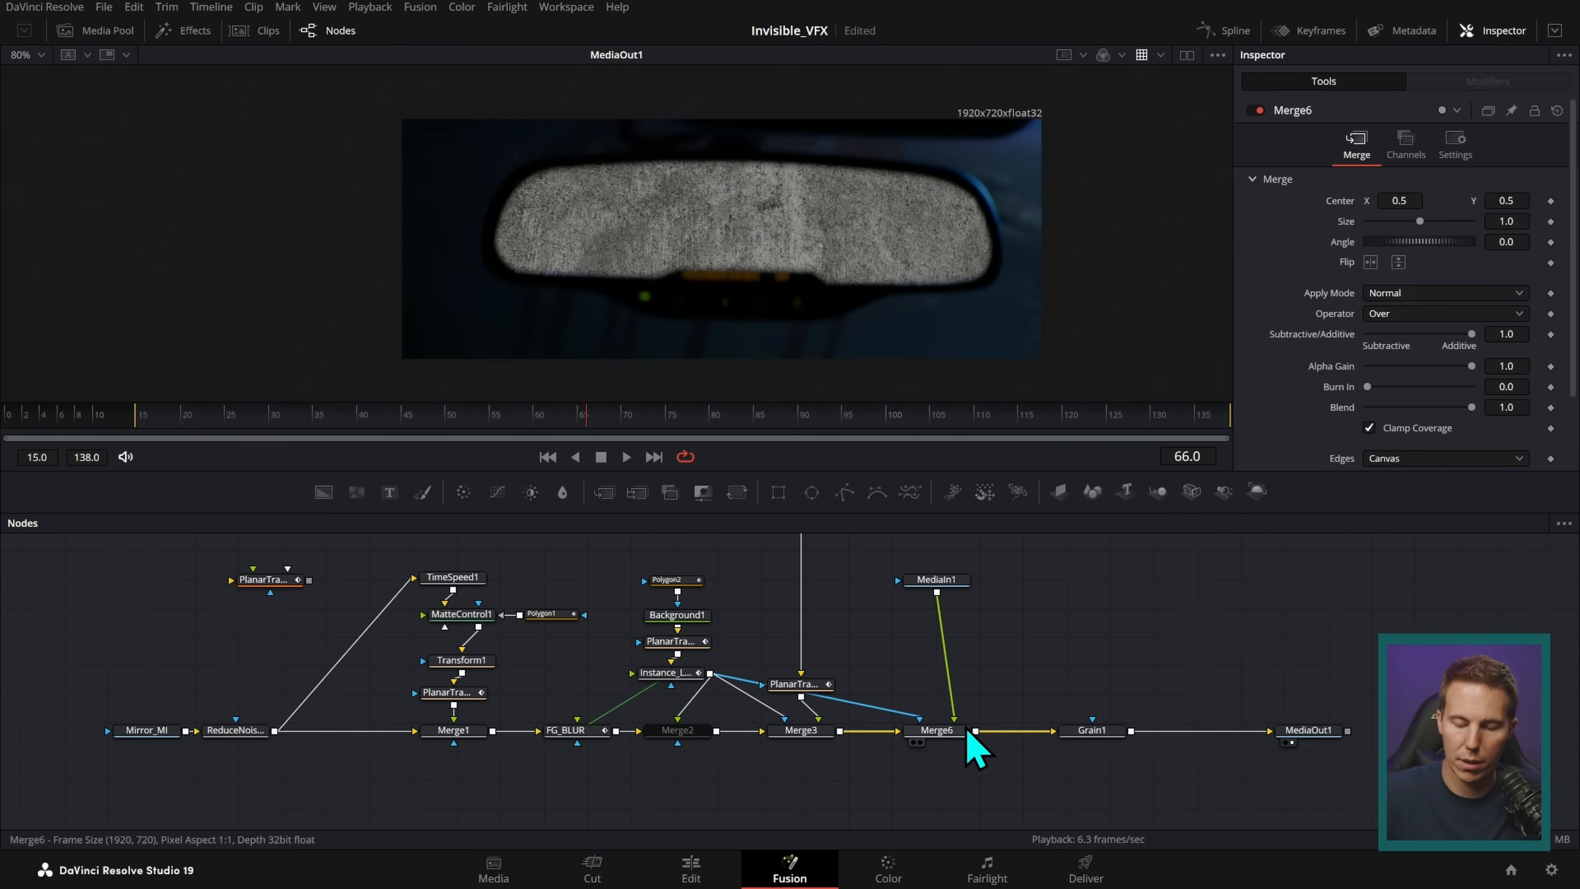
scroll(953, 317, up, 3)
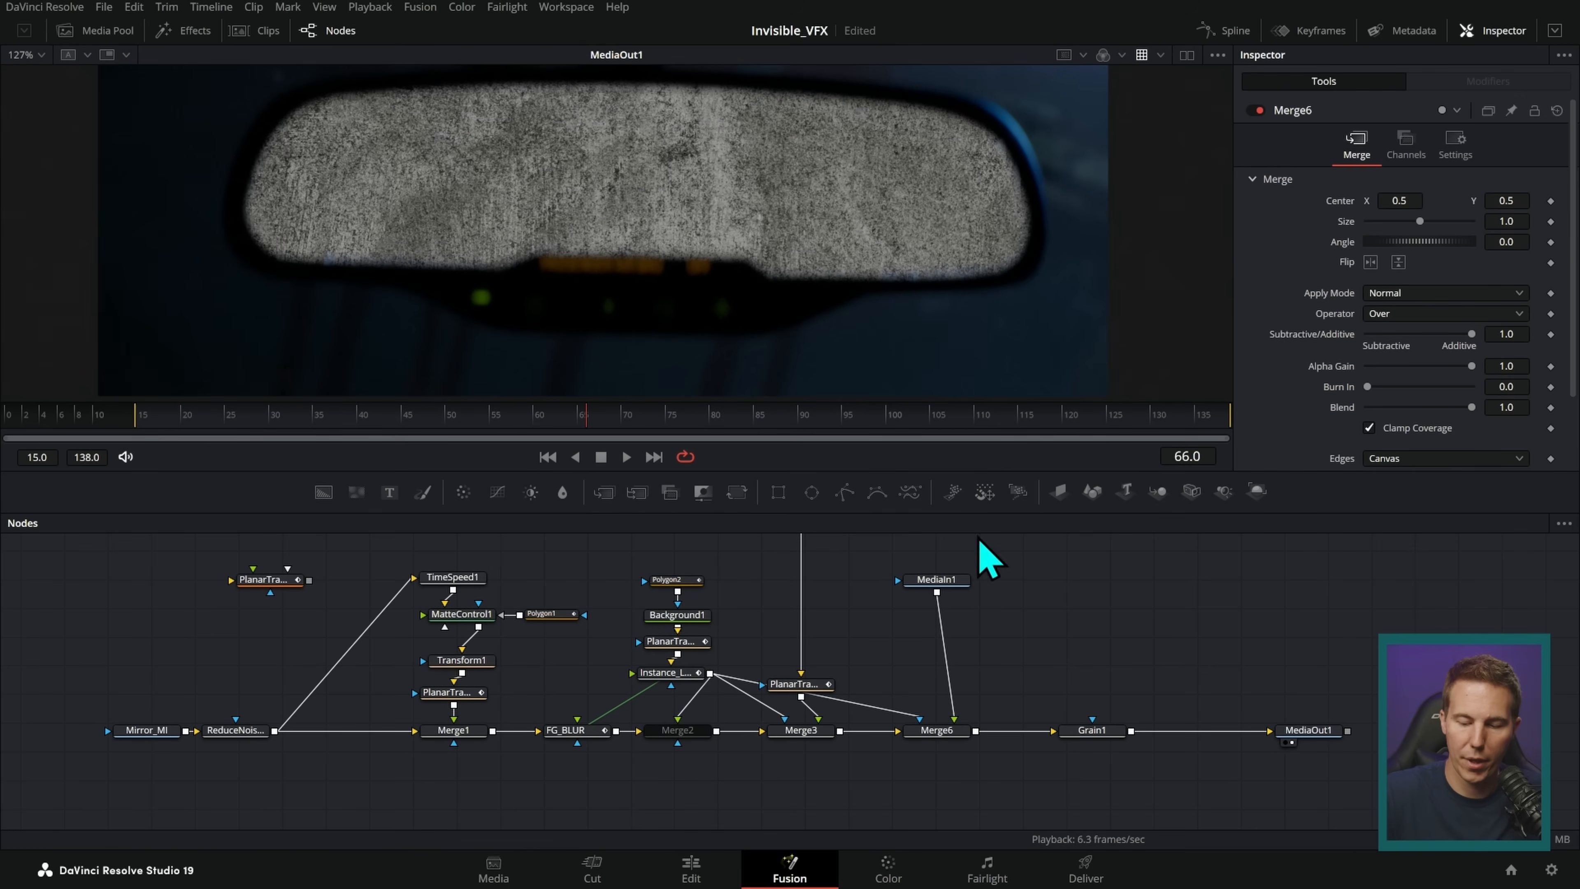
- Insert a Brightness/Contrast node after the grunge image and enable Clip Black, Clip White and Pre-Divide/Post-Multiply
scroll(968, 672, up, 2)
drag(957, 651, 958, 609)
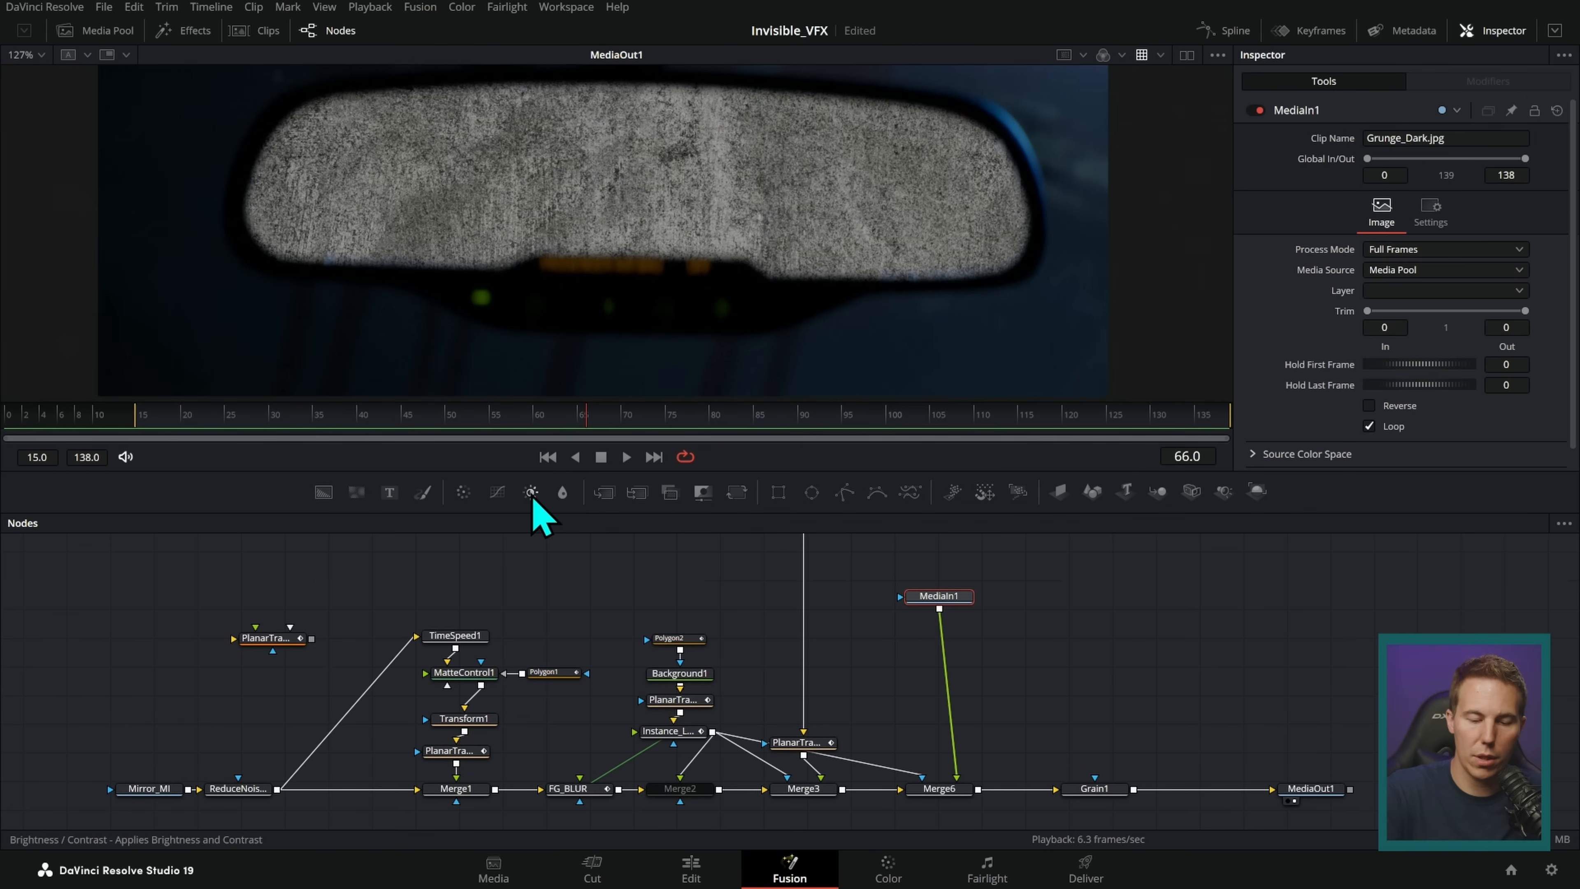
drag(943, 657, 943, 654)
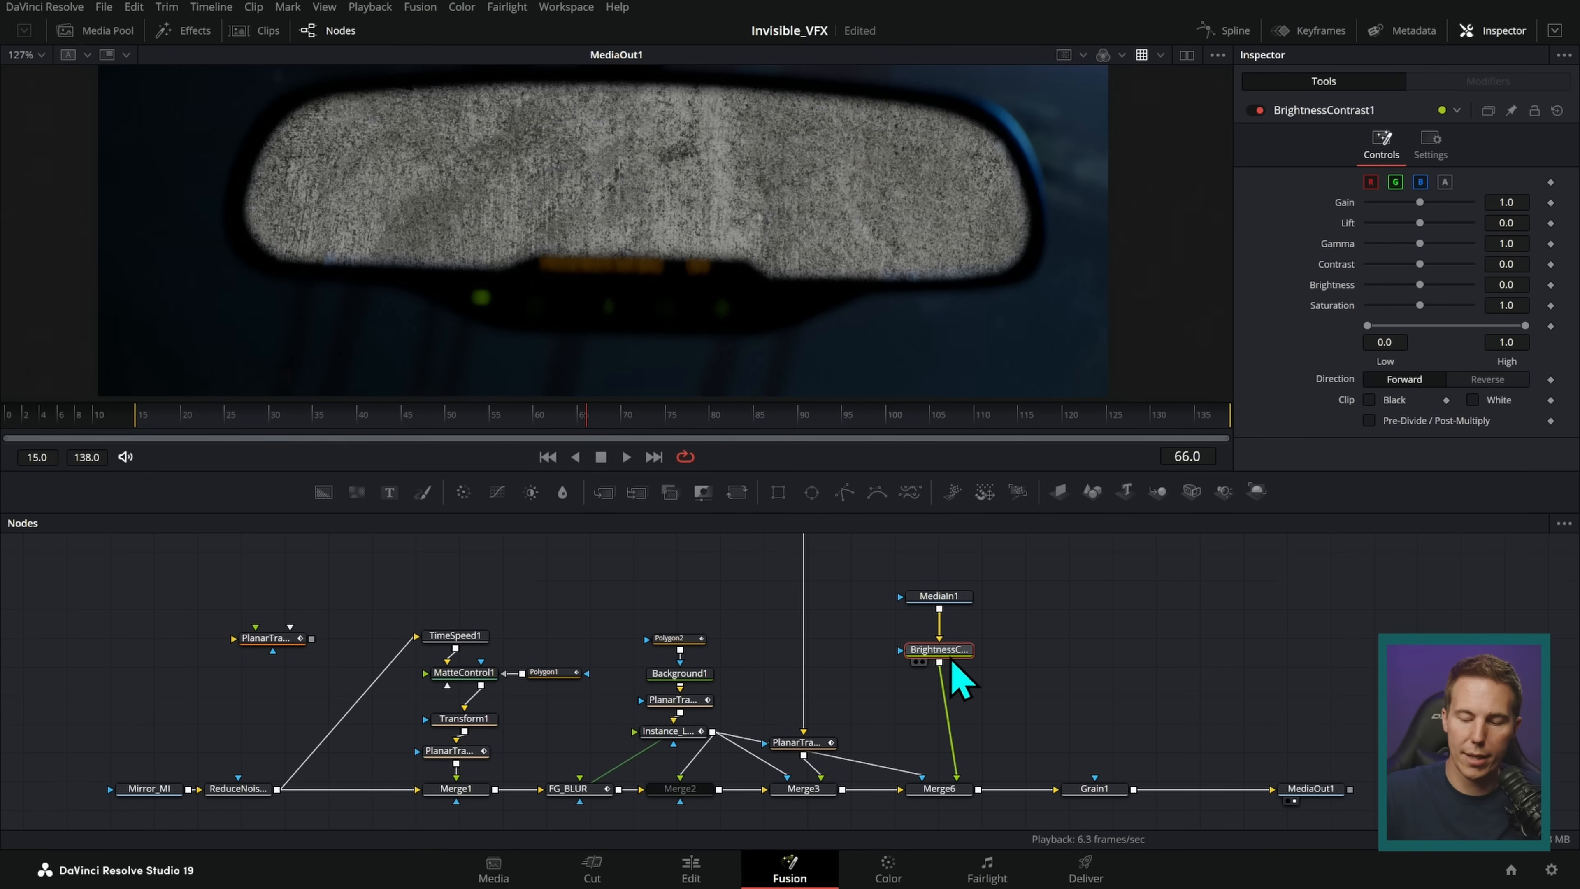
click(1369, 399)
click(1472, 400)
click(1368, 420)
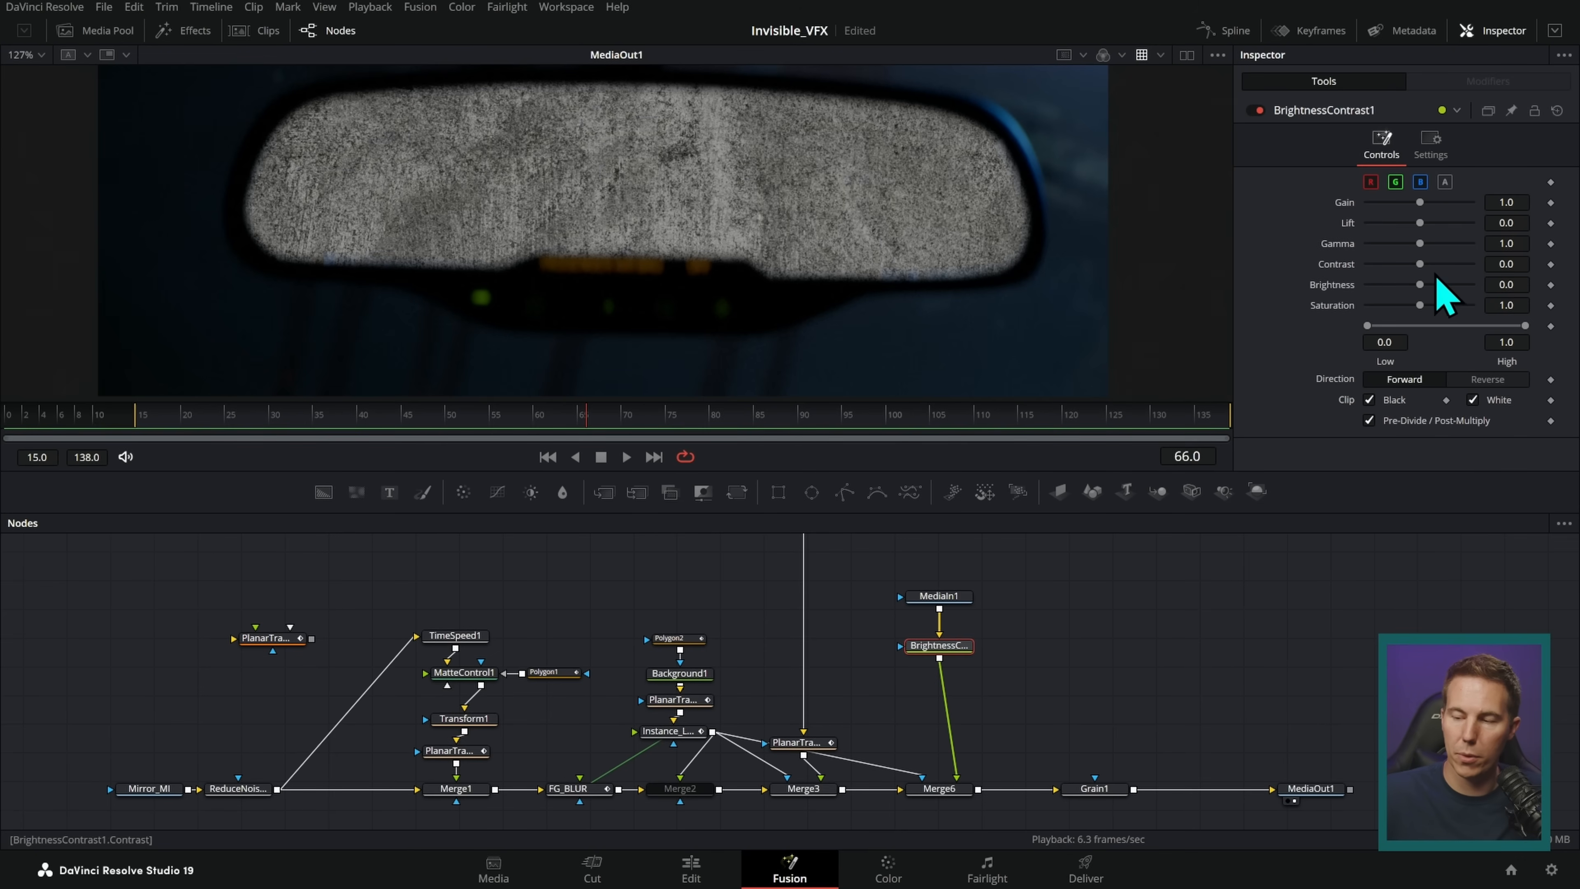
- Set up dual viewers showing BrightnessContrast1 beside MediaOut1, and widen the MediaOut1 viewer
drag(952, 654, 1048, 352)
click(1188, 57)
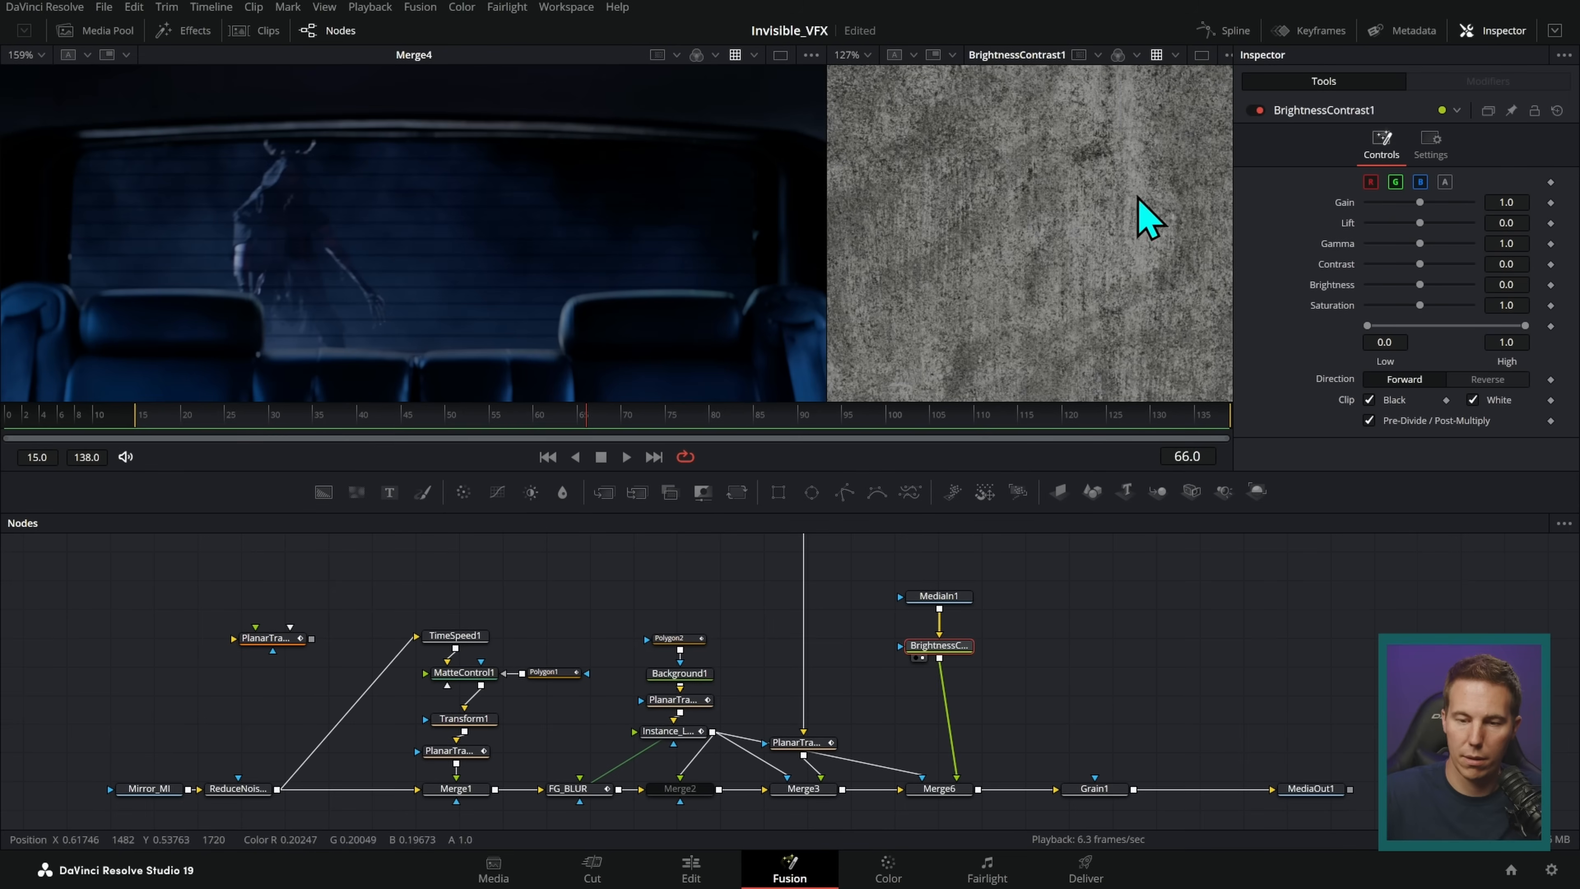
drag(945, 641, 706, 302)
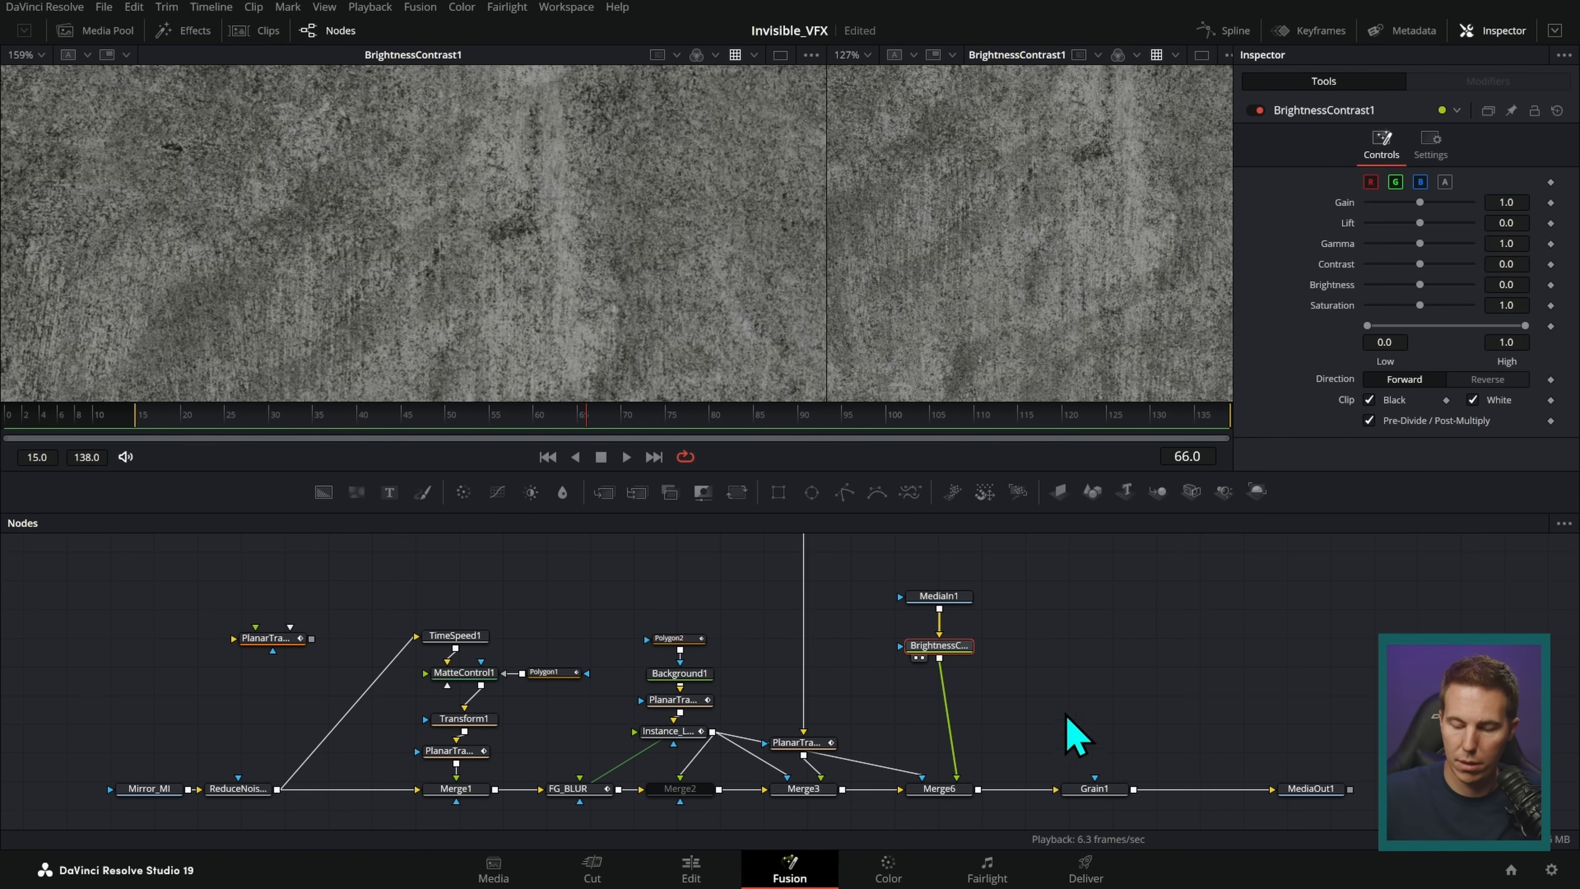
drag(1313, 790, 849, 367)
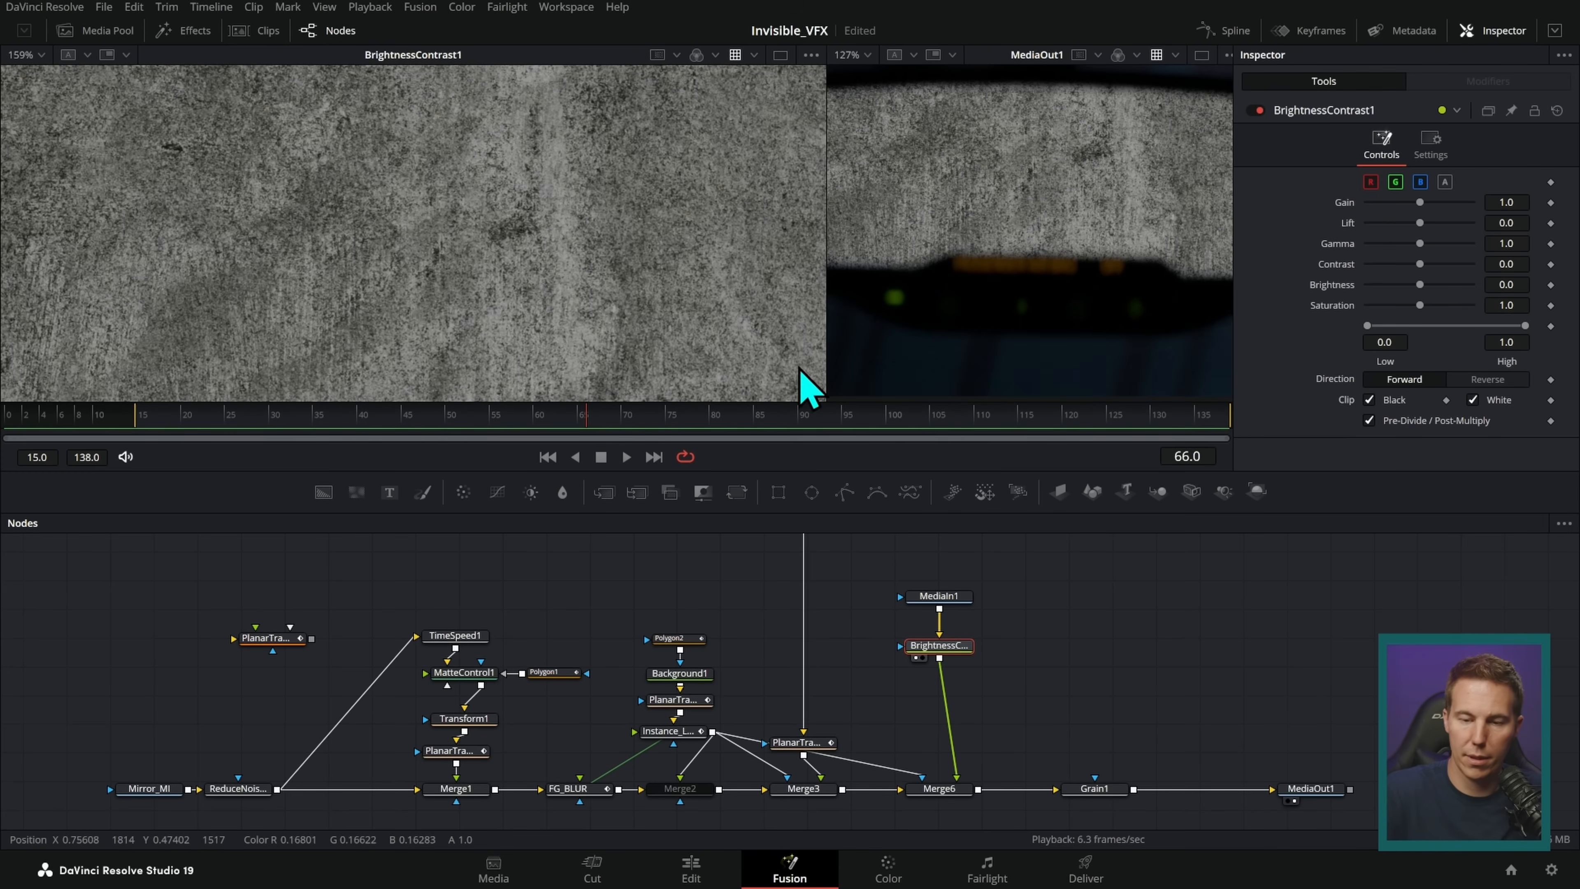
drag(825, 287, 643, 317)
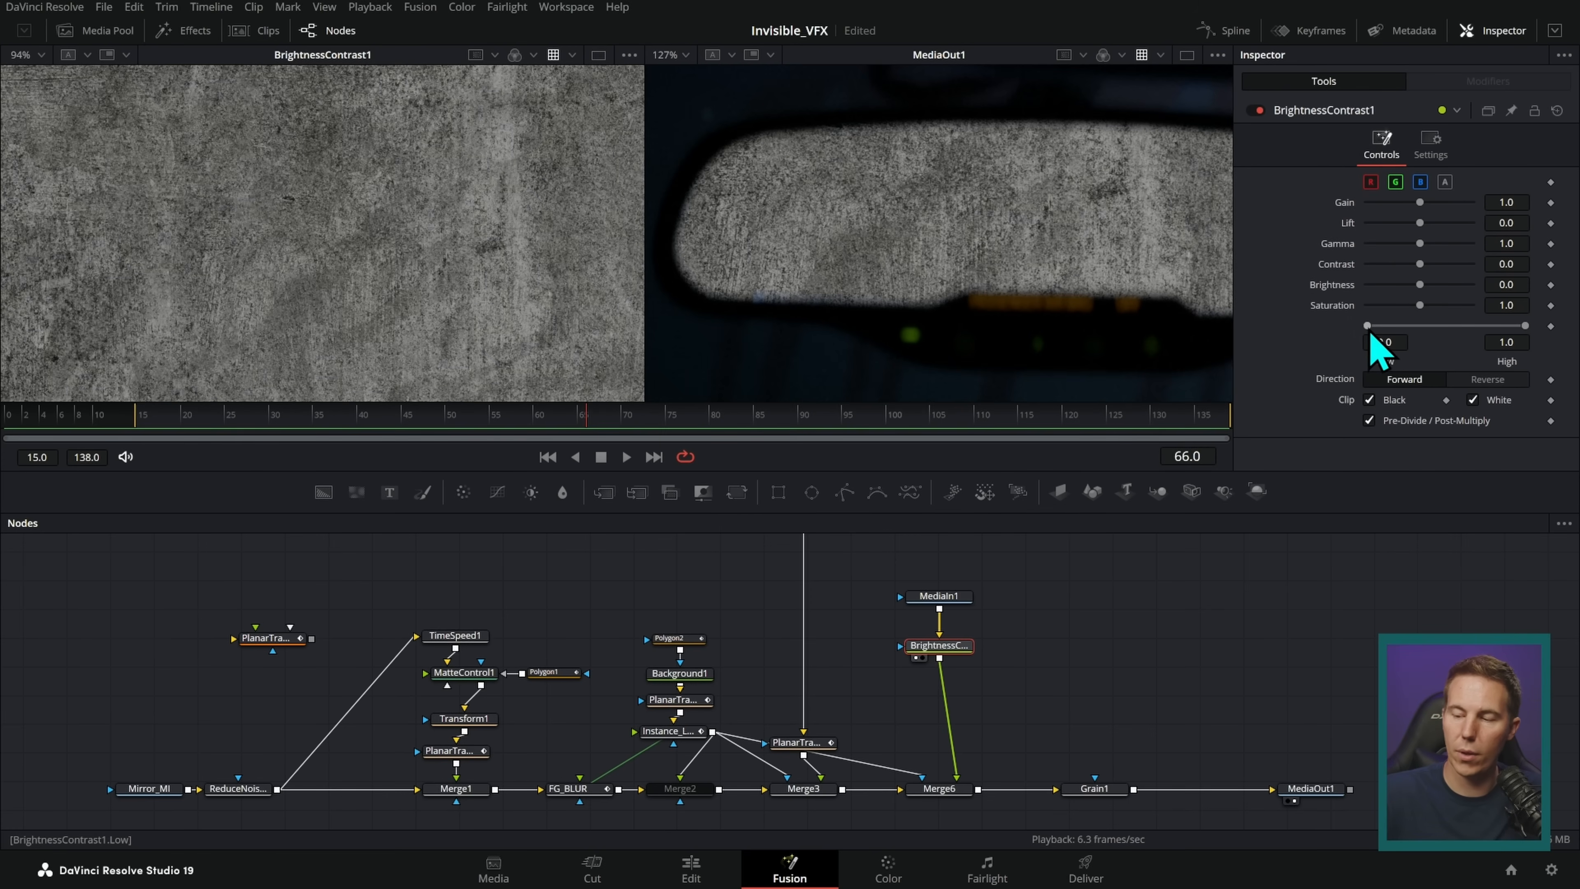
- Crush the grunge texture to sparse specks by setting the Brightness/Contrast range to Low 0.322 and High 0.7
drag(1385, 334, 1419, 337)
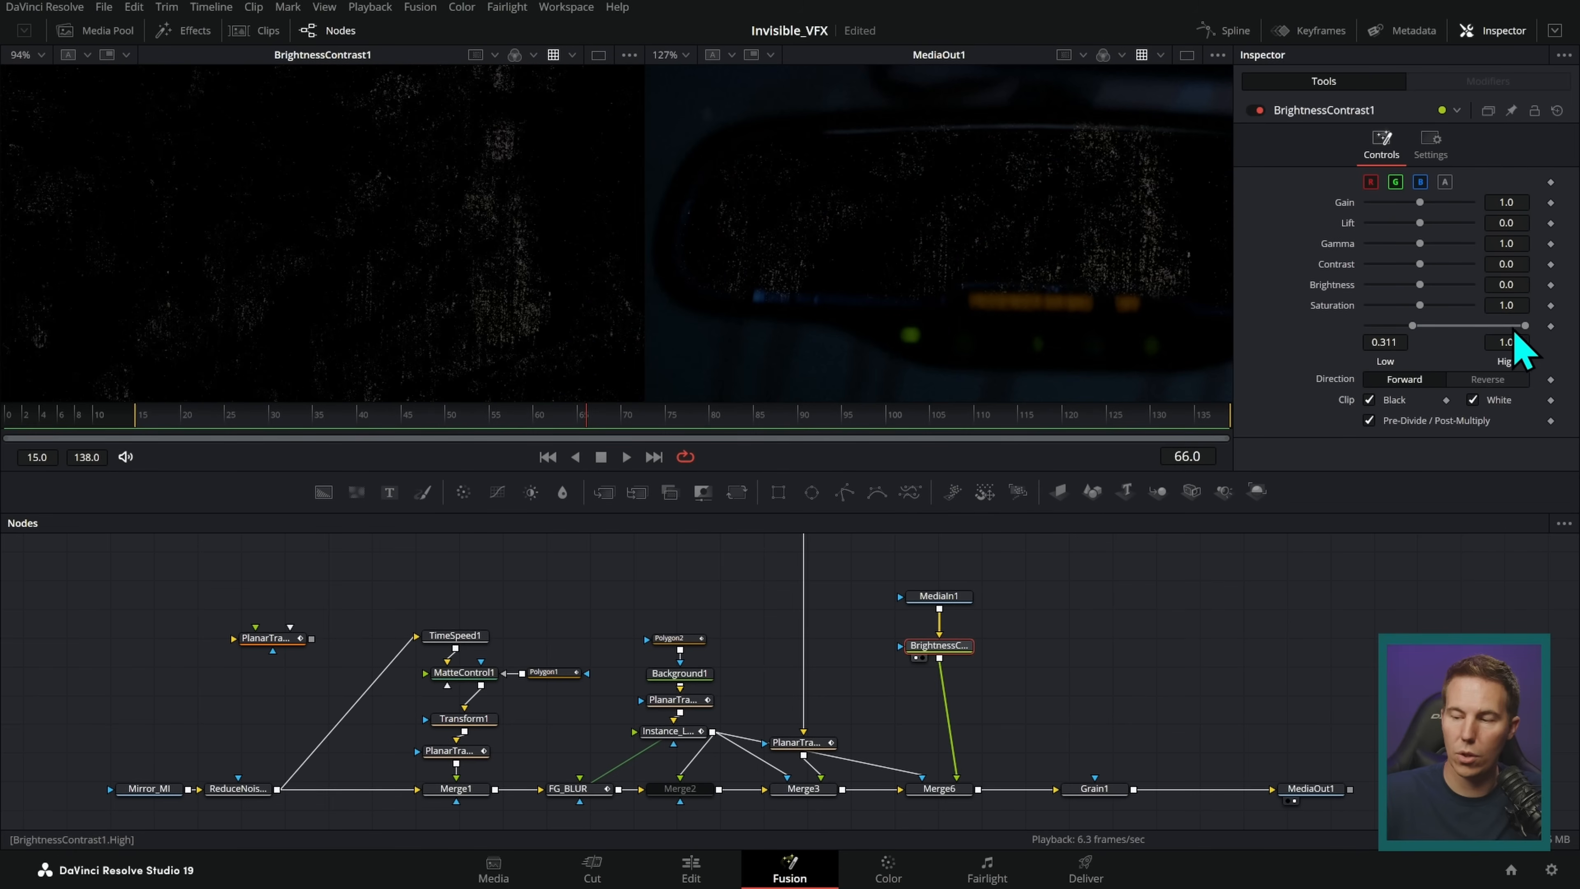
drag(1520, 336, 1508, 338)
drag(1411, 348, 1423, 351)
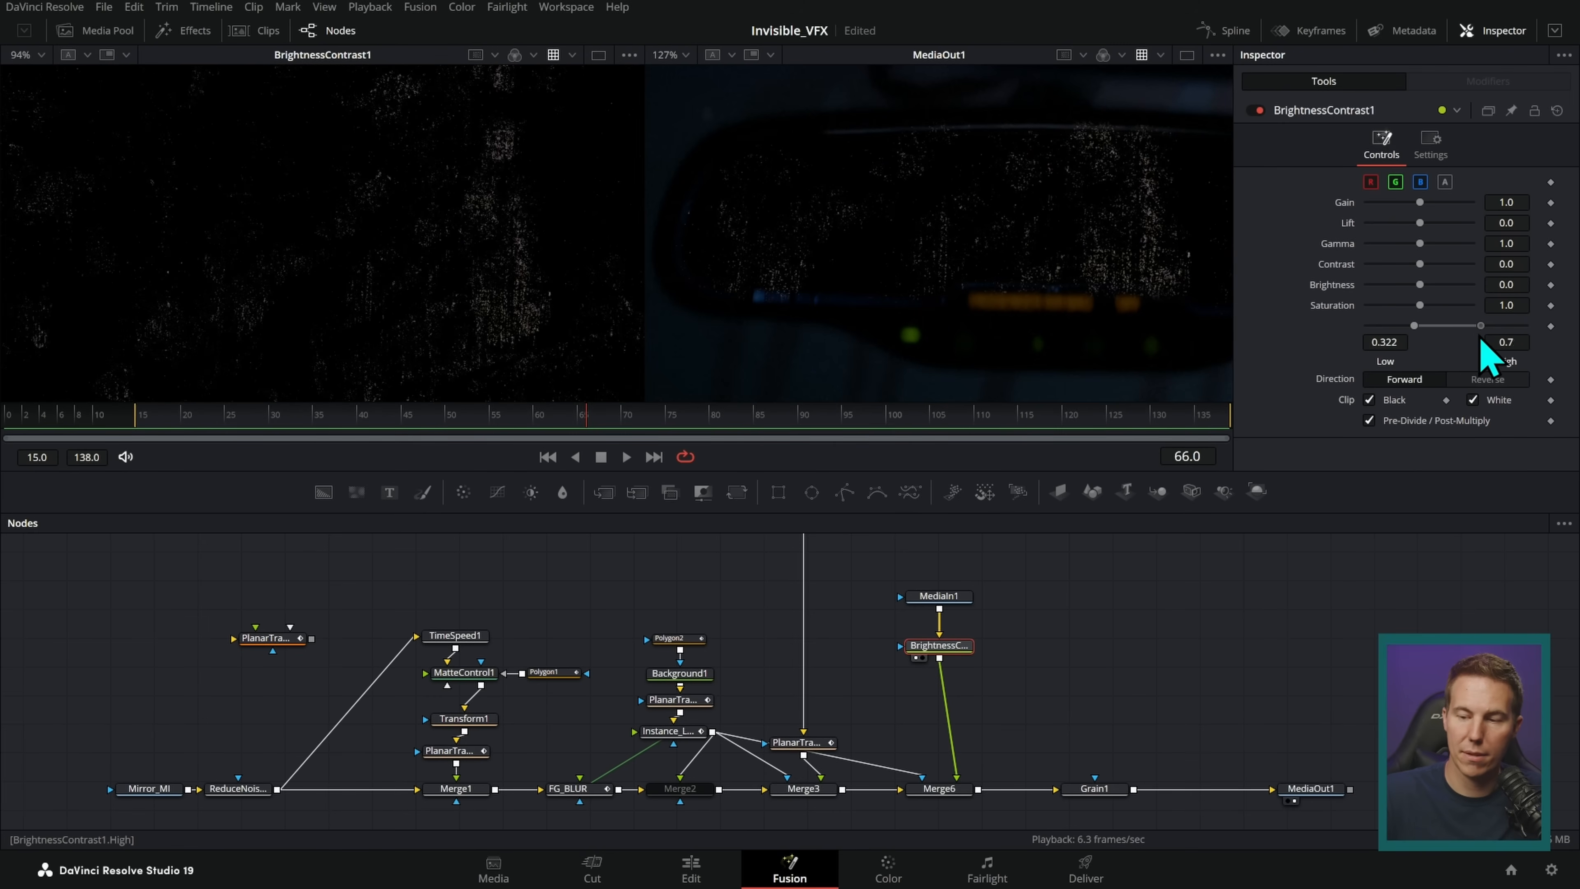
- Add a Transform node after the Brightness/Contrast, scale the grunge to 1.51 and rotate it about -12.1 degrees
key(shift+space)
text(xf)
key(Return)
drag(1419, 269, 1425, 262)
drag(1083, 226, 1073, 261)
scroll(1040, 307, down, 3)
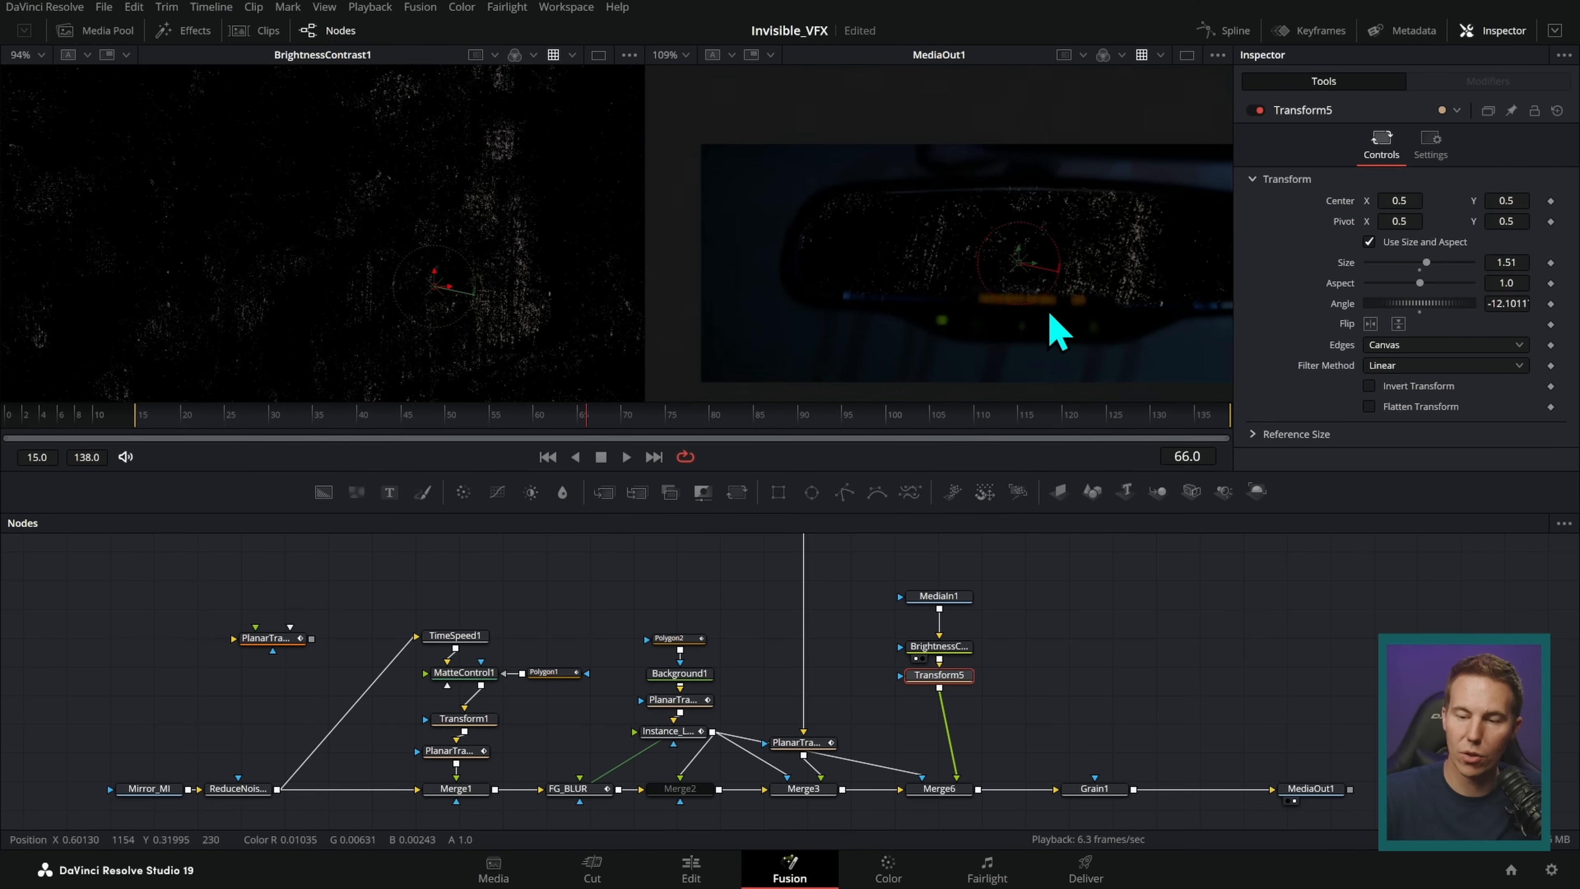
scroll(1050, 316, down, 3)
drag(957, 267, 1034, 258)
scroll(1095, 326, up, 1)
- Set the grunge merge's Apply Mode to Screen and enlarge the MediaOut1 viewer to inspect the specks on the mirror
click(934, 786)
scroll(995, 684, down, 3)
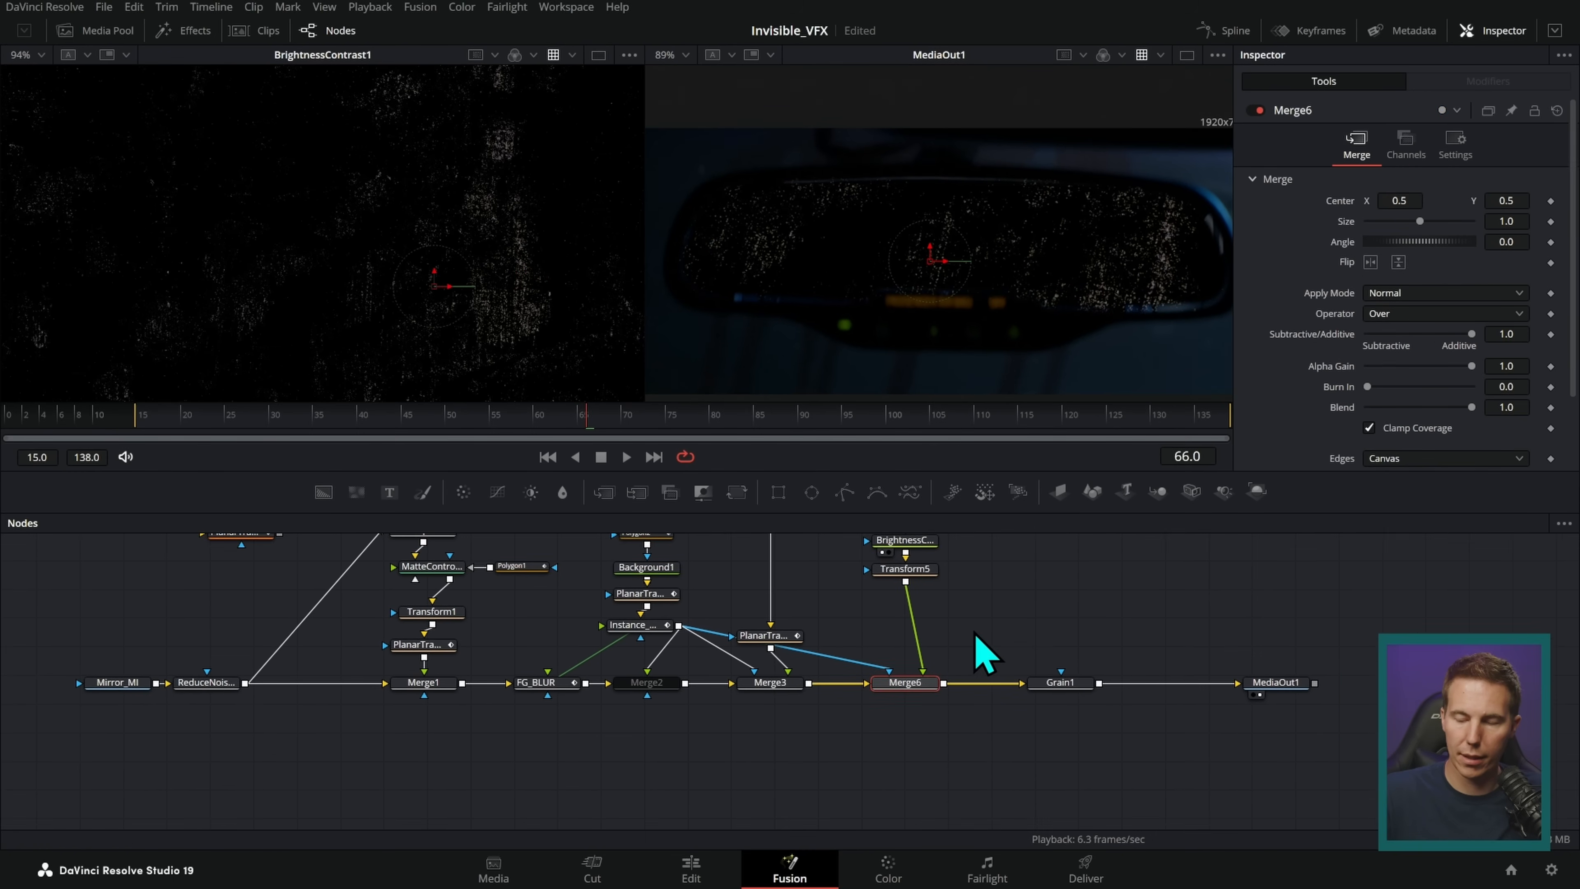
scroll(1014, 647, up, 3)
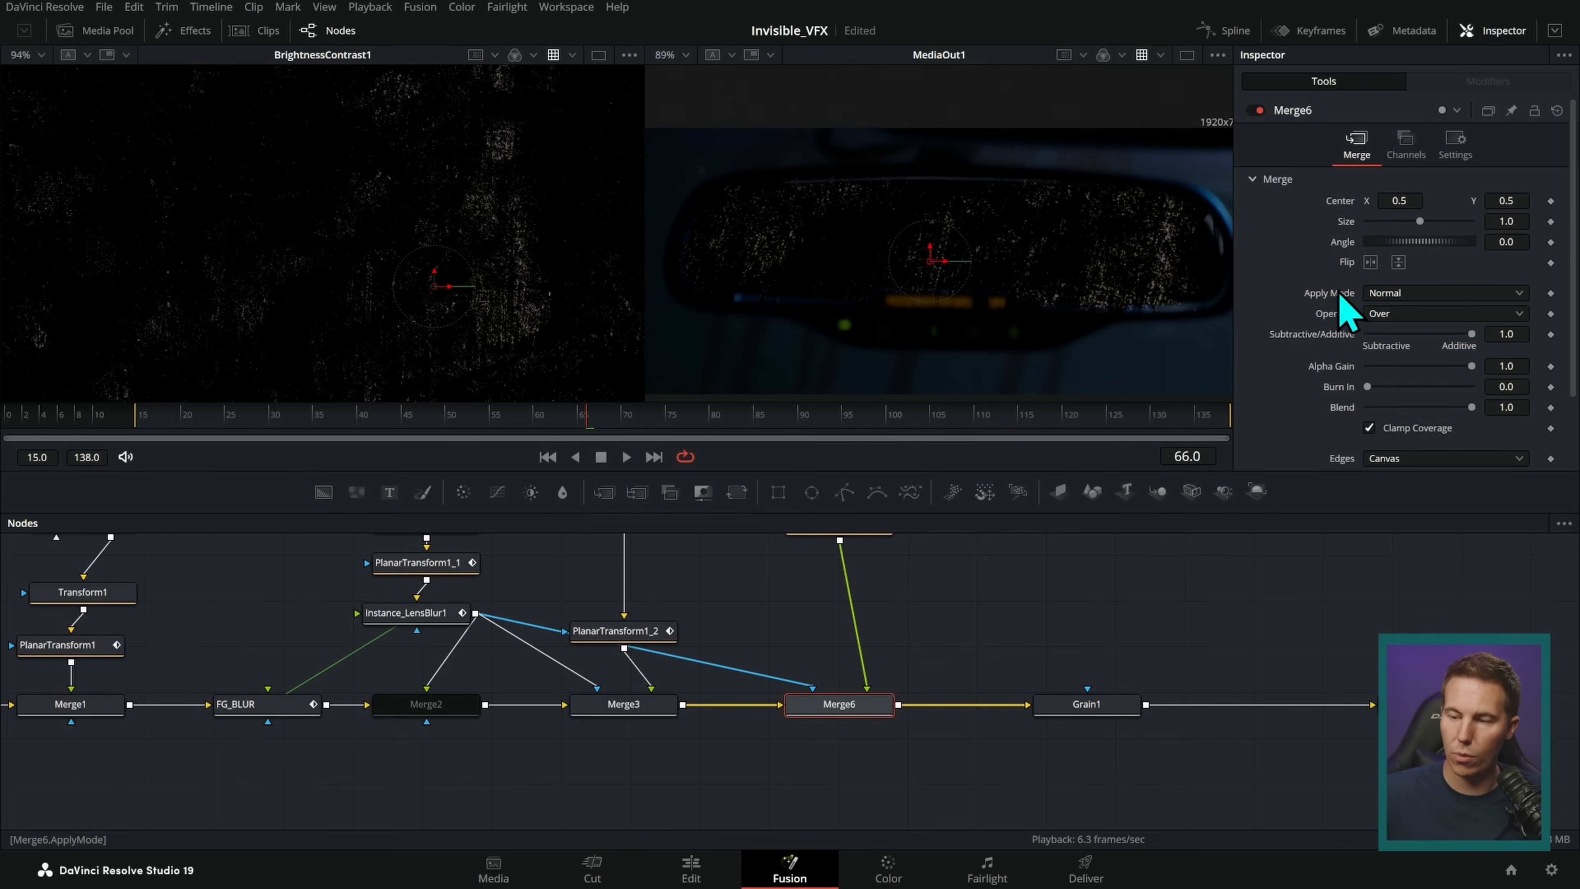
click(1387, 292)
click(1400, 336)
scroll(1129, 326, up, 3)
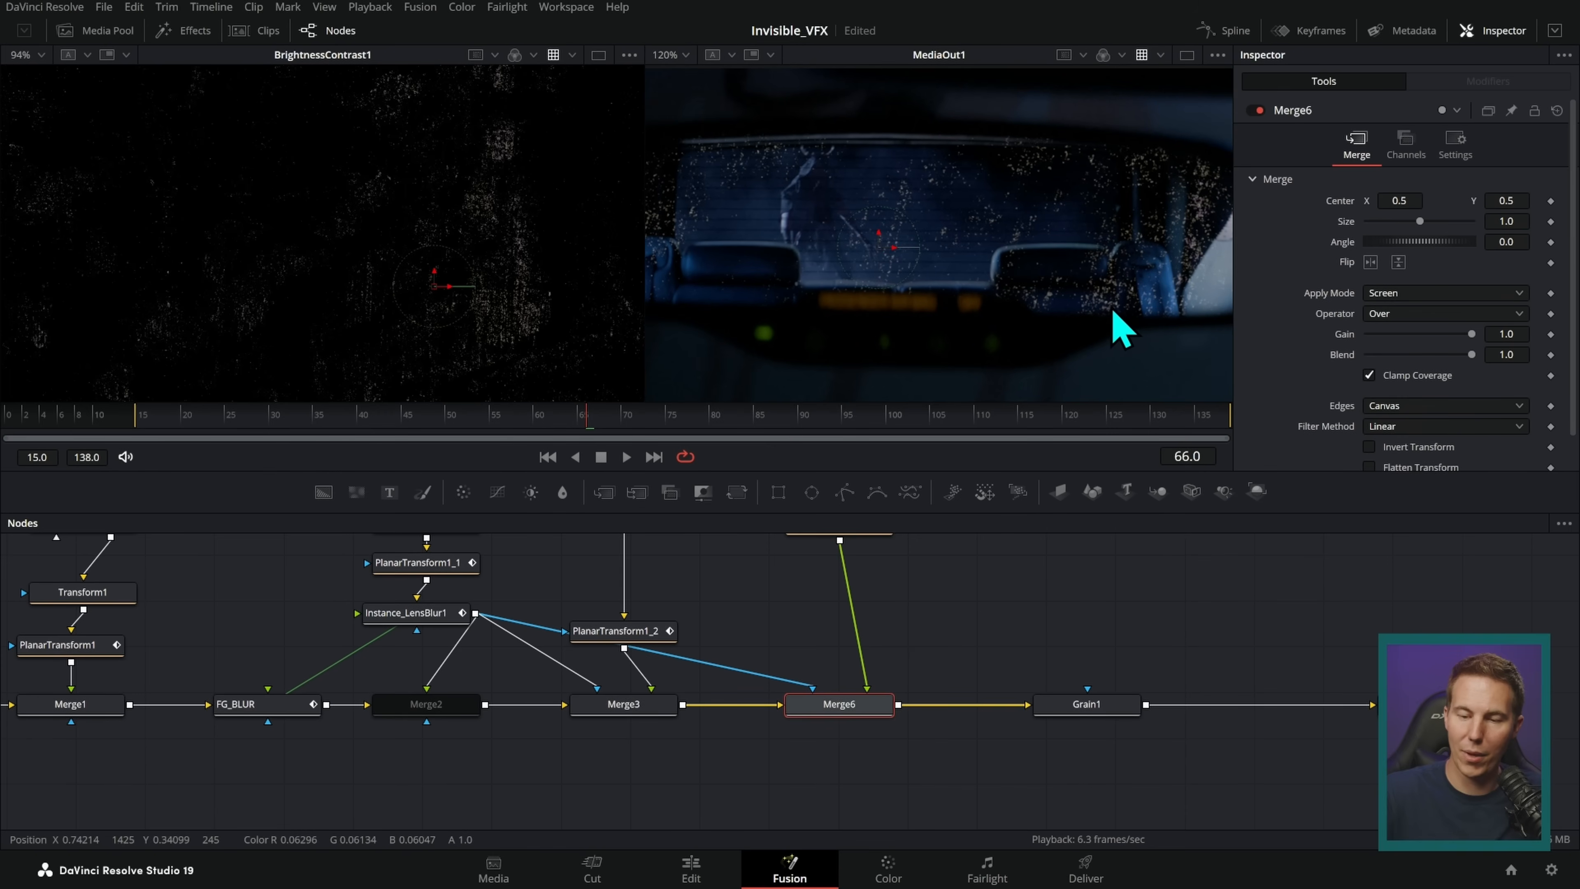
drag(643, 353, 346, 353)
scroll(839, 353, up, 3)
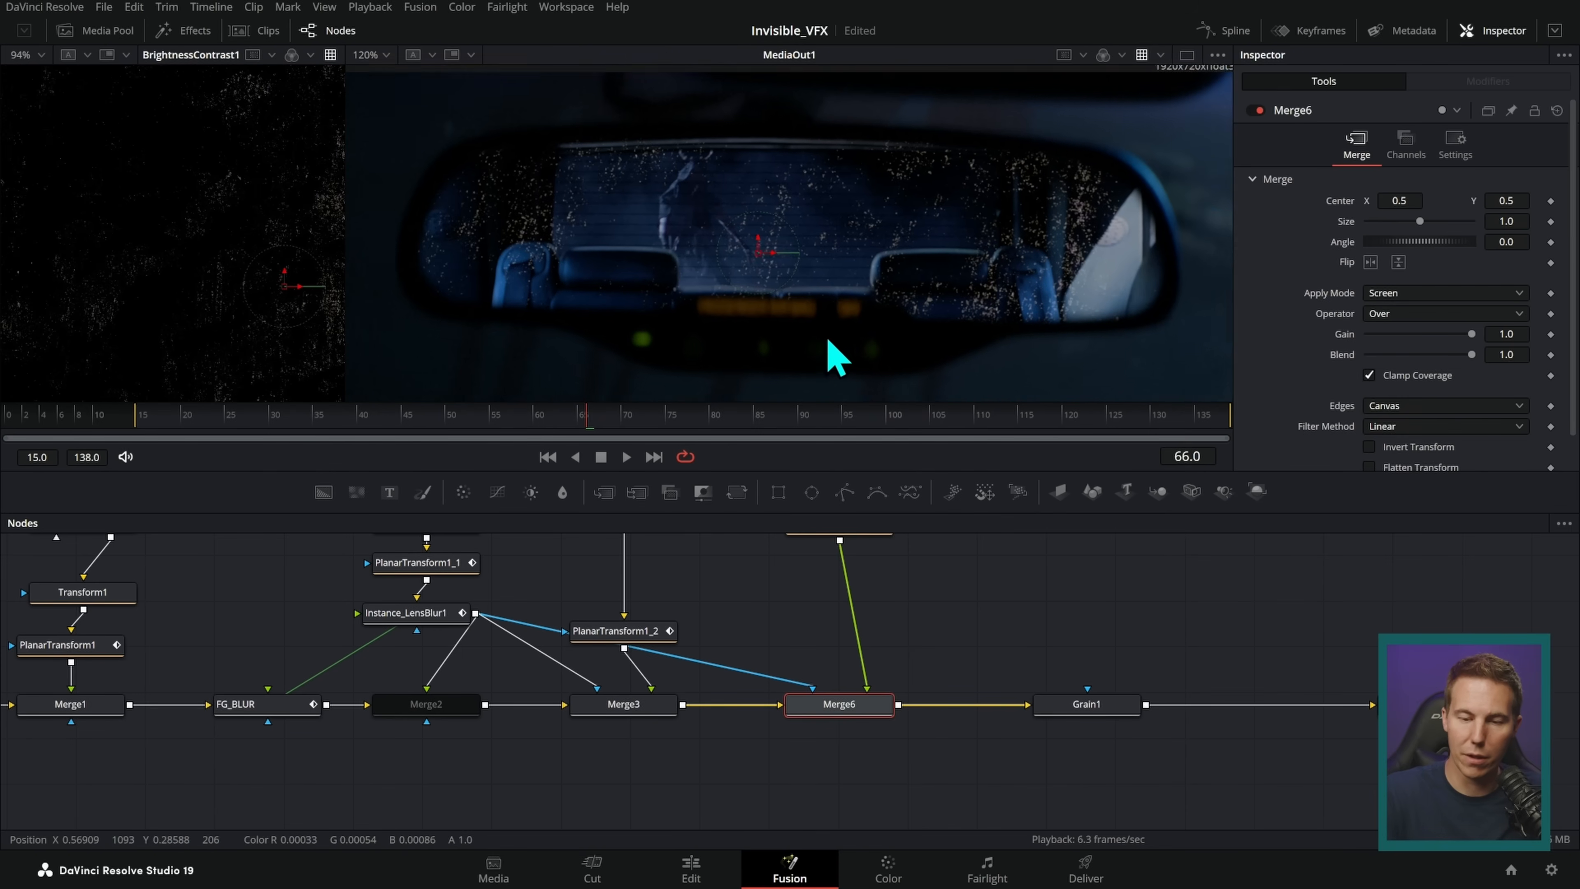
- Insert an instance of FG_BLUR between Transform5 and Merge6 so the grunge follows the focus pull
drag(880, 588, 1024, 653)
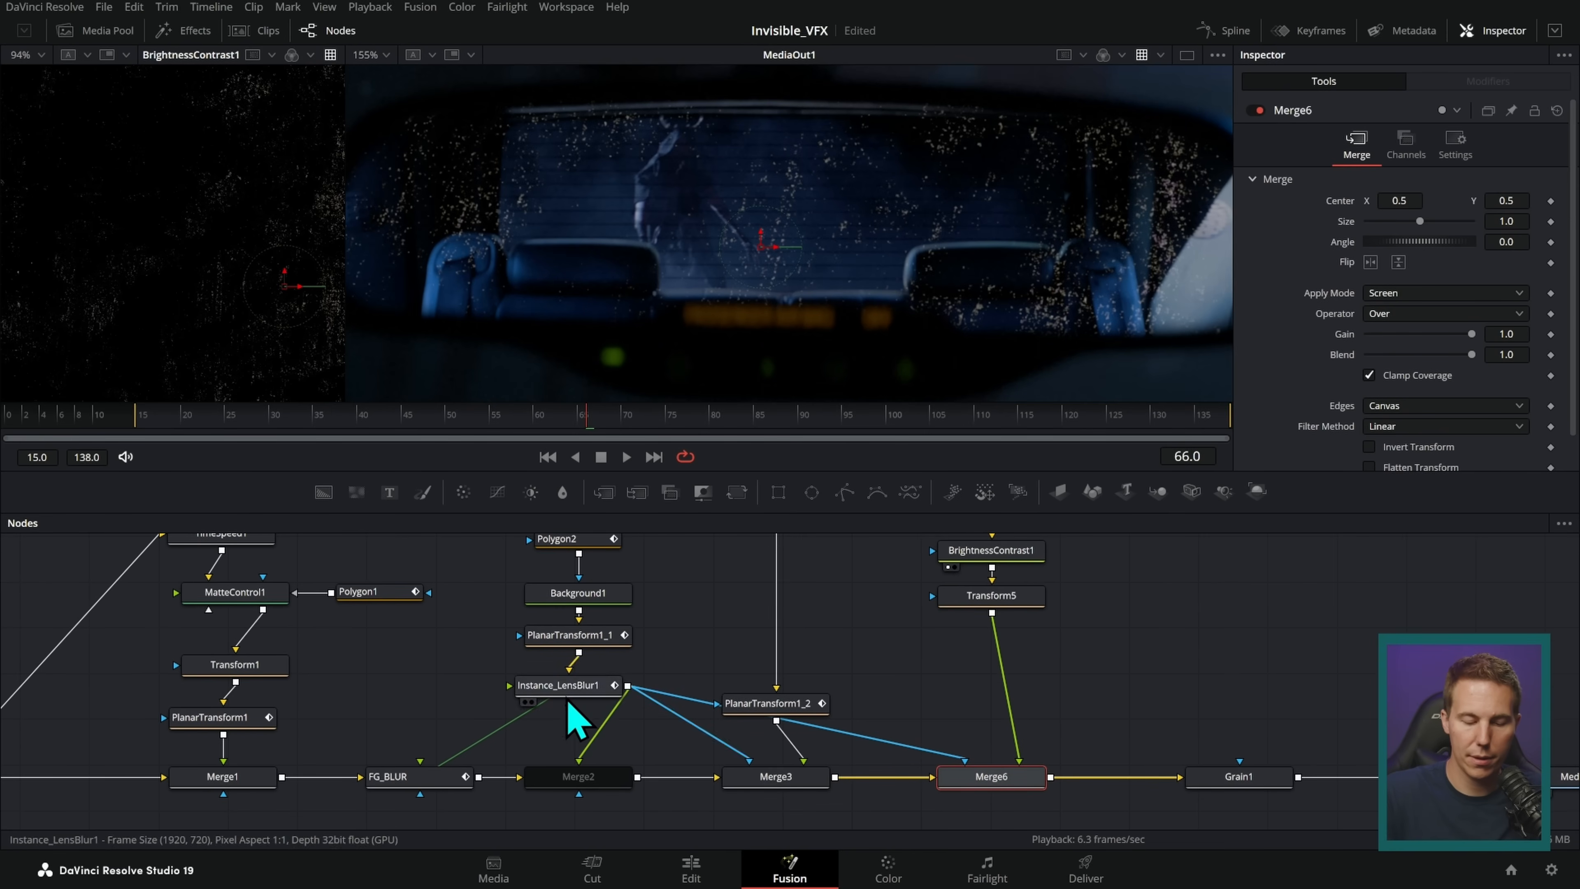
click(435, 780)
drag(988, 592, 989, 596)
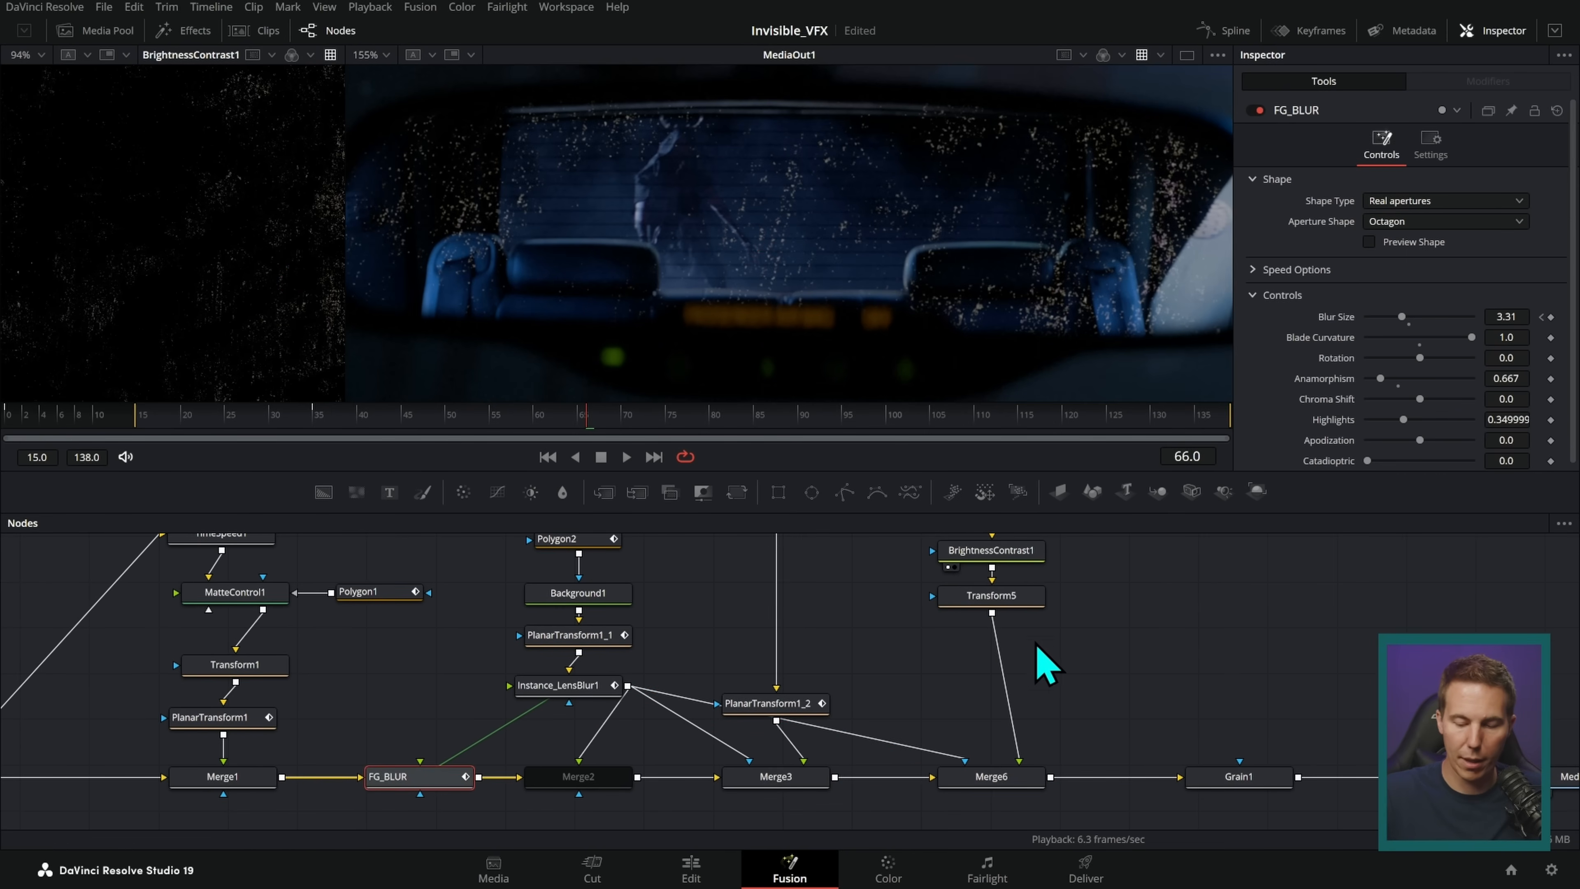
key(ctrl+shift+v)
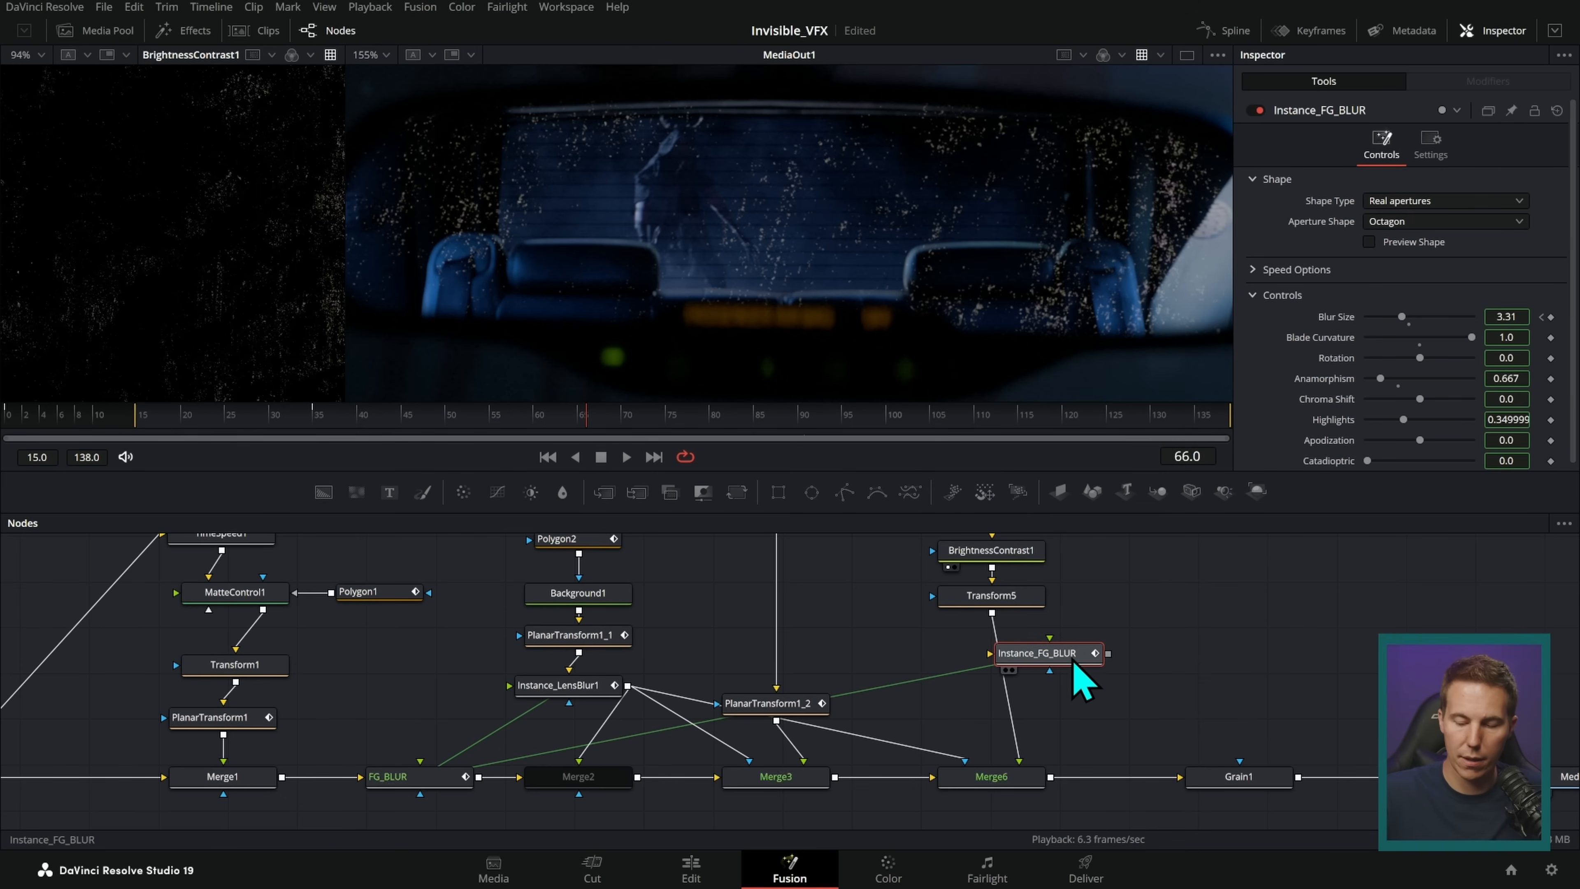
drag(1071, 641, 1033, 700)
- Insert a copy of PlanarTransform1_1 between Transform5 and Instance_FG_BLUR, and scrub the timeline to check that the grunge tracks the mirror
click(582, 638)
key(ctrl+c)
key(ctrl+v)
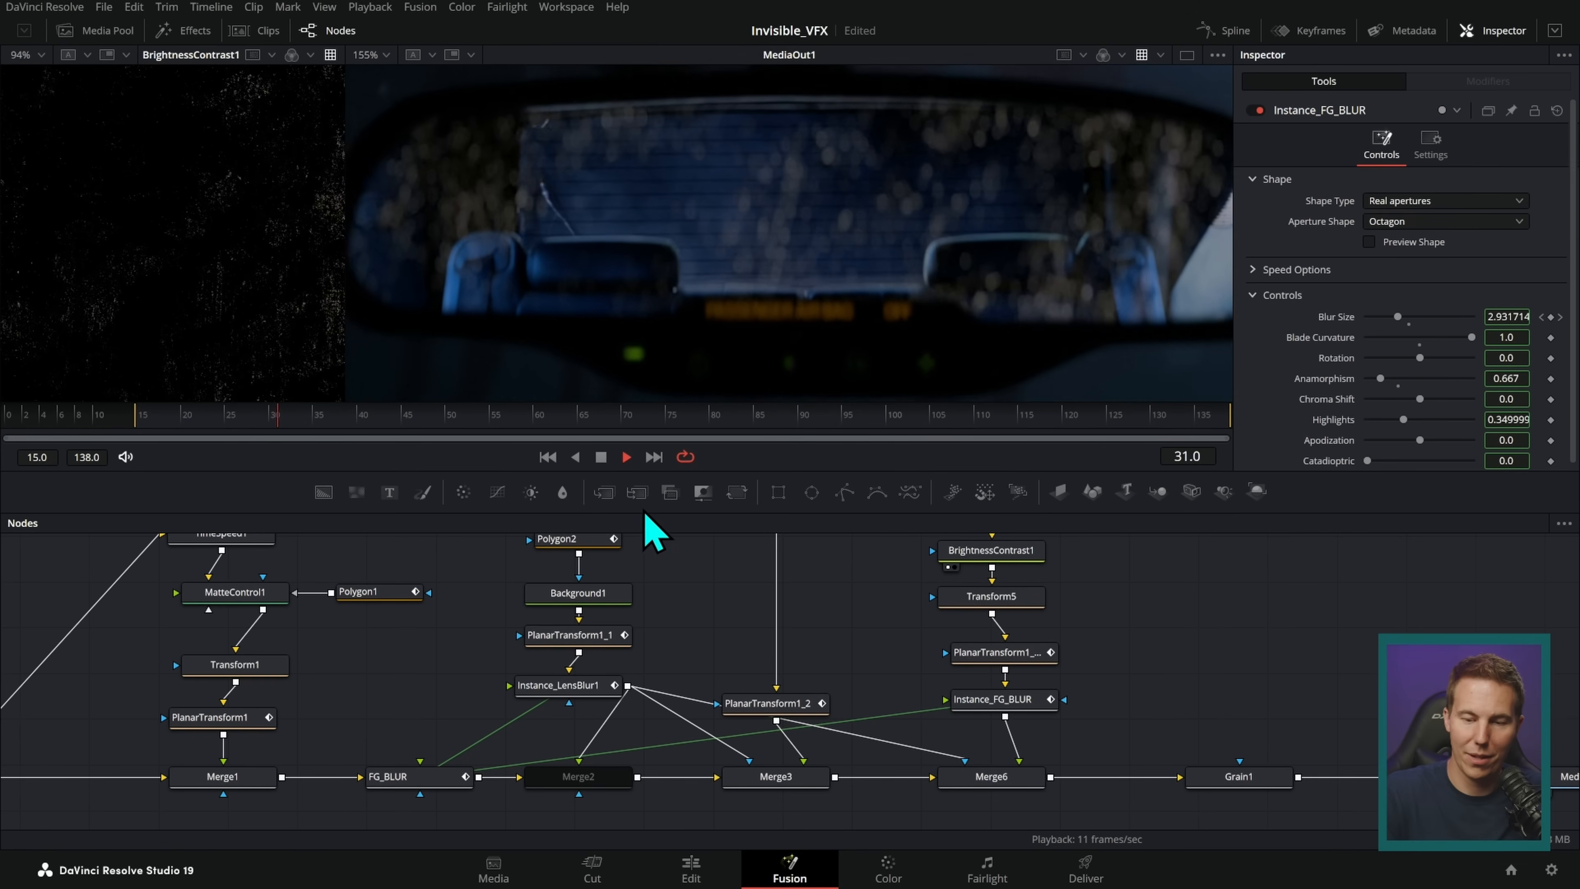
click(407, 422)
drag(409, 423, 488, 453)
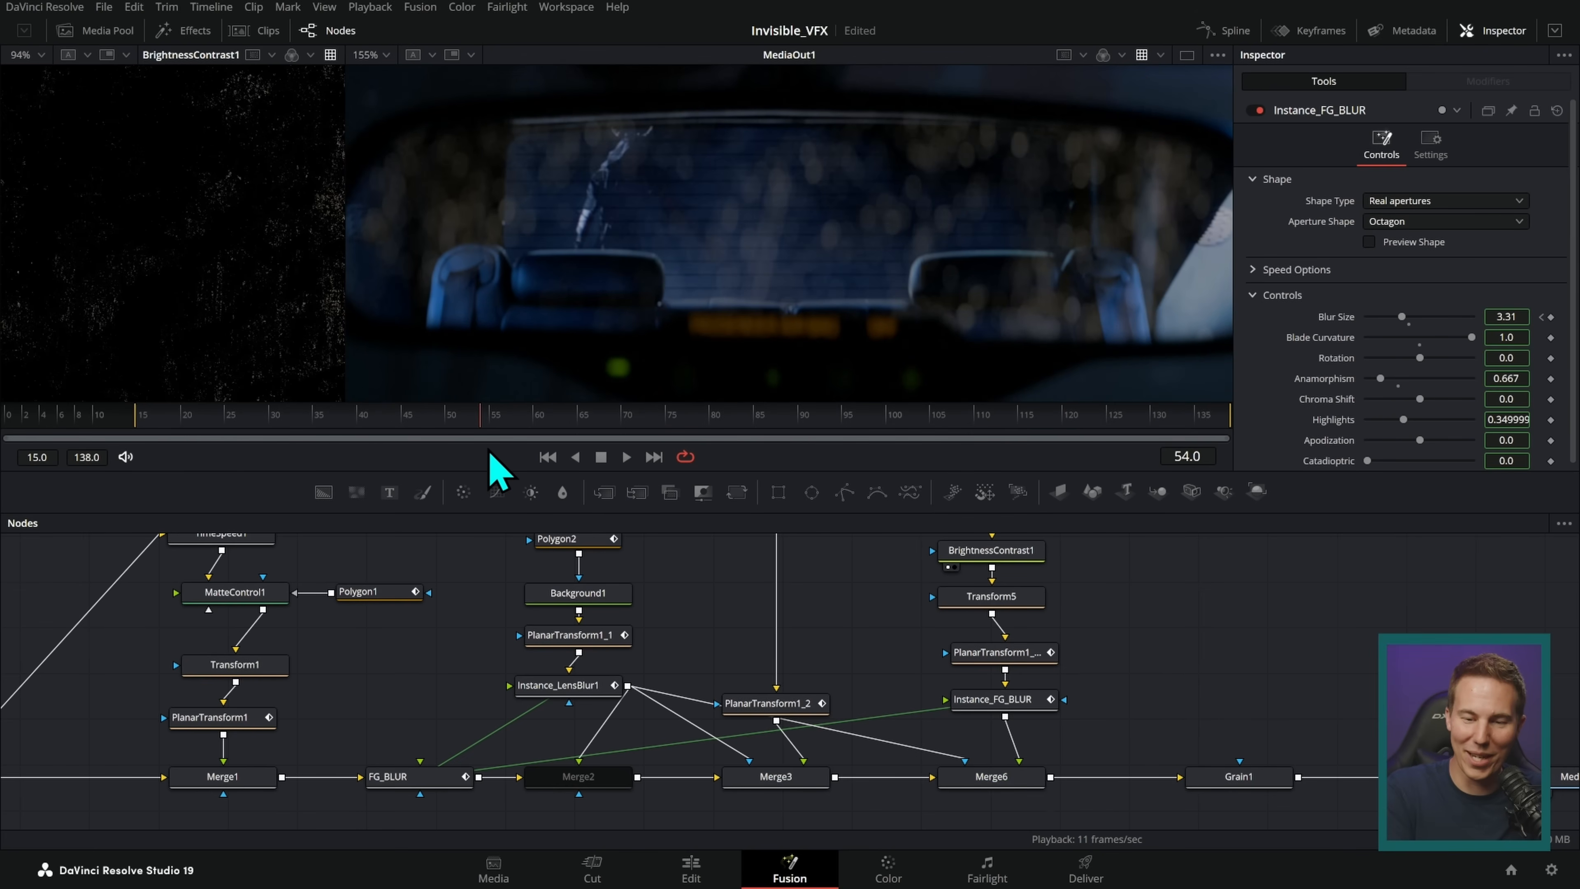
drag(377, 463, 15, 512)
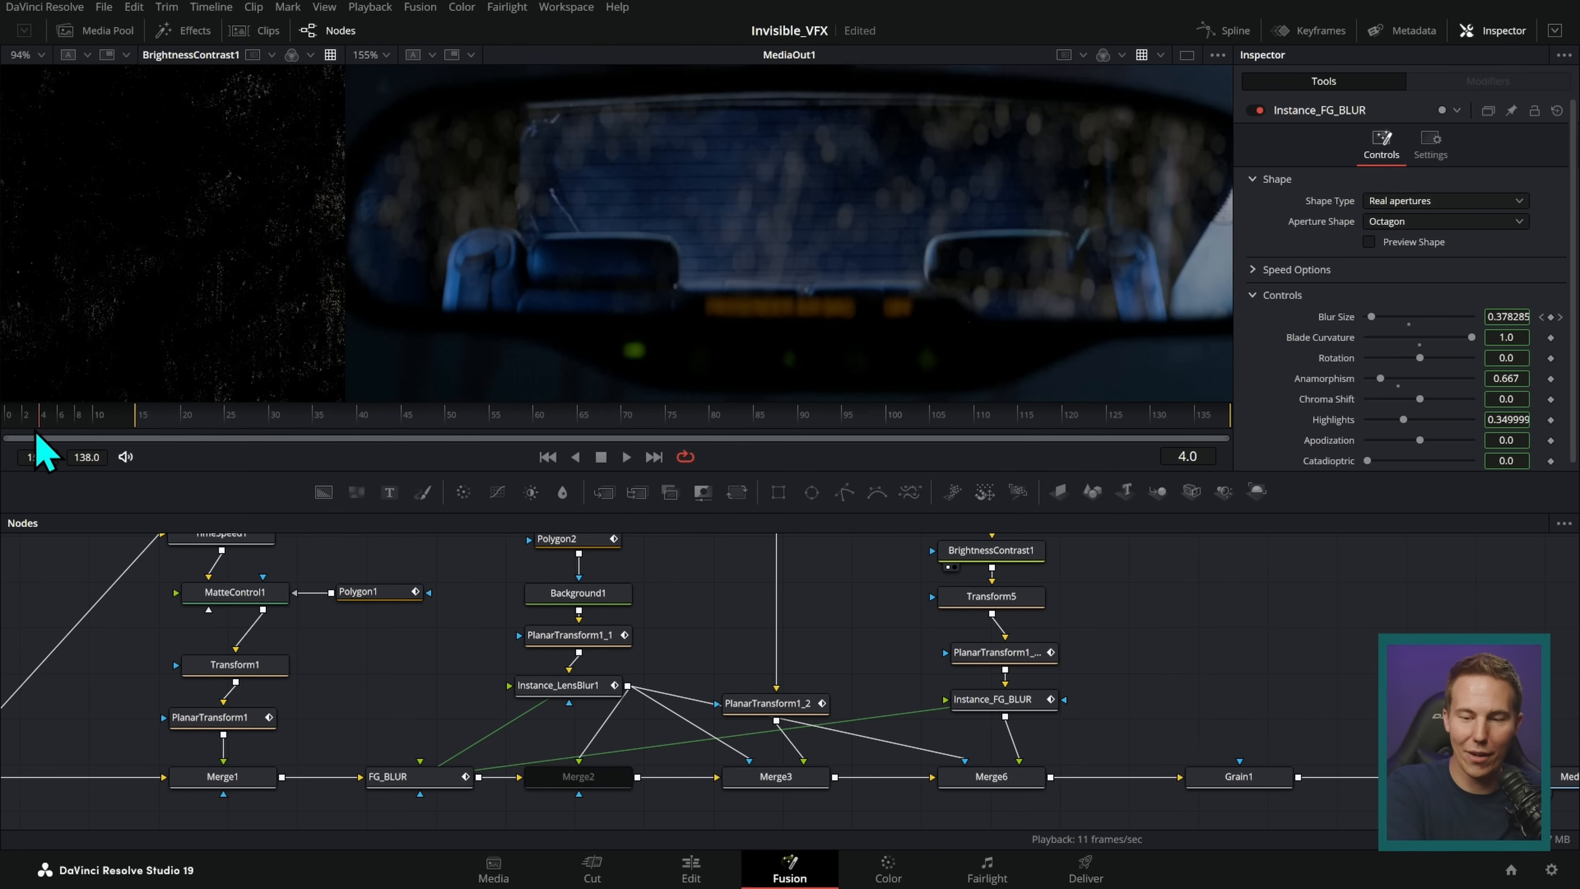
- Lower the Blend of Merge6 to 0.11 to make the grunge subtle
click(1037, 777)
drag(1432, 356, 1277, 371)
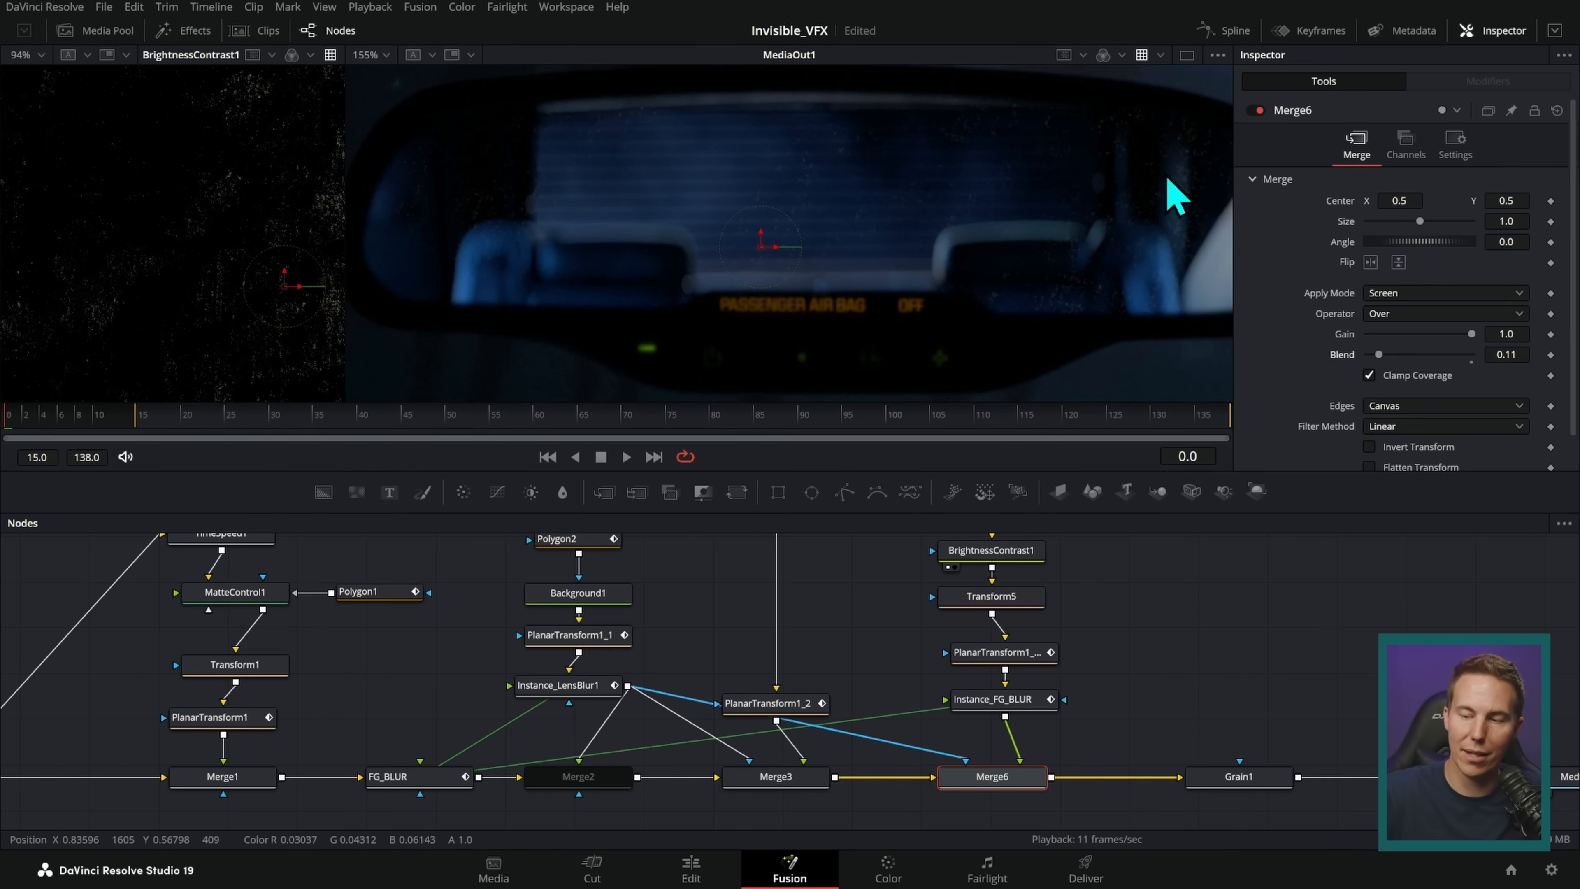
scroll(1063, 291, down, 1)
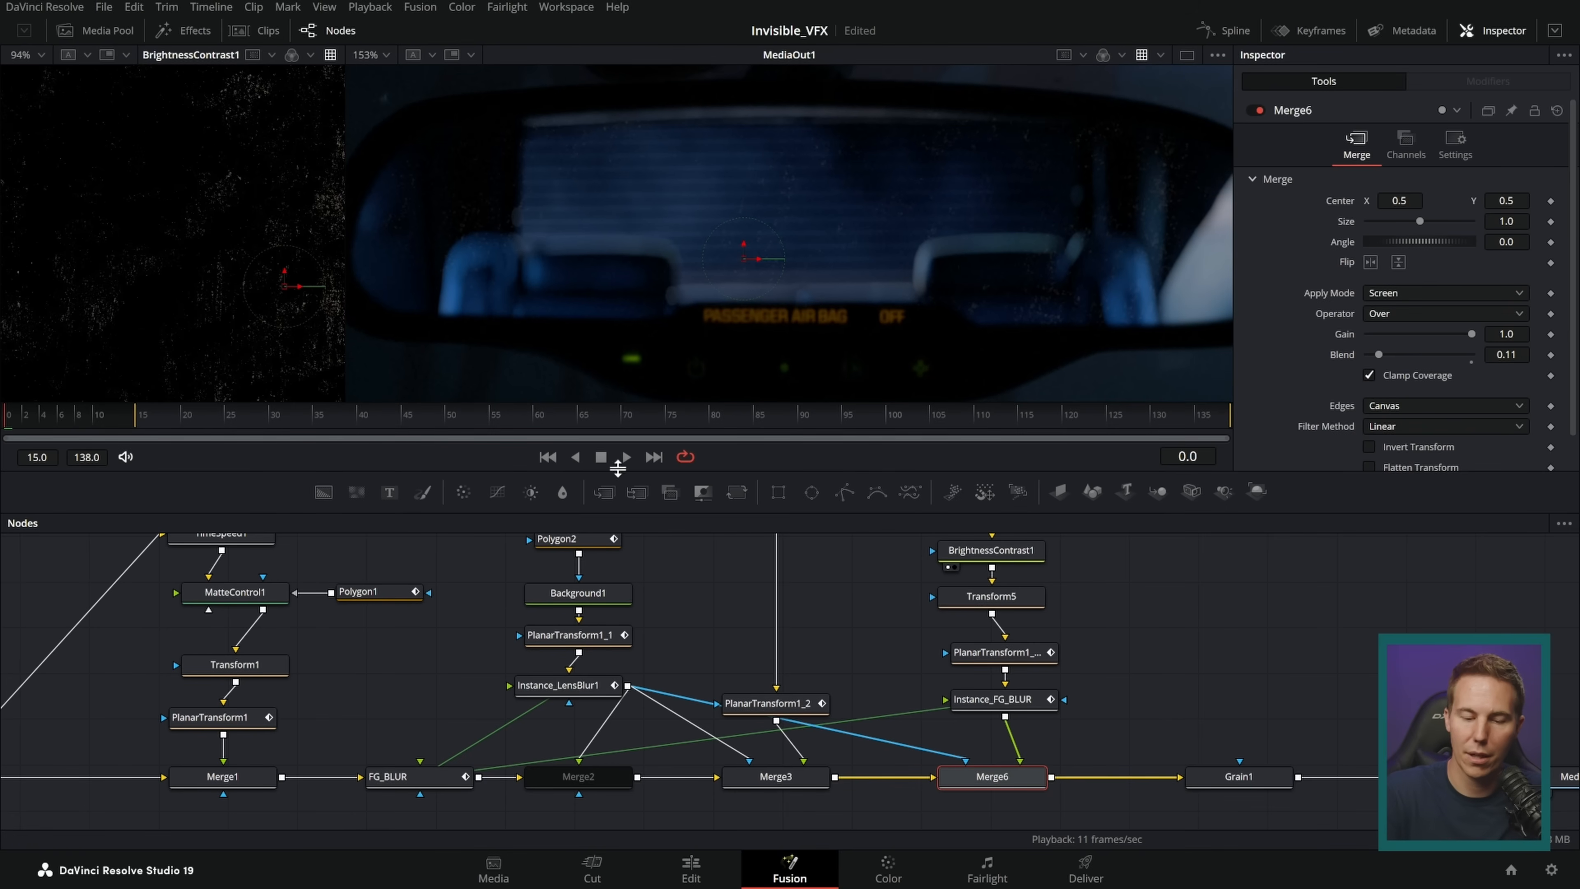
- Play and scrub the shot to examine the grunge on the mirror through the focus change, and widen the MediaOut1 viewer
drag(551, 441, 9, 436)
click(627, 459)
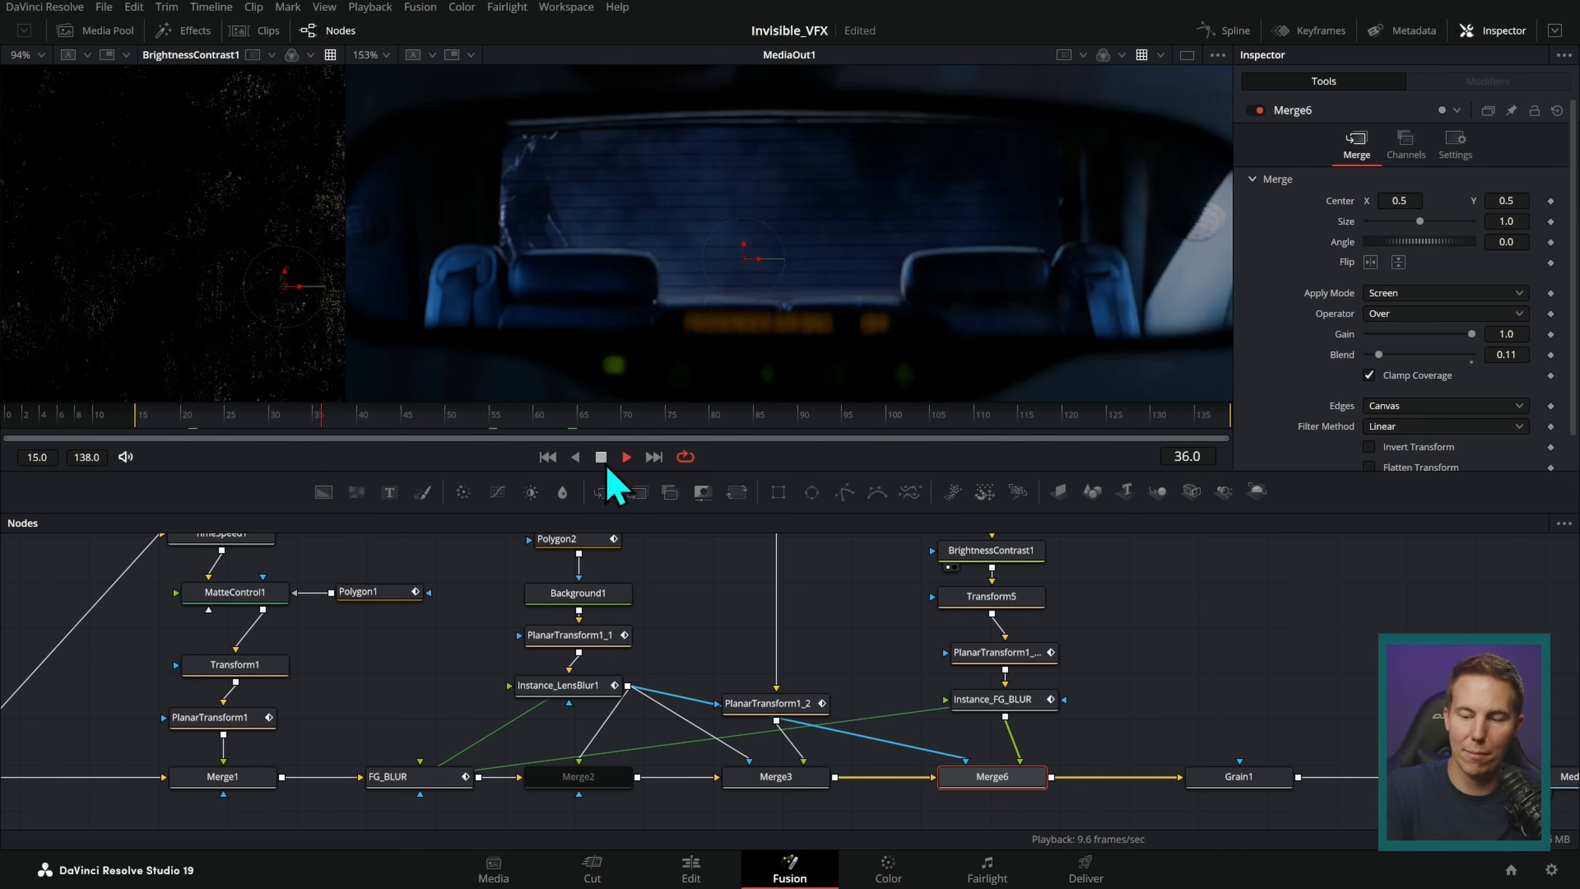
click(601, 456)
scroll(1095, 320, up, 5)
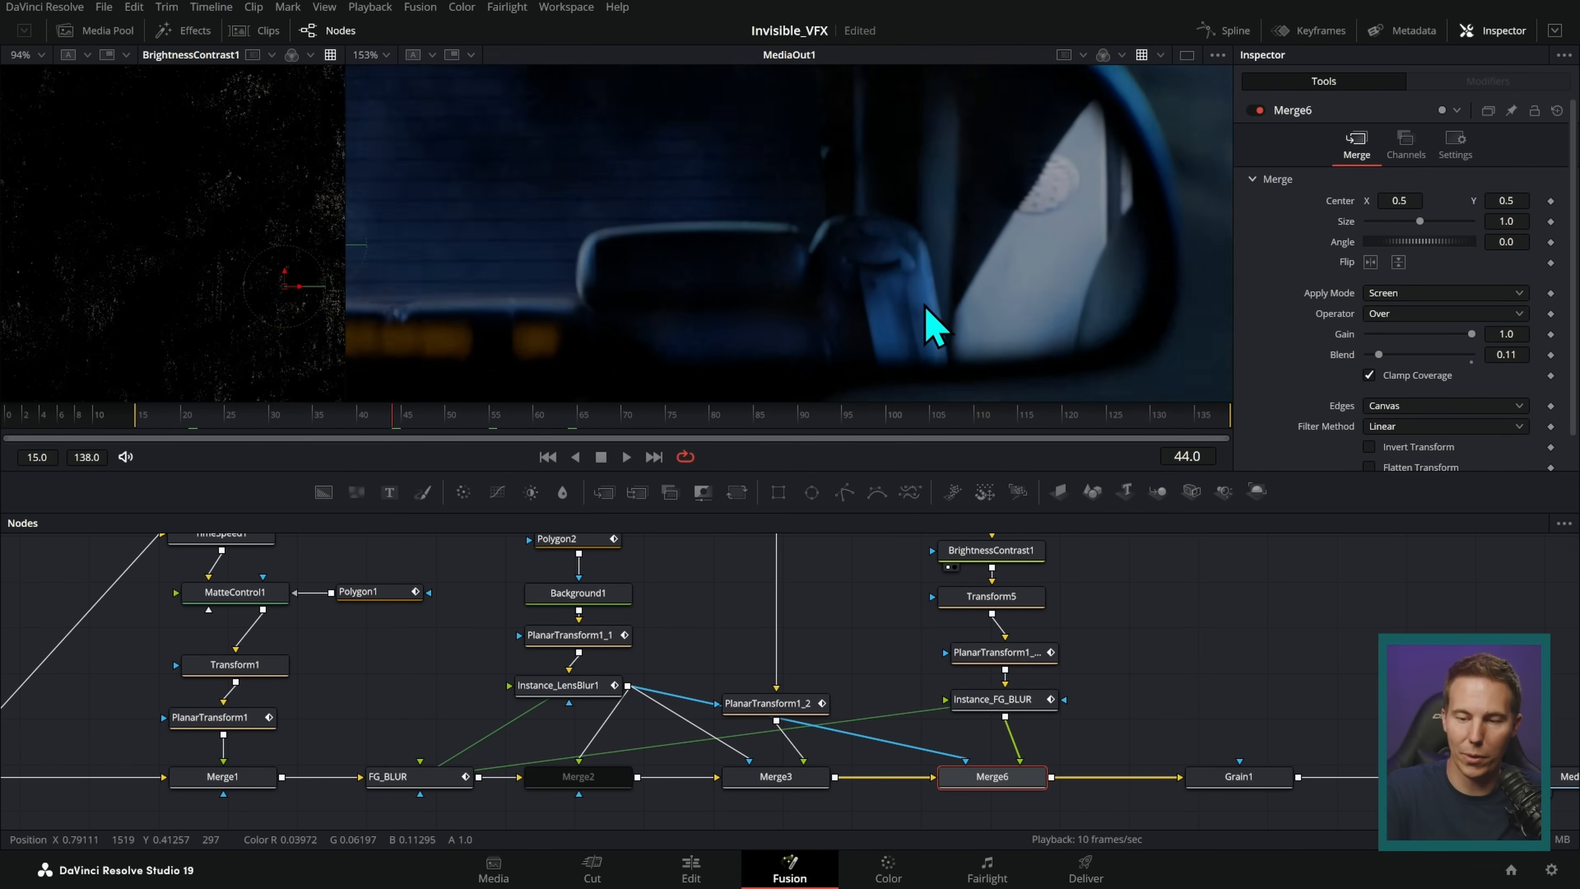
drag(206, 421, 257, 448)
scroll(910, 289, down, 5)
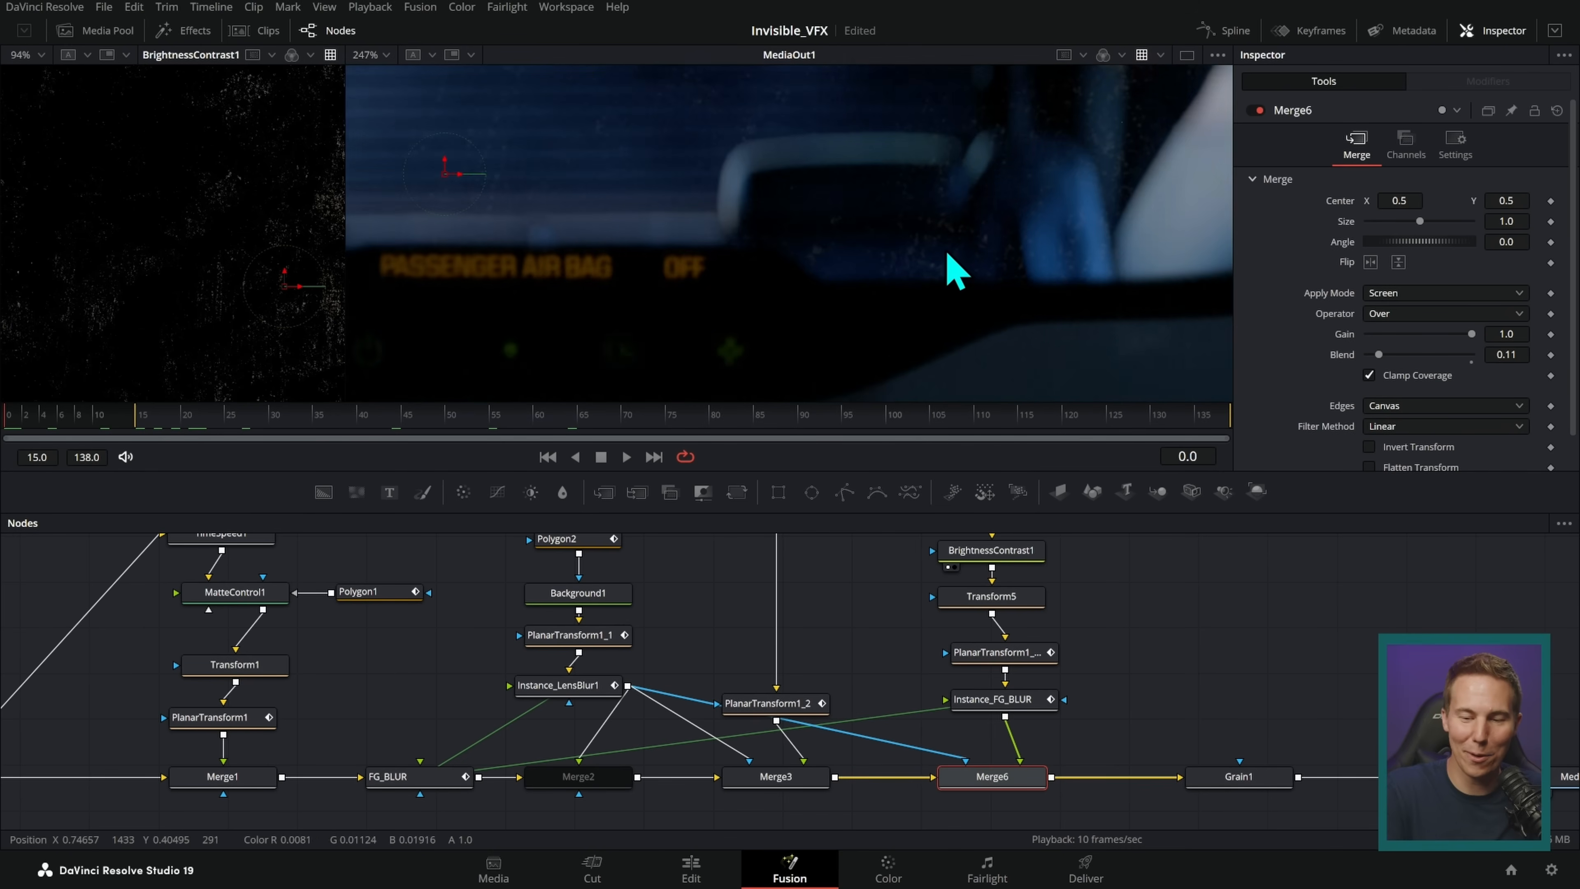
scroll(967, 324, down, 4)
drag(345, 71, 216, 70)
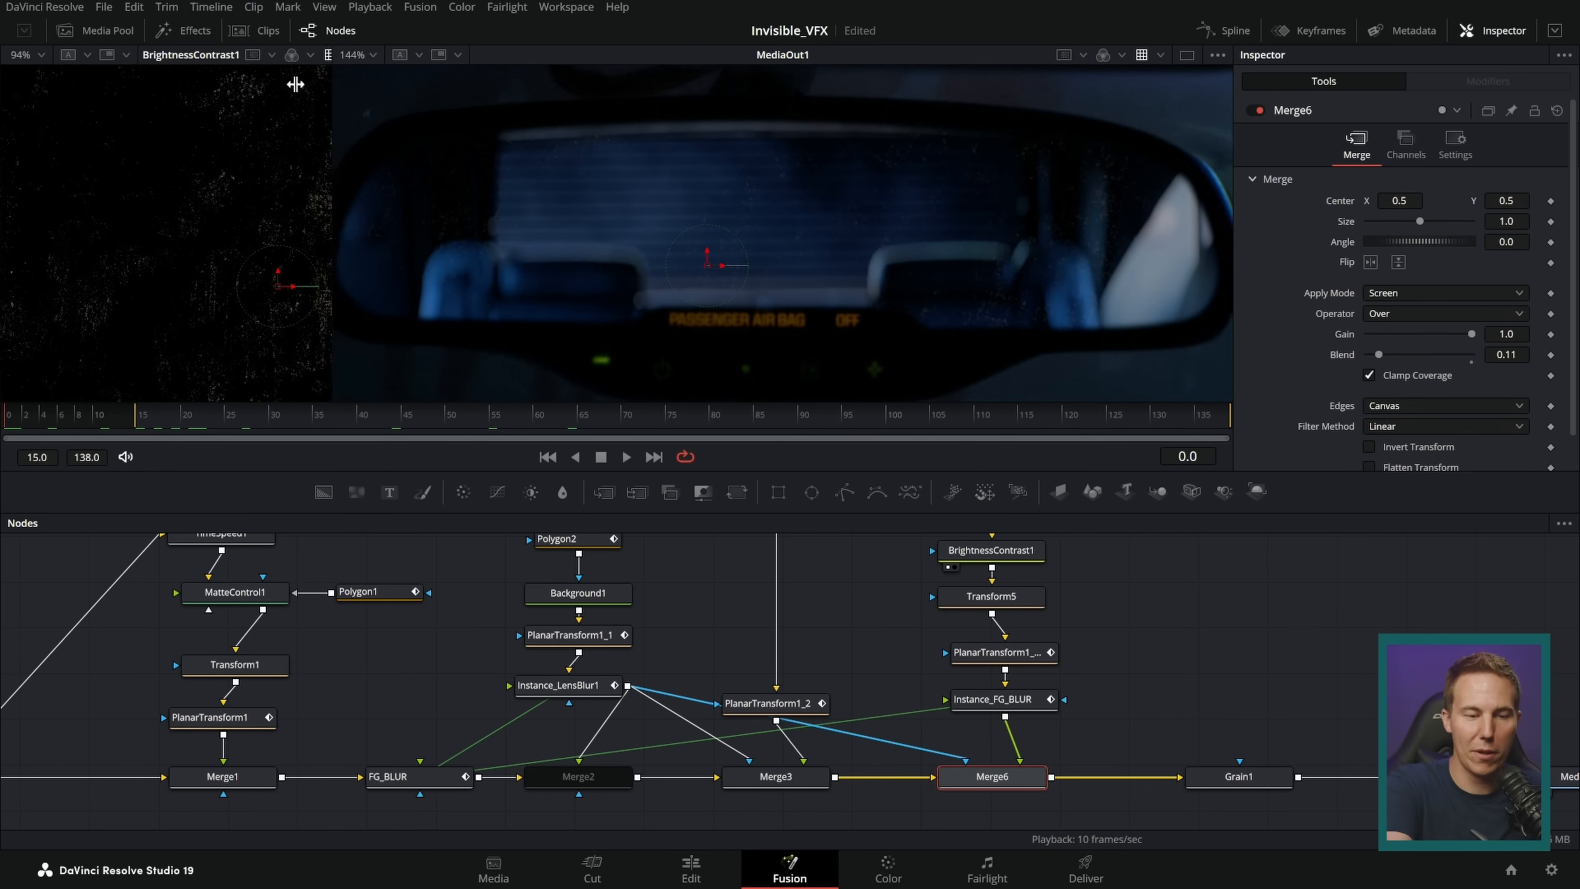
- View TimeSpeed1 in place of MediaOut1 and examine the blue compass and temperature readout on the original mirror
click(1101, 614)
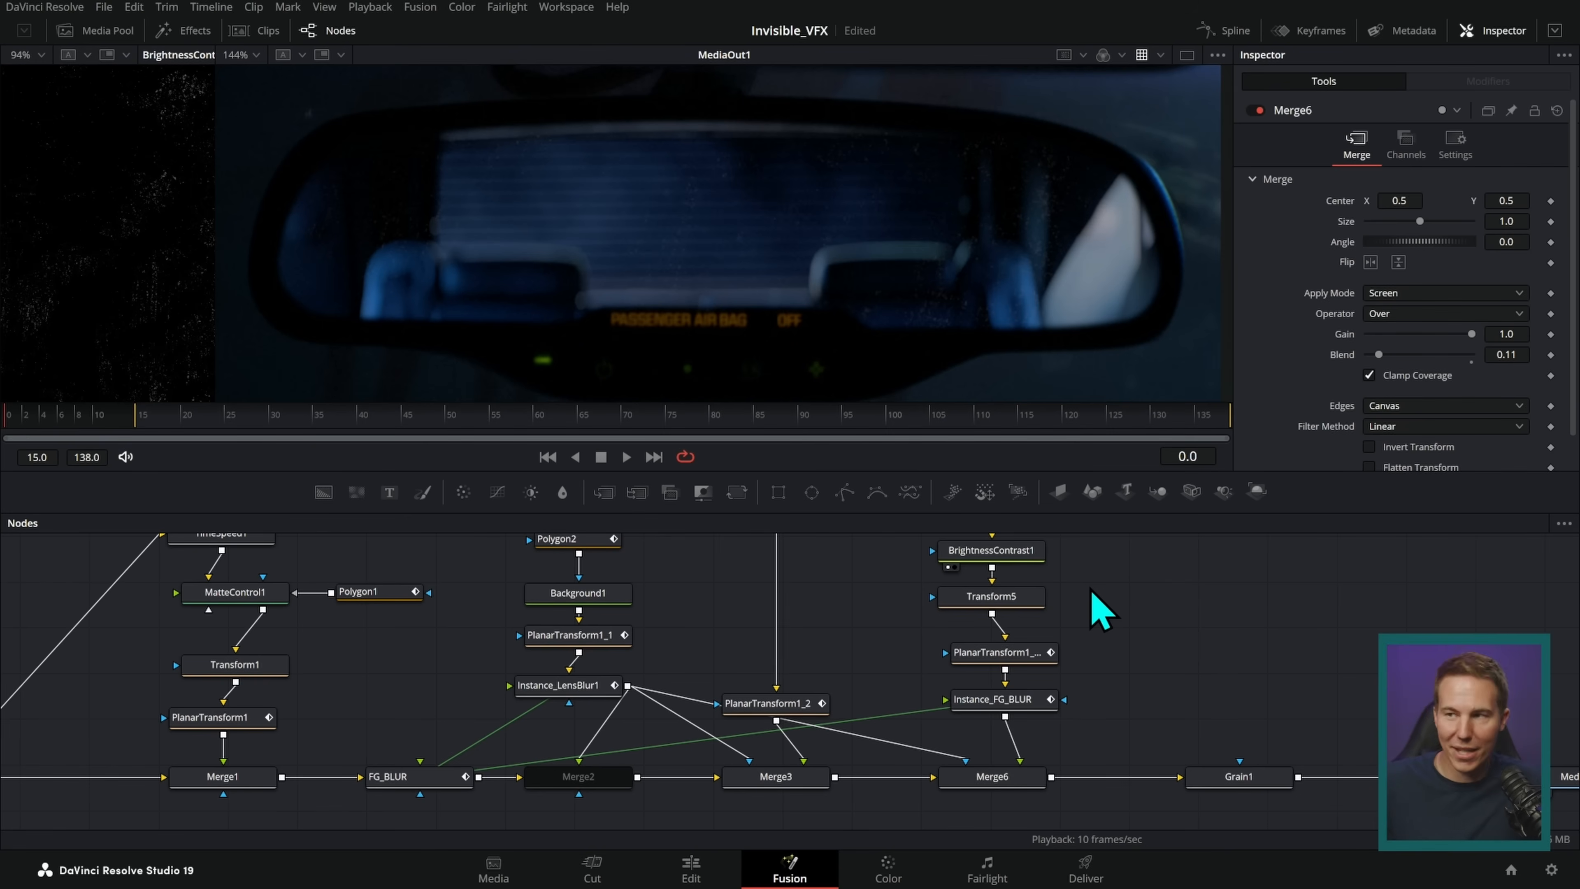
scroll(1119, 609, right, 5)
scroll(1120, 610, down, 2)
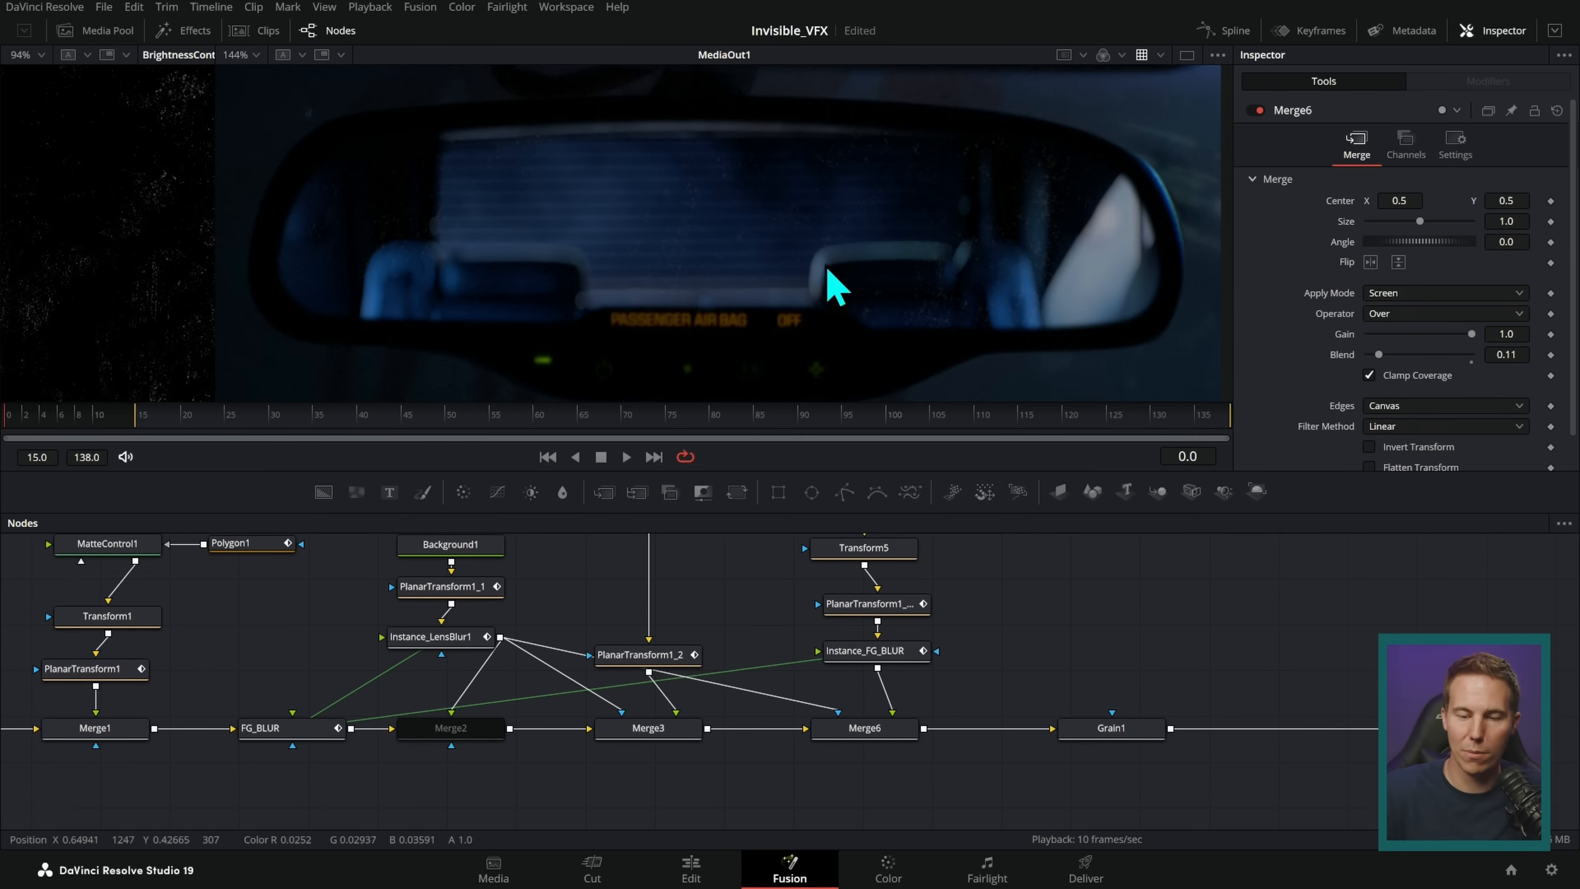
scroll(1120, 645, left, 1)
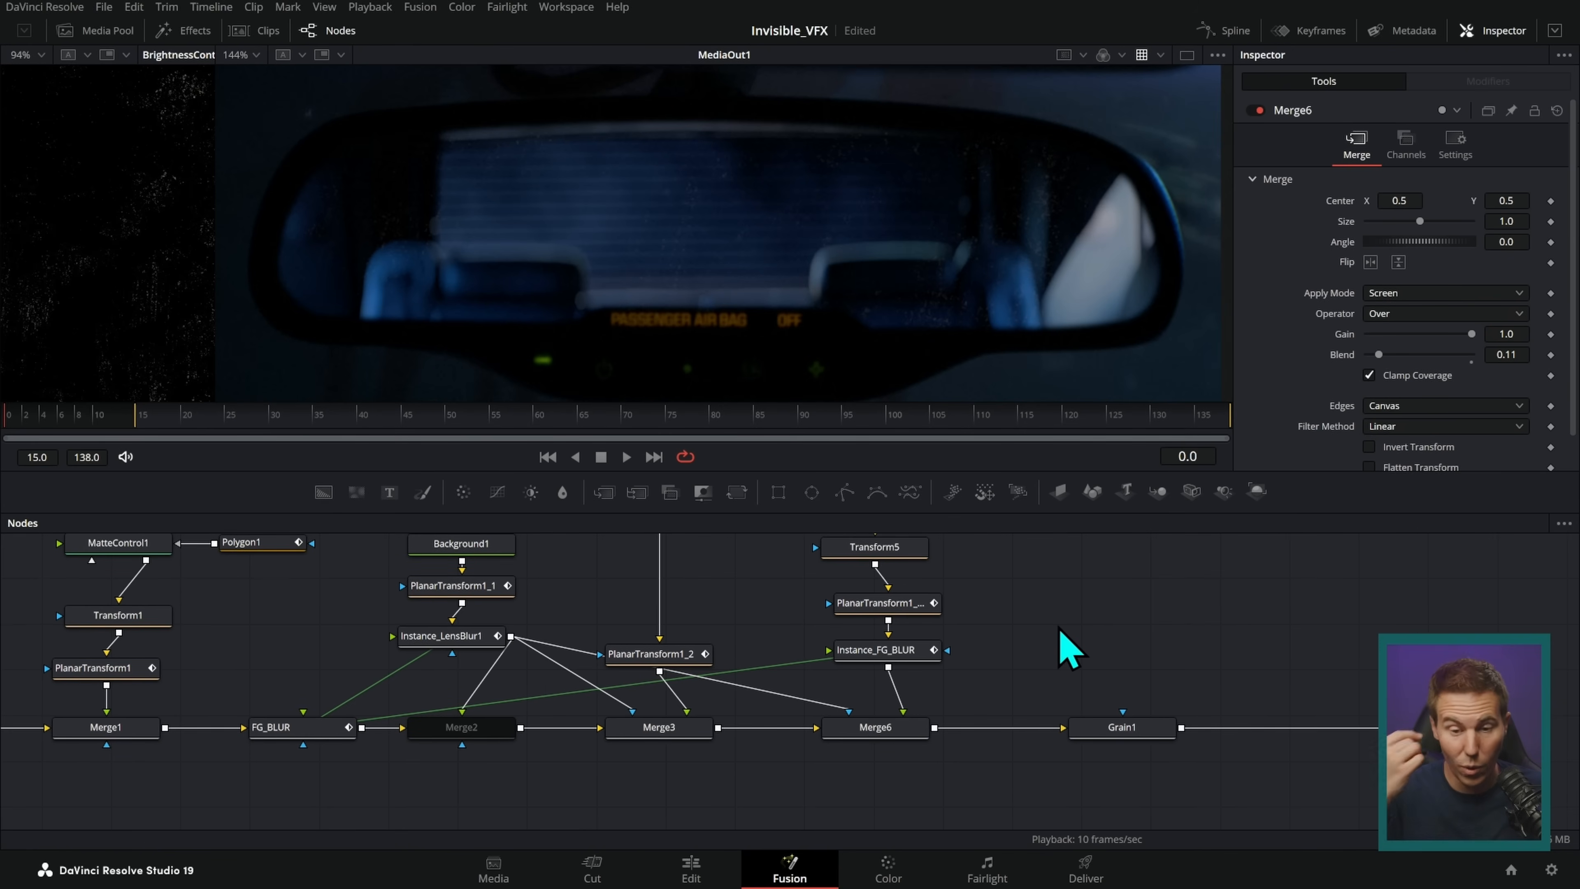
scroll(1043, 581, left, 3)
scroll(1043, 582, up, 1)
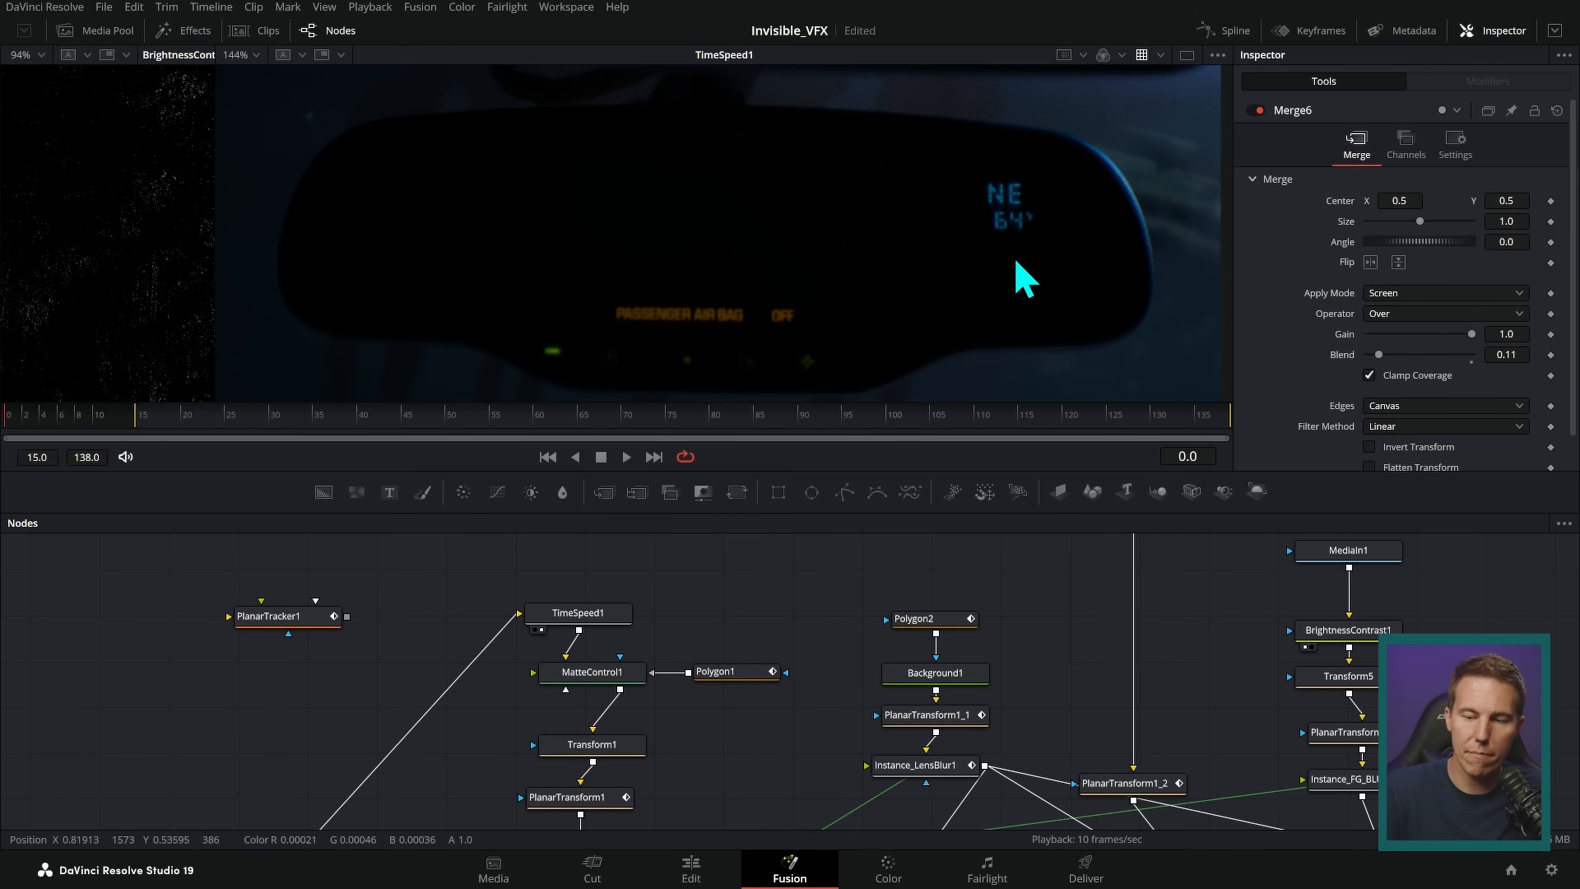
scroll(1035, 249, up, 4)
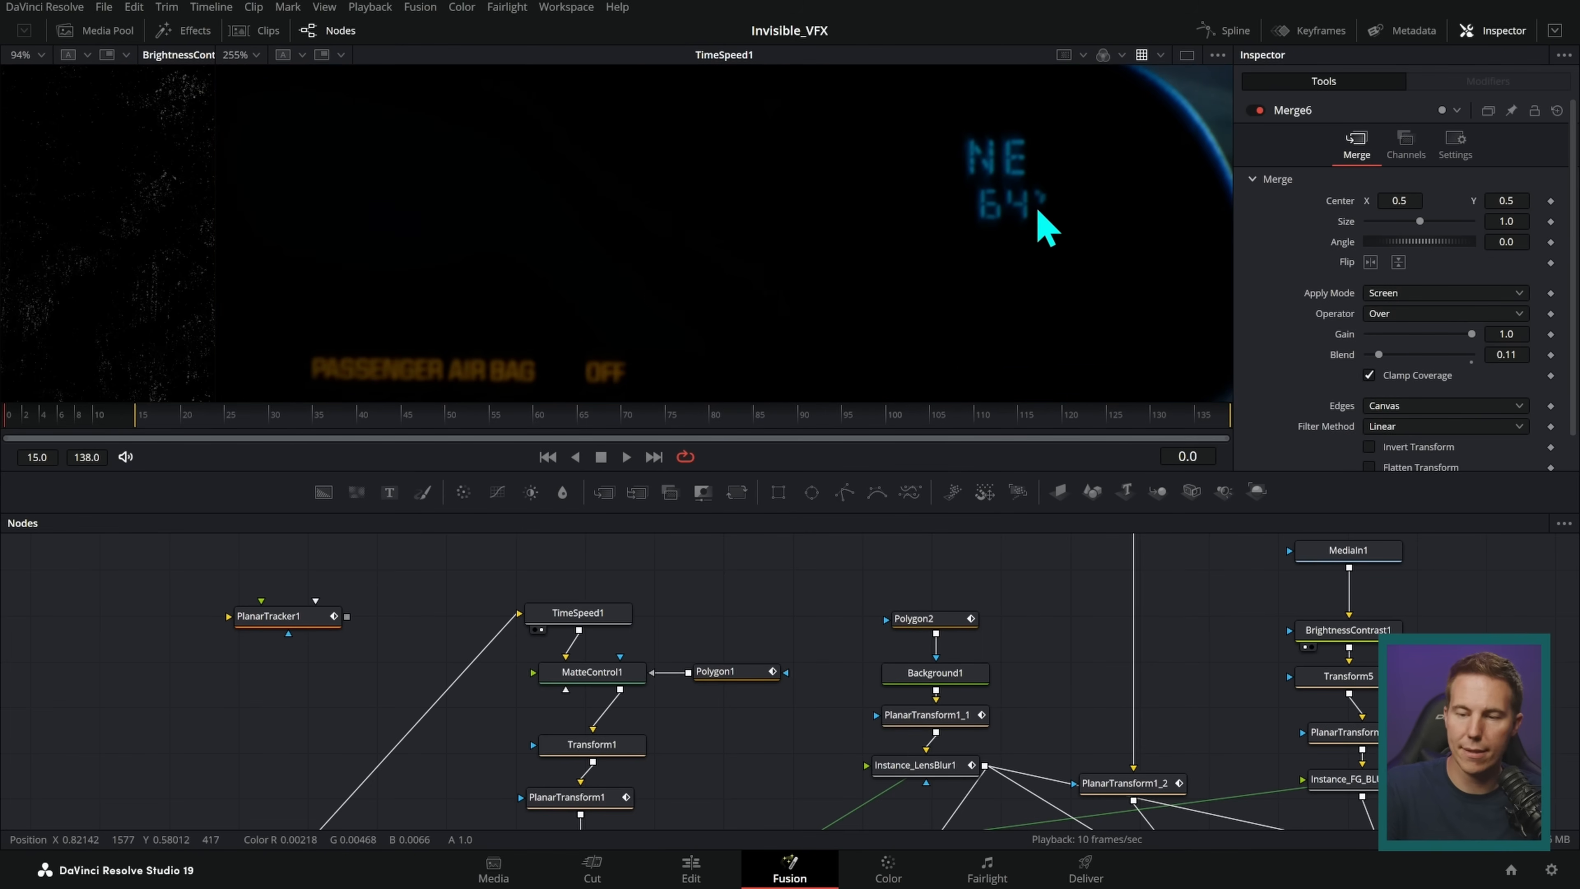
- Move Grain1 and MediaOut1 farther from Merge6 to make room in the node graph
scroll(832, 600, down, 5)
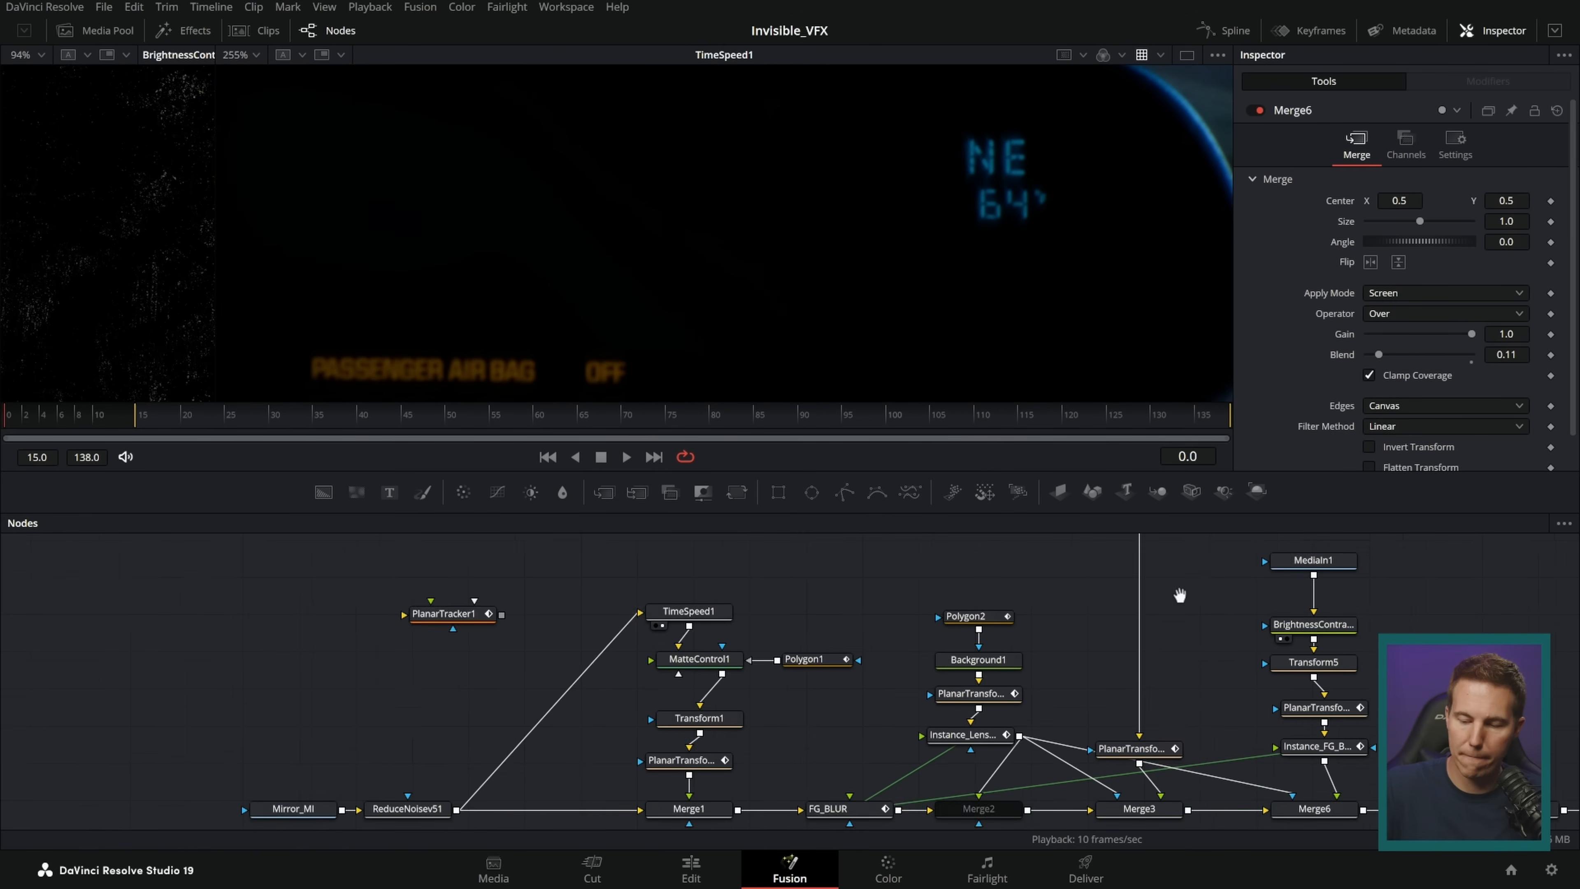
drag(1107, 656, 1043, 633)
scroll(1043, 633, right, 3)
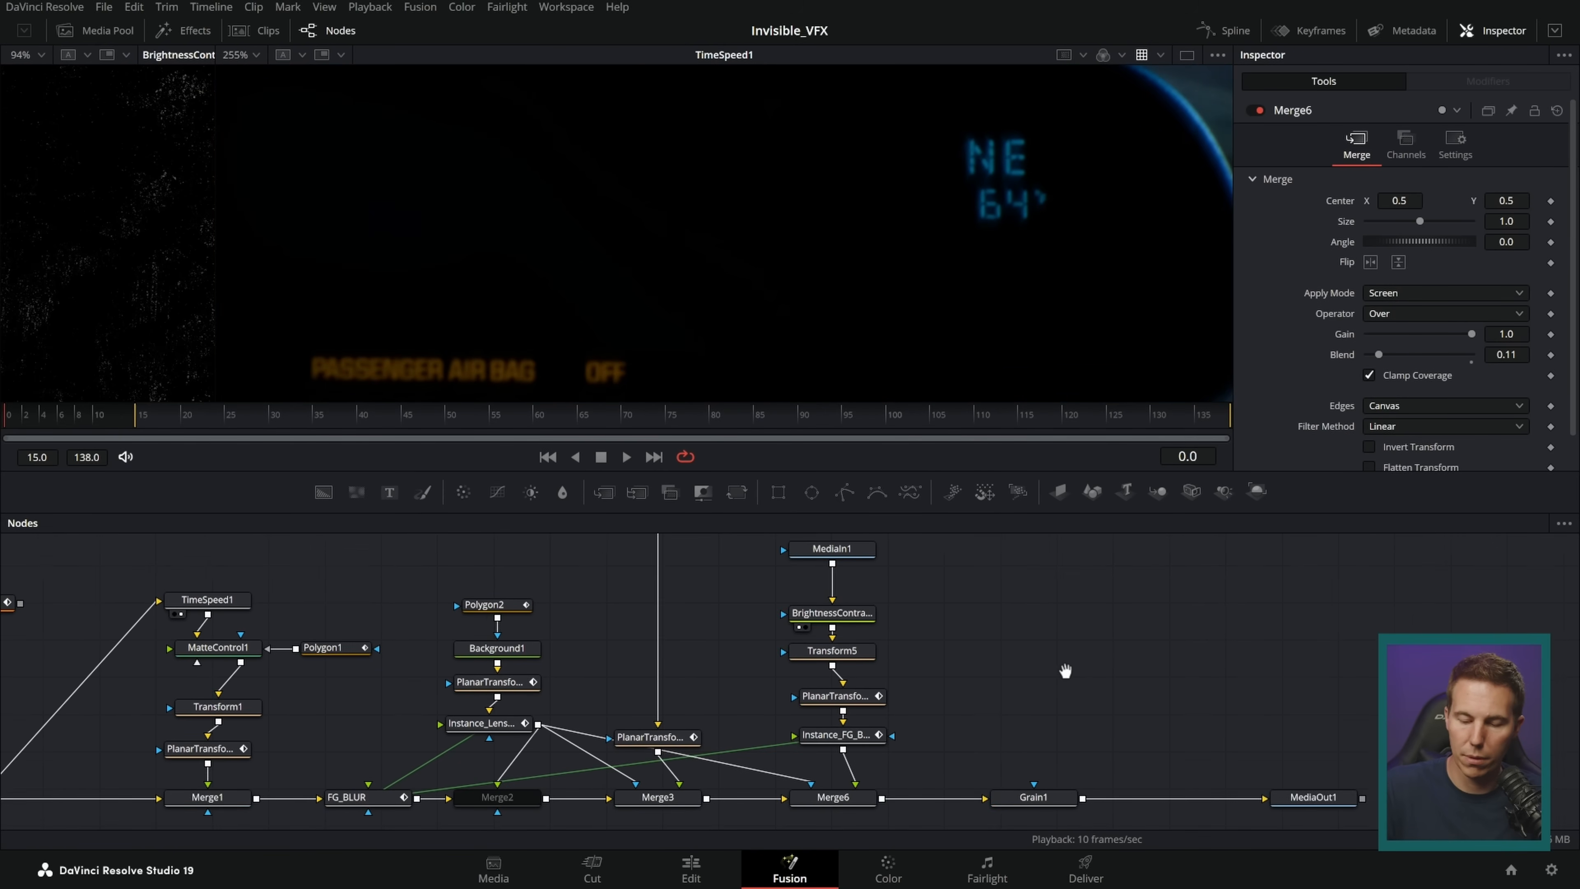
drag(1319, 806, 1136, 783)
drag(978, 702, 1330, 802)
drag(999, 775, 1184, 775)
click(927, 665)
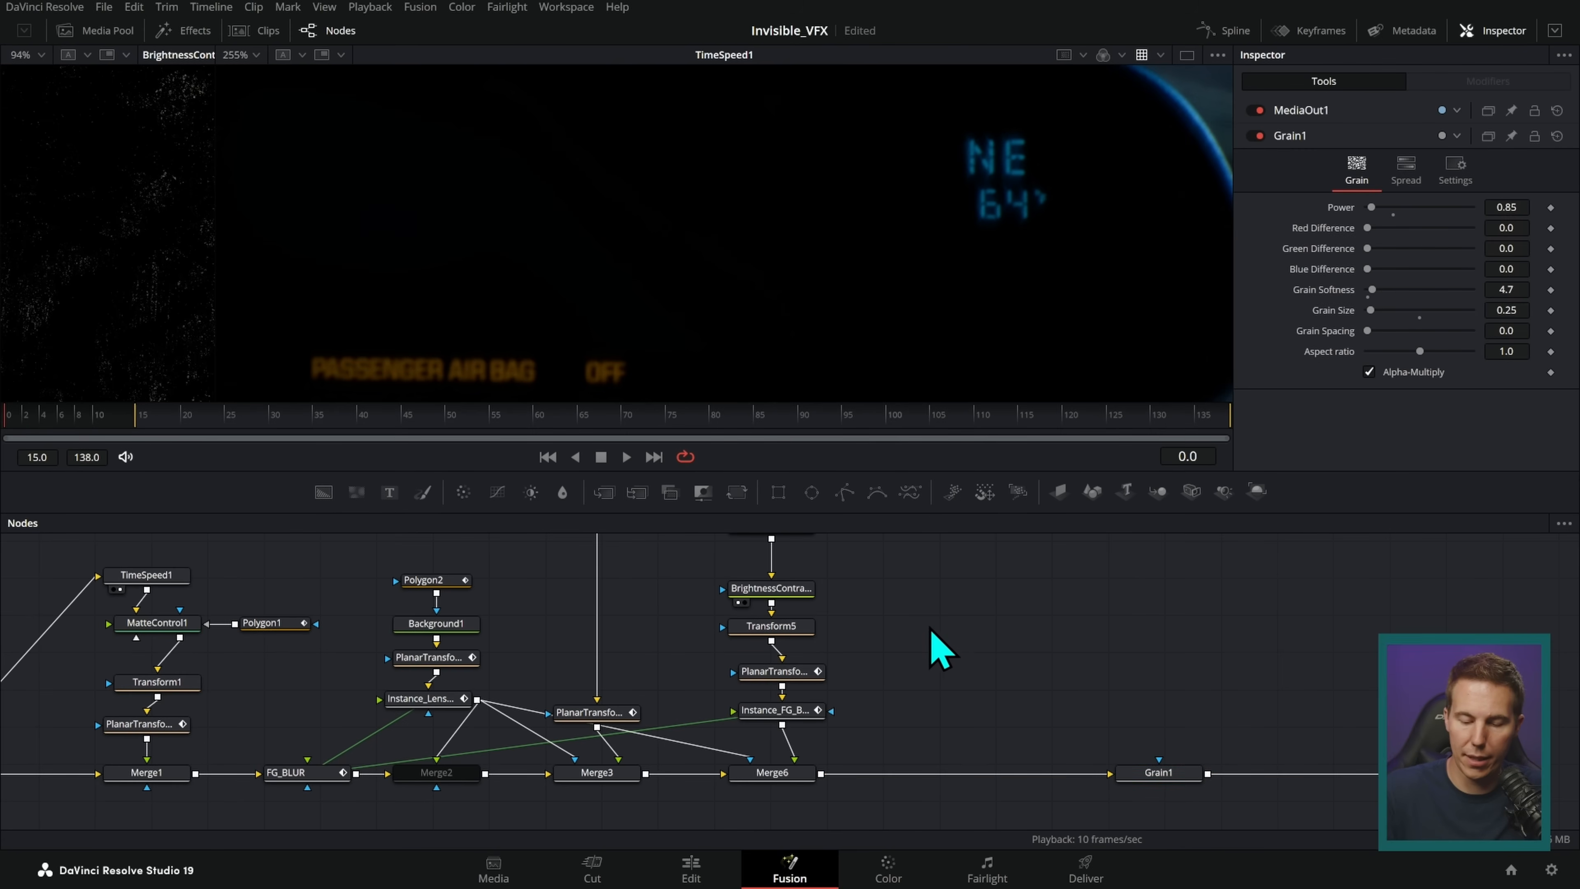
- Add a Matte Control node fed by TimeSpeed1 beside the grunge branch and view its output
scroll(946, 646, left, 3)
scroll(945, 646, up, 2)
drag(702, 493, 989, 603)
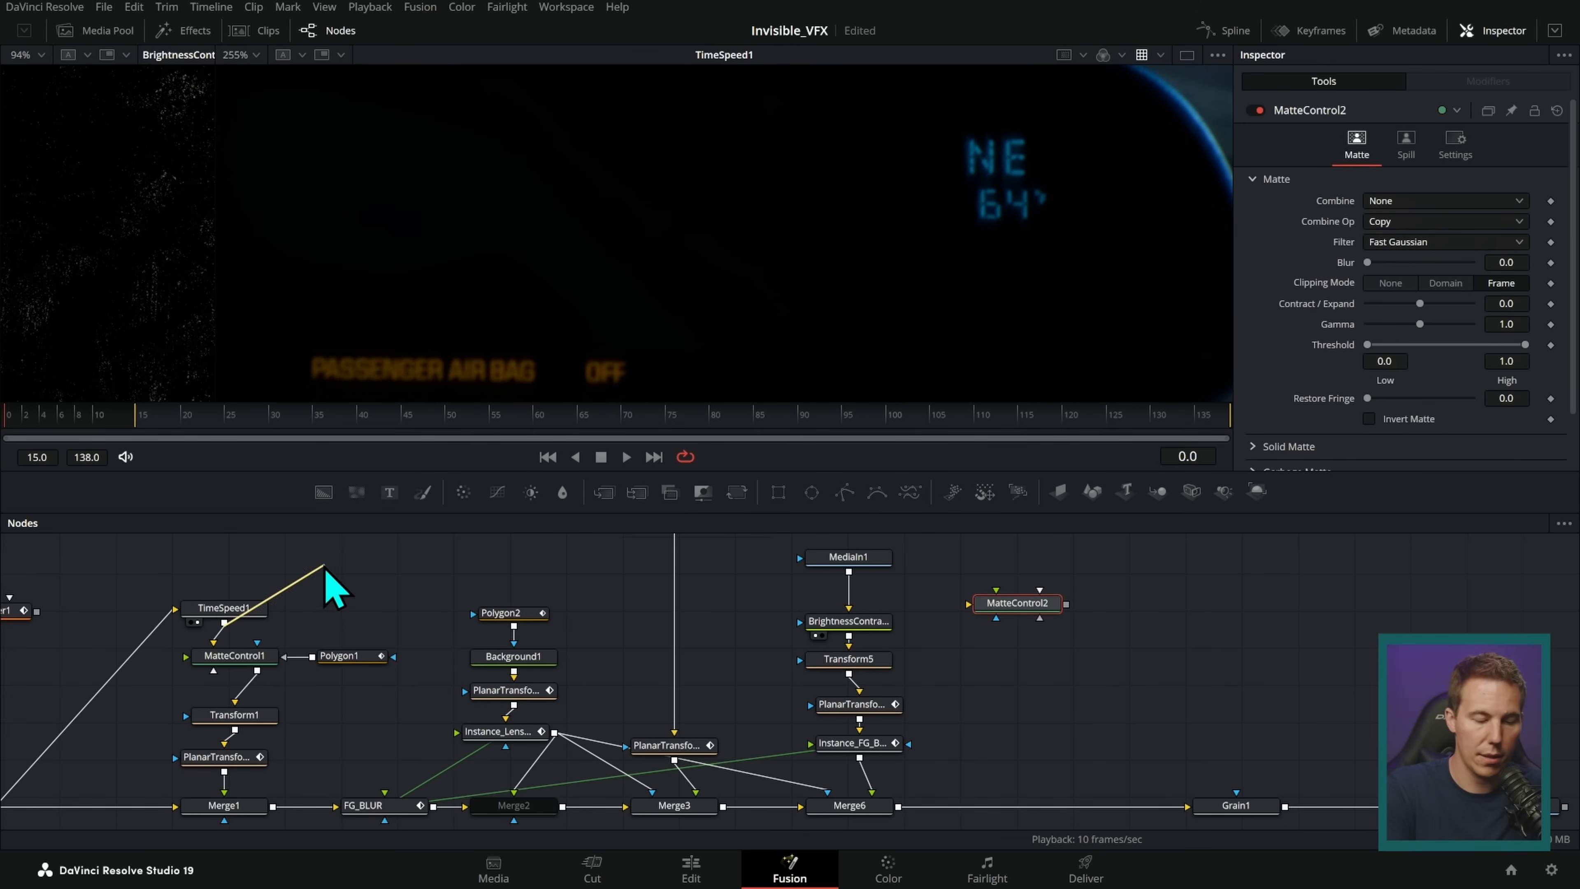
drag(644, 645, 1002, 613)
drag(1037, 613, 1083, 290)
scroll(993, 274, up, 5)
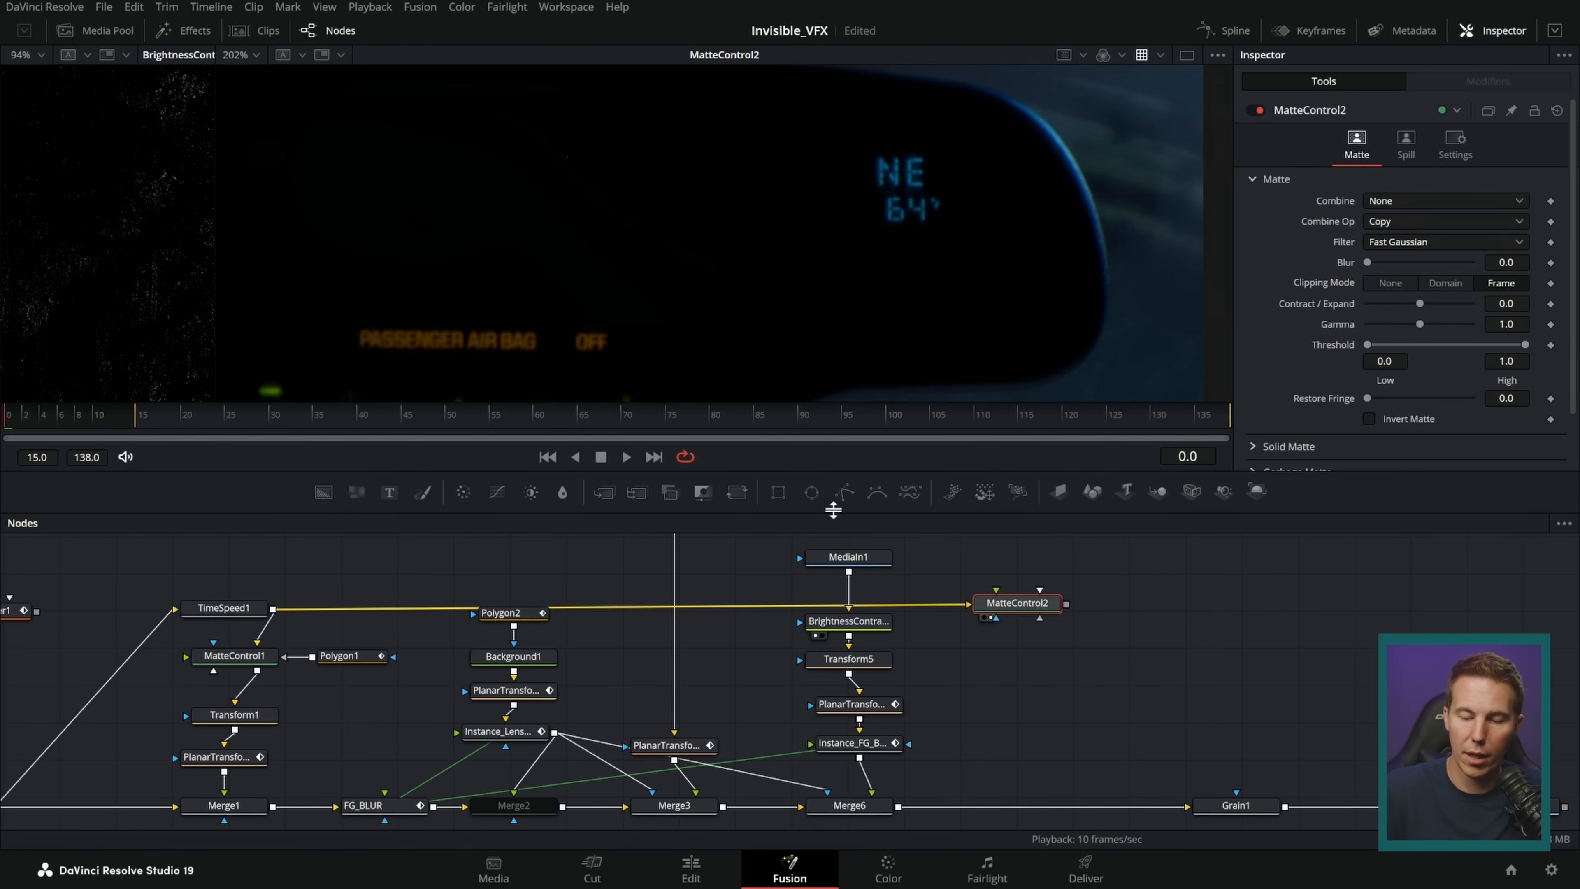
- Isolate the compass and temperature readout with an inverted ellipse about 0.085 wide, connected as MatteControl2's garbage matte
click(1095, 585)
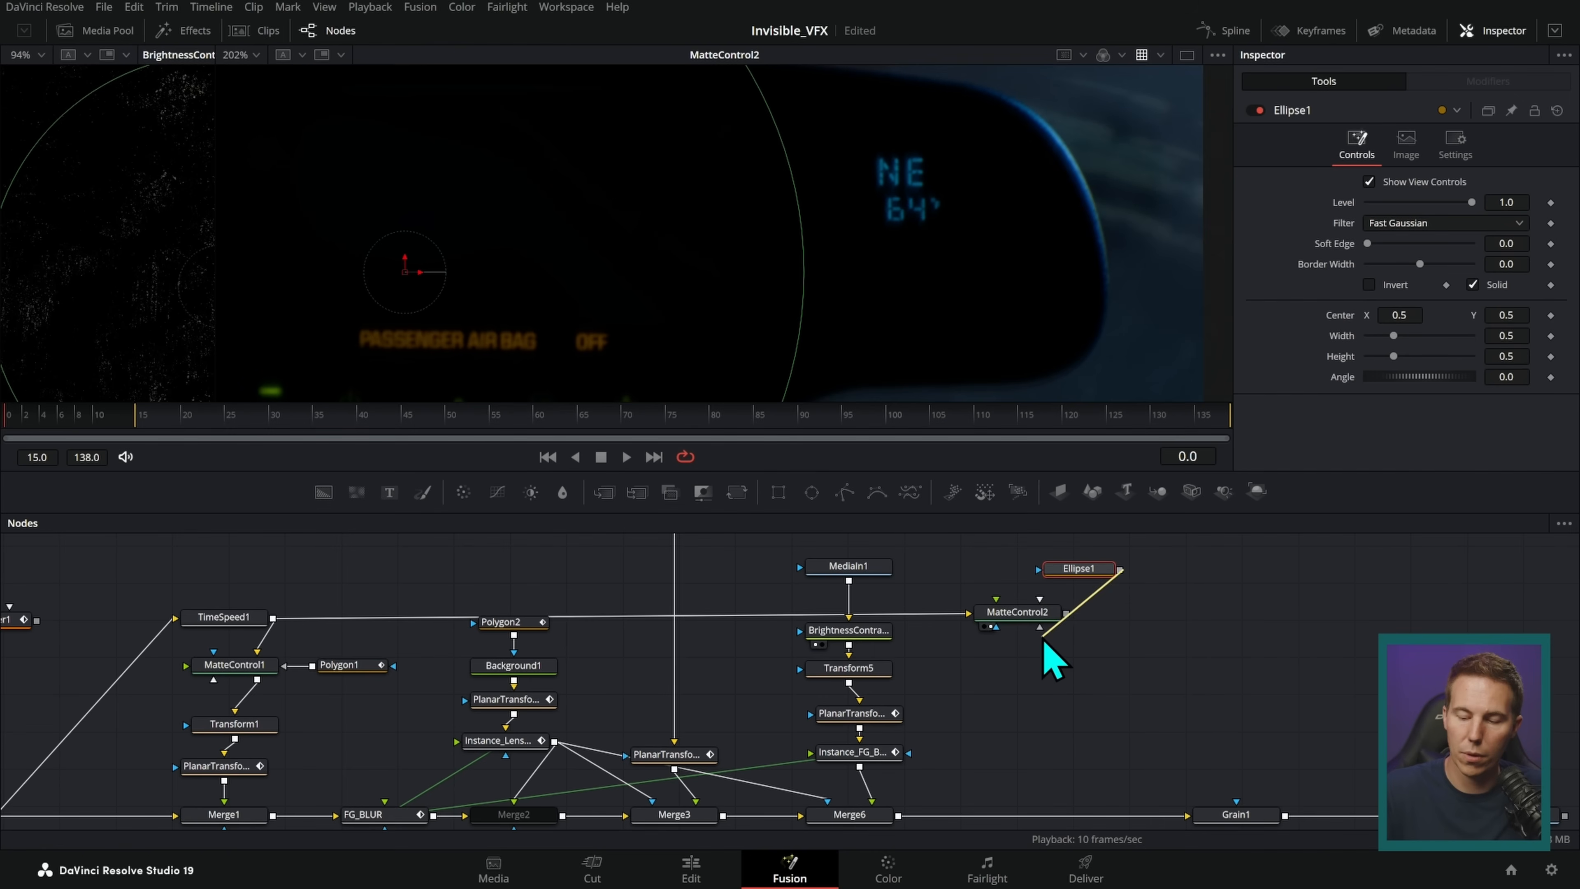
drag(1045, 638, 1040, 628)
drag(771, 134, 918, 224)
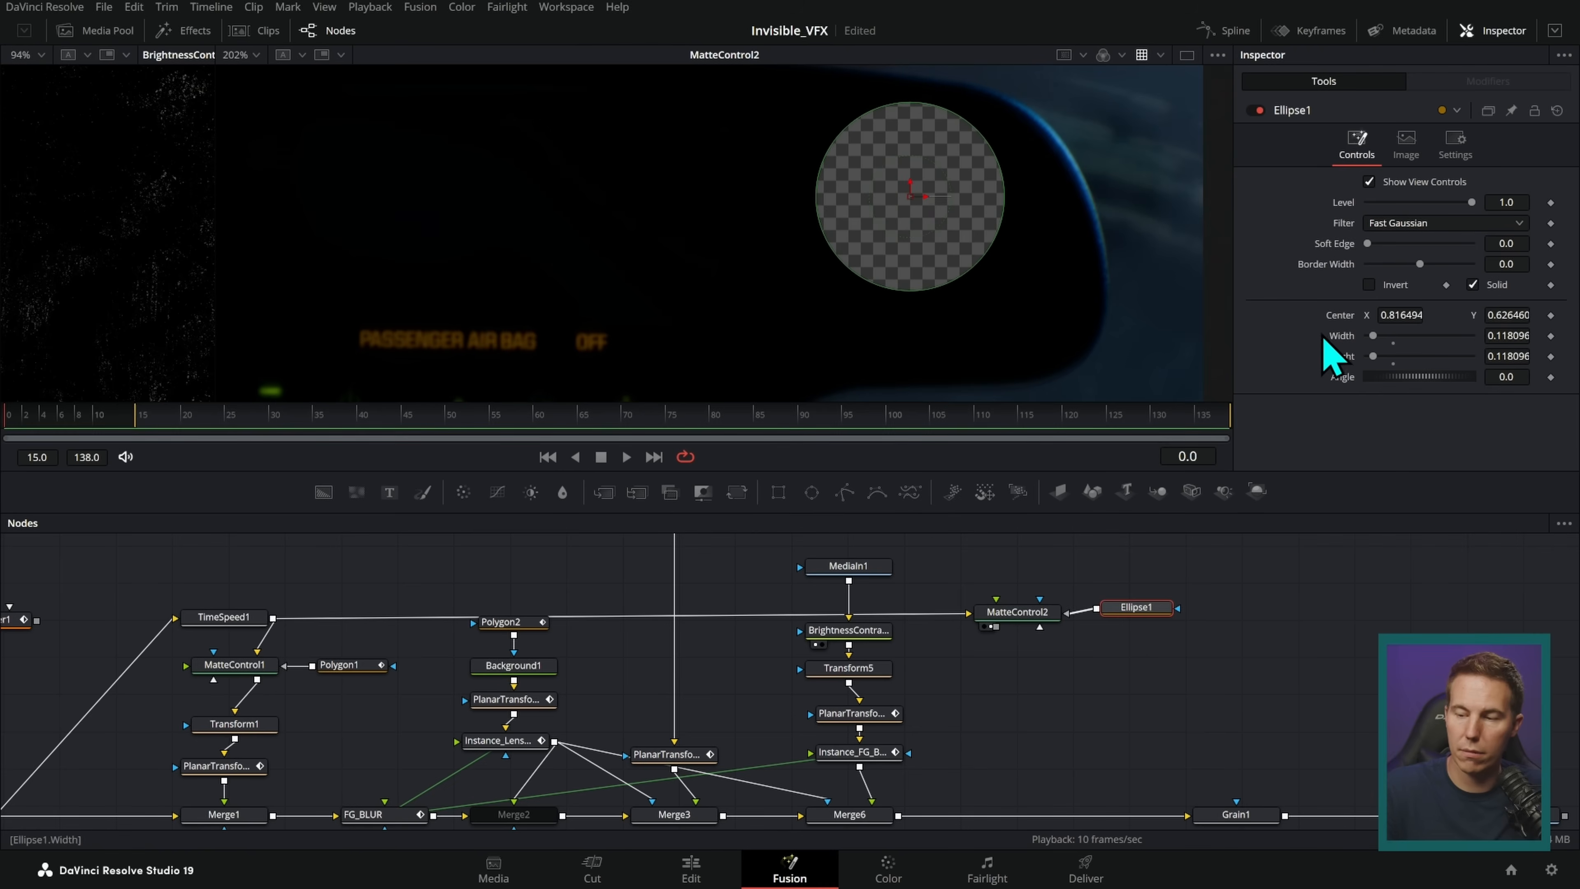
click(1369, 285)
drag(995, 166, 919, 220)
click(936, 704)
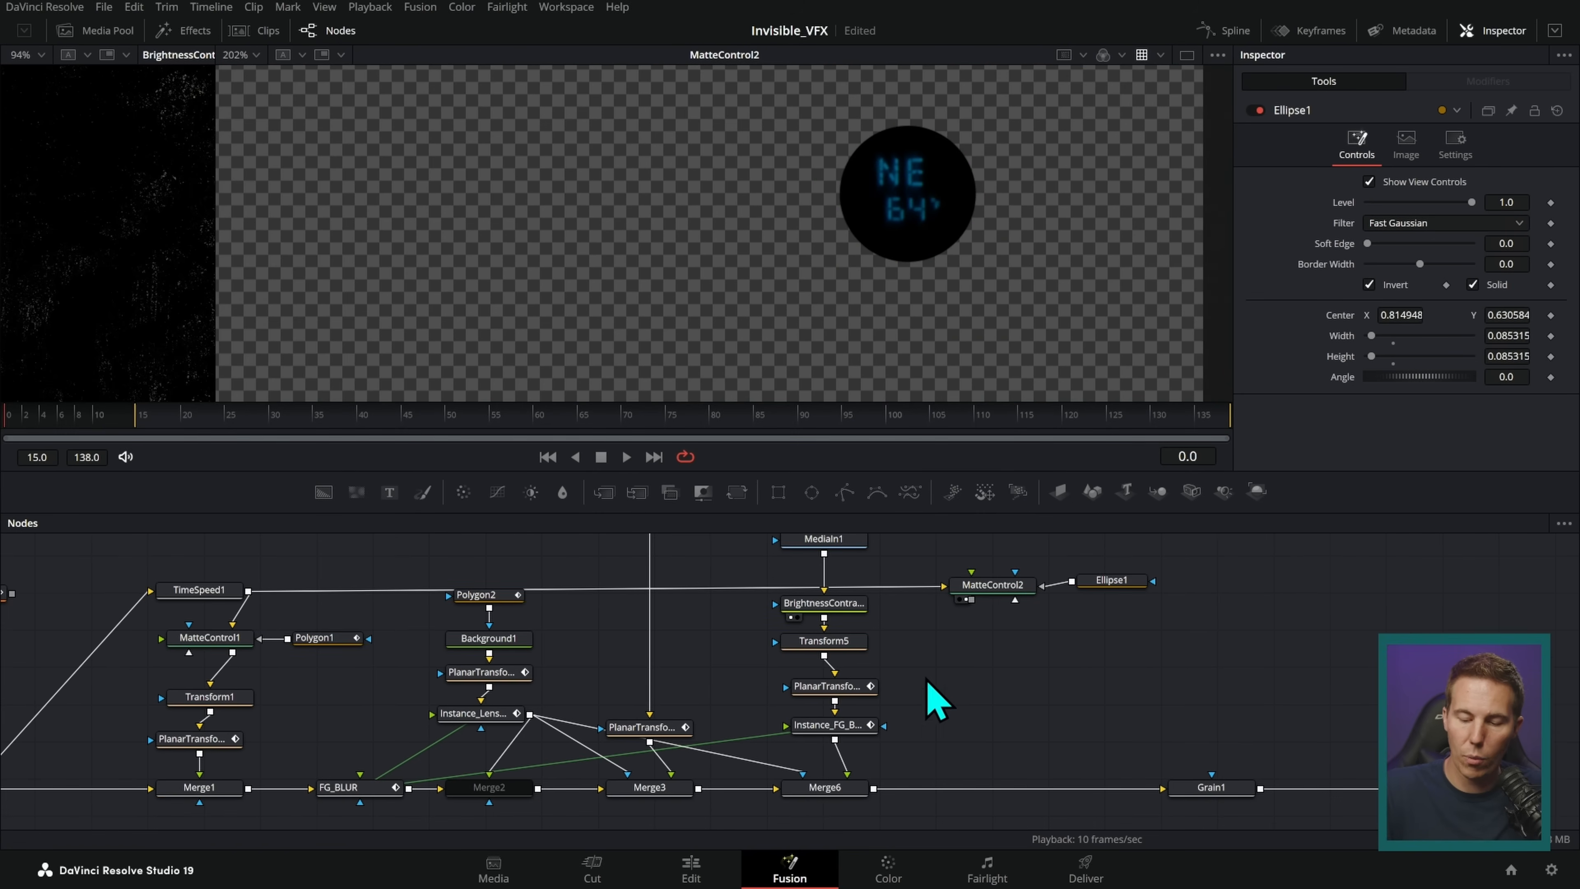
- Paste another instance of FG_BLUR and a copy of the grunge branch's planar transform below MatteControl2
drag(398, 787, 402, 788)
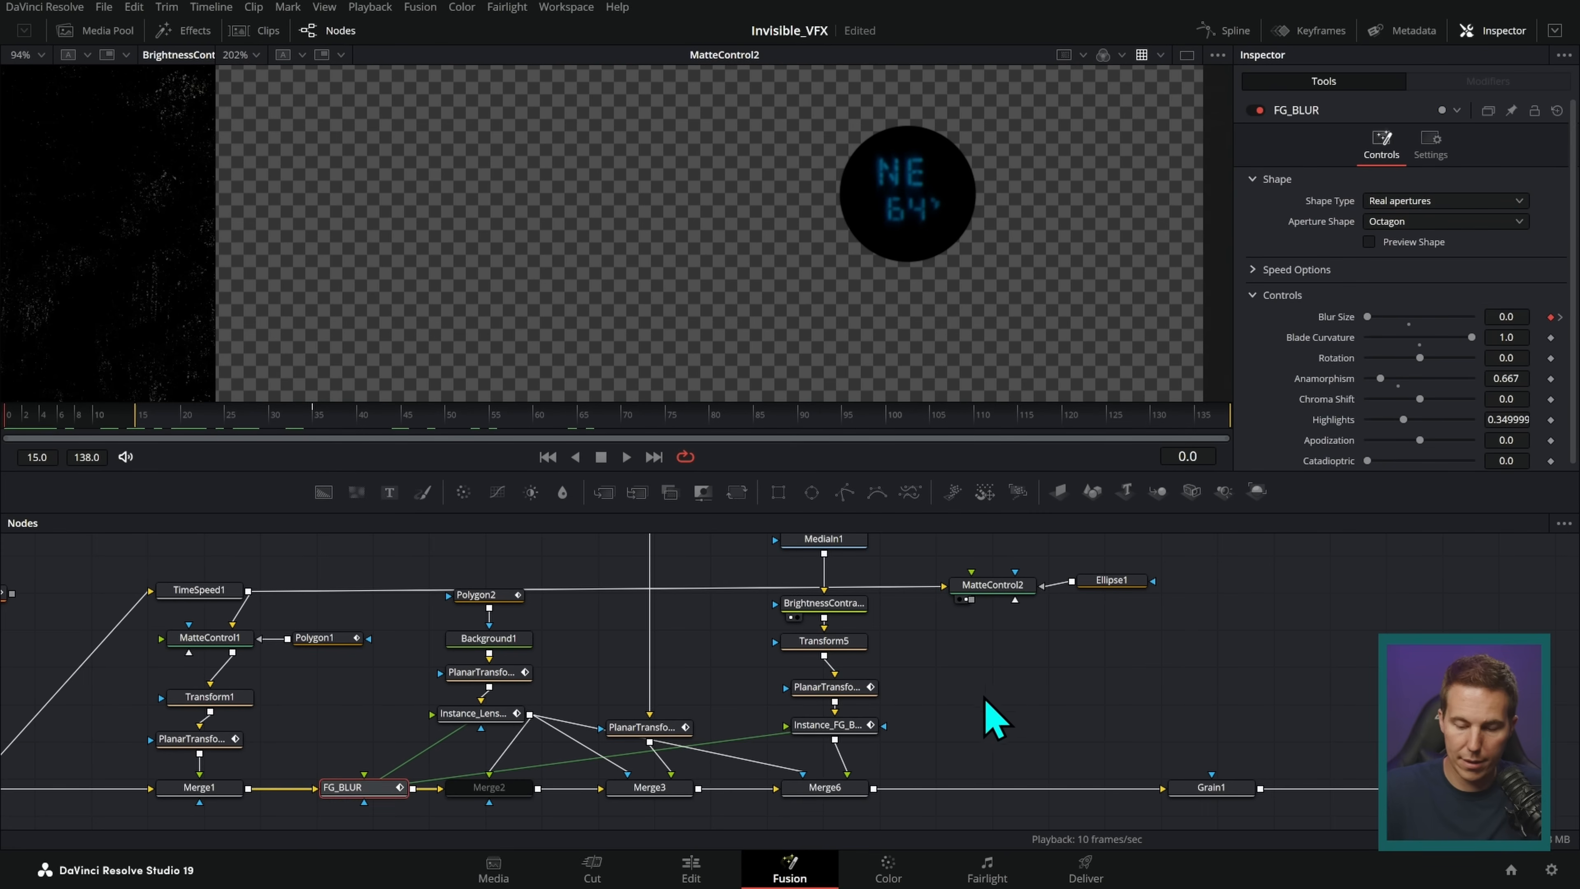
key(ctrl+shift+v)
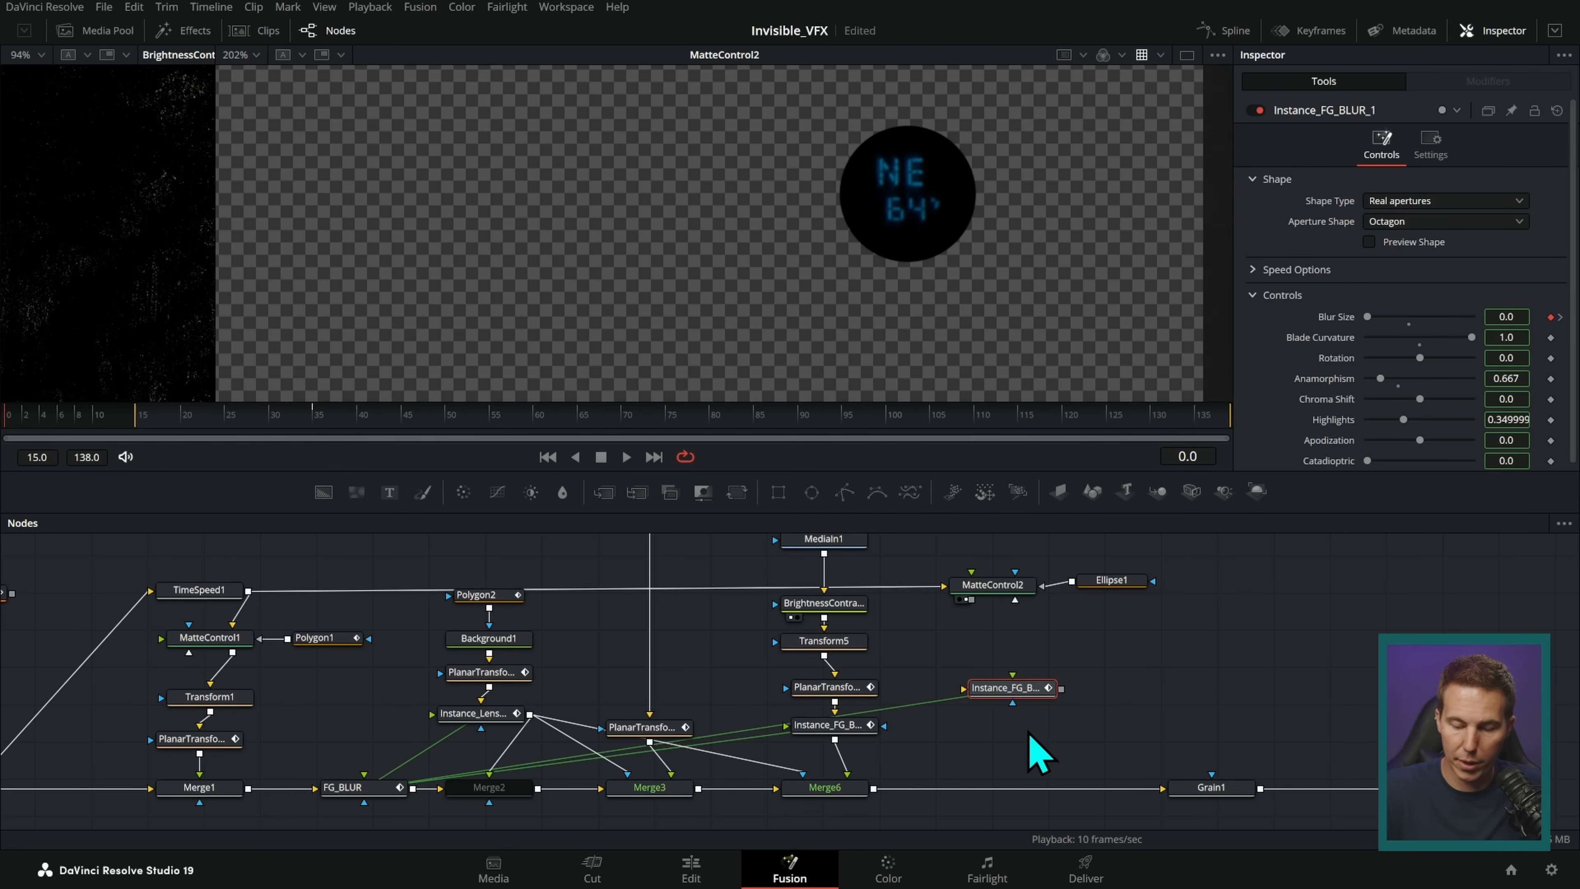
click(840, 687)
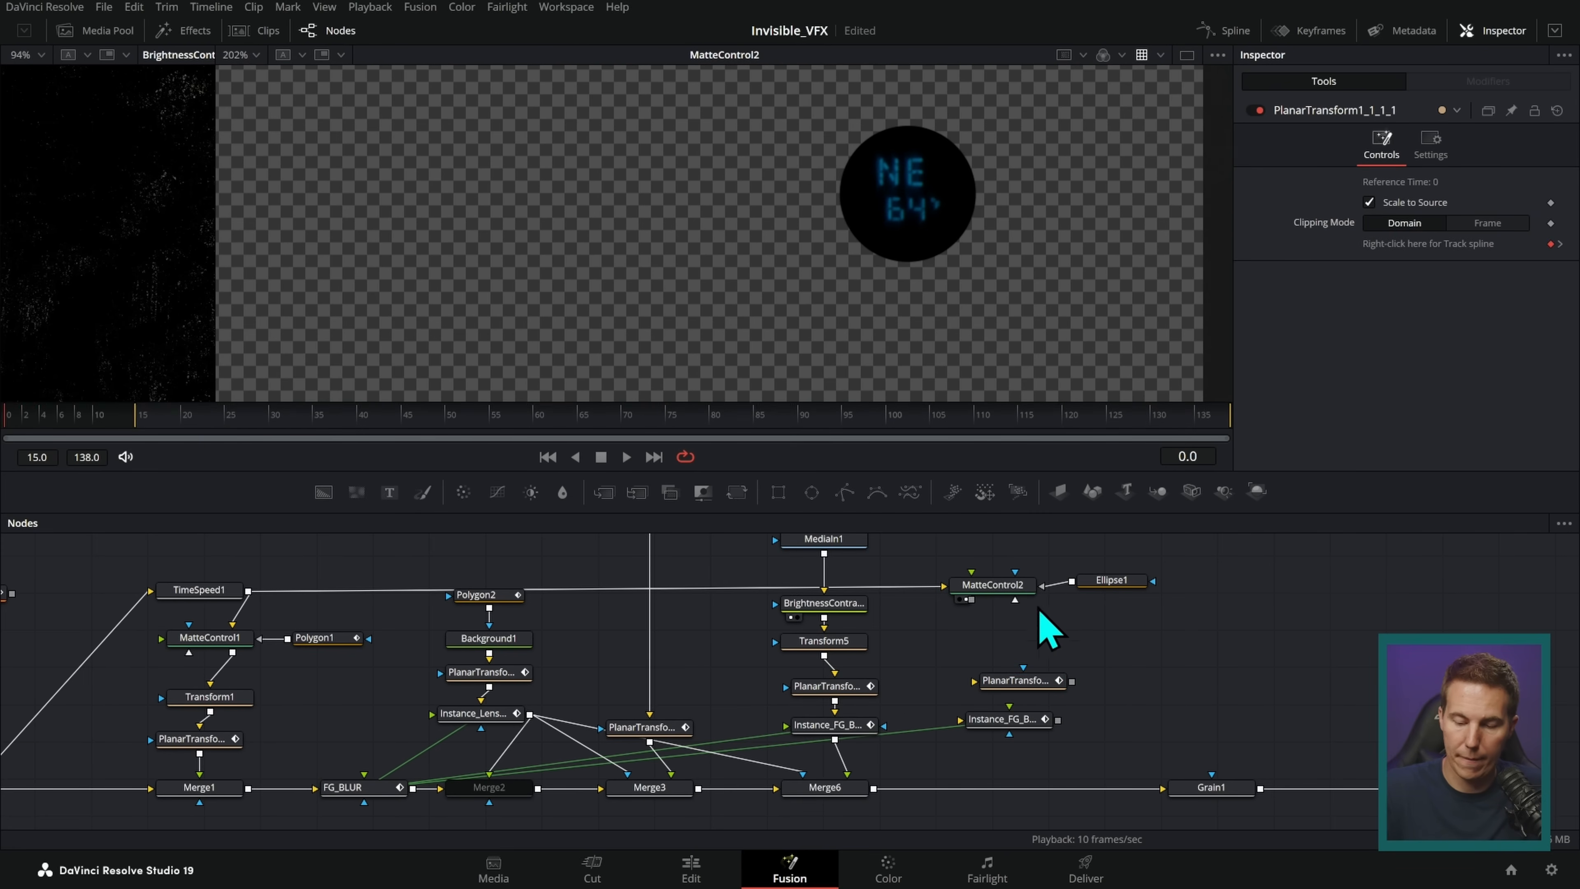
- Merge MatteControl2 over Merge6's output, insert the pasted planar transform and blur instance between them, and view MediaOut1
drag(972, 599, 873, 788)
drag(1122, 709, 821, 660)
drag(1137, 749, 1046, 183)
drag(1067, 628, 1005, 437)
key(2)
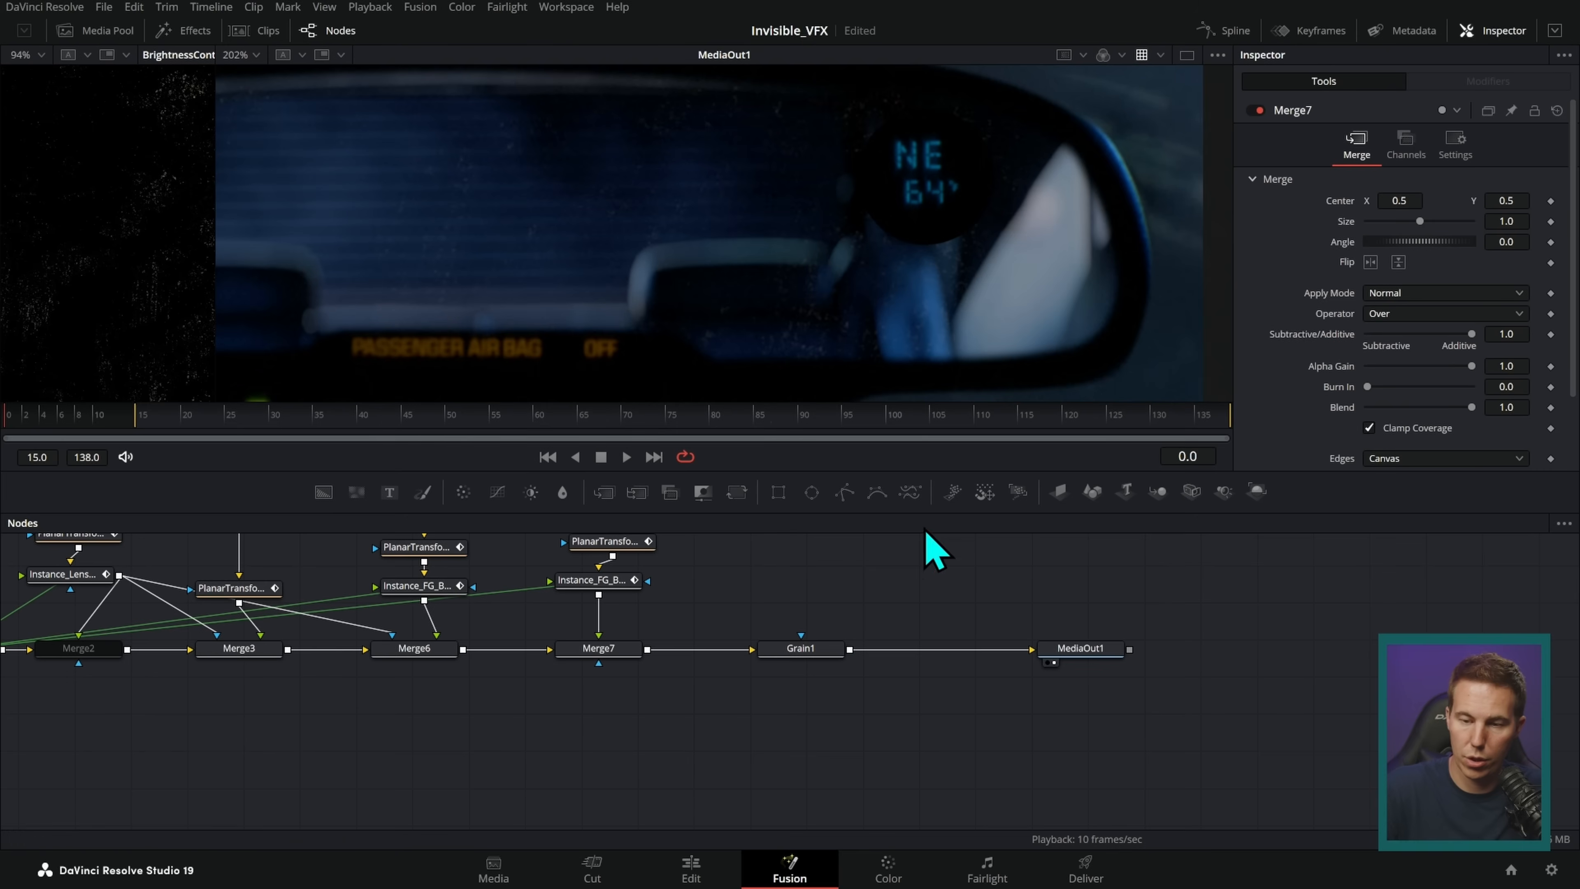
- Inspect the readout around frame 79 and set Merge7's Apply Mode to Screen to drop its dark background
scroll(1111, 600, down, 3)
drag(601, 438, 703, 443)
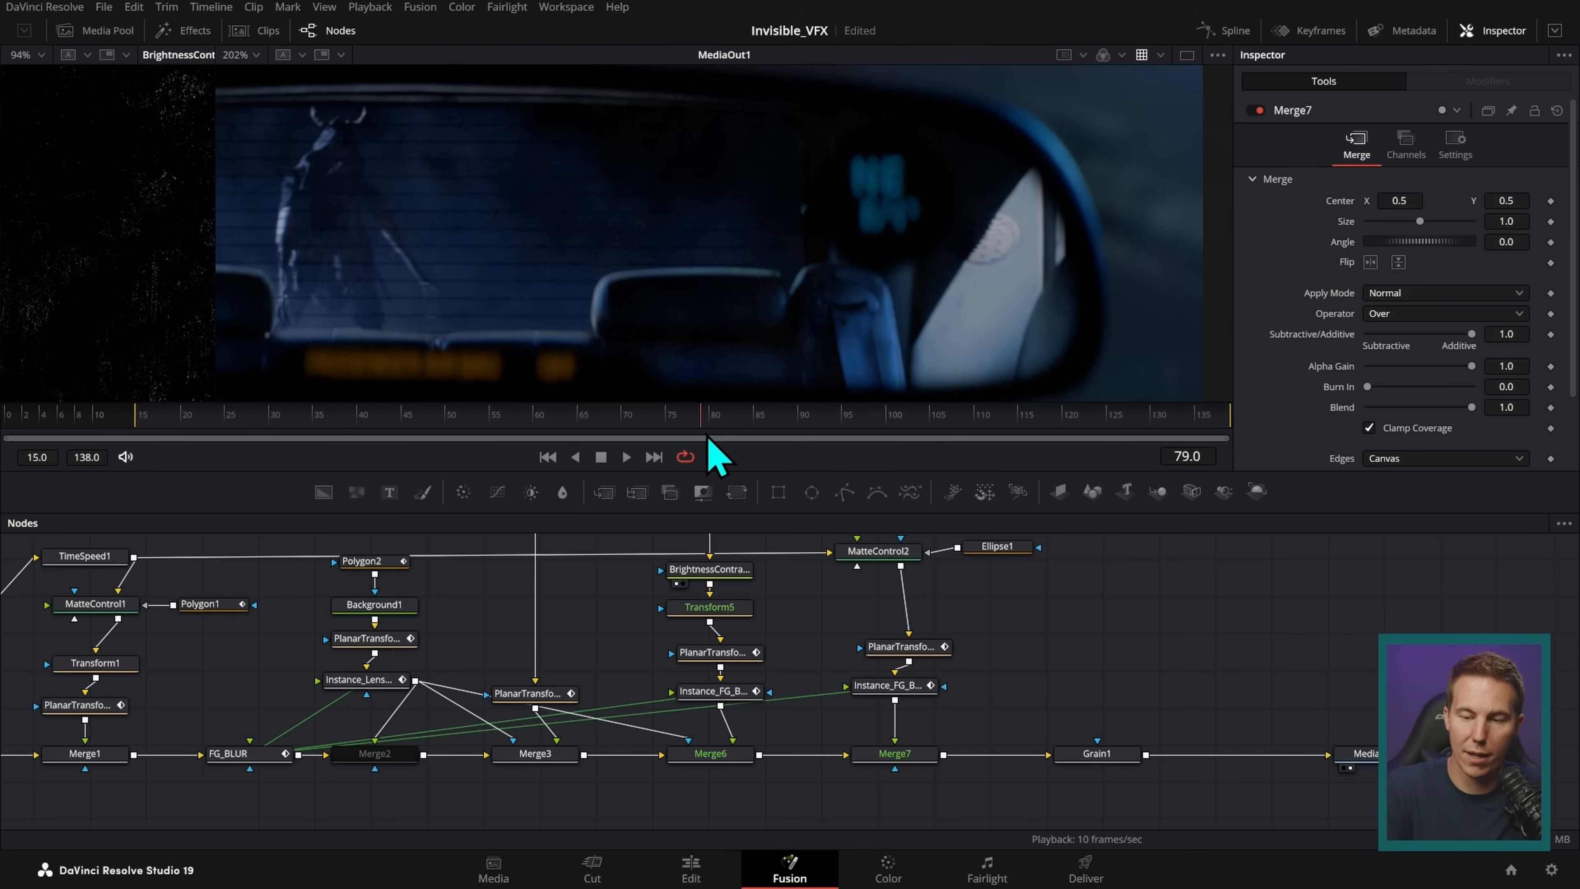
scroll(988, 248, up, 2)
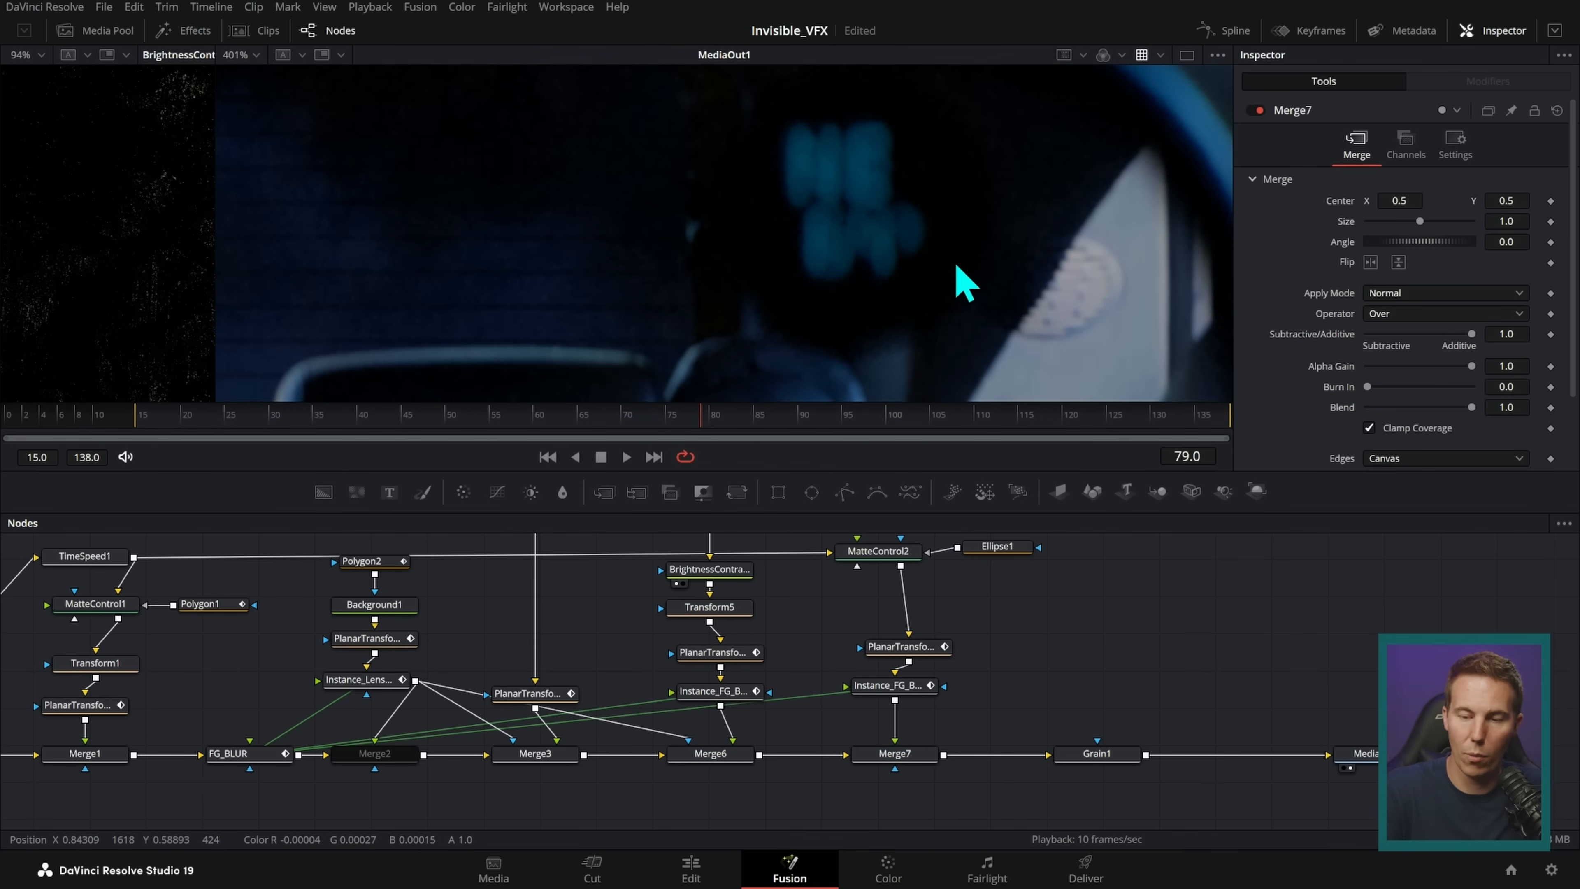
scroll(956, 607, right, 2)
click(889, 736)
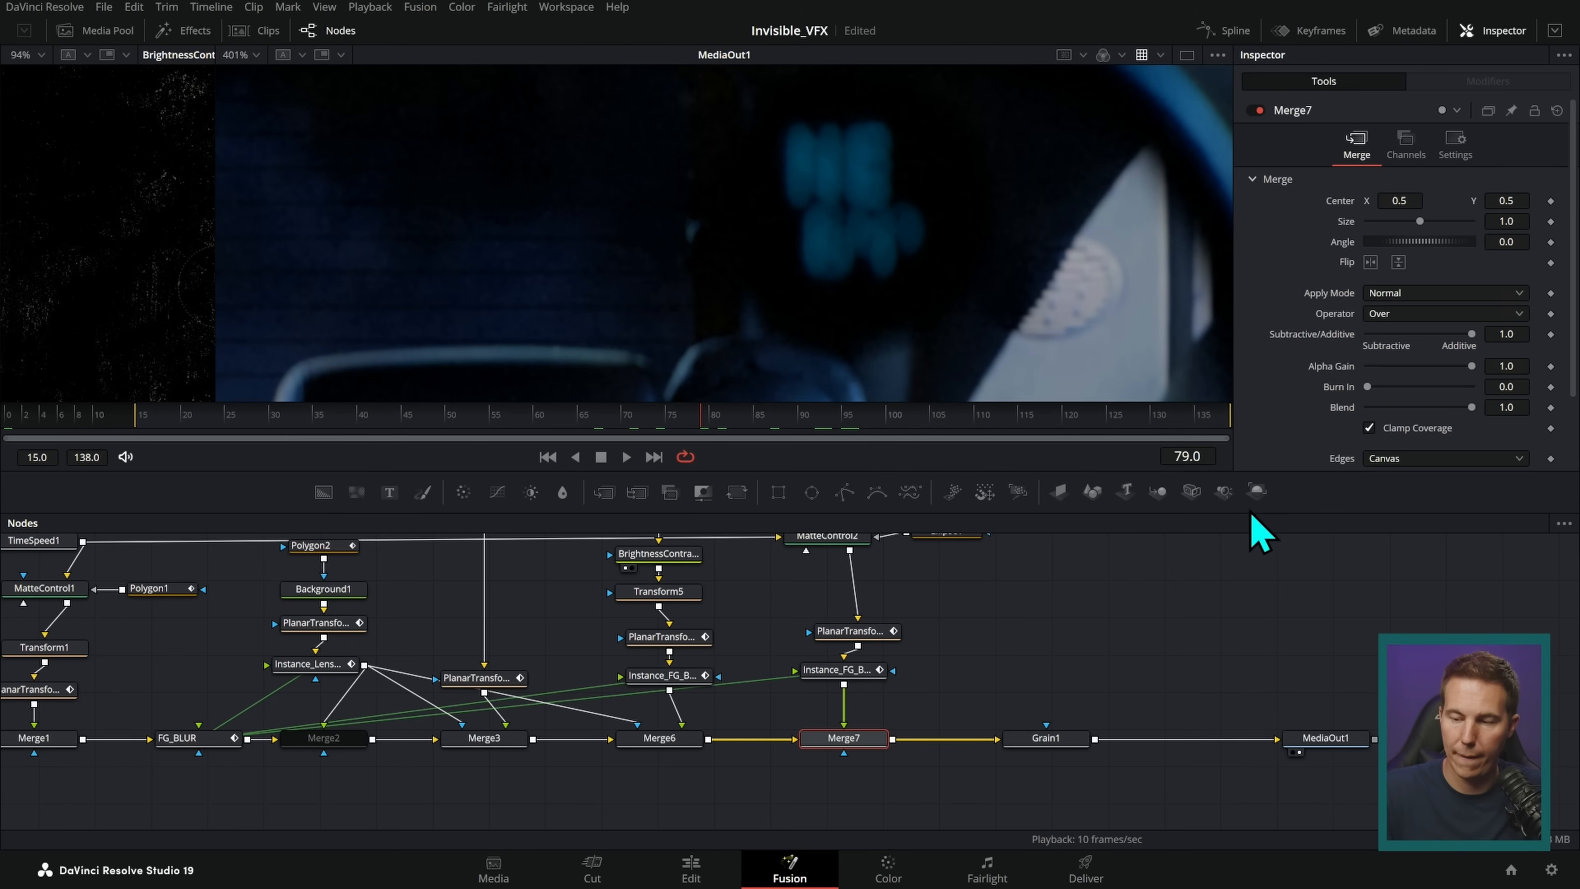
click(1421, 292)
click(1412, 330)
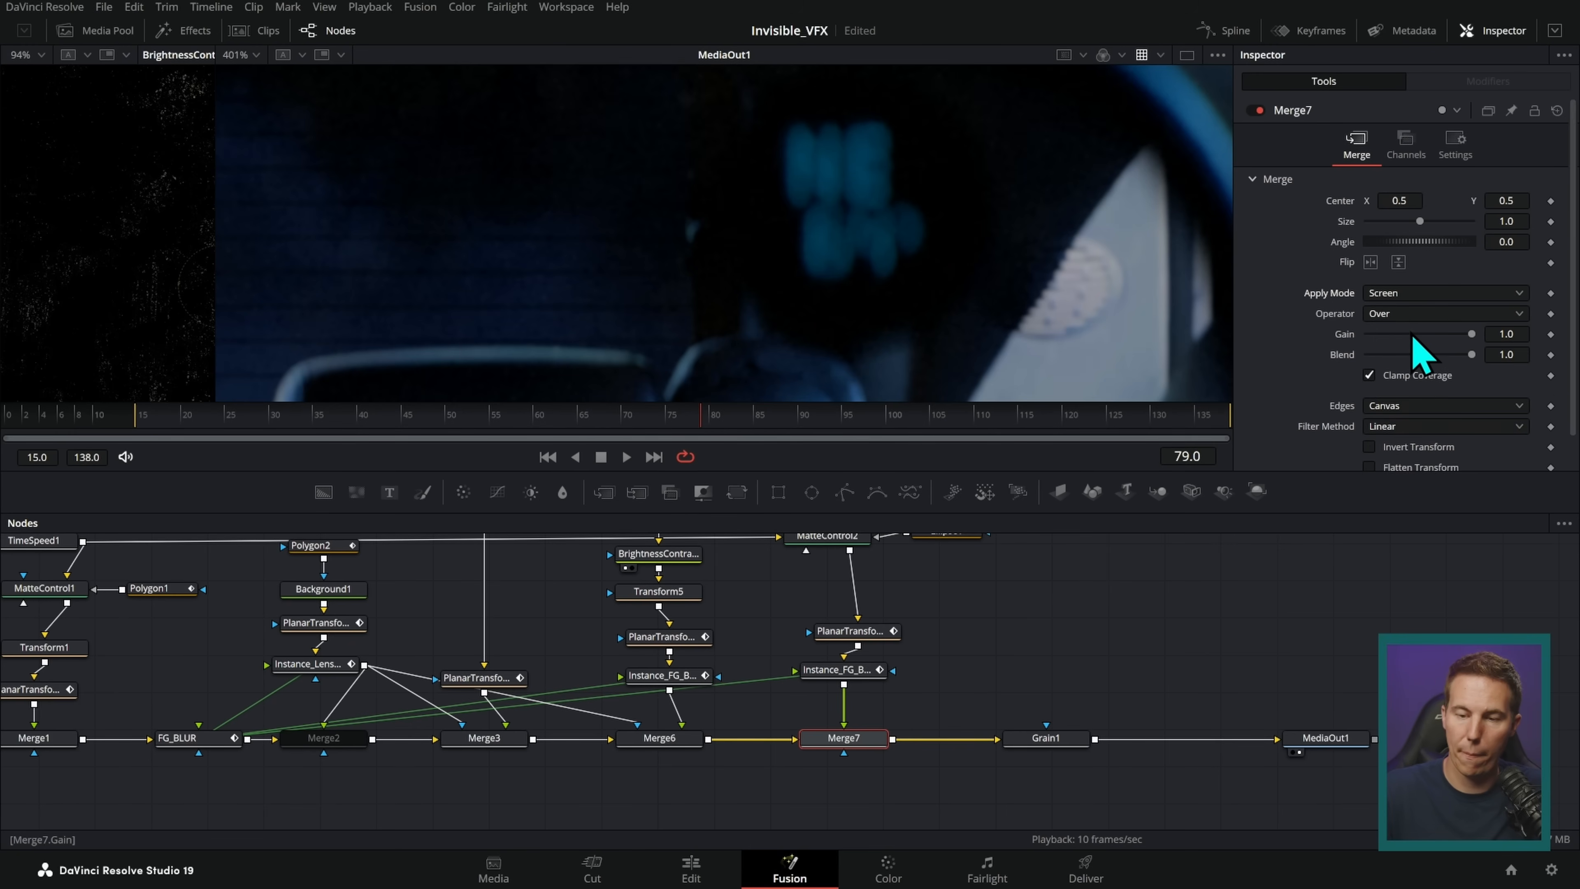
- Scrub and play the shot from frame 17 to check the readout's tracking and defocus on the mirror
click(156, 420)
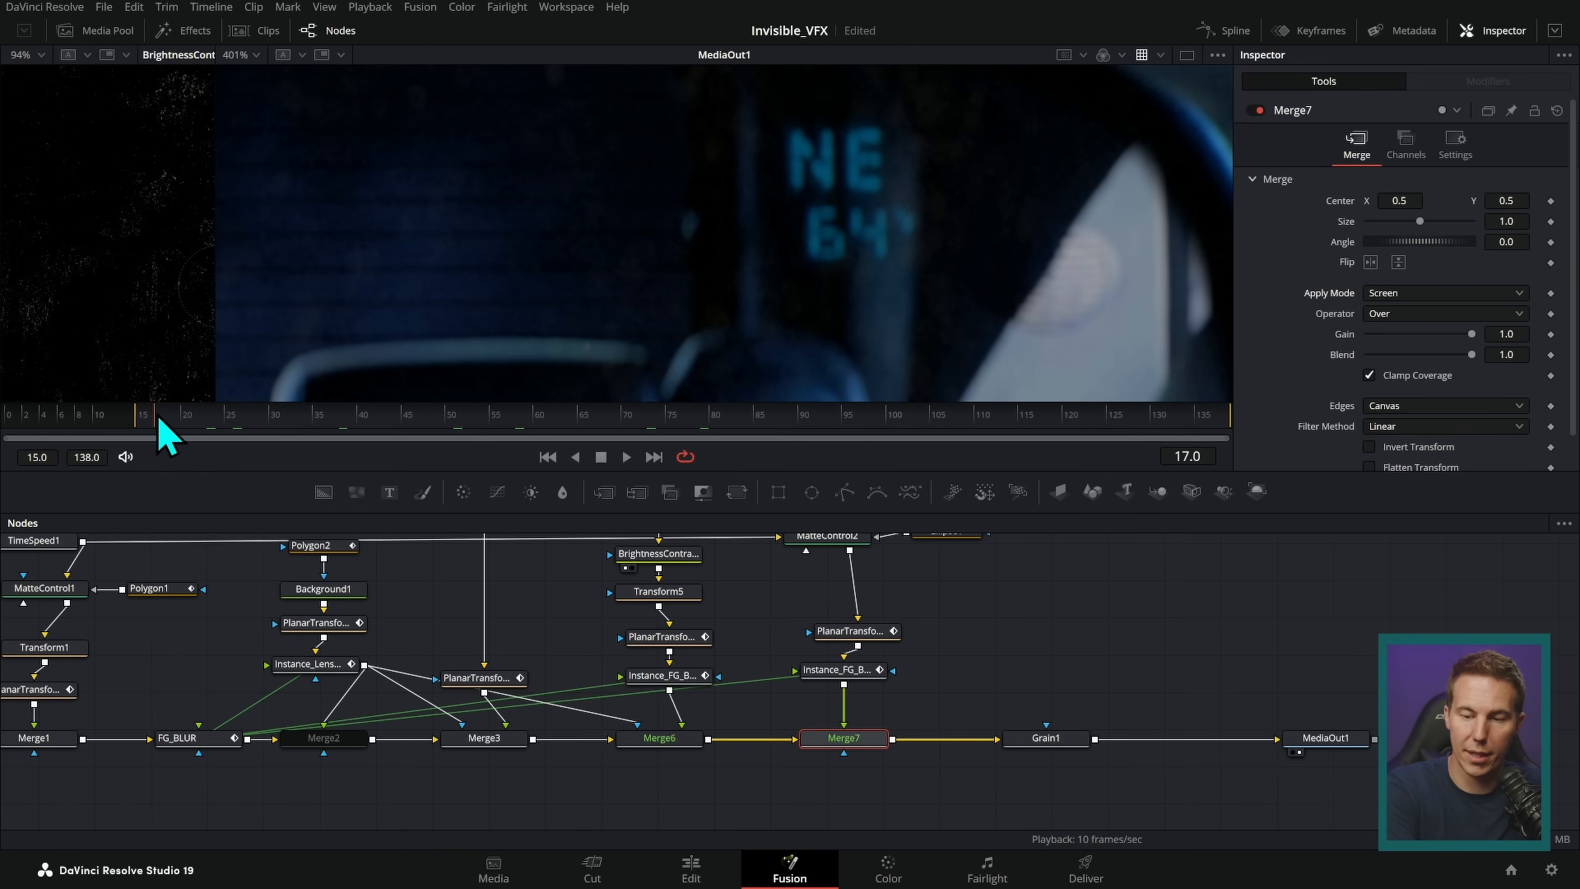
drag(162, 420, 360, 433)
key(space)
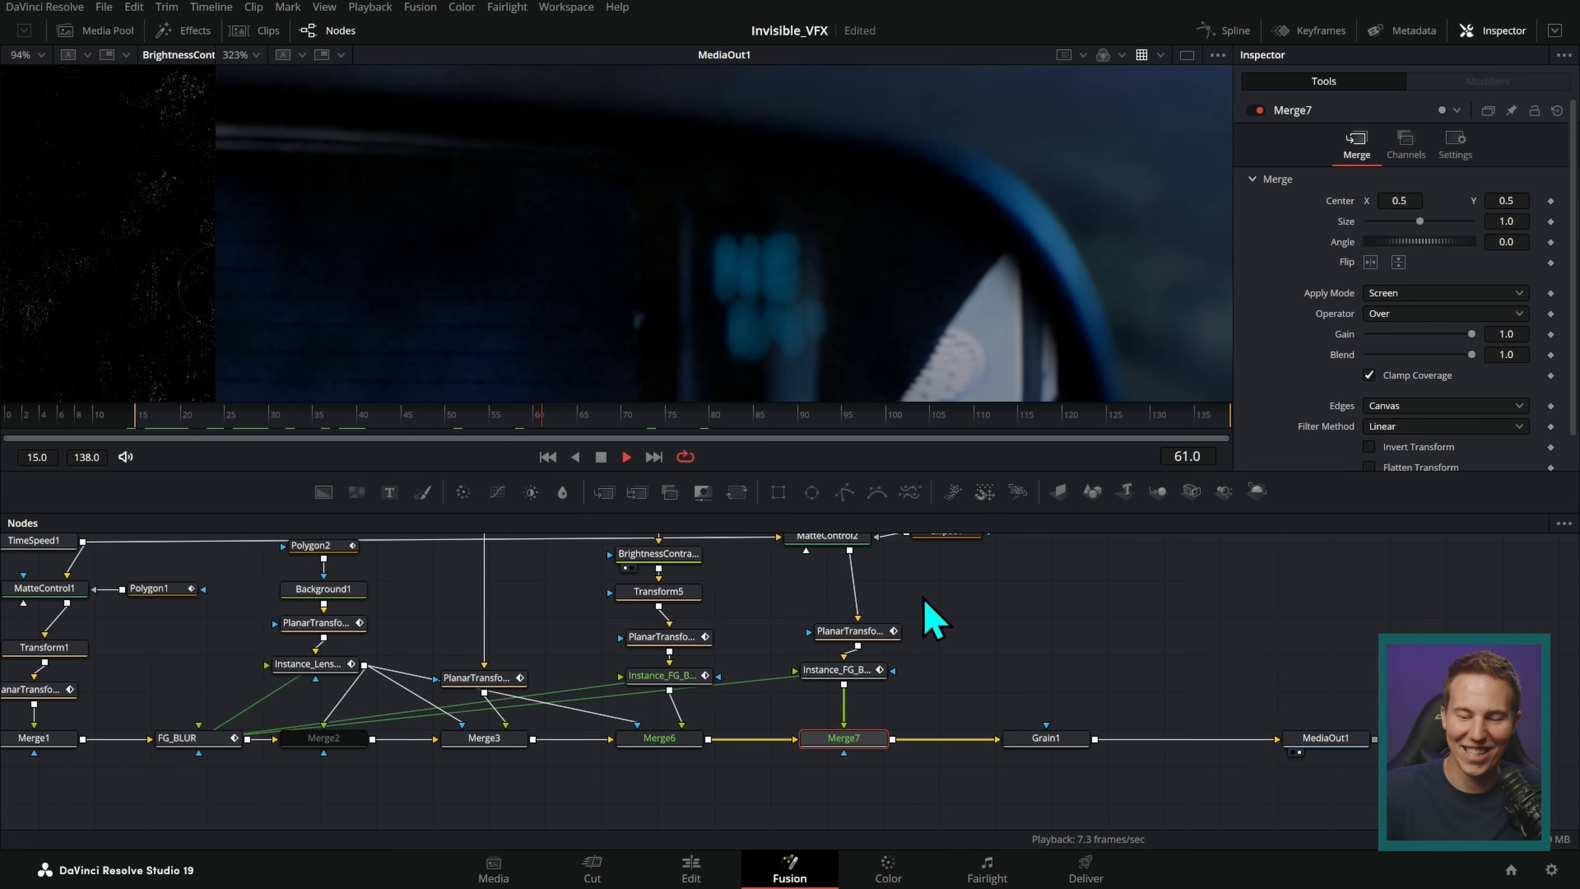
- Play the shot and examine how the restored compass readout sits in the whole mirror
scroll(945, 336, down, 8)
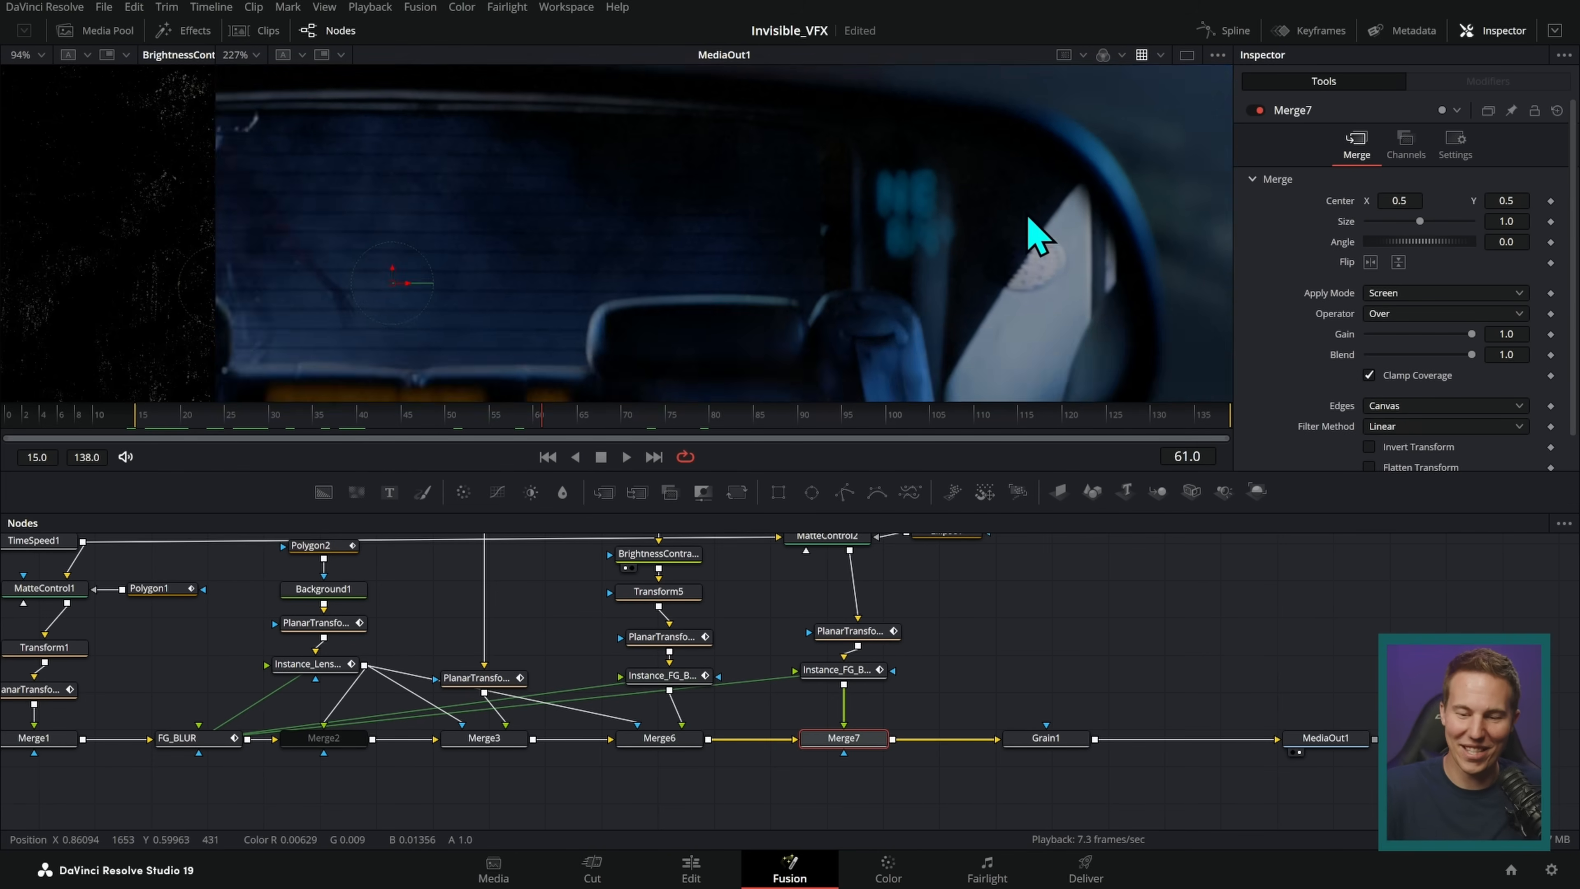
scroll(1056, 317, up, 2)
click(959, 618)
key(space)
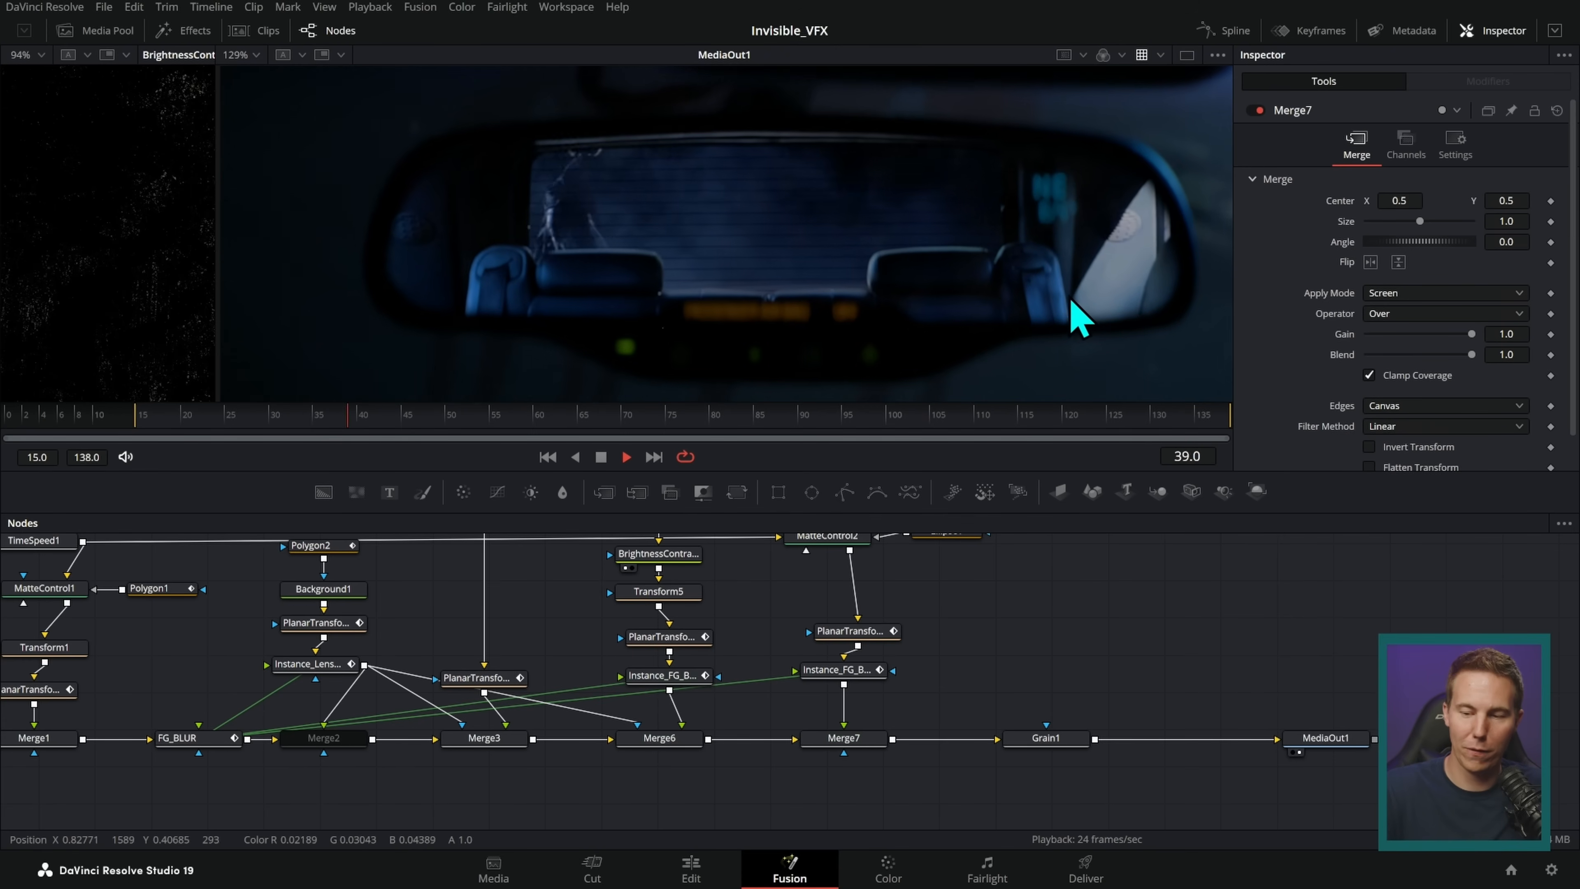
key(space)
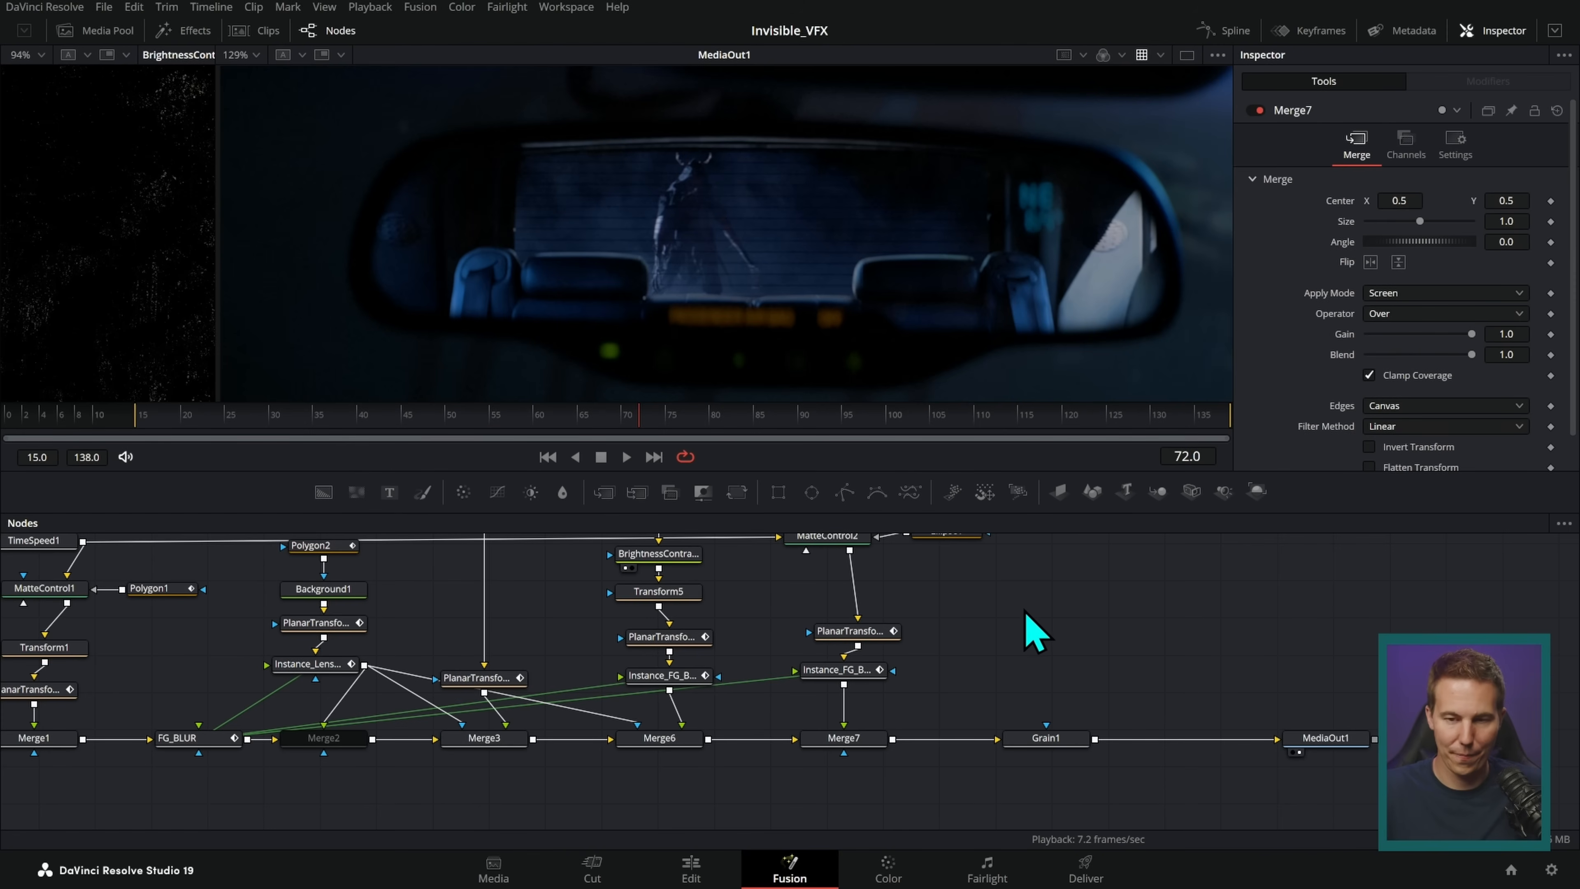
- Add Rain_Wide_5_3719_2K.mov from the ActionVFX bin and merge it over Transform2's output, ahead of BG_BLUR
scroll(1036, 632, up, 10)
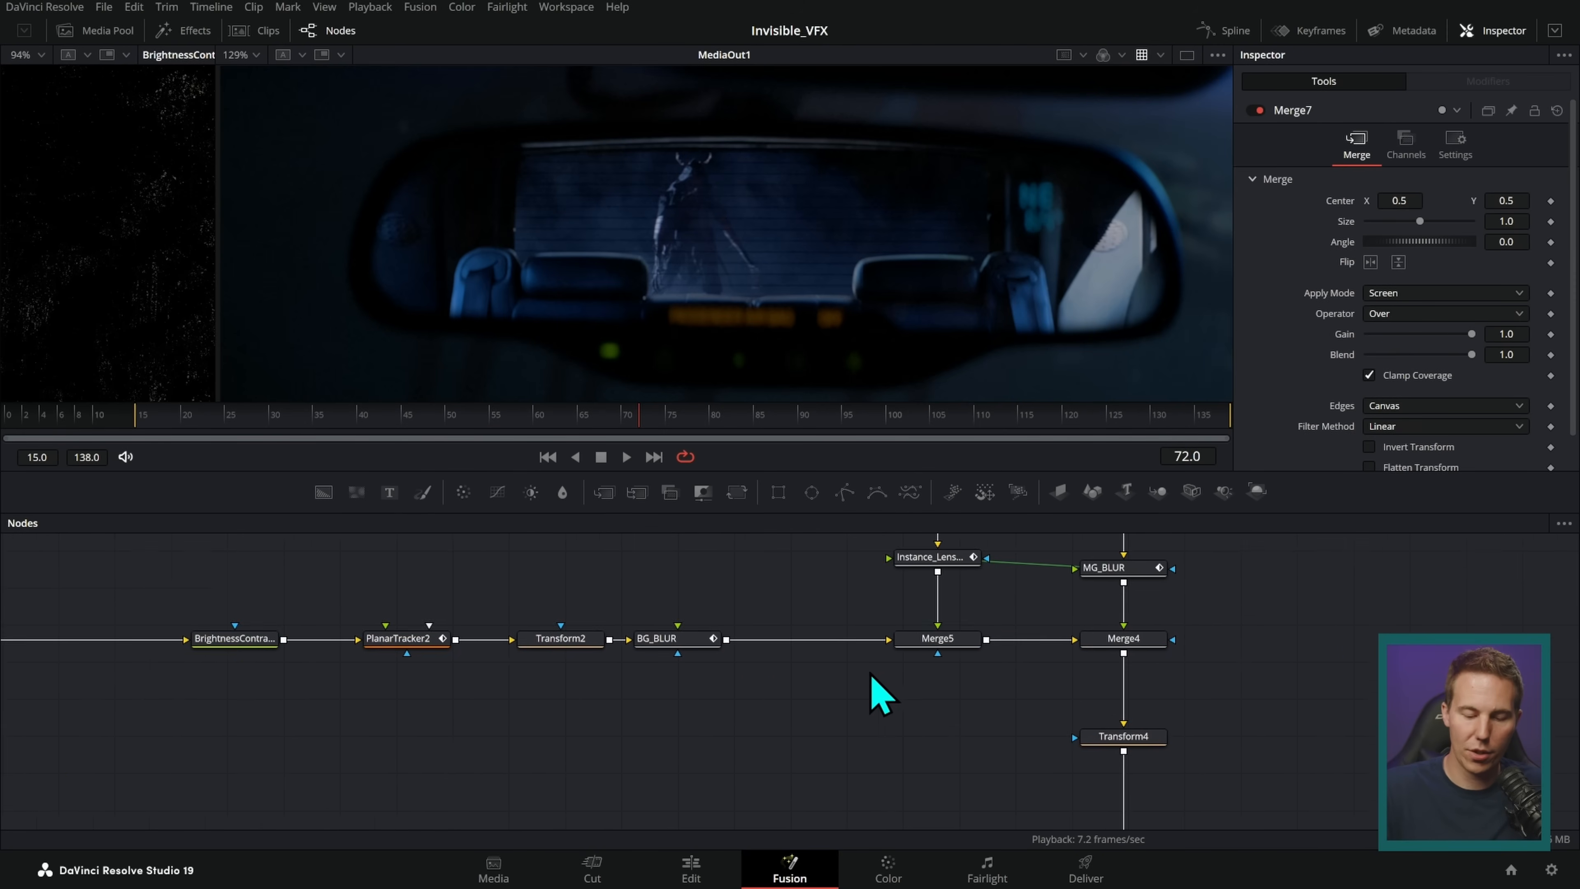
scroll(880, 694, up, 5)
click(118, 34)
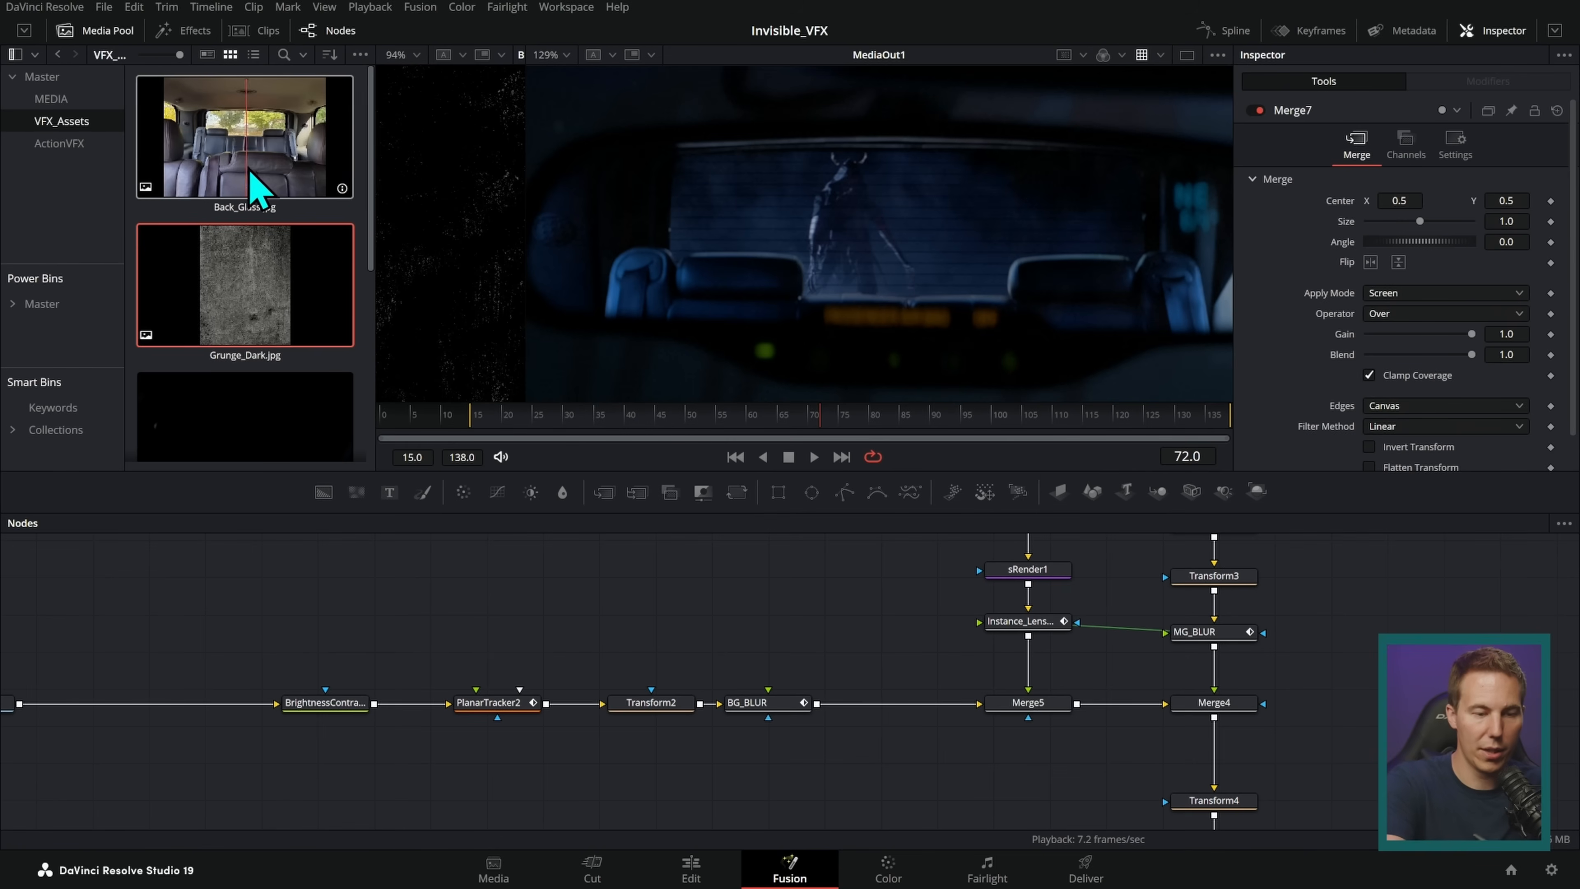
click(60, 143)
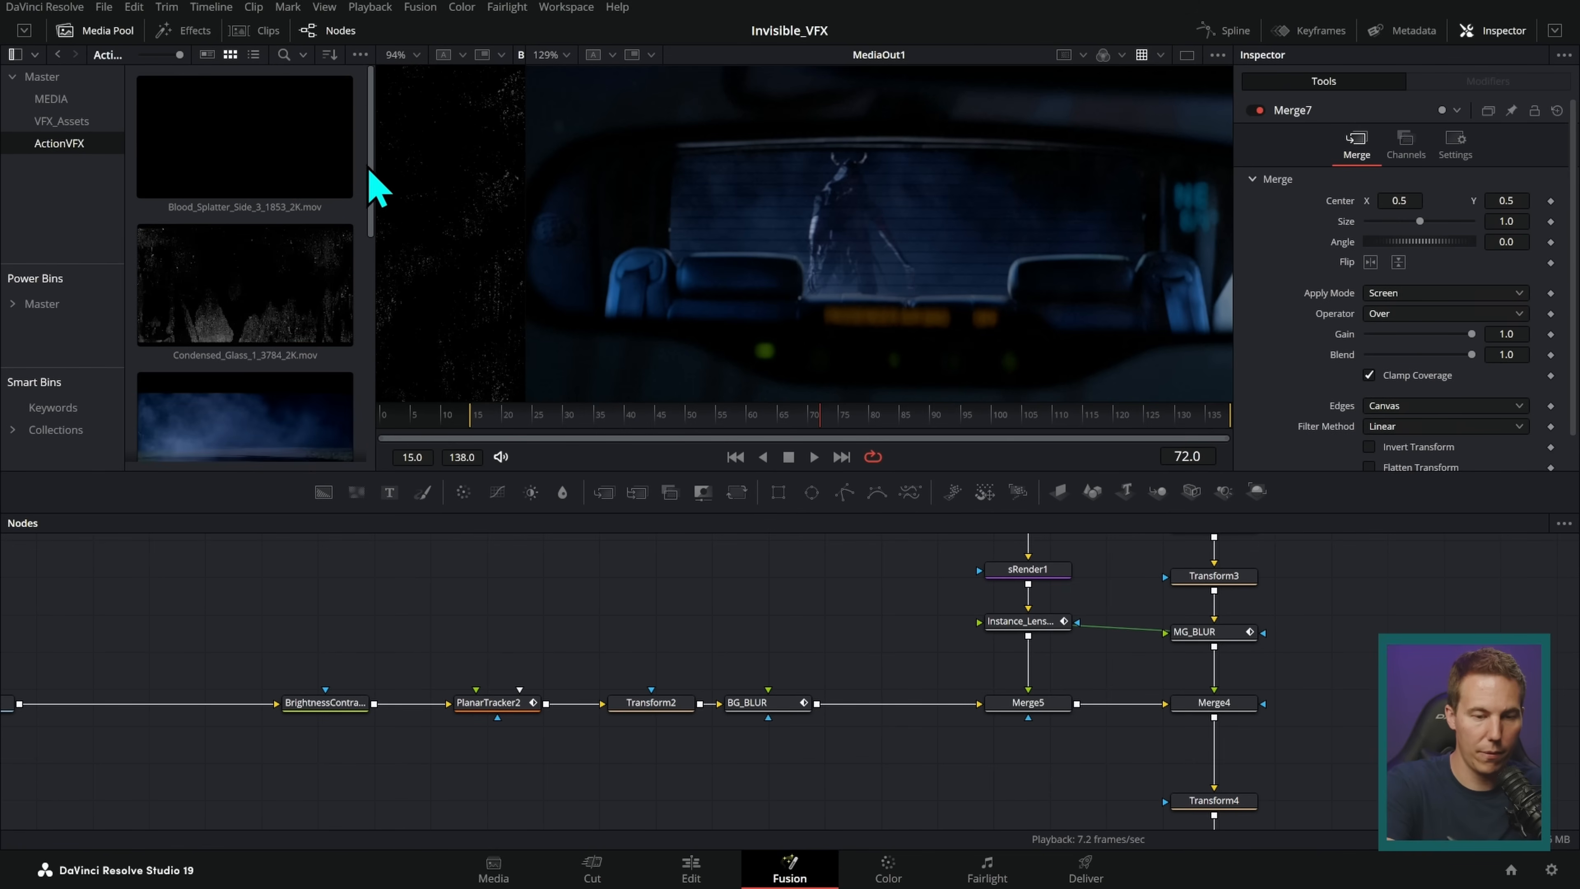
drag(369, 170, 786, 625)
scroll(927, 642, left, 5)
drag(927, 620, 219, 752)
drag(896, 709, 665, 710)
drag(1020, 590, 778, 582)
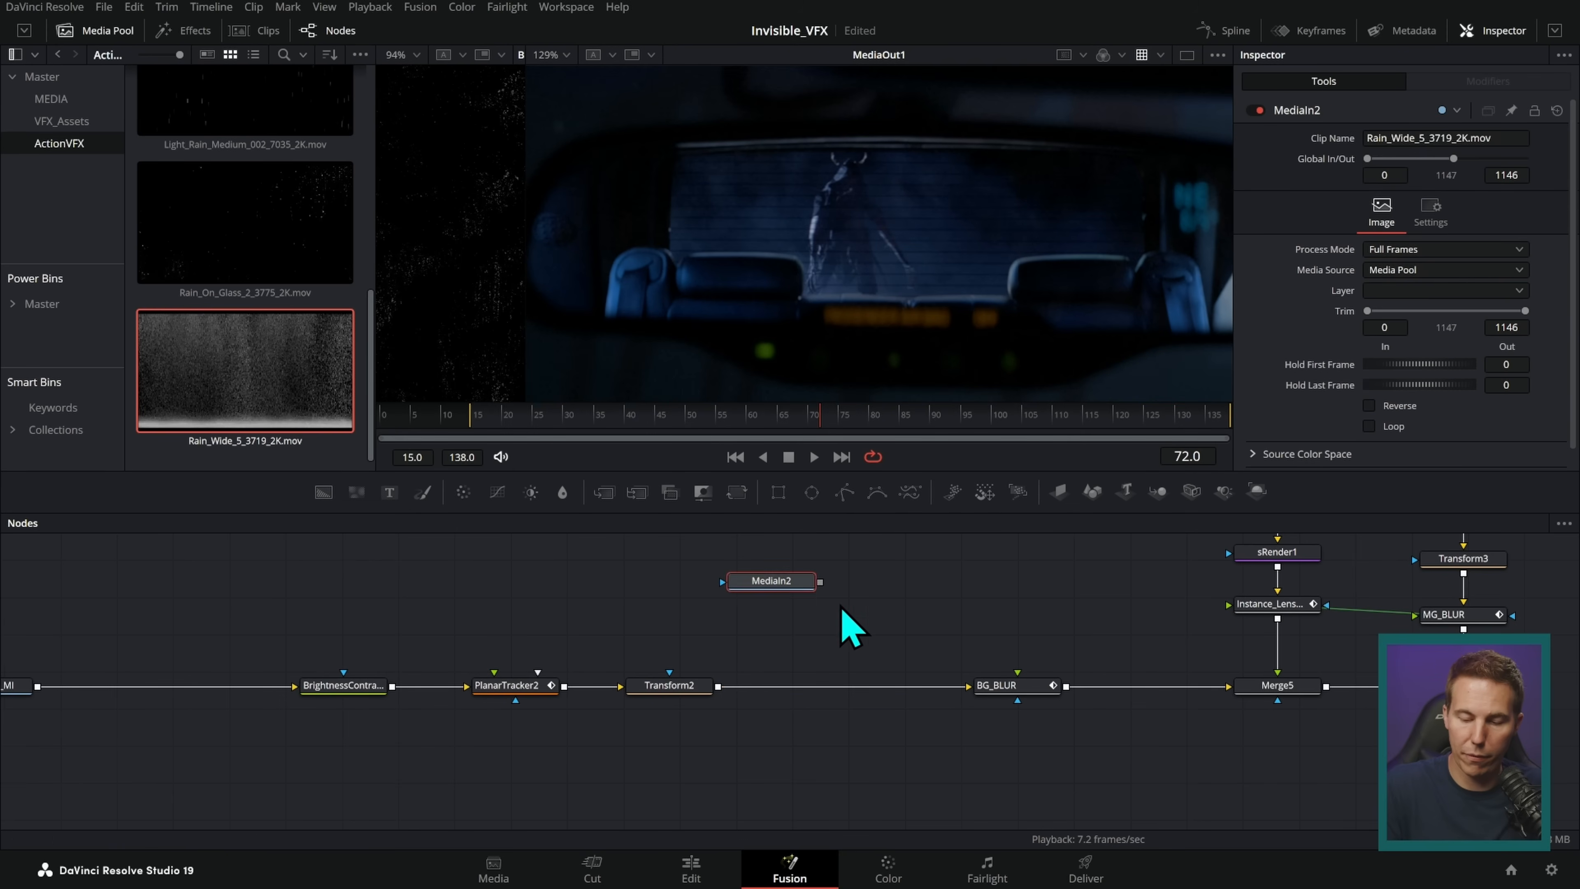
drag(719, 691, 719, 687)
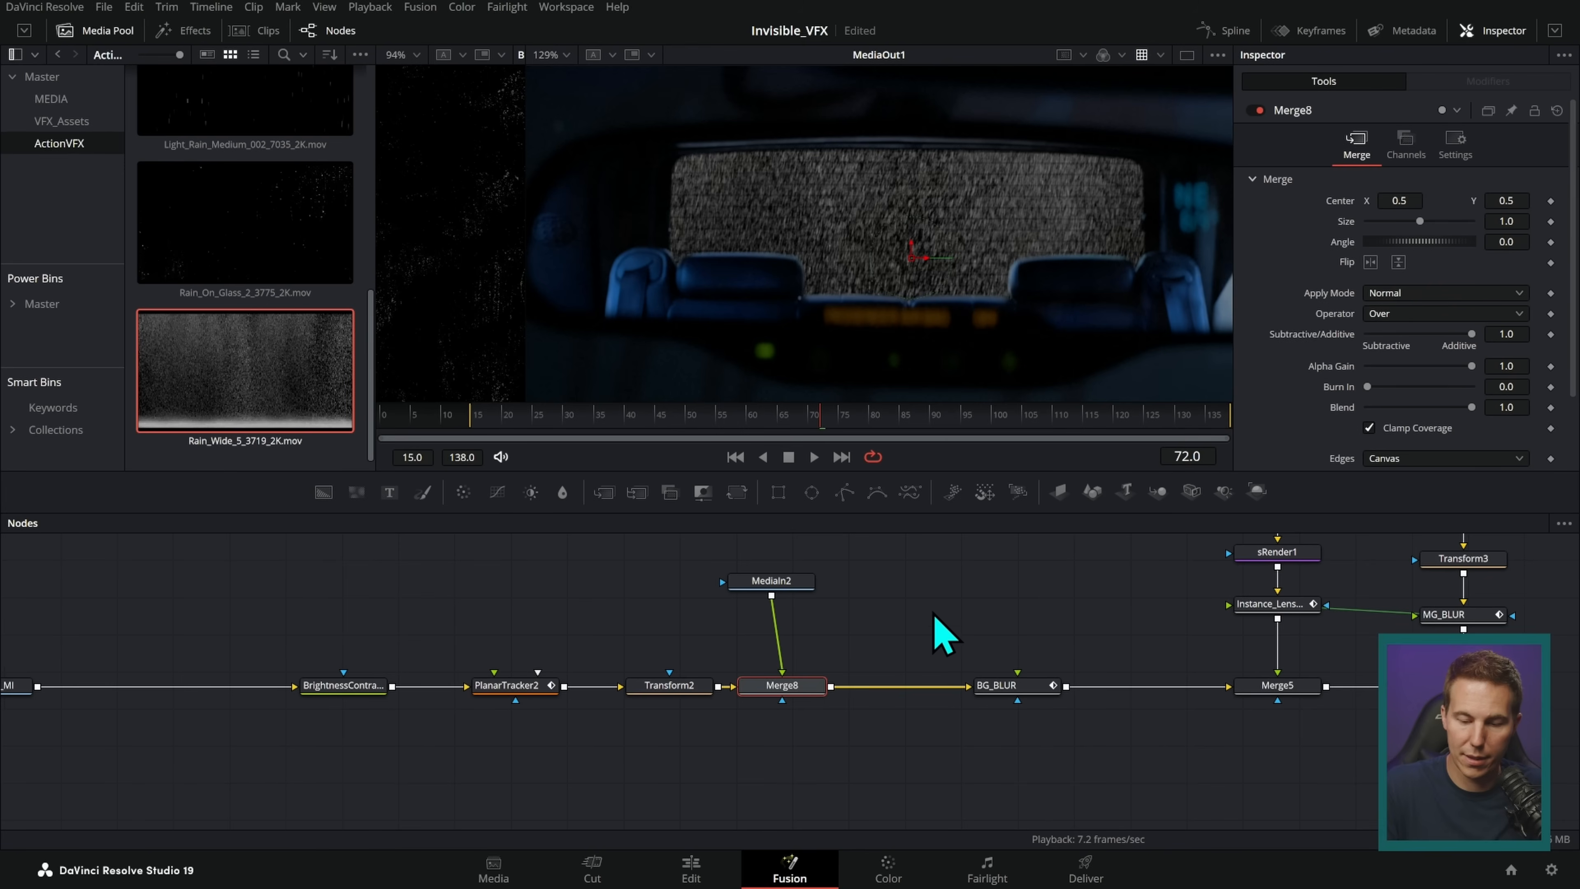
- Insert a Transform after the rain clip with Size 0.59 and Center Y about 0.68 to fit the rear window
drag(794, 580, 804, 582)
key(shift+space)
text(tr)
key(Return)
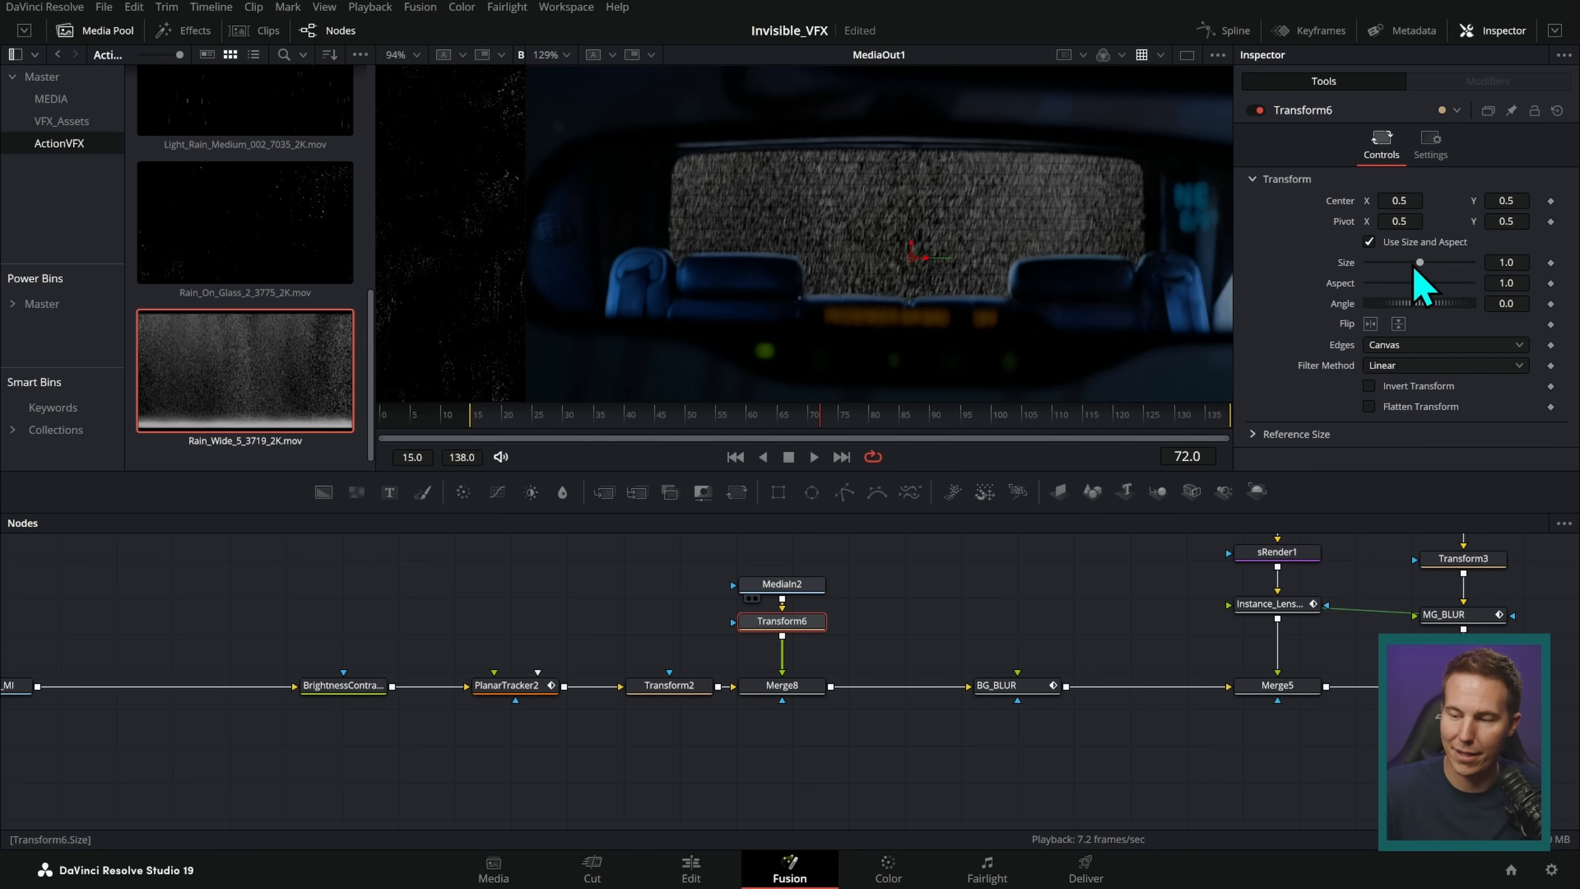
drag(1414, 266, 1394, 273)
drag(912, 240, 916, 157)
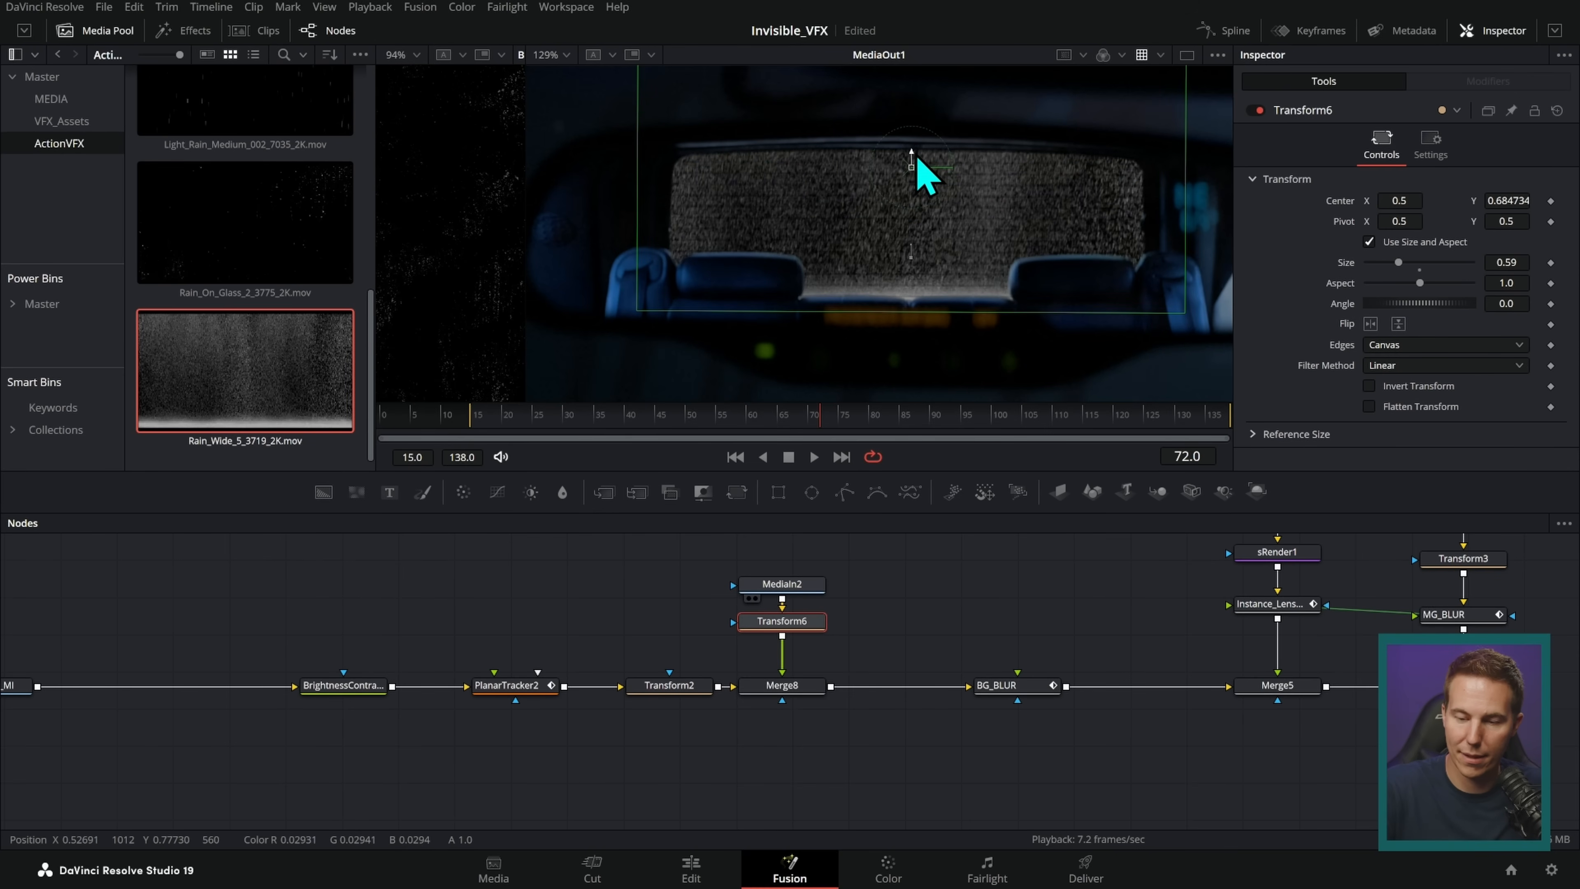
- Set Merge8's Apply Mode to Screen and reduce its Blend to about 0.084 so the rain is subtle
click(805, 692)
click(1428, 295)
click(1418, 335)
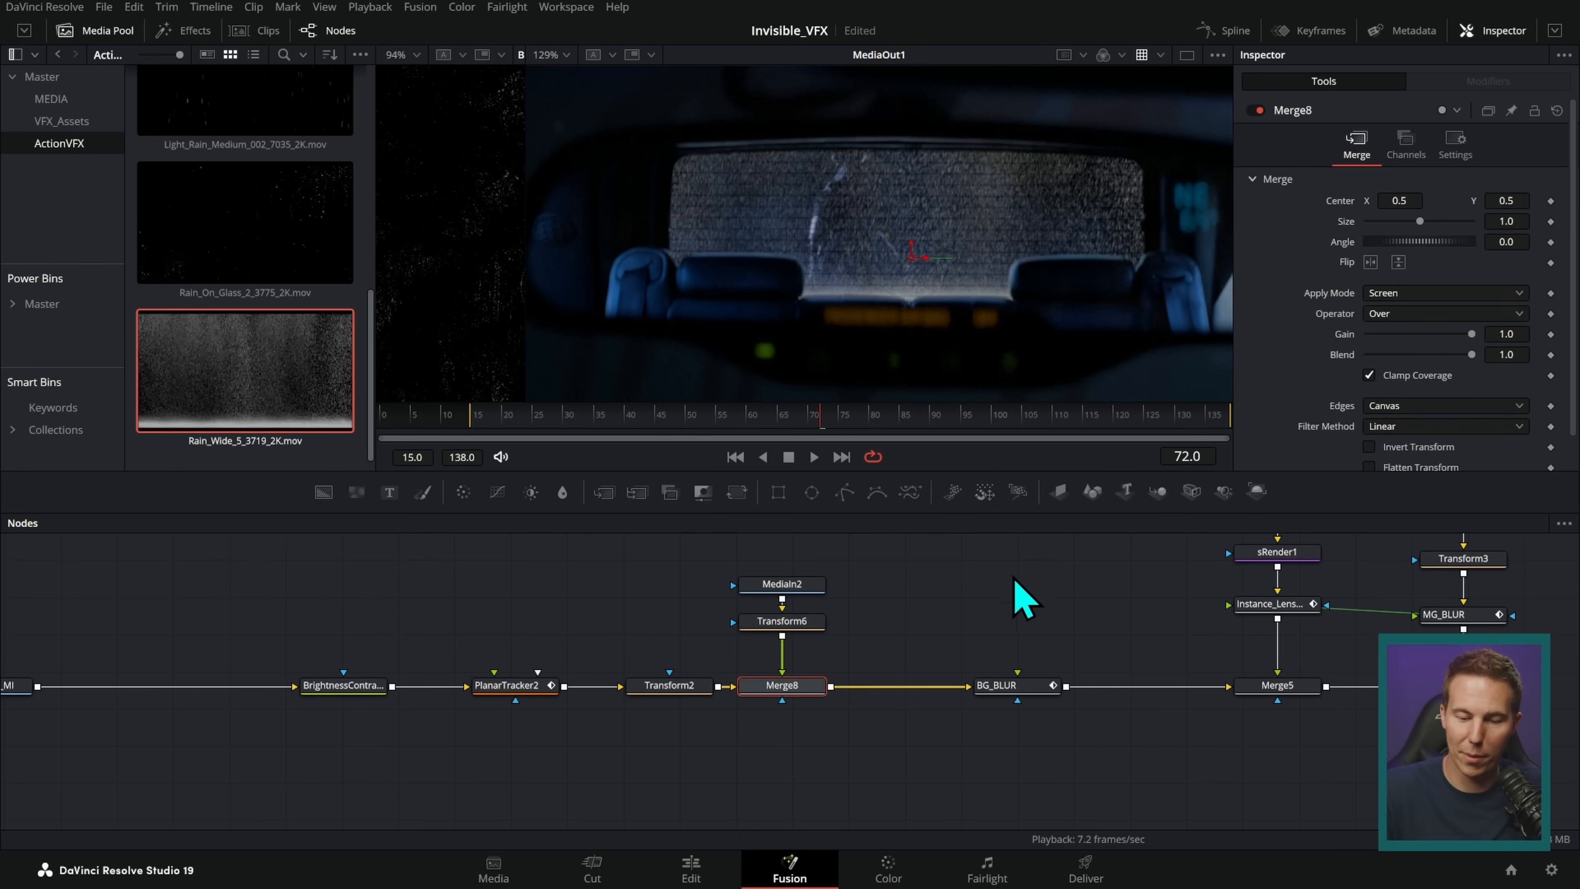
drag(1454, 367, 1316, 376)
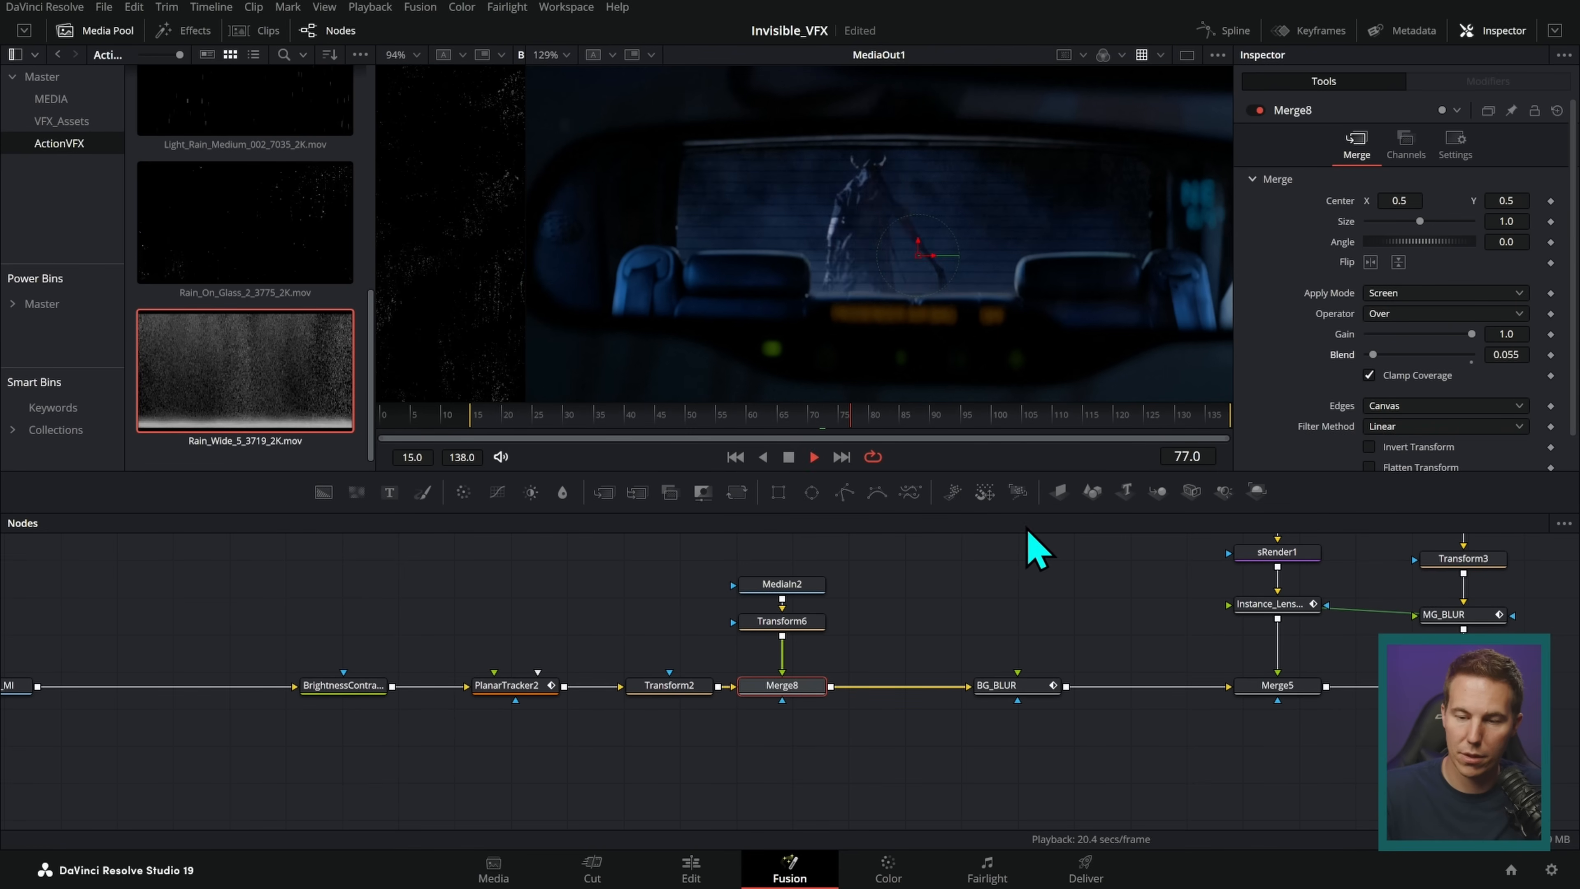
scroll(1058, 300, up, 3)
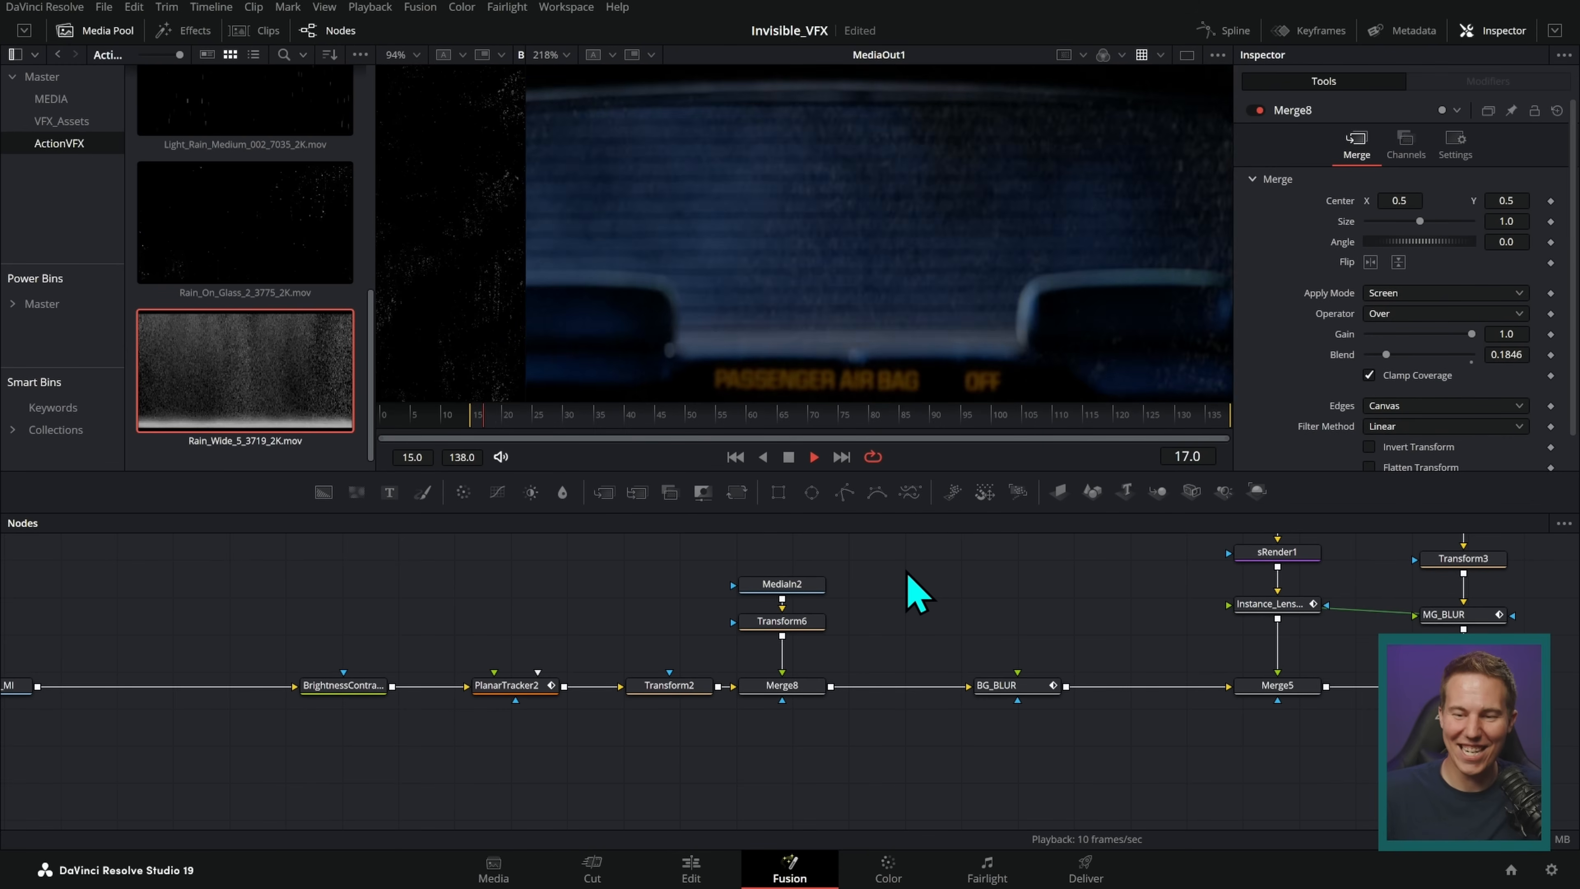
click(816, 621)
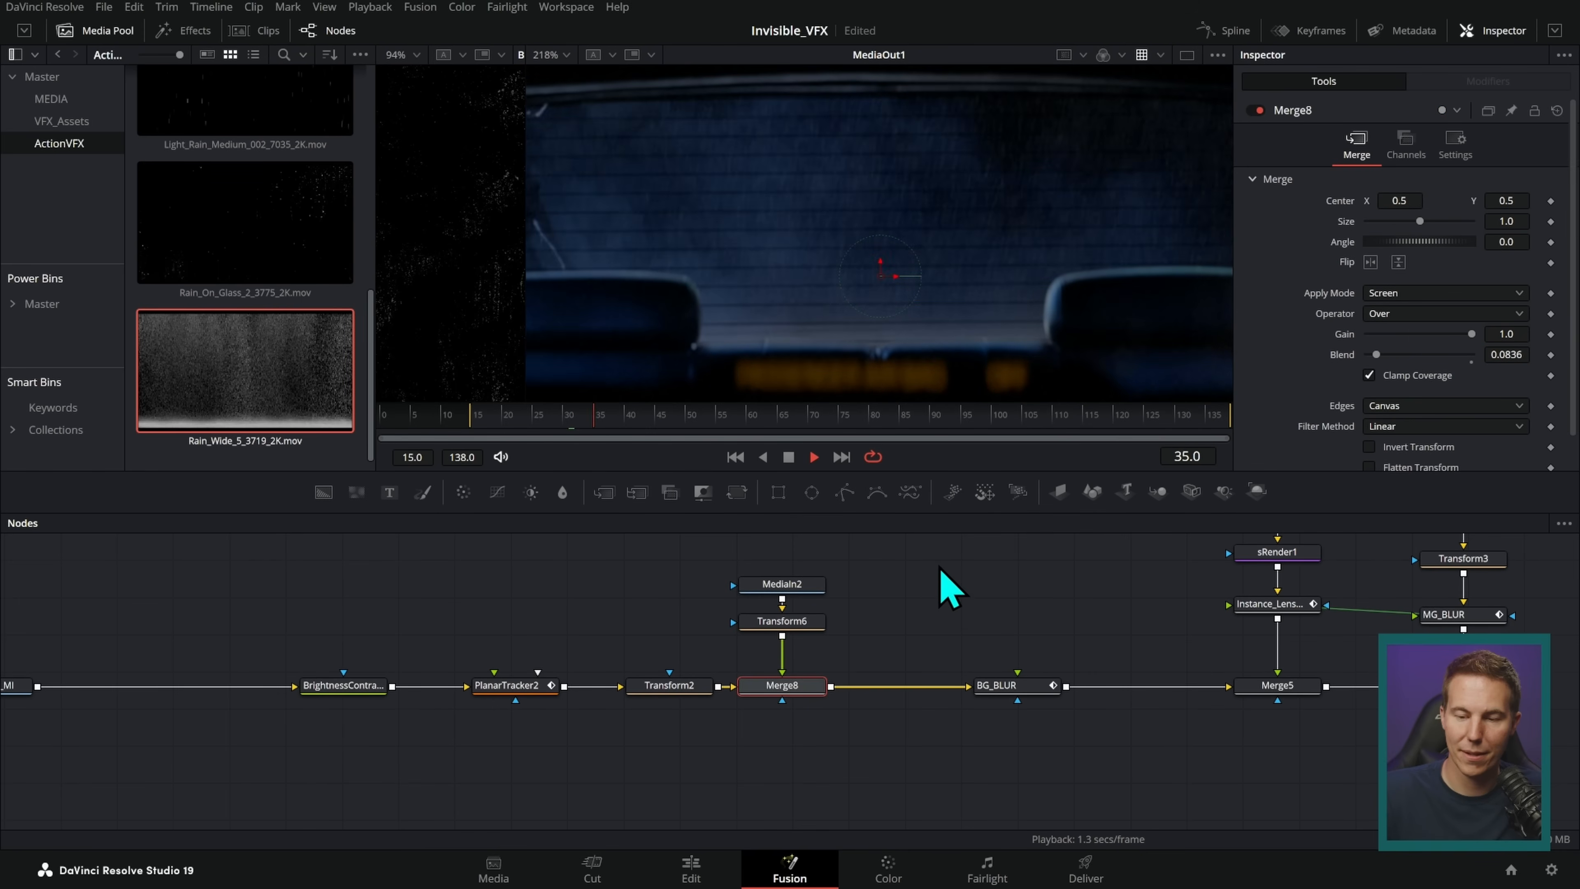
- Play the shot to check the rain behind the monster, then switch to the Color page
click(949, 588)
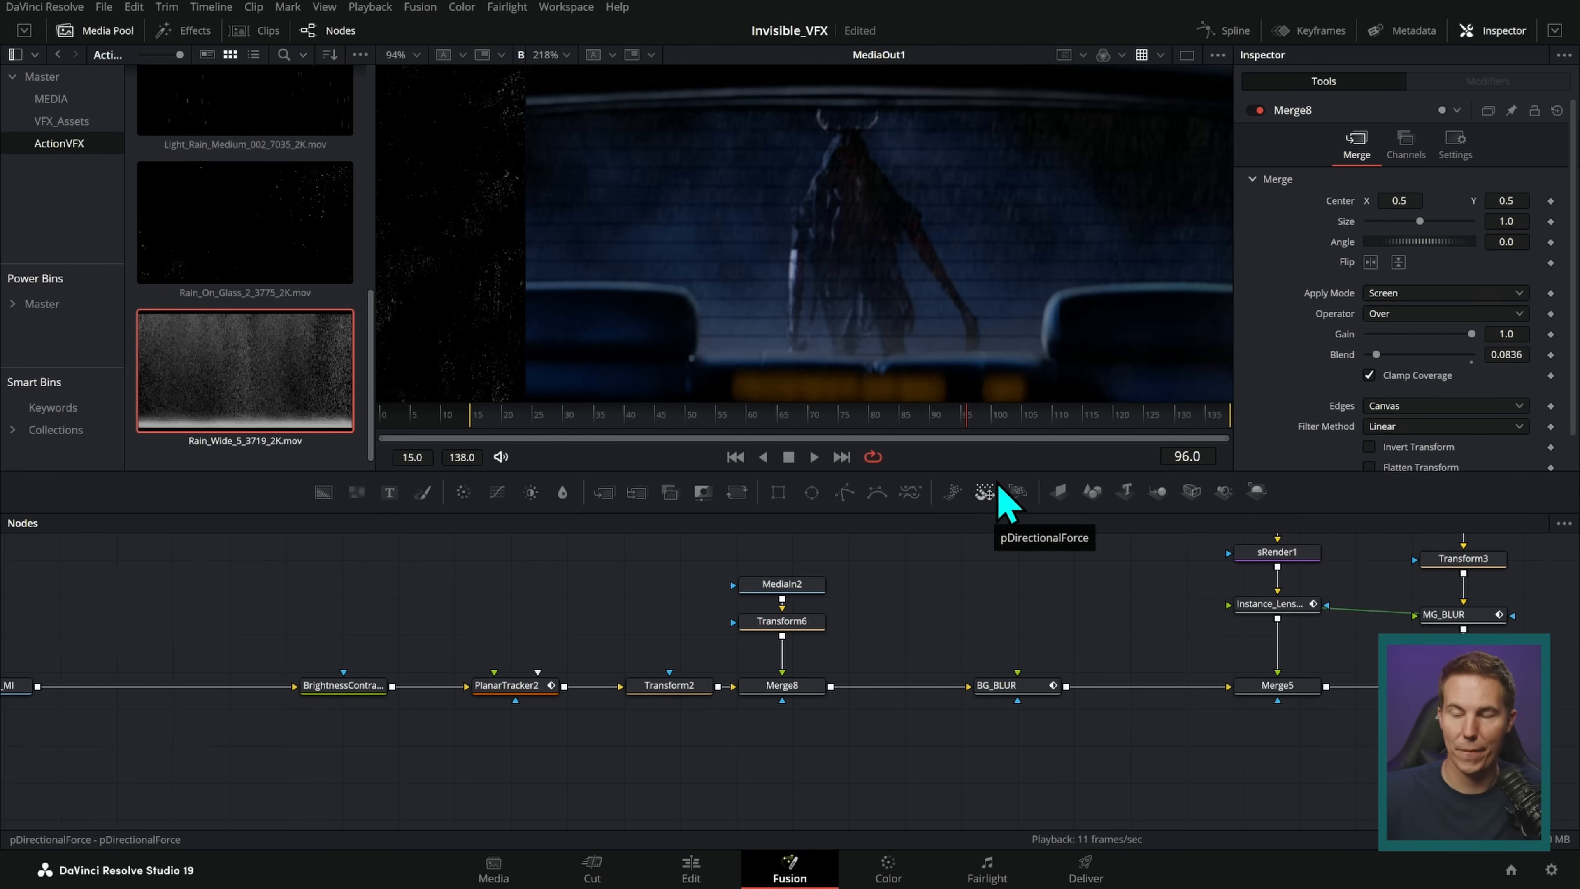
key(space)
click(885, 871)
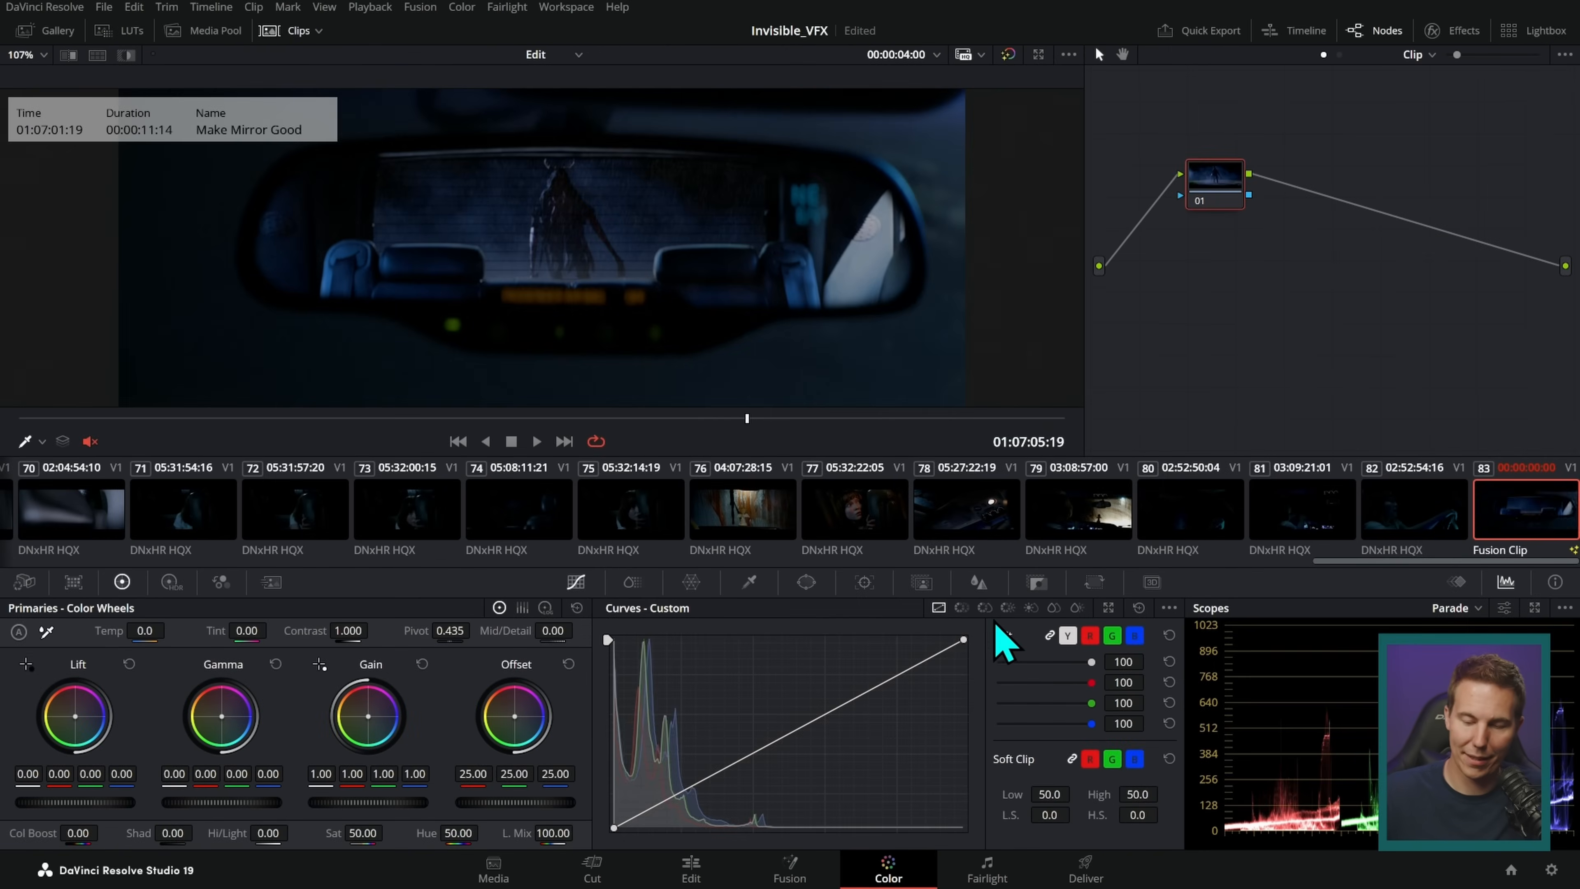